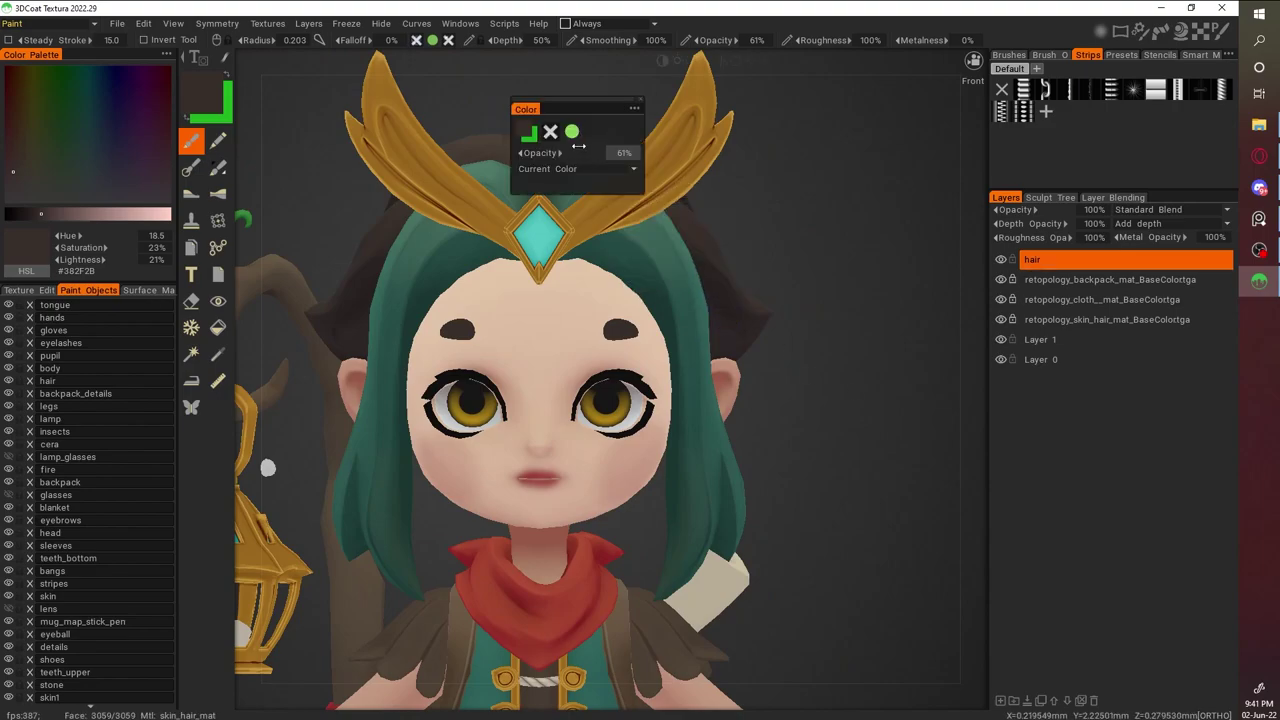
Fill the character's hair with dark brown #382F2B on the hair layer and set that layer's blend mode to Color
{"action": "left_click", "coordinate": [218, 332]}
{"action": "left_click", "coordinate": [698, 181]}
{"action": "left_click_drag", "start_coordinate": [760, 300], "coordinate": [926, 410]}
{"action": "left_click", "coordinate": [1150, 210]}
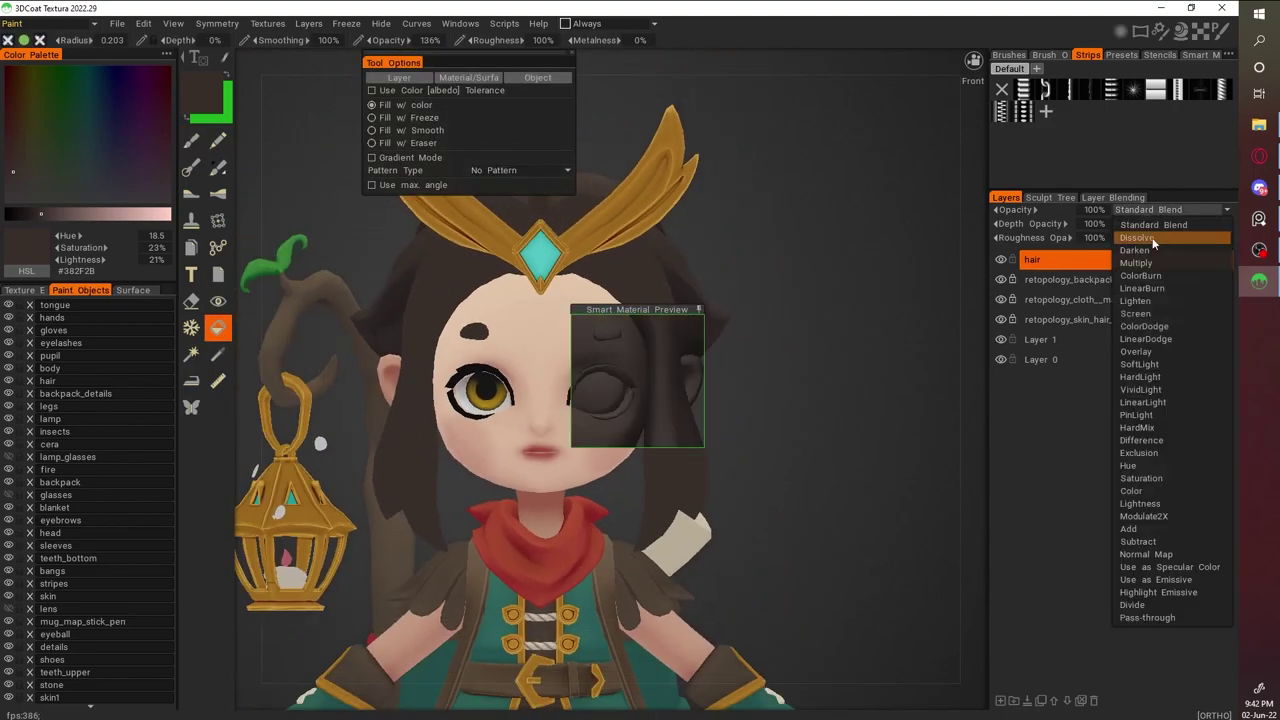
{"action": "left_click", "coordinate": [1135, 313]}
{"action": "left_click", "coordinate": [1150, 210]}
{"action": "left_click", "coordinate": [1130, 322]}
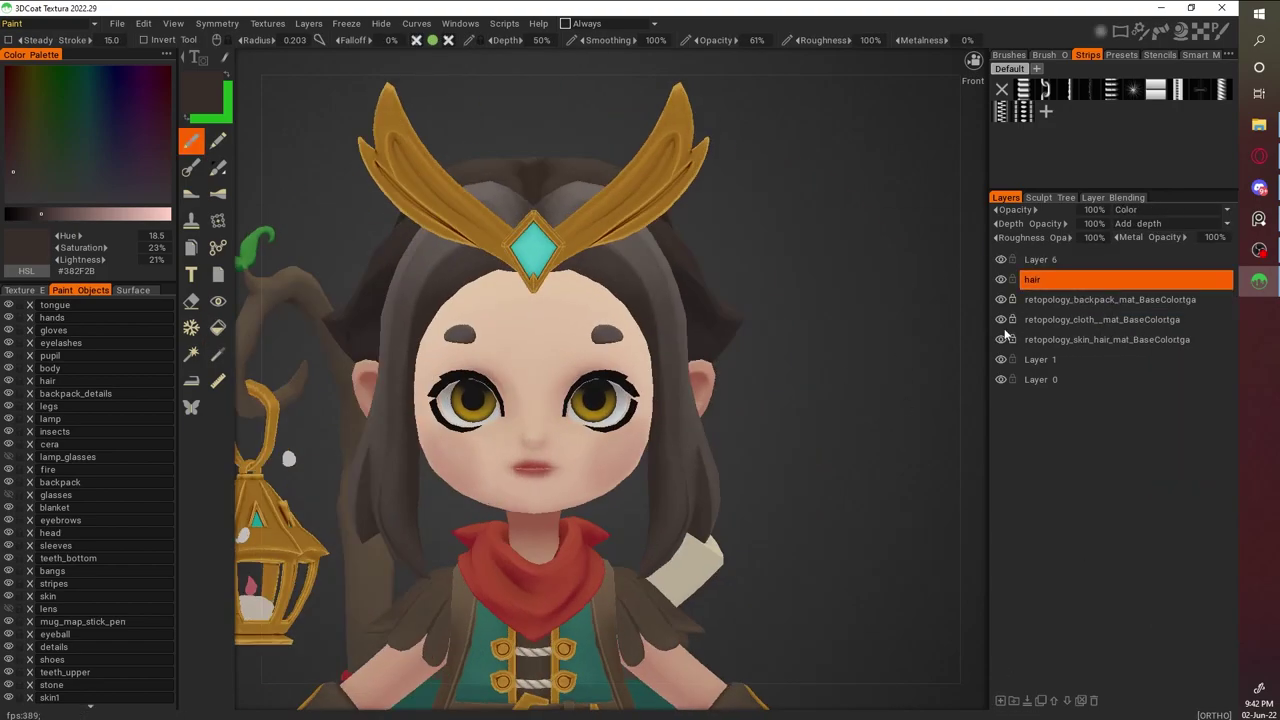
Send all texture layers of the skin and hair material to Photoshop for external editing
{"action": "scroll", "coordinate": [902, 352], "scroll_direction": "up", "scroll_amount": 2}
{"action": "left_click", "coordinate": [267, 23]}
{"action": "left_click", "coordinate": [143, 23]}
{"action": "left_click", "coordinate": [187, 88]}
{"action": "left_click", "coordinate": [690, 368]}
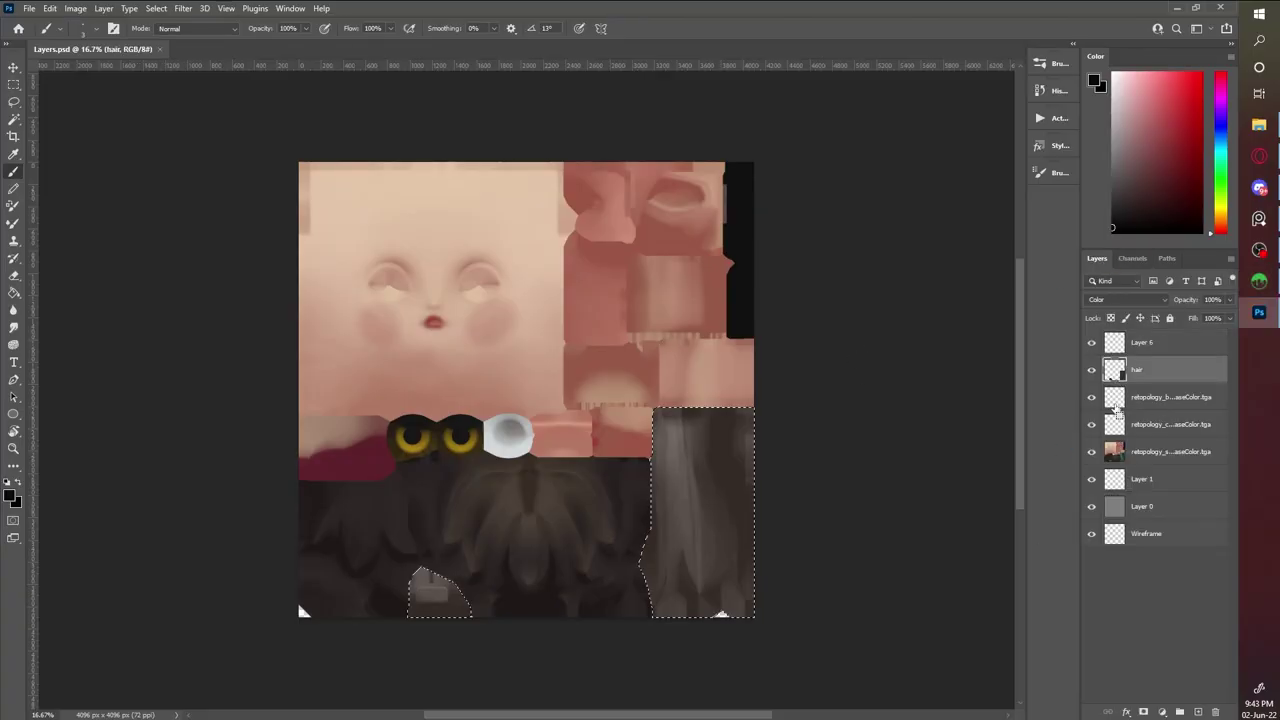
Copy the selected hair area of the skin and hair base color layer to a new layer, with hue -152 and lightness -16
{"action": "left_click", "coordinate": [1140, 455]}
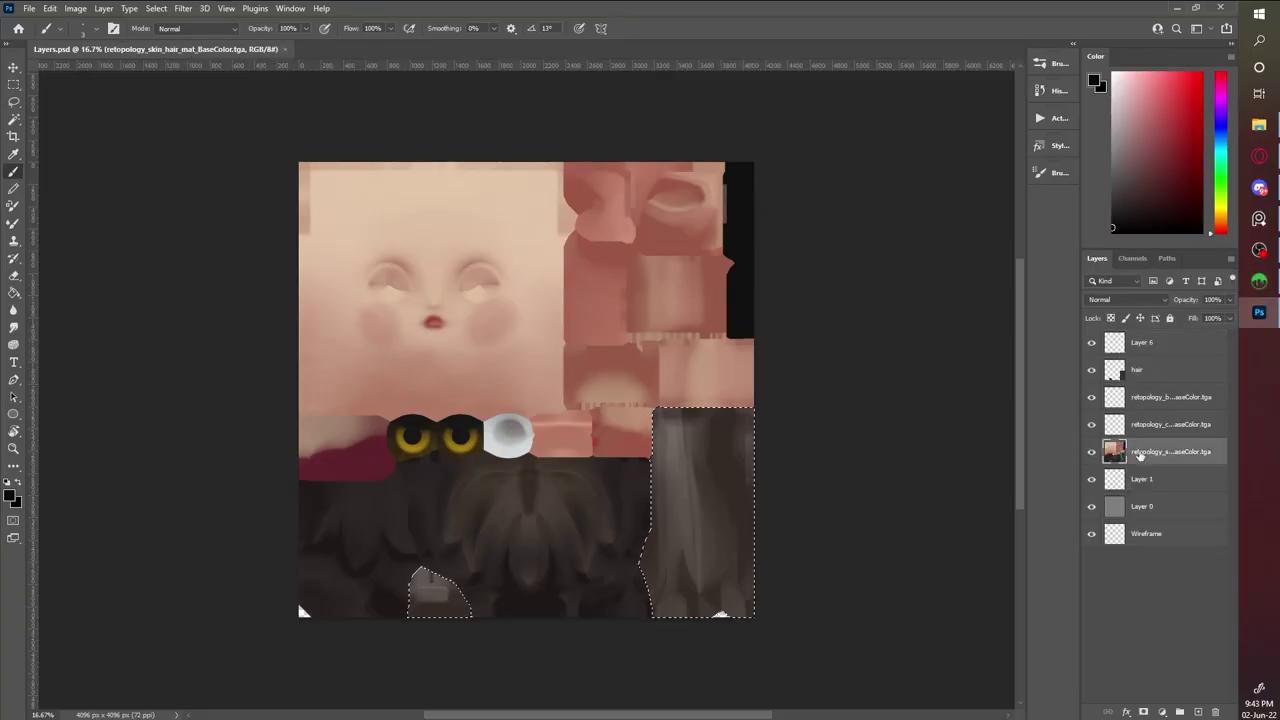
{"action": "key", "text": "ctrl+j"}
{"action": "key", "text": "ctrl+u"}
{"action": "left_click_drag", "start_coordinate": [450, 376], "coordinate": [574, 191]}
{"action": "mouse_move", "coordinate": [614, 279]}
{"action": "left_mouse_down"}
{"action": "mouse_move", "coordinate": [643, 279]}
{"action": "mouse_move", "coordinate": [637, 289]}
{"action": "left_mouse_up"}
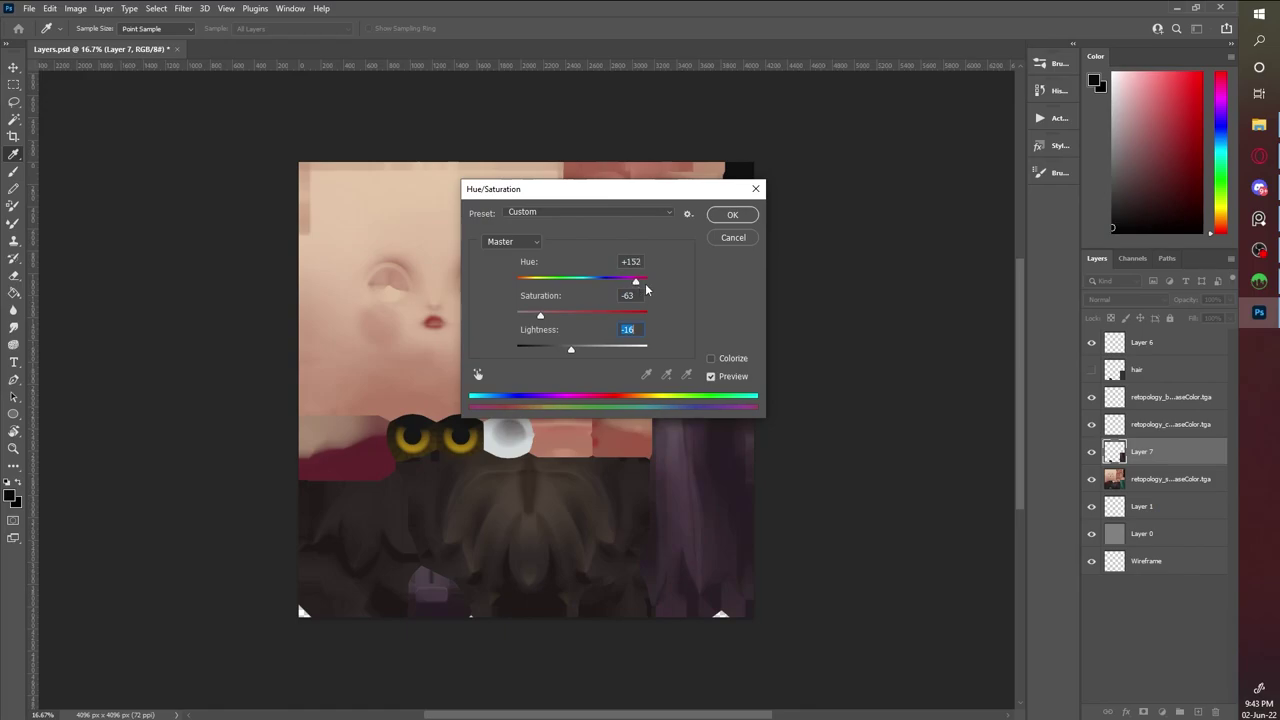
{"action": "left_click_drag", "start_coordinate": [540, 189], "coordinate": [816, 354]}
{"action": "left_click_drag", "start_coordinate": [816, 480], "coordinate": [805, 482]}
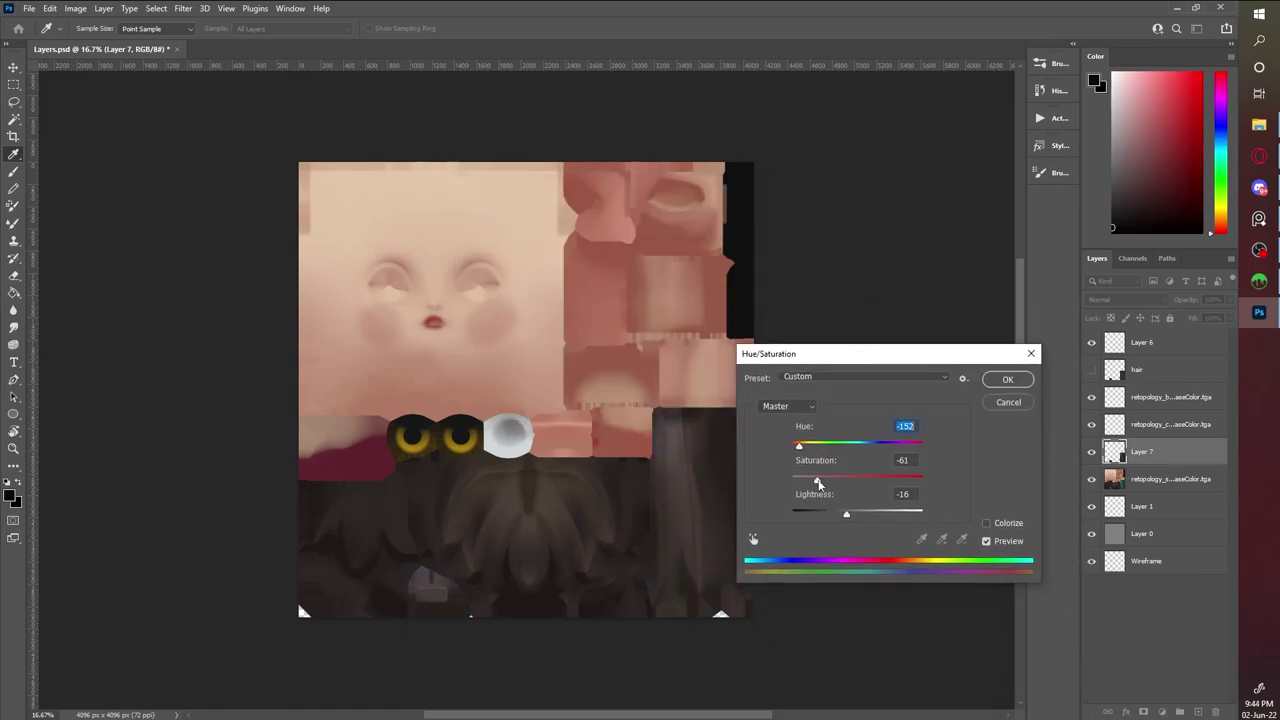
{"action": "key", "text": "Return"}
Switch back to 3DCoat and rename Layer 6 to skin
{"action": "key", "text": "alt+Tab"}
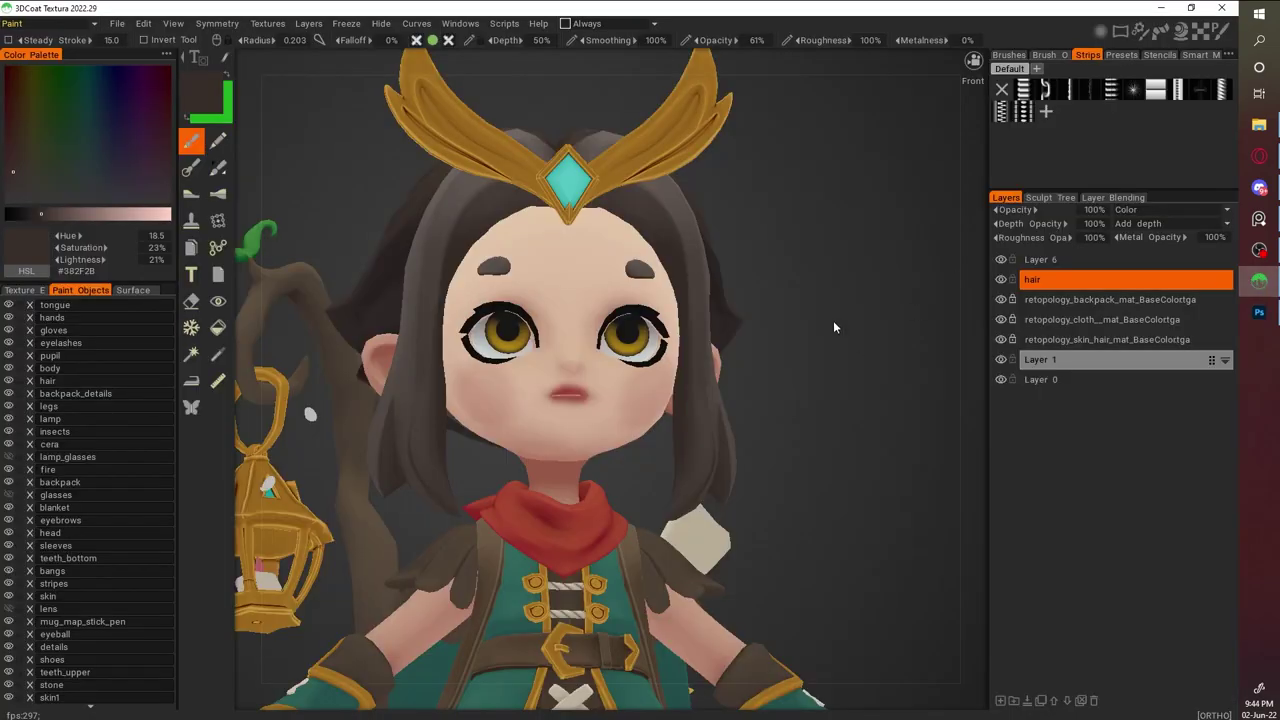
{"action": "scroll", "coordinate": [834, 341], "scroll_direction": "down", "scroll_amount": 5}
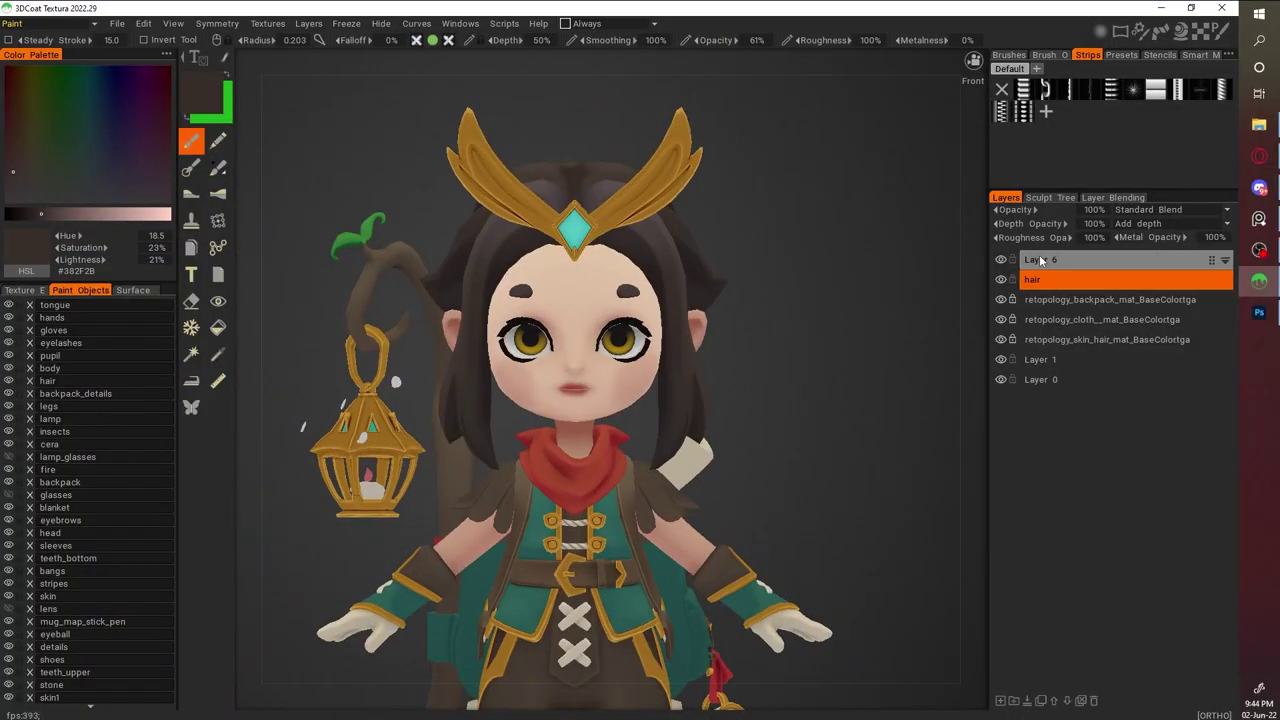
{"action": "double_click", "coordinate": [1040, 259]}
{"action": "type", "text": "skin"}
{"action": "key", "text": "Return"}
{"action": "scroll", "coordinate": [846, 402], "scroll_direction": "up", "scroll_amount": 5}
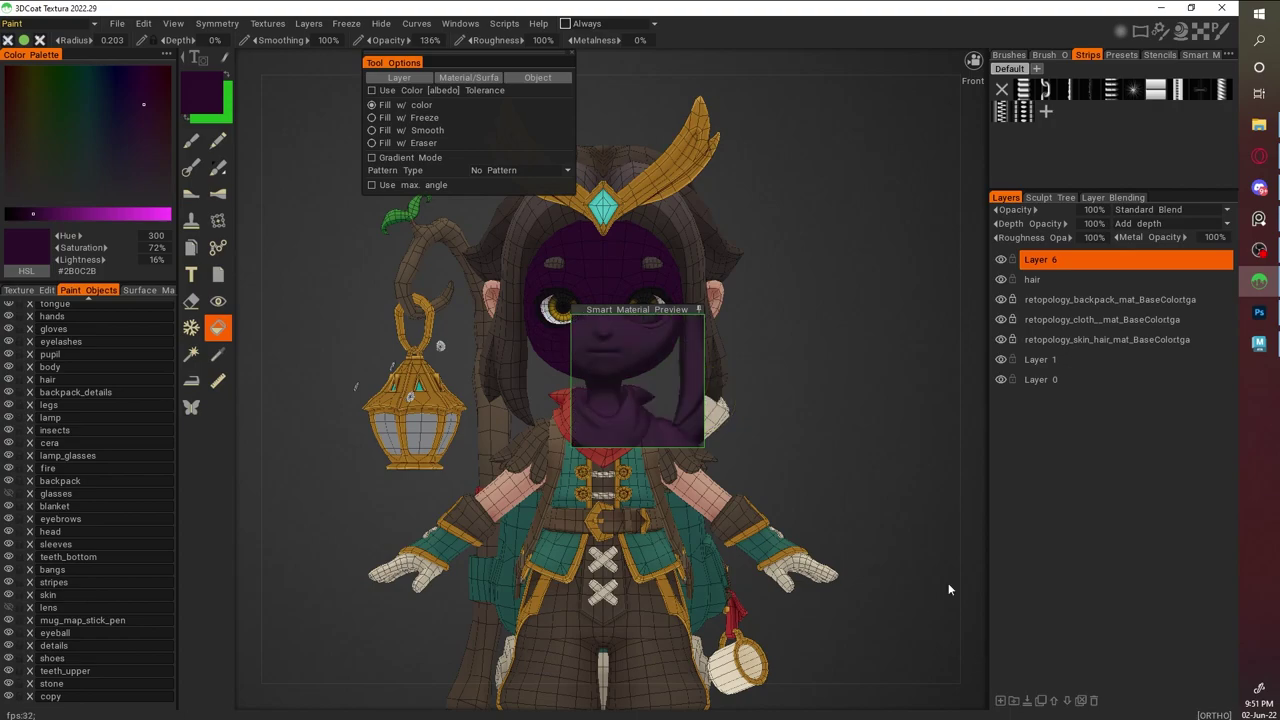
Add a new paint layer and set up mirror symmetry on the X axis in local space
{"action": "left_click", "coordinate": [1000, 700]}
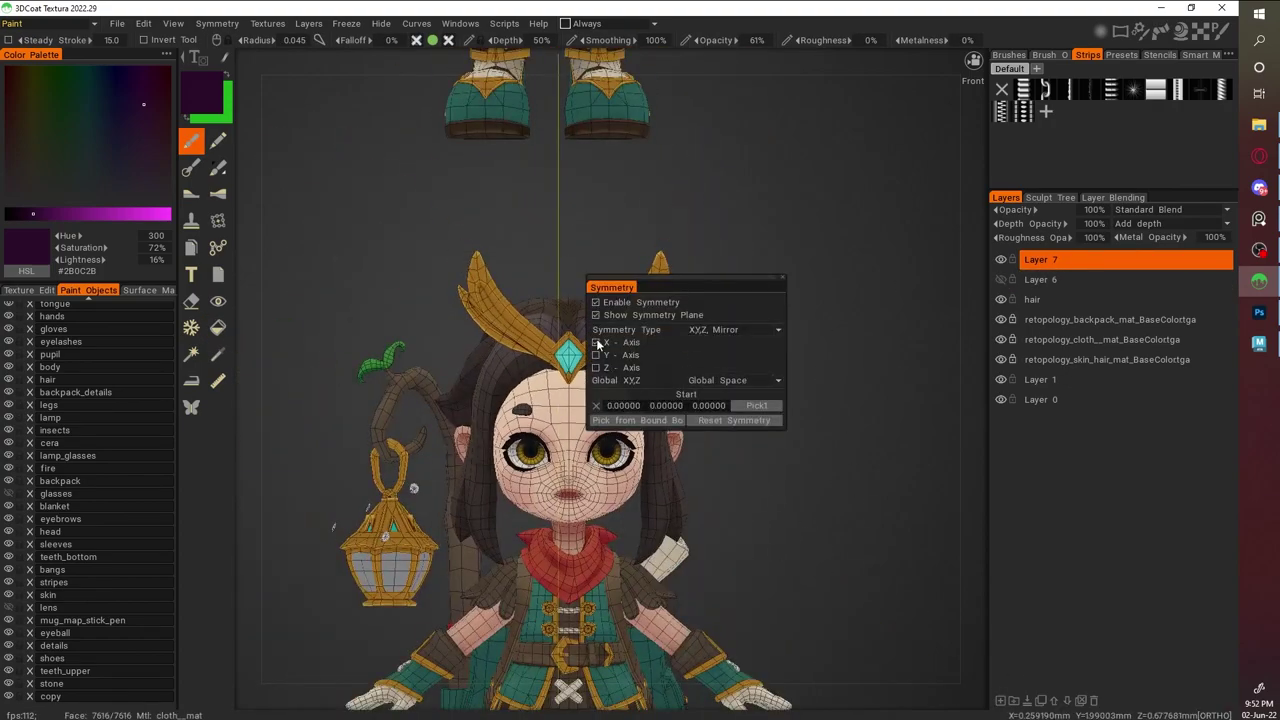
{"action": "scroll", "coordinate": [659, 434], "scroll_direction": "down", "scroll_amount": 5}
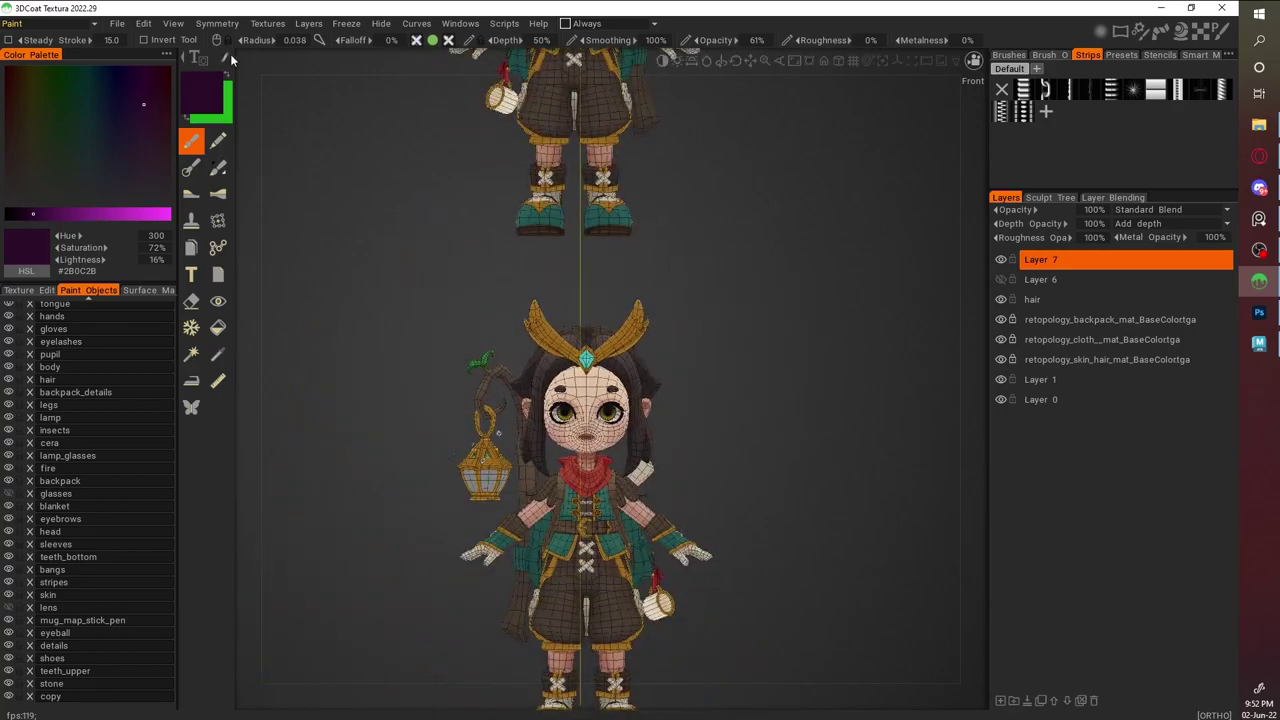
{"action": "scroll", "coordinate": [795, 530], "scroll_direction": "up", "scroll_amount": 6}
{"action": "scroll", "coordinate": [795, 530], "scroll_direction": "up", "scroll_amount": 8}
{"action": "key", "text": "s"}
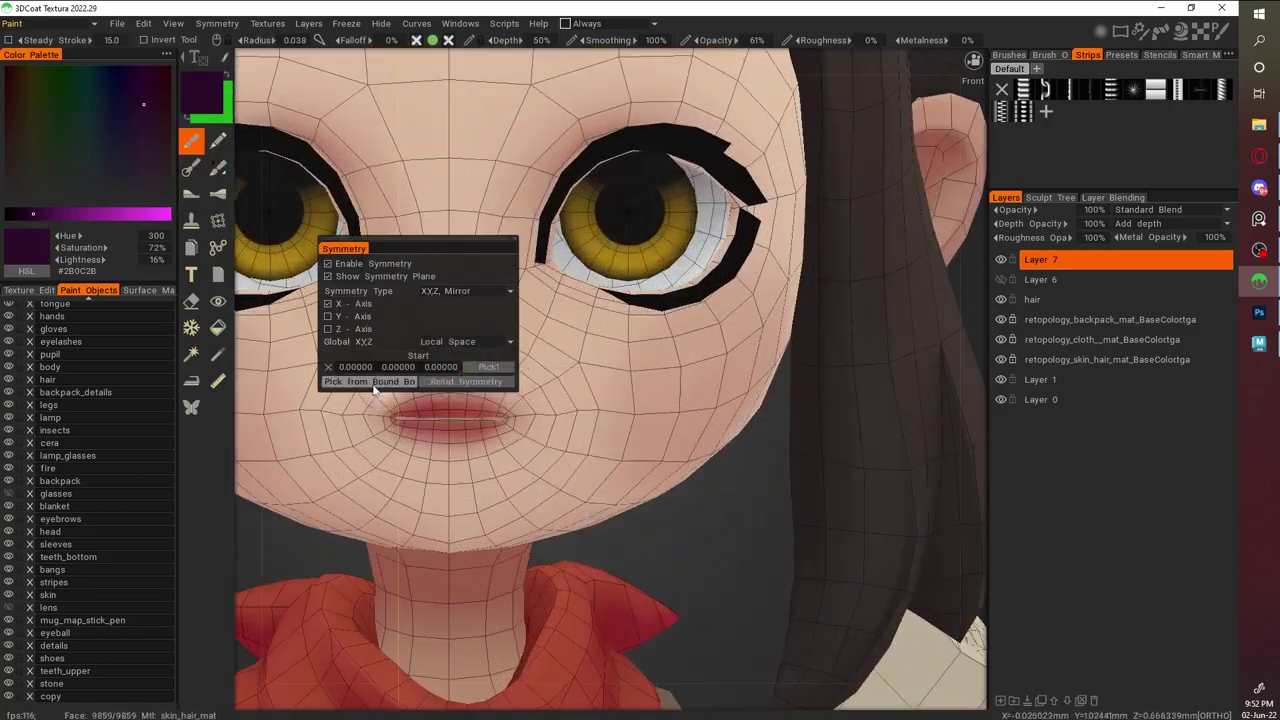
{"action": "left_click", "coordinate": [329, 304]}
{"action": "scroll", "coordinate": [449, 347], "scroll_direction": "up", "scroll_amount": 10}
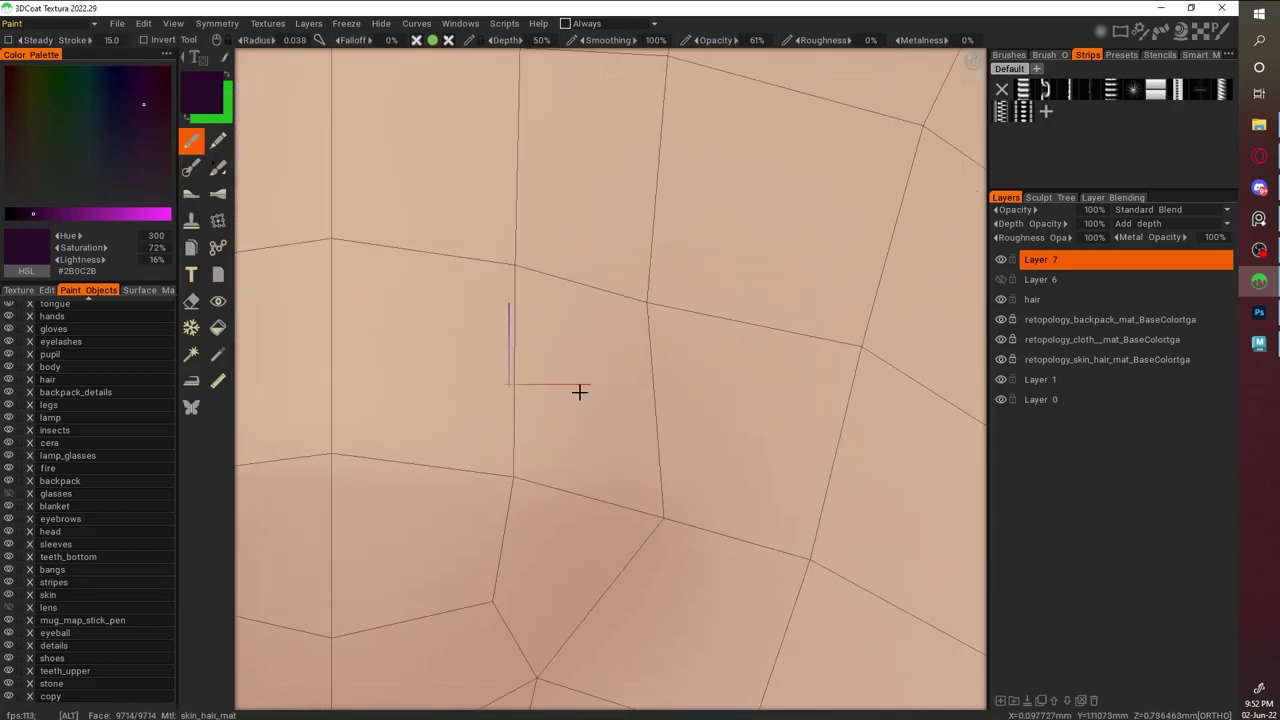
{"action": "scroll", "coordinate": [590, 360], "scroll_direction": "down", "scroll_amount": 10}
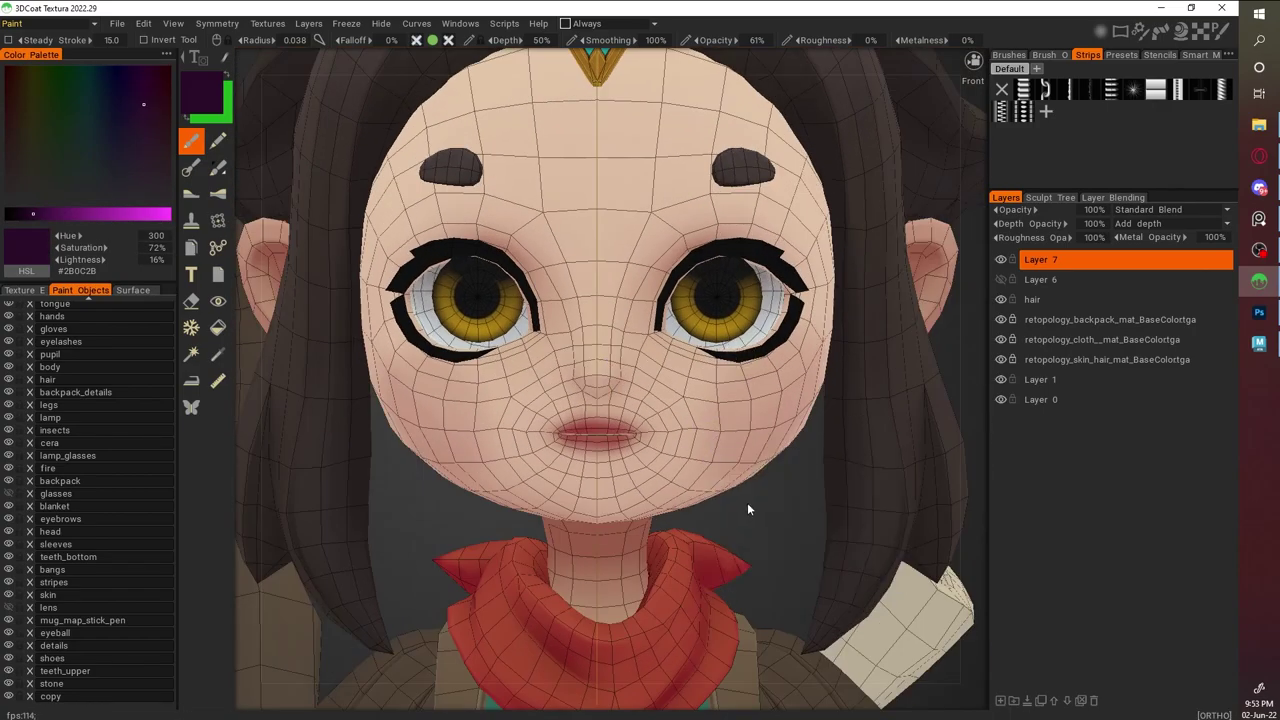
{"action": "scroll", "coordinate": [894, 384], "scroll_direction": "down", "scroll_amount": 3}
{"action": "left_click", "coordinate": [1259, 343]}
{"action": "left_click", "coordinate": [1259, 281]}
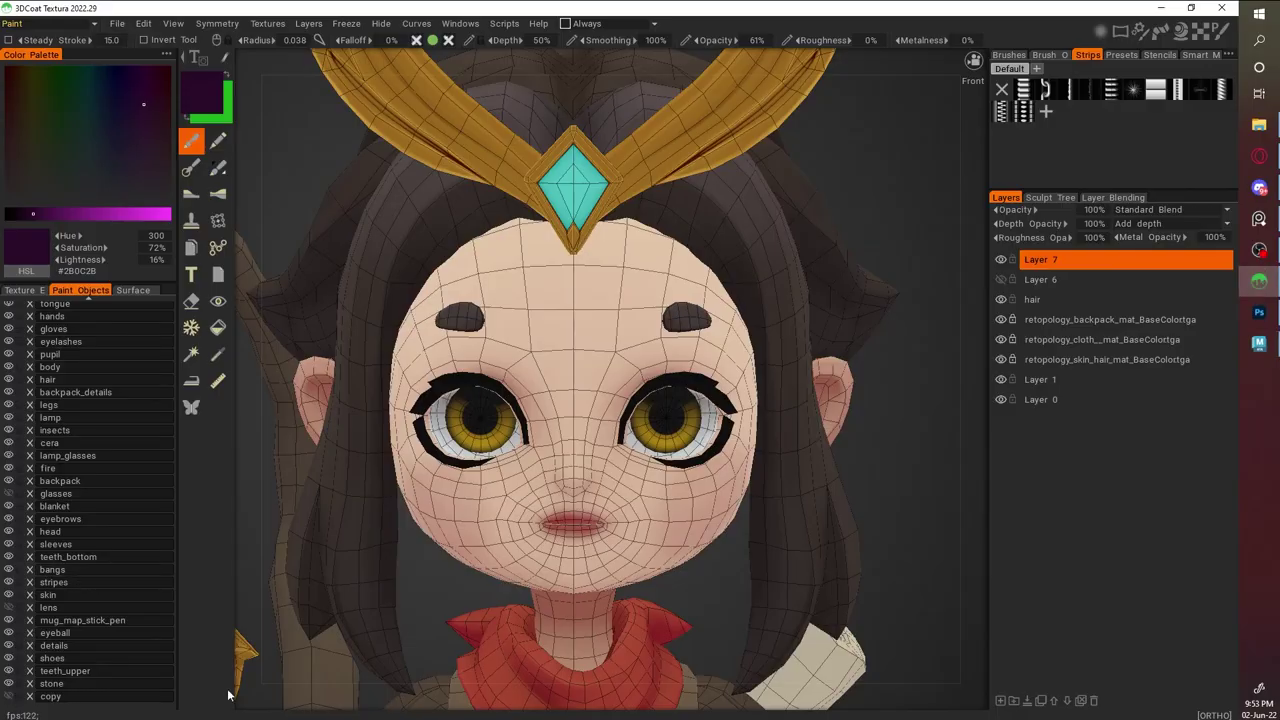
{"action": "scroll", "coordinate": [530, 400], "scroll_direction": "up", "scroll_amount": 3}
{"action": "left_click_drag", "start_coordinate": [960, 420], "coordinate": [909, 371]}
{"action": "scroll", "coordinate": [909, 371], "scroll_direction": "up", "scroll_amount": 2}
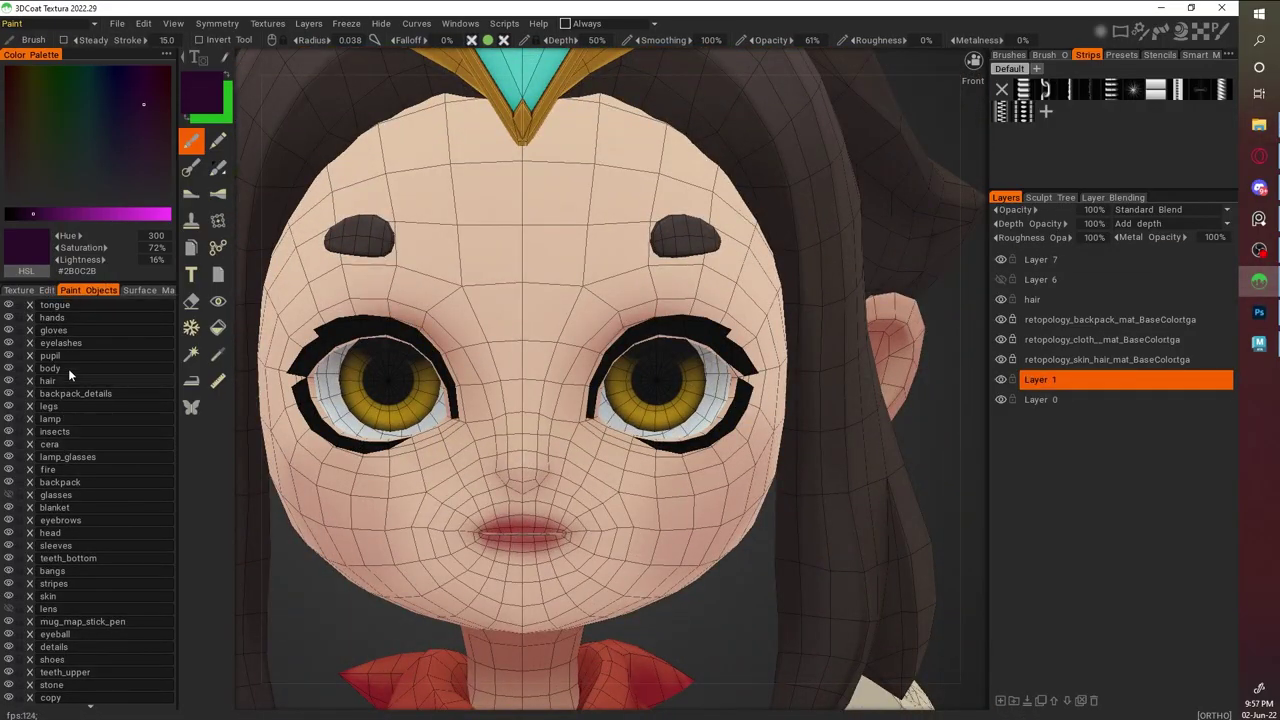
Undo the last change, make Layer 7 the active layer and sample the dark brown #26201E as the paint color
{"action": "key", "text": "ctrl+z"}
{"action": "left_click", "coordinate": [1040, 259]}
{"action": "key", "text": "v"}
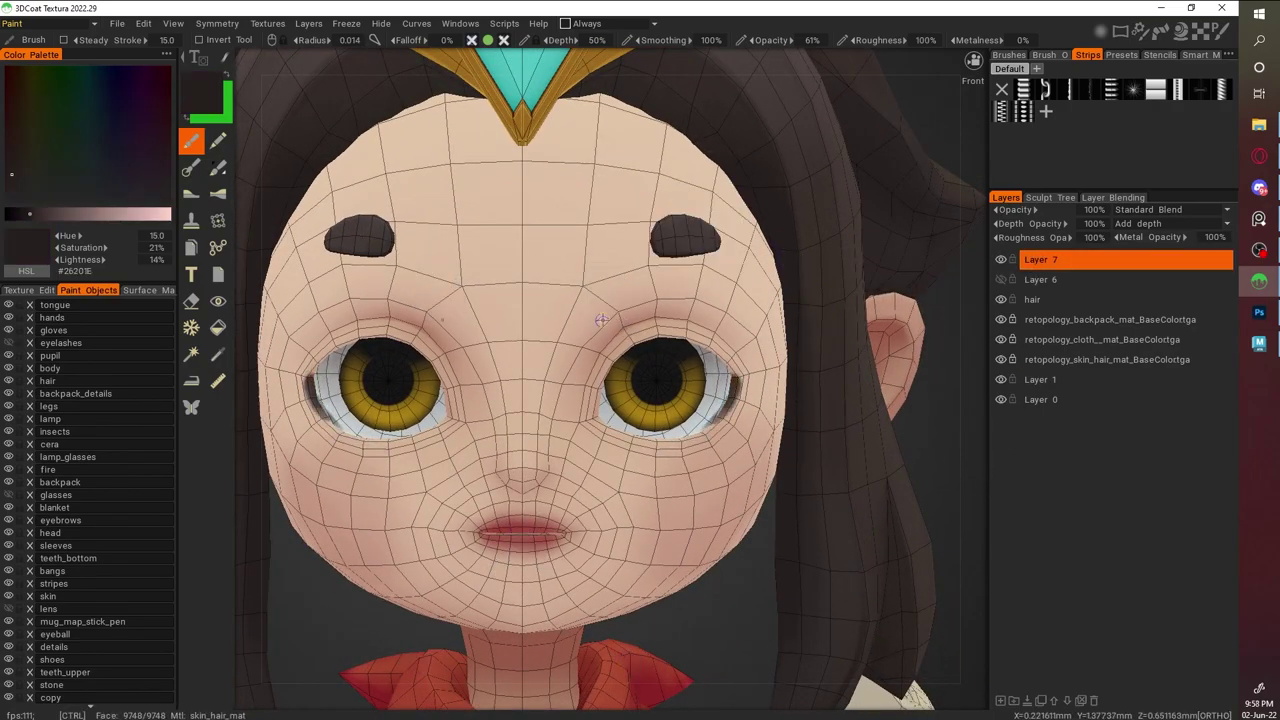
{"action": "scroll", "coordinate": [315, 355], "scroll_direction": "down", "scroll_amount": 3}
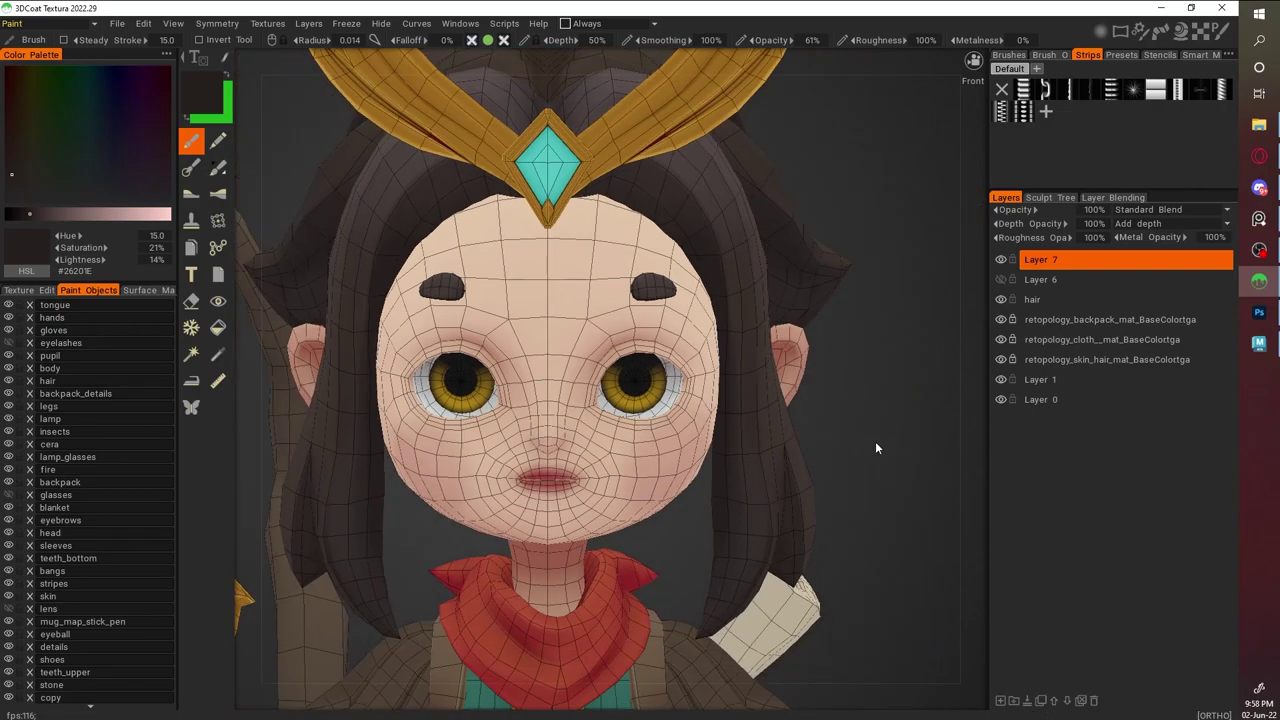
Hide the wireframe and paint soft brown shading around the inner eye sockets on Layer 7, using sampled skin tones
{"action": "scroll", "coordinate": [402, 355], "scroll_direction": "up", "scroll_amount": 5}
{"action": "key", "text": "w"}
{"action": "key", "text": "v"}
{"action": "mouse_move", "coordinate": [640, 368]}
{"action": "left_mouse_down"}
{"action": "mouse_move", "coordinate": [651, 321]}
{"action": "mouse_move", "coordinate": [637, 374]}
{"action": "mouse_move", "coordinate": [568, 456]}
{"action": "mouse_move", "coordinate": [591, 380]}
{"action": "mouse_move", "coordinate": [562, 468]}
{"action": "mouse_move", "coordinate": [667, 298]}
{"action": "left_mouse_up"}
{"action": "key", "text": "v"}
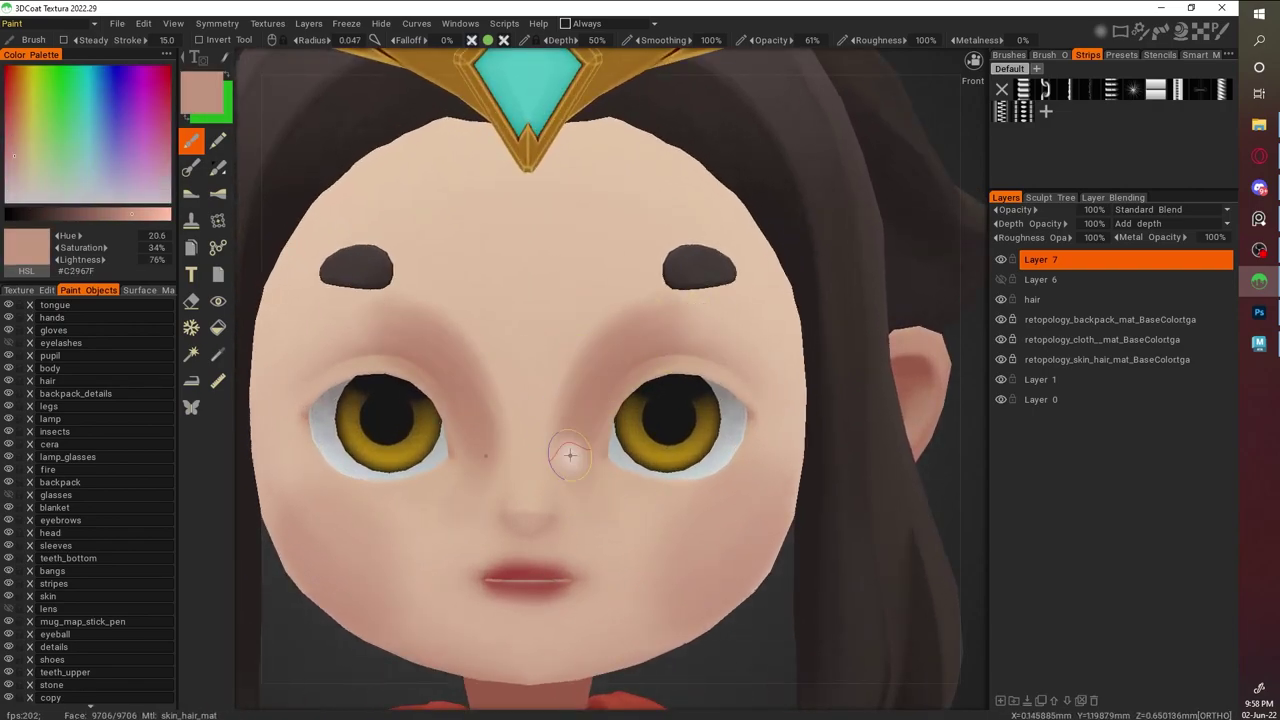
{"action": "key", "text": "v"}
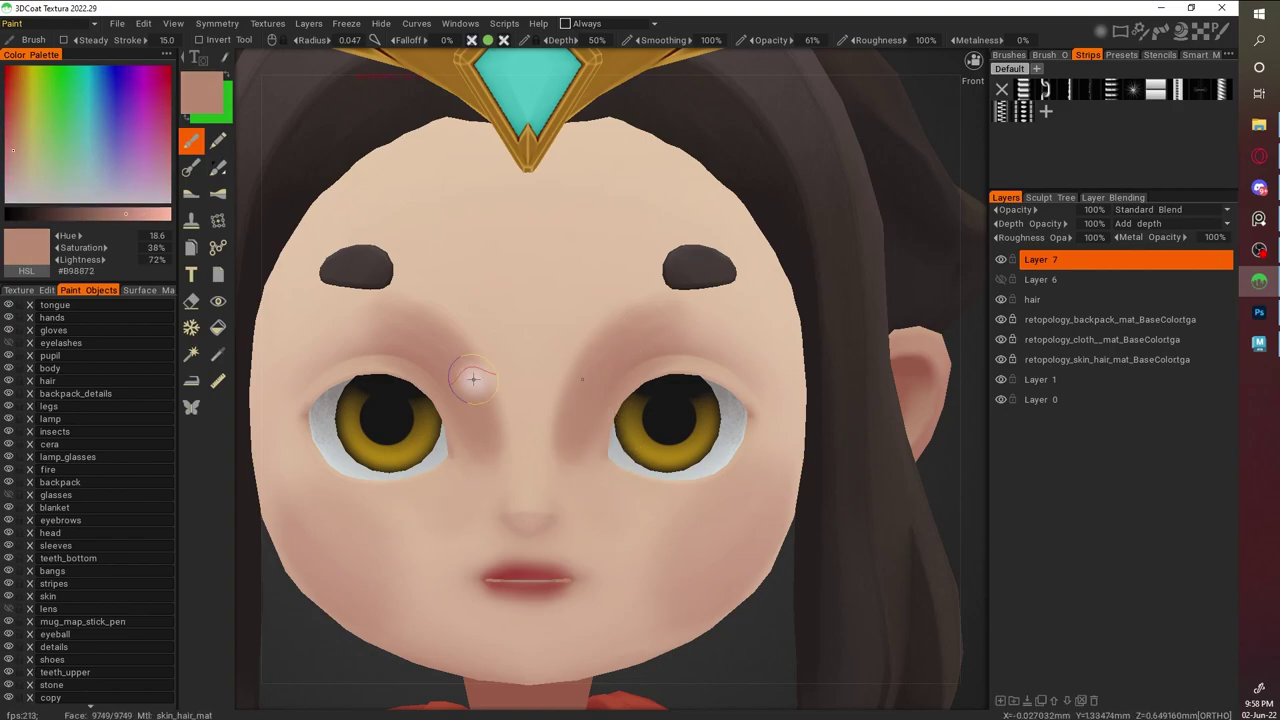
{"action": "key", "text": "v"}
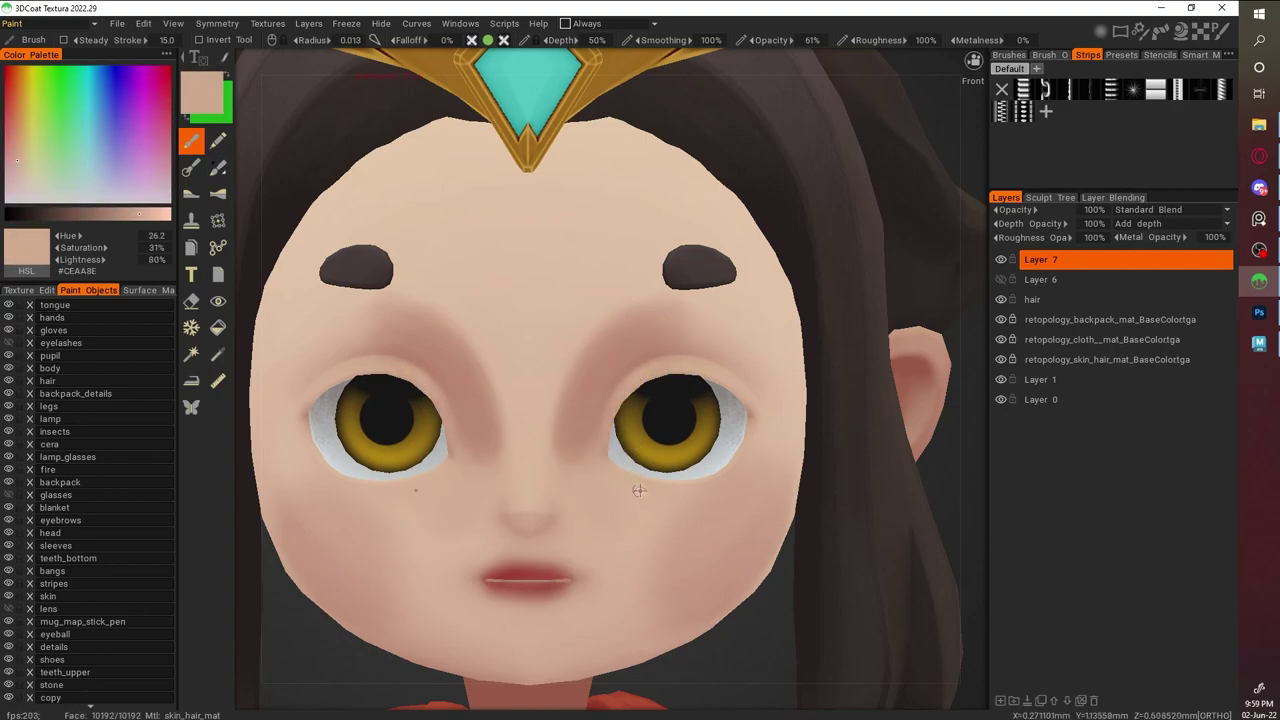
Paint the skin around the outer eye corner and upper eyelid with the sampled reddish skin tone #BA8974
{"action": "left_click_drag", "start_coordinate": [616, 466], "coordinate": [838, 199], "text": "alt"}
{"action": "key", "text": "v"}
{"action": "mouse_move", "coordinate": [563, 437]}
{"action": "left_mouse_down", "text": "alt"}
{"action": "mouse_move", "coordinate": [826, 286]}
{"action": "mouse_move", "coordinate": [837, 343]}
{"action": "mouse_move", "coordinate": [690, 412]}
{"action": "left_mouse_up", "text": "alt"}
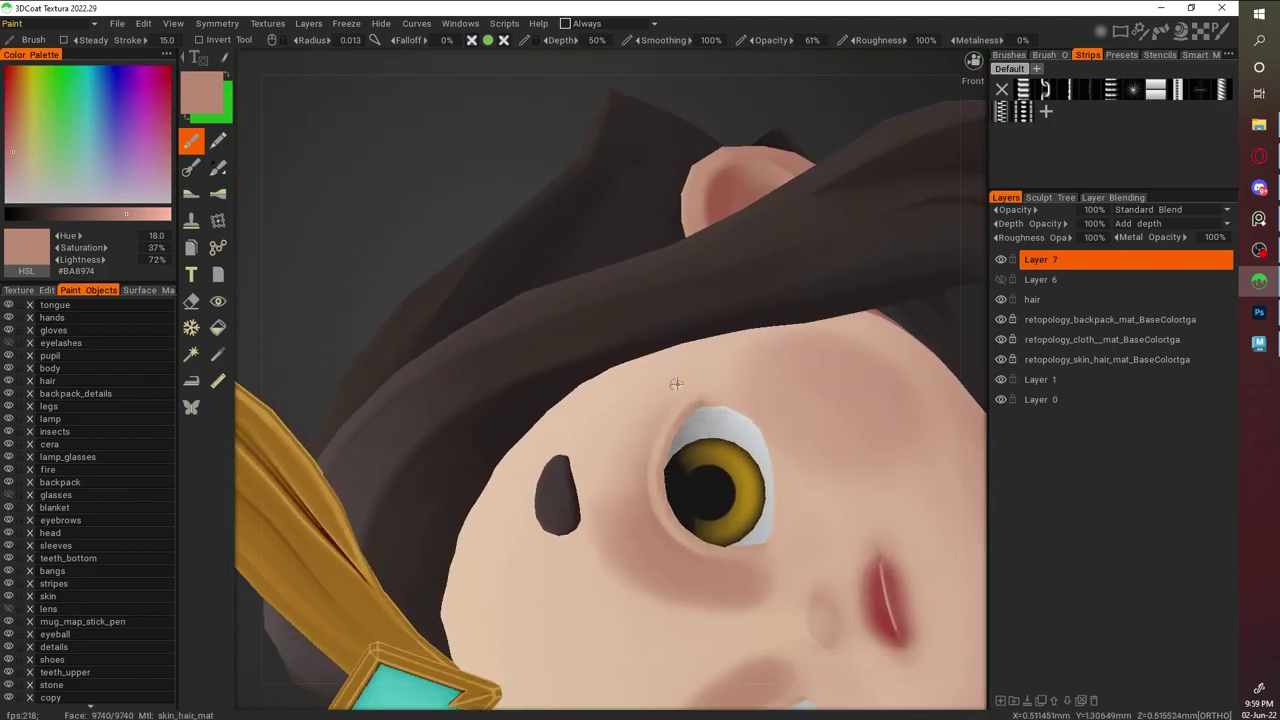
{"action": "left_click_drag", "start_coordinate": [694, 525], "coordinate": [825, 447], "text": "alt"}
Paint the lower eyelid rims pink #ED96A2 and line the upper eyelids with dark reddish brown #6B443F
{"action": "left_click", "coordinate": [152, 69]}
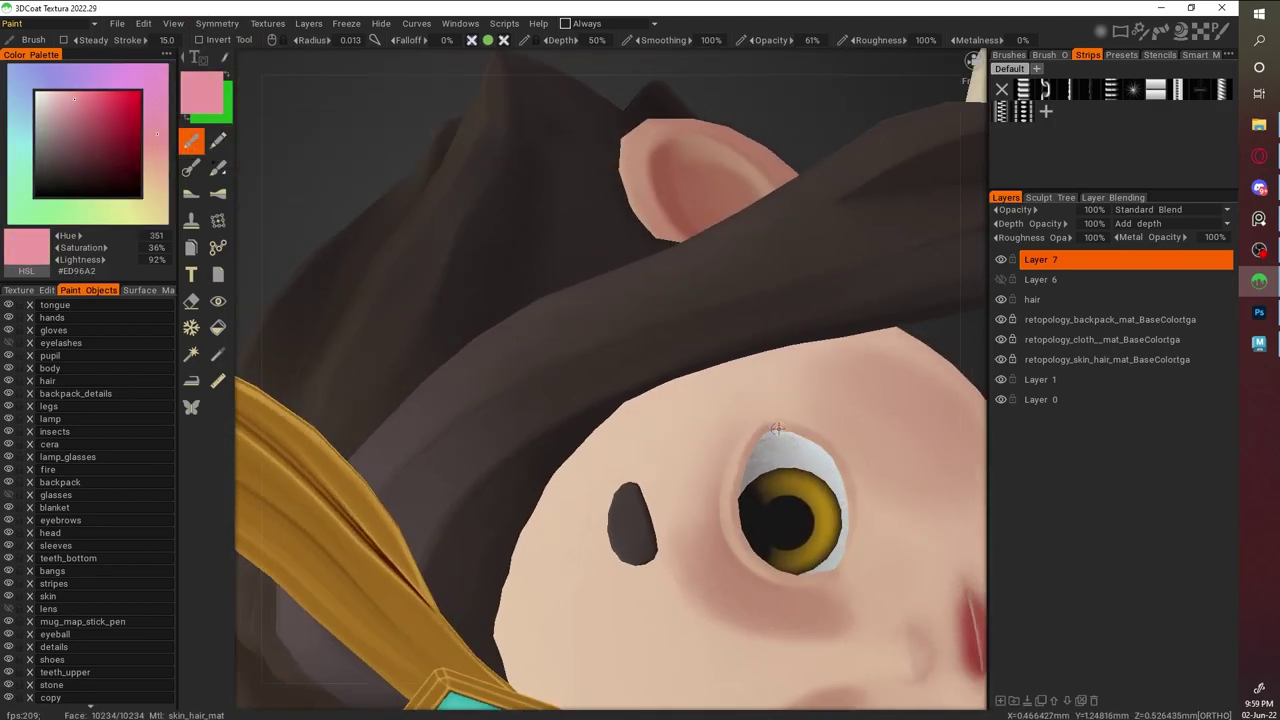
{"action": "left_click", "coordinate": [79, 153]}
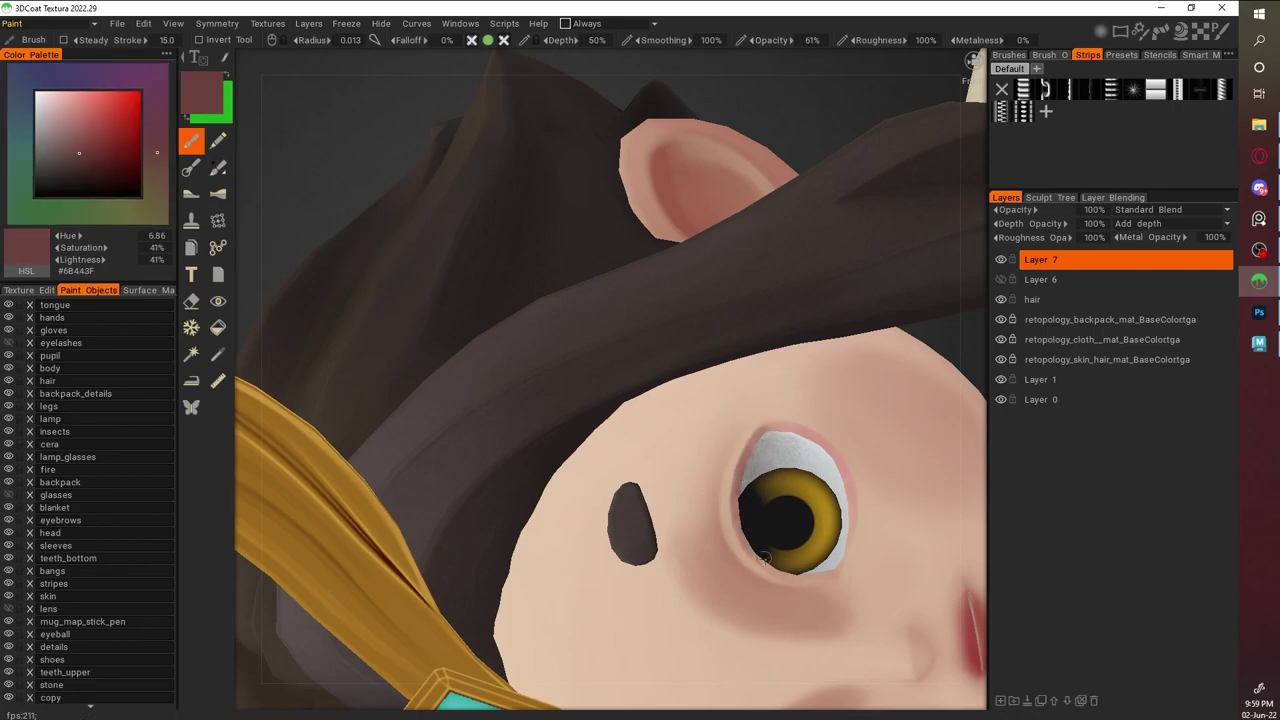
{"action": "key", "text": "KP_1"}
{"action": "scroll", "coordinate": [769, 420], "scroll_direction": "up", "scroll_amount": 10}
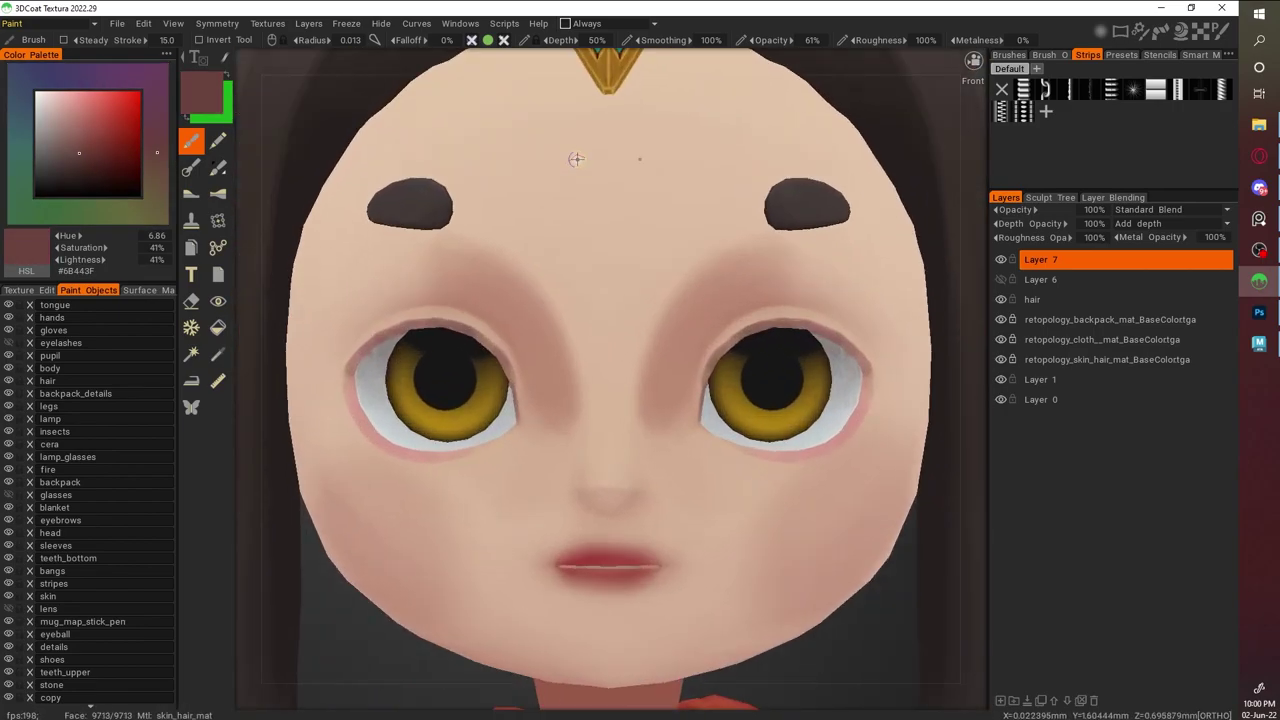
Paint thin light highlights in #EDD3AC at the inner corners of both eyes
{"action": "key", "text": "v"}
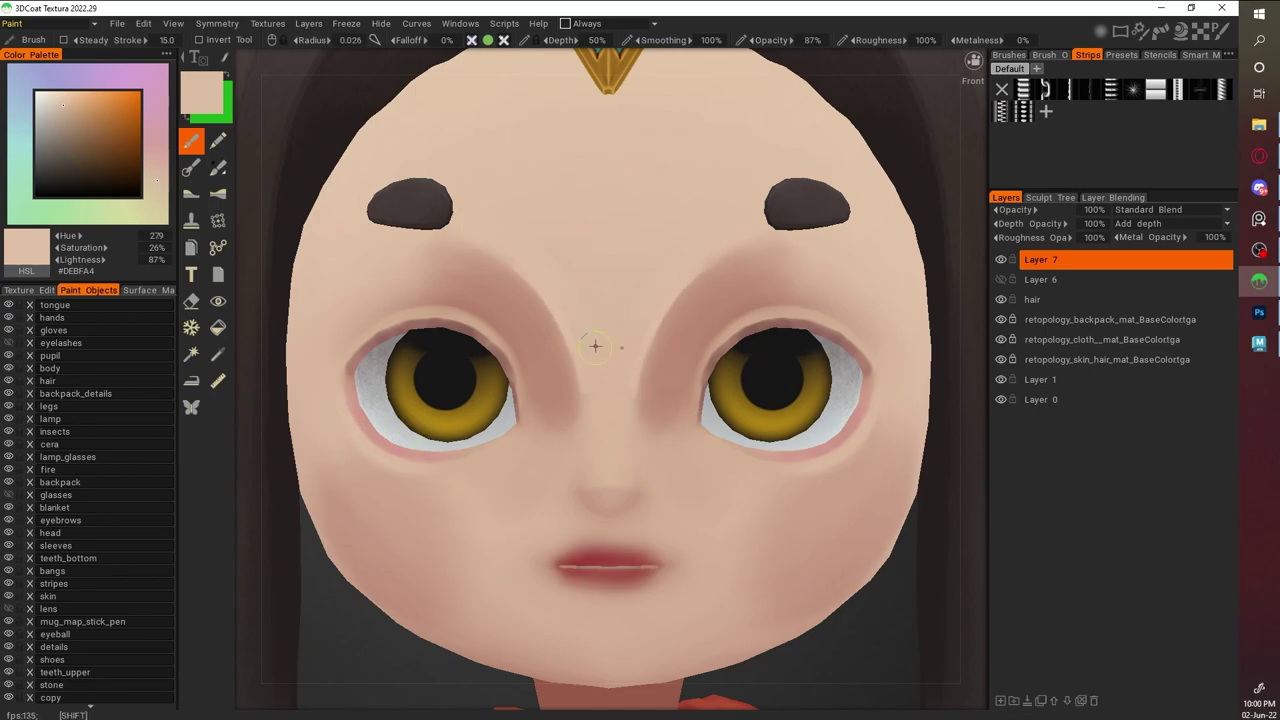
{"action": "left_click", "coordinate": [65, 103]}
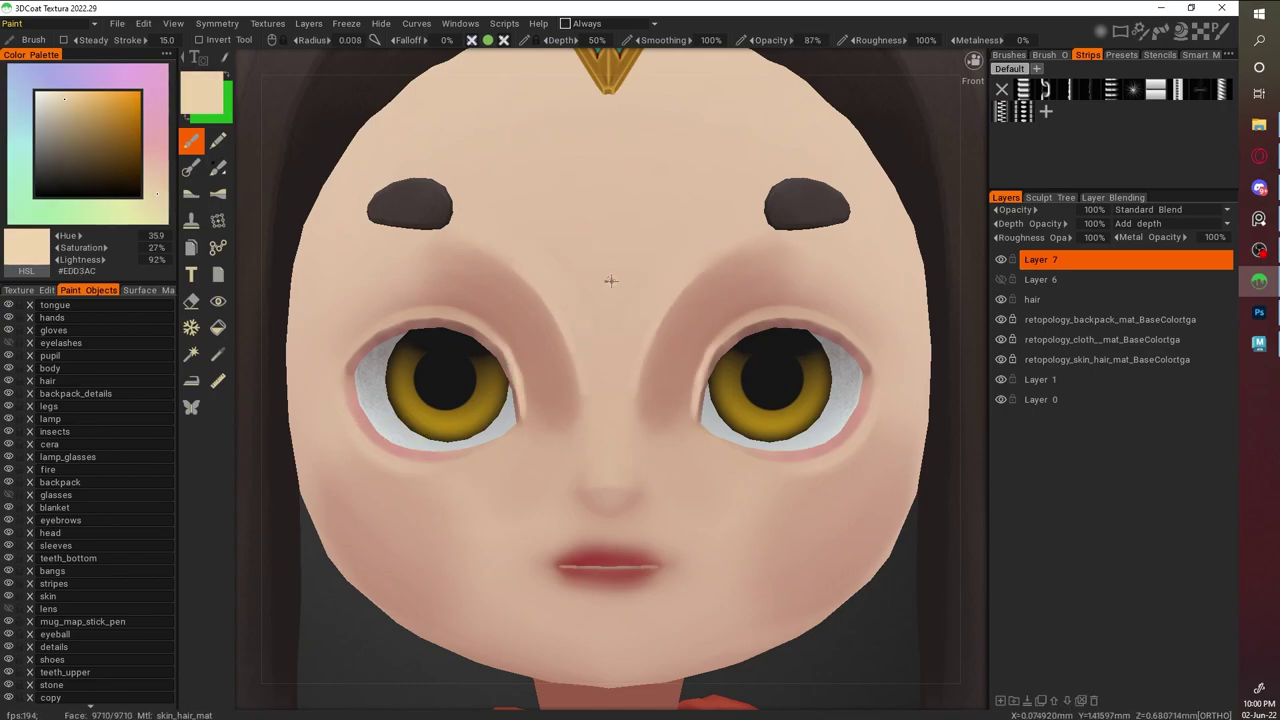
{"action": "scroll", "coordinate": [698, 434], "scroll_direction": "down", "scroll_amount": 5}
{"action": "right_click_drag", "start_coordinate": [698, 434], "coordinate": [235, 538]}
{"action": "scroll", "coordinate": [235, 538], "scroll_direction": "up", "scroll_amount": 3}
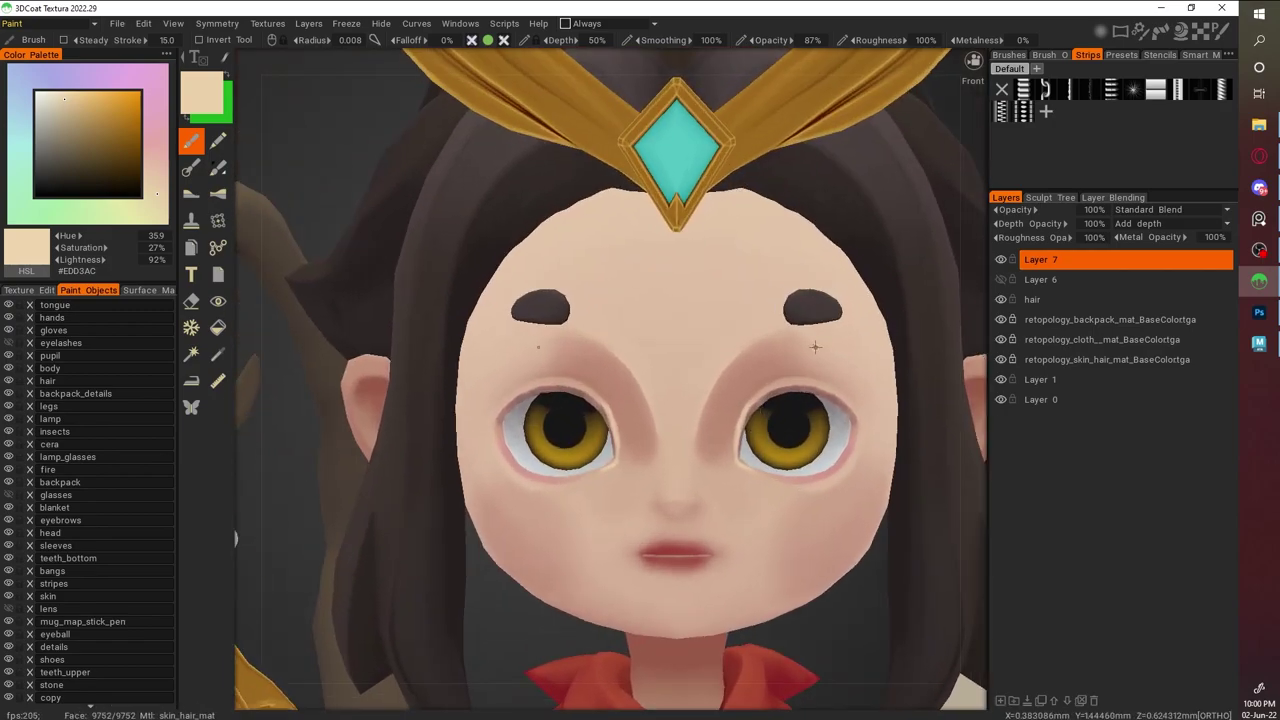
Shade the sides of the forehead and temples with tan #C19972 and blend the edges with sampled skin tones
{"action": "key", "text": "v"}
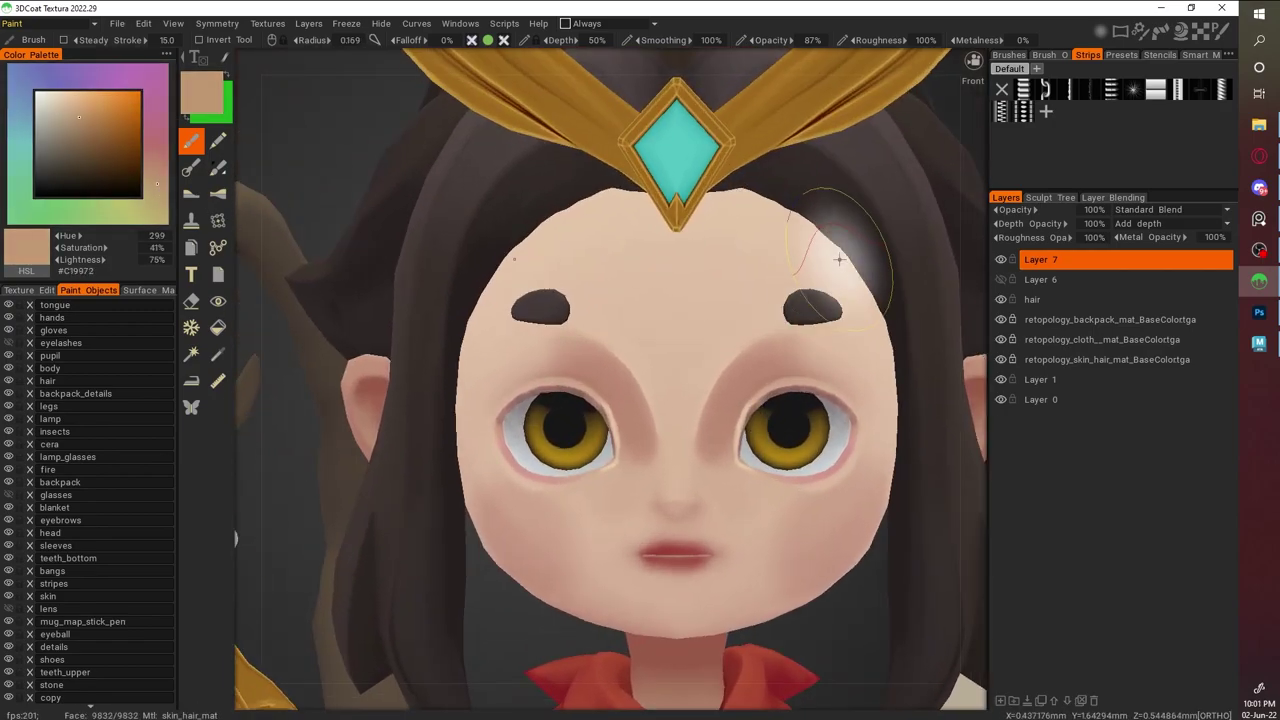
{"action": "key", "text": "v"}
{"action": "key", "text": "v"}
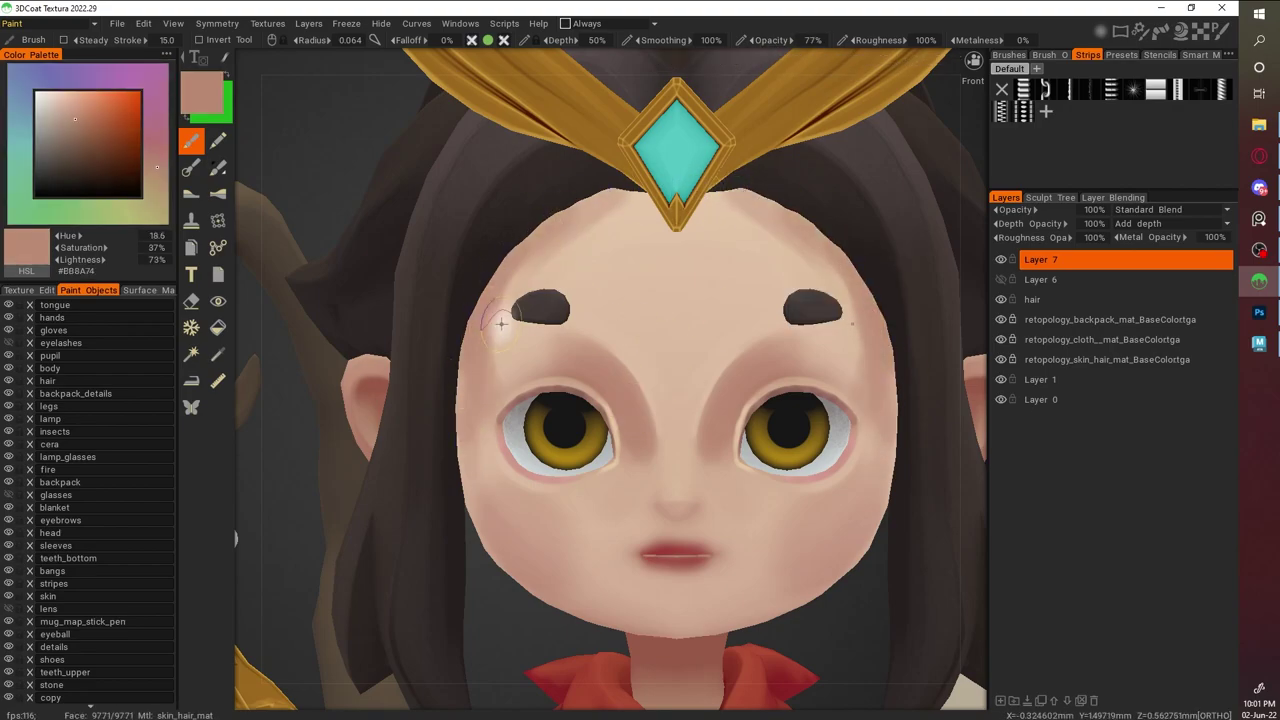
{"action": "key", "text": "v"}
{"action": "left_click_drag", "start_coordinate": [477, 378], "coordinate": [468, 300]}
{"action": "scroll", "coordinate": [529, 363], "scroll_direction": "up", "scroll_amount": 3}
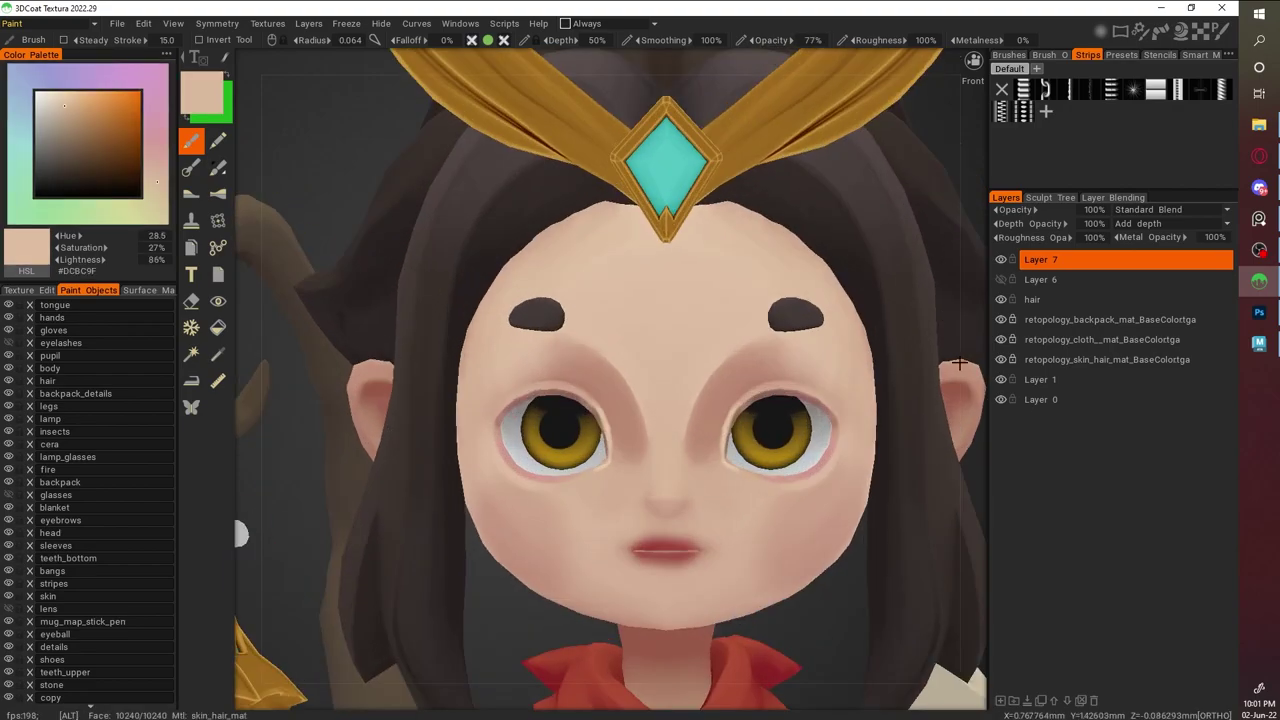
Extend the brown eye shading to the outer corners above both eyes with #BA8772 and soften it with sampled skin tones
{"action": "key", "text": "v"}
{"action": "left_click_drag", "start_coordinate": [818, 344], "coordinate": [782, 400]}
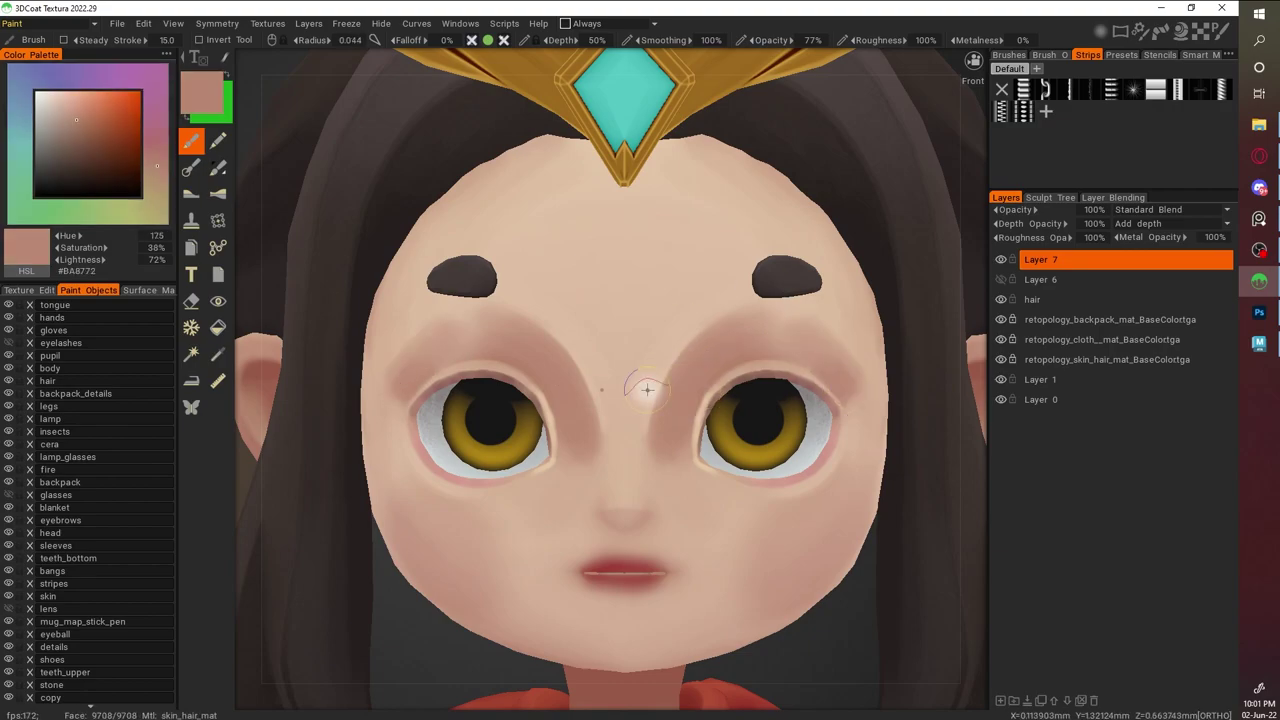
{"action": "key", "text": "v"}
{"action": "left_click_drag", "start_coordinate": [394, 331], "coordinate": [394, 423]}
{"action": "left_click_drag", "start_coordinate": [826, 395], "coordinate": [843, 297]}
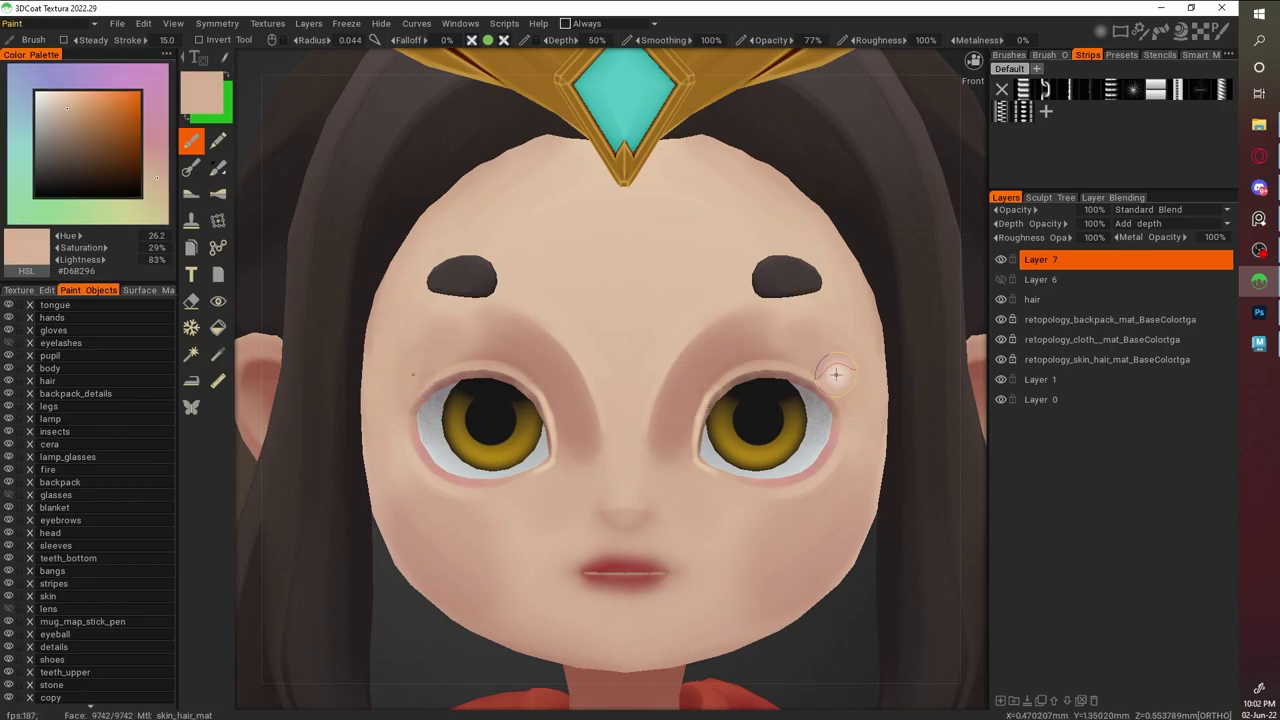
{"action": "key", "text": "v"}
{"action": "mouse_move", "coordinate": [816, 344]}
{"action": "left_mouse_down"}
{"action": "mouse_move", "coordinate": [780, 364]}
{"action": "mouse_move", "coordinate": [827, 395]}
{"action": "left_mouse_up"}
Paint a soft red #E35A53 blush on the cheeks at 58% opacity and sample nearby skin tones for blending
{"action": "left_click_drag", "start_coordinate": [157, 167], "coordinate": [157, 148]}
{"action": "right_click_drag", "start_coordinate": [860, 410], "coordinate": [880, 410]}
{"action": "left_click", "coordinate": [102, 103]}
{"action": "left_click_drag", "start_coordinate": [371, 423], "coordinate": [389, 471]}
{"action": "left_click_drag", "start_coordinate": [823, 440], "coordinate": [828, 480]}
{"action": "middle_click_drag", "start_coordinate": [828, 480], "coordinate": [824, 487]}
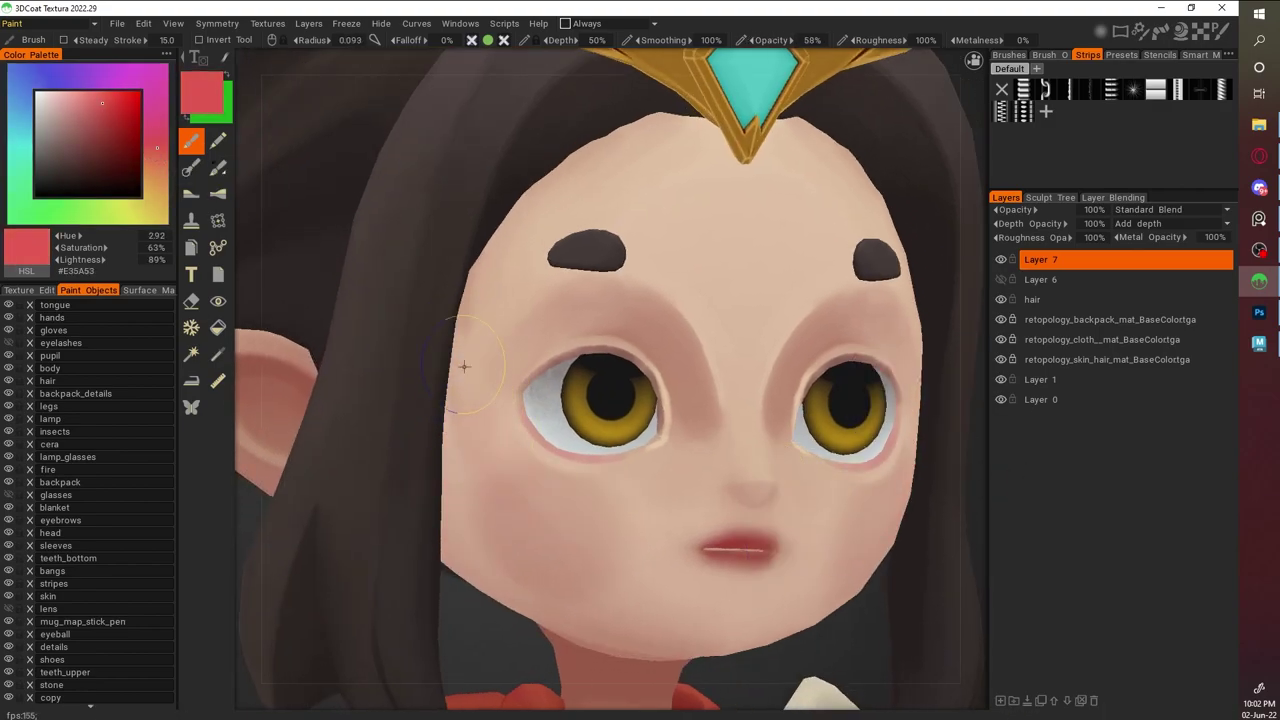
{"action": "key", "text": "v"}
{"action": "key", "text": "v"}
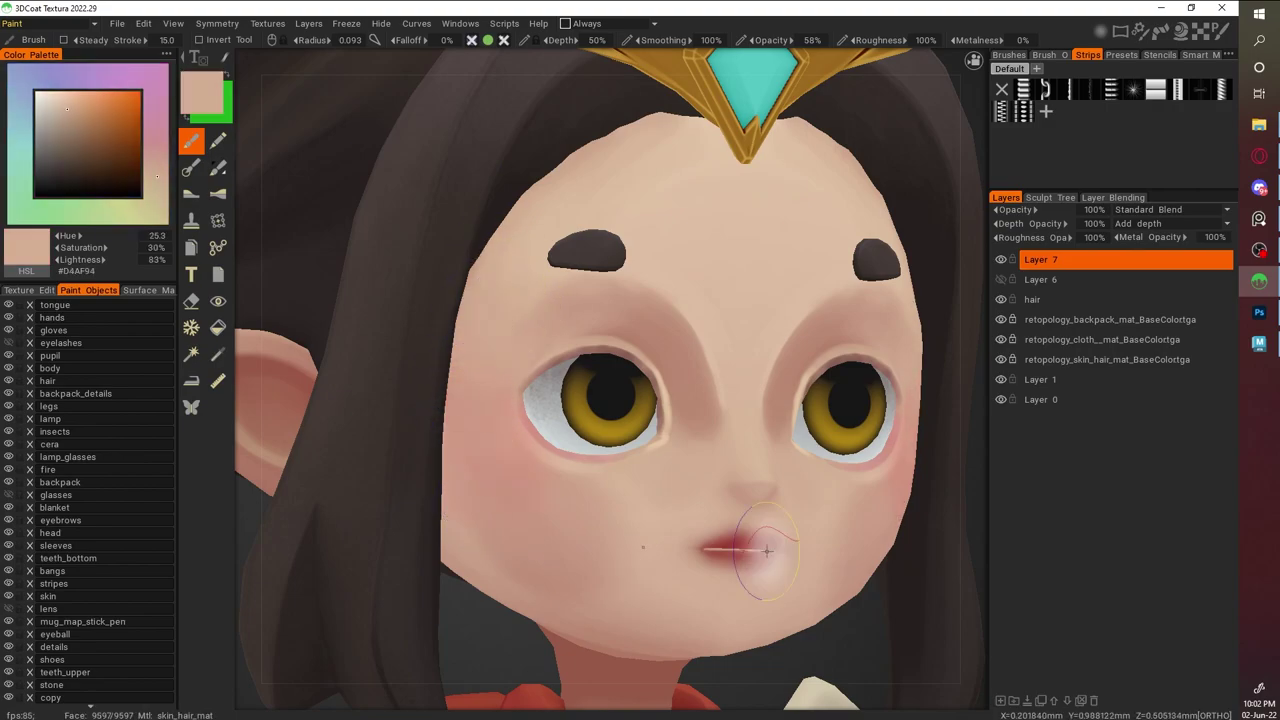
Sample the tan skin tone #CC9872 and softly shade the face with a large brush at 58% opacity
{"action": "middle_click_drag", "start_coordinate": [663, 508], "coordinate": [500, 443]}
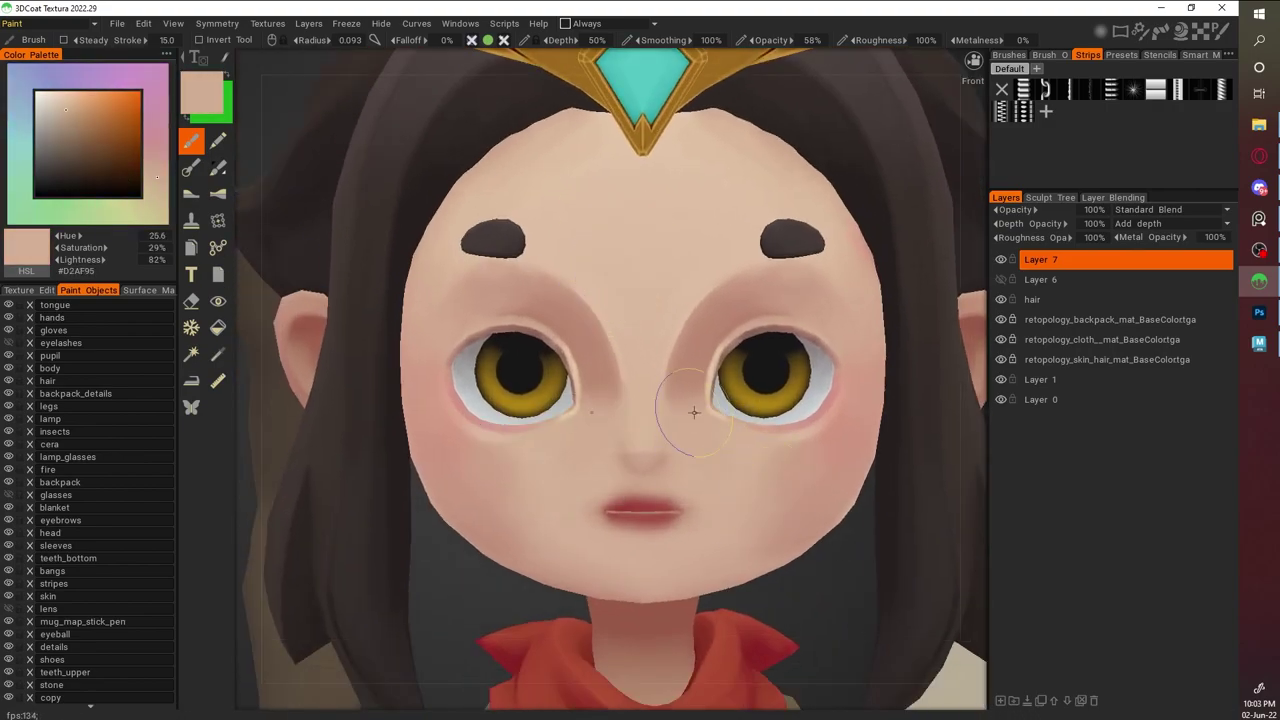
{"action": "key", "text": "v"}
{"action": "right_click_drag", "start_coordinate": [726, 466], "coordinate": [790, 466]}
{"action": "scroll", "coordinate": [780, 157], "scroll_direction": "down", "scroll_amount": 3}
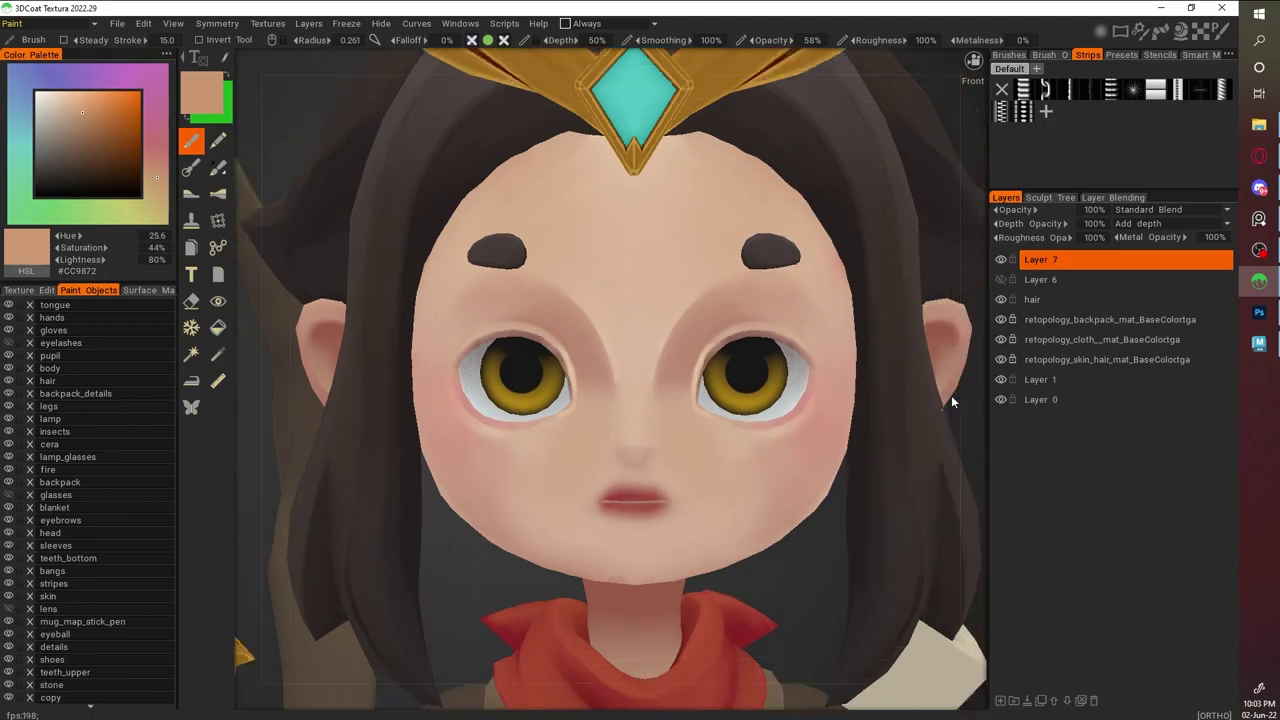
{"action": "scroll", "coordinate": [737, 386], "scroll_direction": "up", "scroll_amount": 3}
{"action": "right_click_drag", "start_coordinate": [680, 220], "coordinate": [608, 223]}
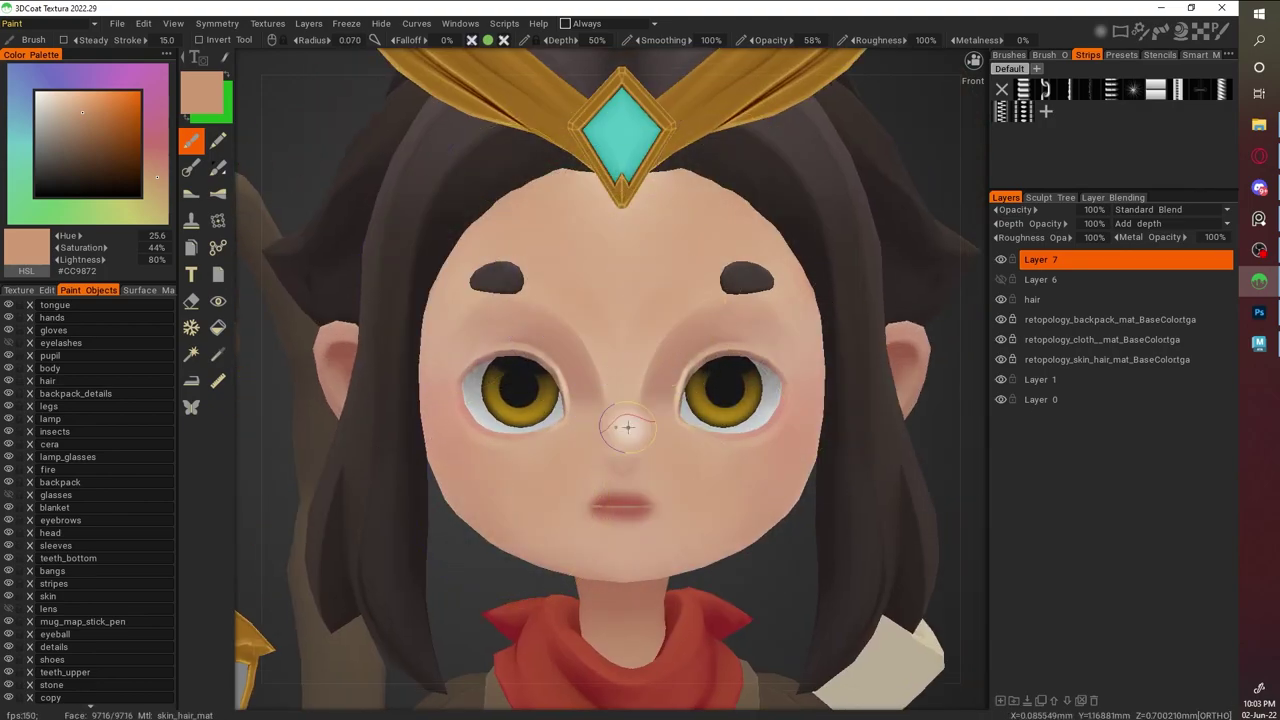
Paint a light cream #F6D8AE highlight across the center of the forehead, above and between the eyebrows
{"action": "left_click", "coordinate": [62, 101]}
{"action": "mouse_move", "coordinate": [515, 205]}
{"action": "left_mouse_down"}
{"action": "mouse_move", "coordinate": [634, 192]}
{"action": "mouse_move", "coordinate": [625, 242]}
{"action": "mouse_move", "coordinate": [606, 213]}
{"action": "mouse_move", "coordinate": [599, 237]}
{"action": "mouse_move", "coordinate": [547, 195]}
{"action": "mouse_move", "coordinate": [594, 243]}
{"action": "left_mouse_up"}
{"action": "scroll", "coordinate": [747, 284], "scroll_direction": "down", "scroll_amount": 3}
{"action": "scroll", "coordinate": [662, 446], "scroll_direction": "up", "scroll_amount": 3}
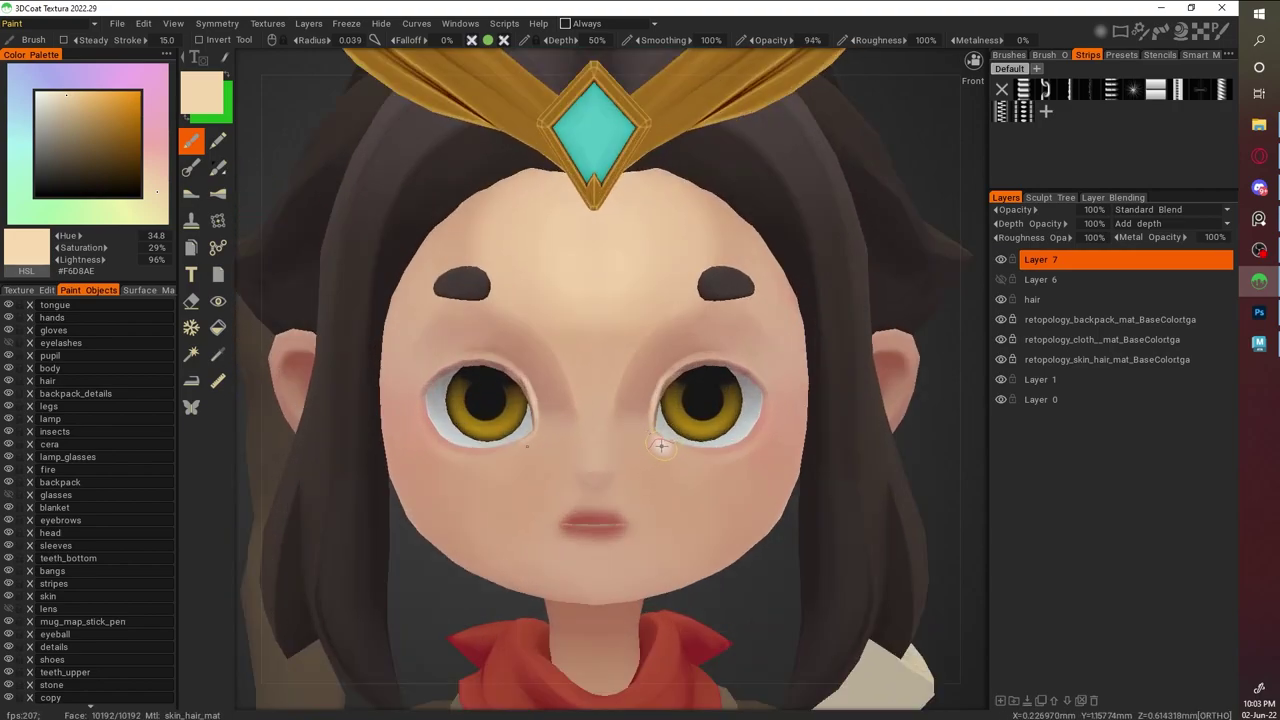
Reduce the brush opacity to 83% and paint #F6D8AE highlights under the inner eyes and on the chin
{"action": "left_click_drag", "start_coordinate": [775, 41], "coordinate": [762, 42]}
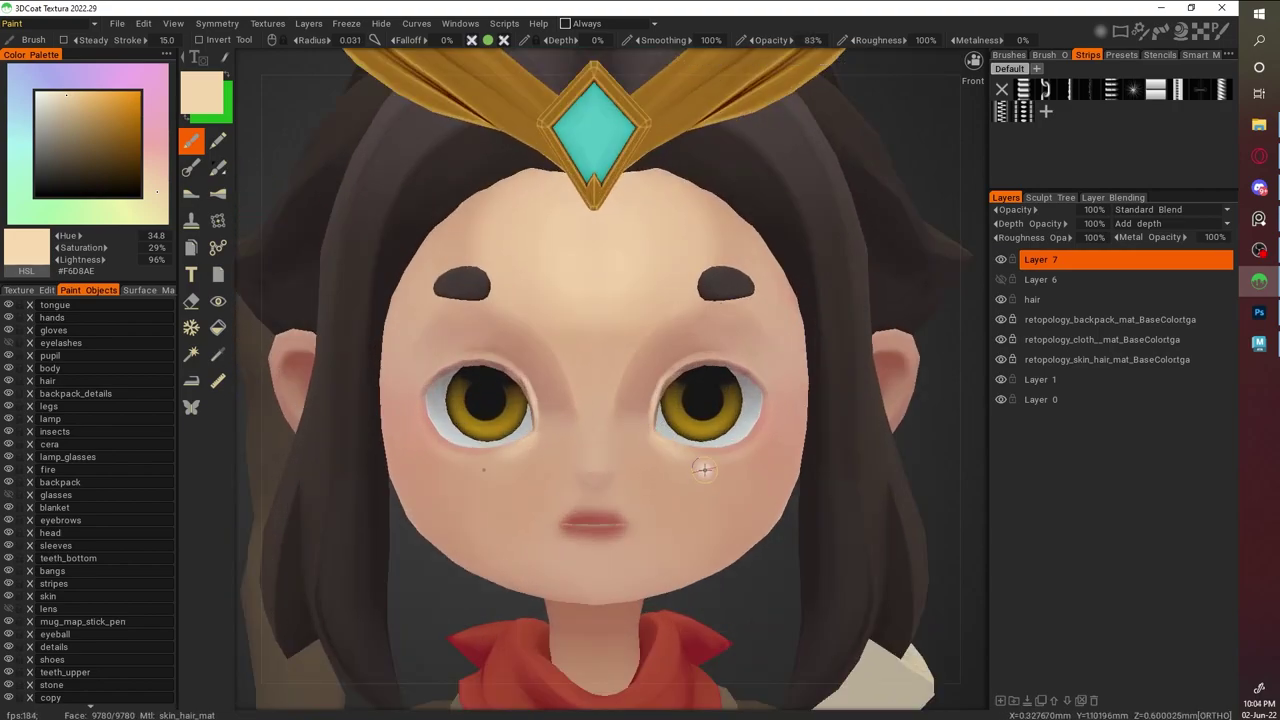
{"action": "scroll", "coordinate": [826, 449], "scroll_direction": "down", "scroll_amount": 3}
{"action": "right_click_drag", "start_coordinate": [826, 449], "coordinate": [894, 329]}
{"action": "scroll", "coordinate": [631, 348], "scroll_direction": "up", "scroll_amount": 3}
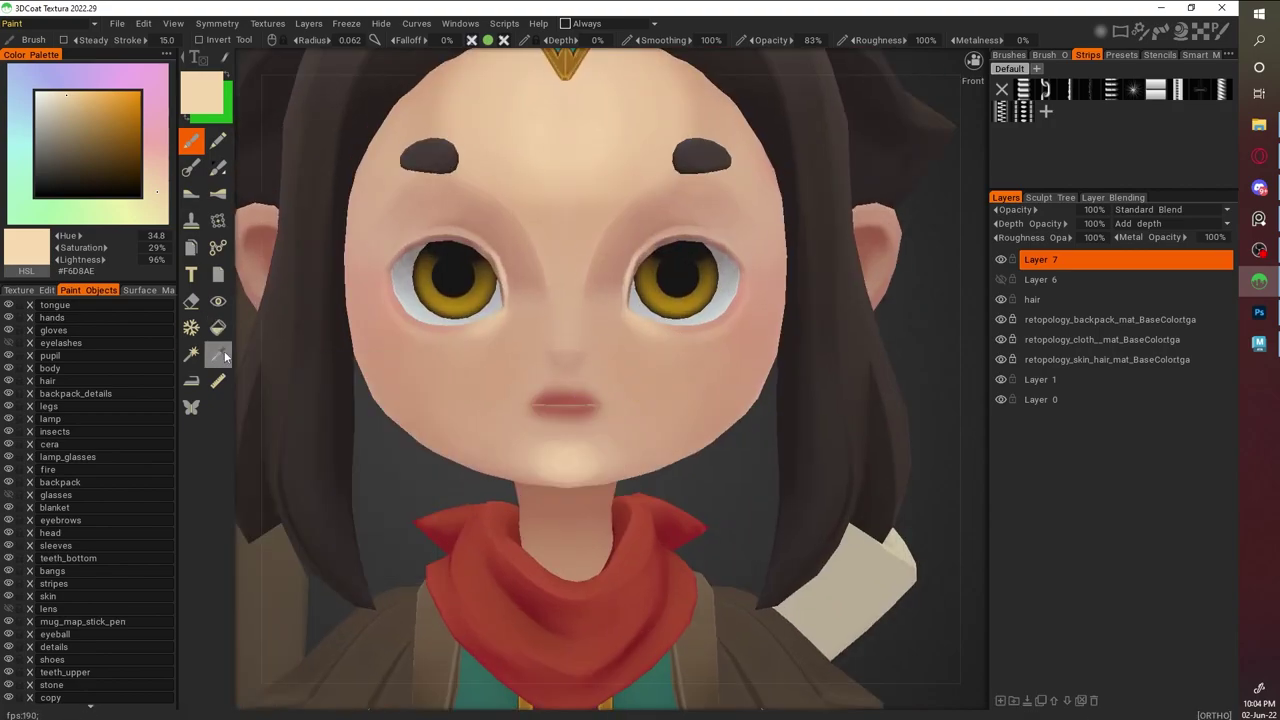
Narrow and soften the chin highlight by blending its edges with sampled skin tones #ECCCA5 and #CFA17F
{"action": "key", "text": "v"}
{"action": "key", "text": "v"}
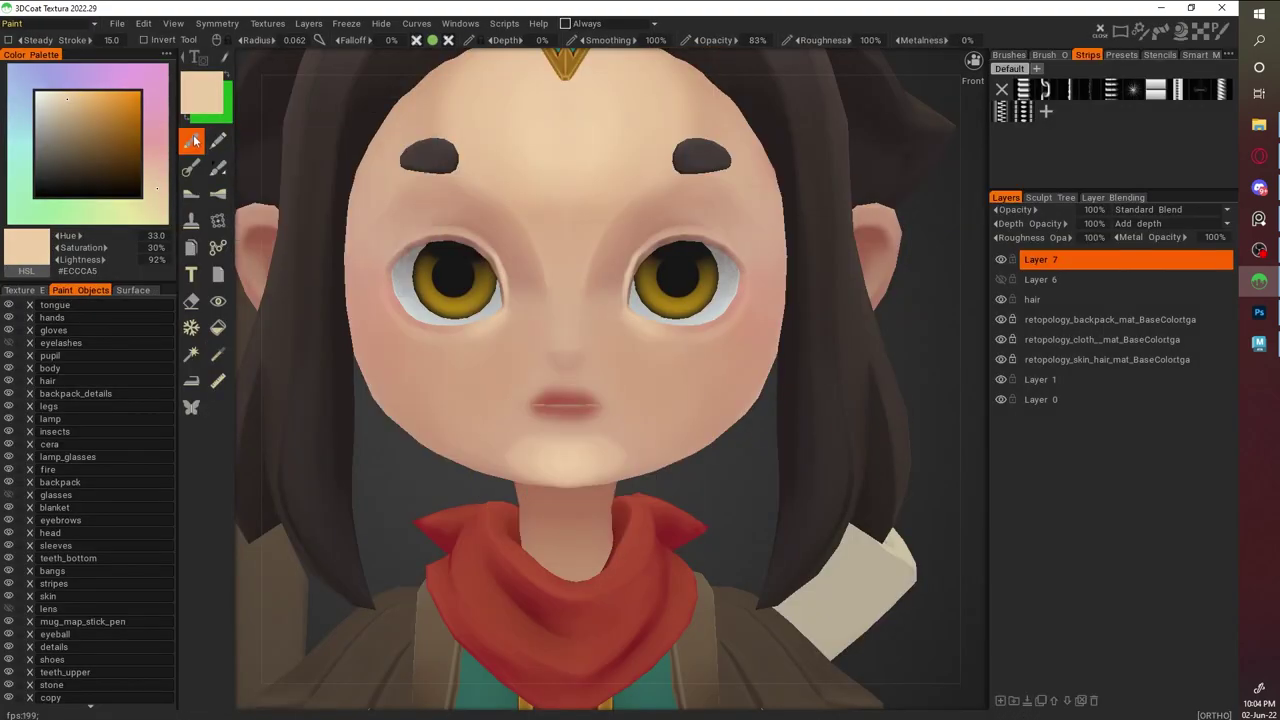
{"action": "key", "text": "v"}
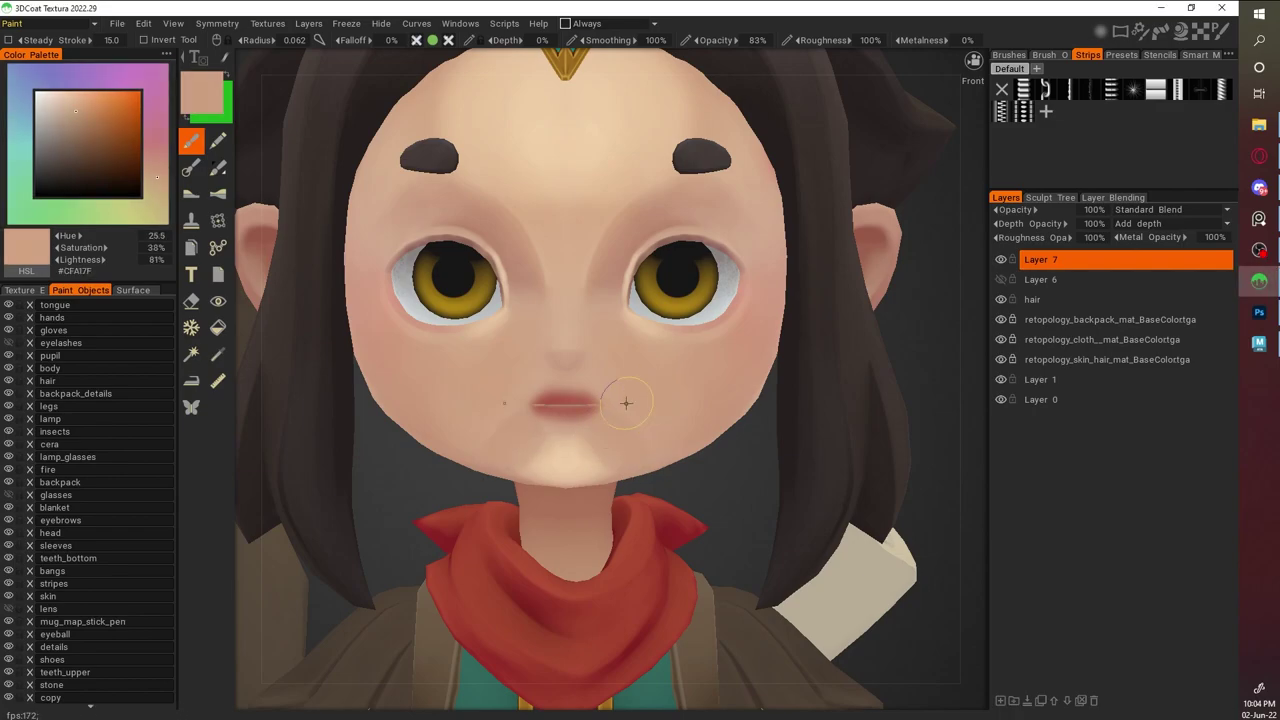
{"action": "key", "text": "v"}
{"action": "mouse_move", "coordinate": [591, 457]}
{"action": "right_mouse_down"}
{"action": "mouse_move", "coordinate": [597, 331]}
{"action": "mouse_move", "coordinate": [882, 381]}
{"action": "mouse_move", "coordinate": [880, 402]}
{"action": "mouse_move", "coordinate": [852, 337]}
{"action": "right_mouse_up"}
{"action": "key", "text": "v"}
{"action": "key", "text": "v"}
Show the wireframe and paint the nose from bridge to tip in brown #5F4A40 at 56% opacity
{"action": "key", "text": "v"}
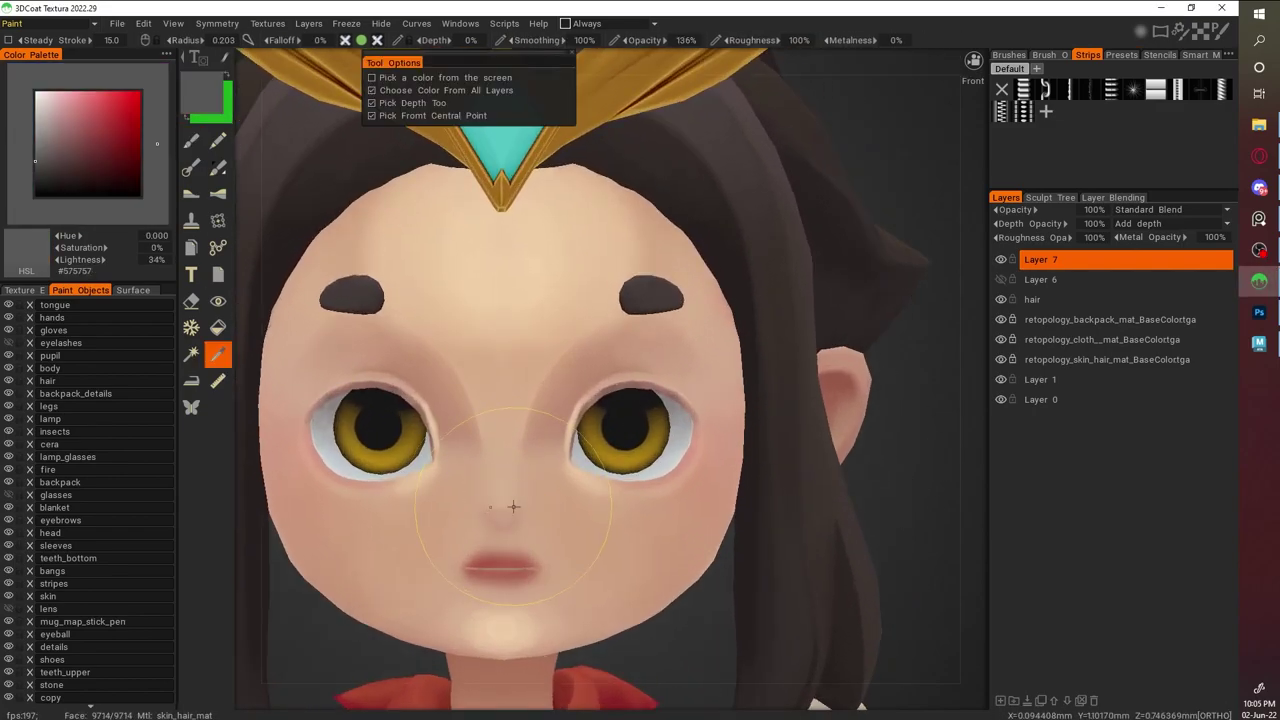
{"action": "key", "text": "v"}
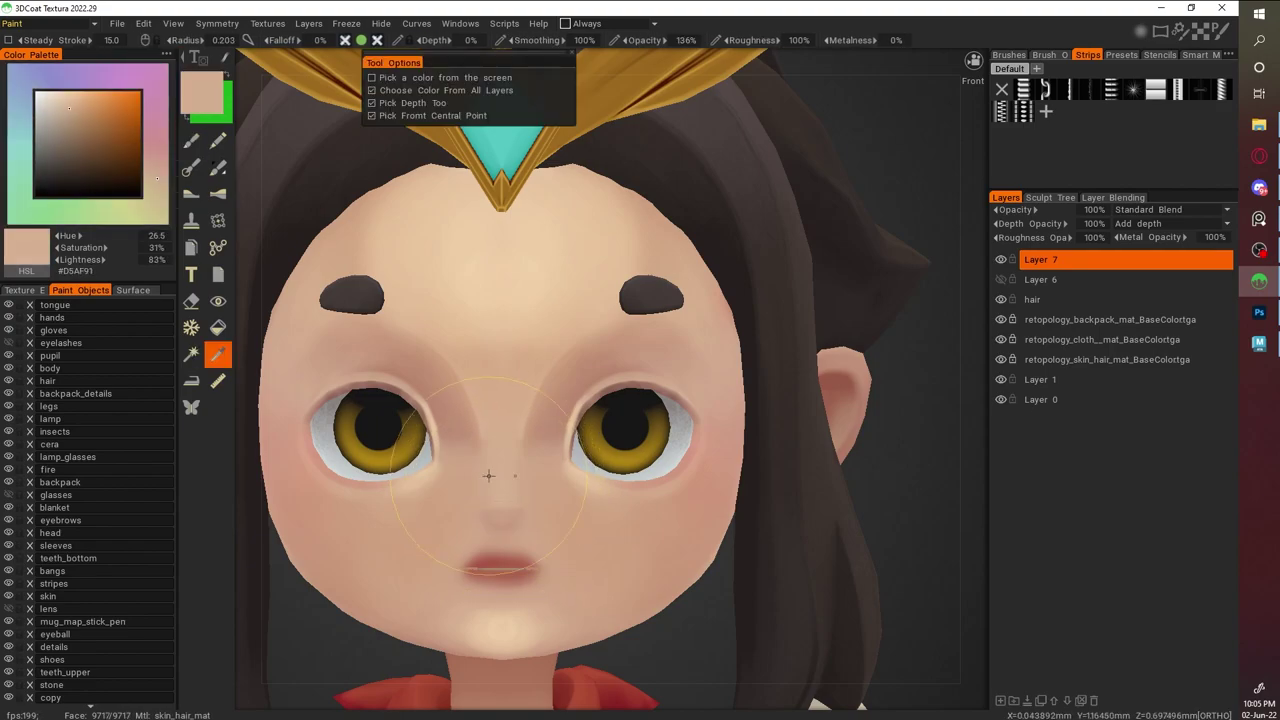
{"action": "left_click_drag", "start_coordinate": [80, 134], "coordinate": [66, 167]}
{"action": "key", "text": "w"}
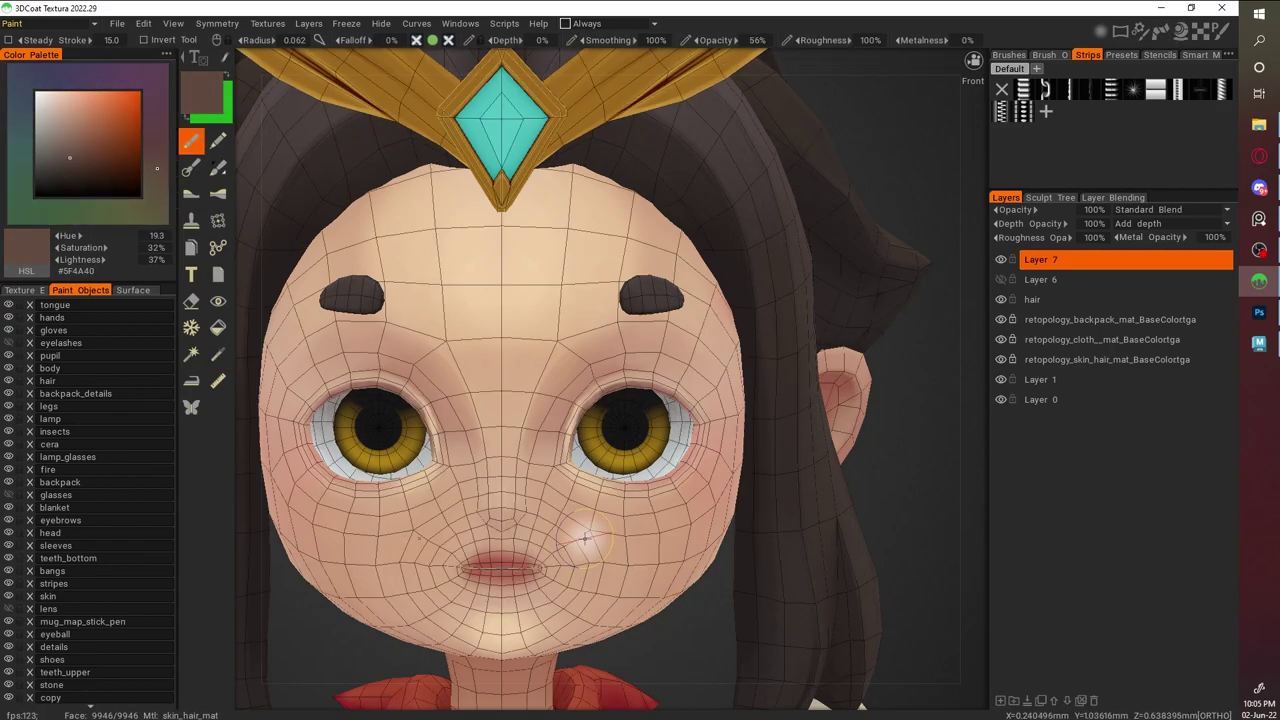
{"action": "left_click_drag", "start_coordinate": [503, 430], "coordinate": [505, 522]}
{"action": "left_click_drag", "start_coordinate": [500, 400], "coordinate": [505, 515]}
Darken the underside of the nose with #2E2320 and add a small gray #948E8C highlight near the tip
{"action": "key", "text": "v"}
{"action": "key", "text": "v"}
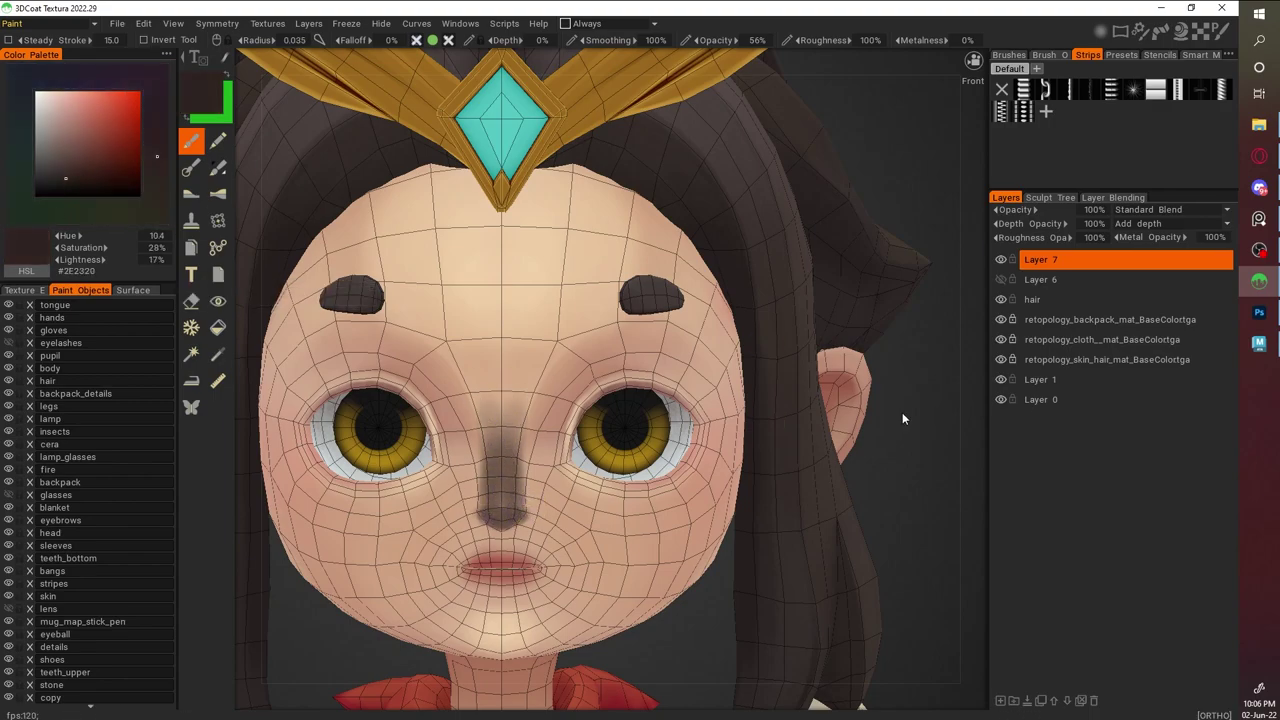
{"action": "scroll", "coordinate": [446, 381], "scroll_direction": "up", "scroll_amount": 2}
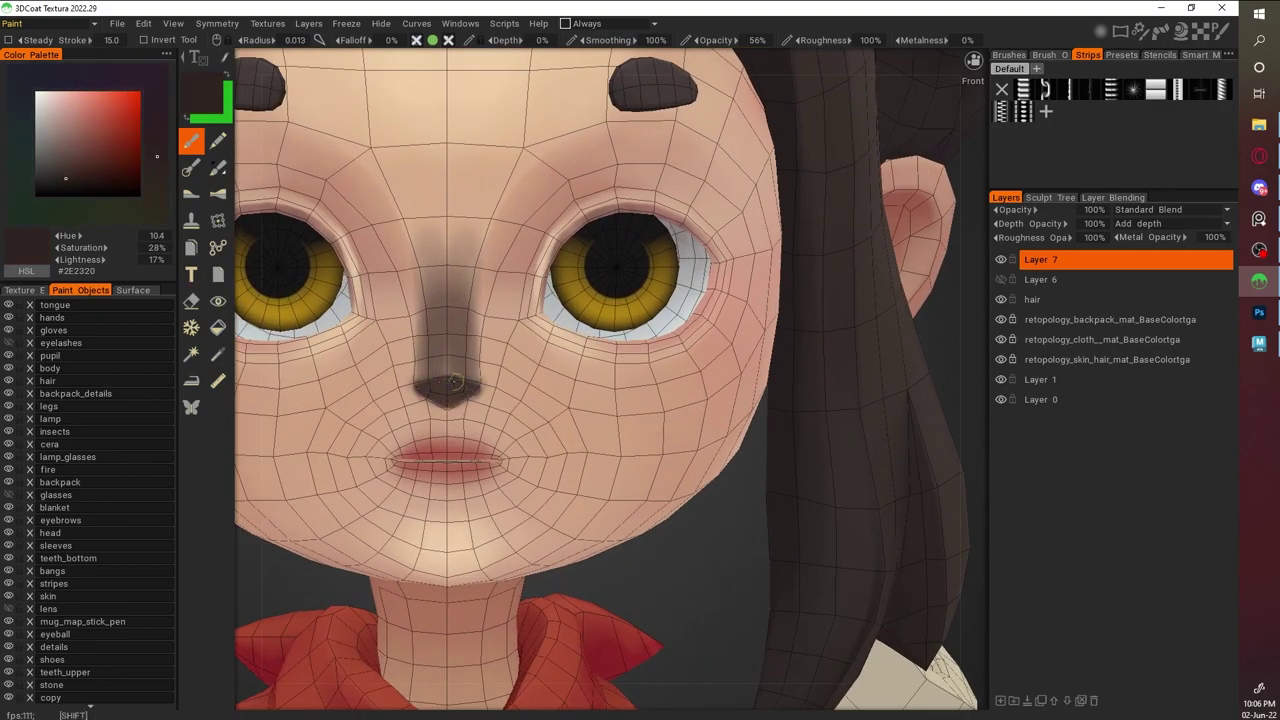
{"action": "key", "text": "v"}
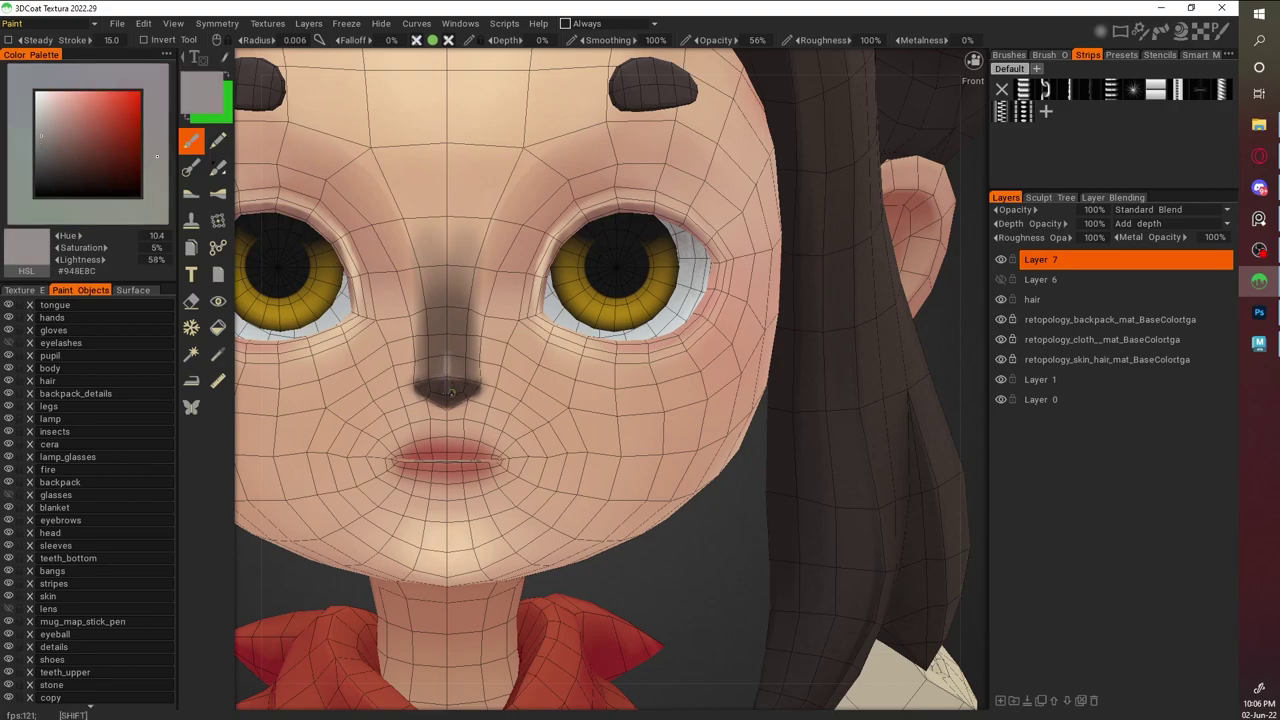
Hide the wireframe and taper the dark nose bridge upward, blending its edges with sampled skin tones at 46% opacity
{"action": "key", "text": "v"}
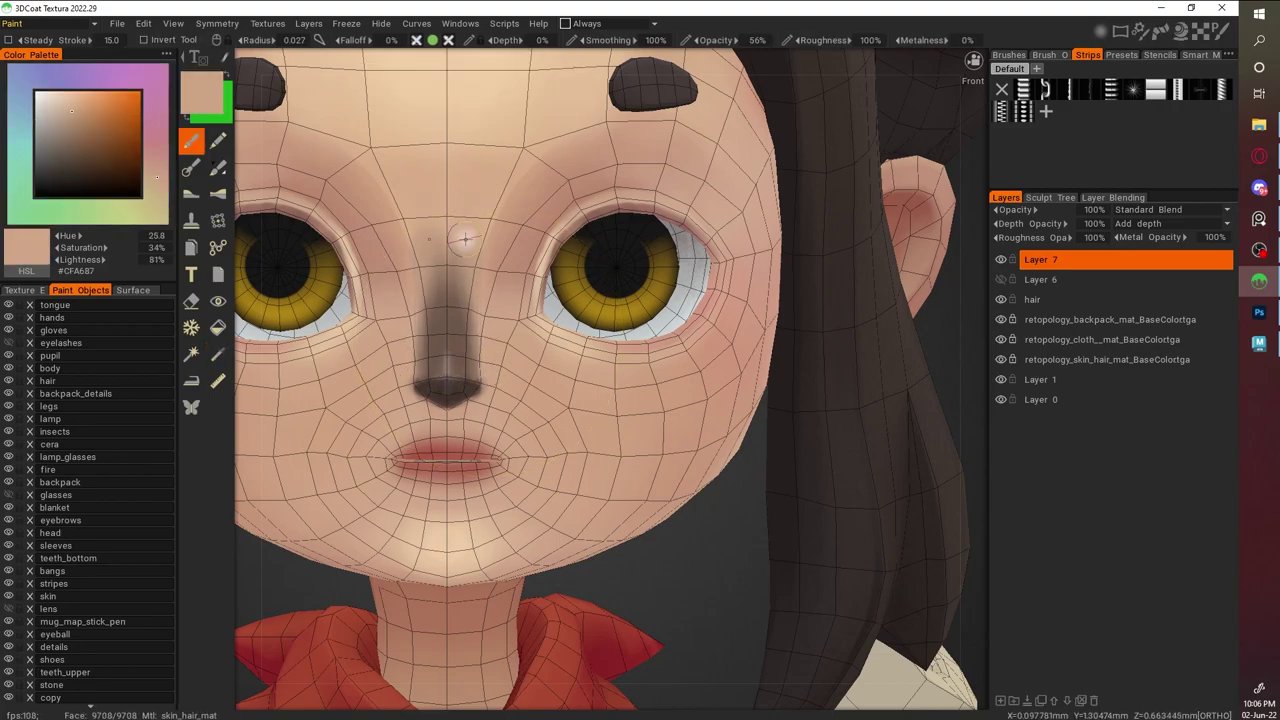
{"action": "key", "text": "w"}
{"action": "scroll", "coordinate": [817, 414], "scroll_direction": "down", "scroll_amount": 3}
{"action": "scroll", "coordinate": [491, 217], "scroll_direction": "up", "scroll_amount": 3}
{"action": "key", "text": "v"}
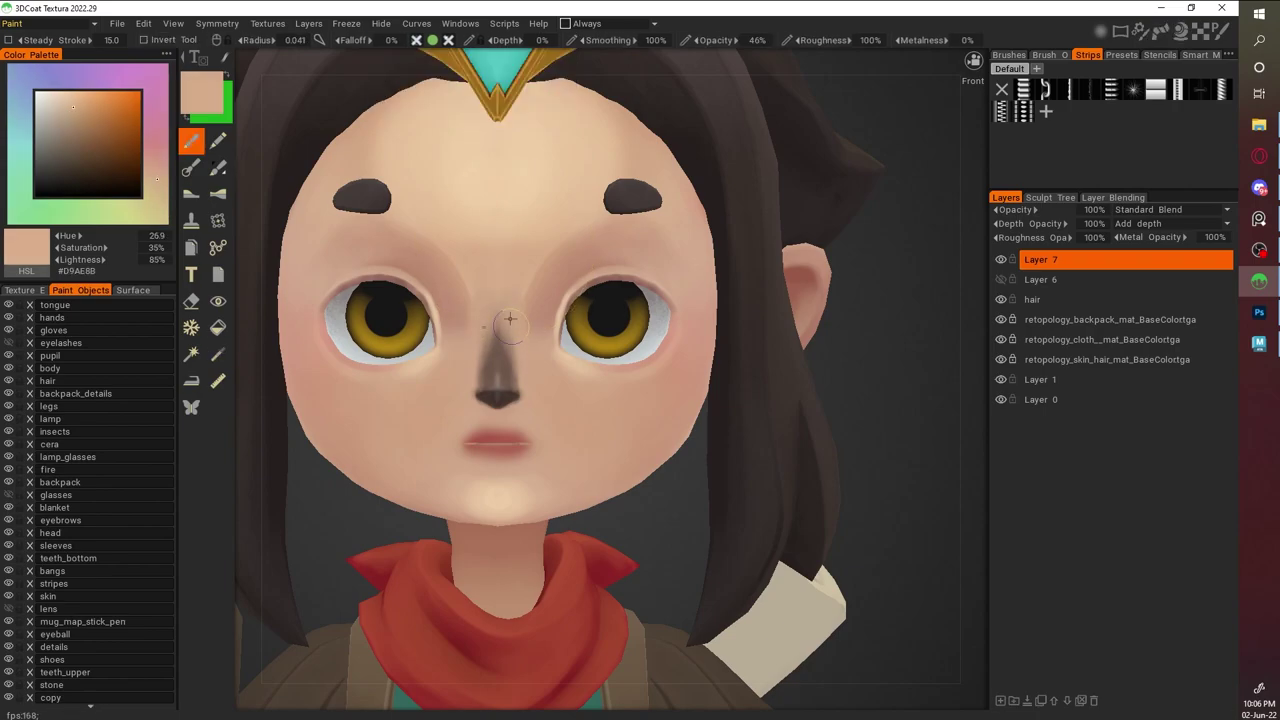
{"action": "key", "text": "v"}
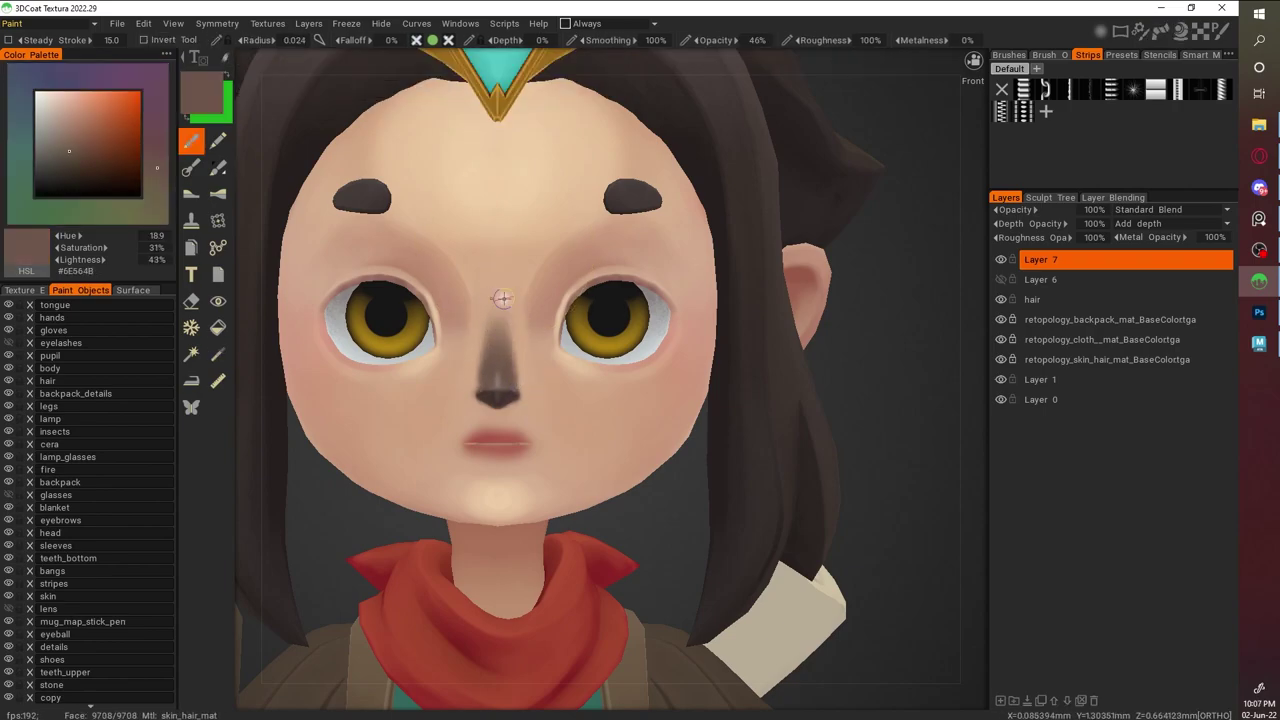
{"action": "key", "text": "v"}
{"action": "mouse_move", "coordinate": [840, 470]}
{"action": "left_mouse_down"}
{"action": "mouse_move", "coordinate": [906, 472]}
{"action": "mouse_move", "coordinate": [798, 400]}
{"action": "left_mouse_up"}
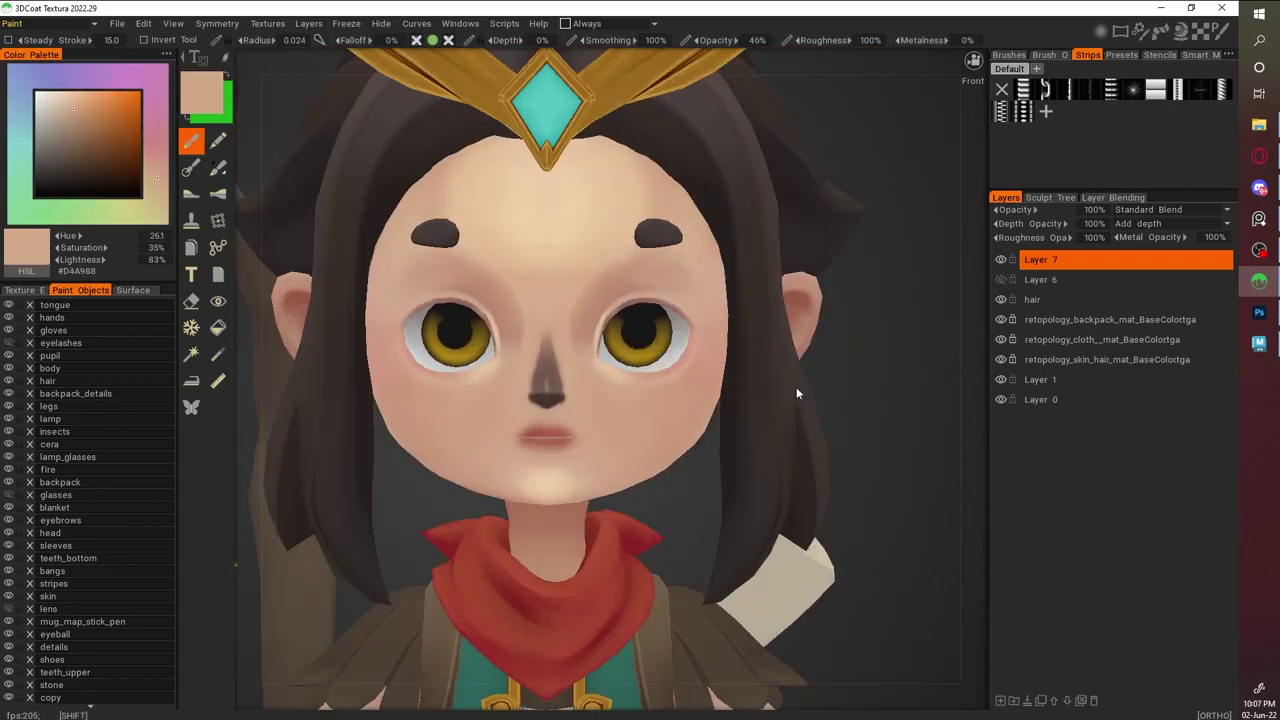
Shade the outer corners of both eyes with the muted dark plum #5C4045
{"action": "scroll", "coordinate": [846, 366], "scroll_direction": "up", "scroll_amount": 3}
{"action": "key", "text": "v"}
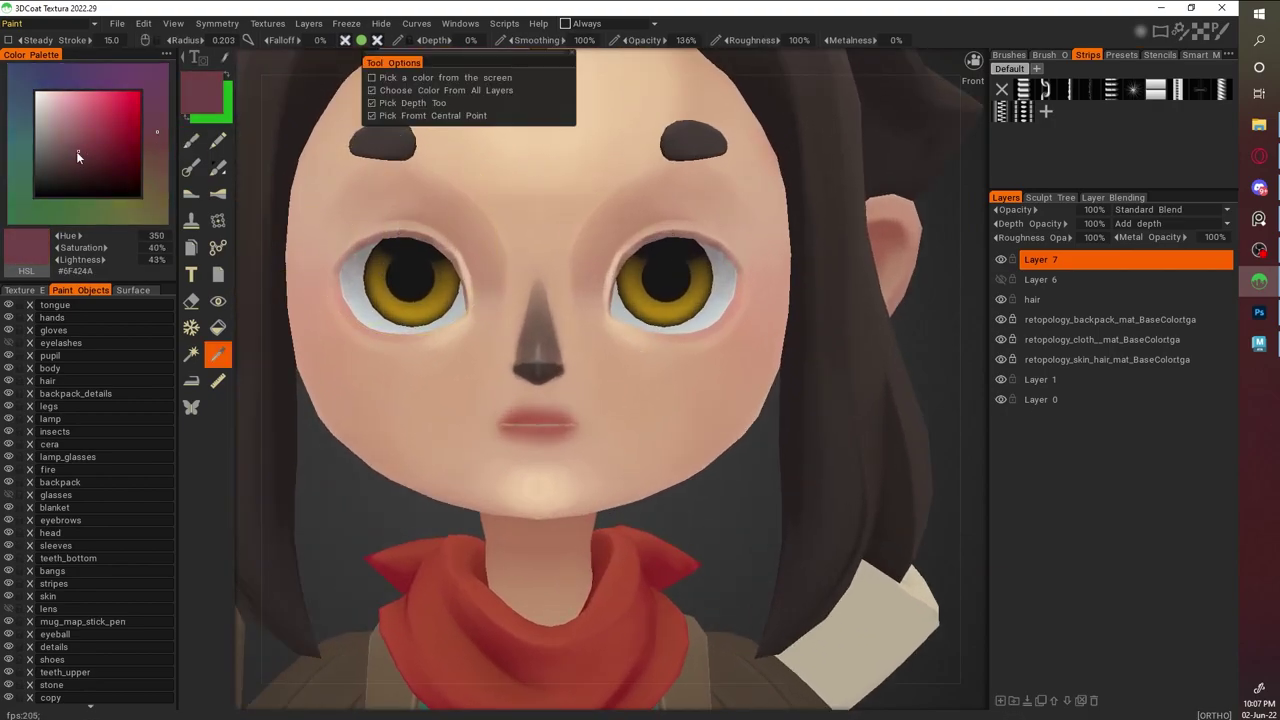
{"action": "left_click", "coordinate": [67, 158]}
{"action": "left_click_drag", "start_coordinate": [332, 280], "coordinate": [362, 330]}
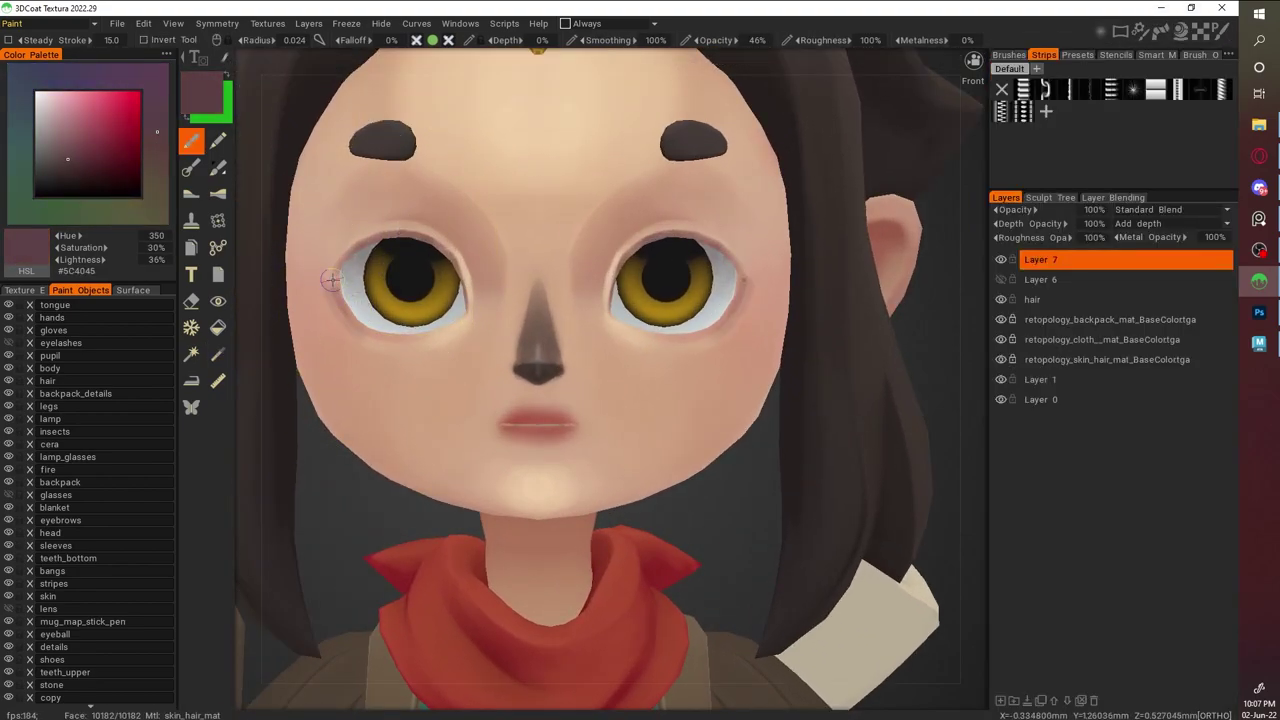
Add reddish #834640 shading around the outer lower eyelids and soften it with sampled skin tones
{"action": "key", "text": "v"}
{"action": "left_click", "coordinate": [89, 143]}
{"action": "left_click", "coordinate": [154, 152]}
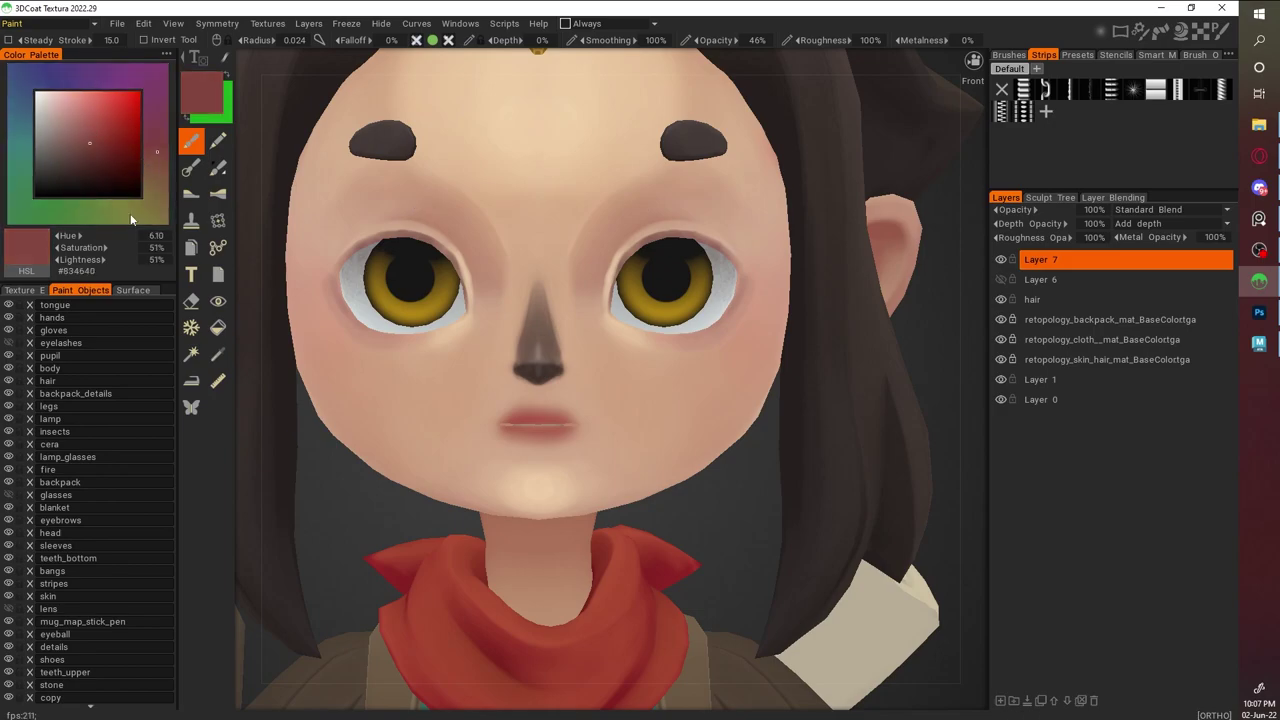
{"action": "key", "text": "v"}
{"action": "left_click_drag", "start_coordinate": [680, 328], "coordinate": [609, 236], "text": "alt"}
{"action": "key", "text": "v"}
{"action": "key", "text": "v"}
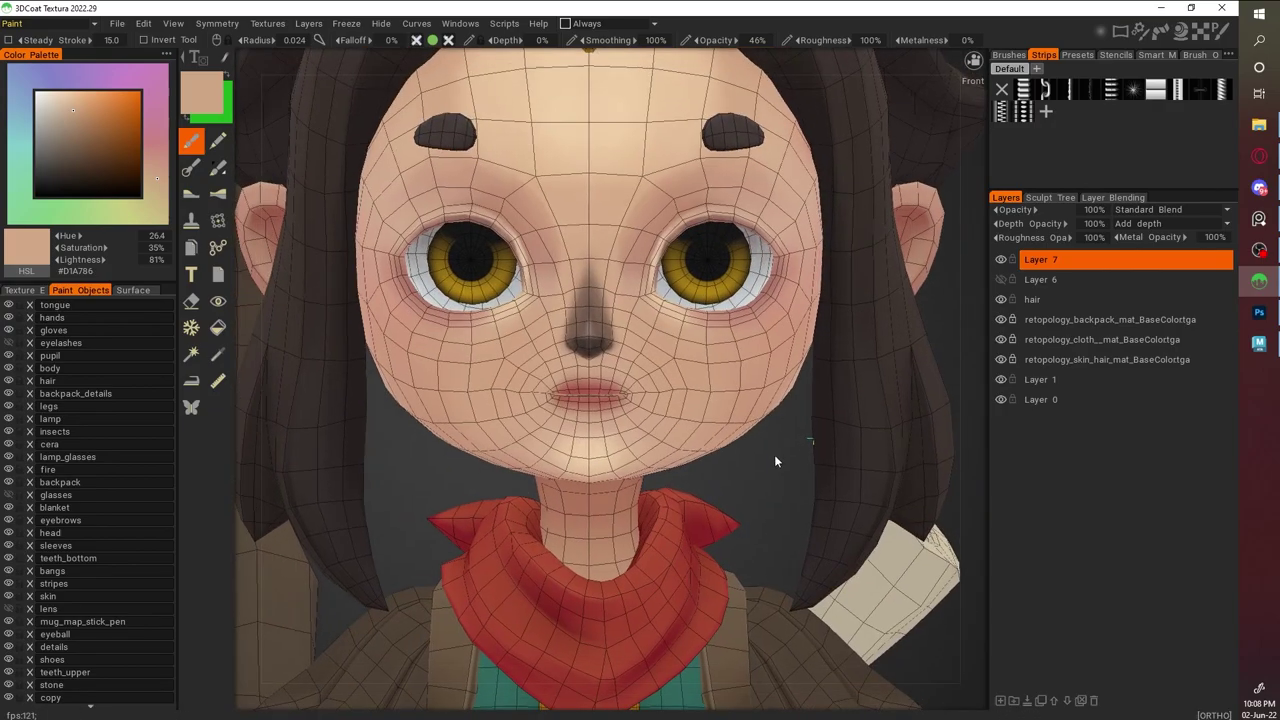
Paint thin #EBD2AF highlights on the philtrum, above the upper lip and along the lower lip edge, blending with sampled skin
{"action": "scroll", "coordinate": [776, 461], "scroll_direction": "up", "scroll_amount": 3}
{"action": "key", "text": "v"}
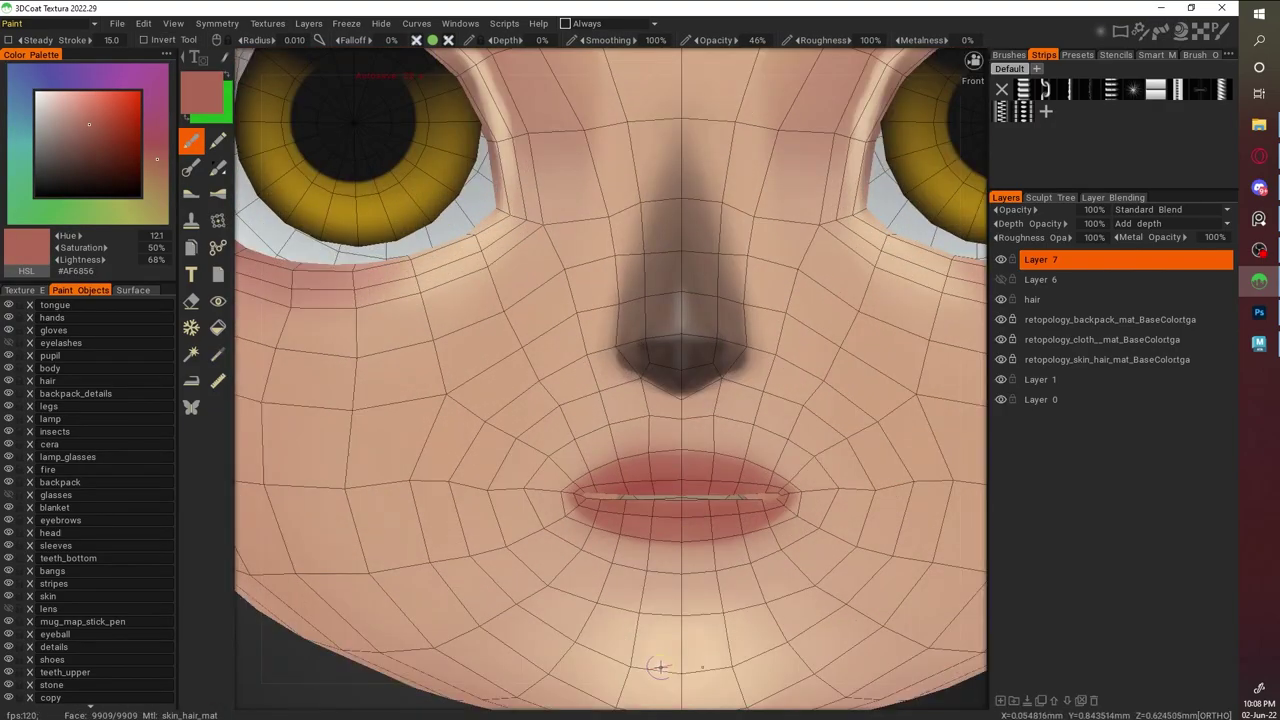
{"action": "key", "text": "v"}
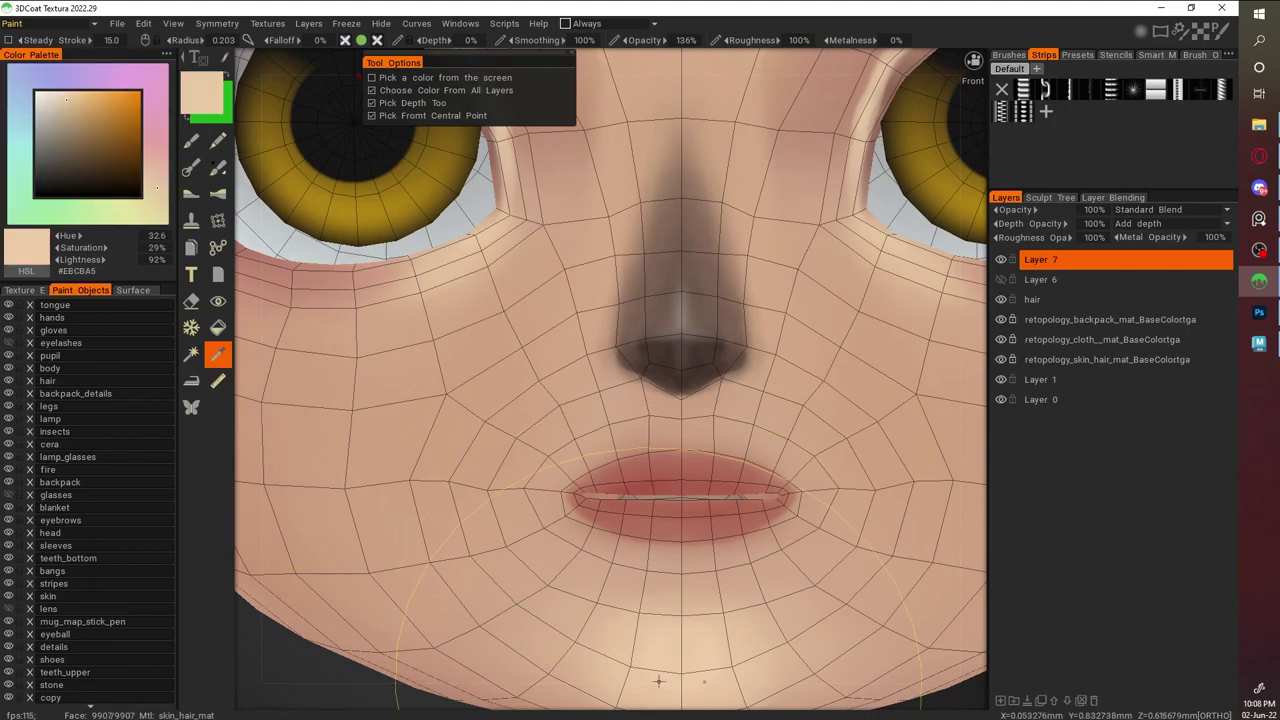
{"action": "key", "text": "v"}
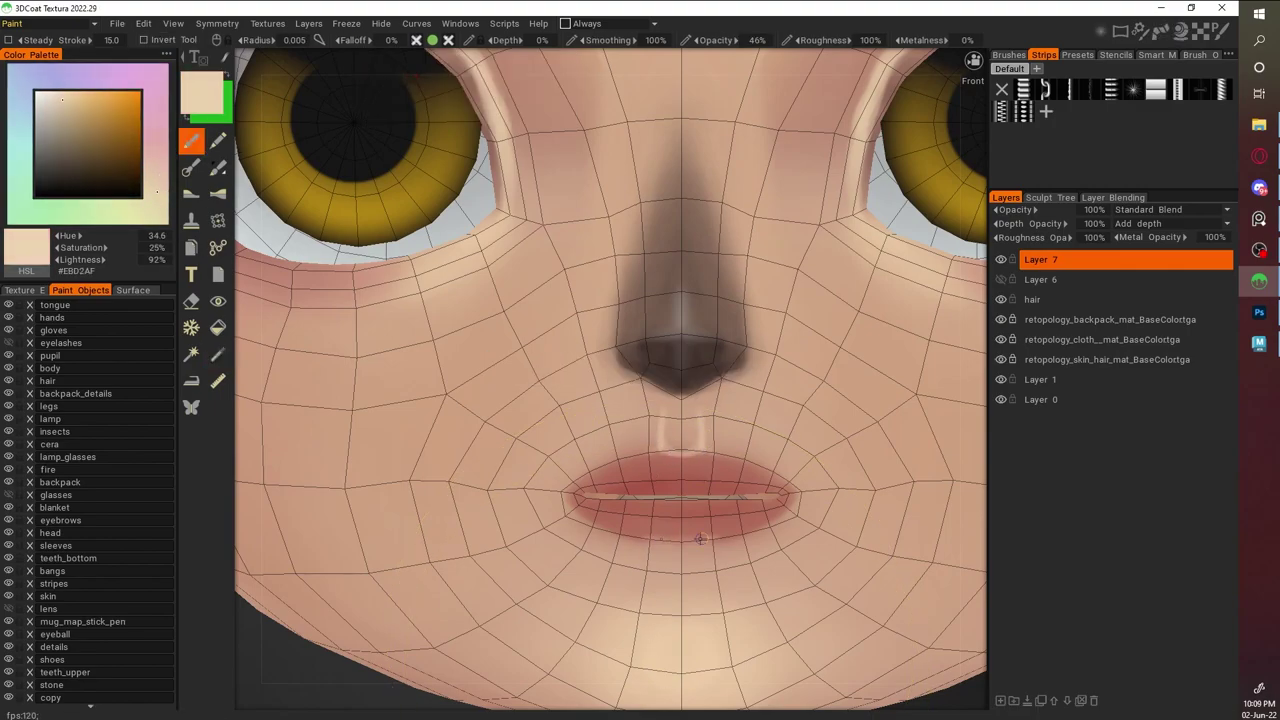
{"action": "scroll", "coordinate": [678, 456], "scroll_direction": "down", "scroll_amount": 4}
{"action": "scroll", "coordinate": [585, 364], "scroll_direction": "up", "scroll_amount": 3}
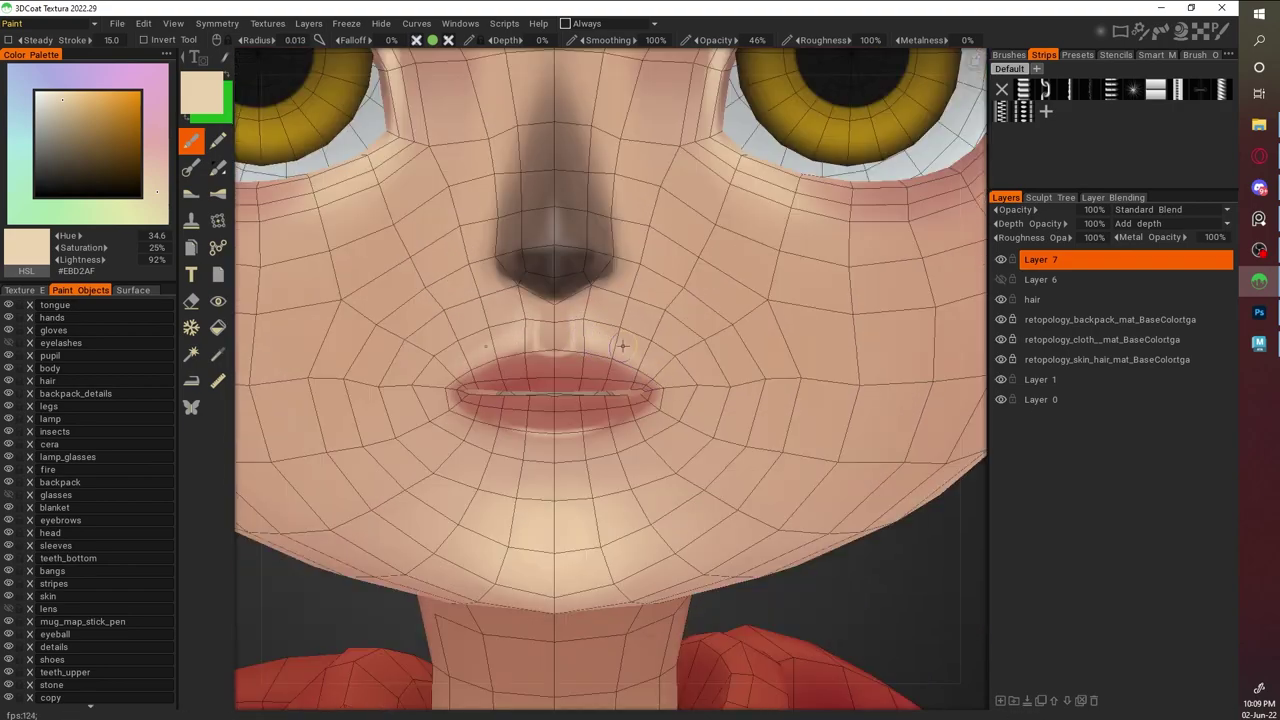
{"action": "key", "text": "v"}
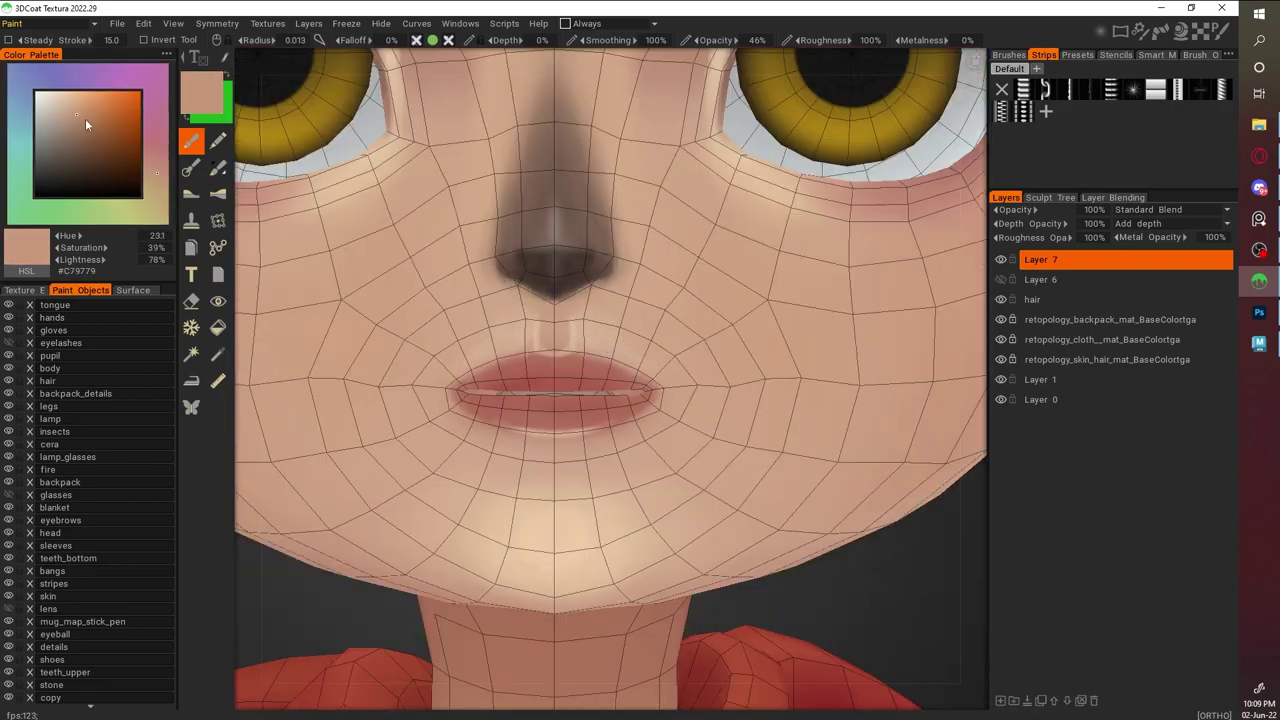
Darken the upper lip and mouth line with brownish red #5A302E and tint the lower lip with red #A43023
{"action": "key", "text": "v"}
{"action": "key", "text": "v"}
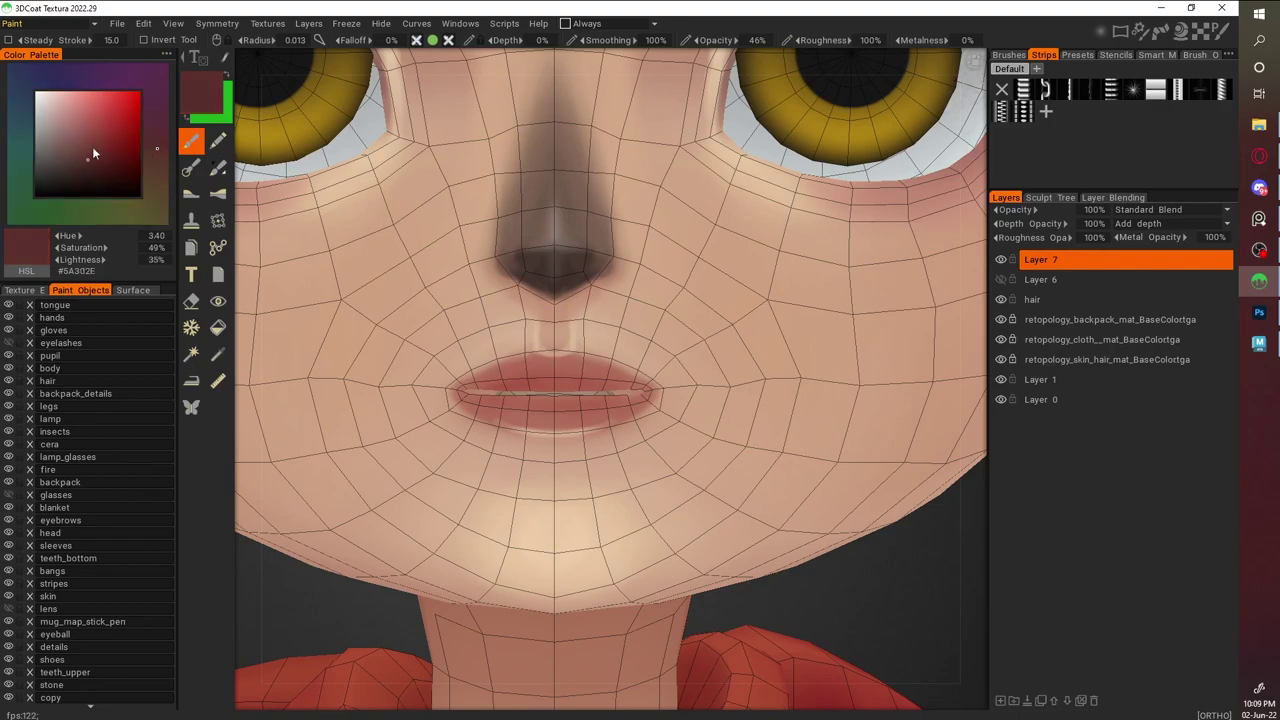
{"action": "left_click", "coordinate": [119, 129]}
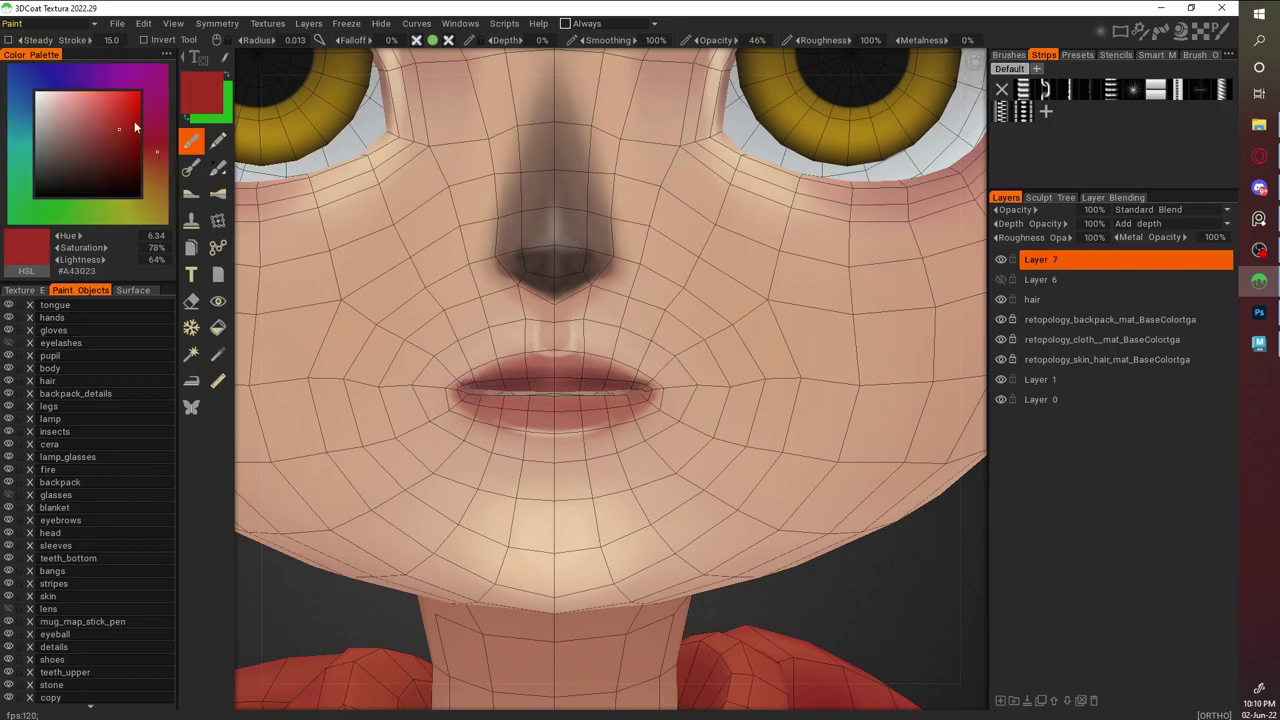
{"action": "left_click_drag", "start_coordinate": [483, 393], "coordinate": [530, 395]}
{"action": "key", "text": "v"}
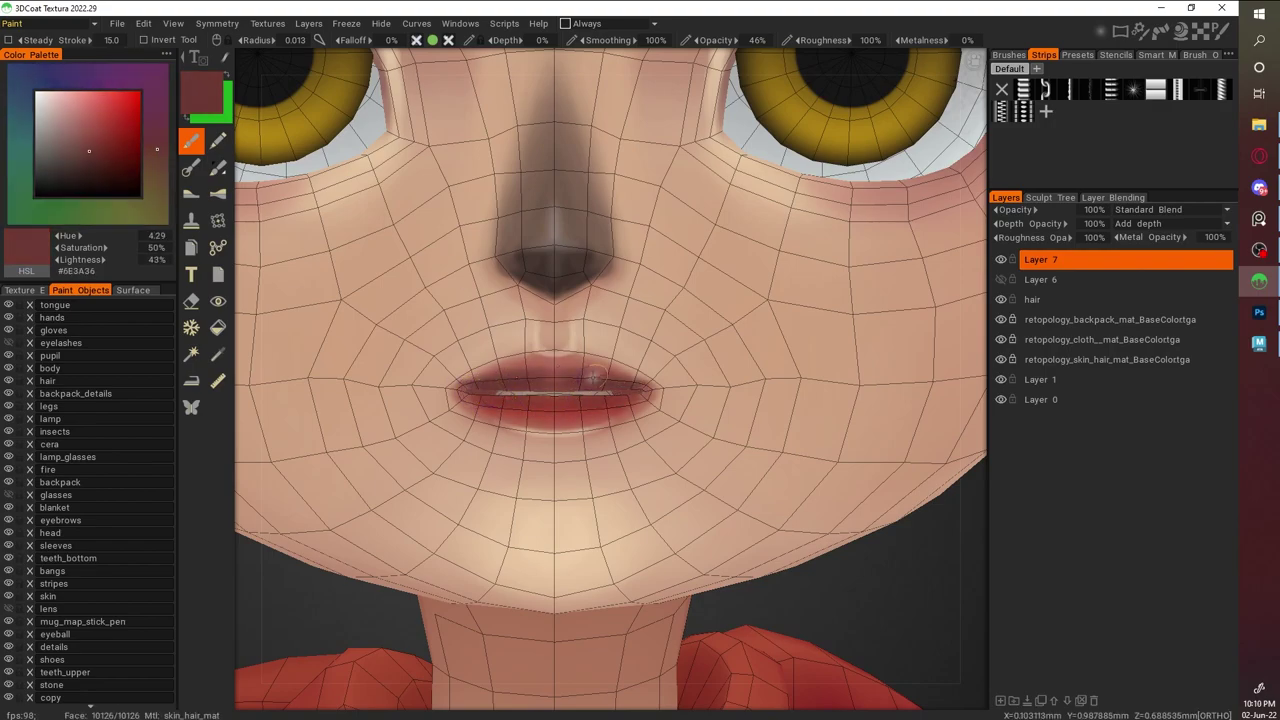
Hide the wireframe, clean up the mouth corners with skin tone #C89C7E and paint a soft shadow below the lower lip
{"action": "key", "text": "w"}
{"action": "scroll", "coordinate": [610, 380], "scroll_direction": "down", "scroll_amount": 5}
{"action": "scroll", "coordinate": [610, 380], "scroll_direction": "up", "scroll_amount": 3}
{"action": "key", "text": "v"}
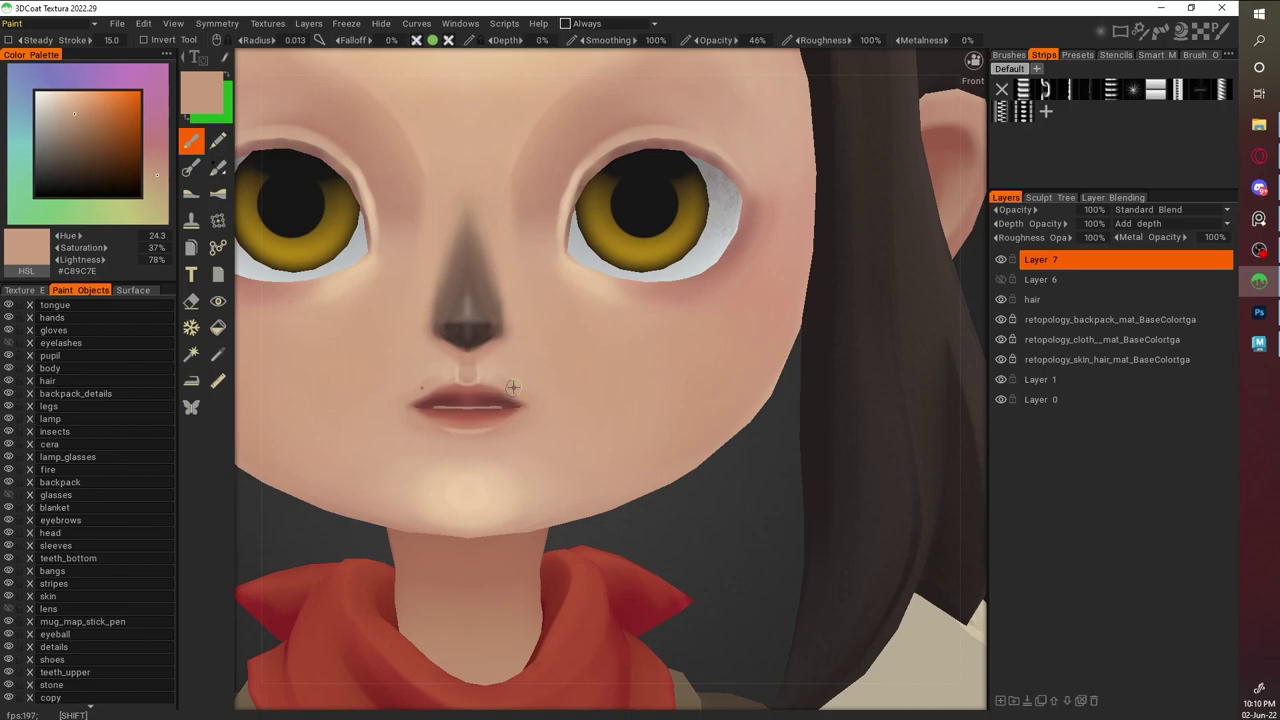
{"action": "key", "text": "v"}
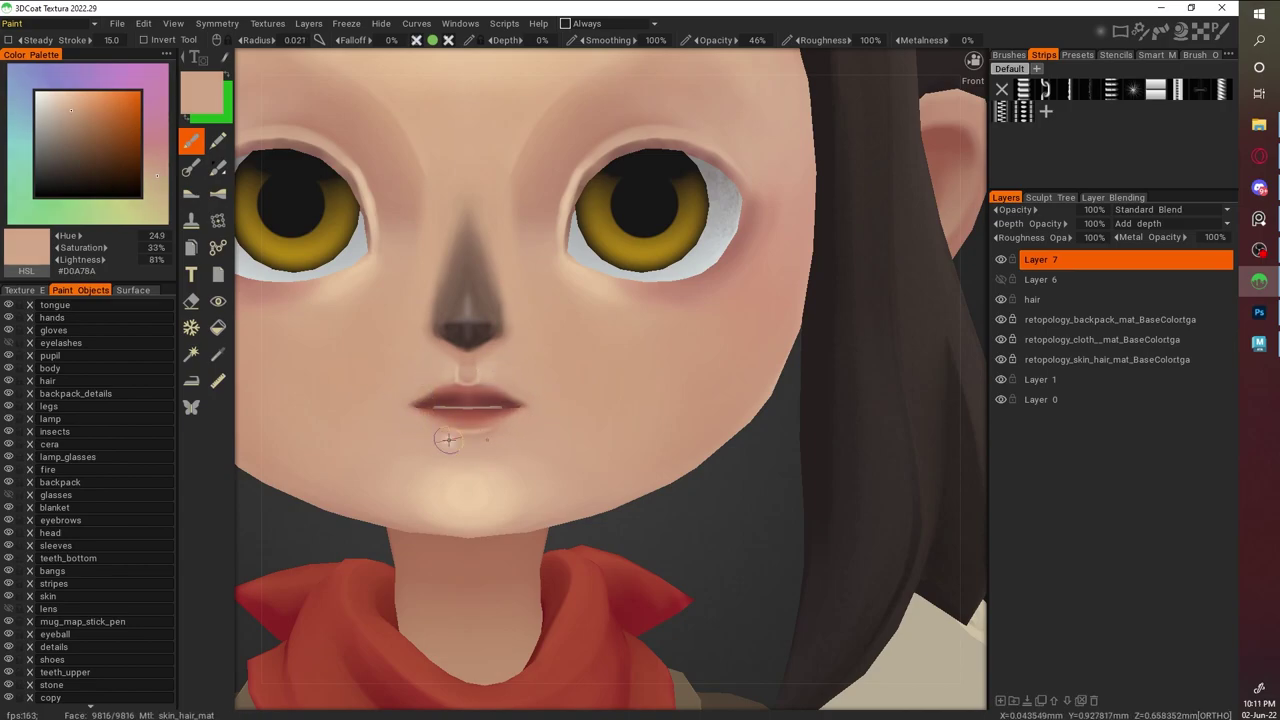
{"action": "key", "text": "v"}
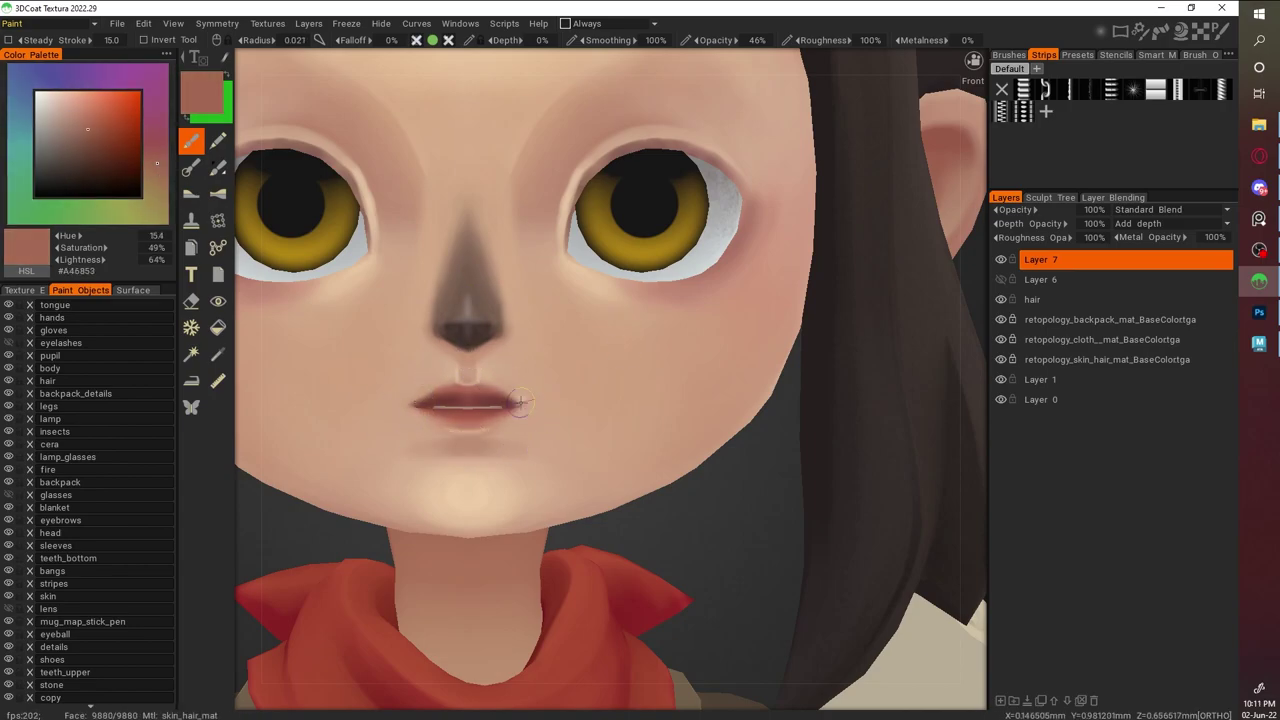
Touch up the lips with #8B3B37 and blend the lower lip edge and surrounding skin with sampled tones #C39278 and #D4A88A
{"action": "key", "text": "v"}
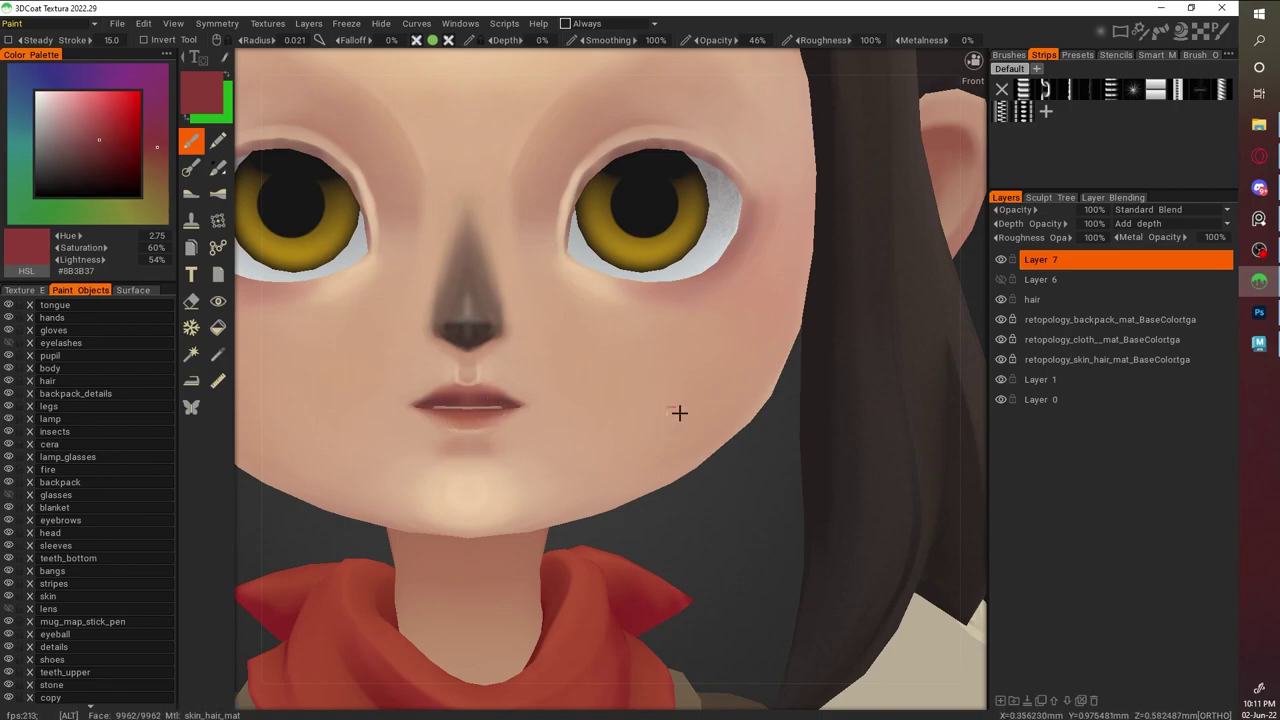
{"action": "scroll", "coordinate": [648, 407], "scroll_direction": "down", "scroll_amount": 5}
{"action": "scroll", "coordinate": [557, 554], "scroll_direction": "up", "scroll_amount": 6}
{"action": "key", "text": "v"}
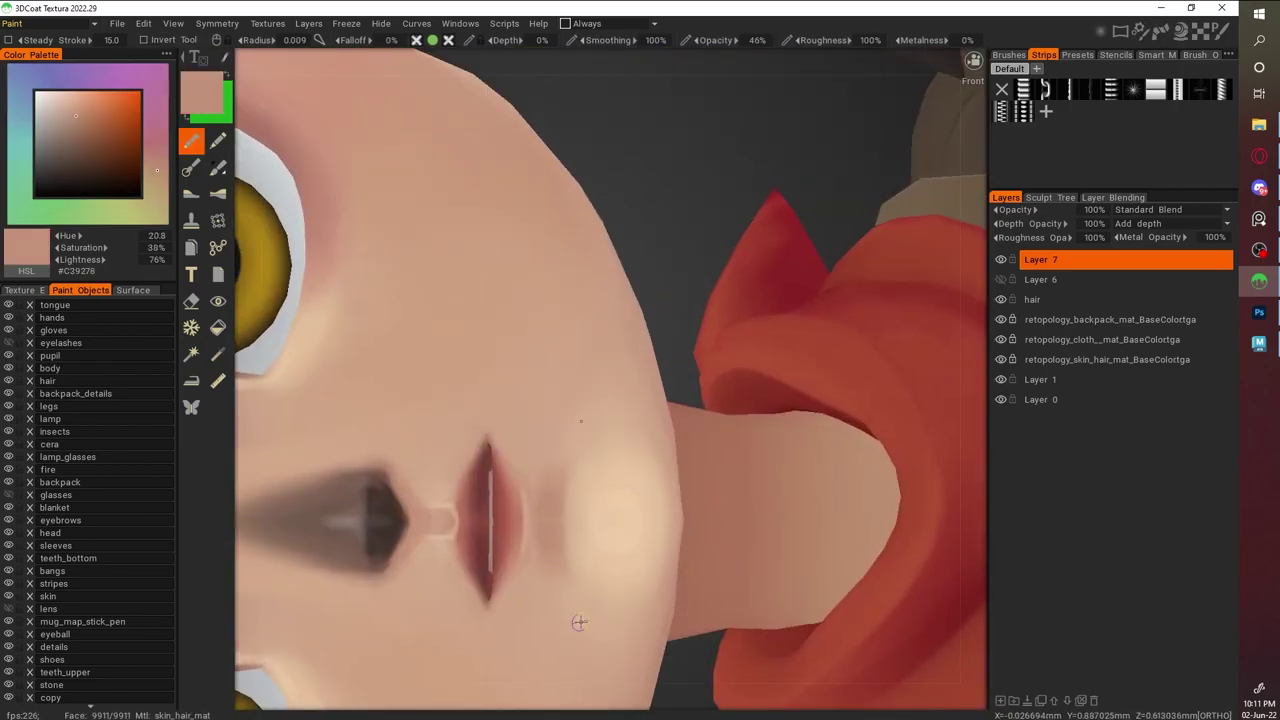
{"action": "key", "text": "v"}
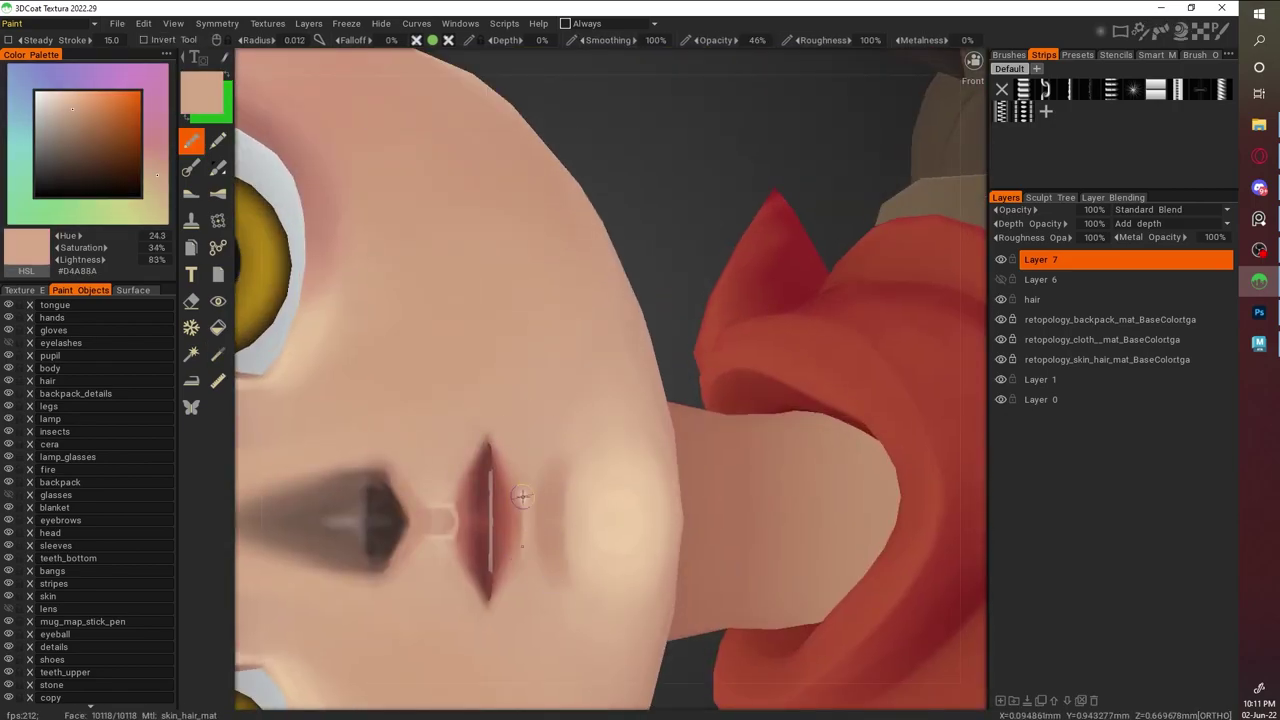
{"action": "scroll", "coordinate": [856, 256], "scroll_direction": "down", "scroll_amount": 5}
{"action": "scroll", "coordinate": [844, 390], "scroll_direction": "up", "scroll_amount": 6}
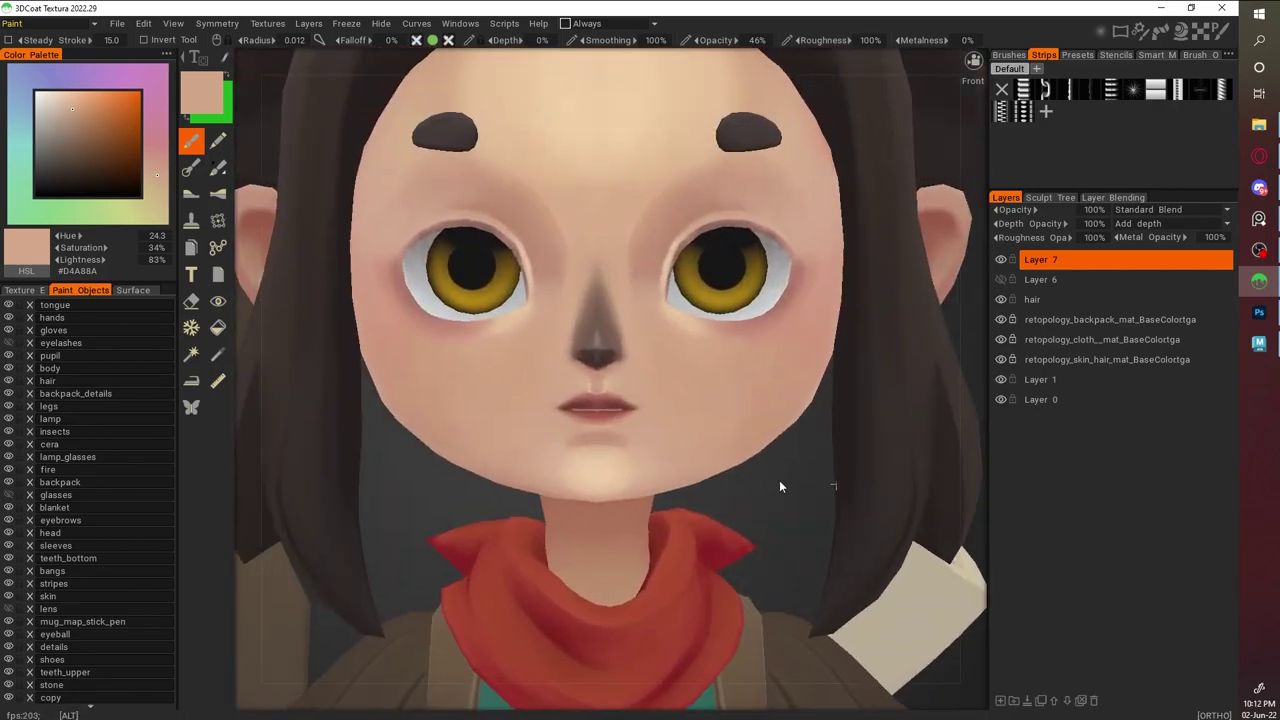
Dot small #F6A695 highlights on the lower lip and touch up the skin above the upper lip with light #E8C1AB
{"action": "key", "text": "v"}
{"action": "key", "text": "v"}
{"action": "key", "text": "v"}
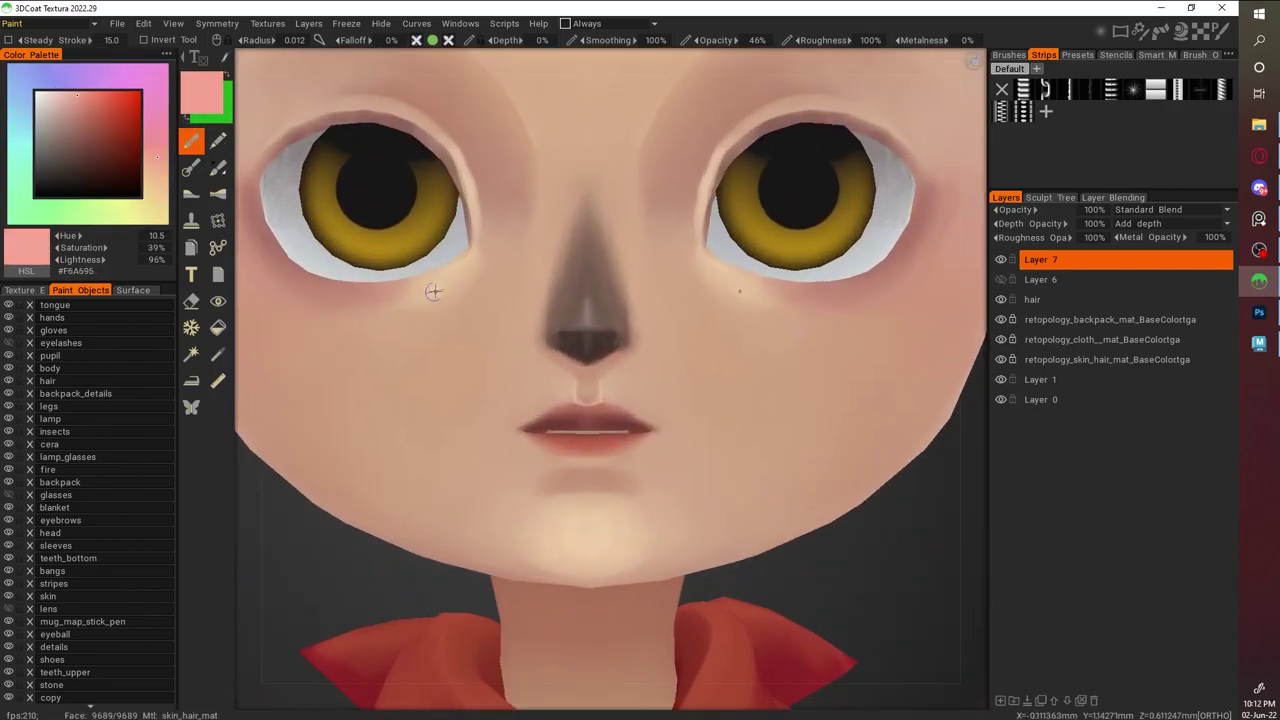
{"action": "key", "text": "v"}
{"action": "key", "text": "v"}
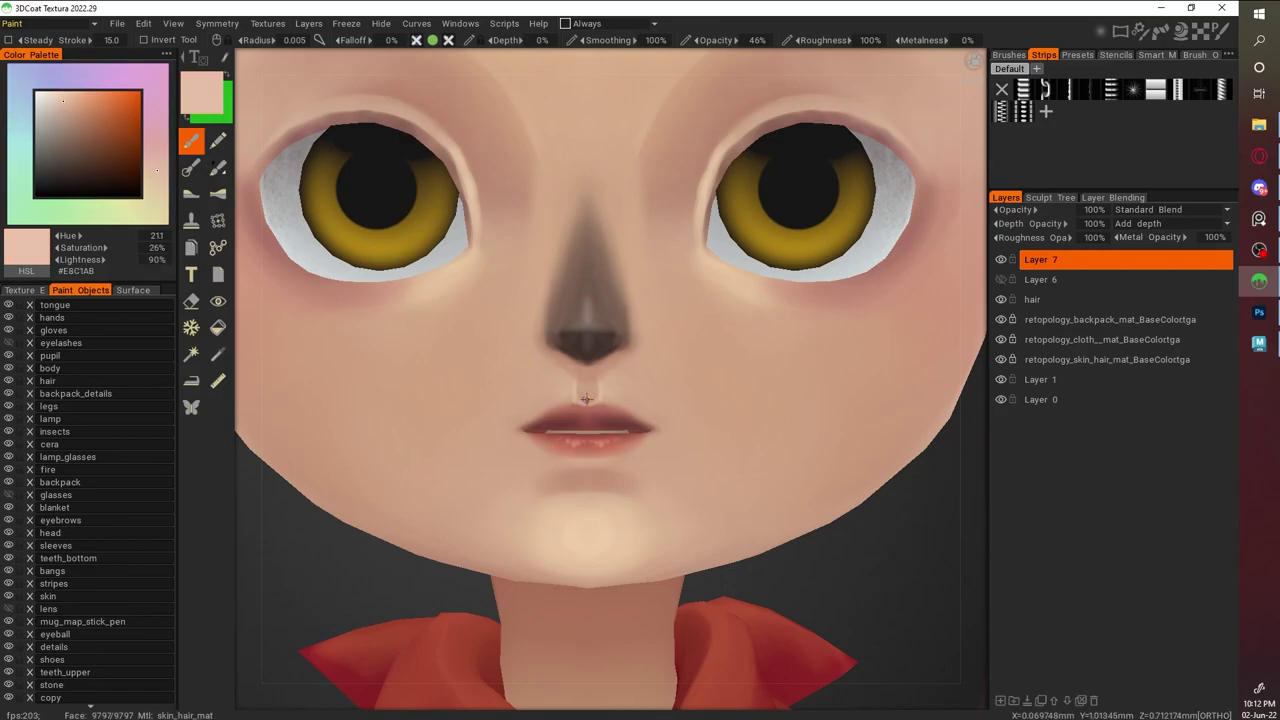
Check the whole face from the front and show the hidden eyelashes object
{"action": "key", "text": "Home"}
{"action": "scroll", "coordinate": [866, 522], "scroll_direction": "down", "scroll_amount": 5}
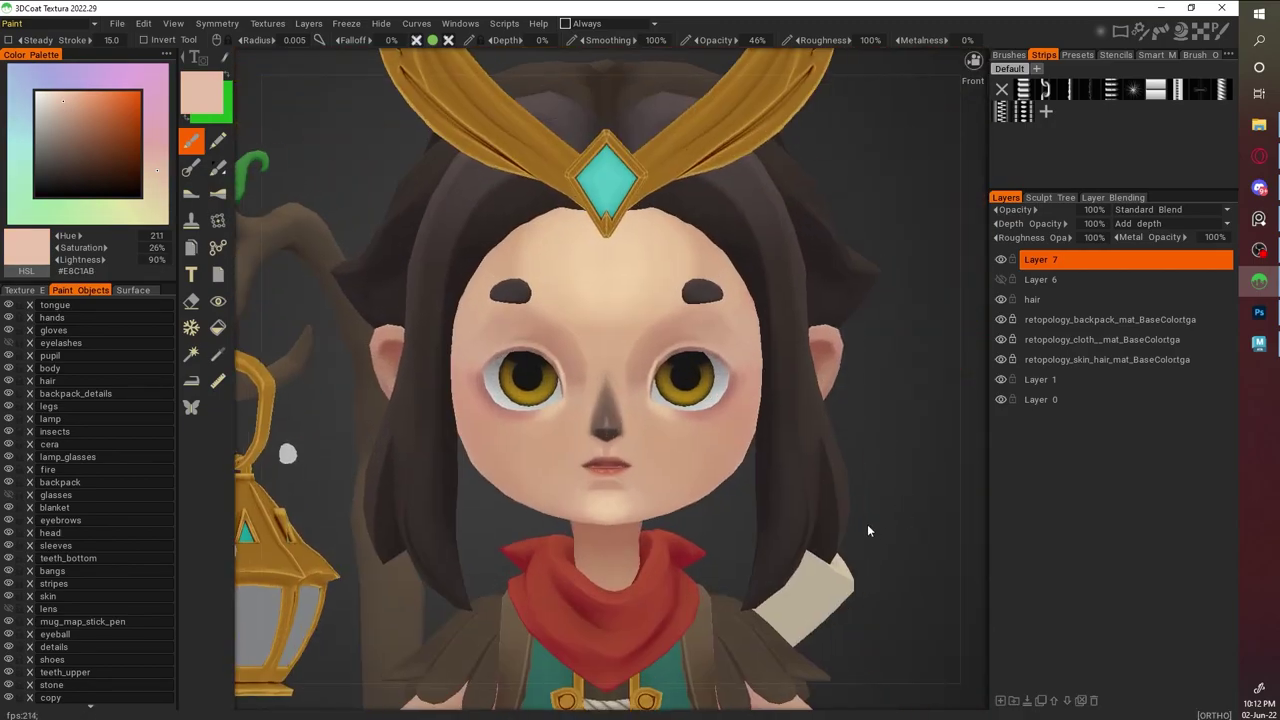
{"action": "scroll", "coordinate": [866, 522], "scroll_direction": "up", "scroll_amount": 1}
{"action": "left_click_drag", "start_coordinate": [866, 522], "coordinate": [830, 422]}
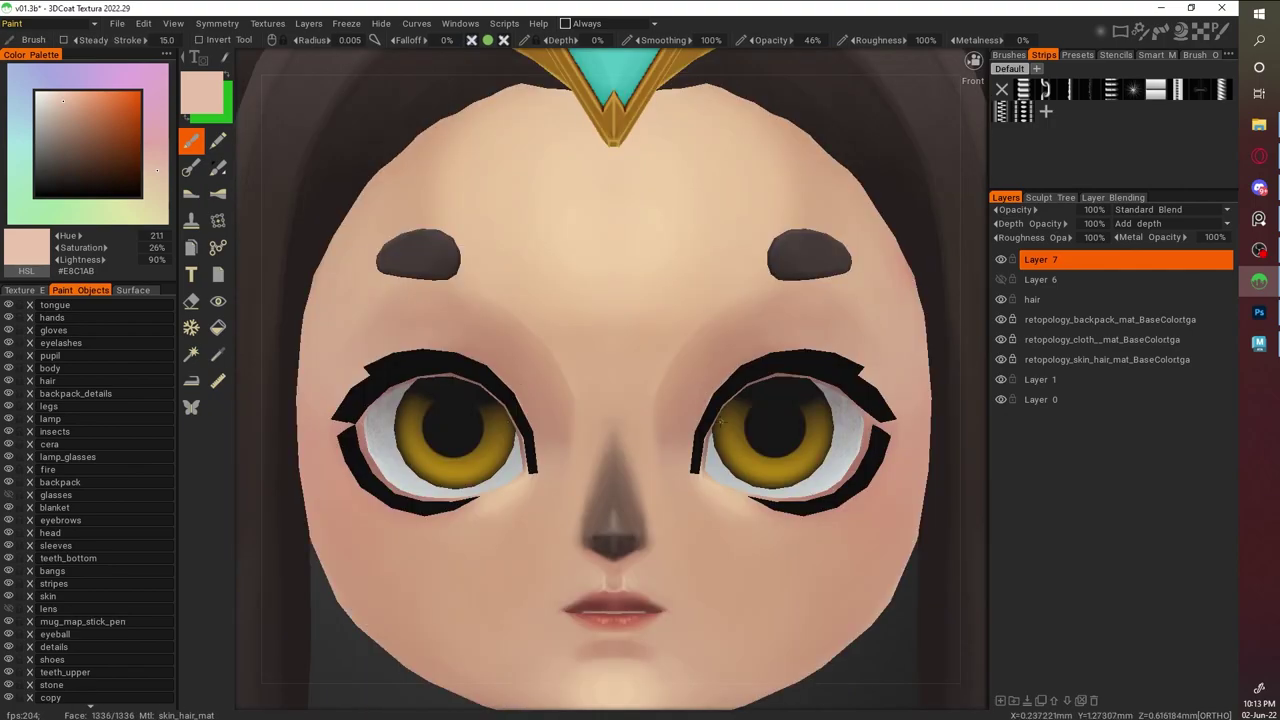
Deepen the eye socket shading above and beside the inner eyes with #996552, blending toward the nose bridge with sampled #AB7B63
{"action": "key", "text": "v"}
{"action": "left_click", "coordinate": [102, 150]}
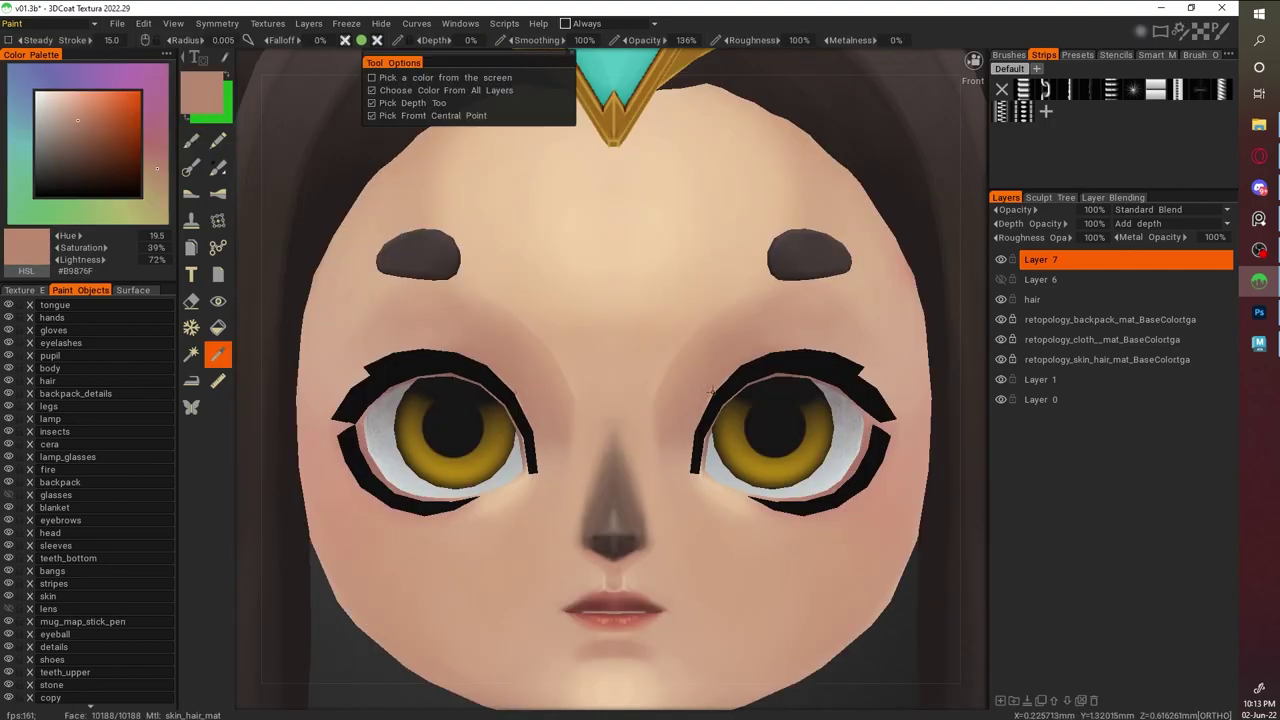
{"action": "left_click", "coordinate": [98, 152]}
{"action": "left_click", "coordinate": [191, 141]}
{"action": "right_click_drag", "start_coordinate": [502, 372], "coordinate": [524, 376]}
{"action": "key", "text": "v"}
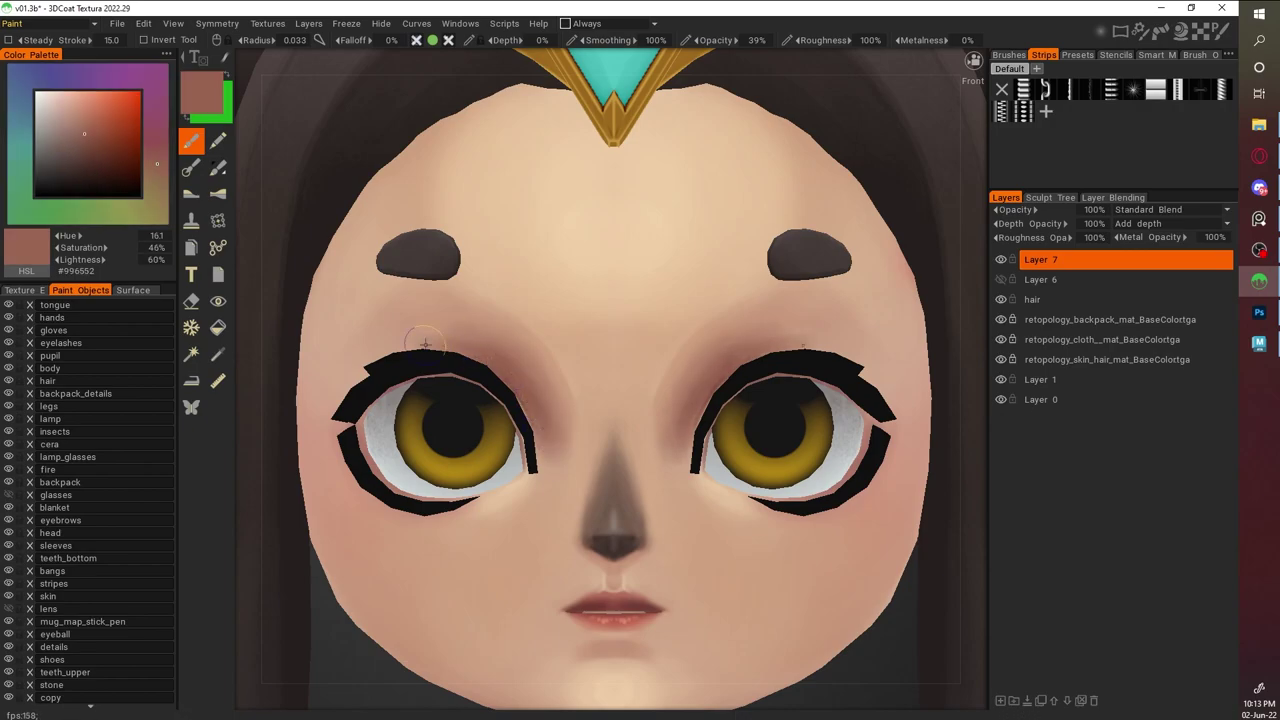
{"action": "key", "text": "v"}
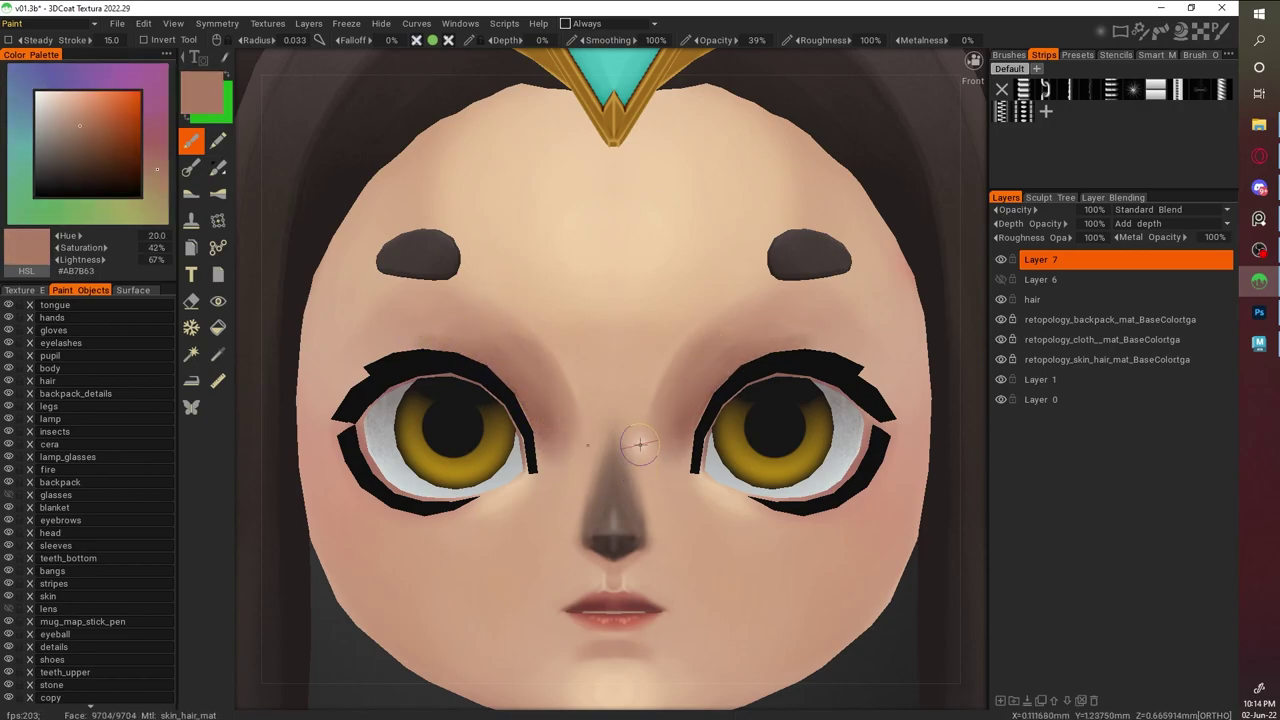
{"action": "key", "text": "v"}
Paint #A86E56 shadows along the forehead hairline and under the diadem gem, keeping the forehead centre light with sampled skin #E8C59E
{"action": "left_click_drag", "start_coordinate": [541, 418], "coordinate": [543, 340], "text": "alt"}
{"action": "key", "text": "v"}
{"action": "left_click_drag", "start_coordinate": [551, 400], "coordinate": [408, 403], "text": "alt"}
{"action": "key", "text": "v"}
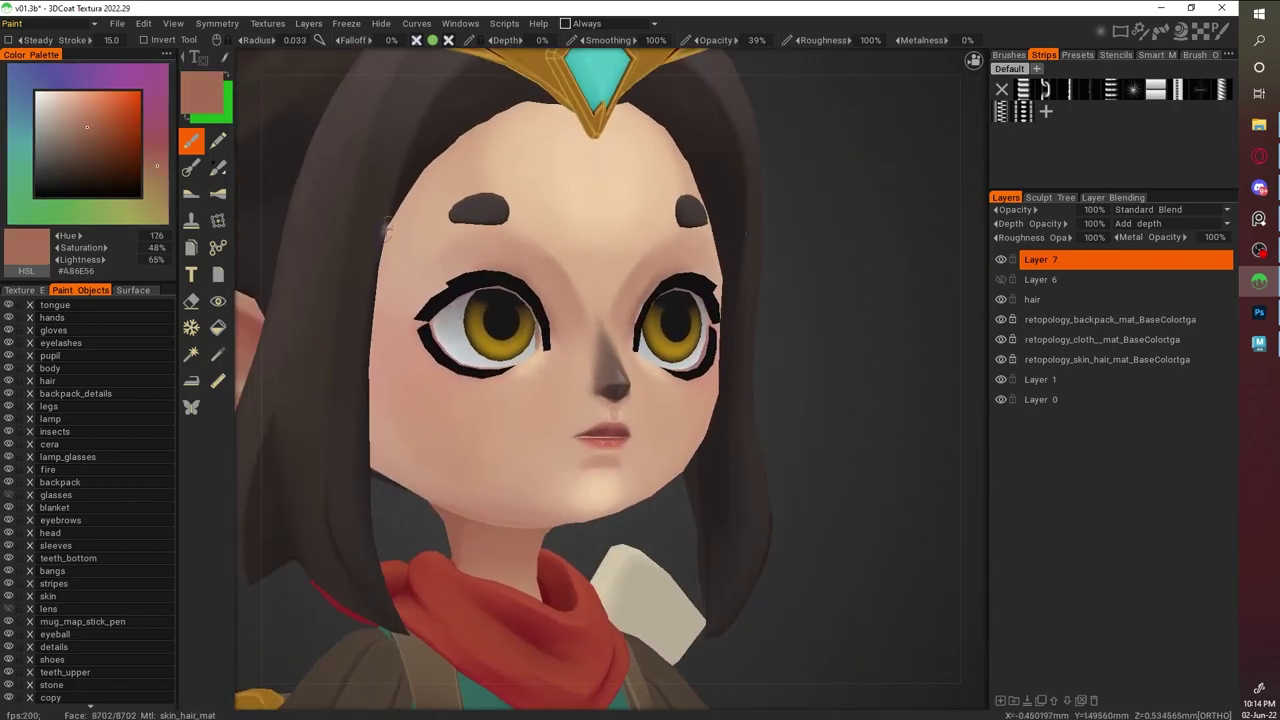
{"action": "mouse_move", "coordinate": [396, 232]}
{"action": "left_mouse_down"}
{"action": "mouse_move", "coordinate": [443, 400]}
{"action": "mouse_move", "coordinate": [700, 240]}
{"action": "mouse_move", "coordinate": [805, 247]}
{"action": "left_mouse_up"}
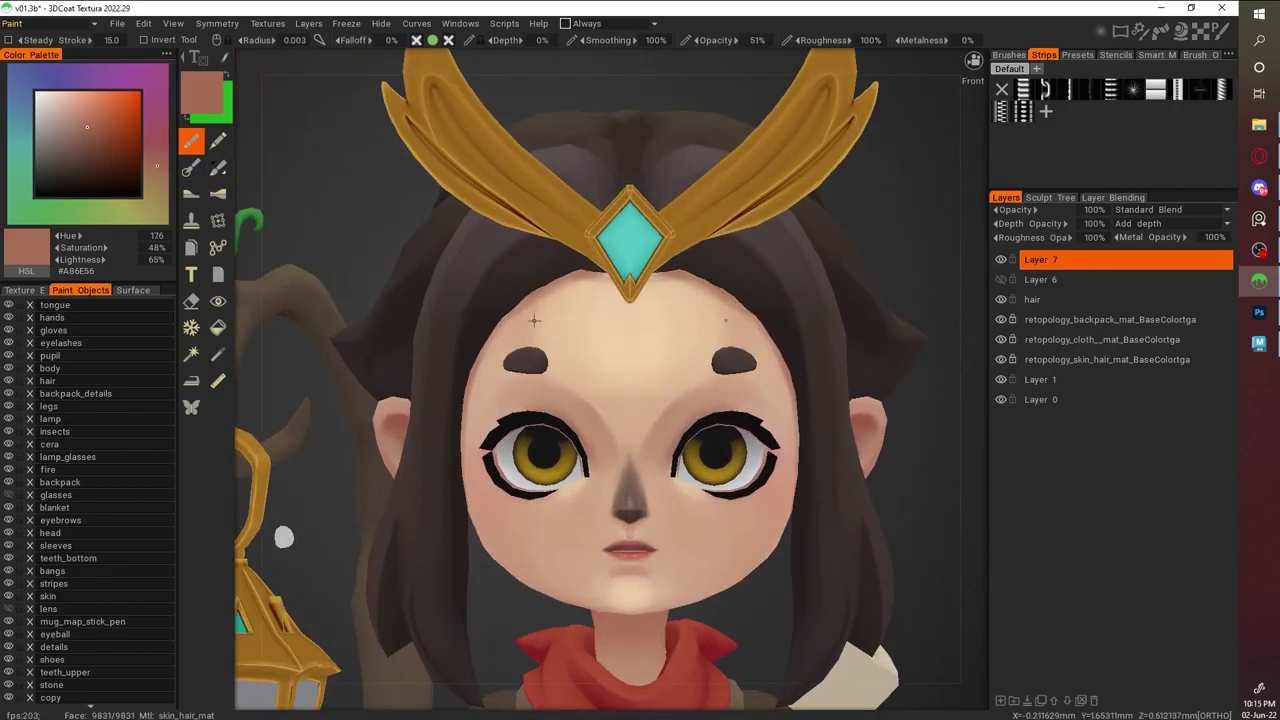
{"action": "right_click_drag", "start_coordinate": [640, 346], "coordinate": [682, 346]}
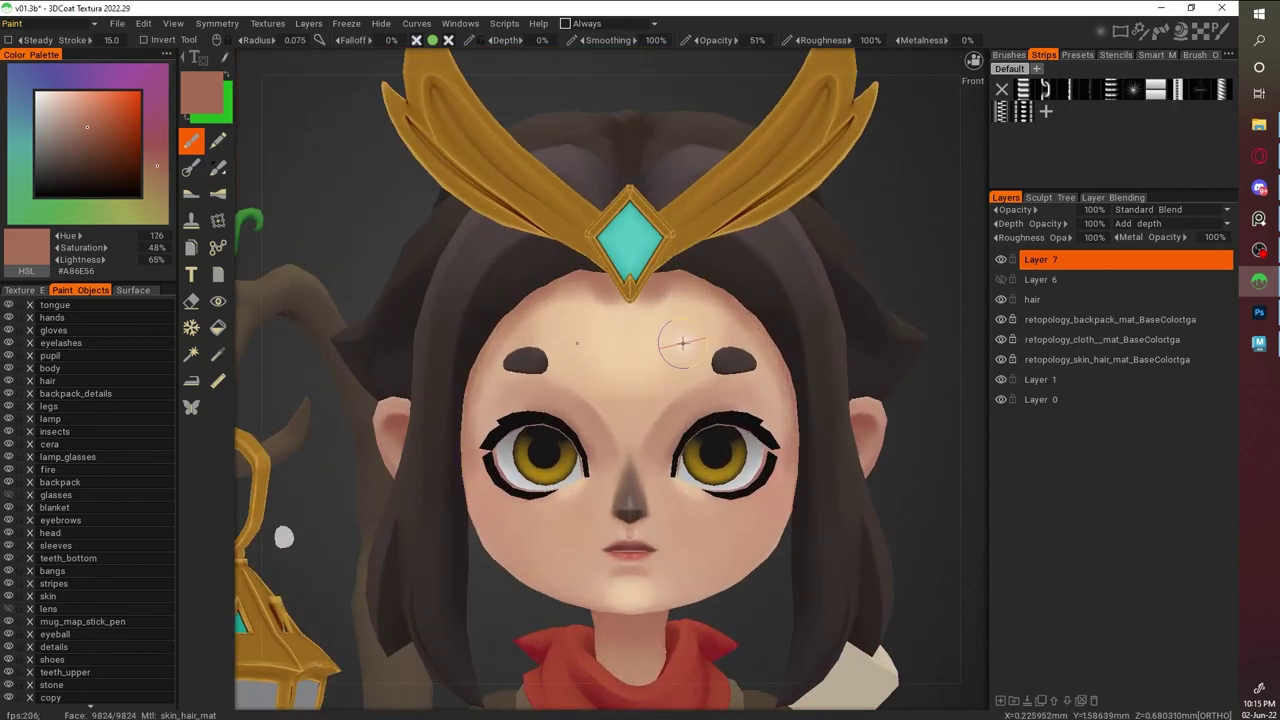
{"action": "key", "text": "v"}
Lighten the cheeks and the area around the mouth with #EECDA5 and shade the outer sides of the face with #A76F59
{"action": "scroll", "coordinate": [831, 480], "scroll_direction": "down", "scroll_amount": 5}
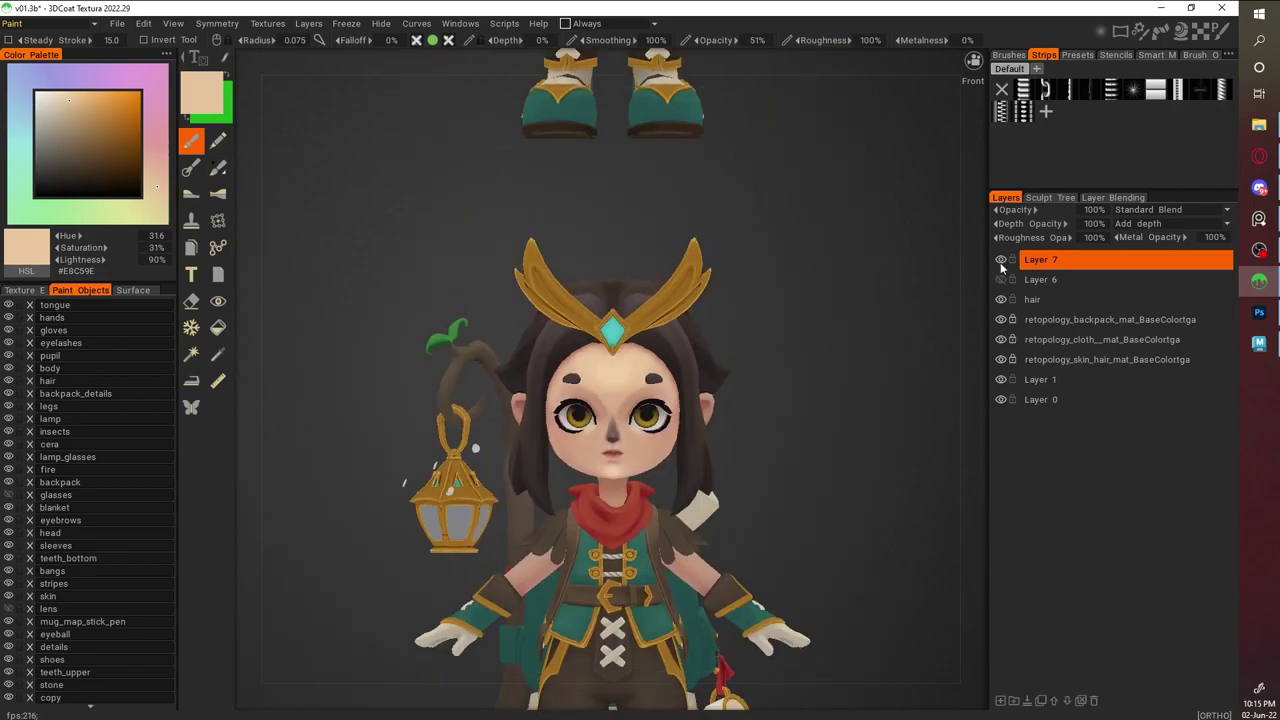
{"action": "scroll", "coordinate": [943, 406], "scroll_direction": "up", "scroll_amount": 5}
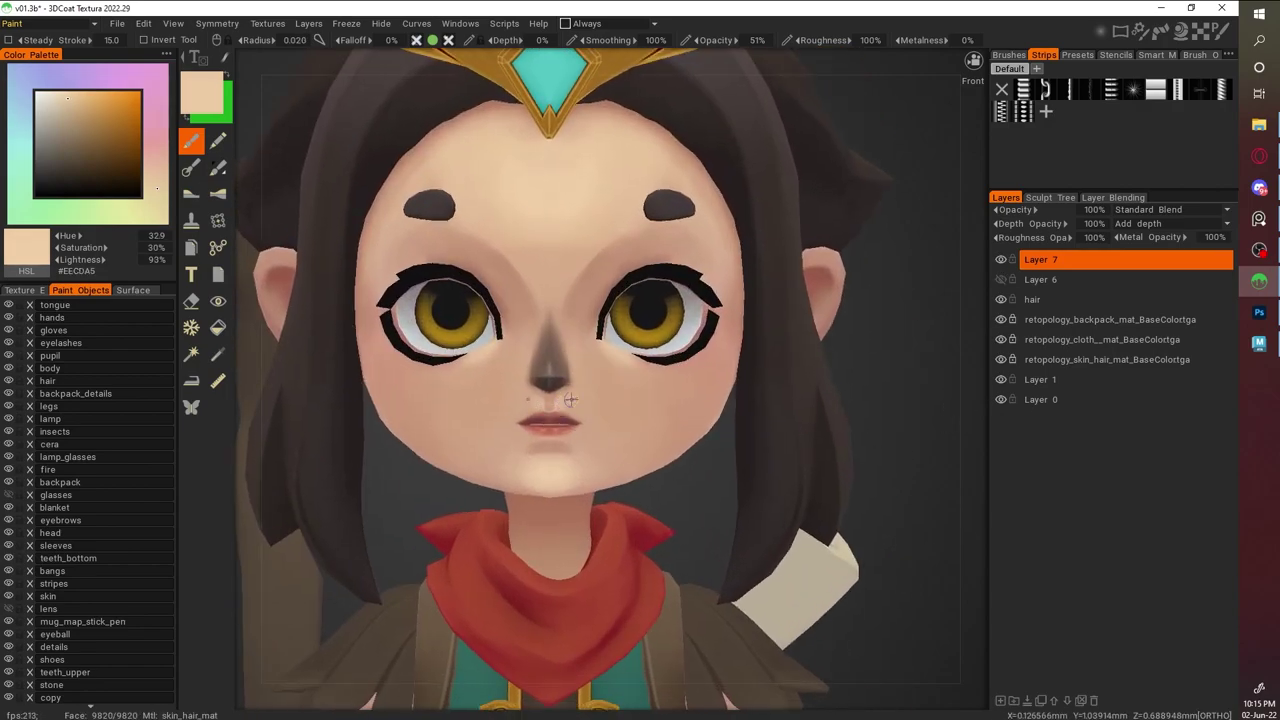
{"action": "right_click_drag", "start_coordinate": [577, 405], "coordinate": [602, 419]}
{"action": "mouse_move", "coordinate": [589, 375]}
{"action": "right_mouse_down"}
{"action": "mouse_move", "coordinate": [609, 406]}
{"action": "mouse_move", "coordinate": [671, 400]}
{"action": "right_mouse_up"}
{"action": "scroll", "coordinate": [864, 439], "scroll_direction": "down", "scroll_amount": 3}
{"action": "left_click_drag", "start_coordinate": [864, 439], "coordinate": [474, 353]}
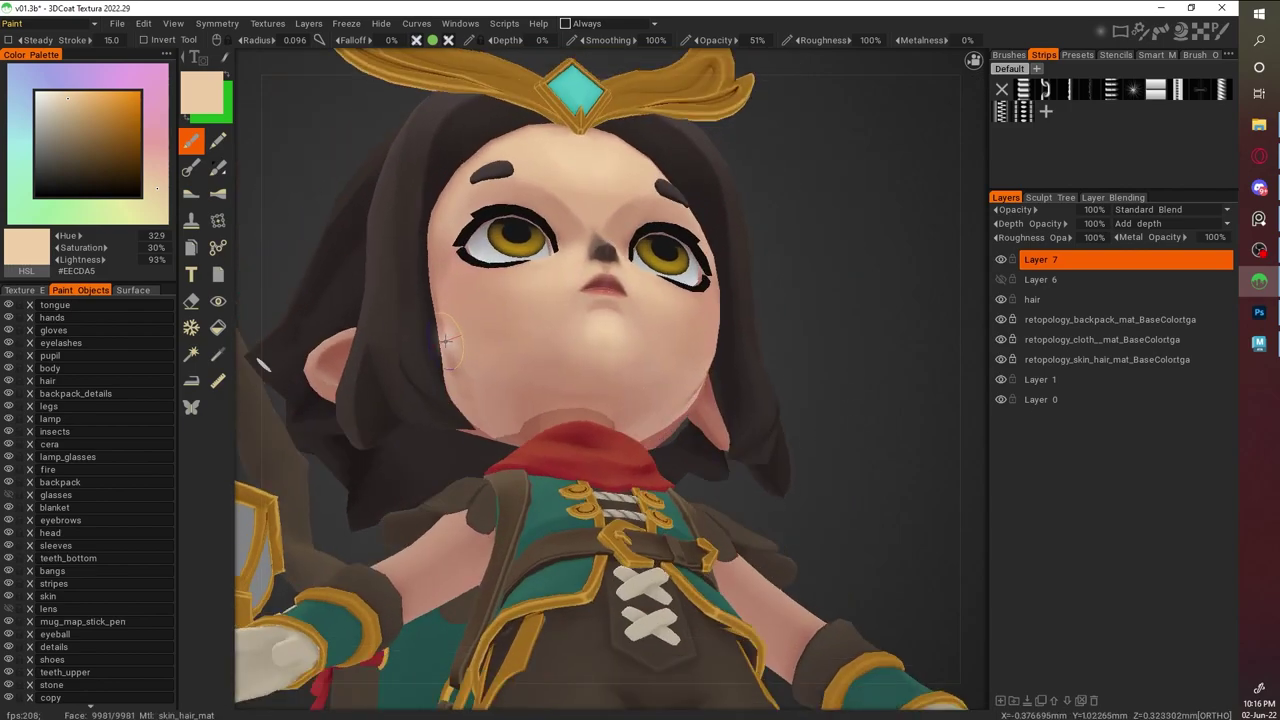
{"action": "key", "text": "v"}
{"action": "left_click_drag", "start_coordinate": [460, 410], "coordinate": [877, 482], "text": "alt"}
{"action": "key", "text": "v"}
Brighten the upper part of the upper lip with pinkish red #E07163
{"action": "right_click_drag", "start_coordinate": [881, 467], "coordinate": [928, 597]}
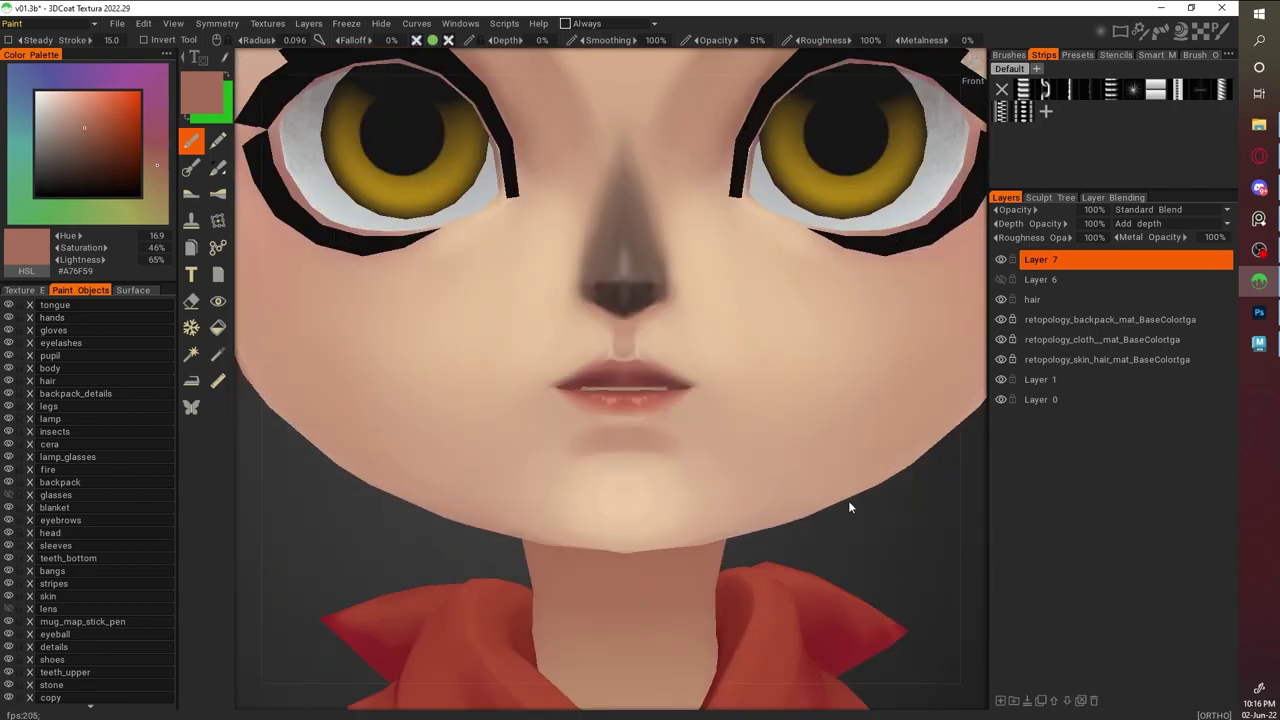
{"action": "key", "text": "v"}
{"action": "left_click", "coordinate": [94, 117]}
{"action": "left_click", "coordinate": [94, 104]}
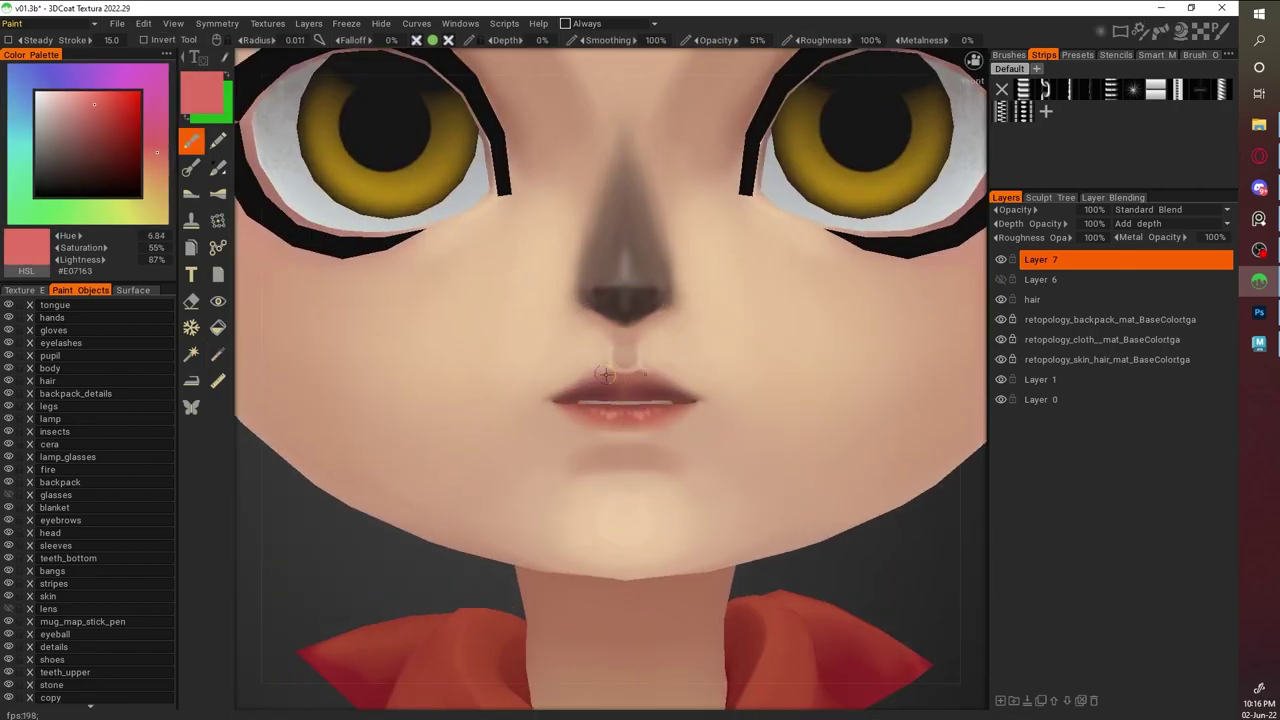
{"action": "right_click_drag", "start_coordinate": [619, 373], "coordinate": [657, 396]}
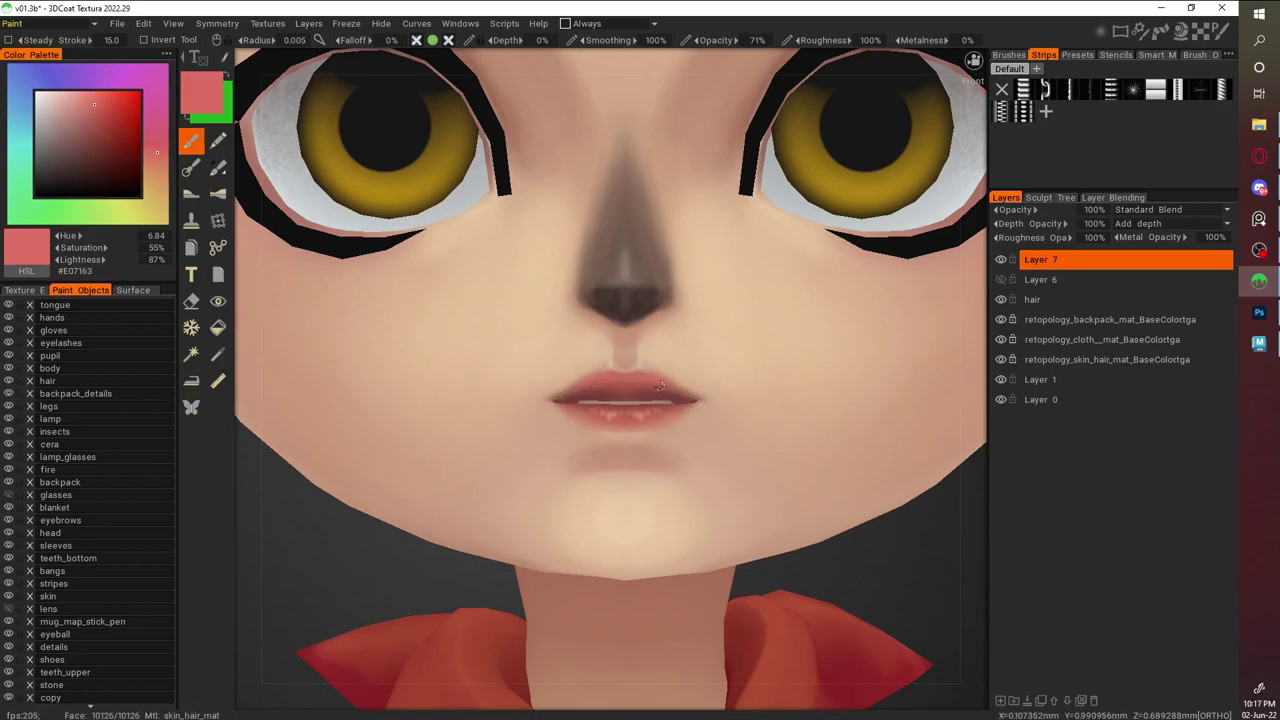
Darken the upper lip near the mouth line with #743E38 and clean up the skin around the mouth with #D0A889
{"action": "key", "text": "v"}
{"action": "right_click_drag", "start_coordinate": [657, 395], "coordinate": [622, 388]}
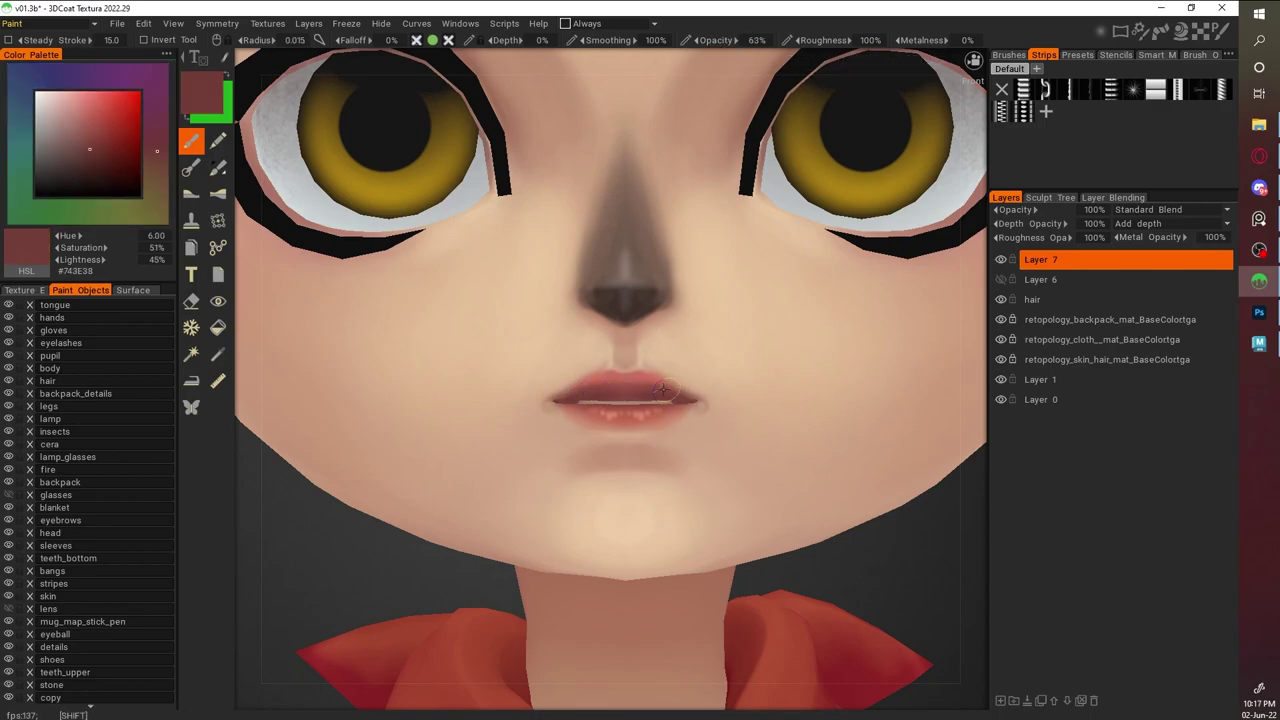
{"action": "key", "text": "v"}
{"action": "scroll", "coordinate": [791, 279], "scroll_direction": "down", "scroll_amount": 2}
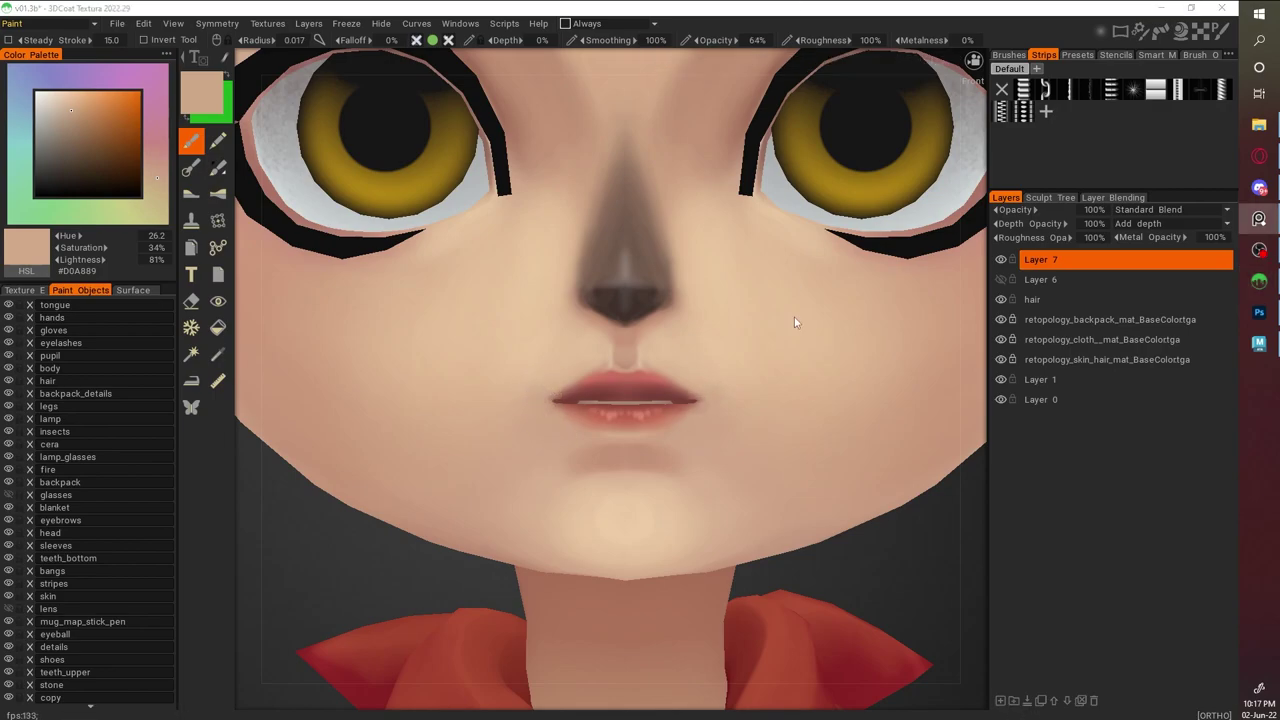
Soften the philtrum and the top edge of the upper lip with light skin tone #DDB998
{"action": "scroll", "coordinate": [900, 445], "scroll_direction": "down", "scroll_amount": 4}
{"action": "scroll", "coordinate": [860, 537], "scroll_direction": "up", "scroll_amount": 5}
{"action": "scroll", "coordinate": [860, 537], "scroll_direction": "down", "scroll_amount": 1}
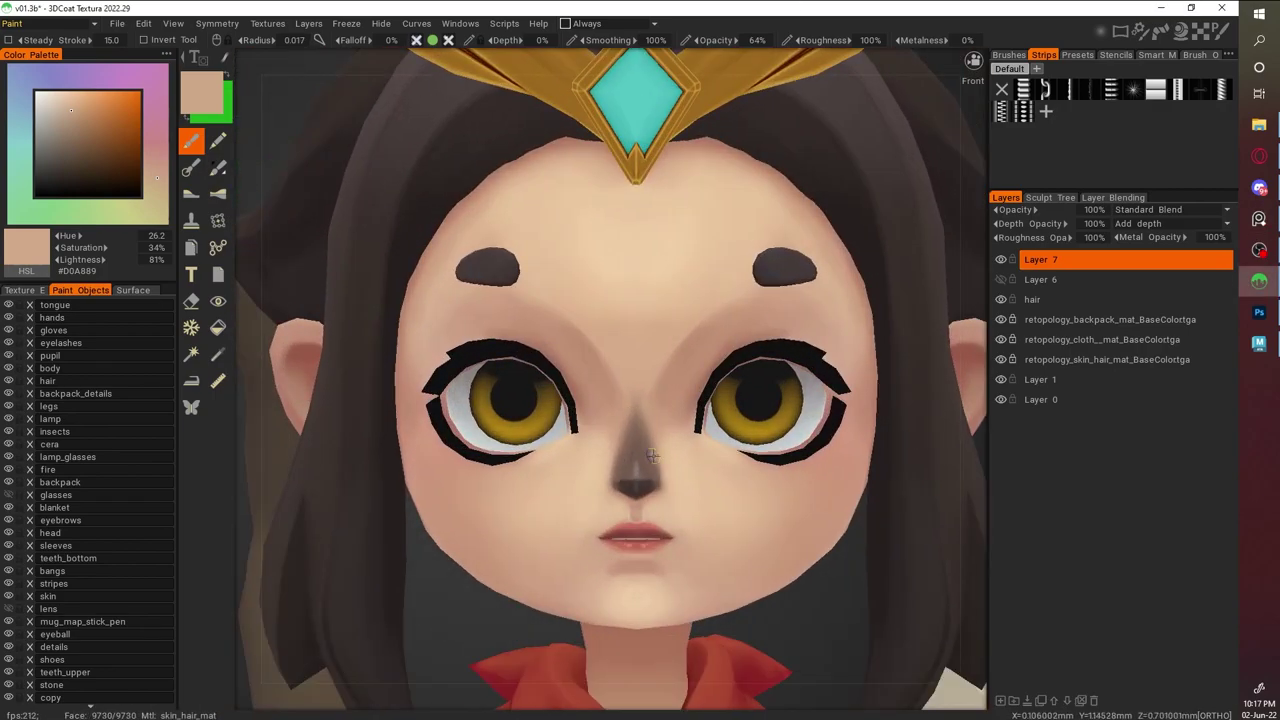
{"action": "scroll", "coordinate": [797, 381], "scroll_direction": "down", "scroll_amount": 2}
{"action": "scroll", "coordinate": [714, 517], "scroll_direction": "up", "scroll_amount": 6}
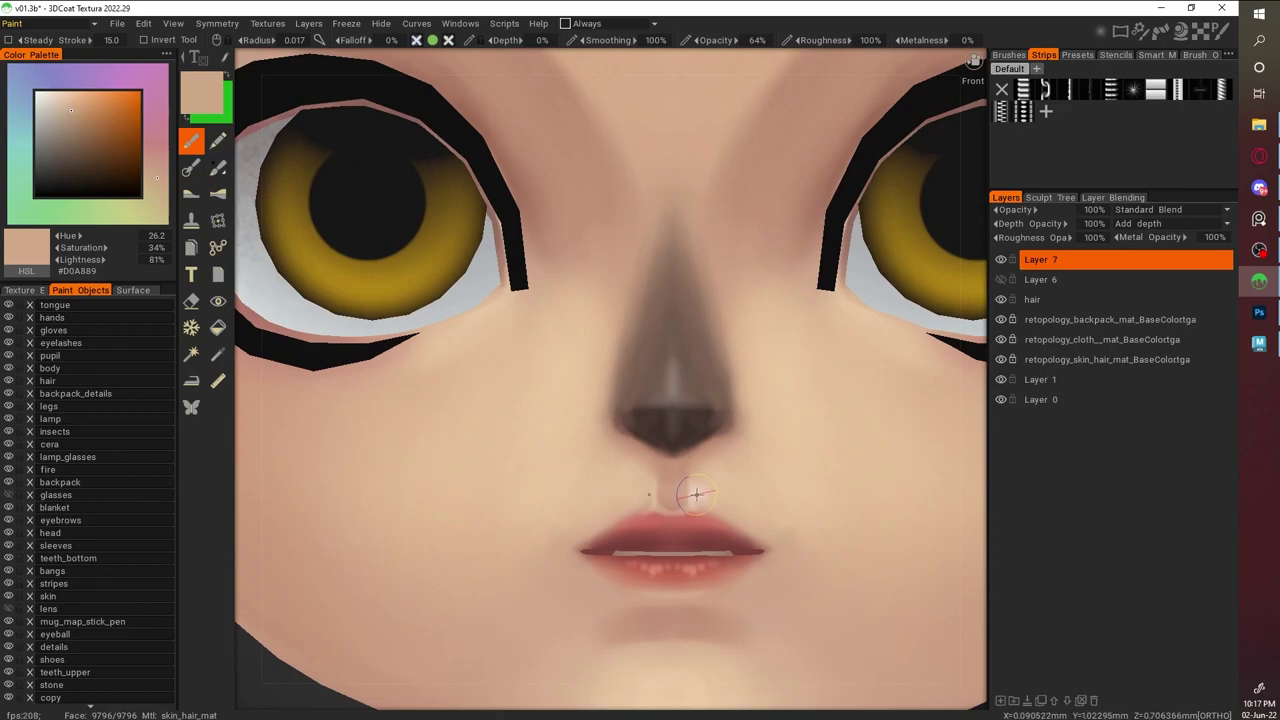
{"action": "key", "text": "v"}
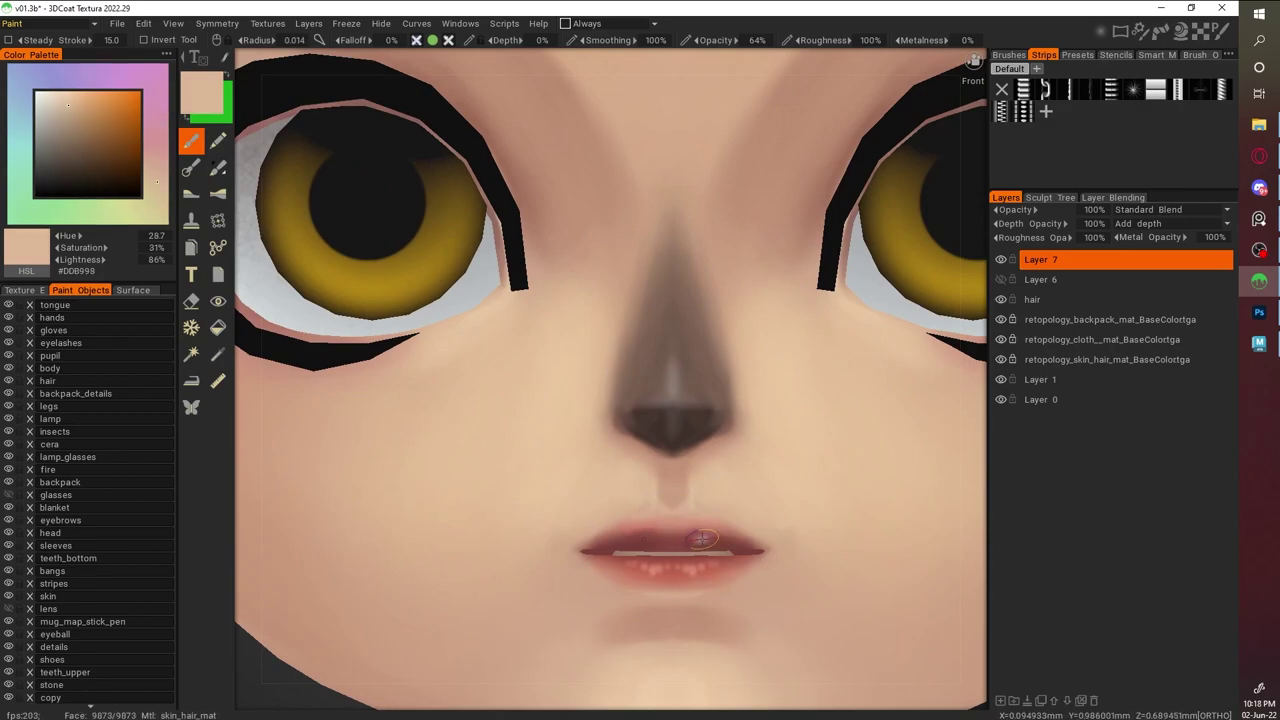
Repaint the upper lip with lighter pink #F18877 and clean the skin above it with #E0BC98
{"action": "key", "text": "v"}
{"action": "left_click_drag", "start_coordinate": [766, 400], "coordinate": [851, 440]}
{"action": "key", "text": "ctrl+z"}
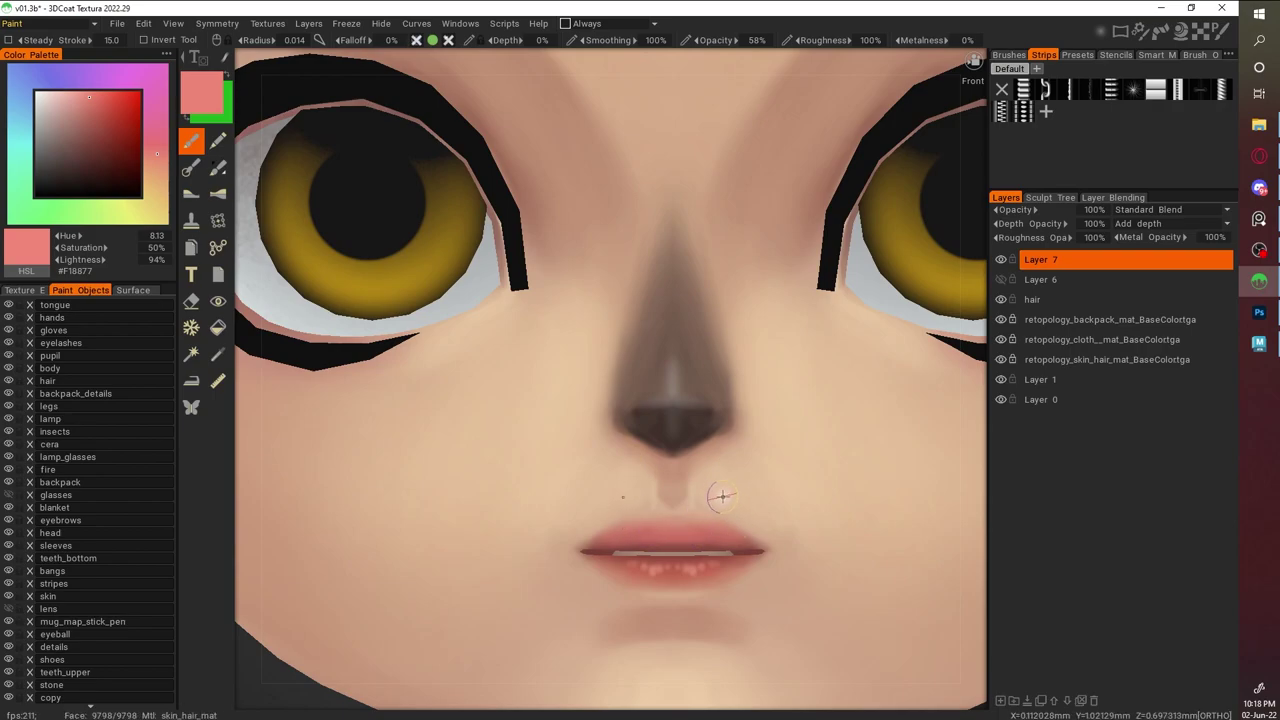
{"action": "key", "text": "v"}
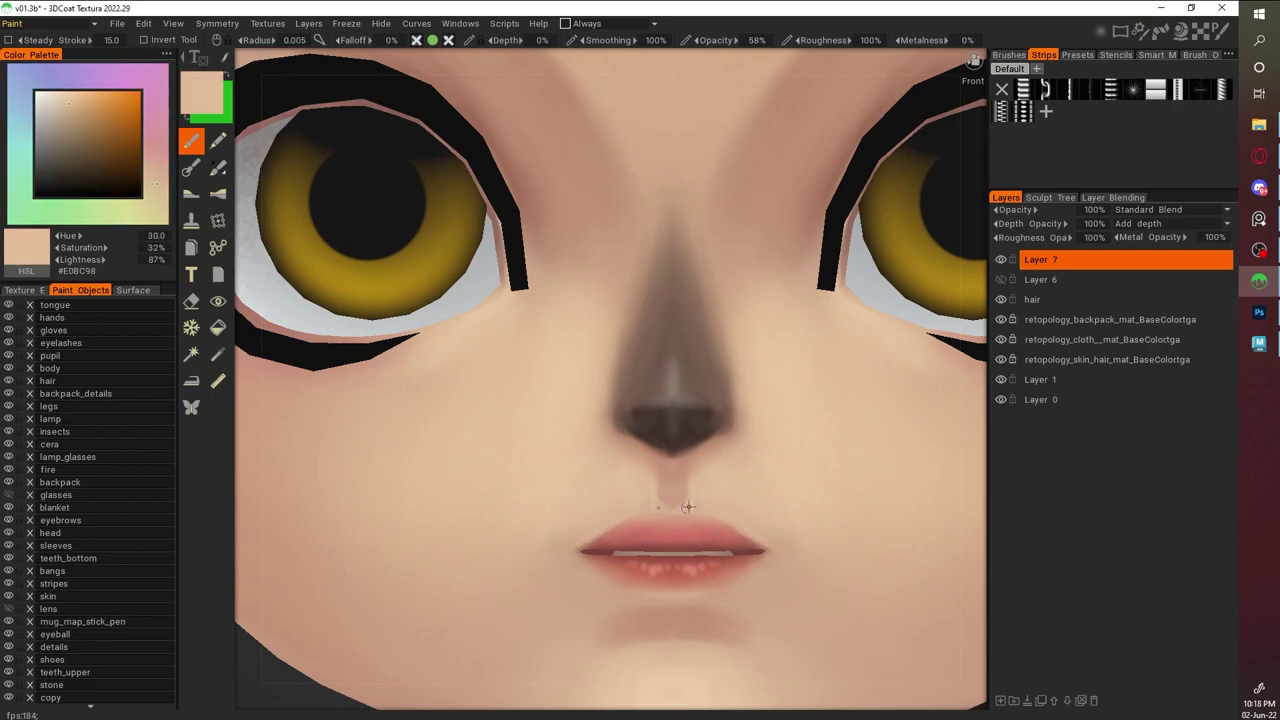
Fill out the lower lip with #CC7565 and refine its surroundings with sampled skin tone #CFA689
{"action": "scroll", "coordinate": [797, 423], "scroll_direction": "down", "scroll_amount": 5}
{"action": "scroll", "coordinate": [600, 480], "scroll_direction": "up", "scroll_amount": 5}
{"action": "key", "text": "v"}
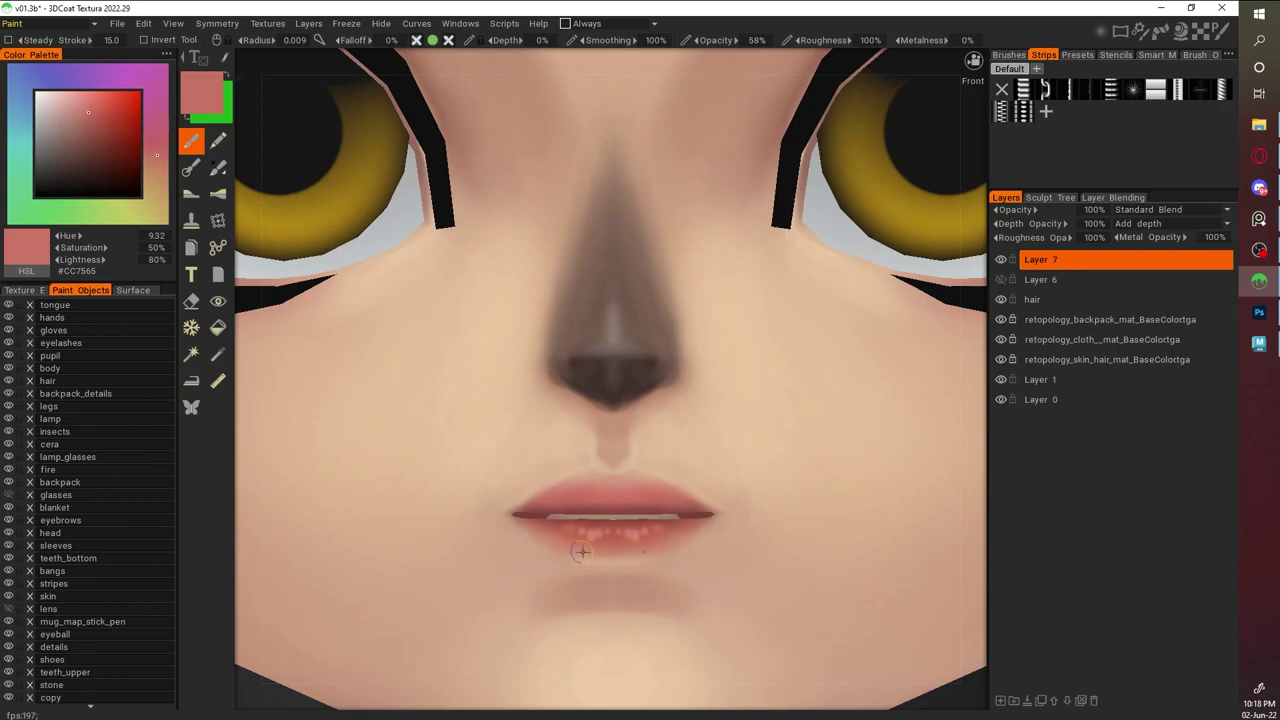
{"action": "key", "text": "v"}
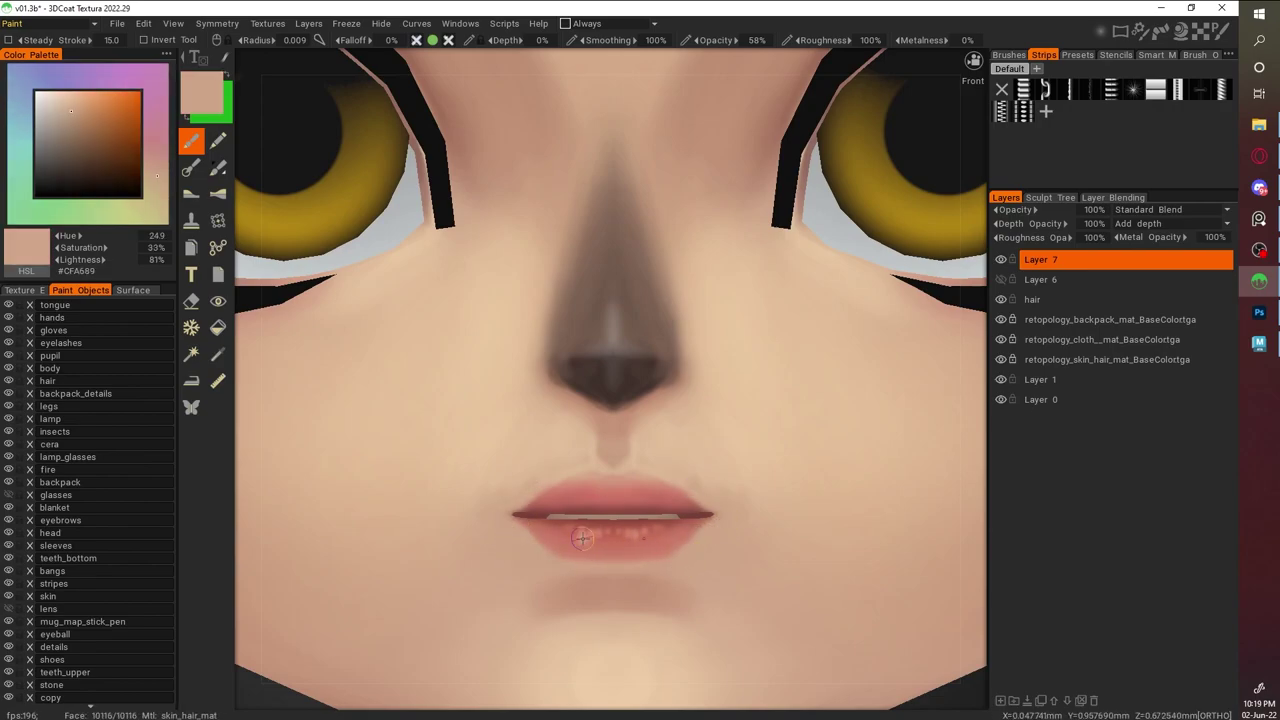
Paint reddish #A3705C shading around the base of the nose and blend it with skin tone #DFBB99
{"action": "scroll", "coordinate": [497, 471], "scroll_direction": "down", "scroll_amount": 5}
{"action": "scroll", "coordinate": [567, 500], "scroll_direction": "up", "scroll_amount": 5}
{"action": "left_click_drag", "start_coordinate": [84, 118], "coordinate": [92, 144]}
{"action": "key", "text": "v"}
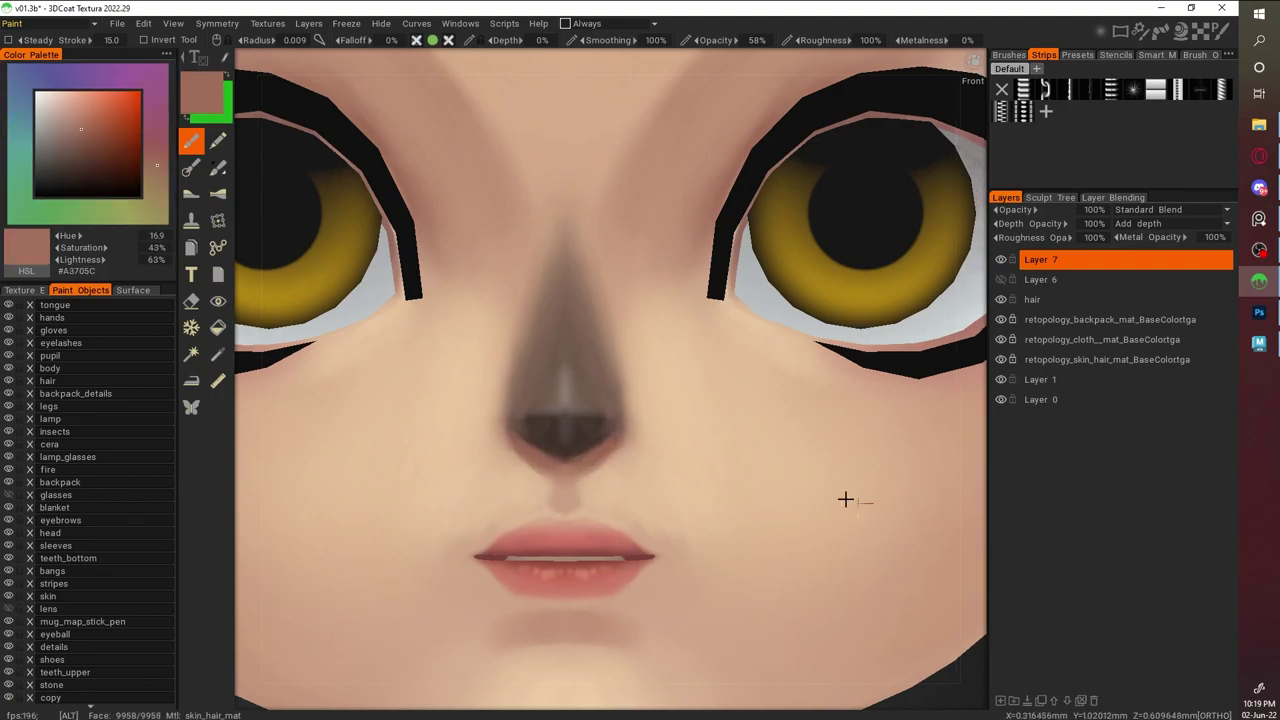
{"action": "scroll", "coordinate": [863, 491], "scroll_direction": "down", "scroll_amount": 5}
{"action": "scroll", "coordinate": [615, 497], "scroll_direction": "up", "scroll_amount": 5}
{"action": "key", "text": "v"}
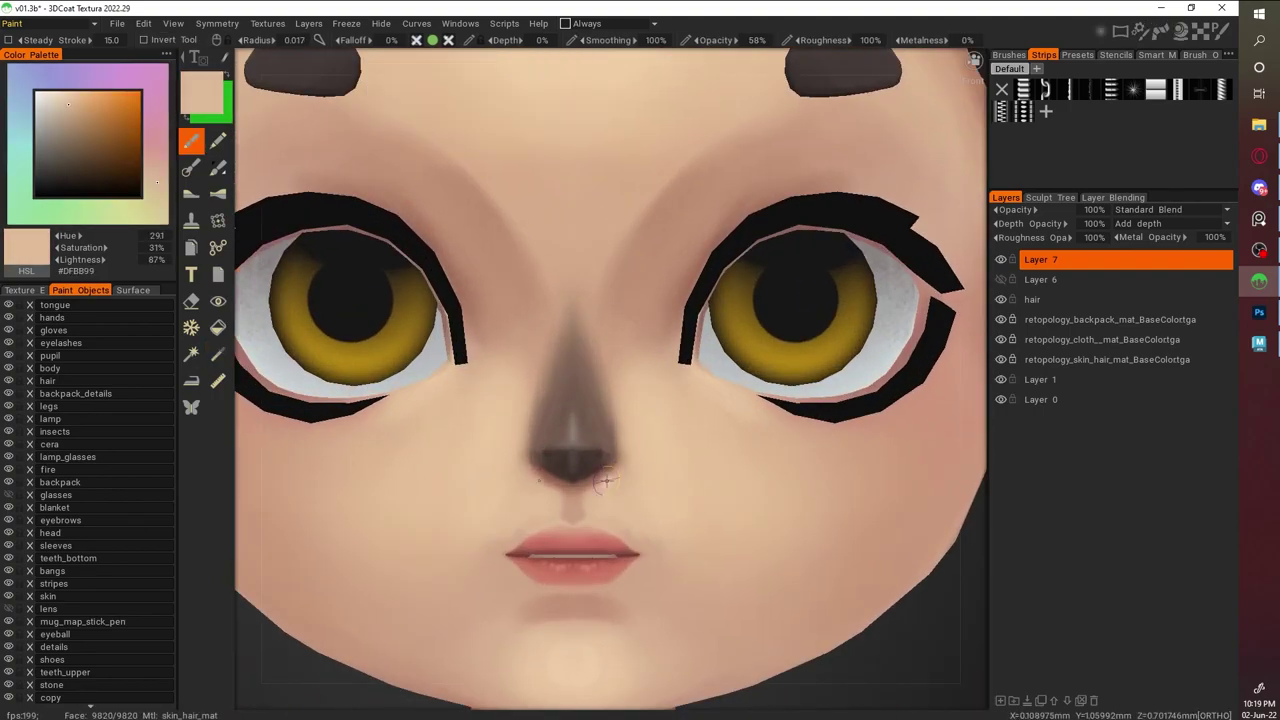
Darken the upper eyelid rims beneath the lashes with dark browns #40312C and #26201E
{"action": "scroll", "coordinate": [873, 360], "scroll_direction": "down", "scroll_amount": 5}
{"action": "scroll", "coordinate": [673, 470], "scroll_direction": "up", "scroll_amount": 5}
{"action": "key", "text": "v"}
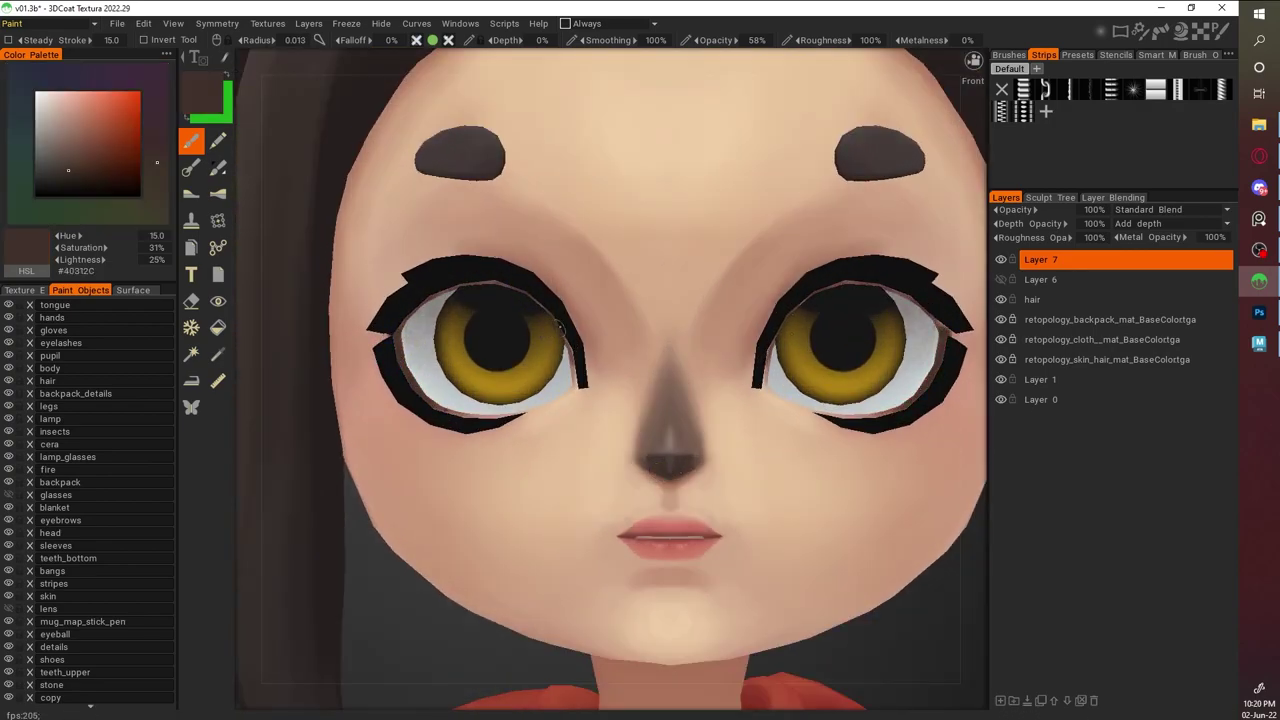
{"action": "key", "text": "v"}
{"action": "left_click_drag", "start_coordinate": [940, 660], "coordinate": [560, 240]}
{"action": "left_click_drag", "start_coordinate": [917, 705], "coordinate": [914, 600], "text": "shift"}
{"action": "scroll", "coordinate": [914, 600], "scroll_direction": "up", "scroll_amount": 3}
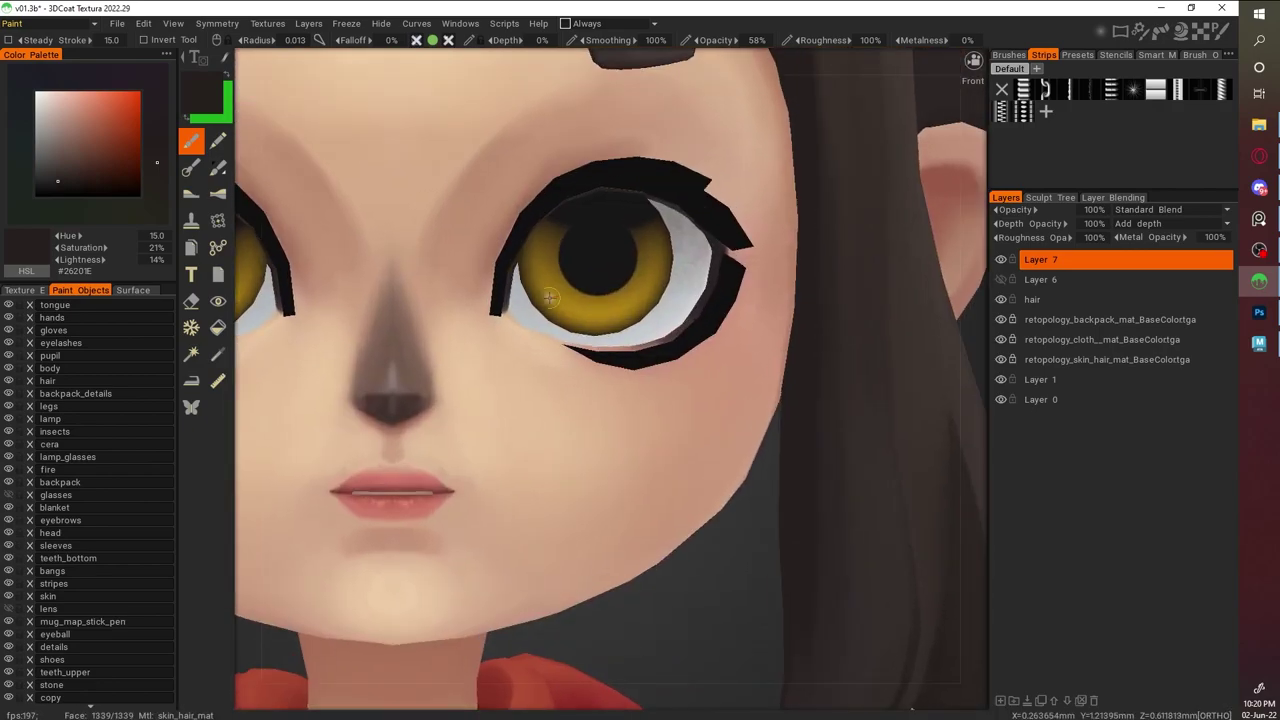
Soften the inner eye corners with skin tone #CC977B and hide Layer 7 to compare with the original face
{"action": "key", "text": "v"}
{"action": "left_click_drag", "start_coordinate": [560, 440], "coordinate": [401, 452], "text": "alt"}
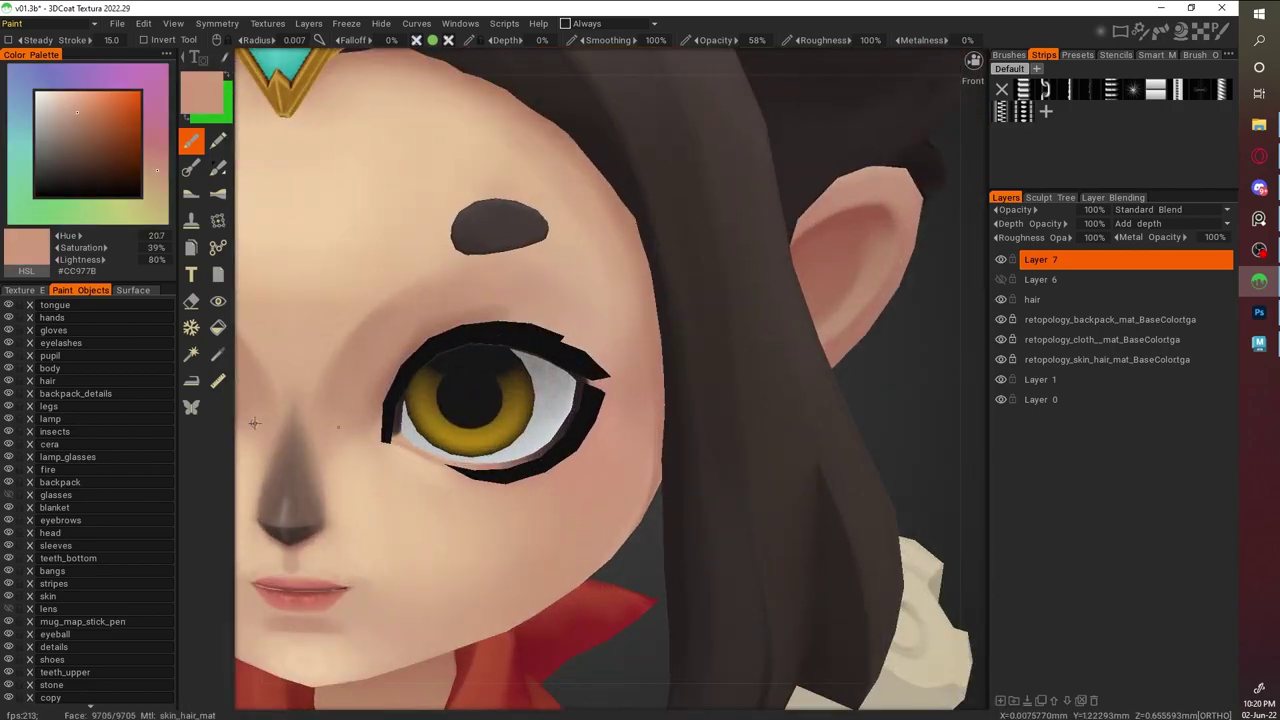
{"action": "key", "text": "v"}
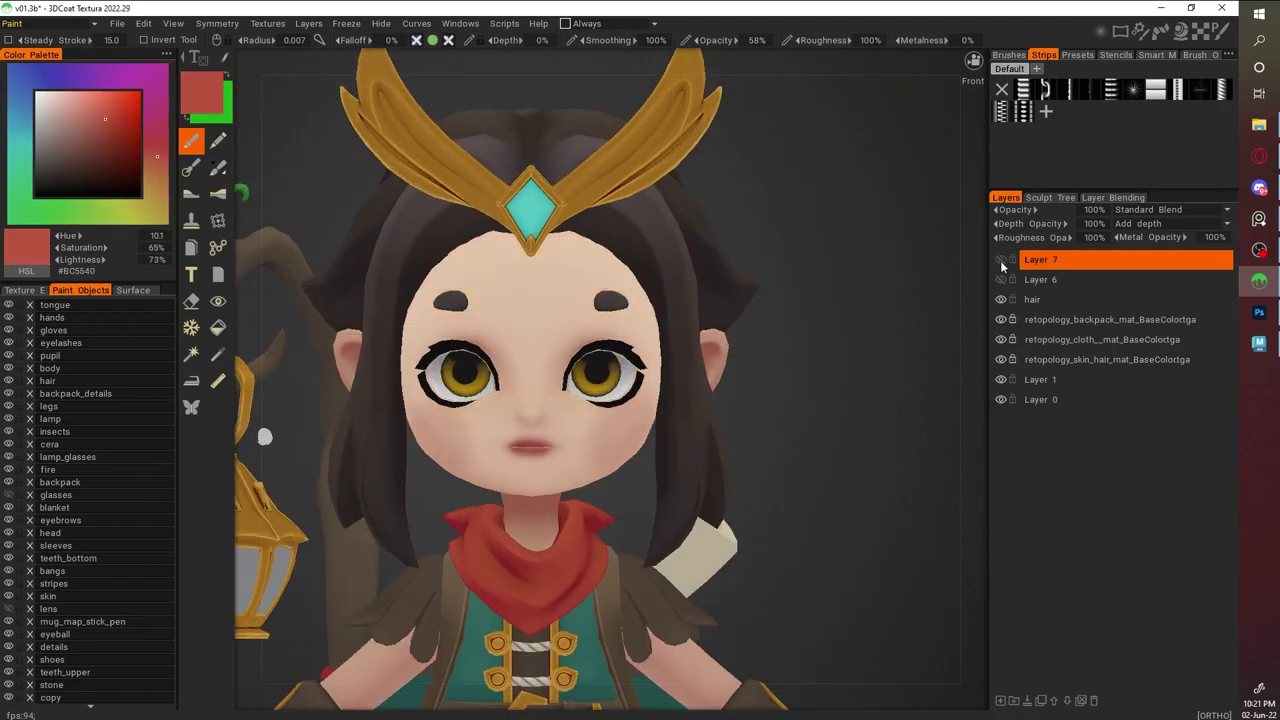
Rename the face paint layer as skin and add a new layer named pupil above it
{"action": "double_click", "coordinate": [1040, 259]}
{"action": "type", "text": "skin"}
{"action": "key", "text": "Return"}
{"action": "left_click", "coordinate": [1001, 700]}
{"action": "double_click", "coordinate": [1040, 259]}
{"action": "type", "text": "pupil"}
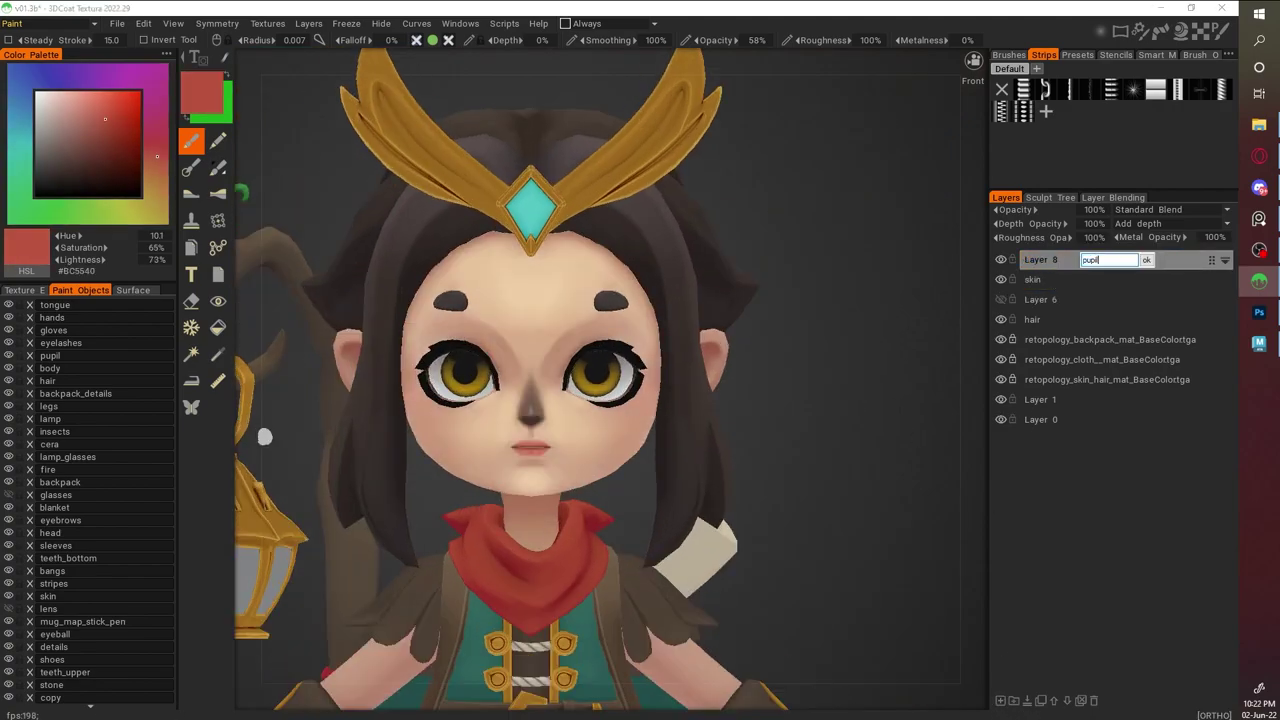
{"action": "key", "text": "Return"}
Fill the iris with red #BC5540 on a new layer placed below the pupil layer
{"action": "left_click", "coordinate": [1040, 280]}
{"action": "left_click", "coordinate": [1044, 703]}
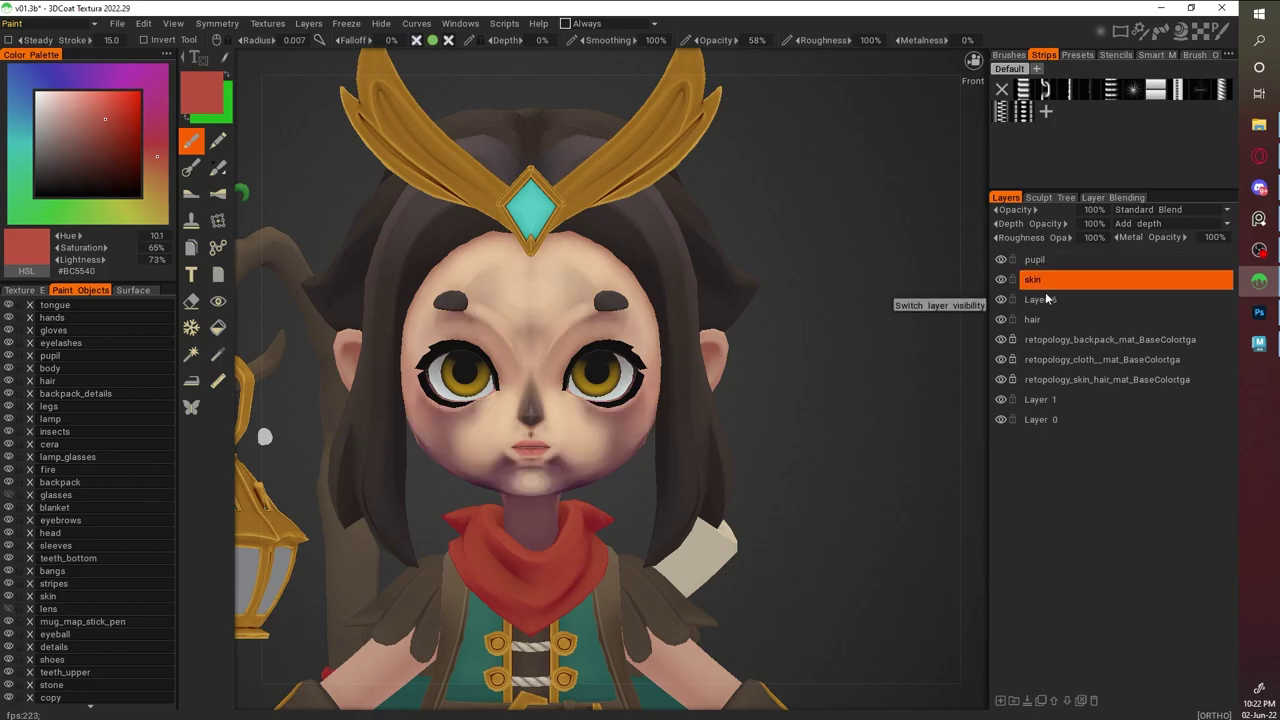
{"action": "key", "text": "f"}
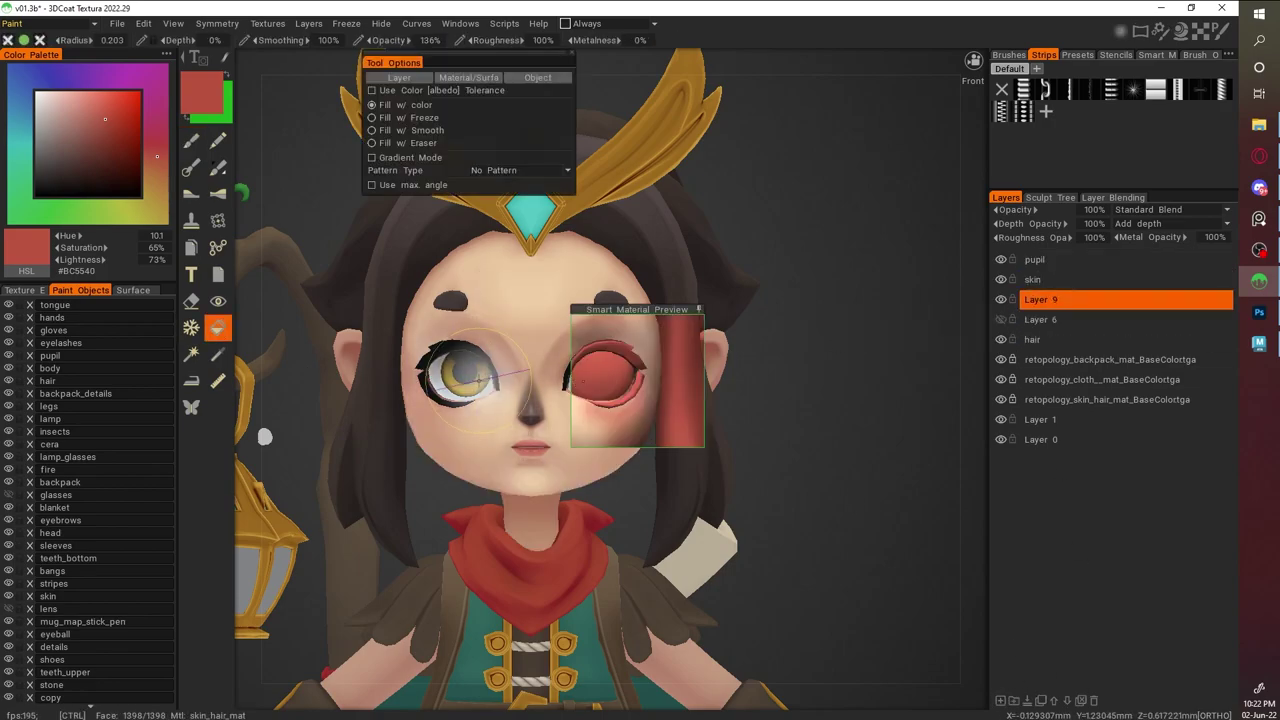
{"action": "left_click", "coordinate": [466, 374]}
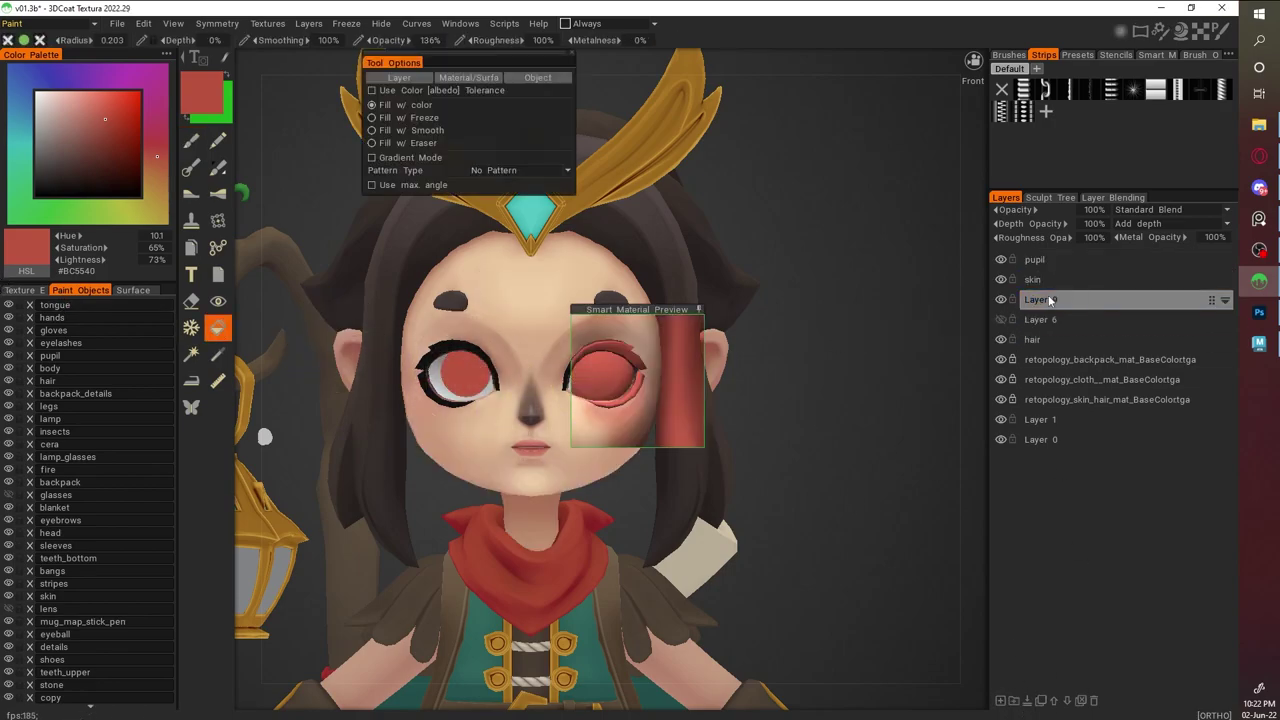
Cover the irises with dark browns #423431 and #372E2C on the pupil layer
{"action": "left_click", "coordinate": [1035, 259]}
{"action": "key", "text": "b"}
{"action": "scroll", "coordinate": [830, 400], "scroll_direction": "up", "scroll_amount": 3}
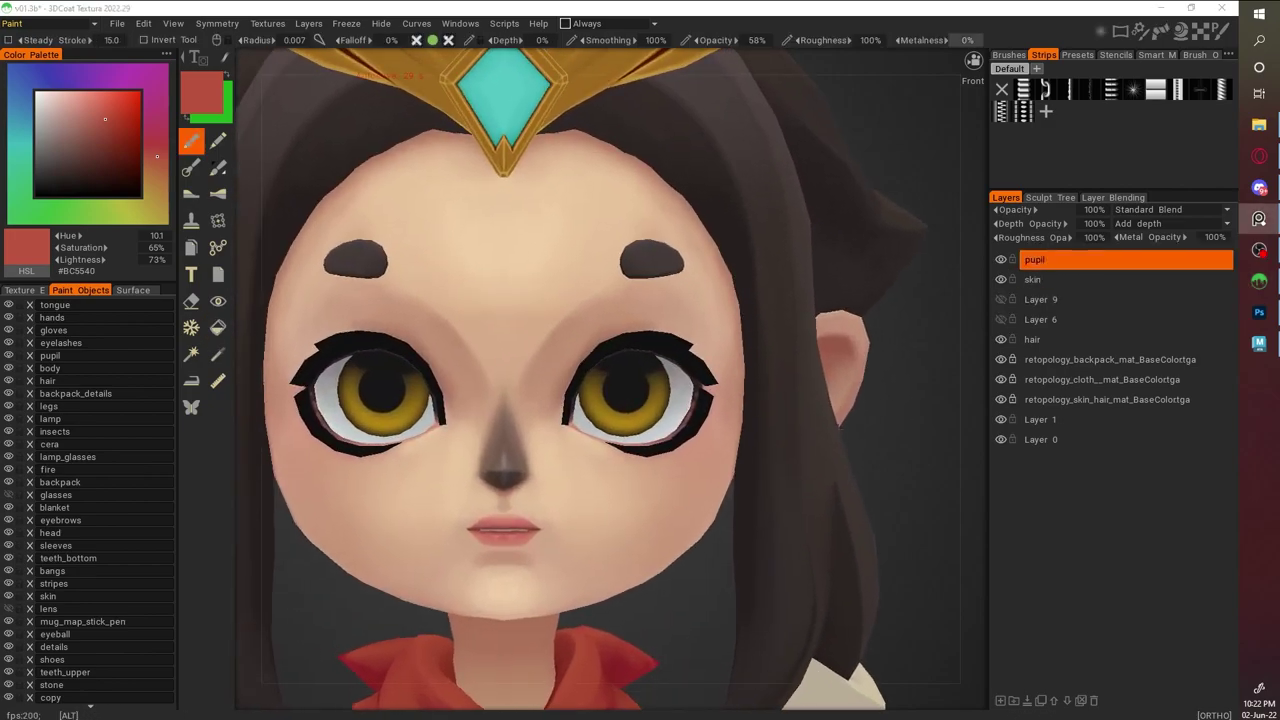
{"action": "key", "text": "v"}
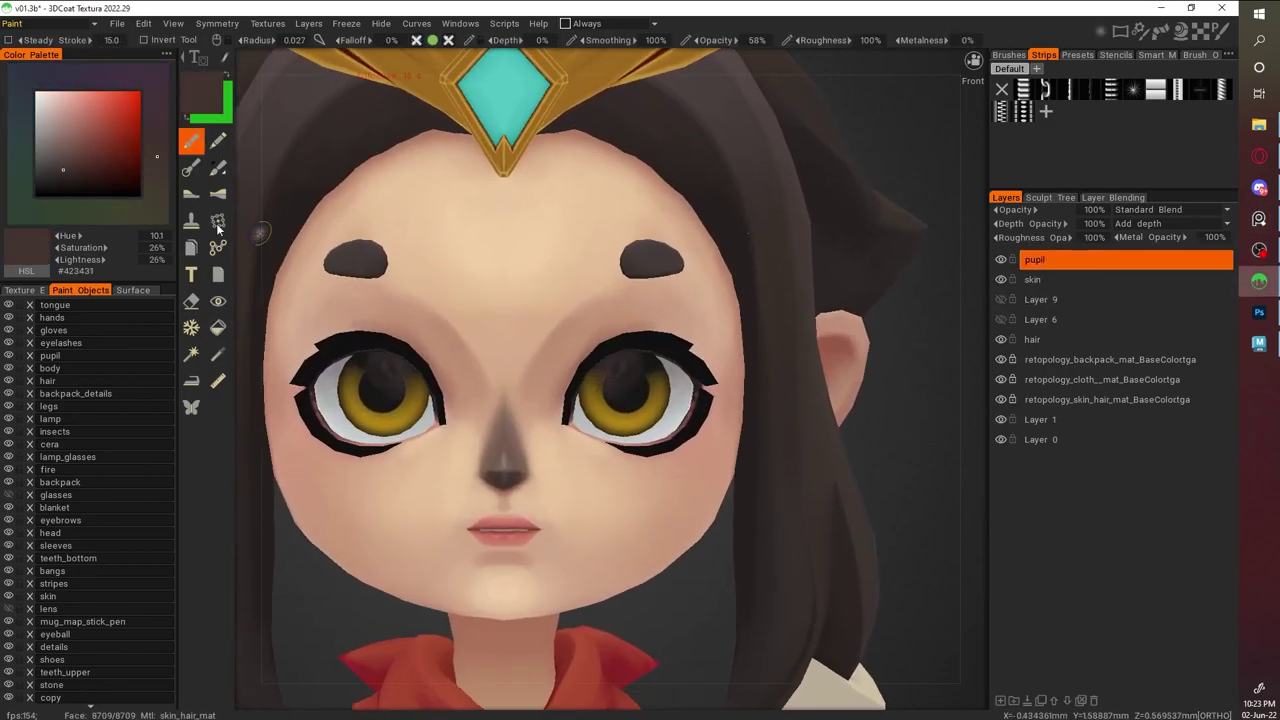
{"action": "key", "text": "v"}
{"action": "left_click_drag", "start_coordinate": [385, 377], "coordinate": [378, 425]}
{"action": "right_click_drag", "start_coordinate": [380, 430], "coordinate": [400, 430]}
{"action": "left_click_drag", "start_coordinate": [375, 415], "coordinate": [355, 432]}
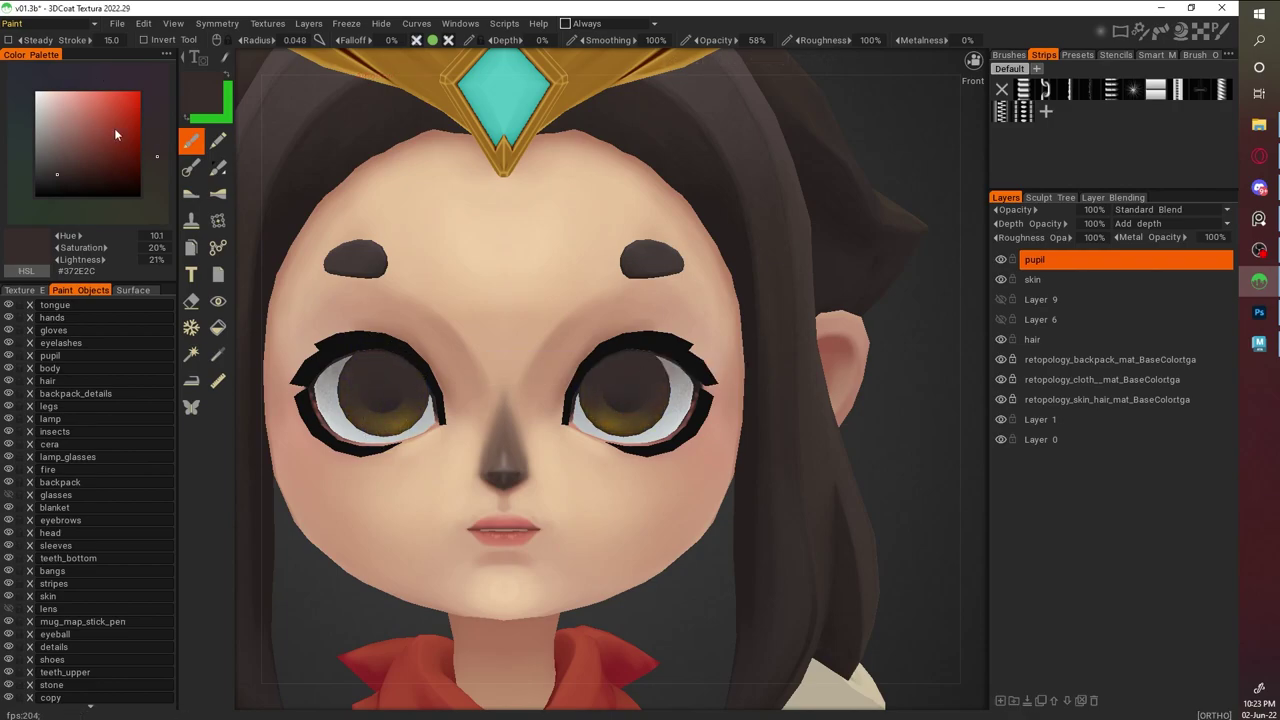
Paint golden #C39830 crescents around the lower irises and blend their upper part with dark brown #382F2D
{"action": "left_click", "coordinate": [120, 123]}
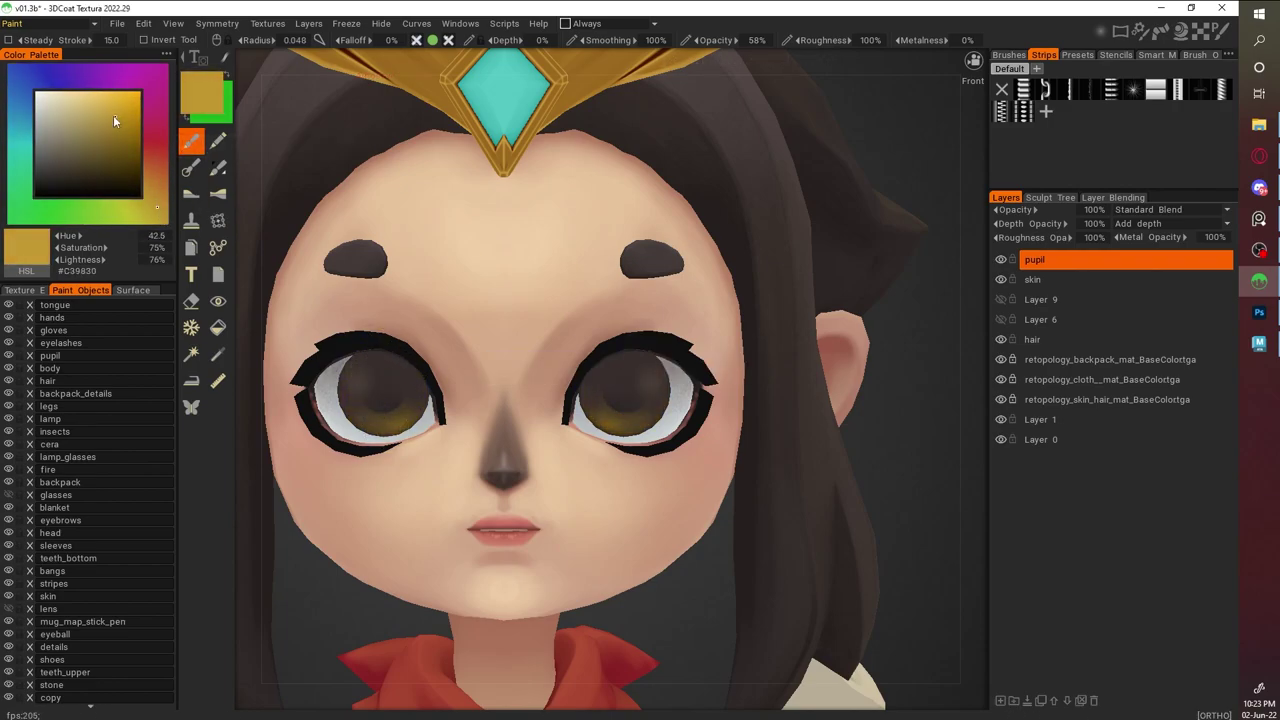
{"action": "mouse_move", "coordinate": [360, 375]}
{"action": "left_mouse_down"}
{"action": "mouse_move", "coordinate": [350, 415]}
{"action": "mouse_move", "coordinate": [420, 400]}
{"action": "left_mouse_up"}
{"action": "key", "text": "v"}
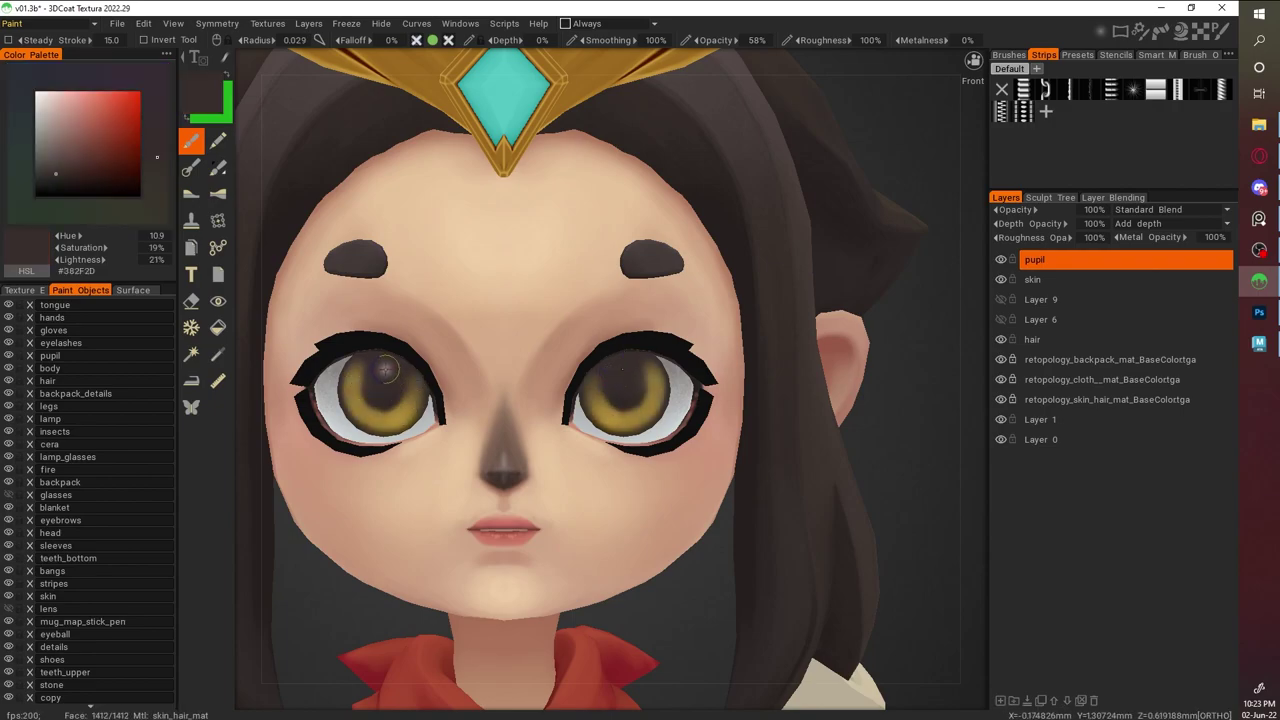
Brighten the lower irises with yellow #F1CC66 and pale #FBE9AE, and add fine dark #362E2C strokes
{"action": "left_click", "coordinate": [155, 213]}
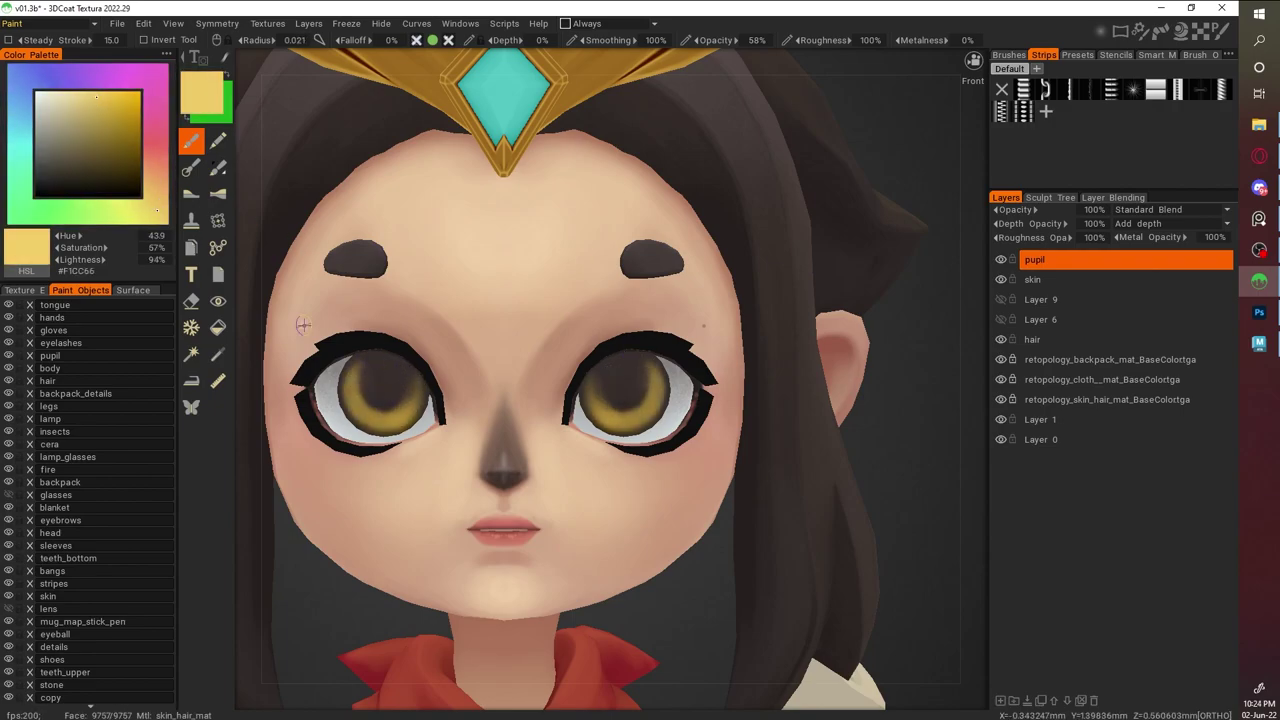
{"action": "left_click_drag", "start_coordinate": [395, 412], "coordinate": [360, 412]}
{"action": "left_click", "coordinate": [67, 93]}
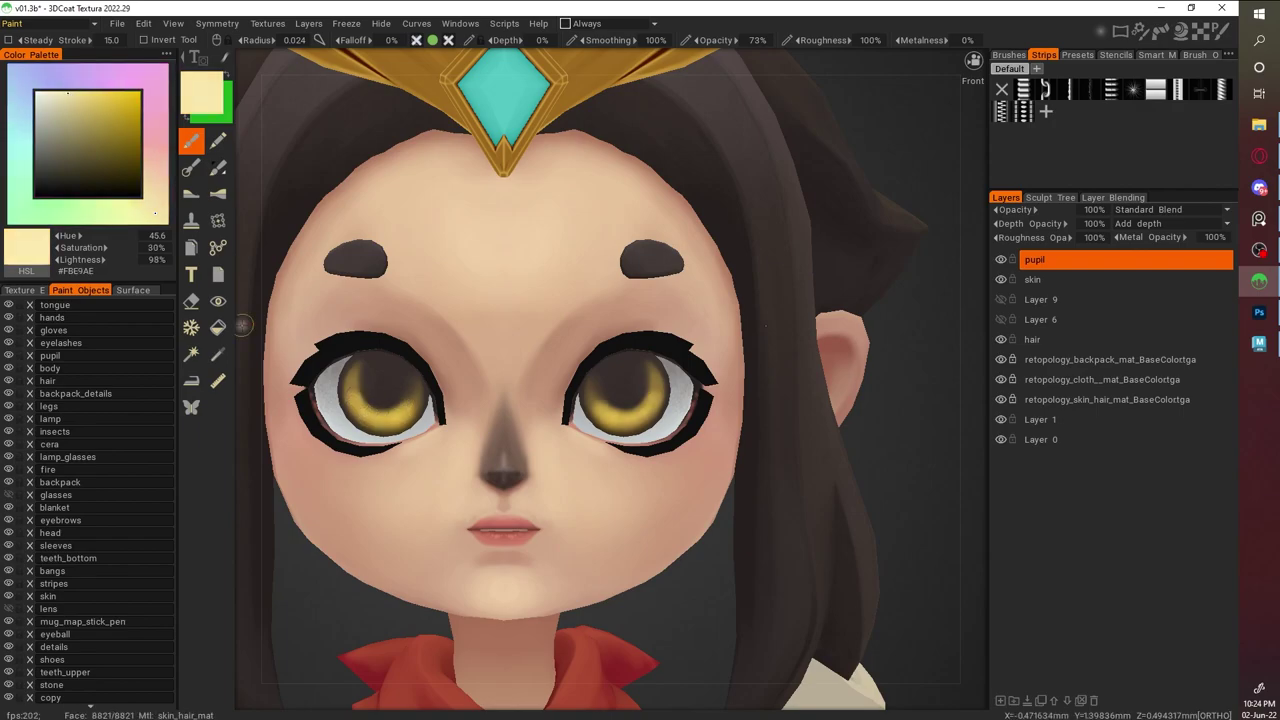
{"action": "key", "text": "v"}
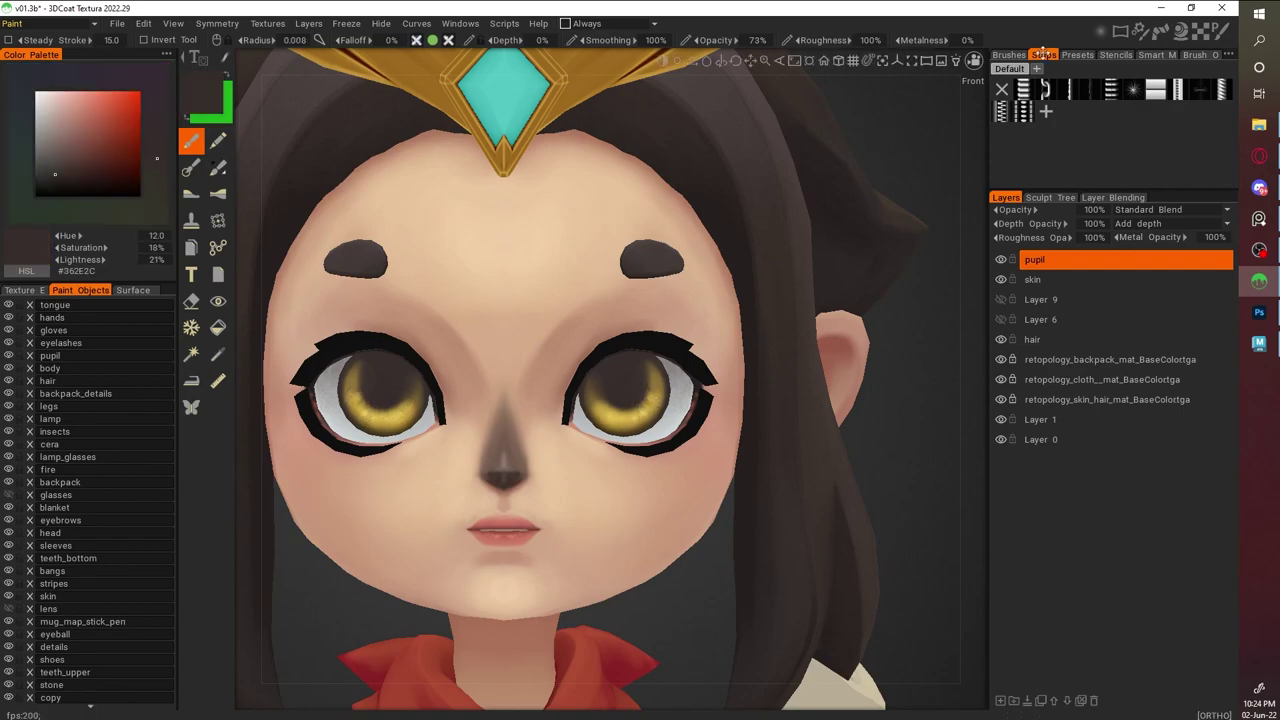
{"action": "key", "text": "b"}
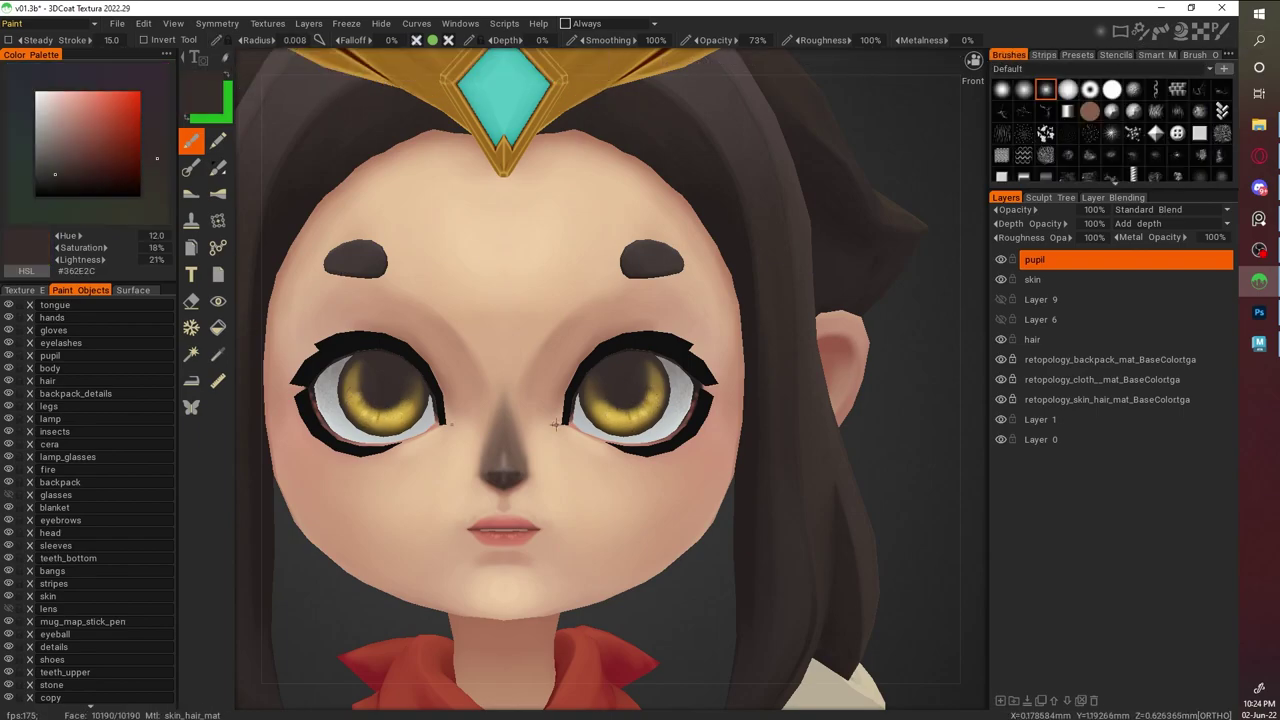
Blend warm browns #694310, #423027 and #4C3121 into the upper irises and pupil edges
{"action": "left_click", "coordinate": [109, 123]}
{"action": "left_click", "coordinate": [156, 171]}
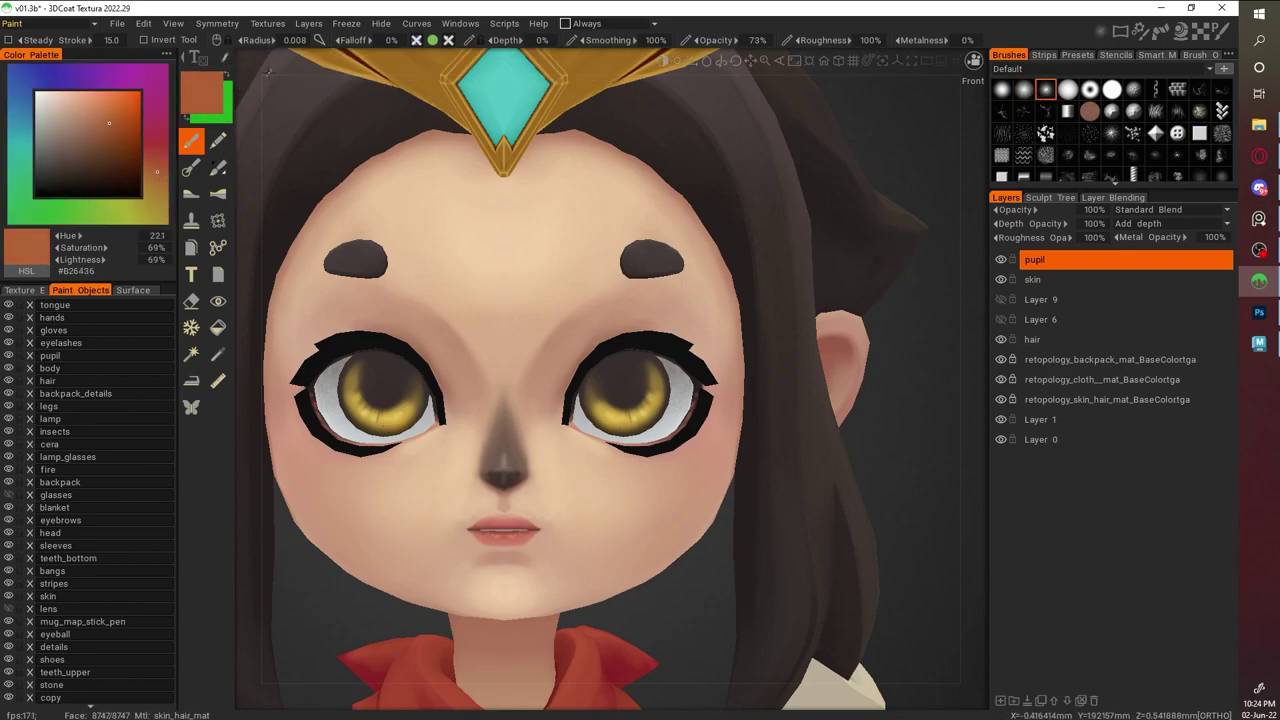
{"action": "key", "text": "v"}
{"action": "left_click_drag", "start_coordinate": [385, 430], "coordinate": [420, 423]}
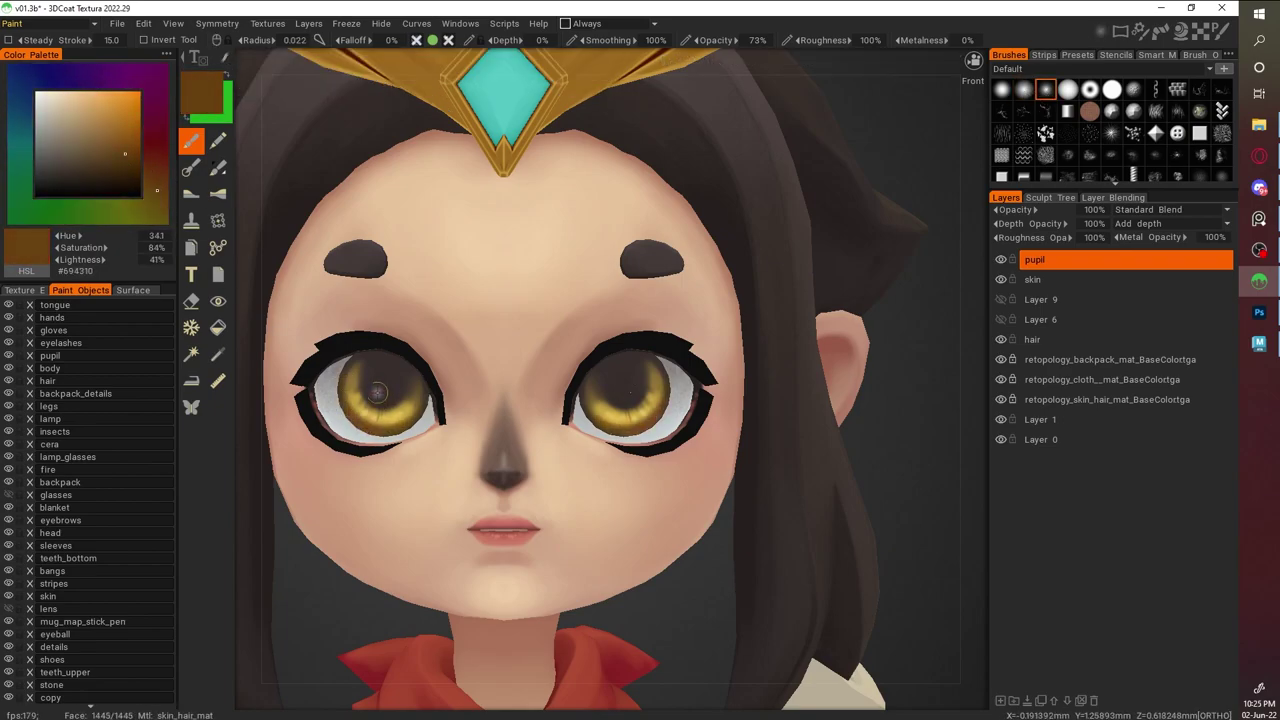
{"action": "key", "text": "v"}
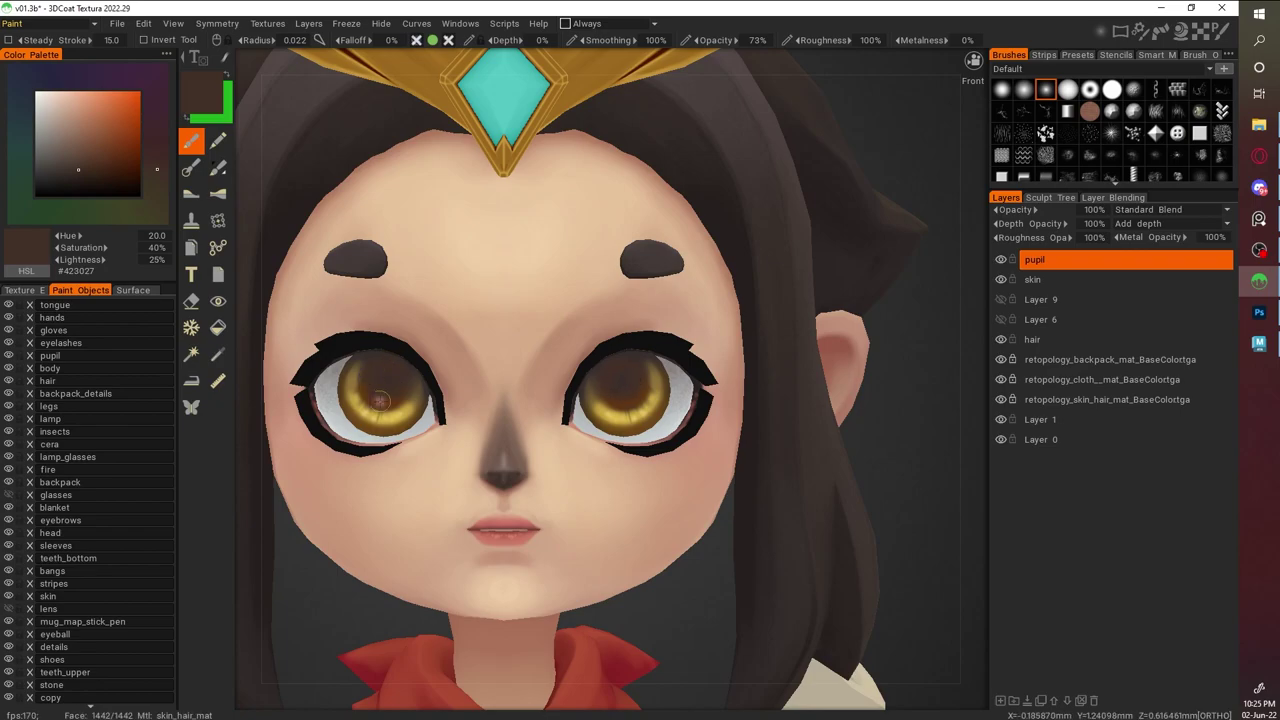
{"action": "key", "text": "v"}
{"action": "key", "text": "v"}
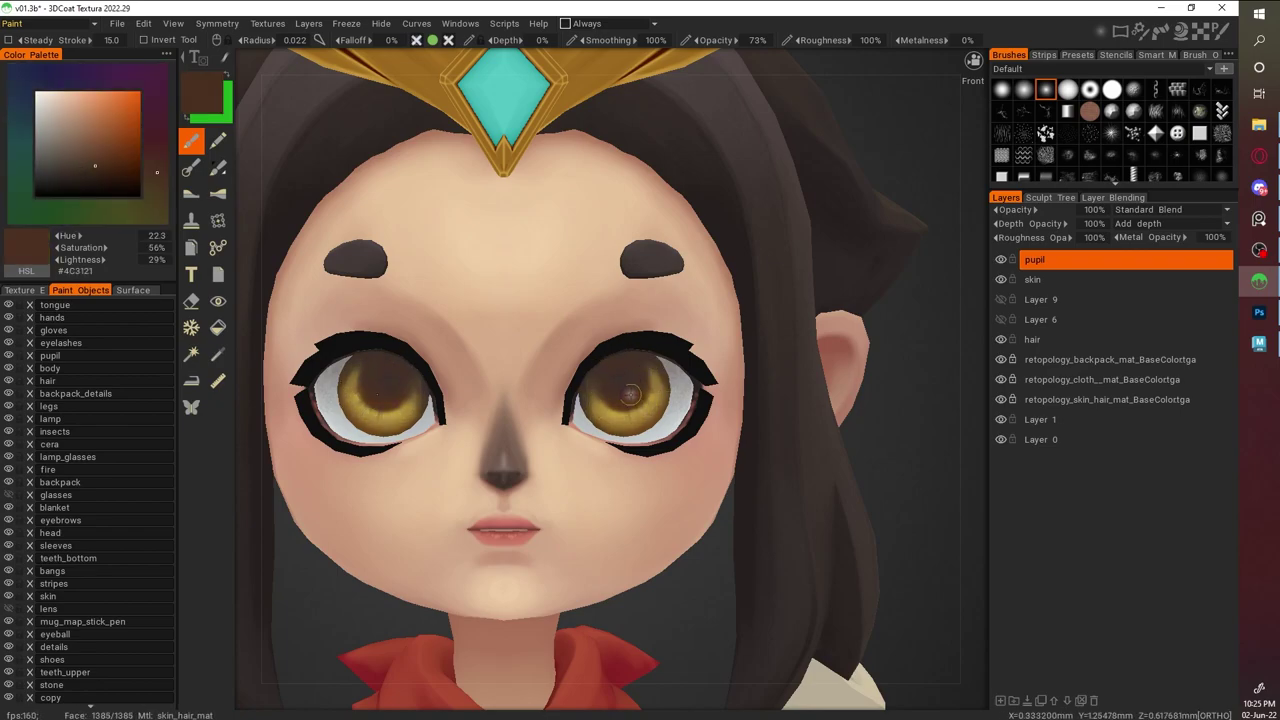
Darken the pupil centres and upper irises with near-black tones #241111 and #1F0F13
{"action": "scroll", "coordinate": [856, 462], "scroll_direction": "down", "scroll_amount": 3}
{"action": "scroll", "coordinate": [426, 377], "scroll_direction": "up", "scroll_amount": 2}
{"action": "key", "text": "v"}
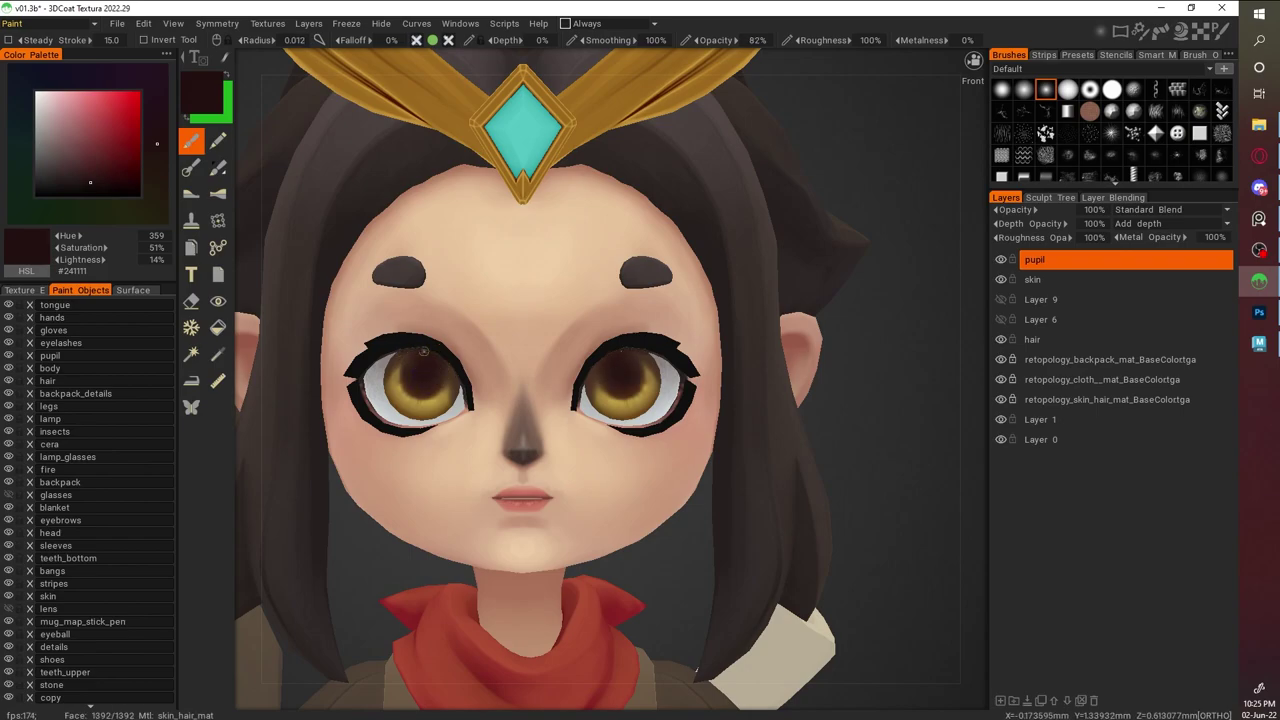
{"action": "key", "text": "v"}
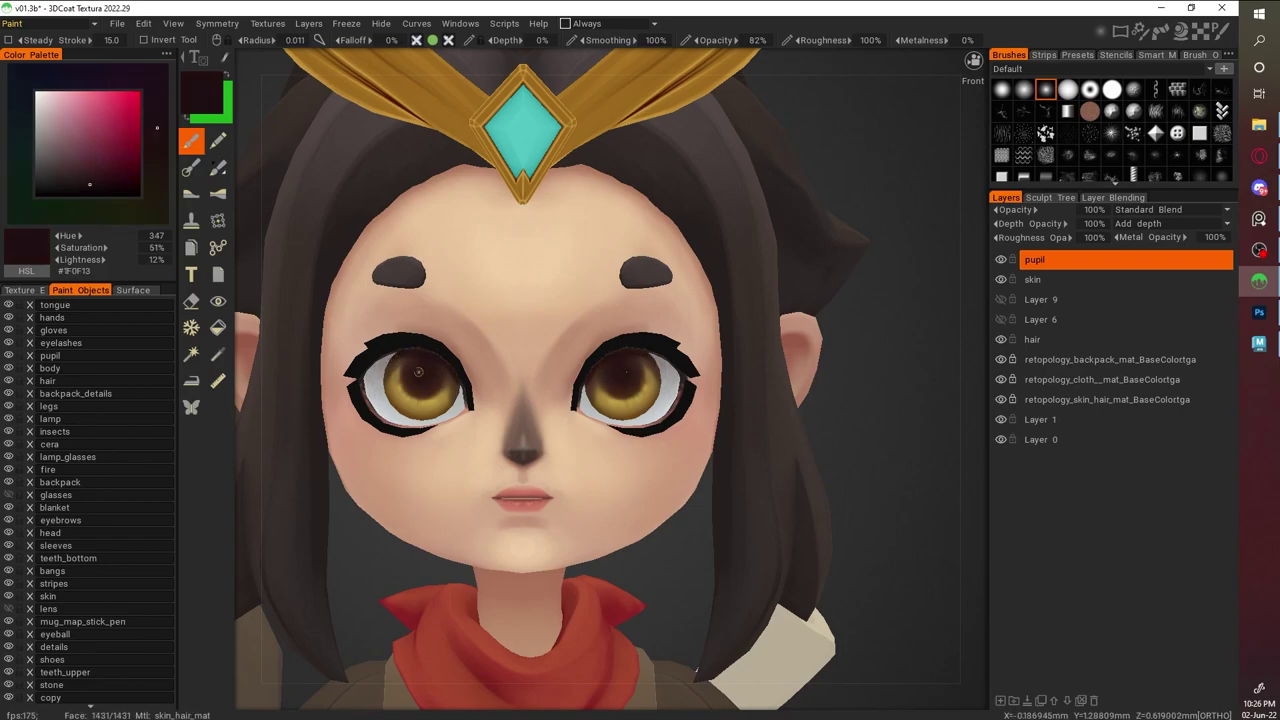
Add a new layer named light spots above the pupil layer
{"action": "scroll", "coordinate": [834, 466], "scroll_direction": "down", "scroll_amount": 3}
{"action": "scroll", "coordinate": [834, 466], "scroll_direction": "up", "scroll_amount": 3}
{"action": "left_click", "coordinate": [1000, 700]}
{"action": "double_click", "coordinate": [1040, 259]}
{"action": "type", "text": "light spots"}
{"action": "key", "text": "Return"}
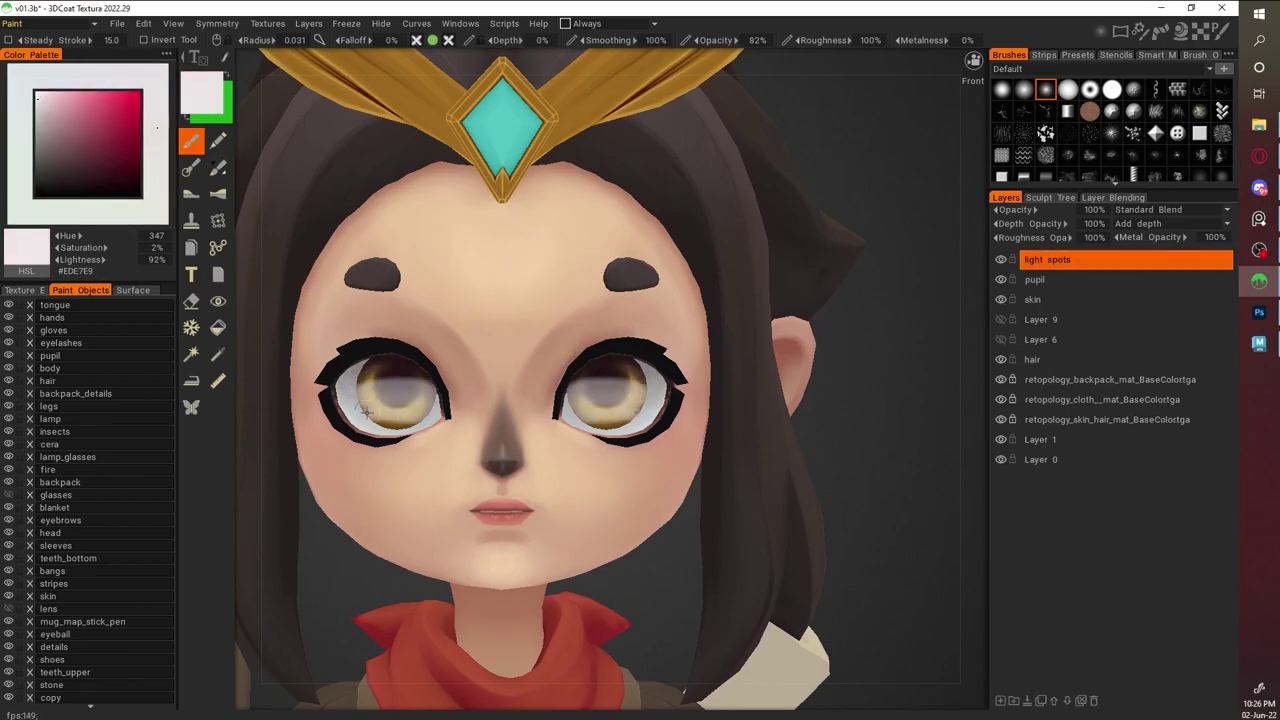
Try broad #EDE7E9 reflections over the irises with SoftLight blending at 50% opacity and delete that layer
{"action": "left_click", "coordinate": [436, 432]}
{"action": "left_click", "coordinate": [1170, 209]}
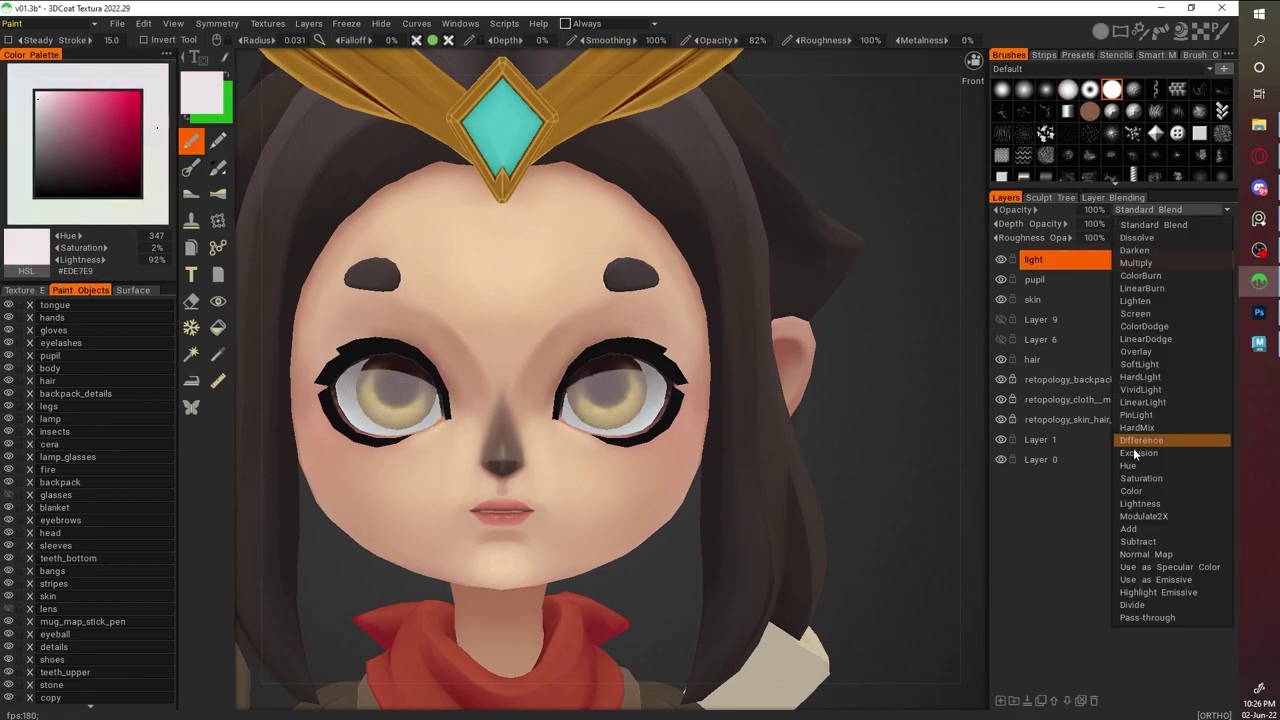
{"action": "left_click", "coordinate": [1168, 240]}
{"action": "left_click", "coordinate": [1090, 210]}
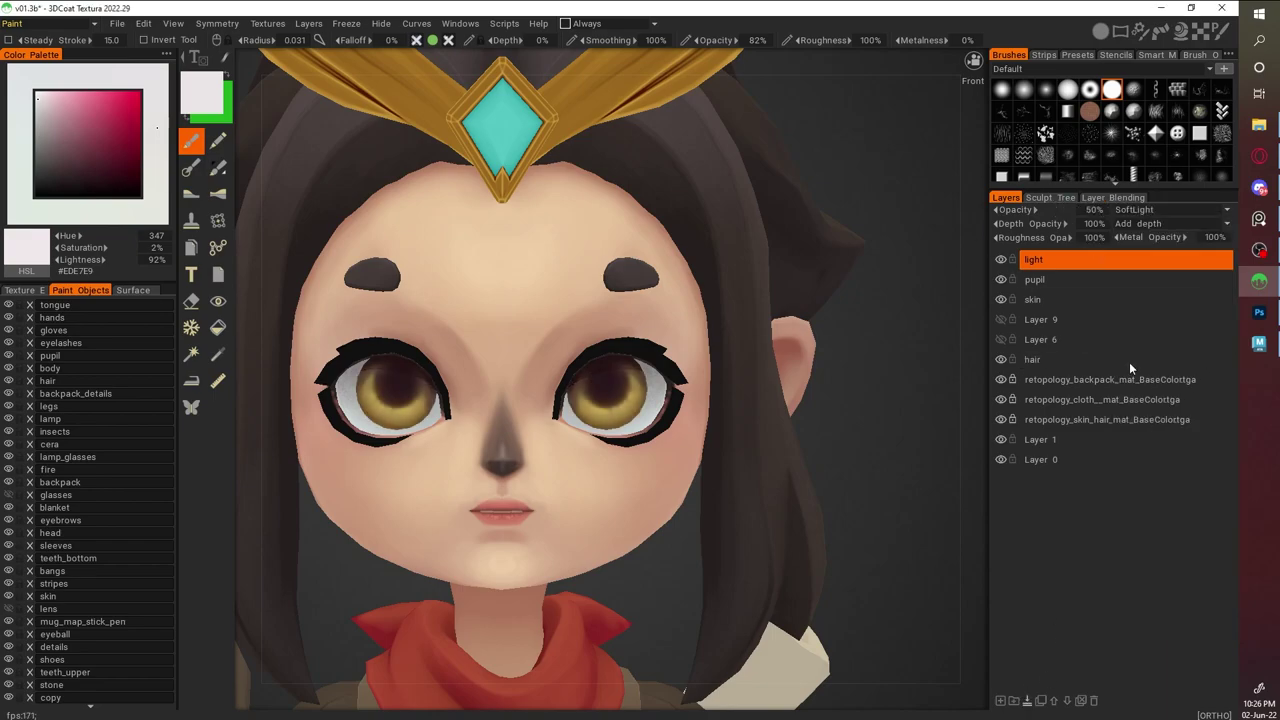
{"action": "left_click", "coordinate": [1093, 700]}
Add a new layer and paint small hard-edged #EDE7E9 light spots on the upper part of both pupils
{"action": "left_click", "coordinate": [1000, 700]}
{"action": "key", "text": "Return"}
{"action": "left_click", "coordinate": [590, 370]}
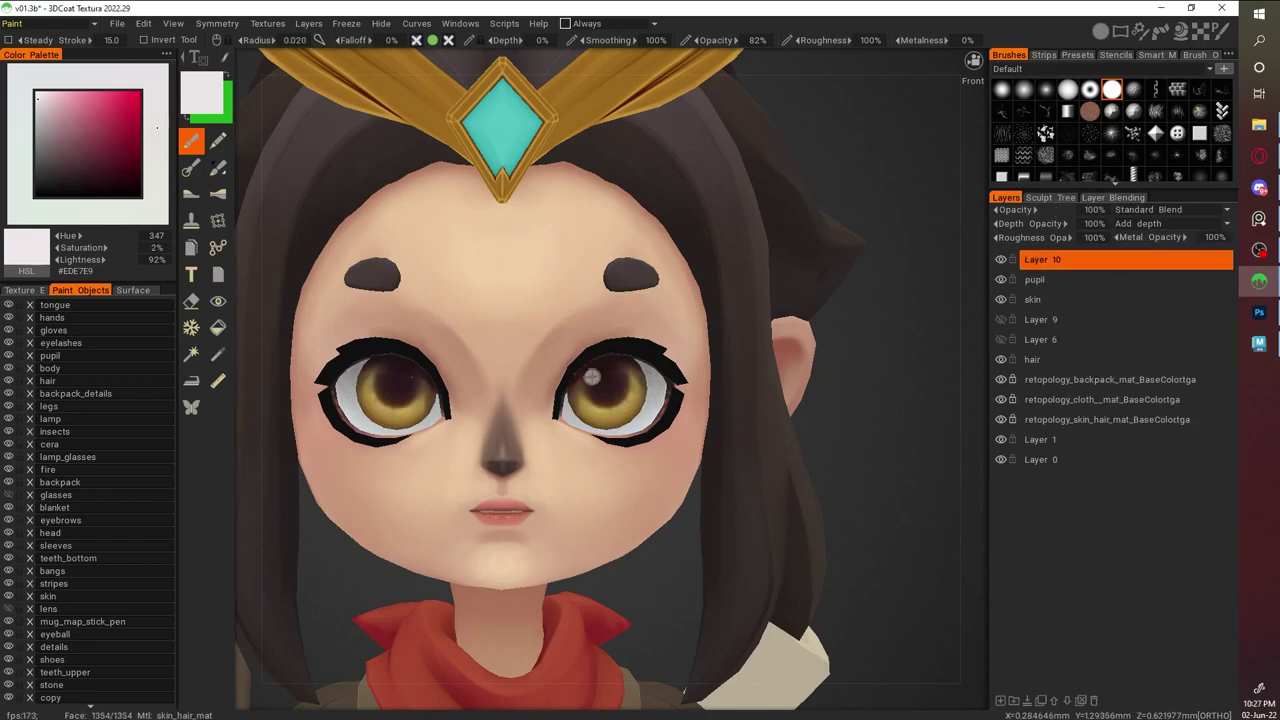
{"action": "left_click", "coordinate": [394, 367]}
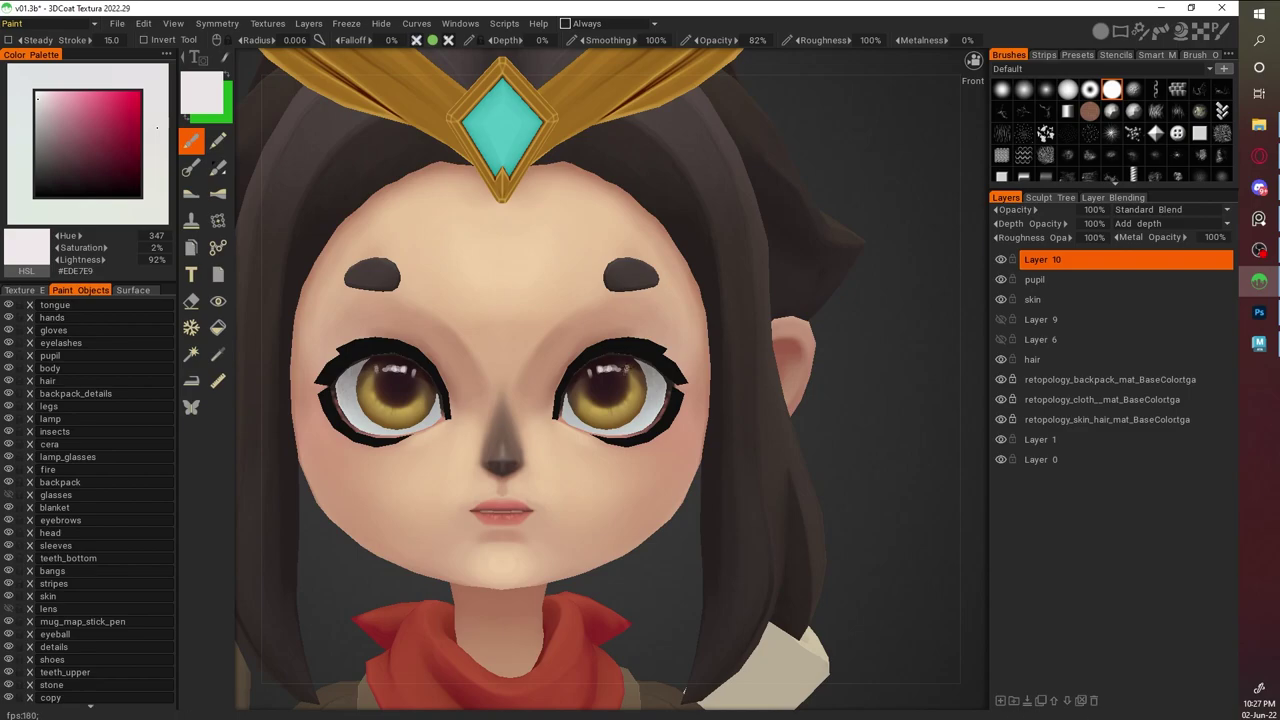
Make the glasses object visible and check the face with them on
{"action": "scroll", "coordinate": [783, 436], "scroll_direction": "down", "scroll_amount": 5}
{"action": "scroll", "coordinate": [813, 443], "scroll_direction": "up", "scroll_amount": 5}
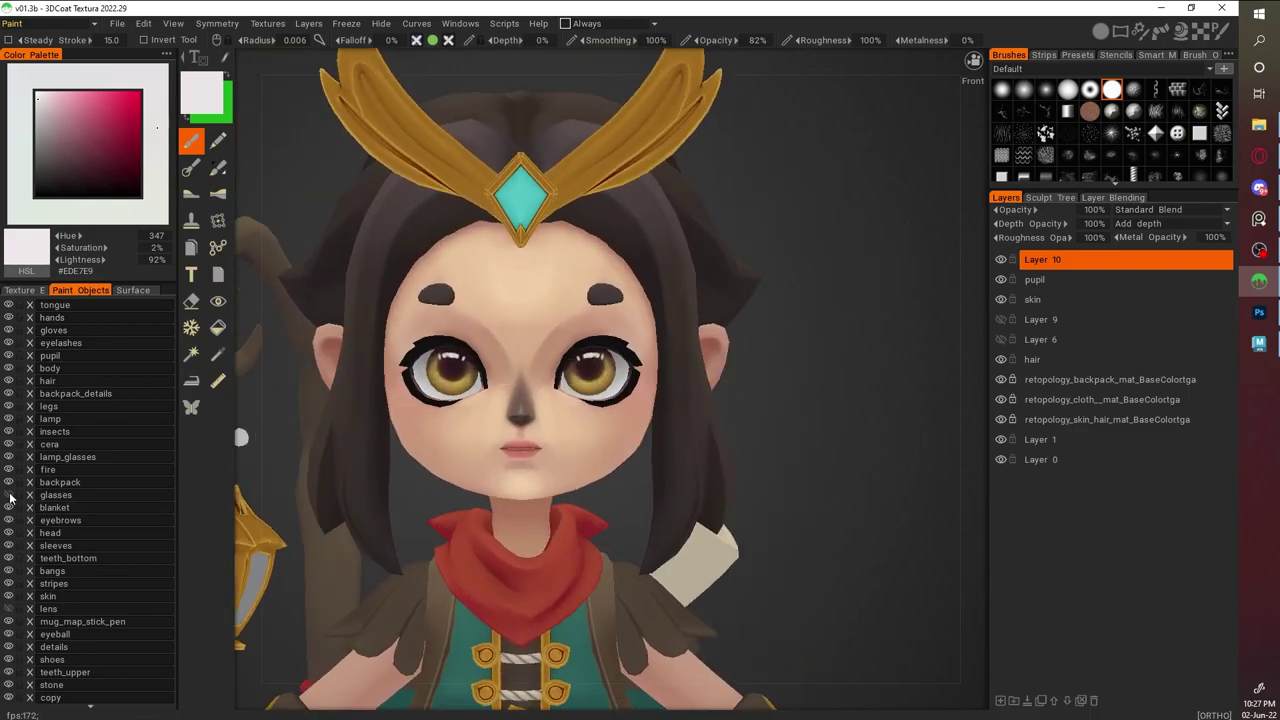
{"action": "left_click", "coordinate": [8, 495]}
{"action": "scroll", "coordinate": [713, 438], "scroll_direction": "down", "scroll_amount": 5}
{"action": "scroll", "coordinate": [812, 494], "scroll_direction": "up", "scroll_amount": 5}
Rename the eye highlight layer as light spot and delete the hidden Layer 9 and Layer 6
{"action": "double_click", "coordinate": [1040, 259]}
{"action": "type", "text": "glht spot"}
{"action": "key", "text": "Return"}
{"action": "left_click", "coordinate": [1040, 319]}
{"action": "key", "text": "Delete"}
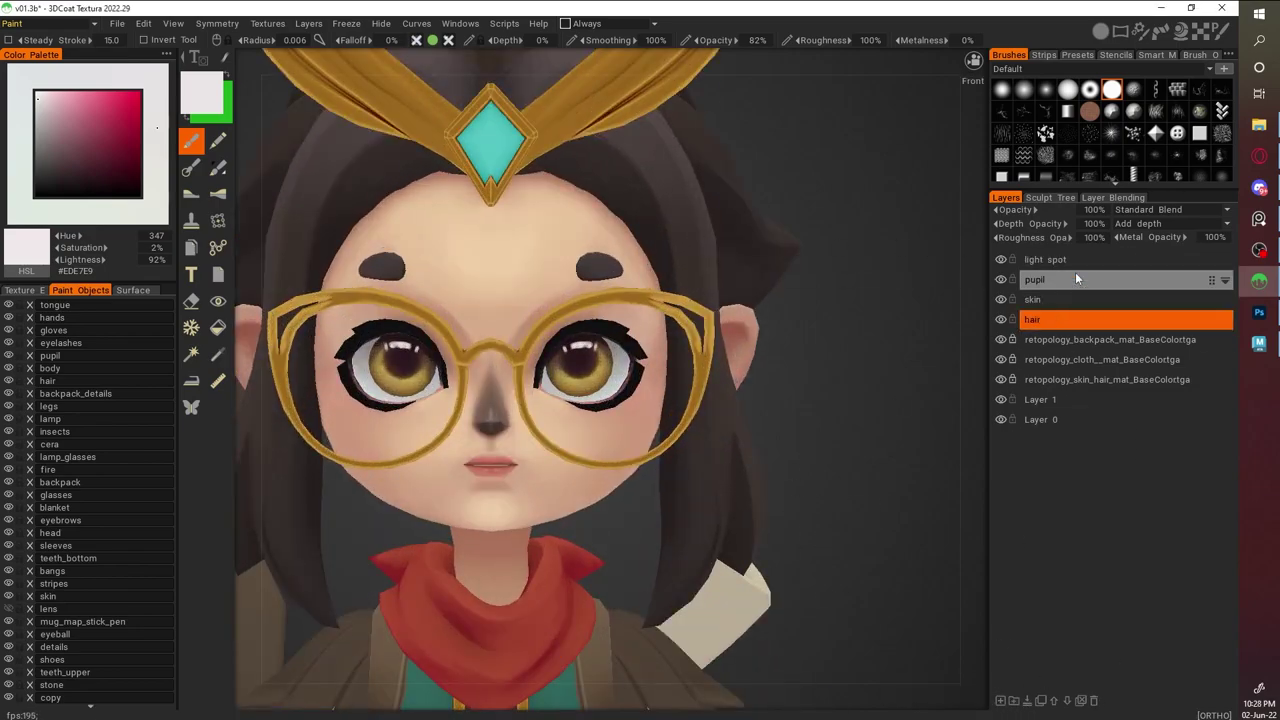
Add a new layer and fill the glasses frame with orange-brown #995511
{"action": "left_click", "coordinate": [1001, 700]}
{"action": "left_click", "coordinate": [149, 169]}
{"action": "left_click", "coordinate": [129, 133]}
{"action": "left_click", "coordinate": [218, 327]}
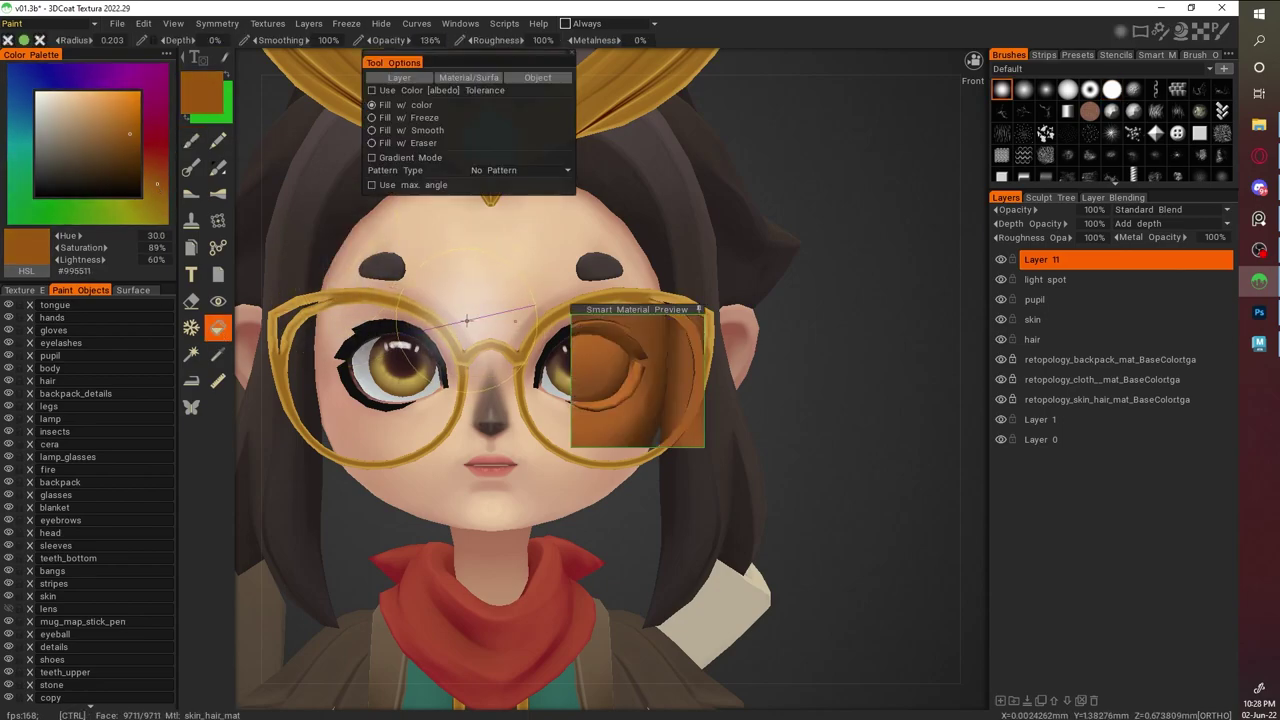
{"action": "left_click", "coordinate": [466, 320]}
Add another layer and paint the front faces of the glasses frame golden yellow #BE8920
{"action": "key", "text": "b"}
{"action": "key", "text": "ctrl+n"}
{"action": "left_click", "coordinate": [218, 327]}
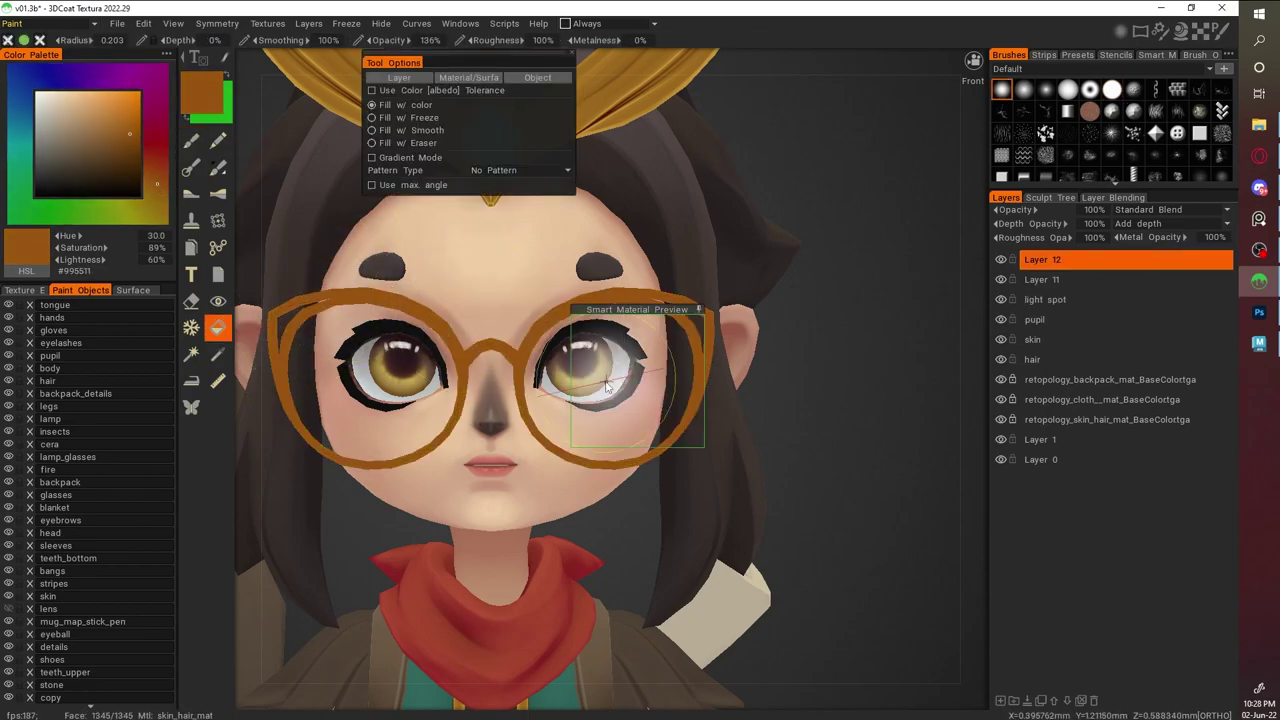
{"action": "left_click", "coordinate": [123, 118]}
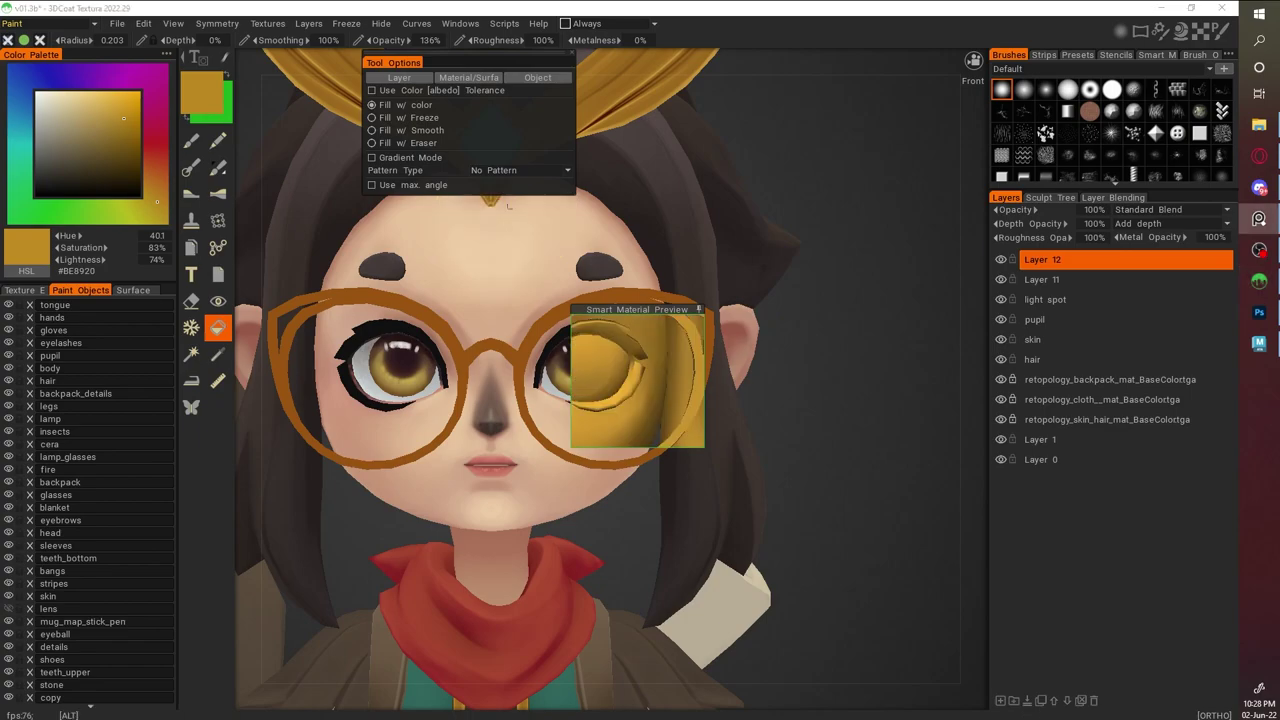
{"action": "left_click_drag", "start_coordinate": [508, 205], "coordinate": [560, 205], "text": "alt"}
{"action": "key", "text": "b"}
{"action": "scroll", "coordinate": [699, 200], "scroll_direction": "up", "scroll_amount": 2}
{"action": "left_click_drag", "start_coordinate": [512, 300], "coordinate": [556, 302]}
{"action": "left_click_drag", "start_coordinate": [360, 250], "coordinate": [476, 266]}
{"action": "mouse_move", "coordinate": [327, 321]}
{"action": "left_mouse_down"}
{"action": "mouse_move", "coordinate": [420, 415]}
{"action": "mouse_move", "coordinate": [470, 415]}
{"action": "left_mouse_up"}
{"action": "left_click_drag", "start_coordinate": [400, 410], "coordinate": [541, 420]}
Paint pale #E9CC92 highlights along the glasses frame, blending them with colours sampled from the frame
{"action": "mouse_move", "coordinate": [595, 249]}
{"action": "left_mouse_down", "text": "alt"}
{"action": "mouse_move", "coordinate": [900, 443]}
{"action": "mouse_move", "coordinate": [746, 206]}
{"action": "mouse_move", "coordinate": [460, 343]}
{"action": "mouse_move", "coordinate": [719, 140]}
{"action": "left_mouse_up", "text": "alt"}
{"action": "key", "text": "v"}
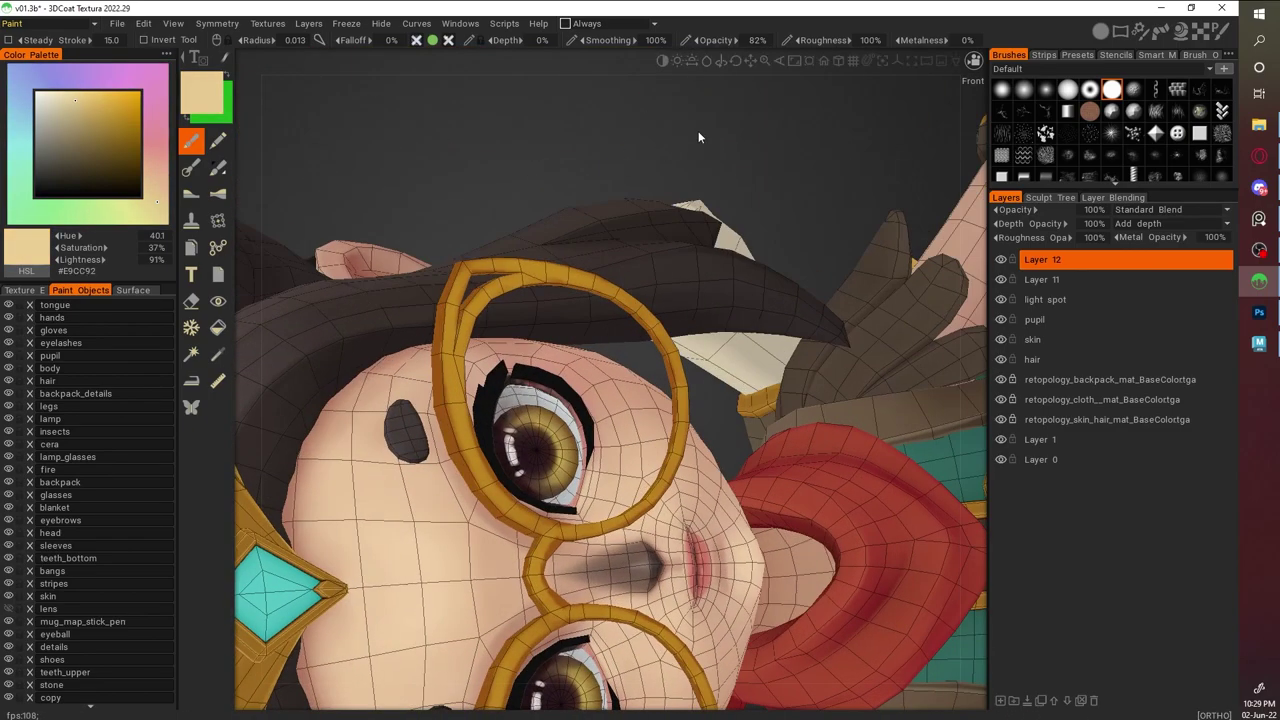
{"action": "left_click_drag", "start_coordinate": [489, 204], "coordinate": [615, 440], "text": "alt"}
{"action": "mouse_move", "coordinate": [615, 440]}
{"action": "left_mouse_down"}
{"action": "mouse_move", "coordinate": [565, 330]}
{"action": "mouse_move", "coordinate": [555, 200]}
{"action": "mouse_move", "coordinate": [580, 390]}
{"action": "left_mouse_up"}
{"action": "key", "text": "v"}
{"action": "mouse_move", "coordinate": [580, 390]}
{"action": "left_mouse_down"}
{"action": "mouse_move", "coordinate": [556, 231]}
{"action": "mouse_move", "coordinate": [565, 380]}
{"action": "left_mouse_up"}
{"action": "key", "text": "v"}
{"action": "left_click_drag", "start_coordinate": [565, 380], "coordinate": [555, 251], "text": "alt"}
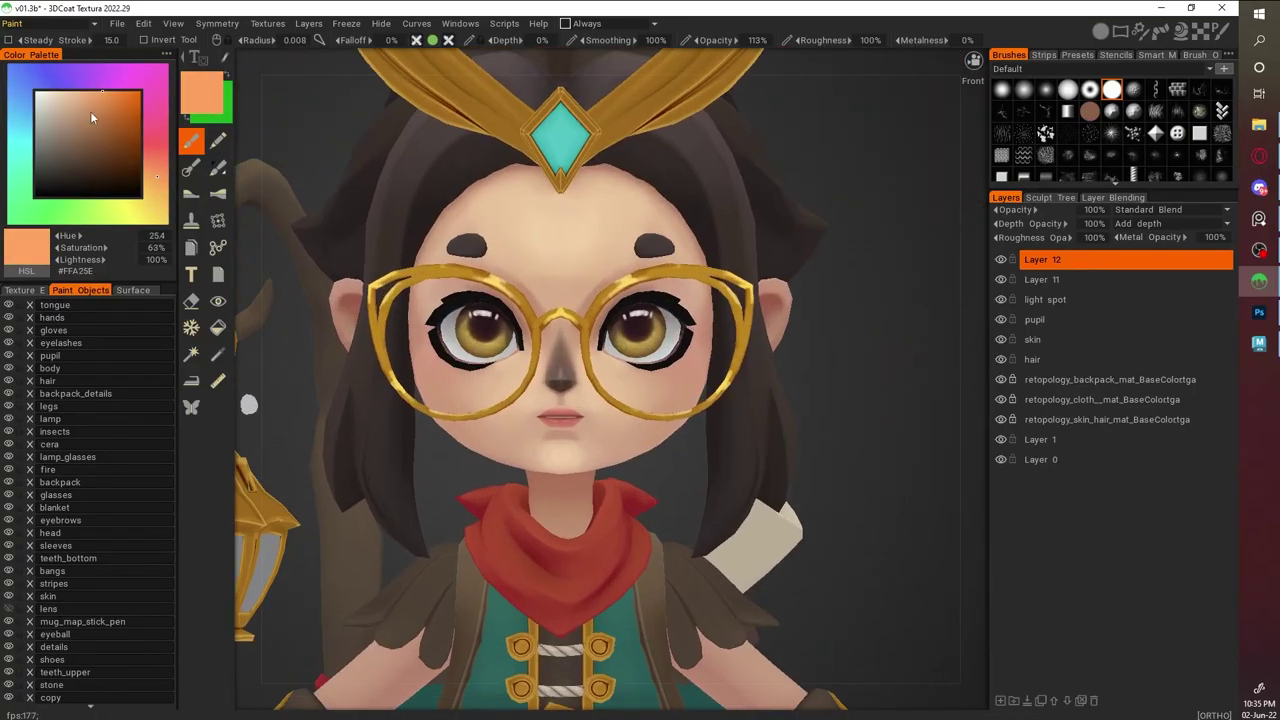
Paint a reddish-brown #914F33 spot where the outer loop meets the rim of the glasses frame
{"action": "left_click", "coordinate": [91, 169]}
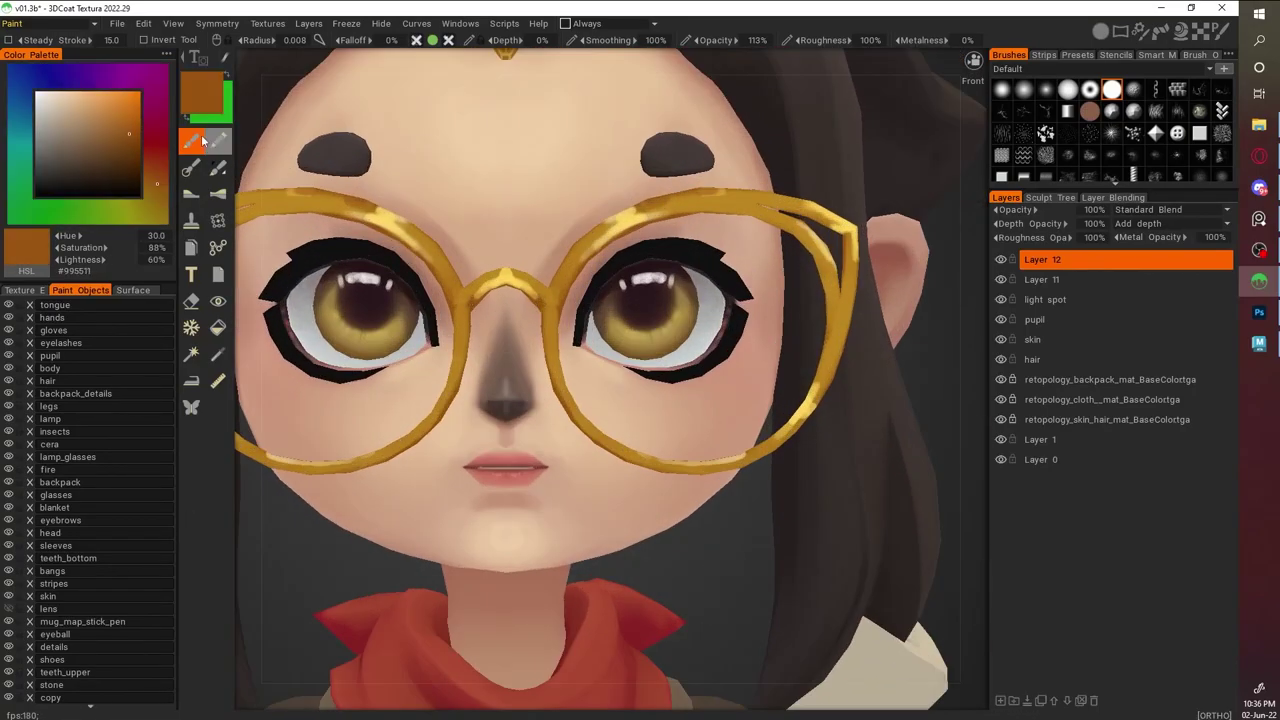
{"action": "left_click", "coordinate": [156, 166]}
{"action": "left_click", "coordinate": [104, 137]}
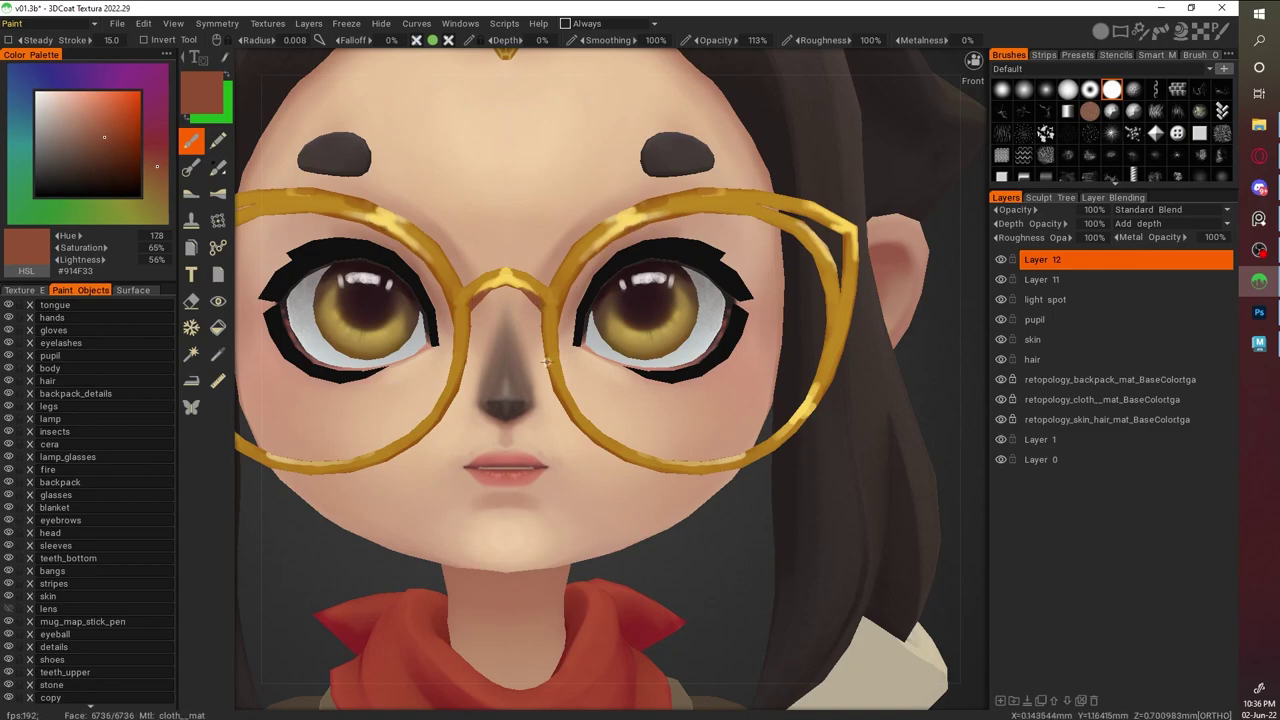
{"action": "middle_click_drag", "start_coordinate": [570, 303], "coordinate": [347, 287]}
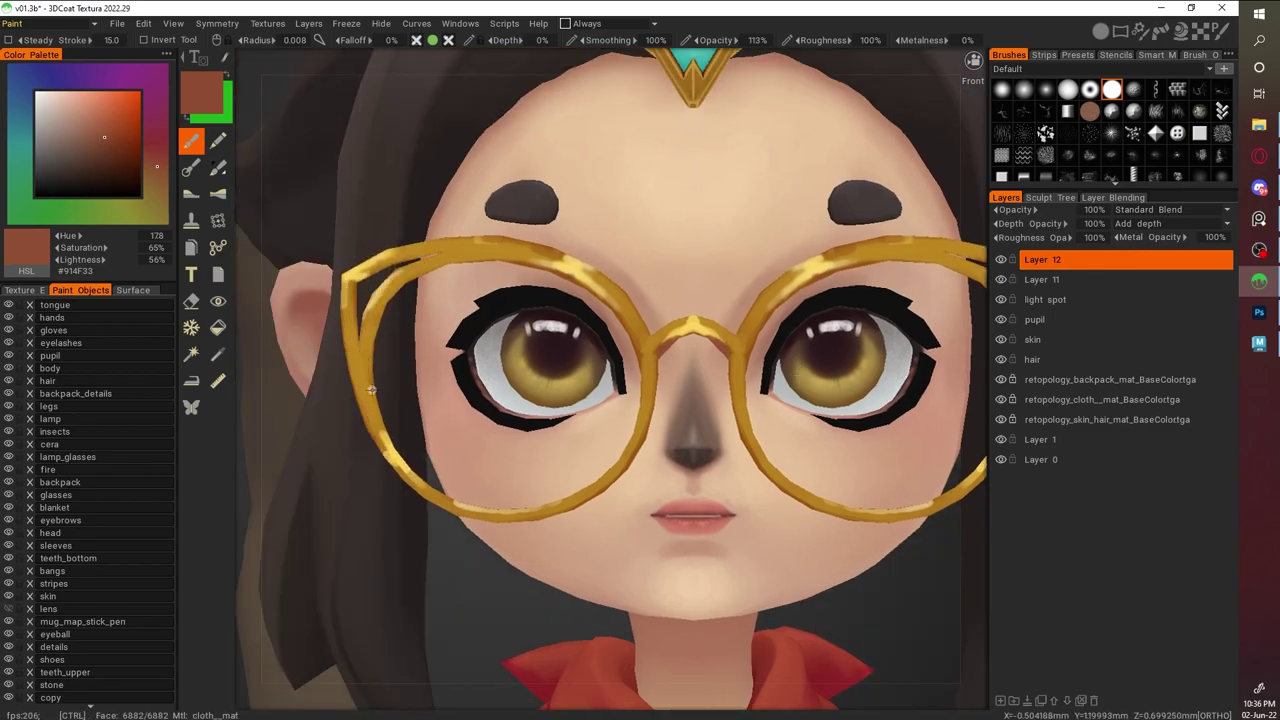
Paint a light #E7C476 curl over the brown spot, blending it with golds and browns sampled from the frame
{"action": "key", "text": "v"}
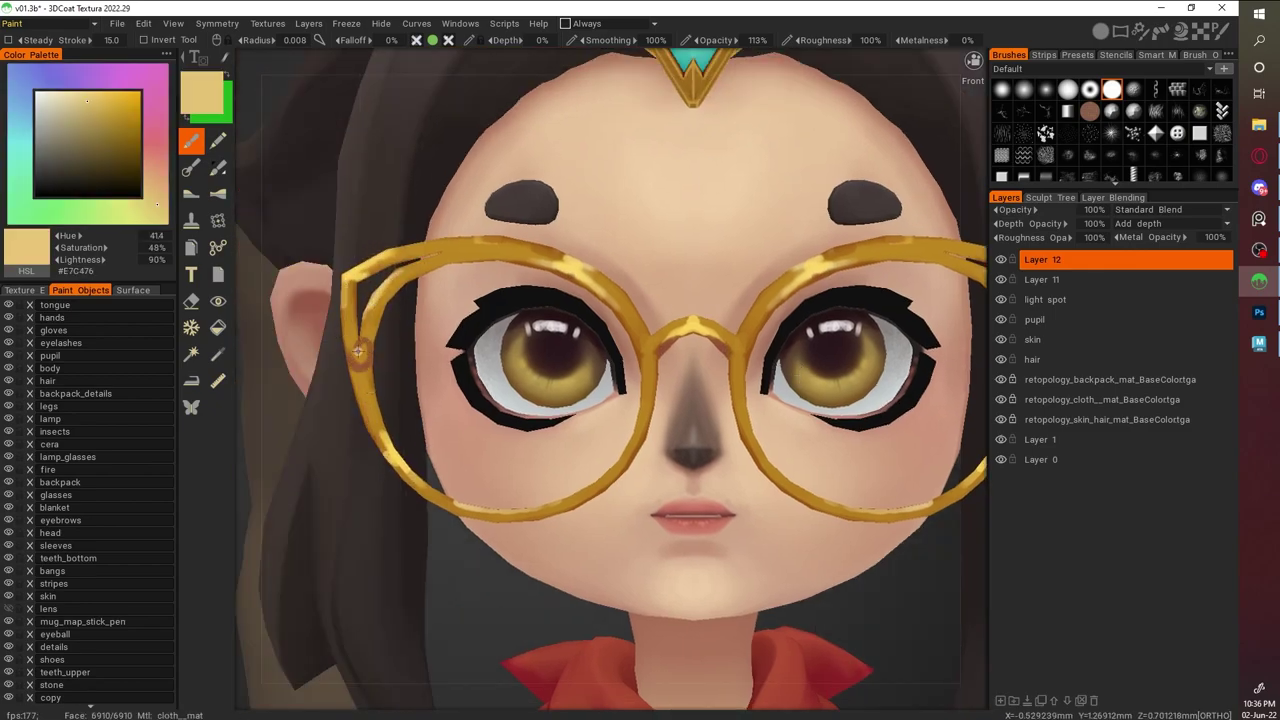
{"action": "scroll", "coordinate": [342, 263], "scroll_direction": "up", "scroll_amount": 3}
{"action": "key", "text": "v"}
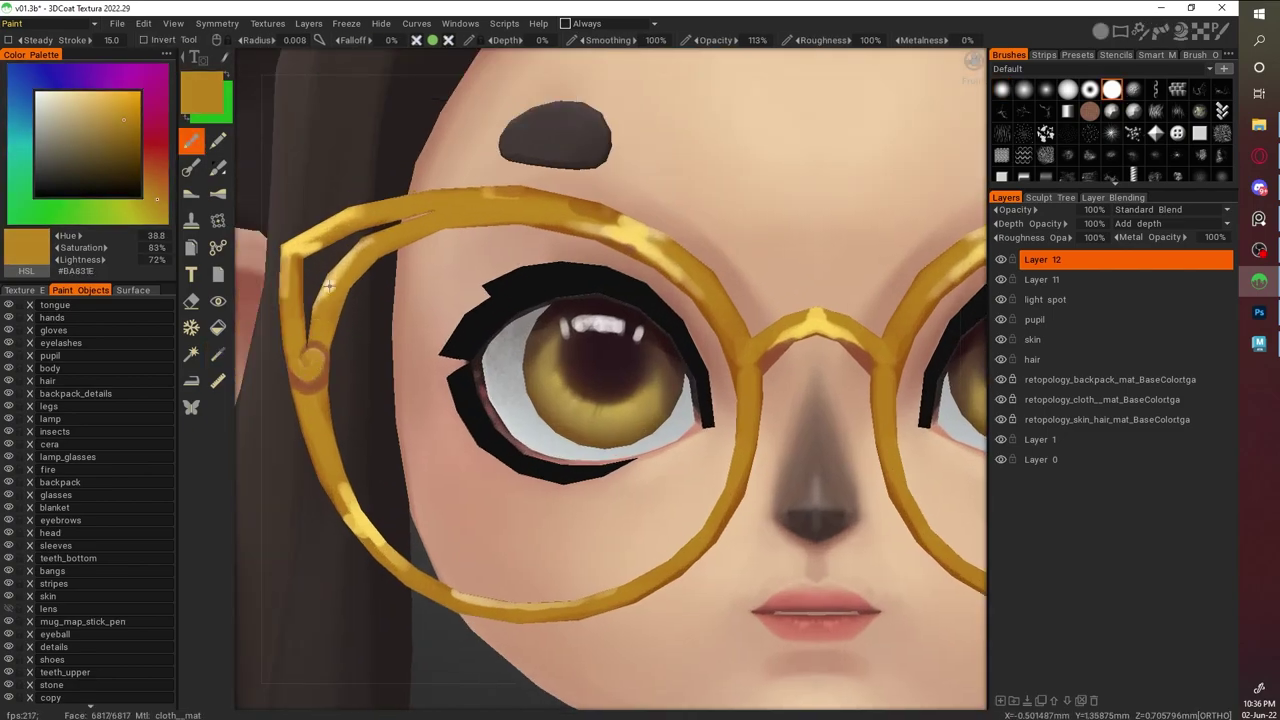
{"action": "key", "text": "v"}
{"action": "key", "text": "v"}
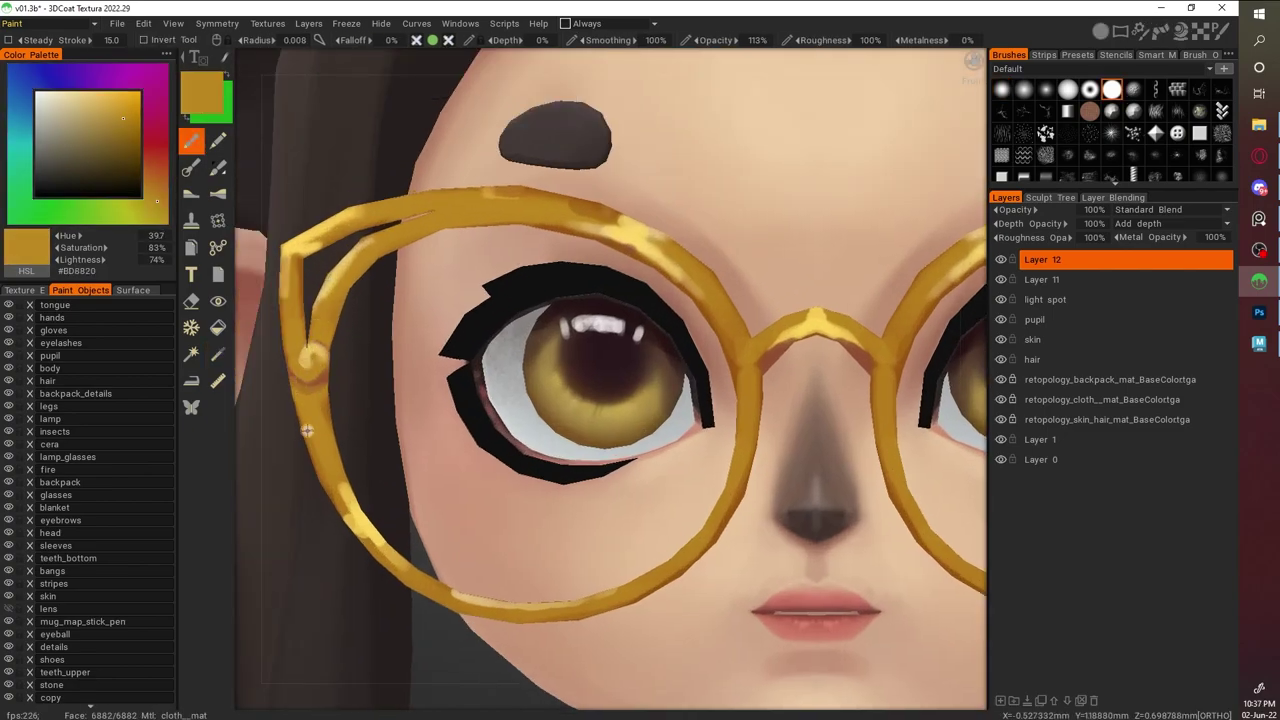
{"action": "key", "text": "v"}
{"action": "key", "text": "v"}
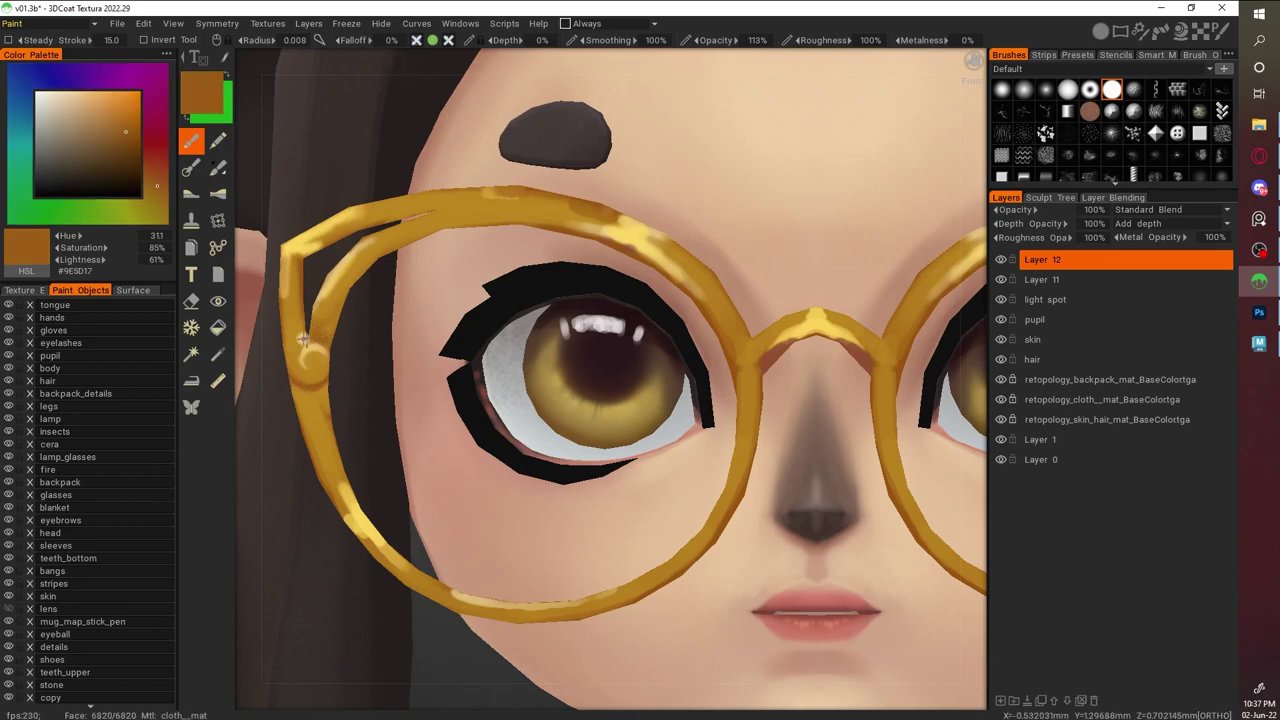
{"action": "key", "text": "v"}
{"action": "scroll", "coordinate": [778, 395], "scroll_direction": "down", "scroll_amount": 5}
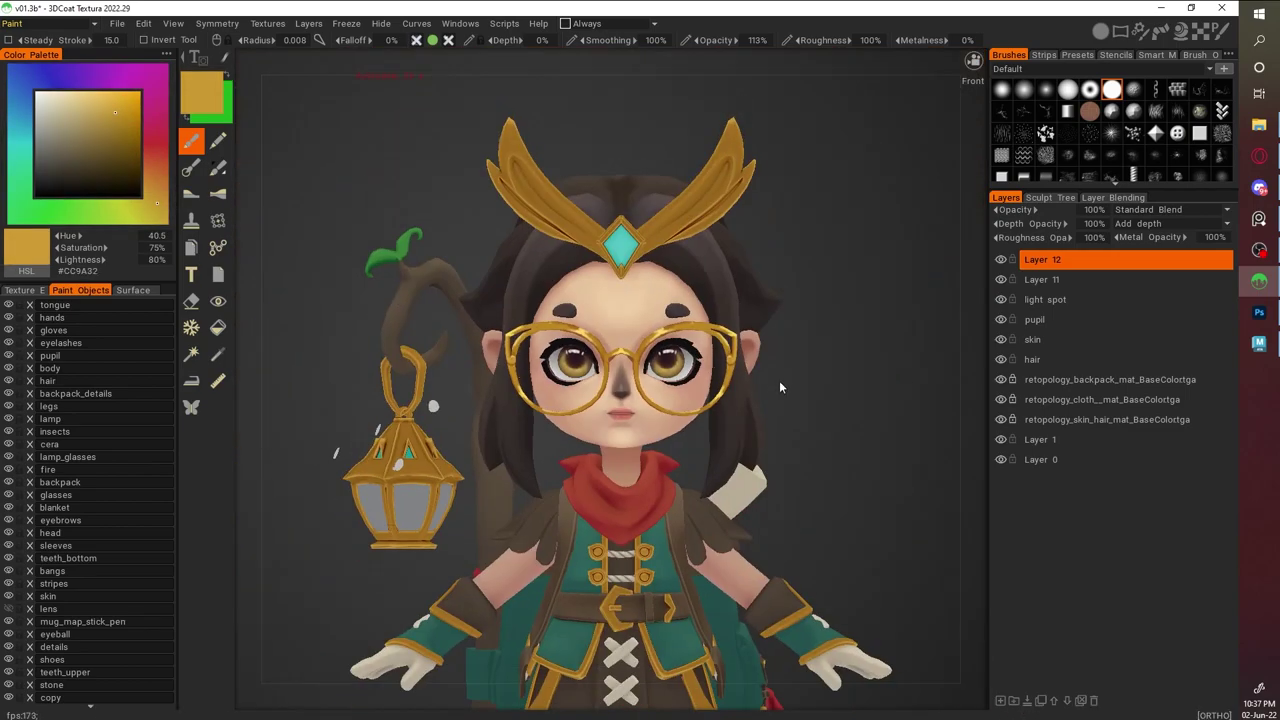
Refine the curl on the glasses with a 0.004 radius brush in brown #9C5914 and pale yellow #FBD55B
{"action": "scroll", "coordinate": [778, 395], "scroll_direction": "up", "scroll_amount": 8}
{"action": "key", "text": "v"}
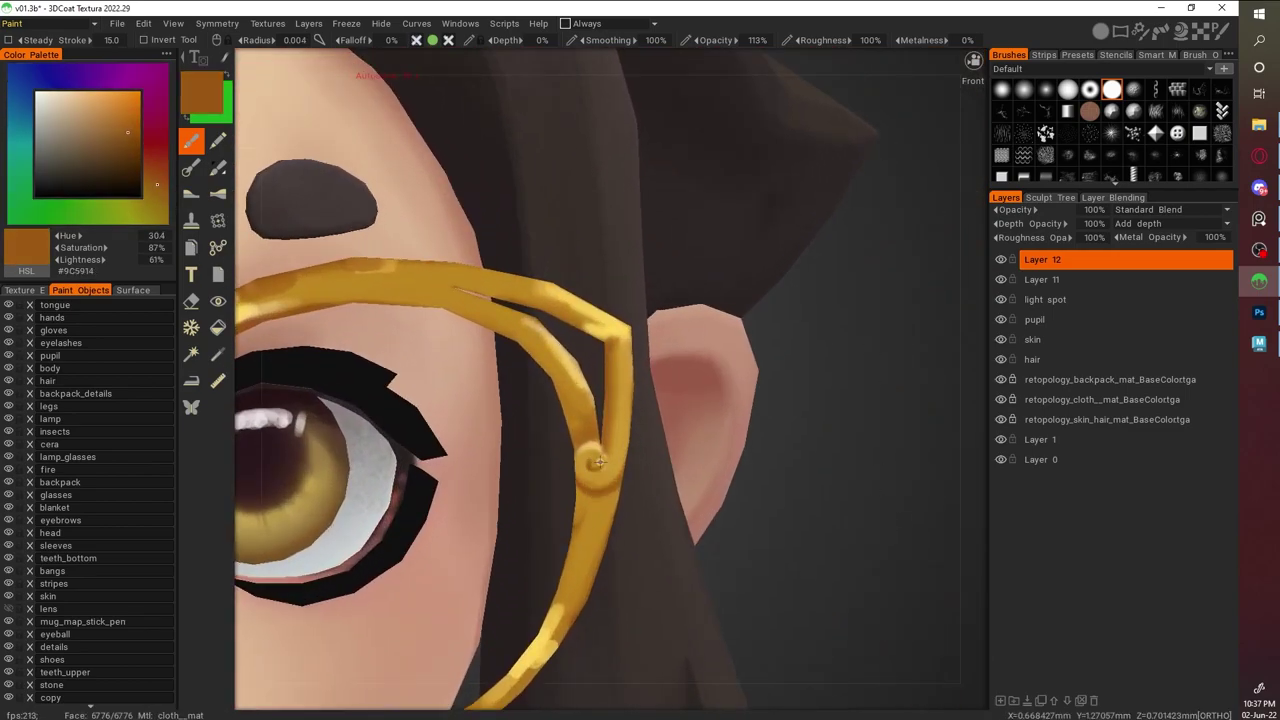
{"action": "key", "text": "v"}
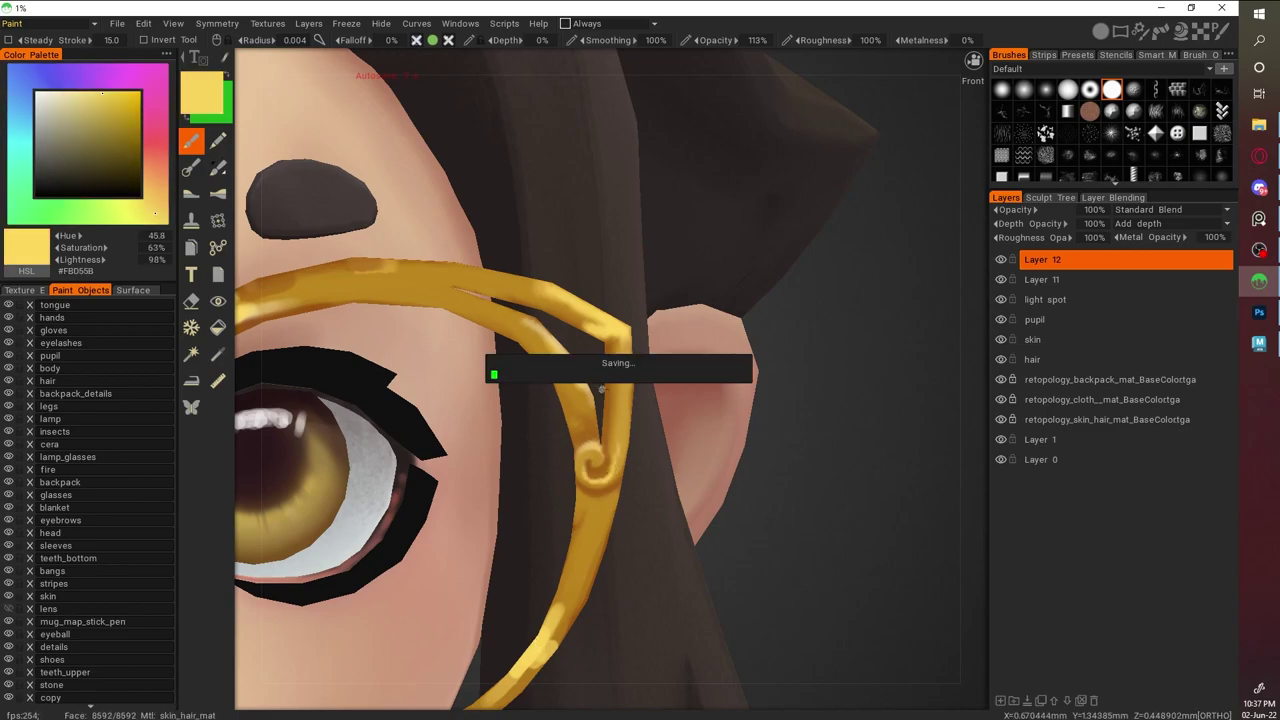
Save the project and open all its layers in Photoshop
{"action": "scroll", "coordinate": [793, 342], "scroll_direction": "down", "scroll_amount": 5}
{"action": "scroll", "coordinate": [880, 490], "scroll_direction": "up", "scroll_amount": 3}
{"action": "scroll", "coordinate": [920, 490], "scroll_direction": "down", "scroll_amount": 3}
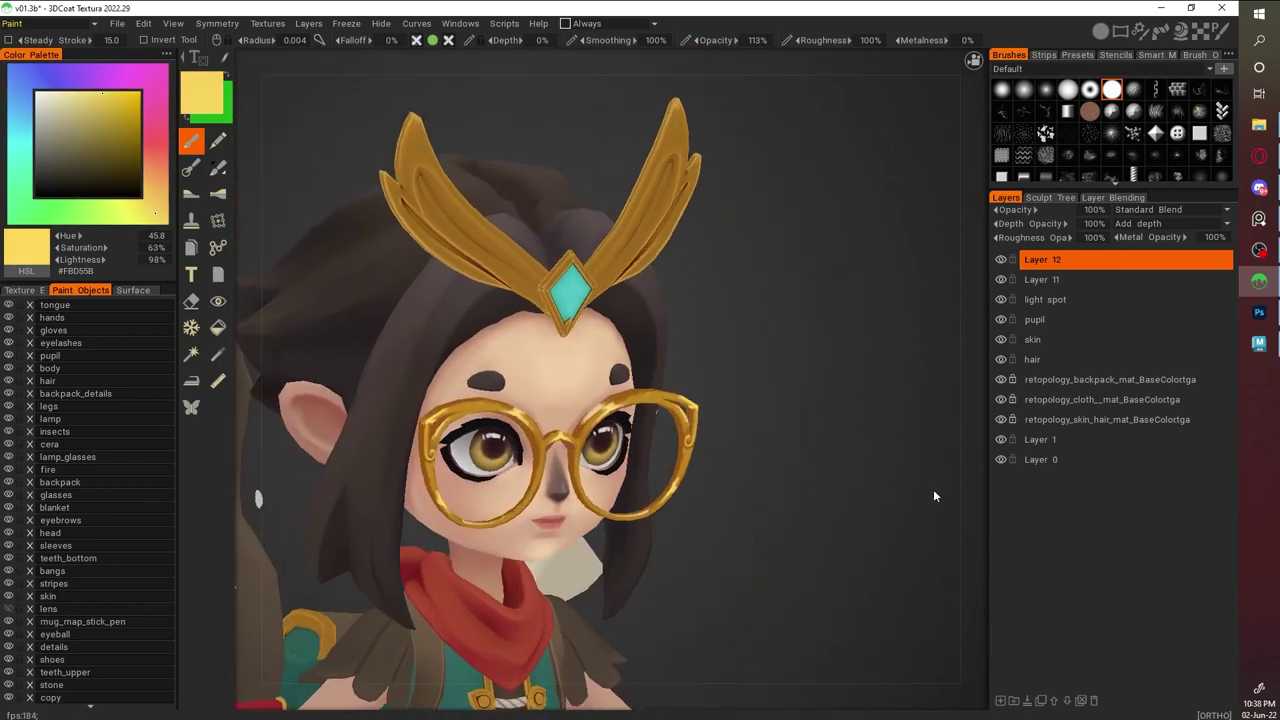
{"action": "scroll", "coordinate": [925, 470], "scroll_direction": "up", "scroll_amount": 4}
{"action": "key", "text": "ctrl+s"}
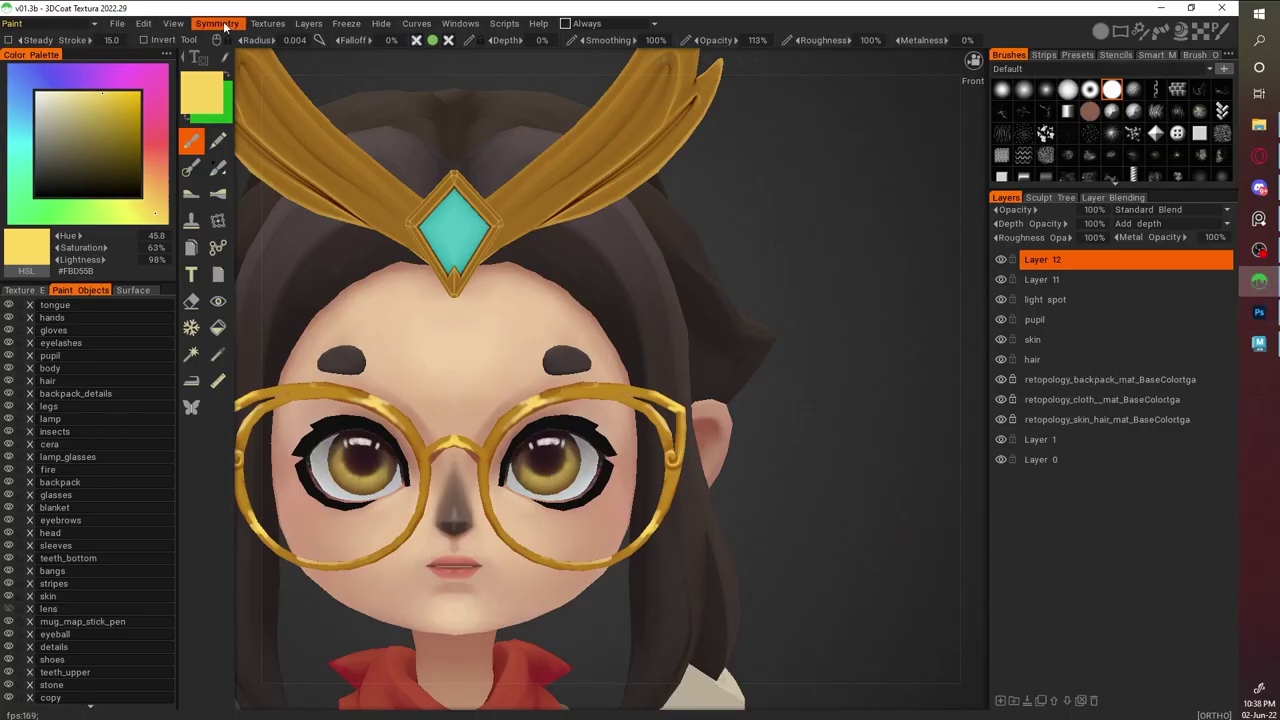
{"action": "left_click", "coordinate": [143, 23]}
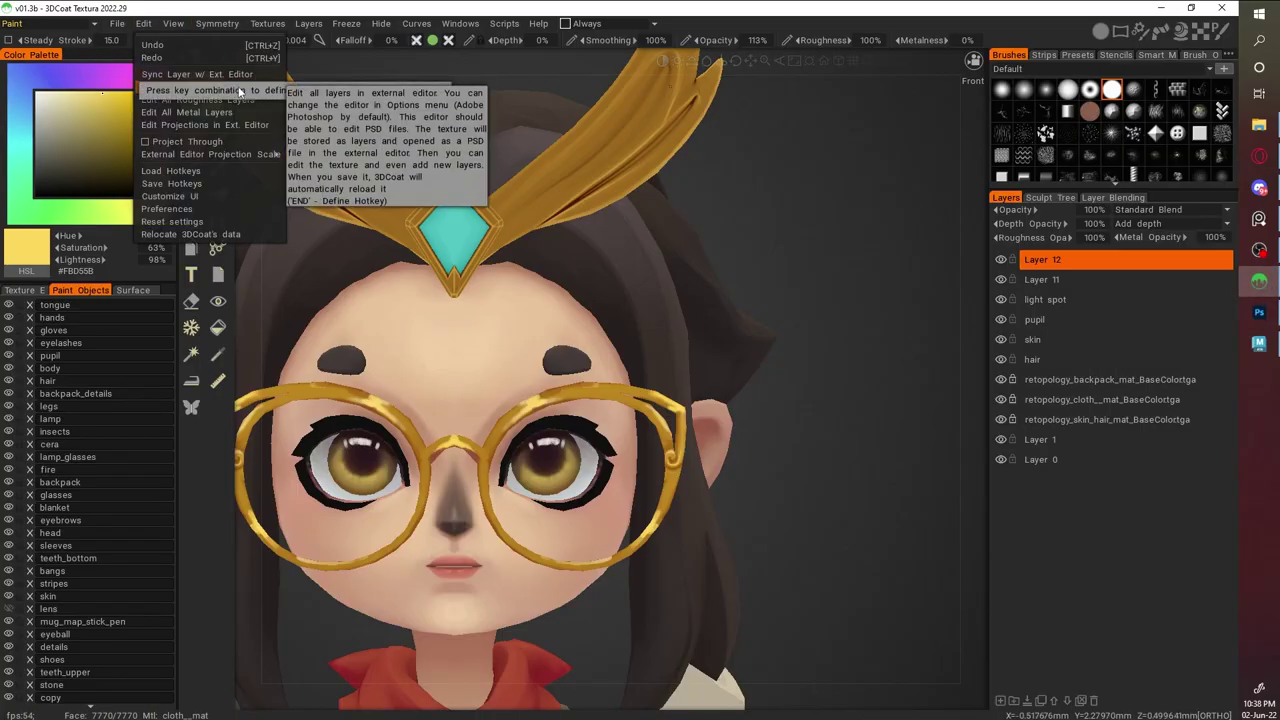
{"action": "left_click", "coordinate": [238, 86]}
{"action": "left_click", "coordinate": [1259, 313]}
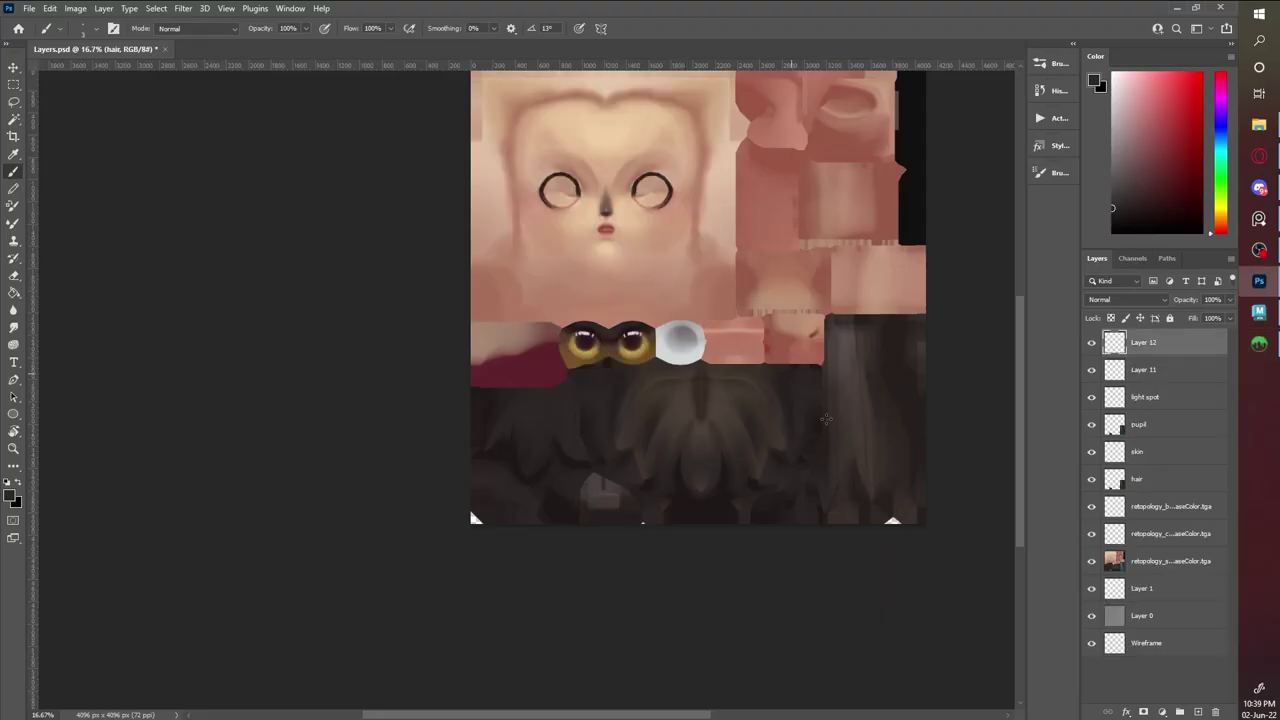
Duplicate the pupil layer and brighten the copy using Levels with inputs 34, 1.39 and 167
{"action": "left_click", "coordinate": [1150, 424]}
{"action": "key", "text": "ctrl+l"}
{"action": "left_click_drag", "start_coordinate": [786, 422], "coordinate": [812, 424]}
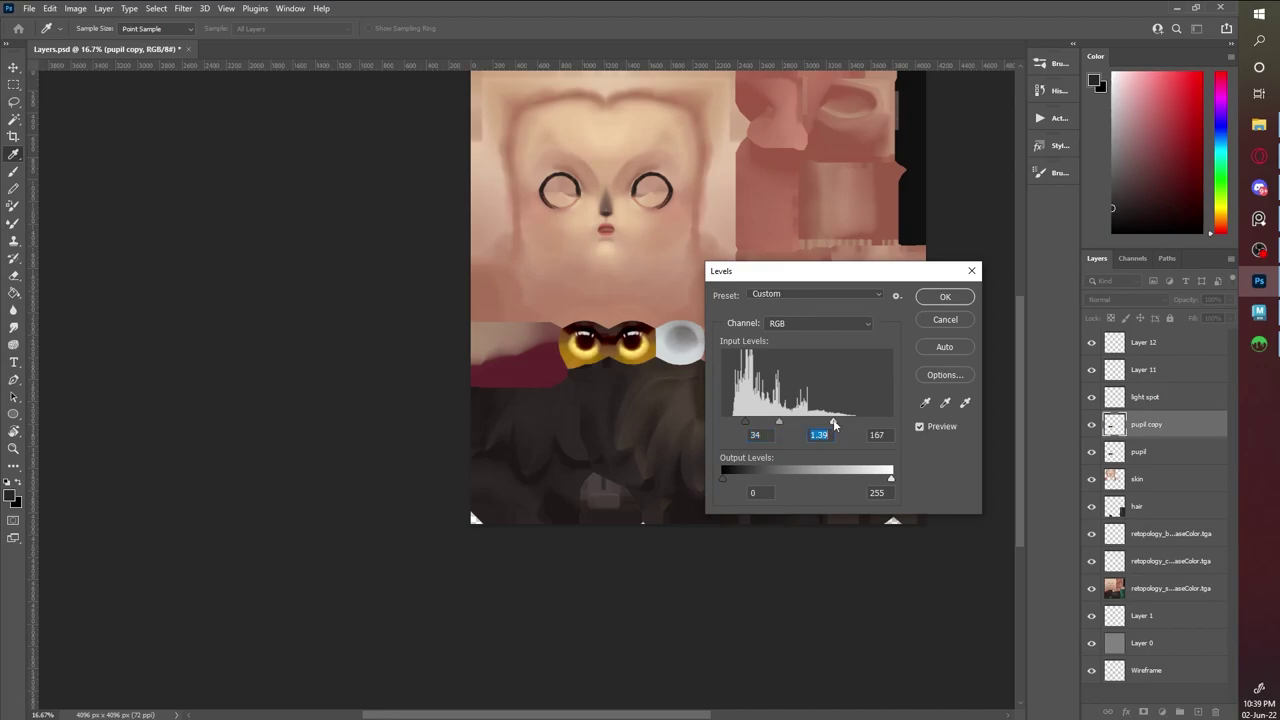
{"action": "key", "text": "Return"}
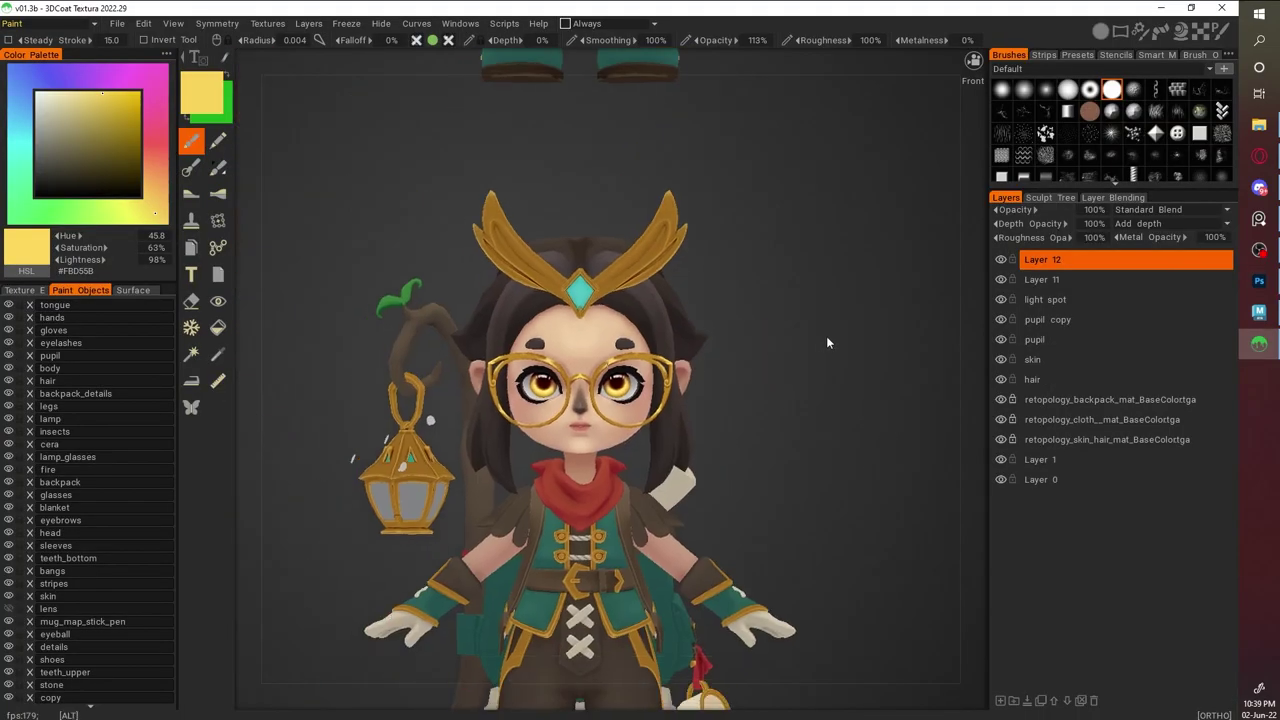
In 3DCoat, try the brightened pupil copy layer at reduced opacity and delete it
{"action": "left_click", "coordinate": [1140, 210]}
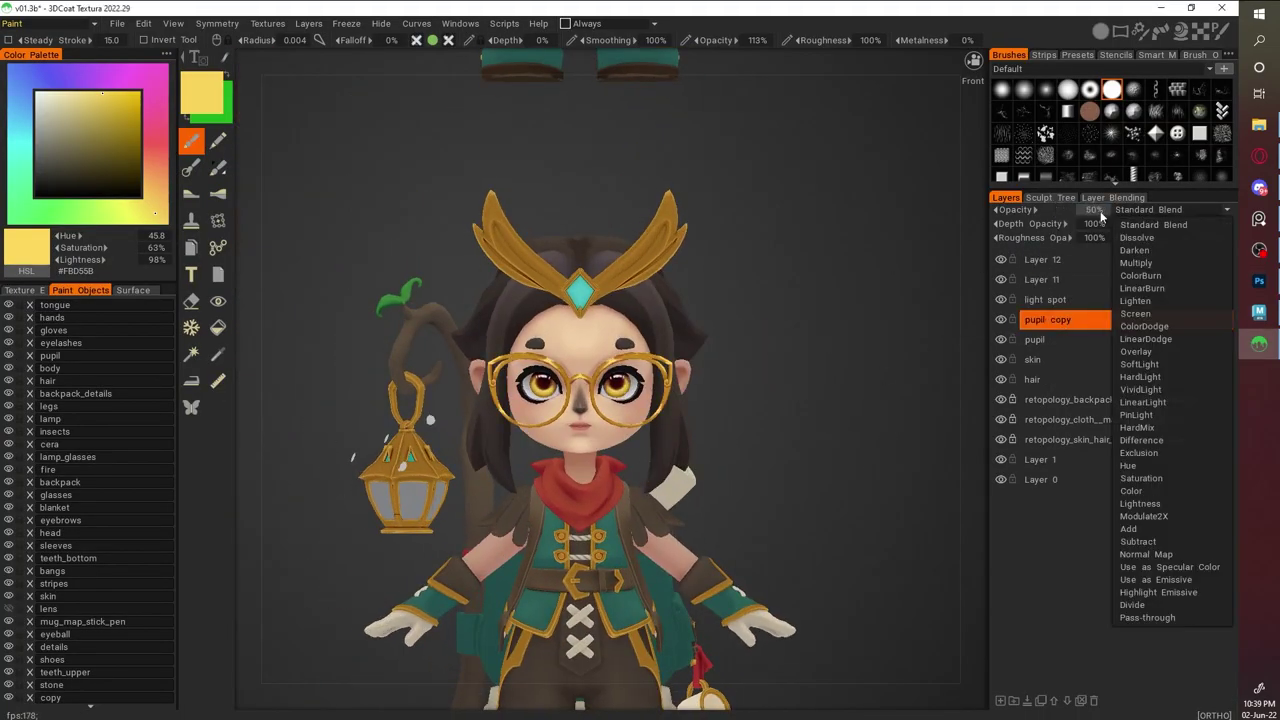
{"action": "scroll", "coordinate": [942, 330], "scroll_direction": "up", "scroll_amount": 2}
{"action": "left_click", "coordinate": [1046, 213]}
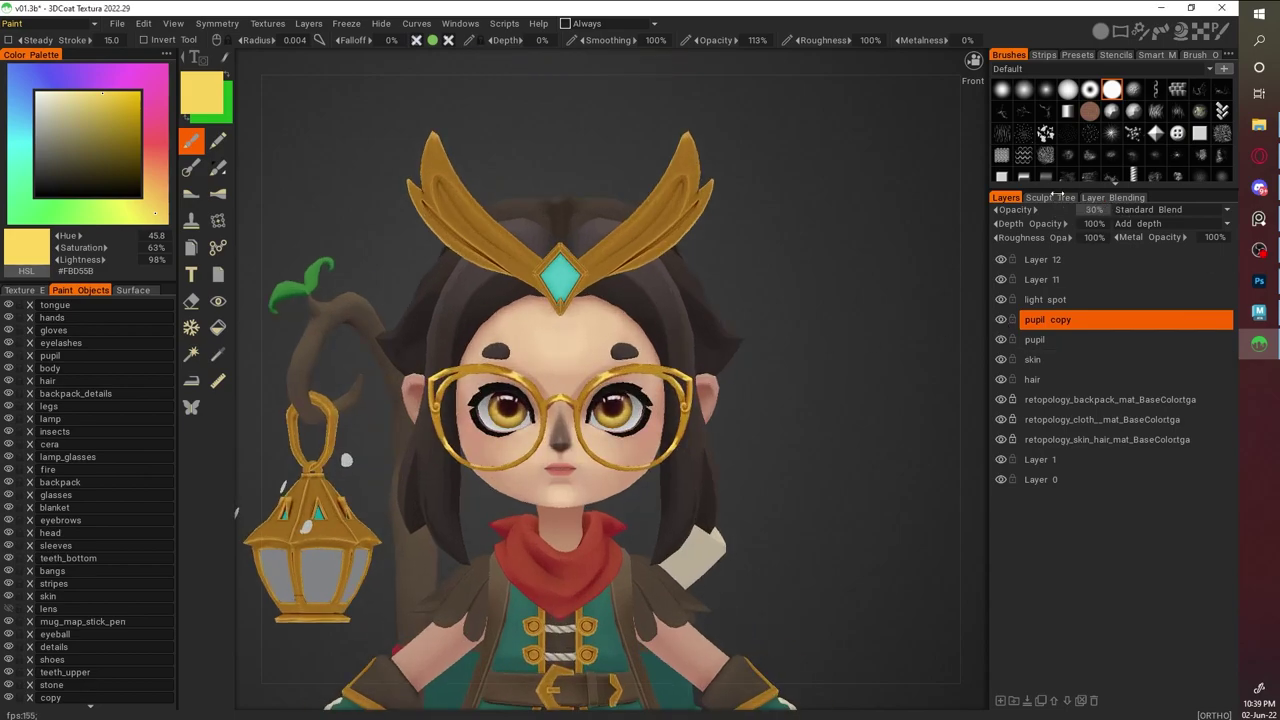
{"action": "key", "text": "Delete"}
Examine the character in lit shading and test white paint with 0% roughness on the pupils
{"action": "scroll", "coordinate": [742, 360], "scroll_direction": "down", "scroll_amount": 2}
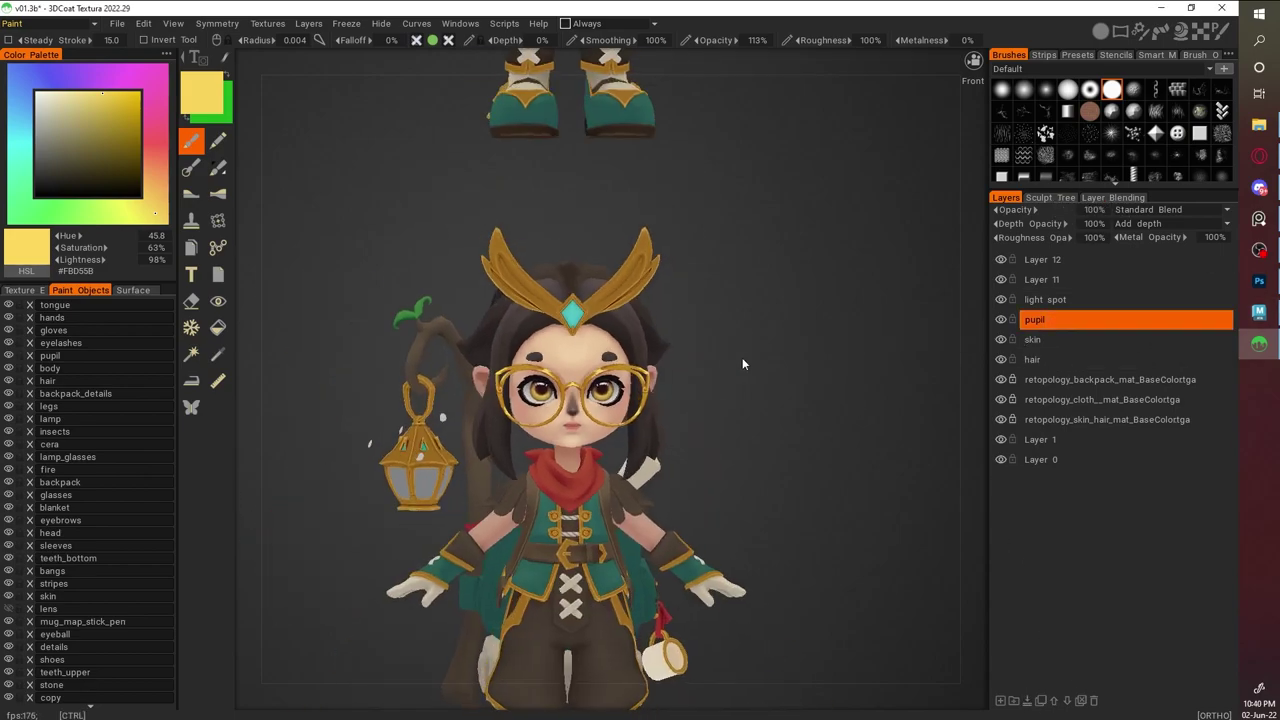
{"action": "left_click_drag", "start_coordinate": [662, 460], "coordinate": [753, 428]}
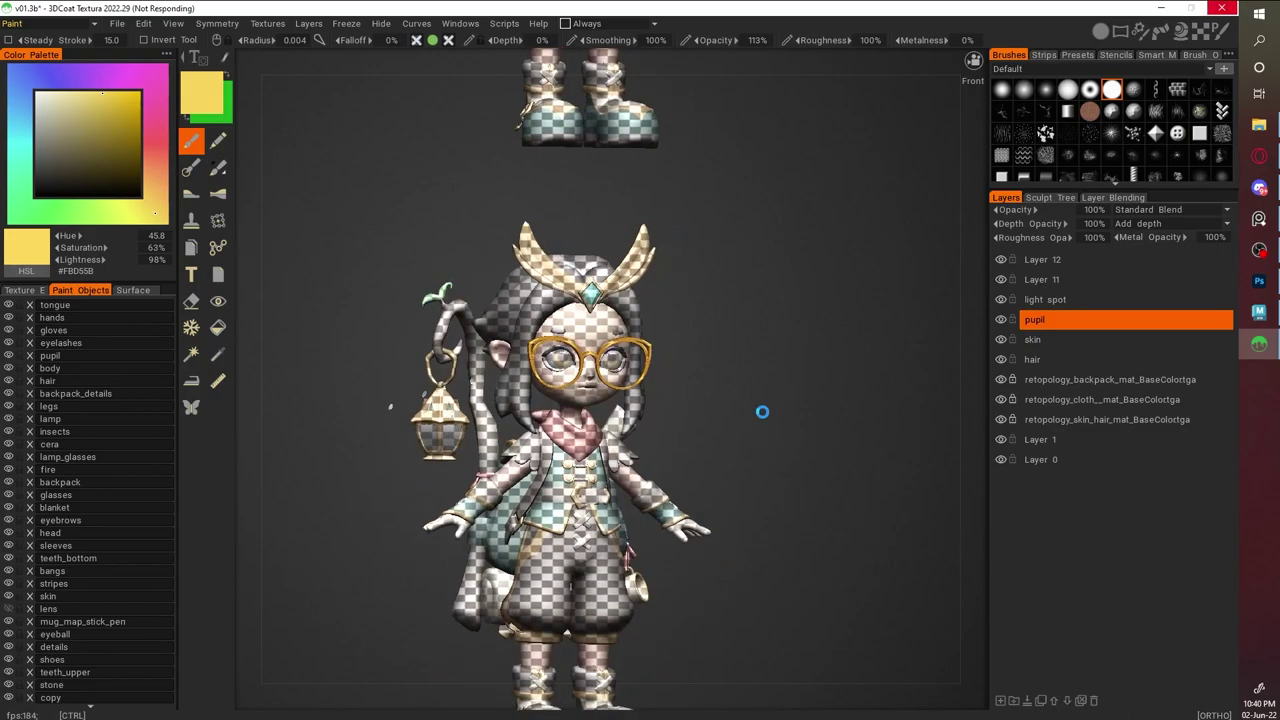
{"action": "scroll", "coordinate": [843, 435], "scroll_direction": "up", "scroll_amount": 5}
{"action": "scroll", "coordinate": [800, 380], "scroll_direction": "down", "scroll_amount": 4}
{"action": "scroll", "coordinate": [757, 211], "scroll_direction": "up", "scroll_amount": 2}
{"action": "scroll", "coordinate": [757, 211], "scroll_direction": "up", "scroll_amount": 2}
{"action": "scroll", "coordinate": [688, 307], "scroll_direction": "up", "scroll_amount": 3}
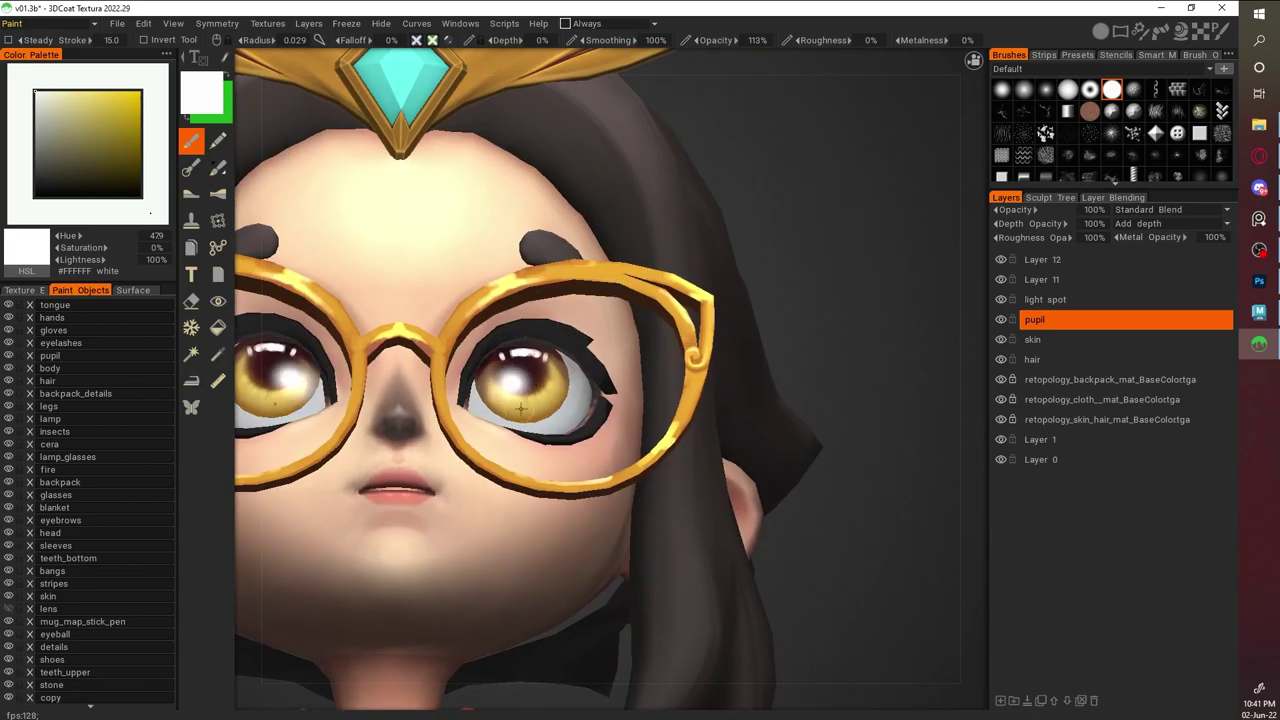
{"action": "key", "text": "KP_1"}
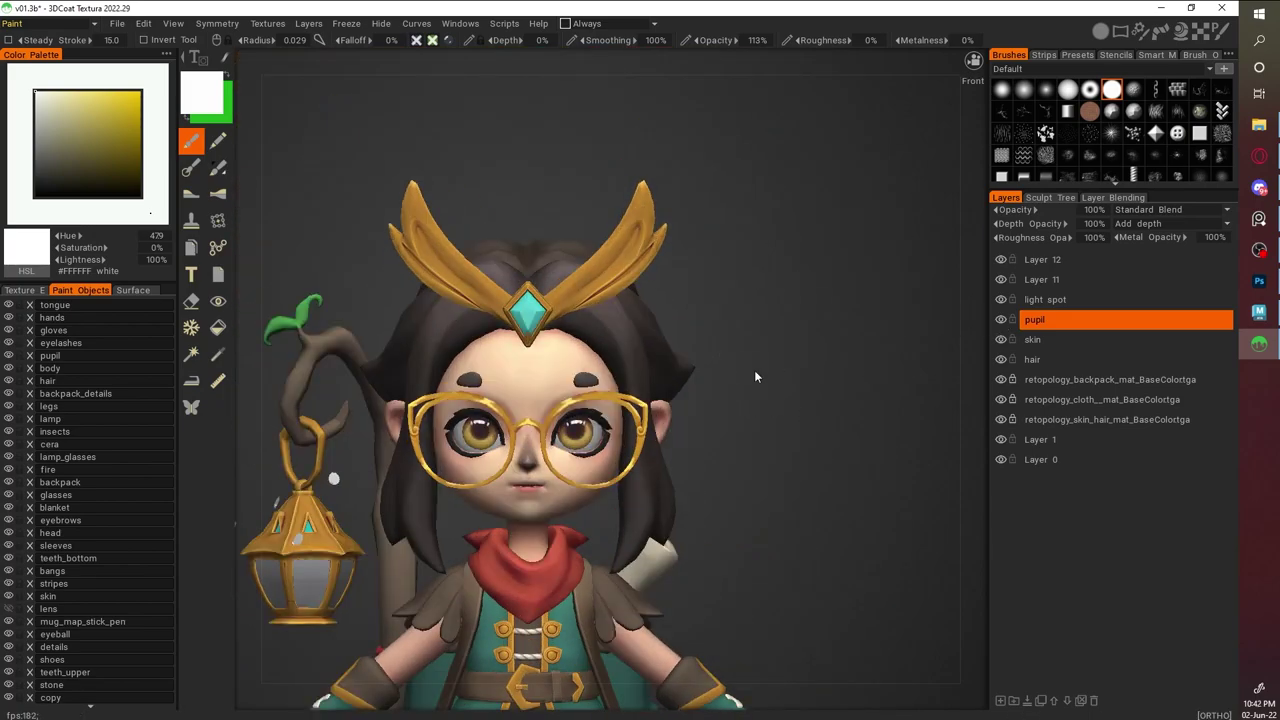
Combine Layer 12 and Layer 11 into one layer named glasses and add a new layer named gem
{"action": "scroll", "coordinate": [775, 366], "scroll_direction": "down", "scroll_amount": 3}
{"action": "left_click", "coordinate": [1000, 260]}
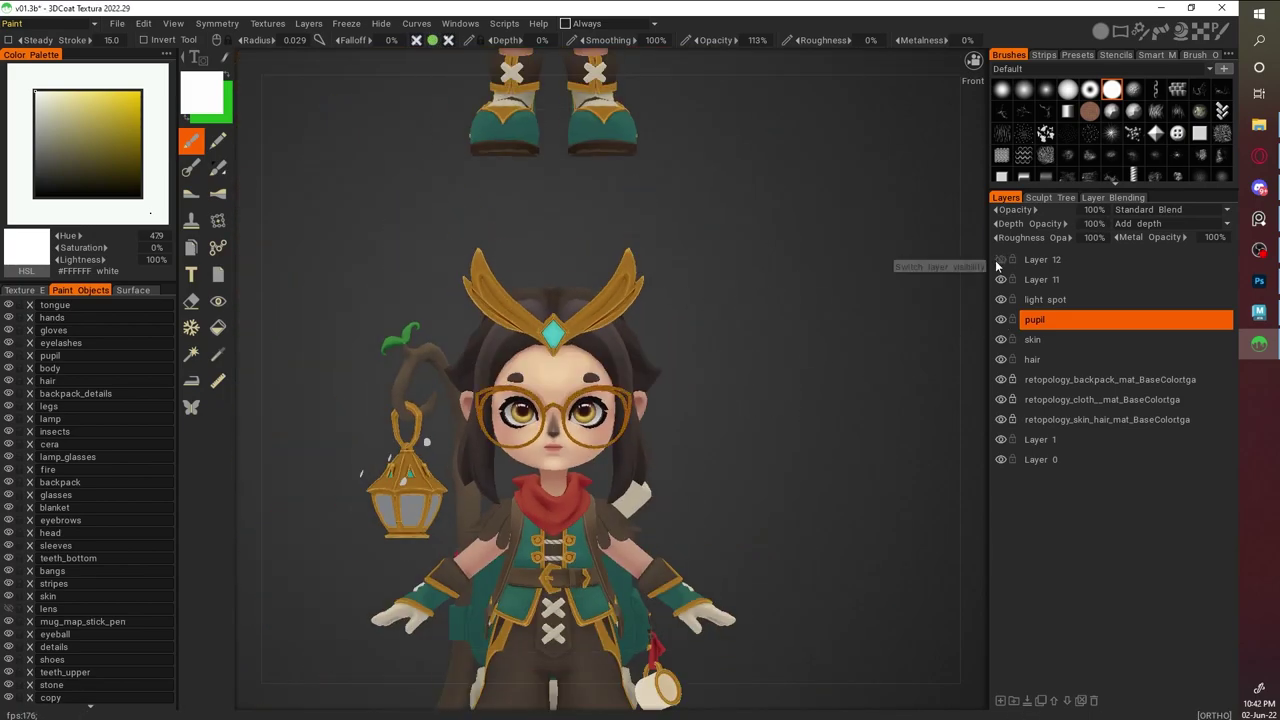
{"action": "left_click", "coordinate": [1040, 260]}
{"action": "key", "text": "Delete"}
{"action": "double_click", "coordinate": [1040, 260]}
{"action": "type", "text": "p"}
{"action": "key", "text": "ctrl+z"}
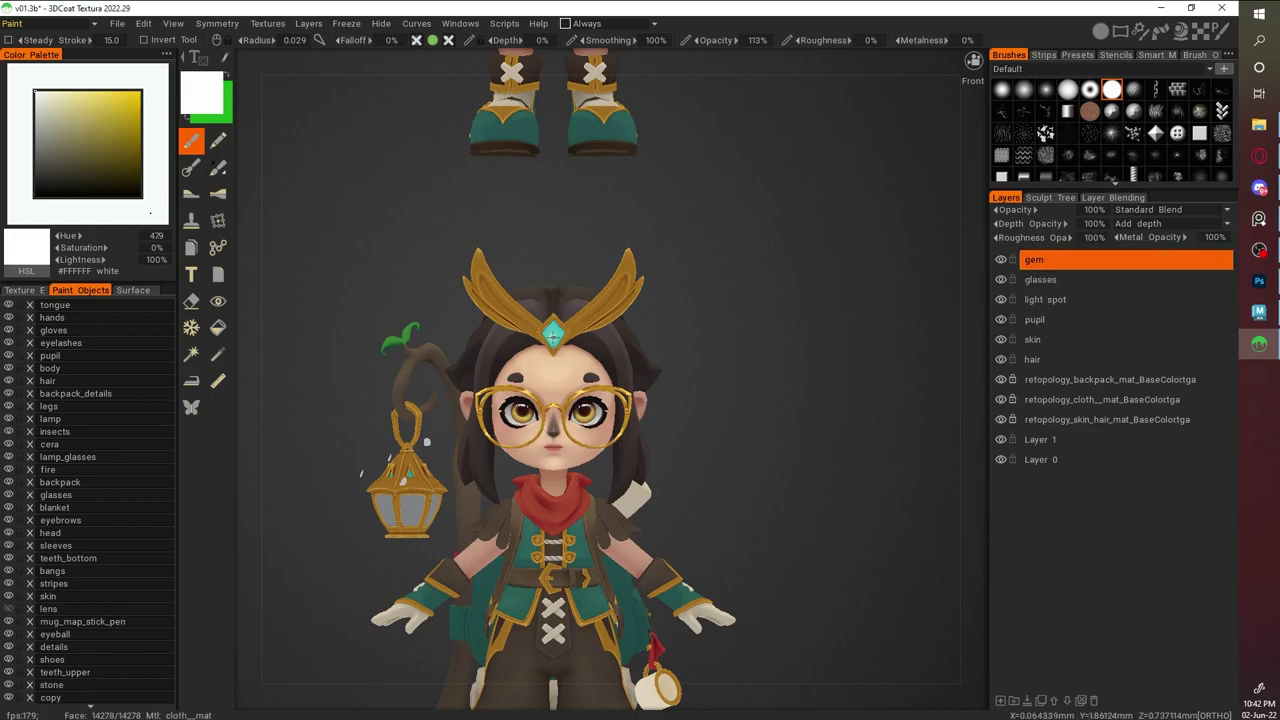
Paint the headpiece gem's facets with a pale centre, dark teal #1F5F5E lower sides and bright green #1DD8AD upper sides
{"action": "key", "text": "v"}
{"action": "scroll", "coordinate": [555, 333], "scroll_direction": "up", "scroll_amount": 5}
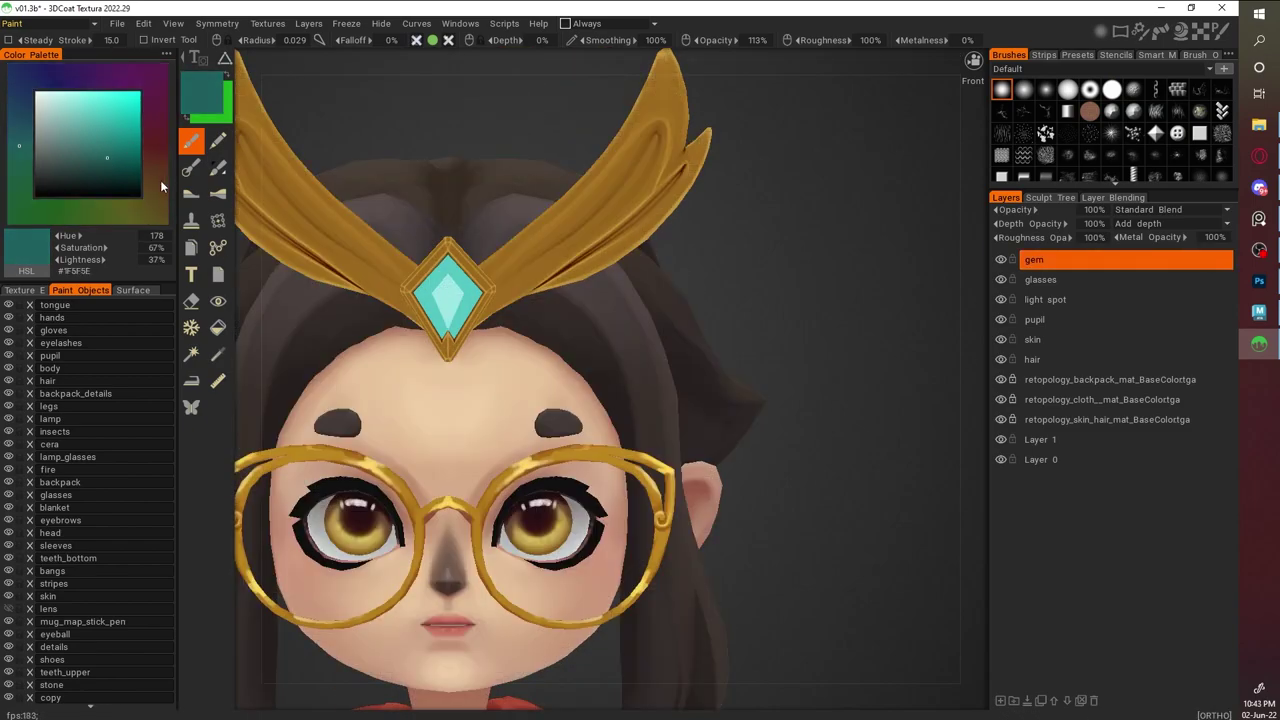
{"action": "left_click_drag", "start_coordinate": [826, 435], "coordinate": [732, 298], "text": "alt"}
{"action": "scroll", "coordinate": [732, 298], "scroll_direction": "up", "scroll_amount": 3}
{"action": "key", "text": "v"}
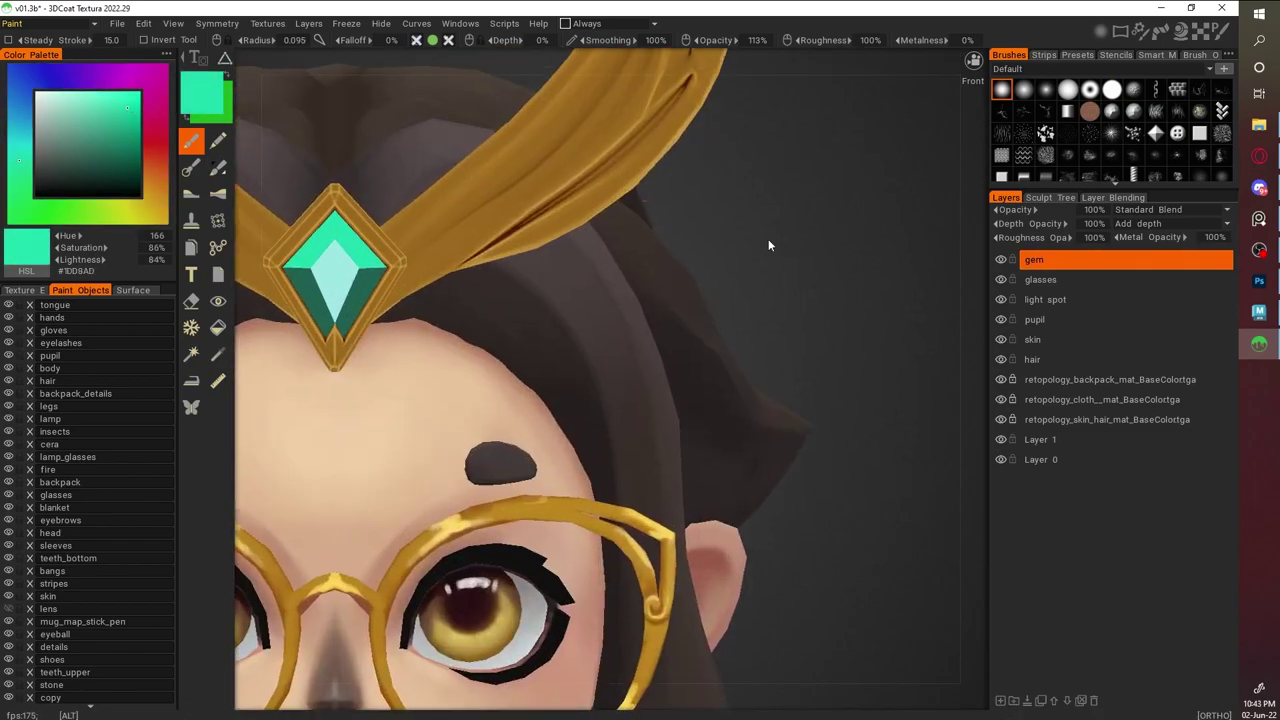
Repaint the gem's central facet in bright aqua #76EEE9 and check the headpiece from several angles
{"action": "scroll", "coordinate": [748, 472], "scroll_direction": "down", "scroll_amount": 4}
{"action": "scroll", "coordinate": [748, 472], "scroll_direction": "up", "scroll_amount": 1}
{"action": "scroll", "coordinate": [670, 268], "scroll_direction": "down", "scroll_amount": 5}
{"action": "scroll", "coordinate": [677, 274], "scroll_direction": "up", "scroll_amount": 1}
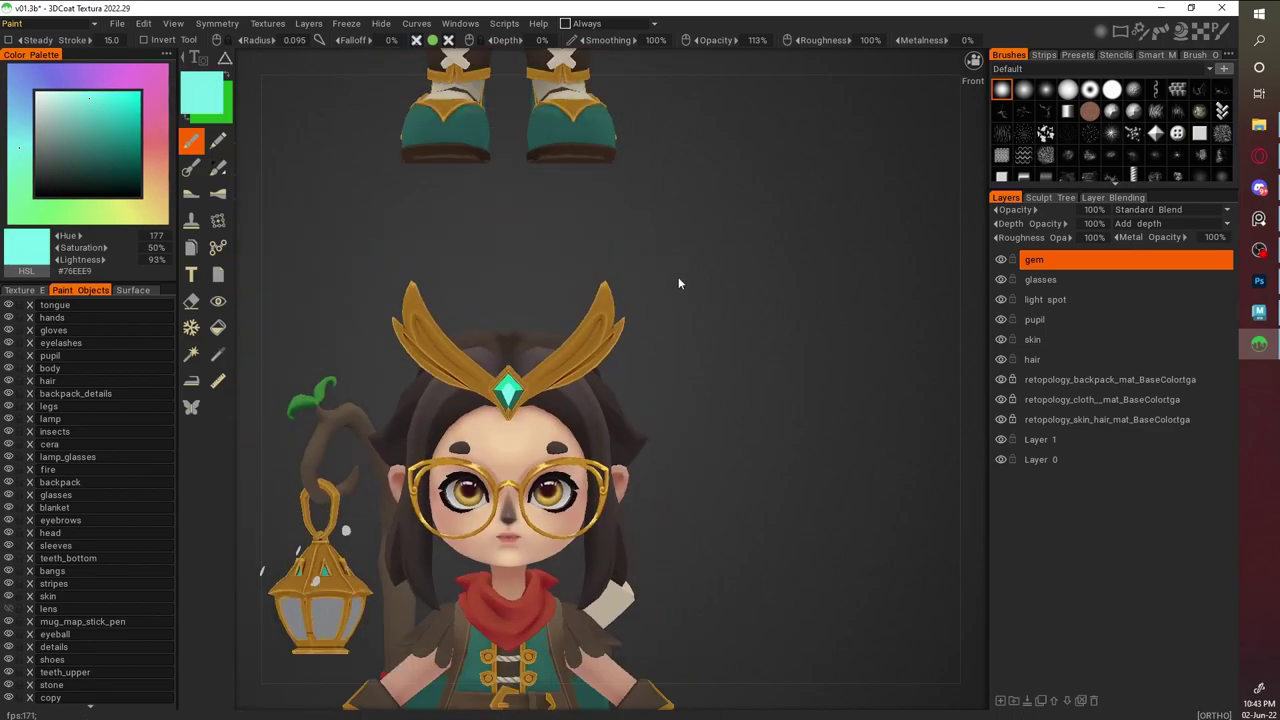
{"action": "scroll", "coordinate": [846, 478], "scroll_direction": "up", "scroll_amount": 5}
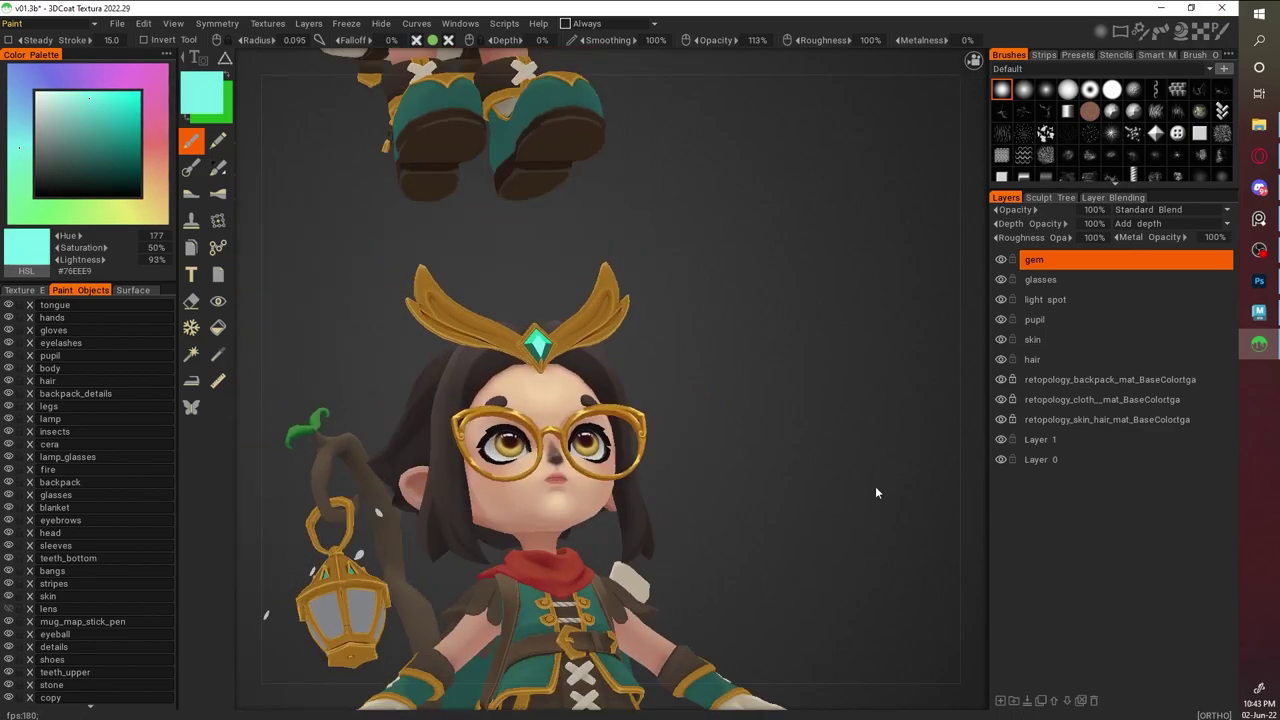
Add a new layer at the top and another above hair, moving the second one above the skin layer
{"action": "left_click", "coordinate": [1000, 700]}
{"action": "left_click", "coordinate": [1032, 379]}
{"action": "mouse_move", "coordinate": [267, 57]}
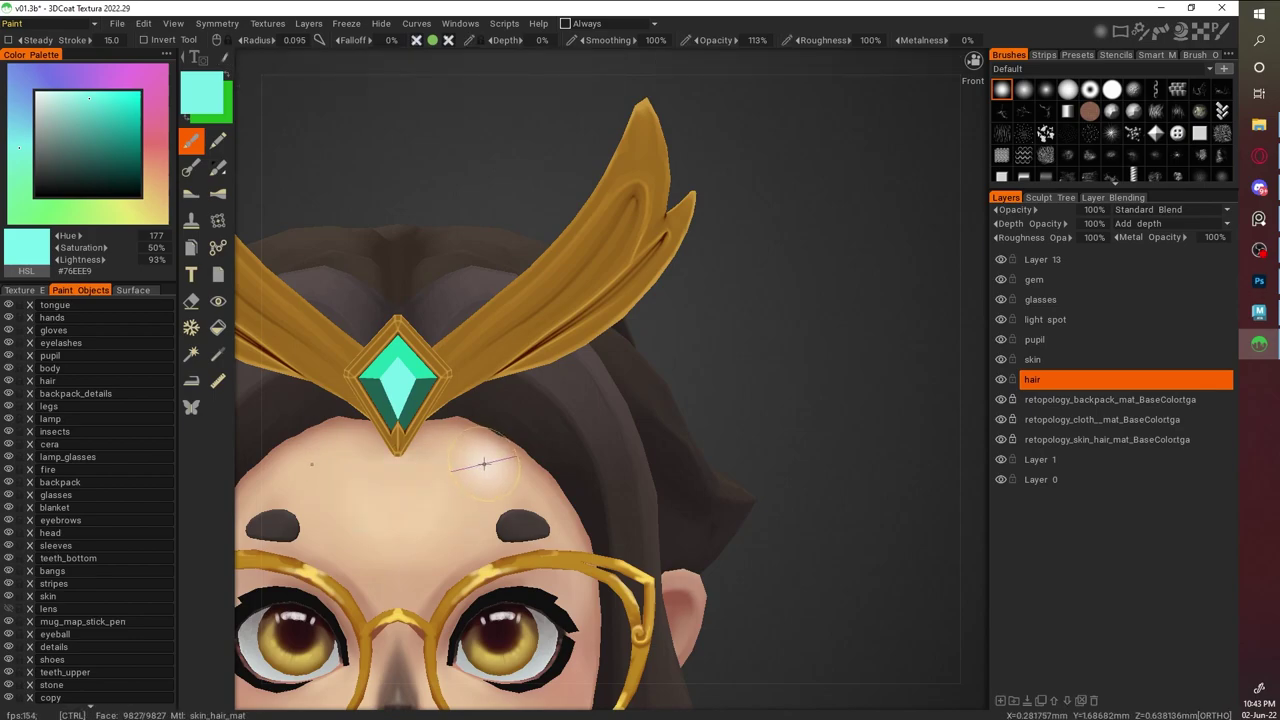
{"action": "left_click", "coordinate": [995, 697]}
{"action": "left_click_drag", "start_coordinate": [766, 331], "coordinate": [760, 360]}
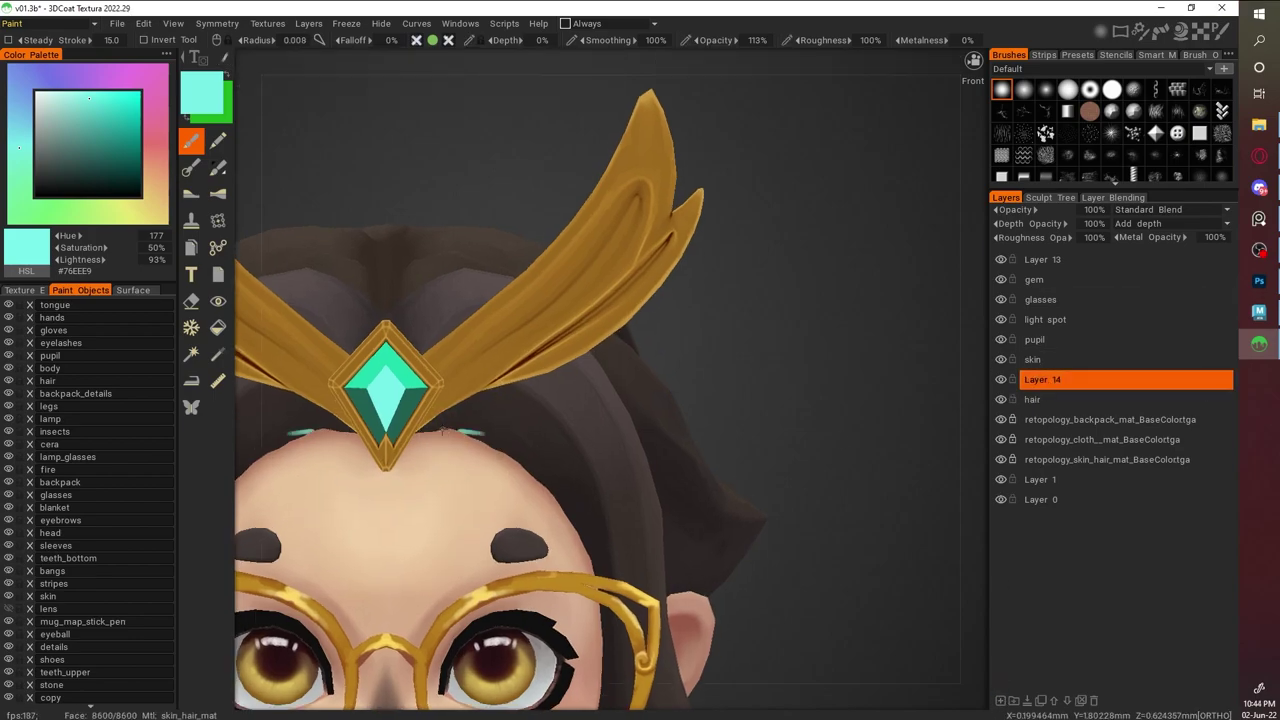
{"action": "key", "text": "v"}
{"action": "left_click_drag", "start_coordinate": [1042, 379], "coordinate": [1042, 359]}
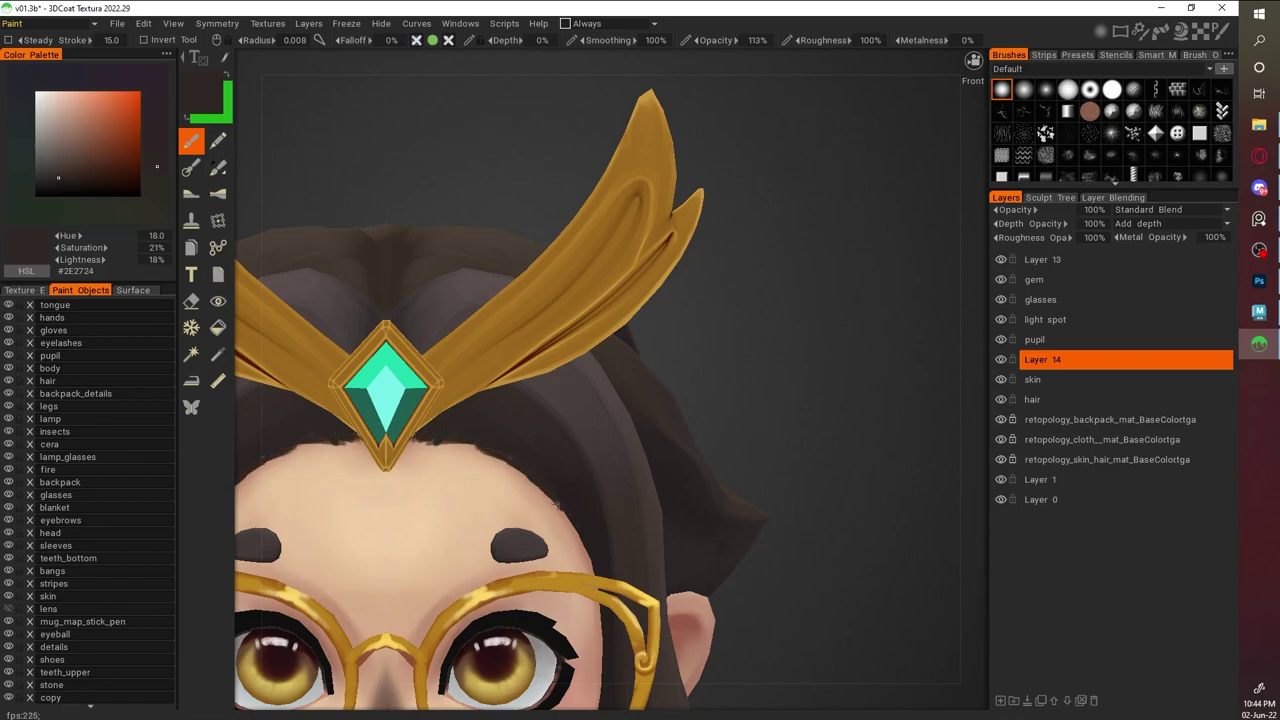
Paint dark hair over the forehead's hairline on Layer 14 with browns sampled from the hair, such as #342C28, #2A2321 and #453C3A
{"action": "key", "text": "f"}
{"action": "key", "text": "ctrl+z"}
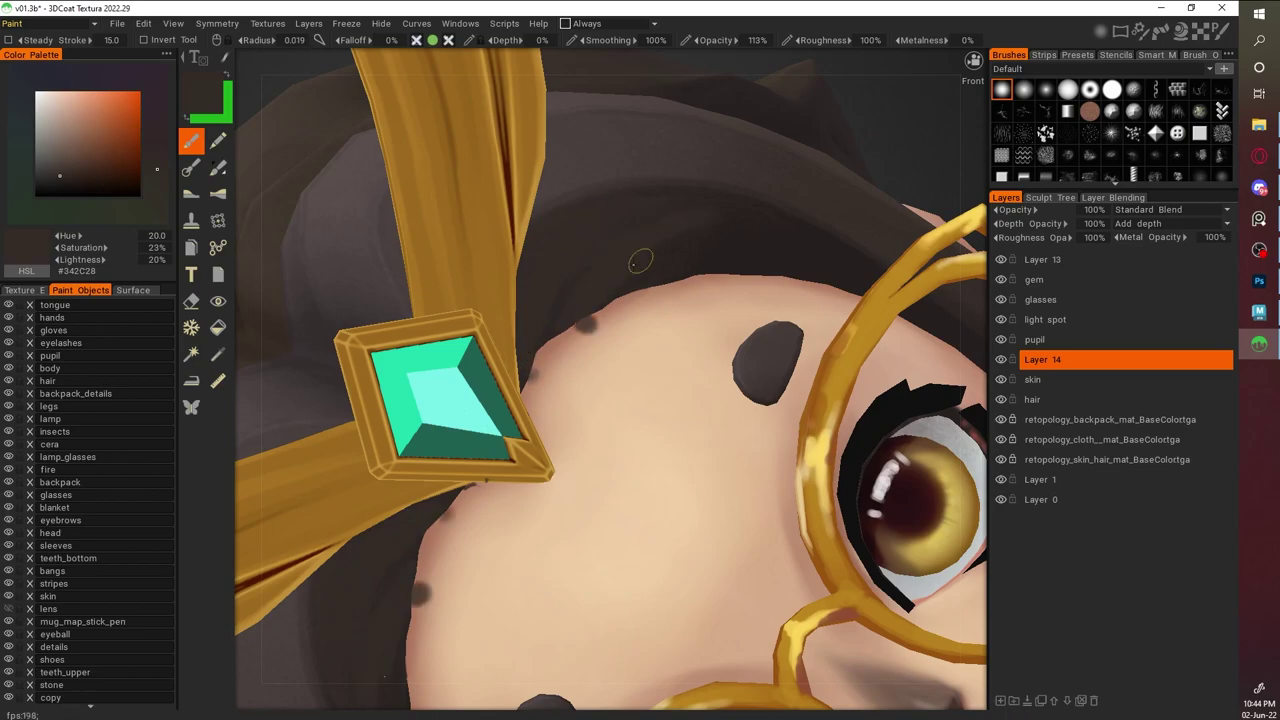
{"action": "key", "text": "f"}
{"action": "key", "text": "v"}
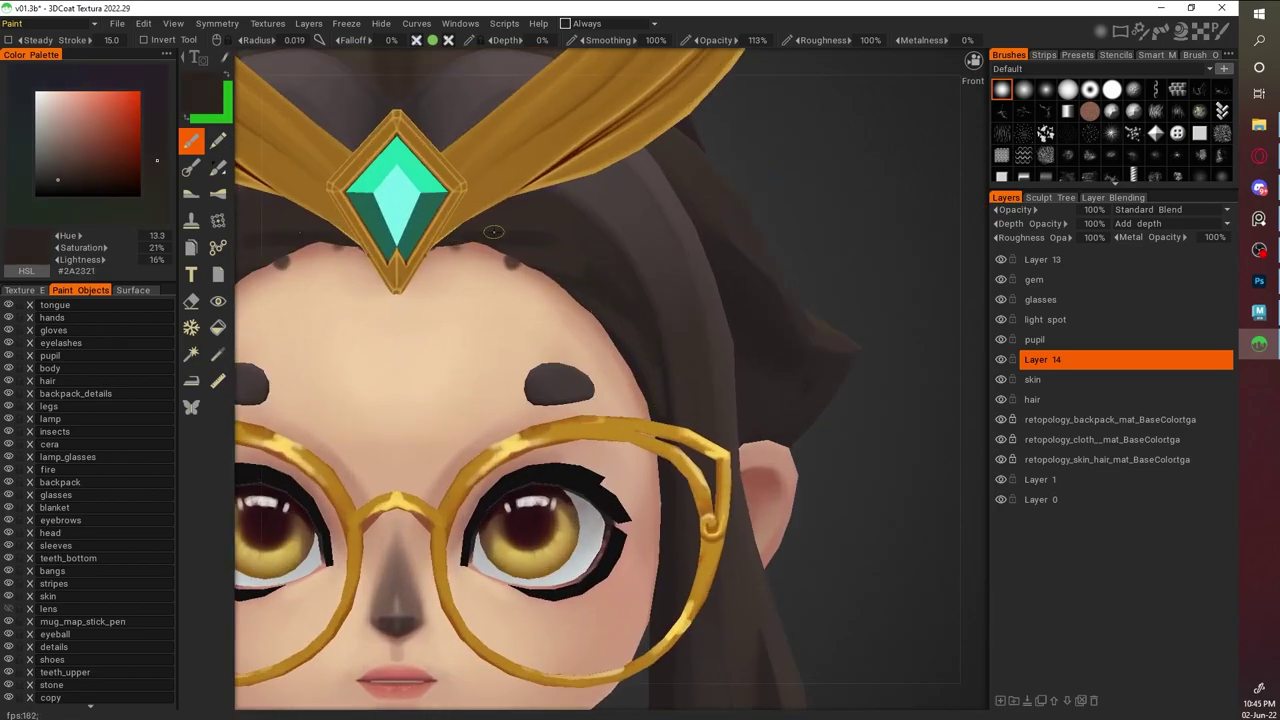
{"action": "key", "text": "v"}
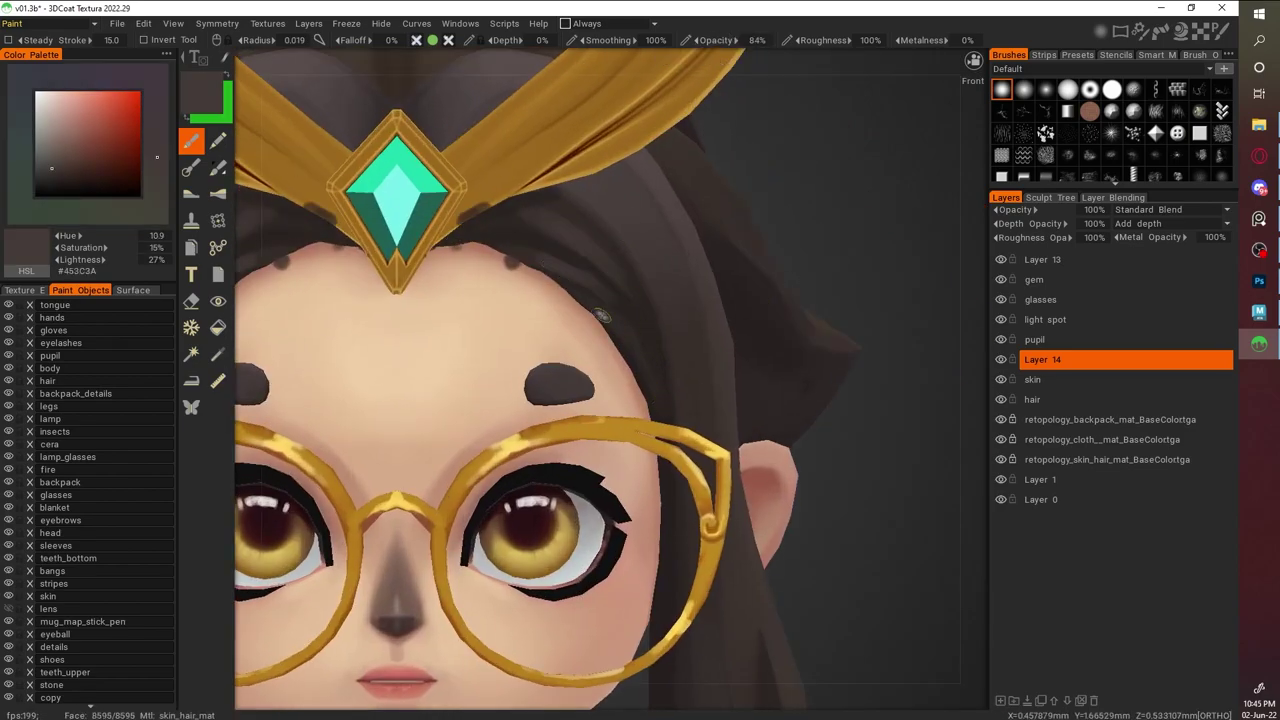
{"action": "key", "text": "f"}
{"action": "key", "text": "v"}
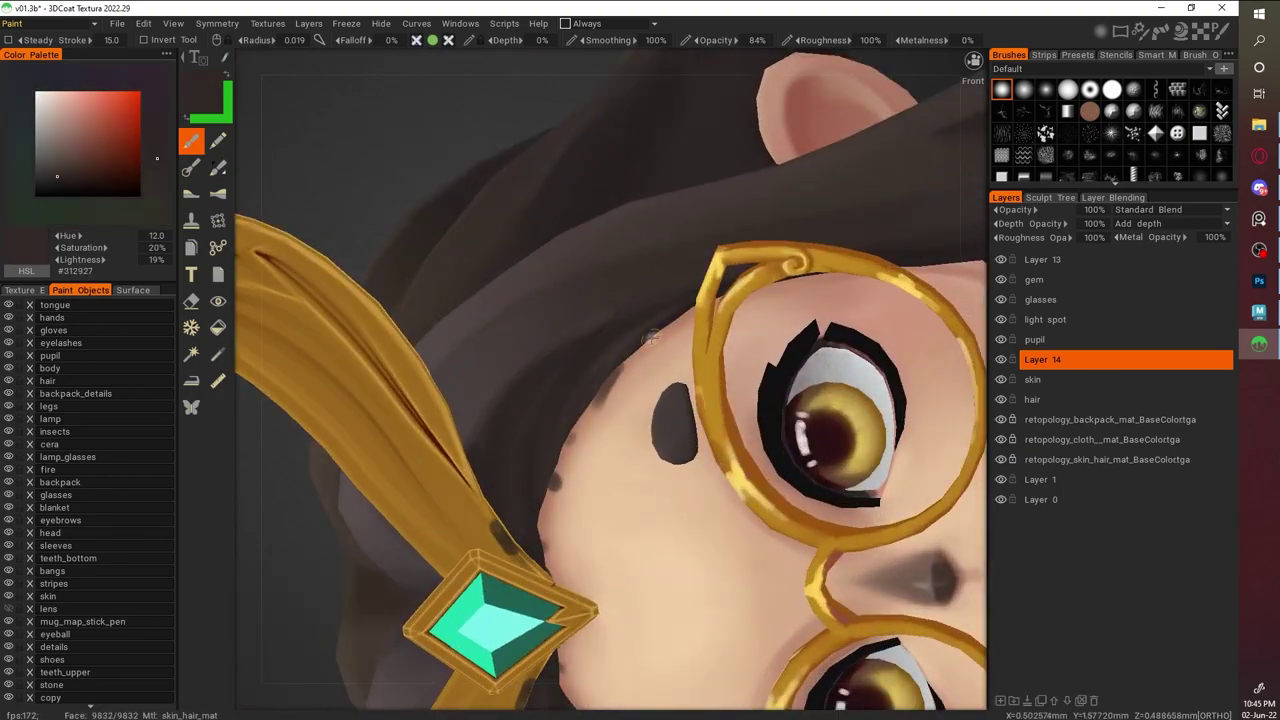
Shade the hair edge at the temple and the front lock beside the face with the lighter sampled brown #524846
{"action": "right_click_drag", "start_coordinate": [570, 425], "coordinate": [841, 406]}
{"action": "left_click_drag", "start_coordinate": [841, 406], "coordinate": [828, 490]}
{"action": "key", "text": "f"}
{"action": "key", "text": "v"}
{"action": "left_click_drag", "start_coordinate": [864, 389], "coordinate": [741, 336]}
{"action": "right_click_drag", "start_coordinate": [741, 336], "coordinate": [778, 352]}
{"action": "left_click_drag", "start_coordinate": [778, 352], "coordinate": [633, 390]}
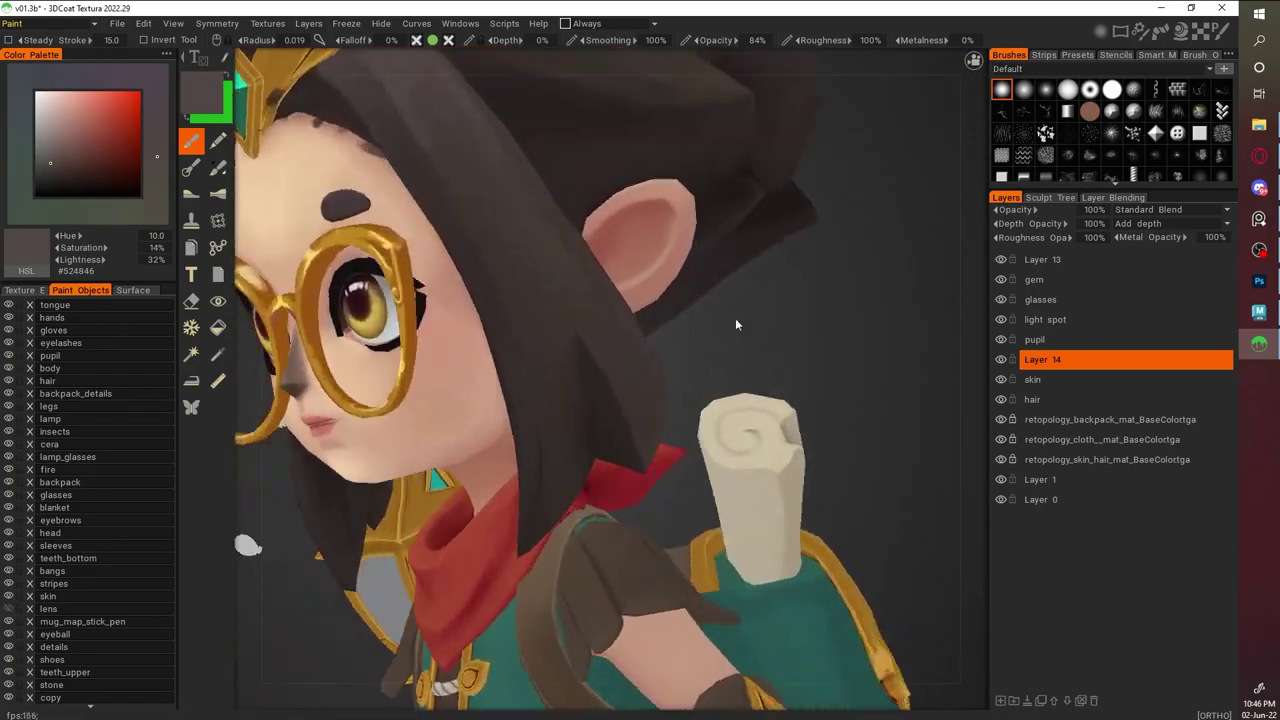
Paint the long front lock beside the cheek with sampled browns #483F3C and #524845 at brush radius 0.045
{"action": "left_click_drag", "start_coordinate": [540, 443], "coordinate": [621, 318]}
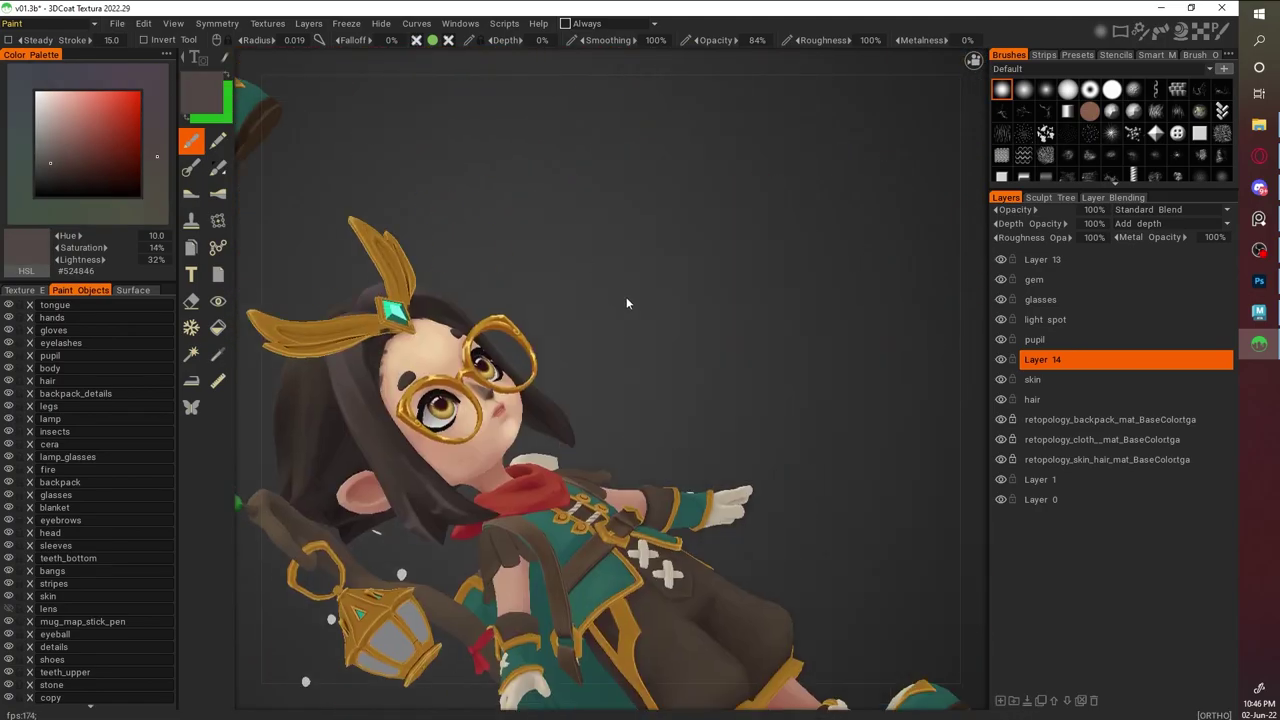
{"action": "right_click_drag", "start_coordinate": [621, 318], "coordinate": [390, 485]}
{"action": "key", "text": "v"}
{"action": "key", "text": "v"}
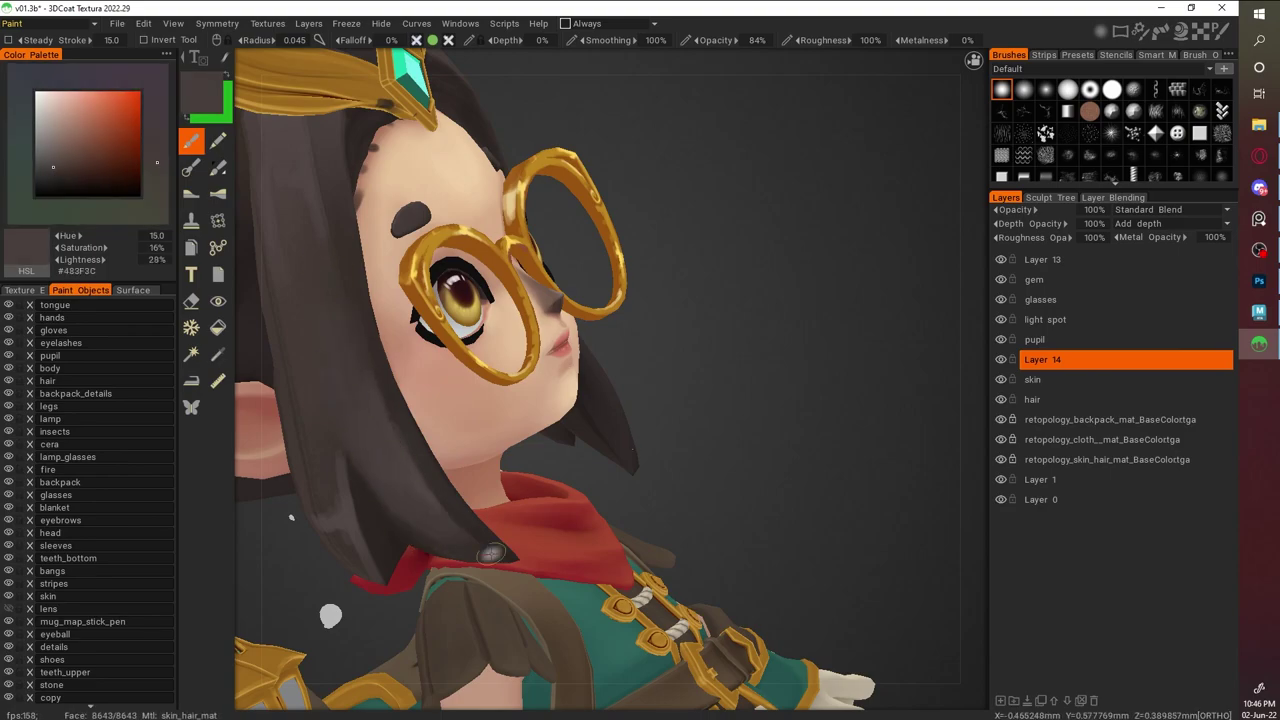
{"action": "left_click_drag", "start_coordinate": [369, 552], "coordinate": [370, 212]}
{"action": "key", "text": "v"}
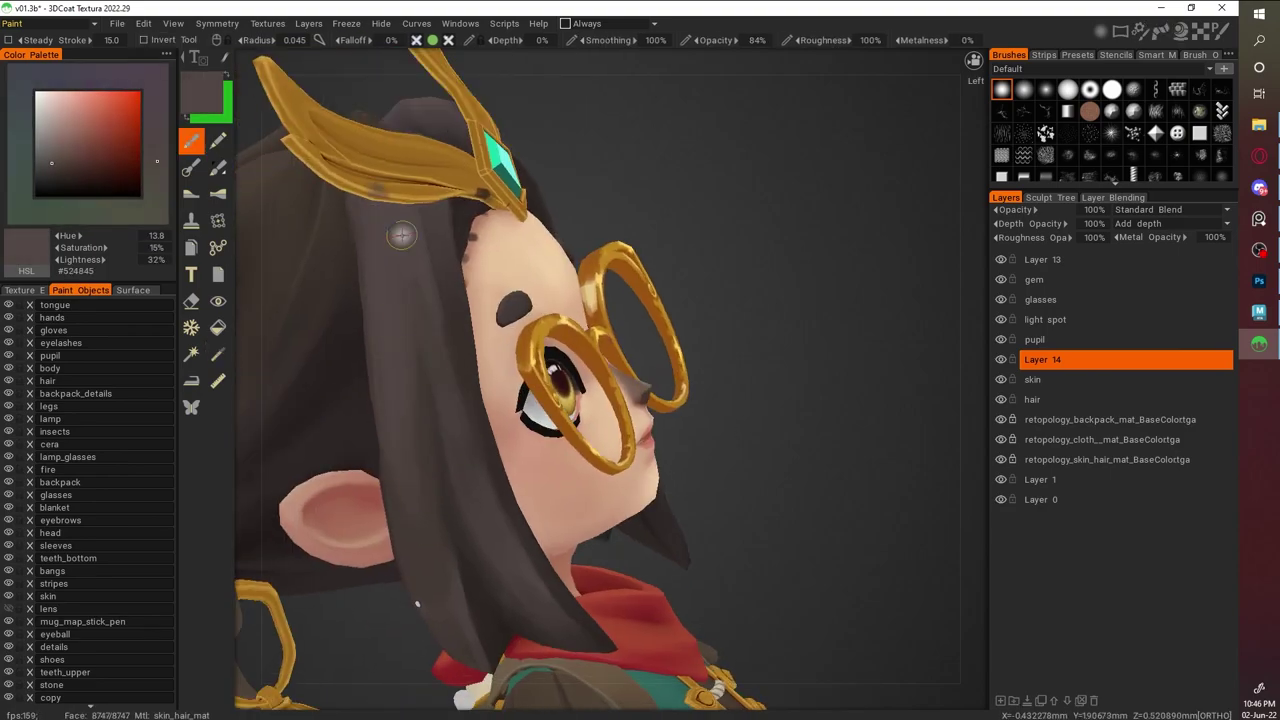
Paint thin strands on the front lock with browns #332D2A and #4B423F, adding pale #917E78 highlights near its lower end
{"action": "key", "text": "v"}
{"action": "left_click_drag", "start_coordinate": [434, 614], "coordinate": [483, 509]}
{"action": "key", "text": "v"}
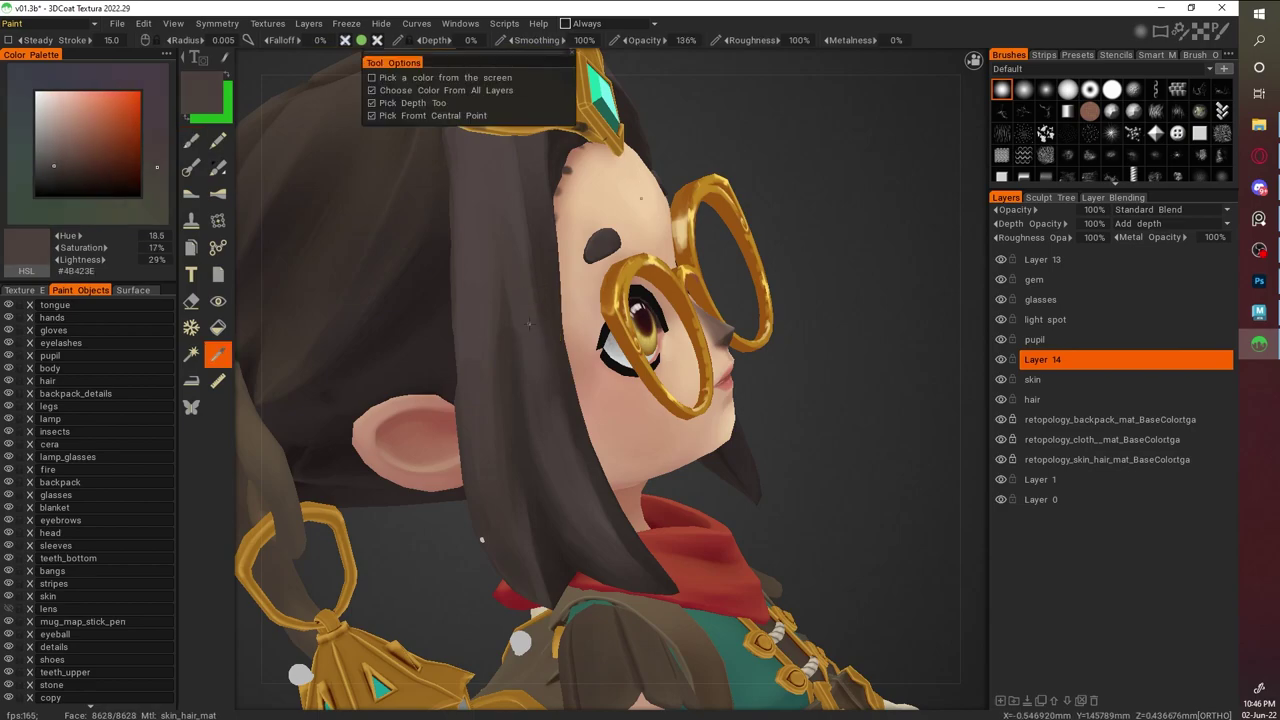
{"action": "key", "text": "v"}
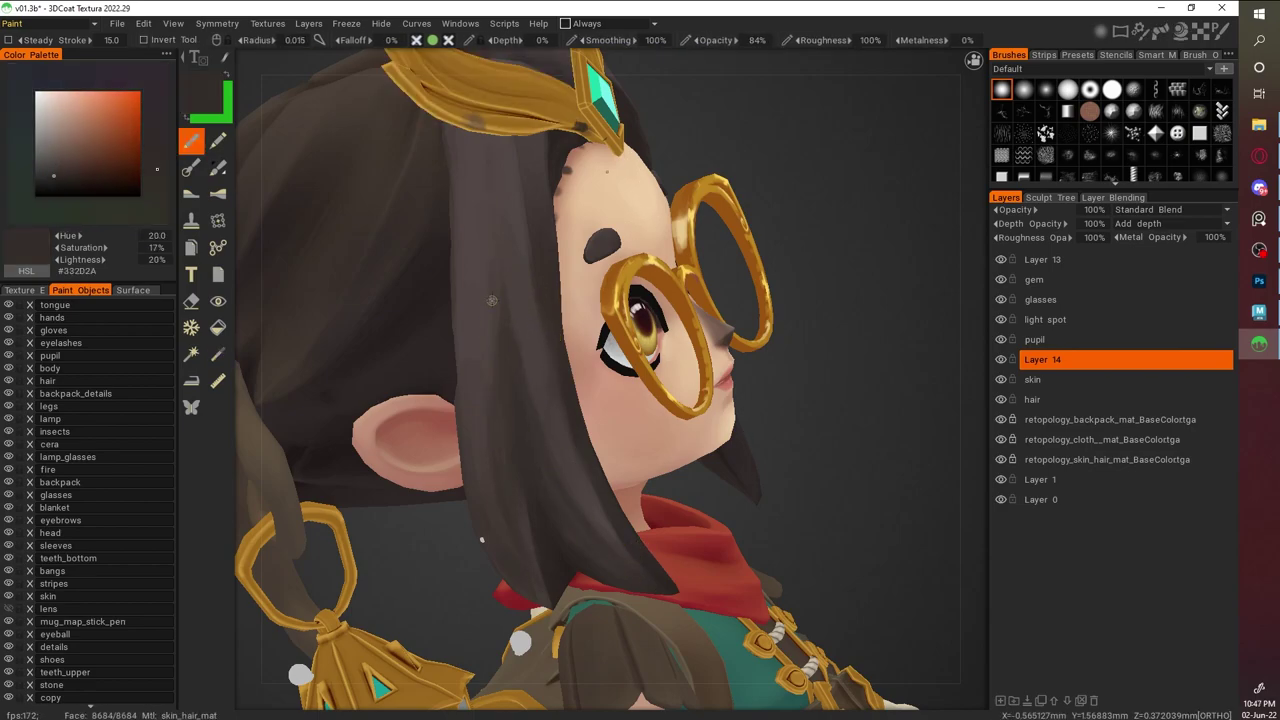
{"action": "key", "text": "v"}
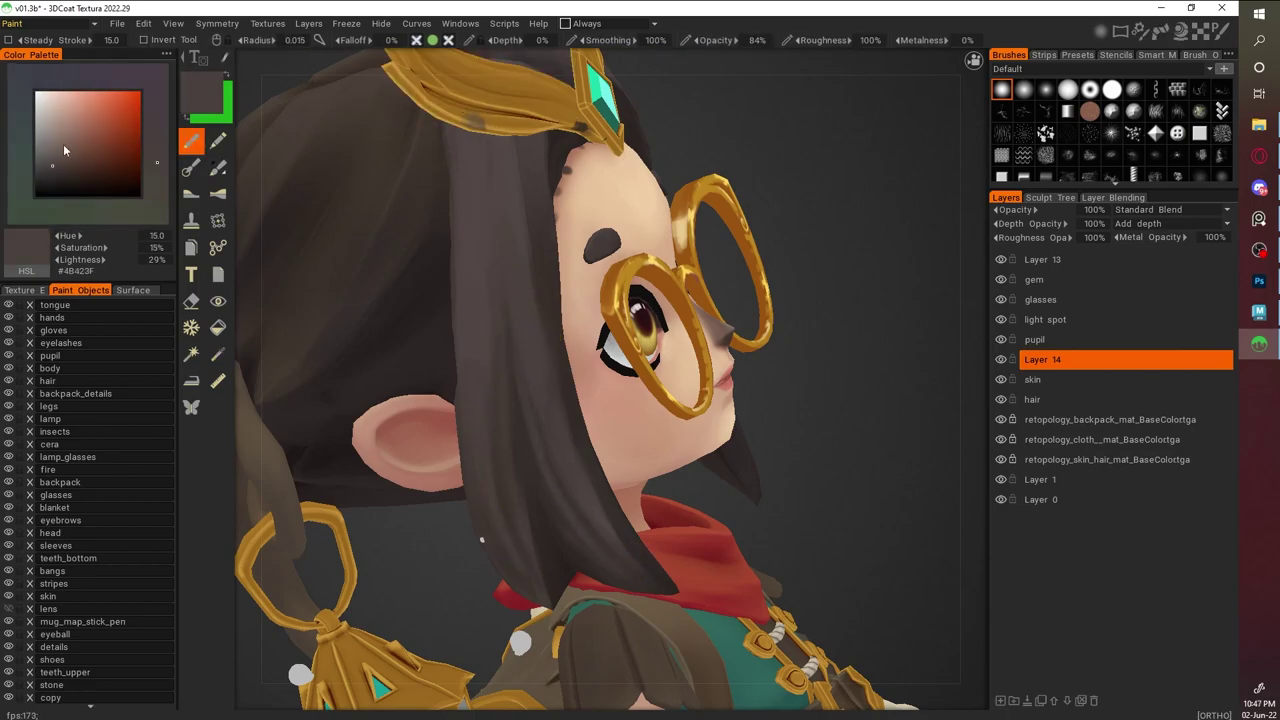
{"action": "key", "text": "v"}
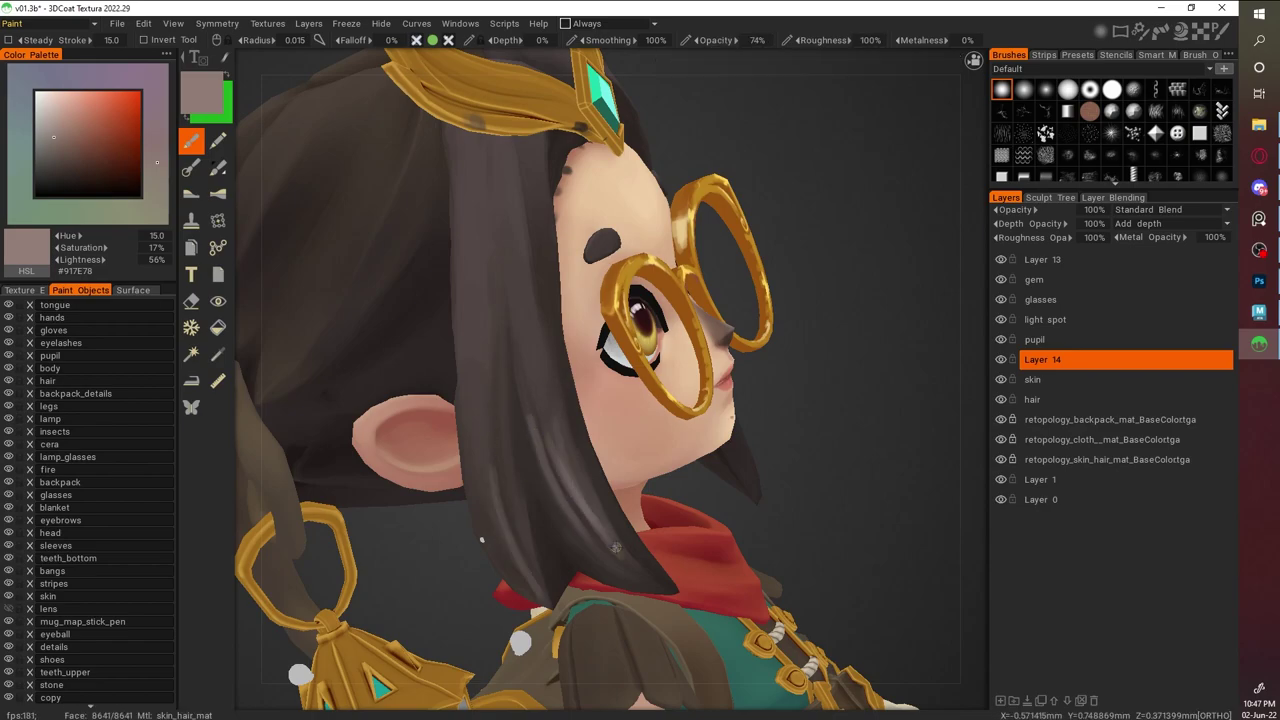
{"action": "key", "text": "Home"}
{"action": "left_click_drag", "start_coordinate": [900, 429], "coordinate": [898, 545]}
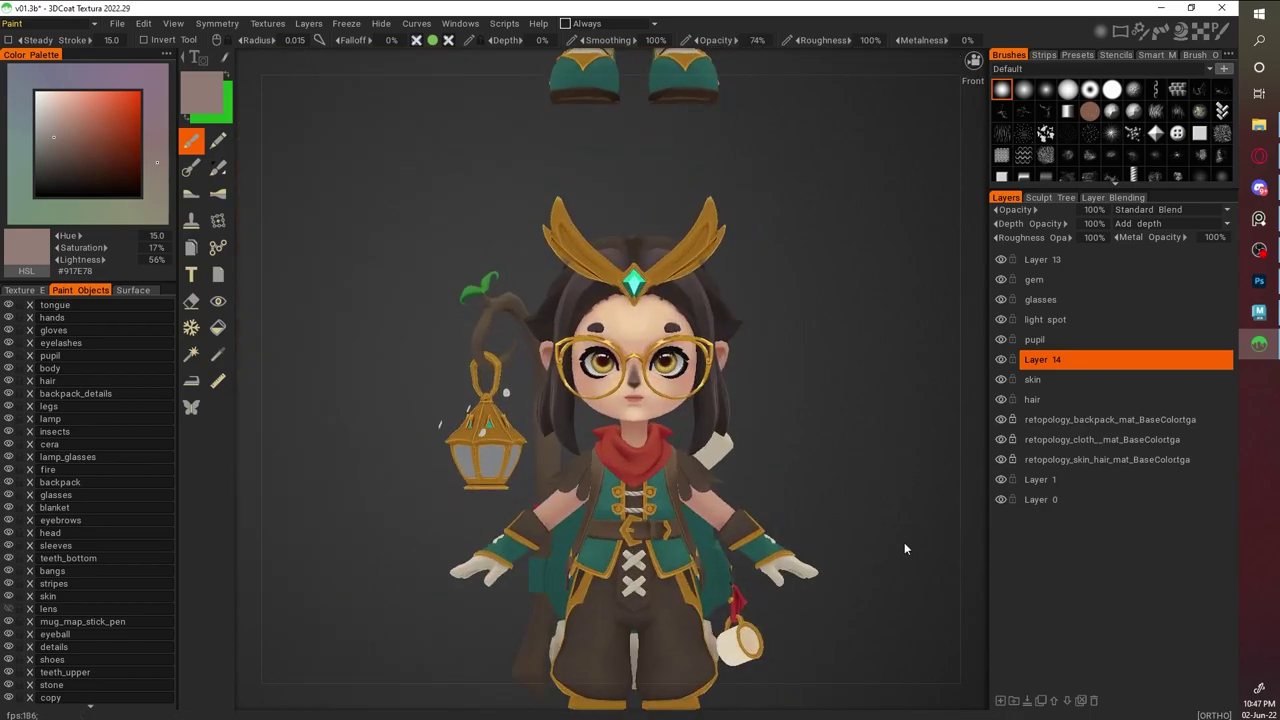
Shade the hair beneath the headpiece wing and beside the temple with sampled browns #463C3A, #493F3D and #4B423F
{"action": "left_click", "coordinate": [1259, 218]}
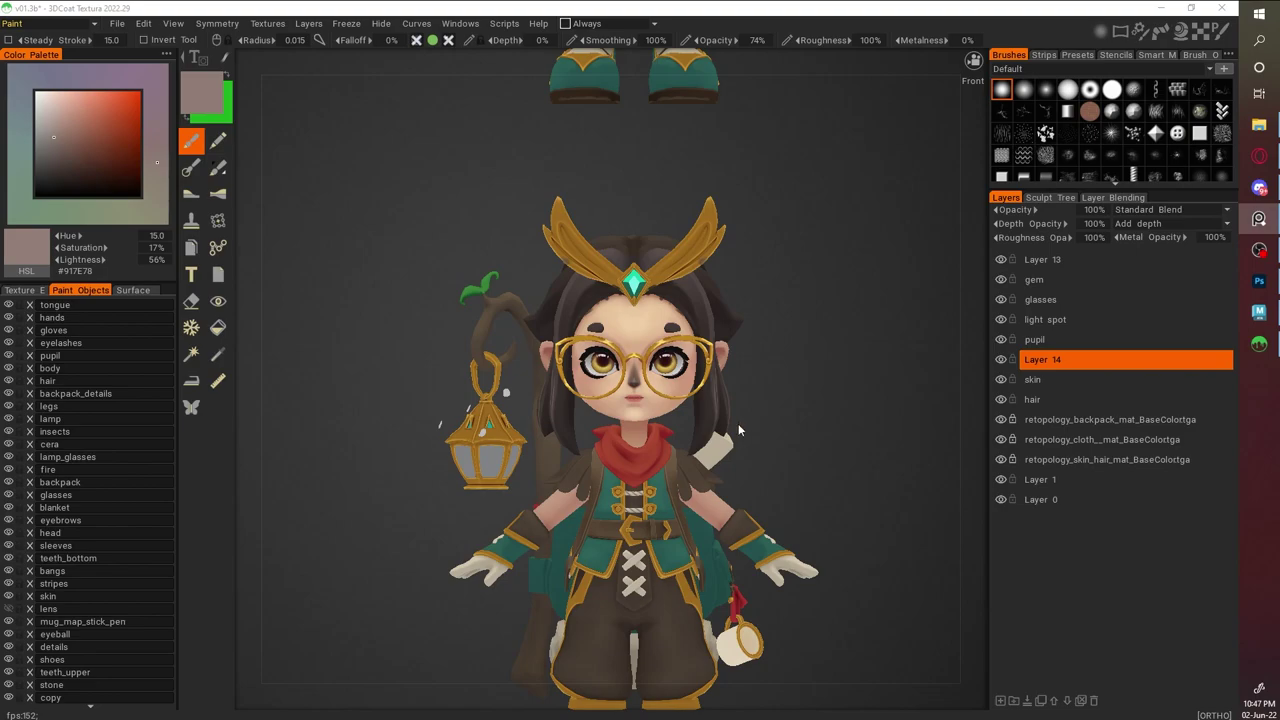
{"action": "key", "text": "alt+Tab"}
{"action": "scroll", "coordinate": [767, 334], "scroll_direction": "up", "scroll_amount": 5}
{"action": "key", "text": "v"}
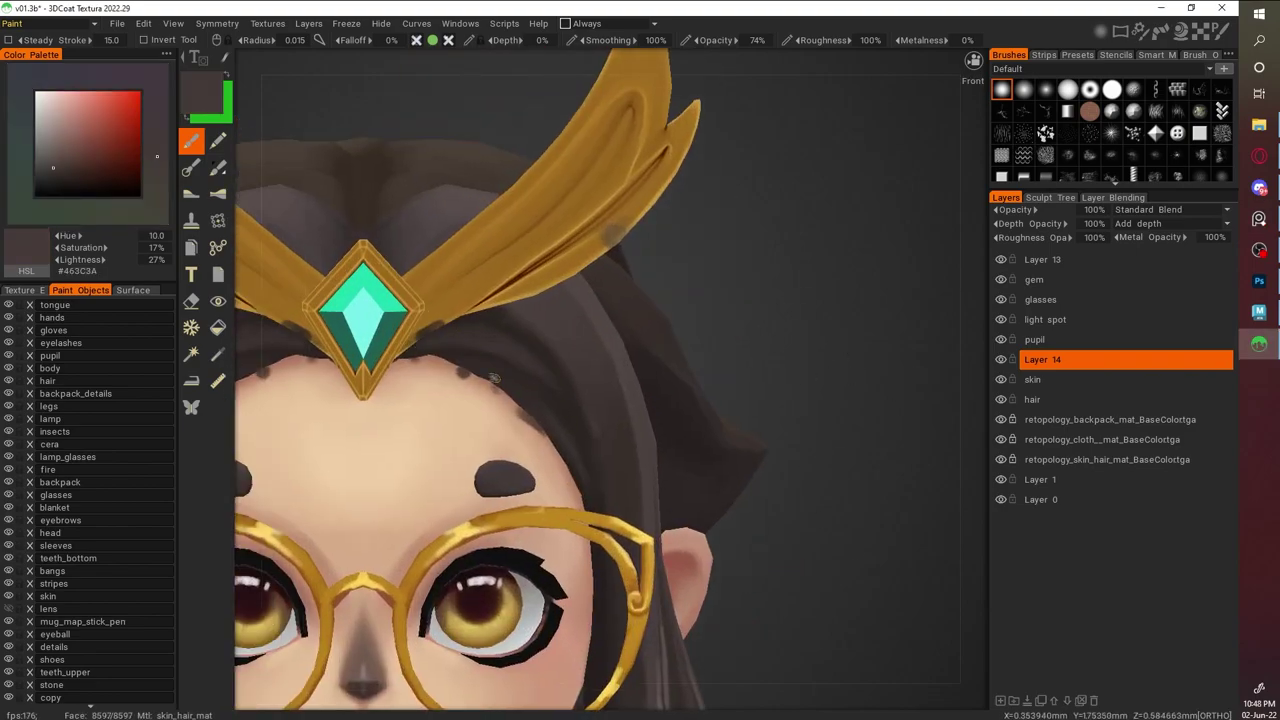
{"action": "key", "text": "v"}
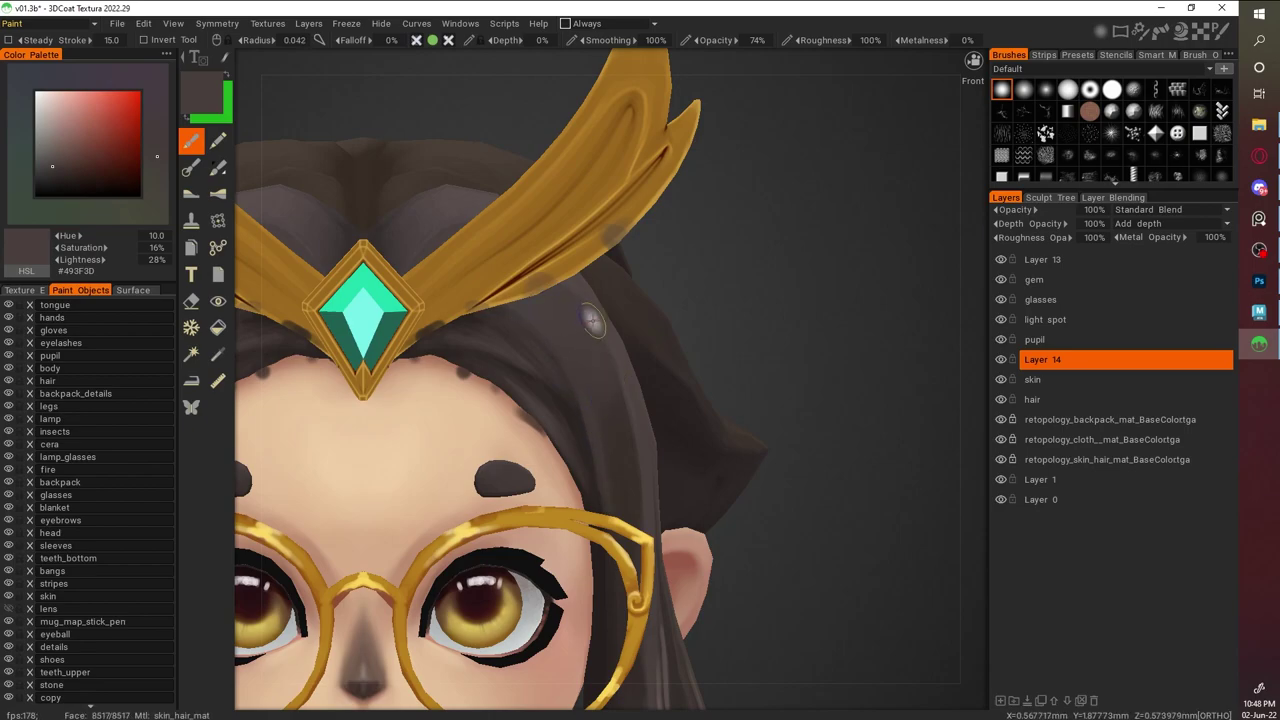
{"action": "left_click_drag", "start_coordinate": [591, 320], "coordinate": [396, 288], "text": "alt"}
{"action": "key", "text": "v"}
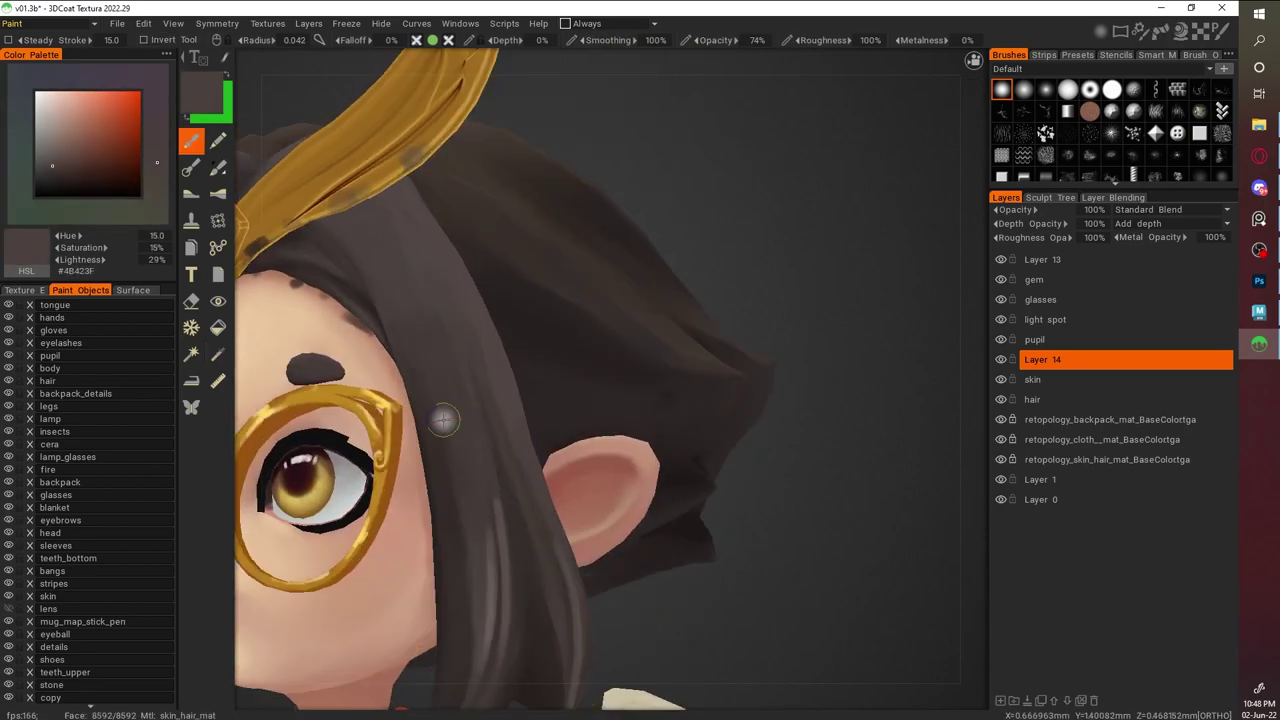
Repaint the front lock beside the ear in profile with sampled warm browns #372F29 and #4C4238
{"action": "scroll", "coordinate": [795, 280], "scroll_direction": "down", "scroll_amount": 5}
{"action": "left_click_drag", "start_coordinate": [795, 280], "coordinate": [615, 424], "text": "alt"}
{"action": "key", "text": "v"}
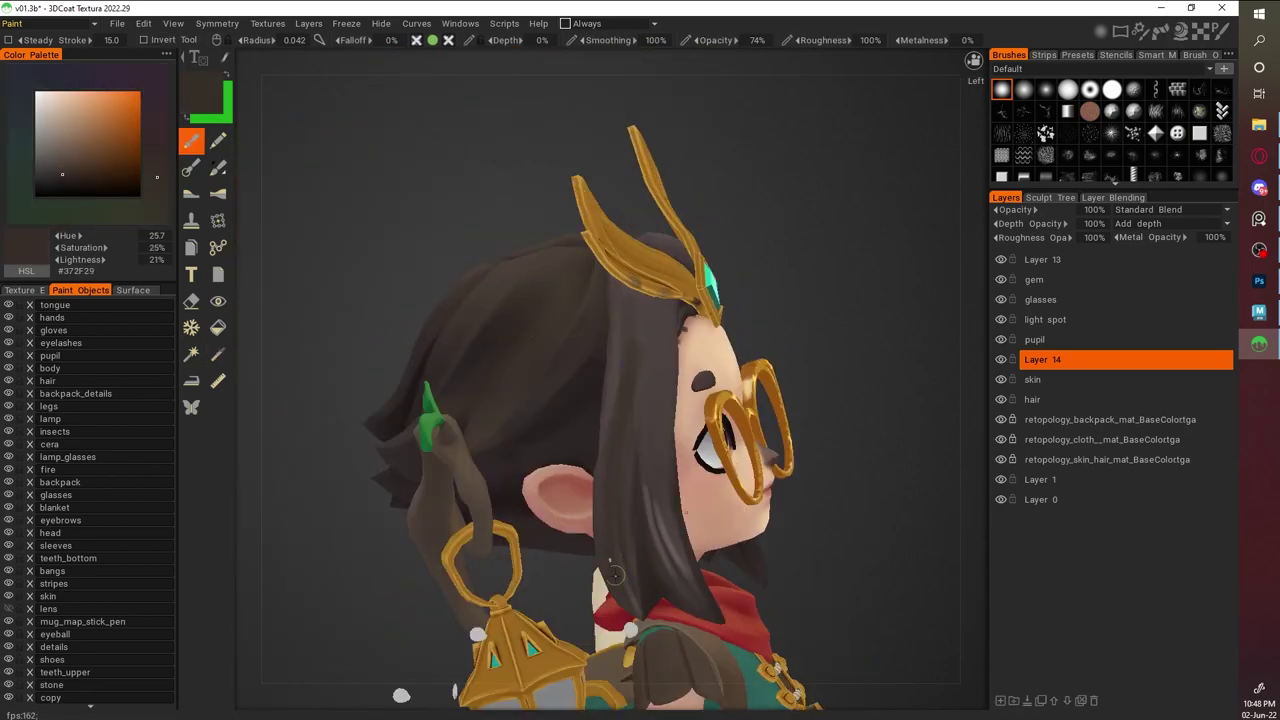
{"action": "left_click_drag", "start_coordinate": [688, 574], "coordinate": [670, 560], "text": "alt"}
{"action": "scroll", "coordinate": [670, 560], "scroll_direction": "up", "scroll_amount": 2}
{"action": "key", "text": "v"}
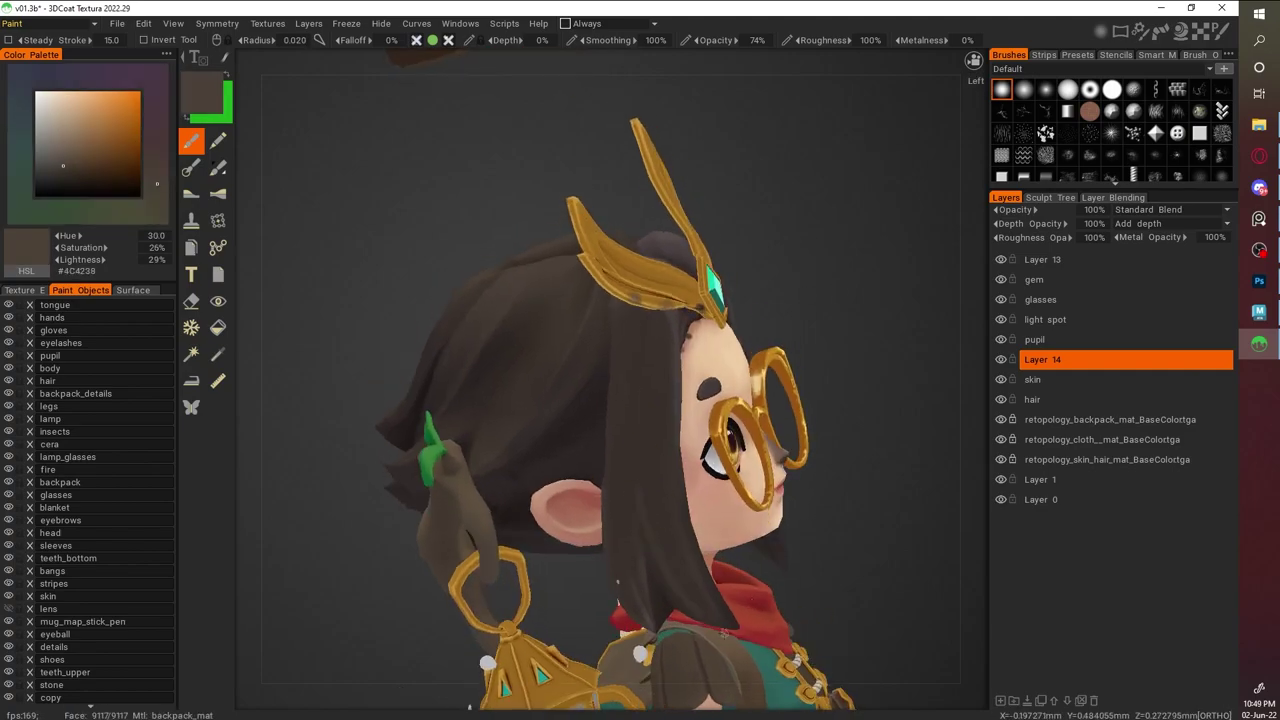
Continue painting the hair around the side of the head with browns sampled from neighbouring strands
{"action": "left_click_drag", "start_coordinate": [630, 293], "coordinate": [800, 300], "text": "alt"}
{"action": "scroll", "coordinate": [890, 294], "scroll_direction": "down", "scroll_amount": 3}
{"action": "left_click_drag", "start_coordinate": [890, 294], "coordinate": [563, 386], "text": "alt"}
{"action": "scroll", "coordinate": [690, 407], "scroll_direction": "up", "scroll_amount": 2}
{"action": "key", "text": "v"}
{"action": "key", "text": "v"}
{"action": "key", "text": "v"}
{"action": "key", "text": "v"}
{"action": "left_click_drag", "start_coordinate": [659, 318], "coordinate": [640, 360], "text": "alt"}
{"action": "key", "text": "v"}
Paint the hair beside the temples with sampled dark browns #2D2726 and #2A2423 and check the character from the front
{"action": "scroll", "coordinate": [846, 329], "scroll_direction": "down", "scroll_amount": 5}
{"action": "left_click_drag", "start_coordinate": [846, 329], "coordinate": [872, 358], "text": "alt"}
{"action": "scroll", "coordinate": [626, 456], "scroll_direction": "up", "scroll_amount": 8}
{"action": "key", "text": "v"}
{"action": "key", "text": "v"}
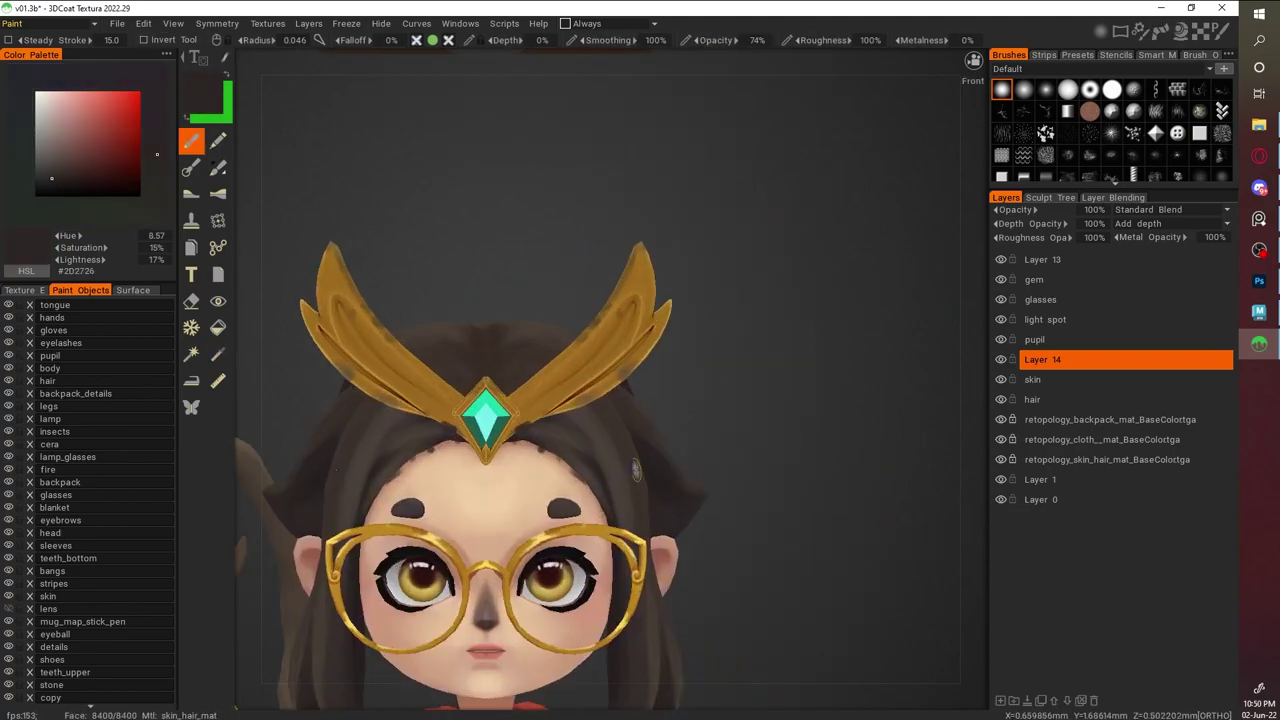
{"action": "left_click_drag", "start_coordinate": [541, 432], "coordinate": [300, 330], "text": "alt"}
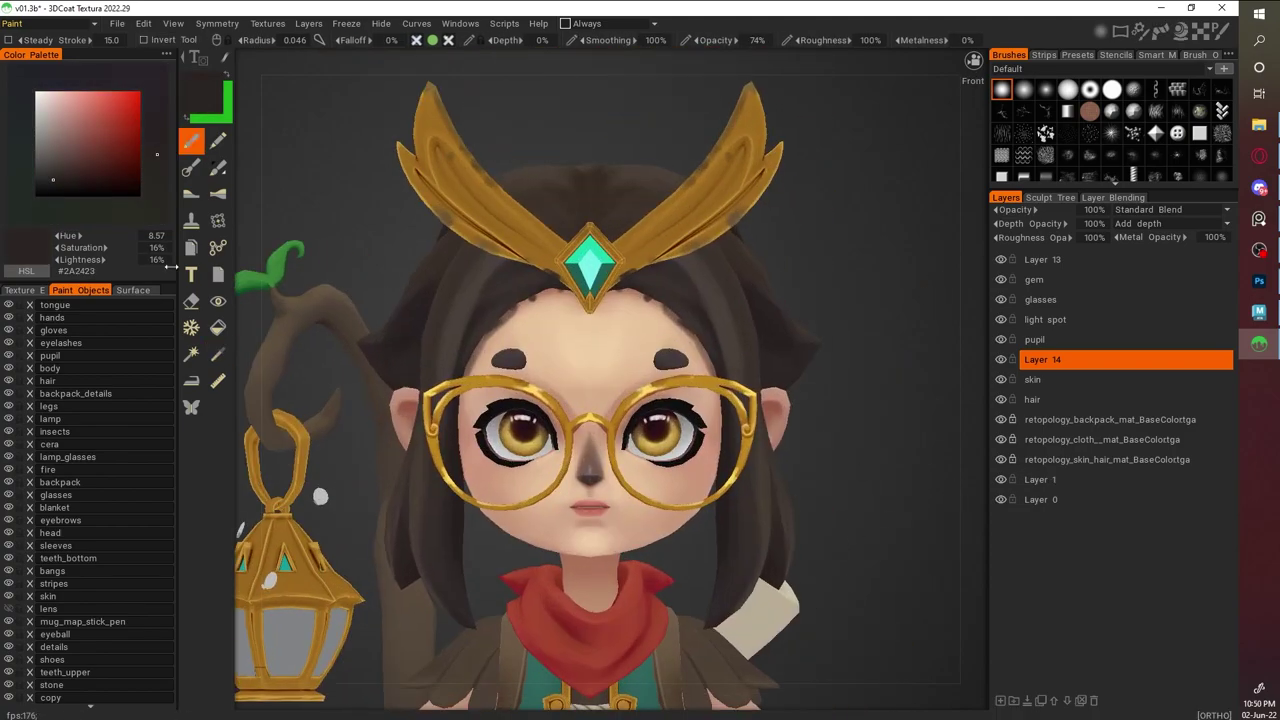
{"action": "left_click", "coordinate": [218, 327]}
{"action": "mouse_move", "coordinate": [561, 373]}
{"action": "left_mouse_down", "text": "alt"}
{"action": "mouse_move", "coordinate": [634, 468]}
{"action": "mouse_move", "coordinate": [241, 282]}
{"action": "left_mouse_up", "text": "alt"}
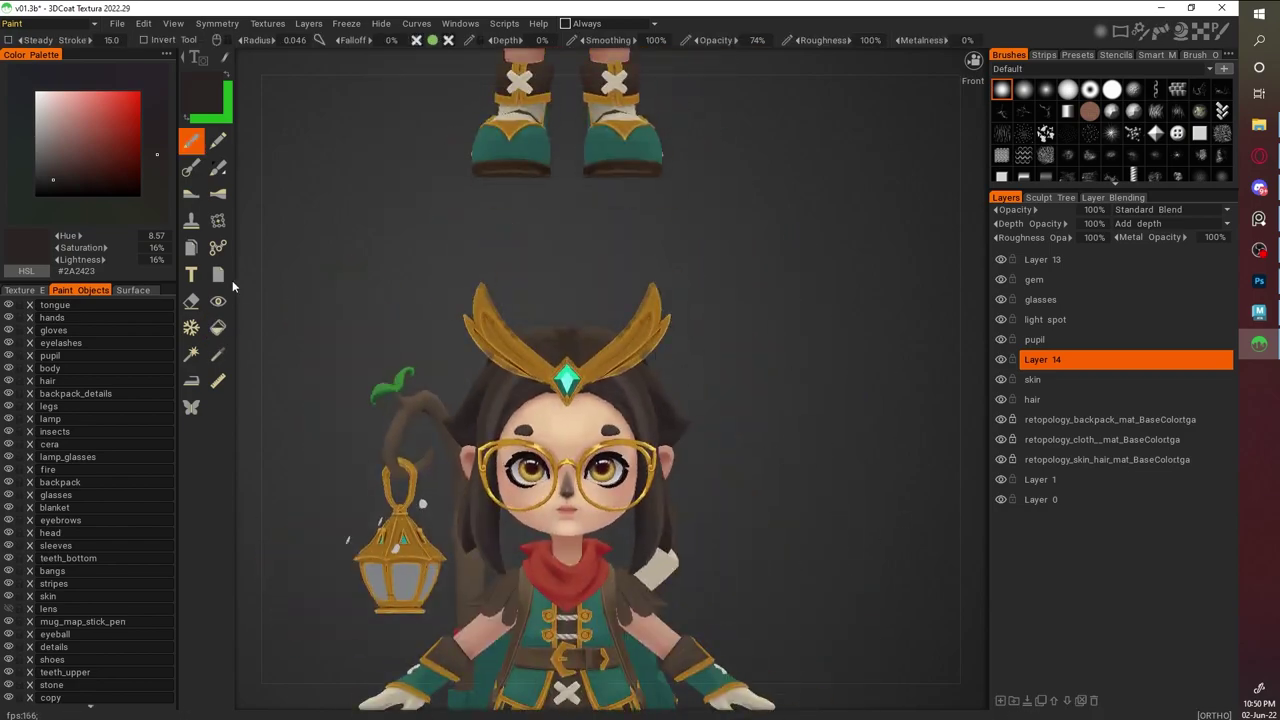
{"action": "mouse_move", "coordinate": [815, 348]}
{"action": "left_mouse_down", "text": "alt"}
{"action": "mouse_move", "coordinate": [888, 408]}
{"action": "mouse_move", "coordinate": [800, 420]}
{"action": "mouse_move", "coordinate": [705, 402]}
{"action": "mouse_move", "coordinate": [792, 458]}
{"action": "left_mouse_up", "text": "alt"}
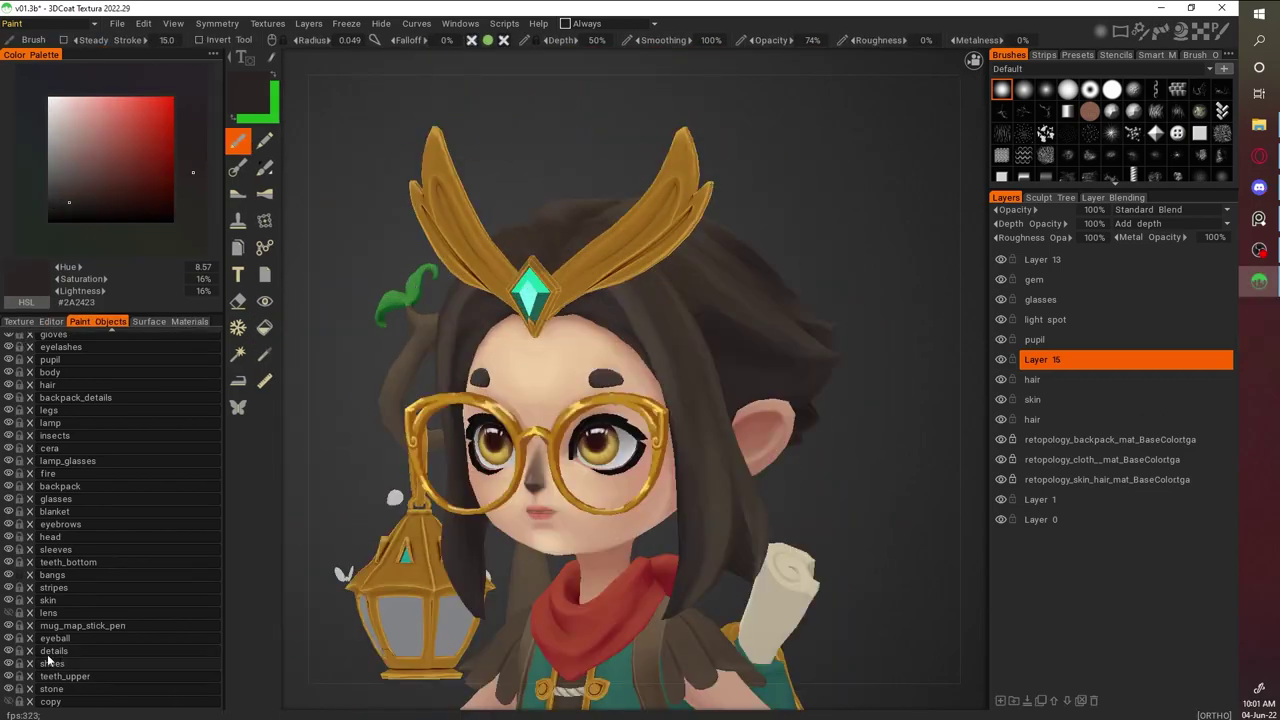
Hide the head and stone paint objects to uncover the hair beneath the headpiece
{"action": "scroll", "coordinate": [91, 488], "scroll_direction": "up", "scroll_amount": 1}
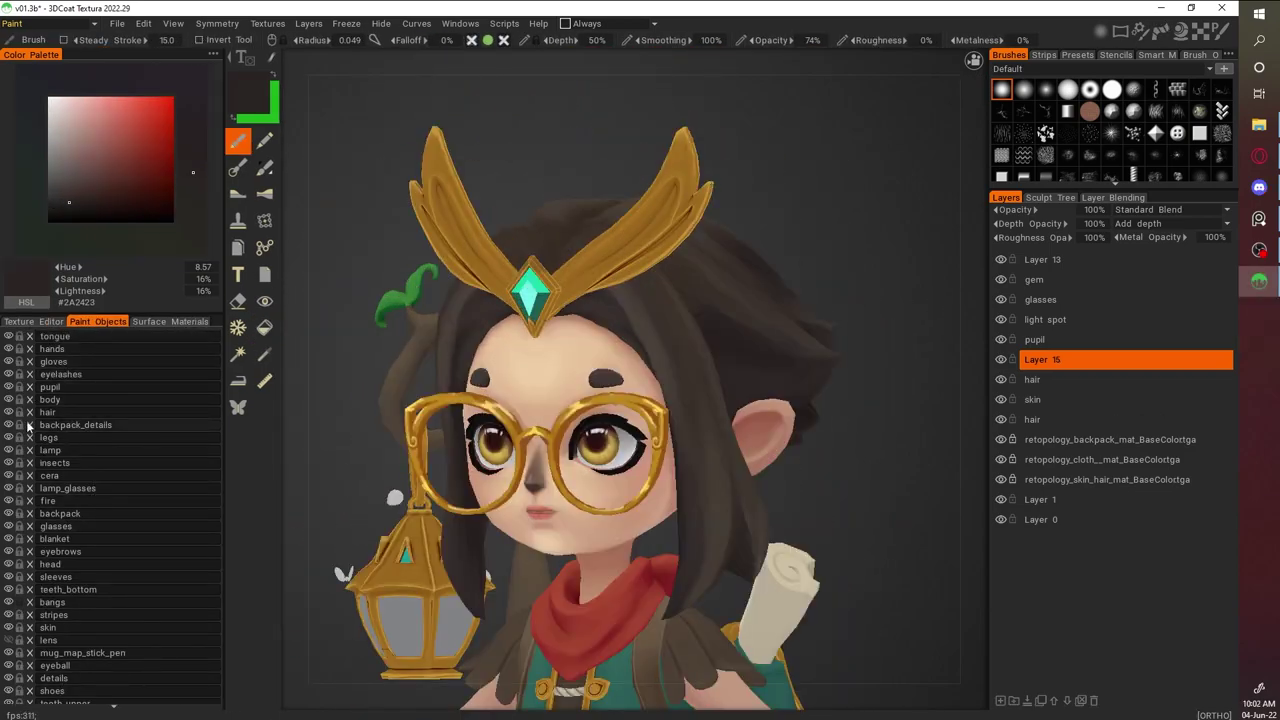
{"action": "left_click", "coordinate": [8, 564]}
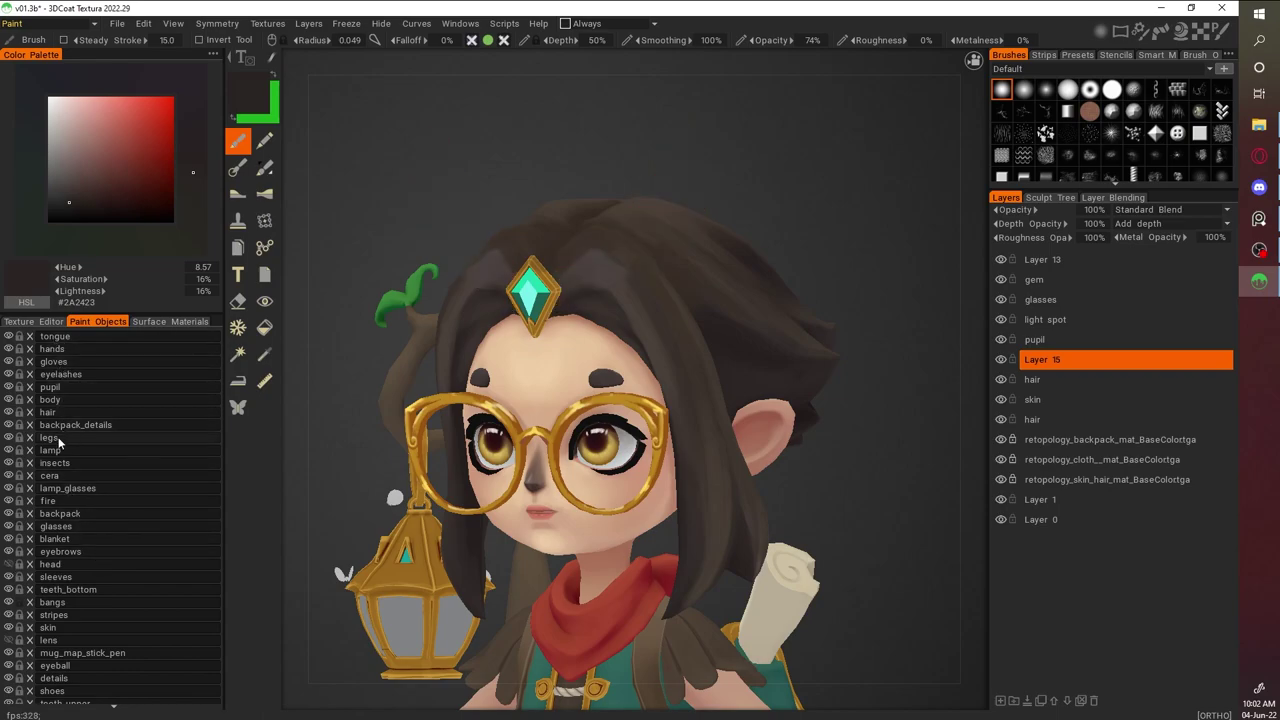
{"action": "scroll", "coordinate": [58, 442], "scroll_direction": "down", "scroll_amount": 1}
{"action": "scroll", "coordinate": [425, 290], "scroll_direction": "up", "scroll_amount": 3}
Paint a dark parting line in the hair above the middle of the forehead with #2A2021 at brush radius 0.019
{"action": "key", "text": "v"}
{"action": "left_click", "coordinate": [425, 286]}
{"action": "left_click", "coordinate": [425, 326]}
{"action": "key", "text": "v"}
{"action": "scroll", "coordinate": [445, 213], "scroll_direction": "up", "scroll_amount": 2}
{"action": "left_click", "coordinate": [77, 202]}
{"action": "scroll", "coordinate": [422, 256], "scroll_direction": "up", "scroll_amount": 2}
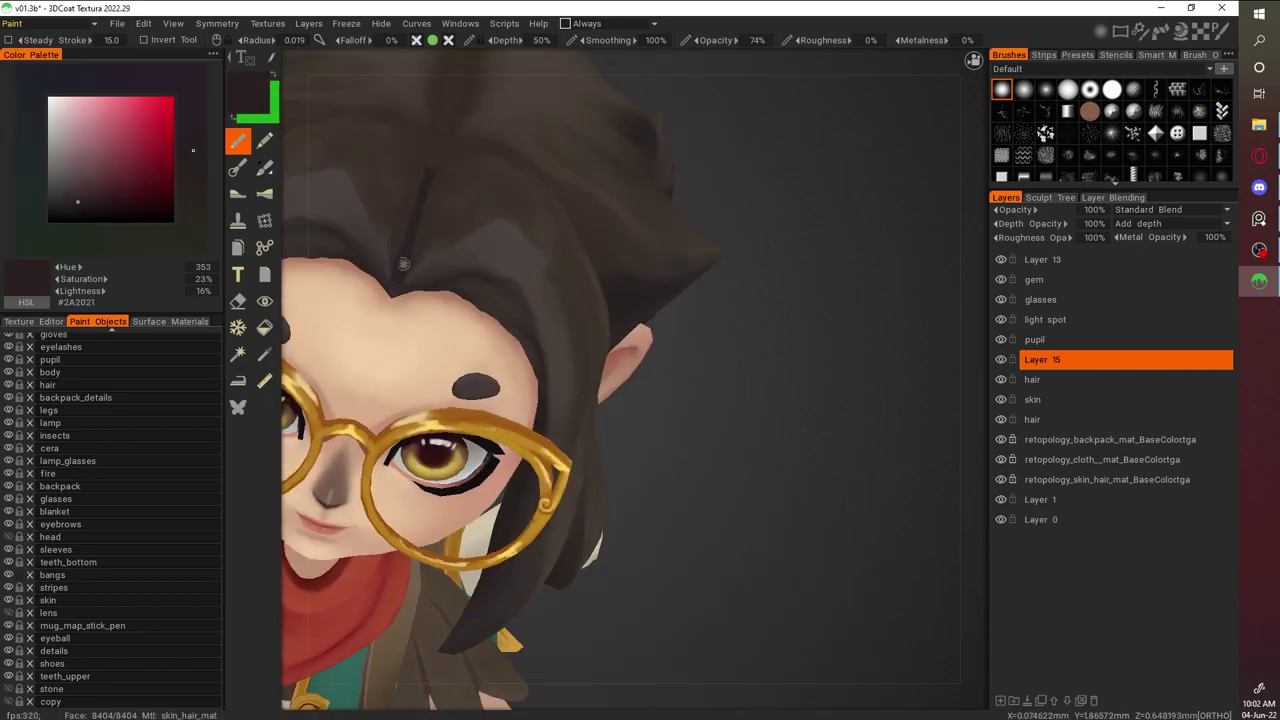
Deepen the shadows in the front hair around the parting with reddish dark brown #2F2224
{"action": "left_click", "coordinate": [79, 193]}
{"action": "key", "text": "v"}
{"action": "left_click_drag", "start_coordinate": [663, 61], "coordinate": [509, 222]}
{"action": "left_click_drag", "start_coordinate": [169, 180], "coordinate": [83, 184]}
{"action": "key", "text": "v"}
{"action": "key", "text": "v"}
{"action": "key", "text": "v"}
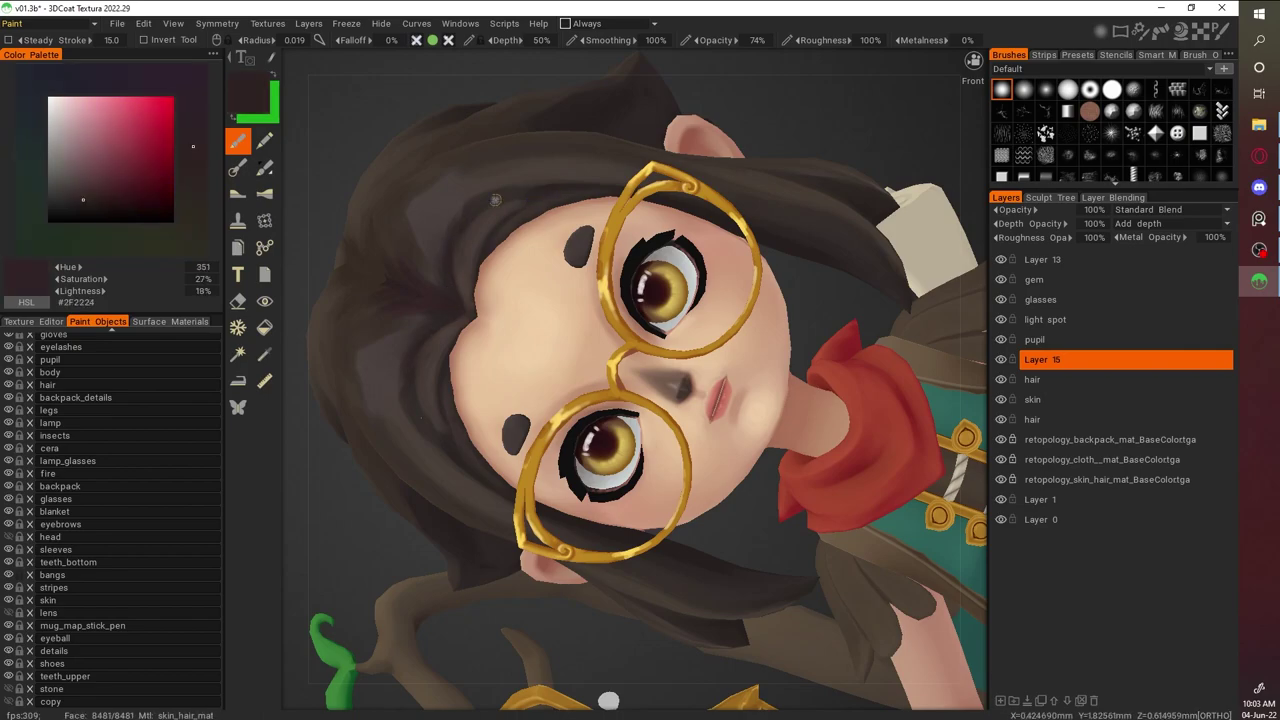
Paint dark separations between the front lock and the back hair with sampled brown #302928 at 69% opacity
{"action": "key", "text": "v"}
{"action": "middle_click_drag", "start_coordinate": [519, 192], "coordinate": [766, 189]}
{"action": "key", "text": "v"}
{"action": "middle_click_drag", "start_coordinate": [497, 241], "coordinate": [570, 281]}
{"action": "key", "text": "v"}
{"action": "middle_click_drag", "start_coordinate": [465, 282], "coordinate": [647, 330]}
{"action": "key", "text": "v"}
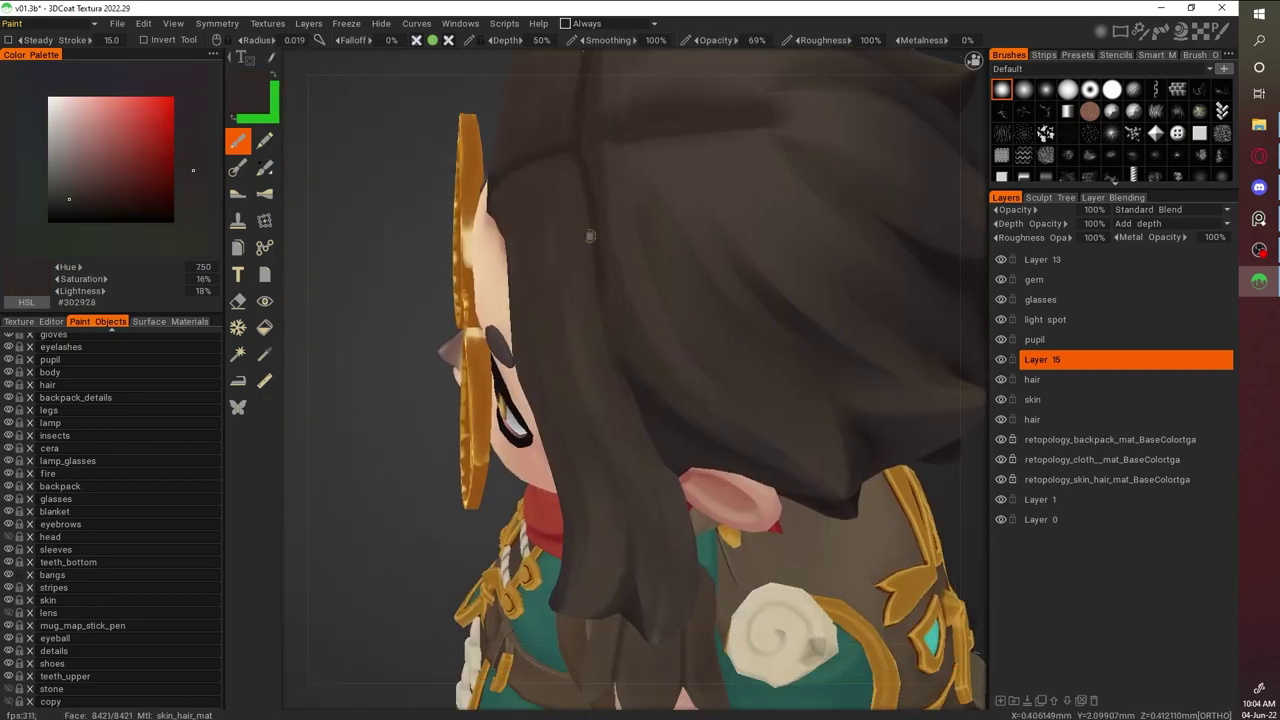
Show the mesh wireframe and paint lighter brown highlights, #685653 and #67594F, on the hair framing the forehead
{"action": "middle_click_drag", "start_coordinate": [587, 175], "coordinate": [777, 266]}
{"action": "key", "text": "w"}
{"action": "scroll", "coordinate": [565, 338], "scroll_direction": "up", "scroll_amount": 3}
{"action": "scroll", "coordinate": [777, 266], "scroll_direction": "up", "scroll_amount": 2}
{"action": "left_click", "coordinate": [74, 170]}
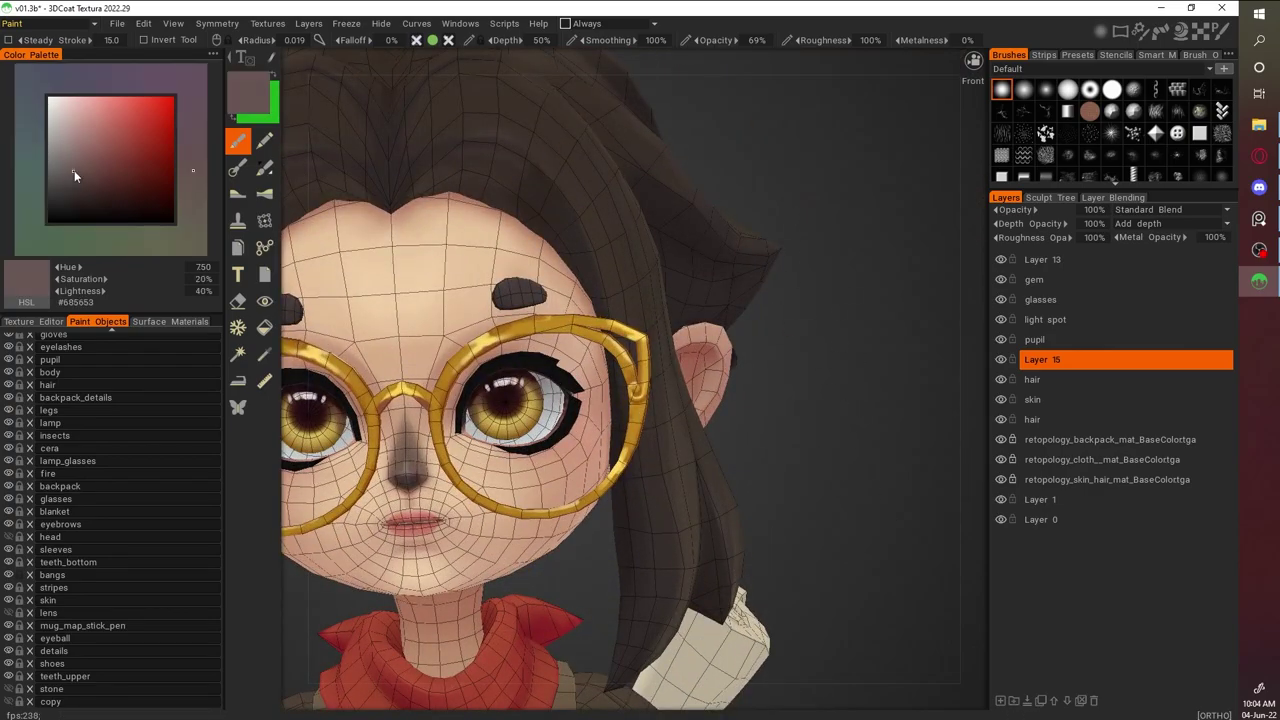
{"action": "key", "text": "v"}
{"action": "middle_click_drag", "start_coordinate": [600, 330], "coordinate": [613, 194]}
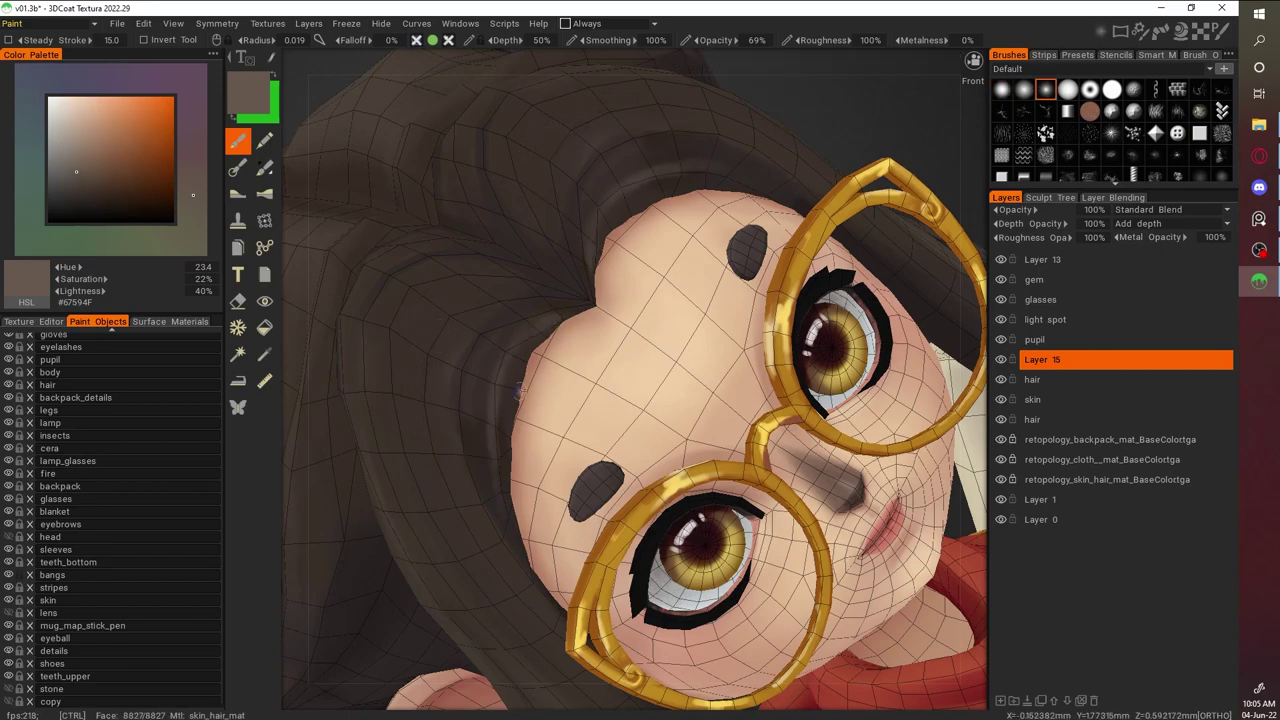
Blend the highlights above the hairline into the surrounding hair with sampled dark brown #2F2827
{"action": "key", "text": "v"}
{"action": "key", "text": "v"}
{"action": "key", "text": "v"}
{"action": "middle_click_drag", "start_coordinate": [526, 322], "coordinate": [540, 315]}
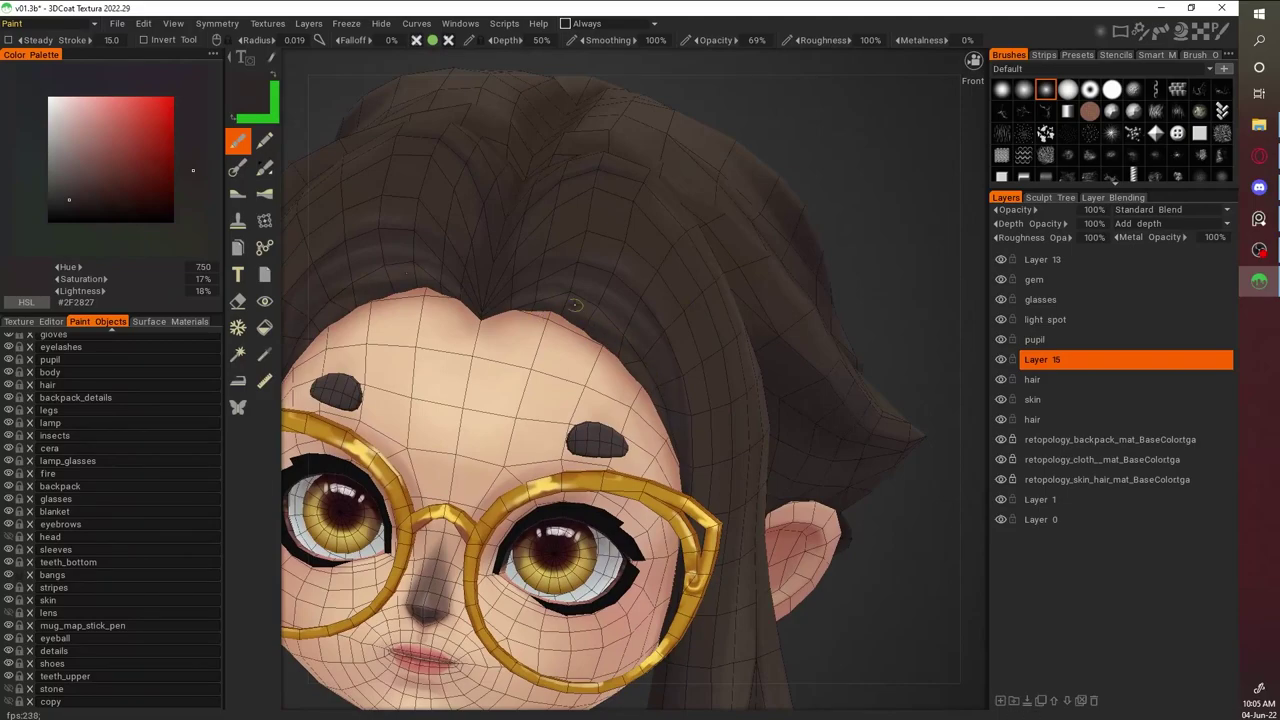
{"action": "key", "text": "v"}
{"action": "key", "text": "v"}
Paint the upper part of the front lock with warm brown #4C4136 at brush radius 0.045 and 54% opacity
{"action": "middle_click_drag", "start_coordinate": [648, 393], "coordinate": [608, 405]}
{"action": "mouse_move", "coordinate": [611, 291]}
{"action": "middle_mouse_down"}
{"action": "mouse_move", "coordinate": [835, 471]}
{"action": "mouse_move", "coordinate": [601, 281]}
{"action": "middle_mouse_up"}
{"action": "key", "text": "v"}
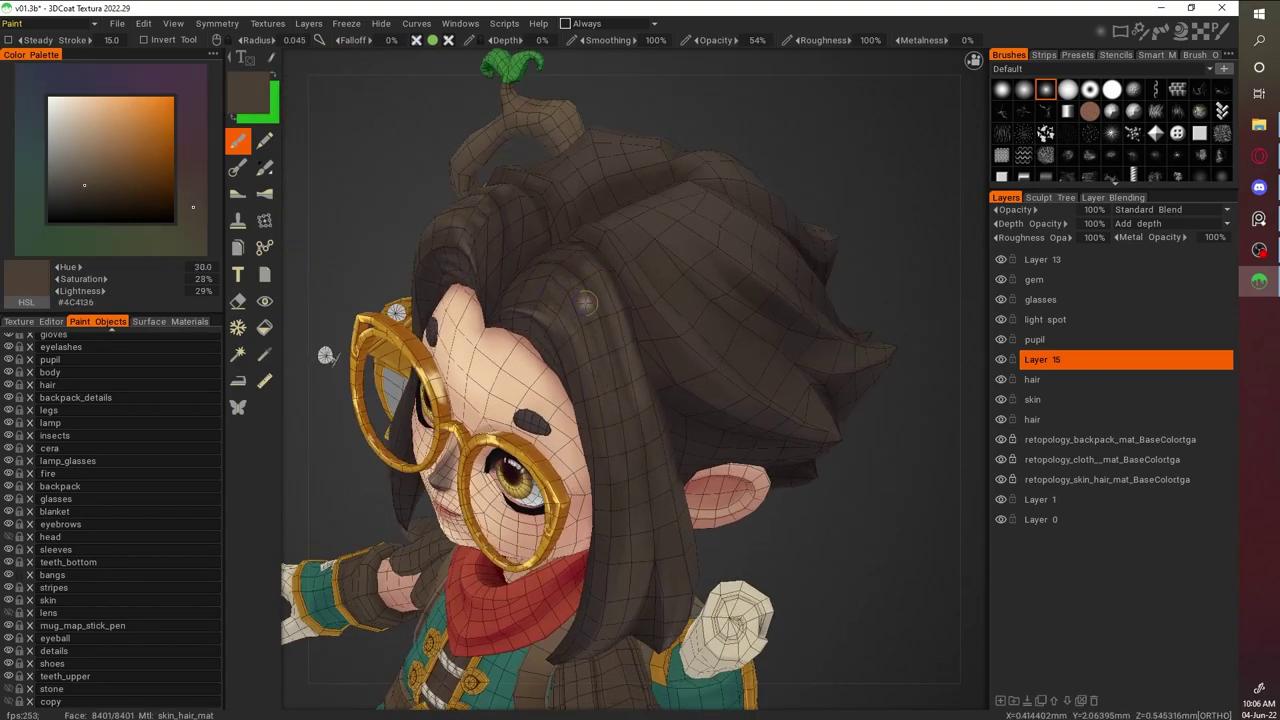
{"action": "scroll", "coordinate": [585, 303], "scroll_direction": "up", "scroll_amount": 2}
{"action": "key", "text": "v"}
{"action": "scroll", "coordinate": [618, 400], "scroll_direction": "down", "scroll_amount": 1}
{"action": "scroll", "coordinate": [642, 593], "scroll_direction": "down", "scroll_amount": 1}
Add fine highlights to the lower front lock with light brown #725E4F at brush radius 0.010
{"action": "key", "text": "v"}
{"action": "middle_click_drag", "start_coordinate": [642, 593], "coordinate": [635, 430]}
{"action": "key", "text": "v"}
{"action": "scroll", "coordinate": [630, 420], "scroll_direction": "up", "scroll_amount": 2}
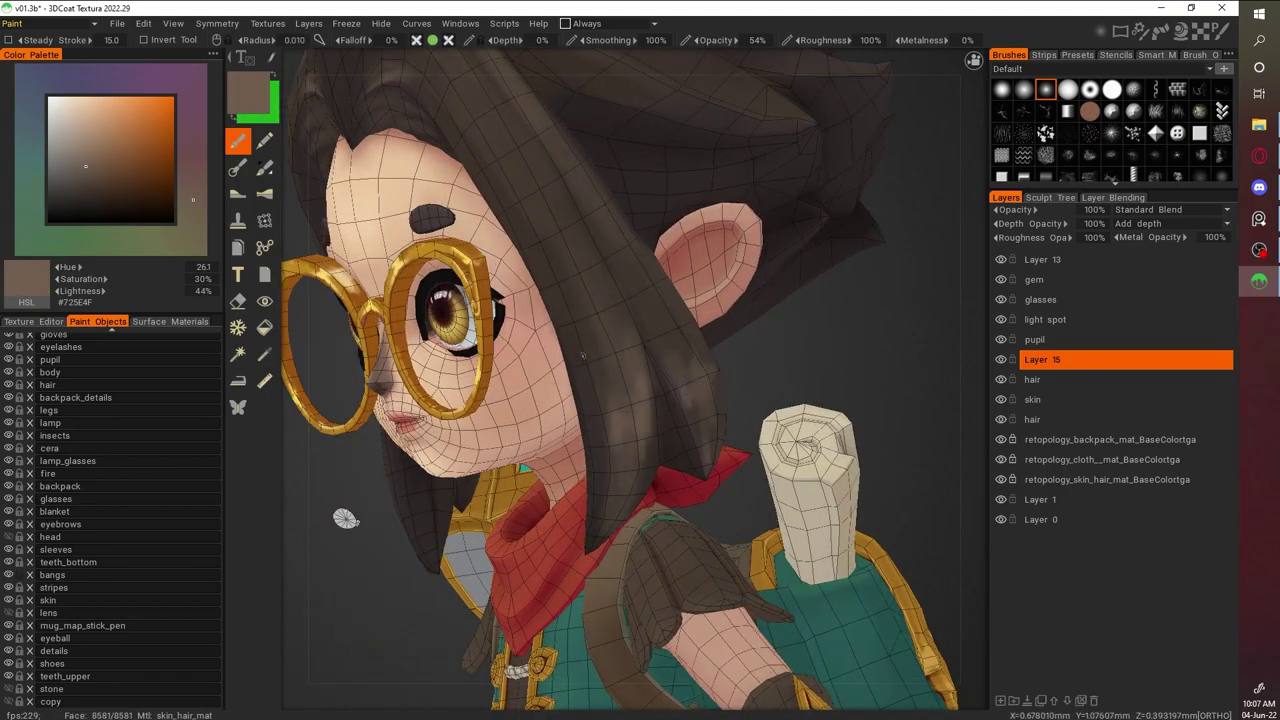
Soften the lower front lock's highlights with sampled browns #57493E and #54483C at brush radius 0.026
{"action": "key", "text": "v"}
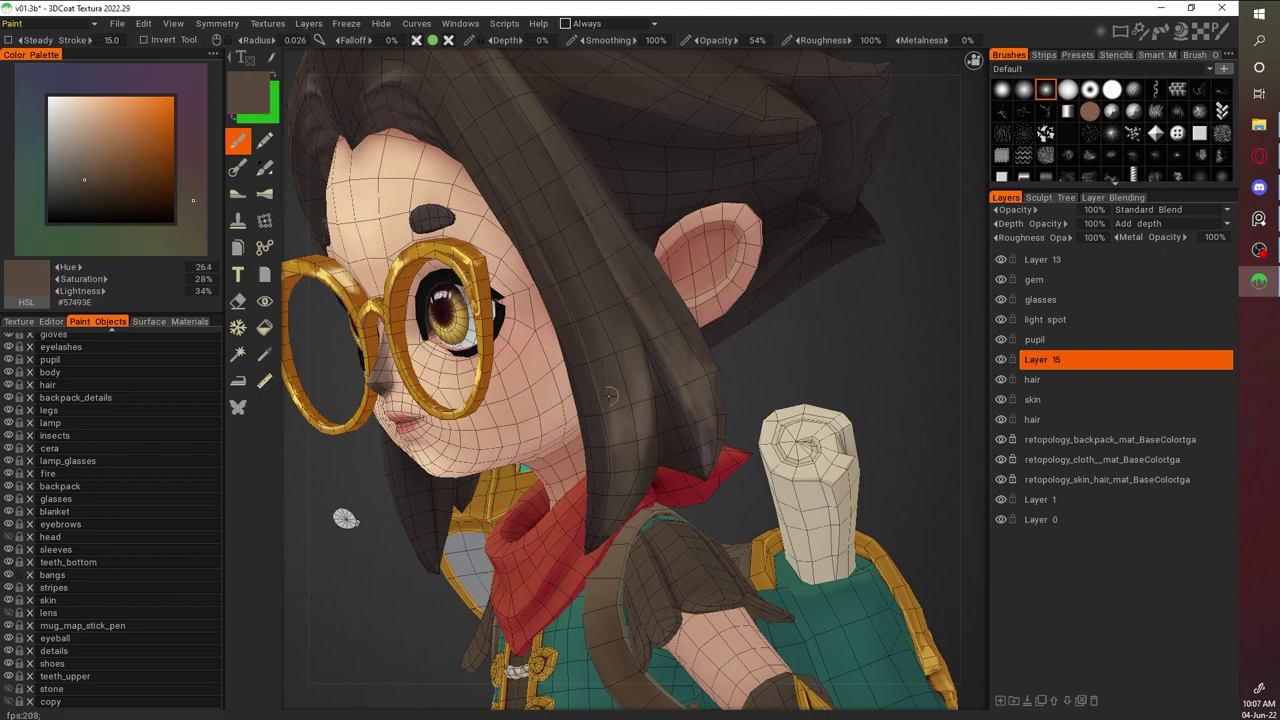
{"action": "key", "text": "v"}
{"action": "middle_click_drag", "start_coordinate": [697, 376], "coordinate": [440, 290]}
{"action": "key", "text": "v"}
{"action": "key", "text": "v"}
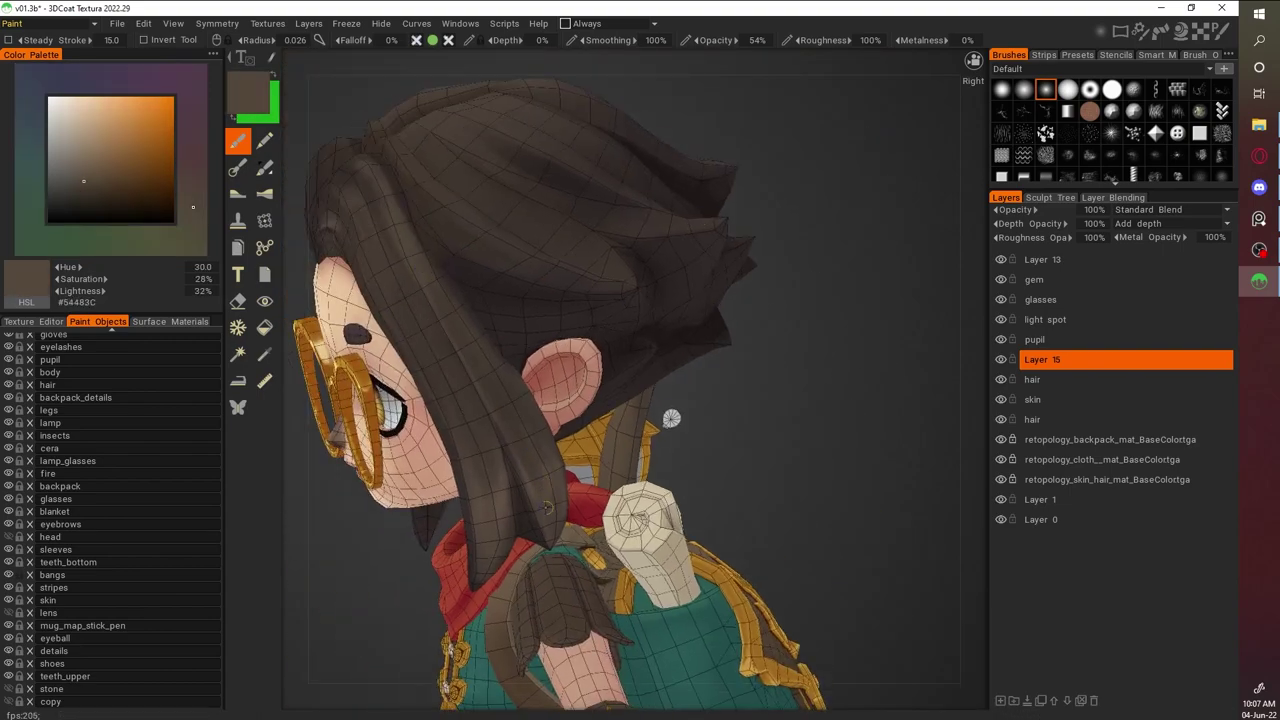
Refine the fine hair strands above the forehead with sampled brown #5C4F43 at brush radius 0.013
{"action": "key", "text": "KP_1"}
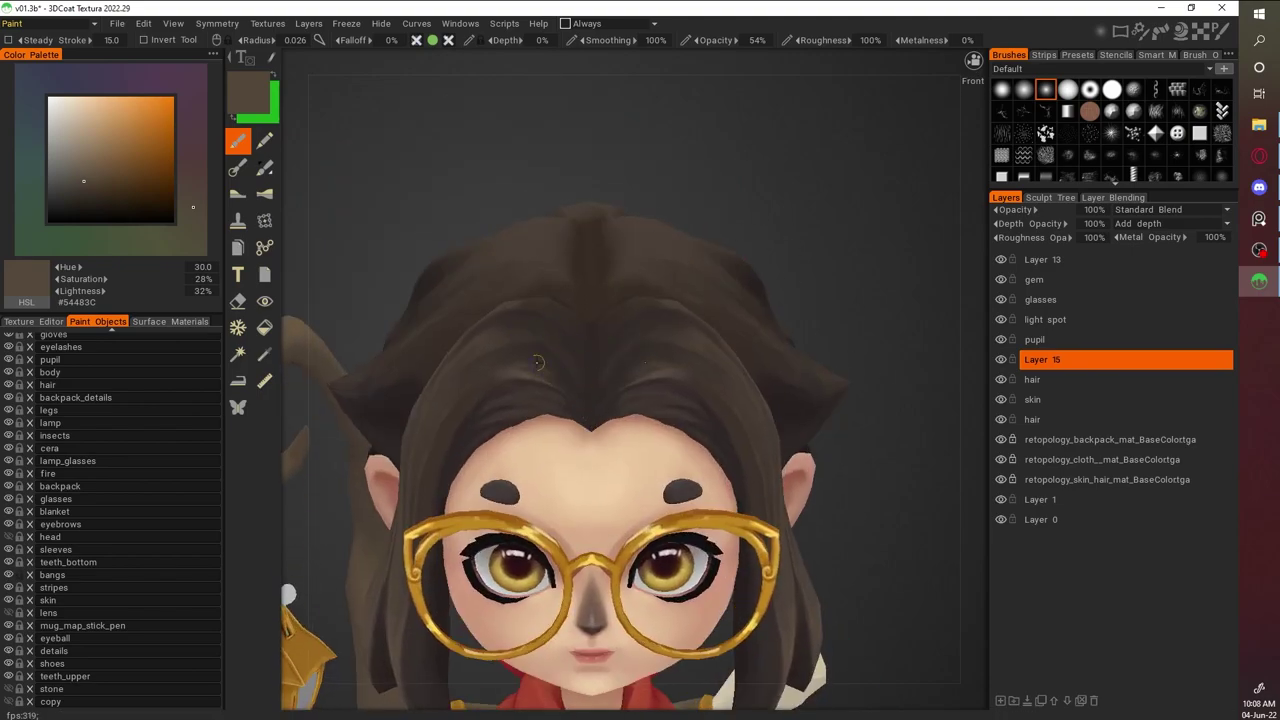
{"action": "scroll", "coordinate": [539, 372], "scroll_direction": "down", "scroll_amount": 10}
{"action": "scroll", "coordinate": [596, 315], "scroll_direction": "up", "scroll_amount": 8}
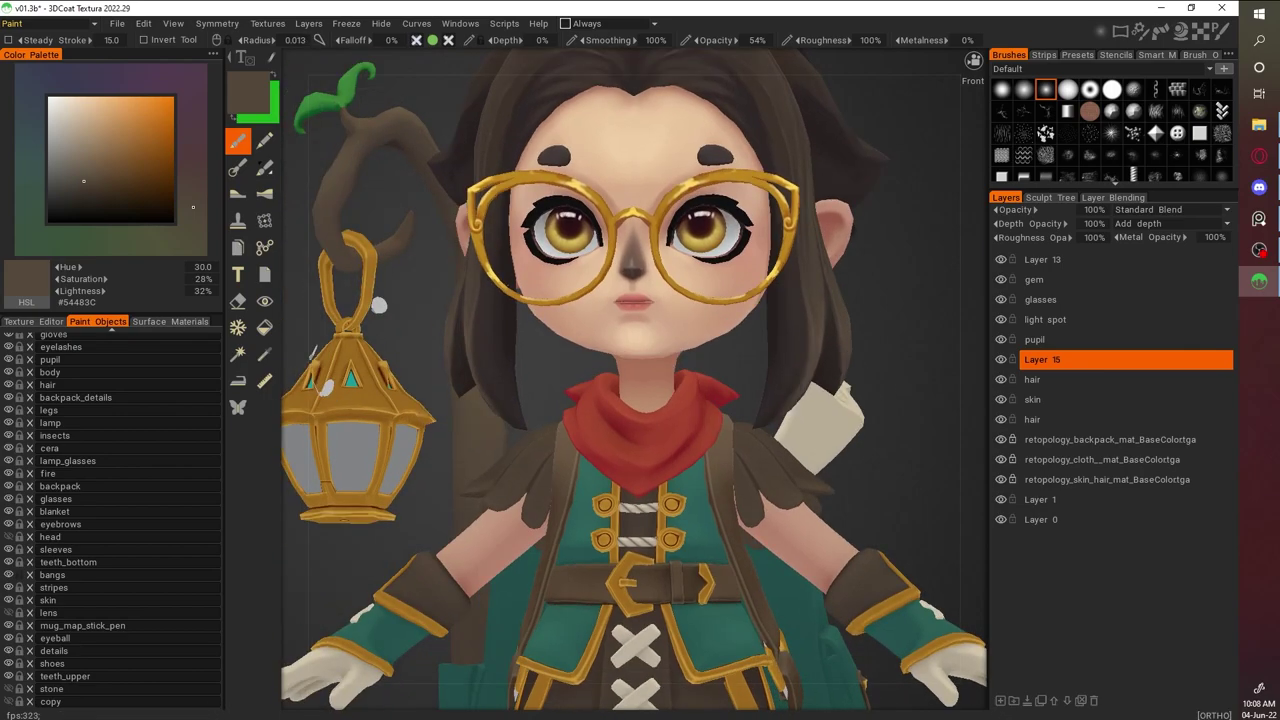
{"action": "scroll", "coordinate": [494, 383], "scroll_direction": "down", "scroll_amount": 5}
{"action": "scroll", "coordinate": [597, 200], "scroll_direction": "up", "scroll_amount": 8}
{"action": "key", "text": "v"}
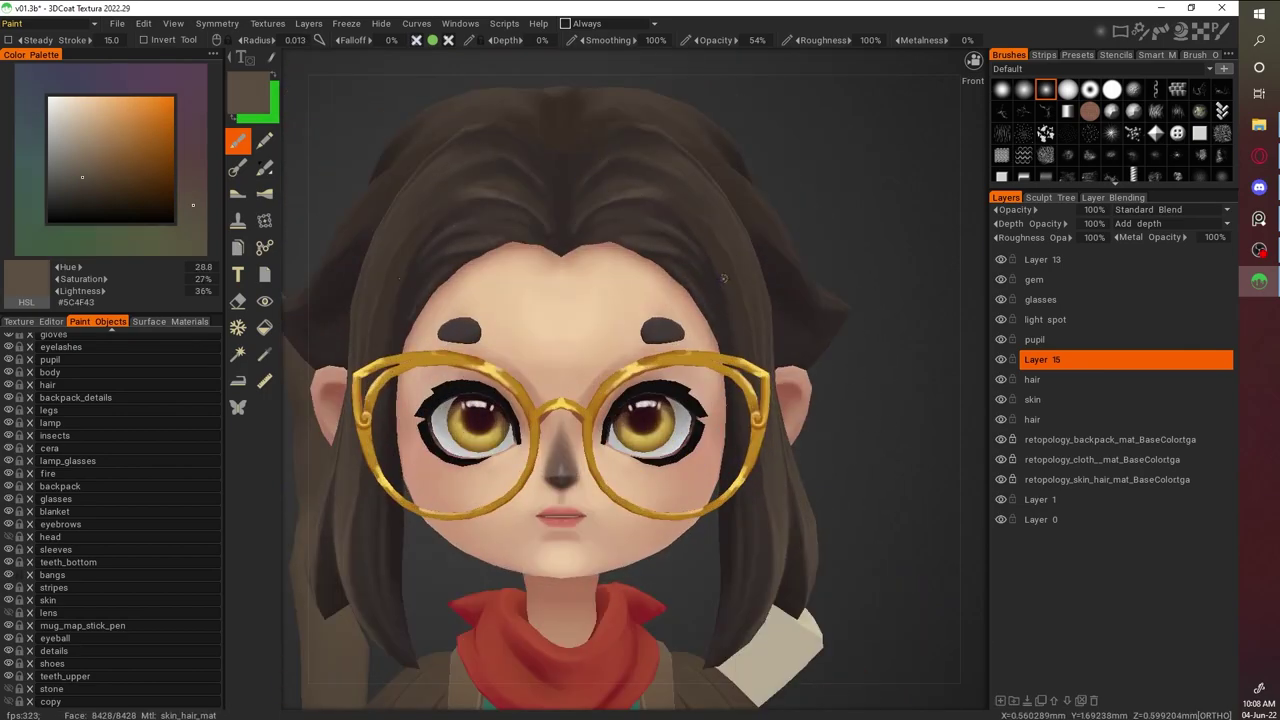
Blend the shading on the side of the front lock with sampled browns #372F29 and #4A3F36 at brush radius 0.023
{"action": "middle_click_drag", "start_coordinate": [727, 287], "coordinate": [633, 298]}
{"action": "key", "text": "v"}
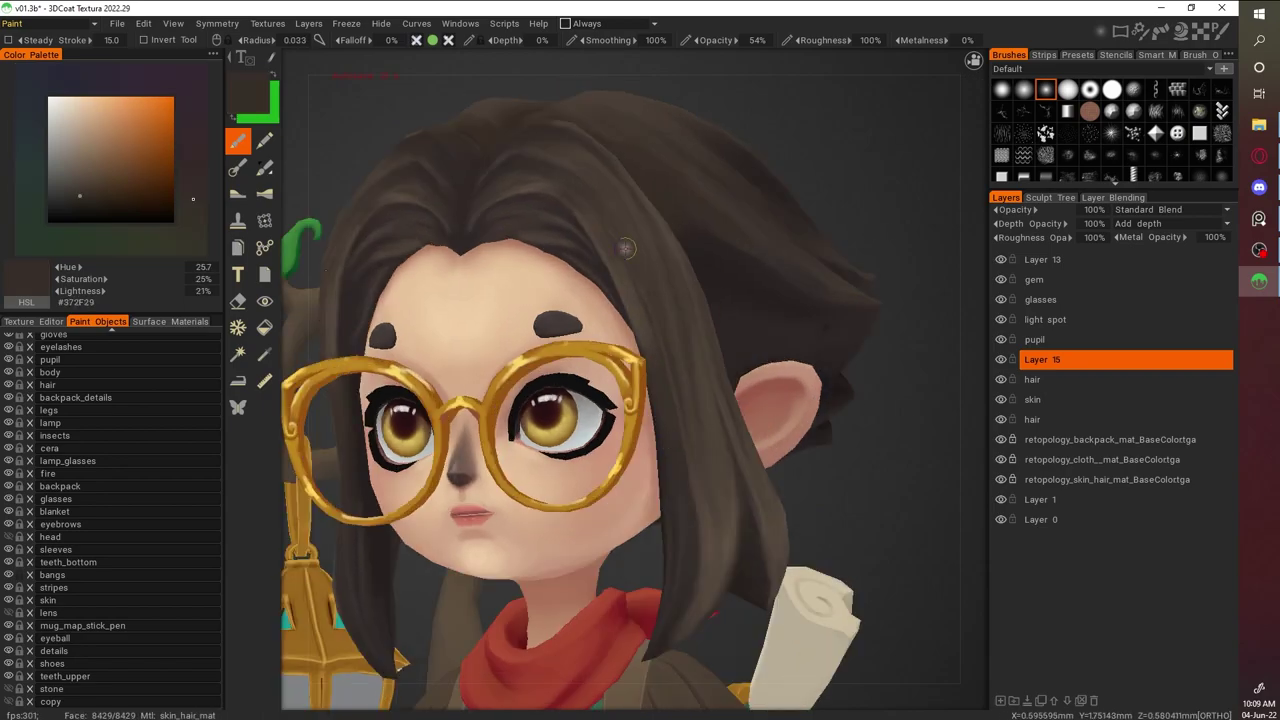
{"action": "middle_click_drag", "start_coordinate": [613, 254], "coordinate": [918, 538], "text": "shift"}
Show the head and stone objects, and merge Layer 15 into the hair layer beneath it
{"action": "scroll", "coordinate": [828, 440], "scroll_direction": "down", "scroll_amount": 5}
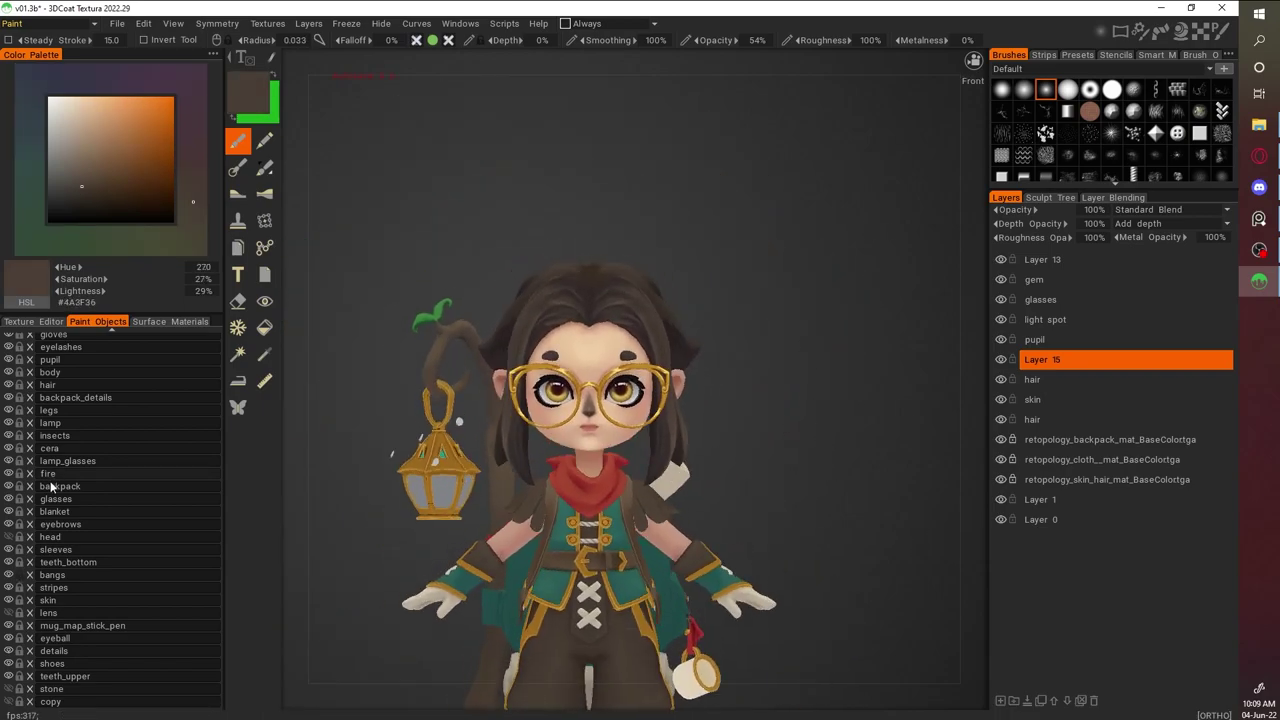
{"action": "left_click", "coordinate": [8, 540]}
{"action": "left_click", "coordinate": [9, 689]}
{"action": "key", "text": "v"}
{"action": "scroll", "coordinate": [798, 298], "scroll_direction": "up", "scroll_amount": 3}
{"action": "key", "text": "Delete"}
{"action": "left_click_drag", "start_coordinate": [1045, 545], "coordinate": [915, 549]}
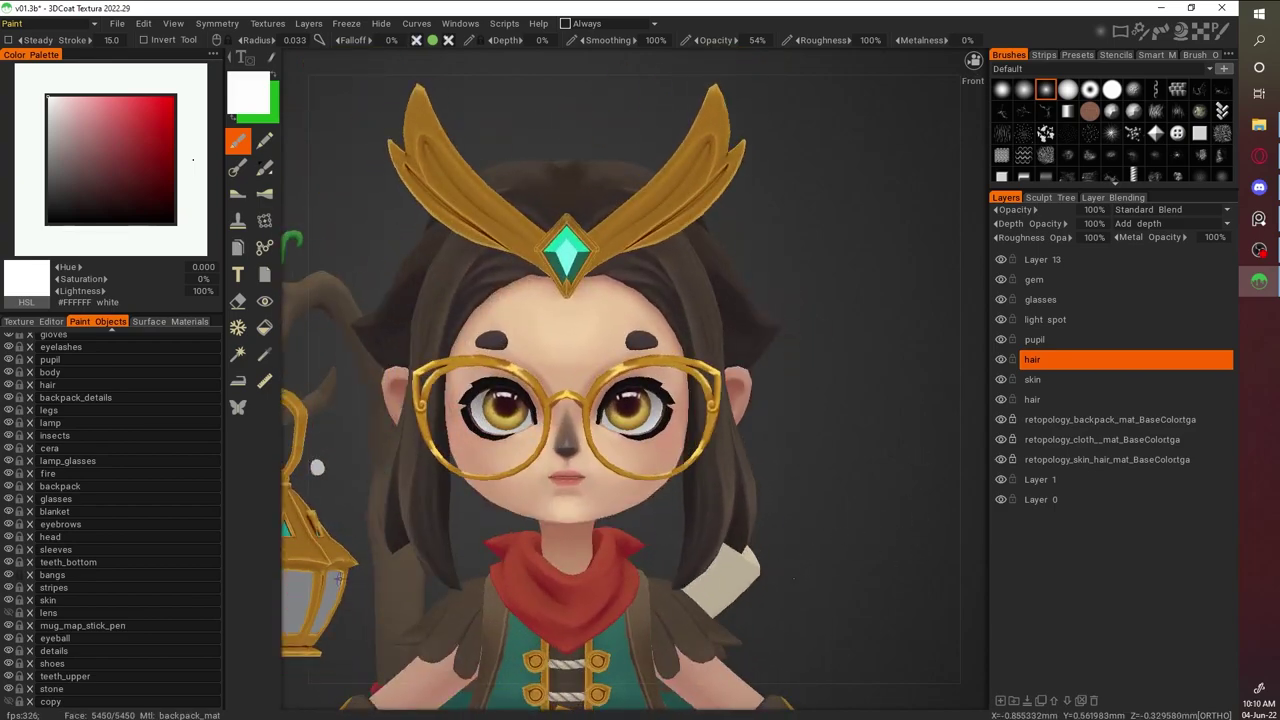
Hide the eyelashes object and sample dark brown #352B28 for the eye outline at brush radius 0.011
{"action": "scroll", "coordinate": [60, 550], "scroll_direction": "up", "scroll_amount": 1}
{"action": "mouse_move", "coordinate": [700, 450]}
{"action": "left_mouse_down"}
{"action": "mouse_move", "coordinate": [768, 402]}
{"action": "mouse_move", "coordinate": [510, 342]}
{"action": "left_mouse_up"}
{"action": "key", "text": "v"}
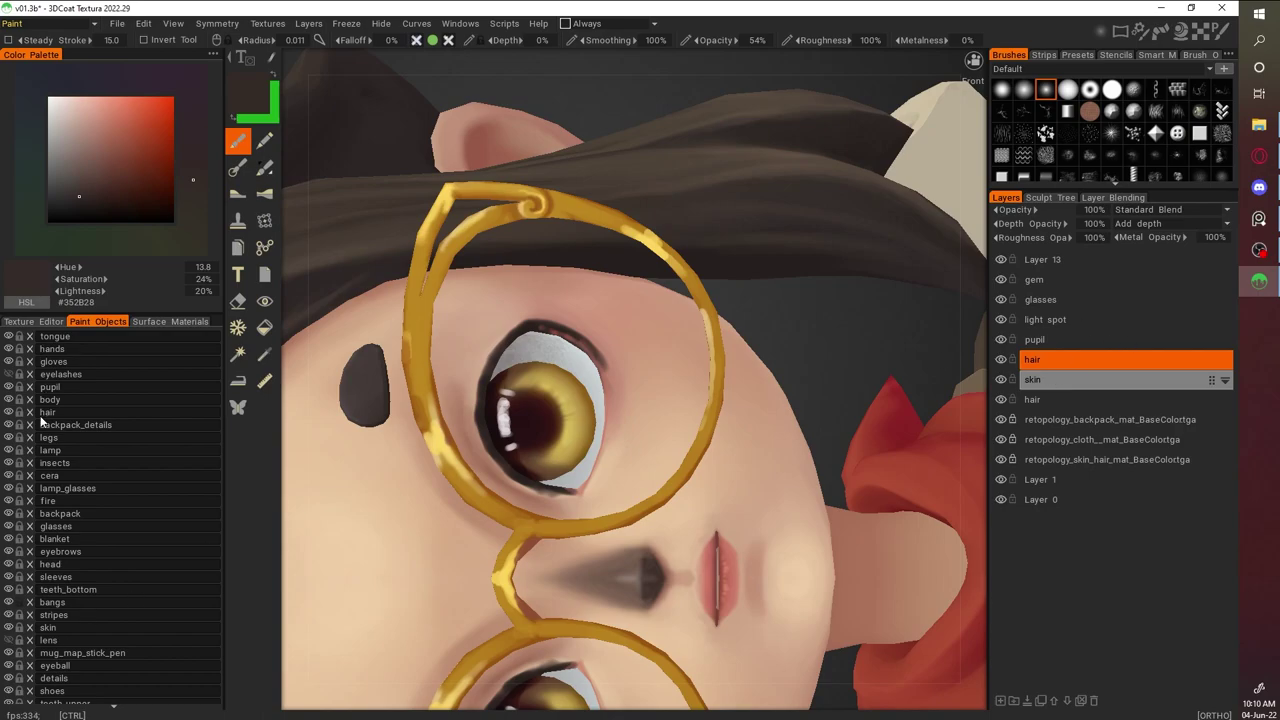
Rename the skin object as head and the winged headpiece object as head wings, and hide the wings
{"action": "scroll", "coordinate": [8, 566], "scroll_direction": "down", "scroll_amount": 1}
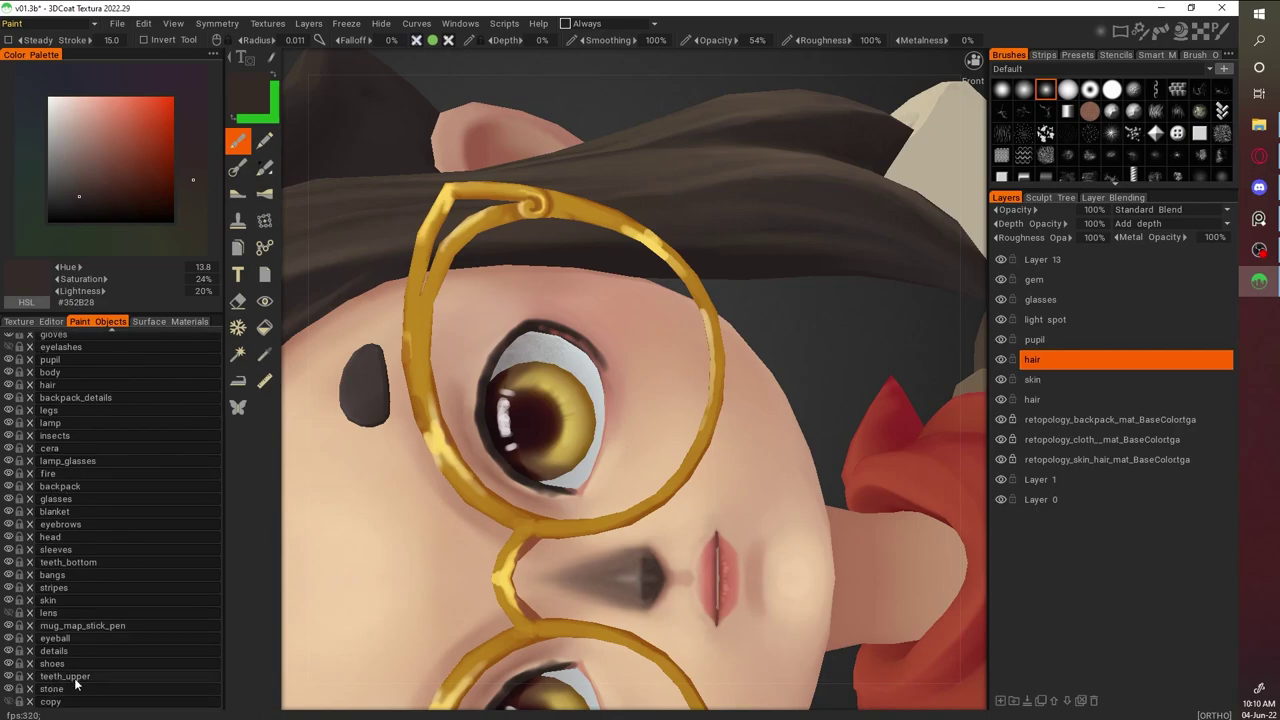
{"action": "double_click", "coordinate": [50, 600]}
{"action": "type", "text": "head"}
{"action": "key", "text": "Return"}
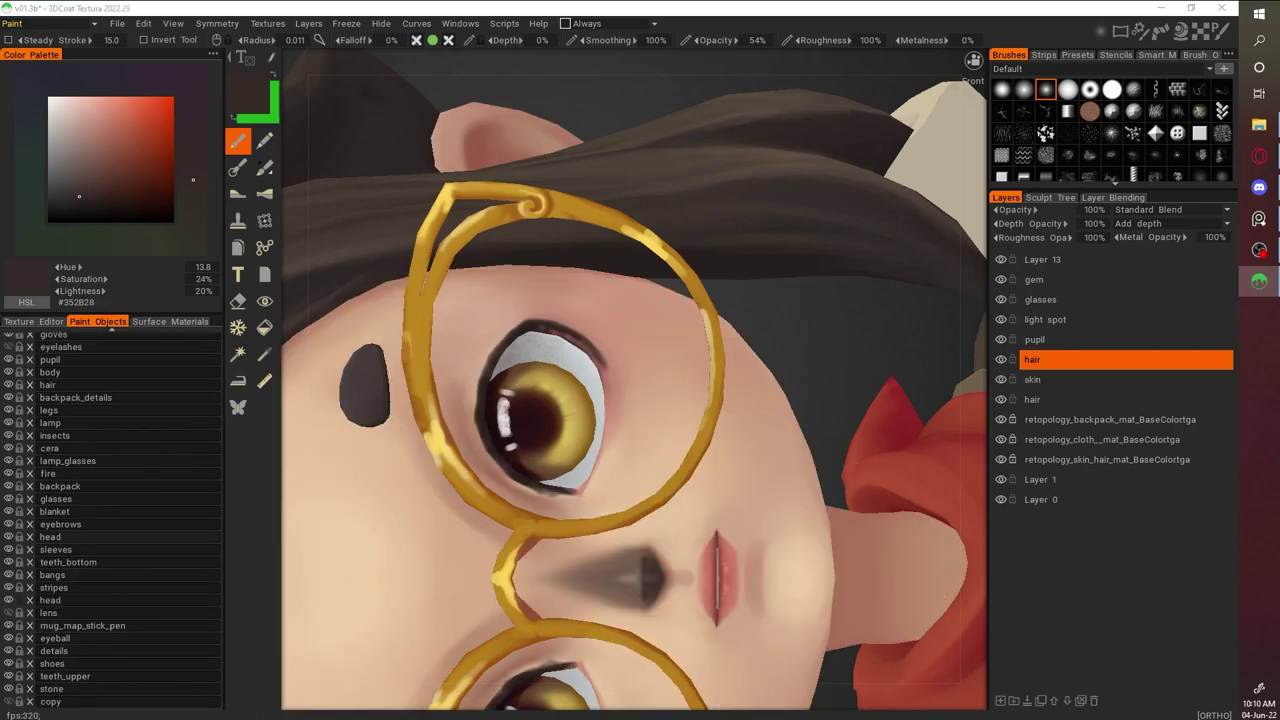
{"action": "double_click", "coordinate": [50, 537]}
{"action": "type", "text": "_wings"}
{"action": "key", "text": "Return"}
Add a new layer above skin and outline the eye rims with dark brown #352B28 at brush radius 0.003
{"action": "key", "text": "ctrl+n"}
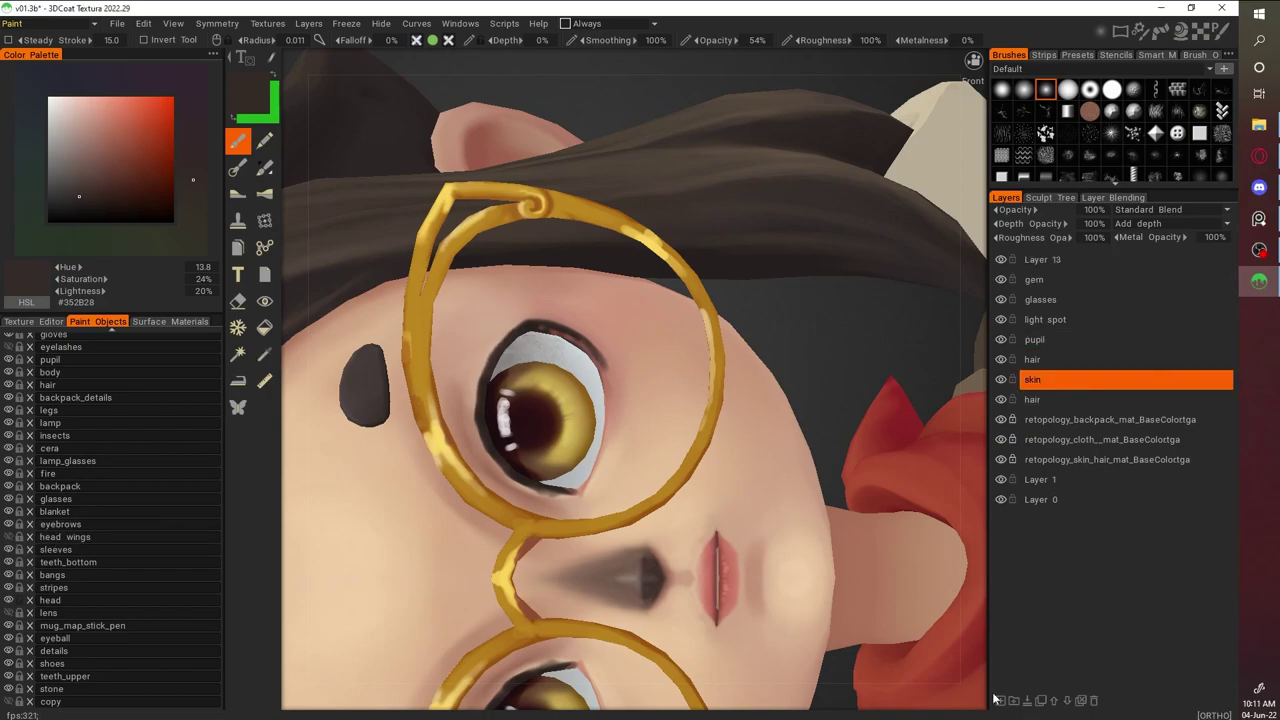
{"action": "right_click_drag", "start_coordinate": [523, 383], "coordinate": [583, 340]}
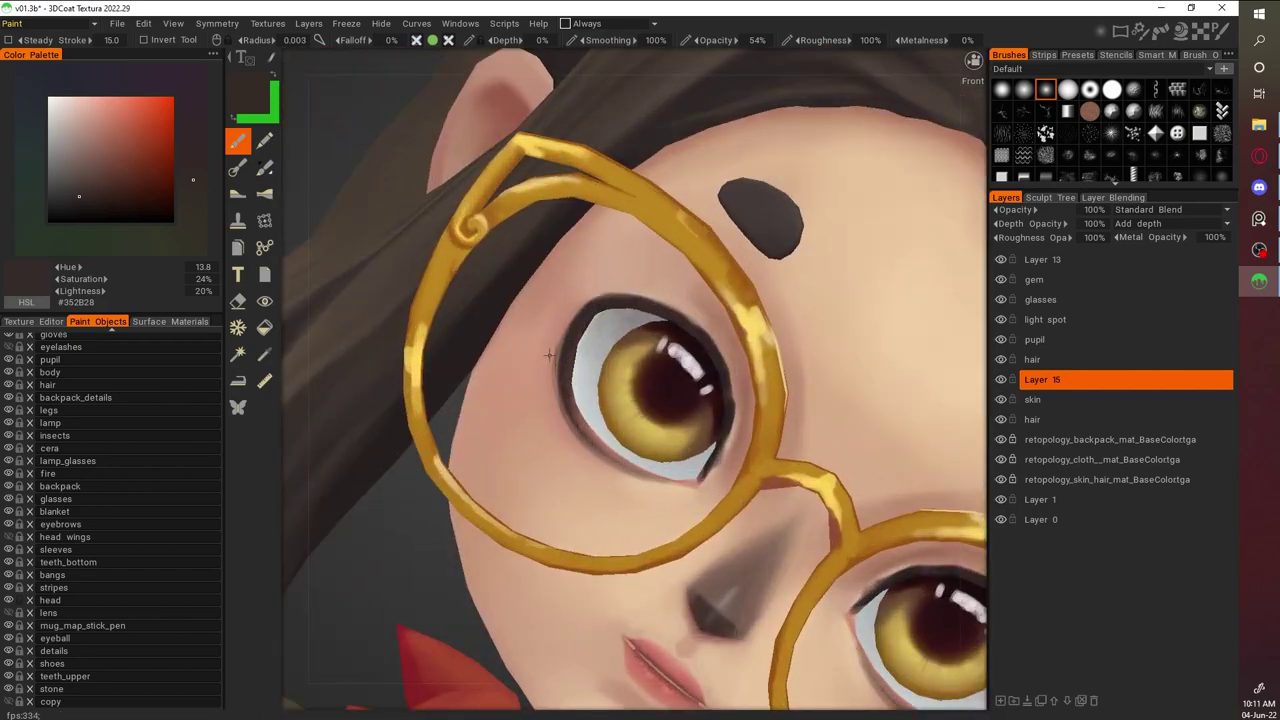
{"action": "scroll", "coordinate": [554, 395], "scroll_direction": "down", "scroll_amount": 5}
{"action": "right_click_drag", "start_coordinate": [575, 330], "coordinate": [565, 299]}
{"action": "scroll", "coordinate": [565, 299], "scroll_direction": "up", "scroll_amount": 8}
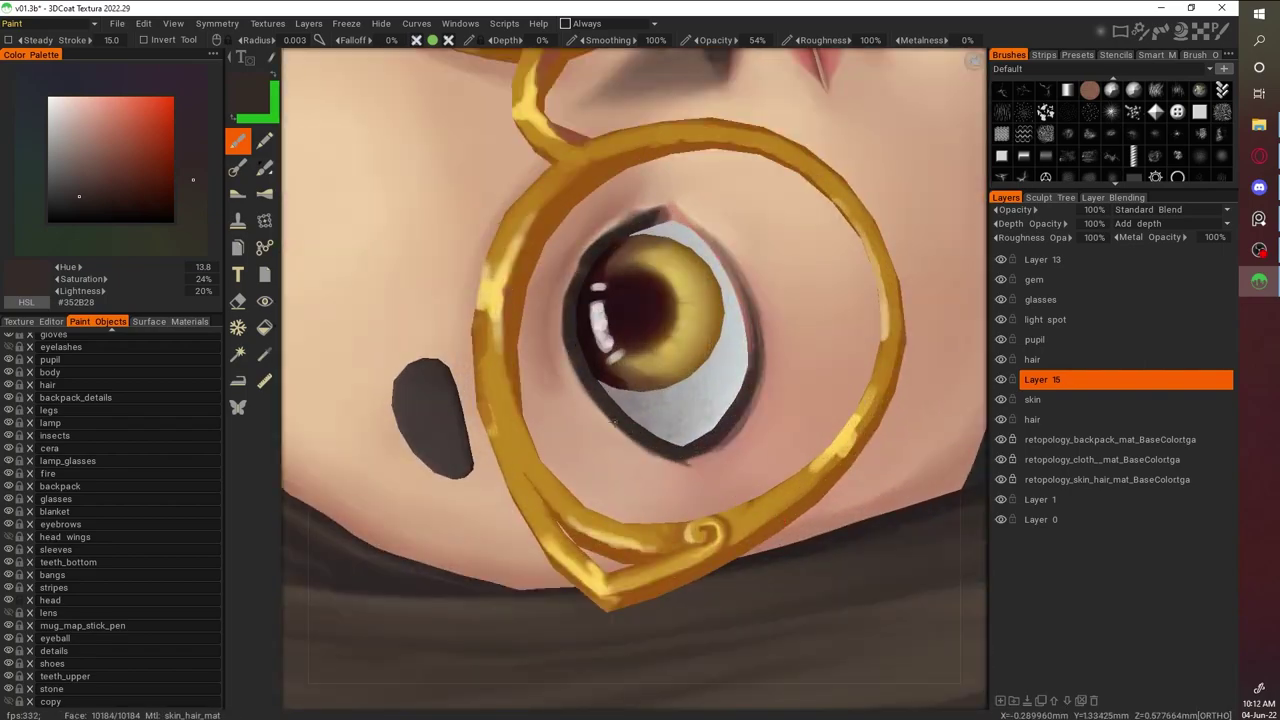
Clean up and thicken the eye outline with darker brown #2A2625 at brush radius 0.003
{"action": "left_click", "coordinate": [62, 201]}
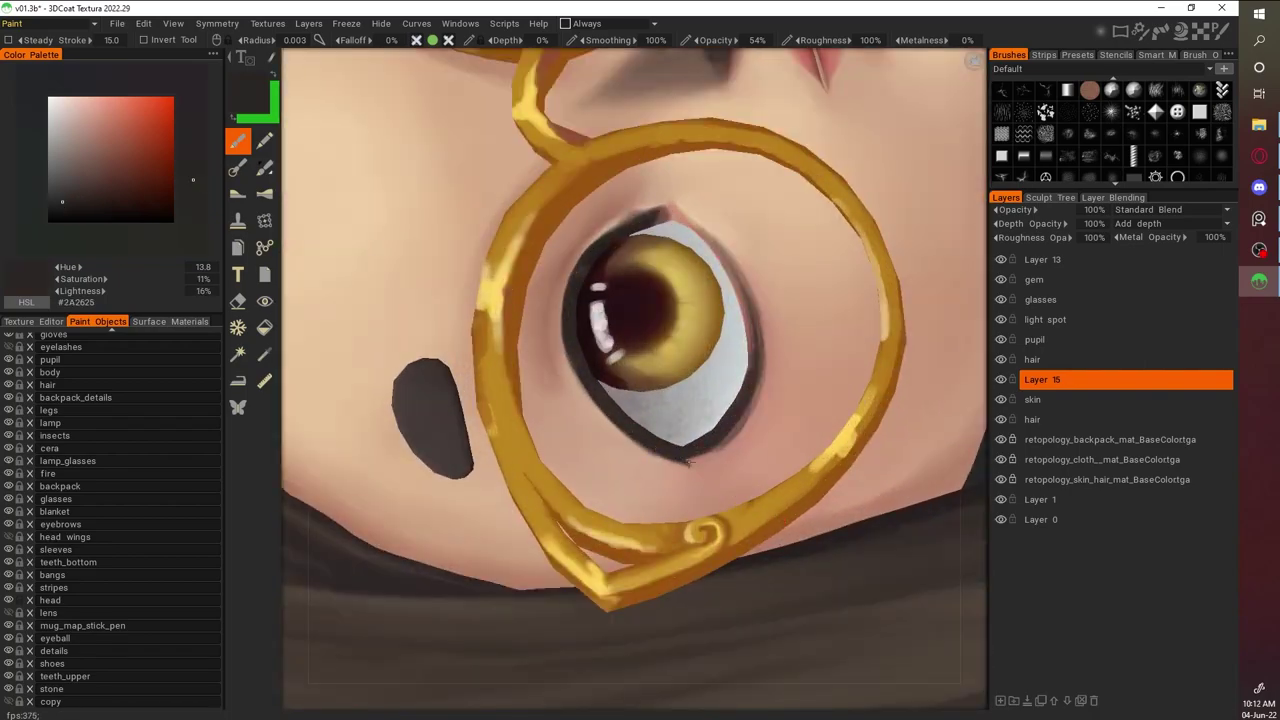
{"action": "right_click_drag", "start_coordinate": [674, 440], "coordinate": [837, 410]}
{"action": "scroll", "coordinate": [837, 410], "scroll_direction": "up", "scroll_amount": 6}
{"action": "scroll", "coordinate": [829, 497], "scroll_direction": "down", "scroll_amount": 3}
{"action": "scroll", "coordinate": [540, 270], "scroll_direction": "up", "scroll_amount": 5}
Highlight the skin along the eye rims and inner corners with light tones #E8B099, #E8C199 and #ECCFA6
{"action": "key", "text": "v"}
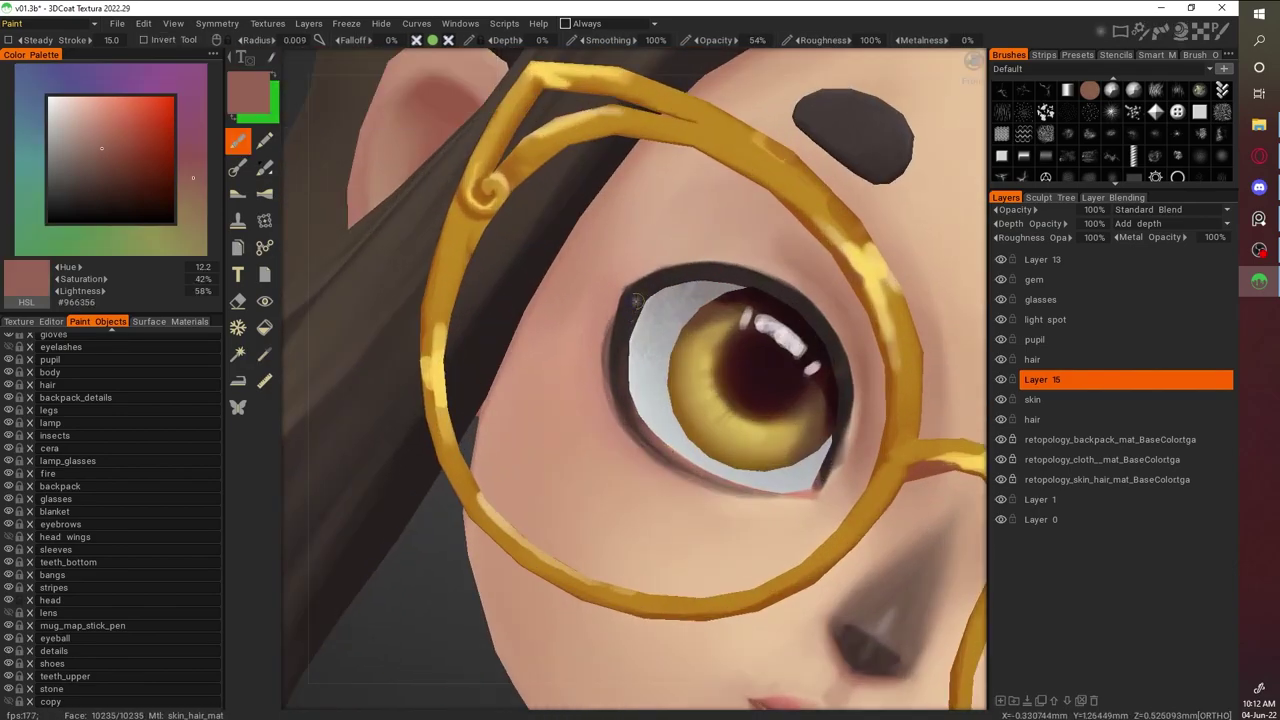
{"action": "left_click_drag", "start_coordinate": [52, 121], "coordinate": [90, 107]}
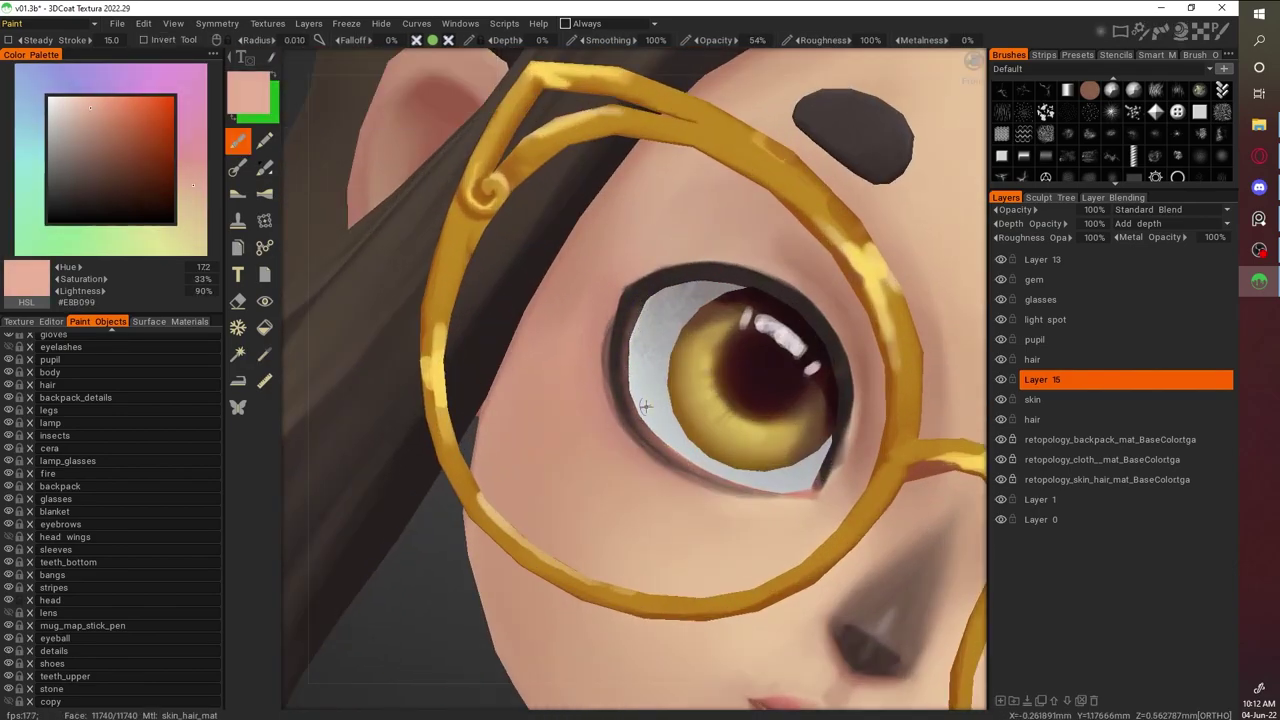
{"action": "key", "text": "v"}
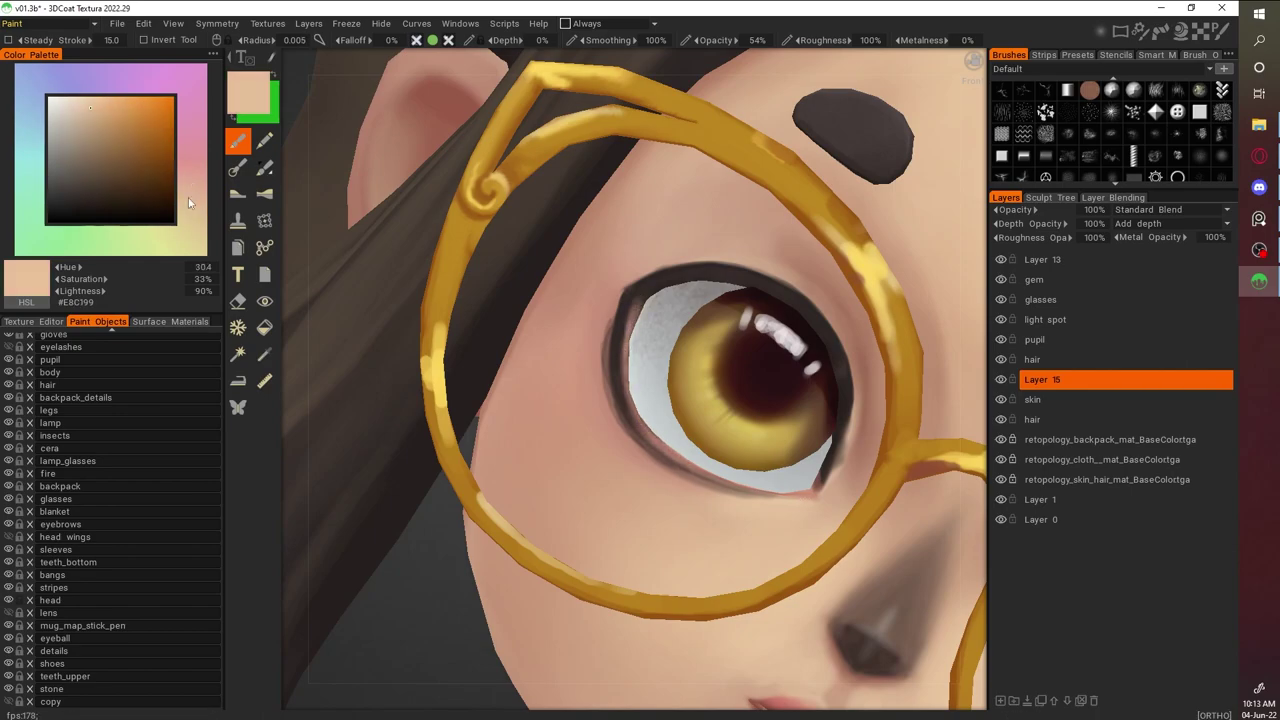
{"action": "scroll", "coordinate": [800, 455], "scroll_direction": "down", "scroll_amount": 5}
{"action": "scroll", "coordinate": [627, 328], "scroll_direction": "up", "scroll_amount": 5}
{"action": "key", "text": "v"}
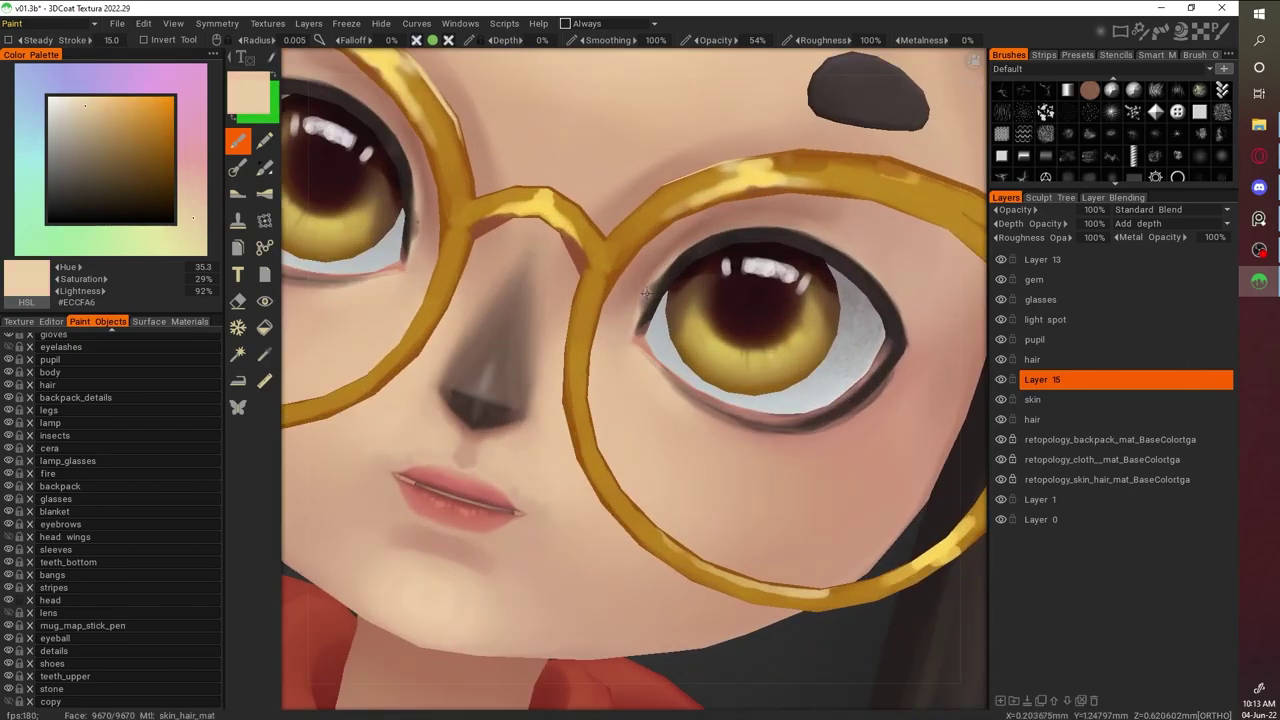
{"action": "left_click_drag", "start_coordinate": [633, 325], "coordinate": [633, 317]}
Soften the outline beneath the lower eyelids with sampled reddish brown #AA7566 at brush radius 0.011
{"action": "key", "text": "v"}
{"action": "scroll", "coordinate": [340, 290], "scroll_direction": "down", "scroll_amount": 3}
{"action": "mouse_move", "coordinate": [340, 290]}
{"action": "left_mouse_down", "text": "alt"}
{"action": "mouse_move", "coordinate": [323, 230]}
{"action": "mouse_move", "coordinate": [365, 288]}
{"action": "left_mouse_up", "text": "alt"}
{"action": "key", "text": "v"}
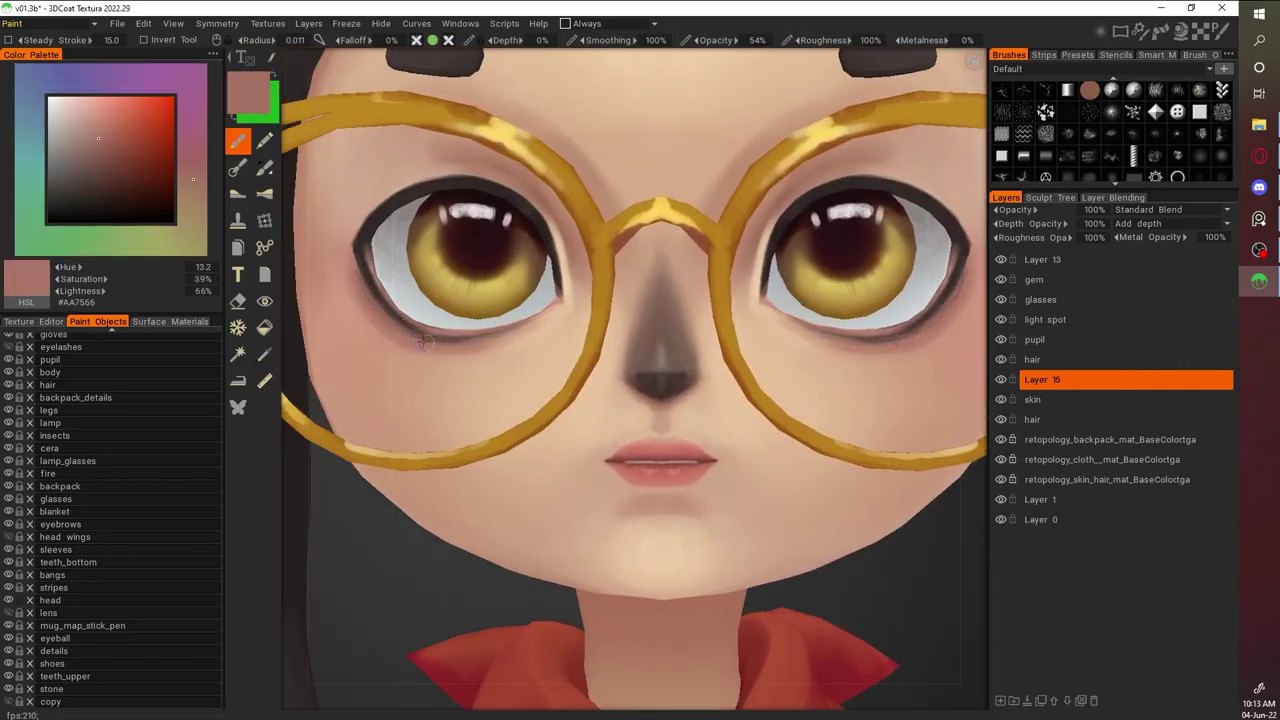
{"action": "scroll", "coordinate": [365, 288], "scroll_direction": "down", "scroll_amount": 5}
{"action": "scroll", "coordinate": [450, 300], "scroll_direction": "up", "scroll_amount": 6}
{"action": "left_click_drag", "start_coordinate": [450, 300], "coordinate": [623, 423], "text": "alt"}
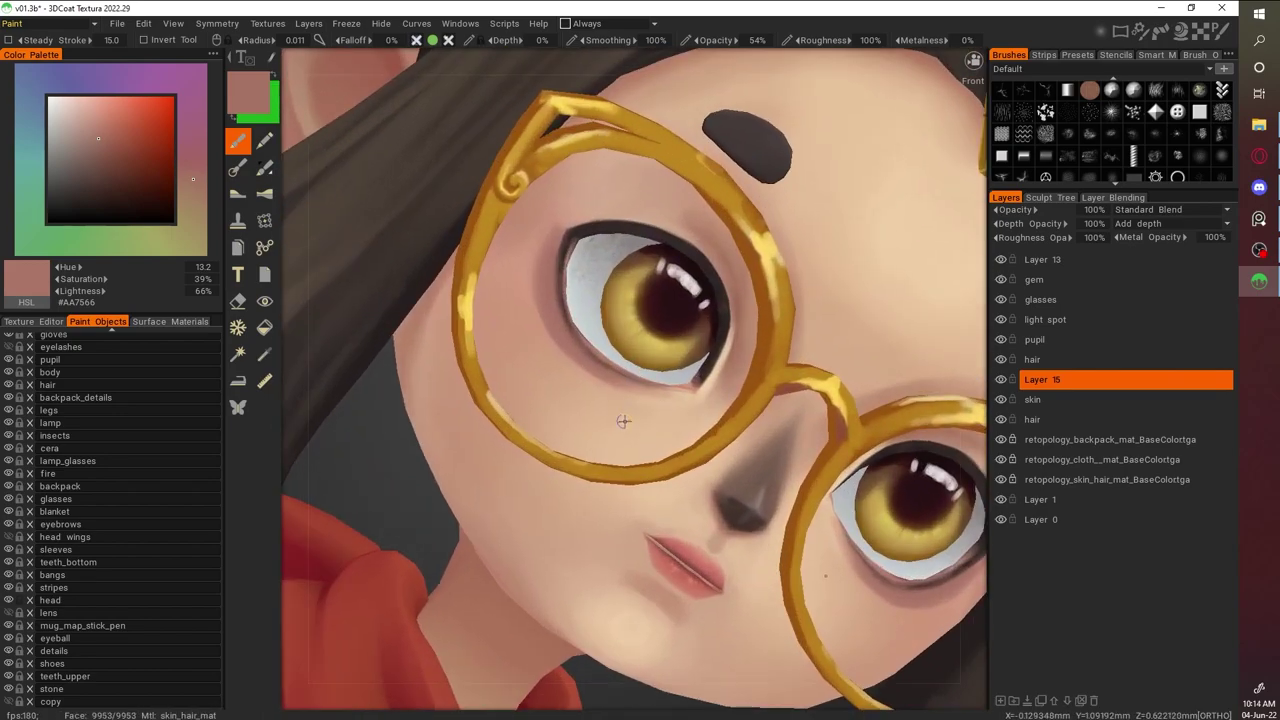
Blend the skin around the eye's outer edge with sampled peach #E0BB98 at brush radius 0.017
{"action": "key", "text": "v"}
{"action": "key", "text": "v"}
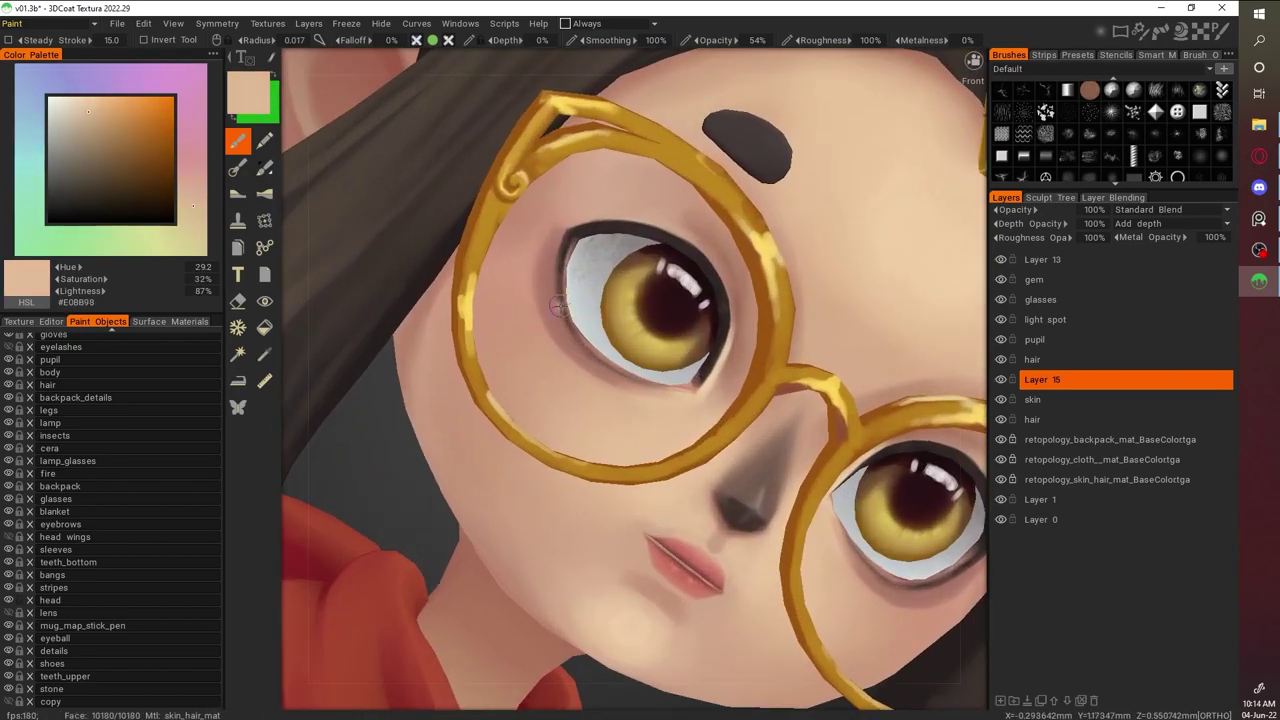
{"action": "key", "text": "v"}
{"action": "key", "text": "v"}
{"action": "key", "text": "v"}
Shade the outer eye corner with dark brown #493F3C and blend it outward with skin tone #CF987D at radius 0.015
{"action": "key", "text": "KP_1"}
{"action": "scroll", "coordinate": [537, 400], "scroll_direction": "up", "scroll_amount": 5}
{"action": "key", "text": "v"}
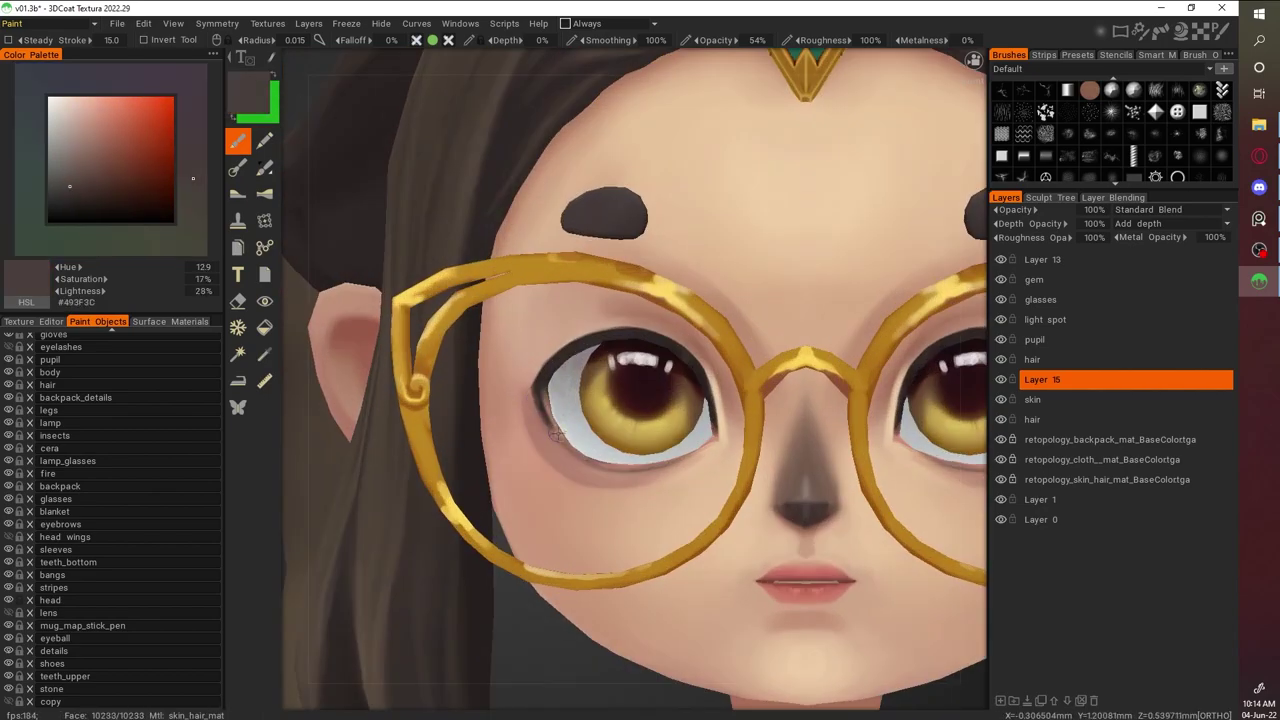
{"action": "key", "text": "v"}
{"action": "key", "text": "v"}
{"action": "key", "text": "v"}
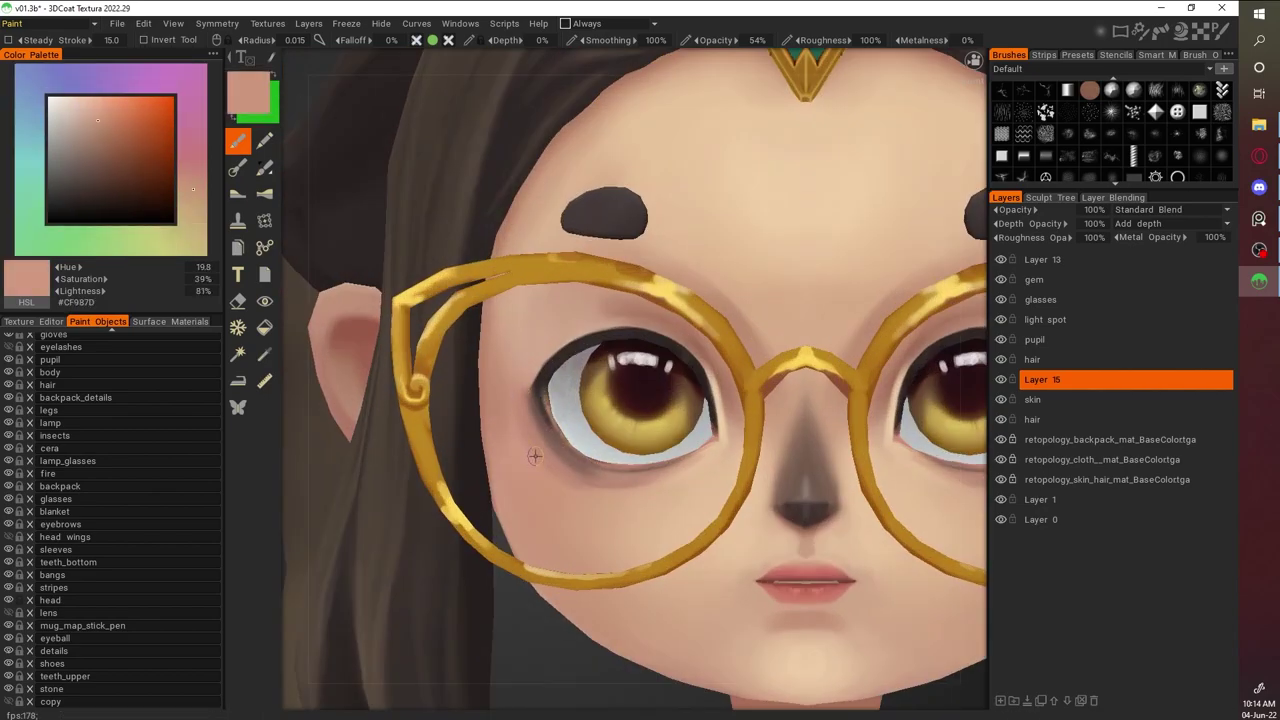
Deepen the soft shadow around the outer lower eyelids with sampled browns #8E695D and #856256 at brush radius 0.015
{"action": "key", "text": "KP_1"}
{"action": "scroll", "coordinate": [580, 317], "scroll_direction": "up", "scroll_amount": 4}
{"action": "key", "text": "v"}
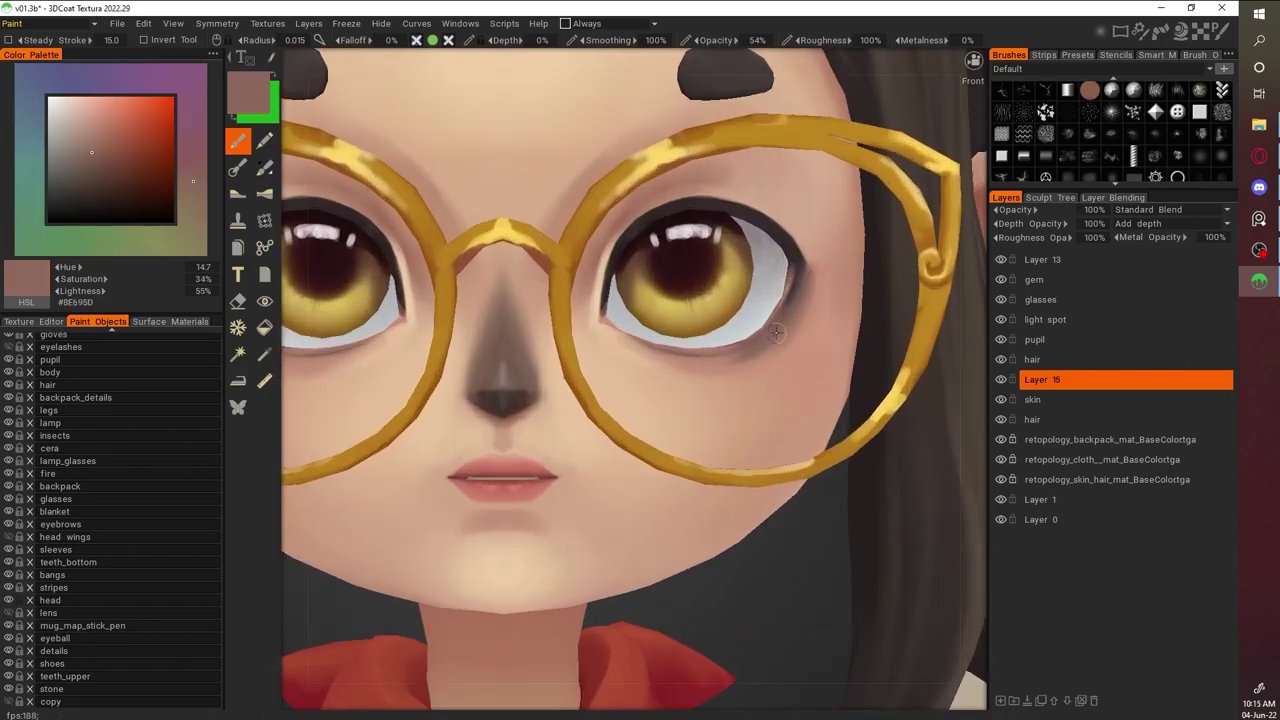
{"action": "key", "text": "v"}
{"action": "key", "text": "v"}
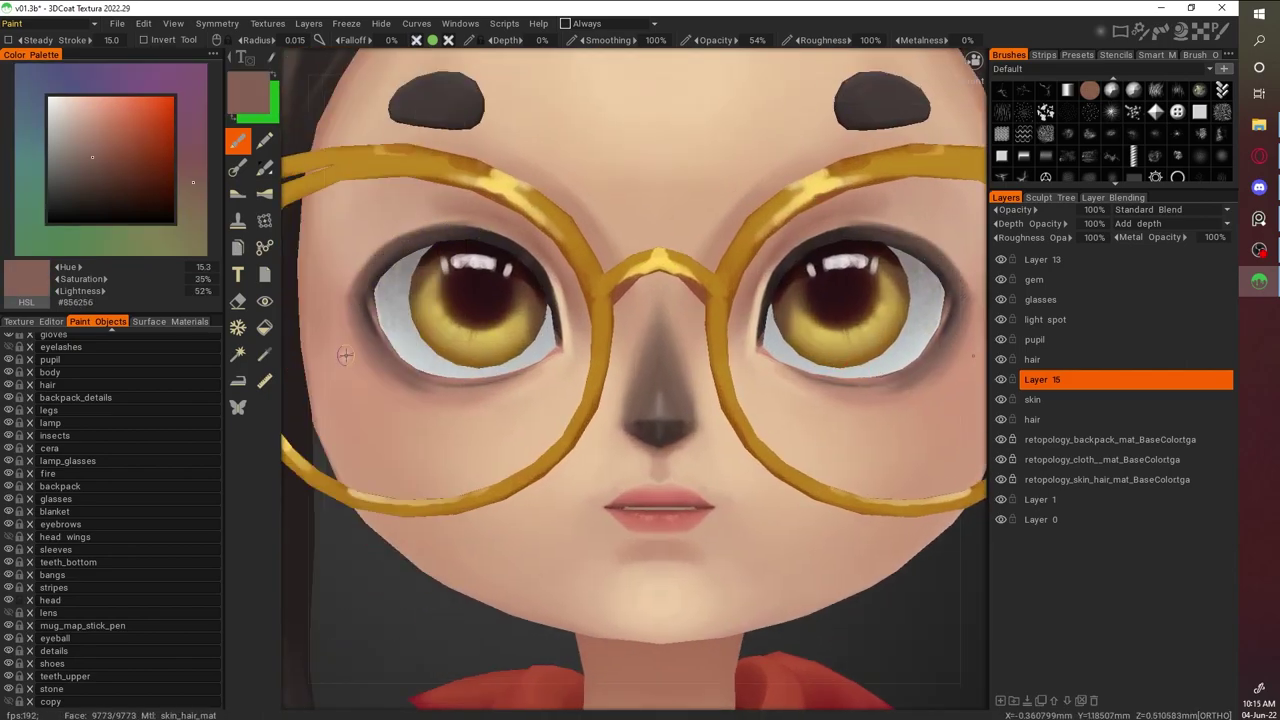
Hide the glasses, show the wireframe and draw the upper eyelid crease with dark red-brown #3C231F at brush radius 0.004
{"action": "left_click_drag", "start_coordinate": [410, 237], "coordinate": [810, 442], "text": "alt"}
{"action": "scroll", "coordinate": [676, 250], "scroll_direction": "up", "scroll_amount": 5}
{"action": "scroll", "coordinate": [649, 253], "scroll_direction": "down", "scroll_amount": 2}
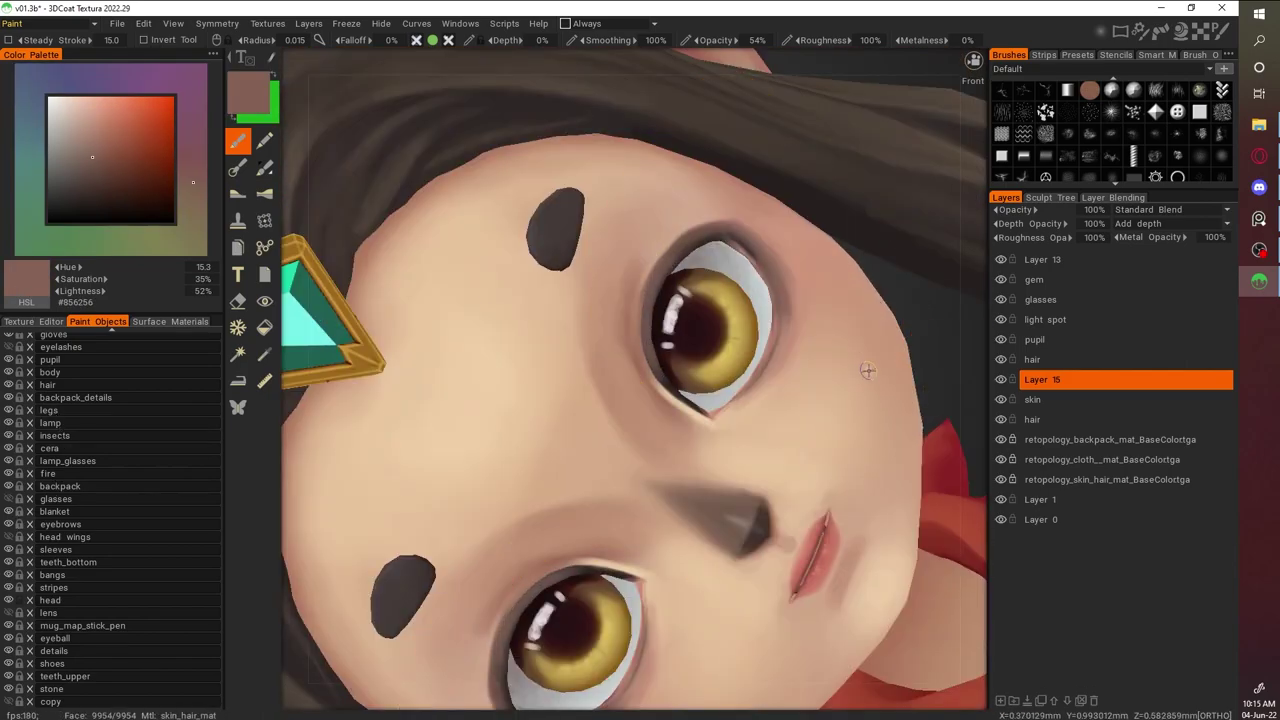
{"action": "key", "text": "w"}
{"action": "scroll", "coordinate": [553, 252], "scroll_direction": "up", "scroll_amount": 3}
{"action": "key", "text": "v"}
{"action": "left_click_drag", "start_coordinate": [608, 322], "coordinate": [610, 222]}
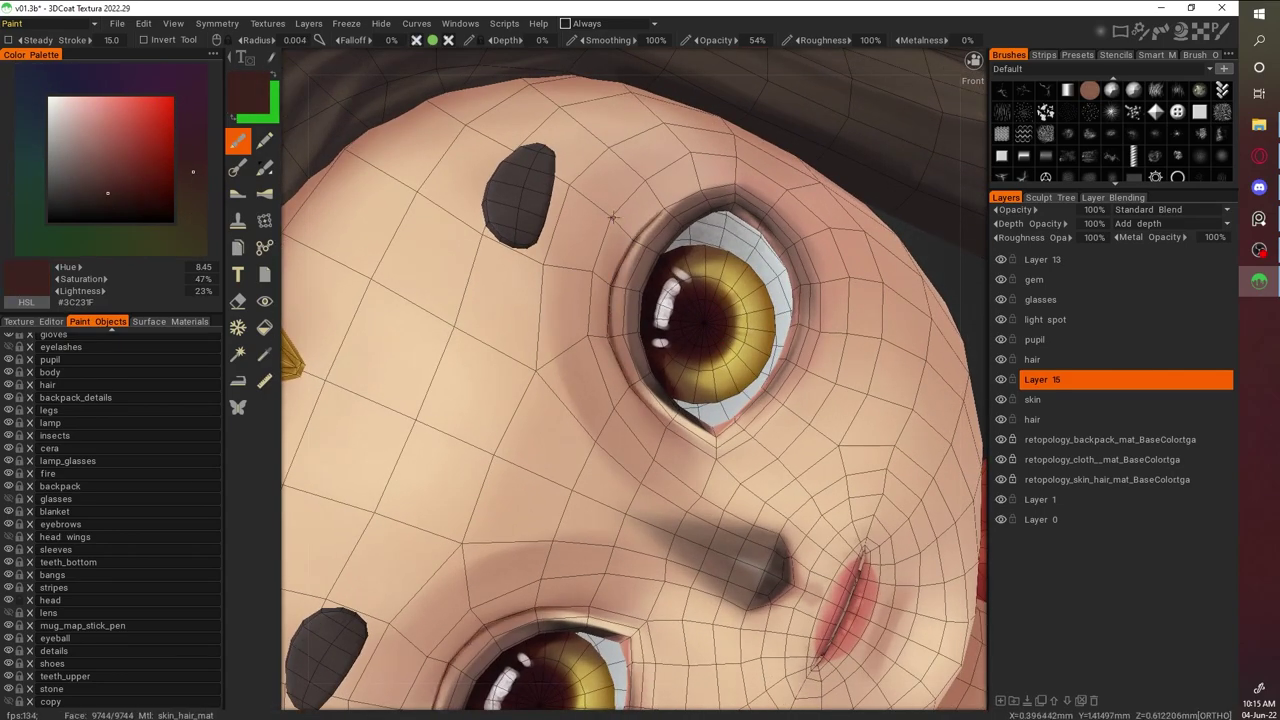
Tint the upper eyelids with reddish brown #72362D at brush radii 0.008 and 0.016, and turn off the wireframe
{"action": "key", "text": "v"}
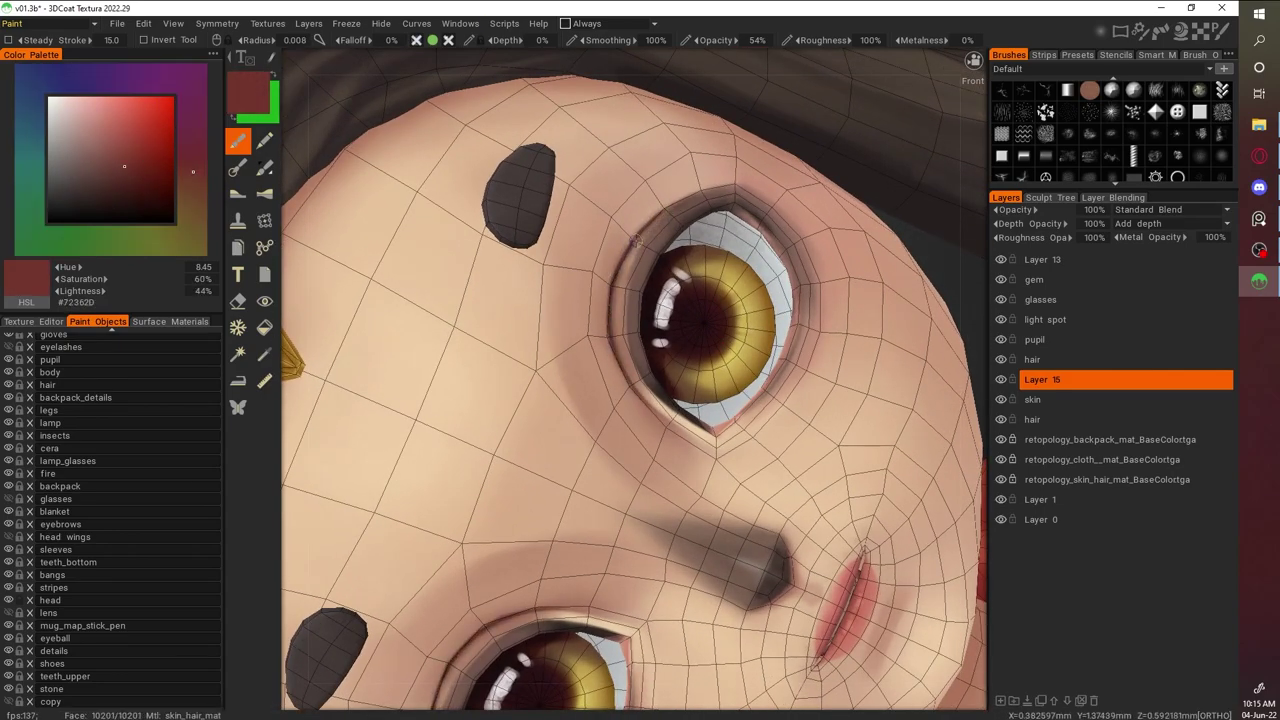
{"action": "scroll", "coordinate": [633, 261], "scroll_direction": "down", "scroll_amount": 3}
{"action": "key", "text": "w"}
{"action": "scroll", "coordinate": [594, 318], "scroll_direction": "up", "scroll_amount": 3}
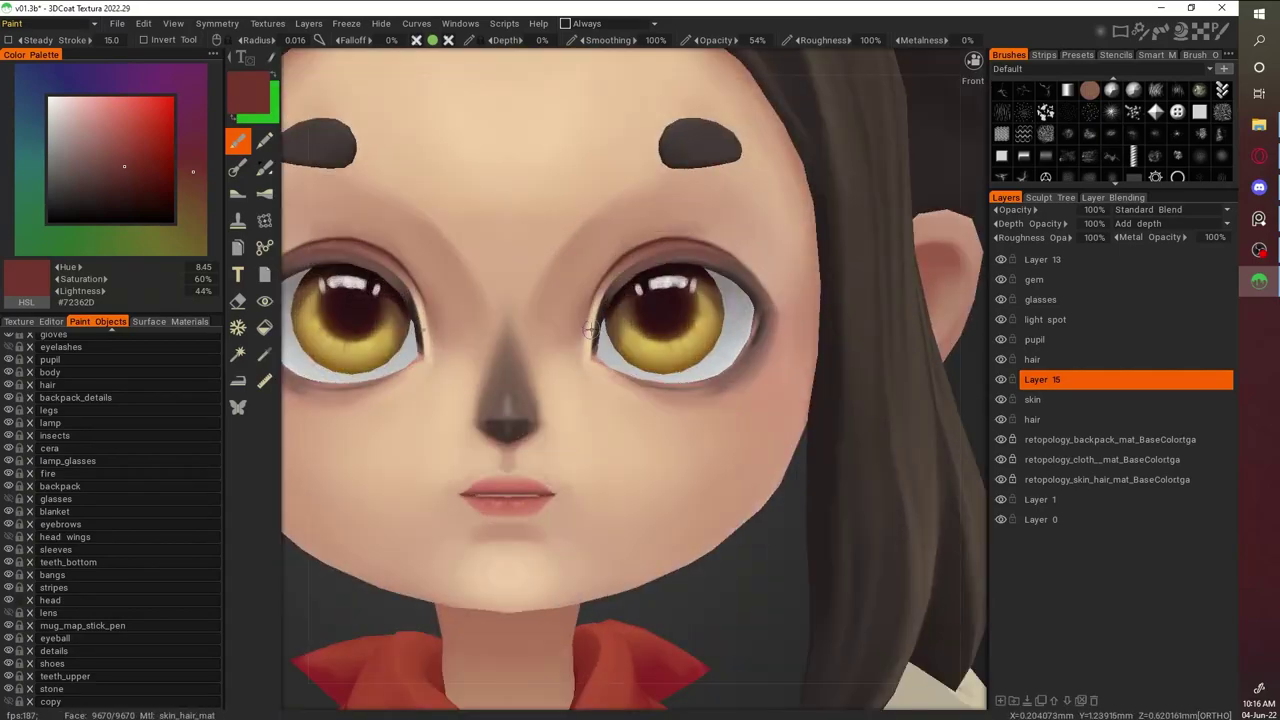
Add light accents to the inner eye corners and lower eyelid rims with #E8C696 and #E8AF96 at brush radius 0.005
{"action": "key", "text": "v"}
{"action": "key", "text": "v"}
{"action": "scroll", "coordinate": [646, 386], "scroll_direction": "down", "scroll_amount": 2}
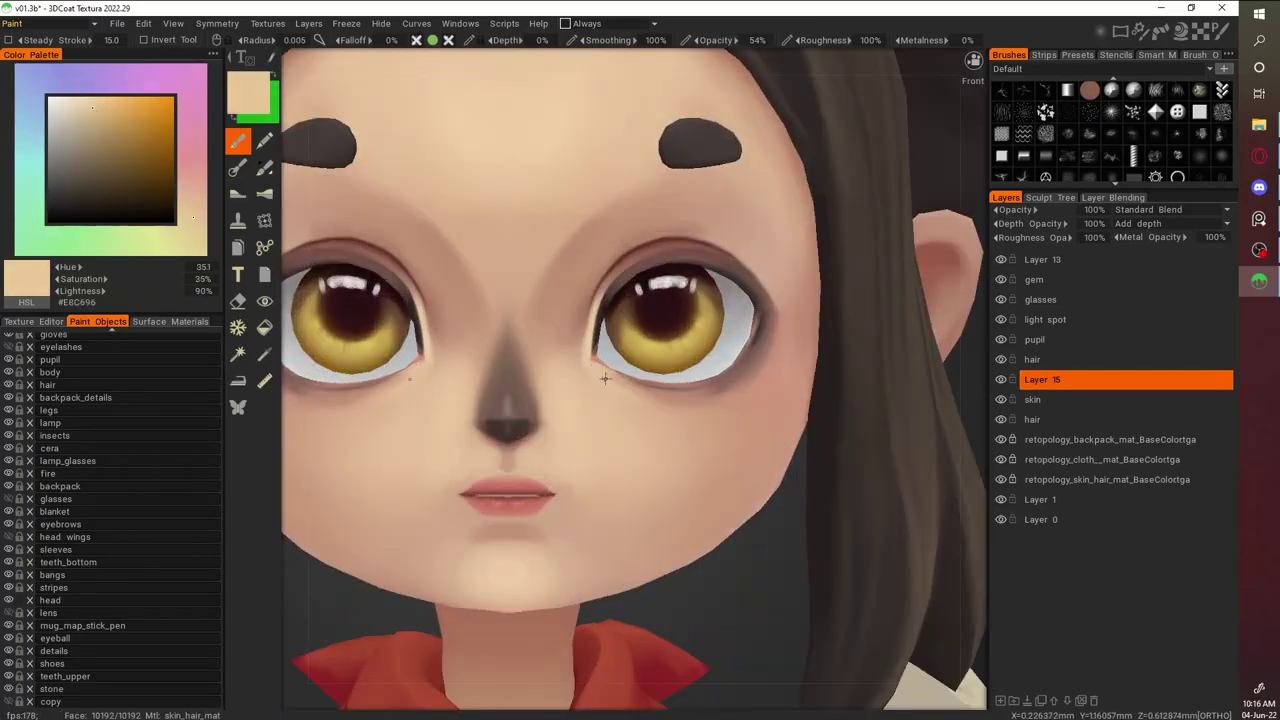
{"action": "scroll", "coordinate": [545, 311], "scroll_direction": "up", "scroll_amount": 2}
{"action": "key", "text": "v"}
{"action": "scroll", "coordinate": [412, 418], "scroll_direction": "down", "scroll_amount": 2}
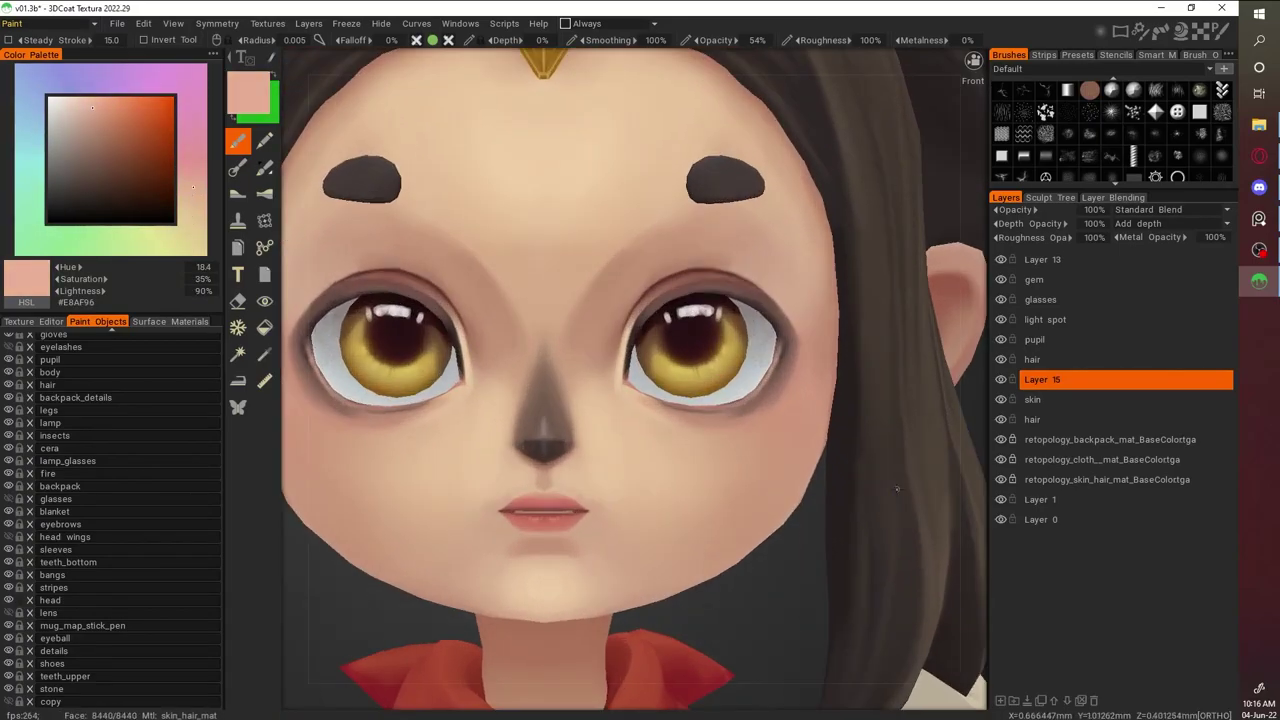
Darken the upper lash lines and outer eye corners with near-black tones #2C2321 and #1A0C0E, and save the file
{"action": "scroll", "coordinate": [416, 338], "scroll_direction": "up", "scroll_amount": 2}
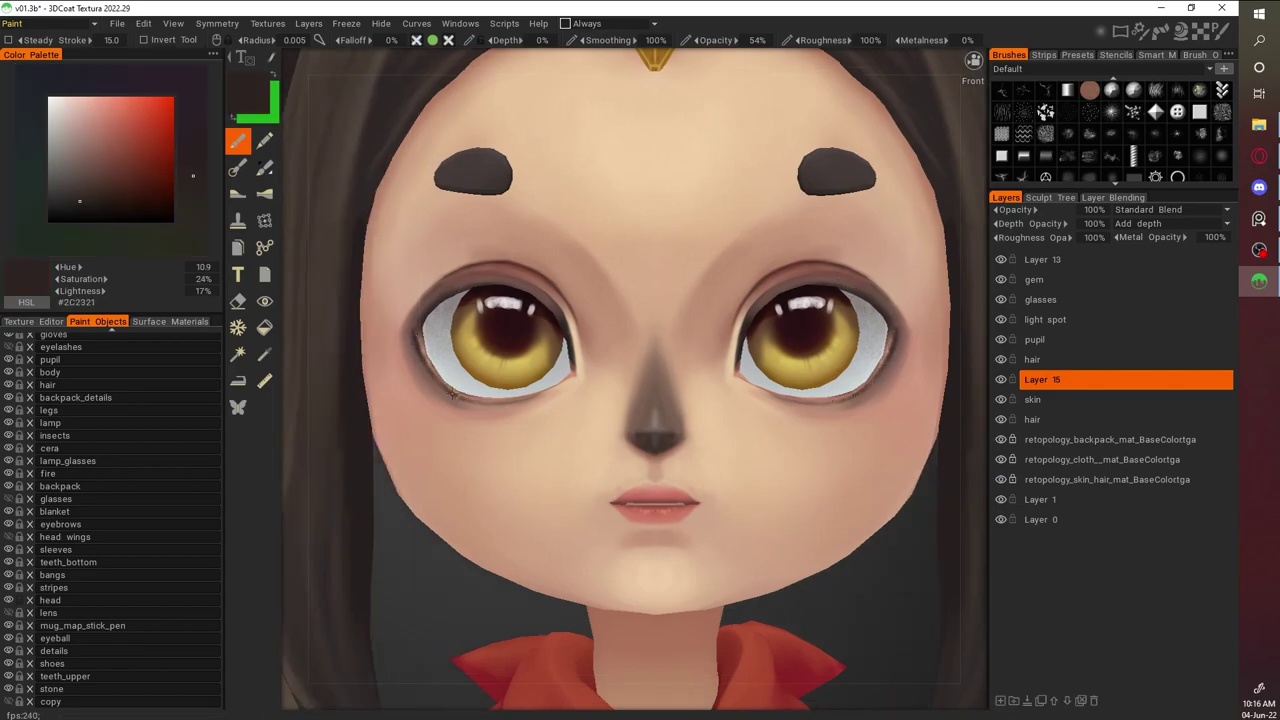
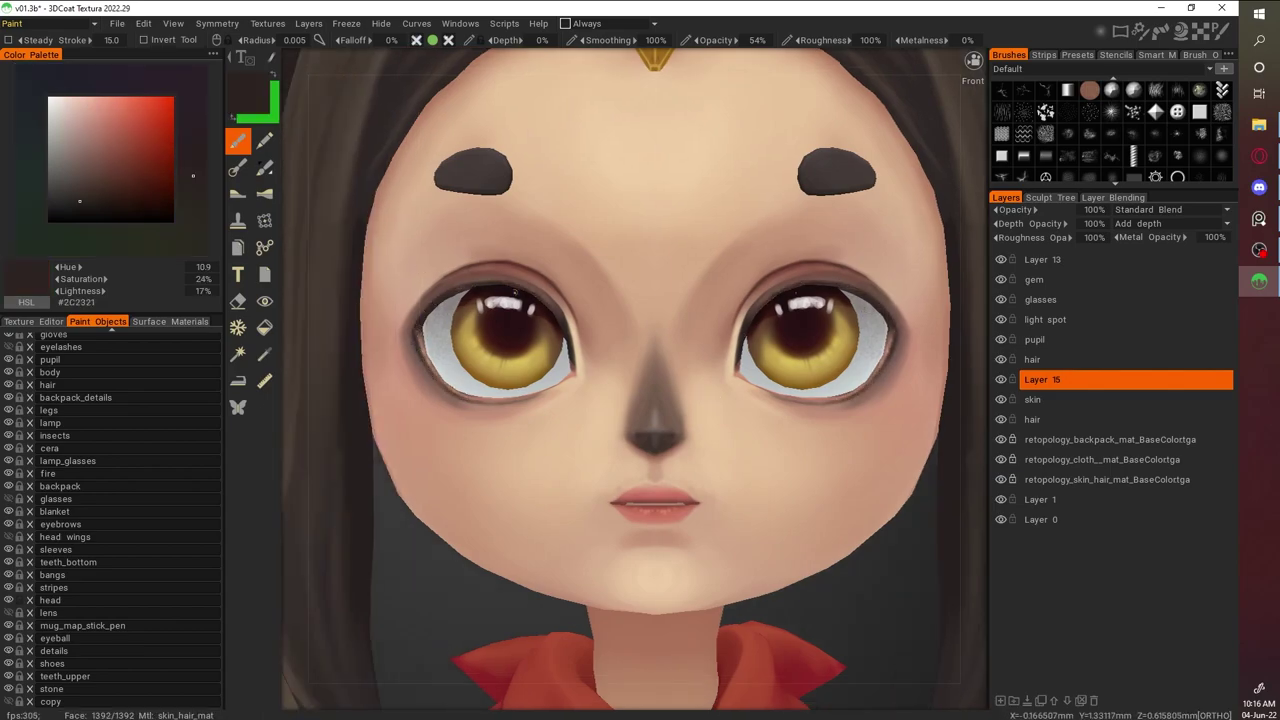
{"action": "key", "text": "v"}
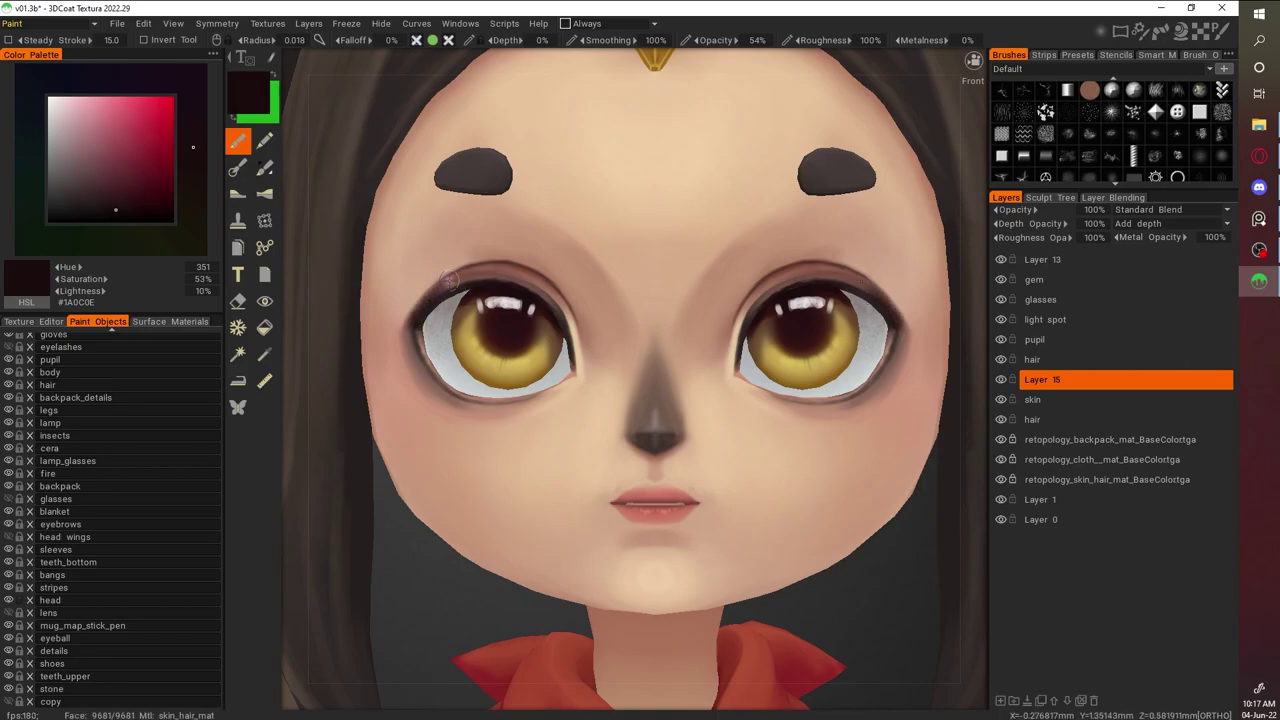
{"action": "scroll", "coordinate": [437, 327], "scroll_direction": "down", "scroll_amount": 2}
{"action": "scroll", "coordinate": [536, 317], "scroll_direction": "up", "scroll_amount": 3}
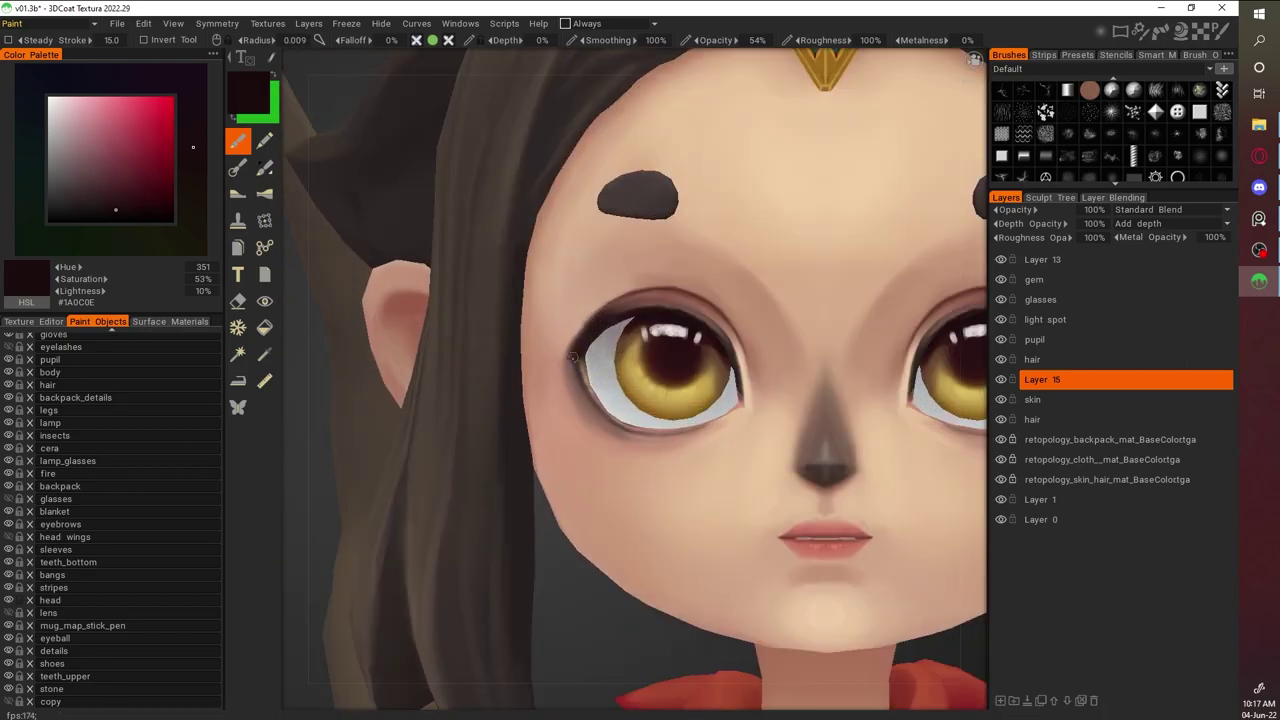
{"action": "scroll", "coordinate": [860, 371], "scroll_direction": "down", "scroll_amount": 3}
{"action": "scroll", "coordinate": [822, 385], "scroll_direction": "up", "scroll_amount": 1}
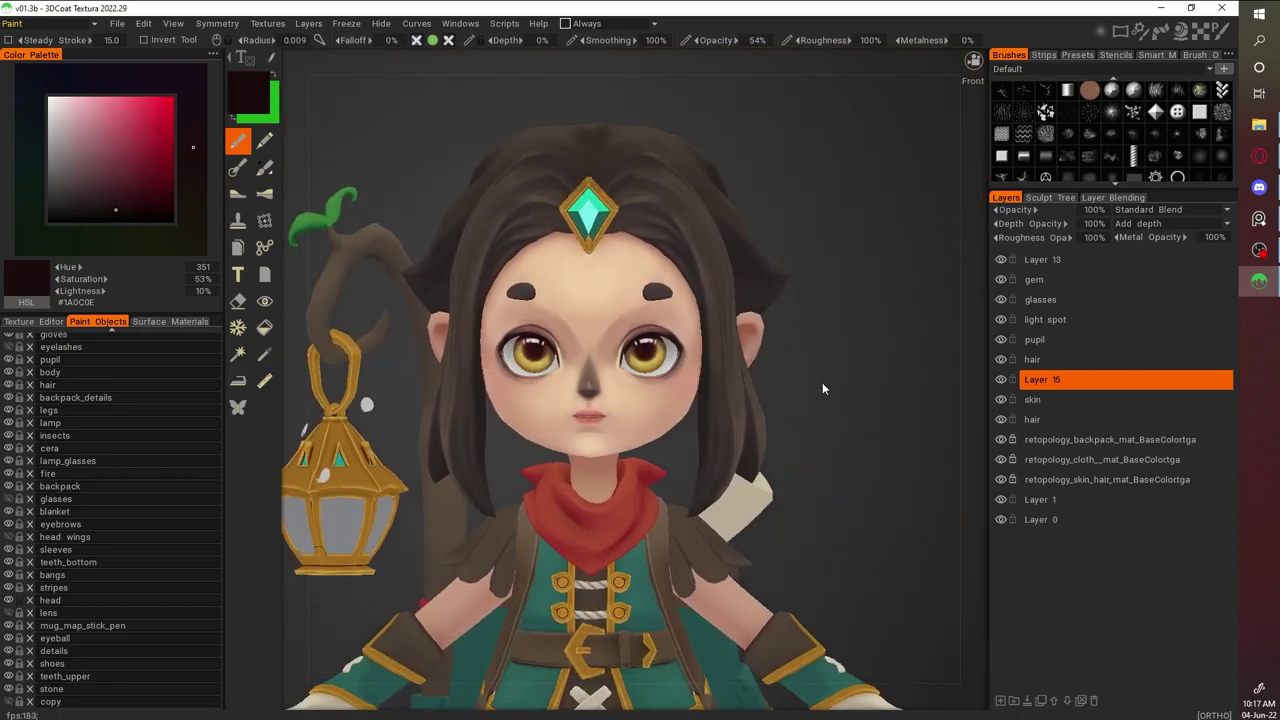
Rename Layer 15, which holds the eye outline painting, as eyelashes
{"action": "scroll", "coordinate": [910, 403], "scroll_direction": "up", "scroll_amount": 3}
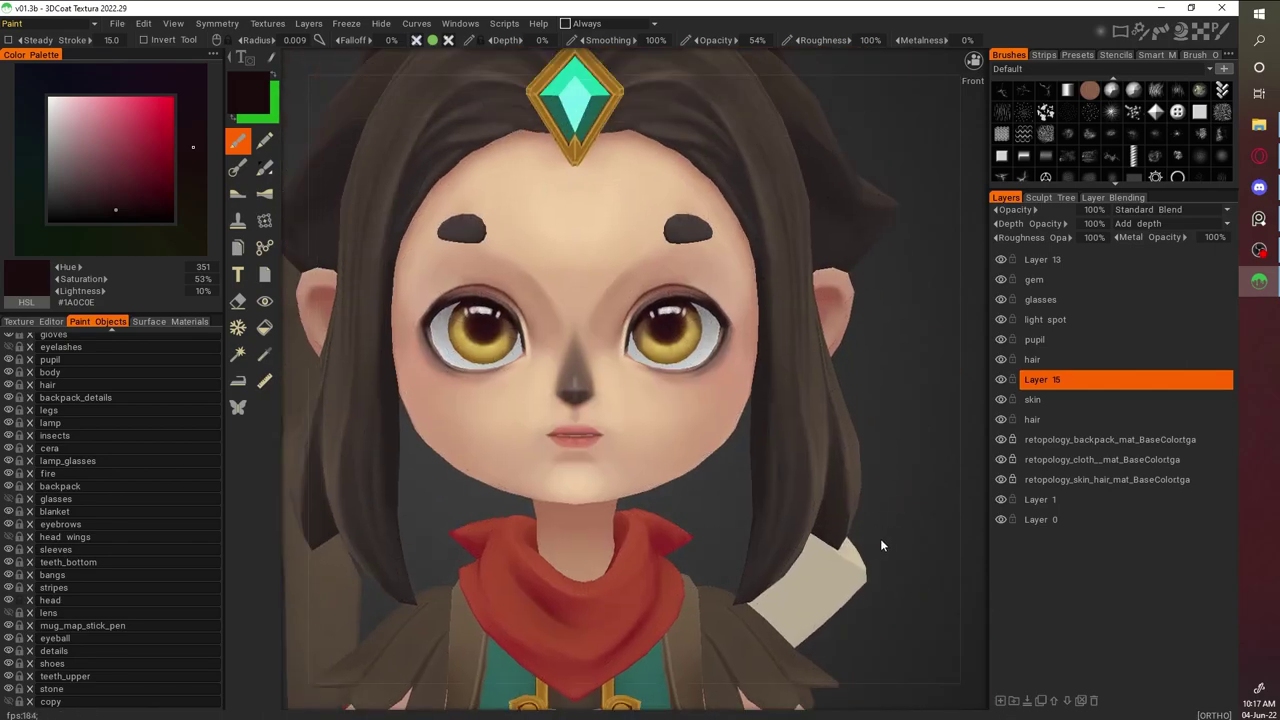
{"action": "double_click", "coordinate": [1044, 380]}
{"action": "type", "text": "eyelashes"}
{"action": "key", "text": "Return"}
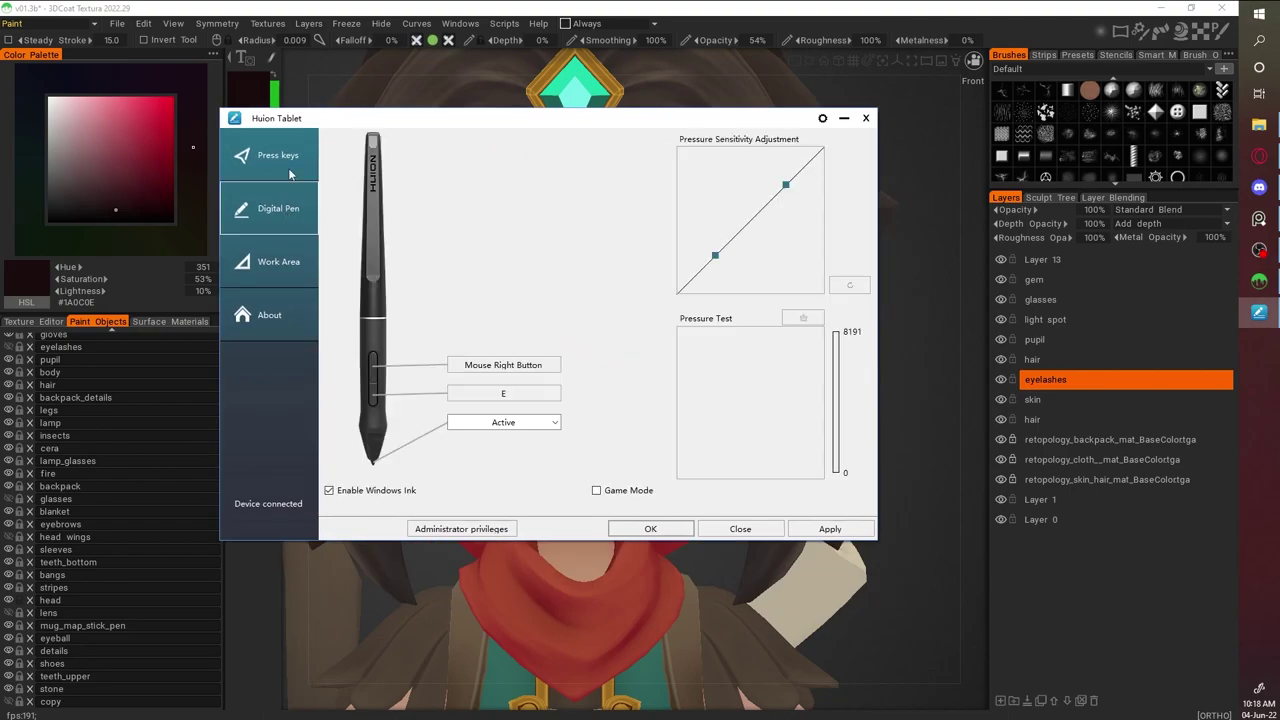
Merge the eyelashes layer into the skin layer and add a new layer named lips above it
{"action": "left_click_drag", "start_coordinate": [750, 233], "coordinate": [760, 215]}
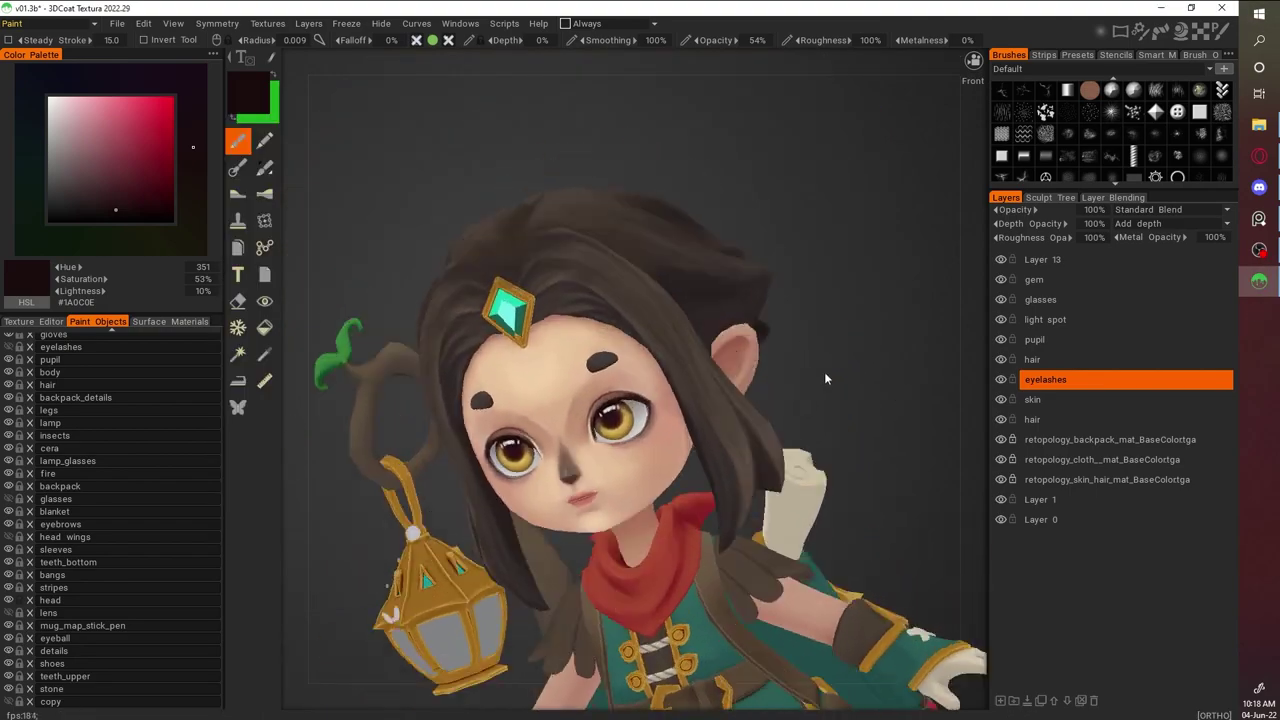
{"action": "left_click", "coordinate": [1000, 700]}
{"action": "double_click", "coordinate": [1044, 380]}
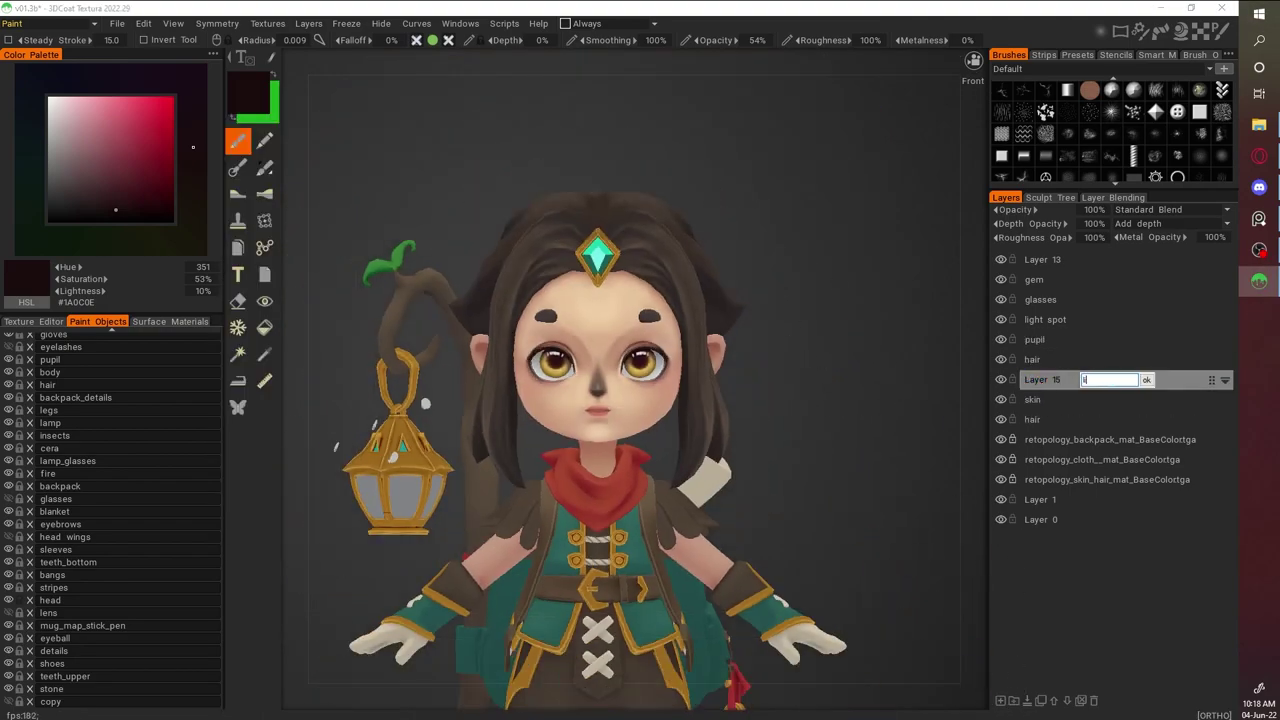
{"action": "type", "text": "lips"}
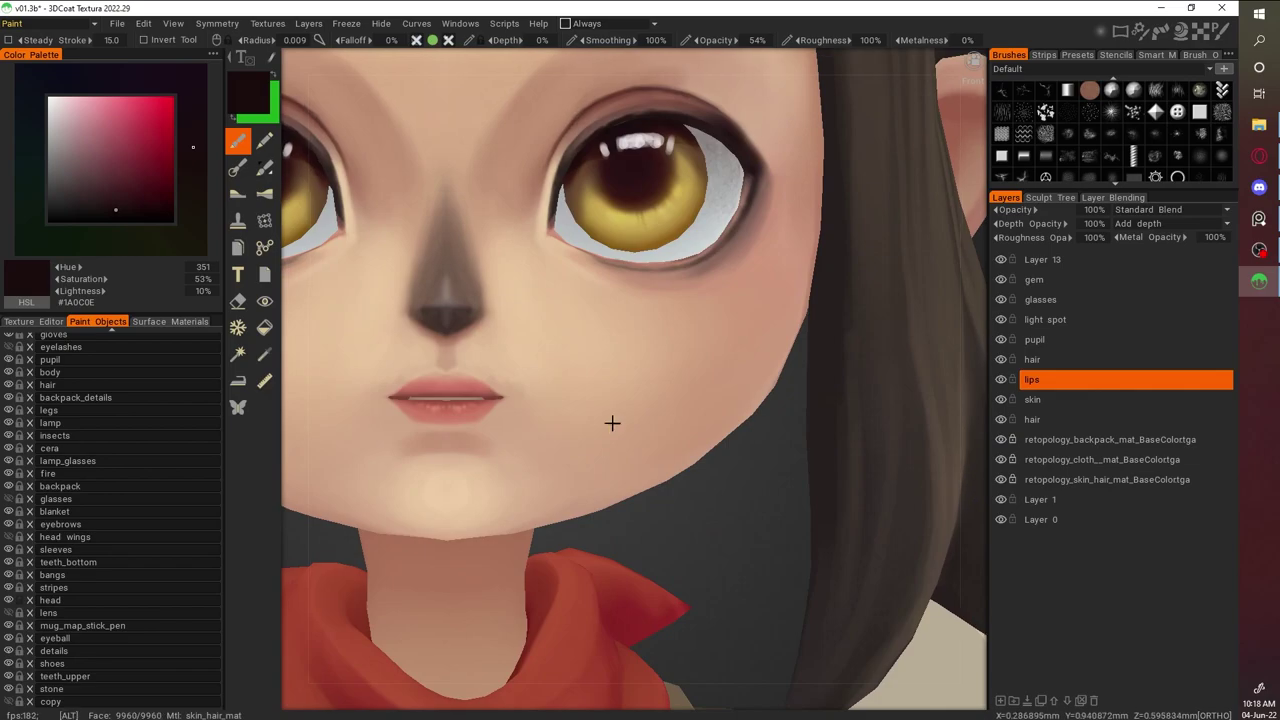
Paint the upper lip and mouth corners with dark red #882223 at brush radius 0.013
{"action": "left_click_drag", "start_coordinate": [612, 423], "coordinate": [543, 417], "text": "alt"}
{"action": "key", "text": "v"}
{"action": "scroll", "coordinate": [543, 417], "scroll_direction": "down", "scroll_amount": 5}
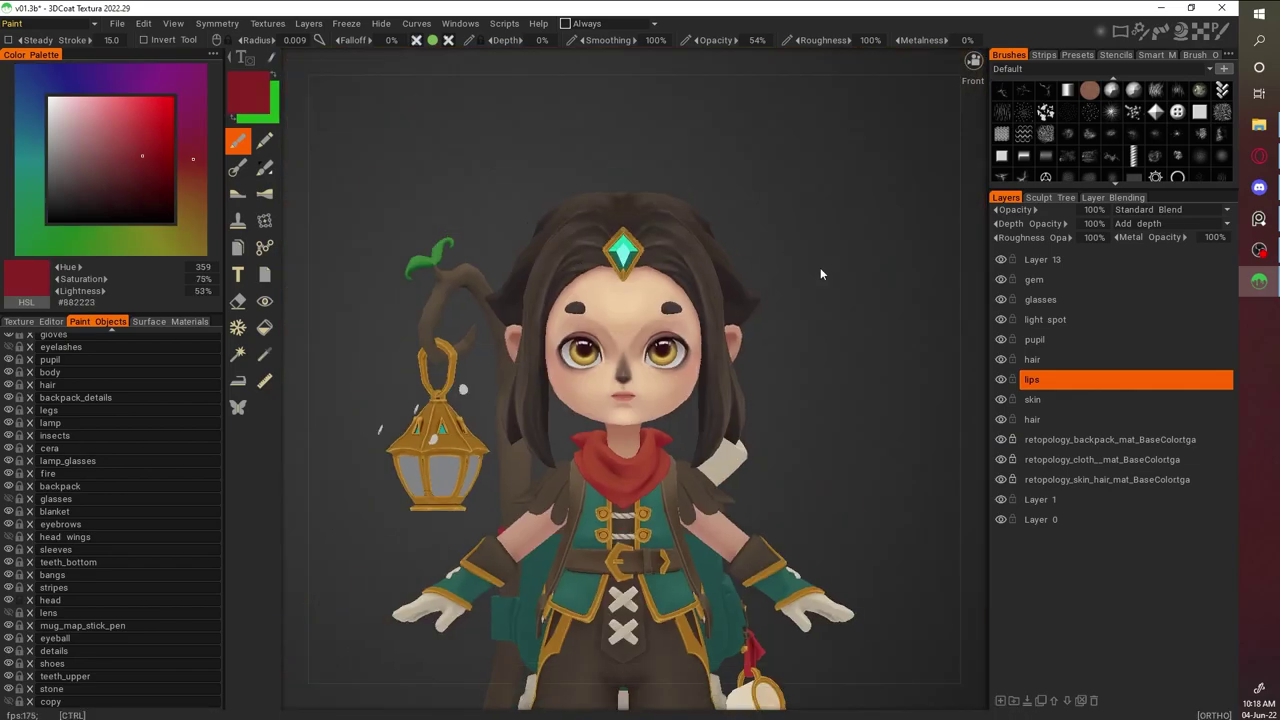
{"action": "scroll", "coordinate": [784, 252], "scroll_direction": "up", "scroll_amount": 5}
{"action": "scroll", "coordinate": [705, 373], "scroll_direction": "up", "scroll_amount": 4}
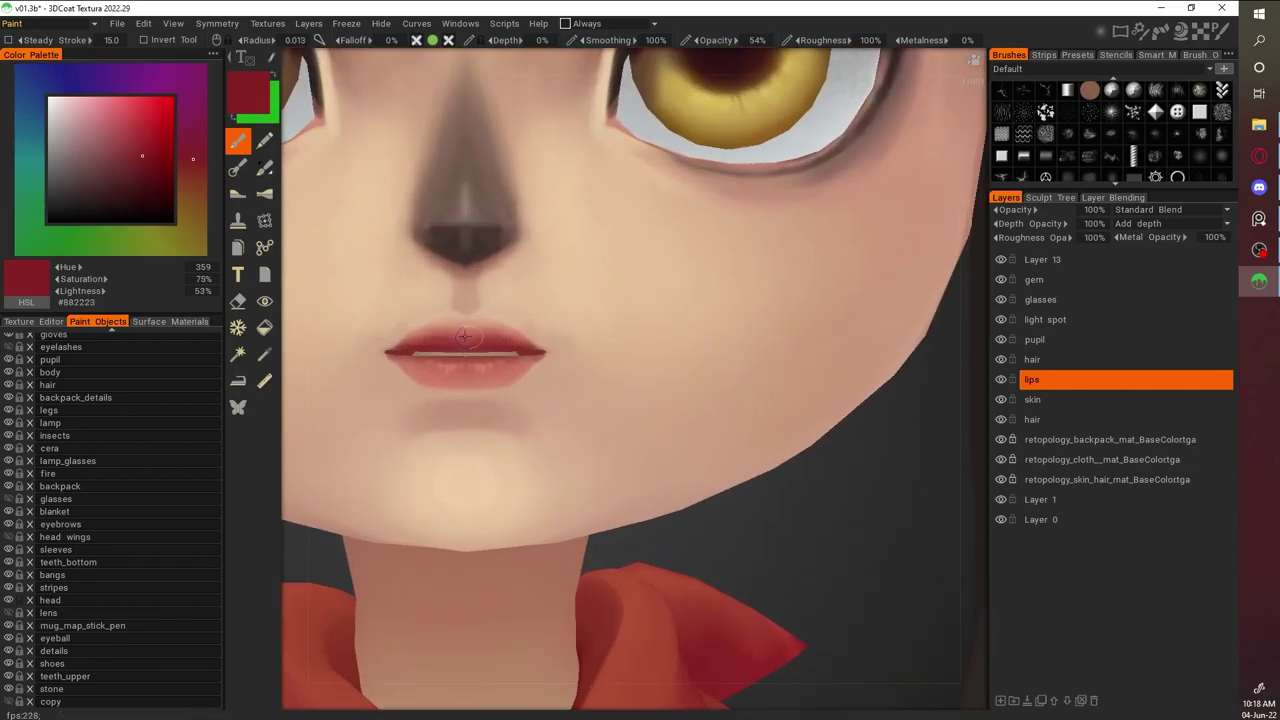
{"action": "scroll", "coordinate": [464, 342], "scroll_direction": "down", "scroll_amount": 5}
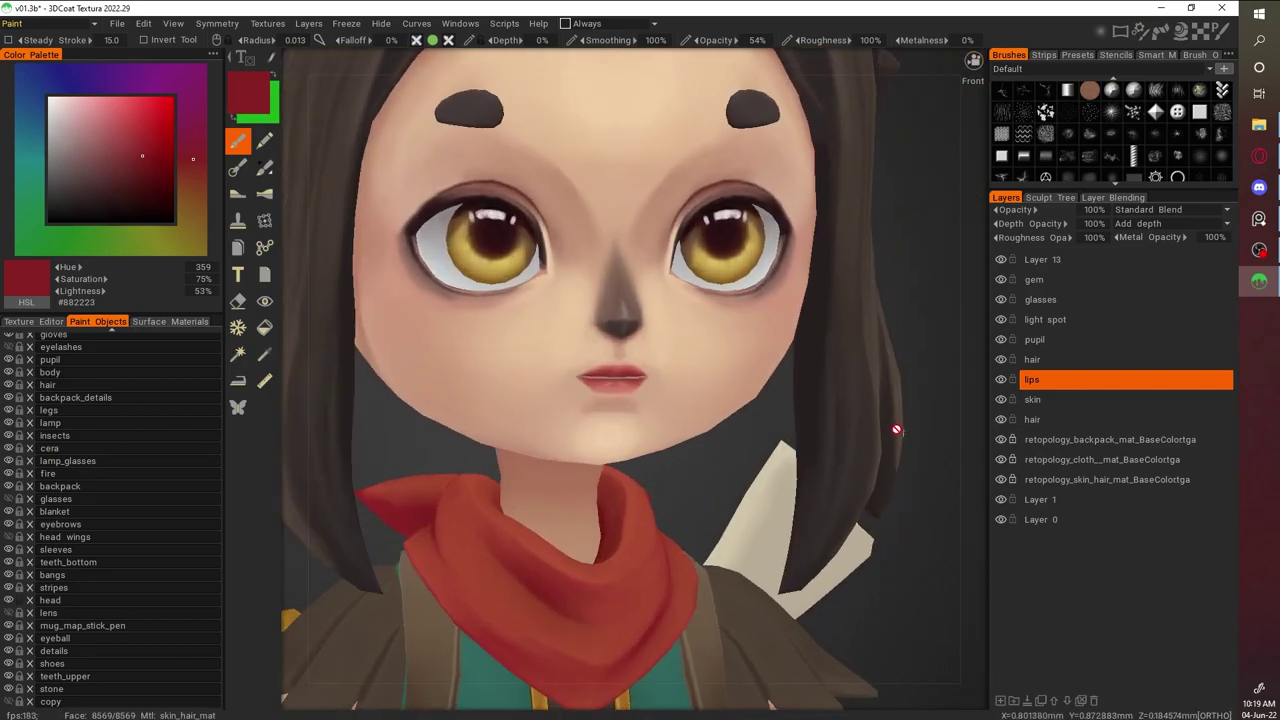
Refine the lips' shape against the wireframe with #C67464 at radius 0.006 and #9F463D at radius 0.010, using 64% opacity
{"action": "scroll", "coordinate": [552, 383], "scroll_direction": "up", "scroll_amount": 5}
{"action": "key", "text": "v"}
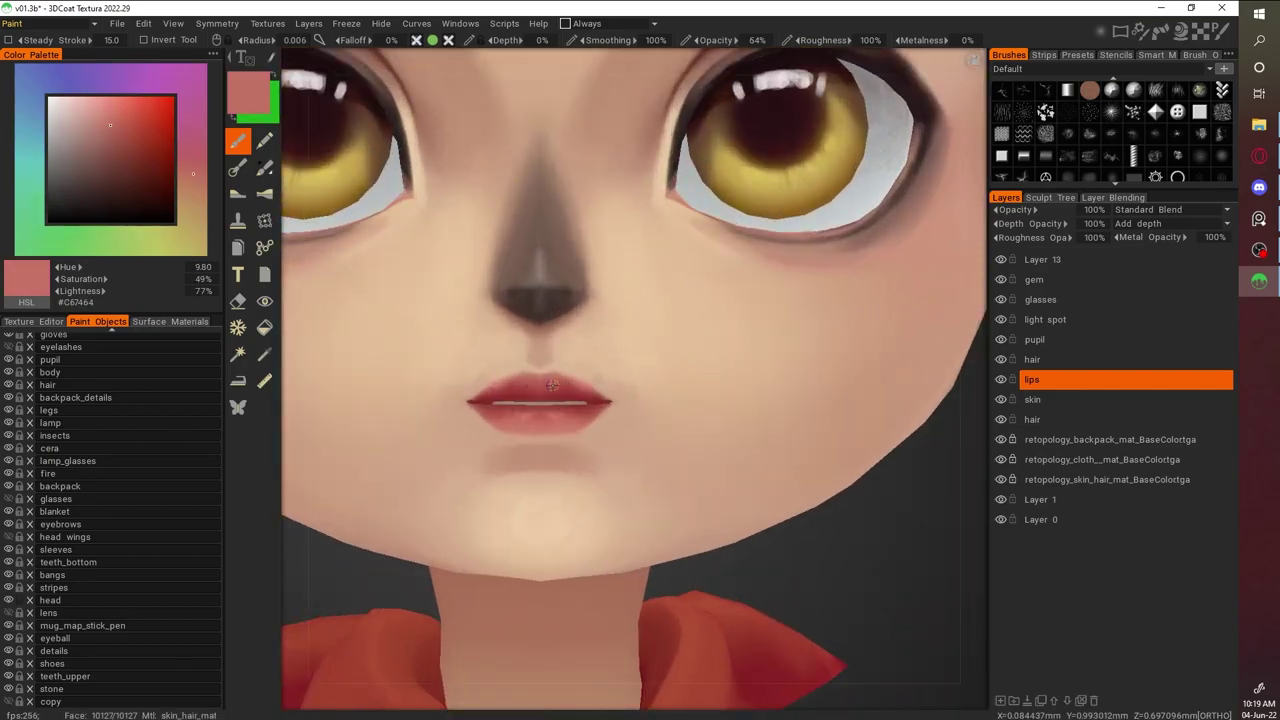
{"action": "key", "text": "w"}
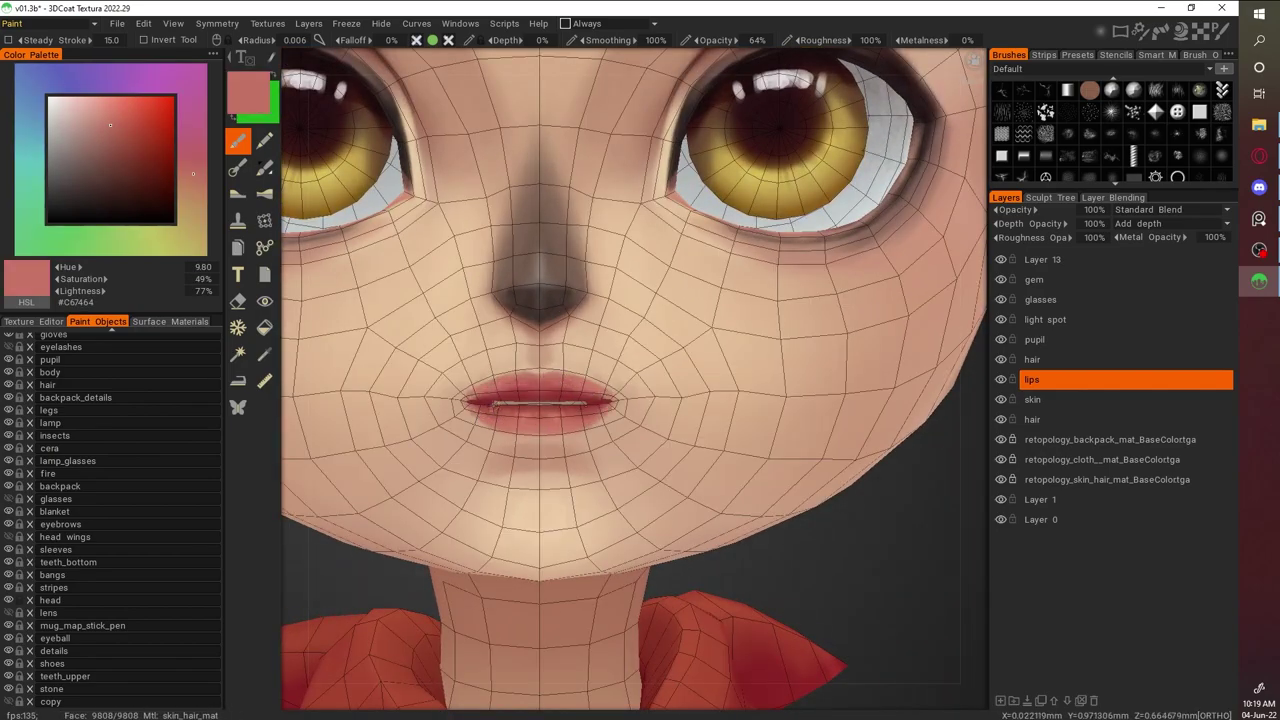
{"action": "key", "text": "v"}
{"action": "key", "text": "w"}
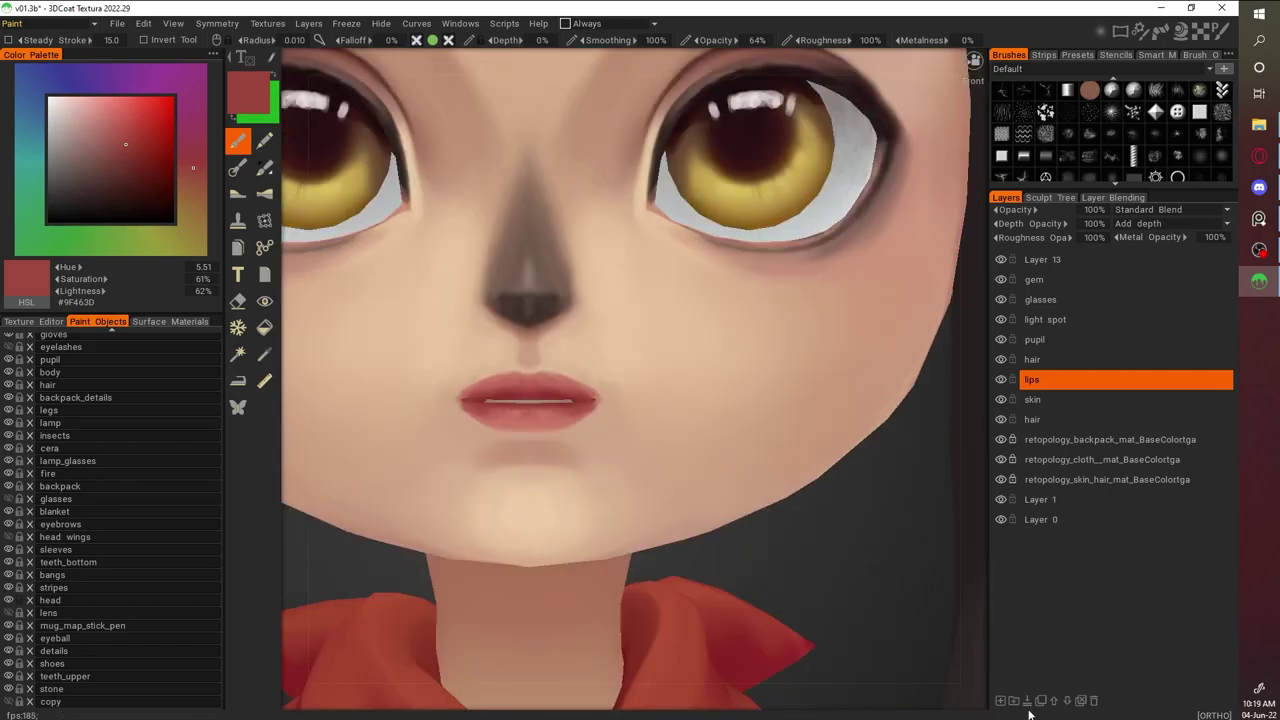
Highlight the lip edges and the groove under the nose with #E0BB99, #EDCDA8 and #FCEFD1 at radius 0.004 and 74% opacity
{"action": "key", "text": "v"}
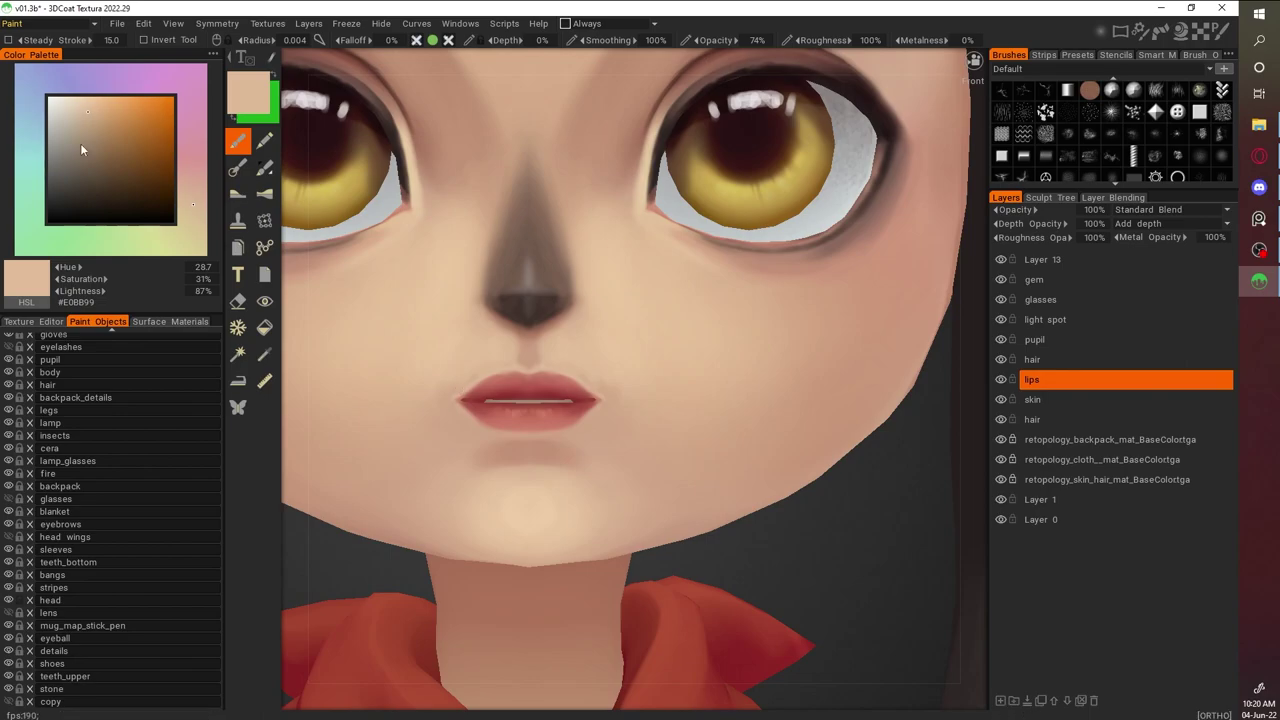
{"action": "key", "text": "v"}
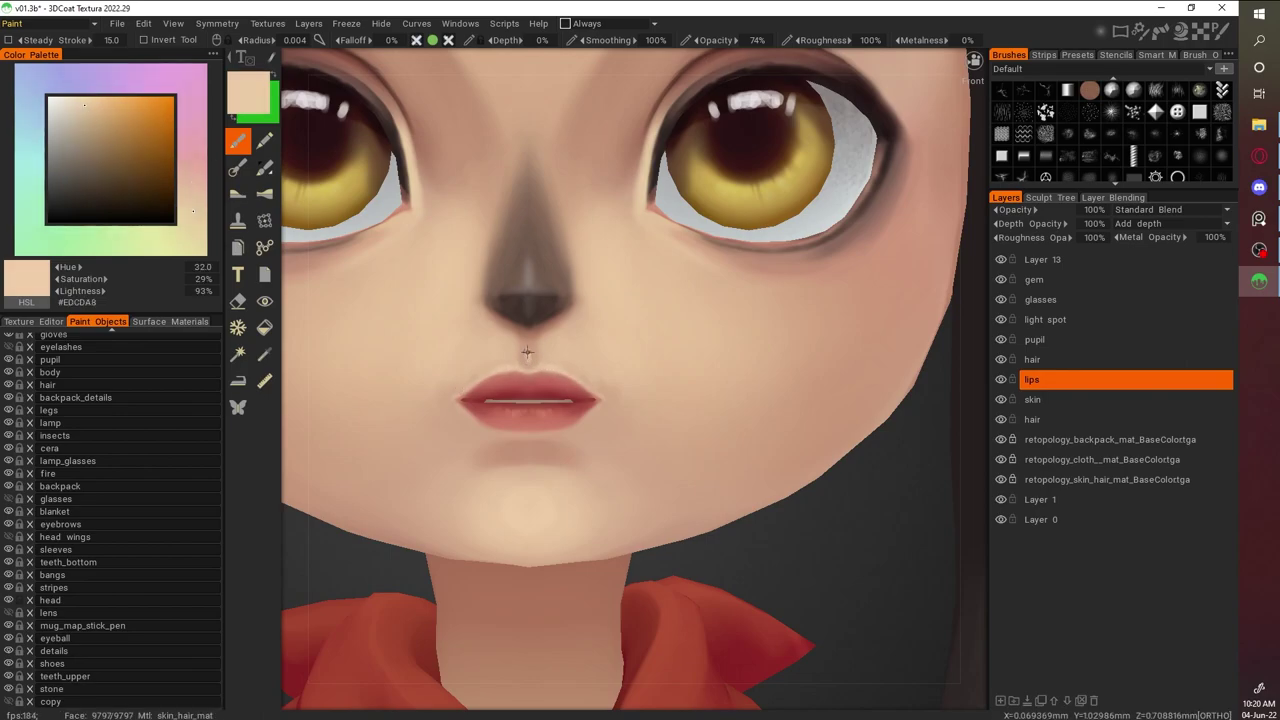
{"action": "key", "text": "v"}
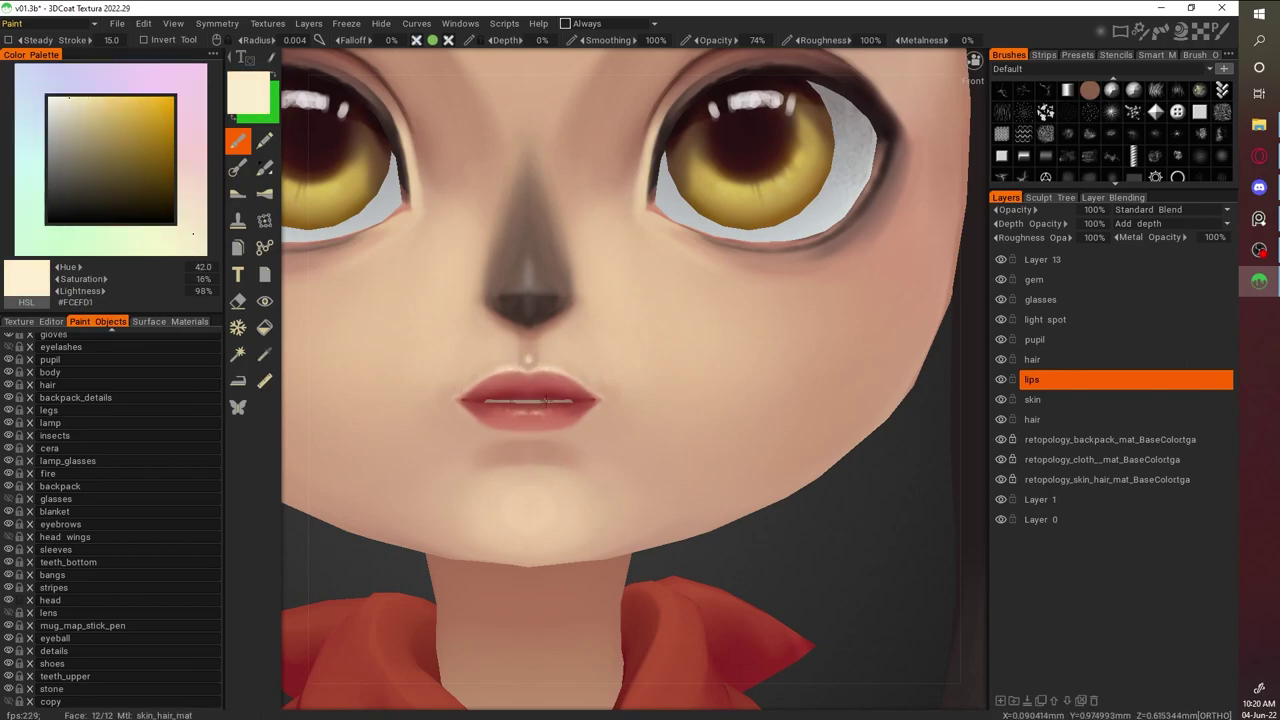
{"action": "left_click_drag", "start_coordinate": [477, 435], "coordinate": [857, 420], "text": "alt"}
{"action": "scroll", "coordinate": [822, 350], "scroll_direction": "up", "scroll_amount": 2}
{"action": "left_click_drag", "start_coordinate": [548, 447], "coordinate": [460, 440], "text": "alt"}
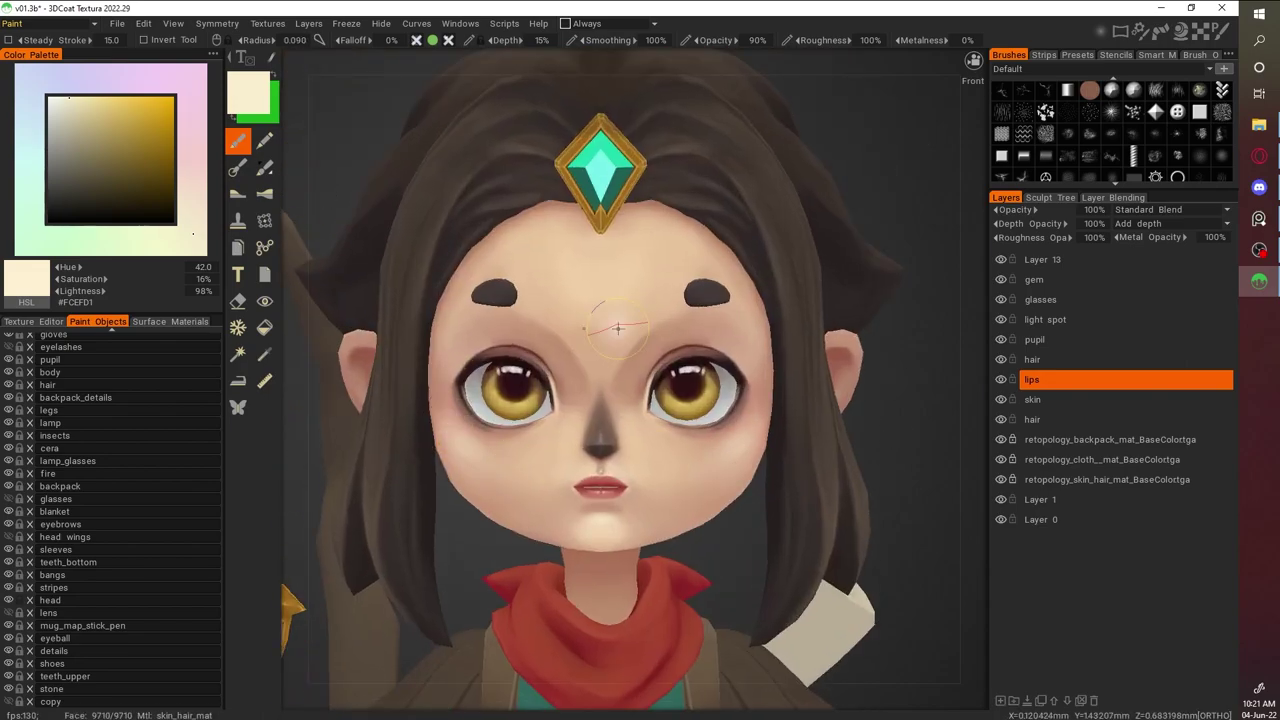
Soften the cheek and chin skin with sampled beige #E0B996 at brush radius 0.090 and 90% opacity
{"action": "key", "text": "v"}
{"action": "mouse_move", "coordinate": [586, 543]}
{"action": "left_mouse_down", "text": "alt"}
{"action": "mouse_move", "coordinate": [955, 609]}
{"action": "mouse_move", "coordinate": [650, 590]}
{"action": "mouse_move", "coordinate": [509, 374]}
{"action": "left_mouse_up", "text": "alt"}
{"action": "key", "text": "v"}
{"action": "key", "text": "v"}
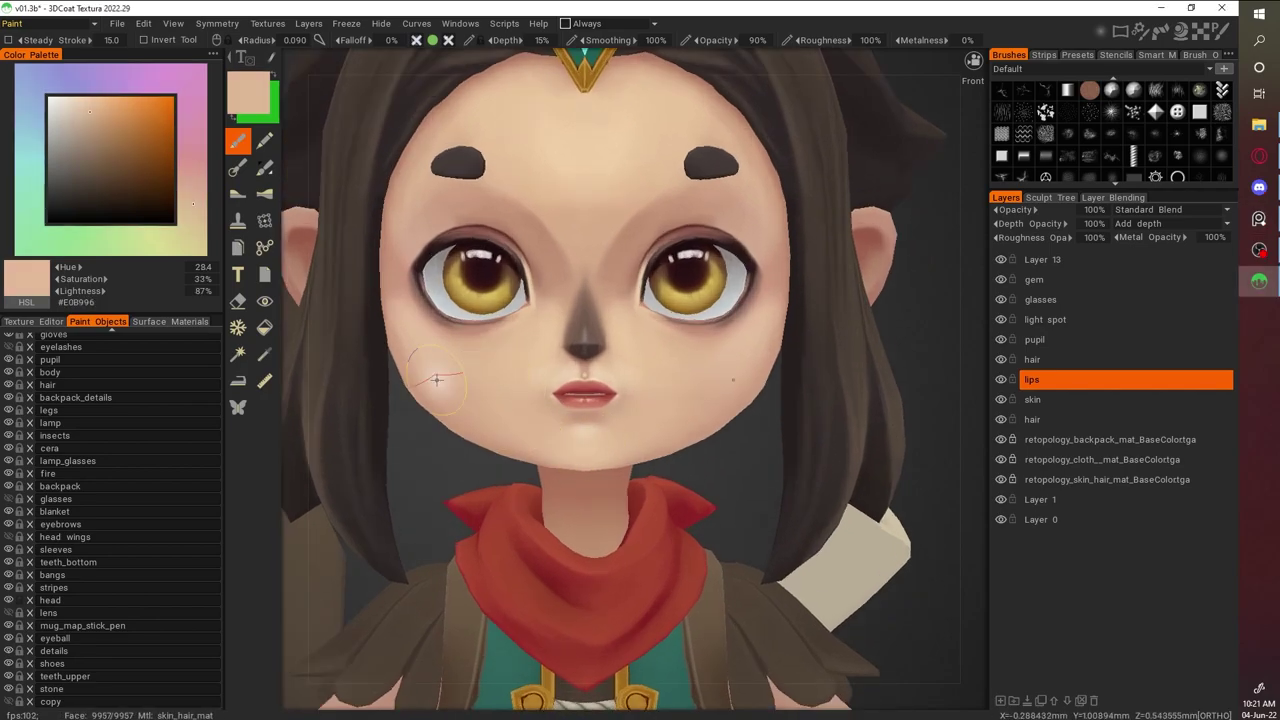
Even out the skin across the face and forehead with sampled tones such as #E4C19B at brush radius 0.062 and 86% opacity
{"action": "key", "text": "v"}
{"action": "left_click_drag", "start_coordinate": [760, 102], "coordinate": [632, 382], "text": "alt"}
{"action": "key", "text": "v"}
{"action": "key", "text": "v"}
{"action": "left_click_drag", "start_coordinate": [600, 340], "coordinate": [643, 286], "text": "alt"}
{"action": "key", "text": "v"}
{"action": "left_click_drag", "start_coordinate": [928, 422], "coordinate": [866, 468], "text": "alt"}
{"action": "scroll", "coordinate": [655, 320], "scroll_direction": "up", "scroll_amount": 2}
{"action": "key", "text": "v"}
{"action": "mouse_move", "coordinate": [640, 330]}
{"action": "left_mouse_down"}
{"action": "mouse_move", "coordinate": [615, 345]}
{"action": "mouse_move", "coordinate": [594, 392]}
{"action": "mouse_move", "coordinate": [571, 342]}
{"action": "left_mouse_up"}
{"action": "key", "text": "v"}
{"action": "key", "text": "v"}
{"action": "scroll", "coordinate": [700, 380], "scroll_direction": "down", "scroll_amount": 5}
{"action": "scroll", "coordinate": [652, 345], "scroll_direction": "up", "scroll_amount": 5}
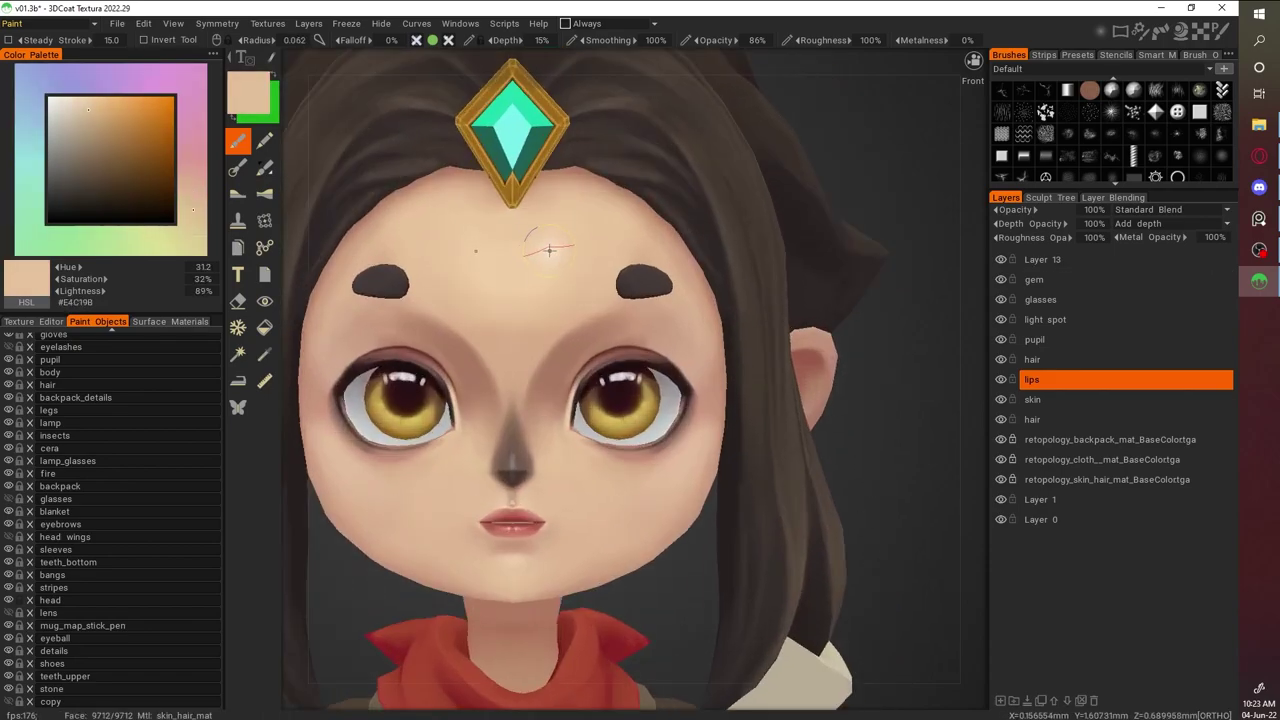
Blend the forehead with #EFCFA7 at radius 0.066 and shade the temples with #B98A70 at radius 0.040
{"action": "key", "text": "v"}
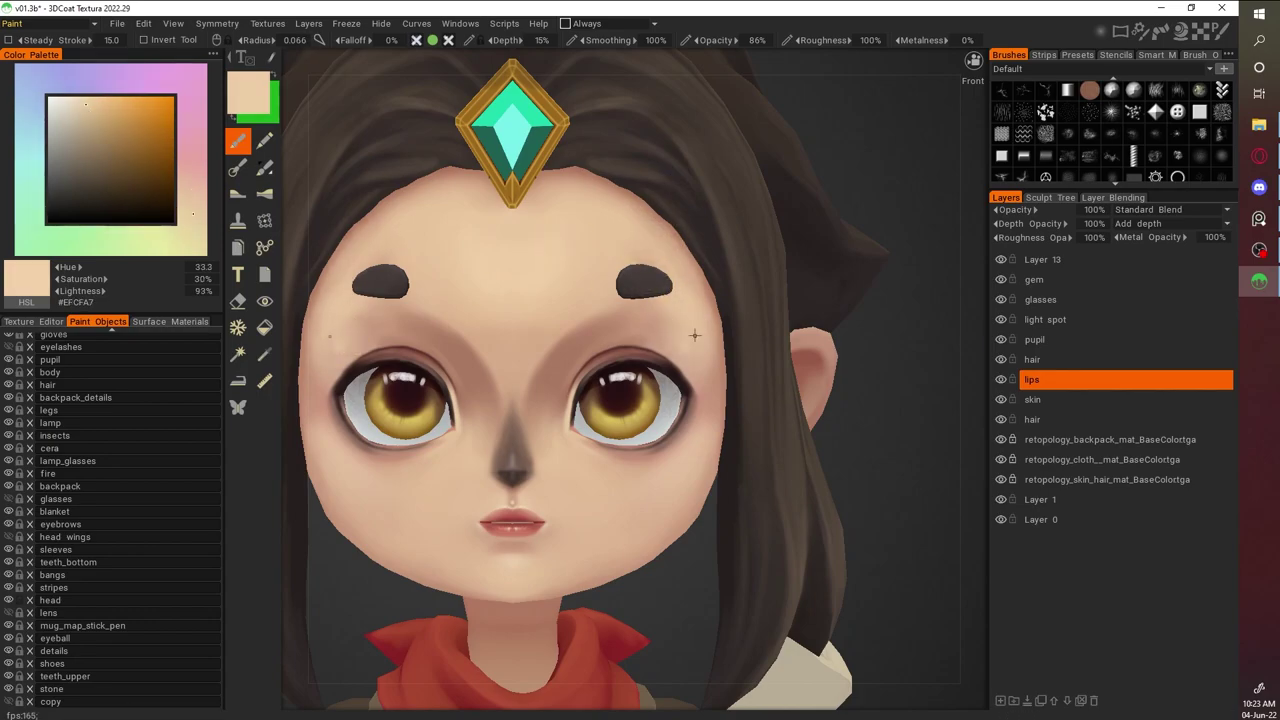
{"action": "key", "text": "v"}
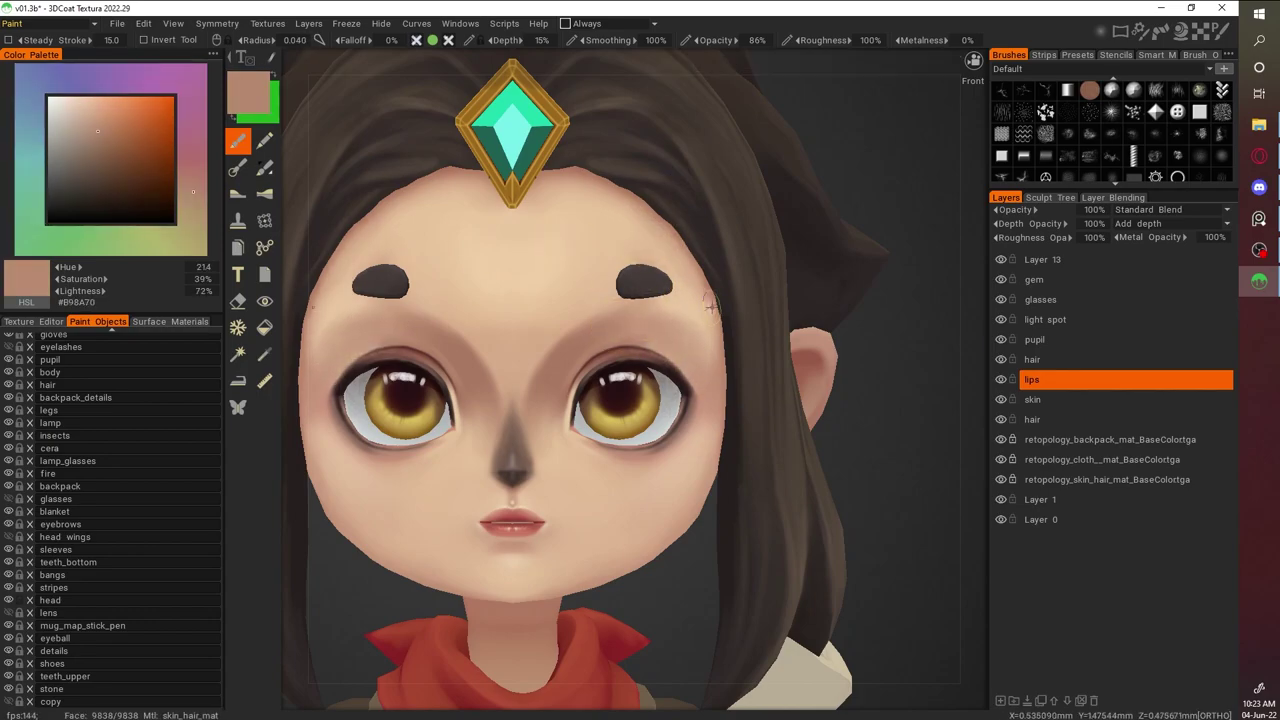
{"action": "scroll", "coordinate": [679, 351], "scroll_direction": "down", "scroll_amount": 3}
{"action": "left_click_drag", "start_coordinate": [809, 320], "coordinate": [385, 388], "text": "alt"}
Tint and shade the ears with #E1796B and #A85D49, reducing the brush radius to 0.017, and show the glasses
{"action": "key", "text": "v"}
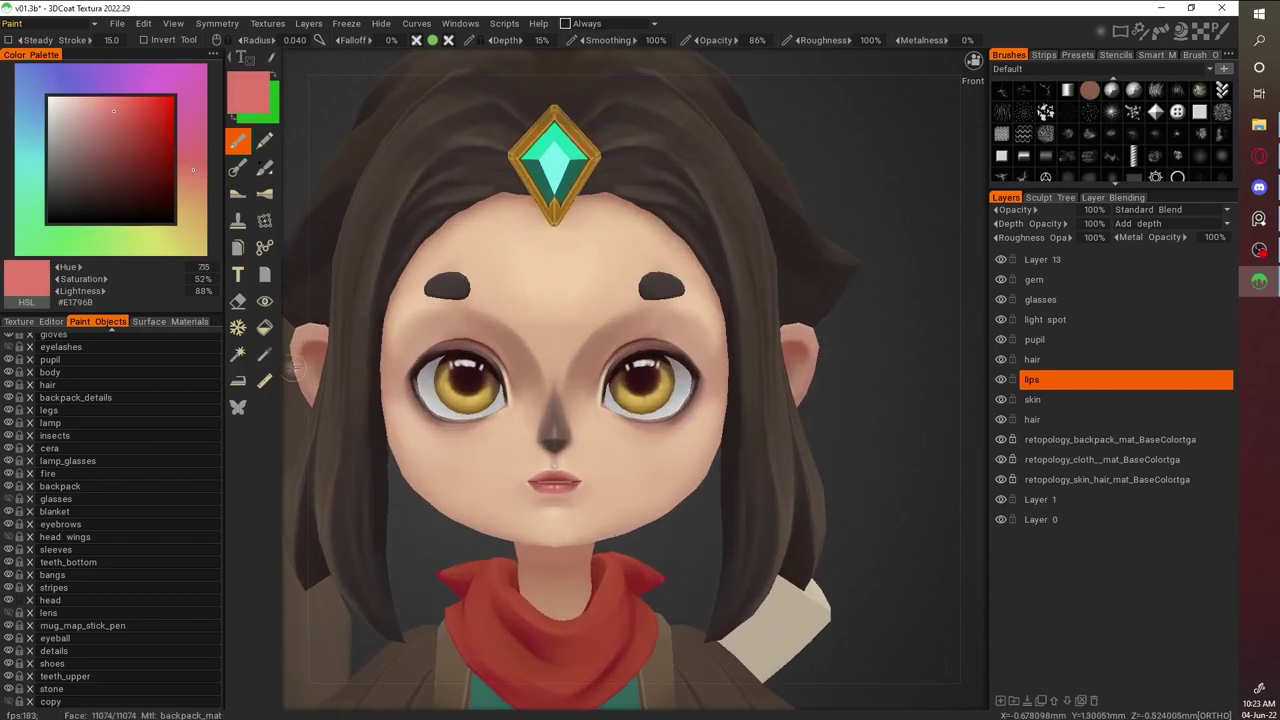
{"action": "key", "text": "bracketleft"}
{"action": "key", "text": "bracketleft"}
{"action": "key", "text": "bracketleft"}
{"action": "mouse_move", "coordinate": [560, 440]}
{"action": "left_mouse_down", "text": "alt"}
{"action": "mouse_move", "coordinate": [600, 465]}
{"action": "mouse_move", "coordinate": [545, 487]}
{"action": "mouse_move", "coordinate": [786, 435]}
{"action": "mouse_move", "coordinate": [866, 358]}
{"action": "mouse_move", "coordinate": [903, 447]}
{"action": "mouse_move", "coordinate": [888, 378]}
{"action": "mouse_move", "coordinate": [837, 466]}
{"action": "mouse_move", "coordinate": [886, 403]}
{"action": "mouse_move", "coordinate": [803, 414]}
{"action": "mouse_move", "coordinate": [597, 275]}
{"action": "mouse_move", "coordinate": [680, 349]}
{"action": "mouse_move", "coordinate": [534, 234]}
{"action": "mouse_move", "coordinate": [514, 357]}
{"action": "mouse_move", "coordinate": [832, 429]}
{"action": "mouse_move", "coordinate": [286, 600]}
{"action": "mouse_move", "coordinate": [300, 500]}
{"action": "left_mouse_up", "text": "alt"}
{"action": "key", "text": "v"}
{"action": "key", "text": "bracketleft"}
{"action": "key", "text": "v"}
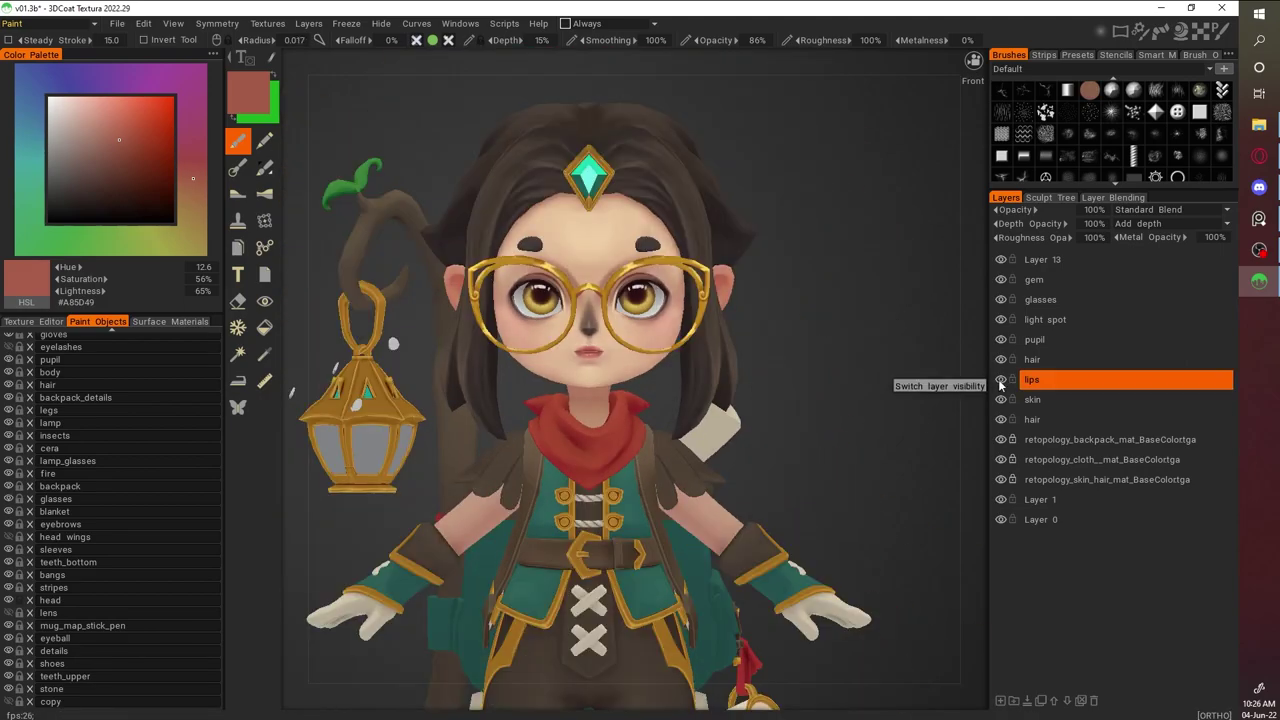
Merge the lips layer into the skin layer and show the head wings object
{"action": "key", "text": "Delete"}
{"action": "left_click_drag", "start_coordinate": [891, 431], "coordinate": [1055, 281], "text": "alt"}
{"action": "mouse_move", "coordinate": [700, 420]}
{"action": "left_mouse_down", "text": "alt"}
{"action": "mouse_move", "coordinate": [786, 443]}
{"action": "mouse_move", "coordinate": [720, 430]}
{"action": "left_mouse_up", "text": "alt"}
Rename Layer 13 as scarf
{"action": "left_click", "coordinate": [1037, 261]}
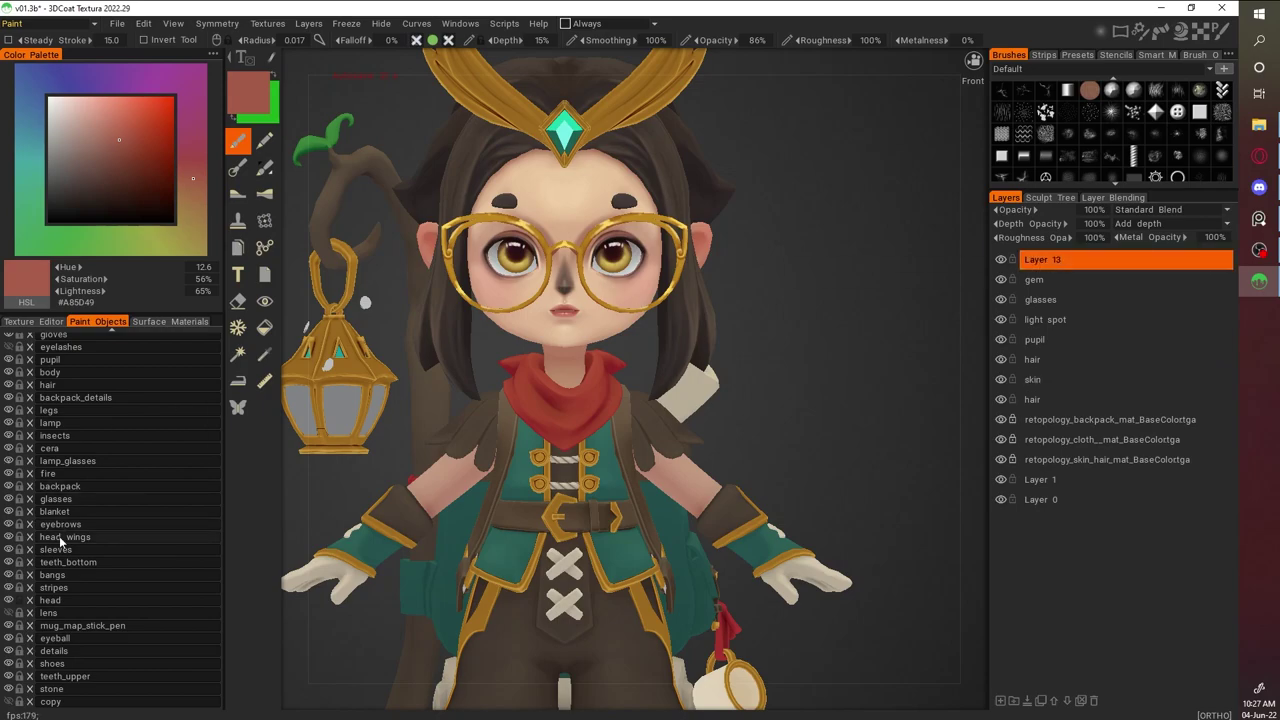
{"action": "scroll", "coordinate": [55, 600], "scroll_direction": "up", "scroll_amount": 1}
{"action": "scroll", "coordinate": [60, 590], "scroll_direction": "down", "scroll_amount": 1}
{"action": "scroll", "coordinate": [62, 560], "scroll_direction": "up", "scroll_amount": 1}
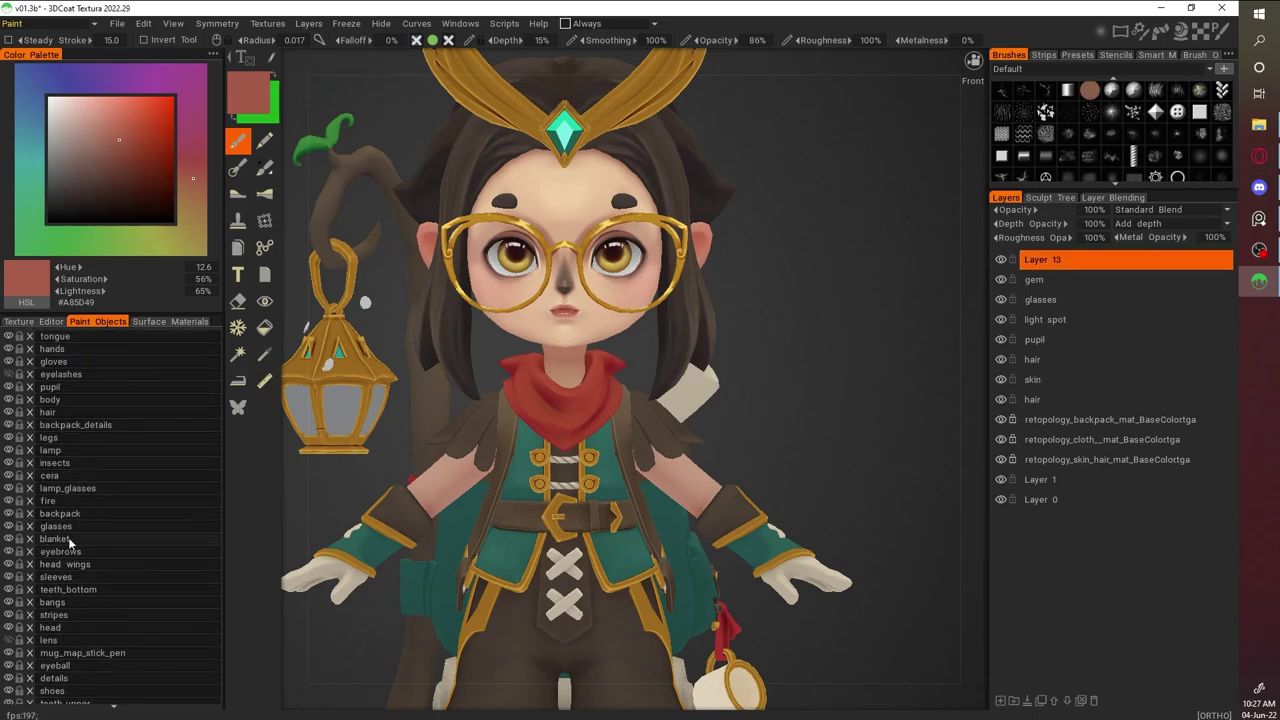
{"action": "scroll", "coordinate": [72, 540], "scroll_direction": "down", "scroll_amount": 1}
{"action": "double_click", "coordinate": [1042, 259]}
{"action": "type", "text": "scarf"}
{"action": "key", "text": "Return"}
Sample the scarf's red #9B392C, hide the scarf layer and add a new layer above it
{"action": "key", "text": "v"}
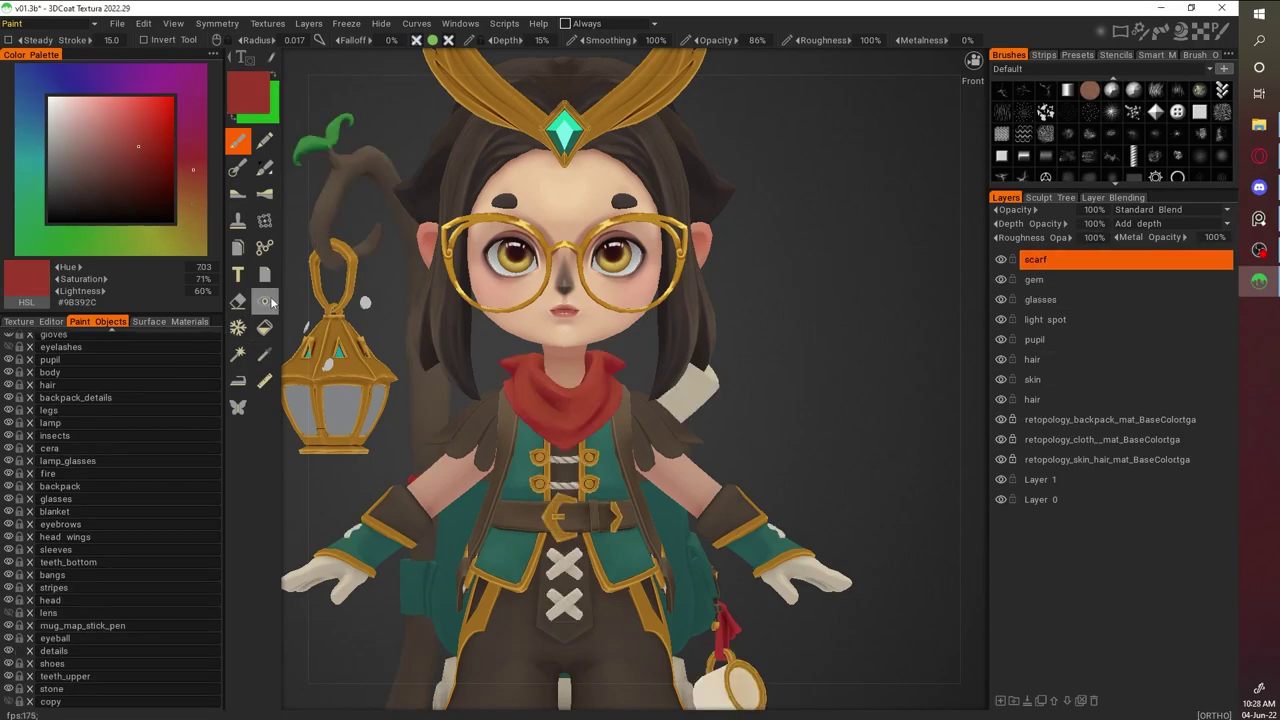
{"action": "left_click", "coordinate": [264, 327]}
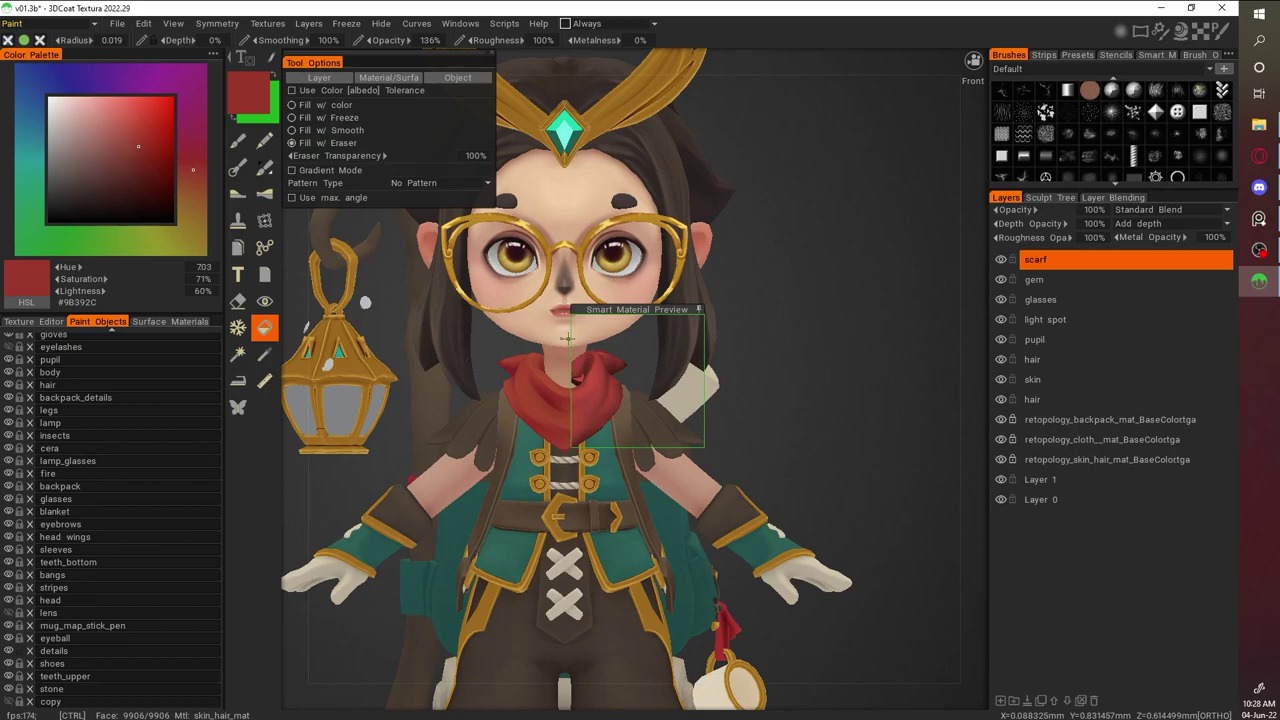
{"action": "left_click", "coordinate": [237, 140]}
{"action": "scroll", "coordinate": [911, 266], "scroll_direction": "up", "scroll_amount": 1}
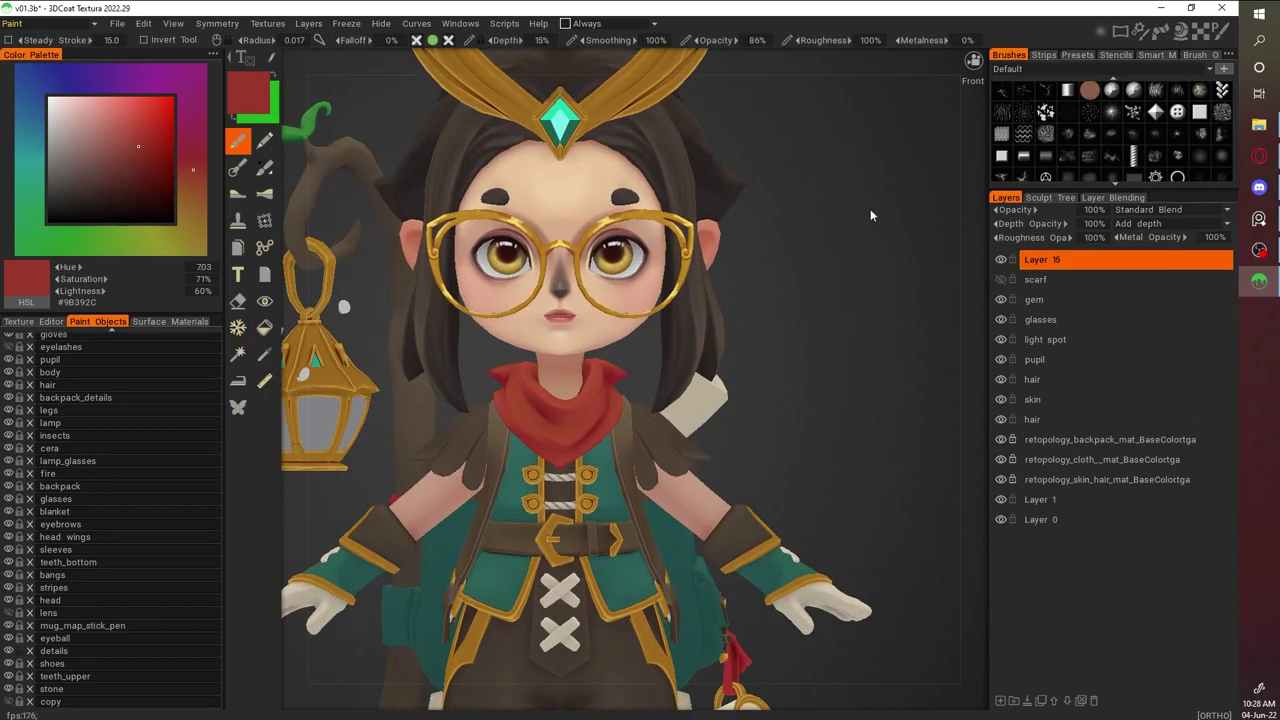
{"action": "scroll", "coordinate": [911, 266], "scroll_direction": "up", "scroll_amount": 1}
Paint orange #C8693A highlights along the scarf's front folds at brush radii 0.031 and 0.011
{"action": "left_click", "coordinate": [139, 124]}
{"action": "scroll", "coordinate": [445, 377], "scroll_direction": "up", "scroll_amount": 1}
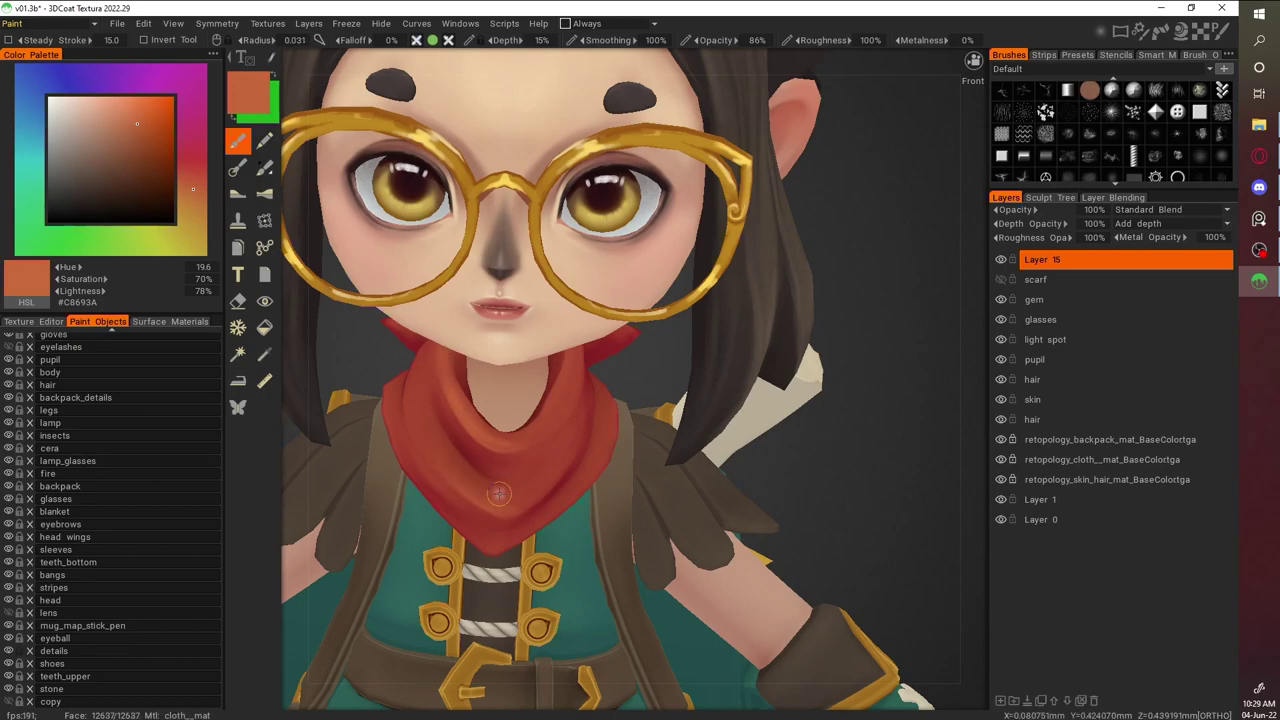
{"action": "right_click_drag", "start_coordinate": [497, 497], "coordinate": [729, 449]}
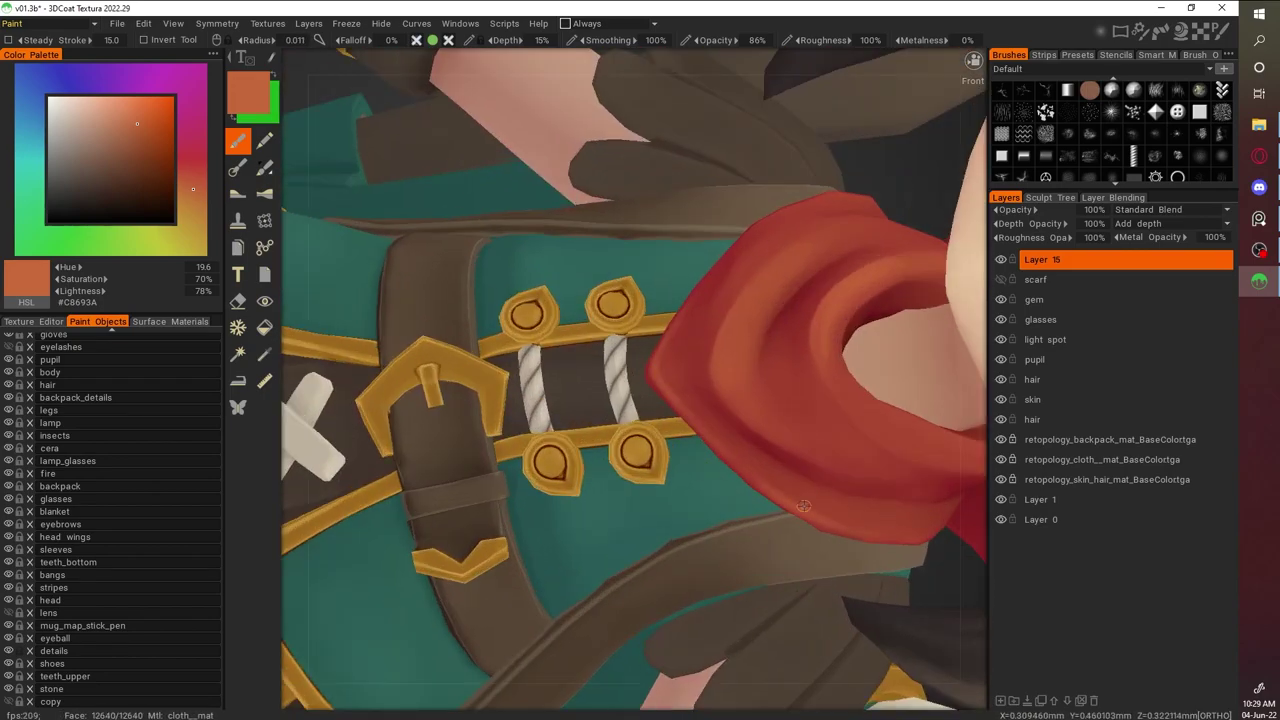
{"action": "right_click_drag", "start_coordinate": [702, 289], "coordinate": [643, 409], "text": "shift"}
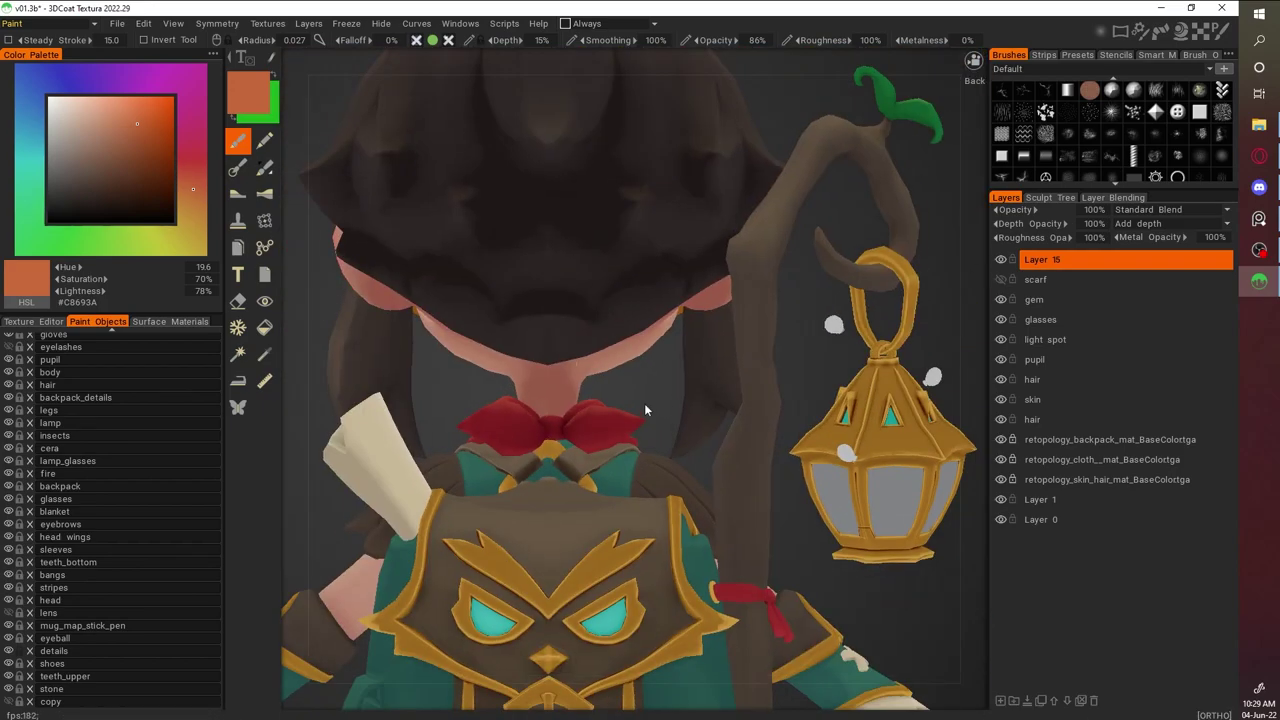
Try to fill the scarf's back bow with orange #C8693A
{"action": "left_click", "coordinate": [264, 327]}
{"action": "left_click", "coordinate": [509, 423]}
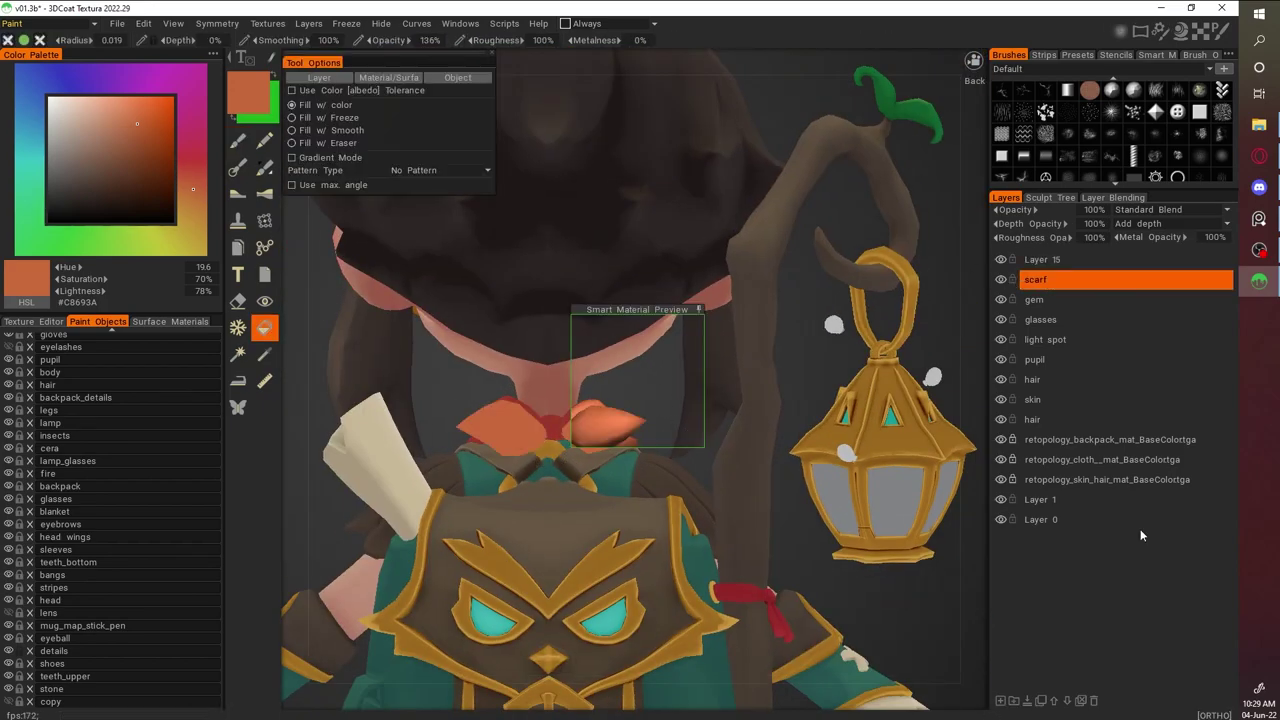
{"action": "key", "text": "ctrl+z"}
{"action": "key", "text": "ctrl+z"}
{"action": "key", "text": "ctrl+z"}
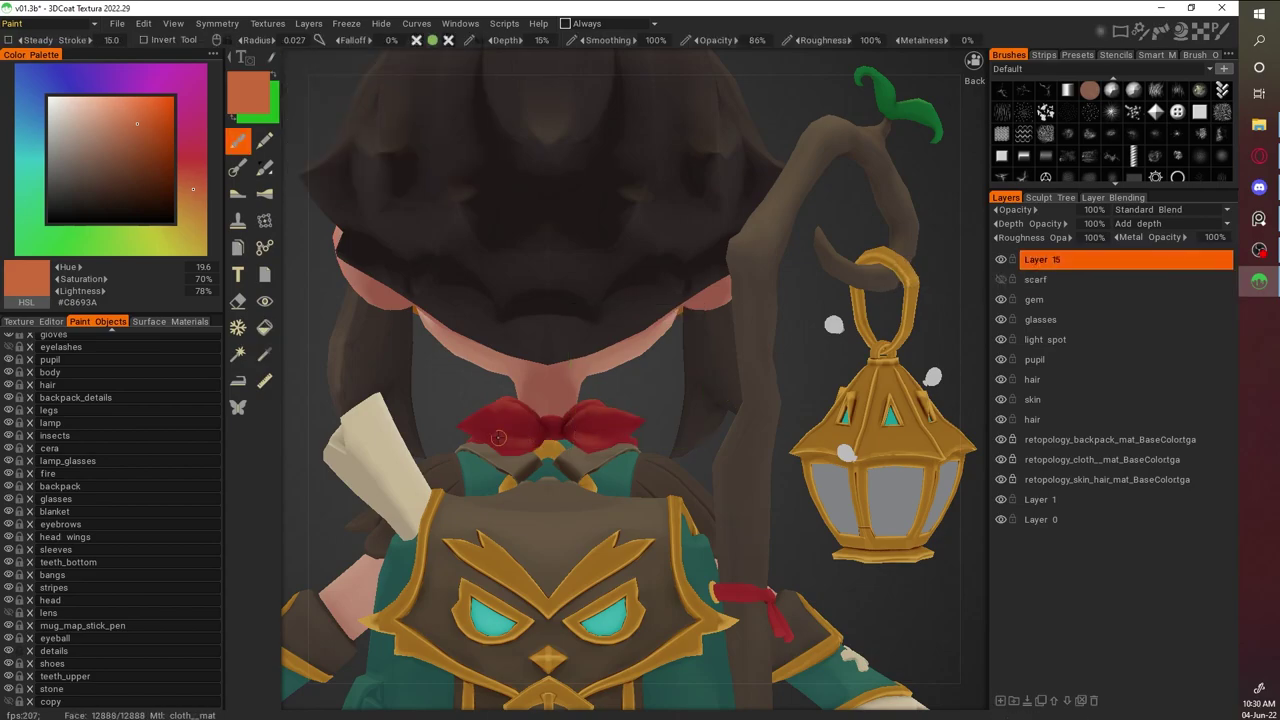
Shade the loops of the scarf's back bow with sampled reds #852B23 and #5E1215 at brush radius 0.027
{"action": "scroll", "coordinate": [497, 435], "scroll_direction": "up", "scroll_amount": 2}
{"action": "key", "text": "v"}
{"action": "scroll", "coordinate": [594, 478], "scroll_direction": "up", "scroll_amount": 2}
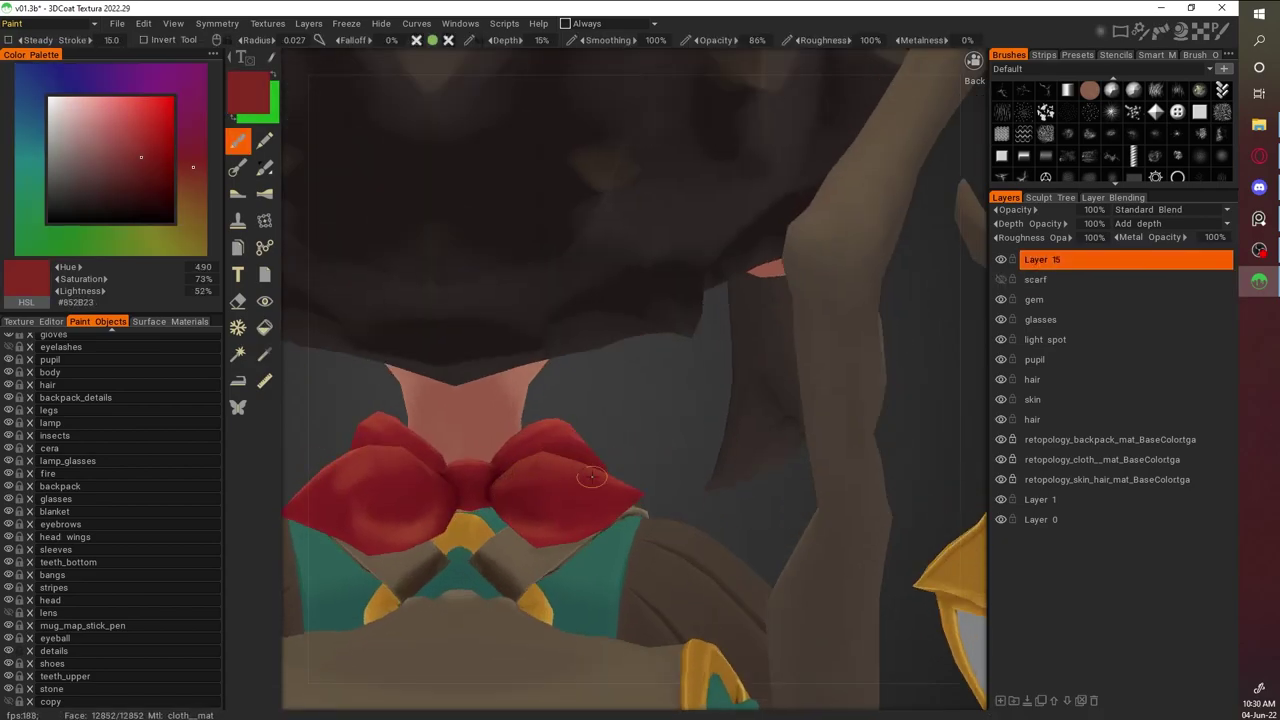
{"action": "middle_click_drag", "start_coordinate": [613, 492], "coordinate": [359, 477]}
{"action": "key", "text": "v"}
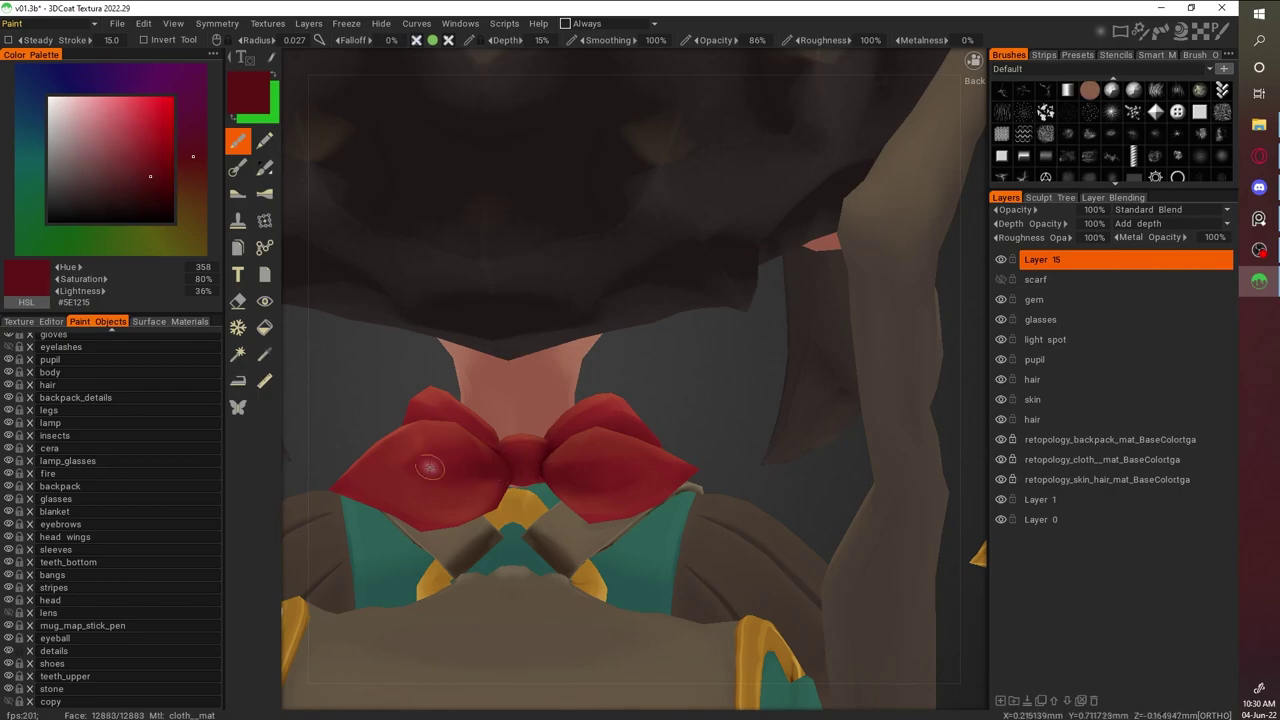
Deepen the folds of the scarf's back bow with sampled reds #4E0B0F at brush radius 0.024 and #842822 at 0.035
{"action": "key", "text": "v"}
{"action": "left_click_drag", "start_coordinate": [443, 463], "coordinate": [657, 463], "text": "alt"}
{"action": "key", "text": "v"}
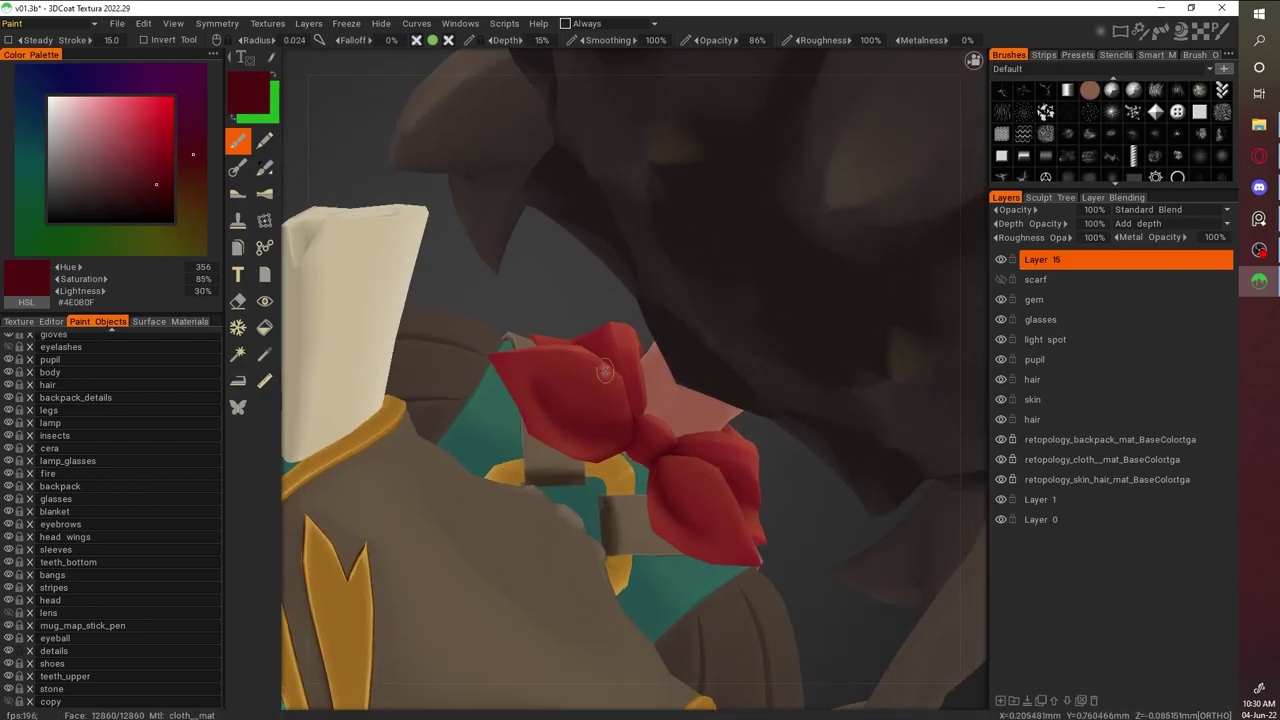
{"action": "key", "text": "v"}
{"action": "key", "text": "v"}
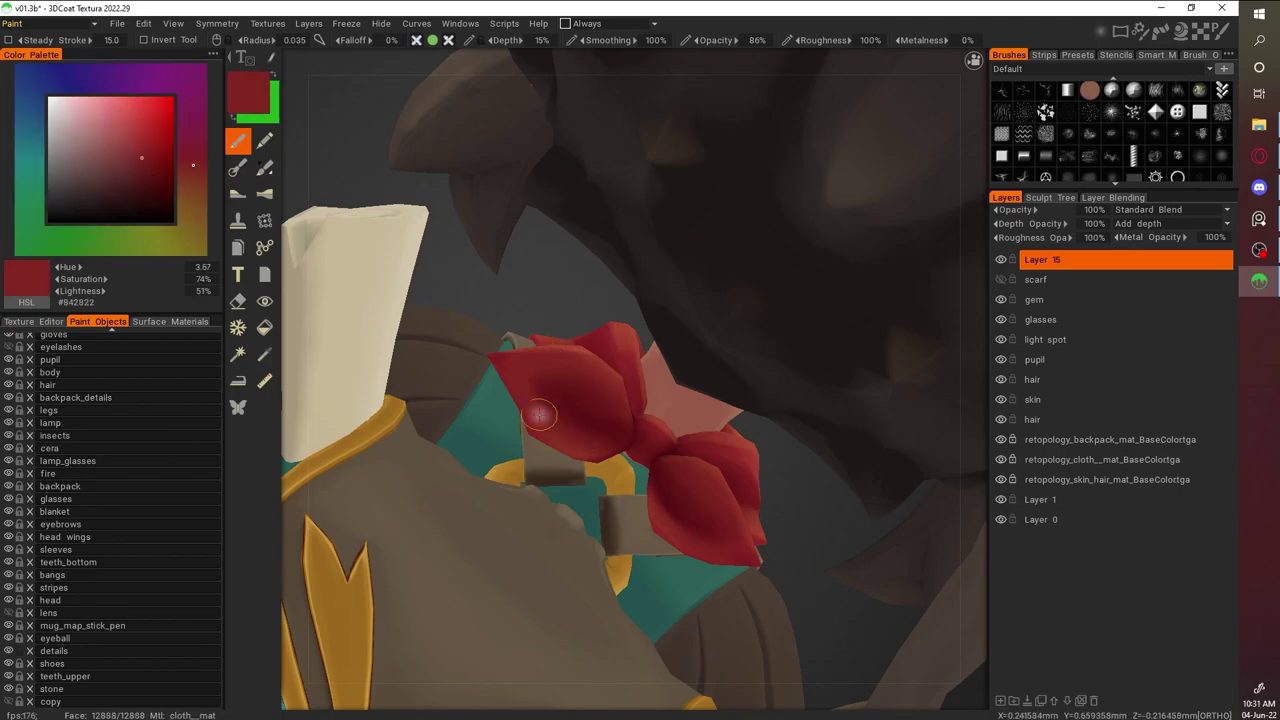
Paint orange #B55833 highlights on the back bow's loops and around its knot at brush radius 0.021
{"action": "key", "text": "v"}
{"action": "key", "text": "KP_2"}
{"action": "left_click_drag", "start_coordinate": [559, 380], "coordinate": [534, 337], "text": "alt"}
{"action": "key", "text": "v"}
{"action": "key", "text": "v"}
{"action": "key", "text": "v"}
{"action": "left_click_drag", "start_coordinate": [809, 449], "coordinate": [705, 493], "text": "alt"}
{"action": "scroll", "coordinate": [700, 432], "scroll_direction": "up", "scroll_amount": 5}
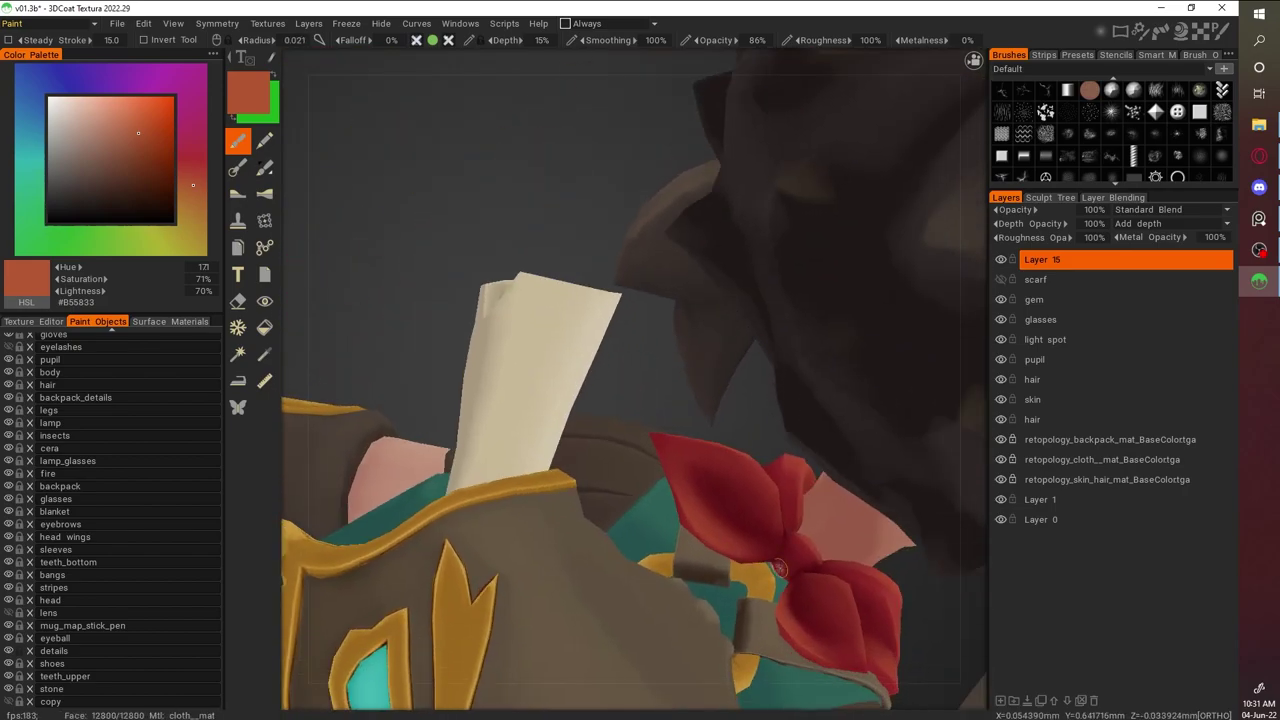
{"action": "middle_click_drag", "start_coordinate": [793, 553], "coordinate": [670, 478]}
Shade the scarf's front and side folds with sampled reds #A6462E, #64222F and #902D28 at brush radius 0.028
{"action": "key", "text": "v"}
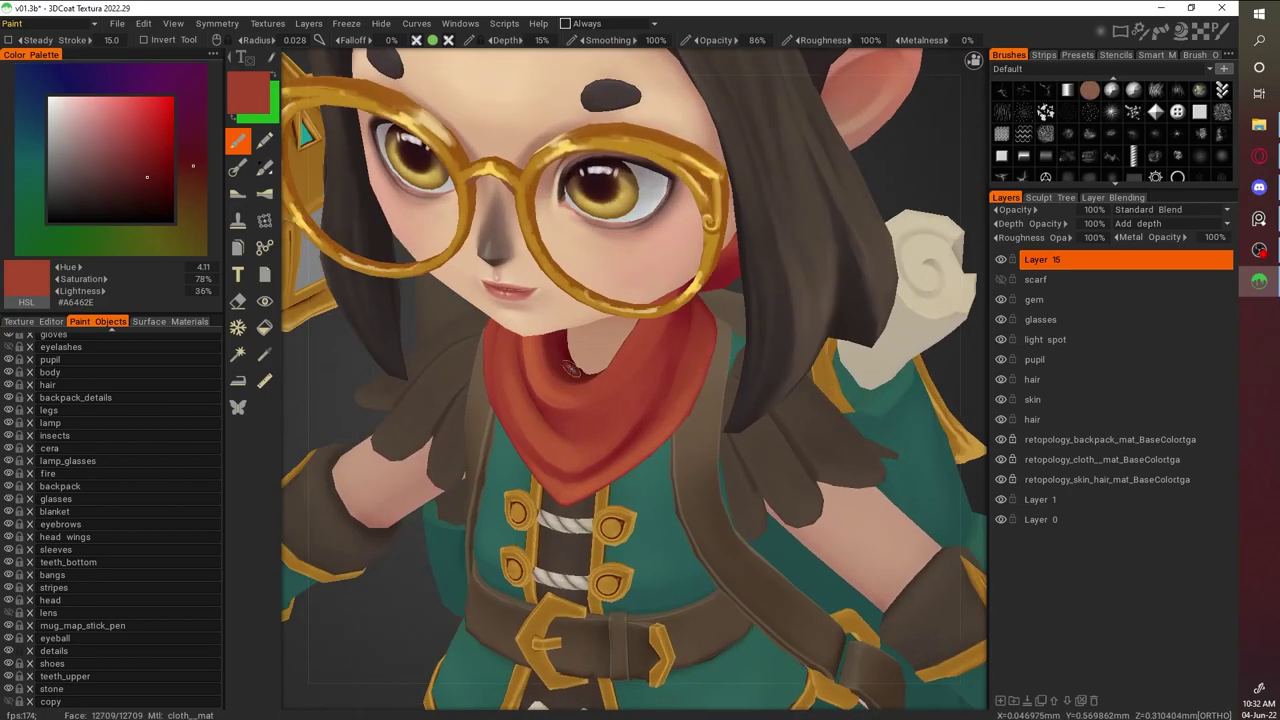
{"action": "scroll", "coordinate": [923, 374], "scroll_direction": "down", "scroll_amount": 3}
{"action": "scroll", "coordinate": [923, 374], "scroll_direction": "up", "scroll_amount": 5}
{"action": "left_click_drag", "start_coordinate": [880, 450], "coordinate": [796, 557]}
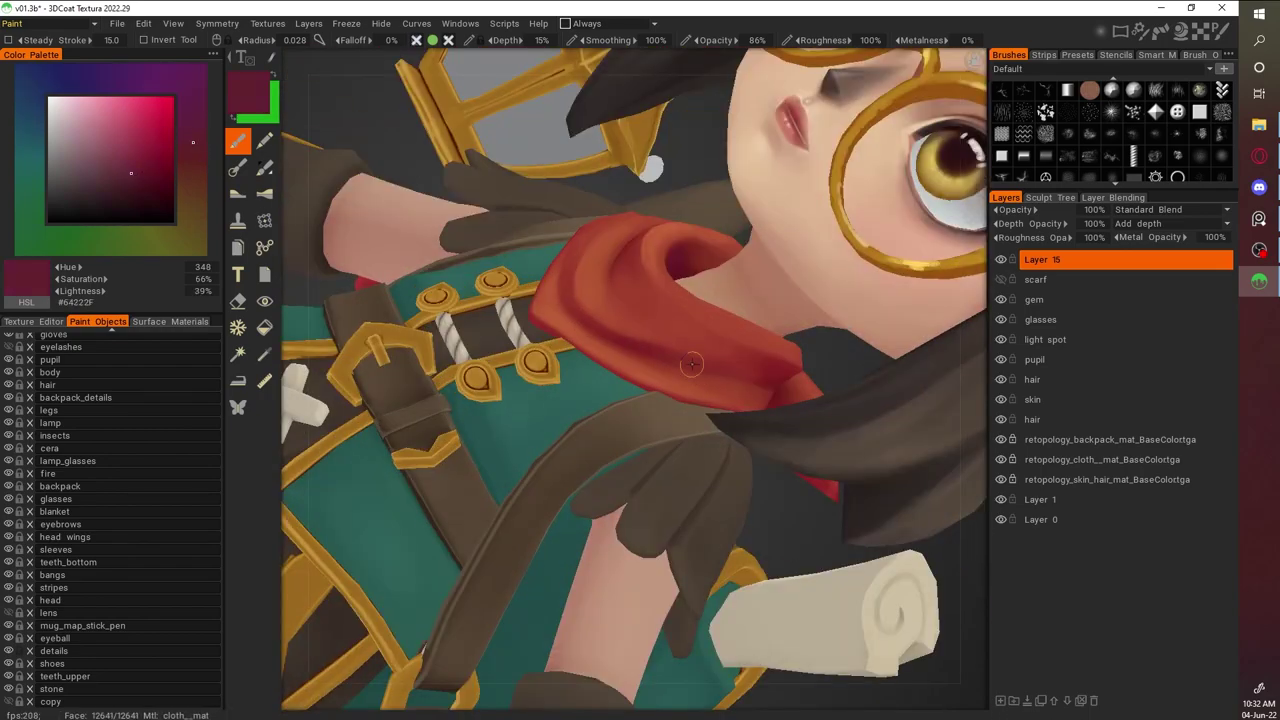
{"action": "left_click_drag", "start_coordinate": [620, 340], "coordinate": [773, 366]}
{"action": "key", "text": "v"}
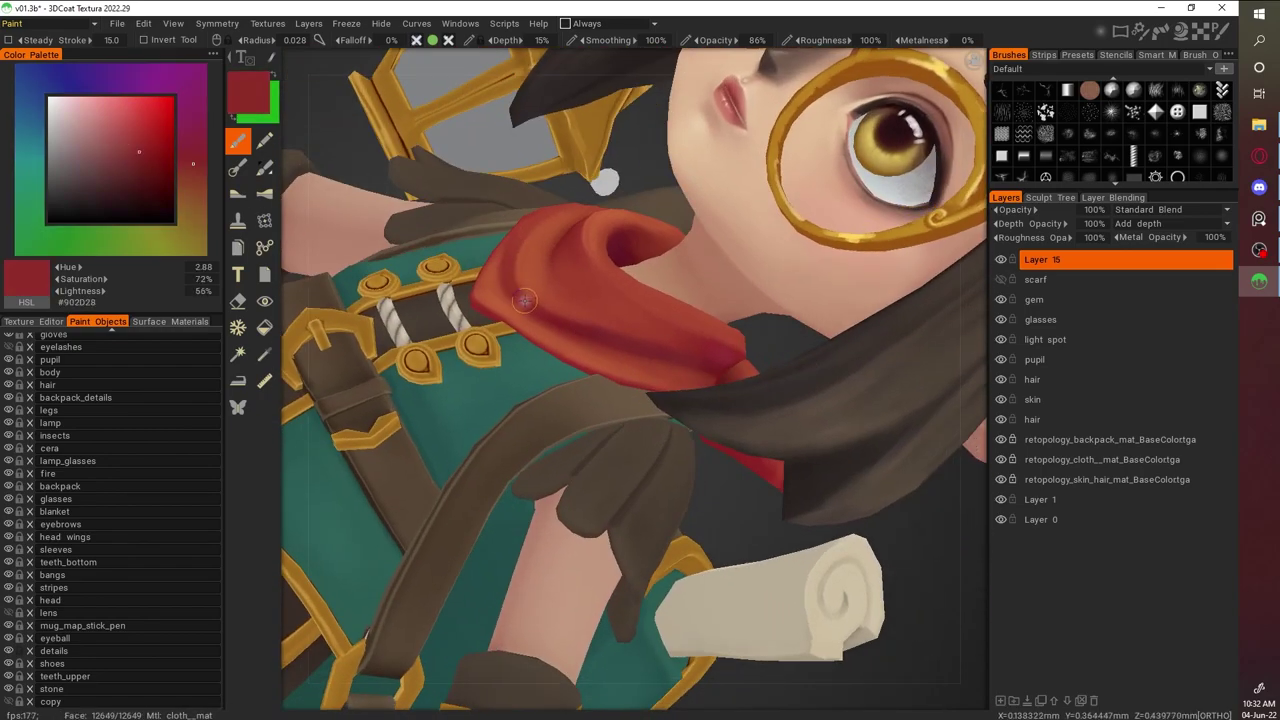
{"action": "key", "text": "1"}
{"action": "scroll", "coordinate": [817, 416], "scroll_direction": "up", "scroll_amount": 5}
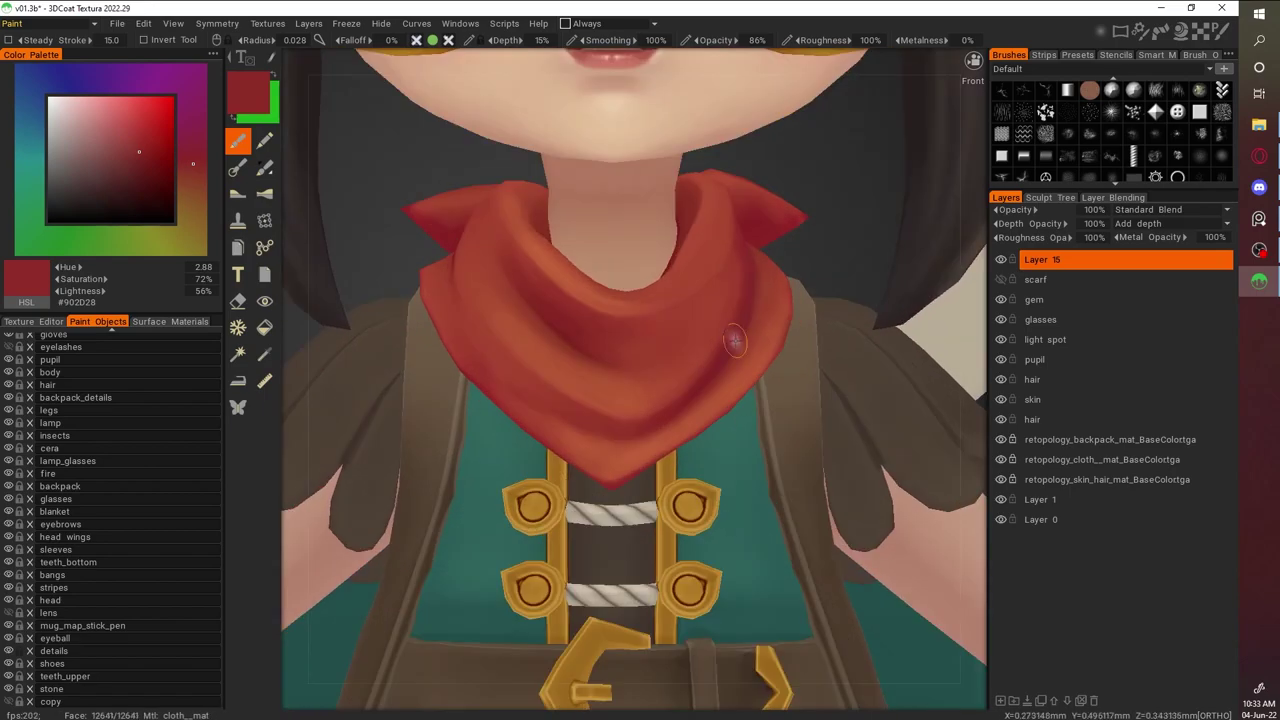
Shift the paint colour towards magenta and deepen the scarf's shadow areas with #550C29
{"action": "left_click_drag", "start_coordinate": [569, 330], "coordinate": [417, 220]}
{"action": "scroll", "coordinate": [860, 314], "scroll_direction": "down", "scroll_amount": 5}
{"action": "left_click_drag", "start_coordinate": [860, 314], "coordinate": [880, 505]}
{"action": "left_click", "coordinate": [192, 140]}
{"action": "left_click_drag", "start_coordinate": [747, 425], "coordinate": [502, 283]}
{"action": "scroll", "coordinate": [481, 290], "scroll_direction": "down", "scroll_amount": 5}
{"action": "left_click_drag", "start_coordinate": [890, 498], "coordinate": [880, 258]}
{"action": "scroll", "coordinate": [645, 370], "scroll_direction": "up", "scroll_amount": 5}
{"action": "key", "text": "v"}
{"action": "left_click_drag", "start_coordinate": [645, 370], "coordinate": [676, 243]}
{"action": "left_click_drag", "start_coordinate": [593, 355], "coordinate": [699, 147]}
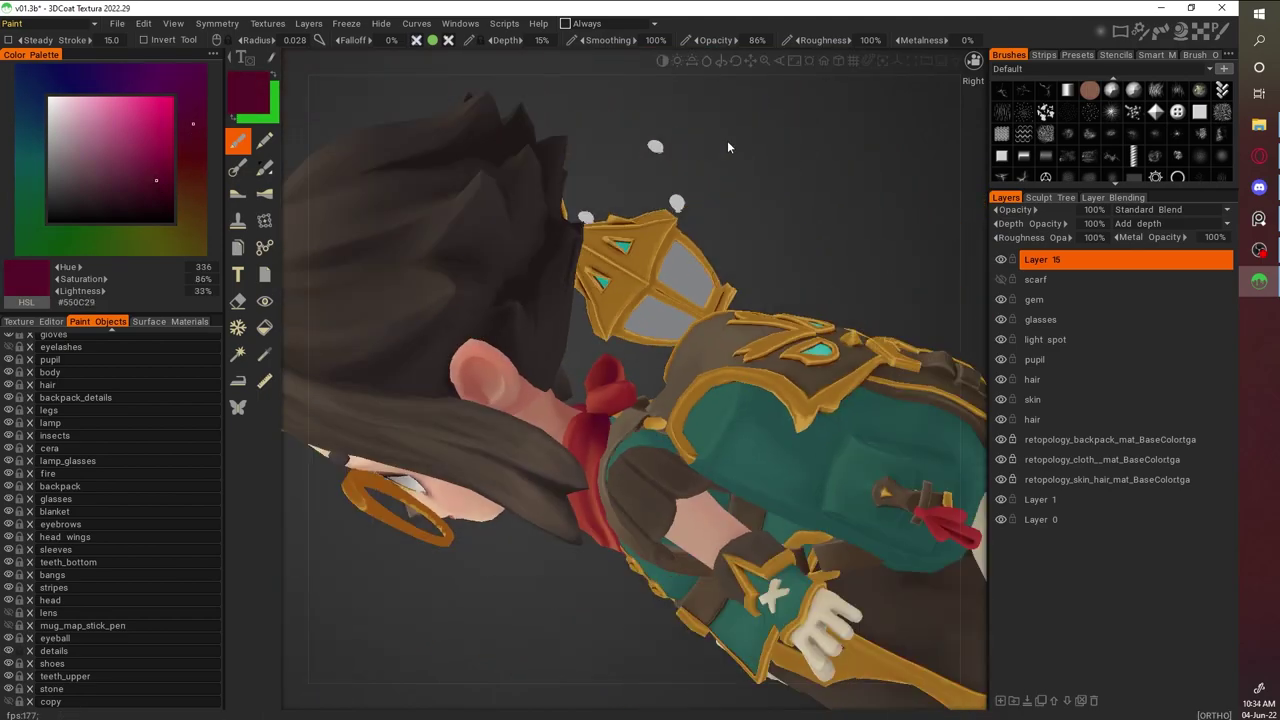
Paint a thin dark magenta shadow along the scarf's lower front edge at brush radius 0.008
{"action": "scroll", "coordinate": [699, 147], "scroll_direction": "down", "scroll_amount": 5}
{"action": "scroll", "coordinate": [756, 636], "scroll_direction": "up", "scroll_amount": 5}
{"action": "left_click_drag", "start_coordinate": [756, 636], "coordinate": [720, 480]}
{"action": "key", "text": "v"}
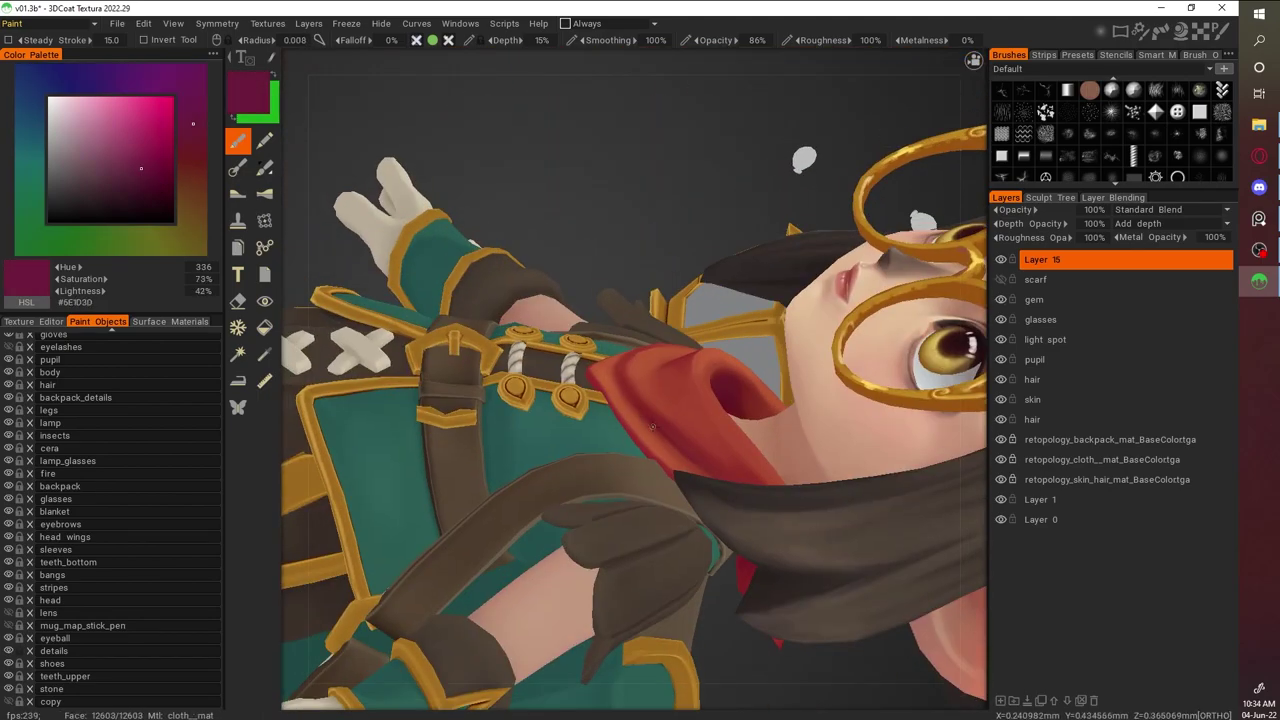
{"action": "key", "text": "v"}
{"action": "key", "text": "v"}
{"action": "key", "text": "v"}
Blend magenta #722640 over the scarf's lower folds and pointed tip at brush radius 0.055
{"action": "left_click_drag", "start_coordinate": [659, 427], "coordinate": [540, 330]}
{"action": "key", "text": "v"}
{"action": "scroll", "coordinate": [669, 469], "scroll_direction": "down", "scroll_amount": 5}
{"action": "scroll", "coordinate": [877, 400], "scroll_direction": "up", "scroll_amount": 5}
{"action": "left_click", "coordinate": [131, 166]}
{"action": "left_click_drag", "start_coordinate": [450, 300], "coordinate": [604, 330]}
{"action": "scroll", "coordinate": [583, 390], "scroll_direction": "down", "scroll_amount": 5}
{"action": "scroll", "coordinate": [608, 443], "scroll_direction": "up", "scroll_amount": 8}
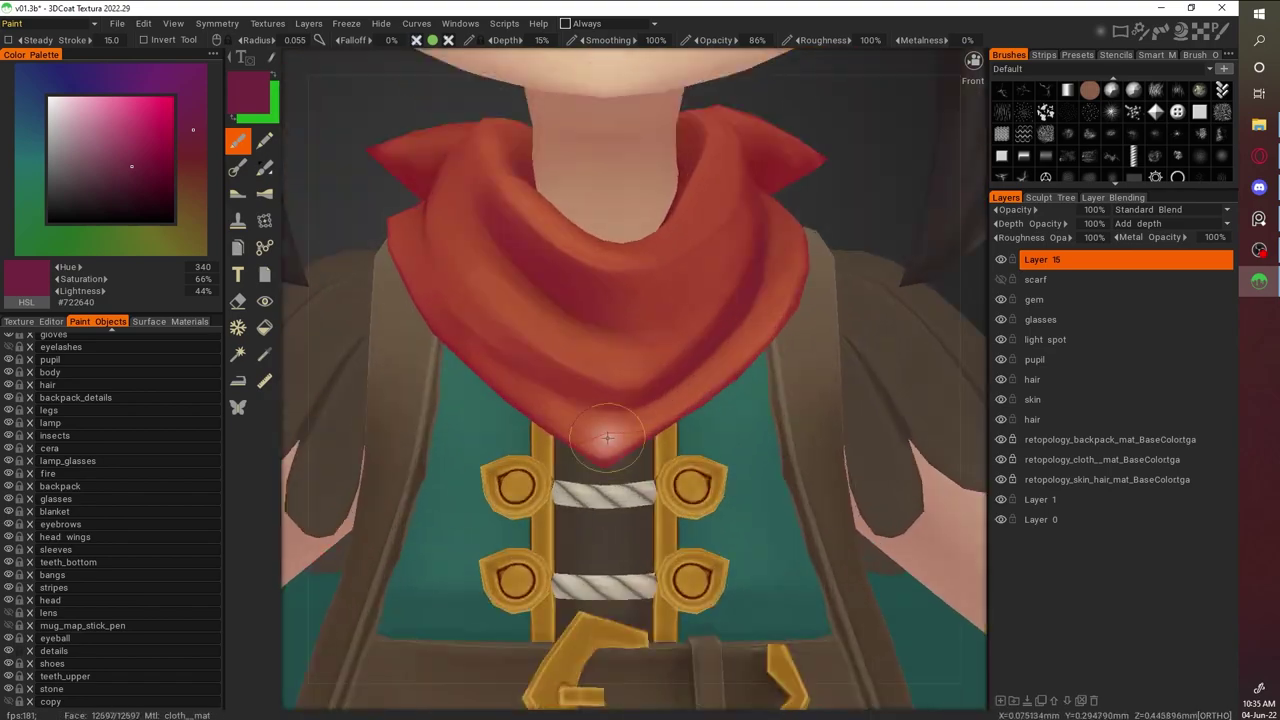
Add orange #B35633 highlights along the outer folds of the front scarf at brush radius 0.012
{"action": "key", "text": "v"}
{"action": "key", "text": "v"}
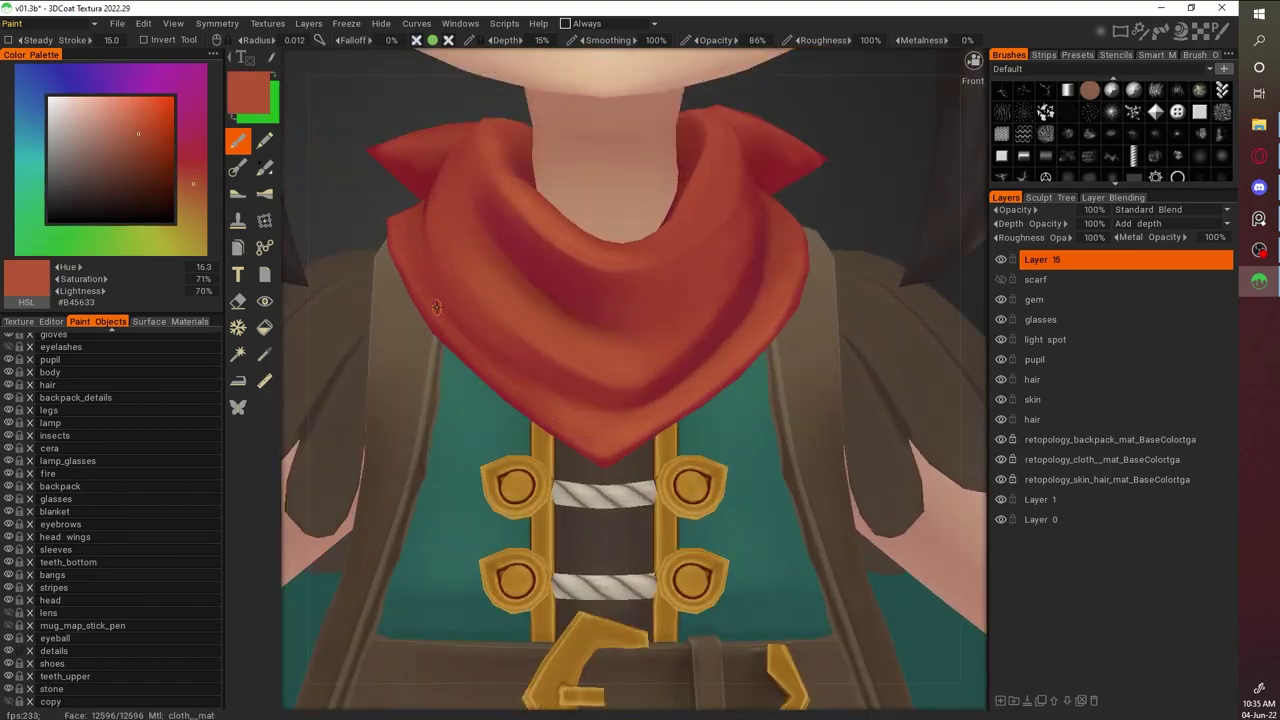
{"action": "left_click_drag", "start_coordinate": [400, 252], "coordinate": [430, 296], "text": "alt"}
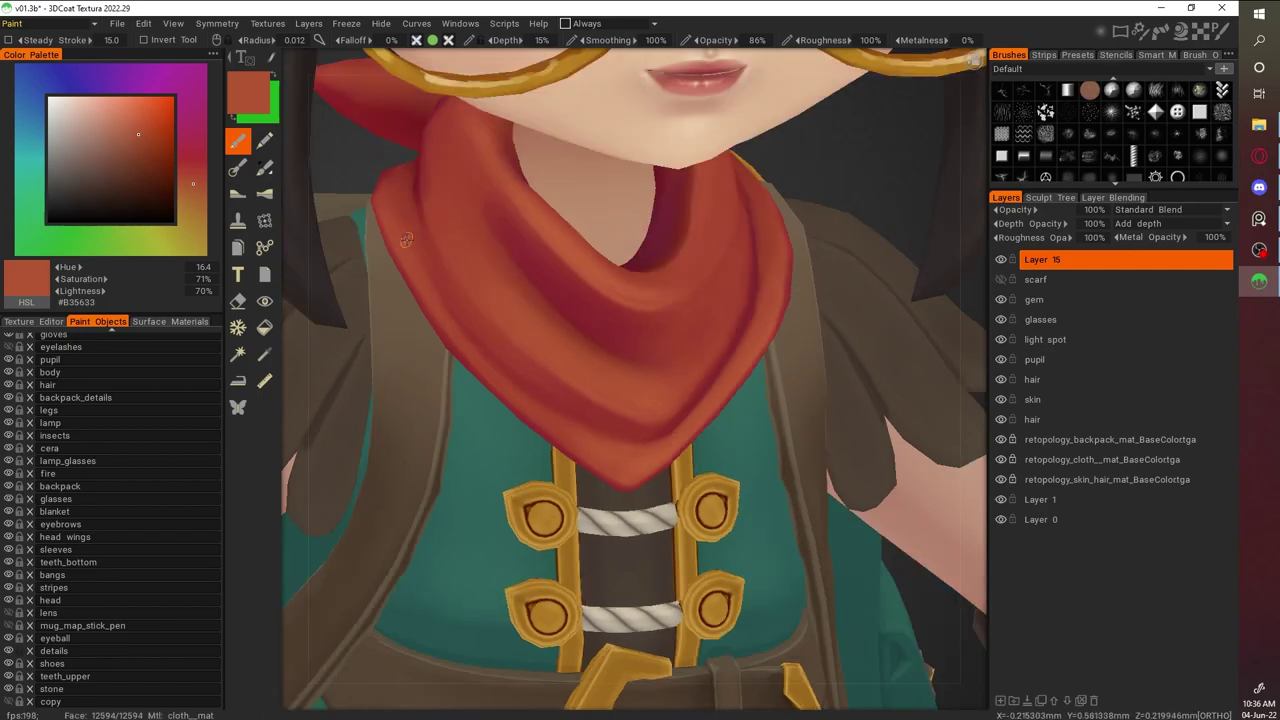
Delete the old scarf layer and rename Layer 15 as scarf
{"action": "key", "text": "KP_1"}
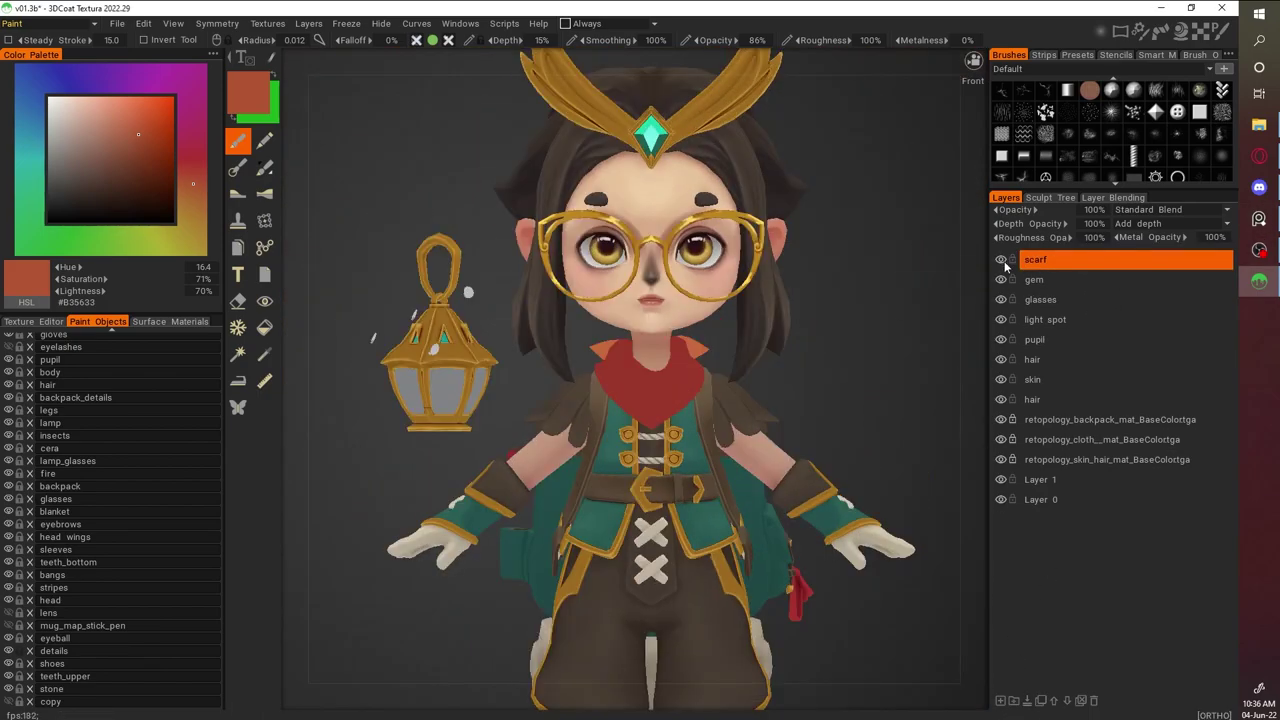
{"action": "mouse_move", "coordinate": [940, 330]}
{"action": "left_mouse_down", "text": "alt"}
{"action": "mouse_move", "coordinate": [800, 335]}
{"action": "mouse_move", "coordinate": [965, 327]}
{"action": "left_mouse_up", "text": "alt"}
{"action": "key", "text": "Delete"}
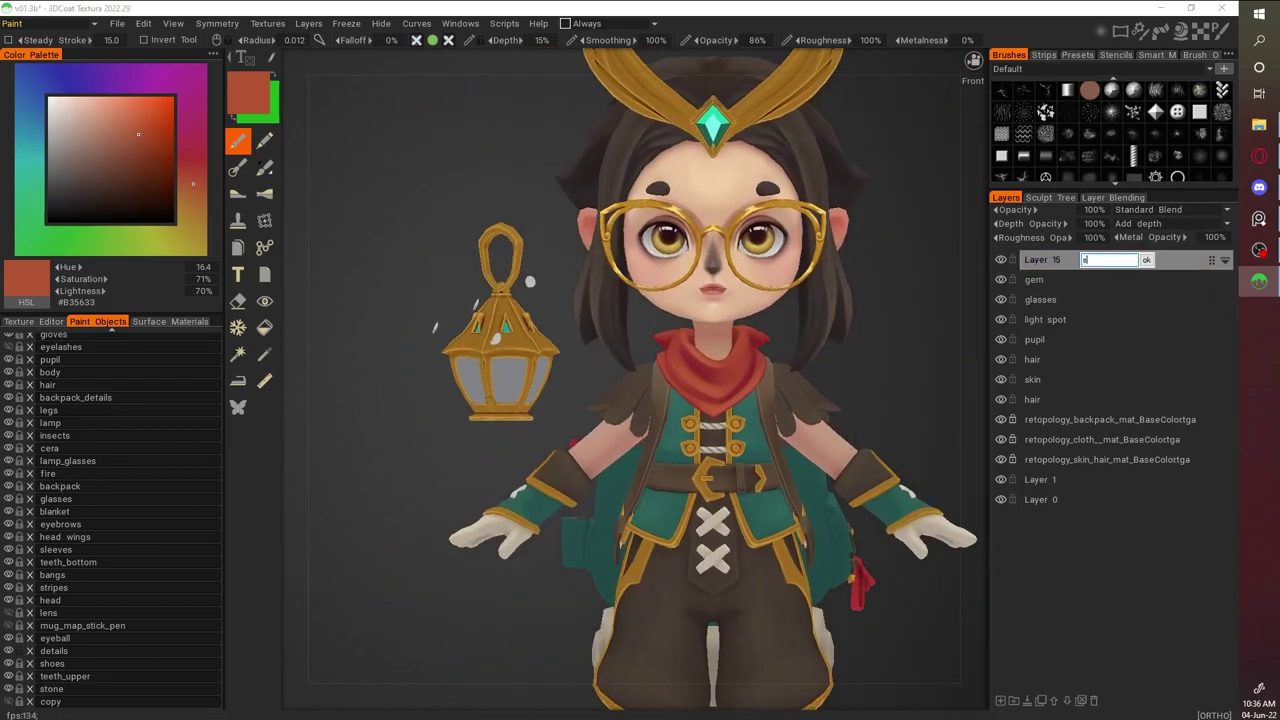
{"action": "scroll", "coordinate": [813, 357], "scroll_direction": "down", "scroll_amount": 3}
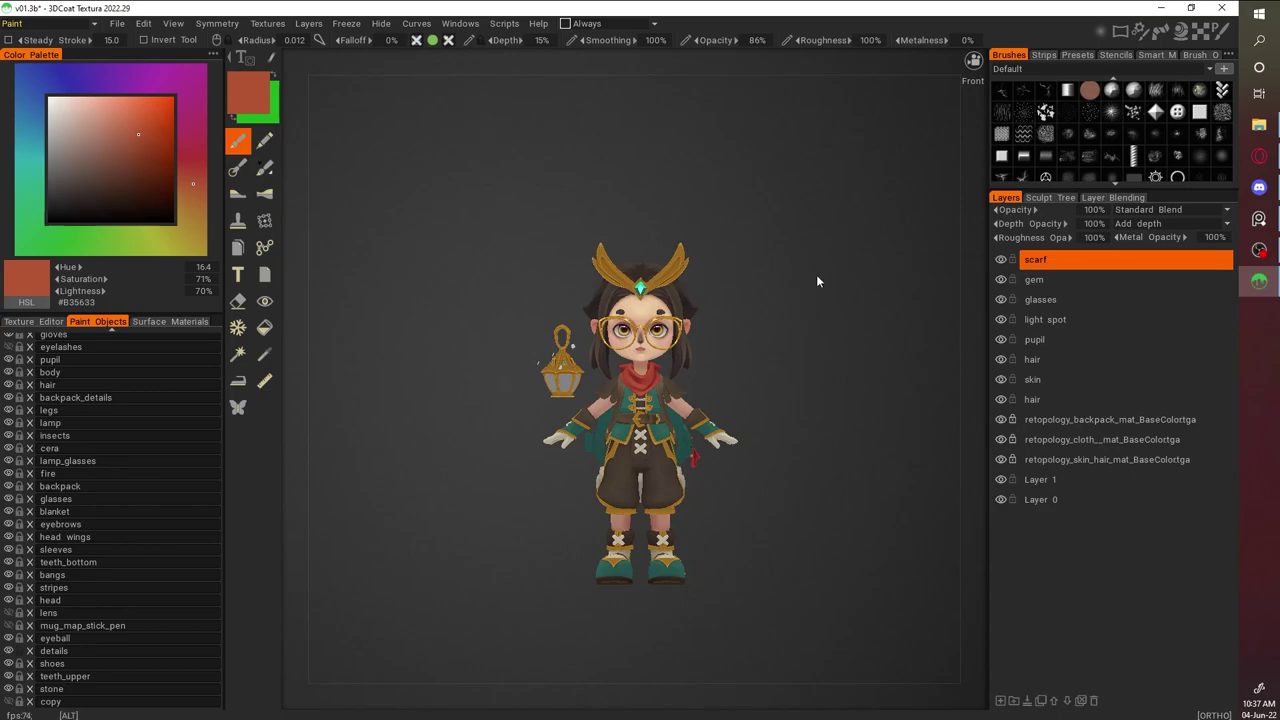
Add a new layer named gold between the glasses and light spot layers
{"action": "scroll", "coordinate": [850, 315], "scroll_direction": "up", "scroll_amount": 3}
{"action": "scroll", "coordinate": [840, 340], "scroll_direction": "down", "scroll_amount": 3}
{"action": "scroll", "coordinate": [879, 340], "scroll_direction": "up", "scroll_amount": 4}
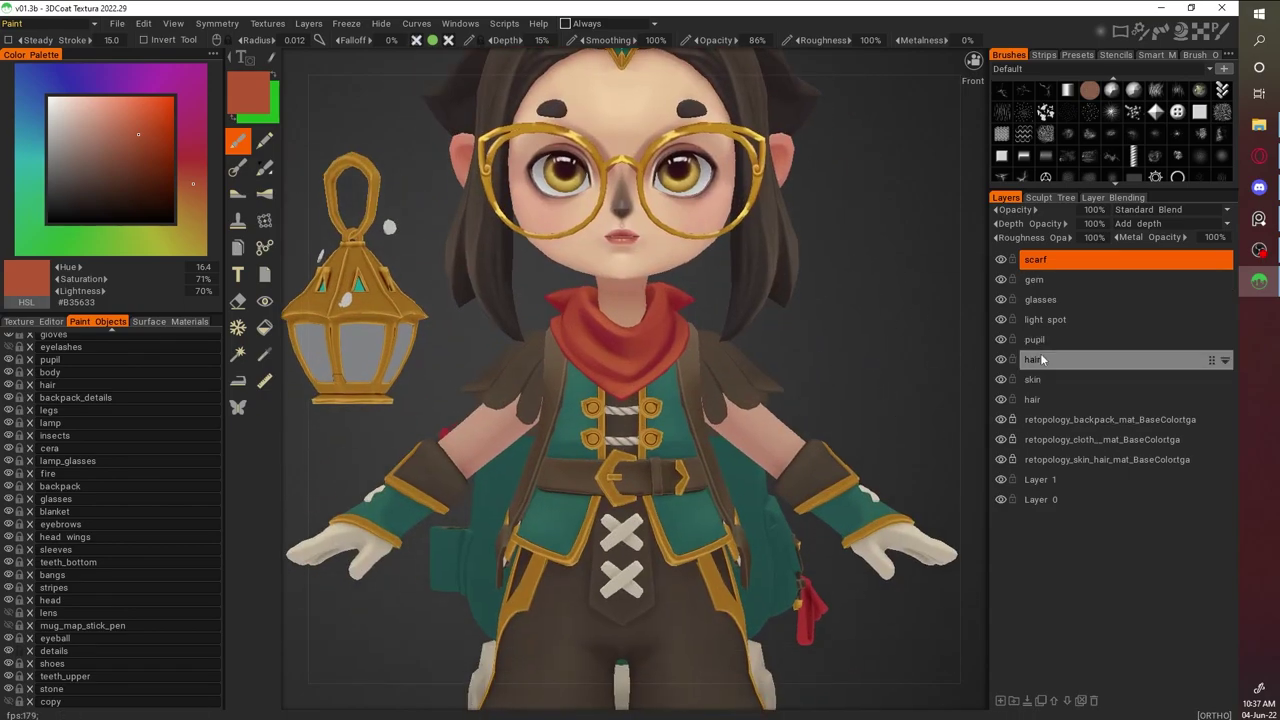
{"action": "type", "text": "gold"}
{"action": "key", "text": "Return"}
Shade the vest's four gold buttons with browns #9C5913 and #7E3B0E at brush radius 0.012
{"action": "left_click_drag", "start_coordinate": [880, 340], "coordinate": [884, 214], "text": "alt"}
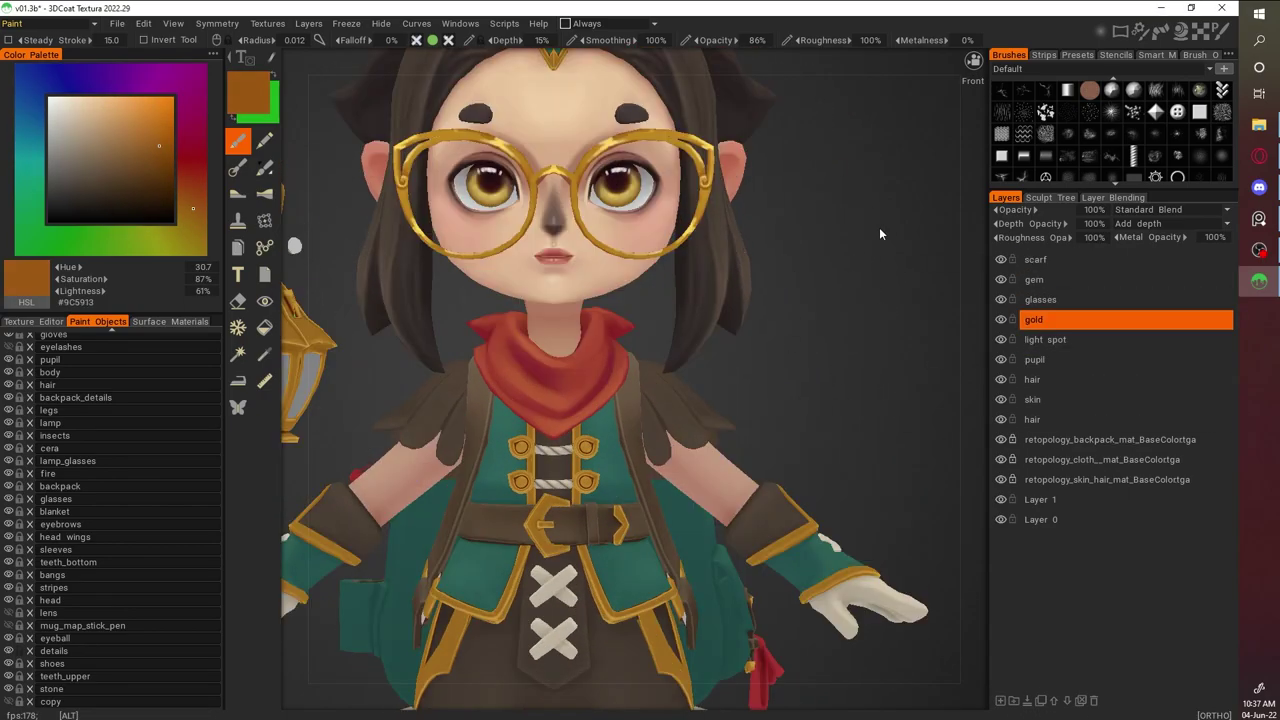
{"action": "scroll", "coordinate": [884, 214], "scroll_direction": "up", "scroll_amount": 2}
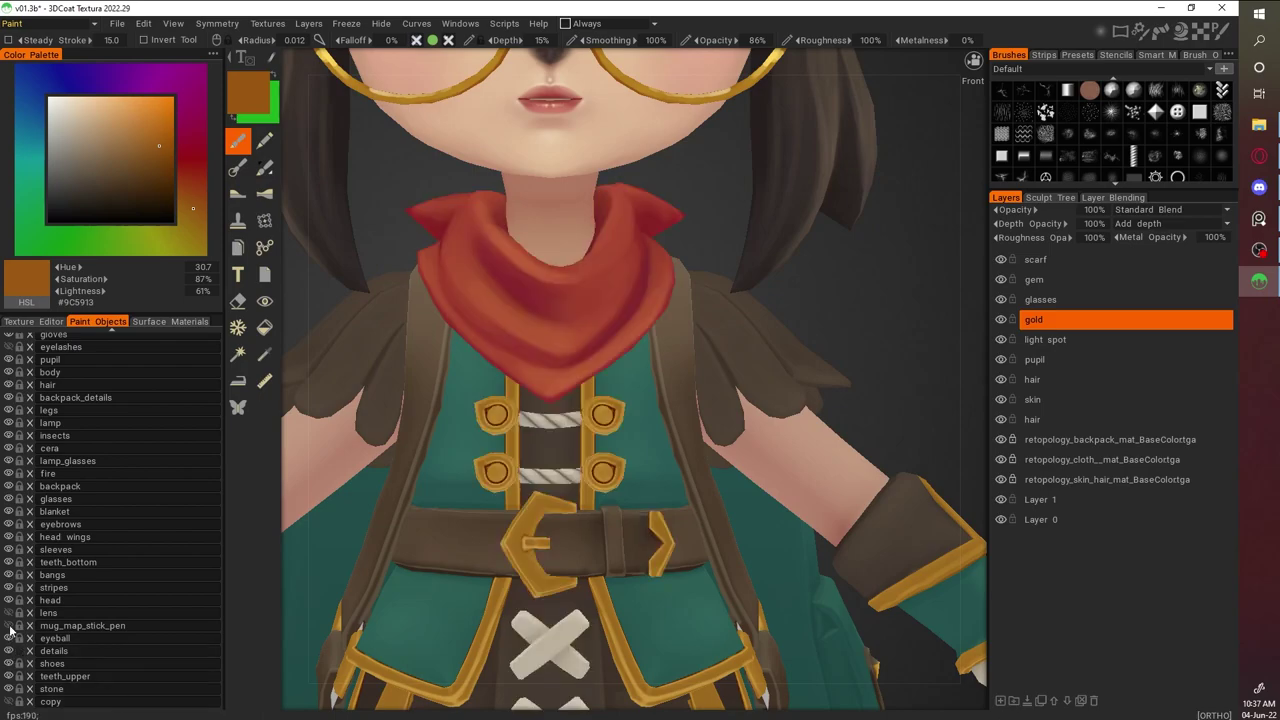
{"action": "left_click_drag", "start_coordinate": [601, 404], "coordinate": [572, 266], "text": "alt"}
{"action": "left_click_drag", "start_coordinate": [508, 208], "coordinate": [533, 201], "text": "alt"}
{"action": "left_click_drag", "start_coordinate": [558, 348], "coordinate": [532, 260], "text": "alt"}
{"action": "left_click_drag", "start_coordinate": [380, 200], "coordinate": [452, 425], "text": "alt"}
{"action": "left_click", "coordinate": [161, 172]}
{"action": "key", "text": "v"}
{"action": "key", "text": "v"}
{"action": "left_click_drag", "start_coordinate": [463, 471], "coordinate": [466, 391], "text": "alt"}
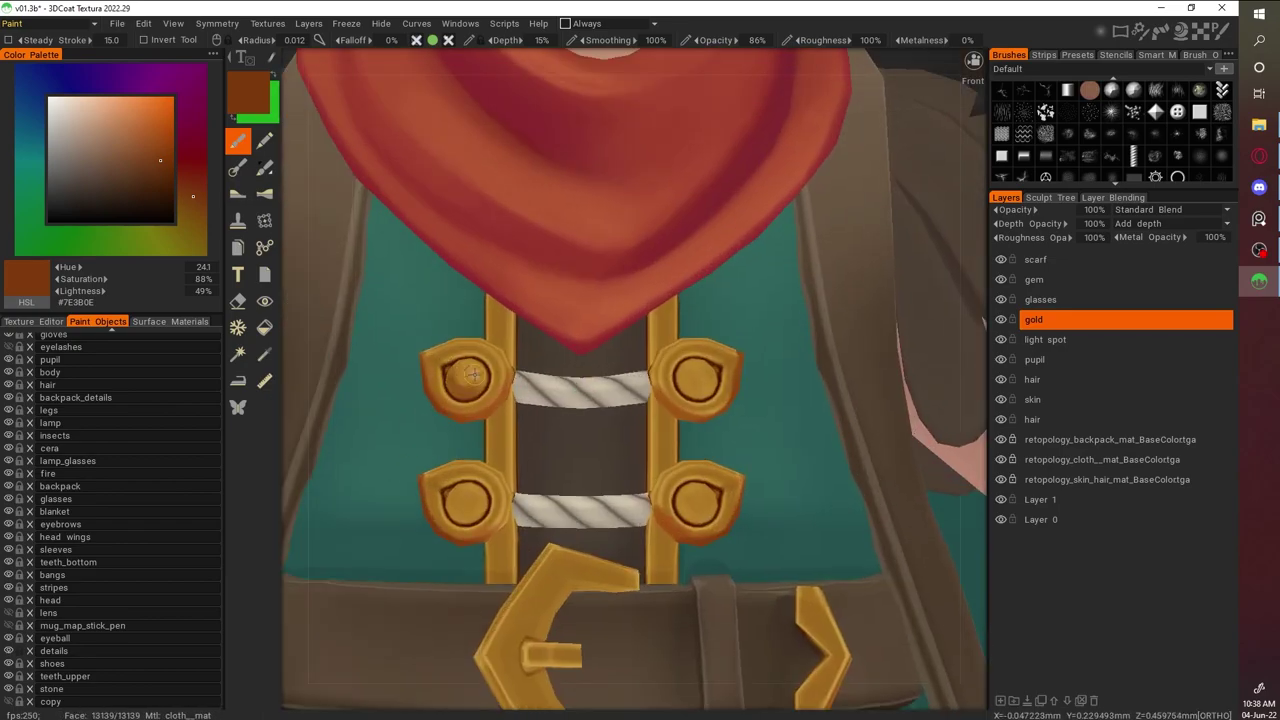
Paint yellow #F9C233 highlights on the round centres of the vest's gold buttons at brush radius 0.012
{"action": "key", "text": "v"}
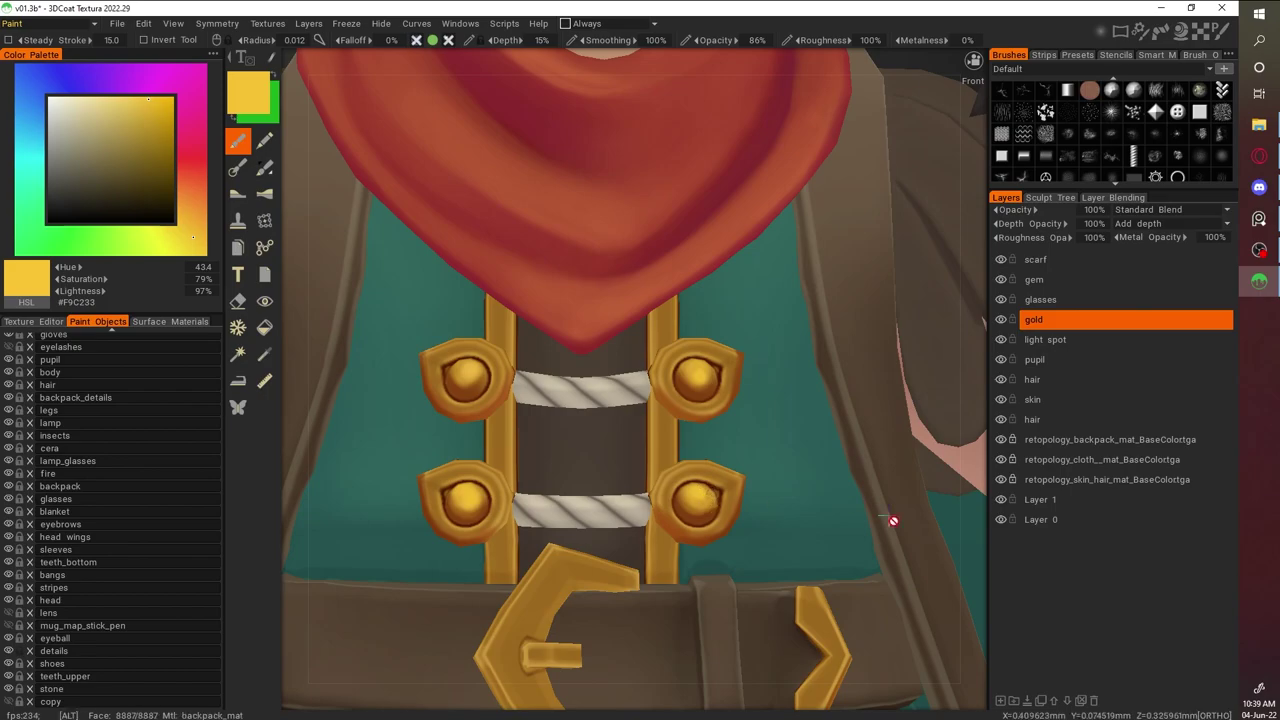
{"action": "scroll", "coordinate": [779, 502], "scroll_direction": "down", "scroll_amount": 5}
{"action": "scroll", "coordinate": [915, 416], "scroll_direction": "up", "scroll_amount": 5}
{"action": "left_click_drag", "start_coordinate": [915, 416], "coordinate": [486, 424], "text": "alt"}
{"action": "scroll", "coordinate": [648, 473], "scroll_direction": "down", "scroll_amount": 5}
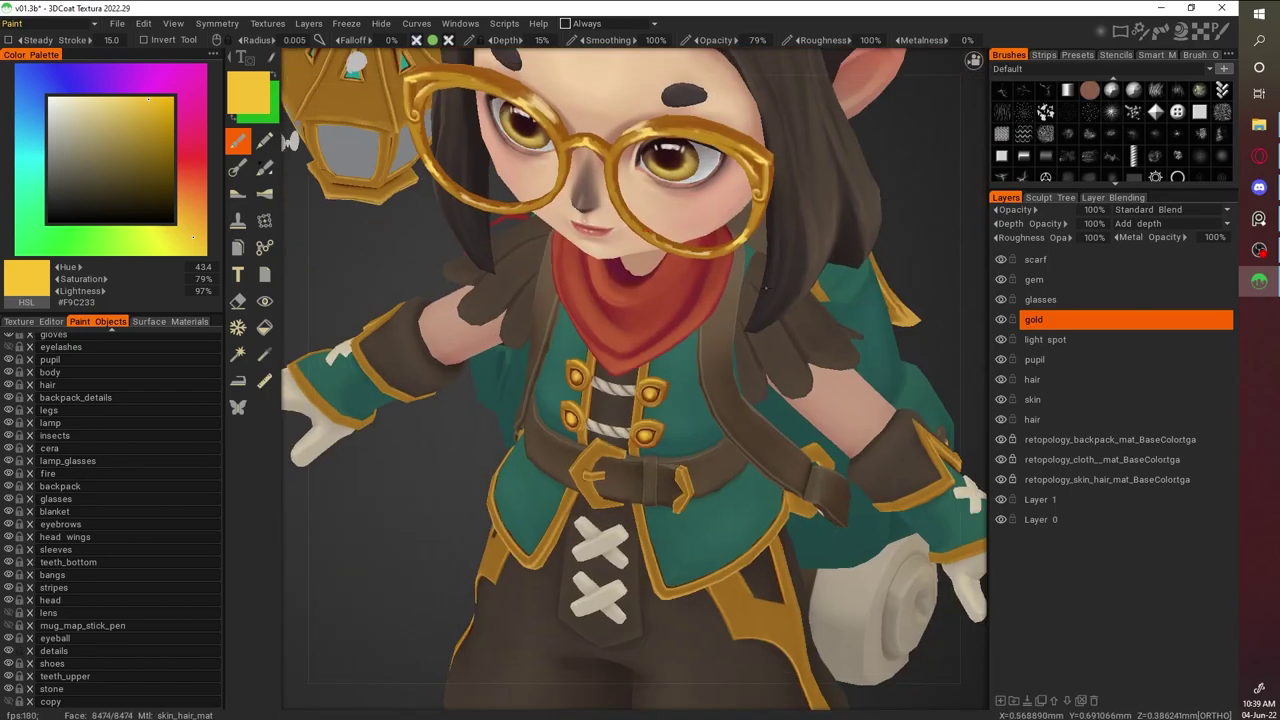
Show the wireframe and darken the vest buttons' rims with #4E1901 and #7C390E at radius 0.005 and 79% opacity
{"action": "scroll", "coordinate": [757, 249], "scroll_direction": "up", "scroll_amount": 6}
{"action": "key", "text": "w"}
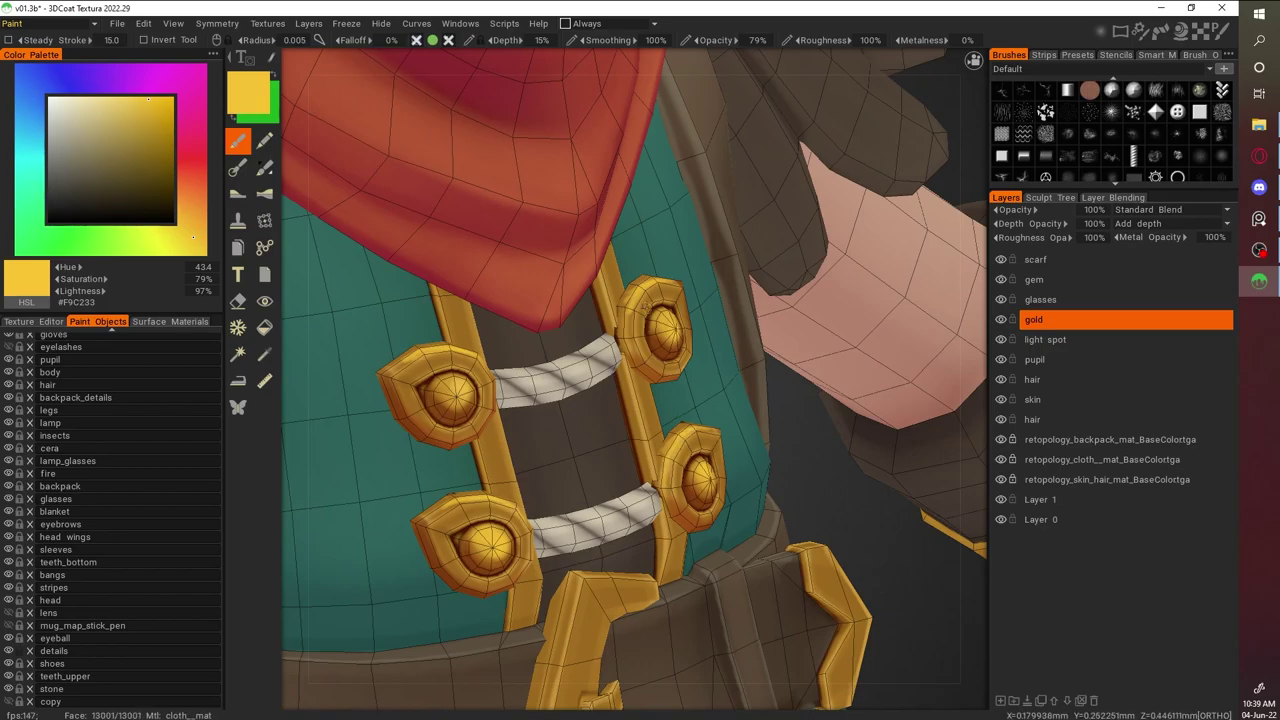
{"action": "key", "text": "v"}
{"action": "mouse_move", "coordinate": [380, 378]}
{"action": "left_mouse_down", "text": "alt"}
{"action": "mouse_move", "coordinate": [837, 294]}
{"action": "mouse_move", "coordinate": [740, 500]}
{"action": "mouse_move", "coordinate": [700, 423]}
{"action": "mouse_move", "coordinate": [865, 345]}
{"action": "left_mouse_up", "text": "alt"}
{"action": "left_click_drag", "start_coordinate": [636, 416], "coordinate": [690, 287], "text": "alt"}
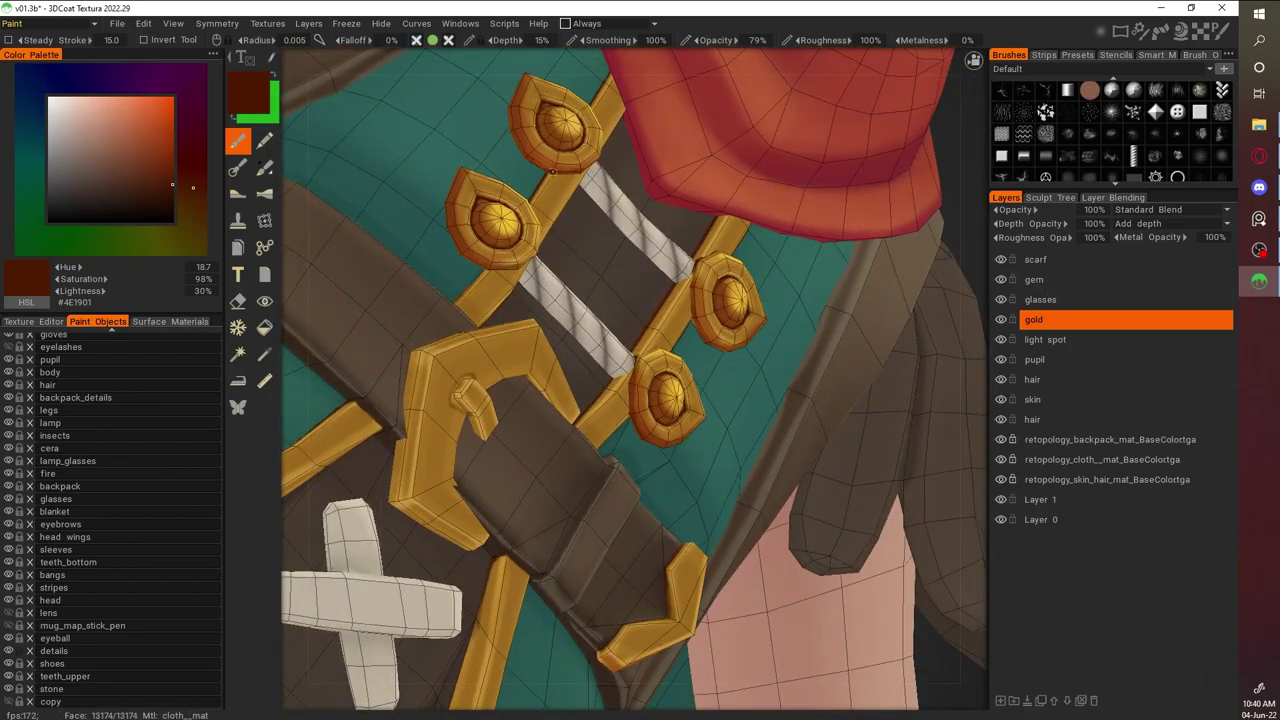
{"action": "key", "text": "v"}
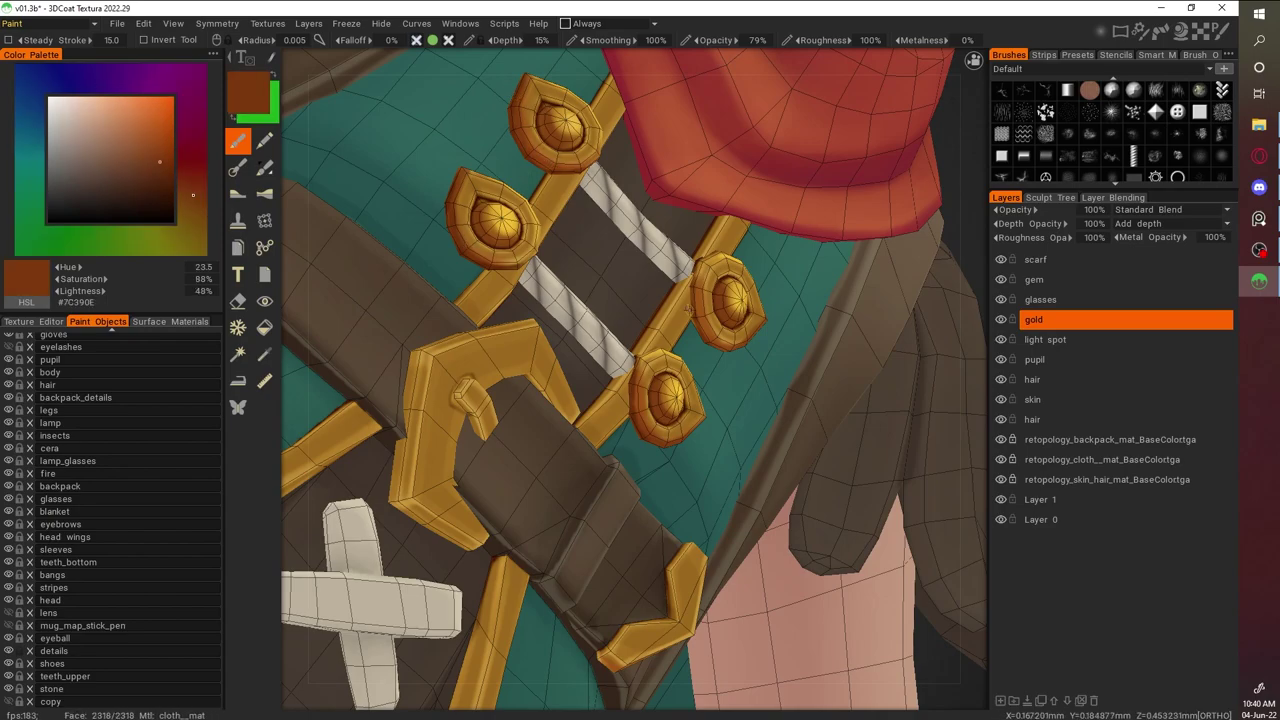
{"action": "left_click_drag", "start_coordinate": [690, 287], "coordinate": [785, 420], "text": "alt"}
Dot pale yellow #F9D181 highlights on the vest buttons at radius 0.005 and hide the wireframe
{"action": "key", "text": "v"}
{"action": "scroll", "coordinate": [506, 232], "scroll_direction": "up", "scroll_amount": 5}
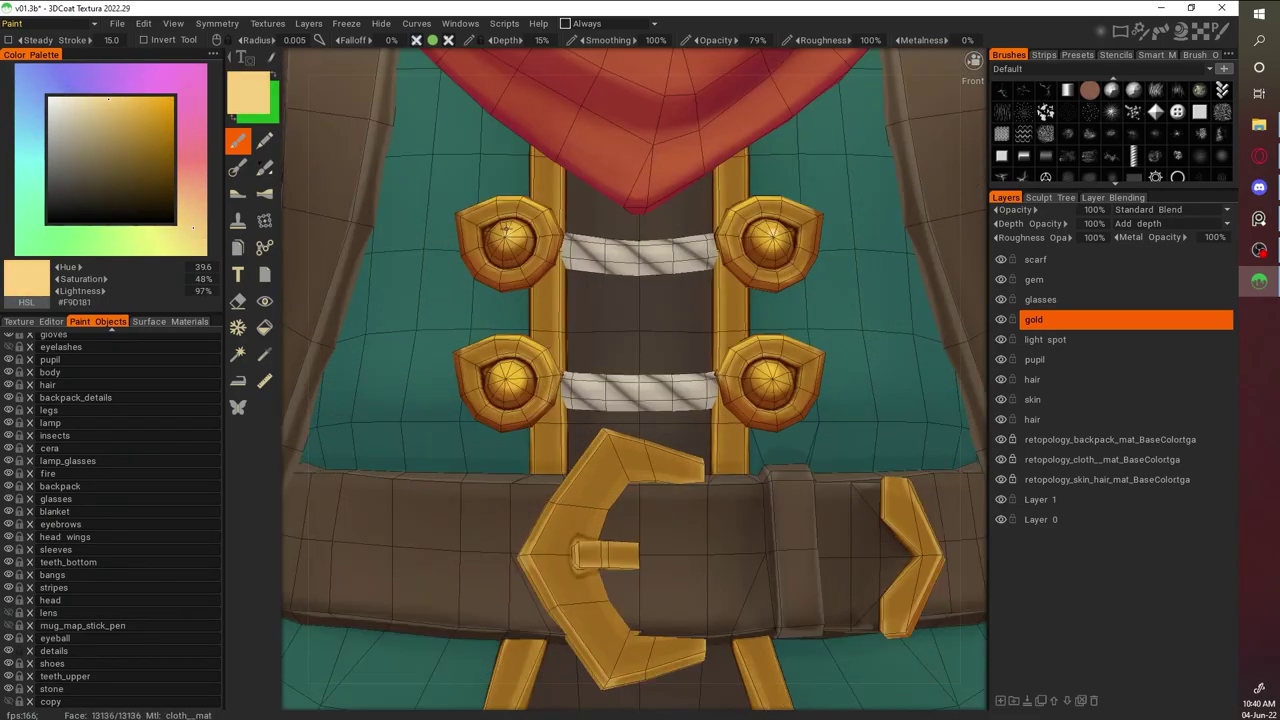
{"action": "scroll", "coordinate": [700, 300], "scroll_direction": "down", "scroll_amount": 6}
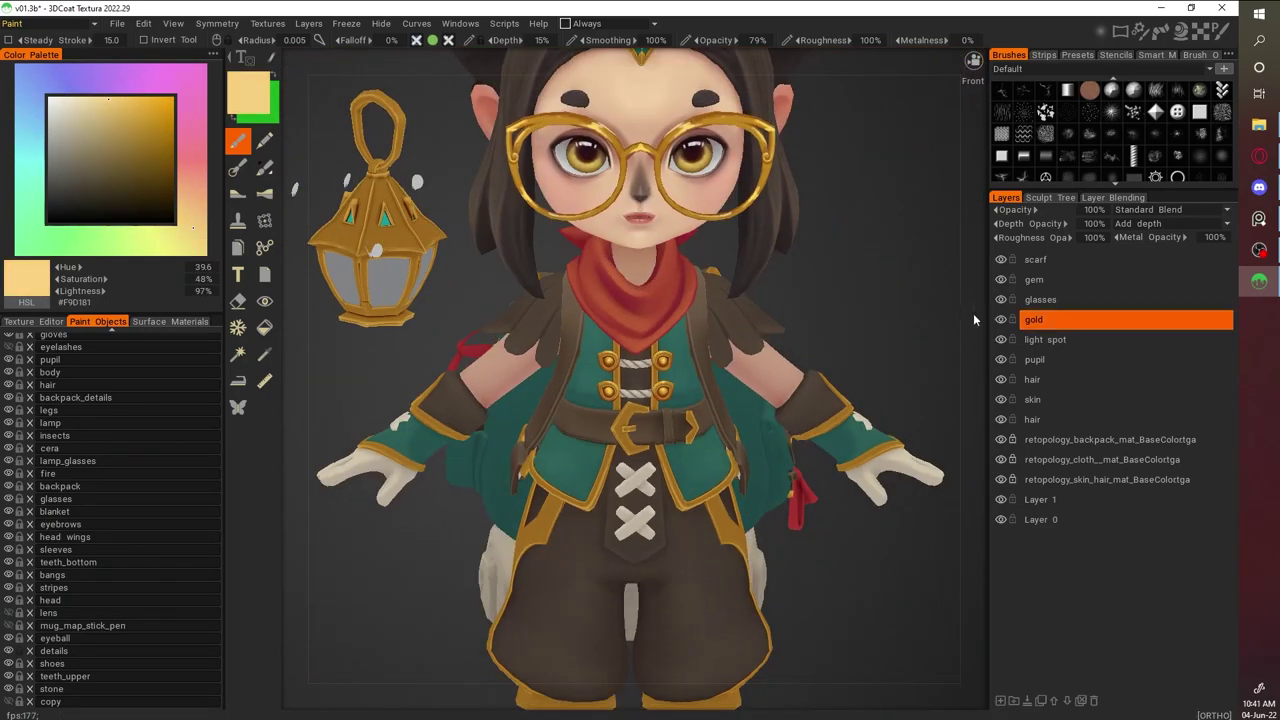
{"action": "scroll", "coordinate": [698, 282], "scroll_direction": "up", "scroll_amount": 6}
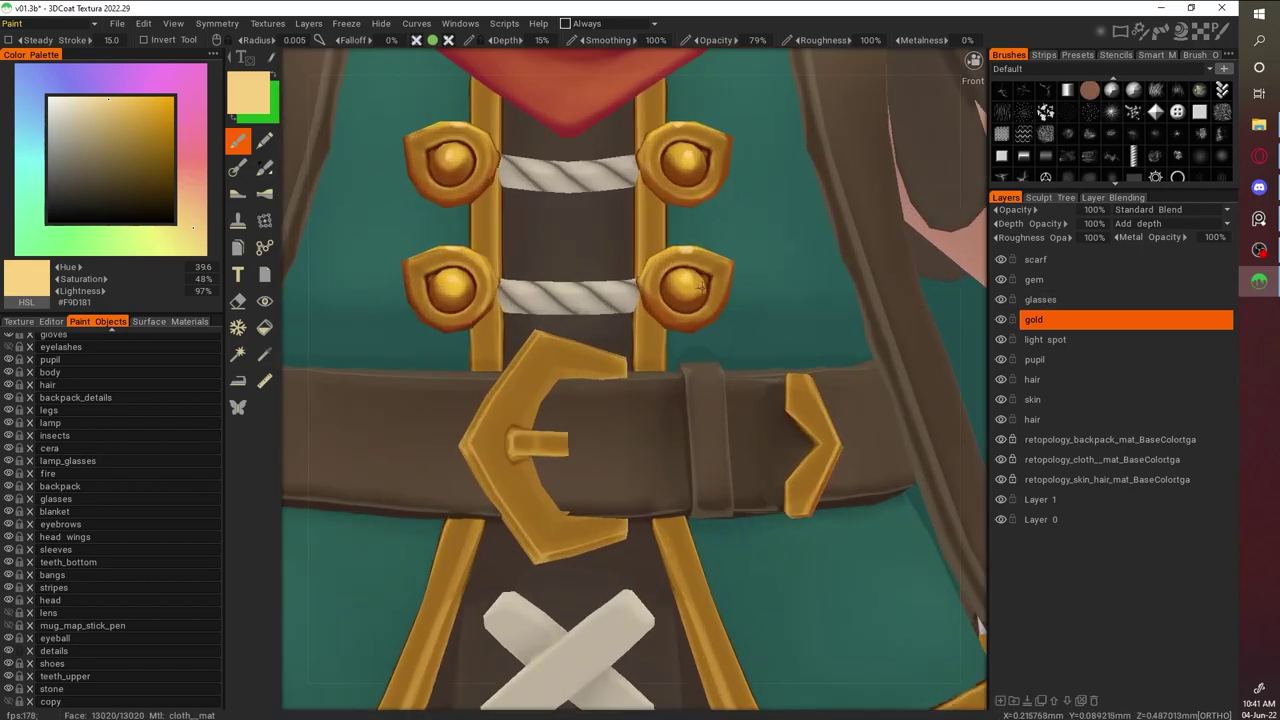
Shade the belt buckle's edges and prong with browns #69390C and #652907 at brush radii 0.005 and 0.007
{"action": "key", "text": "v"}
{"action": "scroll", "coordinate": [700, 300], "scroll_direction": "down", "scroll_amount": 3}
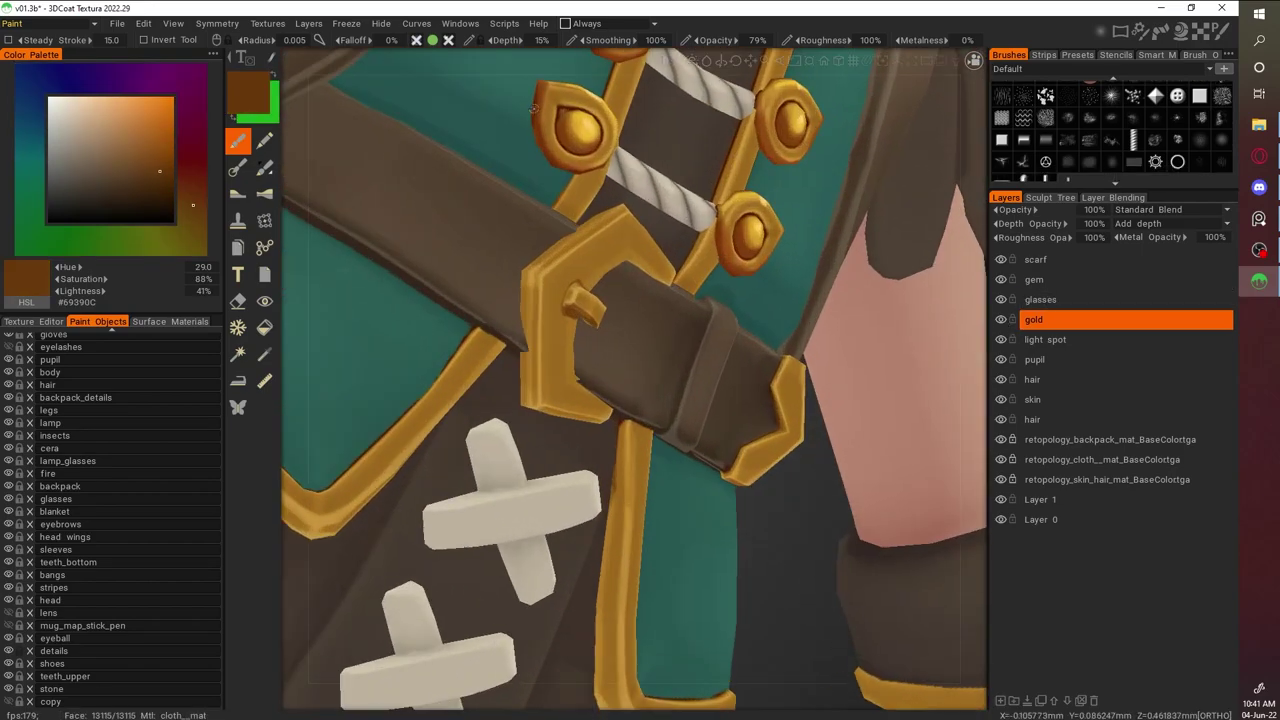
{"action": "left_click_drag", "start_coordinate": [700, 300], "coordinate": [566, 310], "text": "alt"}
{"action": "scroll", "coordinate": [566, 310], "scroll_direction": "up", "scroll_amount": 4}
{"action": "left_click_drag", "start_coordinate": [980, 340], "coordinate": [609, 380], "text": "alt"}
{"action": "scroll", "coordinate": [609, 380], "scroll_direction": "up", "scroll_amount": 3}
{"action": "scroll", "coordinate": [927, 324], "scroll_direction": "down", "scroll_amount": 4}
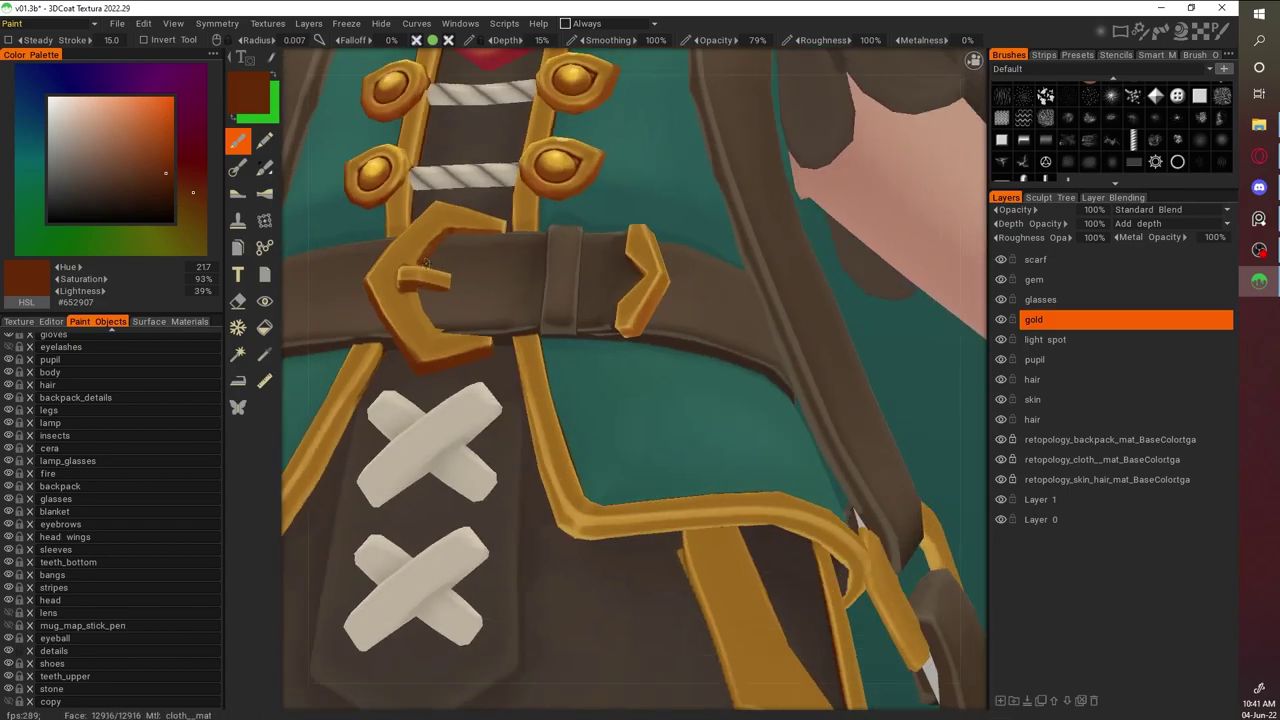
Brighten the belt buckle's face with yellow #F2BB32 at brush radius 0.020 and pale yellow #F8CD6F at 0.008
{"action": "scroll", "coordinate": [940, 335], "scroll_direction": "up", "scroll_amount": 4}
{"action": "key", "text": "v"}
{"action": "left_click_drag", "start_coordinate": [940, 335], "coordinate": [953, 345], "text": "alt"}
{"action": "scroll", "coordinate": [953, 345], "scroll_direction": "down", "scroll_amount": 4}
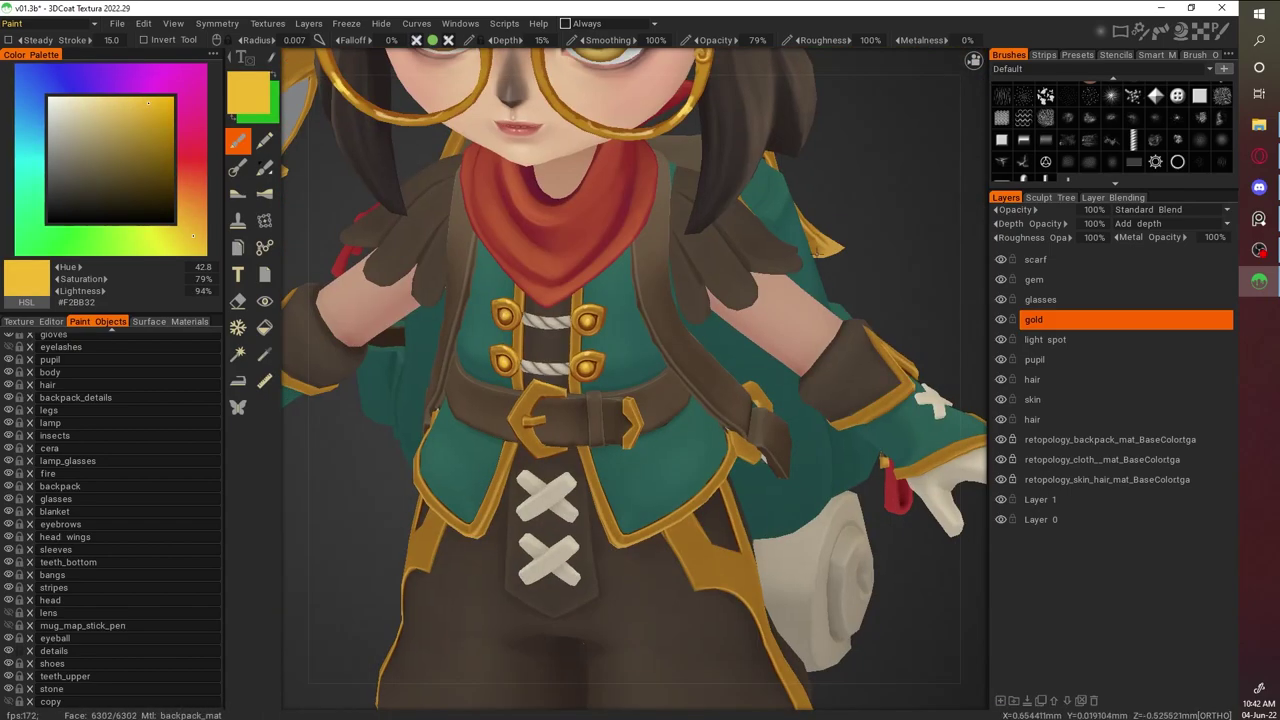
{"action": "scroll", "coordinate": [595, 215], "scroll_direction": "up", "scroll_amount": 3}
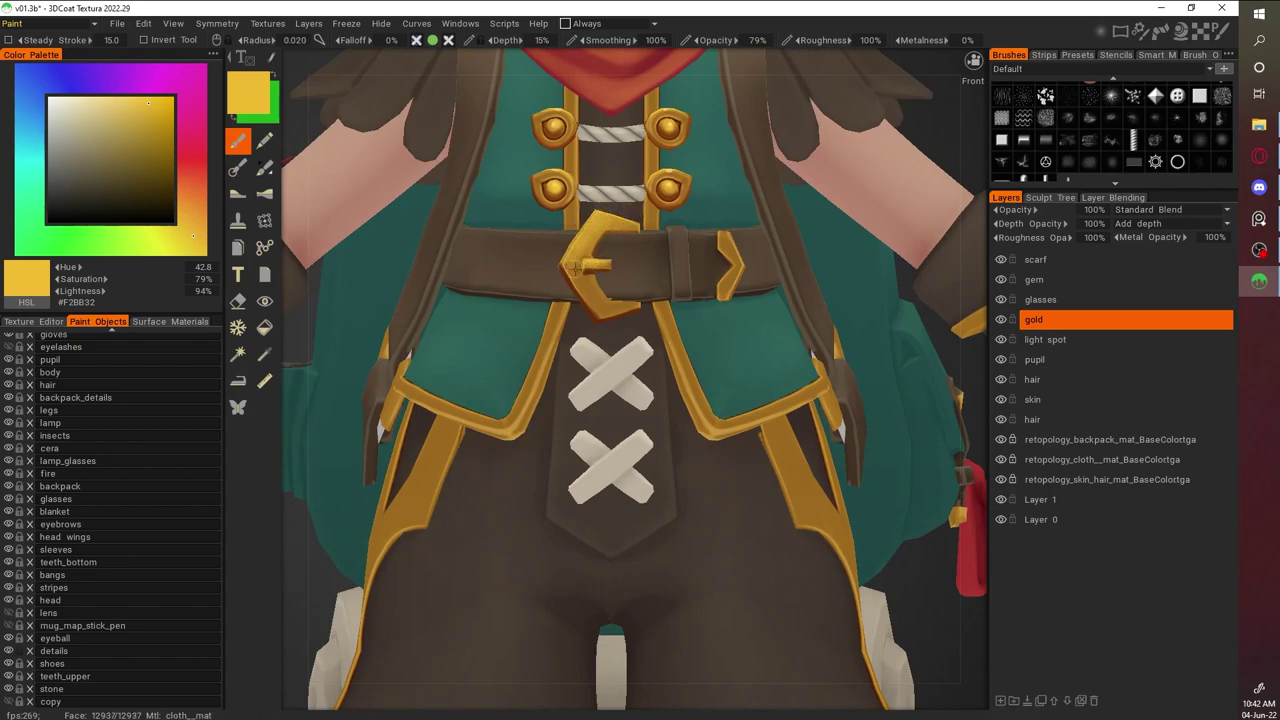
{"action": "scroll", "coordinate": [649, 214], "scroll_direction": "up", "scroll_amount": 3}
{"action": "key", "text": "v"}
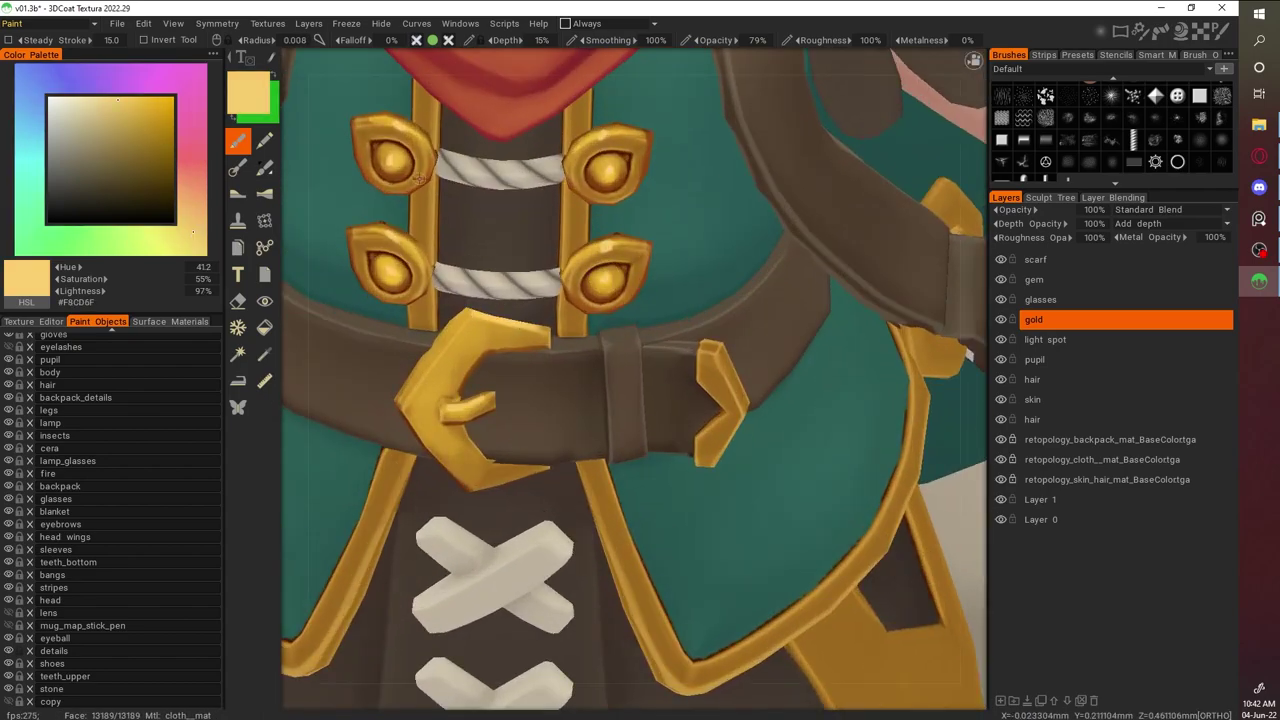
Blend the buckle's lower part with sampled brown #9D5A18 at brush radius 0.016 and gold #D39E2B at 0.007
{"action": "key", "text": "v"}
{"action": "left_click_drag", "start_coordinate": [472, 468], "coordinate": [532, 320], "text": "alt"}
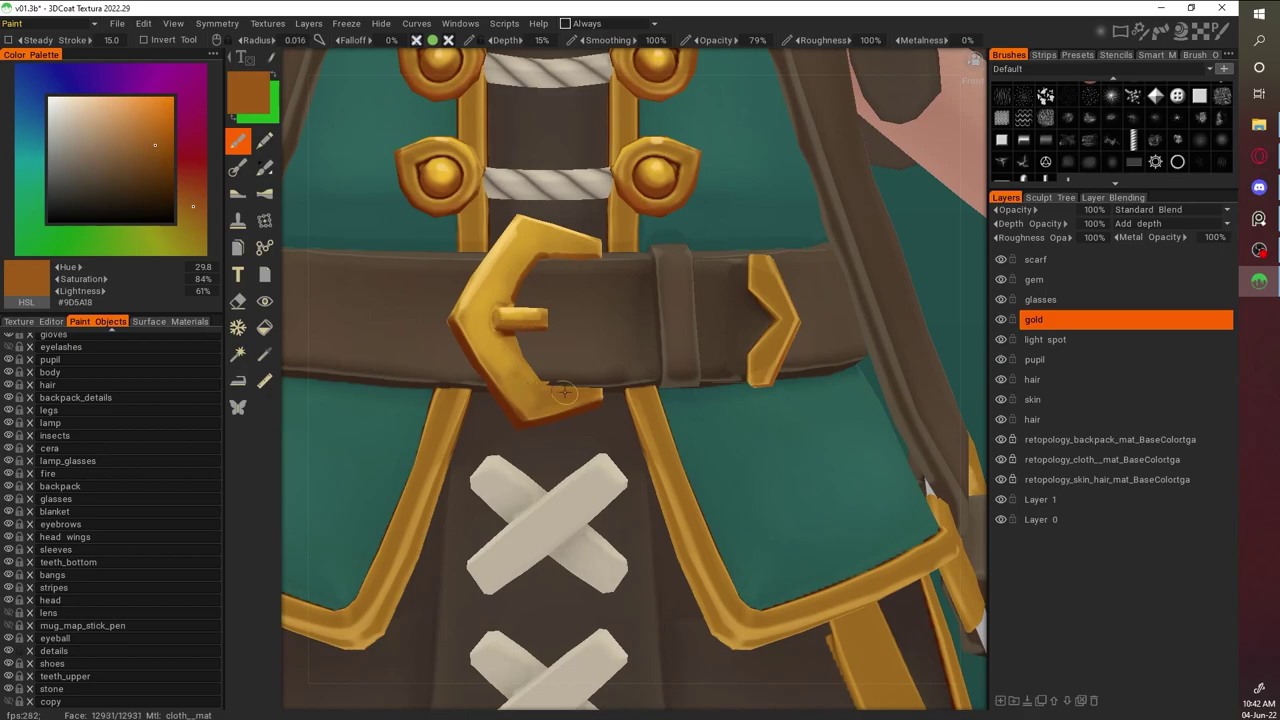
{"action": "key", "text": "v"}
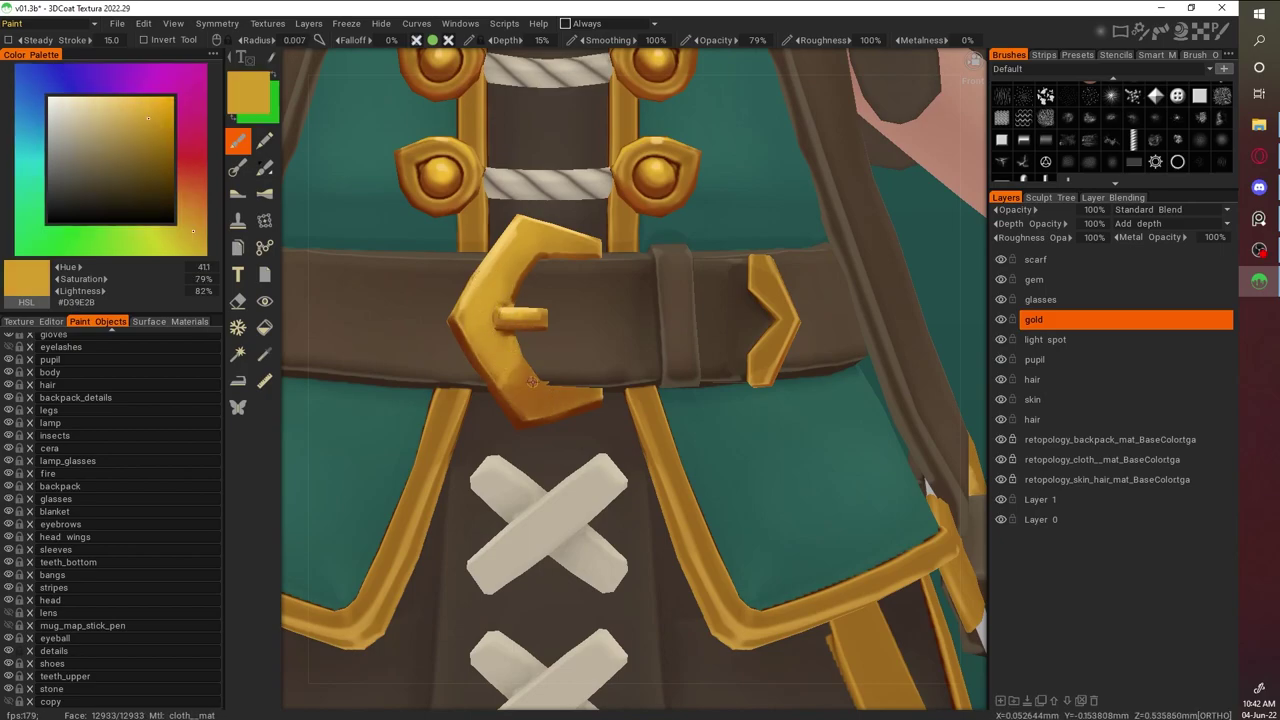
Paint pale yellow #F1CF73 highlights on the buckle's prong at brush radius 0.007
{"action": "key", "text": "v"}
{"action": "key", "text": "v"}
{"action": "left_click_drag", "start_coordinate": [505, 300], "coordinate": [650, 338], "text": "alt"}
{"action": "left_click", "coordinate": [117, 101]}
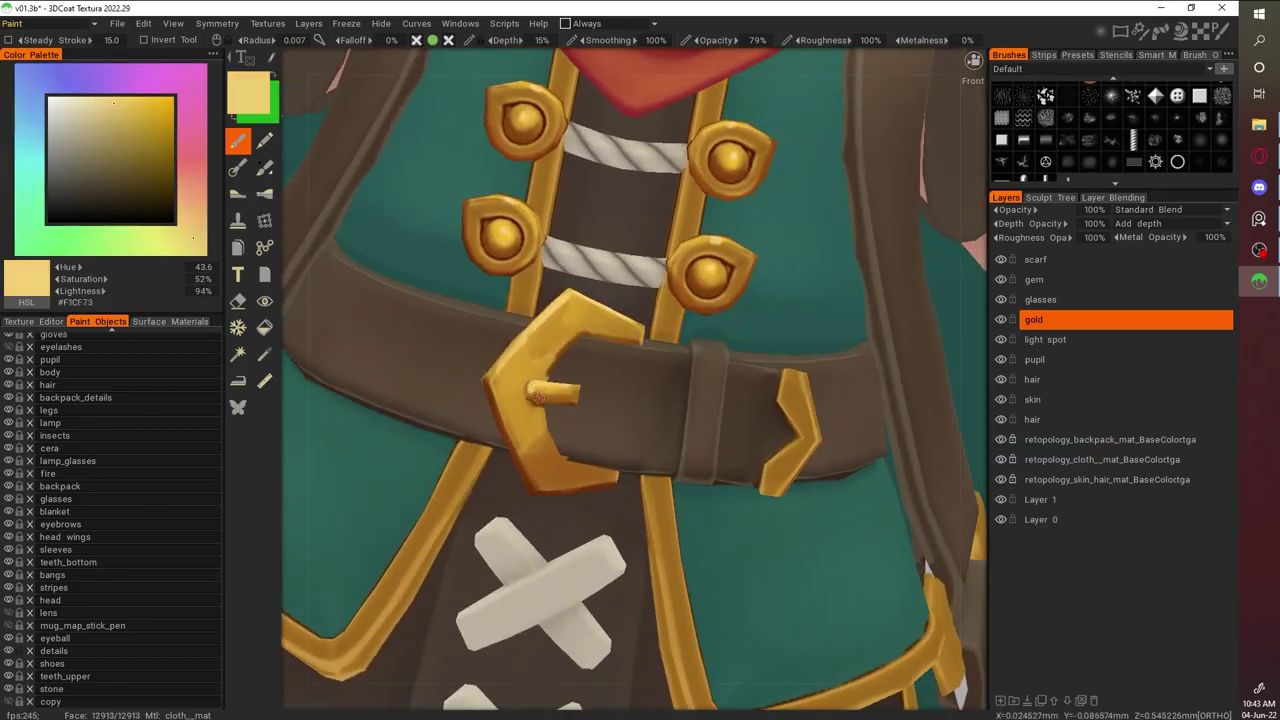
Send the character's texture layers to Photoshop for editing and hide the glasses and gold layers there
{"action": "scroll", "coordinate": [900, 243], "scroll_direction": "down", "scroll_amount": 10}
{"action": "scroll", "coordinate": [834, 461], "scroll_direction": "up", "scroll_amount": 10}
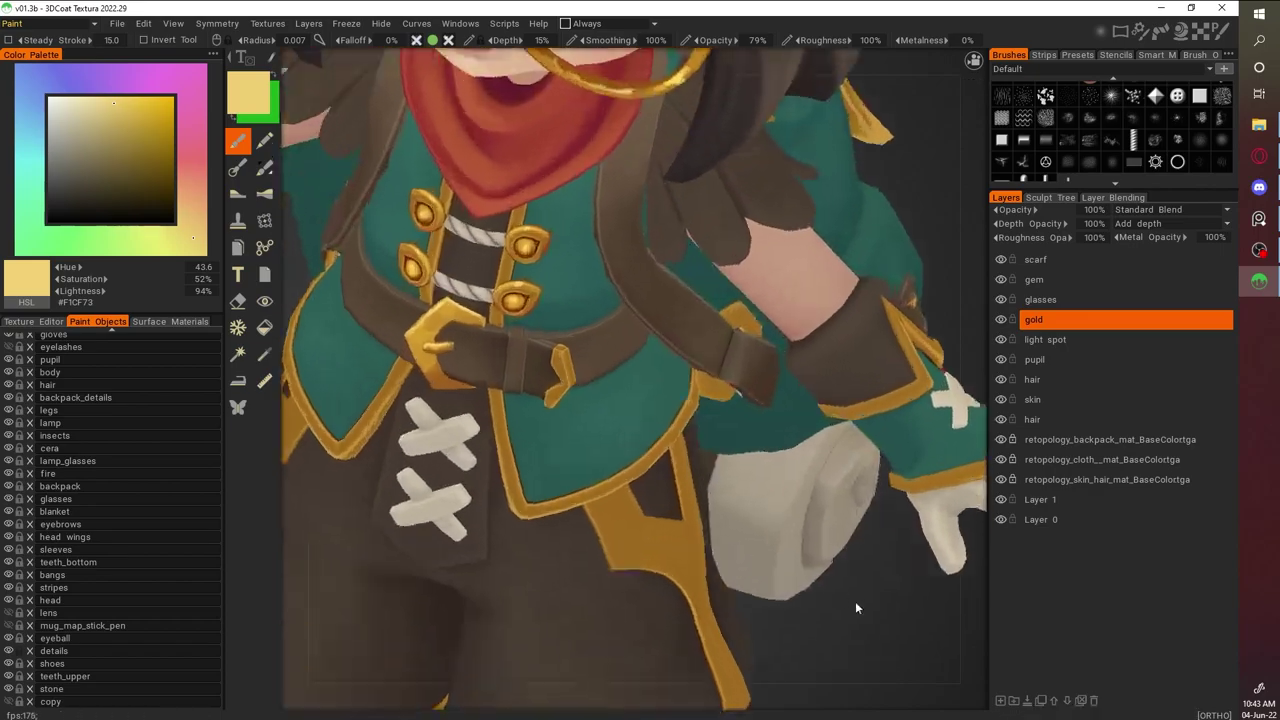
{"action": "key", "text": "ctrl+p"}
{"action": "left_click", "coordinate": [543, 408]}
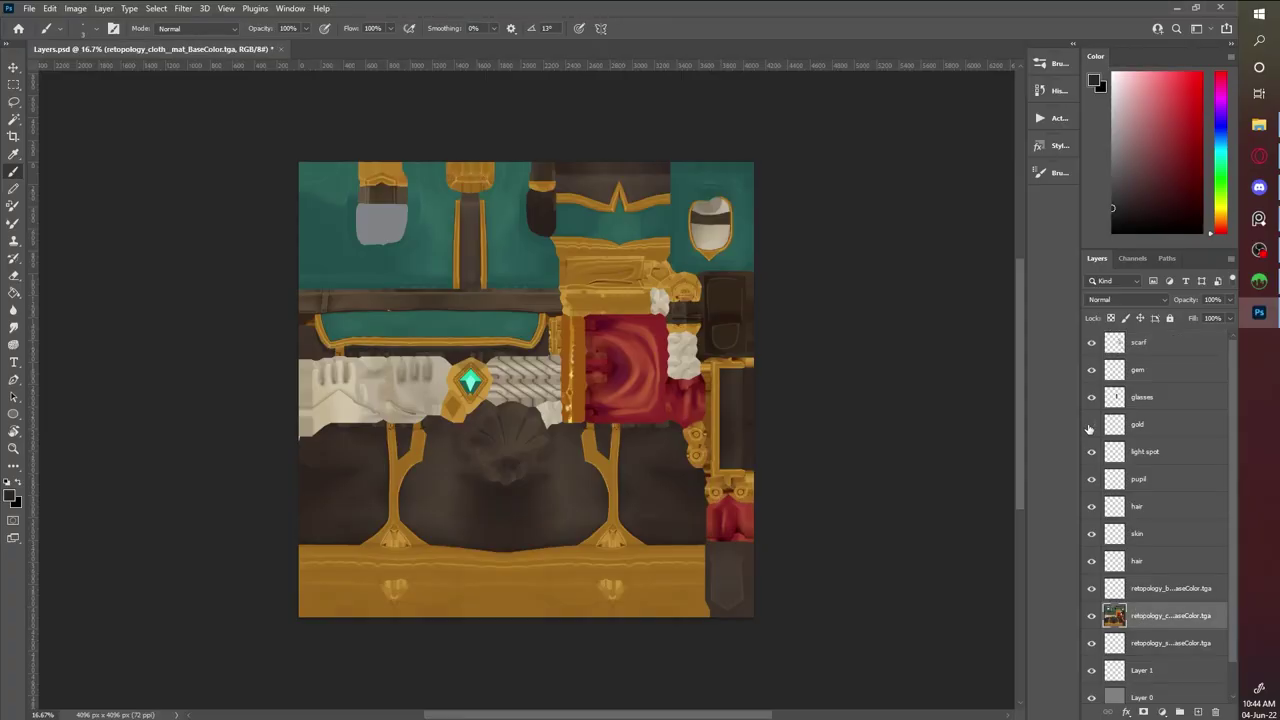
{"action": "left_click", "coordinate": [75, 8]}
{"action": "key", "text": "Escape"}
Select the gold areas of the cloth base colour texture by colour, using a gold sampled from the trim
{"action": "key", "text": "i"}
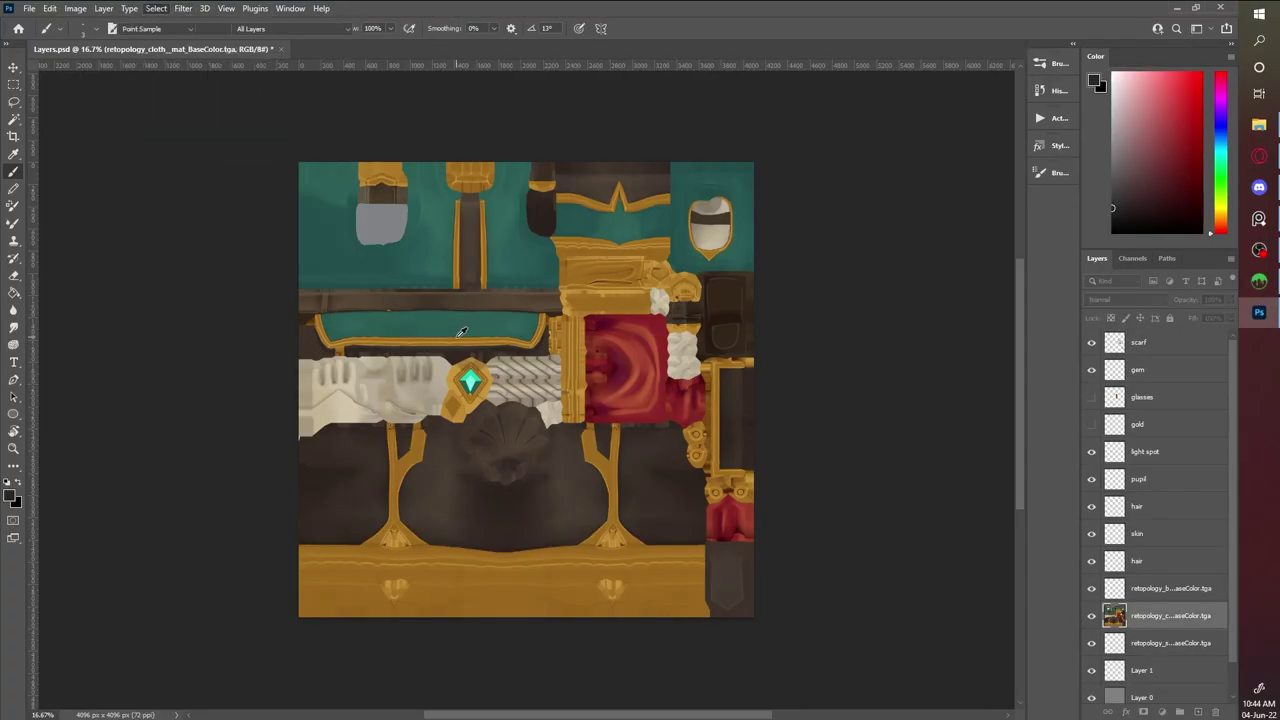
{"action": "left_click", "coordinate": [462, 333]}
{"action": "key", "text": "w"}
{"action": "left_click", "coordinate": [748, 392]}
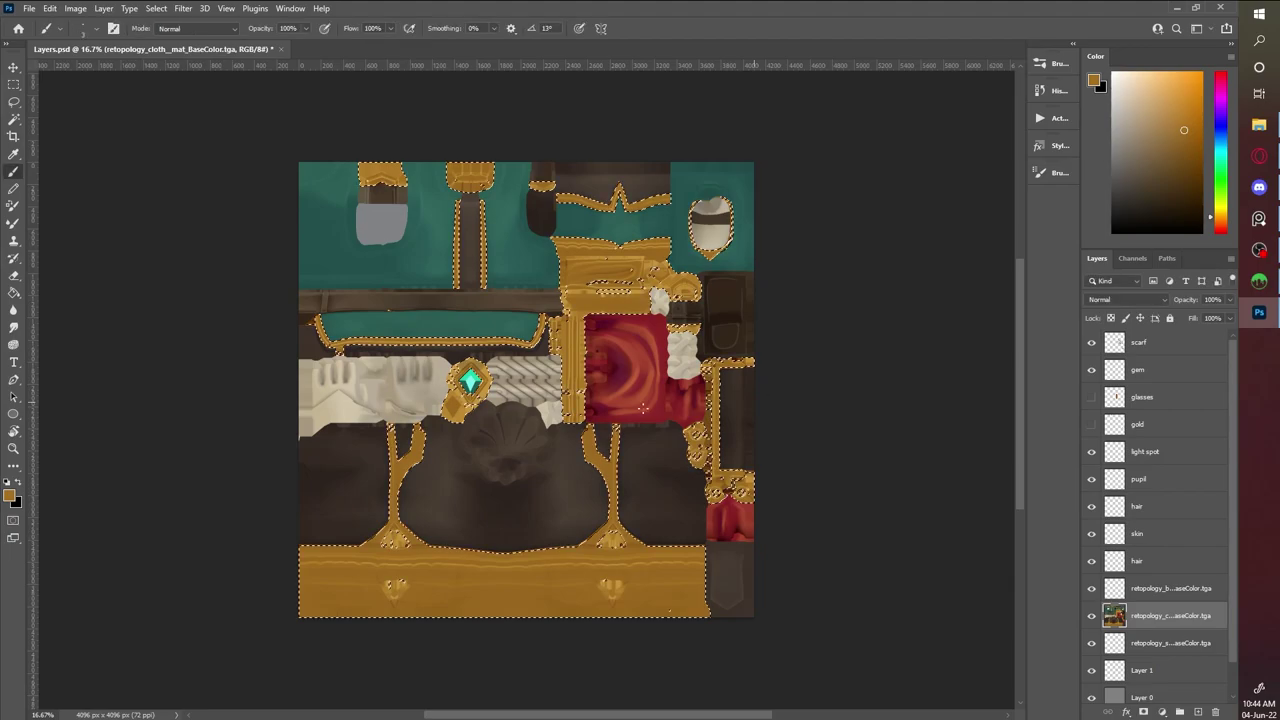
{"action": "key", "text": "ctrl+1"}
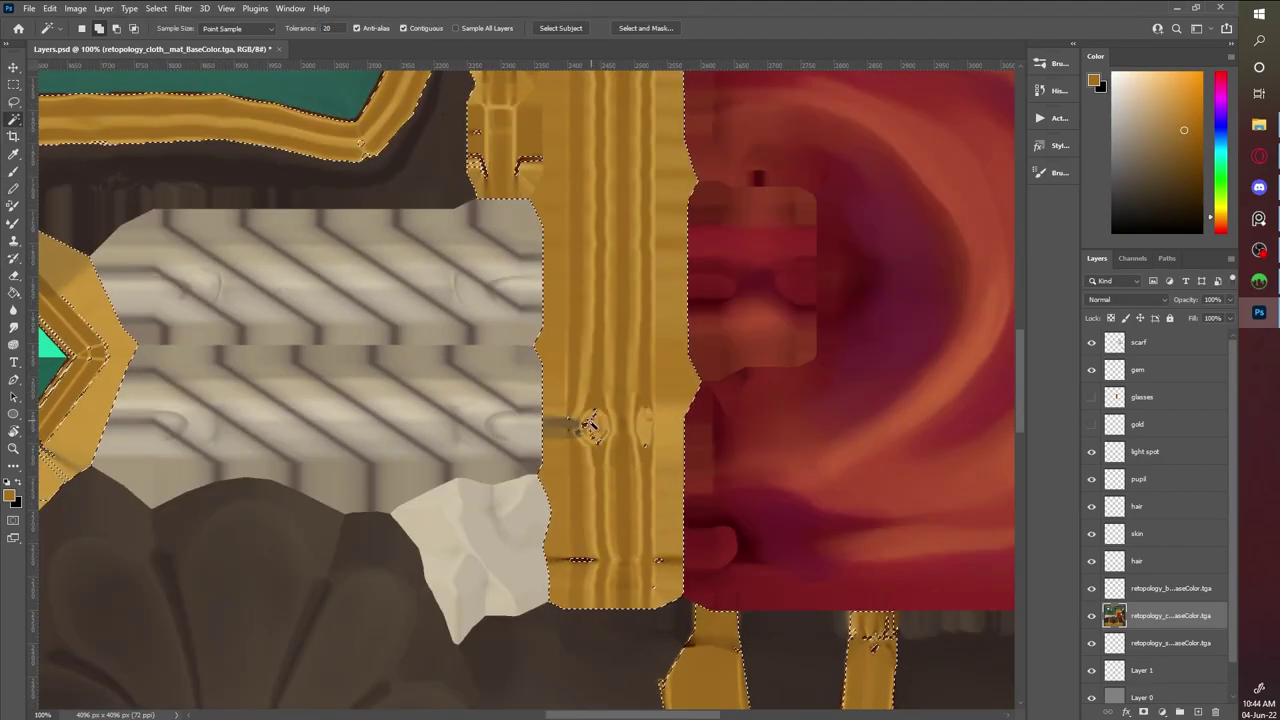
Add the missed patches of the two gold tabs at the texture's upper edge and the paired strips to the selection
{"action": "scroll", "coordinate": [600, 570], "scroll_direction": "up", "scroll_amount": 3}
{"action": "scroll", "coordinate": [457, 209], "scroll_direction": "down", "scroll_amount": 5, "text": "alt"}
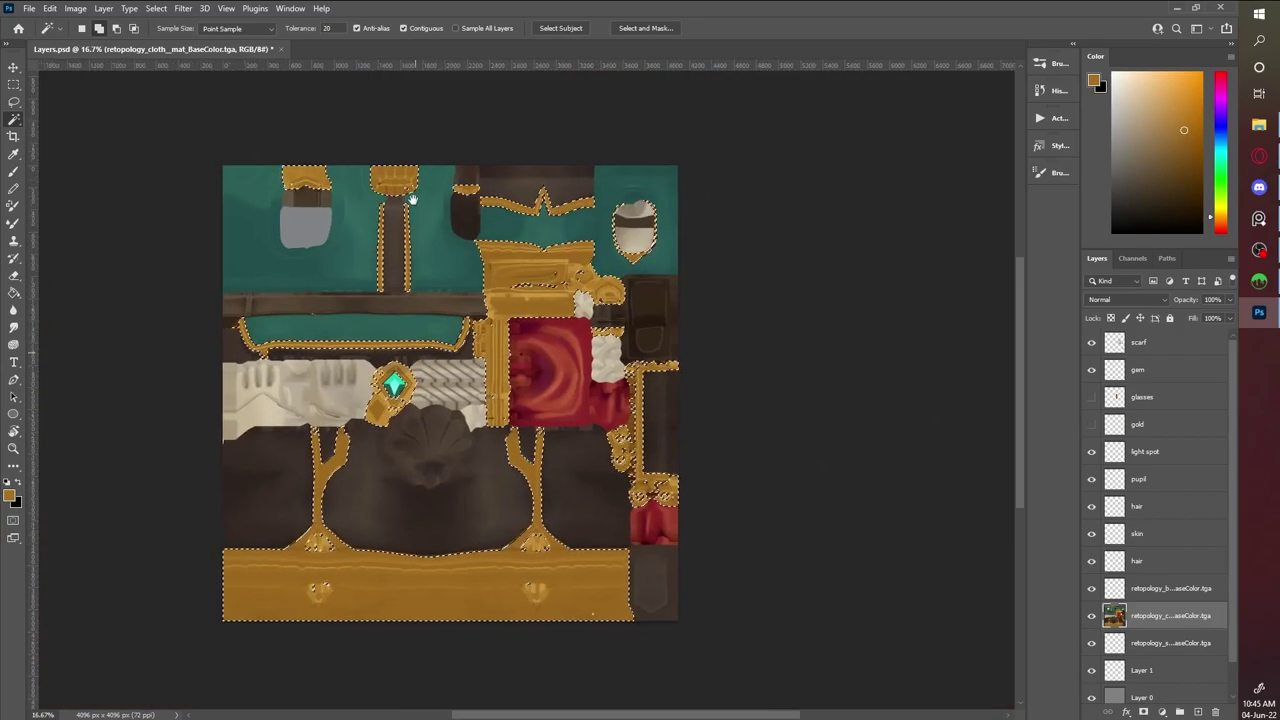
{"action": "scroll", "coordinate": [457, 209], "scroll_direction": "up", "scroll_amount": 6, "text": "alt"}
{"action": "key", "text": "l"}
{"action": "left_click_drag", "start_coordinate": [323, 250], "coordinate": [463, 313]}
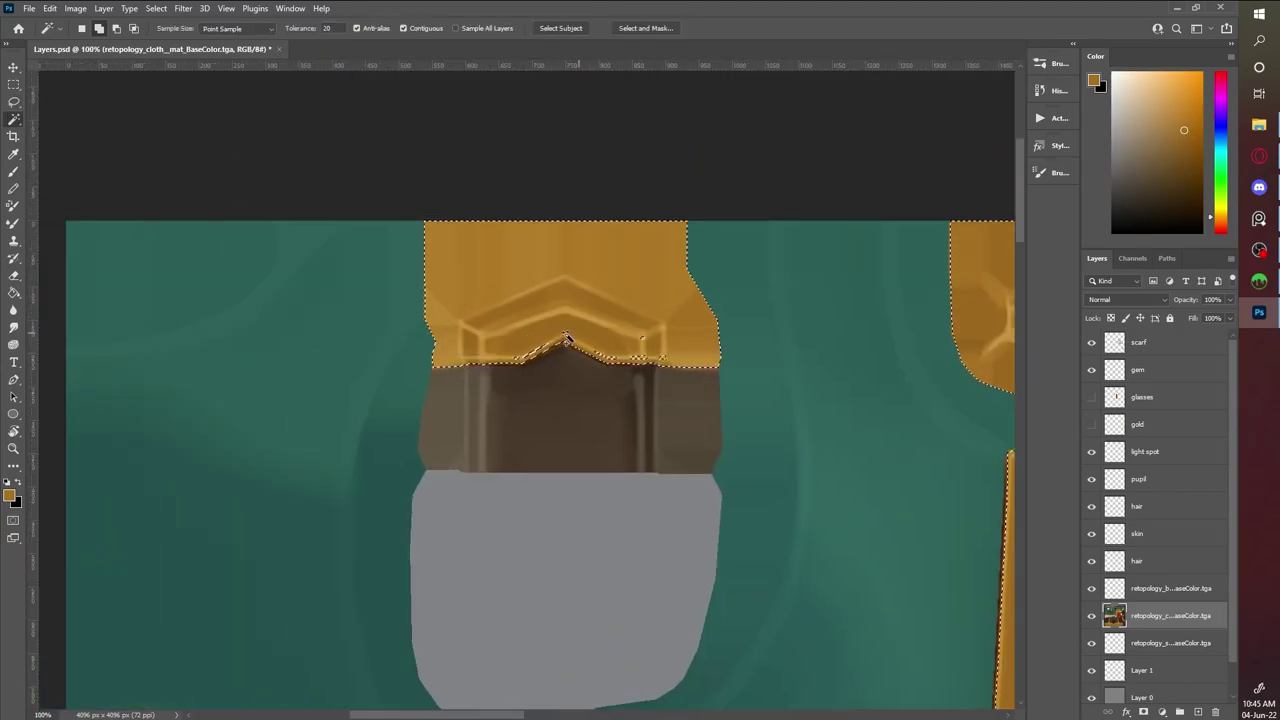
{"action": "scroll", "coordinate": [463, 313], "scroll_direction": "up", "scroll_amount": 3, "text": "alt"}
{"action": "key", "text": "w"}
{"action": "scroll", "coordinate": [463, 313], "scroll_direction": "down", "scroll_amount": 4, "text": "alt"}
{"action": "left_click_drag", "start_coordinate": [608, 378], "coordinate": [445, 200]}
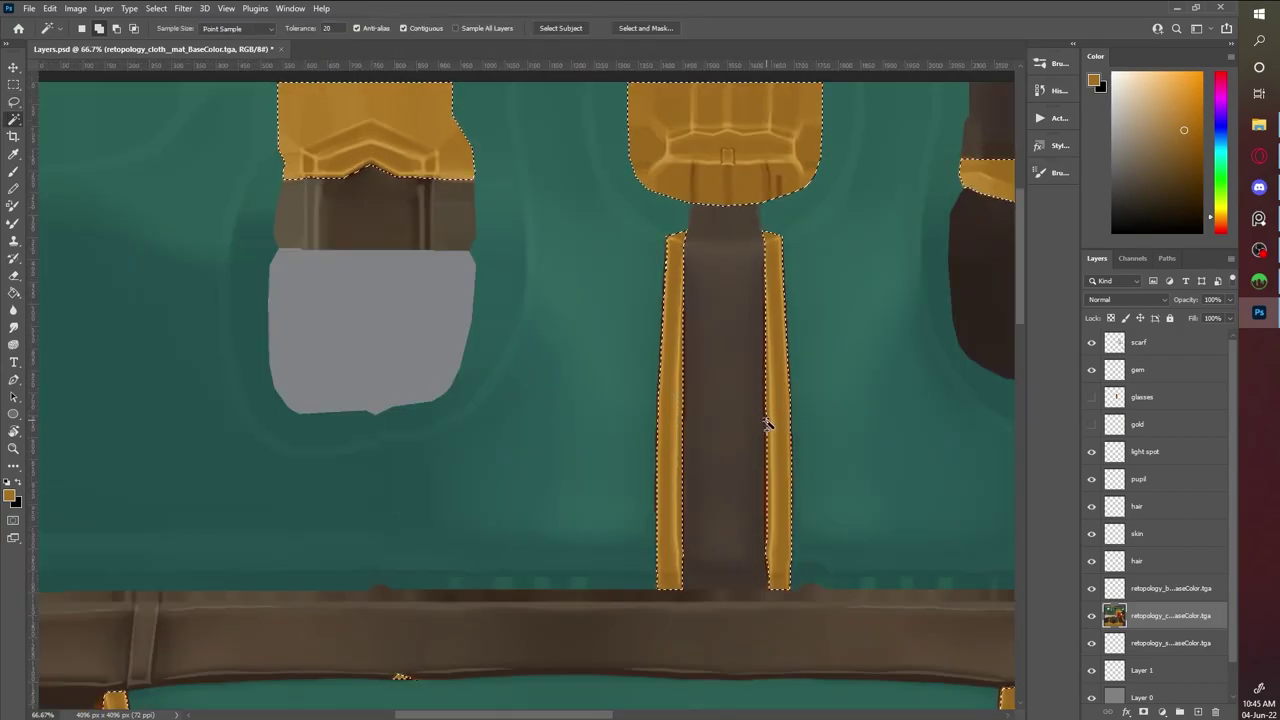
Extend the selection over missed patches in the gold panels and trim on the texture's right side with the Magic Wand
{"action": "scroll", "coordinate": [766, 423], "scroll_direction": "right", "scroll_amount": 6, "text": "ctrl"}
{"action": "scroll", "coordinate": [533, 403], "scroll_direction": "down", "scroll_amount": 5}
{"action": "scroll", "coordinate": [533, 403], "scroll_direction": "right", "scroll_amount": 2, "text": "ctrl"}
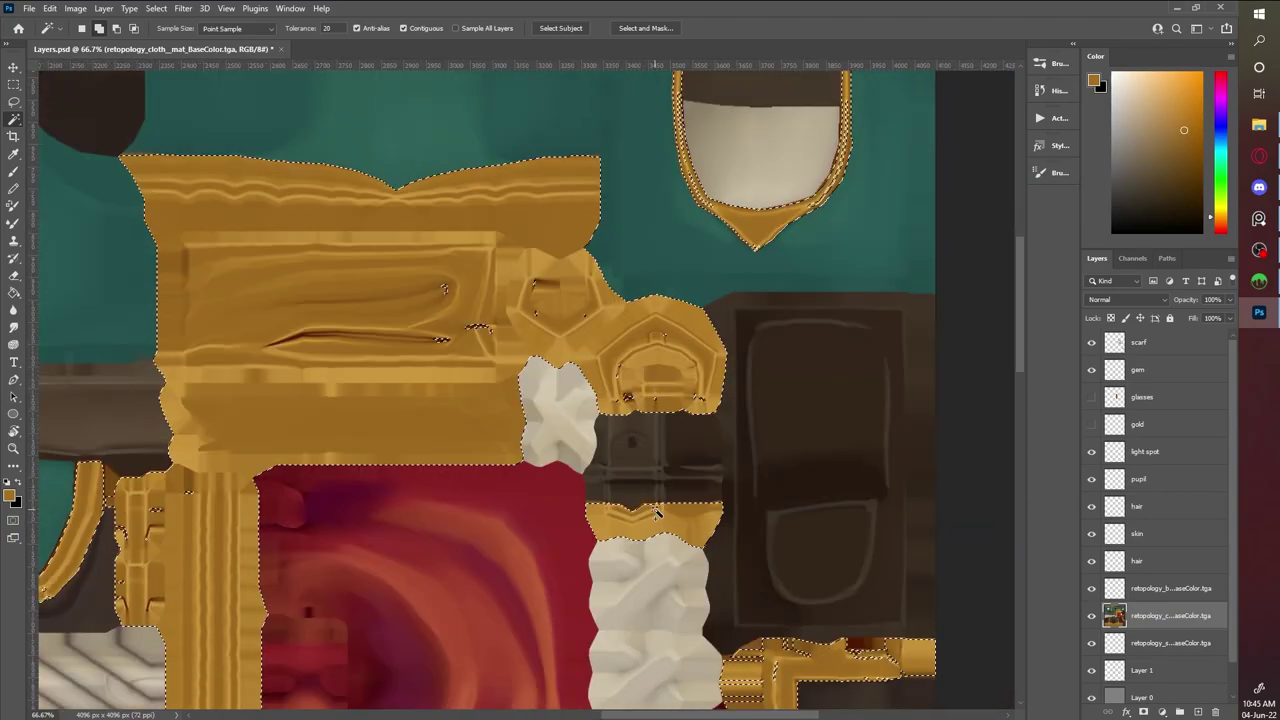
{"action": "scroll", "coordinate": [643, 538], "scroll_direction": "down", "scroll_amount": 6}
{"action": "scroll", "coordinate": [643, 538], "scroll_direction": "right", "scroll_amount": 1, "text": "ctrl"}
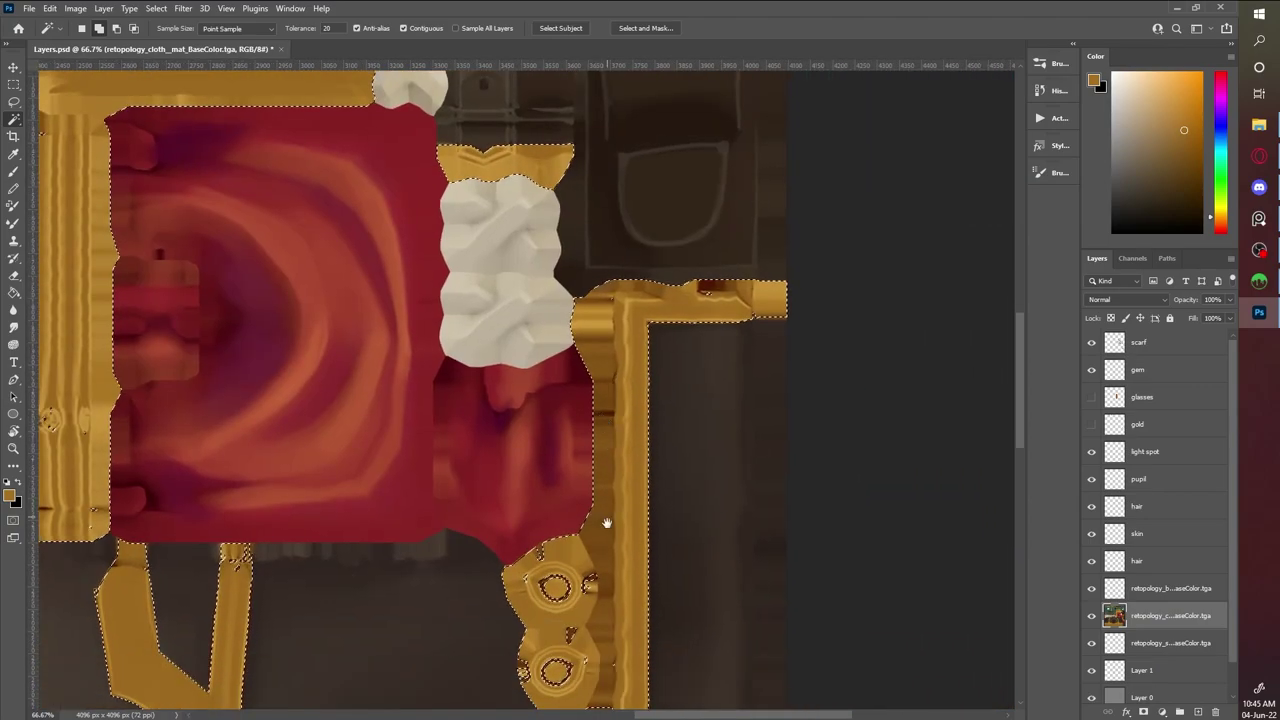
{"action": "scroll", "coordinate": [564, 379], "scroll_direction": "down", "scroll_amount": 2}
{"action": "scroll", "coordinate": [564, 379], "scroll_direction": "right", "scroll_amount": 1, "text": "ctrl"}
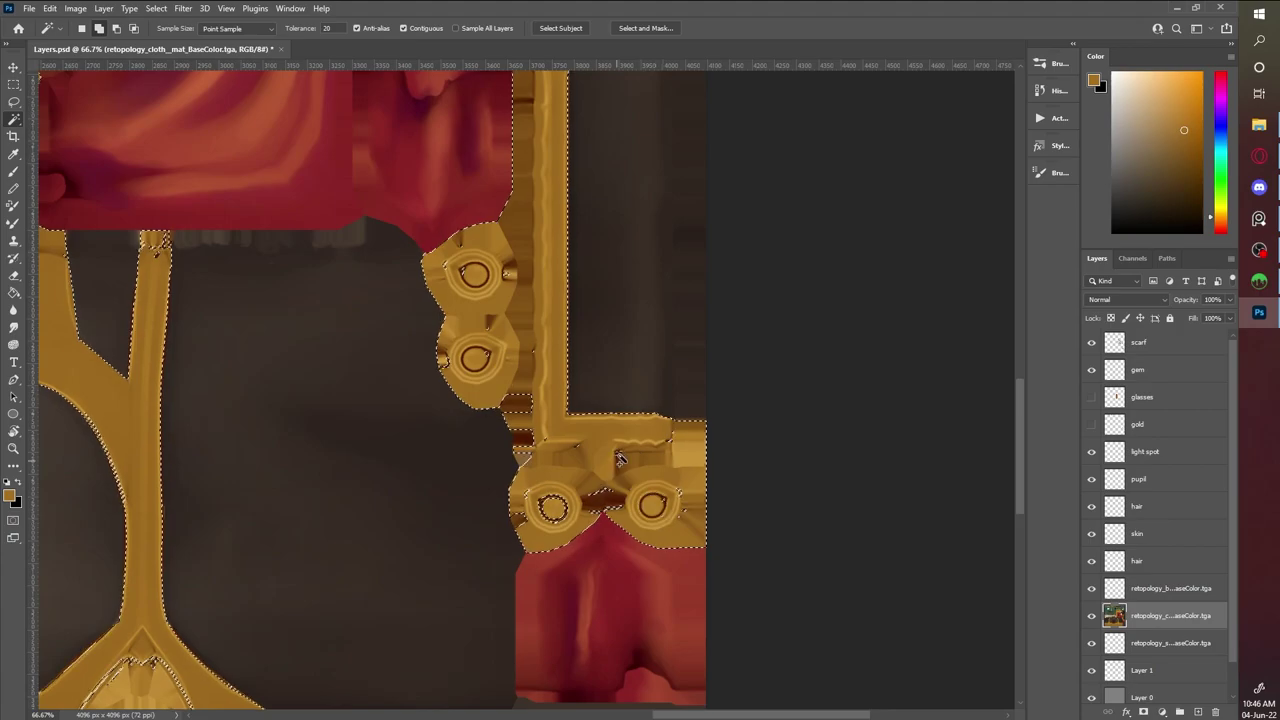
Lasso the unselected dark patches around the gold buttons and the corner trim into the selection
{"action": "scroll", "coordinate": [564, 379], "scroll_direction": "down", "scroll_amount": 3}
{"action": "scroll", "coordinate": [564, 379], "scroll_direction": "left", "scroll_amount": 4, "text": "ctrl"}
{"action": "key", "text": "l"}
{"action": "left_click_drag", "start_coordinate": [564, 379], "coordinate": [151, 416]}
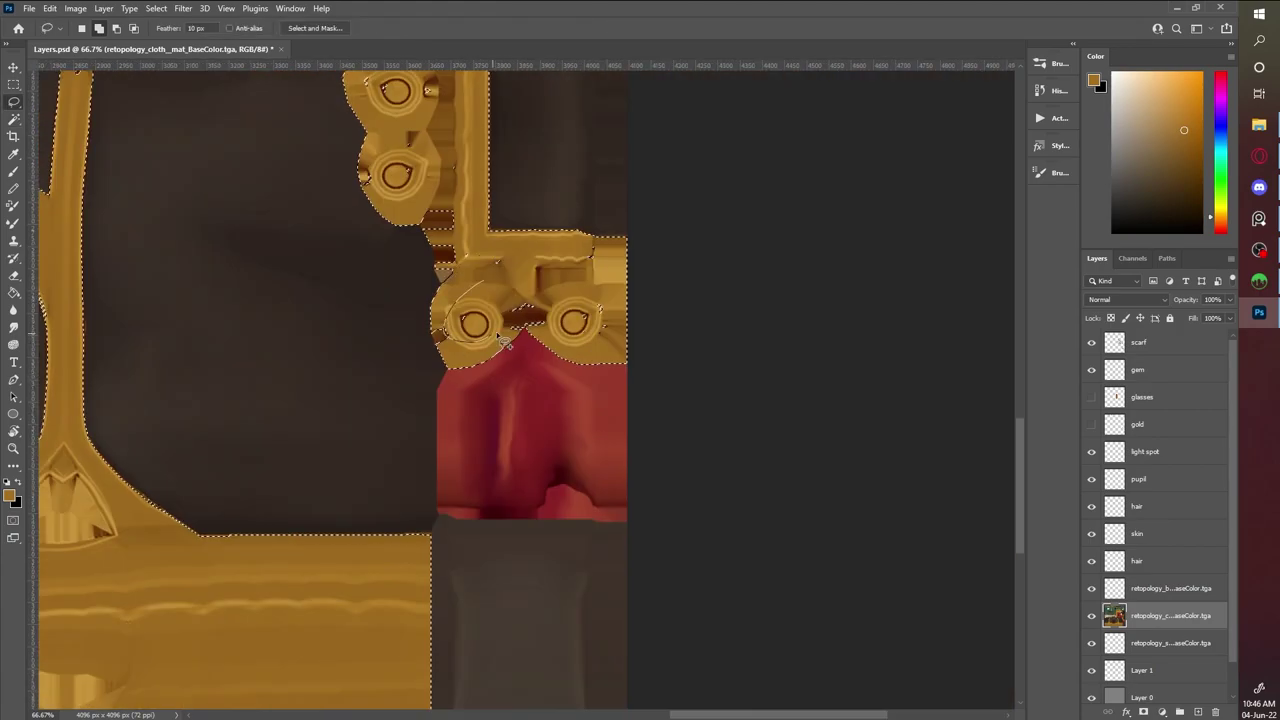
{"action": "scroll", "coordinate": [610, 282], "scroll_direction": "up", "scroll_amount": 2, "text": "alt"}
{"action": "left_click_drag", "start_coordinate": [95, 450], "coordinate": [175, 322]}
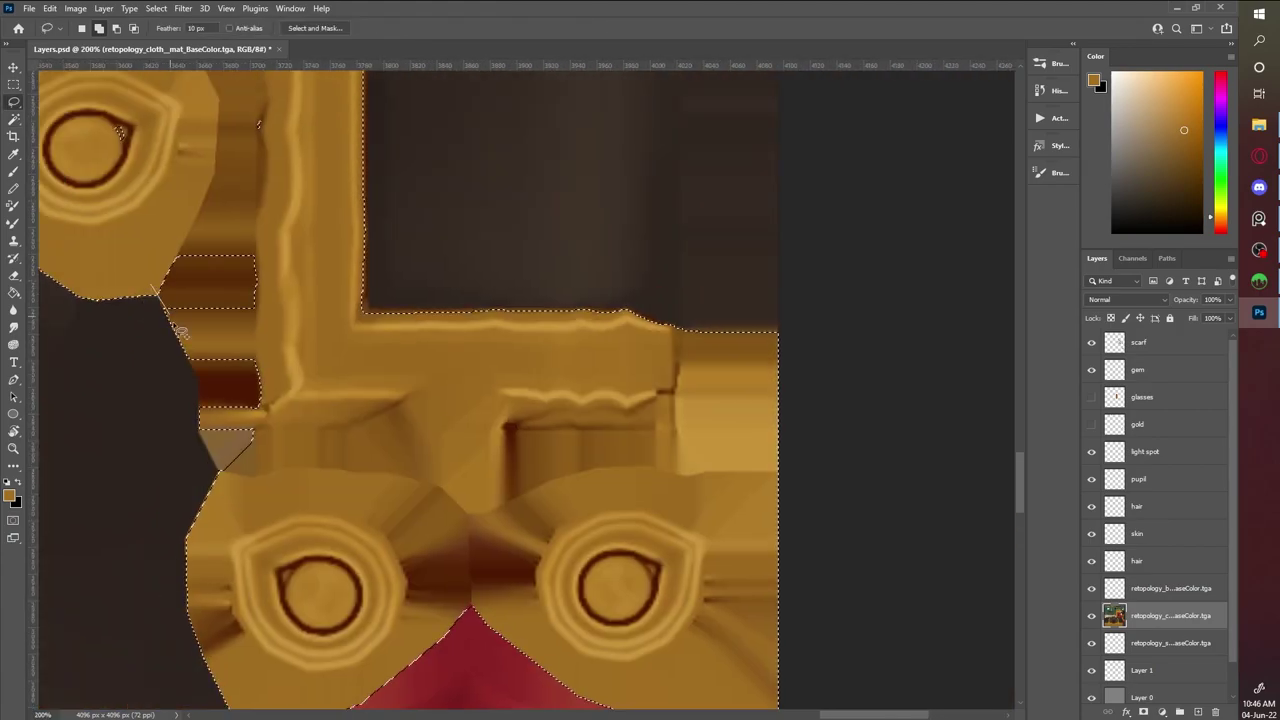
{"action": "left_click_drag", "start_coordinate": [222, 481], "coordinate": [222, 481]}
{"action": "scroll", "coordinate": [623, 294], "scroll_direction": "down", "scroll_amount": 1, "text": "alt"}
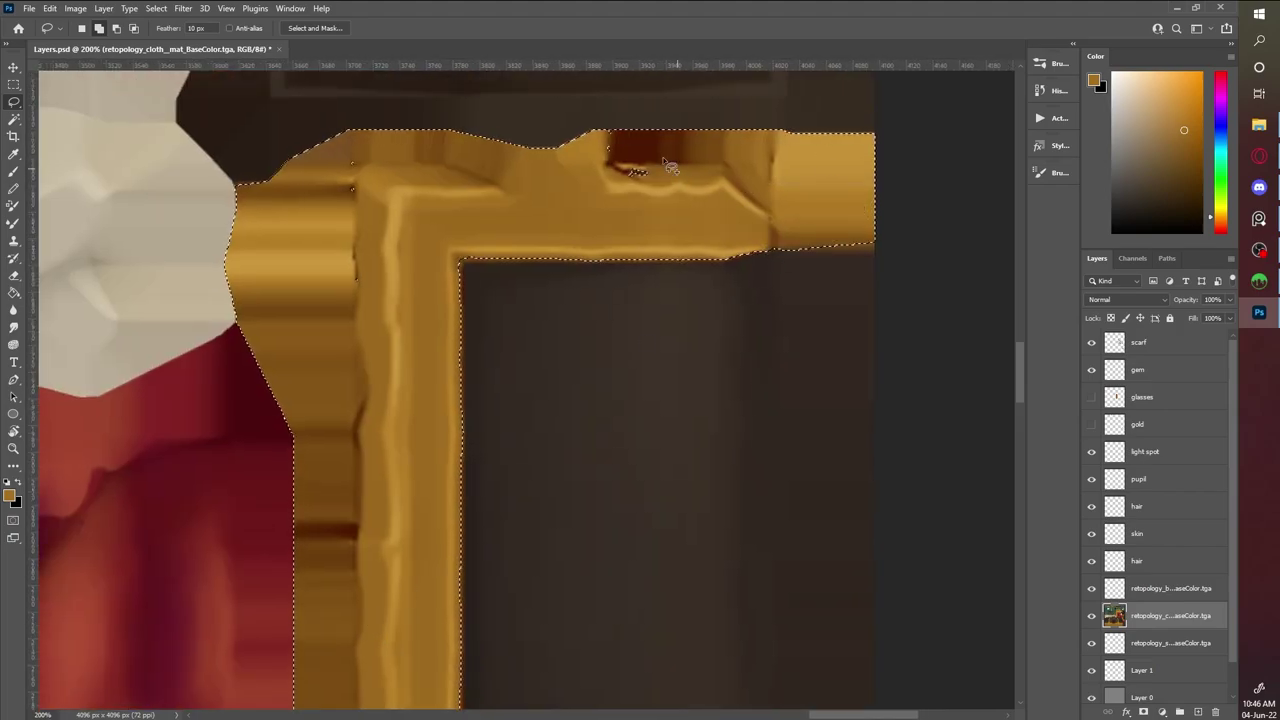
Lasso the unselected spots inside the pentagonal buckle pieces and neighbouring gold panel into the selection
{"action": "scroll", "coordinate": [480, 377], "scroll_direction": "down", "scroll_amount": 2, "text": "alt"}
{"action": "scroll", "coordinate": [480, 377], "scroll_direction": "up", "scroll_amount": 2, "text": "alt"}
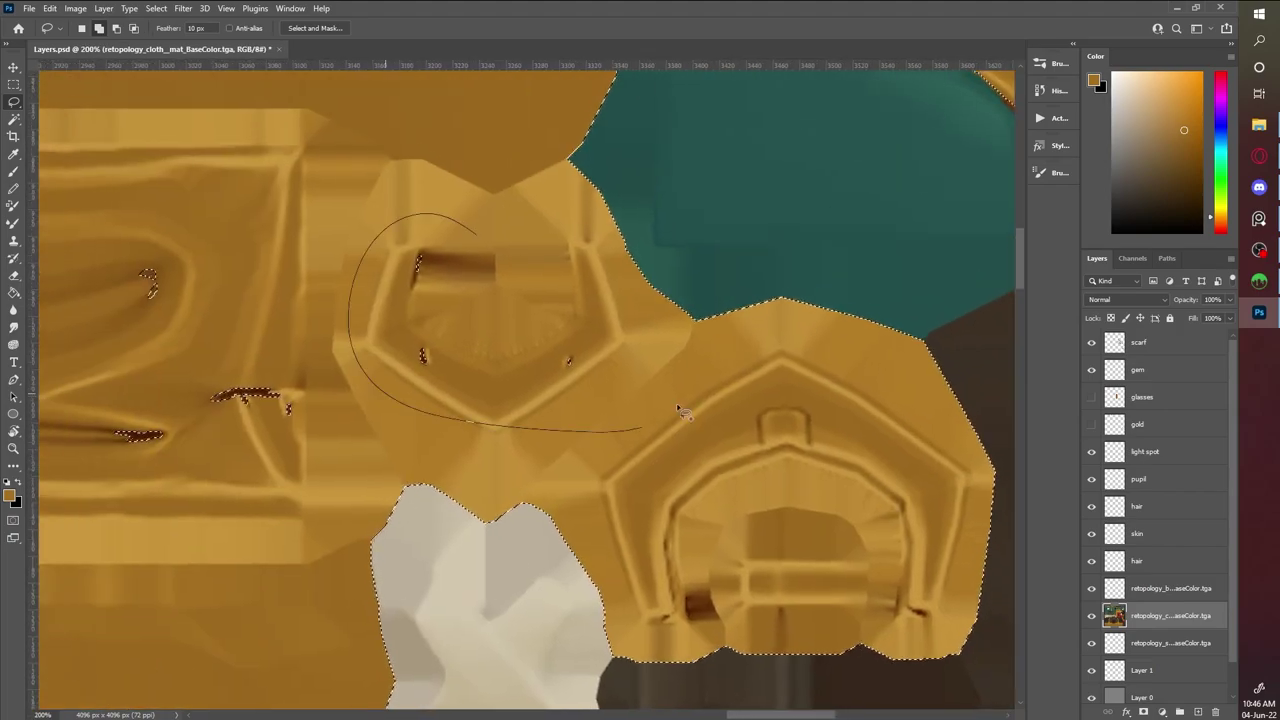
{"action": "scroll", "coordinate": [480, 377], "scroll_direction": "down", "scroll_amount": 2, "text": "alt"}
{"action": "scroll", "coordinate": [480, 377], "scroll_direction": "up", "scroll_amount": 2, "text": "alt"}
{"action": "left_click_drag", "start_coordinate": [595, 185], "coordinate": [345, 328]}
{"action": "left_click_drag", "start_coordinate": [449, 331], "coordinate": [609, 331]}
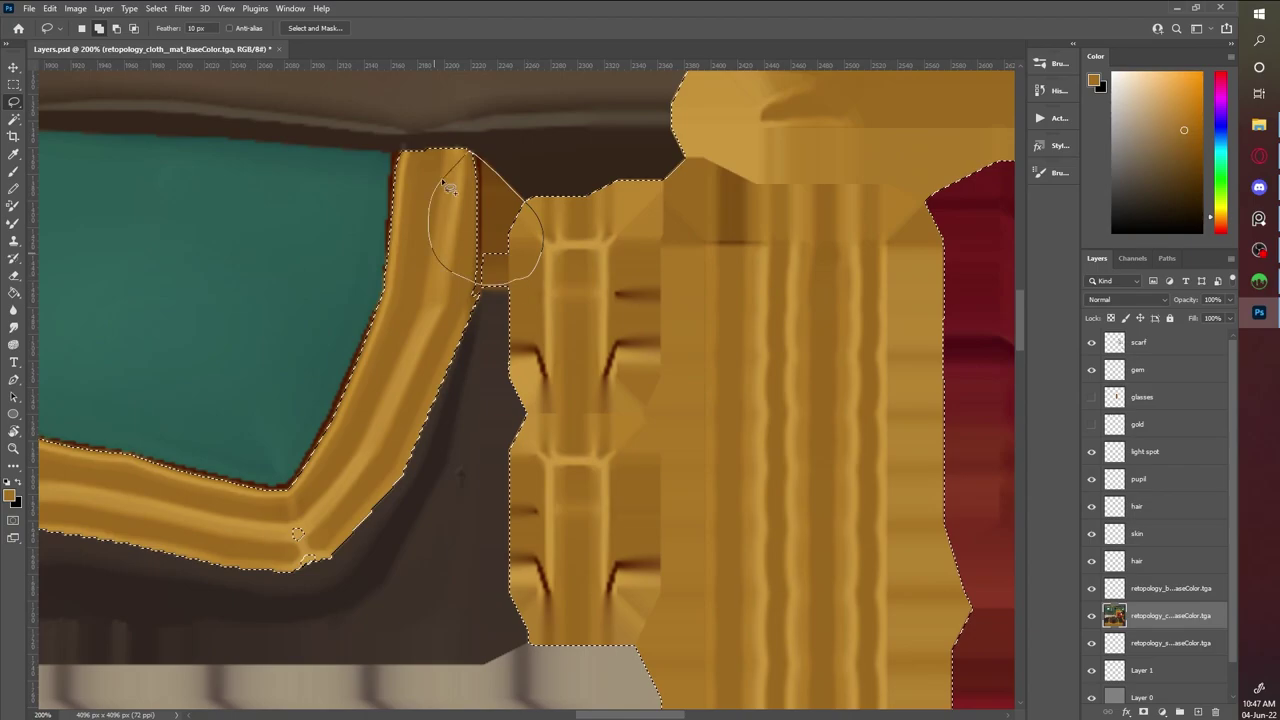
Add the missed patches at the coat hem trim's end, around the green gem's frame and on the trouser trim to the selection
{"action": "left_click_drag", "start_coordinate": [400, 330], "coordinate": [600, 260]}
{"action": "left_click_drag", "start_coordinate": [300, 330], "coordinate": [657, 330]}
{"action": "mouse_move", "coordinate": [271, 578]}
{"action": "left_mouse_down"}
{"action": "mouse_move", "coordinate": [271, 338]}
{"action": "mouse_move", "coordinate": [453, 153]}
{"action": "left_mouse_up"}
{"action": "key", "text": "w"}
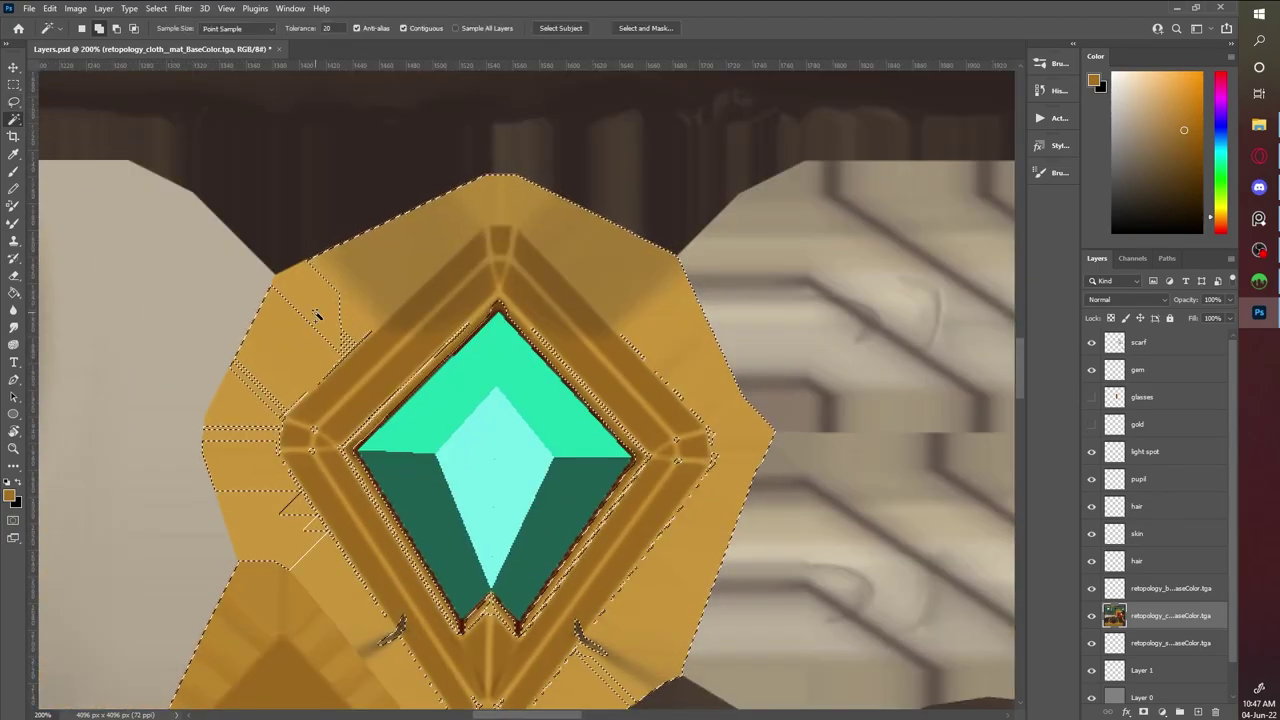
{"action": "scroll", "coordinate": [537, 558], "scroll_direction": "down", "scroll_amount": 3, "text": "alt"}
{"action": "scroll", "coordinate": [537, 558], "scroll_direction": "up", "scroll_amount": 2, "text": "alt"}
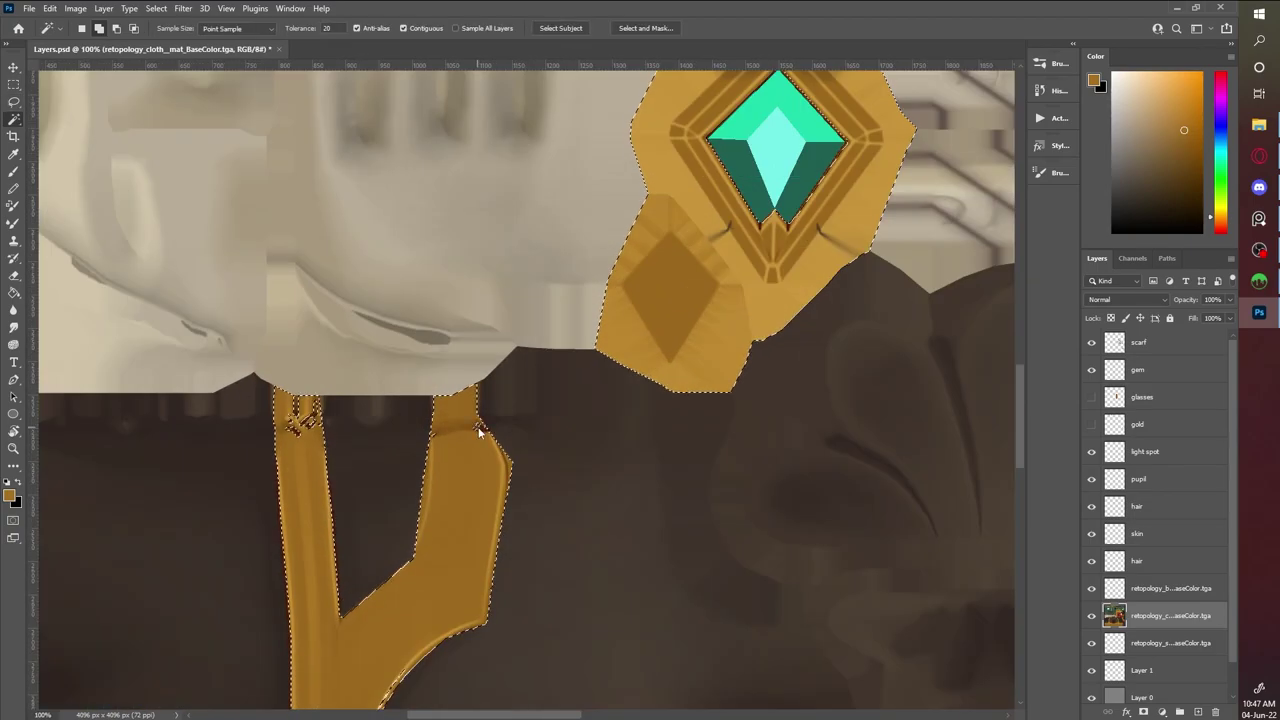
{"action": "scroll", "coordinate": [313, 424], "scroll_direction": "up", "scroll_amount": 3, "text": "alt"}
Add the missed edges of the gold trim with the pointed peak to the selection using the Magic Wand
{"action": "key", "text": "l"}
{"action": "scroll", "coordinate": [568, 373], "scroll_direction": "down", "scroll_amount": 8, "text": "alt"}
{"action": "scroll", "coordinate": [851, 417], "scroll_direction": "up", "scroll_amount": 1}
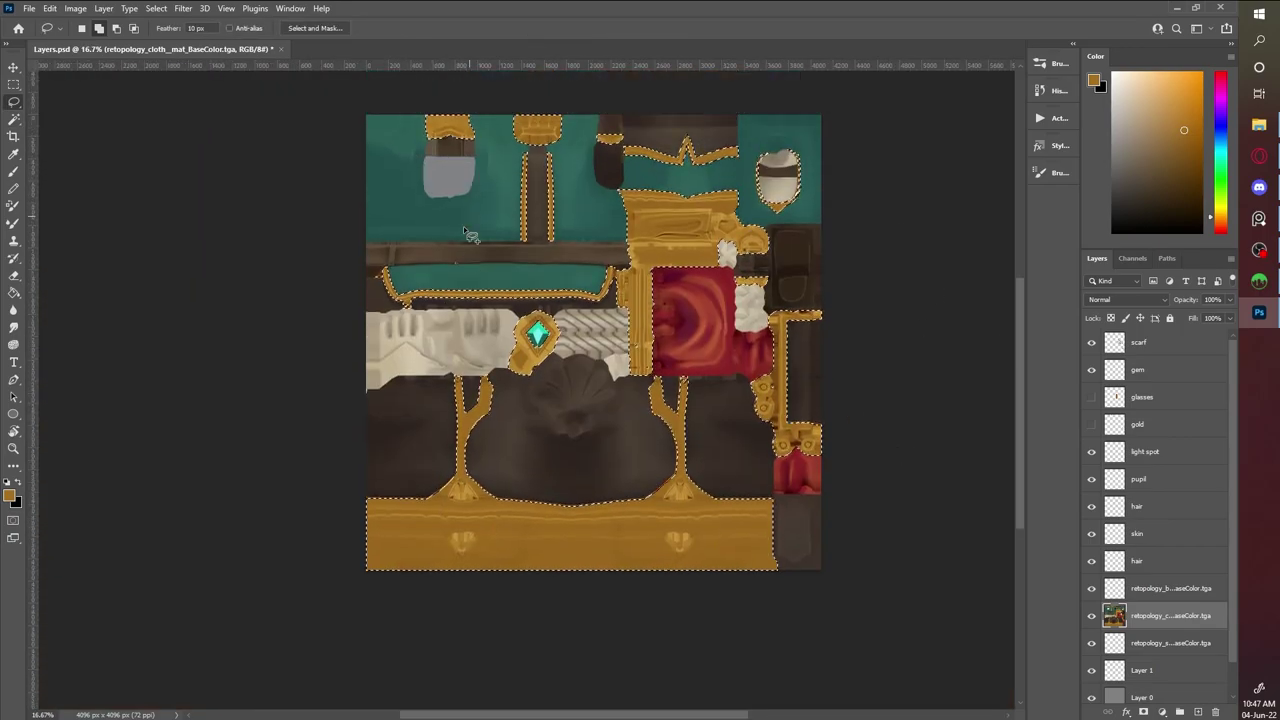
{"action": "scroll", "coordinate": [644, 312], "scroll_direction": "up", "scroll_amount": 5, "text": "alt"}
{"action": "key", "text": "w"}
{"action": "scroll", "coordinate": [571, 448], "scroll_direction": "up", "scroll_amount": 4}
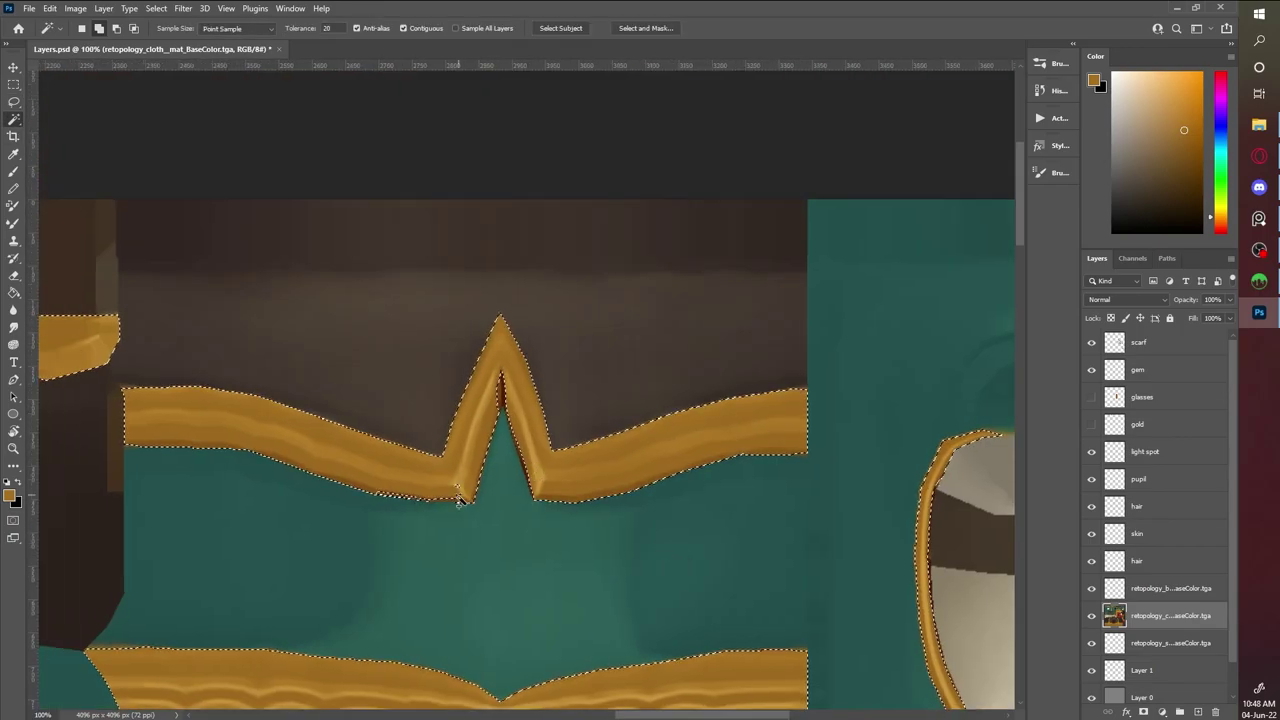
Add the missed spots of the coat's lower hem trim and its small tab to the selection
{"action": "scroll", "coordinate": [629, 473], "scroll_direction": "left", "scroll_amount": 3, "text": "ctrl"}
{"action": "scroll", "coordinate": [629, 473], "scroll_direction": "down", "scroll_amount": 3, "text": "alt"}
{"action": "scroll", "coordinate": [640, 331], "scroll_direction": "up", "scroll_amount": 3, "text": "alt"}
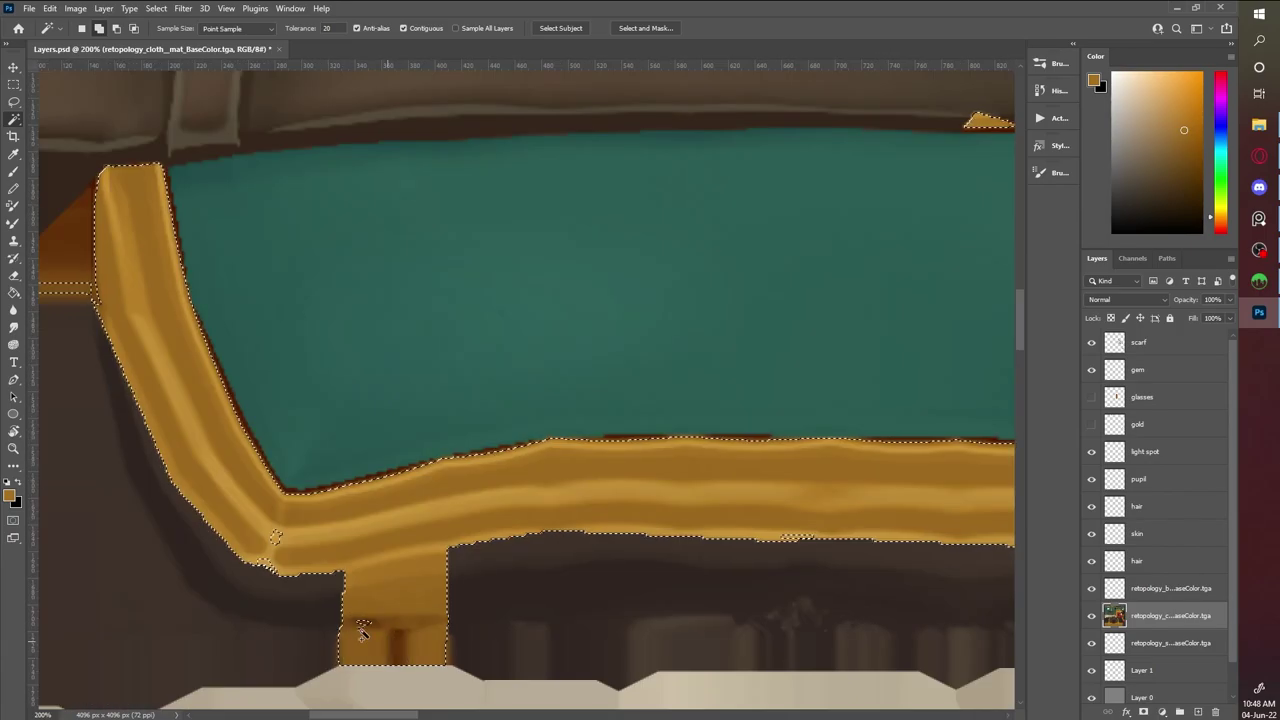
{"action": "scroll", "coordinate": [582, 522], "scroll_direction": "down", "scroll_amount": 2, "text": "alt"}
{"action": "scroll", "coordinate": [582, 522], "scroll_direction": "up", "scroll_amount": 2, "text": "alt"}
{"action": "scroll", "coordinate": [237, 371], "scroll_direction": "down", "scroll_amount": 3, "text": "alt"}
{"action": "scroll", "coordinate": [723, 443], "scroll_direction": "up", "scroll_amount": 3, "text": "alt"}
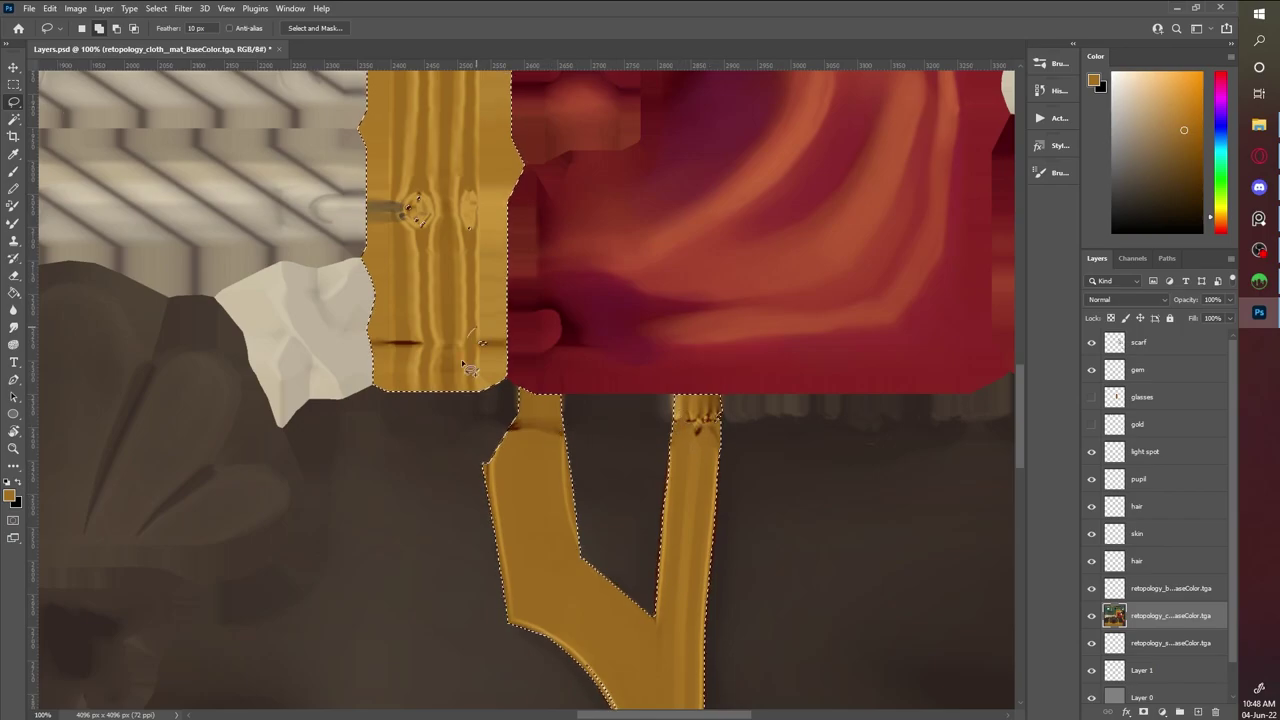
Lasso the remaining spots in the striped gold panel and forked trim, and put the selected gold on a new layer
{"action": "key", "text": "l"}
{"action": "scroll", "coordinate": [660, 449], "scroll_direction": "down", "scroll_amount": 1, "text": "alt"}
{"action": "left_click_drag", "start_coordinate": [660, 449], "coordinate": [736, 449]}
{"action": "scroll", "coordinate": [680, 425], "scroll_direction": "down", "scroll_amount": 4, "text": "alt"}
{"action": "scroll", "coordinate": [763, 551], "scroll_direction": "up", "scroll_amount": 1, "text": "alt"}
{"action": "key", "text": "ctrl+j"}
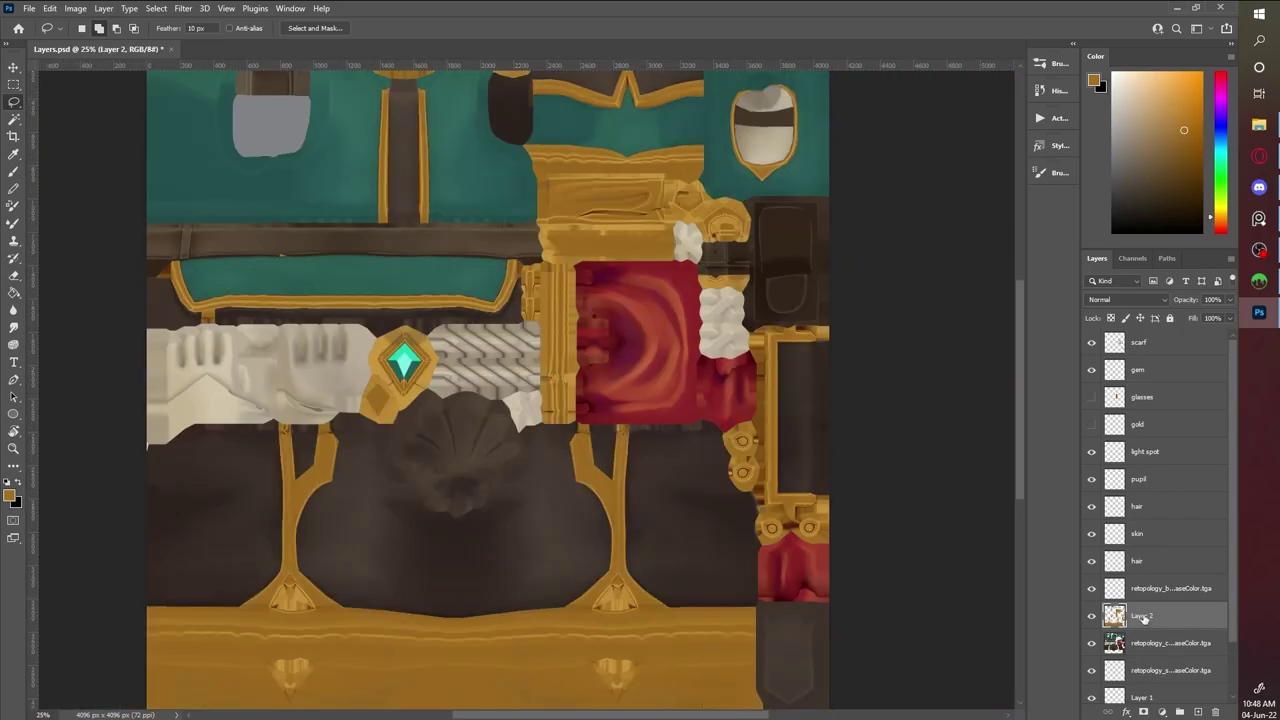
Move the new gold layer up to the gold layer, combine it into a gold copy layer, and switch back to 3DCoat Textura
{"action": "left_click_drag", "start_coordinate": [1143, 612], "coordinate": [1091, 427]}
{"action": "left_click", "coordinate": [1140, 424]}
{"action": "key", "text": "alt+Tab"}
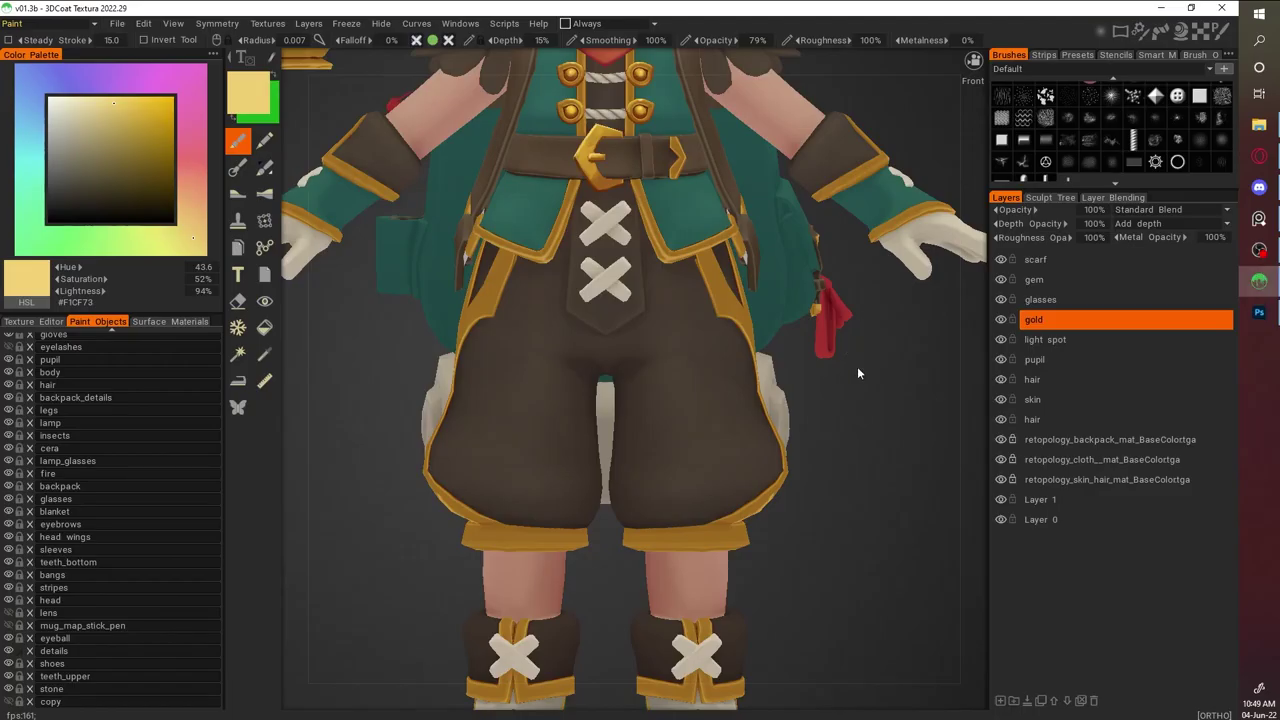
{"action": "scroll", "coordinate": [891, 449], "scroll_direction": "down", "scroll_amount": 3}
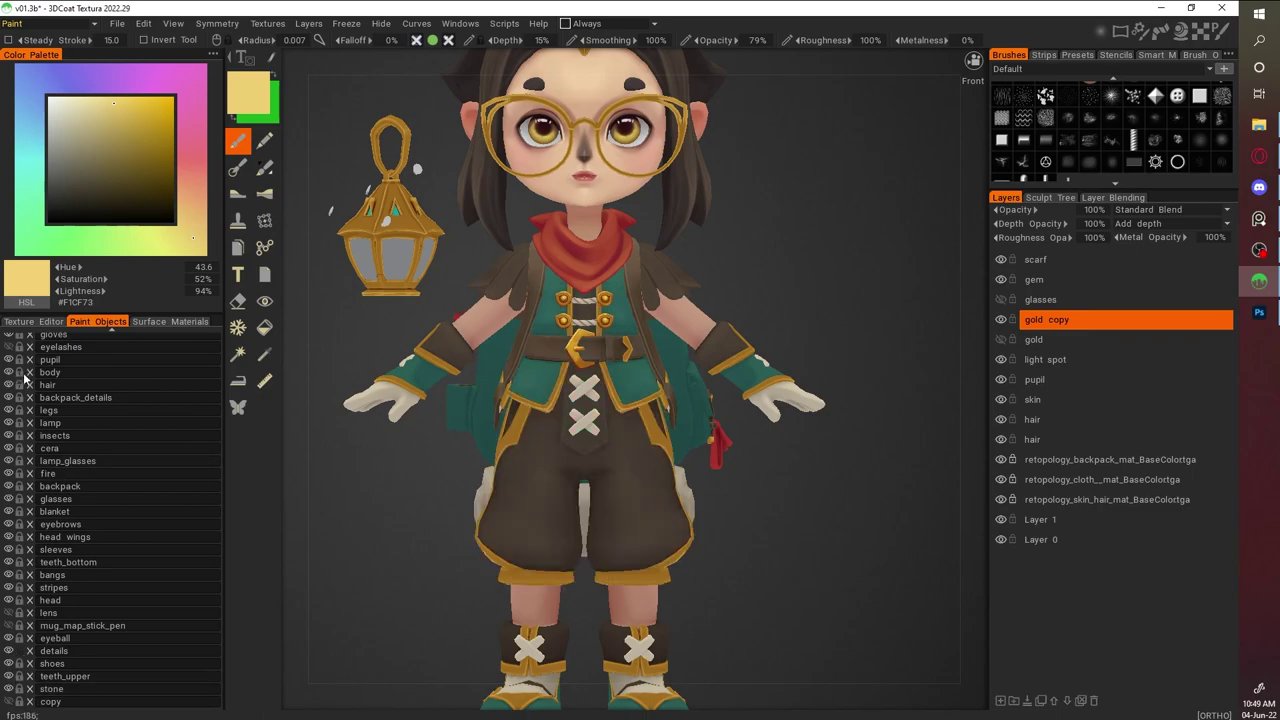
Shade the lower part of the belt buckle with brown #803E0F at brush radius 0.007 on the gold copy layer
{"action": "scroll", "coordinate": [920, 513], "scroll_direction": "up", "scroll_amount": 5}
{"action": "key", "text": "v"}
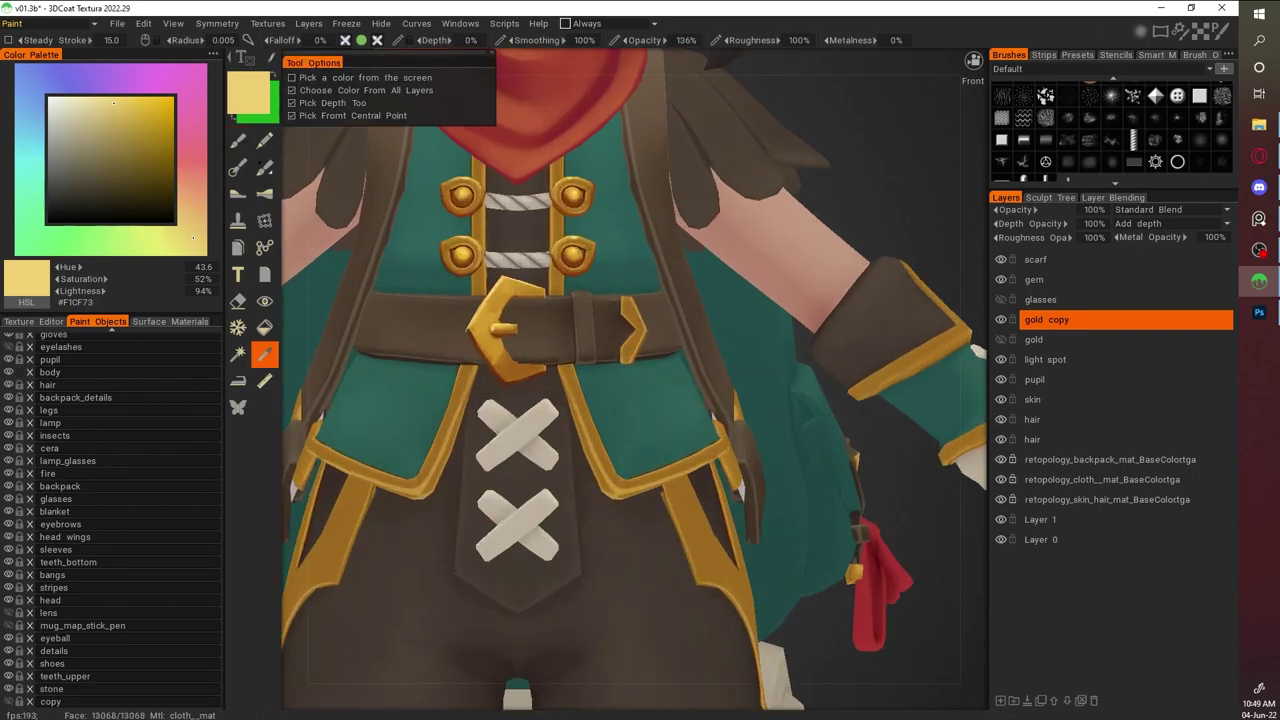
{"action": "left_click", "coordinate": [565, 257]}
{"action": "scroll", "coordinate": [565, 257], "scroll_direction": "up", "scroll_amount": 3}
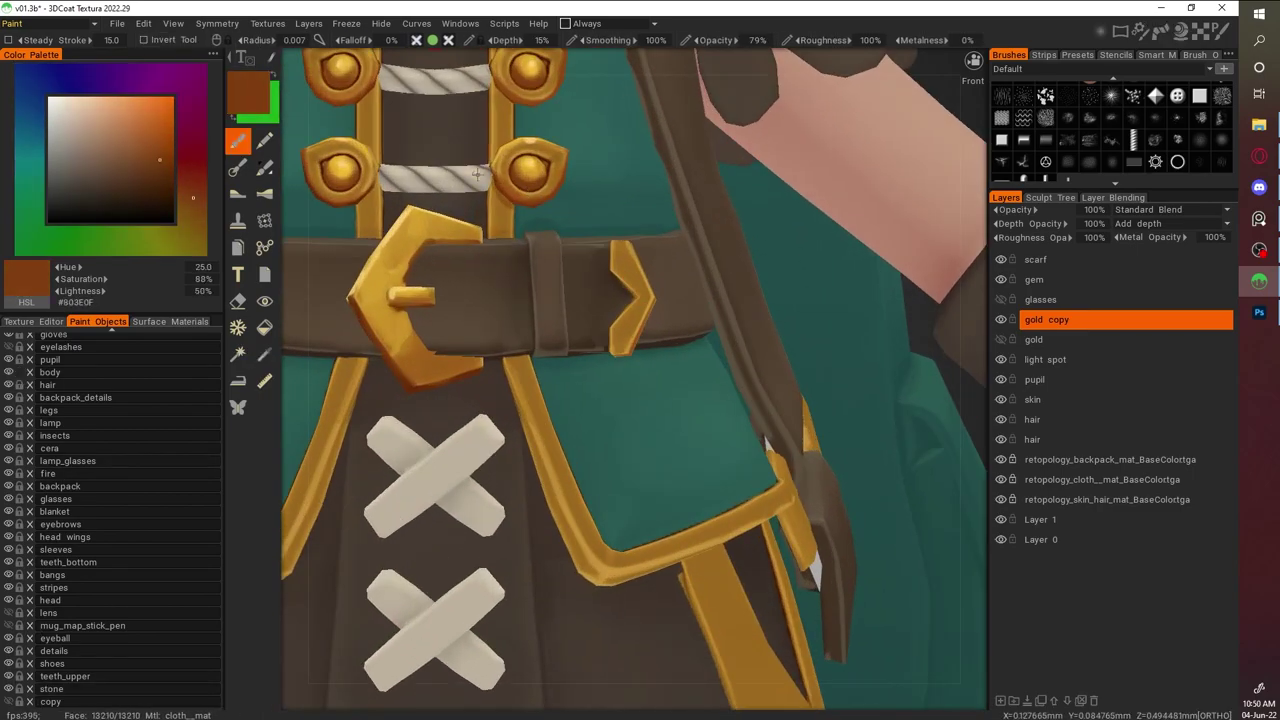
{"action": "middle_click_drag", "start_coordinate": [381, 200], "coordinate": [523, 151]}
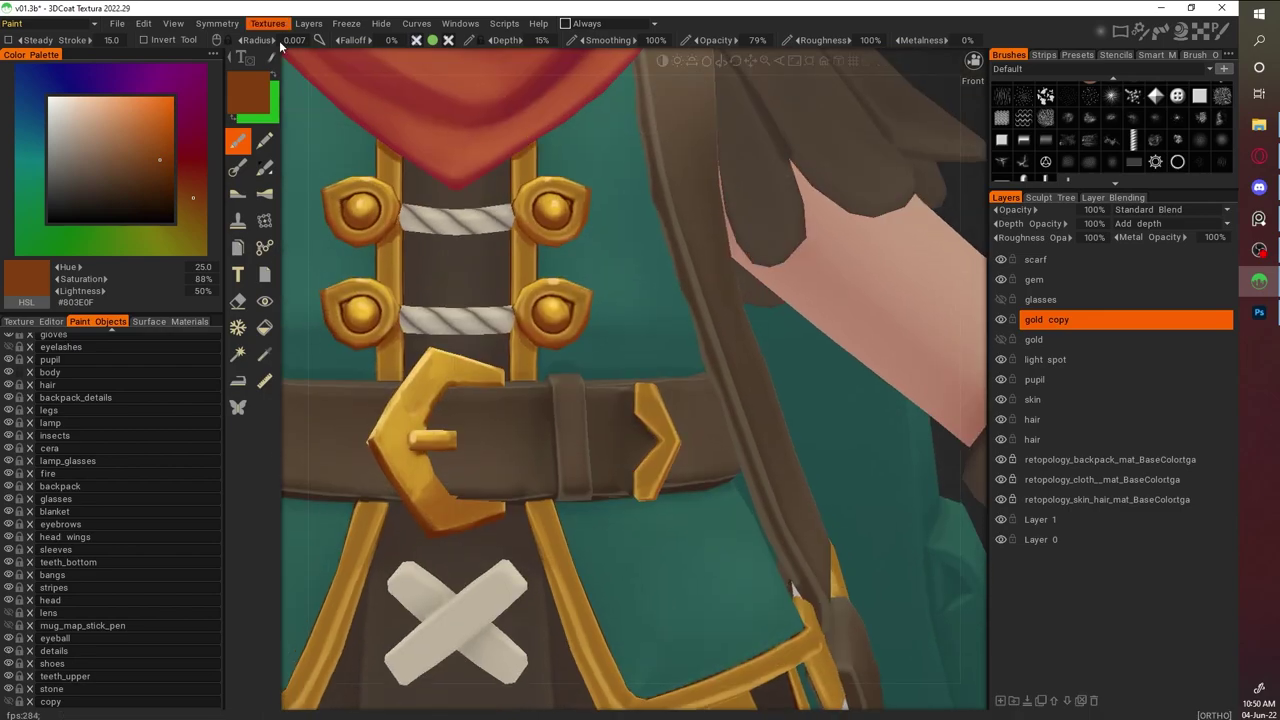
Shade the rims of the gold coat buttons with brown #803E0F at brush radius 0.012
{"action": "scroll", "coordinate": [533, 243], "scroll_direction": "up", "scroll_amount": 3}
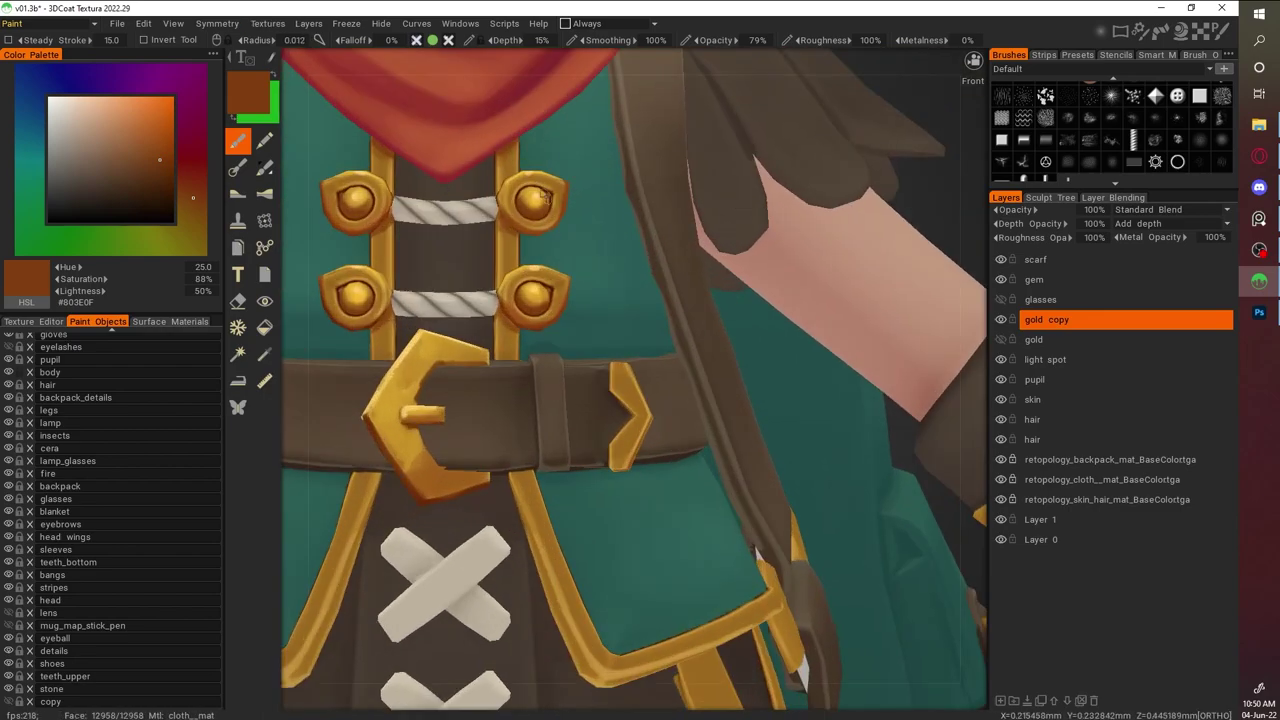
{"action": "scroll", "coordinate": [687, 182], "scroll_direction": "down", "scroll_amount": 3}
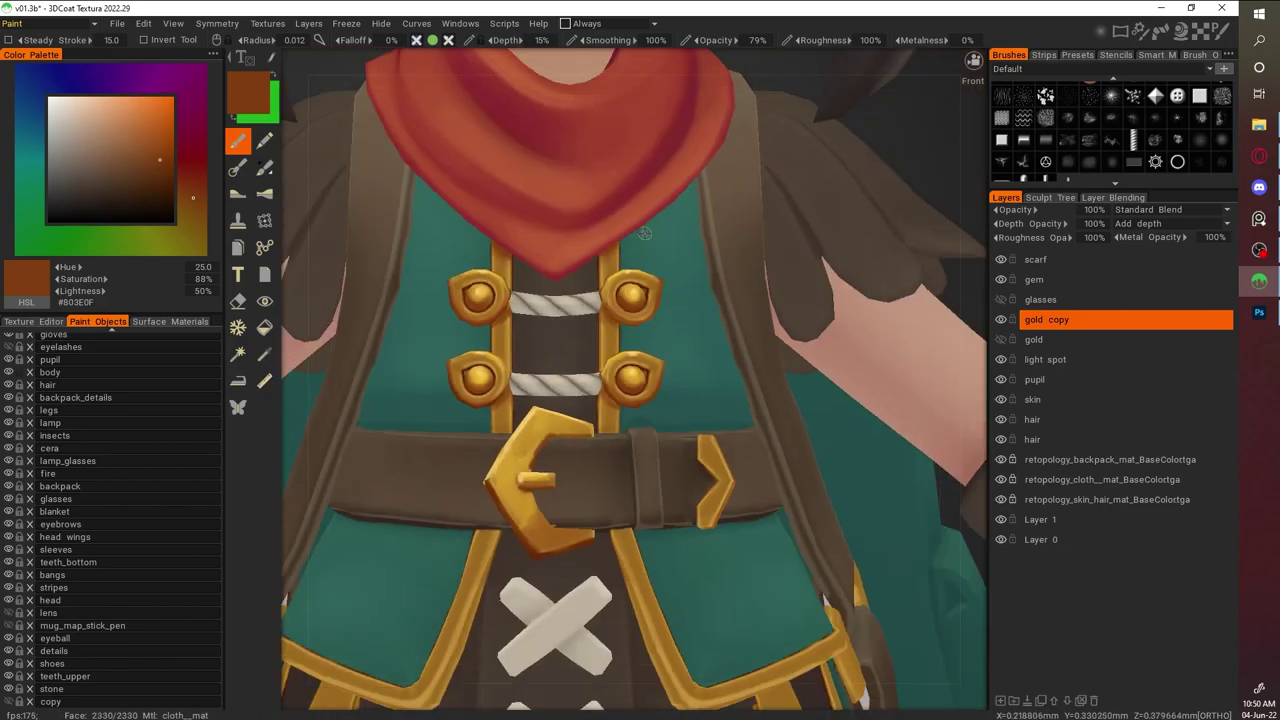
{"action": "scroll", "coordinate": [683, 270], "scroll_direction": "up", "scroll_amount": 4}
Brighten the buttons and vertical coat trim with yellow #F1BA32 at brush radius 0.013 and pale yellow #F8CC6F at 0.011
{"action": "key", "text": "v"}
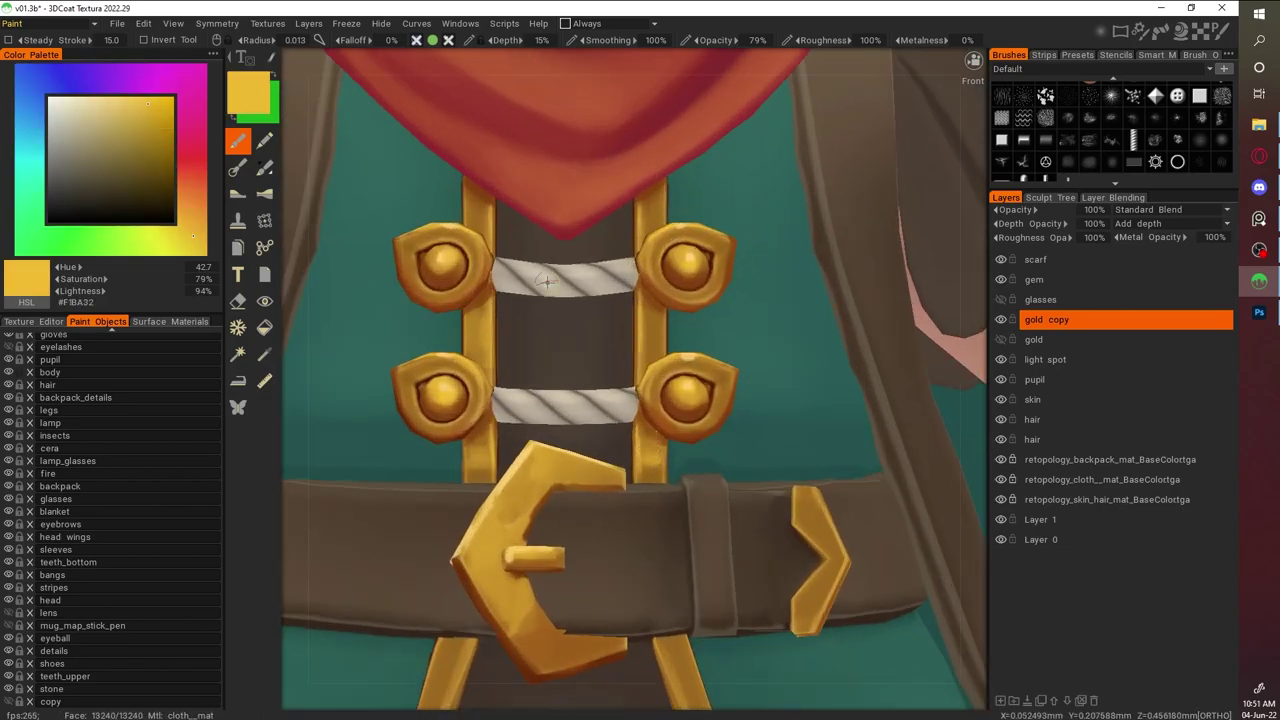
{"action": "scroll", "coordinate": [645, 213], "scroll_direction": "down", "scroll_amount": 3}
{"action": "scroll", "coordinate": [697, 488], "scroll_direction": "up", "scroll_amount": 4}
{"action": "key", "text": "v"}
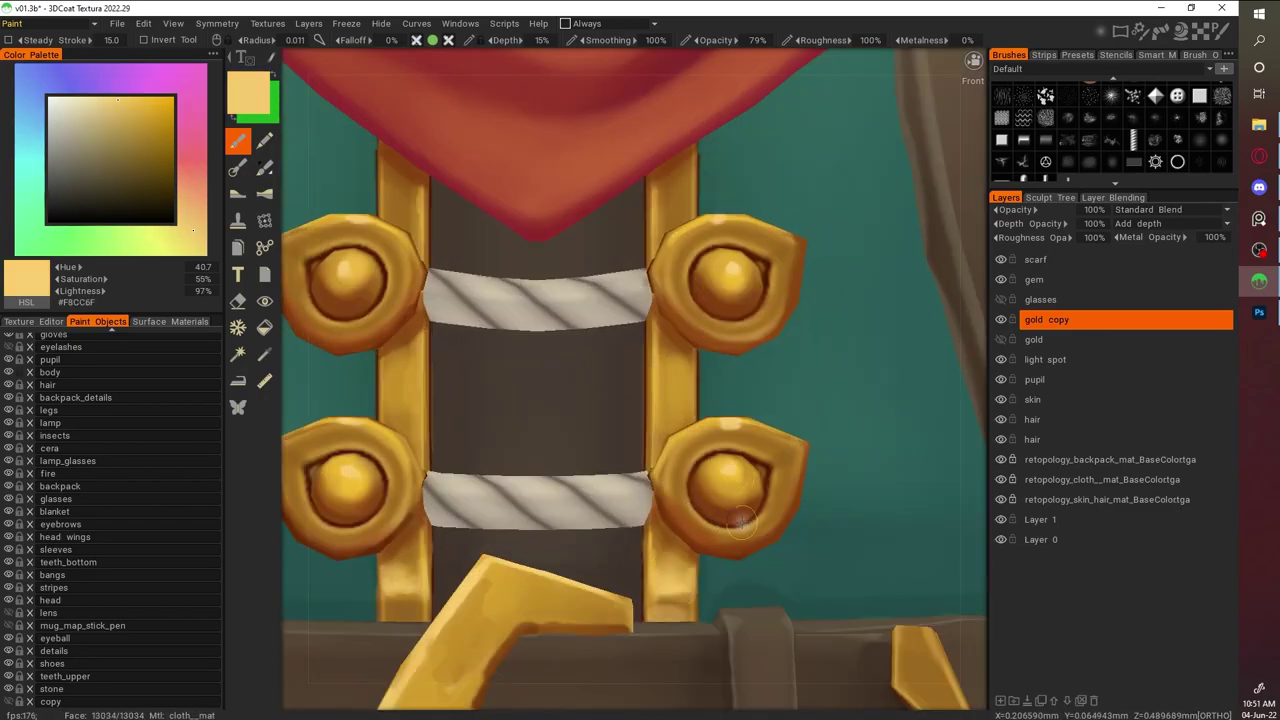
Darken the edges of the vertical coat trim with browns #803D0F and #68350B and dark red #54140B at brush radius 0.006
{"action": "key", "text": "v"}
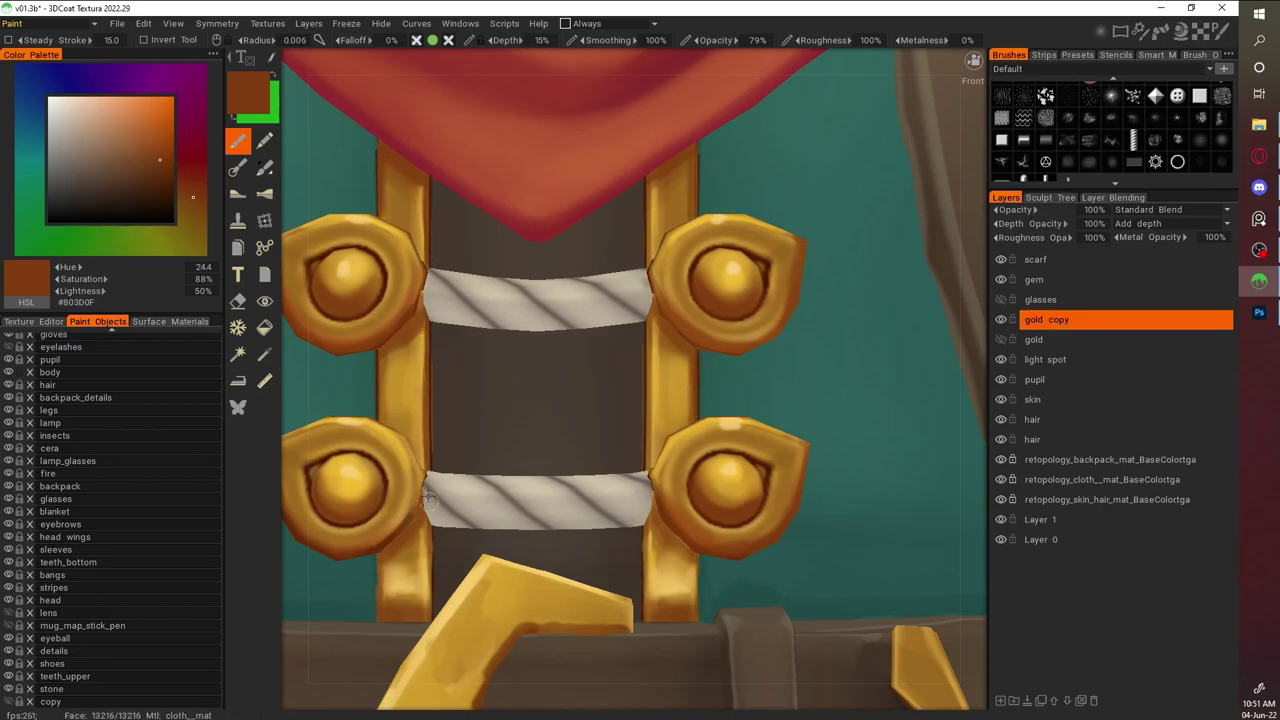
{"action": "key", "text": "v"}
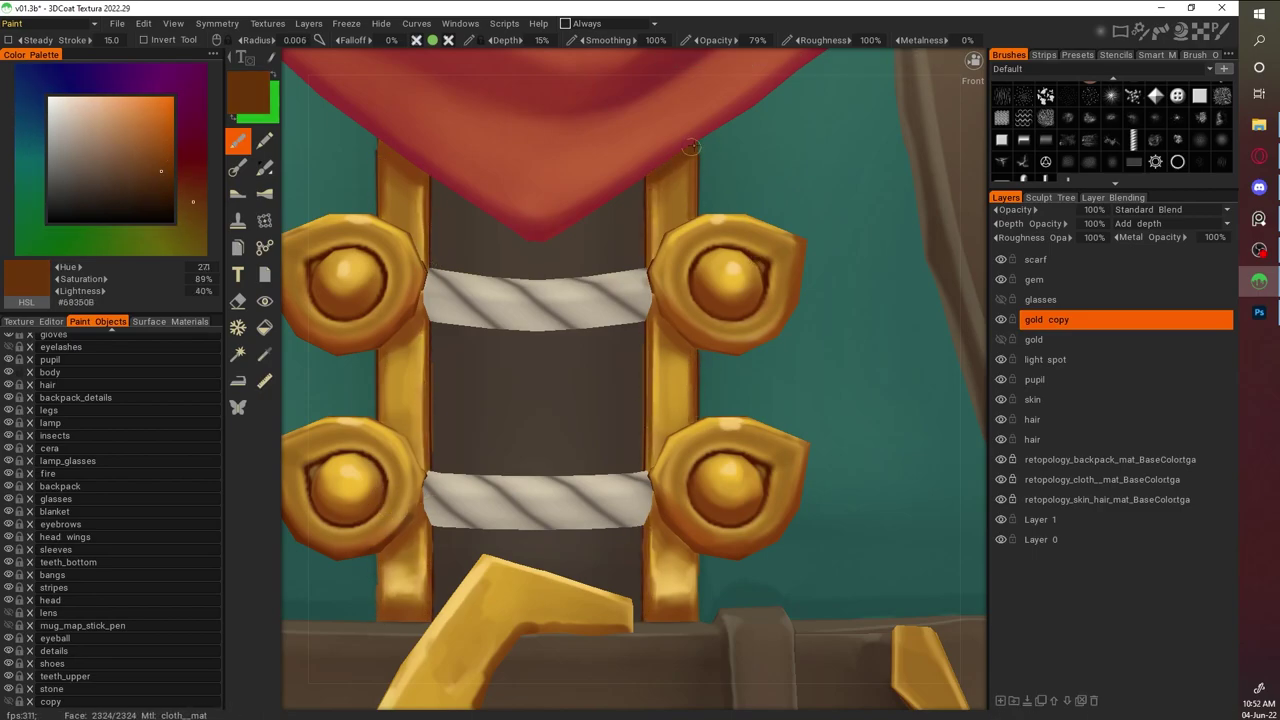
{"action": "key", "text": "v"}
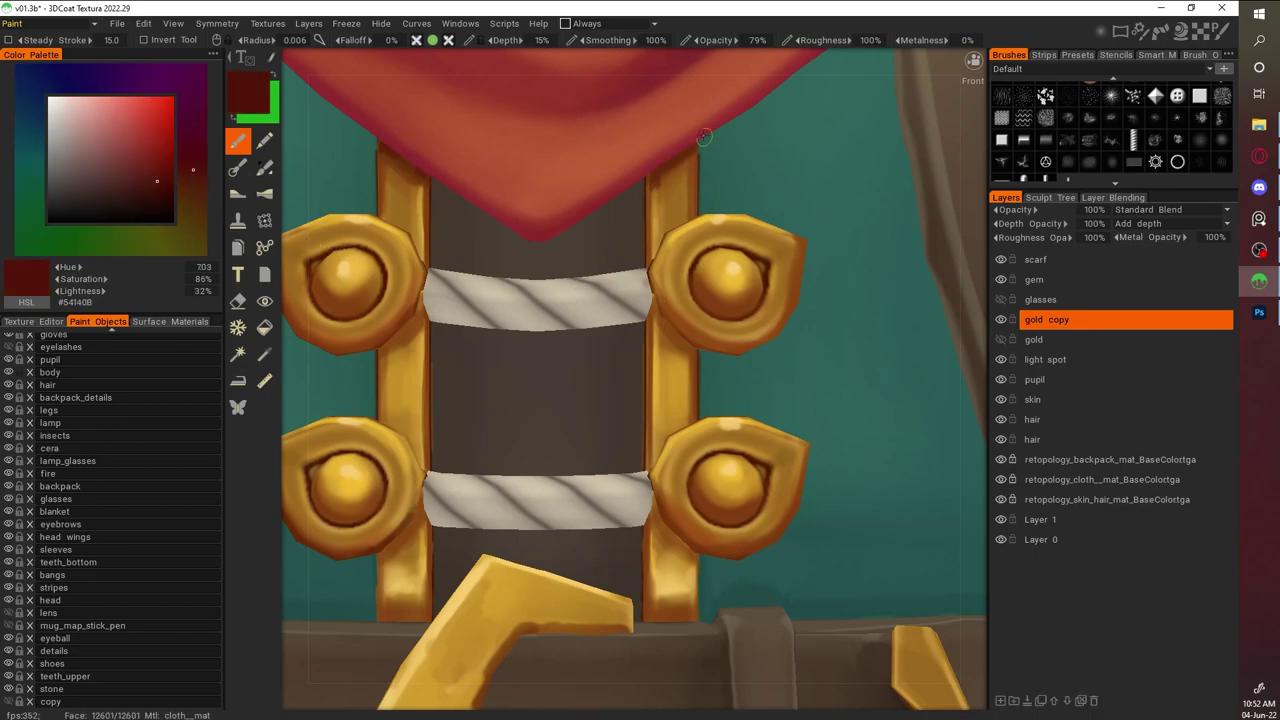
{"action": "scroll", "coordinate": [703, 145], "scroll_direction": "down", "scroll_amount": 5}
{"action": "scroll", "coordinate": [862, 306], "scroll_direction": "up", "scroll_amount": 4}
{"action": "scroll", "coordinate": [908, 247], "scroll_direction": "down", "scroll_amount": 3}
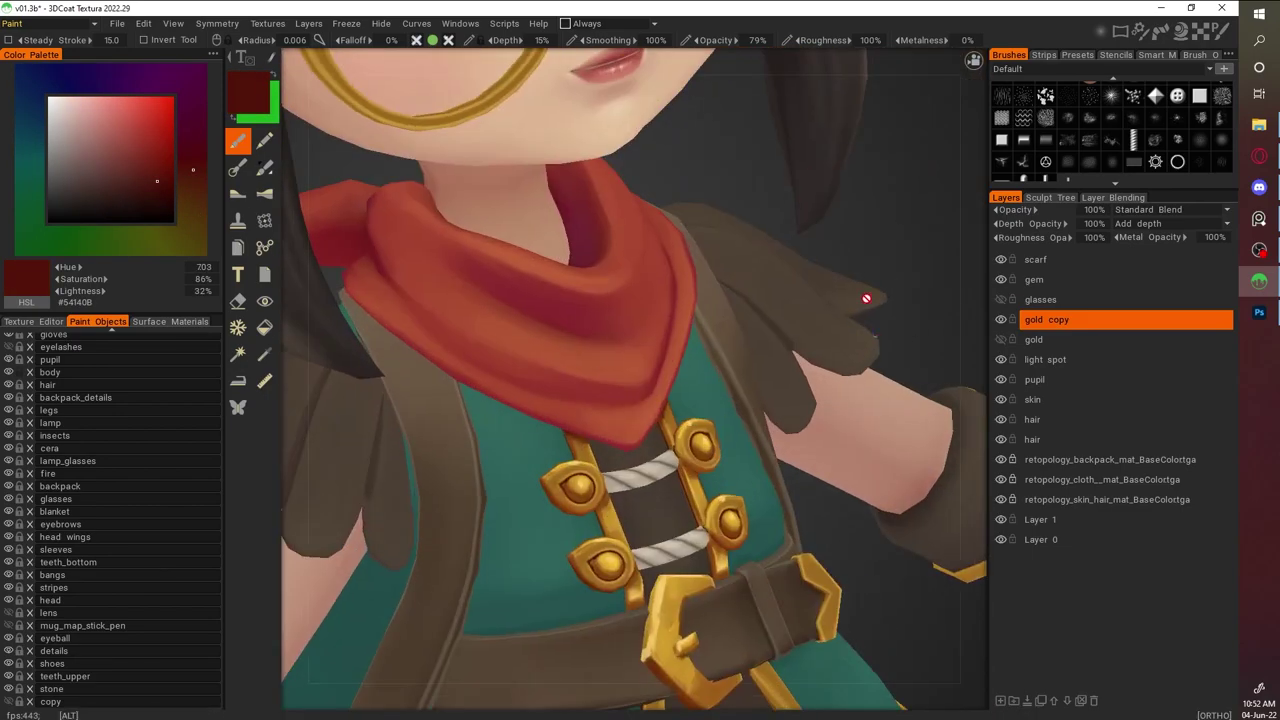
Refine the dark creases around the coat buttons with #54140B at radius 0.003 over the wireframe, and save the project
{"action": "right_click_drag", "start_coordinate": [908, 247], "coordinate": [694, 385]}
{"action": "key", "text": "w"}
{"action": "scroll", "coordinate": [694, 385], "scroll_direction": "up", "scroll_amount": 1}
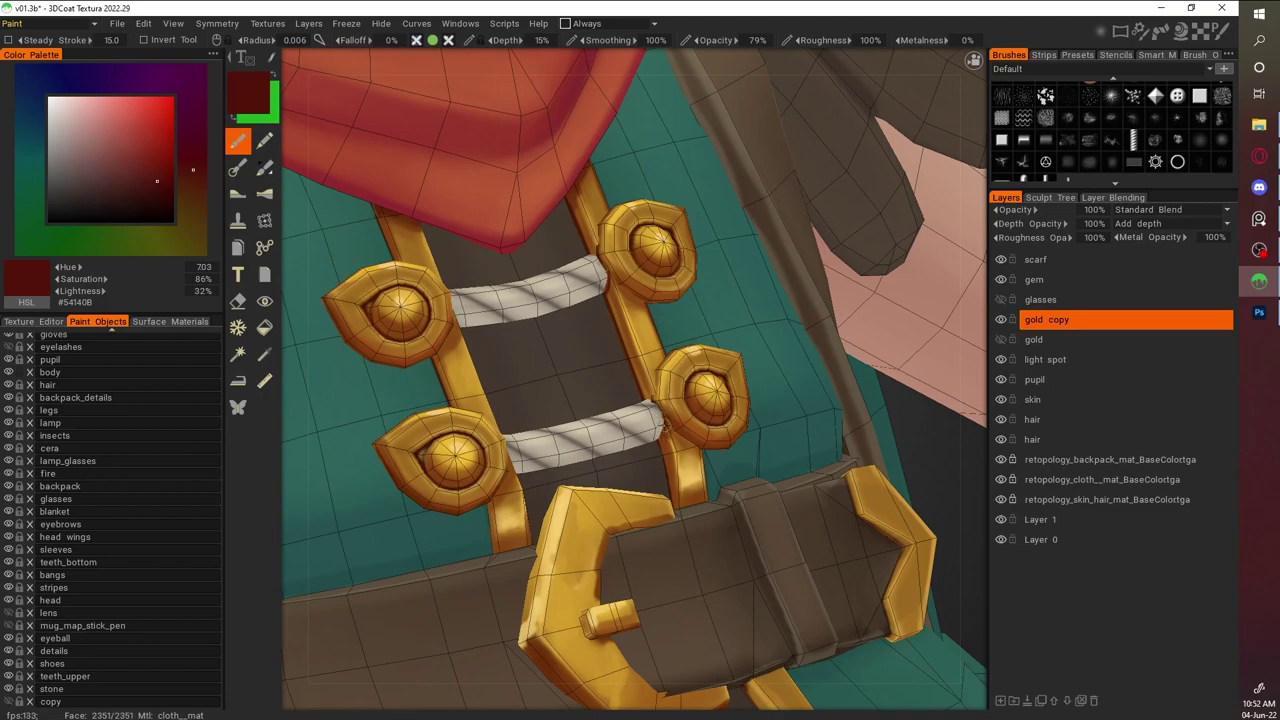
{"action": "scroll", "coordinate": [650, 390], "scroll_direction": "down", "scroll_amount": 5}
{"action": "scroll", "coordinate": [806, 257], "scroll_direction": "up", "scroll_amount": 5}
{"action": "middle_click_drag", "start_coordinate": [805, 183], "coordinate": [785, 63]}
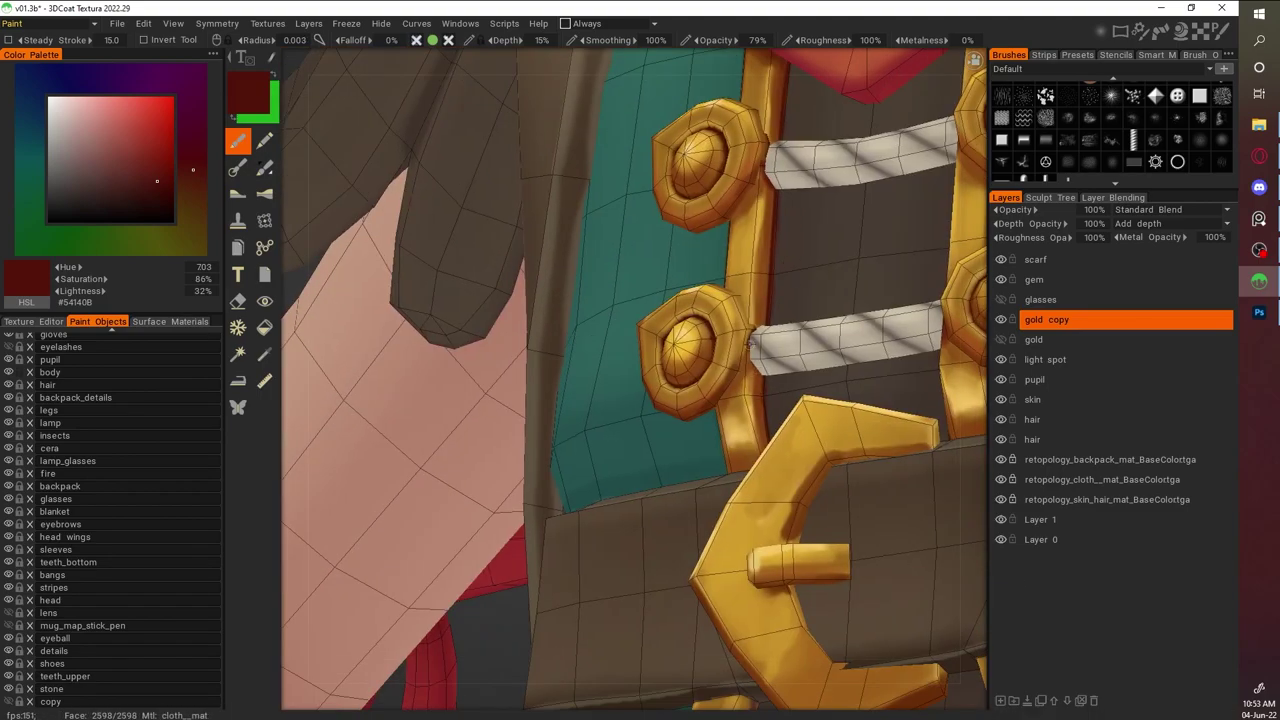
{"action": "scroll", "coordinate": [734, 370], "scroll_direction": "down", "scroll_amount": 3}
{"action": "middle_click_drag", "start_coordinate": [734, 370], "coordinate": [651, 400]}
{"action": "scroll", "coordinate": [651, 345], "scroll_direction": "up", "scroll_amount": 4}
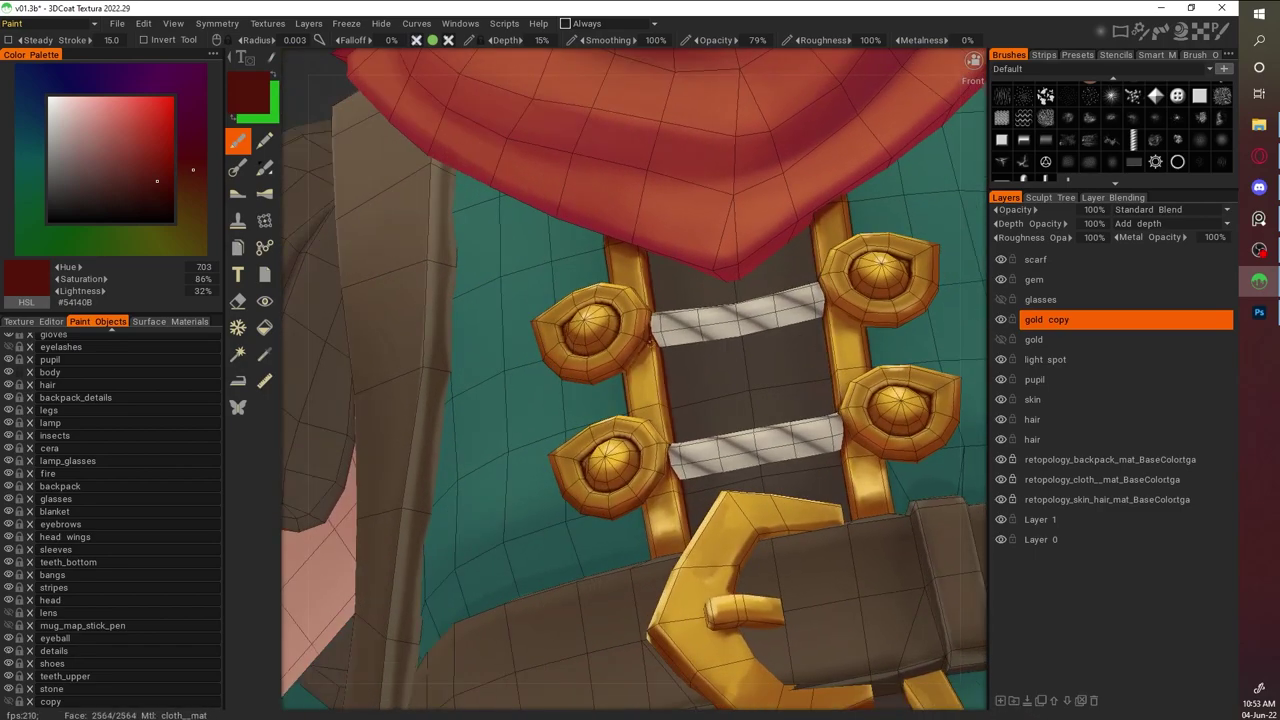
{"action": "scroll", "coordinate": [913, 469], "scroll_direction": "down", "scroll_amount": 3}
{"action": "scroll", "coordinate": [740, 437], "scroll_direction": "up", "scroll_amount": 4}
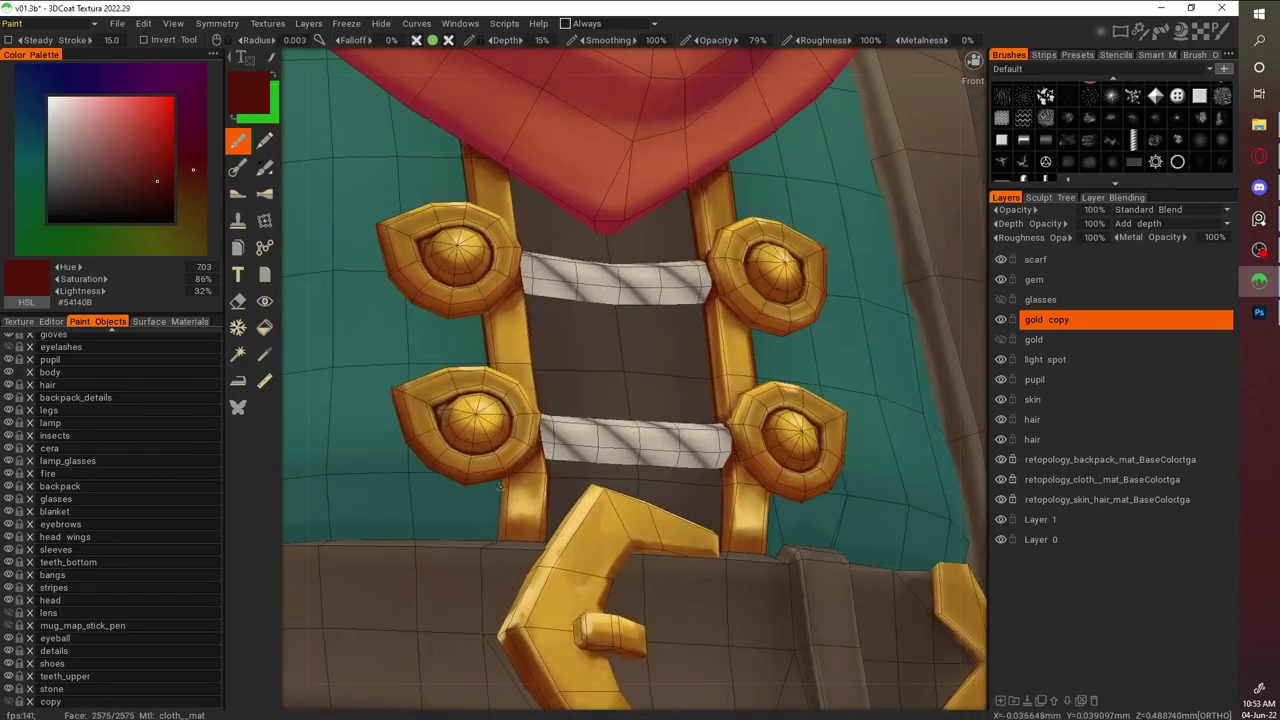
{"action": "scroll", "coordinate": [754, 266], "scroll_direction": "down", "scroll_amount": 8}
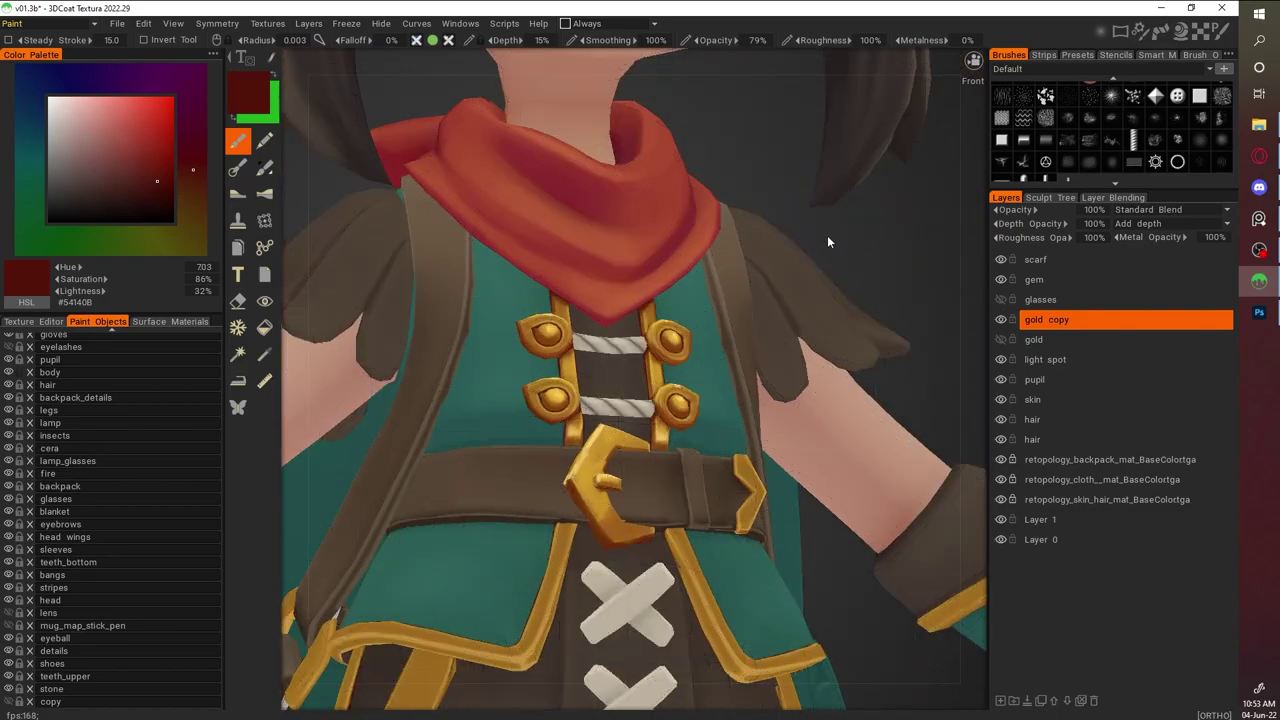
{"action": "key", "text": "ctrl+s"}
Shade the gold coat hem trim and the tops of the trouser stripes with brown #672B08
{"action": "scroll", "coordinate": [898, 428], "scroll_direction": "up", "scroll_amount": 8}
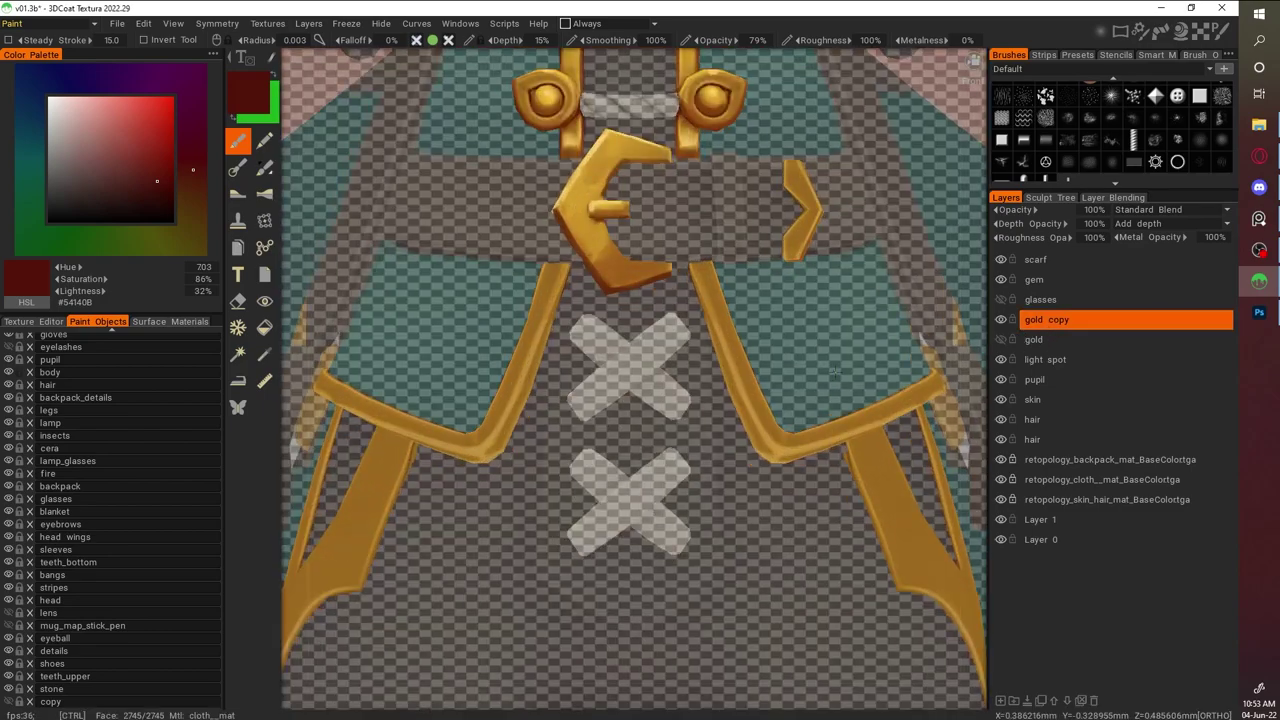
{"action": "middle_click_drag", "start_coordinate": [714, 341], "coordinate": [868, 178]}
{"action": "mouse_move", "coordinate": [838, 238]}
{"action": "middle_mouse_down"}
{"action": "mouse_move", "coordinate": [849, 337]}
{"action": "mouse_move", "coordinate": [650, 305]}
{"action": "middle_mouse_up"}
{"action": "key", "text": "v"}
{"action": "middle_click_drag", "start_coordinate": [633, 242], "coordinate": [708, 297]}
{"action": "scroll", "coordinate": [700, 300], "scroll_direction": "down", "scroll_amount": 3}
{"action": "middle_click_drag", "start_coordinate": [535, 151], "coordinate": [803, 271]}
Hide the backpack, backpack_details, blanket and stripes objects and save the project
{"action": "middle_click_drag", "start_coordinate": [770, 172], "coordinate": [400, 460]}
{"action": "scroll", "coordinate": [36, 349], "scroll_direction": "up", "scroll_amount": 2}
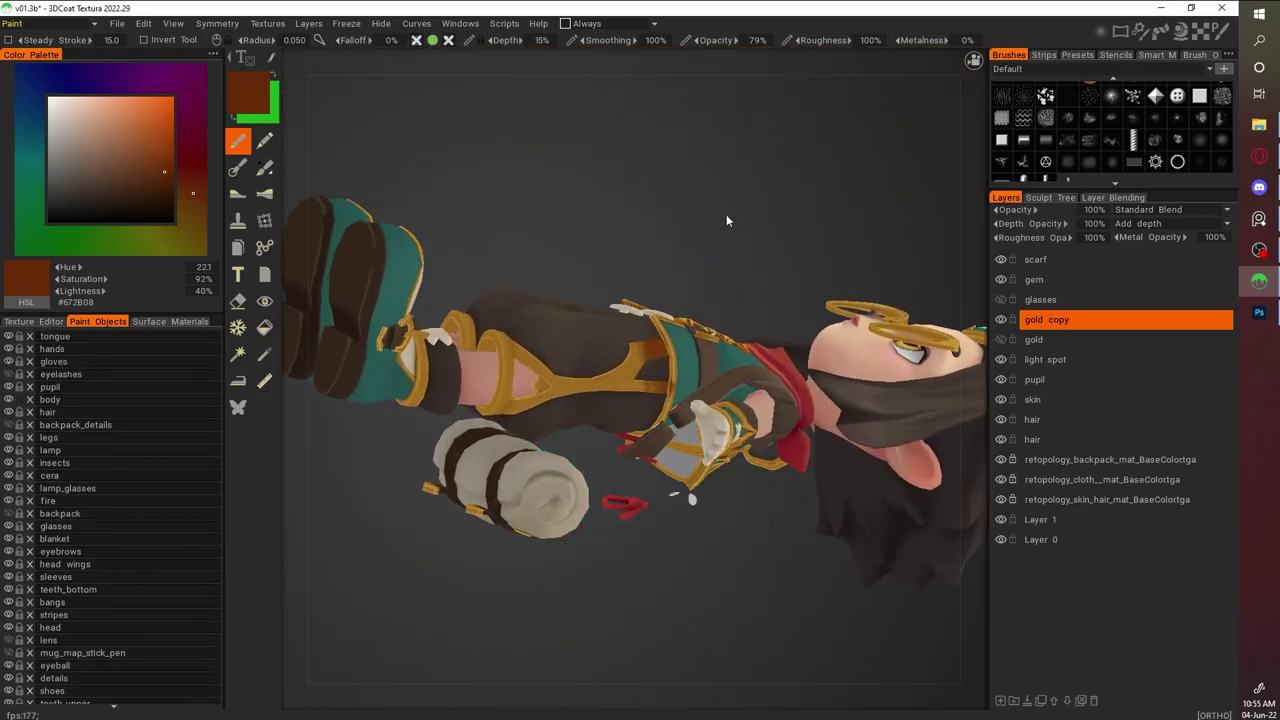
{"action": "scroll", "coordinate": [29, 697], "scroll_direction": "down", "scroll_amount": 2}
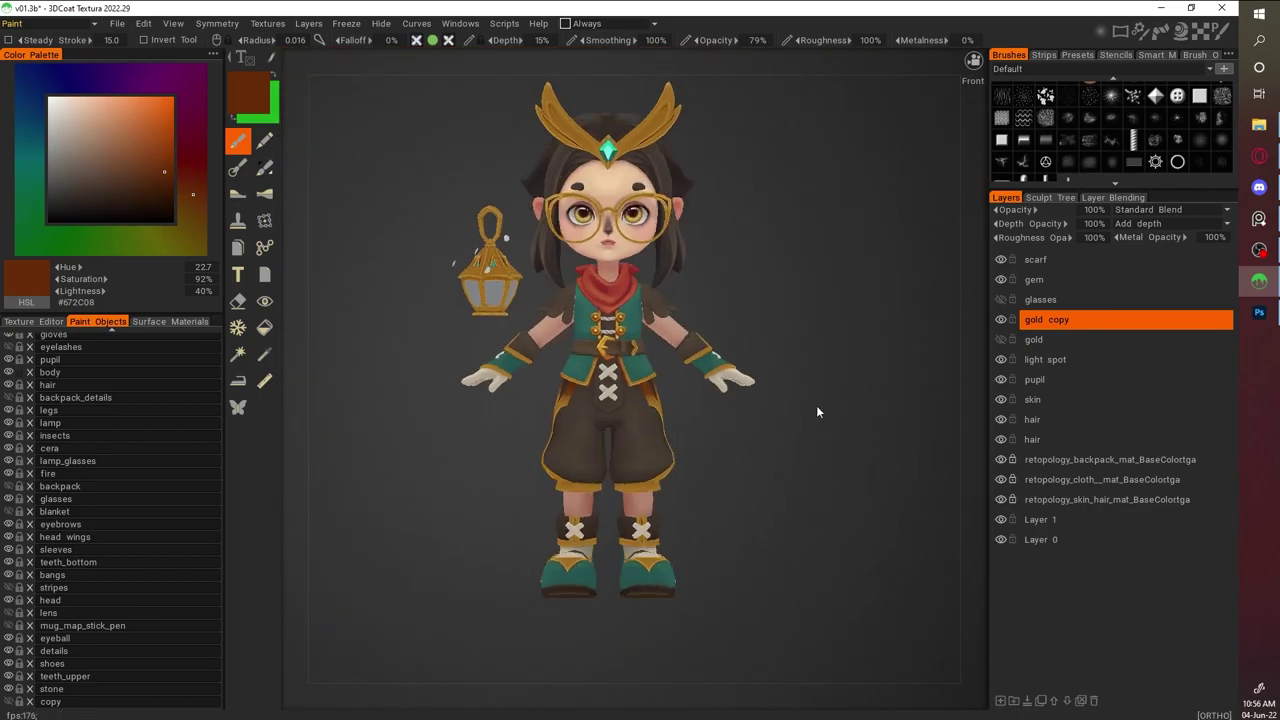
{"action": "key", "text": "ctrl+s"}
Highlight the front coat hem trim with yellow #F7C04D at brush radius 0.005
{"action": "scroll", "coordinate": [818, 525], "scroll_direction": "up", "scroll_amount": 5}
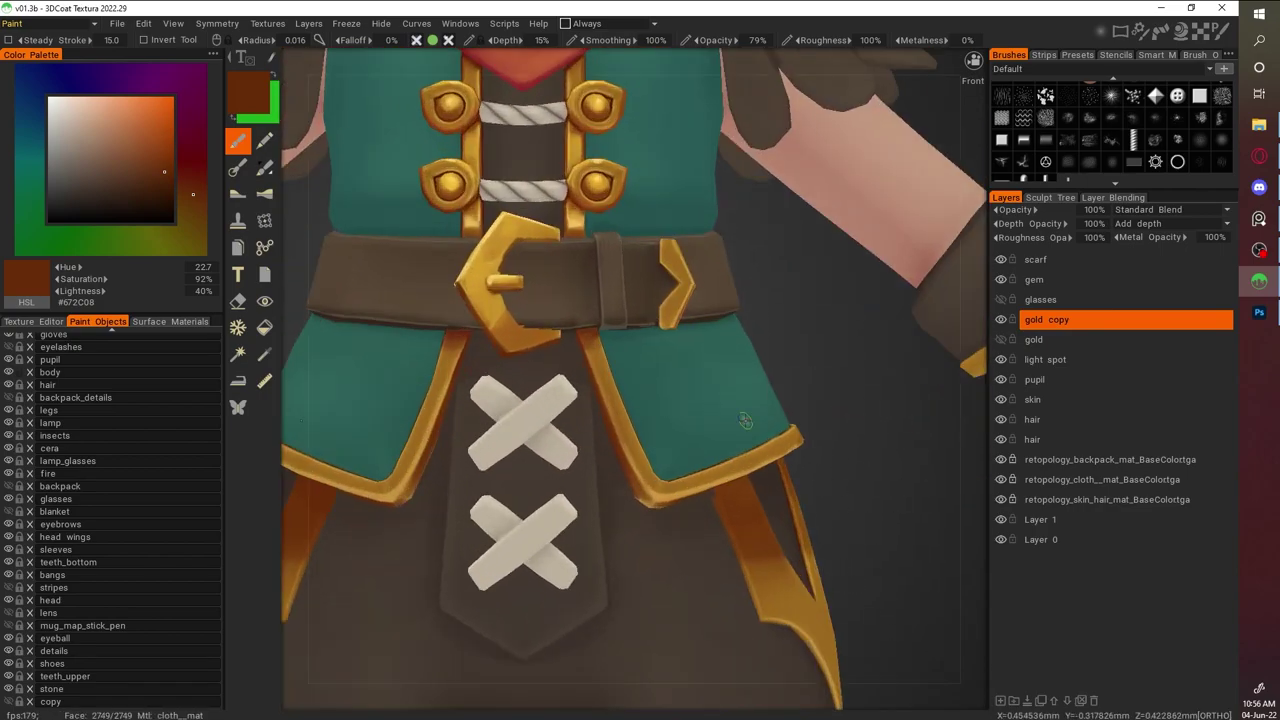
{"action": "key", "text": "v"}
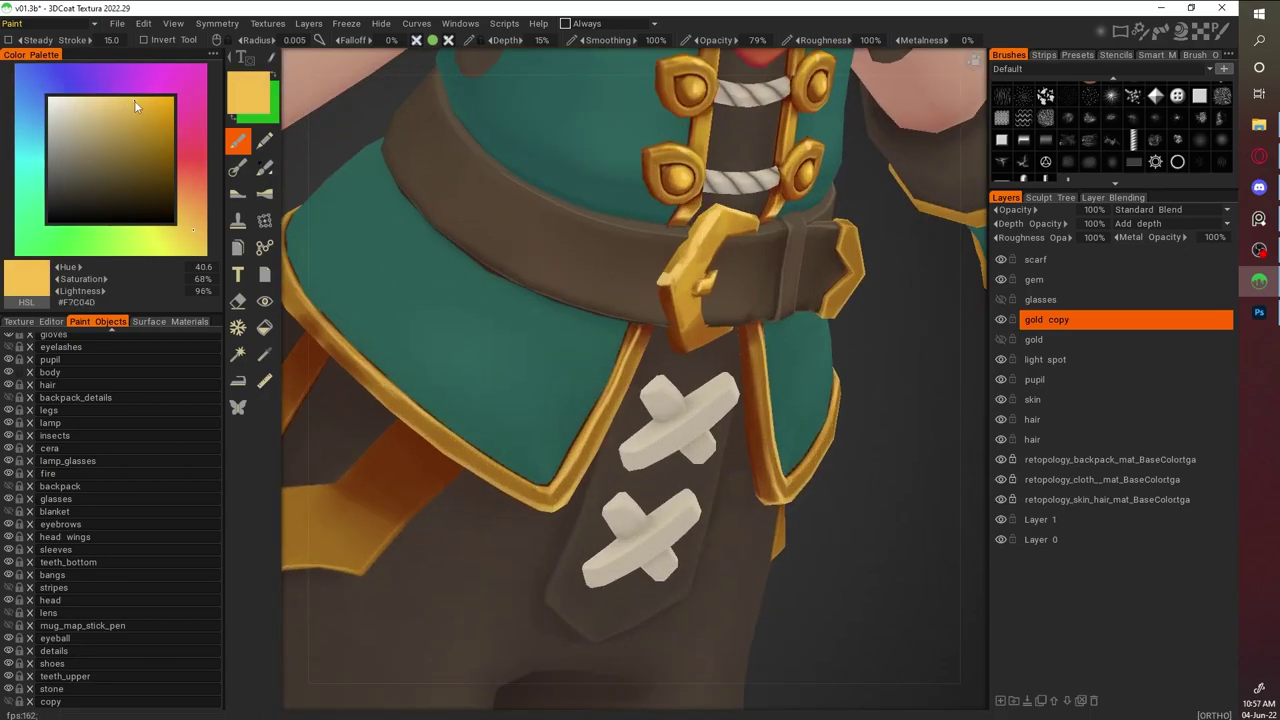
{"action": "scroll", "coordinate": [625, 335], "scroll_direction": "up", "scroll_amount": 2}
Darken the edges of the coat hem trim with brown #412613 at radius 0.019 and #6F340A at 0.007
{"action": "key", "text": "v"}
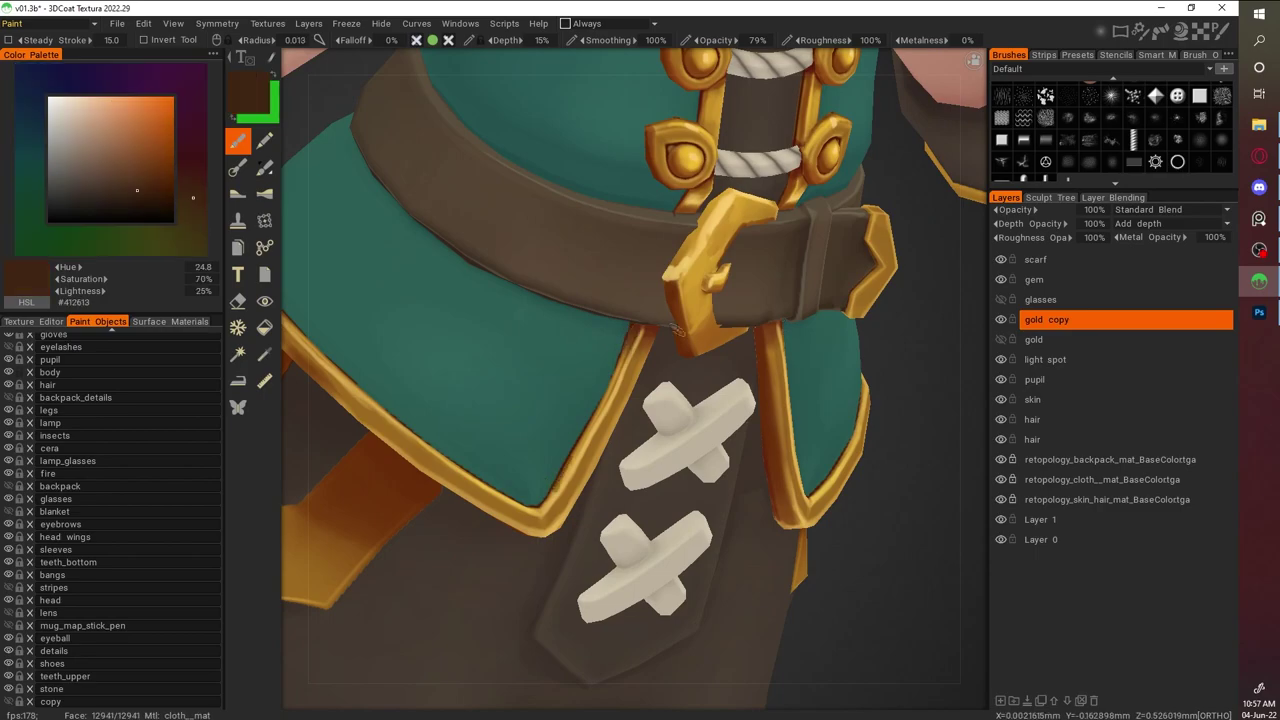
{"action": "key", "text": "v"}
{"action": "middle_click_drag", "start_coordinate": [626, 353], "coordinate": [341, 258]}
{"action": "middle_click_drag", "start_coordinate": [365, 300], "coordinate": [378, 290]}
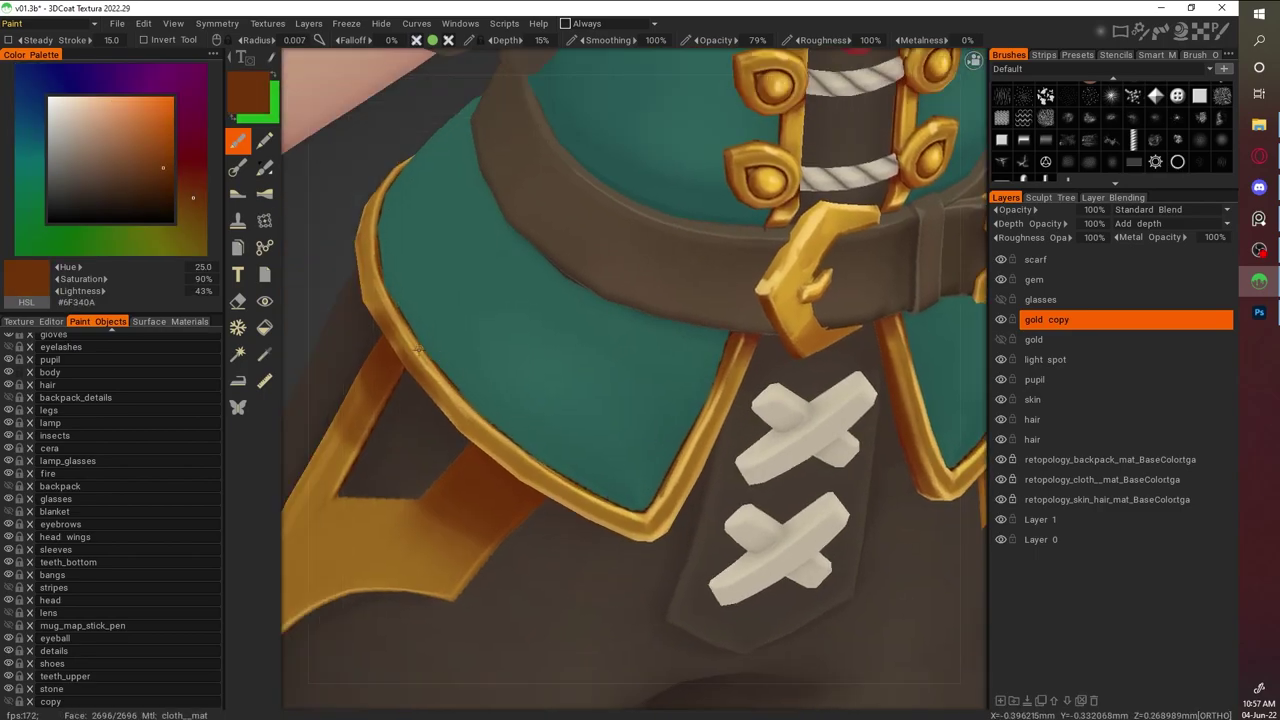
Touch up the front hem trim with golds #E0B543 and #B7750B at radius 0.009, and show the glasses layer
{"action": "key", "text": "v"}
{"action": "scroll", "coordinate": [518, 445], "scroll_direction": "down", "scroll_amount": 5}
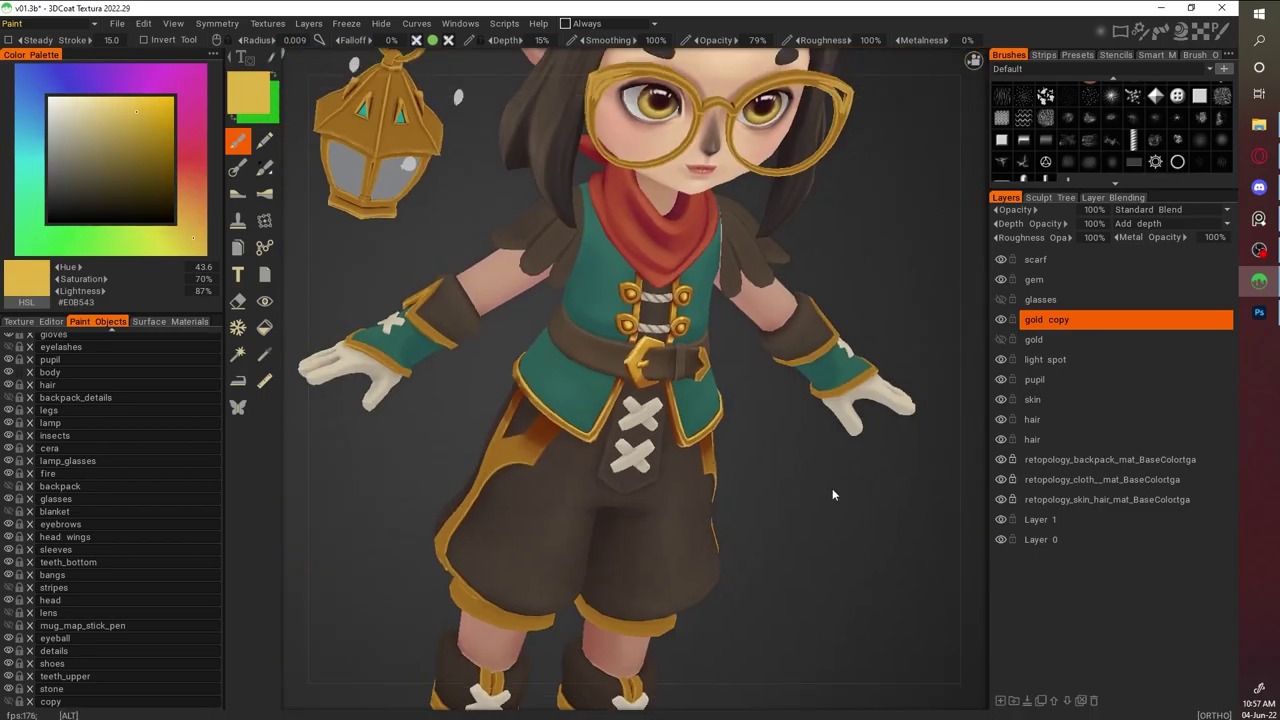
{"action": "scroll", "coordinate": [833, 424], "scroll_direction": "up", "scroll_amount": 6}
{"action": "key", "text": "v"}
{"action": "middle_click_drag", "start_coordinate": [535, 269], "coordinate": [607, 452]}
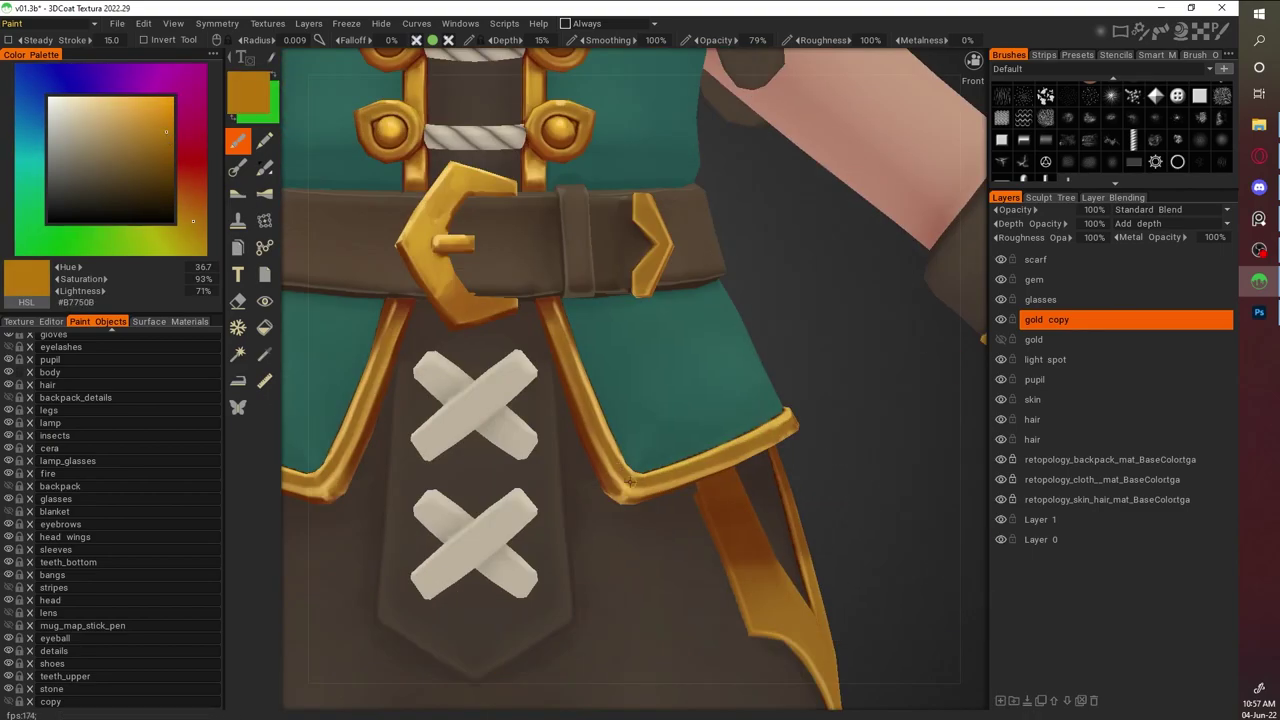
Highlight the coat's side hem trim with yellow #EBB932 at brush radius 0.006 and 94% opacity
{"action": "middle_click_drag", "start_coordinate": [556, 333], "coordinate": [563, 468]}
{"action": "middle_click_drag", "start_coordinate": [362, 376], "coordinate": [700, 500]}
{"action": "left_click", "coordinate": [146, 104]}
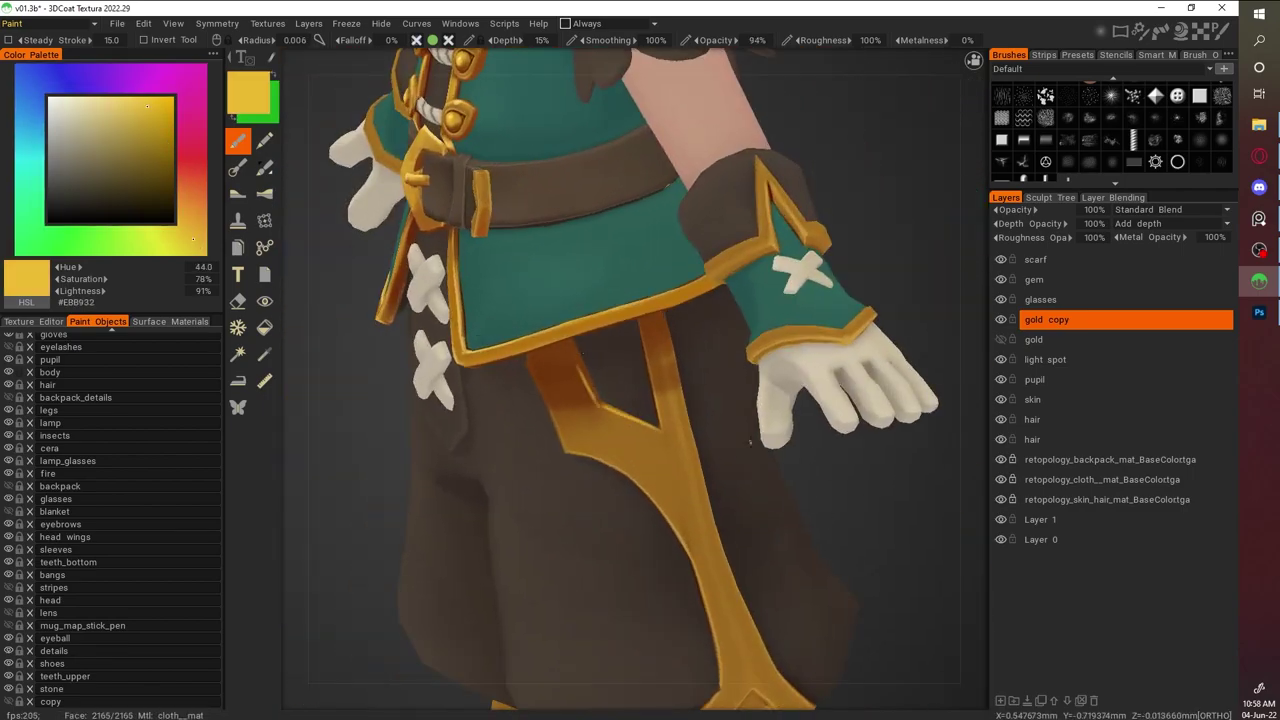
Shade the side hem trim and the hip stripe edges with brown #6F340B at brush radius 0.014
{"action": "middle_click_drag", "start_coordinate": [673, 404], "coordinate": [876, 469]}
{"action": "scroll", "coordinate": [876, 469], "scroll_direction": "up", "scroll_amount": 4}
{"action": "key", "text": "v"}
{"action": "scroll", "coordinate": [578, 280], "scroll_direction": "down", "scroll_amount": 5}
{"action": "middle_click_drag", "start_coordinate": [800, 451], "coordinate": [826, 521]}
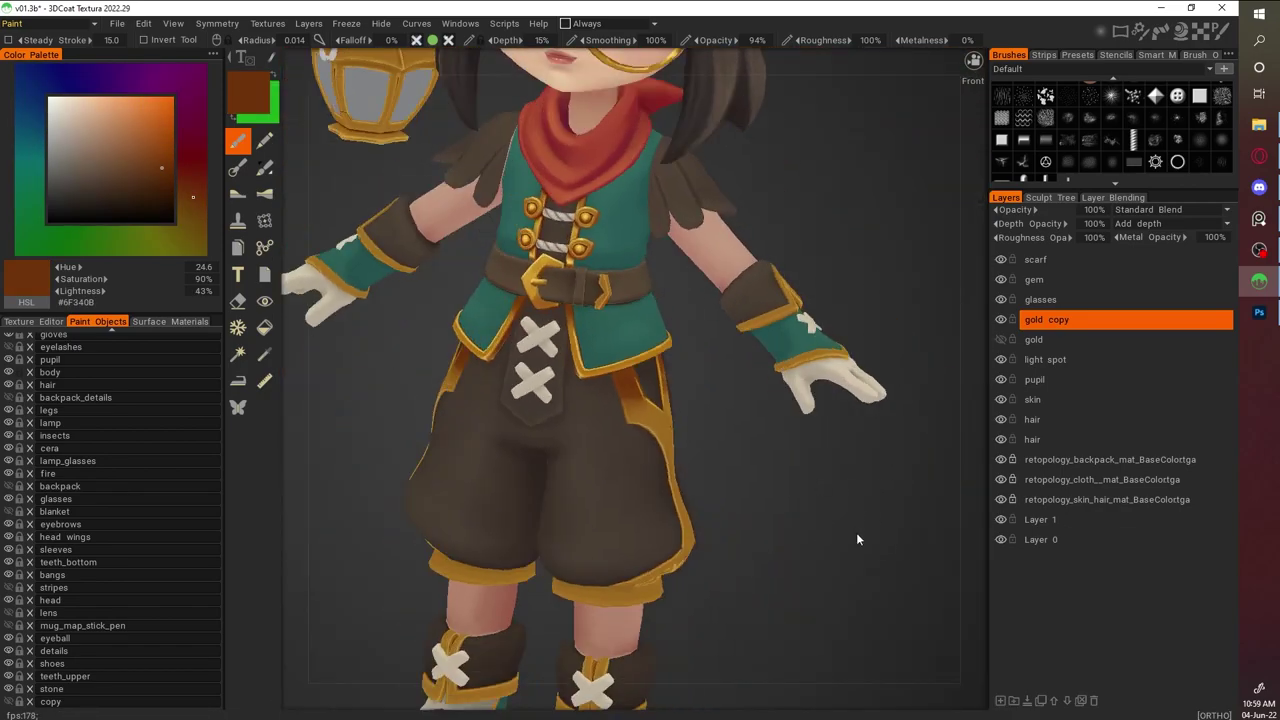
Paint the belt's gold tip with yellow #EEB831 at brush radius 0.019
{"action": "scroll", "coordinate": [547, 401], "scroll_direction": "up", "scroll_amount": 5}
{"action": "key", "text": "v"}
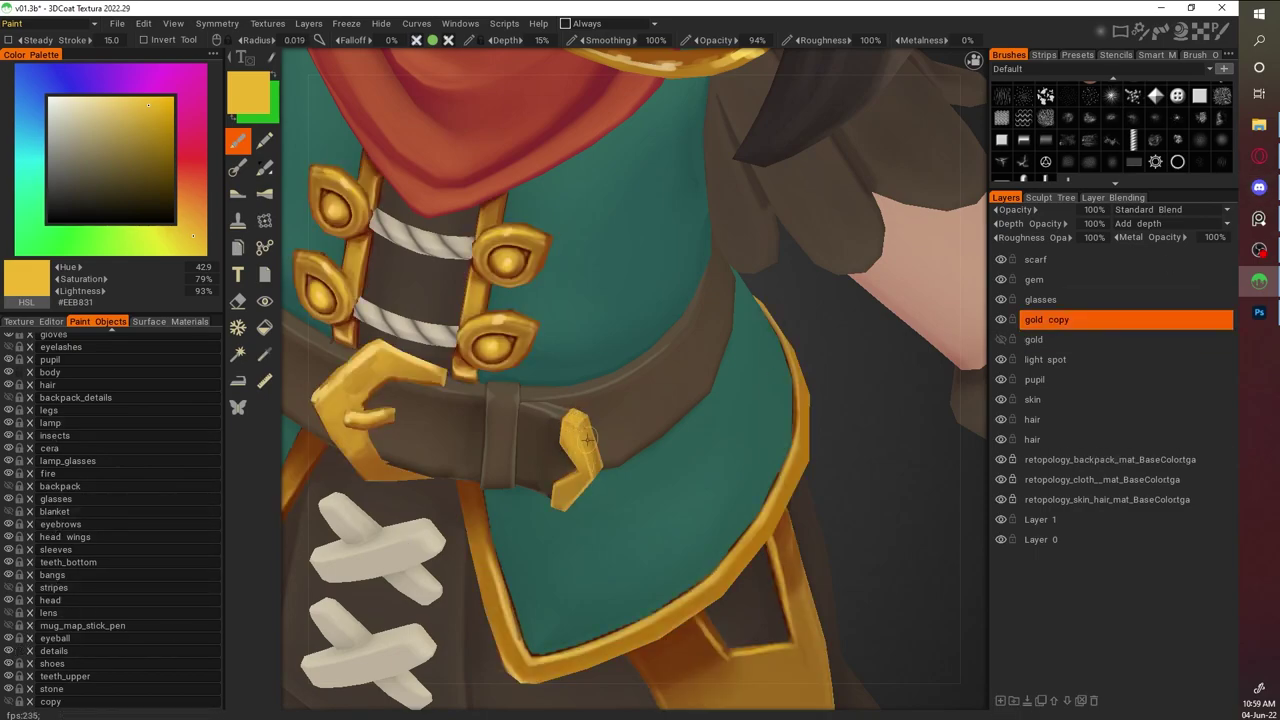
{"action": "key", "text": "v"}
{"action": "middle_click_drag", "start_coordinate": [680, 457], "coordinate": [751, 207]}
{"action": "middle_click_drag", "start_coordinate": [648, 188], "coordinate": [548, 138]}
Highlight the edges of the gold belt tip with pale yellow #F3C86E at brush radius 0.004
{"action": "key", "text": "v"}
{"action": "left_click_drag", "start_coordinate": [541, 134], "coordinate": [684, 512], "text": "alt"}
{"action": "key", "text": "v"}
{"action": "left_click_drag", "start_coordinate": [610, 473], "coordinate": [662, 462], "text": "alt"}
{"action": "key", "text": "v"}
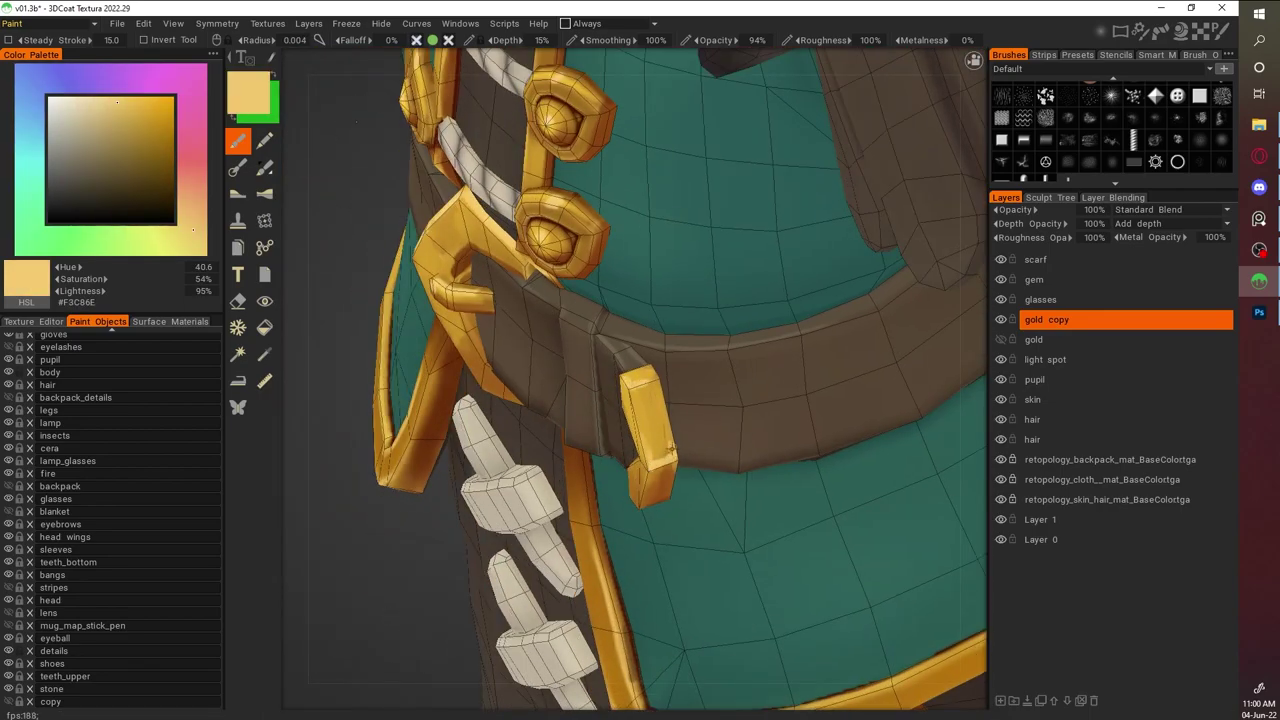
{"action": "key", "text": "v"}
{"action": "left_click_drag", "start_coordinate": [632, 420], "coordinate": [882, 470], "text": "alt"}
{"action": "key", "text": "v"}
{"action": "scroll", "coordinate": [882, 470], "scroll_direction": "down", "scroll_amount": 8}
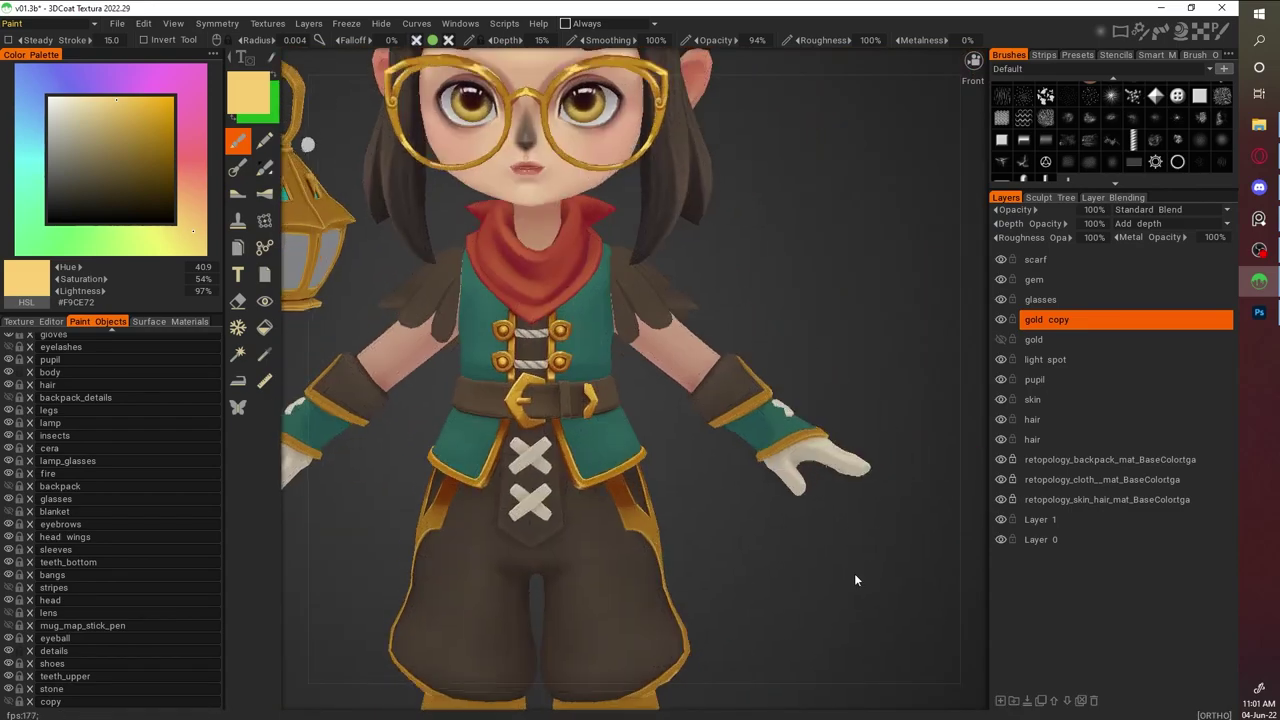
Highlight the gold hem trim around the side and back of the coat with pale yellow #F9CE72 at radius 0.010
{"action": "left_click_drag", "start_coordinate": [855, 578], "coordinate": [783, 591], "text": "alt"}
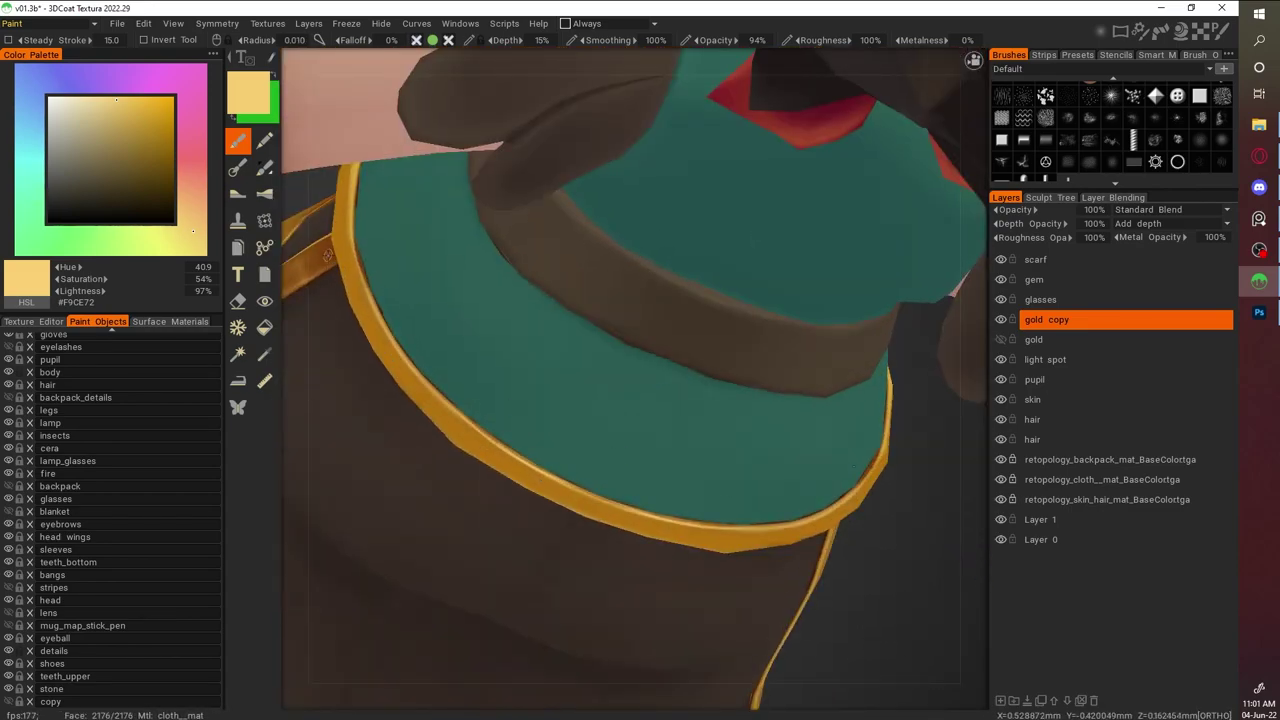
{"action": "key", "text": "v"}
{"action": "left_click_drag", "start_coordinate": [501, 472], "coordinate": [548, 482], "text": "alt"}
Shade the gold hip stripe below the coat hem with brown #894613 at brush radius 0.019
{"action": "key", "text": "v"}
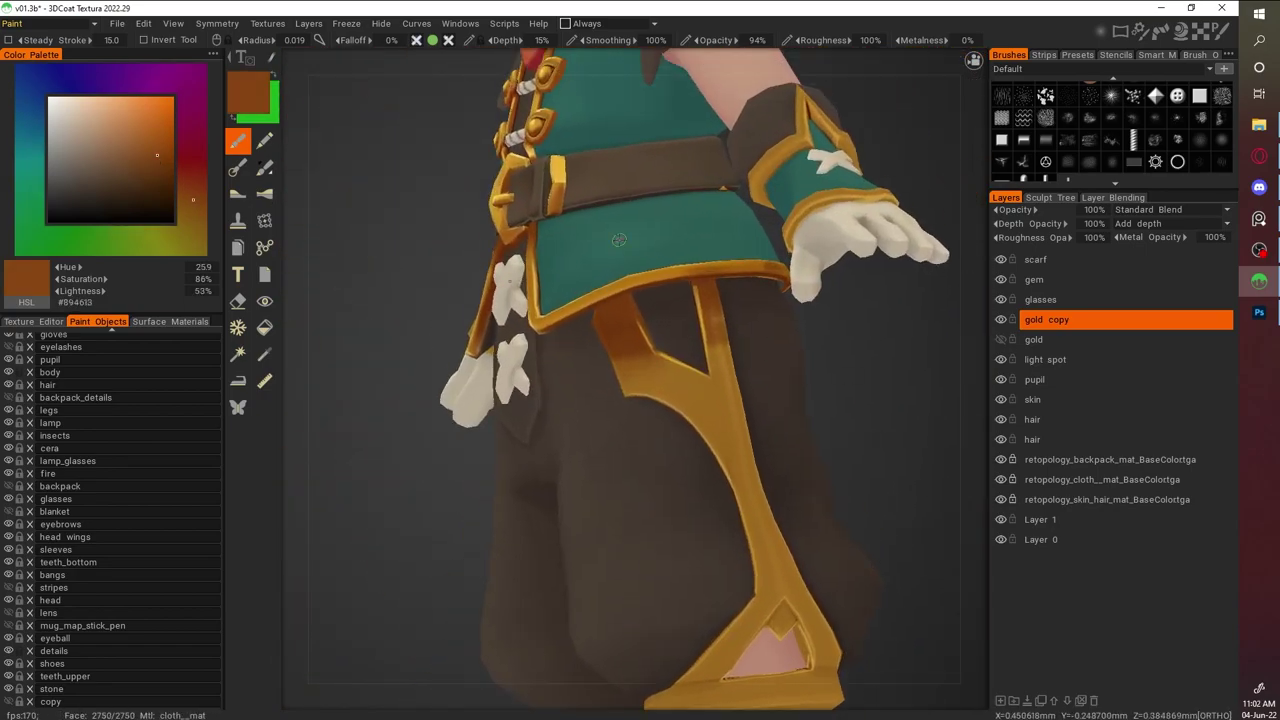
{"action": "scroll", "coordinate": [548, 482], "scroll_direction": "up", "scroll_amount": 5}
{"action": "left_click_drag", "start_coordinate": [614, 360], "coordinate": [563, 338], "text": "alt"}
Shade the inside of the gold trouser cuffs on the cloth UV map with brown #692E09 at brush radius 0.998
{"action": "key", "text": "v"}
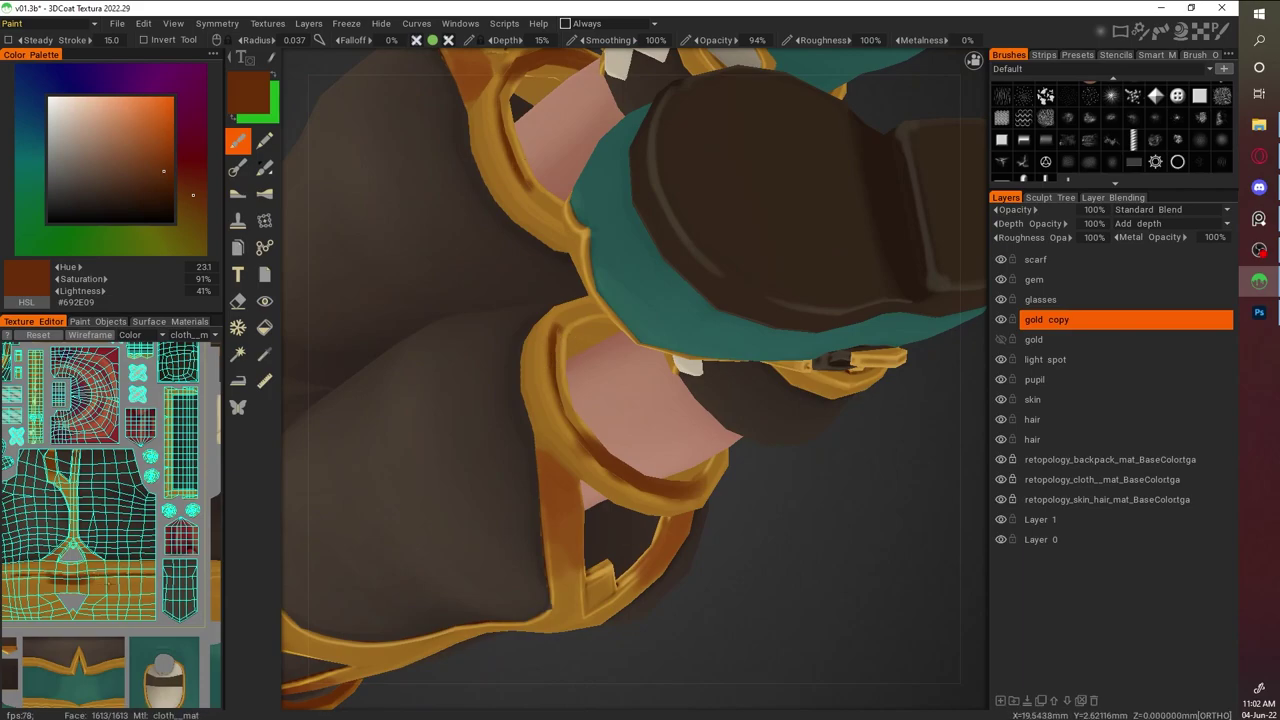
{"action": "scroll", "coordinate": [126, 601], "scroll_direction": "up", "scroll_amount": 3}
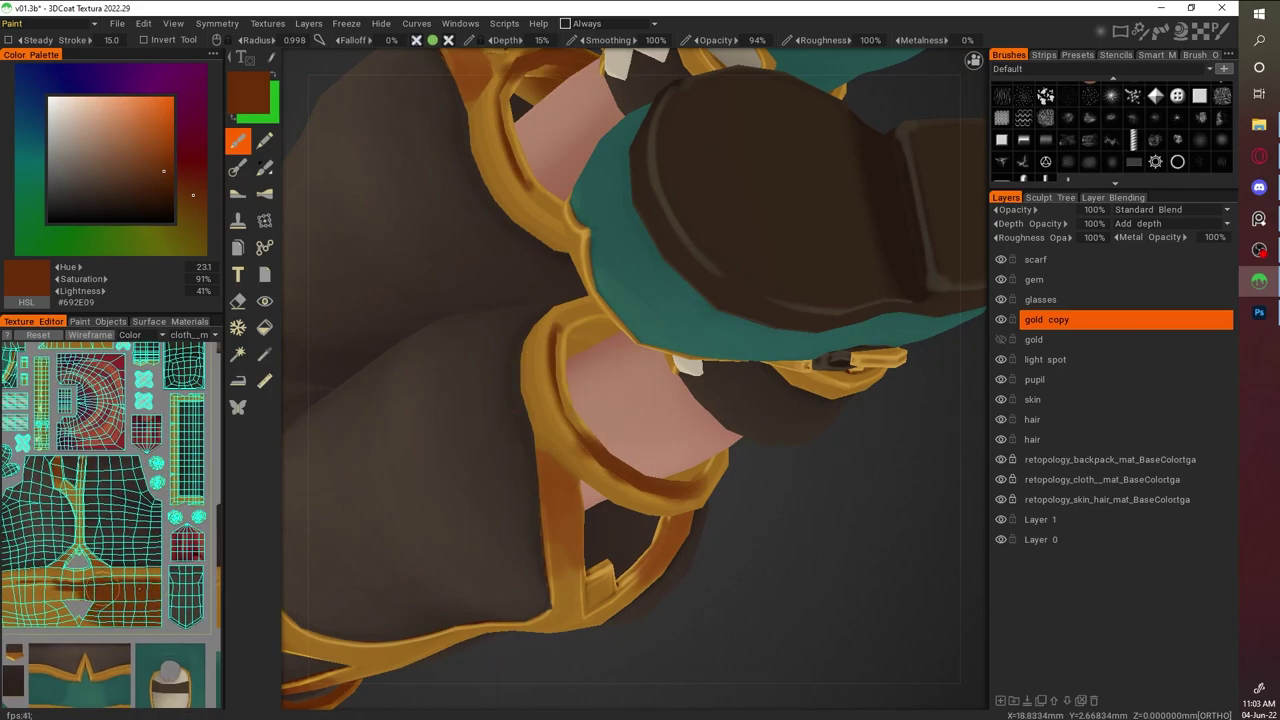
{"action": "scroll", "coordinate": [112, 520], "scroll_direction": "down", "scroll_amount": 2}
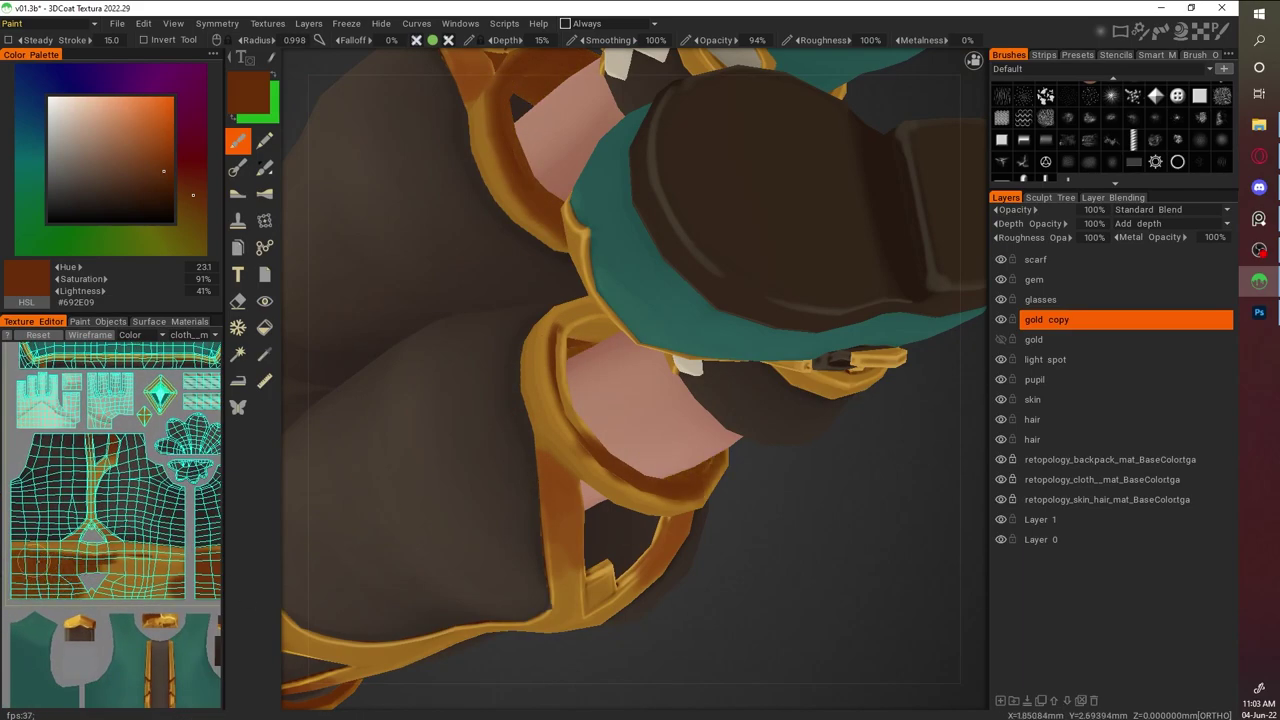
Paint sampled gold #E3AD3A highlights and soft shading along the gold strap on the side of the trousers
{"action": "scroll", "coordinate": [846, 466], "scroll_direction": "down", "scroll_amount": 5}
{"action": "left_click_drag", "start_coordinate": [846, 466], "coordinate": [815, 433], "text": "alt"}
{"action": "scroll", "coordinate": [541, 383], "scroll_direction": "up", "scroll_amount": 4}
{"action": "scroll", "coordinate": [880, 510], "scroll_direction": "down", "scroll_amount": 3}
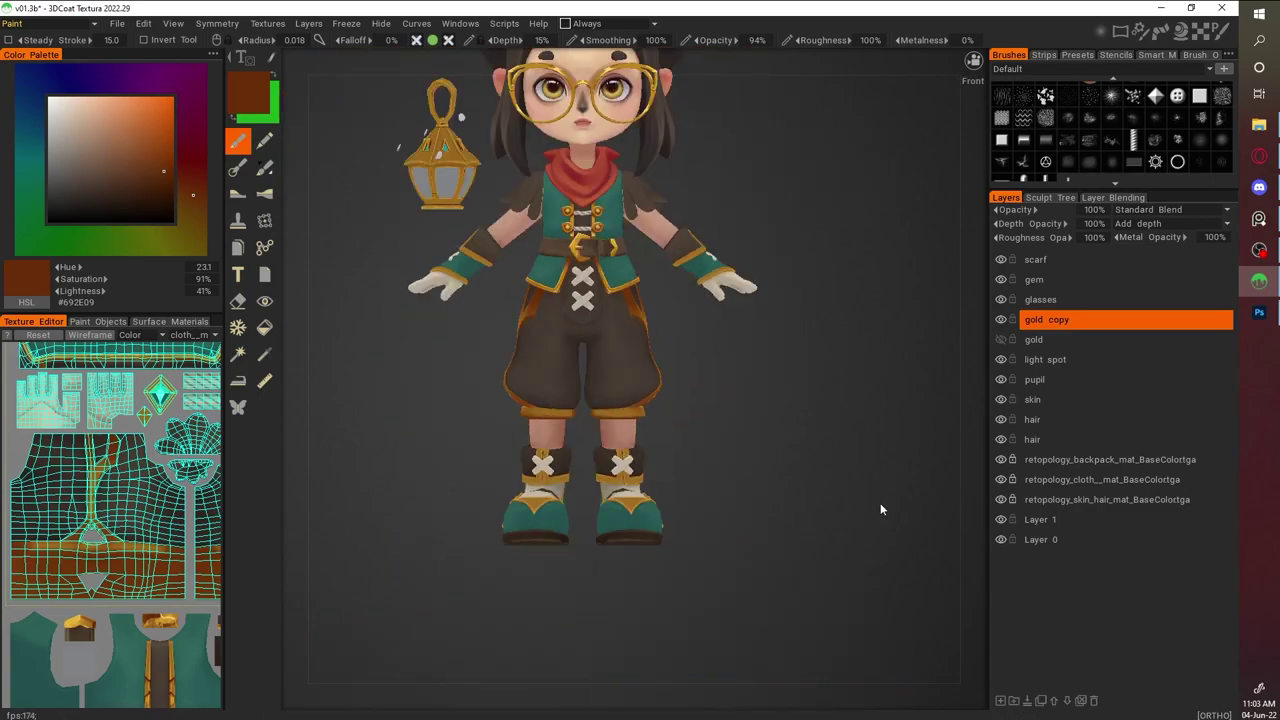
{"action": "scroll", "coordinate": [880, 509], "scroll_direction": "up", "scroll_amount": 5}
{"action": "mouse_move", "coordinate": [880, 509]}
{"action": "left_mouse_down", "text": "alt"}
{"action": "mouse_move", "coordinate": [510, 502]}
{"action": "mouse_move", "coordinate": [626, 617]}
{"action": "left_mouse_up", "text": "alt"}
{"action": "key", "text": "v"}
{"action": "left_click_drag", "start_coordinate": [502, 492], "coordinate": [661, 402], "text": "alt"}
{"action": "left_click_drag", "start_coordinate": [584, 326], "coordinate": [655, 459], "text": "alt"}
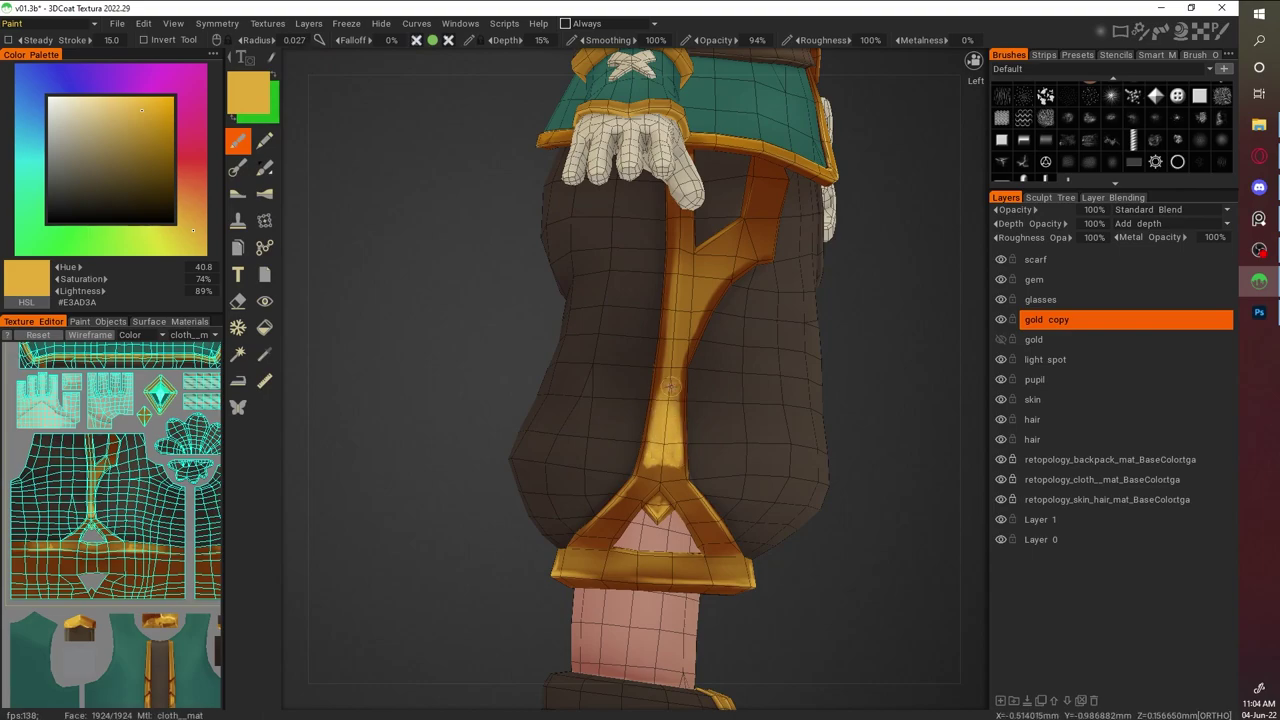
{"action": "mouse_move", "coordinate": [703, 270]}
{"action": "left_mouse_down", "text": "alt"}
{"action": "mouse_move", "coordinate": [899, 180]}
{"action": "mouse_move", "coordinate": [760, 420]}
{"action": "mouse_move", "coordinate": [746, 393]}
{"action": "left_mouse_up", "text": "alt"}
Refine the triangular gold frame and knee band below the side strap with gold, brown #6A300A and darker #4B1807
{"action": "key", "text": "v"}
{"action": "mouse_move", "coordinate": [650, 498]}
{"action": "left_mouse_down", "text": "alt"}
{"action": "mouse_move", "coordinate": [877, 314]}
{"action": "mouse_move", "coordinate": [892, 575]}
{"action": "mouse_move", "coordinate": [893, 500]}
{"action": "mouse_move", "coordinate": [834, 500]}
{"action": "mouse_move", "coordinate": [877, 551]}
{"action": "left_mouse_up", "text": "alt"}
{"action": "key", "text": "v"}
{"action": "key", "text": "v"}
{"action": "key", "text": "v"}
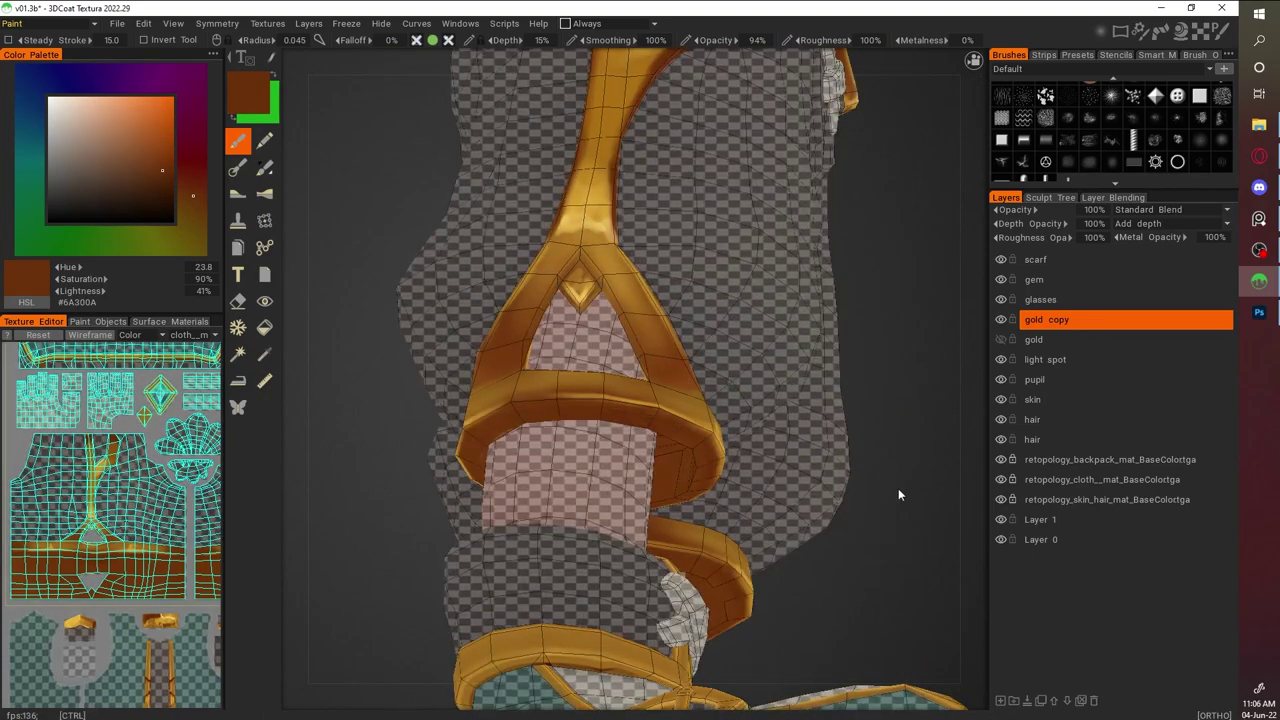
{"action": "key", "text": "v"}
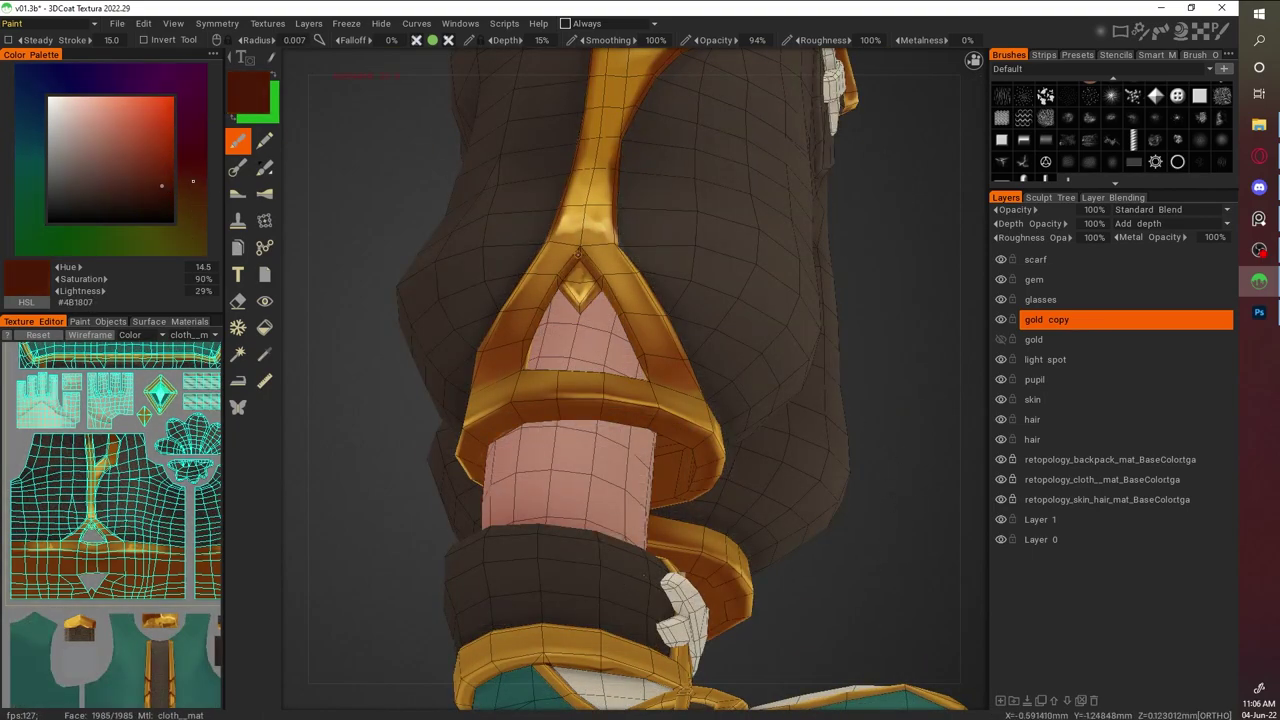
Repaint the small diamond ornament at the apex of the triangular frame with golds #B68029 and #D59F35
{"action": "mouse_move", "coordinate": [715, 416]}
{"action": "left_mouse_down", "text": "alt"}
{"action": "mouse_move", "coordinate": [906, 517]}
{"action": "mouse_move", "coordinate": [519, 213]}
{"action": "left_mouse_up", "text": "alt"}
{"action": "key", "text": "v"}
{"action": "key", "text": "v"}
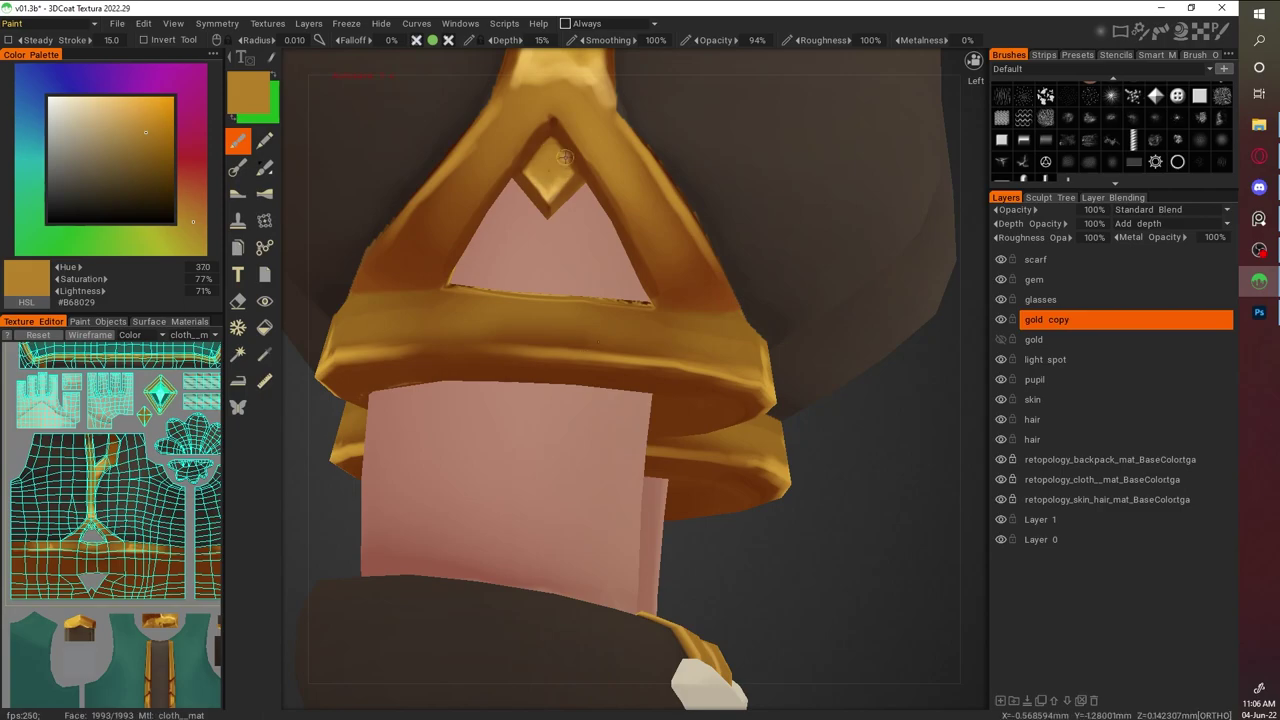
{"action": "key", "text": "v"}
{"action": "key", "text": "v"}
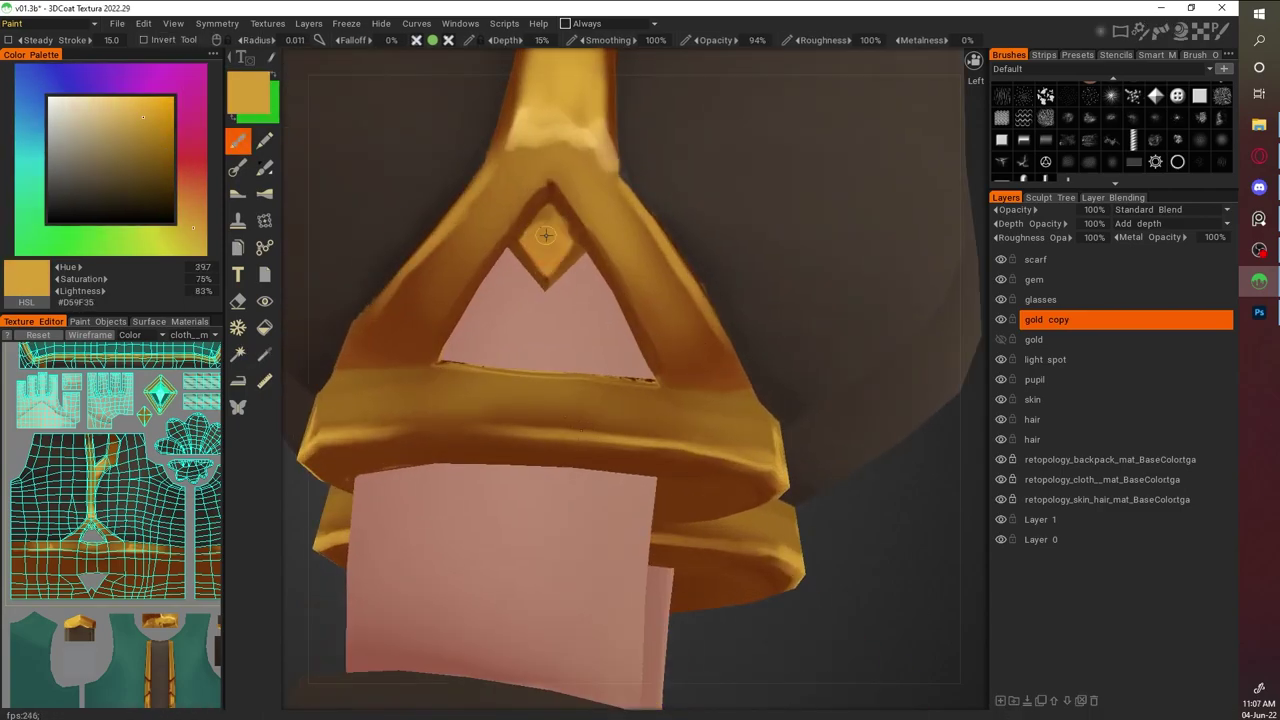
Shade the lower edge of the triangular opening above the knee band with brown #7C3D0F
{"action": "key", "text": "v"}
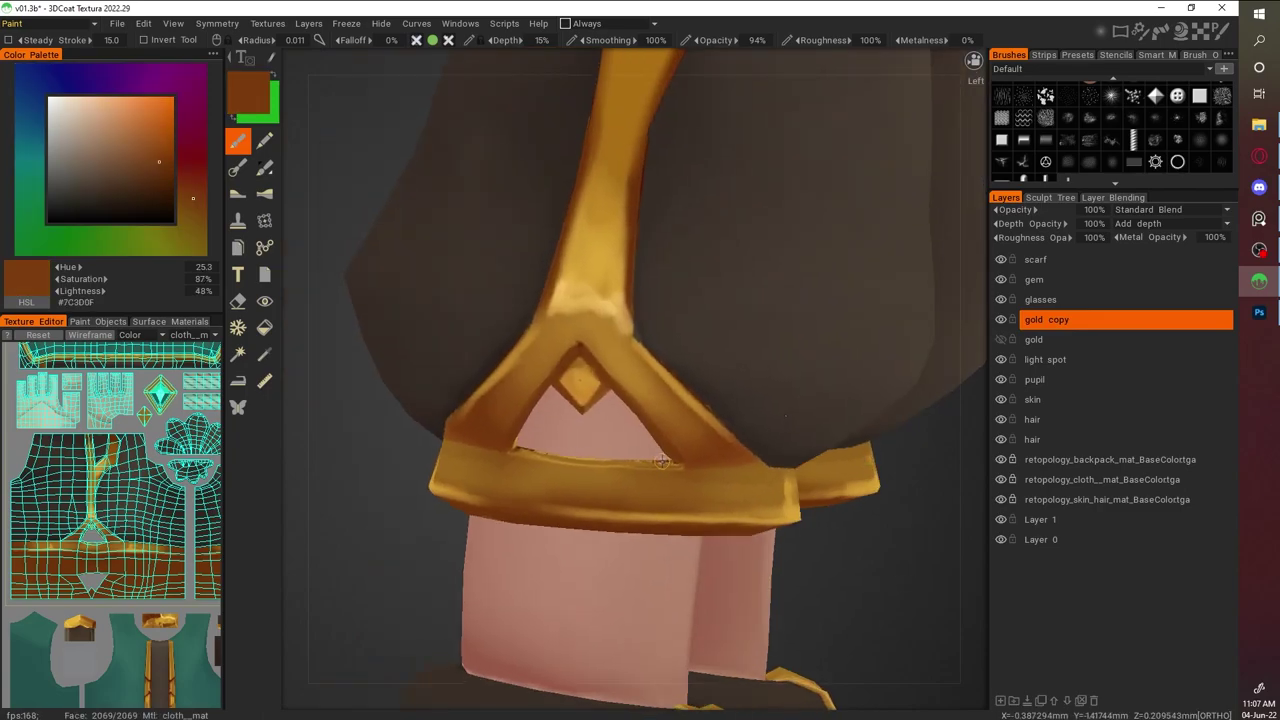
{"action": "left_click", "coordinate": [172, 185]}
{"action": "scroll", "coordinate": [881, 492], "scroll_direction": "down", "scroll_amount": 5}
{"action": "mouse_move", "coordinate": [881, 492]}
{"action": "left_mouse_down"}
{"action": "mouse_move", "coordinate": [808, 261]}
{"action": "mouse_move", "coordinate": [955, 461]}
{"action": "left_mouse_up"}
{"action": "scroll", "coordinate": [738, 264], "scroll_direction": "up", "scroll_amount": 6}
Shade the edge of the gold sleeve trim around the glove with dark brown #5E2306
{"action": "key", "text": "v"}
{"action": "left_click_drag", "start_coordinate": [738, 264], "coordinate": [800, 651]}
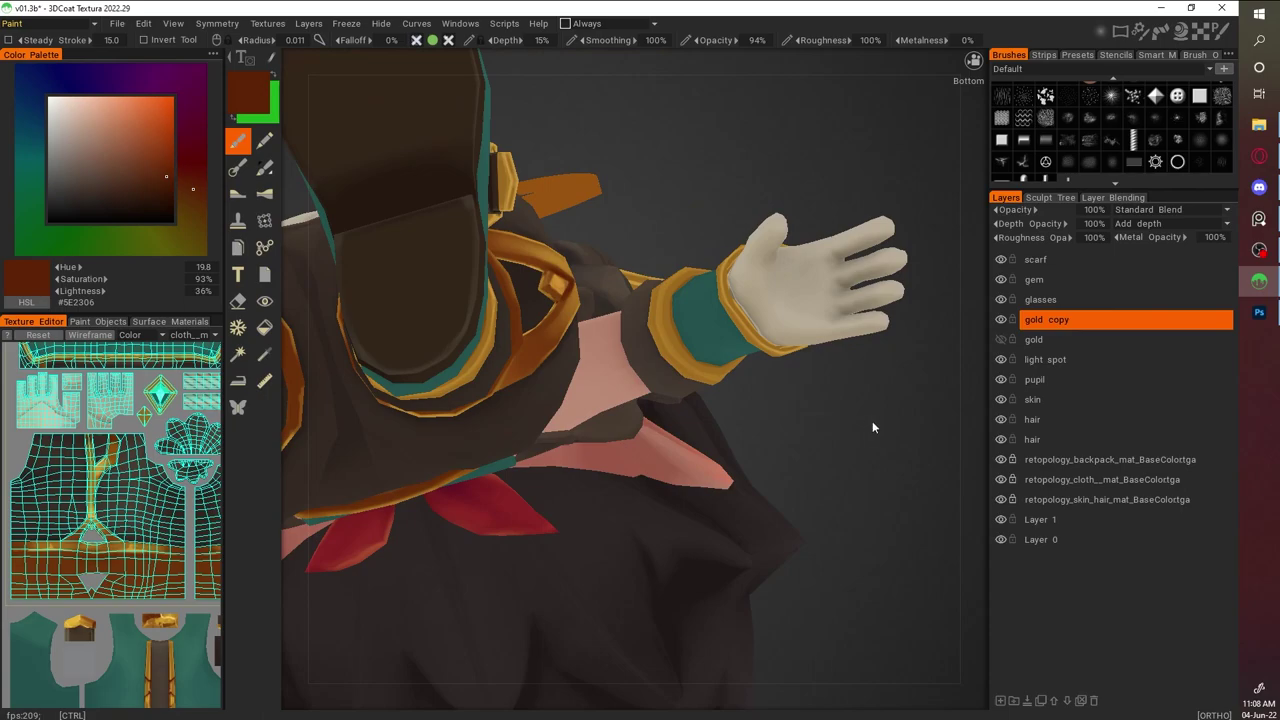
{"action": "left_click_drag", "start_coordinate": [866, 427], "coordinate": [692, 534]}
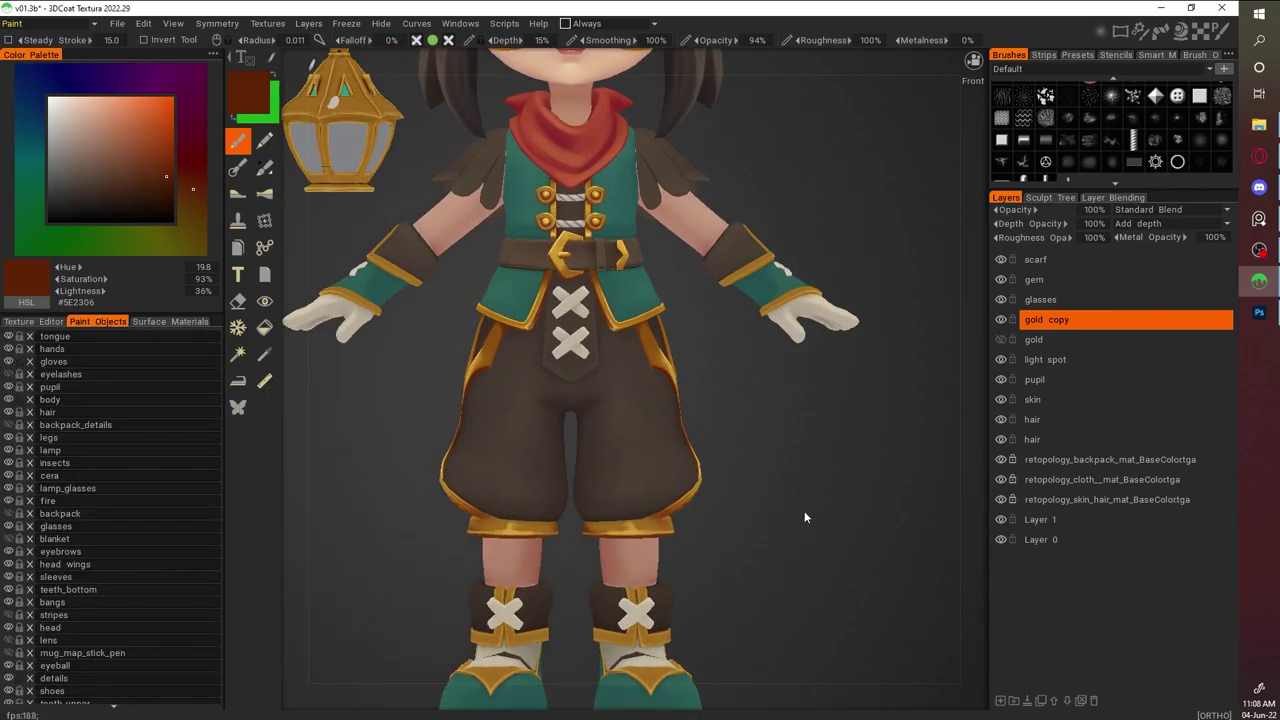
{"action": "left_click_drag", "start_coordinate": [804, 517], "coordinate": [821, 330]}
{"action": "scroll", "coordinate": [671, 439], "scroll_direction": "up", "scroll_amount": 4}
{"action": "left_click_drag", "start_coordinate": [927, 521], "coordinate": [612, 488]}
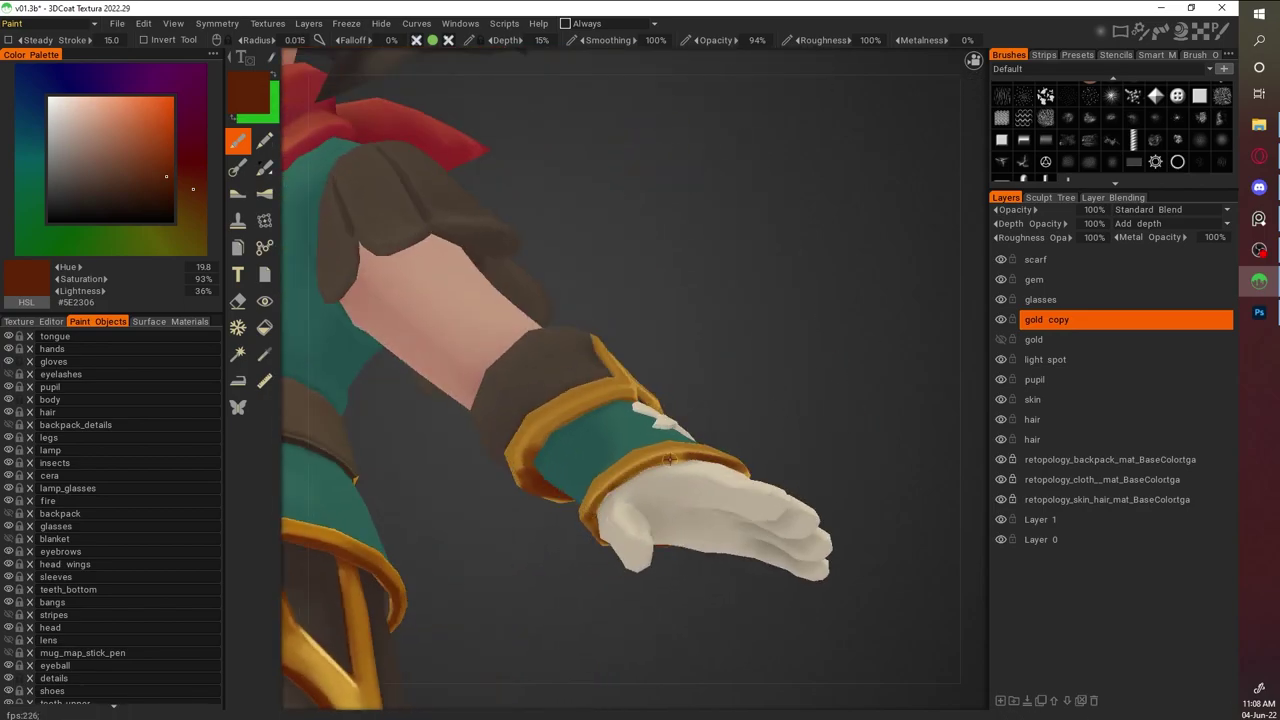
Highlight the zigzag gold trim on the sleeve cuff with bright gold #EEB731 and pale cream #F9E5B2
{"action": "left_click_drag", "start_coordinate": [568, 410], "coordinate": [831, 294]}
{"action": "key", "text": "v"}
{"action": "scroll", "coordinate": [753, 414], "scroll_direction": "up", "scroll_amount": 3}
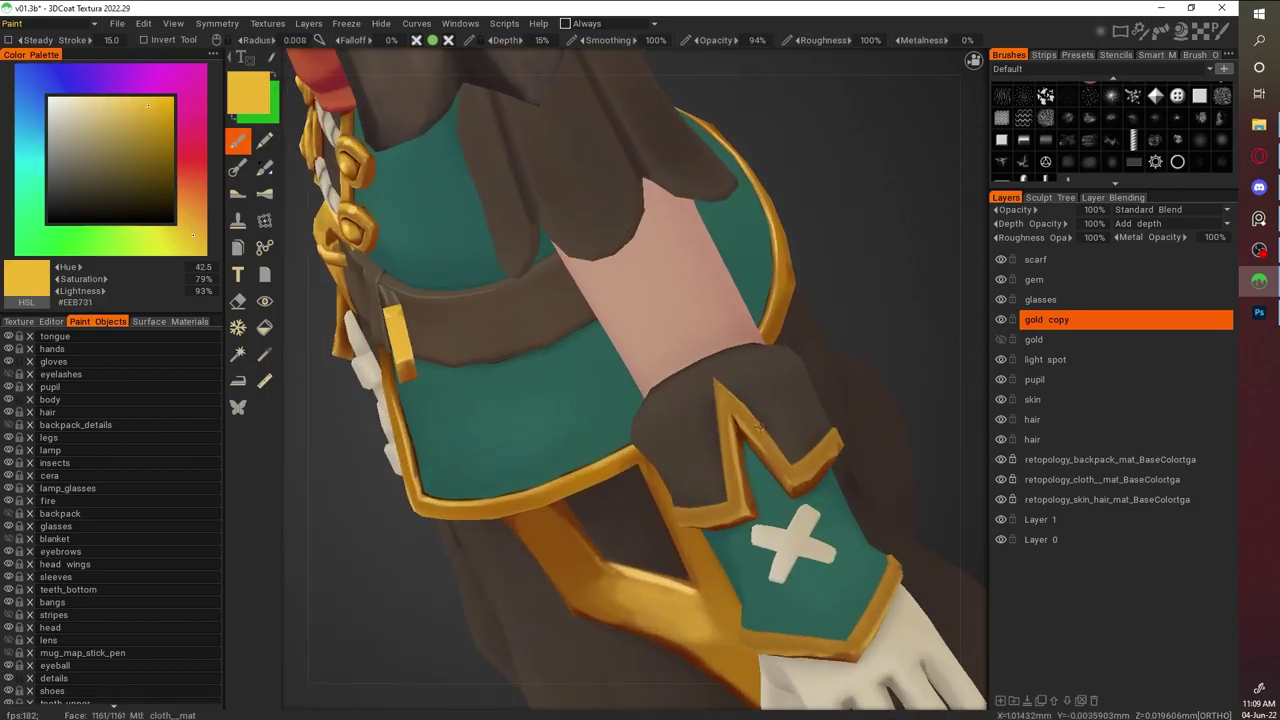
{"action": "mouse_move", "coordinate": [768, 446]}
{"action": "left_mouse_down"}
{"action": "mouse_move", "coordinate": [903, 411]}
{"action": "mouse_move", "coordinate": [894, 314]}
{"action": "mouse_move", "coordinate": [757, 286]}
{"action": "mouse_move", "coordinate": [918, 390]}
{"action": "mouse_move", "coordinate": [829, 463]}
{"action": "mouse_move", "coordinate": [835, 222]}
{"action": "mouse_move", "coordinate": [715, 323]}
{"action": "left_mouse_up"}
{"action": "key", "text": "v"}
{"action": "mouse_move", "coordinate": [741, 417]}
{"action": "left_mouse_down"}
{"action": "mouse_move", "coordinate": [817, 312]}
{"action": "mouse_move", "coordinate": [734, 403]}
{"action": "left_mouse_up"}
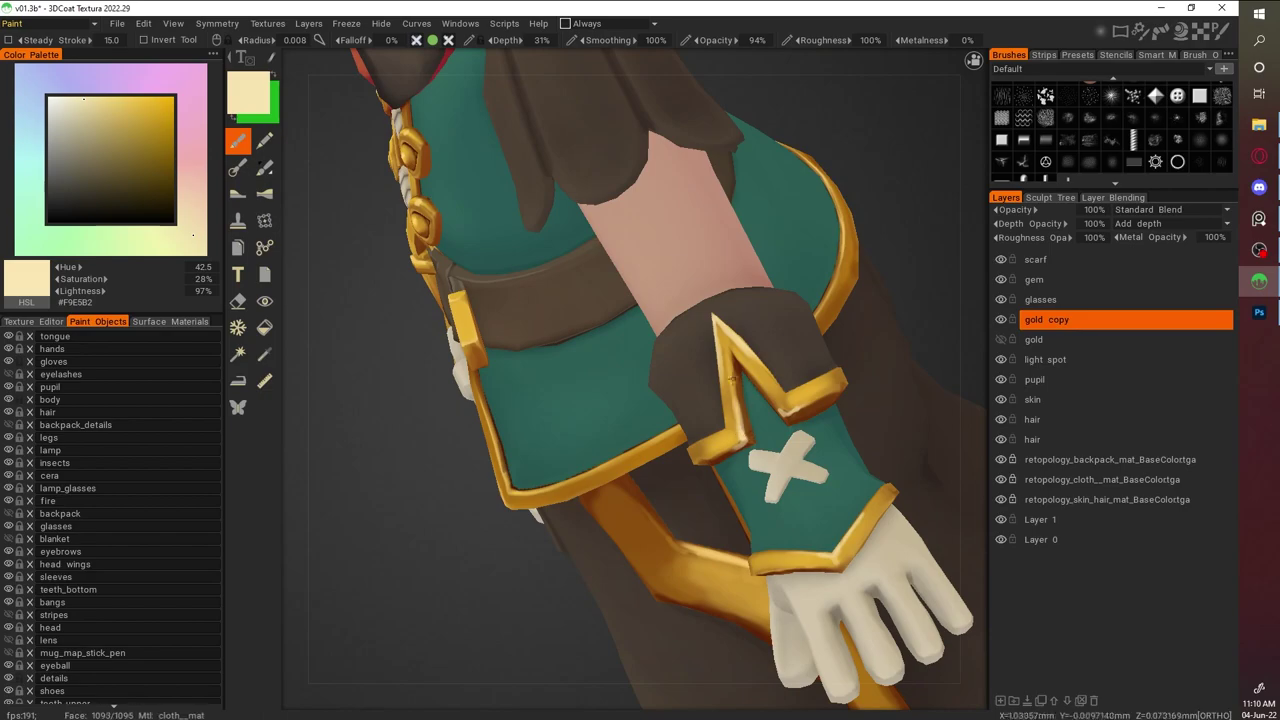
Blend the highlights on the zigzag cuff trim using sampled golds #EFC029, #DCA929 and #D9A629
{"action": "key", "text": "v"}
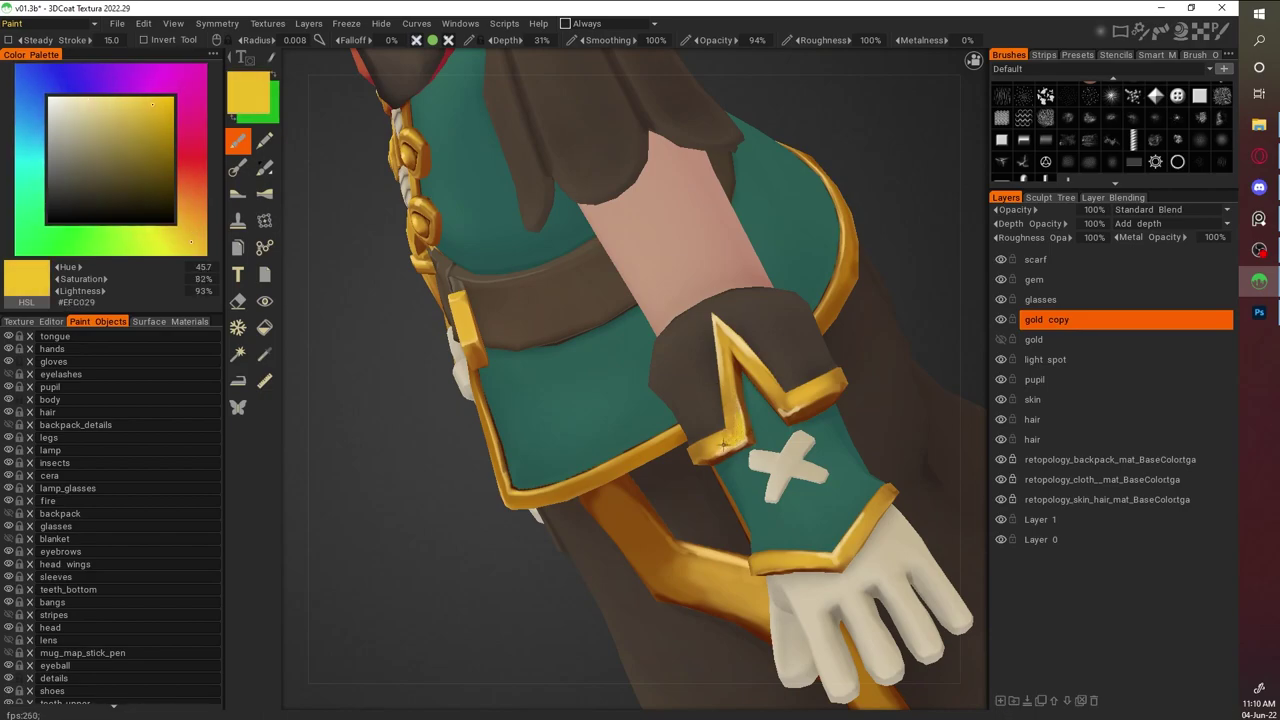
{"action": "key", "text": "v"}
{"action": "key", "text": "v"}
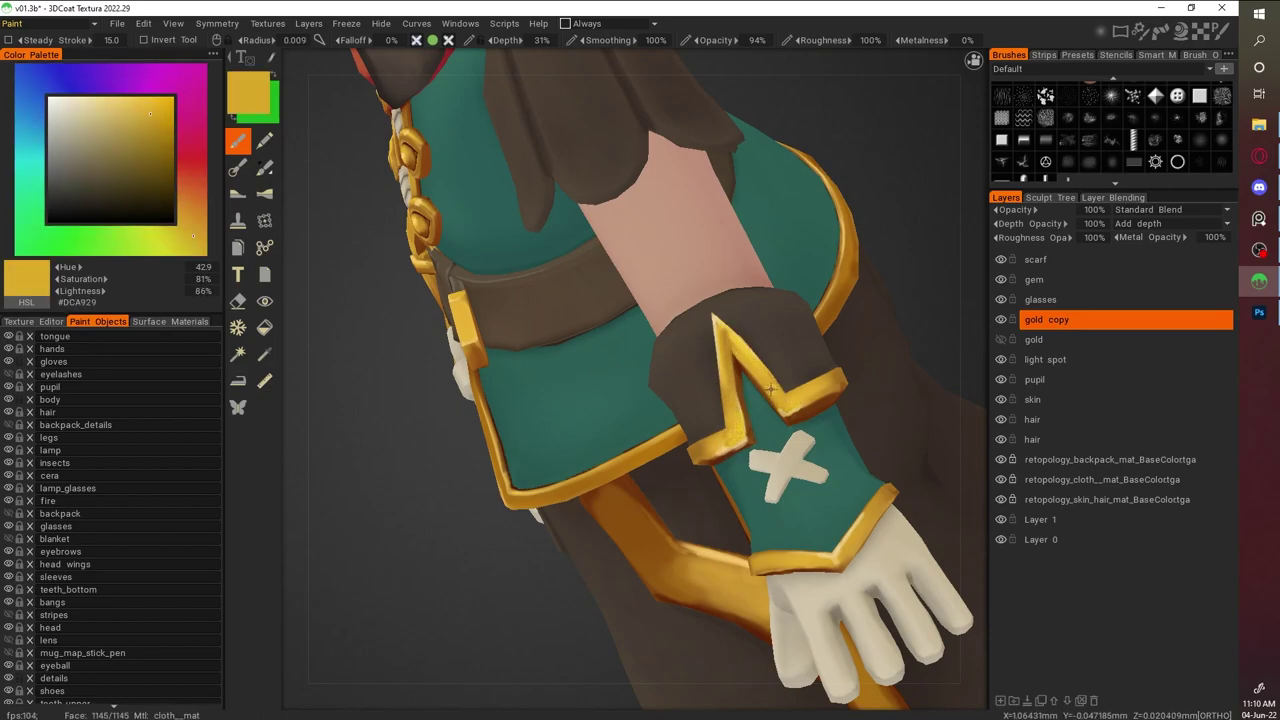
{"action": "key", "text": "v"}
{"action": "key", "text": "v"}
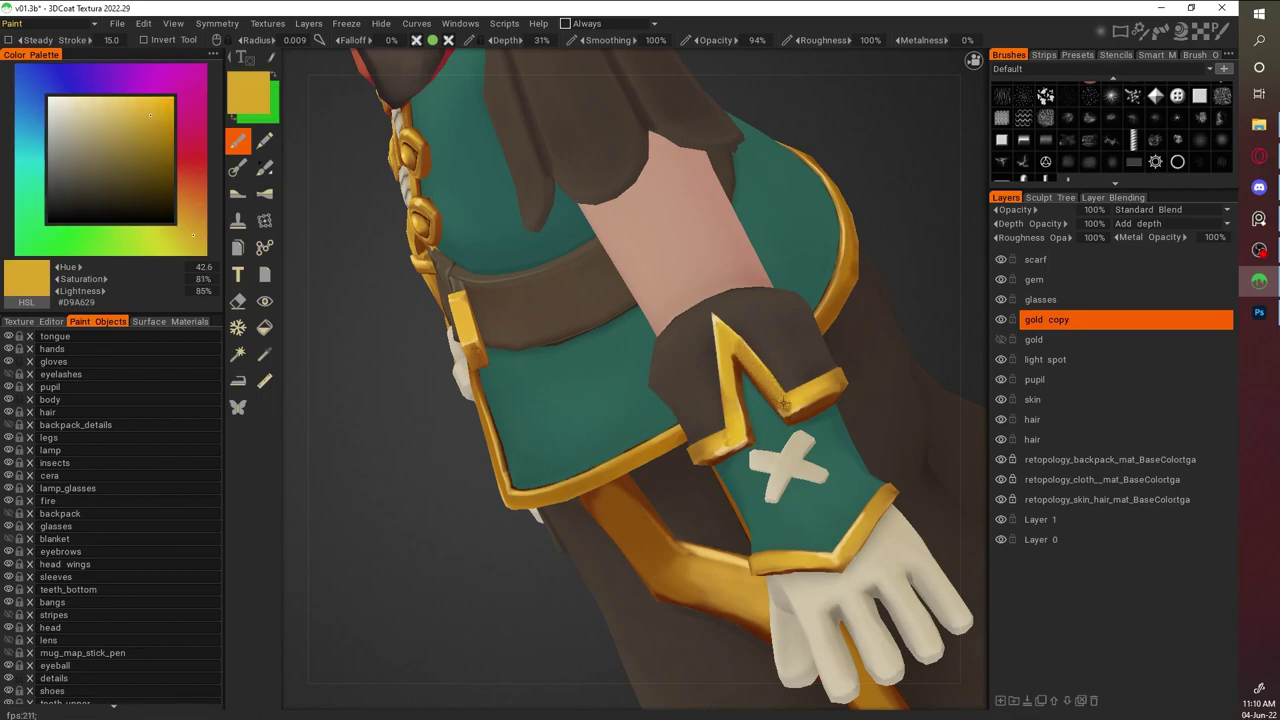
Paint a thin light gold edge along the inner side of the forked strap on the trousers' hip
{"action": "scroll", "coordinate": [840, 231], "scroll_direction": "down", "scroll_amount": 5}
{"action": "scroll", "coordinate": [770, 271], "scroll_direction": "up", "scroll_amount": 6}
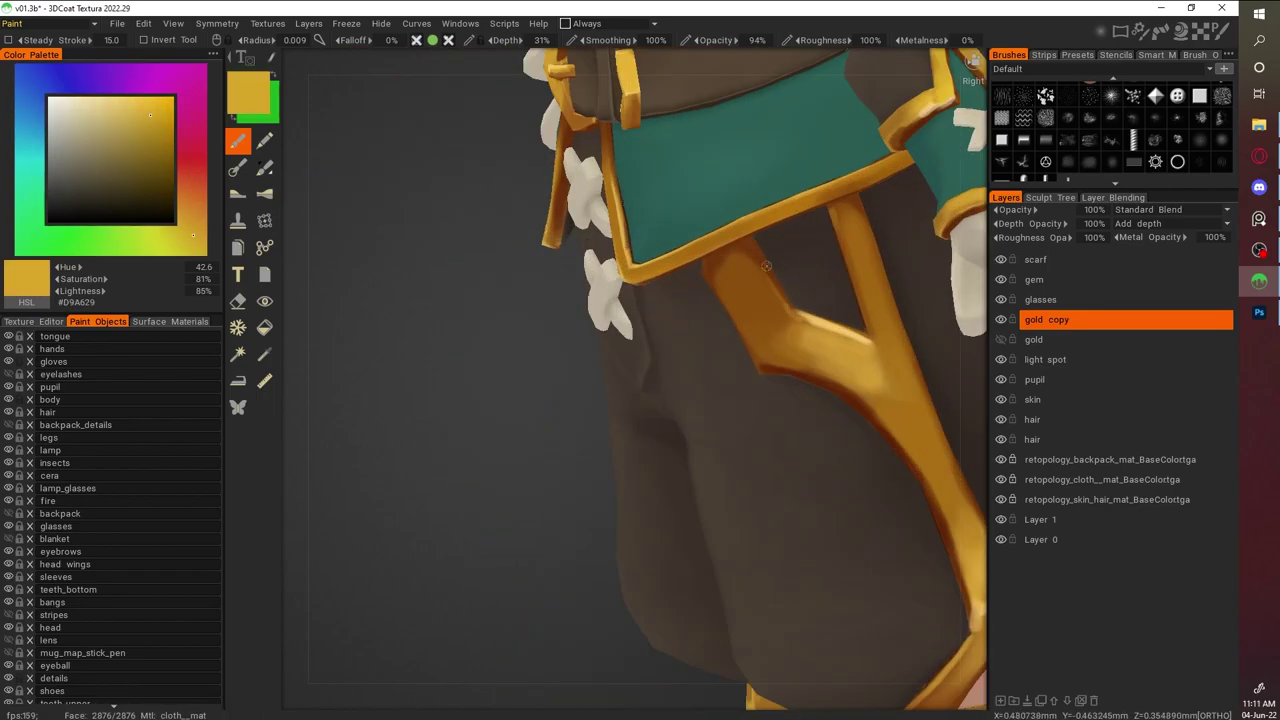
{"action": "scroll", "coordinate": [767, 322], "scroll_direction": "down", "scroll_amount": 5}
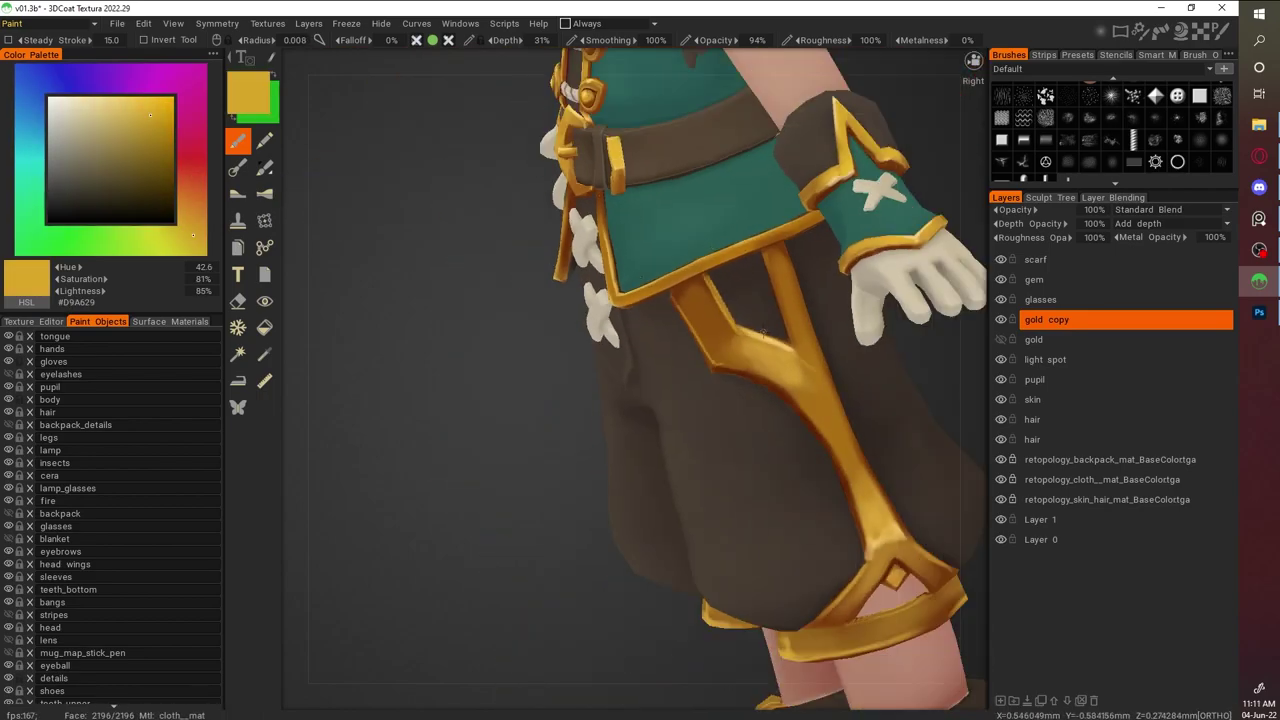
{"action": "scroll", "coordinate": [790, 350], "scroll_direction": "up", "scroll_amount": 5}
{"action": "key", "text": "v"}
{"action": "scroll", "coordinate": [908, 180], "scroll_direction": "down", "scroll_amount": 5}
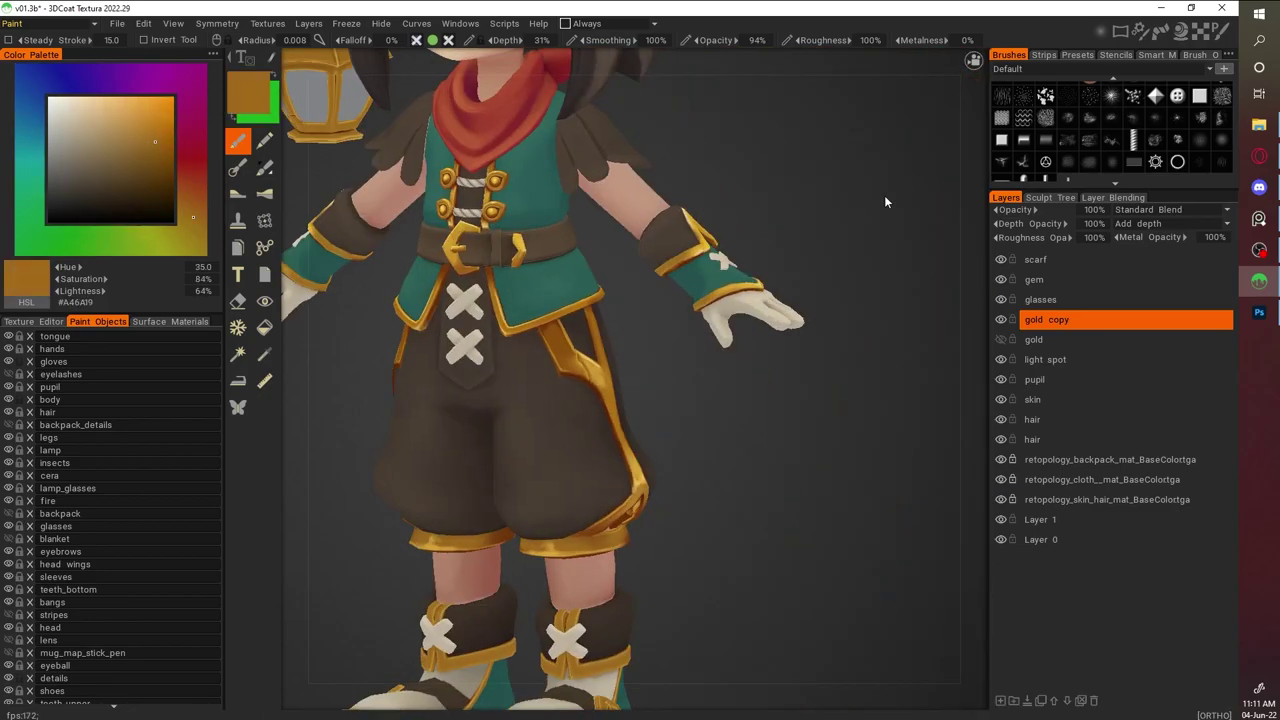
Try painting a dark brown crease across the forked hip strap, with light gold #EDBE45 beside it
{"action": "scroll", "coordinate": [800, 300], "scroll_direction": "up", "scroll_amount": 5}
{"action": "key", "text": "v"}
{"action": "key", "text": "v"}
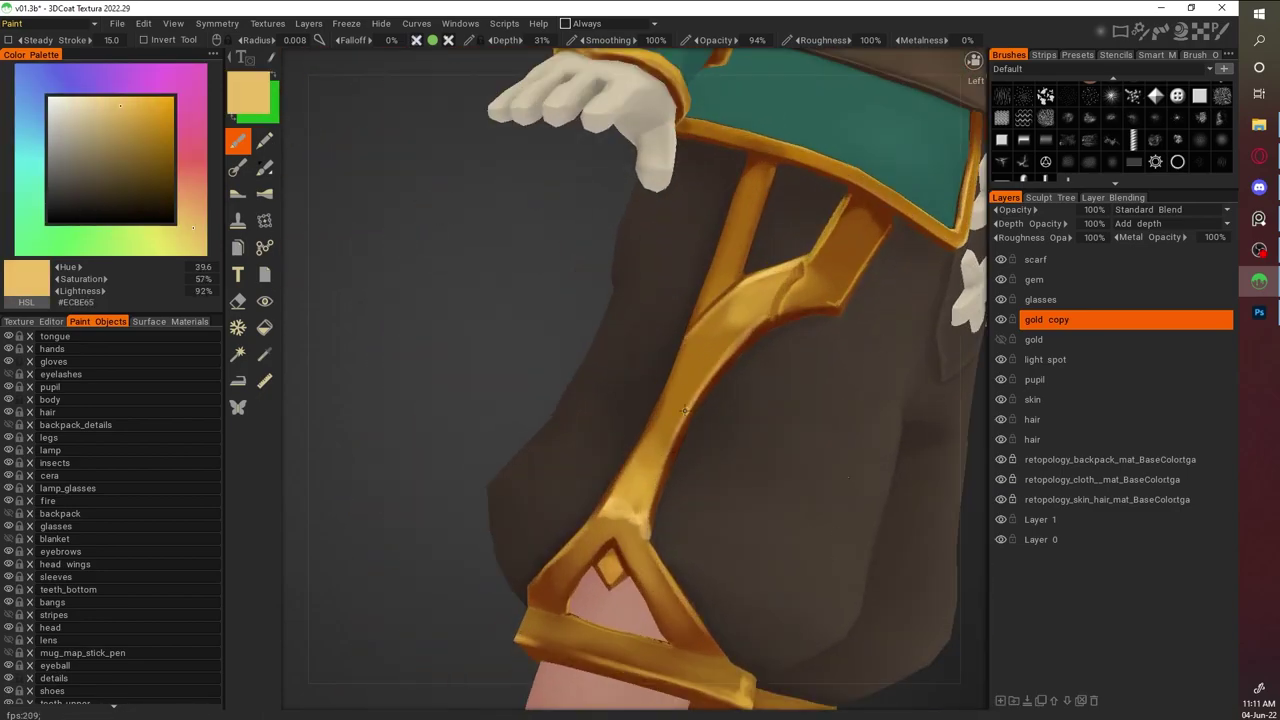
{"action": "scroll", "coordinate": [748, 327], "scroll_direction": "down", "scroll_amount": 5}
{"action": "scroll", "coordinate": [928, 489], "scroll_direction": "up", "scroll_amount": 5}
{"action": "key", "text": "v"}
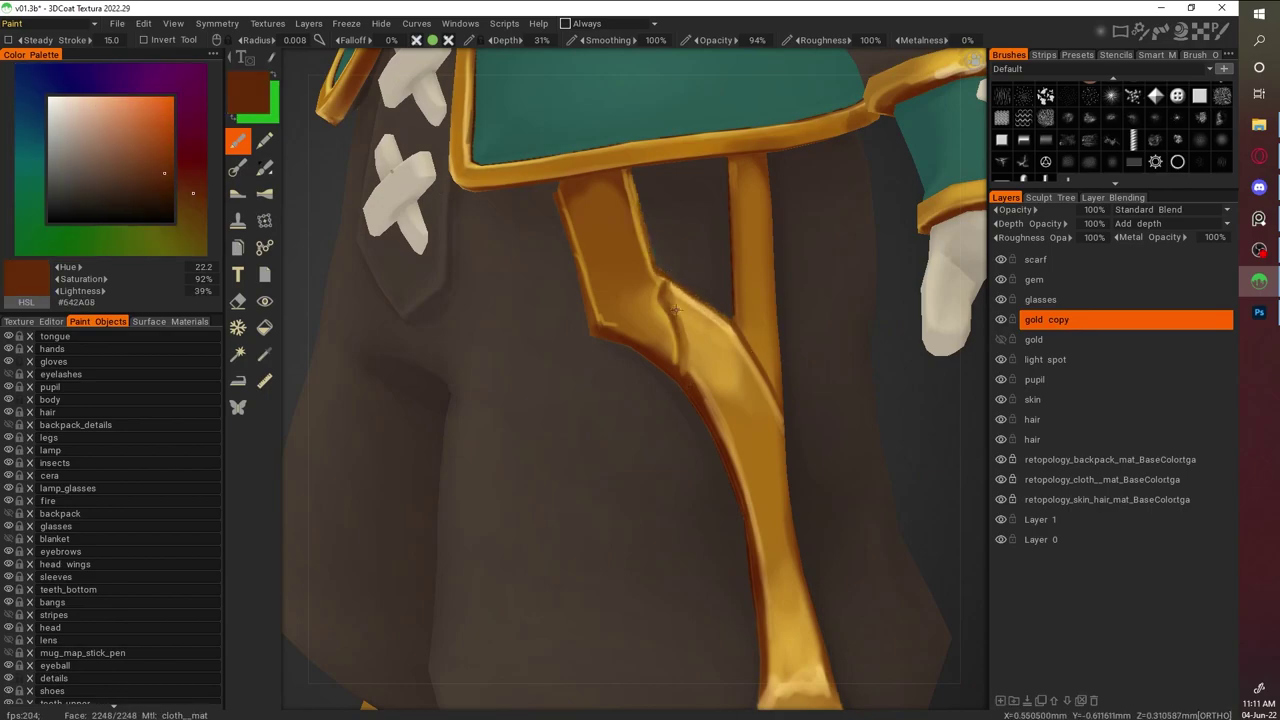
{"action": "key", "text": "v"}
{"action": "key", "text": "v"}
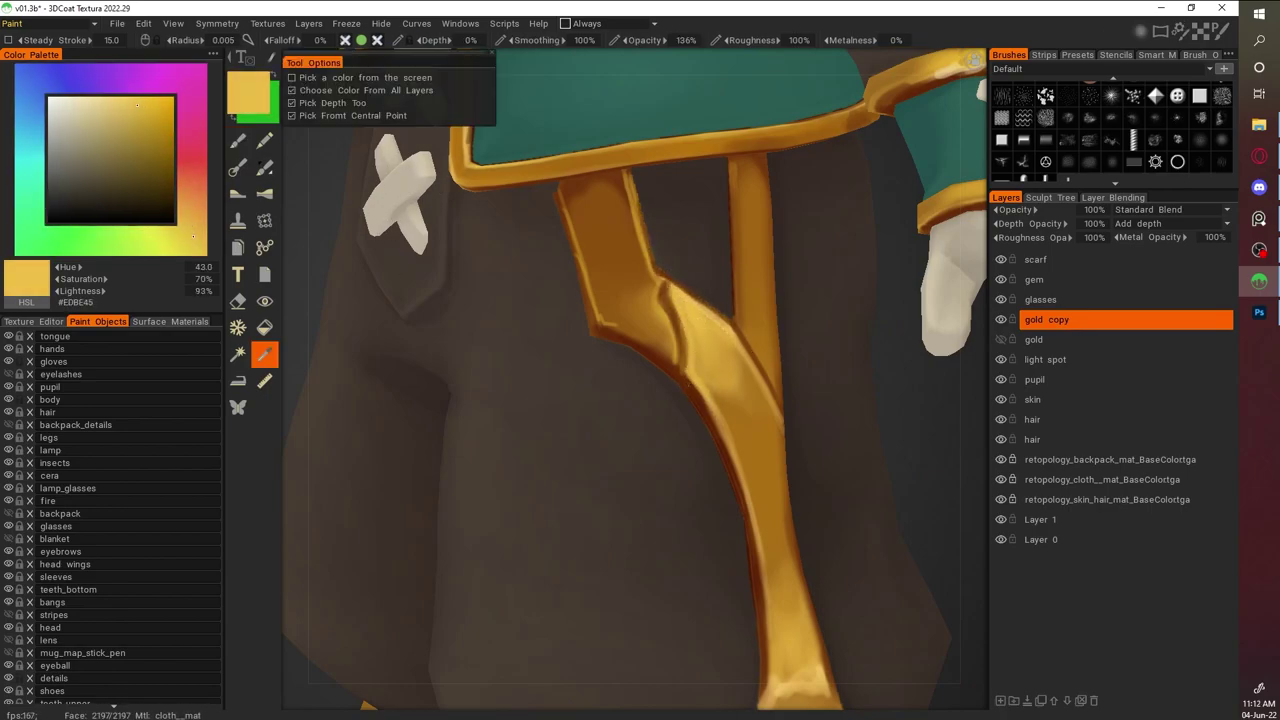
{"action": "key", "text": "v"}
{"action": "key", "text": "v"}
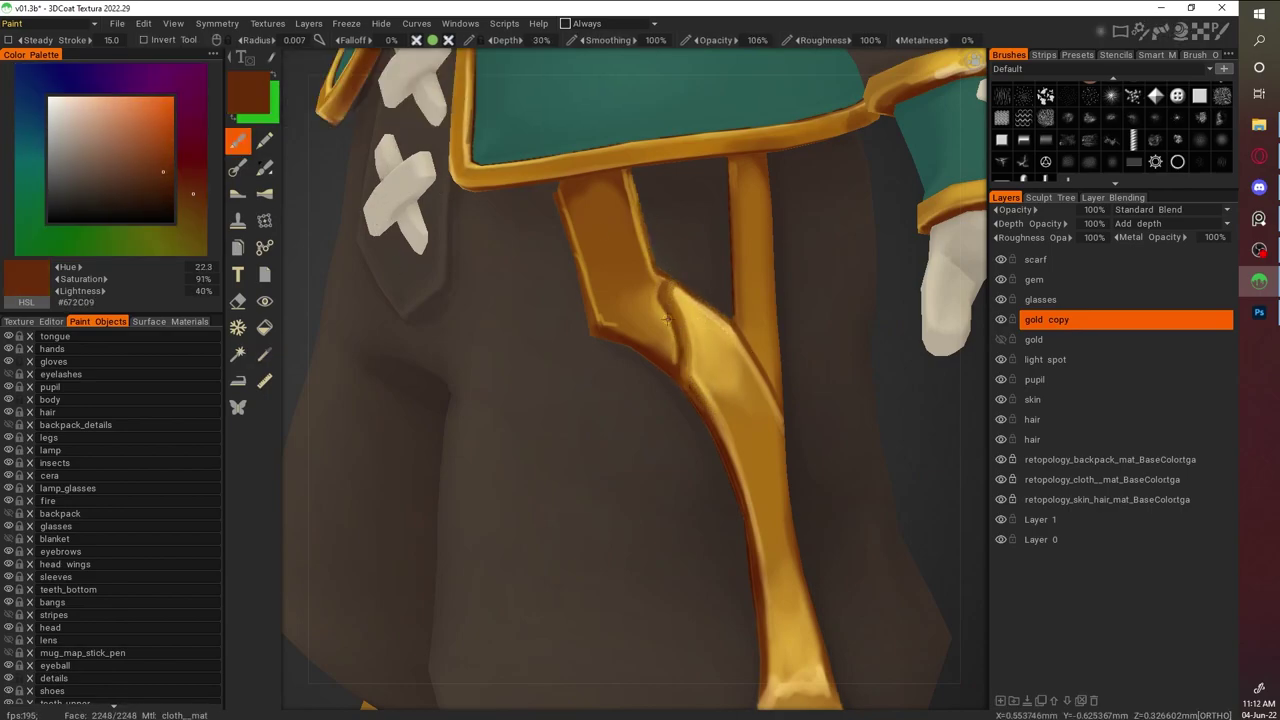
Paint over the crease on the forked hip strap with gold #D5A237 and blend the surface with a larger brush
{"action": "scroll", "coordinate": [700, 250], "scroll_direction": "down", "scroll_amount": 5}
{"action": "left_click_drag", "start_coordinate": [739, 215], "coordinate": [886, 520]}
{"action": "scroll", "coordinate": [823, 261], "scroll_direction": "up", "scroll_amount": 4}
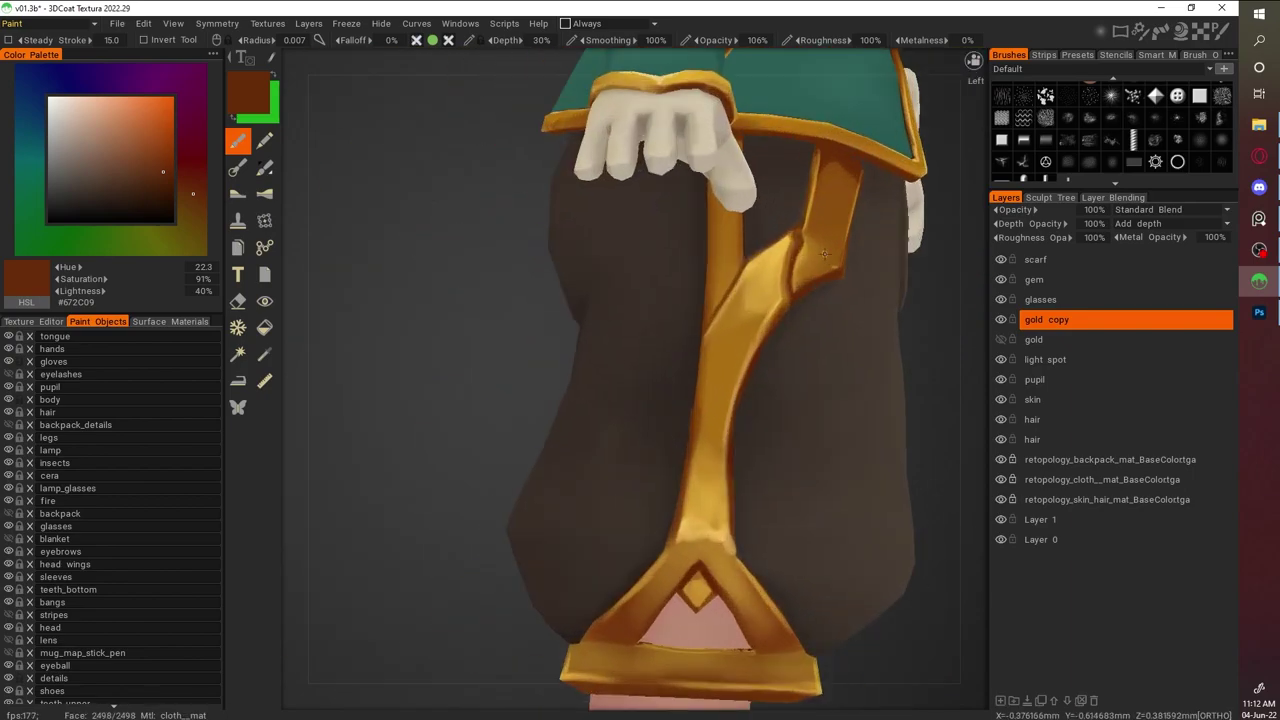
{"action": "scroll", "coordinate": [841, 262], "scroll_direction": "down", "scroll_amount": 4}
{"action": "left_click_drag", "start_coordinate": [841, 262], "coordinate": [740, 320]}
{"action": "scroll", "coordinate": [738, 325], "scroll_direction": "up", "scroll_amount": 4}
{"action": "key", "text": "v"}
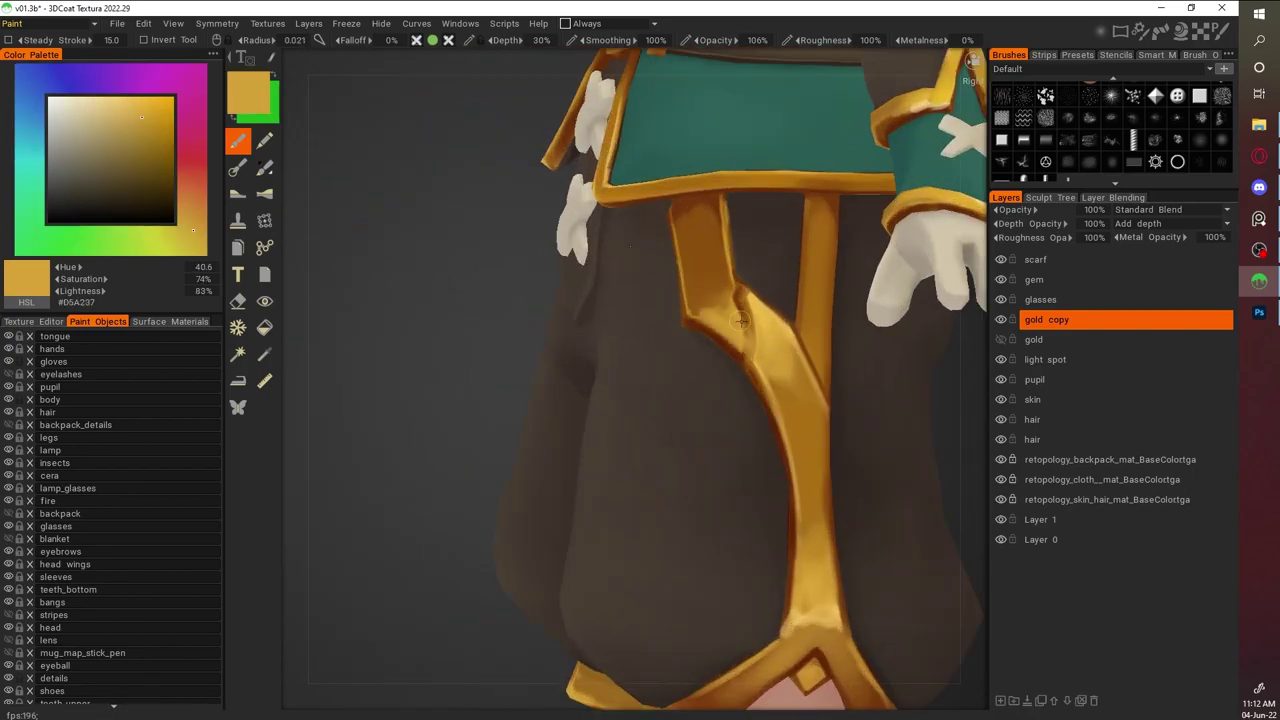
{"action": "key", "text": "v"}
{"action": "key", "text": "v"}
{"action": "key", "text": "v"}
{"action": "key", "text": "v"}
{"action": "key", "text": "v"}
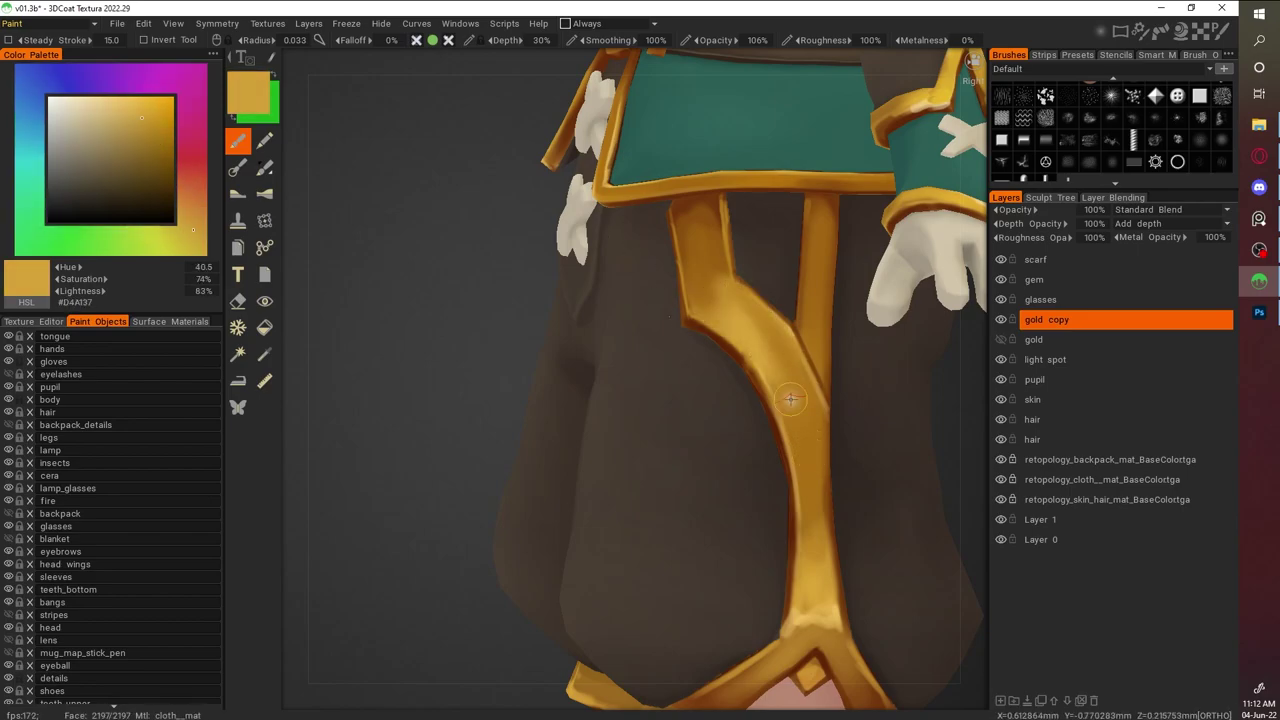
Add pale cream #F0DFBE highlights along the inner edges of the opening in the forked hip strap
{"action": "key", "text": "v"}
{"action": "key", "text": "v"}
{"action": "key", "text": "v"}
{"action": "scroll", "coordinate": [812, 380], "scroll_direction": "down", "scroll_amount": 5}
{"action": "mouse_move", "coordinate": [812, 380]}
{"action": "left_mouse_down"}
{"action": "mouse_move", "coordinate": [617, 425]}
{"action": "mouse_move", "coordinate": [888, 454]}
{"action": "left_mouse_up"}
{"action": "scroll", "coordinate": [888, 454], "scroll_direction": "up", "scroll_amount": 4}
{"action": "scroll", "coordinate": [703, 189], "scroll_direction": "down", "scroll_amount": 10}
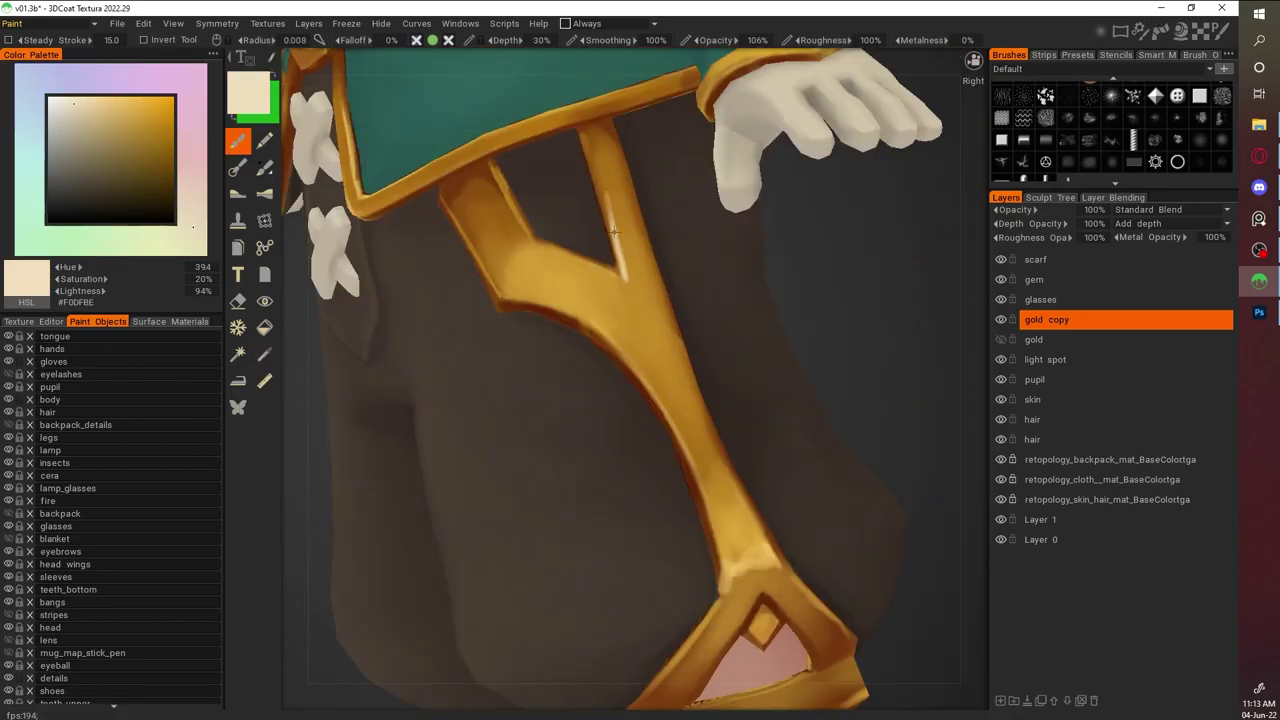
{"action": "scroll", "coordinate": [852, 330], "scroll_direction": "up", "scroll_amount": 10}
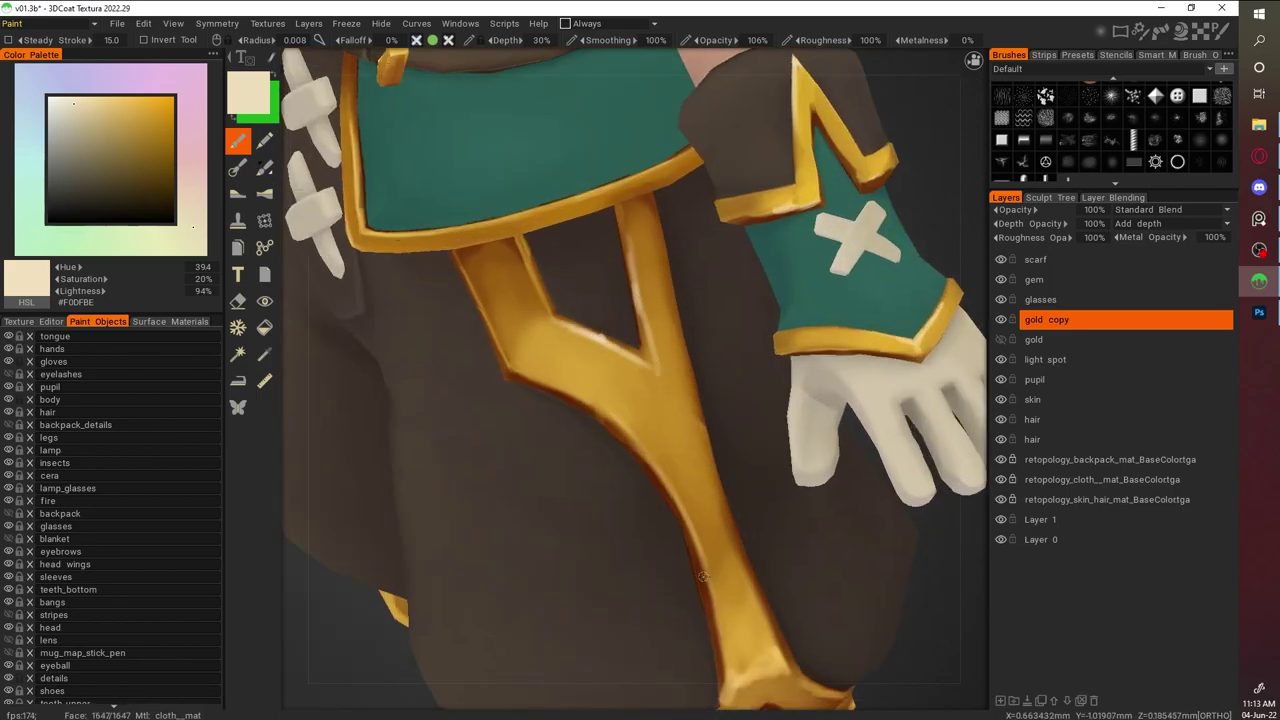
Darken the opening's inner edges in the forked hip strap with brown #5F2406 and tint its highlighted edge gold #EDB017
{"action": "key", "text": "v"}
{"action": "middle_click_drag", "start_coordinate": [628, 230], "coordinate": [597, 114]}
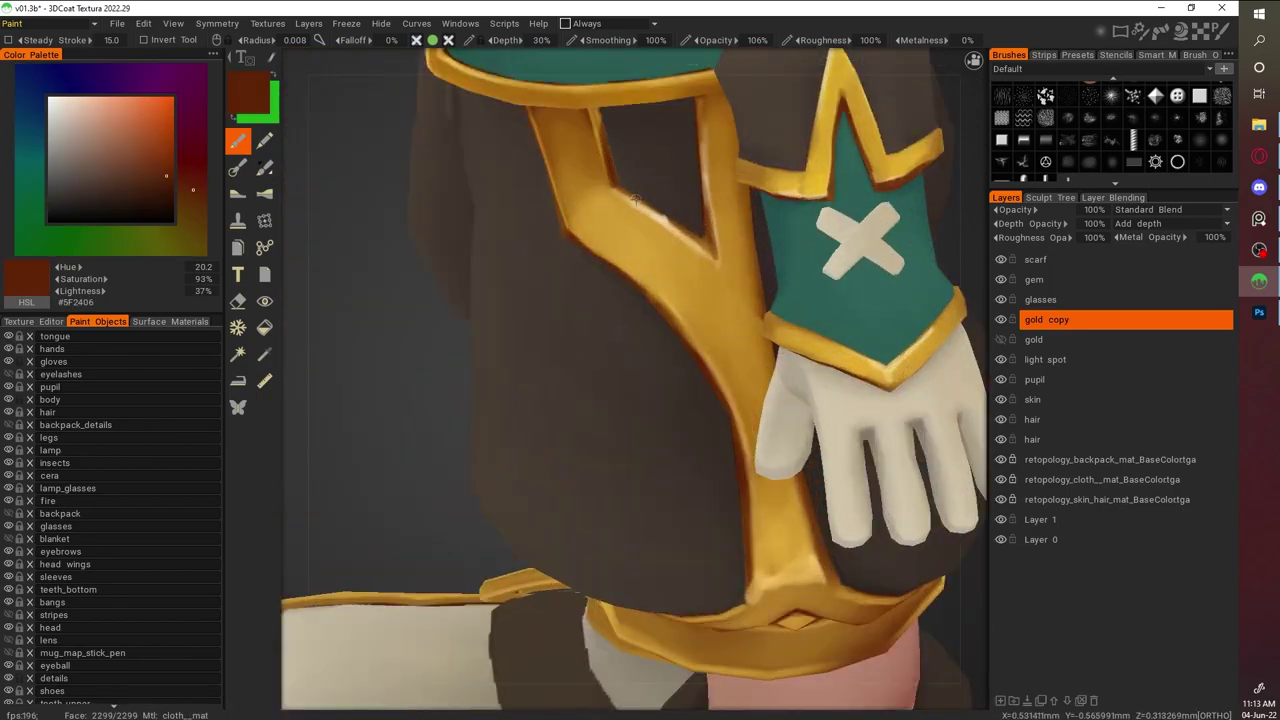
{"action": "key", "text": "v"}
{"action": "scroll", "coordinate": [853, 406], "scroll_direction": "down", "scroll_amount": 5}
{"action": "middle_click_drag", "start_coordinate": [853, 406], "coordinate": [779, 326]}
{"action": "scroll", "coordinate": [779, 326], "scroll_direction": "up", "scroll_amount": 8}
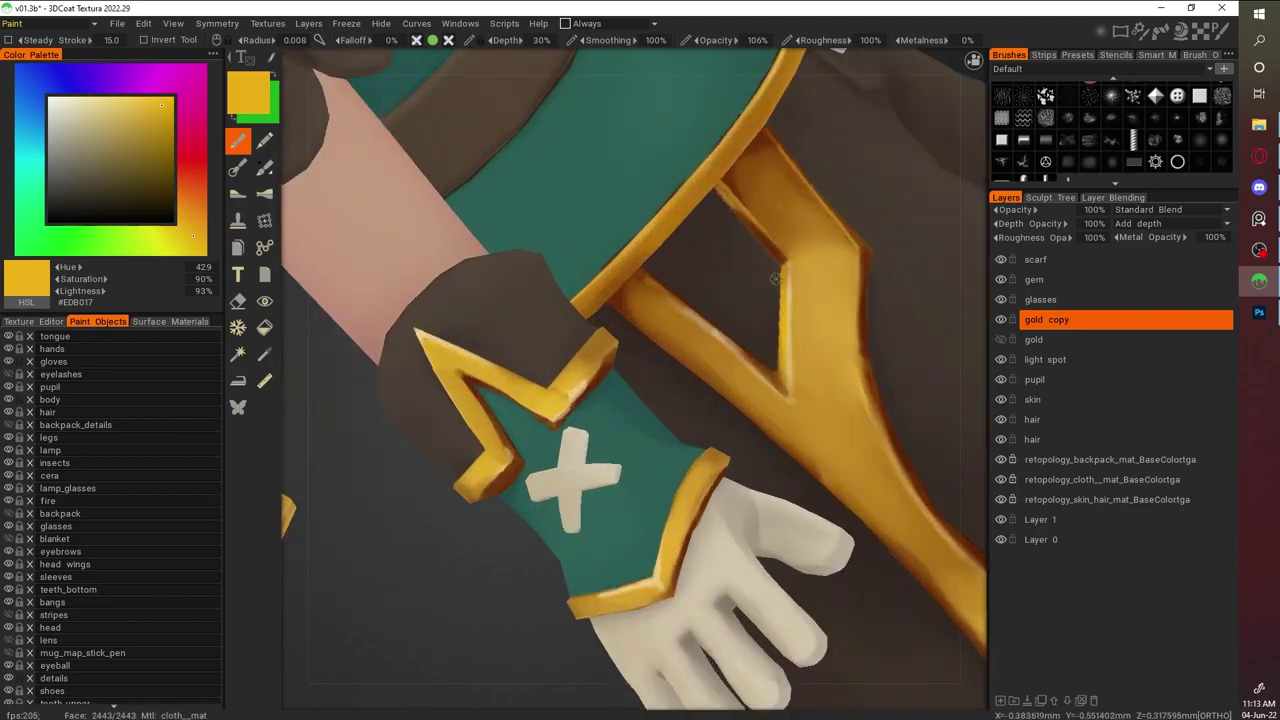
{"action": "key", "text": "v"}
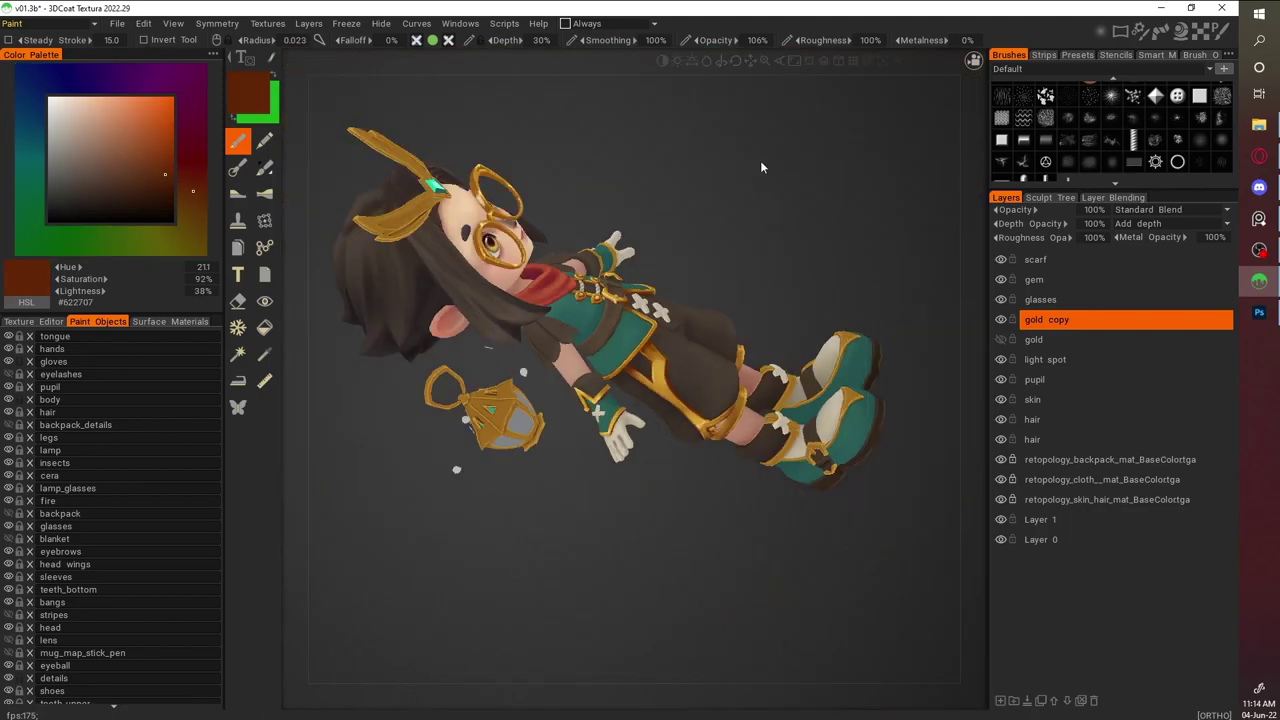
Brush light gold #E0AE4F over the side strap above the knee band and review the whole character
{"action": "left_click_drag", "start_coordinate": [760, 160], "coordinate": [882, 489], "text": "alt"}
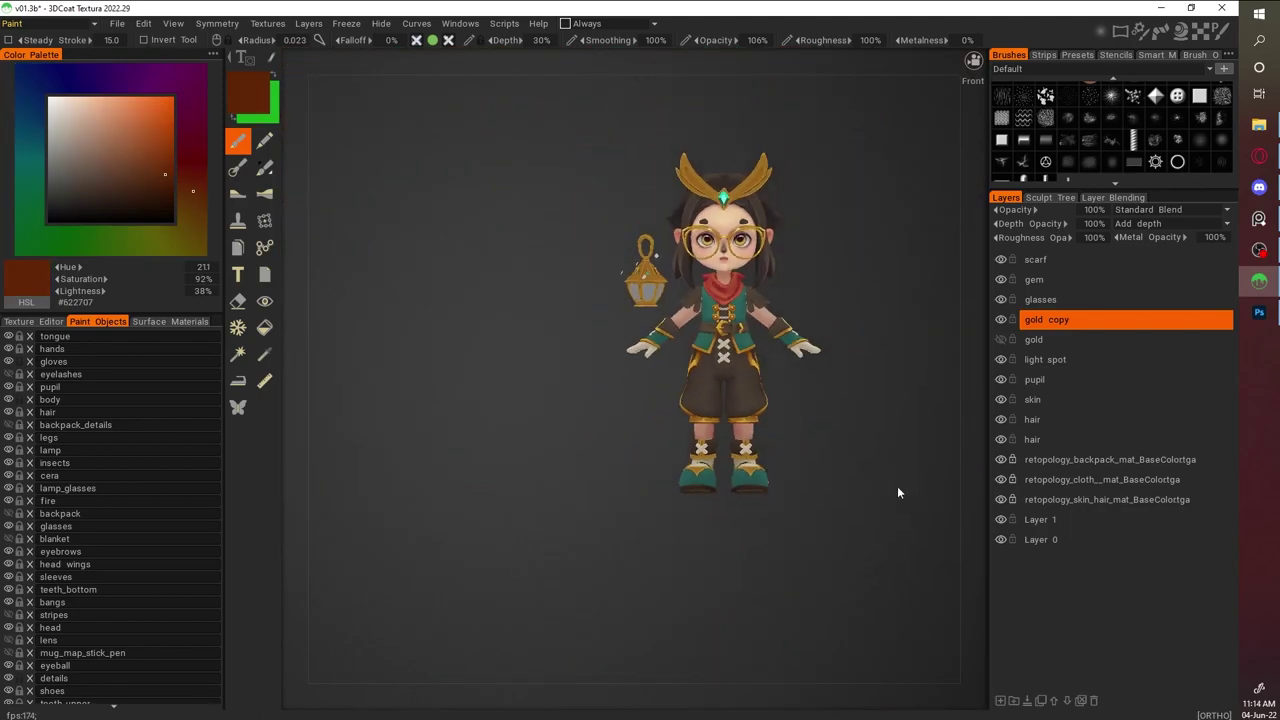
{"action": "scroll", "coordinate": [878, 424], "scroll_direction": "up", "scroll_amount": 2}
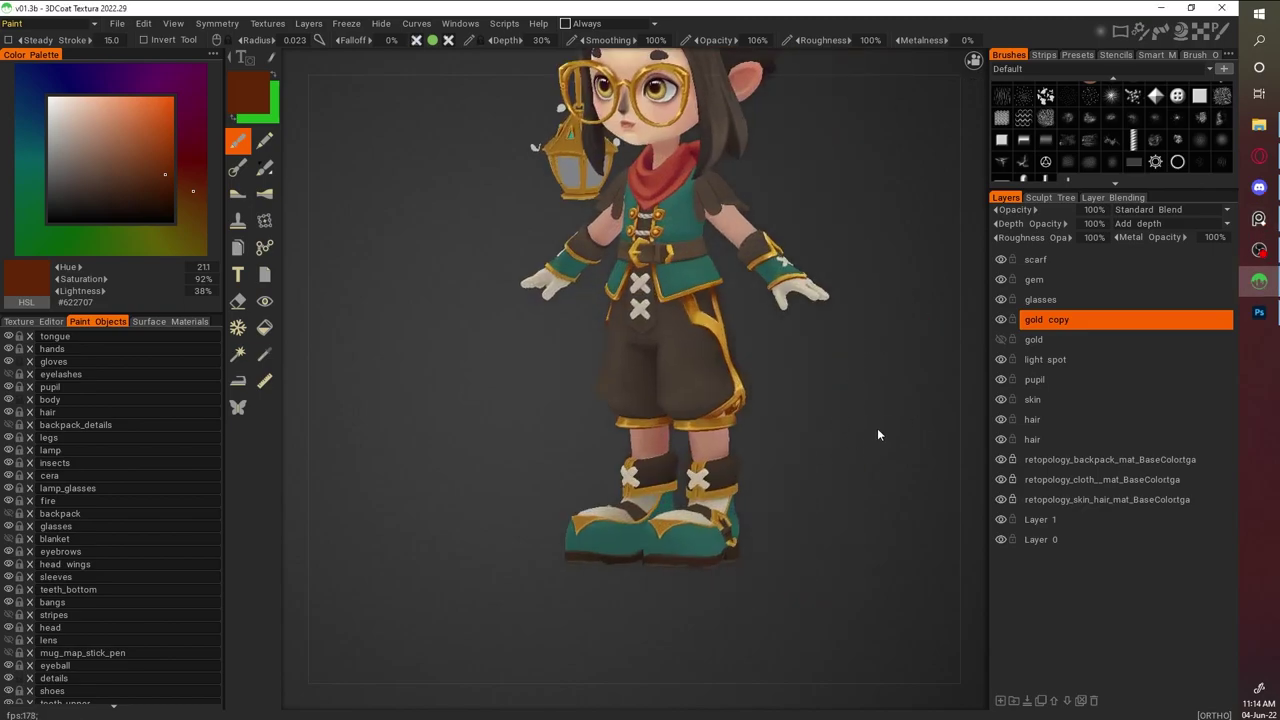
{"action": "scroll", "coordinate": [843, 454], "scroll_direction": "up", "scroll_amount": 5}
{"action": "key", "text": "v"}
{"action": "left_click", "coordinate": [722, 330]}
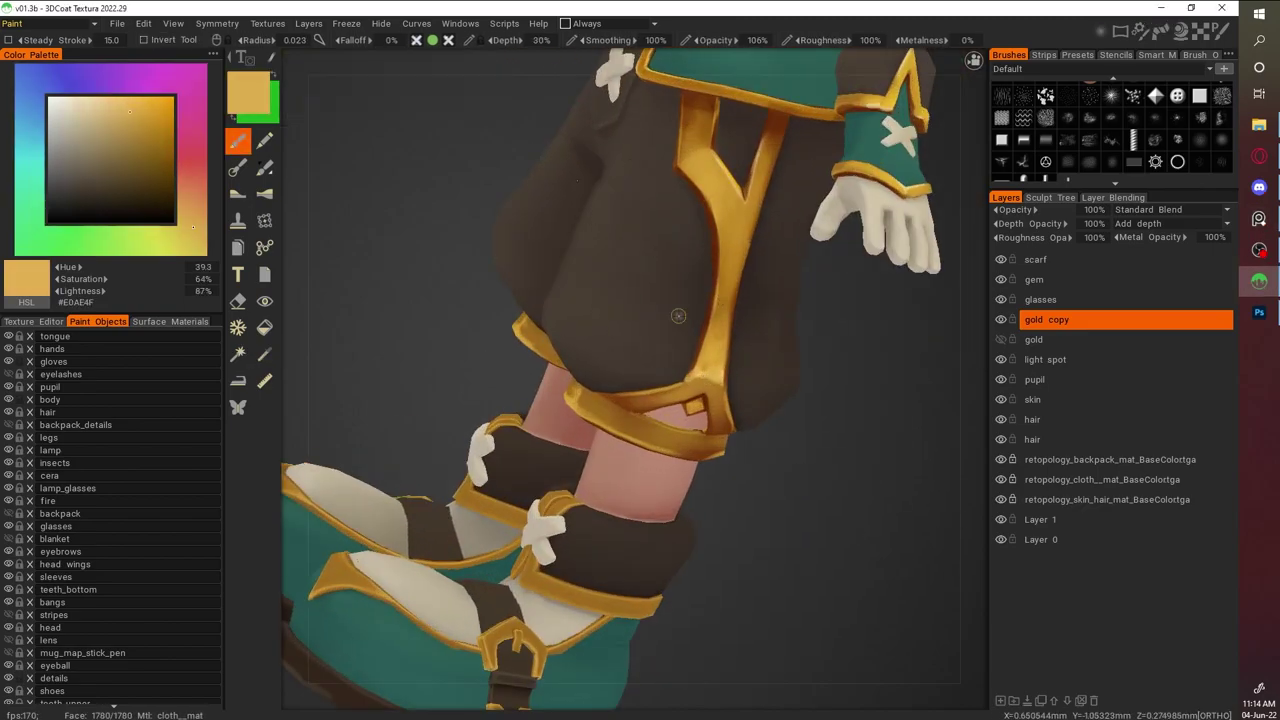
{"action": "scroll", "coordinate": [884, 404], "scroll_direction": "down", "scroll_amount": 7}
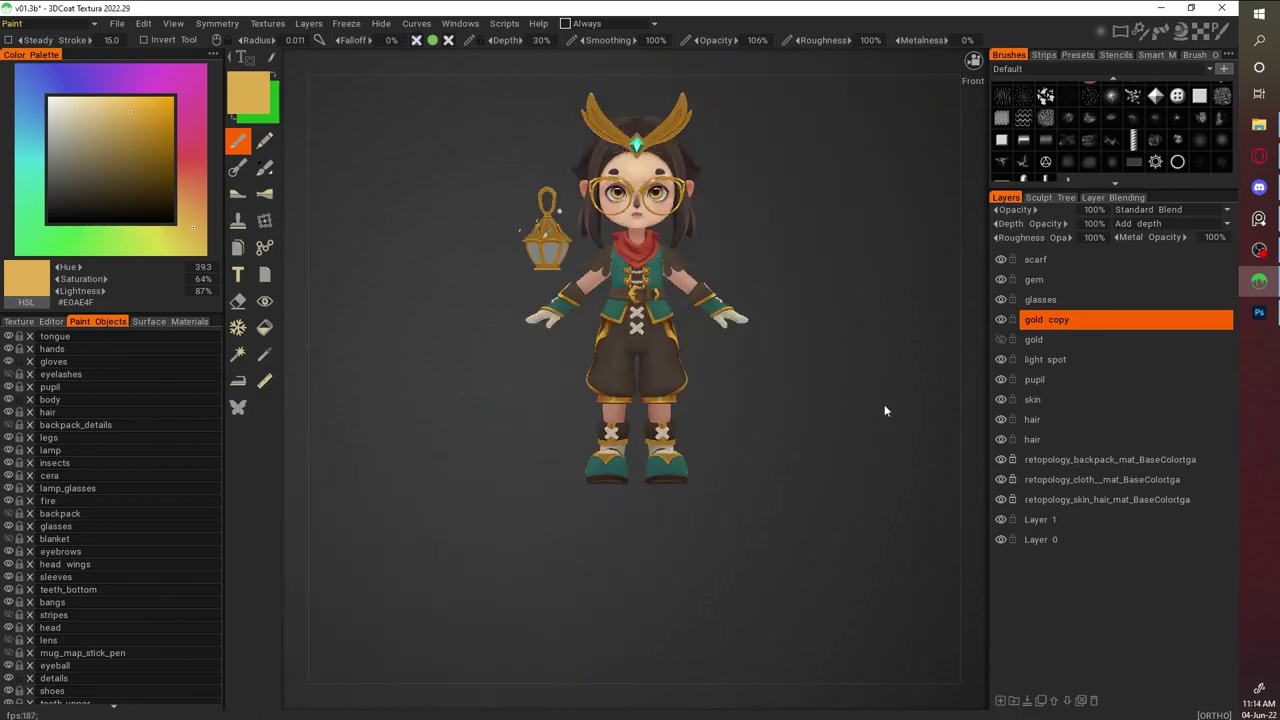
{"action": "scroll", "coordinate": [876, 380], "scroll_direction": "up", "scroll_amount": 4}
{"action": "scroll", "coordinate": [921, 181], "scroll_direction": "down", "scroll_amount": 6}
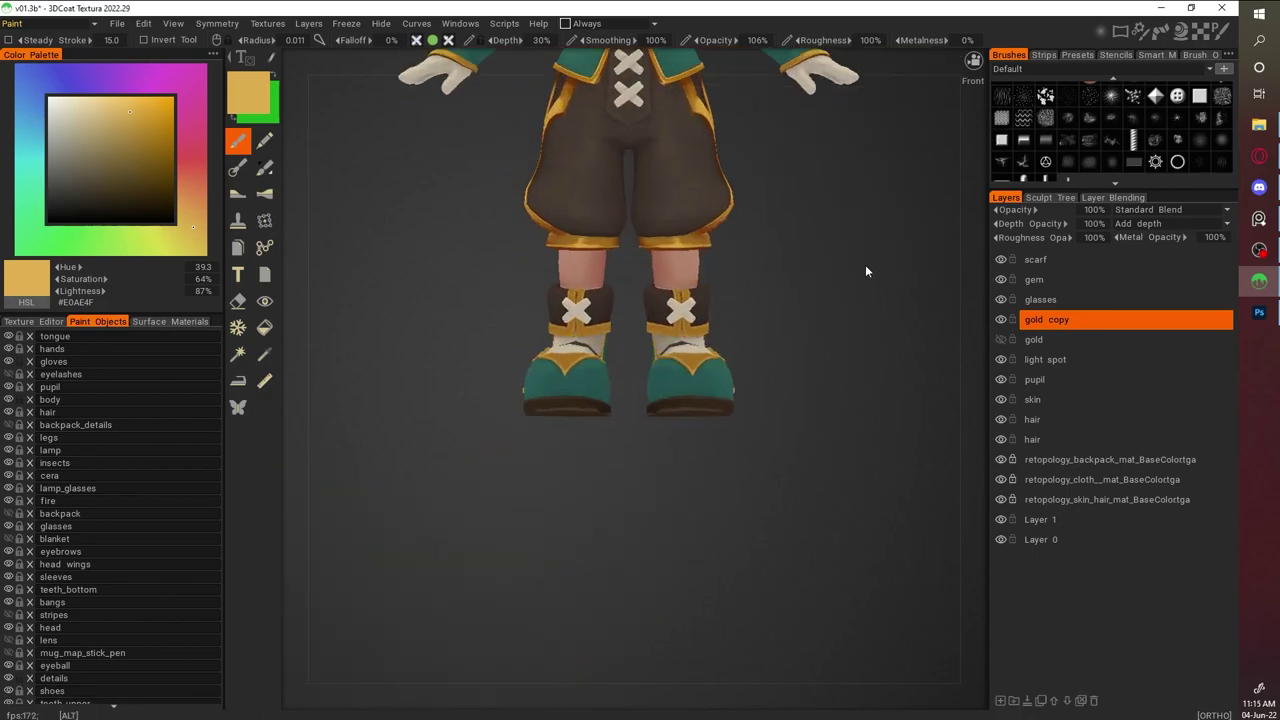
Compare the costume trim with the gold copy layer hidden and shown, and reduce the two gold layers to a single gold layer
{"action": "scroll", "coordinate": [811, 263], "scroll_direction": "up", "scroll_amount": 5}
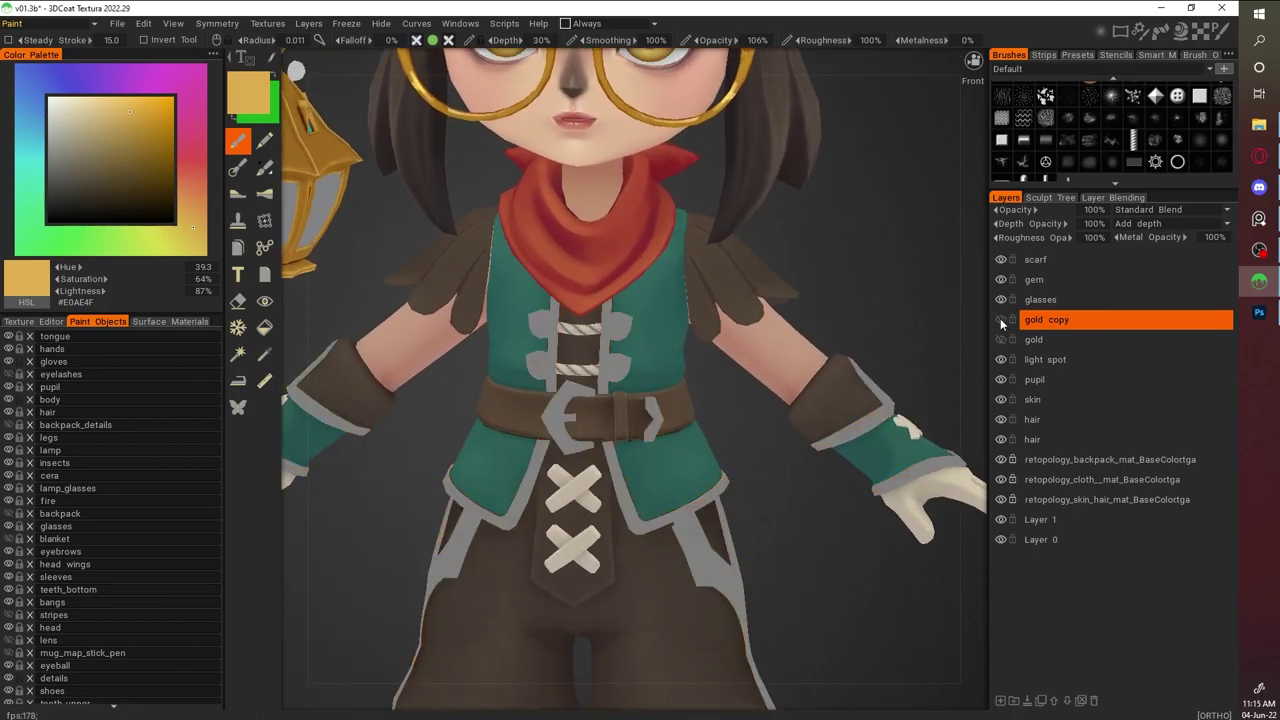
{"action": "scroll", "coordinate": [898, 360], "scroll_direction": "down", "scroll_amount": 3}
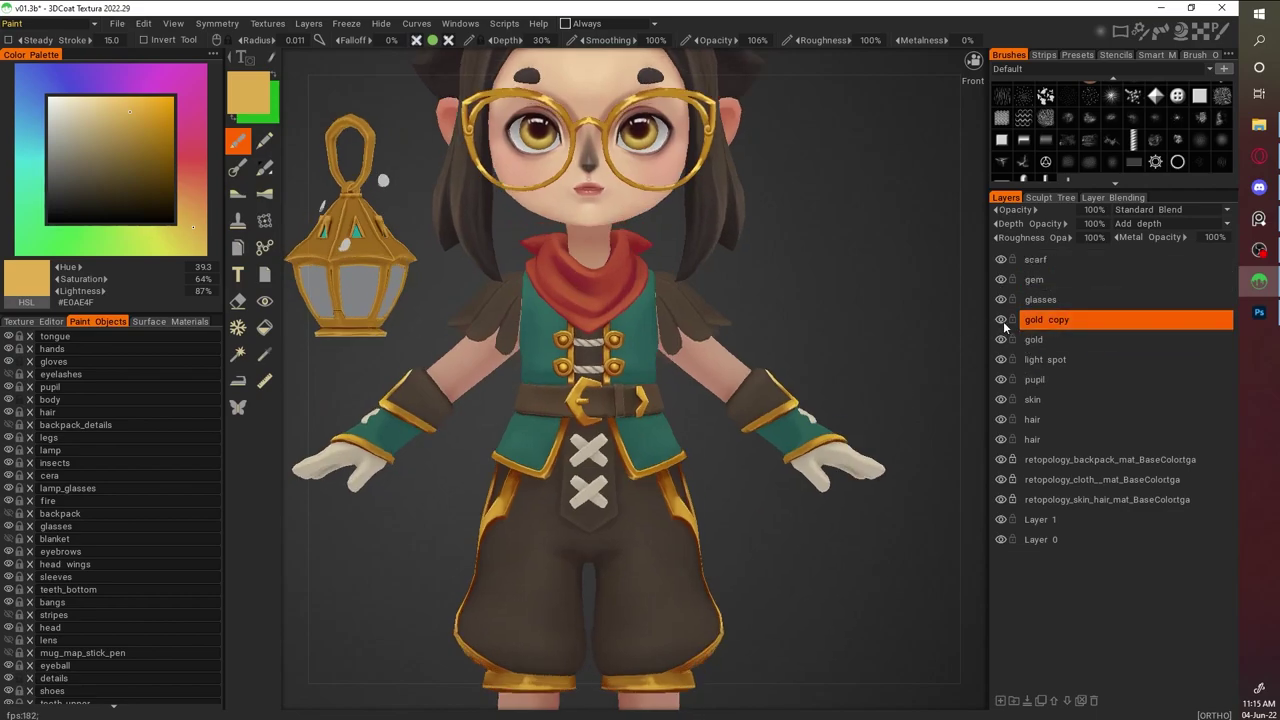
{"action": "scroll", "coordinate": [940, 325], "scroll_direction": "down", "scroll_amount": 3}
{"action": "key", "text": "Delete"}
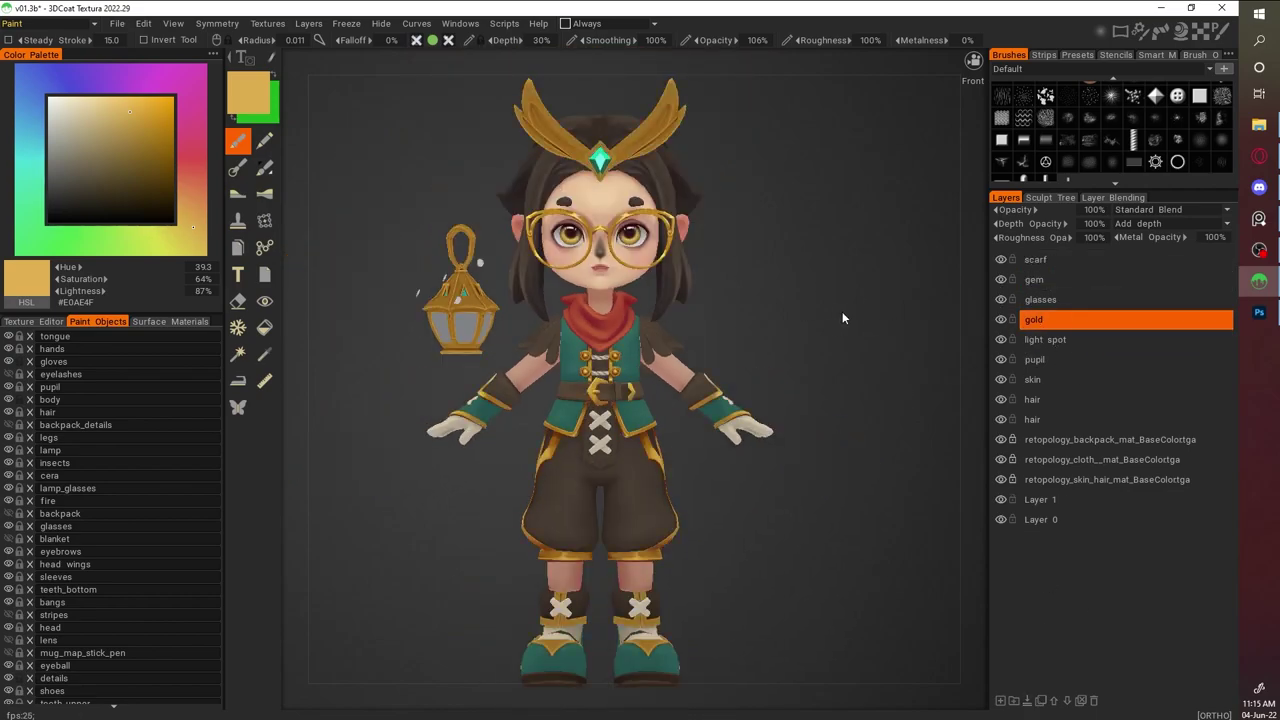
Shade the recessed grooves of the head wings with dark brown #612707 while showing the wireframe
{"action": "scroll", "coordinate": [836, 312], "scroll_direction": "up", "scroll_amount": 5}
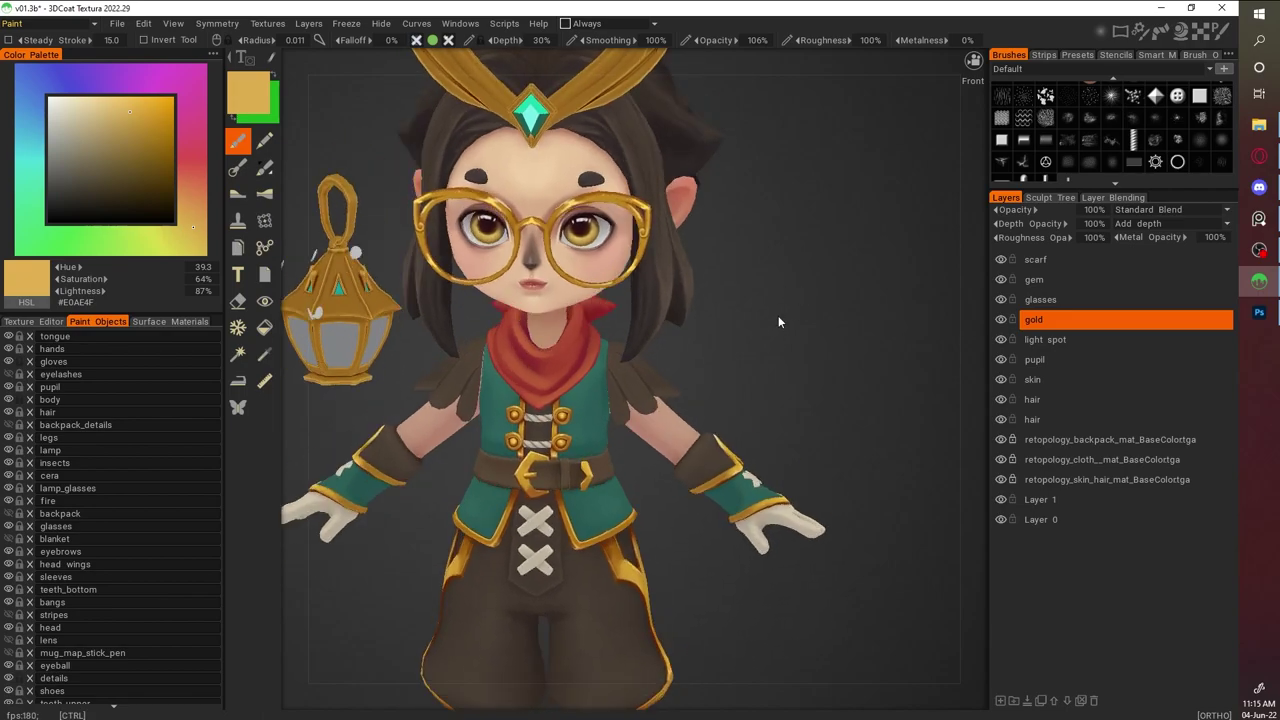
{"action": "scroll", "coordinate": [452, 122], "scroll_direction": "up", "scroll_amount": 3}
{"action": "mouse_move", "coordinate": [455, 140]}
{"action": "left_mouse_down"}
{"action": "mouse_move", "coordinate": [680, 168]}
{"action": "mouse_move", "coordinate": [449, 185]}
{"action": "left_mouse_up"}
{"action": "left_click_drag", "start_coordinate": [435, 236], "coordinate": [816, 443]}
{"action": "scroll", "coordinate": [816, 443], "scroll_direction": "up", "scroll_amount": 4}
{"action": "key", "text": "w"}
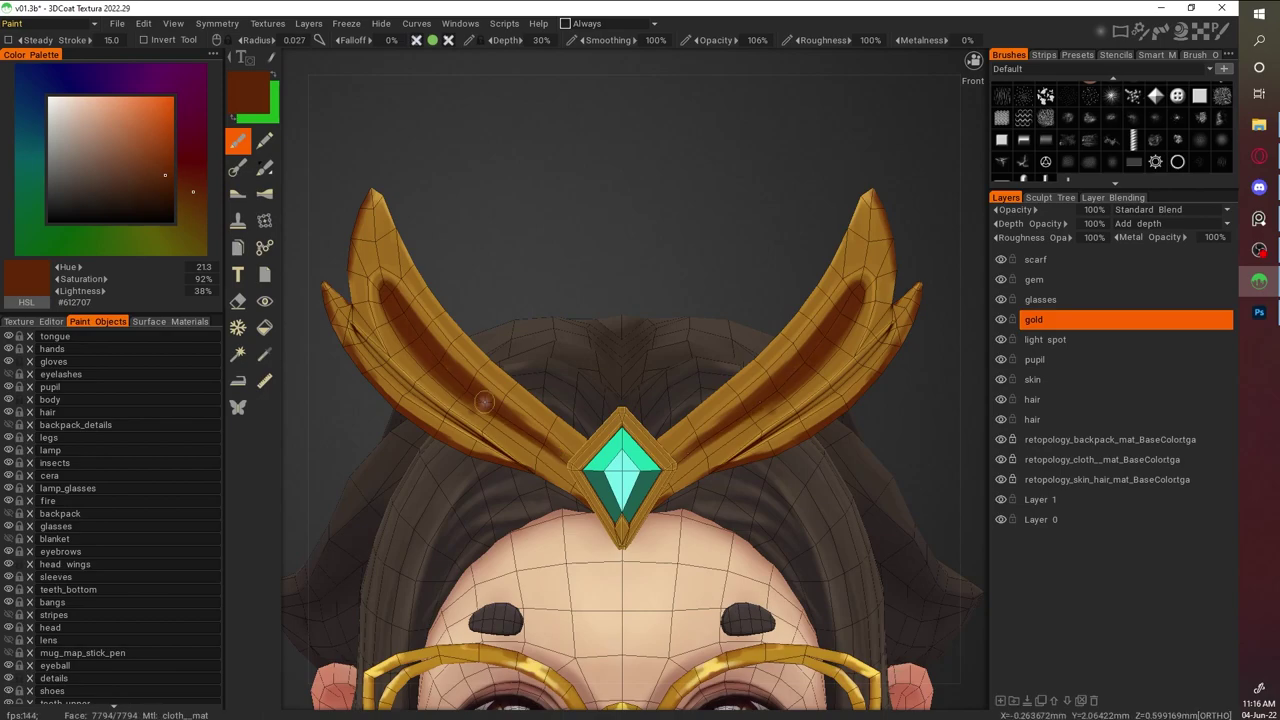
{"action": "scroll", "coordinate": [348, 228], "scroll_direction": "down", "scroll_amount": 3}
{"action": "scroll", "coordinate": [342, 236], "scroll_direction": "up", "scroll_amount": 3}
Brighten the raised bands of the head wings around the brown grooves with golds #BE8820 and #D99A1C
{"action": "key", "text": "v"}
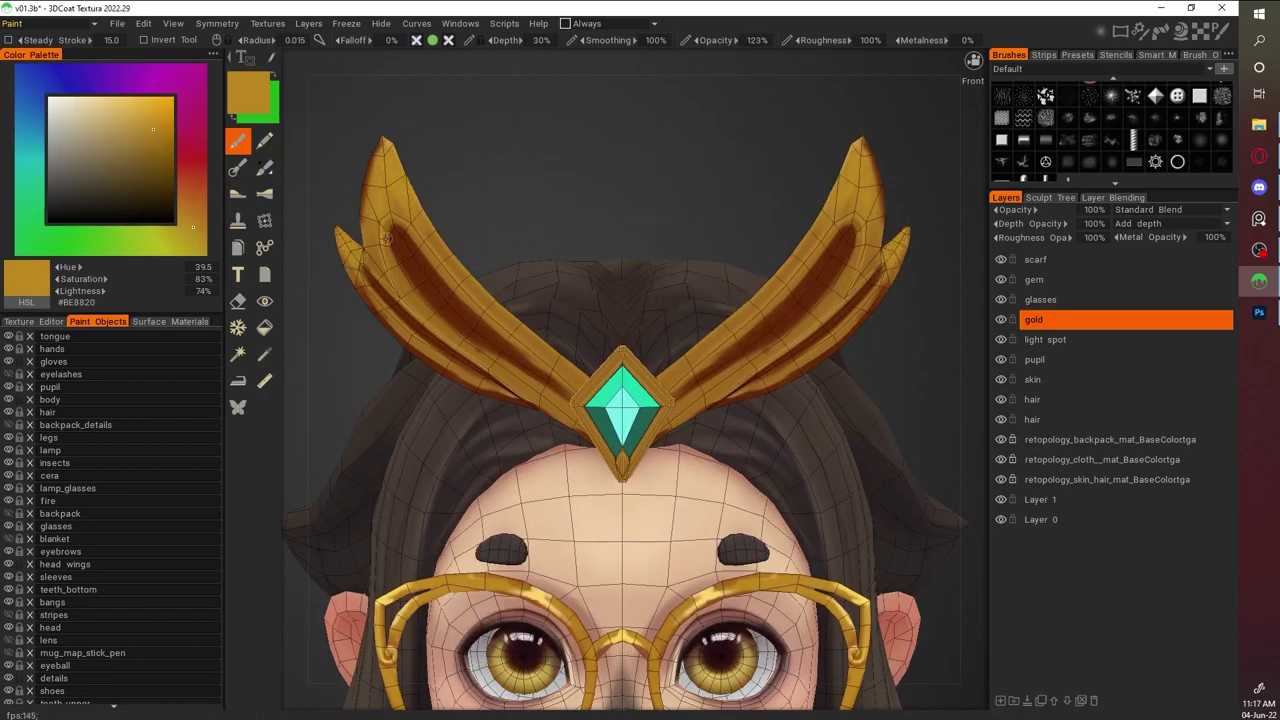
{"action": "key", "text": "v"}
{"action": "mouse_move", "coordinate": [780, 330]}
{"action": "left_mouse_down"}
{"action": "mouse_move", "coordinate": [830, 347]}
{"action": "mouse_move", "coordinate": [884, 527]}
{"action": "mouse_move", "coordinate": [813, 276]}
{"action": "left_mouse_up"}
{"action": "scroll", "coordinate": [813, 276], "scroll_direction": "up", "scroll_amount": 3}
{"action": "left_click", "coordinate": [157, 116]}
{"action": "left_click", "coordinate": [157, 116]}
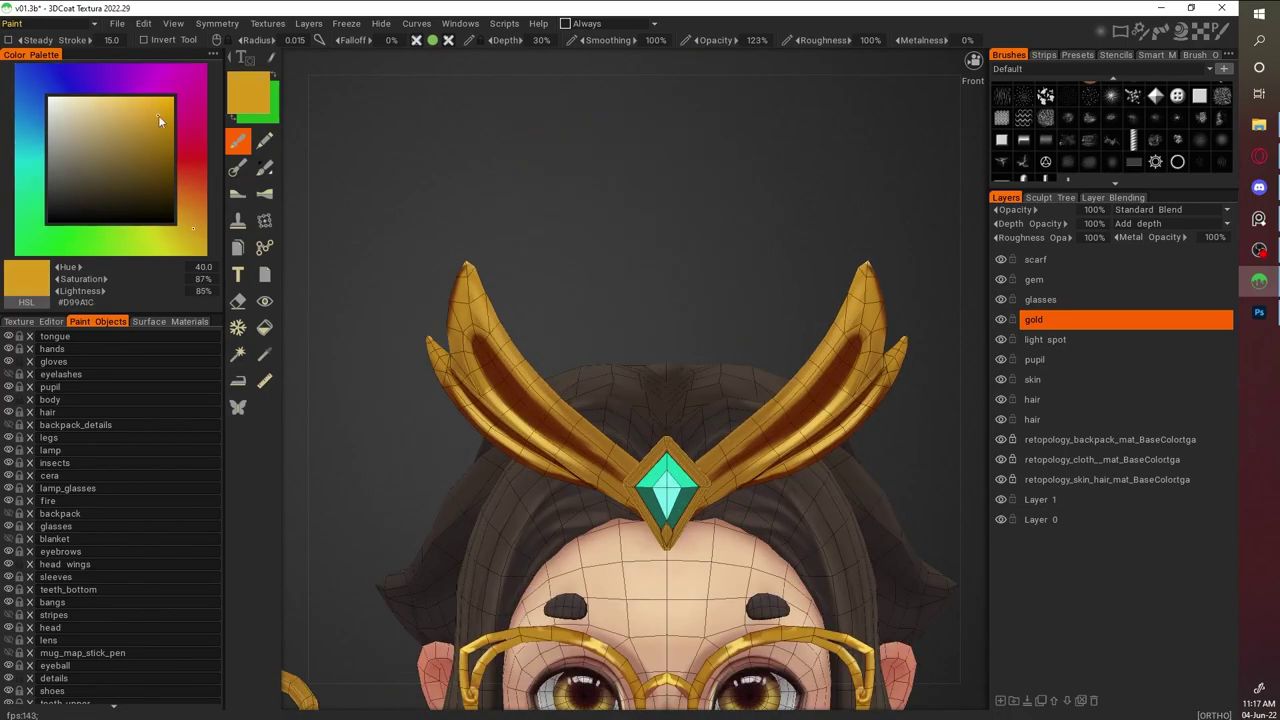
Add pale yellow #DEC571 highlights along the main grooves of the head wings and warm the recesses with brown #9F5216
{"action": "key", "text": "v"}
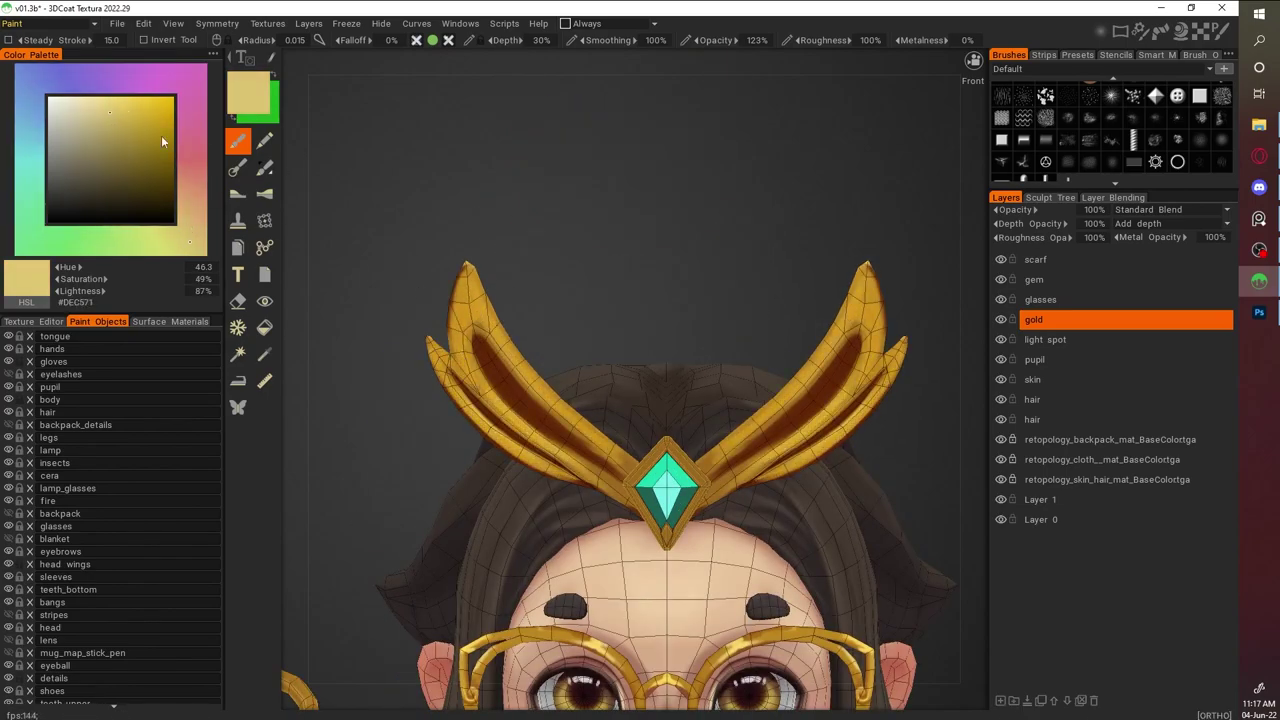
{"action": "mouse_move", "coordinate": [640, 690]}
{"action": "middle_mouse_down"}
{"action": "mouse_move", "coordinate": [620, 540]}
{"action": "mouse_move", "coordinate": [500, 100]}
{"action": "middle_mouse_up"}
{"action": "key", "text": "v"}
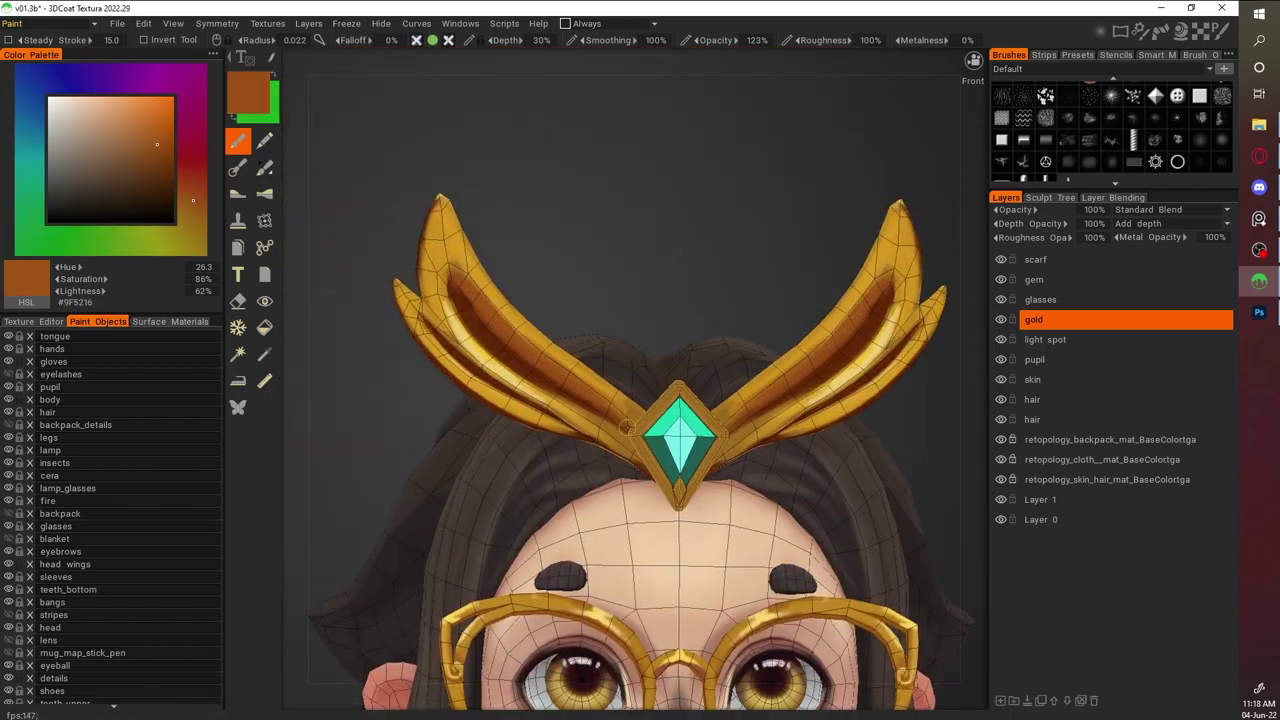
{"action": "scroll", "coordinate": [586, 195], "scroll_direction": "up", "scroll_amount": 2}
Blend the groove highlights into the head wings with gold #CE931D and darker gold #9A691E, viewing them without the wireframe
{"action": "key", "text": "v"}
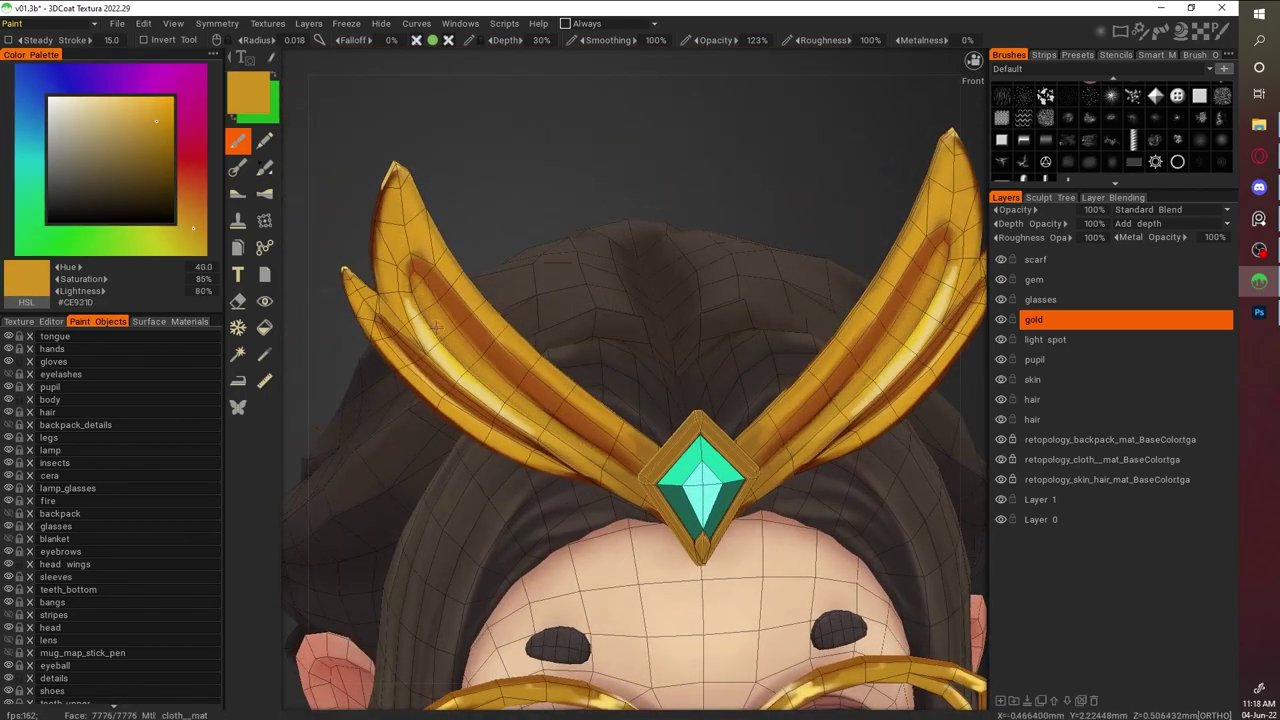
{"action": "key", "text": "v"}
{"action": "scroll", "coordinate": [881, 432], "scroll_direction": "down", "scroll_amount": 3}
{"action": "scroll", "coordinate": [881, 432], "scroll_direction": "up", "scroll_amount": 3}
{"action": "key", "text": "v"}
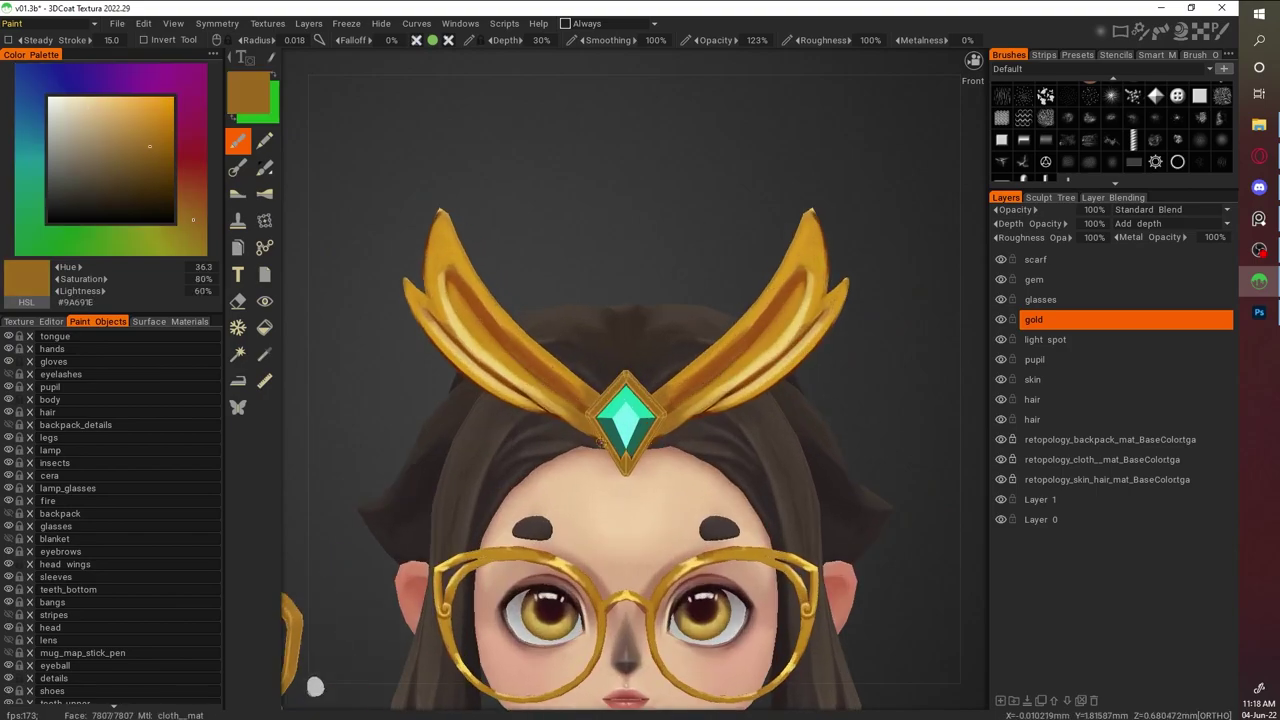
Darken the upper ends of the main head-wing grooves with brown #612707 and soften the transition with #A96721
{"action": "key", "text": "v"}
{"action": "left_click", "coordinate": [119, 171]}
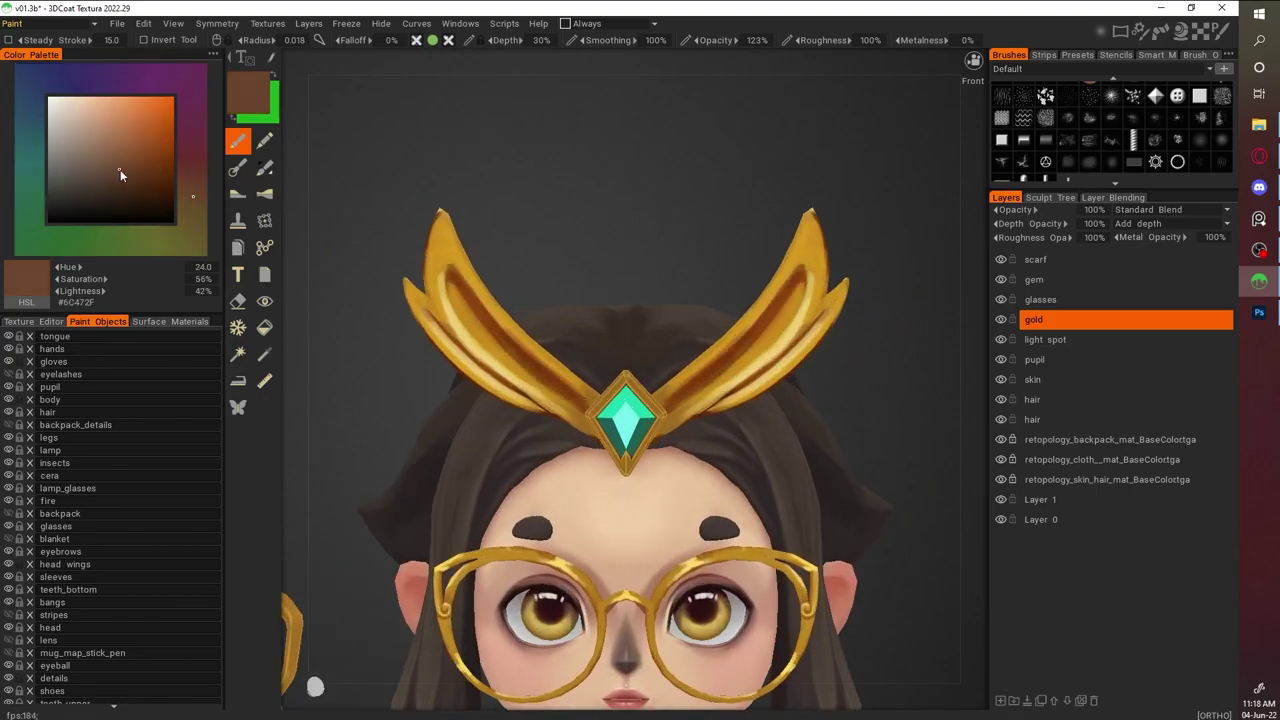
{"action": "key", "text": "v"}
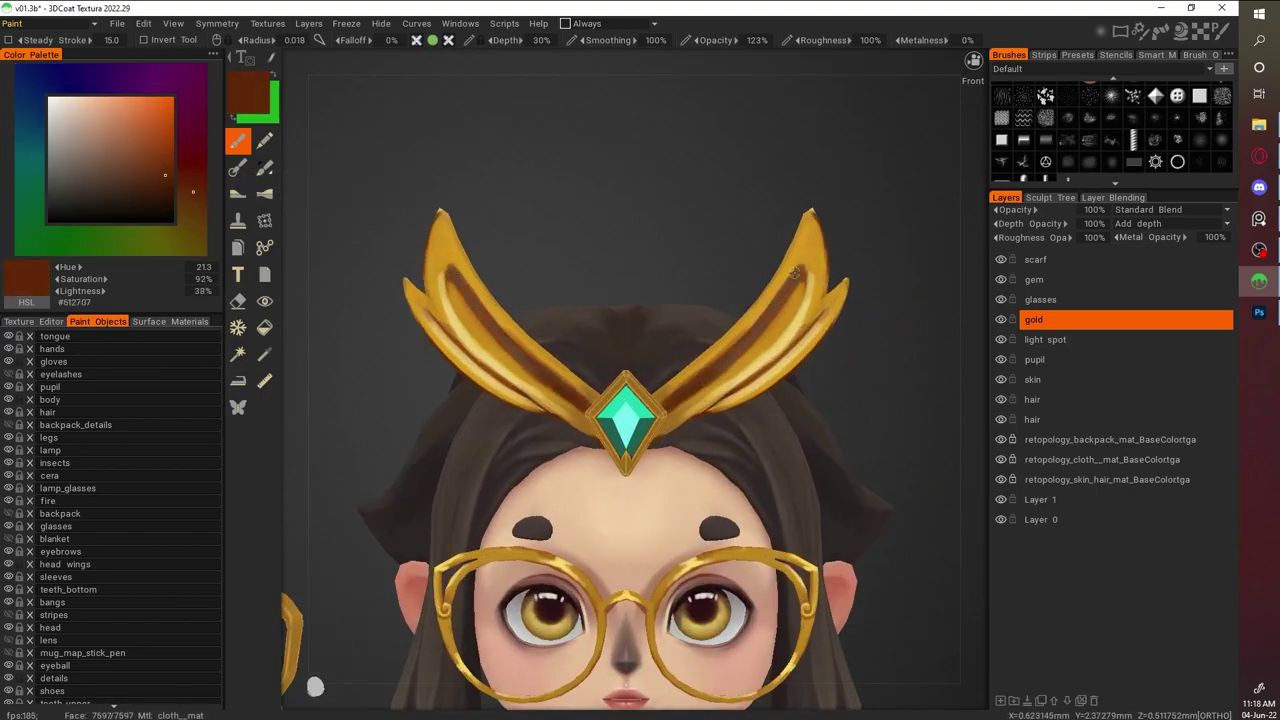
{"action": "key", "text": "v"}
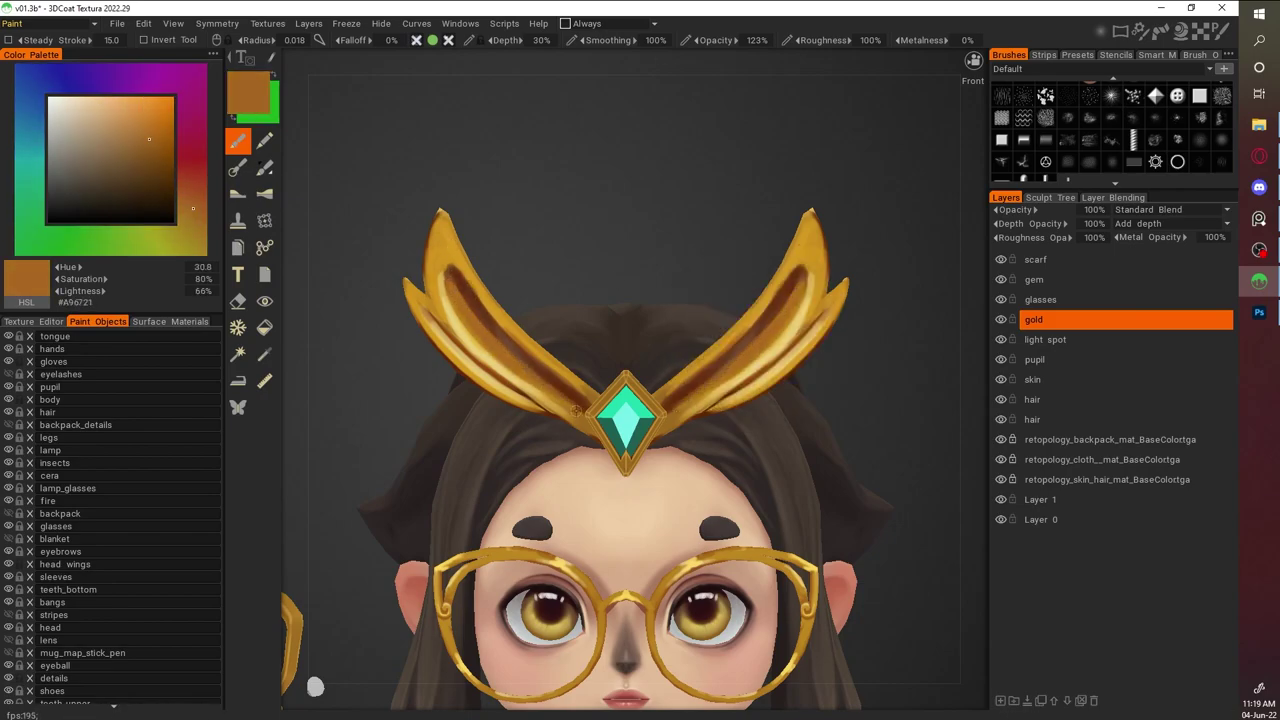
Paint over the long pale highlights on the head wings with mid gold #C78D1E
{"action": "key", "text": "v"}
{"action": "key", "text": "v"}
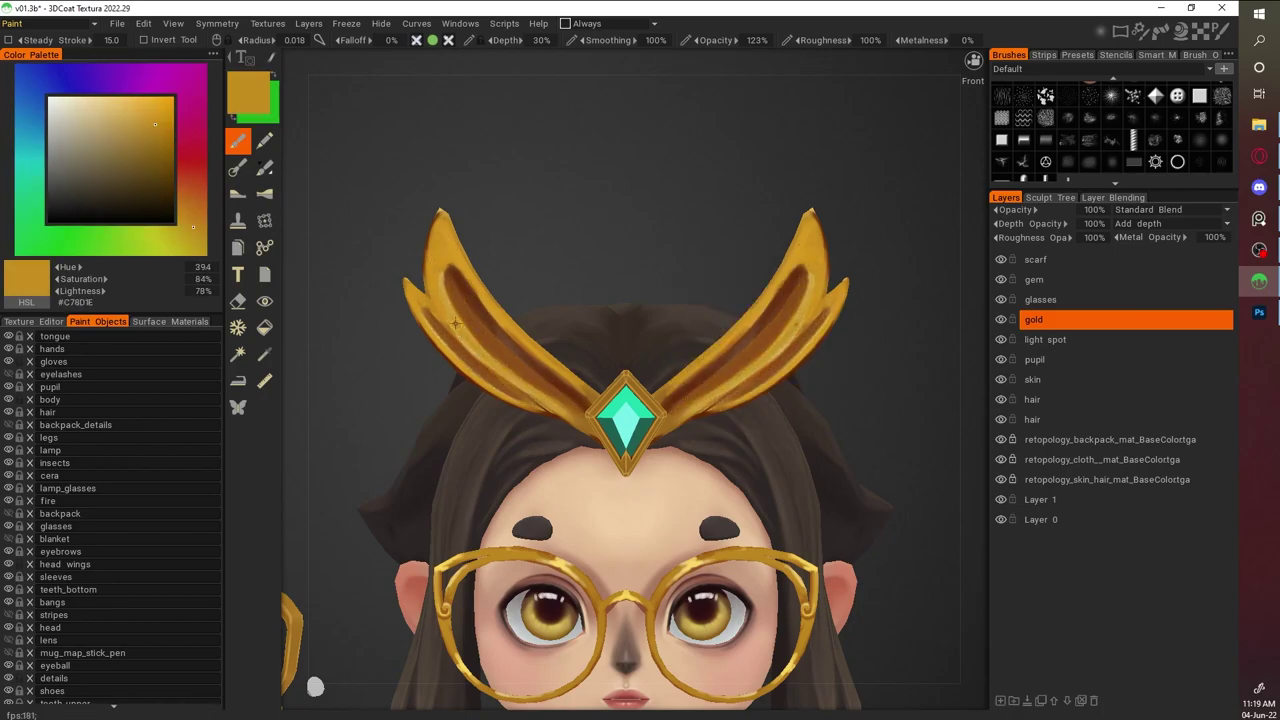
{"action": "scroll", "coordinate": [884, 352], "scroll_direction": "down", "scroll_amount": 5}
{"action": "scroll", "coordinate": [822, 392], "scroll_direction": "up", "scroll_amount": 5}
Dab light gold #F0C26B highlights on the inner edges and lower bands of the head wings at 144% opacity
{"action": "key", "text": "v"}
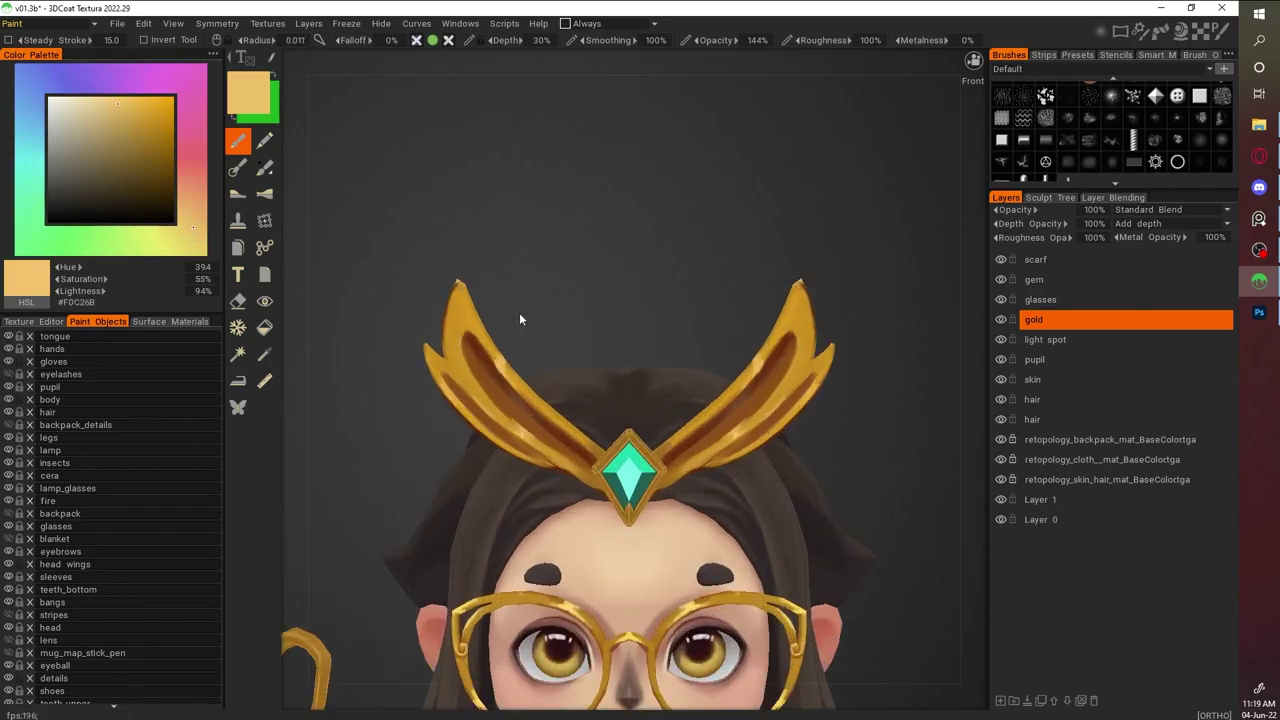
{"action": "scroll", "coordinate": [477, 427], "scroll_direction": "up", "scroll_amount": 3}
{"action": "scroll", "coordinate": [870, 440], "scroll_direction": "down", "scroll_amount": 3}
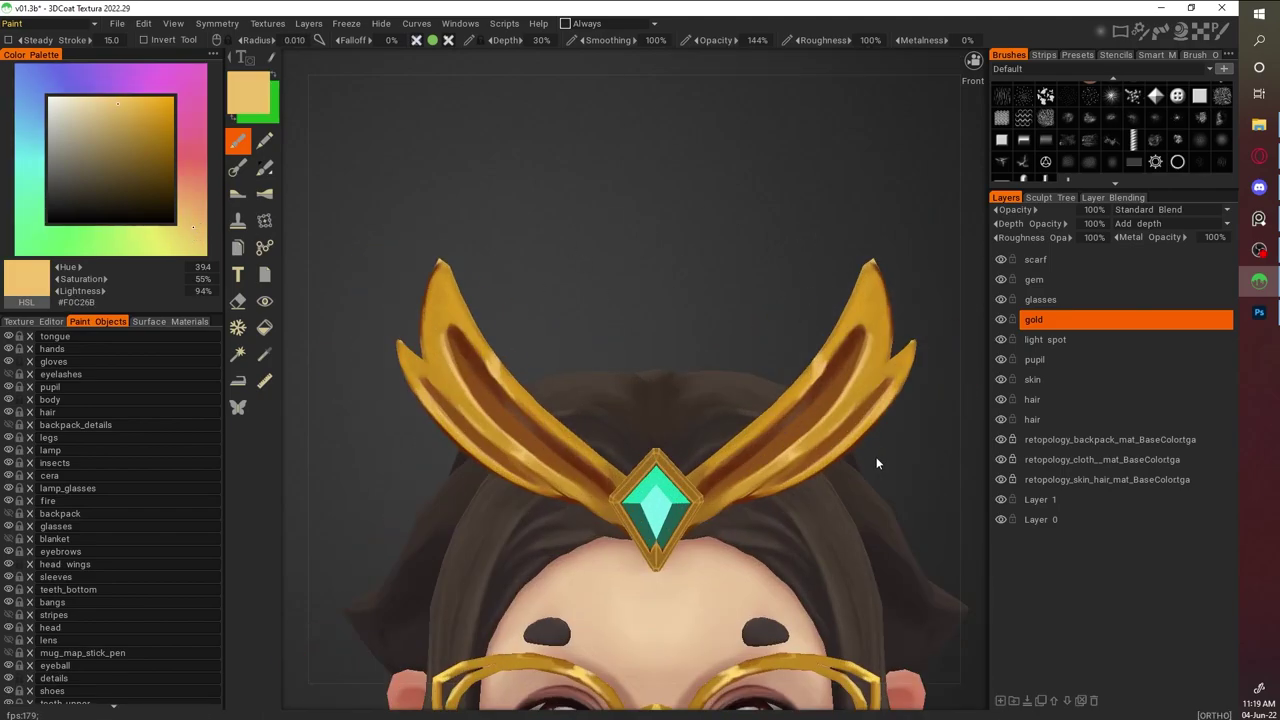
{"action": "scroll", "coordinate": [720, 272], "scroll_direction": "up", "scroll_amount": 5}
Deepen and blend the main head-wing grooves with browns #8A4E1A, #6A300C and #905719 using a 0.016 brush radius
{"action": "key", "text": "v"}
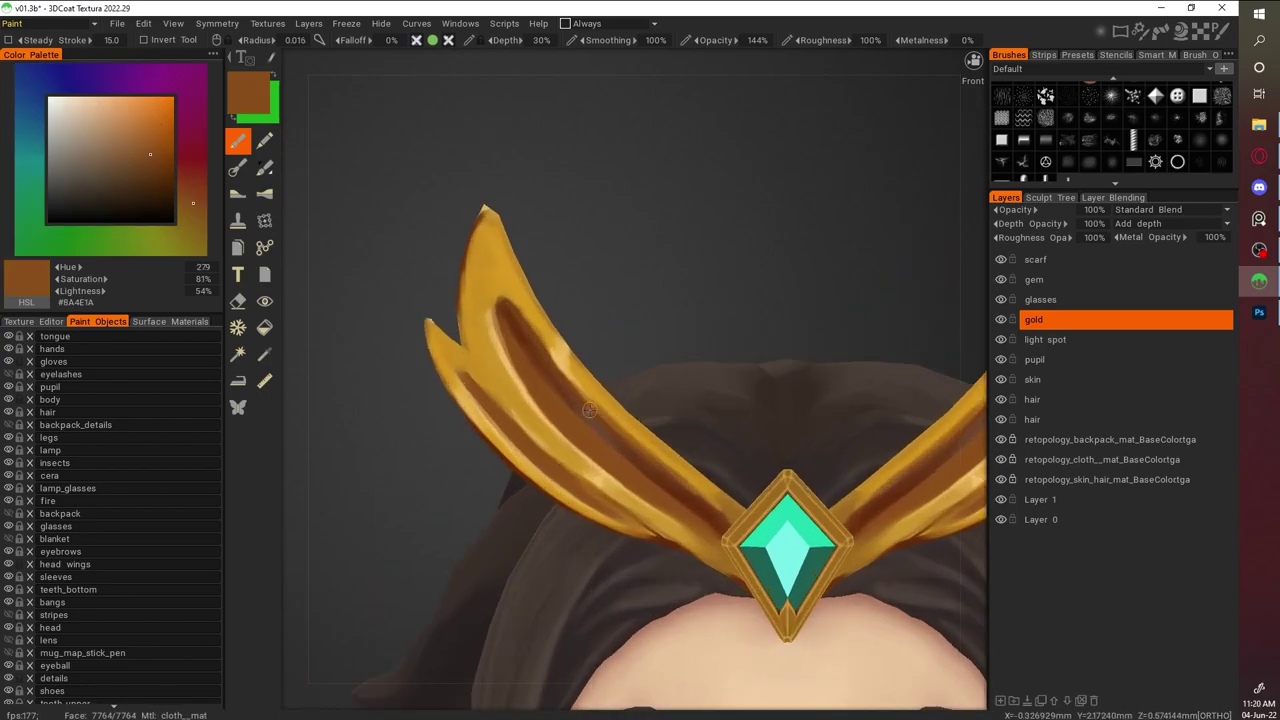
{"action": "key", "text": "v"}
{"action": "key", "text": "v"}
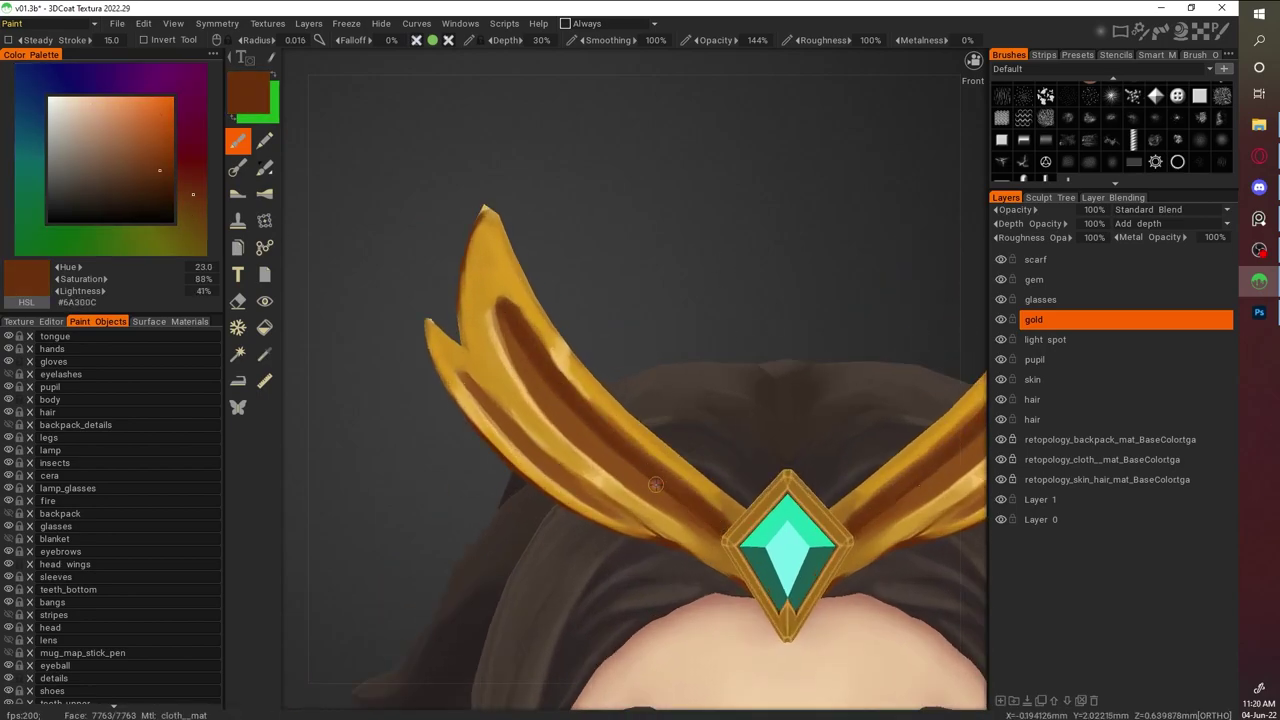
{"action": "key", "text": "v"}
{"action": "key", "text": "v"}
{"action": "key", "text": "v"}
{"action": "key", "text": "v"}
{"action": "key", "text": "v"}
{"action": "key", "text": "v"}
{"action": "key", "text": "v"}
{"action": "key", "text": "v"}
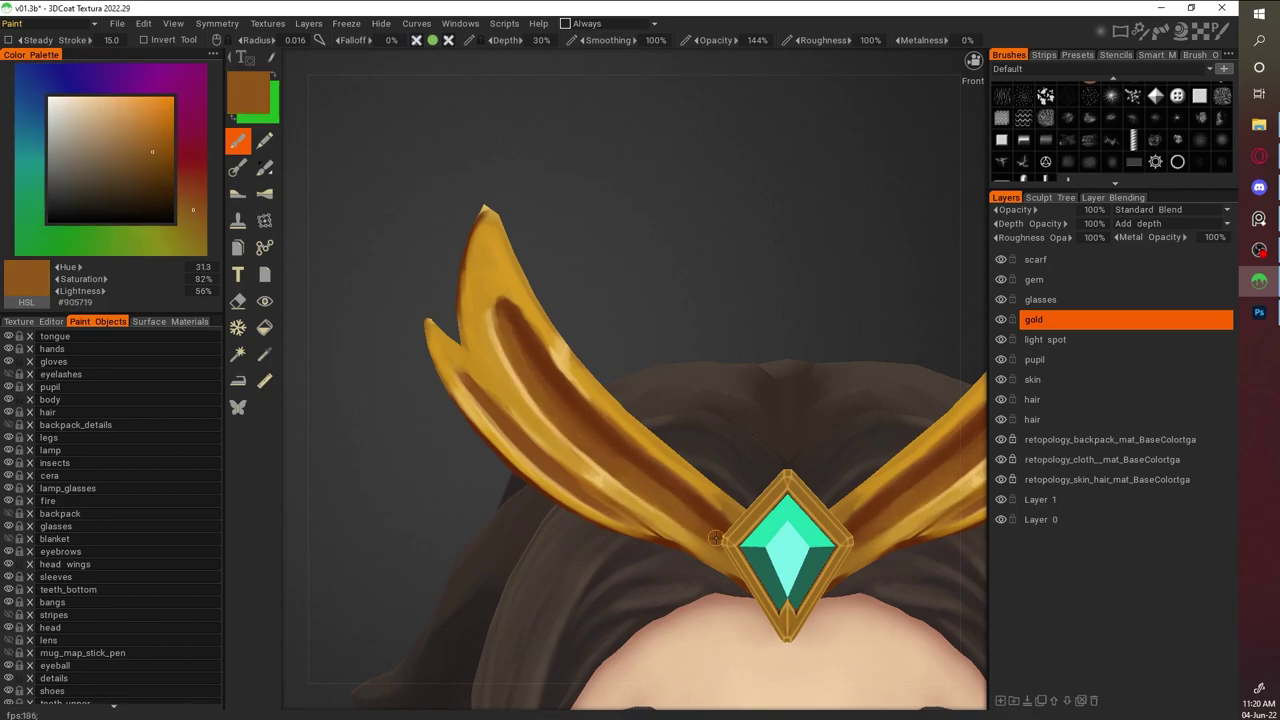
Paint light gold highlights #EBBC63 and #EFB13D on the lower bands of the head wings near the gem
{"action": "middle_click_drag", "start_coordinate": [651, 487], "coordinate": [614, 492]}
{"action": "key", "text": "v"}
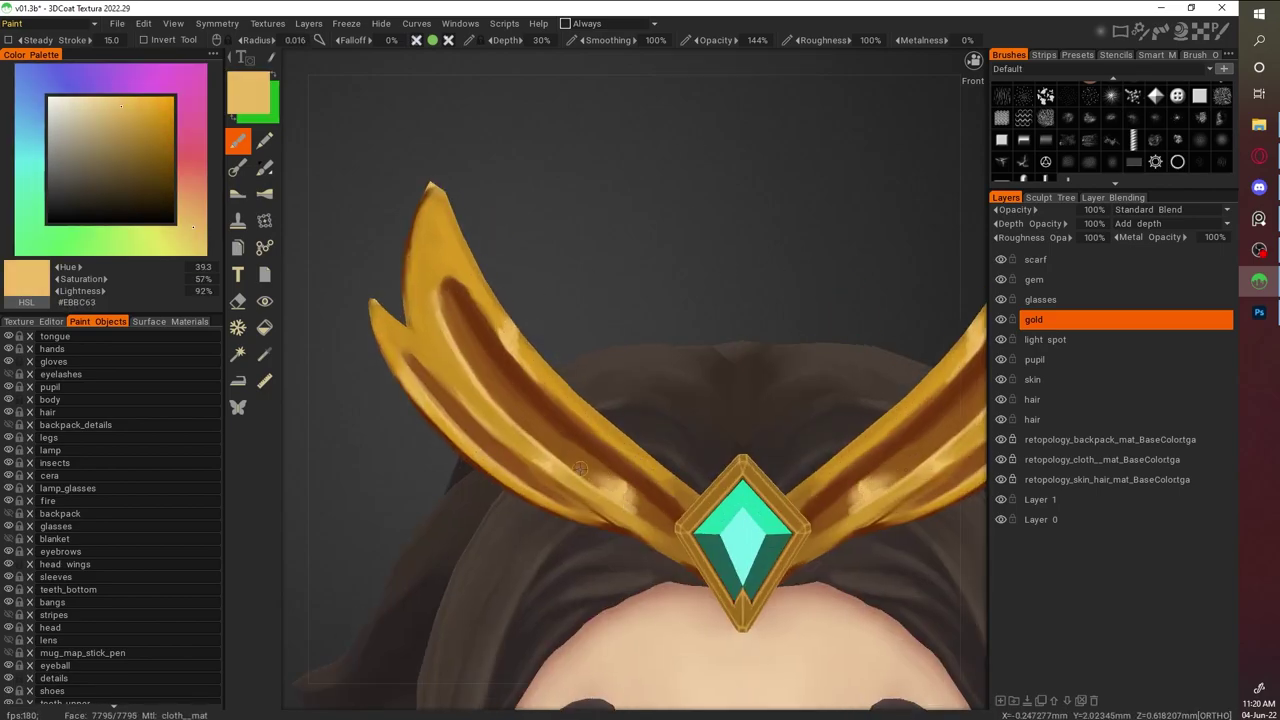
{"action": "scroll", "coordinate": [711, 286], "scroll_direction": "down", "scroll_amount": 5}
{"action": "scroll", "coordinate": [705, 444], "scroll_direction": "up", "scroll_amount": 5}
{"action": "key", "text": "v"}
{"action": "key", "text": "v"}
{"action": "key", "text": "v"}
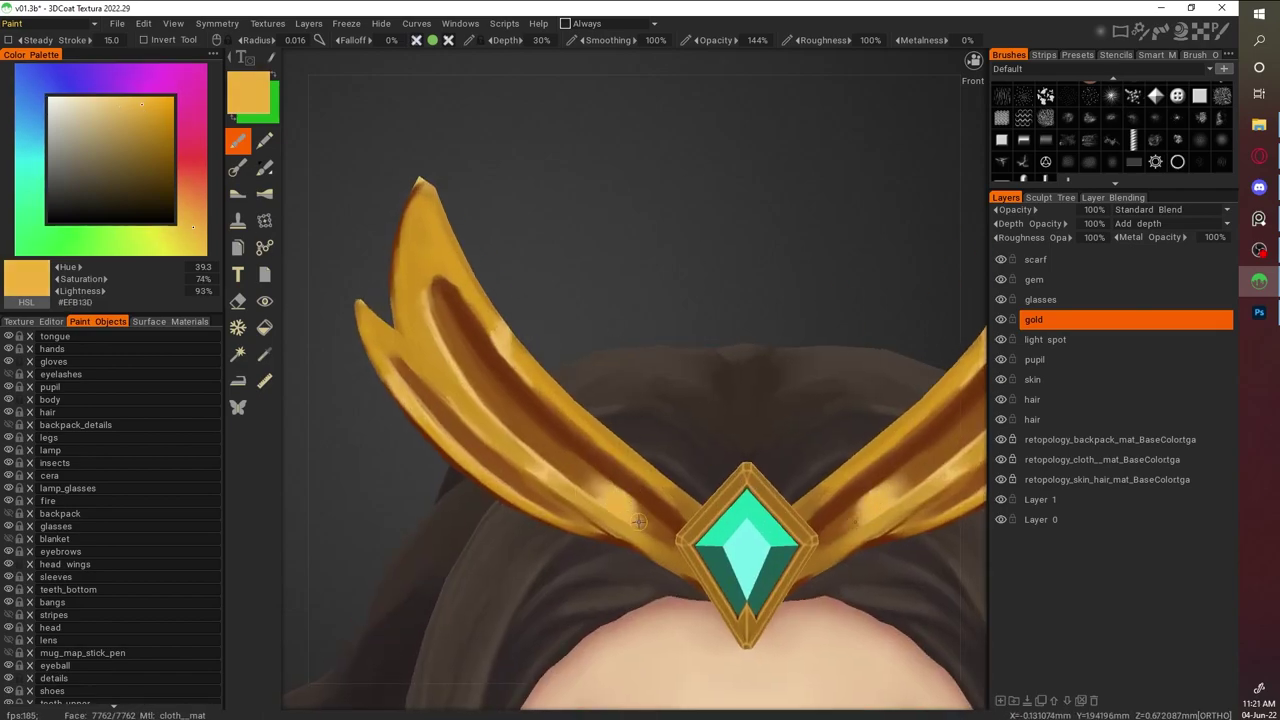
Soften the highlights beside the gem on the head wings with golds #E6AF4A and #CA9326
{"action": "scroll", "coordinate": [783, 260], "scroll_direction": "down", "scroll_amount": 5}
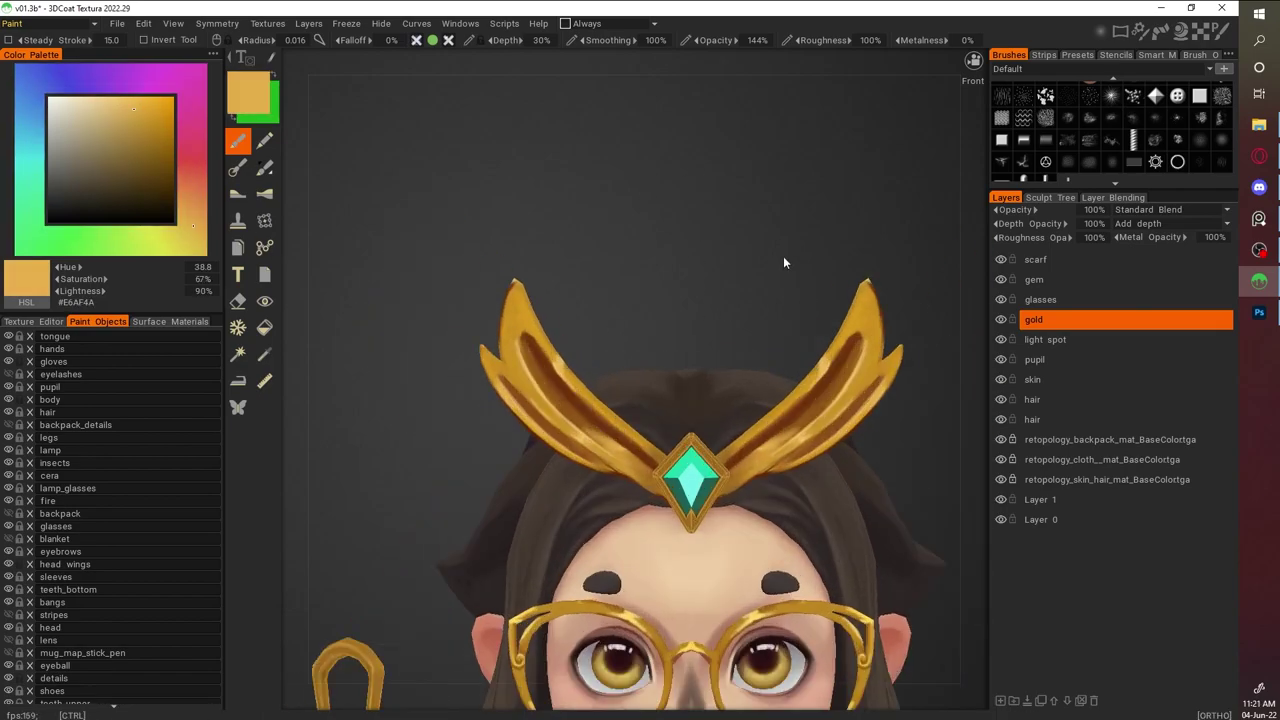
{"action": "scroll", "coordinate": [700, 300], "scroll_direction": "up", "scroll_amount": 5}
{"action": "key", "text": "v"}
{"action": "scroll", "coordinate": [646, 246], "scroll_direction": "down", "scroll_amount": 5}
{"action": "scroll", "coordinate": [609, 520], "scroll_direction": "up", "scroll_amount": 5}
{"action": "key", "text": "v"}
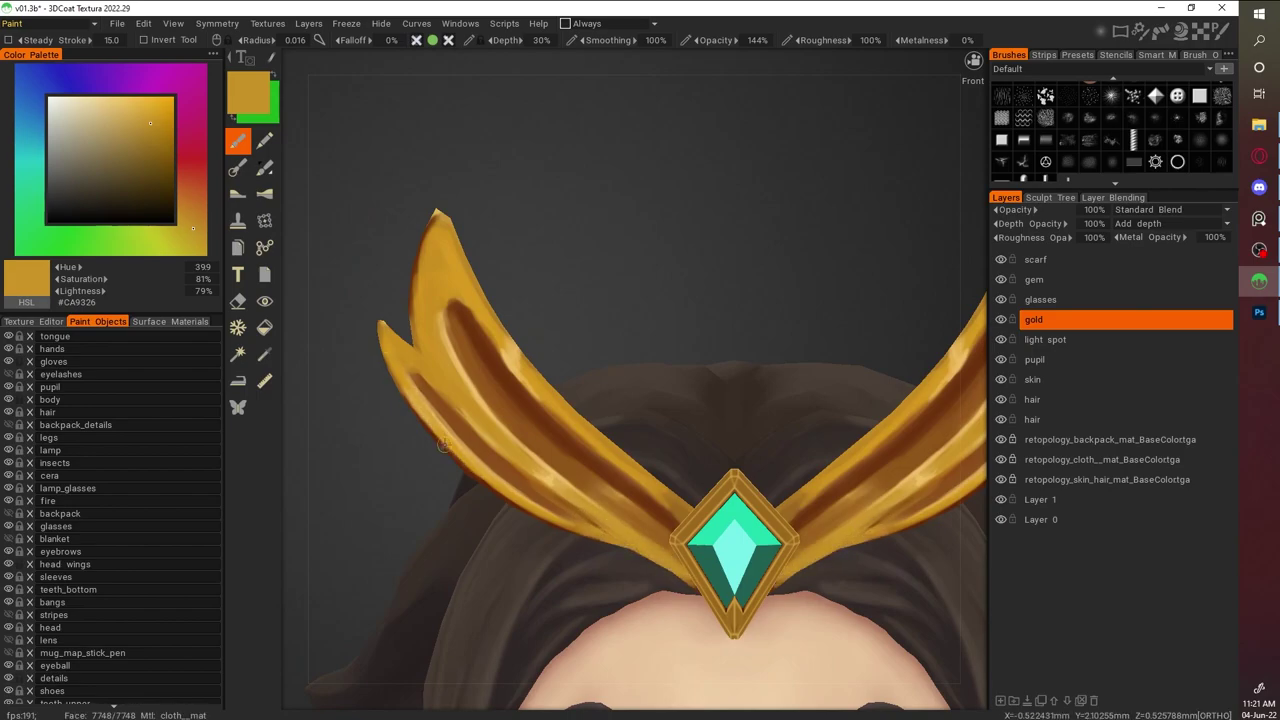
Define the small feather's groove on the head wings with brown #6B310D at 0.013 radius, softening its edge with #A66C1D
{"action": "key", "text": "v"}
{"action": "key", "text": "w"}
{"action": "key", "text": "w"}
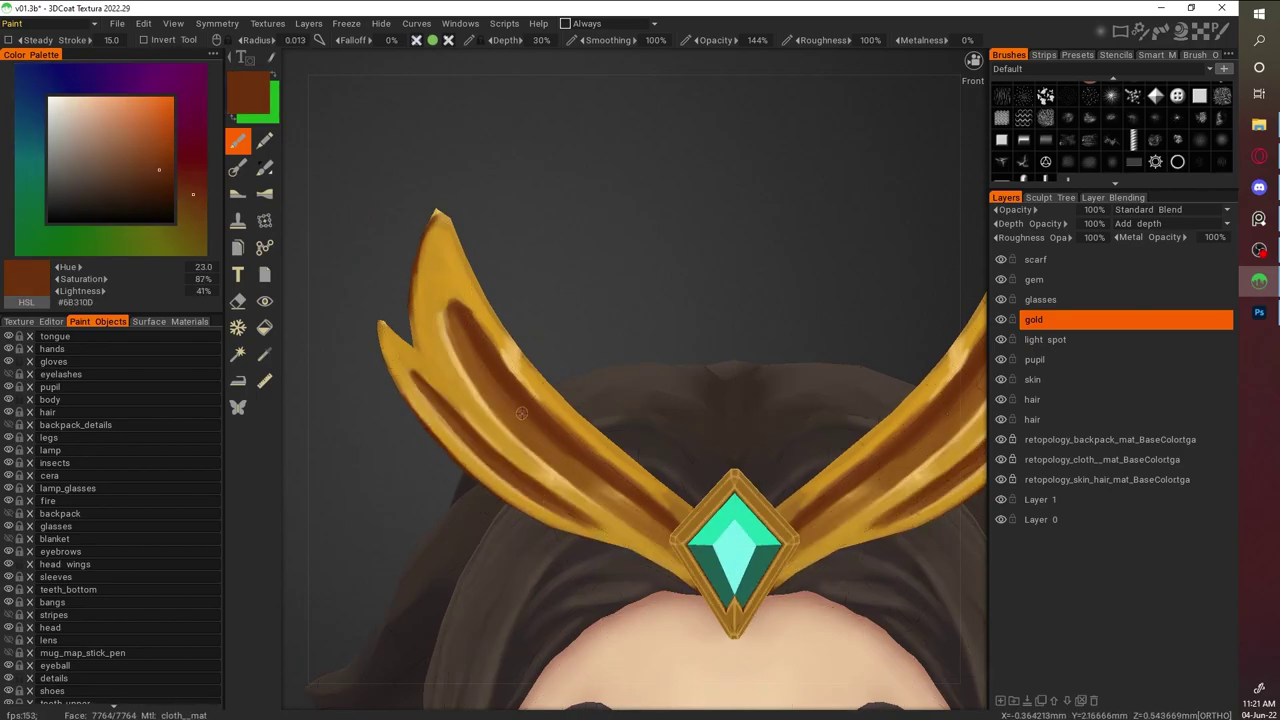
{"action": "key", "text": "v"}
{"action": "key", "text": "v"}
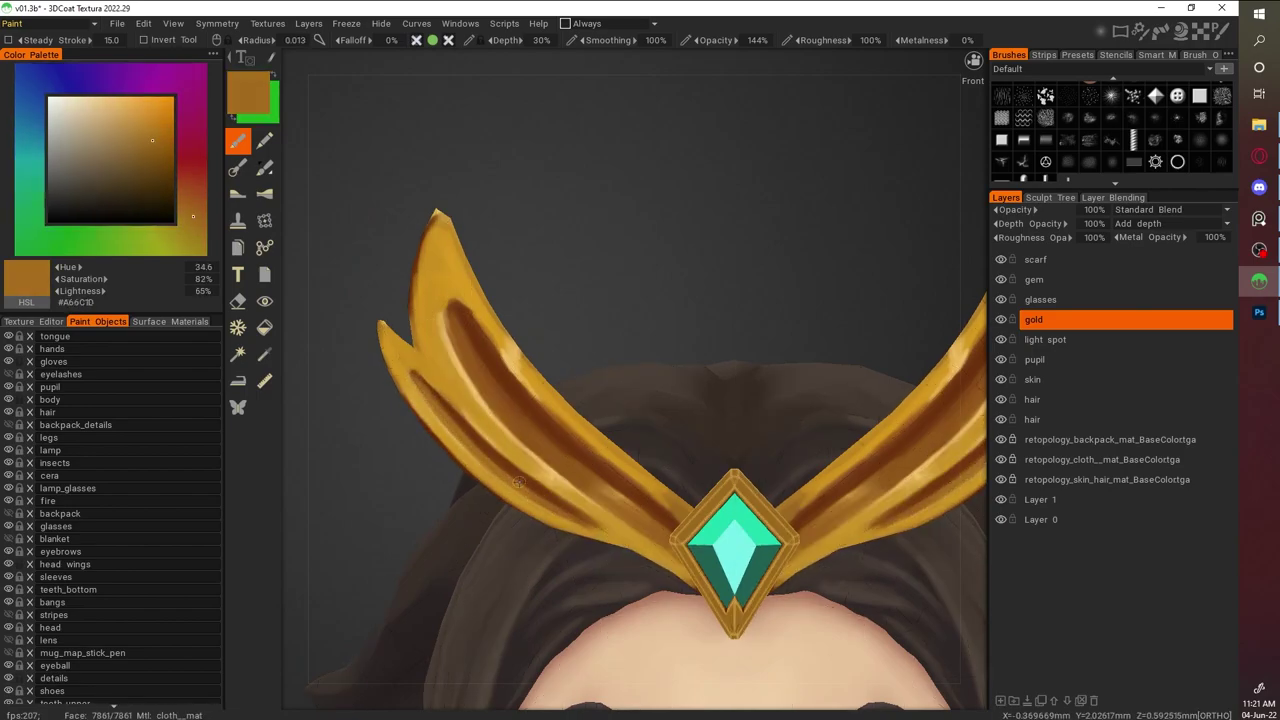
Add fine light gold #EDBE67 highlights along the lower rims of the head-wing grooves using a 0.008 brush radius
{"action": "key", "text": "v"}
{"action": "mouse_move", "coordinate": [470, 360]}
{"action": "left_mouse_down"}
{"action": "mouse_move", "coordinate": [540, 450]}
{"action": "mouse_move", "coordinate": [458, 432]}
{"action": "left_mouse_up"}
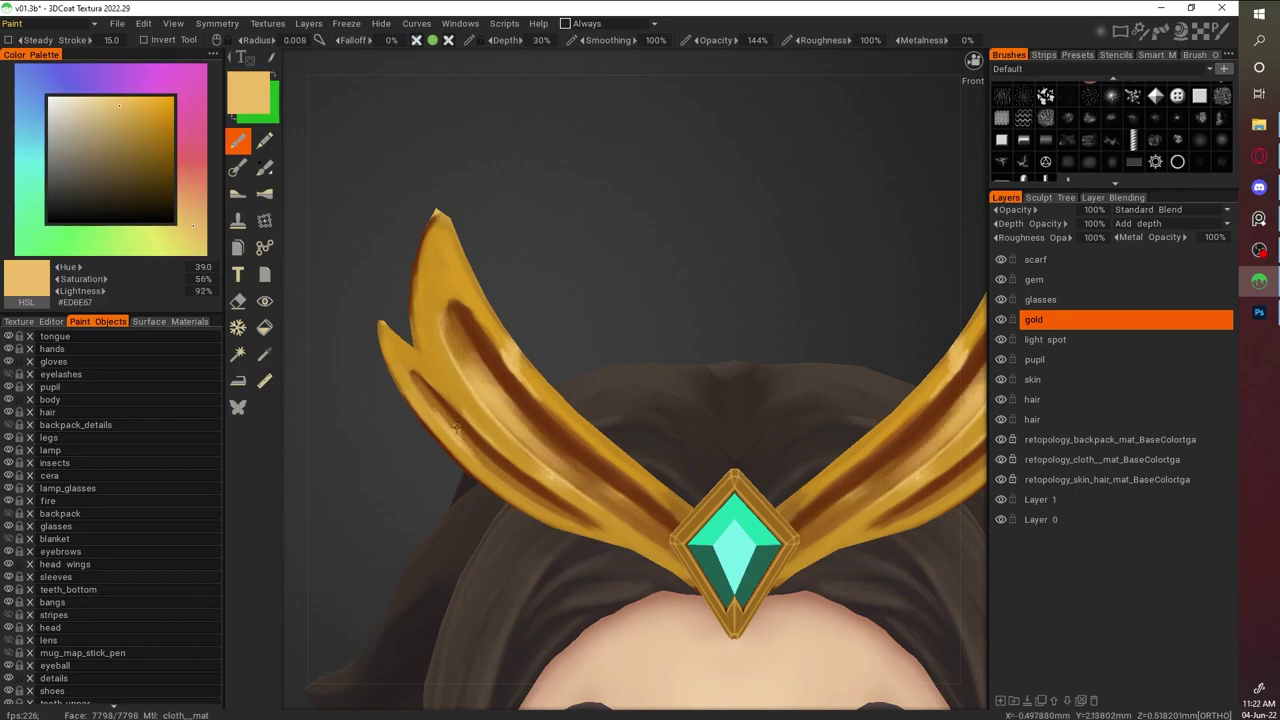
{"action": "scroll", "coordinate": [862, 509], "scroll_direction": "down", "scroll_amount": 10}
{"action": "scroll", "coordinate": [862, 509], "scroll_direction": "up", "scroll_amount": 8}
Shade the upper parts of the head-wing grooves with browns #6D330D and #864418, enlarging the brush radius to 0.033
{"action": "left_click", "coordinate": [157, 137]}
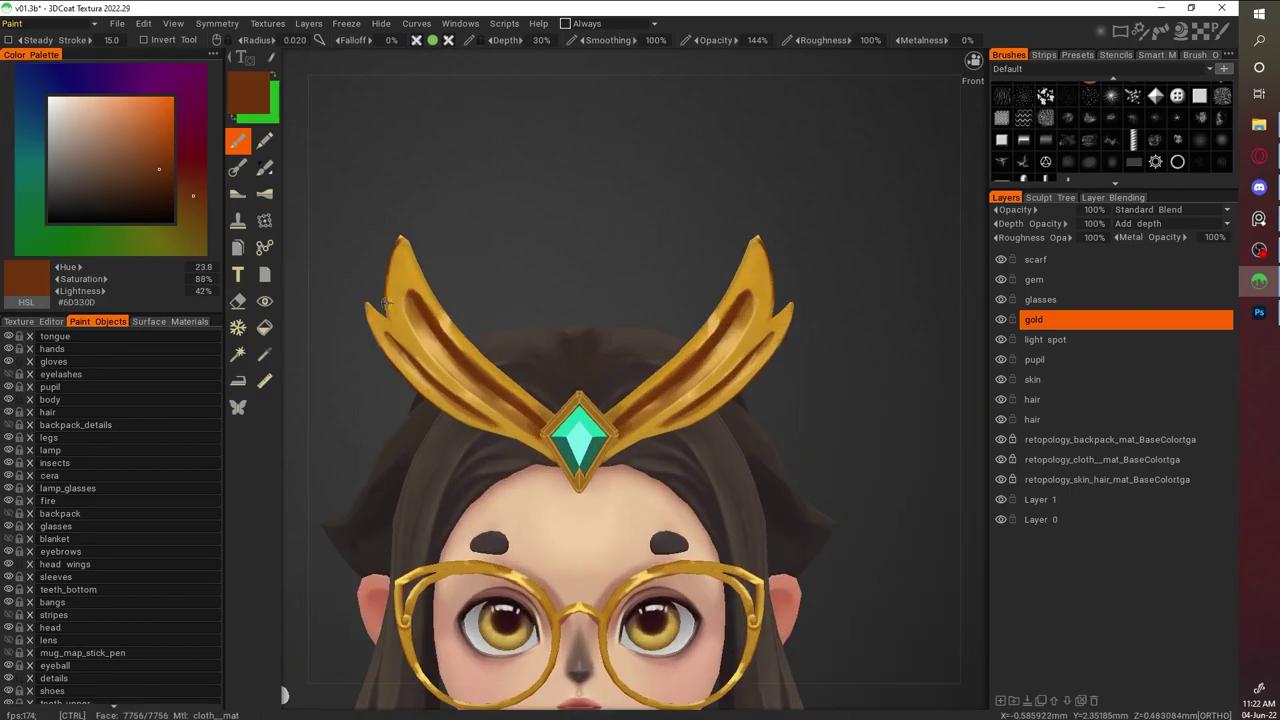
{"action": "left_click", "coordinate": [151, 156]}
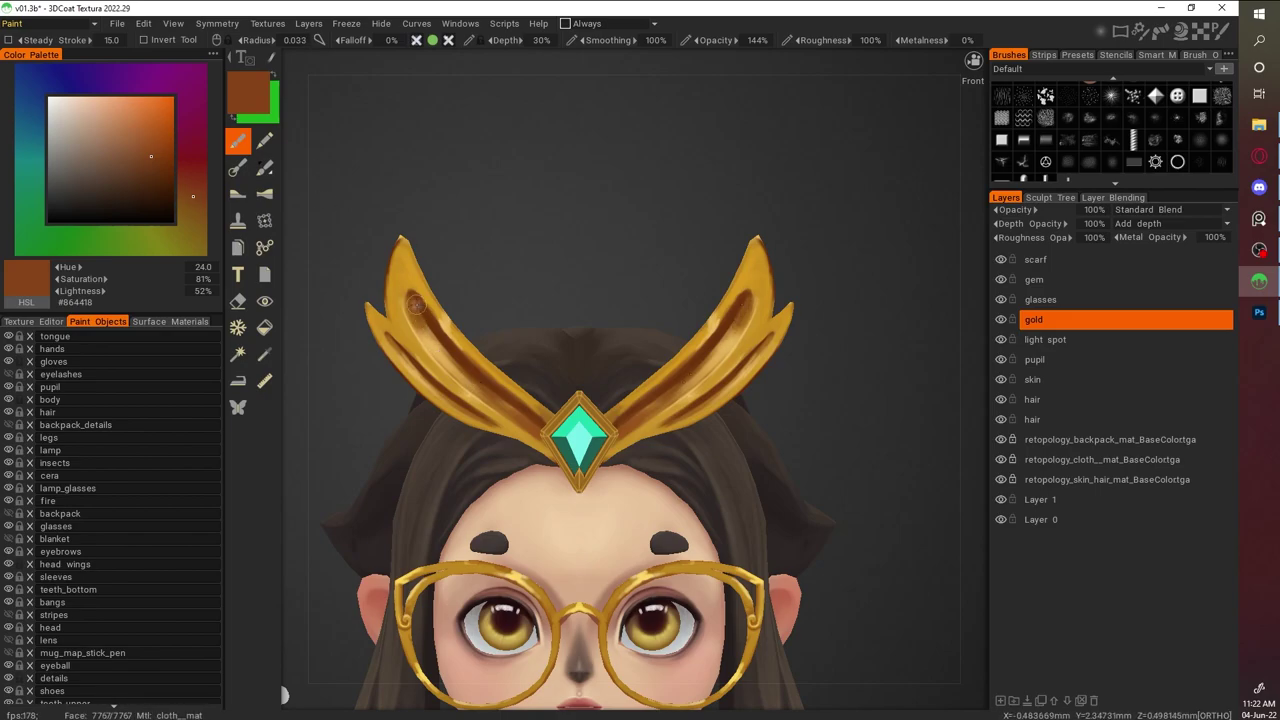
{"action": "scroll", "coordinate": [757, 320], "scroll_direction": "down", "scroll_amount": 6}
{"action": "scroll", "coordinate": [800, 357], "scroll_direction": "up", "scroll_amount": 6}
Paint bright yellow #F9C448 edge highlights on the head-wing tips and the small feathers using a 0.010 brush radius
{"action": "key", "text": "v"}
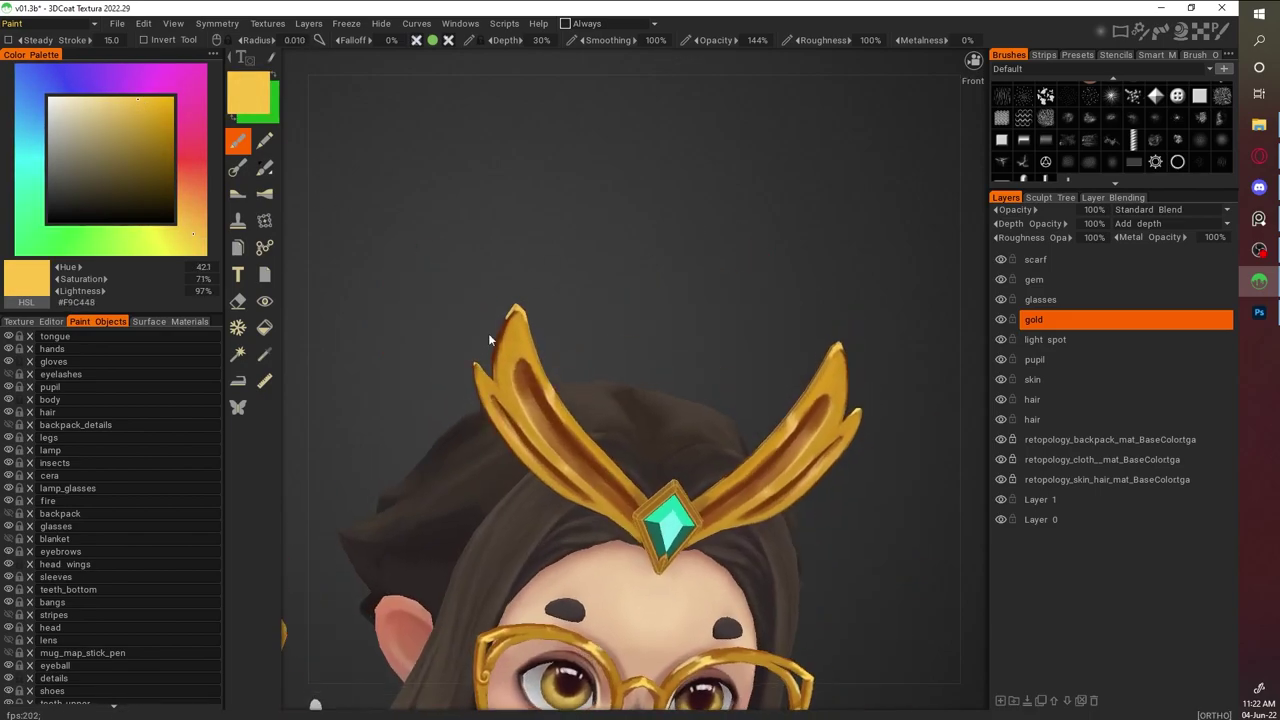
{"action": "scroll", "coordinate": [612, 323], "scroll_direction": "up", "scroll_amount": 3}
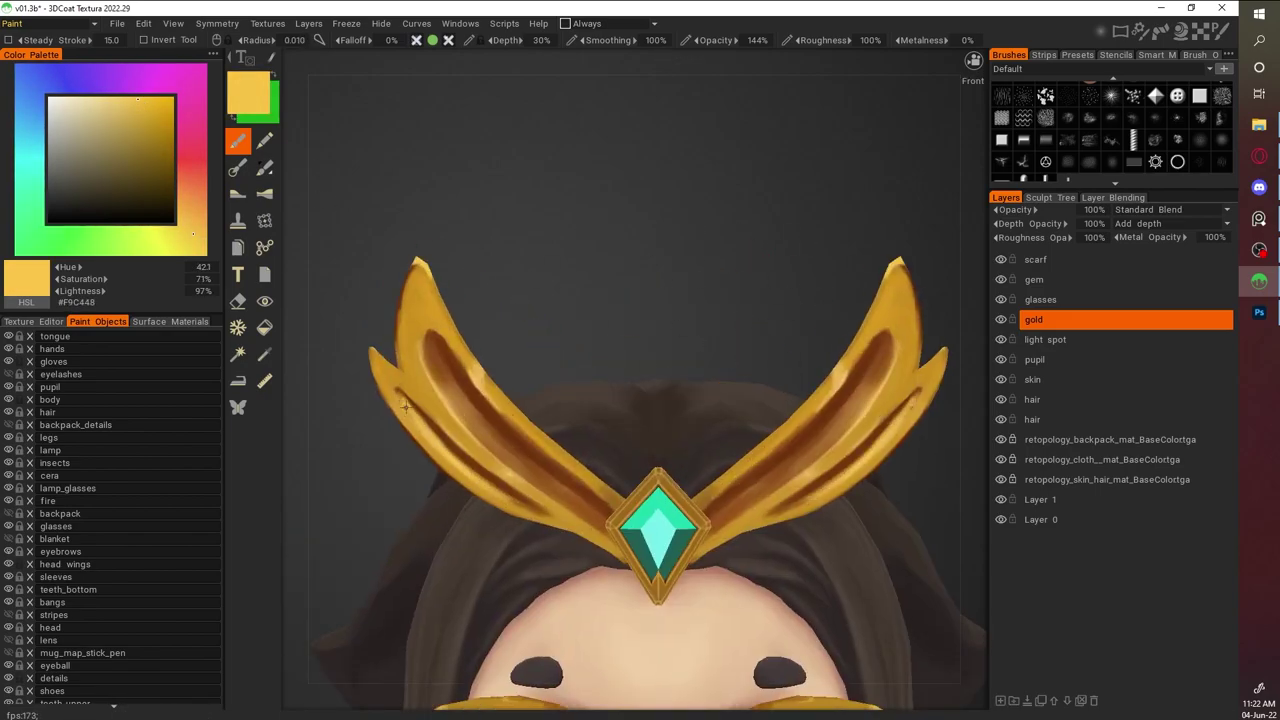
{"action": "scroll", "coordinate": [423, 352], "scroll_direction": "up", "scroll_amount": 2}
{"action": "key", "text": "v"}
{"action": "left_click_drag", "start_coordinate": [392, 398], "coordinate": [440, 458]}
Add soft pale yellow #E9C765 reflections inside the head-wing grooves at 58% opacity with a 0.009 brush radius
{"action": "key", "text": "v"}
{"action": "key", "text": "v"}
{"action": "key", "text": "v"}
{"action": "left_click", "coordinate": [125, 100]}
{"action": "left_click", "coordinate": [119, 107]}
{"action": "left_click_drag", "start_coordinate": [452, 400], "coordinate": [441, 362]}
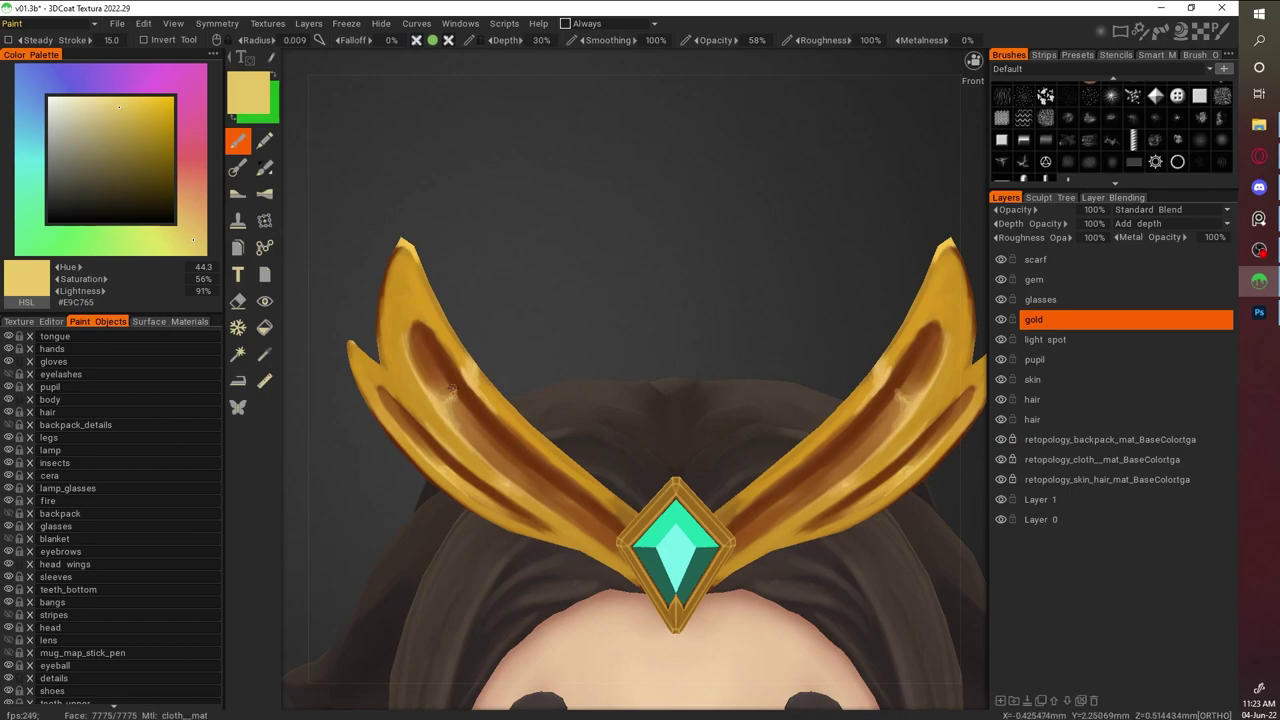
{"action": "scroll", "coordinate": [588, 533], "scroll_direction": "down", "scroll_amount": 5}
{"action": "scroll", "coordinate": [707, 446], "scroll_direction": "up", "scroll_amount": 5}
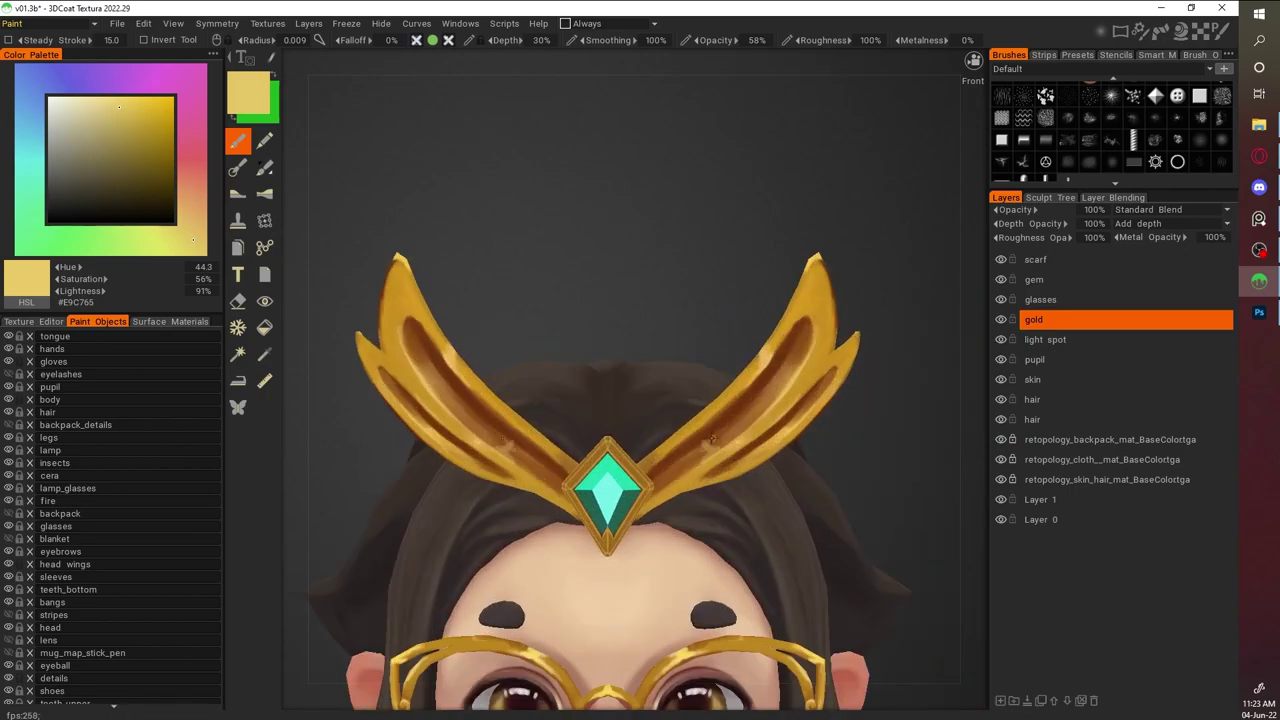
Review the painted head wings on the whole character and compare with the gold layer hidden and shown
{"action": "scroll", "coordinate": [810, 369], "scroll_direction": "down", "scroll_amount": 5}
{"action": "right_click_drag", "start_coordinate": [810, 369], "coordinate": [788, 352]}
{"action": "scroll", "coordinate": [768, 342], "scroll_direction": "up", "scroll_amount": 2}
{"action": "scroll", "coordinate": [790, 362], "scroll_direction": "down", "scroll_amount": 3}
{"action": "left_click", "coordinate": [1000, 319]}
{"action": "left_click", "coordinate": [1000, 319]}
Paint the gem frame's base with gold #D6981C and shade its back side with dark brown #612707 at a 0.027 brush radius
{"action": "scroll", "coordinate": [820, 294], "scroll_direction": "up", "scroll_amount": 6}
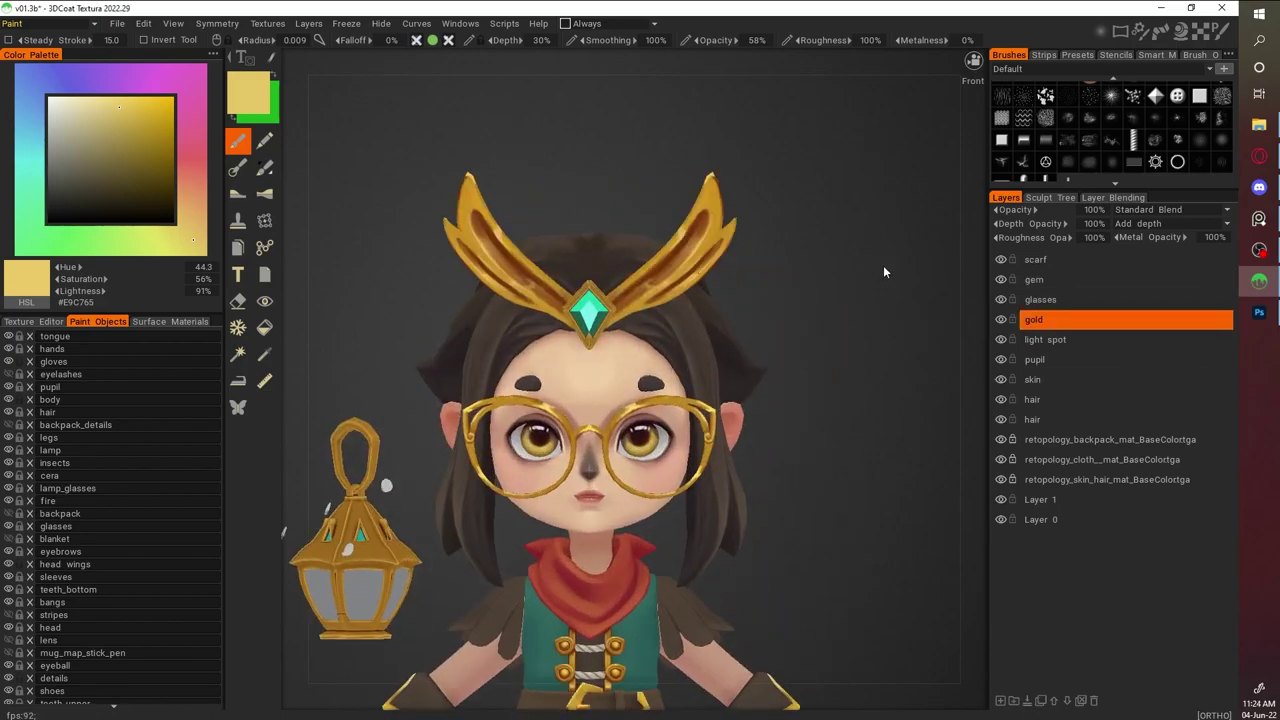
{"action": "key", "text": "v"}
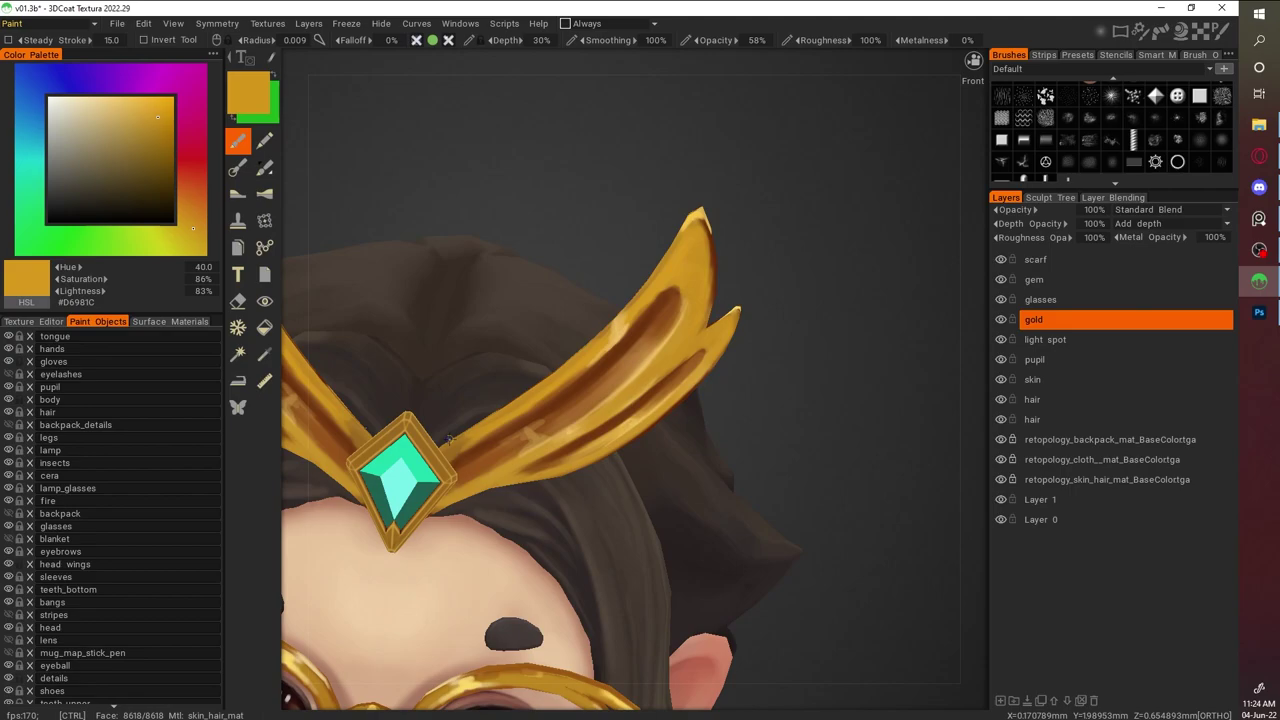
{"action": "scroll", "coordinate": [64, 632], "scroll_direction": "down", "scroll_amount": 1}
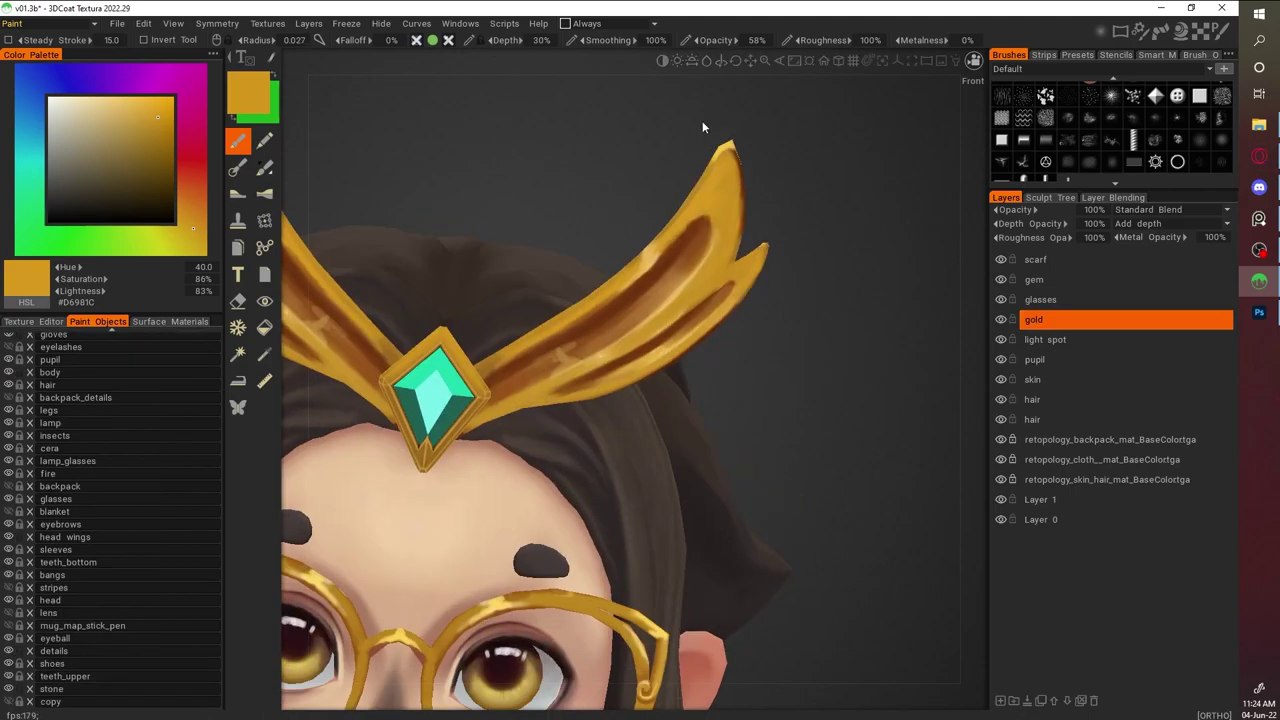
{"action": "left_click", "coordinate": [159, 140]}
{"action": "left_click_drag", "start_coordinate": [455, 297], "coordinate": [600, 230], "text": "alt"}
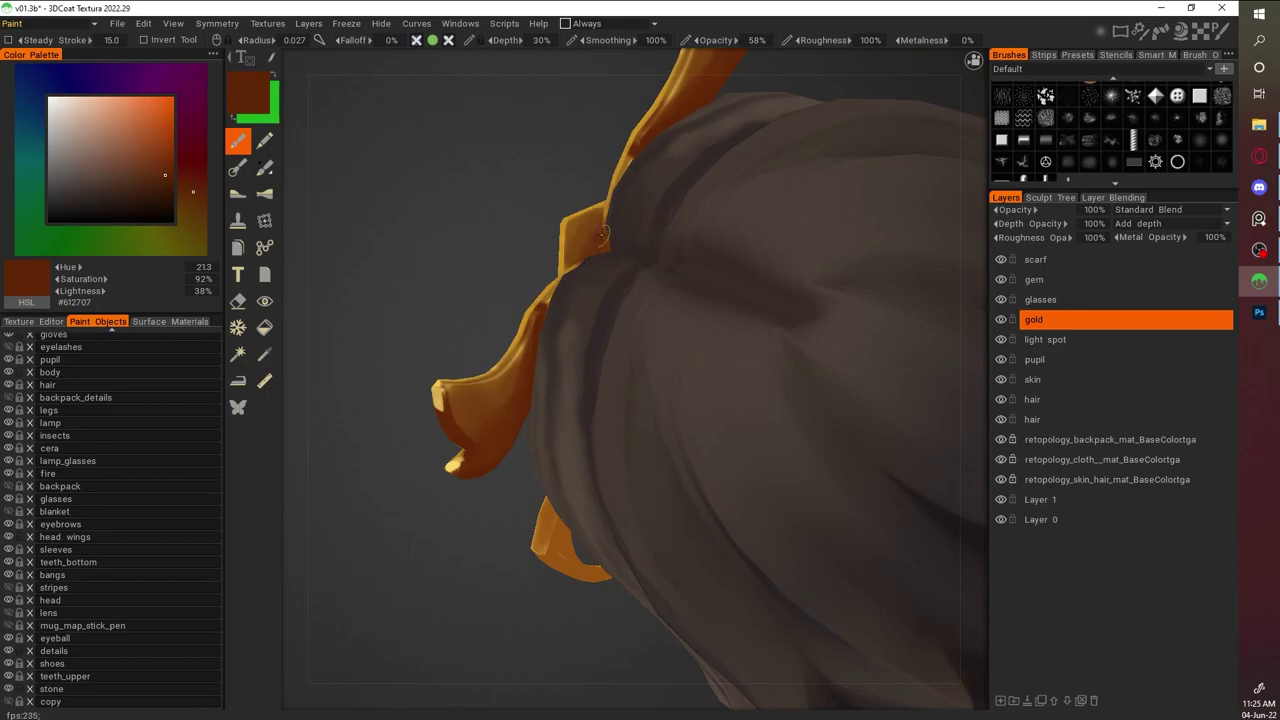
Shade the gem frame's inner and lower edges with reddish brown #8B4019 at a 0.009 radius and blend with gold #C78D20
{"action": "key", "text": "KP_1"}
{"action": "scroll", "coordinate": [570, 315], "scroll_direction": "up", "scroll_amount": 3}
{"action": "key", "text": "v"}
{"action": "left_click_drag", "start_coordinate": [922, 272], "coordinate": [620, 250], "text": "alt"}
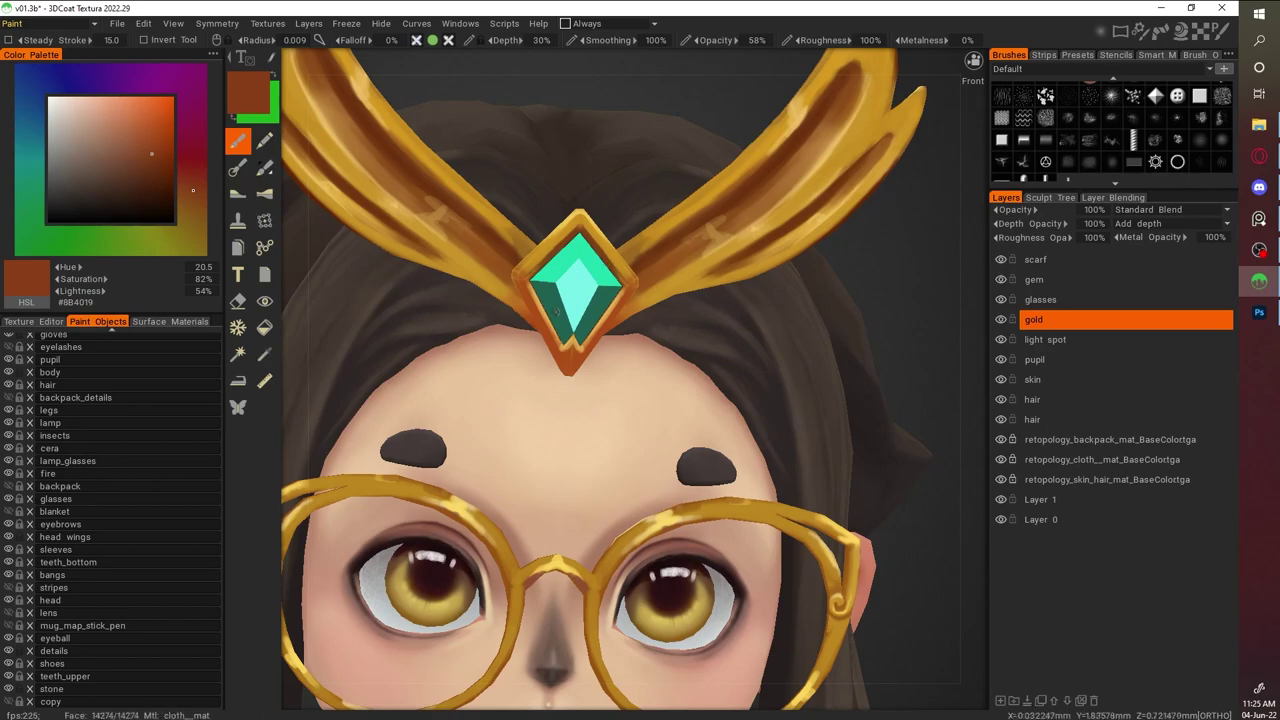
{"action": "key", "text": "v"}
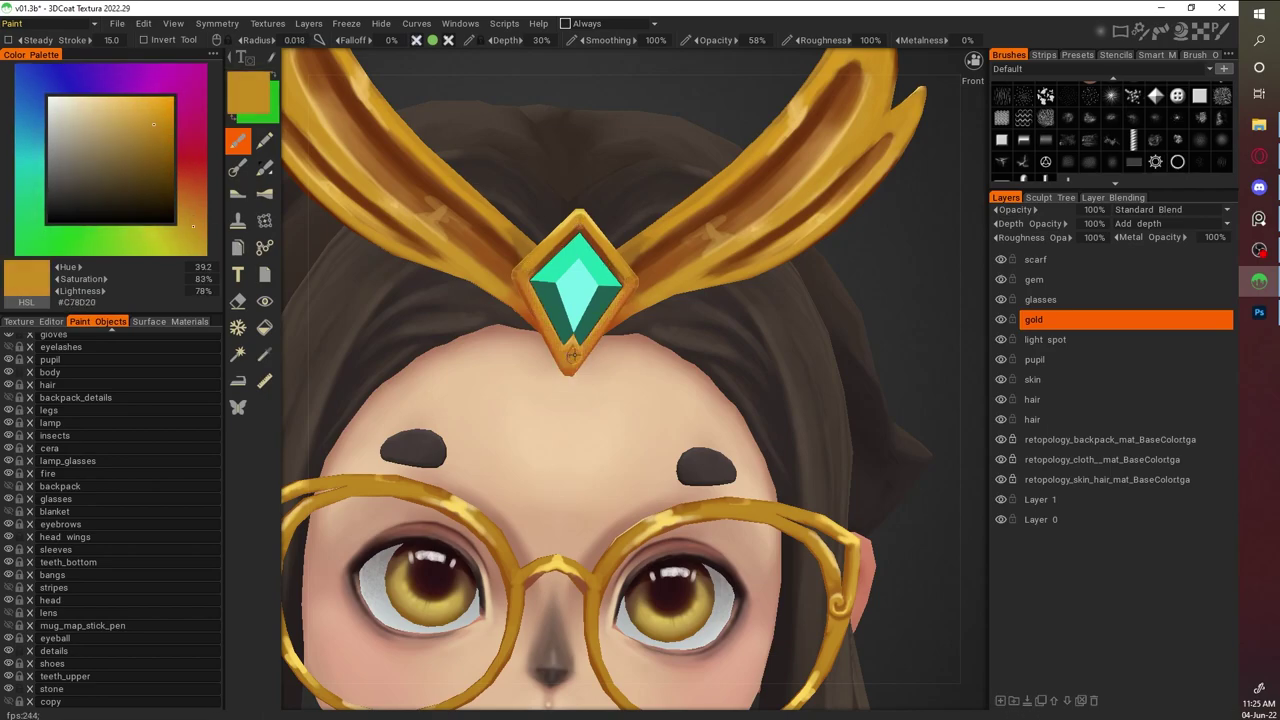
Add light yellow #F9CE51 edge highlights to the gem frame at a 0.005 radius and deepen its shading with brown #82431A
{"action": "left_click_drag", "start_coordinate": [578, 230], "coordinate": [889, 317], "text": "alt"}
{"action": "key", "text": "v"}
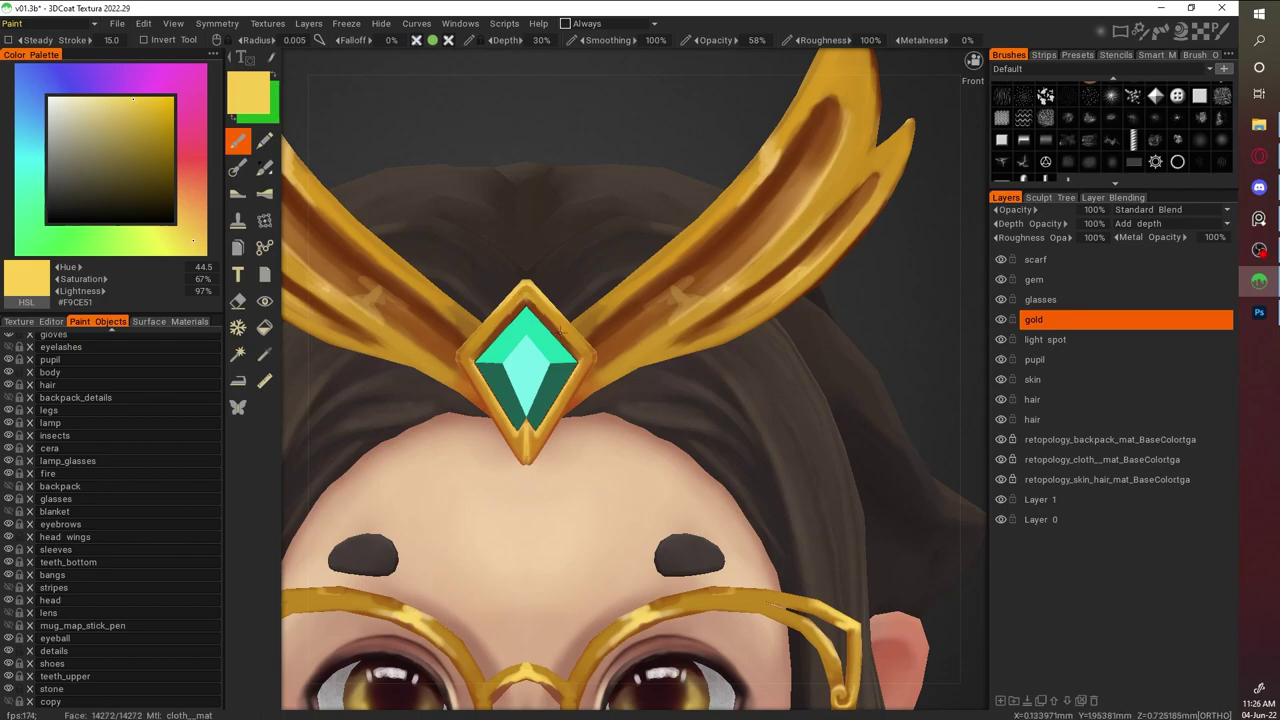
{"action": "key", "text": "v"}
{"action": "left_click_drag", "start_coordinate": [502, 415], "coordinate": [600, 330], "text": "alt"}
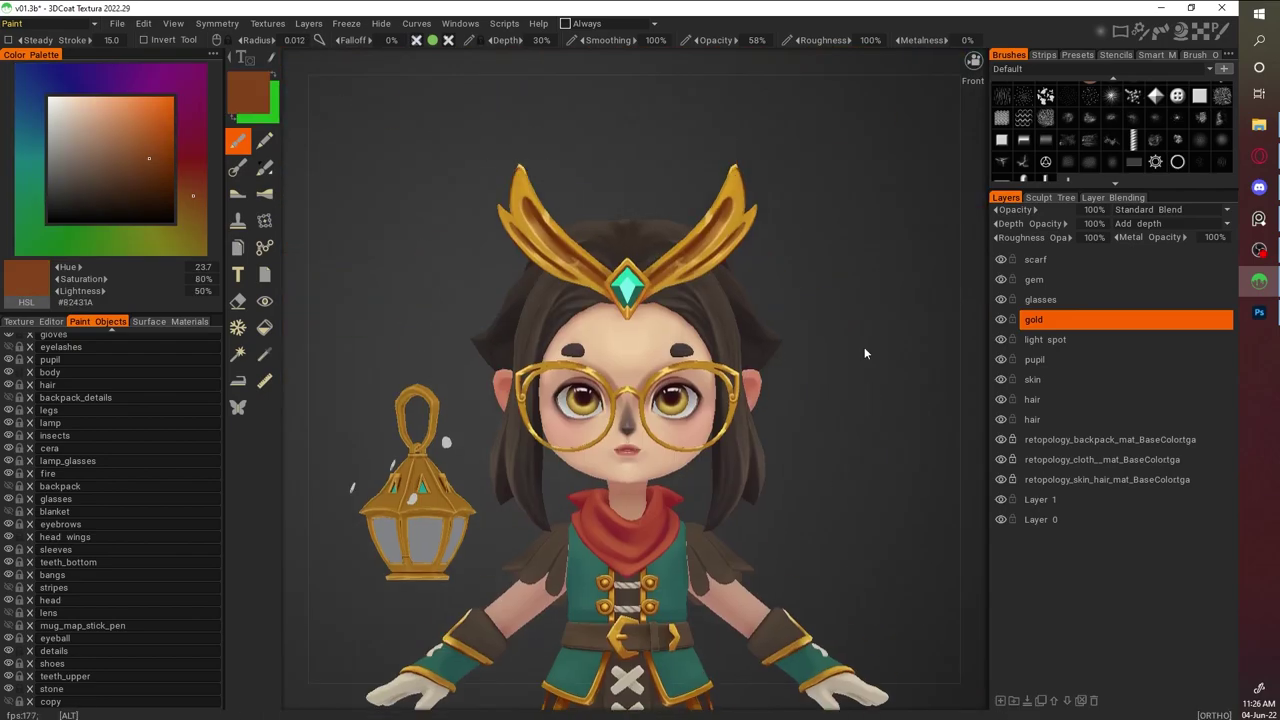
Paint fine highlights on the gem frame's lower edges and tip ridge with yellows #ECB949 and #F0CB7B
{"action": "scroll", "coordinate": [587, 352], "scroll_direction": "up", "scroll_amount": 4}
{"action": "key", "text": "v"}
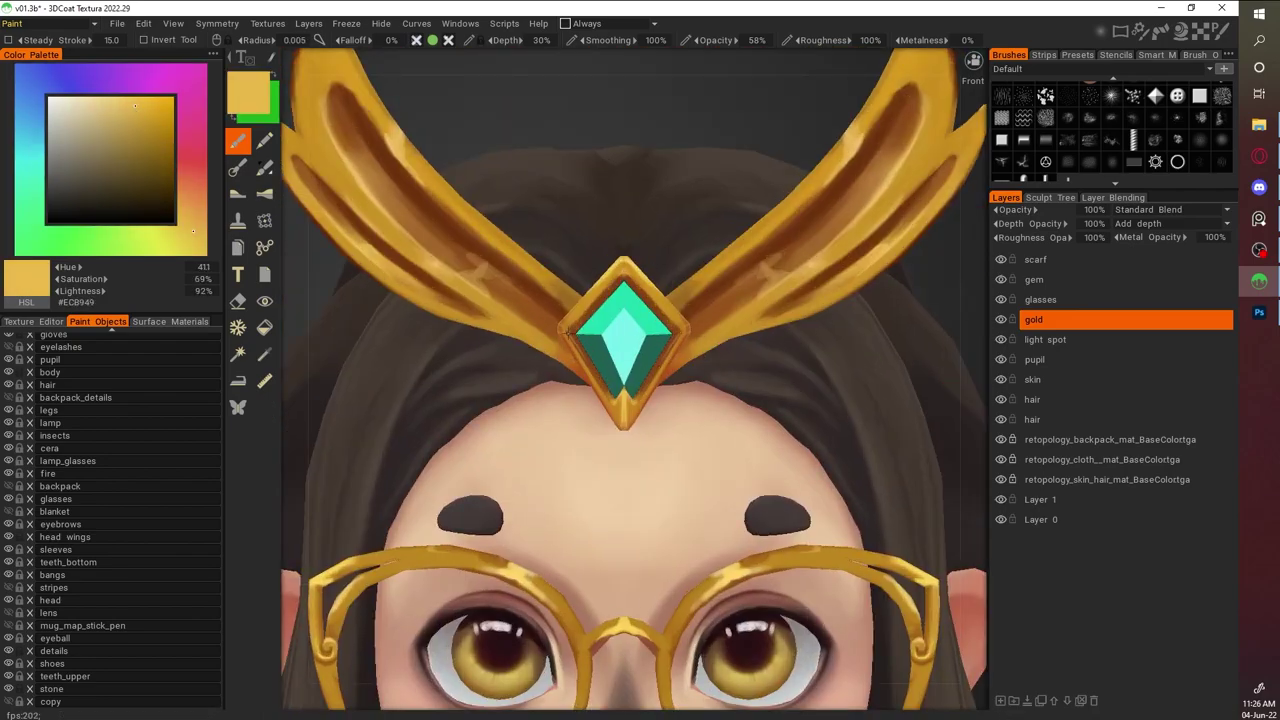
{"action": "scroll", "coordinate": [707, 437], "scroll_direction": "up", "scroll_amount": 3}
{"action": "key", "text": "v"}
{"action": "key", "text": "v"}
{"action": "key", "text": "v"}
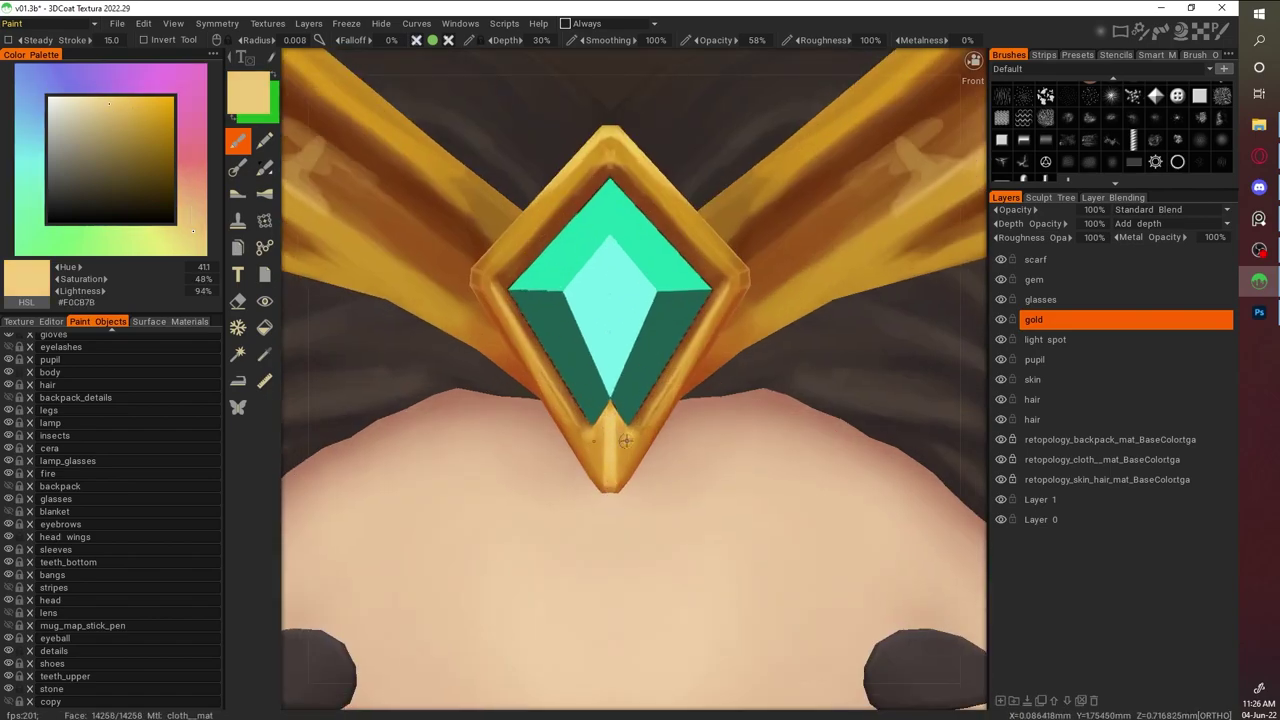
Blend the frame's lower tip with gold #CD9120 and brighten its upper faces with yellow #E6B534 at a 0.008 radius
{"action": "key", "text": "v"}
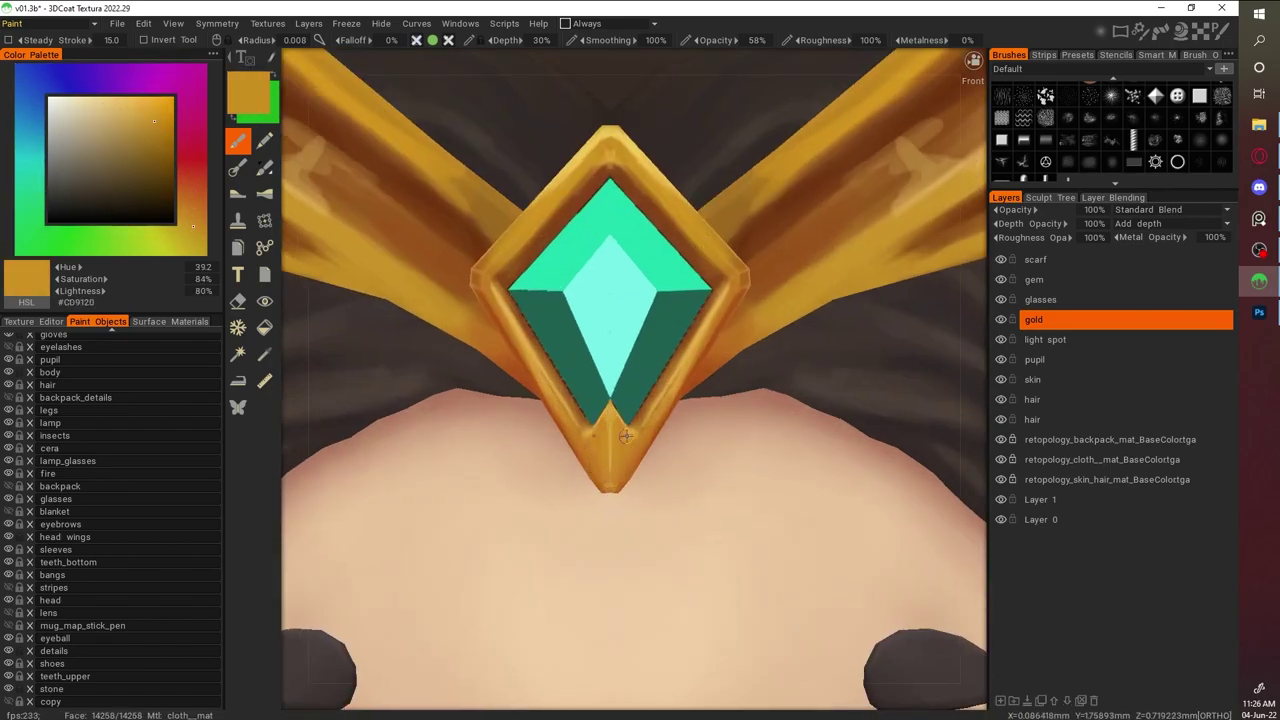
{"action": "key", "text": "v"}
{"action": "key", "text": "v"}
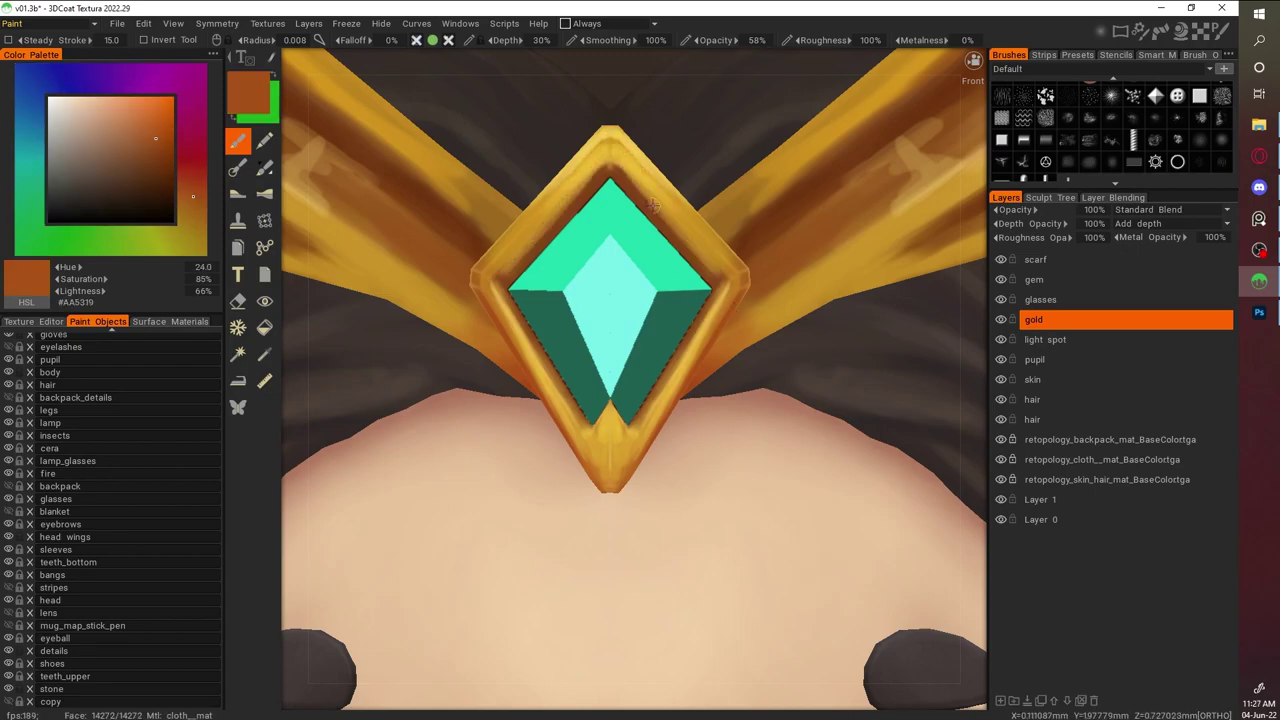
{"action": "key", "text": "v"}
{"action": "mouse_move", "coordinate": [607, 138]}
{"action": "left_mouse_down"}
{"action": "mouse_move", "coordinate": [621, 175]}
{"action": "mouse_move", "coordinate": [716, 285]}
{"action": "left_mouse_up"}
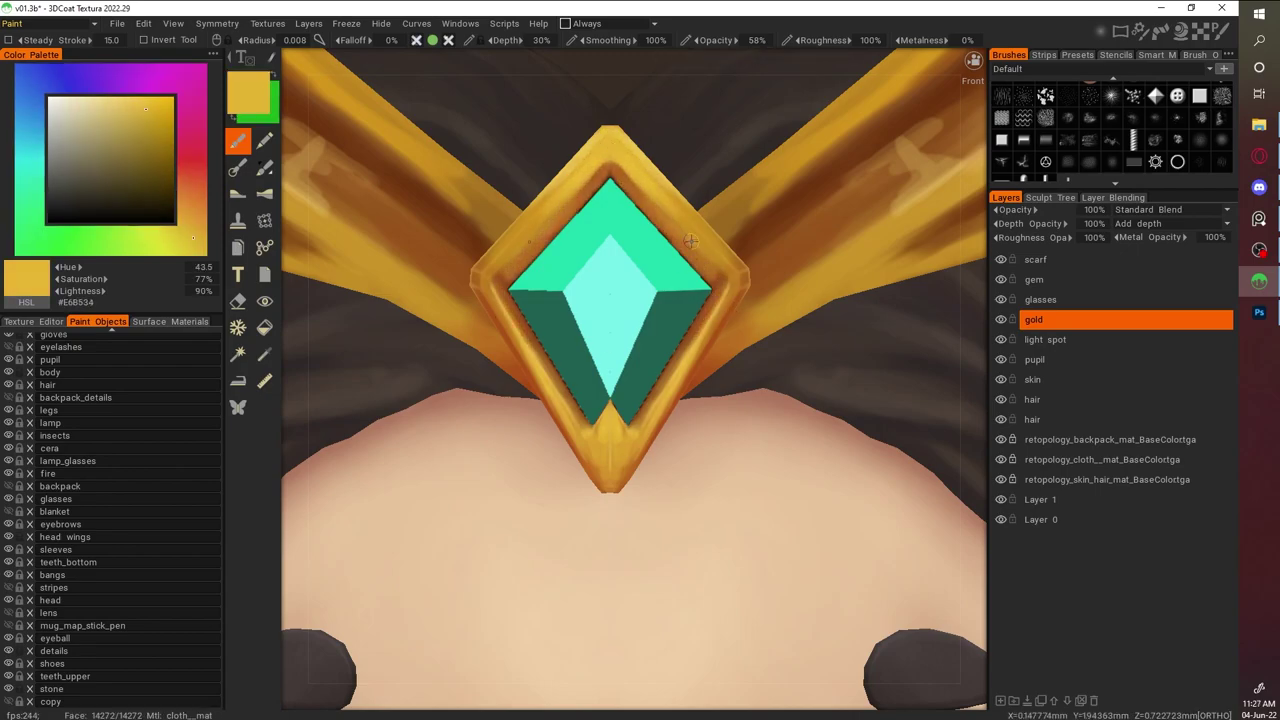
Darken the rim around the gem with browns #713F17 and #551D07 and add thin cream #F1DCAE highlights at a 0.004 radius
{"action": "key", "text": "v"}
{"action": "key", "text": "v"}
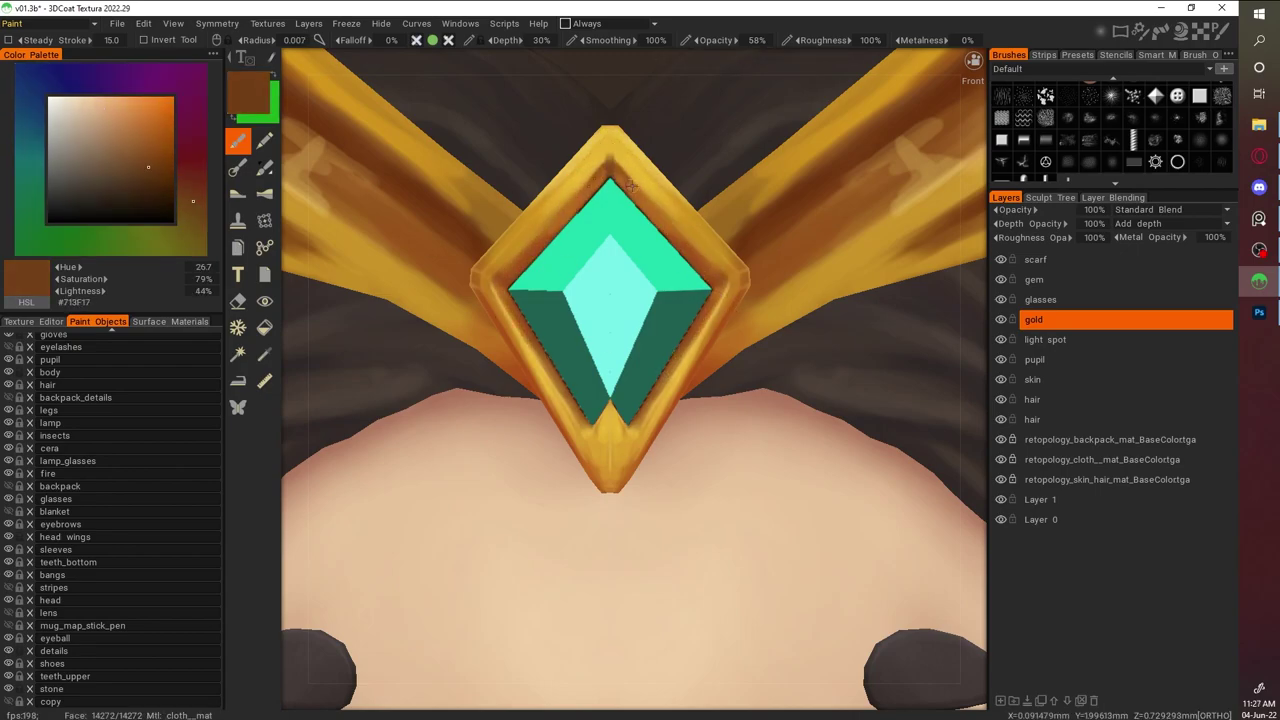
{"action": "key", "text": "v"}
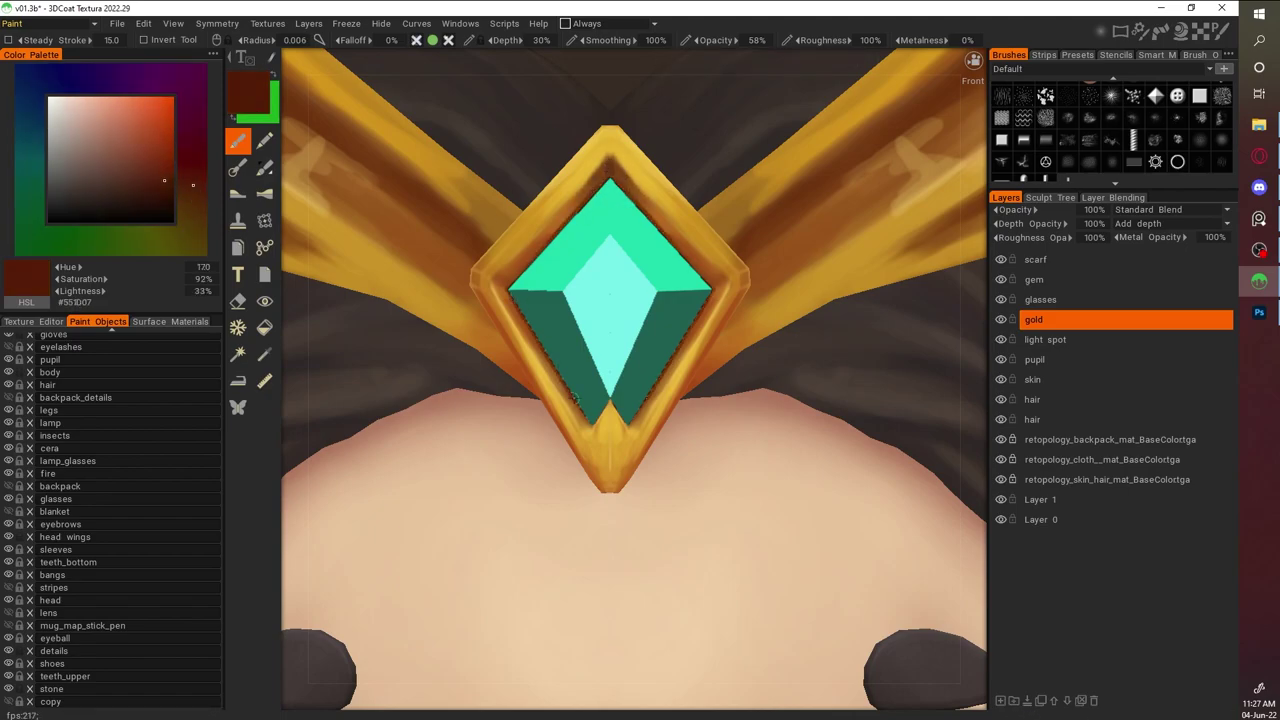
{"action": "key", "text": "v"}
{"action": "key", "text": "v"}
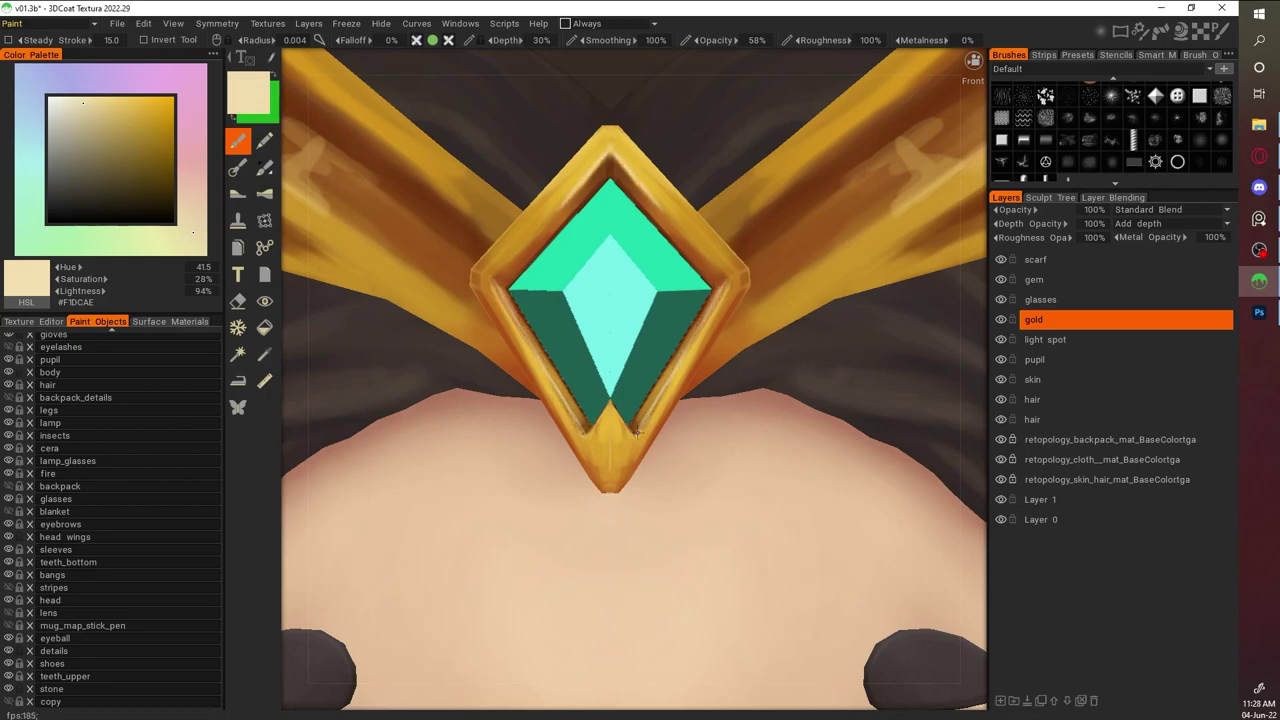
Refine the shading and highlights along the head wing's grooves and feather edges
{"action": "scroll", "coordinate": [437, 343], "scroll_direction": "down", "scroll_amount": 5}
{"action": "left_click_drag", "start_coordinate": [437, 343], "coordinate": [731, 337]}
{"action": "scroll", "coordinate": [478, 302], "scroll_direction": "up", "scroll_amount": 5}
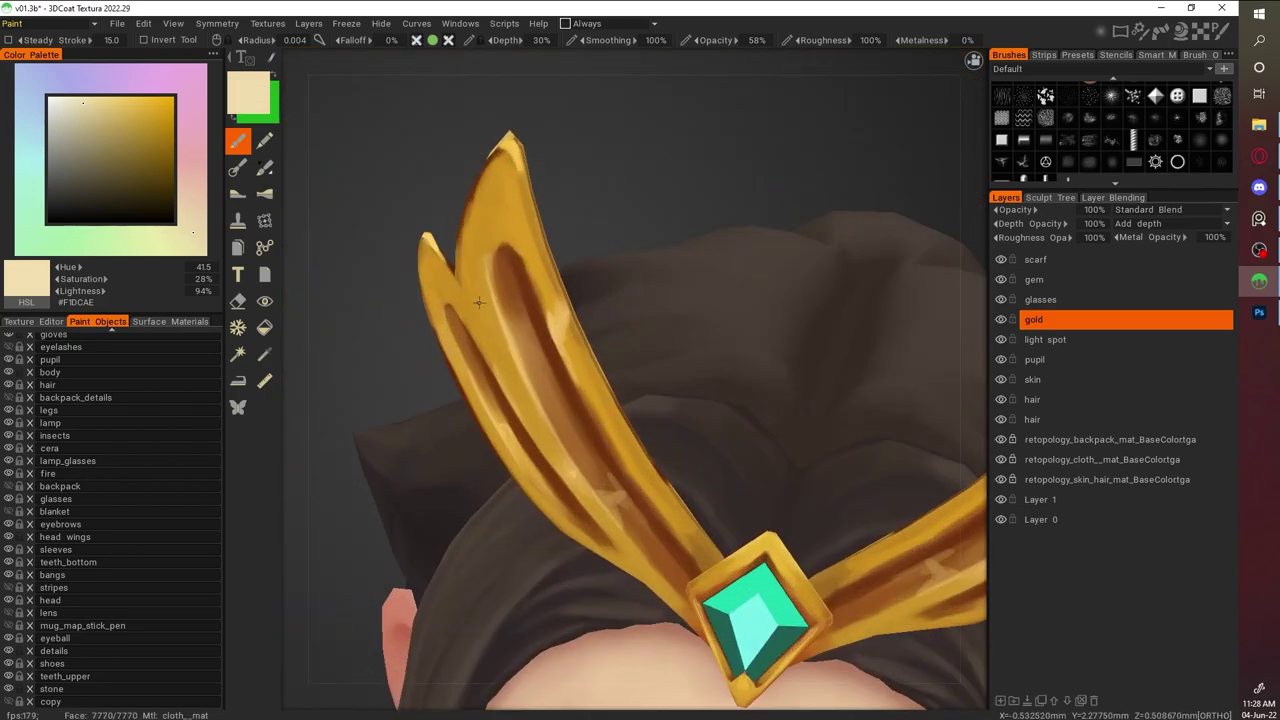
{"action": "key", "text": "v"}
{"action": "left_click_drag", "start_coordinate": [620, 520], "coordinate": [570, 432]}
{"action": "right_click_drag", "start_coordinate": [533, 473], "coordinate": [701, 361]}
{"action": "scroll", "coordinate": [701, 361], "scroll_direction": "up", "scroll_amount": 3}
{"action": "key", "text": "v"}
{"action": "left_click", "coordinate": [158, 133]}
{"action": "mouse_move", "coordinate": [490, 500]}
{"action": "left_mouse_down"}
{"action": "mouse_move", "coordinate": [563, 537]}
{"action": "mouse_move", "coordinate": [560, 560]}
{"action": "left_mouse_up"}
Deepen the outer and side surfaces of the head wings with dark brown #662D09 at a 0.019 brush radius
{"action": "right_click_drag", "start_coordinate": [457, 263], "coordinate": [503, 463]}
{"action": "key", "text": "v"}
{"action": "left_click_drag", "start_coordinate": [193, 226], "coordinate": [104, 78]}
{"action": "scroll", "coordinate": [874, 434], "scroll_direction": "down", "scroll_amount": 10}
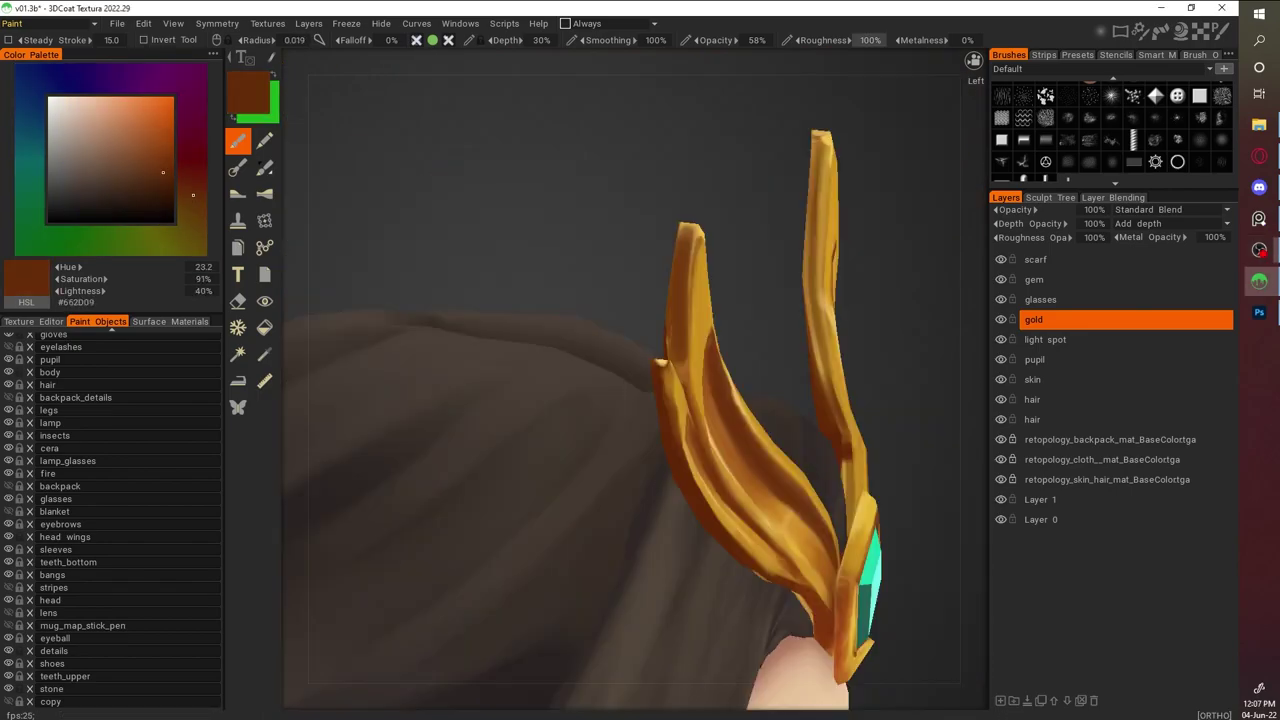
Switch to Photoshop and duplicate the gold layer in Layers.psd
{"action": "key", "text": "KP_1"}
{"action": "key", "text": "ctrl+d"}
{"action": "double_click", "coordinate": [1060, 321]}
{"action": "key", "text": "alt+Tab"}
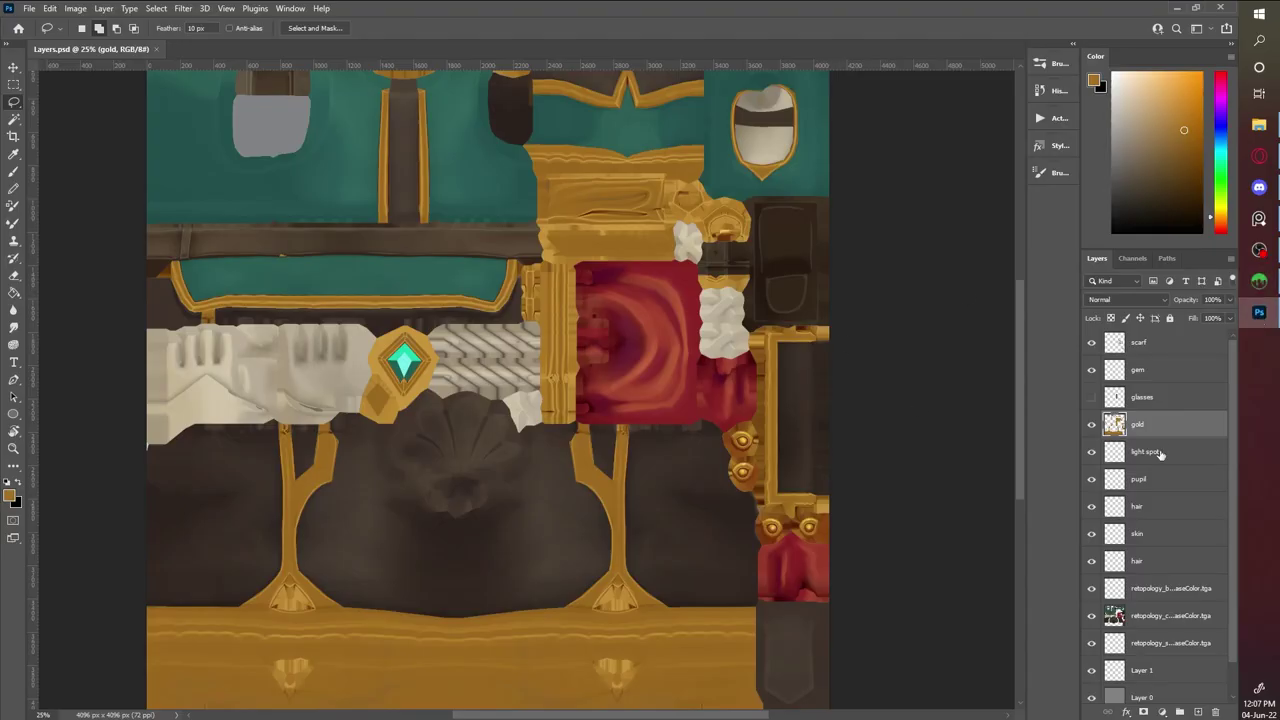
{"action": "key", "text": "b"}
{"action": "scroll", "coordinate": [663, 354], "scroll_direction": "down", "scroll_amount": 1, "text": "alt"}
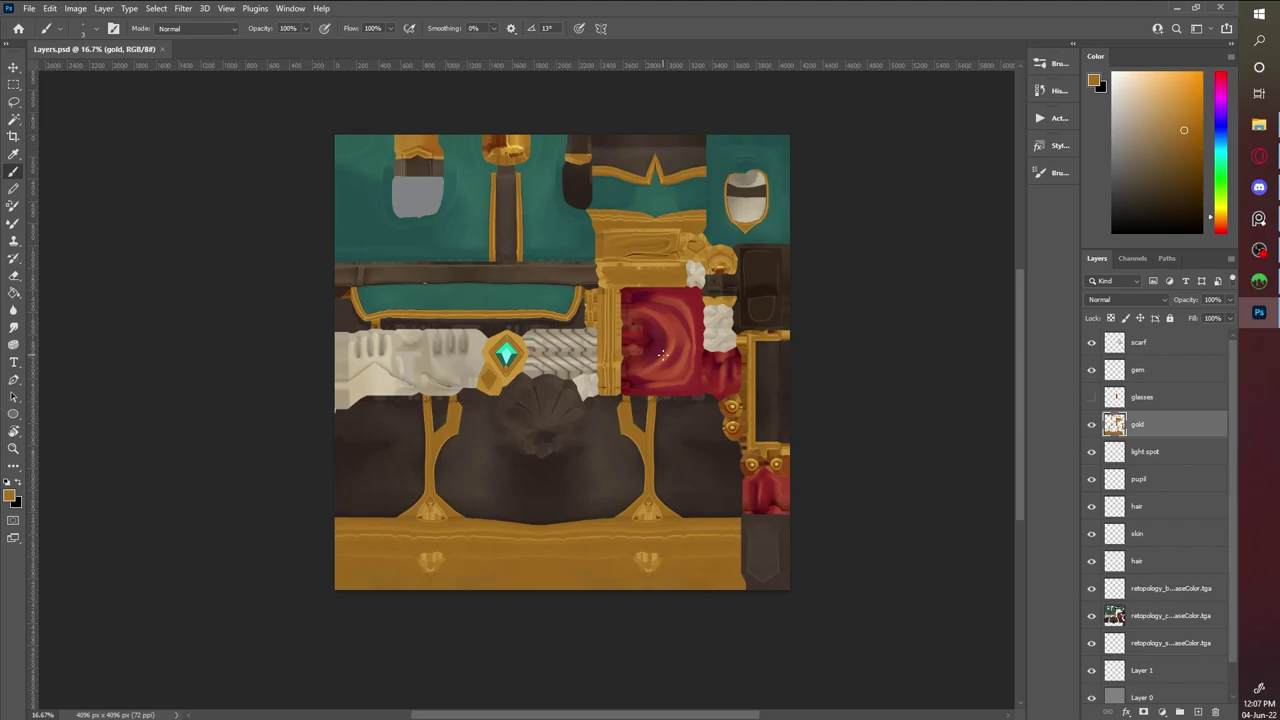
{"action": "key", "text": "ctrl+j"}
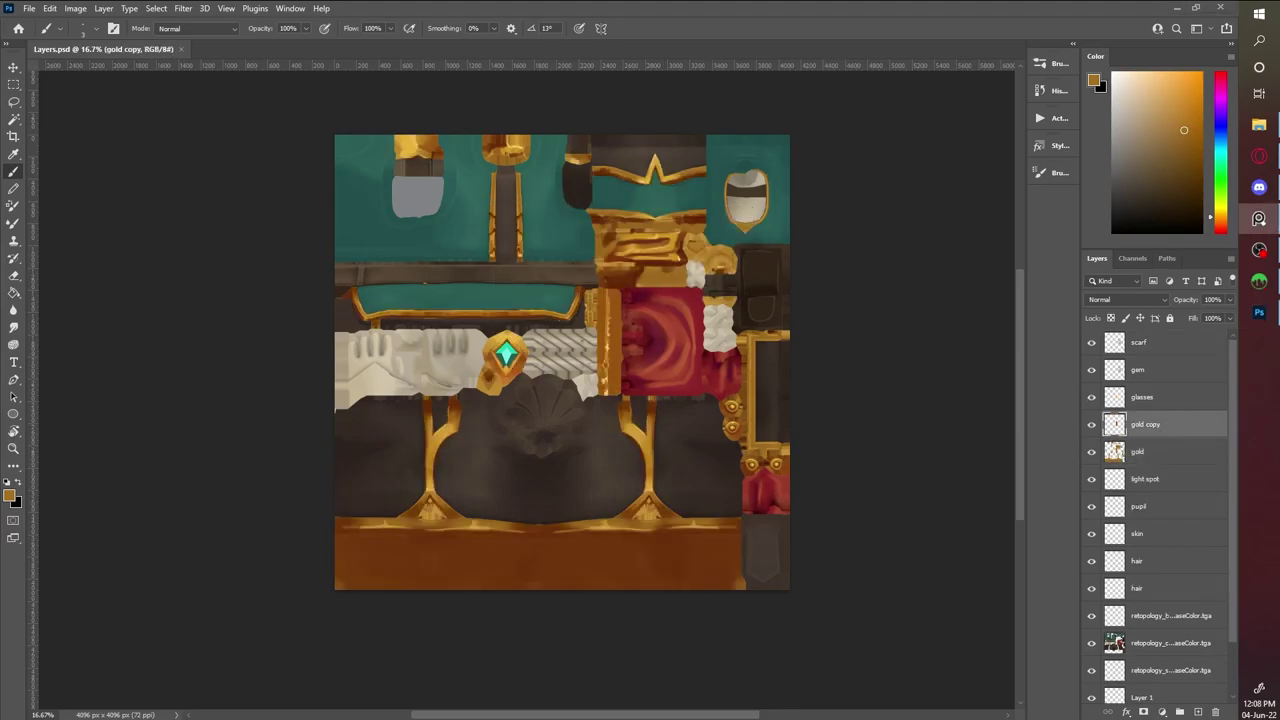
{"action": "key", "text": "ctrl+u"}
{"action": "key", "text": "Escape"}
{"action": "left_click", "coordinate": [184, 8]}
{"action": "key", "text": "Escape"}
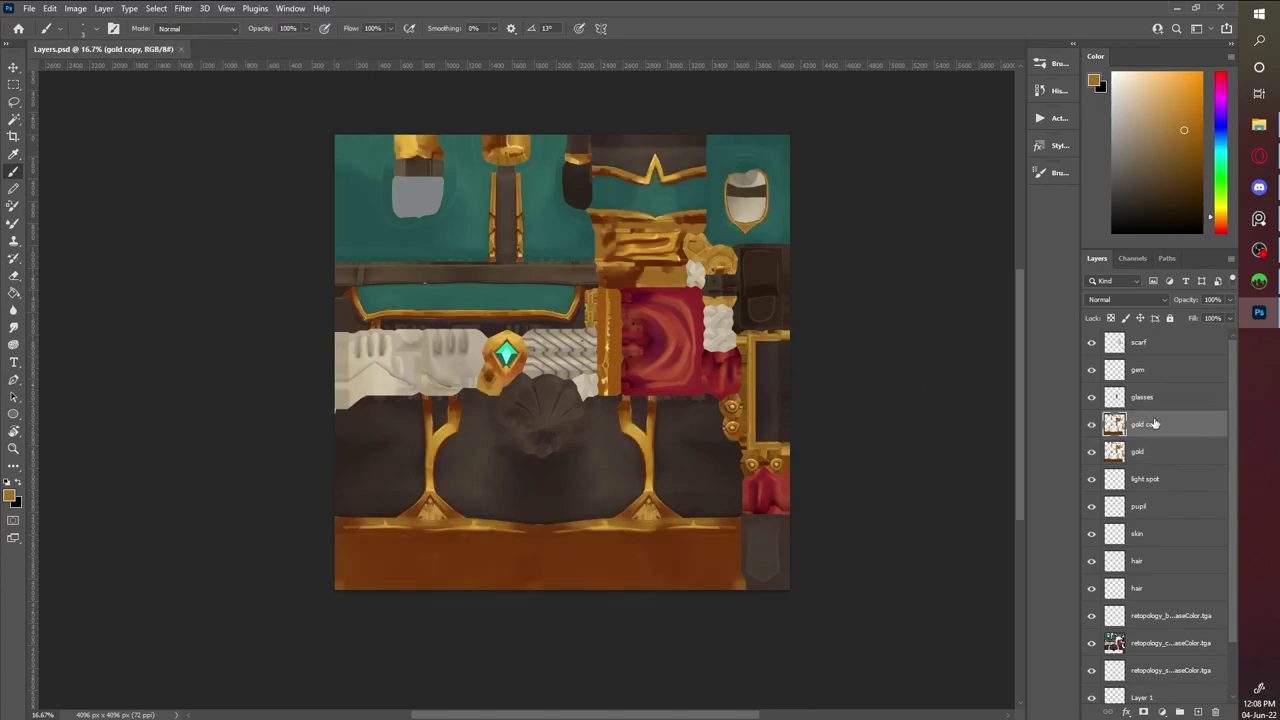
{"action": "left_click", "coordinate": [1170, 345]}
{"action": "left_click", "coordinate": [156, 8]}
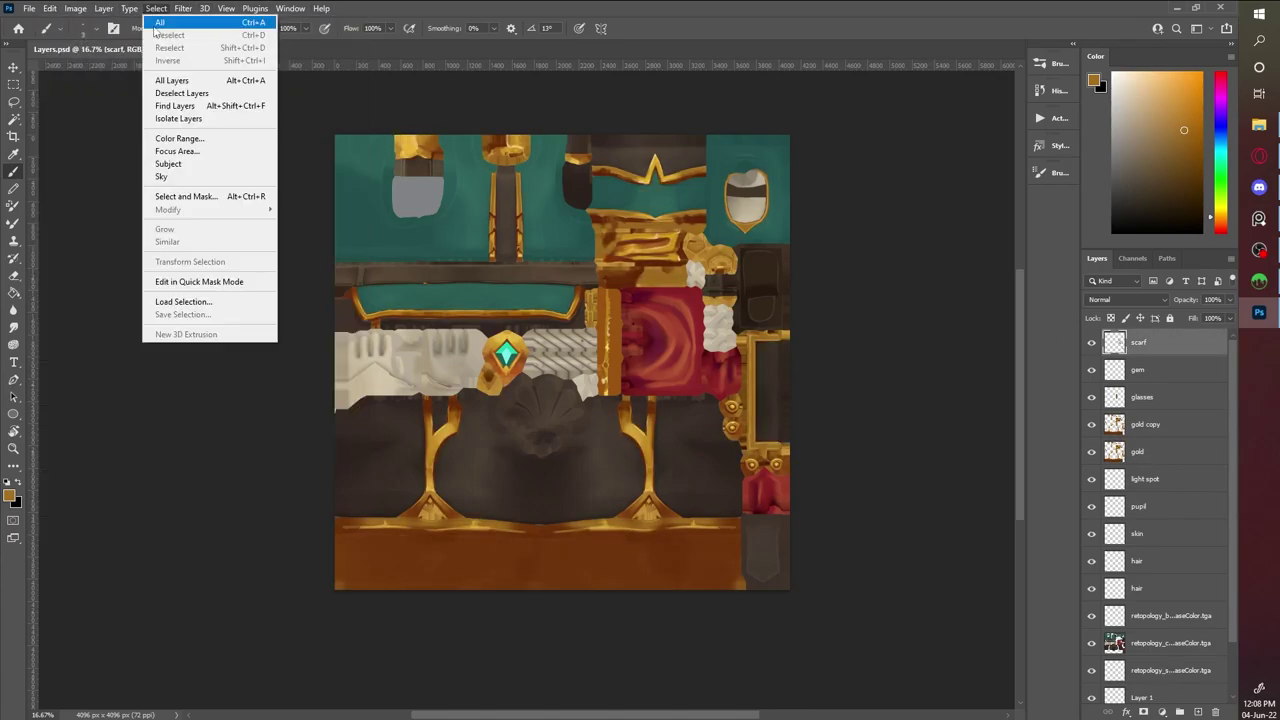
Shift the gold copy layer's color balance with a Curves adjustment in the red and blue channels
{"action": "key", "text": "ctrl+m"}
{"action": "left_click_drag", "start_coordinate": [806, 211], "coordinate": [943, 134]}
{"action": "left_click", "coordinate": [865, 158]}
{"action": "left_click", "coordinate": [816, 181]}
{"action": "left_click", "coordinate": [797, 204]}
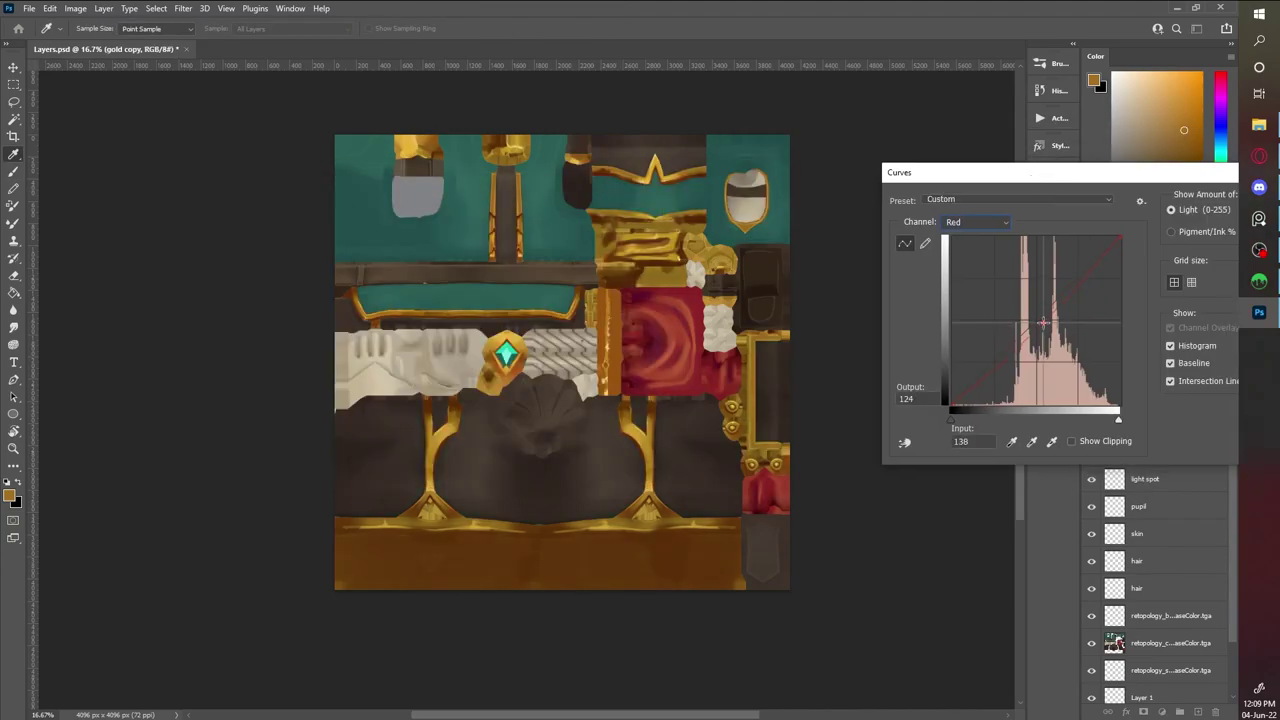
{"action": "key", "text": "alt+5"}
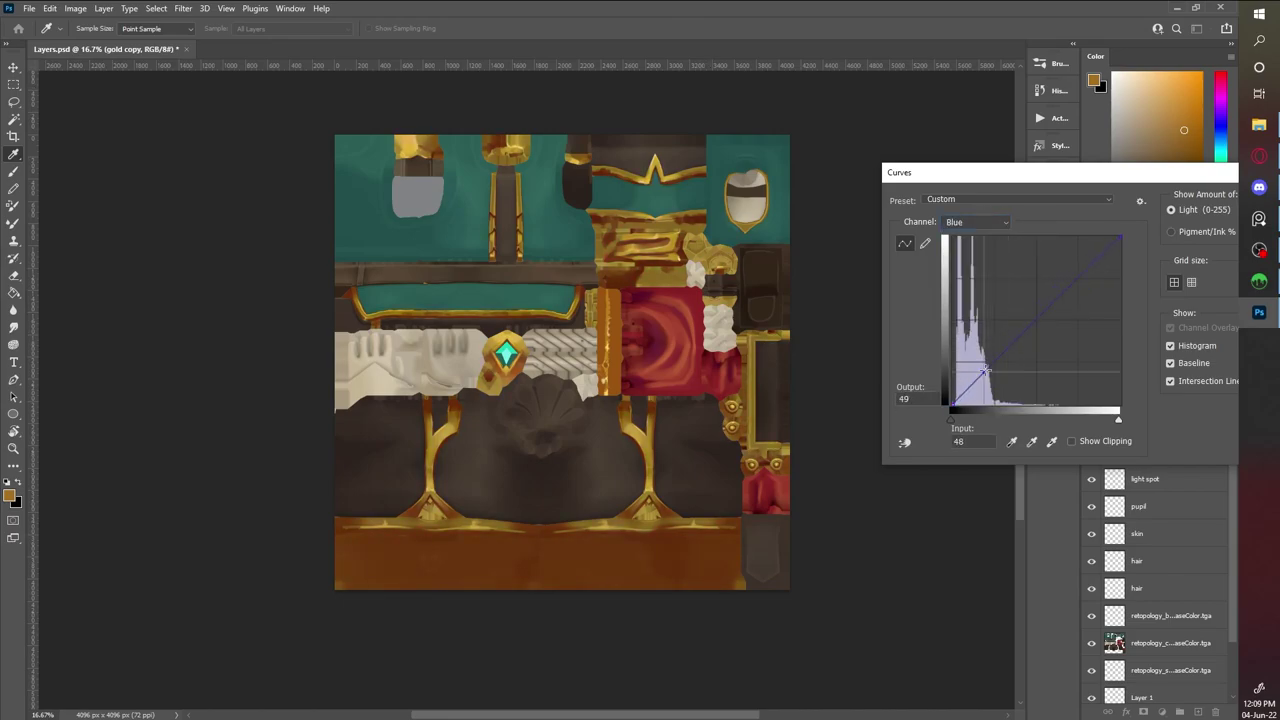
{"action": "key", "text": "Escape"}
Lower the gold copy layer's saturation to about -5 with Hue/Saturation and compare it with the layer hidden
{"action": "key", "text": "ctrl+u"}
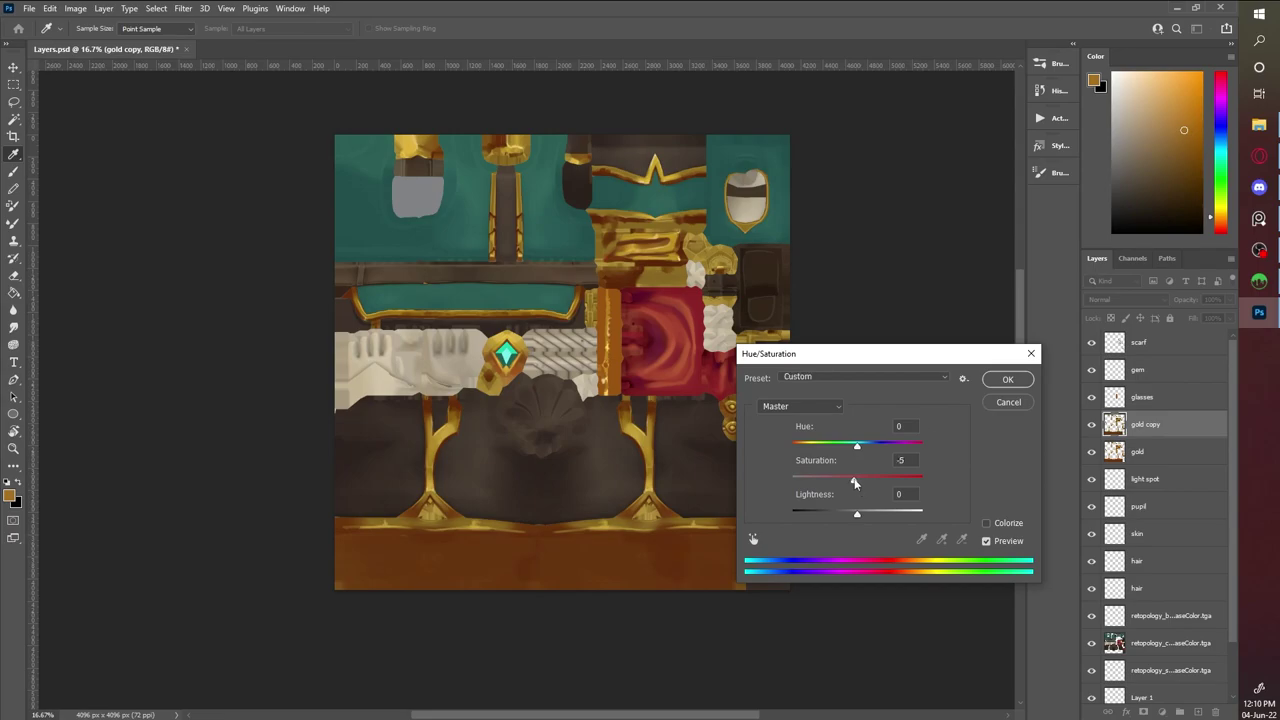
{"action": "left_click", "coordinate": [1003, 379]}
{"action": "key", "text": "b"}
{"action": "key", "text": "ctrl+u"}
{"action": "key", "text": "Return"}
{"action": "key", "text": "b"}
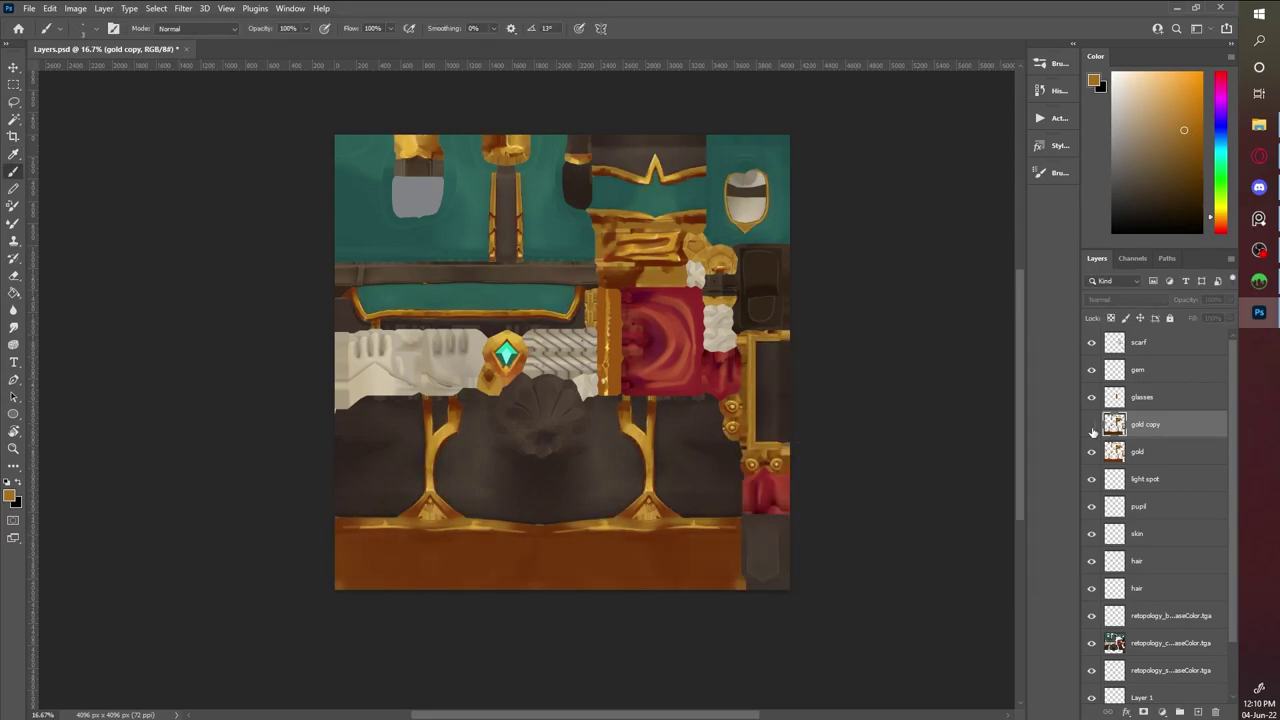
Switch back to 3DCoat, check the recolored gold on the outfit and add a new layer above gold copy
{"action": "left_click", "coordinate": [1259, 281]}
{"action": "scroll", "coordinate": [824, 368], "scroll_direction": "down", "scroll_amount": 3}
{"action": "left_click_drag", "start_coordinate": [638, 250], "coordinate": [640, 340]}
{"action": "scroll", "coordinate": [640, 340], "scroll_direction": "up", "scroll_amount": 6}
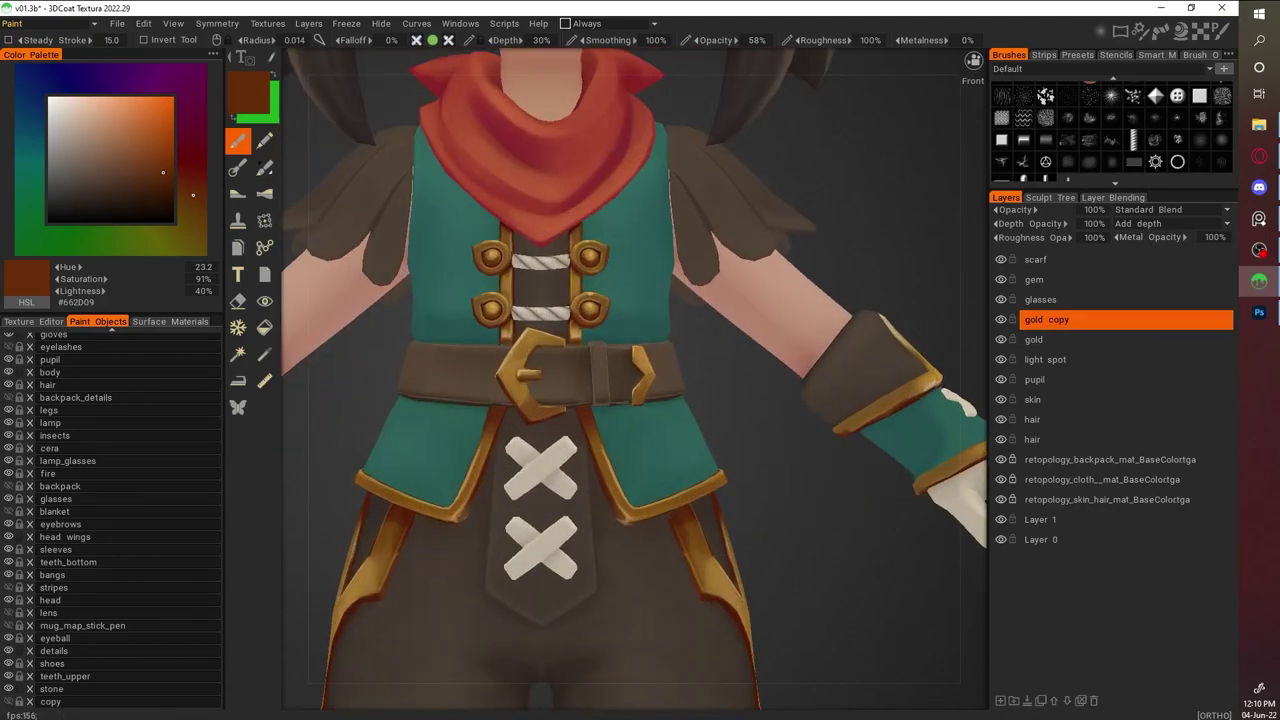
{"action": "right_click_drag", "start_coordinate": [845, 110], "coordinate": [800, 200], "text": "alt"}
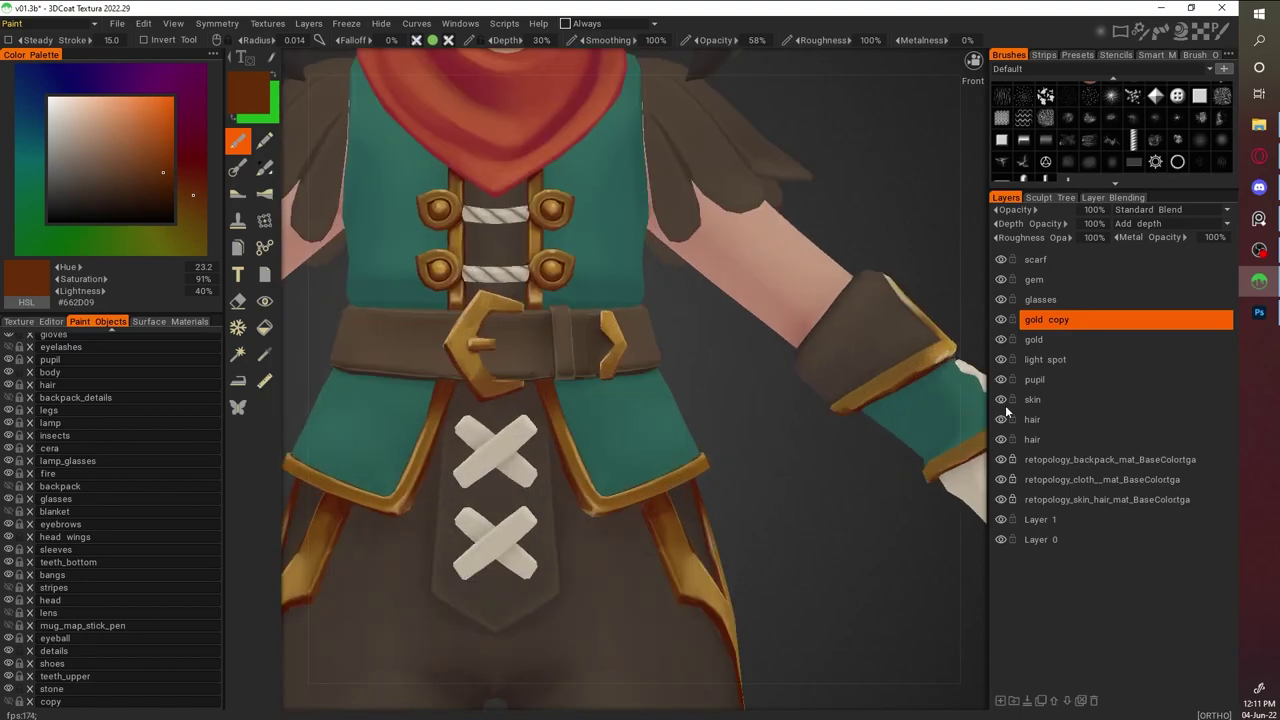
{"action": "left_click", "coordinate": [1003, 700]}
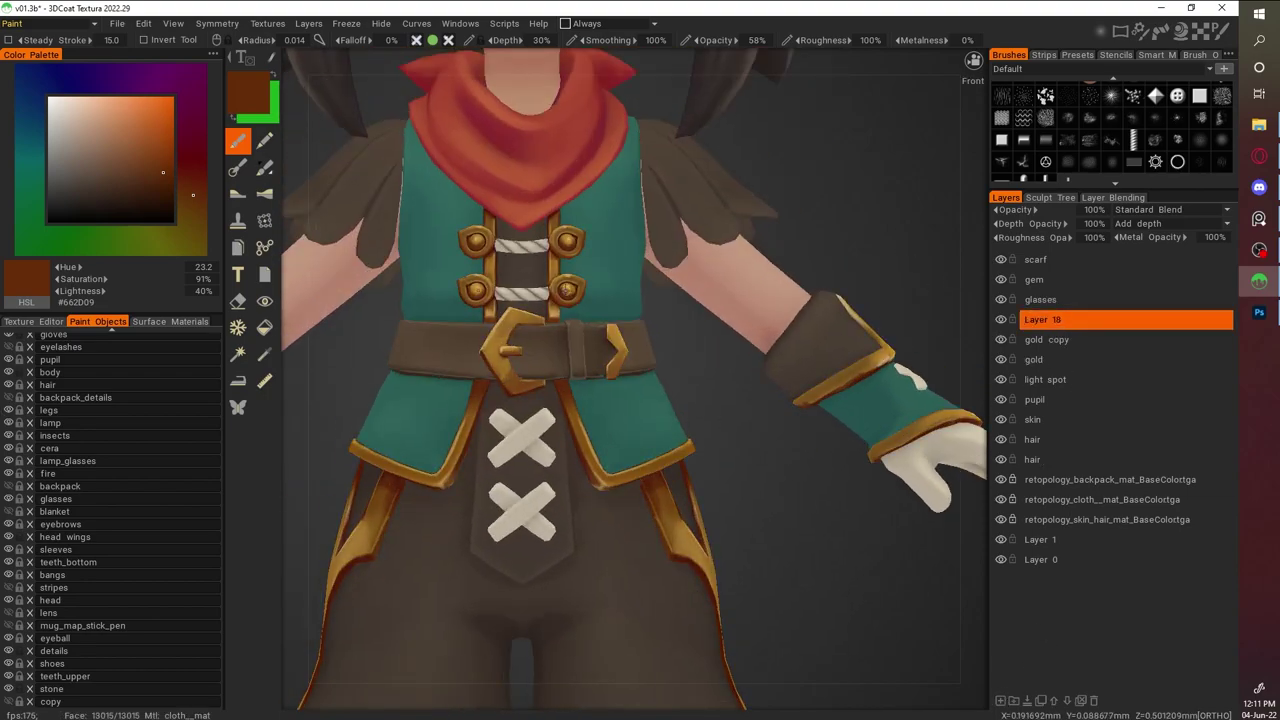
Paint light yellow #F1BD53 highlights on the vest's round buttons using a 0.014 brush radius
{"action": "key", "text": "v"}
{"action": "left_click", "coordinate": [200, 225]}
{"action": "scroll", "coordinate": [380, 313], "scroll_direction": "up", "scroll_amount": 5}
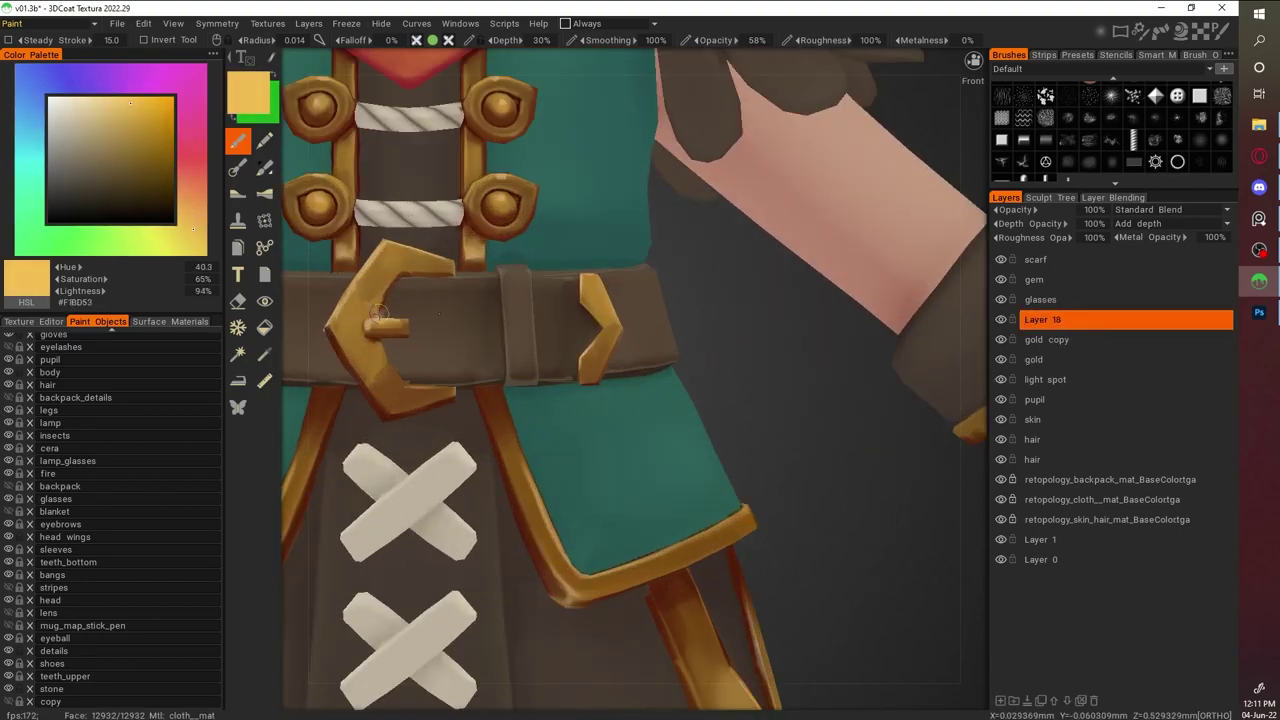
{"action": "middle_click_drag", "start_coordinate": [690, 313], "coordinate": [420, 268]}
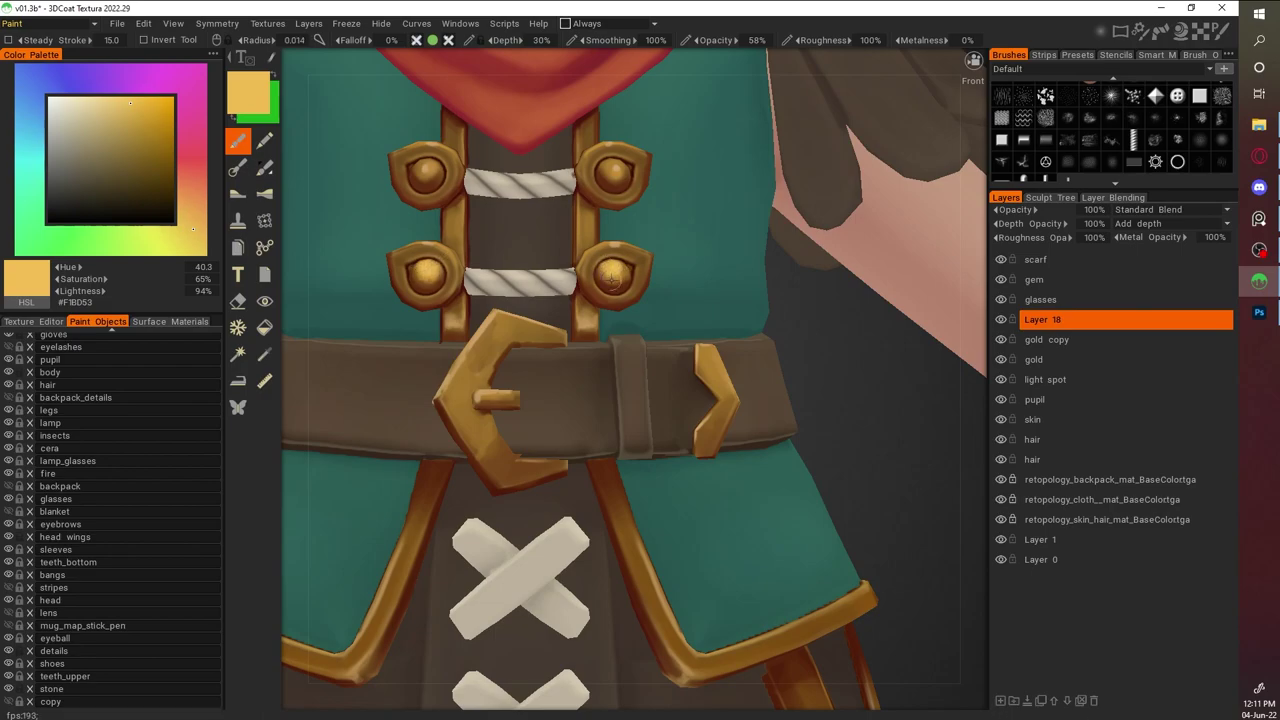
Paint brown shading on the metal plates around the vest buttons using #835733, #A76C3C and #A77A3C with a 0.010 brush radius
{"action": "key", "text": "v"}
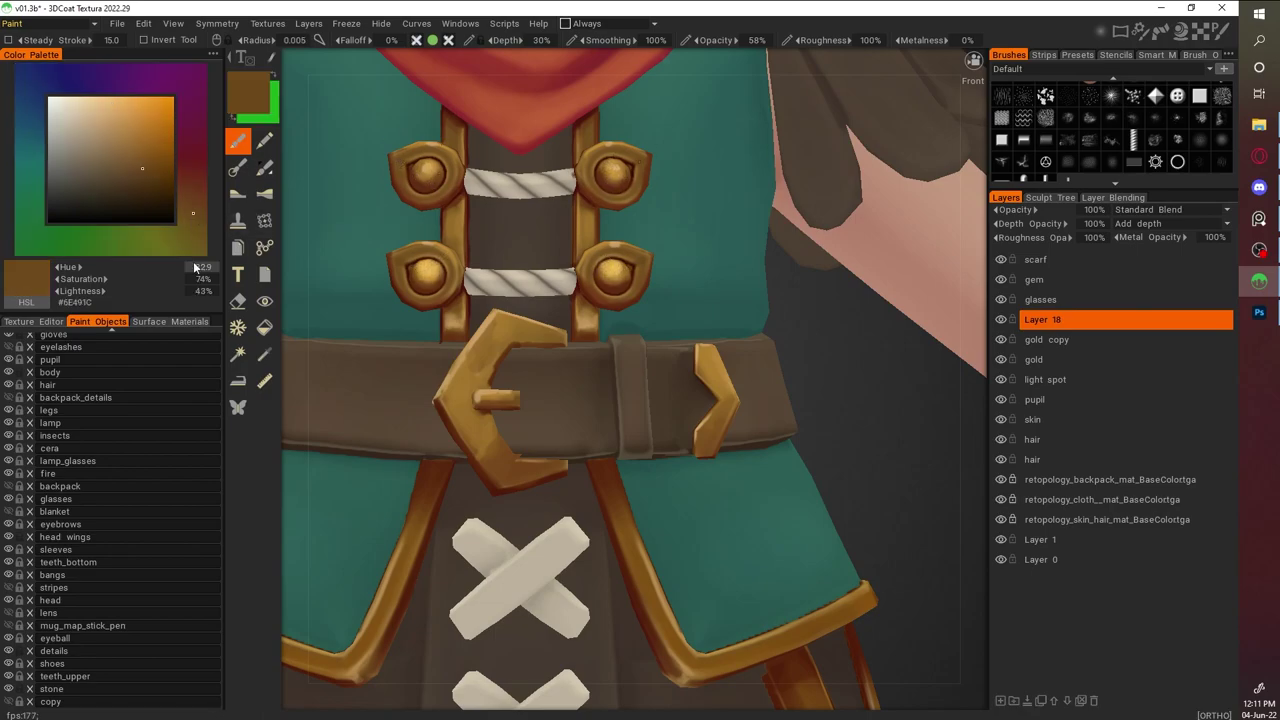
{"action": "key", "text": "alt+s"}
{"action": "left_click", "coordinate": [193, 207]}
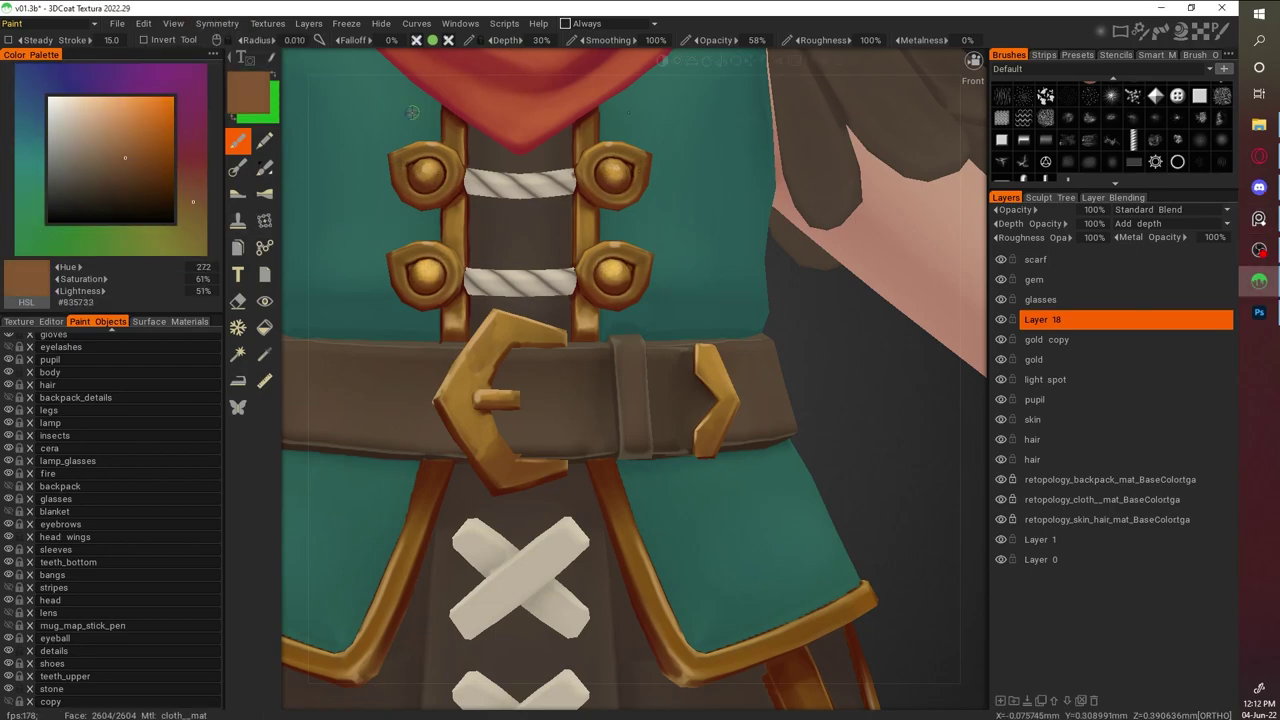
{"action": "key", "text": "v"}
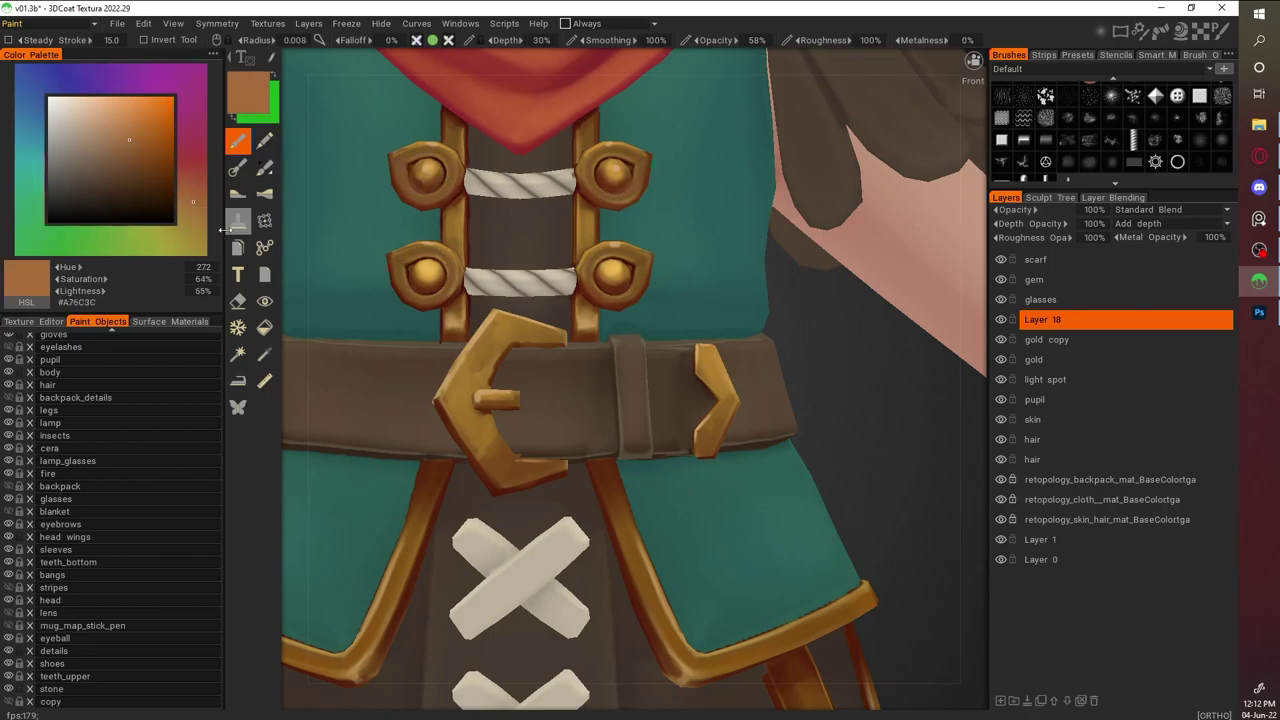
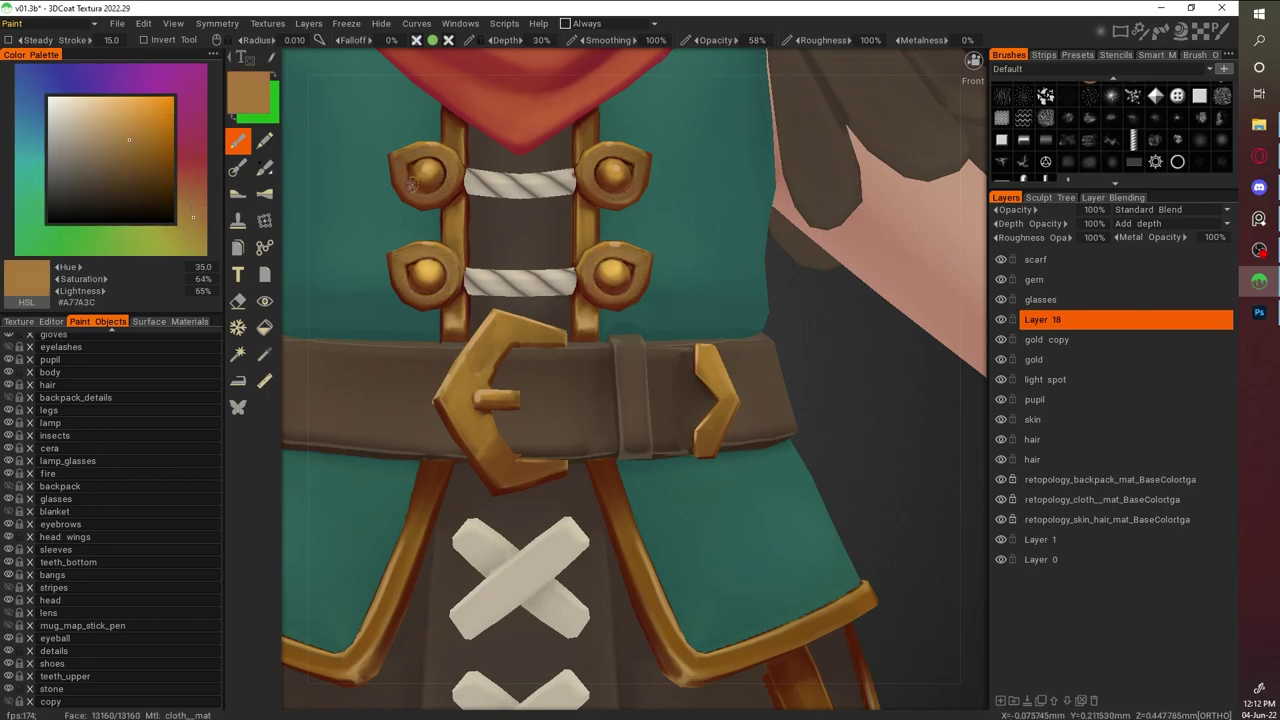
{"action": "key", "text": "v"}
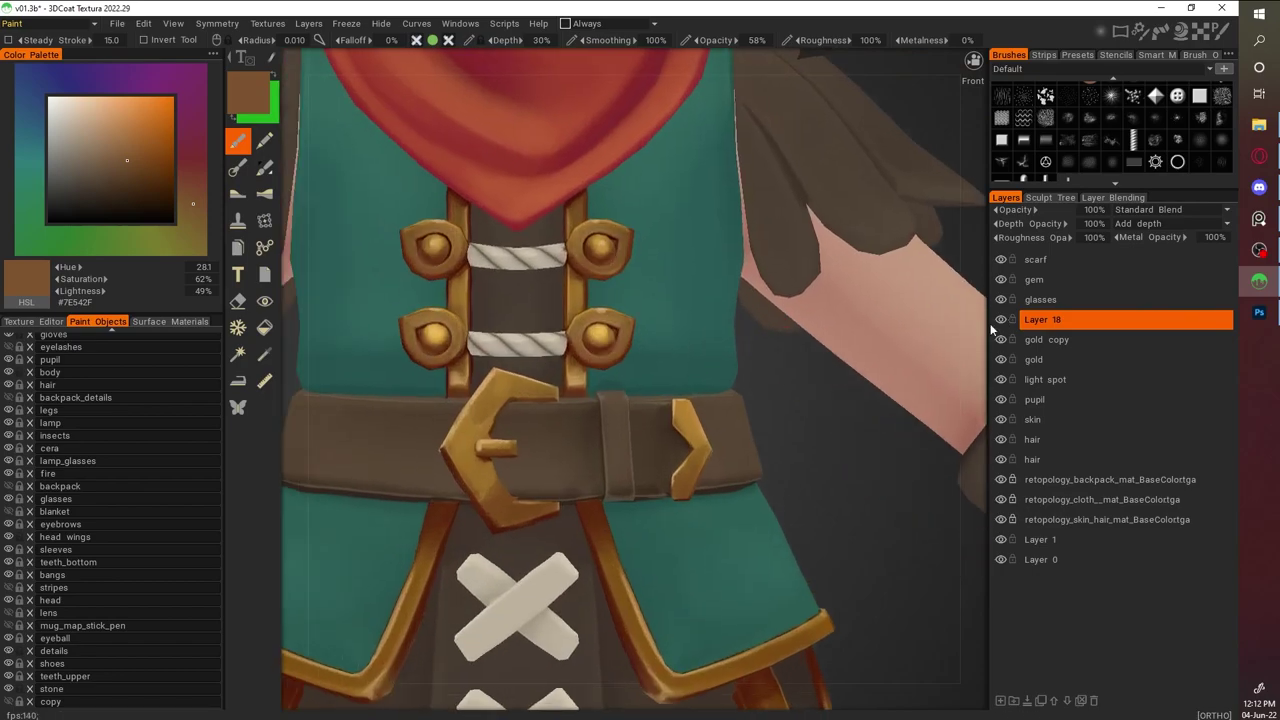
Refine the lower button plates with a 0.004 brush, using light yellow #E9B44F on the edges and dark red-brown #431305 around the recesses
{"action": "scroll", "coordinate": [597, 308], "scroll_direction": "up", "scroll_amount": 2}
{"action": "key", "text": "v"}
{"action": "scroll", "coordinate": [415, 317], "scroll_direction": "up", "scroll_amount": 2}
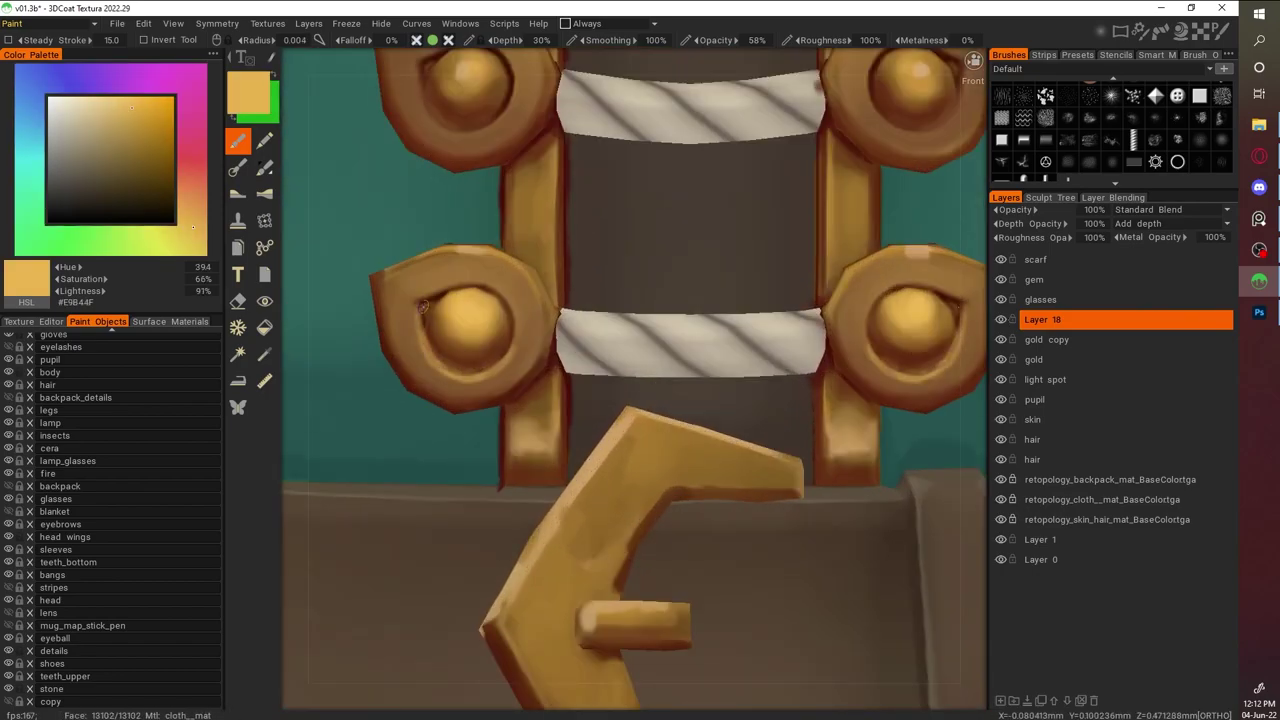
{"action": "key", "text": "v"}
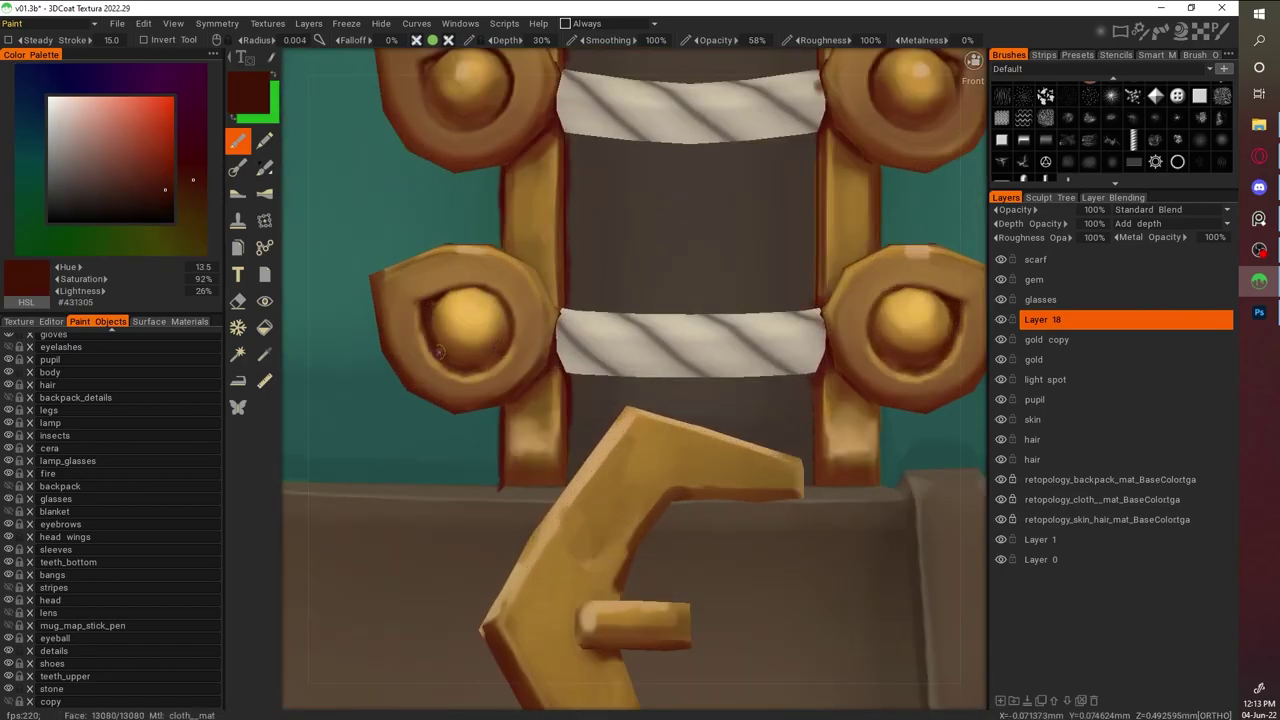
{"action": "key", "text": "v"}
Paint thin #CD9743 highlights along the lower rims of the upper button recesses and pick #F4C331 for the plate edges
{"action": "middle_click_drag", "start_coordinate": [530, 303], "coordinate": [446, 429]}
{"action": "key", "text": "v"}
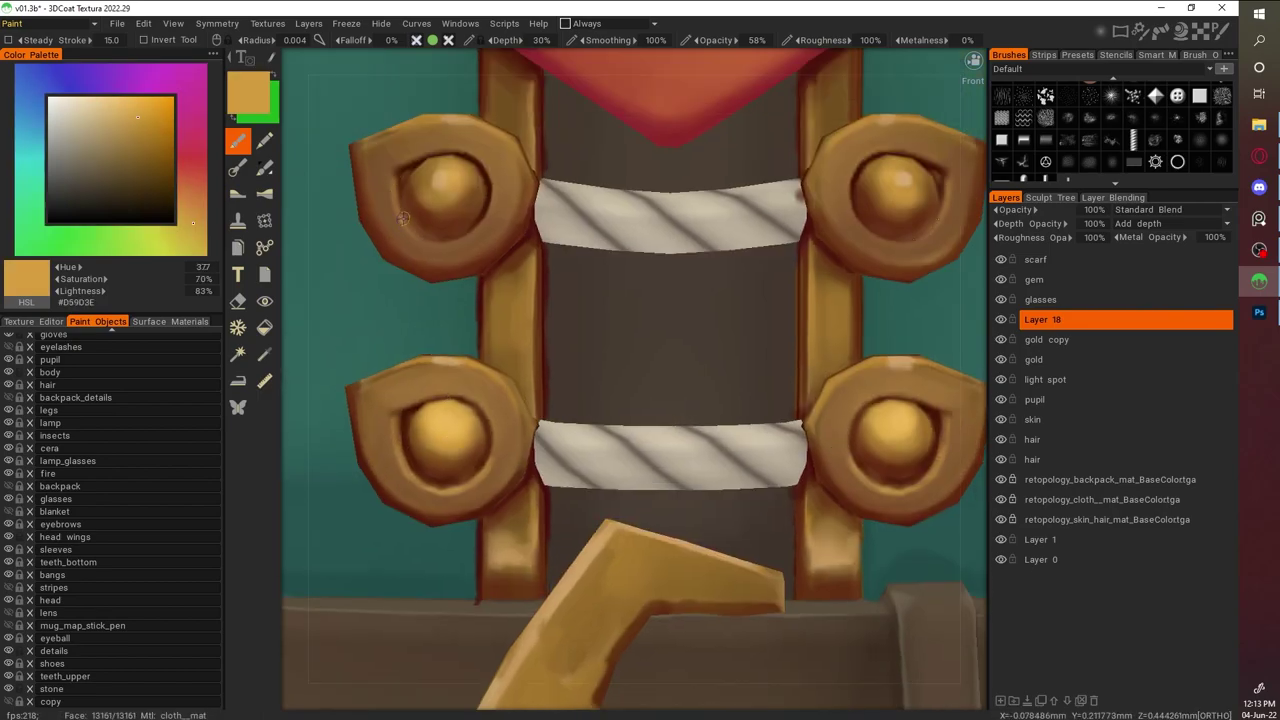
{"action": "key", "text": "v"}
{"action": "key", "text": "v"}
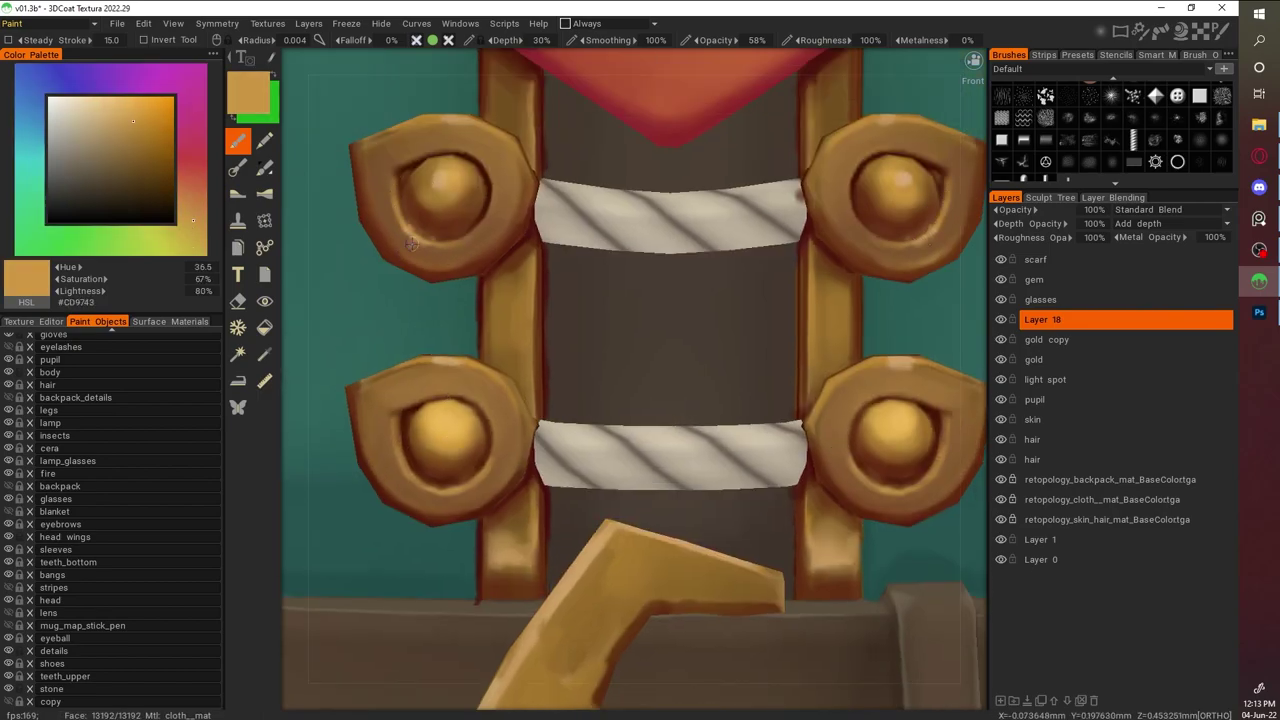
{"action": "middle_click_drag", "start_coordinate": [918, 180], "coordinate": [868, 190]}
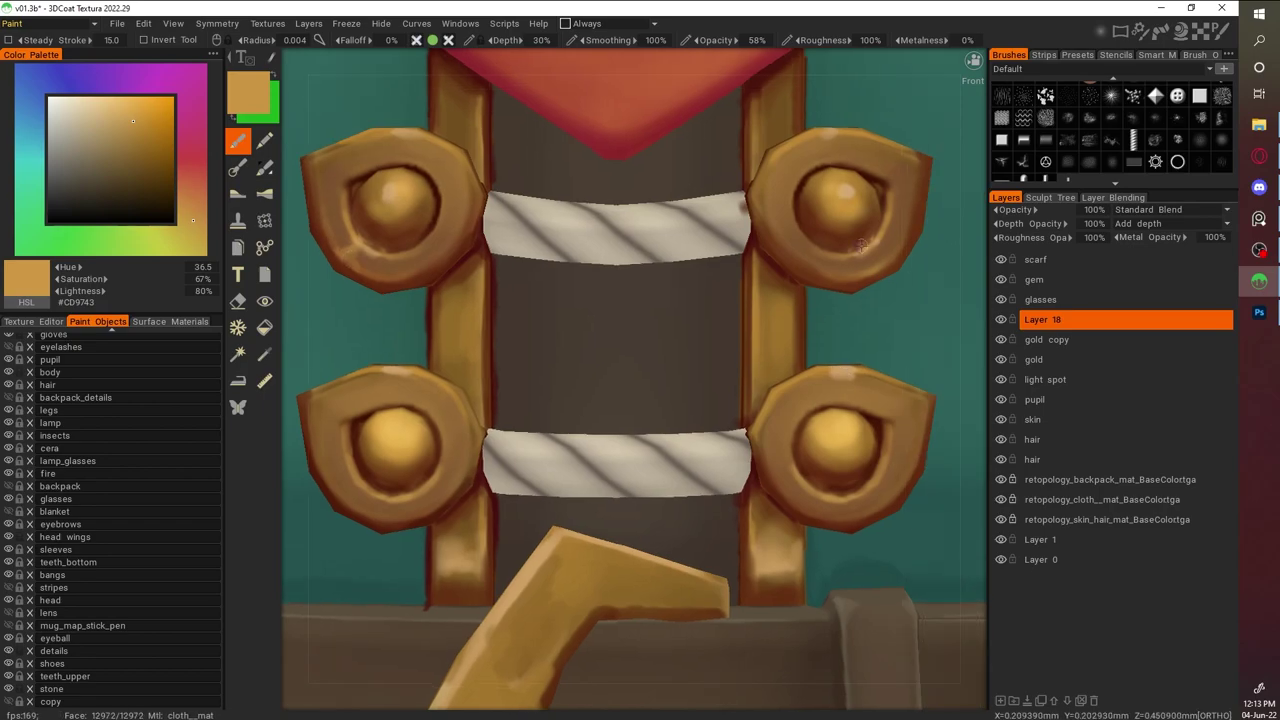
{"action": "scroll", "coordinate": [858, 261], "scroll_direction": "down", "scroll_amount": 5}
{"action": "scroll", "coordinate": [403, 350], "scroll_direction": "up", "scroll_amount": 5}
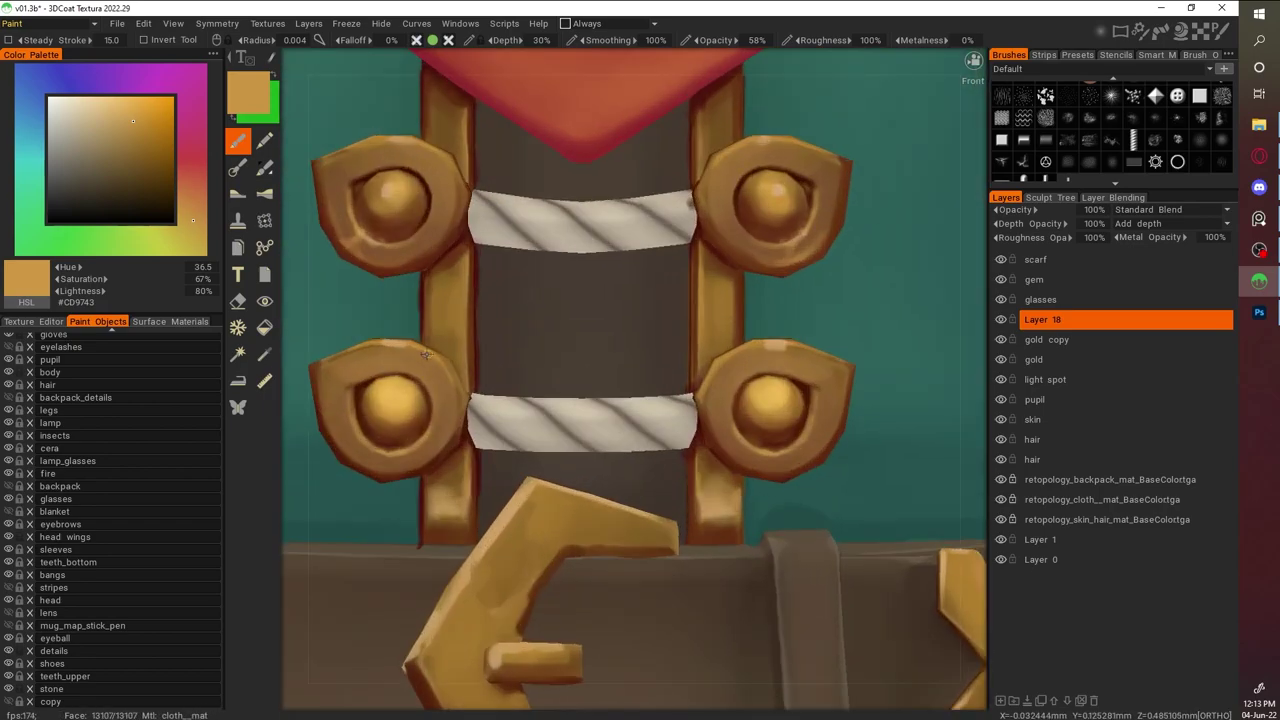
{"action": "key", "text": "v"}
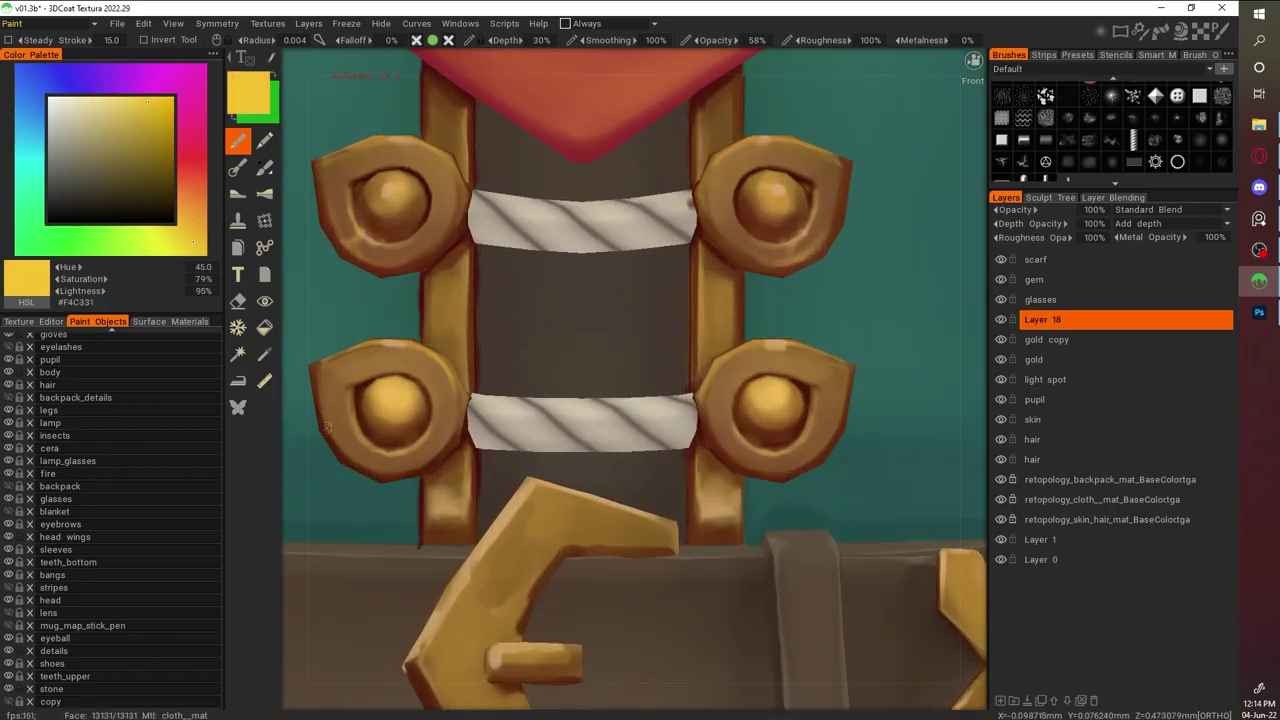
Blend the shading around the vest buttons with #875D31 at a 0.009 brush radius and save the project
{"action": "scroll", "coordinate": [330, 425], "scroll_direction": "down", "scroll_amount": 5}
{"action": "scroll", "coordinate": [561, 466], "scroll_direction": "up", "scroll_amount": 6}
{"action": "key", "text": "v"}
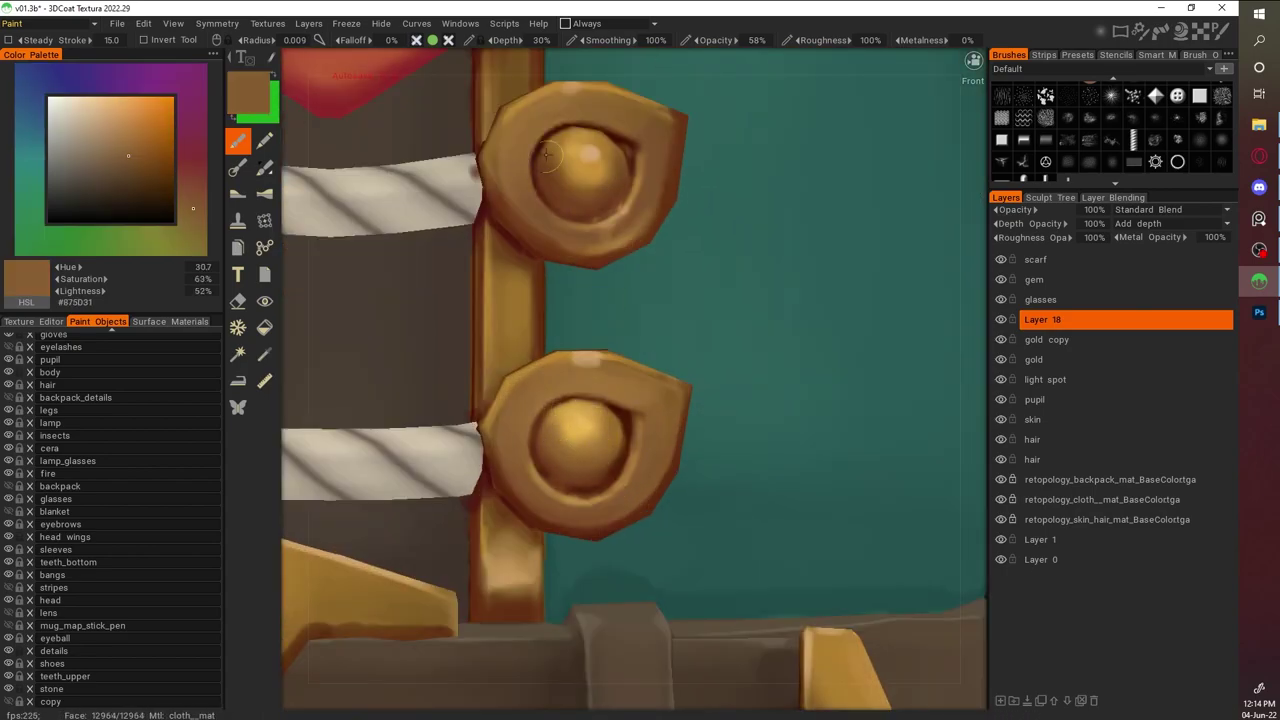
{"action": "scroll", "coordinate": [585, 130], "scroll_direction": "down", "scroll_amount": 5}
{"action": "scroll", "coordinate": [834, 223], "scroll_direction": "up", "scroll_amount": 6}
{"action": "key", "text": "v"}
{"action": "key", "text": "ctrl+s"}
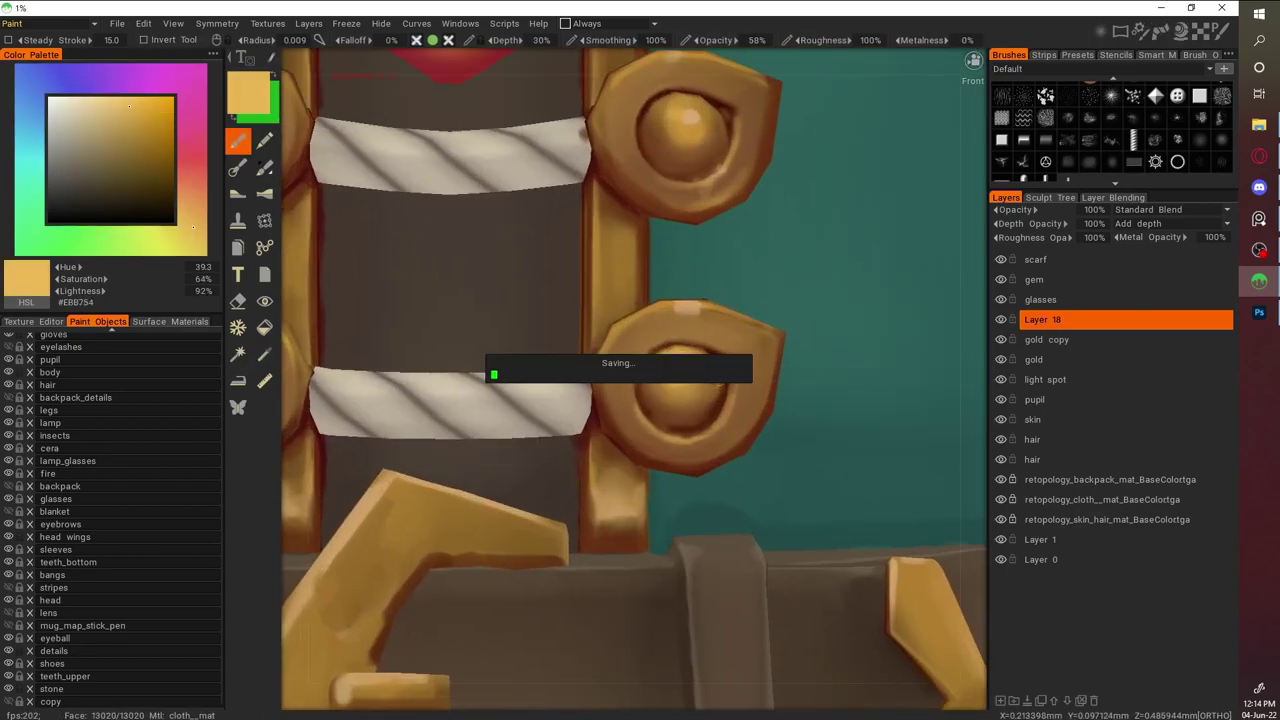
Add pale #F0CFA4 specular spots to the lower vest buttons at 50% opacity with a small brush
{"action": "key", "text": "v"}
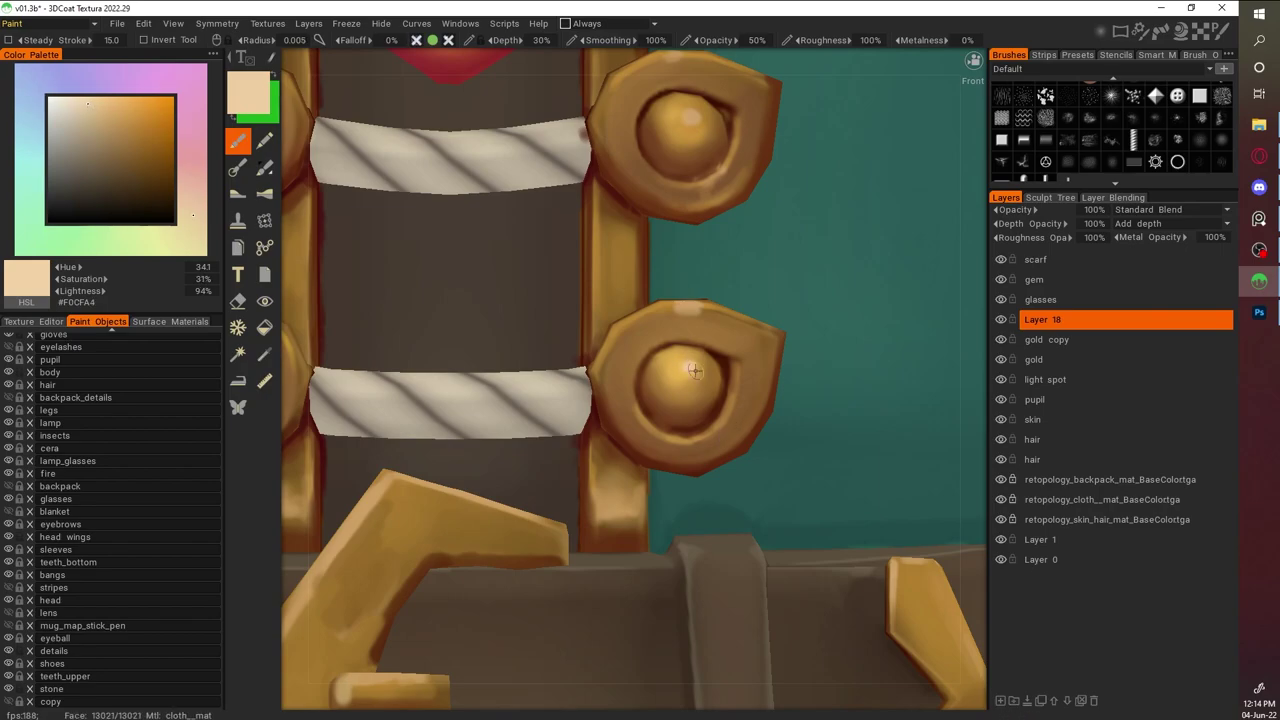
{"action": "scroll", "coordinate": [688, 363], "scroll_direction": "down", "scroll_amount": 4}
{"action": "scroll", "coordinate": [490, 360], "scroll_direction": "up", "scroll_amount": 3}
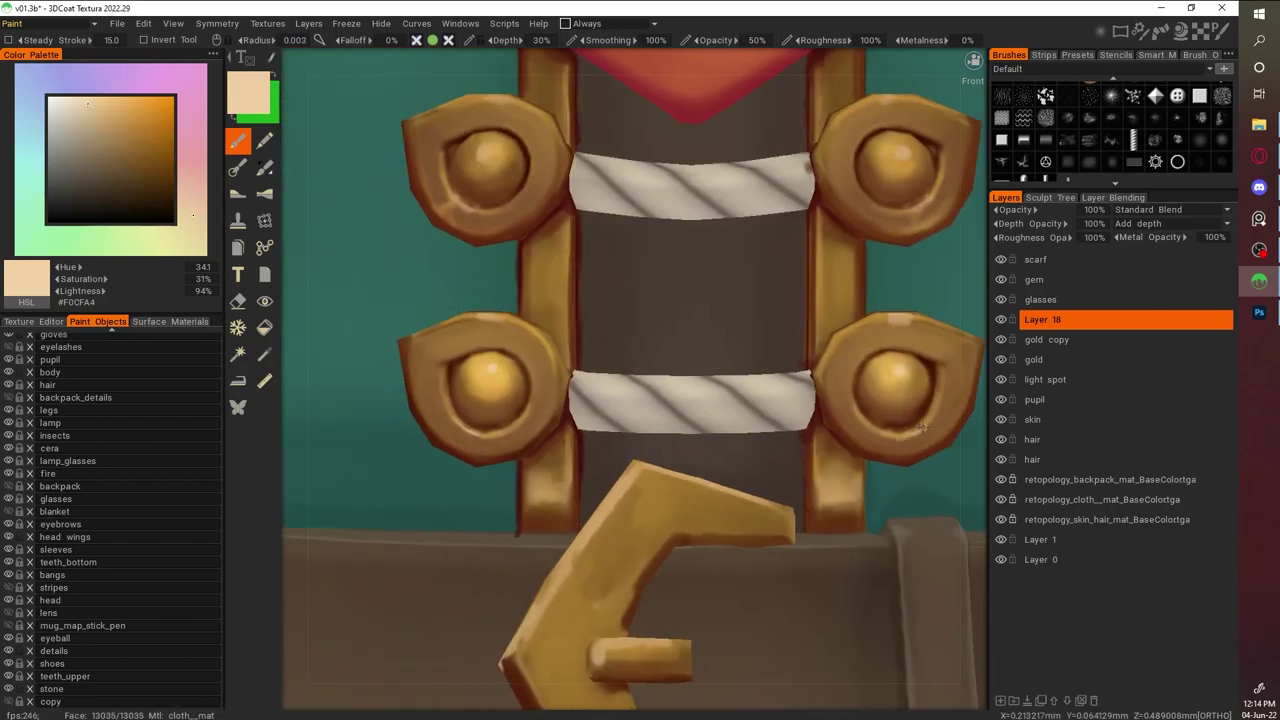
{"action": "scroll", "coordinate": [877, 507], "scroll_direction": "down", "scroll_amount": 5}
{"action": "middle_click_drag", "start_coordinate": [877, 507], "coordinate": [831, 394]}
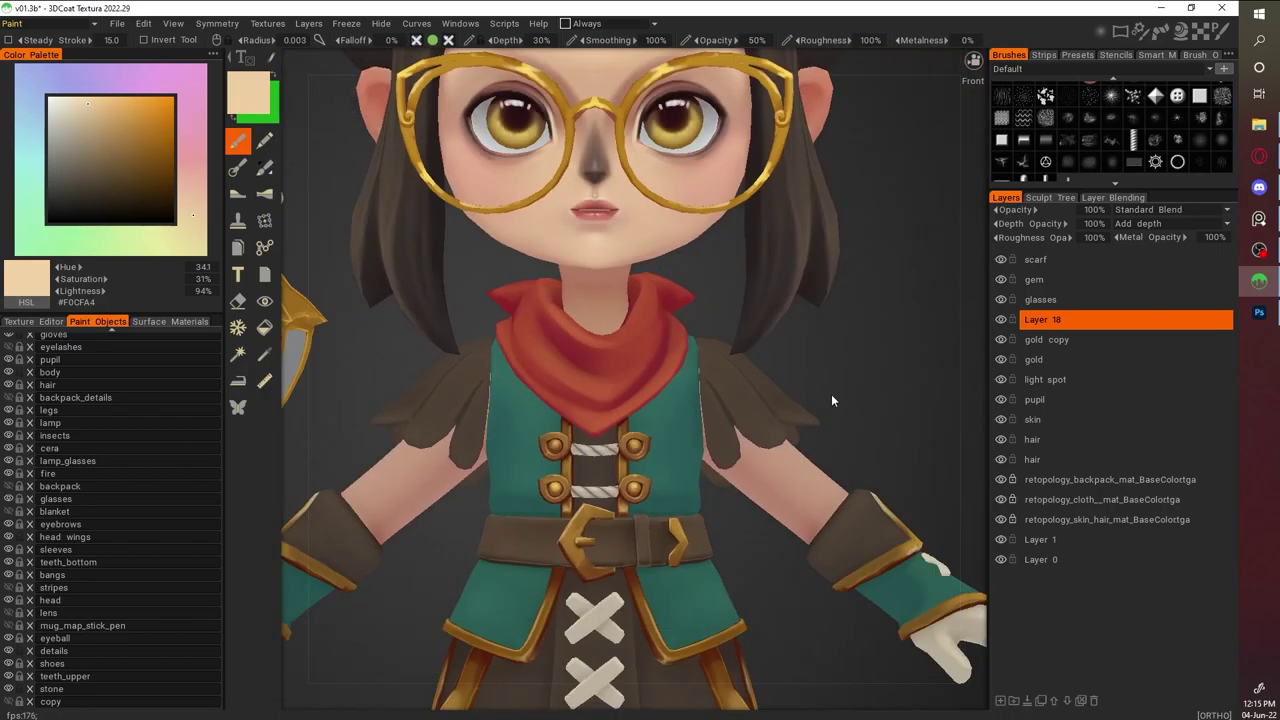
Compare the outfit with Layer 18 hidden and shown, and merge that layer into gold copy
{"action": "left_click", "coordinate": [1001, 320]}
{"action": "left_click", "coordinate": [1001, 320]}
{"action": "left_click", "coordinate": [1001, 320]}
{"action": "left_click", "coordinate": [1001, 320]}
{"action": "left_click", "coordinate": [1001, 320]}
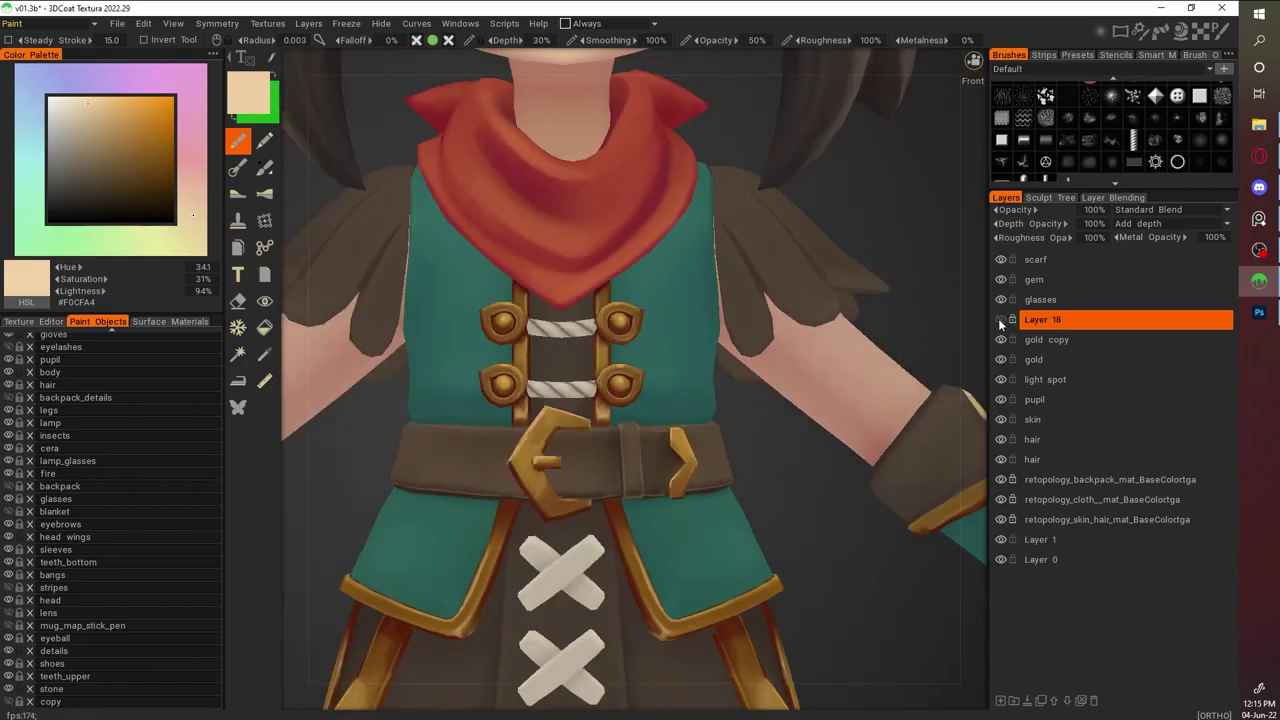
{"action": "key", "text": "Delete"}
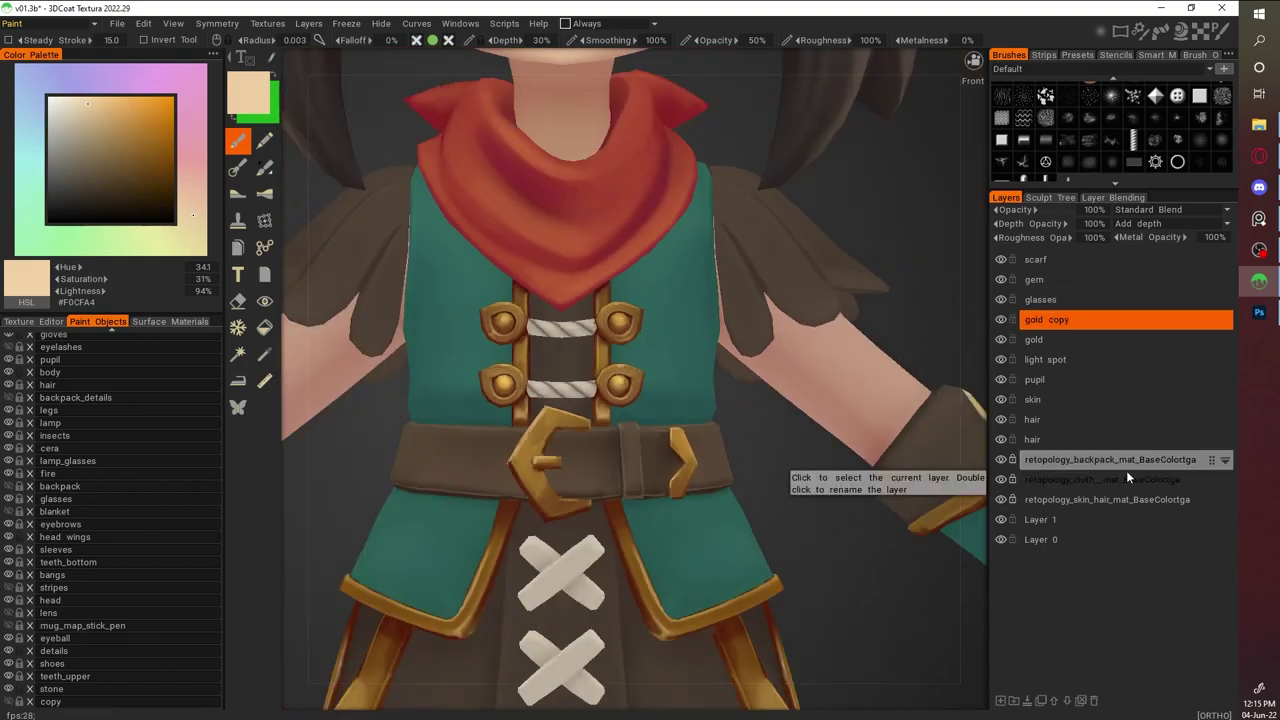
Examine the whole character and its gold parts from near and far, with the wireframe on and off
{"action": "scroll", "coordinate": [847, 452], "scroll_direction": "up", "scroll_amount": 5}
{"action": "key", "text": "w"}
{"action": "scroll", "coordinate": [900, 226], "scroll_direction": "down", "scroll_amount": 6}
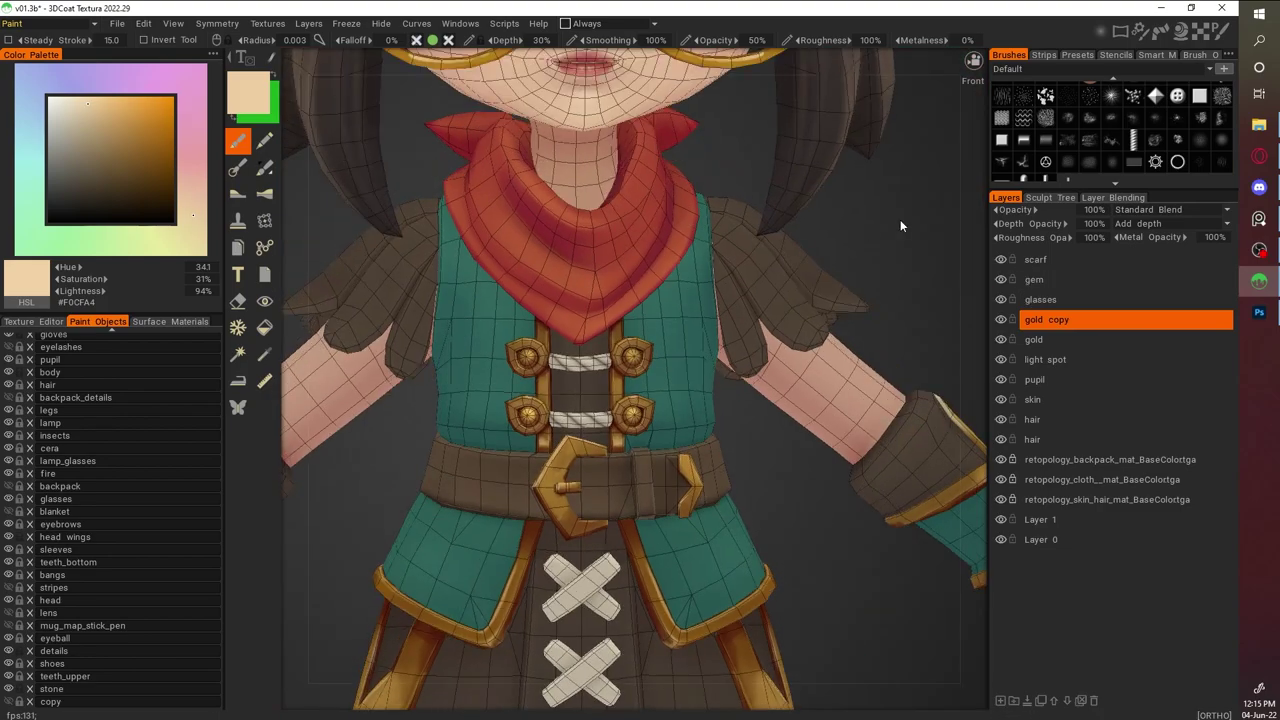
{"action": "key", "text": "w"}
{"action": "scroll", "coordinate": [766, 184], "scroll_direction": "down", "scroll_amount": 5}
{"action": "left_click_drag", "start_coordinate": [766, 184], "coordinate": [758, 287], "text": "alt"}
{"action": "scroll", "coordinate": [871, 264], "scroll_direction": "up", "scroll_amount": 5}
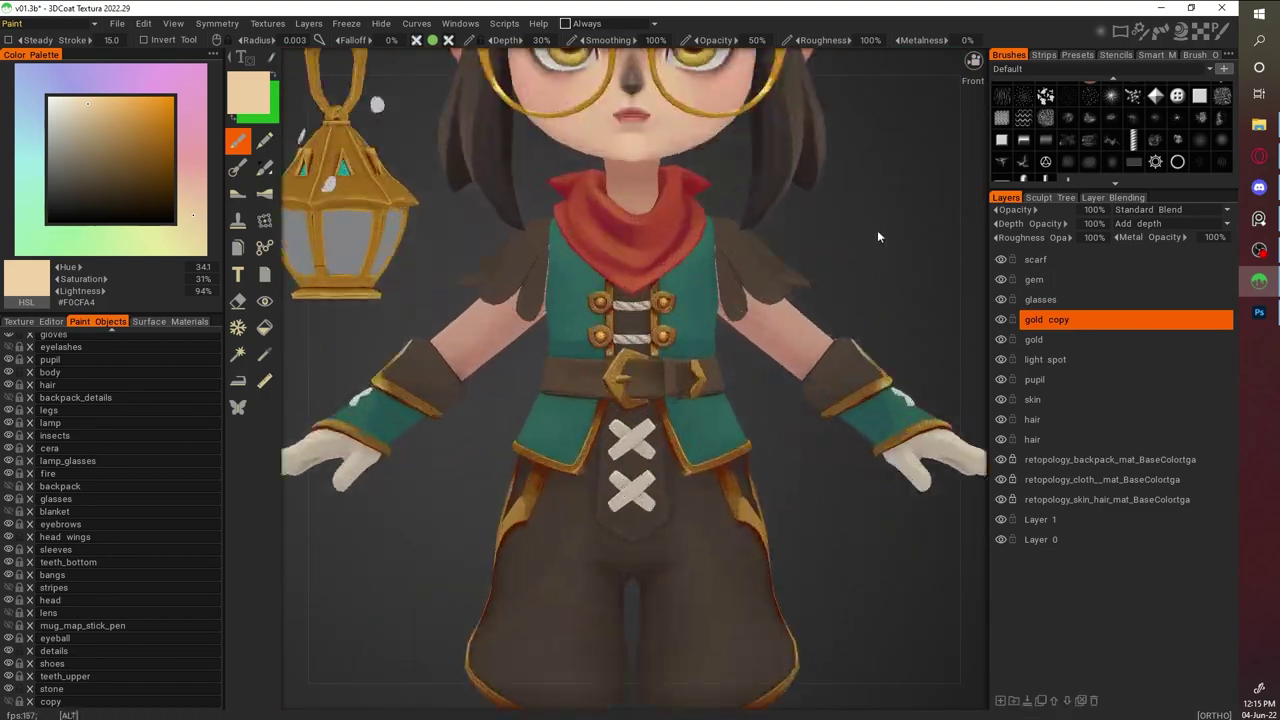
{"action": "scroll", "coordinate": [871, 264], "scroll_direction": "up", "scroll_amount": 2}
{"action": "scroll", "coordinate": [741, 278], "scroll_direction": "down", "scroll_amount": 5}
{"action": "scroll", "coordinate": [871, 304], "scroll_direction": "up", "scroll_amount": 5}
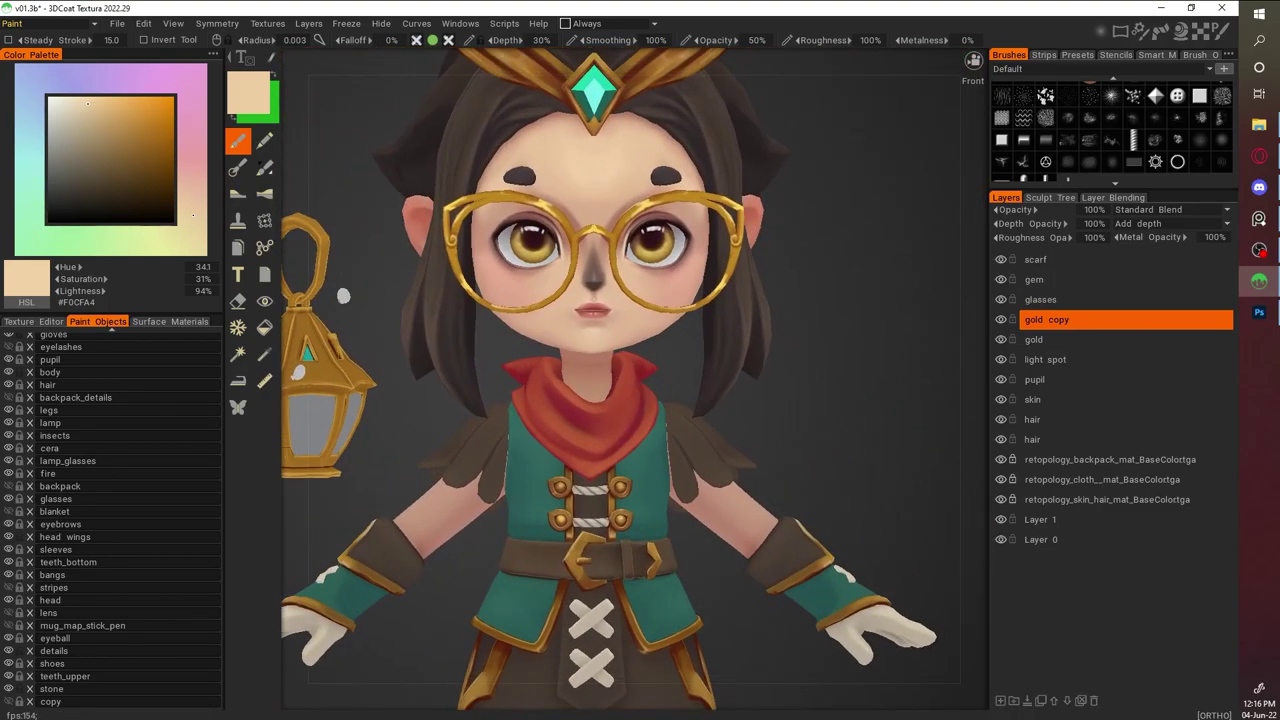
{"action": "key", "text": "alt+Tab"}
{"action": "left_click_drag", "start_coordinate": [800, 270], "coordinate": [838, 266], "text": "alt"}
{"action": "scroll", "coordinate": [846, 274], "scroll_direction": "up", "scroll_amount": 2}
{"action": "scroll", "coordinate": [905, 498], "scroll_direction": "up", "scroll_amount": 2}
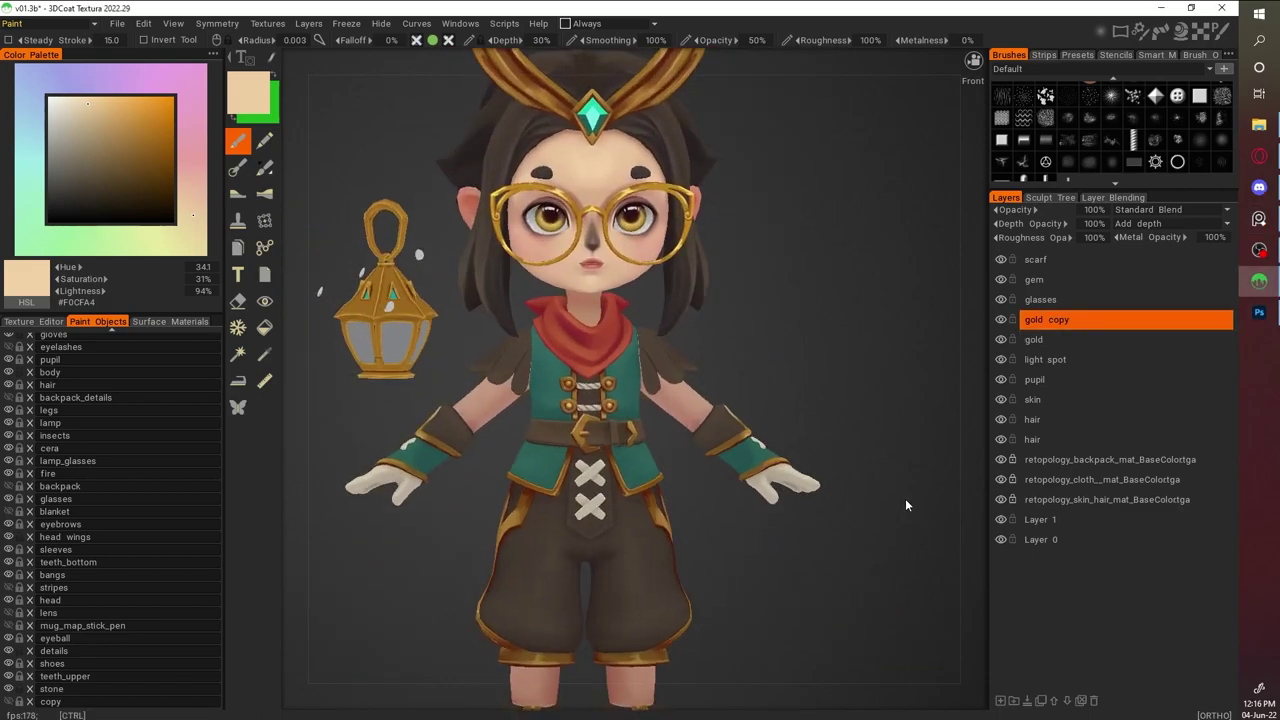
Brighten the metal plates around the vest buttons on the gold copy layer with #F3BB50 at a 0.008 brush radius
{"action": "scroll", "coordinate": [918, 447], "scroll_direction": "up", "scroll_amount": 6}
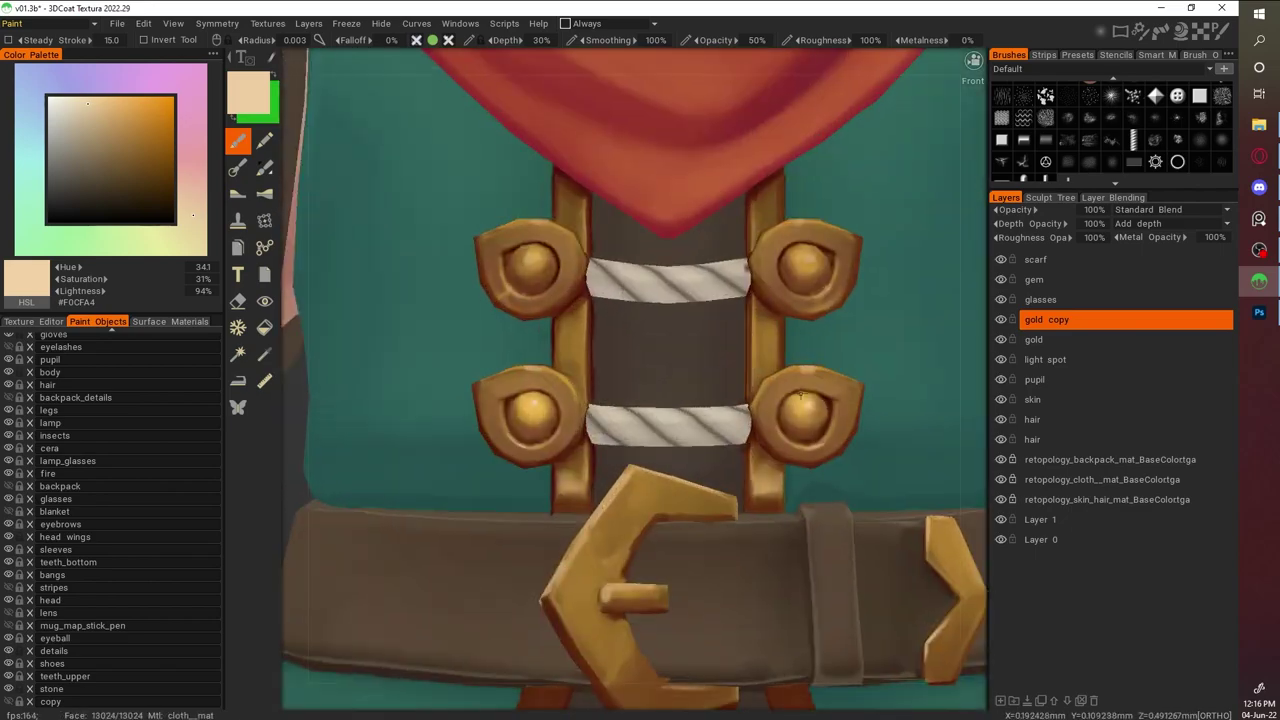
{"action": "left_click", "coordinate": [136, 118]}
{"action": "left_click_drag", "start_coordinate": [138, 120], "coordinate": [138, 112]}
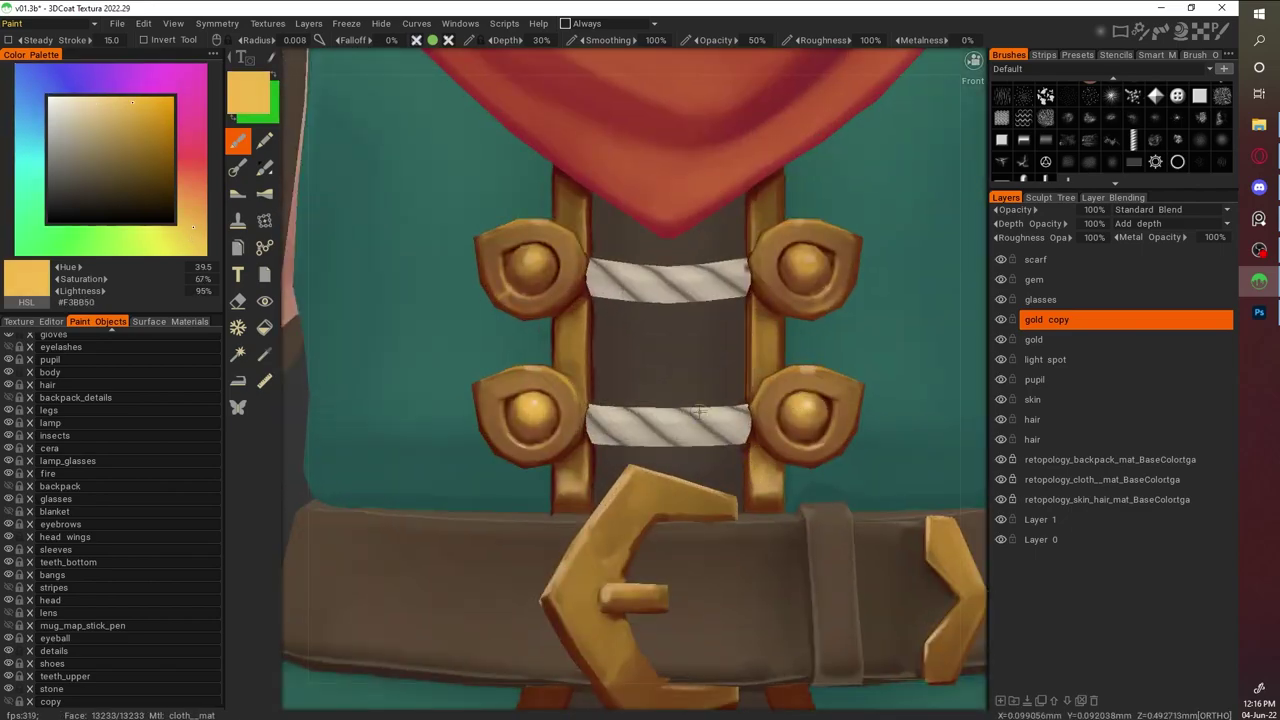
{"action": "scroll", "coordinate": [793, 357], "scroll_direction": "down", "scroll_amount": 3}
{"action": "scroll", "coordinate": [885, 408], "scroll_direction": "up", "scroll_amount": 3}
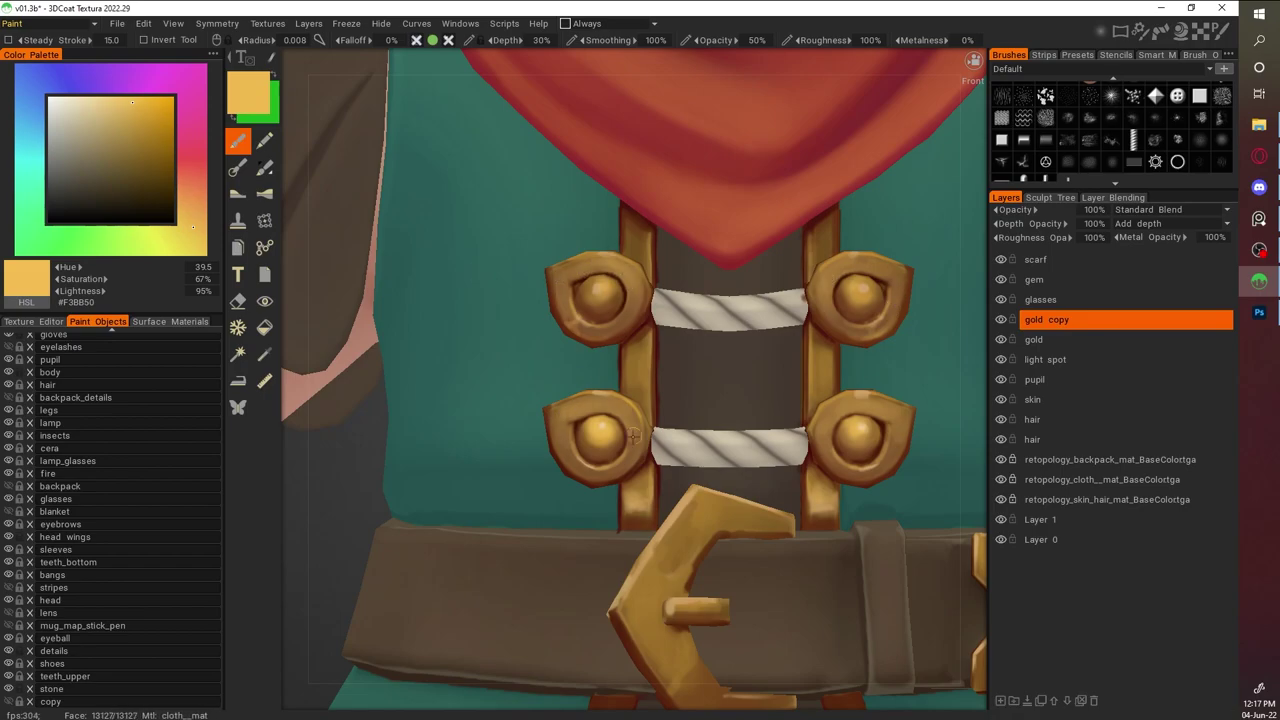
Paint warm highlights on the upper edges of the button plates using #E2AC48 and #F3BC62 with a fine brush
{"action": "scroll", "coordinate": [621, 410], "scroll_direction": "down", "scroll_amount": 5}
{"action": "left_click_drag", "start_coordinate": [621, 410], "coordinate": [784, 425], "text": "alt"}
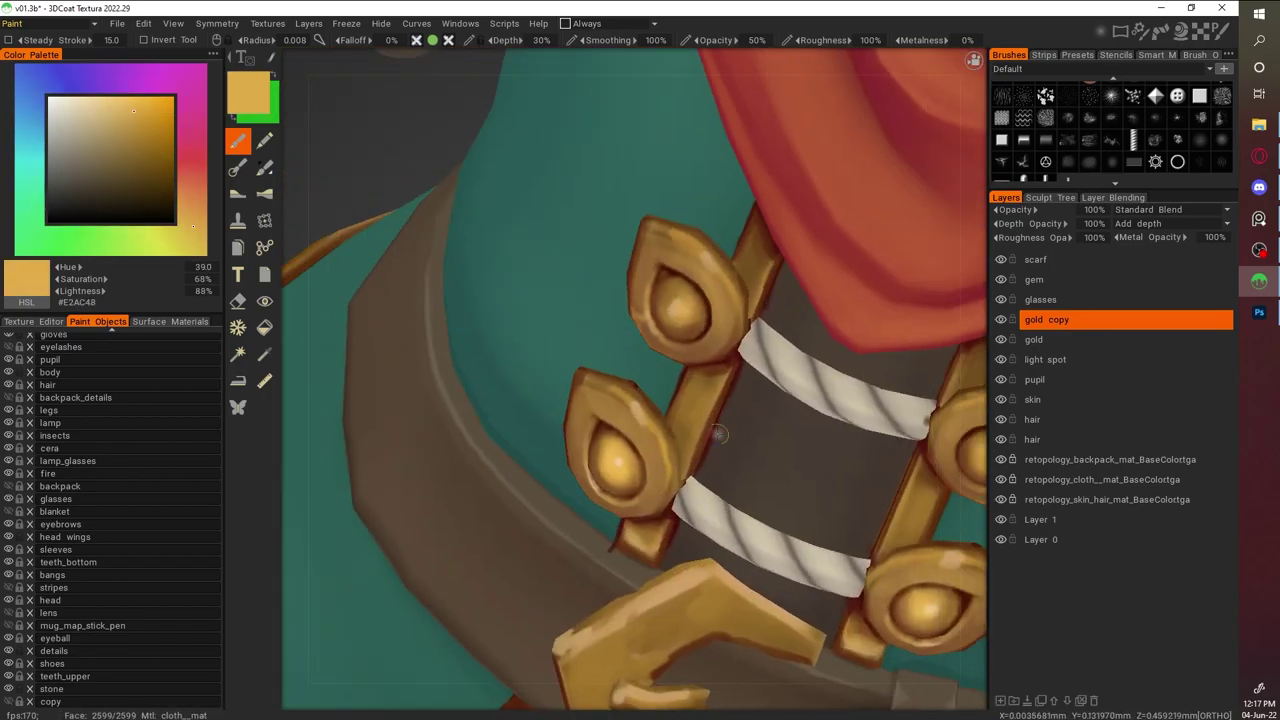
{"action": "key", "text": "v"}
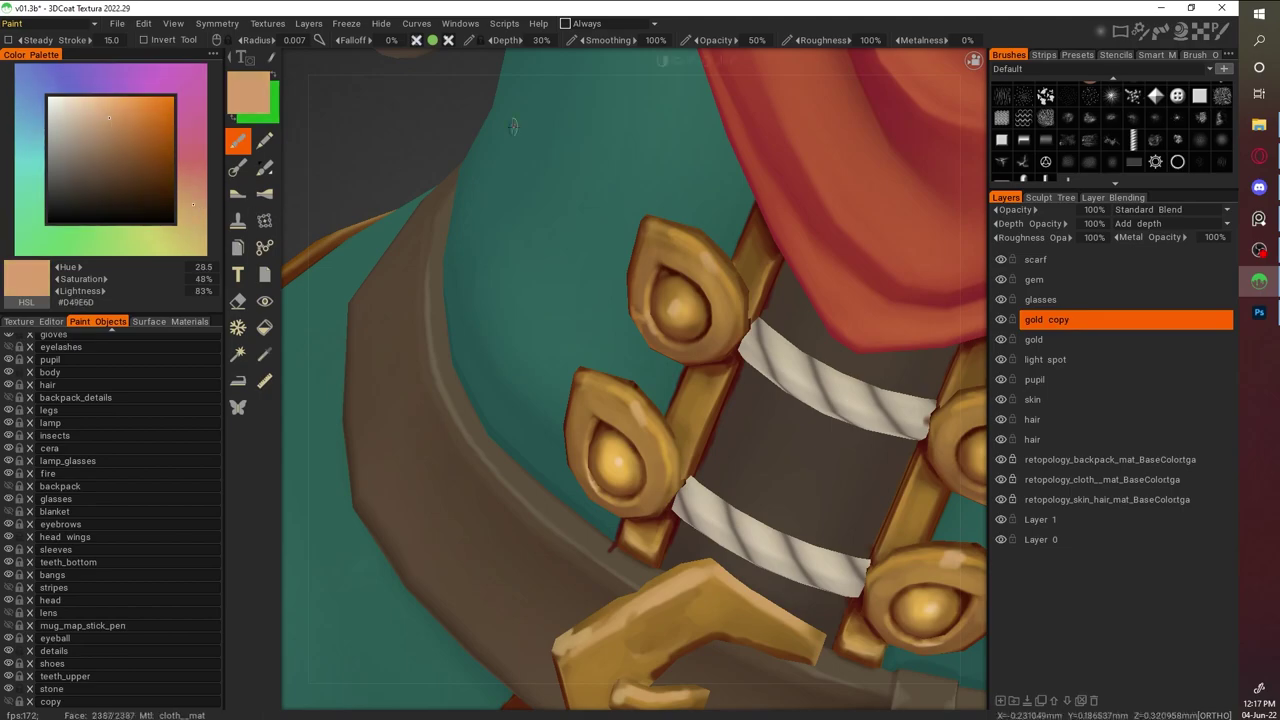
{"action": "scroll", "coordinate": [171, 147], "scroll_direction": "up", "scroll_amount": 2}
{"action": "key", "text": "v"}
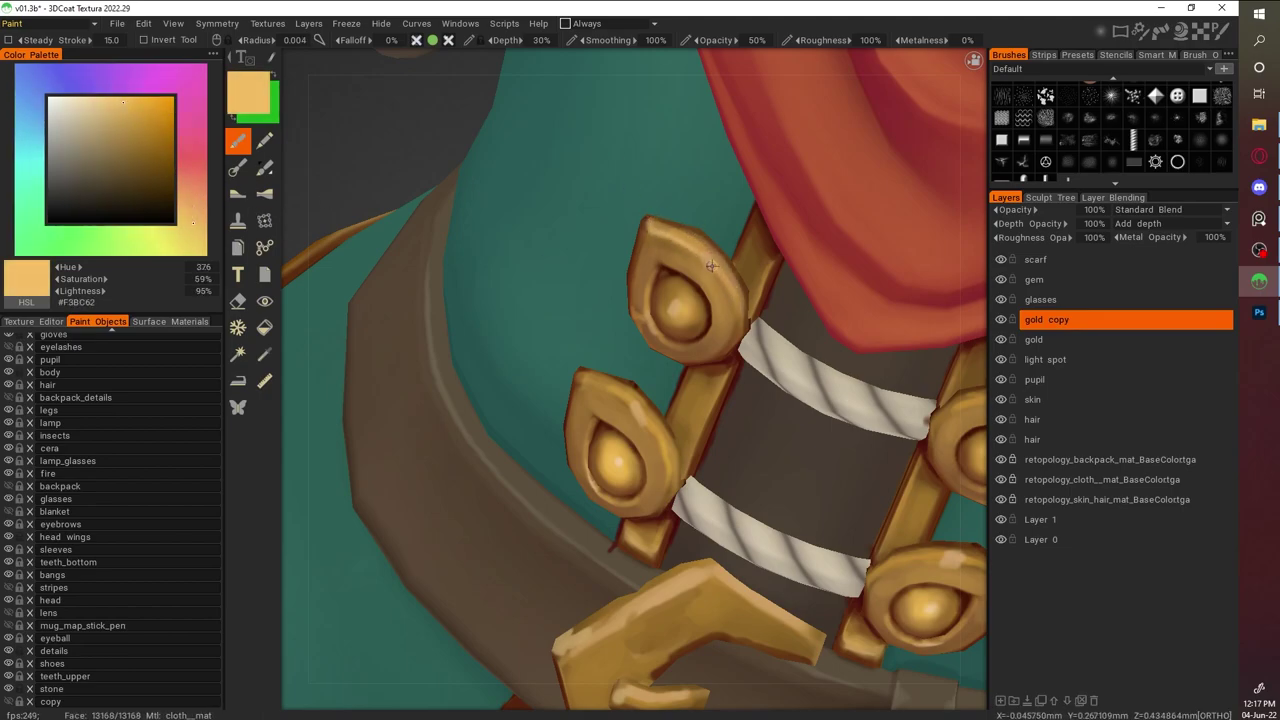
{"action": "scroll", "coordinate": [740, 410], "scroll_direction": "down", "scroll_amount": 4}
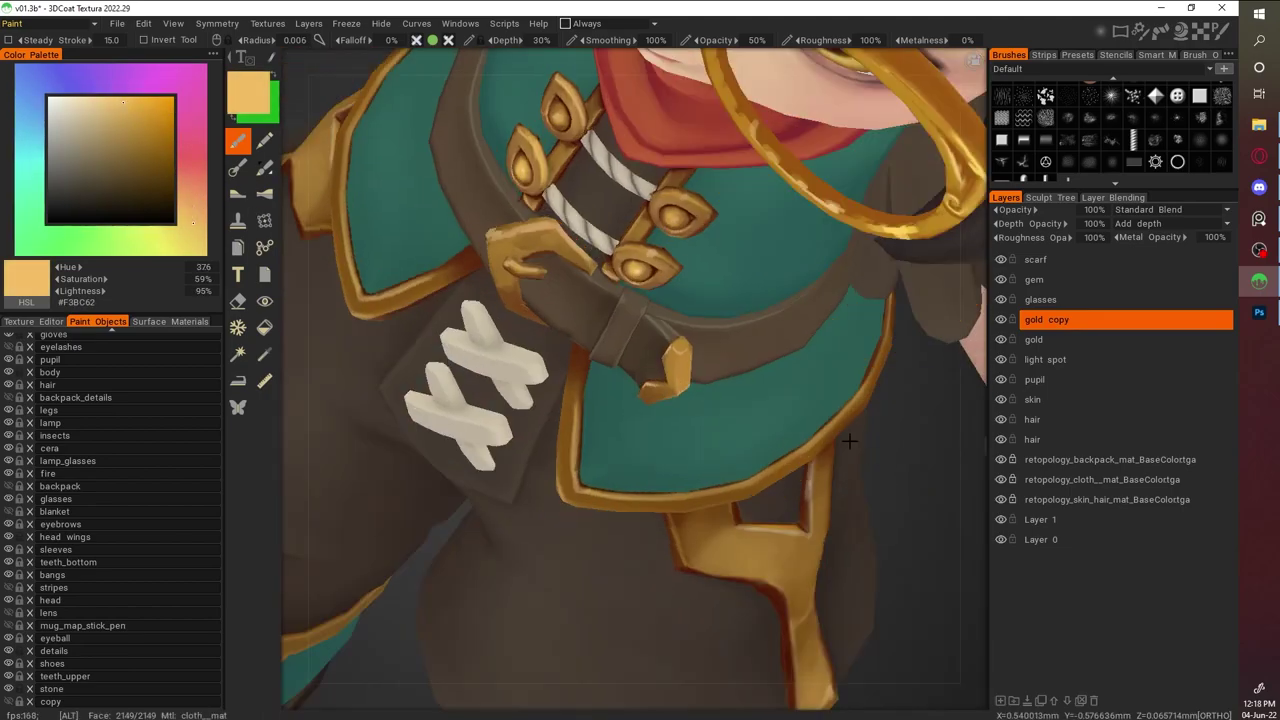
{"action": "scroll", "coordinate": [868, 450], "scroll_direction": "up", "scroll_amount": 4}
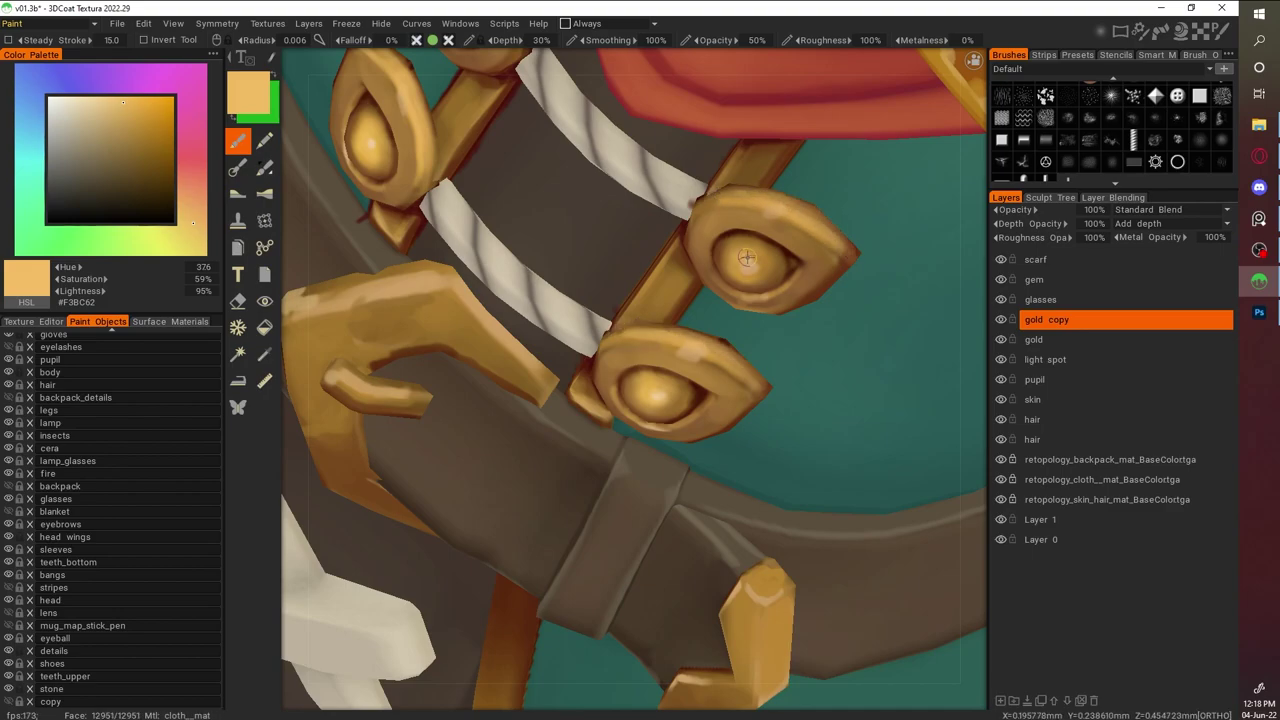
Paint #E5BA47 light on the button plates with a 0.012 brush, sharpen their edges at 0.002, and check the full character
{"action": "scroll", "coordinate": [168, 183], "scroll_direction": "up", "scroll_amount": 1}
{"action": "left_click", "coordinate": [135, 108]}
{"action": "scroll", "coordinate": [896, 531], "scroll_direction": "down", "scroll_amount": 4}
{"action": "scroll", "coordinate": [555, 405], "scroll_direction": "up", "scroll_amount": 4}
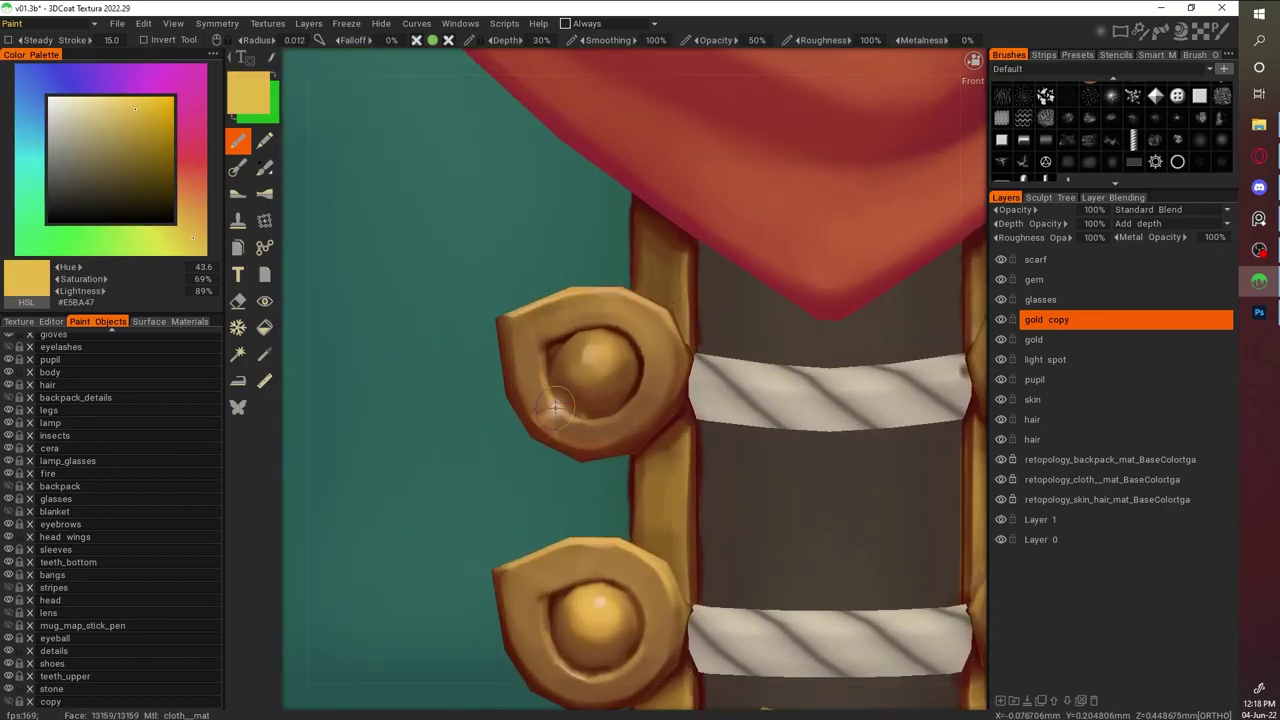
{"action": "scroll", "coordinate": [603, 423], "scroll_direction": "down", "scroll_amount": 2}
{"action": "scroll", "coordinate": [897, 409], "scroll_direction": "up", "scroll_amount": 2}
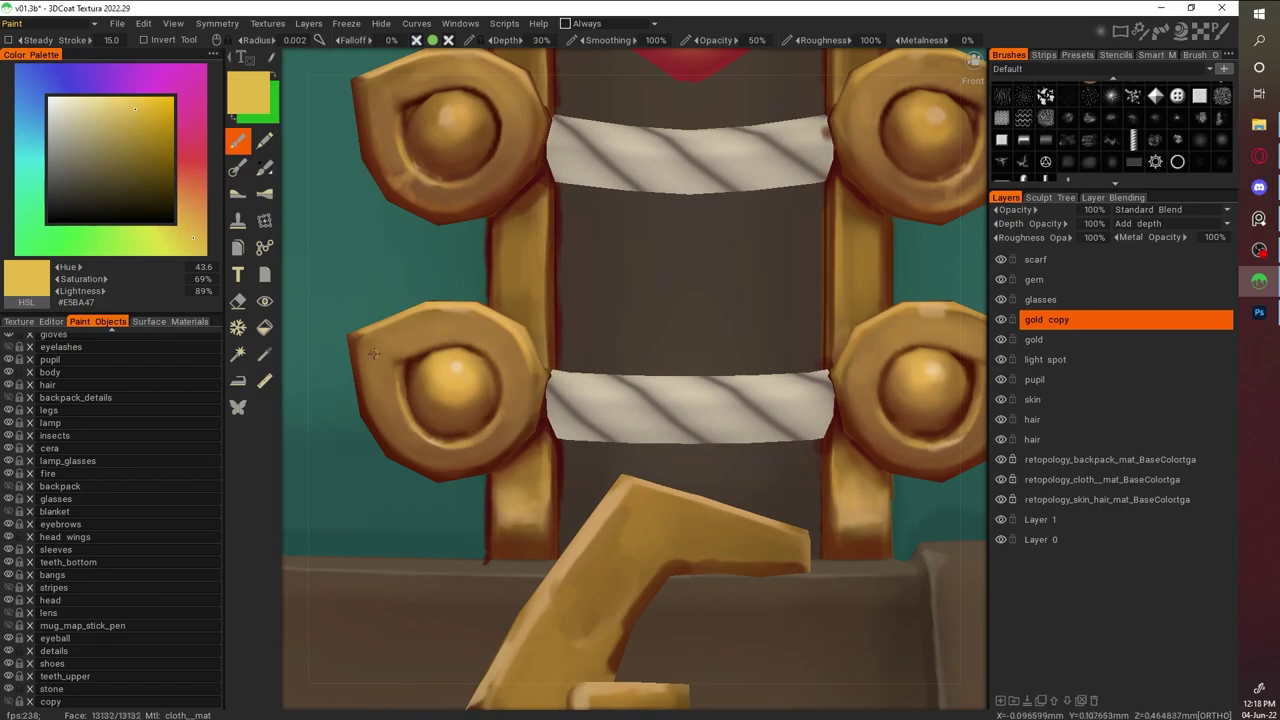
{"action": "scroll", "coordinate": [838, 320], "scroll_direction": "down", "scroll_amount": 6}
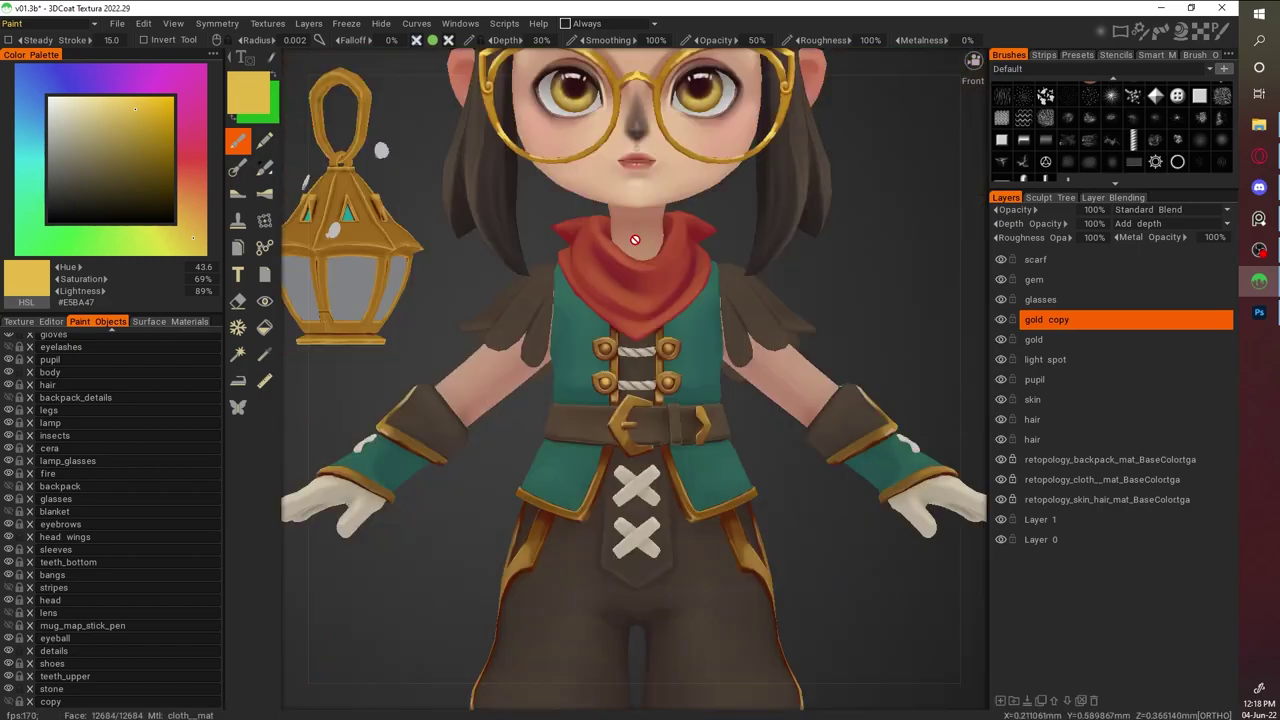
{"action": "scroll", "coordinate": [982, 310], "scroll_direction": "down", "scroll_amount": 3}
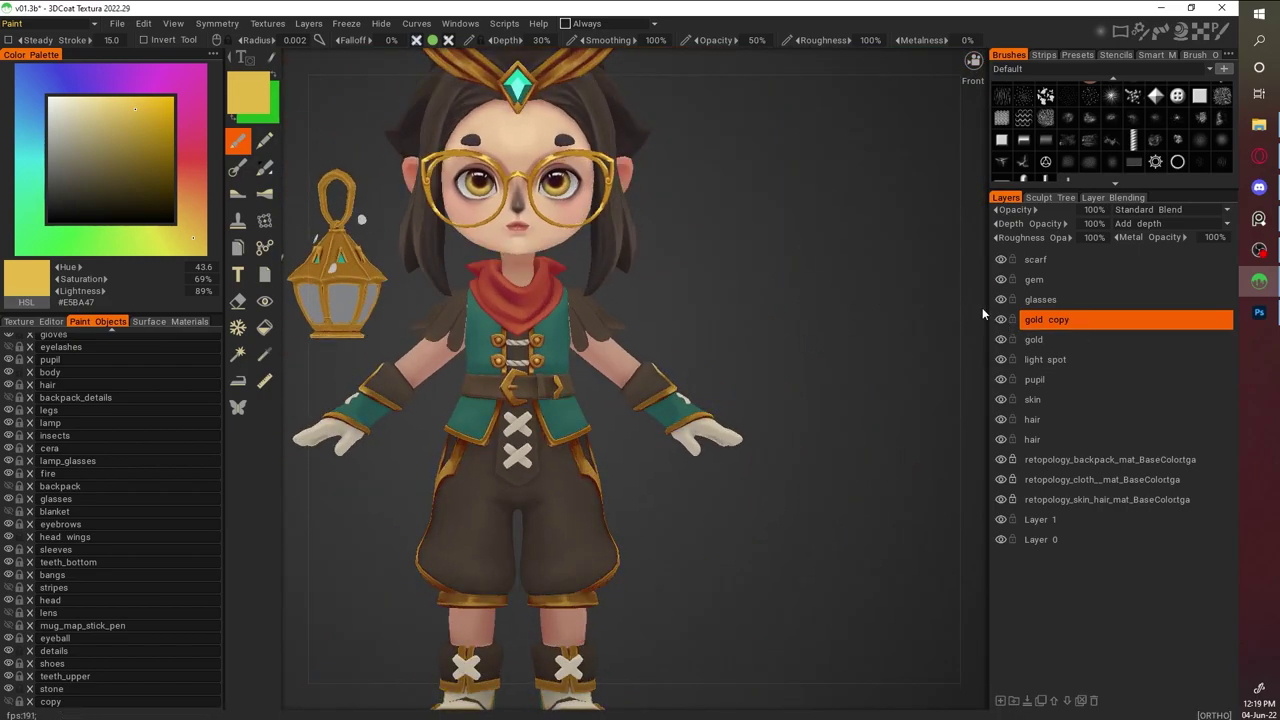
Add a new paint layer named green directly above the gold copy layer
{"action": "key", "text": "ctrl+n"}
{"action": "type", "text": "green"}
{"action": "key", "text": "Return"}
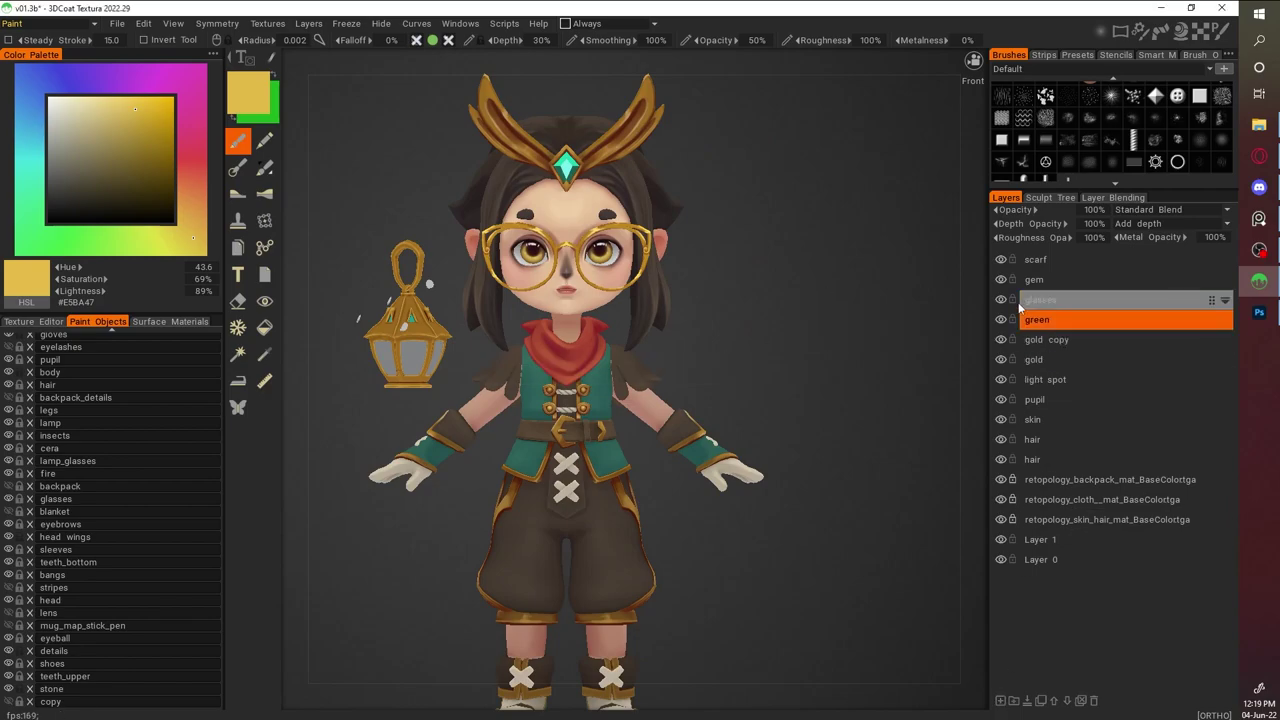
In Photoshop, isolate the green cloth on its own layer with the Magic Wand, place green beneath gold, and return to 3DCoat
{"action": "scroll", "coordinate": [893, 326], "scroll_direction": "up", "scroll_amount": 3}
{"action": "key", "text": "alt+Tab"}
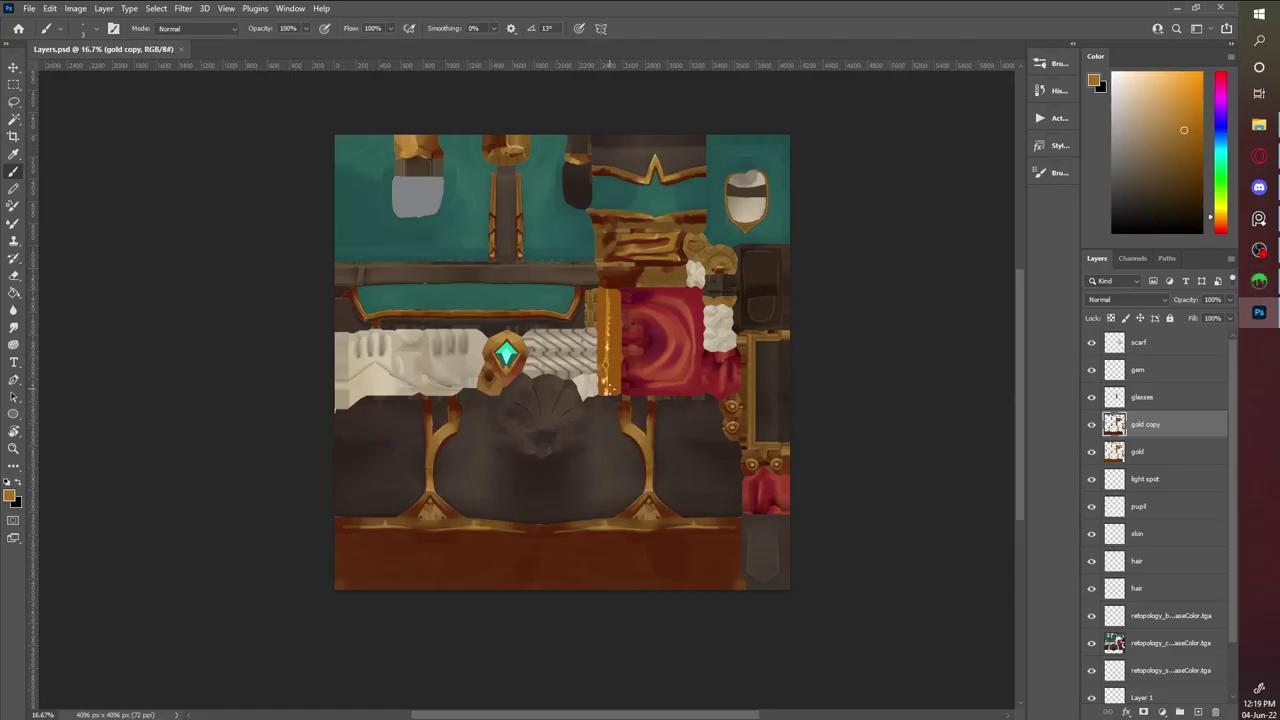
{"action": "key", "text": "w"}
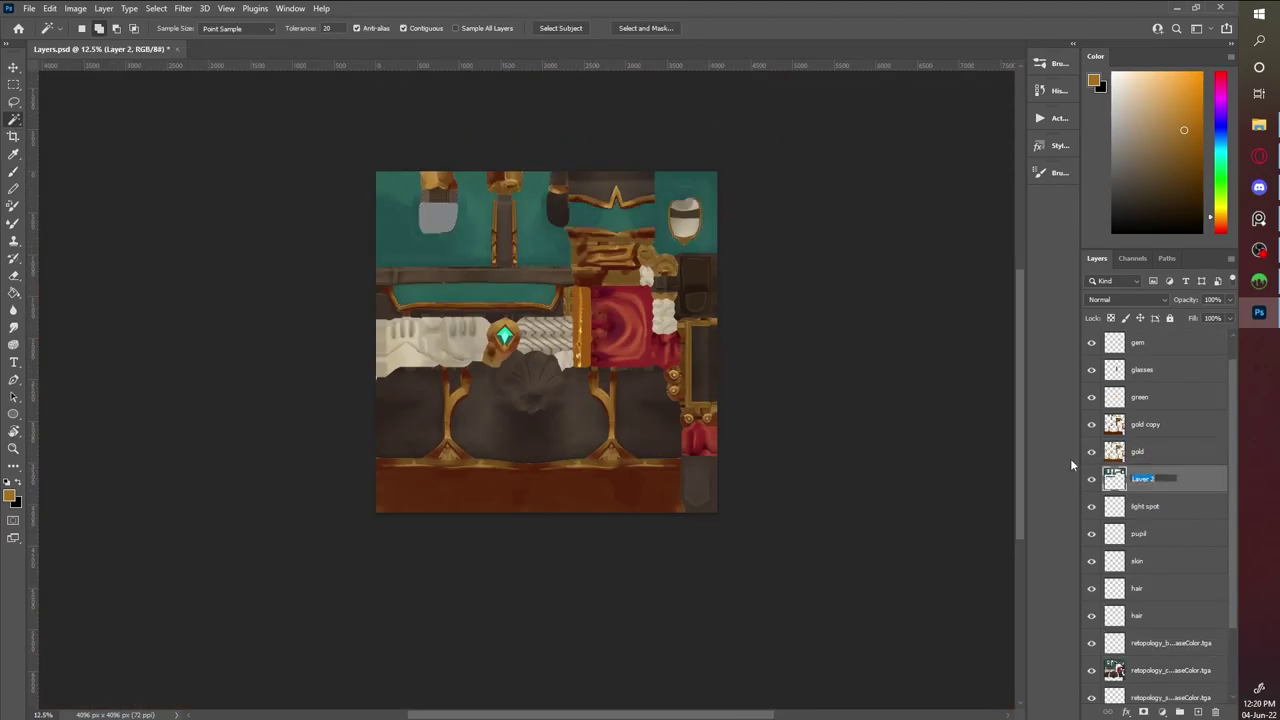
{"action": "left_click_drag", "start_coordinate": [1165, 397], "coordinate": [1176, 446]}
{"action": "key", "text": "alt+Tab"}
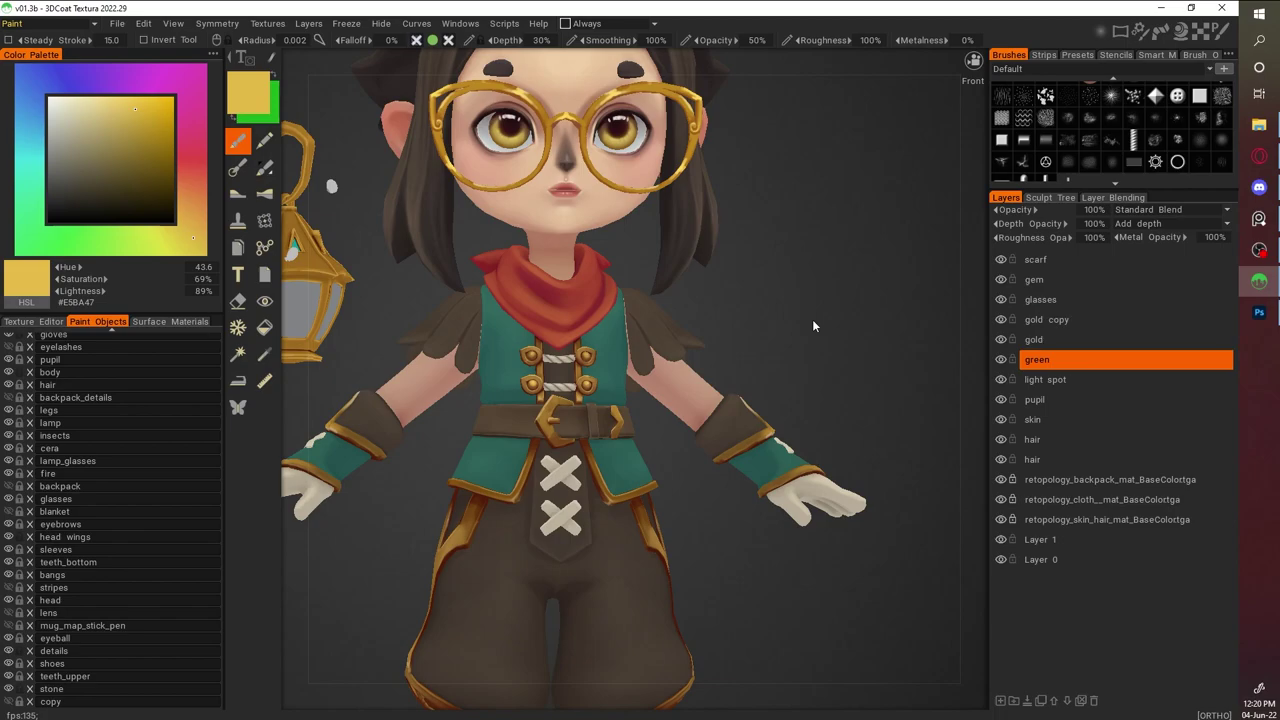
Paint a #203C4A shadow on the green vest along the scarf's lower edge and soften it with #305350
{"action": "left_click_drag", "start_coordinate": [800, 324], "coordinate": [790, 341]}
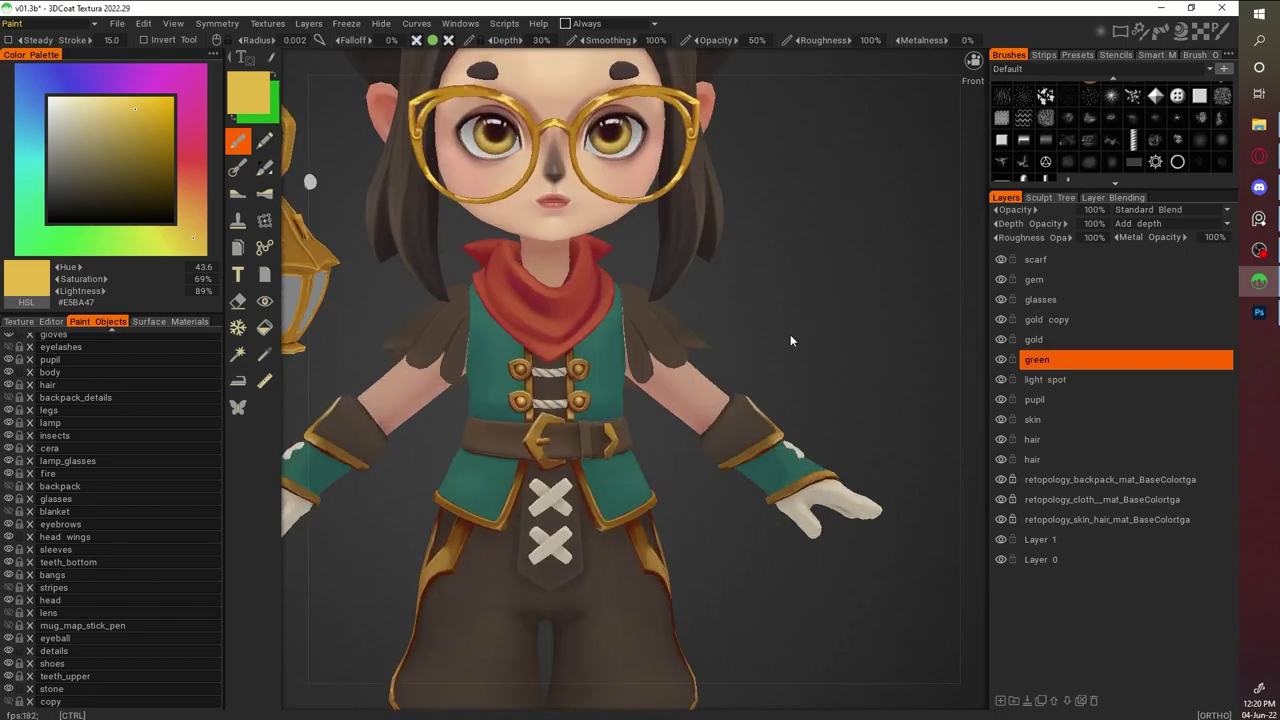
{"action": "scroll", "coordinate": [778, 211], "scroll_direction": "up", "scroll_amount": 5}
{"action": "key", "text": "v"}
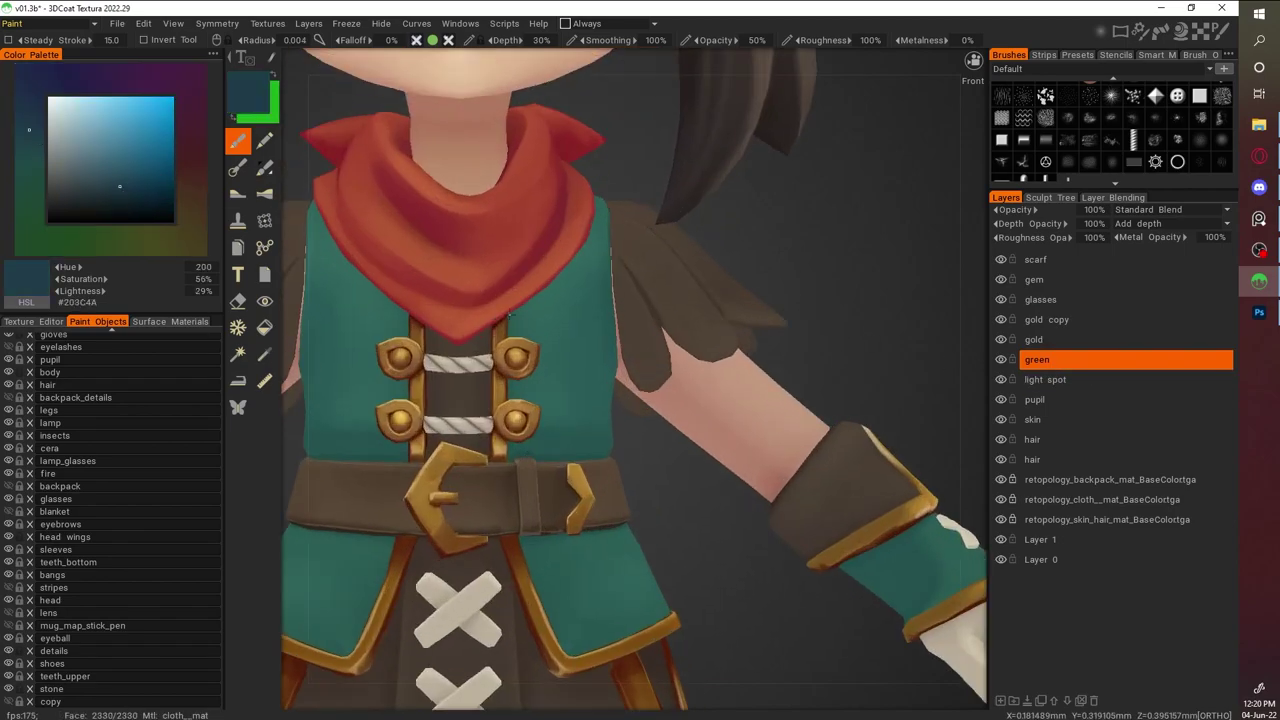
{"action": "left_click_drag", "start_coordinate": [830, 300], "coordinate": [836, 270], "text": "shift"}
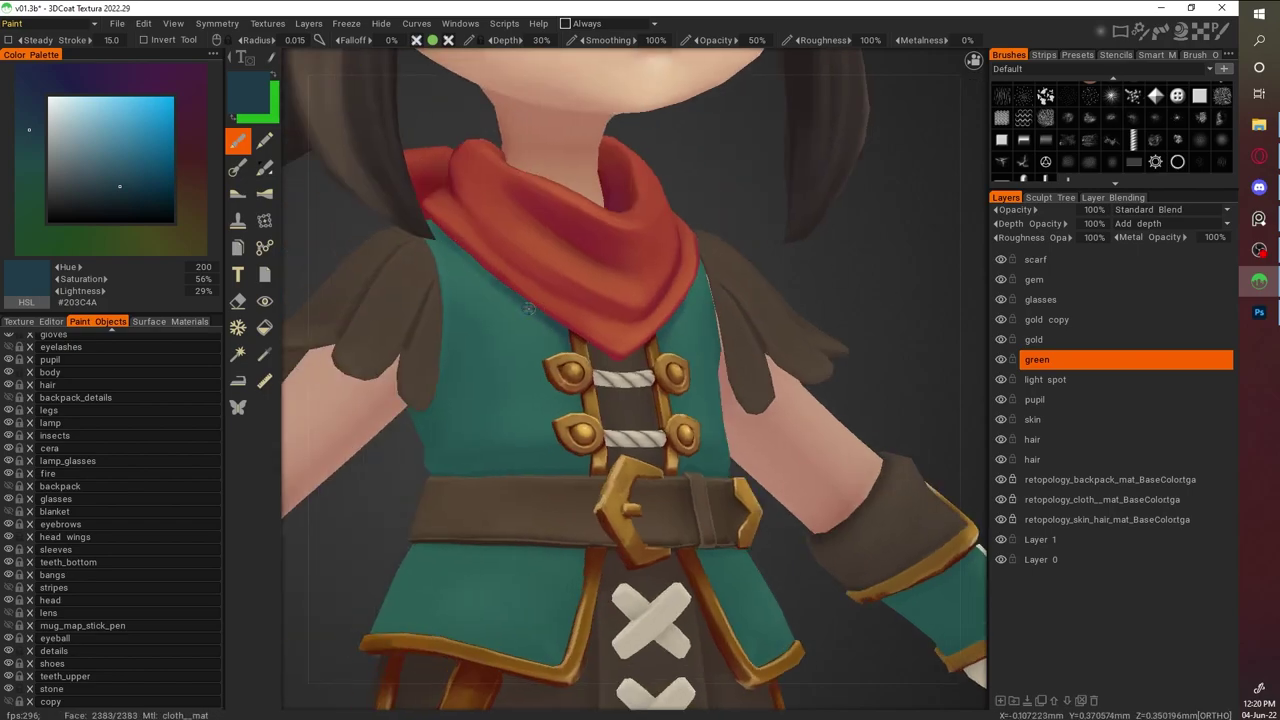
{"action": "left_click", "coordinate": [193, 112]}
{"action": "left_click", "coordinate": [128, 198]}
{"action": "key", "text": "v"}
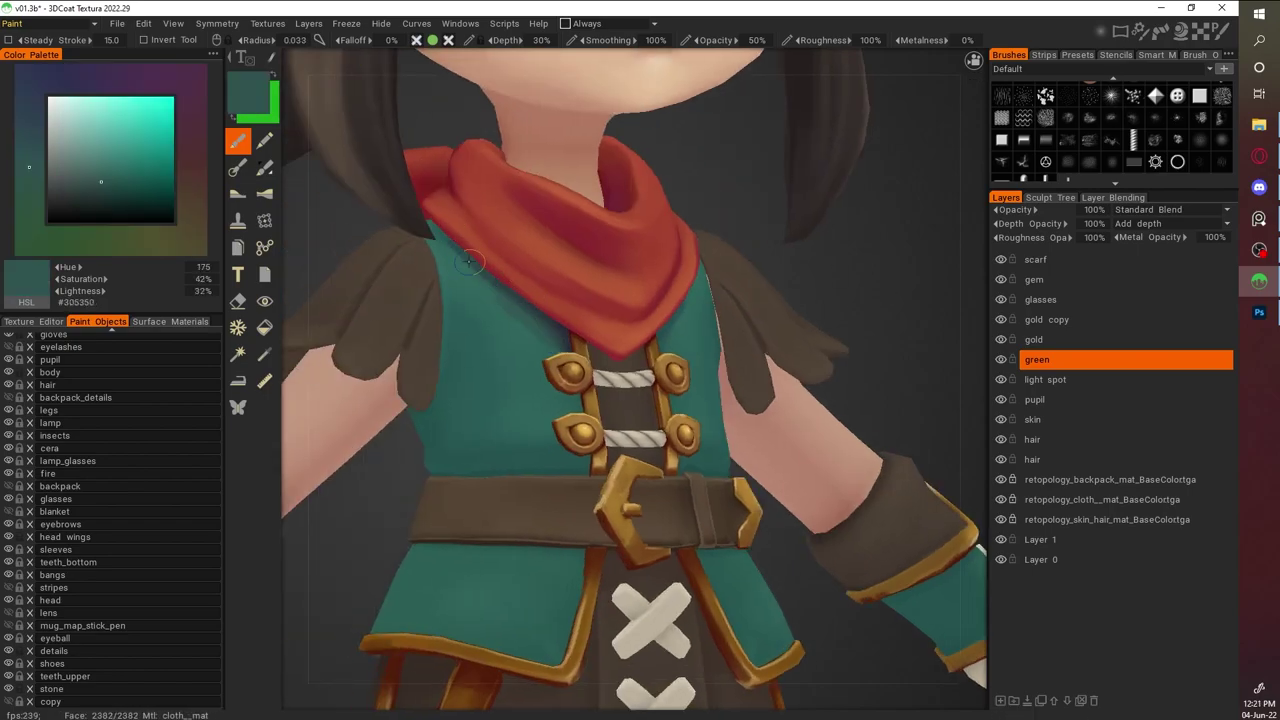
Deepen the vest shadow beneath the scarf with #2C333D and the purple tones #362C3D and #2F233B
{"action": "mouse_move", "coordinate": [570, 340]}
{"action": "right_mouse_down"}
{"action": "mouse_move", "coordinate": [659, 323]}
{"action": "mouse_move", "coordinate": [565, 294]}
{"action": "right_mouse_up"}
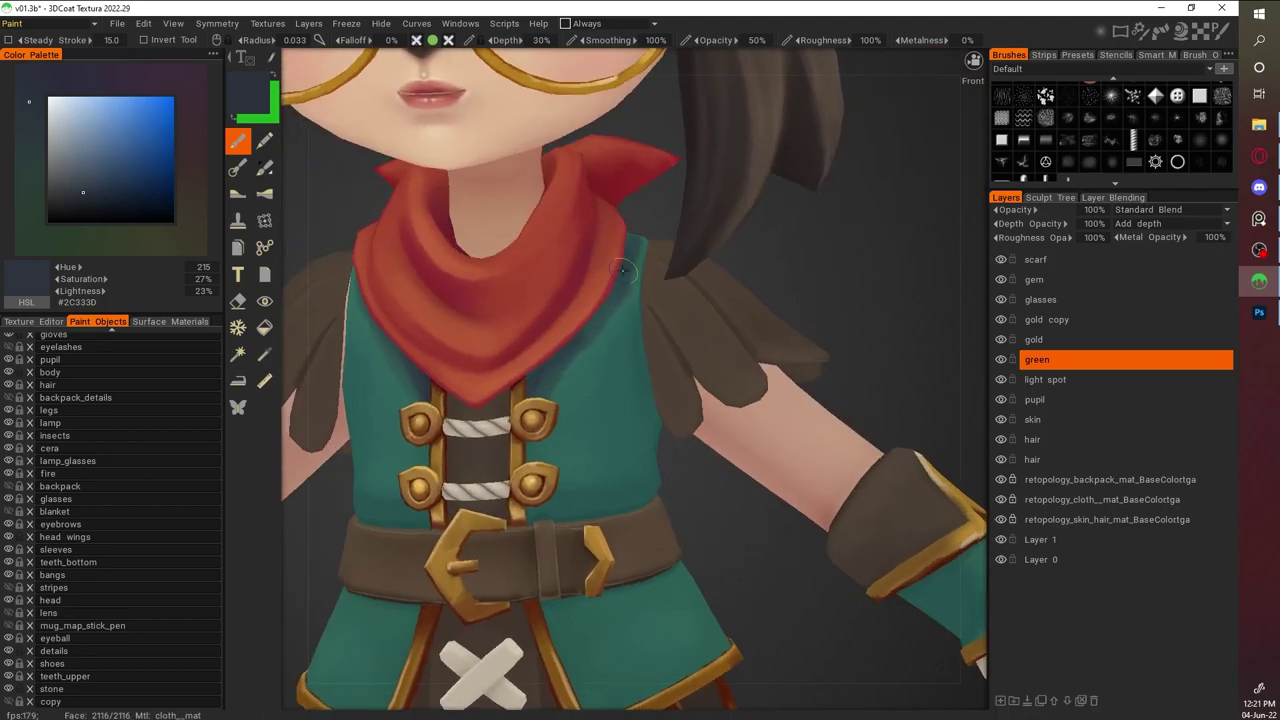
{"action": "key", "text": "v"}
{"action": "scroll", "coordinate": [542, 371], "scroll_direction": "up", "scroll_amount": 3}
{"action": "scroll", "coordinate": [538, 443], "scroll_direction": "up", "scroll_amount": 2}
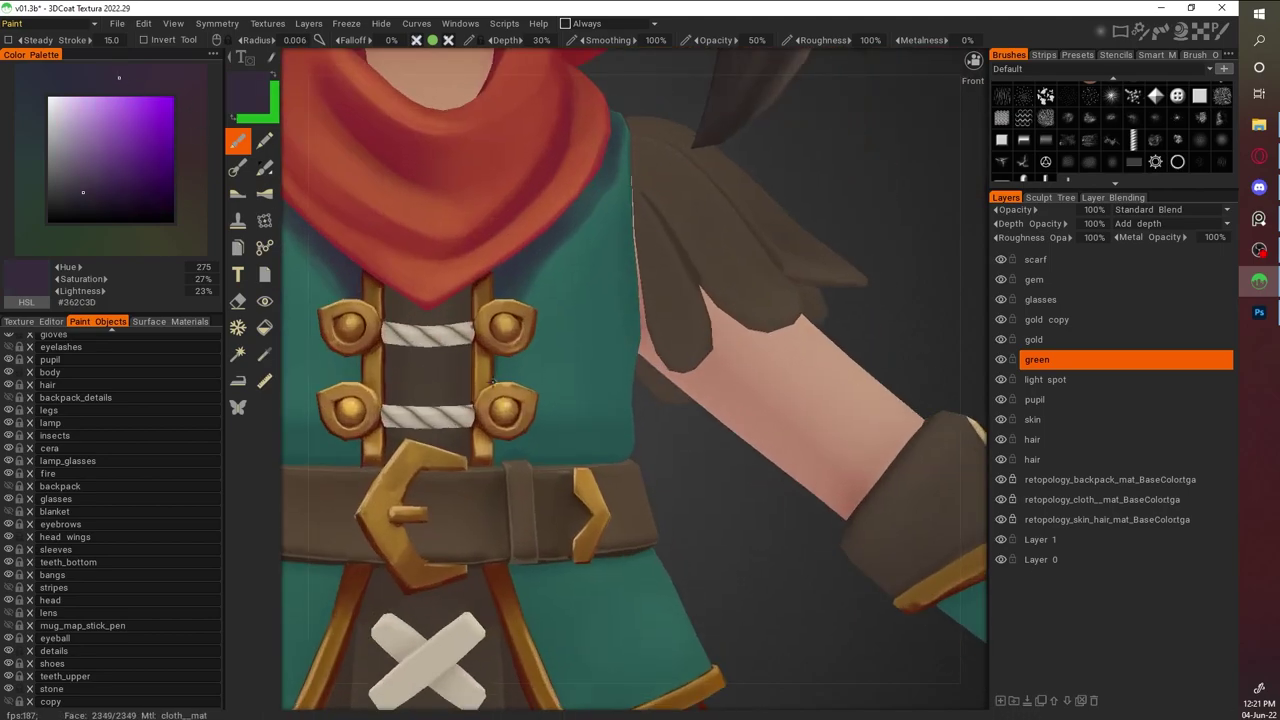
{"action": "key", "text": "v"}
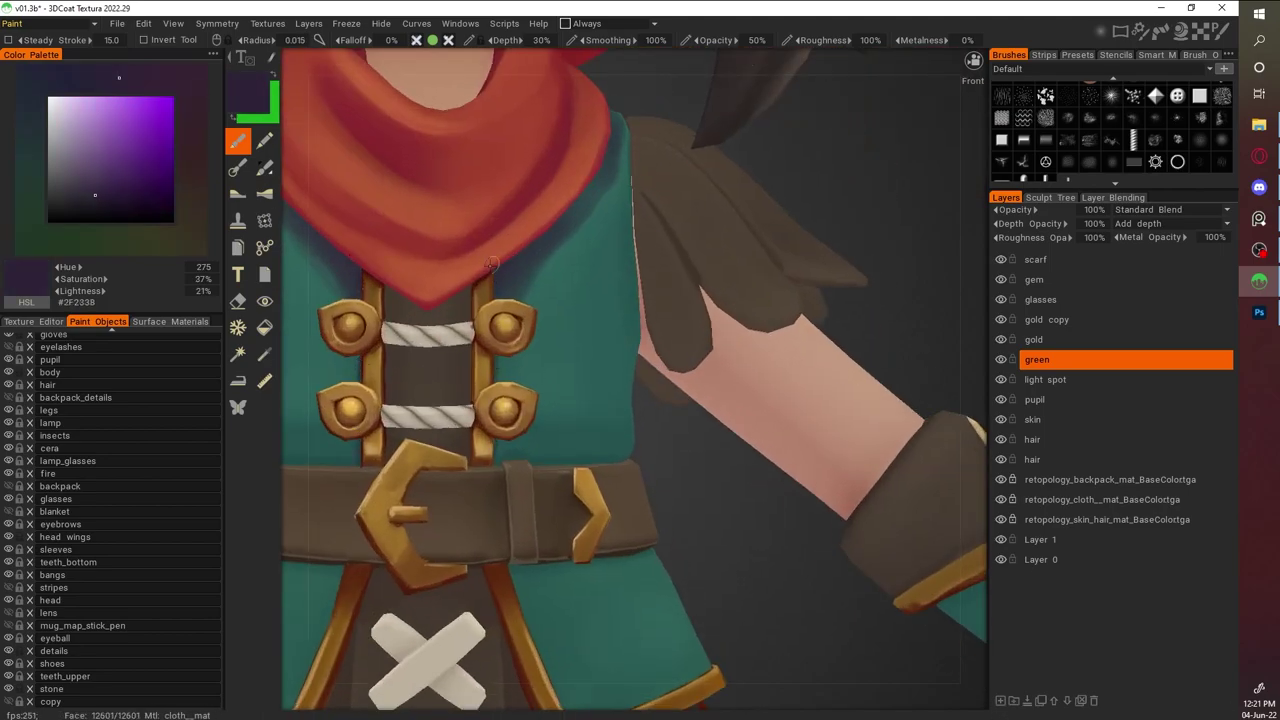
Blend the scarf shadow into the side of the vest using #2D4145 with a 0.032 brush radius
{"action": "right_click_drag", "start_coordinate": [494, 291], "coordinate": [428, 340]}
{"action": "key", "text": "v"}
{"action": "key", "text": "v"}
{"action": "key", "text": "v"}
{"action": "scroll", "coordinate": [700, 230], "scroll_direction": "down", "scroll_amount": 2}
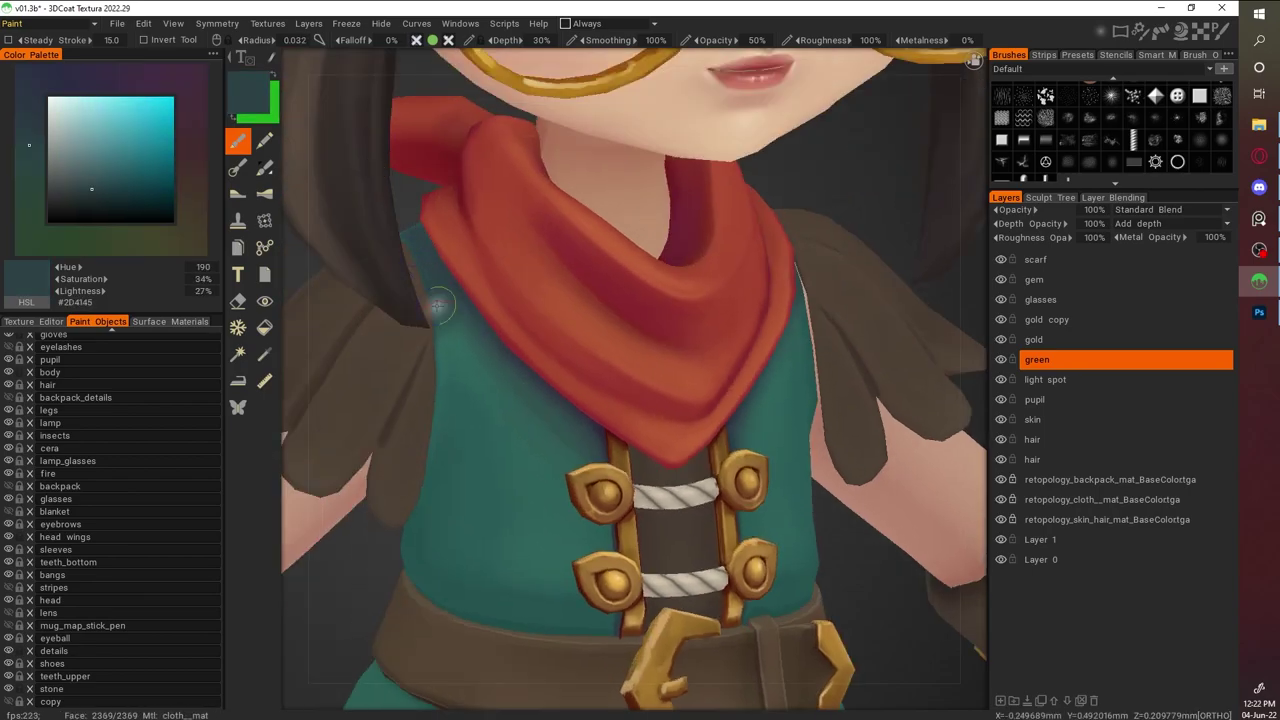
{"action": "scroll", "coordinate": [855, 219], "scroll_direction": "up", "scroll_amount": 2}
{"action": "scroll", "coordinate": [745, 277], "scroll_direction": "down", "scroll_amount": 3}
Shade the upper back and side edges of the vest with #2D4044 at 80% opacity
{"action": "right_click_drag", "start_coordinate": [745, 277], "coordinate": [760, 433]}
{"action": "right_click_drag", "start_coordinate": [941, 399], "coordinate": [514, 420], "text": "shift"}
{"action": "scroll", "coordinate": [601, 360], "scroll_direction": "up", "scroll_amount": 3}
{"action": "right_click_drag", "start_coordinate": [601, 360], "coordinate": [771, 323], "text": "shift"}
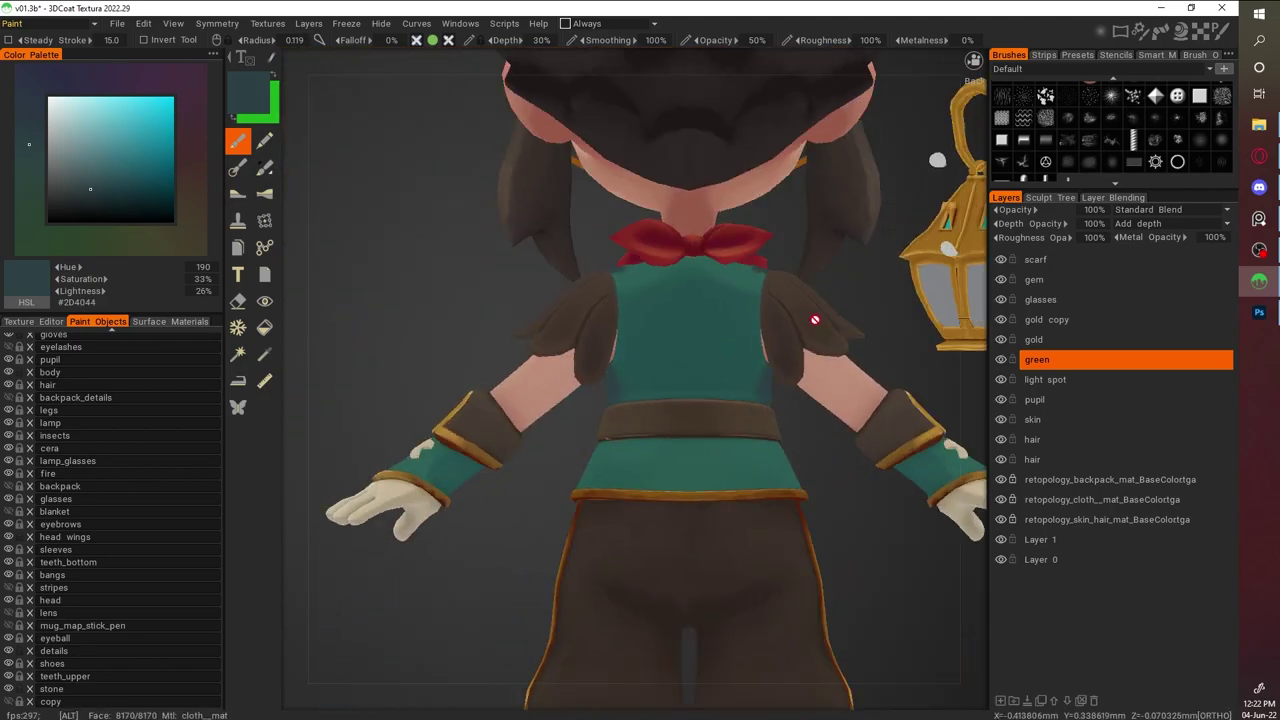
{"action": "scroll", "coordinate": [500, 329], "scroll_direction": "up", "scroll_amount": 2}
{"action": "scroll", "coordinate": [771, 251], "scroll_direction": "up", "scroll_amount": 2}
{"action": "scroll", "coordinate": [535, 235], "scroll_direction": "up", "scroll_amount": 2}
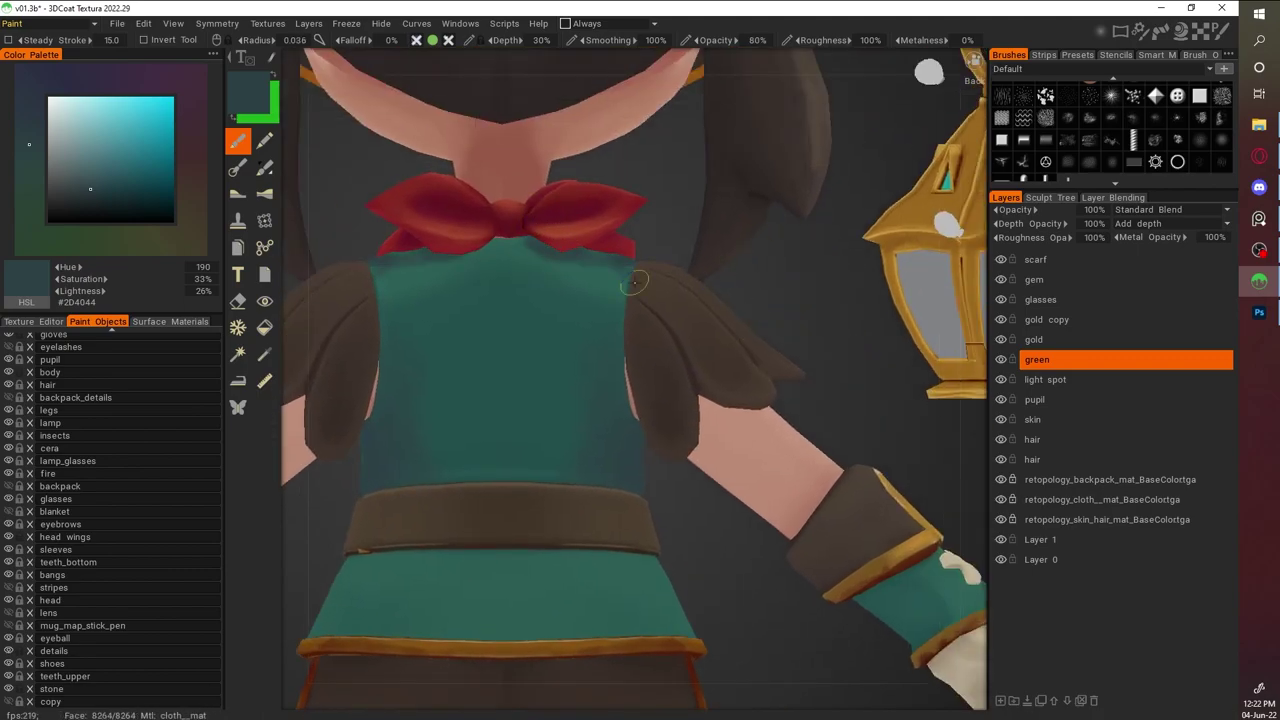
{"action": "scroll", "coordinate": [600, 300], "scroll_direction": "up", "scroll_amount": 1}
Blend the middle of the vest's back with #2C5F55 at a 0.077 radius, then pick #2B4345 for finer shading
{"action": "key", "text": "v"}
{"action": "left_click", "coordinate": [330, 77]}
{"action": "left_click", "coordinate": [423, 277]}
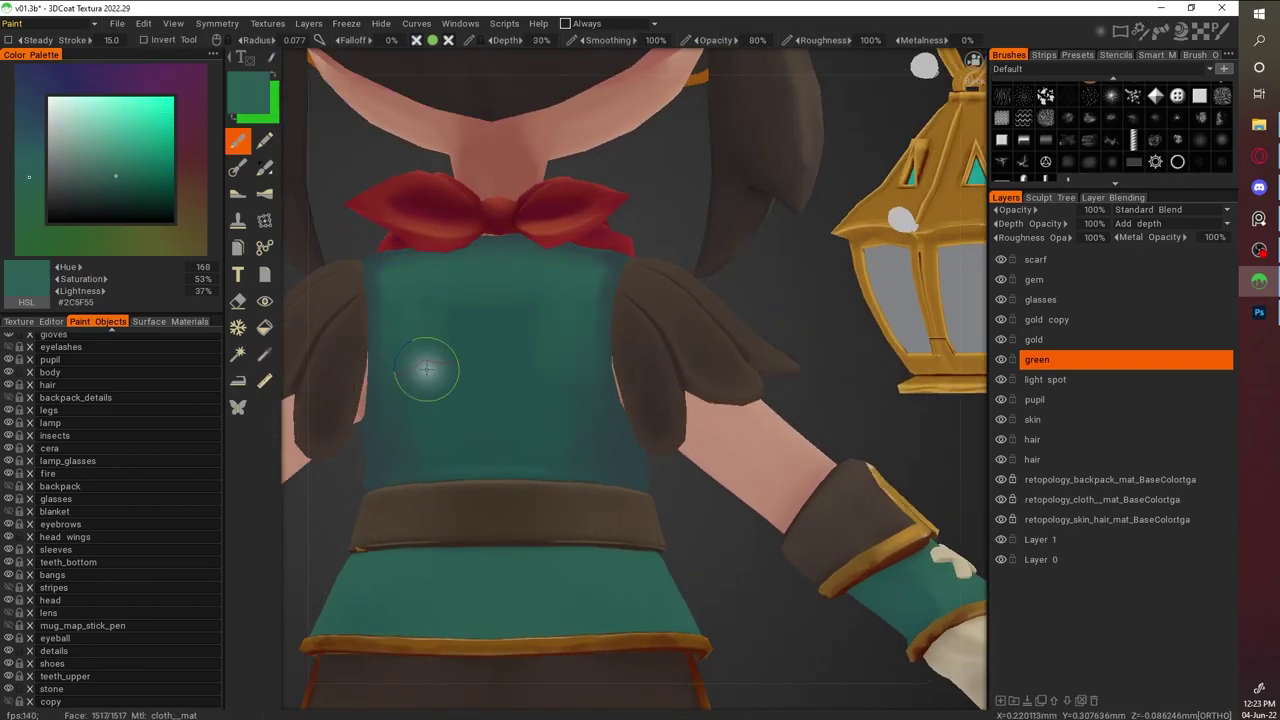
{"action": "key", "text": "v"}
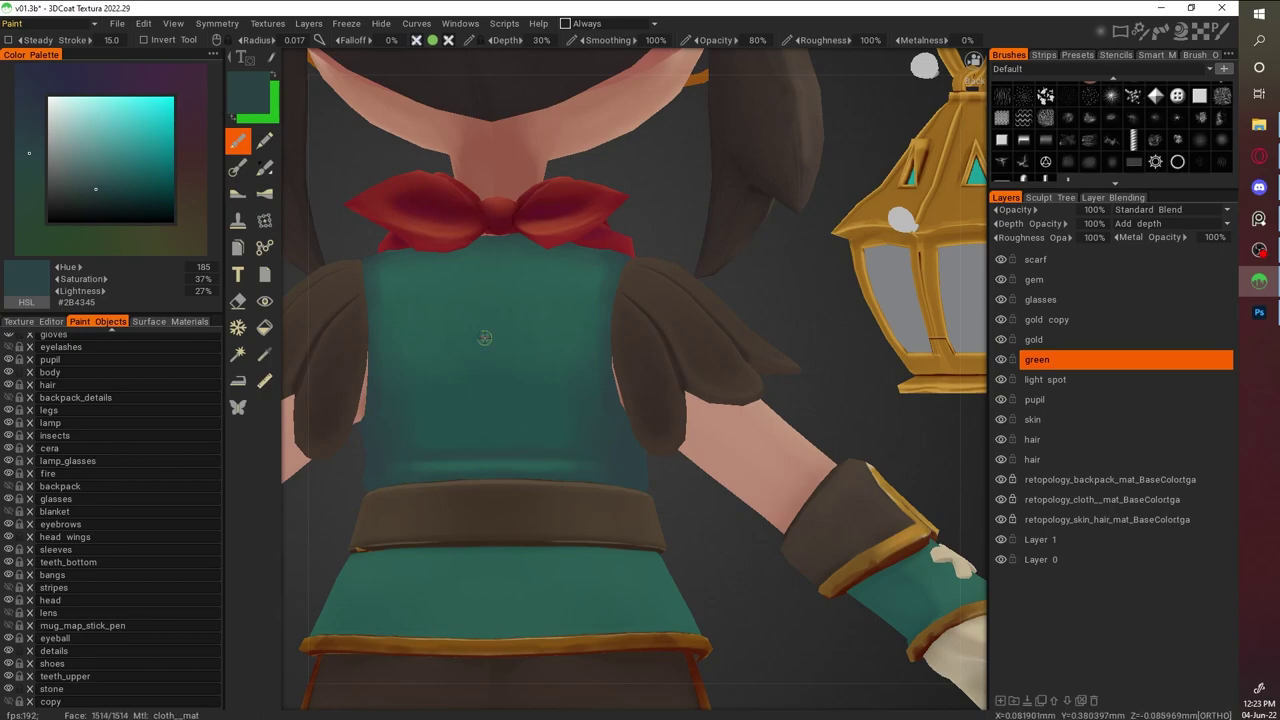
Paint a thin #45826A highlight across the vest's lower back above the belt with a 0.014 brush
{"action": "scroll", "coordinate": [398, 448], "scroll_direction": "down", "scroll_amount": 5}
{"action": "right_click_drag", "start_coordinate": [398, 448], "coordinate": [443, 457]}
{"action": "scroll", "coordinate": [443, 457], "scroll_direction": "up", "scroll_amount": 5}
{"action": "key", "text": "v"}
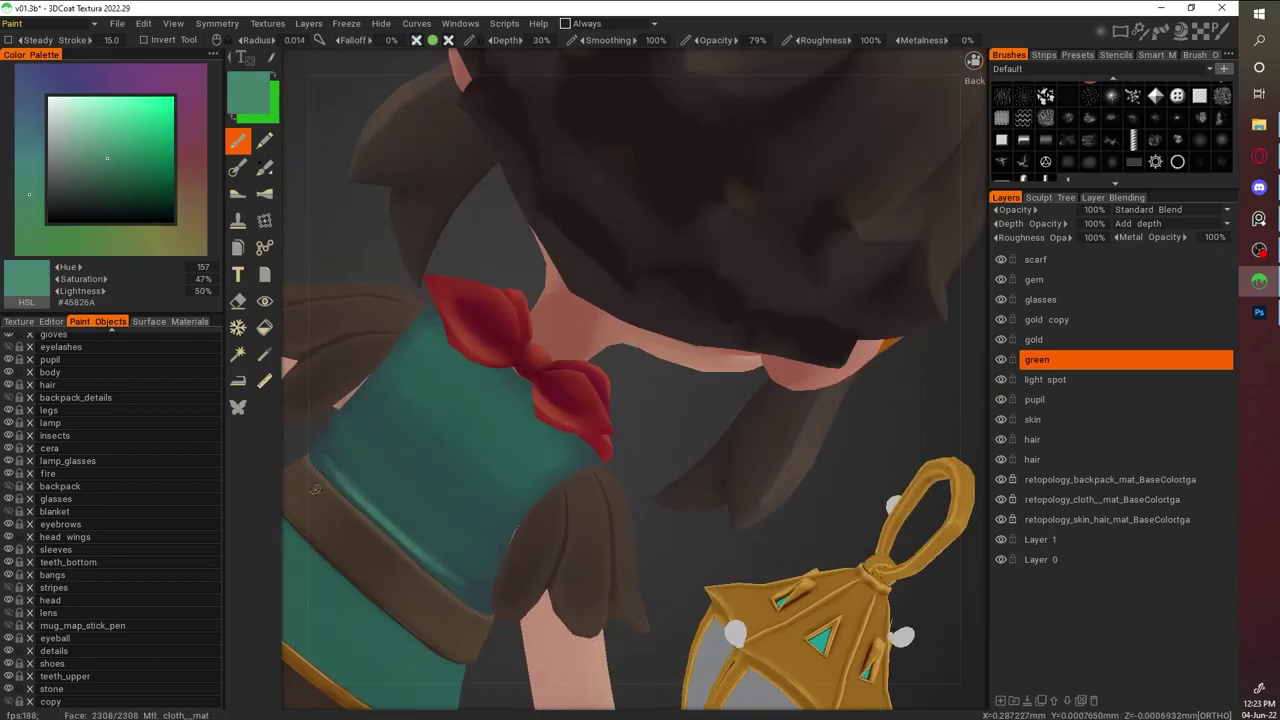
Darken the vest's lower back along the belt with #2A4B4A and #233C41 to shape the cloth fold
{"action": "key", "text": "v"}
{"action": "right_click_drag", "start_coordinate": [489, 447], "coordinate": [630, 397]}
{"action": "right_click_drag", "start_coordinate": [500, 386], "coordinate": [486, 257]}
{"action": "key", "text": "v"}
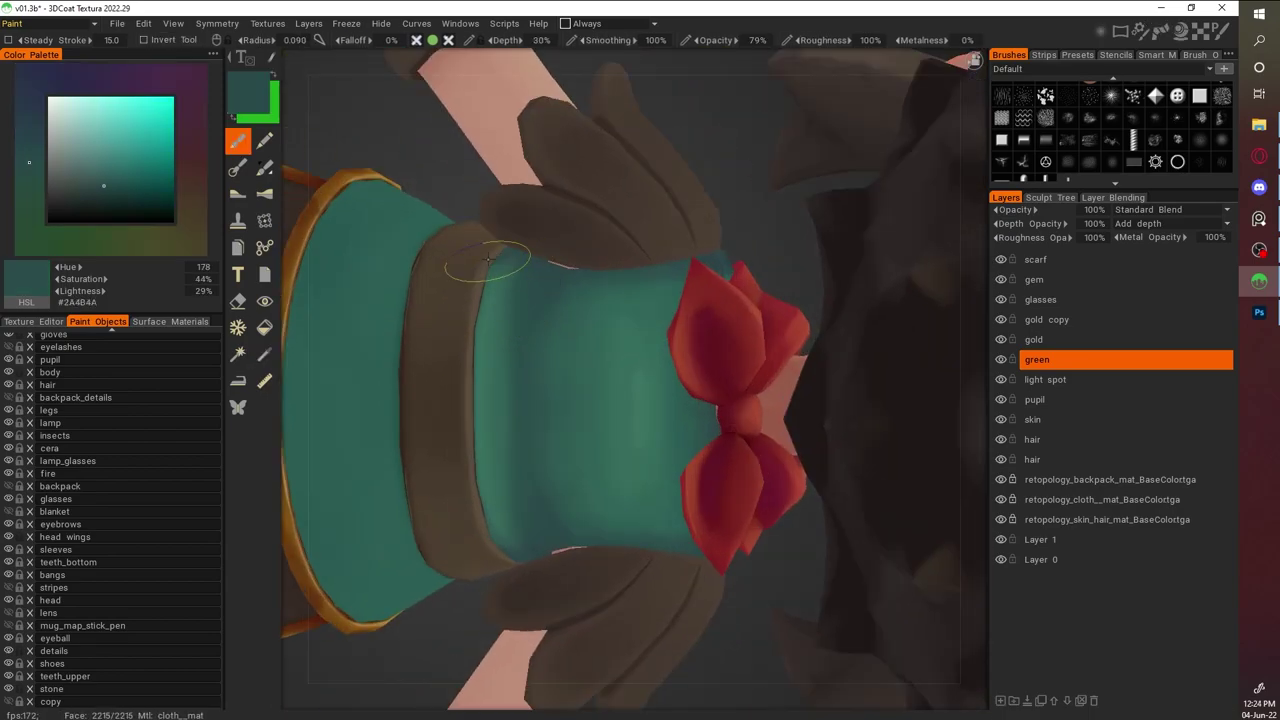
{"action": "left_click", "coordinate": [111, 194]}
{"action": "right_click_drag", "start_coordinate": [485, 538], "coordinate": [500, 330]}
{"action": "right_click_drag", "start_coordinate": [843, 480], "coordinate": [404, 287]}
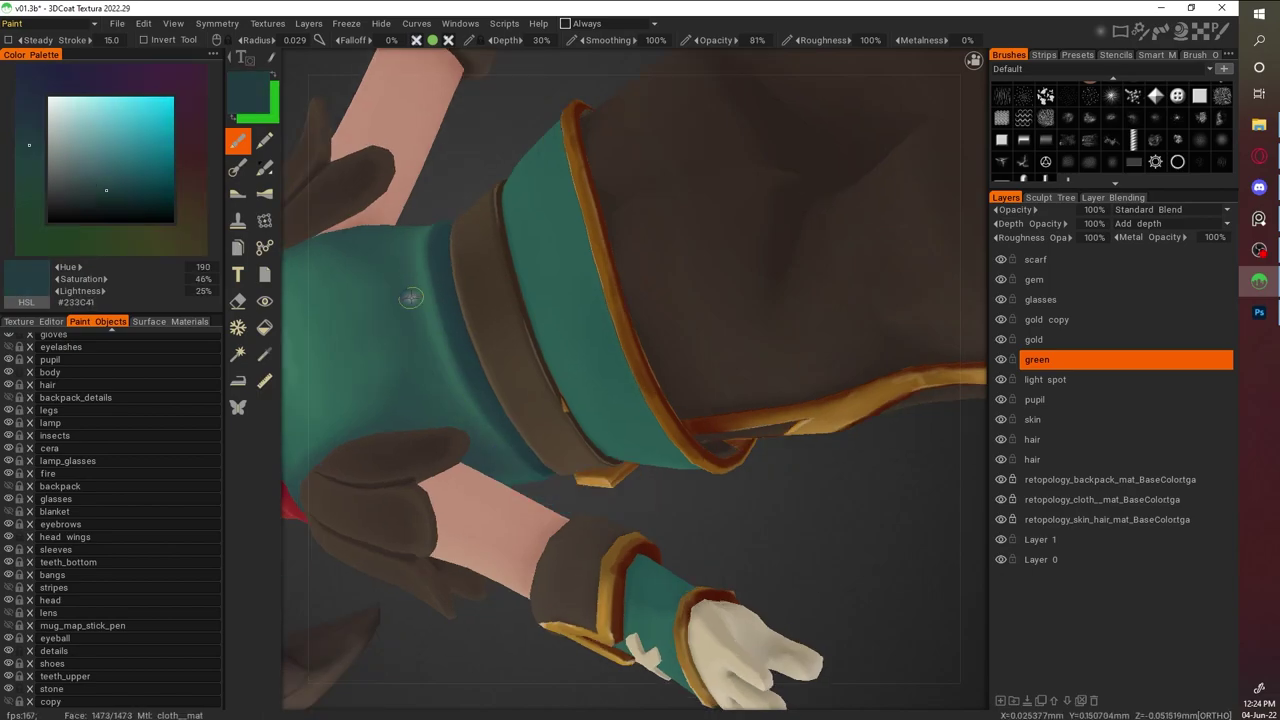
Brighten the front of the vest beside the buttons with #357569 at a 0.021 radius and blend with #2E5F5A
{"action": "right_click_drag", "start_coordinate": [370, 259], "coordinate": [614, 282]}
{"action": "key", "text": "v"}
{"action": "mouse_move", "coordinate": [483, 341]}
{"action": "right_mouse_down"}
{"action": "mouse_move", "coordinate": [651, 429]}
{"action": "mouse_move", "coordinate": [760, 409]}
{"action": "mouse_move", "coordinate": [470, 343]}
{"action": "mouse_move", "coordinate": [576, 452]}
{"action": "right_mouse_up"}
{"action": "right_click_drag", "start_coordinate": [604, 368], "coordinate": [510, 285]}
{"action": "mouse_move", "coordinate": [586, 639]}
{"action": "right_mouse_down", "text": "shift"}
{"action": "mouse_move", "coordinate": [598, 383]}
{"action": "mouse_move", "coordinate": [768, 295]}
{"action": "mouse_move", "coordinate": [560, 284]}
{"action": "right_mouse_up", "text": "shift"}
{"action": "key", "text": "v"}
{"action": "key", "text": "v"}
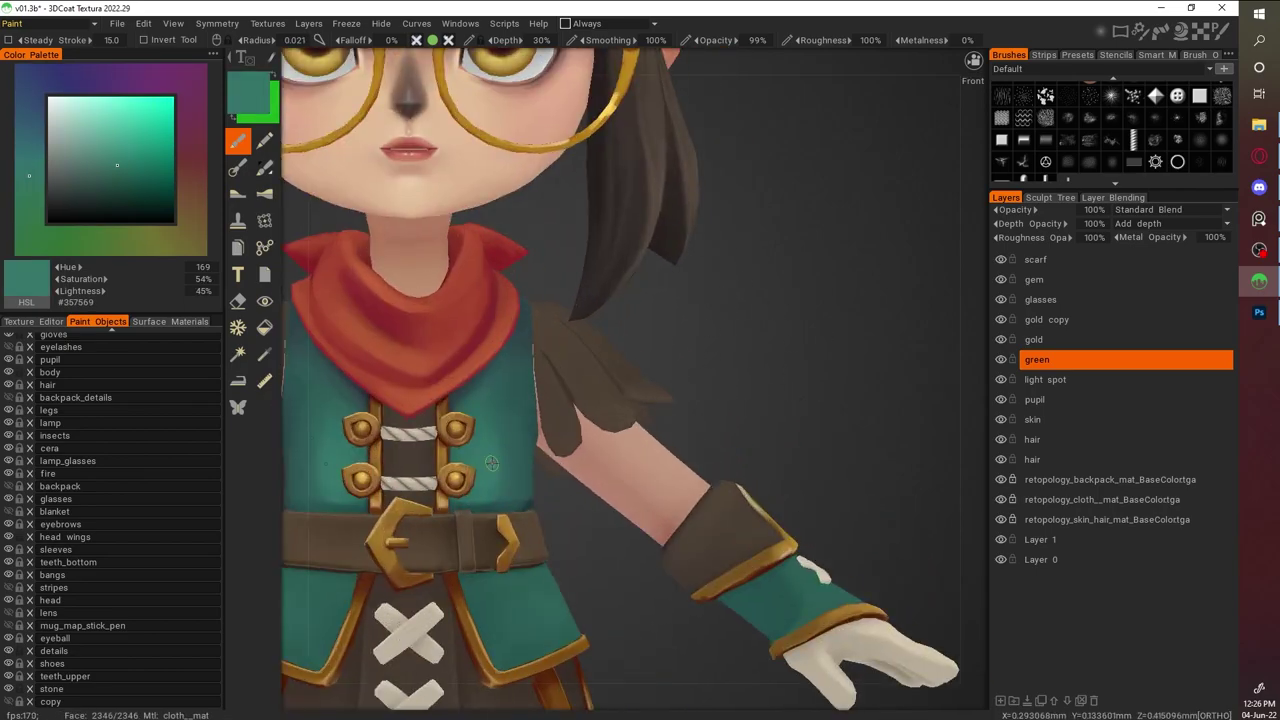
{"action": "key", "text": "v"}
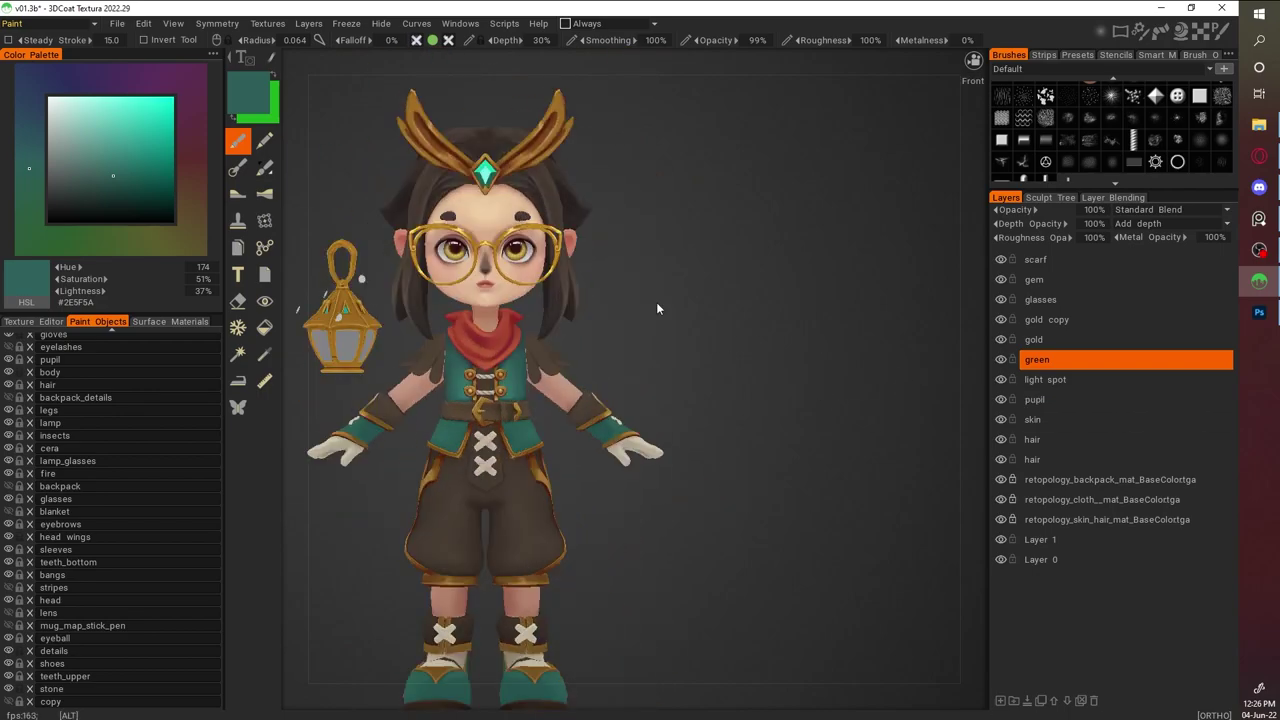
Paint #1F323A contact shadows on the green sleeve along the cuff's gold trim with a 0.008 brush radius
{"action": "right_click_drag", "start_coordinate": [763, 334], "coordinate": [862, 337]}
{"action": "left_click_drag", "start_coordinate": [862, 337], "coordinate": [729, 432]}
{"action": "right_click_drag", "start_coordinate": [729, 432], "coordinate": [822, 370]}
{"action": "left_click_drag", "start_coordinate": [822, 370], "coordinate": [648, 320]}
{"action": "right_click_drag", "start_coordinate": [648, 320], "coordinate": [690, 381]}
{"action": "left_click_drag", "start_coordinate": [690, 381], "coordinate": [831, 311]}
{"action": "right_click_drag", "start_coordinate": [831, 311], "coordinate": [800, 406]}
{"action": "left_click_drag", "start_coordinate": [800, 406], "coordinate": [758, 394]}
{"action": "right_click_drag", "start_coordinate": [362, 389], "coordinate": [672, 450]}
{"action": "key", "text": "v"}
{"action": "left_click_drag", "start_coordinate": [672, 450], "coordinate": [543, 415]}
{"action": "key", "text": "v"}
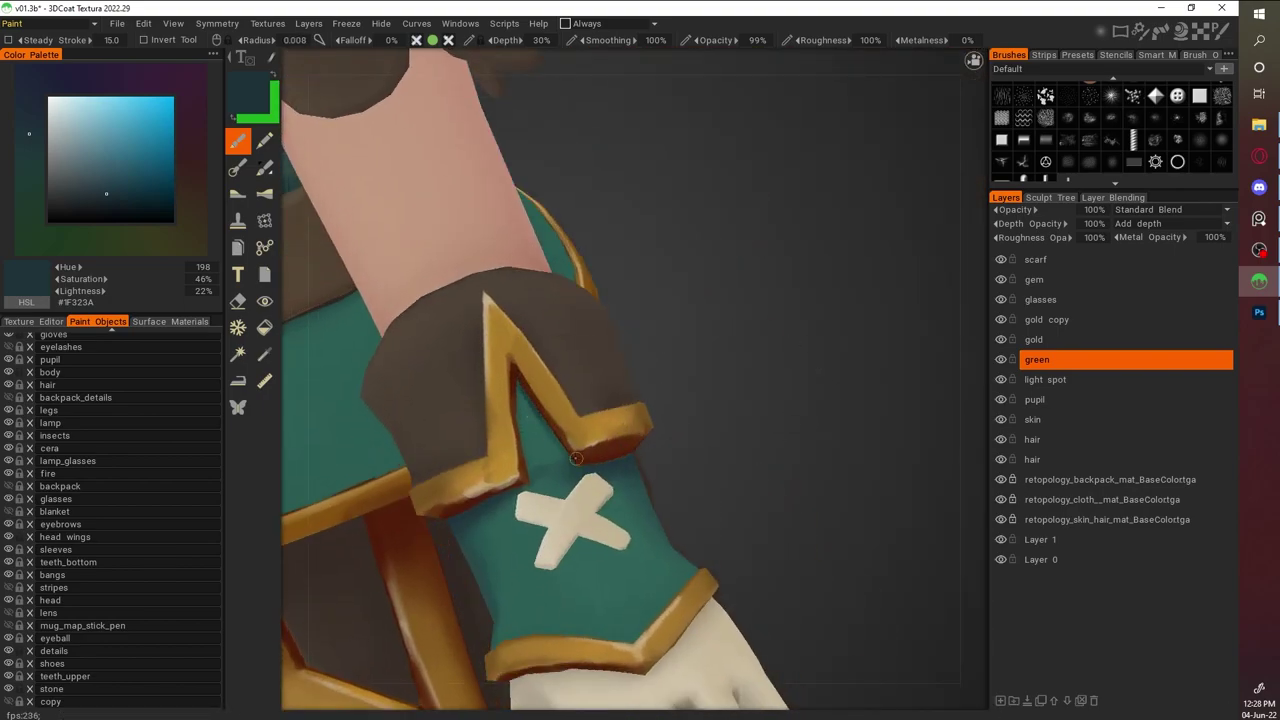
Paint dark fold shadows across the green sleeve and blend them with #284F4E at 82% opacity
{"action": "left_click_drag", "start_coordinate": [541, 471], "coordinate": [700, 300]}
{"action": "key", "text": "v"}
{"action": "key", "text": "v"}
{"action": "key", "text": "v"}
{"action": "key", "text": "v"}
{"action": "key", "text": "v"}
{"action": "key", "text": "v"}
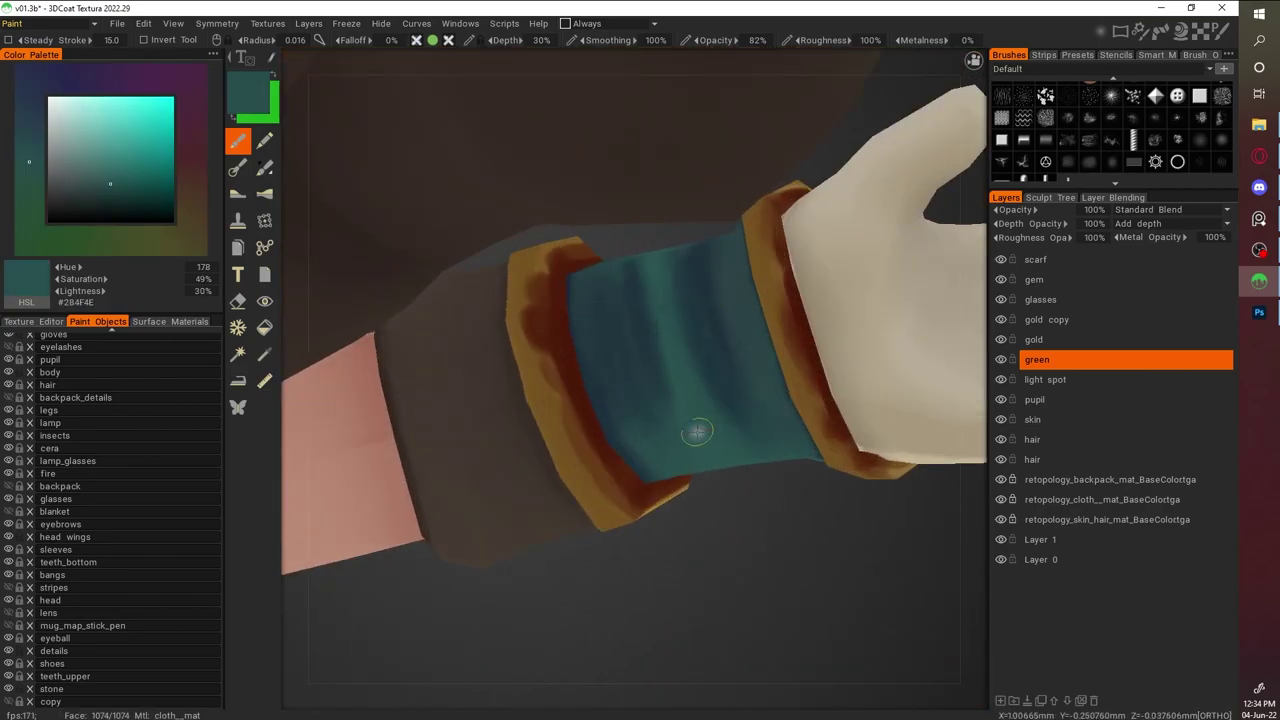
{"action": "left_click_drag", "start_coordinate": [726, 407], "coordinate": [609, 503]}
{"action": "key", "text": "v"}
Shade the back of the vest's skirt below the belt with #2E3E46 at a 0.075 brush radius
{"action": "left_click_drag", "start_coordinate": [614, 457], "coordinate": [840, 372]}
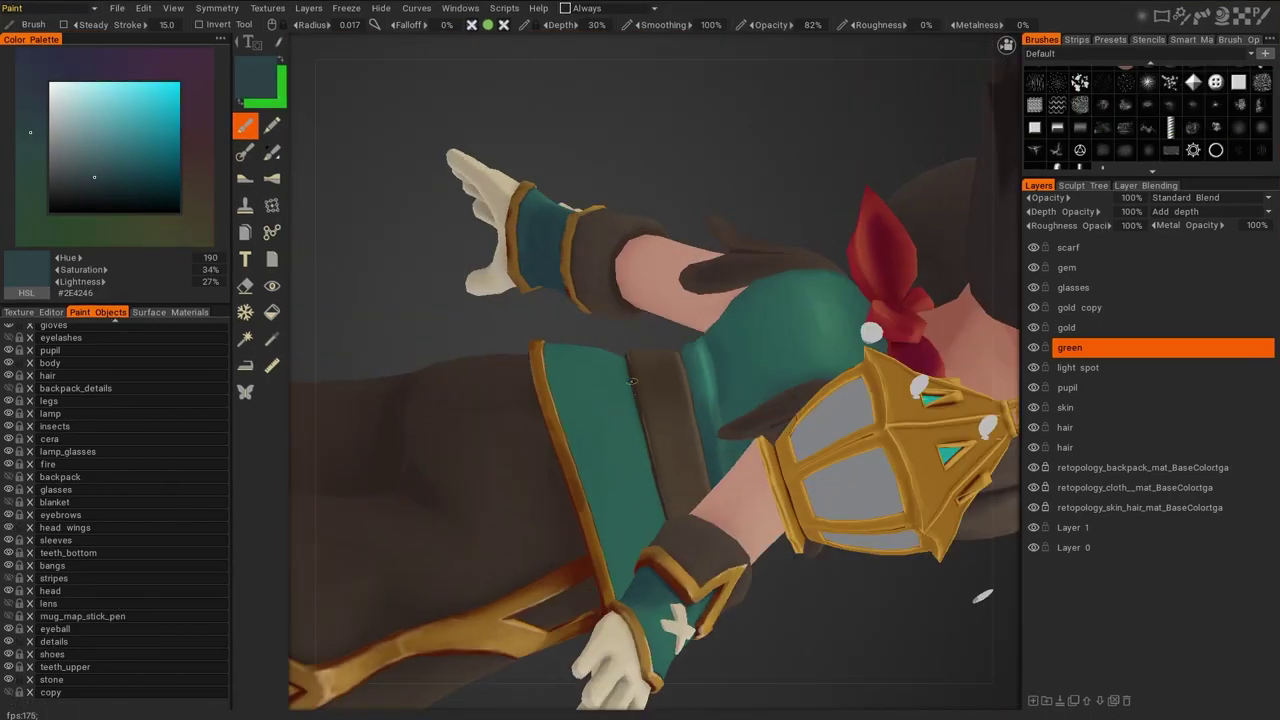
{"action": "mouse_move", "coordinate": [631, 381]}
{"action": "left_mouse_down"}
{"action": "mouse_move", "coordinate": [700, 300]}
{"action": "mouse_move", "coordinate": [600, 420]}
{"action": "mouse_move", "coordinate": [560, 300]}
{"action": "left_mouse_up"}
{"action": "key", "text": "v"}
{"action": "mouse_move", "coordinate": [560, 300]}
{"action": "left_mouse_down"}
{"action": "mouse_move", "coordinate": [590, 430]}
{"action": "mouse_move", "coordinate": [565, 317]}
{"action": "left_mouse_up"}
{"action": "key", "text": "v"}
{"action": "left_click_drag", "start_coordinate": [586, 423], "coordinate": [591, 209]}
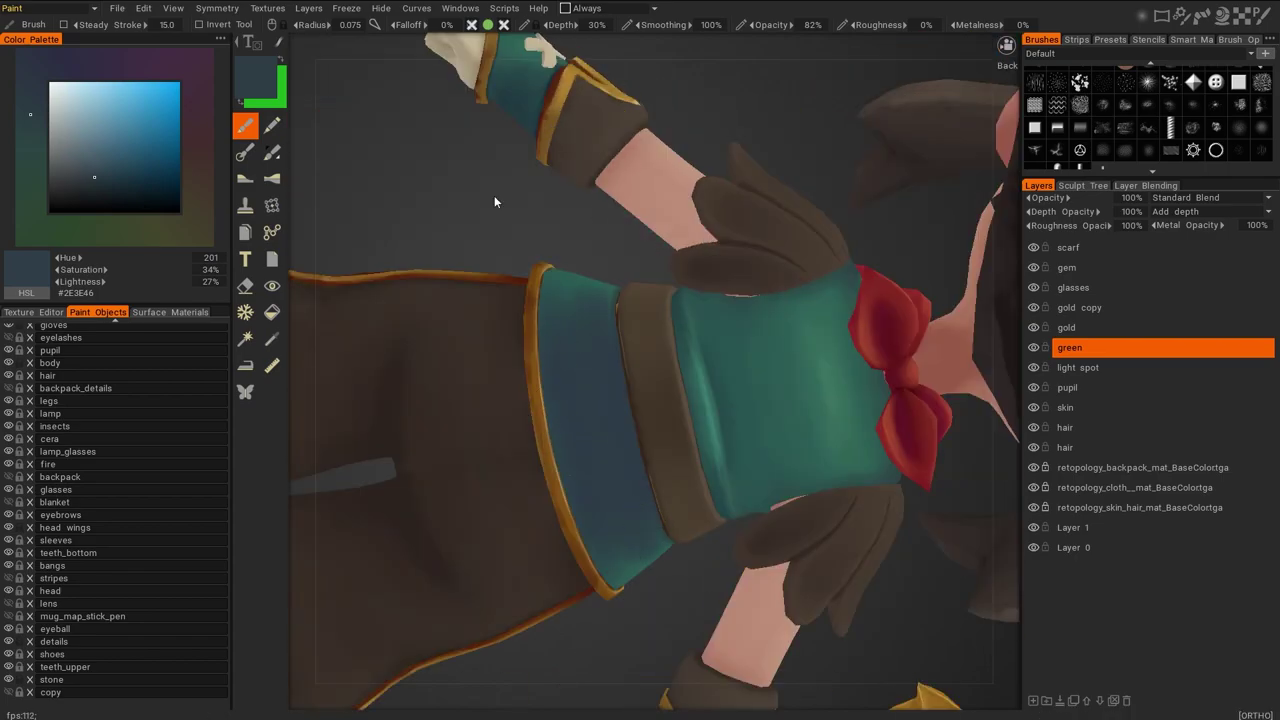
Paint #1B2633 shadows on the front skirt flap along the belt and gold trim with a 0.050 brush
{"action": "key", "text": "v"}
{"action": "key", "text": "v"}
{"action": "left_click_drag", "start_coordinate": [632, 519], "coordinate": [942, 527]}
{"action": "key", "text": "v"}
{"action": "key", "text": "v"}
{"action": "right_click_drag", "start_coordinate": [480, 360], "coordinate": [560, 333]}
{"action": "right_click_drag", "start_coordinate": [524, 428], "coordinate": [445, 495]}
{"action": "key", "text": "v"}
{"action": "key", "text": "v"}
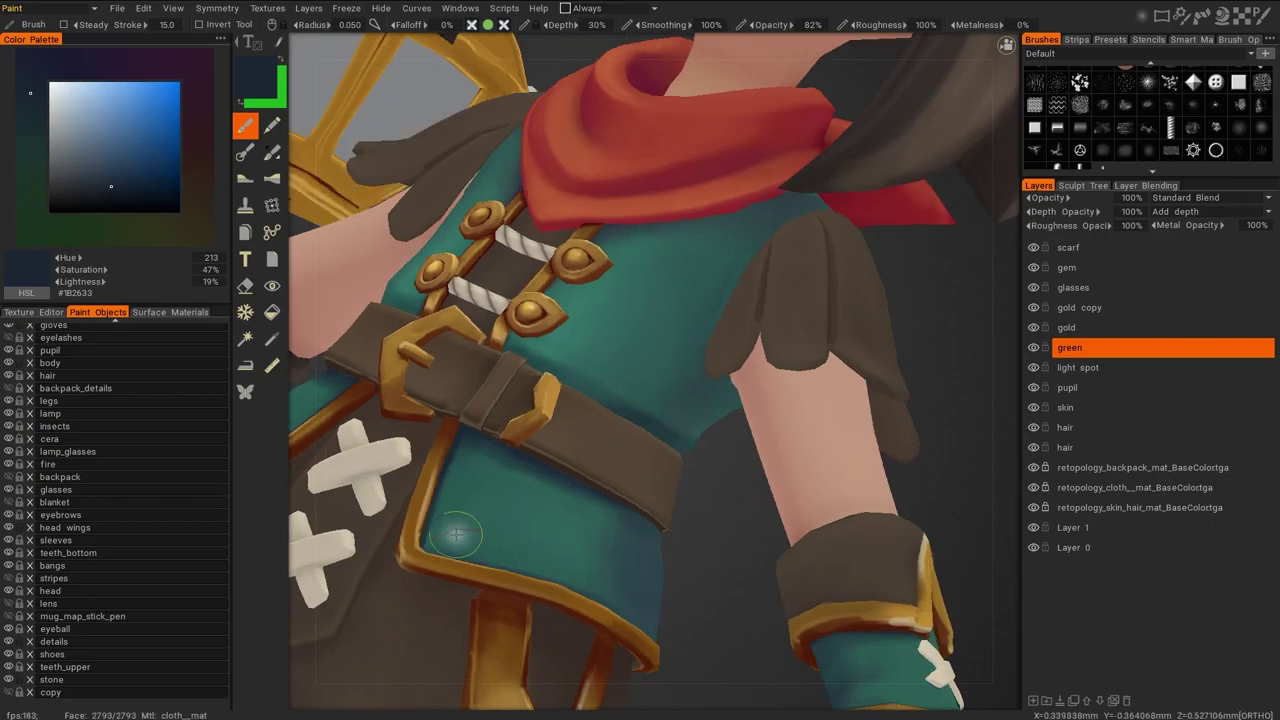
Blend the front flap shading with #2C5552 and #295852, checking the character from the front
{"action": "key", "text": "v"}
{"action": "key", "text": "v"}
{"action": "left_click_drag", "start_coordinate": [685, 560], "coordinate": [649, 443]}
{"action": "key", "text": "KP_1"}
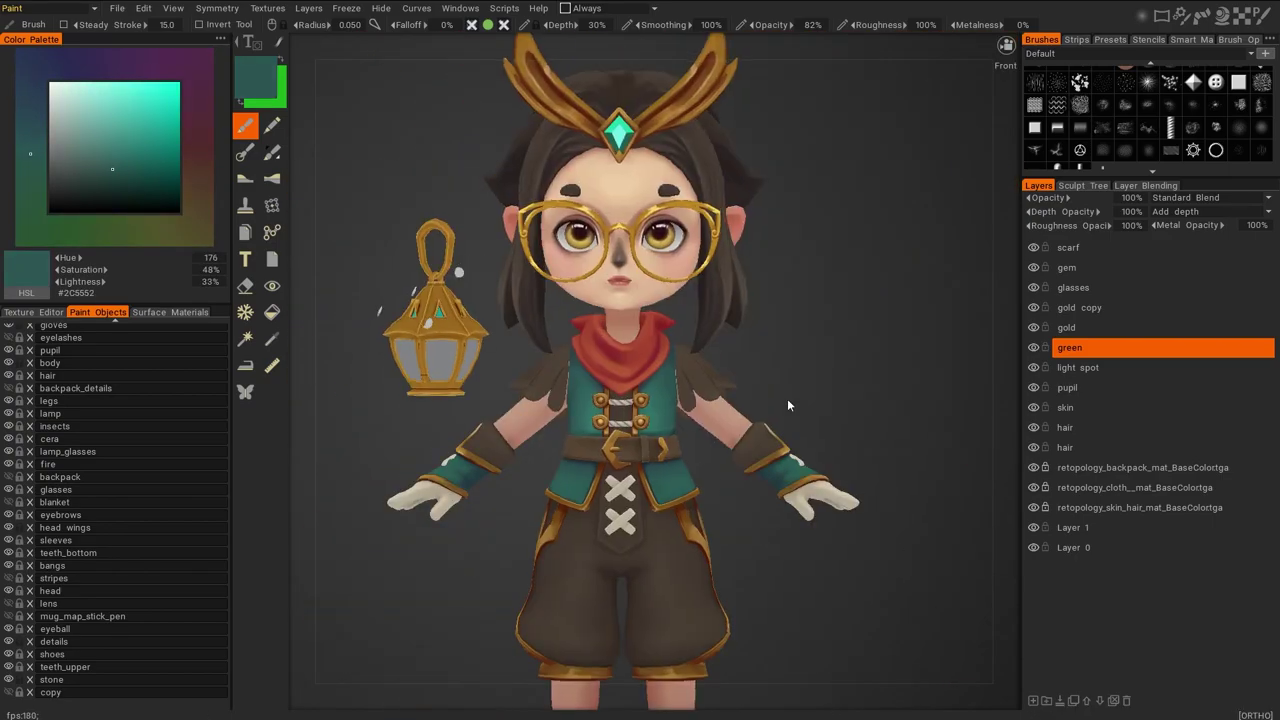
{"action": "right_click_drag", "start_coordinate": [794, 404], "coordinate": [821, 500]}
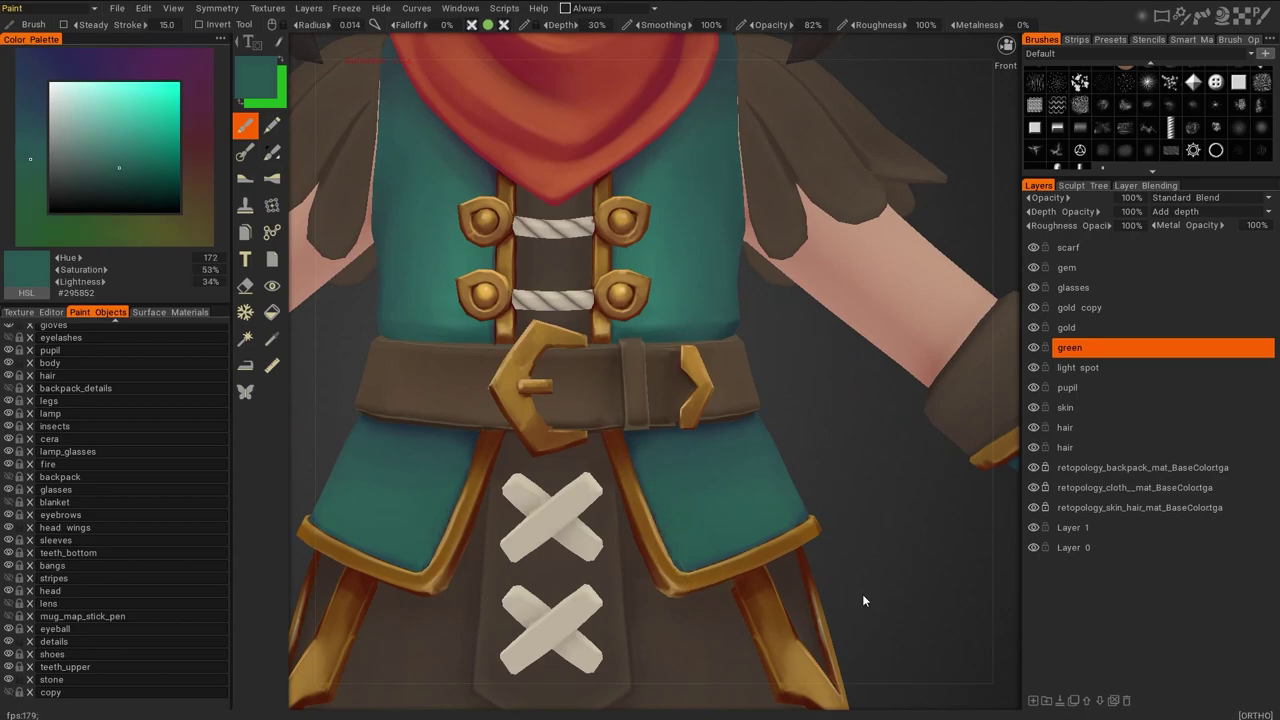
On a new layer above green, draw #20363E quilting lines and dots on the skirt flaps with a 0.008 brush
{"action": "left_click_drag", "start_coordinate": [785, 568], "coordinate": [549, 411]}
{"action": "key", "text": "v"}
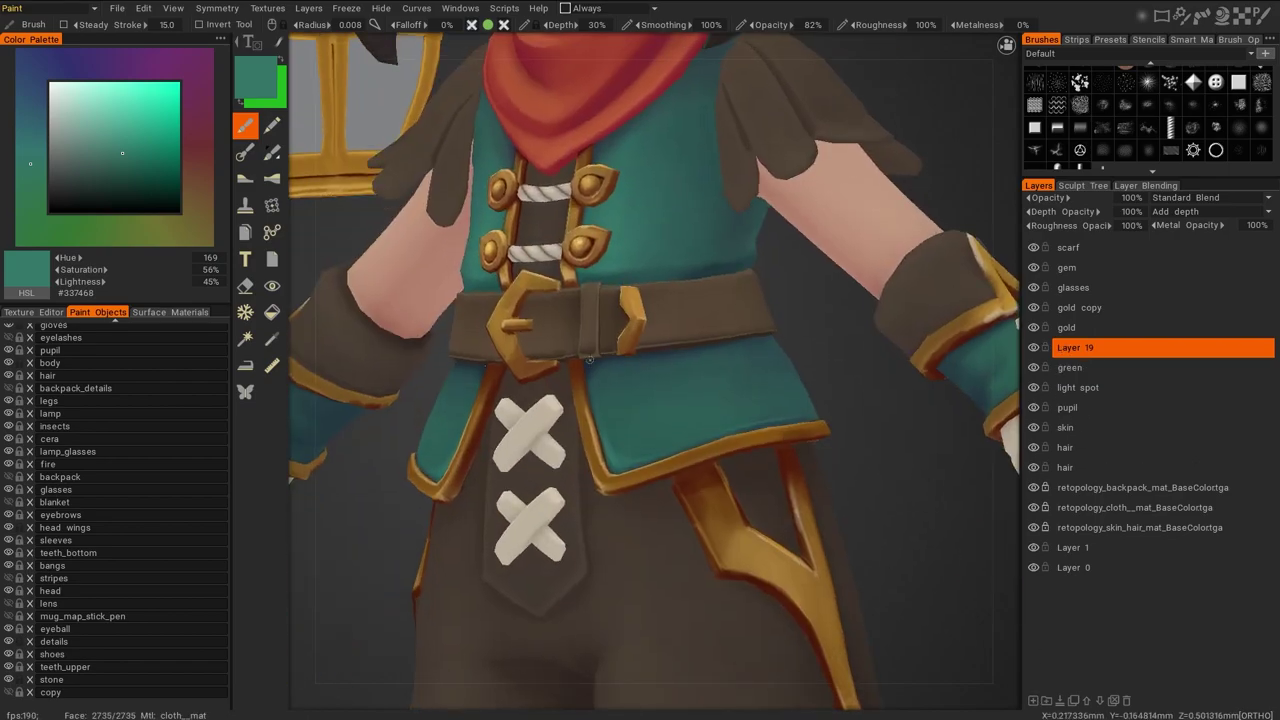
{"action": "key", "text": "v"}
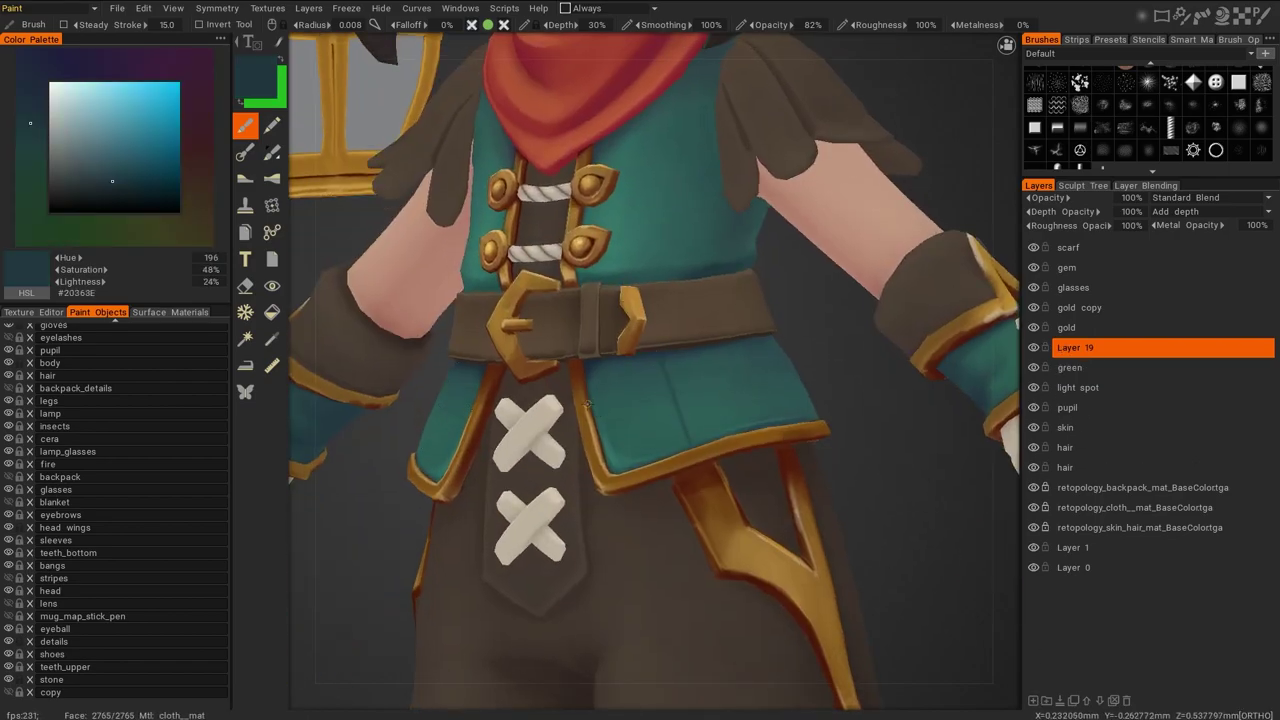
{"action": "left_click_drag", "start_coordinate": [592, 400], "coordinate": [842, 452]}
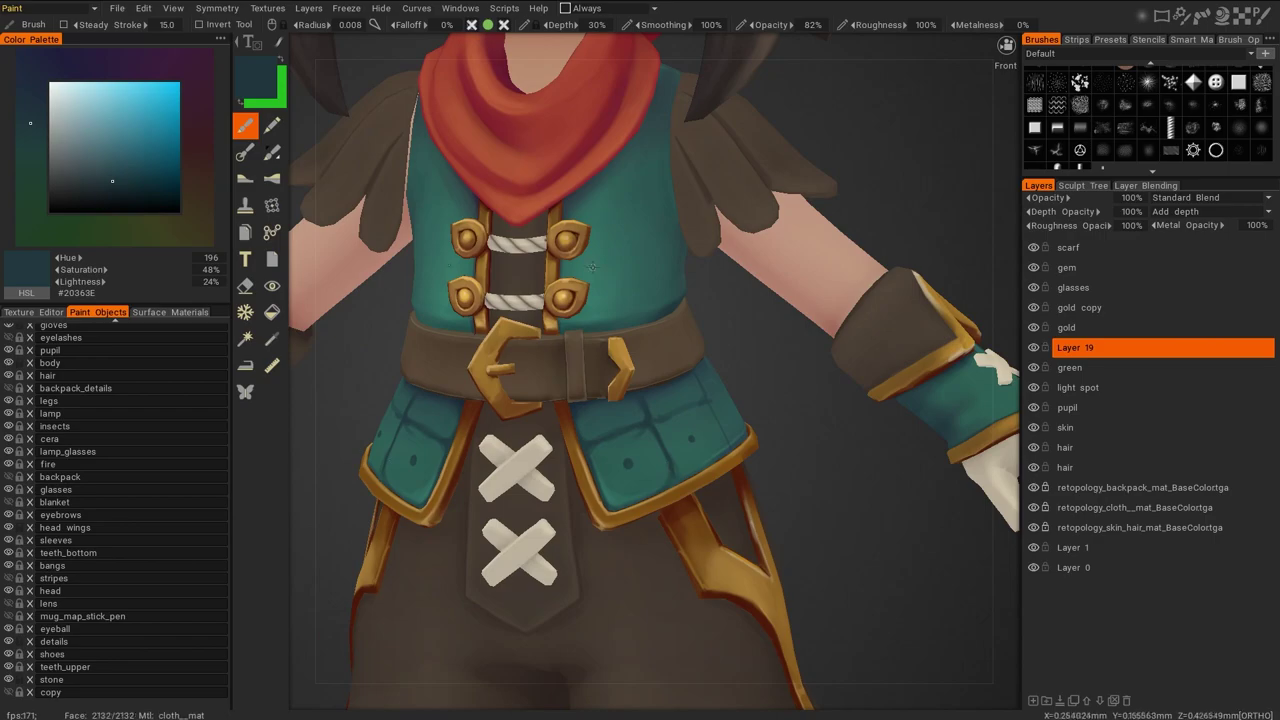
Lighten the centers of the quilted flap panels with #2C8474 and deepen the seams between them with #234345
{"action": "key", "text": "v"}
{"action": "key", "text": "v"}
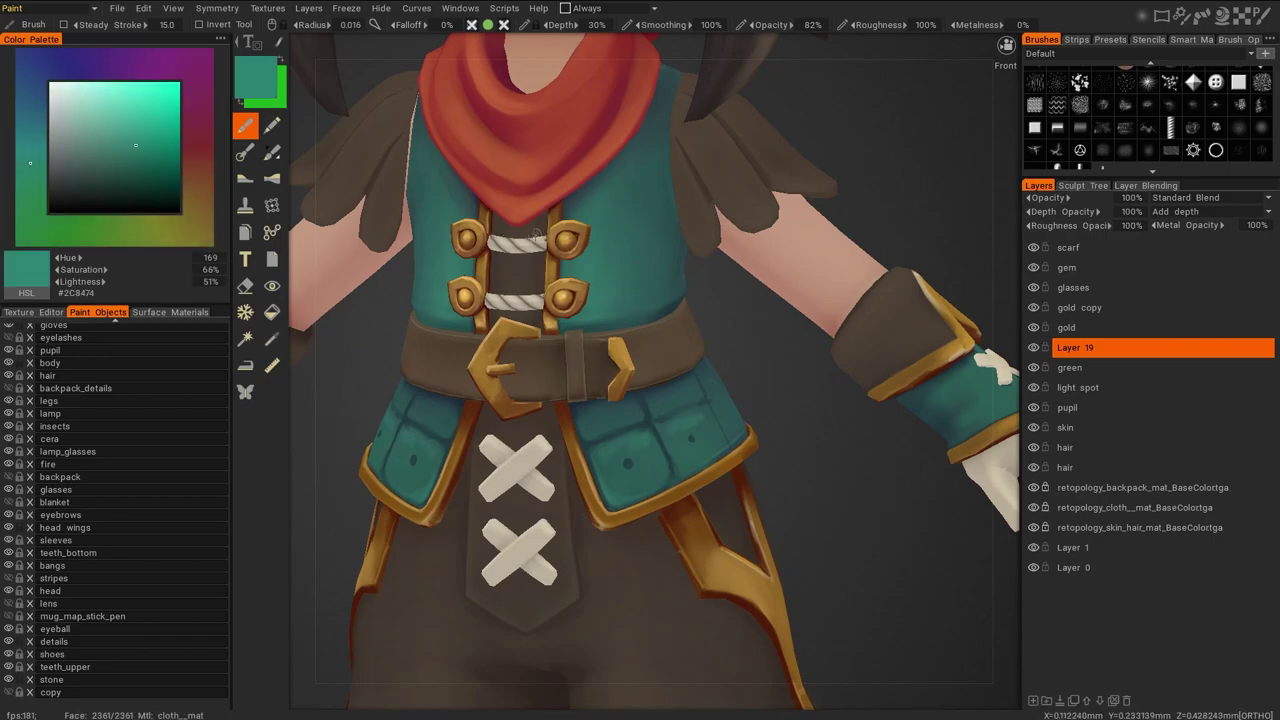
{"action": "left_click_drag", "start_coordinate": [868, 541], "coordinate": [553, 308]}
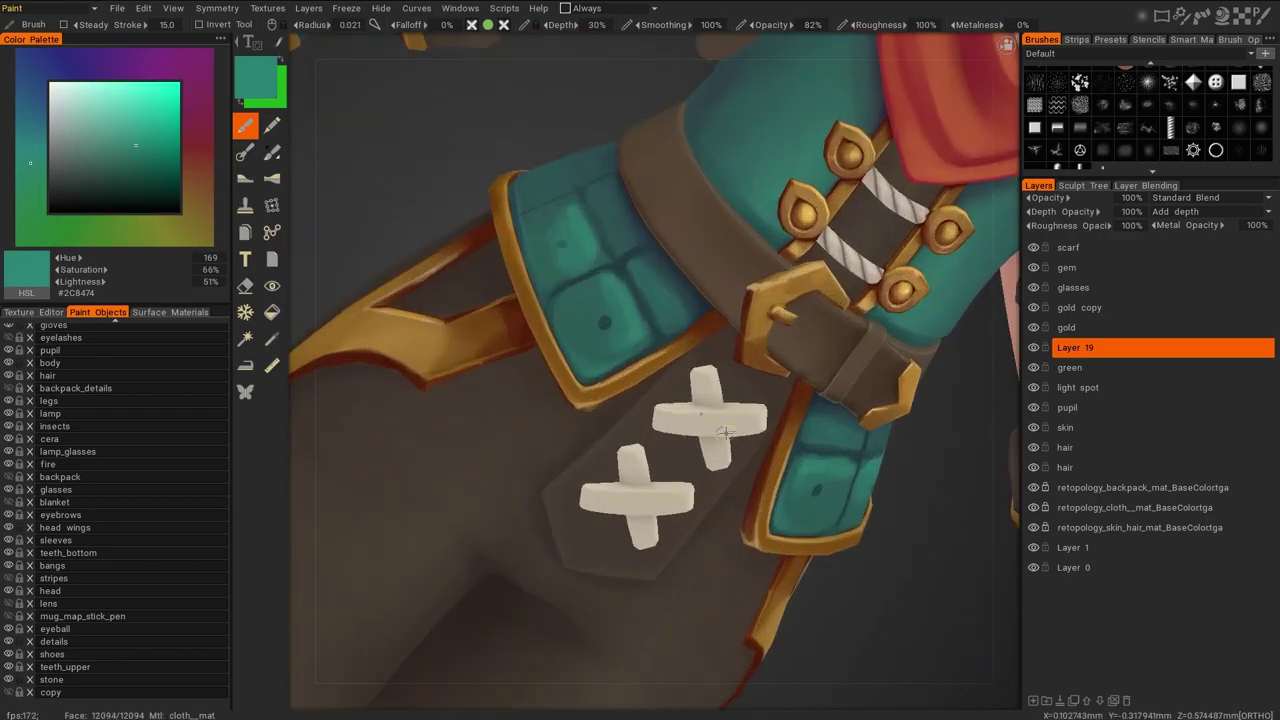
{"action": "key", "text": "v"}
{"action": "key", "text": "v"}
{"action": "key", "text": "v"}
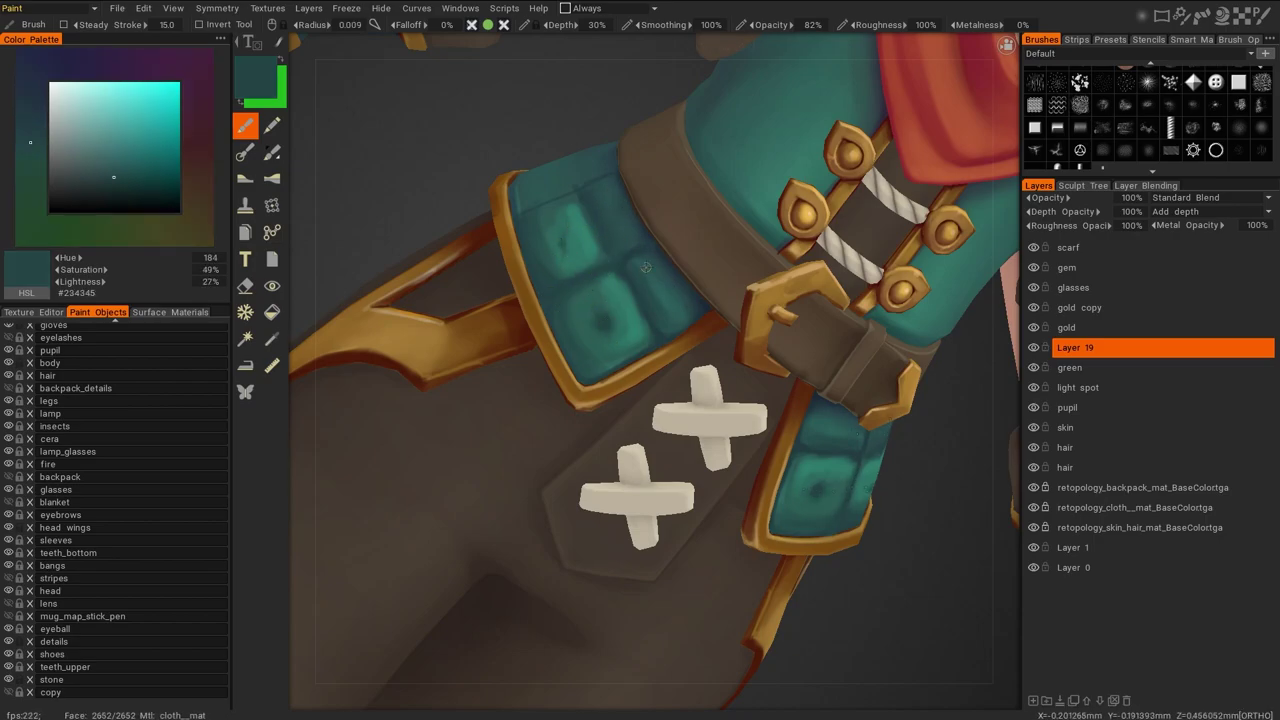
On a new layer, paint round studs on the skirt flaps with a #633315 base and a #E2AD4A highlight
{"action": "key", "text": "KP_1"}
{"action": "key", "text": "ctrl+shift+n"}
{"action": "key", "text": "v"}
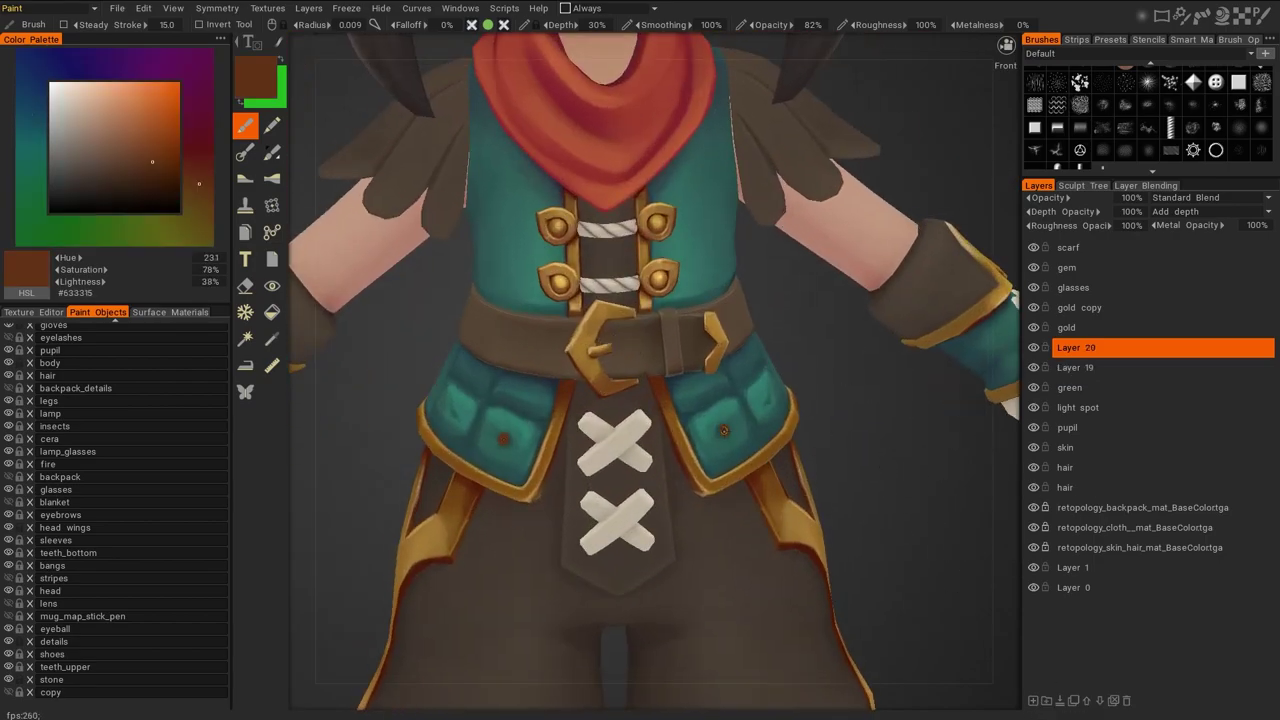
{"action": "left_click_drag", "start_coordinate": [726, 432], "coordinate": [738, 485], "text": "alt"}
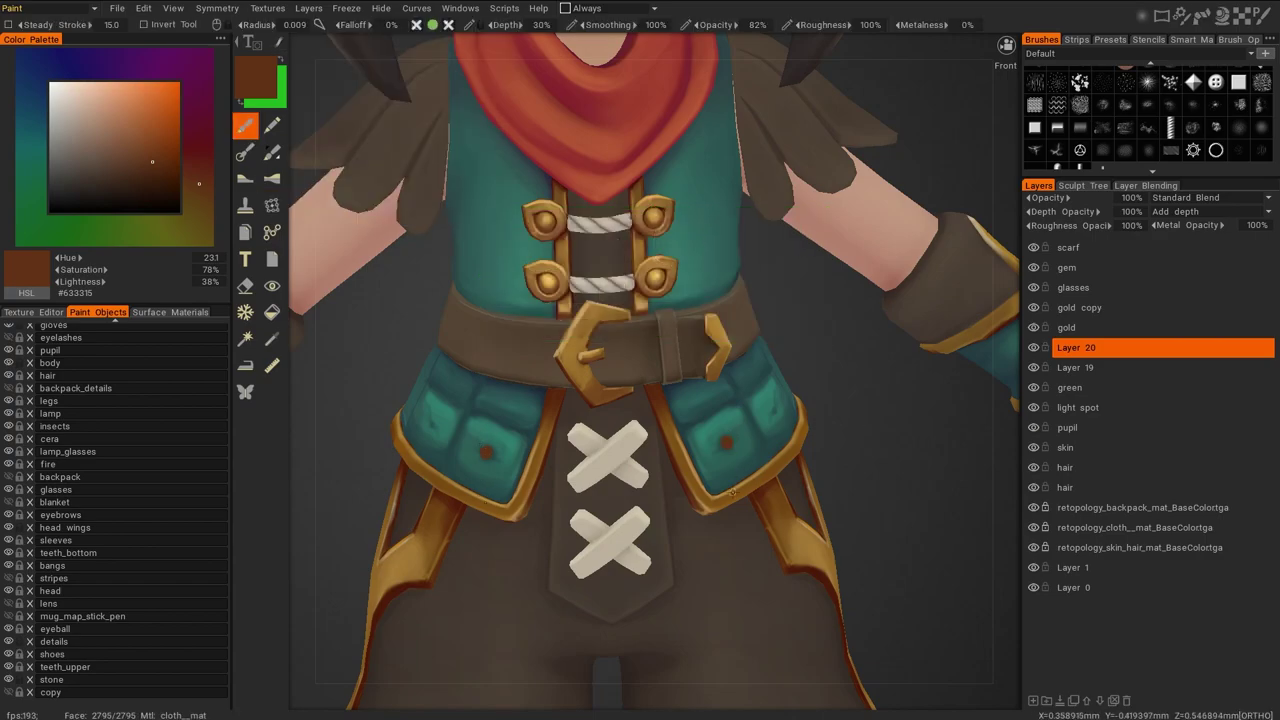
{"action": "key", "text": "v"}
{"action": "key", "text": "v"}
{"action": "key", "text": "v"}
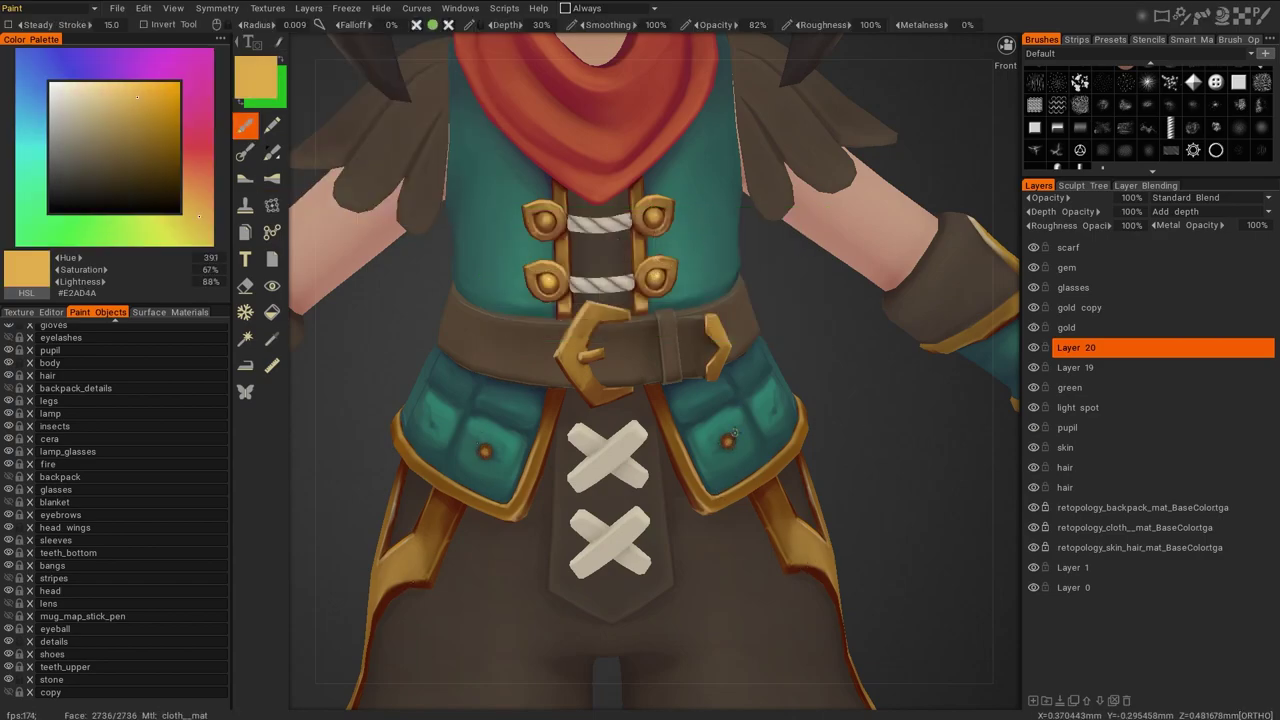
On Layer 19, paint #122933 shadows around the studs on the quilted skirt flaps
{"action": "left_click", "coordinate": [1080, 367]}
{"action": "key", "text": "v"}
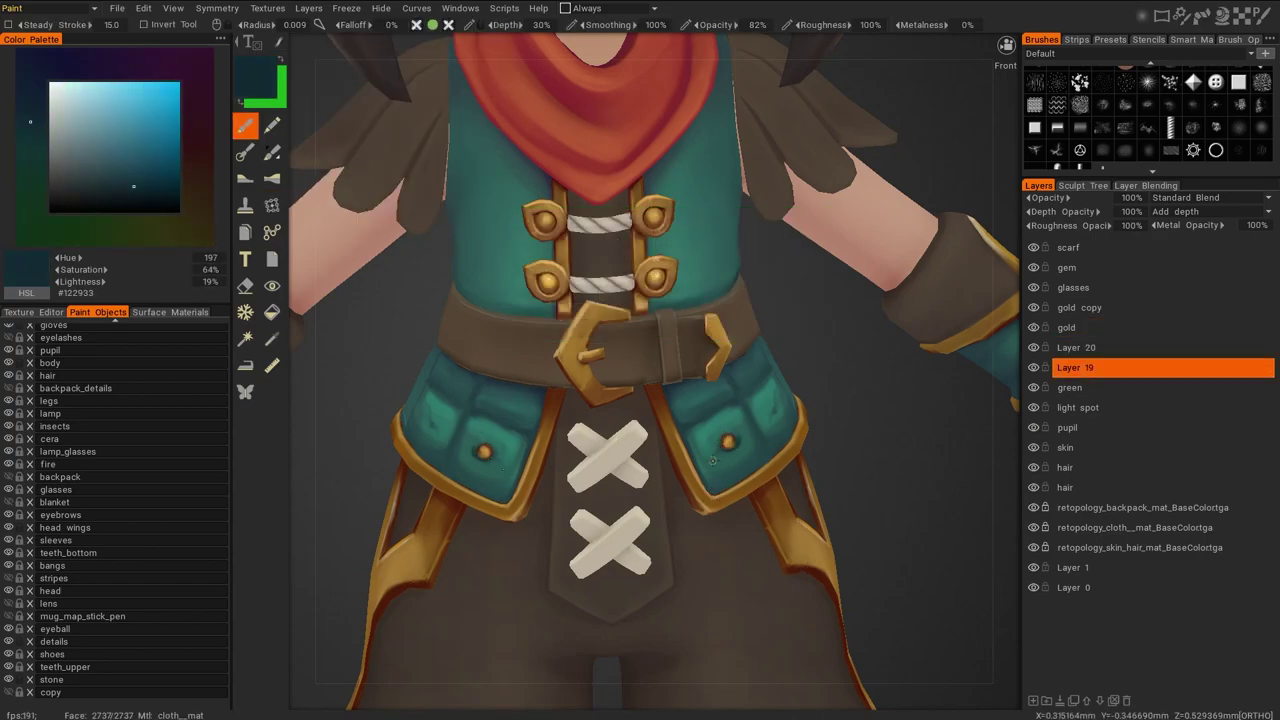
{"action": "scroll", "coordinate": [846, 419], "scroll_direction": "down", "scroll_amount": 5}
{"action": "scroll", "coordinate": [871, 503], "scroll_direction": "up", "scroll_amount": 8}
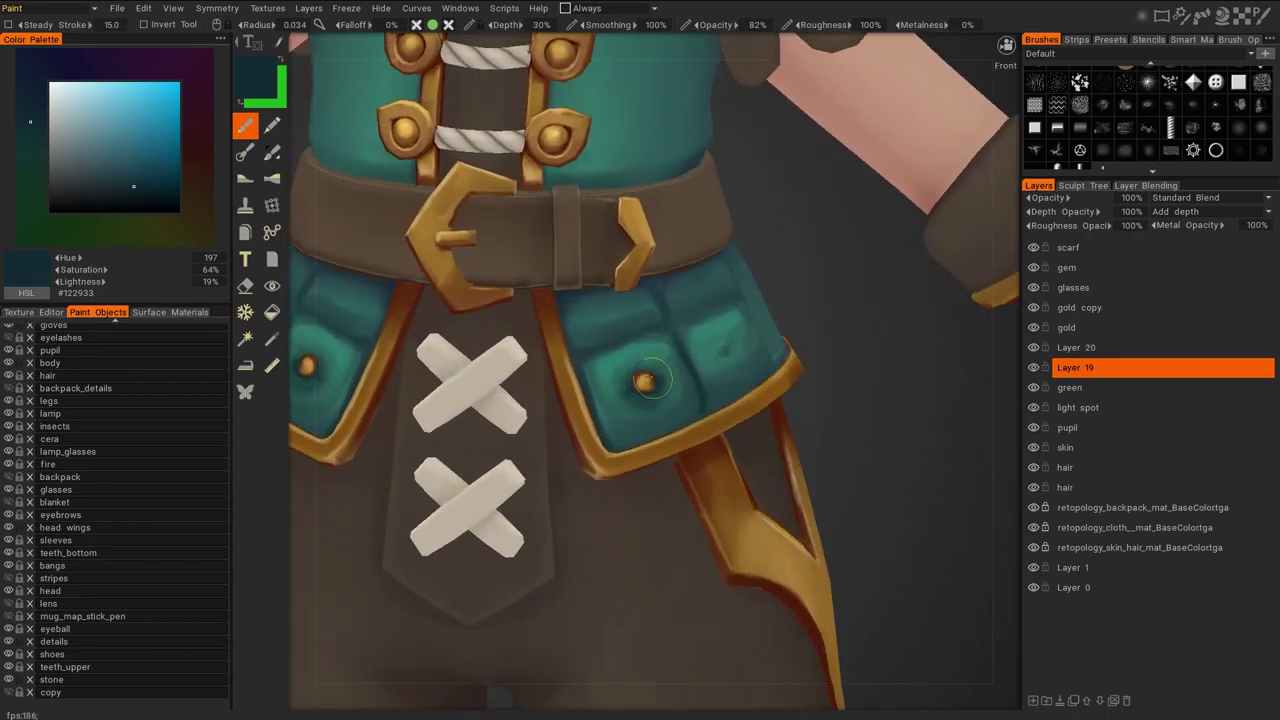
{"action": "scroll", "coordinate": [692, 406], "scroll_direction": "down", "scroll_amount": 5}
{"action": "scroll", "coordinate": [625, 420], "scroll_direction": "up", "scroll_amount": 6}
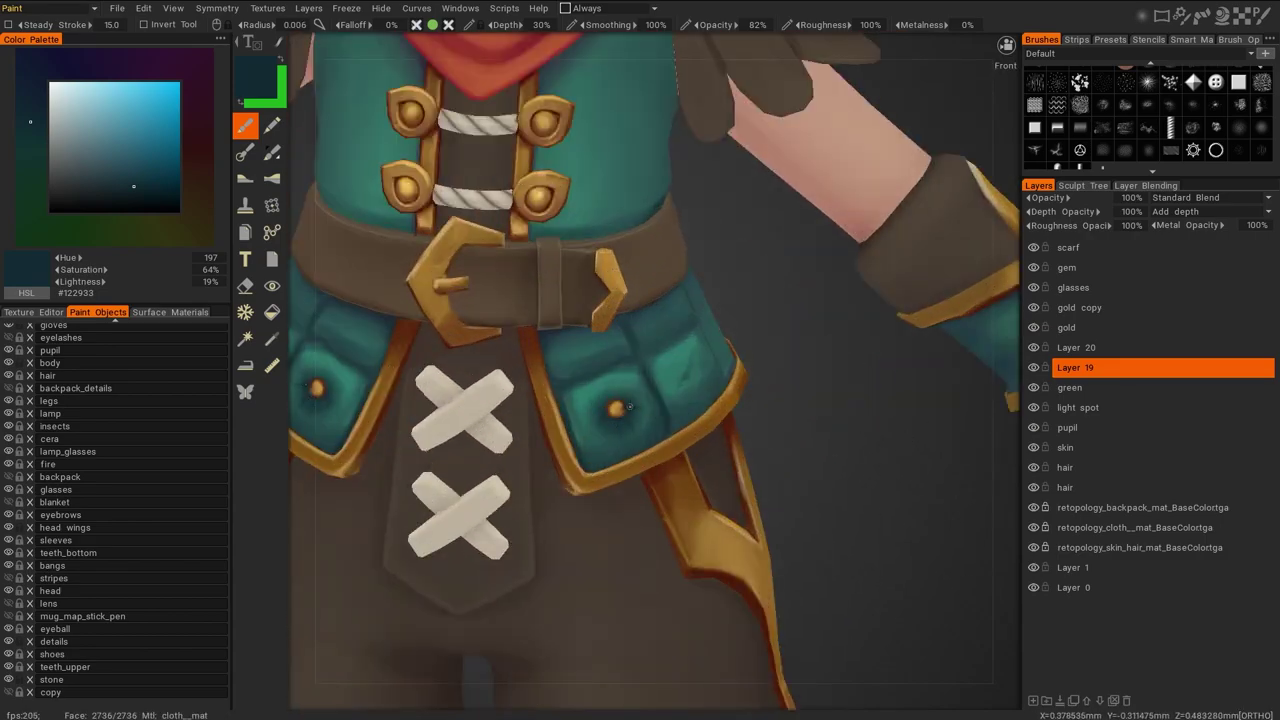
{"action": "key", "text": "v"}
Compare the full character with and without the quilting, and set its layer aside as hidden, locked and named test
{"action": "scroll", "coordinate": [805, 265], "scroll_direction": "down", "scroll_amount": 5}
{"action": "scroll", "coordinate": [781, 240], "scroll_direction": "up", "scroll_amount": 2}
{"action": "scroll", "coordinate": [780, 234], "scroll_direction": "down", "scroll_amount": 4}
{"action": "scroll", "coordinate": [730, 515], "scroll_direction": "up", "scroll_amount": 4}
{"action": "scroll", "coordinate": [655, 534], "scroll_direction": "down", "scroll_amount": 4}
{"action": "scroll", "coordinate": [803, 600], "scroll_direction": "up", "scroll_amount": 3}
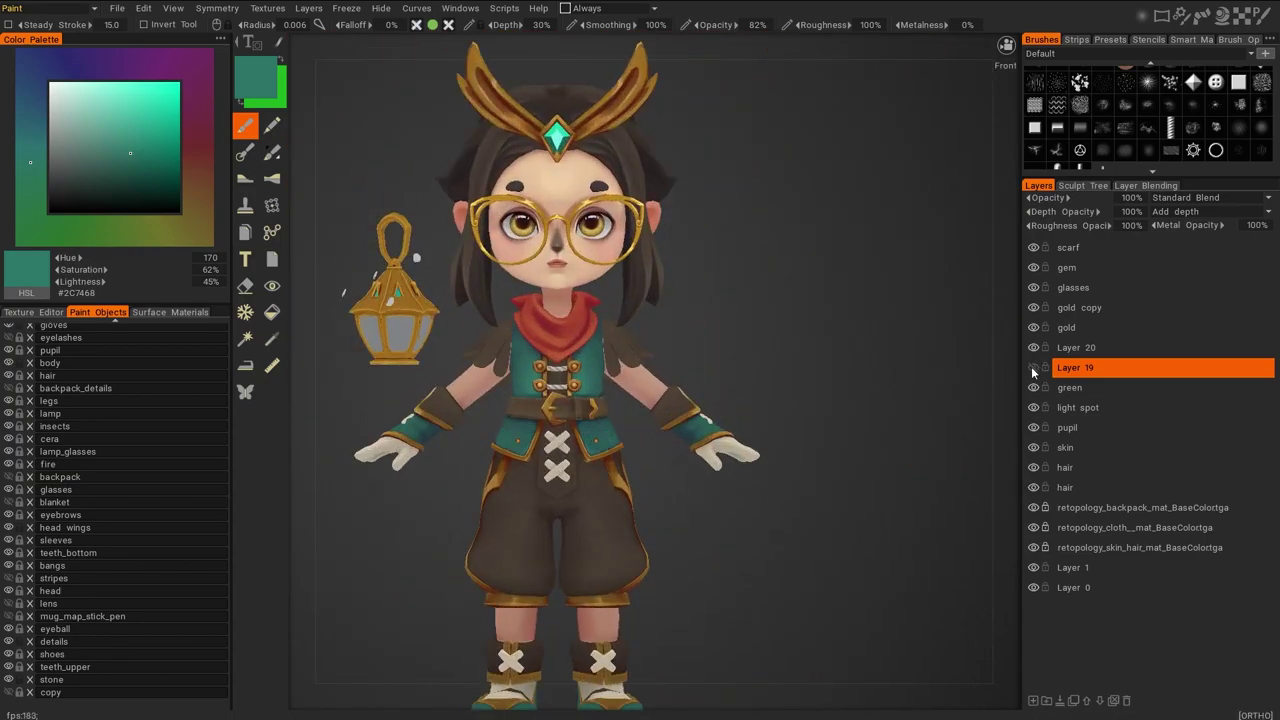
{"action": "scroll", "coordinate": [928, 306], "scroll_direction": "up", "scroll_amount": 2}
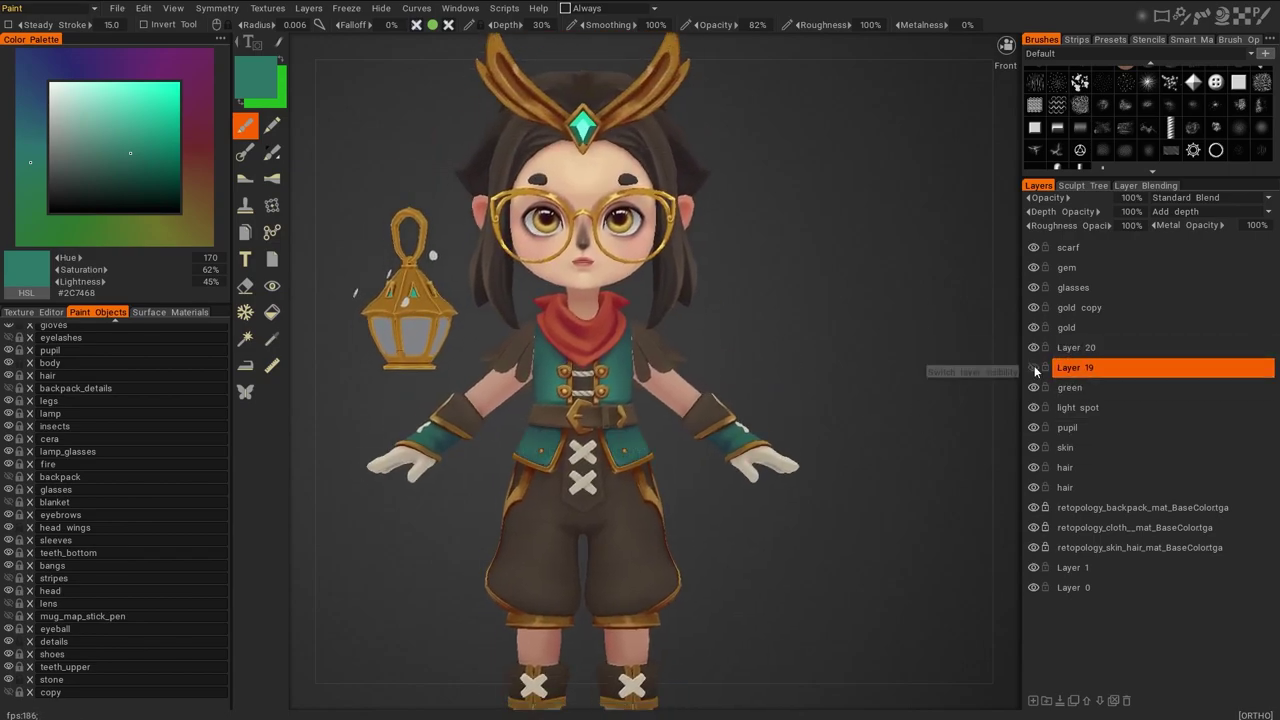
{"action": "left_click_drag", "start_coordinate": [1036, 370], "coordinate": [1080, 348]}
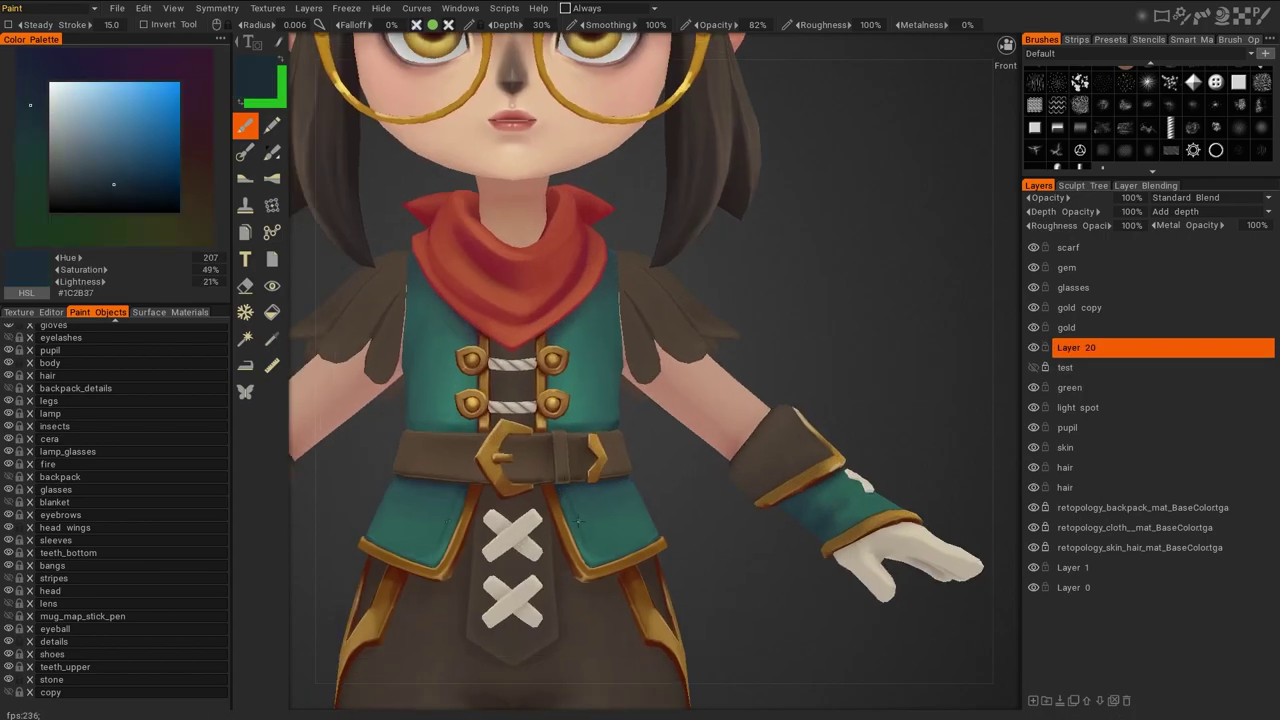
Paint thin vertical #233B43 stripes down the green vest and skirt flaps with a 0.010 brush on Layer 20
{"action": "scroll", "coordinate": [581, 489], "scroll_direction": "up", "scroll_amount": 3}
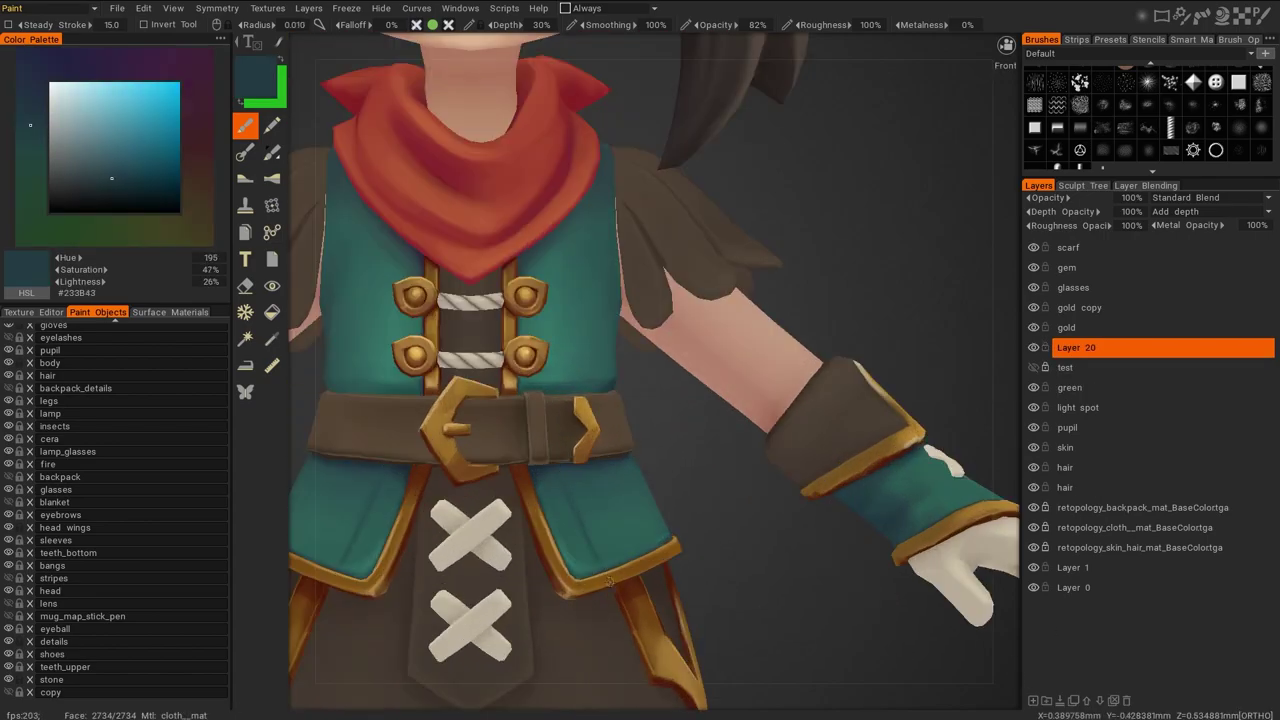
{"action": "scroll", "coordinate": [580, 518], "scroll_direction": "down", "scroll_amount": 4}
{"action": "scroll", "coordinate": [671, 402], "scroll_direction": "down", "scroll_amount": 5}
{"action": "scroll", "coordinate": [827, 386], "scroll_direction": "up", "scroll_amount": 5}
{"action": "left_click_drag", "start_coordinate": [816, 357], "coordinate": [912, 450]}
{"action": "scroll", "coordinate": [636, 277], "scroll_direction": "up", "scroll_amount": 4}
Add a layer above the stripes and name the two layers brown and stripes
{"action": "key", "text": "ctrl+shift+n"}
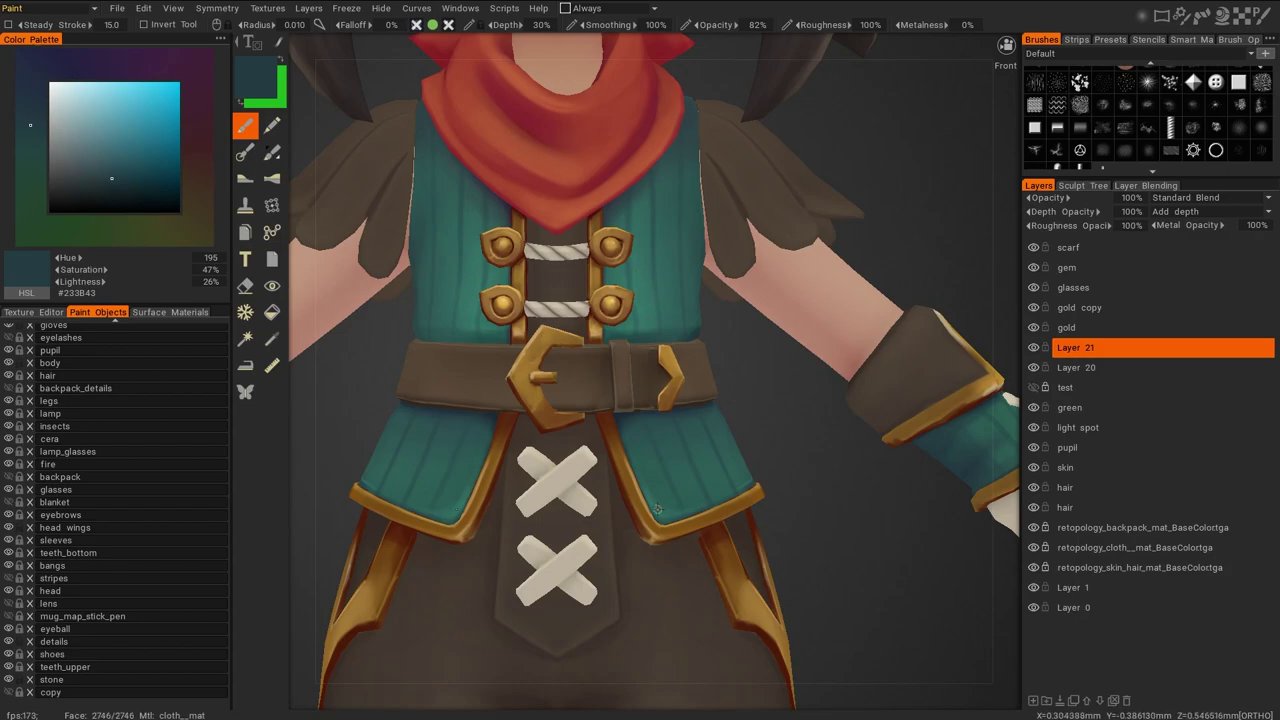
{"action": "left_click", "coordinate": [652, 456], "text": "ctrl"}
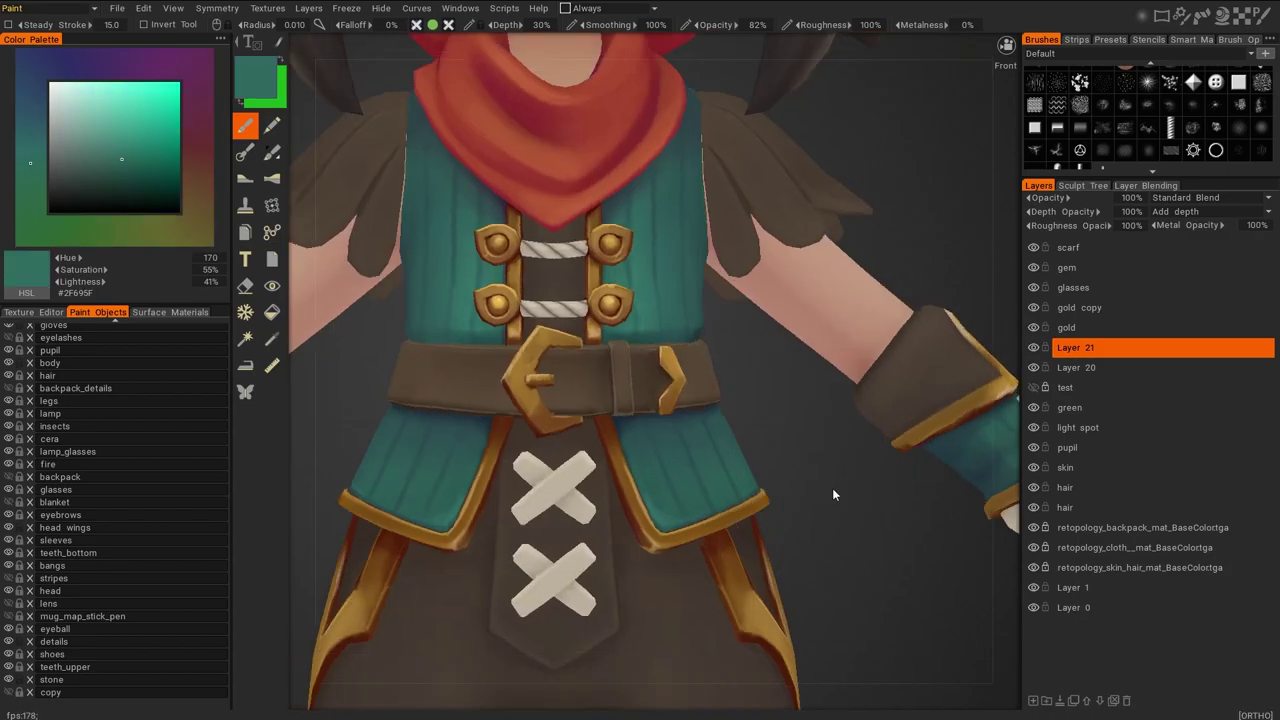
{"action": "scroll", "coordinate": [821, 482], "scroll_direction": "down", "scroll_amount": 5}
{"action": "left_click_drag", "start_coordinate": [944, 167], "coordinate": [946, 511]}
{"action": "right_click_drag", "start_coordinate": [946, 511], "coordinate": [893, 554], "text": "alt"}
{"action": "double_click", "coordinate": [1120, 350]}
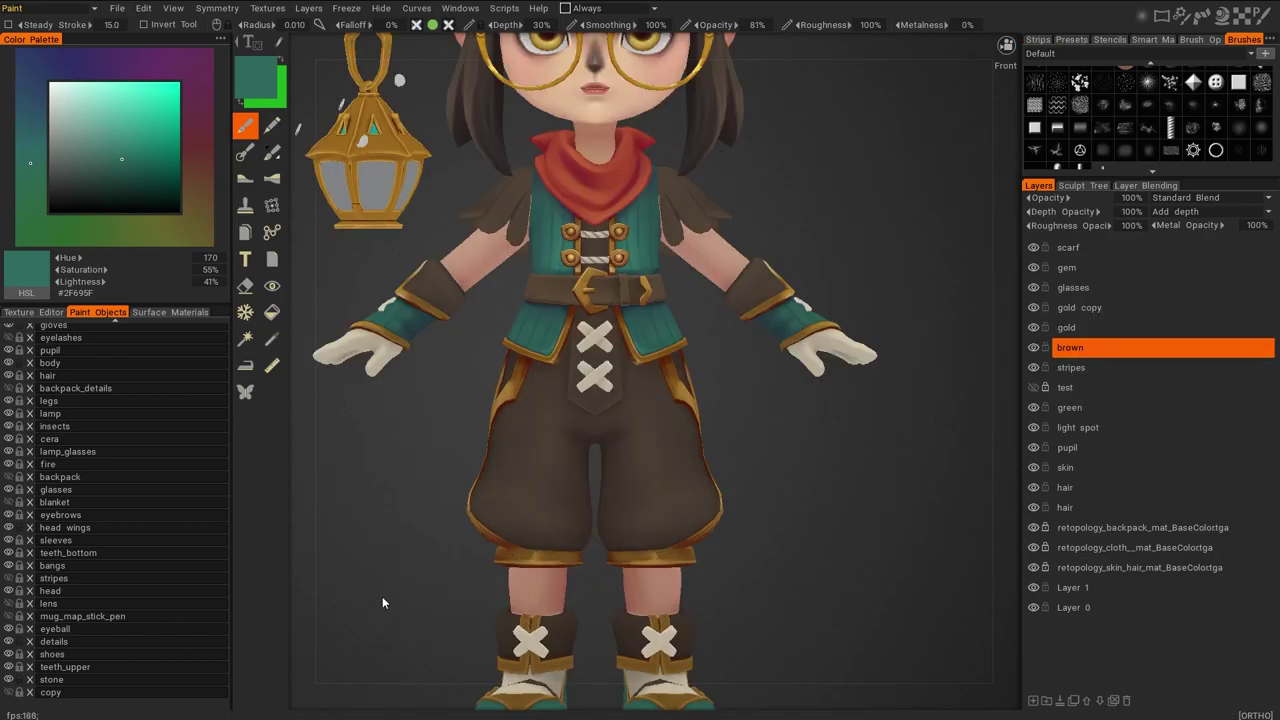
Activate the green layer for the shoes and check the texture layout and the legs object
{"action": "left_click_drag", "start_coordinate": [382, 602], "coordinate": [790, 450]}
{"action": "left_click", "coordinate": [1071, 407]}
{"action": "right_click_drag", "start_coordinate": [786, 509], "coordinate": [834, 403], "text": "alt"}
{"action": "left_click_drag", "start_coordinate": [834, 403], "coordinate": [808, 422]}
{"action": "right_click_drag", "start_coordinate": [808, 422], "coordinate": [446, 284], "text": "alt"}
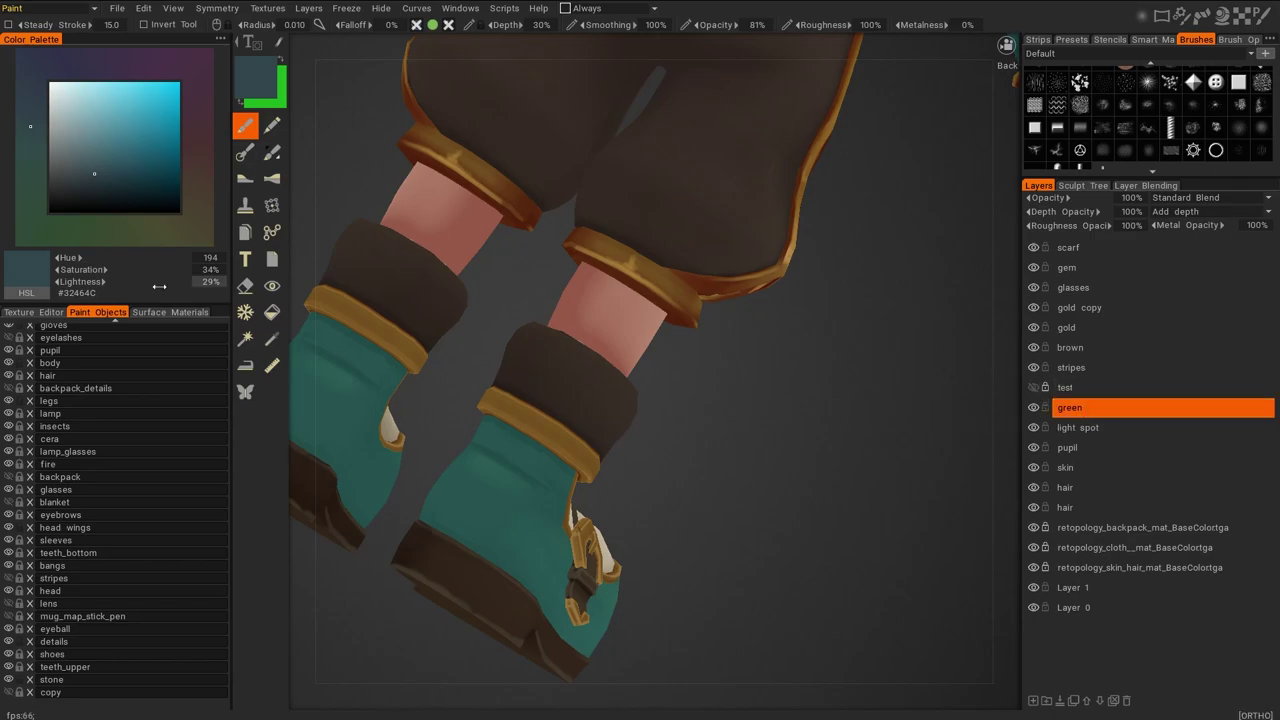
{"action": "left_click", "coordinate": [37, 312]}
{"action": "scroll", "coordinate": [563, 397], "scroll_direction": "up", "scroll_amount": 2}
{"action": "left_click", "coordinate": [97, 312]}
{"action": "left_click", "coordinate": [9, 400]}
{"action": "left_click", "coordinate": [9, 400]}
Paint broad #1E2934 shadows over the backs and sides of the teal shoes with a 0.158 brush
{"action": "scroll", "coordinate": [49, 397], "scroll_direction": "up", "scroll_amount": 1}
{"action": "scroll", "coordinate": [49, 397], "scroll_direction": "down", "scroll_amount": 1}
{"action": "scroll", "coordinate": [589, 389], "scroll_direction": "up", "scroll_amount": 2}
{"action": "key", "text": "v"}
{"action": "scroll", "coordinate": [657, 341], "scroll_direction": "up", "scroll_amount": 2}
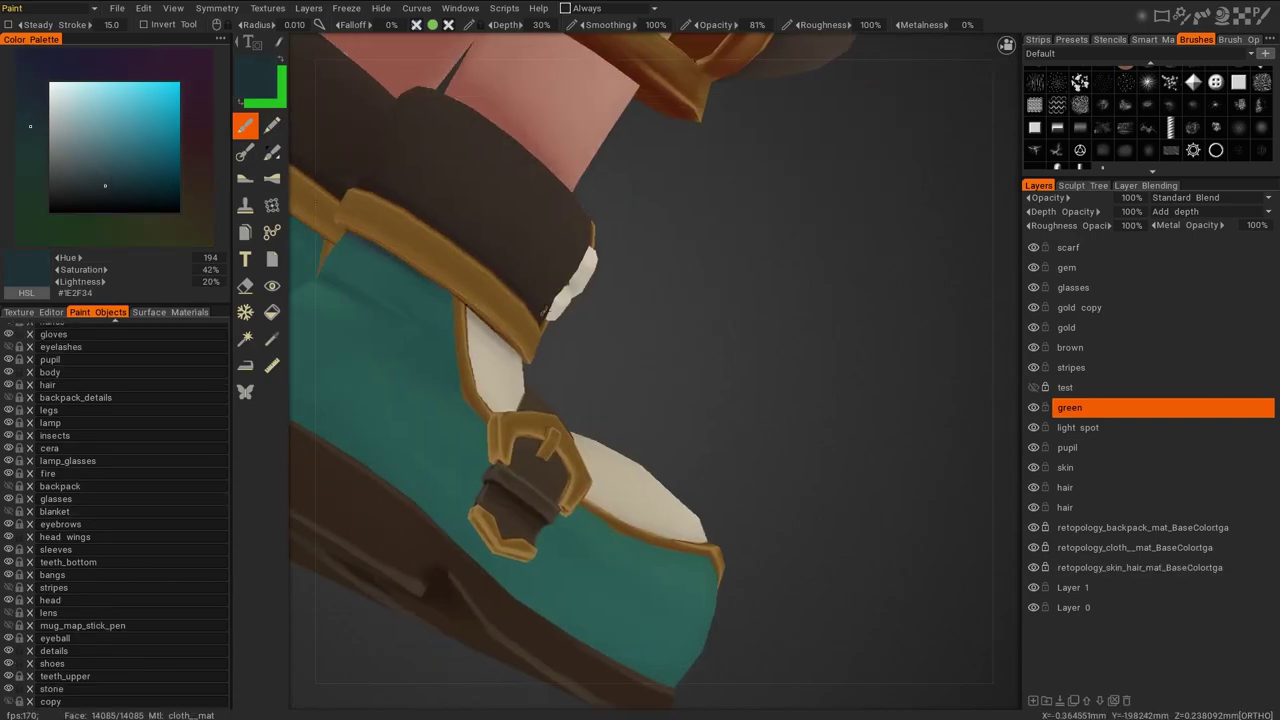
{"action": "left_click_drag", "start_coordinate": [462, 385], "coordinate": [577, 422], "text": "alt"}
{"action": "left_click_drag", "start_coordinate": [537, 623], "coordinate": [674, 543]}
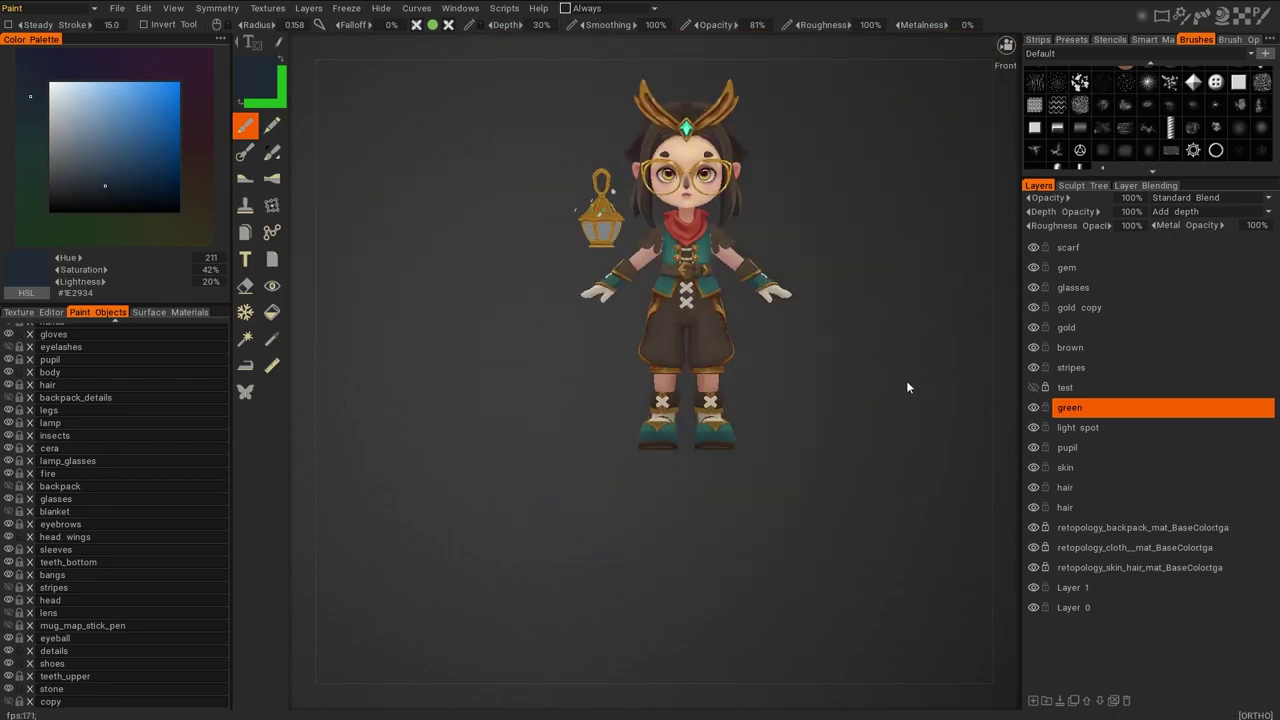
Blend a #2D6159 highlight into the shoe heels and shade around the buckle straps with #233F43 and a 0.057 brush
{"action": "left_click_drag", "start_coordinate": [907, 387], "coordinate": [817, 484]}
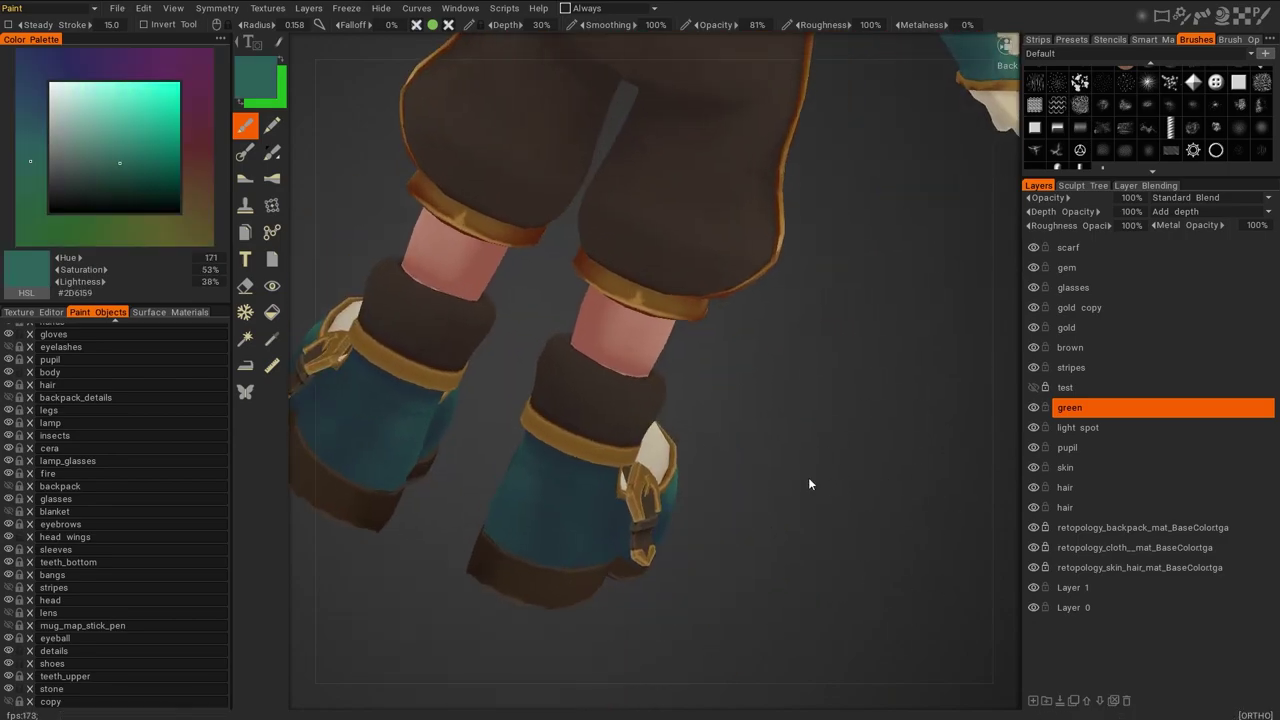
{"action": "mouse_move", "coordinate": [534, 508]}
{"action": "left_mouse_down"}
{"action": "mouse_move", "coordinate": [508, 428]}
{"action": "mouse_move", "coordinate": [692, 540]}
{"action": "mouse_move", "coordinate": [620, 522]}
{"action": "mouse_move", "coordinate": [622, 431]}
{"action": "mouse_move", "coordinate": [700, 450]}
{"action": "mouse_move", "coordinate": [728, 478]}
{"action": "mouse_move", "coordinate": [592, 510]}
{"action": "left_mouse_up"}
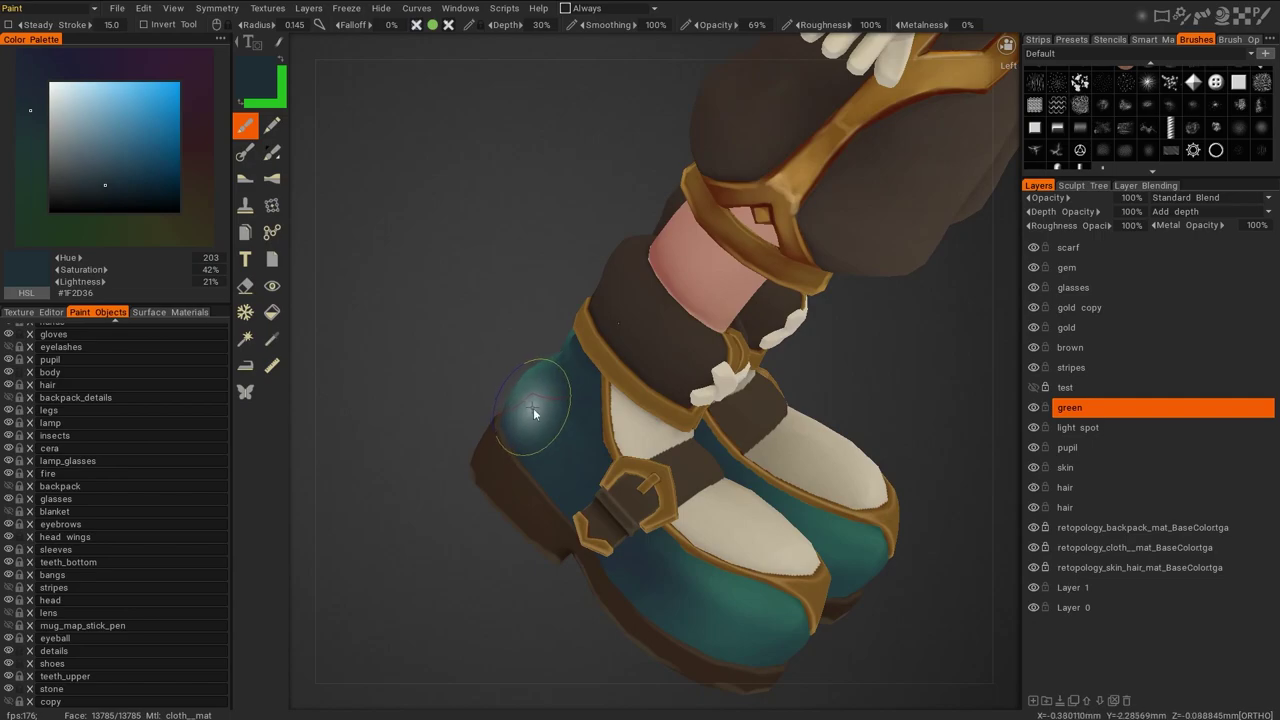
{"action": "key", "text": "v"}
{"action": "key", "text": "v"}
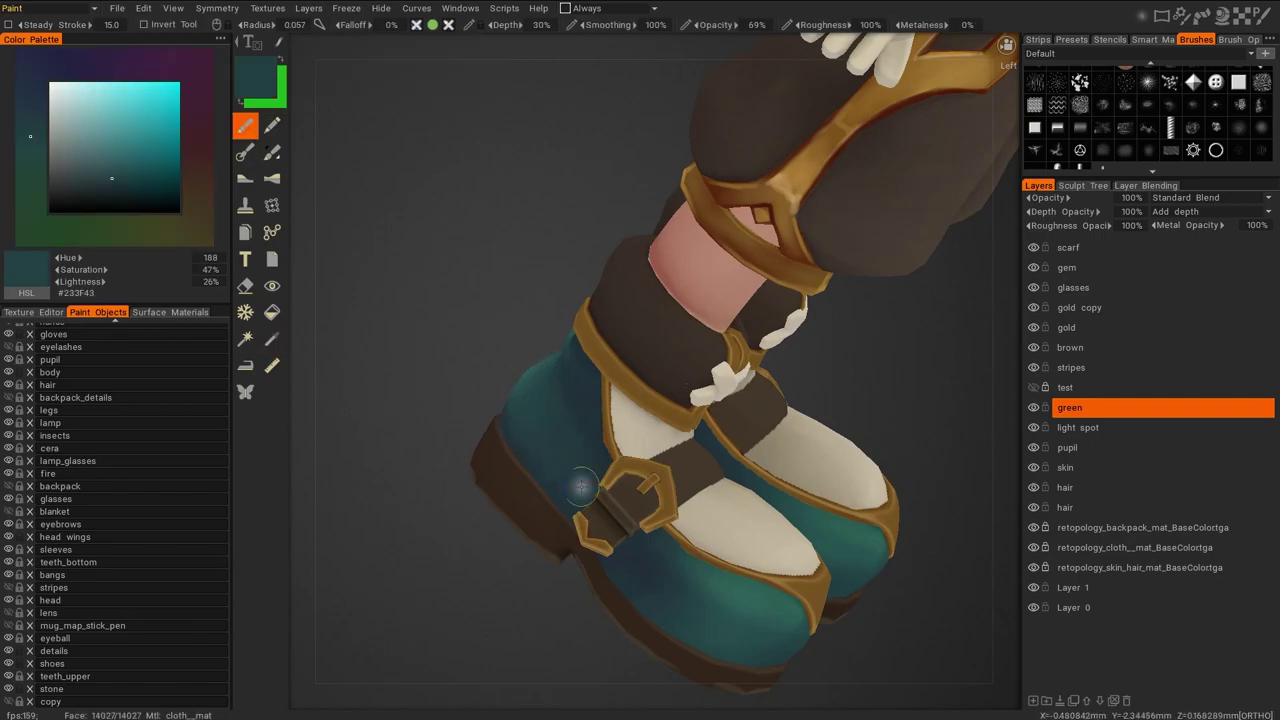
{"action": "left_click_drag", "start_coordinate": [600, 462], "coordinate": [558, 331]}
{"action": "key", "text": "v"}
{"action": "key", "text": "v"}
{"action": "left_click_drag", "start_coordinate": [680, 508], "coordinate": [779, 366]}
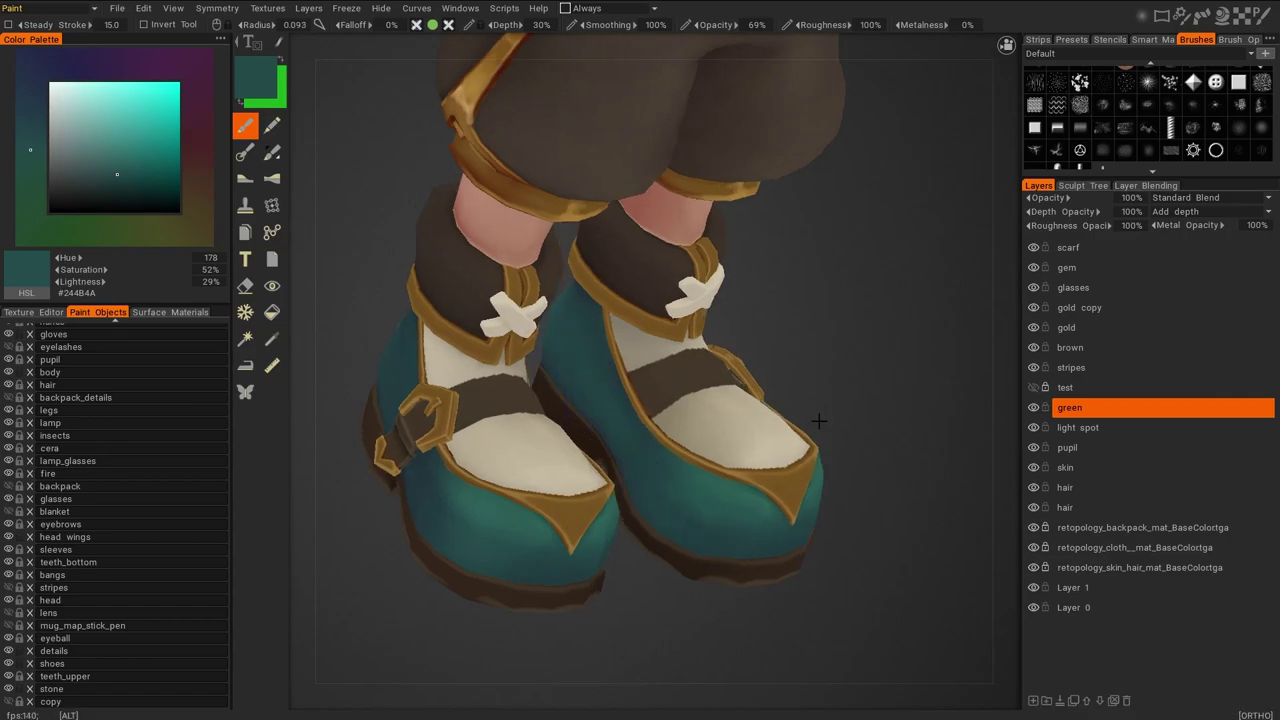
Blend sampled teal tones across the toes and sides of the shoes along the gold trim
{"action": "scroll", "coordinate": [740, 515], "scroll_direction": "up", "scroll_amount": 5}
{"action": "key", "text": "v"}
{"action": "right_click_drag", "start_coordinate": [593, 377], "coordinate": [650, 390]}
{"action": "left_click_drag", "start_coordinate": [650, 390], "coordinate": [771, 564], "text": "alt"}
{"action": "scroll", "coordinate": [771, 564], "scroll_direction": "down", "scroll_amount": 5}
{"action": "scroll", "coordinate": [769, 366], "scroll_direction": "up", "scroll_amount": 5}
{"action": "key", "text": "v"}
{"action": "mouse_move", "coordinate": [683, 435]}
{"action": "right_mouse_down"}
{"action": "mouse_move", "coordinate": [645, 490]}
{"action": "mouse_move", "coordinate": [846, 520]}
{"action": "right_mouse_up"}
Paint #162231 shadows around the shoe buckle and strap with a 0.026 brush at 47% opacity
{"action": "key", "text": "v"}
{"action": "scroll", "coordinate": [628, 425], "scroll_direction": "up", "scroll_amount": 3}
{"action": "key", "text": "v"}
{"action": "key", "text": "v"}
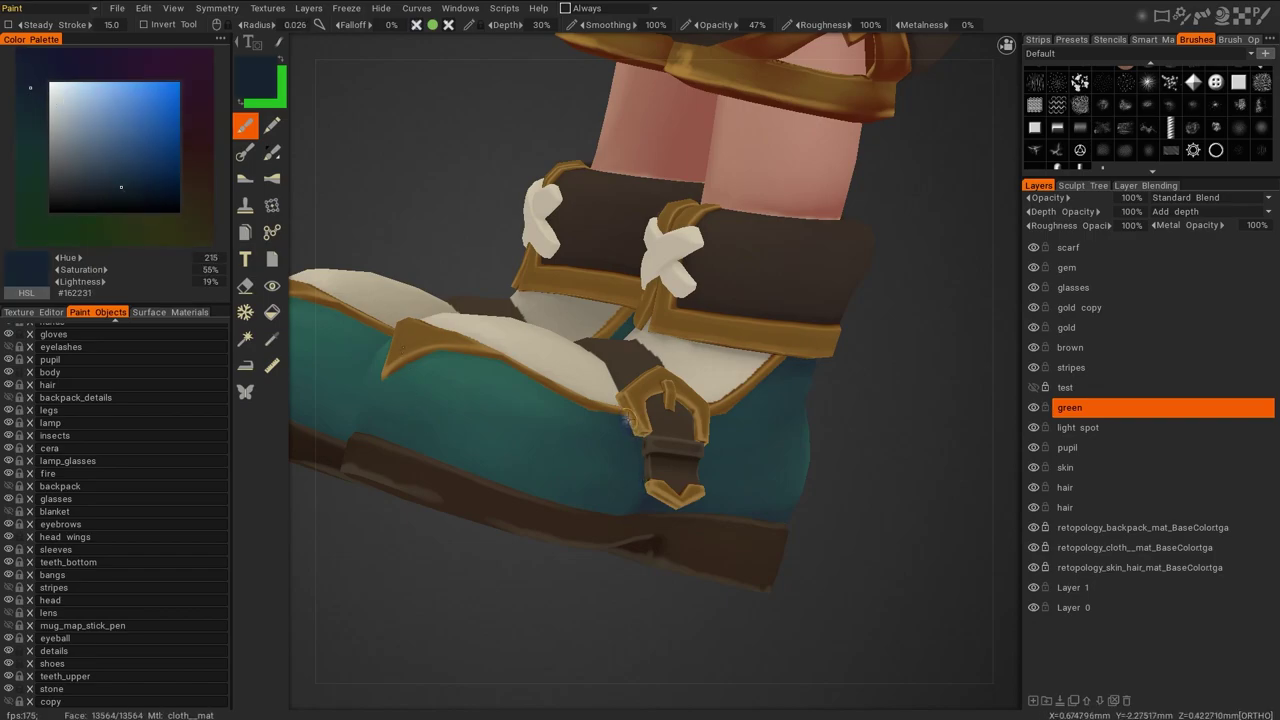
{"action": "right_click_drag", "start_coordinate": [638, 441], "coordinate": [789, 458], "text": "shift"}
Draw fine #162231 shadows under the gold toe trim of the shoes with a 0.009 brush
{"action": "right_click_drag", "start_coordinate": [895, 402], "coordinate": [720, 432]}
{"action": "right_click_drag", "start_coordinate": [762, 519], "coordinate": [519, 418]}
{"action": "right_click_drag", "start_coordinate": [644, 572], "coordinate": [652, 448]}
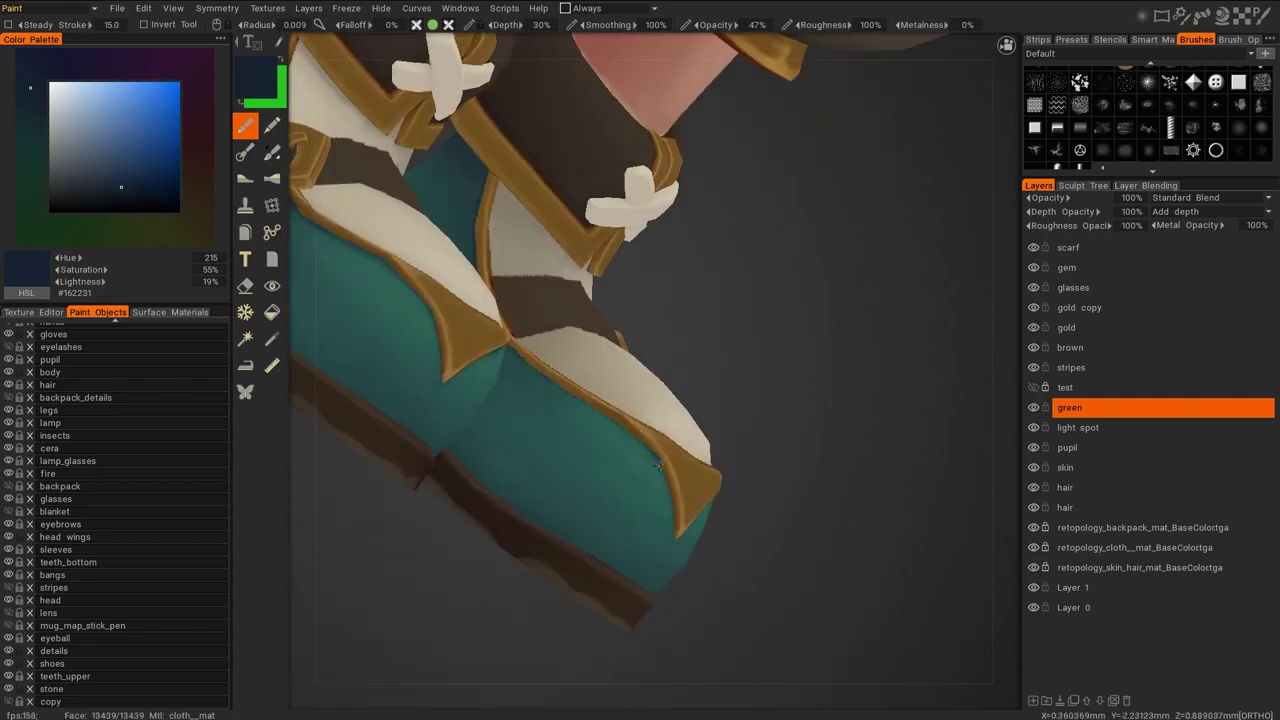
Darken the teal beside the strap end and along the sole with #0C1726 and a 0.024 brush
{"action": "right_click_drag", "start_coordinate": [671, 535], "coordinate": [609, 455], "text": "shift"}
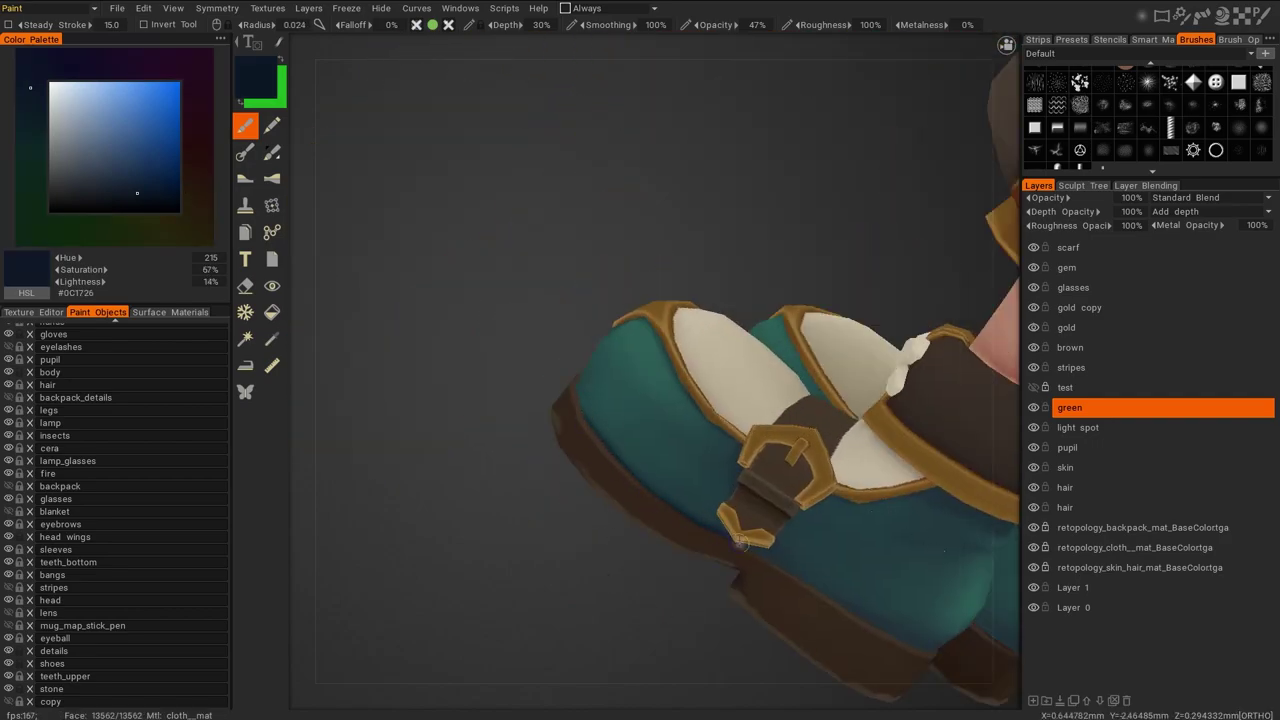
{"action": "right_click_drag", "start_coordinate": [674, 510], "coordinate": [691, 290]}
{"action": "right_click_drag", "start_coordinate": [767, 420], "coordinate": [650, 455], "text": "shift"}
Blend #1F5D67 and #234546 into the side of the shoe to soften the dark sole shading
{"action": "key", "text": "v"}
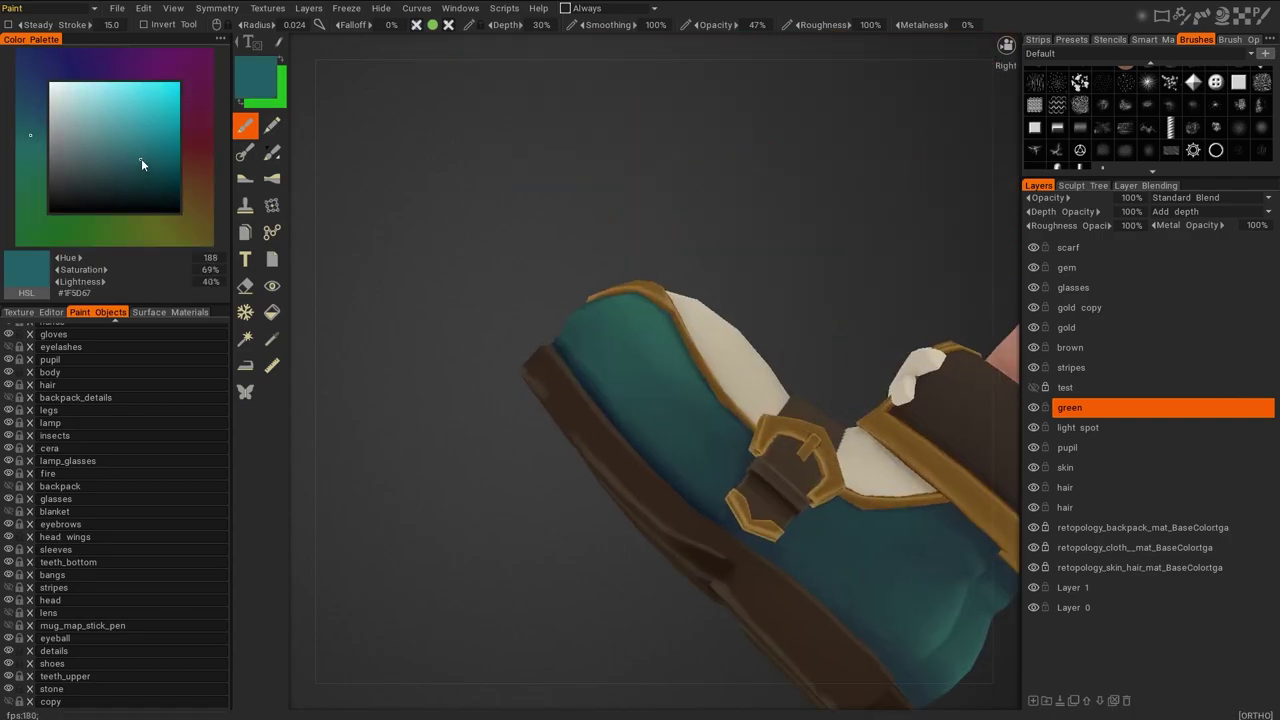
{"action": "mouse_move", "coordinate": [709, 491]}
{"action": "right_mouse_down"}
{"action": "mouse_move", "coordinate": [749, 429]}
{"action": "mouse_move", "coordinate": [617, 431]}
{"action": "right_mouse_up"}
{"action": "key", "text": "v"}
{"action": "key", "text": "v"}
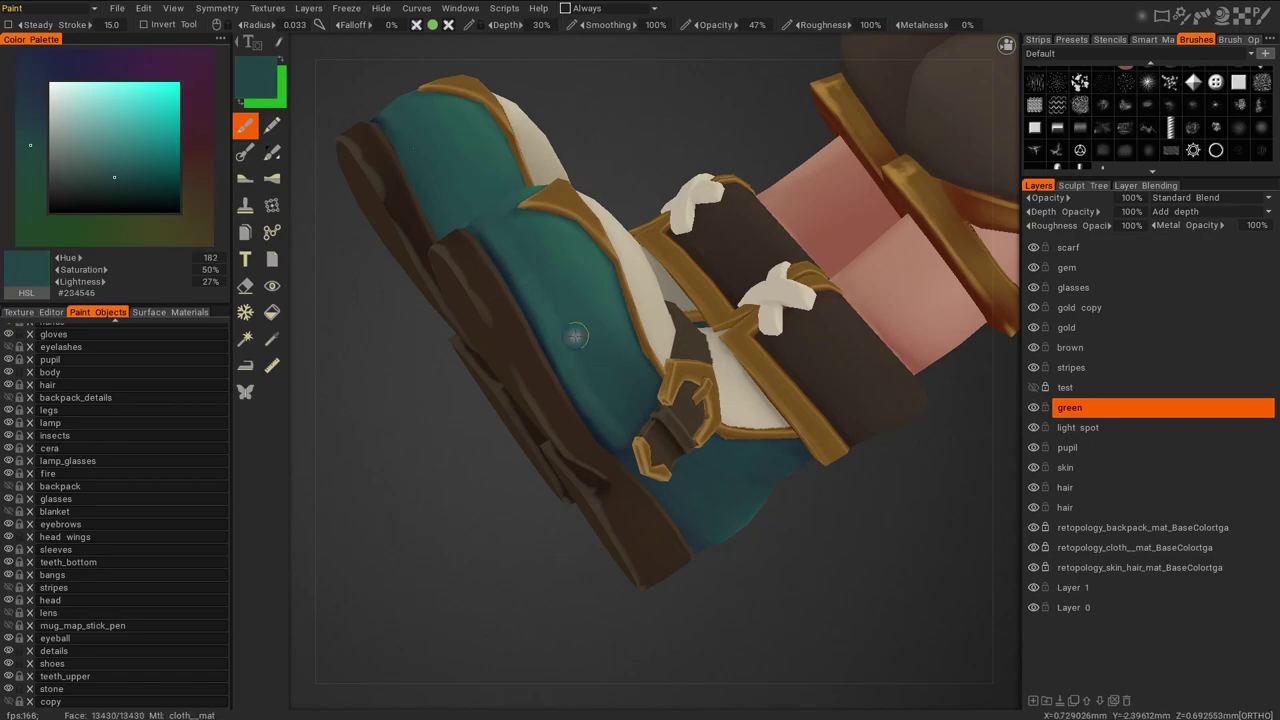
Paint a thin #10202C shadow along the seam between the teal shoe and the sole
{"action": "right_click_drag", "start_coordinate": [797, 580], "coordinate": [678, 692]}
{"action": "key", "text": "v"}
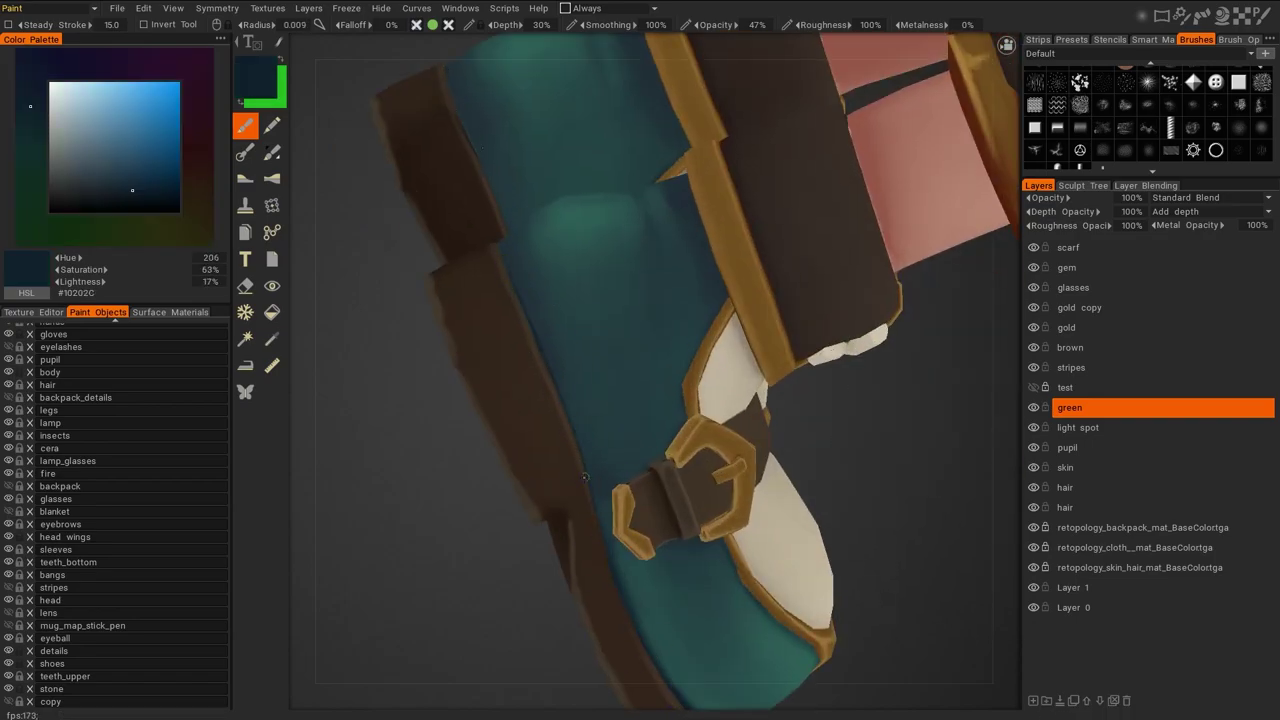
{"action": "right_click_drag", "start_coordinate": [567, 465], "coordinate": [843, 411]}
{"action": "right_click_drag", "start_coordinate": [870, 540], "coordinate": [569, 364]}
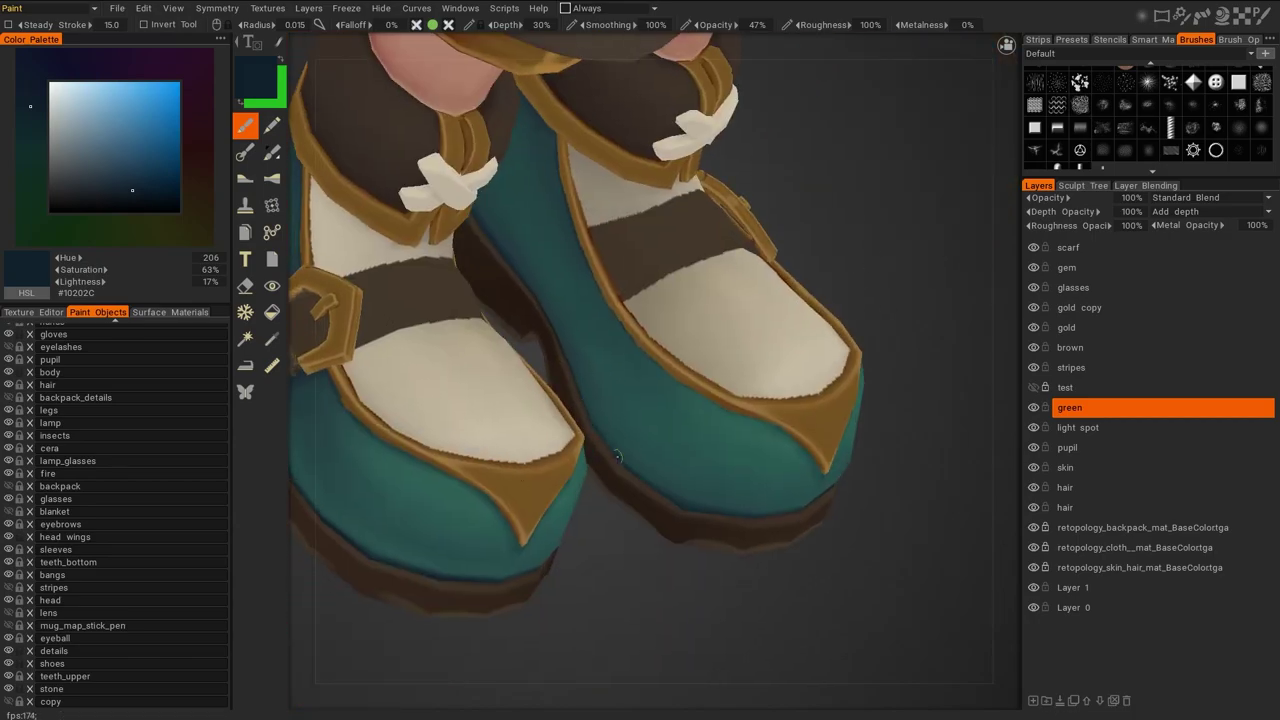
Blend the shoe fronts with #25534F and the heels with #223F41, using soft brushes of 0.040 and 0.029
{"action": "key", "text": "v"}
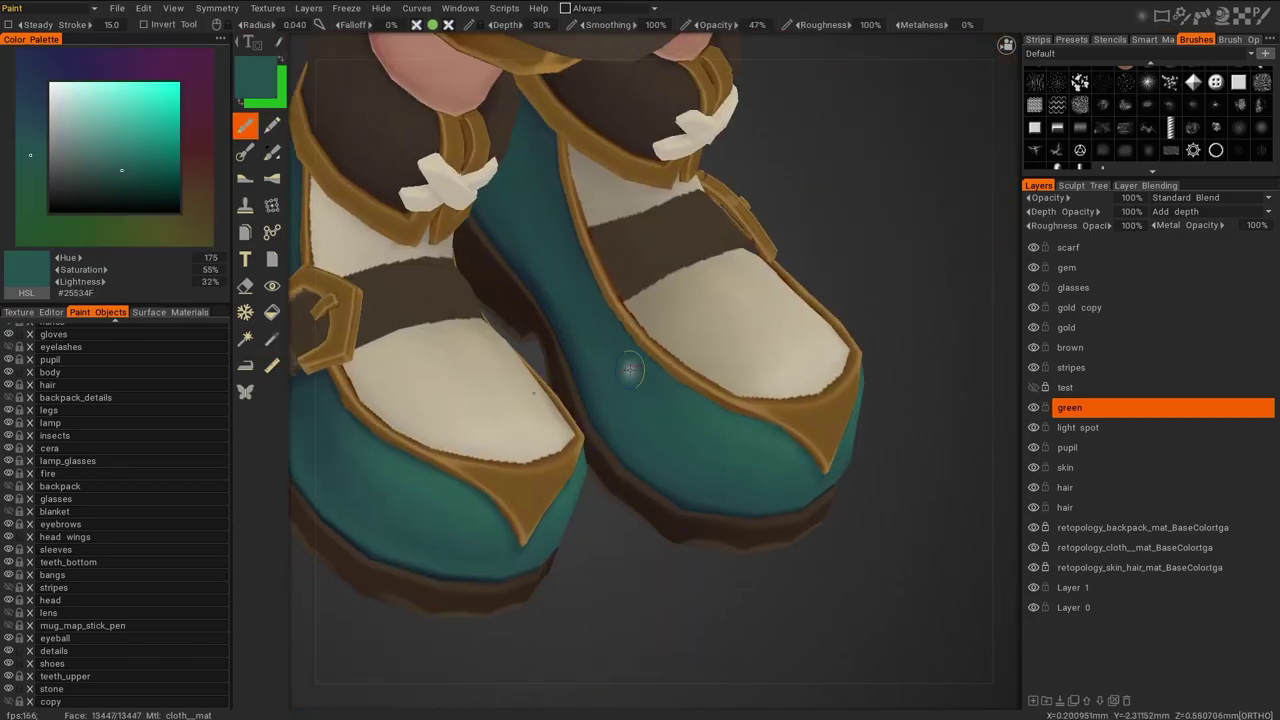
{"action": "right_click_drag", "start_coordinate": [492, 235], "coordinate": [883, 363]}
{"action": "mouse_move", "coordinate": [632, 470]}
{"action": "right_mouse_down"}
{"action": "mouse_move", "coordinate": [754, 443]}
{"action": "mouse_move", "coordinate": [674, 486]}
{"action": "mouse_move", "coordinate": [846, 543]}
{"action": "mouse_move", "coordinate": [652, 480]}
{"action": "mouse_move", "coordinate": [679, 430]}
{"action": "right_mouse_up"}
{"action": "key", "text": "v"}
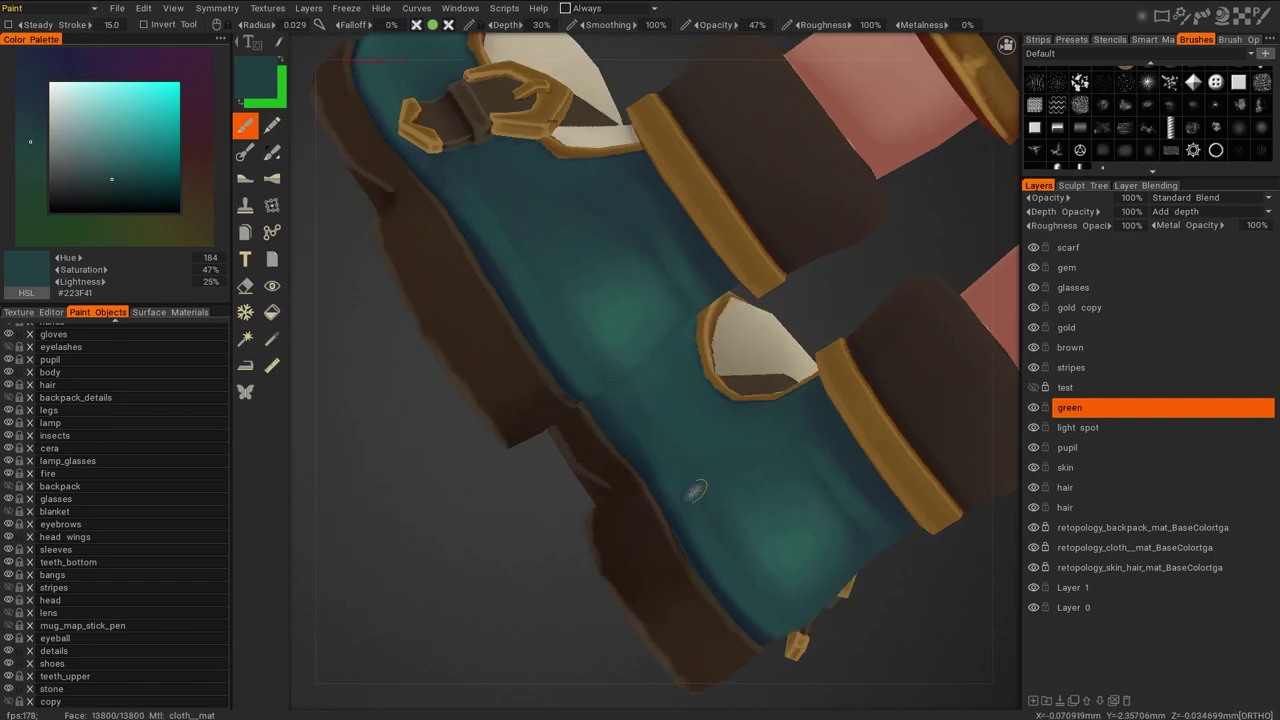
Deepen the shadow line above the sole at the heel and toe with #13242F and #0B1726, using a 0.008 brush
{"action": "key", "text": "v"}
{"action": "key", "text": "v"}
{"action": "mouse_move", "coordinate": [684, 487]}
{"action": "right_mouse_down"}
{"action": "mouse_move", "coordinate": [826, 449]}
{"action": "mouse_move", "coordinate": [800, 517]}
{"action": "mouse_move", "coordinate": [871, 603]}
{"action": "mouse_move", "coordinate": [408, 477]}
{"action": "mouse_move", "coordinate": [377, 219]}
{"action": "mouse_move", "coordinate": [479, 496]}
{"action": "right_mouse_up"}
{"action": "key", "text": "v"}
{"action": "key", "text": "v"}
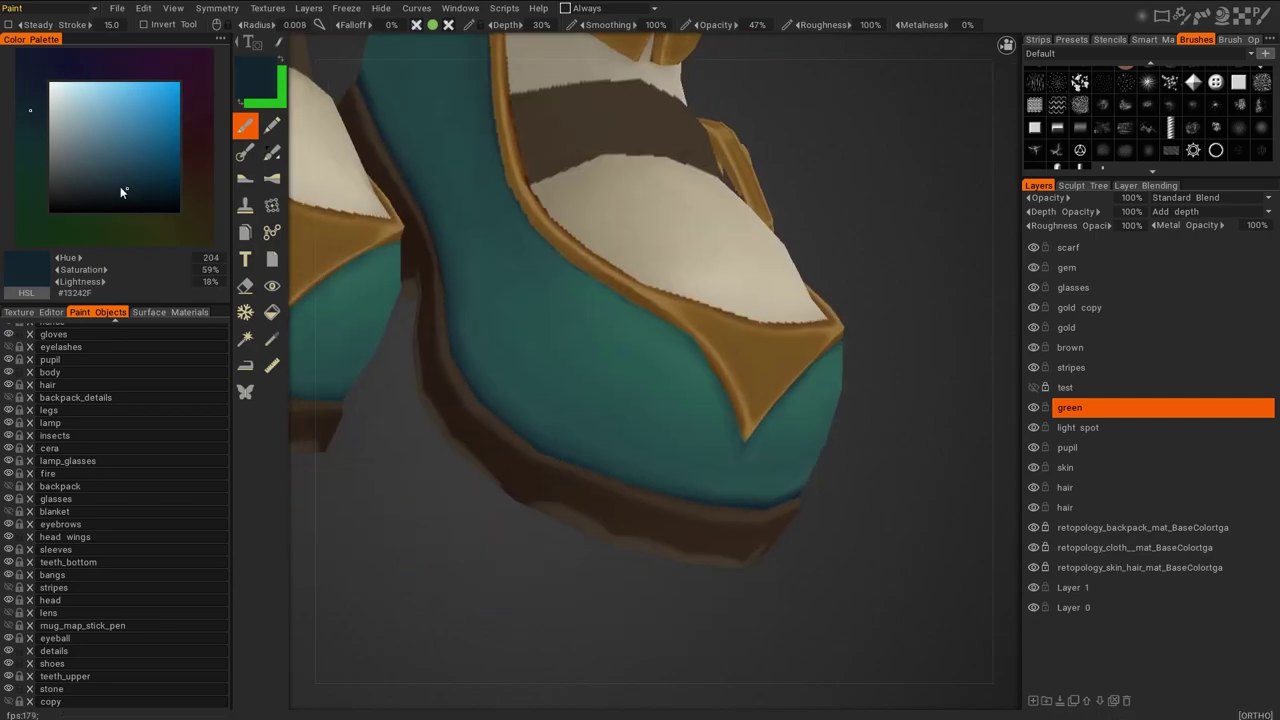
{"action": "key", "text": "v"}
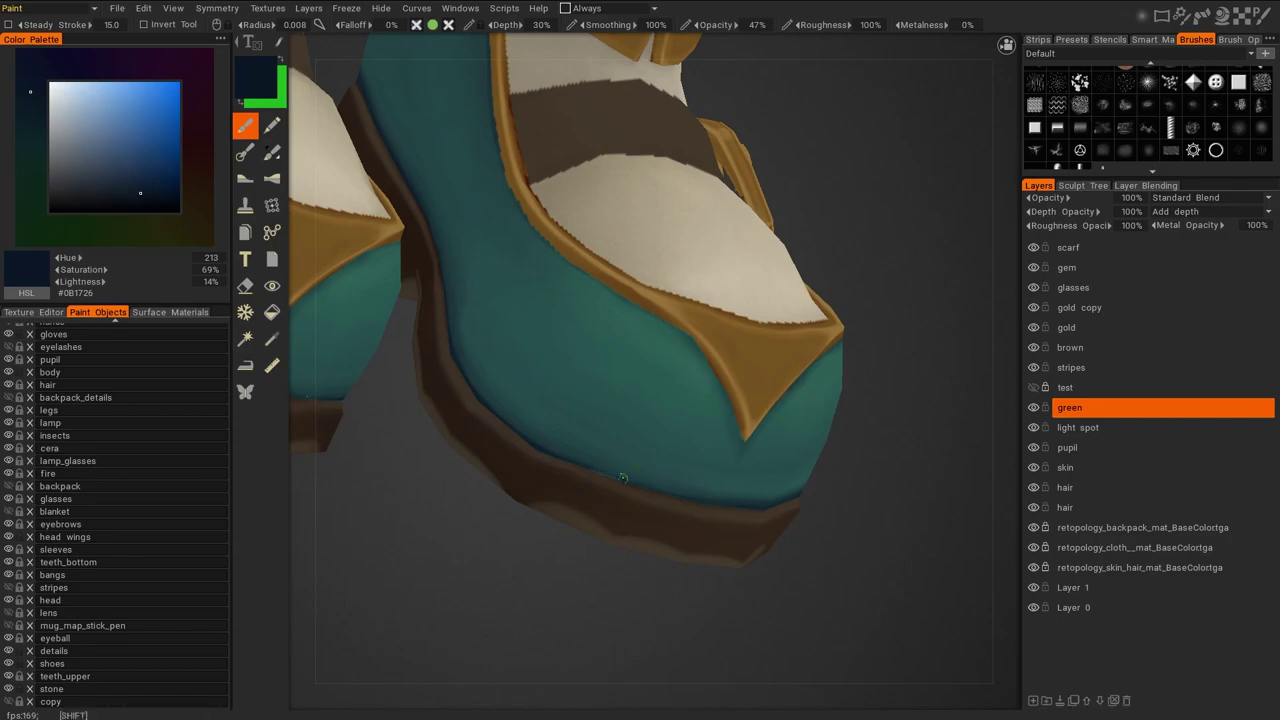
Soften the sole shadow into the teal shoe sides with #23494B and other sampled tones
{"action": "key", "text": "v"}
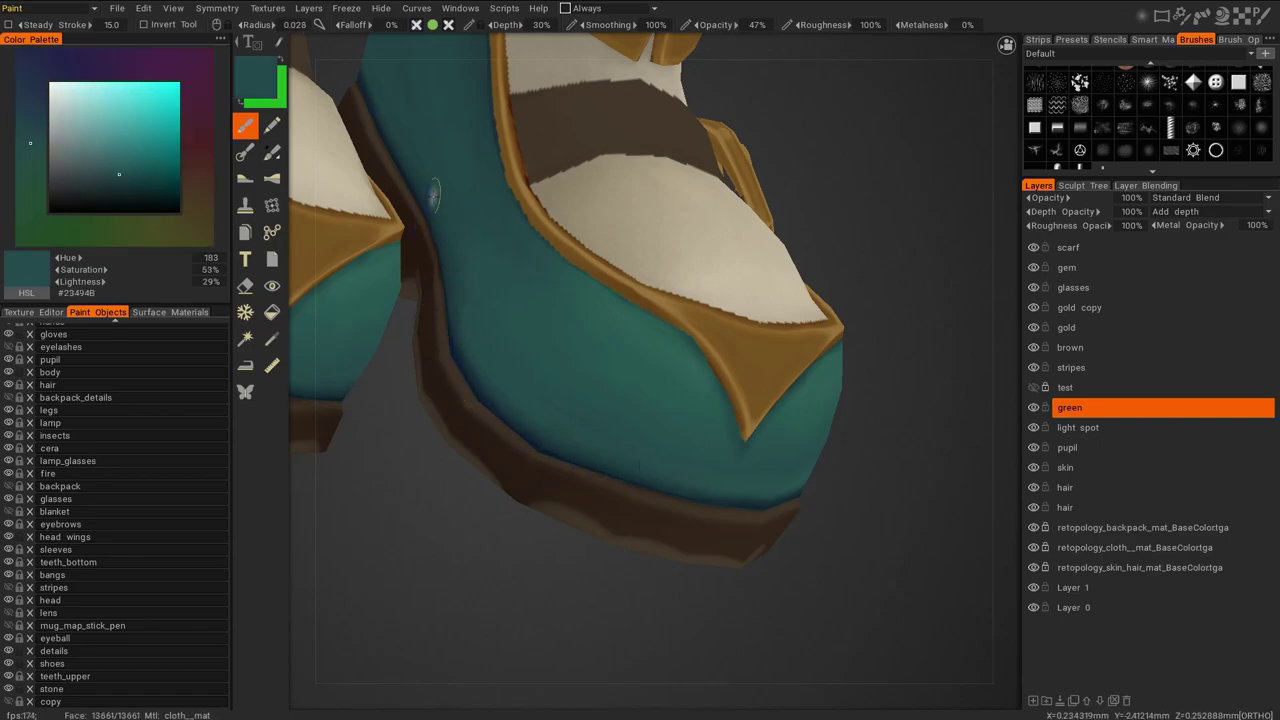
{"action": "scroll", "coordinate": [886, 486], "scroll_direction": "down", "scroll_amount": 5}
{"action": "mouse_move", "coordinate": [886, 486]}
{"action": "left_mouse_down", "text": "alt"}
{"action": "mouse_move", "coordinate": [658, 375]}
{"action": "mouse_move", "coordinate": [780, 316]}
{"action": "mouse_move", "coordinate": [822, 337]}
{"action": "mouse_move", "coordinate": [703, 275]}
{"action": "left_mouse_up", "text": "alt"}
{"action": "scroll", "coordinate": [658, 375], "scroll_direction": "up", "scroll_amount": 5}
{"action": "key", "text": "v"}
{"action": "key", "text": "v"}
{"action": "key", "text": "v"}
{"action": "scroll", "coordinate": [822, 337], "scroll_direction": "up", "scroll_amount": 3}
{"action": "left_click_drag", "start_coordinate": [812, 410], "coordinate": [815, 506], "text": "alt"}
{"action": "mouse_move", "coordinate": [809, 446]}
{"action": "left_mouse_down", "text": "alt"}
{"action": "mouse_move", "coordinate": [780, 470]}
{"action": "mouse_move", "coordinate": [755, 527]}
{"action": "mouse_move", "coordinate": [682, 380]}
{"action": "mouse_move", "coordinate": [743, 424]}
{"action": "mouse_move", "coordinate": [697, 392]}
{"action": "left_mouse_up", "text": "alt"}
On a separate layer above shoes bottom, paint the brown soles with #2A2C29 and a 0.044 brush
{"action": "key", "text": "v"}
{"action": "key", "text": "v"}
{"action": "right_click_drag", "start_coordinate": [697, 392], "coordinate": [859, 402], "text": "alt"}
{"action": "left_click_drag", "start_coordinate": [859, 402], "coordinate": [813, 540], "text": "alt"}
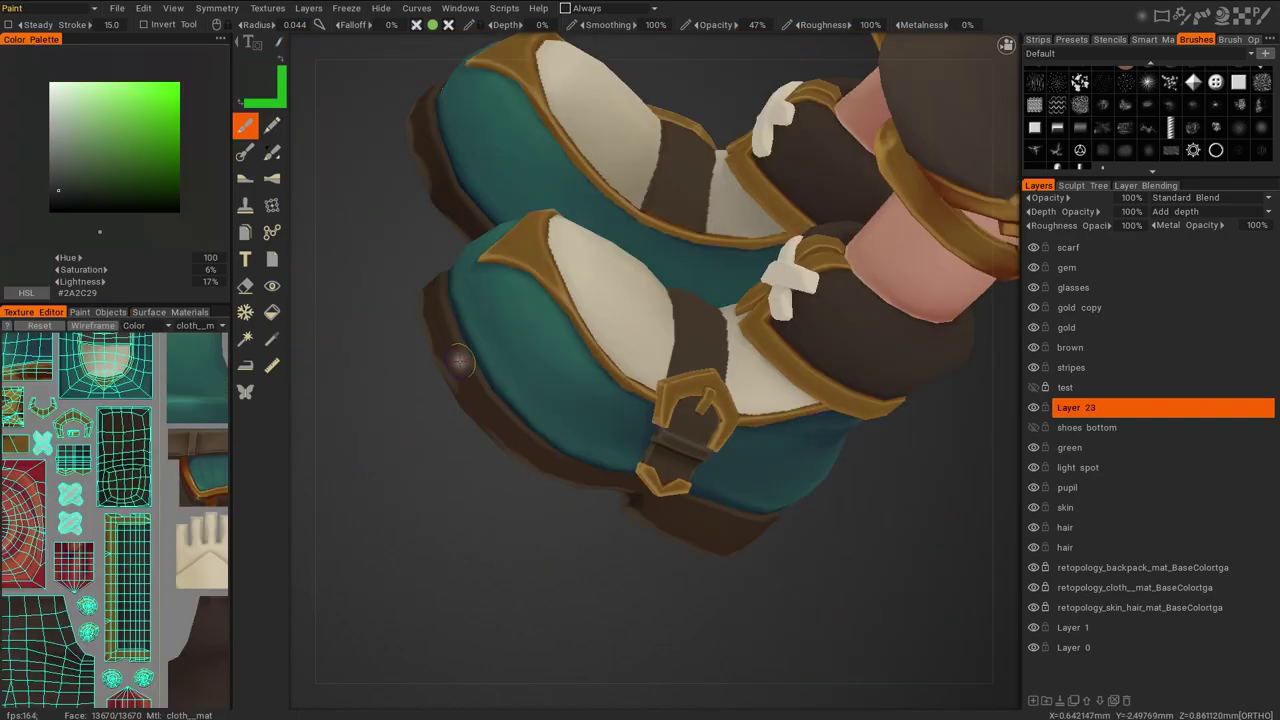
{"action": "key", "text": "v"}
{"action": "mouse_move", "coordinate": [446, 374]}
{"action": "left_mouse_down", "text": "alt"}
{"action": "mouse_move", "coordinate": [697, 524]}
{"action": "mouse_move", "coordinate": [583, 432]}
{"action": "mouse_move", "coordinate": [897, 296]}
{"action": "mouse_move", "coordinate": [880, 300]}
{"action": "left_mouse_up", "text": "alt"}
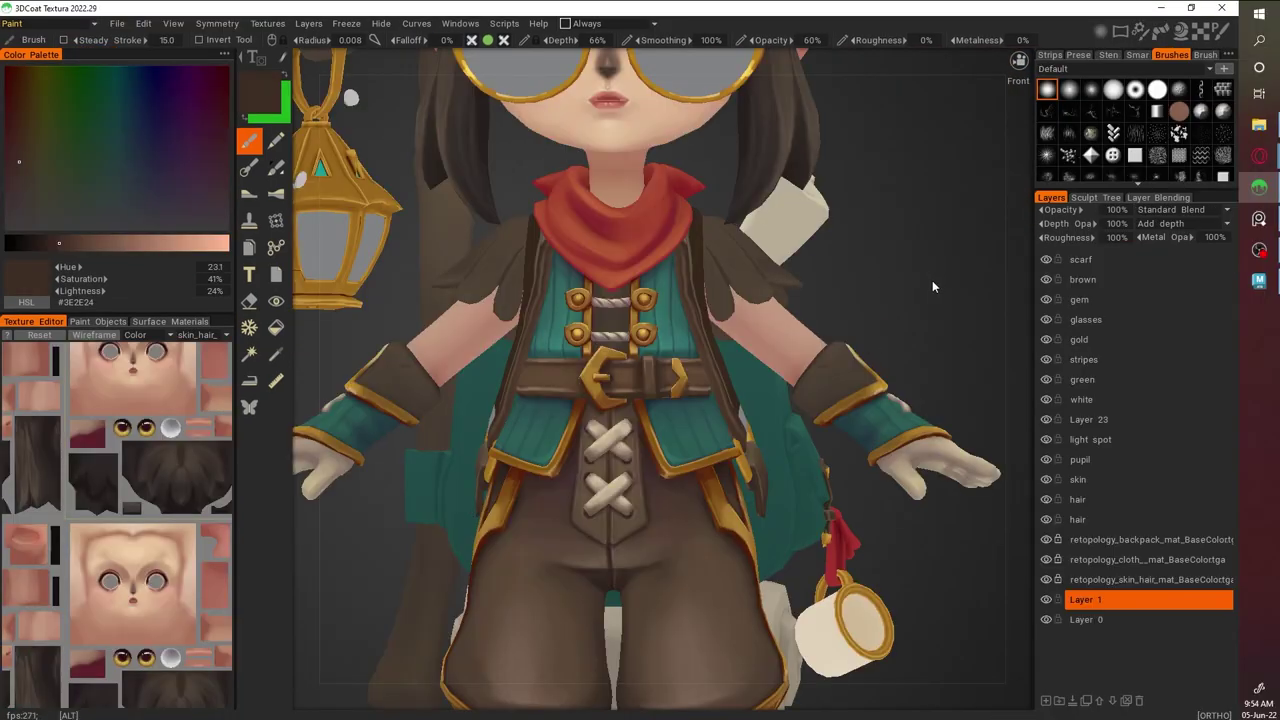
On the brown layer, clear the old paint from the backpack's shoulder strap with an eraser fill
{"action": "left_click", "coordinate": [1089, 419]}
{"action": "left_click_drag", "start_coordinate": [932, 287], "coordinate": [890, 220], "text": "alt"}
{"action": "left_click", "coordinate": [1075, 280]}
{"action": "key", "text": "f"}
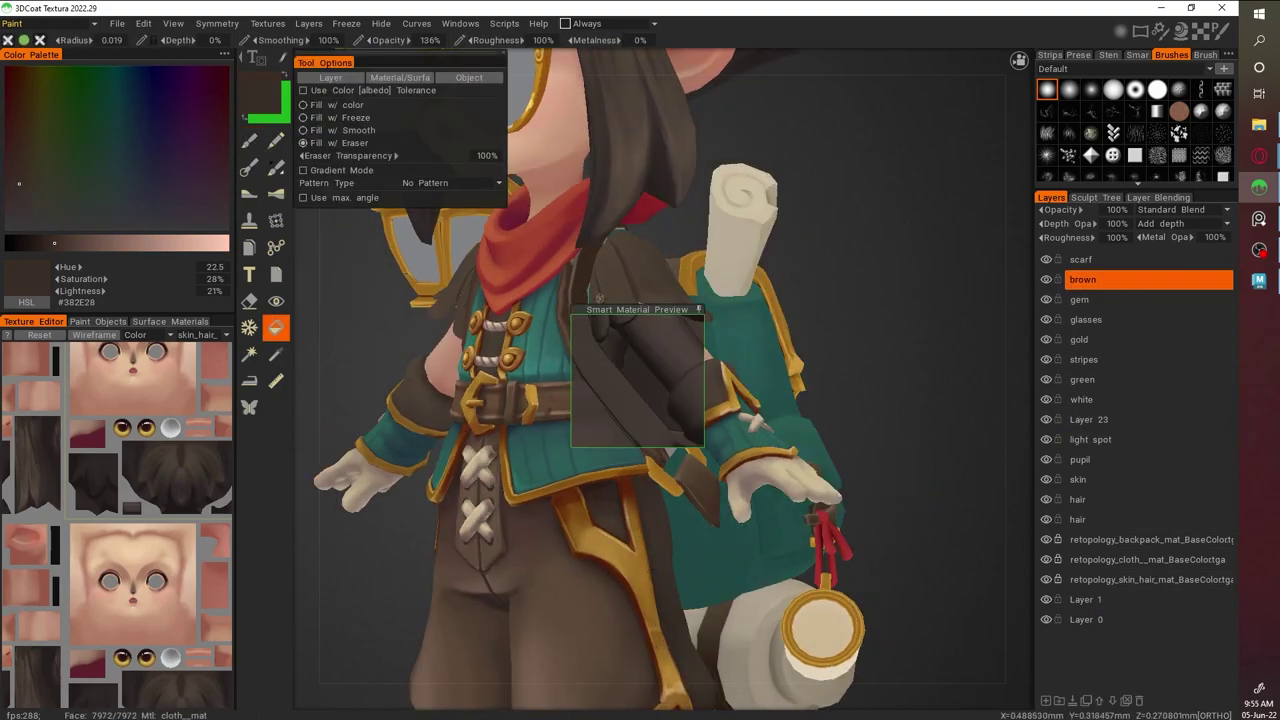
{"action": "scroll", "coordinate": [925, 160], "scroll_direction": "up", "scroll_amount": 2}
{"action": "left_click_drag", "start_coordinate": [925, 160], "coordinate": [870, 226], "text": "alt"}
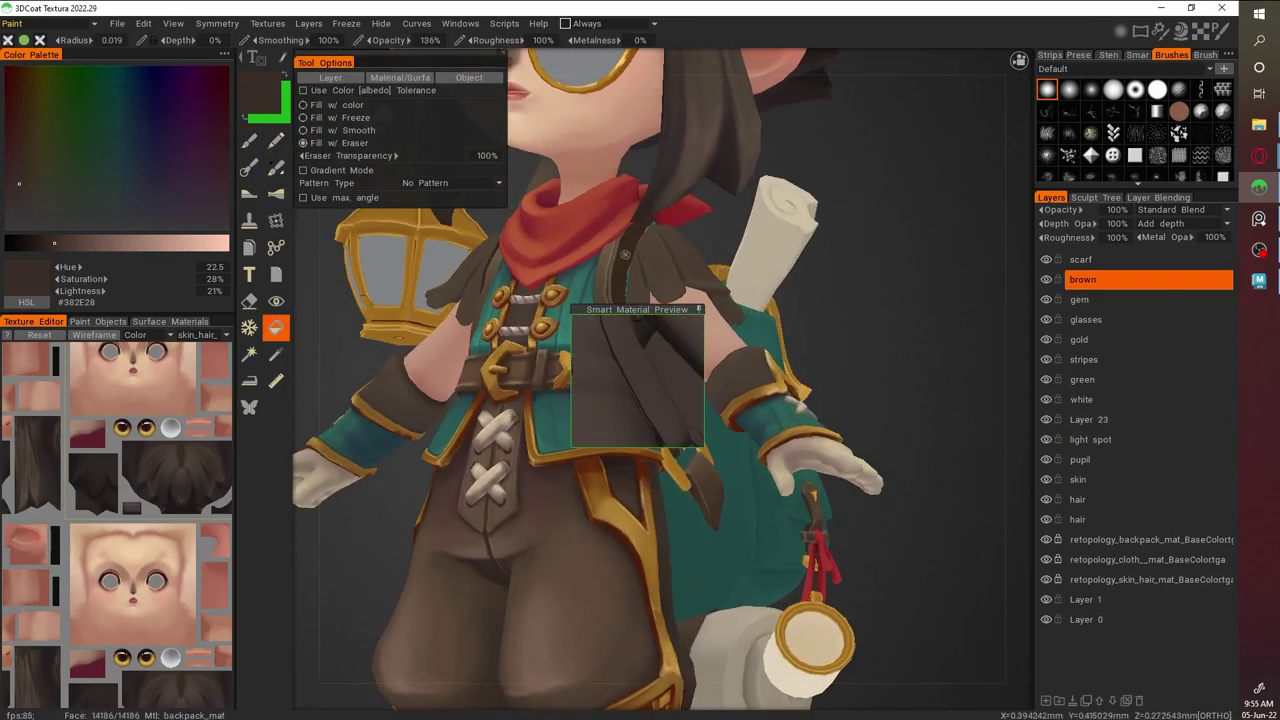
{"action": "left_click_drag", "start_coordinate": [865, 541], "coordinate": [864, 270], "text": "alt"}
{"action": "scroll", "coordinate": [98, 578], "scroll_direction": "down", "scroll_amount": 3}
{"action": "left_click", "coordinate": [212, 375]}
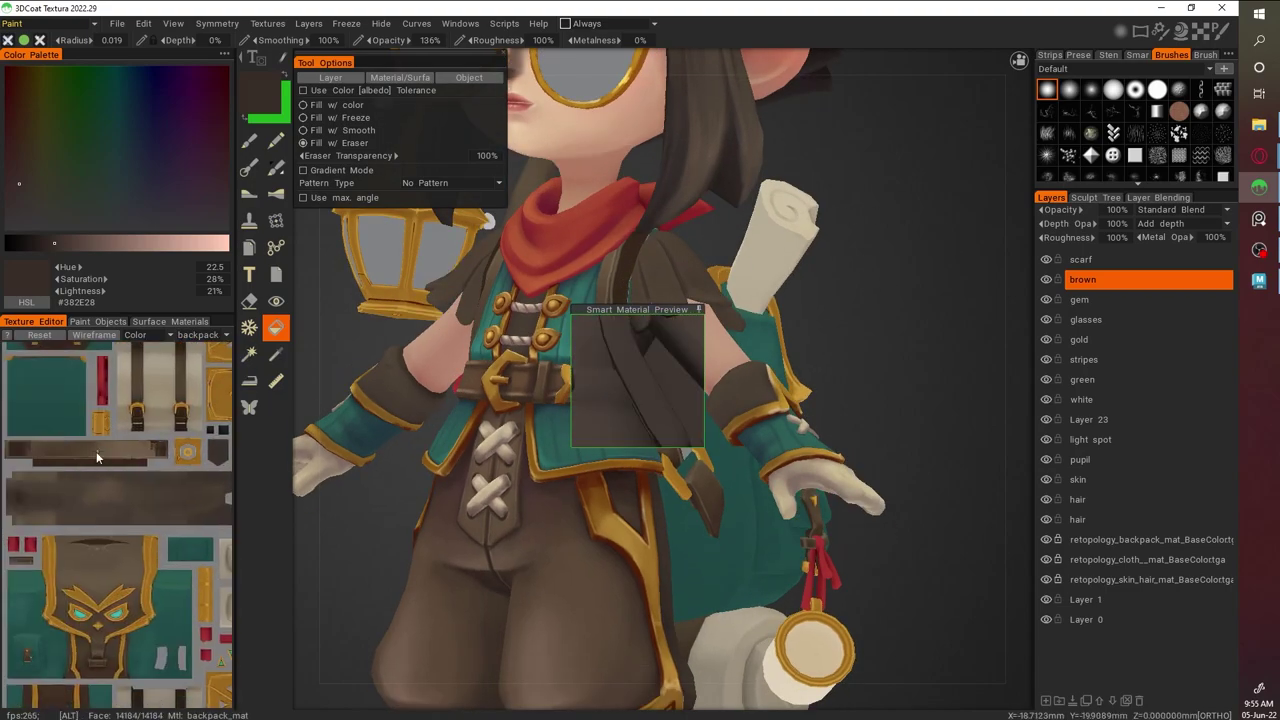
{"action": "left_click_drag", "start_coordinate": [904, 363], "coordinate": [1030, 270]}
{"action": "mouse_move", "coordinate": [600, 423]}
{"action": "left_mouse_down", "text": "alt"}
{"action": "mouse_move", "coordinate": [818, 343]}
{"action": "mouse_move", "coordinate": [520, 258]}
{"action": "left_mouse_up", "text": "alt"}
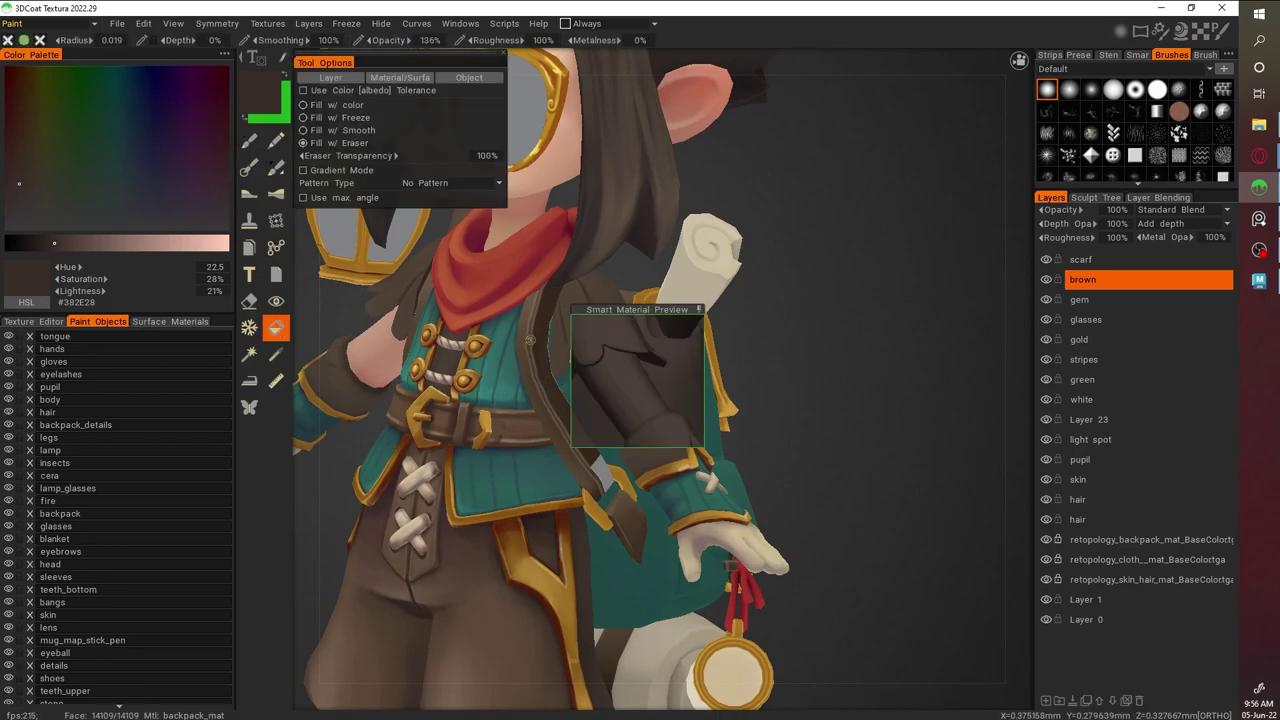
Paint the shoulder strap's base tone with #3D2C27, using a 0.039 brush at 51% opacity
{"action": "left_click_drag", "start_coordinate": [586, 320], "coordinate": [1085, 283], "text": "alt"}
{"action": "left_click", "coordinate": [1085, 283]}
{"action": "mouse_move", "coordinate": [891, 306]}
{"action": "left_mouse_down", "text": "alt"}
{"action": "mouse_move", "coordinate": [572, 299]}
{"action": "mouse_move", "coordinate": [540, 517]}
{"action": "left_mouse_up", "text": "alt"}
{"action": "key", "text": "v"}
{"action": "scroll", "coordinate": [570, 312], "scroll_direction": "up", "scroll_amount": 2}
{"action": "key", "text": "v"}
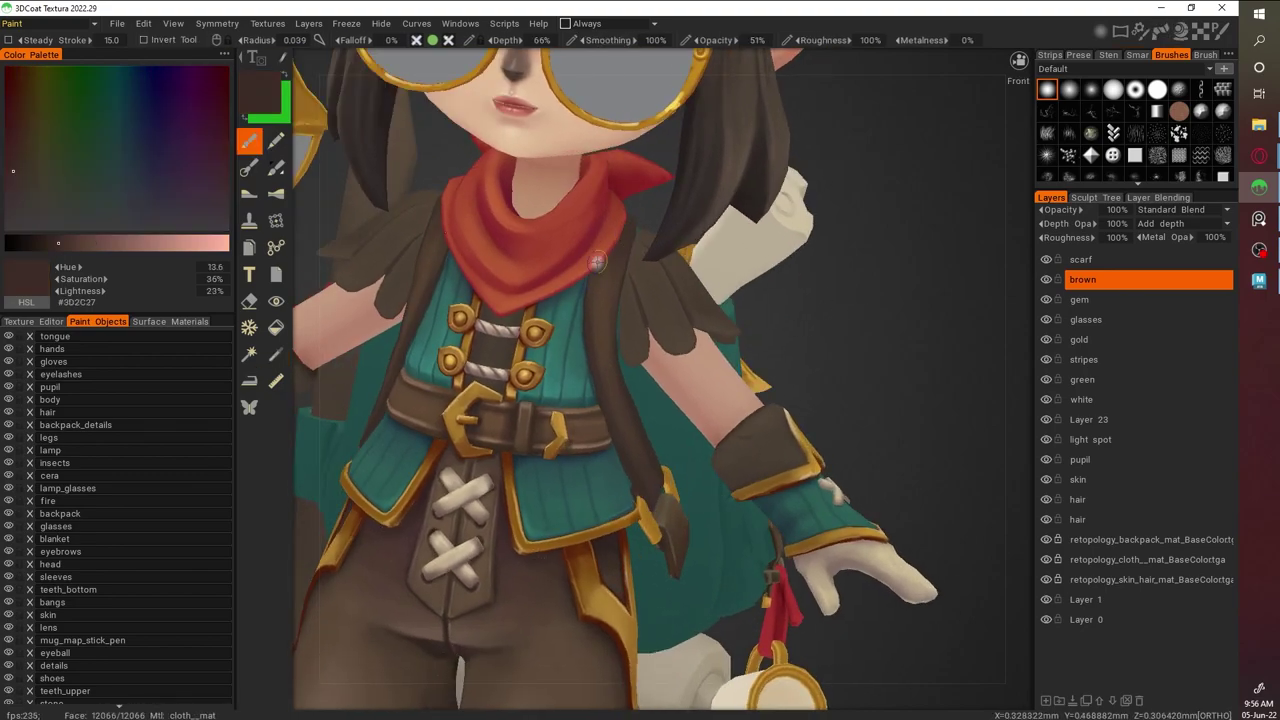
Lighten the middle of the shoulder strap with #544032 and hide the bangs object
{"action": "left_click_drag", "start_coordinate": [652, 418], "coordinate": [520, 287], "text": "alt"}
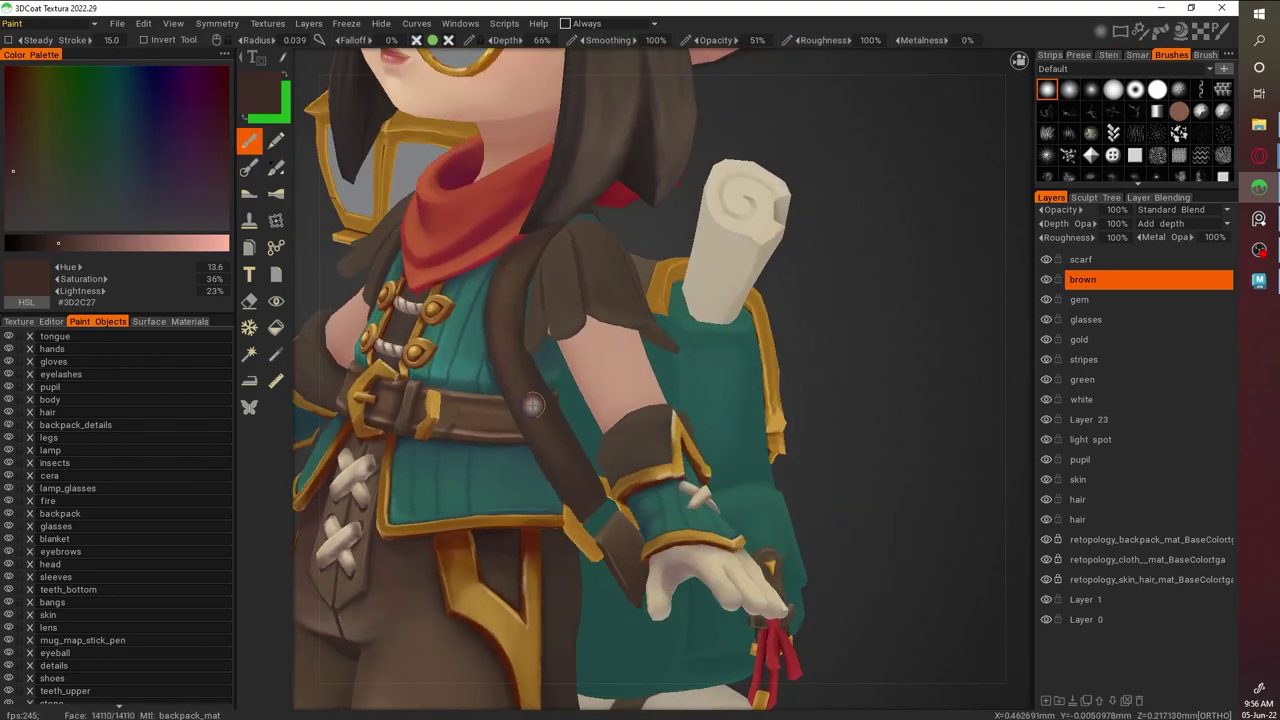
{"action": "key", "text": "v"}
{"action": "left_click_drag", "start_coordinate": [535, 385], "coordinate": [920, 243], "text": "alt"}
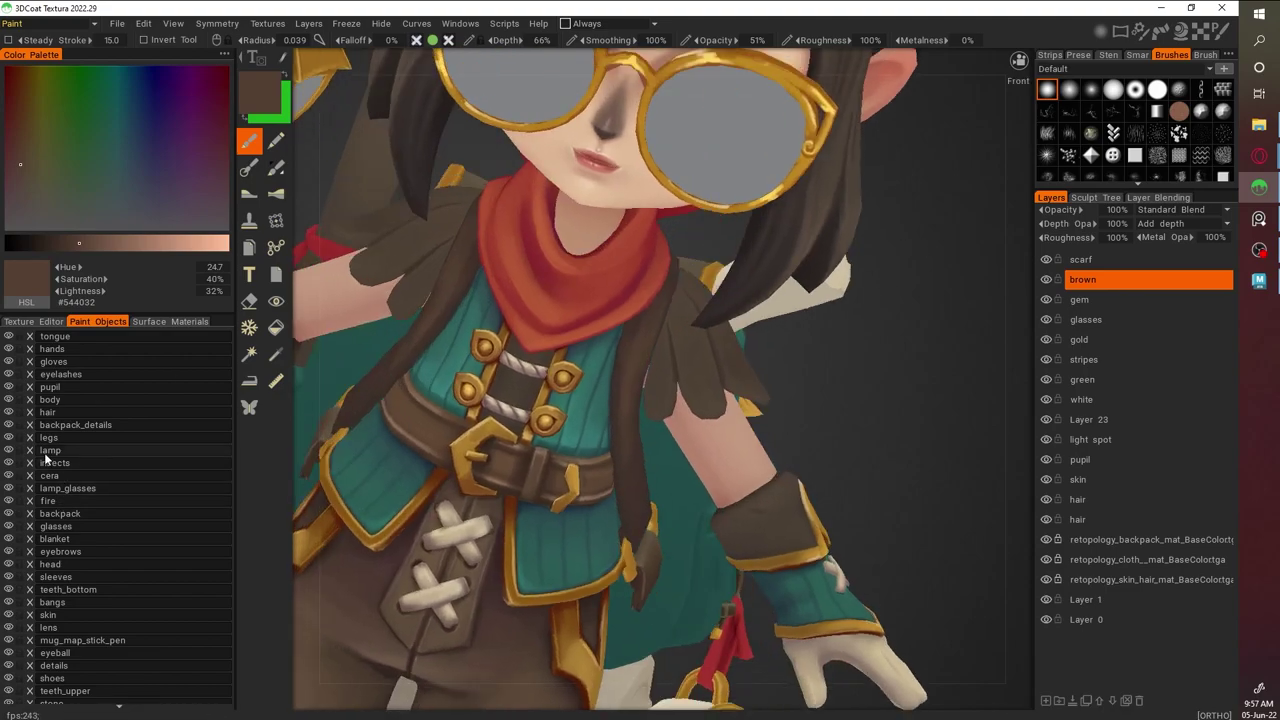
{"action": "scroll", "coordinate": [88, 437], "scroll_direction": "down", "scroll_amount": 2}
{"action": "mouse_move", "coordinate": [907, 320]}
{"action": "left_mouse_down", "text": "alt"}
{"action": "mouse_move", "coordinate": [700, 420]}
{"action": "mouse_move", "coordinate": [524, 348]}
{"action": "left_mouse_up", "text": "alt"}
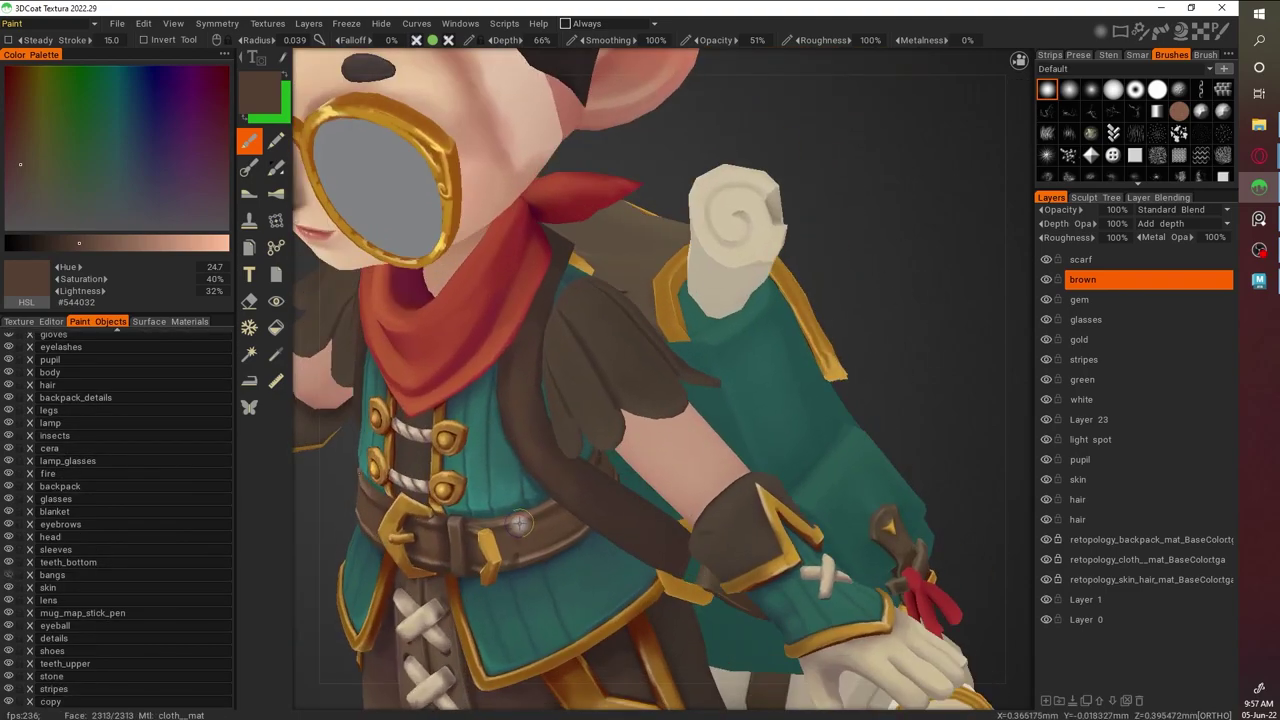
Define the strap's raised edges beside the scarf and chest with #755A44 and #3C2C23, using a 0.009 brush
{"action": "key", "text": "v"}
{"action": "right_click_drag", "start_coordinate": [535, 378], "coordinate": [521, 188], "text": "alt"}
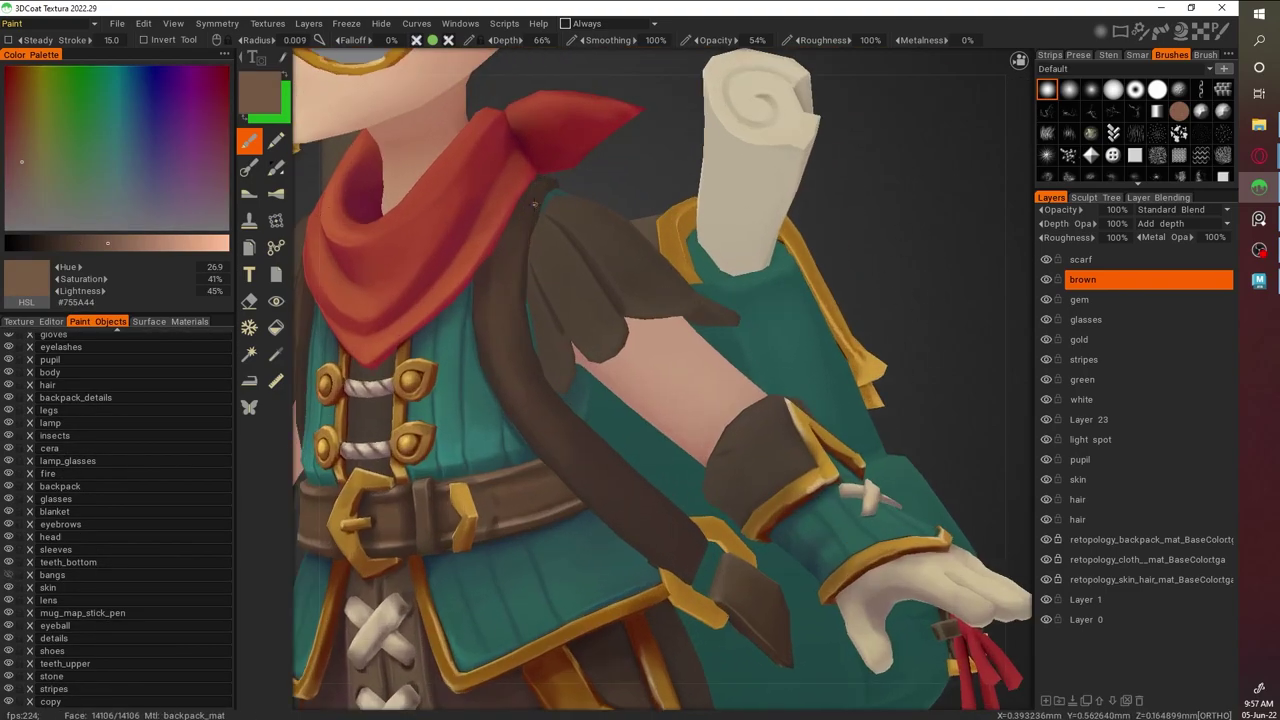
{"action": "key", "text": "v"}
{"action": "right_click_drag", "start_coordinate": [532, 437], "coordinate": [506, 190], "text": "alt"}
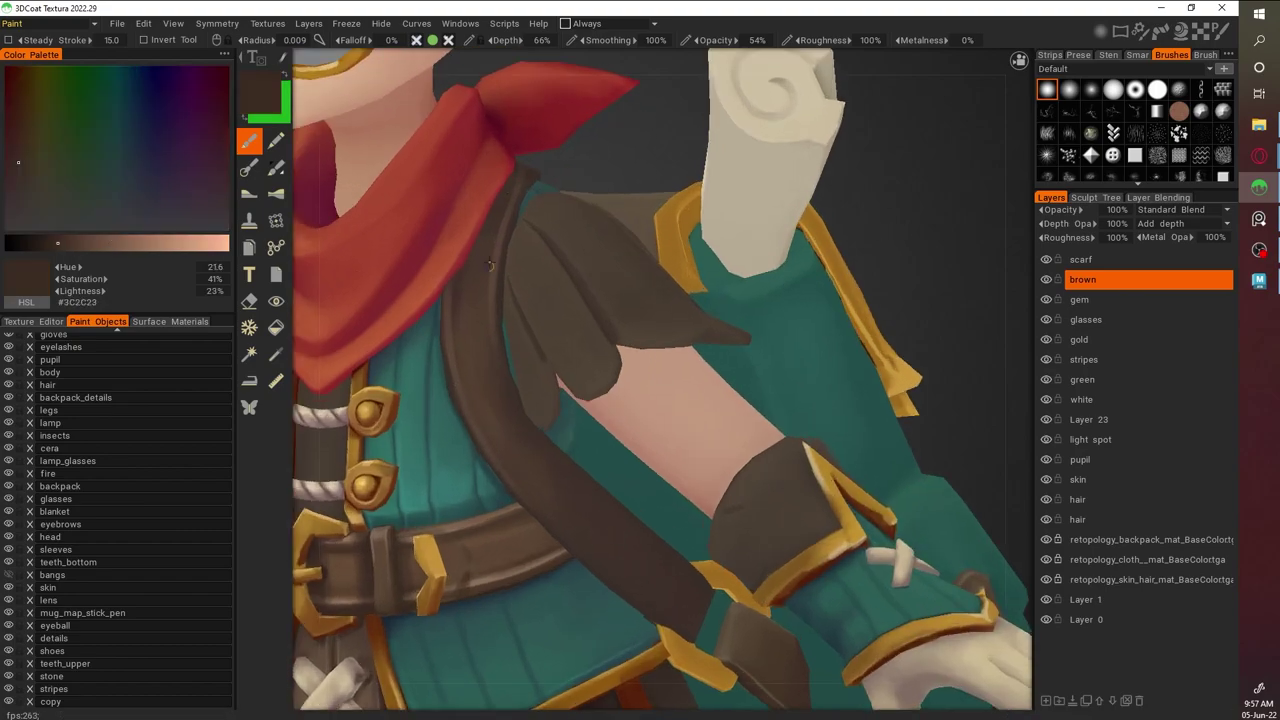
{"action": "mouse_move", "coordinate": [462, 383]}
{"action": "right_mouse_down", "text": "alt"}
{"action": "mouse_move", "coordinate": [480, 560]}
{"action": "mouse_move", "coordinate": [502, 339]}
{"action": "right_mouse_up", "text": "alt"}
{"action": "key", "text": "v"}
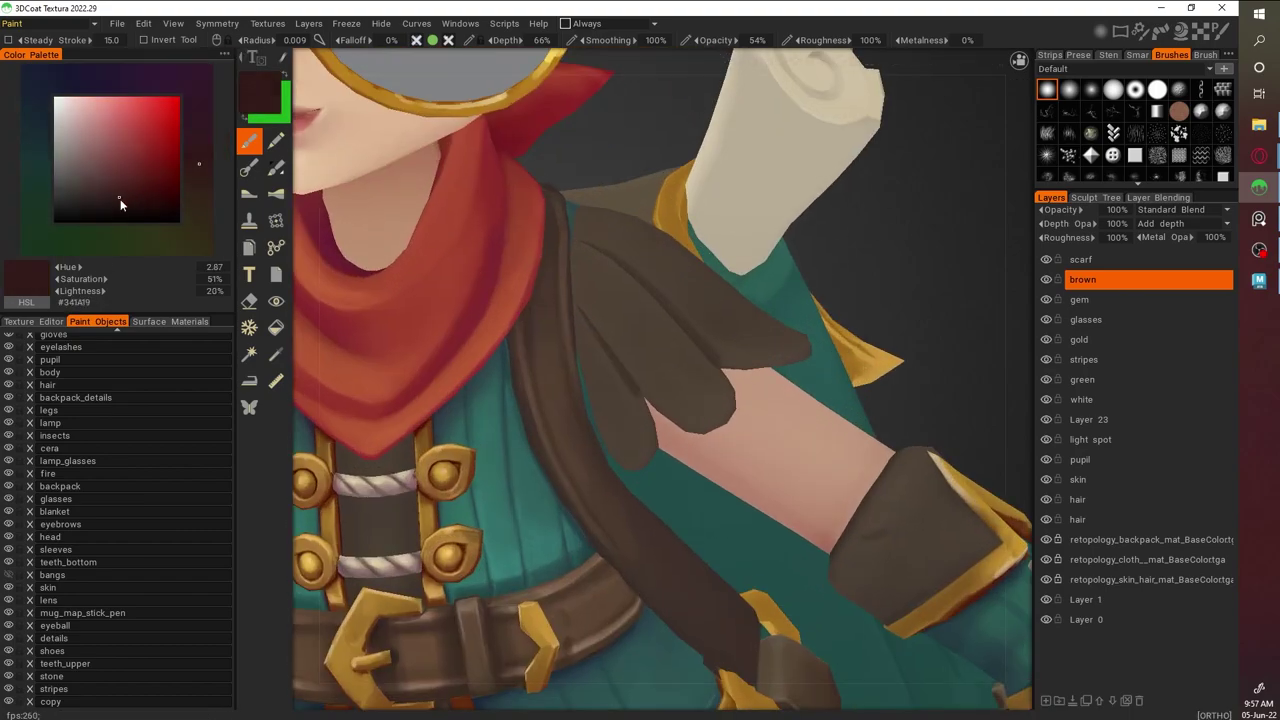
Deepen the strap's shadow beneath the scarf with #341A19 and #392024, using a 0.023 brush
{"action": "key", "text": "v"}
{"action": "key", "text": "v"}
{"action": "right_click_drag", "start_coordinate": [542, 298], "coordinate": [493, 216], "text": "alt"}
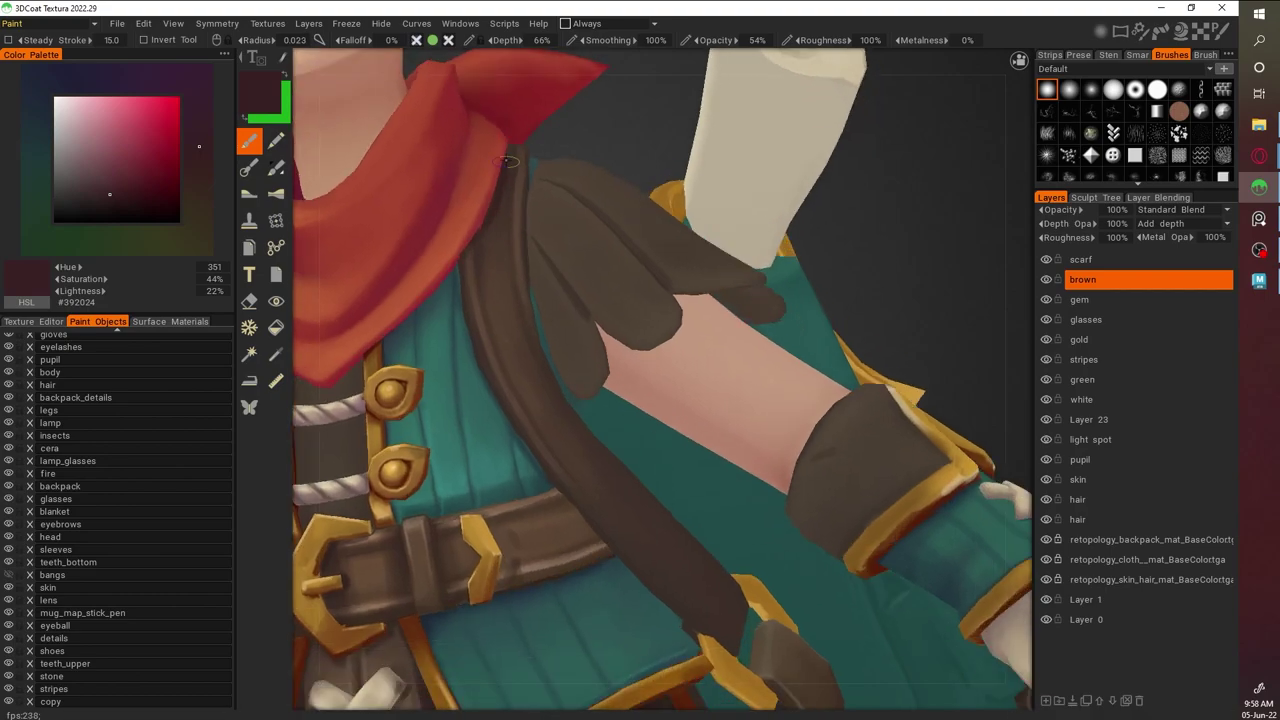
{"action": "left_click_drag", "start_coordinate": [585, 451], "coordinate": [512, 247], "text": "alt"}
{"action": "right_click_drag", "start_coordinate": [879, 209], "coordinate": [451, 219], "text": "alt"}
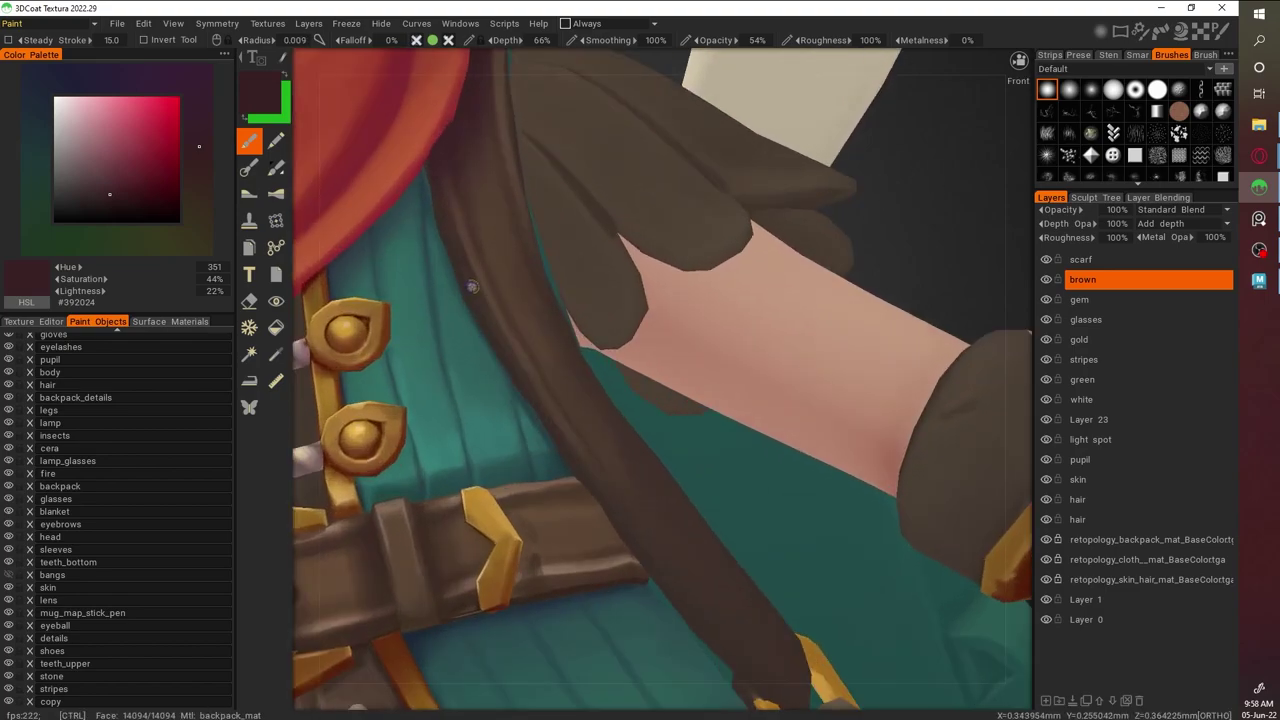
Darken the lower strap's edges with #2A1E20 and blend them with #544131, using a 0.009 brush
{"action": "scroll", "coordinate": [784, 238], "scroll_direction": "down", "scroll_amount": 5}
{"action": "scroll", "coordinate": [650, 548], "scroll_direction": "up", "scroll_amount": 5}
{"action": "right_click_drag", "start_coordinate": [589, 499], "coordinate": [489, 329], "text": "alt"}
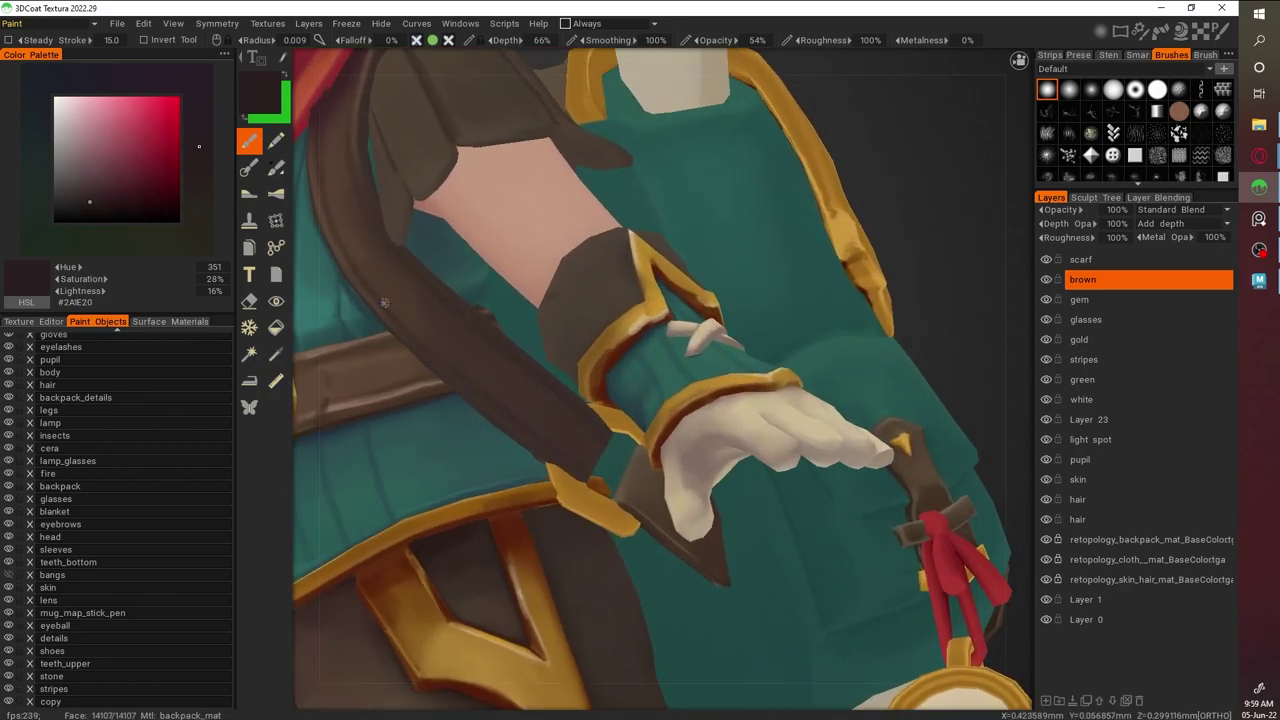
{"action": "key", "text": "v"}
{"action": "right_click_drag", "start_coordinate": [860, 162], "coordinate": [615, 443], "text": "alt"}
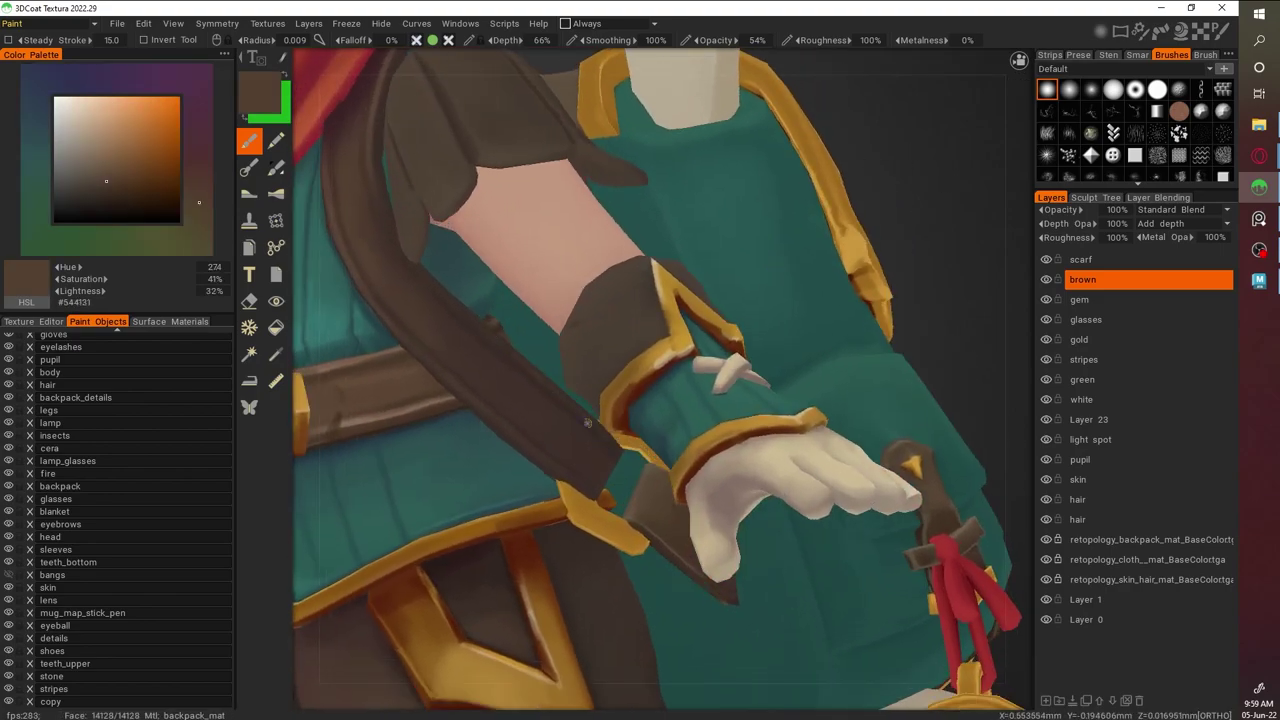
{"action": "key", "text": "v"}
Add fine highlights along the upper strap with #826E5E and #8B8076, reducing the brush to 0.004
{"action": "right_click_drag", "start_coordinate": [910, 220], "coordinate": [432, 308]}
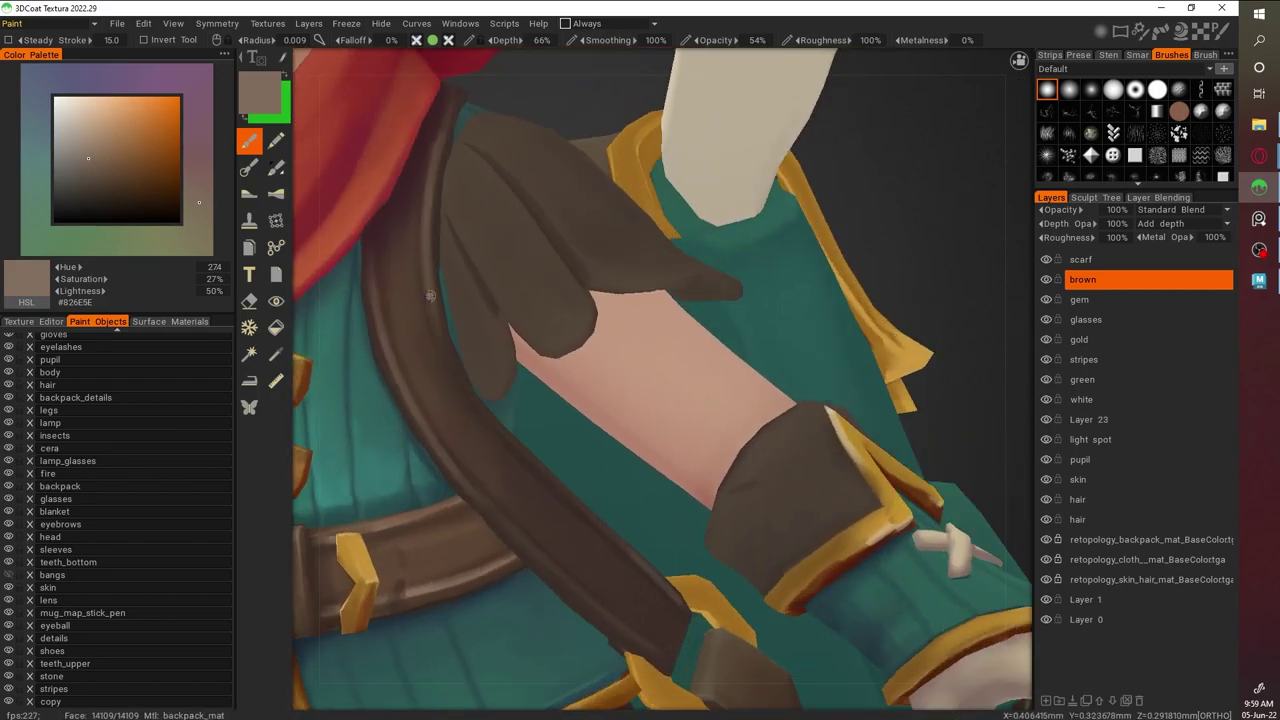
{"action": "key", "text": "v"}
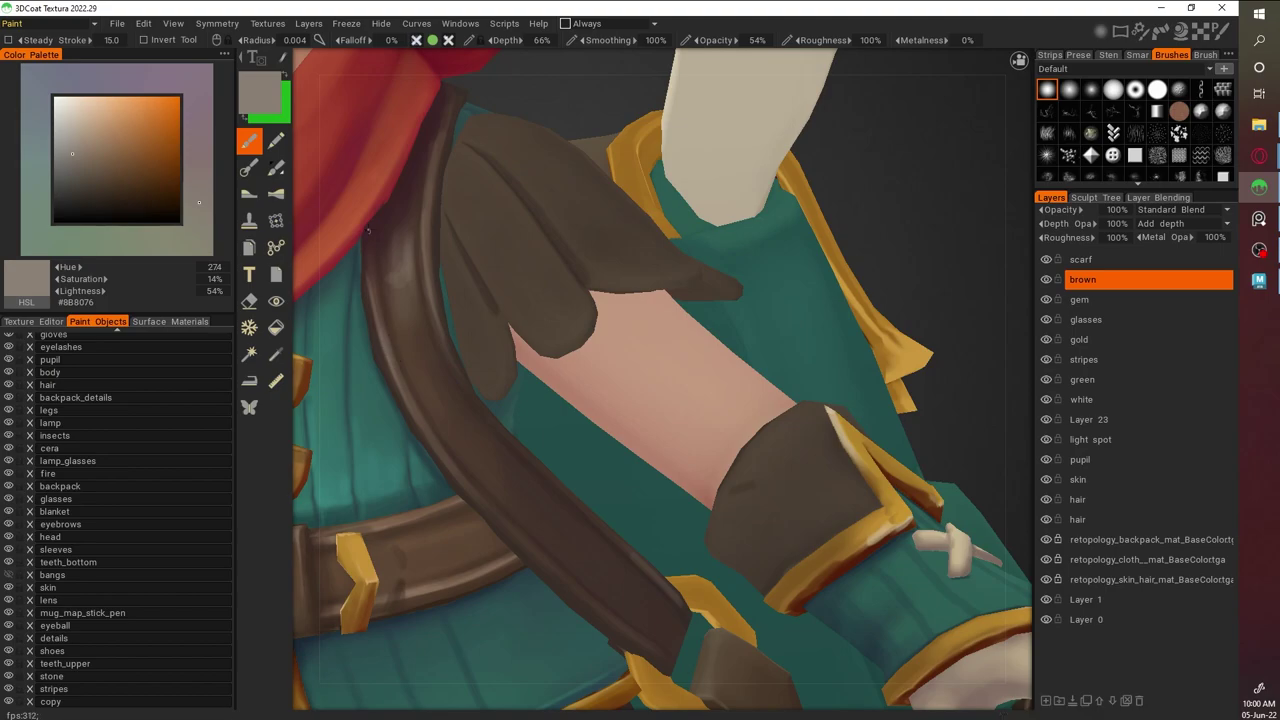
{"action": "right_click_drag", "start_coordinate": [573, 306], "coordinate": [440, 420]}
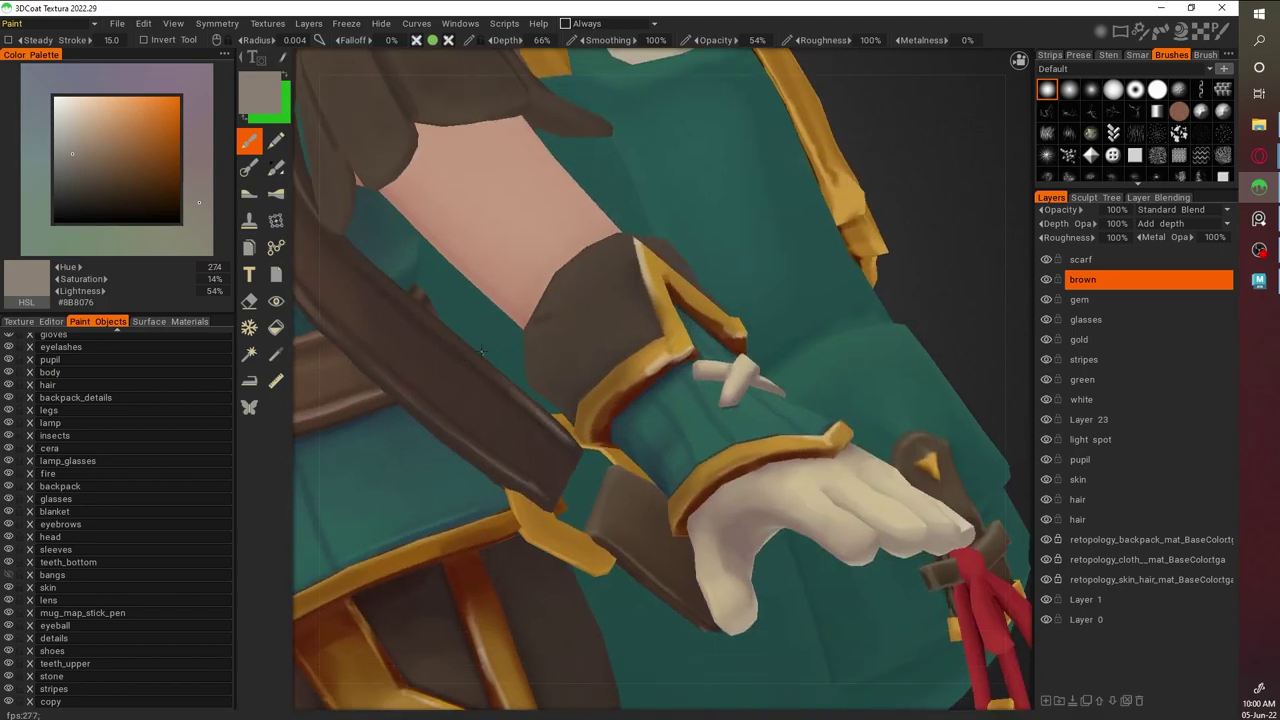
Shade the strap's lower end above the gold buckle with #554535, using 0.013 and 0.010 brushes
{"action": "key", "text": "KP_1"}
{"action": "scroll", "coordinate": [790, 250], "scroll_direction": "up", "scroll_amount": 5}
{"action": "right_click_drag", "start_coordinate": [678, 279], "coordinate": [700, 300]}
{"action": "key", "text": "v"}
{"action": "scroll", "coordinate": [440, 353], "scroll_direction": "up", "scroll_amount": 2}
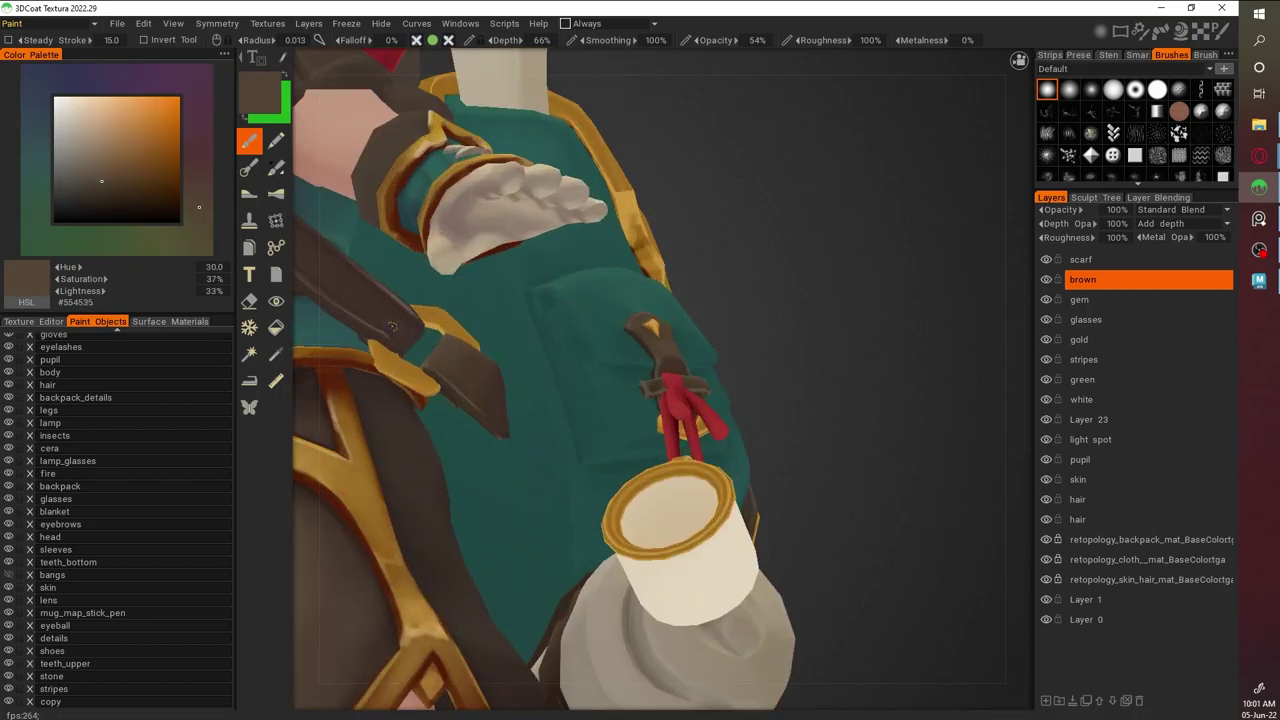
{"action": "scroll", "coordinate": [640, 380], "scroll_direction": "down", "scroll_amount": 1}
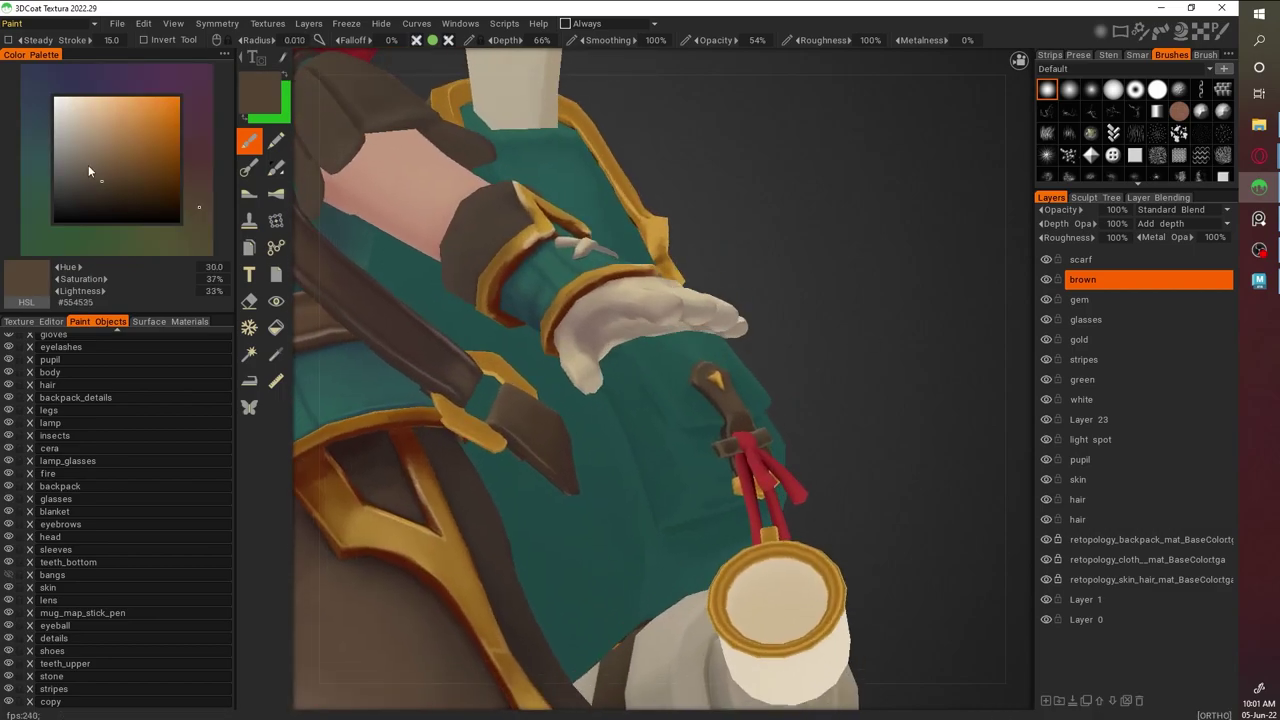
Highlight the strap's lower end with #6E6052 and coat the loose end below the buckle with #2D201D
{"action": "left_click", "coordinate": [85, 168]}
{"action": "right_click_drag", "start_coordinate": [640, 380], "coordinate": [772, 261]}
{"action": "scroll", "coordinate": [512, 330], "scroll_direction": "up", "scroll_amount": 4}
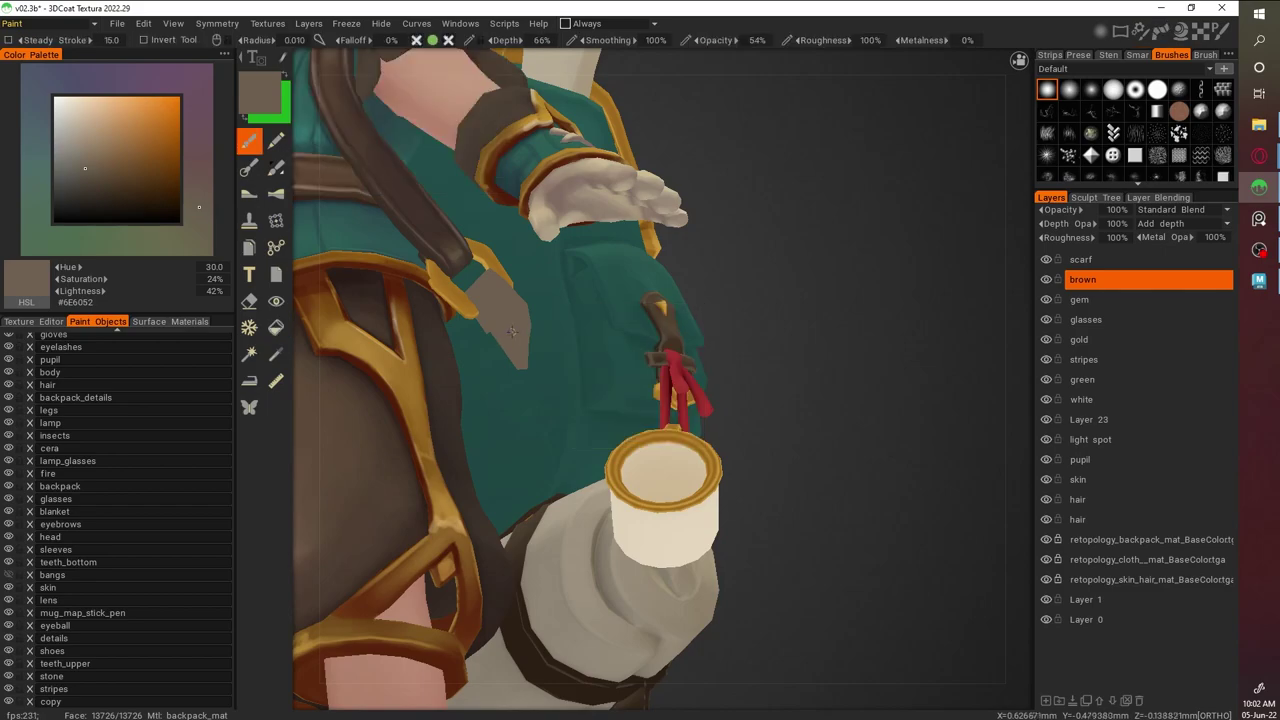
{"action": "left_click", "coordinate": [1083, 279]}
{"action": "key", "text": "v"}
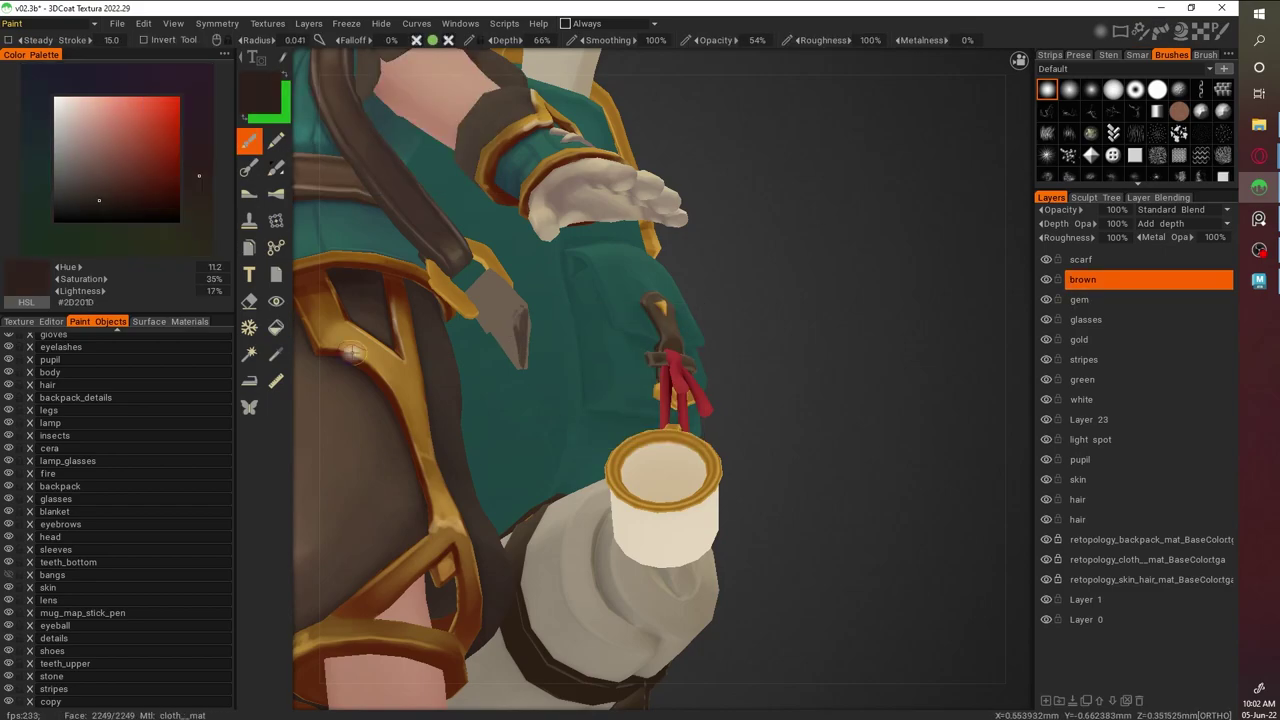
{"action": "left_click_drag", "start_coordinate": [489, 326], "coordinate": [813, 194], "text": "alt"}
{"action": "scroll", "coordinate": [585, 437], "scroll_direction": "up", "scroll_amount": 3}
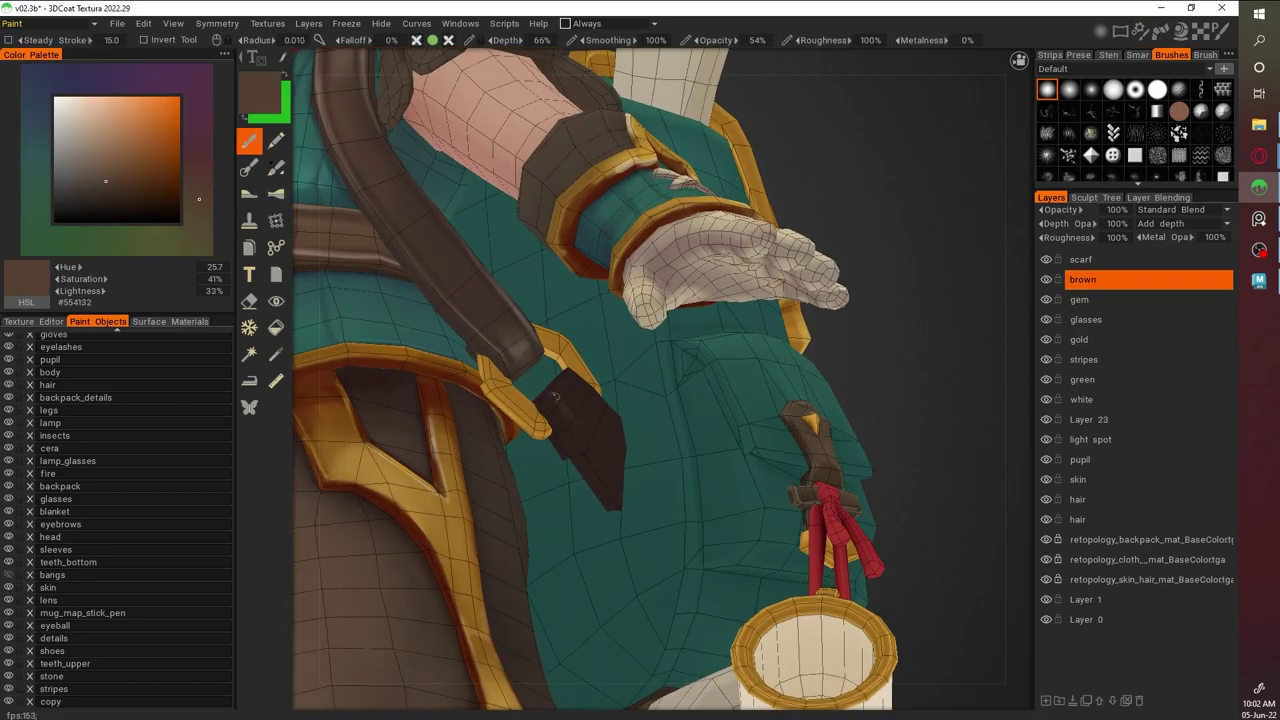
Hide the gloves and hands, and model the strap's loose end with #554132 and #726052, using an 0.011 brush
{"action": "mouse_move", "coordinate": [583, 425]}
{"action": "left_mouse_down", "text": "alt"}
{"action": "mouse_move", "coordinate": [863, 189]}
{"action": "mouse_move", "coordinate": [484, 315]}
{"action": "mouse_move", "coordinate": [926, 220]}
{"action": "mouse_move", "coordinate": [909, 297]}
{"action": "mouse_move", "coordinate": [860, 320]}
{"action": "left_mouse_up", "text": "alt"}
{"action": "key", "text": "v"}
{"action": "key", "text": "v"}
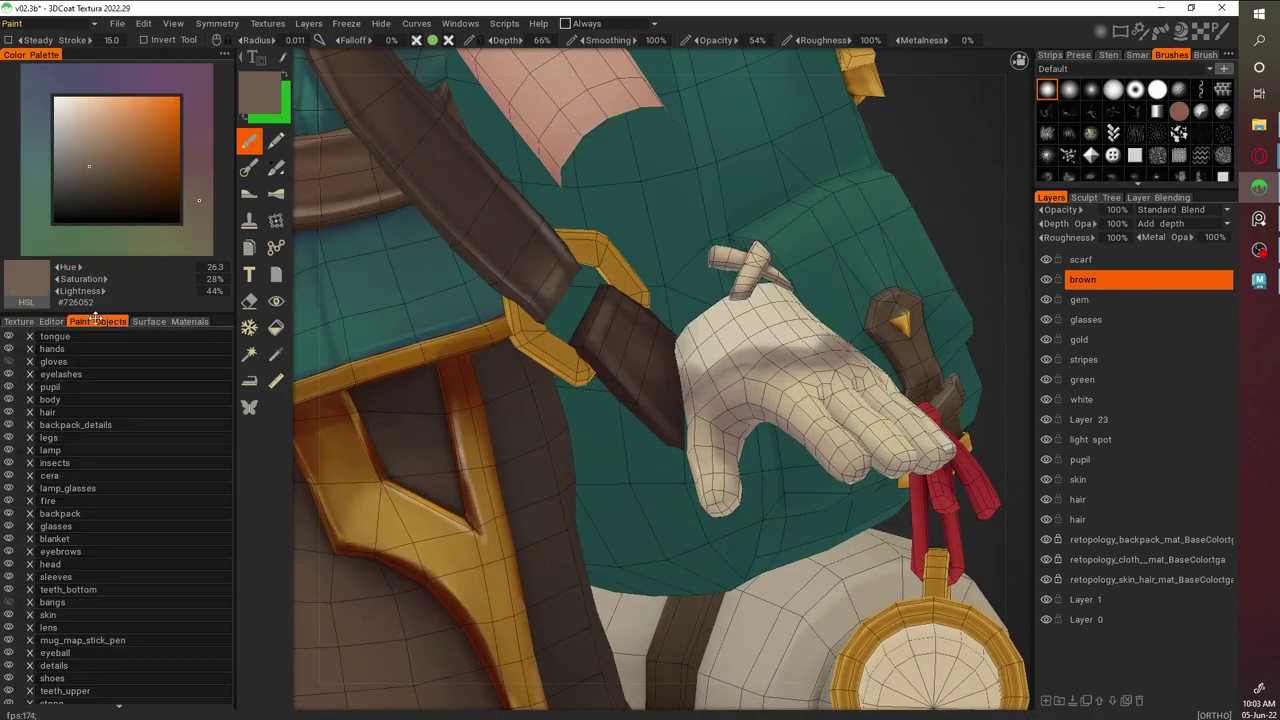
{"action": "scroll", "coordinate": [92, 582], "scroll_direction": "up", "scroll_amount": 1}
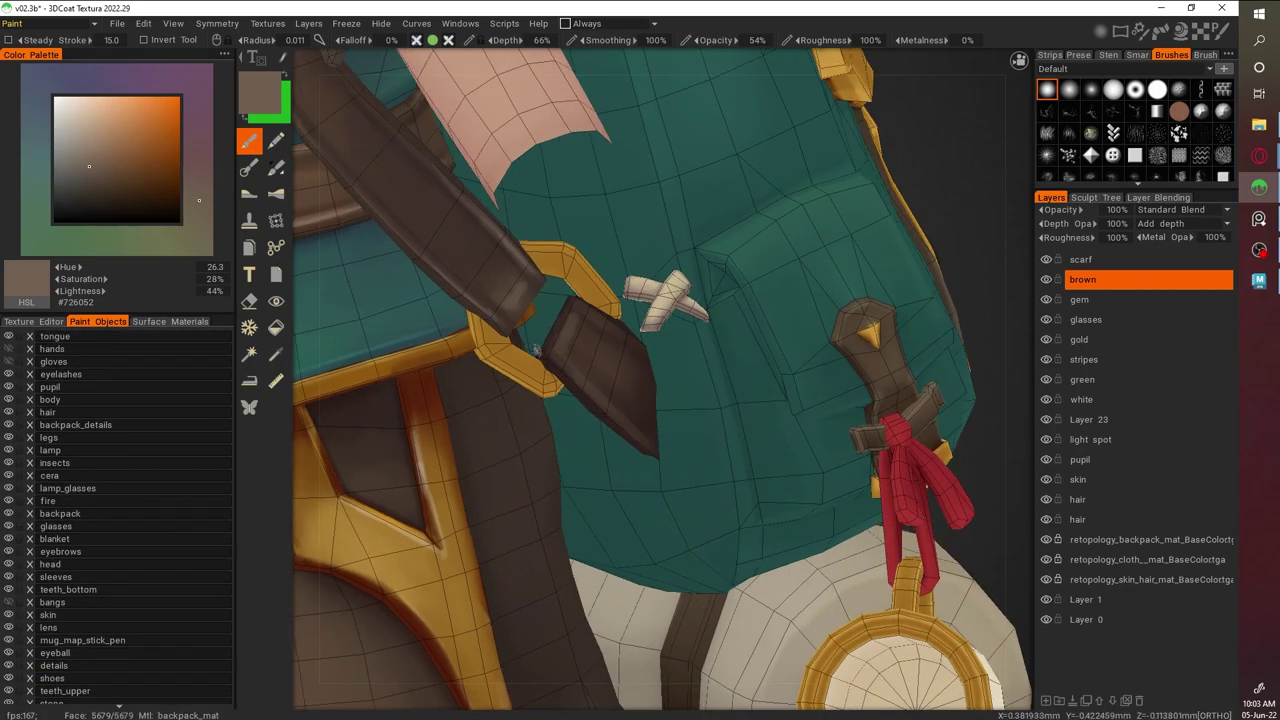
{"action": "scroll", "coordinate": [813, 298], "scroll_direction": "down", "scroll_amount": 5}
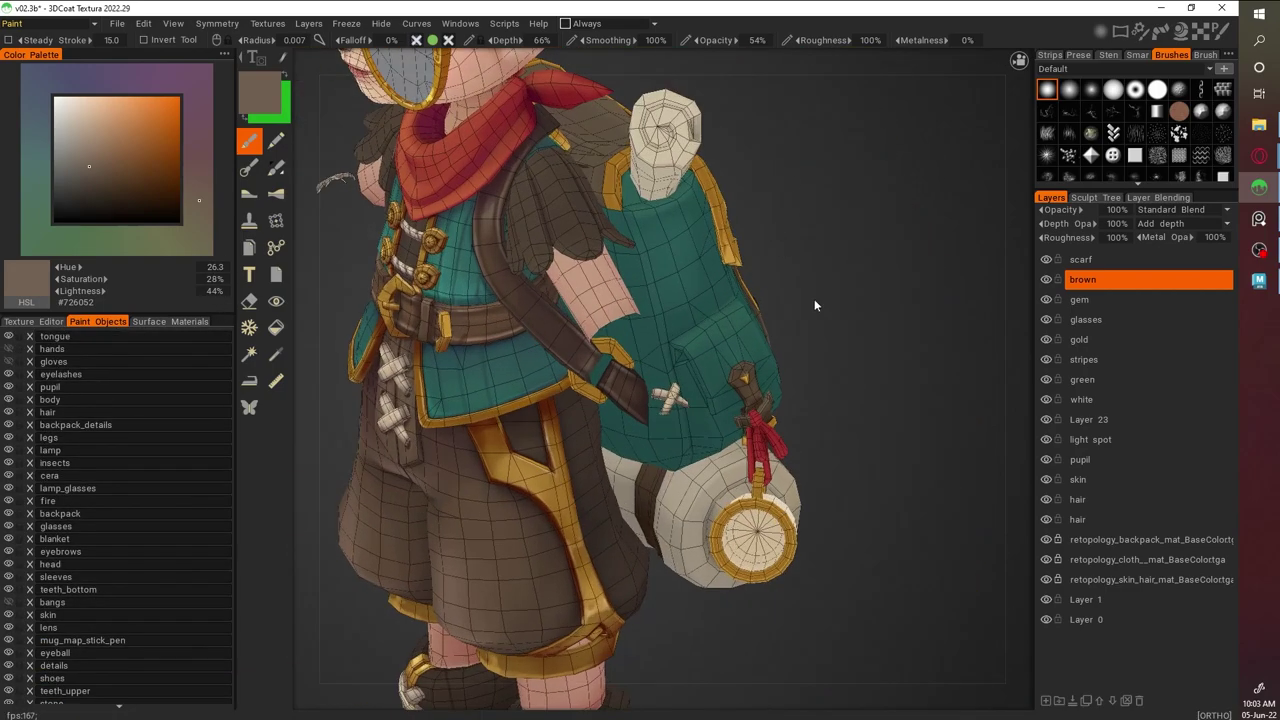
Darken the middle of the strap's loose end with #312826, using a 0.018 brush
{"action": "scroll", "coordinate": [930, 413], "scroll_direction": "up", "scroll_amount": 5}
{"action": "key", "text": "v"}
{"action": "scroll", "coordinate": [930, 413], "scroll_direction": "up", "scroll_amount": 2}
{"action": "key", "text": "v"}
{"action": "key", "text": "w"}
{"action": "mouse_move", "coordinate": [512, 418]}
{"action": "left_mouse_down", "text": "alt"}
{"action": "mouse_move", "coordinate": [538, 290]}
{"action": "mouse_move", "coordinate": [523, 199]}
{"action": "mouse_move", "coordinate": [420, 280]}
{"action": "left_mouse_up", "text": "alt"}
{"action": "key", "text": "v"}
In the backpack's texture view, smooth the dark area of the strap's UV island with #332621 and a 0.119 brush
{"action": "left_click", "coordinate": [35, 321]}
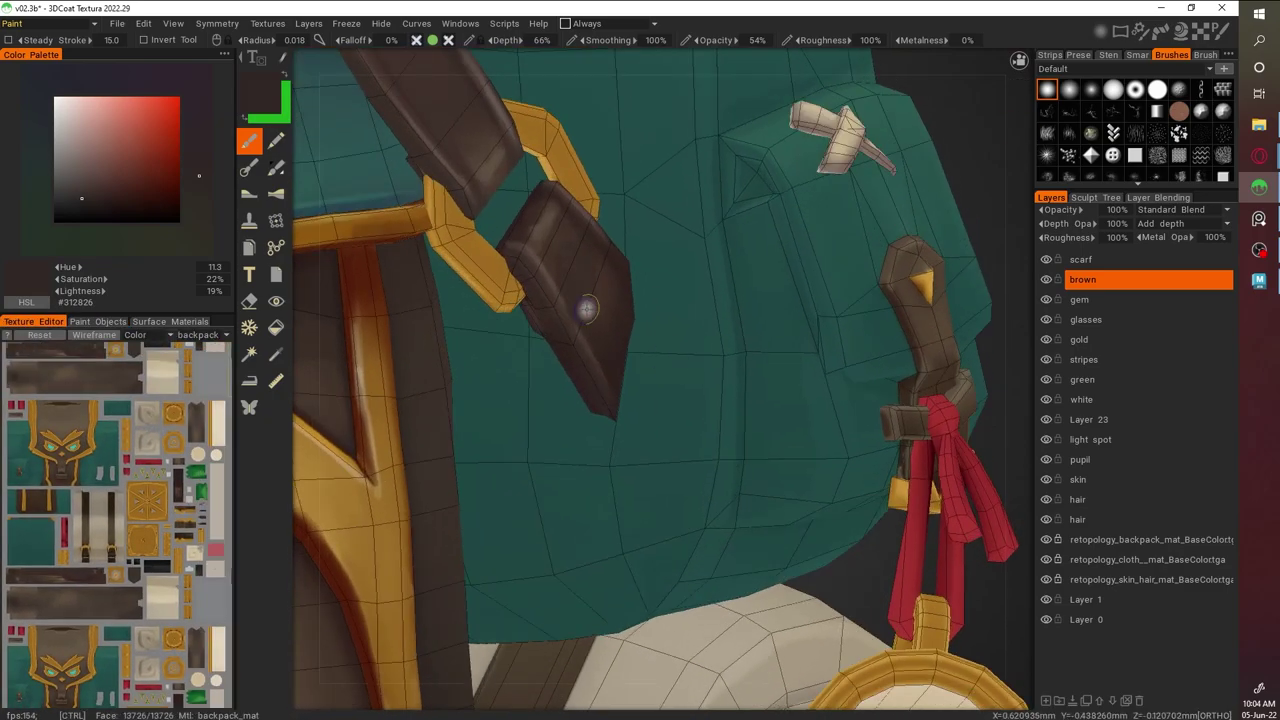
{"action": "scroll", "coordinate": [120, 515], "scroll_direction": "up", "scroll_amount": 5}
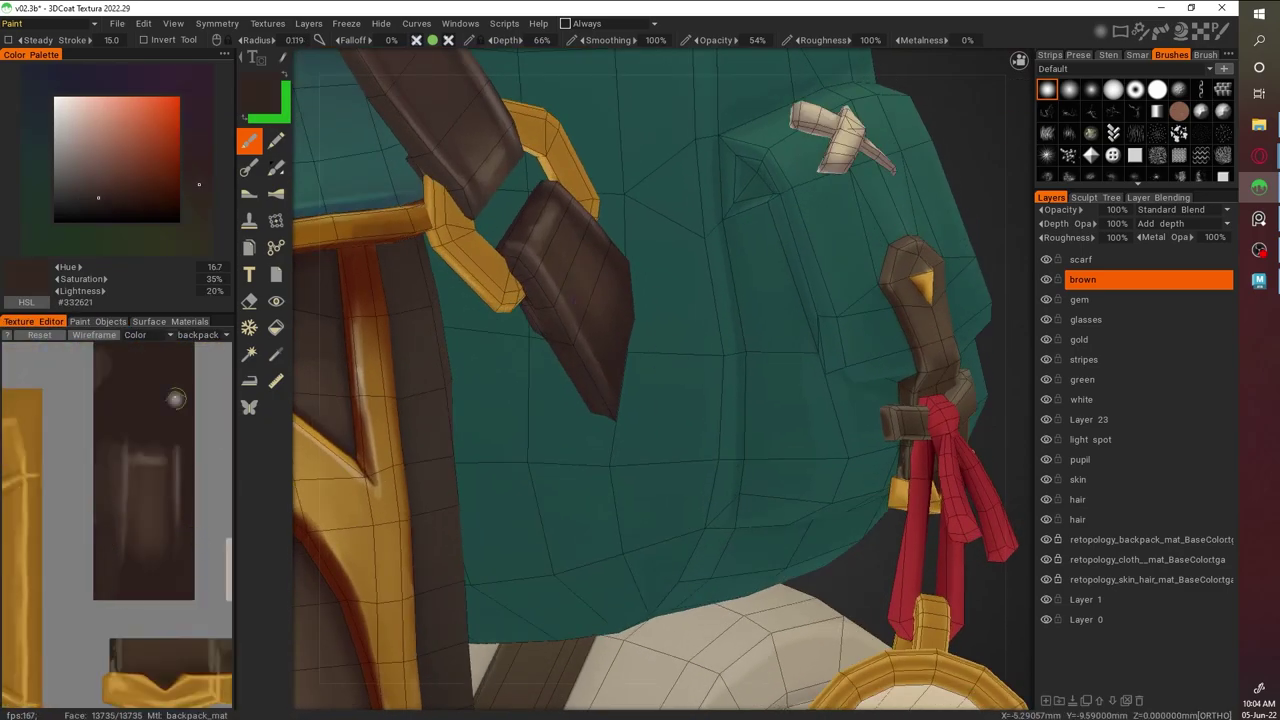
{"action": "scroll", "coordinate": [150, 466], "scroll_direction": "up", "scroll_amount": 3}
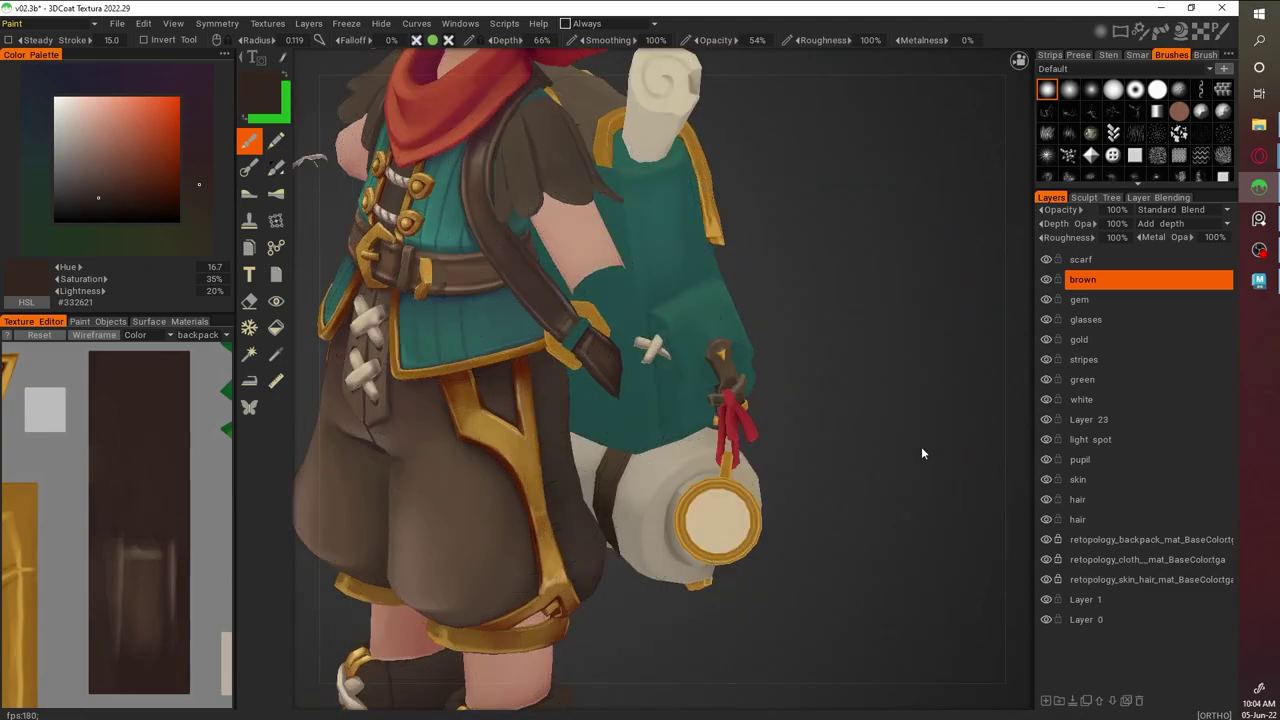
{"action": "left_click_drag", "start_coordinate": [921, 446], "coordinate": [948, 397], "text": "alt"}
{"action": "left_click_drag", "start_coordinate": [875, 528], "coordinate": [855, 447], "text": "alt"}
{"action": "left_click", "coordinate": [1046, 281]}
Paint soft lighter tones on the brown ankle cuffs with #584537, using a 0.056 brush
{"action": "scroll", "coordinate": [600, 600], "scroll_direction": "up", "scroll_amount": 4}
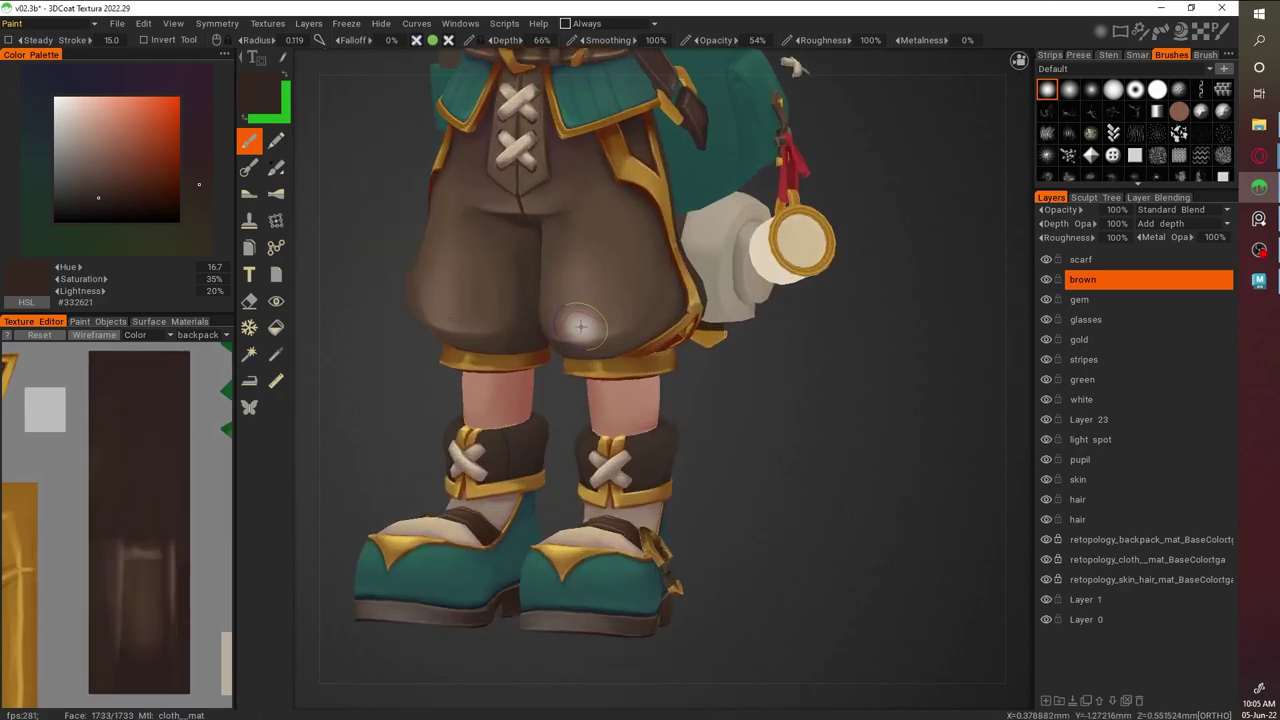
{"action": "mouse_move", "coordinate": [600, 600]}
{"action": "left_mouse_down", "text": "alt"}
{"action": "mouse_move", "coordinate": [635, 513]}
{"action": "mouse_move", "coordinate": [480, 360]}
{"action": "left_mouse_up", "text": "alt"}
{"action": "scroll", "coordinate": [398, 288], "scroll_direction": "up", "scroll_amount": 6}
{"action": "scroll", "coordinate": [398, 288], "scroll_direction": "down", "scroll_amount": 5}
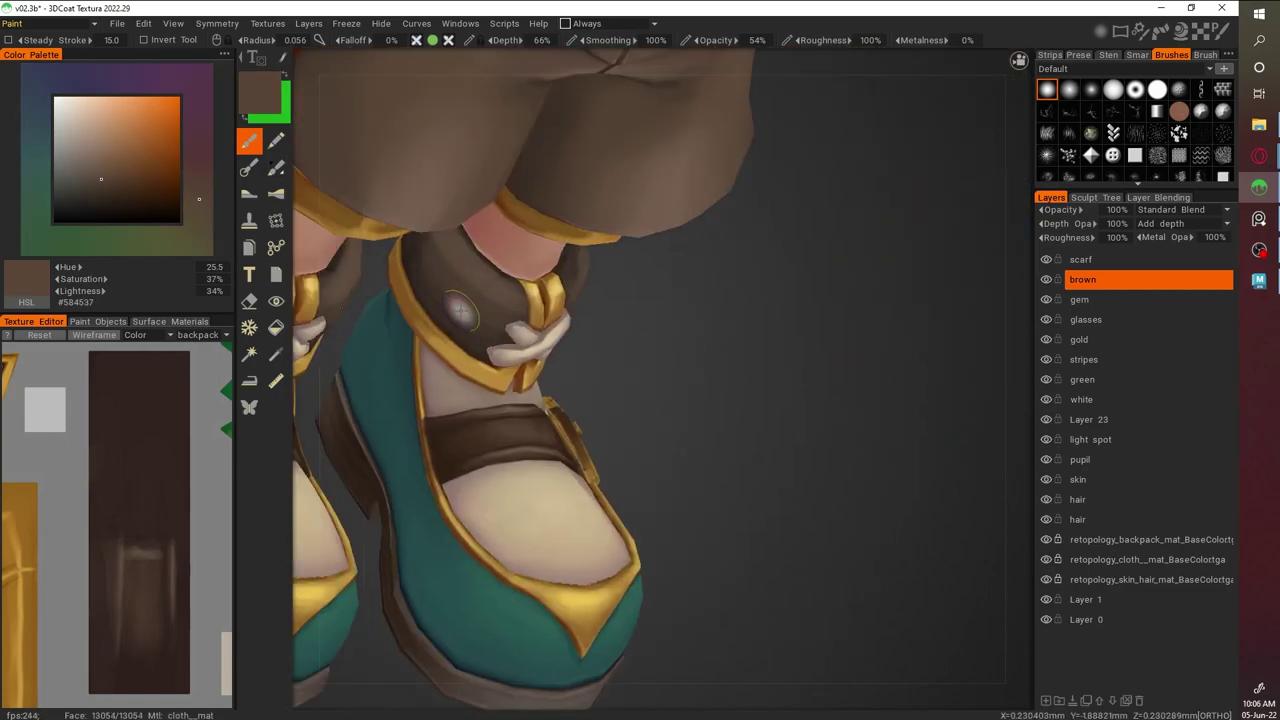
{"action": "key", "text": "v"}
{"action": "scroll", "coordinate": [600, 400], "scroll_direction": "up", "scroll_amount": 2}
Move the brown layer below the white layer and keep lightening the ankle cuffs with #5E4C3E and a 0.058 brush
{"action": "left_click_drag", "start_coordinate": [1252, 285], "coordinate": [1150, 399]}
{"action": "mouse_move", "coordinate": [661, 372]}
{"action": "left_mouse_down", "text": "alt"}
{"action": "mouse_move", "coordinate": [688, 347]}
{"action": "mouse_move", "coordinate": [729, 686]}
{"action": "mouse_move", "coordinate": [797, 162]}
{"action": "mouse_move", "coordinate": [745, 567]}
{"action": "mouse_move", "coordinate": [720, 400]}
{"action": "mouse_move", "coordinate": [785, 403]}
{"action": "left_mouse_up", "text": "alt"}
{"action": "key", "text": "v"}
{"action": "scroll", "coordinate": [797, 162], "scroll_direction": "up", "scroll_amount": 3}
{"action": "key", "text": "v"}
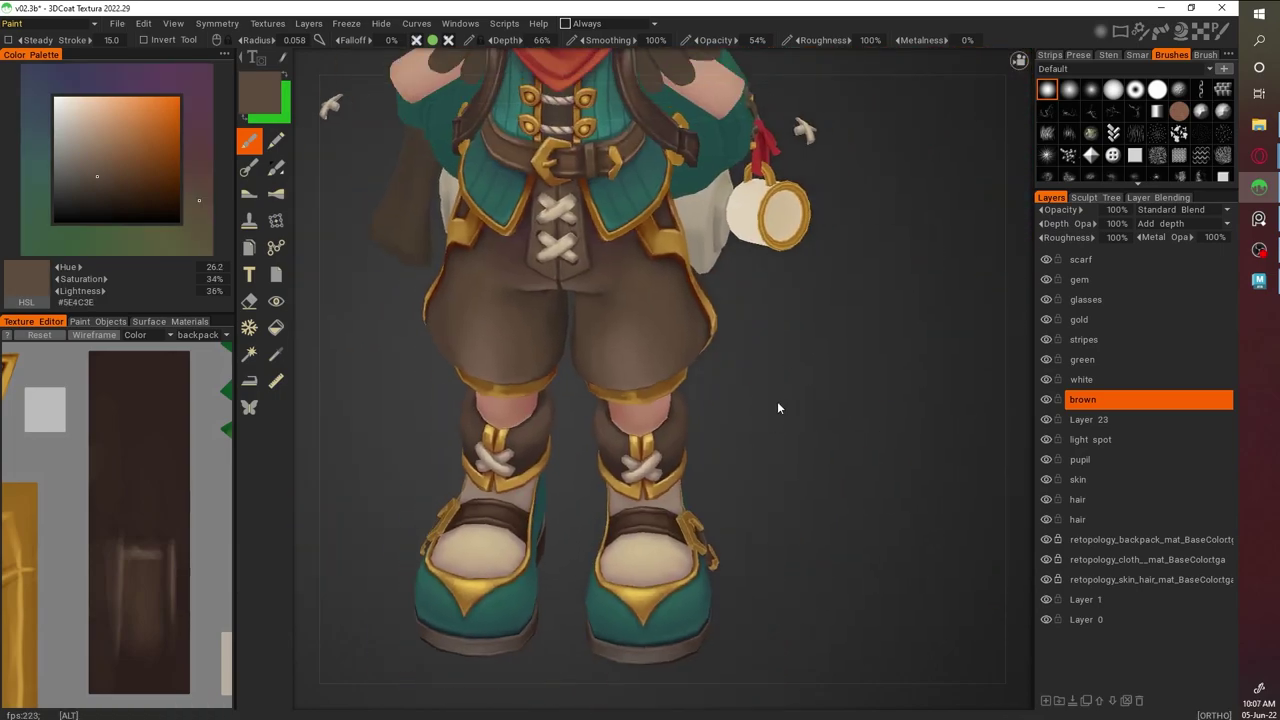
Paint a shadow along the ankle cuffs' upper rims with #201718, using a 0.016 brush at 0% depth
{"action": "scroll", "coordinate": [785, 403], "scroll_direction": "up", "scroll_amount": 3}
{"action": "left_click_drag", "start_coordinate": [198, 170], "coordinate": [198, 143]}
{"action": "left_click", "coordinate": [90, 207]}
{"action": "scroll", "coordinate": [764, 349], "scroll_direction": "up", "scroll_amount": 5}
{"action": "key", "text": "e"}
{"action": "key", "text": "b"}
{"action": "left_click_drag", "start_coordinate": [560, 400], "coordinate": [814, 337], "text": "alt"}
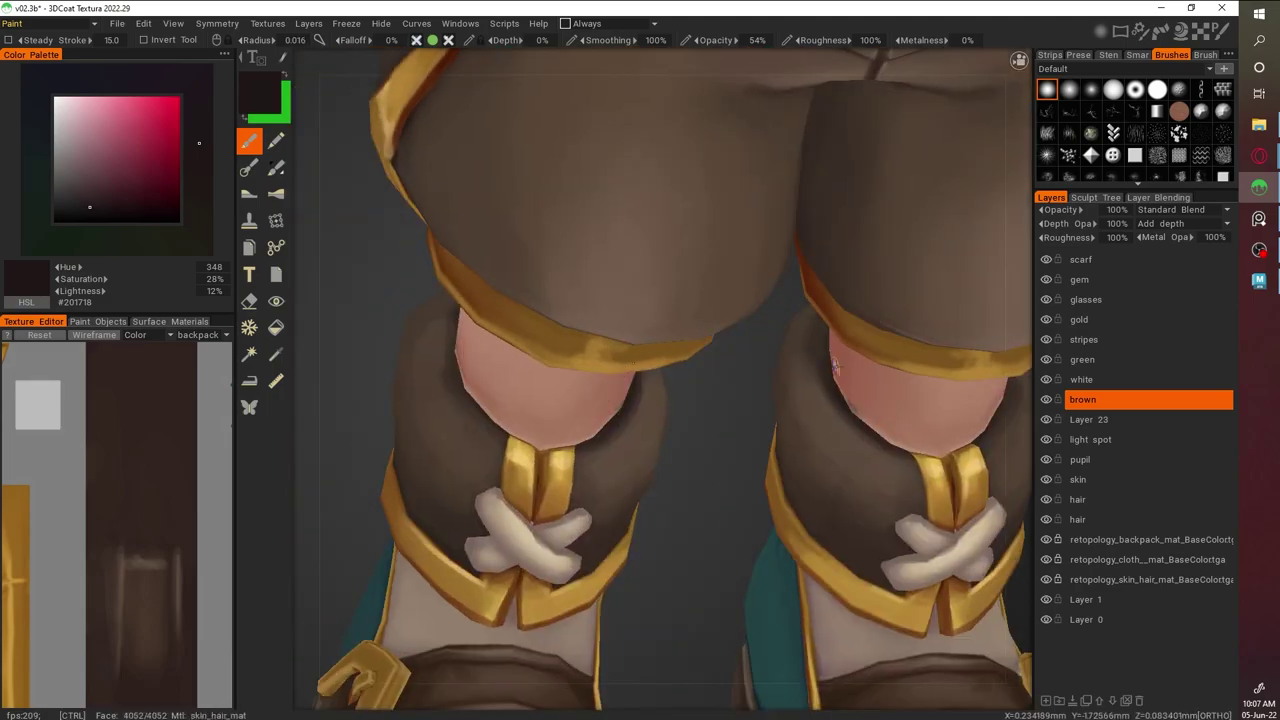
Paint dark shadows around the crossed laces' ends on the ankle cuffs with #201718, and touch up the brown with #7B5E51, using a 0.008 brush
{"action": "scroll", "coordinate": [829, 400], "scroll_direction": "up", "scroll_amount": 2}
{"action": "scroll", "coordinate": [829, 400], "scroll_direction": "up", "scroll_amount": 4}
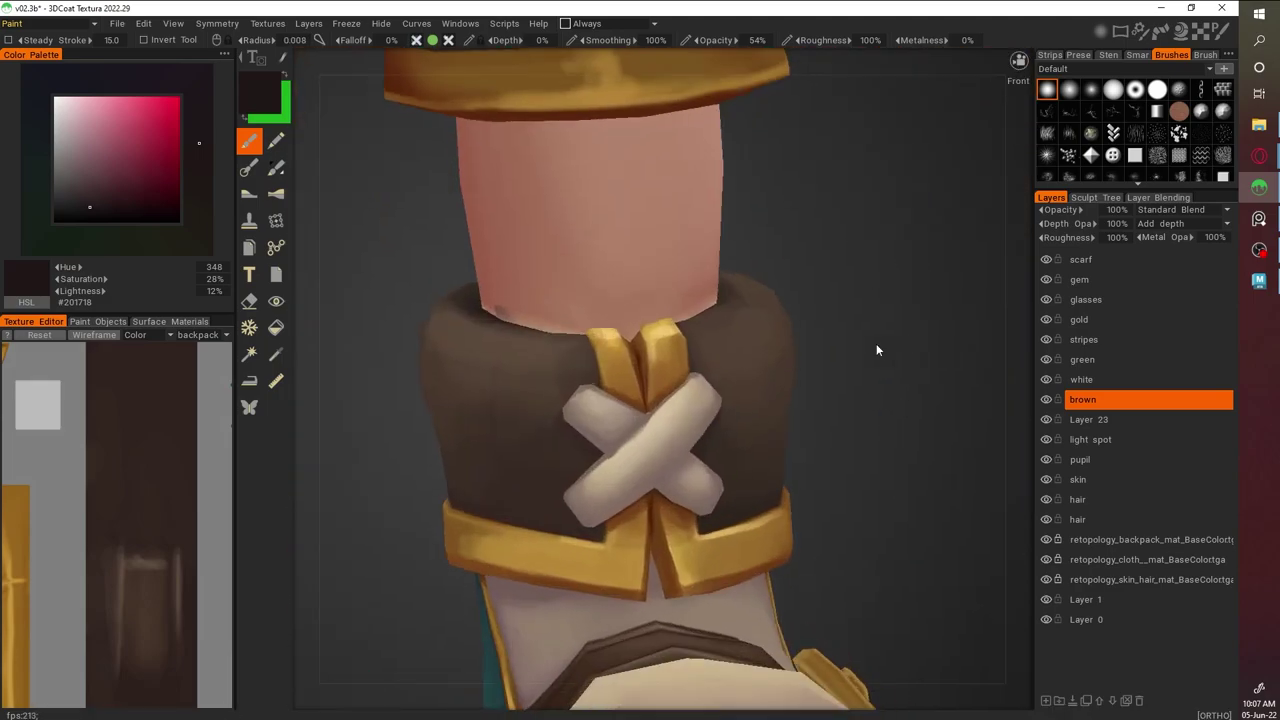
{"action": "key", "text": "v"}
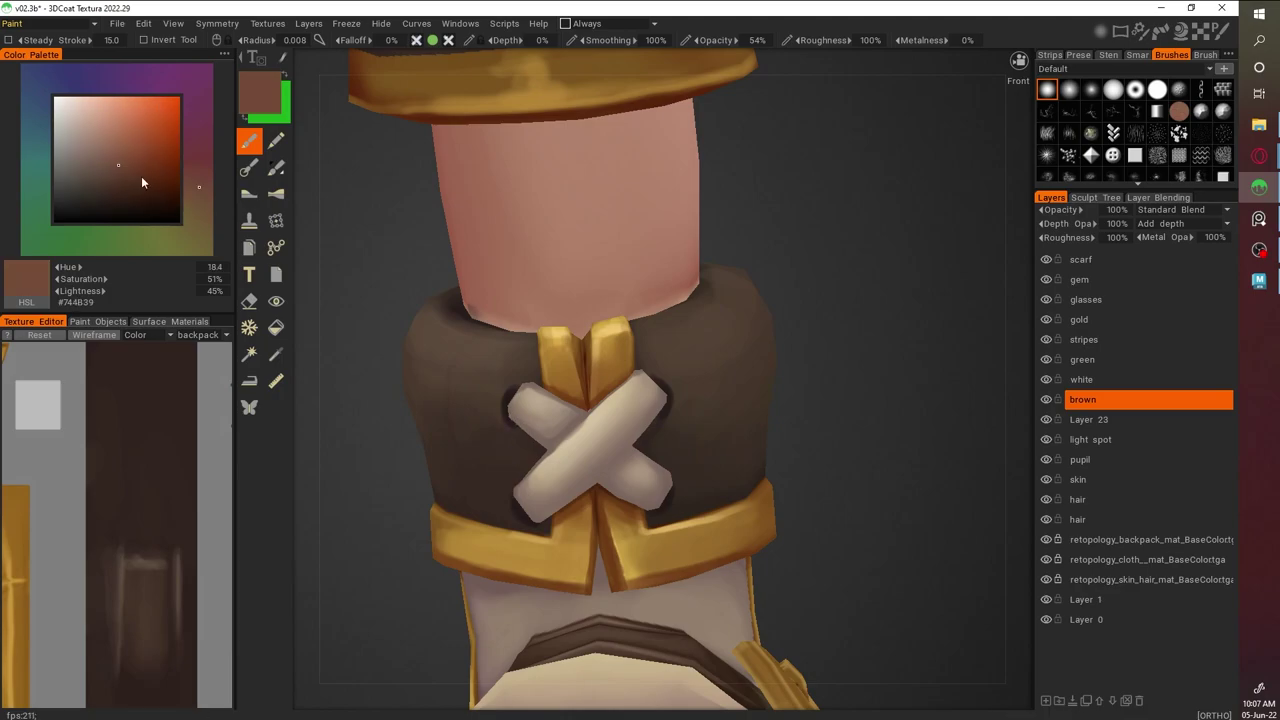
{"action": "key", "text": "v"}
{"action": "scroll", "coordinate": [817, 385], "scroll_direction": "down", "scroll_amount": 3}
{"action": "scroll", "coordinate": [817, 385], "scroll_direction": "down", "scroll_amount": 2}
{"action": "scroll", "coordinate": [826, 363], "scroll_direction": "up", "scroll_amount": 5}
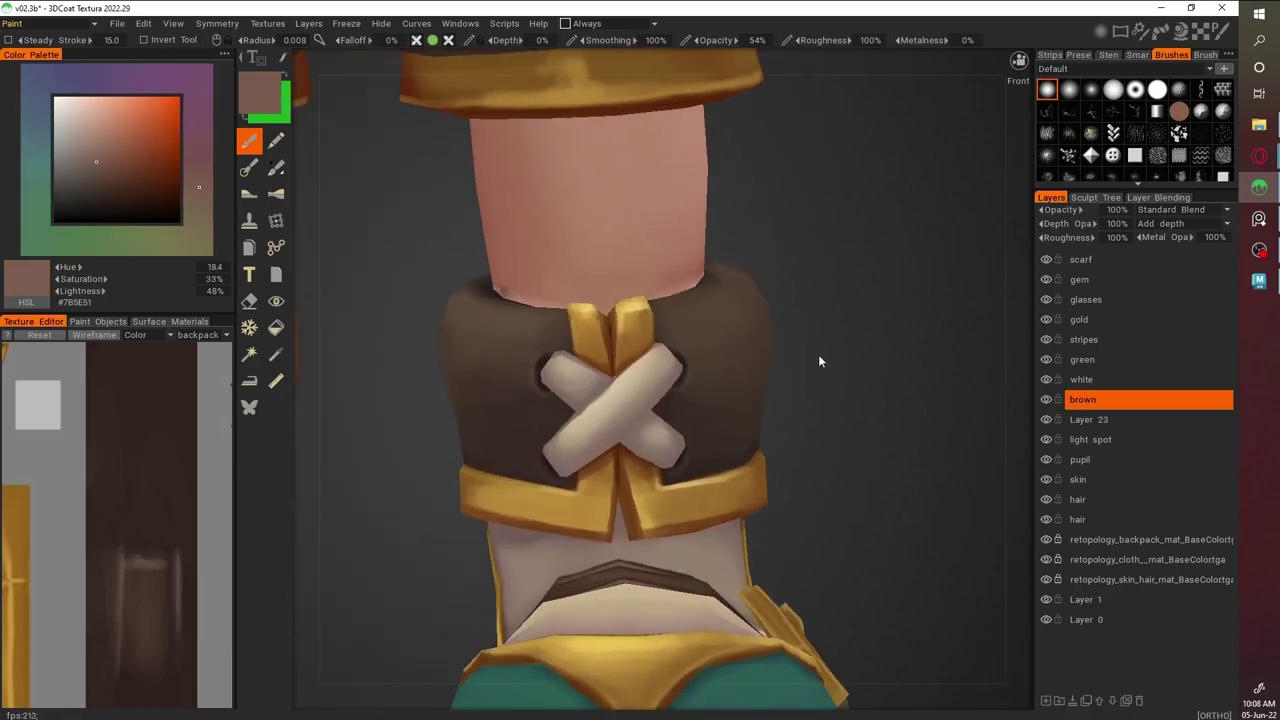
{"action": "key", "text": "v"}
Deepen the dark accents on the brown ankle cuffs with #171213 and a 0.008 brush
{"action": "left_click_drag", "start_coordinate": [629, 380], "coordinate": [781, 310], "text": "alt"}
{"action": "scroll", "coordinate": [783, 354], "scroll_direction": "down", "scroll_amount": 4}
{"action": "scroll", "coordinate": [783, 354], "scroll_direction": "up", "scroll_amount": 4}
{"action": "left_click", "coordinate": [83, 214]}
{"action": "left_click_drag", "start_coordinate": [643, 452], "coordinate": [910, 491], "text": "alt"}
{"action": "scroll", "coordinate": [580, 122], "scroll_direction": "down", "scroll_amount": 3}
{"action": "scroll", "coordinate": [927, 503], "scroll_direction": "up", "scroll_amount": 3}
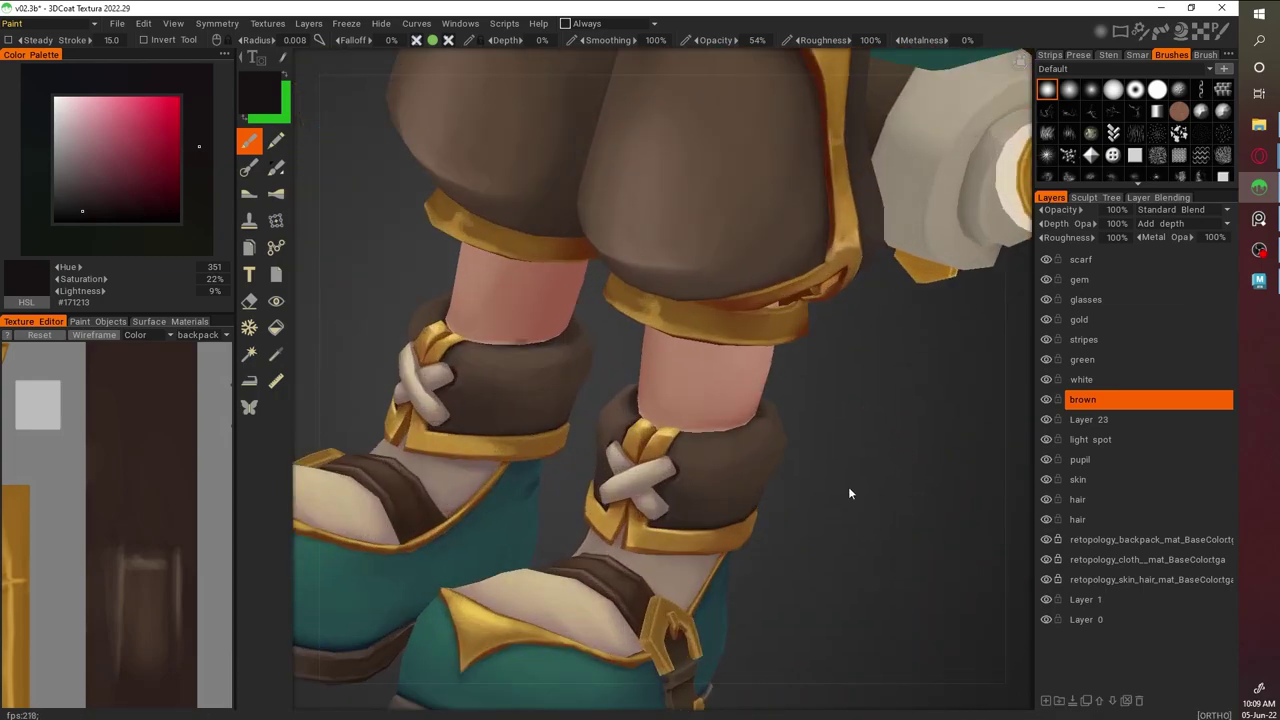
Highlight the ankle cuffs' rounded upper edges, front and back, with #7B6354, using brush sizes between 0.010 and 0.033
{"action": "left_click", "coordinate": [205, 212]}
{"action": "key", "text": "v"}
{"action": "scroll", "coordinate": [483, 383], "scroll_direction": "up", "scroll_amount": 3}
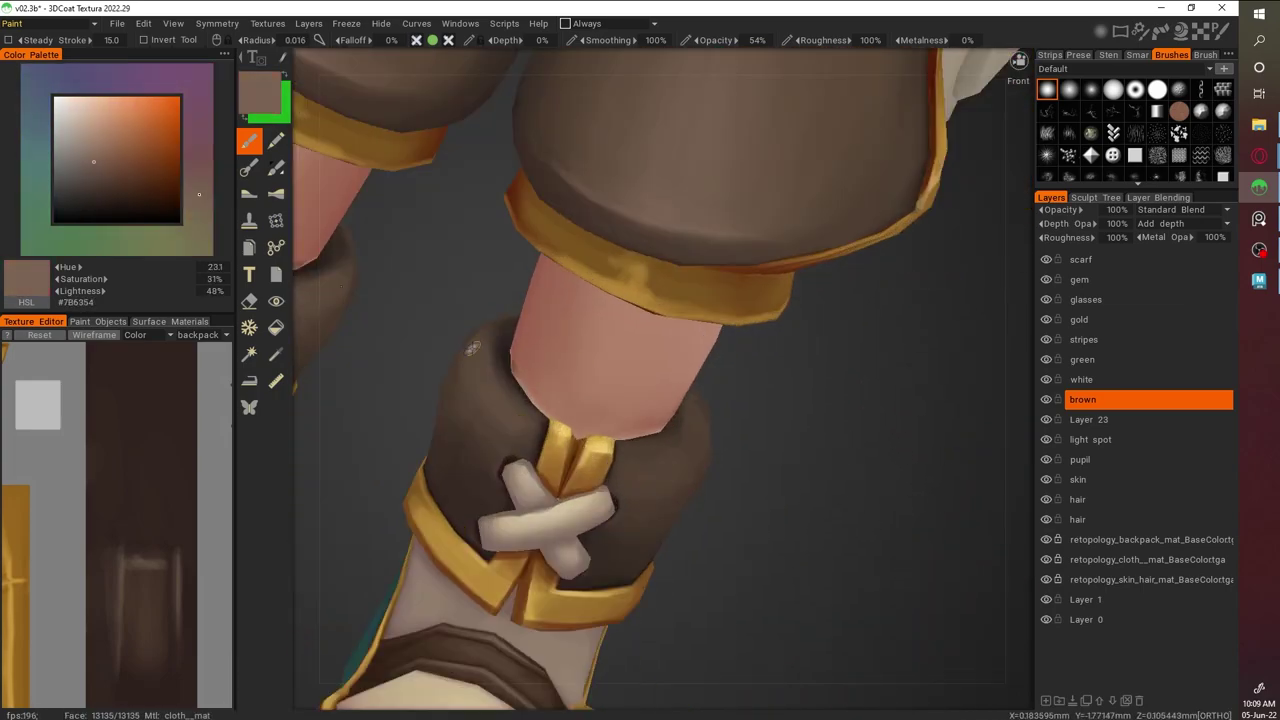
{"action": "scroll", "coordinate": [690, 428], "scroll_direction": "down", "scroll_amount": 3}
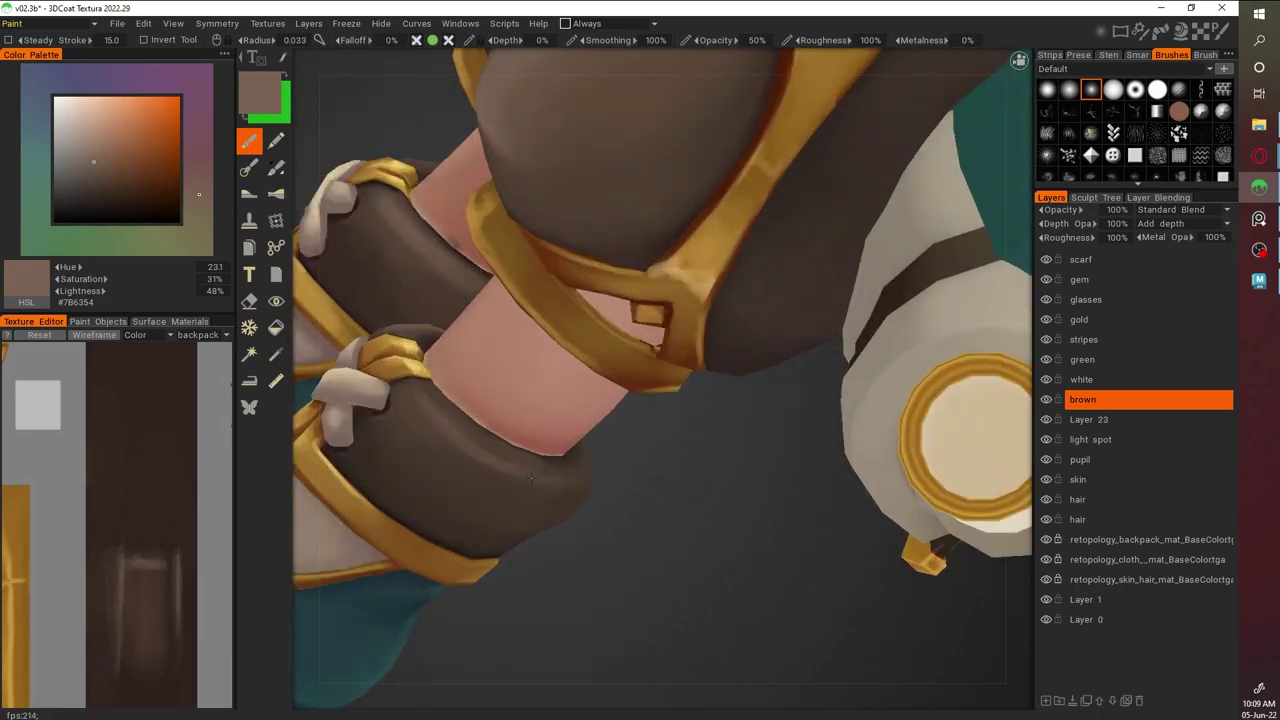
{"action": "left_click_drag", "start_coordinate": [690, 428], "coordinate": [870, 303], "text": "alt"}
{"action": "scroll", "coordinate": [803, 485], "scroll_direction": "up", "scroll_amount": 5}
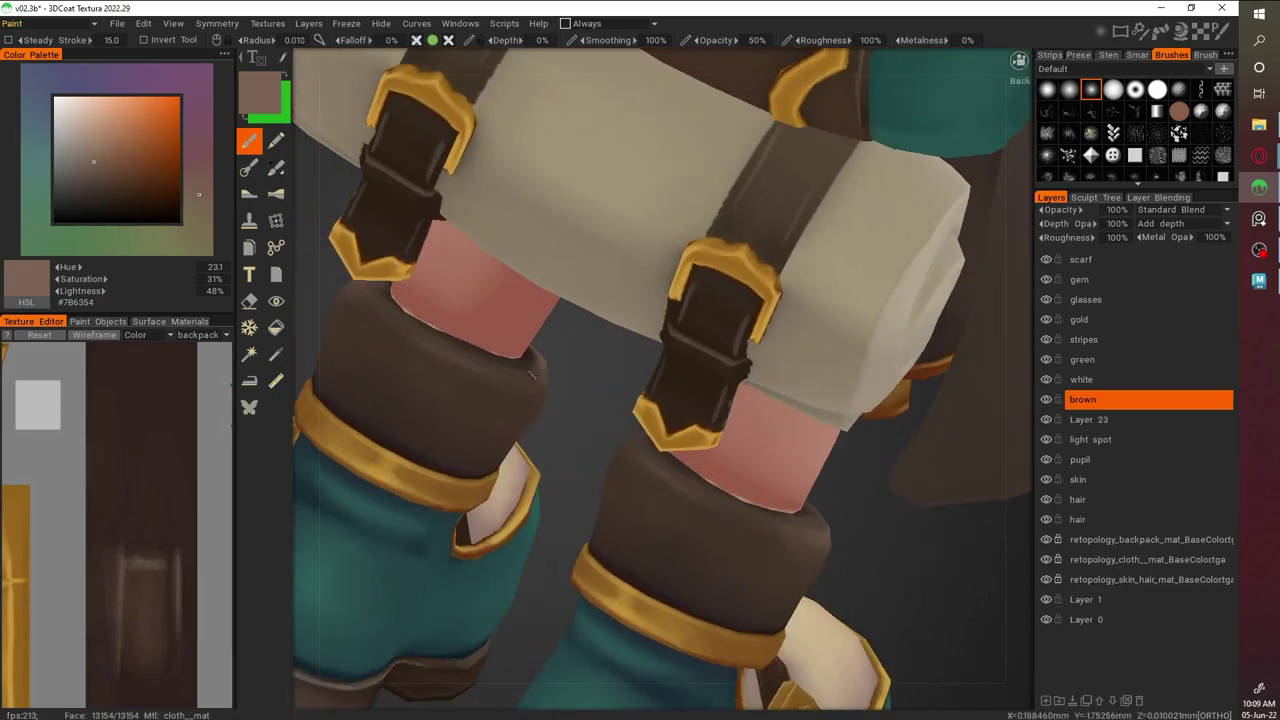
{"action": "scroll", "coordinate": [696, 494], "scroll_direction": "up", "scroll_amount": 2}
{"action": "scroll", "coordinate": [486, 331], "scroll_direction": "down", "scroll_amount": 5}
{"action": "left_click_drag", "start_coordinate": [802, 366], "coordinate": [814, 376], "text": "alt"}
{"action": "scroll", "coordinate": [843, 448], "scroll_direction": "up", "scroll_amount": 2}
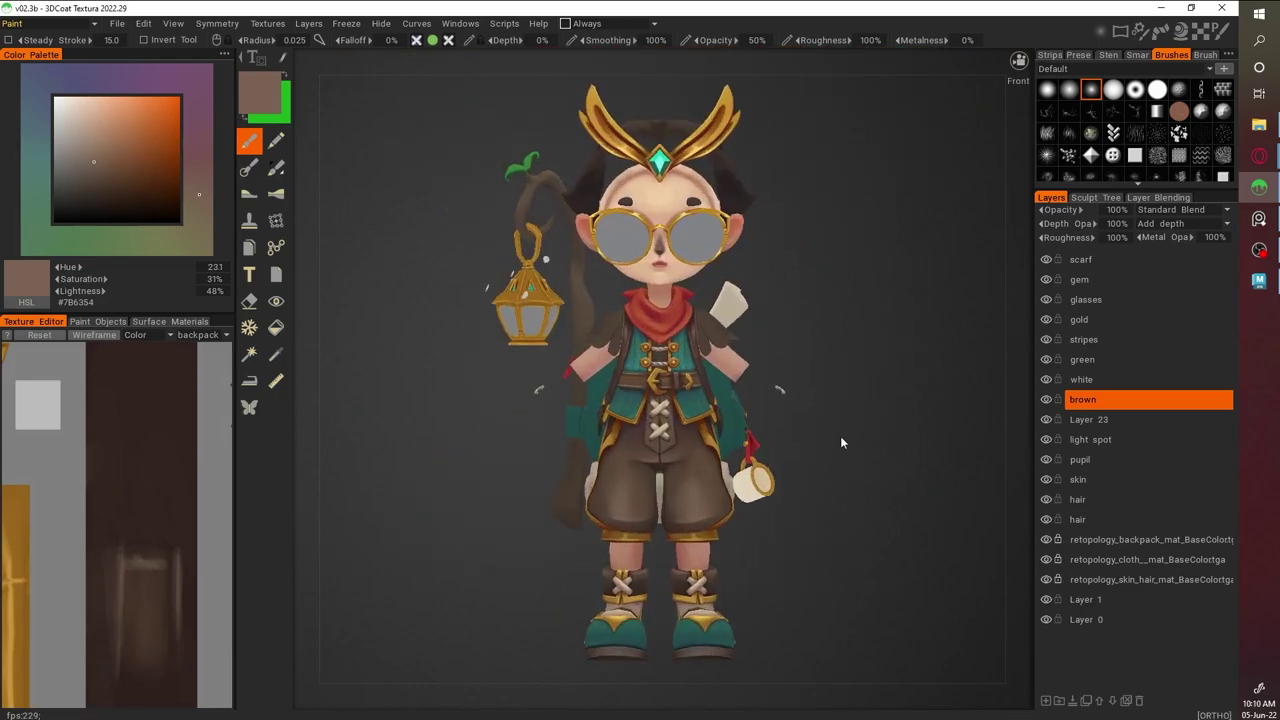
Add a new layer above the brown layer and name it pena
{"action": "scroll", "coordinate": [935, 442], "scroll_direction": "up", "scroll_amount": 4}
{"action": "left_click_drag", "start_coordinate": [935, 442], "coordinate": [1008, 387]}
{"action": "key", "text": "Insert"}
{"action": "double_click", "coordinate": [1080, 400]}
{"action": "type", "text": "pena"}
{"action": "key", "text": "Return"}
{"action": "left_click", "coordinate": [1080, 400]}
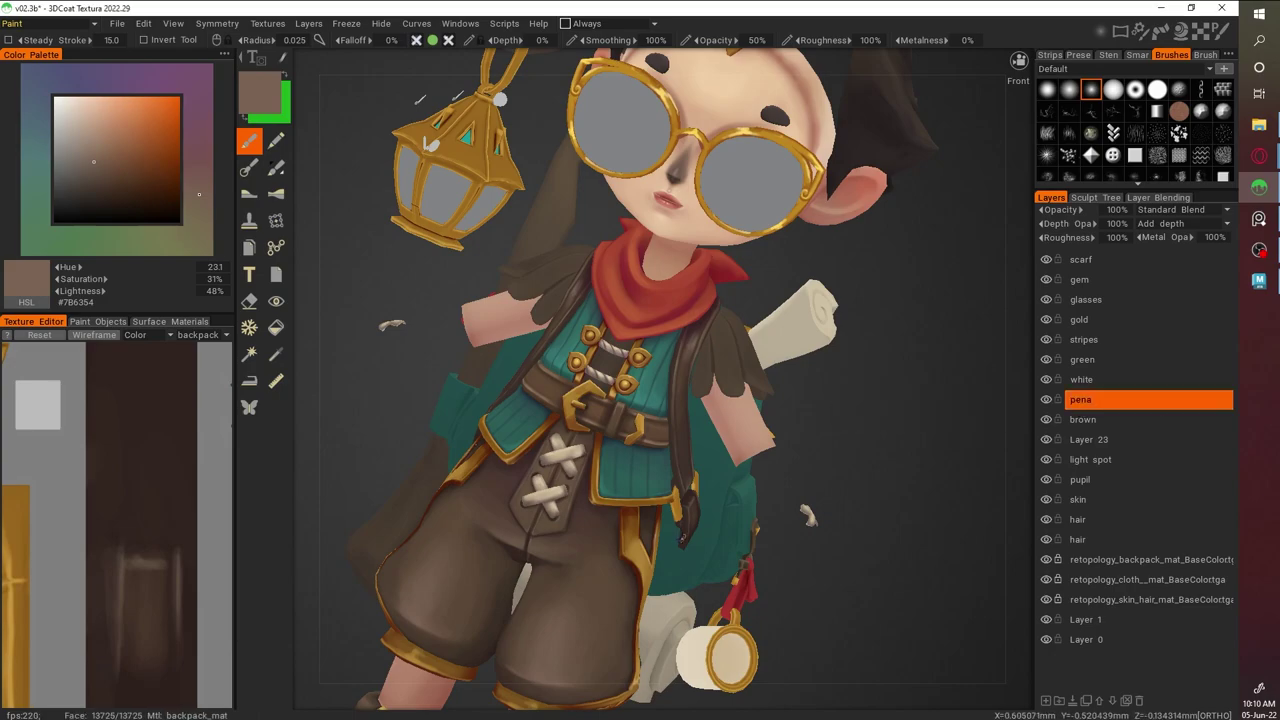
Show the hidden hand parts and lock every paint object except sleeves
{"action": "left_click", "coordinate": [276, 327]}
{"action": "left_click", "coordinate": [97, 321]}
{"action": "left_click", "coordinate": [8, 348]}
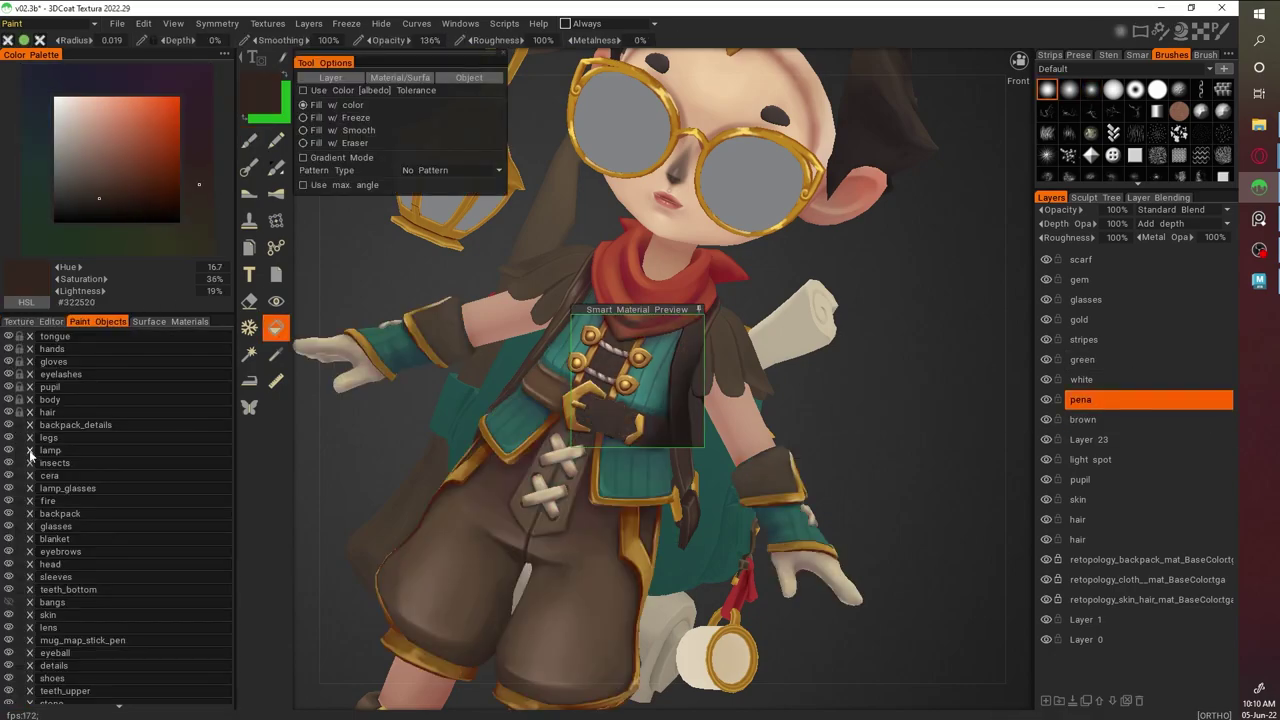
{"action": "scroll", "coordinate": [57, 407], "scroll_direction": "down", "scroll_amount": 1}
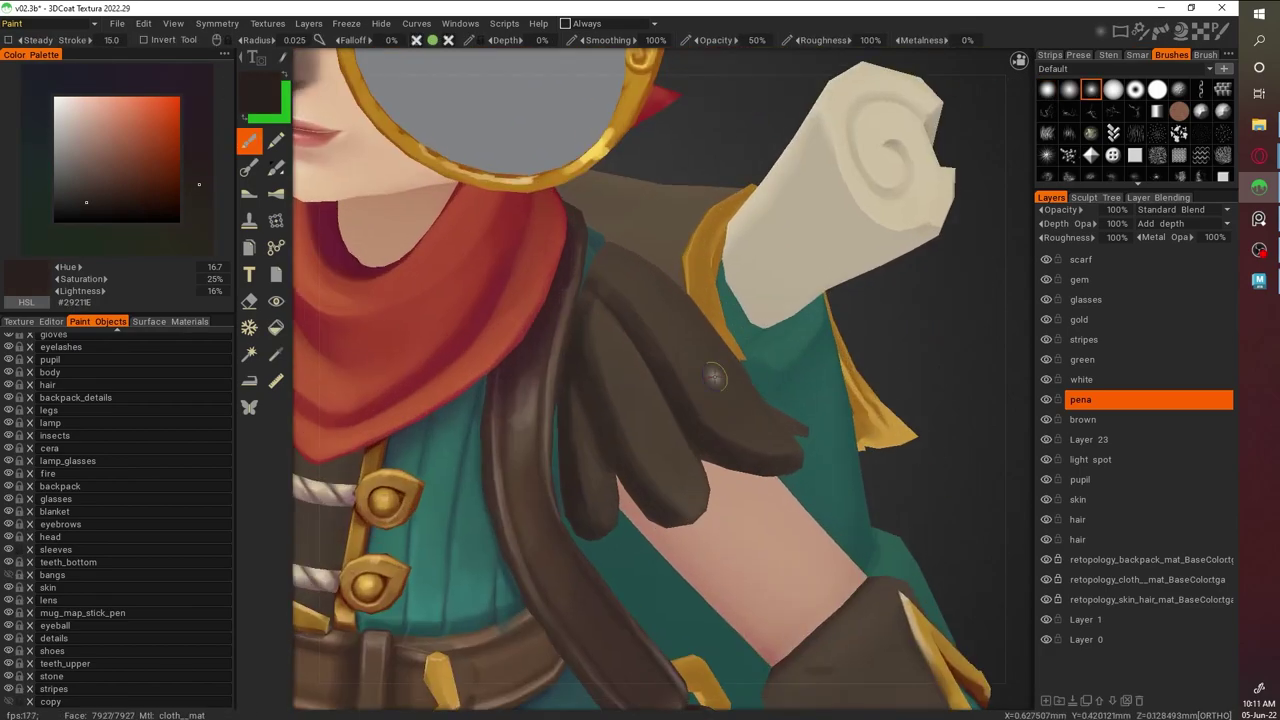
Shade the brown shoulder feathers with dark tones such as #29211E and #352A24, using a 0.025 brush
{"action": "key", "text": "v"}
{"action": "key", "text": "v"}
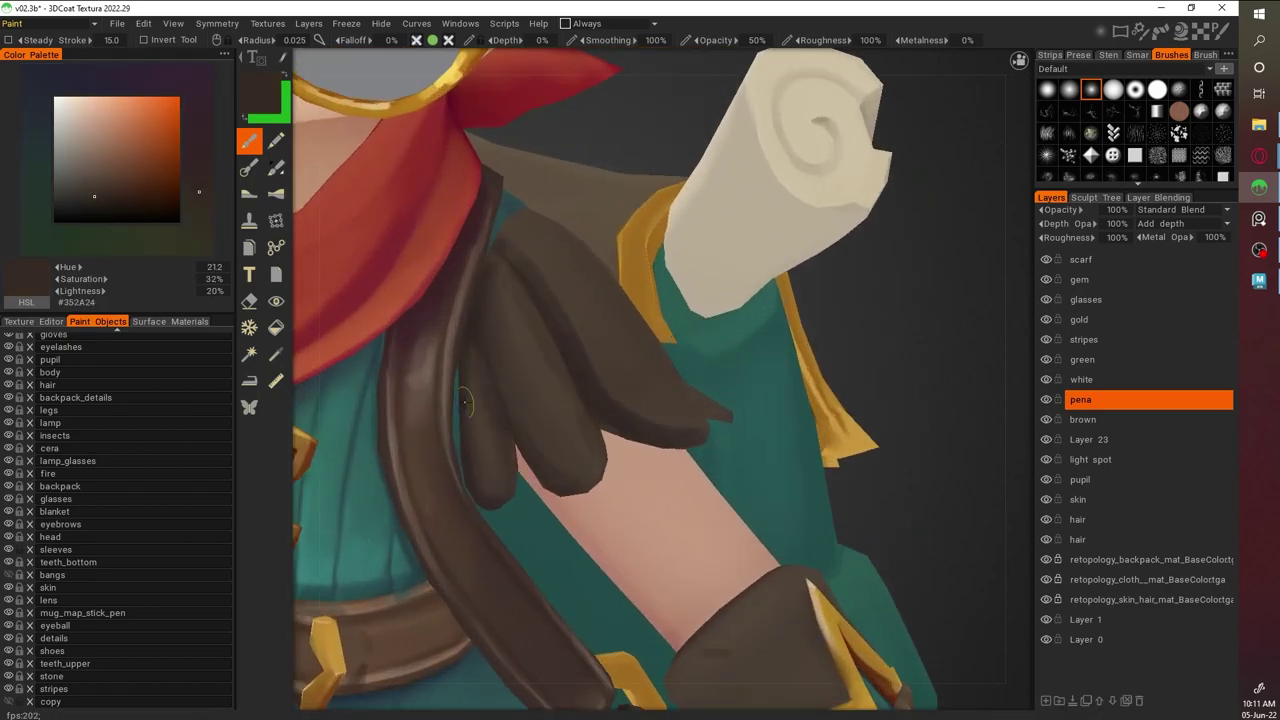
{"action": "key", "text": "v"}
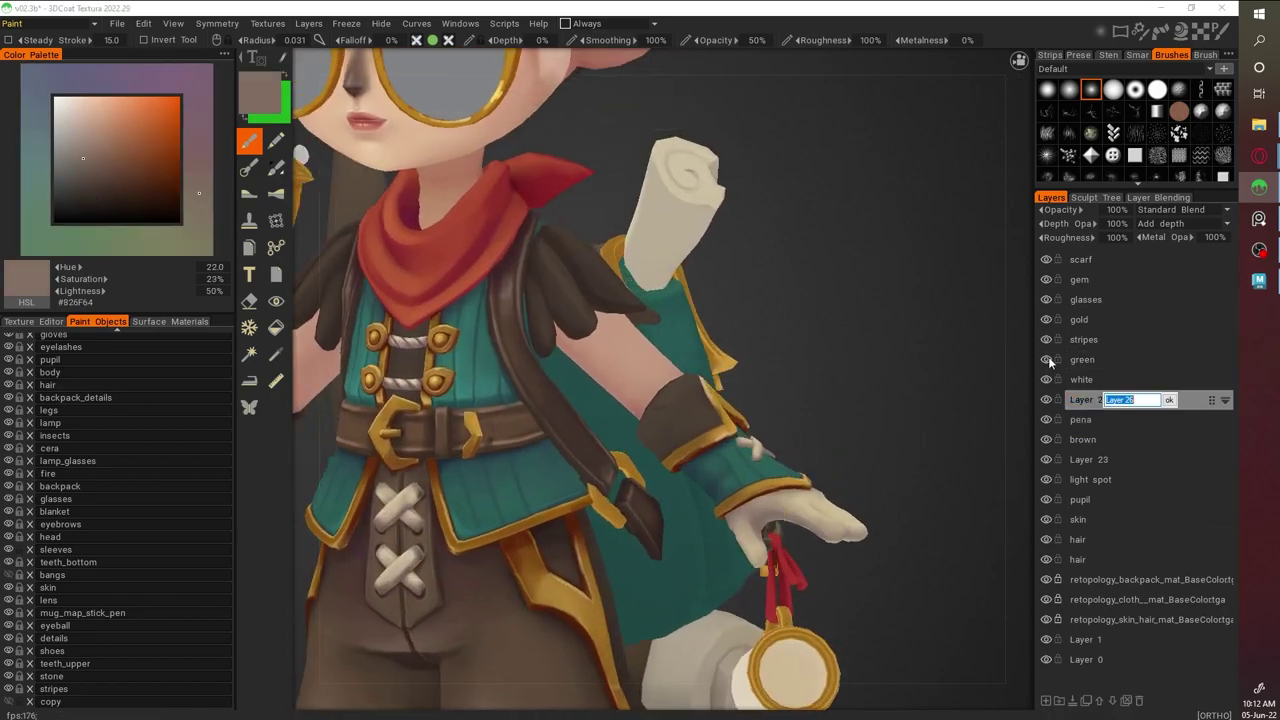
Name the new layer pena white and paint light stripes across the shoulder feathers with #7B6656, using a 0.010 brush at 111% opacity
{"action": "type", "text": "white"}
{"action": "key", "text": "Return"}
{"action": "scroll", "coordinate": [531, 326], "scroll_direction": "up", "scroll_amount": 5}
{"action": "scroll", "coordinate": [444, 238], "scroll_direction": "down", "scroll_amount": 2}
{"action": "left_click_drag", "start_coordinate": [452, 387], "coordinate": [489, 310], "text": "alt"}
{"action": "key", "text": "v"}
{"action": "left_click_drag", "start_coordinate": [400, 390], "coordinate": [362, 195], "text": "alt"}
{"action": "scroll", "coordinate": [430, 250], "scroll_direction": "up", "scroll_amount": 3}
{"action": "scroll", "coordinate": [362, 195], "scroll_direction": "up", "scroll_amount": 3}
{"action": "key", "text": "v"}
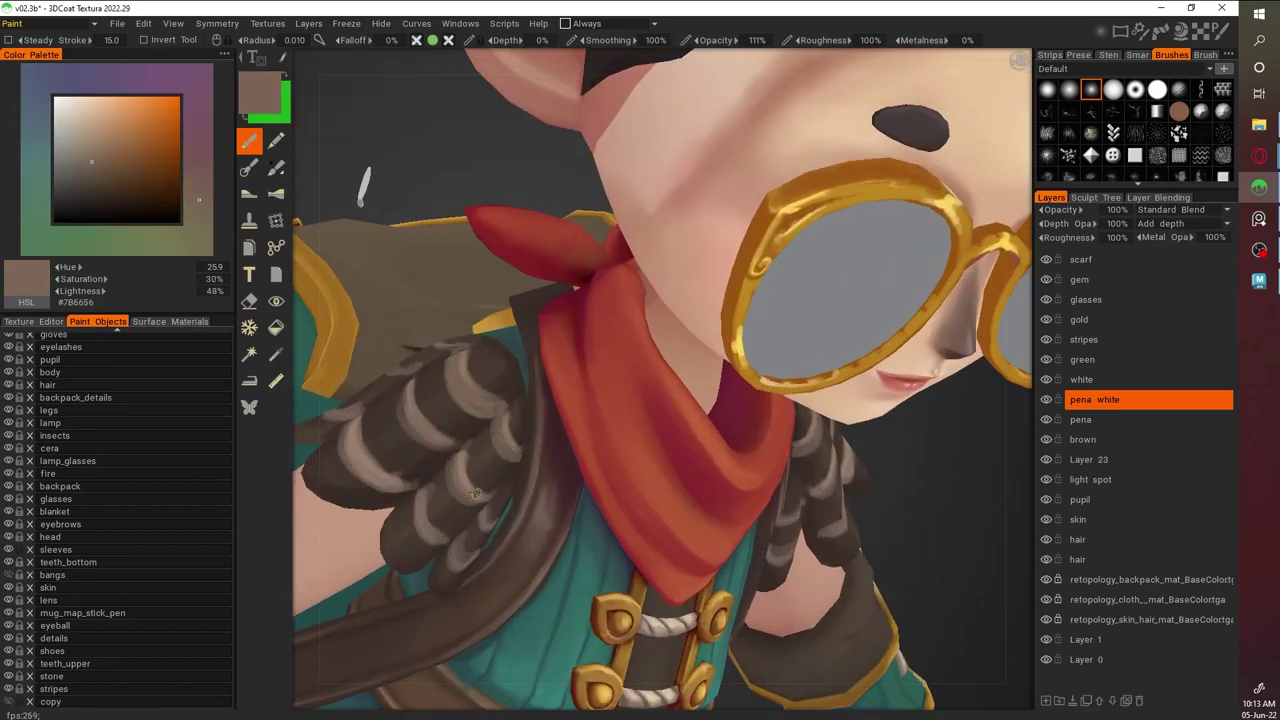
Refine the feather stripes on the shoulder, trimming their edges with a 0.008 eraser and repainting them with #7B6656
{"action": "left_click_drag", "start_coordinate": [454, 447], "coordinate": [462, 383], "text": "alt"}
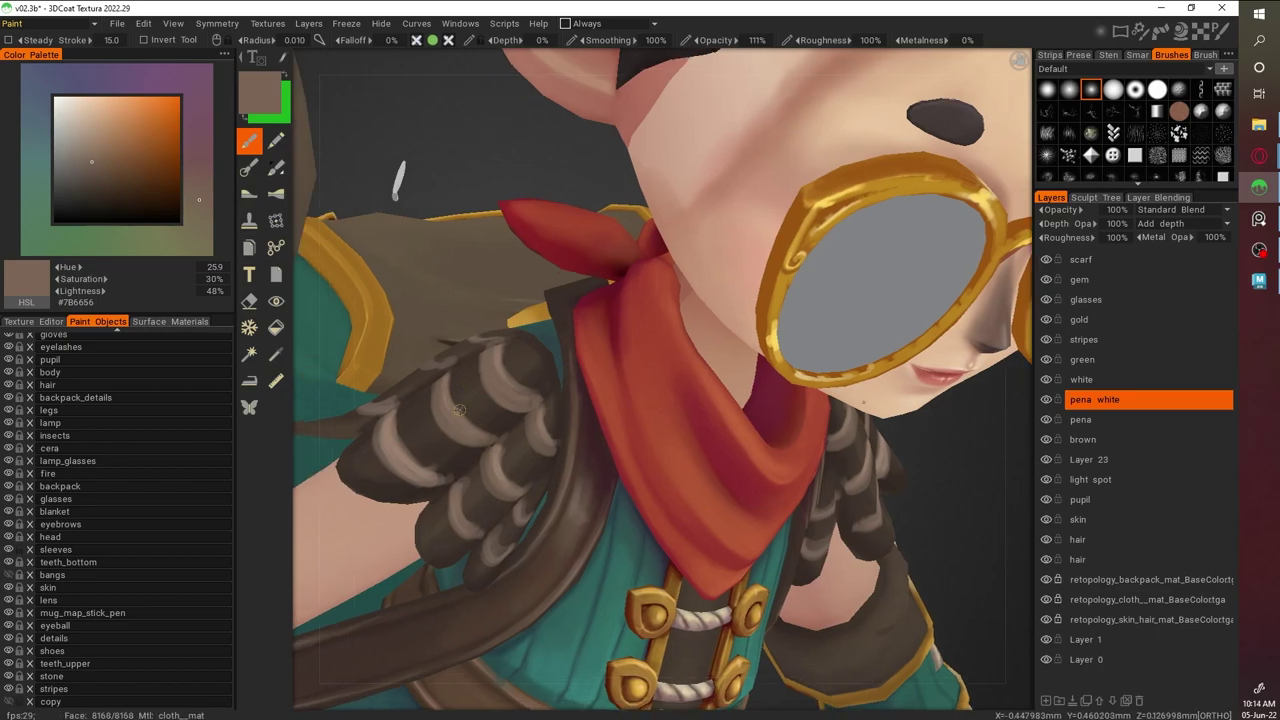
{"action": "left_click_drag", "start_coordinate": [458, 410], "coordinate": [486, 335], "text": "alt"}
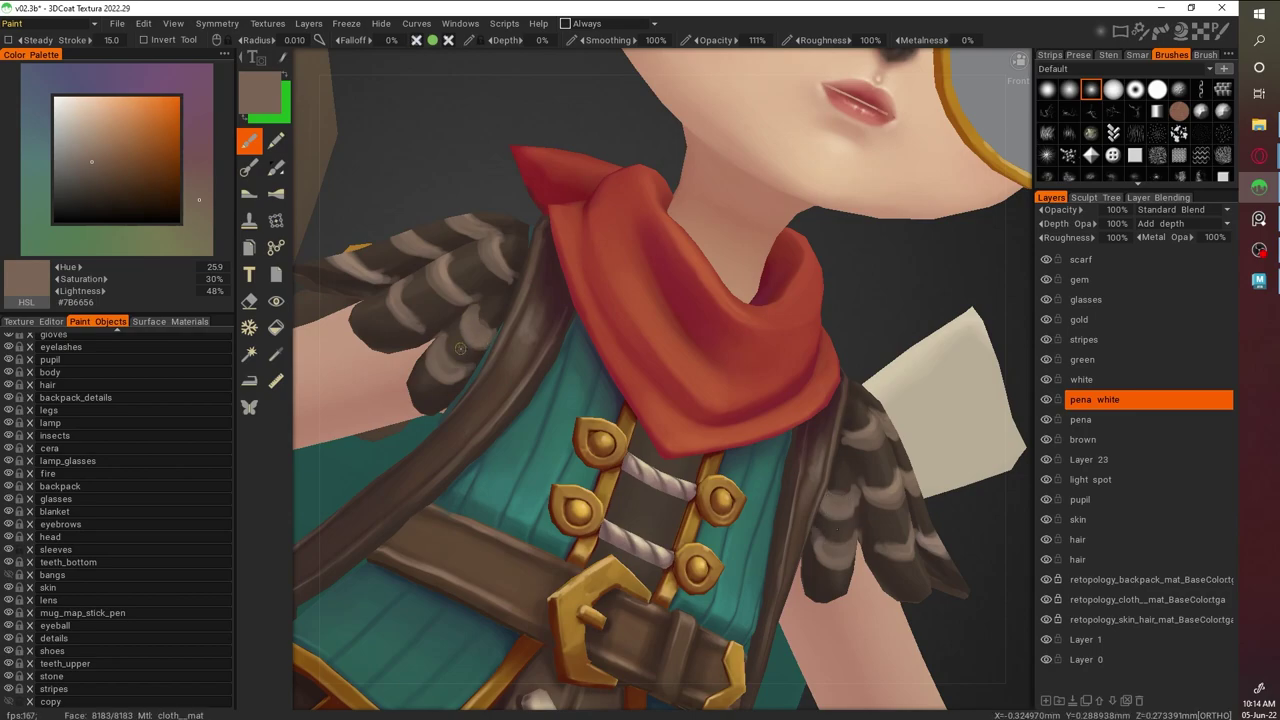
{"action": "scroll", "coordinate": [471, 366], "scroll_direction": "down", "scroll_amount": 3}
{"action": "scroll", "coordinate": [531, 358], "scroll_direction": "up", "scroll_amount": 4}
{"action": "key", "text": "e"}
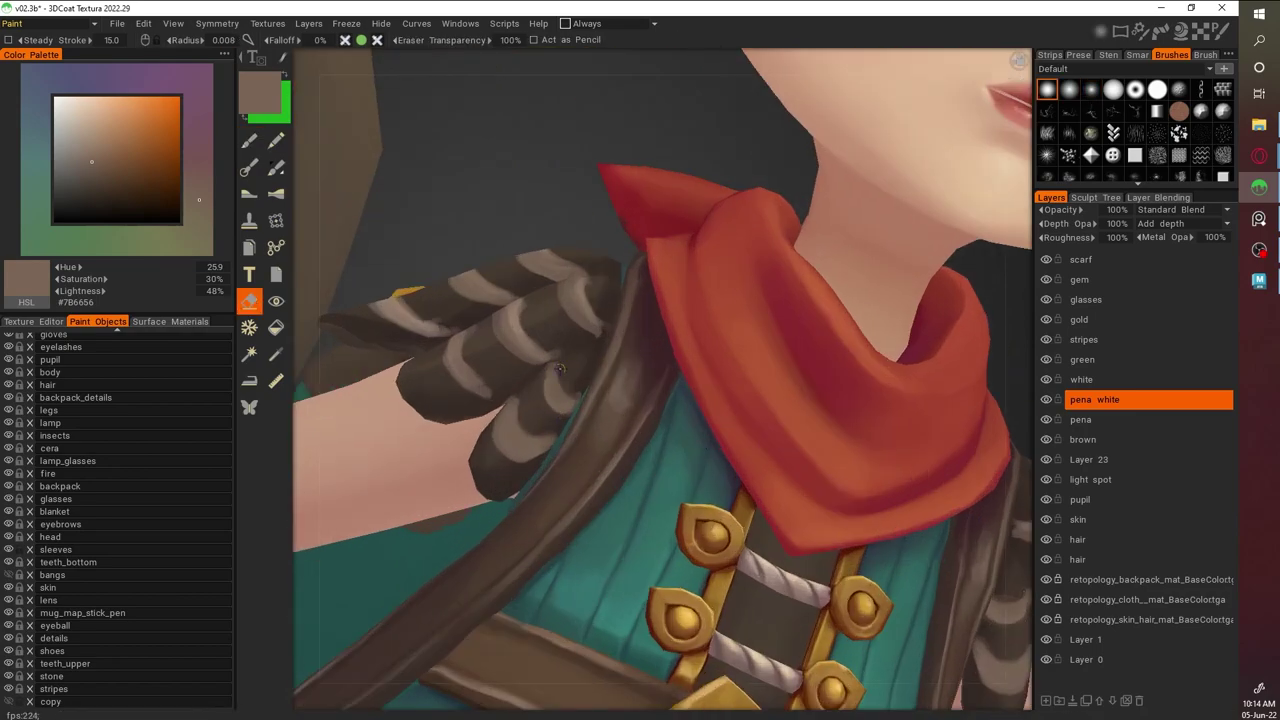
{"action": "key", "text": "b"}
{"action": "scroll", "coordinate": [495, 384], "scroll_direction": "down", "scroll_amount": 3}
{"action": "scroll", "coordinate": [545, 321], "scroll_direction": "up", "scroll_amount": 4}
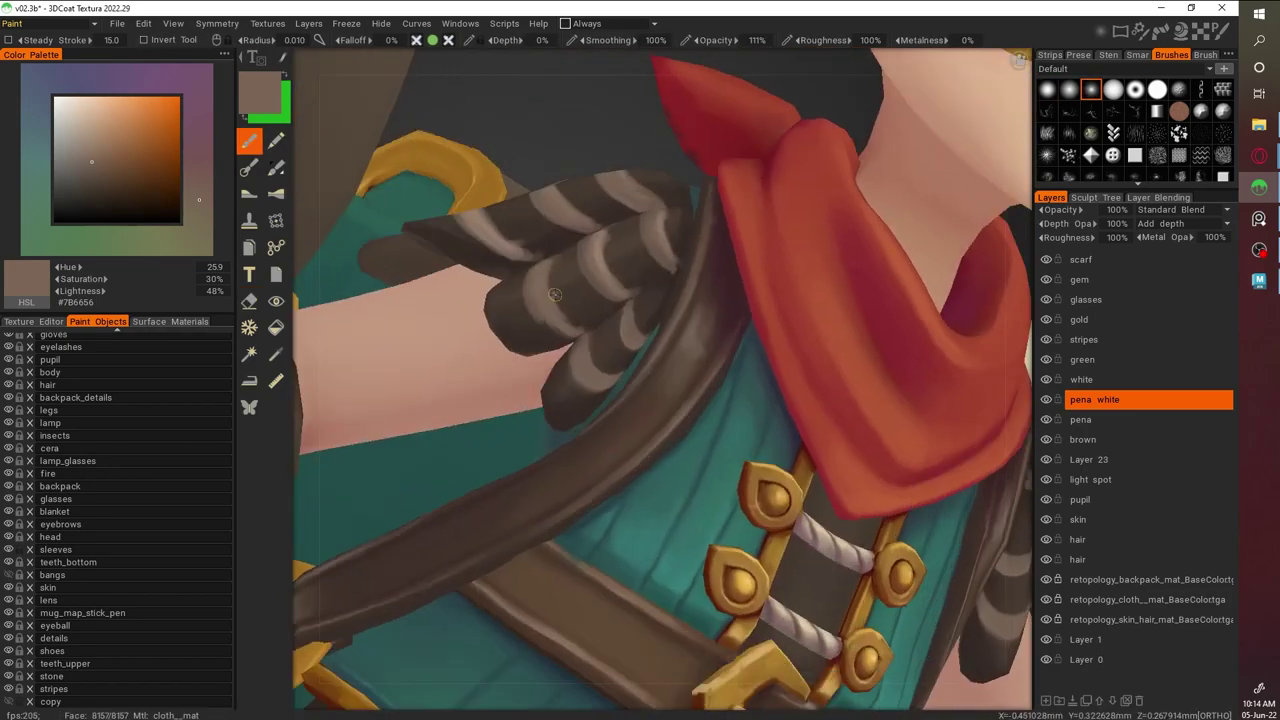
Brighten the centres of the shoulder feathers' stripes with #C0AA8C and a 0.010 brush
{"action": "key", "text": "v"}
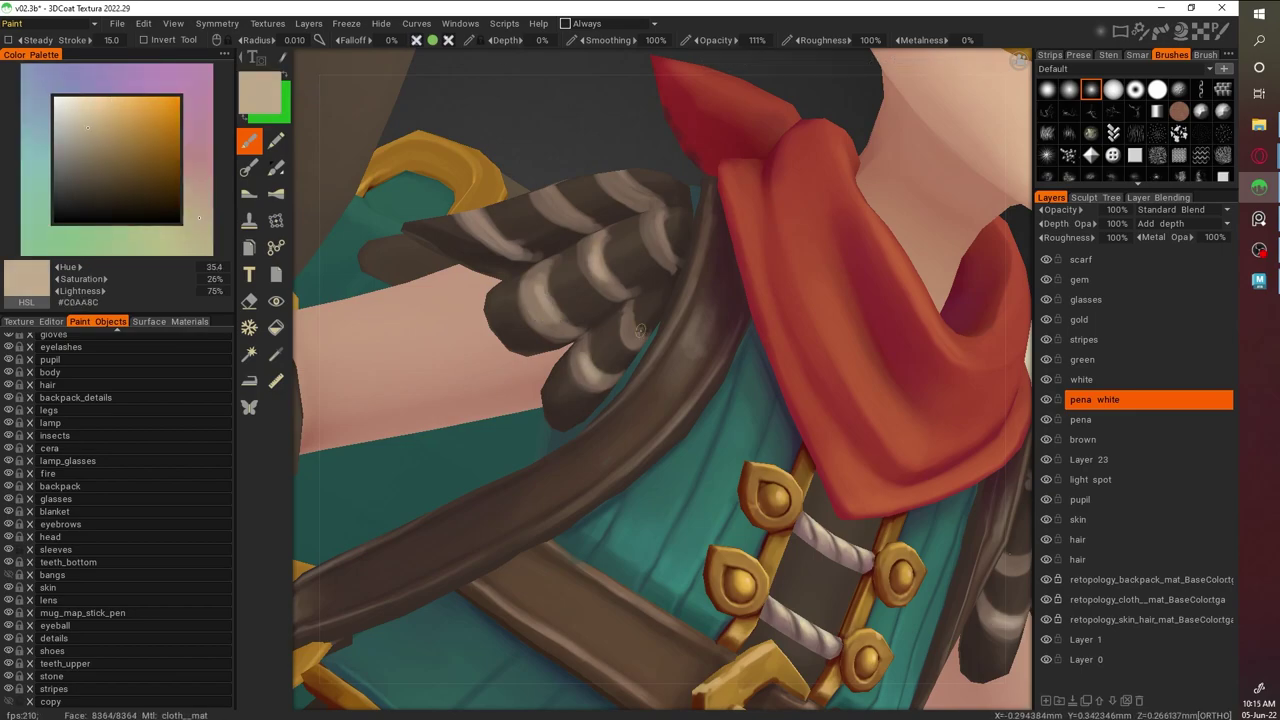
{"action": "right_click_drag", "start_coordinate": [610, 375], "coordinate": [586, 317]}
{"action": "key", "text": "KP_5"}
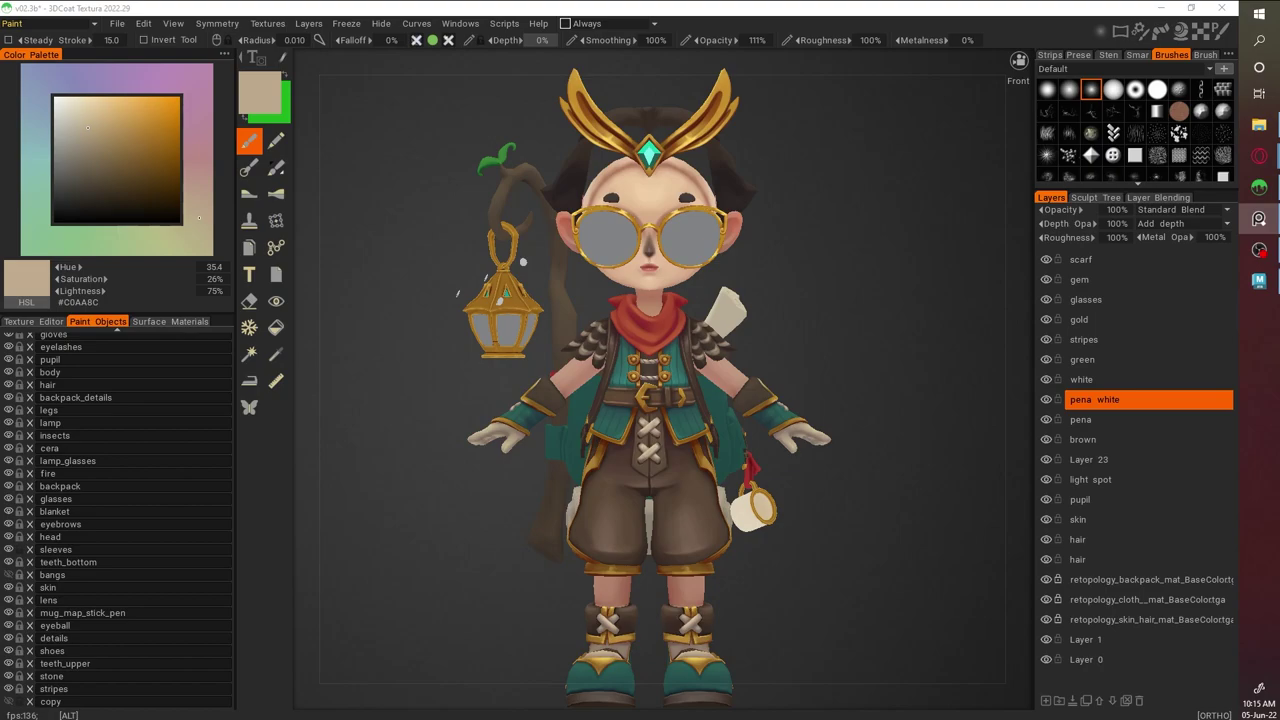
{"action": "key", "text": "KP_5"}
Blend the stripes on the upper shoulder feathers with mid-tone #857062 and dark #473634, using a 0.010 brush
{"action": "key", "text": "v"}
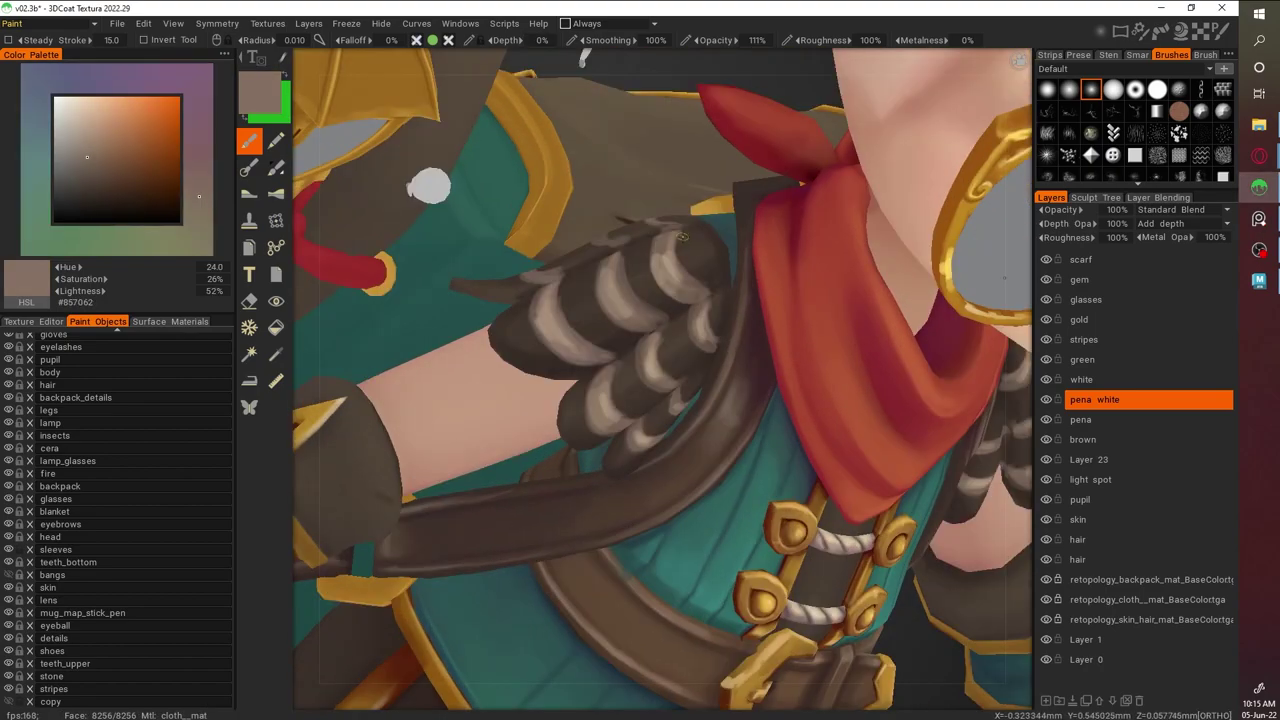
{"action": "key", "text": "KP_1"}
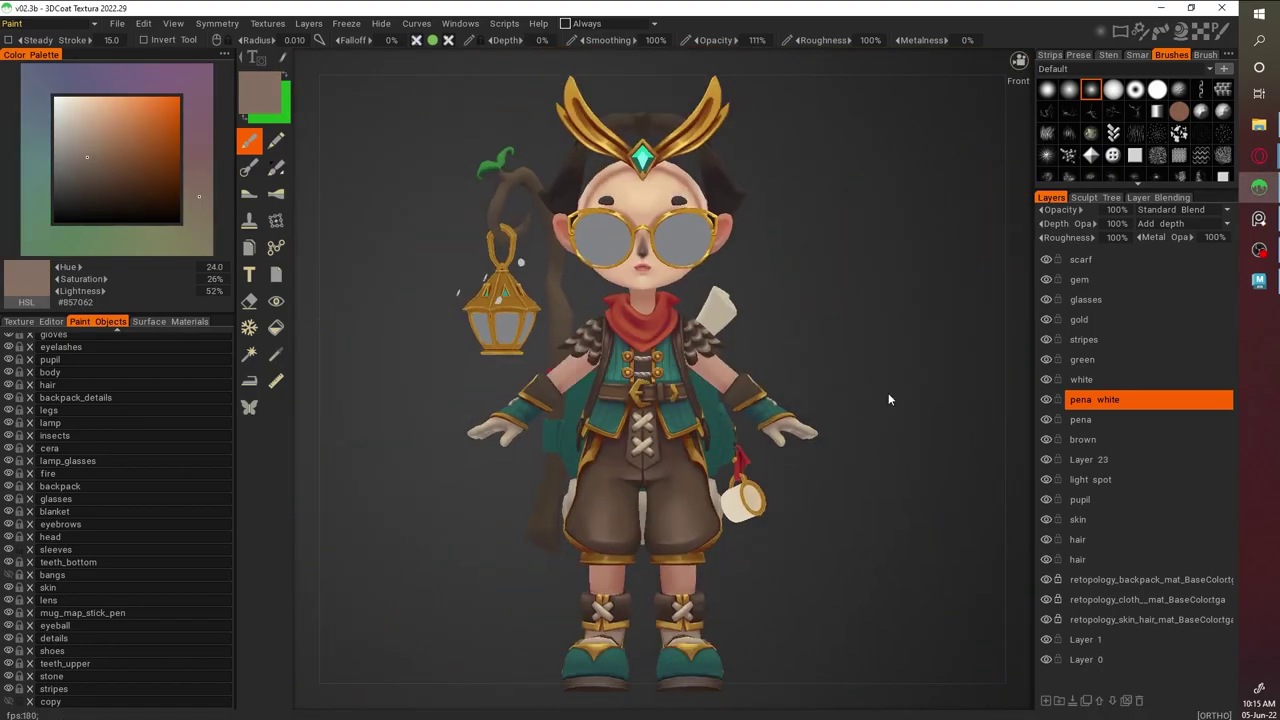
{"action": "scroll", "coordinate": [899, 438], "scroll_direction": "up", "scroll_amount": 10}
{"action": "key", "text": "v"}
{"action": "key", "text": "v"}
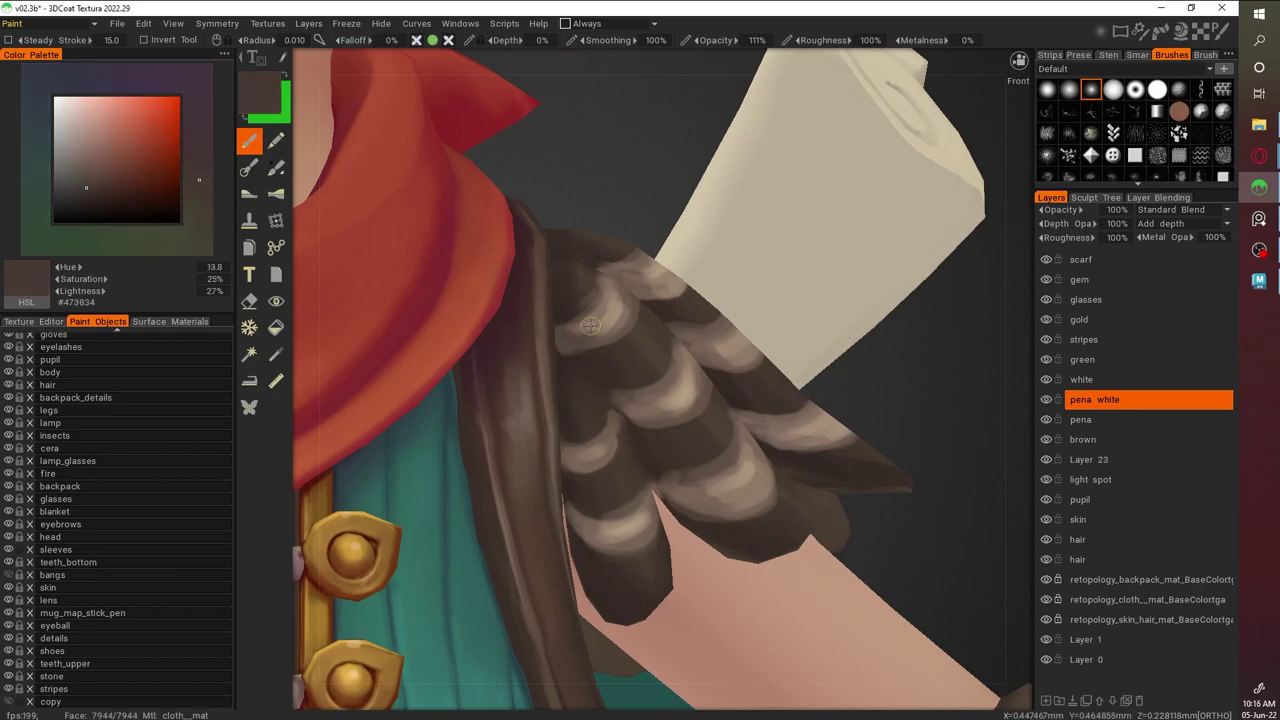
With the wireframe temporarily shown, clean up the feather stripes using a 0.008 eraser and touch them up with #917B69
{"action": "key", "text": "v"}
{"action": "key", "text": "w"}
{"action": "mouse_move", "coordinate": [666, 485]}
{"action": "left_mouse_down", "text": "alt"}
{"action": "mouse_move", "coordinate": [926, 377]}
{"action": "mouse_move", "coordinate": [508, 342]}
{"action": "left_mouse_up", "text": "alt"}
{"action": "key", "text": "e"}
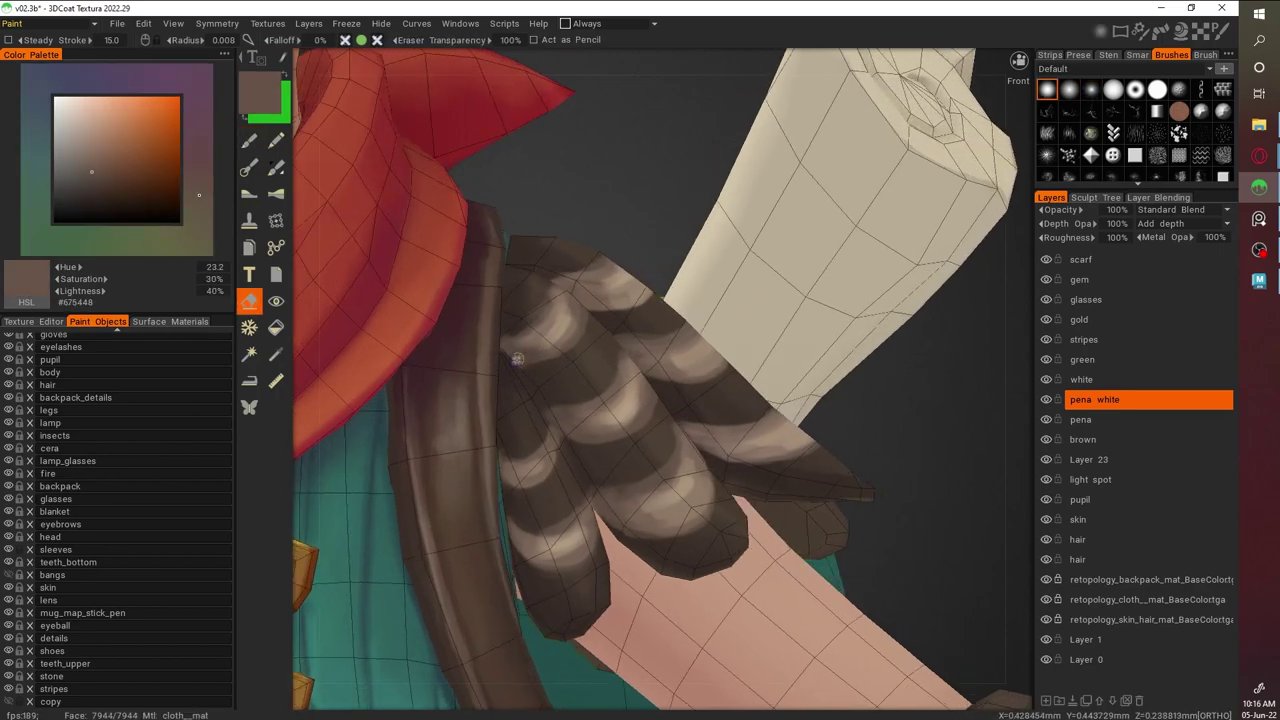
{"action": "left_click_drag", "start_coordinate": [555, 414], "coordinate": [908, 482], "text": "alt"}
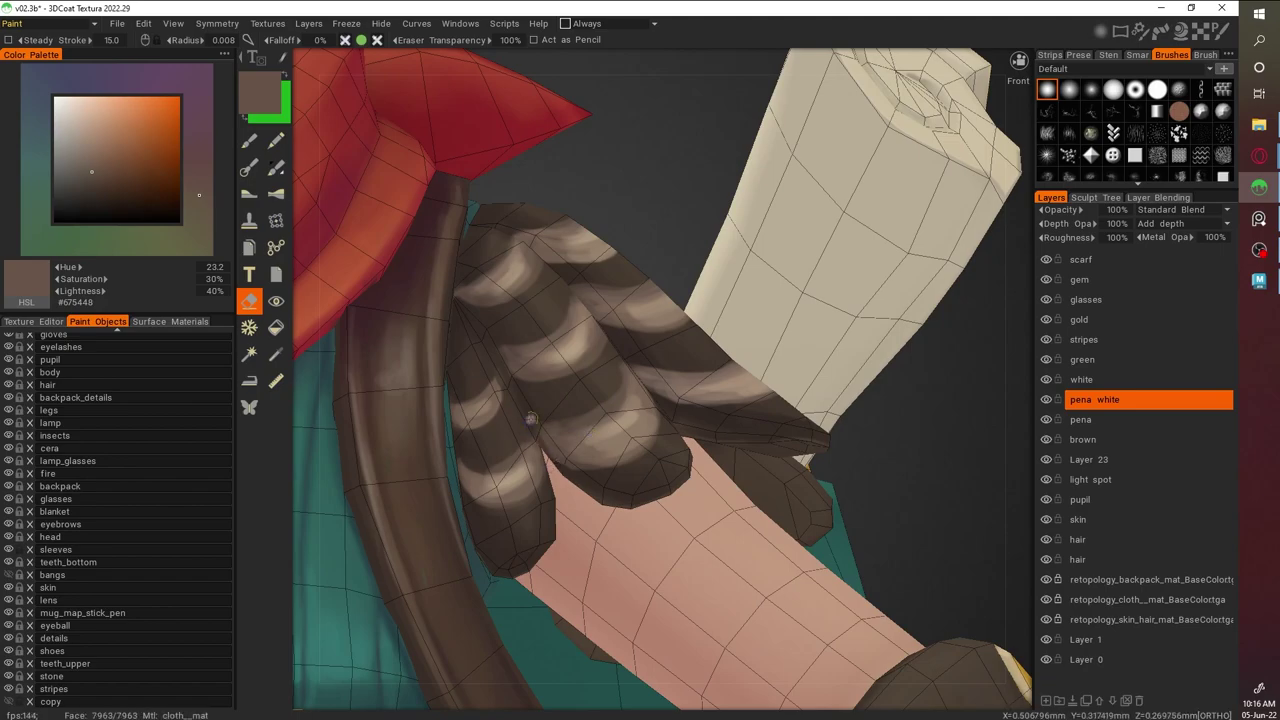
{"action": "key", "text": "v"}
{"action": "scroll", "coordinate": [533, 435], "scroll_direction": "down", "scroll_amount": 3}
{"action": "key", "text": "w"}
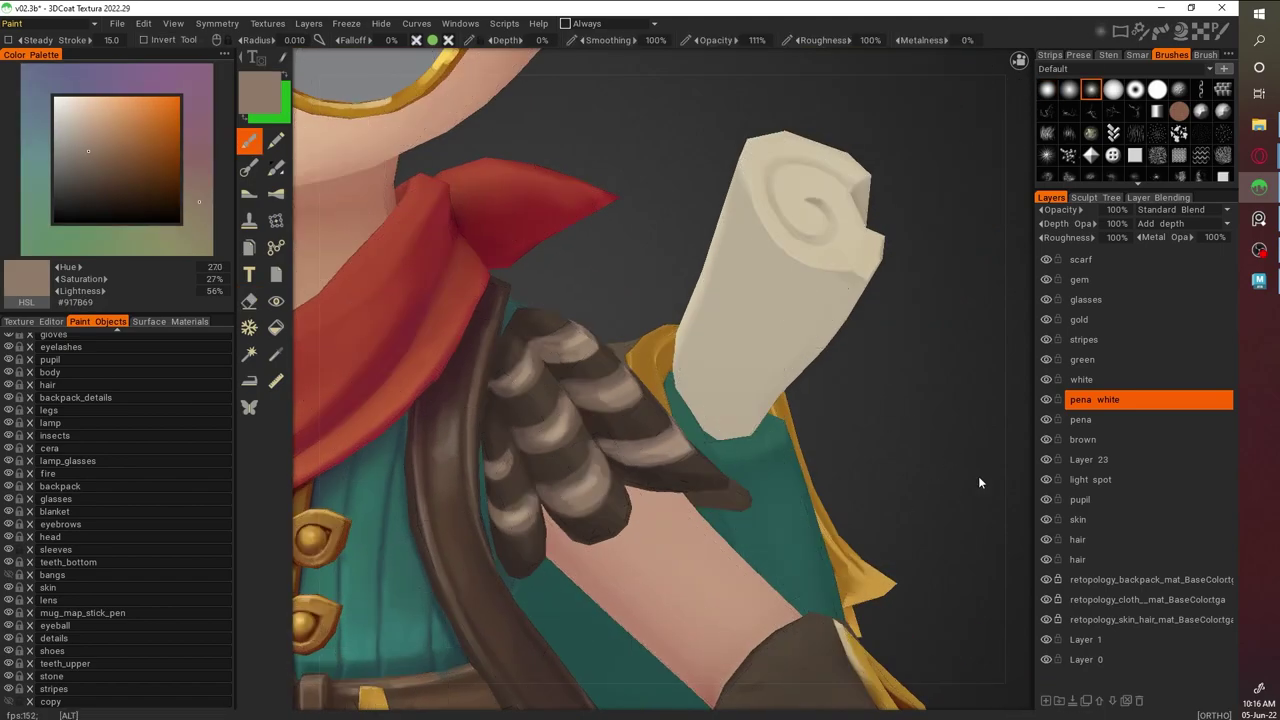
Merge Layer 23 into the white layer and save the file
{"action": "scroll", "coordinate": [946, 454], "scroll_direction": "down", "scroll_amount": 5}
{"action": "key", "text": "ctrl+s"}
{"action": "left_click_drag", "start_coordinate": [894, 409], "coordinate": [990, 380]}
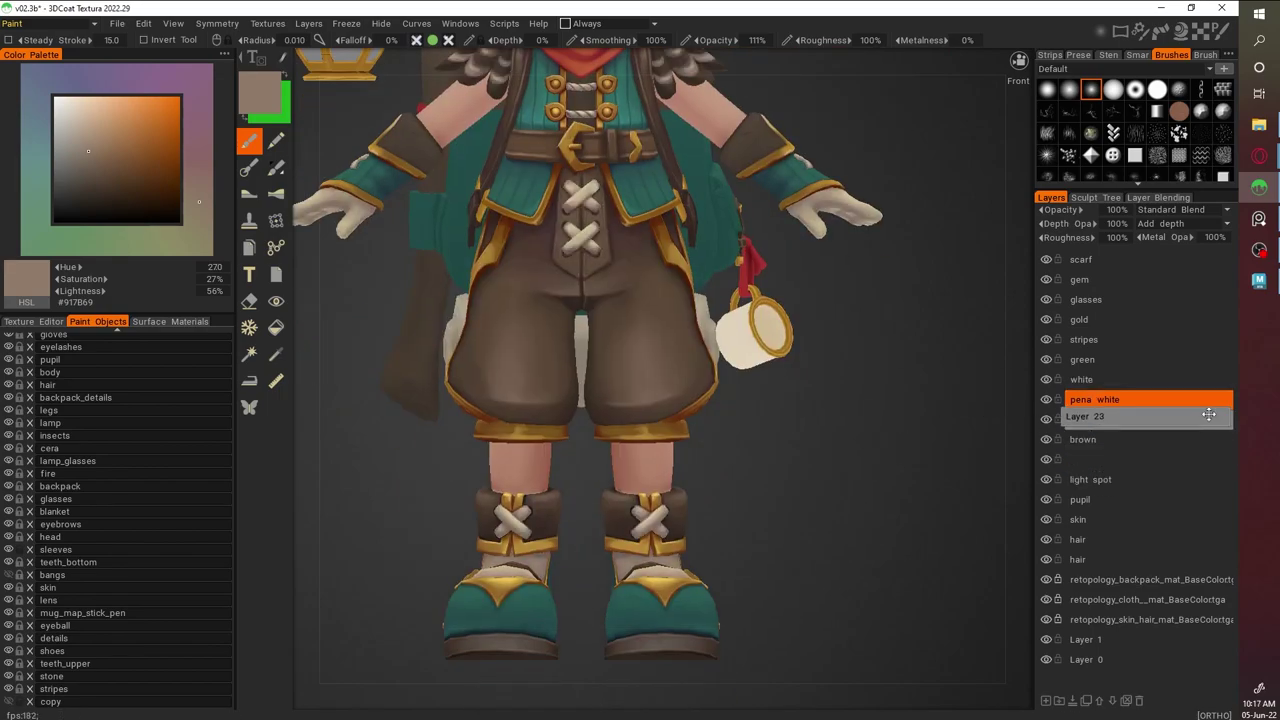
{"action": "left_click", "coordinate": [1077, 699]}
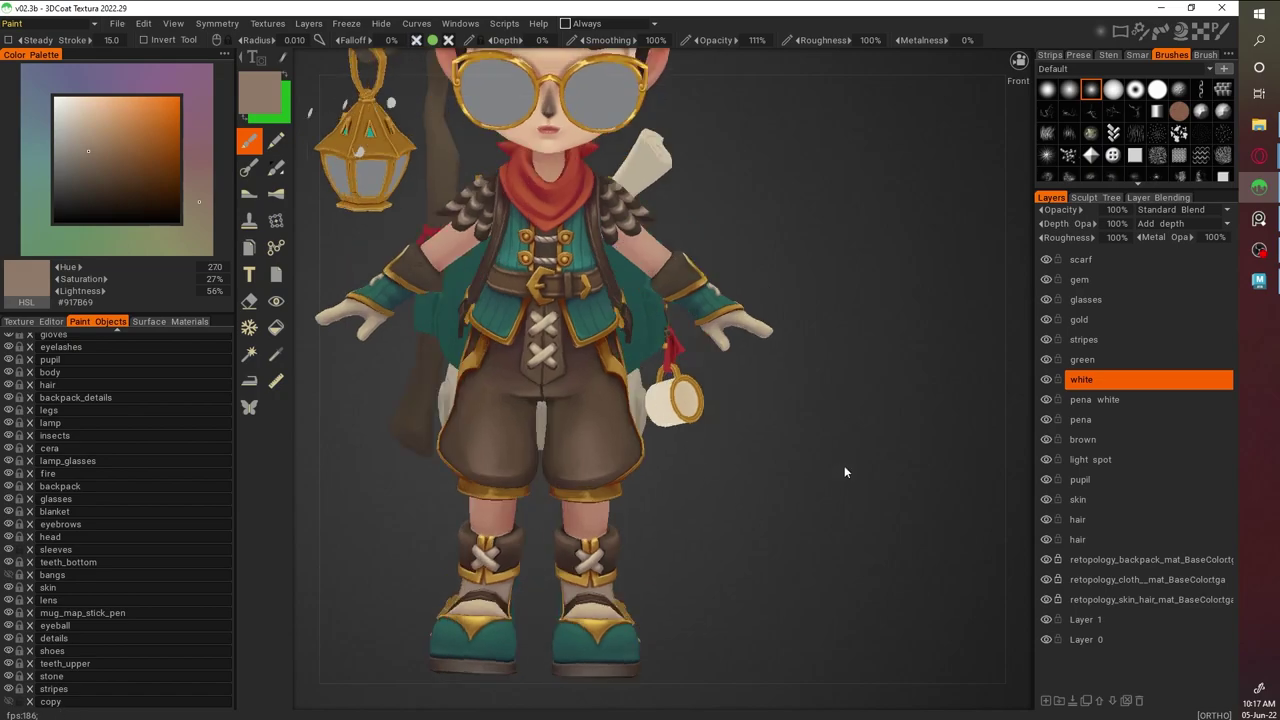
{"action": "key", "text": "ctrl+s"}
On a new layer above brown, paint light highlight spots on the ankle cuffs' upper edges with #B19A97 and a 0.013 brush
{"action": "left_click_drag", "start_coordinate": [844, 202], "coordinate": [930, 350]}
{"action": "scroll", "coordinate": [948, 391], "scroll_direction": "up", "scroll_amount": 2}
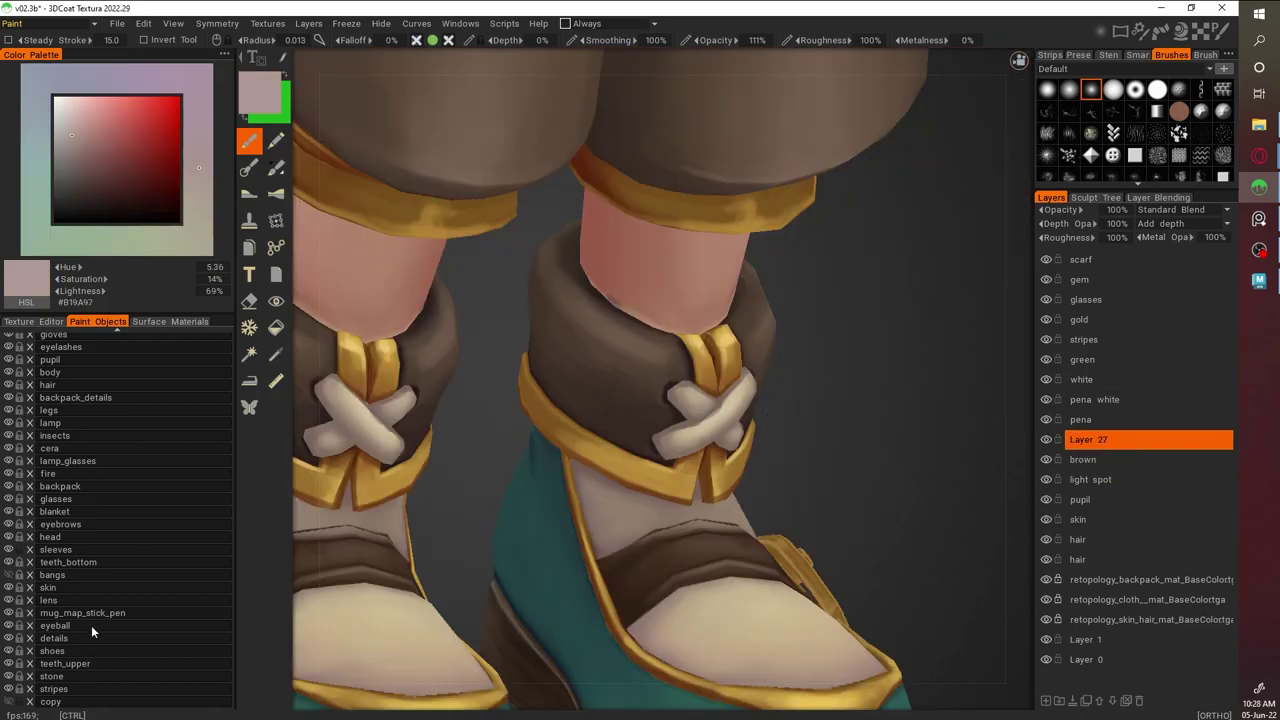
{"action": "scroll", "coordinate": [24, 518], "scroll_direction": "up", "scroll_amount": 1}
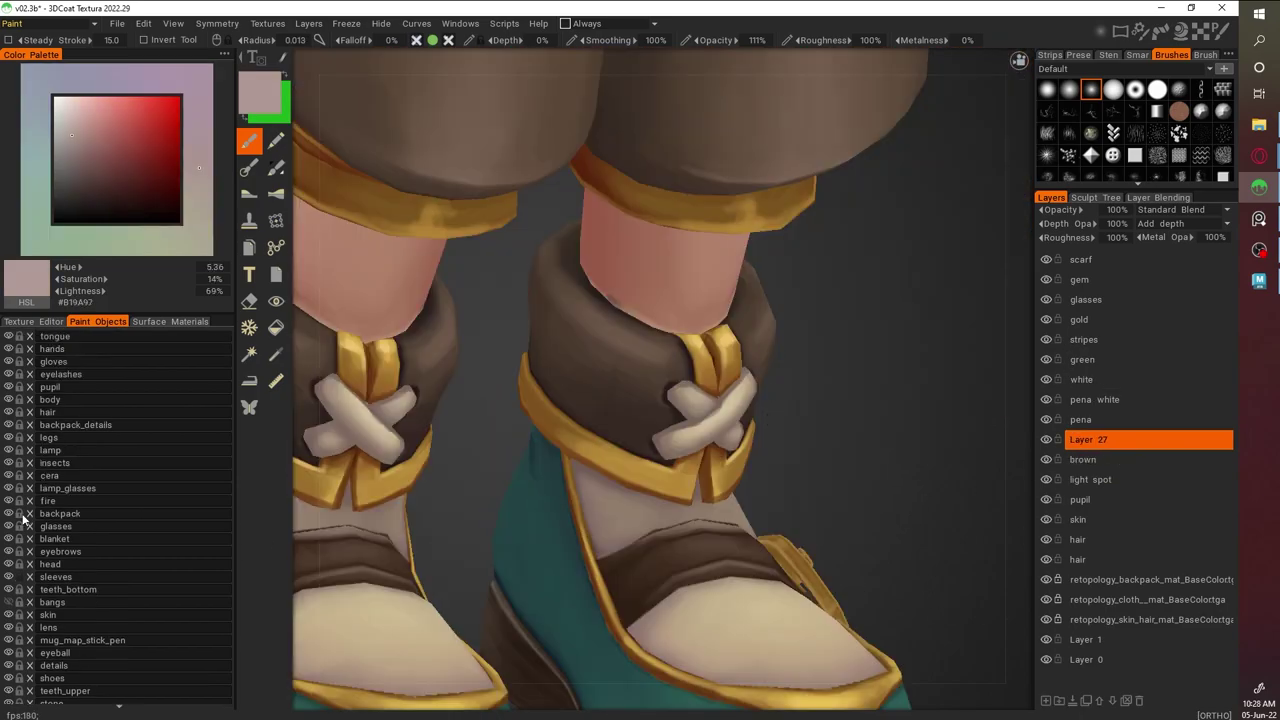
{"action": "scroll", "coordinate": [57, 514], "scroll_direction": "down", "scroll_amount": 1}
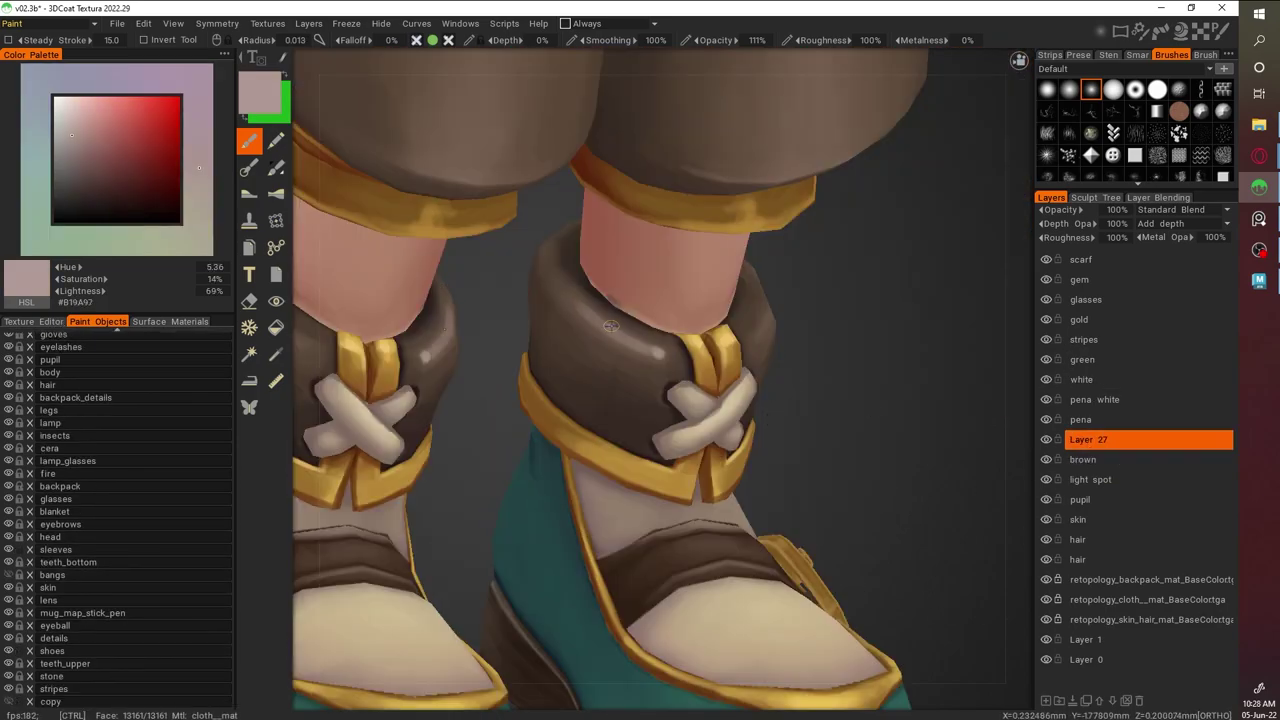
Extend softer highlights along the sides of the ankle cuffs' upper edges with #827877, using a 0.013 brush
{"action": "left_click", "coordinate": [64, 160]}
{"action": "scroll", "coordinate": [670, 357], "scroll_direction": "down", "scroll_amount": 5}
{"action": "left_click_drag", "start_coordinate": [690, 600], "coordinate": [681, 421]}
{"action": "scroll", "coordinate": [852, 565], "scroll_direction": "up", "scroll_amount": 5}
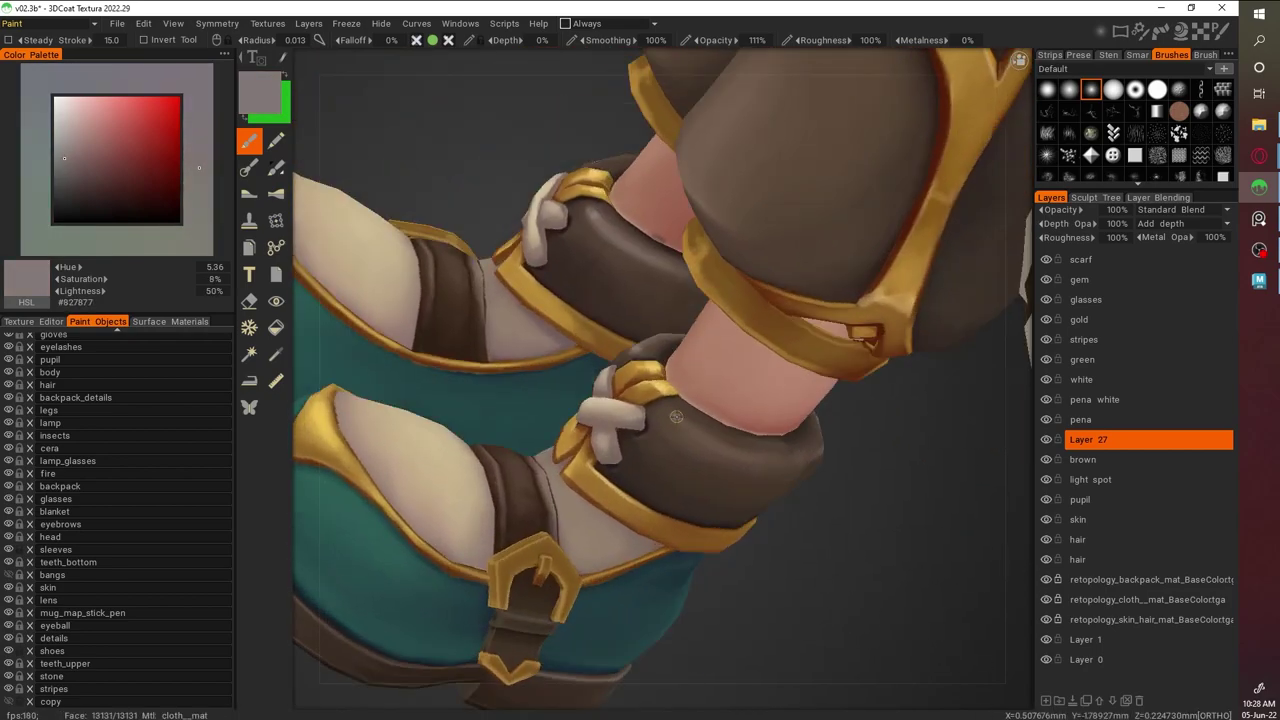
{"action": "mouse_move", "coordinate": [910, 505]}
{"action": "left_mouse_down"}
{"action": "mouse_move", "coordinate": [771, 471]}
{"action": "mouse_move", "coordinate": [774, 546]}
{"action": "mouse_move", "coordinate": [910, 615]}
{"action": "mouse_move", "coordinate": [966, 486]}
{"action": "mouse_move", "coordinate": [829, 397]}
{"action": "mouse_move", "coordinate": [662, 381]}
{"action": "left_mouse_up"}
{"action": "scroll", "coordinate": [829, 397], "scroll_direction": "up", "scroll_amount": 5}
{"action": "scroll", "coordinate": [778, 449], "scroll_direction": "down", "scroll_amount": 5}
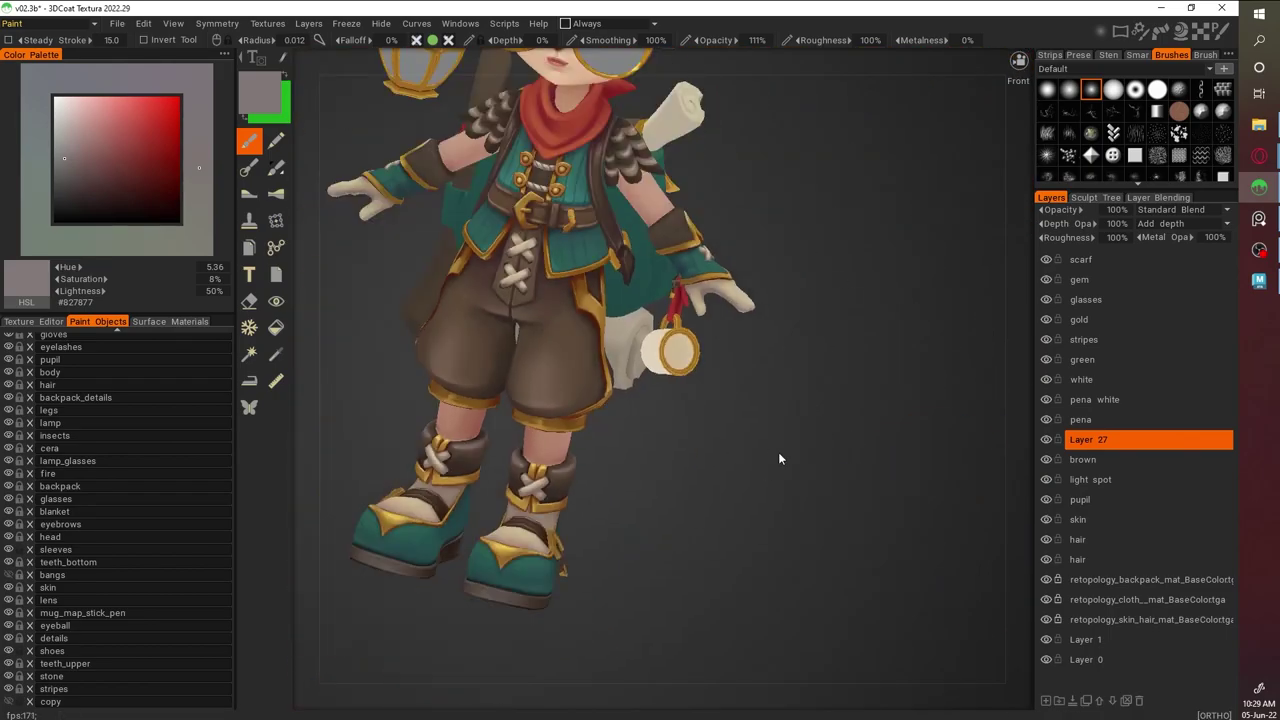
Paint reddish-brown shading onto the sides of the ankle cuffs using #452A1F, #392821 and #493228, with a brush radius up to 0.035
{"action": "scroll", "coordinate": [778, 449], "scroll_direction": "up", "scroll_amount": 5}
{"action": "left_click_drag", "start_coordinate": [778, 449], "coordinate": [700, 420]}
{"action": "left_click", "coordinate": [124, 184]}
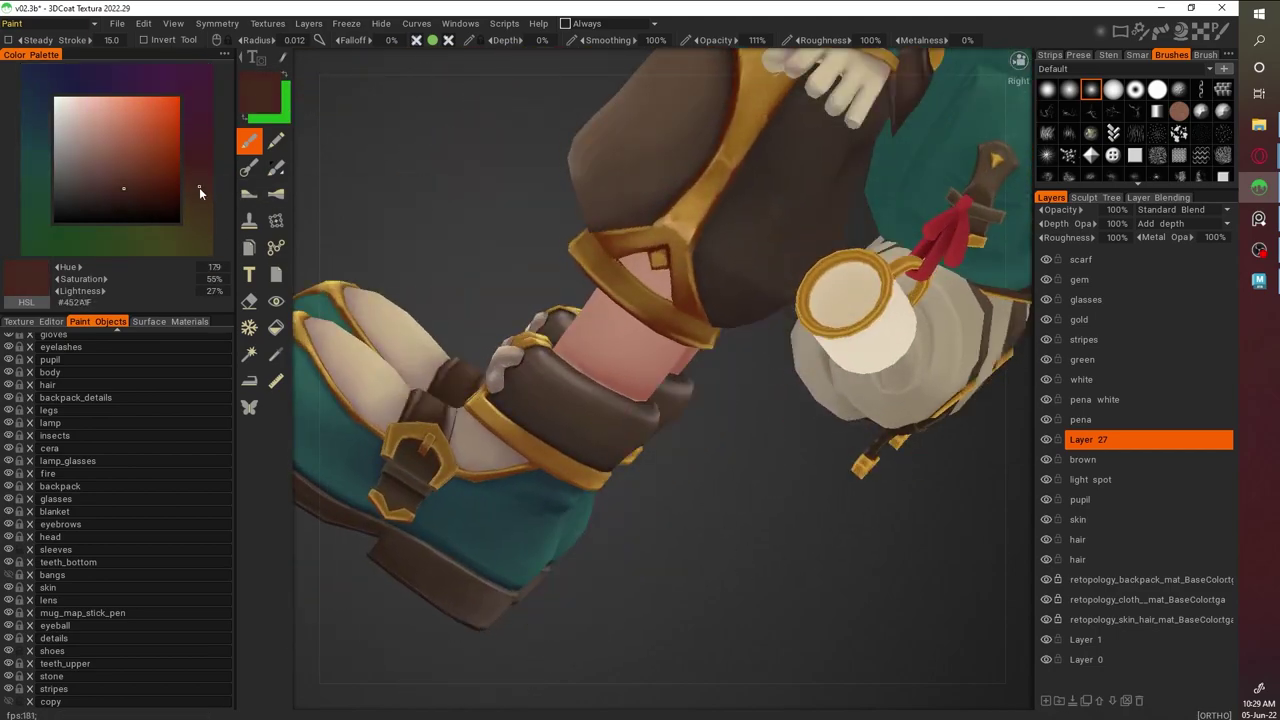
{"action": "left_click_drag", "start_coordinate": [629, 437], "coordinate": [700, 495]}
{"action": "scroll", "coordinate": [700, 495], "scroll_direction": "up", "scroll_amount": 4}
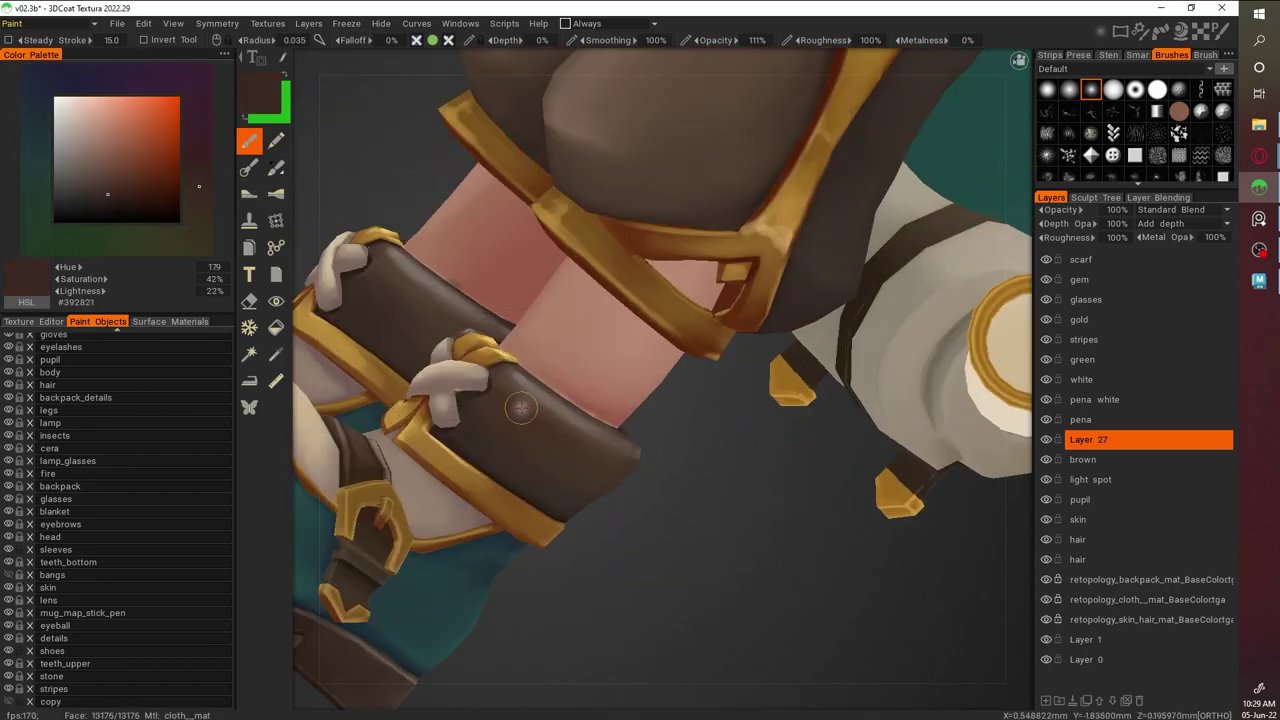
{"action": "left_click", "coordinate": [117, 194]}
{"action": "left_click_drag", "start_coordinate": [700, 560], "coordinate": [730, 500]}
{"action": "scroll", "coordinate": [728, 455], "scroll_direction": "down", "scroll_amount": 5}
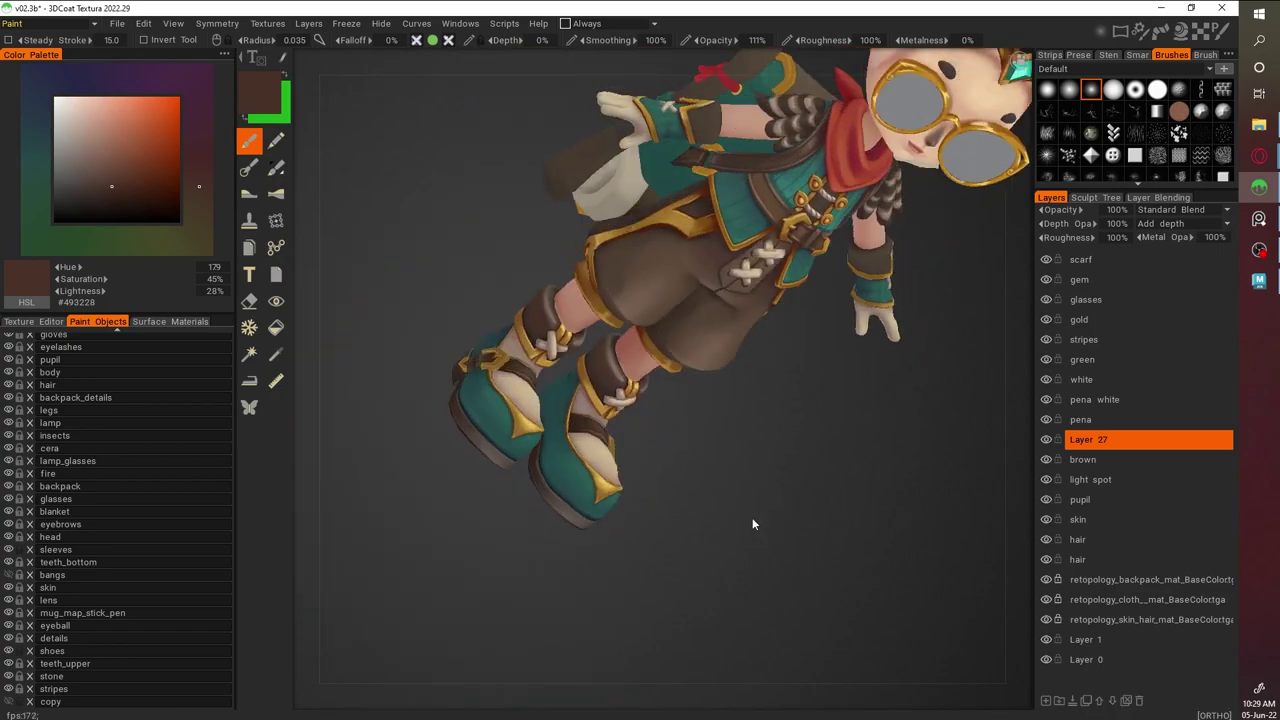
Darken the inner and lower areas of the ankle cuffs with #271F1B, using brush radii of 0.017 and 0.027
{"action": "scroll", "coordinate": [728, 455], "scroll_direction": "up", "scroll_amount": 5}
{"action": "left_click_drag", "start_coordinate": [728, 455], "coordinate": [823, 466]}
{"action": "key", "text": "v"}
{"action": "scroll", "coordinate": [710, 390], "scroll_direction": "down", "scroll_amount": 5}
{"action": "scroll", "coordinate": [708, 390], "scroll_direction": "up", "scroll_amount": 5}
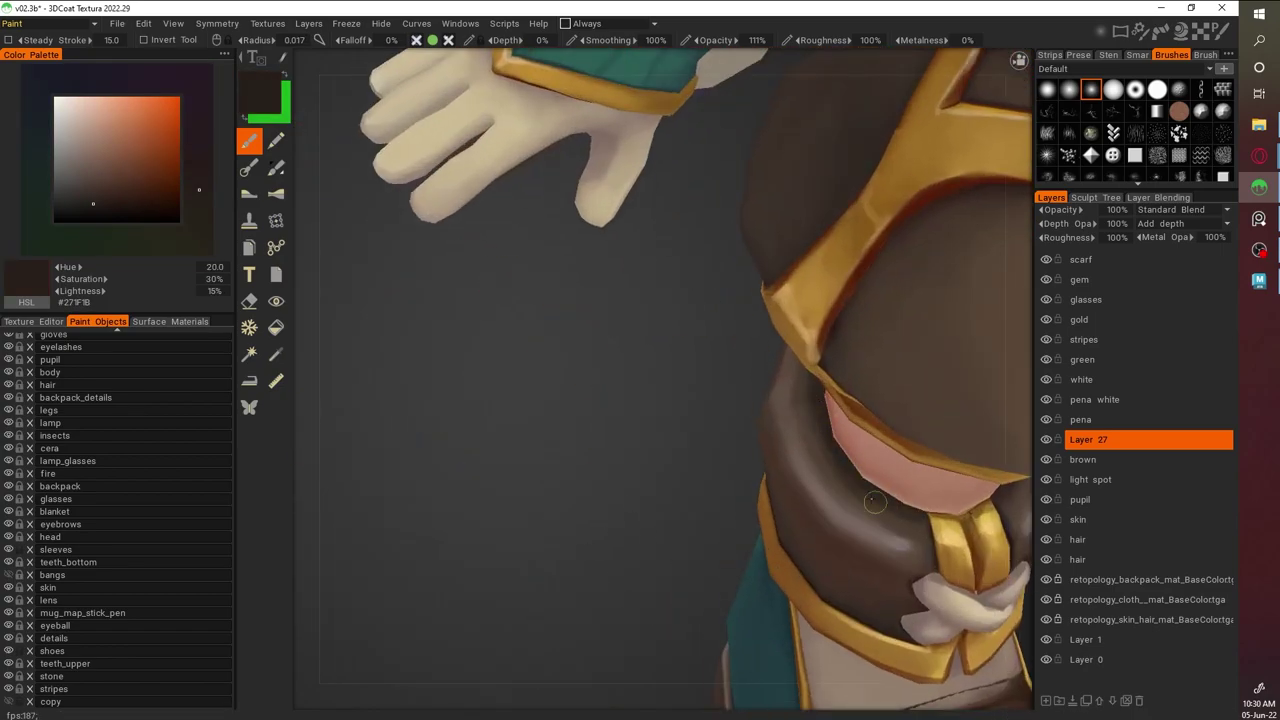
{"action": "scroll", "coordinate": [746, 318], "scroll_direction": "down", "scroll_amount": 5}
{"action": "left_click_drag", "start_coordinate": [746, 318], "coordinate": [806, 586]}
{"action": "scroll", "coordinate": [864, 520], "scroll_direction": "up", "scroll_amount": 5}
{"action": "scroll", "coordinate": [864, 520], "scroll_direction": "down", "scroll_amount": 5}
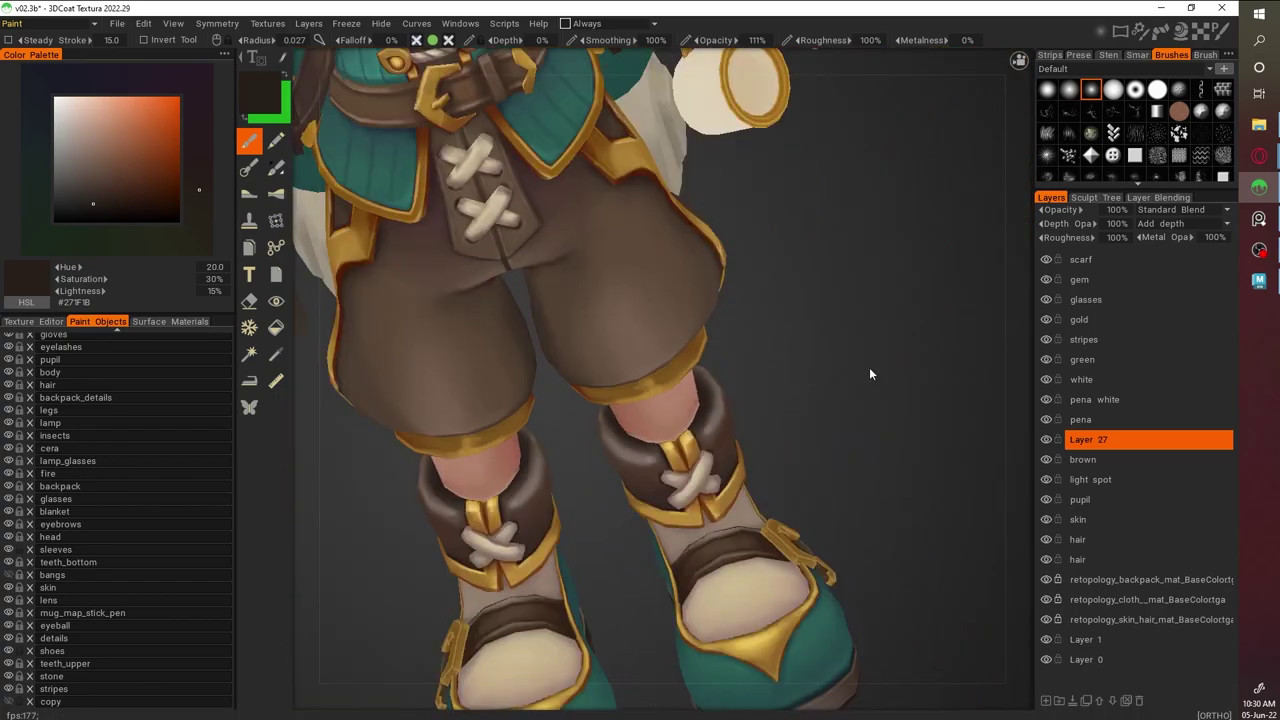
Continue the #271F1B shading around the sides and backs of the ankle cuffs with a 0.027 brush
{"action": "left_click_drag", "start_coordinate": [804, 318], "coordinate": [888, 277]}
{"action": "scroll", "coordinate": [888, 277], "scroll_direction": "up", "scroll_amount": 3}
{"action": "scroll", "coordinate": [751, 366], "scroll_direction": "down", "scroll_amount": 5}
{"action": "left_click_drag", "start_coordinate": [751, 366], "coordinate": [871, 369]}
{"action": "scroll", "coordinate": [916, 474], "scroll_direction": "up", "scroll_amount": 5}
{"action": "left_click_drag", "start_coordinate": [916, 474], "coordinate": [905, 455]}
{"action": "scroll", "coordinate": [909, 449], "scroll_direction": "down", "scroll_amount": 5}
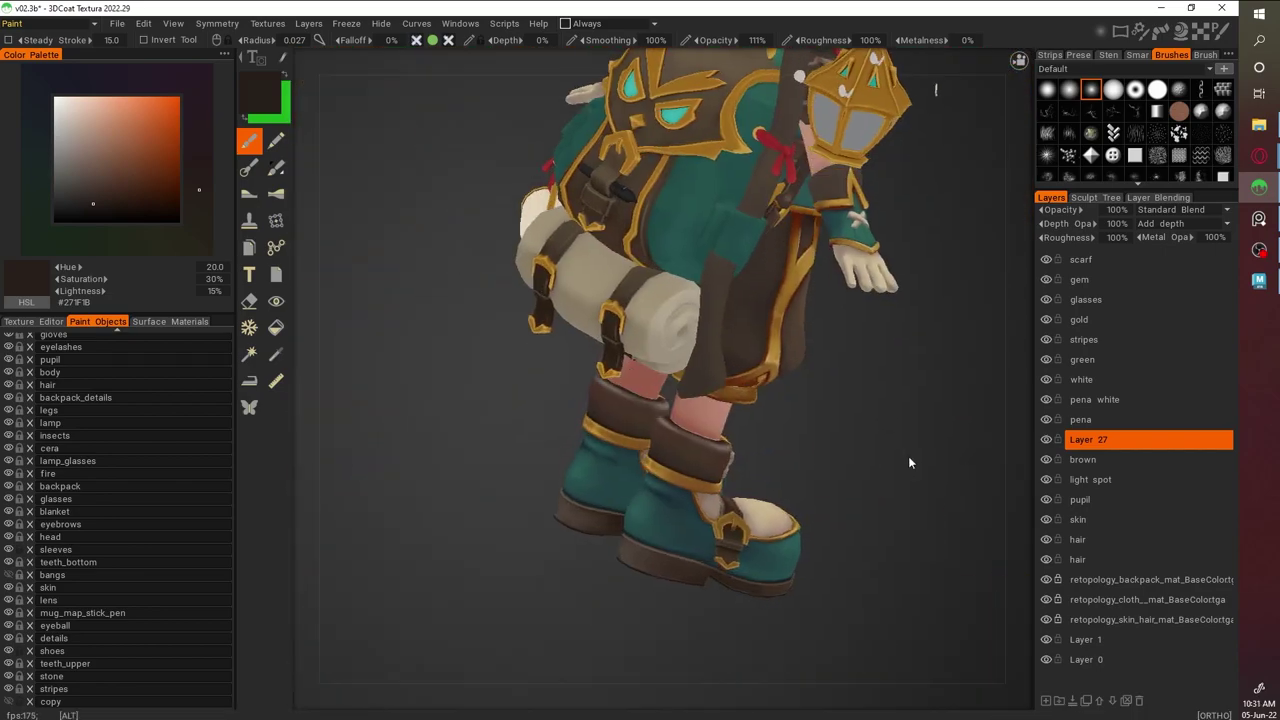
Paint dark edges along the shoes' instep straps on Layer 27 with #271F1B and a 0.009 brush
{"action": "scroll", "coordinate": [909, 449], "scroll_direction": "up", "scroll_amount": 5}
{"action": "scroll", "coordinate": [942, 474], "scroll_direction": "down", "scroll_amount": 5}
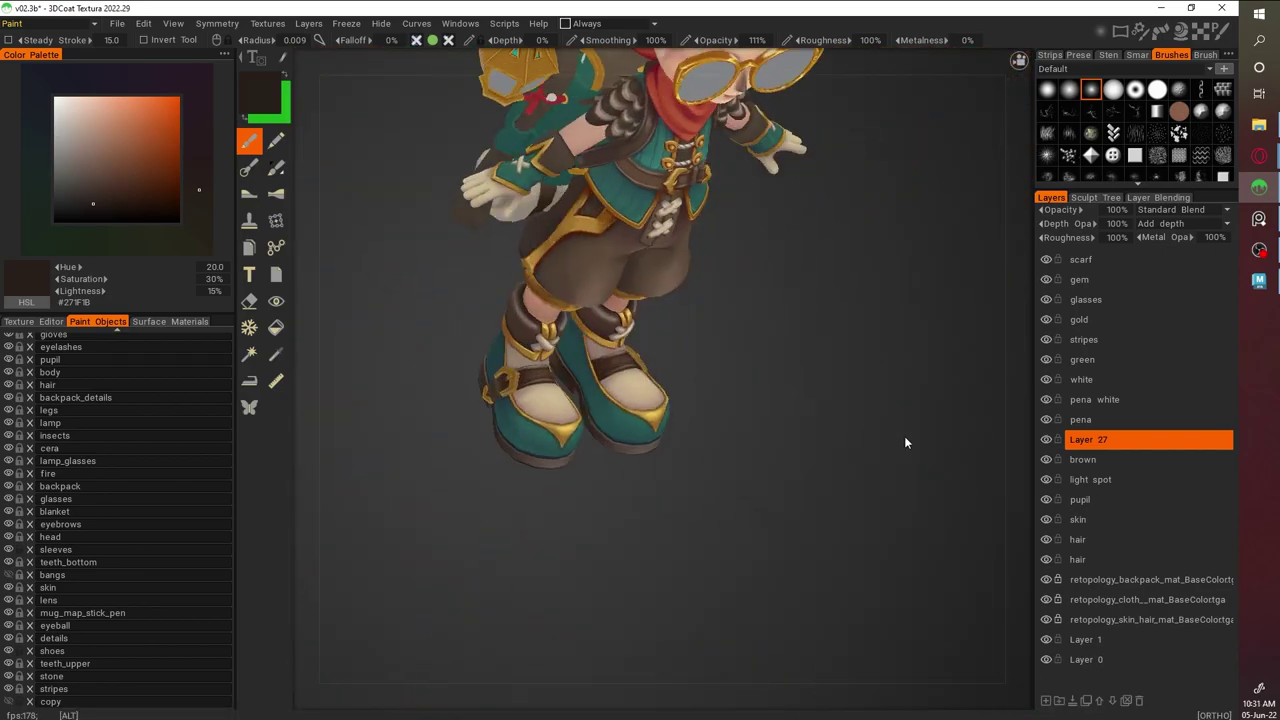
{"action": "scroll", "coordinate": [942, 474], "scroll_direction": "up", "scroll_amount": 5}
{"action": "left_click_drag", "start_coordinate": [942, 474], "coordinate": [803, 464], "text": "alt"}
{"action": "scroll", "coordinate": [797, 553], "scroll_direction": "up", "scroll_amount": 5}
{"action": "scroll", "coordinate": [797, 553], "scroll_direction": "up", "scroll_amount": 5}
{"action": "scroll", "coordinate": [797, 553], "scroll_direction": "down", "scroll_amount": 5}
{"action": "left_click_drag", "start_coordinate": [797, 553], "coordinate": [917, 509], "text": "alt"}
{"action": "scroll", "coordinate": [917, 509], "scroll_direction": "up", "scroll_amount": 5}
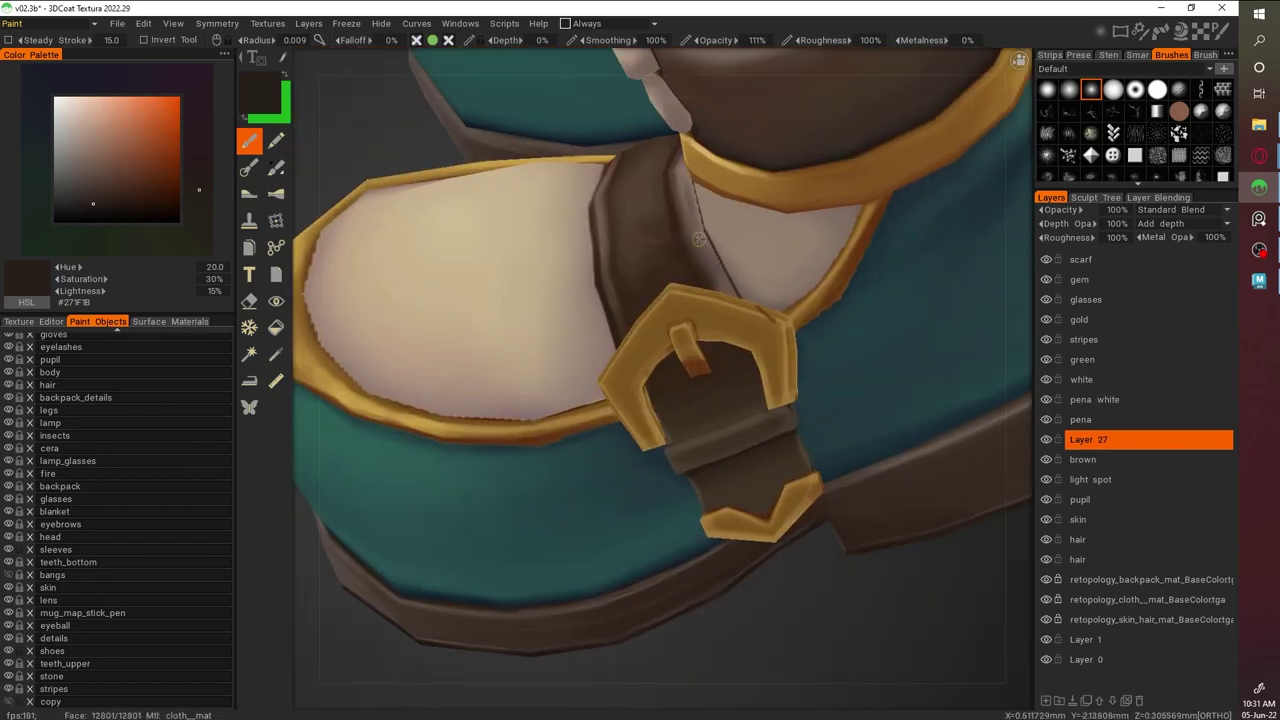
{"action": "scroll", "coordinate": [803, 483], "scroll_direction": "down", "scroll_amount": 5}
On the white layer, clean up the borders of the instep straps with a 0.005 brush and a 0.008 eraser, temporarily showing the wireframe
{"action": "key", "text": "b"}
{"action": "scroll", "coordinate": [803, 483], "scroll_direction": "up", "scroll_amount": 8}
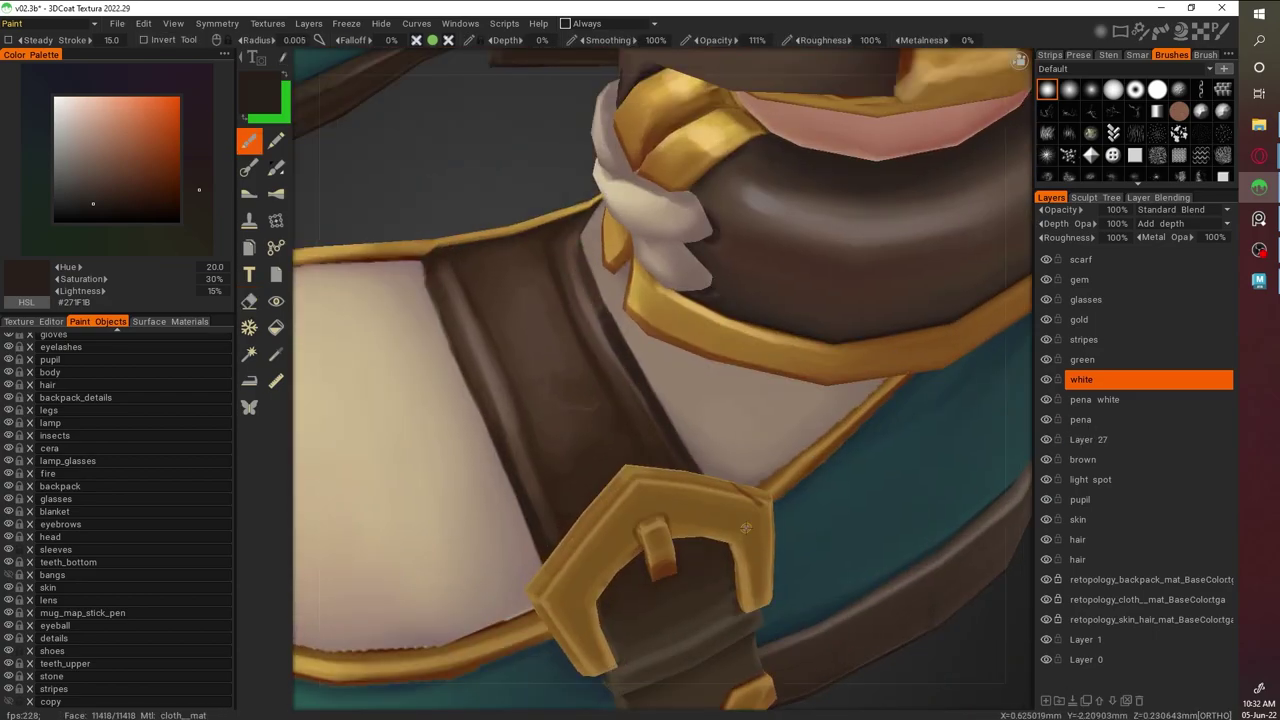
{"action": "key", "text": "v"}
{"action": "key", "text": "v"}
{"action": "left_click_drag", "start_coordinate": [534, 471], "coordinate": [688, 312], "text": "alt"}
{"action": "scroll", "coordinate": [660, 508], "scroll_direction": "down", "scroll_amount": 4}
{"action": "left_click_drag", "start_coordinate": [660, 508], "coordinate": [878, 280], "text": "alt"}
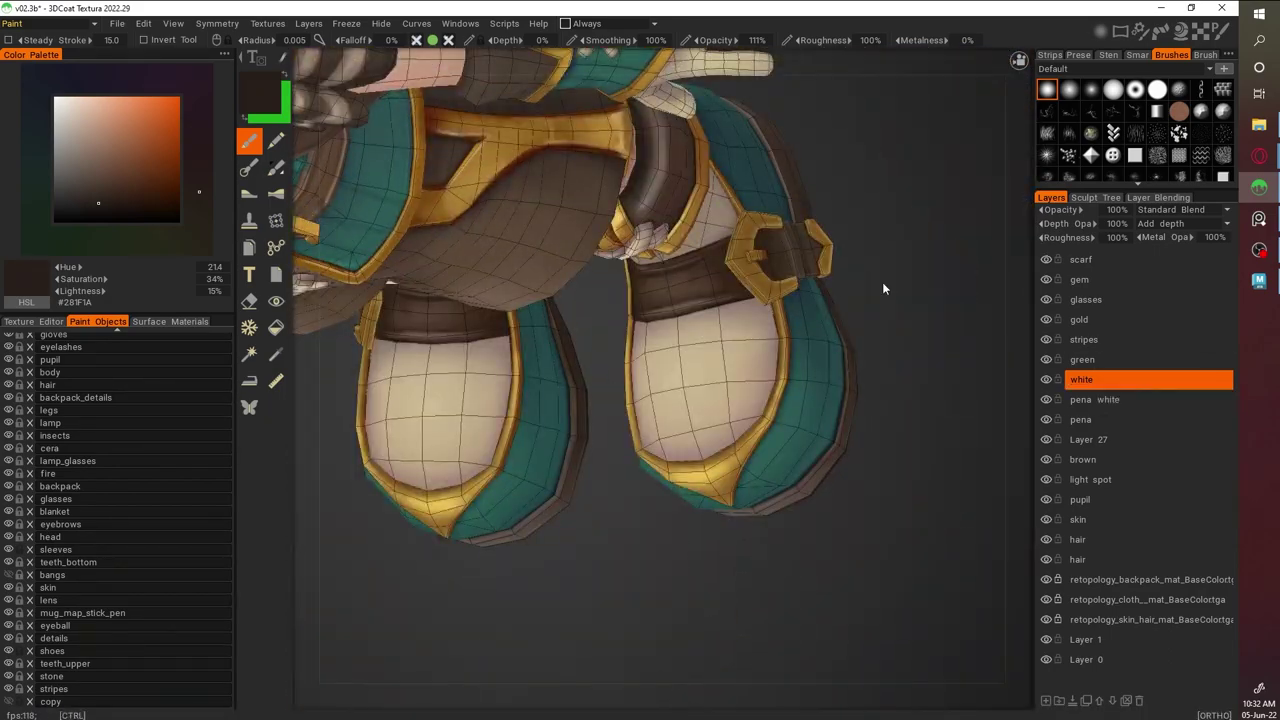
{"action": "key", "text": "e"}
{"action": "left_click_drag", "start_coordinate": [602, 322], "coordinate": [898, 192], "text": "alt"}
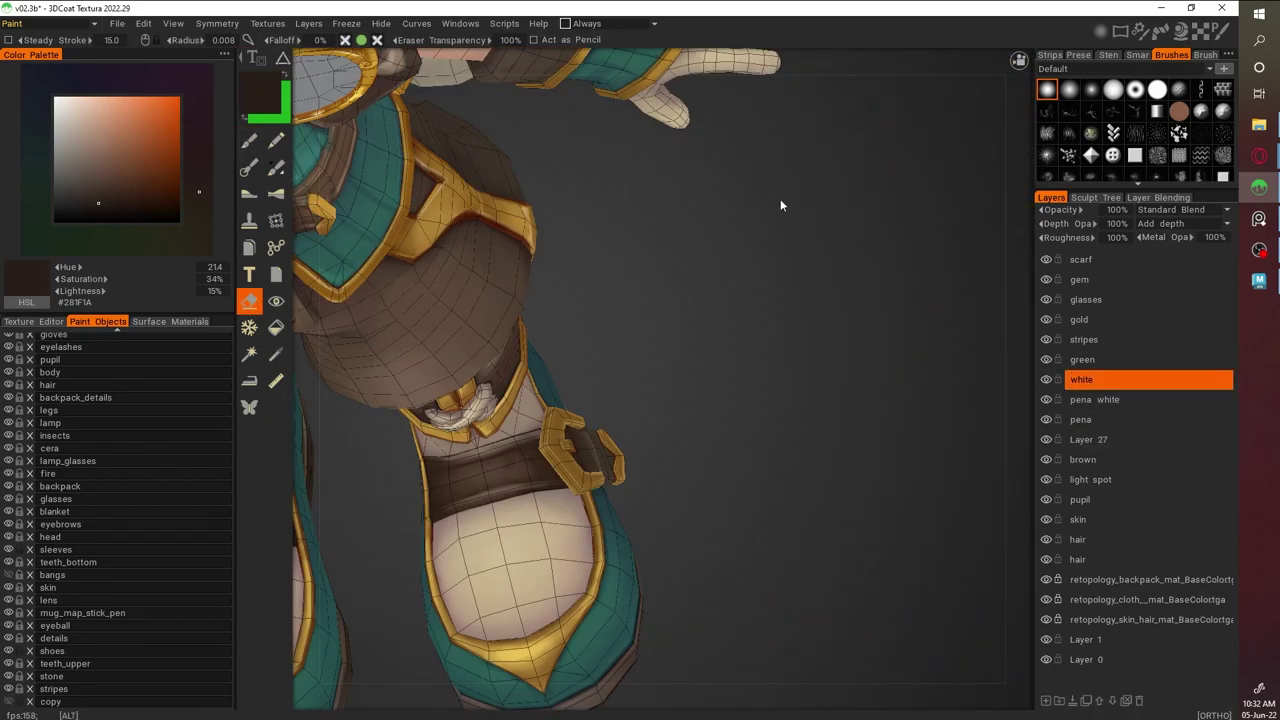
Clean up the instep straps' edges on Layer 27 with the 0.008 eraser
{"action": "left_click", "coordinate": [1088, 439]}
{"action": "scroll", "coordinate": [912, 437], "scroll_direction": "down", "scroll_amount": 5}
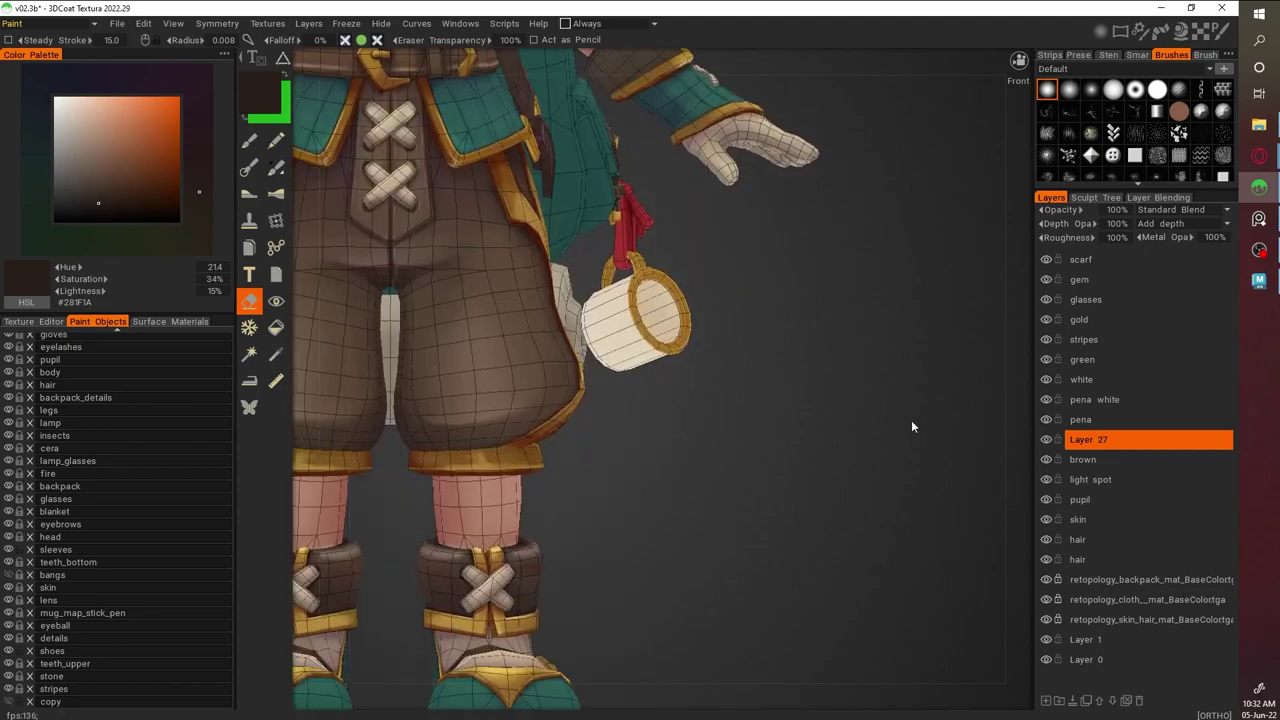
{"action": "left_click_drag", "start_coordinate": [790, 410], "coordinate": [820, 470], "text": "alt"}
{"action": "scroll", "coordinate": [610, 420], "scroll_direction": "up", "scroll_amount": 5}
{"action": "left_click", "coordinate": [1087, 459]}
{"action": "left_click", "coordinate": [1088, 439]}
Paint the instep straps' brown tones and highlights on Layer 27, blending with #453025 and a 0.010 brush, and save the file
{"action": "key", "text": "b"}
{"action": "mouse_move", "coordinate": [700, 400]}
{"action": "left_mouse_down", "text": "alt"}
{"action": "mouse_move", "coordinate": [620, 430]}
{"action": "mouse_move", "coordinate": [540, 520]}
{"action": "mouse_move", "coordinate": [676, 318]}
{"action": "mouse_move", "coordinate": [814, 486]}
{"action": "mouse_move", "coordinate": [960, 600]}
{"action": "mouse_move", "coordinate": [952, 608]}
{"action": "left_mouse_up", "text": "alt"}
{"action": "scroll", "coordinate": [527, 538], "scroll_direction": "up", "scroll_amount": 3}
{"action": "scroll", "coordinate": [676, 318], "scroll_direction": "up", "scroll_amount": 2}
{"action": "left_click_drag", "start_coordinate": [437, 391], "coordinate": [604, 482], "text": "alt"}
{"action": "key", "text": "v"}
{"action": "mouse_move", "coordinate": [450, 378]}
{"action": "left_mouse_down", "text": "alt"}
{"action": "mouse_move", "coordinate": [579, 474]}
{"action": "mouse_move", "coordinate": [650, 420]}
{"action": "mouse_move", "coordinate": [745, 296]}
{"action": "mouse_move", "coordinate": [877, 551]}
{"action": "mouse_move", "coordinate": [582, 419]}
{"action": "mouse_move", "coordinate": [813, 458]}
{"action": "mouse_move", "coordinate": [914, 491]}
{"action": "mouse_move", "coordinate": [818, 395]}
{"action": "left_mouse_up", "text": "alt"}
{"action": "key", "text": "v"}
{"action": "key", "text": "v"}
{"action": "left_click_drag", "start_coordinate": [549, 389], "coordinate": [831, 453], "text": "alt"}
{"action": "key", "text": "ctrl+s"}
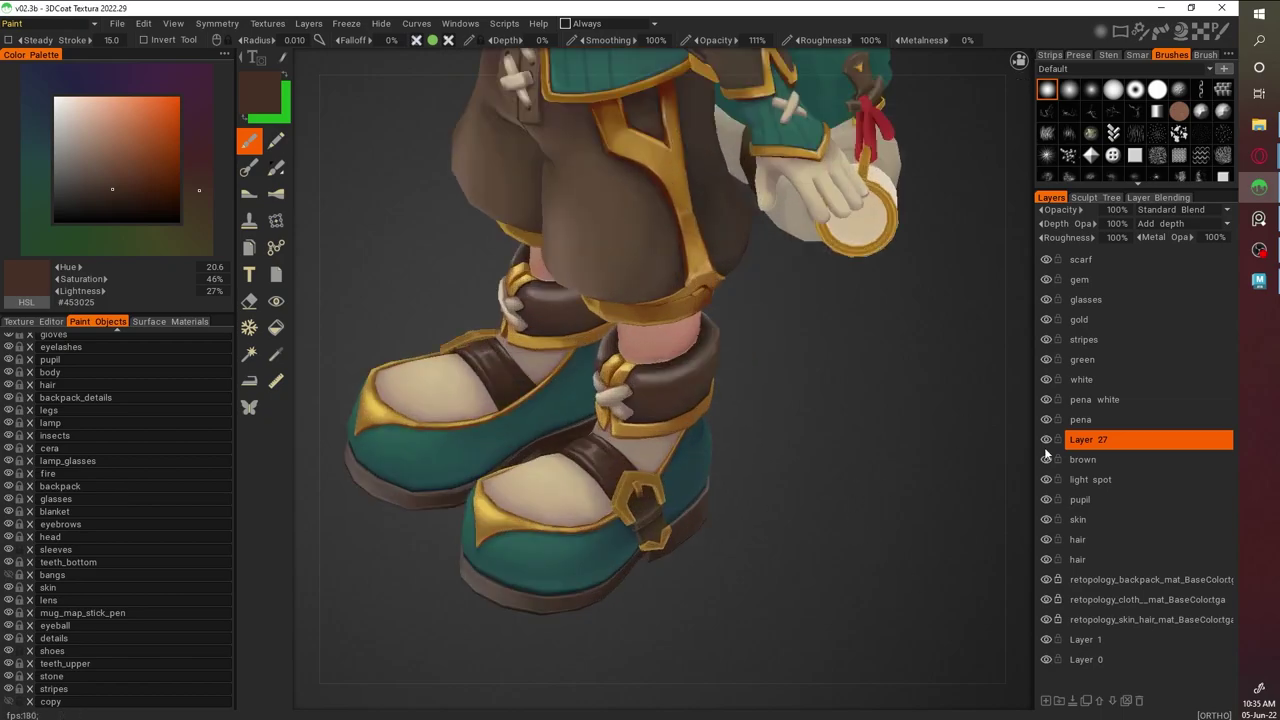
Paint soft highlights on the leather inside the shoe buckle with #71635E and a 0.014 brush
{"action": "left_click_drag", "start_coordinate": [700, 450], "coordinate": [507, 377], "text": "alt"}
{"action": "left_click_drag", "start_coordinate": [538, 421], "coordinate": [608, 441], "text": "alt"}
{"action": "key", "text": "v"}
{"action": "right_click_drag", "start_coordinate": [649, 441], "coordinate": [640, 441]}
{"action": "scroll", "coordinate": [638, 403], "scroll_direction": "up", "scroll_amount": 3}
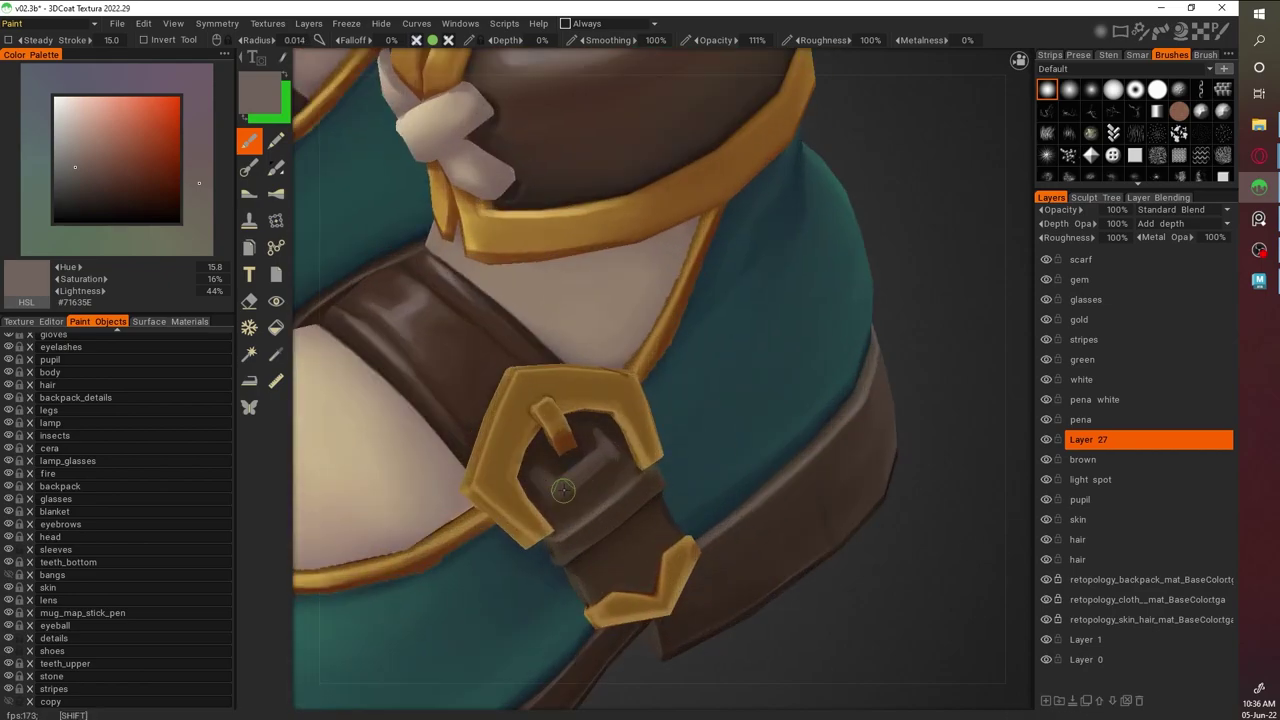
With the wireframe temporarily shown, add thin highlights along the buckle strap's edges and prong hole using #70635E and 0.007 to 0.002 brushes
{"action": "left_click_drag", "start_coordinate": [569, 494], "coordinate": [743, 509], "text": "alt"}
{"action": "key", "text": "v"}
{"action": "key", "text": "w"}
{"action": "left_click_drag", "start_coordinate": [763, 444], "coordinate": [698, 346], "text": "alt"}
{"action": "key", "text": "v"}
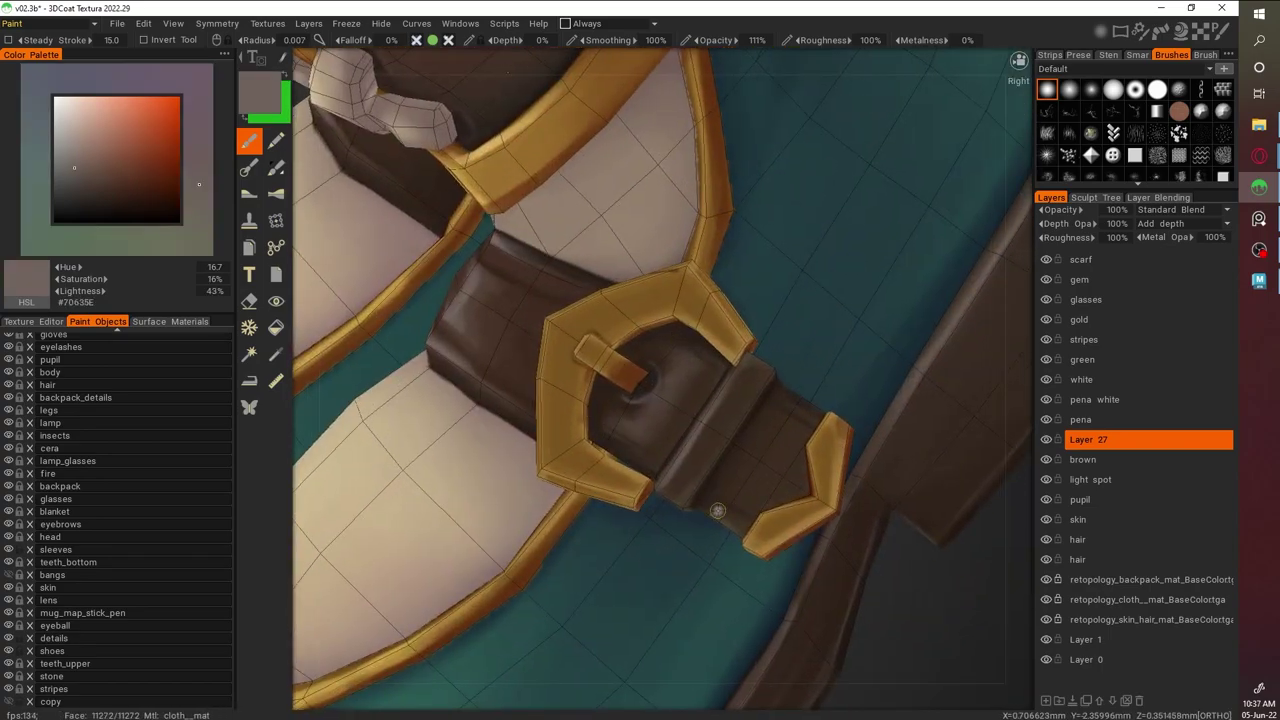
{"action": "left_click_drag", "start_coordinate": [884, 471], "coordinate": [637, 235], "text": "alt"}
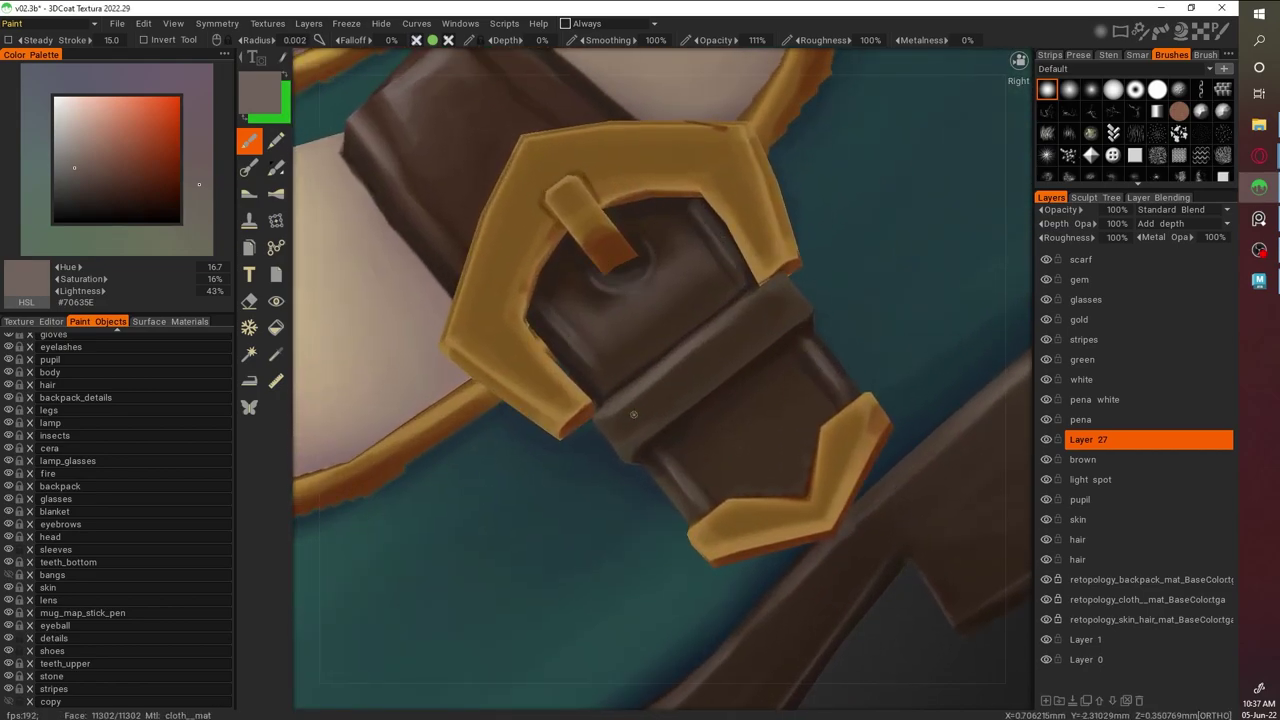
Darken the edges of the buckle strap and its loop with #33281F at radius 0.006 and #271B11 at radius 0.003
{"action": "key", "text": "v"}
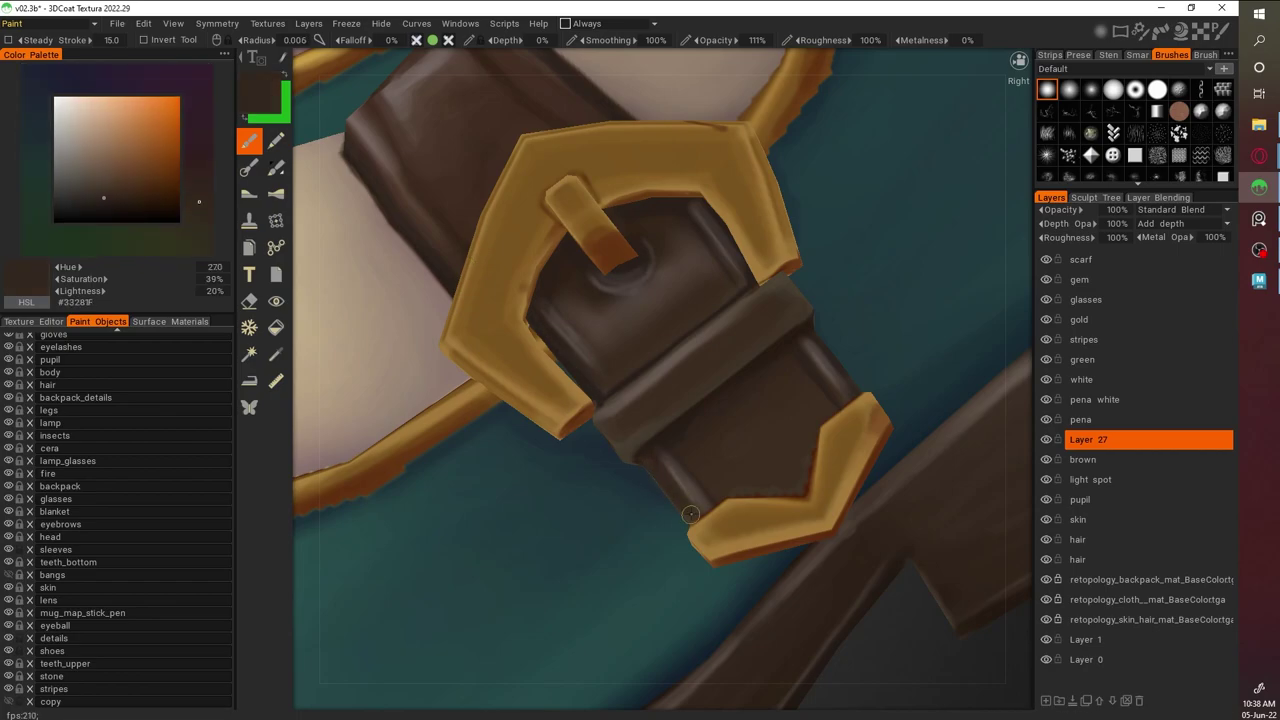
{"action": "key", "text": "v"}
{"action": "left_click_drag", "start_coordinate": [987, 553], "coordinate": [614, 248], "text": "alt"}
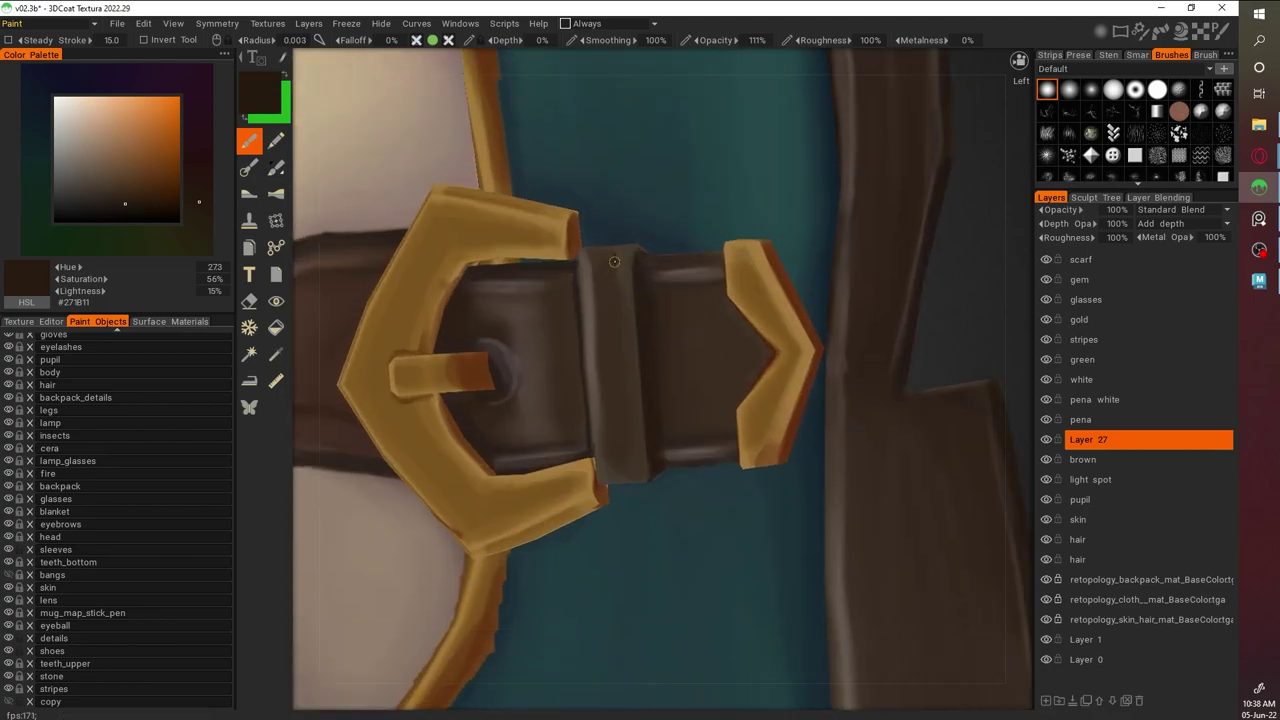
{"action": "left_click_drag", "start_coordinate": [604, 393], "coordinate": [939, 325], "text": "alt"}
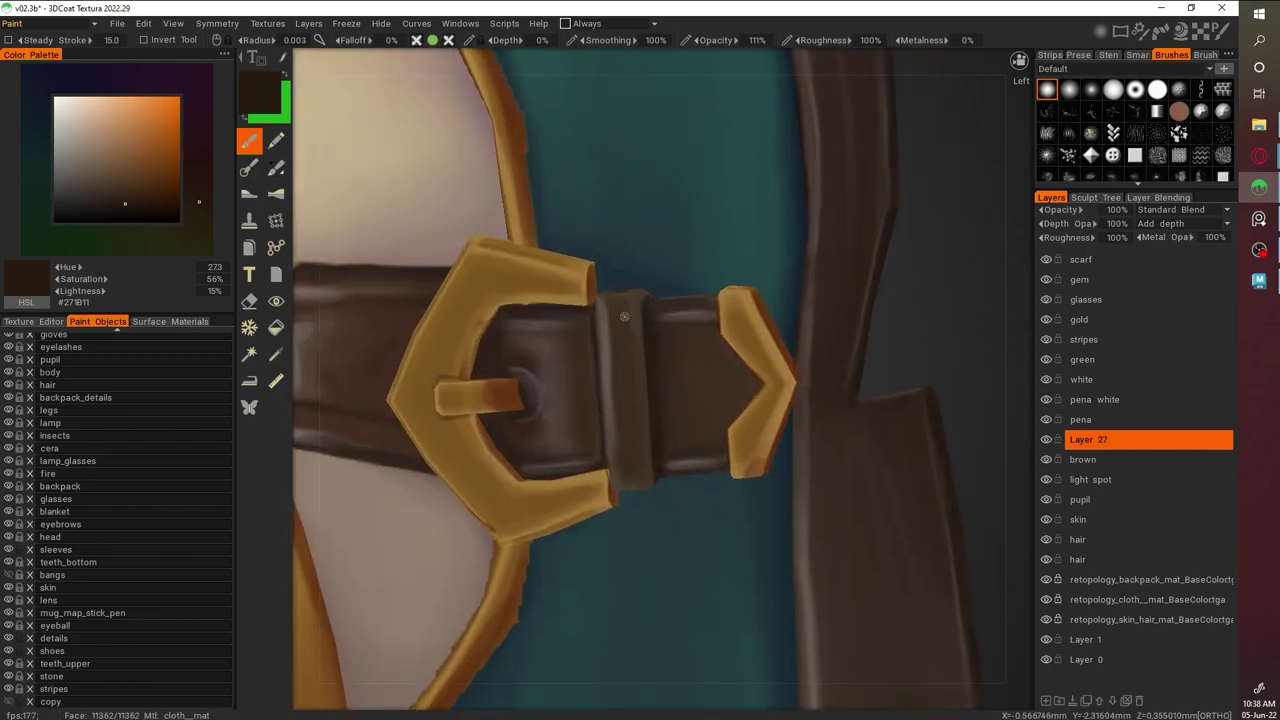
Refine the shadows around the strap loop and above the gold strap tip with #291F19 and a 0.003 brush
{"action": "key", "text": "v"}
{"action": "key", "text": "v"}
{"action": "left_click_drag", "start_coordinate": [951, 386], "coordinate": [604, 562], "text": "alt"}
{"action": "key", "text": "v"}
{"action": "key", "text": "v"}
{"action": "key", "text": "v"}
{"action": "left_click_drag", "start_coordinate": [908, 573], "coordinate": [836, 215], "text": "alt"}
{"action": "key", "text": "v"}
{"action": "key", "text": "v"}
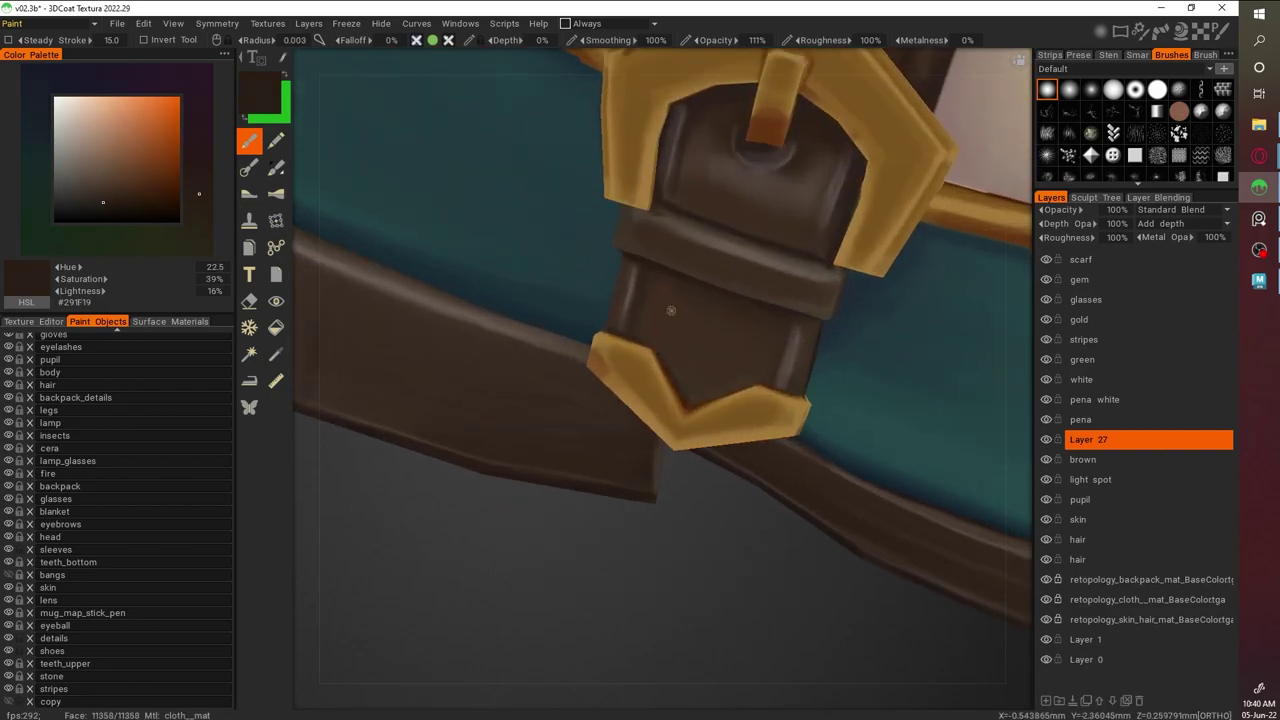
Add lighter edges to the buckle strap's sides with #574B43 and a 0.005 brush
{"action": "left_click_drag", "start_coordinate": [667, 351], "coordinate": [698, 334], "text": "alt"}
{"action": "left_click_drag", "start_coordinate": [921, 525], "coordinate": [811, 483], "text": "alt"}
{"action": "key", "text": "v"}
{"action": "scroll", "coordinate": [811, 483], "scroll_direction": "up", "scroll_amount": 3}
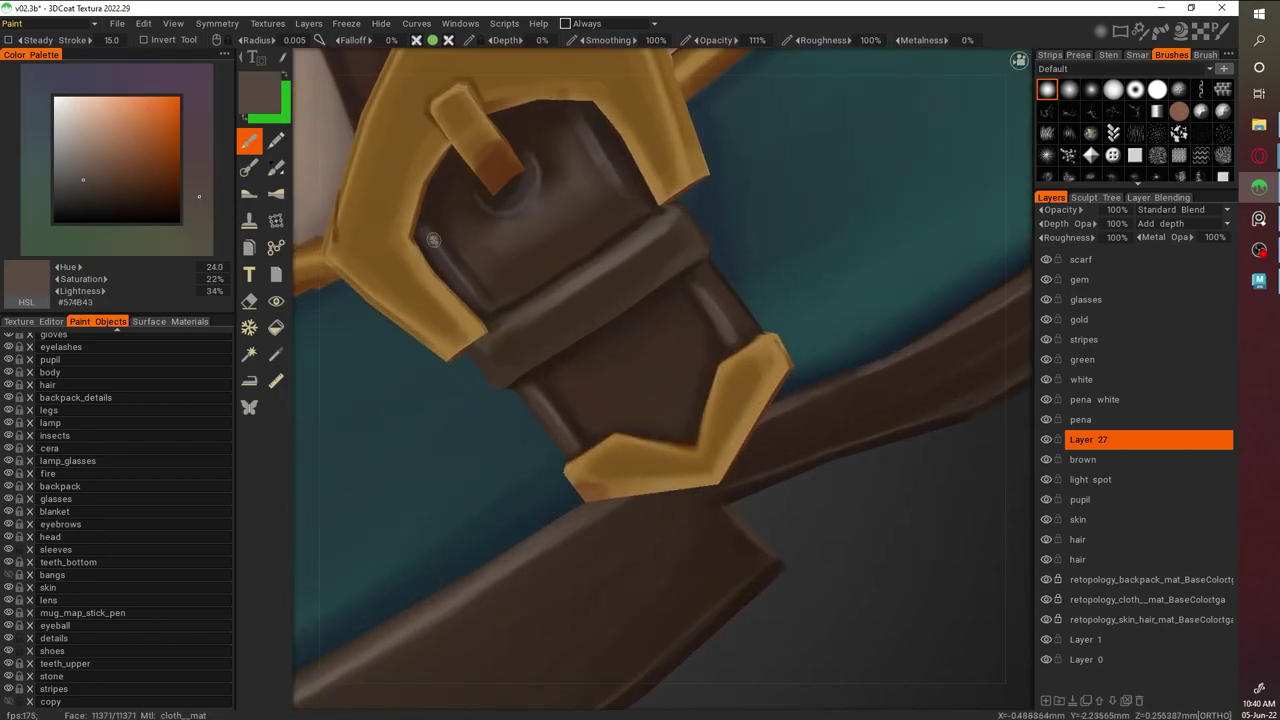
Blend the buckle strap and its loop with #2B1F18 and #3E2D22 using a 0.005 brush, and save the file
{"action": "key", "text": "v"}
{"action": "key", "text": "v"}
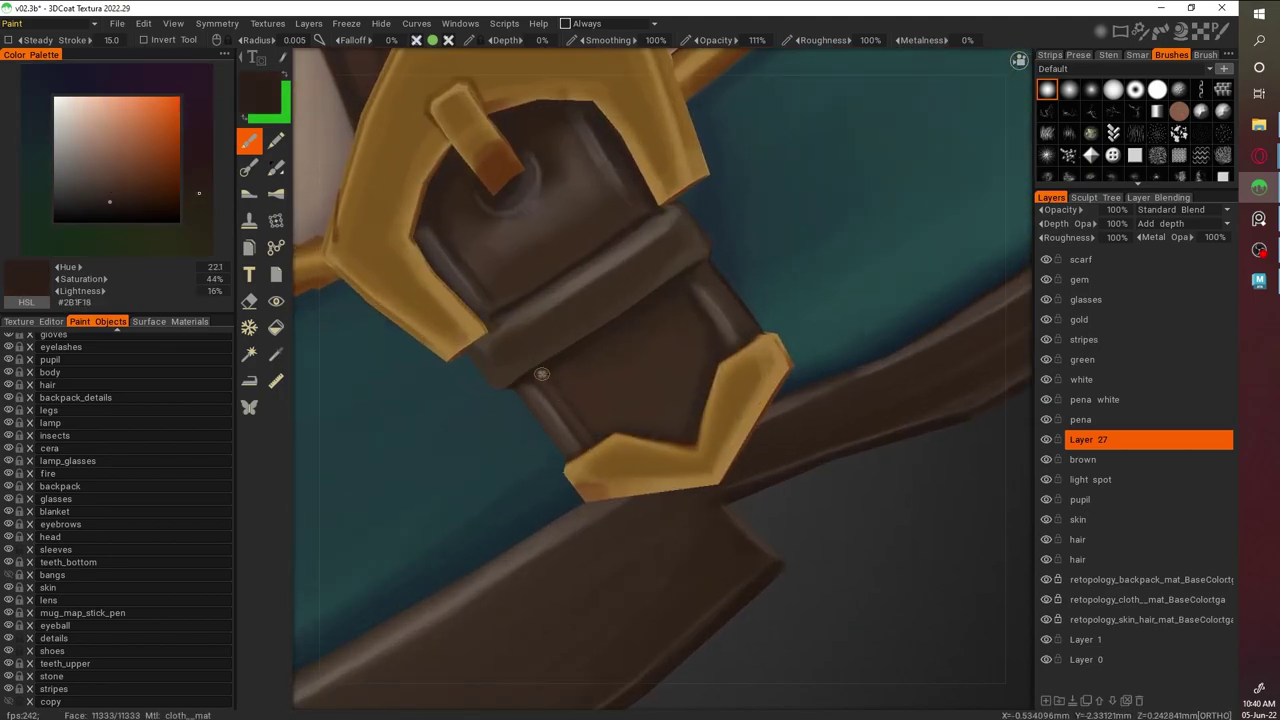
{"action": "key", "text": "v"}
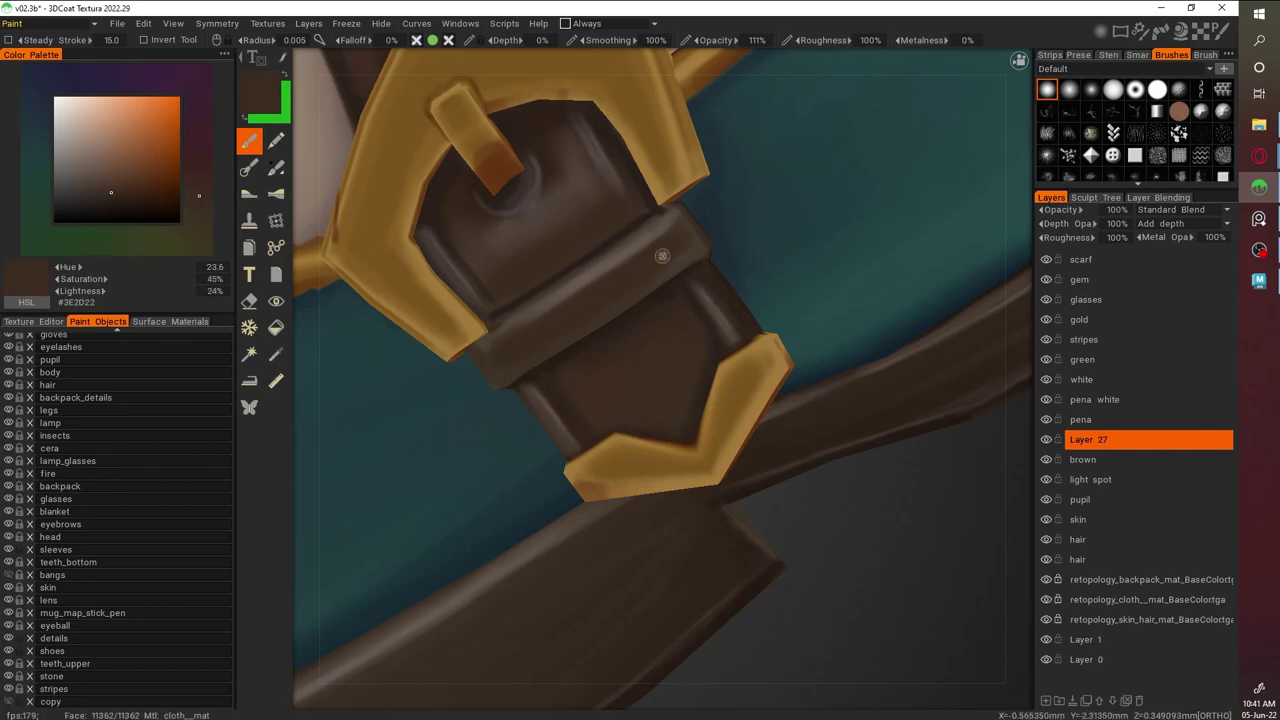
{"action": "key", "text": "v"}
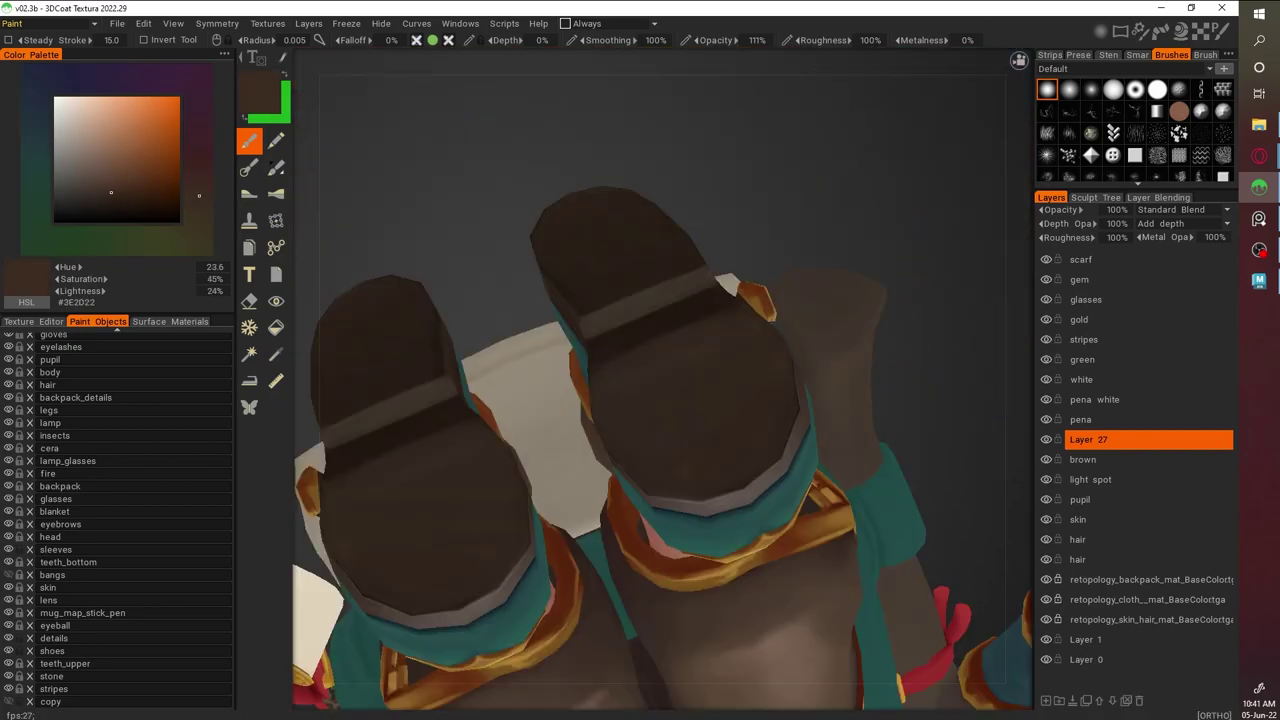
{"action": "key", "text": "ctrl+s"}
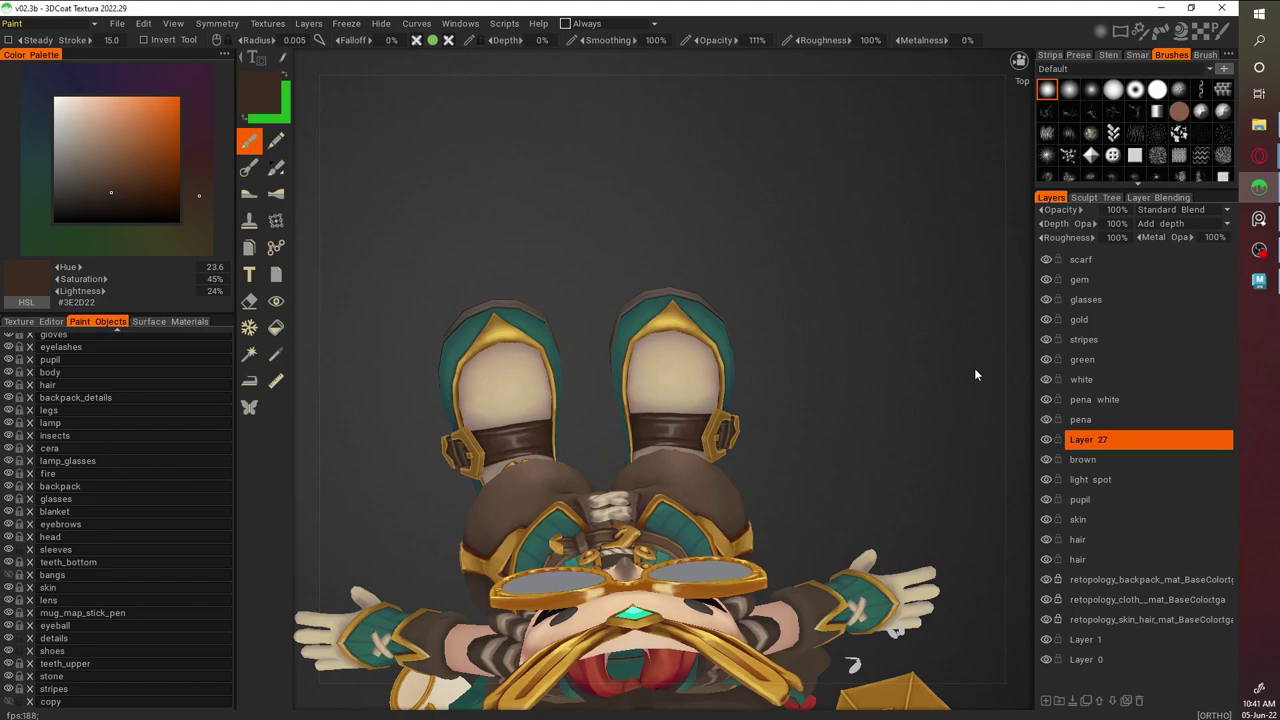
{"action": "left_click_drag", "start_coordinate": [974, 366], "coordinate": [855, 543]}
{"action": "key", "text": "ctrl+s"}
Blend lighter brown tones into the sides of the ankle cuffs with #604D44 and a 0.024 brush
{"action": "scroll", "coordinate": [915, 546], "scroll_direction": "up", "scroll_amount": 6}
{"action": "key", "text": "v"}
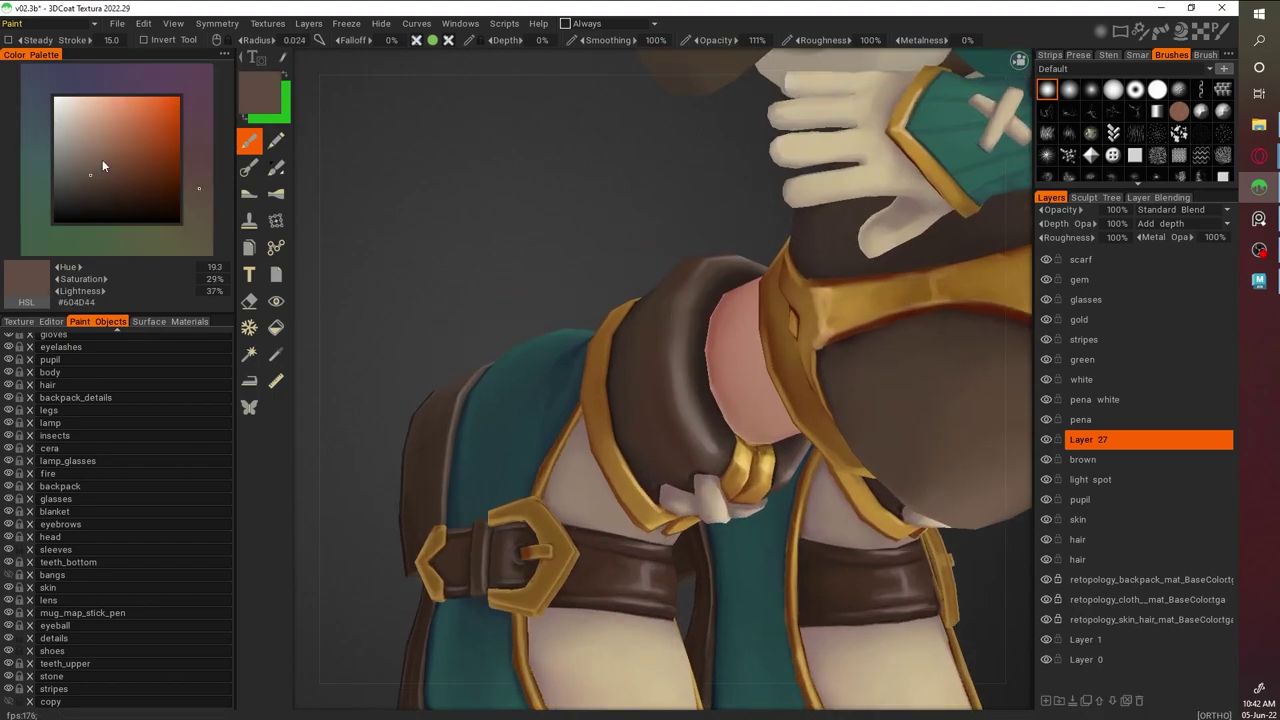
{"action": "left_click_drag", "start_coordinate": [676, 308], "coordinate": [903, 427]}
{"action": "key", "text": "v"}
{"action": "right_click_drag", "start_coordinate": [903, 427], "coordinate": [886, 520], "text": "alt"}
{"action": "key", "text": "v"}
{"action": "left_click_drag", "start_coordinate": [886, 520], "coordinate": [630, 290], "text": "alt"}
{"action": "right_click_drag", "start_coordinate": [630, 290], "coordinate": [540, 323], "text": "alt"}
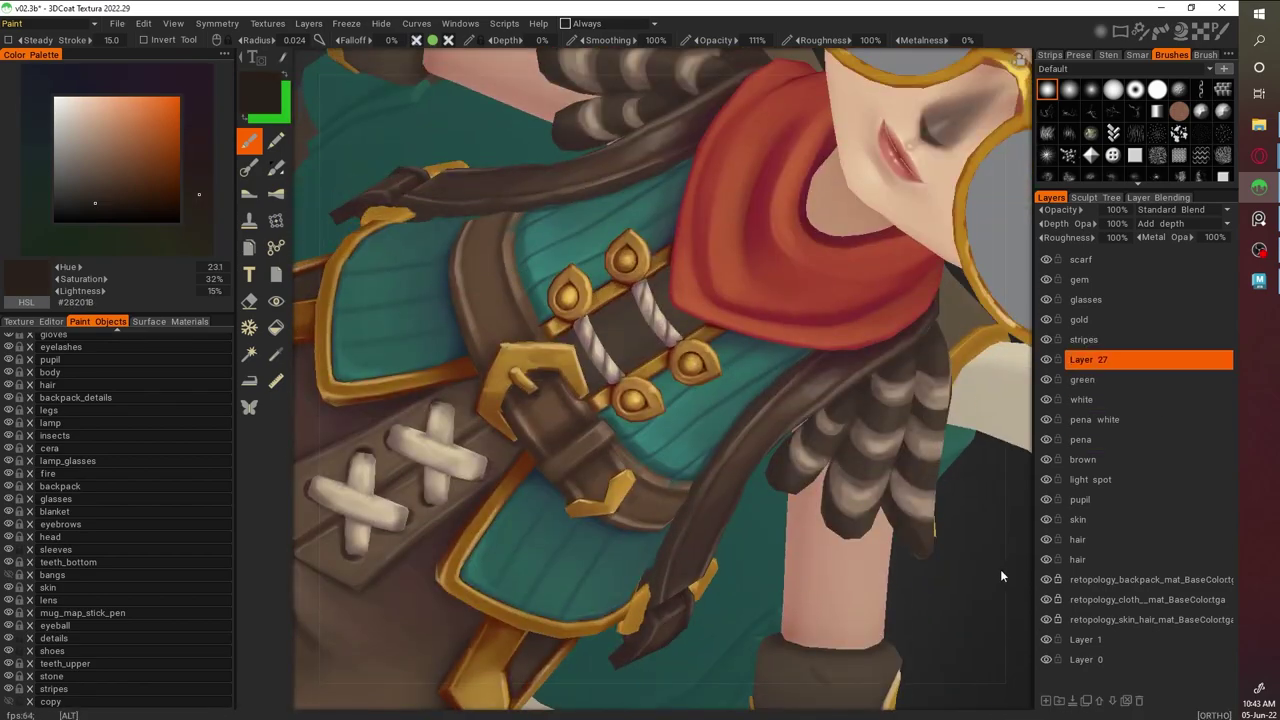
Move the brown layer and Layer 27 above the stripes layer, with Layer 27 on top, and save the file
{"action": "left_click_drag", "start_coordinate": [998, 568], "coordinate": [1030, 470], "text": "alt"}
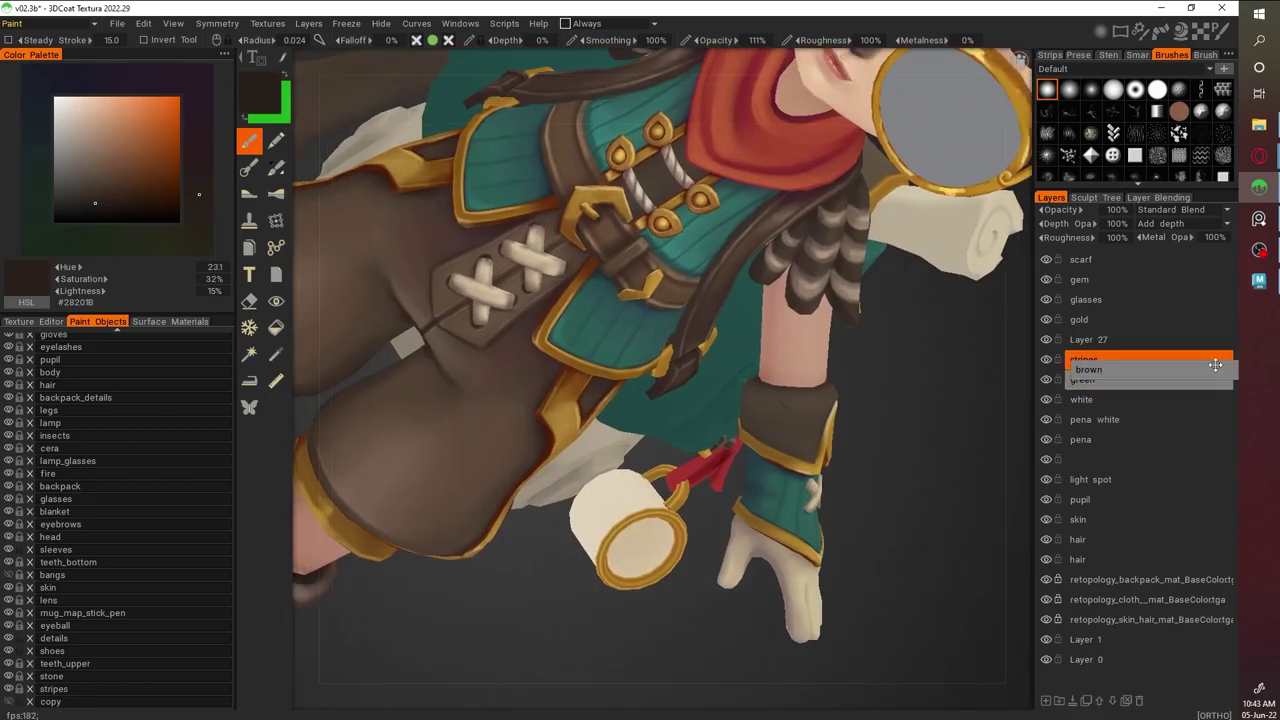
{"action": "left_click_drag", "start_coordinate": [1066, 356], "coordinate": [1066, 358]}
{"action": "left_click_drag", "start_coordinate": [1000, 356], "coordinate": [780, 428], "text": "alt"}
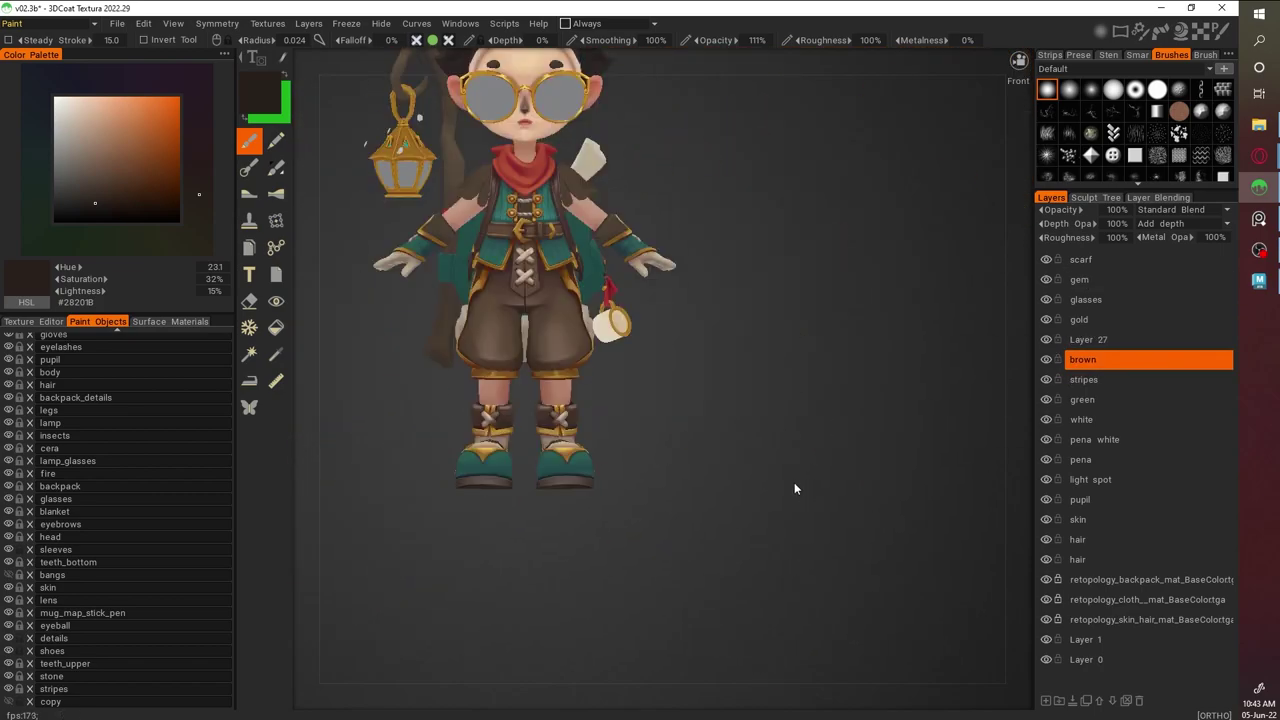
{"action": "left_click_drag", "start_coordinate": [780, 349], "coordinate": [900, 409], "text": "alt"}
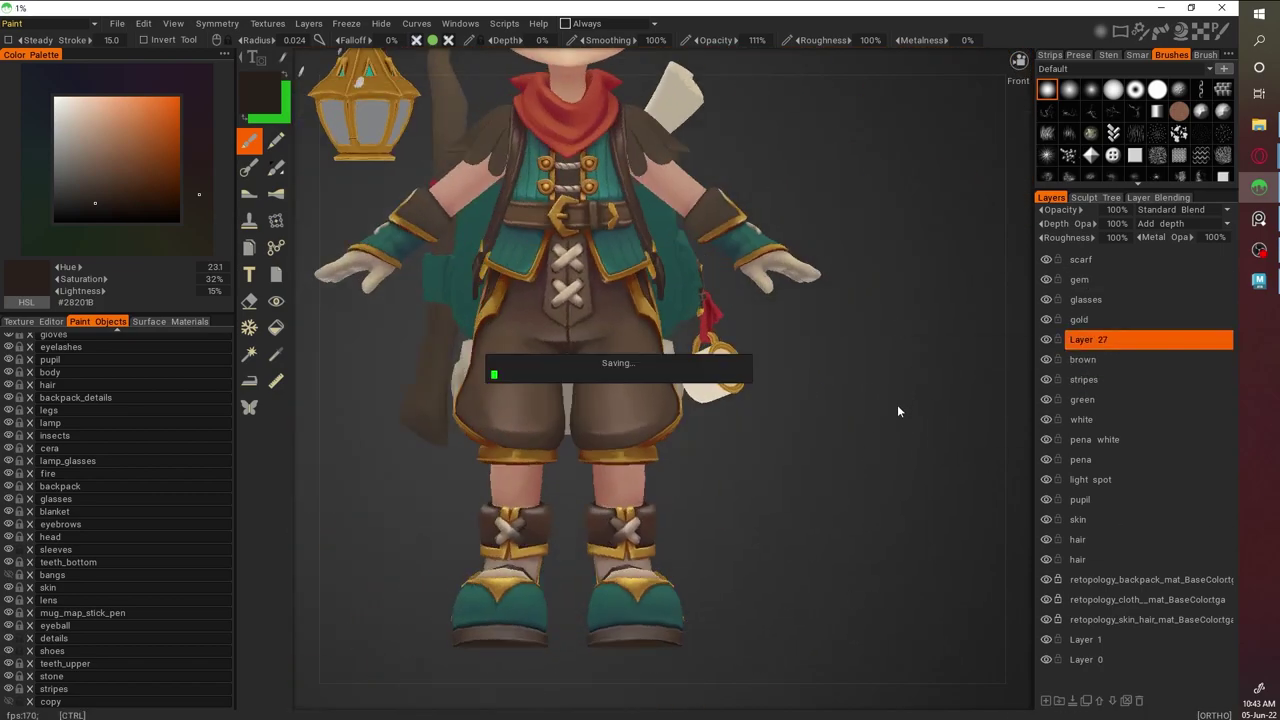
Touch up the brown parts of the shoes on the brown layer and Layer 27, using the Fill tool and a 0.008 eraser
{"action": "scroll", "coordinate": [900, 409], "scroll_direction": "up", "scroll_amount": 3}
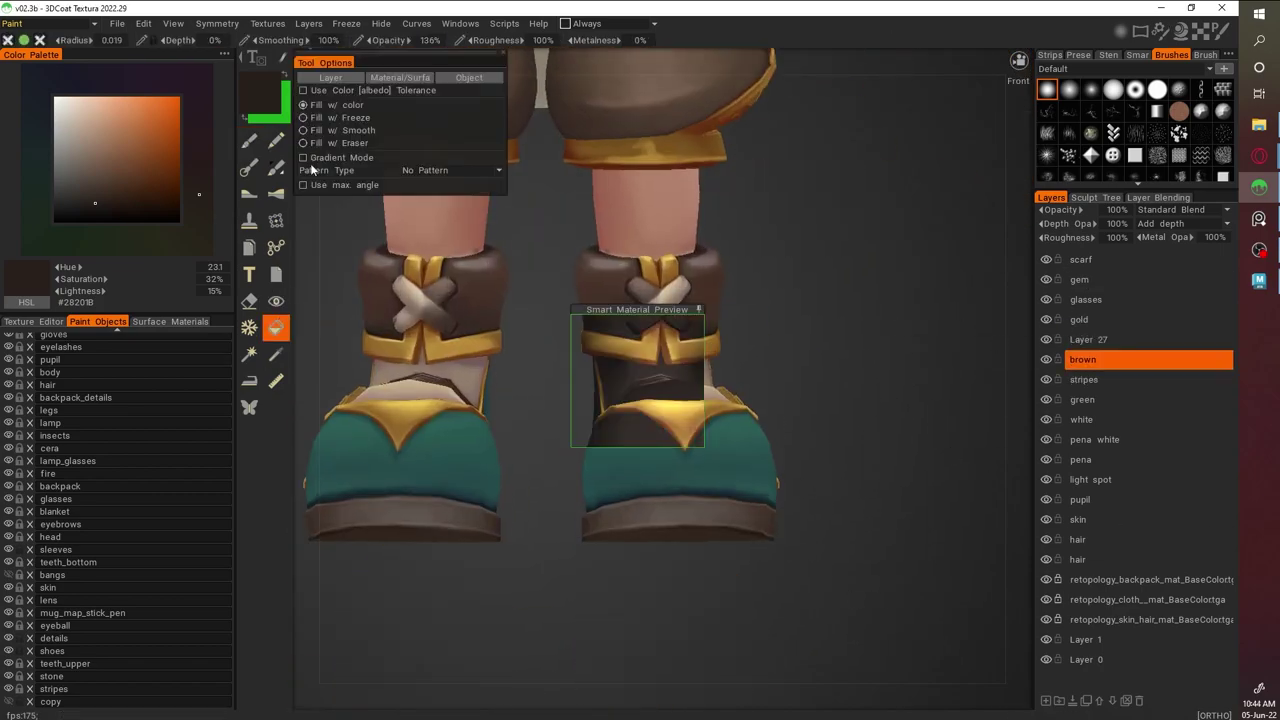
{"action": "left_click_drag", "start_coordinate": [814, 387], "coordinate": [600, 380], "text": "alt"}
{"action": "key", "text": "e"}
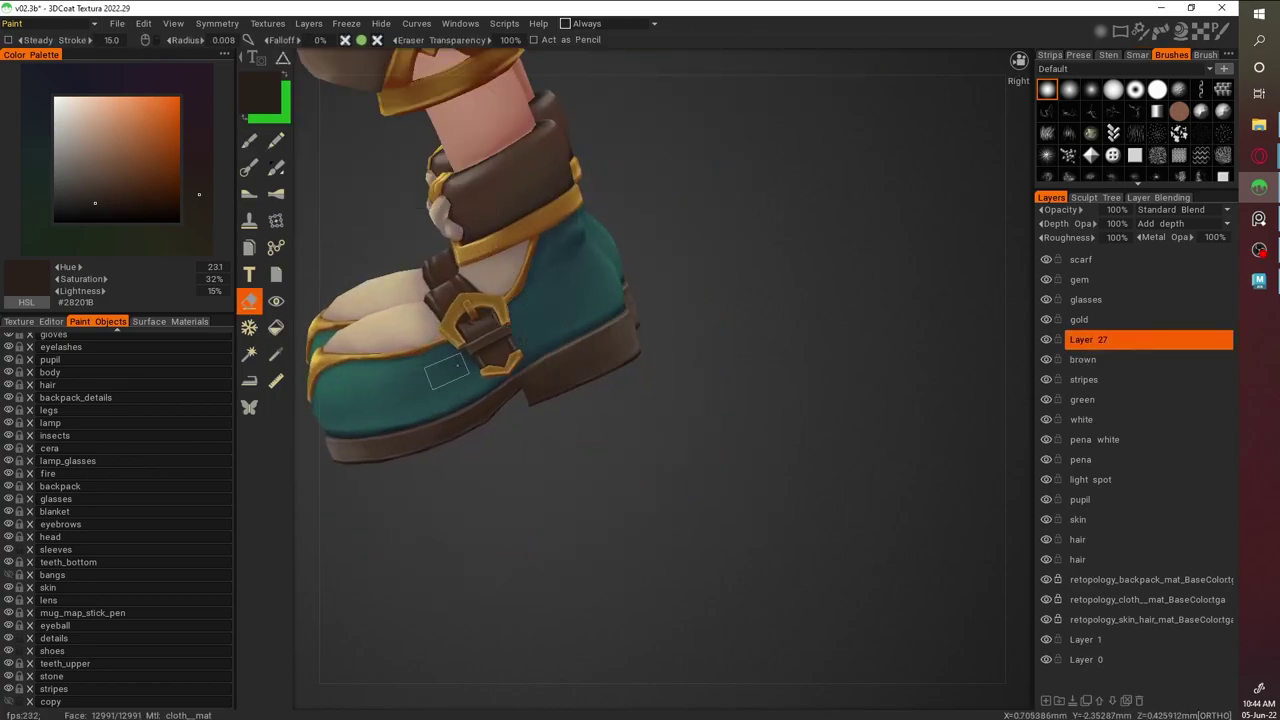
{"action": "left_click_drag", "start_coordinate": [445, 372], "coordinate": [610, 375], "text": "alt"}
{"action": "scroll", "coordinate": [628, 375], "scroll_direction": "up", "scroll_amount": 4}
{"action": "scroll", "coordinate": [814, 491], "scroll_direction": "down", "scroll_amount": 3}
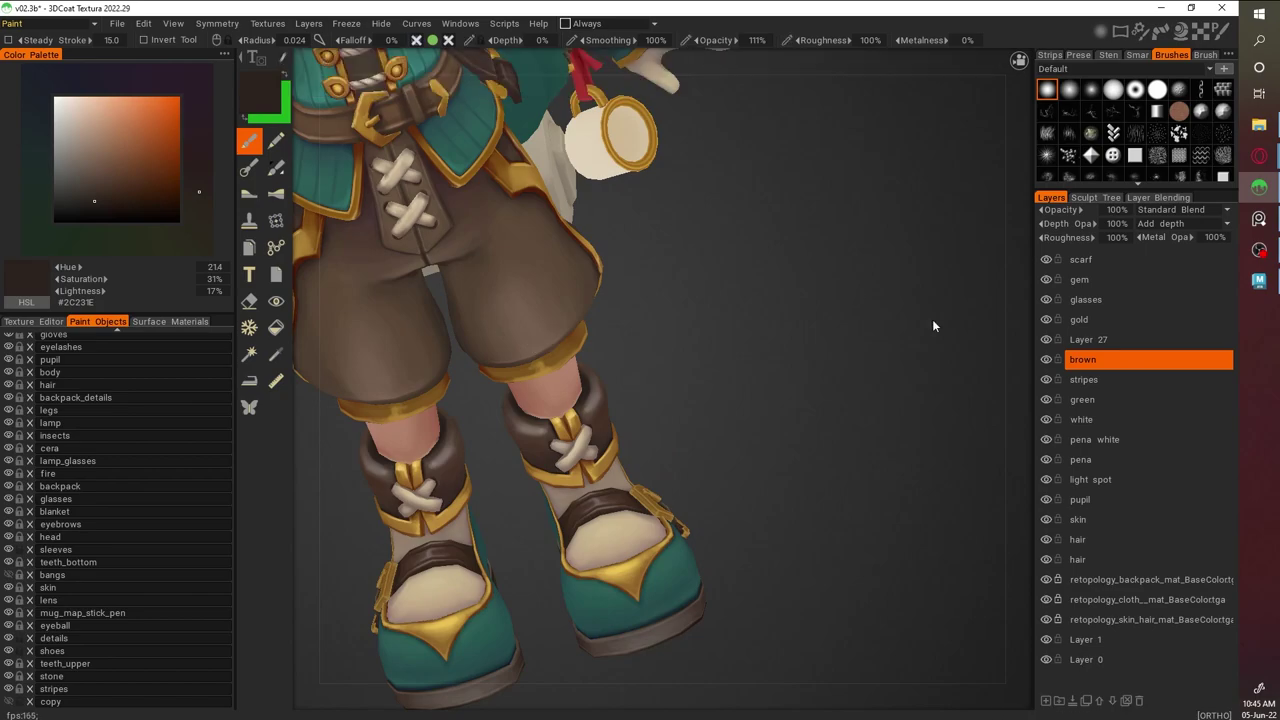
Shade the belt and chest strap around the buckle on Layer 27 with #2C231E and a 0.010 brush at 124% opacity
{"action": "scroll", "coordinate": [932, 319], "scroll_direction": "up", "scroll_amount": 5}
{"action": "left_click_drag", "start_coordinate": [786, 291], "coordinate": [473, 321], "text": "alt"}
{"action": "scroll", "coordinate": [473, 321], "scroll_direction": "down", "scroll_amount": 2}
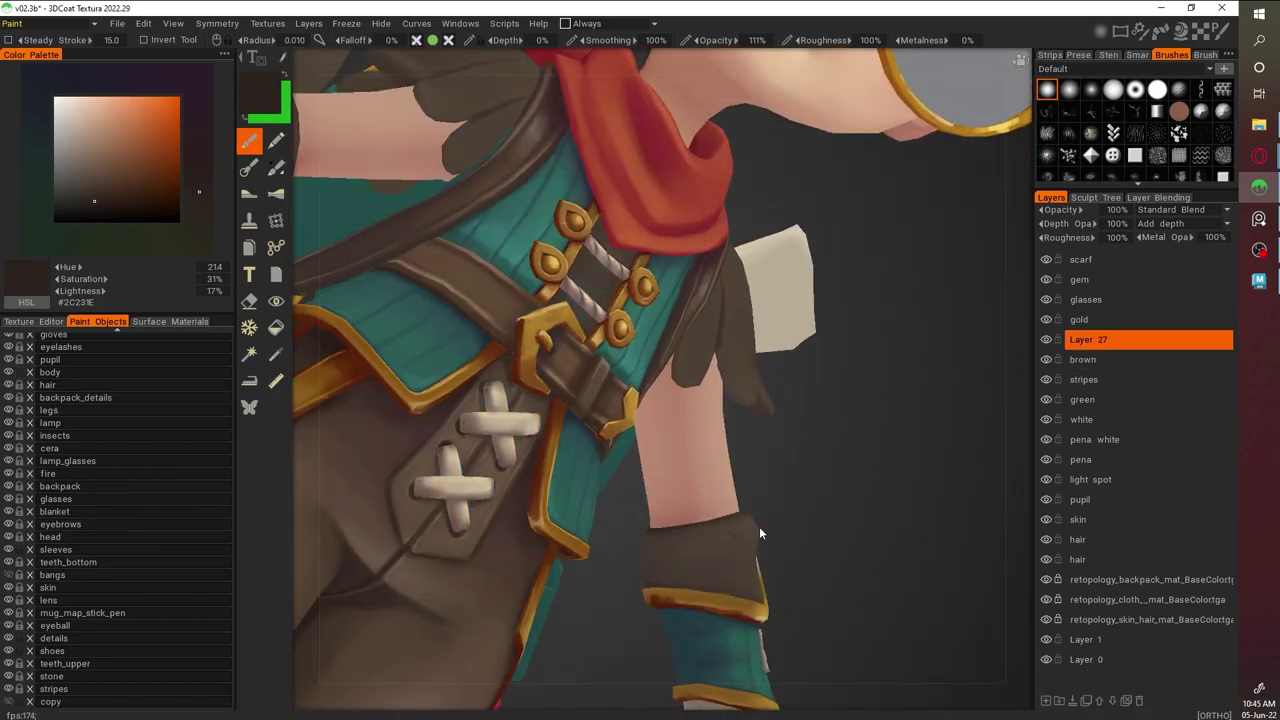
{"action": "left_click_drag", "start_coordinate": [737, 383], "coordinate": [470, 311], "text": "alt"}
{"action": "scroll", "coordinate": [470, 311], "scroll_direction": "up", "scroll_amount": 2}
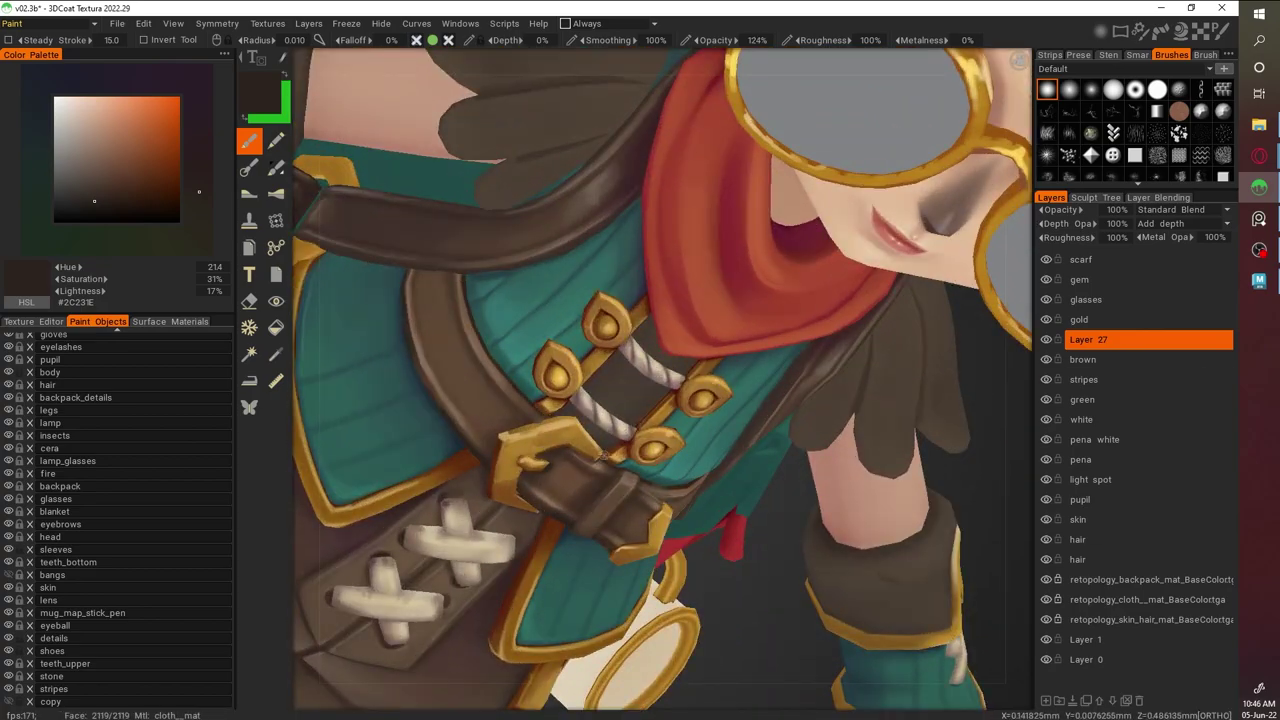
Show the cloth texture map and block in the belt on Layer 27 with #402C22 and a 0.036 brush
{"action": "left_click_drag", "start_coordinate": [577, 438], "coordinate": [662, 434], "text": "alt"}
{"action": "left_click", "coordinate": [40, 321]}
{"action": "scroll", "coordinate": [192, 468], "scroll_direction": "up", "scroll_amount": 5}
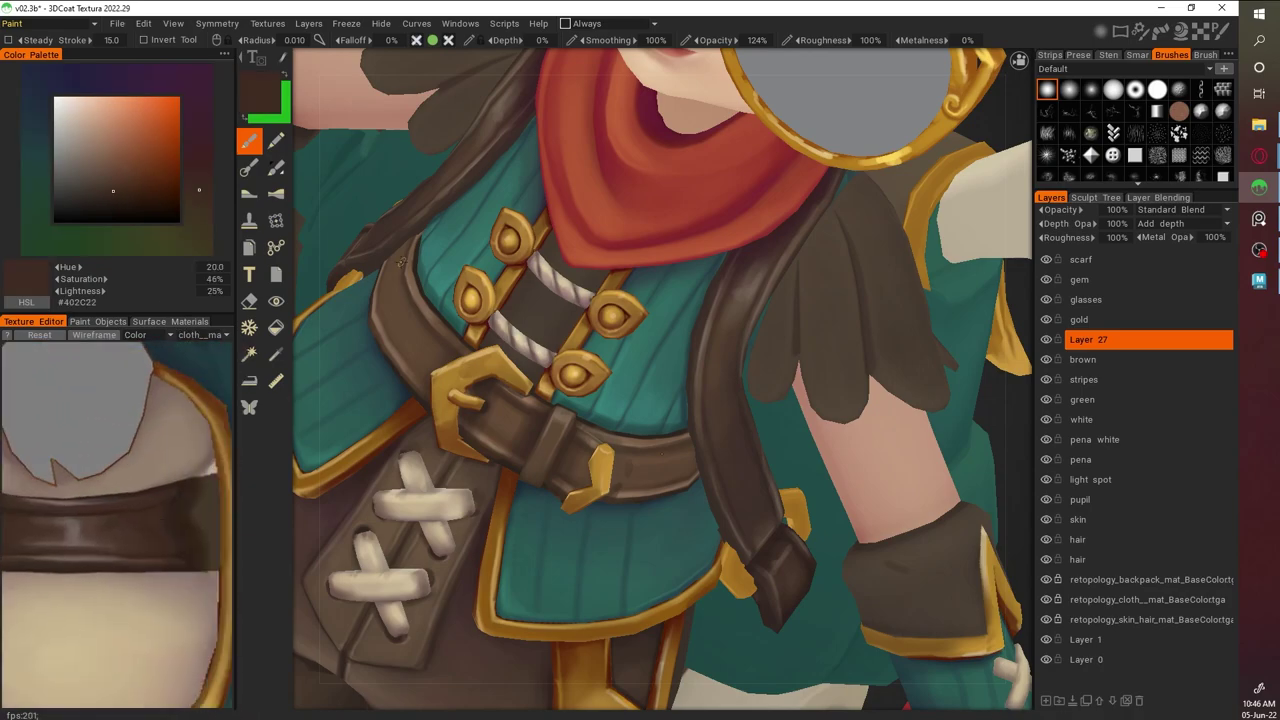
{"action": "left_click_drag", "start_coordinate": [480, 300], "coordinate": [428, 268], "text": "alt"}
{"action": "left_click_drag", "start_coordinate": [668, 492], "coordinate": [828, 393], "text": "alt"}
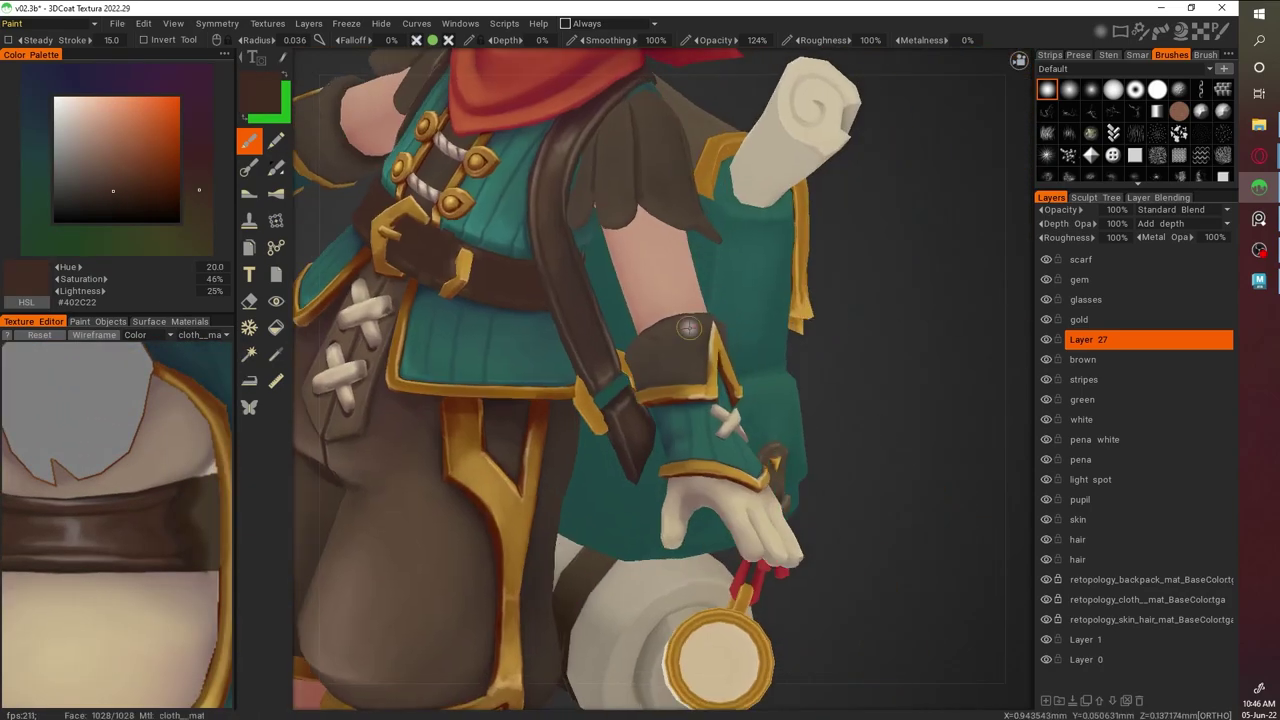
{"action": "left_click_drag", "start_coordinate": [410, 237], "coordinate": [520, 240], "text": "alt"}
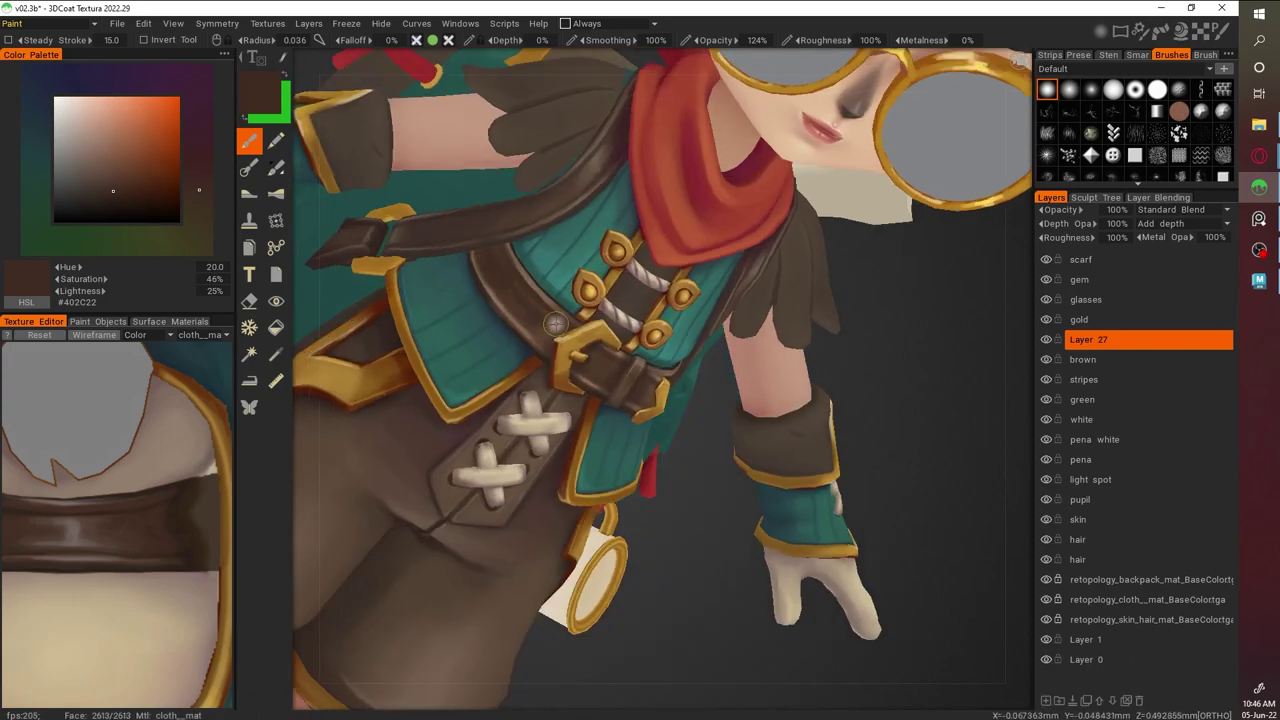
Repaint the belt and its buckle flap on Layer 27 with a 0.009 brush, picking the lighter brown #6E605B
{"action": "scroll", "coordinate": [757, 359], "scroll_direction": "down", "scroll_amount": 5}
{"action": "scroll", "coordinate": [457, 238], "scroll_direction": "up", "scroll_amount": 5}
{"action": "left_click_drag", "start_coordinate": [764, 418], "coordinate": [960, 480], "text": "alt"}
{"action": "key", "text": "v"}
{"action": "scroll", "coordinate": [913, 551], "scroll_direction": "down", "scroll_amount": 2}
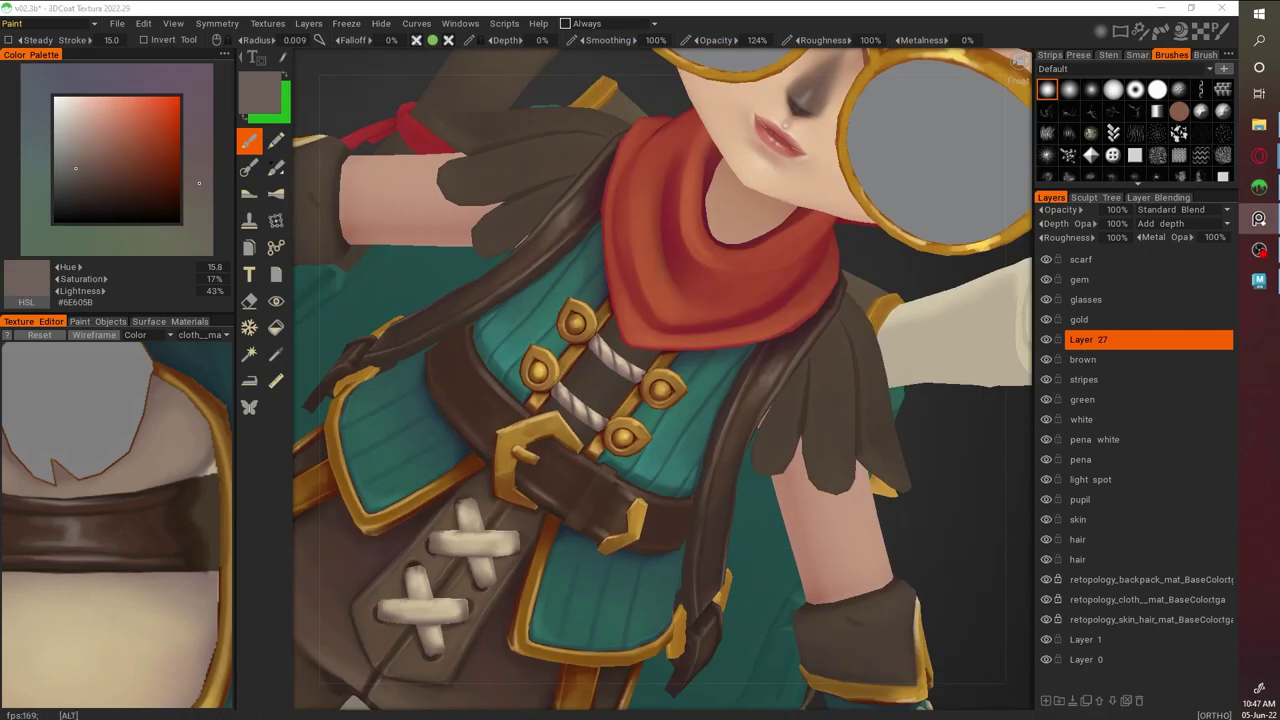
{"action": "scroll", "coordinate": [353, 311], "scroll_direction": "up", "scroll_amount": 2}
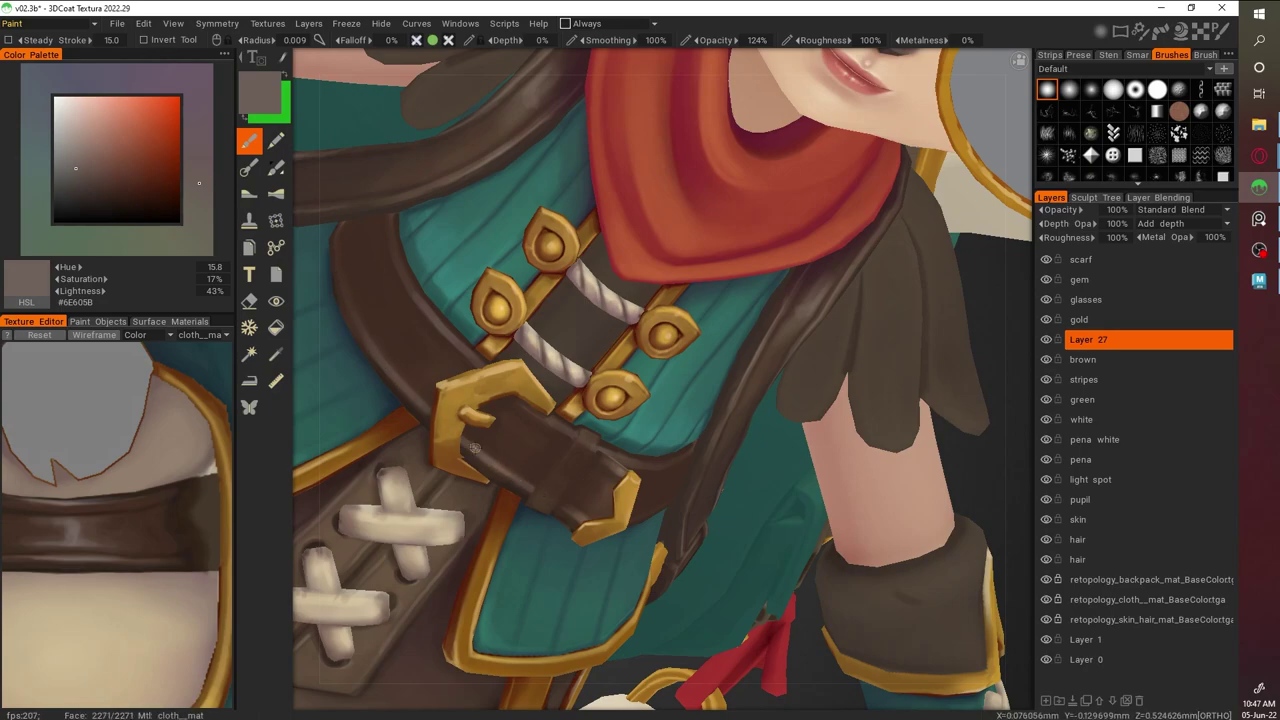
Blend shading and highlights on the buckle flap and loop with #453224 and #2D231E
{"action": "key", "text": "v"}
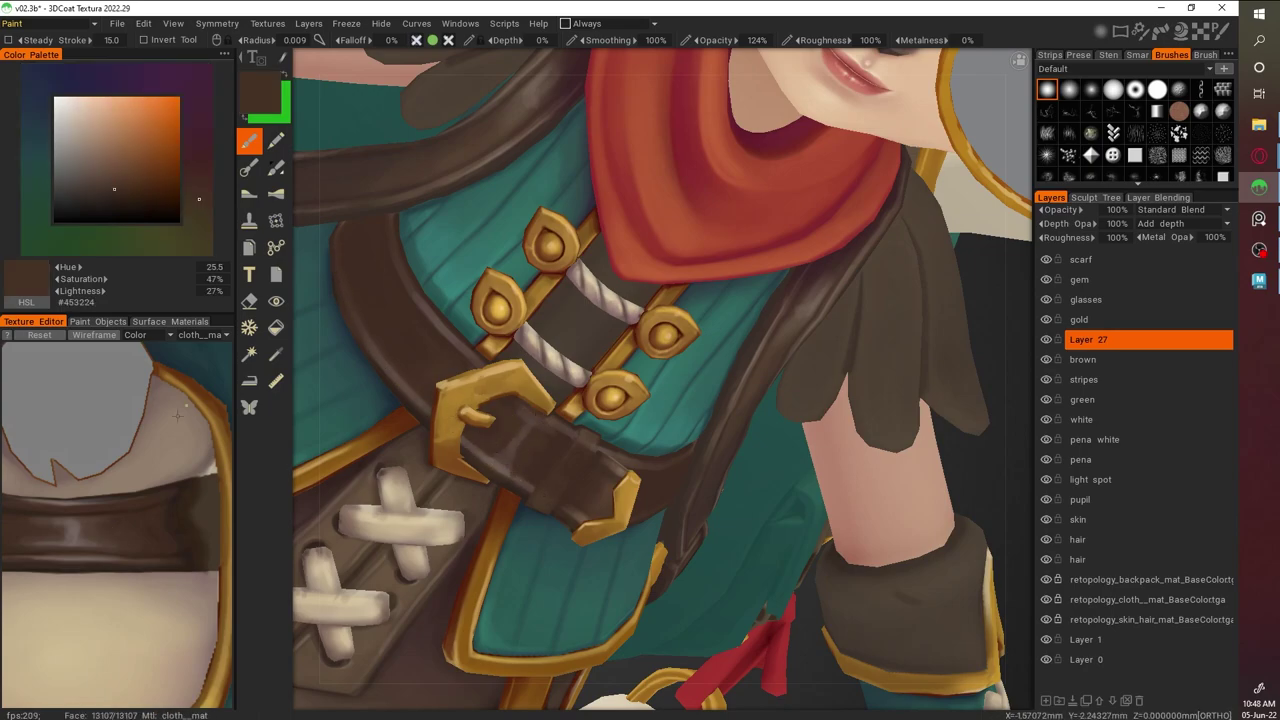
{"action": "key", "text": "v"}
{"action": "middle_click_drag", "start_coordinate": [465, 435], "coordinate": [433, 263]}
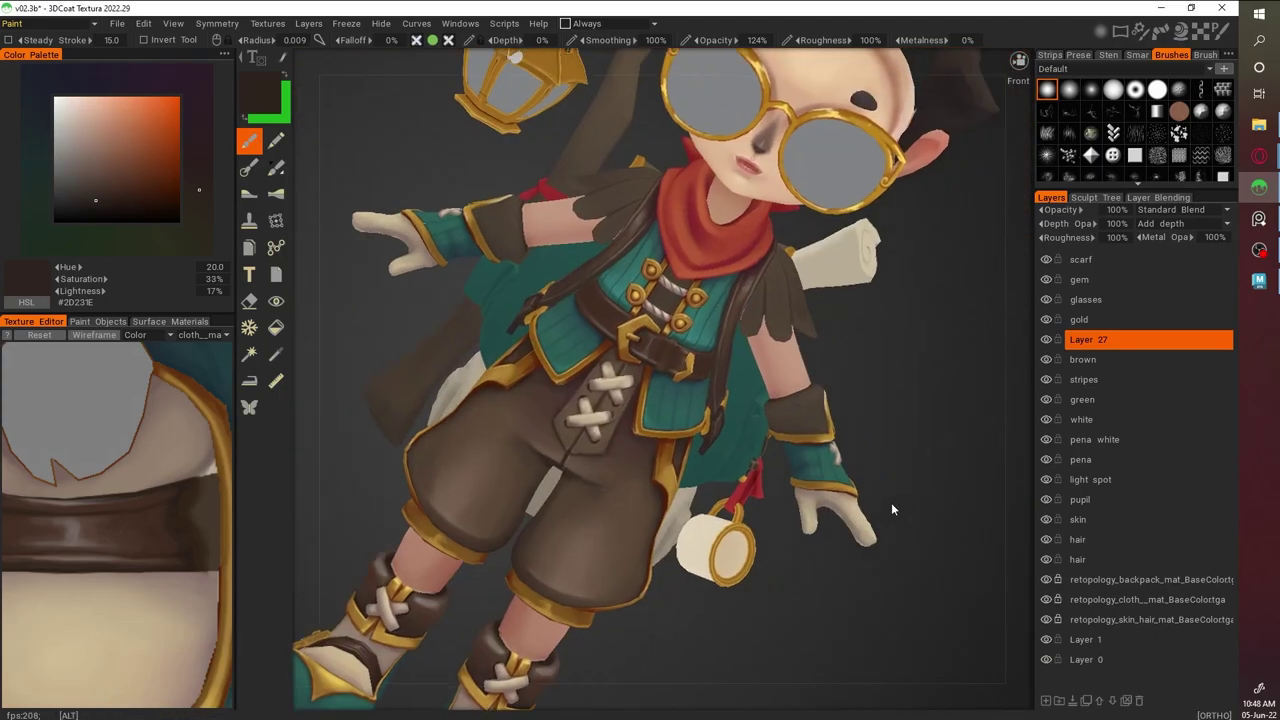
Display the wireframe and shade the side of the belt under the chest strap with #2D231E and a 0.009 brush
{"action": "middle_click_drag", "start_coordinate": [891, 502], "coordinate": [559, 407]}
{"action": "scroll", "coordinate": [559, 407], "scroll_direction": "down", "scroll_amount": 5}
{"action": "scroll", "coordinate": [559, 407], "scroll_direction": "up", "scroll_amount": 6}
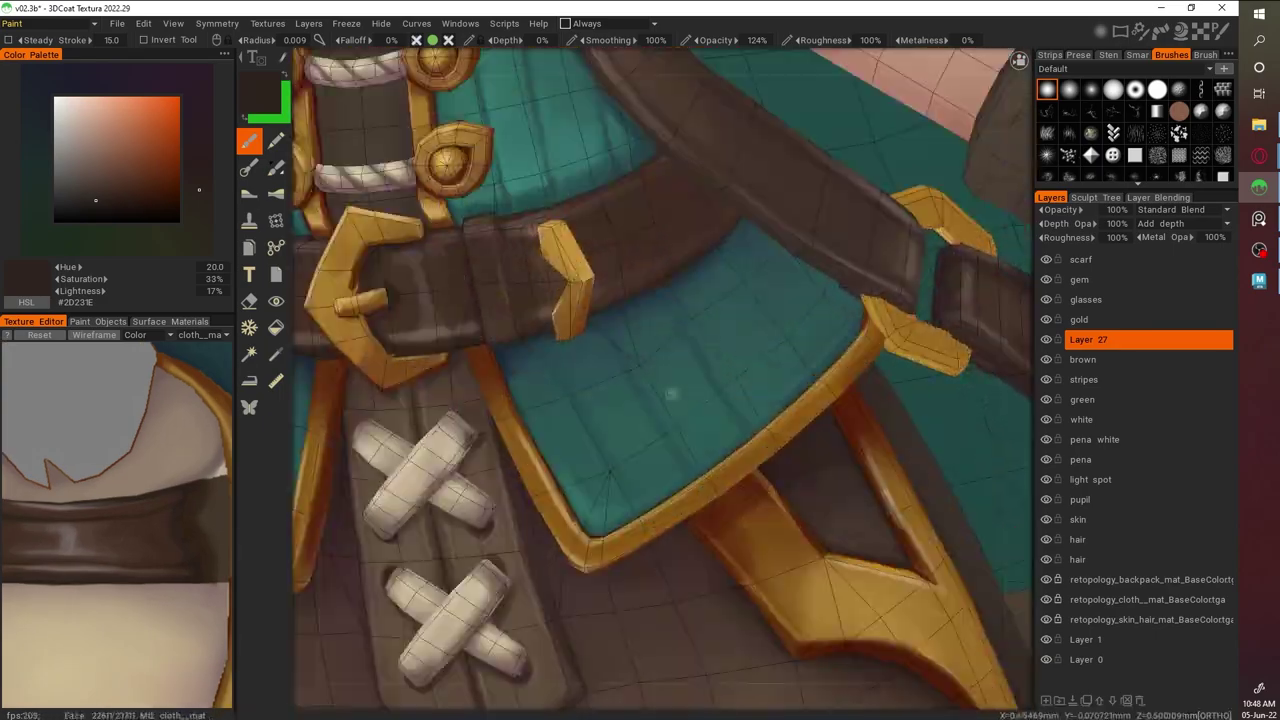
{"action": "scroll", "coordinate": [578, 229], "scroll_direction": "down", "scroll_amount": 5}
{"action": "middle_click_drag", "start_coordinate": [766, 380], "coordinate": [914, 543]}
{"action": "scroll", "coordinate": [561, 171], "scroll_direction": "up", "scroll_amount": 6}
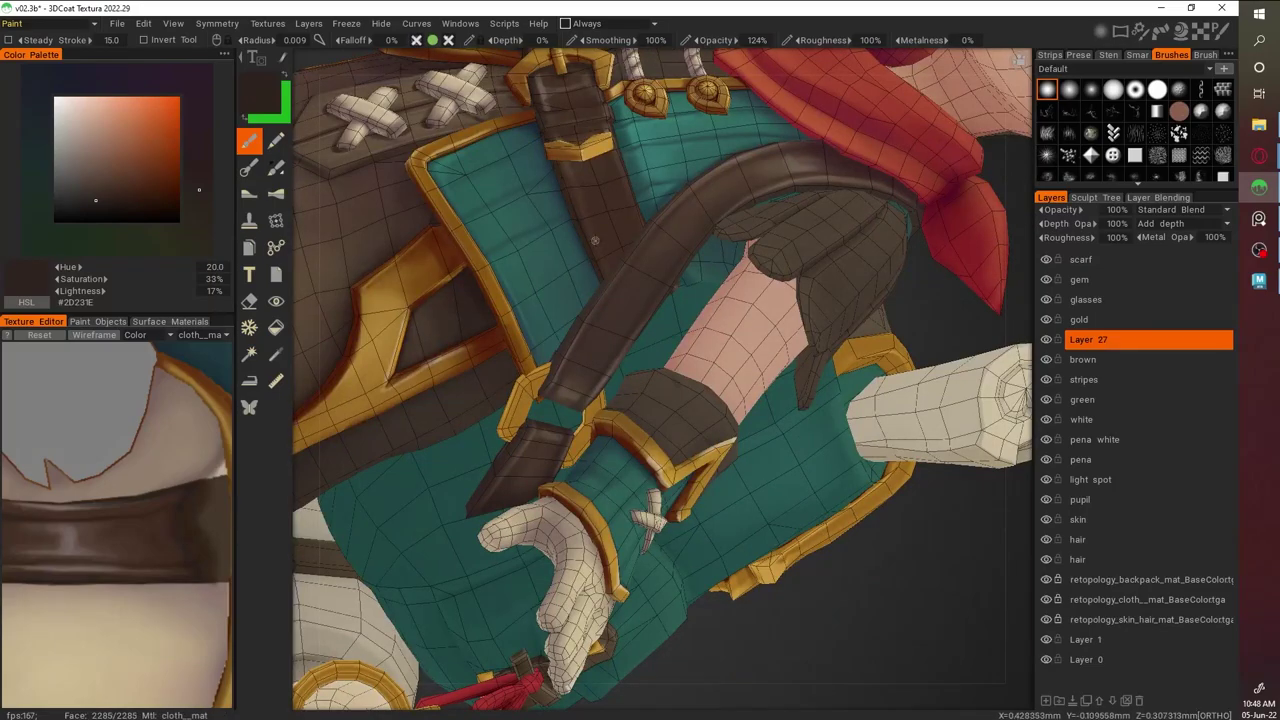
Hide the glasses, gold, gem and scarf layers to check the brown paint beneath, and restore them
{"action": "left_click", "coordinate": [1046, 299]}
{"action": "left_click", "coordinate": [1046, 319]}
{"action": "left_click", "coordinate": [1046, 279]}
{"action": "left_click", "coordinate": [1046, 259]}
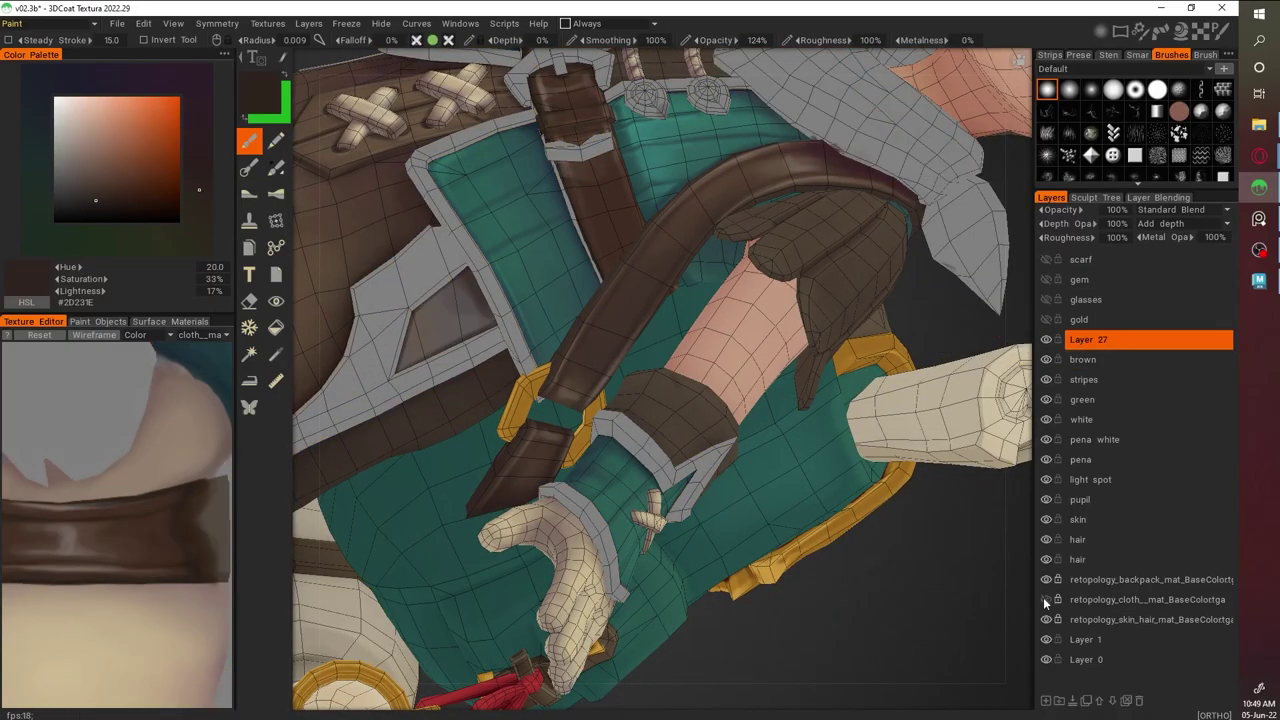
{"action": "key", "text": "ctrl+z"}
{"action": "key", "text": "ctrl+z"}
{"action": "key", "text": "ctrl+z"}
{"action": "key", "text": "ctrl+z"}
Shade the belt beside the buckle with #2D231E, using a 0.023 brush and refining with a 0.007 brush
{"action": "scroll", "coordinate": [646, 317], "scroll_direction": "up", "scroll_amount": 3}
{"action": "scroll", "coordinate": [622, 257], "scroll_direction": "down", "scroll_amount": 5}
{"action": "scroll", "coordinate": [364, 512], "scroll_direction": "up", "scroll_amount": 6}
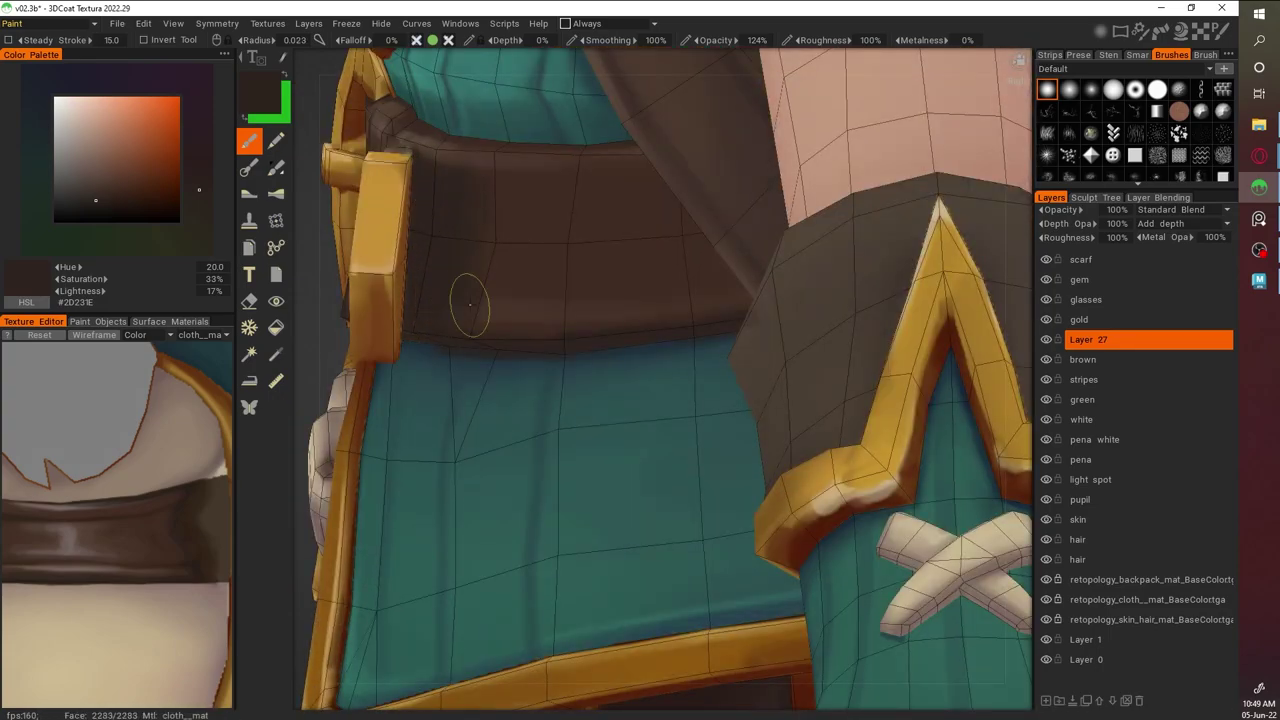
{"action": "scroll", "coordinate": [817, 320], "scroll_direction": "down", "scroll_amount": 5}
{"action": "scroll", "coordinate": [846, 420], "scroll_direction": "up", "scroll_amount": 5}
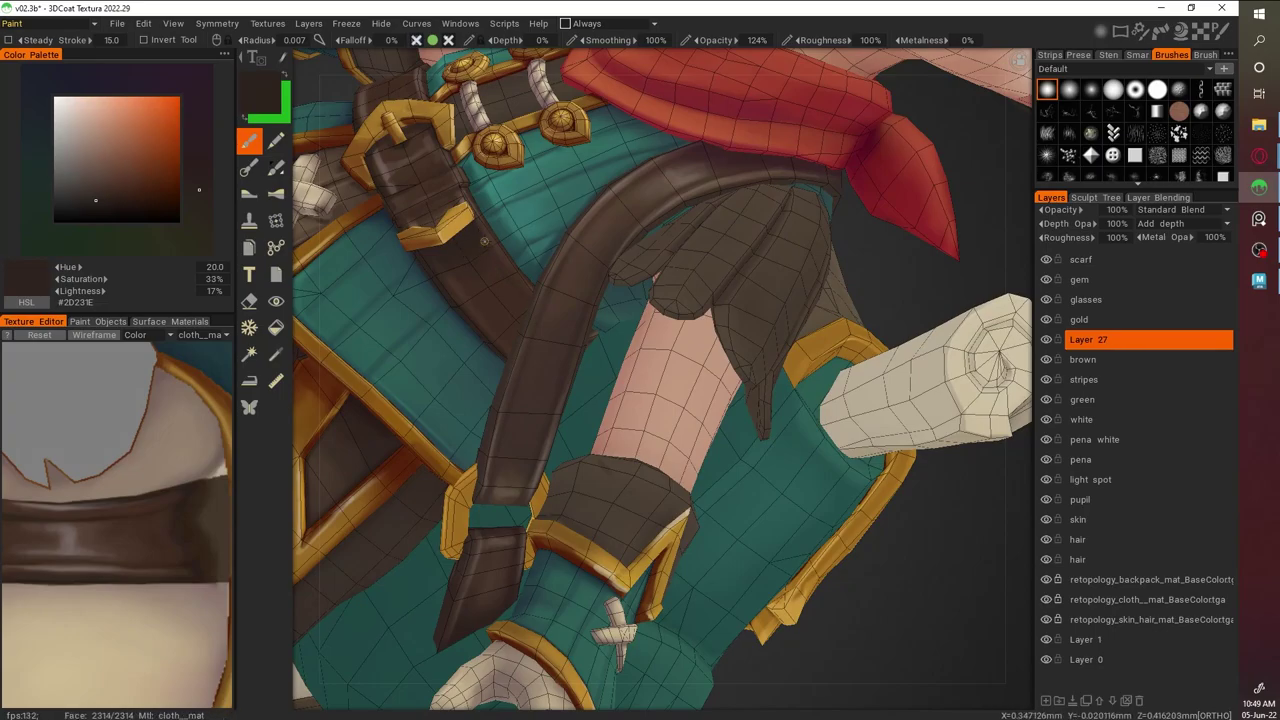
Define the belt's edges around the waist with #2D231E and a 0.007 brush, and hide the wireframe
{"action": "scroll", "coordinate": [491, 325], "scroll_direction": "down", "scroll_amount": 5}
{"action": "scroll", "coordinate": [474, 416], "scroll_direction": "up", "scroll_amount": 5}
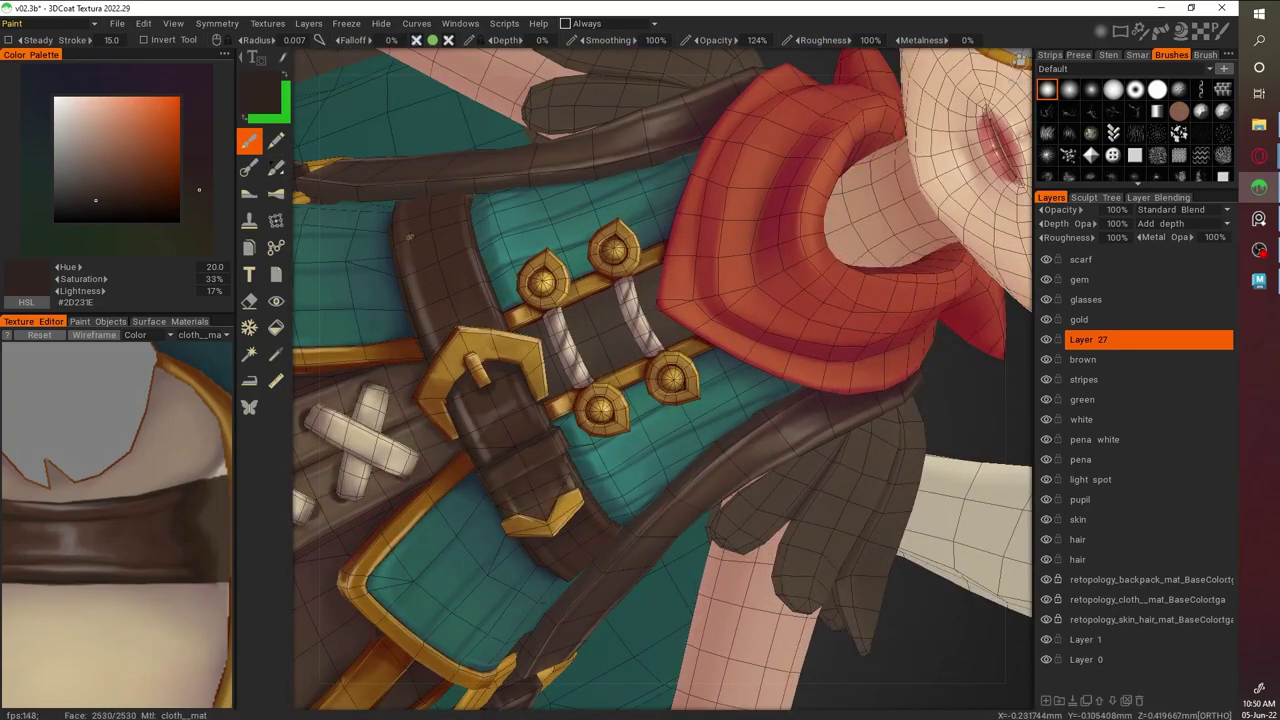
{"action": "scroll", "coordinate": [443, 223], "scroll_direction": "down", "scroll_amount": 5}
{"action": "scroll", "coordinate": [886, 480], "scroll_direction": "up", "scroll_amount": 5}
{"action": "scroll", "coordinate": [848, 462], "scroll_direction": "down", "scroll_amount": 3}
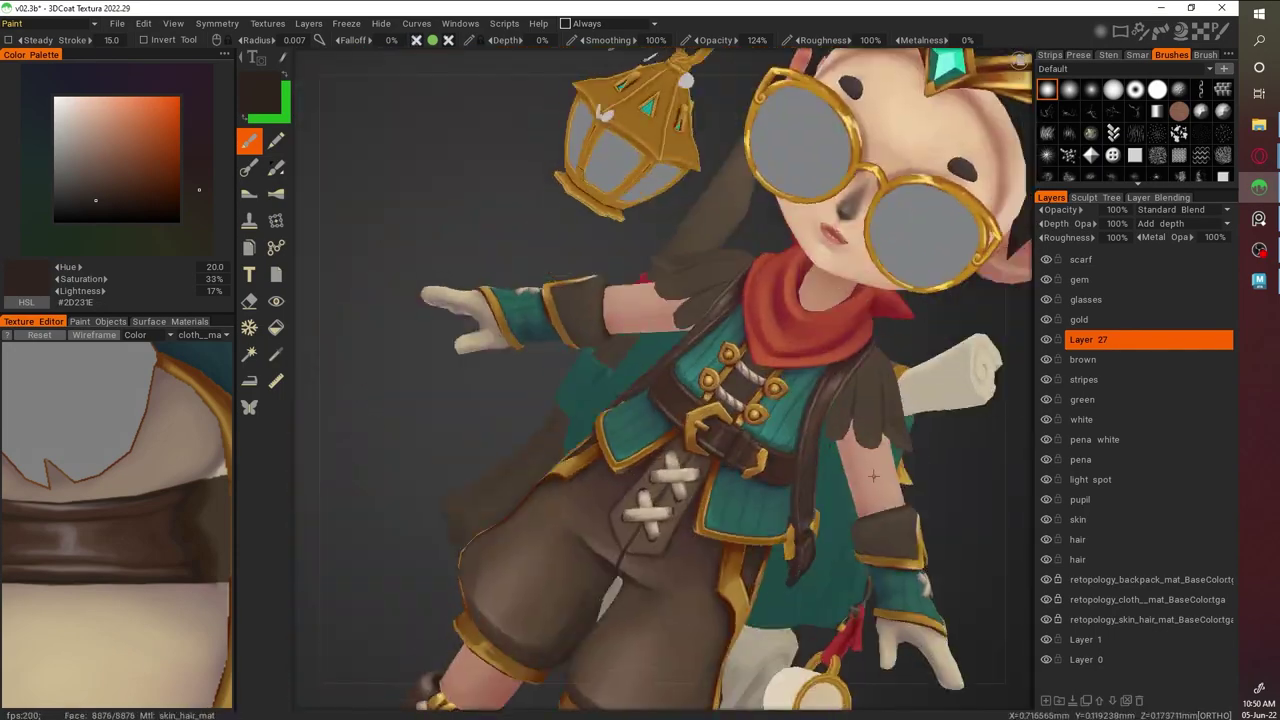
{"action": "scroll", "coordinate": [850, 463], "scroll_direction": "up", "scroll_amount": 5}
Add soft highlights to the belt with #6F5E56 and a 0.019 brush, and save the file
{"action": "key", "text": "v"}
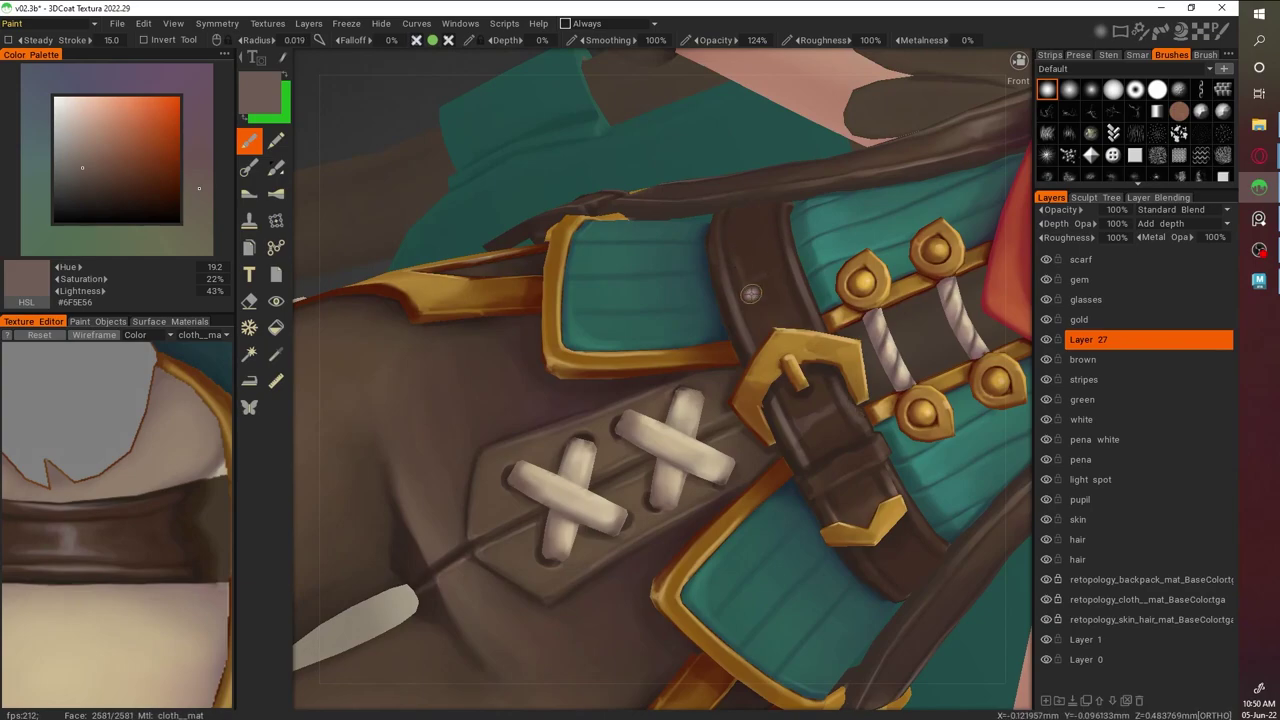
{"action": "scroll", "coordinate": [779, 311], "scroll_direction": "down", "scroll_amount": 5}
{"action": "key", "text": "ctrl+s"}
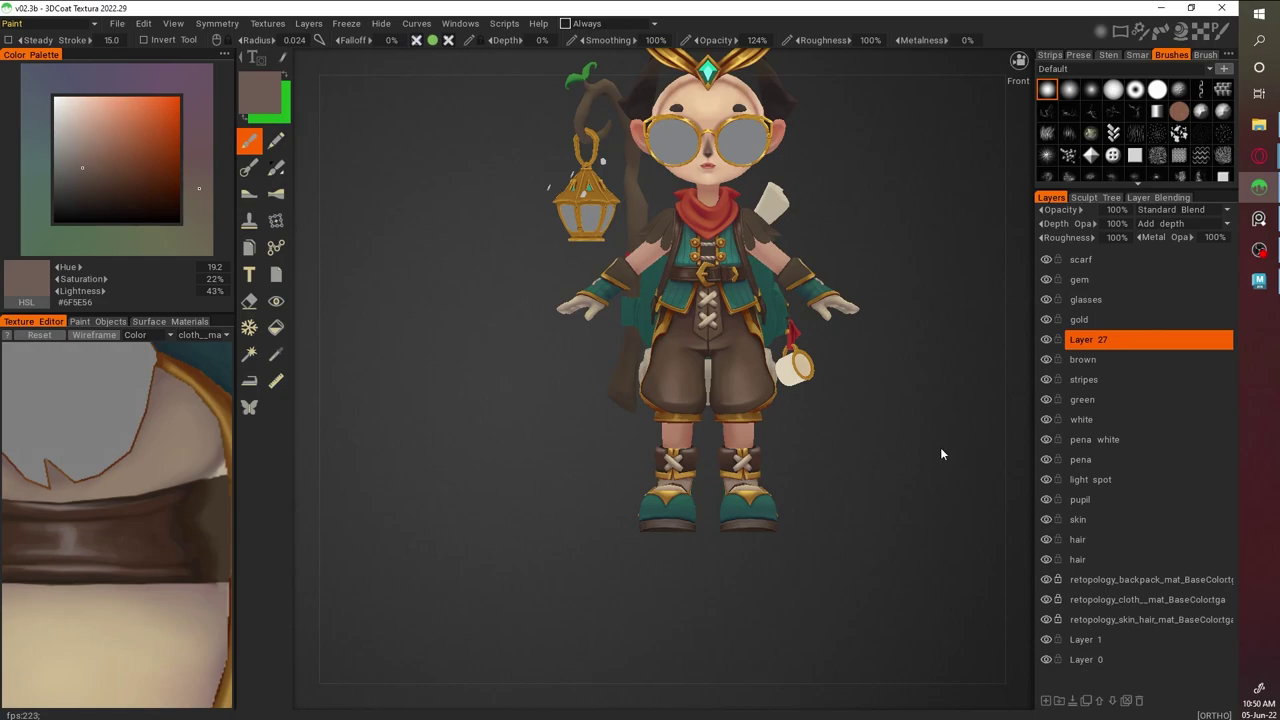
Deepen the belt's shading beside the buckle and under the strap with #2D231D and a 0.024 brush
{"action": "scroll", "coordinate": [940, 500], "scroll_direction": "up", "scroll_amount": 5}
{"action": "key", "text": "v"}
{"action": "left_click_drag", "start_coordinate": [605, 428], "coordinate": [875, 455], "text": "alt"}
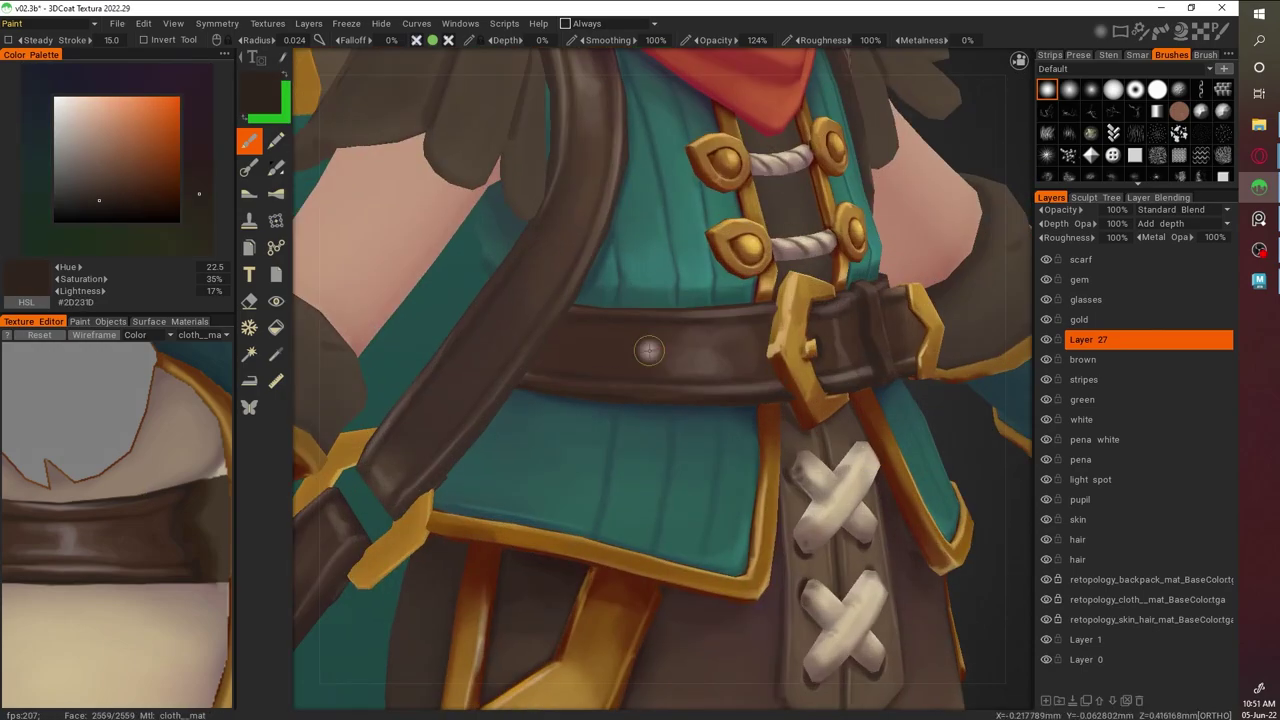
{"action": "scroll", "coordinate": [541, 345], "scroll_direction": "down", "scroll_amount": 3}
{"action": "left_click_drag", "start_coordinate": [541, 345], "coordinate": [670, 403], "text": "alt"}
Darken the area where the belt meets the chest strap with #2D231D and a 0.056 brush
{"action": "scroll", "coordinate": [801, 364], "scroll_direction": "down", "scroll_amount": 5}
{"action": "left_click_drag", "start_coordinate": [801, 364], "coordinate": [896, 406], "text": "alt"}
{"action": "scroll", "coordinate": [900, 472], "scroll_direction": "up", "scroll_amount": 5}
{"action": "scroll", "coordinate": [896, 406], "scroll_direction": "down", "scroll_amount": 4}
{"action": "scroll", "coordinate": [666, 366], "scroll_direction": "up", "scroll_amount": 5}
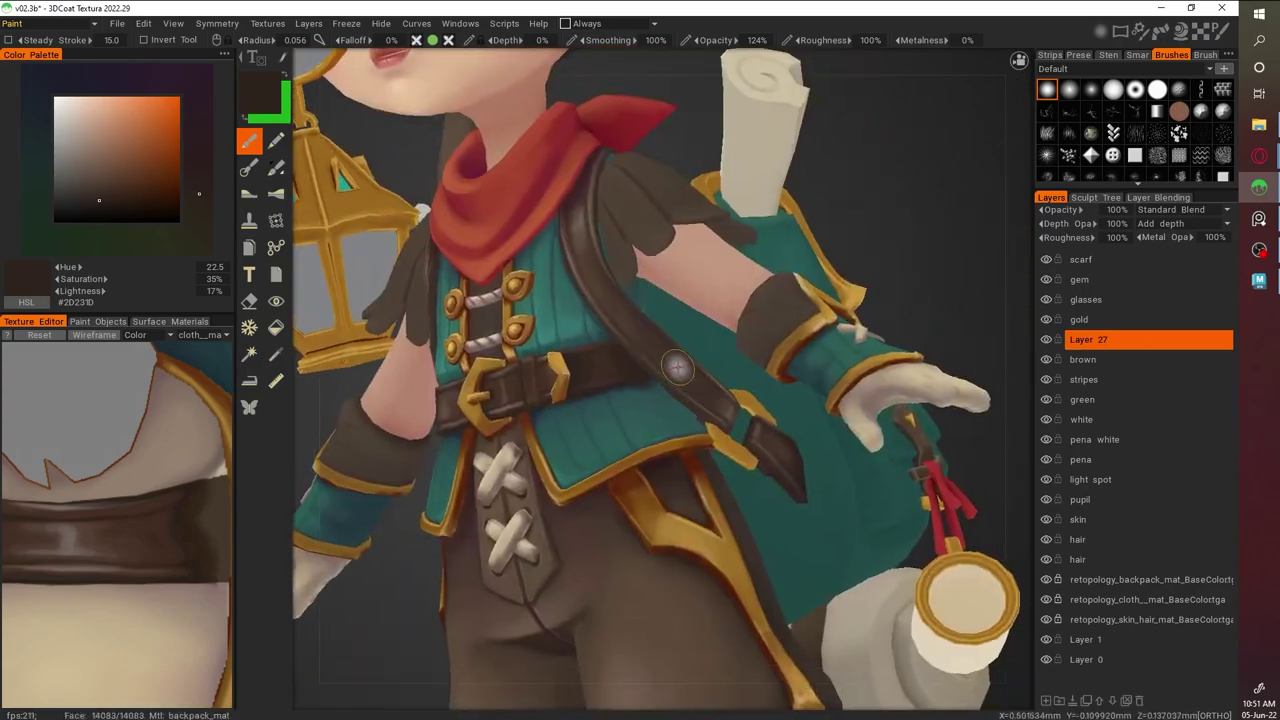
Review the shaded belt, straps and cuffs on the whole character from the front and at an angle
{"action": "scroll", "coordinate": [666, 366], "scroll_direction": "down", "scroll_amount": 4}
{"action": "left_click_drag", "start_coordinate": [666, 366], "coordinate": [876, 255], "text": "alt"}
{"action": "scroll", "coordinate": [907, 219], "scroll_direction": "up", "scroll_amount": 4}
{"action": "scroll", "coordinate": [910, 273], "scroll_direction": "down", "scroll_amount": 4}
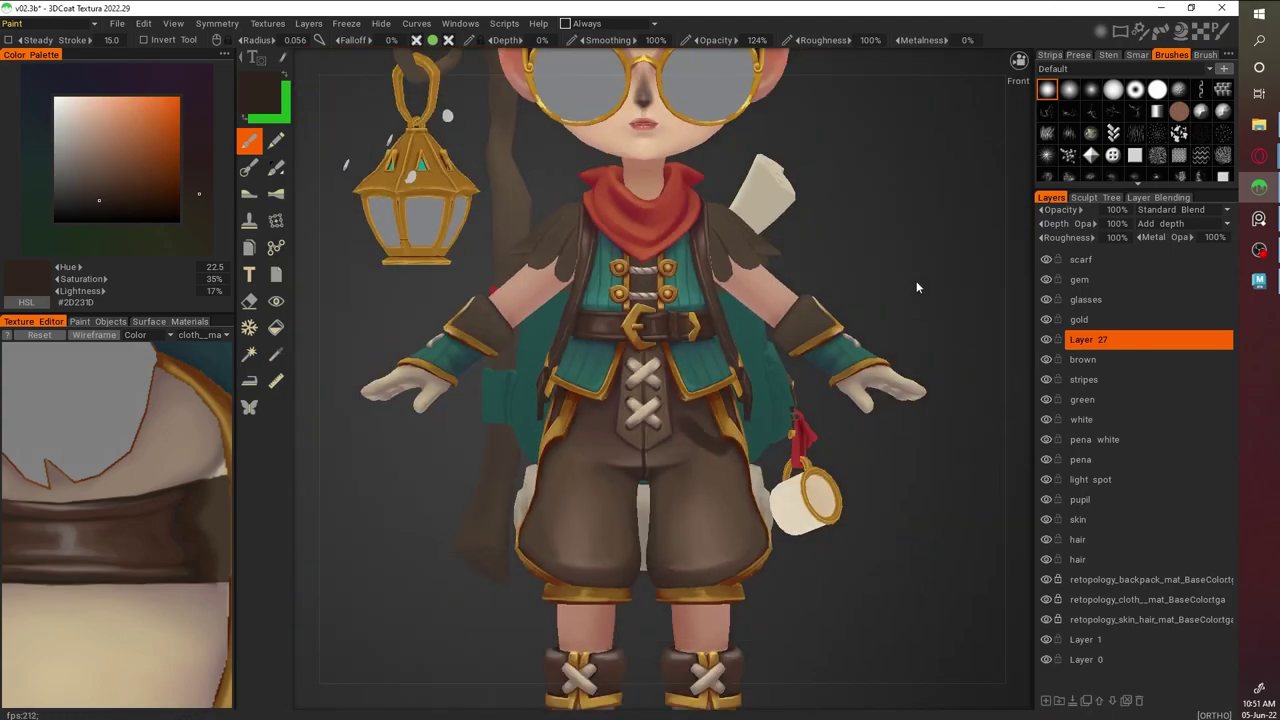
{"action": "mouse_move", "coordinate": [858, 325]}
{"action": "left_mouse_down", "text": "alt"}
{"action": "mouse_move", "coordinate": [858, 354]}
{"action": "mouse_move", "coordinate": [503, 425]}
{"action": "left_mouse_up", "text": "alt"}
{"action": "key", "text": "e"}
{"action": "scroll", "coordinate": [858, 354], "scroll_direction": "up", "scroll_amount": 4}
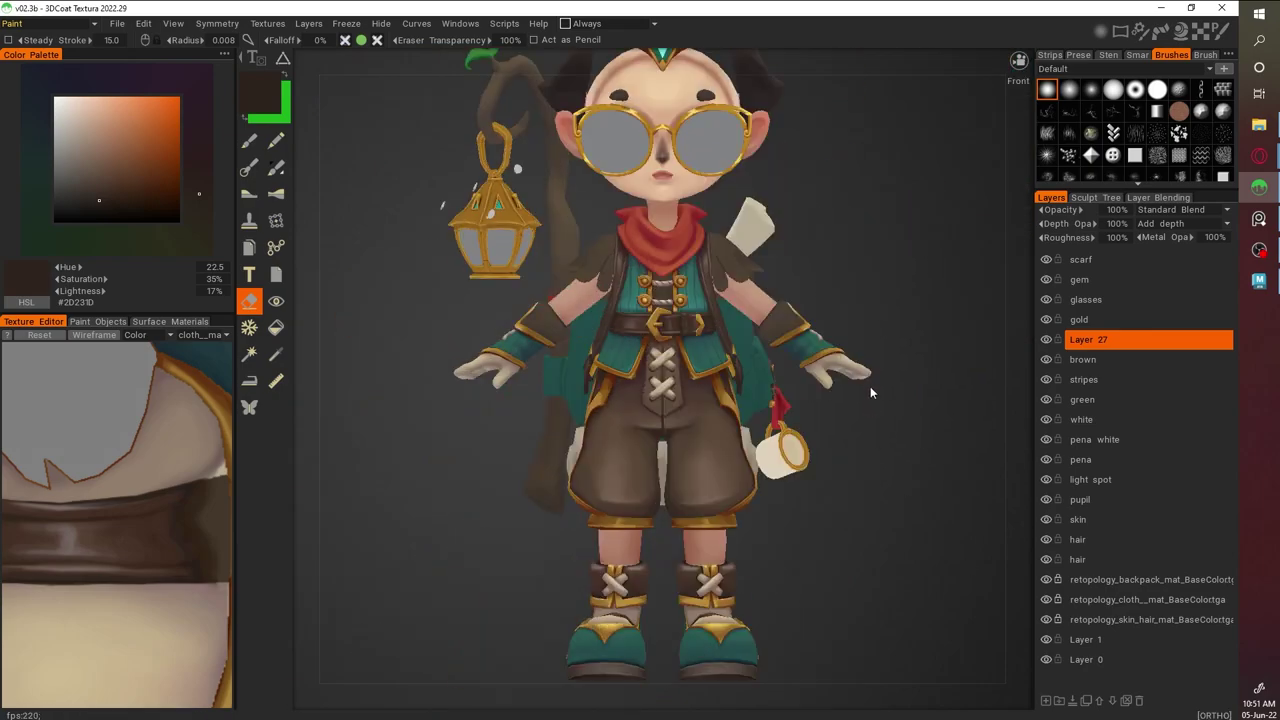
{"action": "scroll", "coordinate": [870, 386], "scroll_direction": "up", "scroll_amount": 3}
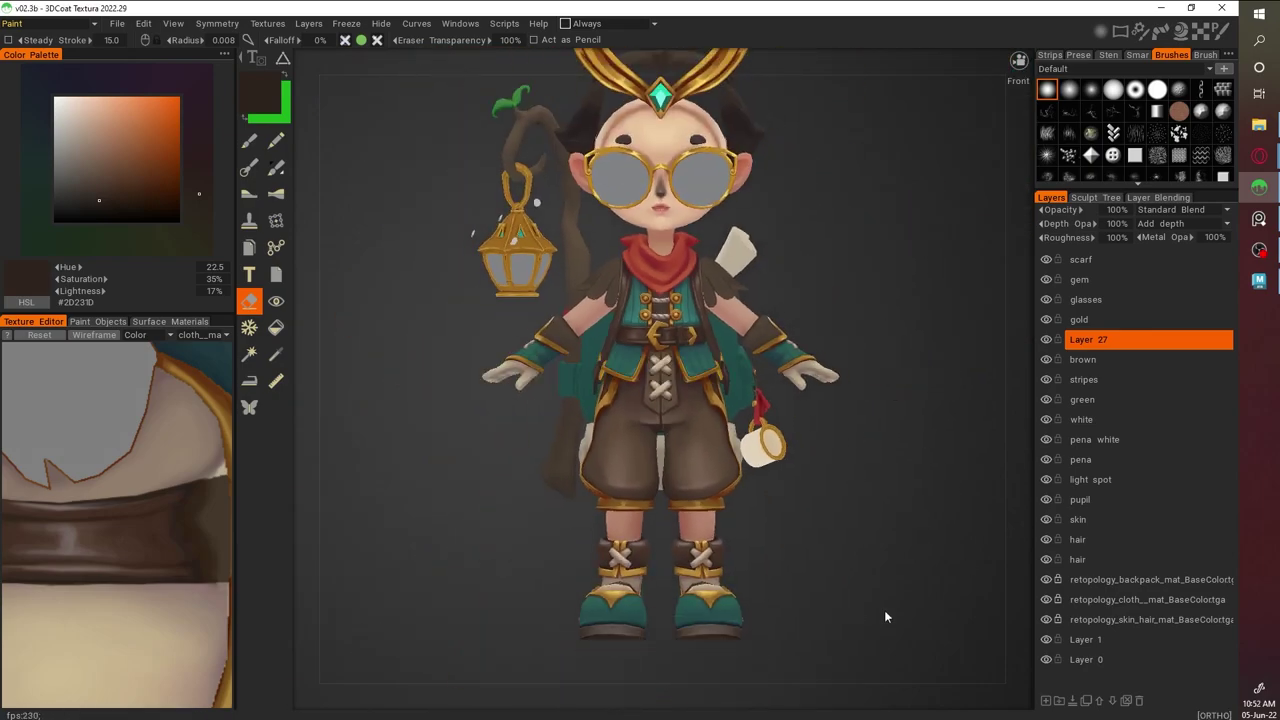
Merge Layer 27 and the brown layer into a single brown layer
{"action": "left_click", "coordinate": [1094, 360]}
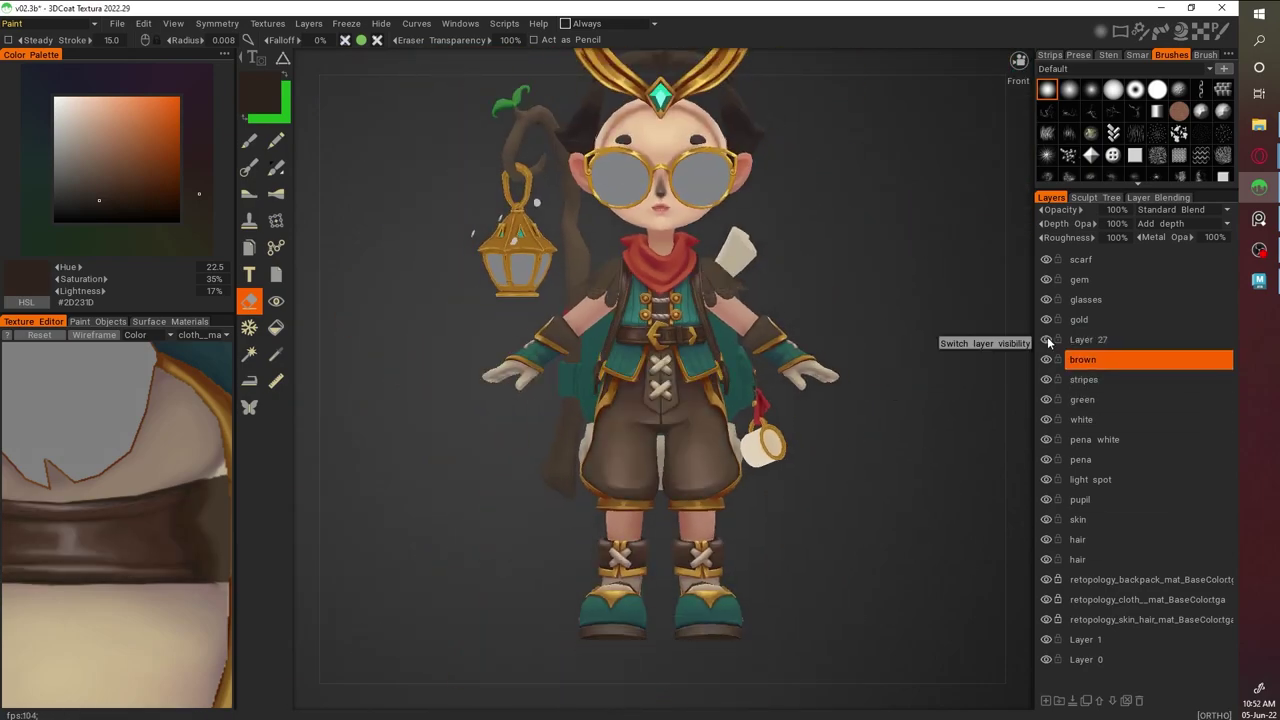
{"action": "left_click_drag", "start_coordinate": [1048, 342], "coordinate": [853, 381], "text": "alt"}
{"action": "scroll", "coordinate": [853, 381], "scroll_direction": "up", "scroll_amount": 3}
{"action": "key", "text": "Delete"}
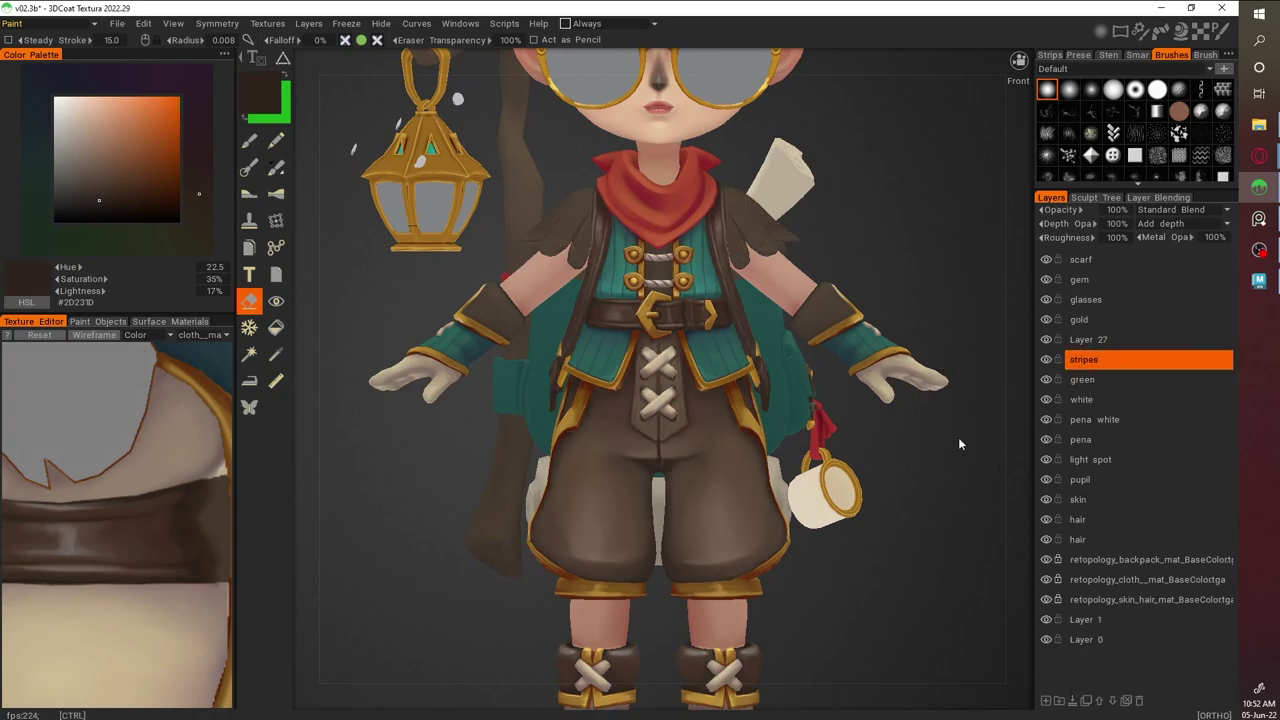
{"action": "left_click", "coordinate": [1088, 339]}
{"action": "key", "text": "Delete"}
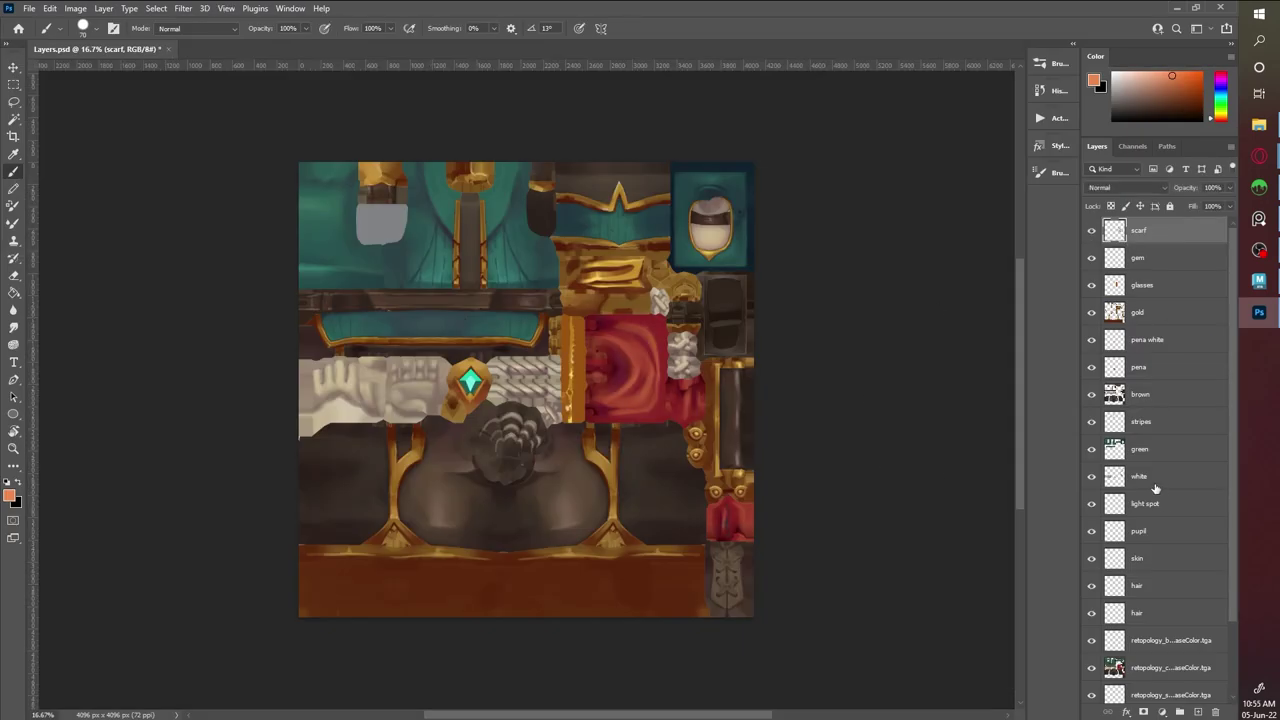
In Photoshop, select the space outside the UV islands on the Wireframe layer with the Magic Wand, and add a new layer
{"action": "left_click", "coordinate": [1140, 394]}
{"action": "key", "text": "w"}
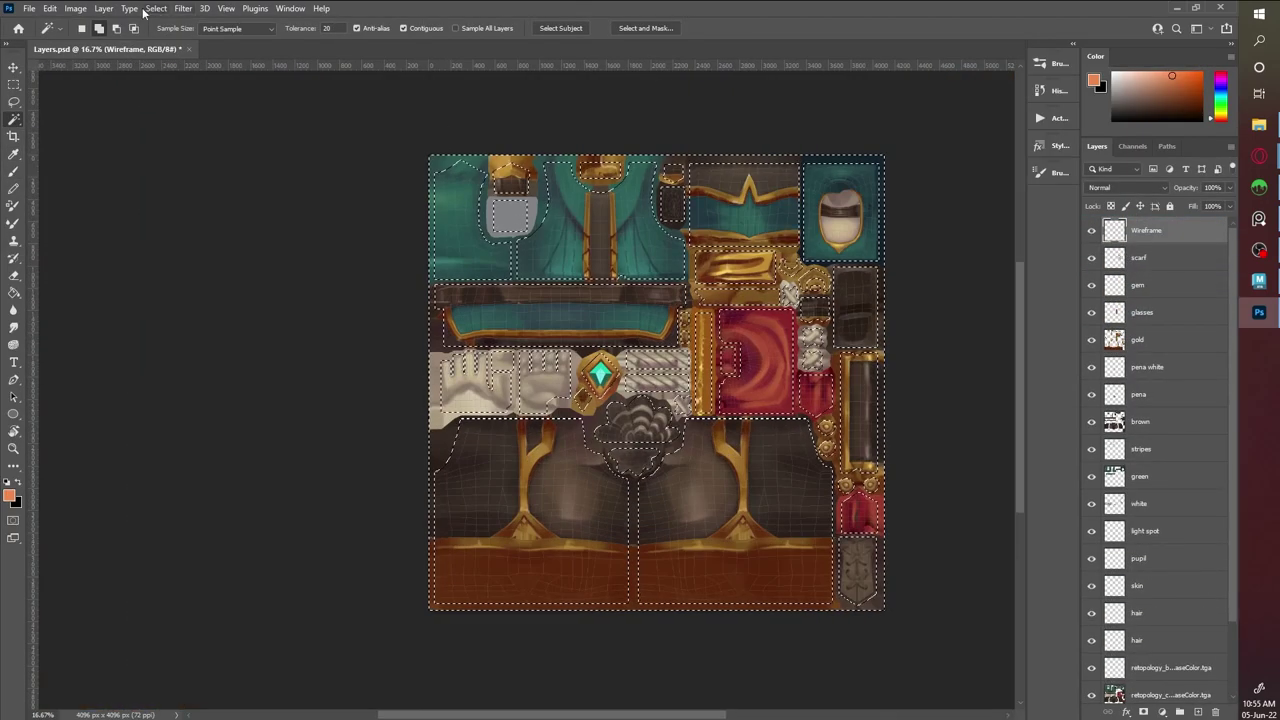
{"action": "left_click", "coordinate": [156, 8]}
{"action": "left_click", "coordinate": [300, 234]}
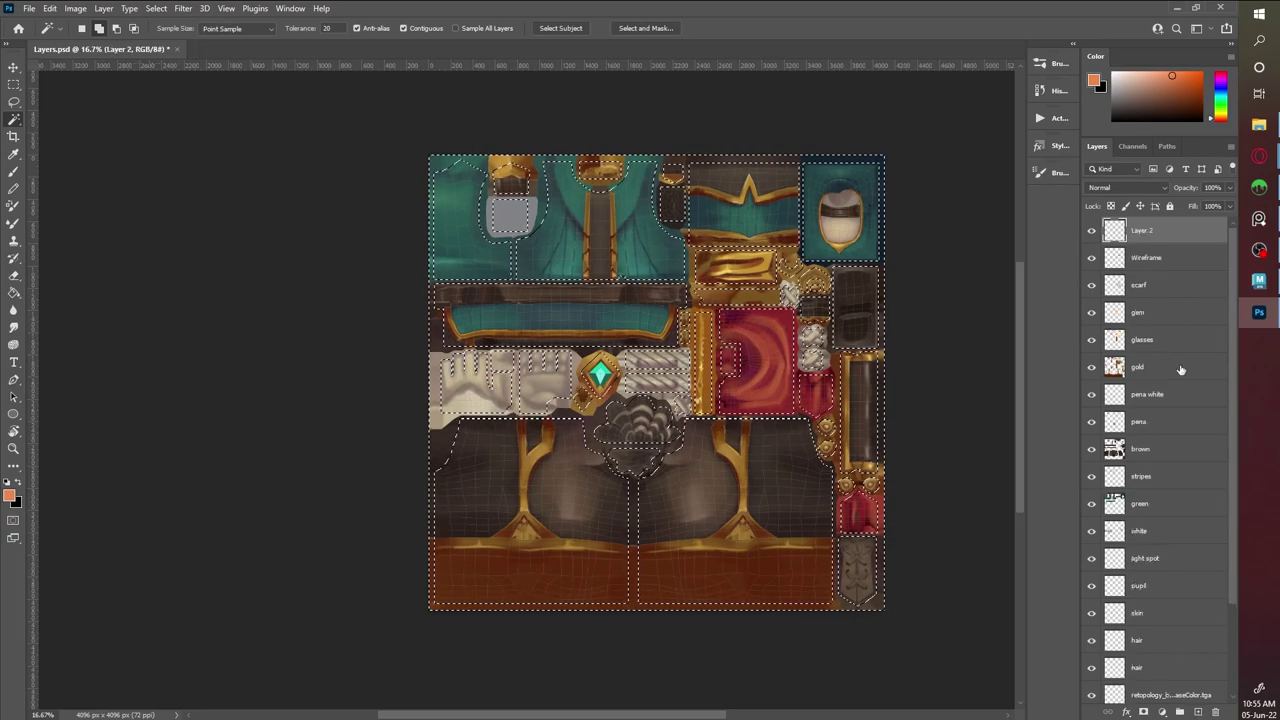
Fill Layer 2 black outside the islands, copy the shorts from the brown layer to their own layer, and rename the original leather
{"action": "left_click", "coordinate": [1140, 449]}
{"action": "key", "text": "ctrl+j"}
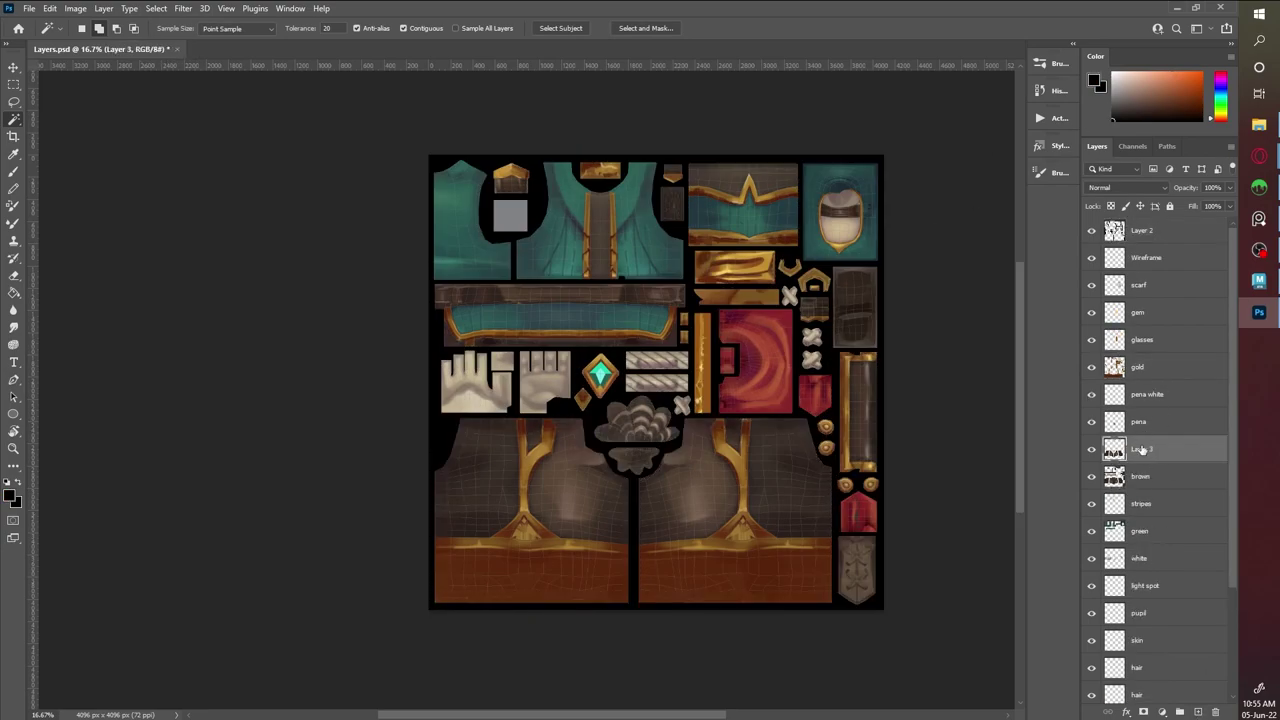
{"action": "key", "text": "Return"}
{"action": "double_click", "coordinate": [1141, 476]}
{"action": "type", "text": "leather"}
{"action": "key", "text": "Return"}
Clear the selection and compare the brown and leather layers by toggling their visibility
{"action": "key", "text": "ctrl+w"}
{"action": "key", "text": "Escape"}
{"action": "key", "text": "ctrl+d"}
{"action": "left_click", "coordinate": [1091, 476]}
{"action": "left_click", "coordinate": [1091, 449]}
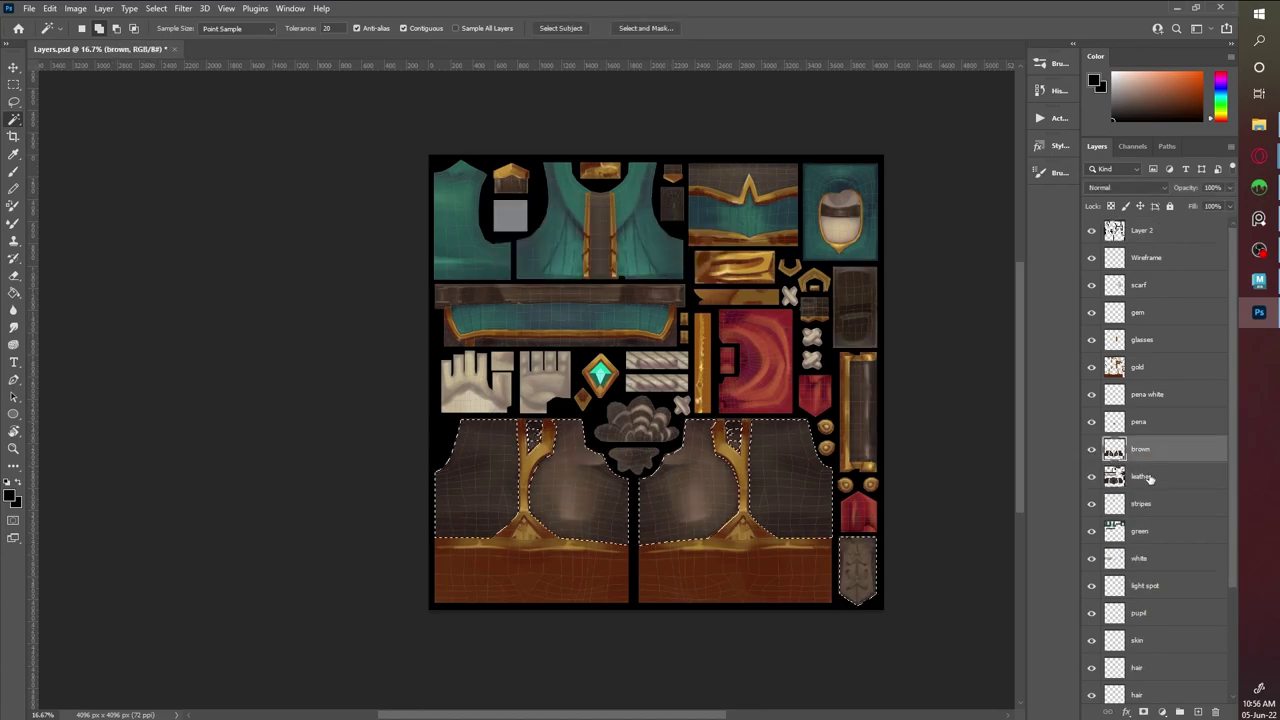
{"action": "left_click", "coordinate": [1091, 476]}
Separate the dark feather piece from the other brown parts onto the pena layer
{"action": "left_click", "coordinate": [604, 245]}
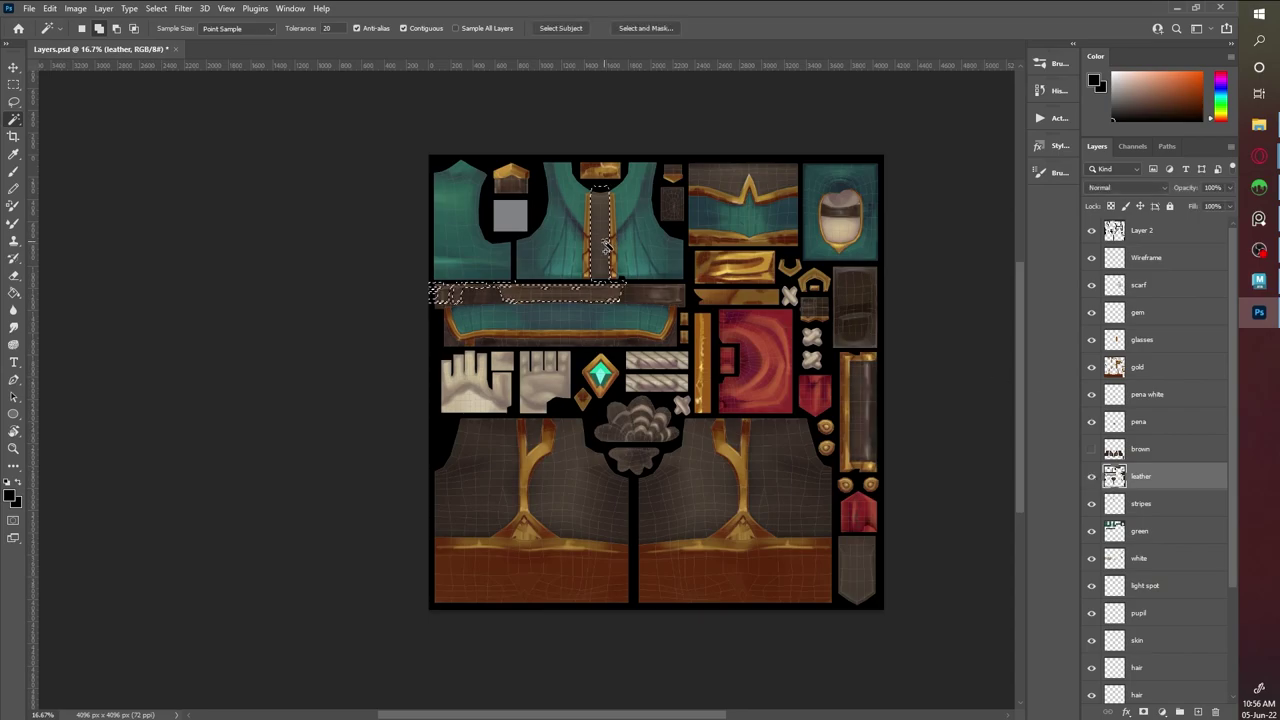
{"action": "key", "text": "ctrl+shift+z"}
{"action": "key", "text": "ctrl+z"}
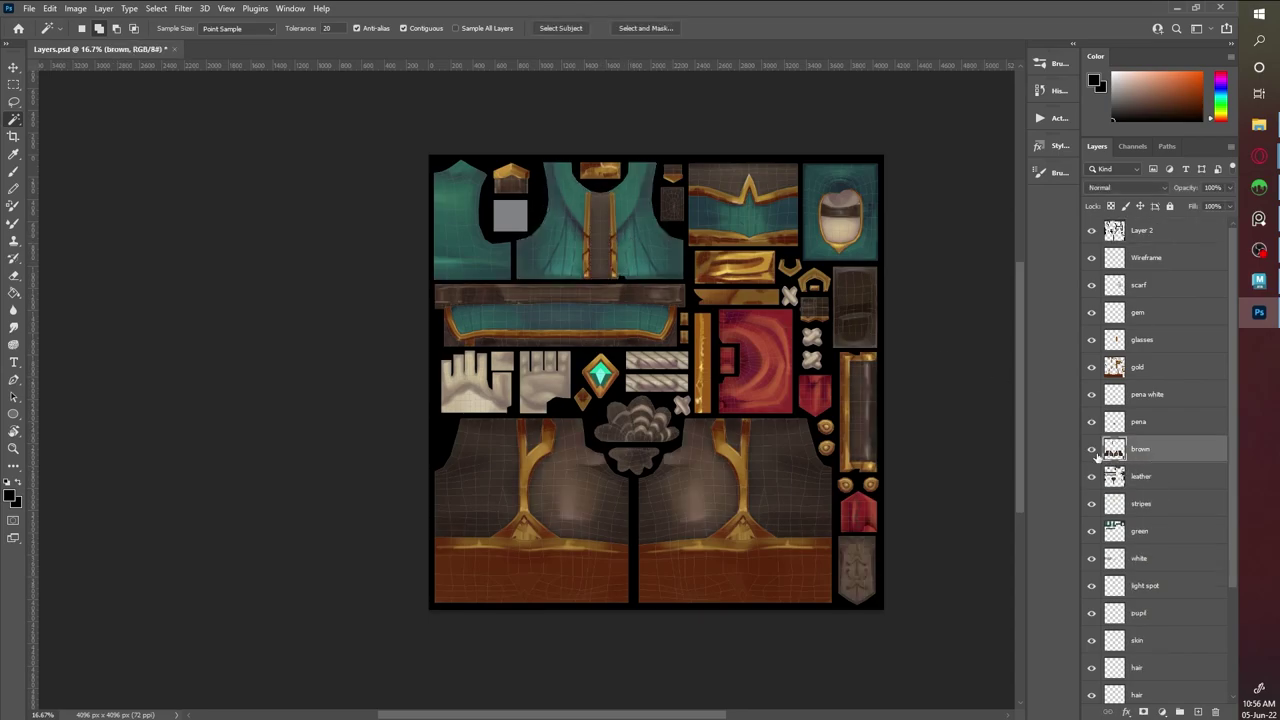
{"action": "key", "text": "ctrl+shift+z"}
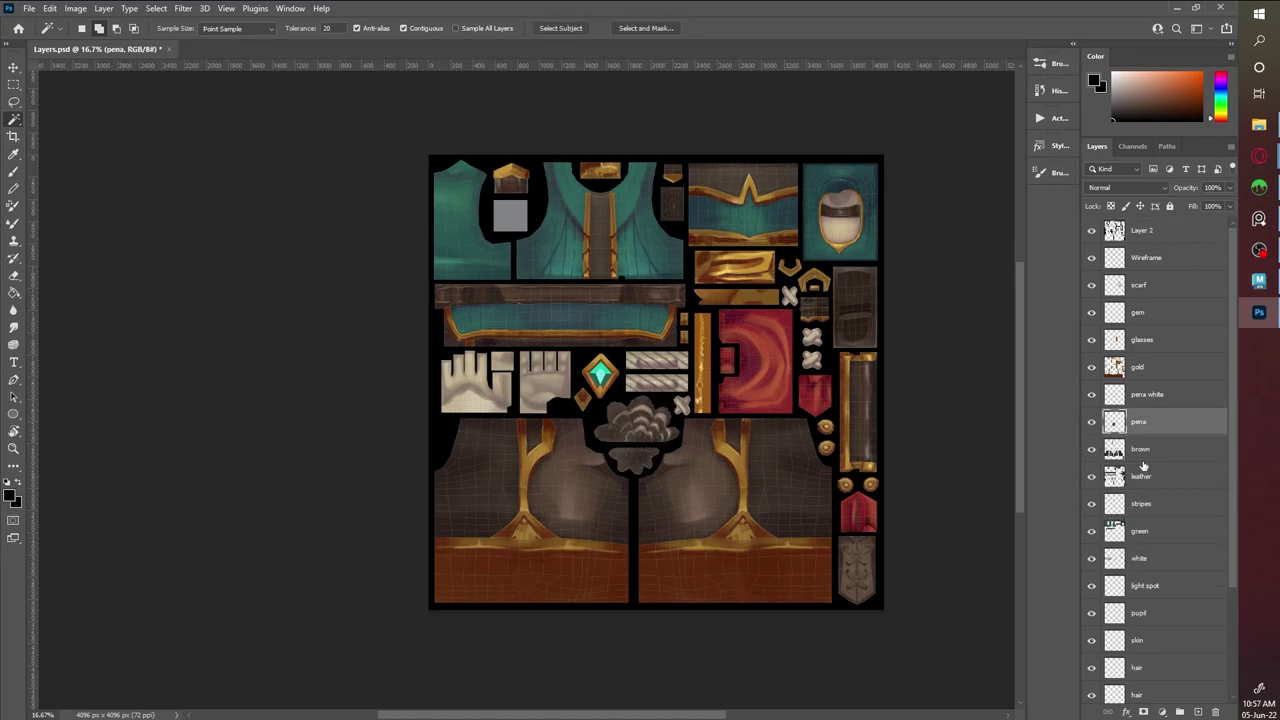
Switch to 3DCoat, show the bangs and hide the lenses to check the whole character, and return to Photoshop
{"action": "key", "text": "alt+Tab"}
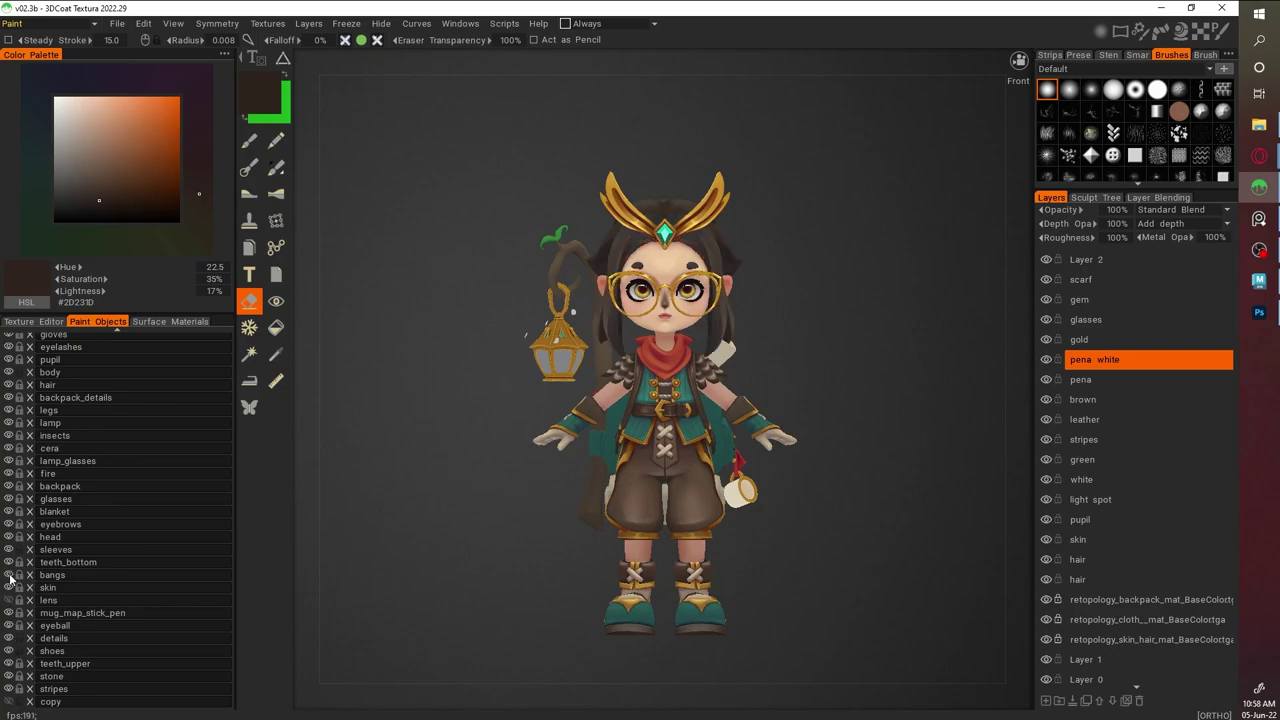
{"action": "left_click_drag", "start_coordinate": [803, 378], "coordinate": [861, 395]}
{"action": "key", "text": "alt+Tab"}
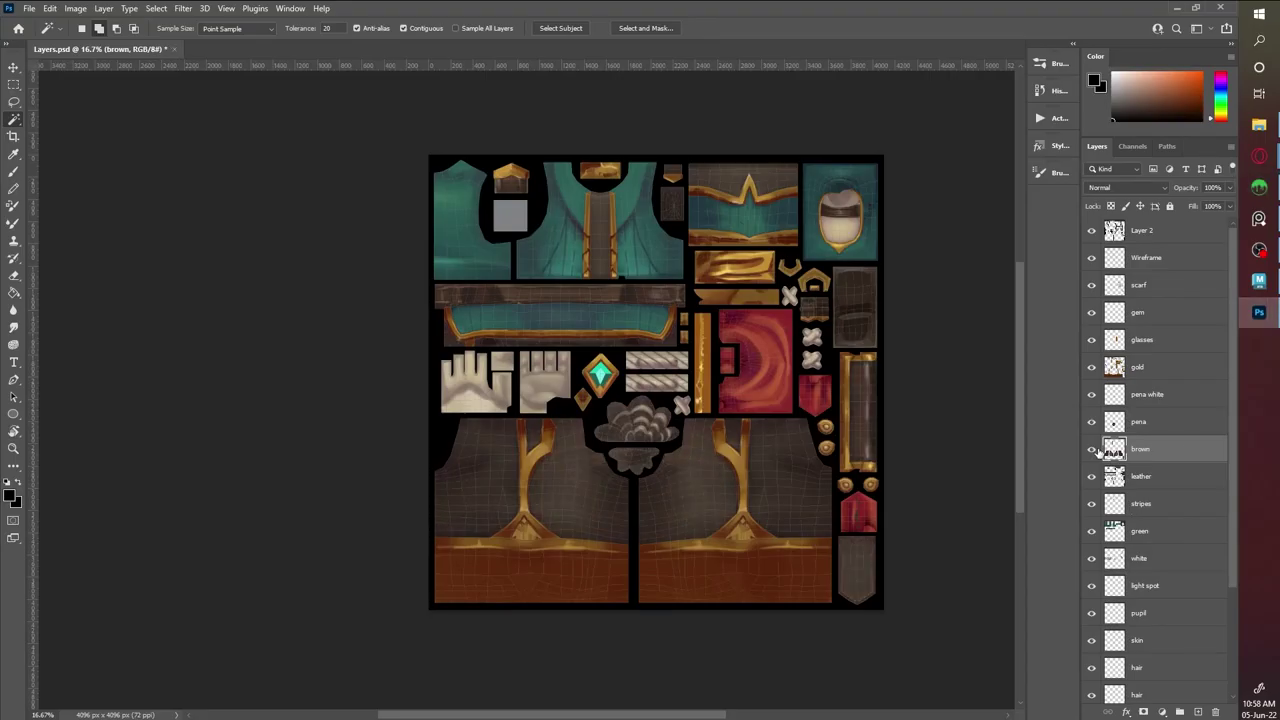
Duplicate the brown layer and adjust the copy's brightness and colour so the shorts stand out more
{"action": "key", "text": "ctrl+j"}
{"action": "key", "text": "ctrl+m"}
{"action": "left_click", "coordinate": [848, 210]}
{"action": "left_click", "coordinate": [803, 311]}
{"action": "key", "text": "Escape"}
{"action": "key", "text": "ctrl+u"}
{"action": "left_click_drag", "start_coordinate": [857, 477], "coordinate": [866, 446]}
{"action": "key", "text": "Return"}
Duplicate the leather layer and set the copy's hue to -4, saturation to +27 and lightness to +4
{"action": "left_click", "coordinate": [1140, 476]}
{"action": "key", "text": "ctrl+j"}
{"action": "key", "text": "ctrl+u"}
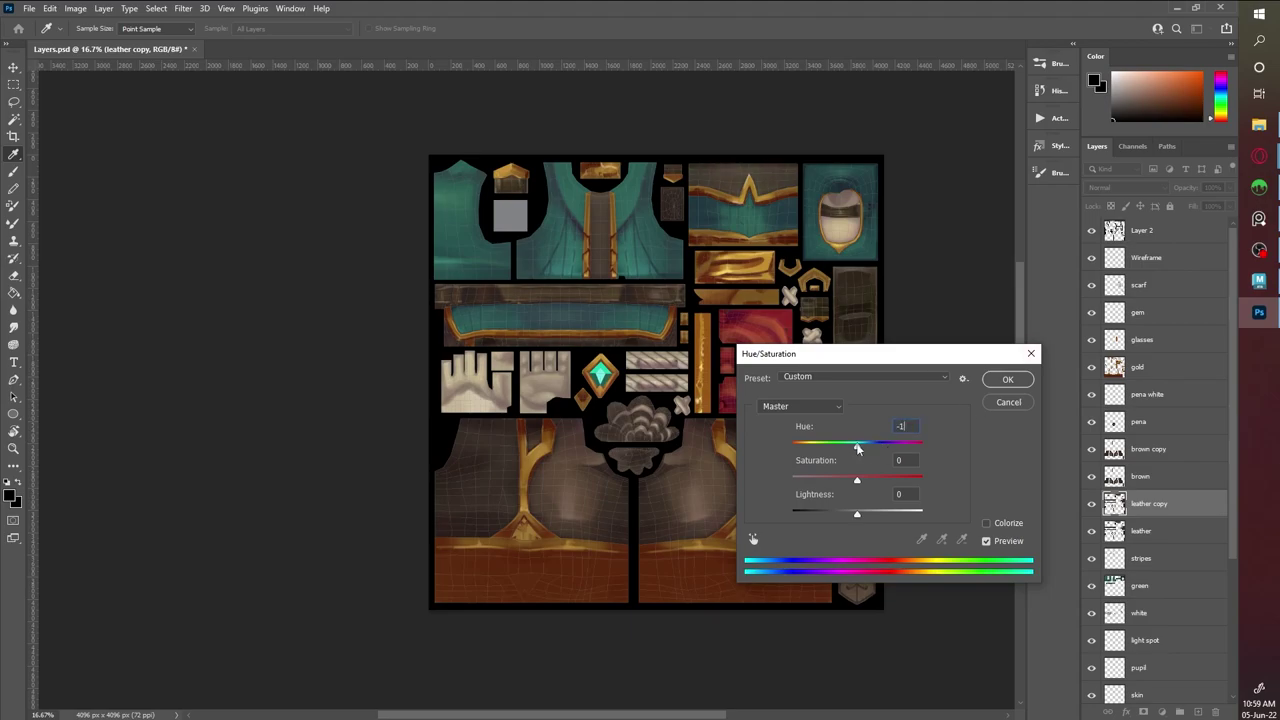
{"action": "left_click_drag", "start_coordinate": [857, 516], "coordinate": [861, 510]}
{"action": "left_click_drag", "start_coordinate": [790, 353], "coordinate": [955, 281]}
{"action": "left_click_drag", "start_coordinate": [1023, 372], "coordinate": [1040, 410]}
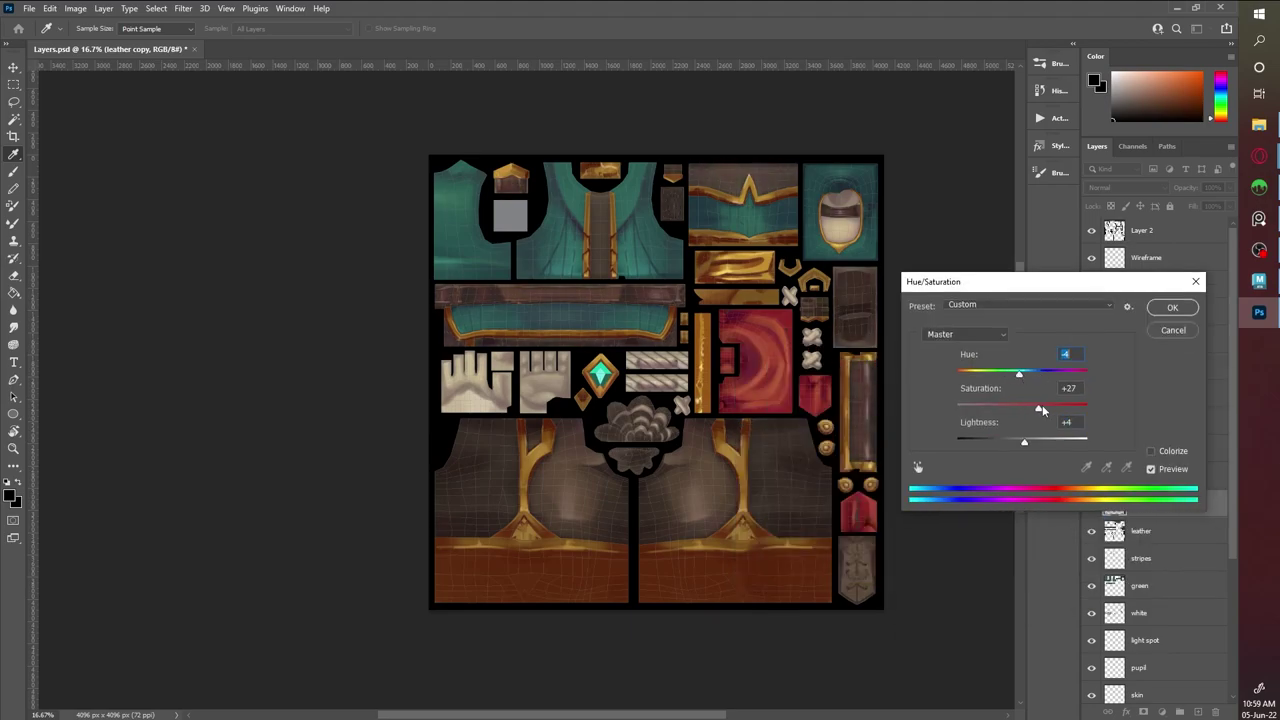
{"action": "left_click", "coordinate": [1172, 307]}
Paint the shorts on a new layer clipped to brown copy, try blend modes, merge the two layers and save the file
{"action": "key", "text": "w"}
{"action": "left_click", "coordinate": [1140, 477]}
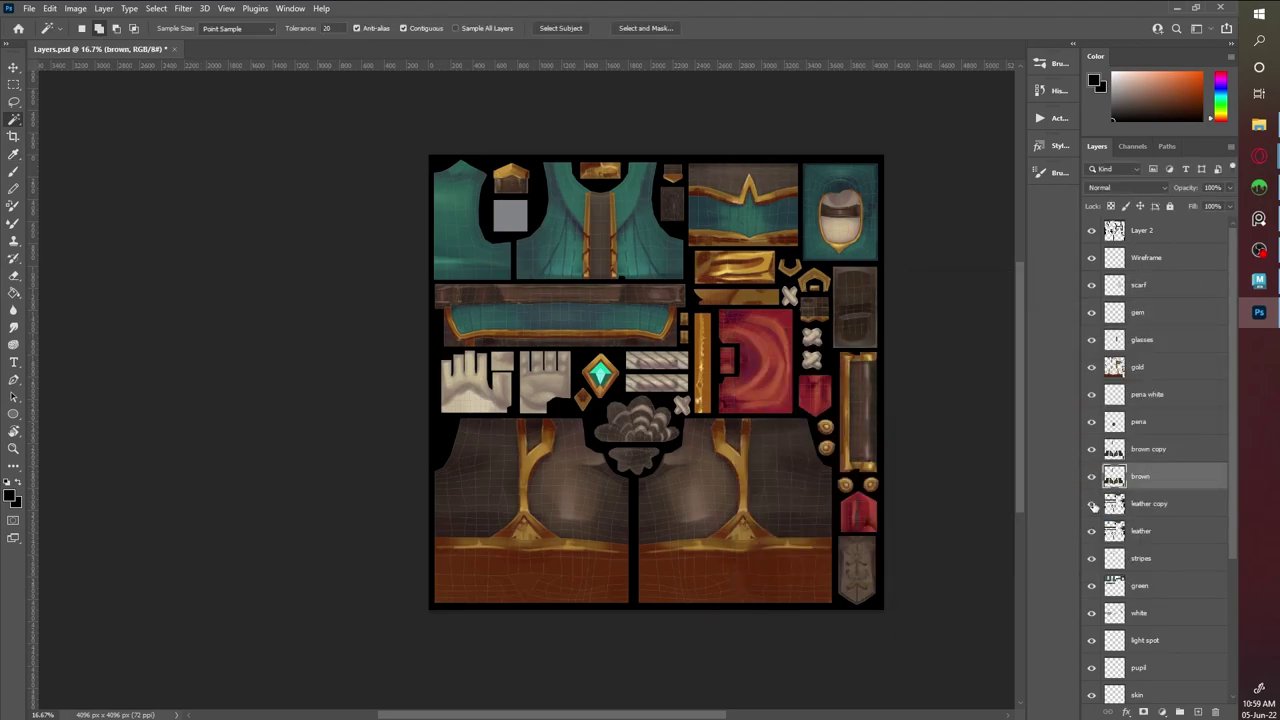
{"action": "key", "text": "alt+bracketright"}
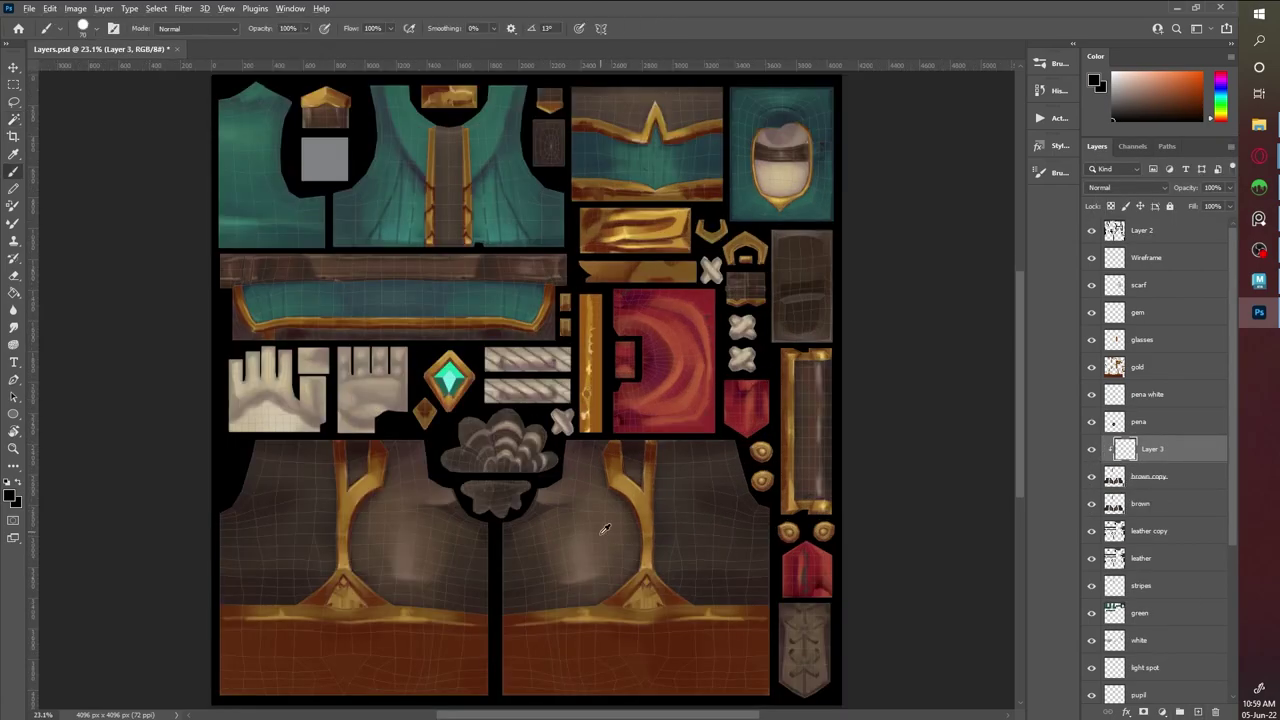
{"action": "left_click", "coordinate": [1127, 187]}
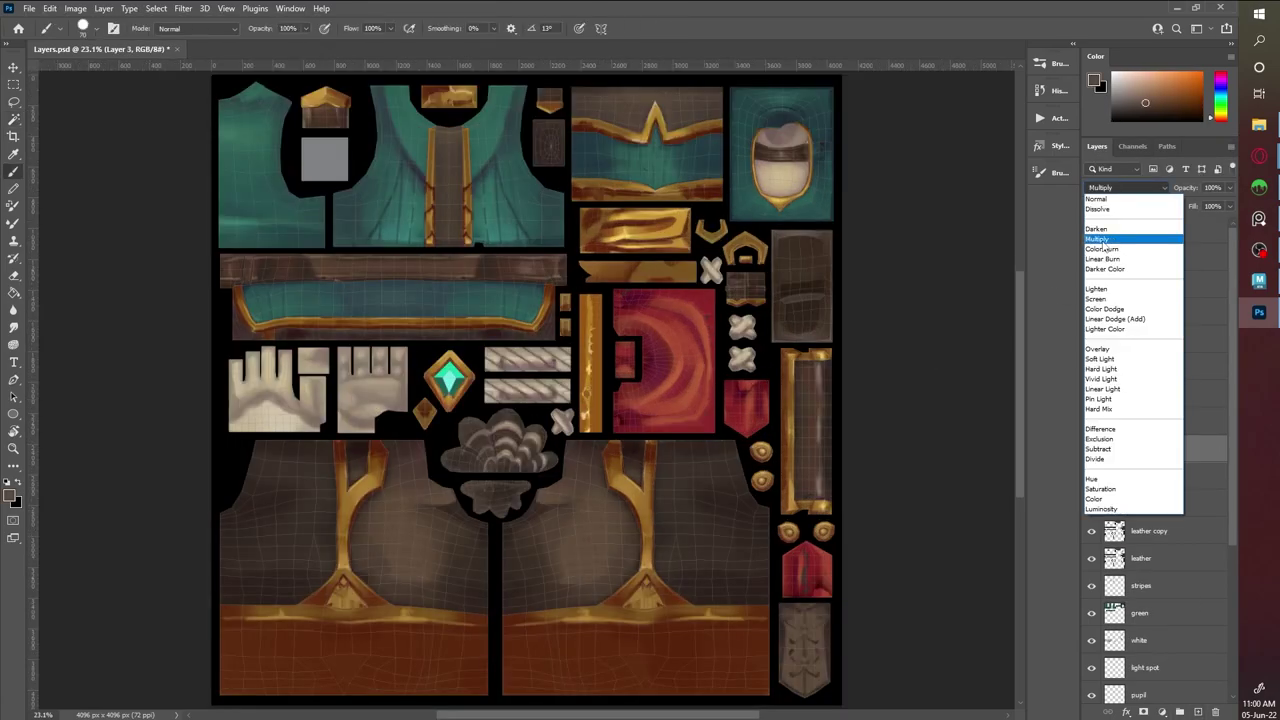
{"action": "left_click", "coordinate": [1190, 367]}
{"action": "left_click", "coordinate": [1127, 187]}
{"action": "left_click", "coordinate": [1113, 227]}
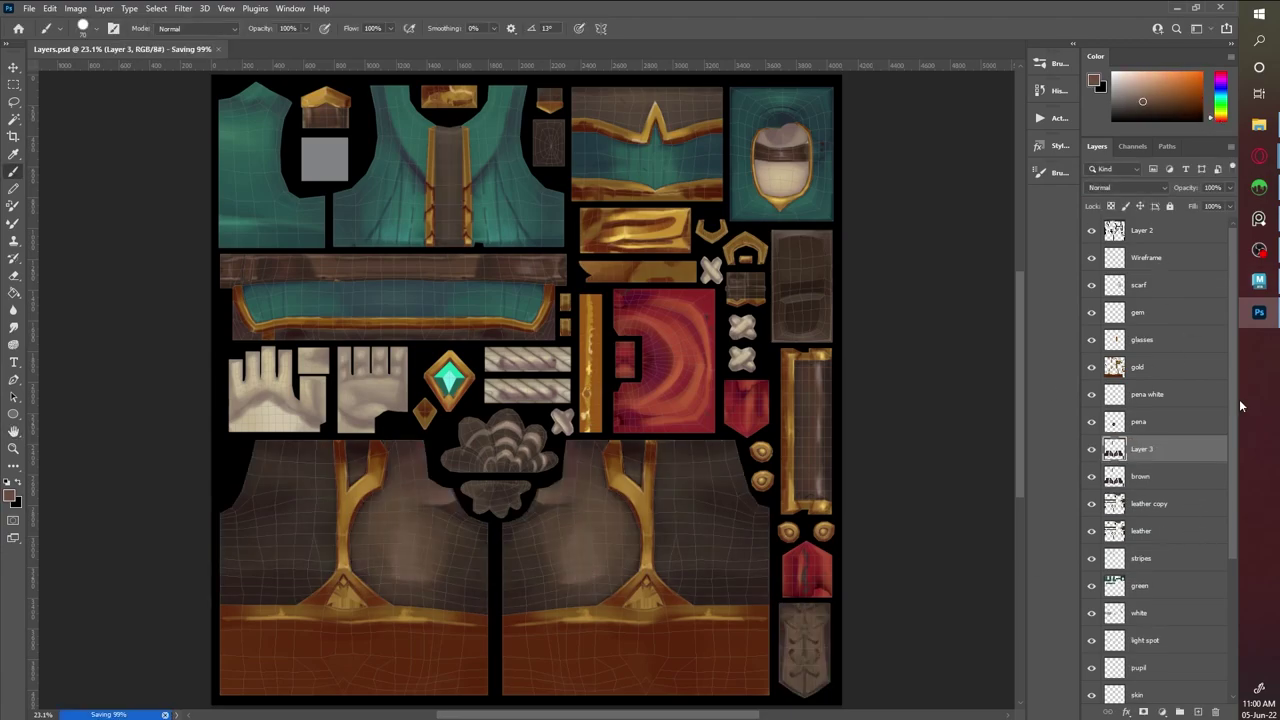
Switch to 3DCoat, merge Layer 3 into brown and leather copy into leather, and select the brown layer
{"action": "key", "text": "alt+Tab"}
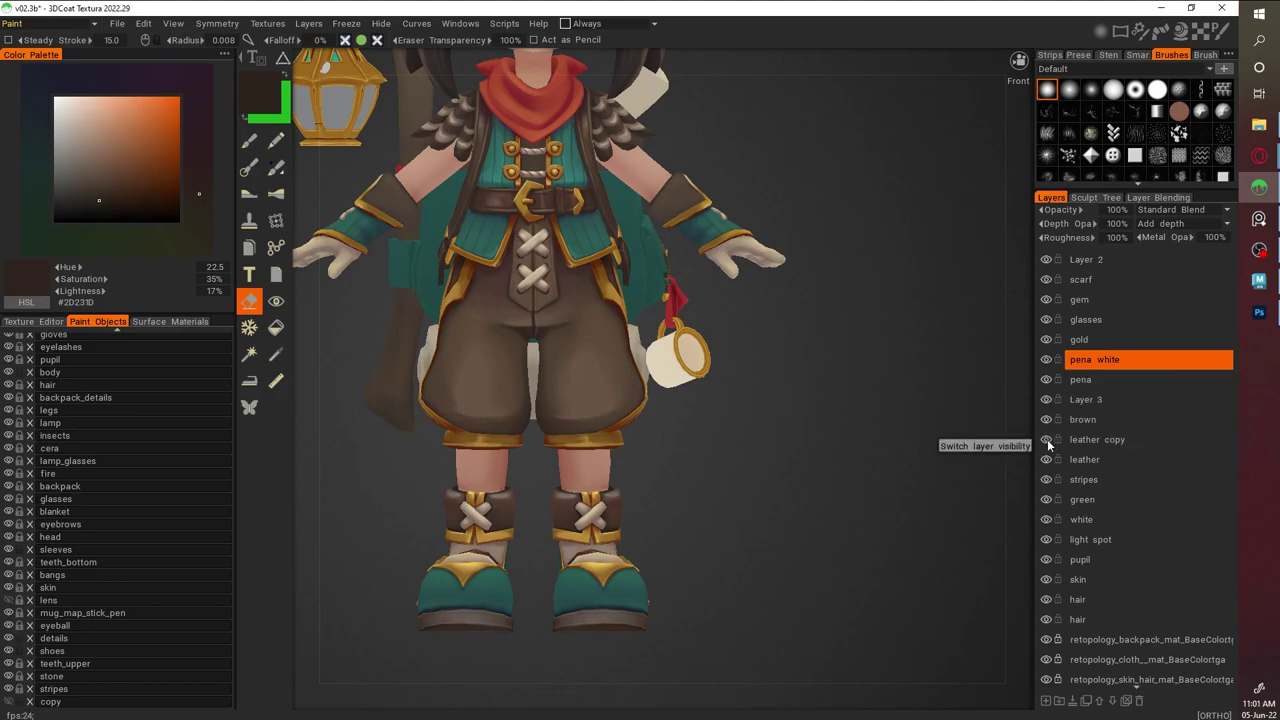
{"action": "left_click", "coordinate": [1062, 399]}
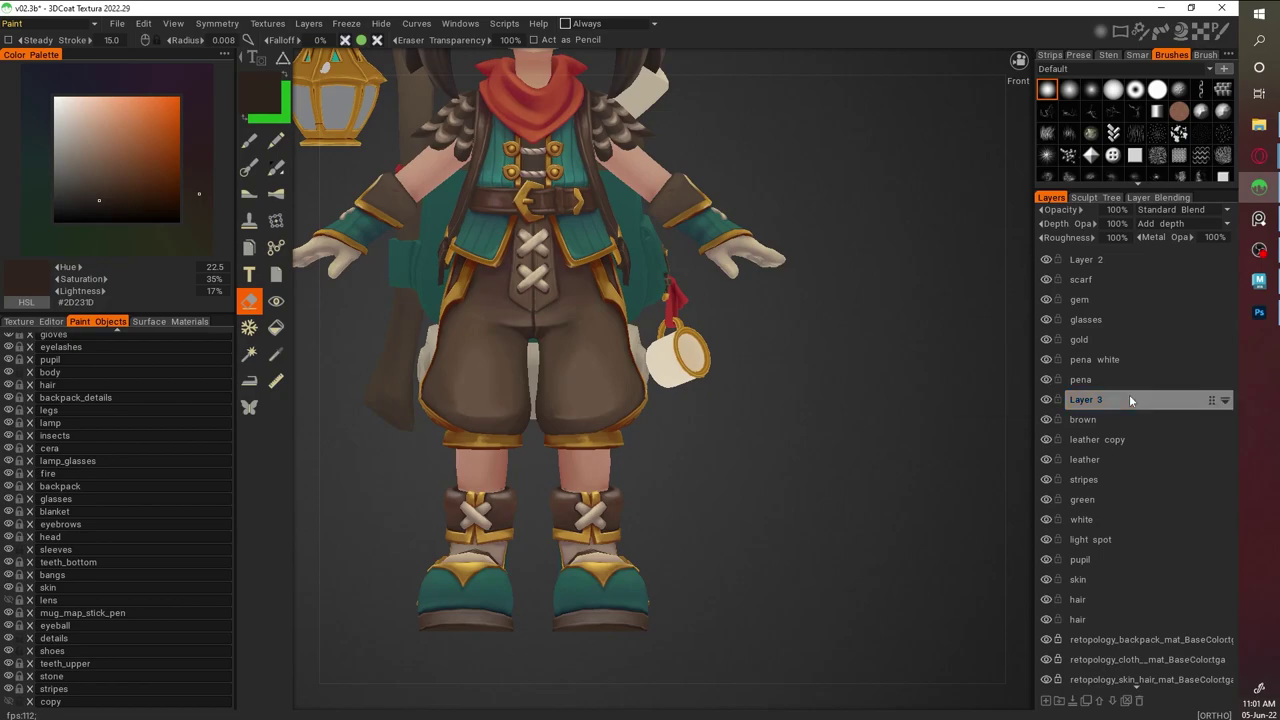
{"action": "key", "text": "Delete"}
{"action": "key", "text": "Delete"}
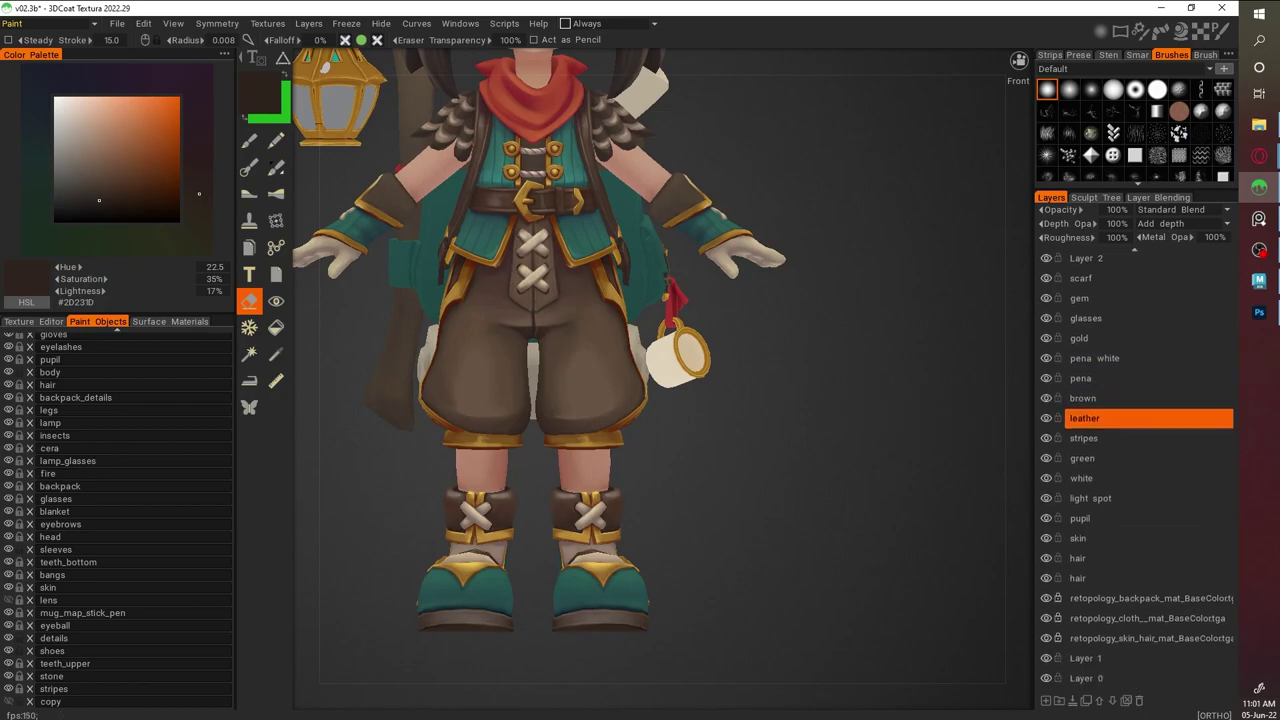
{"action": "left_click", "coordinate": [1081, 400]}
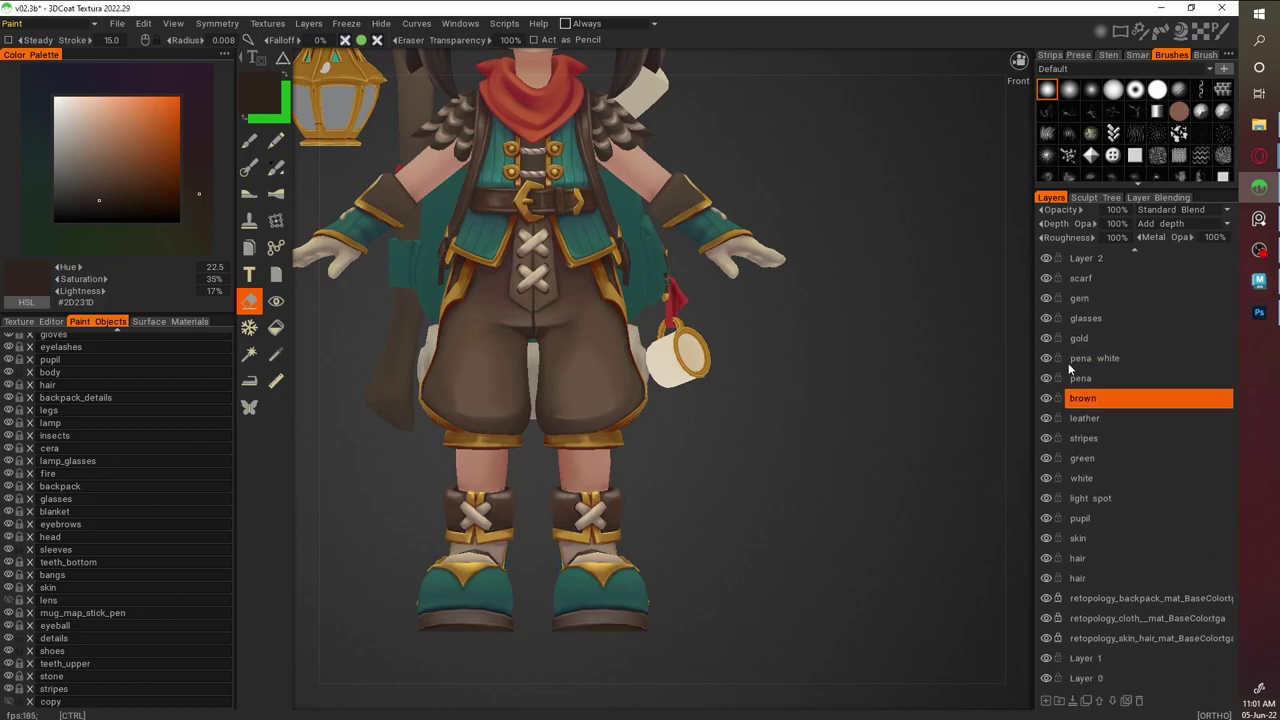
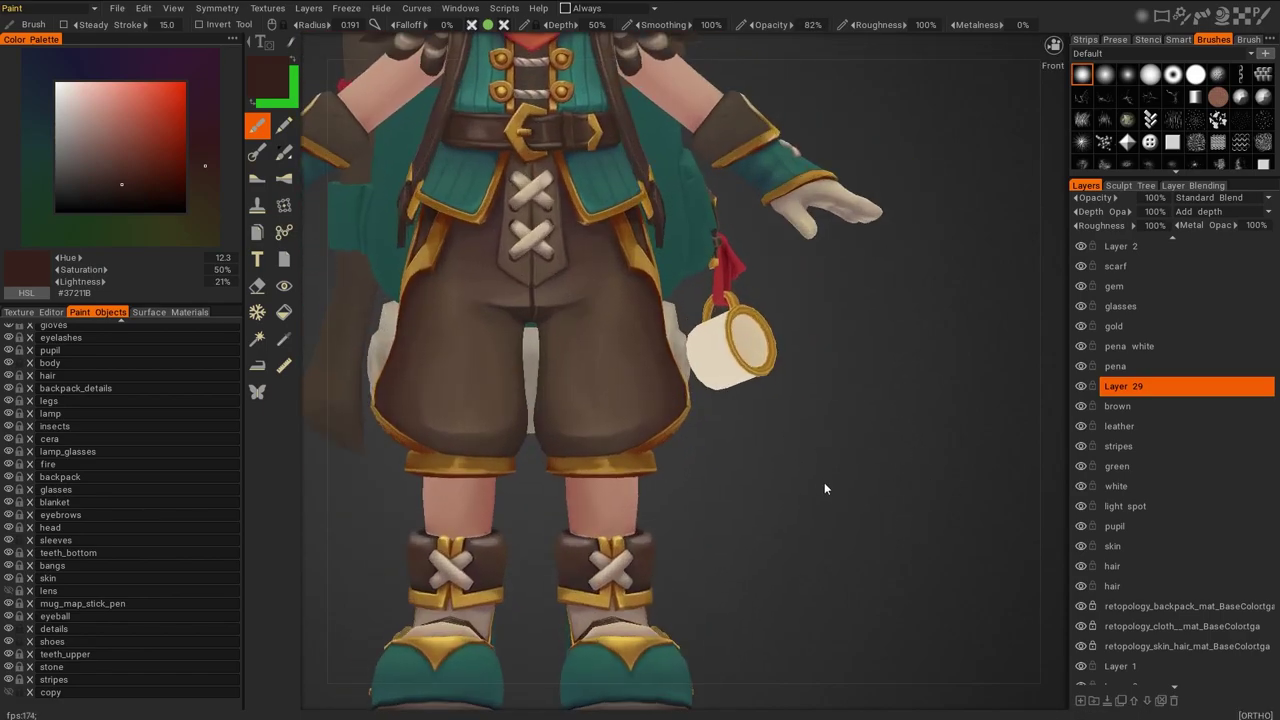
Paint soft warm brown tones over both legs of the shorts on a new layer above brown
{"action": "key", "text": "v"}
{"action": "left_click", "coordinate": [193, 175]}
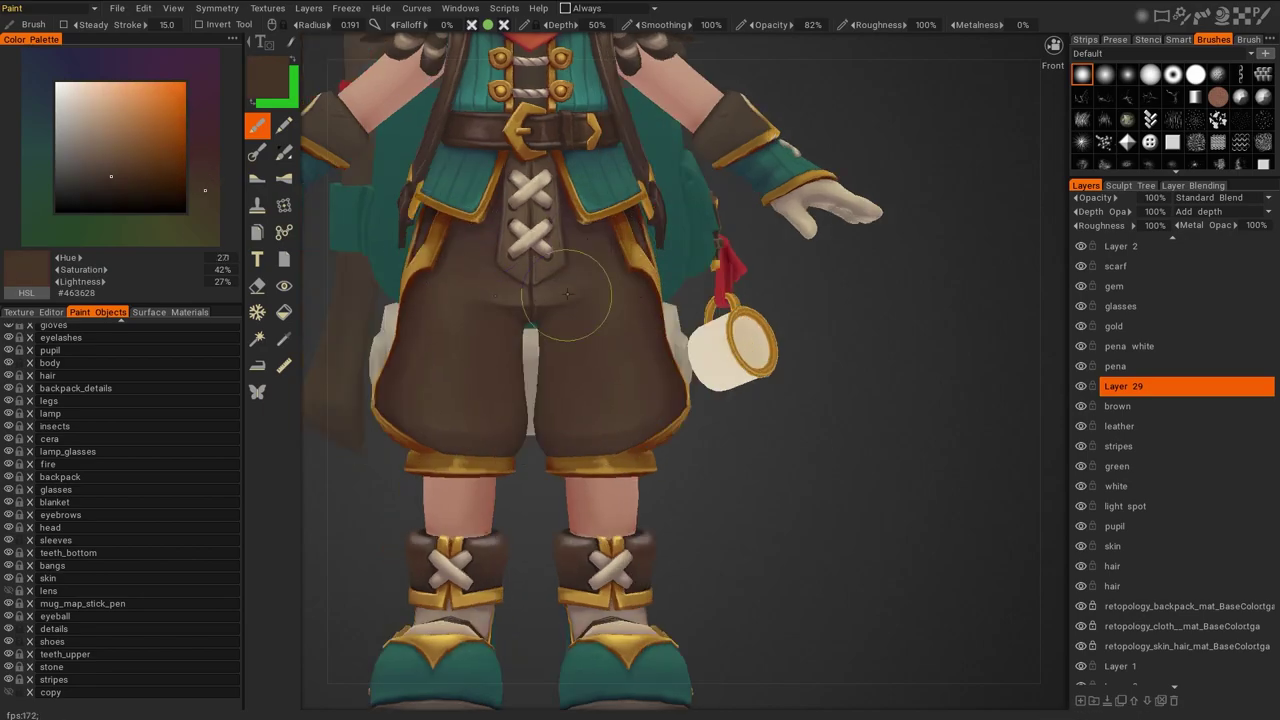
{"action": "left_click", "coordinate": [205, 197]}
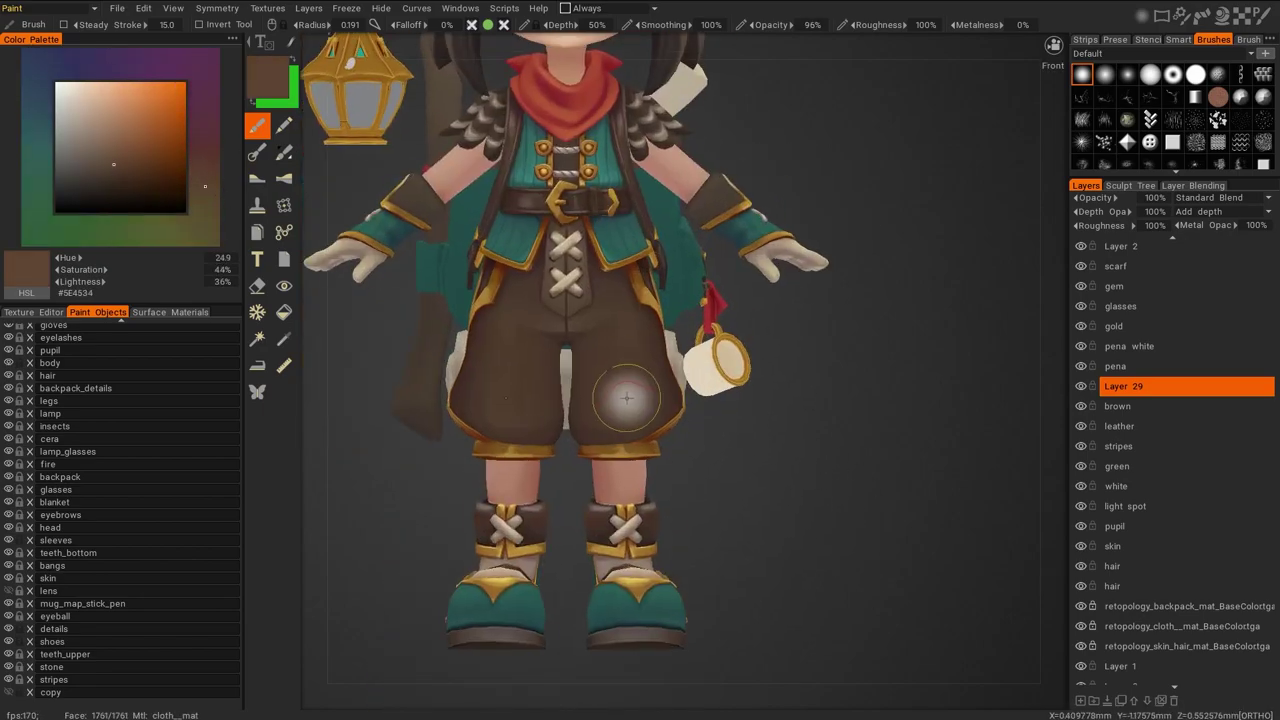
{"action": "left_click", "coordinate": [115, 149]}
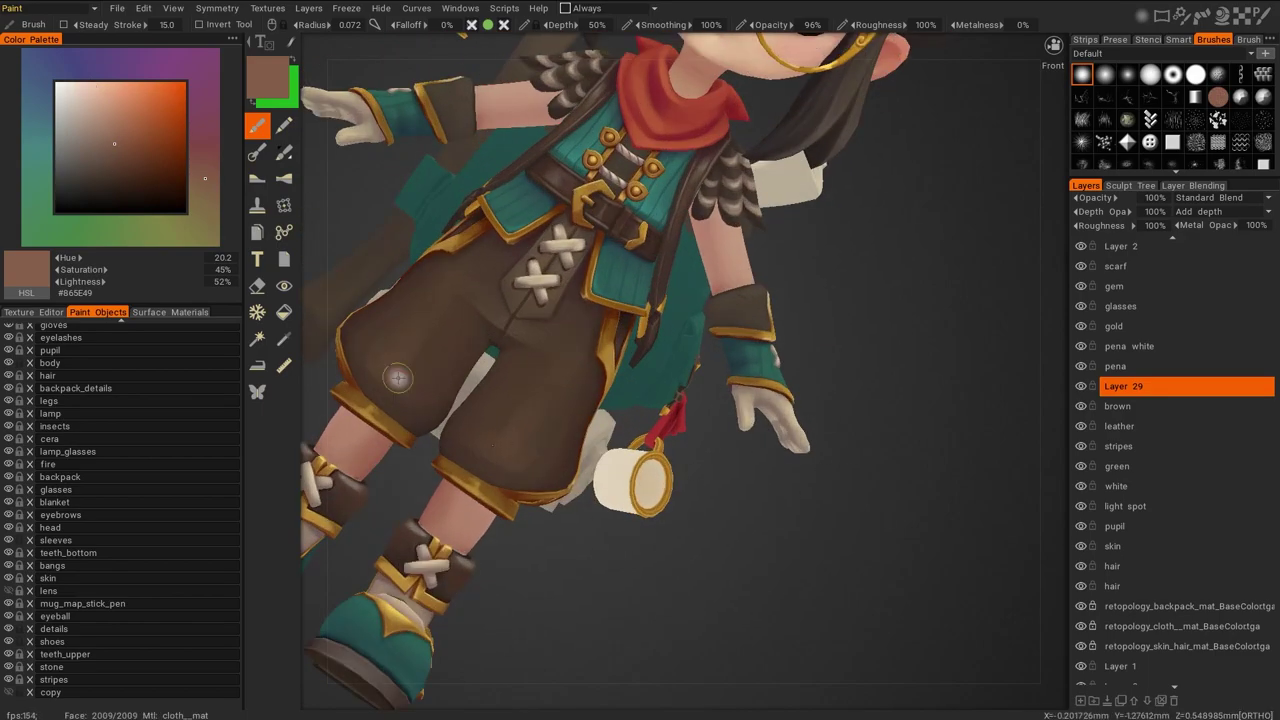
{"action": "key", "text": "v"}
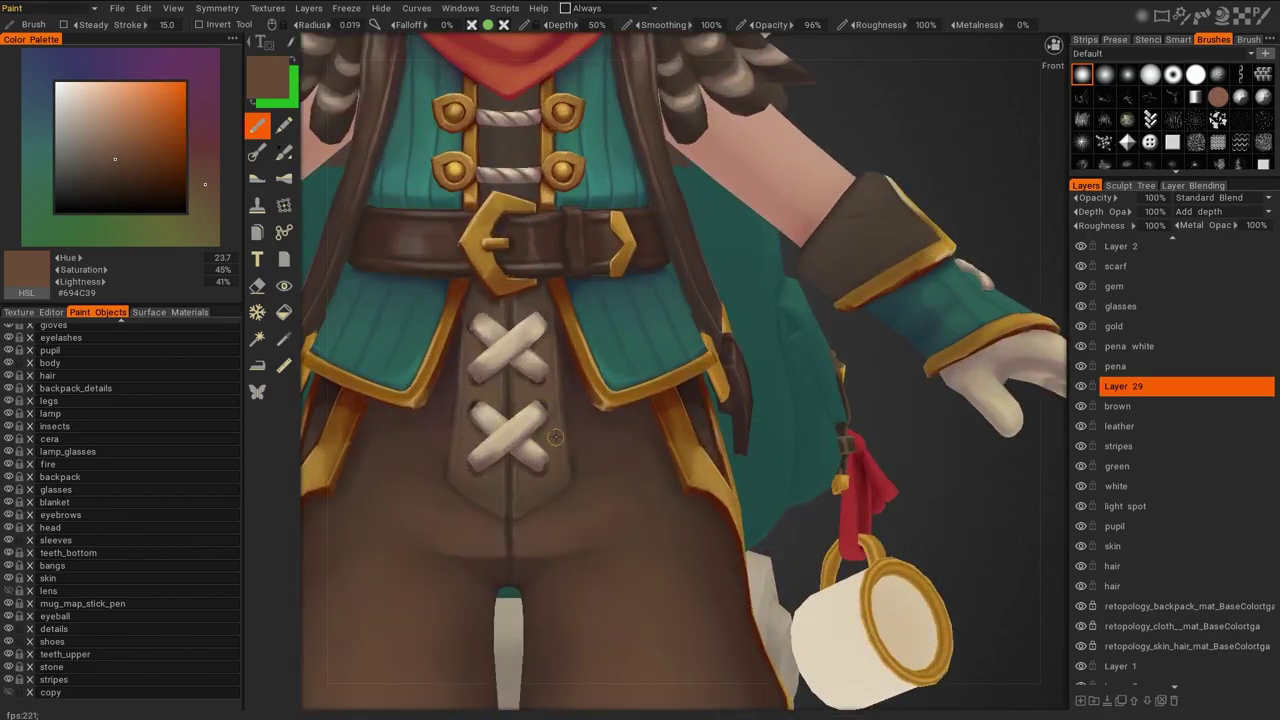
Paint dark reddish-brown outlines around the laced flap and along the centre seam of the shorts
{"action": "middle_click_drag", "start_coordinate": [516, 317], "coordinate": [570, 251]}
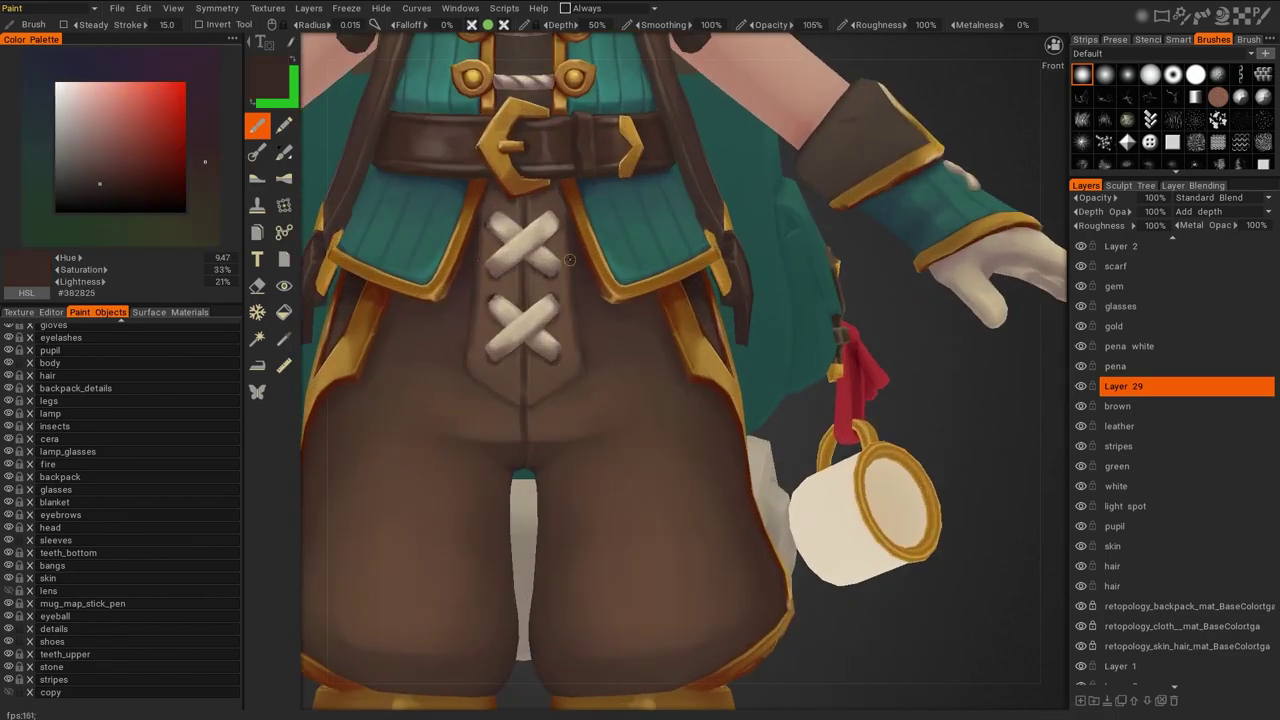
{"action": "left_click_drag", "start_coordinate": [525, 414], "coordinate": [522, 390], "text": "alt"}
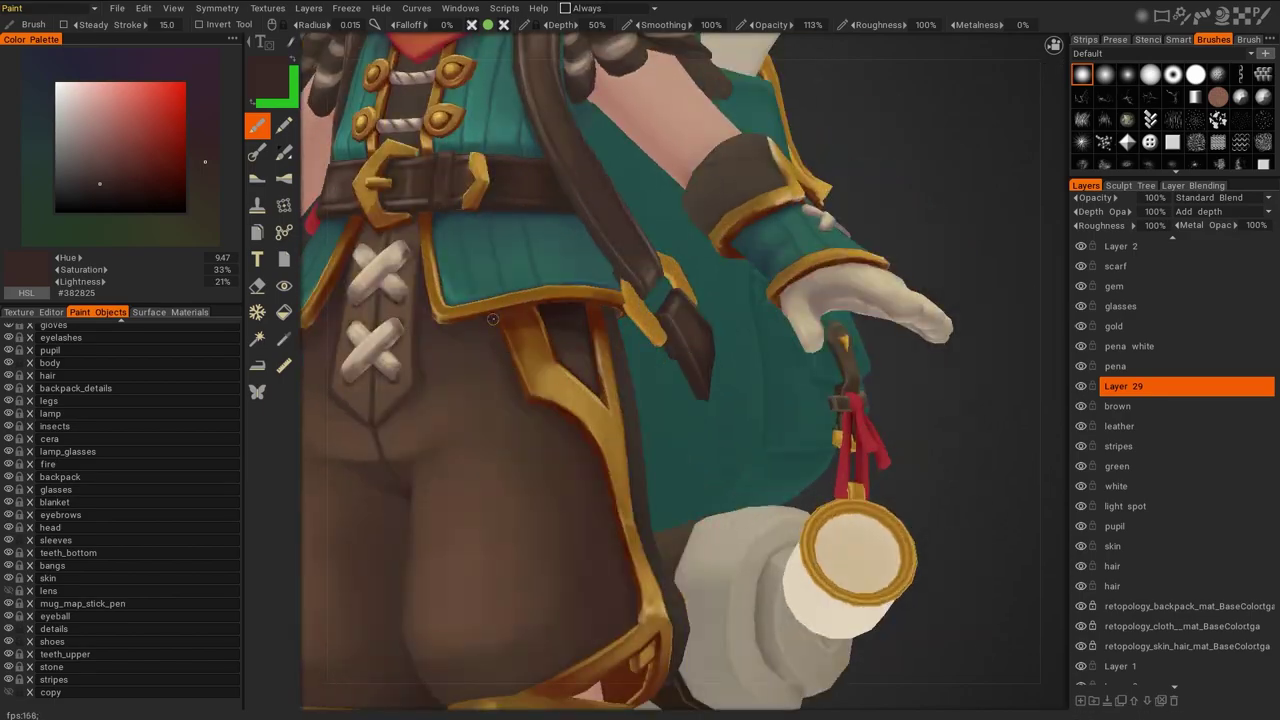
{"action": "right_click_drag", "start_coordinate": [776, 333], "coordinate": [920, 343], "text": "alt"}
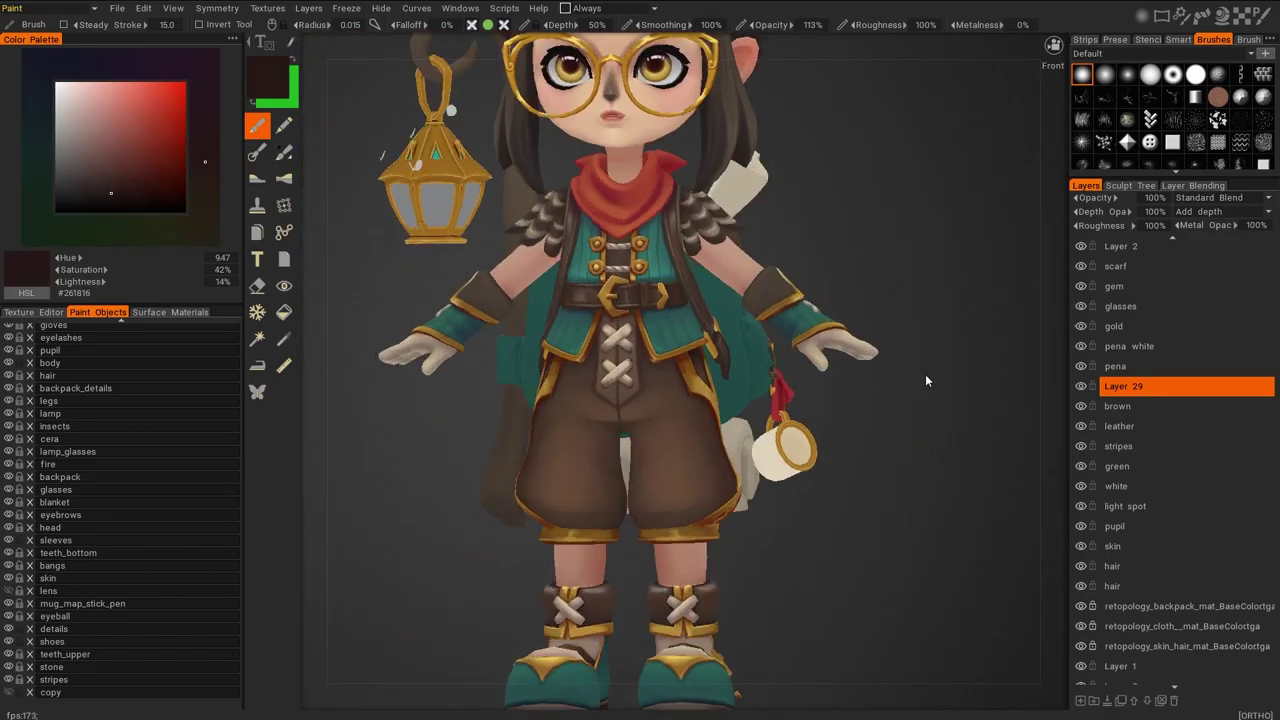
{"action": "left_click_drag", "start_coordinate": [920, 343], "coordinate": [922, 277], "text": "alt"}
{"action": "right_click_drag", "start_coordinate": [922, 277], "coordinate": [926, 300], "text": "alt"}
{"action": "left_click_drag", "start_coordinate": [926, 300], "coordinate": [1022, 400], "text": "alt"}
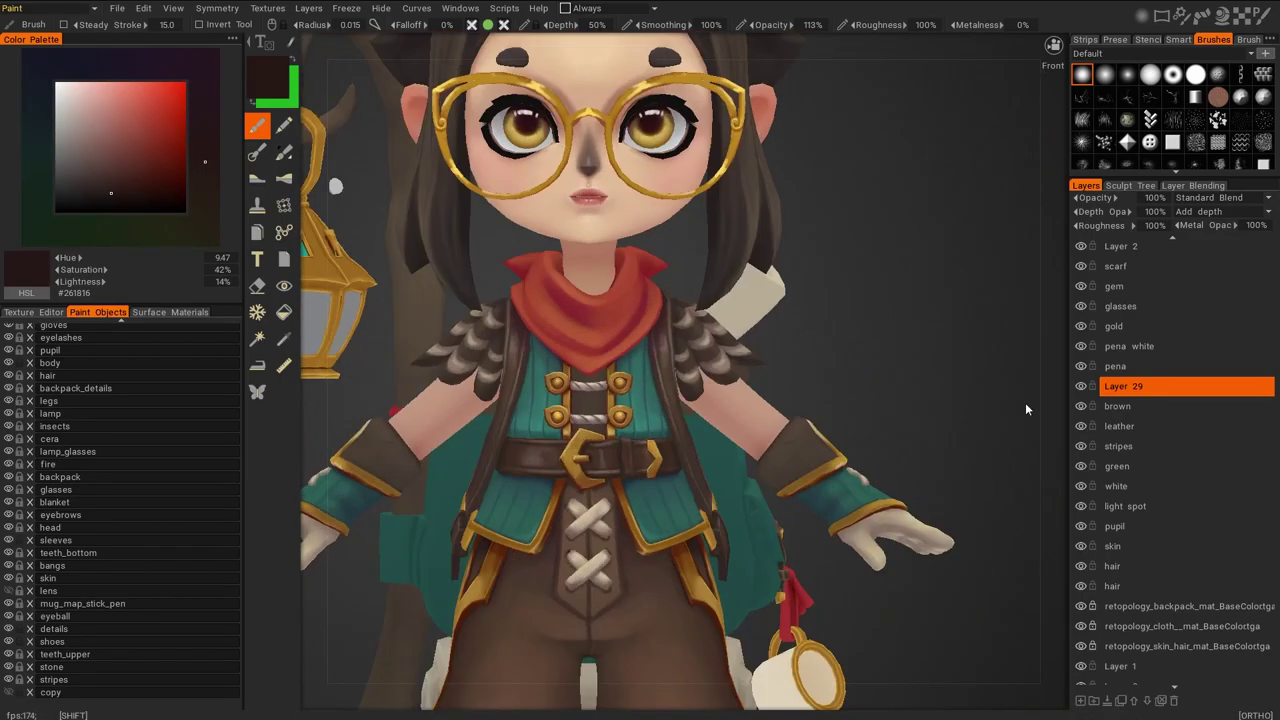
{"action": "right_click_drag", "start_coordinate": [1022, 400], "coordinate": [572, 176], "text": "alt"}
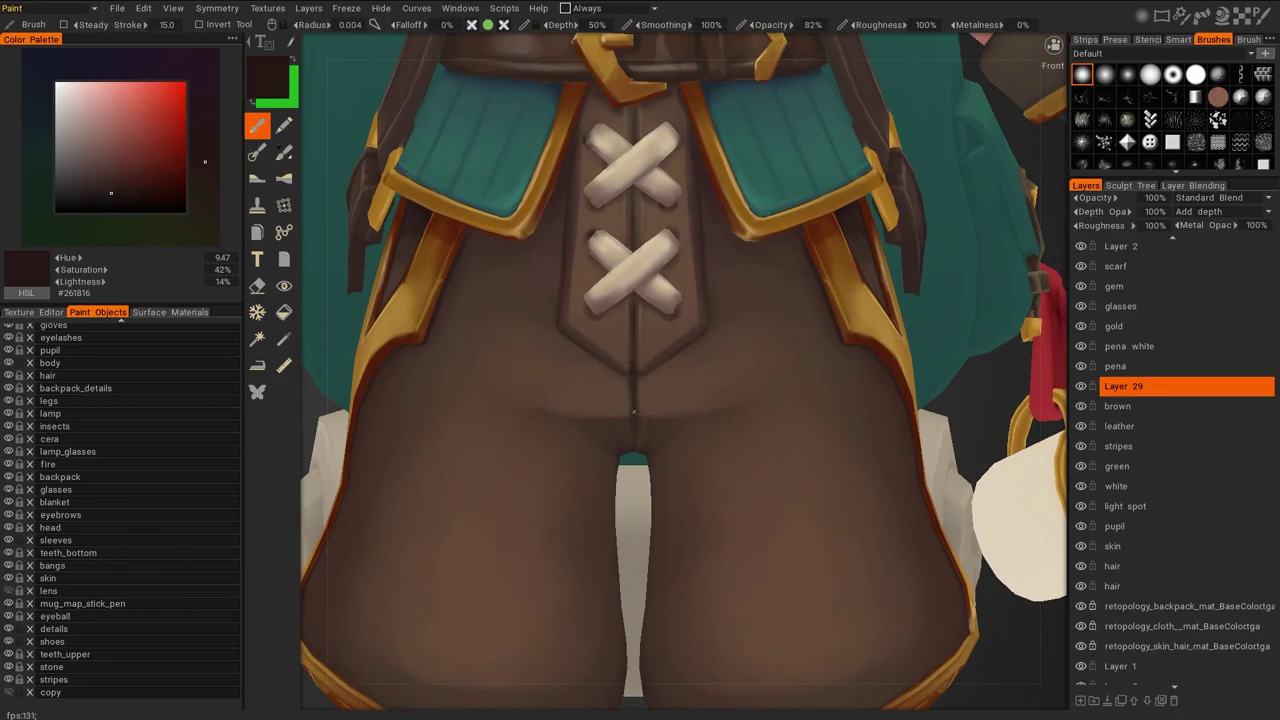
{"action": "right_click_drag", "start_coordinate": [632, 397], "coordinate": [670, 287], "text": "alt"}
Darken the lower edges of the shorts above the gold cuffs on the brown layer
{"action": "scroll", "coordinate": [546, 127], "scroll_direction": "down", "scroll_amount": 5}
{"action": "key", "text": "f"}
{"action": "scroll", "coordinate": [775, 533], "scroll_direction": "up", "scroll_amount": 3}
{"action": "key", "text": "b"}
{"action": "scroll", "coordinate": [929, 447], "scroll_direction": "down", "scroll_amount": 3}
{"action": "mouse_move", "coordinate": [929, 447]}
{"action": "left_mouse_down", "text": "alt"}
{"action": "mouse_move", "coordinate": [894, 500]}
{"action": "mouse_move", "coordinate": [829, 466]}
{"action": "left_mouse_up", "text": "alt"}
{"action": "right_click_drag", "start_coordinate": [829, 466], "coordinate": [652, 345], "text": "alt"}
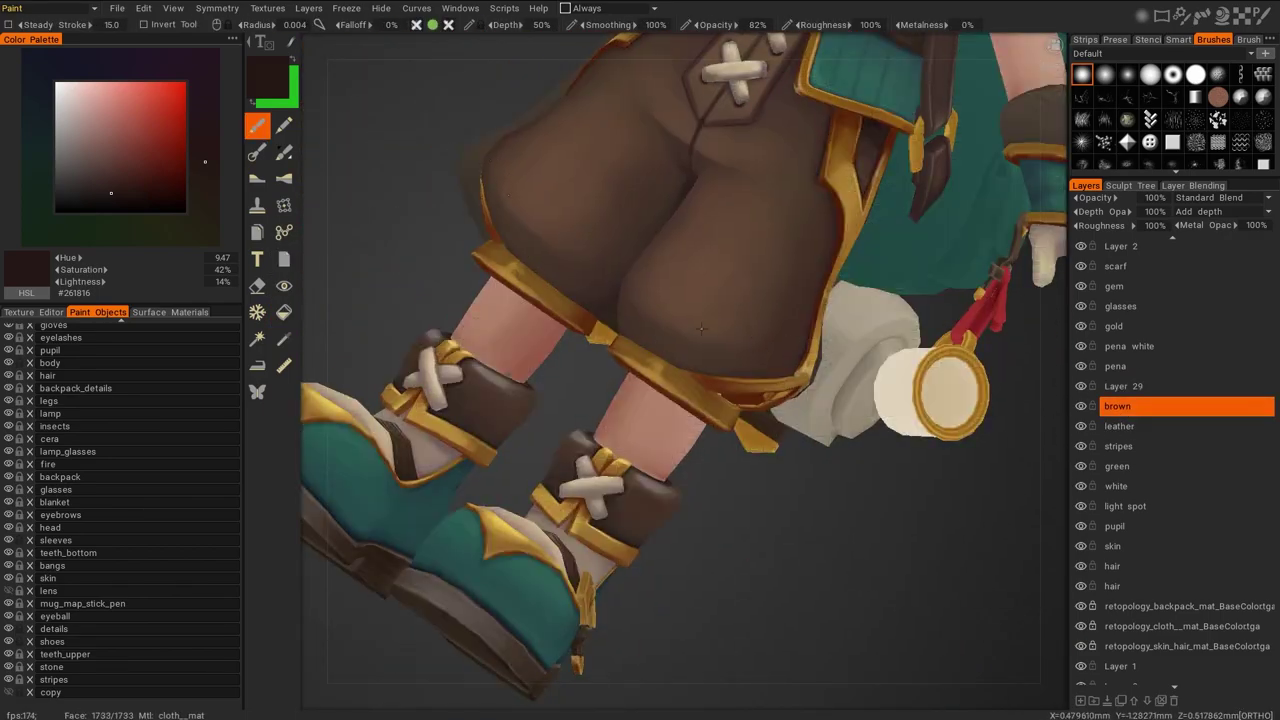
{"action": "scroll", "coordinate": [599, 322], "scroll_direction": "up", "scroll_amount": 2}
{"action": "key", "text": "v"}
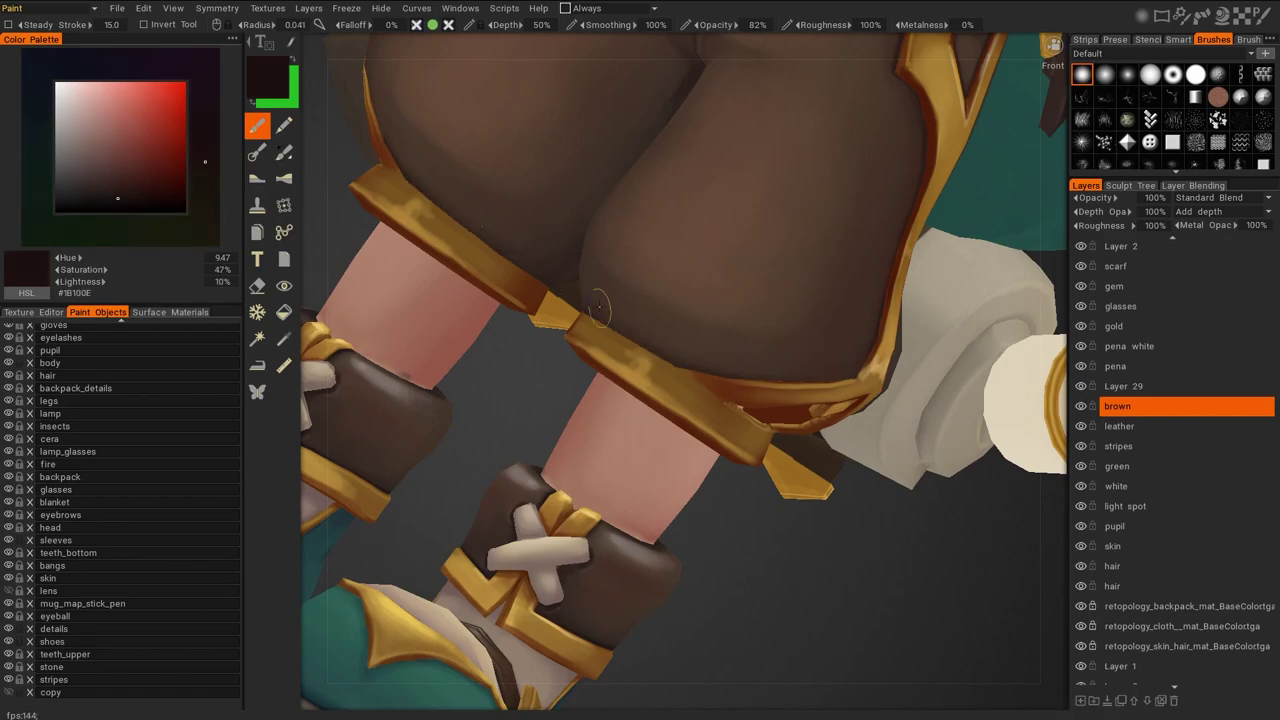
Paint dark shadows on the back and underside of the shorts around the cuffs using #1B100E
{"action": "scroll", "coordinate": [757, 378], "scroll_direction": "down", "scroll_amount": 5}
{"action": "left_click_drag", "start_coordinate": [855, 350], "coordinate": [880, 524], "text": "alt"}
{"action": "scroll", "coordinate": [880, 524], "scroll_direction": "up", "scroll_amount": 6}
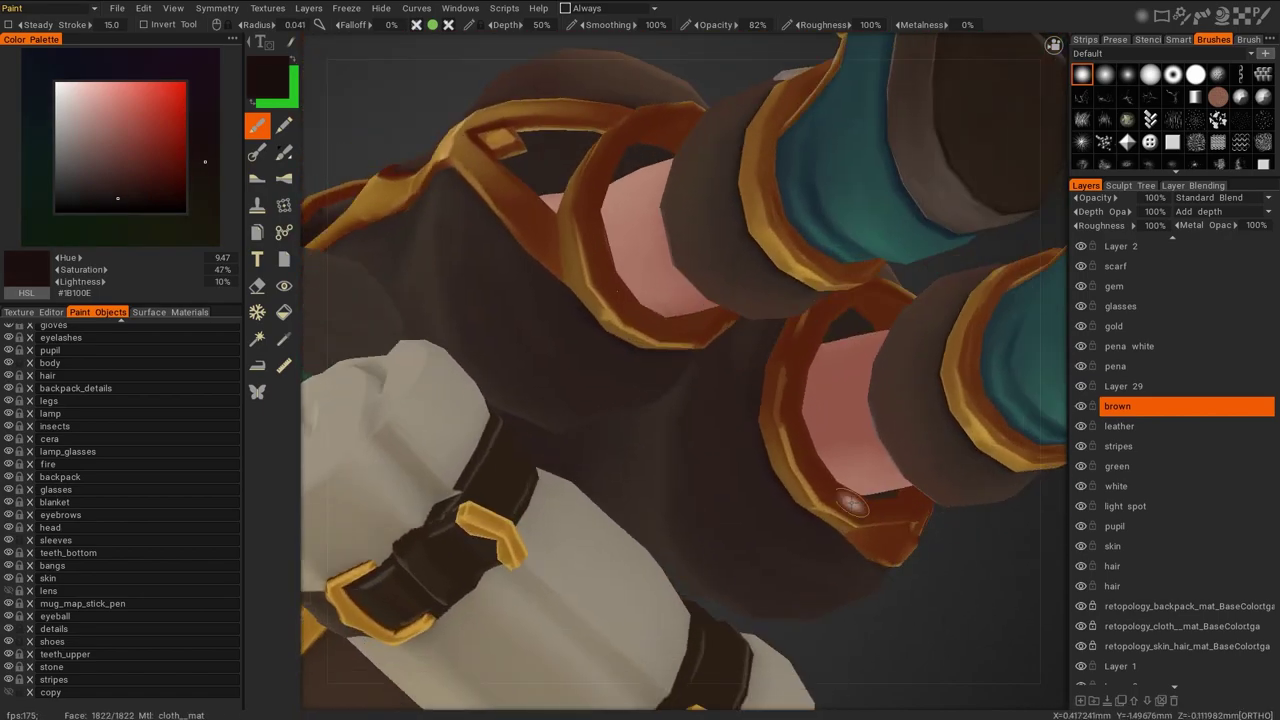
{"action": "left_click_drag", "start_coordinate": [750, 382], "coordinate": [720, 303], "text": "alt"}
{"action": "mouse_move", "coordinate": [713, 398]}
{"action": "left_mouse_down", "text": "alt"}
{"action": "mouse_move", "coordinate": [725, 160]}
{"action": "mouse_move", "coordinate": [655, 290]}
{"action": "mouse_move", "coordinate": [667, 428]}
{"action": "mouse_move", "coordinate": [838, 210]}
{"action": "left_mouse_up", "text": "alt"}
{"action": "scroll", "coordinate": [725, 160], "scroll_direction": "up", "scroll_amount": 4}
Paint thin dark shadows on Layer 29 along the gold side trim of the shorts
{"action": "left_click", "coordinate": [1123, 386]}
{"action": "left_click_drag", "start_coordinate": [560, 397], "coordinate": [575, 100], "text": "alt"}
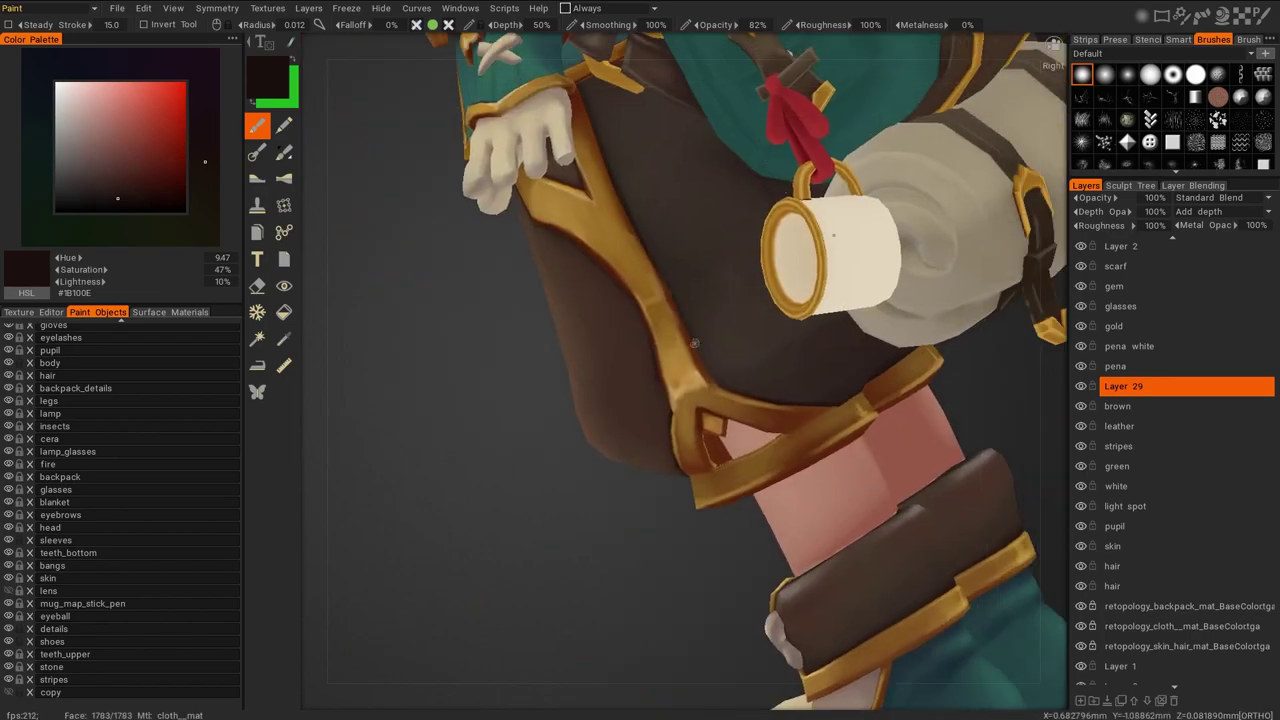
{"action": "left_click_drag", "start_coordinate": [720, 387], "coordinate": [603, 124], "text": "alt"}
{"action": "left_click_drag", "start_coordinate": [582, 283], "coordinate": [900, 286], "text": "alt"}
{"action": "scroll", "coordinate": [640, 360], "scroll_direction": "up", "scroll_amount": 3}
Blend sampled mid and lighter browns over the front of the shorts, then check the character from behind
{"action": "key", "text": "v"}
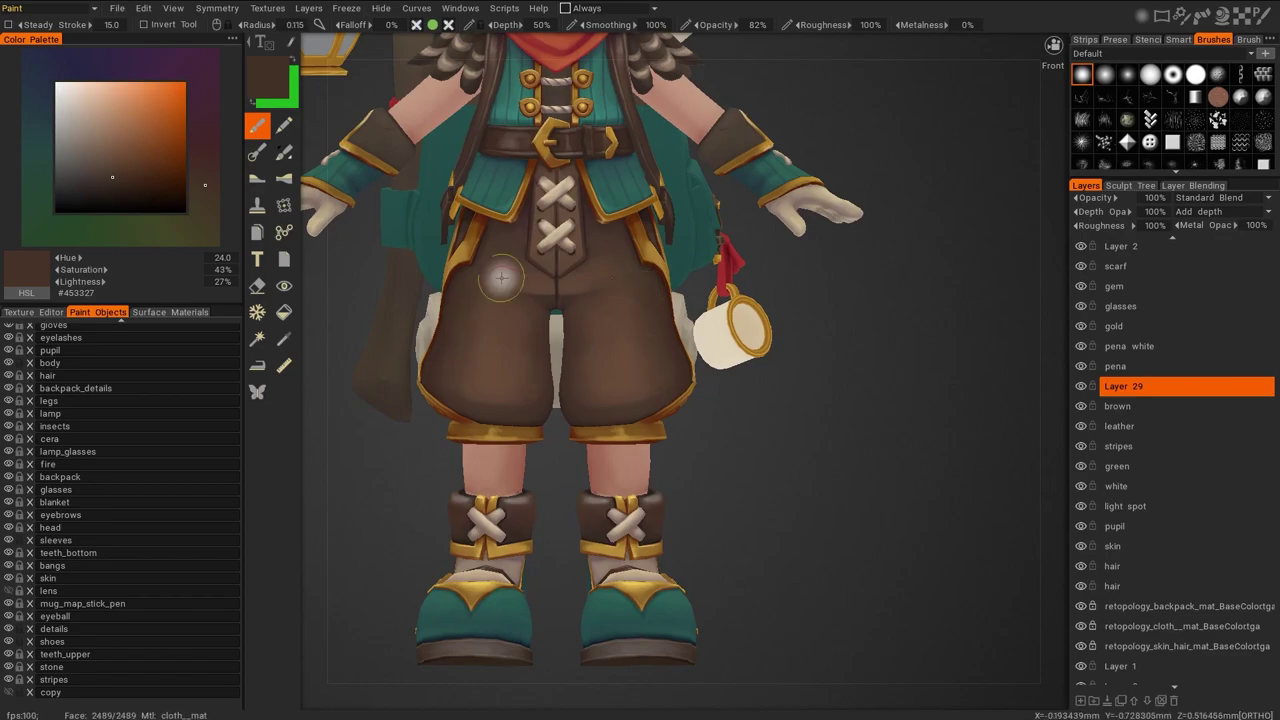
{"action": "key", "text": "v"}
{"action": "key", "text": "v"}
{"action": "scroll", "coordinate": [910, 444], "scroll_direction": "down", "scroll_amount": 3}
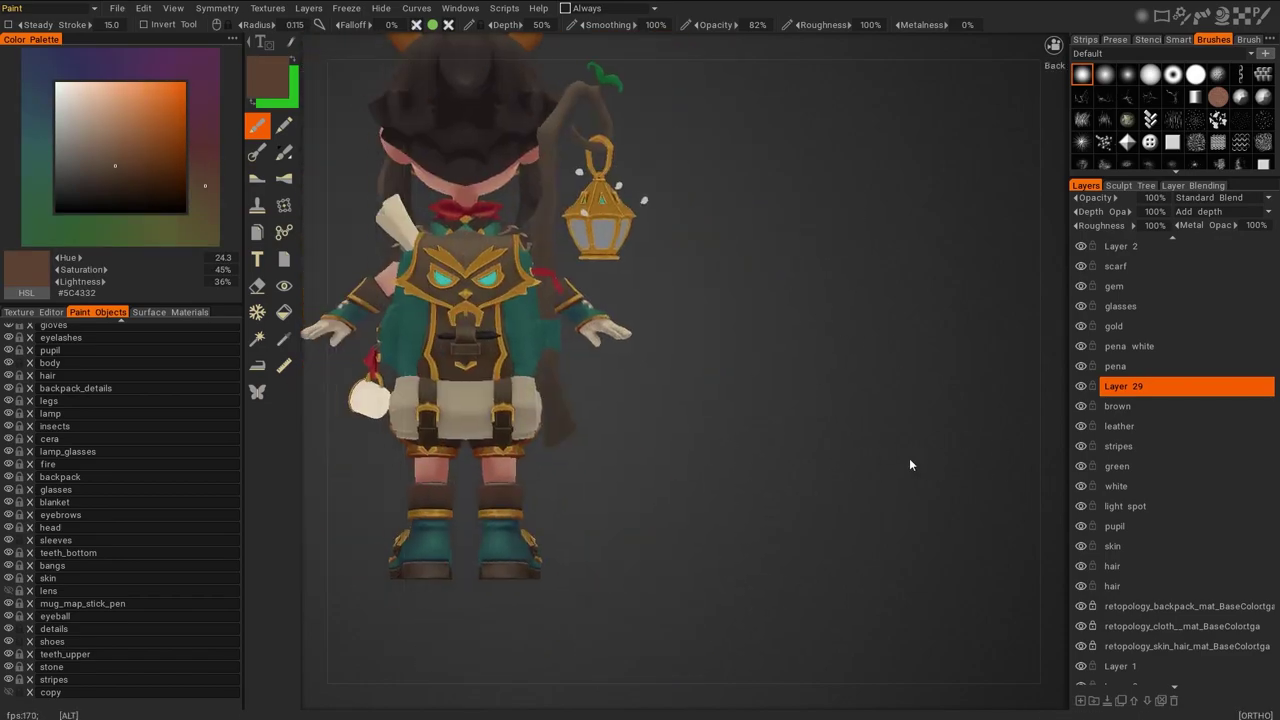
Delete Layer 29 and make the leather layer active
{"action": "left_click_drag", "start_coordinate": [910, 444], "coordinate": [640, 420], "text": "alt"}
{"action": "scroll", "coordinate": [640, 420], "scroll_direction": "up", "scroll_amount": 3}
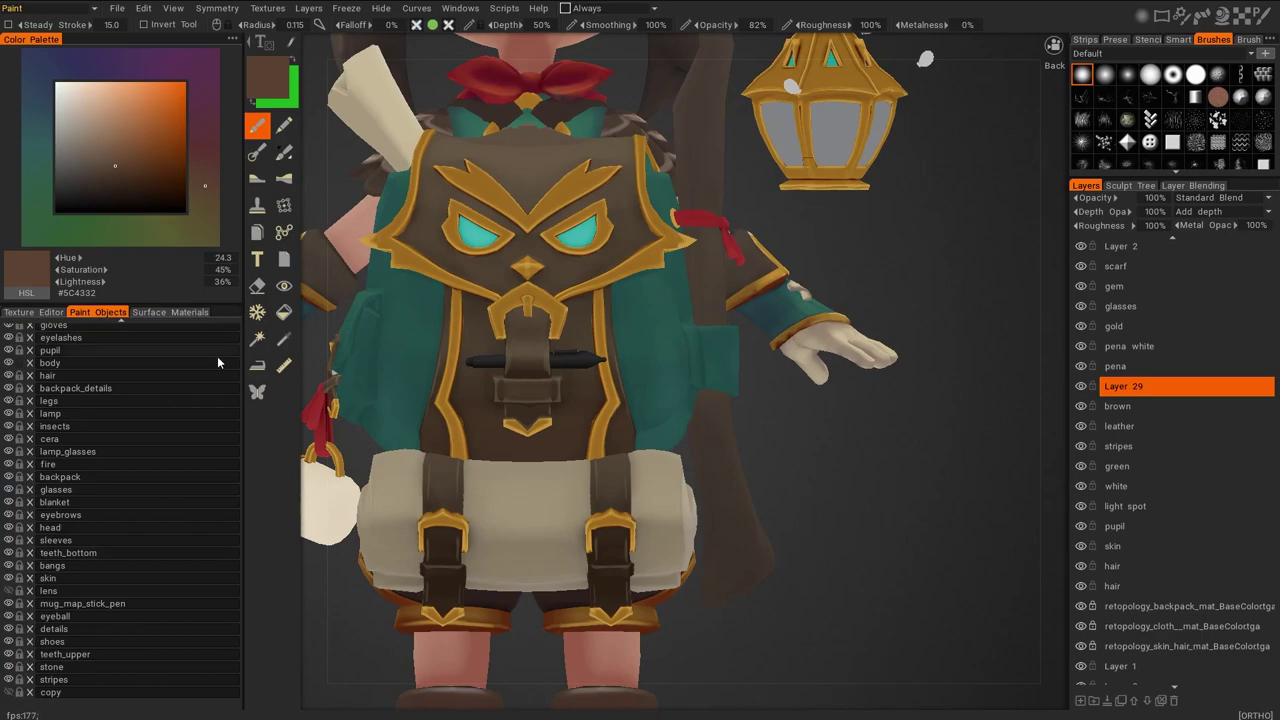
{"action": "scroll", "coordinate": [160, 330], "scroll_direction": "up", "scroll_amount": 1}
{"action": "key", "text": "Delete"}
{"action": "left_click", "coordinate": [1100, 406]}
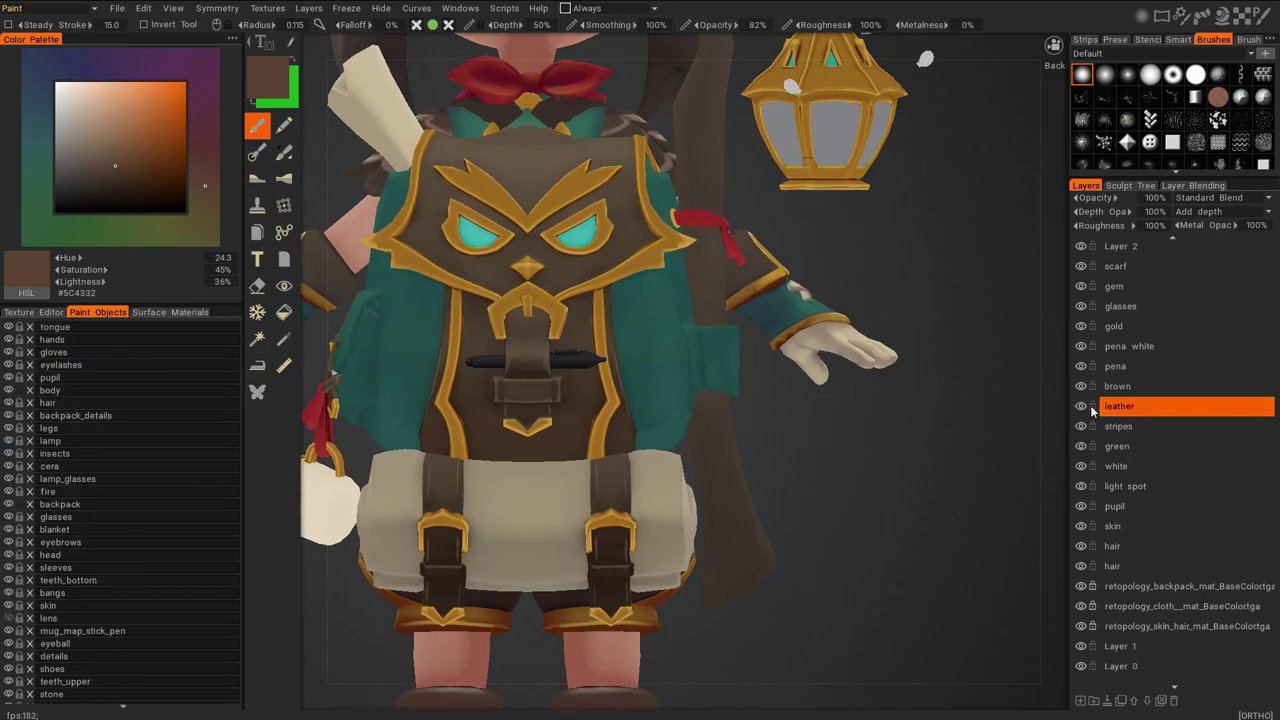
Show the cloth texture in the Texture Editor and sample the dark leather brown #2E2119
{"action": "scroll", "coordinate": [665, 263], "scroll_direction": "up", "scroll_amount": 1}
{"action": "left_click", "coordinate": [37, 312]}
{"action": "scroll", "coordinate": [158, 462], "scroll_direction": "up", "scroll_amount": 5}
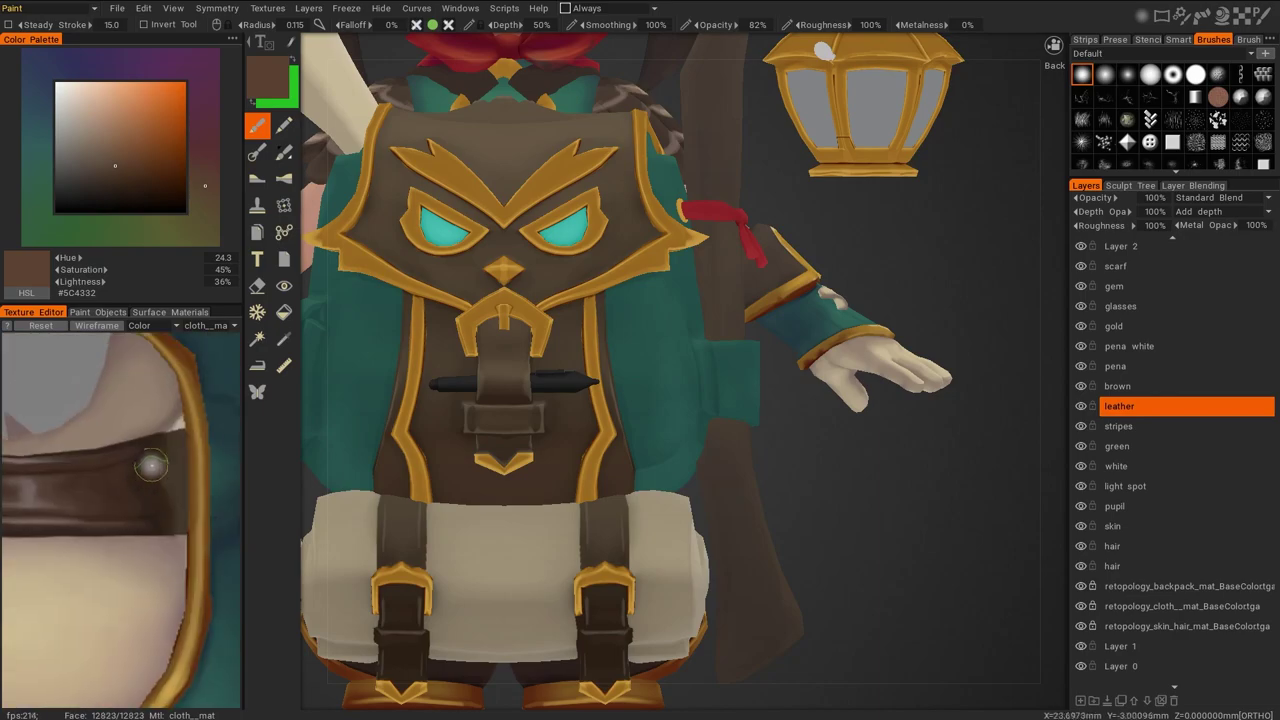
{"action": "left_click", "coordinate": [564, 316], "text": "ctrl"}
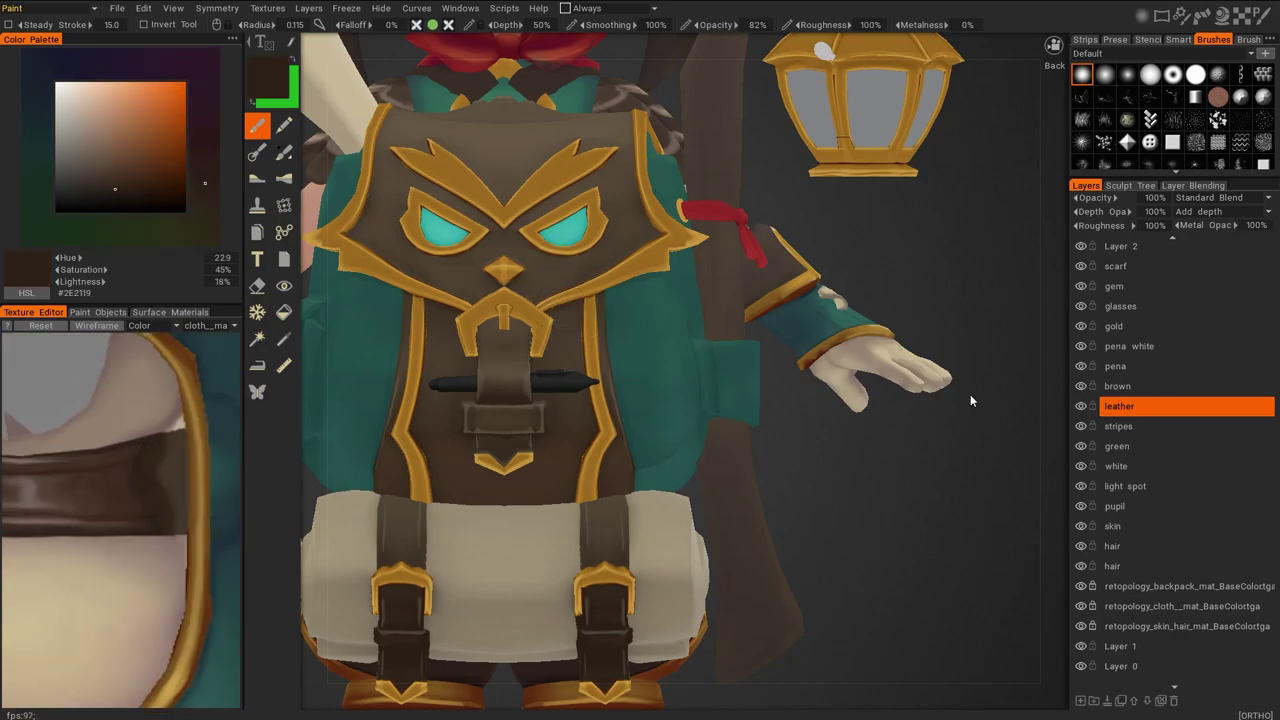
Gather the layers from scarf down to hair in a new group named Cloth and add a Backpack group above it
{"action": "key", "text": "ctrl+g"}
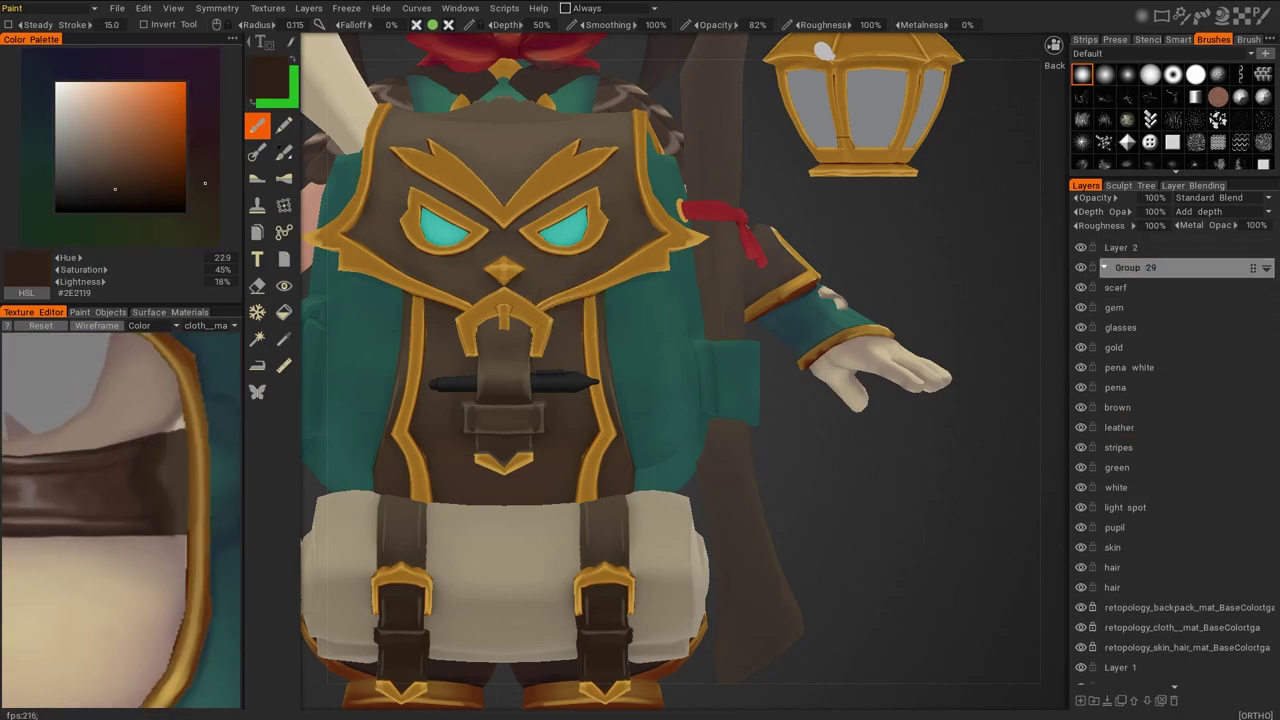
{"action": "left_click", "coordinate": [1154, 567]}
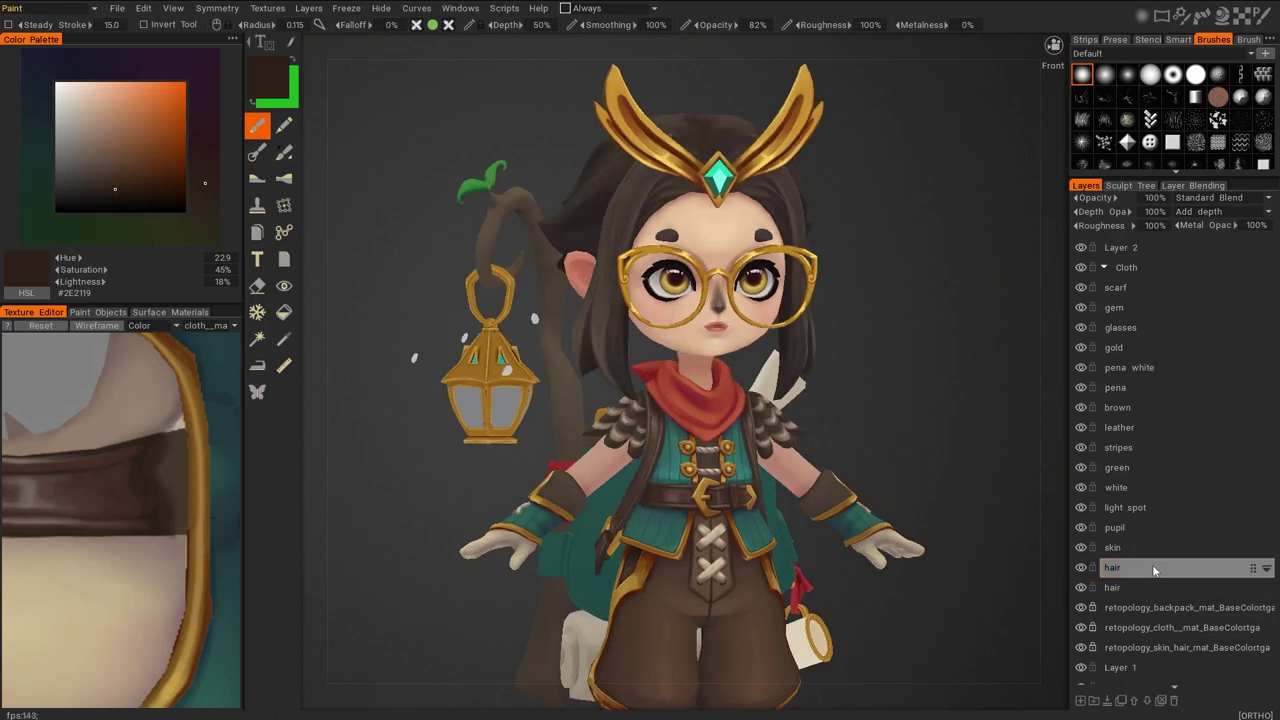
{"action": "left_click_drag", "start_coordinate": [1154, 567], "coordinate": [1125, 285]}
{"action": "left_click_drag", "start_coordinate": [1150, 567], "coordinate": [1262, 250]}
{"action": "left_click_drag", "start_coordinate": [1150, 558], "coordinate": [1262, 252]}
{"action": "left_click_drag", "start_coordinate": [1150, 558], "coordinate": [1262, 252]}
{"action": "left_click_drag", "start_coordinate": [1256, 557], "coordinate": [1262, 252]}
{"action": "left_click_drag", "start_coordinate": [1256, 557], "coordinate": [1262, 252]}
{"action": "left_click_drag", "start_coordinate": [1256, 557], "coordinate": [1262, 252]}
{"action": "left_click_drag", "start_coordinate": [1250, 558], "coordinate": [1262, 252]}
{"action": "left_click_drag", "start_coordinate": [1250, 558], "coordinate": [1124, 273]}
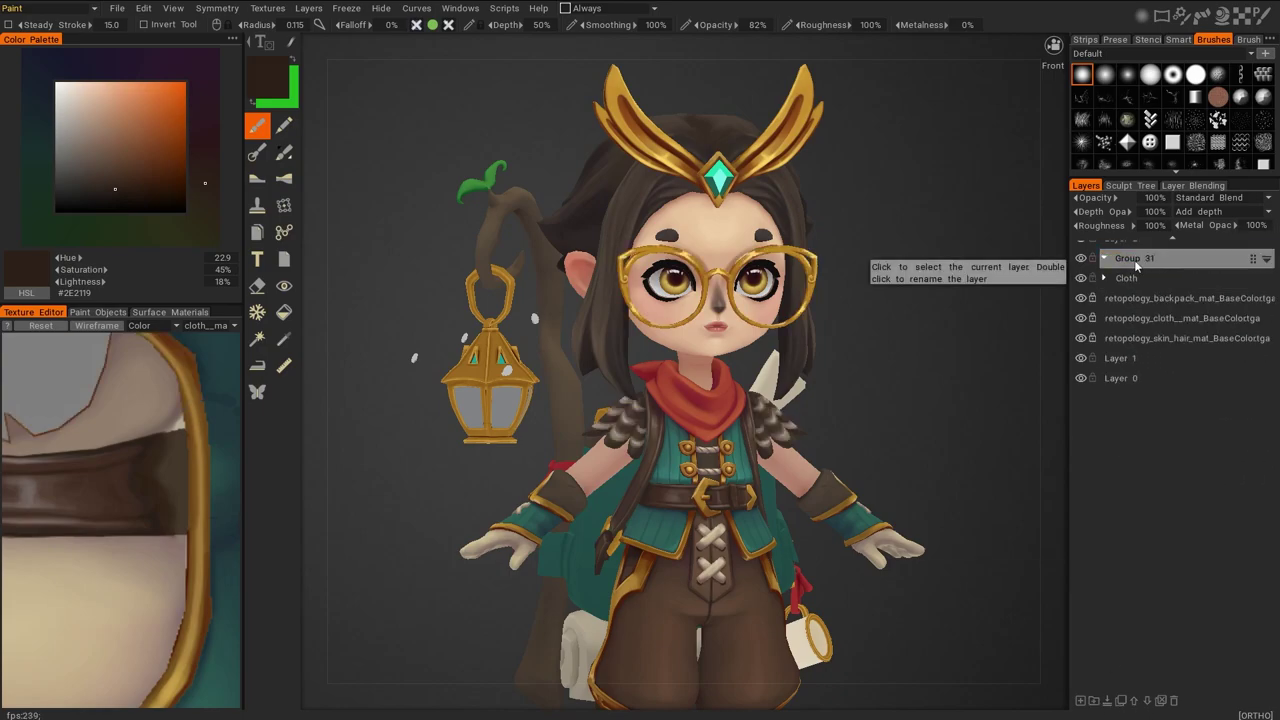
{"action": "key", "text": "v"}
{"action": "left_click_drag", "start_coordinate": [960, 405], "coordinate": [1030, 347]}
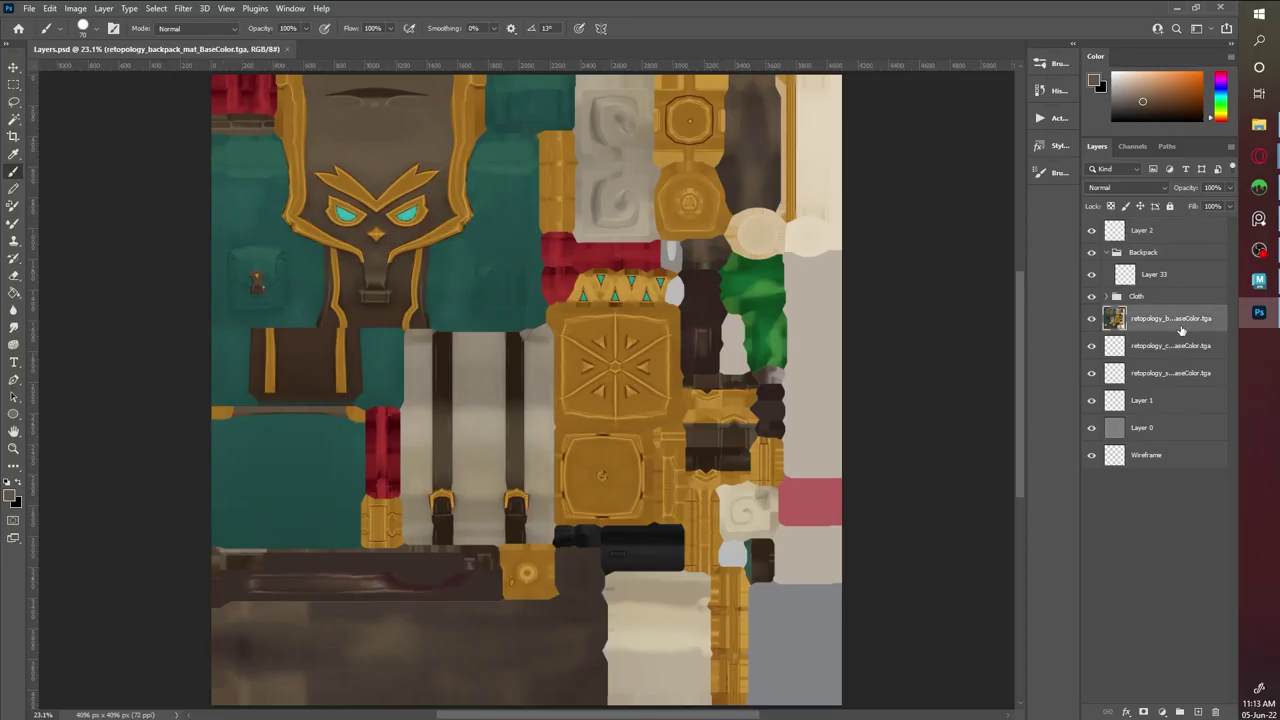
{"action": "left_click", "coordinate": [1146, 457]}
{"action": "mouse_move", "coordinate": [1146, 457]}
{"action": "left_mouse_down", "text": "alt"}
{"action": "mouse_move", "coordinate": [1150, 241]}
{"action": "mouse_move", "coordinate": [1162, 457]}
{"action": "left_mouse_up", "text": "alt"}
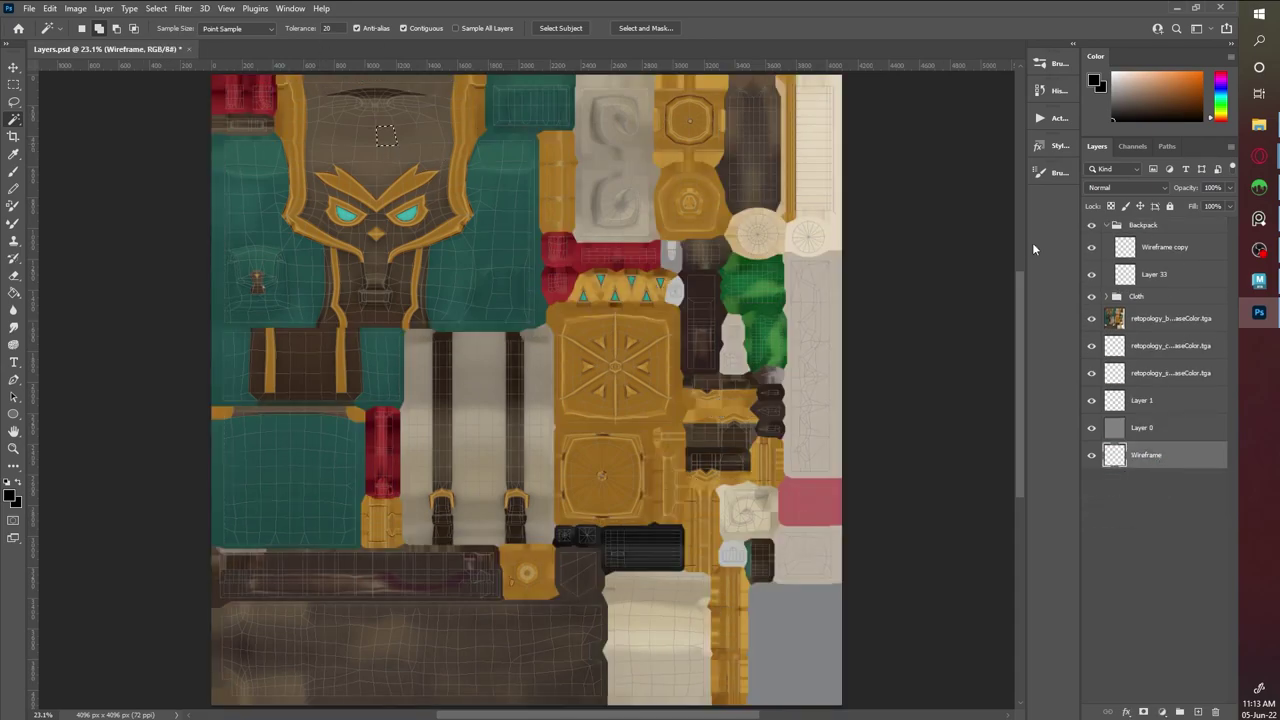
{"action": "left_click", "coordinate": [1160, 247]}
{"action": "key", "text": "Delete"}
On the backpack base colour layer, select the brown leather of the pocket, flap and blanket straps with the Magic Wand
{"action": "left_click", "coordinate": [1170, 291]}
{"action": "left_click", "coordinate": [319, 406]}
{"action": "scroll", "coordinate": [319, 406], "scroll_direction": "up", "scroll_amount": 5, "text": "alt"}
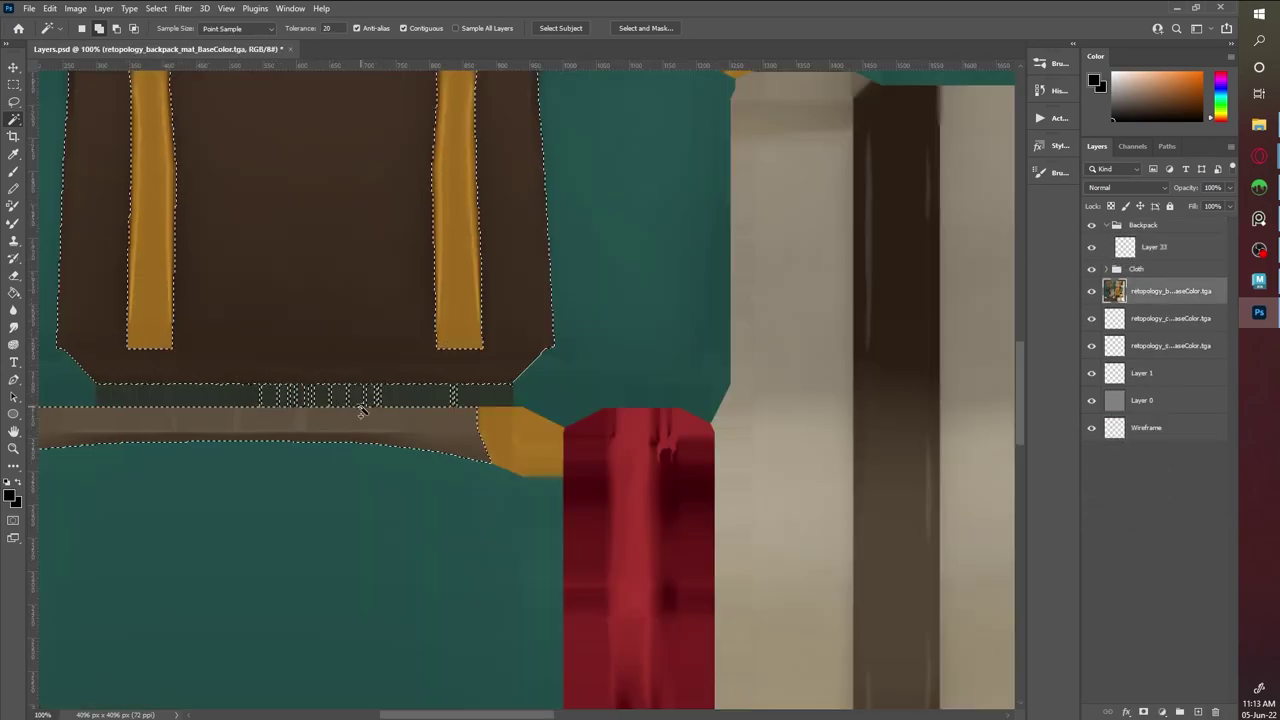
{"action": "scroll", "coordinate": [362, 412], "scroll_direction": "down", "scroll_amount": 5, "text": "alt"}
{"action": "left_click", "coordinate": [718, 294], "text": "shift"}
{"action": "left_click", "coordinate": [575, 300], "text": "shift"}
{"action": "scroll", "coordinate": [720, 290], "scroll_direction": "up", "scroll_amount": 3, "text": "alt"}
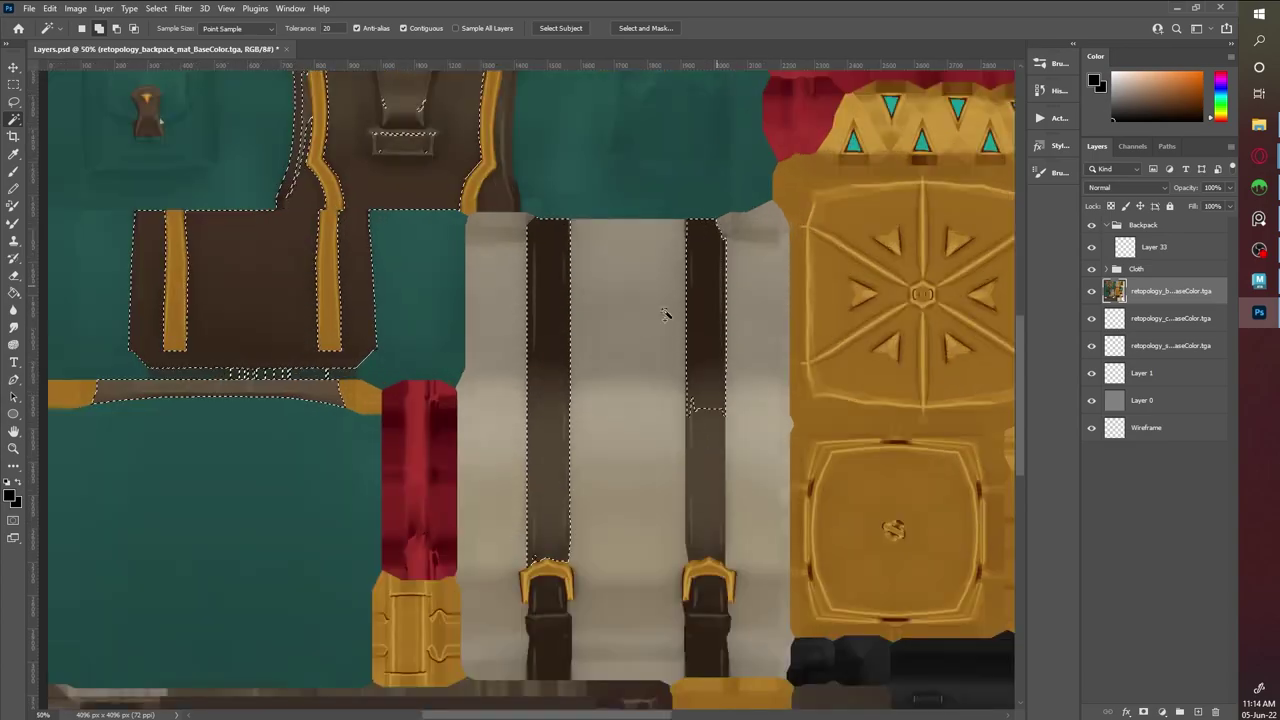
Add the lower strap ends below the gold buckles and the long dark brown strip to the selection
{"action": "scroll", "coordinate": [718, 287], "scroll_direction": "down", "scroll_amount": 5}
{"action": "left_click", "coordinate": [620, 272], "text": "shift"}
{"action": "left_click", "coordinate": [686, 400], "text": "shift"}
{"action": "left_click", "coordinate": [287, 467], "text": "shift"}
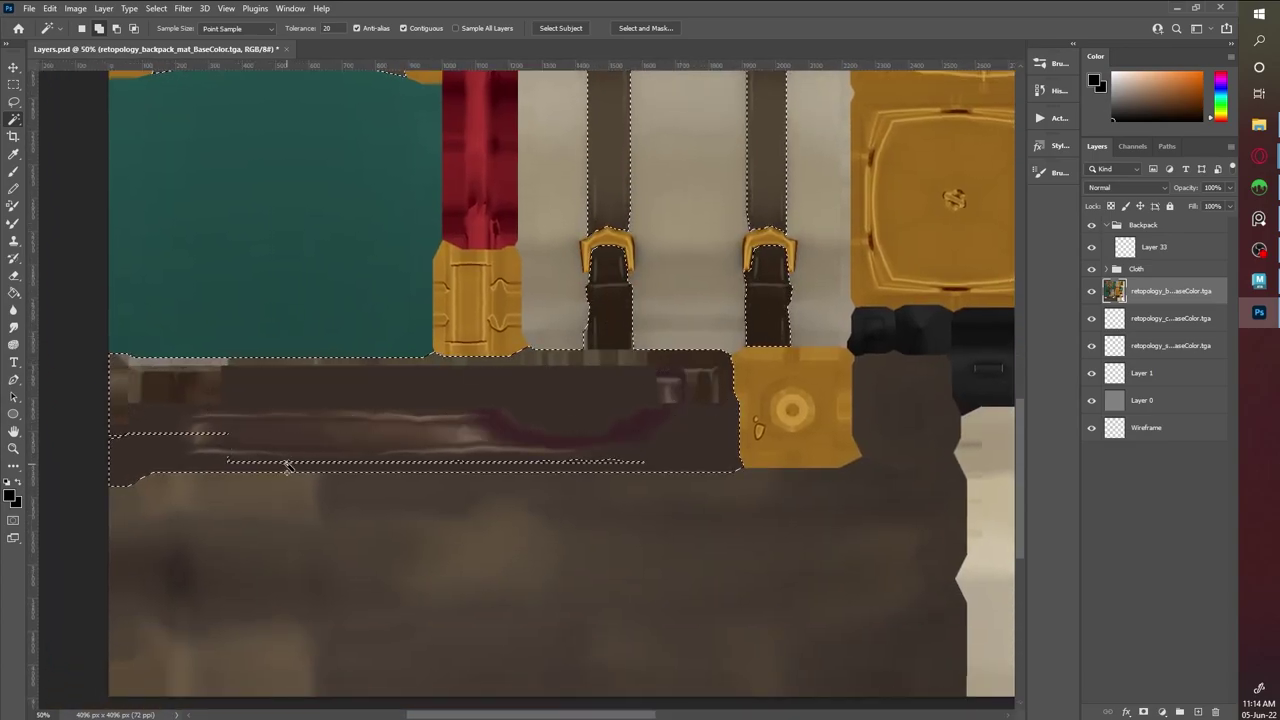
Refine the selection around the long brown strip with the Lasso and continue adding the remaining brown leather pieces with the Magic Wand
{"action": "key", "text": "l"}
{"action": "left_click_drag", "start_coordinate": [111, 412], "coordinate": [186, 480]}
{"action": "mouse_move", "coordinate": [560, 472]}
{"action": "left_mouse_down"}
{"action": "mouse_move", "coordinate": [640, 380]}
{"action": "mouse_move", "coordinate": [583, 310]}
{"action": "left_mouse_up"}
{"action": "key", "text": "w"}
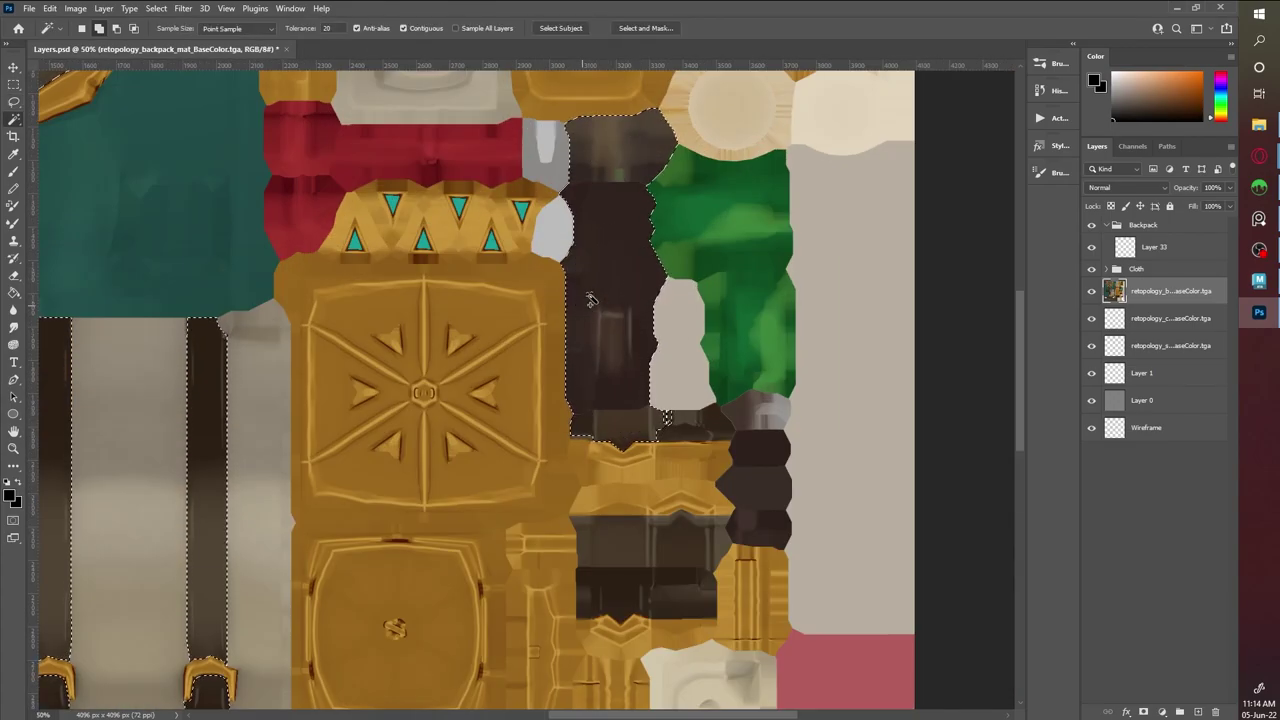
{"action": "scroll", "coordinate": [730, 497], "scroll_direction": "down", "scroll_amount": 2, "text": "alt"}
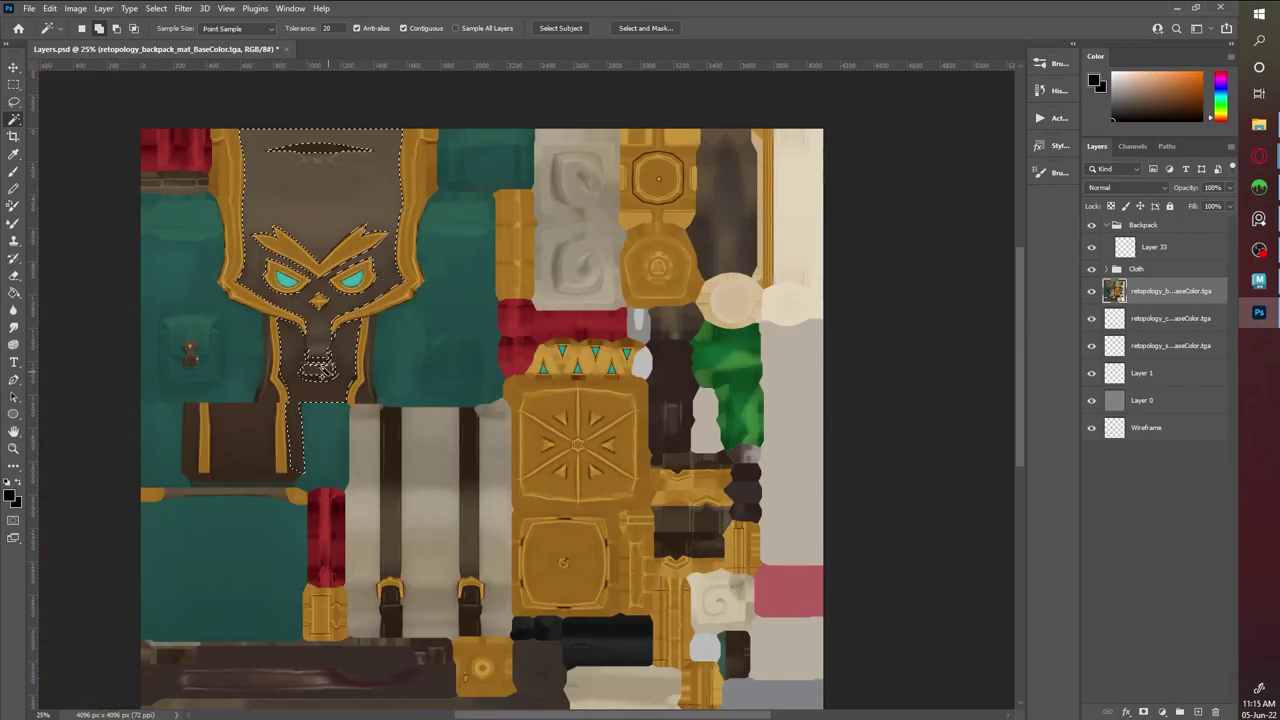
{"action": "left_click_drag", "start_coordinate": [478, 438], "coordinate": [508, 283]}
{"action": "left_click", "coordinate": [508, 283], "text": "shift"}
Check the selection edges around the owl flap, copy the selected leather to a new layer and merge it into the Backpack group's layer
{"action": "scroll", "coordinate": [366, 443], "scroll_direction": "up", "scroll_amount": 3}
{"action": "scroll", "coordinate": [343, 280], "scroll_direction": "up", "scroll_amount": 3, "text": "alt"}
{"action": "scroll", "coordinate": [363, 400], "scroll_direction": "down", "scroll_amount": 3, "text": "alt"}
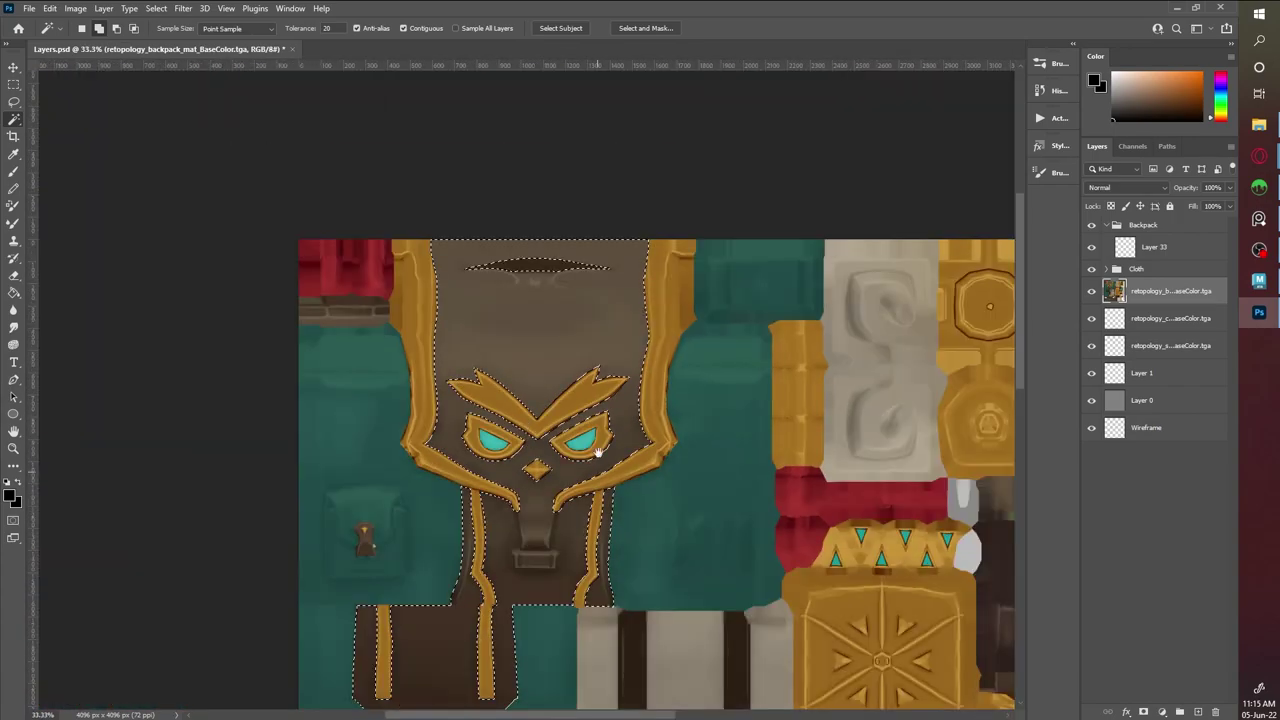
{"action": "scroll", "coordinate": [395, 415], "scroll_direction": "down", "scroll_amount": 2}
{"action": "scroll", "coordinate": [395, 415], "scroll_direction": "up", "scroll_amount": 4, "text": "alt"}
{"action": "scroll", "coordinate": [509, 491], "scroll_direction": "down", "scroll_amount": 4, "text": "alt"}
{"action": "key", "text": "ctrl+j"}
{"action": "key", "text": "ctrl+e"}
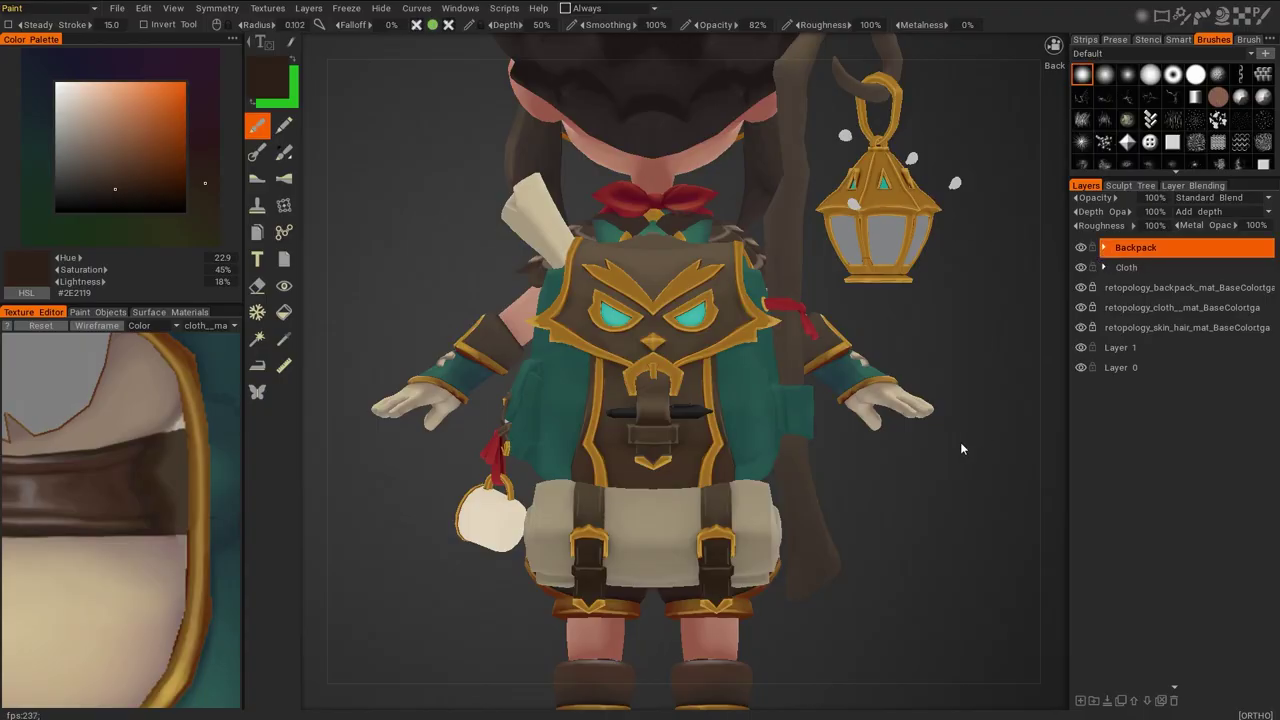
Switch back to 3DCoat, expand the Cloth and Backpack groups and make the b leather layer active
{"action": "left_click_drag", "start_coordinate": [960, 442], "coordinate": [1104, 272]}
{"action": "left_click", "coordinate": [1104, 268]}
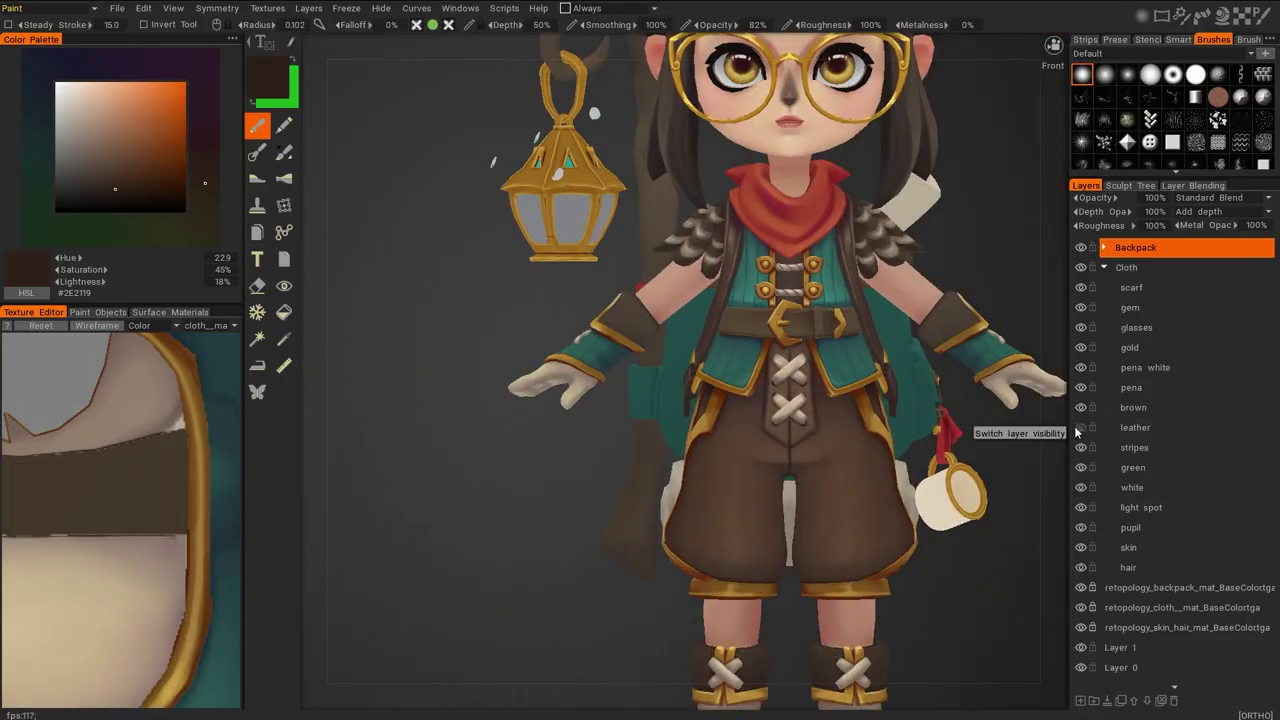
{"action": "left_click", "coordinate": [1080, 700]}
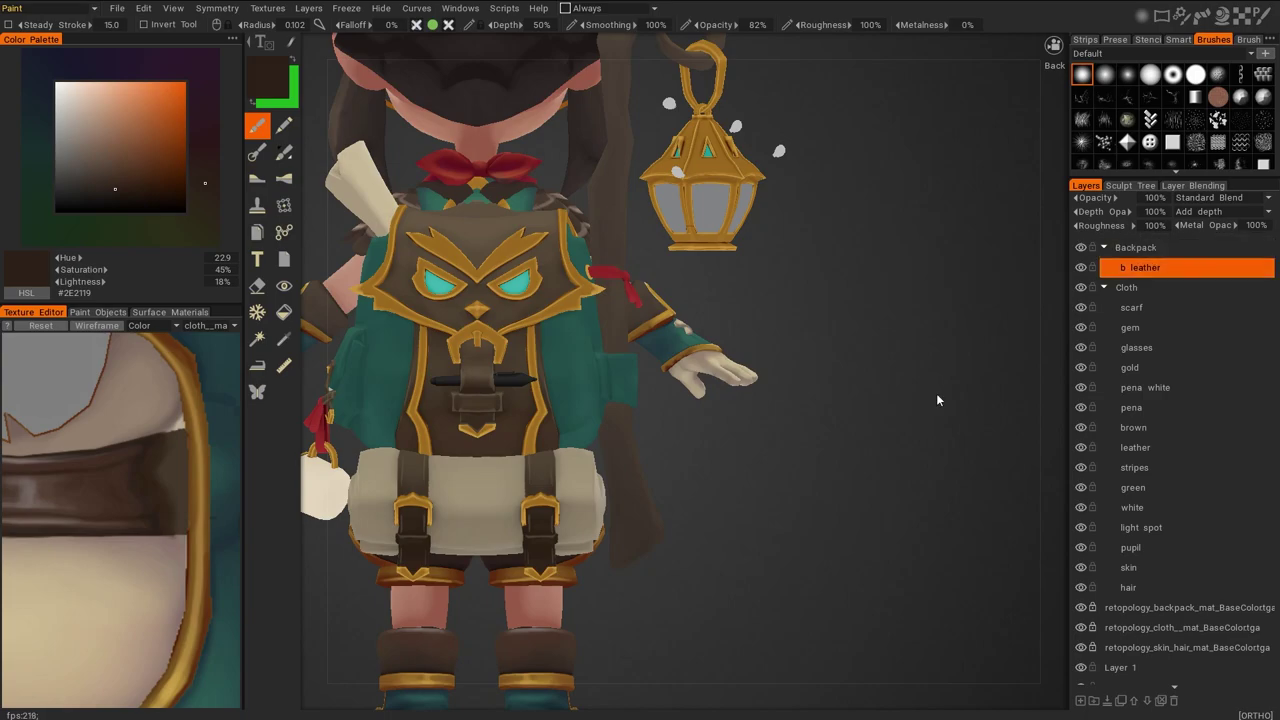
Sample the dark brown #2B221D and paint shadows on the flap along the gold owl trim
{"action": "left_click", "coordinate": [284, 338]}
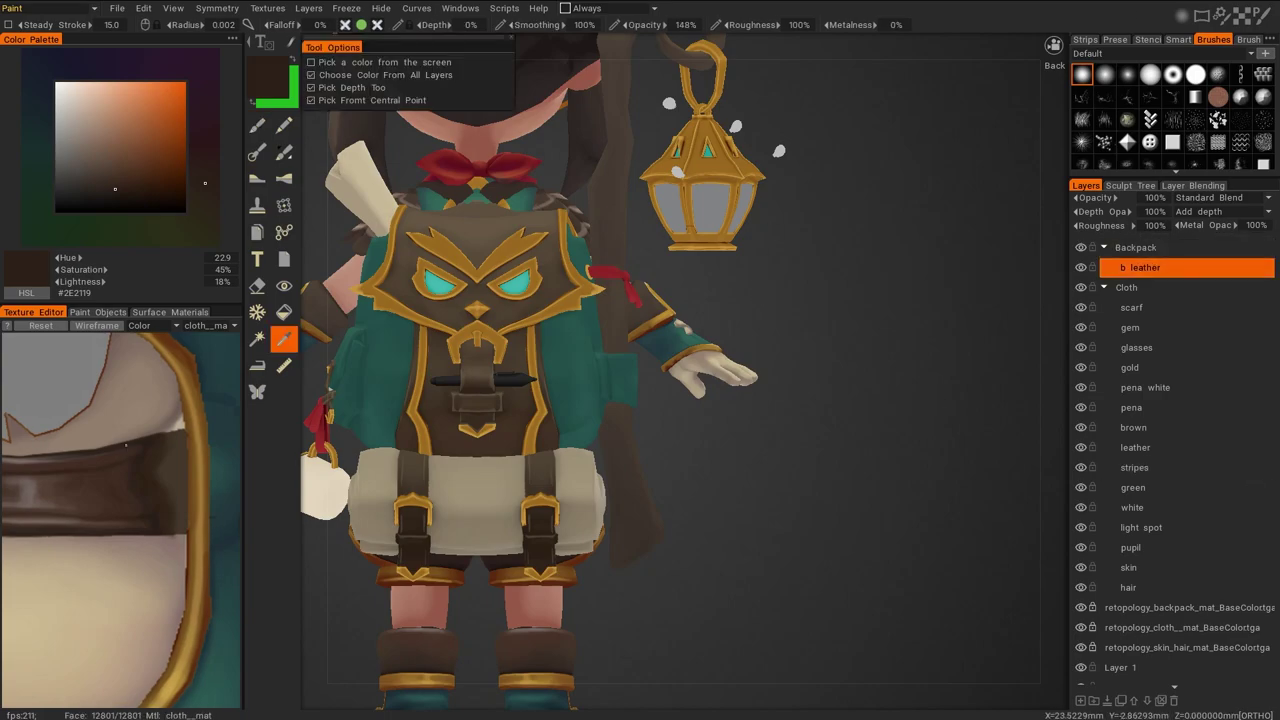
{"action": "left_click", "coordinate": [402, 285]}
{"action": "scroll", "coordinate": [410, 285], "scroll_direction": "up", "scroll_amount": 3}
{"action": "mouse_move", "coordinate": [402, 283]}
{"action": "left_mouse_down"}
{"action": "mouse_move", "coordinate": [440, 305]}
{"action": "mouse_move", "coordinate": [458, 354]}
{"action": "left_mouse_up"}
{"action": "left_click_drag", "start_coordinate": [641, 208], "coordinate": [976, 443]}
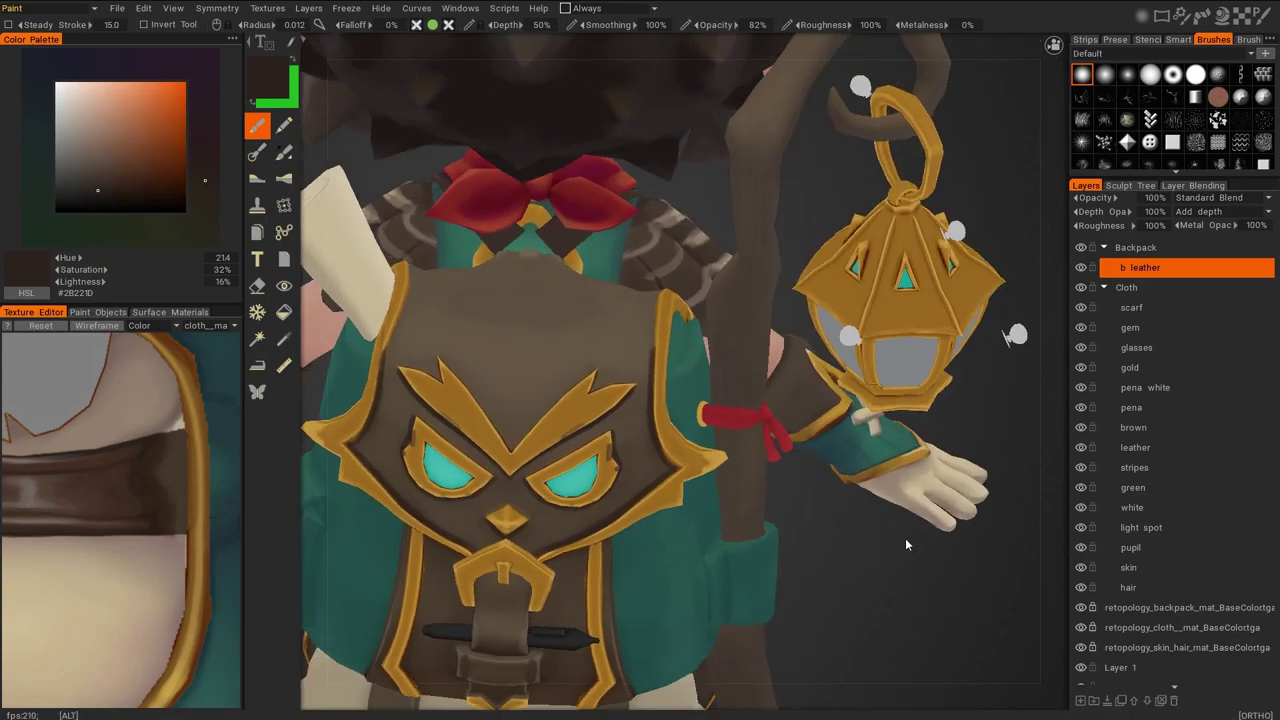
{"action": "scroll", "coordinate": [640, 346], "scroll_direction": "up", "scroll_amount": 3}
{"action": "mouse_move", "coordinate": [640, 346]}
{"action": "left_mouse_down"}
{"action": "mouse_move", "coordinate": [700, 320]}
{"action": "mouse_move", "coordinate": [779, 237]}
{"action": "left_mouse_up"}
{"action": "scroll", "coordinate": [992, 298], "scroll_direction": "down", "scroll_amount": 3}
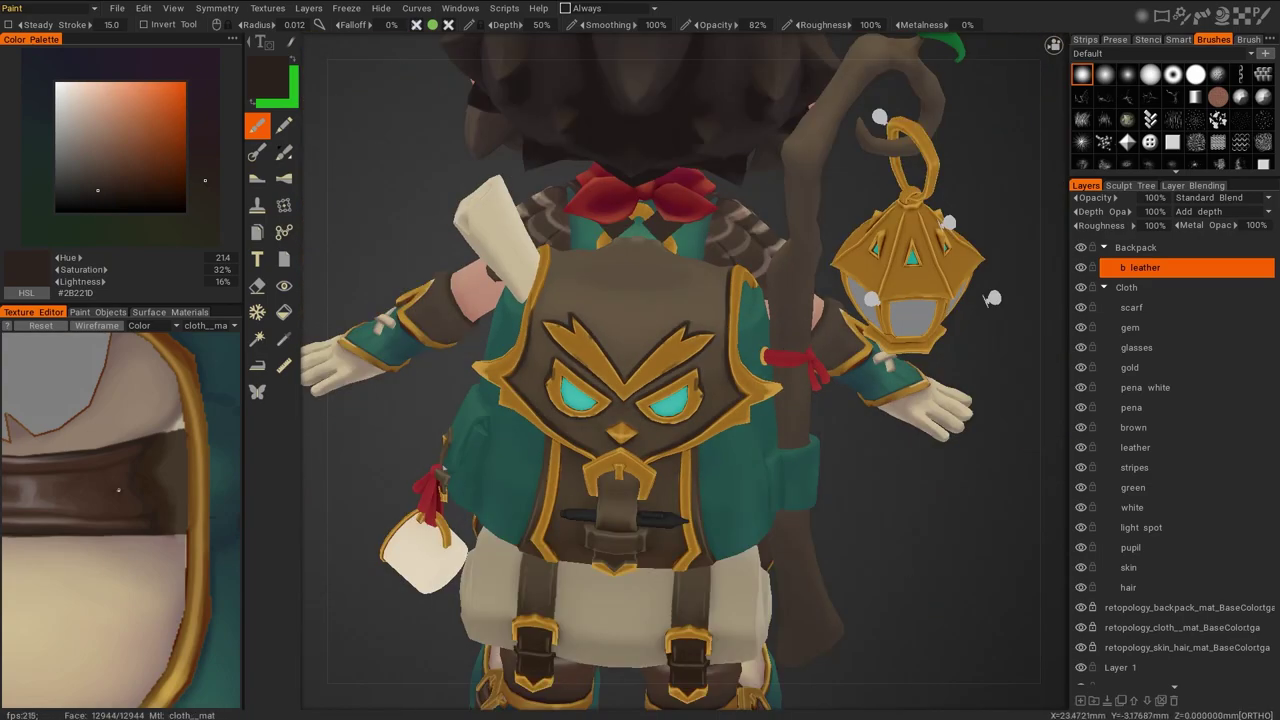
Repaint the backpack flap around the owl face in dark reddish brown and sample the light grey-brown #72645F
{"action": "key", "text": "v"}
{"action": "scroll", "coordinate": [640, 300], "scroll_direction": "up", "scroll_amount": 3}
{"action": "mouse_move", "coordinate": [745, 190]}
{"action": "left_mouse_down"}
{"action": "mouse_move", "coordinate": [757, 257]}
{"action": "mouse_move", "coordinate": [662, 300]}
{"action": "left_mouse_up"}
{"action": "left_click_drag", "start_coordinate": [577, 291], "coordinate": [540, 205]}
{"action": "scroll", "coordinate": [640, 350], "scroll_direction": "down", "scroll_amount": 3}
{"action": "mouse_move", "coordinate": [495, 280]}
{"action": "left_mouse_down"}
{"action": "mouse_move", "coordinate": [540, 380]}
{"action": "mouse_move", "coordinate": [590, 330]}
{"action": "left_mouse_up"}
{"action": "left_click", "coordinate": [87, 312]}
{"action": "mouse_move", "coordinate": [500, 280]}
{"action": "left_mouse_down"}
{"action": "mouse_move", "coordinate": [545, 320]}
{"action": "mouse_move", "coordinate": [503, 268]}
{"action": "left_mouse_up"}
{"action": "left_click", "coordinate": [40, 312]}
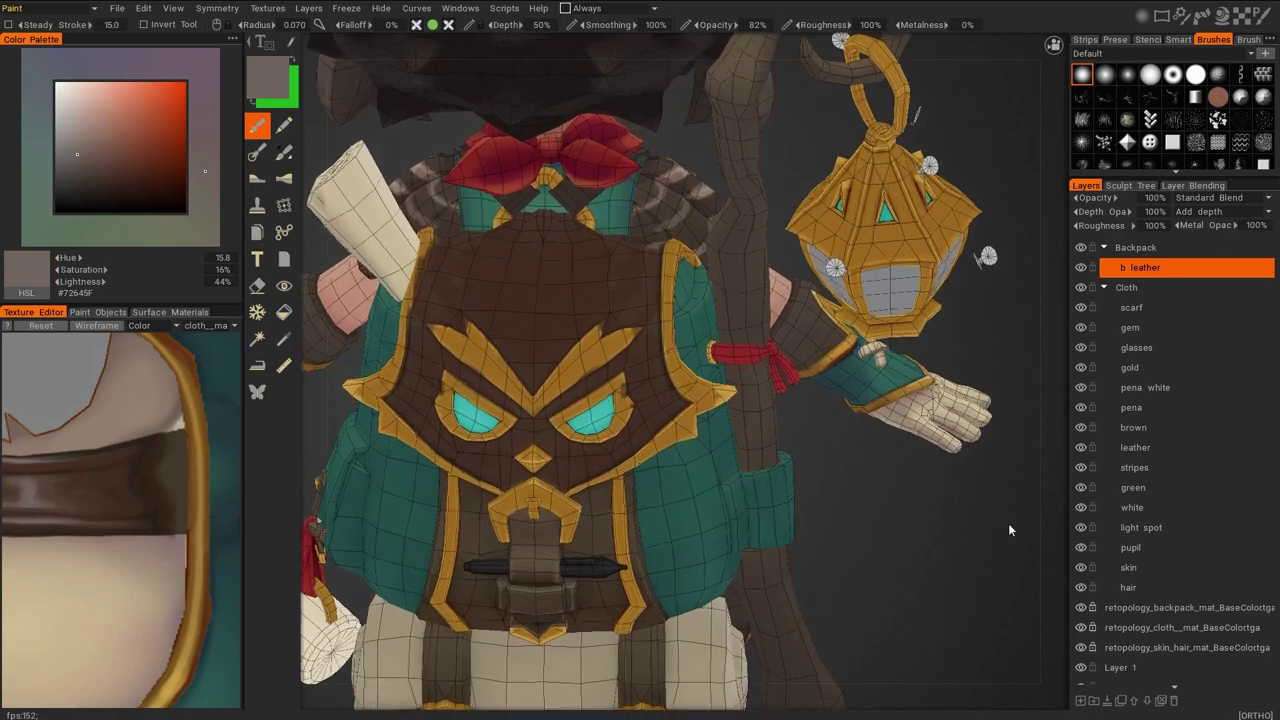
Paint soft light highlights across the flap's upper edge and blend them with the sampled browns #402B21, #2B211B and #3E2A20
{"action": "middle_click_drag", "start_coordinate": [541, 219], "coordinate": [663, 261]}
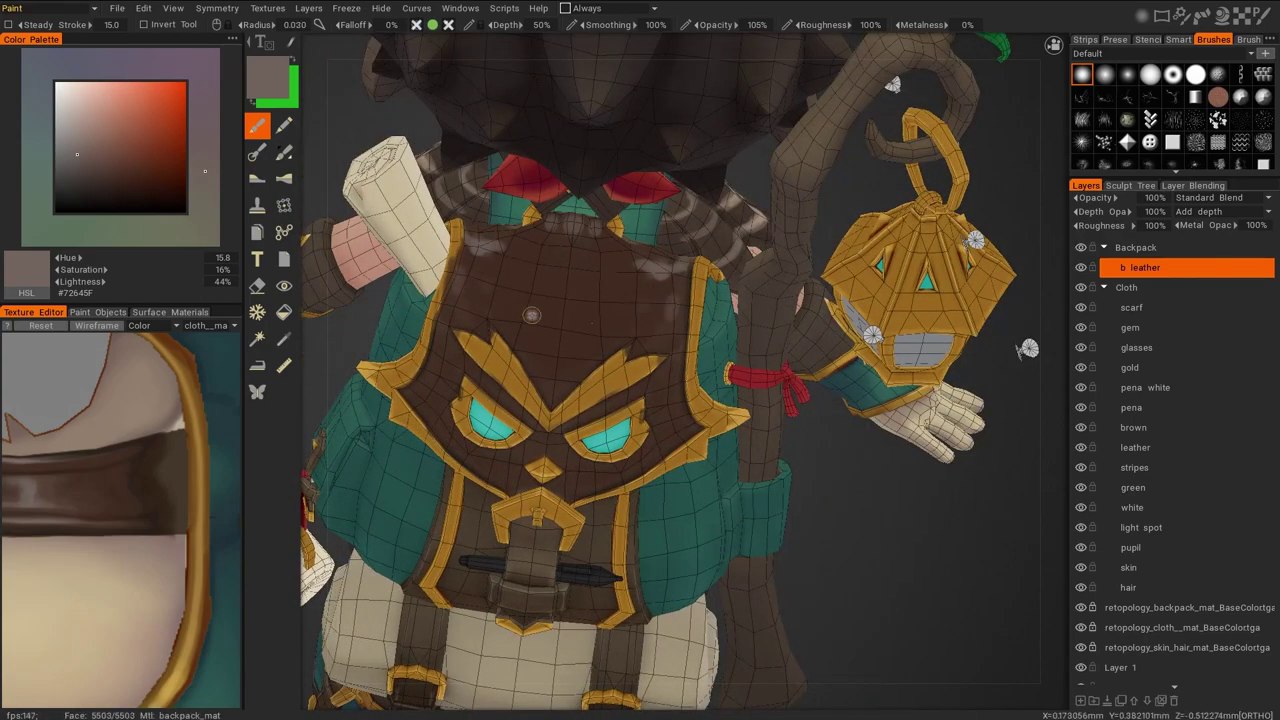
{"action": "key", "text": "v"}
{"action": "key", "text": "ctrl+KP_1"}
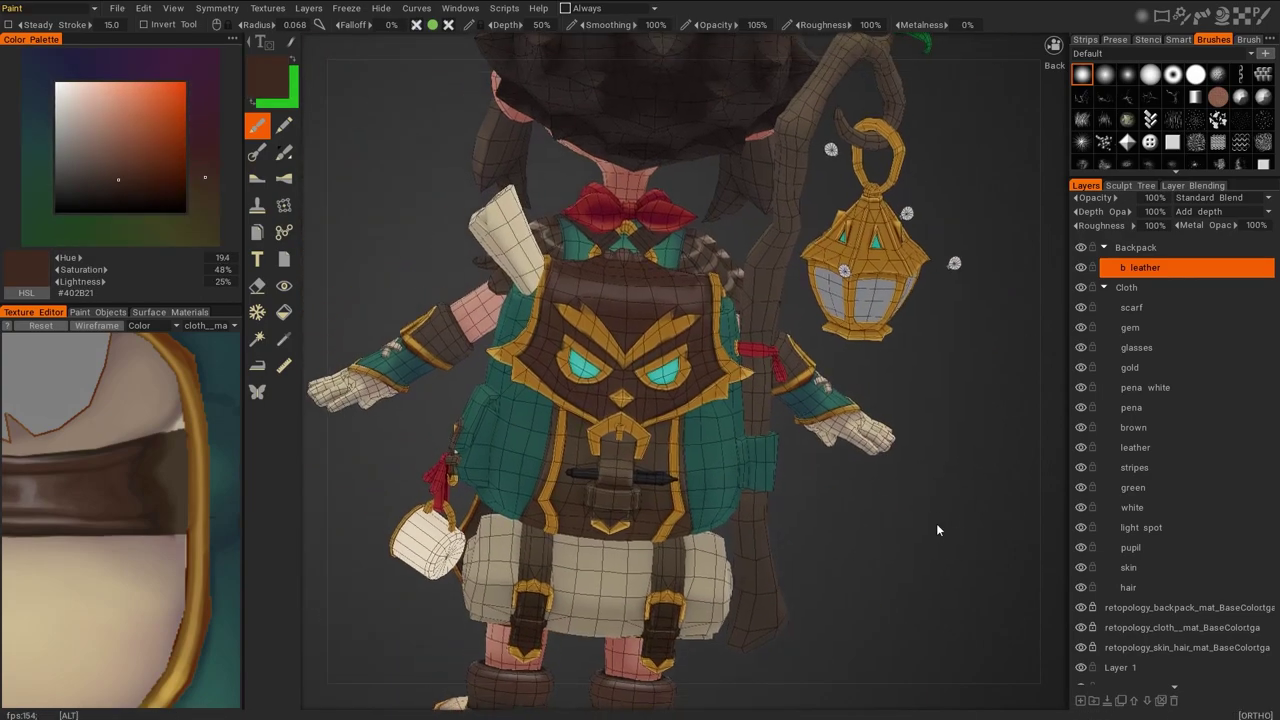
{"action": "scroll", "coordinate": [698, 312], "scroll_direction": "up", "scroll_amount": 2}
{"action": "key", "text": "v"}
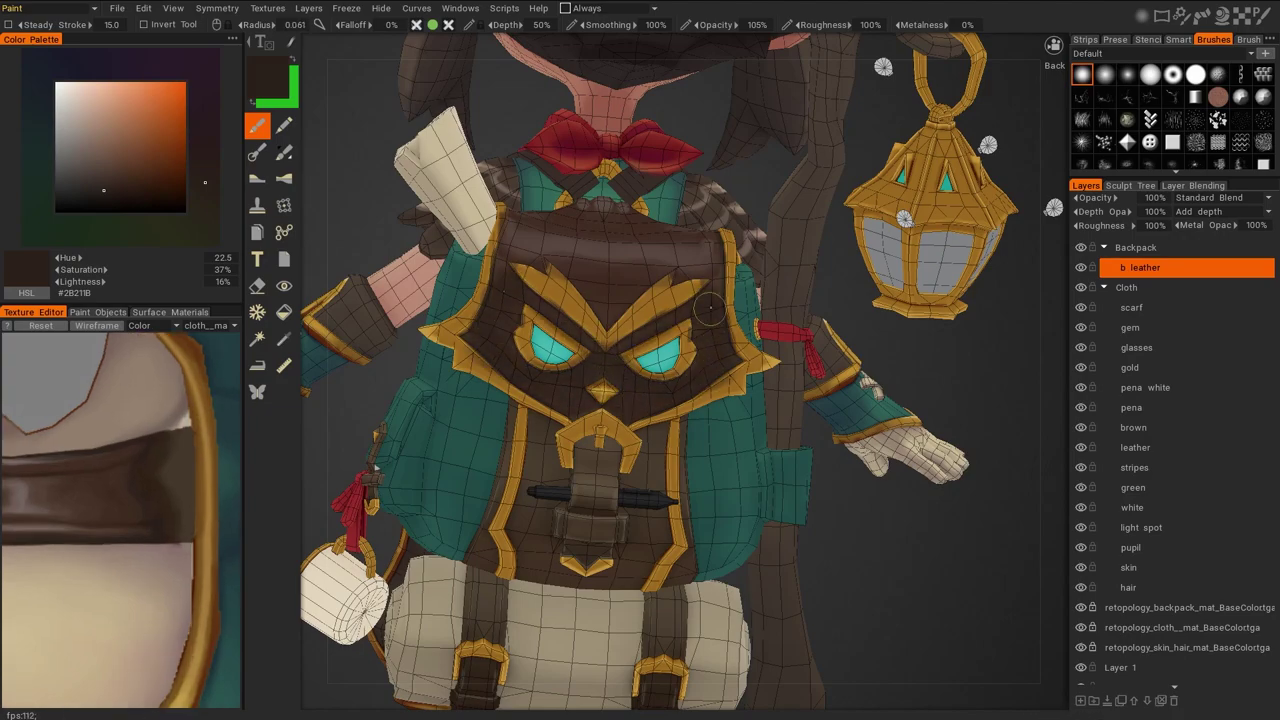
{"action": "key", "text": "v"}
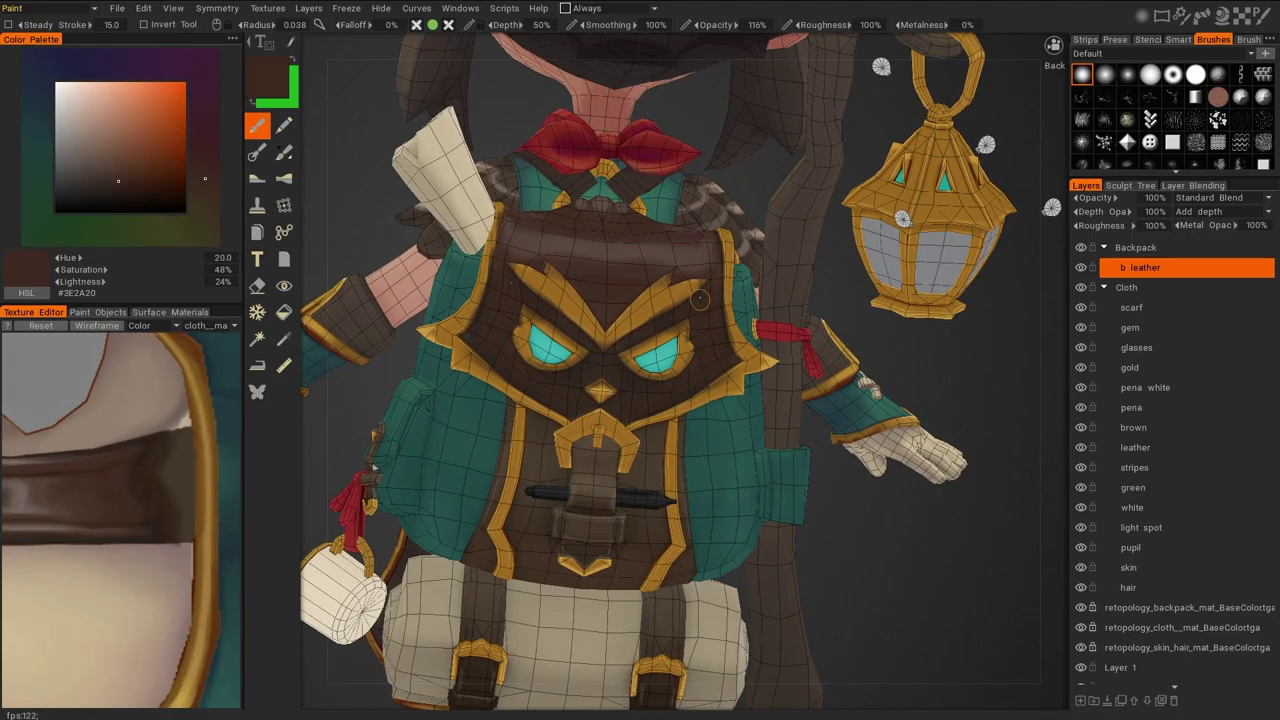
Paint thin highlights on the flap's leather beside the gold trim with the sampled tones #70625D, #513F37 and #71645F
{"action": "scroll", "coordinate": [899, 555], "scroll_direction": "down", "scroll_amount": 5}
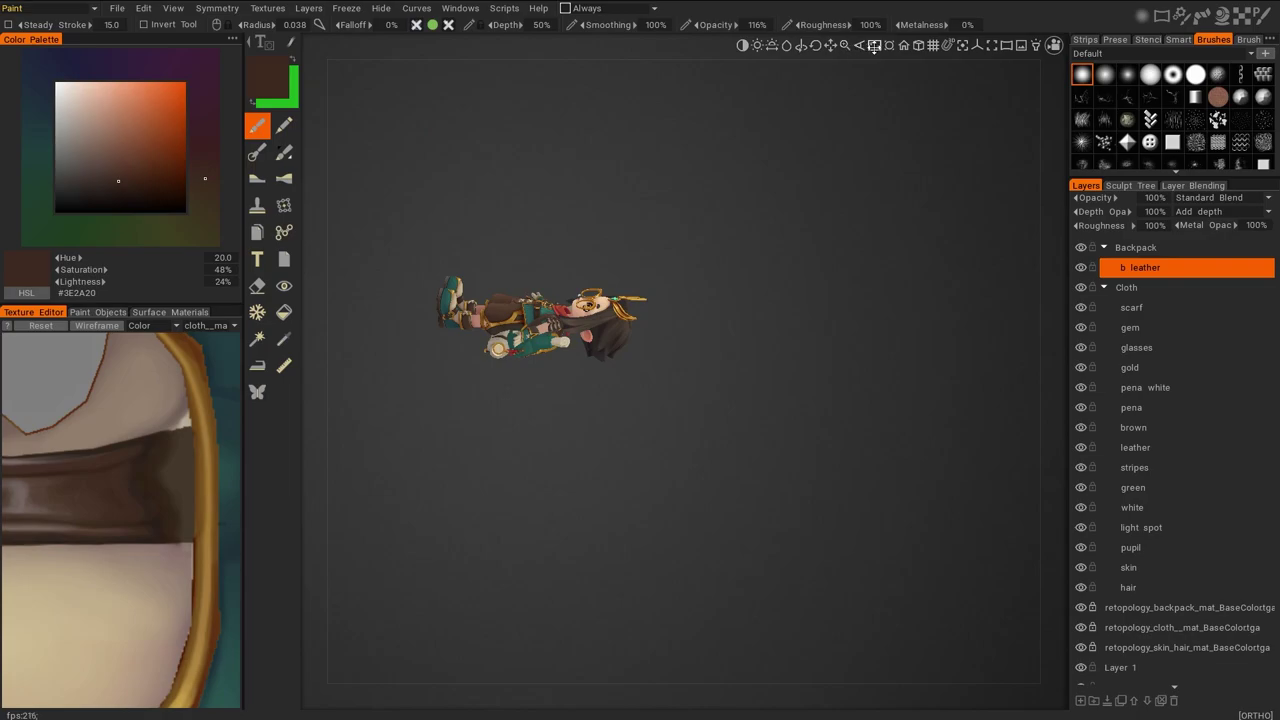
{"action": "left_click", "coordinate": [868, 47]}
{"action": "key", "text": "v"}
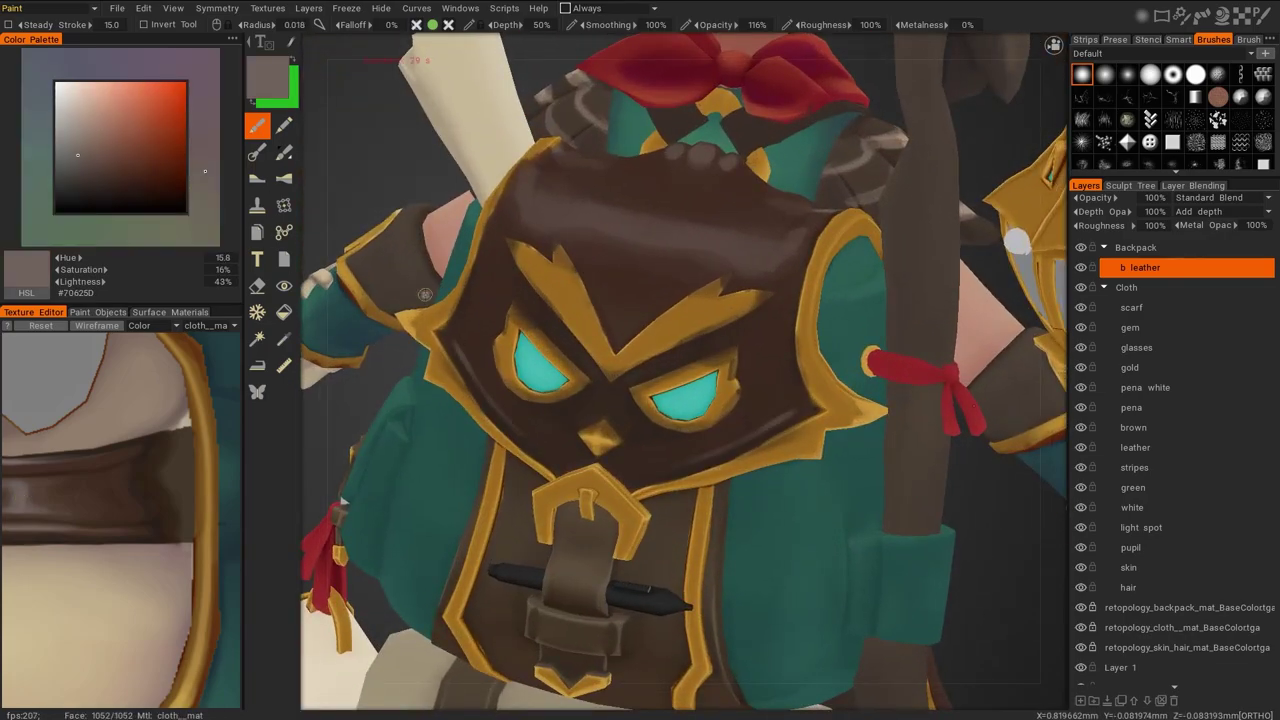
{"action": "key", "text": "v"}
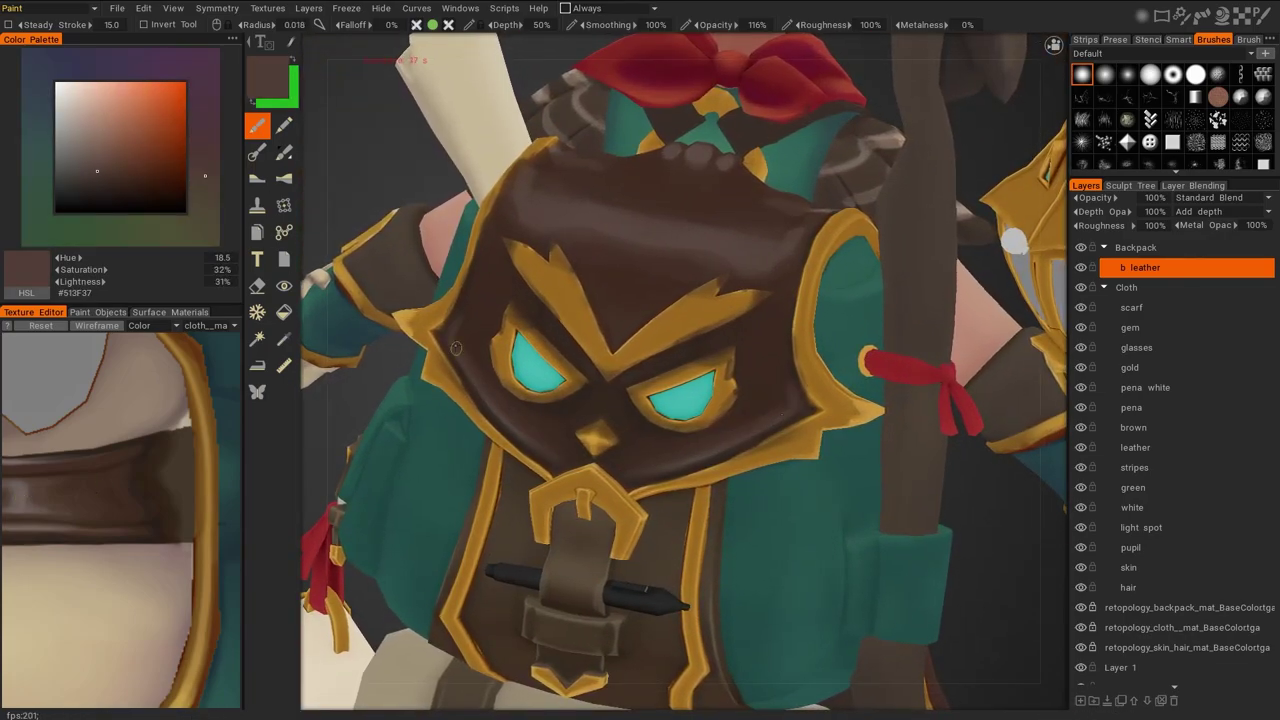
{"action": "key", "text": "v"}
{"action": "scroll", "coordinate": [894, 492], "scroll_direction": "down", "scroll_amount": 4}
{"action": "left_click_drag", "start_coordinate": [894, 492], "coordinate": [953, 607], "text": "alt"}
{"action": "key", "text": "v"}
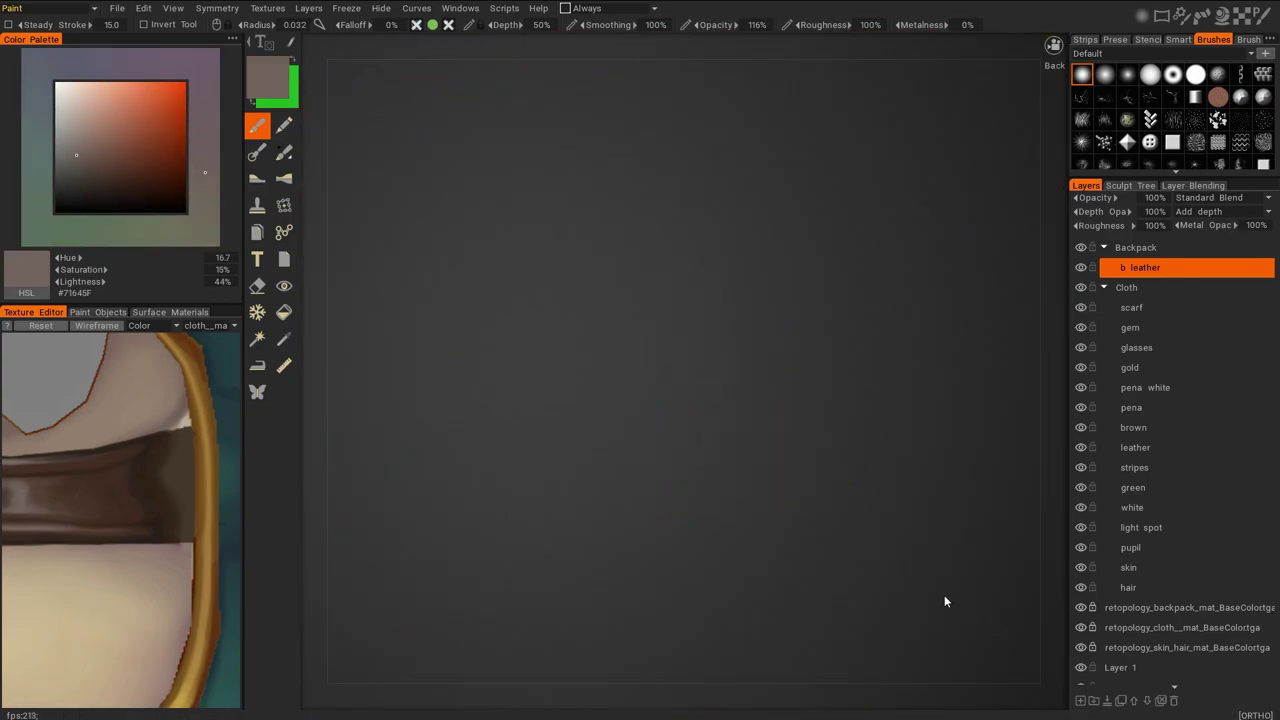
Shade the flap's side edges next to the gold trim with #281F1A and blend them with the lighter brown #544033
{"action": "scroll", "coordinate": [822, 417], "scroll_direction": "down", "scroll_amount": 5}
{"action": "scroll", "coordinate": [951, 516], "scroll_direction": "up", "scroll_amount": 8}
{"action": "left_click_drag", "start_coordinate": [689, 293], "coordinate": [488, 238], "text": "alt"}
{"action": "key", "text": "v"}
{"action": "left_click_drag", "start_coordinate": [720, 401], "coordinate": [390, 330], "text": "alt"}
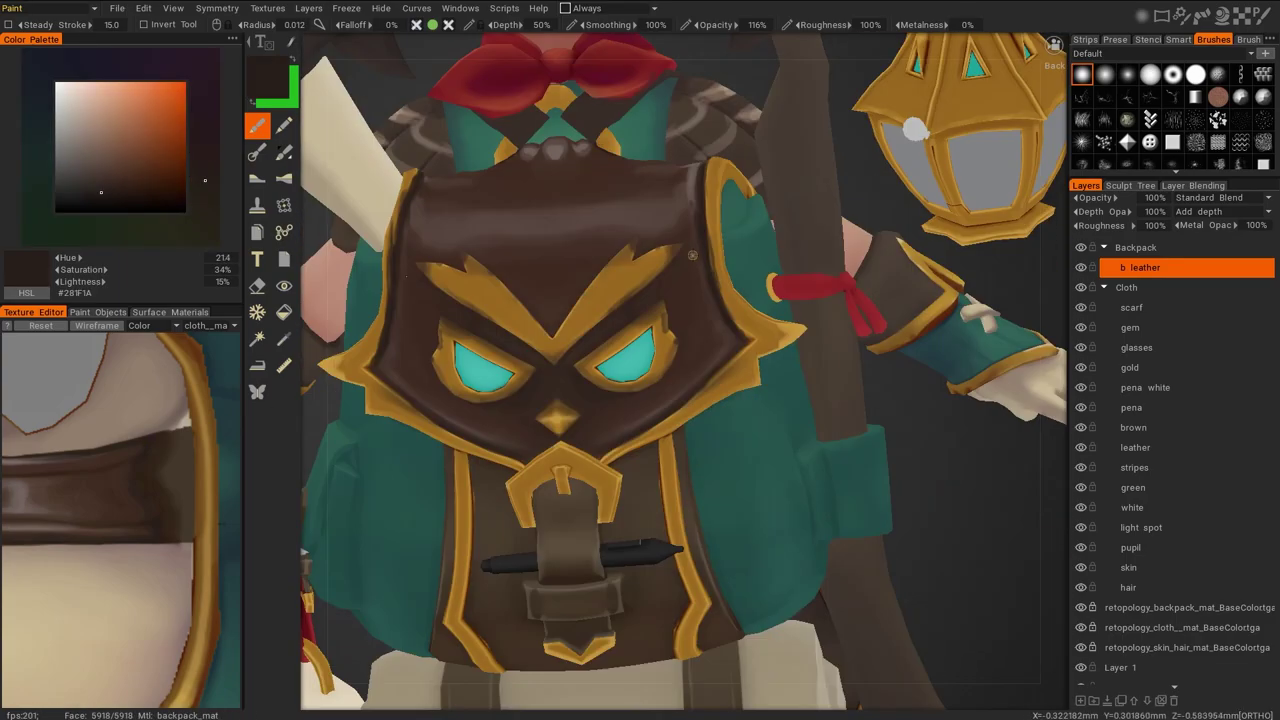
{"action": "key", "text": "v"}
{"action": "key", "text": "v"}
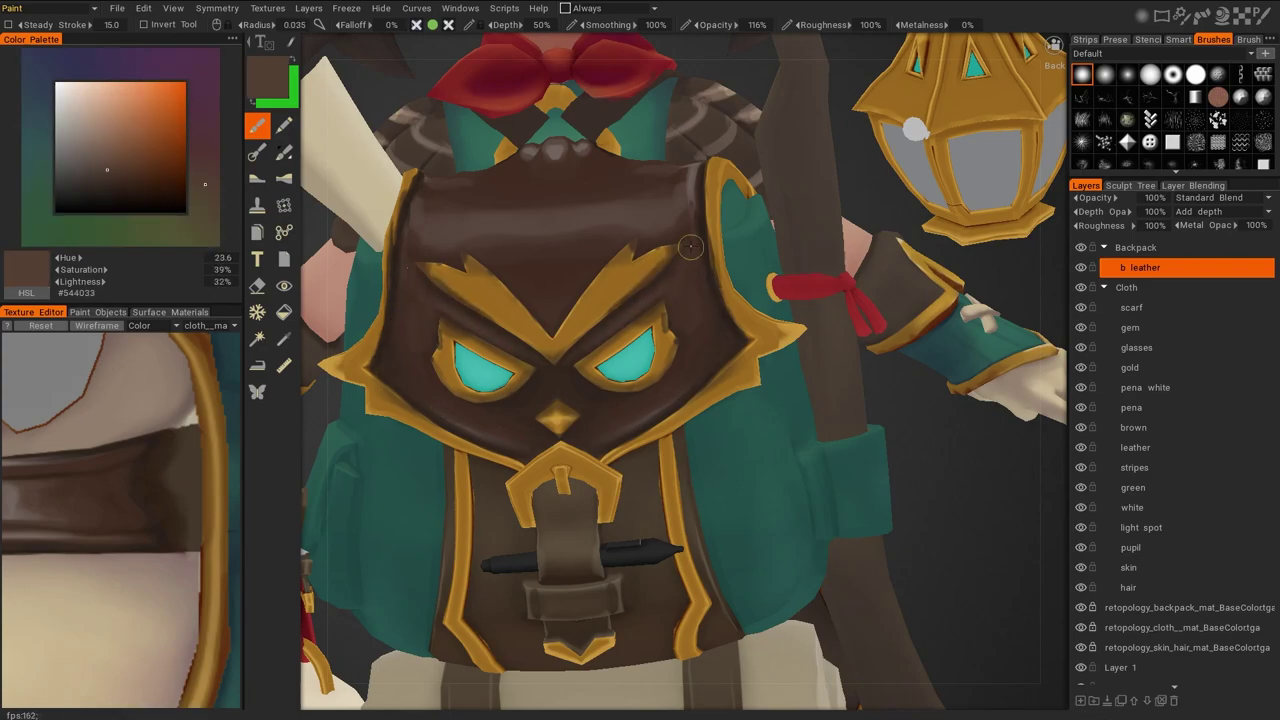
Sample the dark brown #29201B and deepen the shadows around the owl's brows and the flap's trim at 130% opacity
{"action": "scroll", "coordinate": [700, 440], "scroll_direction": "down", "scroll_amount": 5}
{"action": "scroll", "coordinate": [528, 297], "scroll_direction": "up", "scroll_amount": 6}
{"action": "key", "text": "v"}
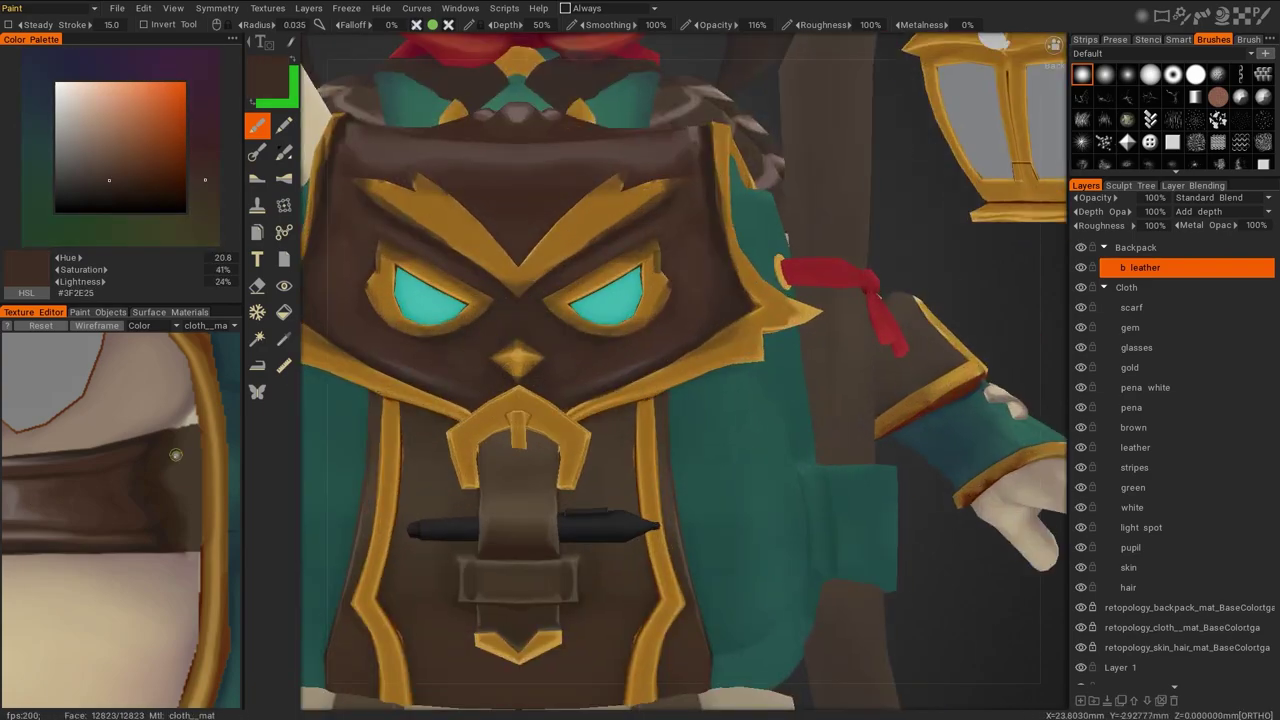
{"action": "key", "text": "v"}
{"action": "key", "text": "w"}
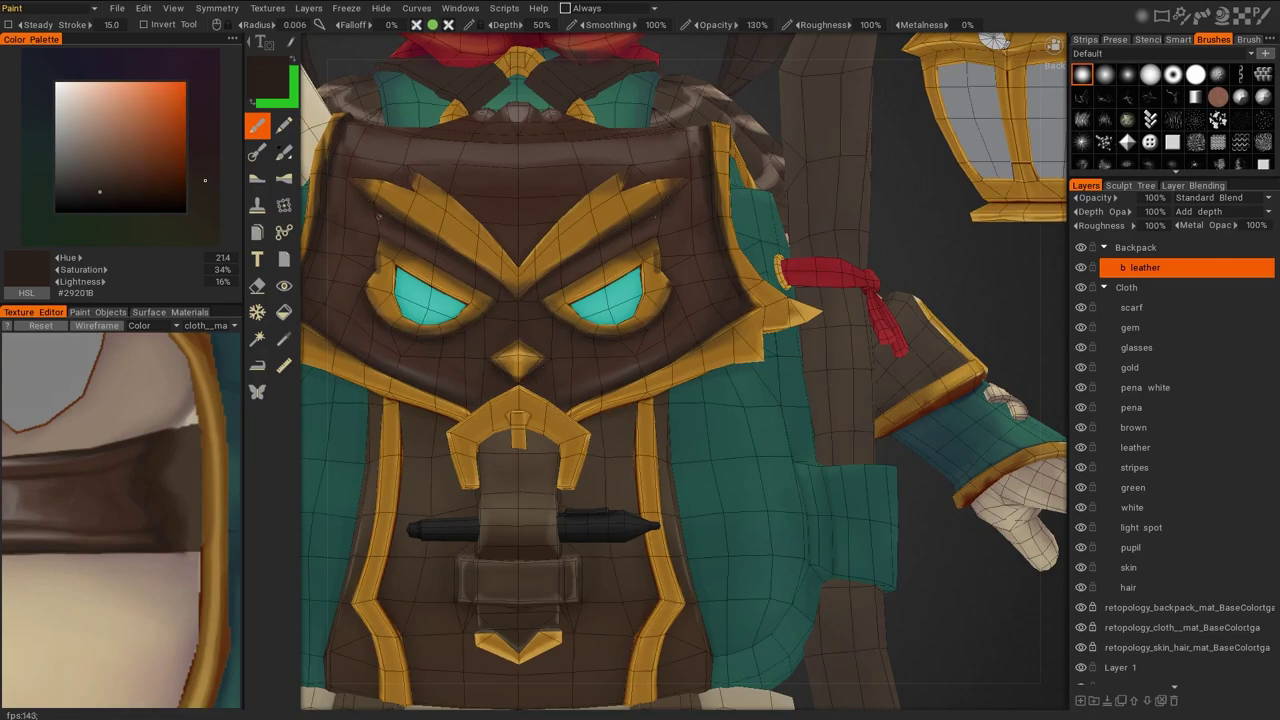
{"action": "scroll", "coordinate": [400, 170], "scroll_direction": "down", "scroll_amount": 2}
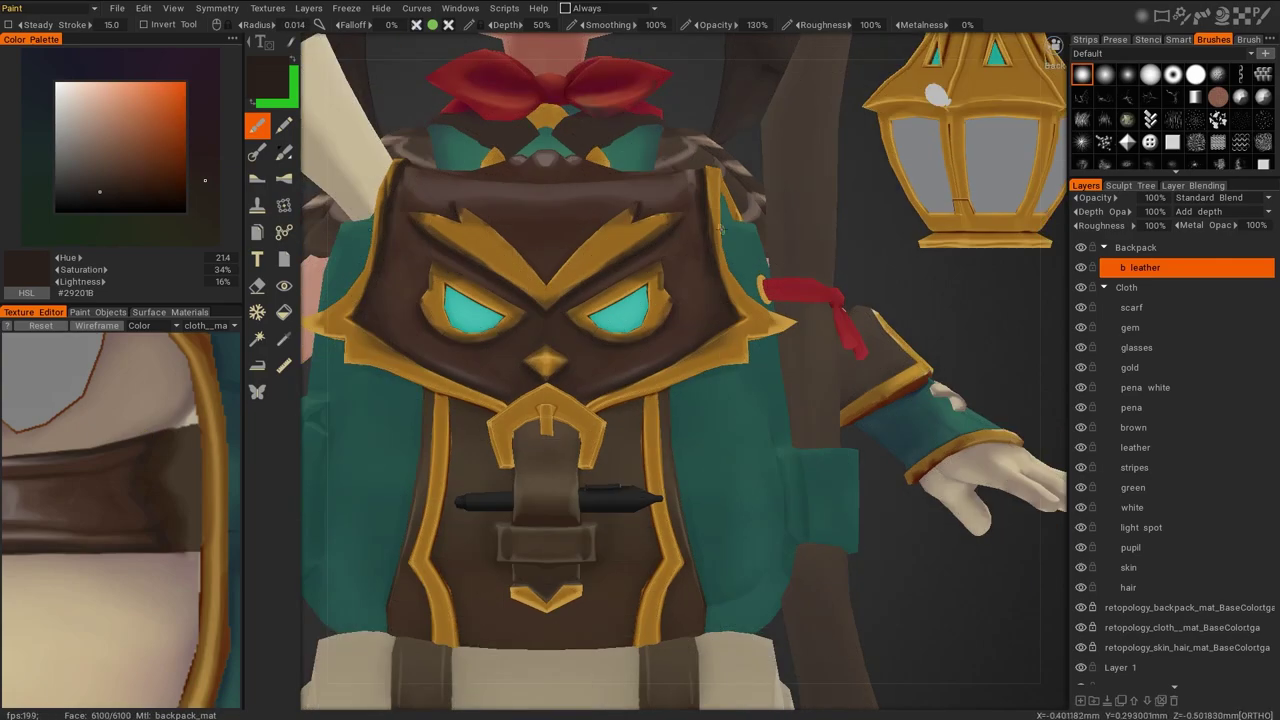
Darken the leather around the small ridges at the centre of the flap's upper edge with the sampled #2A211B
{"action": "scroll", "coordinate": [666, 216], "scroll_direction": "up", "scroll_amount": 3}
{"action": "key", "text": "e"}
{"action": "middle_click_drag", "start_coordinate": [640, 300], "coordinate": [650, 400]}
{"action": "middle_click_drag", "start_coordinate": [575, 425], "coordinate": [478, 270]}
{"action": "middle_click_drag", "start_coordinate": [760, 380], "coordinate": [941, 507]}
{"action": "scroll", "coordinate": [941, 507], "scroll_direction": "up", "scroll_amount": 3}
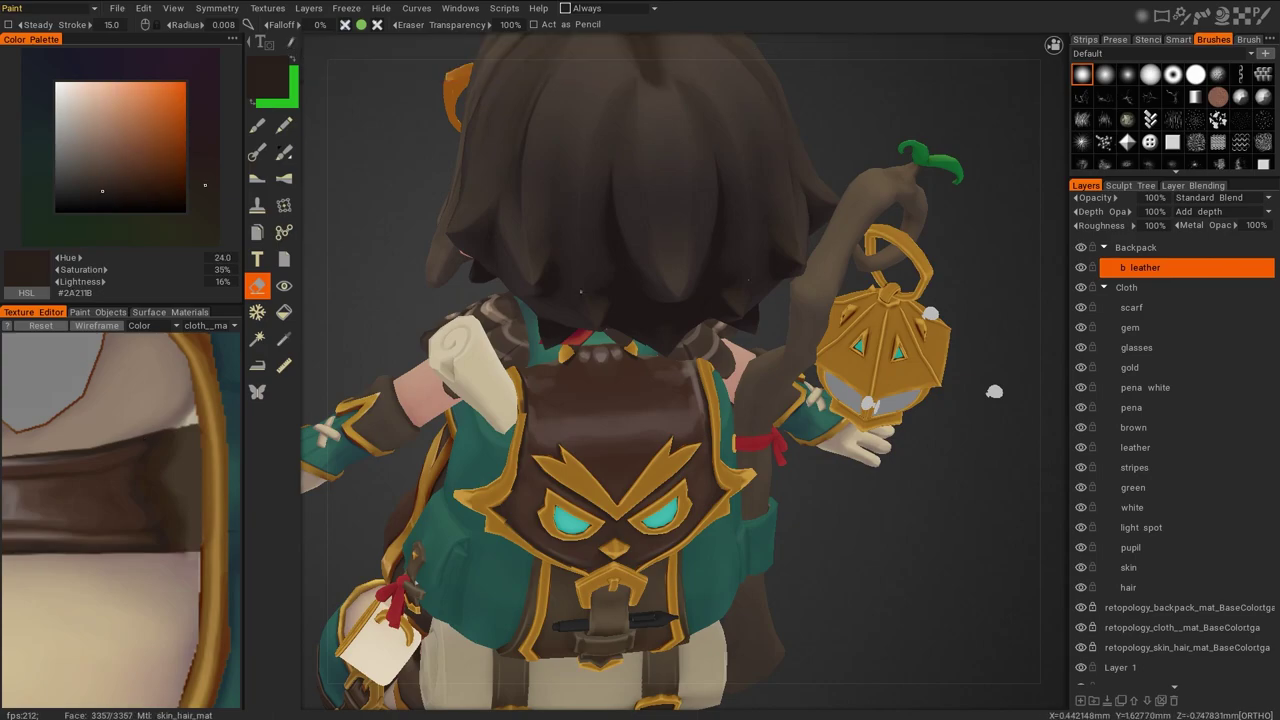
{"action": "key", "text": "b"}
{"action": "scroll", "coordinate": [523, 348], "scroll_direction": "up", "scroll_amount": 3}
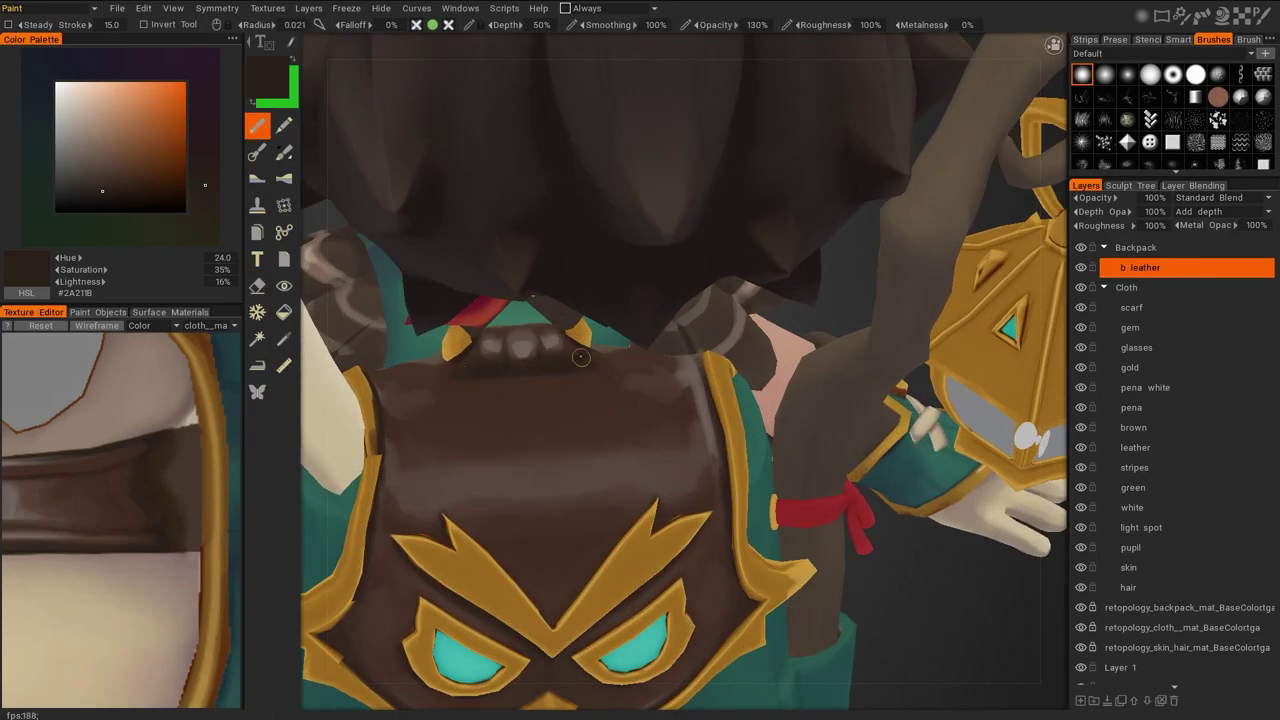
{"action": "scroll", "coordinate": [462, 364], "scroll_direction": "down", "scroll_amount": 5}
{"action": "scroll", "coordinate": [893, 446], "scroll_direction": "up", "scroll_amount": 5}
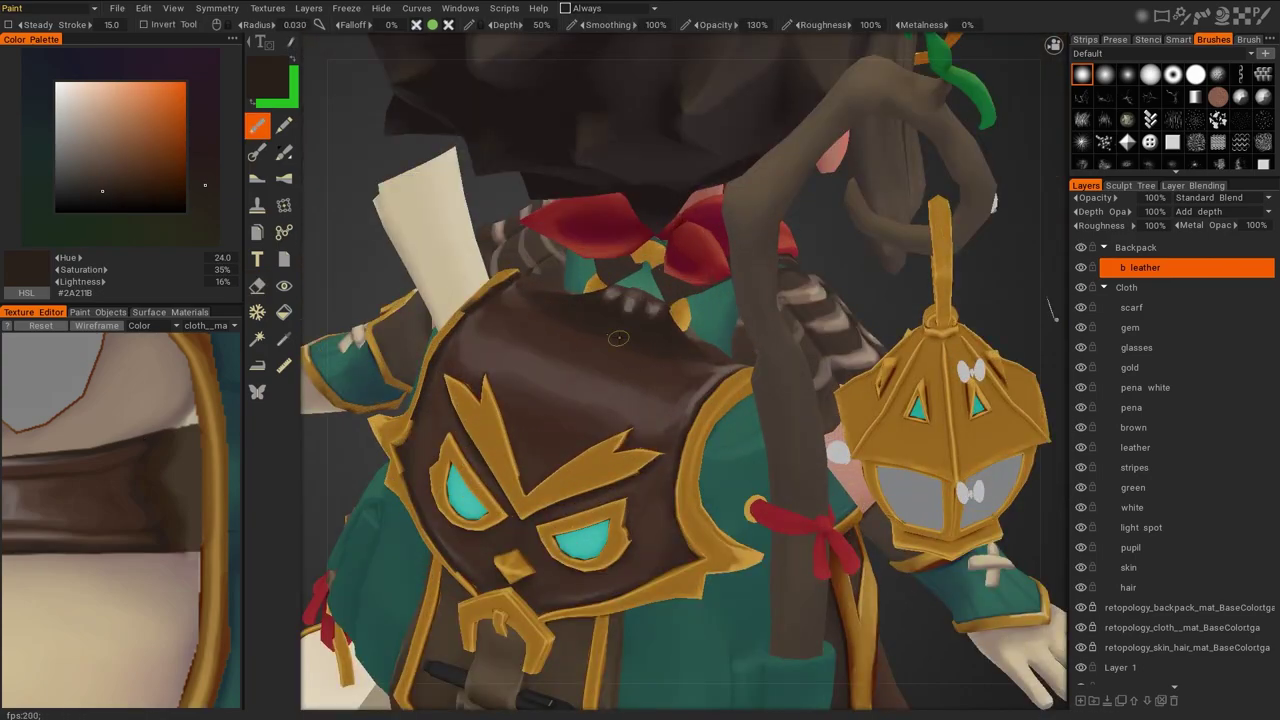
Shape the small ridges on the flap's upper edge with the sampled browns #432F26, #59473F, #422E25 and #291F1A
{"action": "key", "text": "v"}
{"action": "scroll", "coordinate": [973, 480], "scroll_direction": "down", "scroll_amount": 5}
{"action": "scroll", "coordinate": [677, 449], "scroll_direction": "up", "scroll_amount": 6}
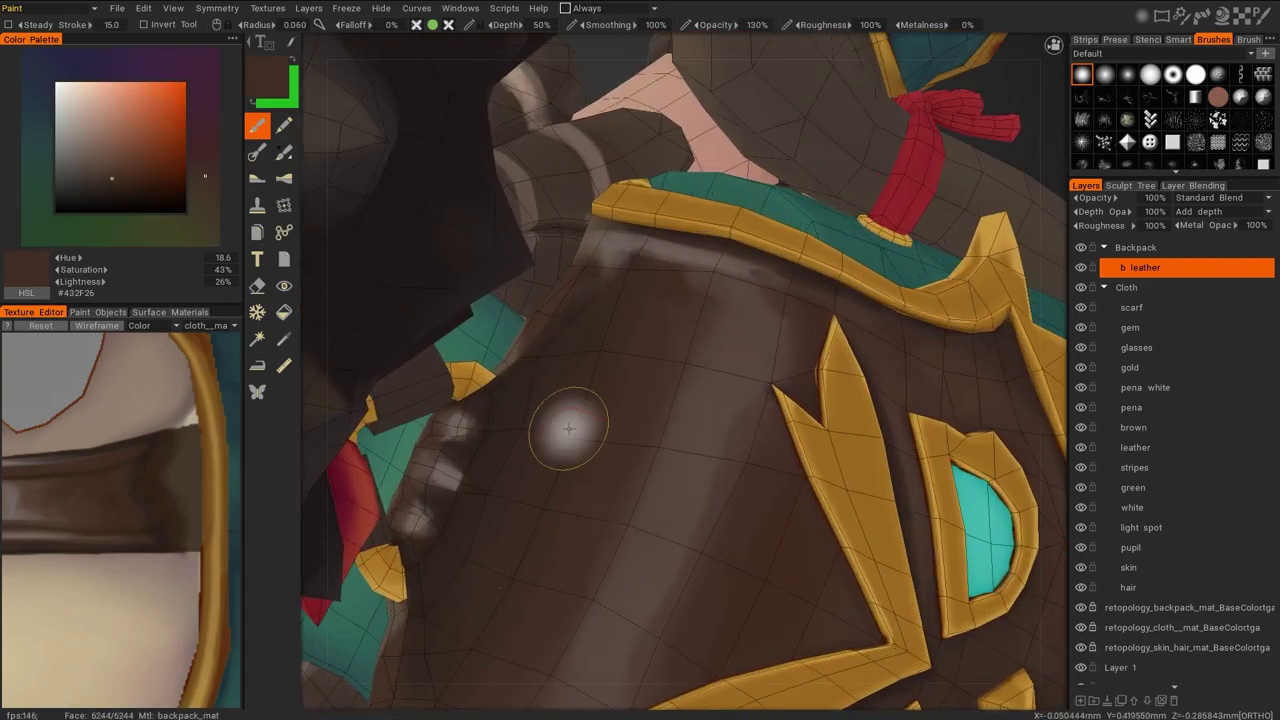
{"action": "key", "text": "v"}
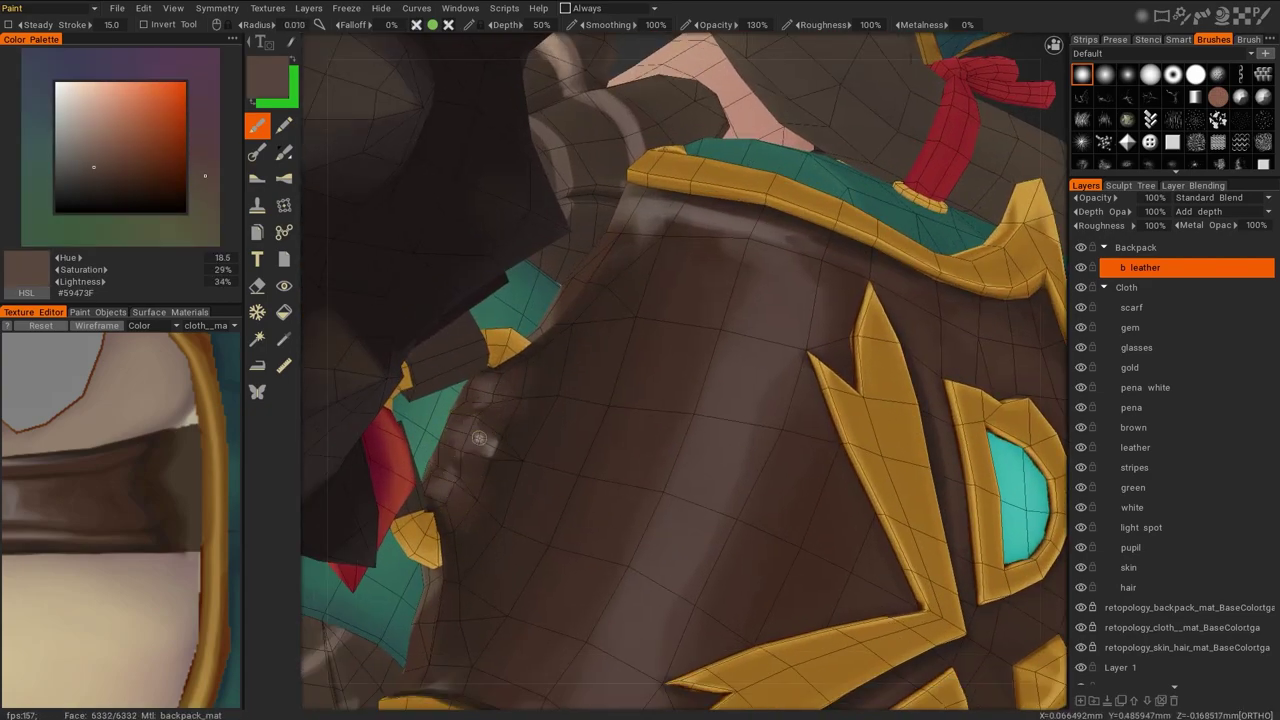
{"action": "key", "text": "v"}
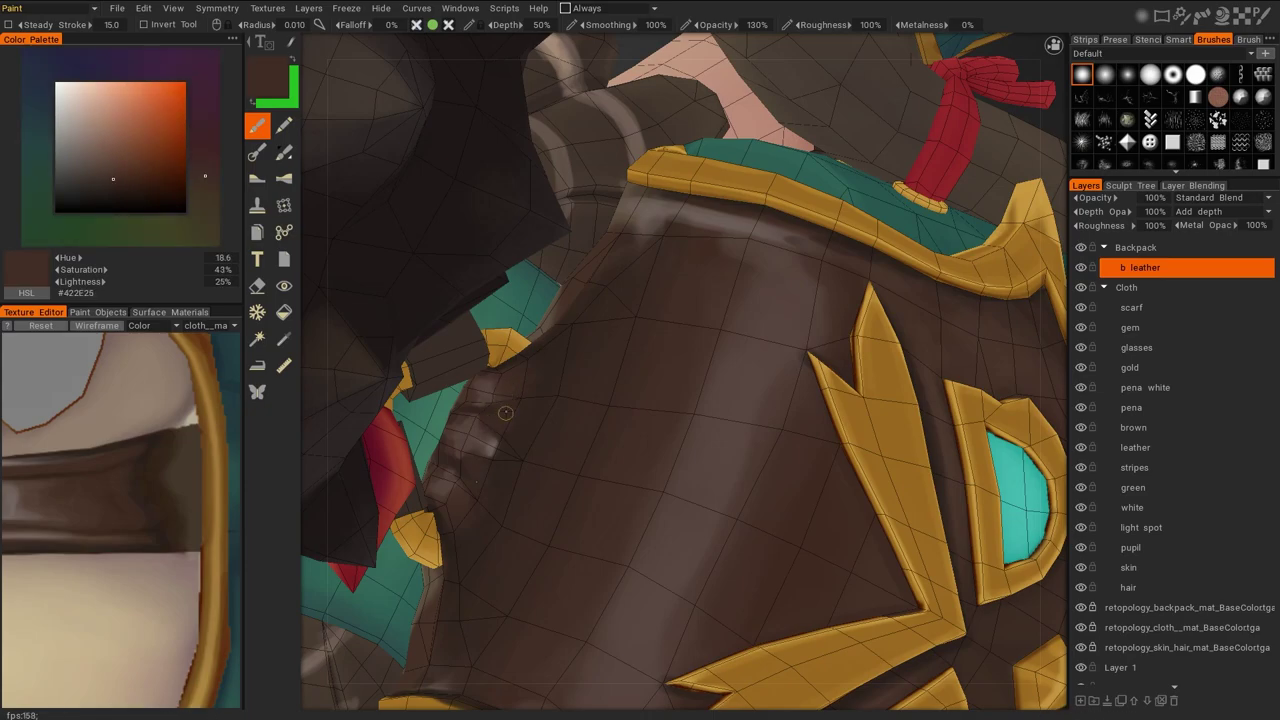
{"action": "key", "text": "v"}
{"action": "key", "text": "v"}
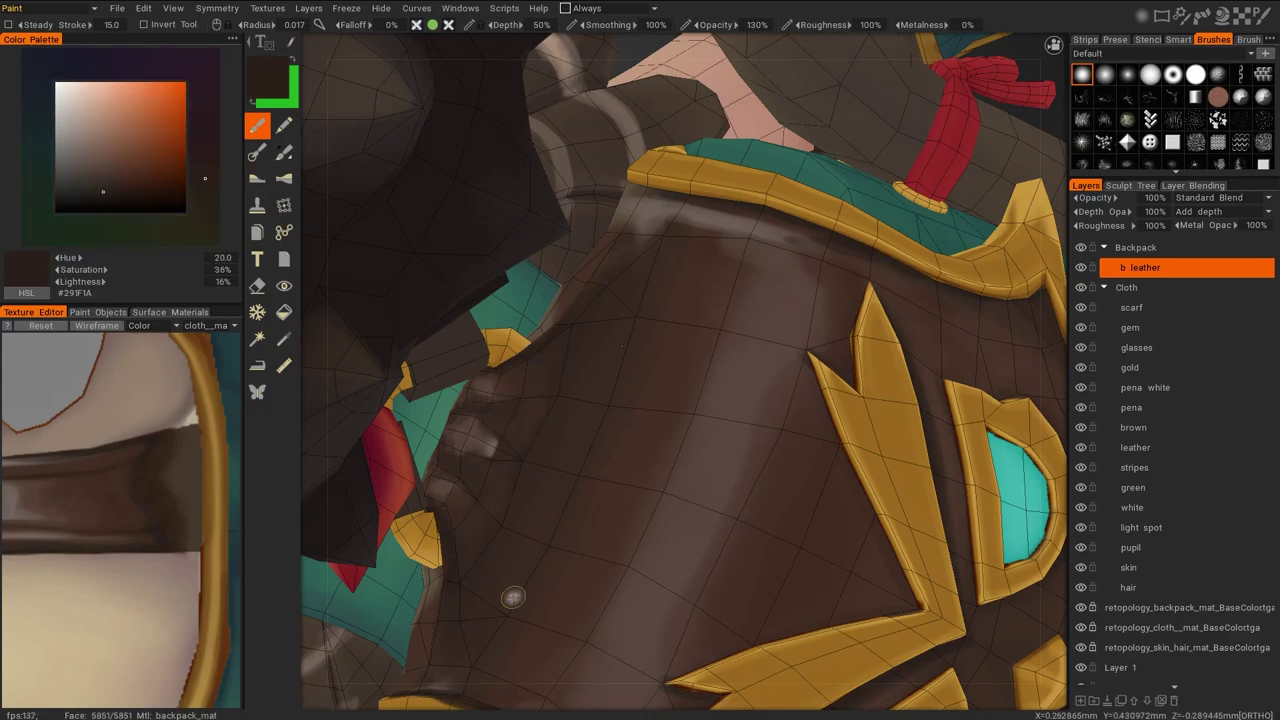
Lighten the ridges' outer edges on the flap with the sampled brown #54433B
{"action": "scroll", "coordinate": [863, 569], "scroll_direction": "down", "scroll_amount": 5}
{"action": "scroll", "coordinate": [638, 404], "scroll_direction": "up", "scroll_amount": 5}
{"action": "key", "text": "v"}
{"action": "key", "text": "v"}
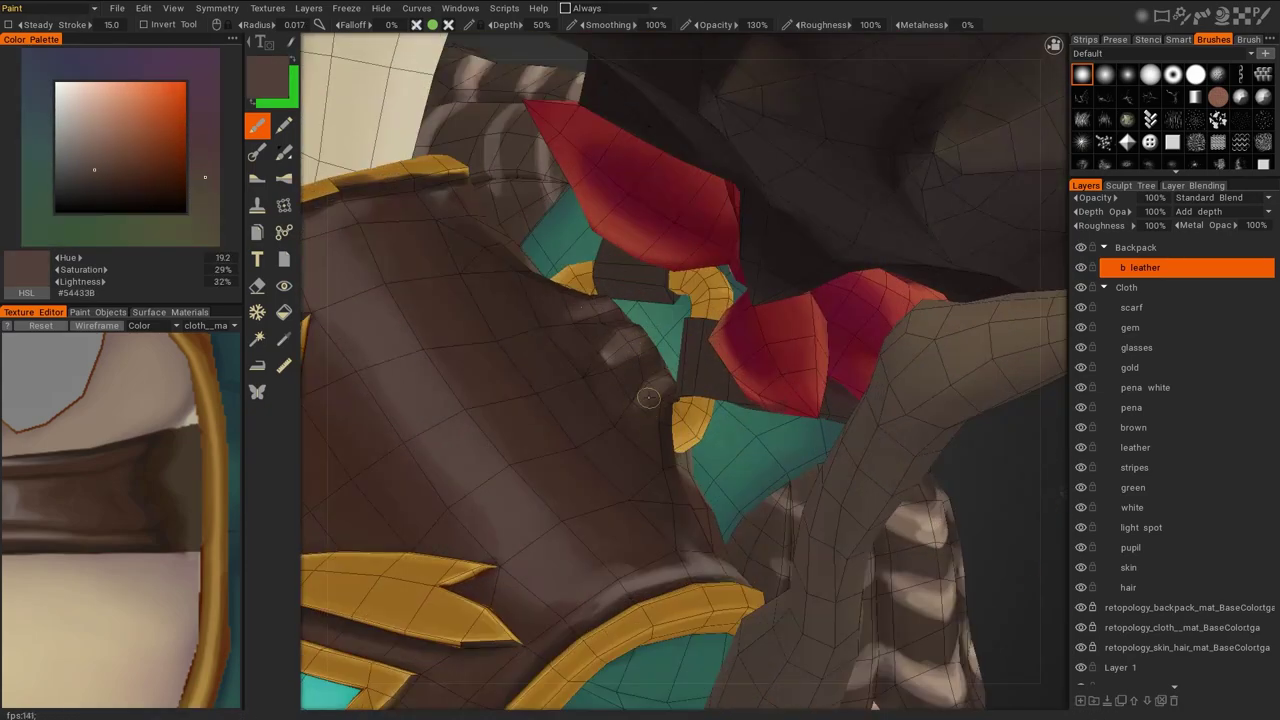
Brighten the highlight band across the upper flap with the sampled tones #71645F and #61534B
{"action": "key", "text": "v"}
{"action": "scroll", "coordinate": [756, 561], "scroll_direction": "down", "scroll_amount": 5}
{"action": "scroll", "coordinate": [756, 561], "scroll_direction": "up", "scroll_amount": 4}
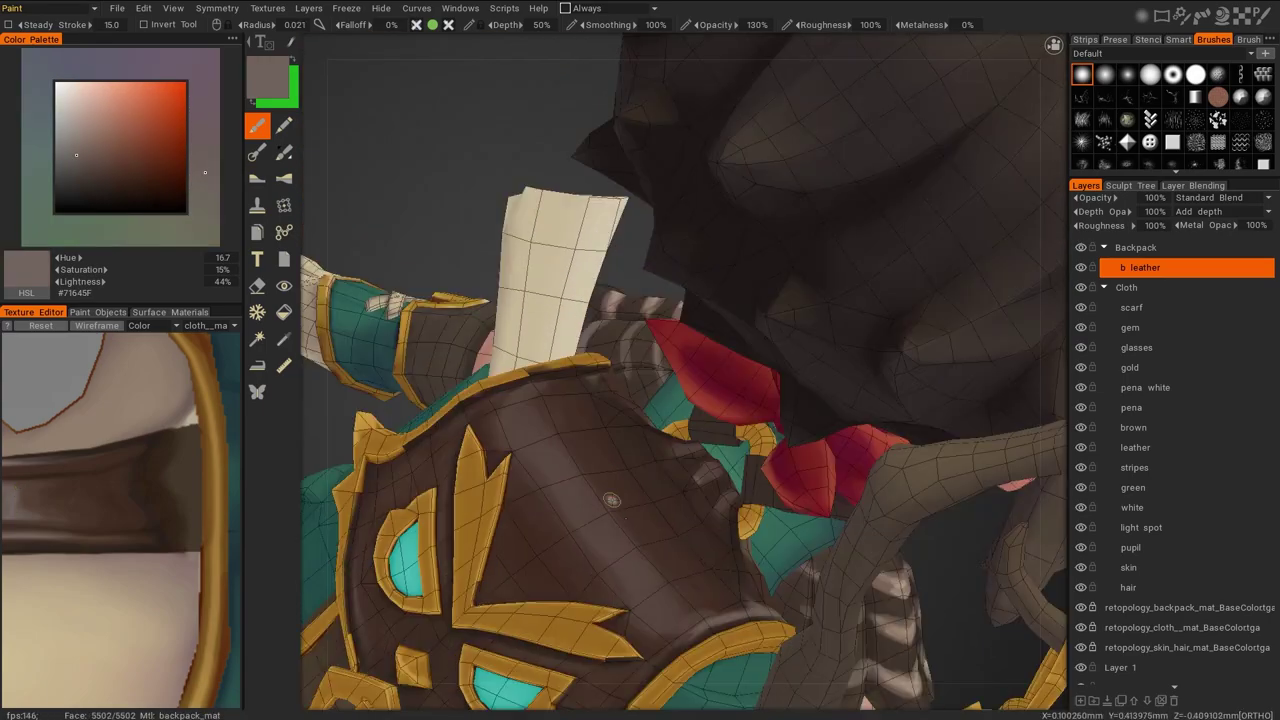
{"action": "scroll", "coordinate": [756, 561], "scroll_direction": "down", "scroll_amount": 5}
{"action": "key", "text": "v"}
{"action": "left_click_drag", "start_coordinate": [920, 470], "coordinate": [963, 491]}
{"action": "scroll", "coordinate": [963, 491], "scroll_direction": "up", "scroll_amount": 5}
{"action": "scroll", "coordinate": [898, 420], "scroll_direction": "down", "scroll_amount": 3}
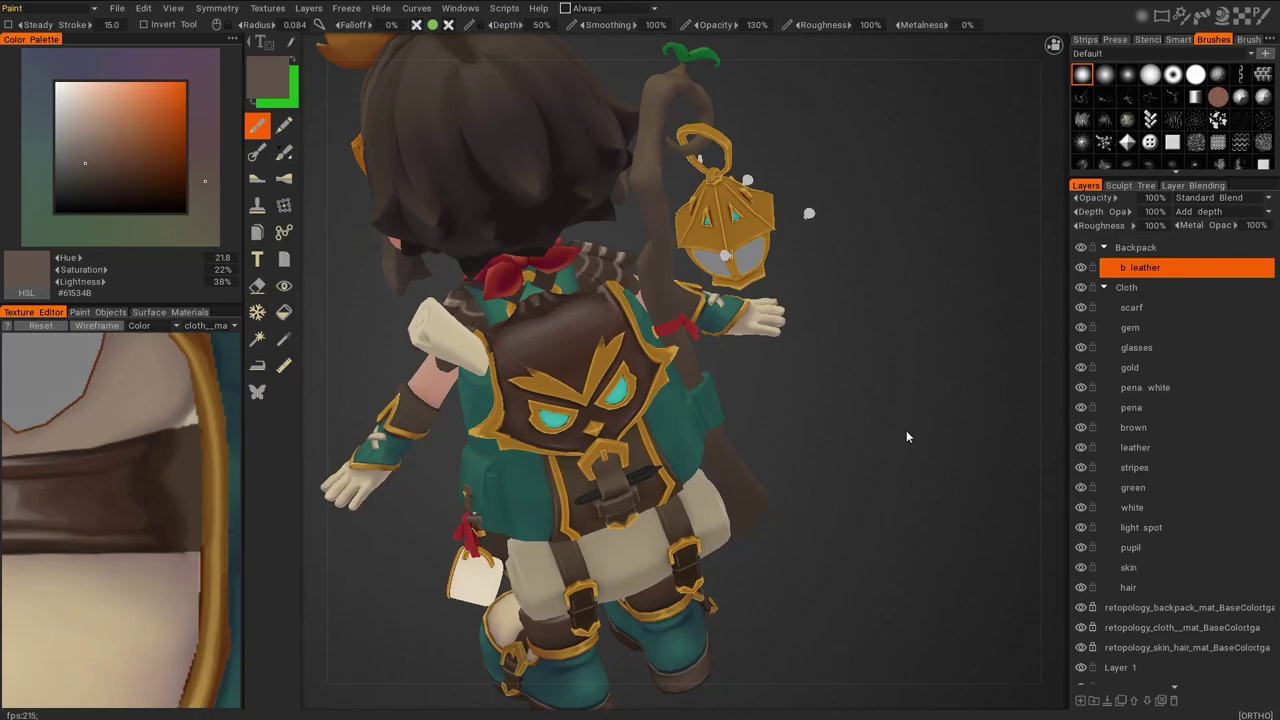
Shade the backpack's buckle strap and the lower panel's leather beside the gold trim with the sampled dark brown #29201B
{"action": "scroll", "coordinate": [906, 432], "scroll_direction": "up", "scroll_amount": 6}
{"action": "key", "text": "v"}
{"action": "scroll", "coordinate": [919, 433], "scroll_direction": "up", "scroll_amount": 3}
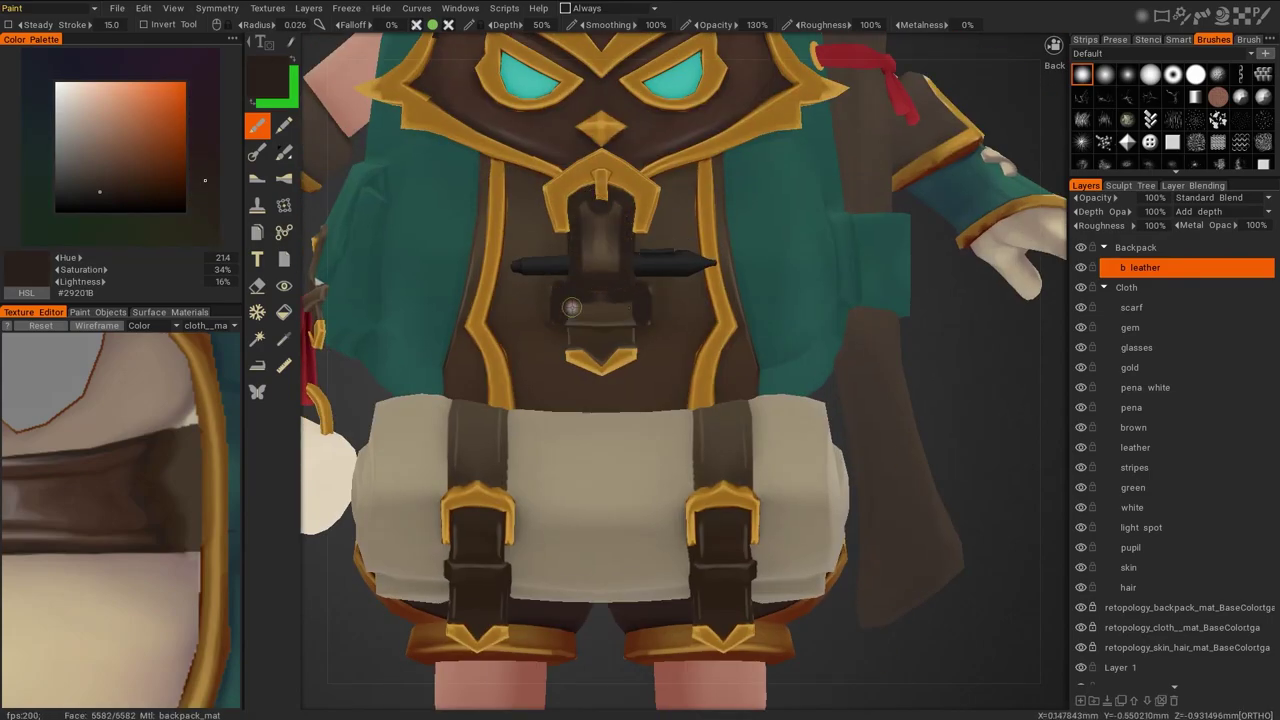
{"action": "mouse_move", "coordinate": [482, 186]}
{"action": "left_mouse_down"}
{"action": "mouse_move", "coordinate": [464, 319]}
{"action": "mouse_move", "coordinate": [479, 378]}
{"action": "left_mouse_up"}
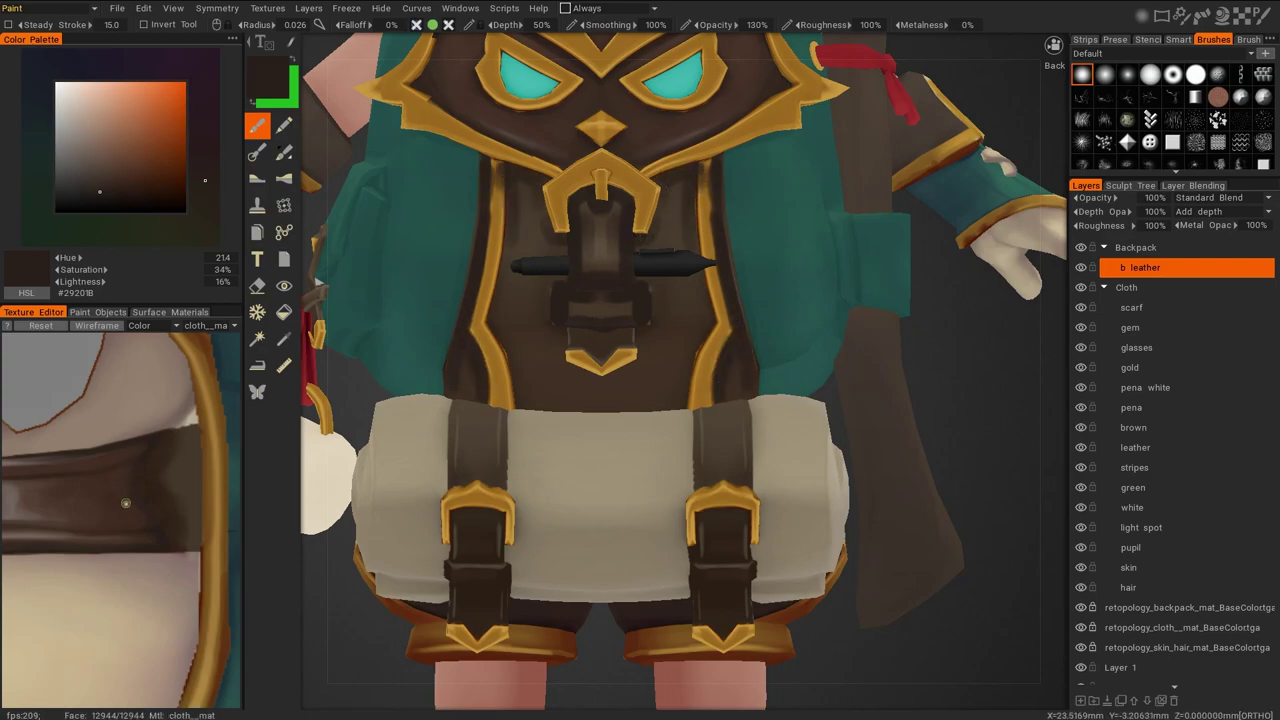
Tint the lower panel and buckle strap with the warm brown #3F2B20 and paint highlights on them with #71645E
{"action": "key", "text": "v"}
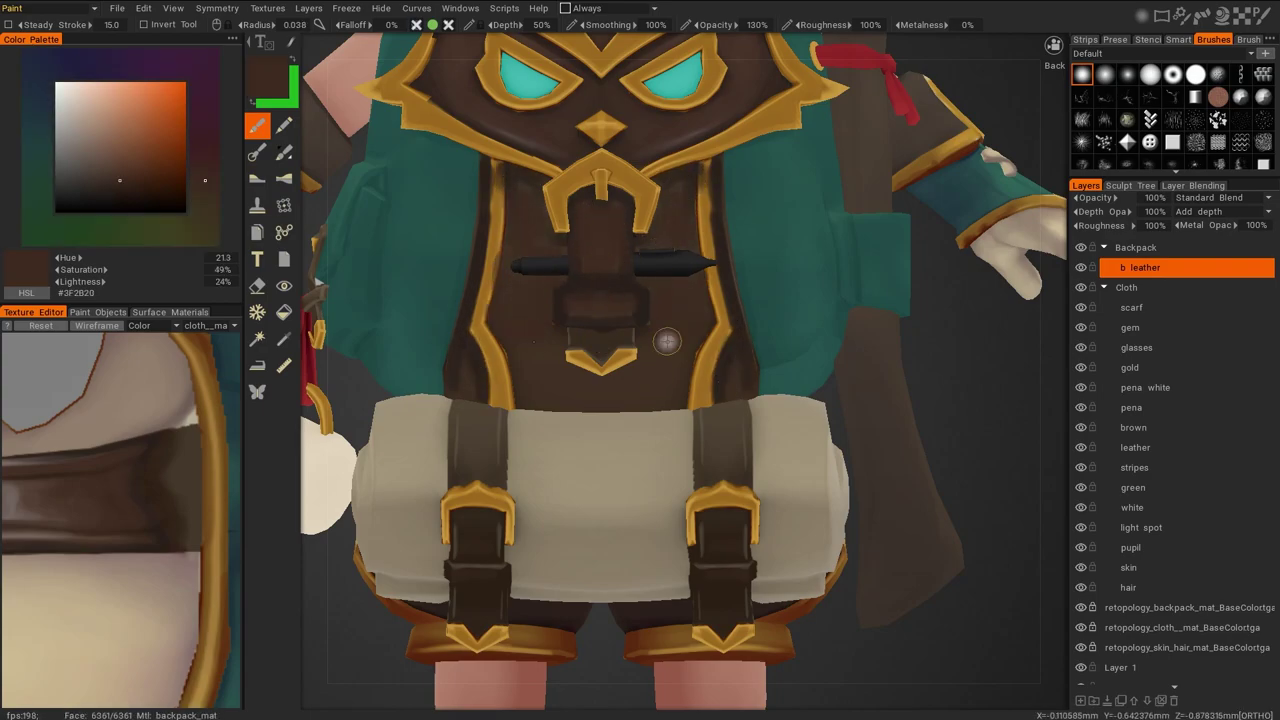
{"action": "key", "text": "v"}
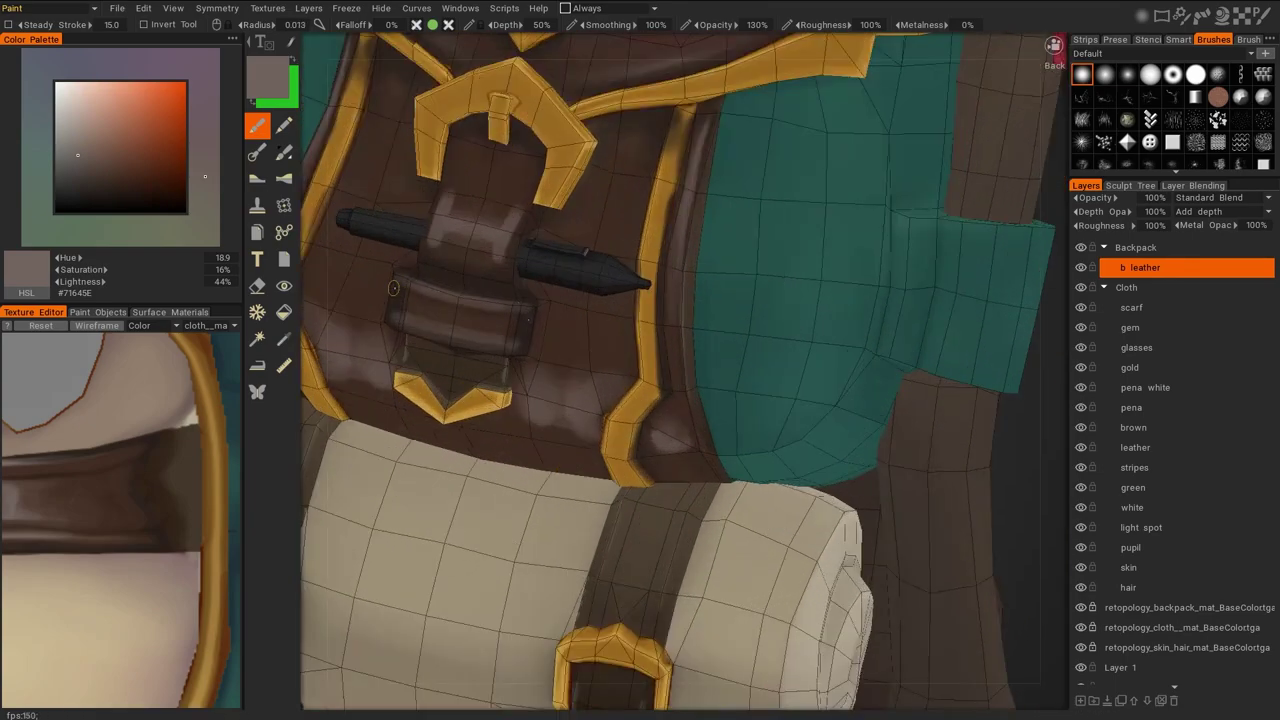
Darken the bottom of the lower panel beneath the strap tip with the sampled shadow tones #29201B and #2A211C
{"action": "key", "text": "v"}
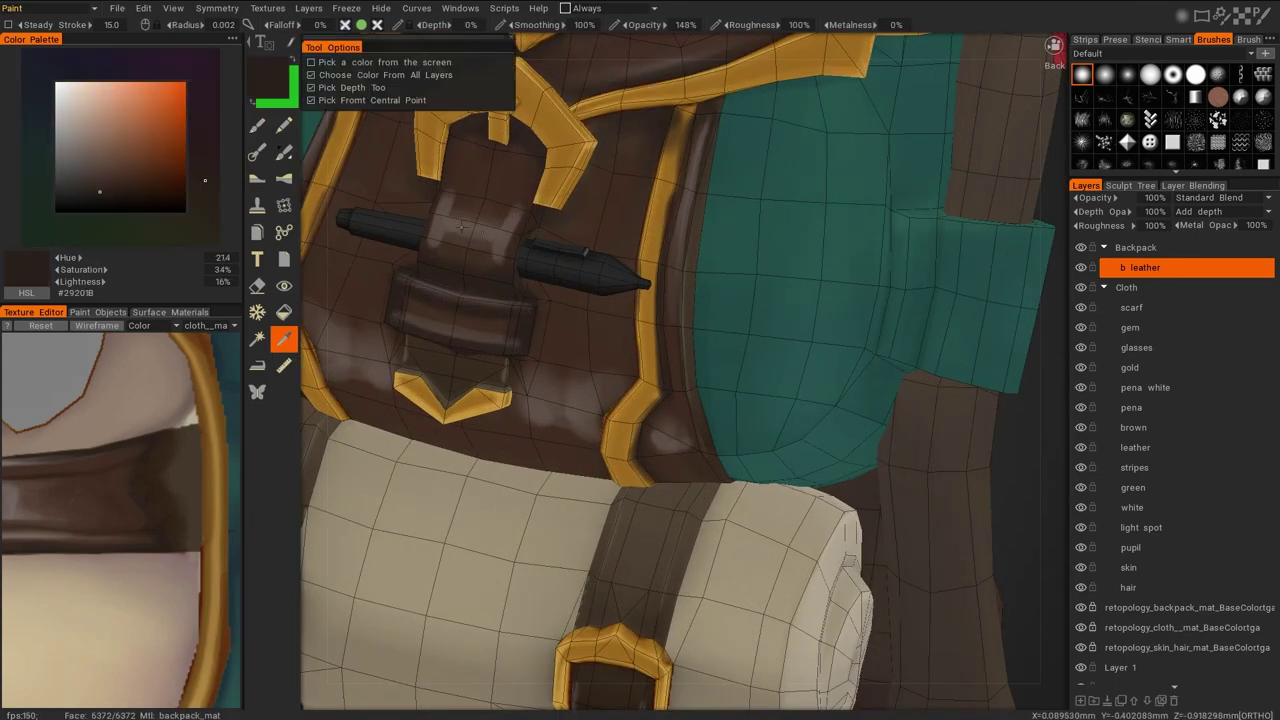
{"action": "scroll", "coordinate": [540, 225], "scroll_direction": "up", "scroll_amount": 3}
{"action": "key", "text": "v"}
{"action": "key", "text": "v"}
{"action": "right_click_drag", "start_coordinate": [447, 378], "coordinate": [494, 375]}
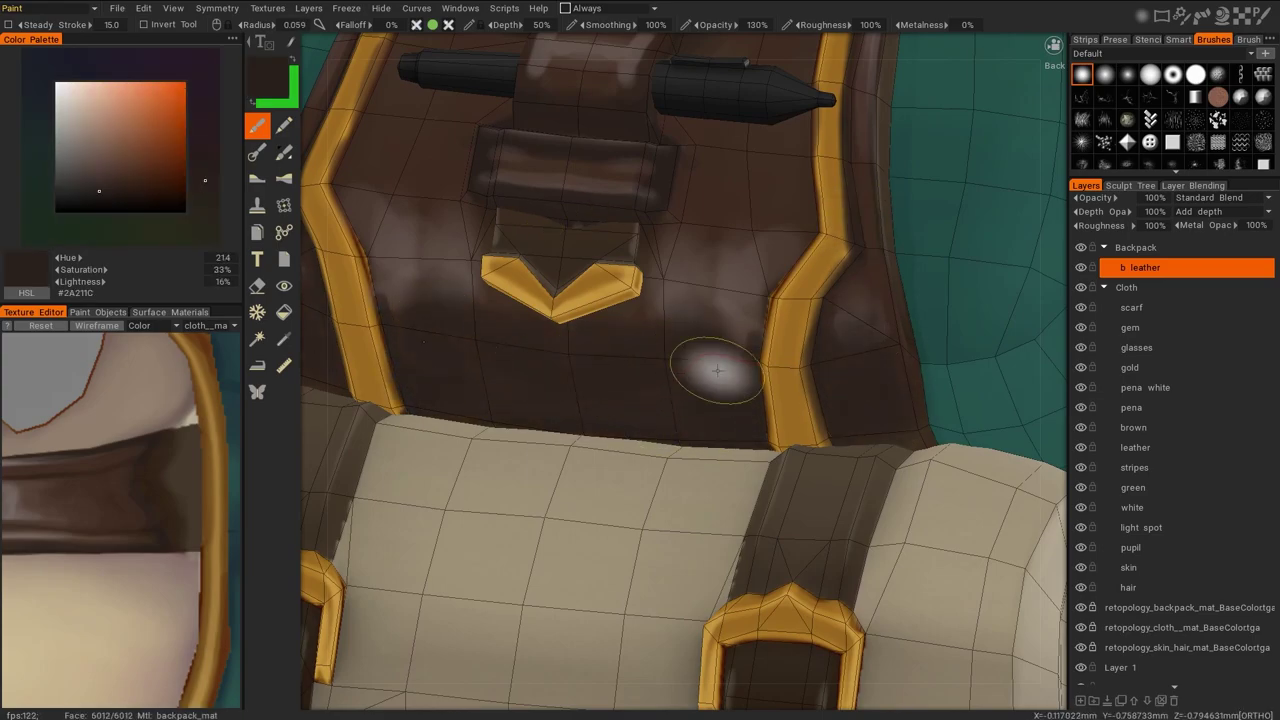
{"action": "right_click_drag", "start_coordinate": [760, 350], "coordinate": [666, 391]}
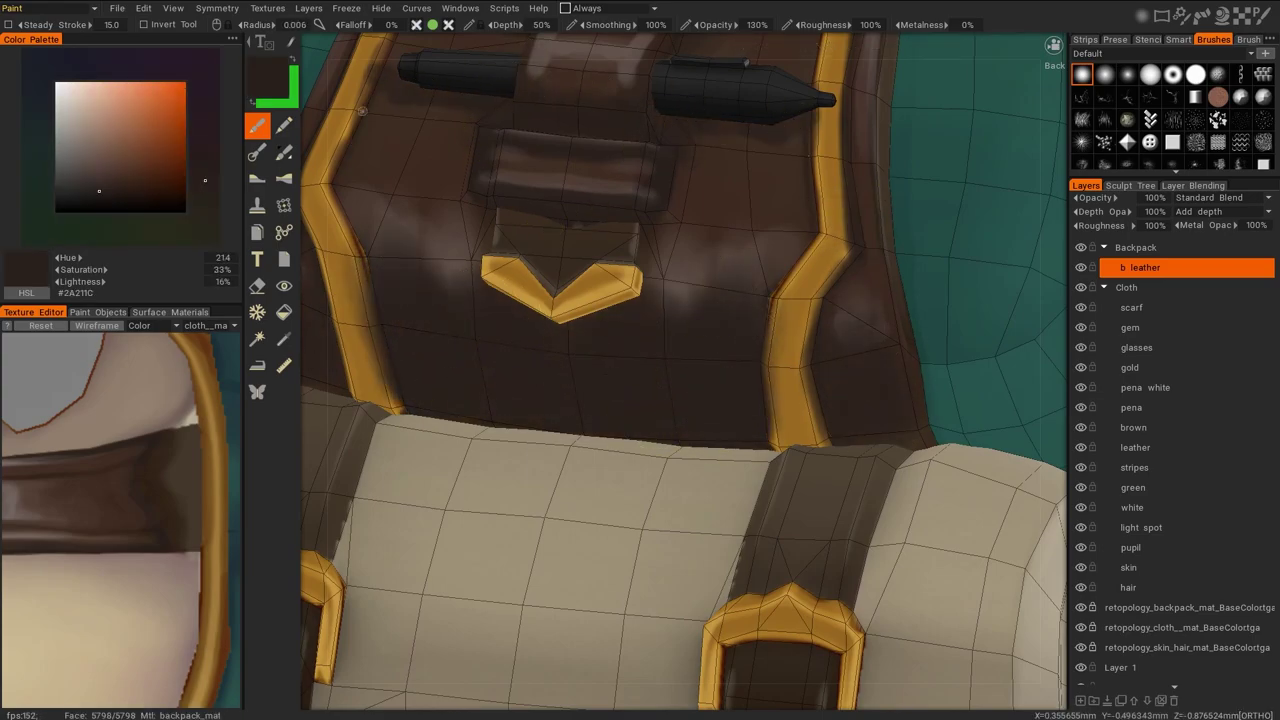
{"action": "scroll", "coordinate": [960, 482], "scroll_direction": "down", "scroll_amount": 6}
{"action": "scroll", "coordinate": [911, 401], "scroll_direction": "up", "scroll_amount": 6}
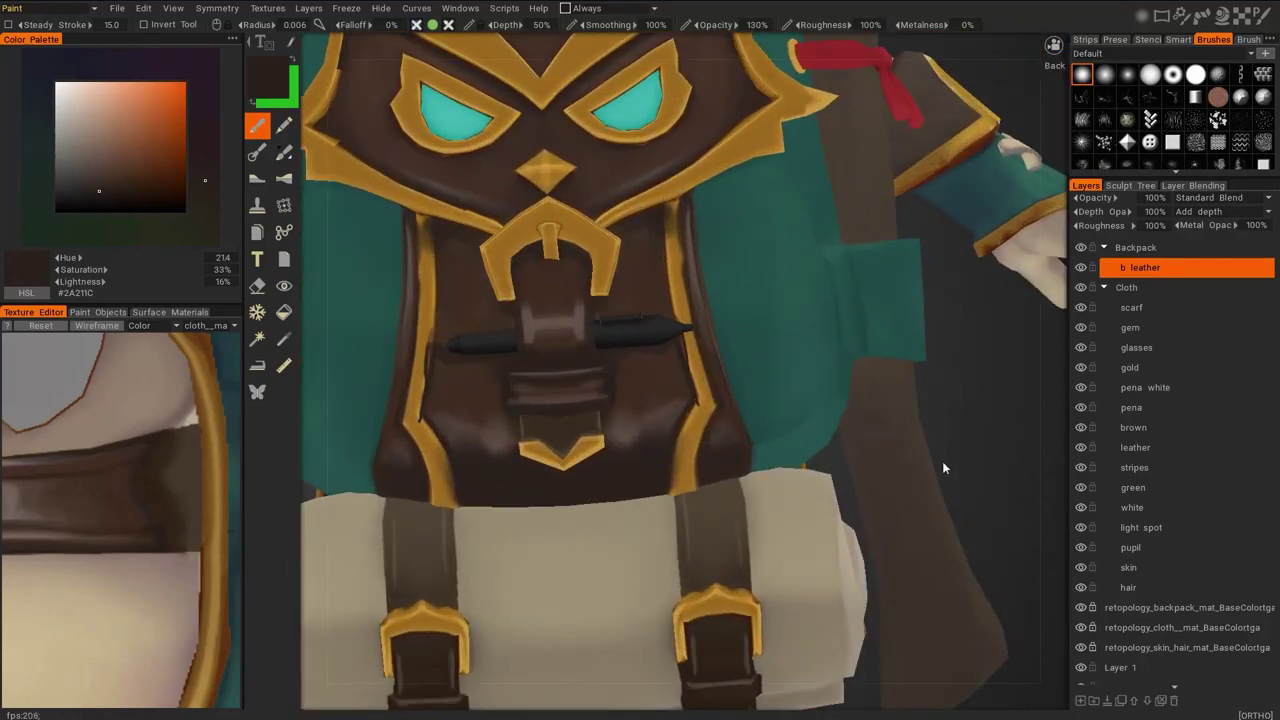
Paint thin shadows along the lower panel's gold trim with the sampled dark brown #2D231D
{"action": "key", "text": "v"}
{"action": "scroll", "coordinate": [651, 251], "scroll_direction": "up", "scroll_amount": 2}
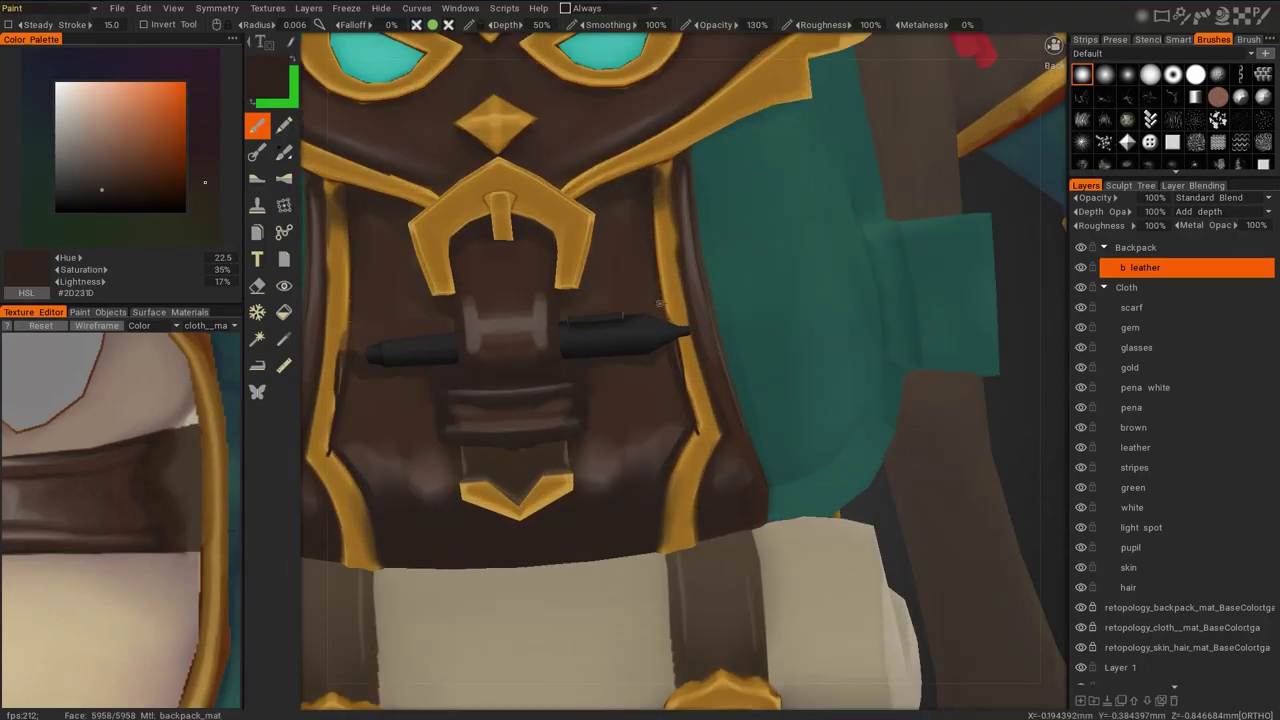
{"action": "key", "text": "w"}
{"action": "left_click_drag", "start_coordinate": [705, 210], "coordinate": [645, 270]}
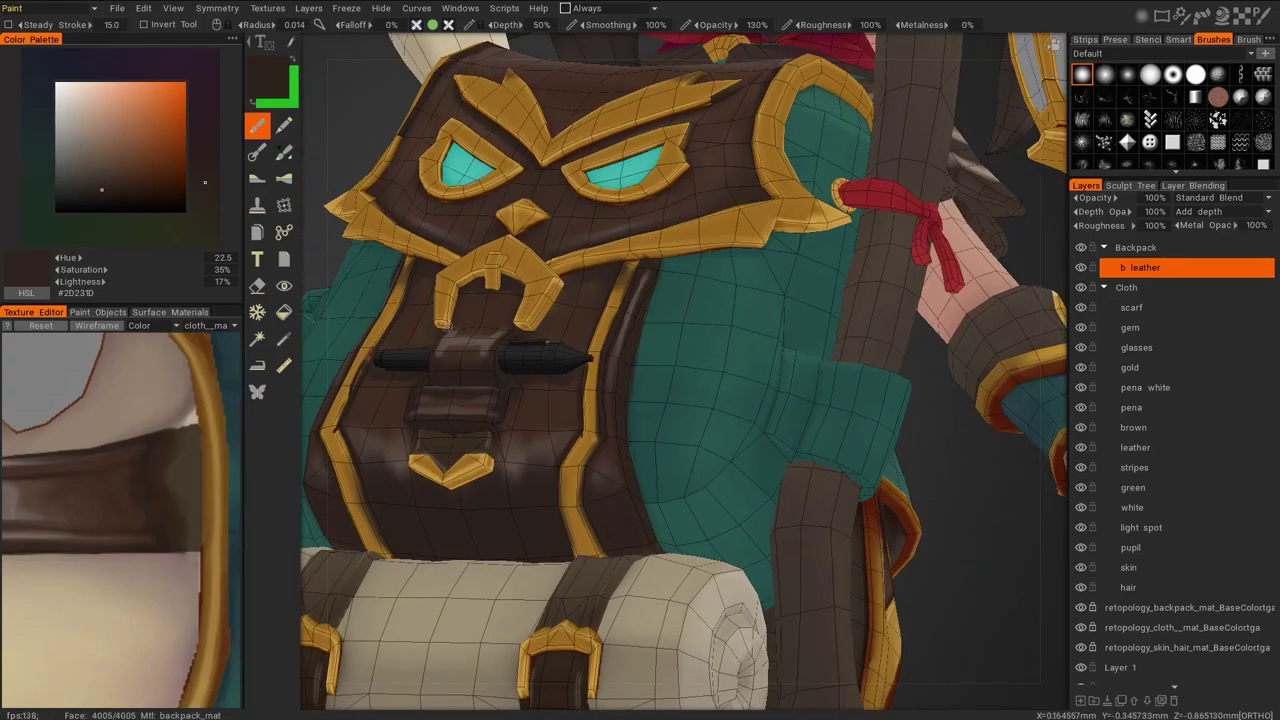
Blend the lighter brown #493629 into the lower panel's leather around the buckle strap
{"action": "key", "text": "v"}
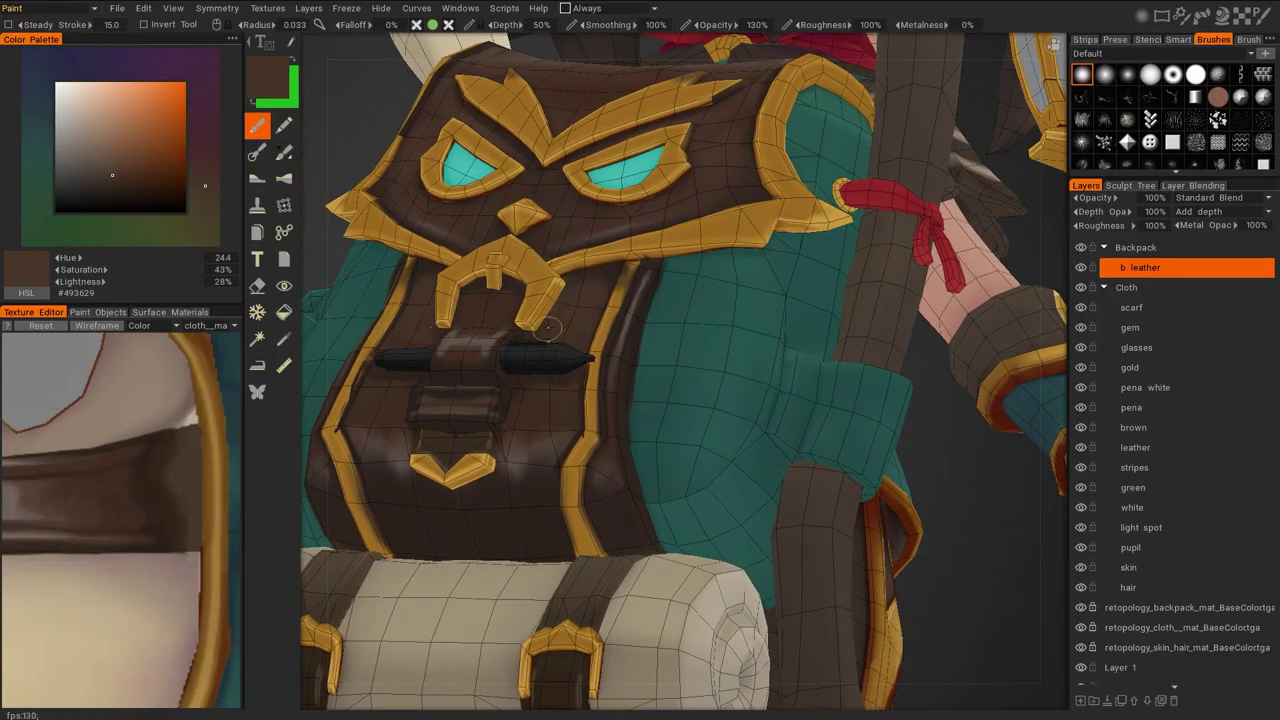
{"action": "left_click_drag", "start_coordinate": [955, 545], "coordinate": [981, 558], "text": "alt"}
{"action": "scroll", "coordinate": [981, 558], "scroll_direction": "down", "scroll_amount": 5}
{"action": "scroll", "coordinate": [967, 583], "scroll_direction": "up", "scroll_amount": 6}
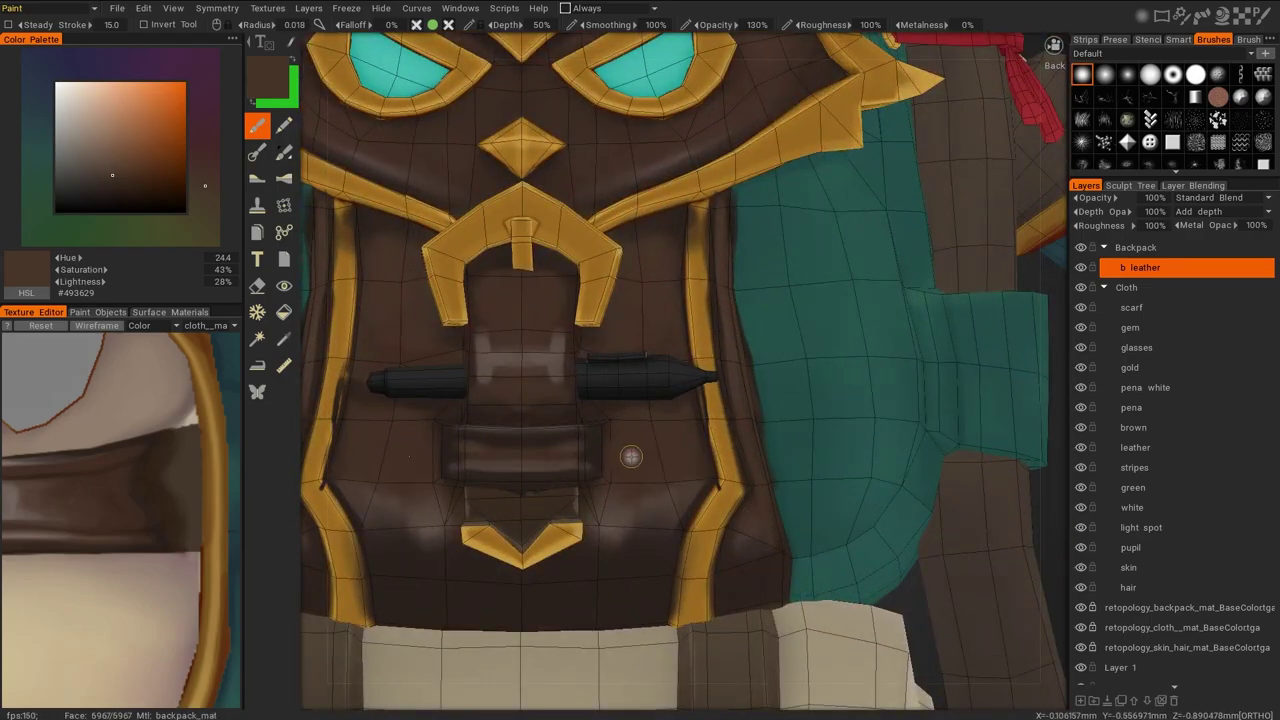
Deepen the shadow on the leather inside the gold buckle, above the strap, with the sampled #2E241E
{"action": "scroll", "coordinate": [928, 466], "scroll_direction": "down", "scroll_amount": 5}
{"action": "scroll", "coordinate": [595, 287], "scroll_direction": "up", "scroll_amount": 5}
{"action": "key", "text": "v"}
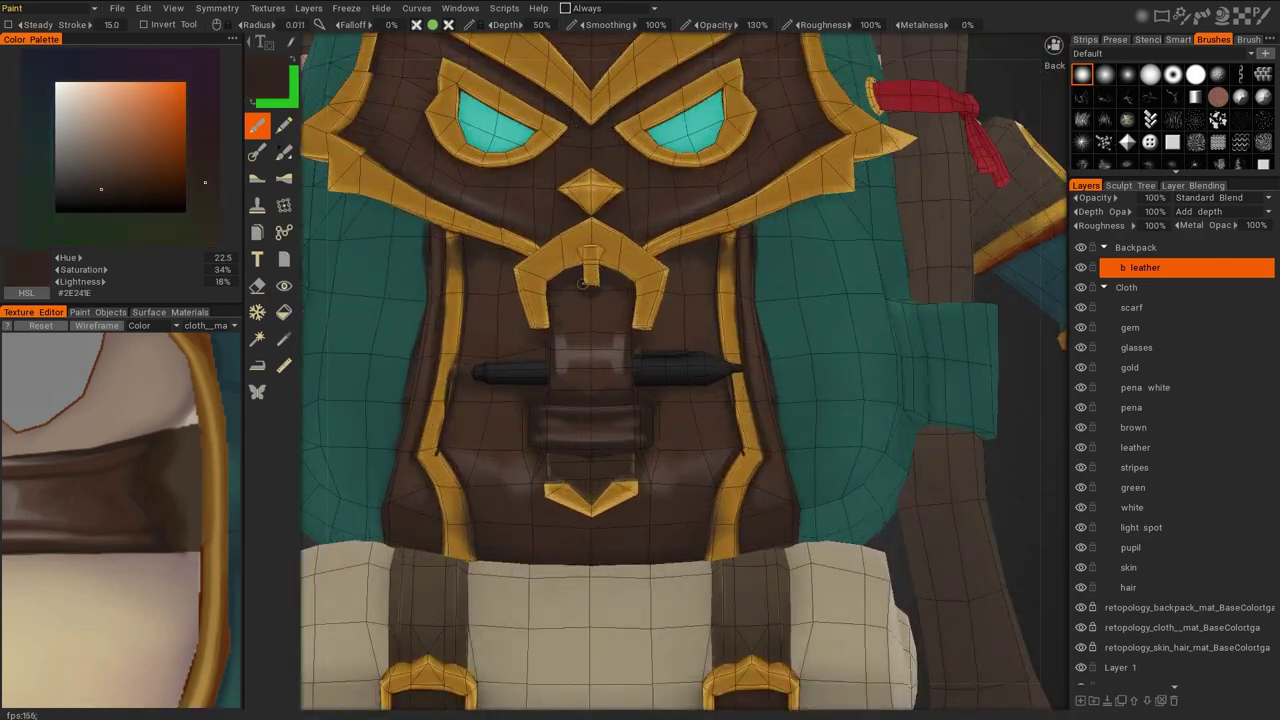
{"action": "left_click_drag", "start_coordinate": [1015, 436], "coordinate": [998, 400], "text": "alt"}
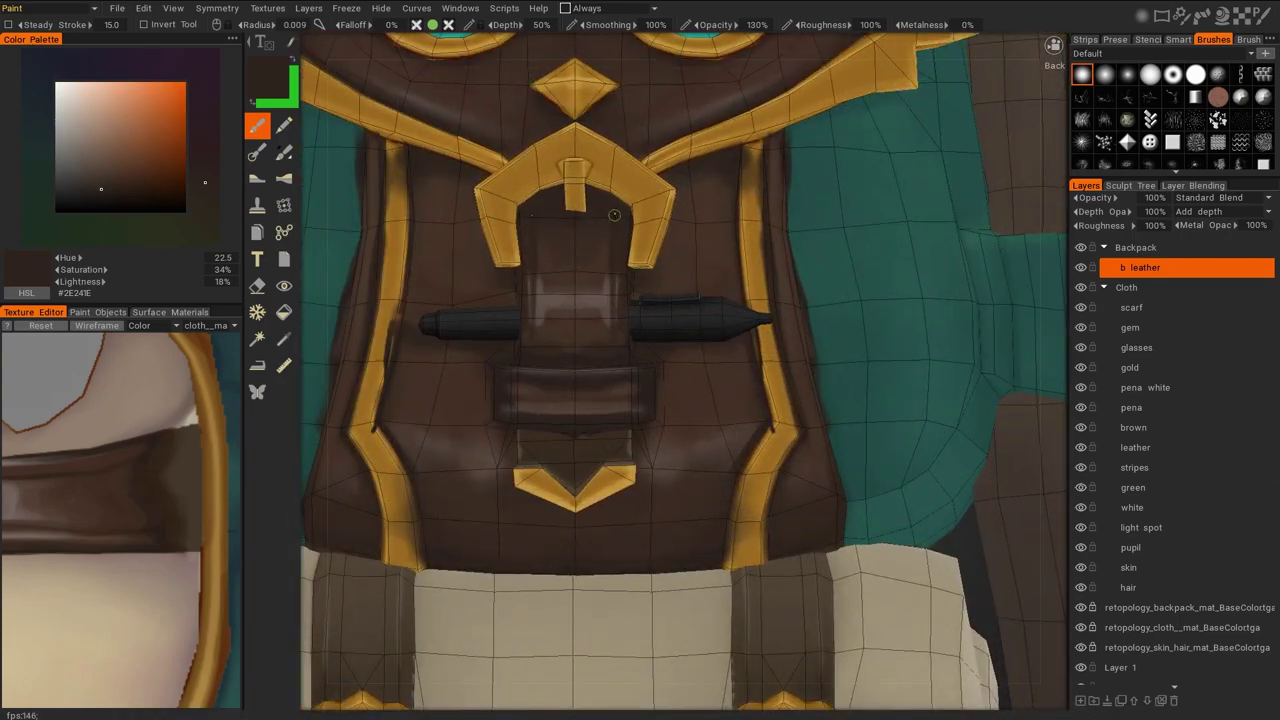
Highlight the strap's edges with #63554C and paint a dark pin hole below the buckle's prong with #211812
{"action": "key", "text": "v"}
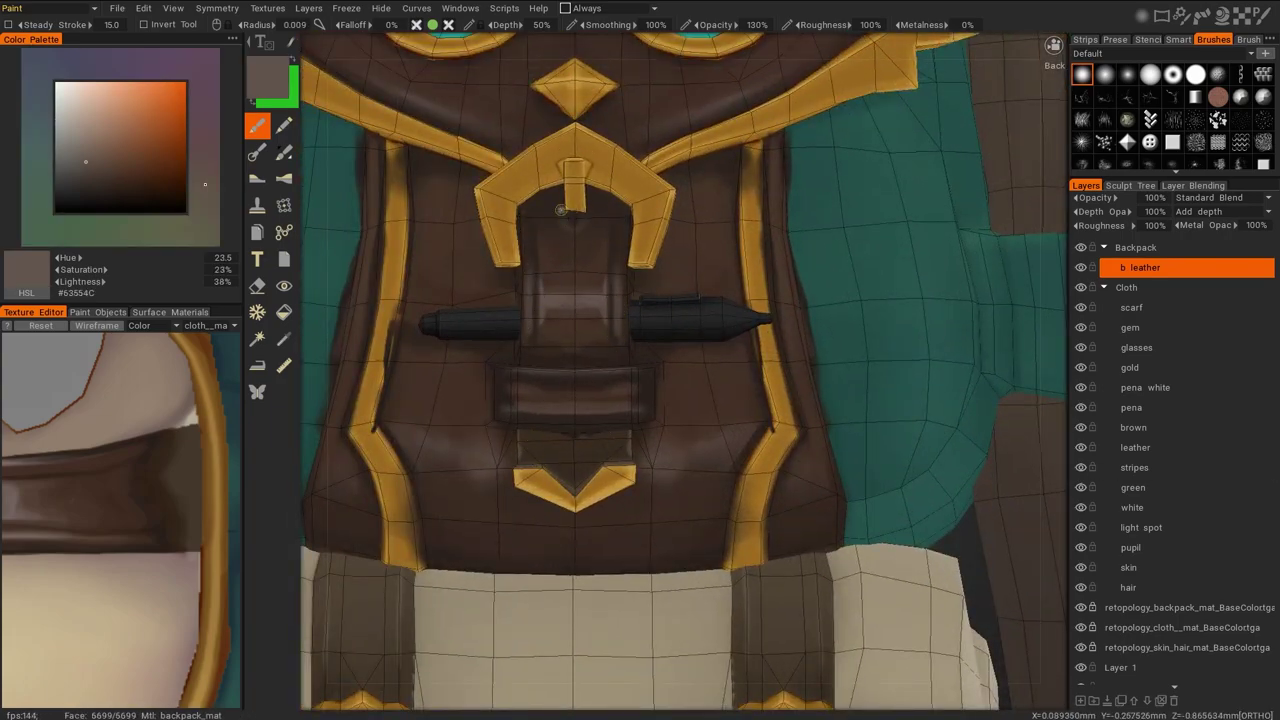
{"action": "key", "text": "v"}
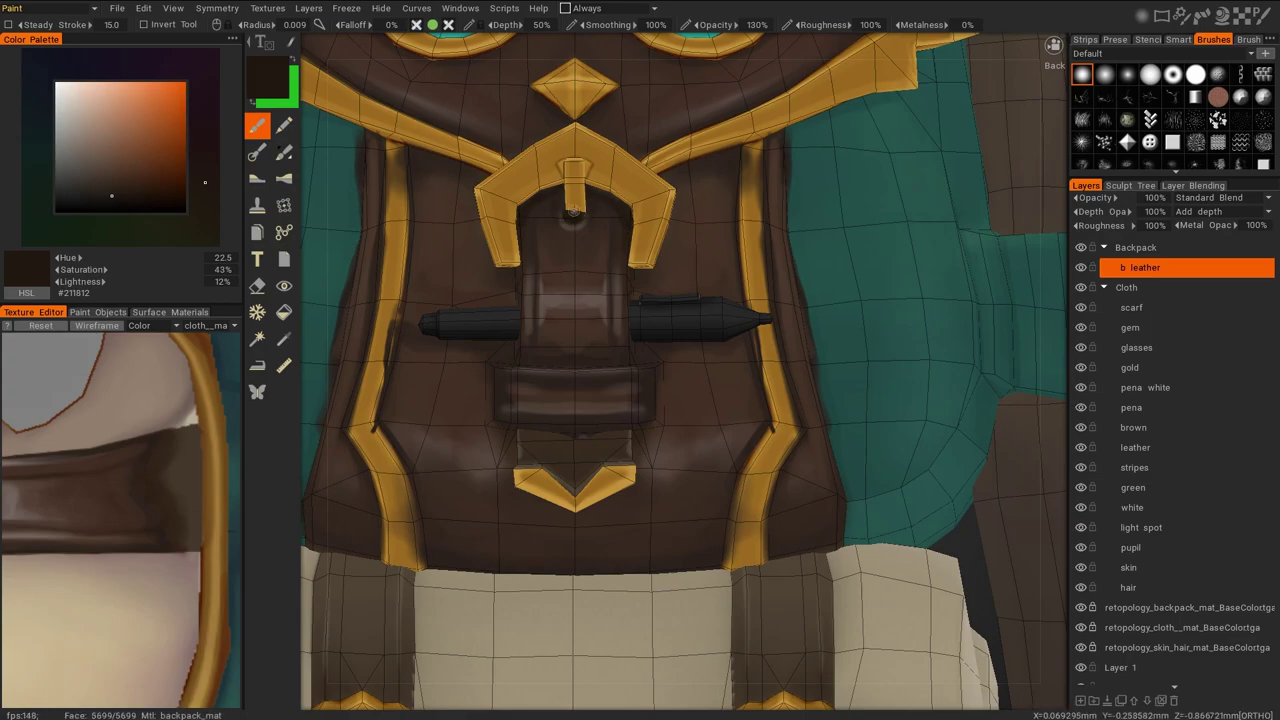
{"action": "scroll", "coordinate": [952, 547], "scroll_direction": "down", "scroll_amount": 5}
{"action": "scroll", "coordinate": [1018, 537], "scroll_direction": "up", "scroll_amount": 2}
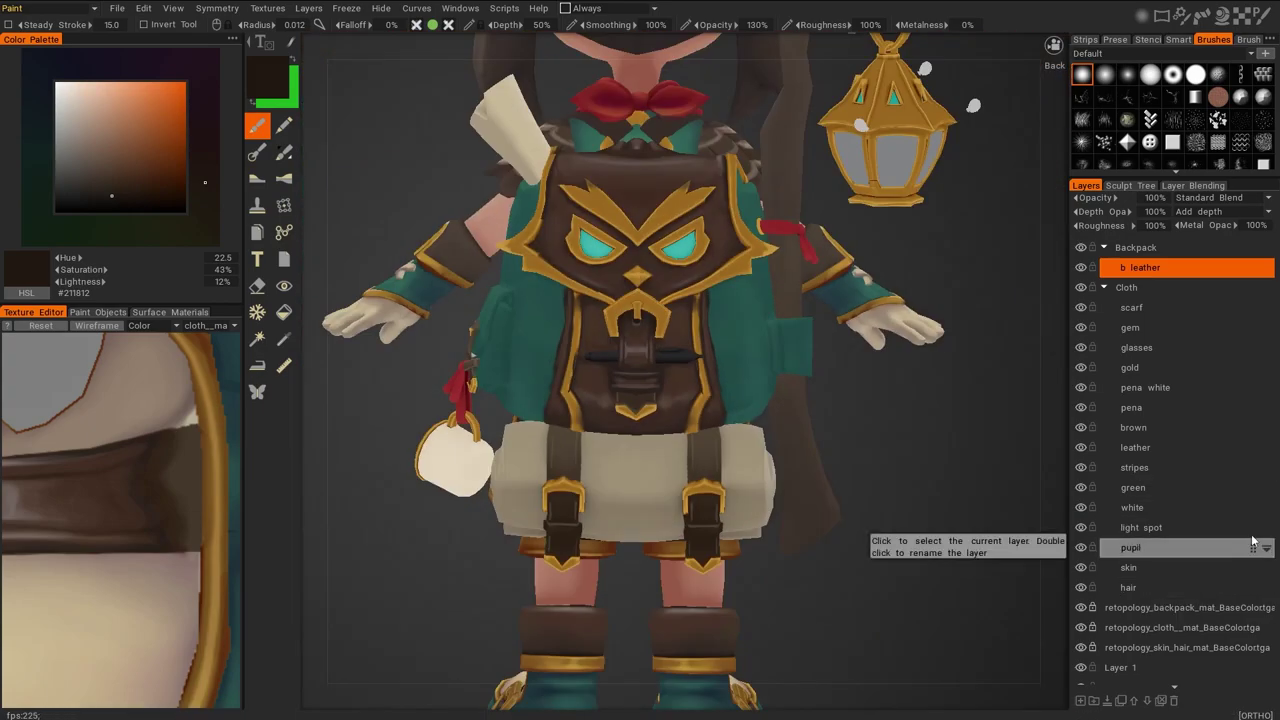
{"action": "scroll", "coordinate": [853, 336], "scroll_direction": "up", "scroll_amount": 3}
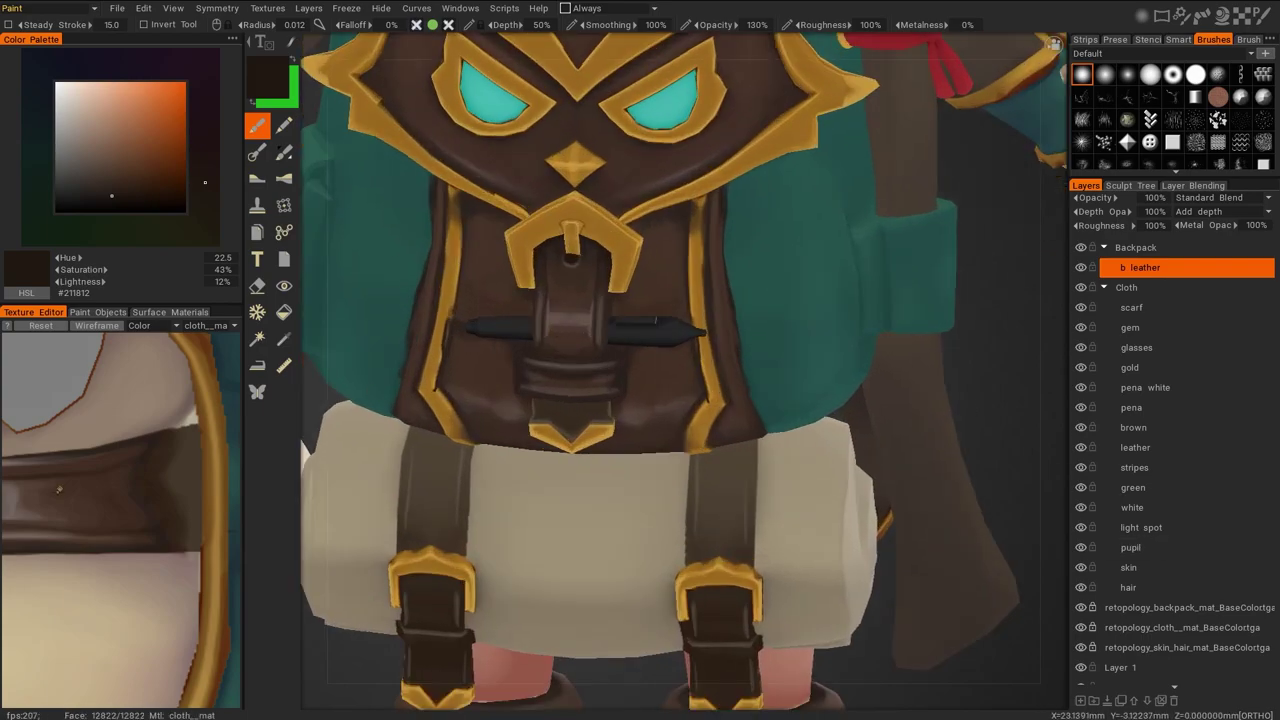
Paint fine edge highlights on the buckle strap, its loop and the lower panel's outer borders with #71645E
{"action": "key", "text": "v"}
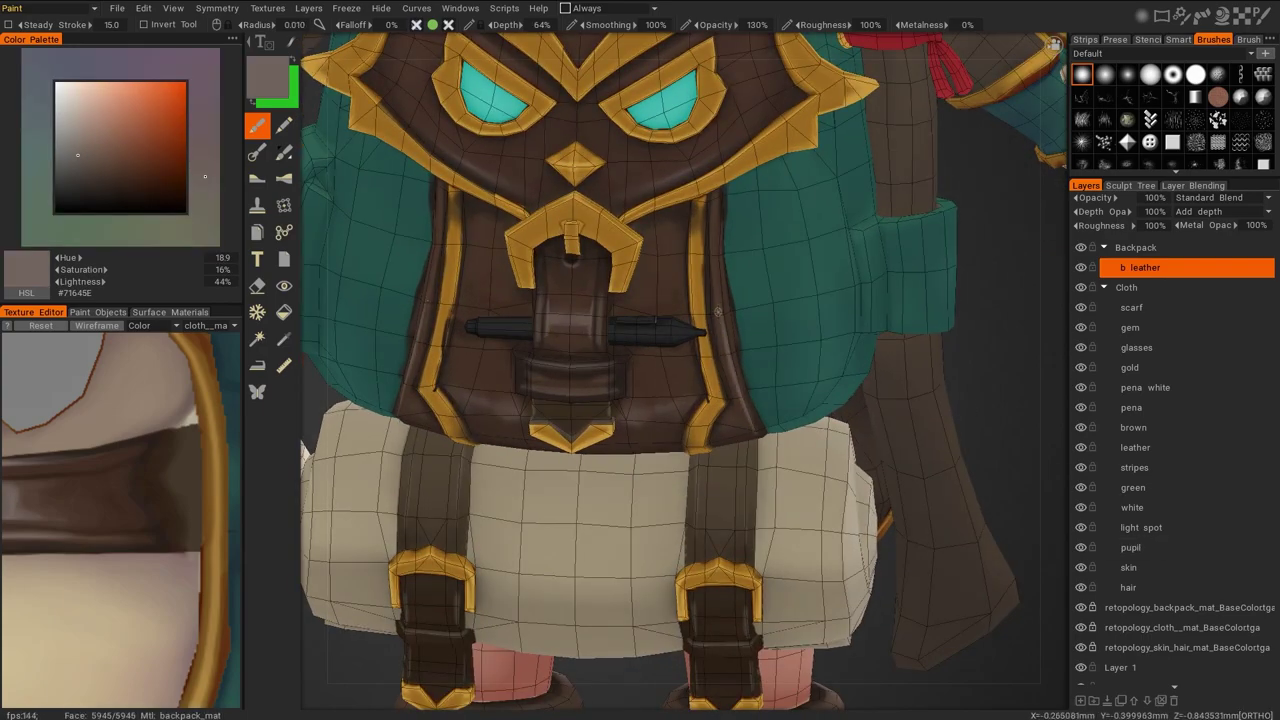
{"action": "scroll", "coordinate": [722, 343], "scroll_direction": "down", "scroll_amount": 5}
{"action": "scroll", "coordinate": [914, 343], "scroll_direction": "up", "scroll_amount": 7}
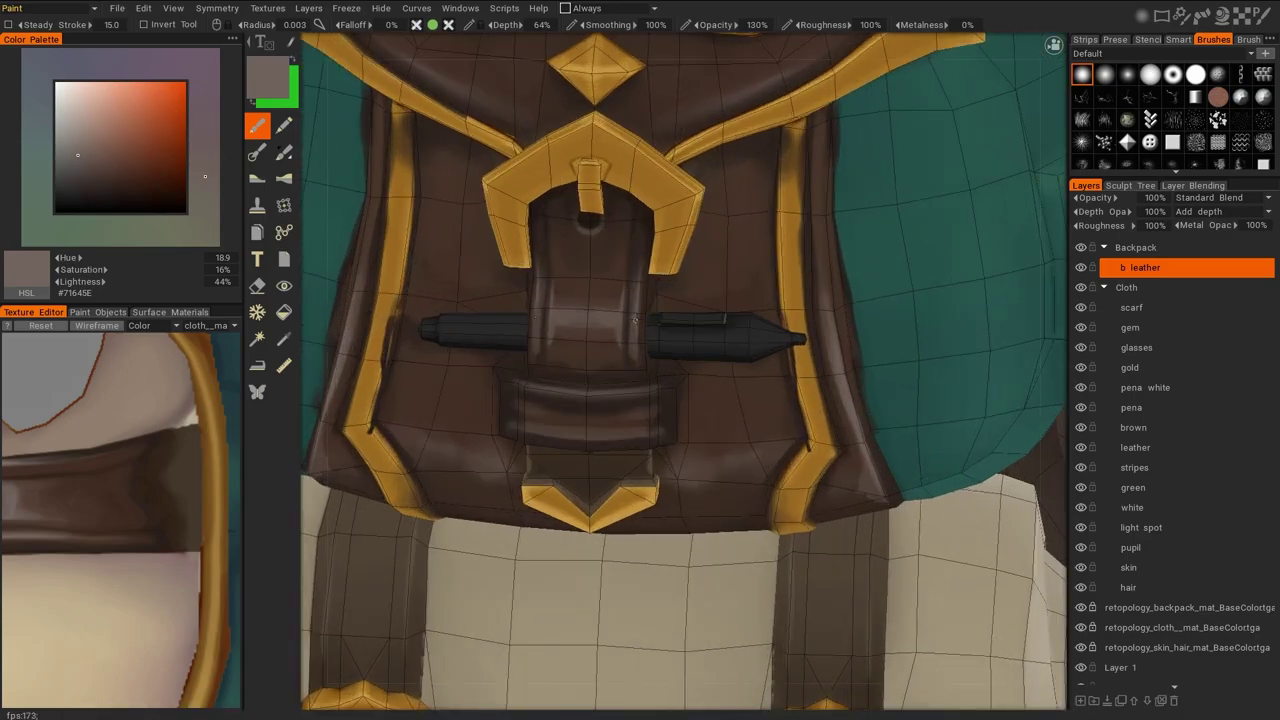
{"action": "scroll", "coordinate": [632, 315], "scroll_direction": "down", "scroll_amount": 6}
{"action": "right_click_drag", "start_coordinate": [700, 330], "coordinate": [843, 371]}
{"action": "scroll", "coordinate": [843, 371], "scroll_direction": "up", "scroll_amount": 7}
{"action": "scroll", "coordinate": [632, 296], "scroll_direction": "down", "scroll_amount": 2}
{"action": "scroll", "coordinate": [632, 296], "scroll_direction": "down", "scroll_amount": 1}
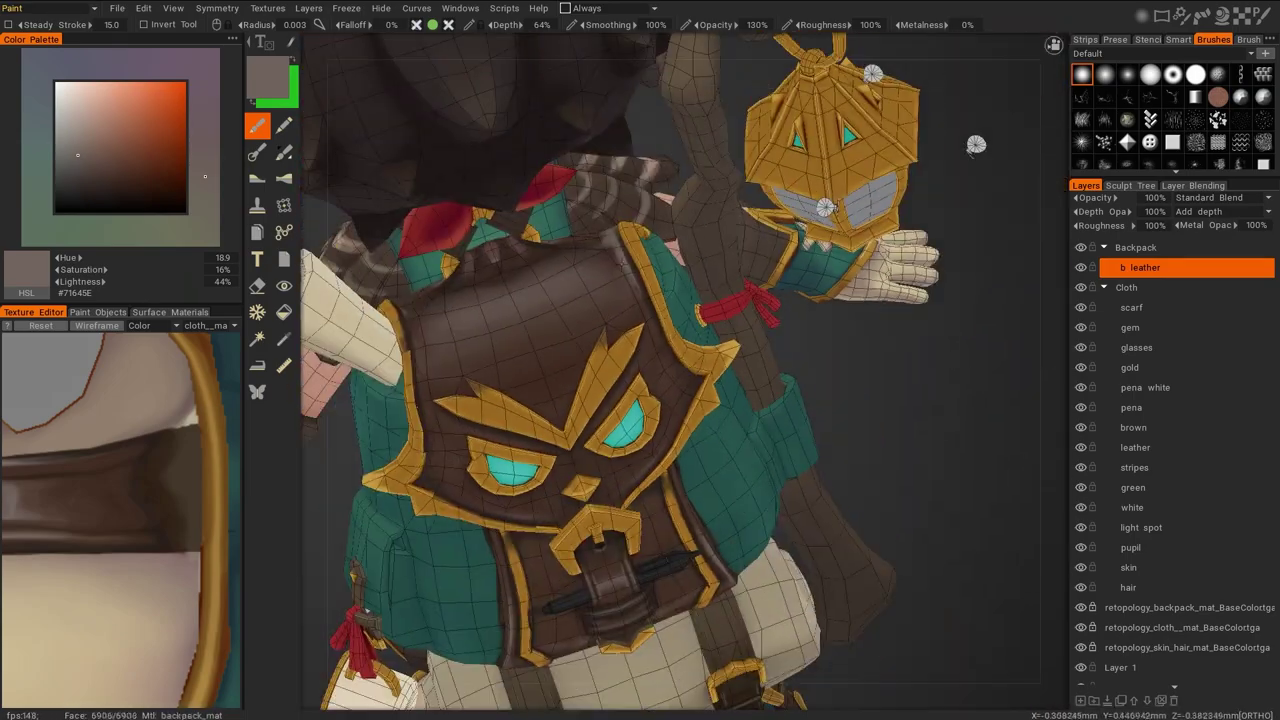
{"action": "right_click_drag", "start_coordinate": [632, 296], "coordinate": [903, 509]}
{"action": "scroll", "coordinate": [903, 509], "scroll_direction": "up", "scroll_amount": 5}
{"action": "scroll", "coordinate": [917, 537], "scroll_direction": "up", "scroll_amount": 2}
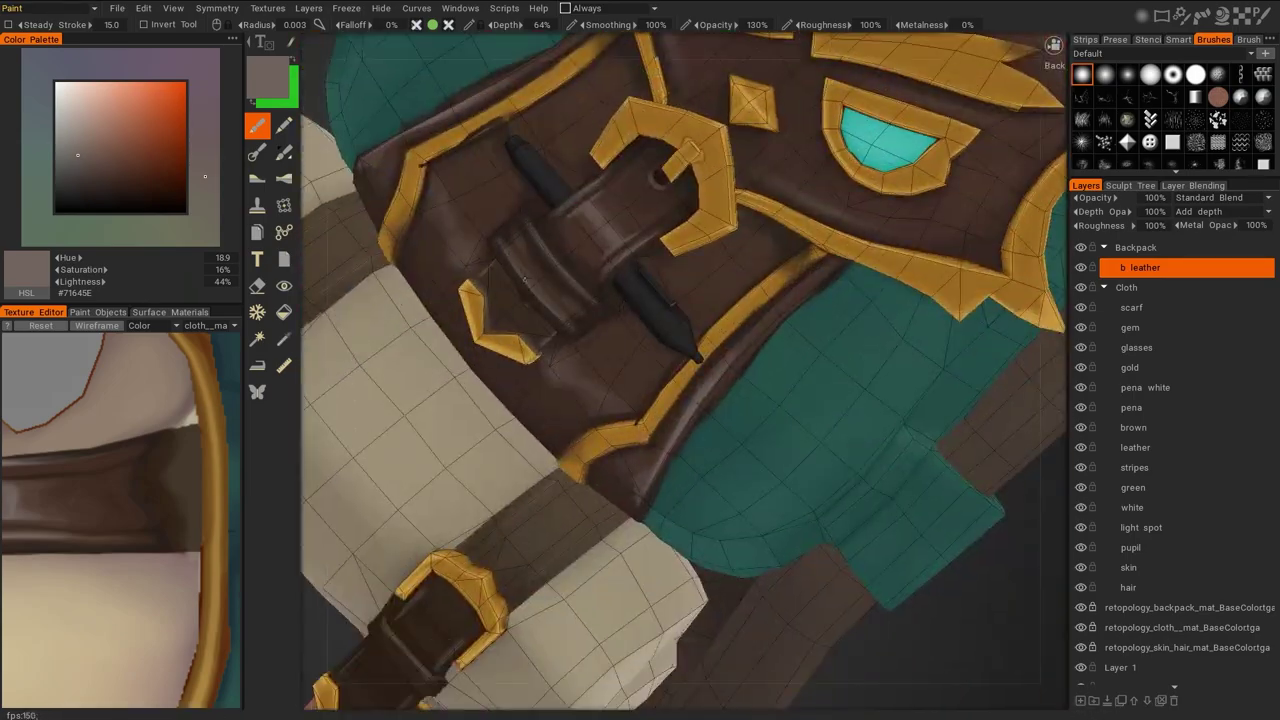
Shade and blend the strap loop with #29201B and #463327, using #251C16 at 84% opacity for its surrounding shadows
{"action": "key", "text": "v"}
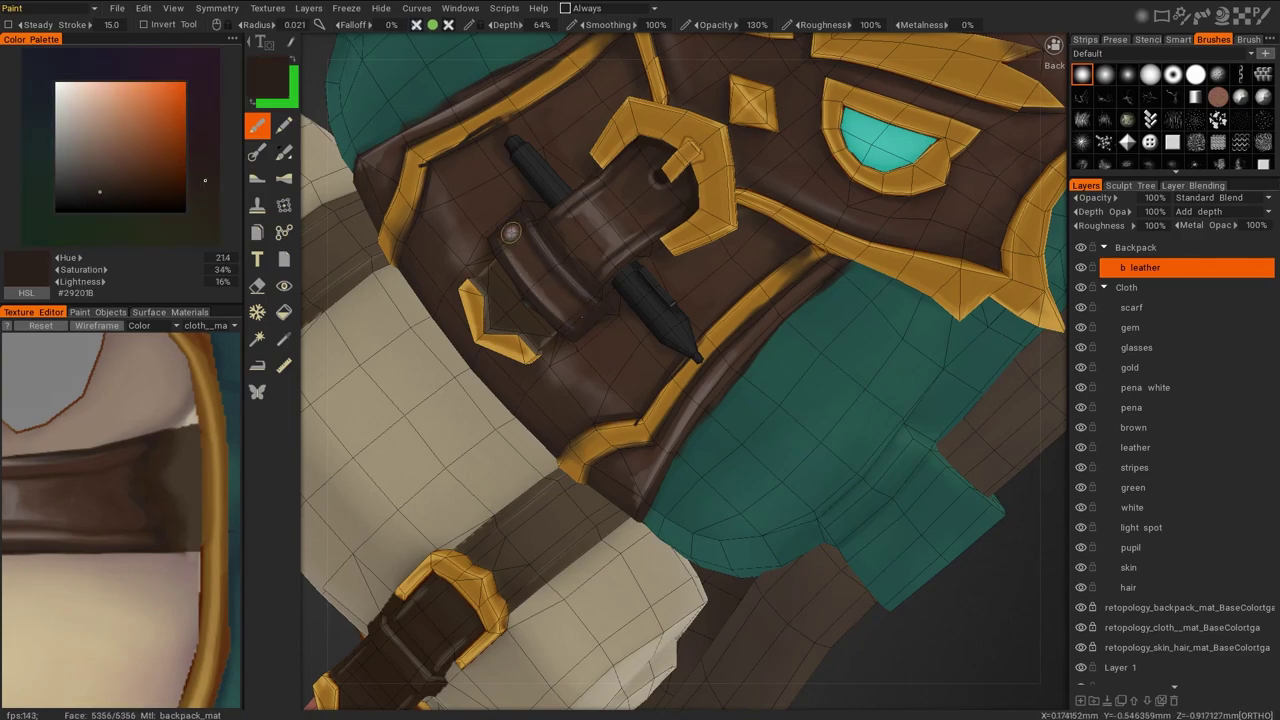
{"action": "key", "text": "v"}
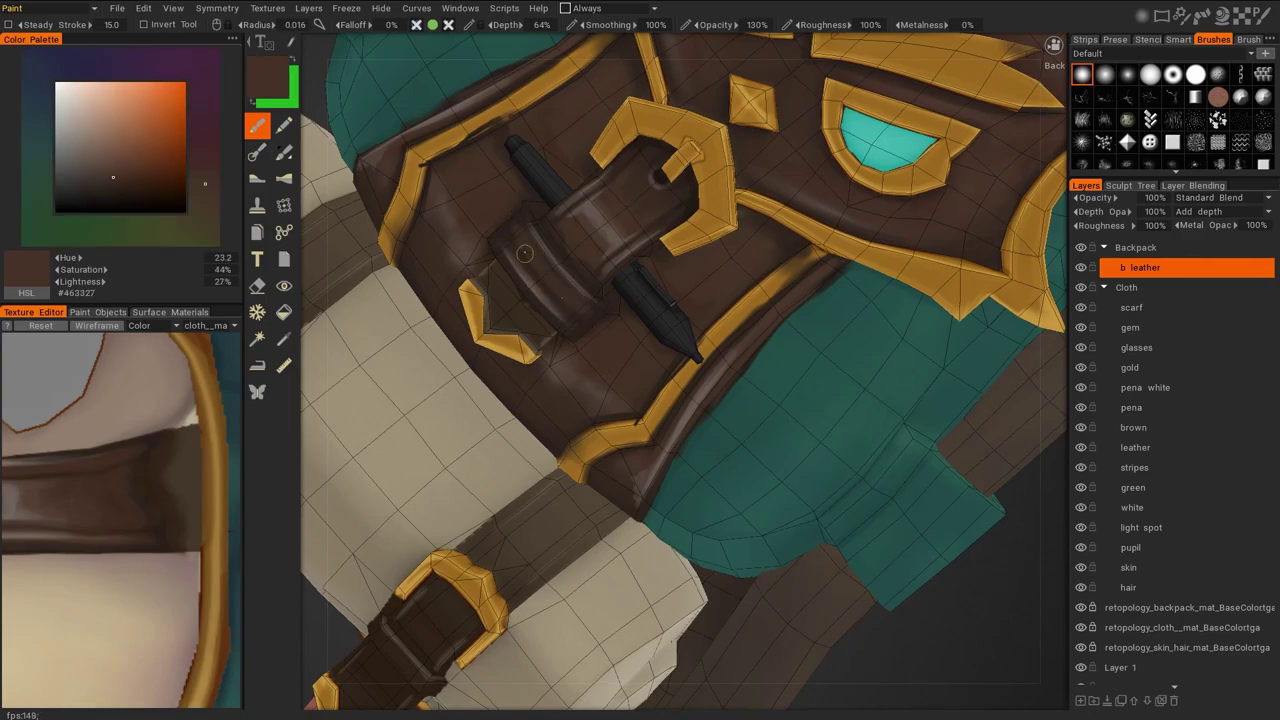
{"action": "scroll", "coordinate": [598, 316], "scroll_direction": "up", "scroll_amount": 1}
{"action": "key", "text": "v"}
{"action": "key", "text": "v"}
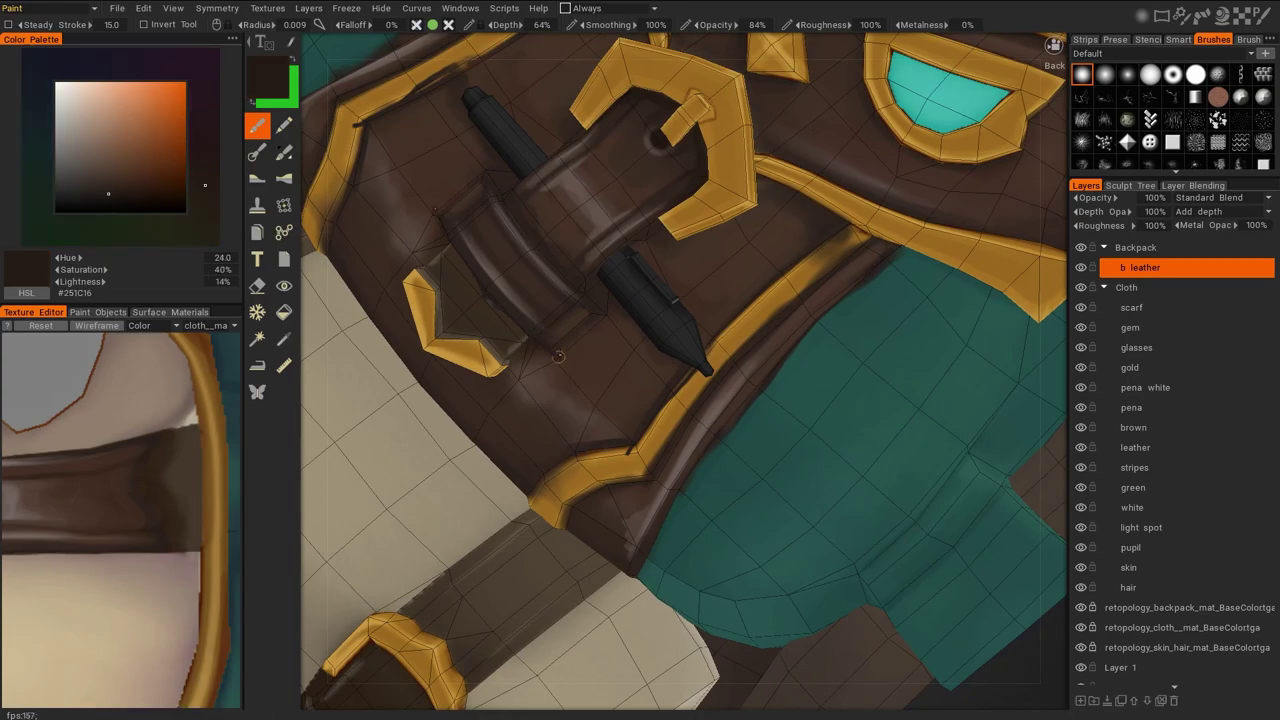
Deepen the buckle strap loop's dark outline with the sampled #30241E and highlight its edges with #5D4D46
{"action": "key", "text": "v"}
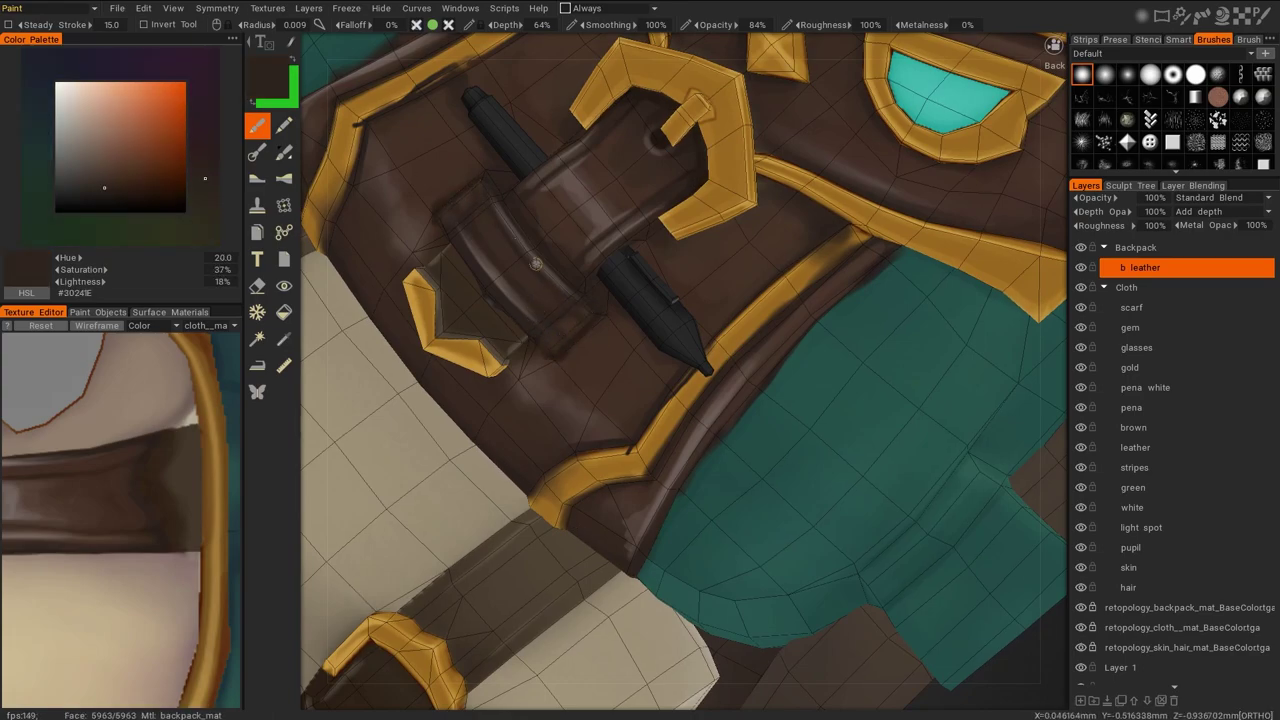
{"action": "key", "text": "v"}
{"action": "key", "text": "w"}
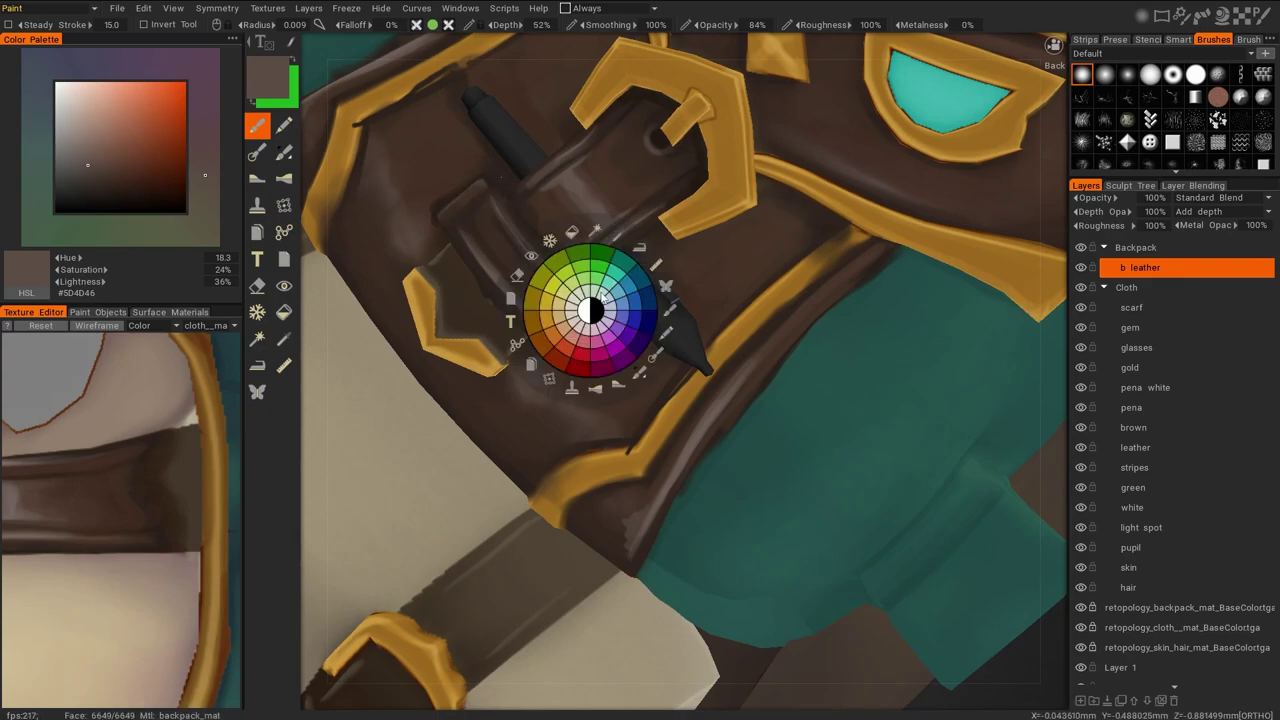
{"action": "scroll", "coordinate": [589, 313], "scroll_direction": "down", "scroll_amount": 5}
{"action": "scroll", "coordinate": [924, 618], "scroll_direction": "up", "scroll_amount": 5}
Shade the end of the strap loop with the sampled #2D241F and brighten its edges with #5C4F47
{"action": "key", "text": "v"}
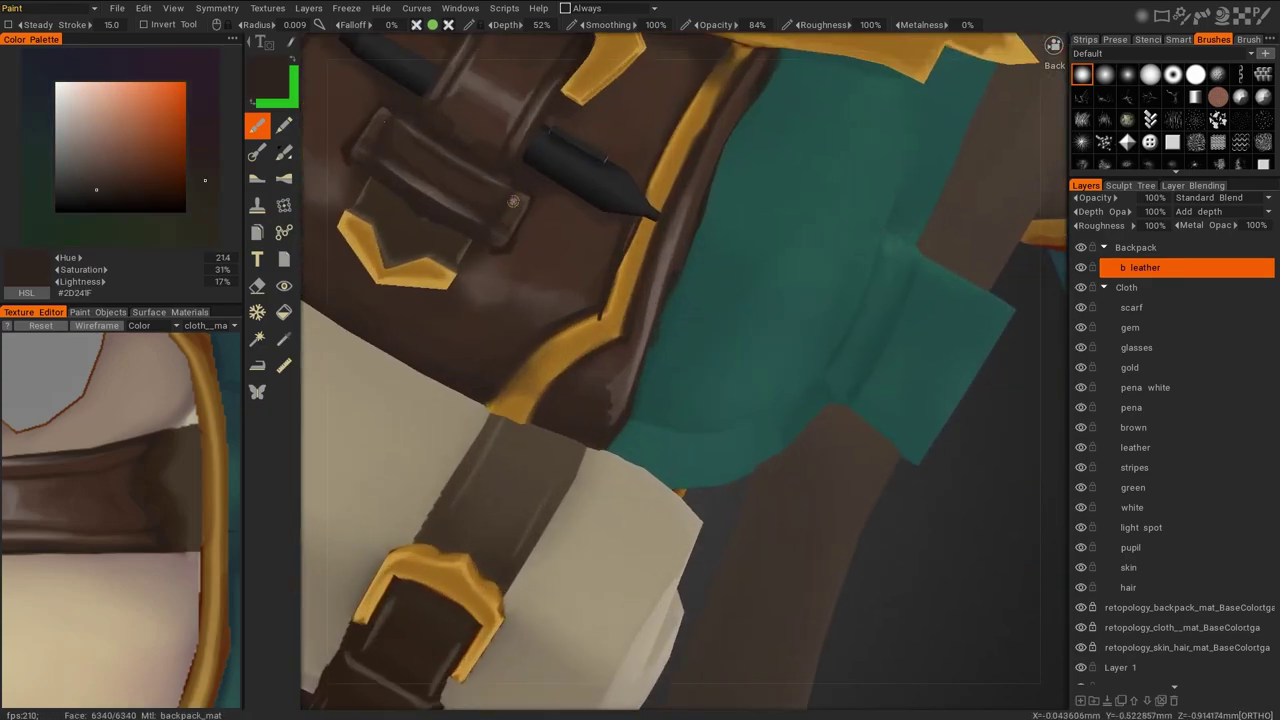
{"action": "scroll", "coordinate": [510, 124], "scroll_direction": "up", "scroll_amount": 2}
{"action": "key", "text": "w"}
{"action": "key", "text": "v"}
{"action": "key", "text": "v"}
{"action": "key", "text": "v"}
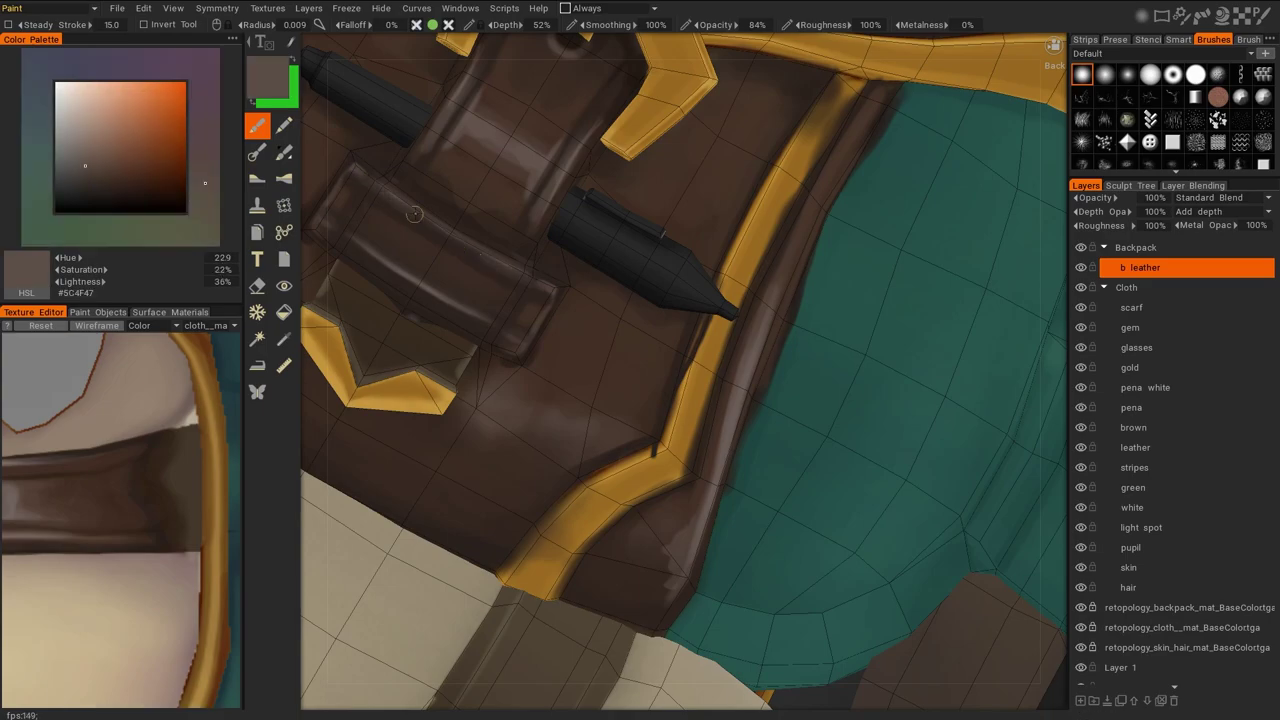
Strengthen the shadow on the leather around the strap loop with the sampled #2A211C
{"action": "key", "text": "v"}
{"action": "key", "text": "w"}
{"action": "scroll", "coordinate": [441, 221], "scroll_direction": "down", "scroll_amount": 4}
{"action": "scroll", "coordinate": [575, 338], "scroll_direction": "up", "scroll_amount": 4}
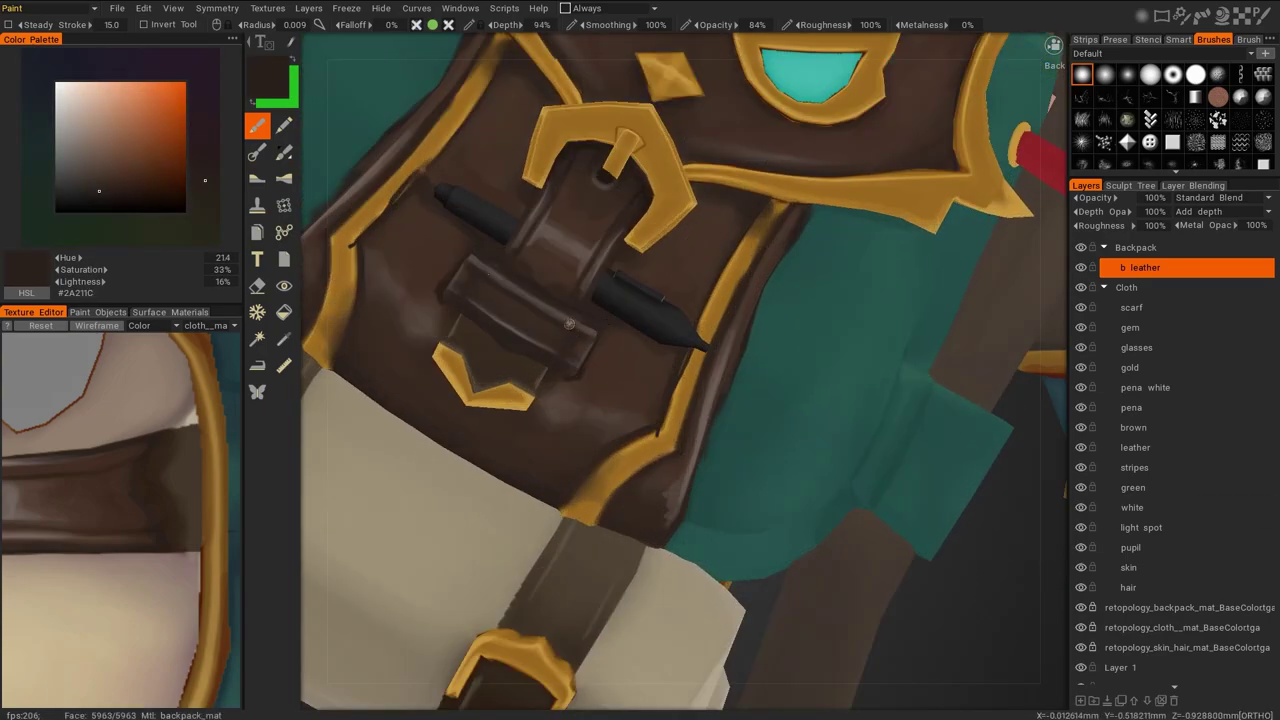
{"action": "scroll", "coordinate": [911, 597], "scroll_direction": "down", "scroll_amount": 5}
{"action": "scroll", "coordinate": [1005, 448], "scroll_direction": "up", "scroll_amount": 5}
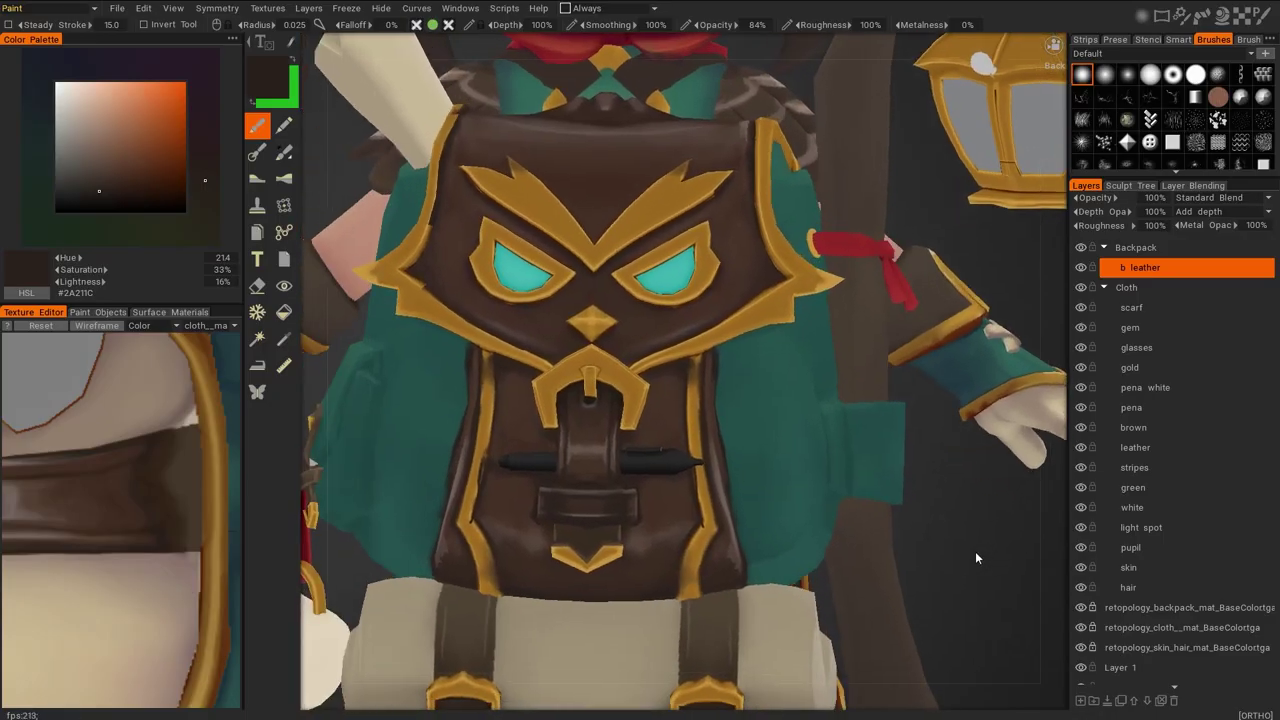
Refine the leather highlights on the flap below the owl's eyes with the sampled #63544D
{"action": "scroll", "coordinate": [975, 558], "scroll_direction": "up", "scroll_amount": 5}
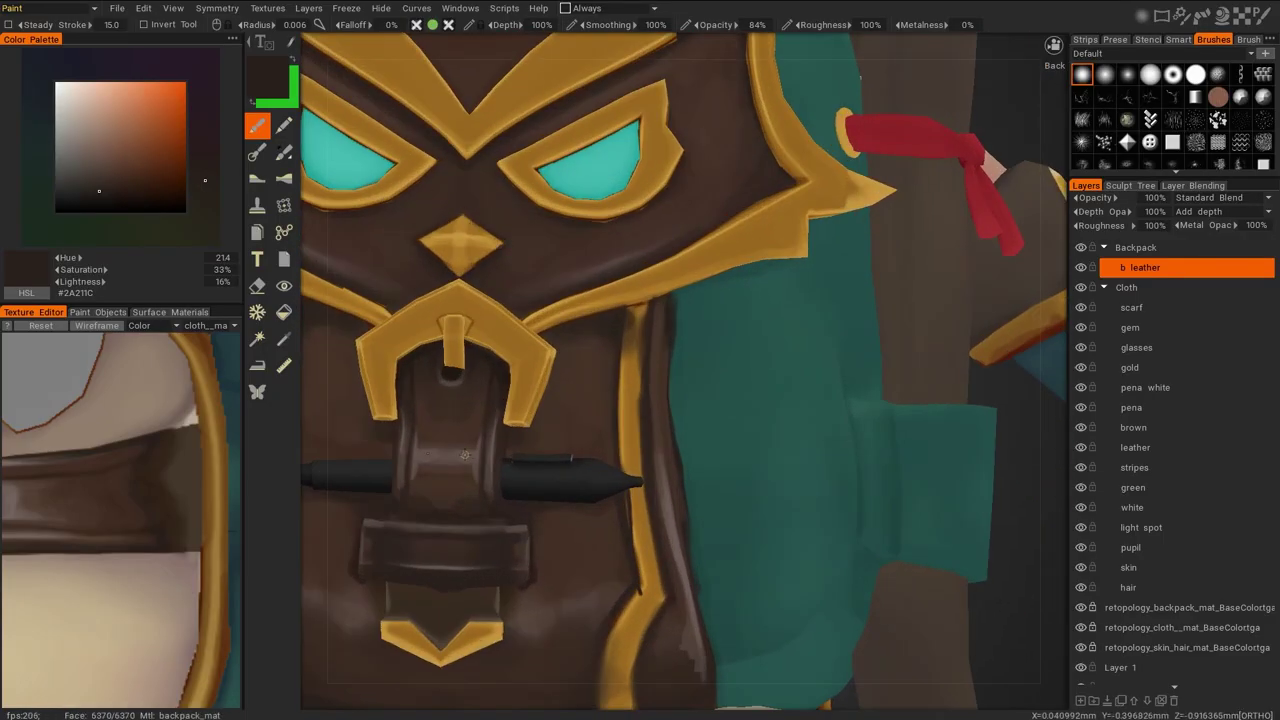
{"action": "key", "text": "v"}
{"action": "middle_click_drag", "start_coordinate": [464, 455], "coordinate": [405, 254]}
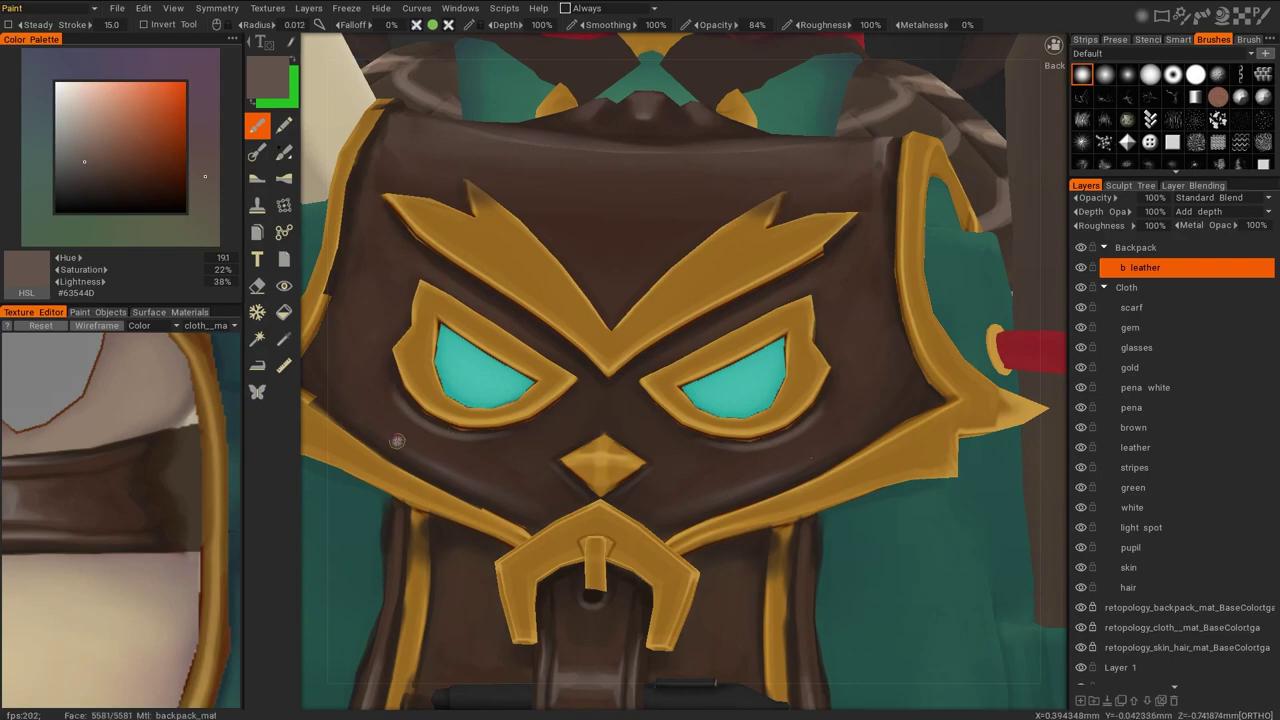
{"action": "scroll", "coordinate": [936, 574], "scroll_direction": "down", "scroll_amount": 5}
{"action": "middle_click_drag", "start_coordinate": [936, 574], "coordinate": [537, 390]}
{"action": "scroll", "coordinate": [405, 494], "scroll_direction": "down", "scroll_amount": 3}
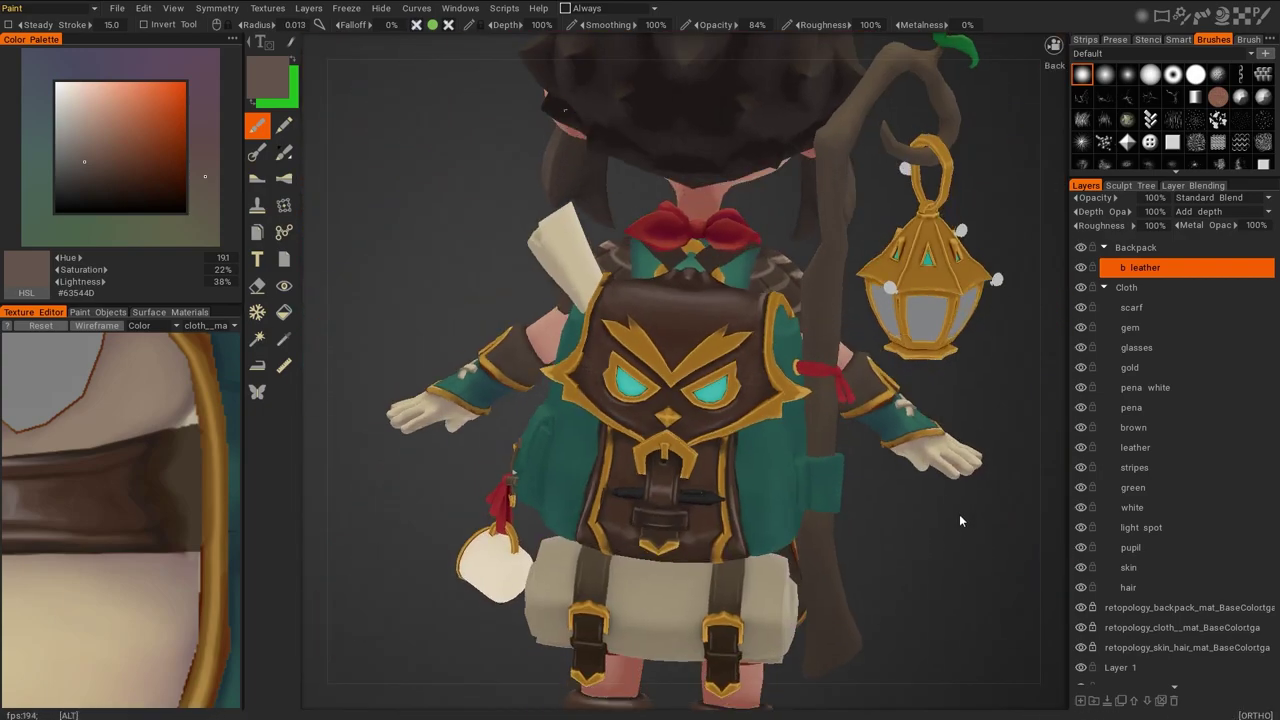
{"action": "middle_click_drag", "start_coordinate": [405, 494], "coordinate": [795, 289]}
Erase the brown paint spilling onto the gold trim of the lower panel and flap with a 0.008 radius eraser
{"action": "key", "text": "e"}
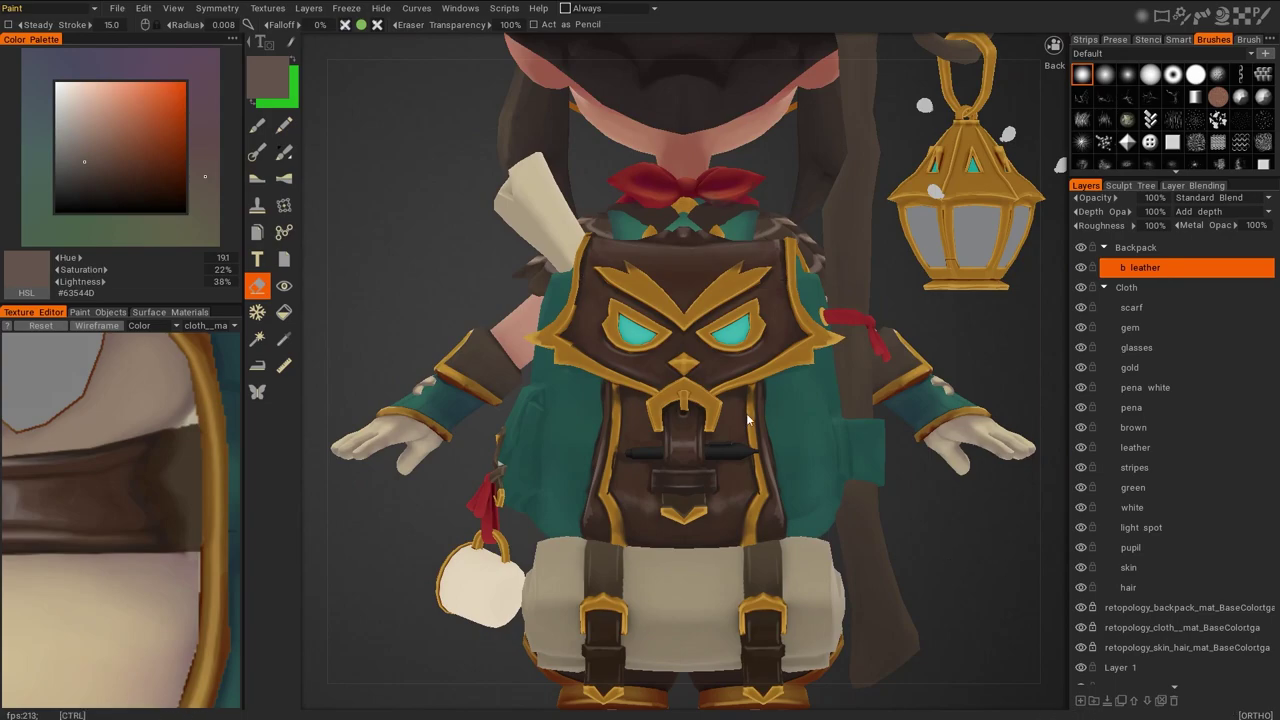
{"action": "scroll", "coordinate": [497, 468], "scroll_direction": "up", "scroll_amount": 3}
{"action": "key", "text": "w"}
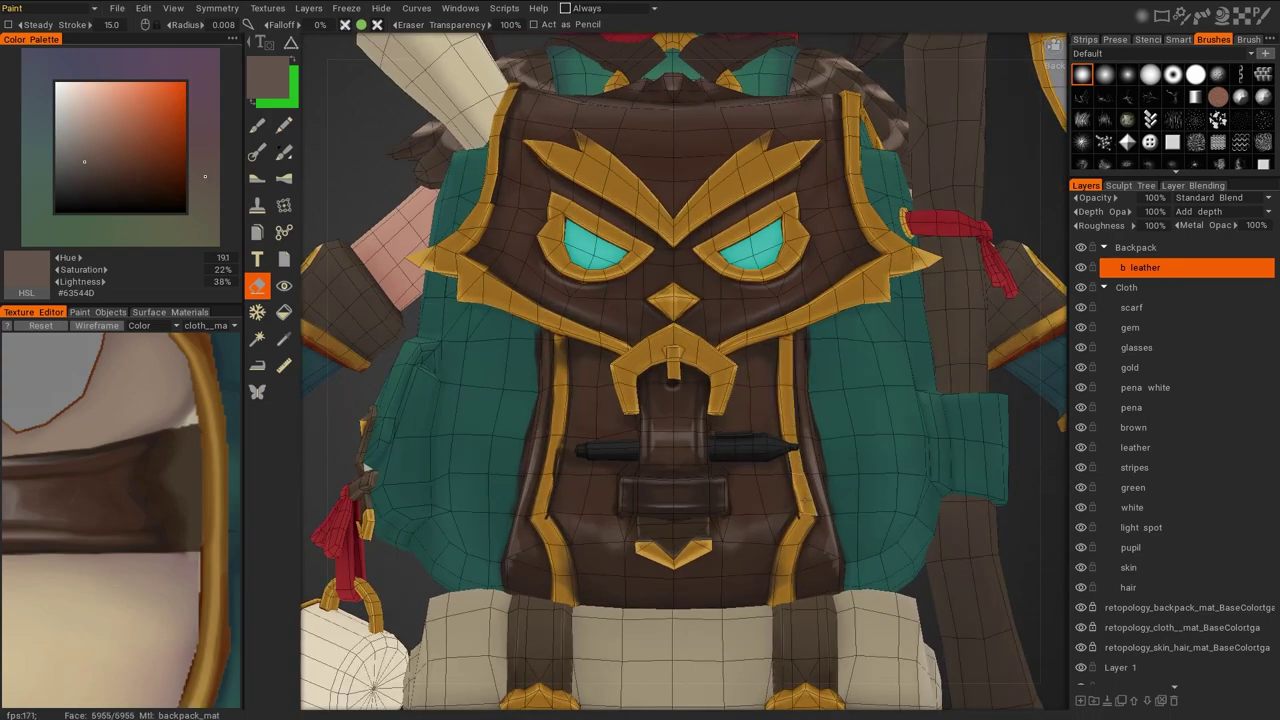
{"action": "scroll", "coordinate": [840, 470], "scroll_direction": "up", "scroll_amount": 3}
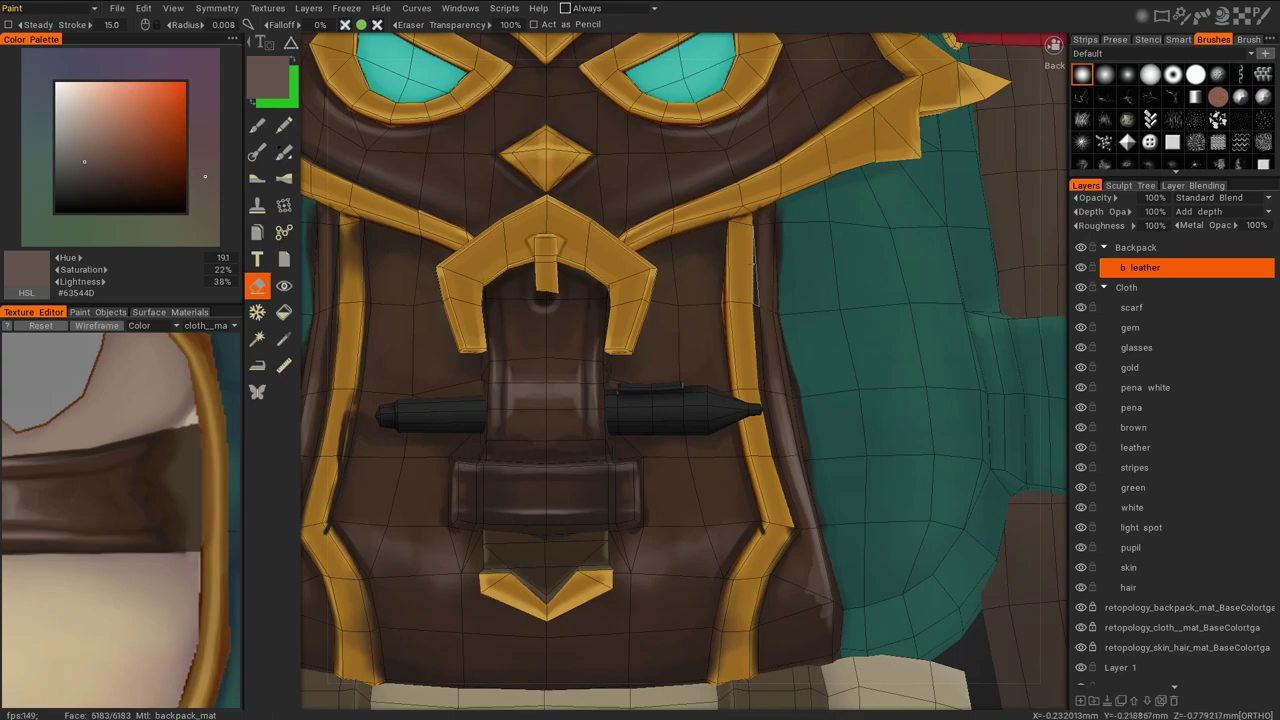
{"action": "middle_click_drag", "start_coordinate": [680, 450], "coordinate": [700, 220]}
{"action": "right_click_drag", "start_coordinate": [772, 360], "coordinate": [503, 280]}
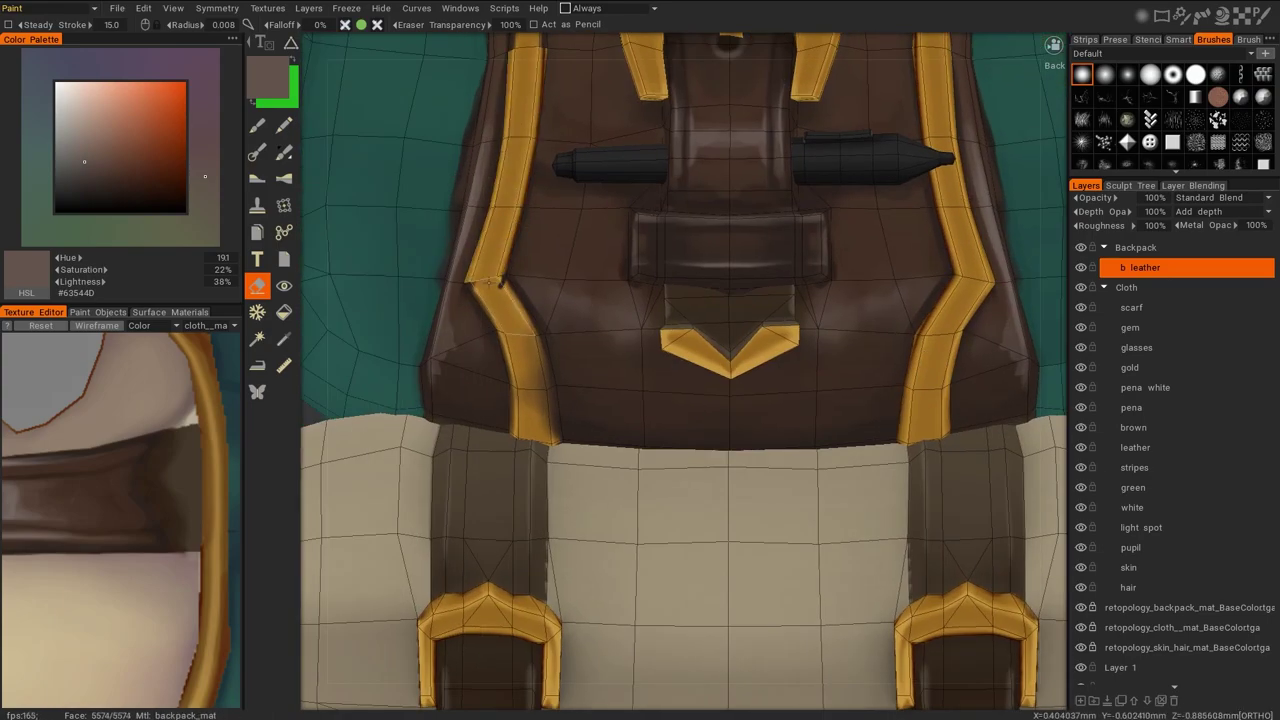
{"action": "middle_click_drag", "start_coordinate": [680, 250], "coordinate": [680, 390]}
{"action": "middle_click_drag", "start_coordinate": [680, 300], "coordinate": [690, 415]}
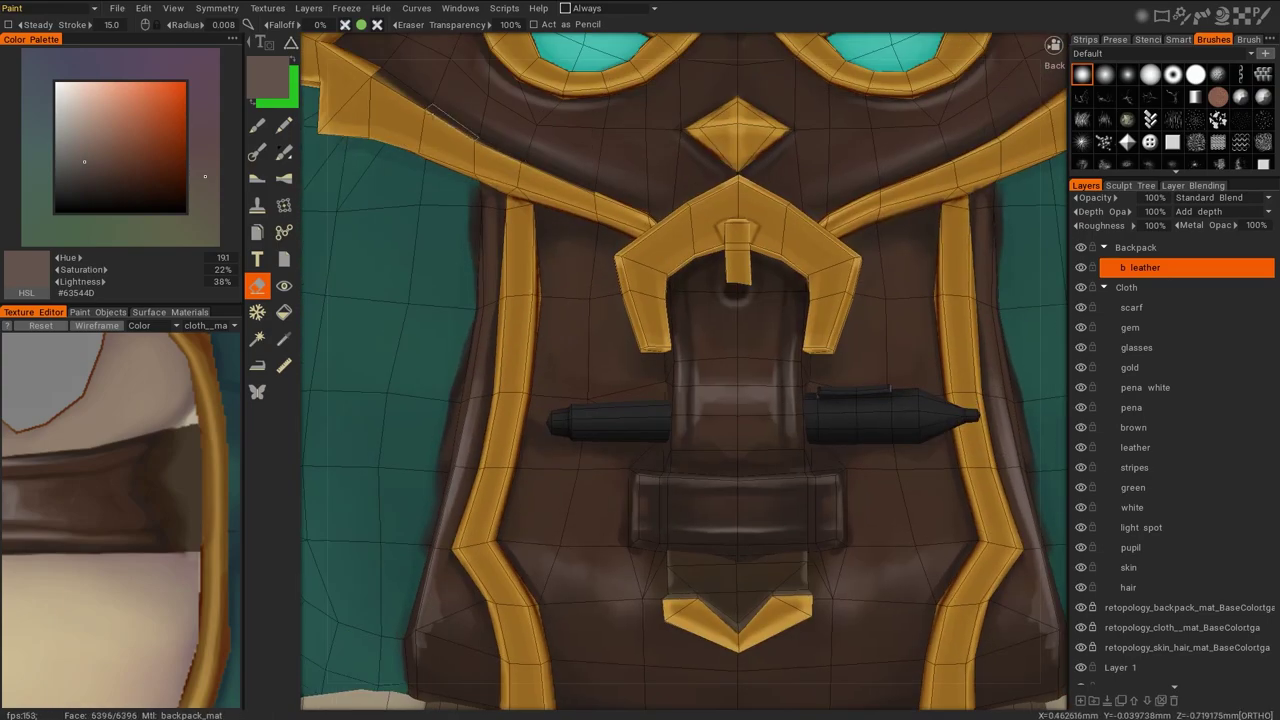
Examine the backpack's leather shading and the bedroll straps from several angles and distances
{"action": "scroll", "coordinate": [684, 370], "scroll_direction": "down", "scroll_amount": 5}
{"action": "left_click_drag", "start_coordinate": [900, 480], "coordinate": [994, 509], "text": "alt"}
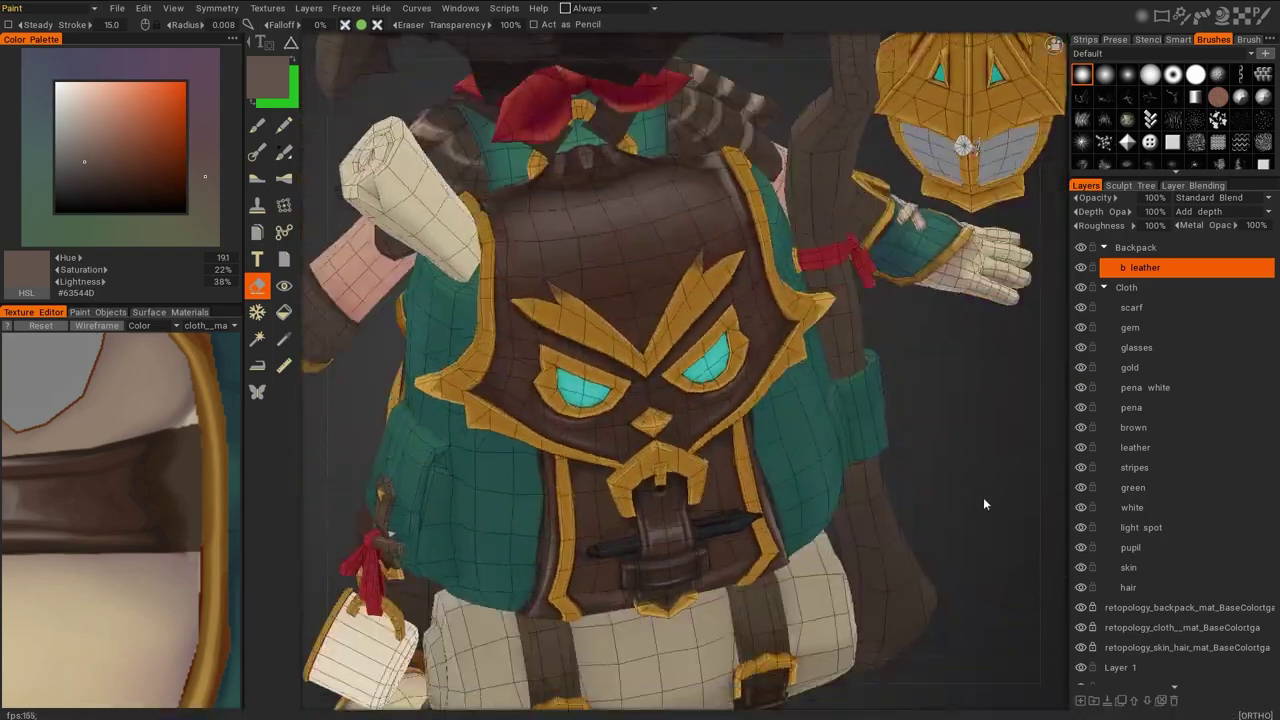
{"action": "scroll", "coordinate": [994, 509], "scroll_direction": "up", "scroll_amount": 5}
{"action": "scroll", "coordinate": [960, 457], "scroll_direction": "down", "scroll_amount": 4}
{"action": "left_click_drag", "start_coordinate": [960, 457], "coordinate": [965, 500], "text": "alt"}
{"action": "middle_click_drag", "start_coordinate": [965, 500], "coordinate": [1000, 260]}
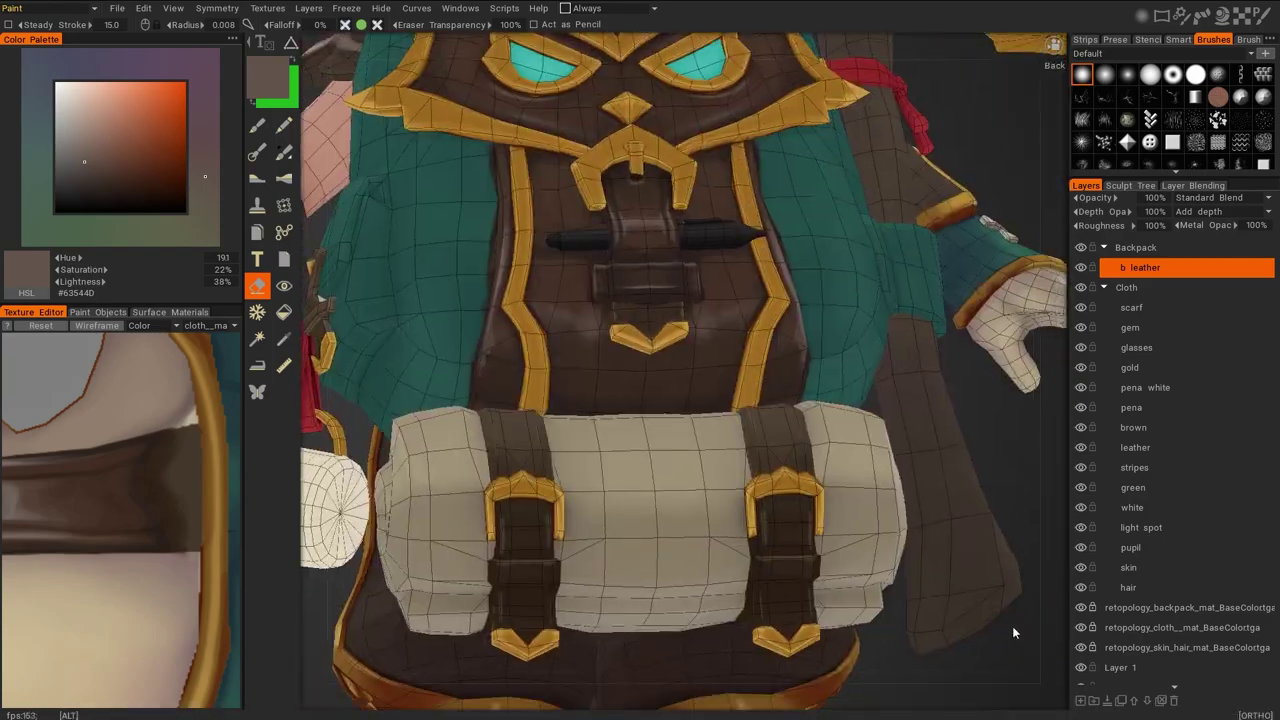
{"action": "scroll", "coordinate": [1022, 398], "scroll_direction": "up", "scroll_amount": 2}
{"action": "middle_click_drag", "start_coordinate": [1022, 398], "coordinate": [1000, 440]}
{"action": "key", "text": "b"}
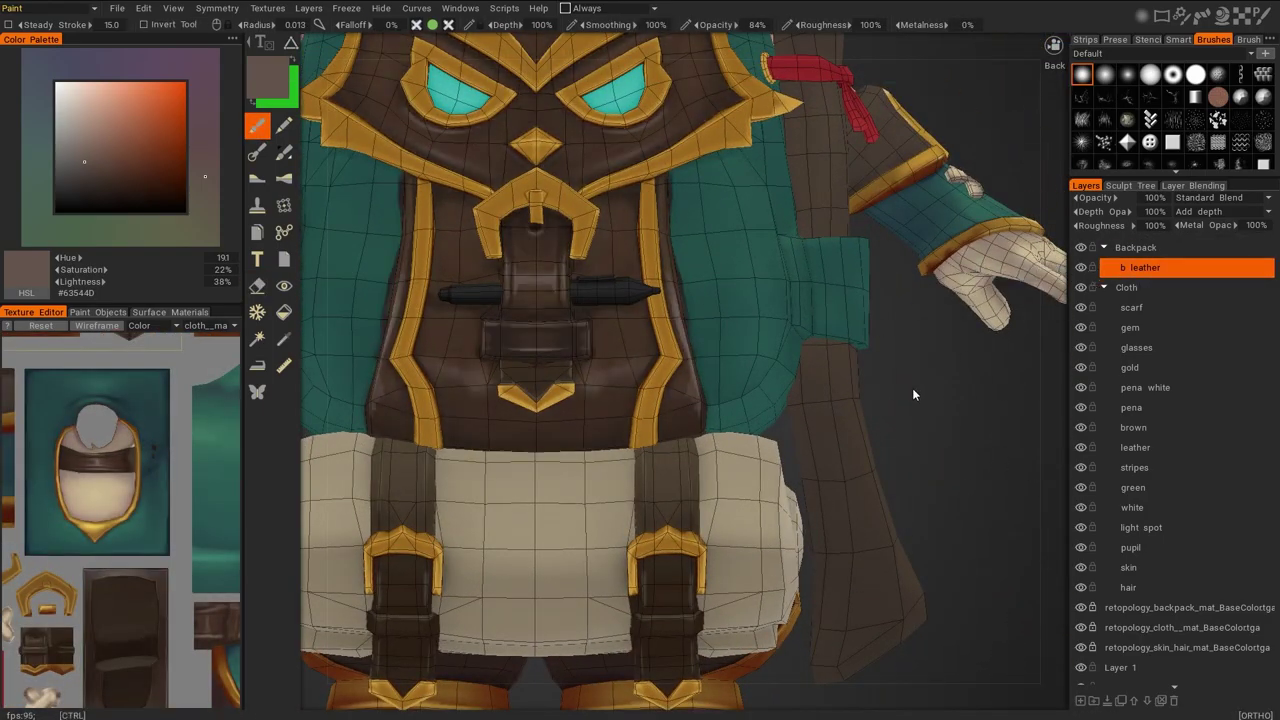
{"action": "scroll", "coordinate": [912, 388], "scroll_direction": "down", "scroll_amount": 1}
{"action": "scroll", "coordinate": [936, 396], "scroll_direction": "up", "scroll_amount": 1}
{"action": "scroll", "coordinate": [965, 375], "scroll_direction": "down", "scroll_amount": 4}
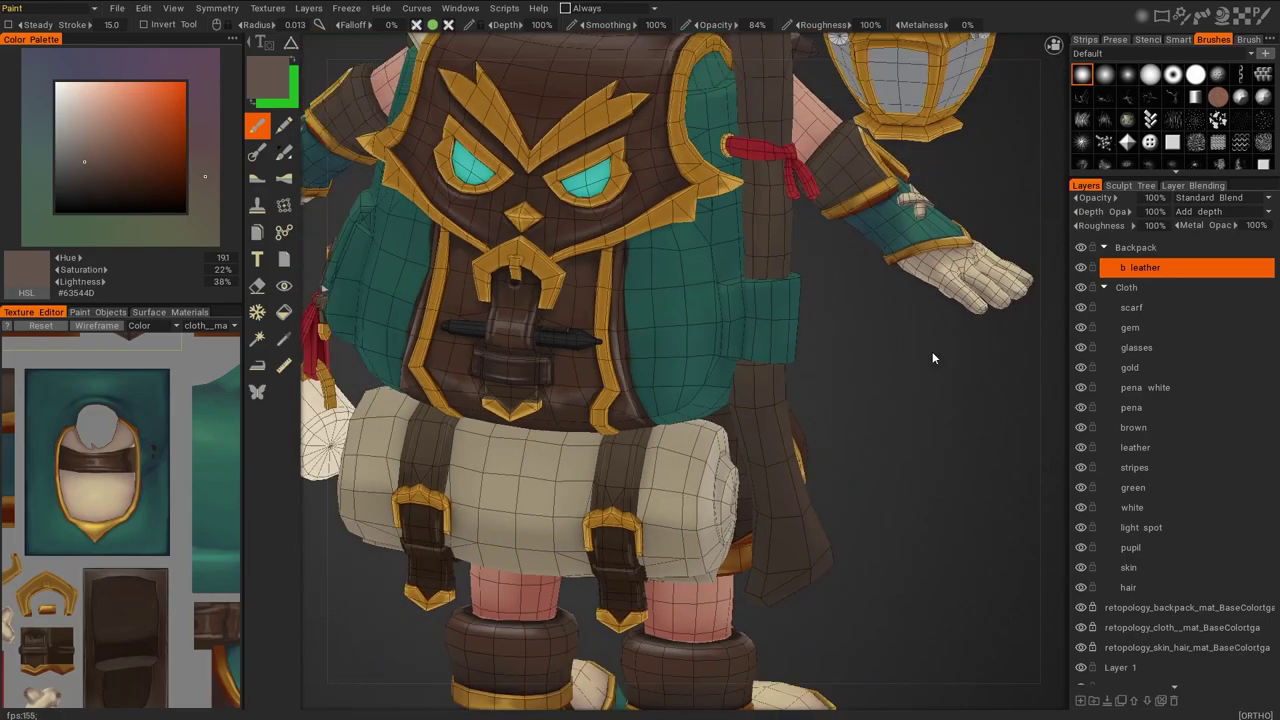
Add a new layer named b green to the Backpack group
{"action": "left_click_drag", "start_coordinate": [858, 443], "coordinate": [1253, 292], "text": "alt"}
{"action": "scroll", "coordinate": [1231, 277], "scroll_direction": "up", "scroll_amount": 1}
{"action": "left_click", "coordinate": [1122, 702]}
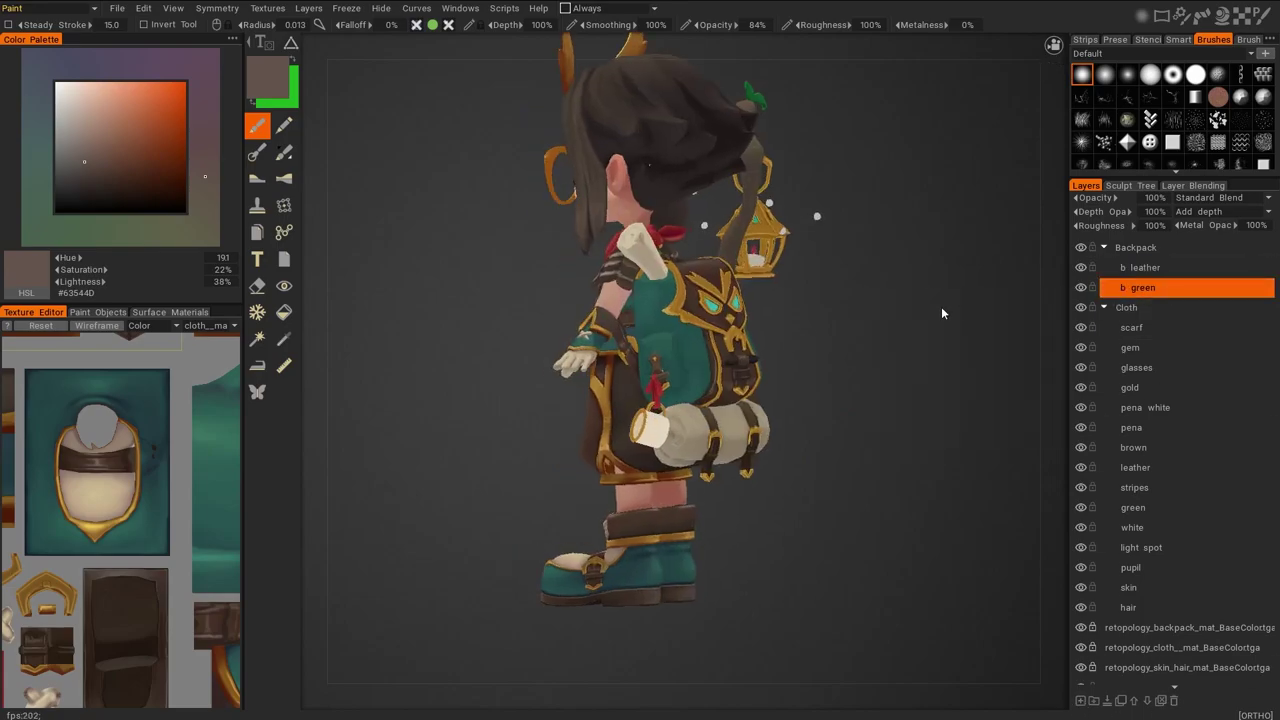
Begin shading the backpack's green fabric on the b green layer with #203941 sampled from the character's sleeve
{"action": "left_click_drag", "start_coordinate": [941, 306], "coordinate": [926, 524], "text": "alt"}
{"action": "scroll", "coordinate": [926, 524], "scroll_direction": "up", "scroll_amount": 4}
{"action": "key", "text": "v"}
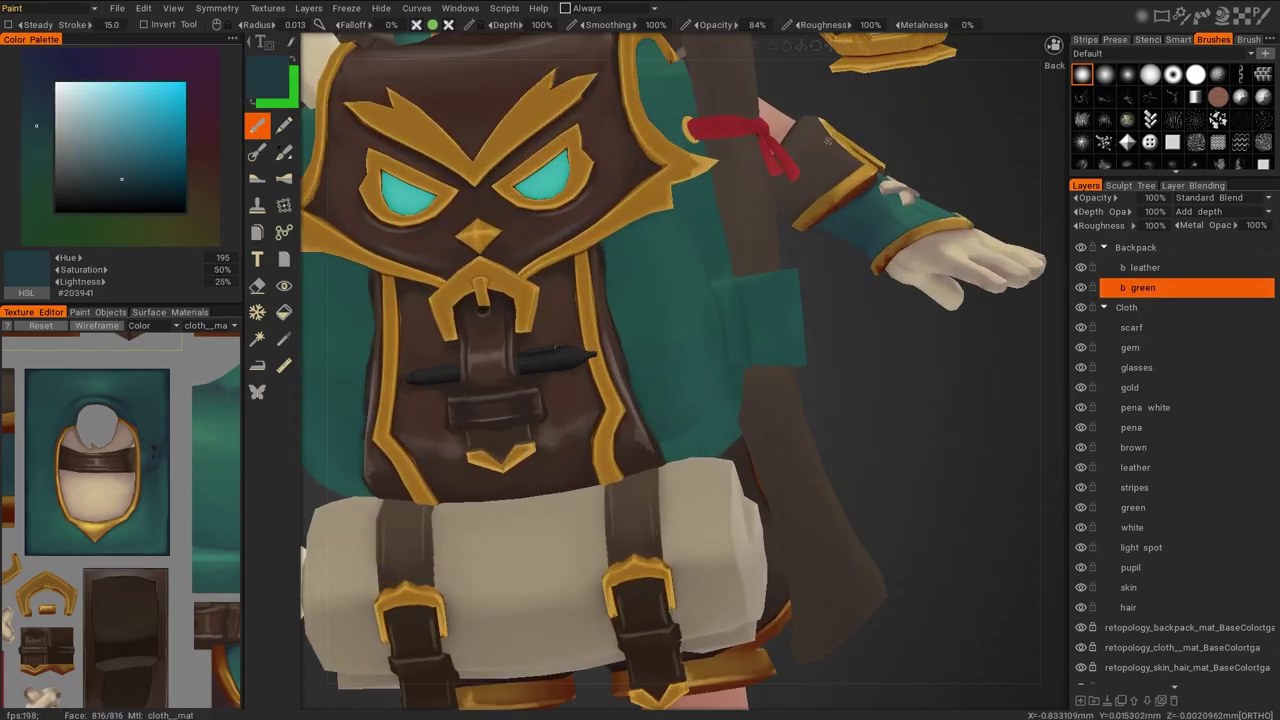
{"action": "key", "text": "v"}
{"action": "left_click_drag", "start_coordinate": [820, 480], "coordinate": [475, 337], "text": "alt"}
{"action": "key", "text": "v"}
{"action": "key", "text": "w"}
Deepen the shadows around the green side pocket, beside the lower panel and along the bag's base with #1A303D
{"action": "key", "text": "v"}
{"action": "key", "text": "v"}
{"action": "key", "text": "w"}
{"action": "left_click_drag", "start_coordinate": [468, 413], "coordinate": [538, 405], "text": "alt"}
{"action": "key", "text": "w"}
{"action": "key", "text": "v"}
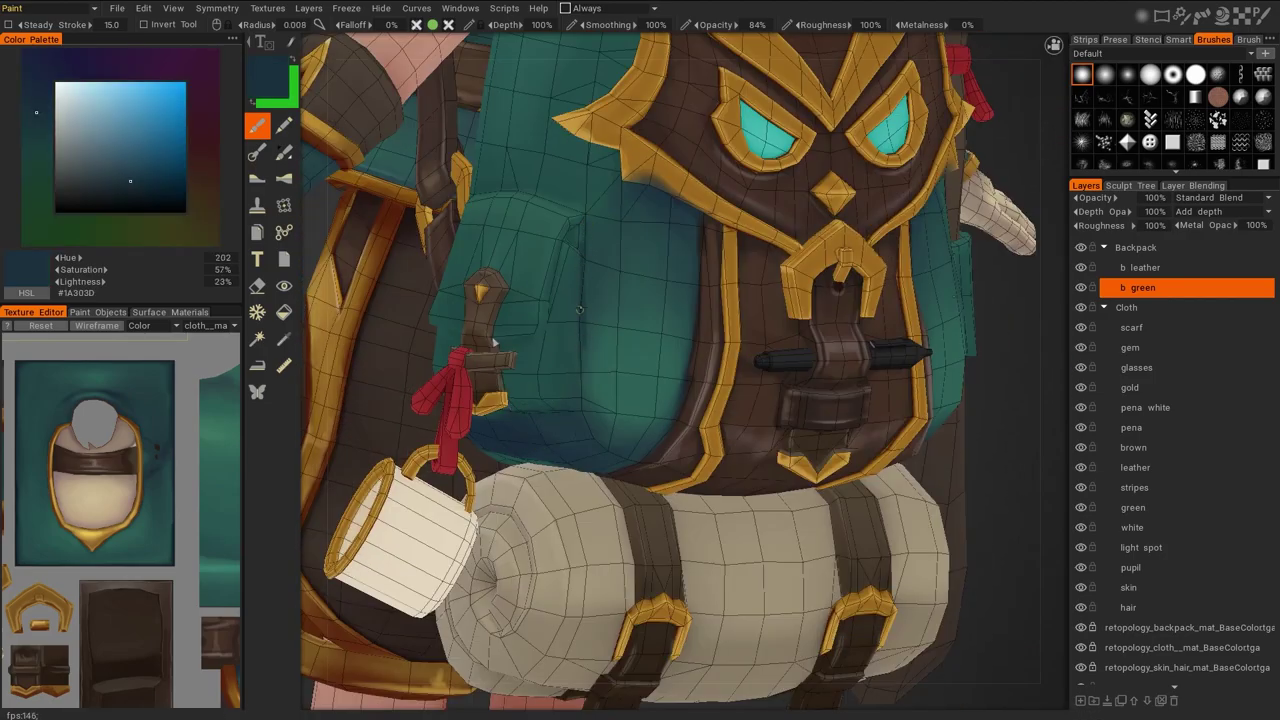
{"action": "key", "text": "w"}
{"action": "left_click_drag", "start_coordinate": [558, 330], "coordinate": [640, 400], "text": "alt"}
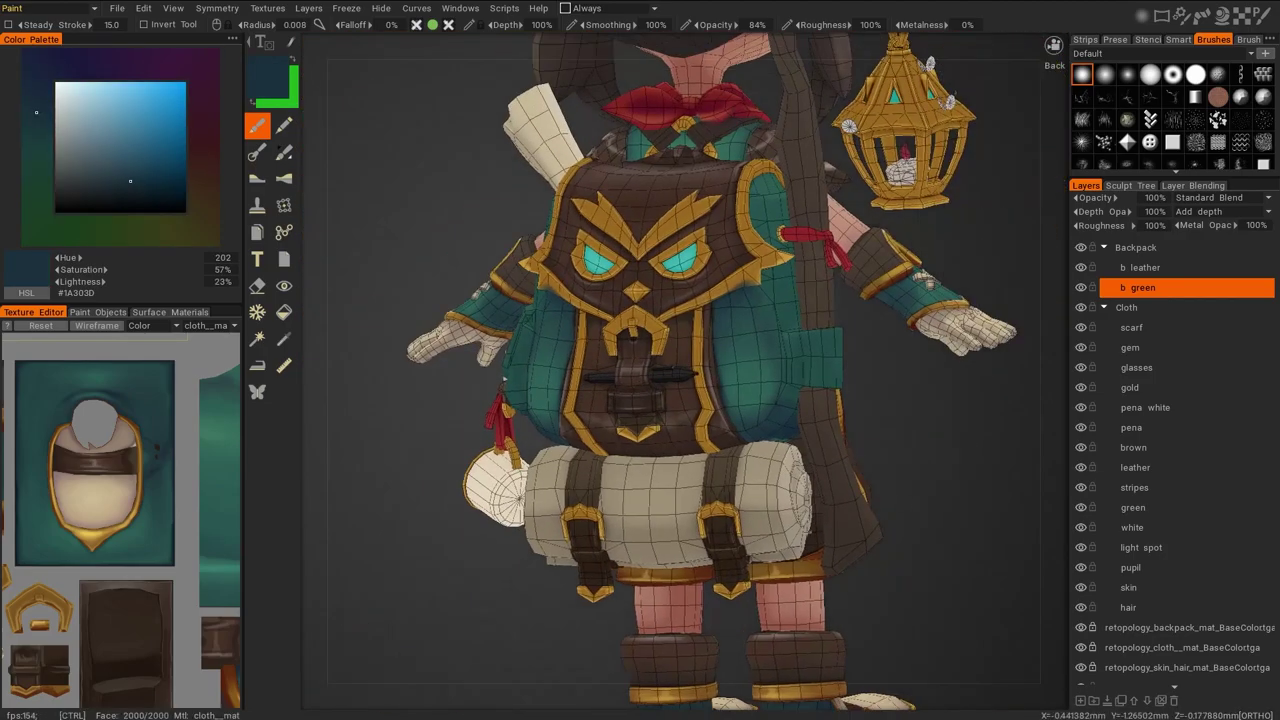
Darken the green fabric beside the flap and lower panel with #122627, using a 0.046 brush radius
{"action": "scroll", "coordinate": [699, 433], "scroll_direction": "up", "scroll_amount": 3}
{"action": "key", "text": "v"}
{"action": "key", "text": "v"}
{"action": "left_click_drag", "start_coordinate": [883, 452], "coordinate": [625, 330], "text": "alt"}
{"action": "left_click_drag", "start_coordinate": [634, 373], "coordinate": [475, 263], "text": "alt"}
{"action": "left_click", "coordinate": [129, 192]}
{"action": "scroll", "coordinate": [507, 331], "scroll_direction": "down", "scroll_amount": 5}
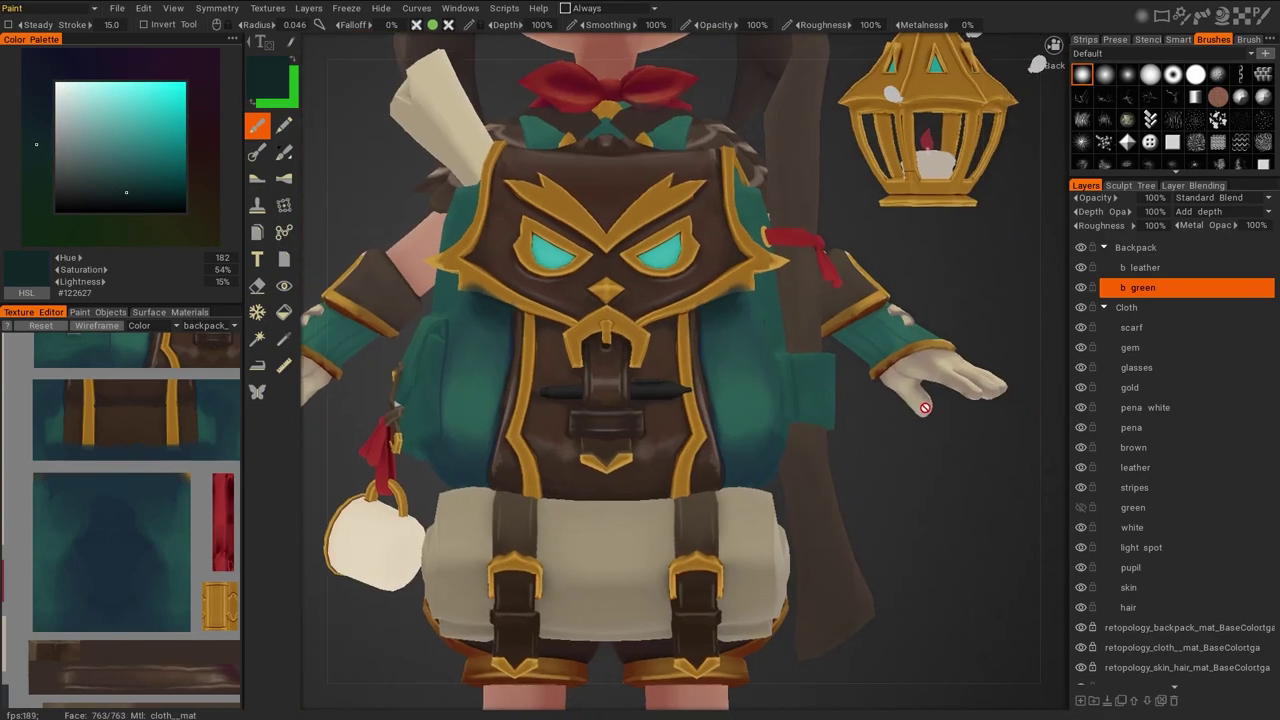
Blend the green sides with #26484A at 62% opacity and add soft #4E8878 highlights to their bulges at 0.088 radius
{"action": "scroll", "coordinate": [507, 331], "scroll_direction": "up", "scroll_amount": 5}
{"action": "key", "text": "v"}
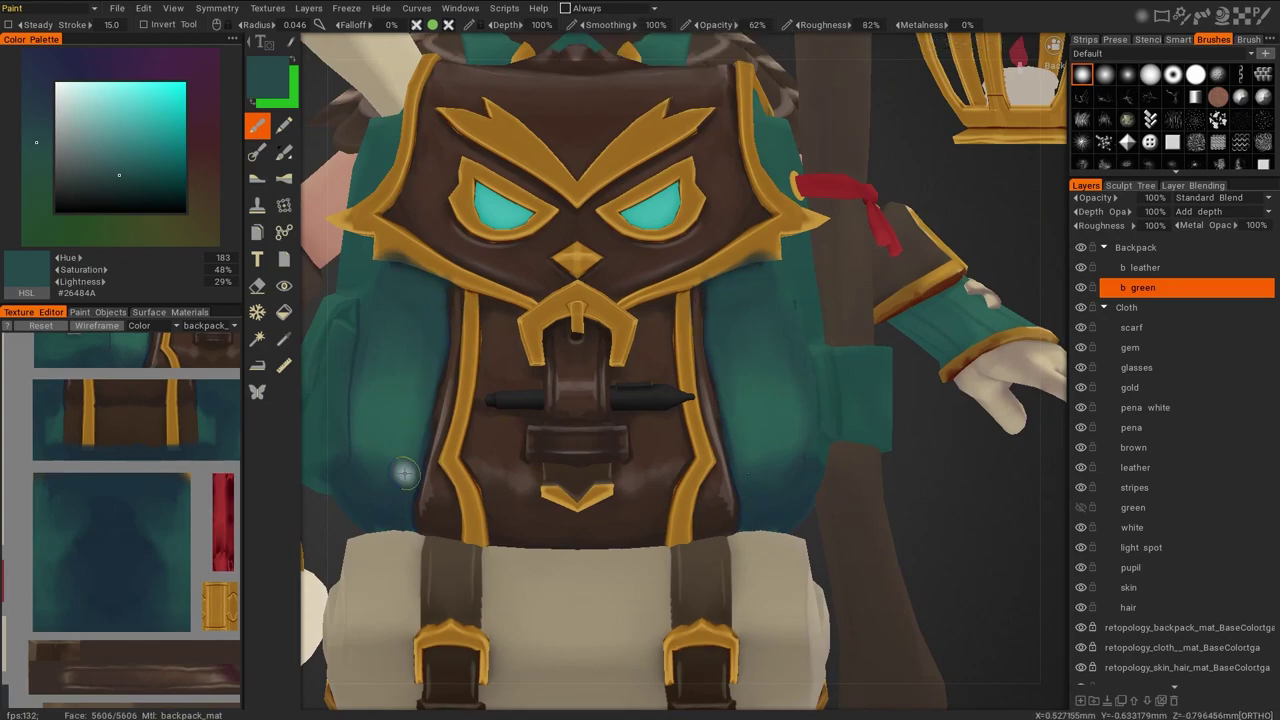
{"action": "left_click", "coordinate": [117, 146]}
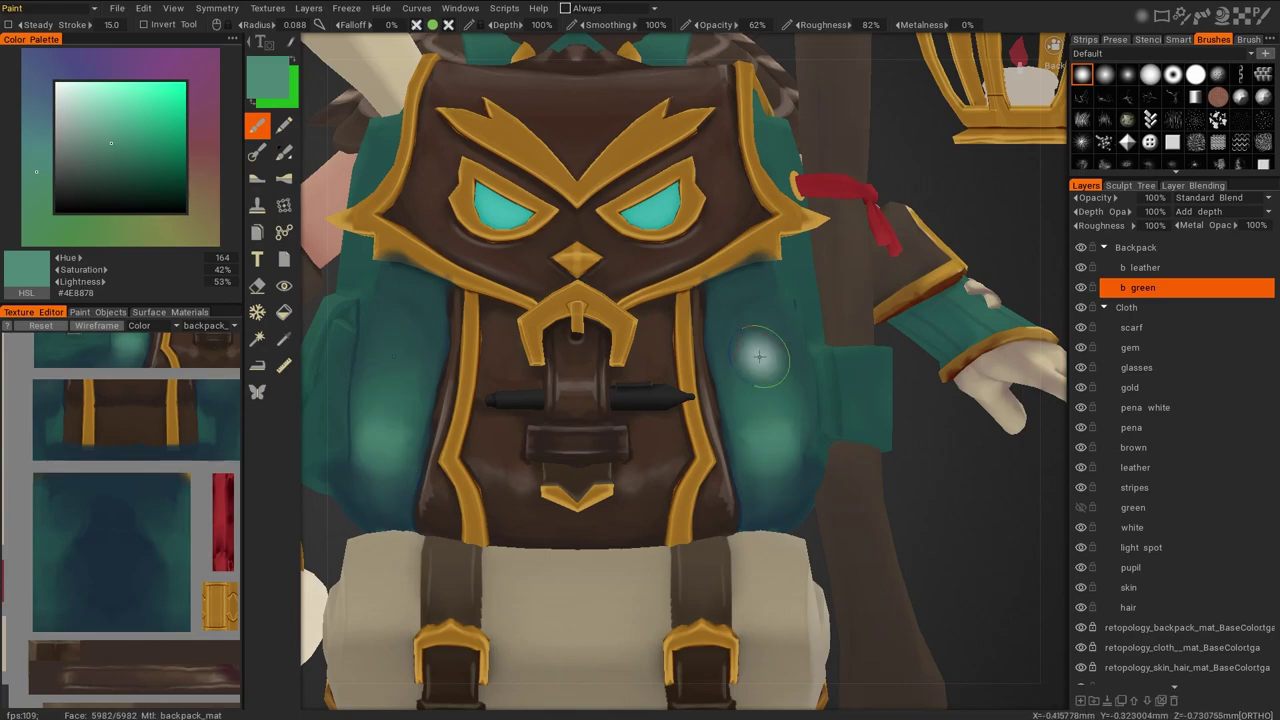
{"action": "key", "text": "v"}
{"action": "middle_click_drag", "start_coordinate": [402, 376], "coordinate": [400, 190]}
Paint bright #409C8A highlights along the edges and rounded corners of the green side pocket and its flap
{"action": "key", "text": "v"}
{"action": "scroll", "coordinate": [623, 295], "scroll_direction": "up", "scroll_amount": 5}
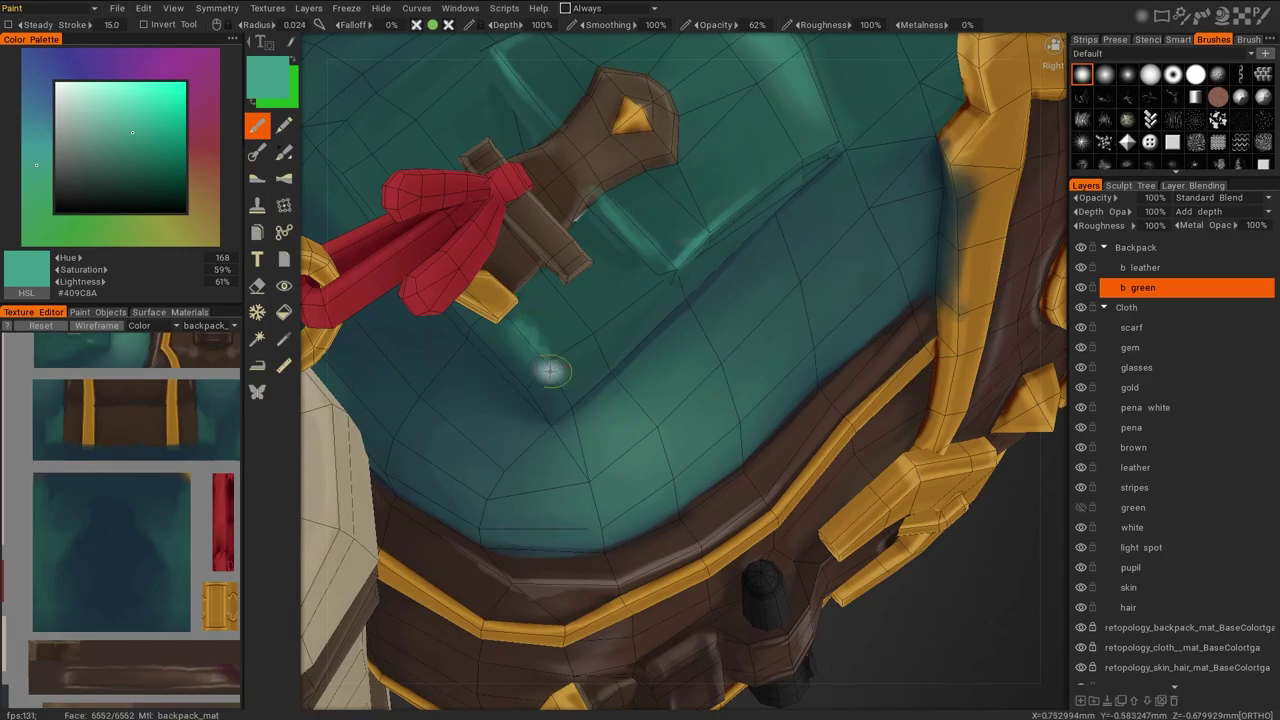
{"action": "middle_click_drag", "start_coordinate": [420, 110], "coordinate": [677, 337]}
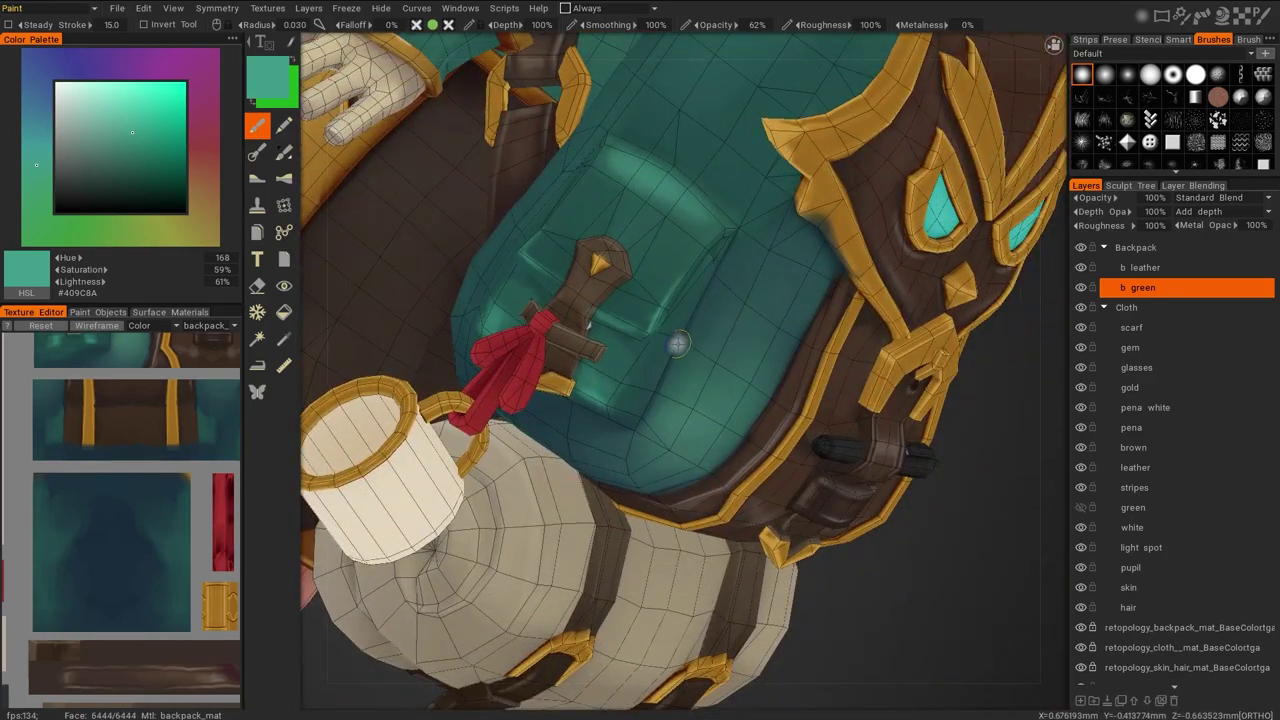
Shade the side pocket's seams and the area beneath its flap with #17212F, and blend the pocket's side with #24544F
{"action": "key", "text": "v"}
{"action": "scroll", "coordinate": [537, 295], "scroll_direction": "up", "scroll_amount": 2}
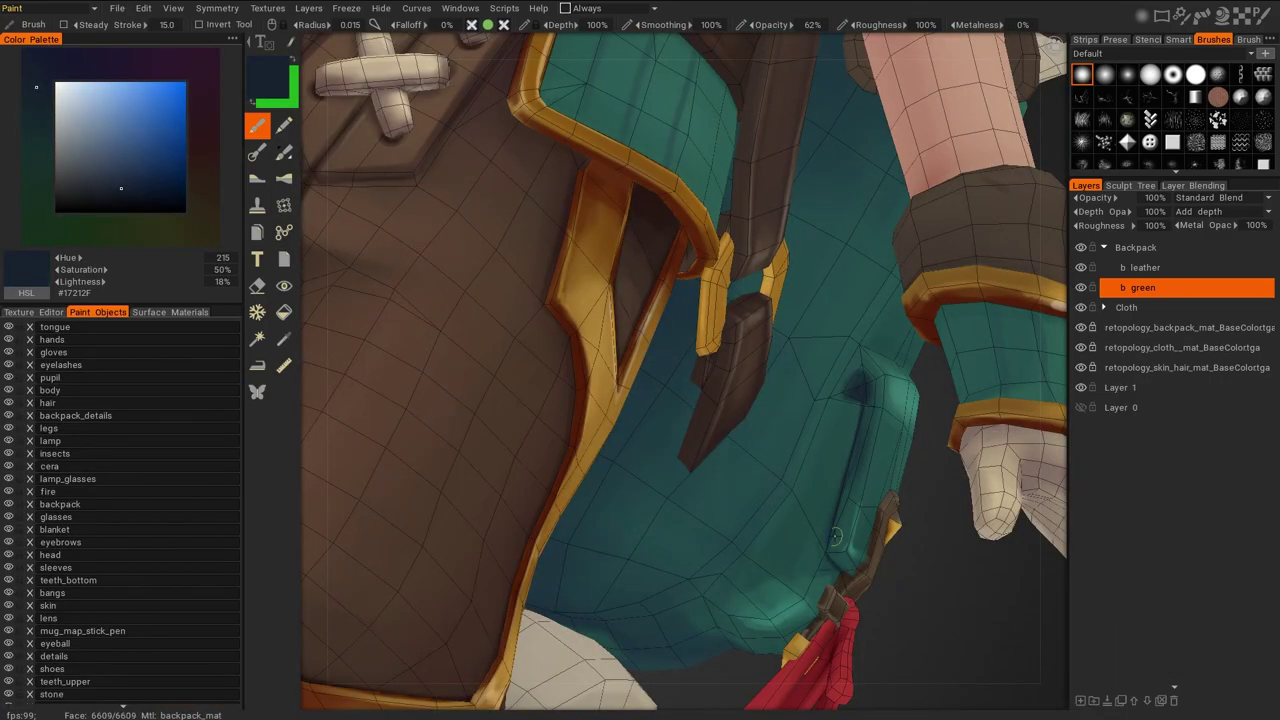
{"action": "mouse_move", "coordinate": [640, 360]}
{"action": "middle_mouse_down"}
{"action": "mouse_move", "coordinate": [865, 309]}
{"action": "mouse_move", "coordinate": [760, 380]}
{"action": "mouse_move", "coordinate": [686, 458]}
{"action": "middle_mouse_up"}
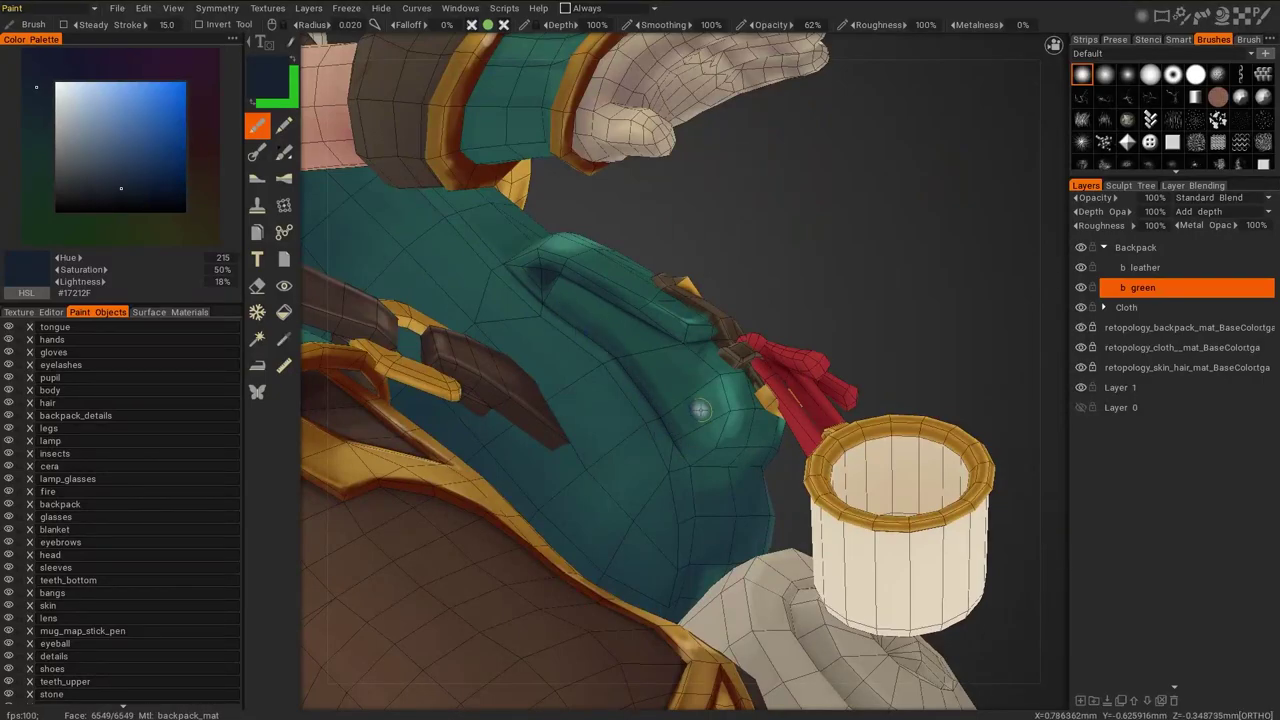
{"action": "key", "text": "v"}
{"action": "key", "text": "v"}
{"action": "key", "text": "v"}
{"action": "key", "text": "v"}
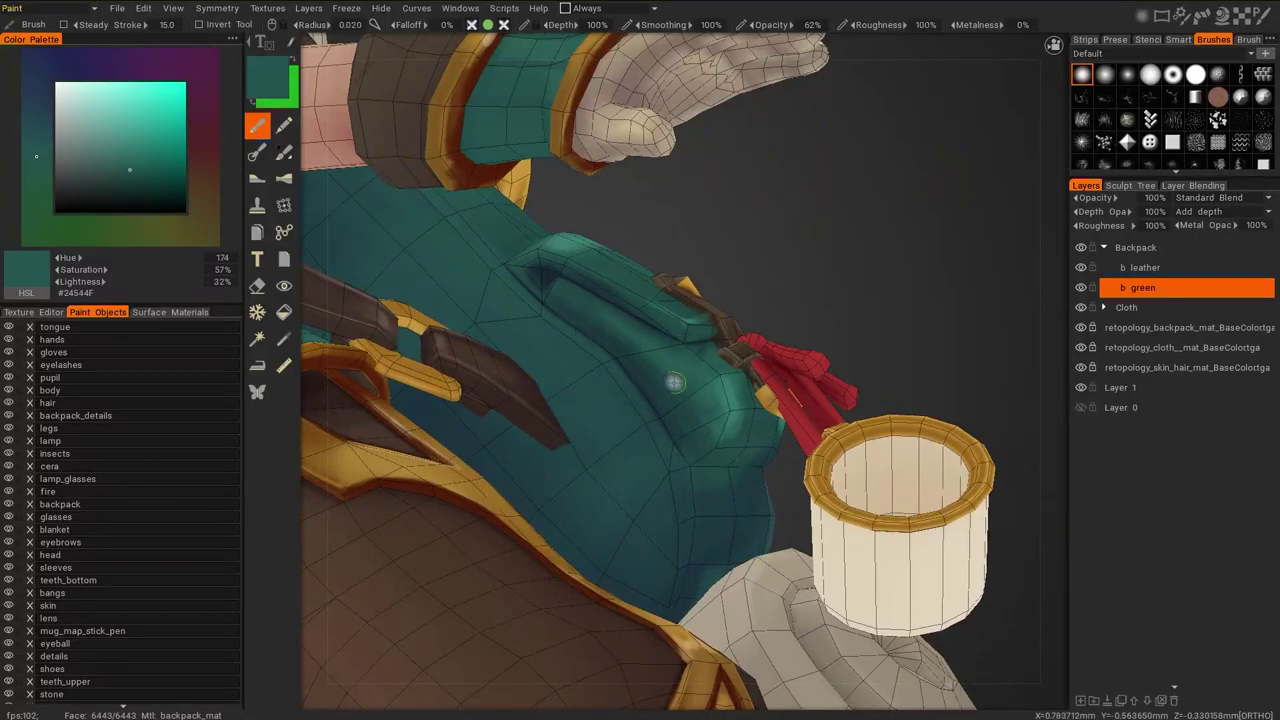
Outline the side pocket and its flap with dark shadow lines in #182732 and #192A34
{"action": "middle_click_drag", "start_coordinate": [530, 280], "coordinate": [837, 534]}
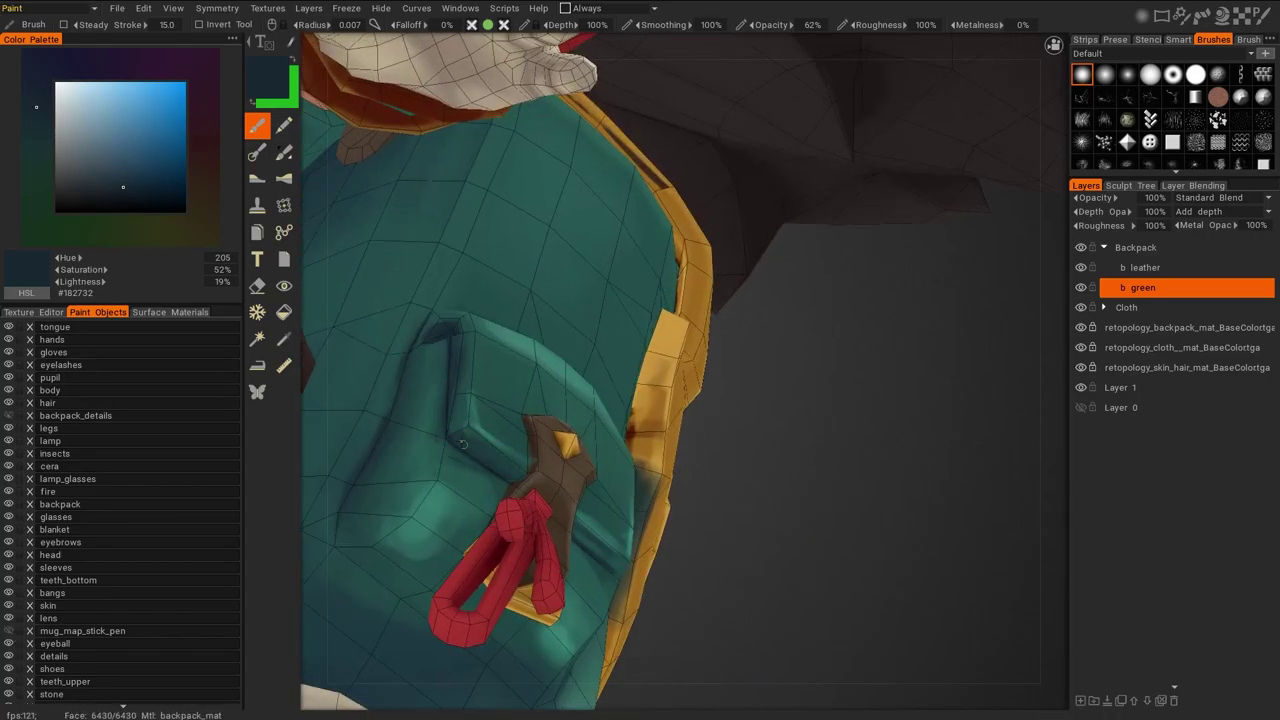
{"action": "middle_click_drag", "start_coordinate": [633, 420], "coordinate": [621, 257]}
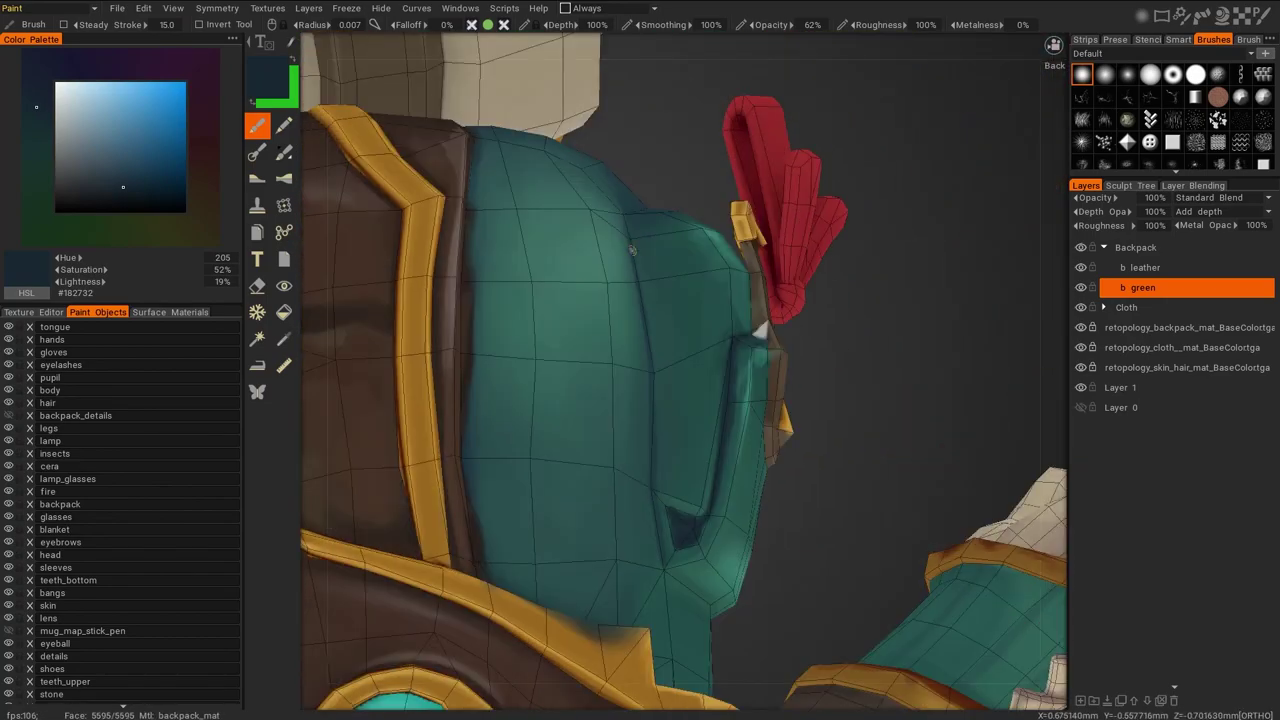
{"action": "mouse_move", "coordinate": [670, 333]}
{"action": "middle_mouse_down"}
{"action": "mouse_move", "coordinate": [811, 634]}
{"action": "mouse_move", "coordinate": [1044, 427]}
{"action": "mouse_move", "coordinate": [690, 344]}
{"action": "middle_mouse_up"}
{"action": "key", "text": "v"}
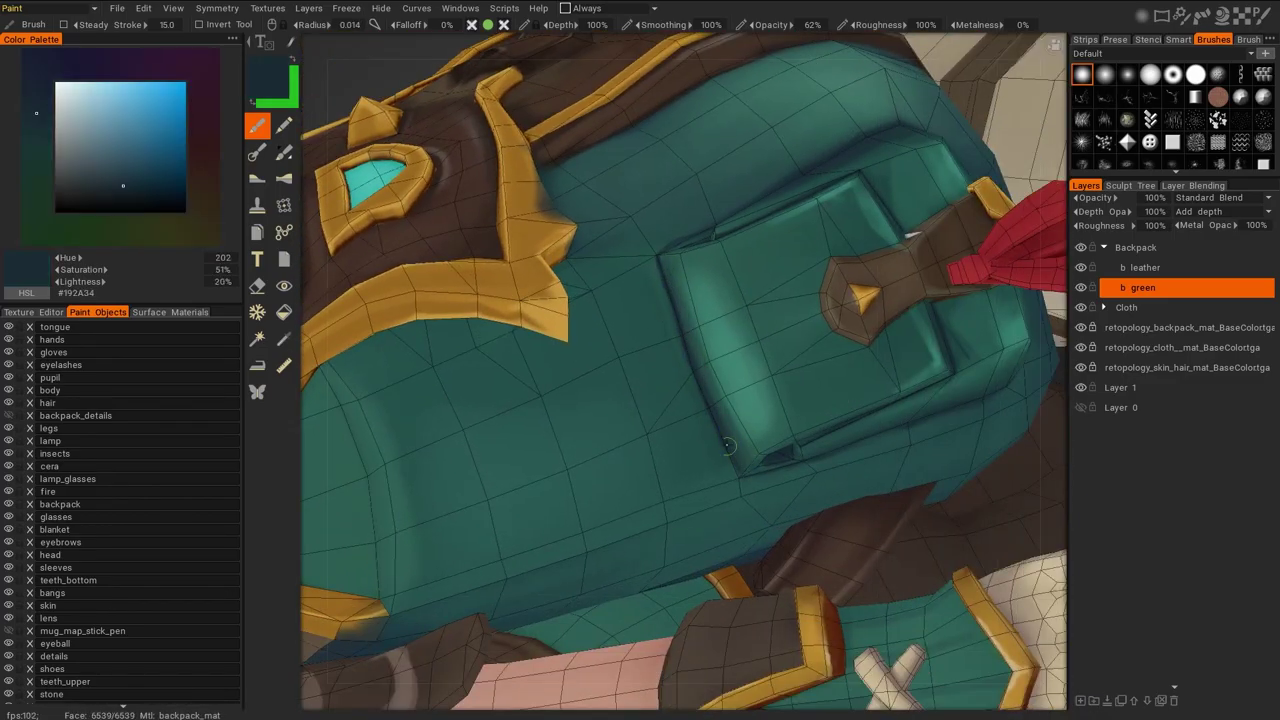
{"action": "key", "text": "v"}
Lighten and blend the side pocket's flap with the sampled greens #32716E and #37766B at 62% opacity
{"action": "middle_click_drag", "start_coordinate": [755, 445], "coordinate": [800, 420]}
{"action": "key", "text": "v"}
{"action": "scroll", "coordinate": [762, 482], "scroll_direction": "up", "scroll_amount": 5}
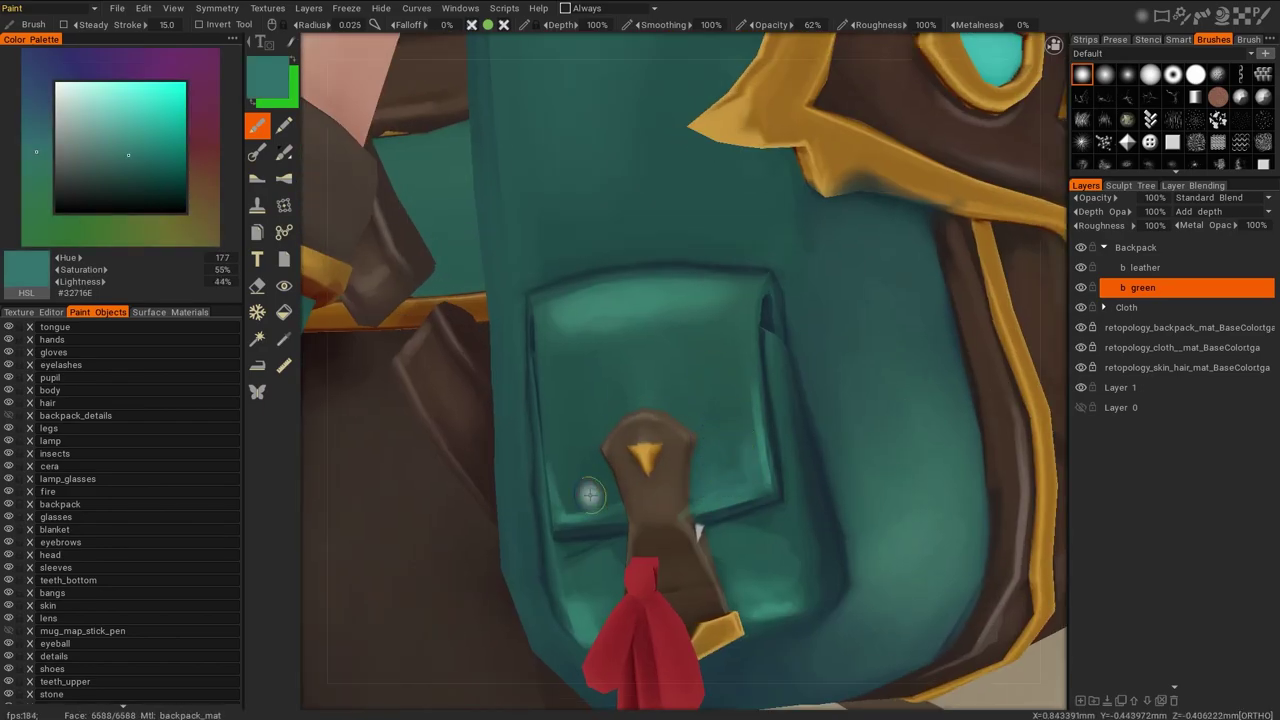
{"action": "key", "text": "v"}
{"action": "middle_click_drag", "start_coordinate": [737, 418], "coordinate": [592, 338]}
{"action": "key", "text": "v"}
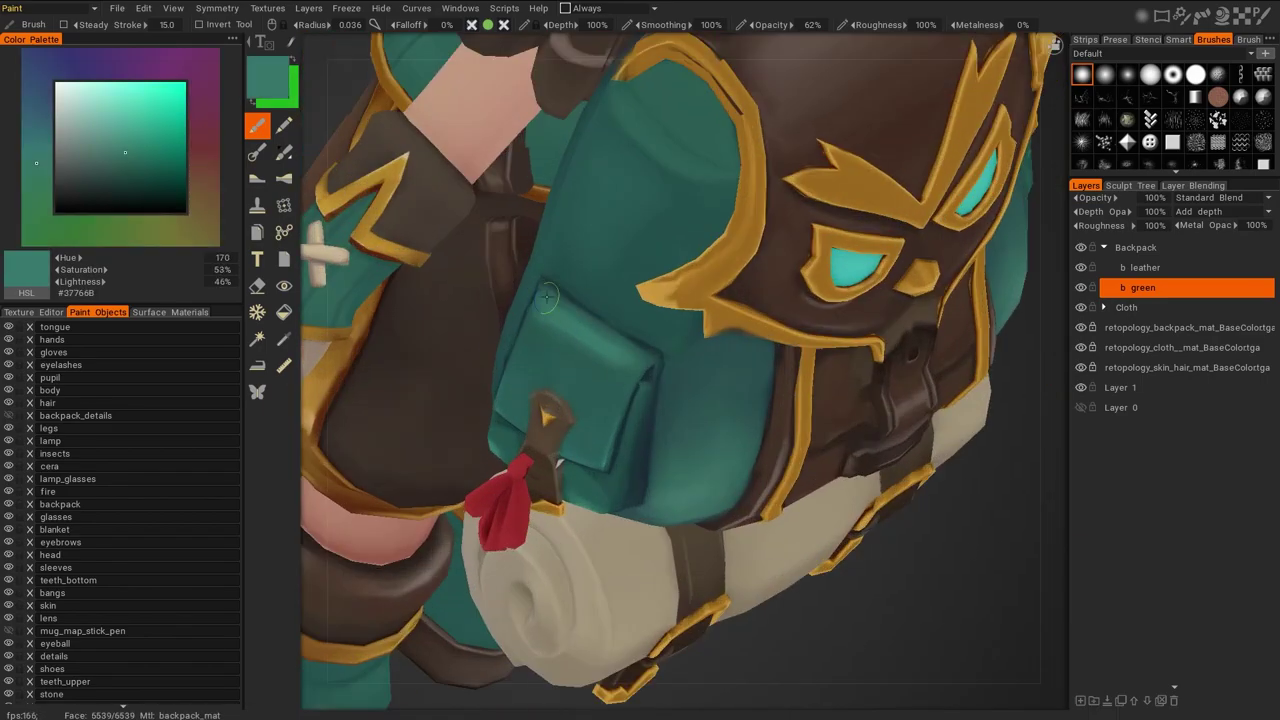
Deepen the shadows around the side pocket and beneath its flap with #192D35 at 62% opacity
{"action": "middle_click_drag", "start_coordinate": [763, 42], "coordinate": [600, 330]}
{"action": "scroll", "coordinate": [571, 357], "scroll_direction": "up", "scroll_amount": 3}
{"action": "key", "text": "v"}
{"action": "key", "text": "w"}
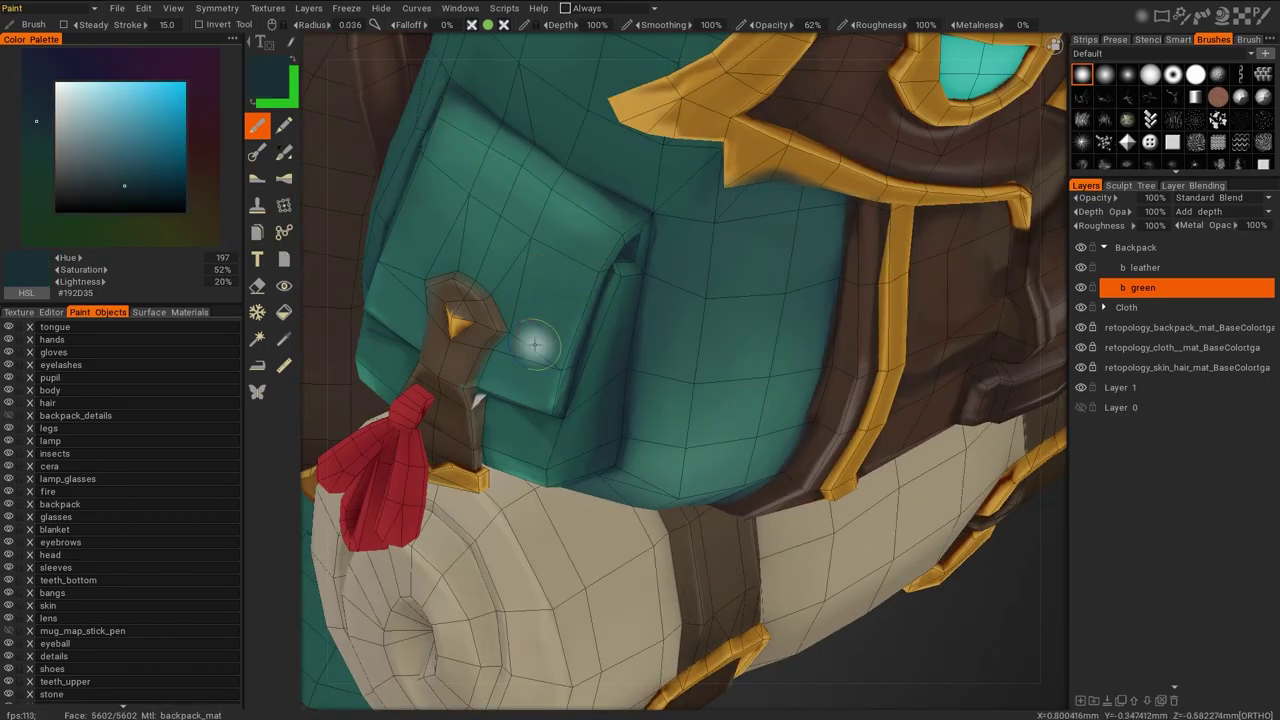
{"action": "middle_click_drag", "start_coordinate": [491, 296], "coordinate": [748, 126]}
{"action": "middle_click_drag", "start_coordinate": [750, 293], "coordinate": [602, 212]}
{"action": "middle_click_drag", "start_coordinate": [592, 365], "coordinate": [513, 288]}
{"action": "middle_click_drag", "start_coordinate": [601, 327], "coordinate": [480, 301]}
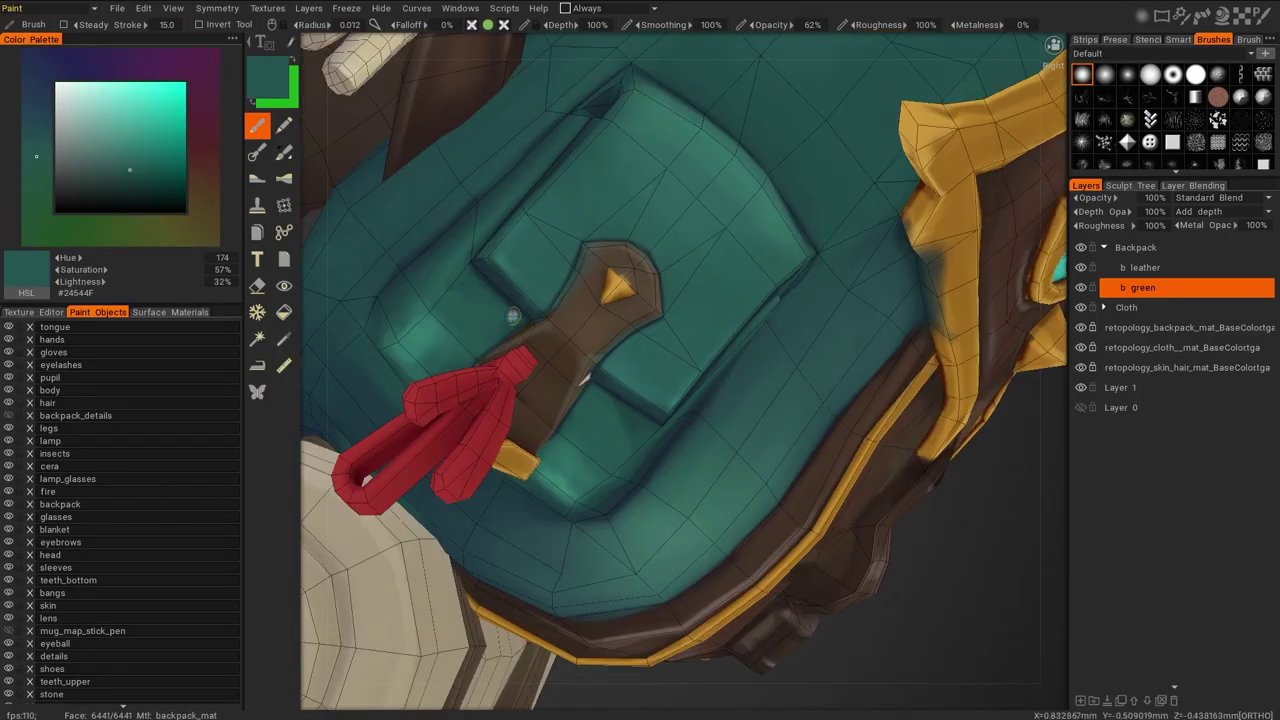
Blend the side pocket's lower body below the flap with the sampled greens #24544F and #245750
{"action": "key", "text": "v"}
{"action": "key", "text": "v"}
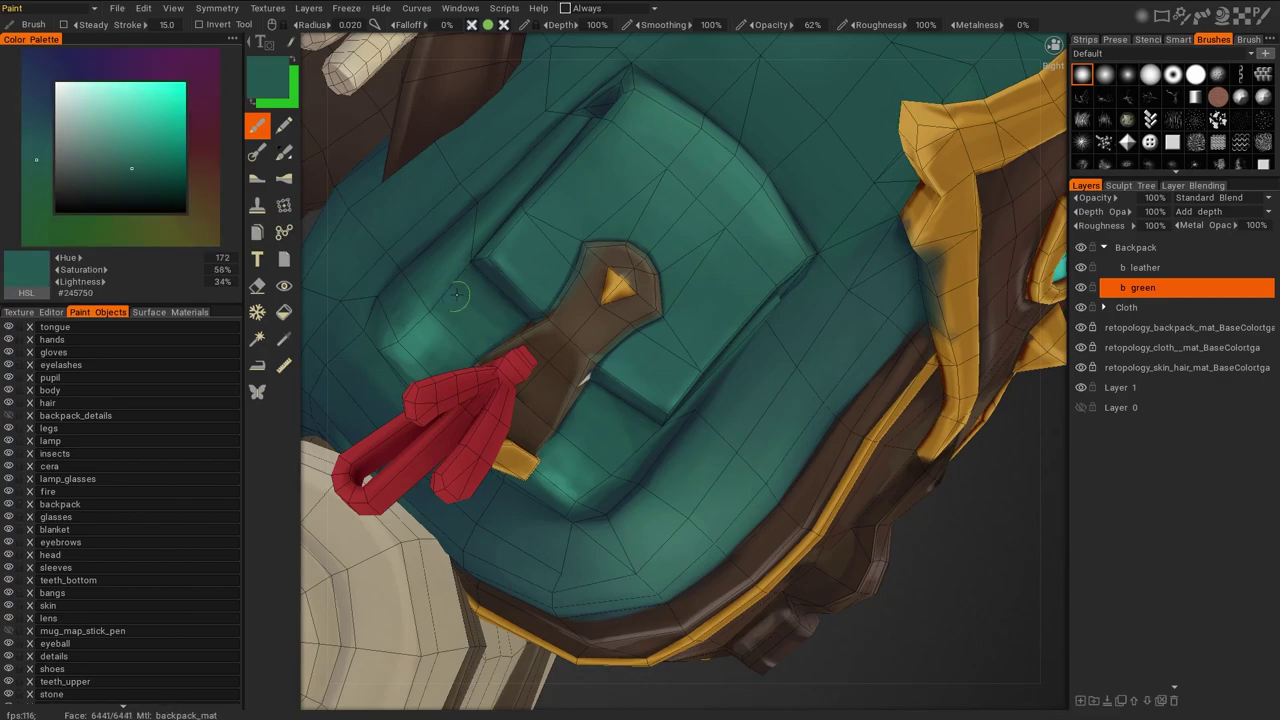
{"action": "middle_click_drag", "start_coordinate": [601, 437], "coordinate": [707, 340]}
{"action": "key", "text": "v"}
{"action": "key", "text": "v"}
{"action": "key", "text": "w"}
{"action": "key", "text": "v"}
{"action": "key", "text": "w"}
{"action": "key", "text": "v"}
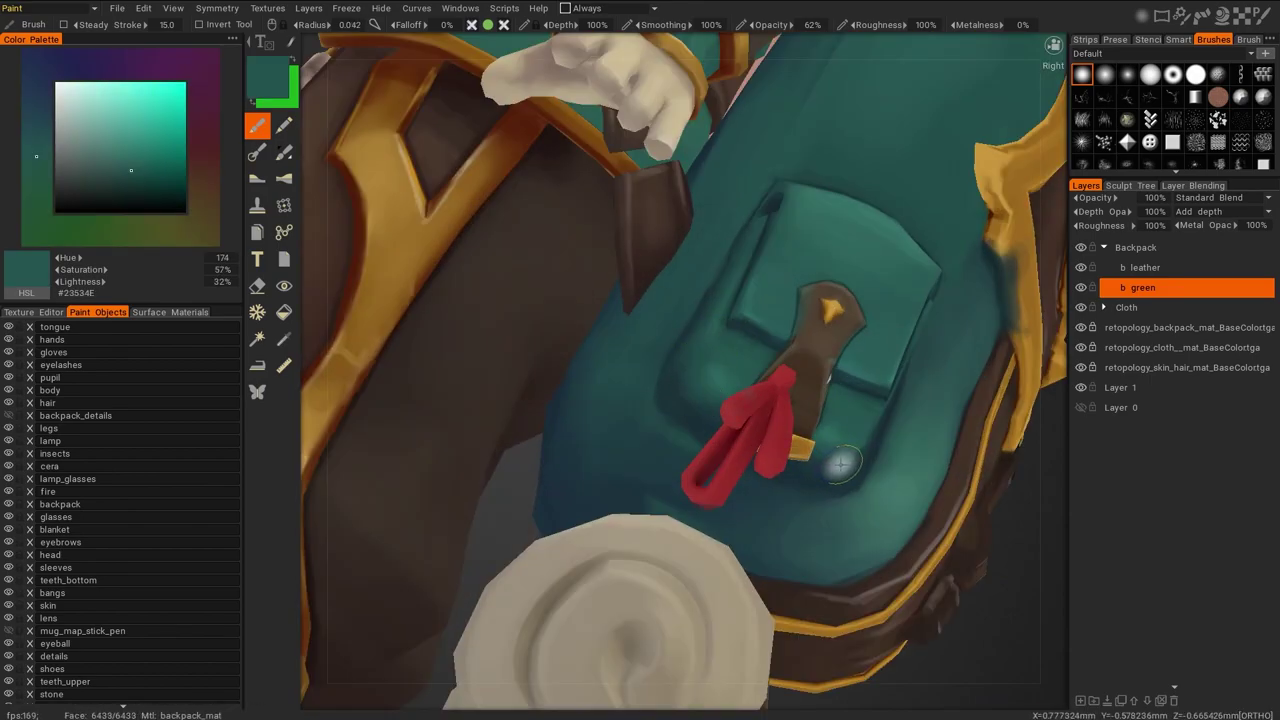
Smooth the shading on the green fabric around the side pocket's base with #23534E
{"action": "key", "text": "v"}
{"action": "key", "text": "w"}
{"action": "key", "text": "v"}
{"action": "mouse_move", "coordinate": [742, 489]}
{"action": "middle_mouse_down"}
{"action": "mouse_move", "coordinate": [812, 185]}
{"action": "mouse_move", "coordinate": [661, 412]}
{"action": "mouse_move", "coordinate": [914, 434]}
{"action": "mouse_move", "coordinate": [760, 506]}
{"action": "mouse_move", "coordinate": [560, 520]}
{"action": "middle_mouse_up"}
{"action": "key", "text": "v"}
{"action": "scroll", "coordinate": [124, 551], "scroll_direction": "down", "scroll_amount": 1}
Paint a dark #182732 seam along the border of the backpack's green side panel at 56% opacity
{"action": "middle_click_drag", "start_coordinate": [480, 420], "coordinate": [612, 390]}
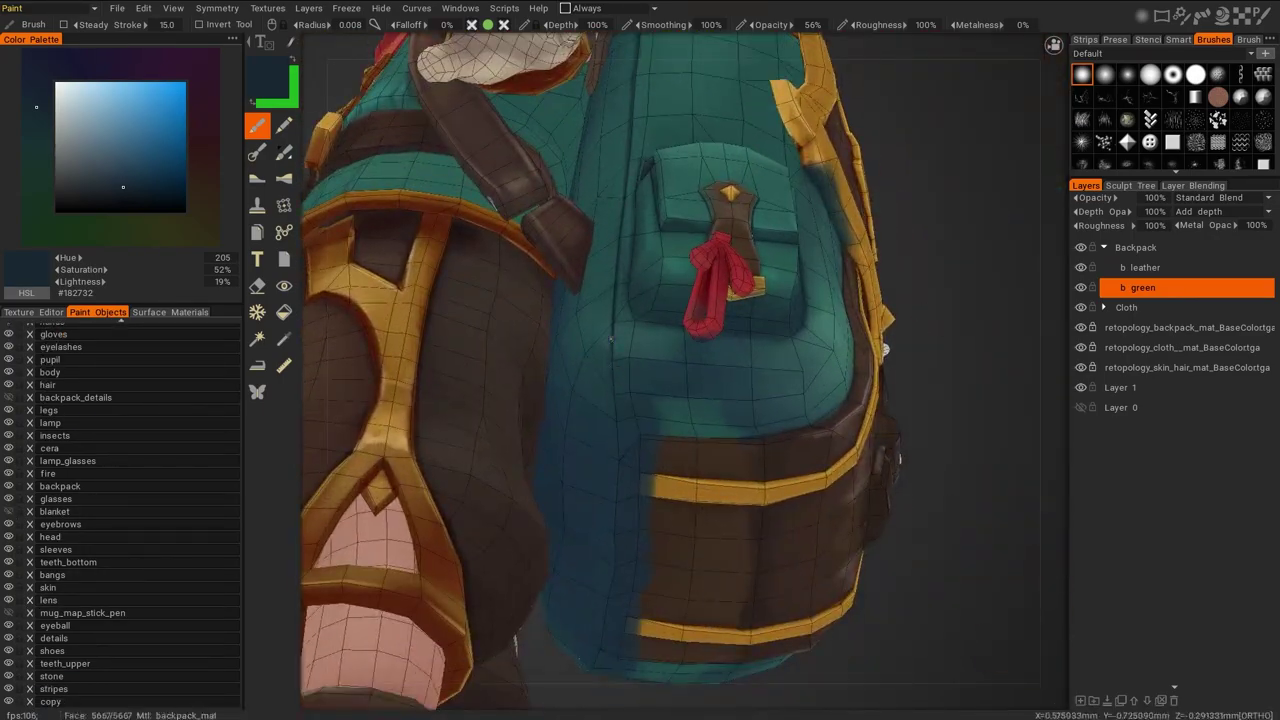
{"action": "middle_click_drag", "start_coordinate": [615, 488], "coordinate": [578, 357]}
{"action": "middle_click_drag", "start_coordinate": [559, 290], "coordinate": [930, 470]}
{"action": "middle_click_drag", "start_coordinate": [625, 322], "coordinate": [669, 196]}
{"action": "middle_click_drag", "start_coordinate": [705, 248], "coordinate": [613, 360]}
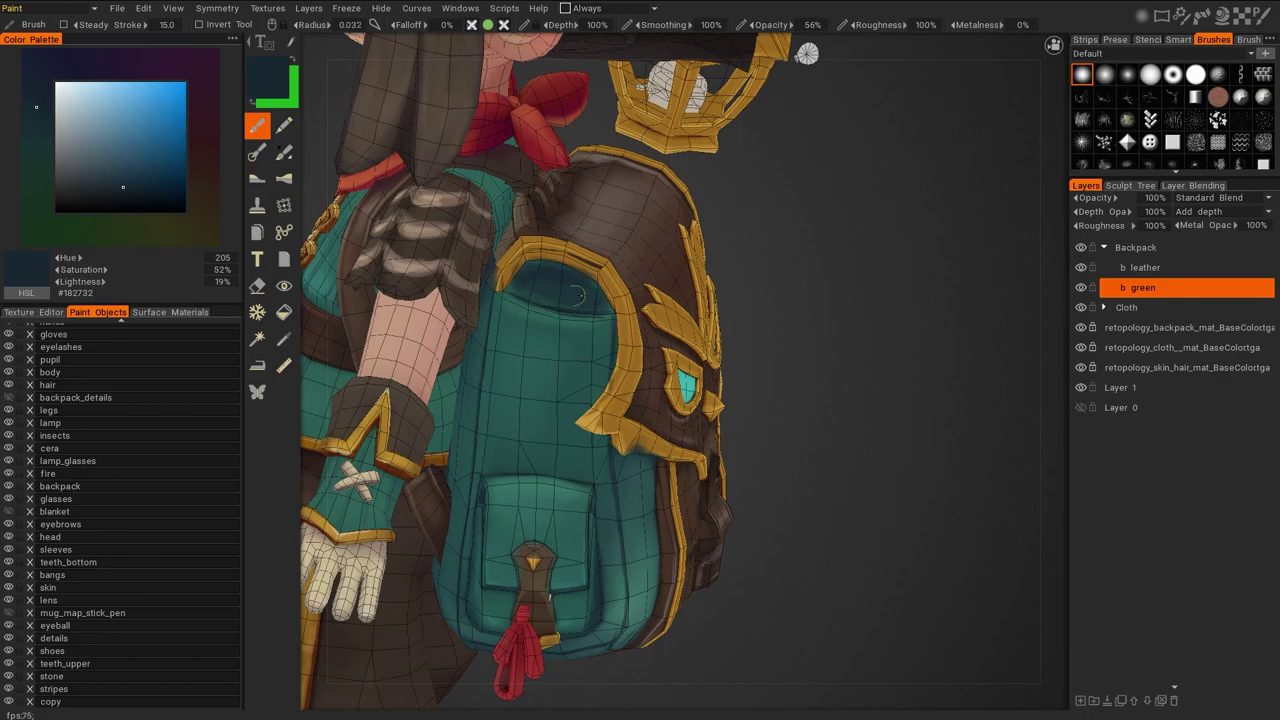
Define the folded rim of the side opening under the gold trim with #1A3133 and #1B2E37 at 77% opacity
{"action": "middle_click_drag", "start_coordinate": [945, 446], "coordinate": [613, 330]}
{"action": "key", "text": "v"}
{"action": "key", "text": "v"}
{"action": "key", "text": "v"}
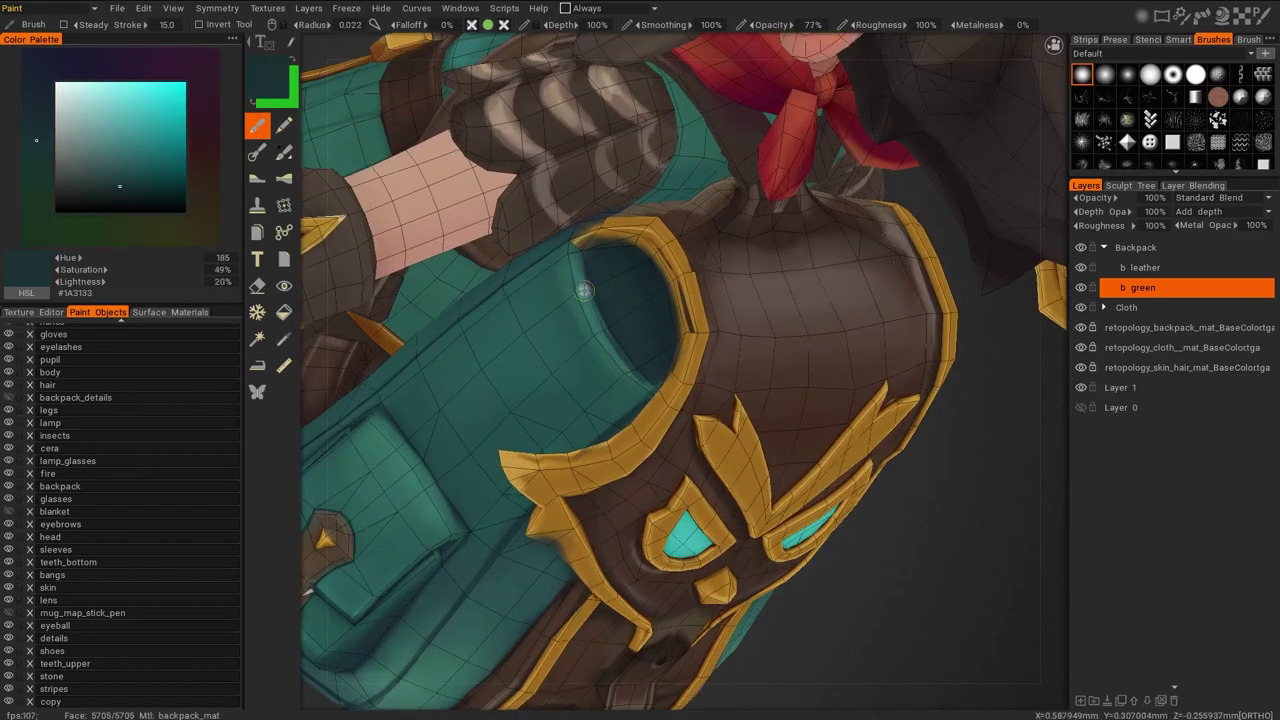
{"action": "key", "text": "v"}
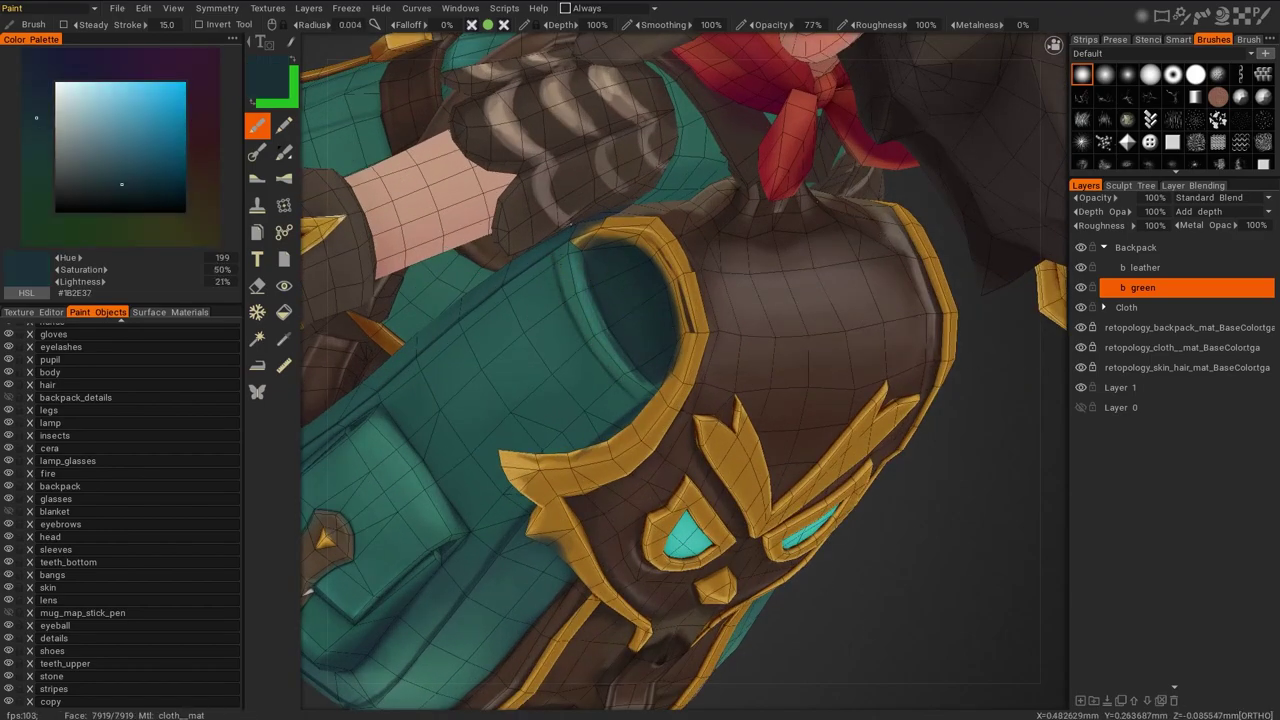
{"action": "key", "text": "v"}
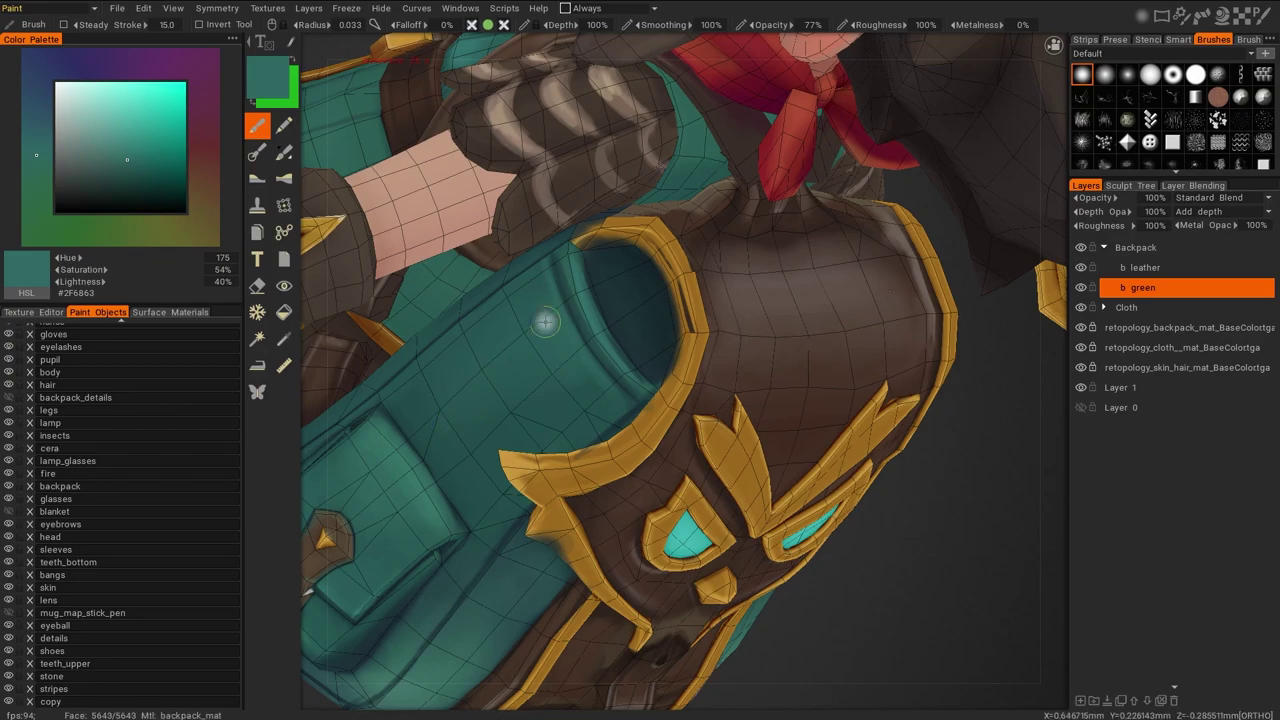
Blend the green side panel below the opening with #2F6863, #23524D and #2B6A5E
{"action": "middle_click_drag", "start_coordinate": [566, 318], "coordinate": [771, 503]}
{"action": "key", "text": "v"}
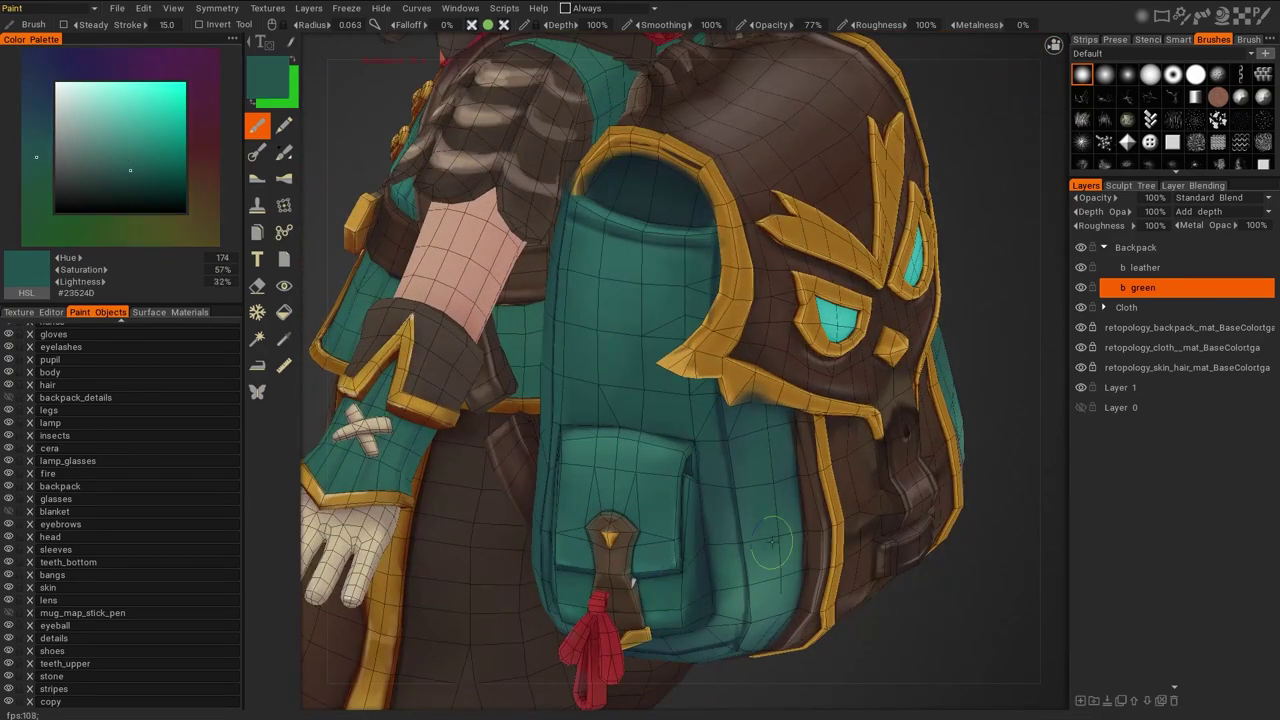
{"action": "key", "text": "v"}
{"action": "middle_click_drag", "start_coordinate": [722, 449], "coordinate": [672, 234]}
{"action": "key", "text": "v"}
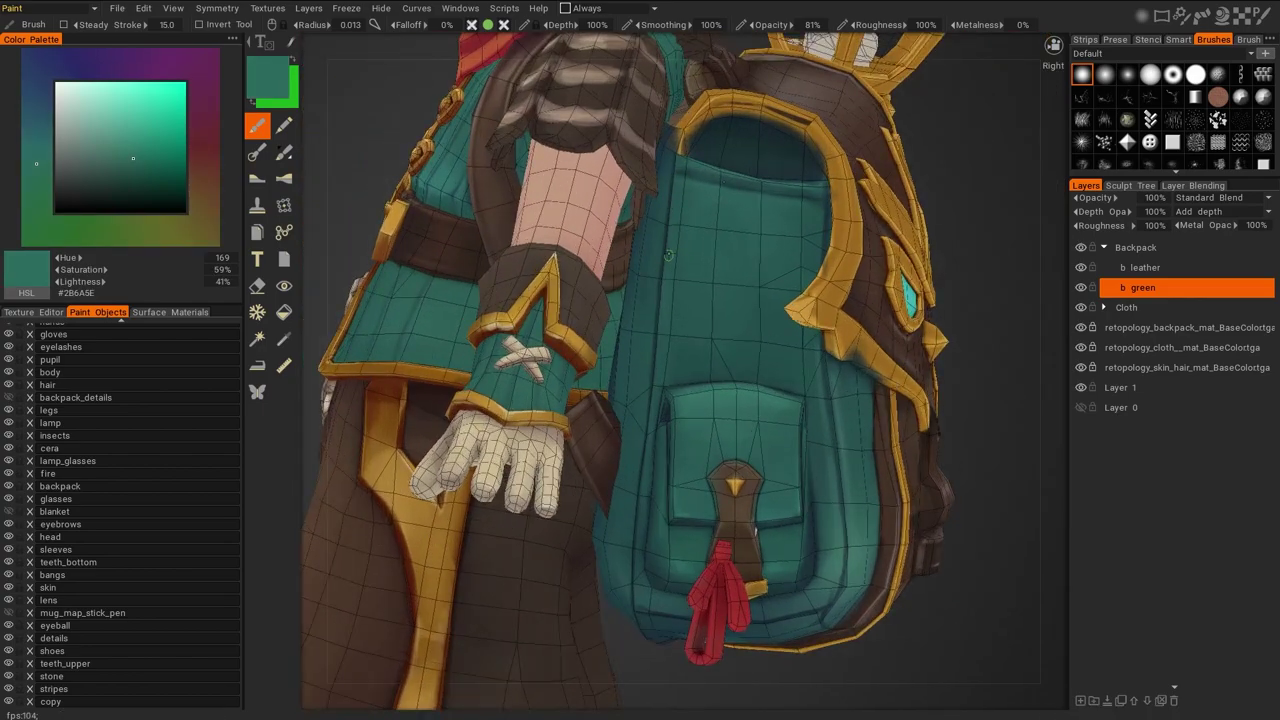
Highlight the raised ridge below the side pocket with #428B7E and darken its crease with #1D323B at 81% opacity
{"action": "key", "text": "v"}
{"action": "middle_click_drag", "start_coordinate": [637, 520], "coordinate": [550, 356]}
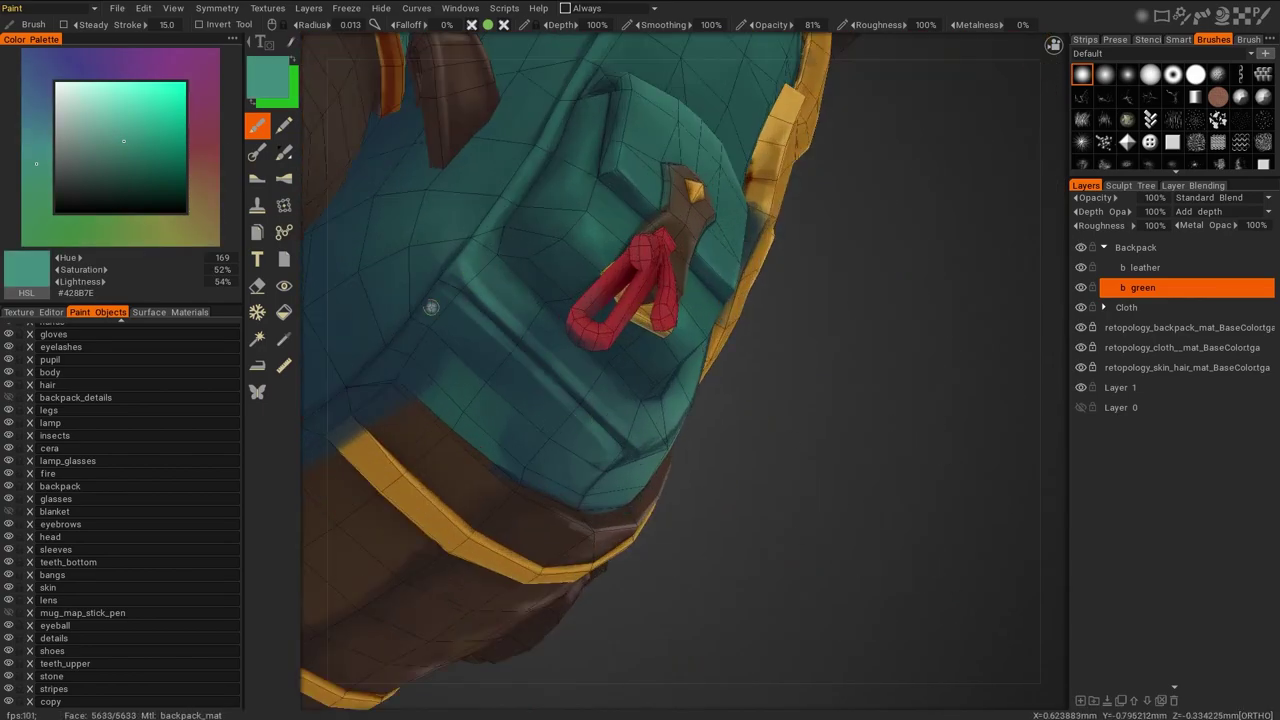
{"action": "key", "text": "v"}
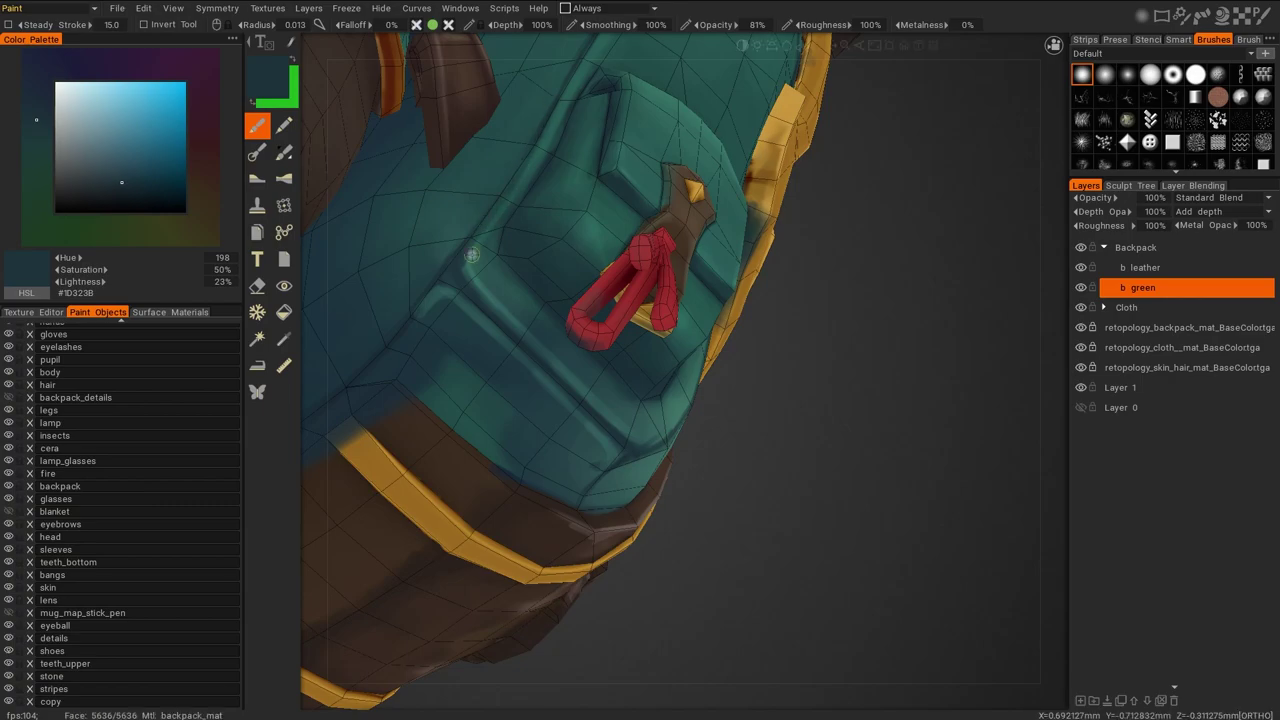
{"action": "key", "text": "v"}
{"action": "key", "text": "v"}
Smooth the green panel between the side pocket and the leather front with #234648, #30605A and #2C685F
{"action": "middle_click_drag", "start_coordinate": [530, 321], "coordinate": [832, 332]}
{"action": "scroll", "coordinate": [763, 444], "scroll_direction": "up", "scroll_amount": 5}
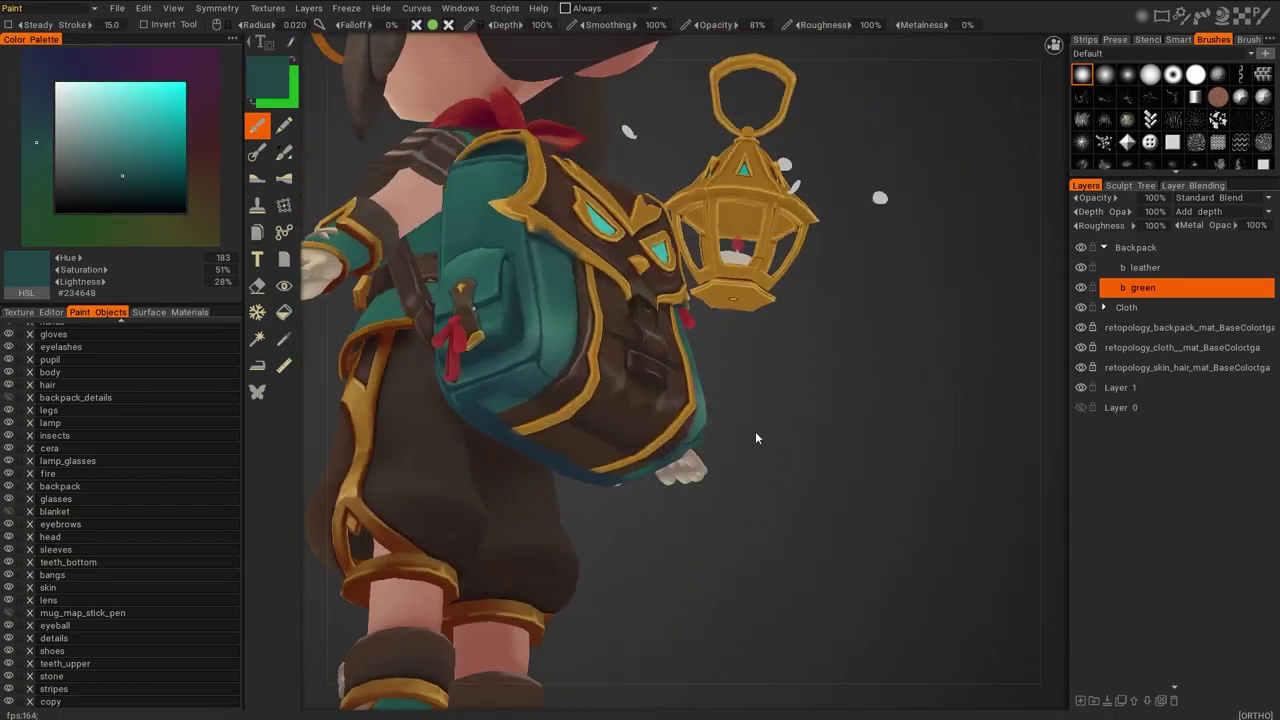
{"action": "key", "text": "v"}
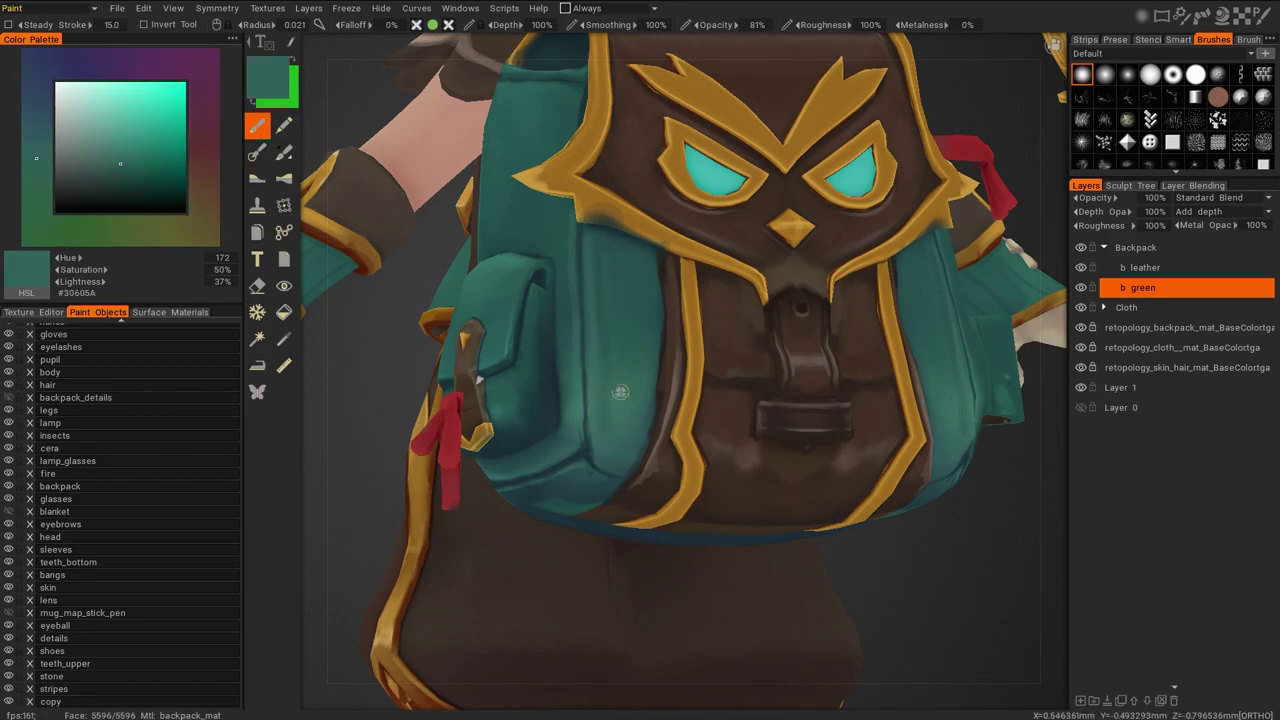
{"action": "key", "text": "v"}
{"action": "key", "text": "v"}
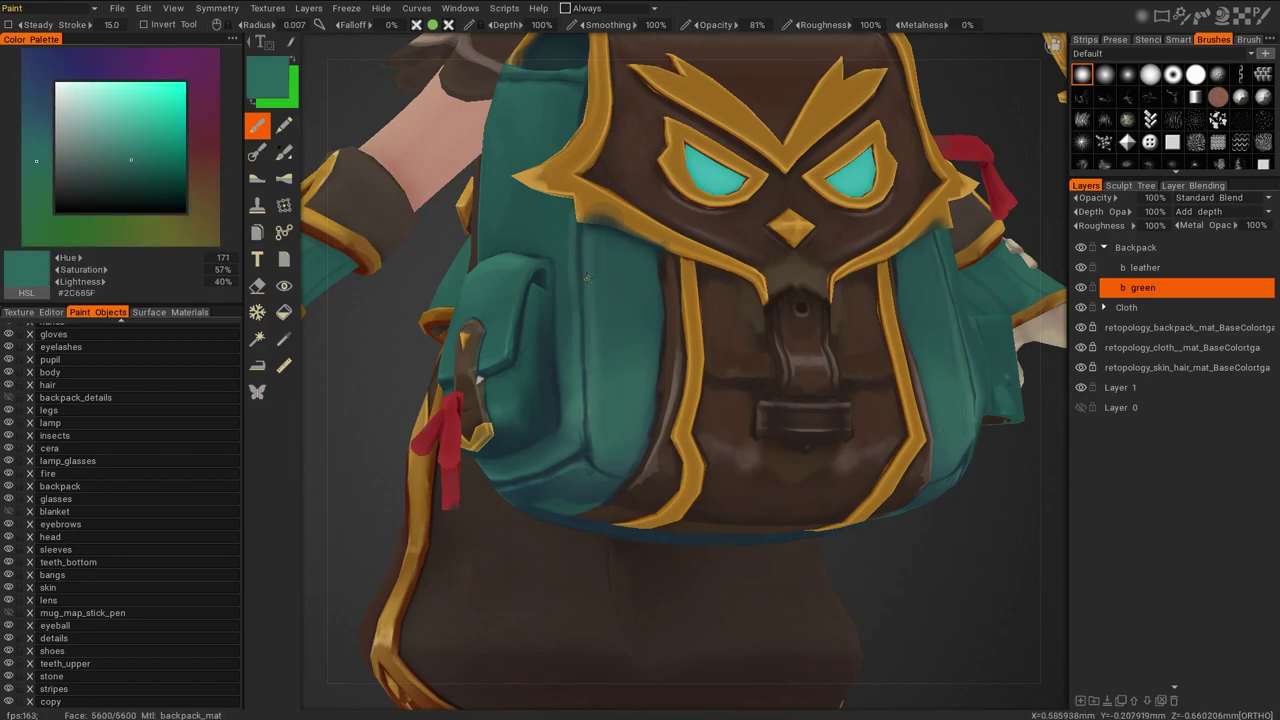
Paint #3D8A7F highlights along the upper edge and corner of the green side panel
{"action": "key", "text": "v"}
{"action": "scroll", "coordinate": [862, 510], "scroll_direction": "down", "scroll_amount": 5}
{"action": "scroll", "coordinate": [905, 450], "scroll_direction": "up", "scroll_amount": 5}
{"action": "right_click_drag", "start_coordinate": [953, 492], "coordinate": [834, 548]}
{"action": "scroll", "coordinate": [834, 548], "scroll_direction": "up", "scroll_amount": 5}
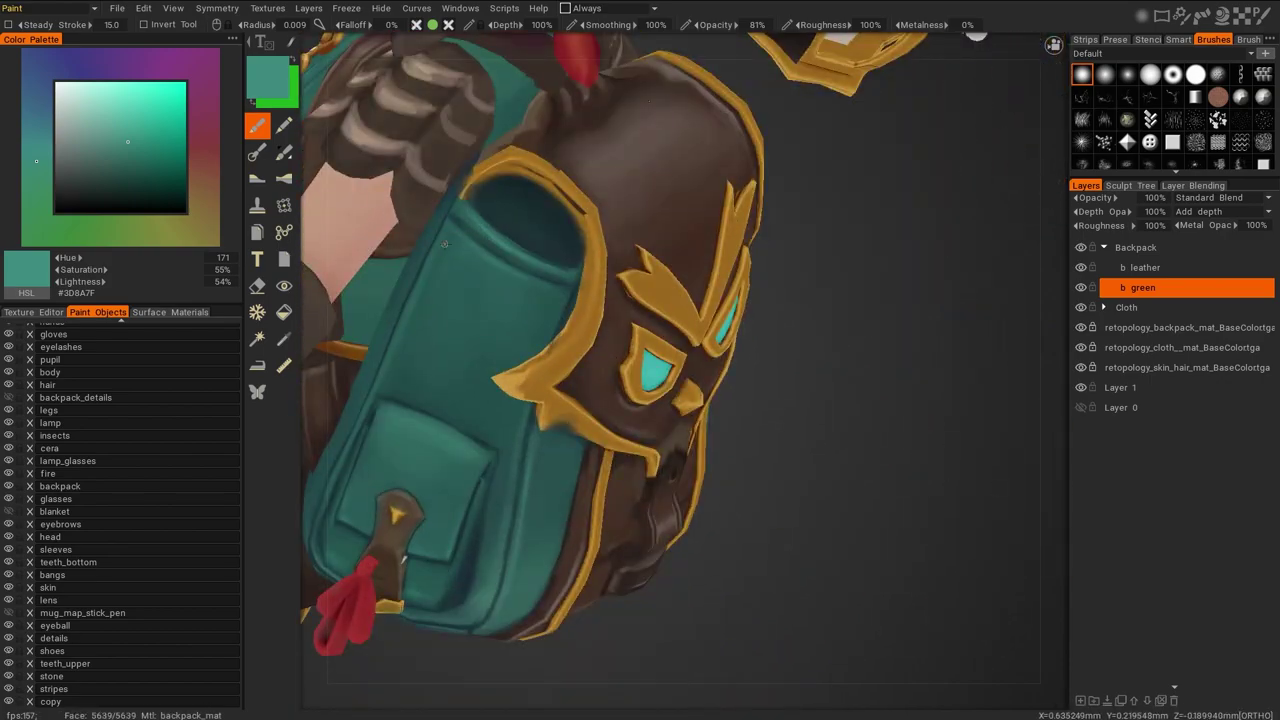
{"action": "scroll", "coordinate": [546, 307], "scroll_direction": "down", "scroll_amount": 5}
{"action": "scroll", "coordinate": [900, 379], "scroll_direction": "up", "scroll_amount": 6}
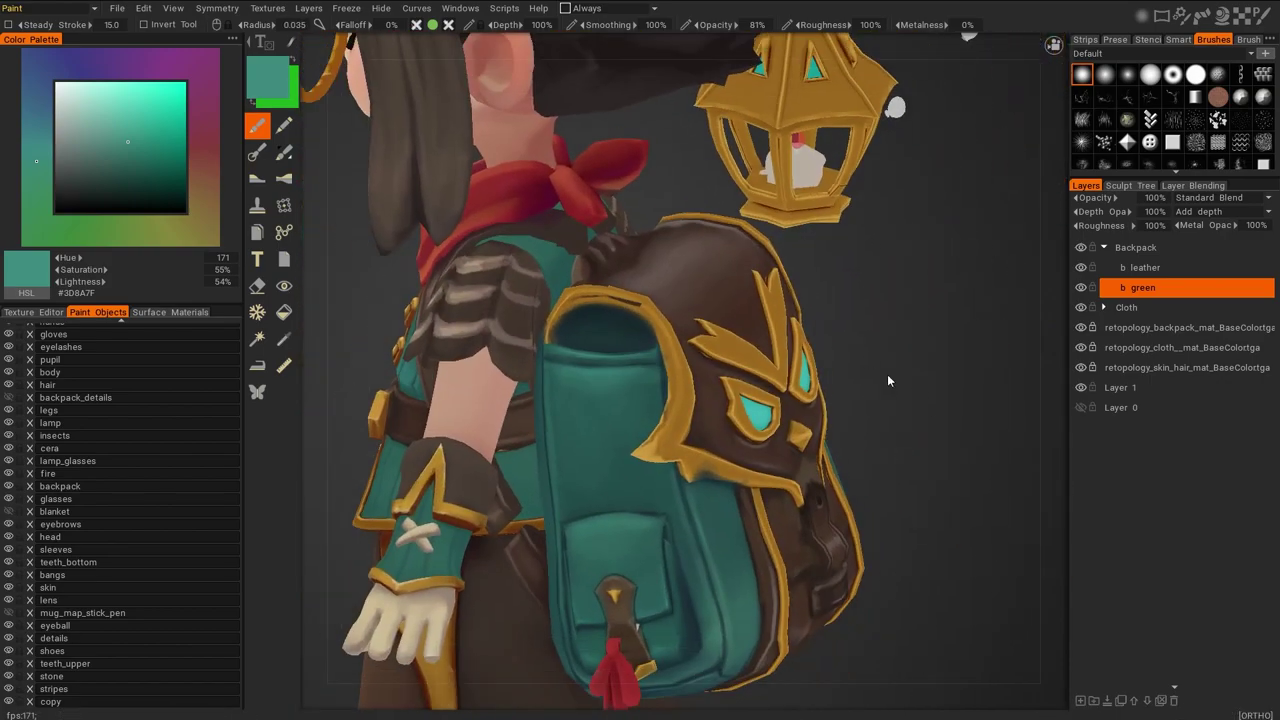
Blend the shading on the side panel around the pocket and toward the backpack's back with #224F4C
{"action": "key", "text": "v"}
{"action": "scroll", "coordinate": [588, 257], "scroll_direction": "down", "scroll_amount": 5}
{"action": "right_click_drag", "start_coordinate": [588, 257], "coordinate": [880, 277]}
{"action": "scroll", "coordinate": [880, 277], "scroll_direction": "up", "scroll_amount": 5}
{"action": "key", "text": "v"}
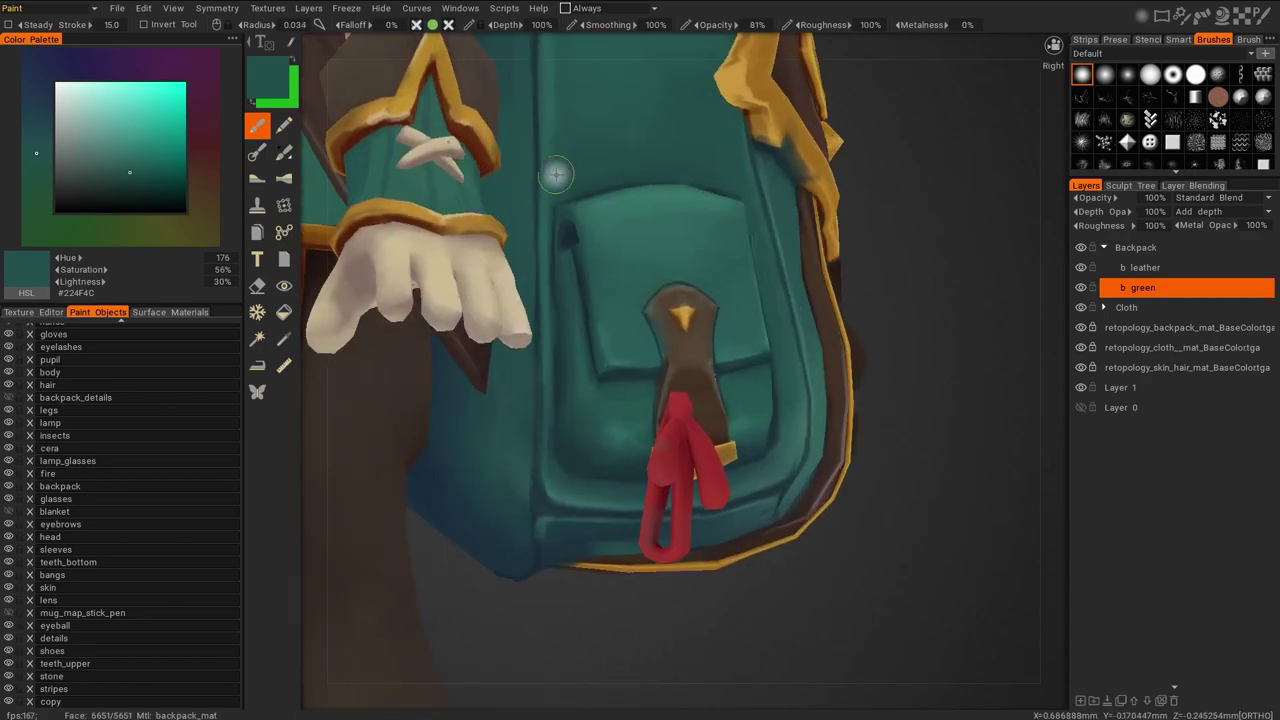
{"action": "scroll", "coordinate": [541, 386], "scroll_direction": "down", "scroll_amount": 3}
{"action": "key", "text": "v"}
{"action": "right_click_drag", "start_coordinate": [568, 367], "coordinate": [690, 219]}
{"action": "scroll", "coordinate": [889, 270], "scroll_direction": "up", "scroll_amount": 4}
{"action": "scroll", "coordinate": [889, 270], "scroll_direction": "down", "scroll_amount": 3}
{"action": "key", "text": "v"}
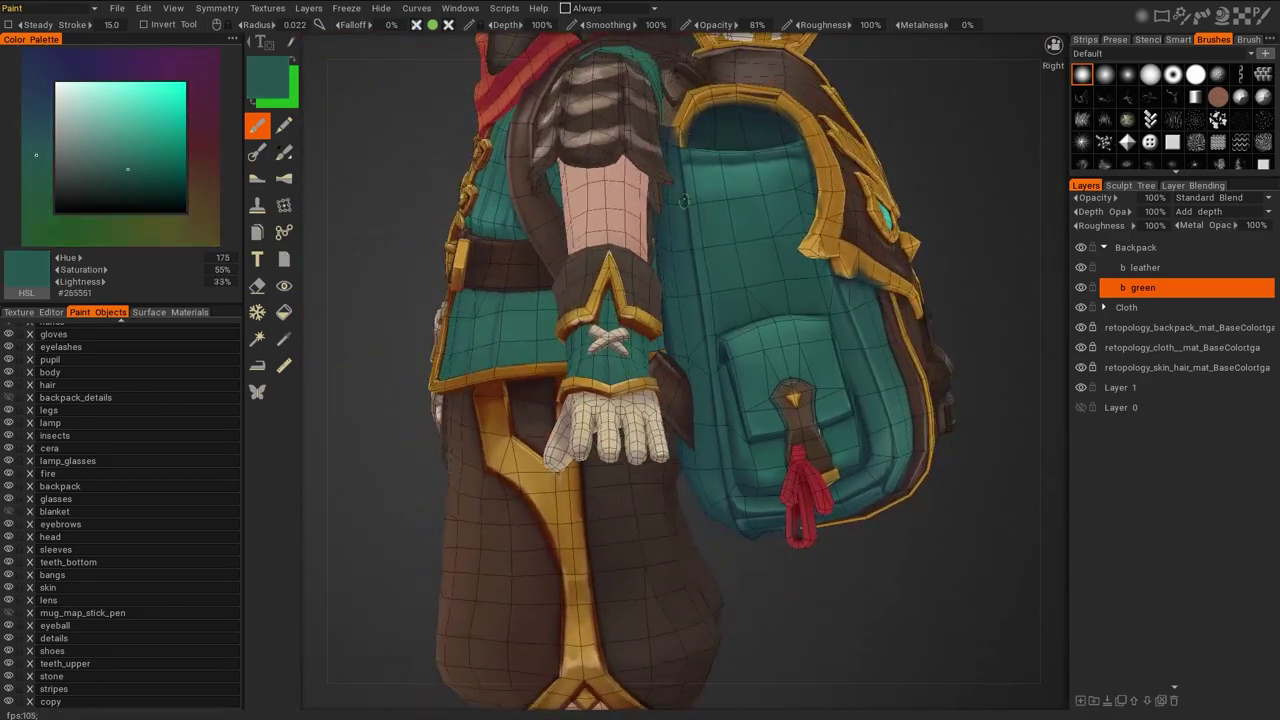
Show only the backpack object and shade its back panel in dark blue #192D3B with a large brush
{"action": "key", "text": "v"}
{"action": "left_click", "coordinate": [9, 347], "text": "alt"}
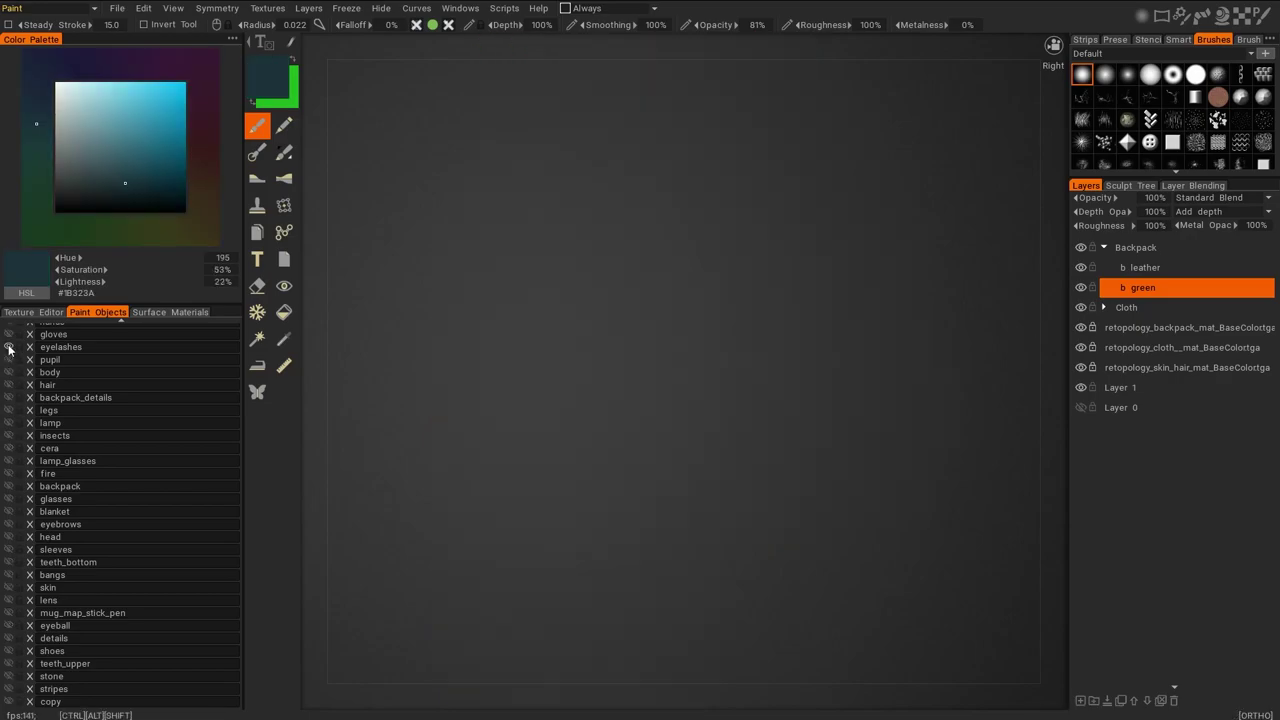
{"action": "left_click", "coordinate": [9, 486], "text": "alt"}
{"action": "mouse_move", "coordinate": [971, 519]}
{"action": "right_mouse_down"}
{"action": "mouse_move", "coordinate": [976, 498]}
{"action": "mouse_move", "coordinate": [659, 329]}
{"action": "mouse_move", "coordinate": [600, 153]}
{"action": "right_mouse_up"}
{"action": "key", "text": "v"}
{"action": "key", "text": "v"}
{"action": "mouse_move", "coordinate": [617, 205]}
{"action": "right_mouse_down"}
{"action": "mouse_move", "coordinate": [863, 406]}
{"action": "mouse_move", "coordinate": [457, 466]}
{"action": "right_mouse_up"}
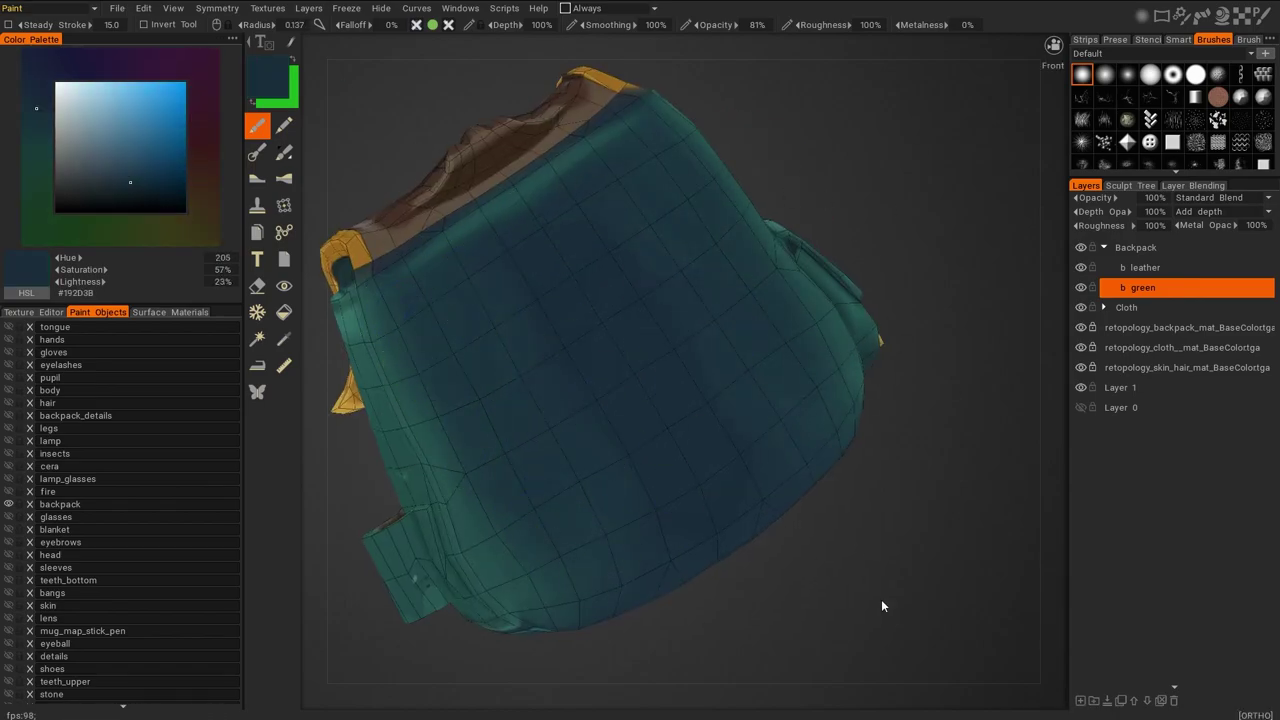
{"action": "mouse_move", "coordinate": [800, 400]}
{"action": "right_mouse_down"}
{"action": "mouse_move", "coordinate": [557, 286]}
{"action": "mouse_move", "coordinate": [660, 176]}
{"action": "right_mouse_up"}
Darken the border between the back panel and the leather top with #0F1F21 and #263B3D
{"action": "key", "text": "v"}
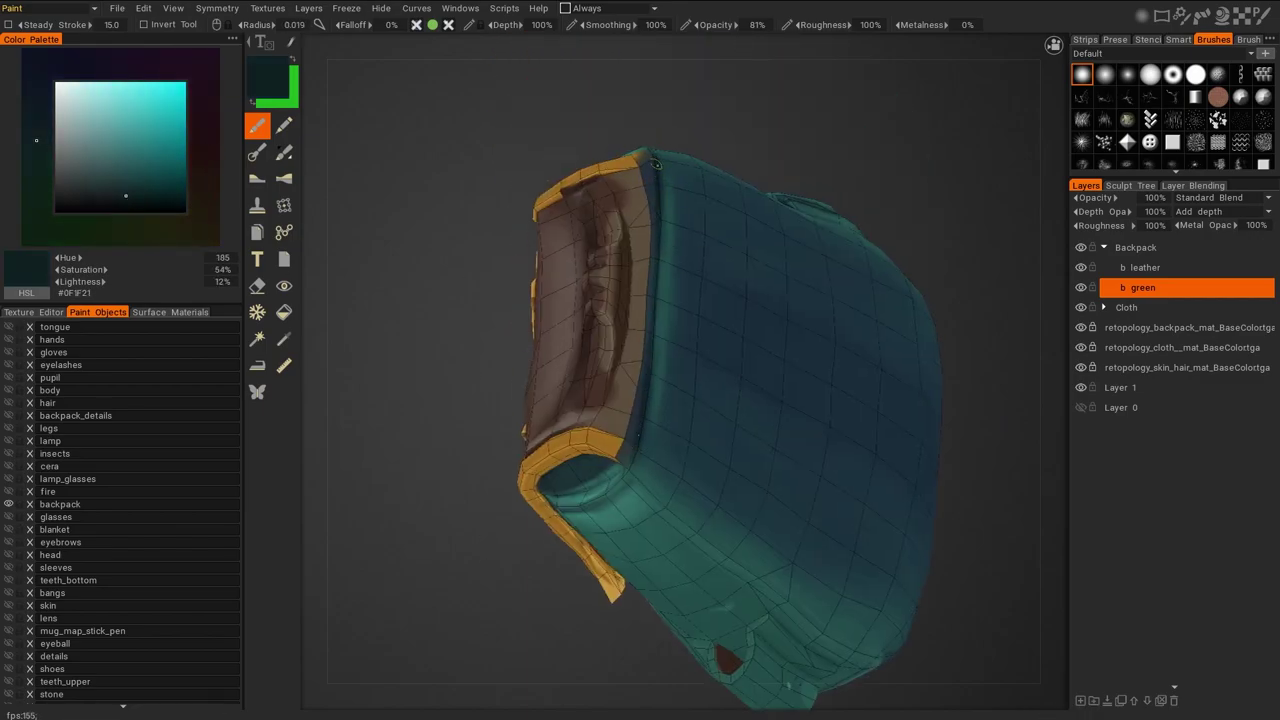
{"action": "right_click_drag", "start_coordinate": [631, 438], "coordinate": [450, 350]}
{"action": "left_click", "coordinate": [107, 186]}
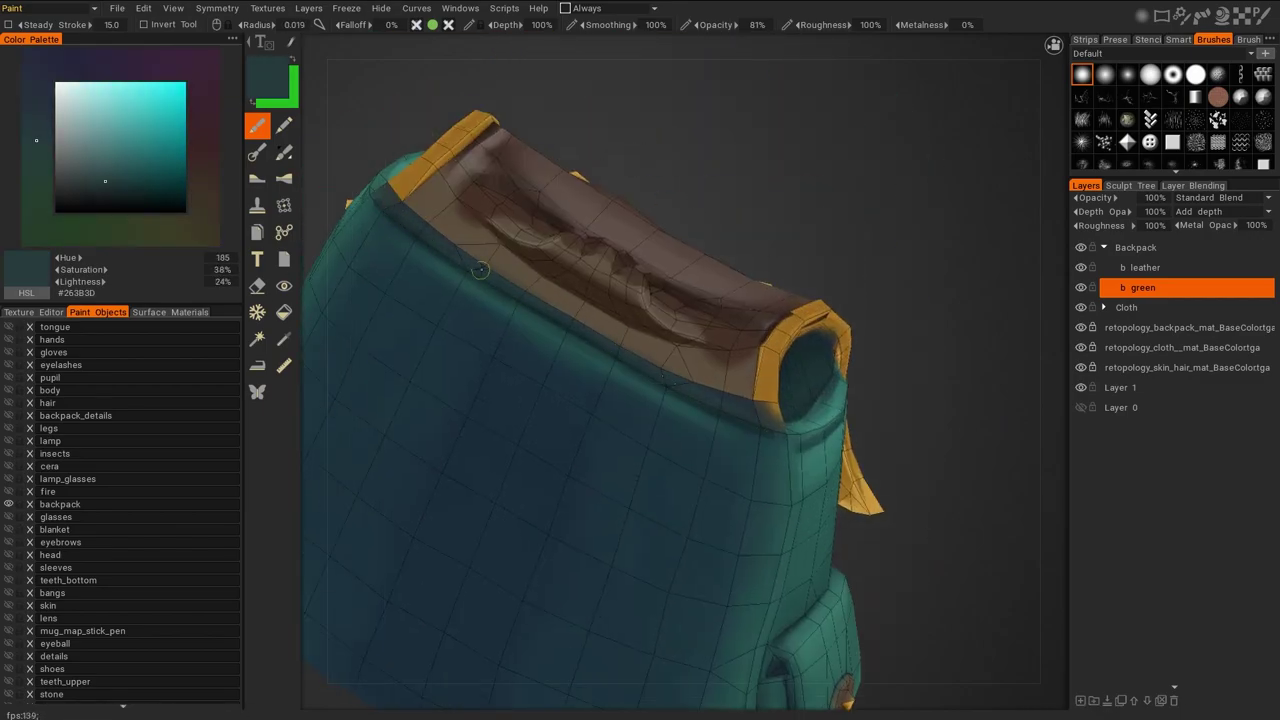
{"action": "key", "text": "v"}
{"action": "left_click_drag", "start_coordinate": [721, 414], "coordinate": [729, 346], "text": "alt"}
{"action": "mouse_move", "coordinate": [766, 518]}
{"action": "left_mouse_down", "text": "alt"}
{"action": "mouse_move", "coordinate": [883, 517]}
{"action": "mouse_move", "coordinate": [886, 483]}
{"action": "mouse_move", "coordinate": [641, 281]}
{"action": "mouse_move", "coordinate": [844, 379]}
{"action": "mouse_move", "coordinate": [866, 471]}
{"action": "mouse_move", "coordinate": [800, 263]}
{"action": "mouse_move", "coordinate": [903, 480]}
{"action": "mouse_move", "coordinate": [617, 286]}
{"action": "mouse_move", "coordinate": [891, 504]}
{"action": "mouse_move", "coordinate": [944, 490]}
{"action": "mouse_move", "coordinate": [963, 212]}
{"action": "mouse_move", "coordinate": [584, 142]}
{"action": "mouse_move", "coordinate": [942, 515]}
{"action": "mouse_move", "coordinate": [702, 226]}
{"action": "left_mouse_up", "text": "alt"}
Blend the back panel's dark blue shading into the green along its edges and toward the underside
{"action": "key", "text": "v"}
{"action": "key", "text": "v"}
{"action": "key", "text": "v"}
{"action": "key", "text": "v"}
{"action": "key", "text": "v"}
{"action": "left_click_drag", "start_coordinate": [675, 147], "coordinate": [787, 137], "text": "alt"}
{"action": "key", "text": "v"}
{"action": "key", "text": "v"}
{"action": "key", "text": "v"}
{"action": "key", "text": "v"}
{"action": "mouse_move", "coordinate": [800, 291]}
{"action": "left_mouse_down", "text": "alt"}
{"action": "mouse_move", "coordinate": [946, 453]}
{"action": "mouse_move", "coordinate": [911, 427]}
{"action": "mouse_move", "coordinate": [860, 599]}
{"action": "mouse_move", "coordinate": [830, 511]}
{"action": "mouse_move", "coordinate": [917, 527]}
{"action": "mouse_move", "coordinate": [880, 556]}
{"action": "mouse_move", "coordinate": [934, 451]}
{"action": "mouse_move", "coordinate": [715, 512]}
{"action": "left_mouse_up", "text": "alt"}
{"action": "key", "text": "v"}
Paint a dark seam between the back panel and the side and underside with #16252E and #101C22
{"action": "left_click", "coordinate": [122, 194]}
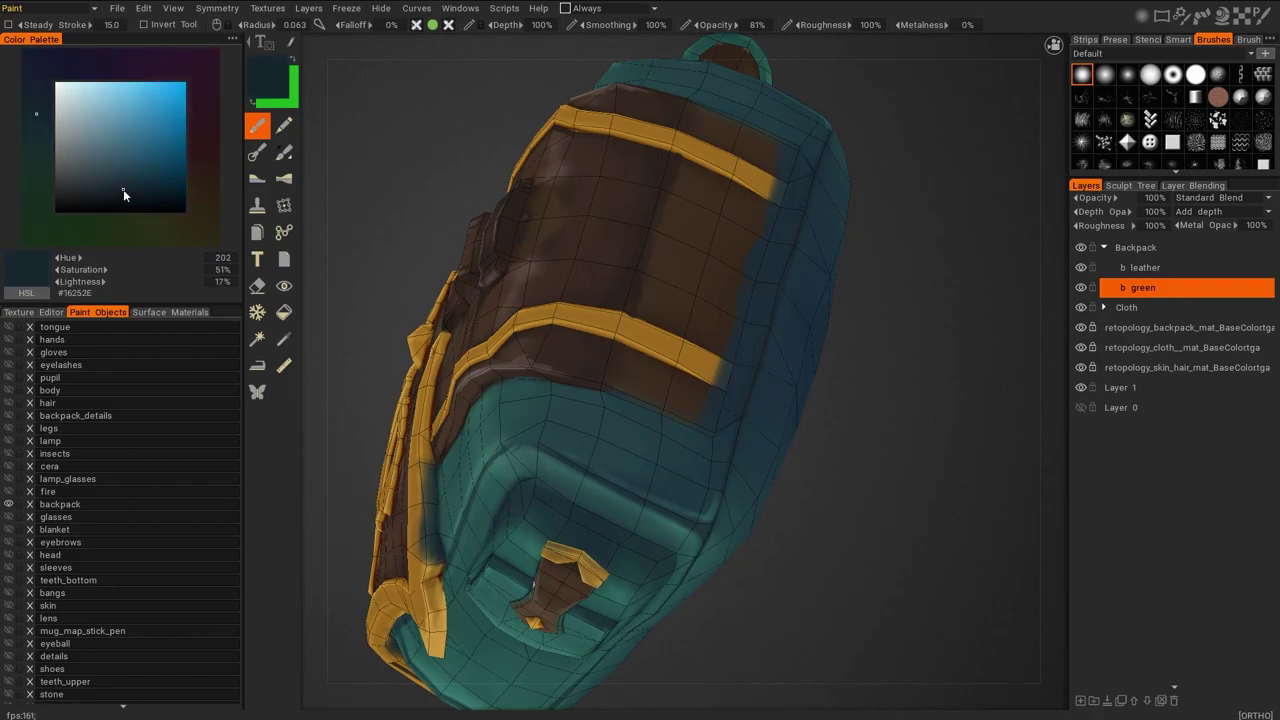
{"action": "left_click_drag", "start_coordinate": [949, 524], "coordinate": [614, 455], "text": "alt"}
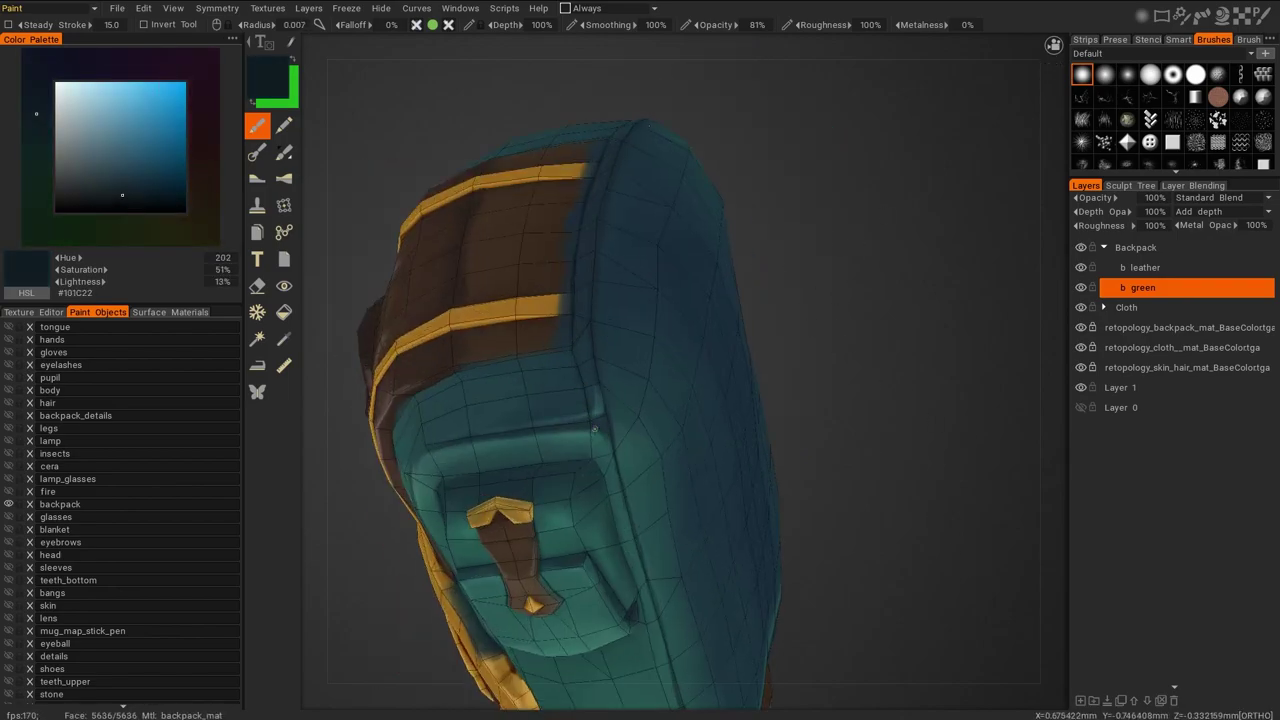
{"action": "key", "text": "v"}
{"action": "left_click_drag", "start_coordinate": [596, 398], "coordinate": [637, 170], "text": "alt"}
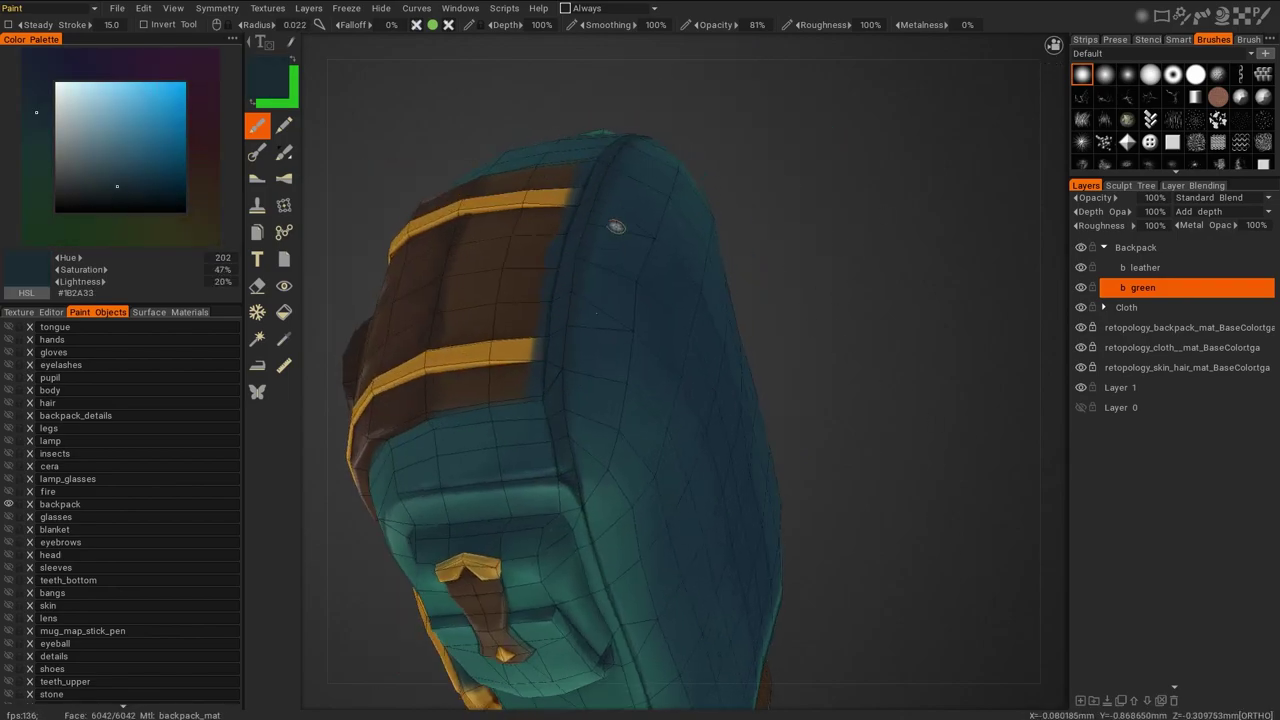
Soften the back panel's side of the seam near the underside with #1B2A33 and #1D363D
{"action": "key", "text": "v"}
{"action": "key", "text": "v"}
{"action": "mouse_move", "coordinate": [571, 369]}
{"action": "left_mouse_down", "text": "alt"}
{"action": "mouse_move", "coordinate": [586, 417]}
{"action": "mouse_move", "coordinate": [577, 541]}
{"action": "left_mouse_up", "text": "alt"}
{"action": "right_click_drag", "start_coordinate": [577, 541], "coordinate": [762, 272], "text": "alt"}
{"action": "left_click_drag", "start_coordinate": [762, 272], "coordinate": [844, 169], "text": "alt"}
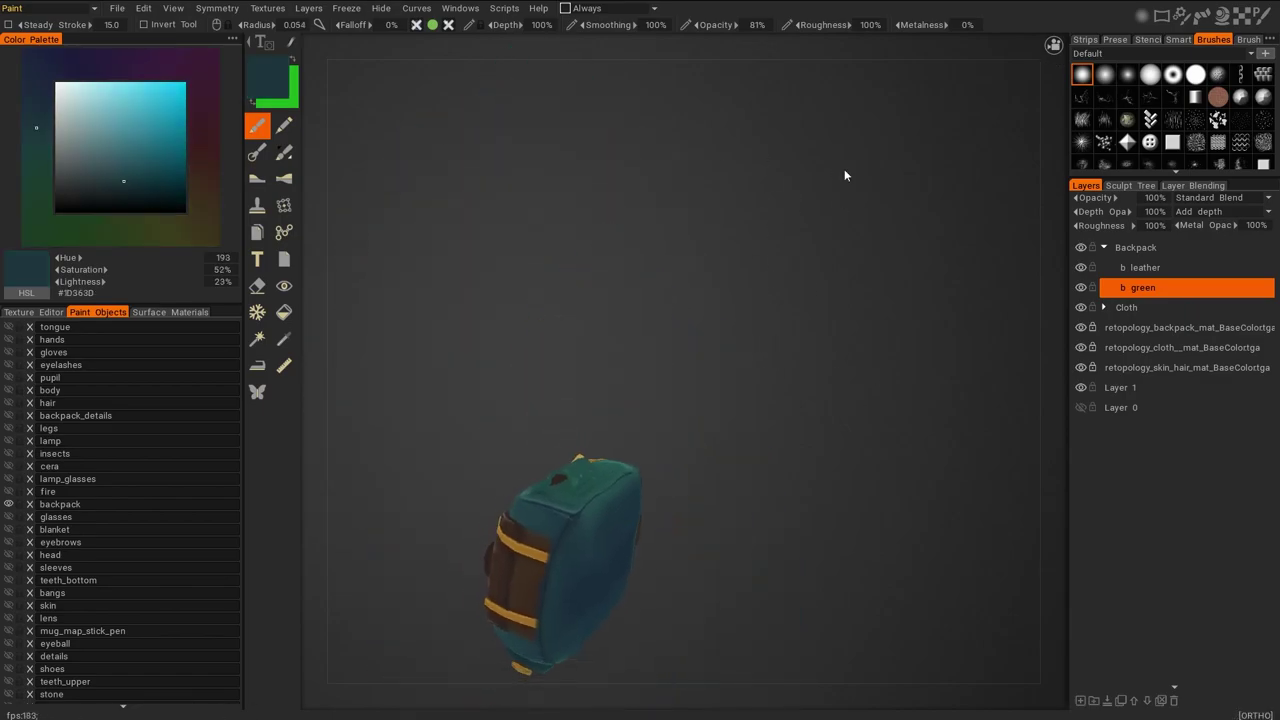
{"action": "right_click_drag", "start_coordinate": [844, 169], "coordinate": [846, 478], "text": "alt"}
{"action": "left_click_drag", "start_coordinate": [846, 479], "coordinate": [565, 248], "text": "alt"}
Blend the back panel's lower rounded corner into the side with #23494A
{"action": "key", "text": "v"}
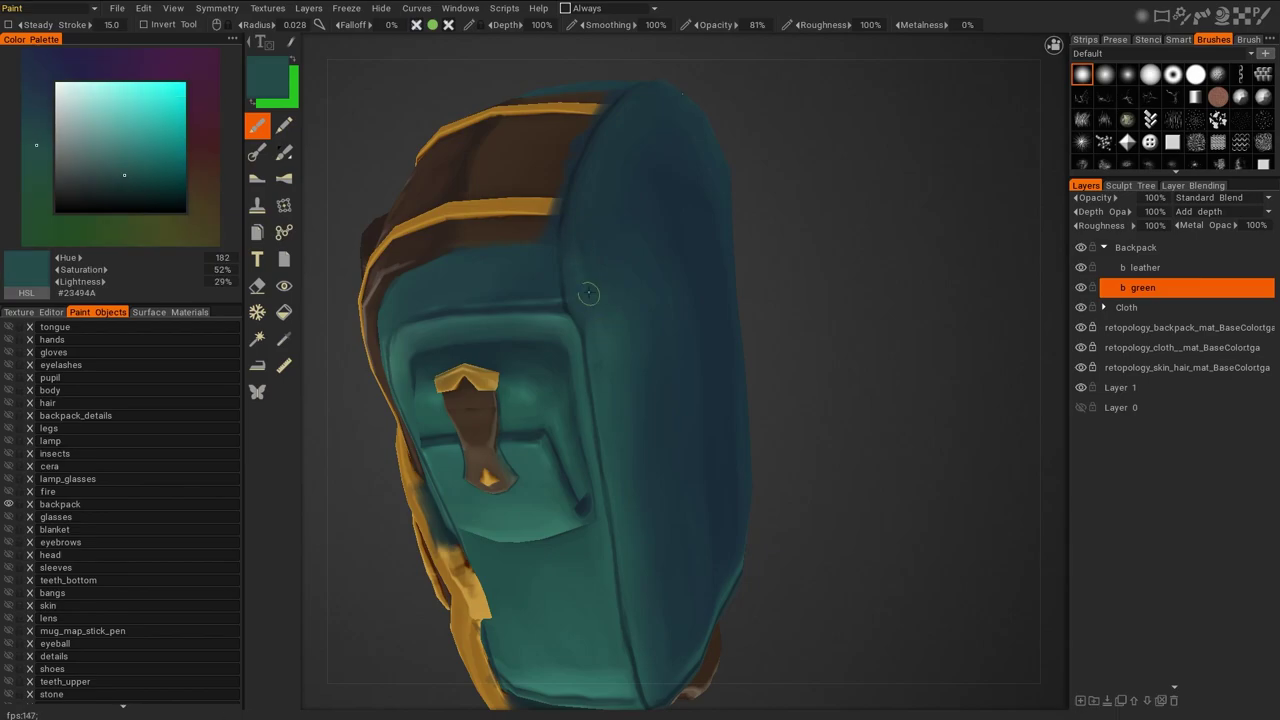
{"action": "key", "text": "v"}
{"action": "right_click_drag", "start_coordinate": [655, 375], "coordinate": [797, 434], "text": "alt"}
{"action": "left_click_drag", "start_coordinate": [797, 434], "coordinate": [855, 575], "text": "alt"}
{"action": "scroll", "coordinate": [560, 280], "scroll_direction": "up", "scroll_amount": 5}
Paint #15282E shadow lines along the side panel's upper corner and the seam beside the pocket
{"action": "key", "text": "v"}
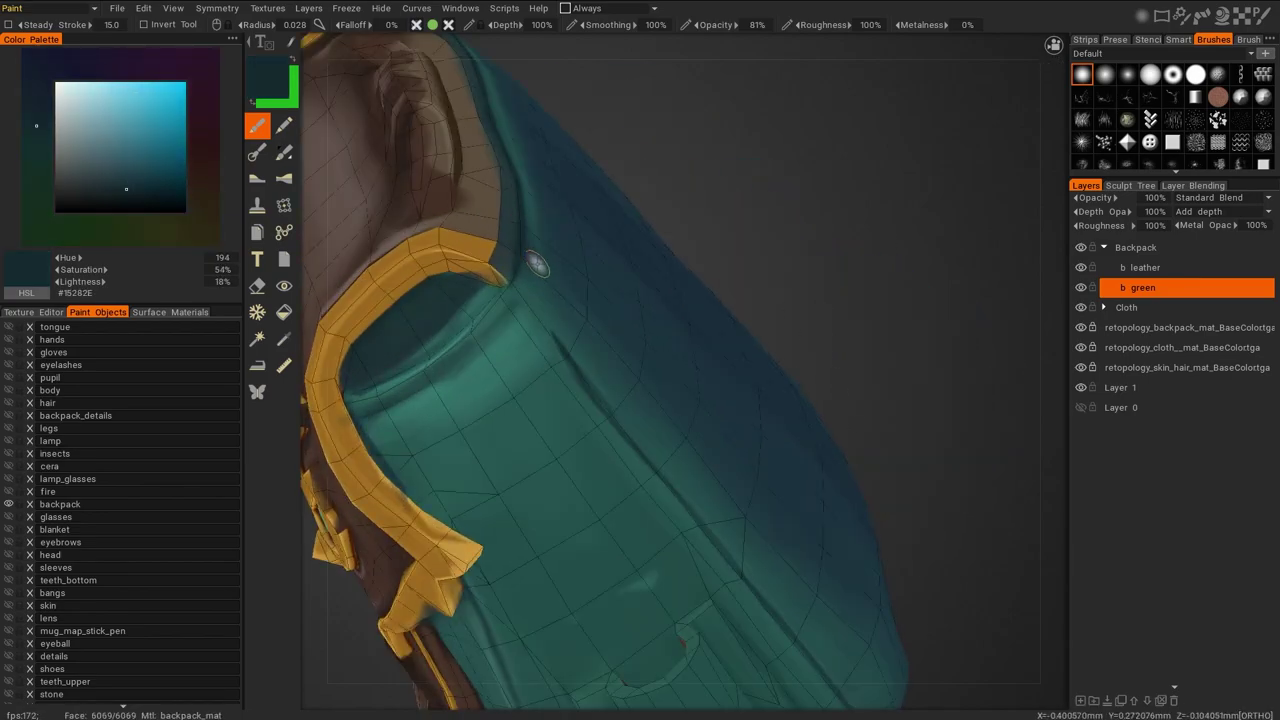
{"action": "left_click_drag", "start_coordinate": [743, 578], "coordinate": [560, 143], "text": "alt"}
{"action": "left_click_drag", "start_coordinate": [451, 390], "coordinate": [640, 400], "text": "alt"}
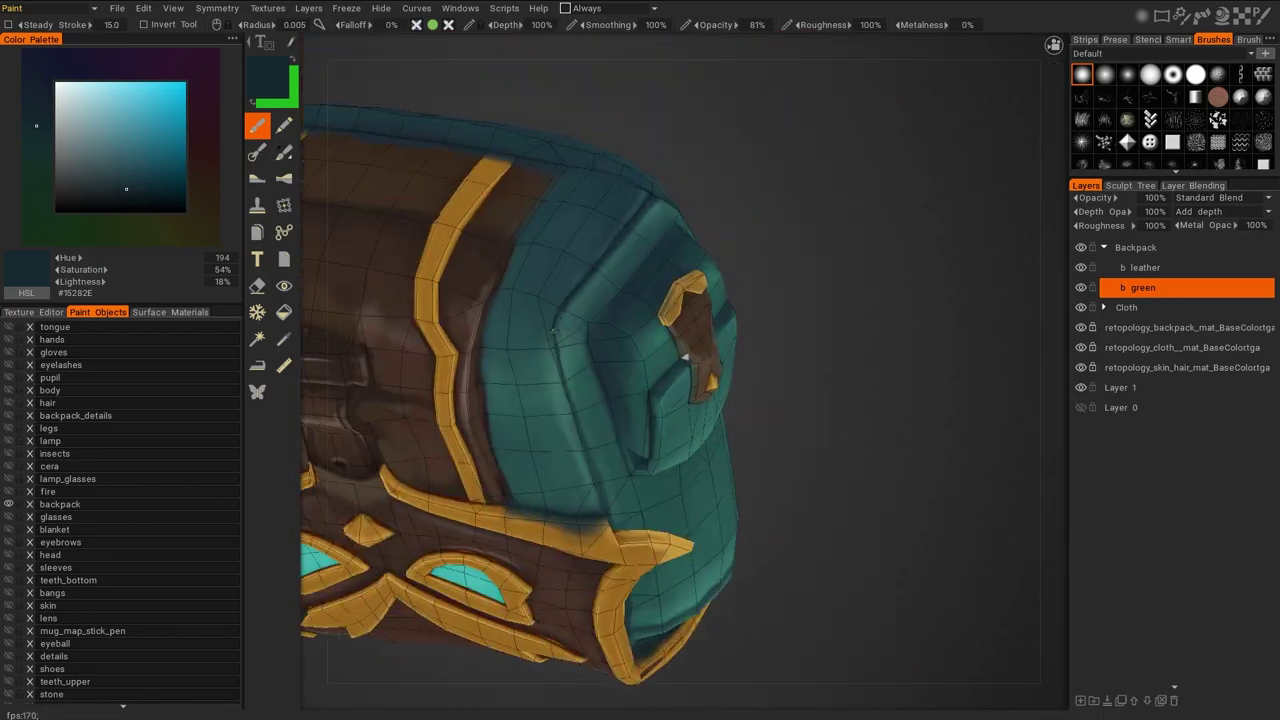
{"action": "right_click_drag", "start_coordinate": [640, 400], "coordinate": [899, 408], "text": "alt"}
{"action": "scroll", "coordinate": [899, 408], "scroll_direction": "up", "scroll_amount": 5}
Sharpen the creases around the side pocket and its surrounding ridge with fine #0B1B21 lines
{"action": "key", "text": "v"}
{"action": "scroll", "coordinate": [590, 296], "scroll_direction": "down", "scroll_amount": 5}
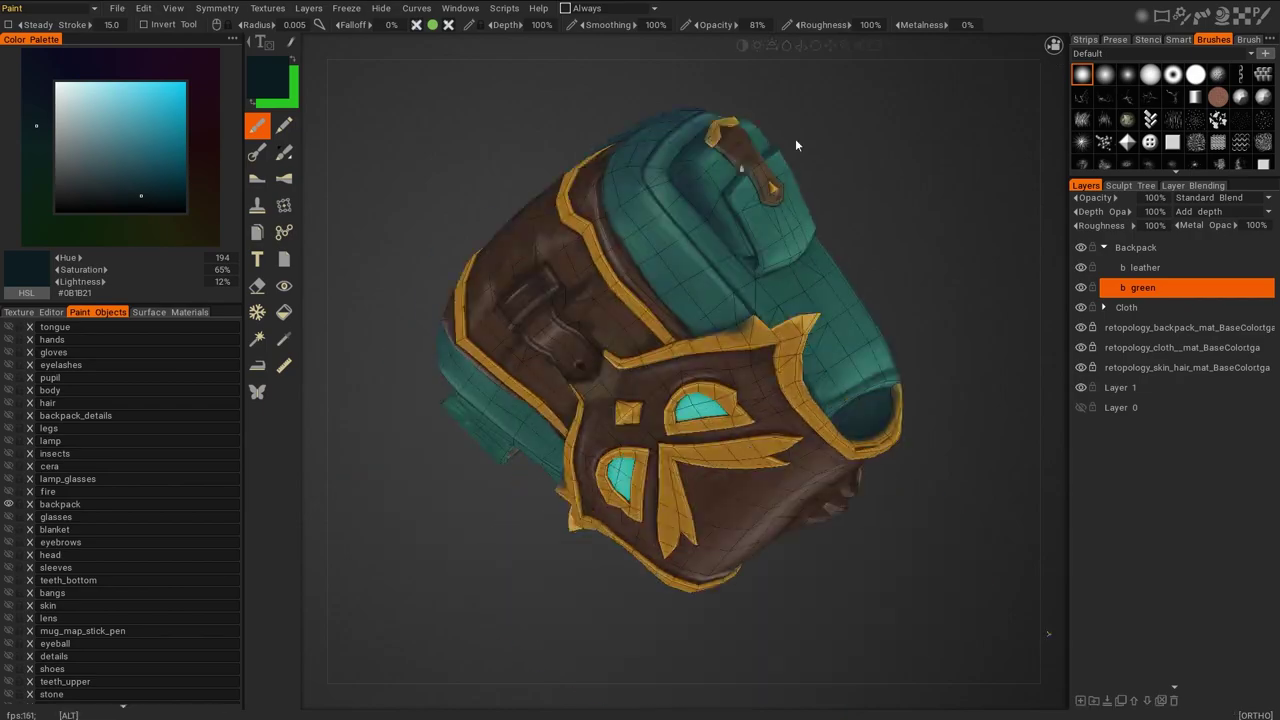
{"action": "scroll", "coordinate": [677, 120], "scroll_direction": "up", "scroll_amount": 5}
{"action": "scroll", "coordinate": [677, 120], "scroll_direction": "down", "scroll_amount": 5}
{"action": "scroll", "coordinate": [777, 178], "scroll_direction": "up", "scroll_amount": 5}
{"action": "scroll", "coordinate": [744, 156], "scroll_direction": "up", "scroll_amount": 2}
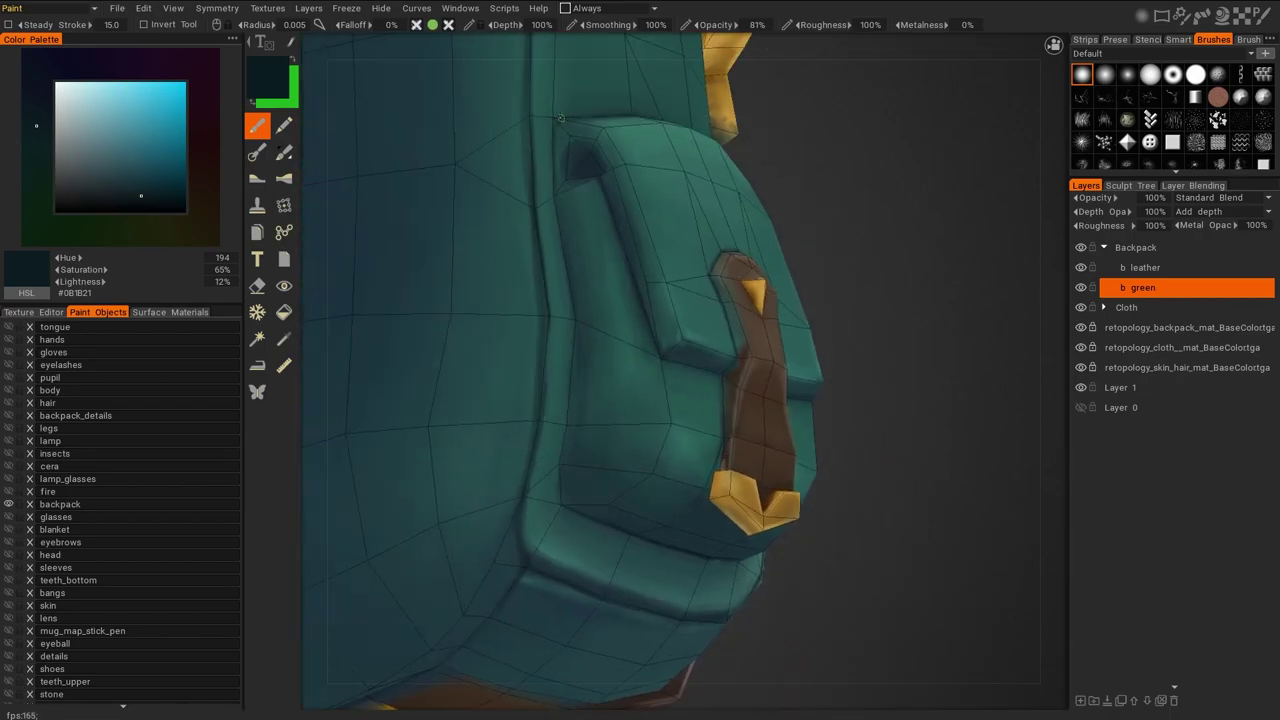
{"action": "scroll", "coordinate": [848, 271], "scroll_direction": "down", "scroll_amount": 5}
{"action": "scroll", "coordinate": [486, 206], "scroll_direction": "up", "scroll_amount": 5}
Paint a #0B1B21 shadow on the green fabric beneath the gold trim's pointed corner above the side pocket
{"action": "scroll", "coordinate": [803, 234], "scroll_direction": "down", "scroll_amount": 4}
{"action": "scroll", "coordinate": [697, 185], "scroll_direction": "up", "scroll_amount": 4}
{"action": "left_click_drag", "start_coordinate": [697, 185], "coordinate": [717, 265], "text": "alt"}
{"action": "scroll", "coordinate": [860, 335], "scroll_direction": "down", "scroll_amount": 5}
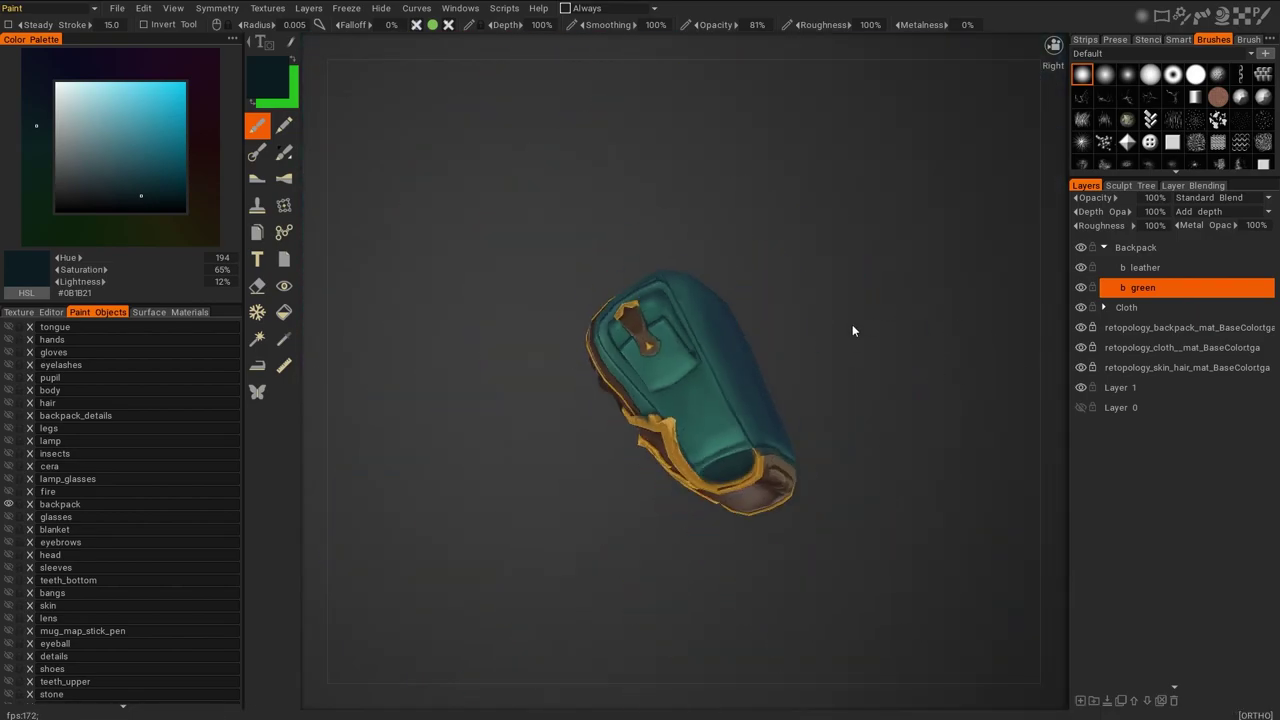
{"action": "left_click_drag", "start_coordinate": [860, 335], "coordinate": [906, 469], "text": "alt"}
{"action": "scroll", "coordinate": [823, 305], "scroll_direction": "up", "scroll_amount": 5}
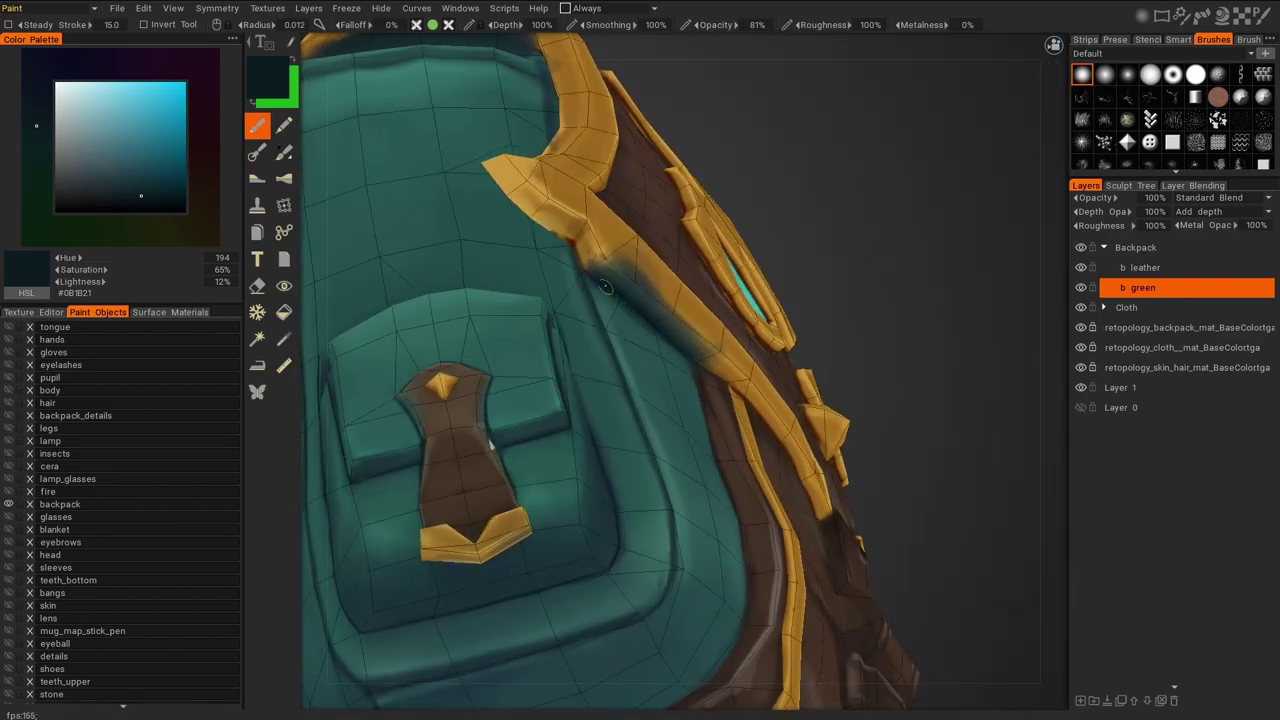
Blend the shadow under the gold trim into the green side panel with #1D3E3F
{"action": "key", "text": "v"}
{"action": "mouse_move", "coordinate": [622, 312]}
{"action": "left_mouse_down", "text": "alt"}
{"action": "mouse_move", "coordinate": [721, 216]}
{"action": "mouse_move", "coordinate": [540, 336]}
{"action": "mouse_move", "coordinate": [955, 535]}
{"action": "left_mouse_up", "text": "alt"}
{"action": "key", "text": "v"}
{"action": "key", "text": "v"}
{"action": "scroll", "coordinate": [478, 318], "scroll_direction": "down", "scroll_amount": 5}
{"action": "scroll", "coordinate": [955, 535], "scroll_direction": "up", "scroll_amount": 5}
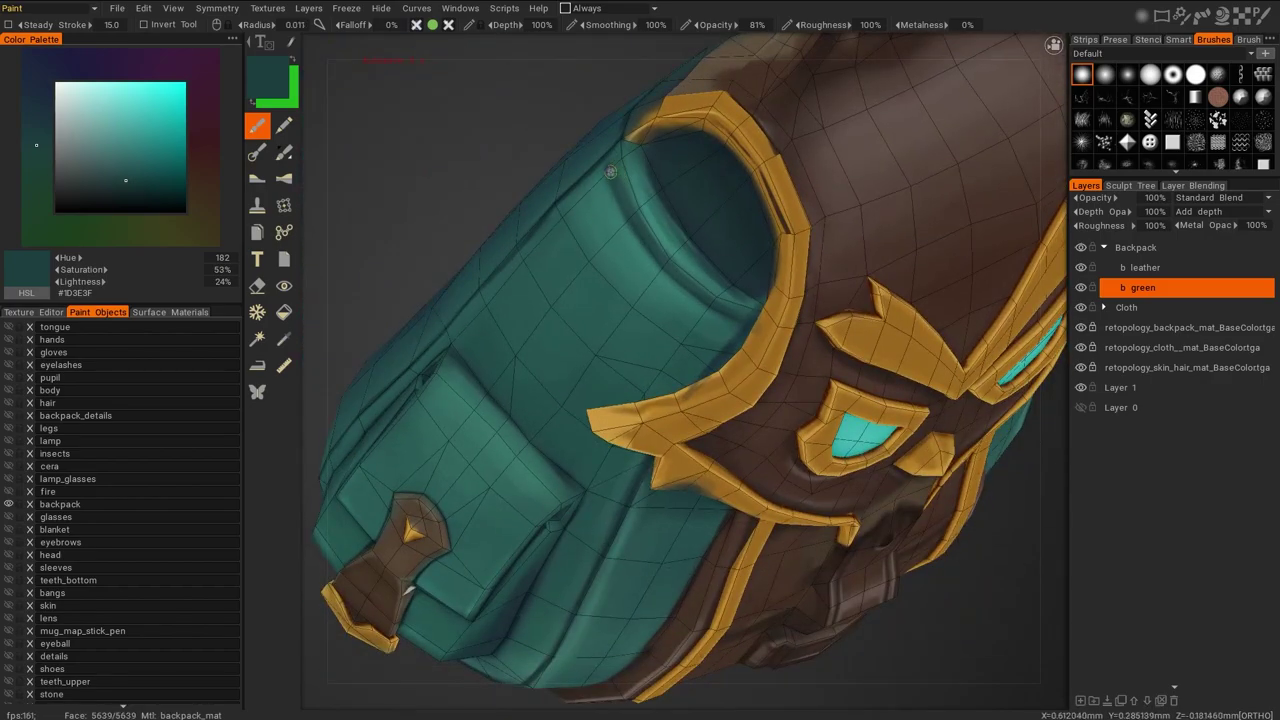
Paint #12272F shadow inside the fabric recess framed by the curved gold trim
{"action": "key", "text": "v"}
{"action": "scroll", "coordinate": [931, 547], "scroll_direction": "down", "scroll_amount": 3}
{"action": "scroll", "coordinate": [931, 547], "scroll_direction": "up", "scroll_amount": 4}
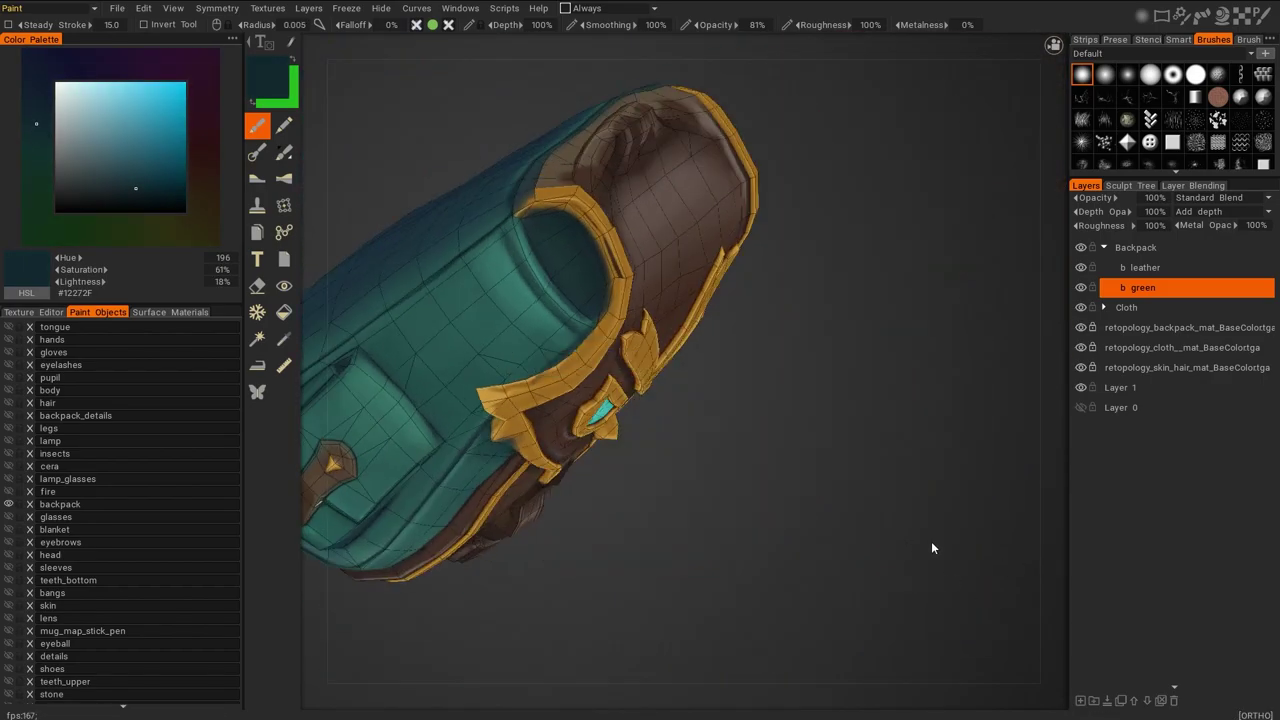
{"action": "scroll", "coordinate": [804, 378], "scroll_direction": "down", "scroll_amount": 6}
{"action": "scroll", "coordinate": [804, 378], "scroll_direction": "up", "scroll_amount": 5}
{"action": "left_click_drag", "start_coordinate": [804, 378], "coordinate": [866, 302], "text": "alt"}
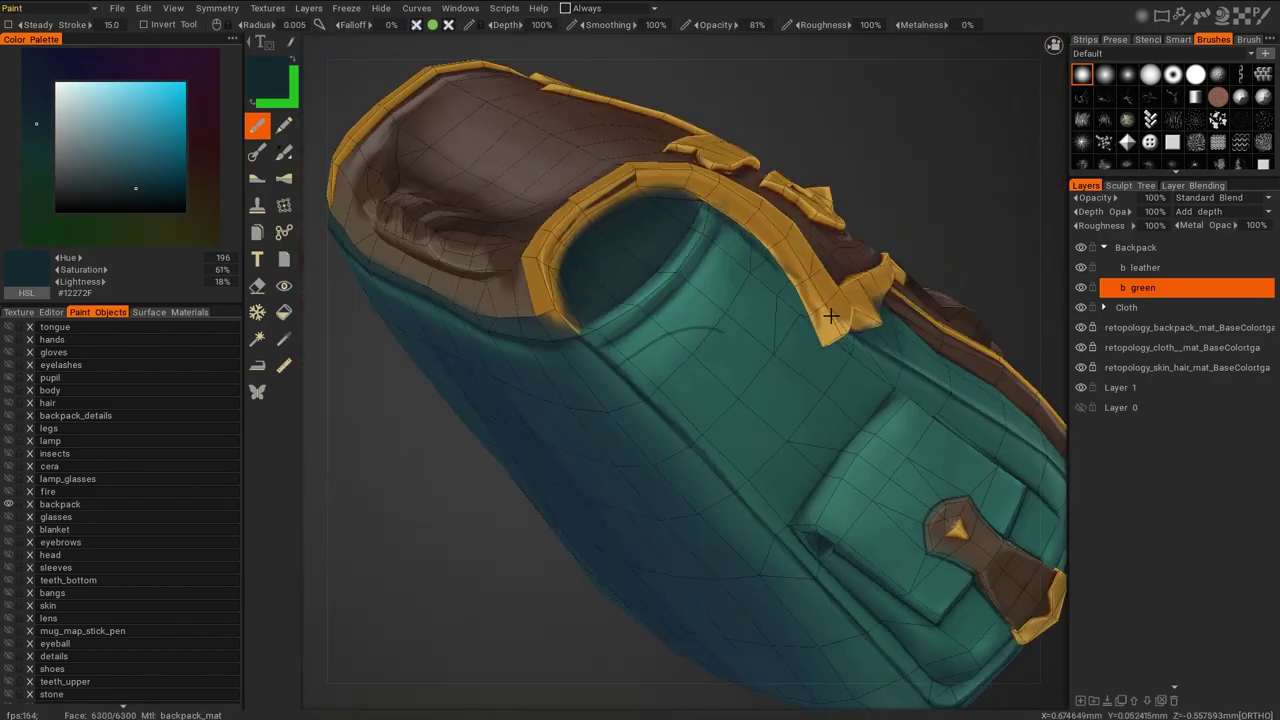
Refine the green fabric's edge along the curved gold trim with fine #102124 and #224E4A strokes
{"action": "scroll", "coordinate": [837, 294], "scroll_direction": "down", "scroll_amount": 5}
{"action": "scroll", "coordinate": [840, 260], "scroll_direction": "up", "scroll_amount": 6}
{"action": "left_click_drag", "start_coordinate": [840, 260], "coordinate": [618, 285], "text": "alt"}
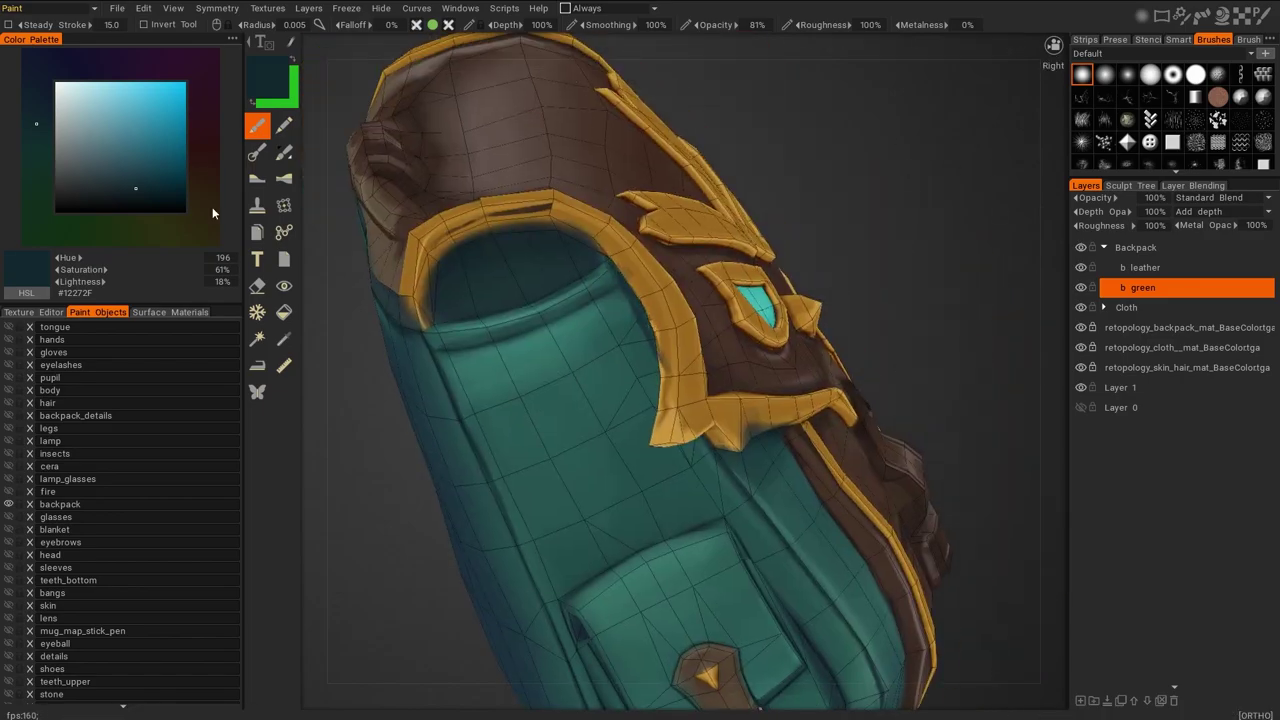
{"action": "key", "text": "v"}
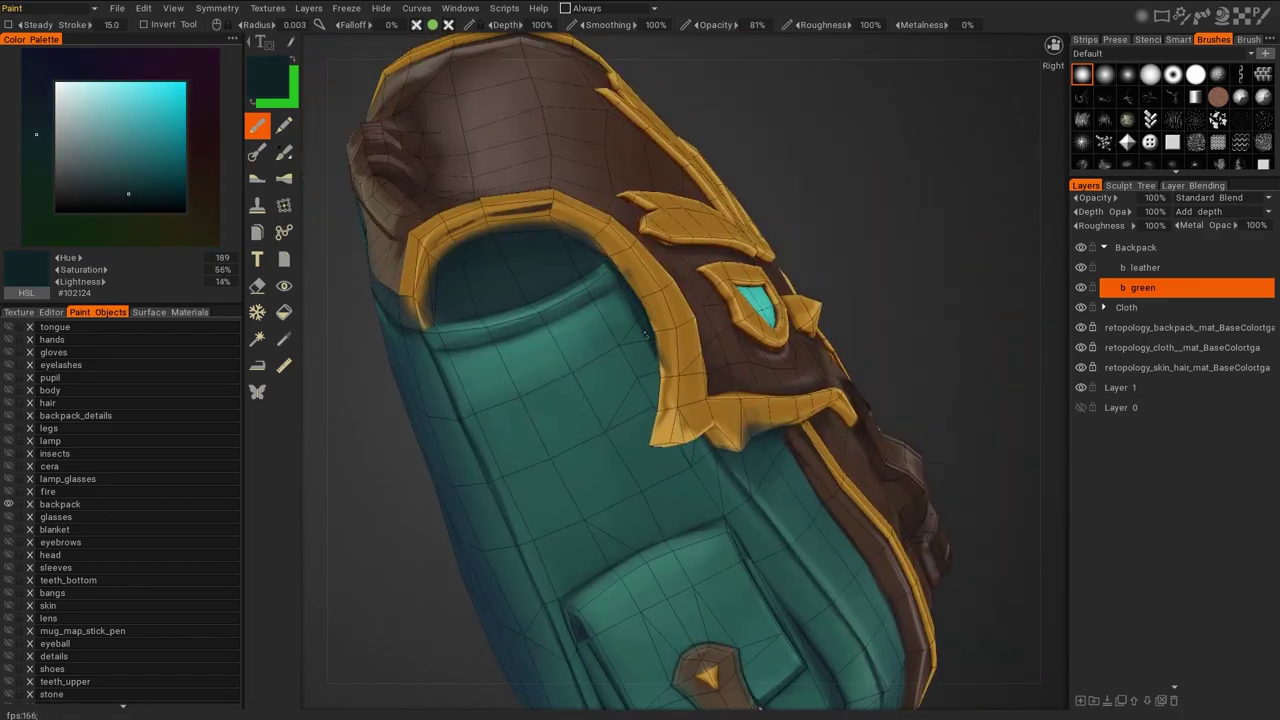
{"action": "key", "text": "v"}
{"action": "key", "text": "v"}
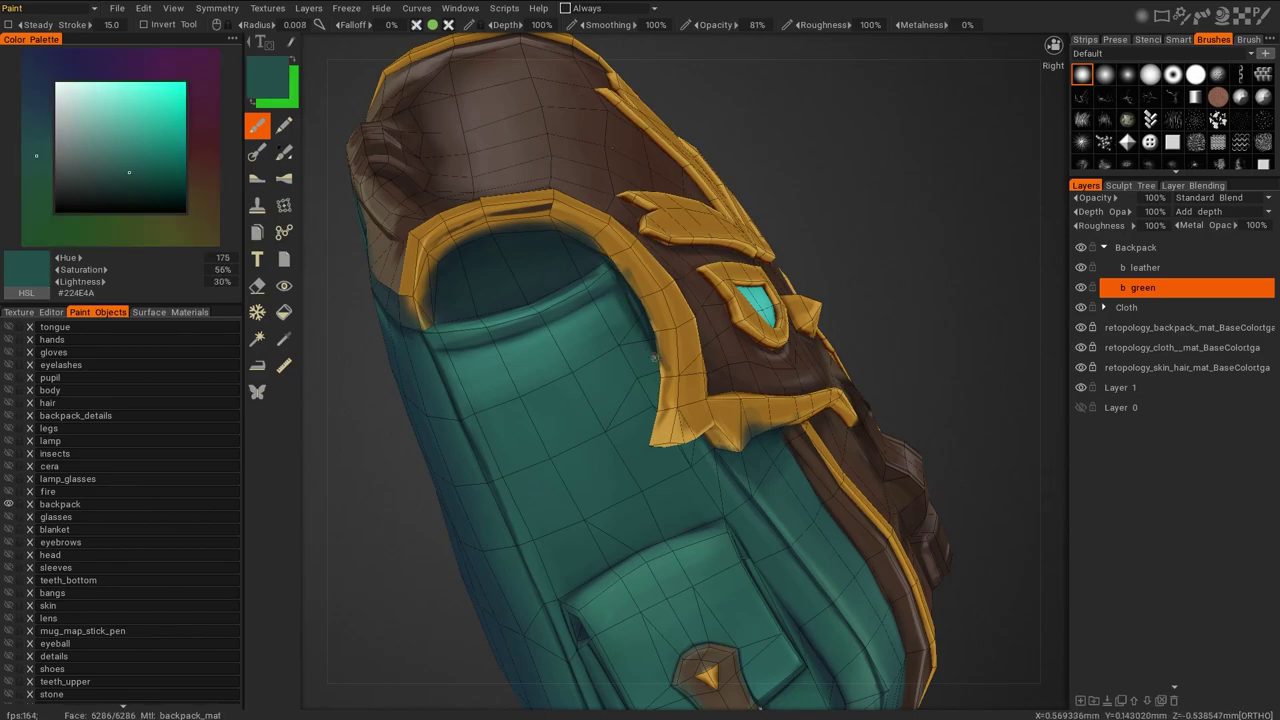
Darken the green underside beside the brown front panel with #11232A and #112A2A
{"action": "scroll", "coordinate": [644, 350], "scroll_direction": "down", "scroll_amount": 5}
{"action": "mouse_move", "coordinate": [878, 470]}
{"action": "left_mouse_down", "text": "alt"}
{"action": "mouse_move", "coordinate": [781, 482]}
{"action": "mouse_move", "coordinate": [876, 317]}
{"action": "mouse_move", "coordinate": [630, 222]}
{"action": "mouse_move", "coordinate": [531, 402]}
{"action": "left_mouse_up", "text": "alt"}
{"action": "scroll", "coordinate": [743, 401], "scroll_direction": "up", "scroll_amount": 5}
{"action": "key", "text": "v"}
{"action": "scroll", "coordinate": [630, 222], "scroll_direction": "down", "scroll_amount": 3}
{"action": "mouse_move", "coordinate": [703, 256]}
{"action": "left_mouse_down", "text": "alt"}
{"action": "mouse_move", "coordinate": [843, 240]}
{"action": "mouse_move", "coordinate": [771, 297]}
{"action": "mouse_move", "coordinate": [503, 365]}
{"action": "mouse_move", "coordinate": [898, 328]}
{"action": "mouse_move", "coordinate": [583, 351]}
{"action": "mouse_move", "coordinate": [586, 337]}
{"action": "mouse_move", "coordinate": [652, 398]}
{"action": "left_mouse_up", "text": "alt"}
{"action": "mouse_move", "coordinate": [581, 420]}
{"action": "left_mouse_down", "text": "alt"}
{"action": "mouse_move", "coordinate": [943, 449]}
{"action": "mouse_move", "coordinate": [929, 437]}
{"action": "mouse_move", "coordinate": [574, 433]}
{"action": "left_mouse_up", "text": "alt"}
{"action": "key", "text": "v"}
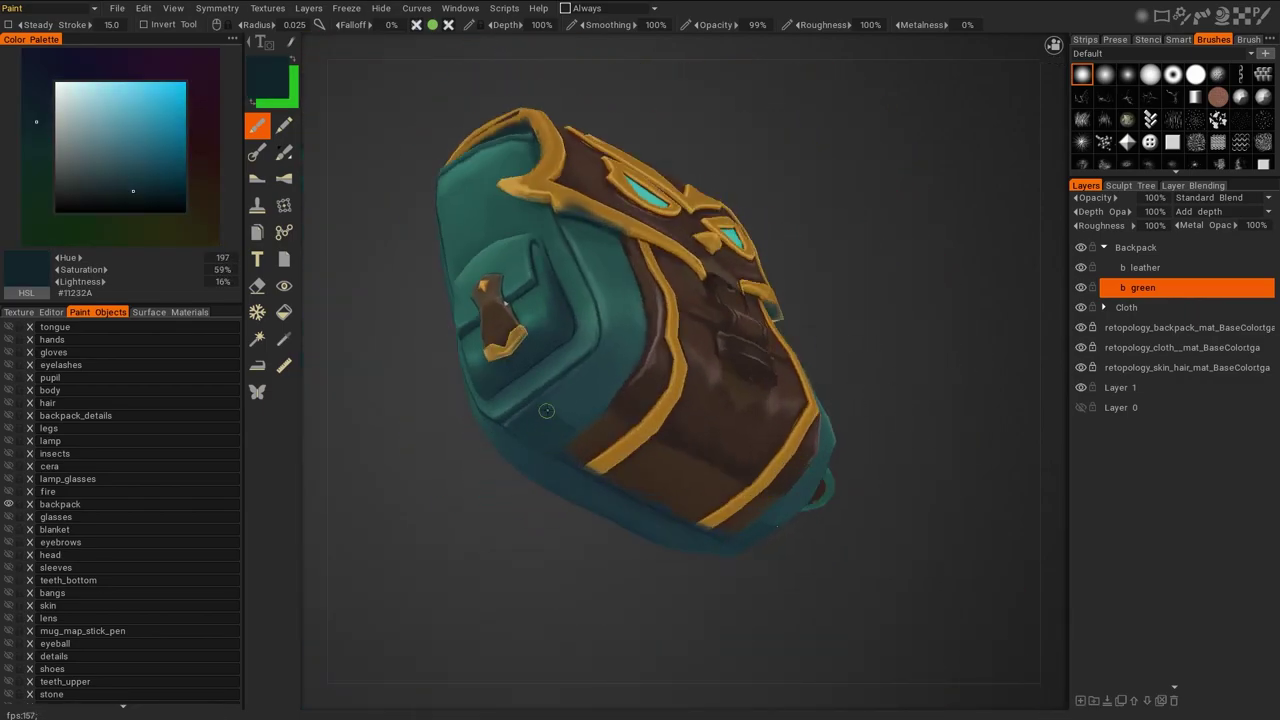
{"action": "left_click_drag", "start_coordinate": [596, 367], "coordinate": [543, 265], "text": "alt"}
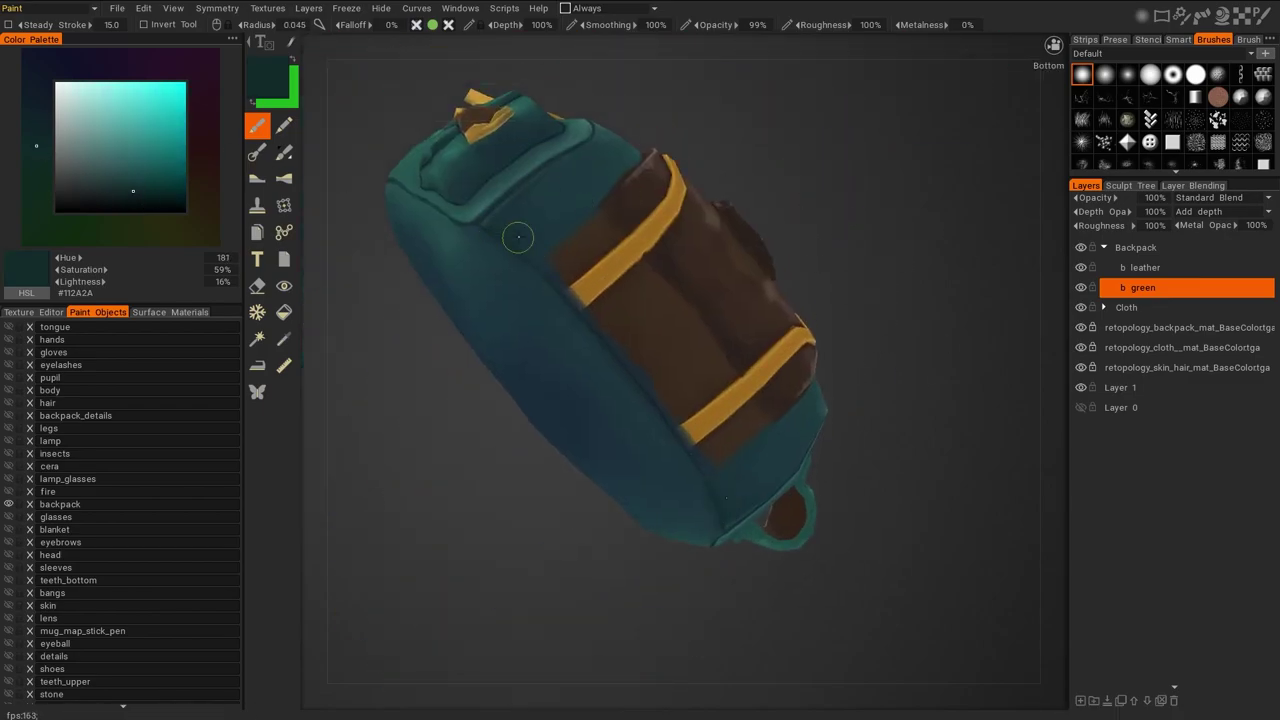
{"action": "key", "text": "v"}
Touch up the seam at the lower corner of the pocket's surrounding ridge with #162E33
{"action": "right_click_drag", "start_coordinate": [545, 180], "coordinate": [556, 320], "text": "alt"}
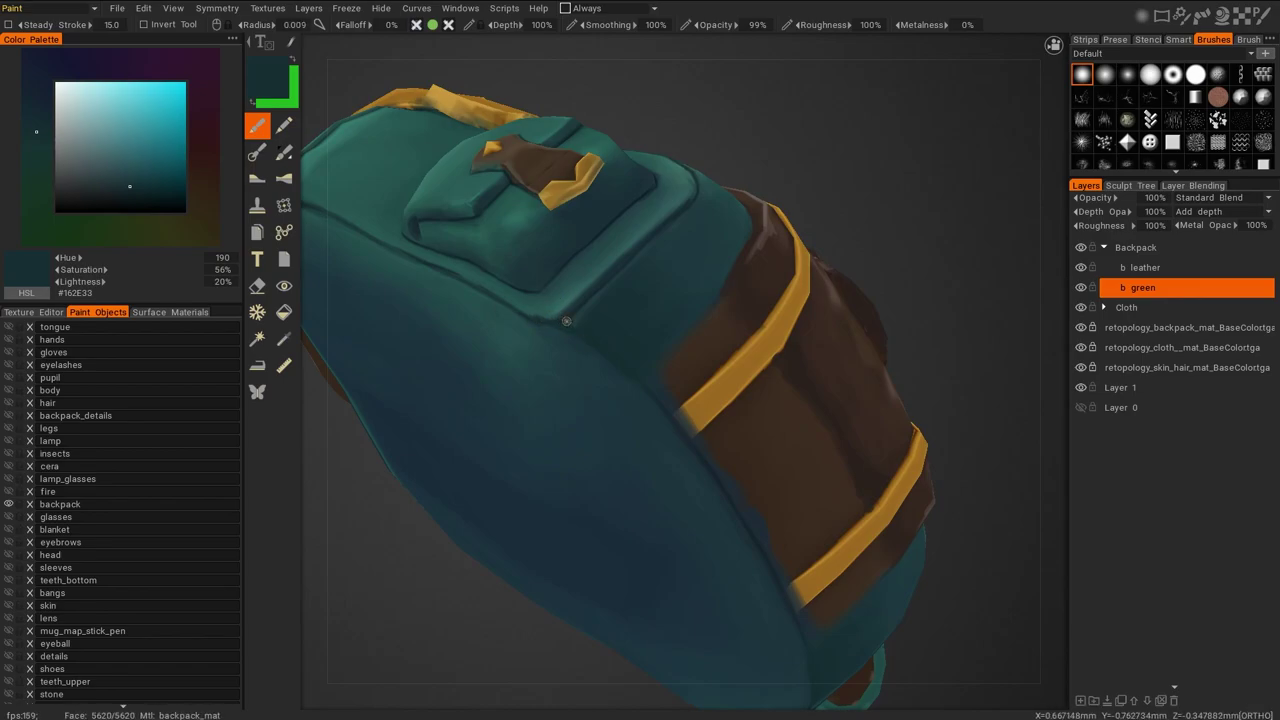
{"action": "key", "text": "v"}
{"action": "right_click_drag", "start_coordinate": [606, 360], "coordinate": [781, 362], "text": "alt"}
{"action": "left_click_drag", "start_coordinate": [781, 362], "coordinate": [824, 542], "text": "alt"}
{"action": "left_click_drag", "start_coordinate": [943, 414], "coordinate": [720, 537], "text": "alt"}
Draw fine #11252C crease lines on the opposite side panel, around the fabric loop and inside the ridge
{"action": "right_click_drag", "start_coordinate": [720, 537], "coordinate": [815, 314], "text": "alt"}
{"action": "left_click_drag", "start_coordinate": [894, 318], "coordinate": [900, 360], "text": "alt"}
{"action": "right_click_drag", "start_coordinate": [900, 360], "coordinate": [660, 358], "text": "alt"}
{"action": "key", "text": "v"}
{"action": "left_click_drag", "start_coordinate": [660, 358], "coordinate": [700, 330], "text": "alt"}
{"action": "right_click_drag", "start_coordinate": [700, 330], "coordinate": [739, 310], "text": "alt"}
{"action": "key", "text": "v"}
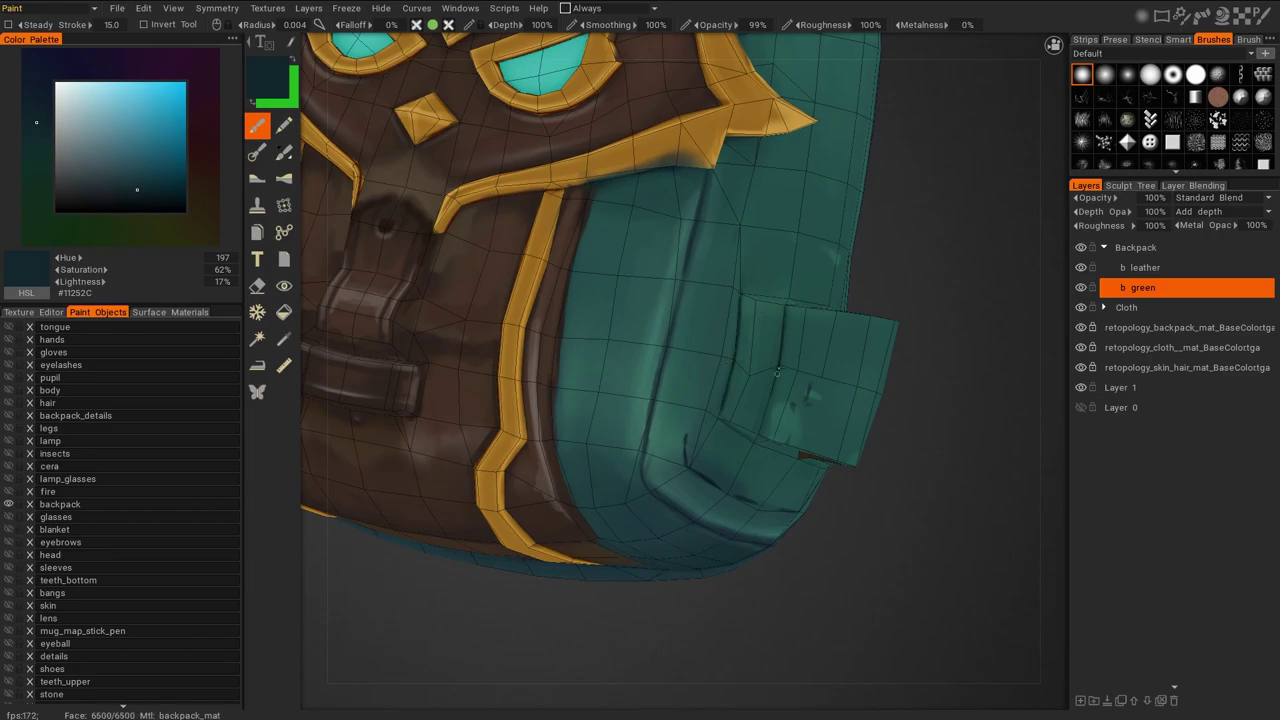
Shade the fabric loop on the opposite side panel with #1C353E
{"action": "left_click_drag", "start_coordinate": [781, 330], "coordinate": [907, 365], "text": "alt"}
{"action": "left_click_drag", "start_coordinate": [558, 268], "coordinate": [585, 265], "text": "alt"}
{"action": "left_click_drag", "start_coordinate": [691, 296], "coordinate": [796, 286], "text": "alt"}
{"action": "key", "text": "v"}
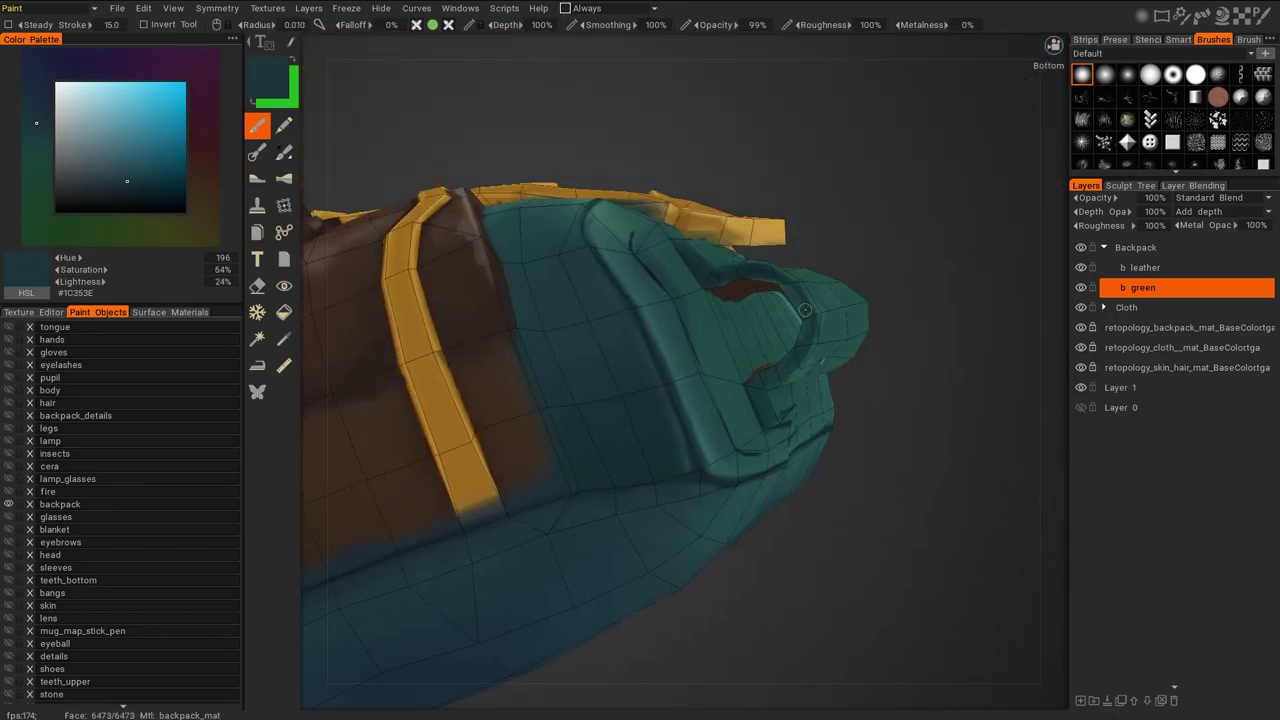
{"action": "key", "text": "v"}
Show the texture map and darken the fabric behind the loop with #15292F and #162C2F
{"action": "left_click_drag", "start_coordinate": [950, 371], "coordinate": [700, 380], "text": "alt"}
{"action": "left_click", "coordinate": [35, 312]}
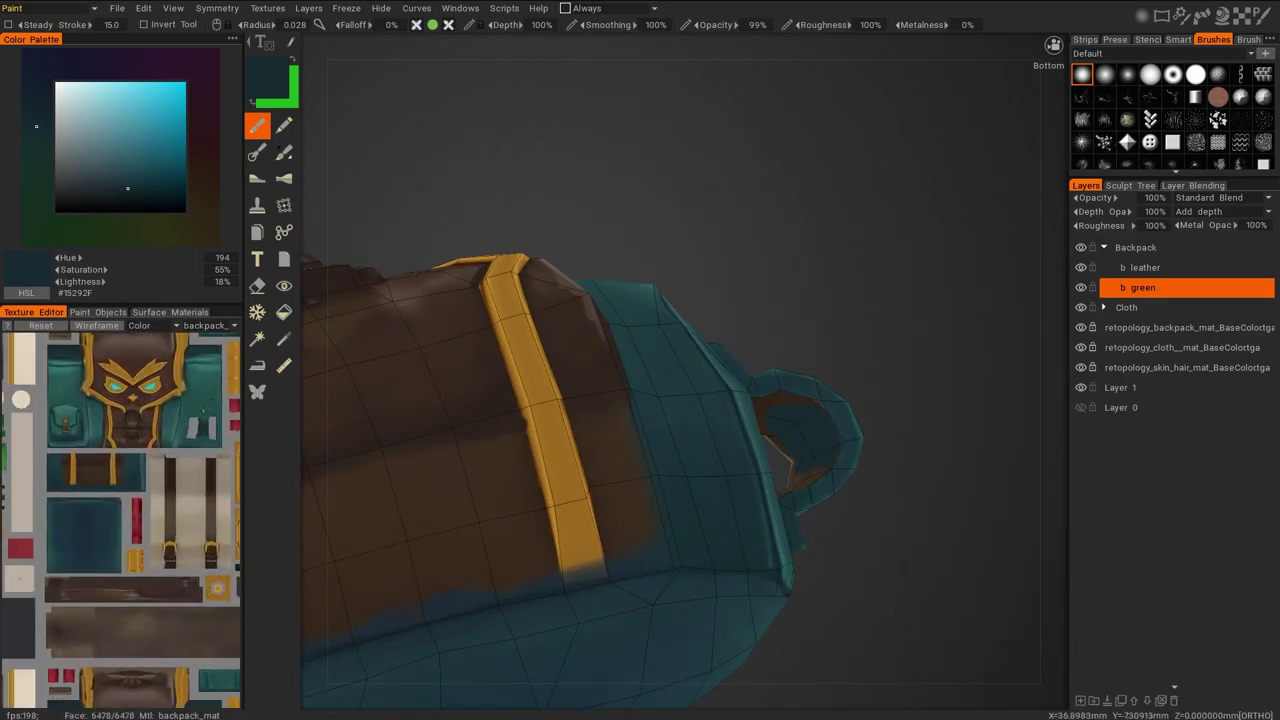
{"action": "mouse_move", "coordinate": [840, 450]}
{"action": "left_mouse_down", "text": "alt"}
{"action": "mouse_move", "coordinate": [793, 414]}
{"action": "mouse_move", "coordinate": [880, 478]}
{"action": "mouse_move", "coordinate": [698, 483]}
{"action": "mouse_move", "coordinate": [800, 373]}
{"action": "mouse_move", "coordinate": [872, 327]}
{"action": "mouse_move", "coordinate": [681, 468]}
{"action": "left_mouse_up", "text": "alt"}
{"action": "key", "text": "v"}
{"action": "key", "text": "v"}
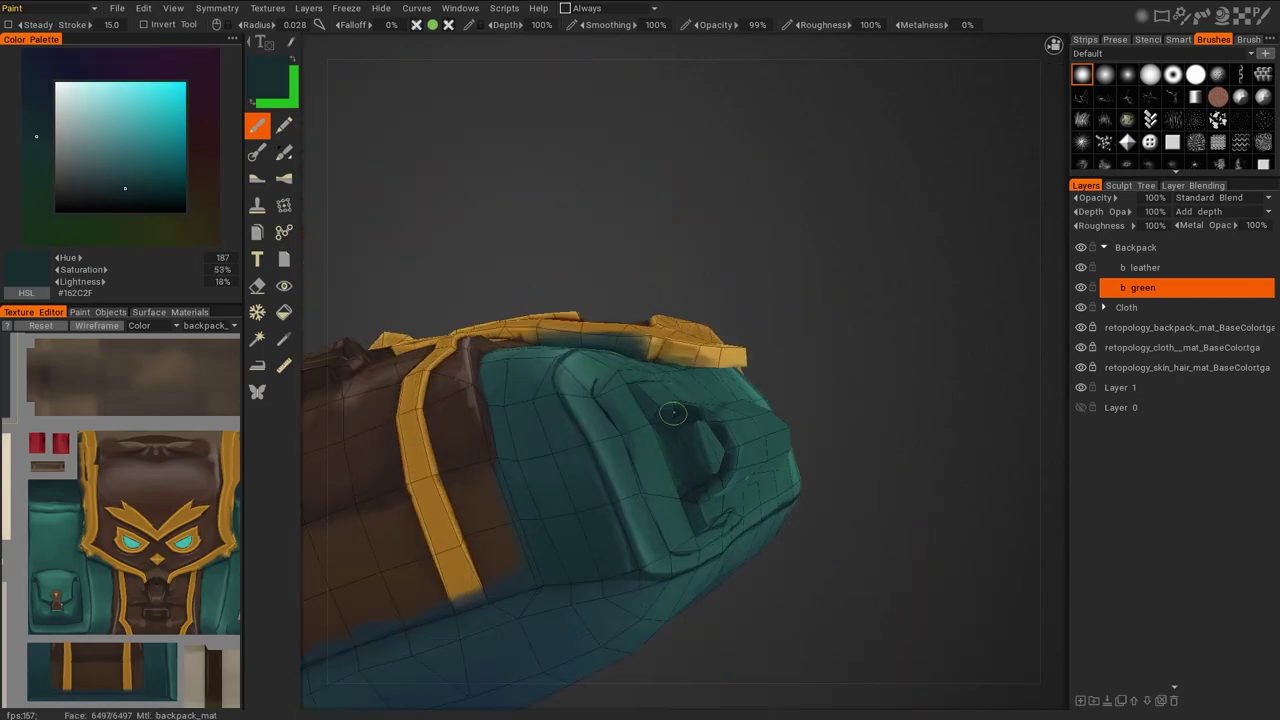
Paint the inner face of the fabric loop with #16292E
{"action": "scroll", "coordinate": [786, 245], "scroll_direction": "down", "scroll_amount": 5}
{"action": "scroll", "coordinate": [702, 456], "scroll_direction": "up", "scroll_amount": 6}
{"action": "key", "text": "v"}
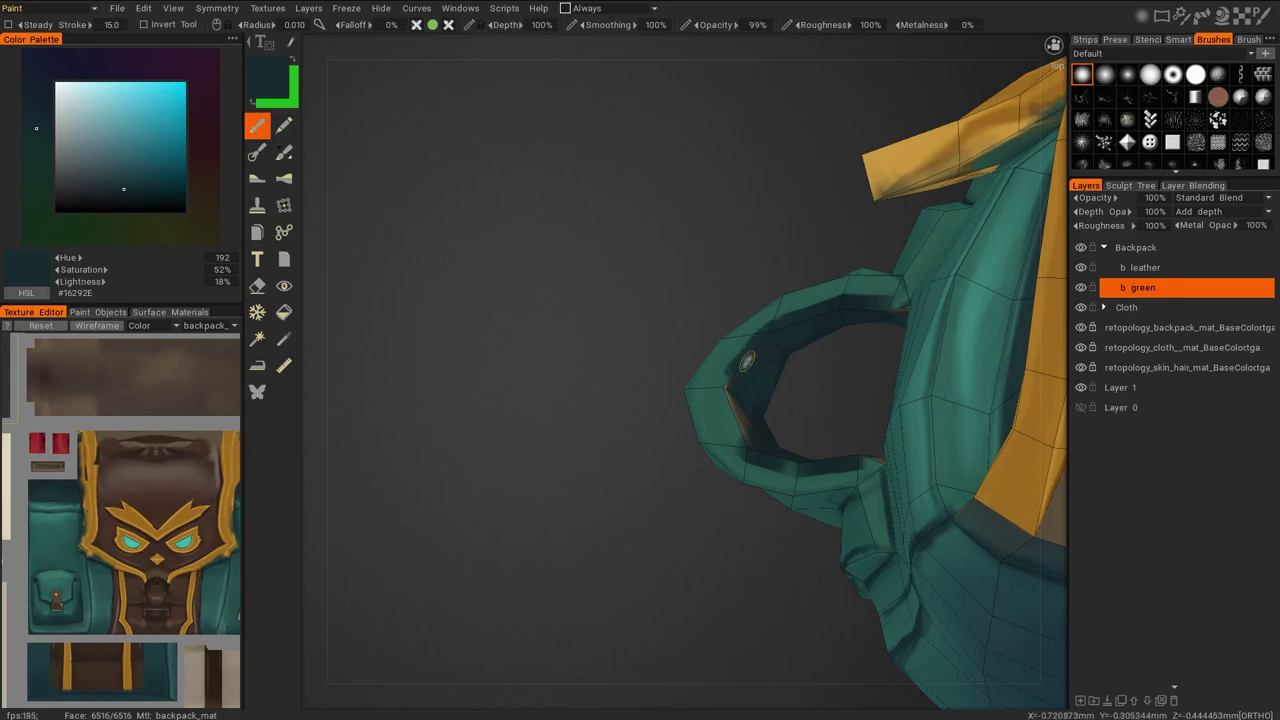
{"action": "left_click_drag", "start_coordinate": [778, 329], "coordinate": [525, 202], "text": "alt"}
Cover the stray marks on the loop's outer face and lighten the strip beside it with #24514D
{"action": "scroll", "coordinate": [500, 449], "scroll_direction": "down", "scroll_amount": 5}
{"action": "scroll", "coordinate": [500, 449], "scroll_direction": "up", "scroll_amount": 6}
{"action": "left_click_drag", "start_coordinate": [500, 449], "coordinate": [490, 365], "text": "alt"}
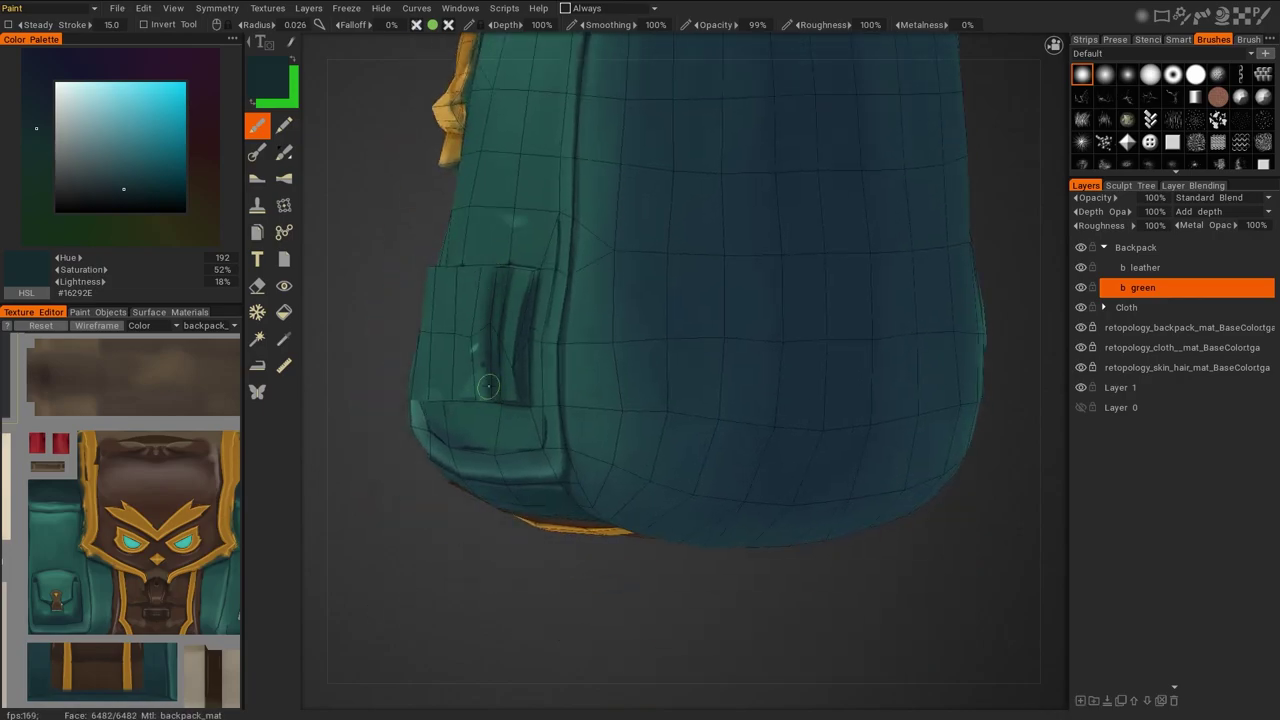
{"action": "key", "text": "v"}
{"action": "left_click_drag", "start_coordinate": [443, 329], "coordinate": [790, 187], "text": "alt"}
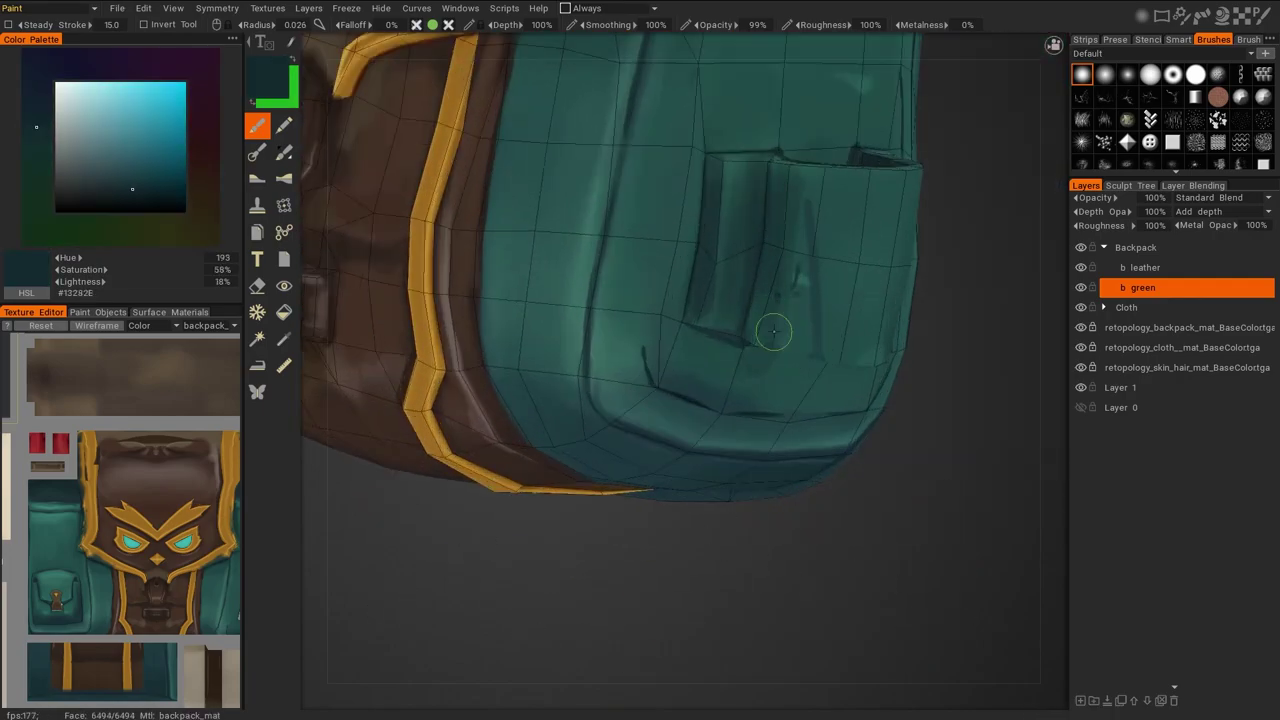
{"action": "key", "text": "v"}
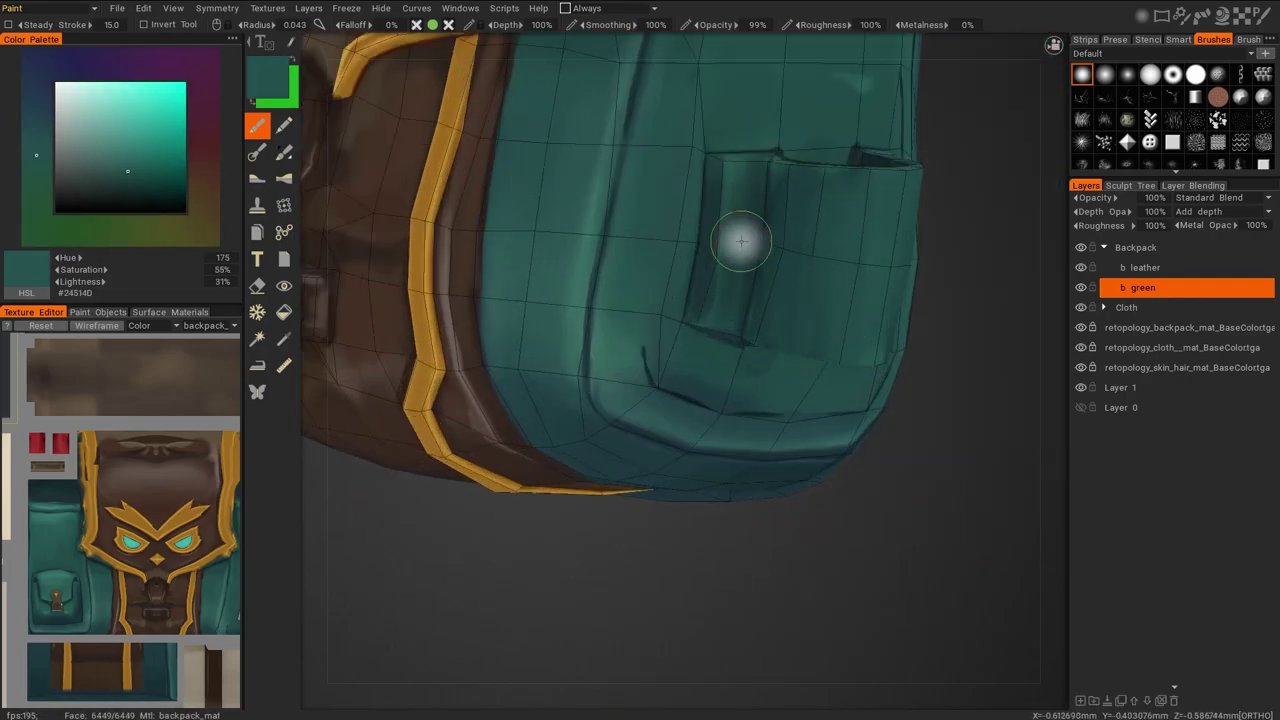
Blend the rounded ridge corner beside the loop with #224347
{"action": "key", "text": "v"}
{"action": "left_click_drag", "start_coordinate": [749, 189], "coordinate": [867, 607], "text": "alt"}
{"action": "left_click_drag", "start_coordinate": [654, 318], "coordinate": [686, 364], "text": "alt"}
{"action": "key", "text": "v"}
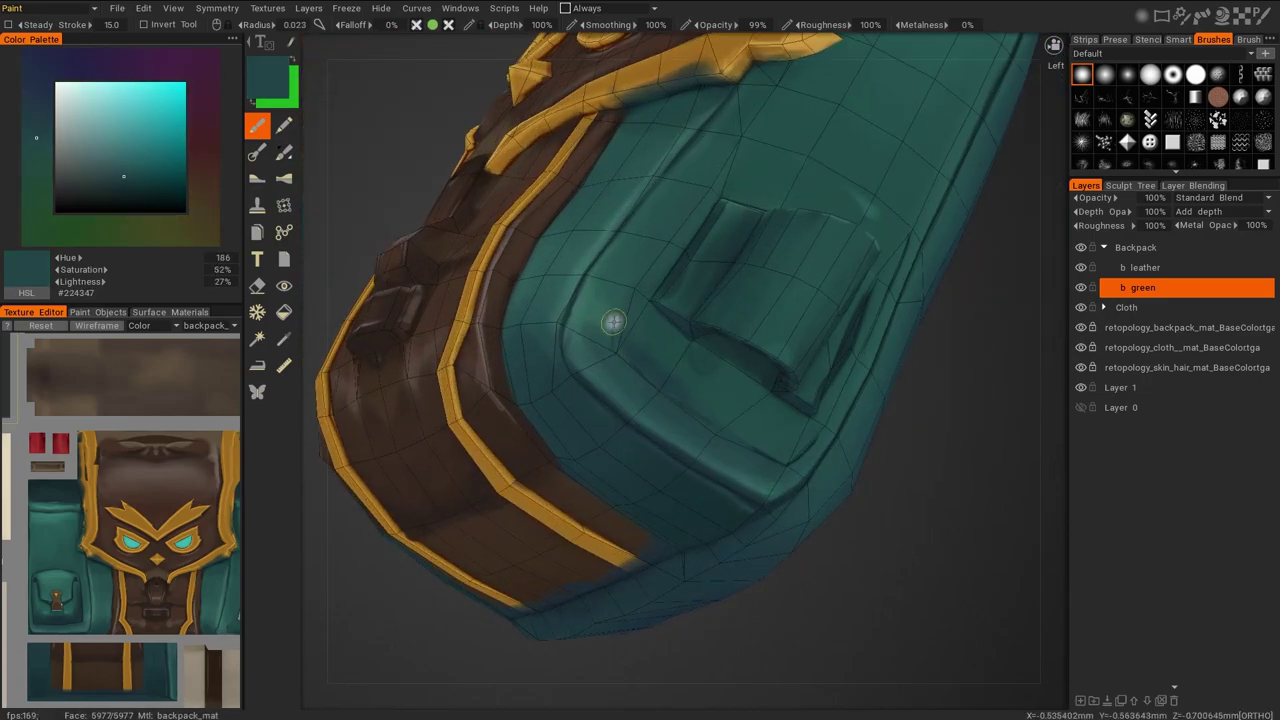
Shade the opposite side's upper fabric rim with #1A373A and erase stray paint along the curved gold trim
{"action": "mouse_move", "coordinate": [597, 364]}
{"action": "left_mouse_down", "text": "alt"}
{"action": "mouse_move", "coordinate": [903, 434]}
{"action": "mouse_move", "coordinate": [877, 437]}
{"action": "mouse_move", "coordinate": [646, 263]}
{"action": "mouse_move", "coordinate": [644, 280]}
{"action": "mouse_move", "coordinate": [974, 434]}
{"action": "mouse_move", "coordinate": [640, 240]}
{"action": "left_mouse_up", "text": "alt"}
{"action": "key", "text": "v"}
{"action": "key", "text": "e"}
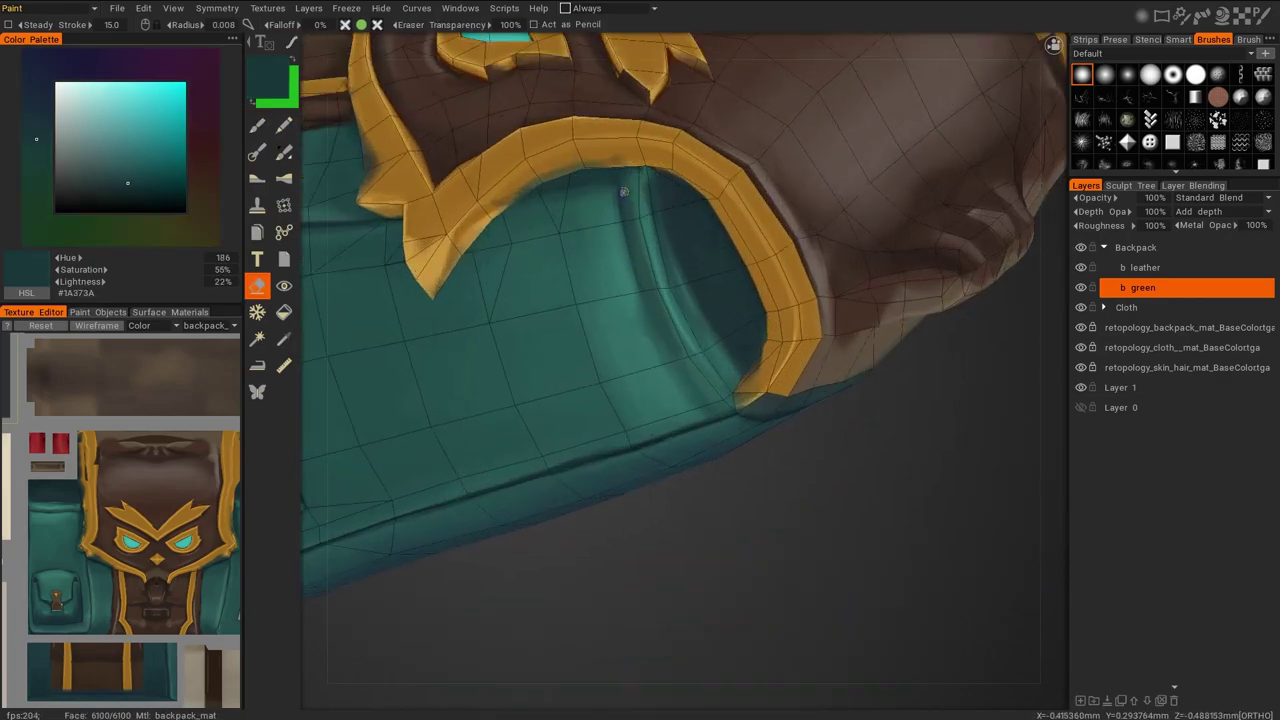
{"action": "key", "text": "b"}
{"action": "mouse_move", "coordinate": [693, 253]}
{"action": "left_mouse_down", "text": "alt"}
{"action": "mouse_move", "coordinate": [886, 529]}
{"action": "mouse_move", "coordinate": [649, 321]}
{"action": "mouse_move", "coordinate": [833, 398]}
{"action": "mouse_move", "coordinate": [480, 505]}
{"action": "left_mouse_up", "text": "alt"}
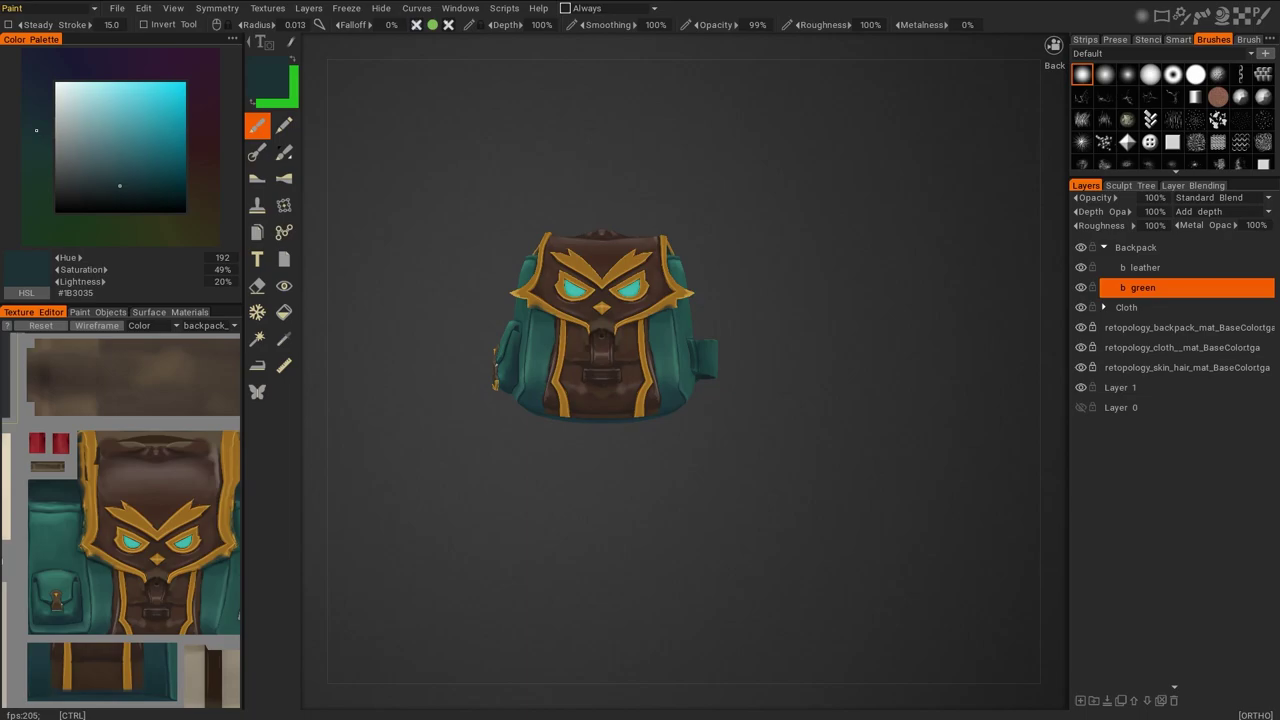
Switch to Photoshop and update Layers.psd from the changed file on disk
{"action": "key", "text": "alt+Tab"}
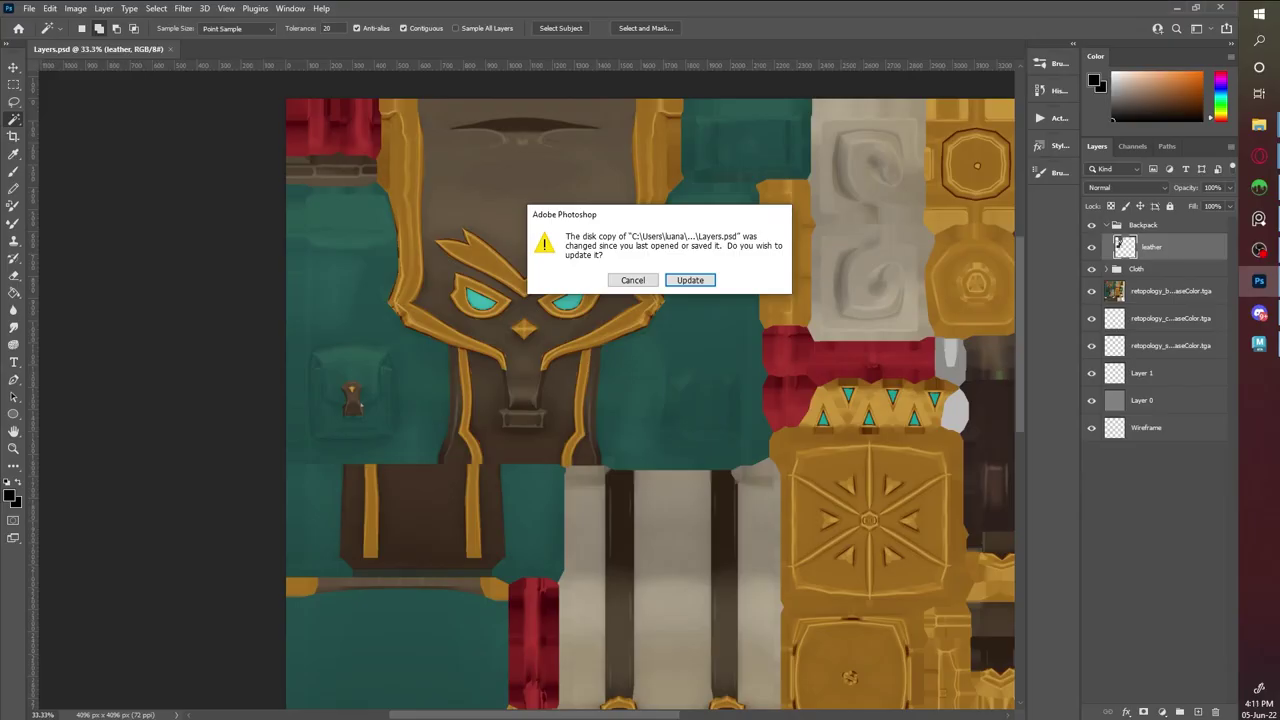
{"action": "left_click", "coordinate": [686, 279]}
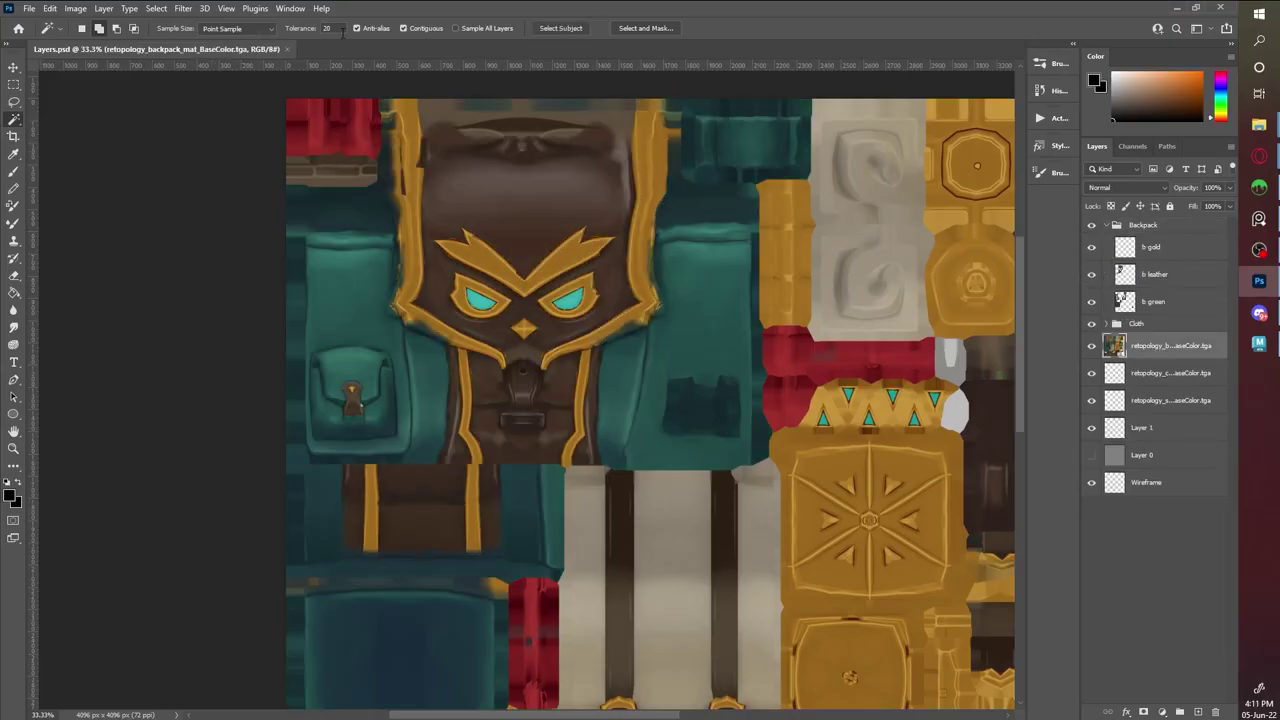
Set the Magic Wand tolerance to 40 and select the gold brows, eye rims, beak and trim on the backpack base-colour layer
{"action": "left_click", "coordinate": [565, 260]}
{"action": "scroll", "coordinate": [565, 260], "scroll_direction": "up", "scroll_amount": 3, "text": "alt"}
{"action": "left_click", "coordinate": [569, 305], "text": "shift"}
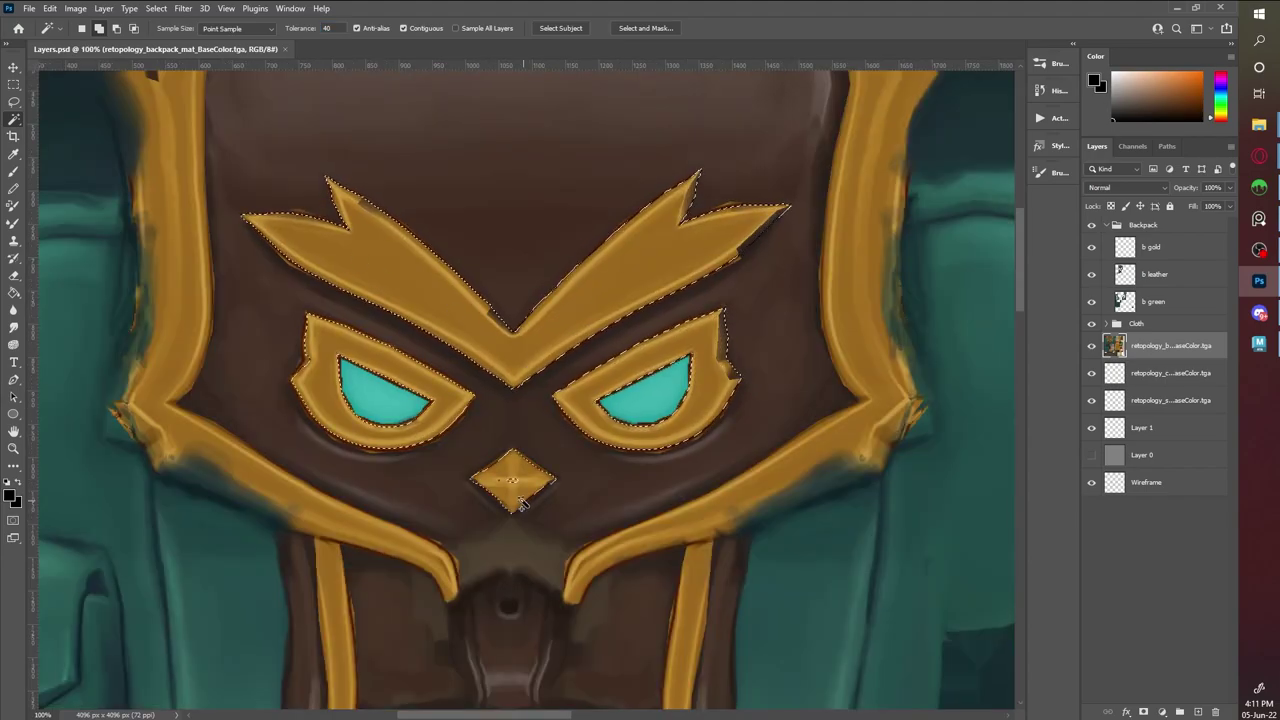
{"action": "left_click", "coordinate": [168, 424], "text": "shift"}
{"action": "scroll", "coordinate": [400, 390], "scroll_direction": "down", "scroll_amount": 4, "text": "alt"}
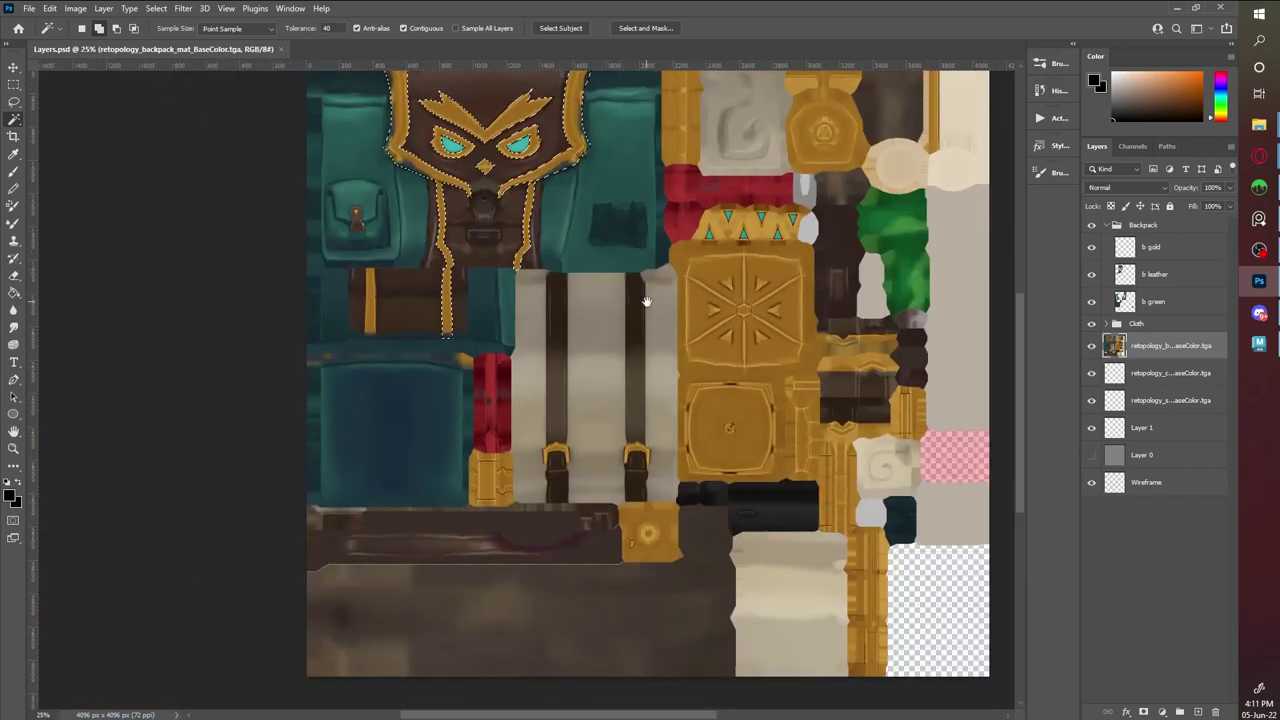
Add the large gold plates, the round medallion pieces and the narrow gold strip to the selection
{"action": "scroll", "coordinate": [366, 251], "scroll_direction": "up", "scroll_amount": 5, "text": "alt"}
{"action": "scroll", "coordinate": [872, 228], "scroll_direction": "down", "scroll_amount": 5, "text": "alt"}
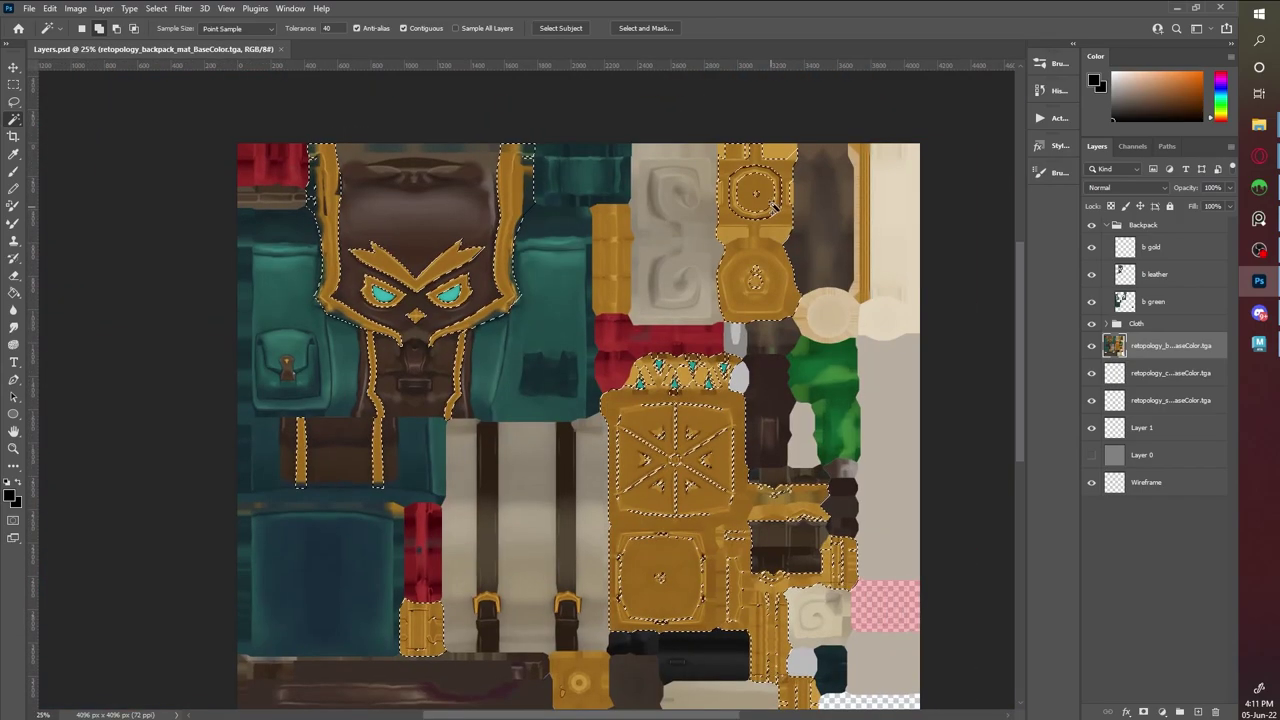
{"action": "scroll", "coordinate": [872, 228], "scroll_direction": "up", "scroll_amount": 4, "text": "alt"}
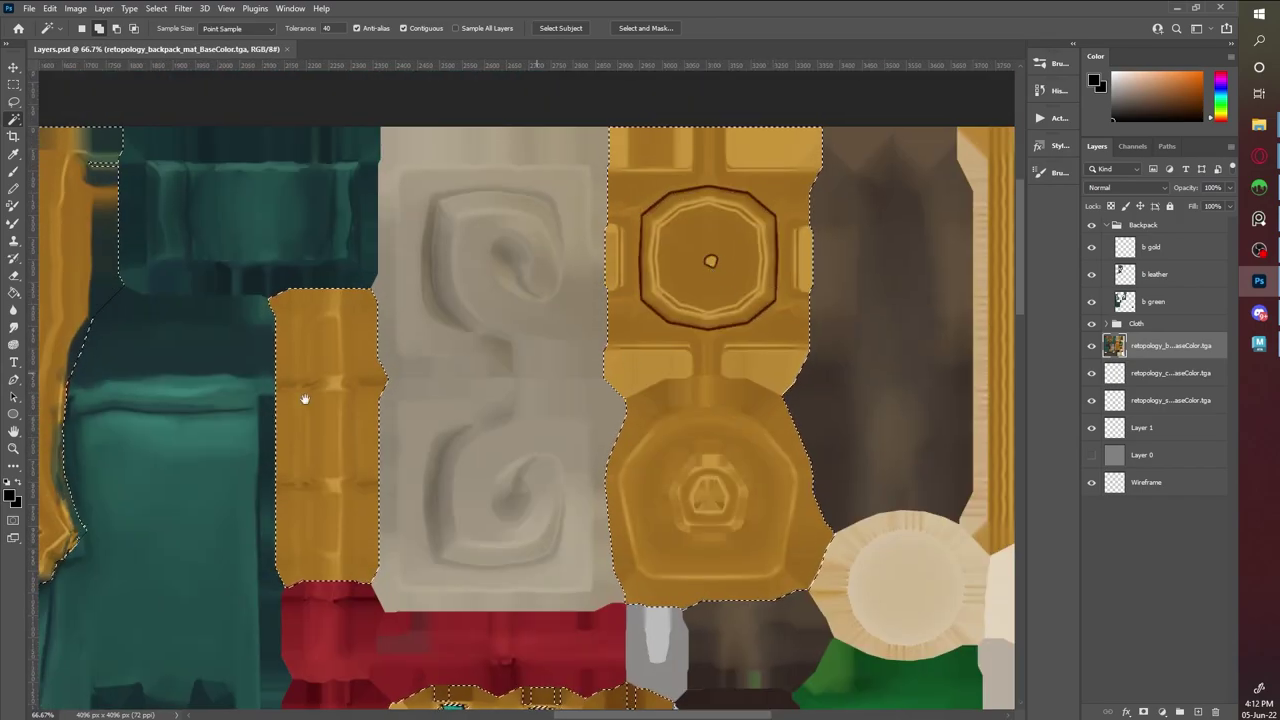
{"action": "scroll", "coordinate": [636, 477], "scroll_direction": "down", "scroll_amount": 8}
{"action": "left_click", "coordinate": [443, 351], "text": "alt"}
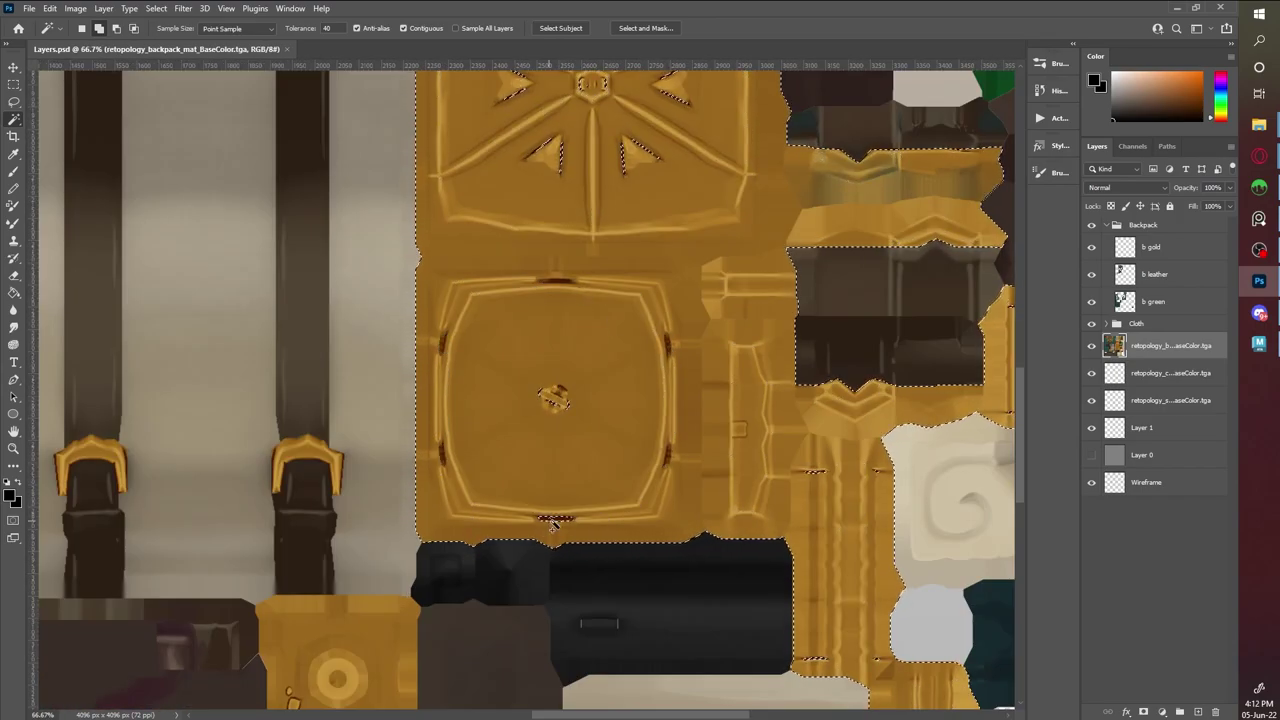
Add the two small gold squares near the bag straps to the selection
{"action": "scroll", "coordinate": [366, 514], "scroll_direction": "down", "scroll_amount": 3}
{"action": "left_click", "coordinate": [408, 491], "text": "shift"}
{"action": "scroll", "coordinate": [350, 470], "scroll_direction": "left", "scroll_amount": 4, "text": "ctrl"}
{"action": "left_click", "coordinate": [292, 455], "text": "shift"}
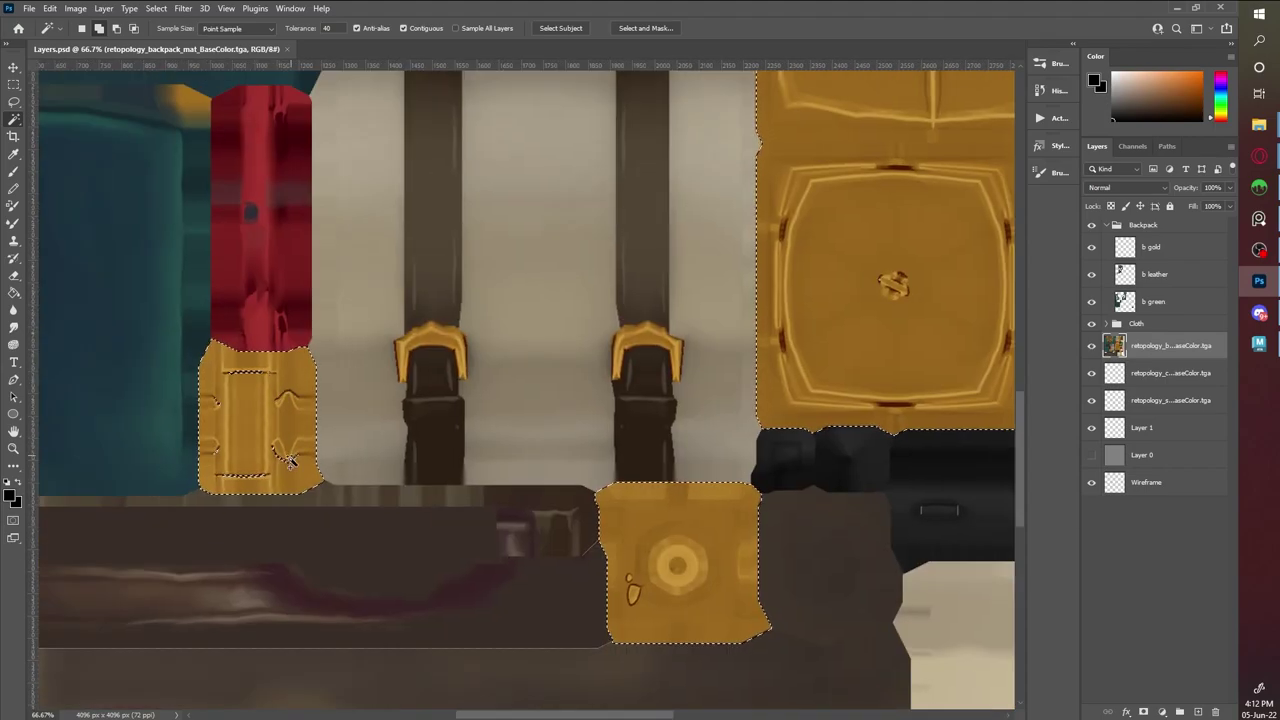
{"action": "scroll", "coordinate": [213, 402], "scroll_direction": "right", "scroll_amount": 5, "text": "ctrl"}
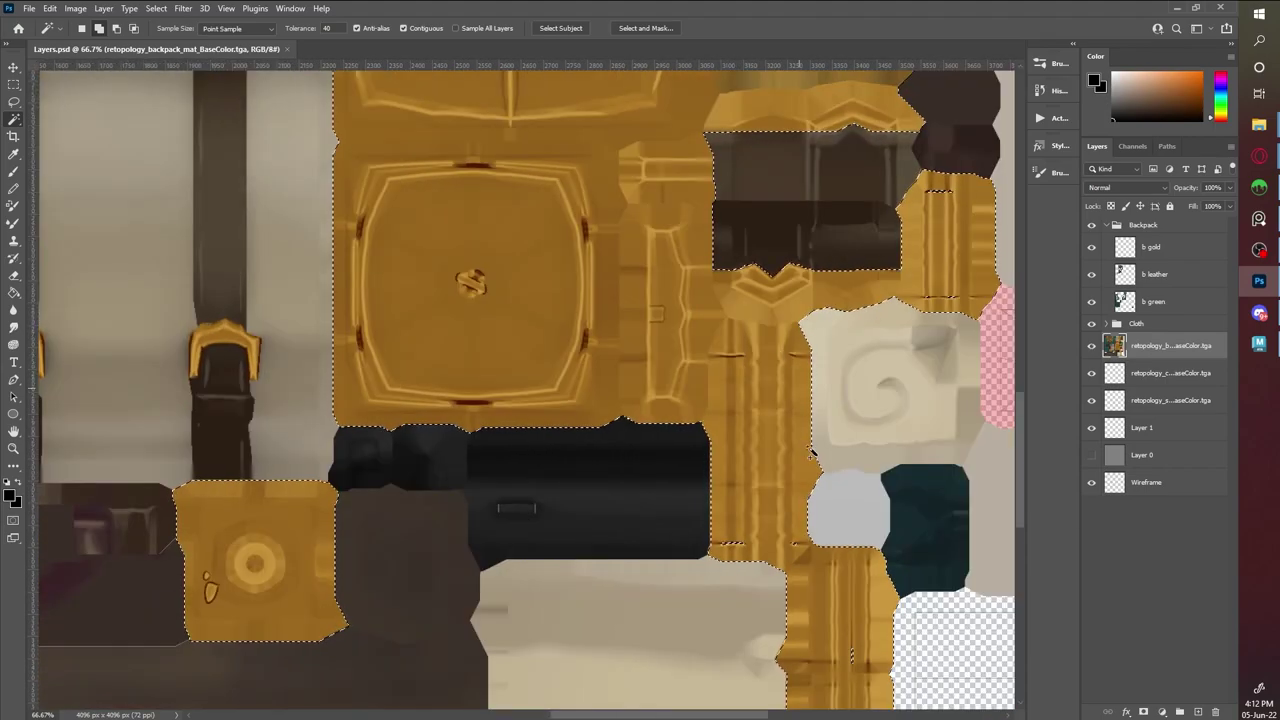
Fill the unselected gaps inside the gold column and plates using the Lasso
{"action": "scroll", "coordinate": [140, 190], "scroll_direction": "down", "scroll_amount": 3}
{"action": "scroll", "coordinate": [140, 190], "scroll_direction": "right", "scroll_amount": 2, "text": "ctrl"}
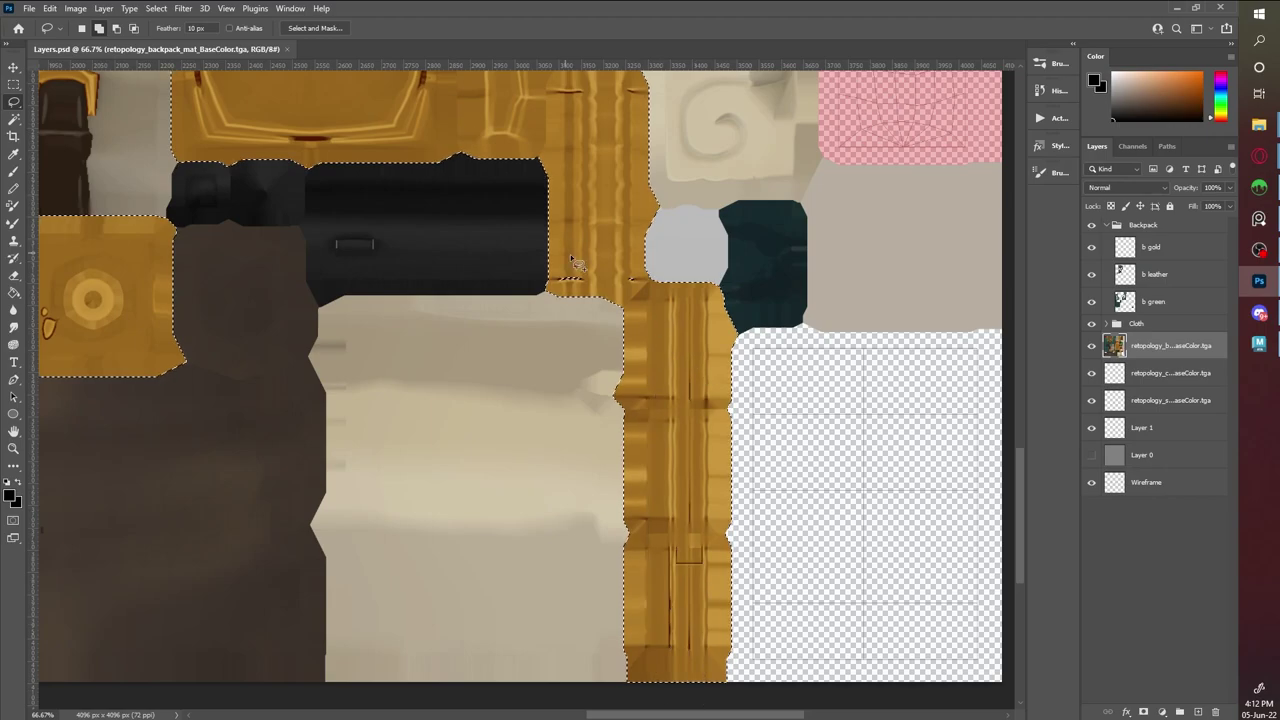
{"action": "scroll", "coordinate": [570, 253], "scroll_direction": "up", "scroll_amount": 5}
{"action": "scroll", "coordinate": [600, 400], "scroll_direction": "right", "scroll_amount": 6, "text": "ctrl"}
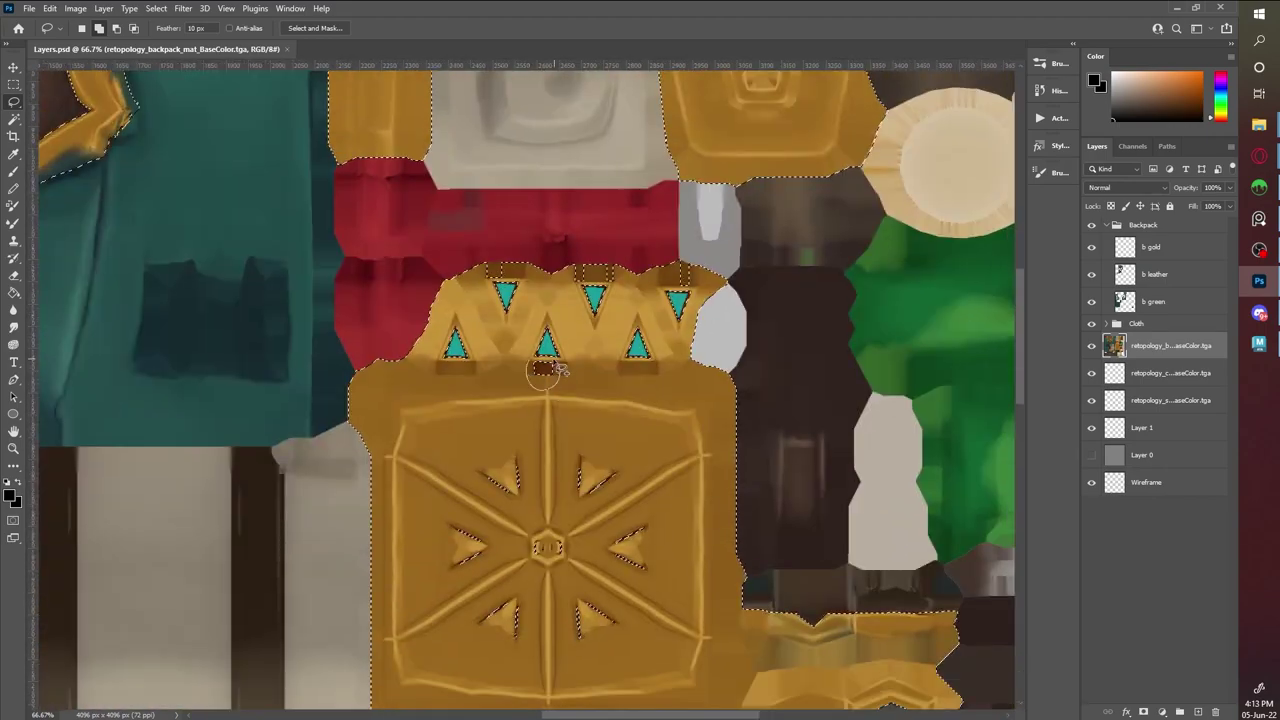
Add the thin vertical gold strip beside the cream area and the gold strap buckles to the selection
{"action": "scroll", "coordinate": [636, 282], "scroll_direction": "up", "scroll_amount": 4}
{"action": "scroll", "coordinate": [603, 406], "scroll_direction": "right", "scroll_amount": 2, "text": "ctrl"}
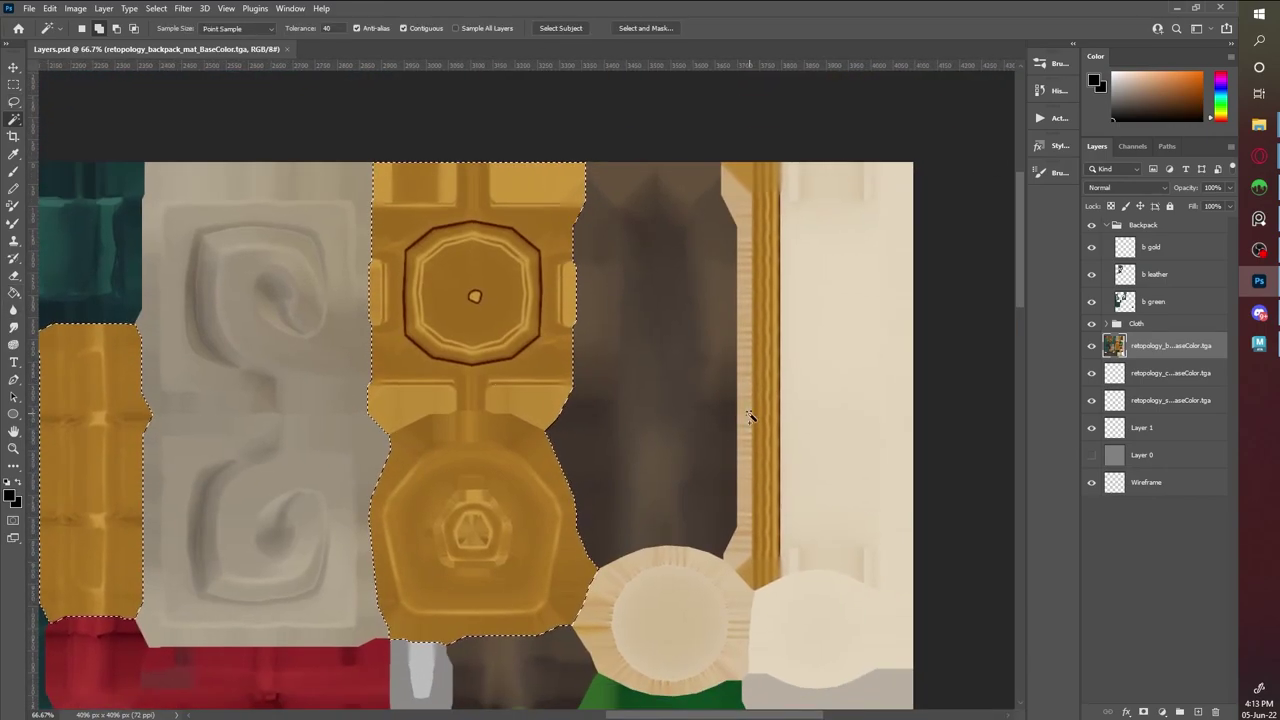
{"action": "scroll", "coordinate": [720, 440], "scroll_direction": "down", "scroll_amount": 2}
{"action": "scroll", "coordinate": [812, 440], "scroll_direction": "down", "scroll_amount": 3, "text": "alt"}
{"action": "scroll", "coordinate": [540, 570], "scroll_direction": "up", "scroll_amount": 3, "text": "alt"}
{"action": "scroll", "coordinate": [540, 570], "scroll_direction": "down", "scroll_amount": 5, "text": "alt"}
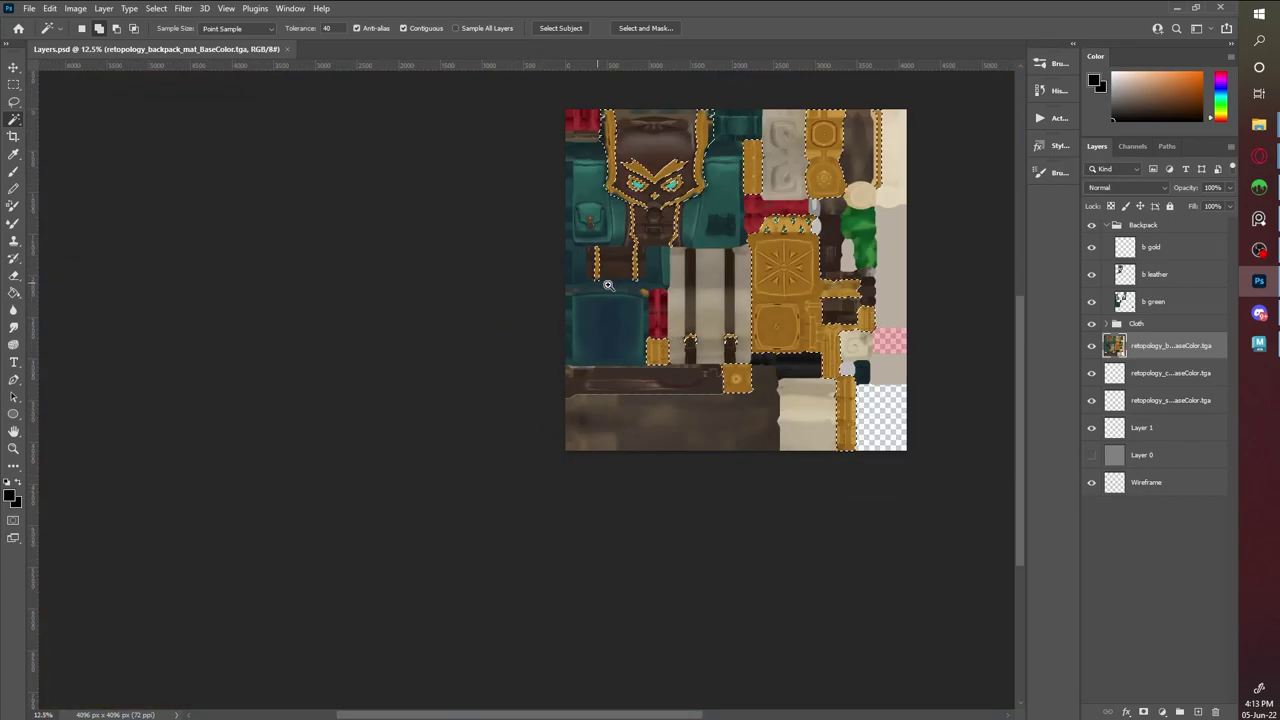
Copy the selected gold parts of the backpack texture onto a new layer of their own
{"action": "scroll", "coordinate": [660, 300], "scroll_direction": "up", "scroll_amount": 8, "text": "alt"}
{"action": "key", "text": "ctrl+j"}
{"action": "scroll", "coordinate": [515, 471], "scroll_direction": "down", "scroll_amount": 5, "text": "alt"}
{"action": "scroll", "coordinate": [617, 406], "scroll_direction": "down", "scroll_amount": 2}
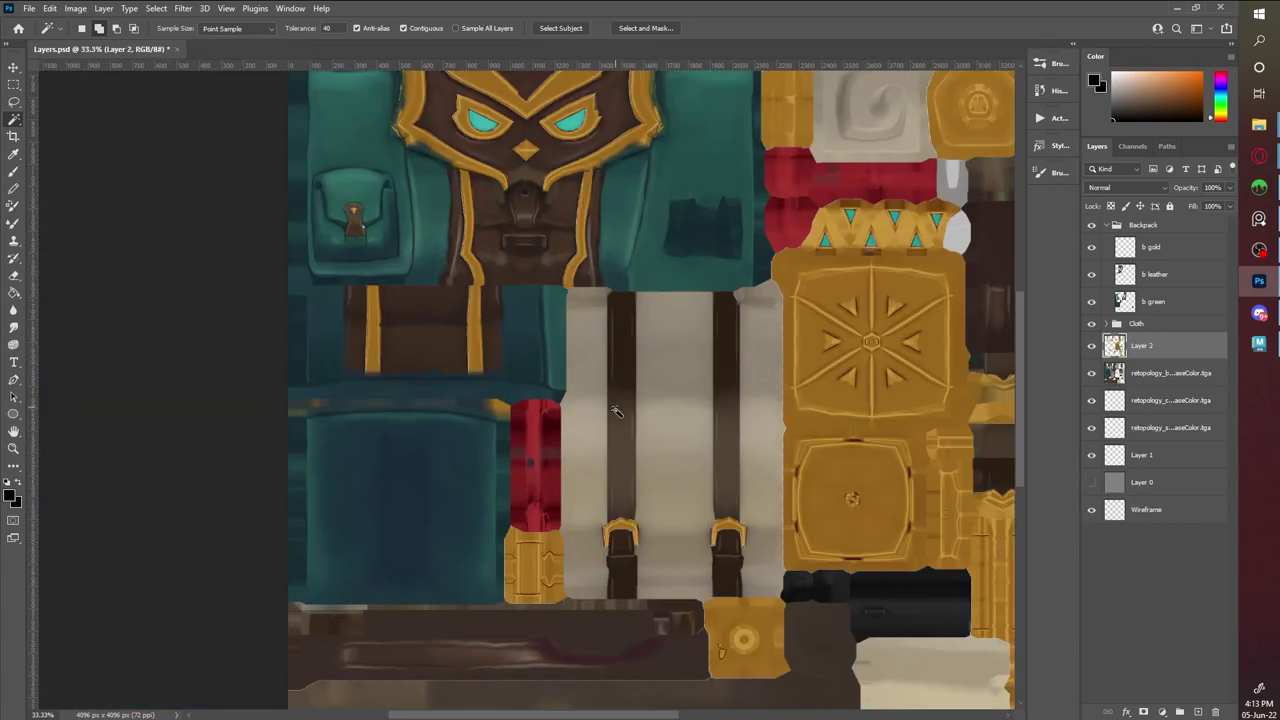
{"action": "scroll", "coordinate": [650, 390], "scroll_direction": "down", "scroll_amount": 2, "text": "alt"}
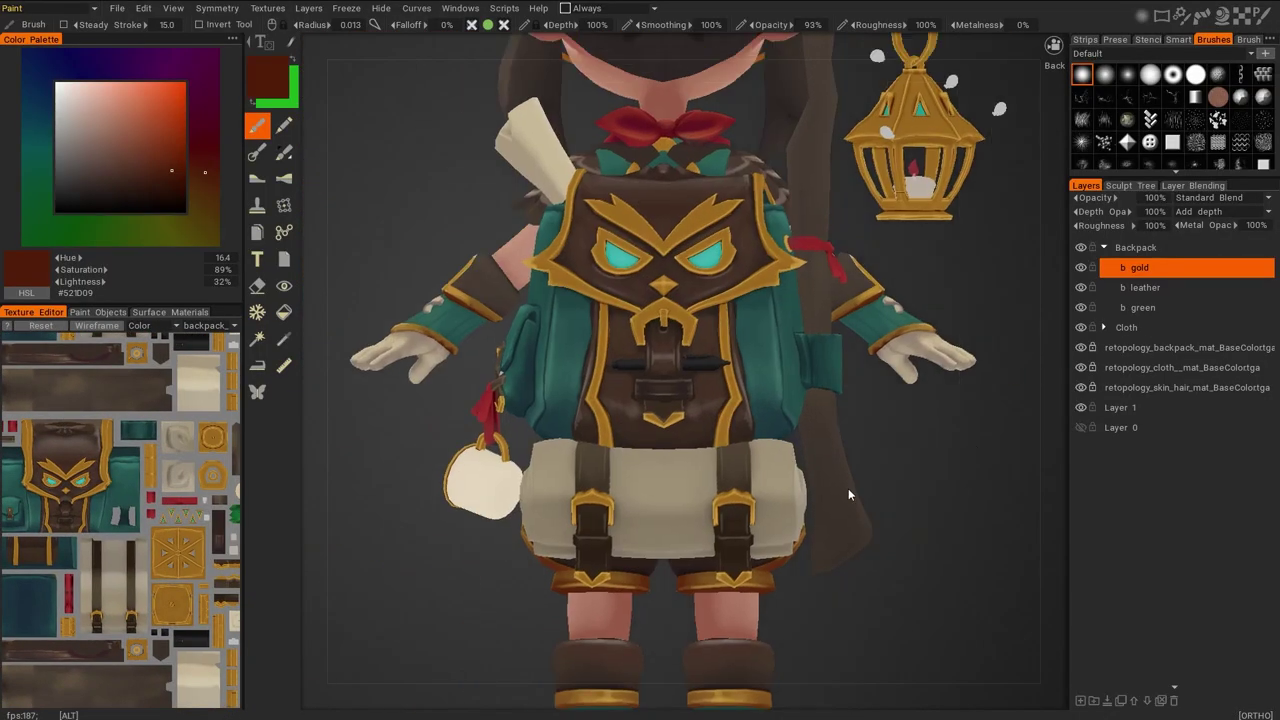
Paint dark red-brown shading (#521D09) along the lower edges of the owl's gold brows and eye frames on the b gold layer
{"action": "right_click", "coordinate": [509, 153]}
{"action": "scroll", "coordinate": [467, 193], "scroll_direction": "up", "scroll_amount": 5}
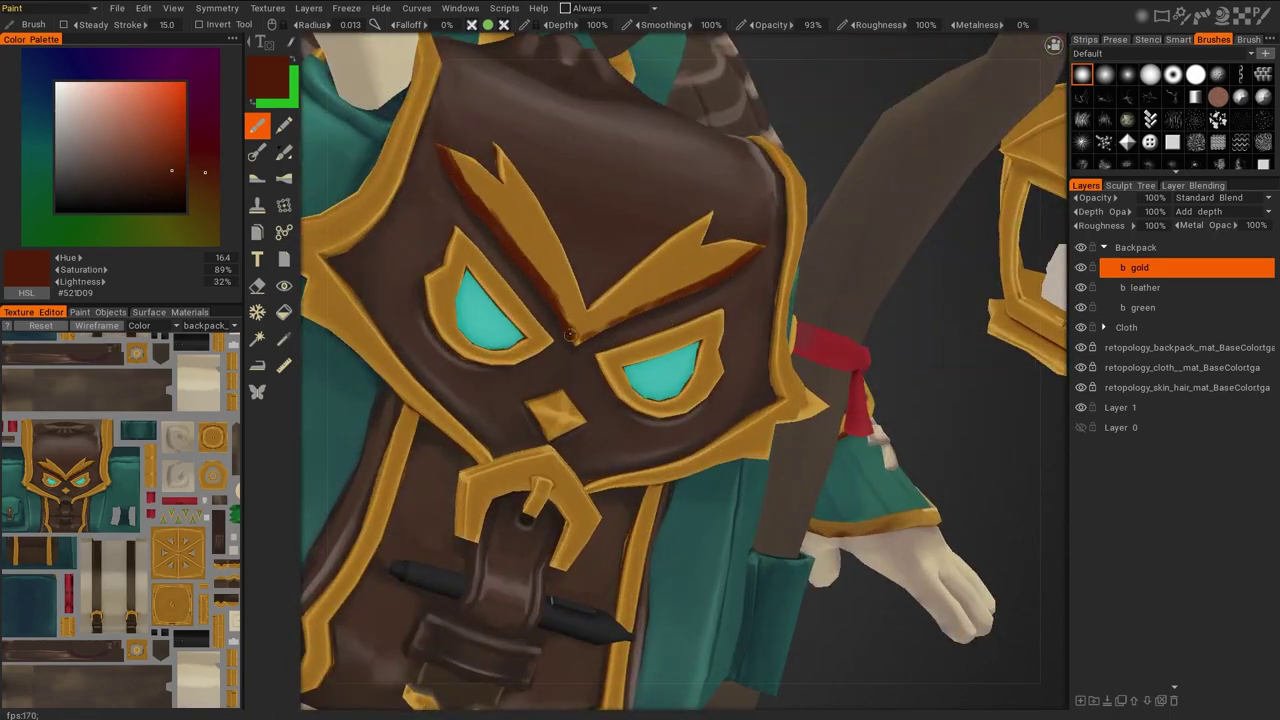
{"action": "scroll", "coordinate": [565, 325], "scroll_direction": "up", "scroll_amount": 3}
{"action": "scroll", "coordinate": [567, 291], "scroll_direction": "down", "scroll_amount": 5}
{"action": "left_click_drag", "start_coordinate": [951, 425], "coordinate": [834, 369], "text": "alt"}
{"action": "scroll", "coordinate": [834, 369], "scroll_direction": "up", "scroll_amount": 5}
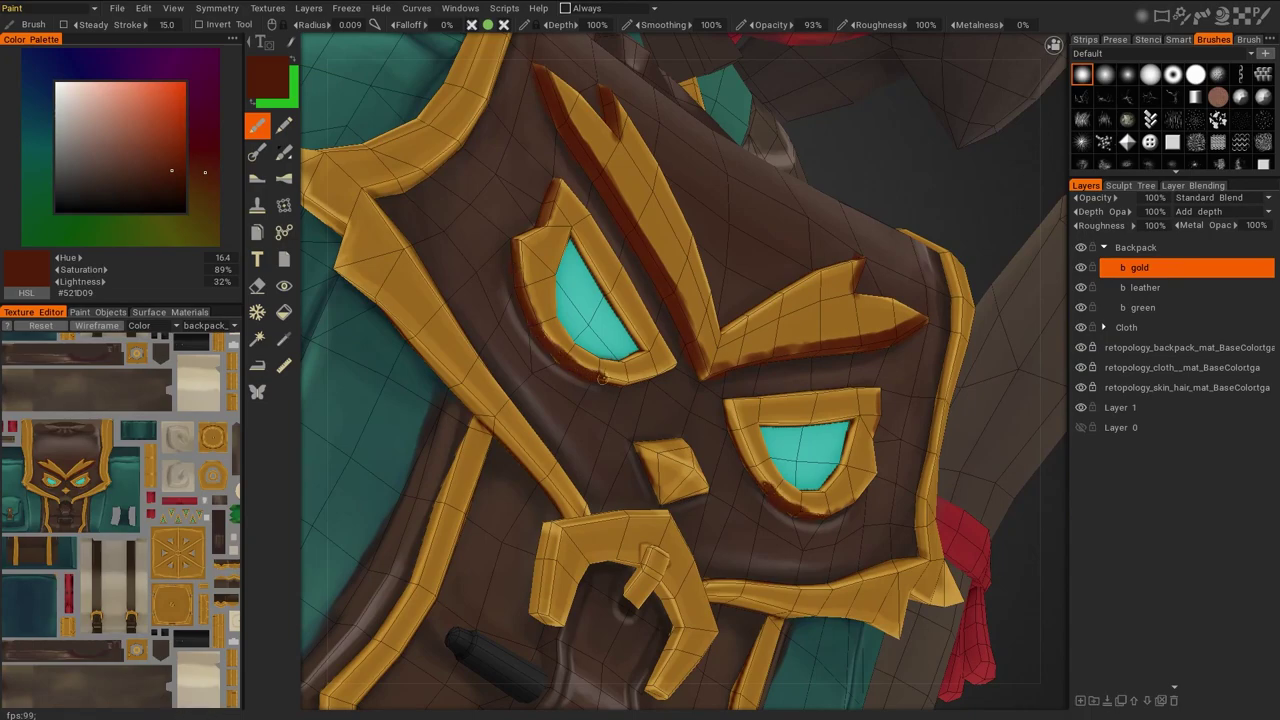
Shade the lower faces of the gold beak and the undersides of the gold clasp in red-brown
{"action": "left_click_drag", "start_coordinate": [540, 336], "coordinate": [568, 181], "text": "alt"}
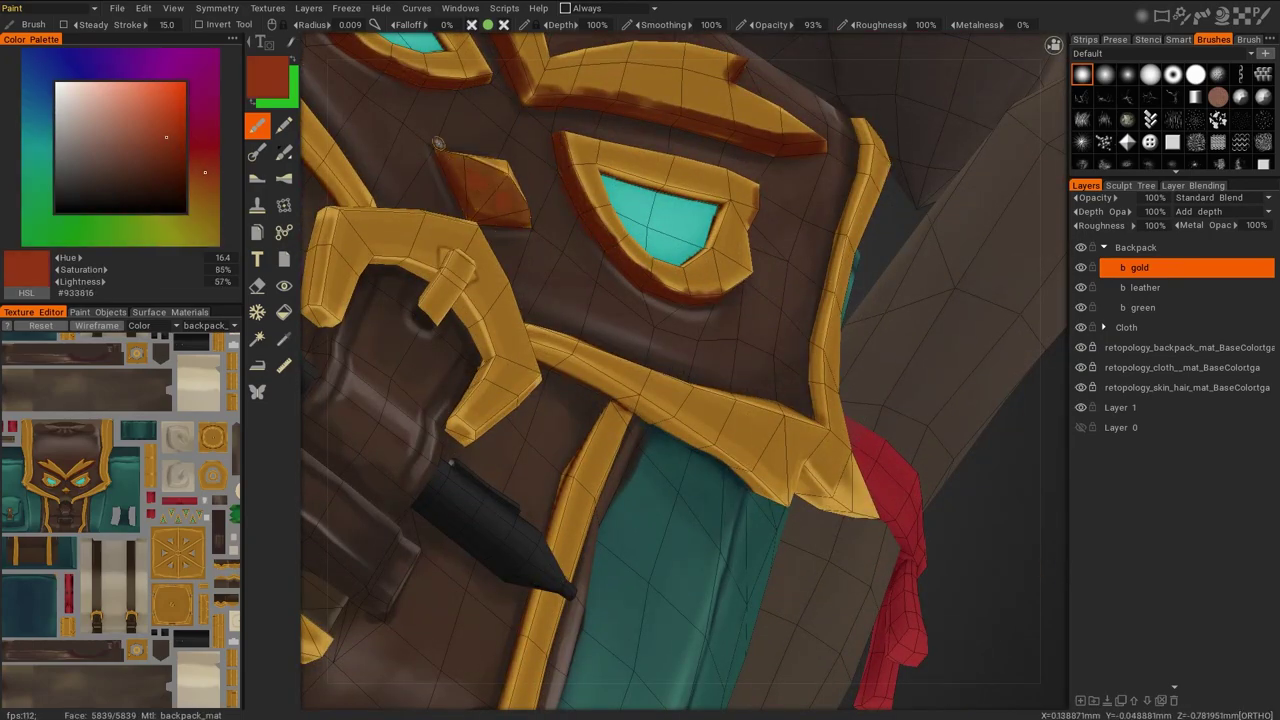
{"action": "left_click_drag", "start_coordinate": [500, 195], "coordinate": [462, 170]}
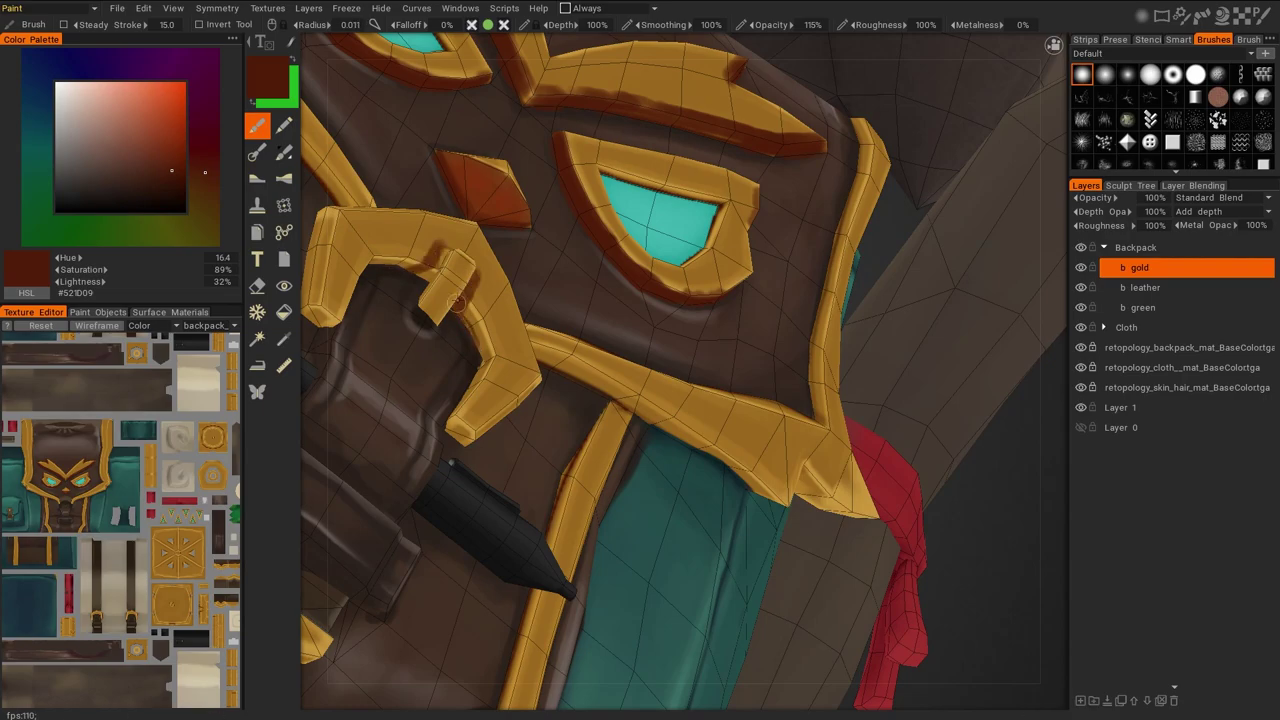
{"action": "middle_click_drag", "start_coordinate": [456, 302], "coordinate": [598, 309]}
{"action": "scroll", "coordinate": [478, 243], "scroll_direction": "down", "scroll_amount": 5}
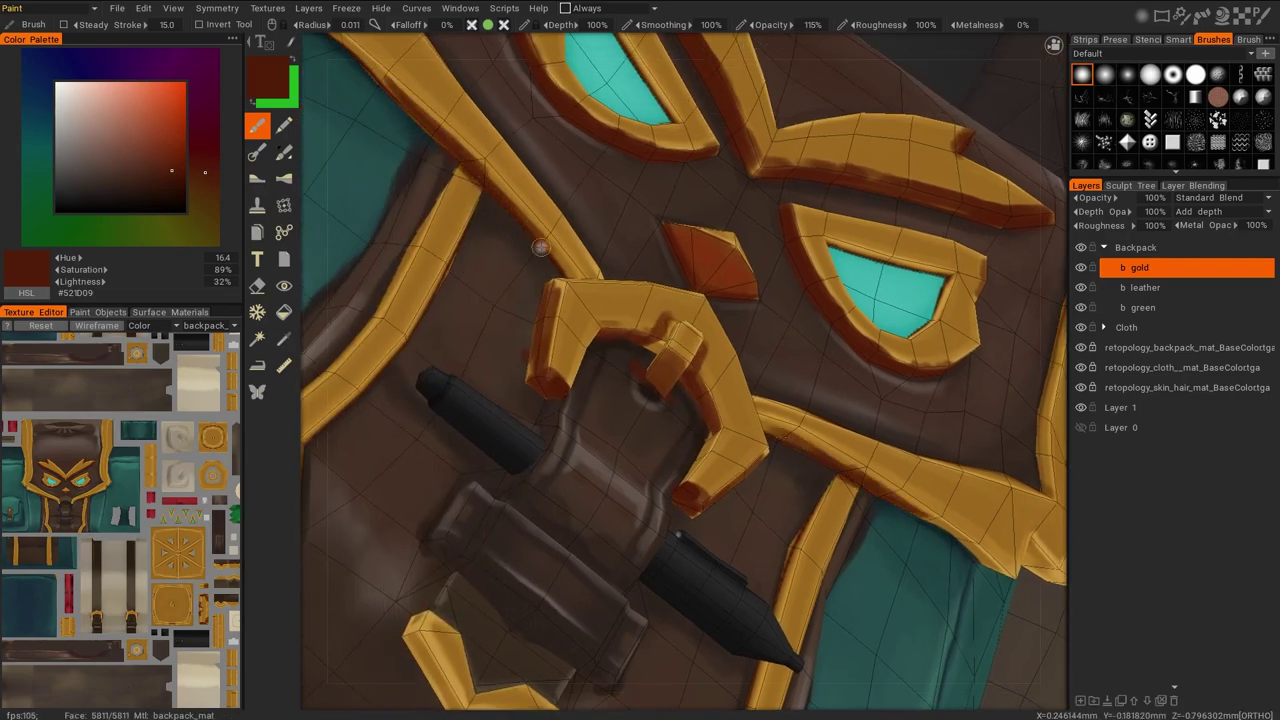
Shade the side faces of the flap's gold trim in red-brown and bring its corner into close view on the texture
{"action": "key", "text": "v"}
{"action": "mouse_move", "coordinate": [680, 370]}
{"action": "left_mouse_down", "text": "alt"}
{"action": "mouse_move", "coordinate": [840, 390]}
{"action": "mouse_move", "coordinate": [823, 457]}
{"action": "left_mouse_up", "text": "alt"}
{"action": "scroll", "coordinate": [80, 400], "scroll_direction": "up", "scroll_amount": 3}
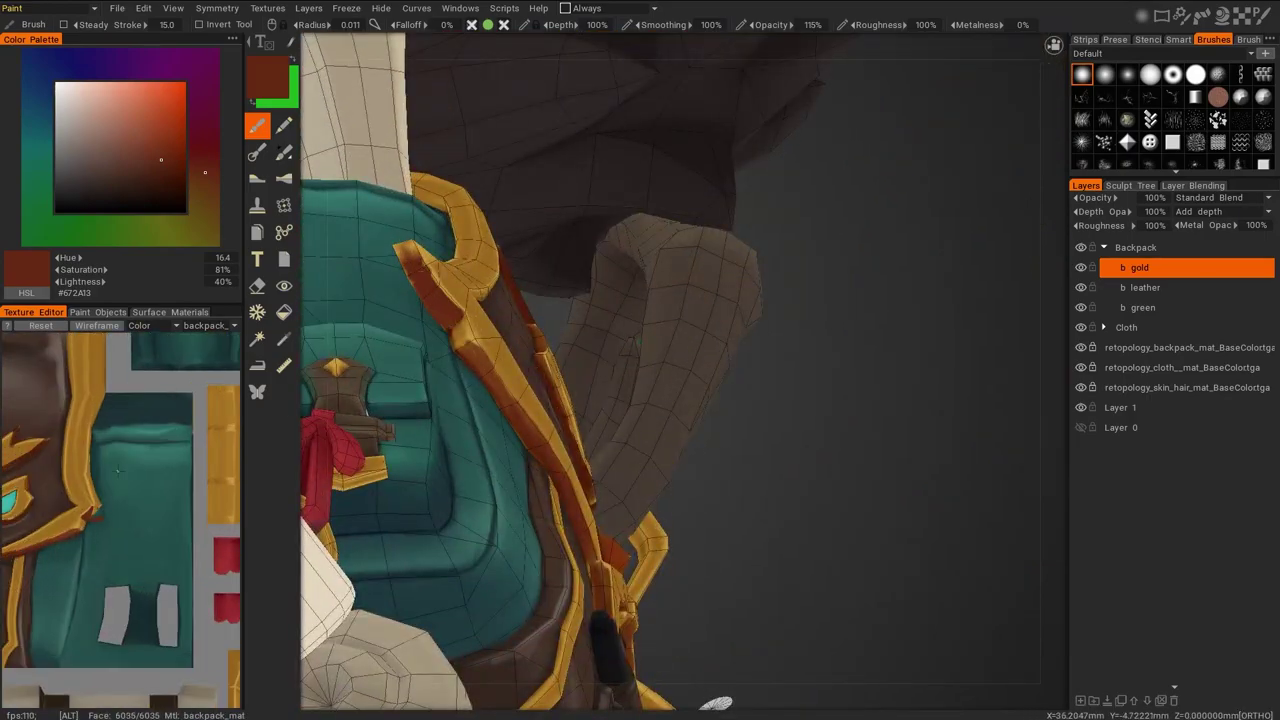
{"action": "scroll", "coordinate": [80, 400], "scroll_direction": "down", "scroll_amount": 6}
{"action": "scroll", "coordinate": [120, 500], "scroll_direction": "up", "scroll_amount": 6}
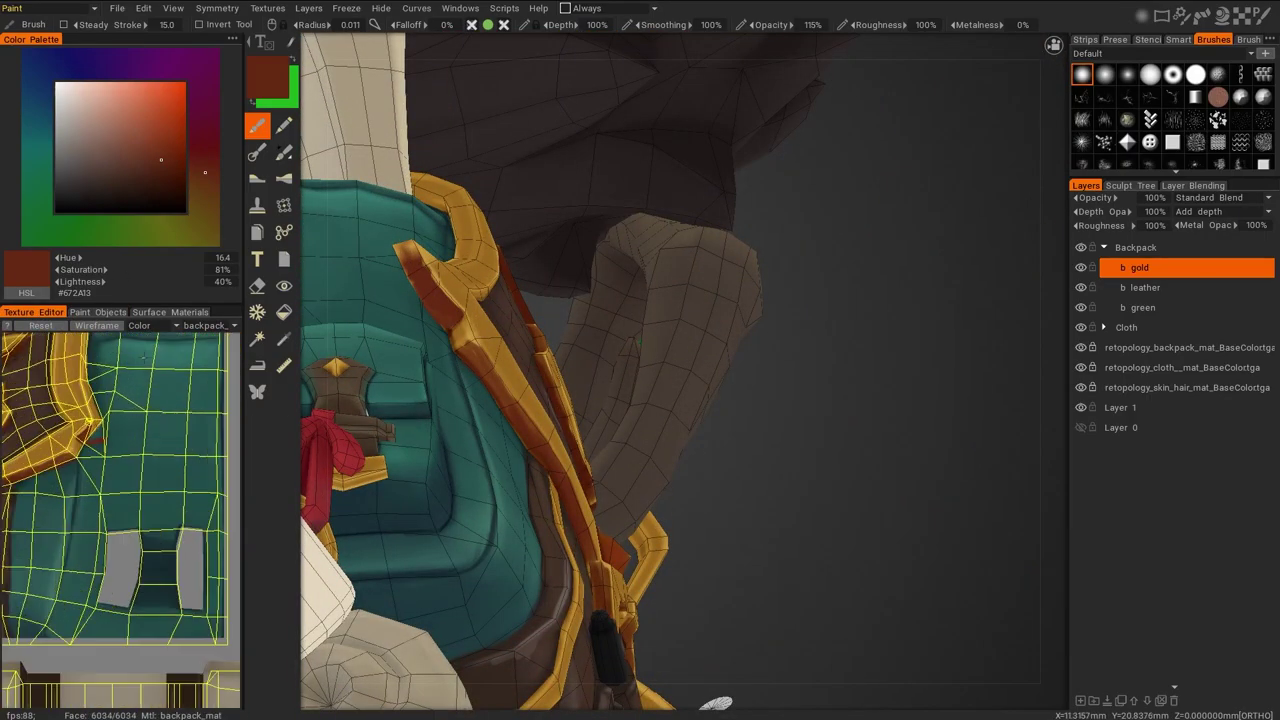
Extend the red-brown shading around the flap's gold corners and brighten the beak and vertical trims with light gold (#E4AF43)
{"action": "middle_click_drag", "start_coordinate": [449, 193], "coordinate": [850, 433]}
{"action": "middle_click_drag", "start_coordinate": [484, 340], "coordinate": [760, 430]}
{"action": "key", "text": "v"}
{"action": "key", "text": "v"}
{"action": "middle_click_drag", "start_coordinate": [487, 145], "coordinate": [690, 252]}
{"action": "middle_click_drag", "start_coordinate": [556, 229], "coordinate": [660, 246]}
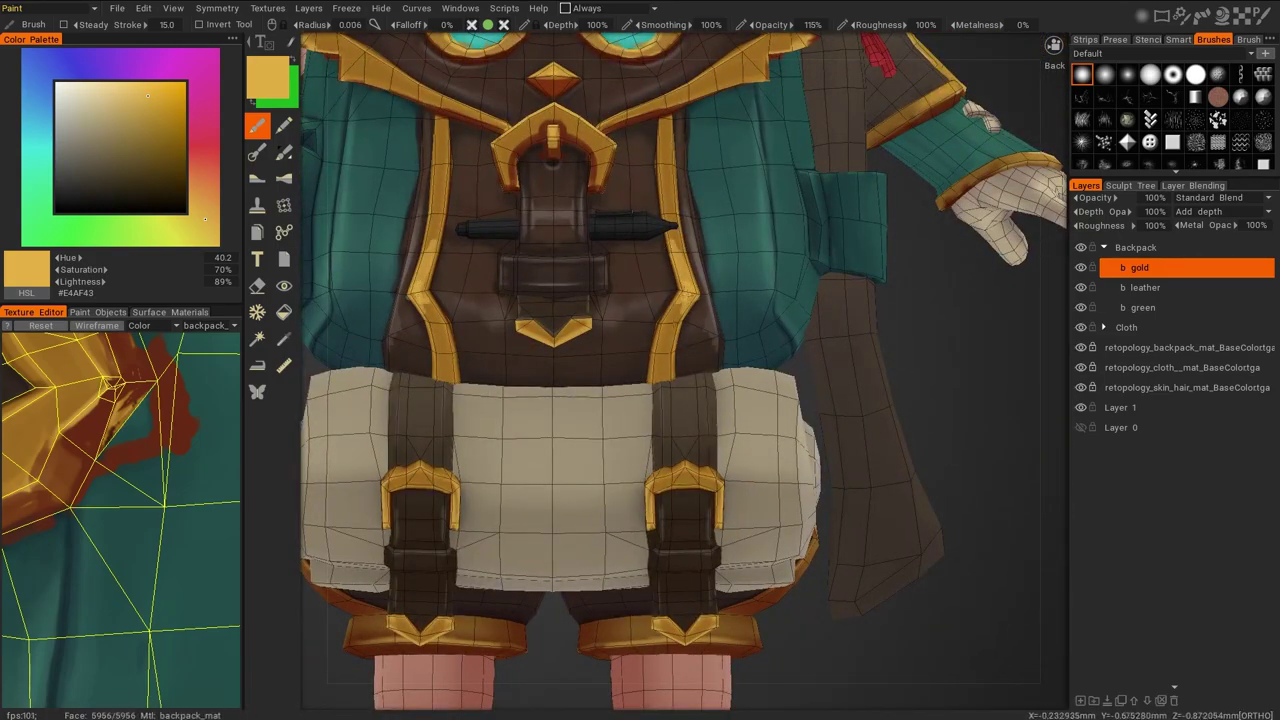
Paint pale gold highlights (#F2CC8F) on the clasp, its pin, the strap tip and the owl's eye frames
{"action": "mouse_move", "coordinate": [700, 330]}
{"action": "middle_mouse_down"}
{"action": "mouse_move", "coordinate": [778, 370]}
{"action": "mouse_move", "coordinate": [812, 294]}
{"action": "mouse_move", "coordinate": [973, 652]}
{"action": "middle_mouse_up"}
{"action": "key", "text": "v"}
{"action": "scroll", "coordinate": [640, 290], "scroll_direction": "up", "scroll_amount": 3}
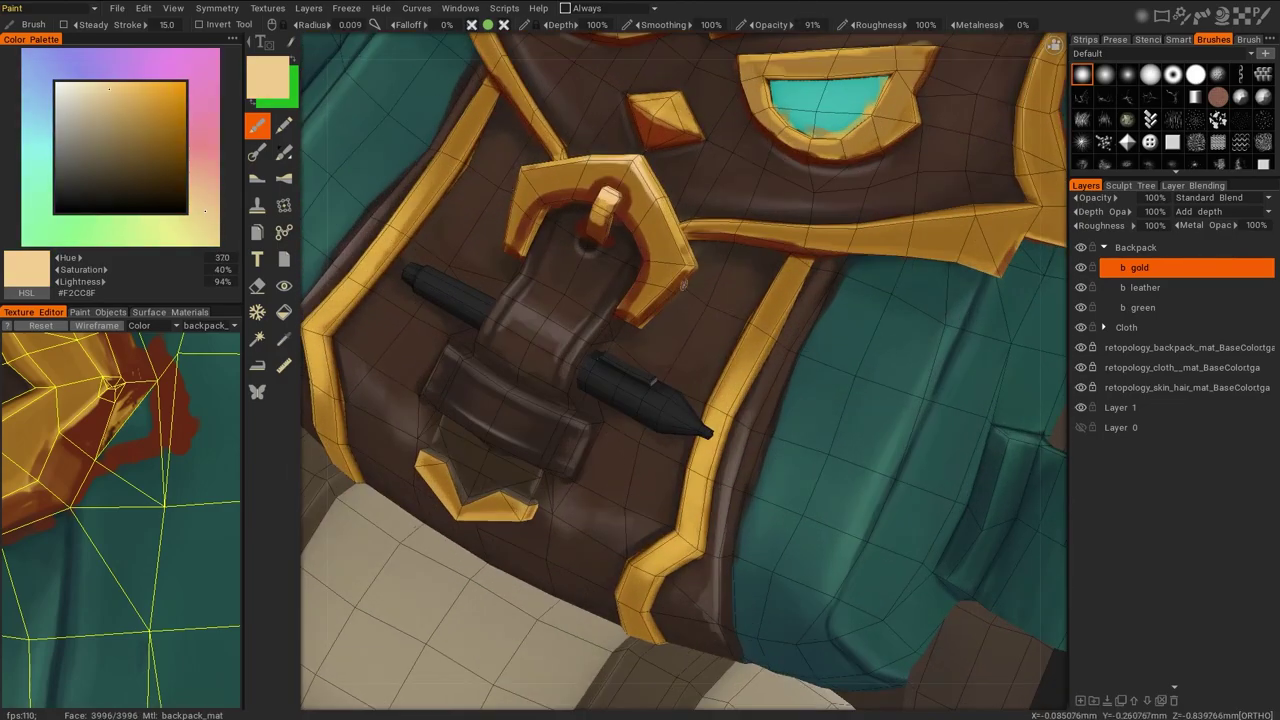
{"action": "middle_click_drag", "start_coordinate": [664, 208], "coordinate": [815, 255]}
{"action": "scroll", "coordinate": [491, 396], "scroll_direction": "up", "scroll_amount": 3}
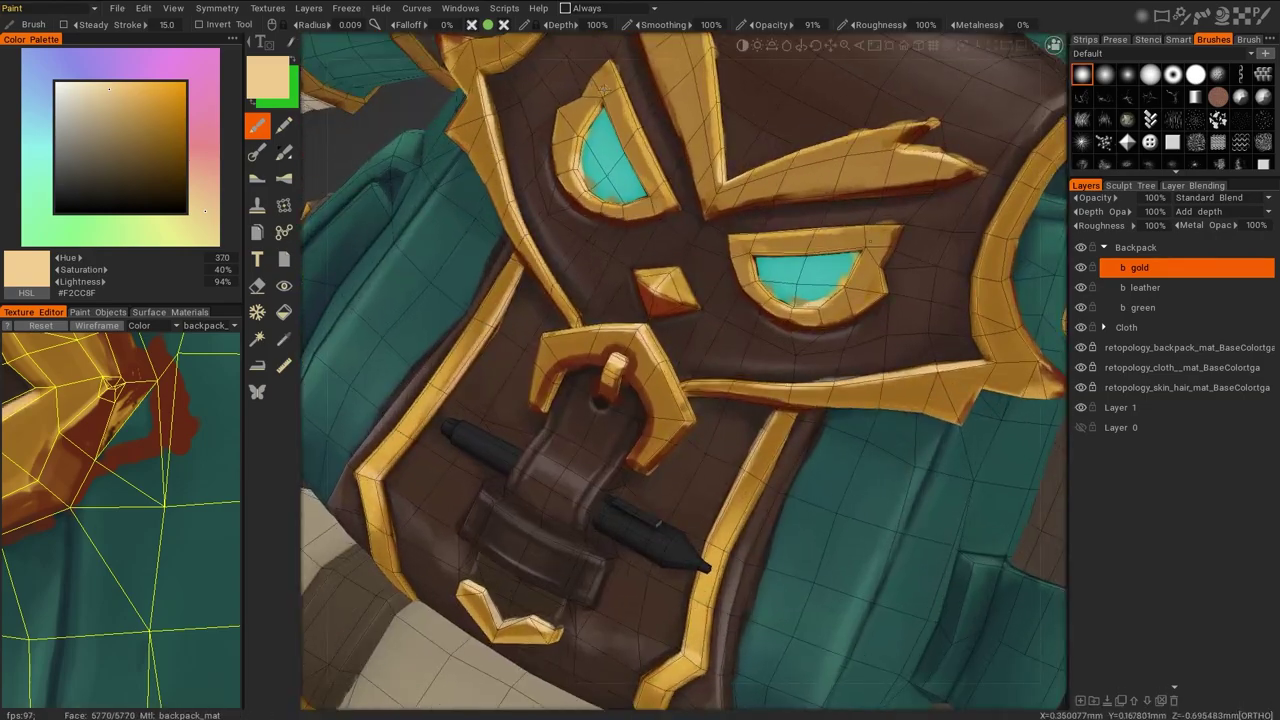
{"action": "key", "text": "v"}
{"action": "scroll", "coordinate": [700, 350], "scroll_direction": "down", "scroll_amount": 5}
{"action": "scroll", "coordinate": [786, 335], "scroll_direction": "up", "scroll_amount": 5}
{"action": "scroll", "coordinate": [786, 335], "scroll_direction": "down", "scroll_amount": 5}
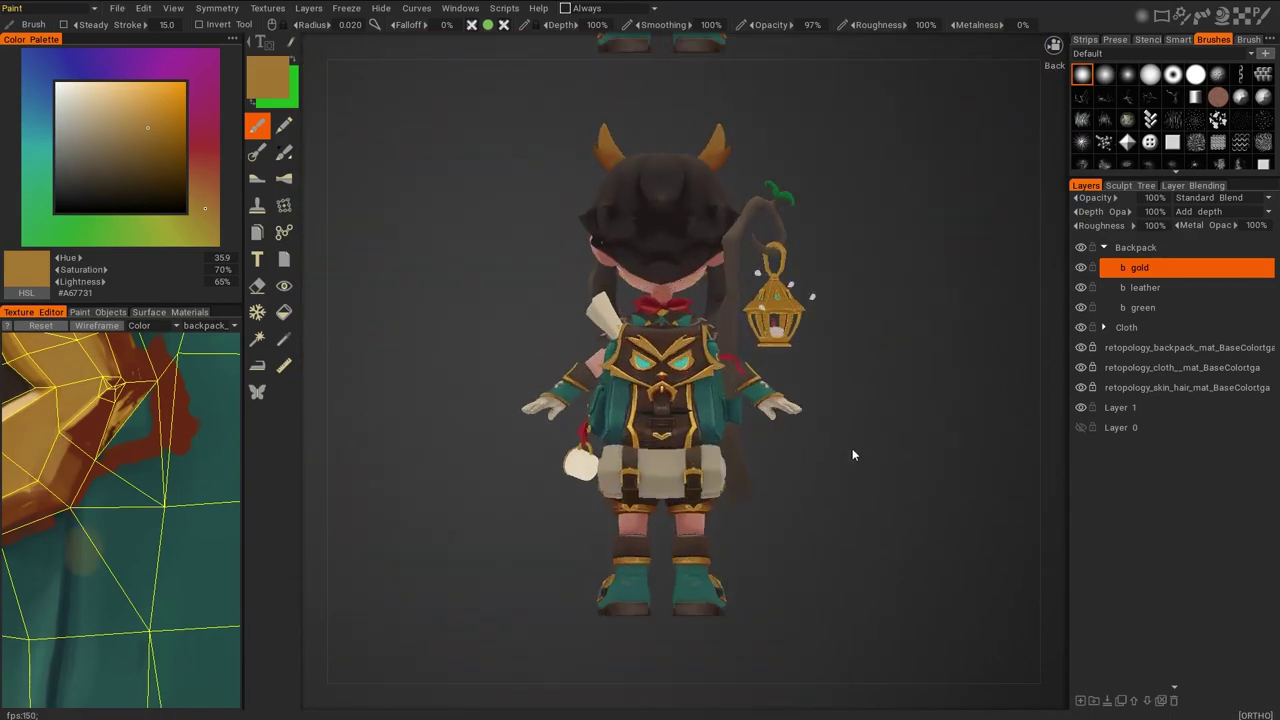
Compare the backpack's gold with the finished front belt buckle and sample dark brown shading colours such as #602A0E
{"action": "scroll", "coordinate": [600, 420], "scroll_direction": "up", "scroll_amount": 5}
{"action": "key", "text": "v"}
{"action": "scroll", "coordinate": [829, 493], "scroll_direction": "down", "scroll_amount": 5}
{"action": "scroll", "coordinate": [829, 493], "scroll_direction": "up", "scroll_amount": 5}
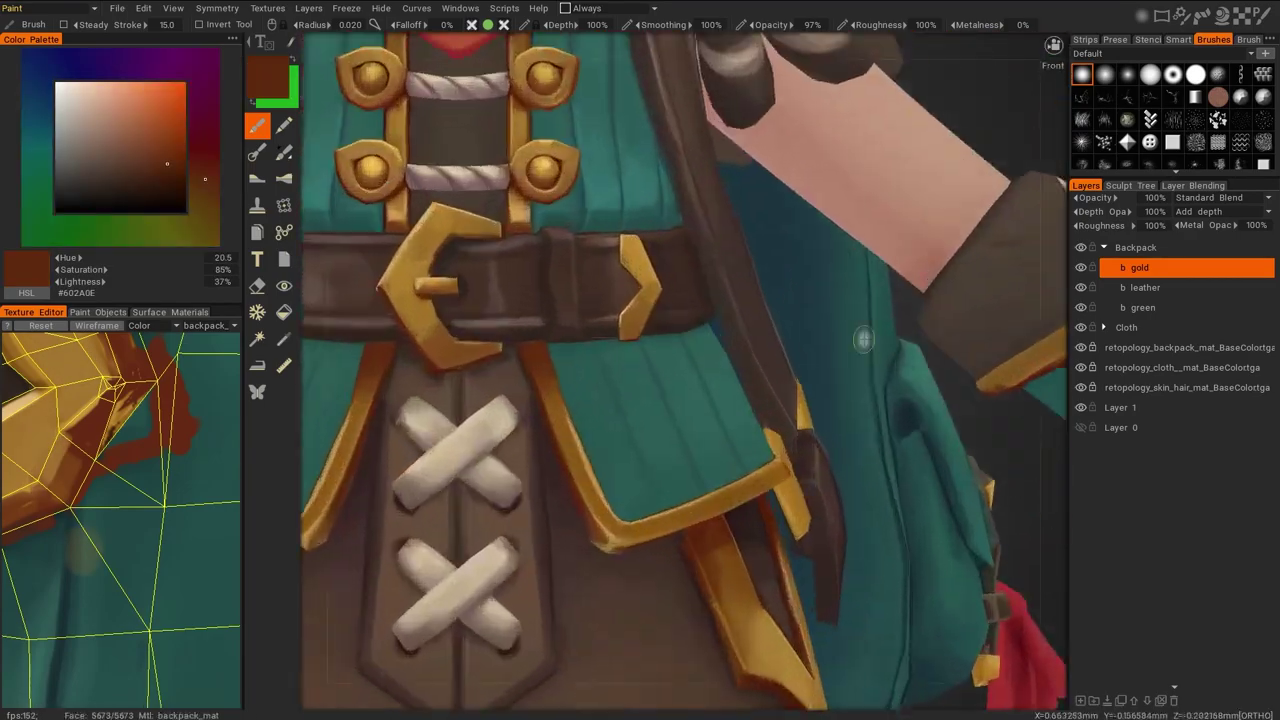
{"action": "scroll", "coordinate": [782, 122], "scroll_direction": "down", "scroll_amount": 1}
{"action": "key", "text": "v"}
{"action": "left_click_drag", "start_coordinate": [782, 122], "coordinate": [957, 366]}
{"action": "scroll", "coordinate": [638, 231], "scroll_direction": "up", "scroll_amount": 5}
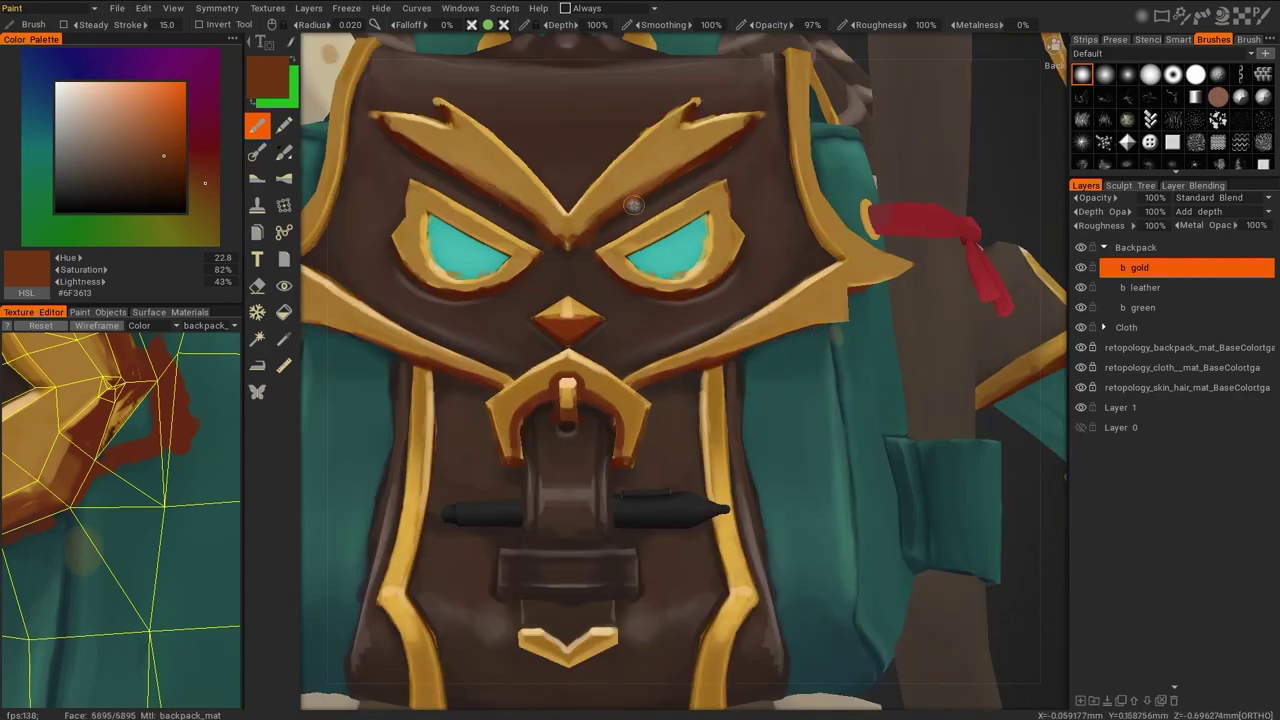
Darken the lower ends of the backpack's vertical gold trims with deep brown shading, ending with #4F1D07
{"action": "key", "text": "v"}
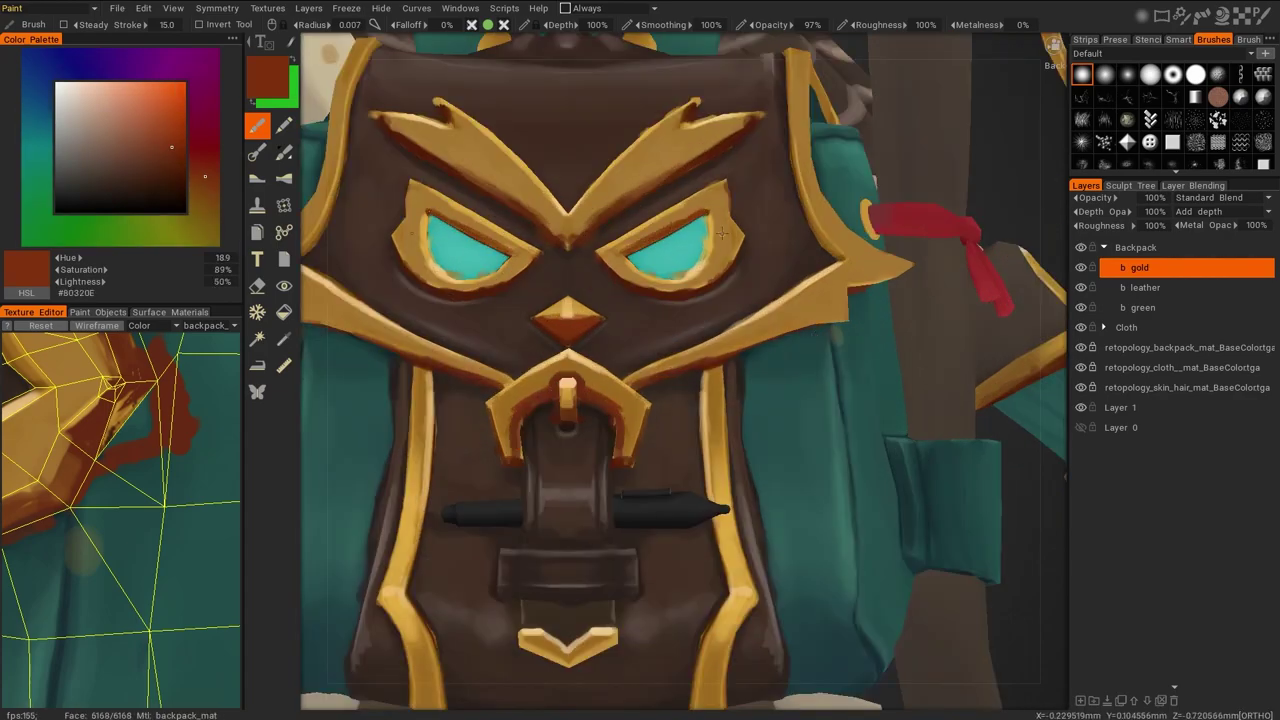
{"action": "middle_click_drag", "start_coordinate": [610, 395], "coordinate": [472, 90]}
{"action": "key", "text": "v"}
{"action": "key", "text": "ctrl+z"}
{"action": "key", "text": "["}
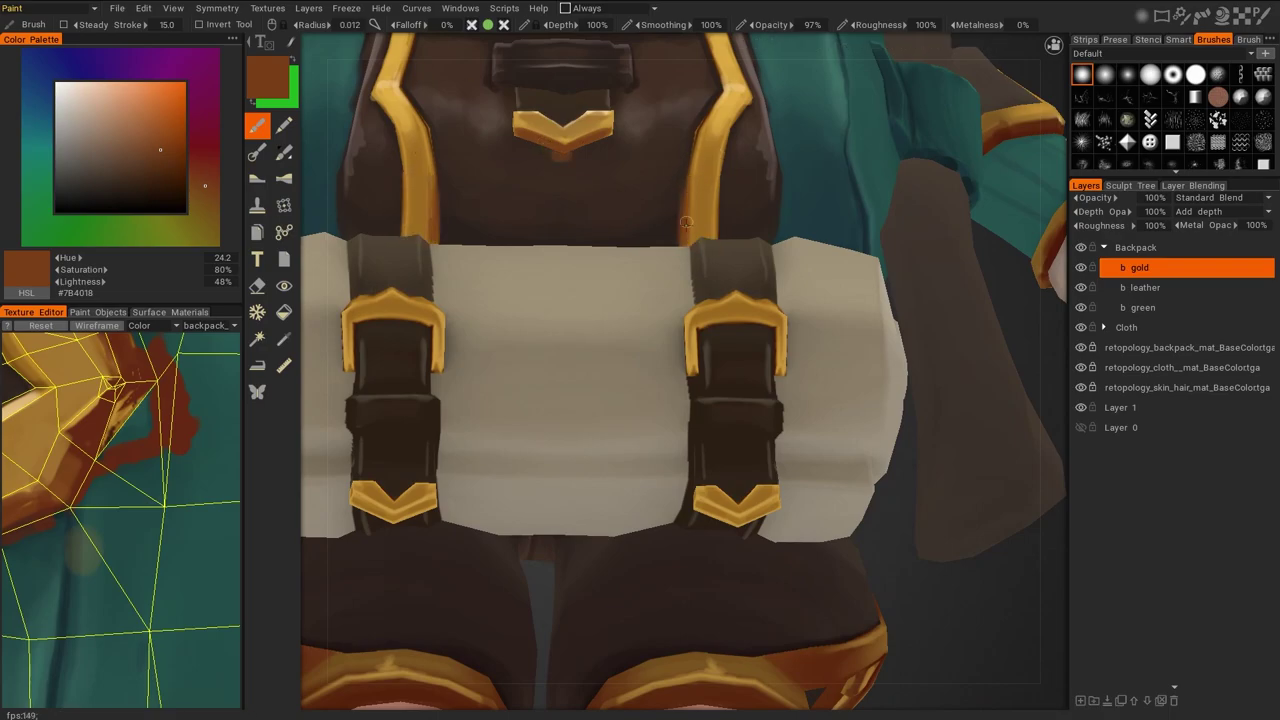
{"action": "left_click", "coordinate": [174, 172]}
{"action": "key", "text": "["}
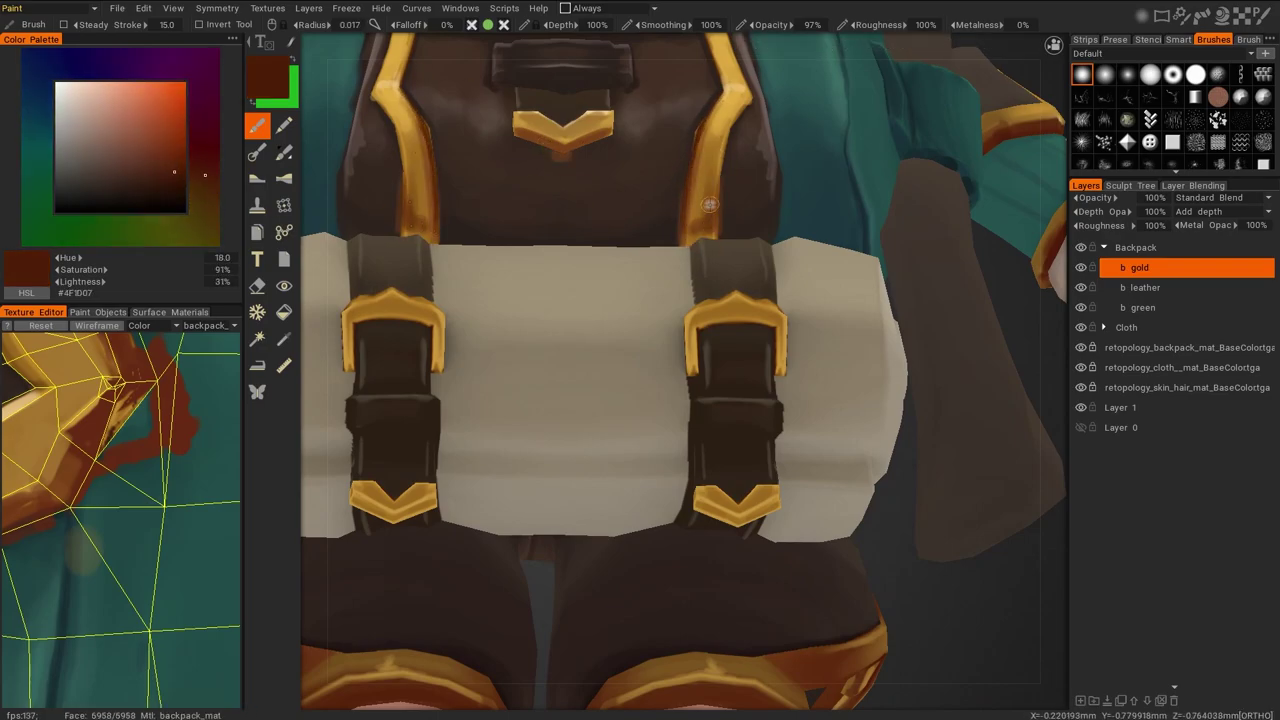
Blend the trim shading and brighten the bends of the vertical gold trims with light gold (#D8A33D)
{"action": "key", "text": "v"}
{"action": "scroll", "coordinate": [715, 141], "scroll_direction": "down", "scroll_amount": 5}
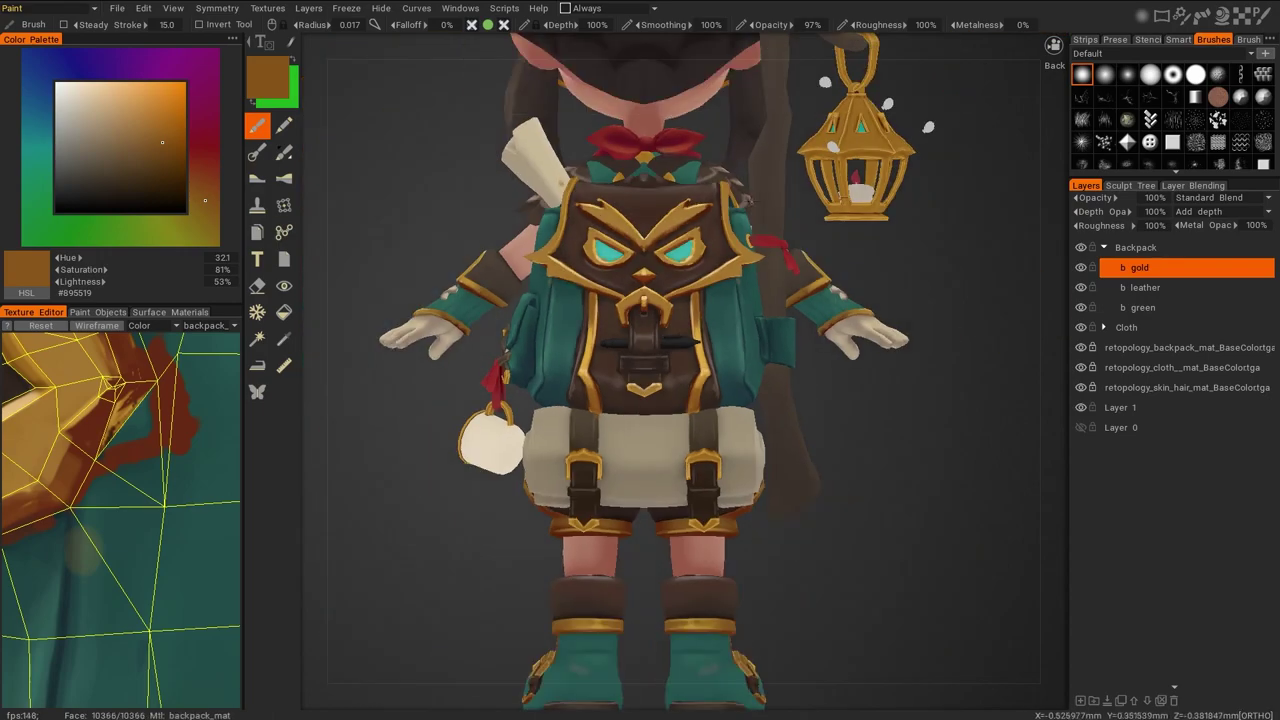
{"action": "scroll", "coordinate": [656, 181], "scroll_direction": "up", "scroll_amount": 5}
{"action": "key", "text": "v"}
{"action": "scroll", "coordinate": [658, 183], "scroll_direction": "down", "scroll_amount": 5}
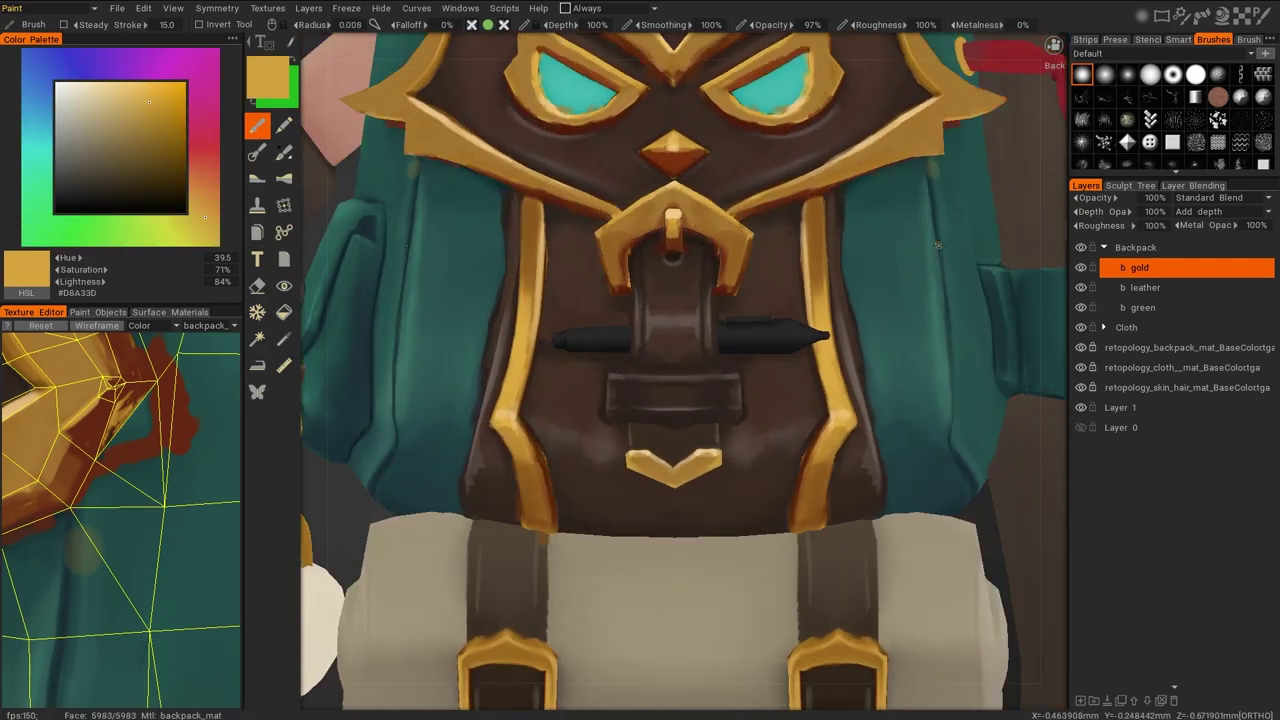
{"action": "scroll", "coordinate": [957, 481], "scroll_direction": "up", "scroll_amount": 5}
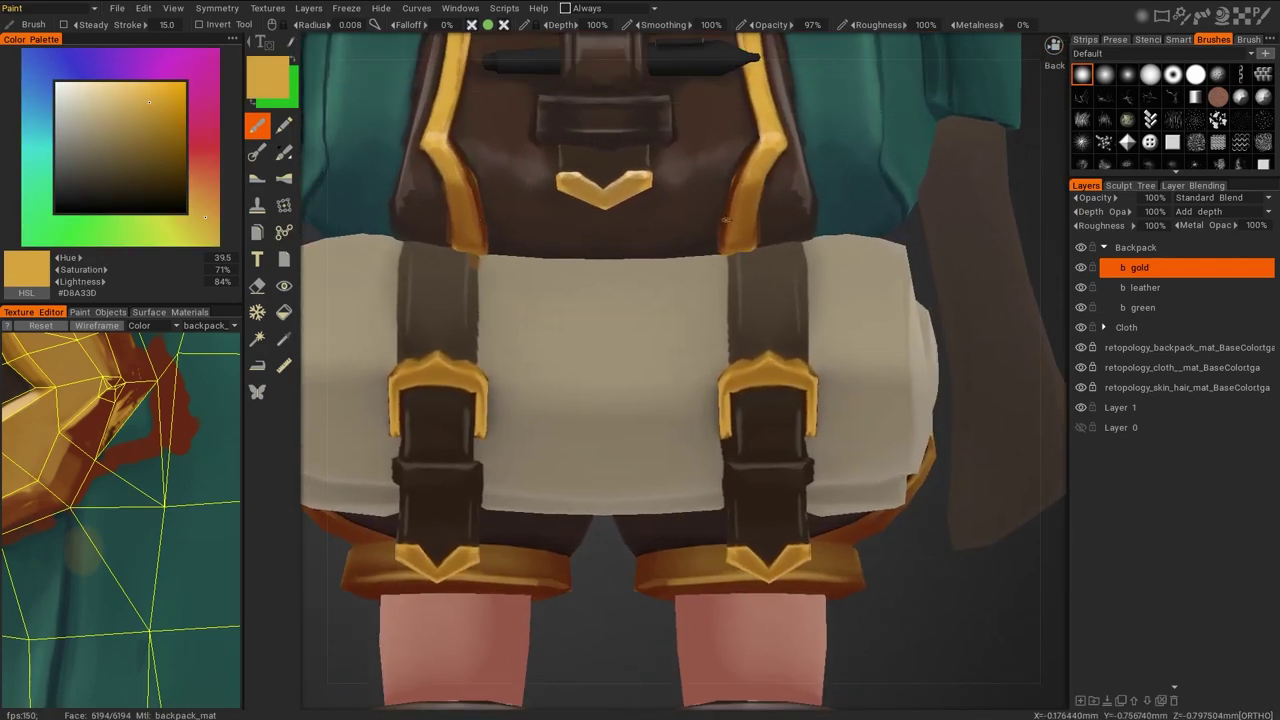
Paint dark brown shading (#58250A) around the outer edges of the two gold strap buckles on the bedroll
{"action": "key", "text": "v"}
{"action": "scroll", "coordinate": [940, 566], "scroll_direction": "down", "scroll_amount": 3}
{"action": "middle_click_drag", "start_coordinate": [940, 566], "coordinate": [944, 372]}
{"action": "scroll", "coordinate": [906, 580], "scroll_direction": "up", "scroll_amount": 3}
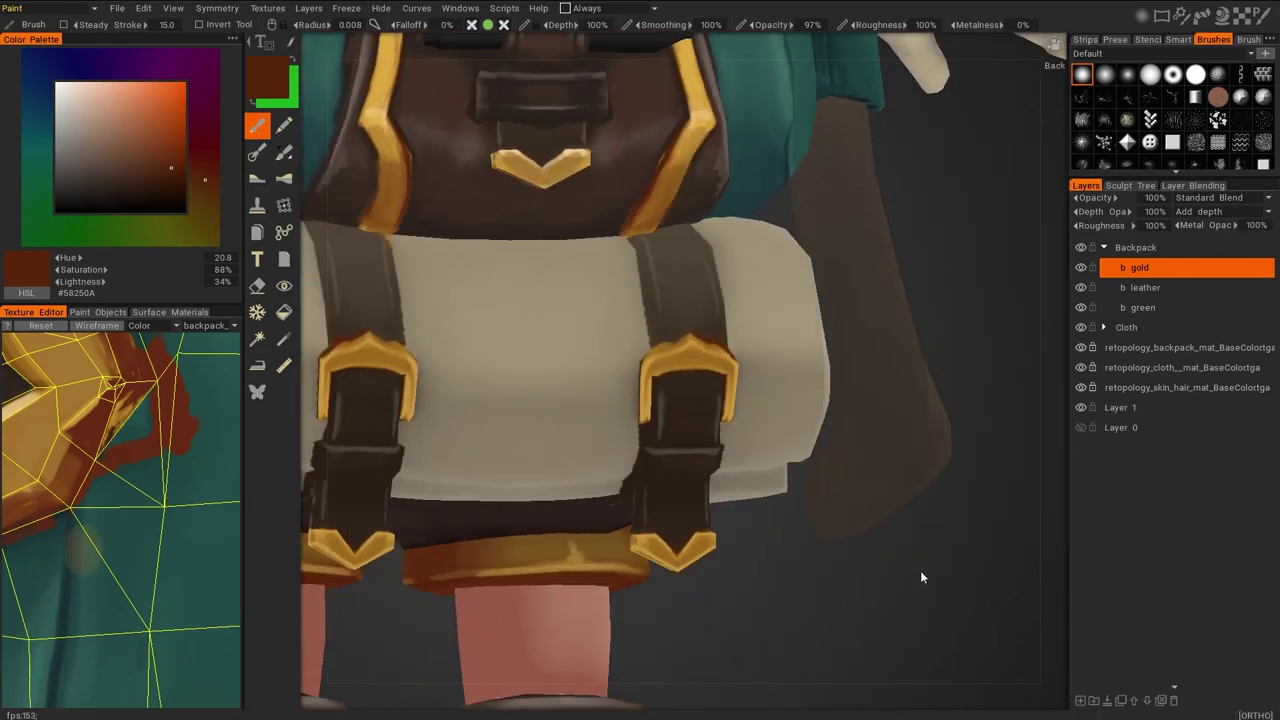
{"action": "scroll", "coordinate": [664, 282], "scroll_direction": "up", "scroll_amount": 1}
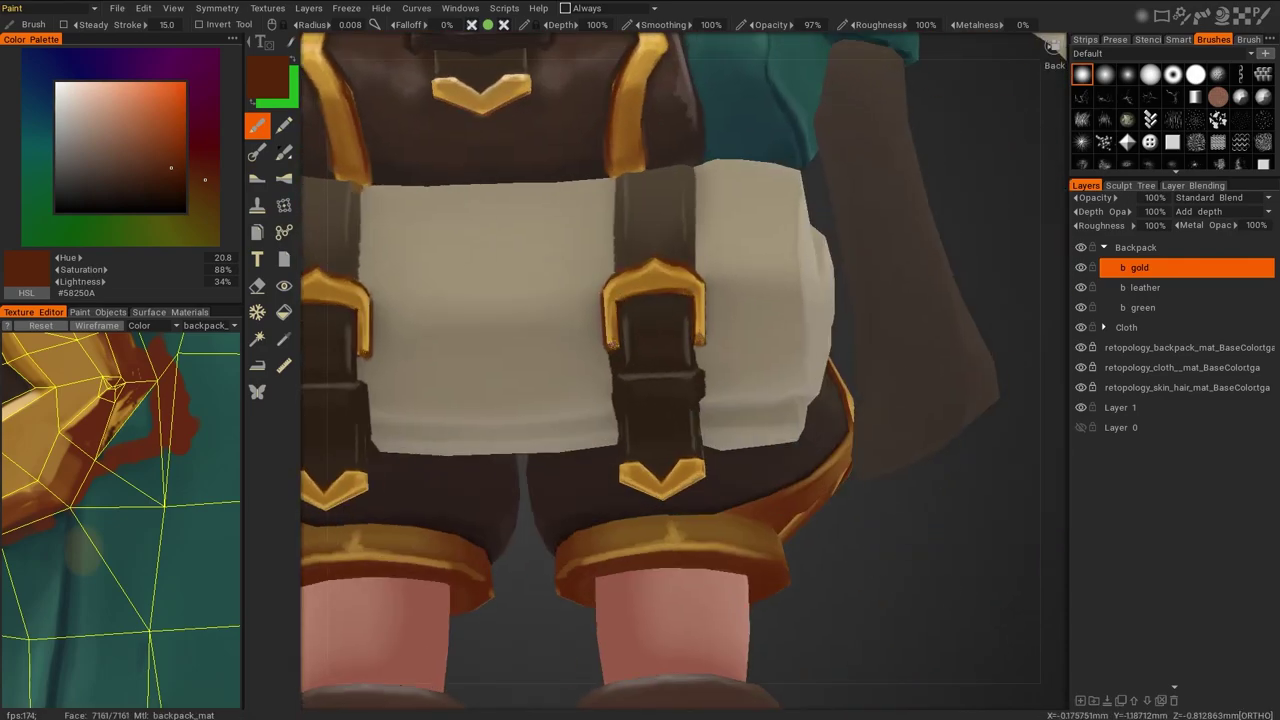
{"action": "scroll", "coordinate": [607, 344], "scroll_direction": "down", "scroll_amount": 1}
Blend the strap buckles' shading and lay light gold (#DAA63E) over the lower vertical trims
{"action": "key", "text": "v"}
{"action": "left_click_drag", "start_coordinate": [676, 322], "coordinate": [677, 320]}
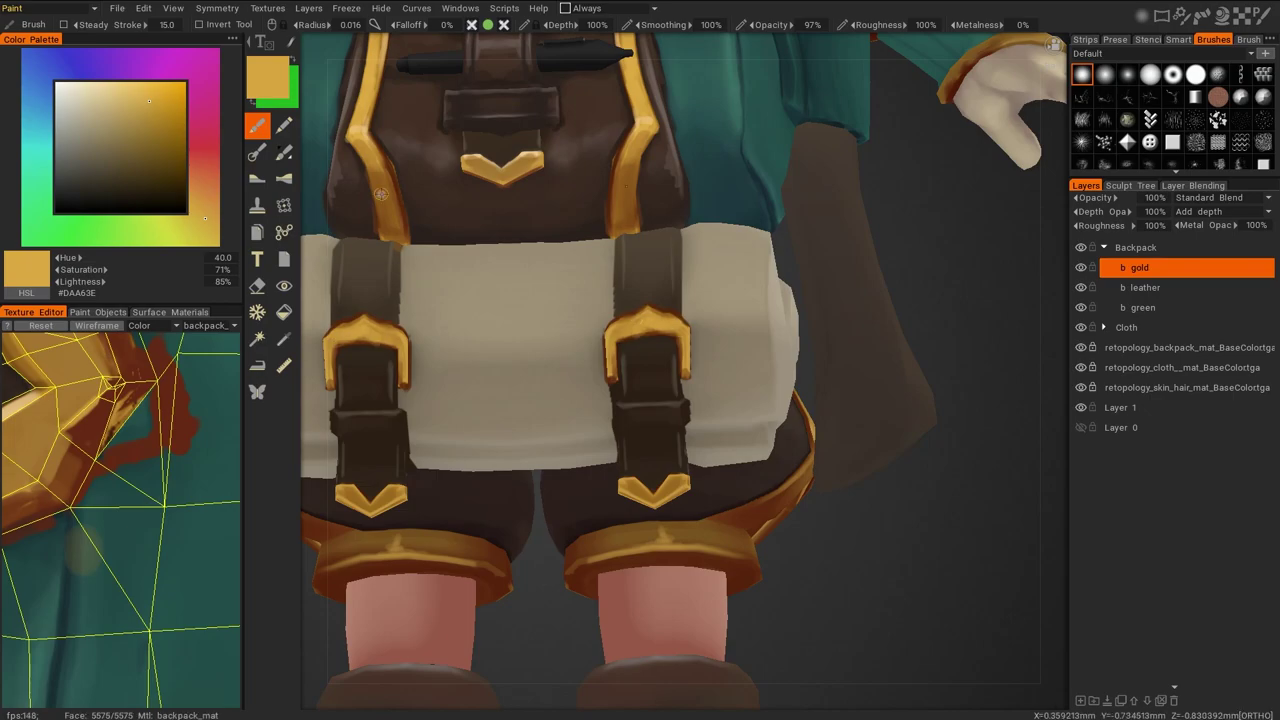
{"action": "key", "text": "v"}
{"action": "left_click_drag", "start_coordinate": [685, 370], "coordinate": [683, 336]}
{"action": "scroll", "coordinate": [886, 546], "scroll_direction": "down", "scroll_amount": 2}
{"action": "scroll", "coordinate": [631, 400], "scroll_direction": "up", "scroll_amount": 3}
Add pale gold highlights (#F0C888) to the strap buckles and lower trims, blending them with sampled mid-gold tones
{"action": "key", "text": "v"}
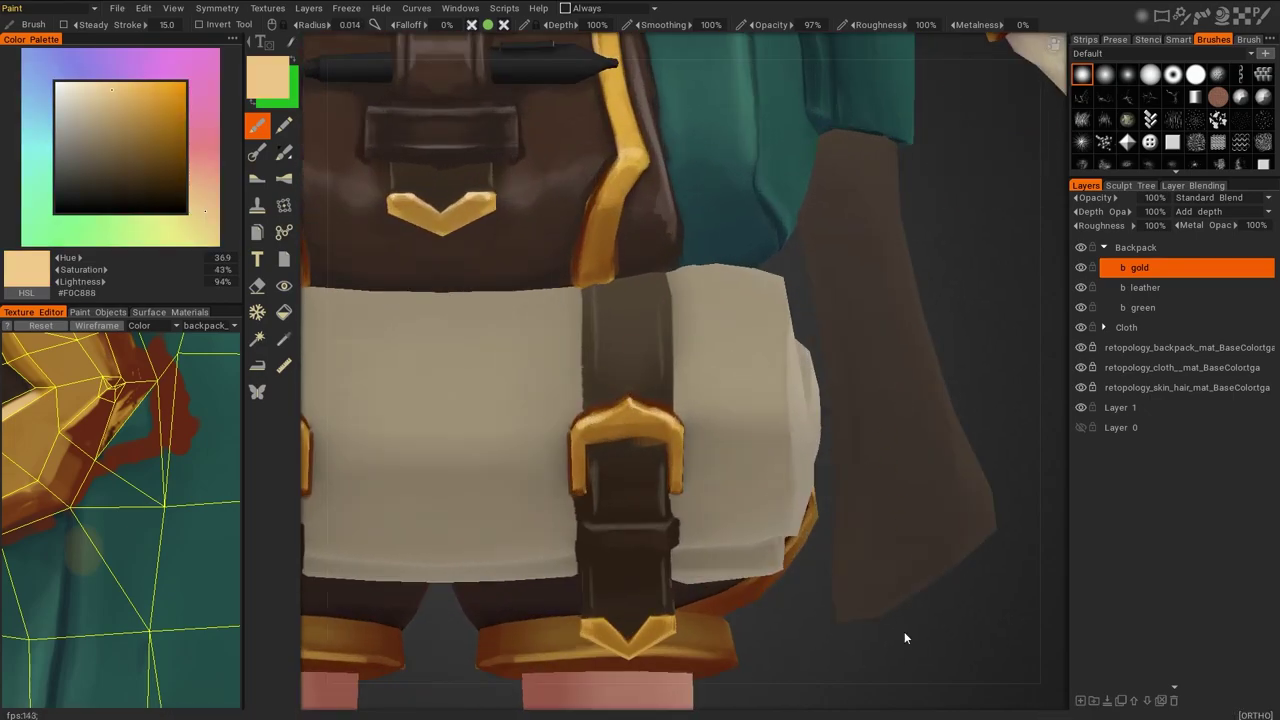
{"action": "scroll", "coordinate": [897, 595], "scroll_direction": "down", "scroll_amount": 2}
{"action": "key", "text": "v"}
{"action": "key", "text": "v"}
{"action": "key", "text": "v"}
{"action": "key", "text": "v"}
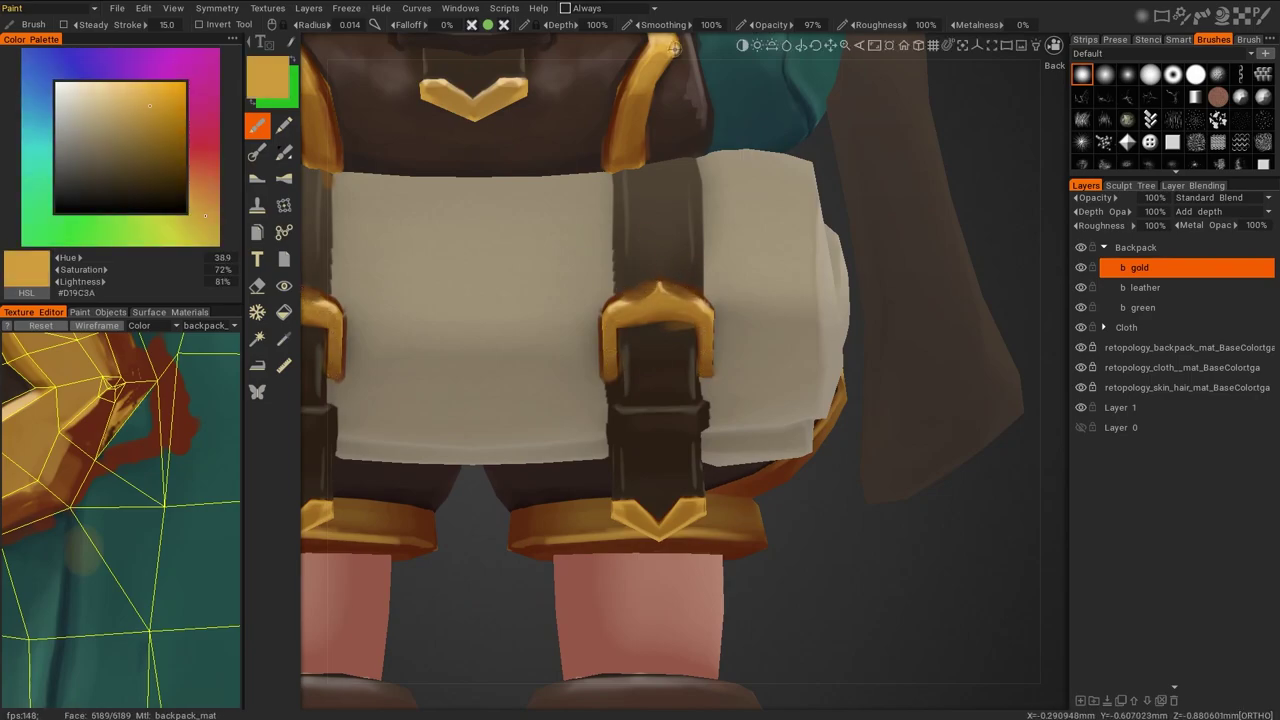
Check the whole backpack and refine the vertical gold trims with light gold (#D9A43D)
{"action": "scroll", "coordinate": [914, 572], "scroll_direction": "down", "scroll_amount": 5}
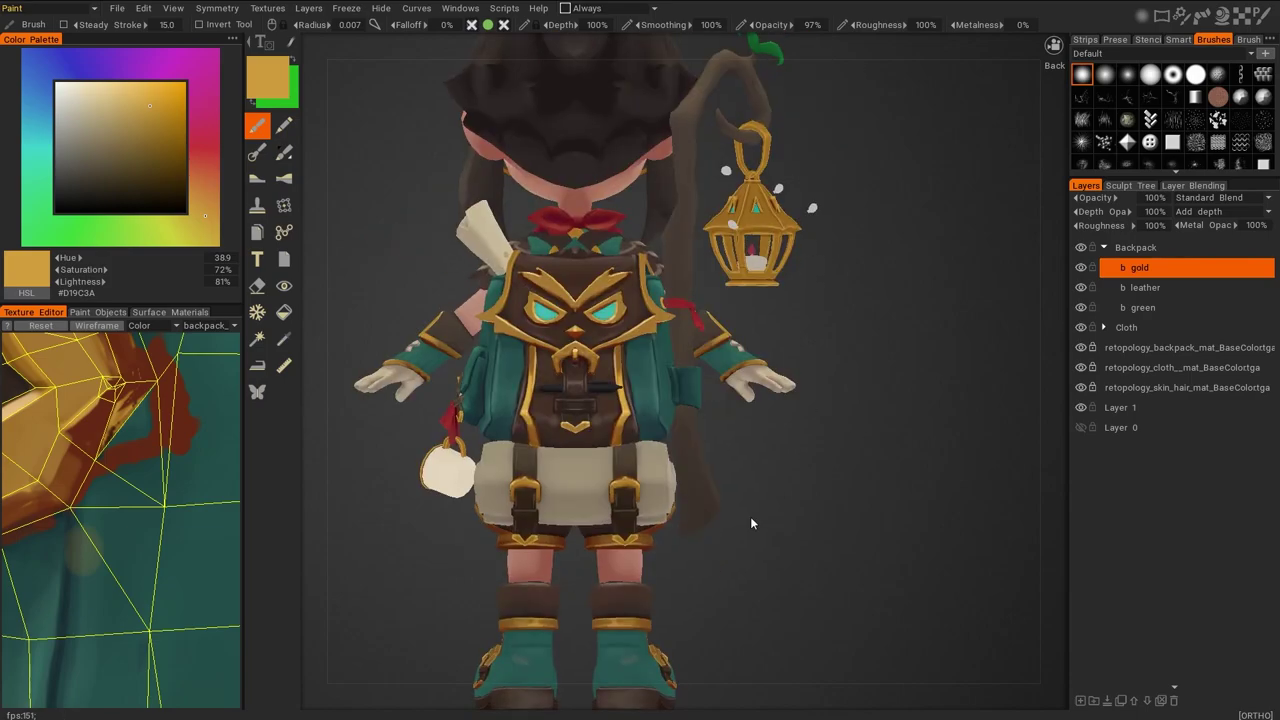
{"action": "scroll", "coordinate": [761, 519], "scroll_direction": "up", "scroll_amount": 5}
{"action": "key", "text": "v"}
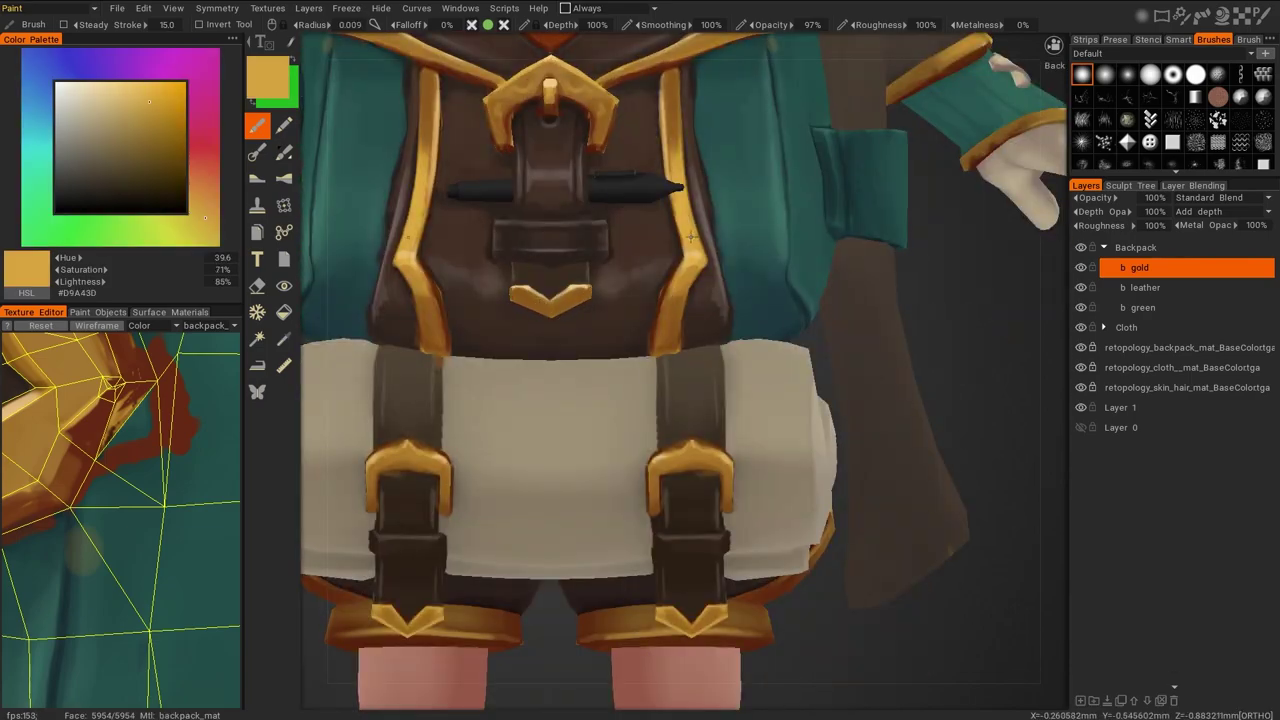
Shade the gold tip of the central strap with dark brown (#68330F) and add sampled light gold
{"action": "scroll", "coordinate": [692, 237], "scroll_direction": "up", "scroll_amount": 3}
{"action": "key", "text": "v"}
{"action": "scroll", "coordinate": [886, 523], "scroll_direction": "down", "scroll_amount": 6}
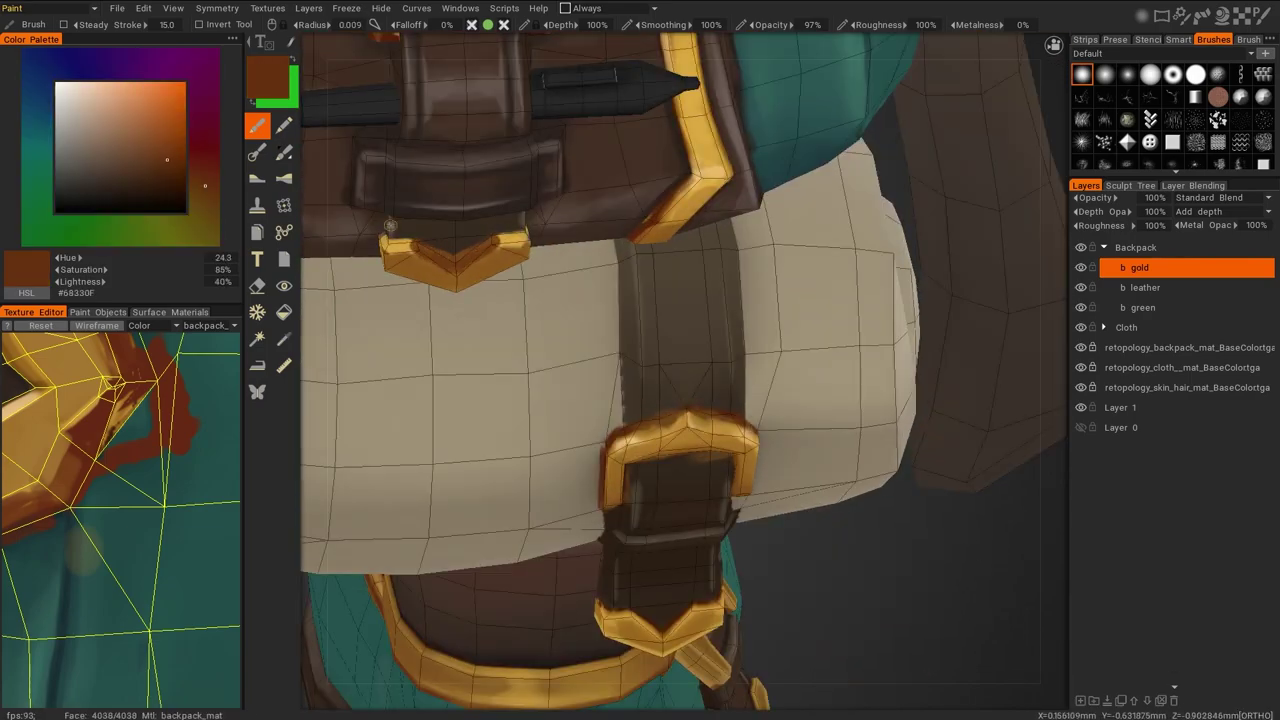
{"action": "key", "text": "v"}
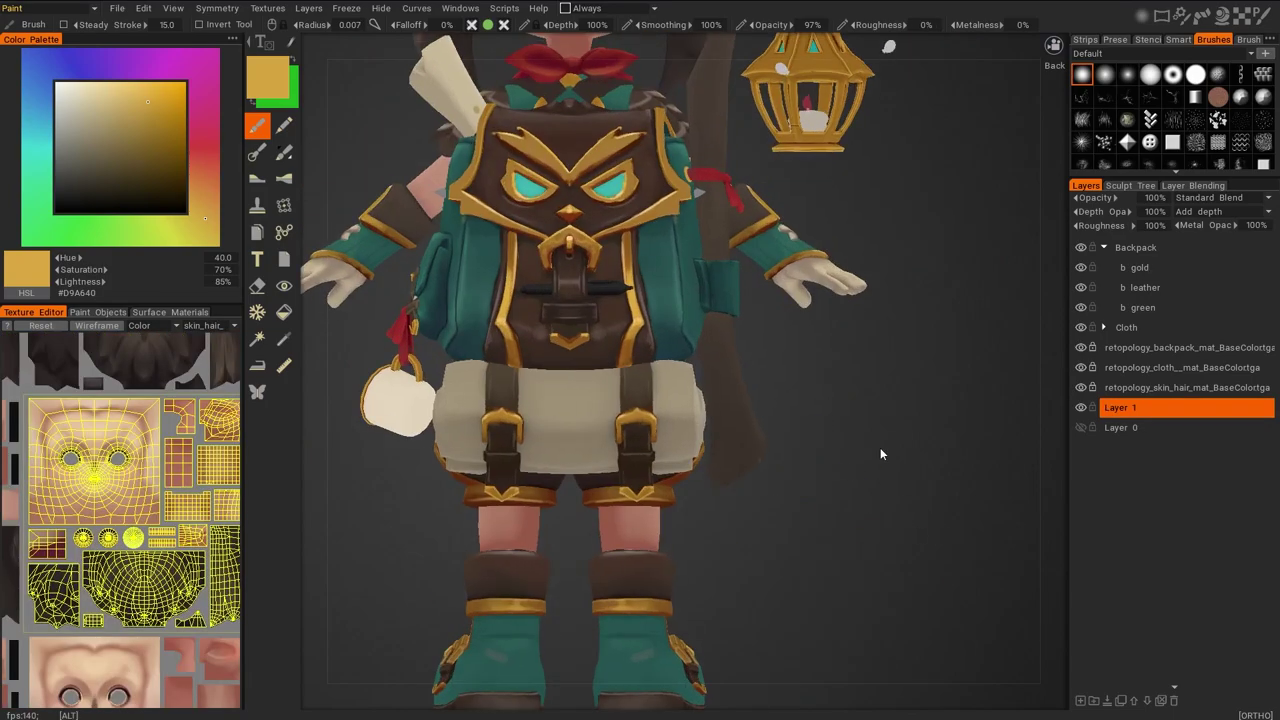
Reselect the b gold layer and use the Fill tool in eraser mode to clean up stray paint near the backpack's side
{"action": "left_click_drag", "start_coordinate": [880, 454], "coordinate": [883, 371], "text": "alt"}
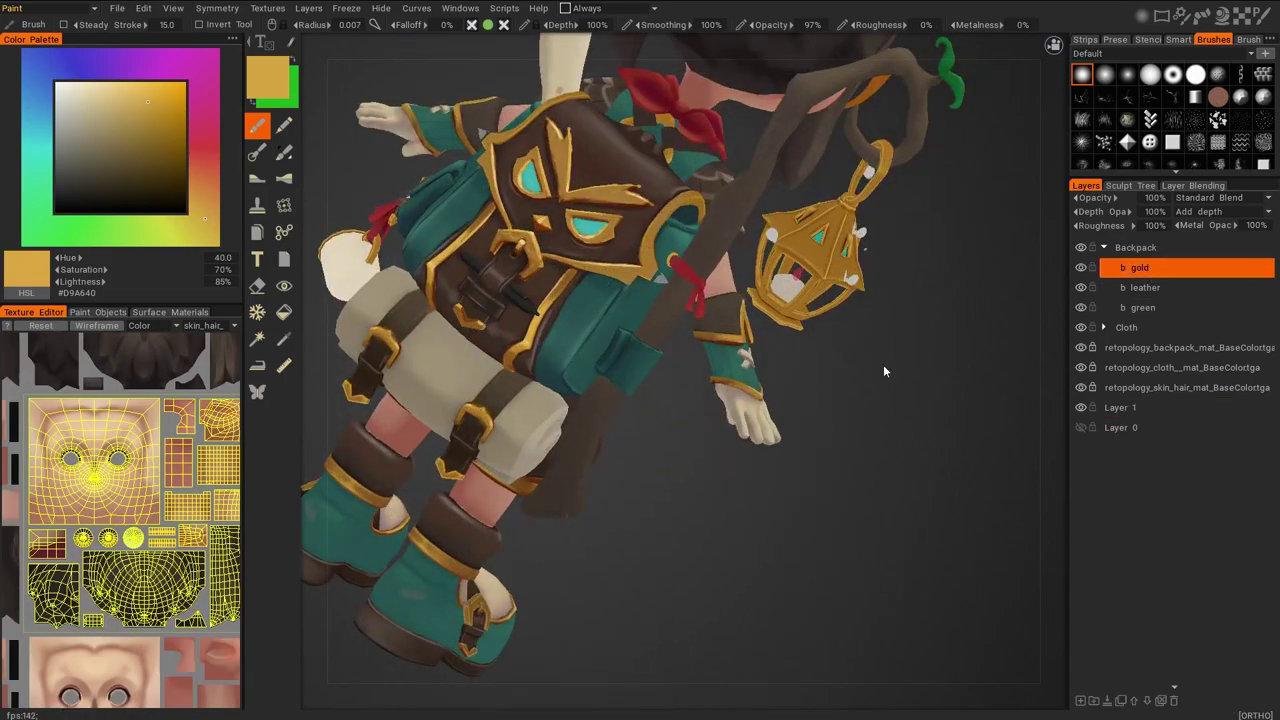
{"action": "scroll", "coordinate": [700, 380], "scroll_direction": "up", "scroll_amount": 6}
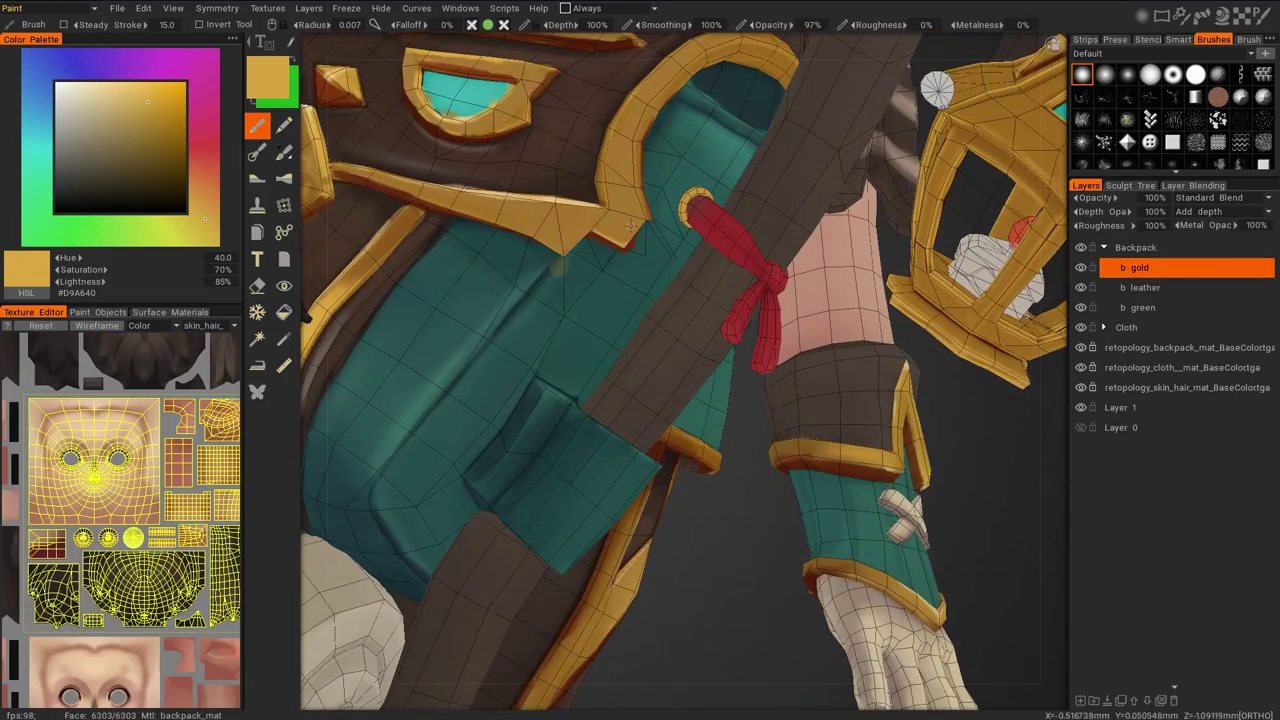
{"action": "key", "text": "v"}
{"action": "left_click_drag", "start_coordinate": [660, 240], "coordinate": [552, 400], "text": "alt"}
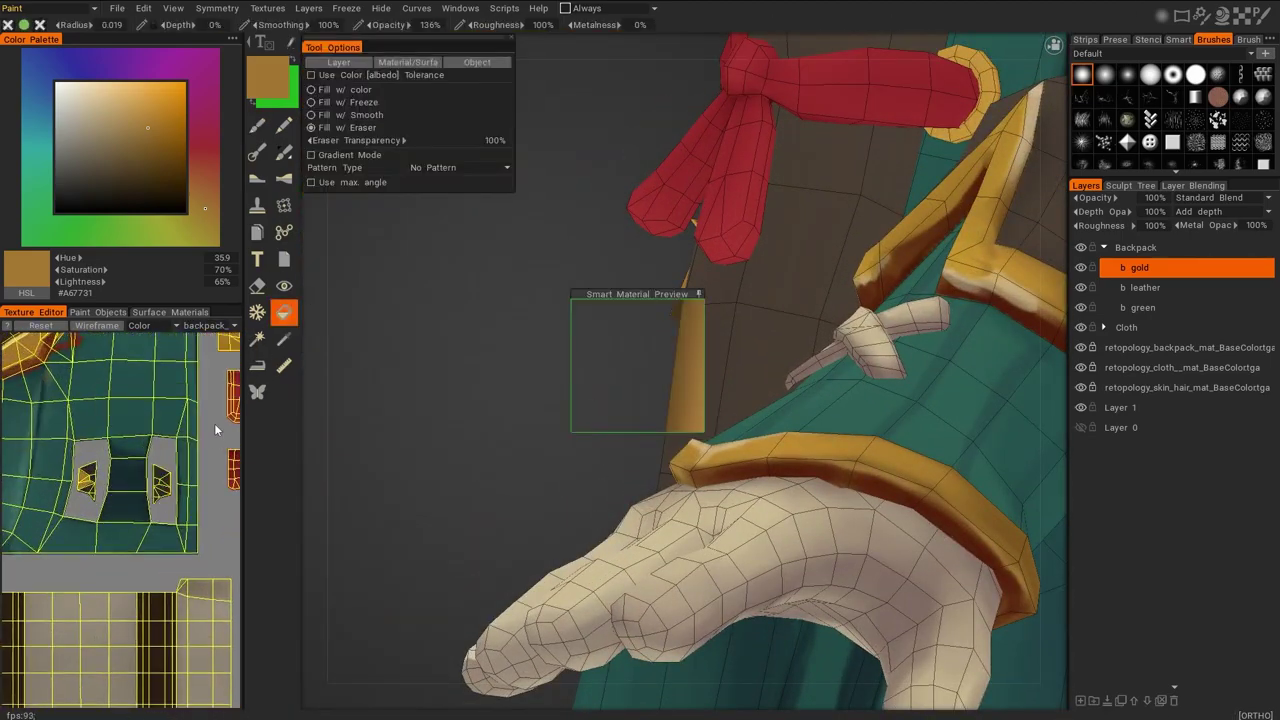
{"action": "left_click_drag", "start_coordinate": [480, 323], "coordinate": [810, 305], "text": "alt"}
Brighten the curved gold trim on the flap's side and paint pale highlights (#F0C885) along its edge
{"action": "scroll", "coordinate": [975, 500], "scroll_direction": "up", "scroll_amount": 5}
{"action": "key", "text": "v"}
{"action": "key", "text": "v"}
{"action": "key", "text": "v"}
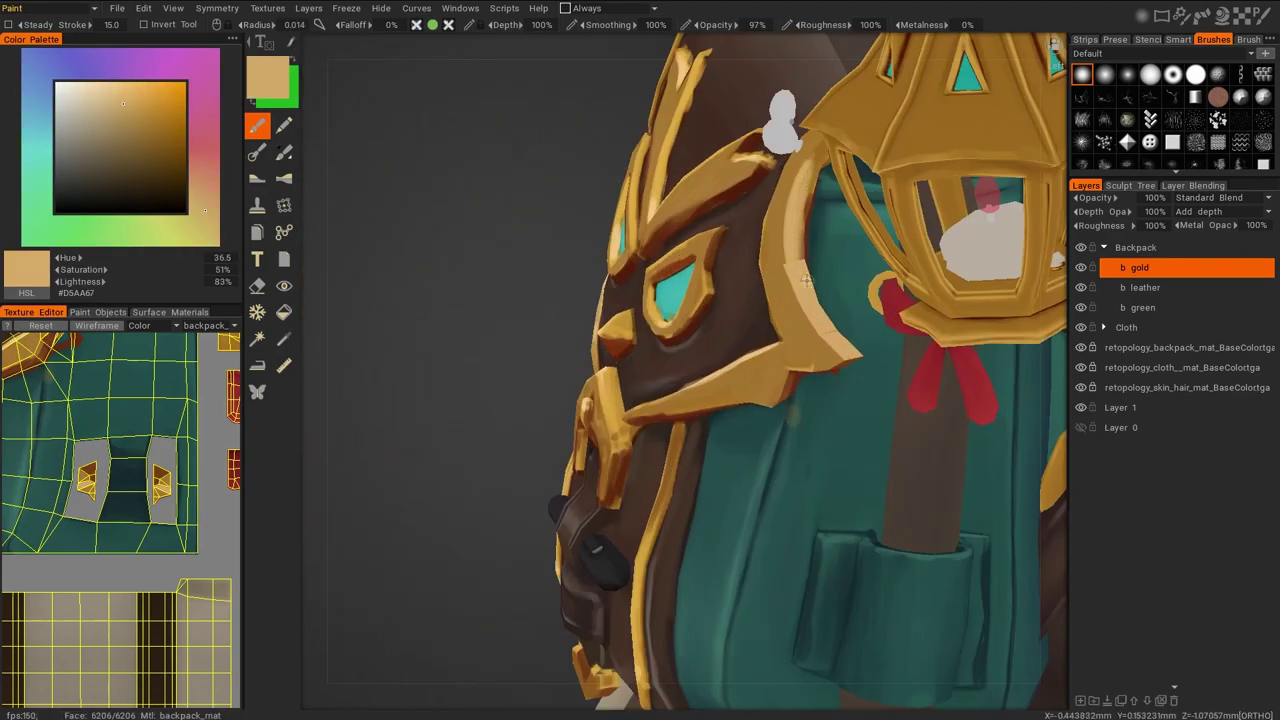
{"action": "left_click_drag", "start_coordinate": [797, 250], "coordinate": [795, 218], "text": "alt"}
{"action": "key", "text": "v"}
{"action": "key", "text": "v"}
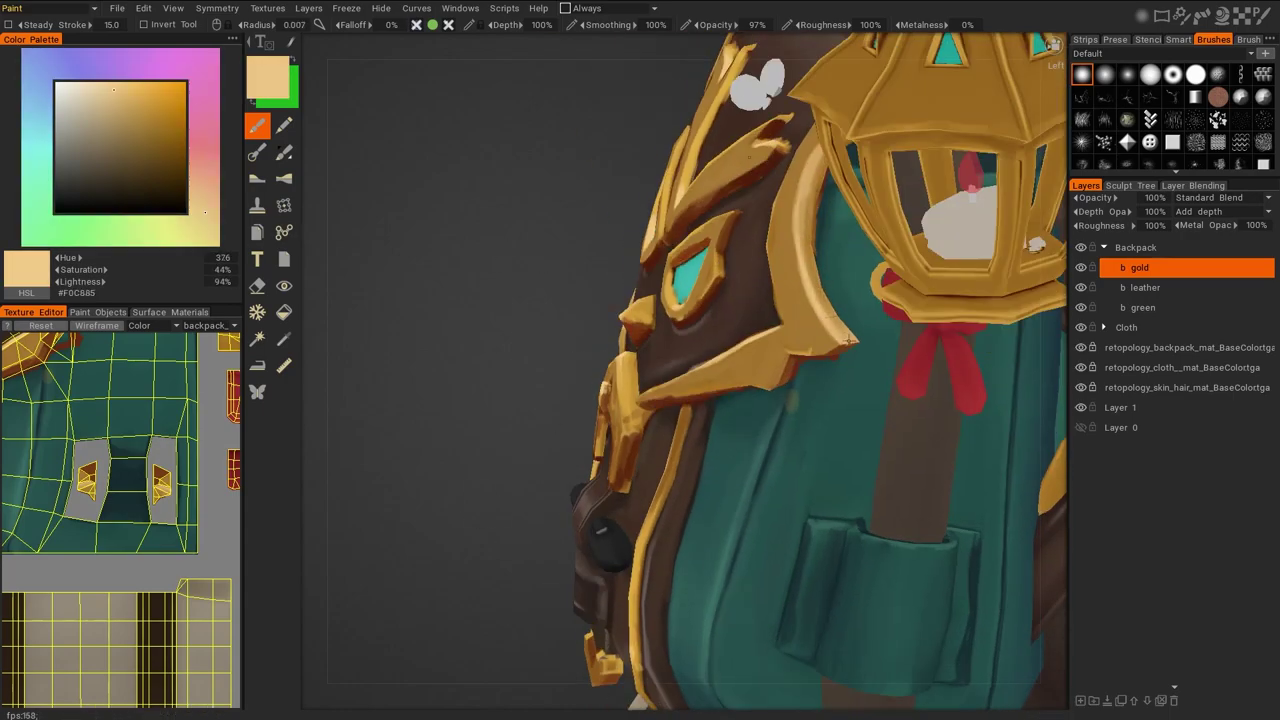
Refine the gold trim along the flap's upper side with gold (#C18E32) and bright yellow highlights (#F9CF57)
{"action": "left_click_drag", "start_coordinate": [818, 290], "coordinate": [660, 361], "text": "alt"}
{"action": "key", "text": "v"}
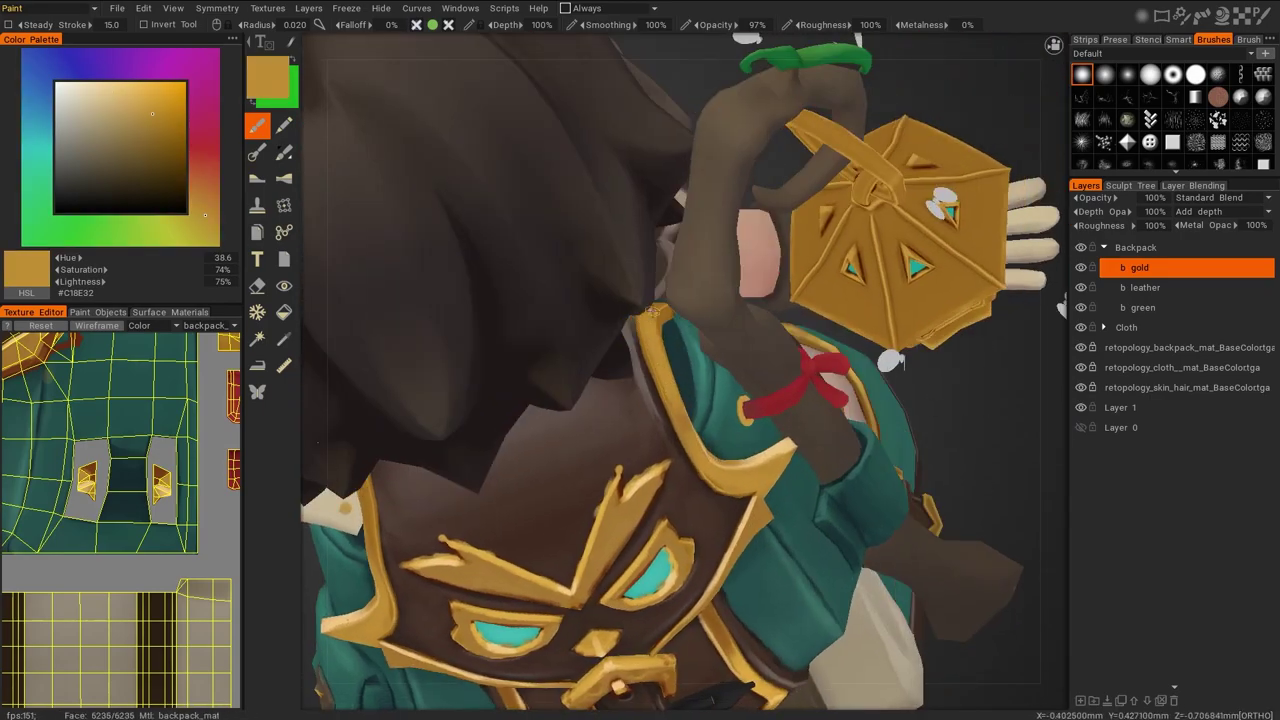
{"action": "key", "text": "v"}
{"action": "left_click", "coordinate": [213, 234]}
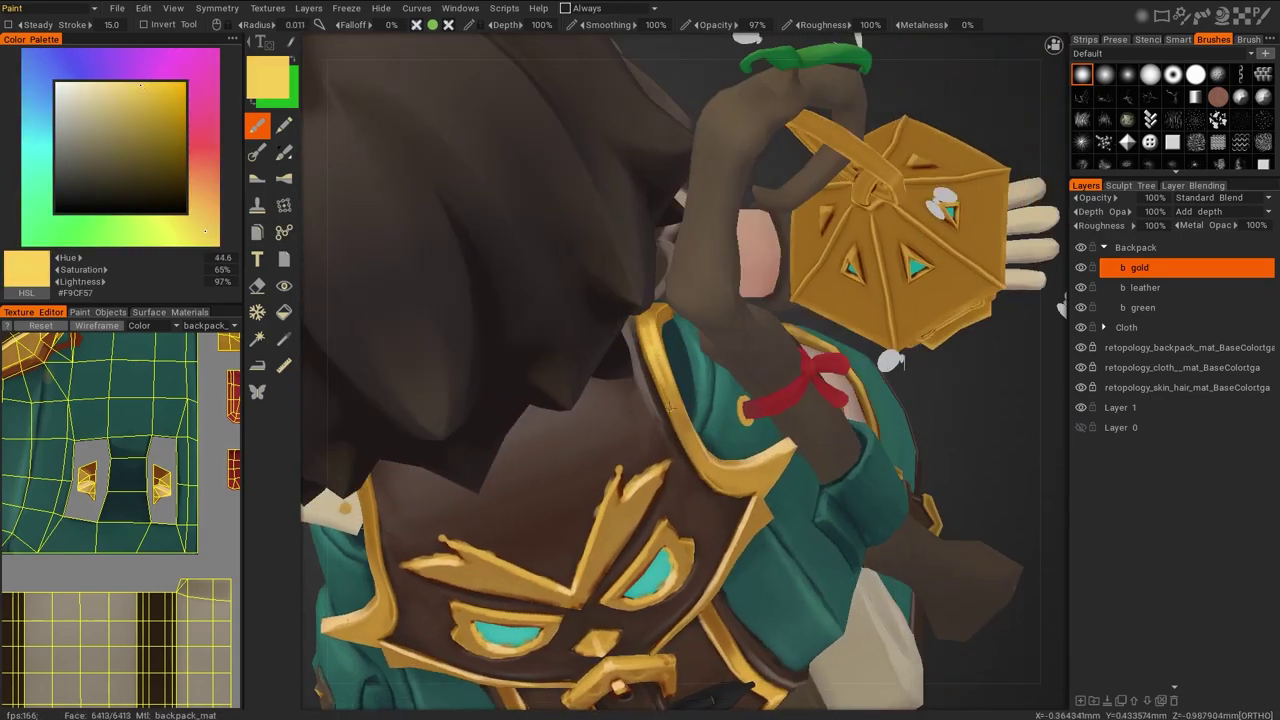
{"action": "left_click_drag", "start_coordinate": [998, 552], "coordinate": [577, 157], "text": "alt"}
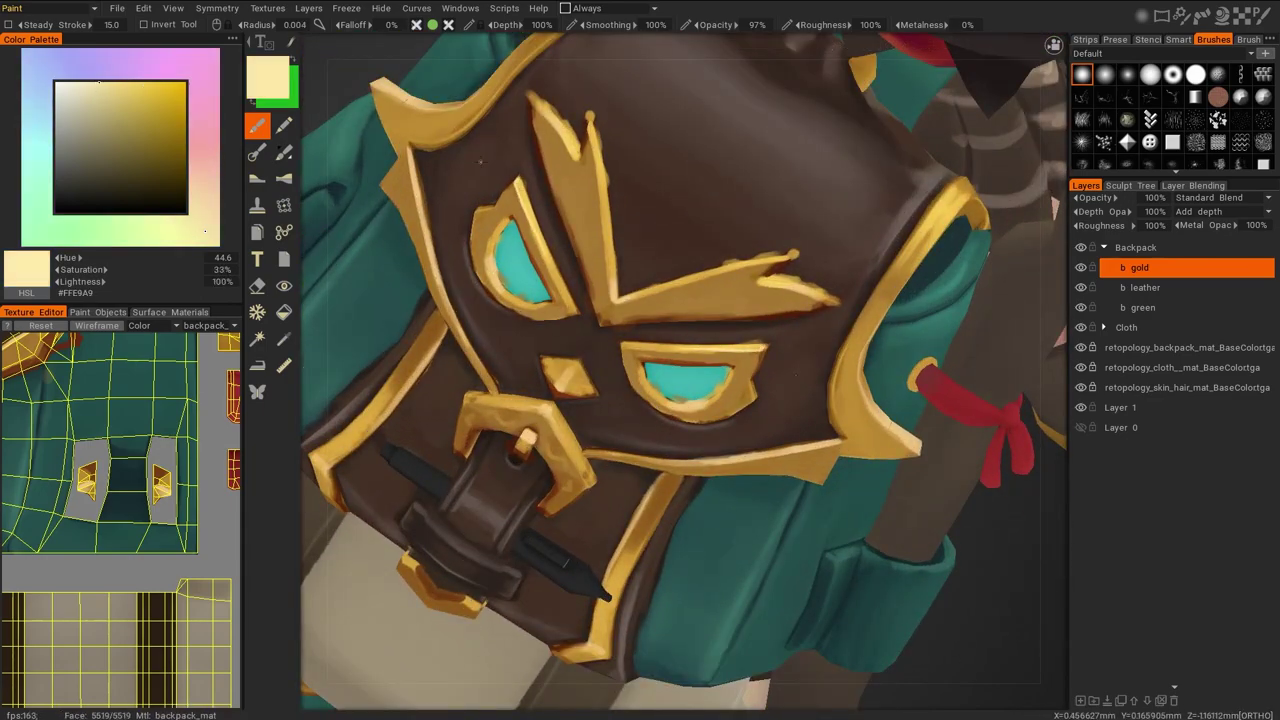
Add pale gold highlights (#FAE09B) to the rims of the owl's eye frames
{"action": "scroll", "coordinate": [441, 88], "scroll_direction": "up", "scroll_amount": 3}
{"action": "key", "text": "v"}
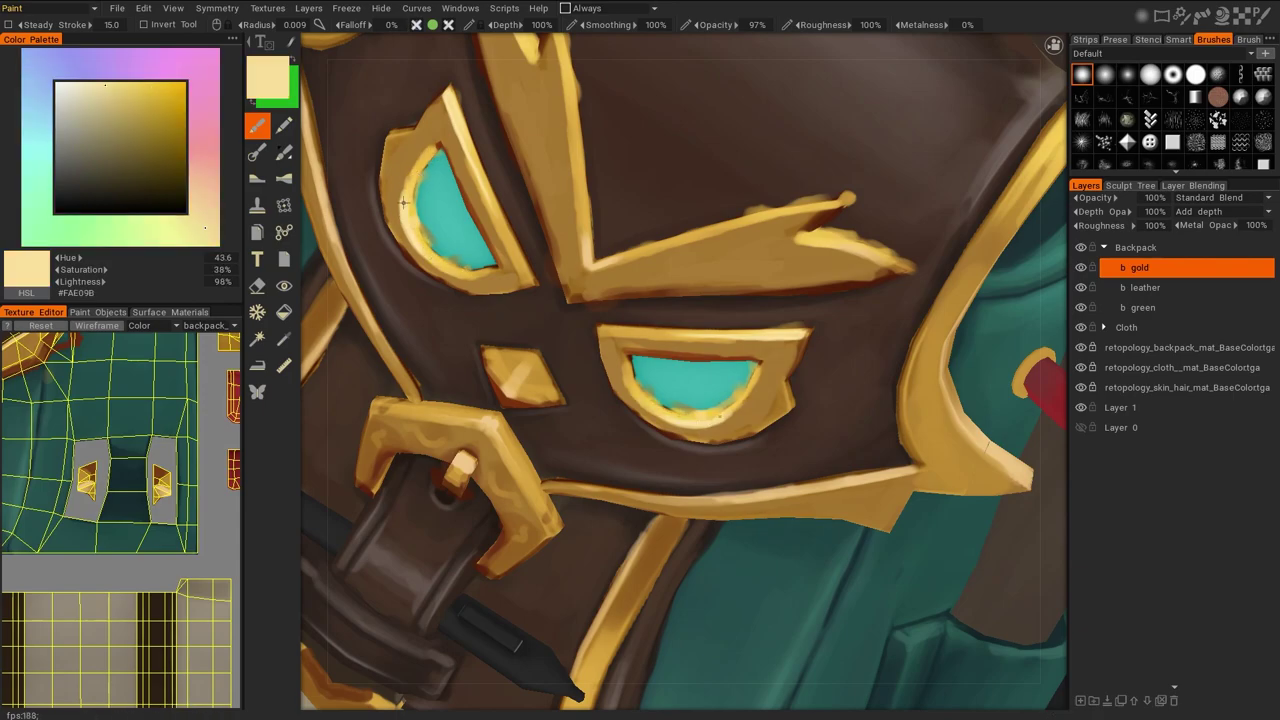
{"action": "key", "text": "v"}
{"action": "left_click", "coordinate": [474, 288]}
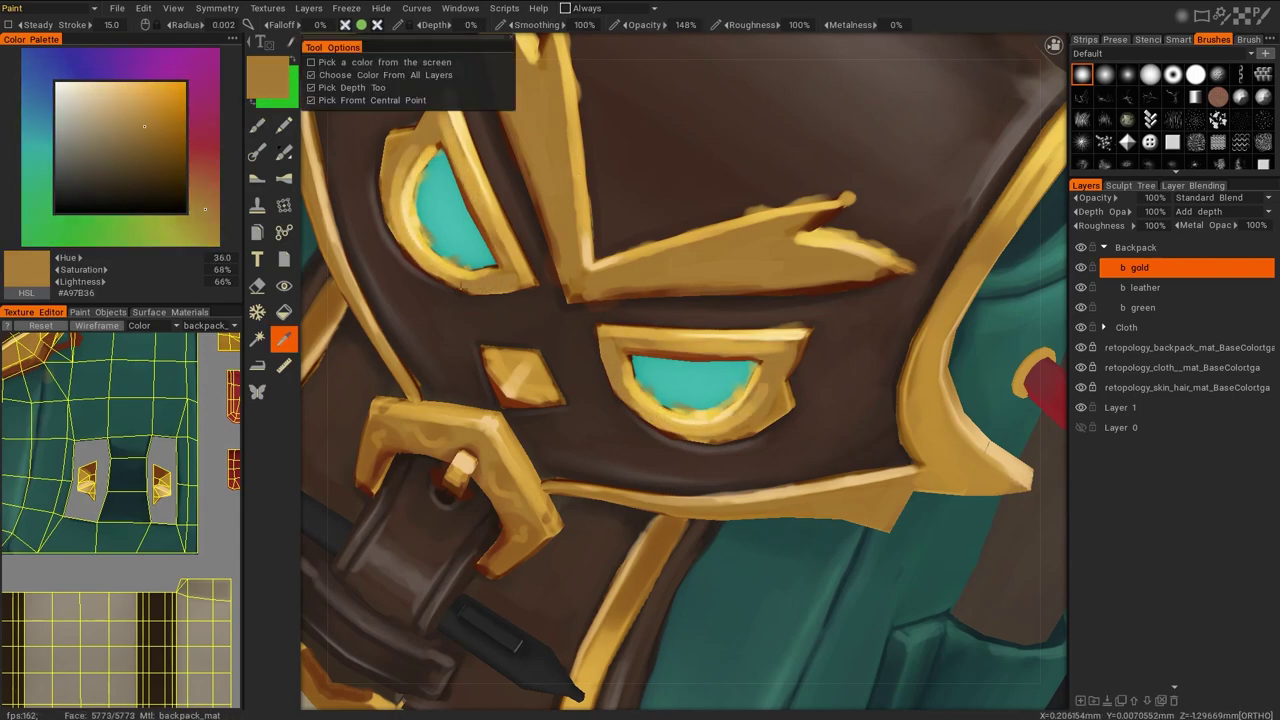
Show the wireframe and even out the edges of the eye frames with sampled golds (#AA7A32, #D3A13E)
{"action": "middle_click_drag", "start_coordinate": [474, 288], "coordinate": [549, 96]}
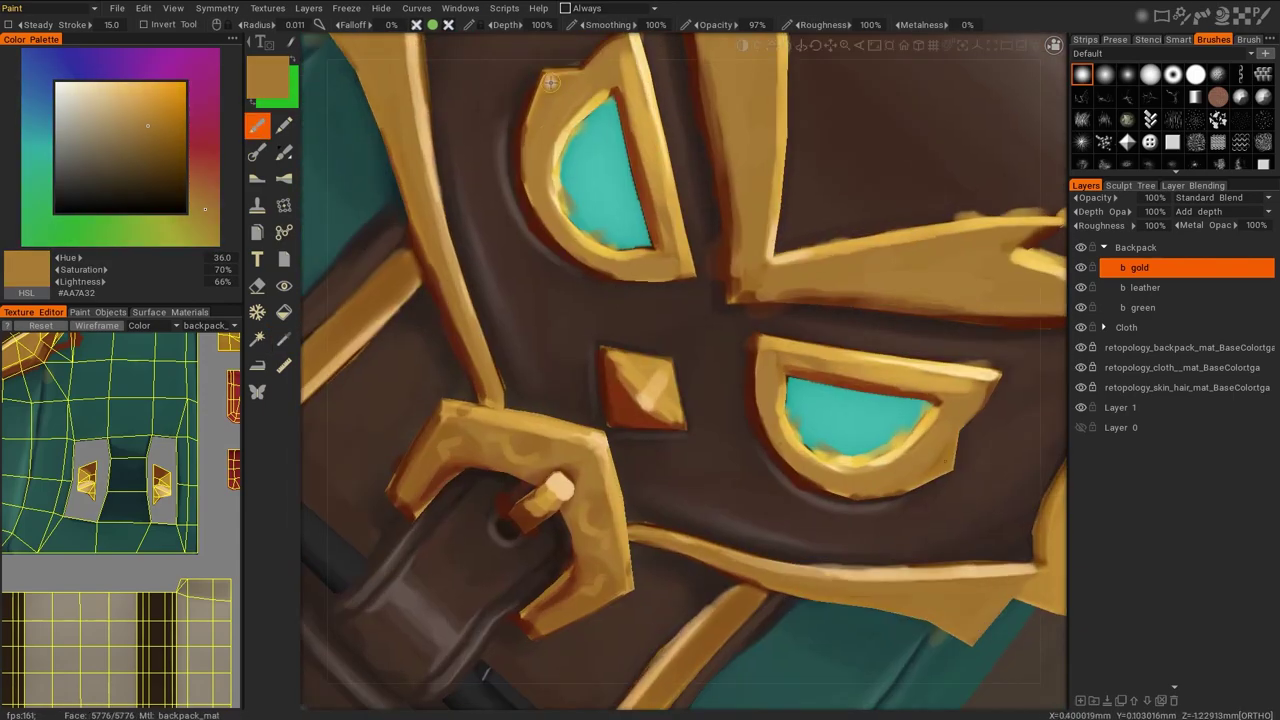
{"action": "key", "text": "v"}
{"action": "key", "text": "w"}
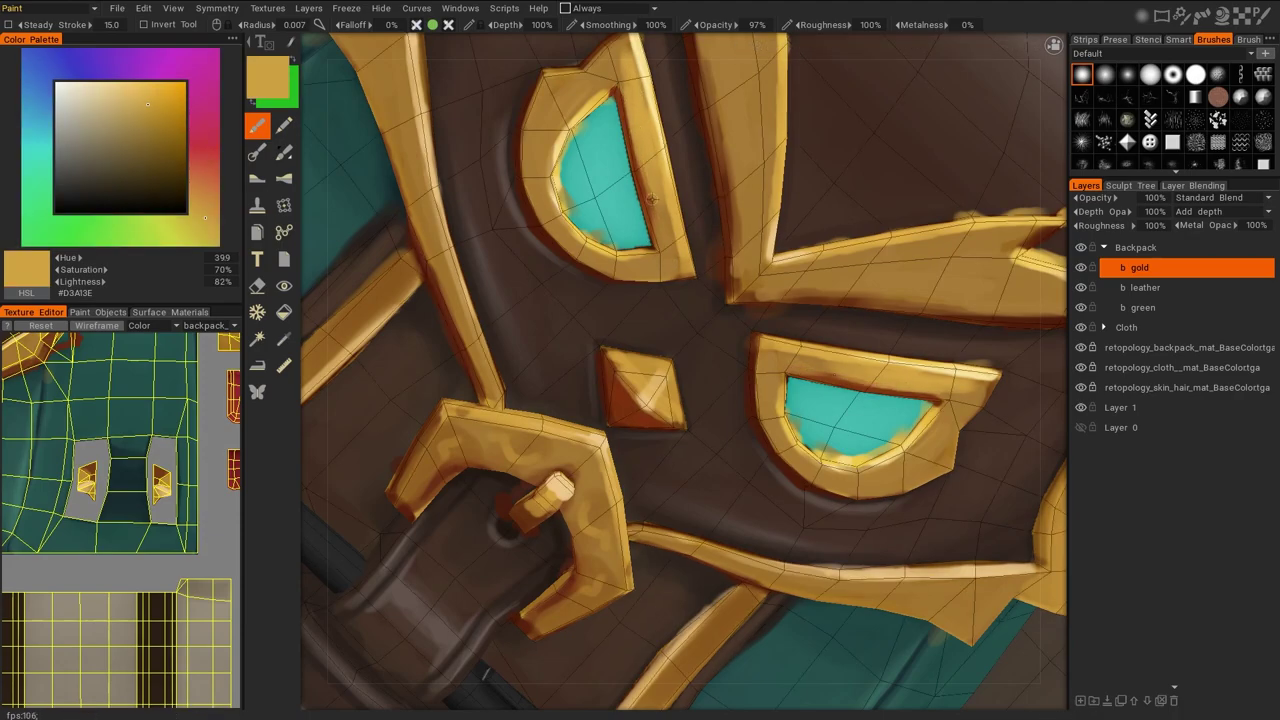
{"action": "scroll", "coordinate": [573, 100], "scroll_direction": "down", "scroll_amount": 5}
{"action": "scroll", "coordinate": [489, 213], "scroll_direction": "up", "scroll_amount": 5}
{"action": "key", "text": "v"}
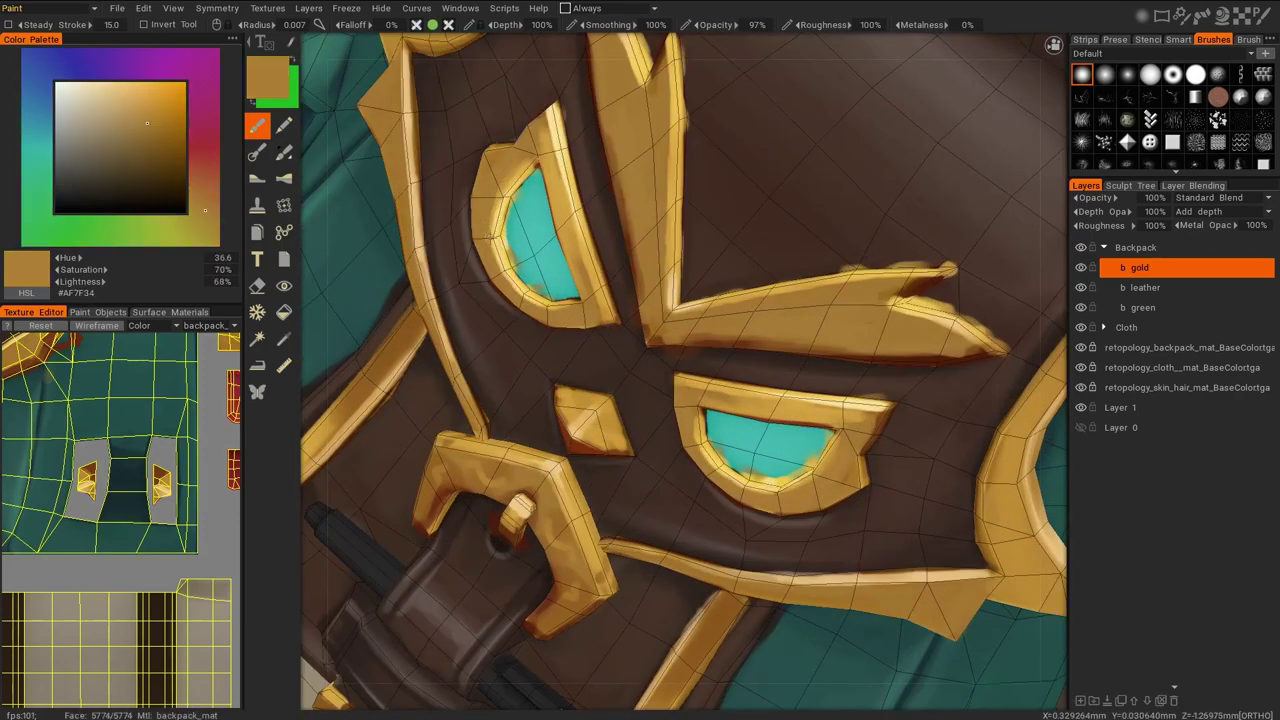
Erase stray gold paint around the owl's eyes and brow tips on the b gold layer
{"action": "key", "text": "v"}
{"action": "key", "text": "e"}
{"action": "left_click", "coordinate": [1145, 287]}
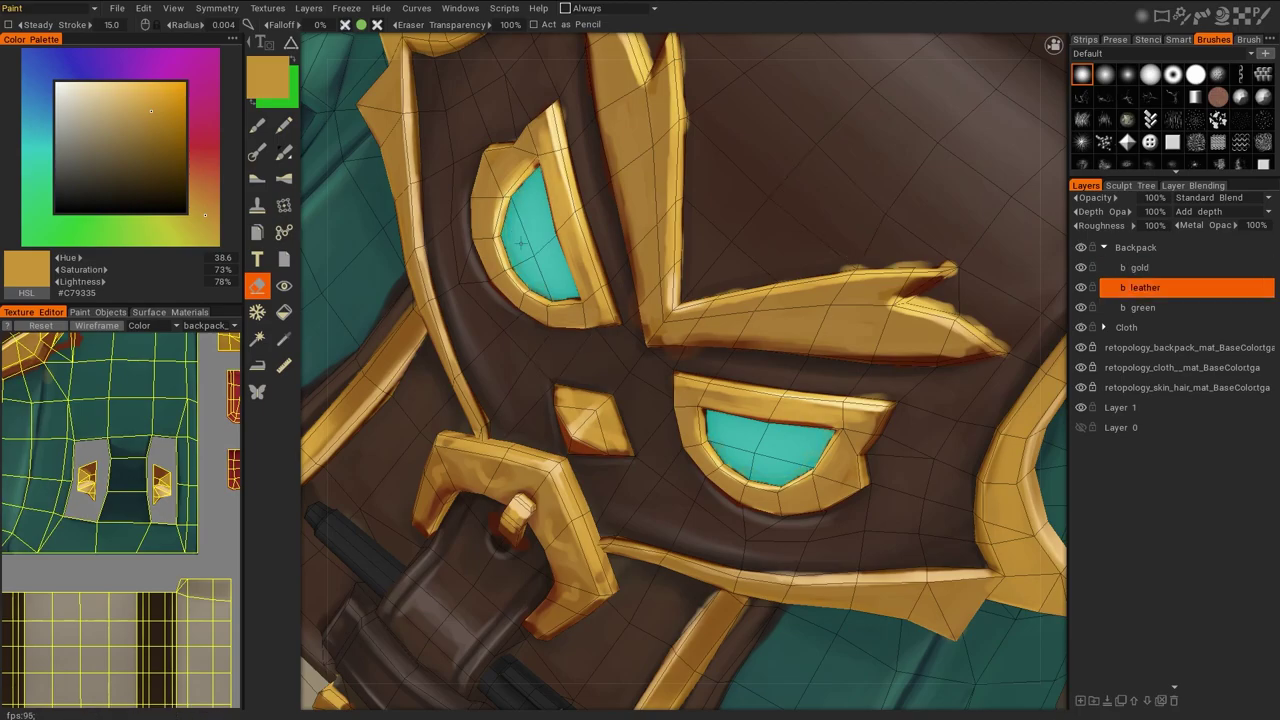
{"action": "left_click", "coordinate": [1139, 267]}
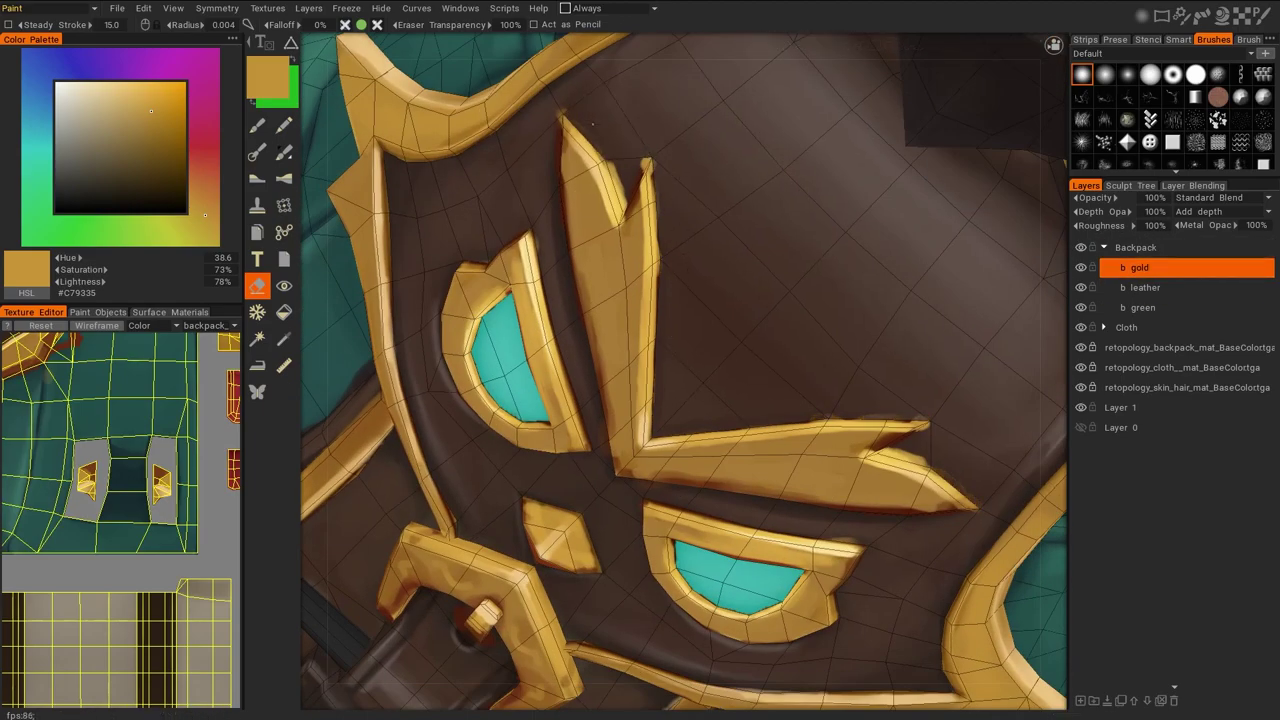
{"action": "scroll", "coordinate": [557, 227], "scroll_direction": "down", "scroll_amount": 6}
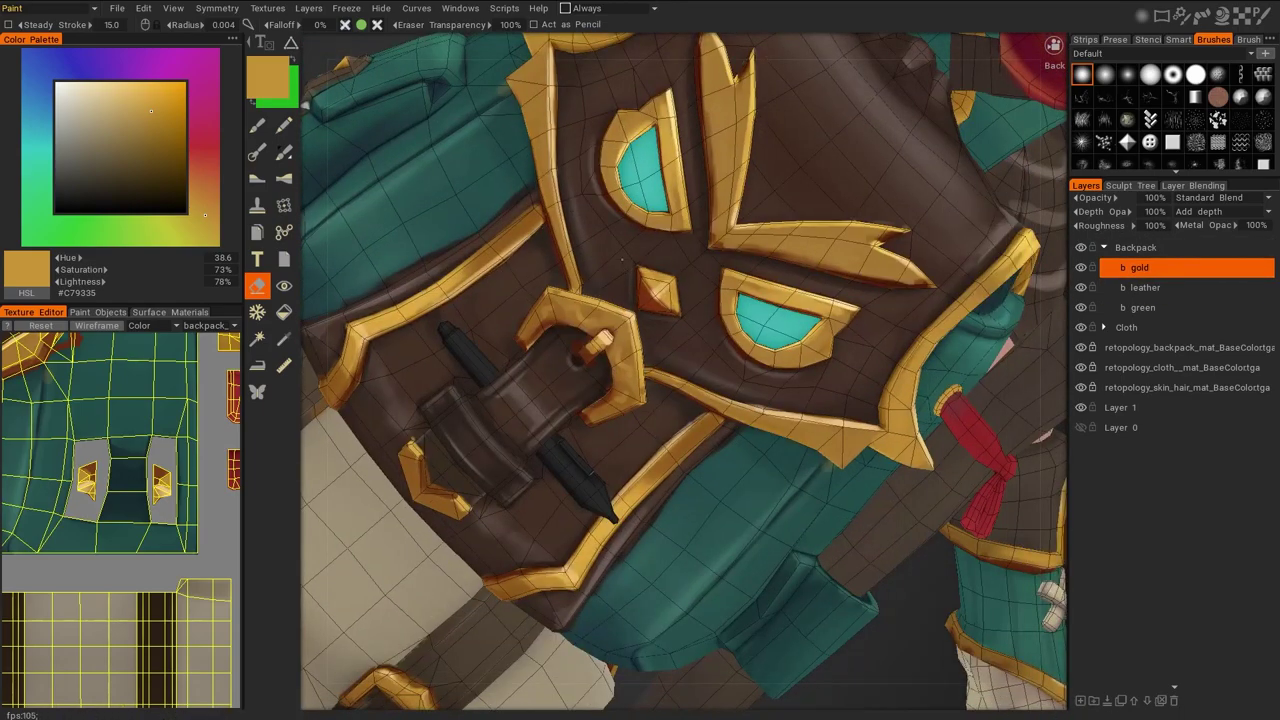
{"action": "scroll", "coordinate": [620, 300], "scroll_direction": "up", "scroll_amount": 3}
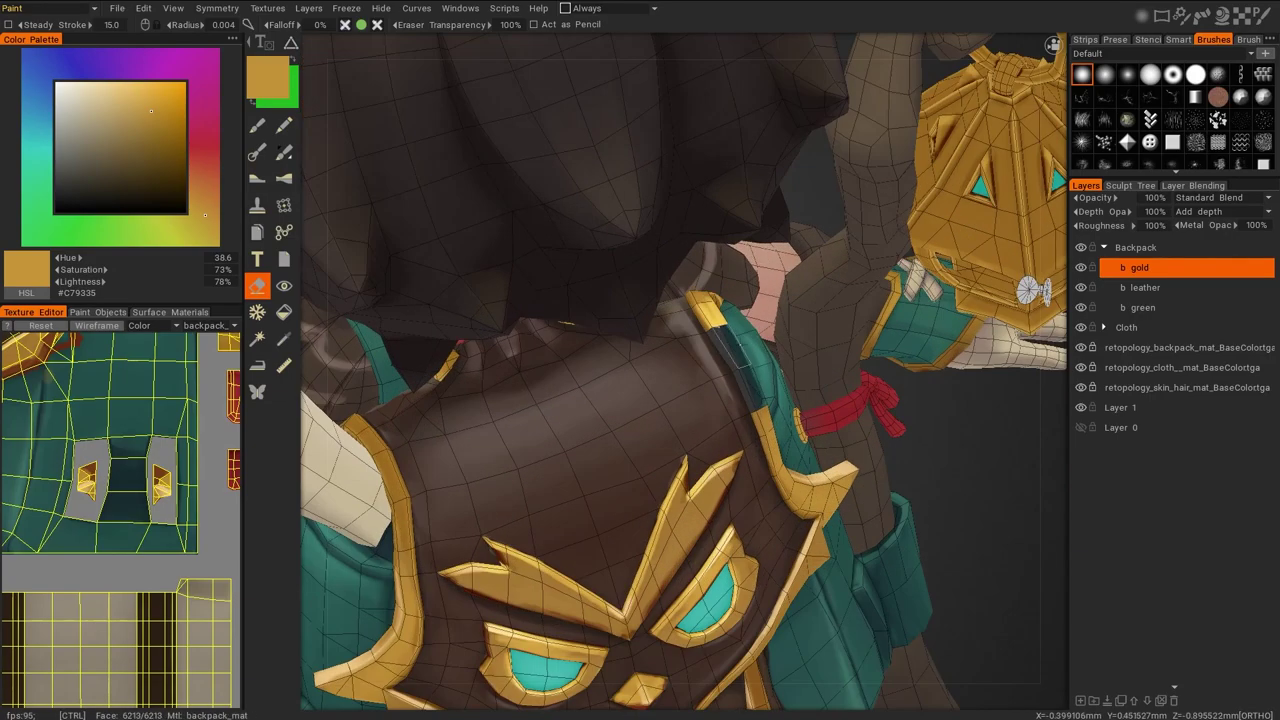
{"action": "left_click", "coordinate": [284, 311]}
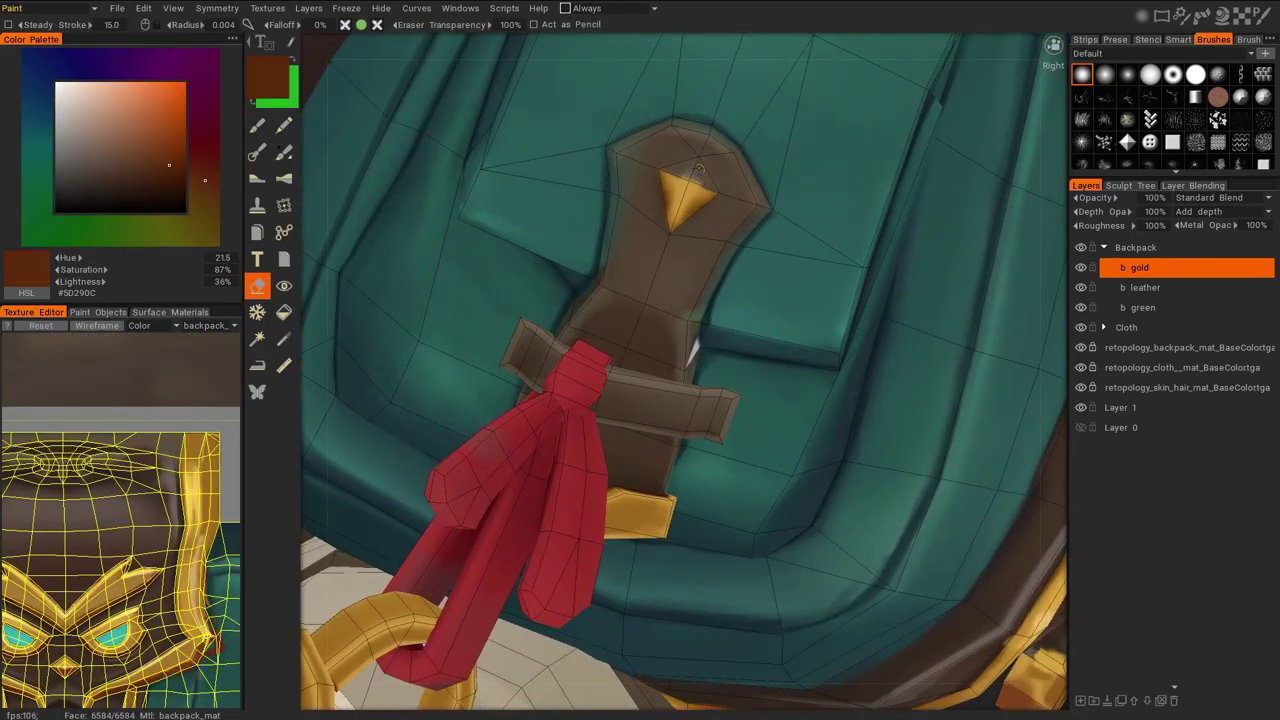
Outline the side strap's diamond stud in dark brown (#5D290C) and model its facets with gold (#A06D20) and pale yellow (#F4CB6C)
{"action": "key", "text": "b"}
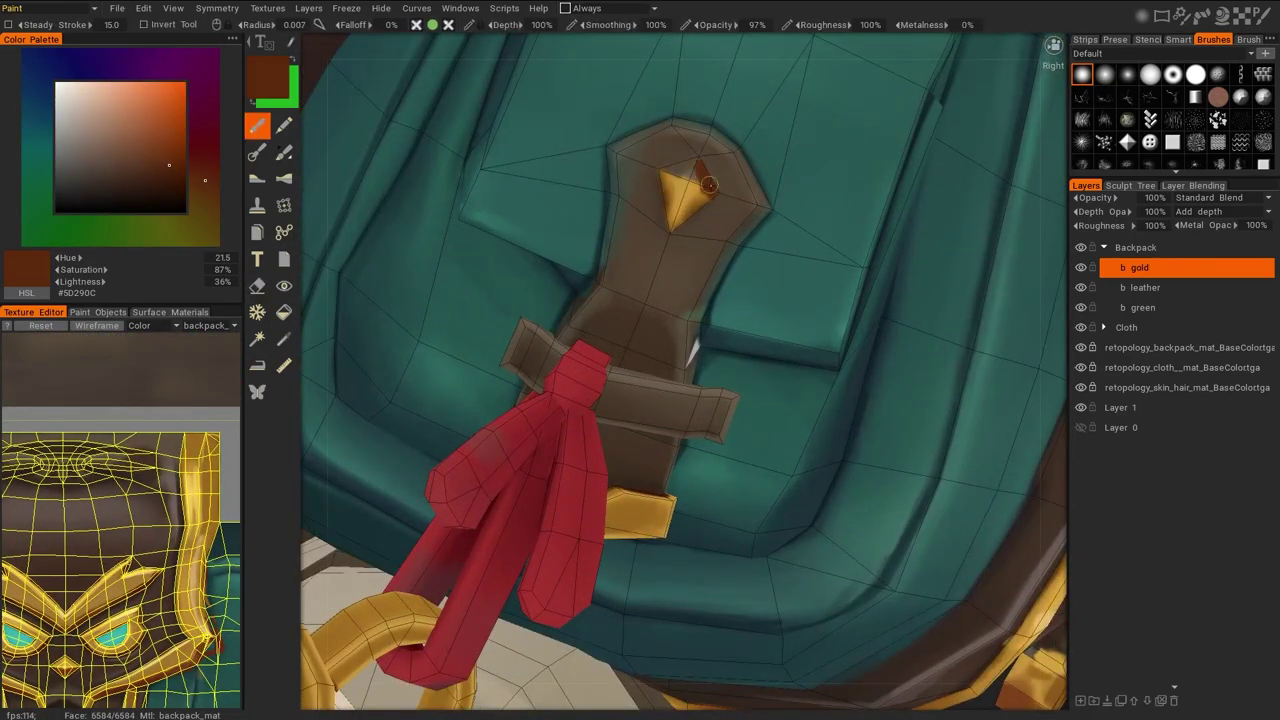
{"action": "key", "text": "v"}
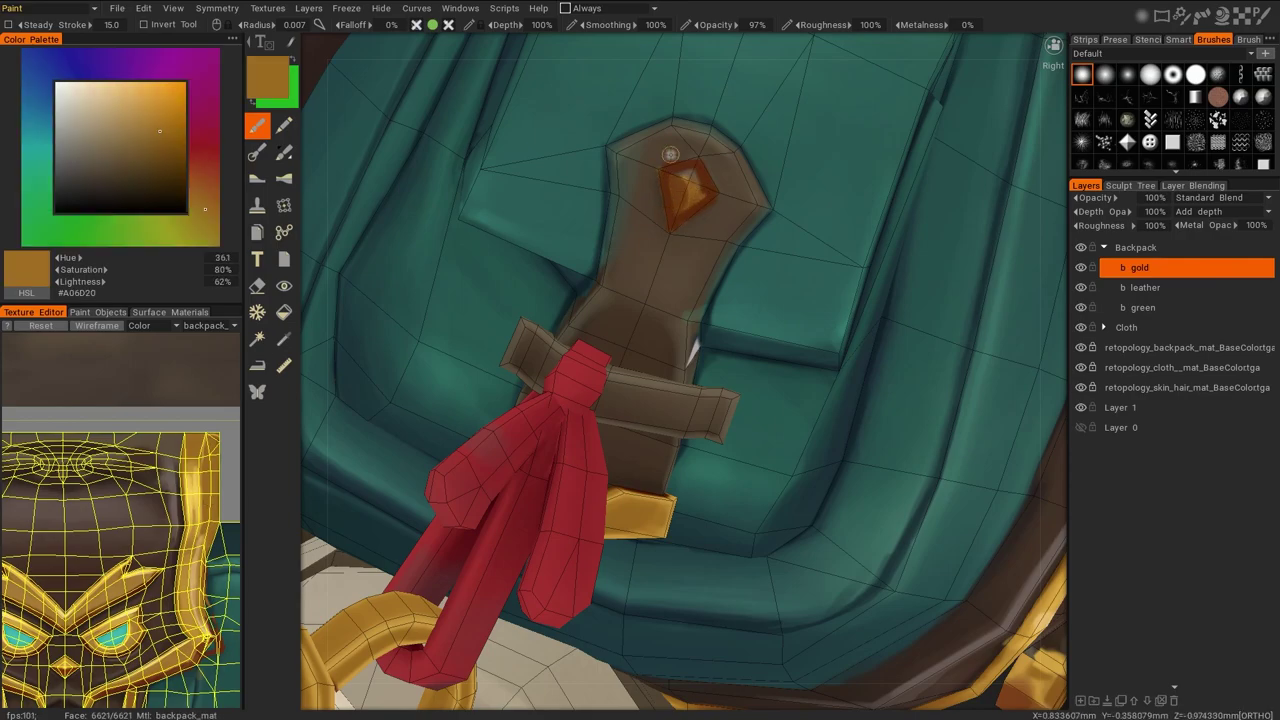
{"action": "key", "text": "v"}
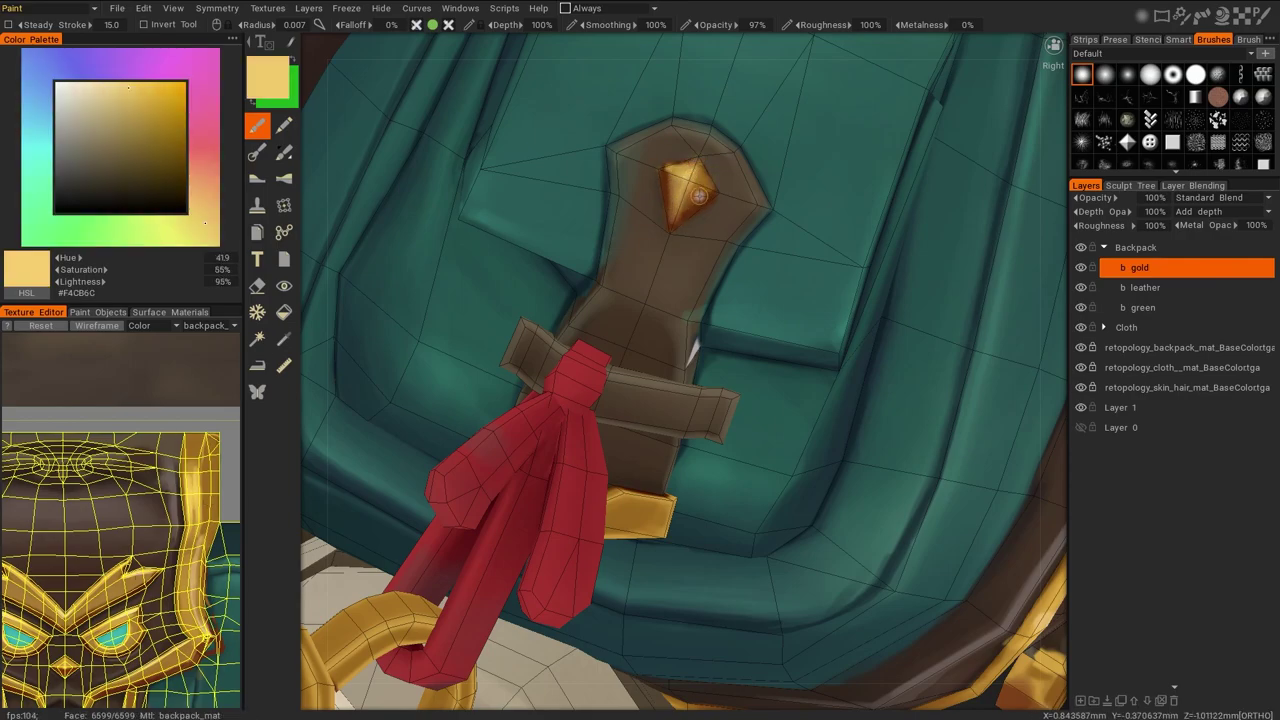
{"action": "key", "text": "v"}
{"action": "key", "text": "v"}
Select the b leather layer and shade the edge of the studded side strap with dark brown (#2C231F)
{"action": "left_click", "coordinate": [1116, 287], "text": "ctrl"}
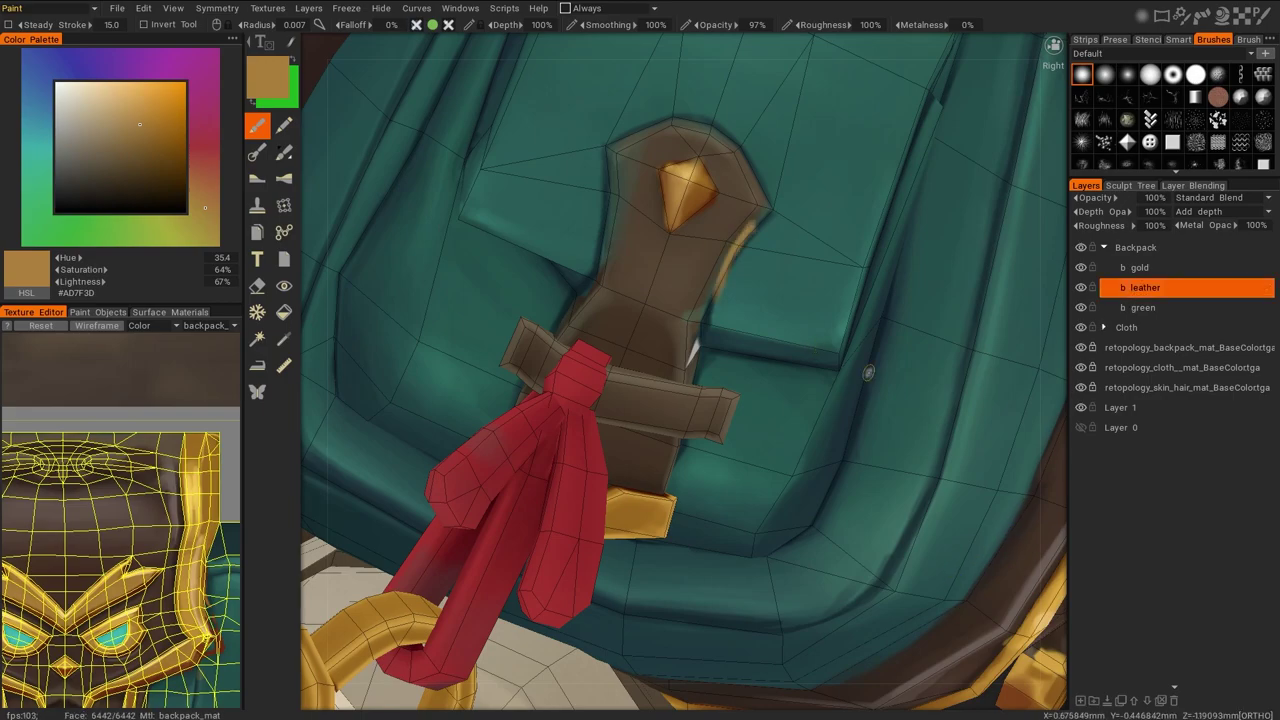
{"action": "key", "text": "v"}
{"action": "middle_click_drag", "start_coordinate": [760, 222], "coordinate": [619, 214]}
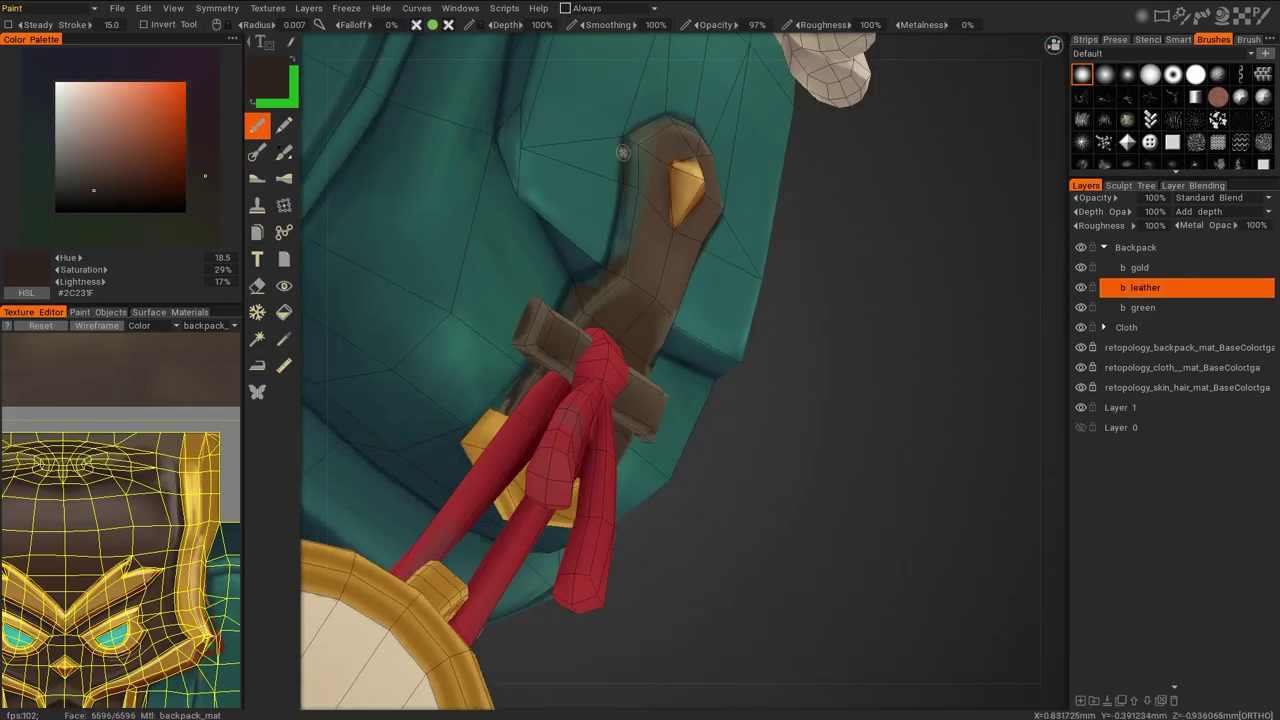
{"action": "middle_click_drag", "start_coordinate": [620, 170], "coordinate": [808, 469]}
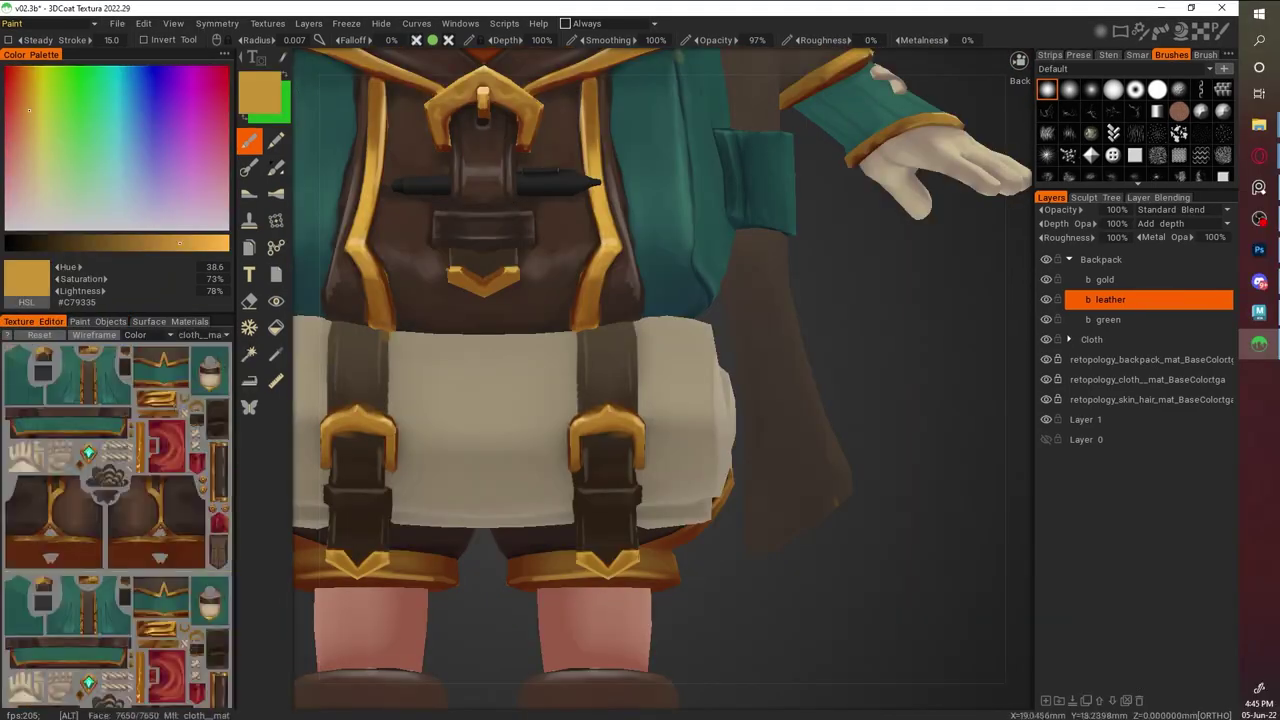
Repaint the two leather straps over the bedroll in dark reddish browns (#432F23, #3A2117)
{"action": "key", "text": "v"}
{"action": "middle_click_drag", "start_coordinate": [590, 380], "coordinate": [693, 232]}
{"action": "key", "text": "v"}
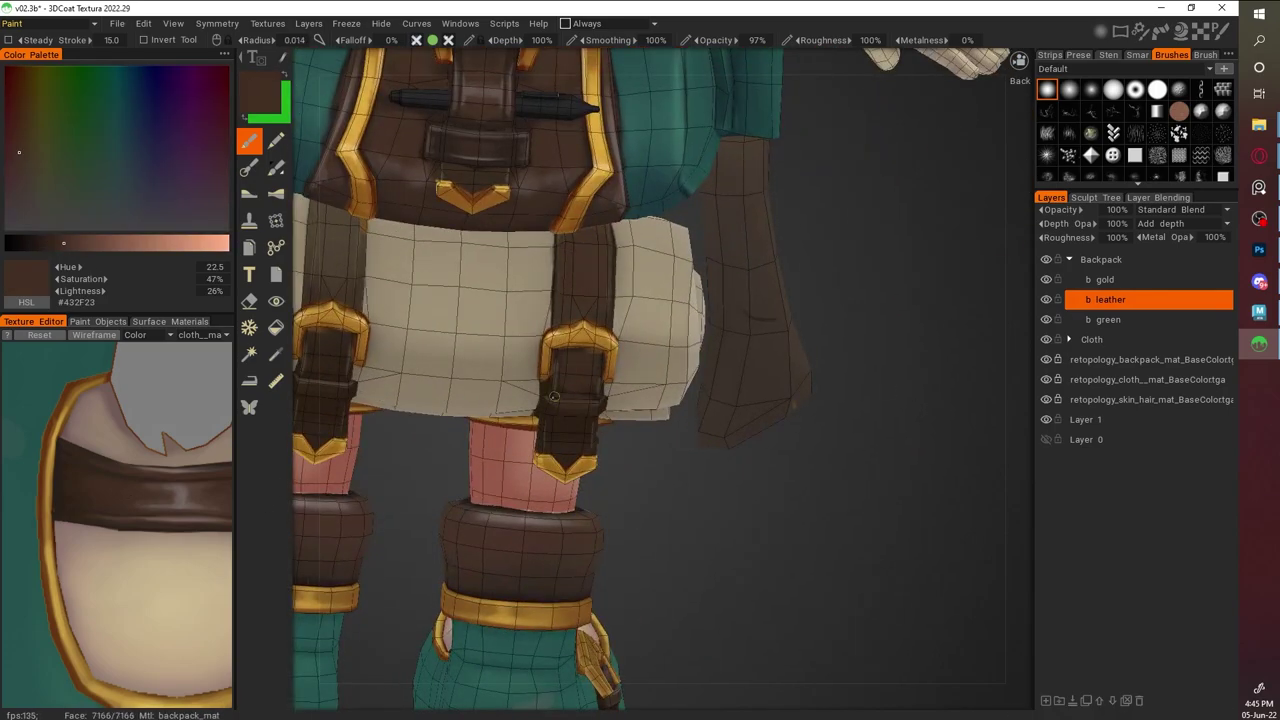
{"action": "middle_click_drag", "start_coordinate": [574, 265], "coordinate": [872, 518]}
{"action": "mouse_move", "coordinate": [831, 380]}
{"action": "middle_mouse_down"}
{"action": "mouse_move", "coordinate": [538, 254]}
{"action": "mouse_move", "coordinate": [883, 571]}
{"action": "middle_mouse_up"}
{"action": "left_click", "coordinate": [228, 92]}
{"action": "key", "text": "v"}
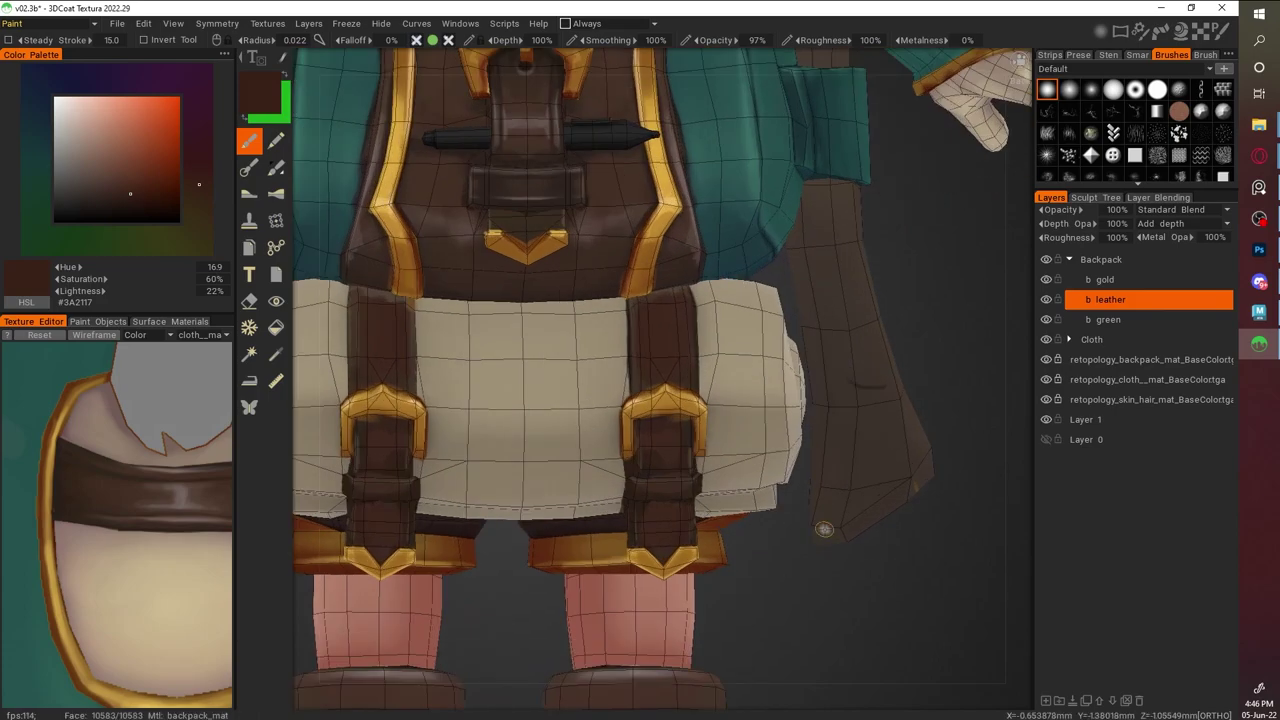
Shade the edges of the bedroll straps with very dark brown (#29201C) and add brown midtones (#493429)
{"action": "key", "text": "v"}
{"action": "mouse_move", "coordinate": [633, 309]}
{"action": "left_mouse_down"}
{"action": "mouse_move", "coordinate": [634, 465]}
{"action": "mouse_move", "coordinate": [695, 435]}
{"action": "left_mouse_up"}
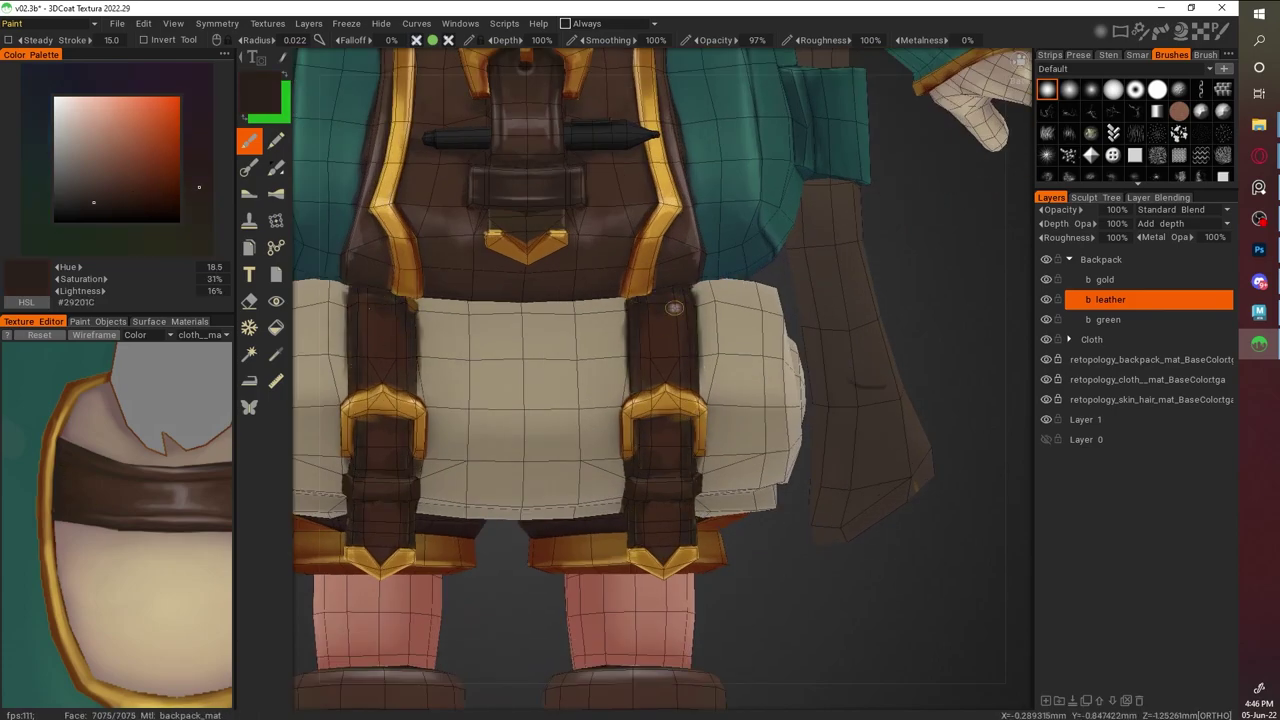
{"action": "key", "text": "v"}
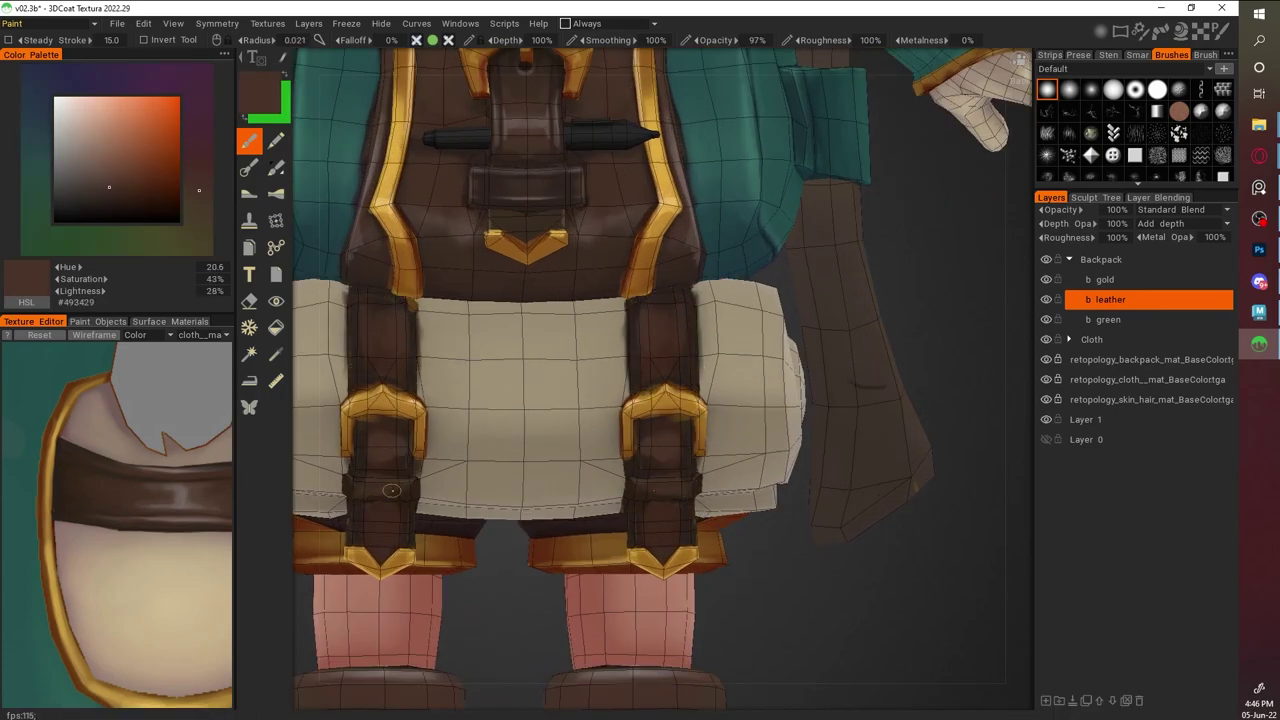
{"action": "scroll", "coordinate": [360, 495], "scroll_direction": "down", "scroll_amount": 5}
{"action": "scroll", "coordinate": [843, 423], "scroll_direction": "up", "scroll_amount": 5}
Paint grey-brown highlights (#6B5D57) on the bedroll straps above and below the buckles
{"action": "key", "text": "v"}
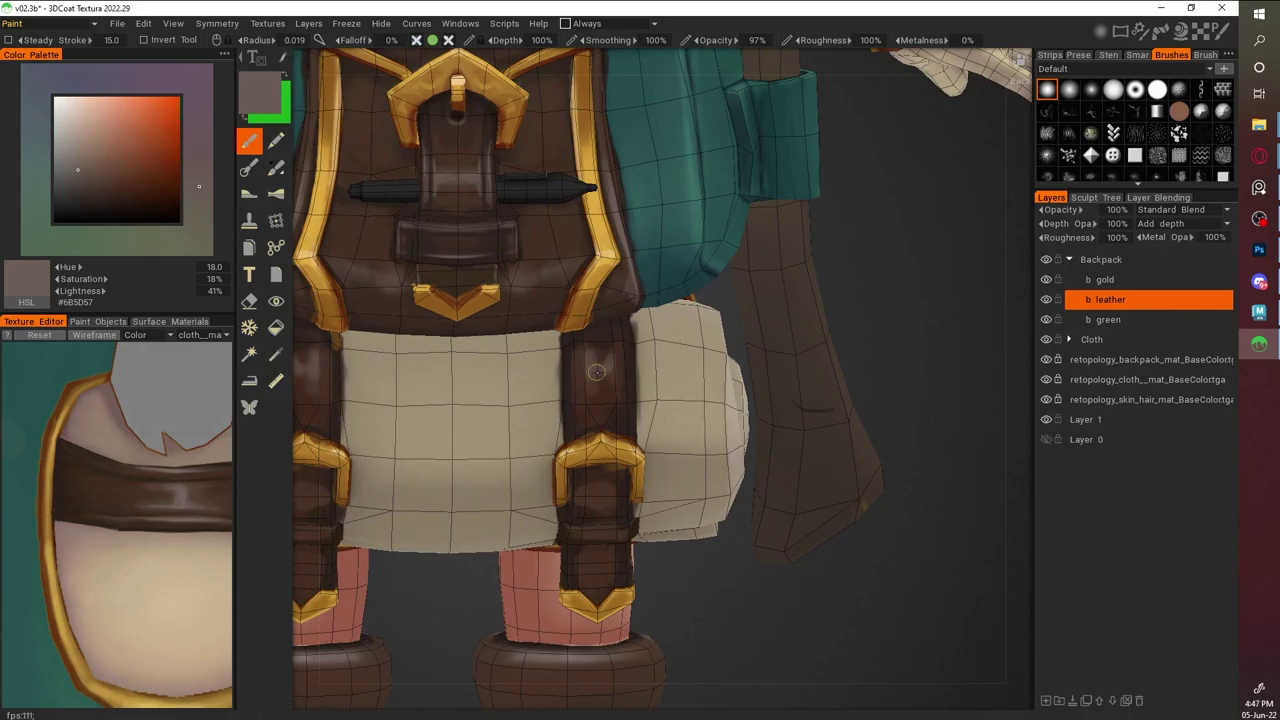
{"action": "left_click_drag", "start_coordinate": [927, 502], "coordinate": [565, 357], "text": "alt"}
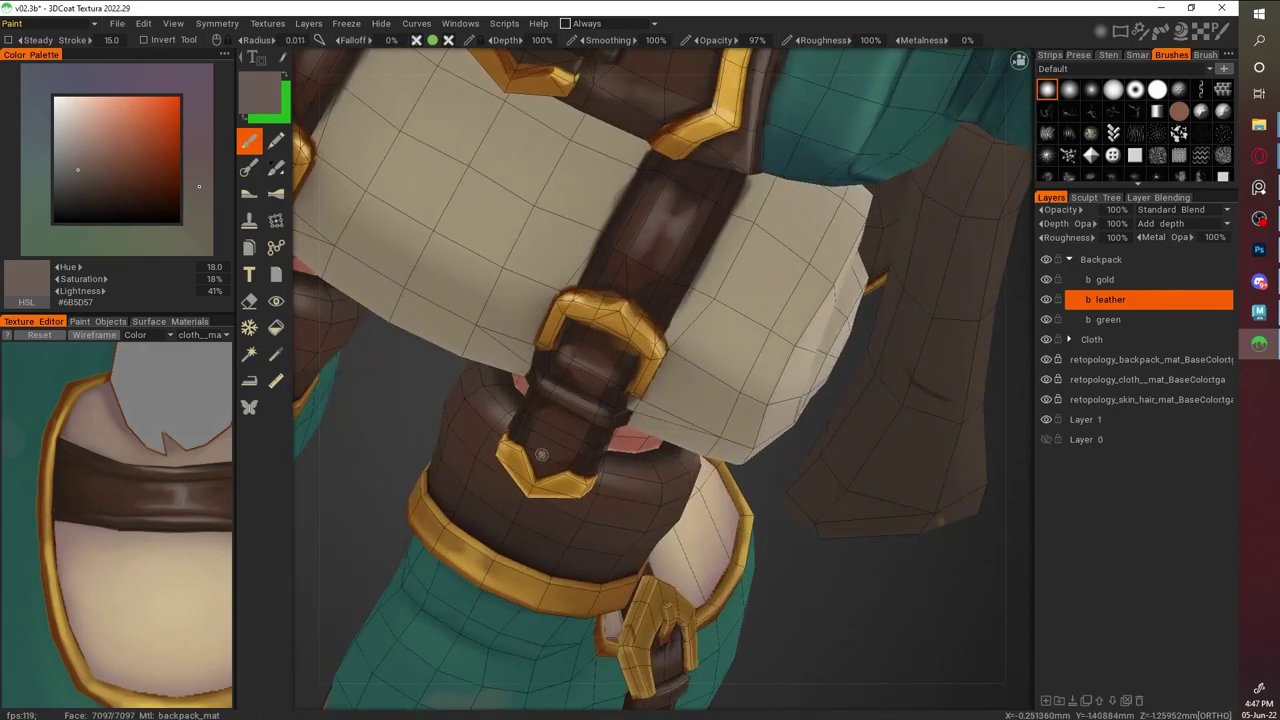
{"action": "scroll", "coordinate": [543, 441], "scroll_direction": "down", "scroll_amount": 5}
{"action": "scroll", "coordinate": [880, 611], "scroll_direction": "up", "scroll_amount": 5}
Define the bedroll strap's borders with dark browns (#271F1B, #3D281D) and add soft edge highlights (#64544D)
{"action": "key", "text": "v"}
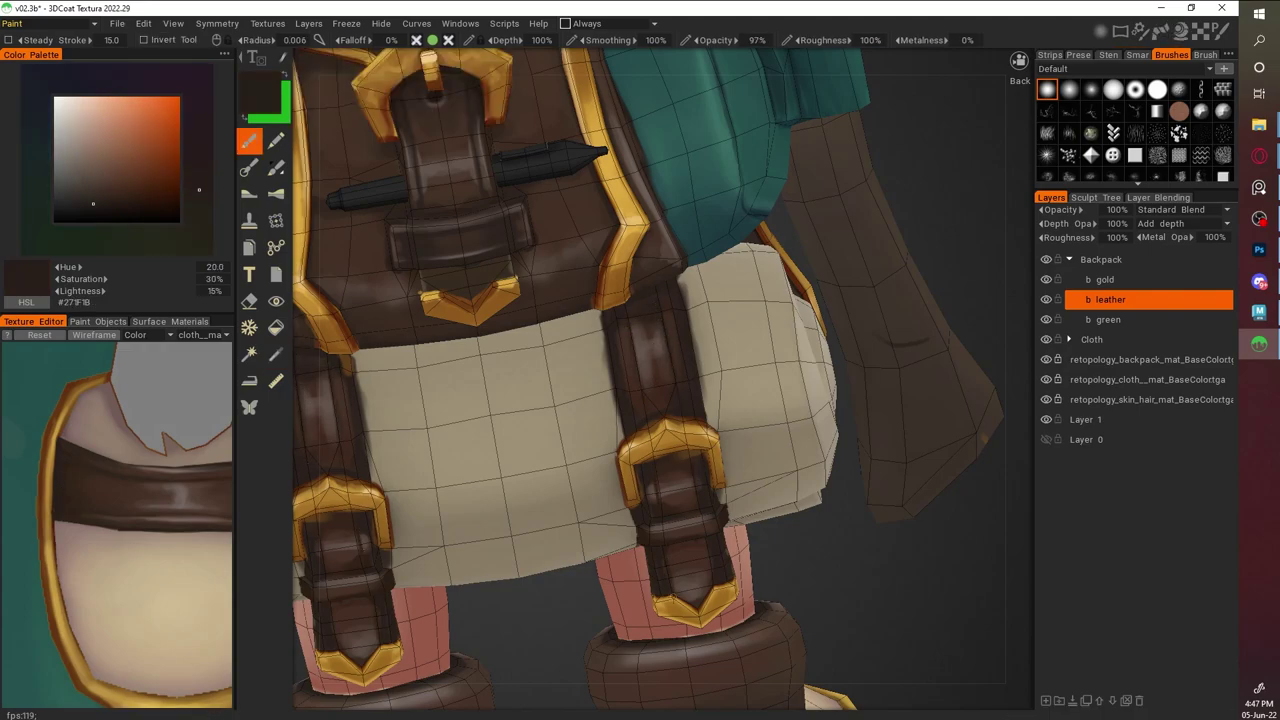
{"action": "left_click_drag", "start_coordinate": [661, 553], "coordinate": [653, 403], "text": "alt"}
{"action": "key", "text": "v"}
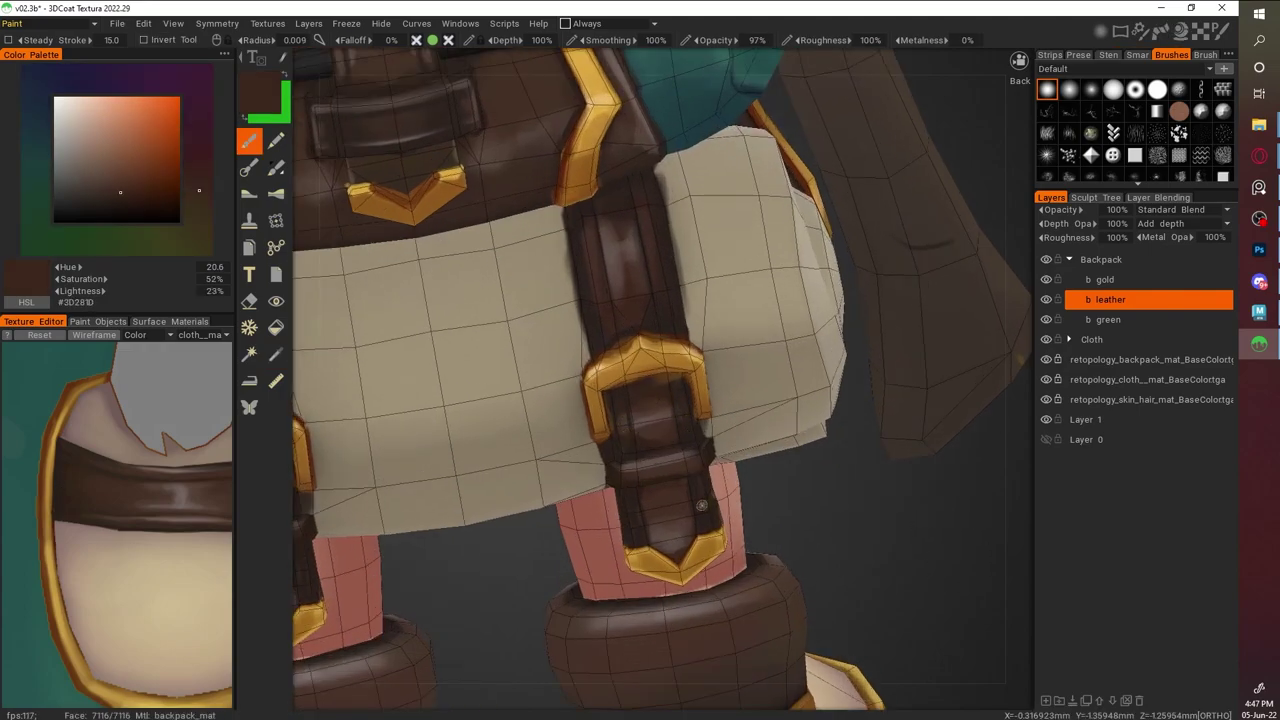
{"action": "key", "text": "v"}
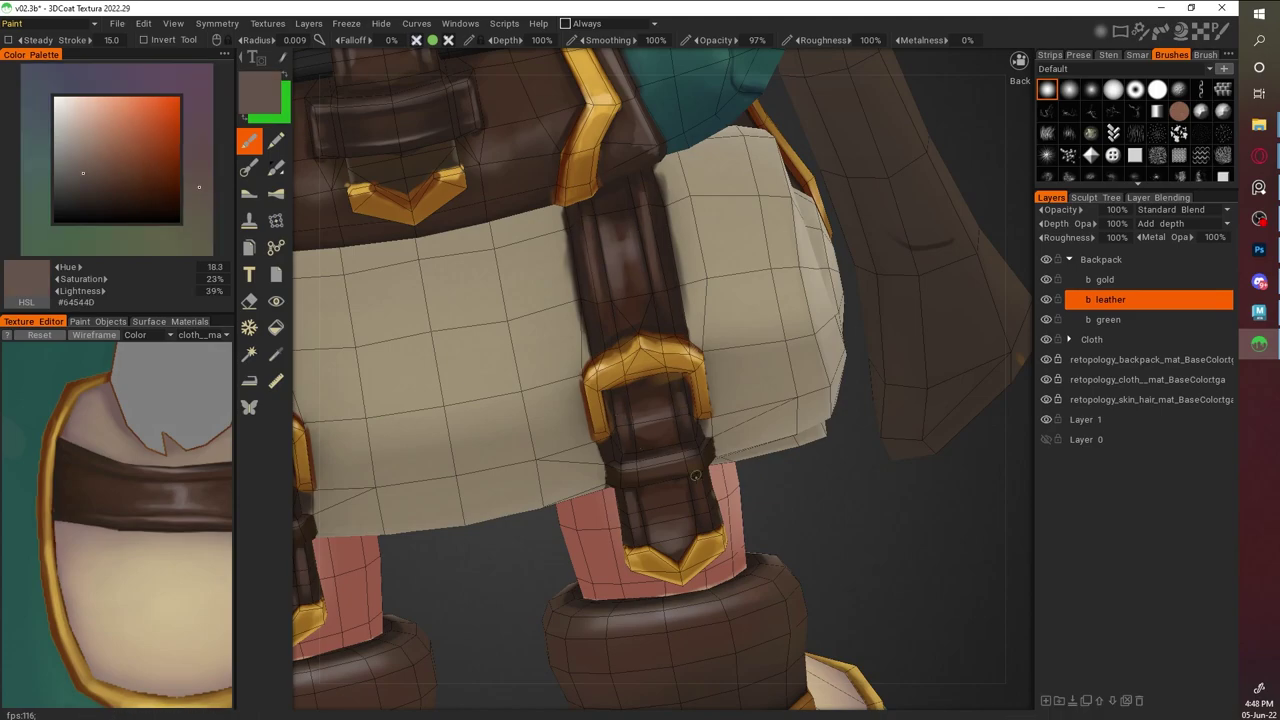
{"action": "scroll", "coordinate": [934, 491], "scroll_direction": "down", "scroll_amount": 5}
{"action": "scroll", "coordinate": [622, 421], "scroll_direction": "up", "scroll_amount": 5}
Deepen the bedroll strap's shadows with dark brown (#2D221D) and erase stray leather paint around the straps
{"action": "key", "text": "v"}
{"action": "left_click_drag", "start_coordinate": [601, 421], "coordinate": [682, 472], "text": "alt"}
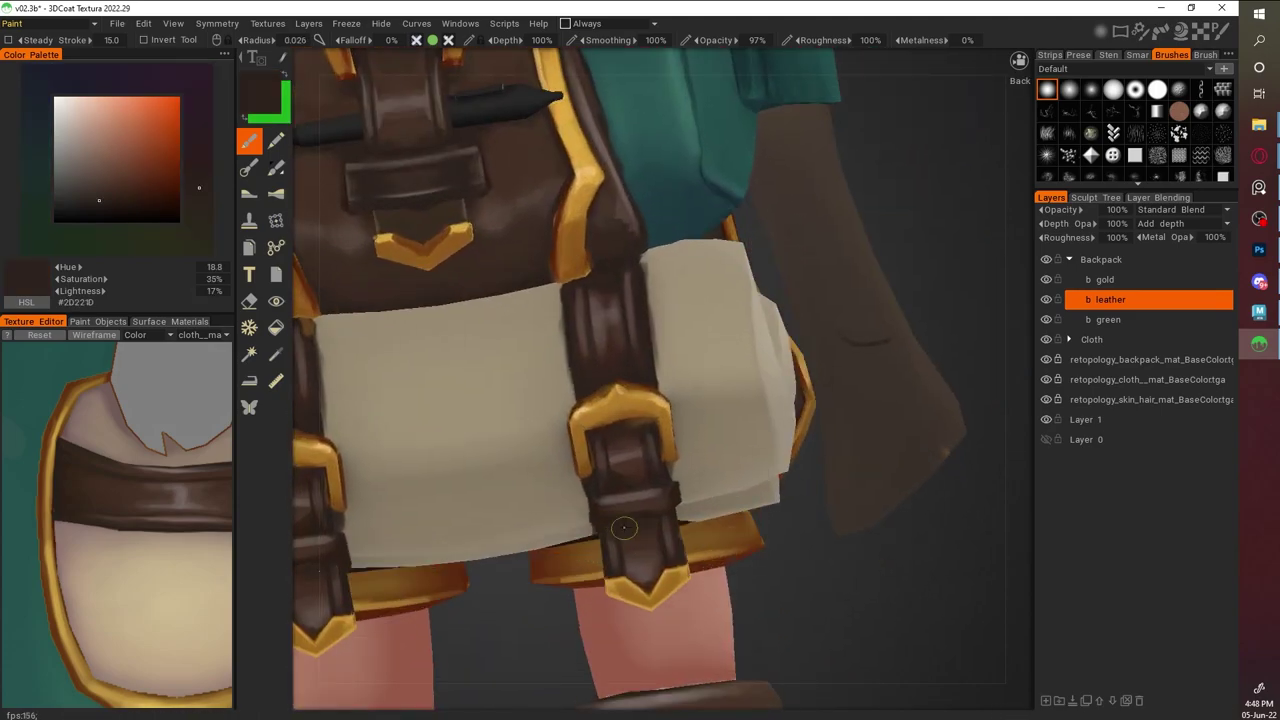
{"action": "scroll", "coordinate": [823, 220], "scroll_direction": "down", "scroll_amount": 5}
{"action": "left_click_drag", "start_coordinate": [823, 220], "coordinate": [934, 309], "text": "alt"}
{"action": "scroll", "coordinate": [697, 322], "scroll_direction": "up", "scroll_amount": 5}
{"action": "key", "text": "e"}
{"action": "middle_click_drag", "start_coordinate": [697, 322], "coordinate": [697, 115]}
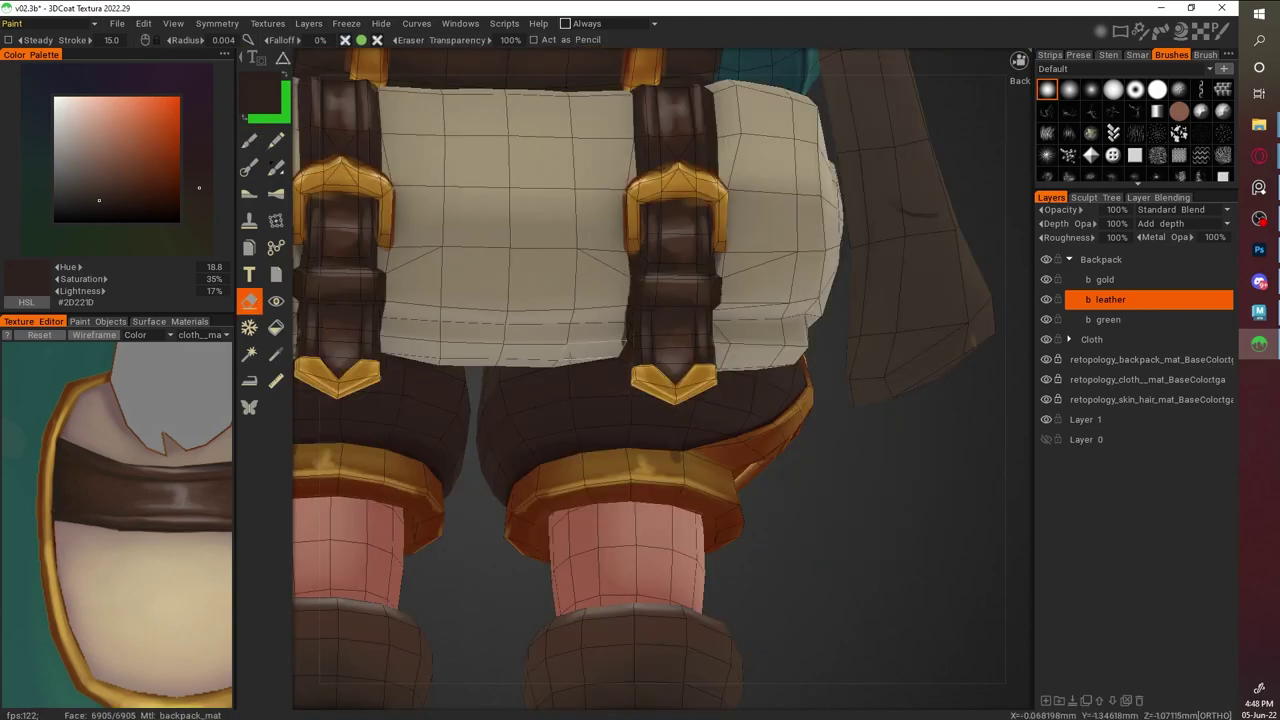
Highlight the leather edge beside the backpack's vertical gold trim with grey-brown (#6A5D56) and blend it with brown (#463326)
{"action": "scroll", "coordinate": [660, 380], "scroll_direction": "down", "scroll_amount": 6}
{"action": "key", "text": "b"}
{"action": "mouse_move", "coordinate": [800, 430]}
{"action": "left_mouse_down", "text": "alt"}
{"action": "mouse_move", "coordinate": [853, 475]}
{"action": "mouse_move", "coordinate": [814, 461]}
{"action": "mouse_move", "coordinate": [837, 449]}
{"action": "mouse_move", "coordinate": [867, 473]}
{"action": "mouse_move", "coordinate": [894, 455]}
{"action": "left_mouse_up", "text": "alt"}
{"action": "scroll", "coordinate": [897, 450], "scroll_direction": "up", "scroll_amount": 3}
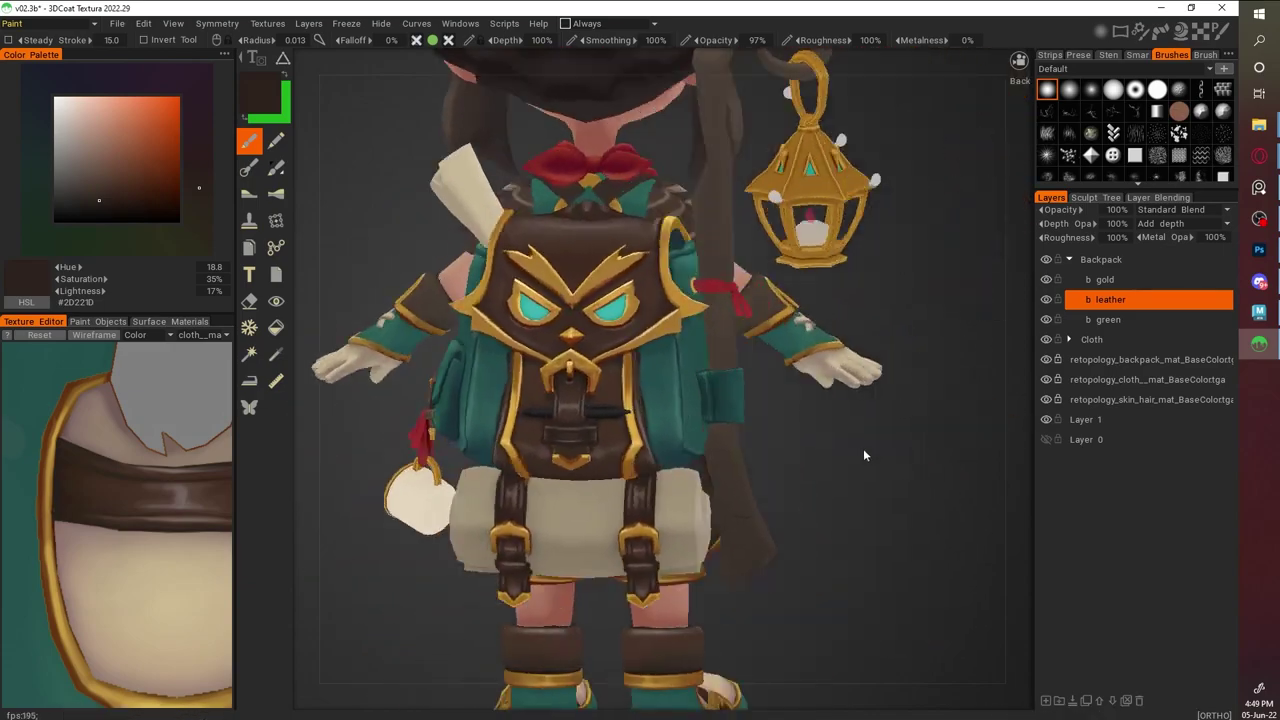
{"action": "right_click_drag", "start_coordinate": [900, 446], "coordinate": [930, 485], "text": "alt"}
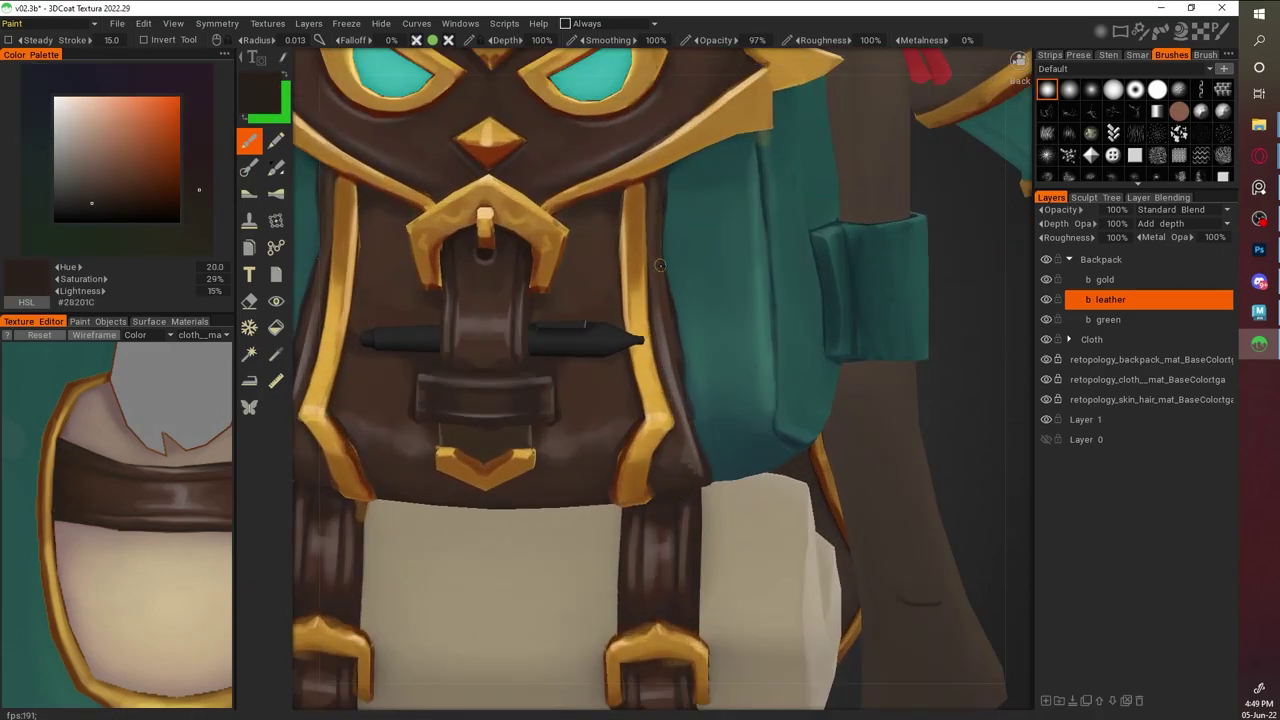
{"action": "key", "text": "w"}
{"action": "left_click_drag", "start_coordinate": [655, 211], "coordinate": [894, 491], "text": "alt"}
{"action": "right_click_drag", "start_coordinate": [894, 491], "coordinate": [437, 193], "text": "alt"}
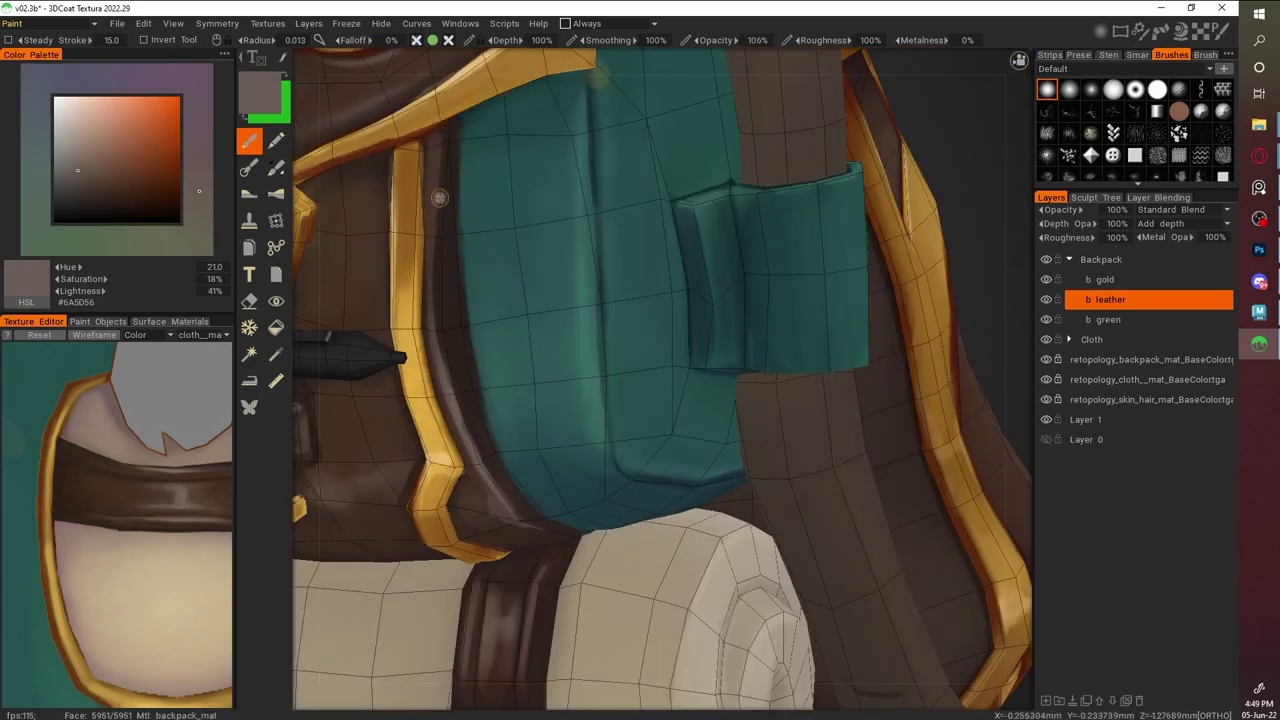
{"action": "key", "text": "v"}
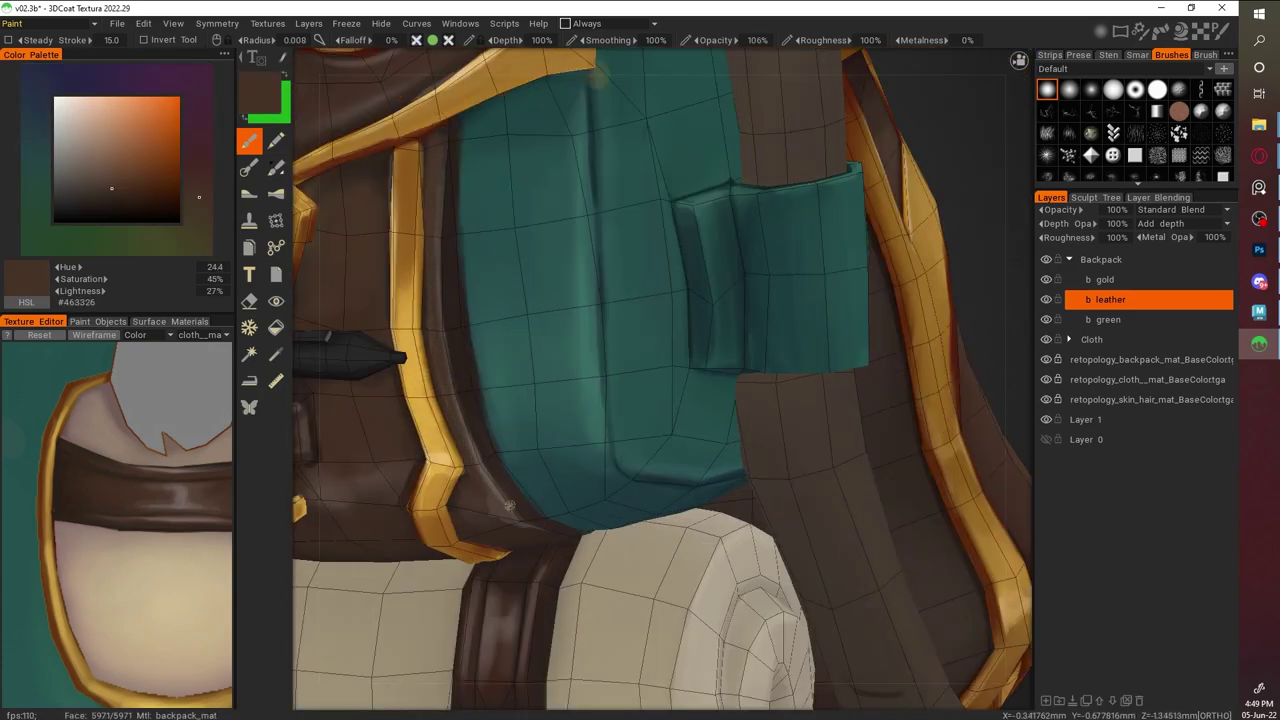
Shade the leather around the large gold buckle below the owl's beak with dark brown (#28201C)
{"action": "key", "text": "v"}
{"action": "left_click_drag", "start_coordinate": [465, 473], "coordinate": [608, 268], "text": "alt"}
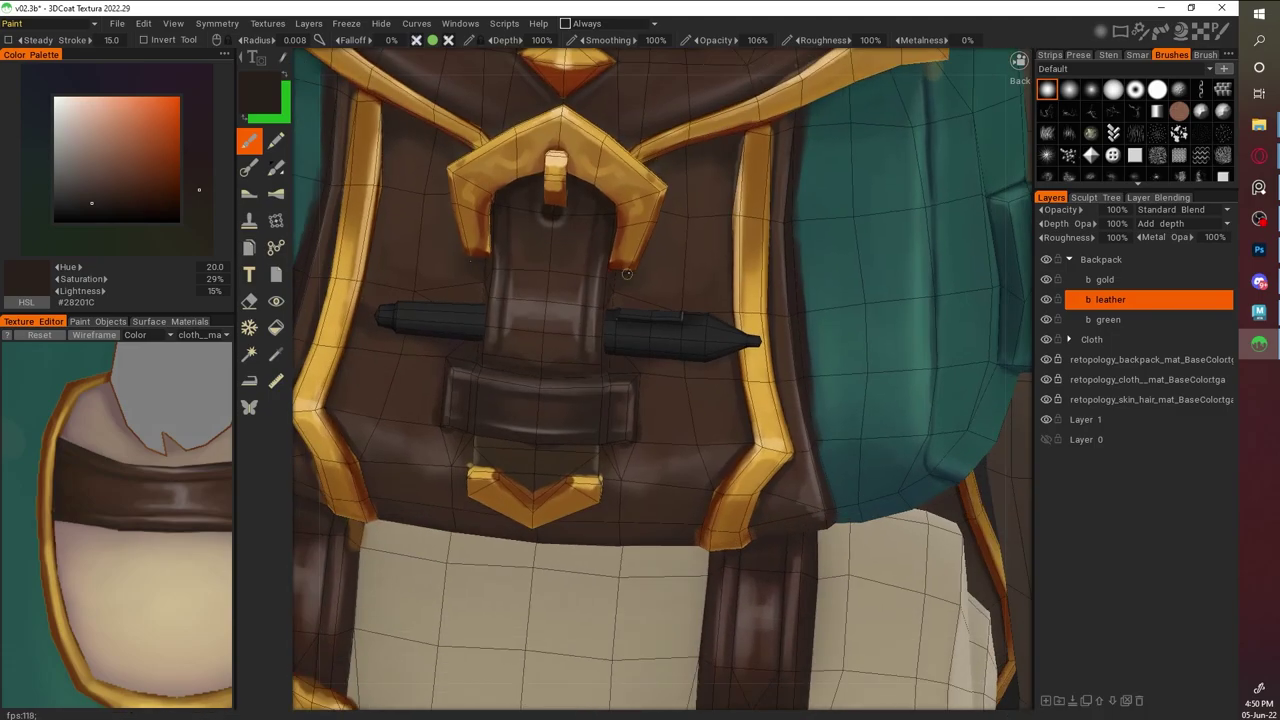
{"action": "key", "text": "v"}
{"action": "scroll", "coordinate": [600, 380], "scroll_direction": "down", "scroll_amount": 3}
Erase stray gold paint around the bedroll strap's buckle on the gold layer
{"action": "key", "text": "e"}
{"action": "mouse_move", "coordinate": [700, 380]}
{"action": "left_mouse_down", "text": "alt"}
{"action": "mouse_move", "coordinate": [884, 384]}
{"action": "mouse_move", "coordinate": [820, 380]}
{"action": "mouse_move", "coordinate": [700, 410]}
{"action": "left_mouse_up", "text": "alt"}
{"action": "scroll", "coordinate": [566, 372], "scroll_direction": "up", "scroll_amount": 4}
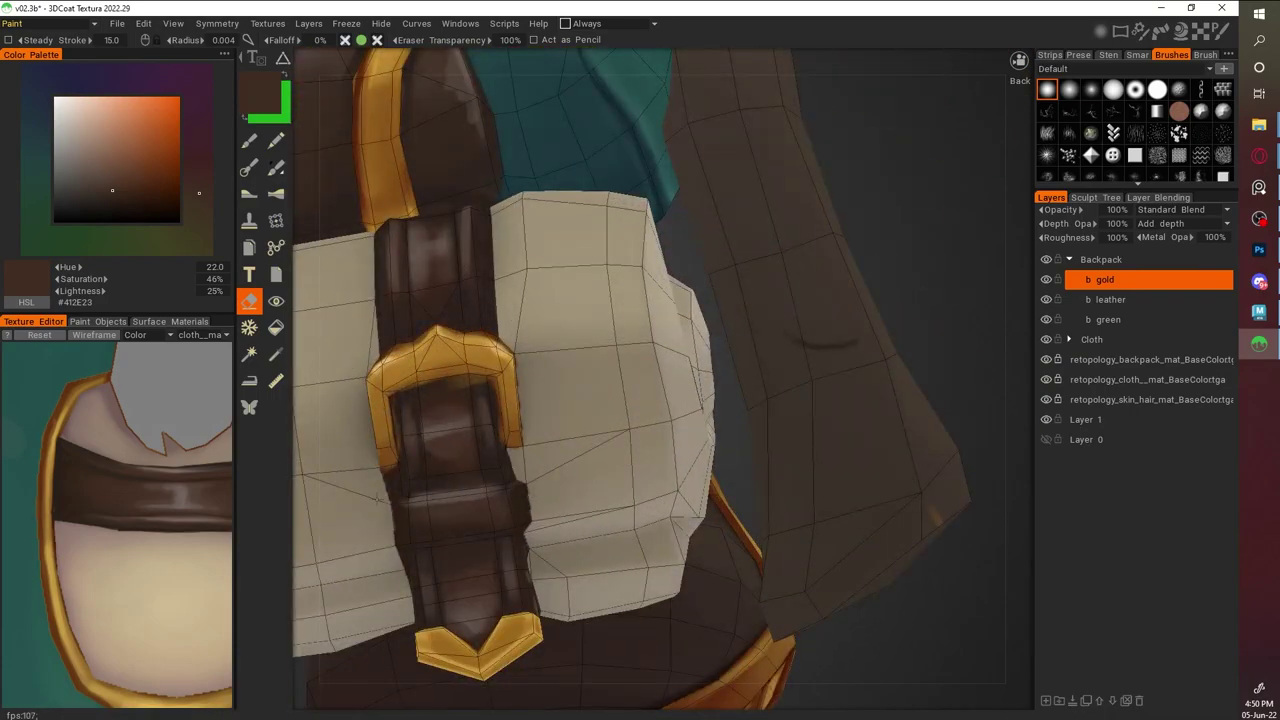
{"action": "scroll", "coordinate": [495, 457], "scroll_direction": "down", "scroll_amount": 4}
Deepen the shadows of the gold fittings on the backpack's side with reddish brown (#662A13) on the gold layer
{"action": "mouse_move", "coordinate": [495, 457]}
{"action": "left_mouse_down", "text": "alt"}
{"action": "mouse_move", "coordinate": [657, 268]}
{"action": "mouse_move", "coordinate": [700, 330]}
{"action": "mouse_move", "coordinate": [908, 509]}
{"action": "mouse_move", "coordinate": [923, 463]}
{"action": "mouse_move", "coordinate": [990, 411]}
{"action": "mouse_move", "coordinate": [771, 374]}
{"action": "mouse_move", "coordinate": [764, 228]}
{"action": "mouse_move", "coordinate": [871, 357]}
{"action": "mouse_move", "coordinate": [832, 497]}
{"action": "mouse_move", "coordinate": [780, 200]}
{"action": "left_mouse_up", "text": "alt"}
{"action": "key", "text": "b"}
{"action": "key", "text": "v"}
{"action": "key", "text": "v"}
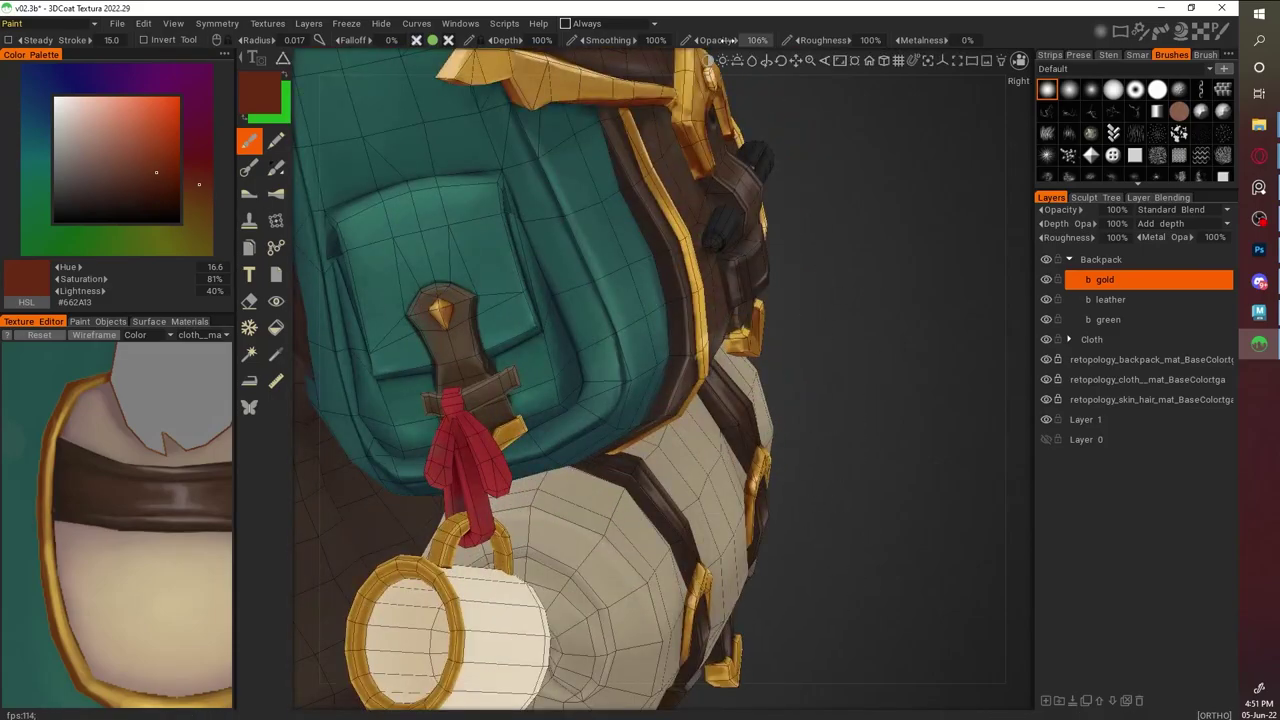
Paint the side pocket's strap loop teal on the green layer, with dark teal shadows (#0F2027) and lighter highlights (#3A7B73)
{"action": "scroll", "coordinate": [735, 52], "scroll_direction": "up", "scroll_amount": 2}
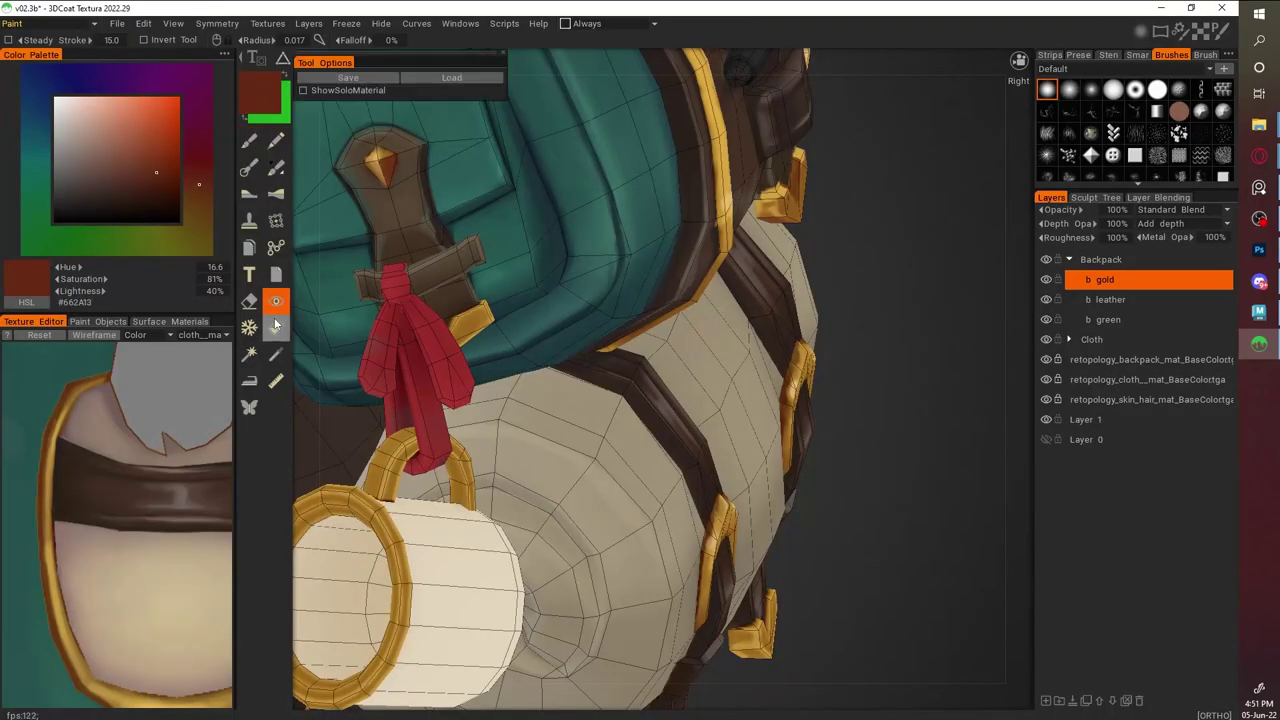
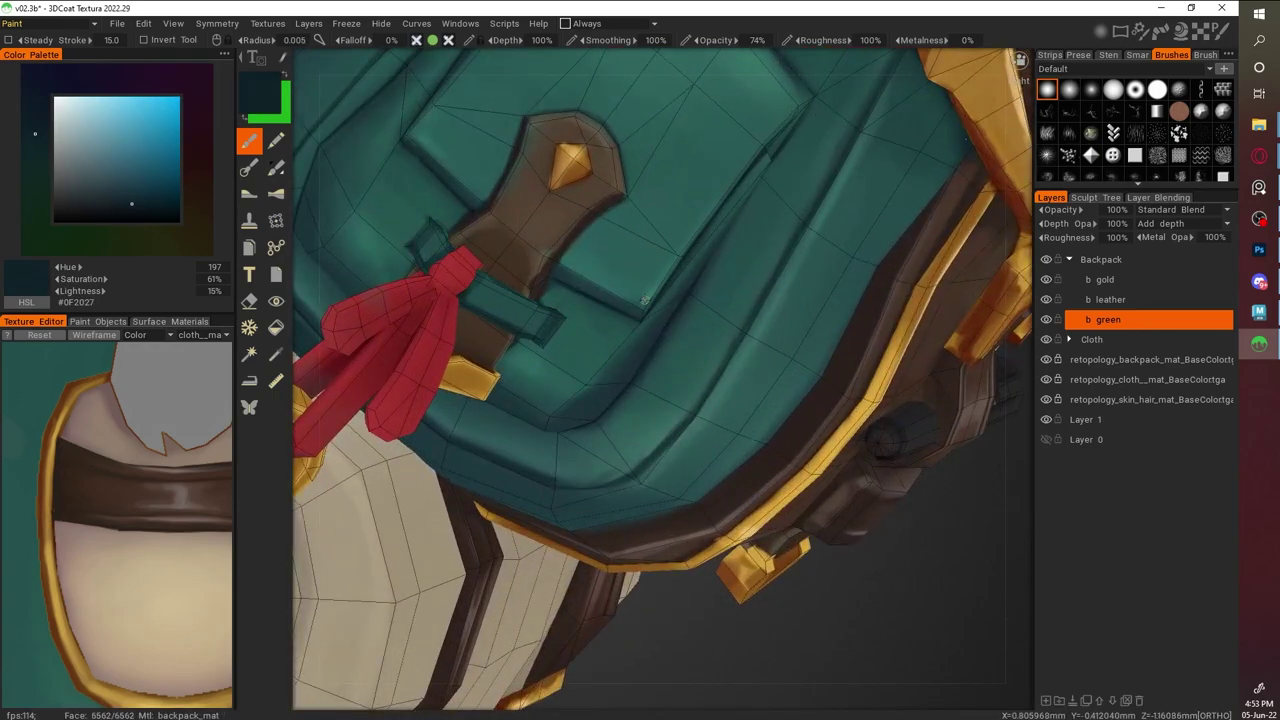
{"action": "key", "text": "v"}
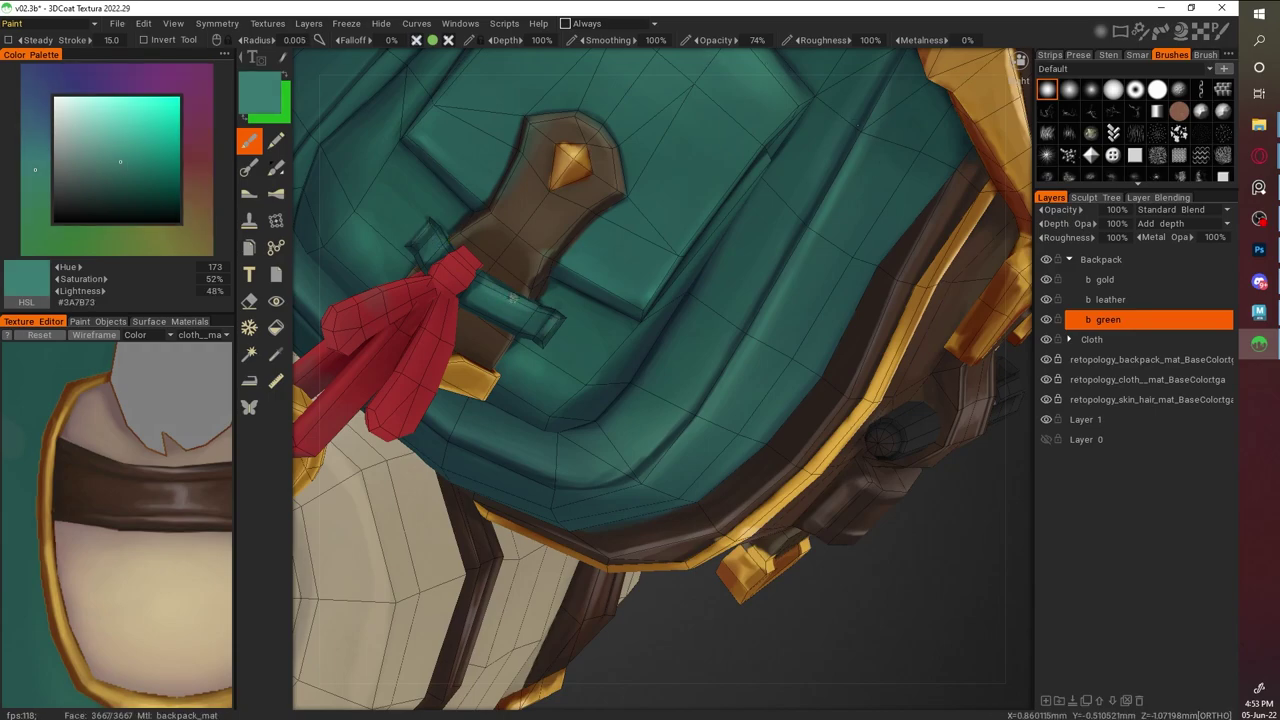
{"action": "right_click_drag", "start_coordinate": [480, 283], "coordinate": [532, 235]}
Base-coat the side pocket's closing strap with brown (#443025) on the leather layer
{"action": "key", "text": "v"}
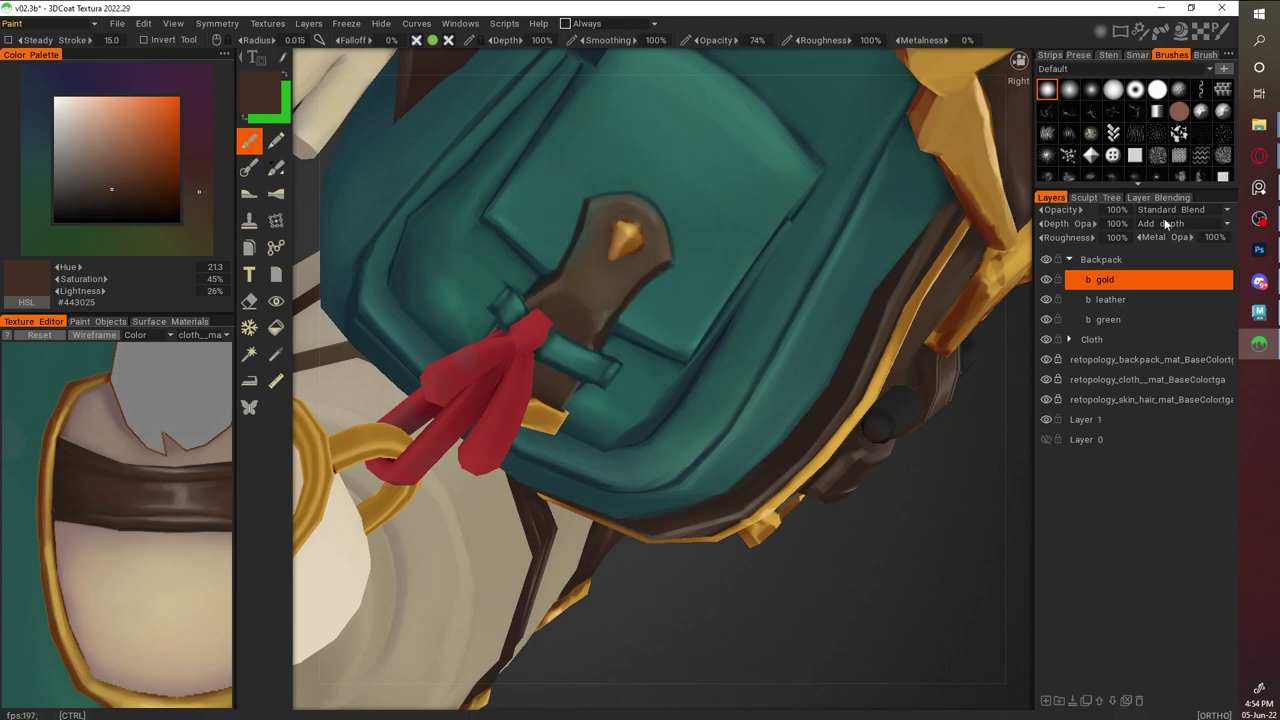
{"action": "key", "text": "v"}
{"action": "right_click_drag", "start_coordinate": [1022, 446], "coordinate": [655, 240]}
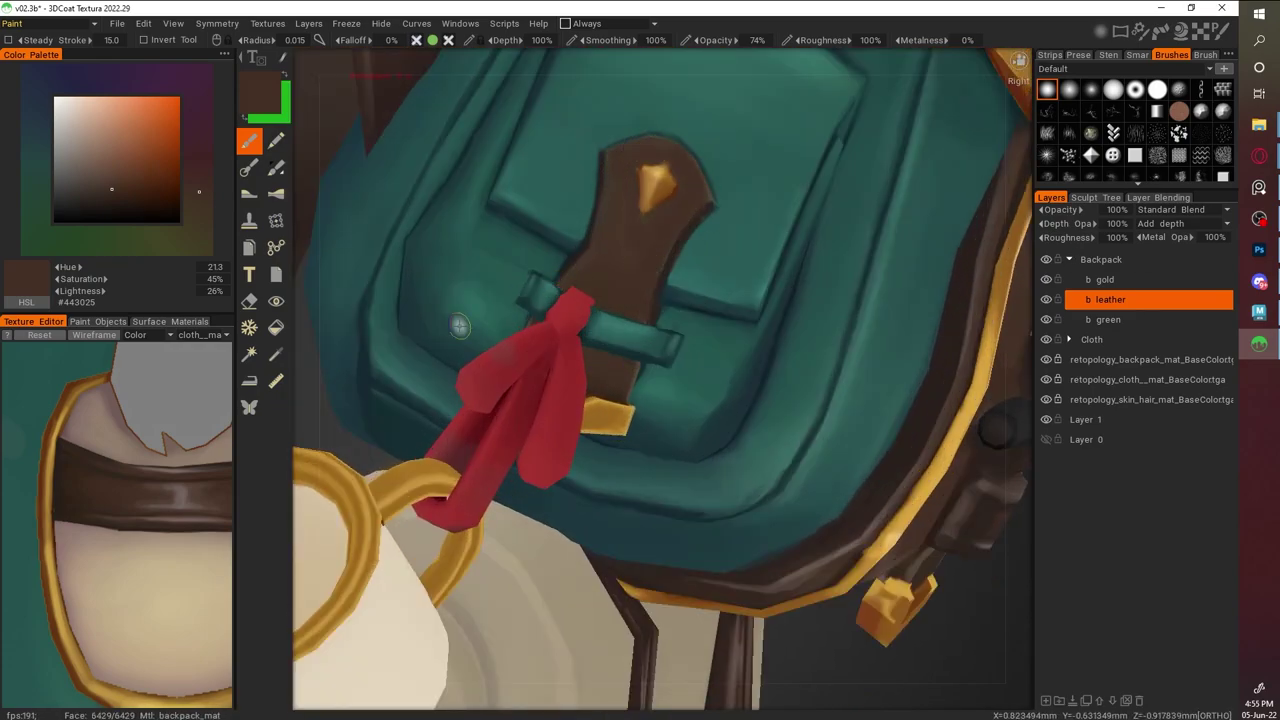
Shade the pocket strap's edges and the area beside its loop with dark browns (#271F1B, #41392E)
{"action": "key", "text": "v"}
{"action": "scroll", "coordinate": [731, 453], "scroll_direction": "up", "scroll_amount": 1}
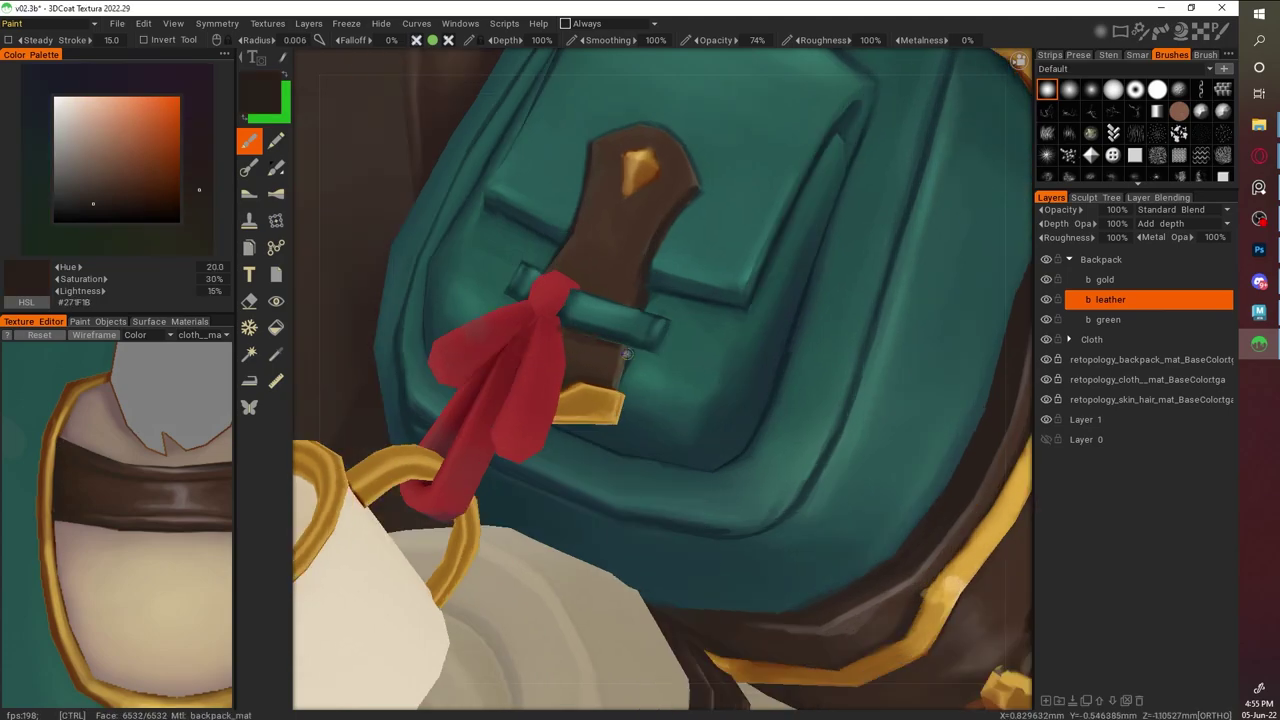
{"action": "scroll", "coordinate": [623, 300], "scroll_direction": "down", "scroll_amount": 1}
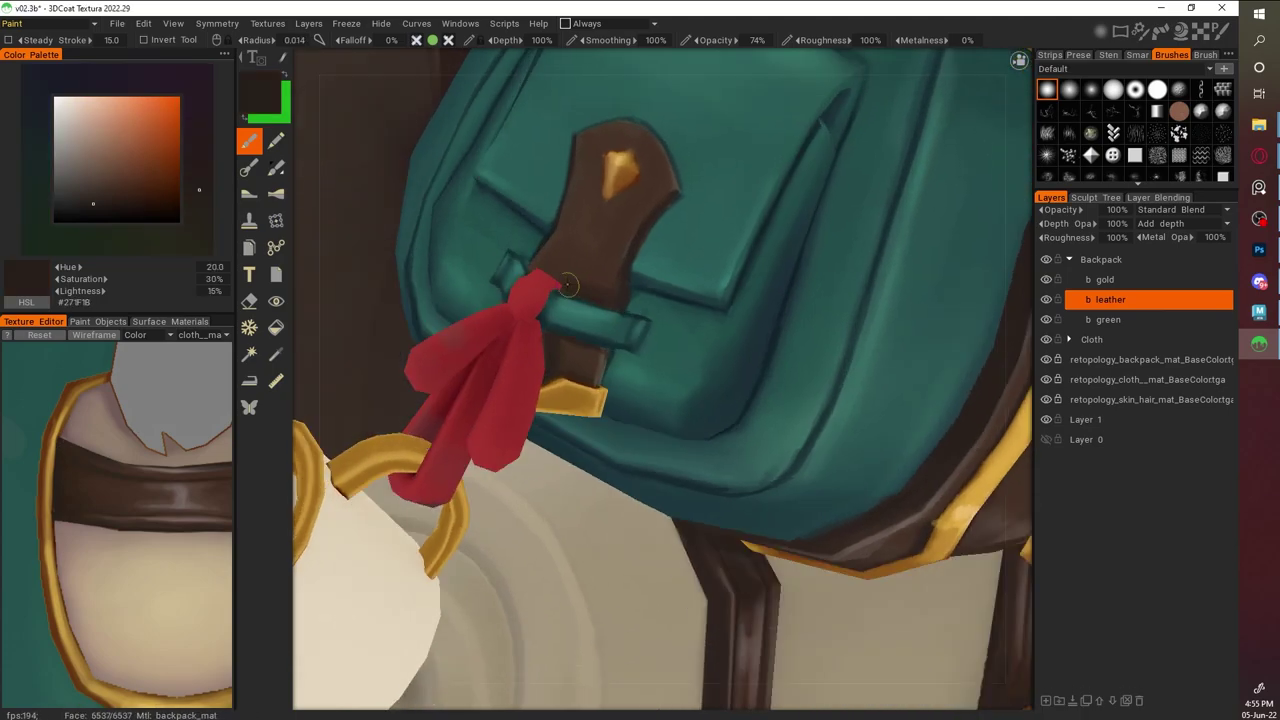
{"action": "mouse_move", "coordinate": [557, 362]}
{"action": "middle_mouse_down"}
{"action": "mouse_move", "coordinate": [678, 377]}
{"action": "mouse_move", "coordinate": [689, 349]}
{"action": "mouse_move", "coordinate": [658, 274]}
{"action": "middle_mouse_up"}
{"action": "key", "text": "v"}
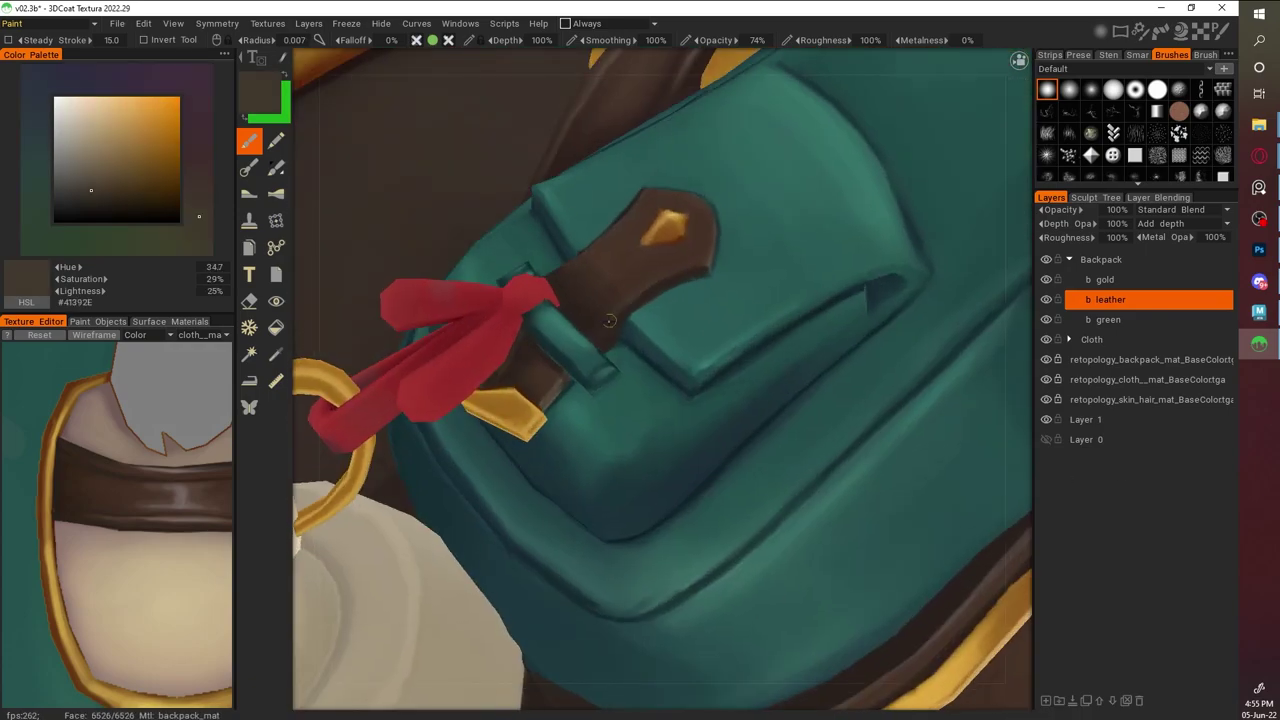
Highlight the pocket strap's edges and bend with grey-brown (#6B5D56) and blend around its gold stud with brown (#3D2B1F)
{"action": "key", "text": "v"}
{"action": "middle_click_drag", "start_coordinate": [708, 212], "coordinate": [660, 272]}
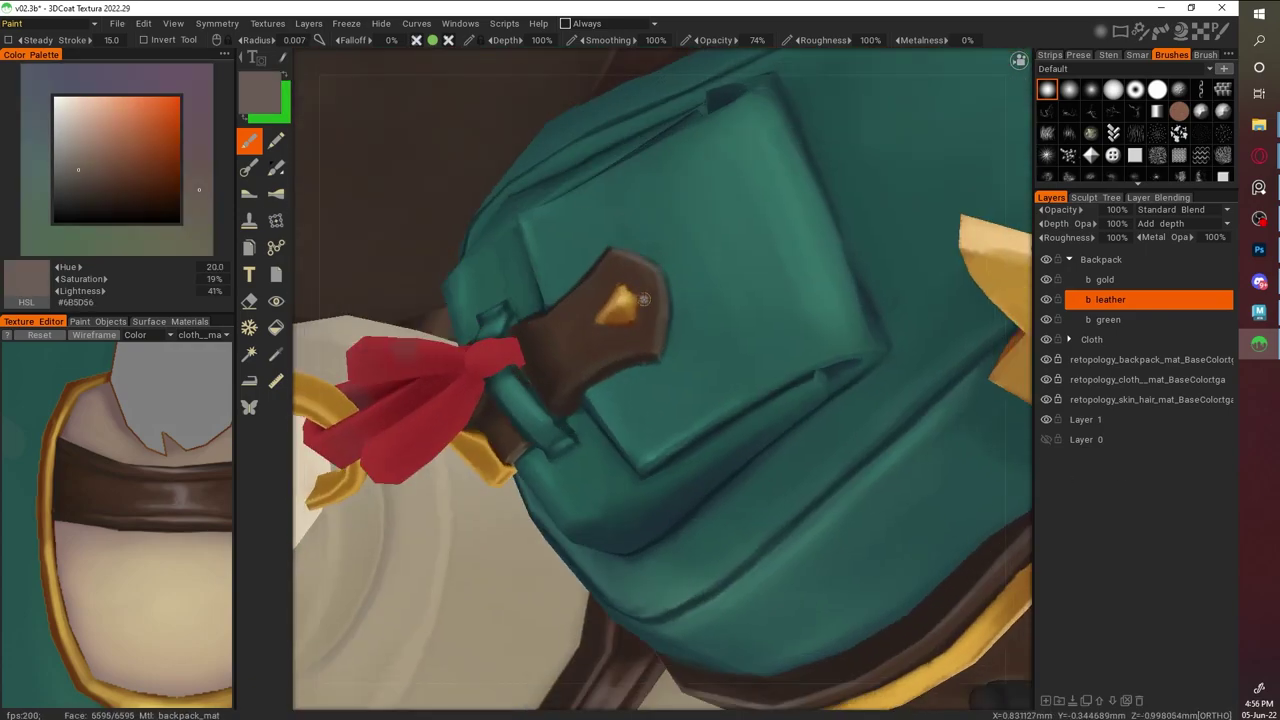
{"action": "mouse_move", "coordinate": [570, 343]}
{"action": "middle_mouse_down"}
{"action": "mouse_move", "coordinate": [960, 466]}
{"action": "mouse_move", "coordinate": [520, 338]}
{"action": "middle_mouse_up"}
{"action": "key", "text": "v"}
{"action": "key", "text": "v"}
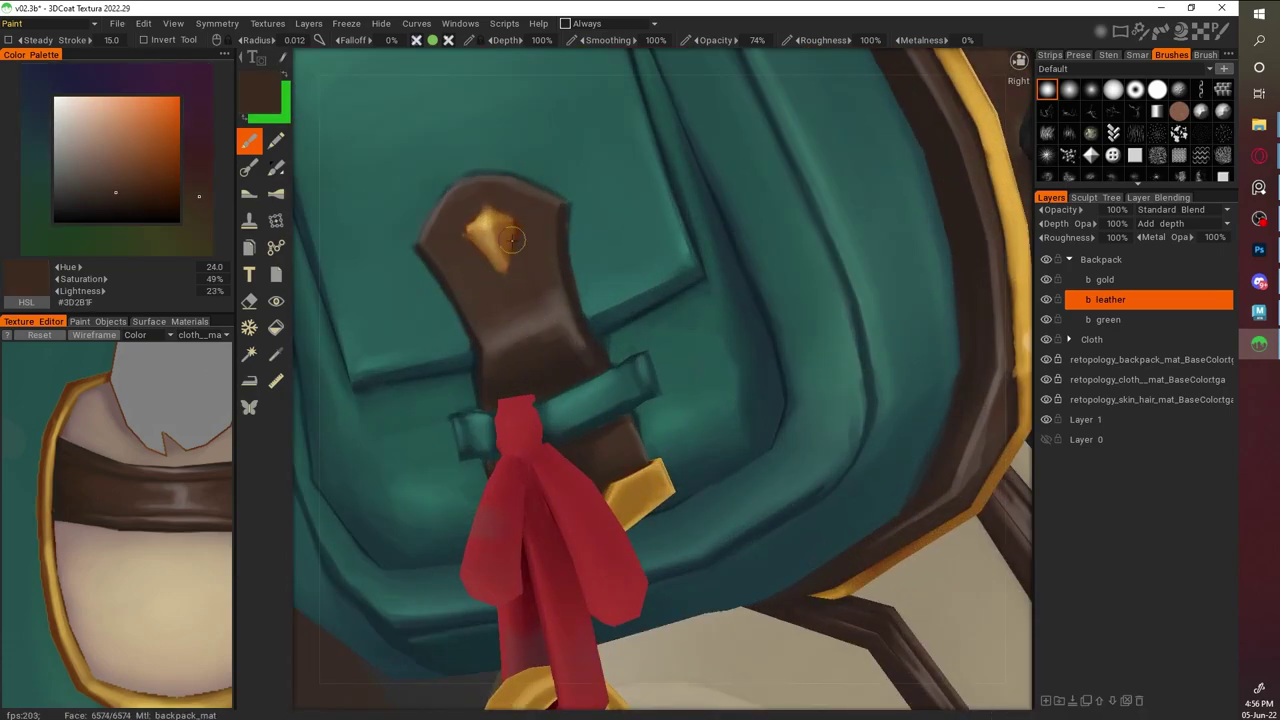
Refine the pocket strap with dark brown shadows (#2C241F), light edge highlights (#72645F) and brown blending (#473429), erasing stray paint
{"action": "key", "text": "v"}
{"action": "key", "text": "w"}
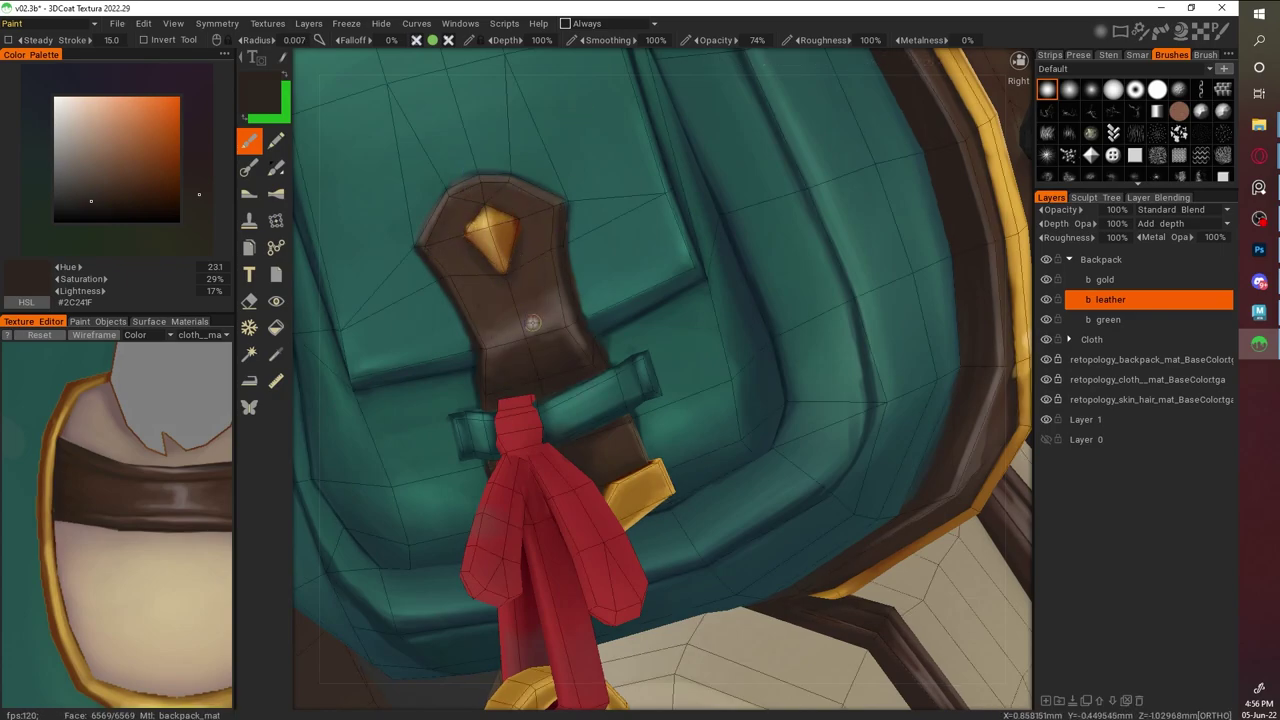
{"action": "key", "text": "v"}
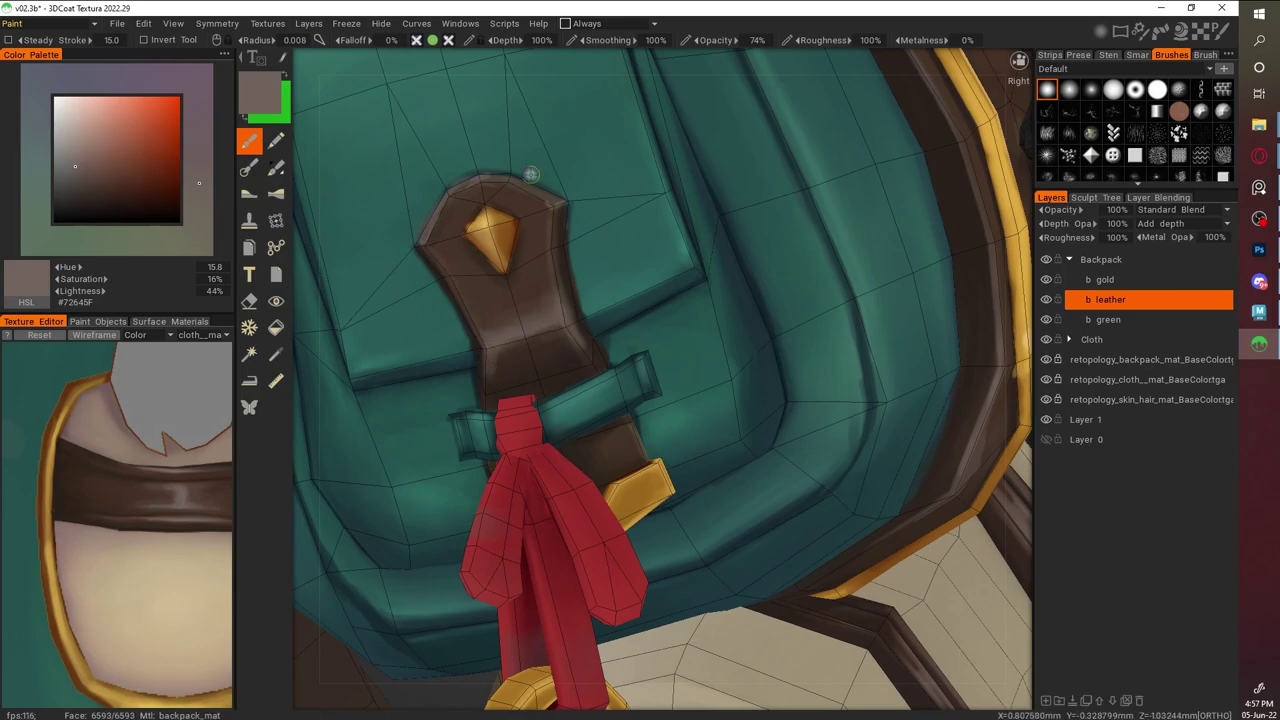
{"action": "key", "text": "v"}
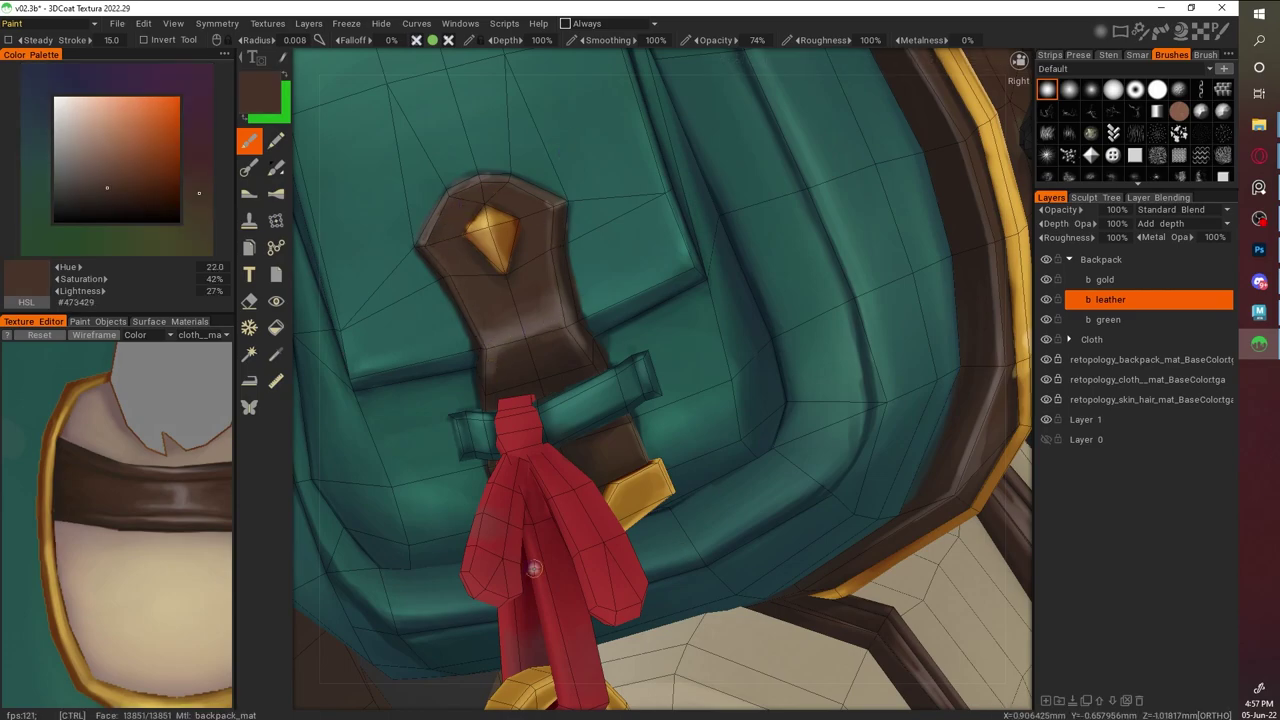
{"action": "key", "text": "e"}
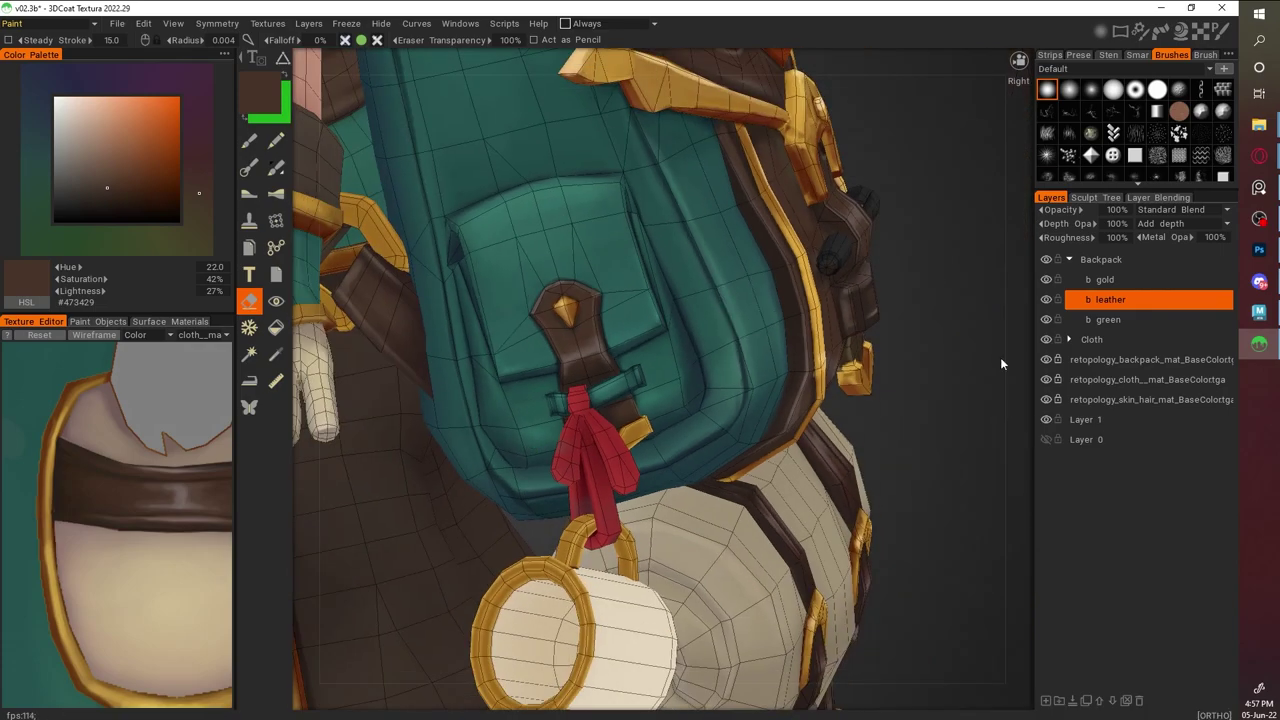
Touch up the bedroll strap's keeper loop below the buckle with dark browns (#3E2D21, #2A201C) and save the project
{"action": "left_click", "coordinate": [1105, 279]}
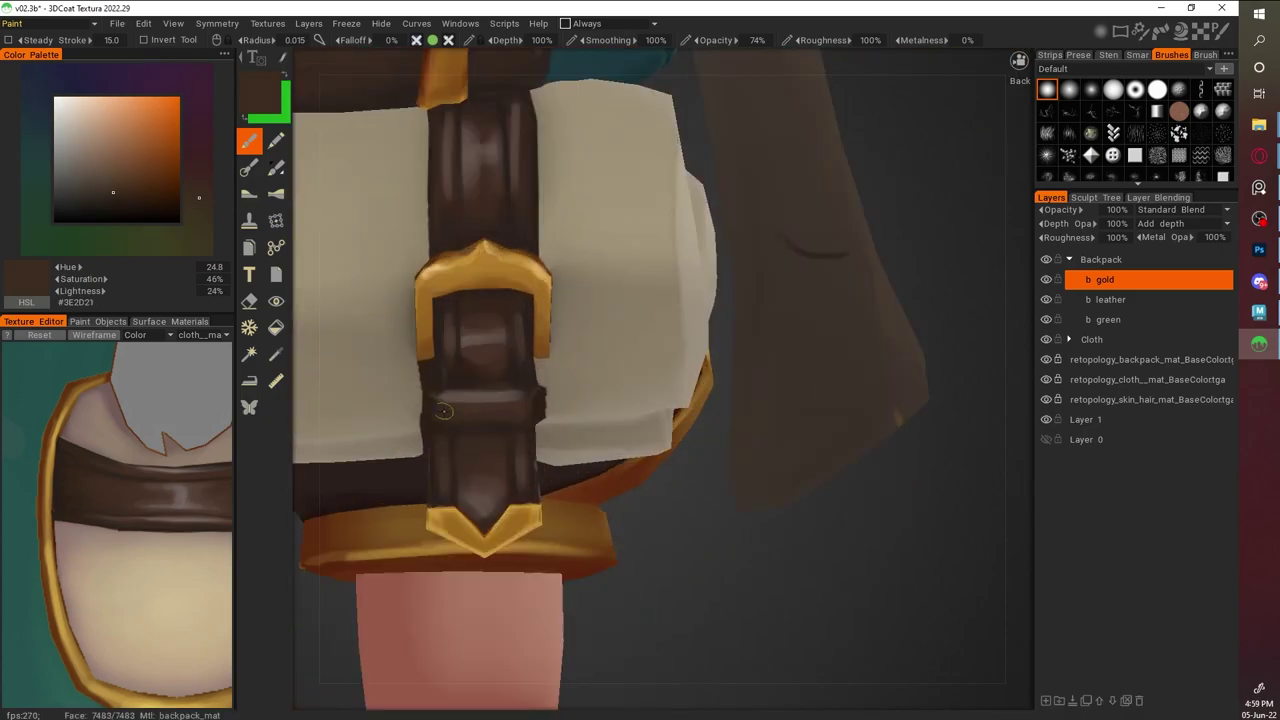
{"action": "key", "text": "w"}
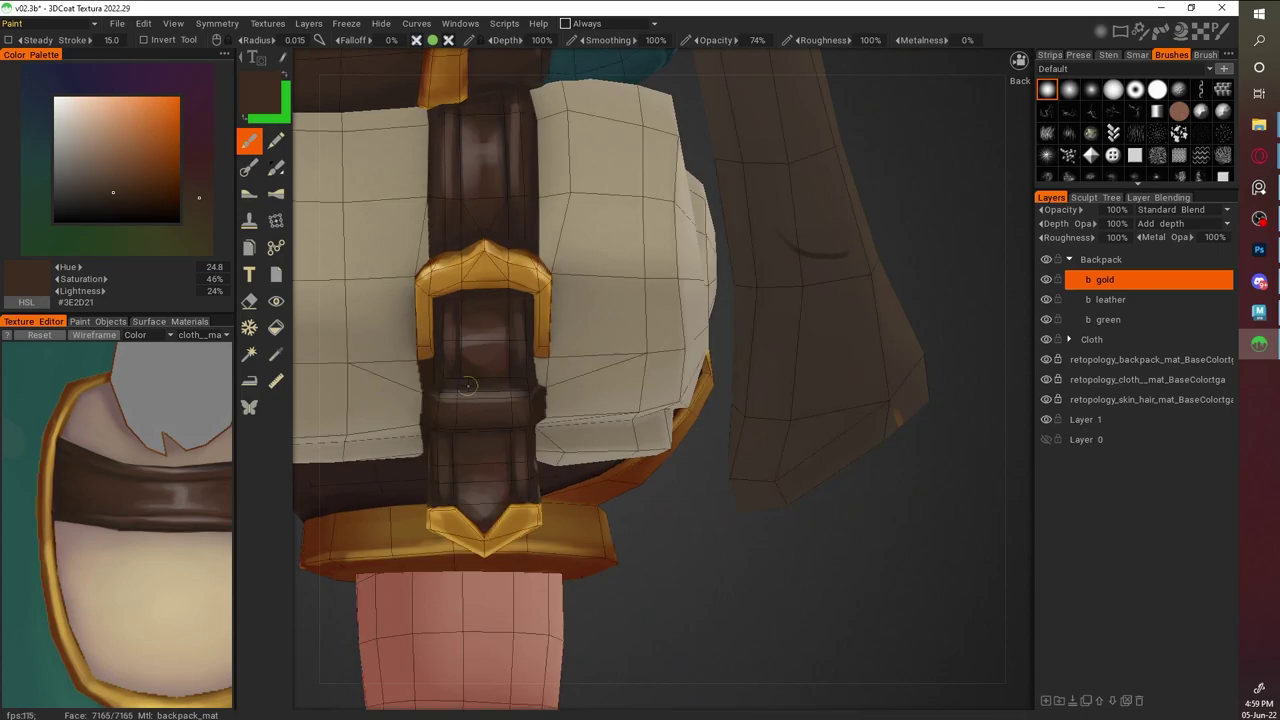
{"action": "key", "text": "v"}
{"action": "key", "text": "v"}
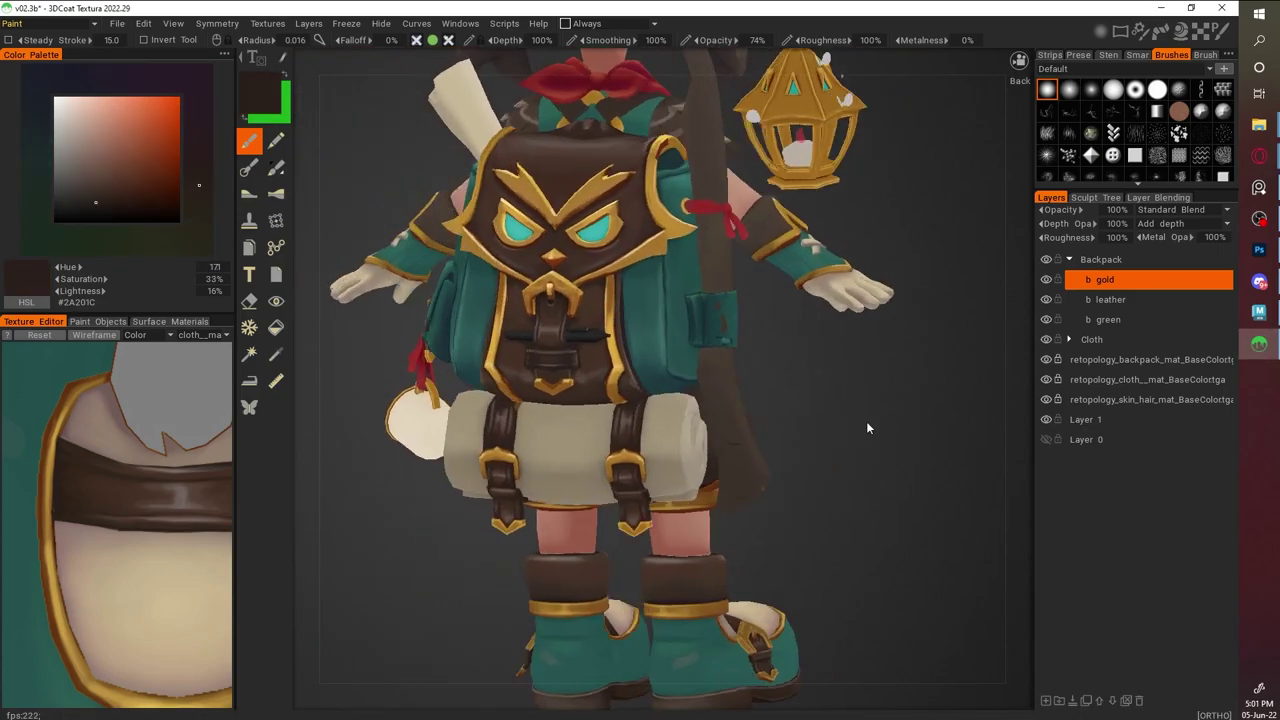
{"action": "left_click_drag", "start_coordinate": [867, 428], "coordinate": [940, 262]}
{"action": "key", "text": "ctrl+s"}
Try painting a brown (#5E290C) band down the side pocket flap's edge on the gold layer
{"action": "left_click_drag", "start_coordinate": [582, 237], "coordinate": [760, 260]}
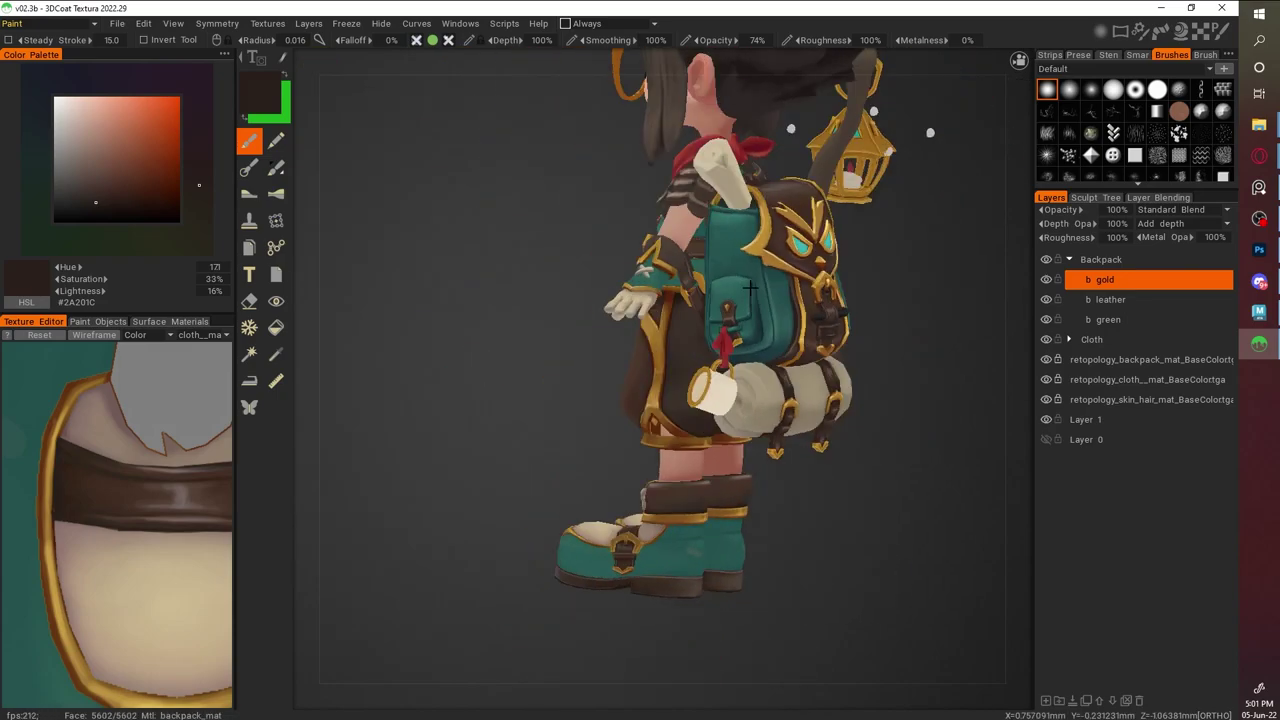
{"action": "scroll", "coordinate": [800, 262], "scroll_direction": "up", "scroll_amount": 8}
{"action": "key", "text": "v"}
{"action": "left_click_drag", "start_coordinate": [632, 250], "coordinate": [630, 412]}
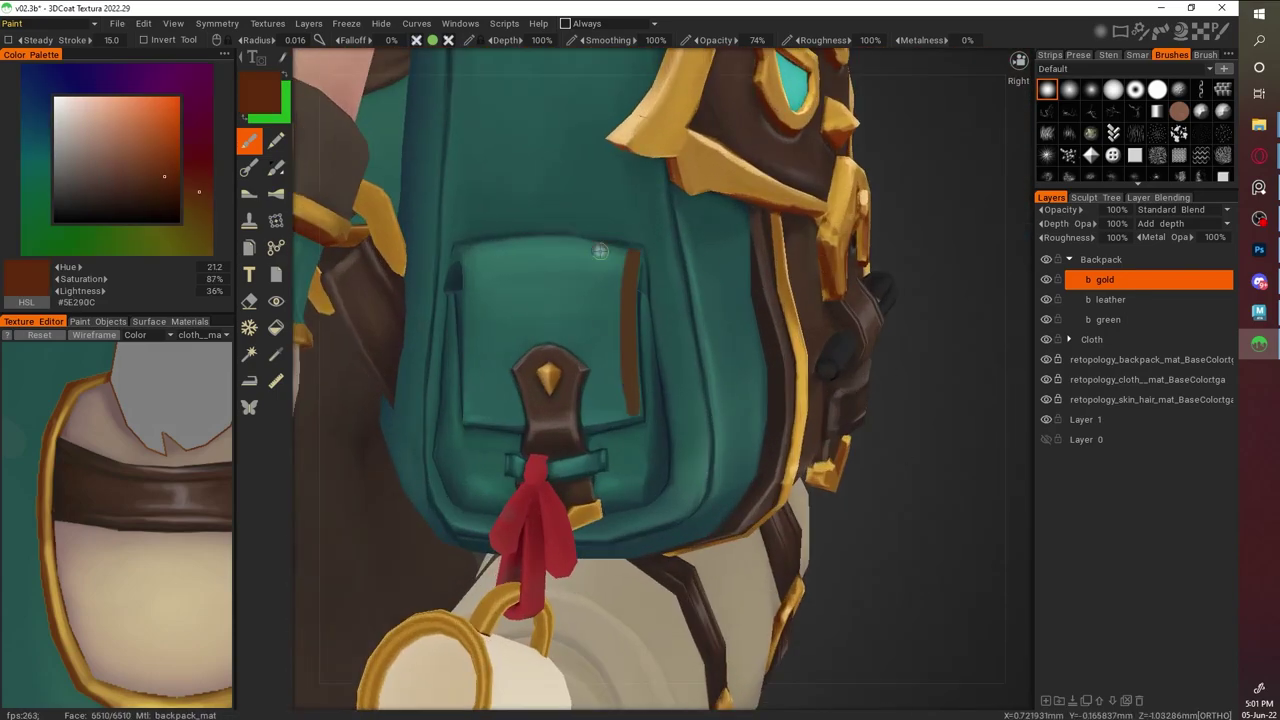
Shade the undersides of the owl's gold eyebrows and eye rims with rust brown (#7A320D) on the gold layer
{"action": "scroll", "coordinate": [951, 466], "scroll_direction": "down", "scroll_amount": 2}
{"action": "left_click_drag", "start_coordinate": [951, 466], "coordinate": [880, 370]}
{"action": "scroll", "coordinate": [565, 276], "scroll_direction": "down", "scroll_amount": 2}
{"action": "scroll", "coordinate": [501, 224], "scroll_direction": "up", "scroll_amount": 6}
{"action": "key", "text": "w"}
{"action": "left_click", "coordinate": [1103, 282]}
{"action": "right_click", "coordinate": [813, 321]}
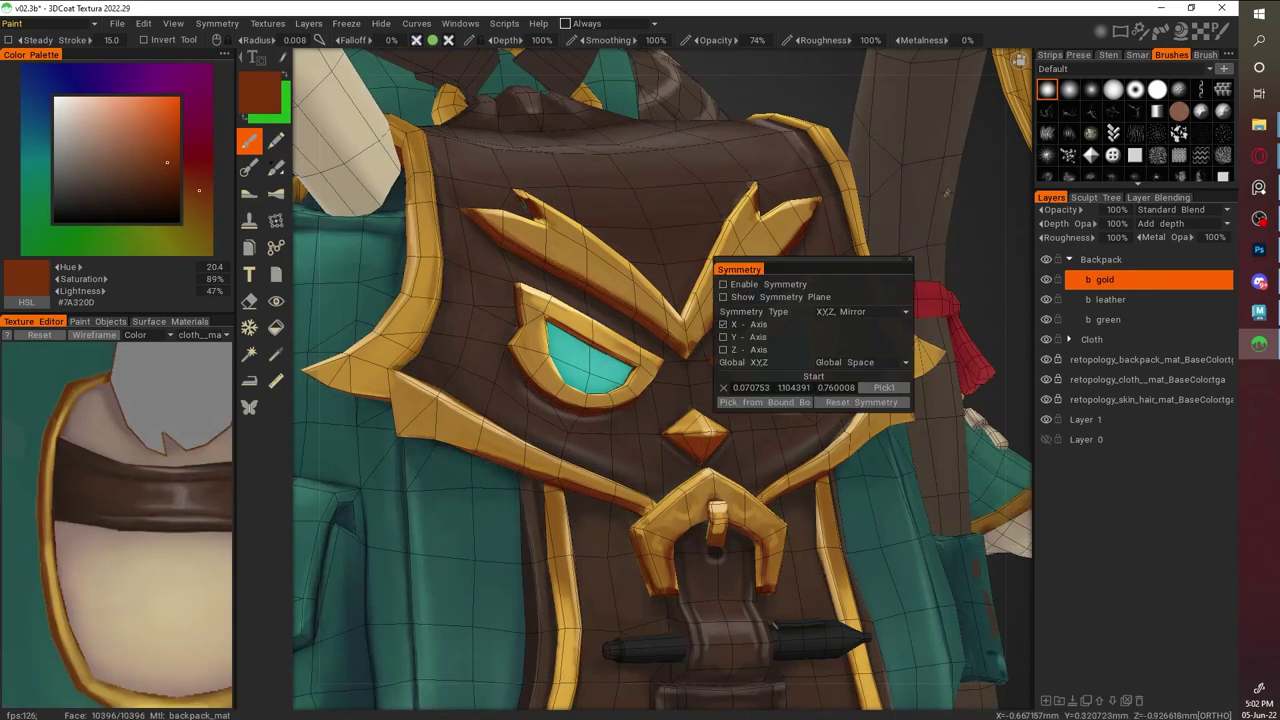
{"action": "left_click_drag", "start_coordinate": [813, 321], "coordinate": [753, 229]}
{"action": "scroll", "coordinate": [918, 386], "scroll_direction": "down", "scroll_amount": 3}
{"action": "left_click_drag", "start_coordinate": [918, 386], "coordinate": [520, 60]}
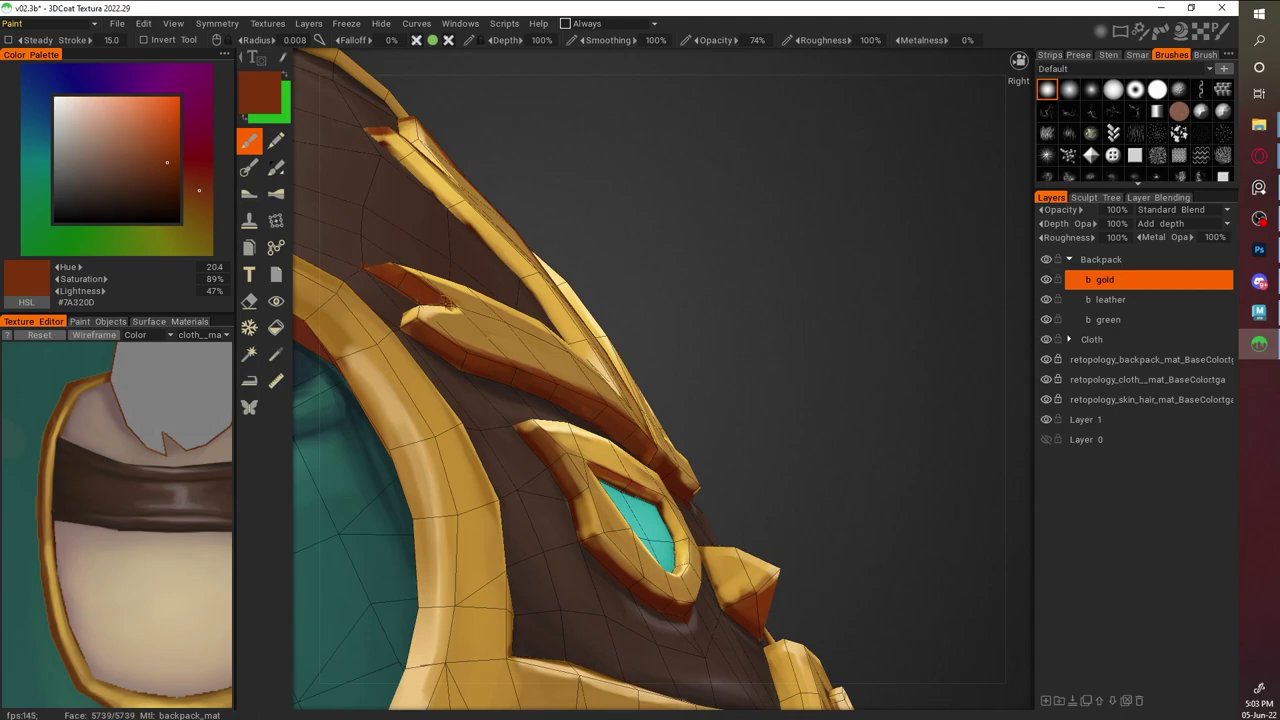
Outline the owl's gold eyebrows where they meet the leather with dark reddish browns (#521D09, #36140B)
{"action": "key", "text": "v"}
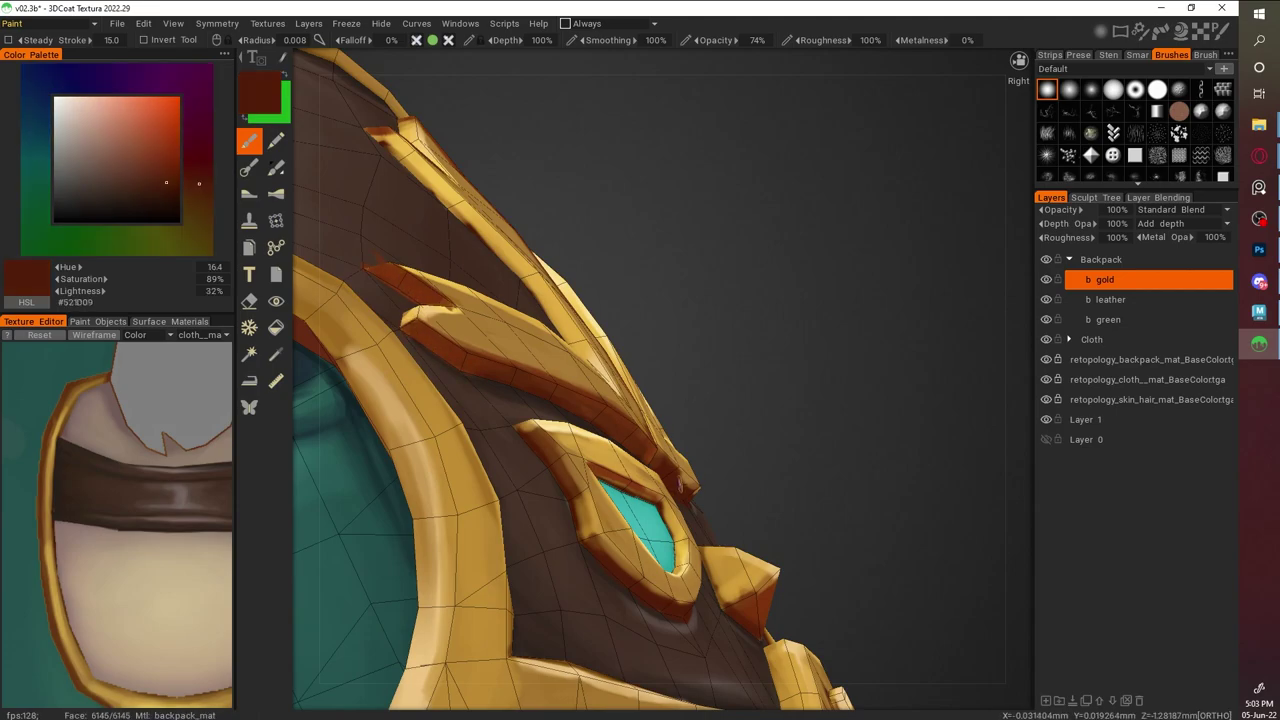
{"action": "left_click", "coordinate": [153, 195]}
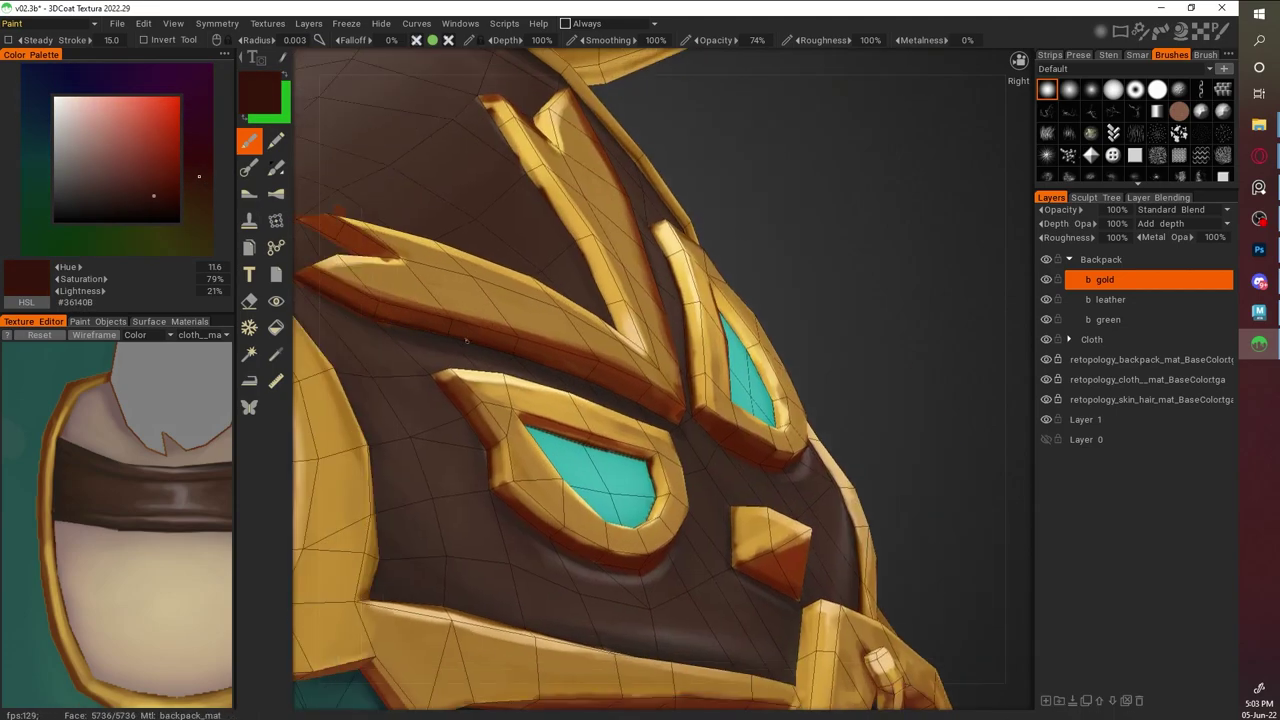
{"action": "left_click_drag", "start_coordinate": [465, 340], "coordinate": [510, 187]}
{"action": "left_click_drag", "start_coordinate": [565, 242], "coordinate": [830, 310]}
{"action": "key", "text": "s"}
{"action": "left_click_drag", "start_coordinate": [880, 420], "coordinate": [900, 600]}
{"action": "left_click_drag", "start_coordinate": [509, 367], "coordinate": [381, 152]}
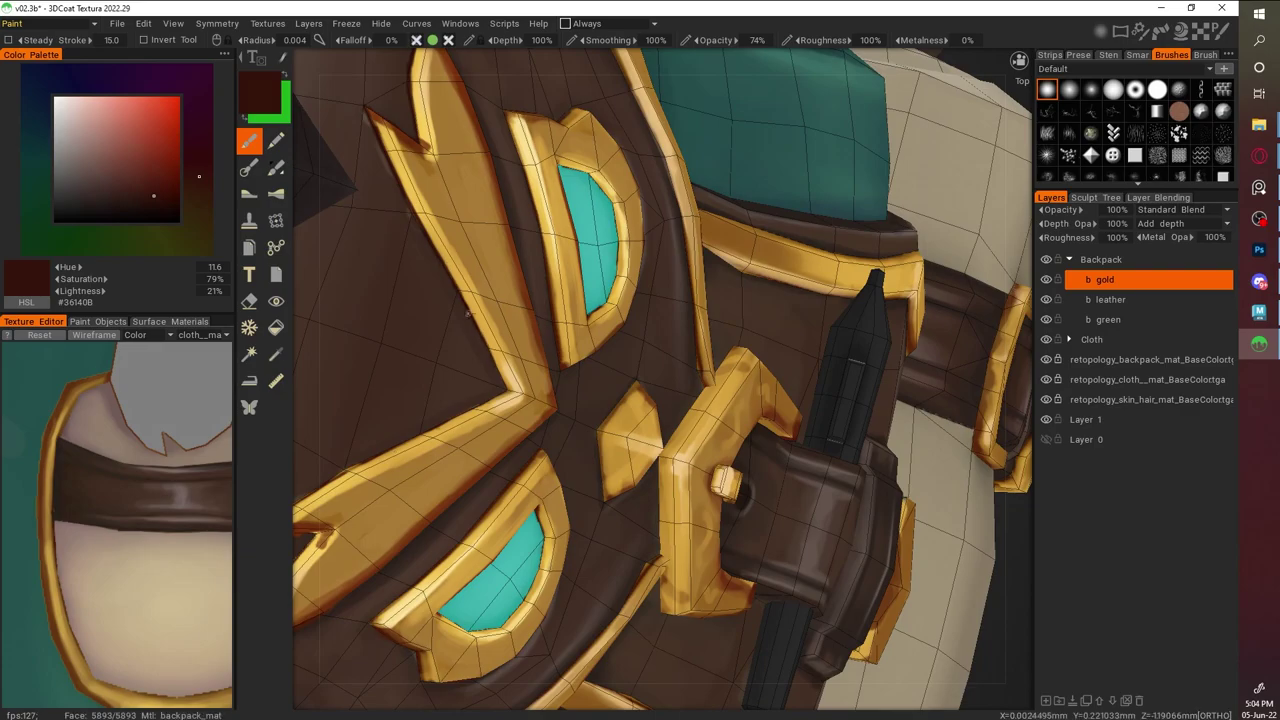
{"action": "left_click_drag", "start_coordinate": [409, 208], "coordinate": [900, 440]}
Shade the side faces of the gold trim at the backpack's upper corner with orange-brown (#763D16)
{"action": "key", "text": "v"}
{"action": "left_click", "coordinate": [453, 385]}
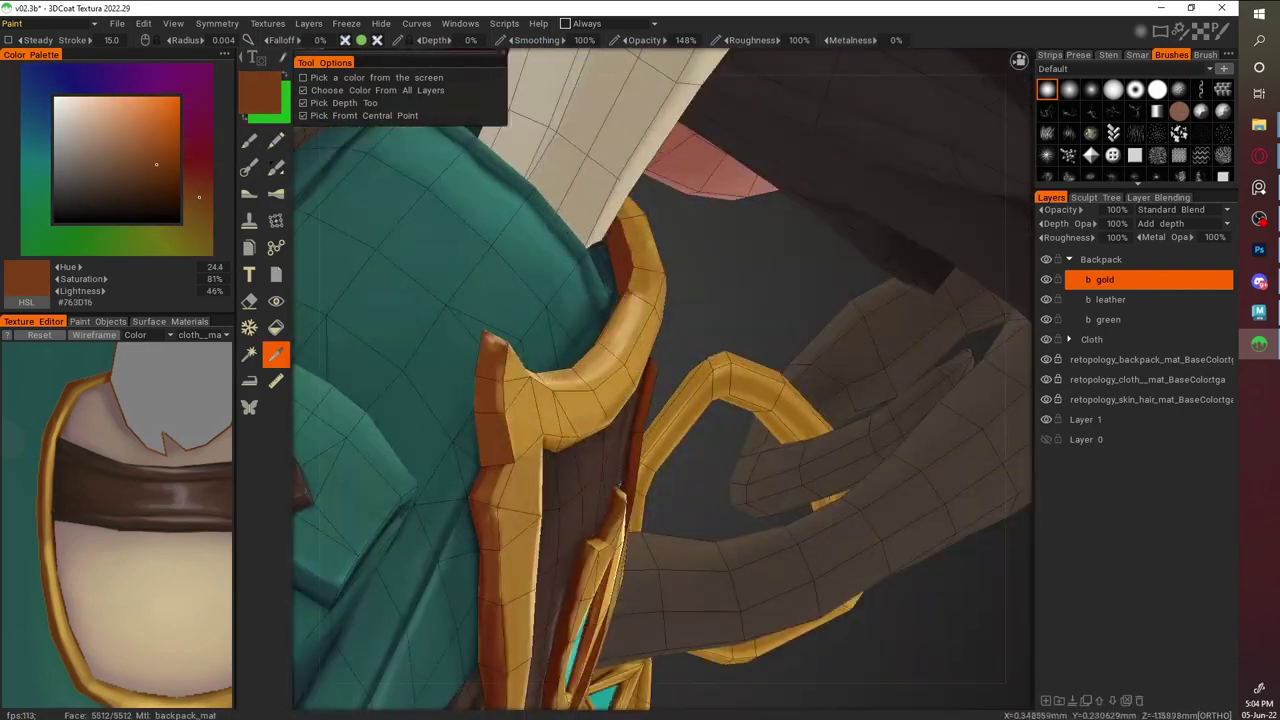
{"action": "left_click", "coordinate": [484, 462]}
{"action": "left_click_drag", "start_coordinate": [490, 379], "coordinate": [772, 283]}
{"action": "left_click", "coordinate": [772, 283]}
{"action": "left_click", "coordinate": [535, 347]}
{"action": "left_click", "coordinate": [519, 284]}
{"action": "left_click", "coordinate": [514, 309]}
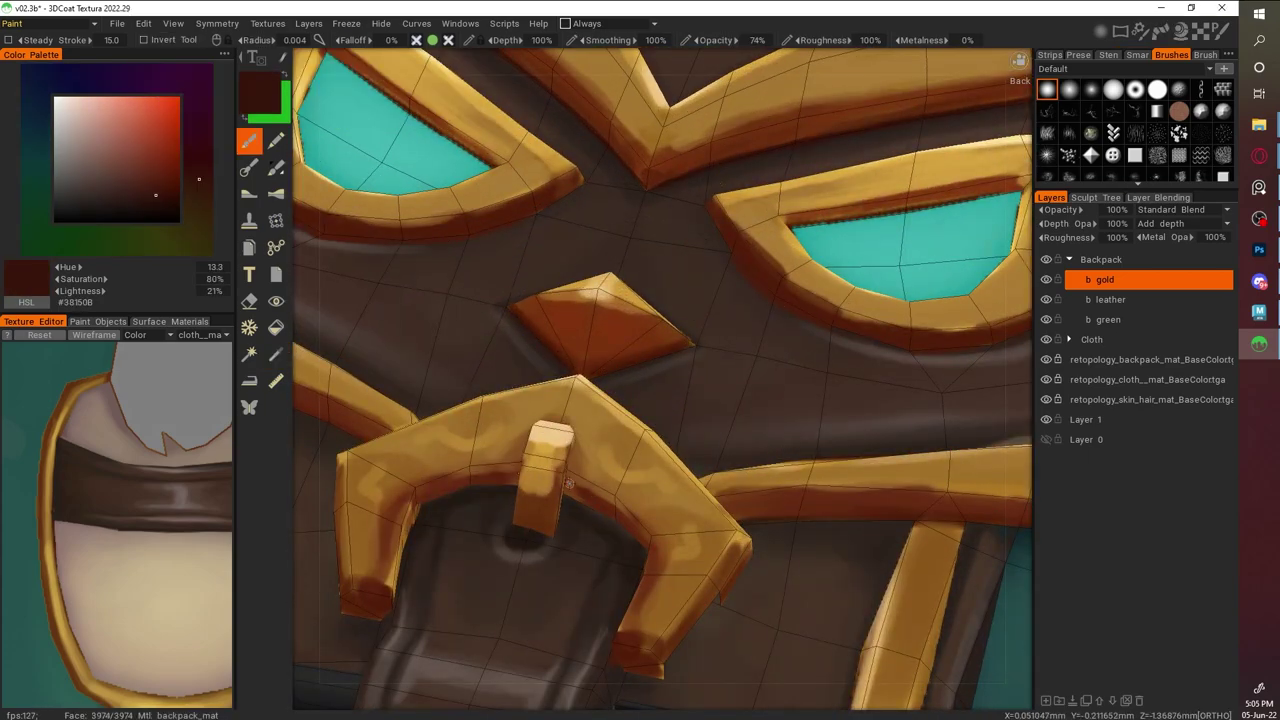
Darken the edges of the large gold buckle and its prong below the owl's beak with dark reddish brown (#38150B)
{"action": "scroll", "coordinate": [584, 509], "scroll_direction": "down", "scroll_amount": 5}
{"action": "mouse_move", "coordinate": [584, 509]}
{"action": "left_mouse_down"}
{"action": "mouse_move", "coordinate": [938, 344]}
{"action": "mouse_move", "coordinate": [724, 266]}
{"action": "mouse_move", "coordinate": [848, 27]}
{"action": "mouse_move", "coordinate": [786, 623]}
{"action": "mouse_move", "coordinate": [857, 526]}
{"action": "mouse_move", "coordinate": [655, 293]}
{"action": "mouse_move", "coordinate": [774, 606]}
{"action": "mouse_move", "coordinate": [750, 438]}
{"action": "mouse_move", "coordinate": [734, 586]}
{"action": "mouse_move", "coordinate": [694, 295]}
{"action": "left_mouse_up"}
{"action": "scroll", "coordinate": [938, 344], "scroll_direction": "up", "scroll_amount": 5}
{"action": "scroll", "coordinate": [938, 344], "scroll_direction": "up", "scroll_amount": 2}
Define the edges of the backpack's vertical gold trim with very dark reddish brown (#290D05)
{"action": "key", "text": "v"}
{"action": "left_click_drag", "start_coordinate": [885, 447], "coordinate": [649, 241], "text": "alt"}
{"action": "left_click_drag", "start_coordinate": [890, 465], "coordinate": [752, 233], "text": "alt"}
{"action": "left_click_drag", "start_coordinate": [757, 161], "coordinate": [741, 272], "text": "alt"}
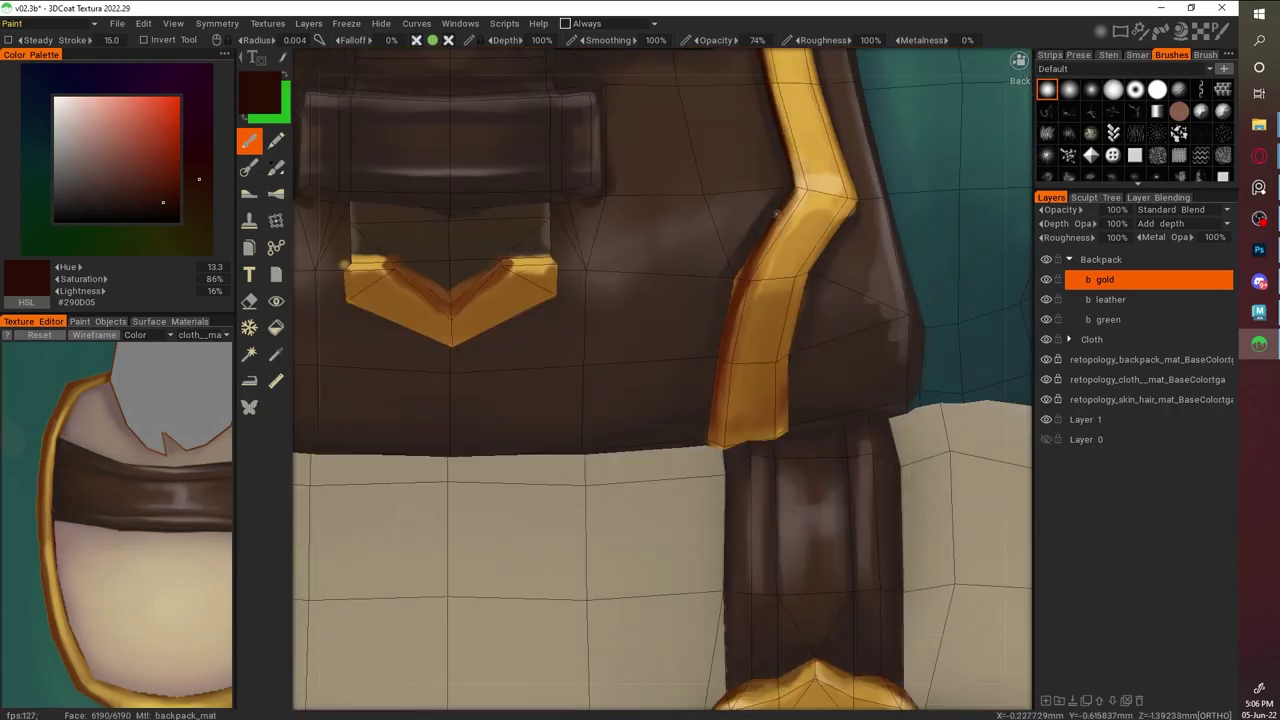
{"action": "left_click_drag", "start_coordinate": [791, 381], "coordinate": [630, 260], "text": "alt"}
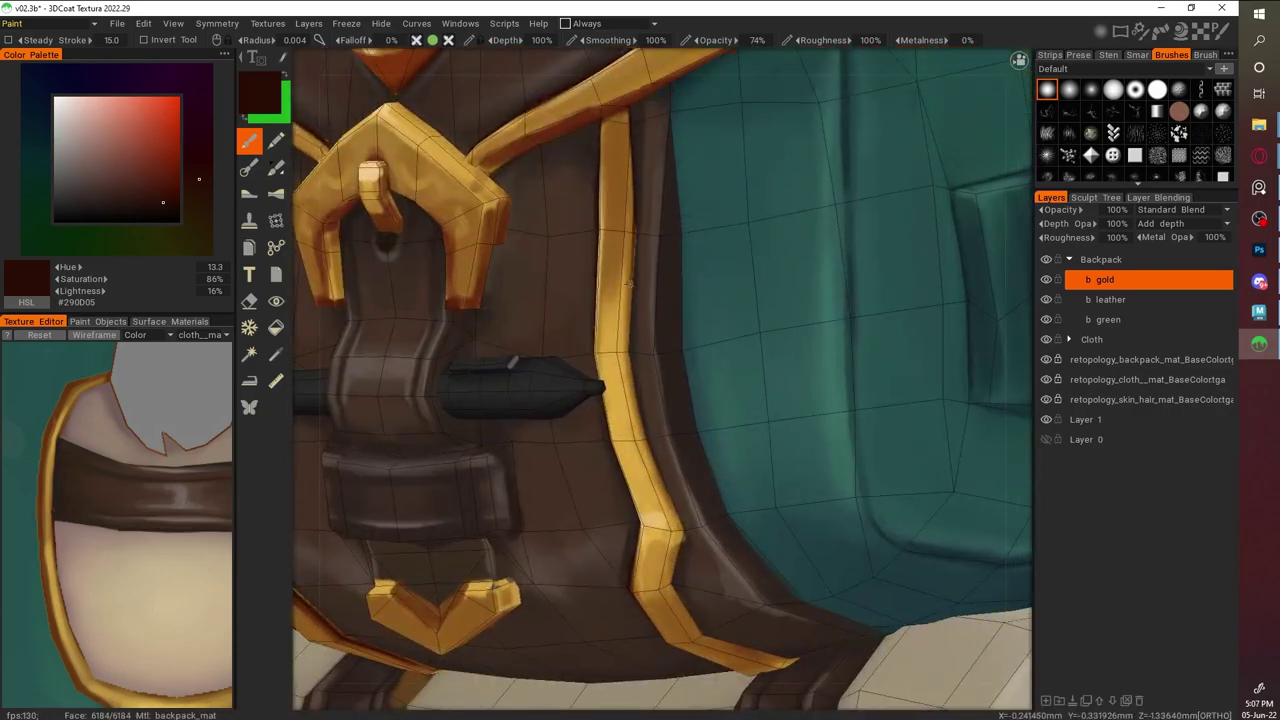
Shade the bedroll buckle's inner edge with dark browns (#290D05, #5E2B0C, #381805) and blend it with golden brown (#946420)
{"action": "left_click_drag", "start_coordinate": [630, 371], "coordinate": [880, 570], "text": "alt"}
{"action": "left_click_drag", "start_coordinate": [625, 272], "coordinate": [465, 285], "text": "alt"}
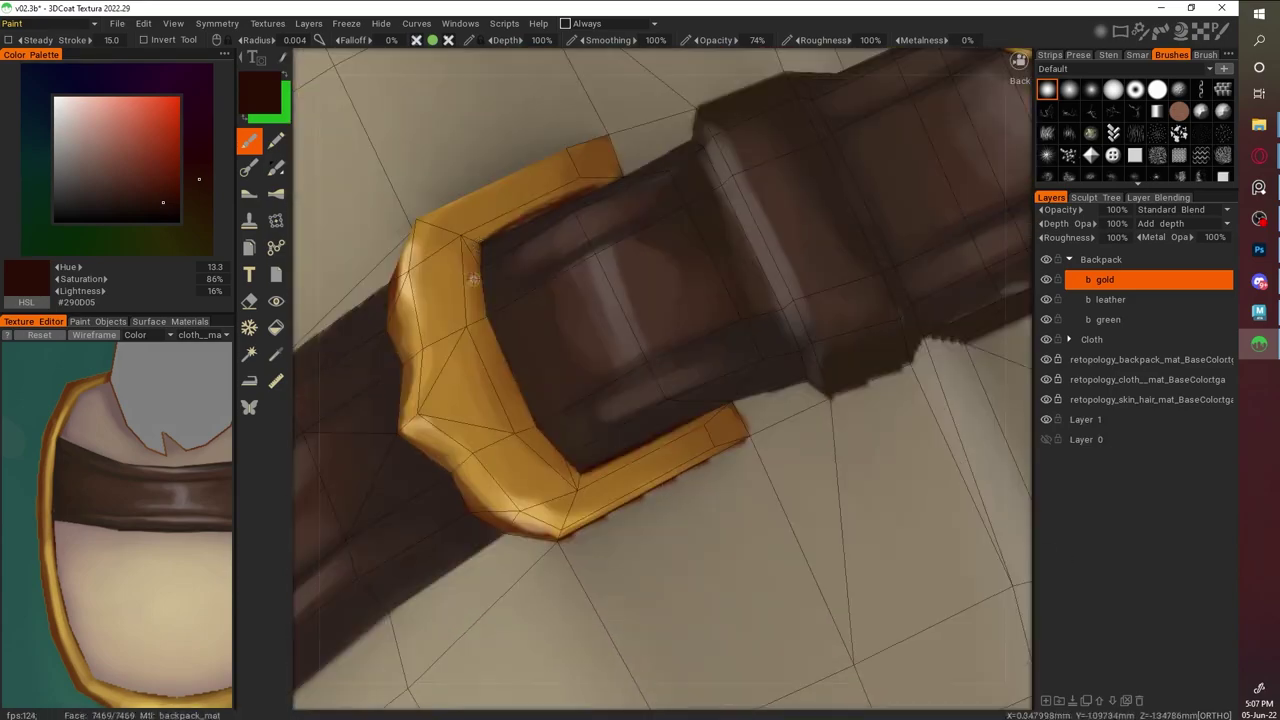
{"action": "key", "text": "v"}
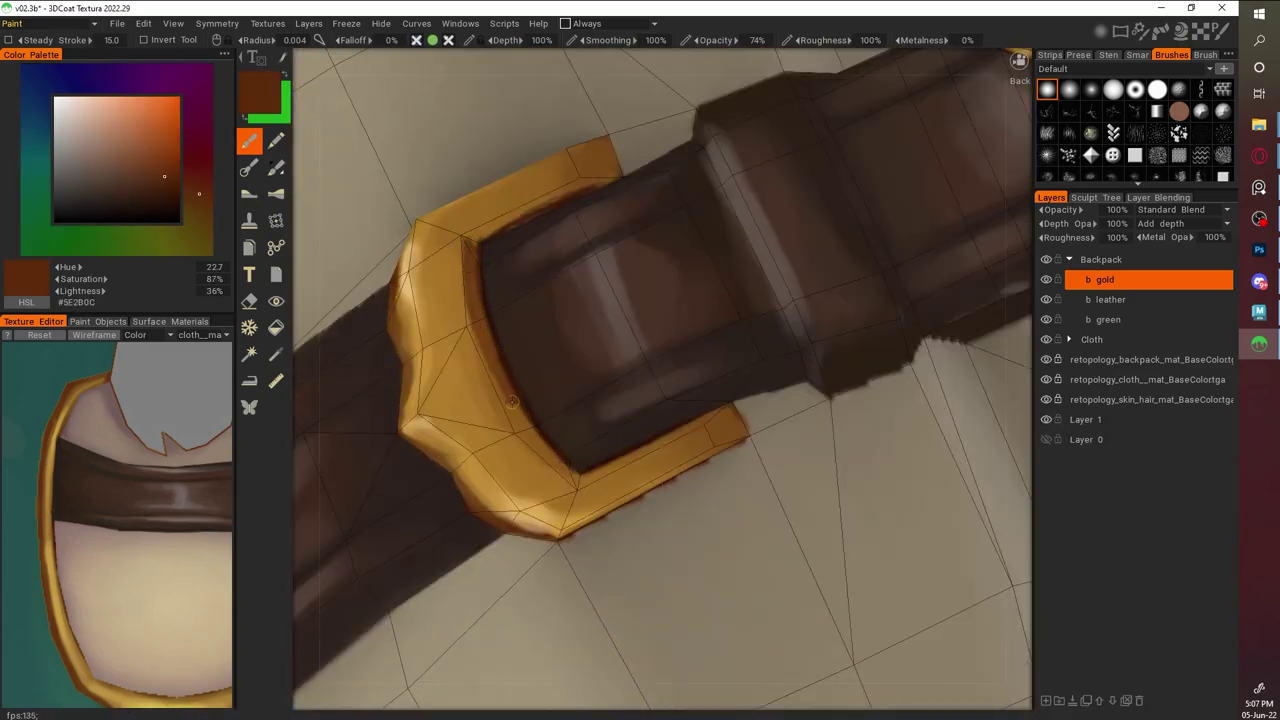
{"action": "key", "text": "v"}
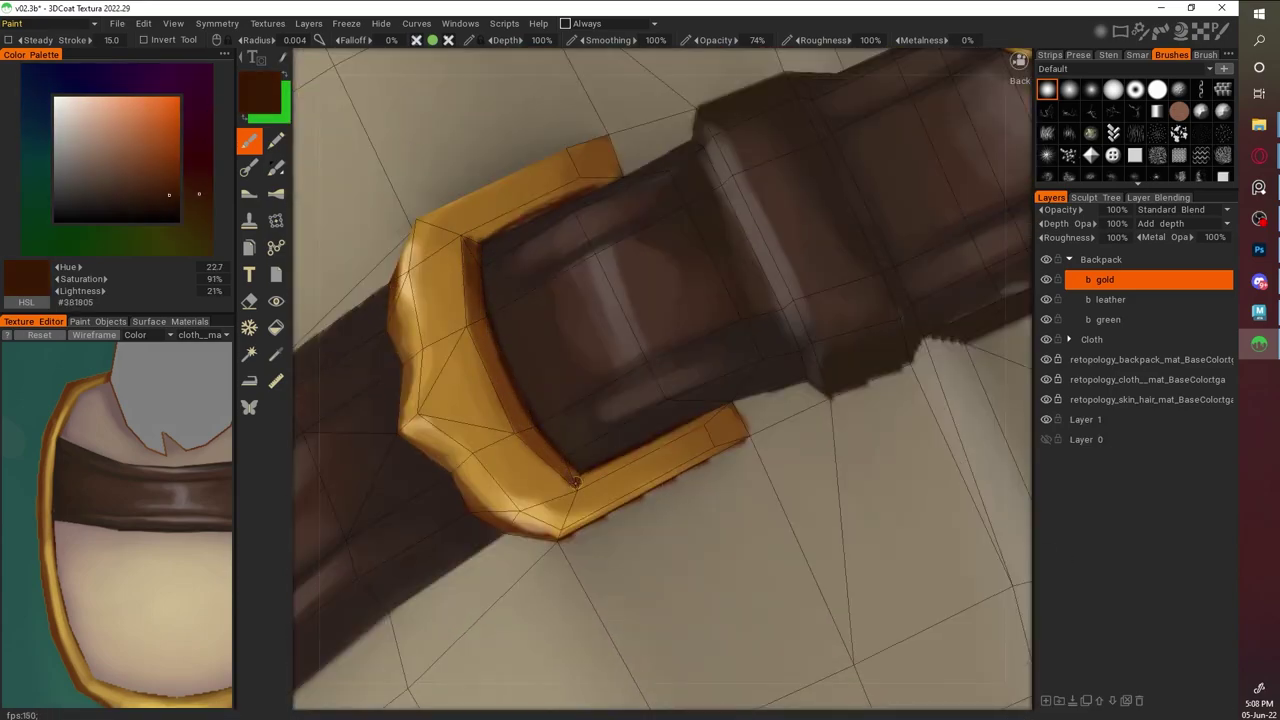
{"action": "left_click_drag", "start_coordinate": [516, 416], "coordinate": [734, 298], "text": "alt"}
{"action": "key", "text": "v"}
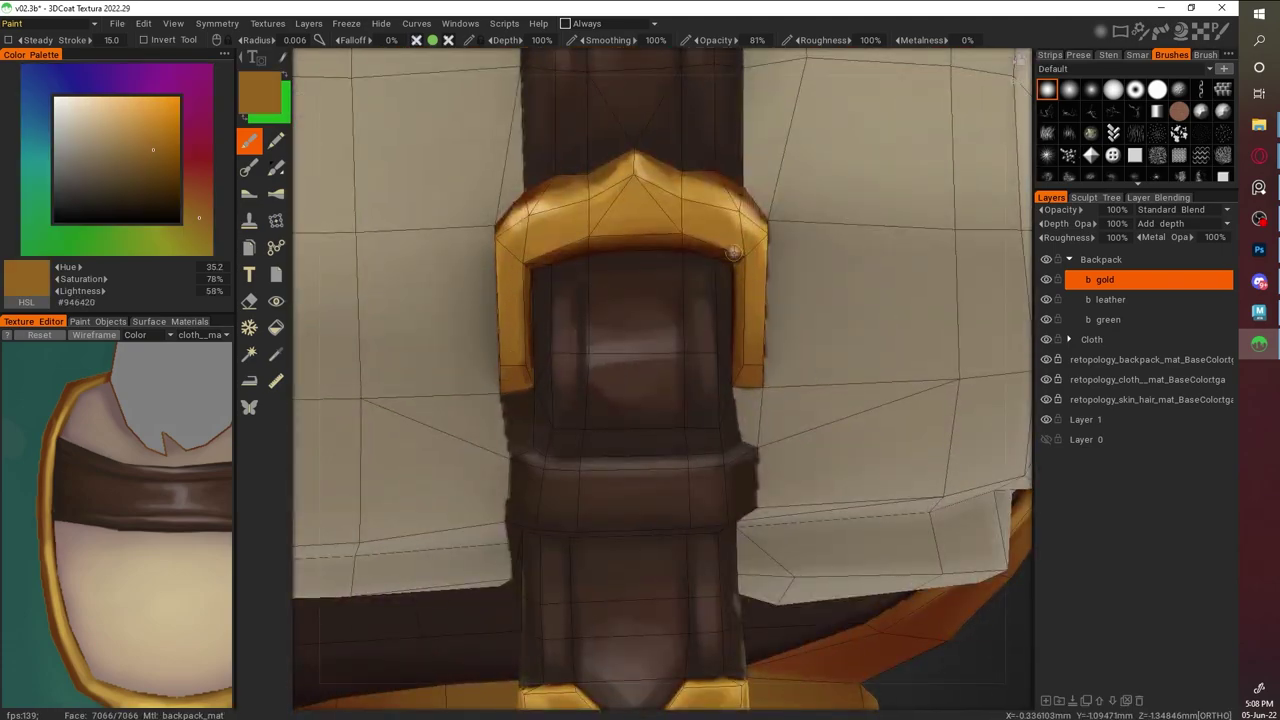
Blend golden brown (#A97527) into the bedroll buckle and add a layer named "b white"
{"action": "key", "text": "v"}
{"action": "key", "text": "w"}
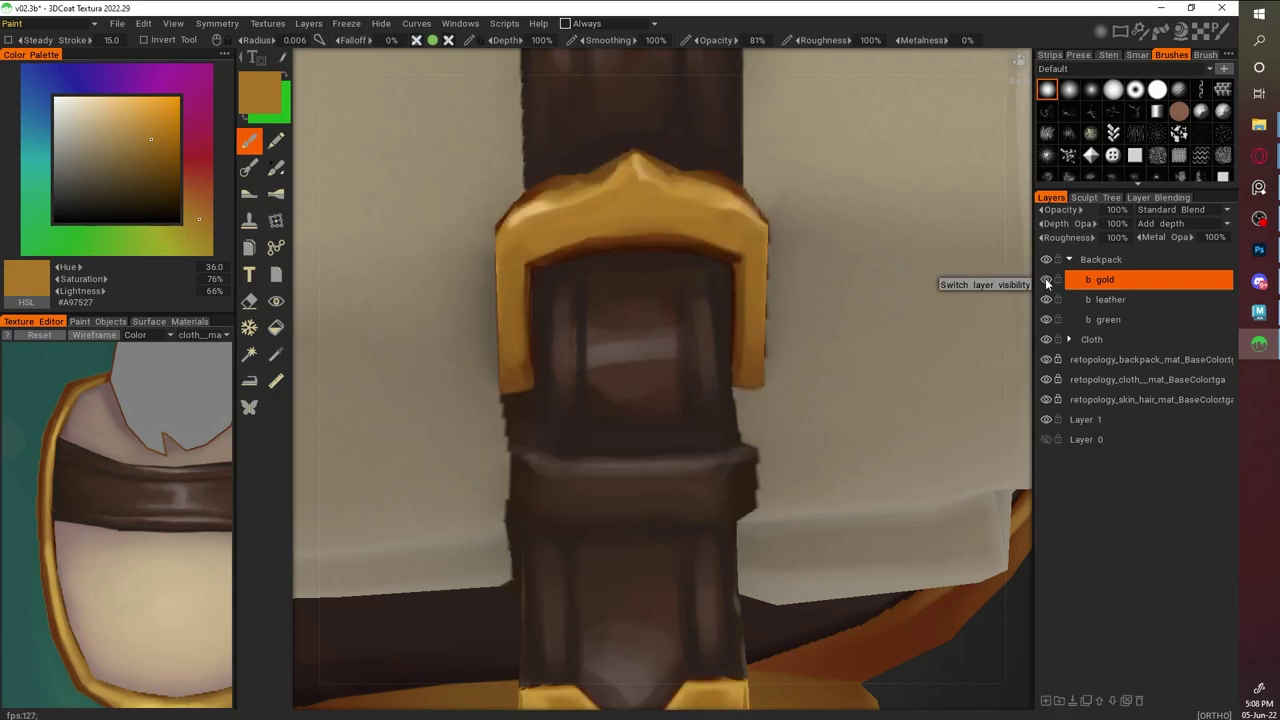
{"action": "key", "text": "ctrl+n"}
{"action": "double_click", "coordinate": [1089, 340]}
Tone the bedroll beside the buckle with grey-brown (#7E725F) and darken its strap with dark brown (#2C1F15) on the leather layer
{"action": "key", "text": "v"}
{"action": "key", "text": "w"}
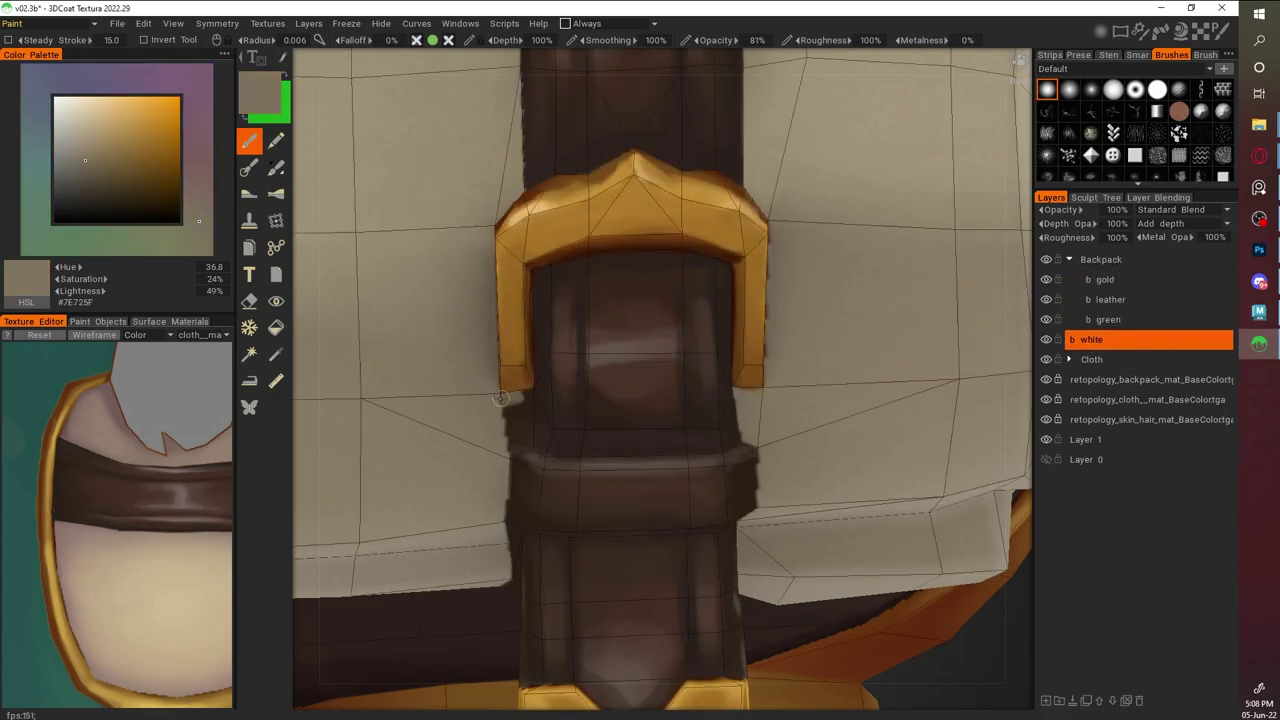
{"action": "middle_click_drag", "start_coordinate": [504, 503], "coordinate": [504, 413]}
{"action": "left_click", "coordinate": [1110, 299]}
{"action": "key", "text": "v"}
{"action": "scroll", "coordinate": [651, 241], "scroll_direction": "down", "scroll_amount": 3}
{"action": "scroll", "coordinate": [898, 497], "scroll_direction": "down", "scroll_amount": 3}
{"action": "scroll", "coordinate": [920, 564], "scroll_direction": "up", "scroll_amount": 3}
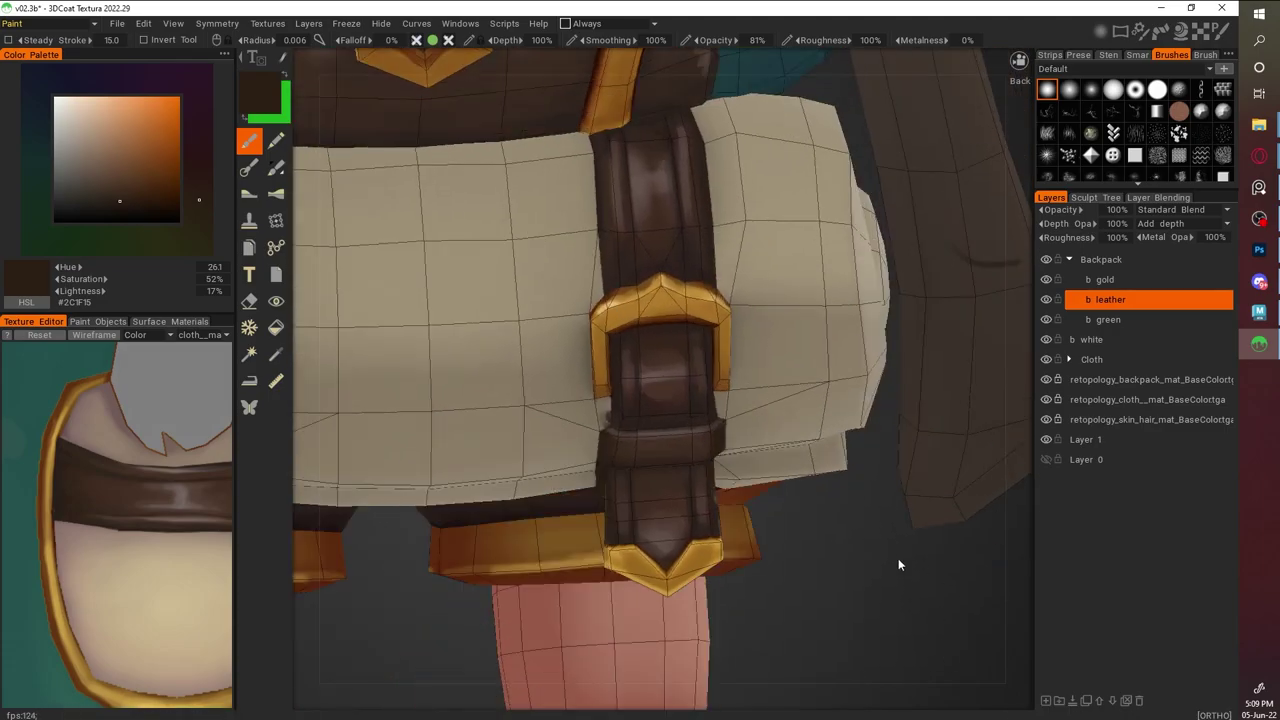
Shade the bedroll's cloth with soft mauve-brown (#75605B, #715C57) on the b white layer
{"action": "left_click", "coordinate": [1107, 339]}
{"action": "key", "text": "v"}
{"action": "scroll", "coordinate": [641, 232], "scroll_direction": "down", "scroll_amount": 2}
{"action": "left_click_drag", "start_coordinate": [641, 232], "coordinate": [980, 640], "text": "alt"}
{"action": "key", "text": "v"}
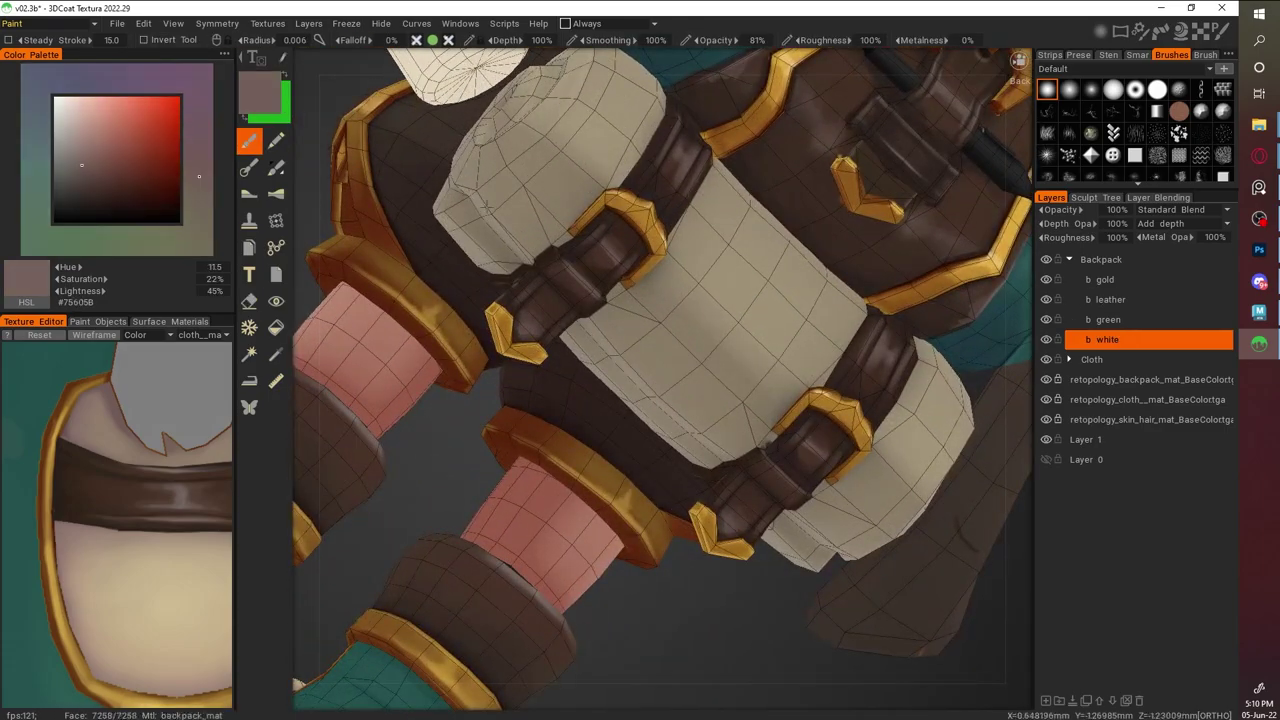
{"action": "mouse_move", "coordinate": [565, 240]}
{"action": "left_mouse_down", "text": "alt"}
{"action": "mouse_move", "coordinate": [729, 491]}
{"action": "mouse_move", "coordinate": [600, 205]}
{"action": "mouse_move", "coordinate": [710, 320]}
{"action": "mouse_move", "coordinate": [614, 232]}
{"action": "mouse_move", "coordinate": [870, 541]}
{"action": "mouse_move", "coordinate": [706, 292]}
{"action": "mouse_move", "coordinate": [600, 300]}
{"action": "left_mouse_up", "text": "alt"}
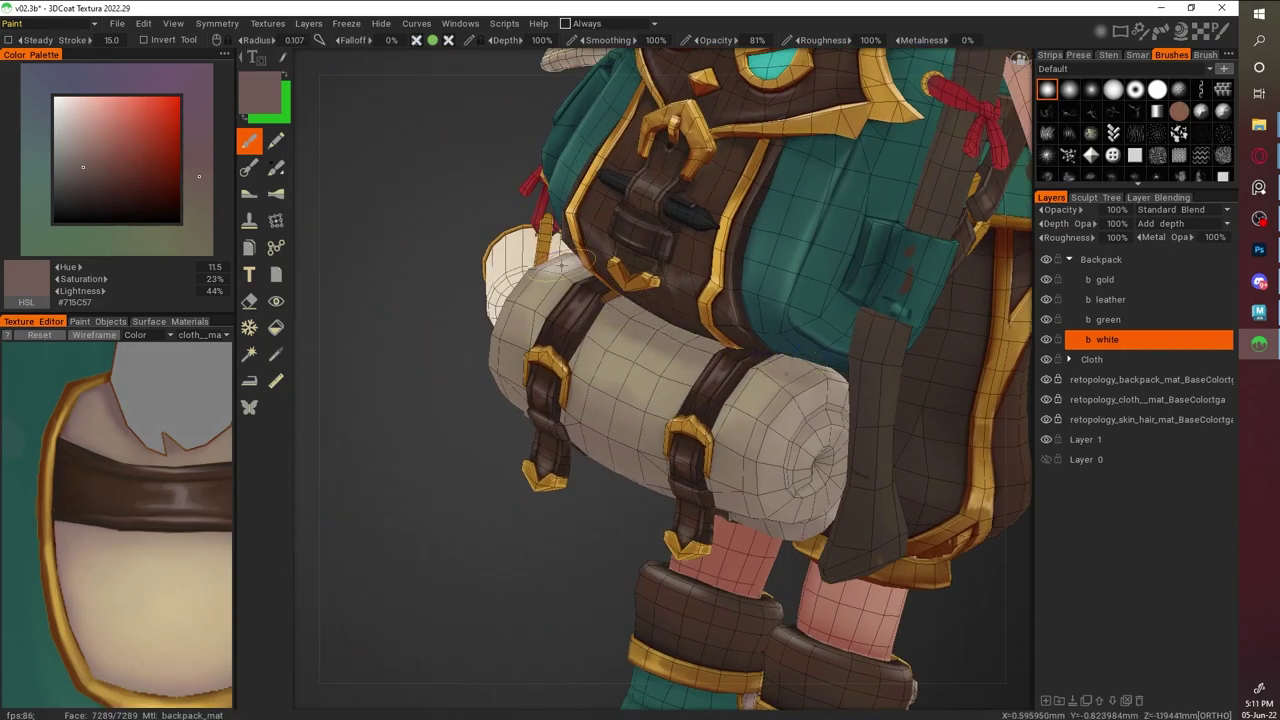
Brighten the upper cloth of the bedroll with warm cream (#CDBA91) using a large brush
{"action": "key", "text": "v"}
{"action": "scroll", "coordinate": [849, 503], "scroll_direction": "down", "scroll_amount": 5}
{"action": "scroll", "coordinate": [757, 323], "scroll_direction": "up", "scroll_amount": 5}
{"action": "left_click_drag", "start_coordinate": [757, 323], "coordinate": [738, 360], "text": "alt"}
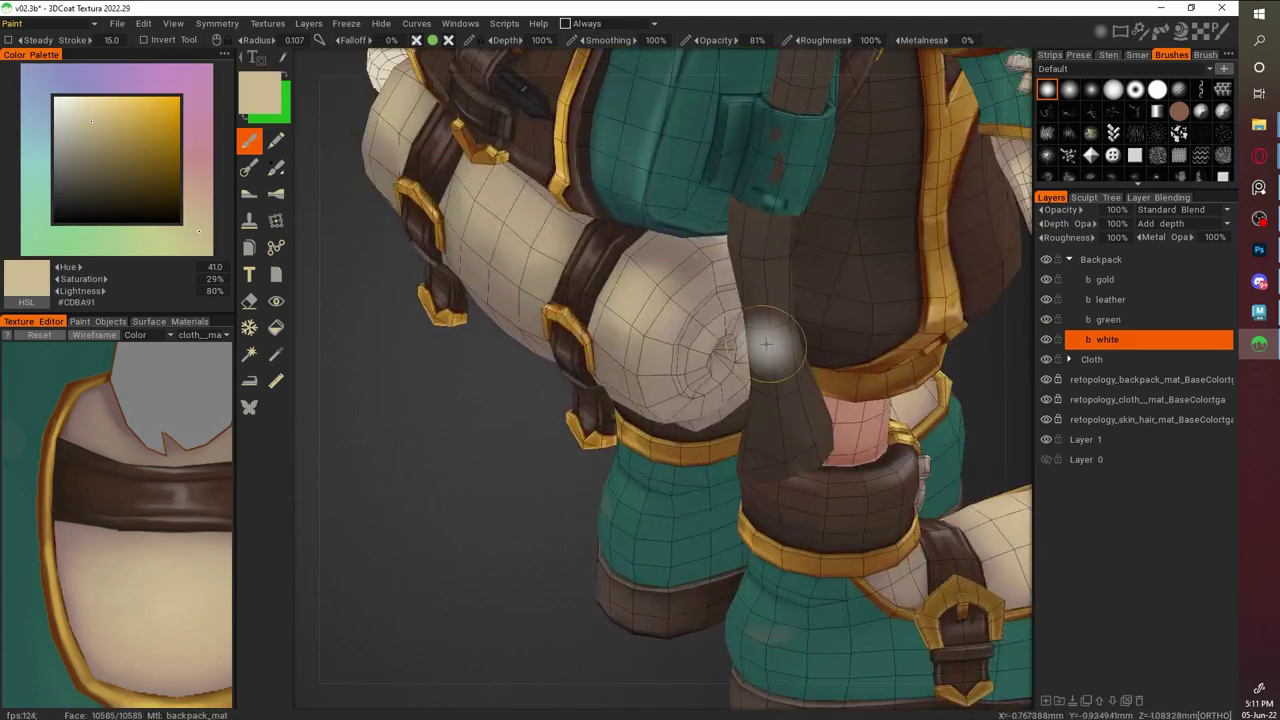
{"action": "scroll", "coordinate": [737, 360], "scroll_direction": "down", "scroll_amount": 10}
Darken the centre of the rolled spiral on the bedroll's end with mauve-brown (#705B56) and dark plum (#4F3B3F)
{"action": "key", "text": "v"}
{"action": "mouse_move", "coordinate": [843, 451]}
{"action": "left_mouse_down", "text": "alt"}
{"action": "mouse_move", "coordinate": [1031, 405]}
{"action": "mouse_move", "coordinate": [900, 430]}
{"action": "mouse_move", "coordinate": [875, 420]}
{"action": "mouse_move", "coordinate": [974, 583]}
{"action": "left_mouse_up", "text": "alt"}
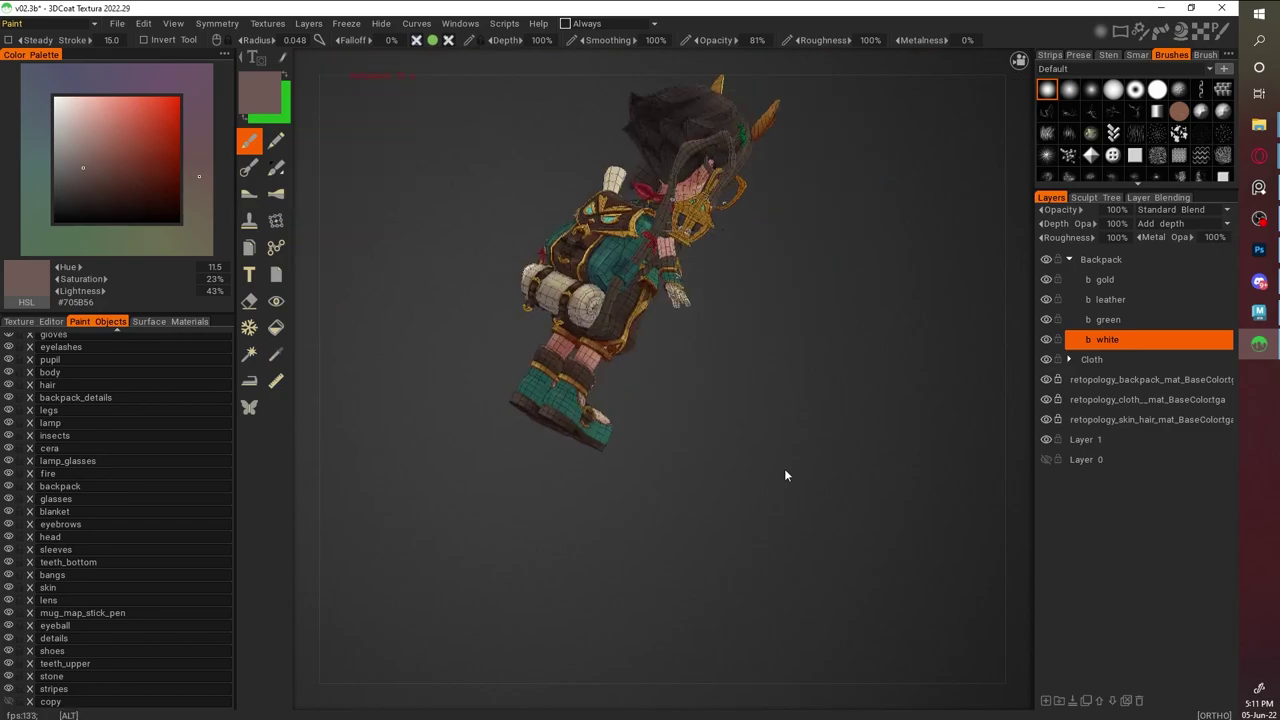
{"action": "scroll", "coordinate": [769, 477], "scroll_direction": "up", "scroll_amount": 5}
{"action": "left_click_drag", "start_coordinate": [769, 477], "coordinate": [548, 348], "text": "alt"}
{"action": "key", "text": "v"}
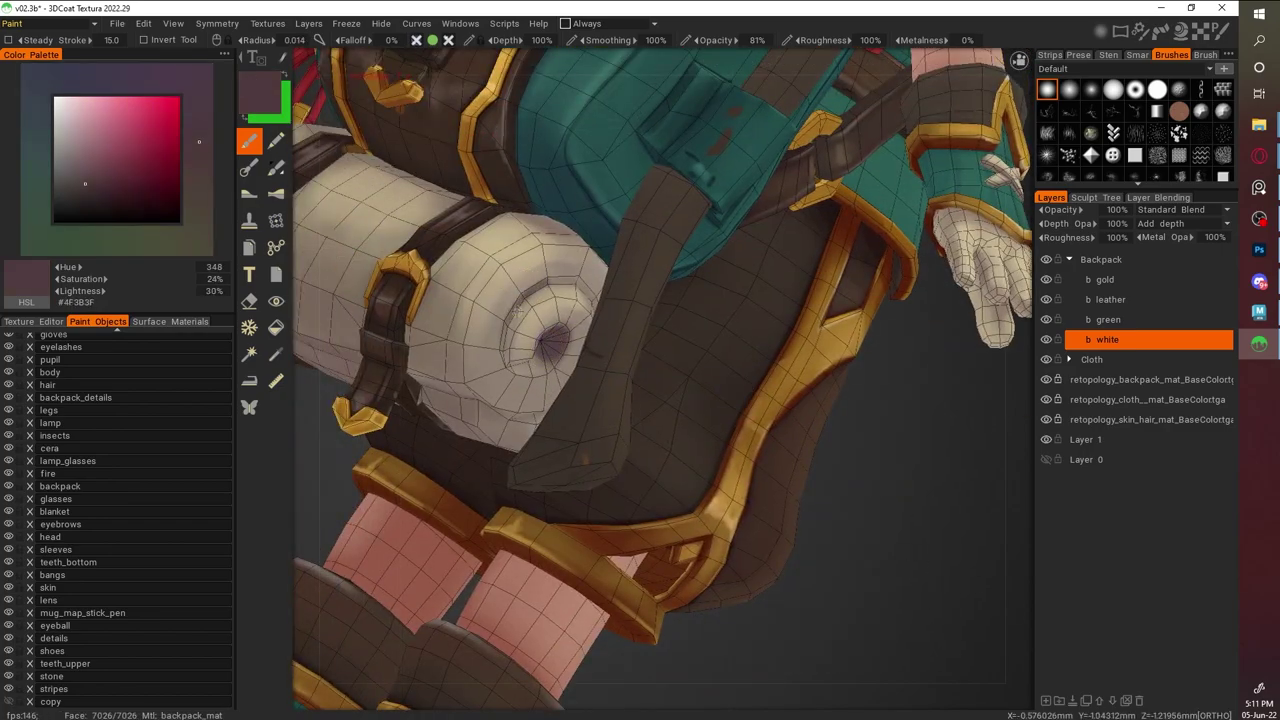
Paint the crease along the bedroll's underside with dark plum (#4F3B3F) and soften it with muted brown (#5F4B4B)
{"action": "scroll", "coordinate": [774, 413], "scroll_direction": "down", "scroll_amount": 8}
{"action": "left_click_drag", "start_coordinate": [774, 413], "coordinate": [788, 454], "text": "alt"}
{"action": "scroll", "coordinate": [788, 454], "scroll_direction": "up", "scroll_amount": 8}
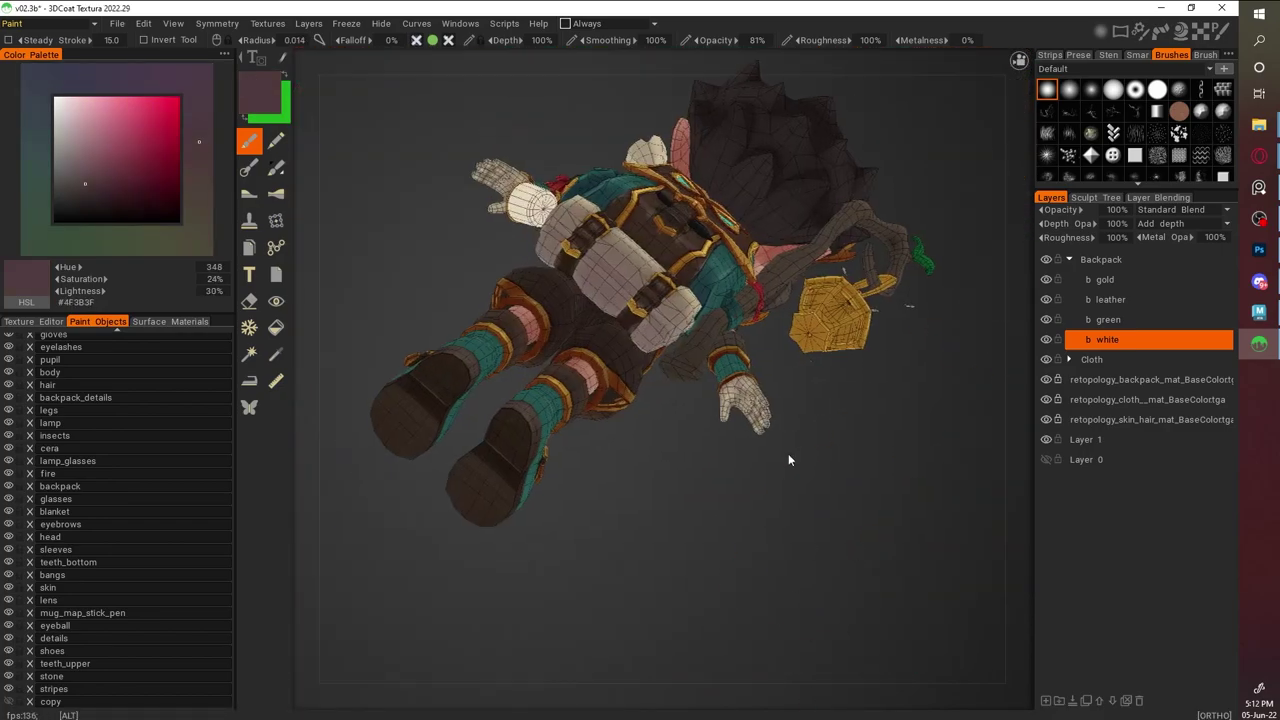
{"action": "left_click_drag", "start_coordinate": [735, 392], "coordinate": [638, 279], "text": "alt"}
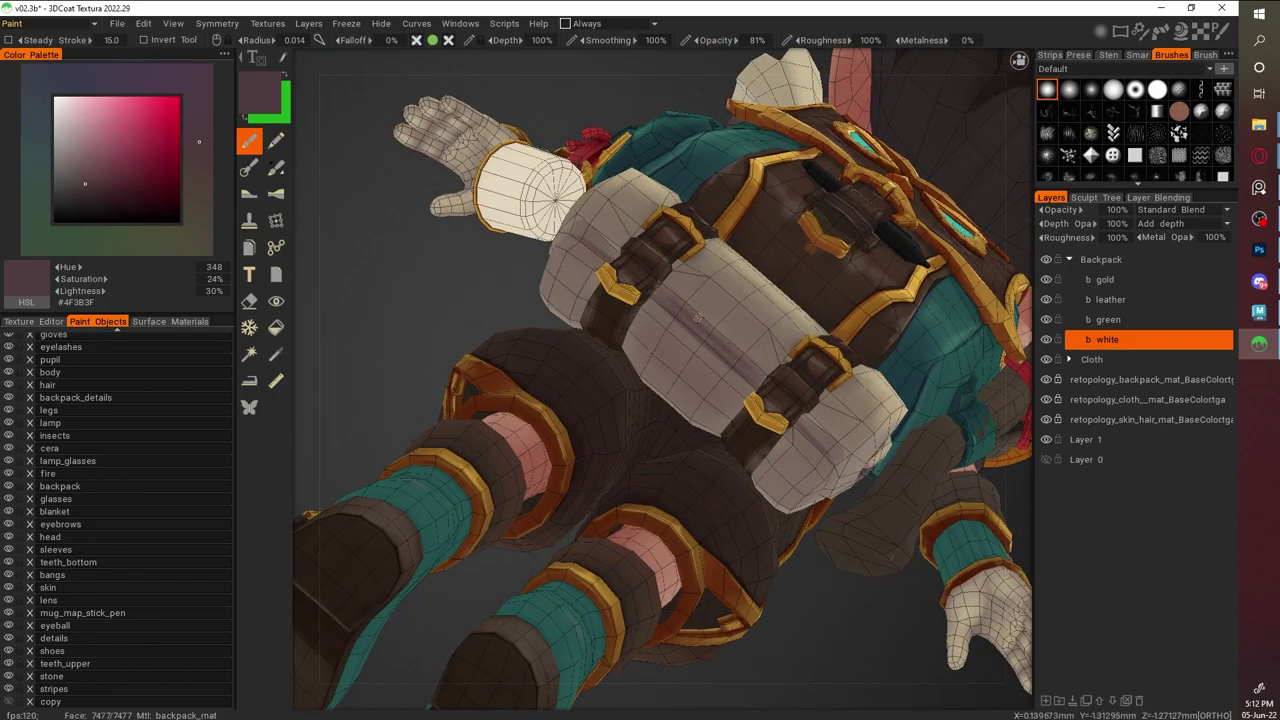
{"action": "key", "text": "v"}
{"action": "left_click_drag", "start_coordinate": [845, 463], "coordinate": [790, 360], "text": "alt"}
{"action": "key", "text": "v"}
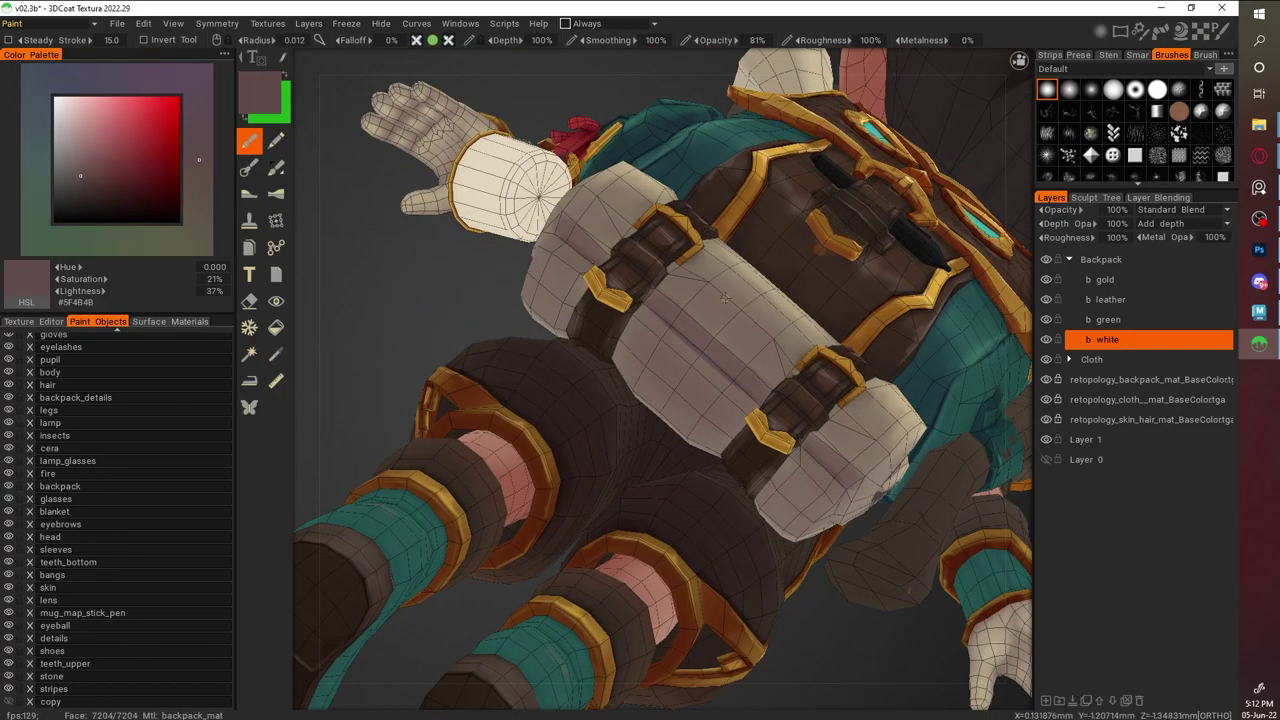
Shade the bedroll's lower flap and the cloth around the straps with muted browns (#5F4B4B, #807161), lowering brush opacity to 68%
{"action": "left_click_drag", "start_coordinate": [638, 318], "coordinate": [932, 388], "text": "alt"}
{"action": "scroll", "coordinate": [932, 388], "scroll_direction": "up", "scroll_amount": 3}
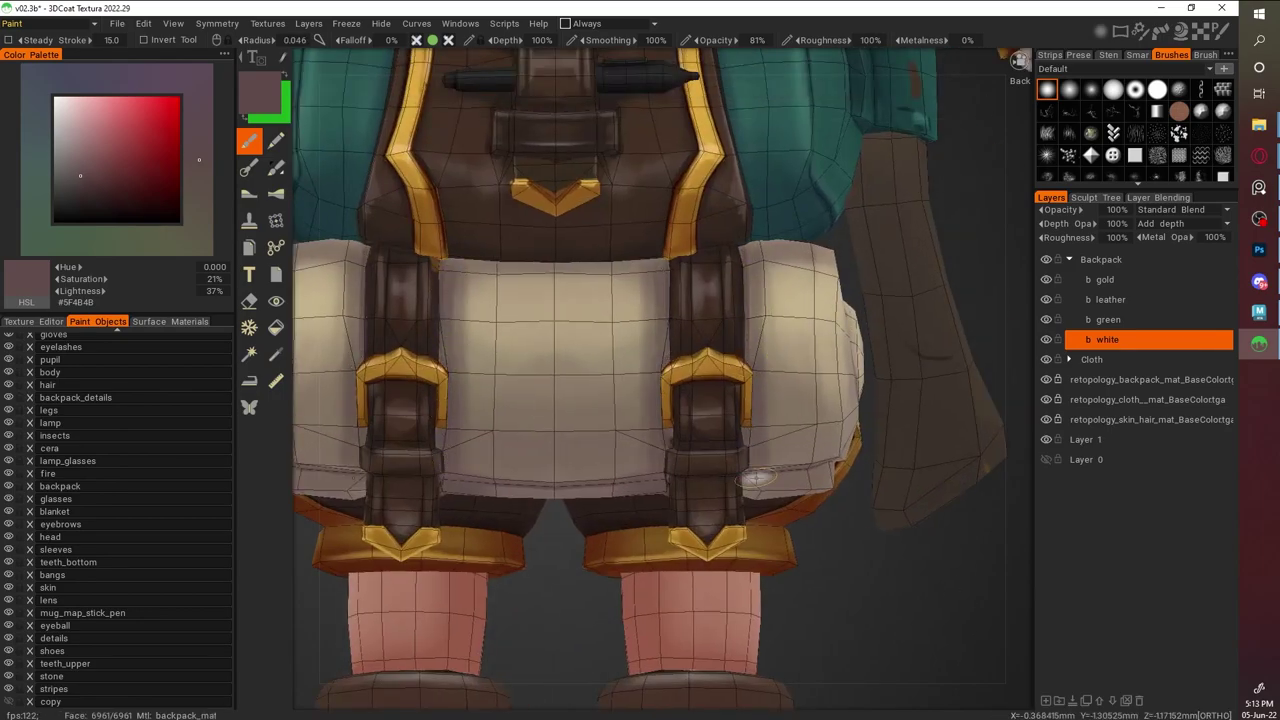
{"action": "key", "text": "v"}
{"action": "key", "text": "v"}
{"action": "key", "text": "v"}
{"action": "key", "text": "v"}
{"action": "key", "text": "v"}
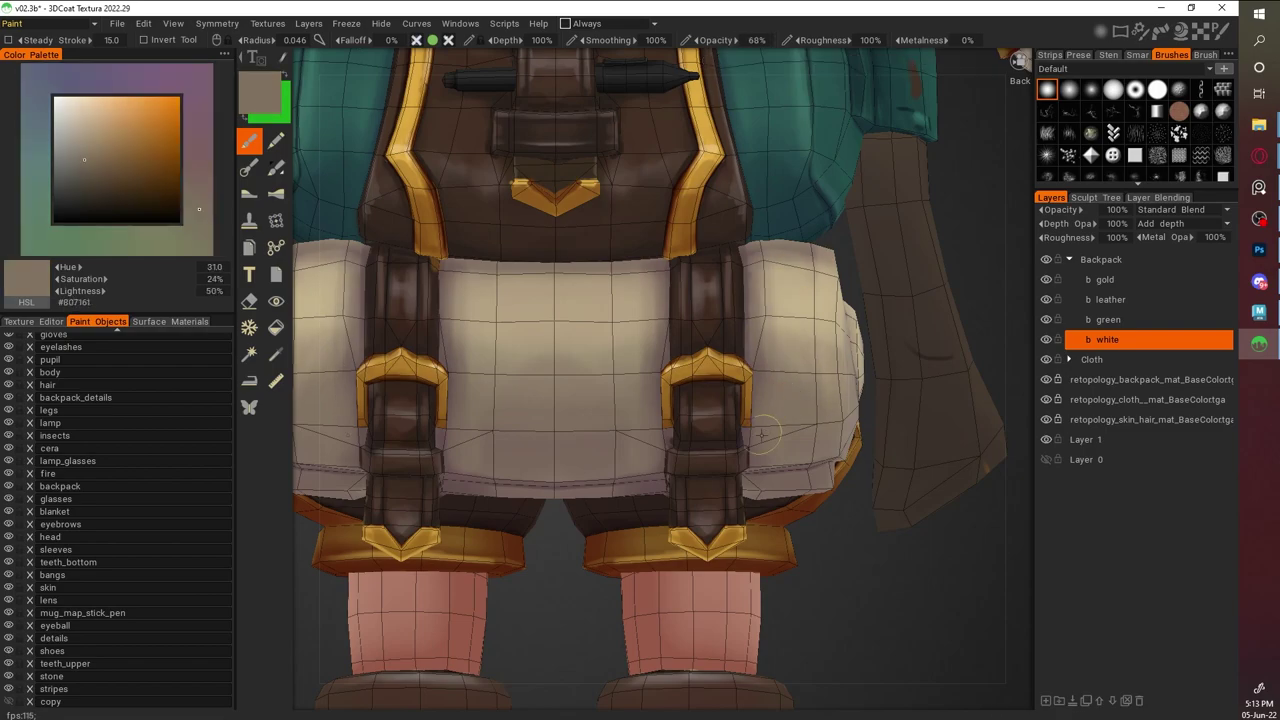
{"action": "scroll", "coordinate": [650, 441], "scroll_direction": "down", "scroll_amount": 2}
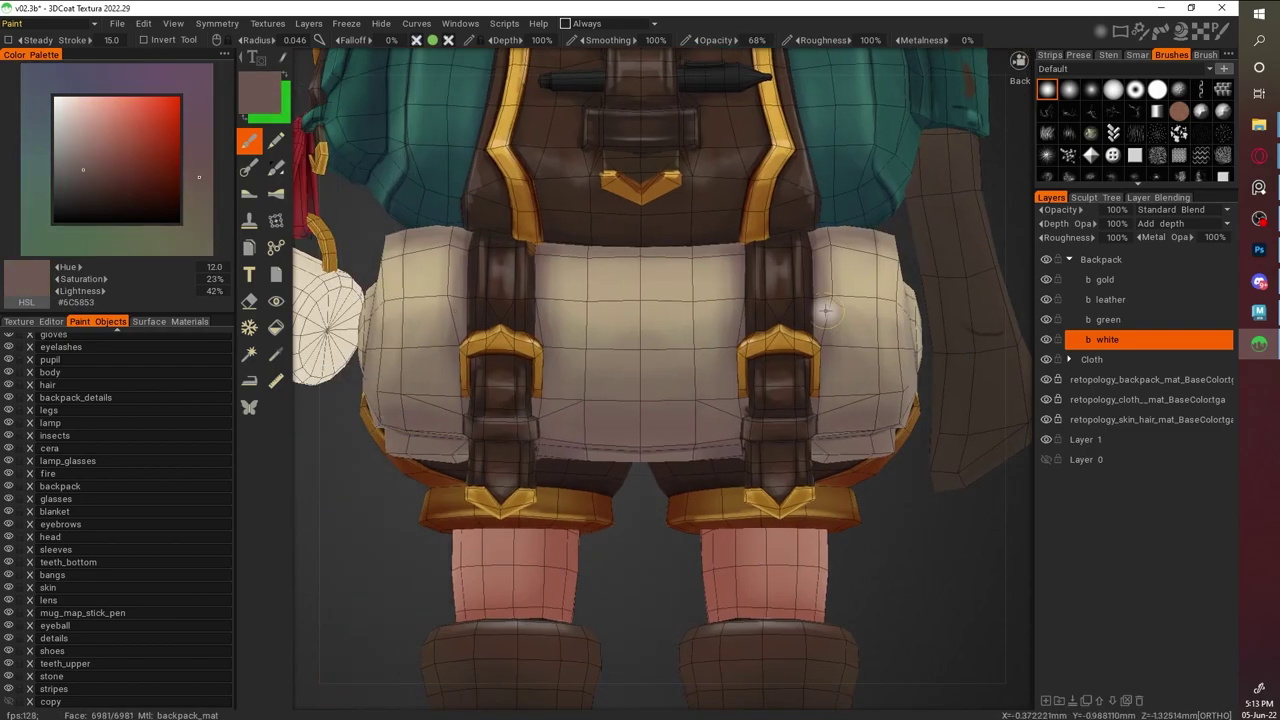
Paint the spiral fold on the bedroll's end below the red ribbon with mauve-brown (#6C5853) and taupe (#938371)
{"action": "mouse_move", "coordinate": [390, 440]}
{"action": "right_mouse_down"}
{"action": "mouse_move", "coordinate": [866, 491]}
{"action": "mouse_move", "coordinate": [809, 531]}
{"action": "mouse_move", "coordinate": [480, 320]}
{"action": "mouse_move", "coordinate": [680, 430]}
{"action": "mouse_move", "coordinate": [871, 503]}
{"action": "mouse_move", "coordinate": [971, 517]}
{"action": "mouse_move", "coordinate": [734, 381]}
{"action": "mouse_move", "coordinate": [600, 390]}
{"action": "mouse_move", "coordinate": [632, 410]}
{"action": "right_mouse_up"}
{"action": "key", "text": "v"}
{"action": "key", "text": "v"}
{"action": "left_click_drag", "start_coordinate": [775, 420], "coordinate": [710, 295]}
{"action": "mouse_move", "coordinate": [710, 295]}
{"action": "right_mouse_down"}
{"action": "mouse_move", "coordinate": [820, 300]}
{"action": "mouse_move", "coordinate": [914, 280]}
{"action": "mouse_move", "coordinate": [860, 214]}
{"action": "mouse_move", "coordinate": [762, 311]}
{"action": "mouse_move", "coordinate": [900, 490]}
{"action": "mouse_move", "coordinate": [850, 470]}
{"action": "mouse_move", "coordinate": [688, 458]}
{"action": "mouse_move", "coordinate": [857, 367]}
{"action": "mouse_move", "coordinate": [800, 356]}
{"action": "right_mouse_up"}
{"action": "key", "text": "v"}
{"action": "key", "text": "v"}
{"action": "key", "text": "v"}
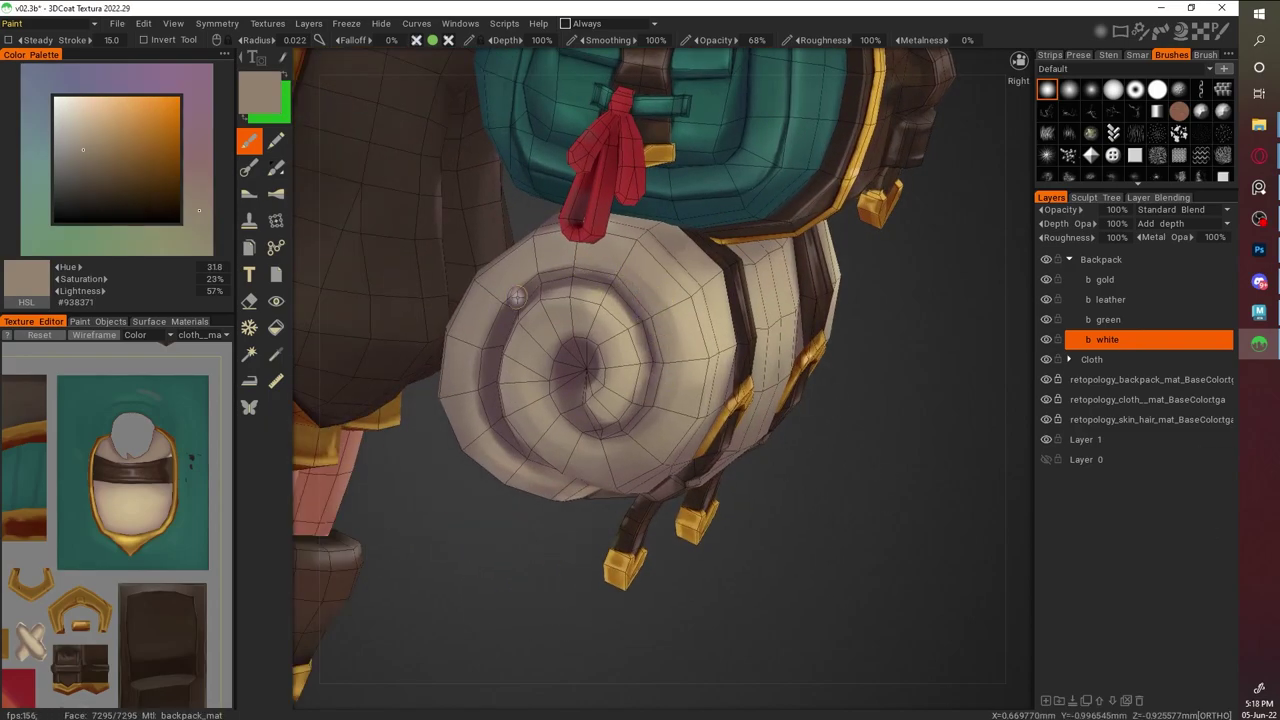
Sharpen the spiral groove with thin dark plum lines (#544142, #4C3C43) and blend its edge with brown (#736058)
{"action": "left_click", "coordinate": [202, 195]}
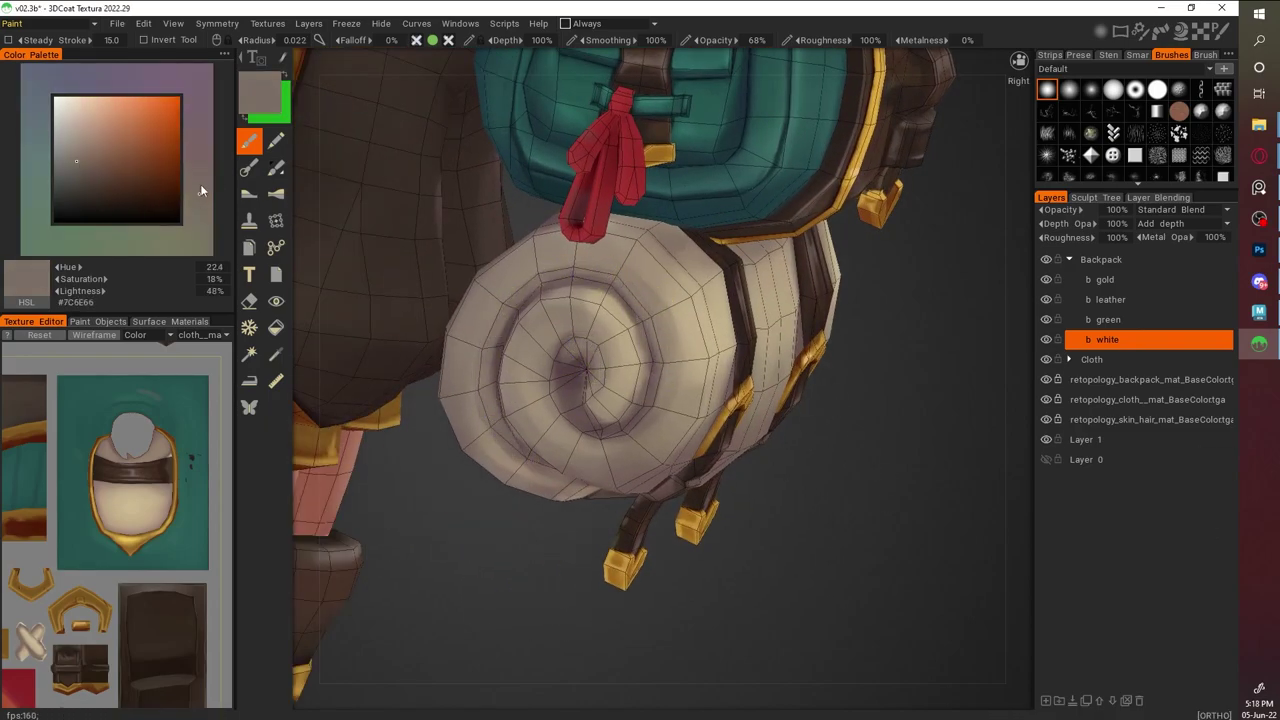
{"action": "key", "text": "v"}
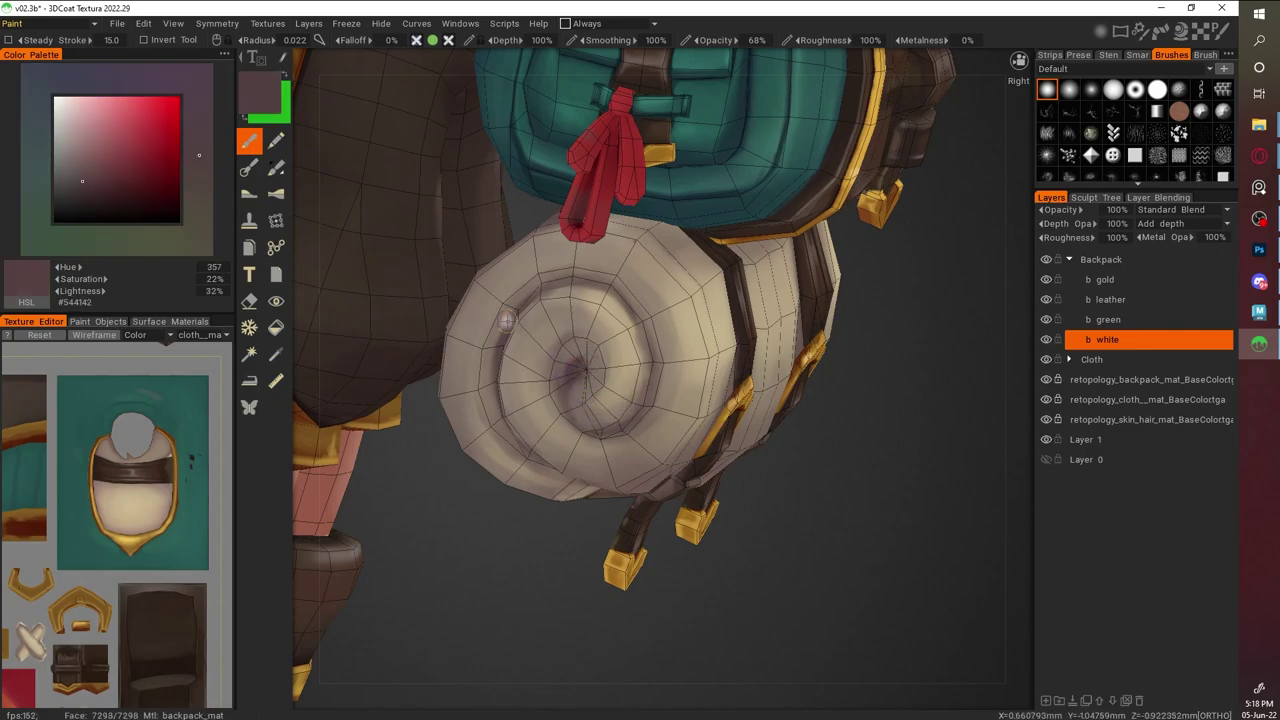
{"action": "left_click_drag", "start_coordinate": [900, 450], "coordinate": [700, 330]}
{"action": "key", "text": "v"}
{"action": "left_click_drag", "start_coordinate": [585, 495], "coordinate": [656, 338]}
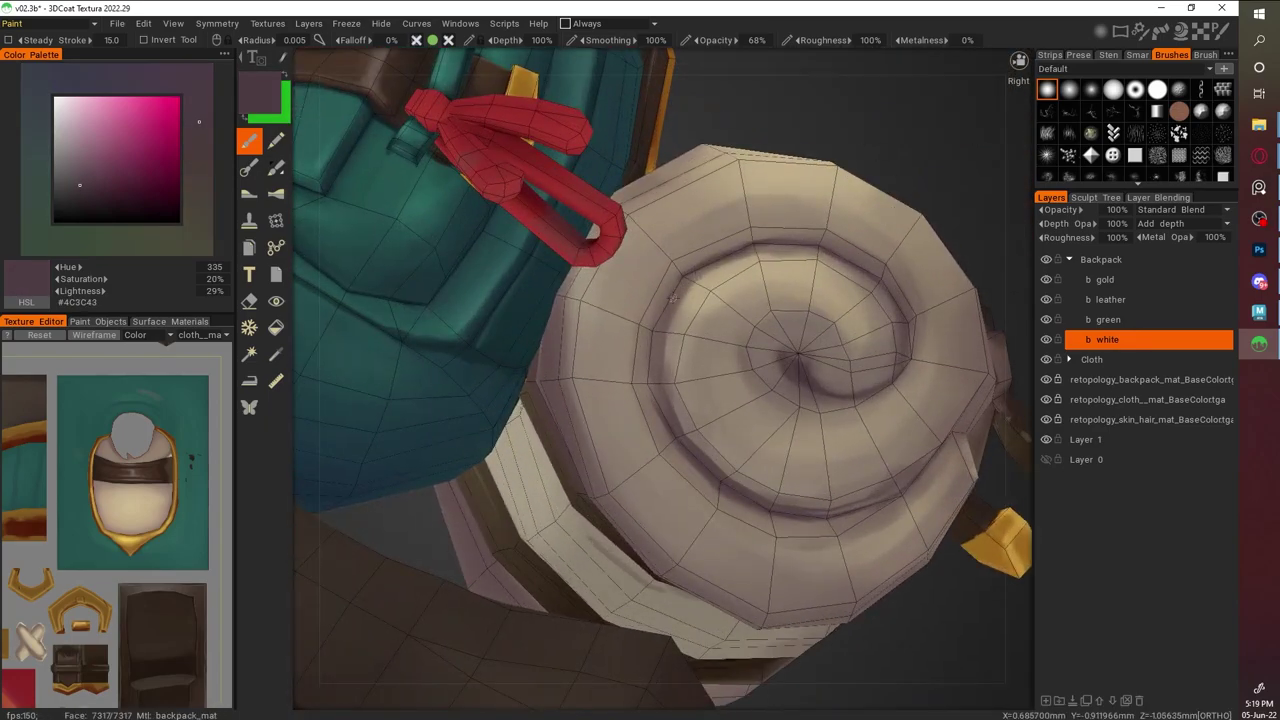
{"action": "key", "text": "v"}
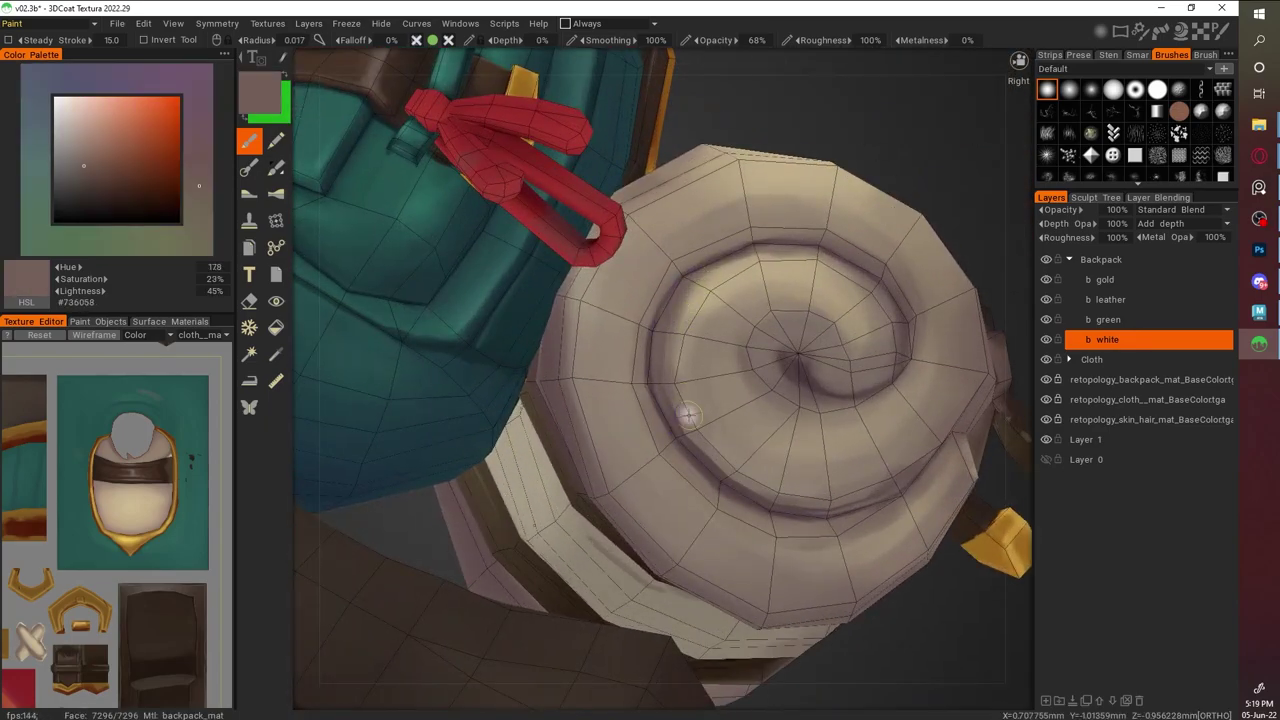
Paint cream highlights (#CEBC92, #C1AF8A) across the middle of the bedroll between the two straps
{"action": "mouse_move", "coordinate": [672, 316]}
{"action": "left_mouse_down"}
{"action": "mouse_move", "coordinate": [823, 351]}
{"action": "mouse_move", "coordinate": [840, 343]}
{"action": "mouse_move", "coordinate": [736, 400]}
{"action": "mouse_move", "coordinate": [494, 344]}
{"action": "mouse_move", "coordinate": [541, 438]}
{"action": "mouse_move", "coordinate": [566, 381]}
{"action": "mouse_move", "coordinate": [499, 525]}
{"action": "mouse_move", "coordinate": [491, 343]}
{"action": "mouse_move", "coordinate": [505, 460]}
{"action": "mouse_move", "coordinate": [545, 492]}
{"action": "mouse_move", "coordinate": [576, 492]}
{"action": "mouse_move", "coordinate": [440, 509]}
{"action": "mouse_move", "coordinate": [360, 270]}
{"action": "left_mouse_up"}
{"action": "key", "text": "v"}
{"action": "key", "text": "v"}
{"action": "left_click_drag", "start_coordinate": [665, 408], "coordinate": [512, 357]}
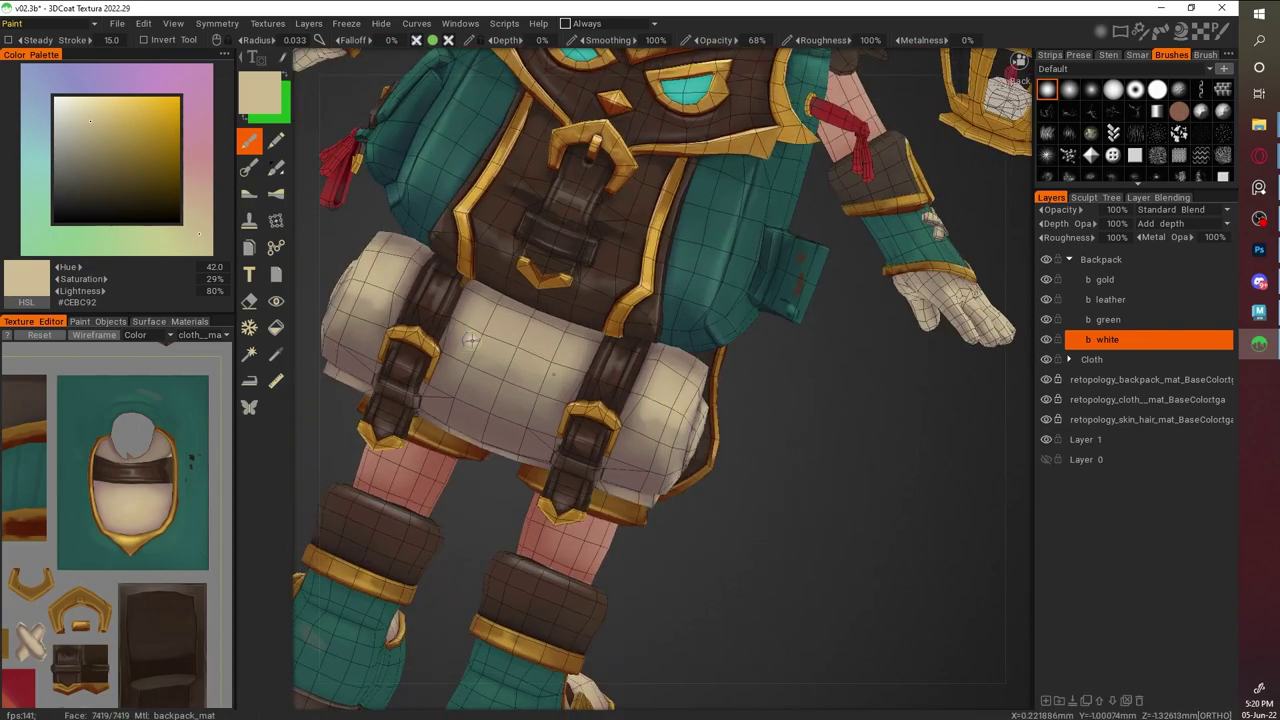
{"action": "key", "text": "v"}
{"action": "key", "text": "v"}
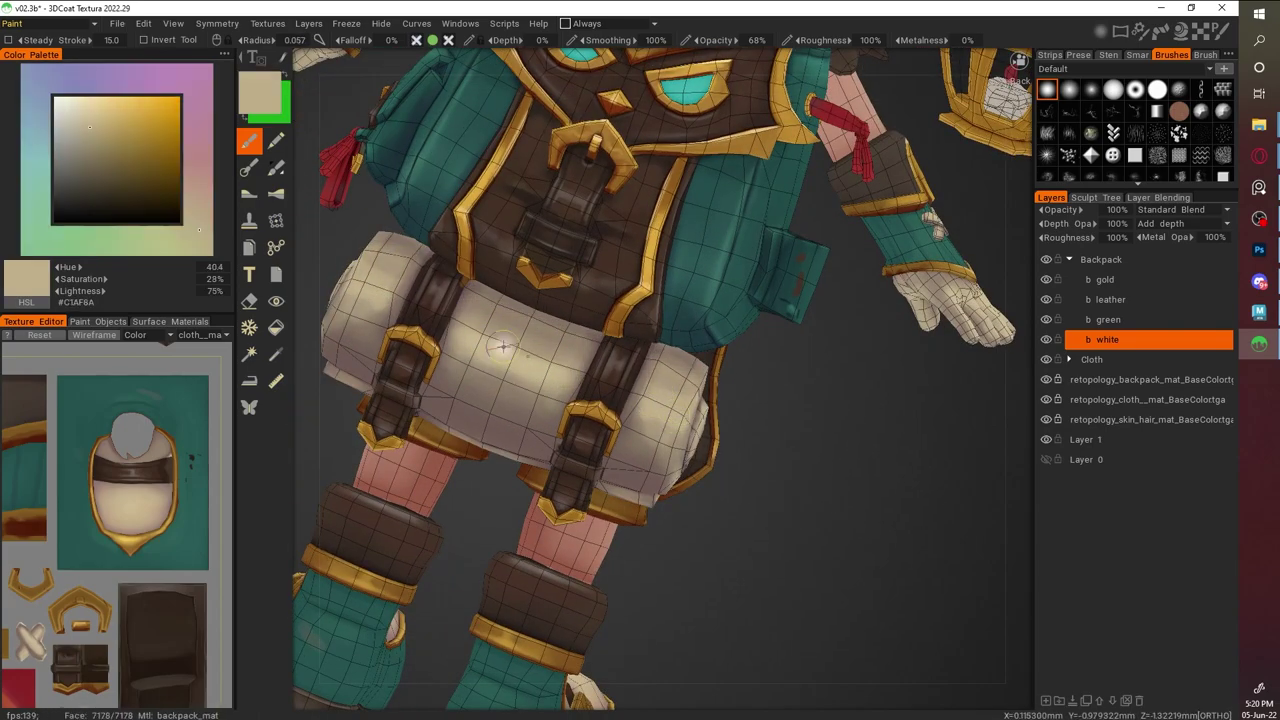
Shade the outer edge and lower side of the bedroll next to the strap with taupe (#7C6B60) and mauve-brown (#756159)
{"action": "right_click_drag", "start_coordinate": [580, 349], "coordinate": [779, 492]}
{"action": "key", "text": "v"}
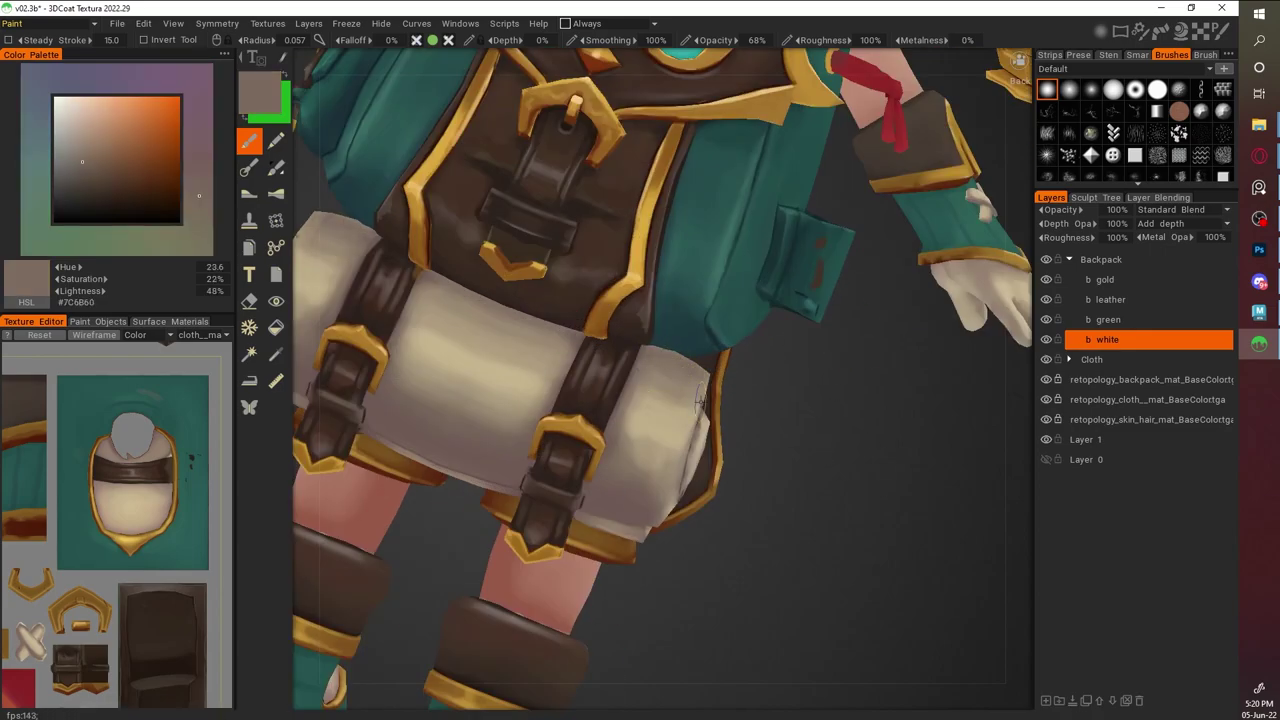
{"action": "key", "text": "v"}
{"action": "key", "text": "v"}
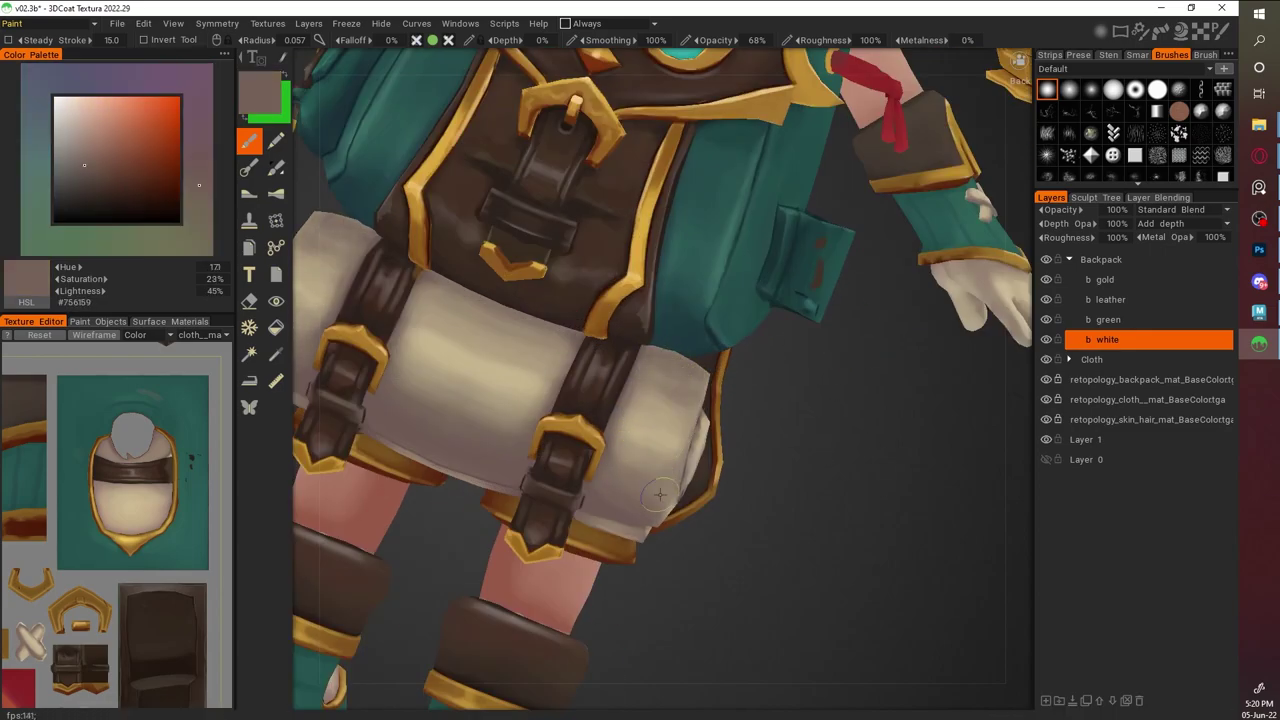
Deepen the innermost turn of the spiral on the bedroll's end with dark mauve (#514145)
{"action": "scroll", "coordinate": [792, 390], "scroll_direction": "down", "scroll_amount": 5}
{"action": "left_click_drag", "start_coordinate": [792, 390], "coordinate": [981, 296]}
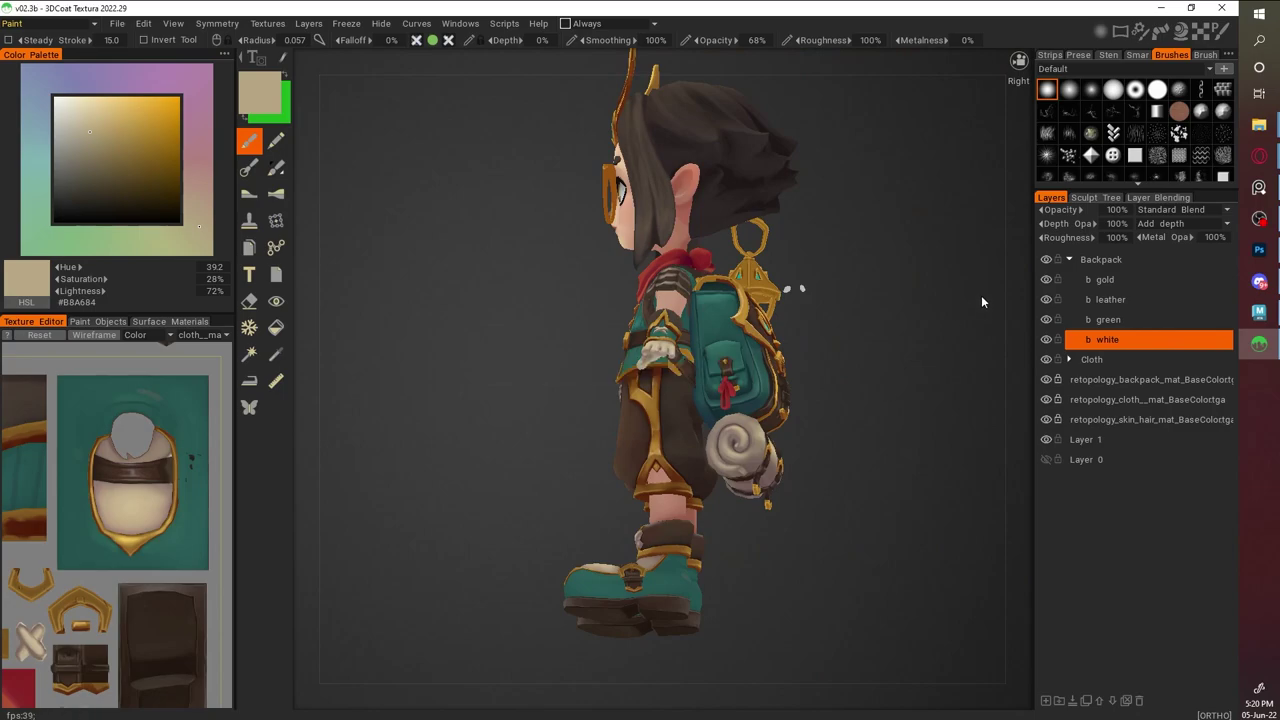
{"action": "scroll", "coordinate": [926, 351], "scroll_direction": "up", "scroll_amount": 8}
{"action": "key", "text": "v"}
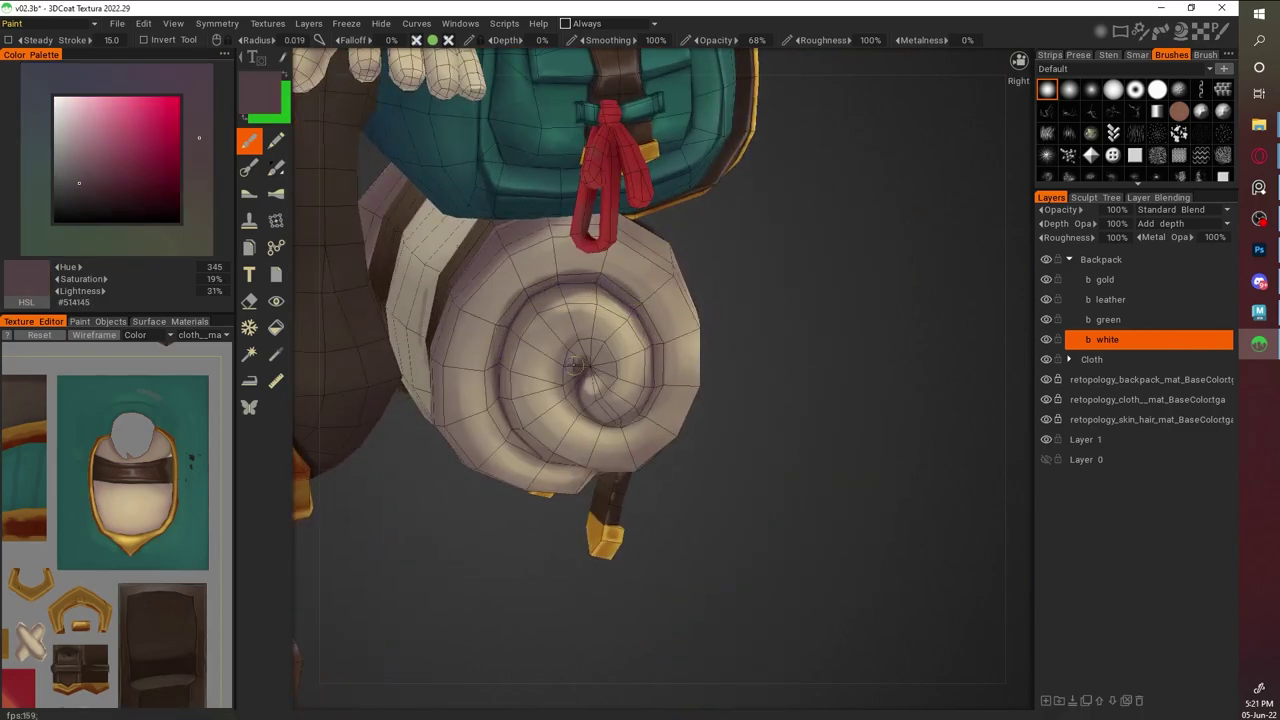
{"action": "key", "text": "w"}
Blend the spiral folds on the bedroll's end with muted mauve-brown (#6C5B57, #675754) and light taupe (#948370)
{"action": "key", "text": "v"}
{"action": "key", "text": "v"}
{"action": "key", "text": "v"}
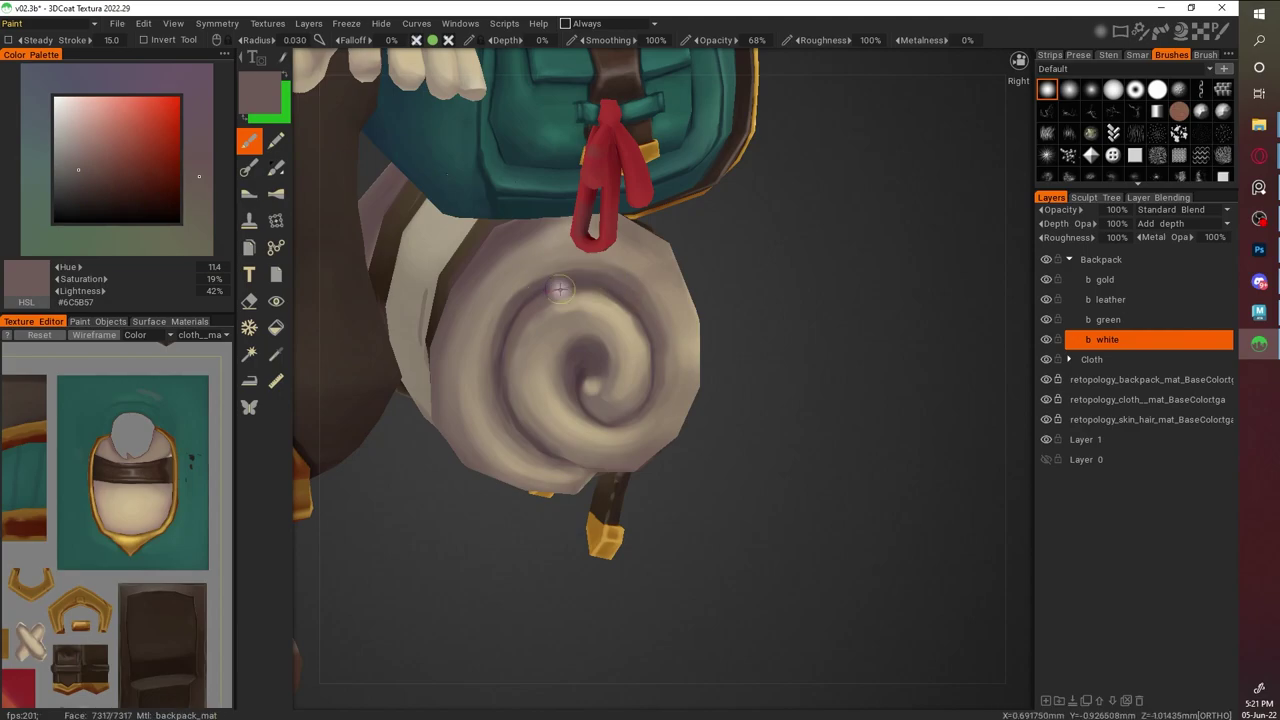
{"action": "key", "text": "v"}
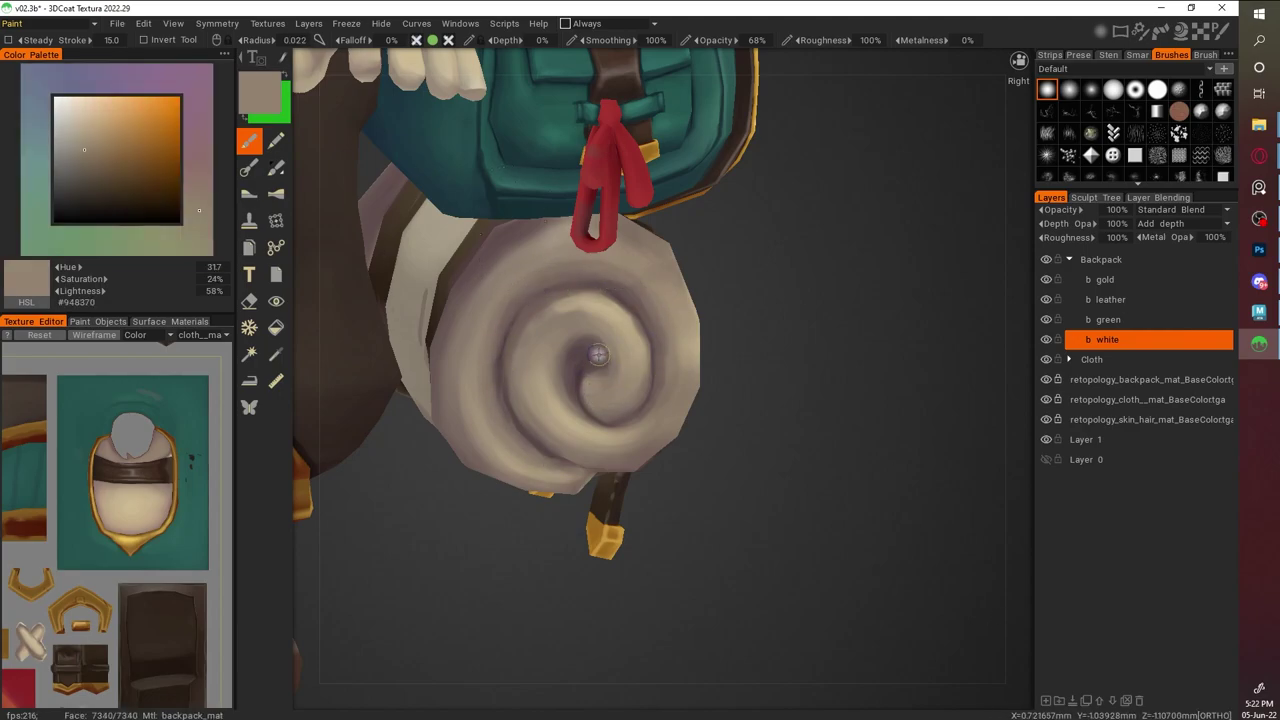
{"action": "key", "text": "v"}
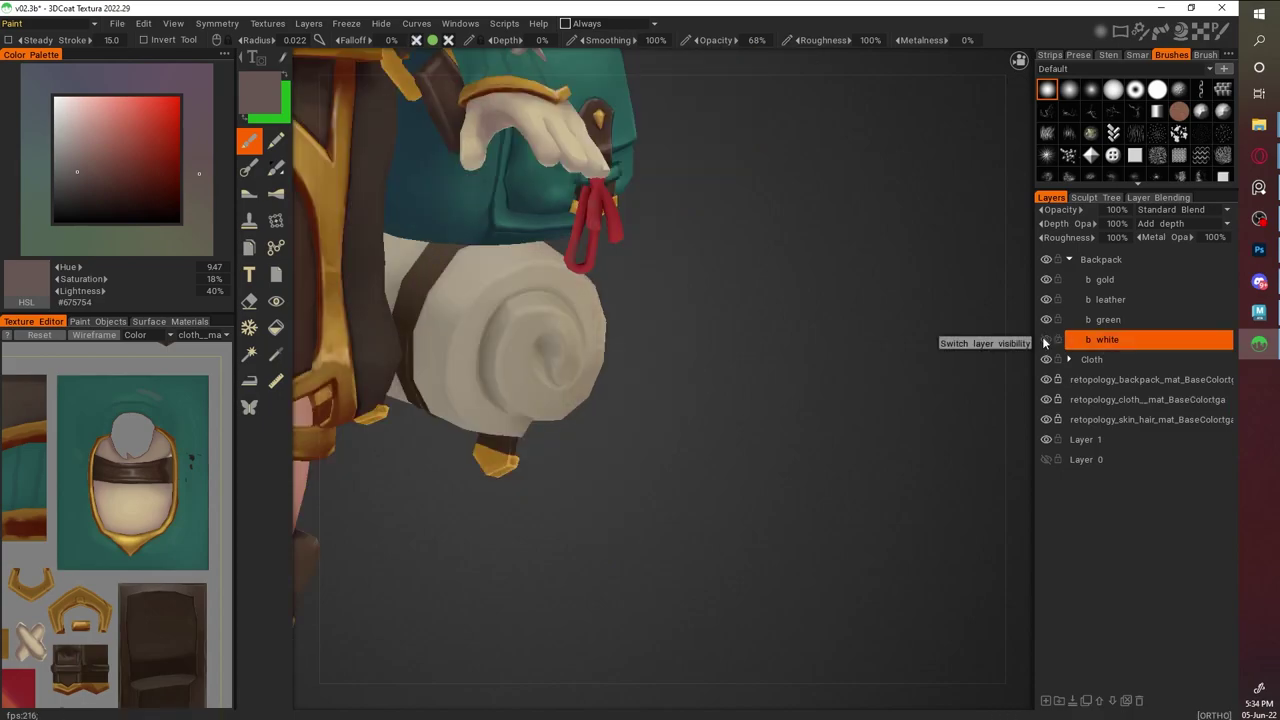
{"action": "key", "text": "v"}
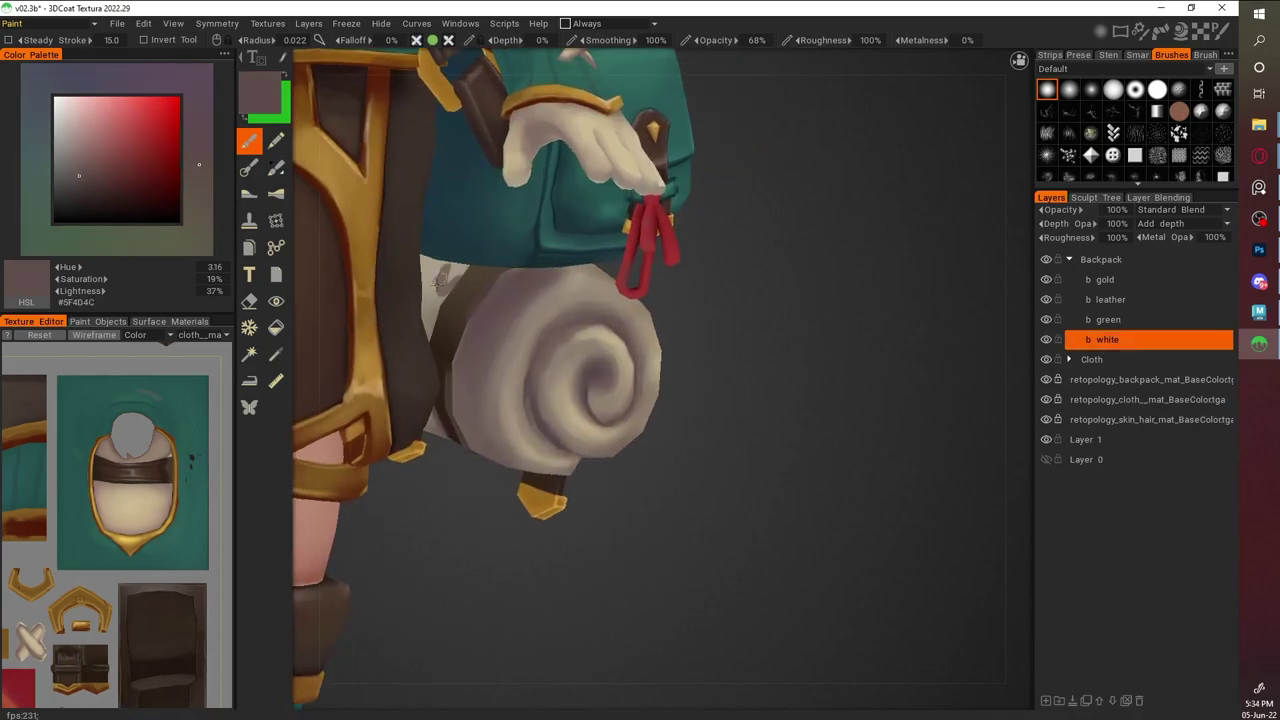
Add a layer named "wood" above the gold layer in the Backpack group
{"action": "mouse_move", "coordinate": [434, 276]}
{"action": "left_mouse_down", "text": "alt"}
{"action": "mouse_move", "coordinate": [474, 276]}
{"action": "mouse_move", "coordinate": [475, 385]}
{"action": "mouse_move", "coordinate": [789, 443]}
{"action": "mouse_move", "coordinate": [442, 298]}
{"action": "left_mouse_up", "text": "alt"}
{"action": "key", "text": "f"}
{"action": "mouse_move", "coordinate": [532, 155]}
{"action": "left_mouse_down", "text": "alt"}
{"action": "mouse_move", "coordinate": [598, 666]}
{"action": "mouse_move", "coordinate": [775, 494]}
{"action": "mouse_move", "coordinate": [554, 454]}
{"action": "mouse_move", "coordinate": [886, 491]}
{"action": "mouse_move", "coordinate": [791, 277]}
{"action": "left_mouse_up", "text": "alt"}
{"action": "key", "text": "b"}
{"action": "left_click", "coordinate": [88, 322]}
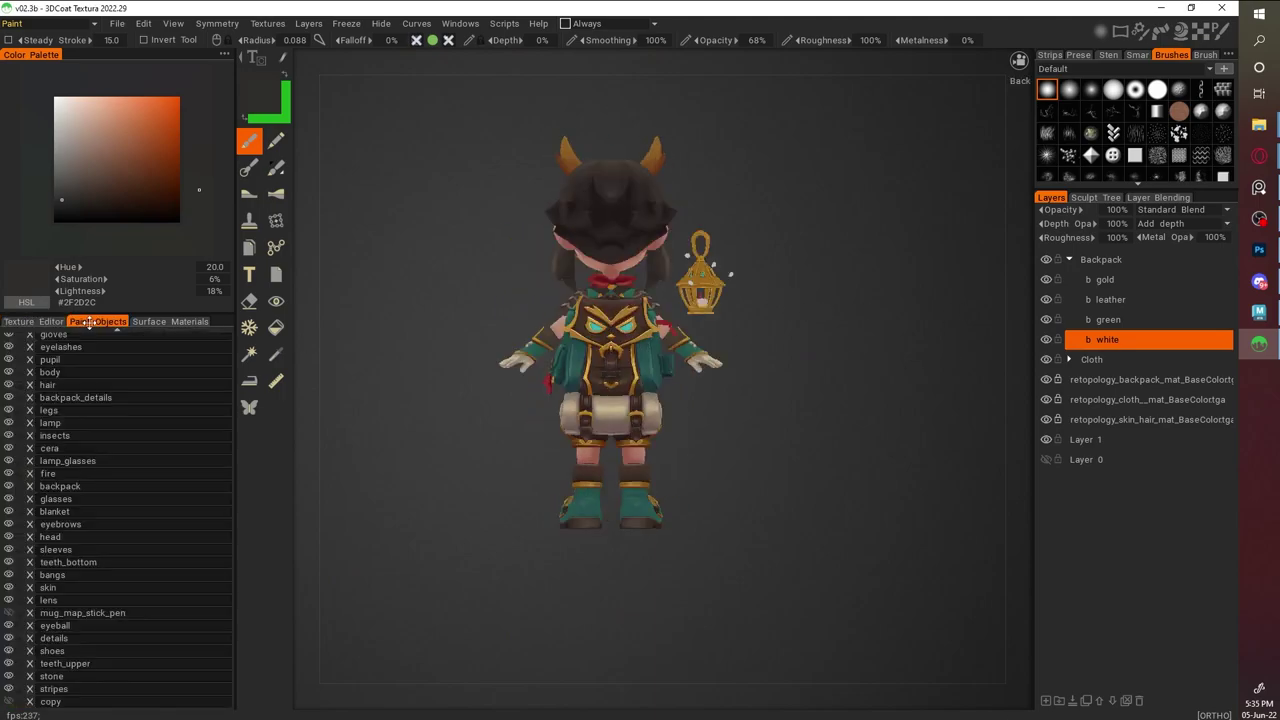
{"action": "scroll", "coordinate": [600, 330], "scroll_direction": "up", "scroll_amount": 3}
{"action": "left_click", "coordinate": [1046, 700]}
{"action": "double_click", "coordinate": [1100, 279]}
{"action": "type", "text": "wood"}
{"action": "key", "text": "Return"}
Fill the wooden staff with flat dark brown (#372920) on the wood layer
{"action": "left_click", "coordinate": [276, 327]}
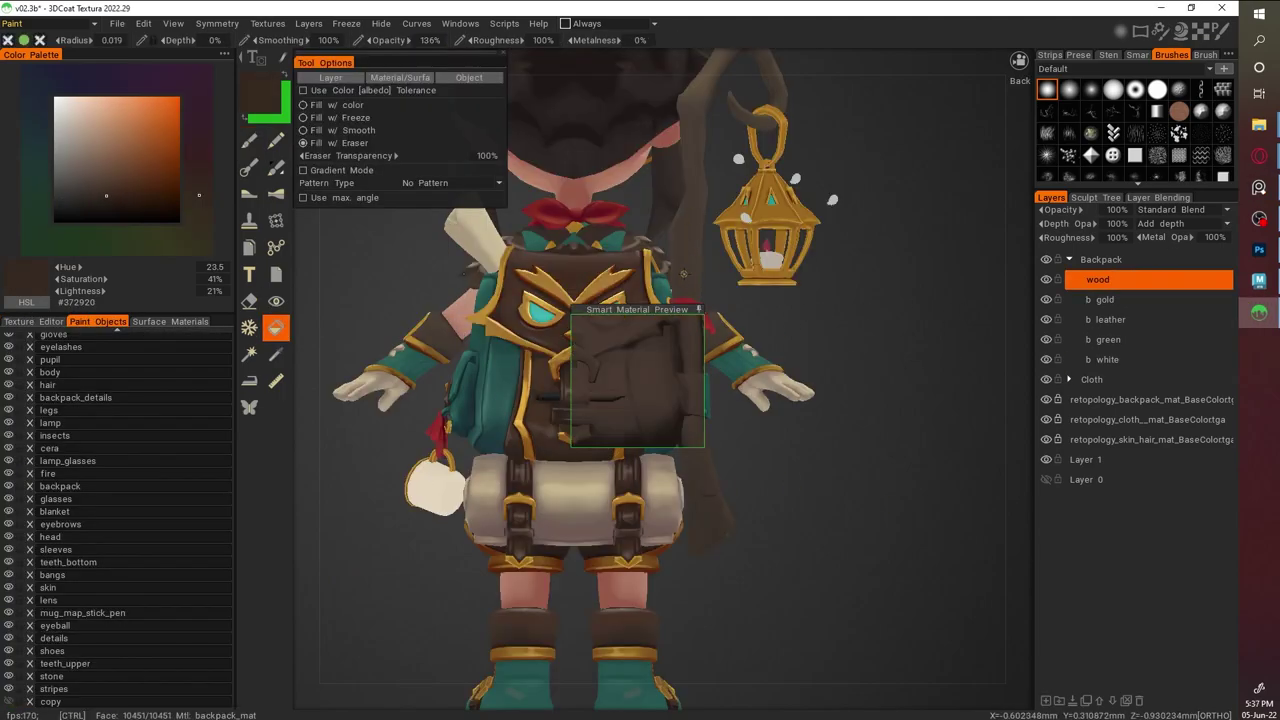
{"action": "left_click", "coordinate": [249, 141]}
{"action": "left_click_drag", "start_coordinate": [600, 400], "coordinate": [700, 400], "text": "alt"}
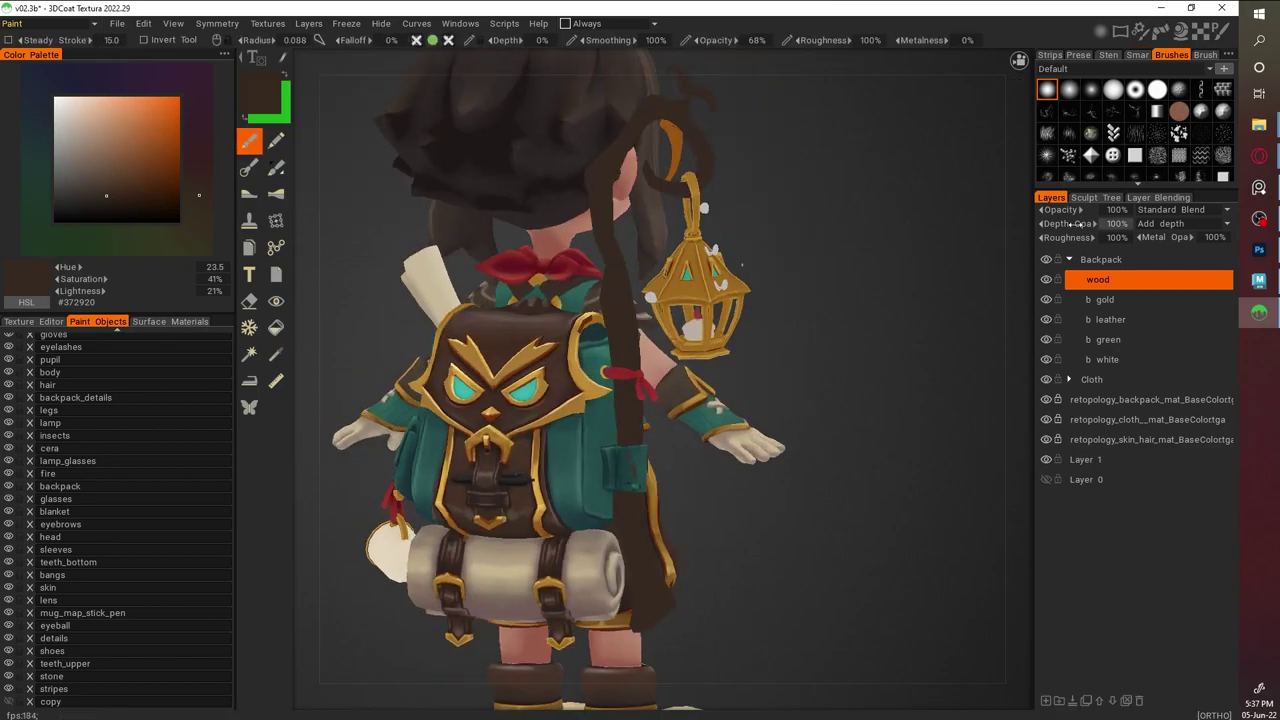
Activate the gold layer and show the cloth texture's painted gold fittings as a colour reference for the lantern
{"action": "left_click", "coordinate": [1105, 299]}
{"action": "left_click_drag", "start_coordinate": [874, 348], "coordinate": [841, 380]}
{"action": "scroll", "coordinate": [841, 380], "scroll_direction": "up", "scroll_amount": 3}
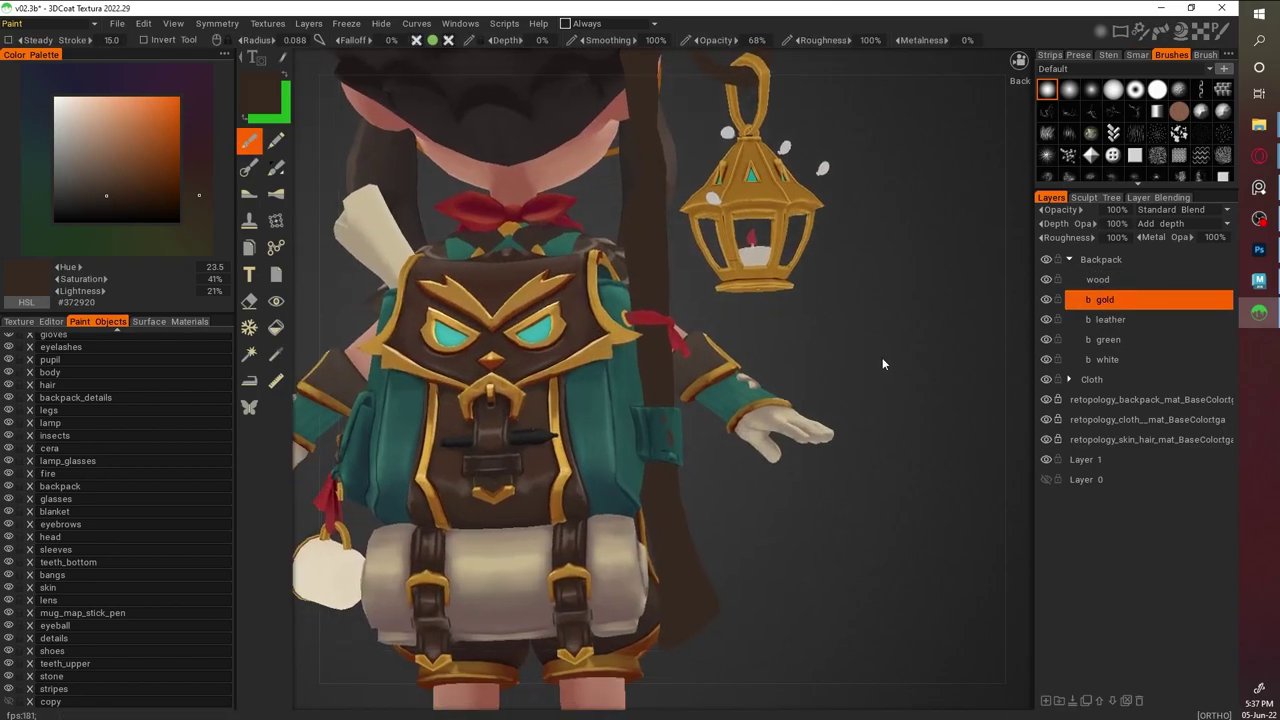
{"action": "left_click", "coordinate": [30, 321]}
{"action": "scroll", "coordinate": [150, 480], "scroll_direction": "up", "scroll_amount": 5}
{"action": "key", "text": "v"}
{"action": "left_click", "coordinate": [276, 327]}
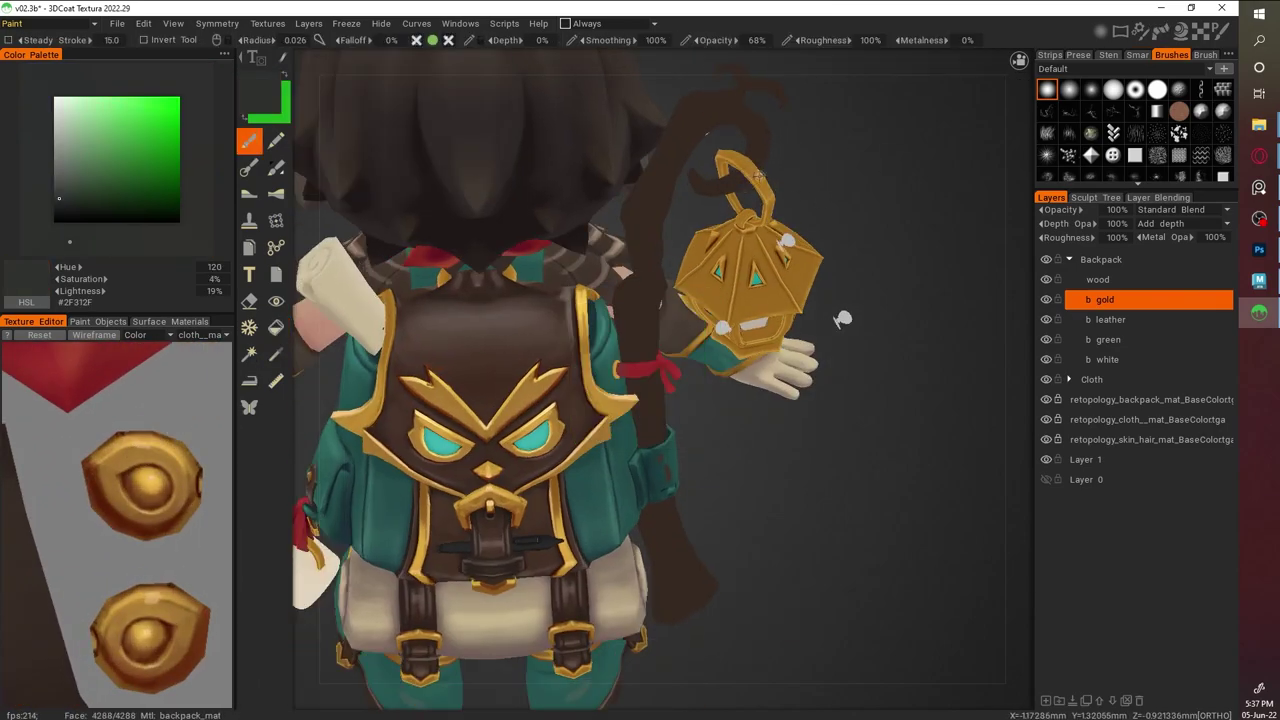
Paint light gold (#E9B350) over the lantern's hanging ring and the small loop that holds it
{"action": "key", "text": "v"}
{"action": "left_click_drag", "start_coordinate": [545, 388], "coordinate": [706, 296]}
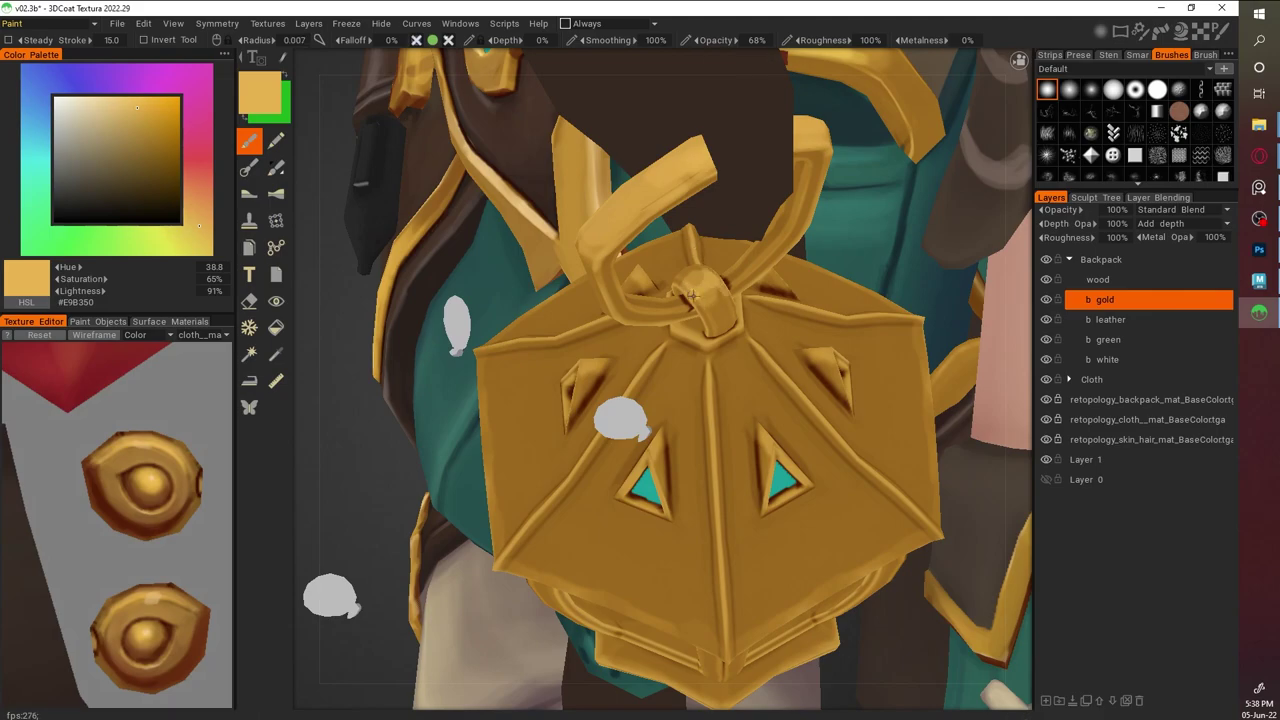
{"action": "key", "text": "v"}
{"action": "mouse_move", "coordinate": [640, 400]}
{"action": "left_mouse_down"}
{"action": "mouse_move", "coordinate": [600, 420]}
{"action": "mouse_move", "coordinate": [707, 398]}
{"action": "left_mouse_up"}
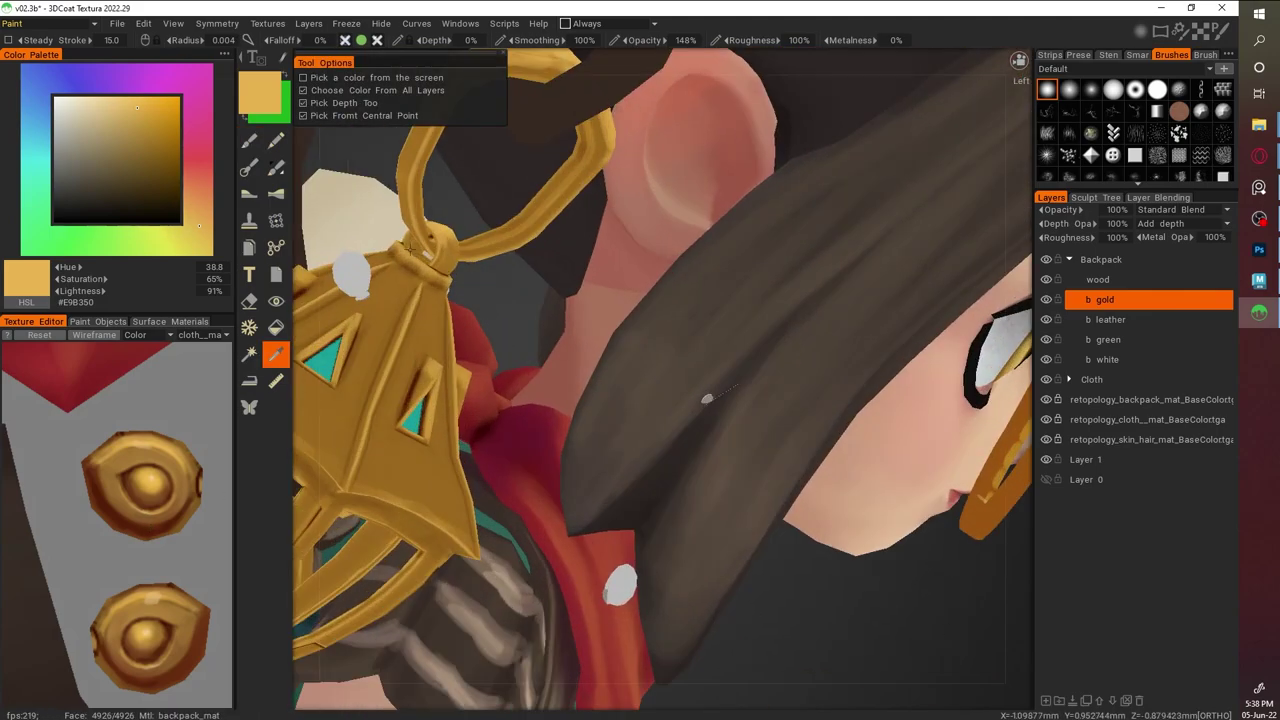
{"action": "key", "text": "v"}
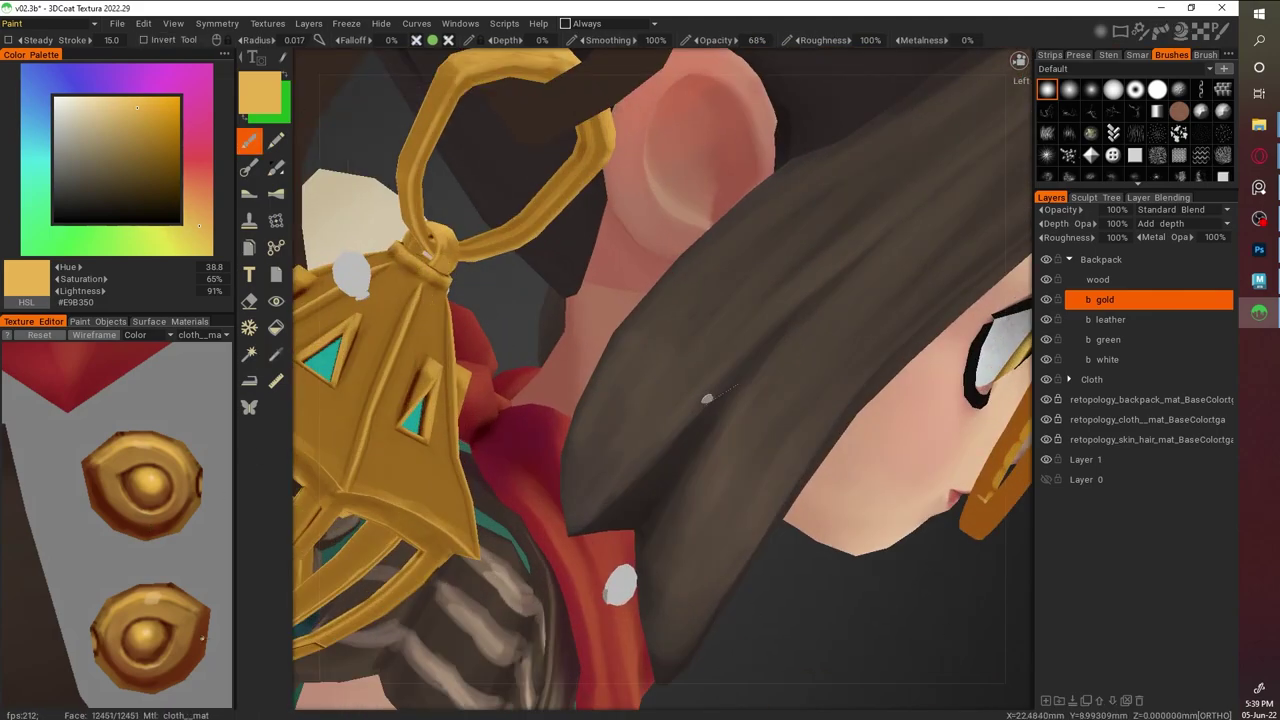
Shade the inner and lower parts of the hanging ring and its loop with dark reddish brown (#6D3312)
{"action": "key", "text": "v"}
{"action": "left_click_drag", "start_coordinate": [707, 398], "coordinate": [893, 376]}
{"action": "scroll", "coordinate": [962, 555], "scroll_direction": "down", "scroll_amount": 5}
{"action": "scroll", "coordinate": [536, 287], "scroll_direction": "up", "scroll_amount": 6}
{"action": "mouse_move", "coordinate": [578, 318]}
{"action": "left_mouse_down"}
{"action": "mouse_move", "coordinate": [711, 420]}
{"action": "mouse_move", "coordinate": [670, 400]}
{"action": "left_mouse_up"}
{"action": "left_click_drag", "start_coordinate": [544, 276], "coordinate": [538, 235]}
{"action": "mouse_move", "coordinate": [578, 300]}
{"action": "left_mouse_down"}
{"action": "mouse_move", "coordinate": [895, 289]}
{"action": "mouse_move", "coordinate": [620, 314]}
{"action": "left_mouse_up"}
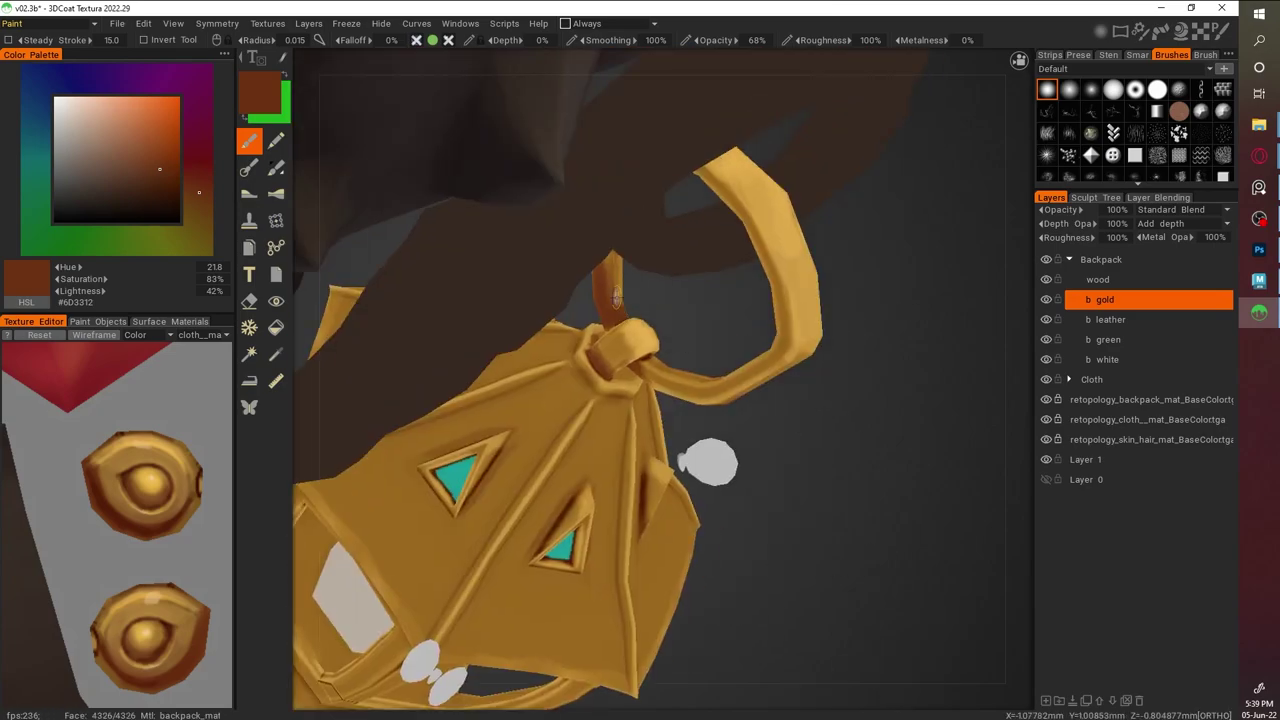
{"action": "scroll", "coordinate": [636, 372], "scroll_direction": "down", "scroll_amount": 6}
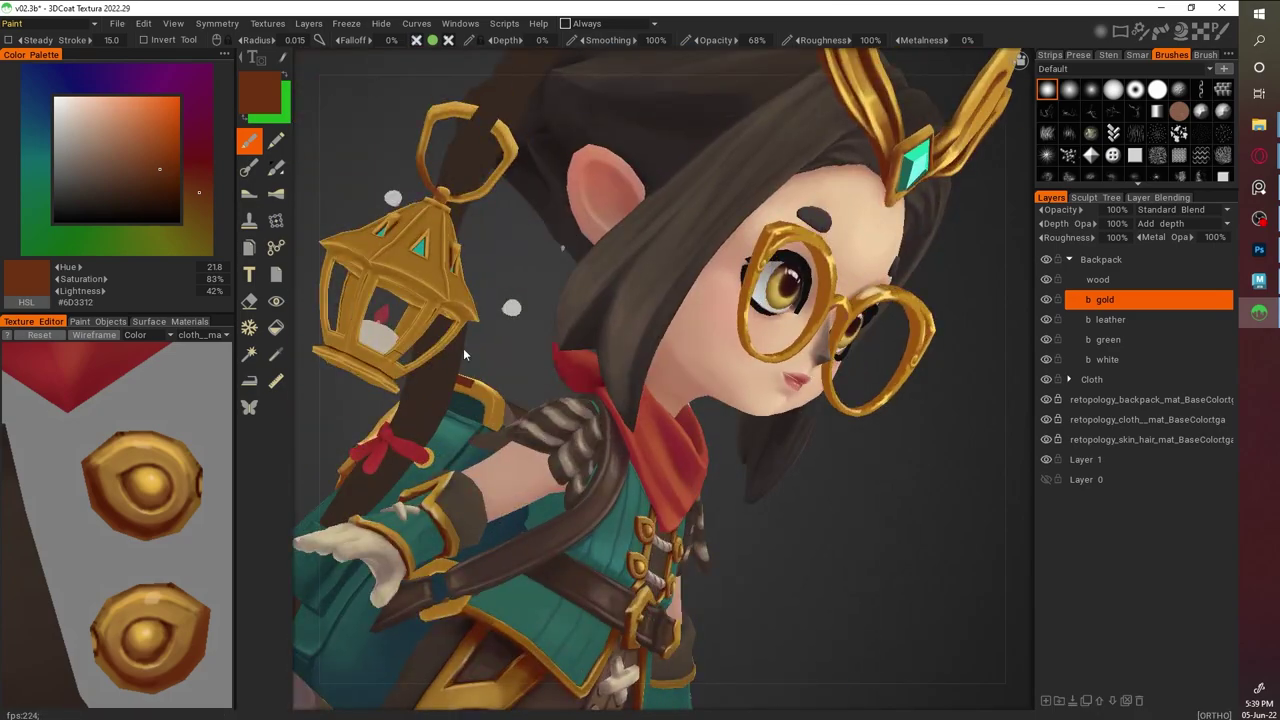
{"action": "left_click_drag", "start_coordinate": [513, 344], "coordinate": [592, 243]}
{"action": "scroll", "coordinate": [592, 243], "scroll_direction": "up", "scroll_amount": 8}
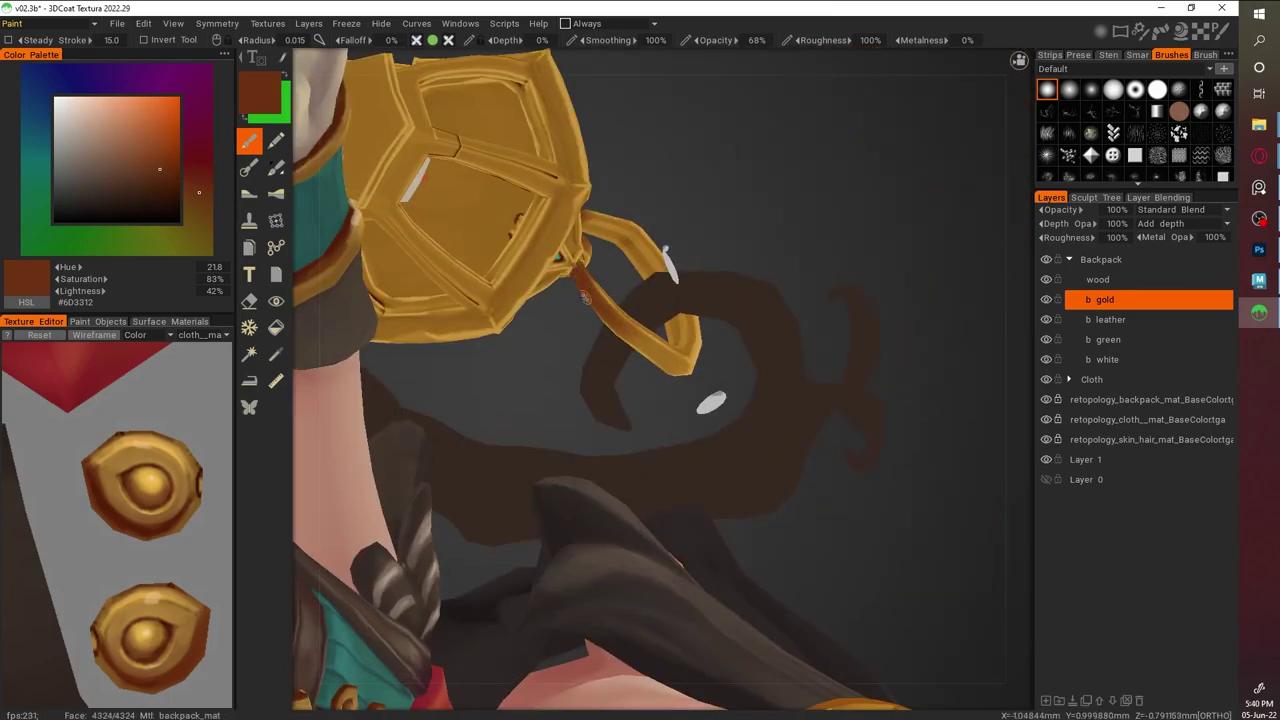
{"action": "scroll", "coordinate": [837, 266], "scroll_direction": "down", "scroll_amount": 4}
{"action": "mouse_move", "coordinate": [837, 266]}
{"action": "left_mouse_down"}
{"action": "mouse_move", "coordinate": [760, 300]}
{"action": "mouse_move", "coordinate": [990, 97]}
{"action": "mouse_move", "coordinate": [771, 323]}
{"action": "left_mouse_up"}
Highlight the outer faces and corners of the hanging ring with gold (#E1AC45) and pale yellow (#ECD48E)
{"action": "key", "text": "v"}
{"action": "scroll", "coordinate": [736, 309], "scroll_direction": "down", "scroll_amount": 2}
{"action": "scroll", "coordinate": [771, 323], "scroll_direction": "up", "scroll_amount": 8}
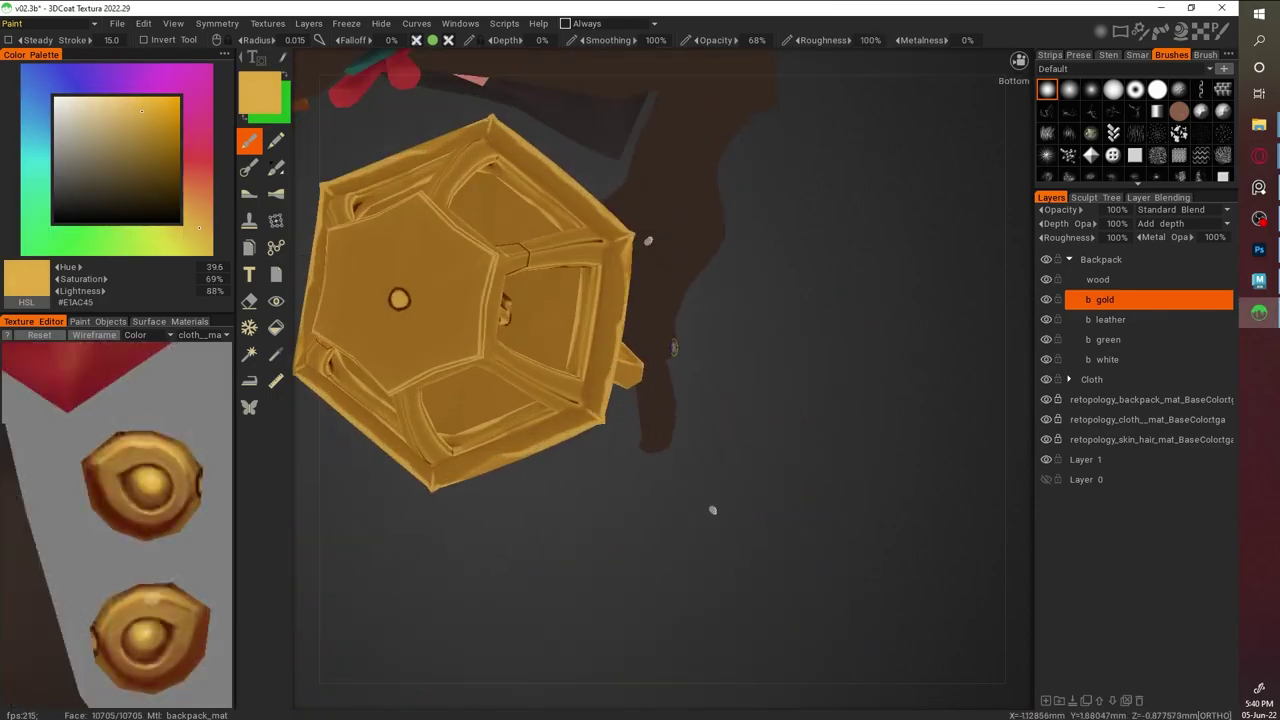
{"action": "left_click_drag", "start_coordinate": [622, 320], "coordinate": [811, 401]}
{"action": "scroll", "coordinate": [530, 365], "scroll_direction": "up", "scroll_amount": 3}
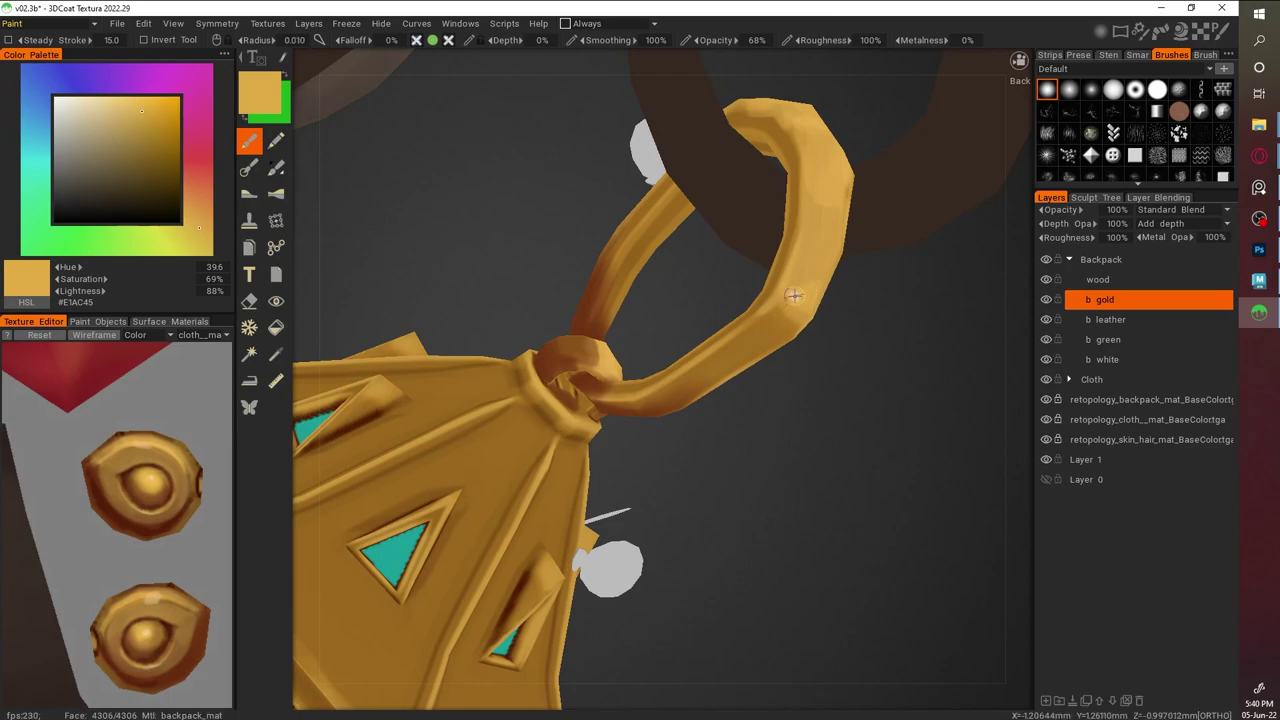
{"action": "key", "text": "v"}
{"action": "key", "text": "v"}
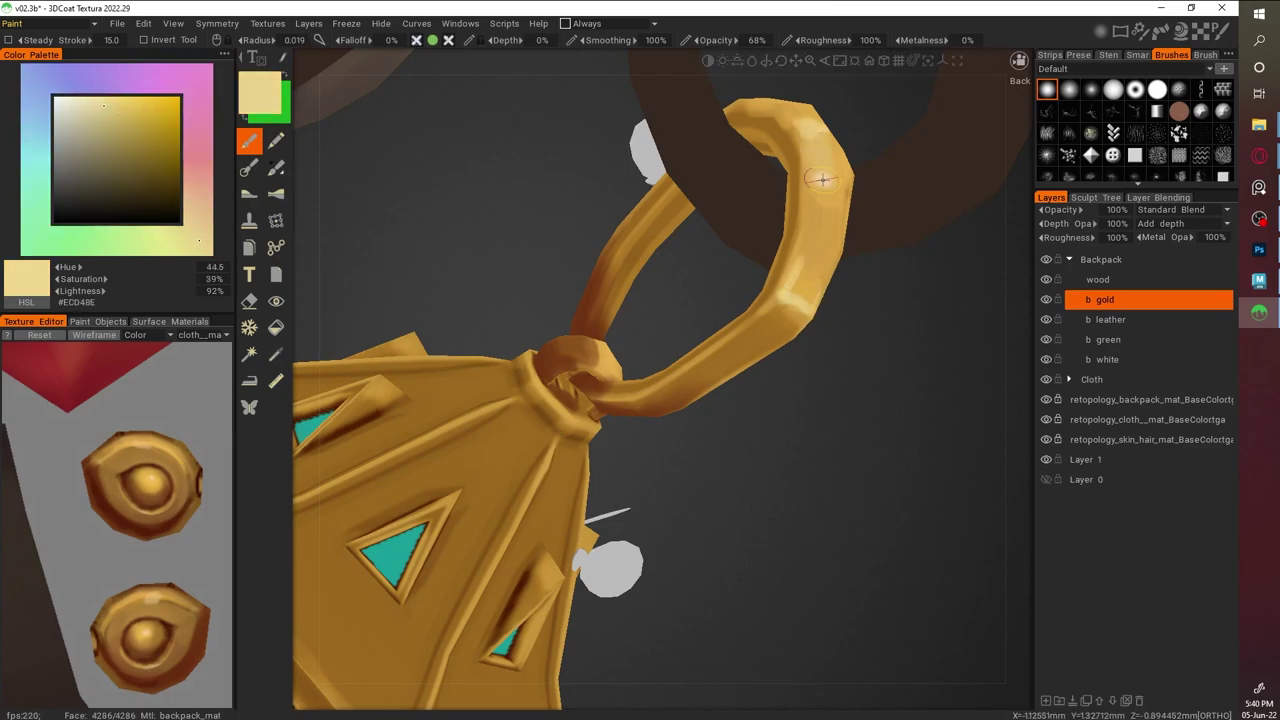
Show the wireframe and blend the lantern's roof panels around the windows with mid gold-brown (#A37533)
{"action": "scroll", "coordinate": [842, 544], "scroll_direction": "down", "scroll_amount": 5}
{"action": "mouse_move", "coordinate": [789, 283]}
{"action": "left_mouse_down", "text": "alt"}
{"action": "mouse_move", "coordinate": [842, 544]}
{"action": "mouse_move", "coordinate": [705, 383]}
{"action": "mouse_move", "coordinate": [636, 170]}
{"action": "mouse_move", "coordinate": [690, 260]}
{"action": "mouse_move", "coordinate": [741, 254]}
{"action": "mouse_move", "coordinate": [636, 90]}
{"action": "left_mouse_up", "text": "alt"}
{"action": "scroll", "coordinate": [705, 383], "scroll_direction": "up", "scroll_amount": 5}
{"action": "scroll", "coordinate": [741, 254], "scroll_direction": "down", "scroll_amount": 5}
{"action": "scroll", "coordinate": [741, 254], "scroll_direction": "up", "scroll_amount": 5}
{"action": "key", "text": "v"}
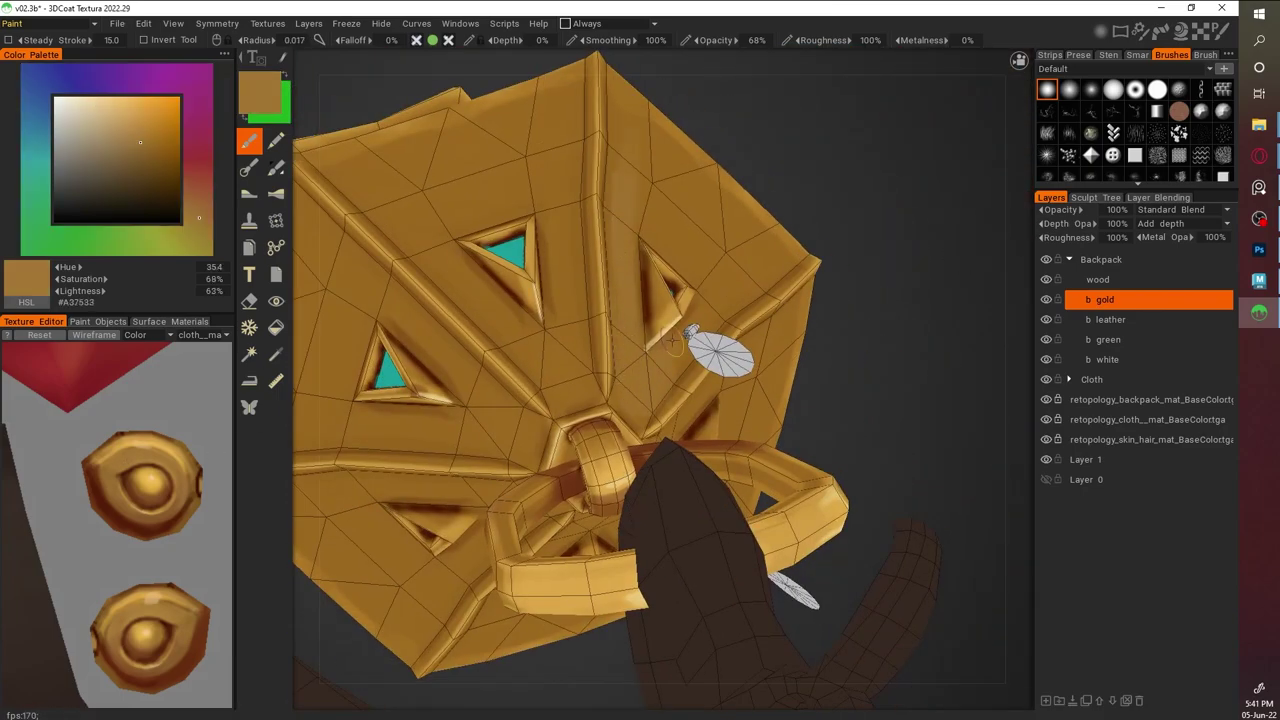
{"action": "left_click_drag", "start_coordinate": [378, 192], "coordinate": [883, 358], "text": "alt"}
{"action": "left_click", "coordinate": [842, 60]}
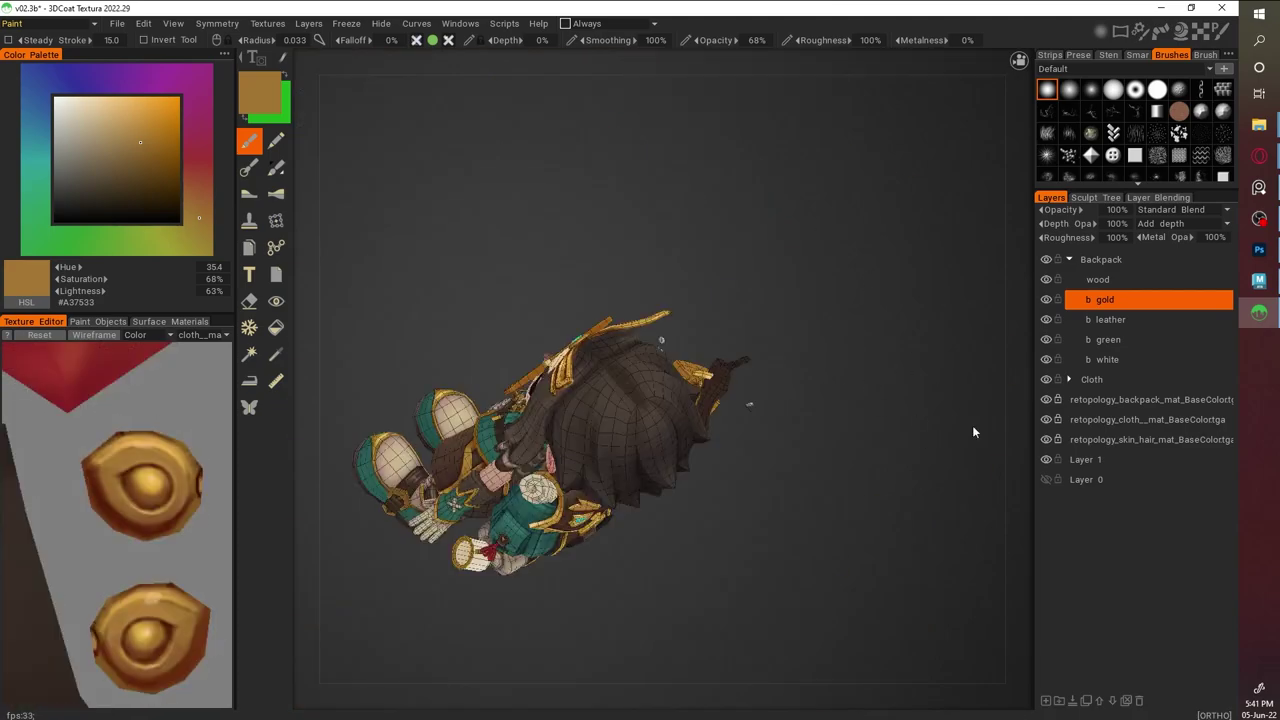
{"action": "key", "text": "f"}
{"action": "key", "text": "Escape"}
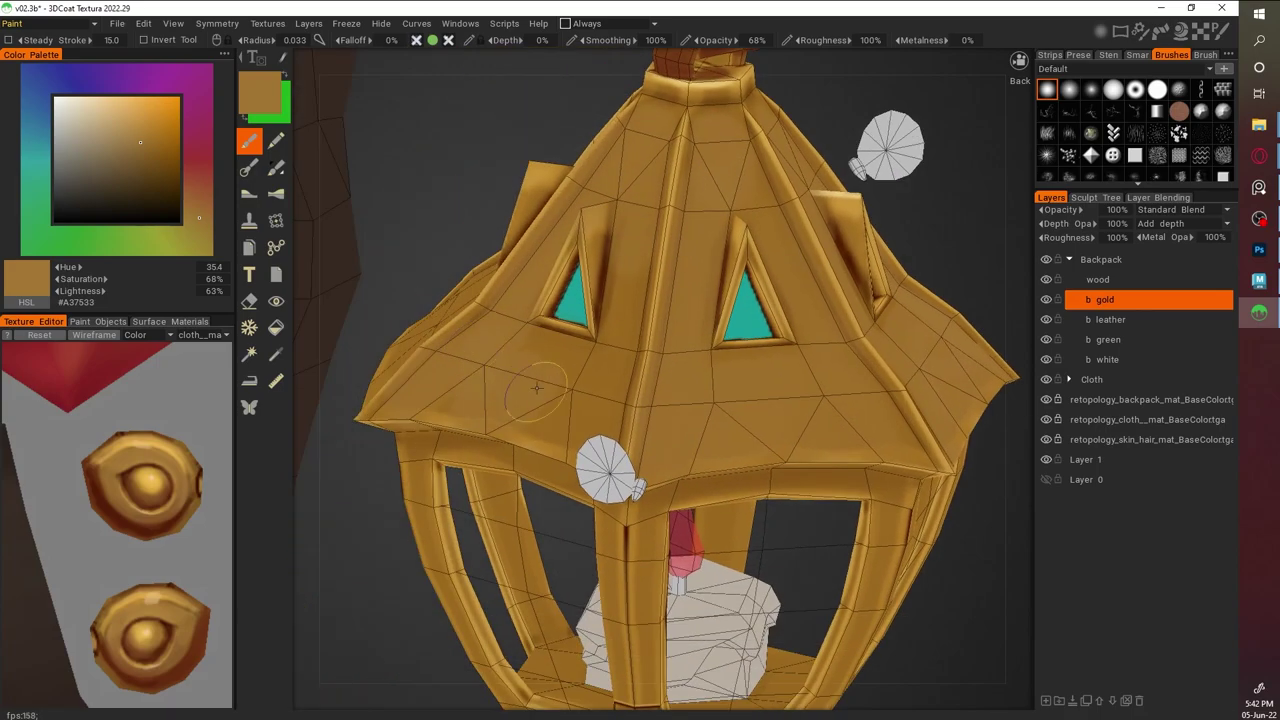
Hide the insects object so that the lantern is unobstructed
{"action": "left_click", "coordinate": [90, 321]}
{"action": "scroll", "coordinate": [33, 345], "scroll_direction": "up", "scroll_amount": 2}
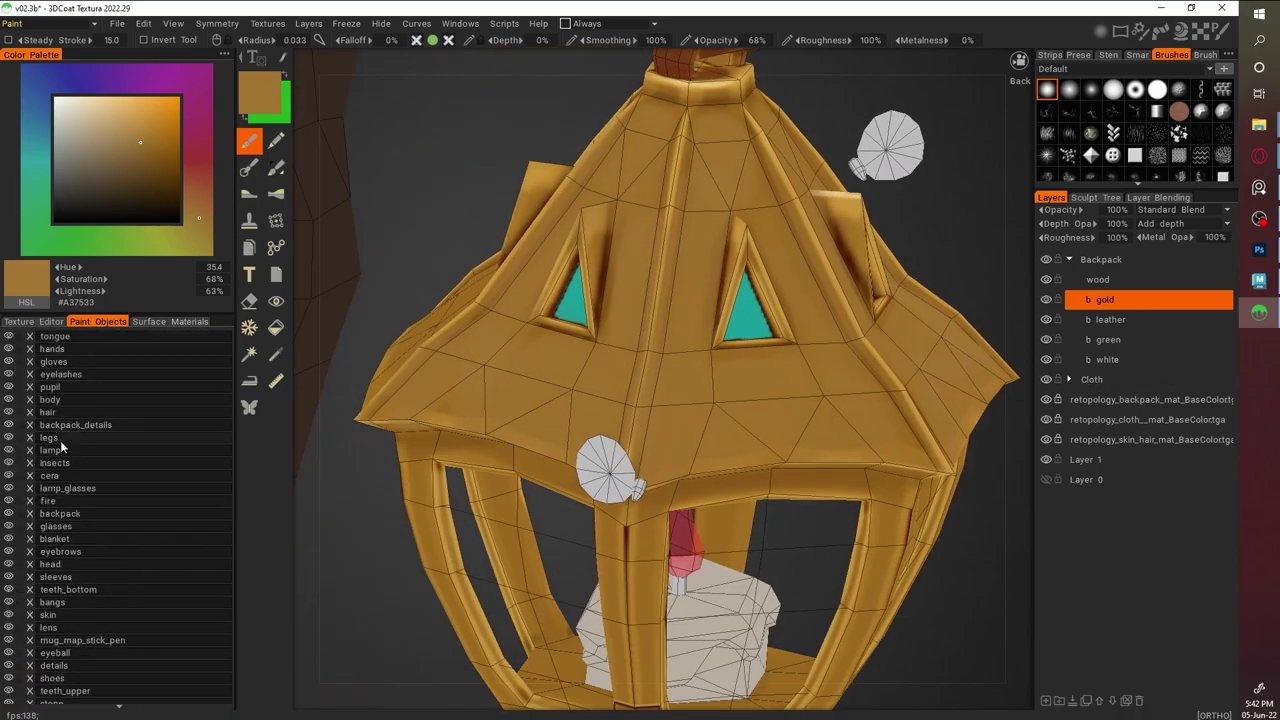
{"action": "scroll", "coordinate": [823, 517], "scroll_direction": "down", "scroll_amount": 3}
{"action": "scroll", "coordinate": [548, 476], "scroll_direction": "up", "scroll_amount": 4}
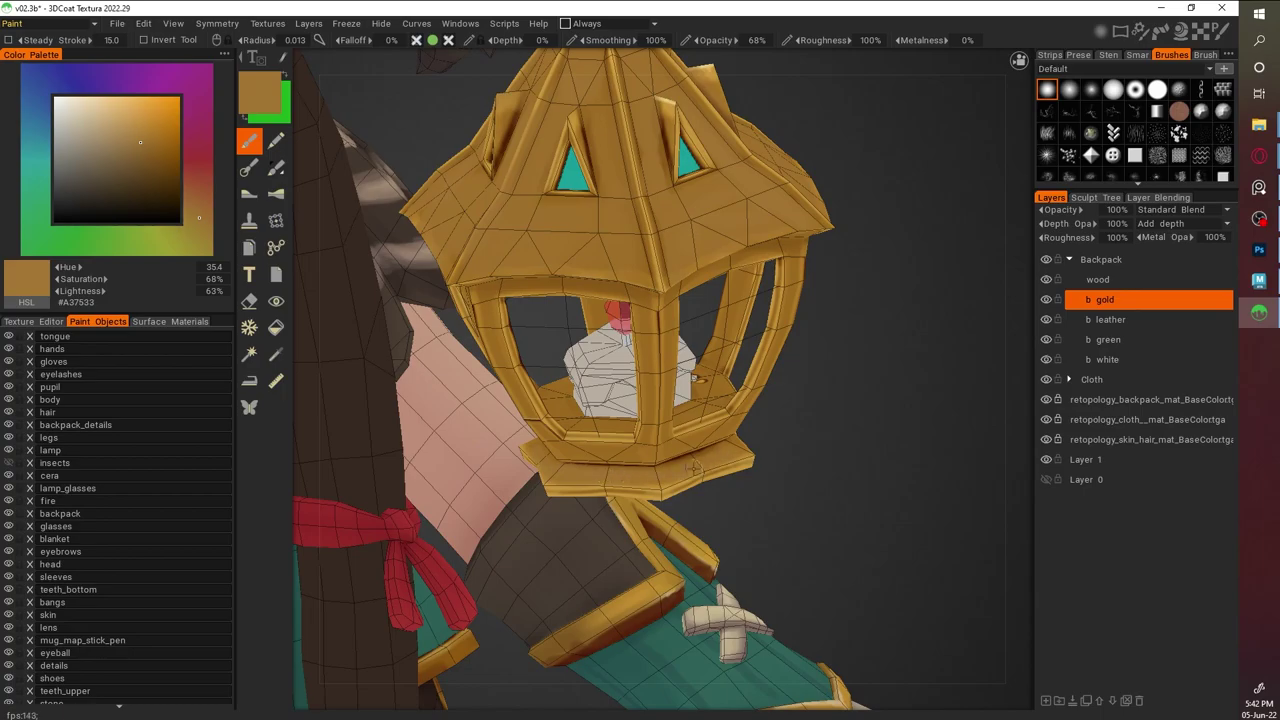
Start shading the lantern's underside and lower rim with dark reddish brown (#6B3111, #6B3211)
{"action": "scroll", "coordinate": [530, 377], "scroll_direction": "down", "scroll_amount": 5}
{"action": "scroll", "coordinate": [530, 377], "scroll_direction": "up", "scroll_amount": 5}
{"action": "scroll", "coordinate": [758, 352], "scroll_direction": "down", "scroll_amount": 2}
{"action": "scroll", "coordinate": [758, 358], "scroll_direction": "up", "scroll_amount": 3}
{"action": "left_click_drag", "start_coordinate": [758, 358], "coordinate": [886, 292]}
{"action": "scroll", "coordinate": [886, 292], "scroll_direction": "down", "scroll_amount": 2}
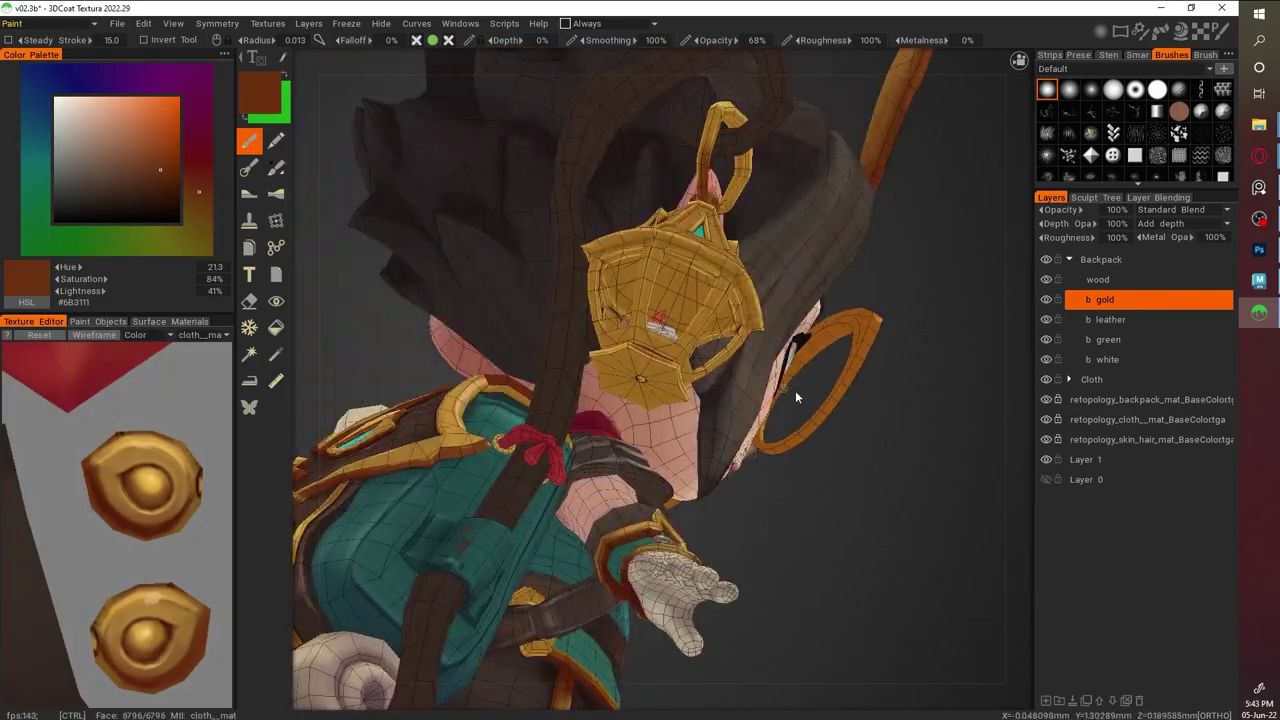
{"action": "scroll", "coordinate": [976, 614], "scroll_direction": "up", "scroll_amount": 4}
{"action": "left_click_drag", "start_coordinate": [976, 614], "coordinate": [700, 450], "text": "alt"}
{"action": "scroll", "coordinate": [833, 580], "scroll_direction": "up", "scroll_amount": 4}
{"action": "scroll", "coordinate": [700, 450], "scroll_direction": "up", "scroll_amount": 3}
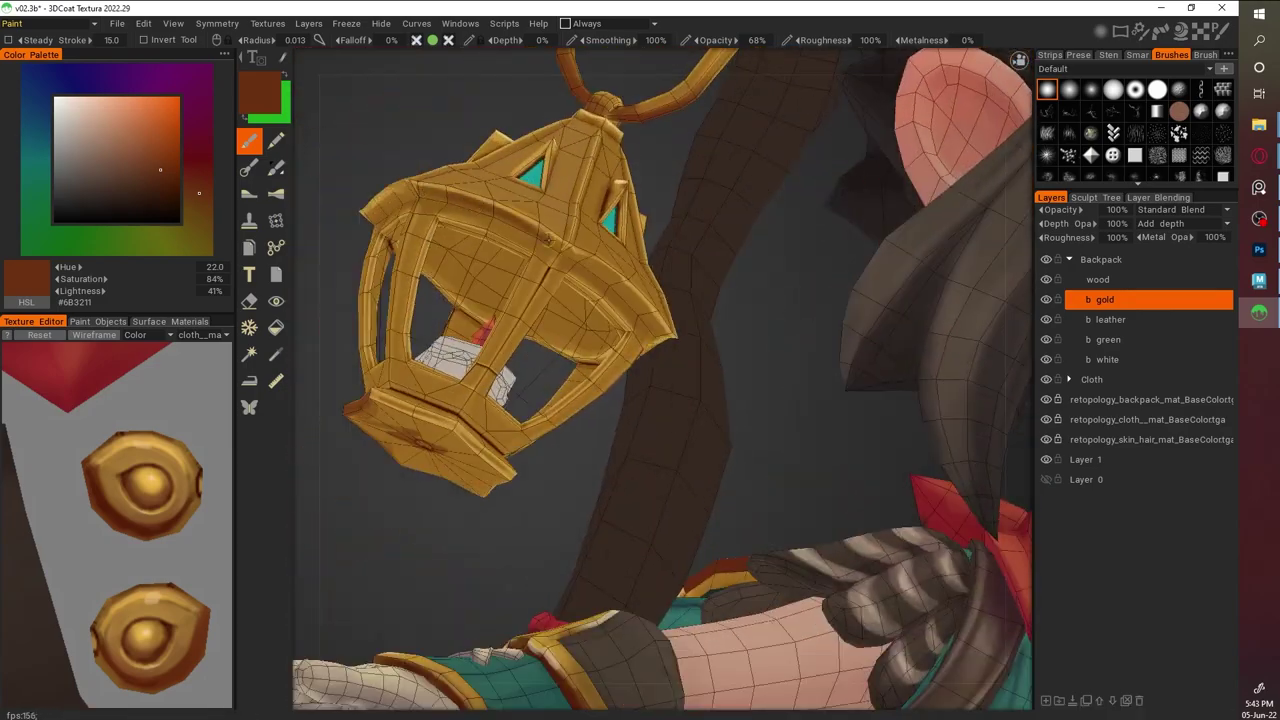
Paint the shadow band along the lantern roof's lower rim with a slightly richer reddish brown (#73330E)
{"action": "left_click", "coordinate": [168, 143]}
{"action": "left_click_drag", "start_coordinate": [165, 140], "coordinate": [164, 165]}
{"action": "scroll", "coordinate": [628, 100], "scroll_direction": "down", "scroll_amount": 6}
{"action": "mouse_move", "coordinate": [628, 100]}
{"action": "left_mouse_down", "text": "alt"}
{"action": "mouse_move", "coordinate": [998, 422]}
{"action": "mouse_move", "coordinate": [960, 494]}
{"action": "left_mouse_up", "text": "alt"}
{"action": "scroll", "coordinate": [875, 301], "scroll_direction": "up", "scroll_amount": 10}
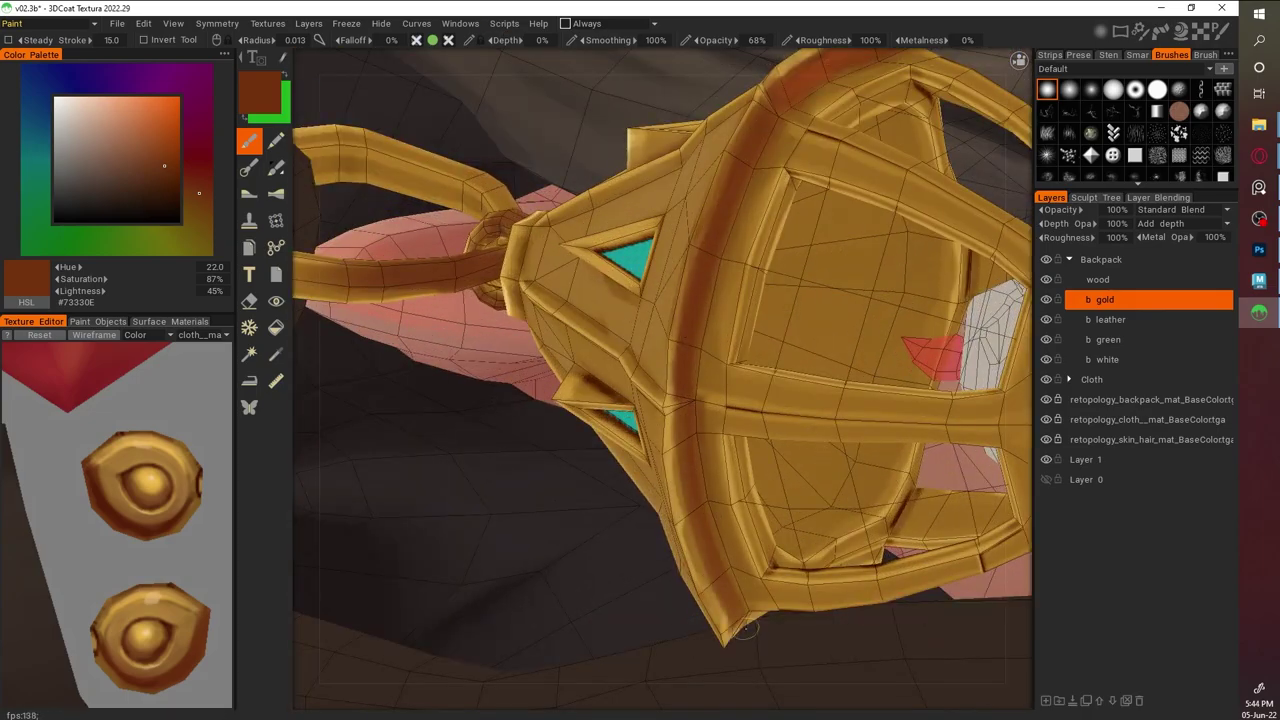
{"action": "left_click_drag", "start_coordinate": [745, 628], "coordinate": [700, 500], "text": "alt"}
{"action": "scroll", "coordinate": [814, 534], "scroll_direction": "down", "scroll_amount": 5}
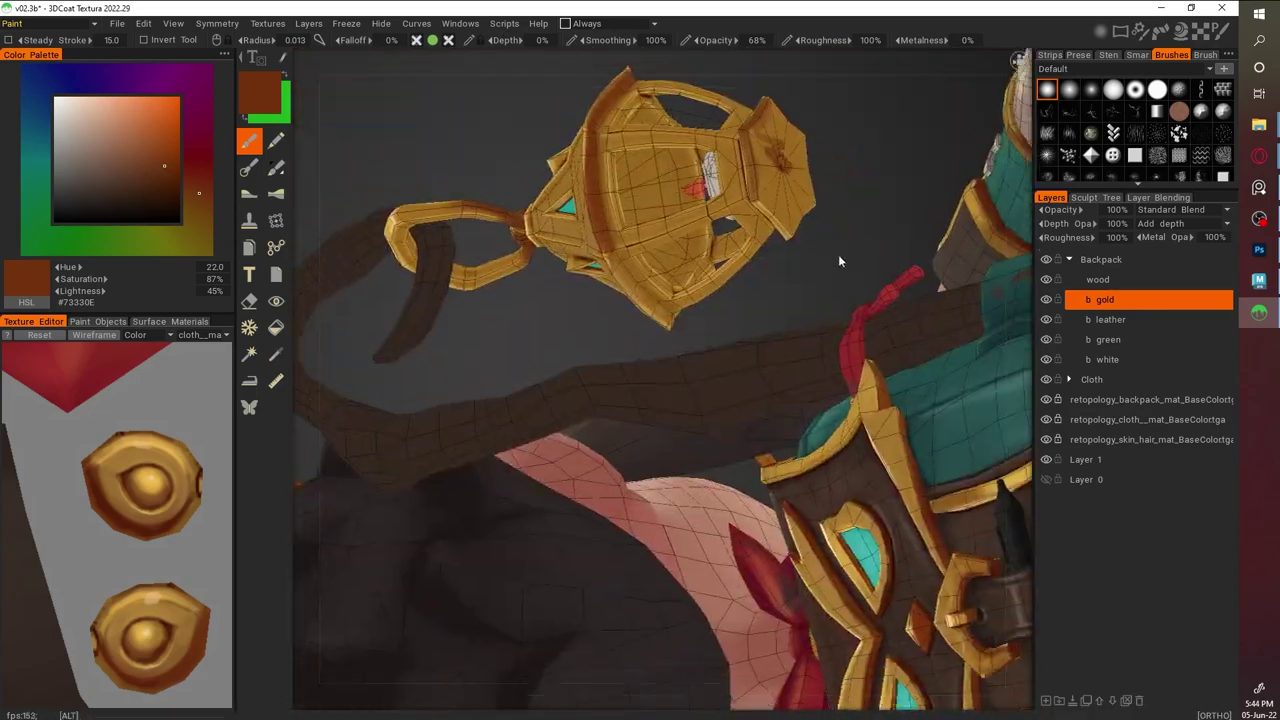
Extend the shadow to the remaining sides of the roof rim and the base's edge with reddish brown (#70340F)
{"action": "scroll", "coordinate": [625, 478], "scroll_direction": "up", "scroll_amount": 6}
{"action": "key", "text": "v"}
{"action": "left_click_drag", "start_coordinate": [501, 346], "coordinate": [509, 483], "text": "alt"}
{"action": "key", "text": "v"}
{"action": "key", "text": "v"}
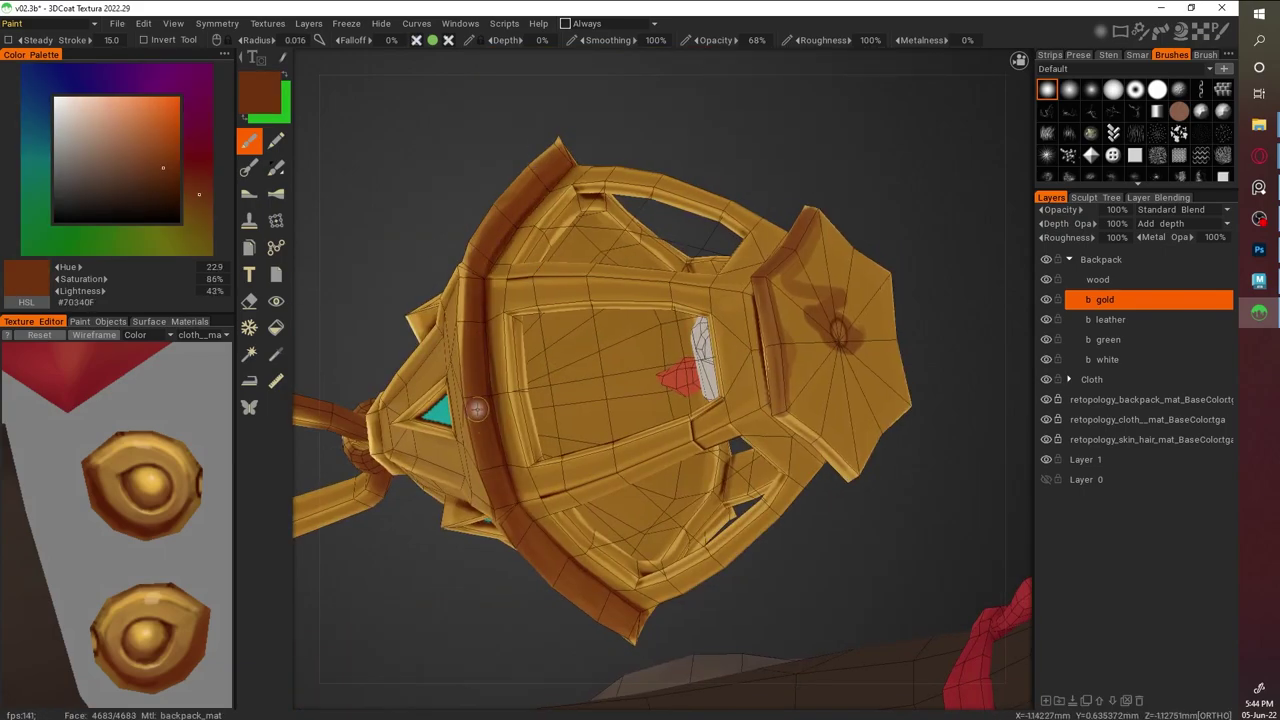
Hide the wireframe and refine the brown shading along the lantern's roof edges and frame with #70340F and #794012
{"action": "scroll", "coordinate": [837, 522], "scroll_direction": "down", "scroll_amount": 6}
{"action": "mouse_move", "coordinate": [837, 522]}
{"action": "left_mouse_down", "text": "alt"}
{"action": "mouse_move", "coordinate": [797, 437]}
{"action": "mouse_move", "coordinate": [932, 340]}
{"action": "mouse_move", "coordinate": [600, 250]}
{"action": "left_mouse_up", "text": "alt"}
{"action": "scroll", "coordinate": [932, 340], "scroll_direction": "up", "scroll_amount": 4}
{"action": "scroll", "coordinate": [470, 170], "scroll_direction": "up", "scroll_amount": 5}
{"action": "scroll", "coordinate": [455, 157], "scroll_direction": "down", "scroll_amount": 5}
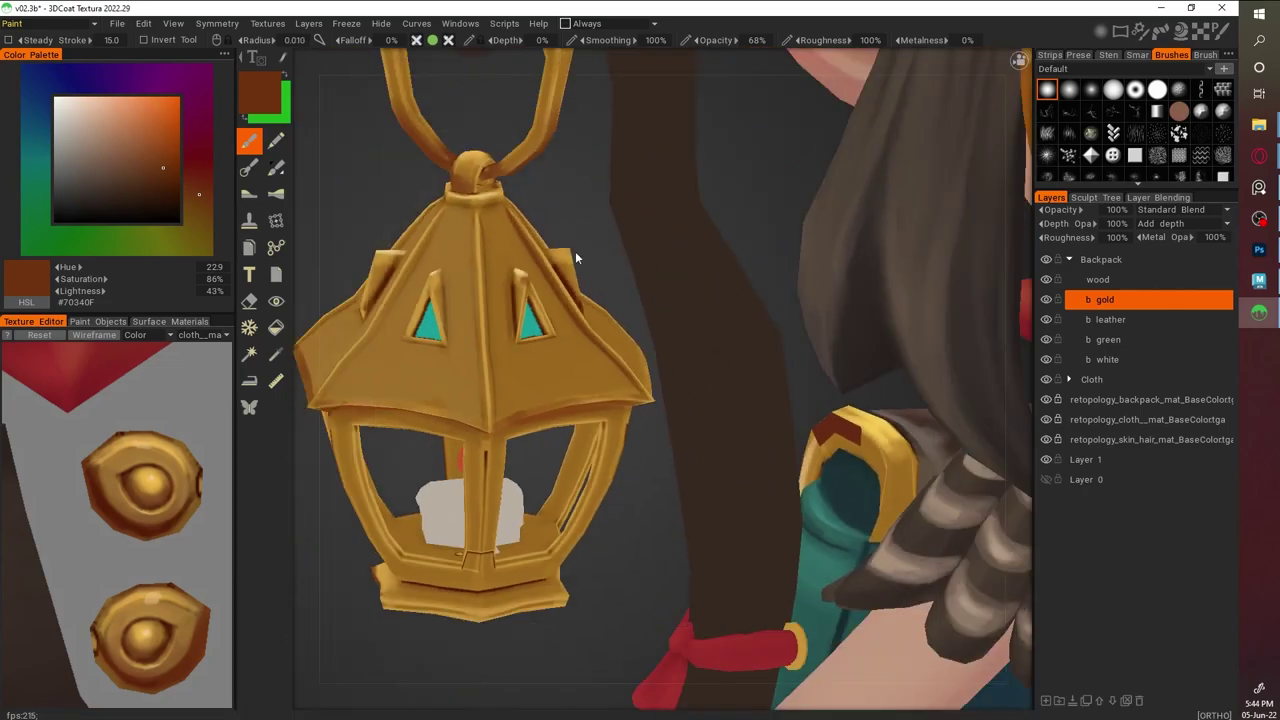
{"action": "scroll", "coordinate": [408, 273], "scroll_direction": "up", "scroll_amount": 5}
{"action": "key", "text": "v"}
{"action": "left_click_drag", "start_coordinate": [410, 225], "coordinate": [560, 240], "text": "alt"}
{"action": "scroll", "coordinate": [560, 240], "scroll_direction": "down", "scroll_amount": 4}
{"action": "key", "text": "v"}
{"action": "scroll", "coordinate": [755, 237], "scroll_direction": "down", "scroll_amount": 4}
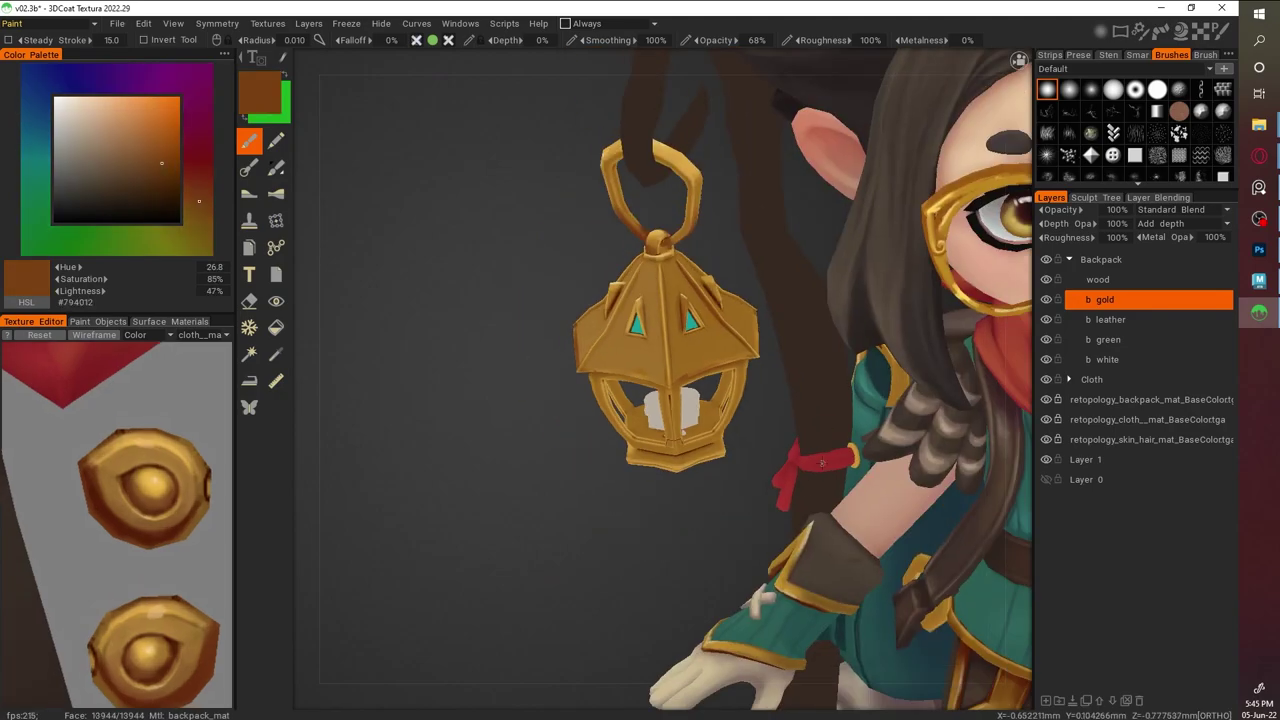
Clean up the roof around a triangular window with gold-brown (#9A691E) and highlight its frame with light gold (#E2AB4A)
{"action": "left_click_drag", "start_coordinate": [755, 237], "coordinate": [857, 393], "text": "alt"}
{"action": "scroll", "coordinate": [857, 393], "scroll_direction": "up", "scroll_amount": 5}
{"action": "scroll", "coordinate": [543, 500], "scroll_direction": "down", "scroll_amount": 4}
{"action": "scroll", "coordinate": [514, 371], "scroll_direction": "up", "scroll_amount": 6}
{"action": "key", "text": "v"}
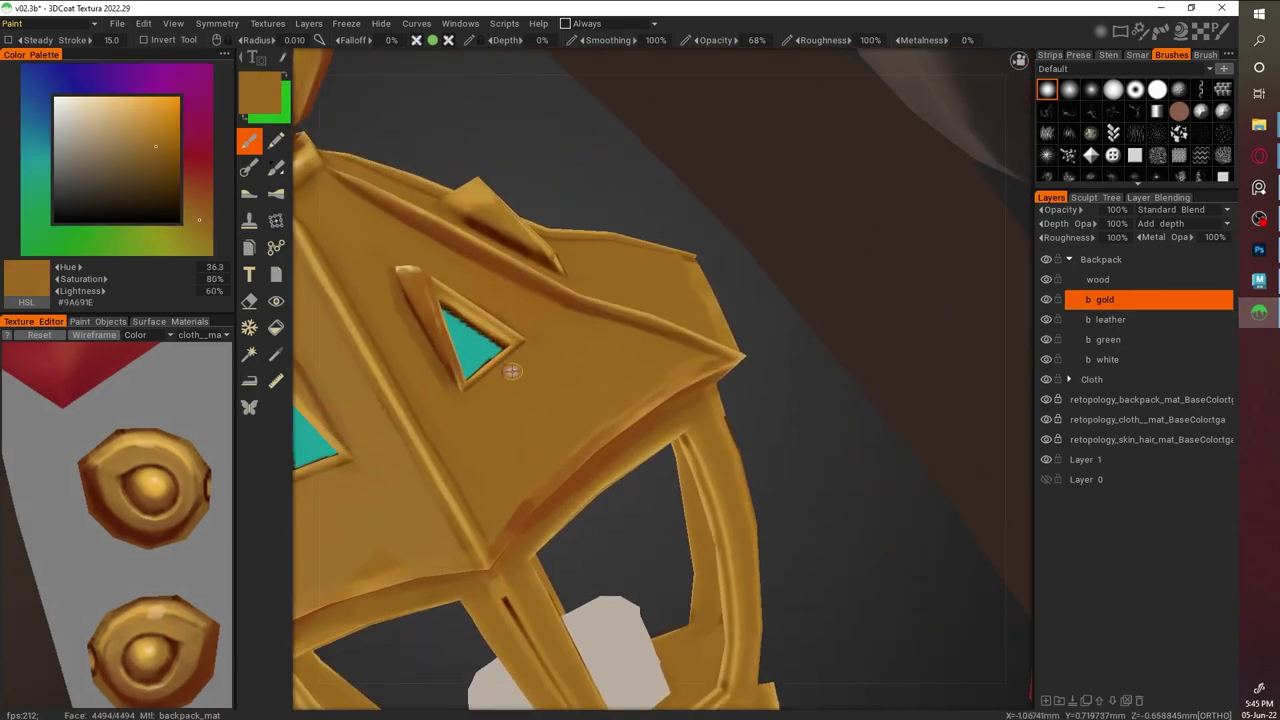
{"action": "key", "text": "v"}
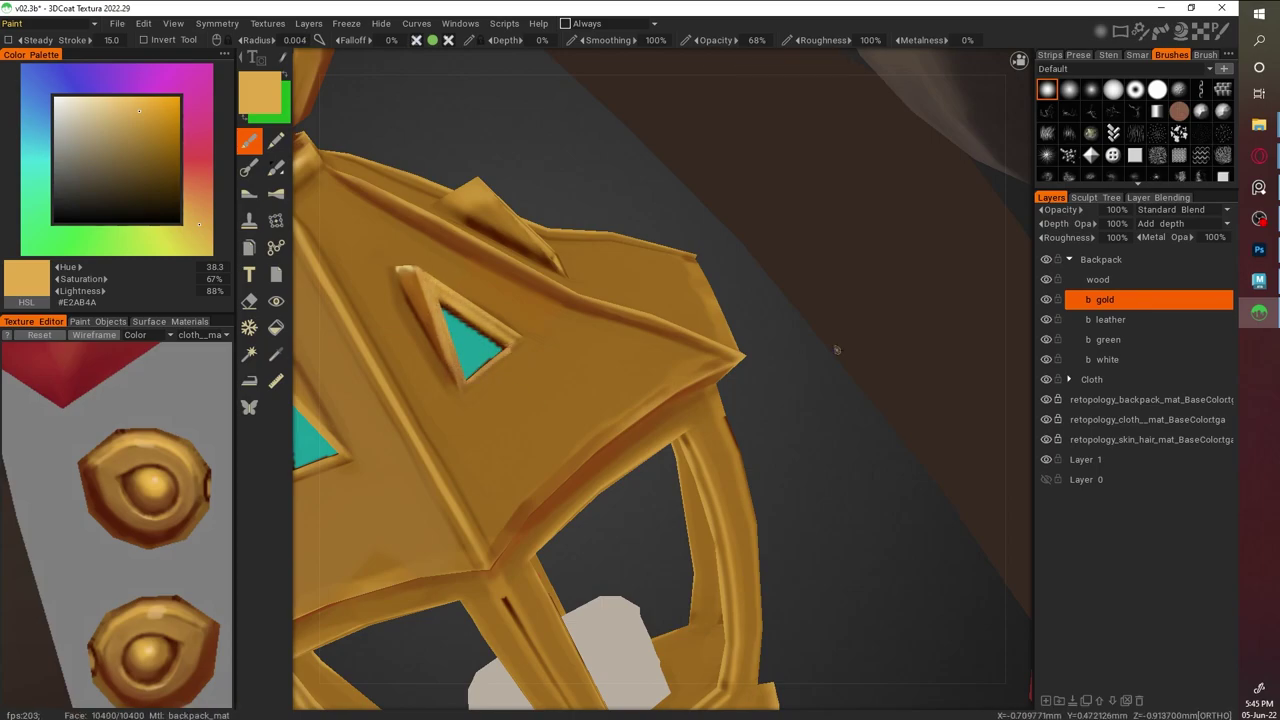
Highlight the other triangular window frames with pale gold (#E5B468) and clean their outer edges with gold-brown (#A47634)
{"action": "scroll", "coordinate": [800, 357], "scroll_direction": "down", "scroll_amount": 4}
{"action": "scroll", "coordinate": [896, 542], "scroll_direction": "up", "scroll_amount": 5}
{"action": "left_click_drag", "start_coordinate": [906, 566], "coordinate": [608, 533], "text": "alt"}
{"action": "scroll", "coordinate": [866, 262], "scroll_direction": "up", "scroll_amount": 5}
{"action": "key", "text": "v"}
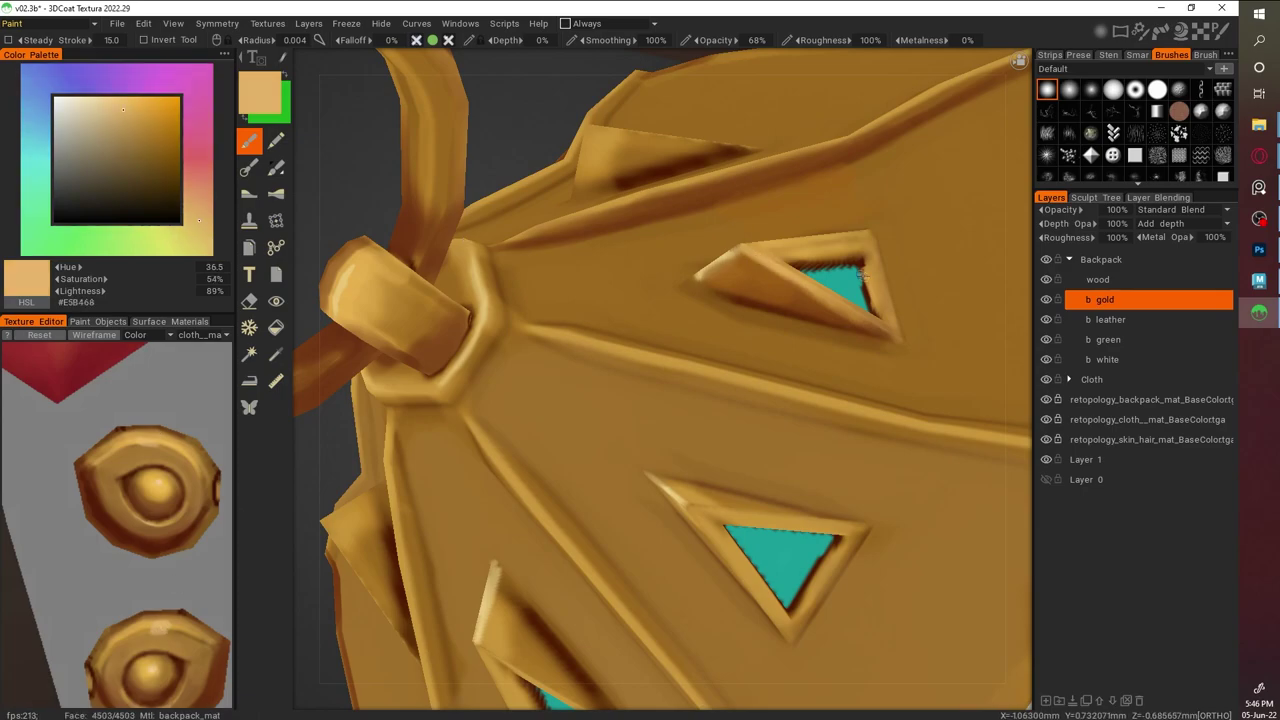
{"action": "left_click_drag", "start_coordinate": [866, 300], "coordinate": [873, 443], "text": "alt"}
{"action": "key", "text": "v"}
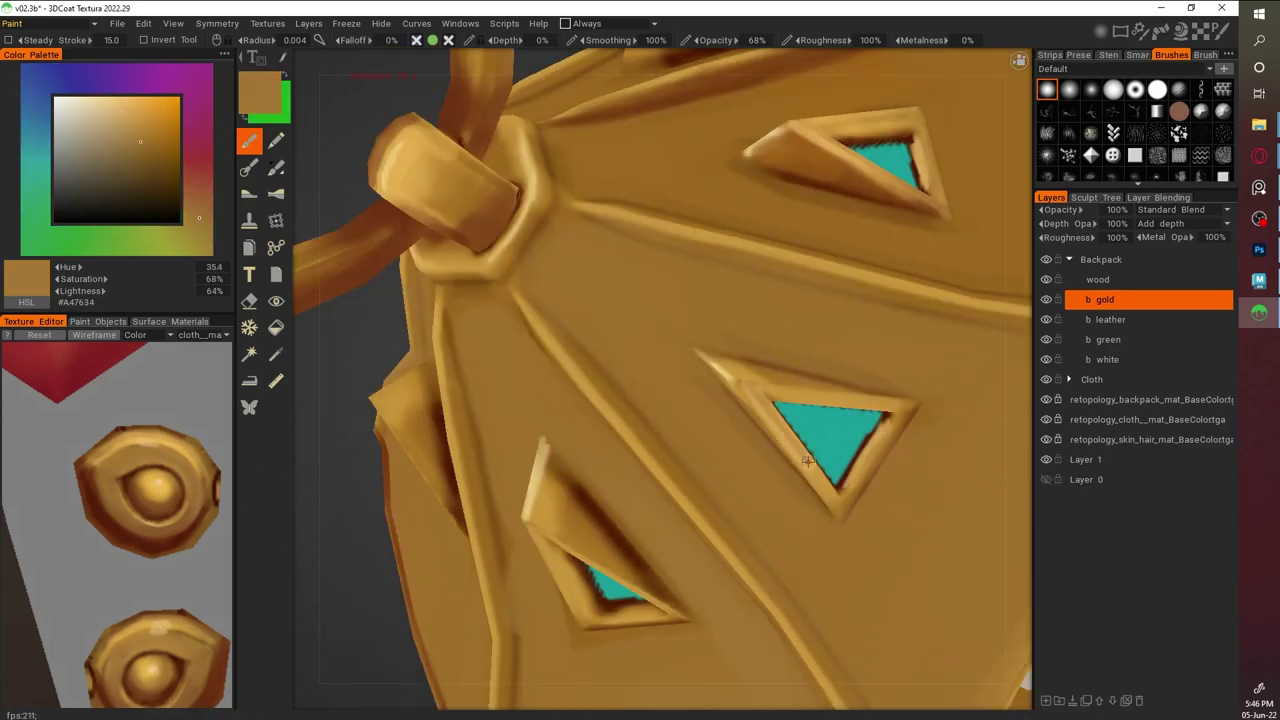
{"action": "key", "text": "v"}
Shade the sides of the raised triangular window frames with reddish brown (#8A3F15)
{"action": "scroll", "coordinate": [936, 393], "scroll_direction": "down", "scroll_amount": 5}
{"action": "scroll", "coordinate": [936, 393], "scroll_direction": "up", "scroll_amount": 5}
{"action": "key", "text": "v"}
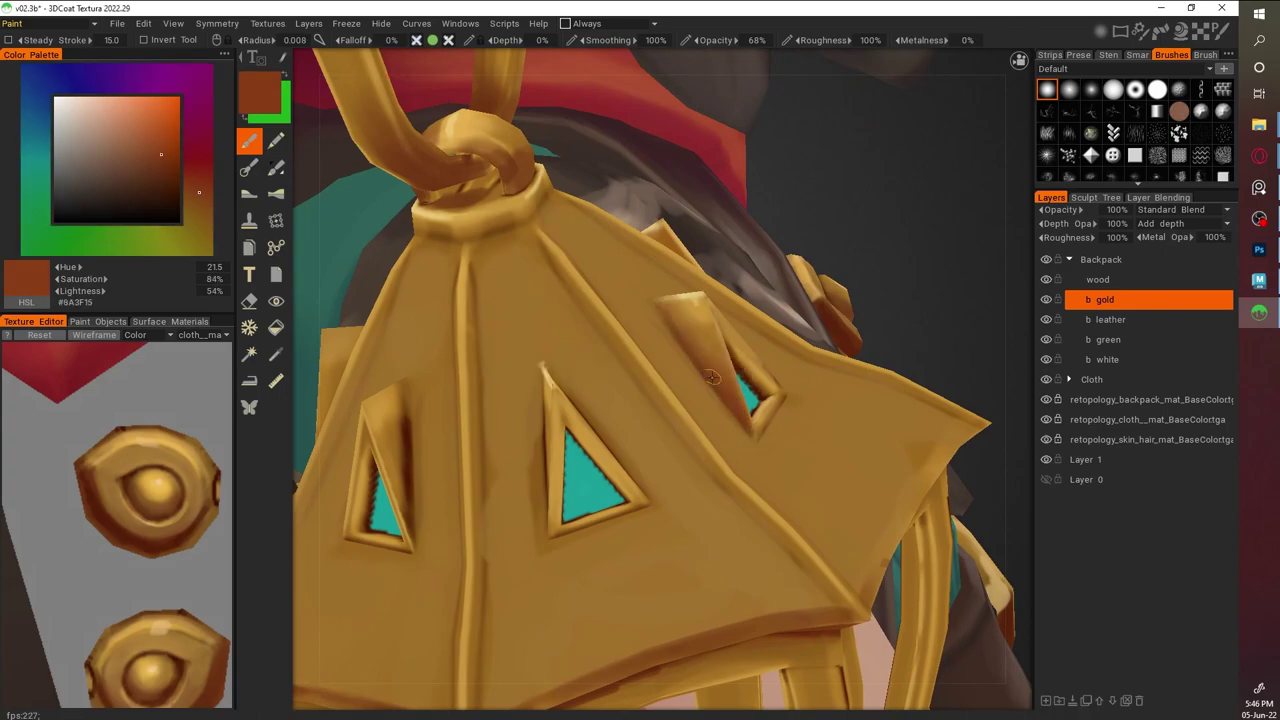
Brush a broad light gold (#DEA846) glow across the flared lower part of the lantern's roof panel
{"action": "scroll", "coordinate": [647, 267], "scroll_direction": "down", "scroll_amount": 5}
{"action": "left_click_drag", "start_coordinate": [980, 430], "coordinate": [900, 428], "text": "alt"}
{"action": "scroll", "coordinate": [900, 428], "scroll_direction": "up", "scroll_amount": 5}
{"action": "key", "text": "v"}
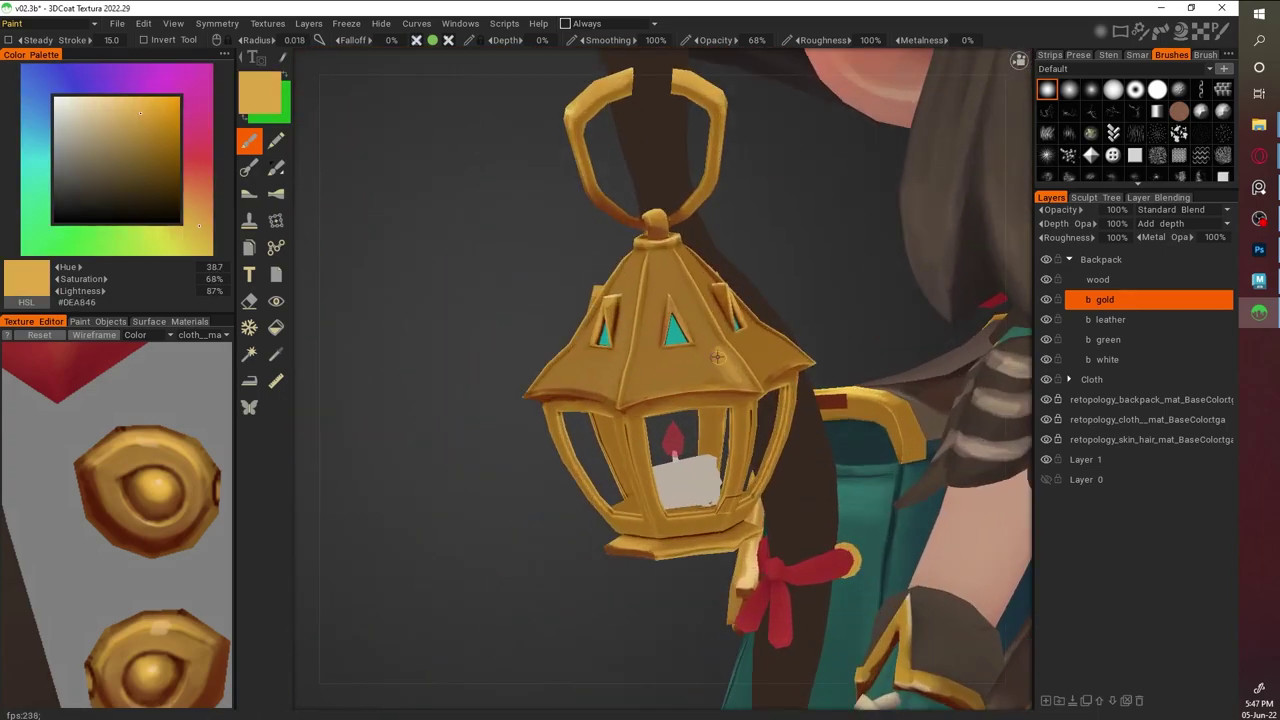
{"action": "key", "text": "bracketleft"}
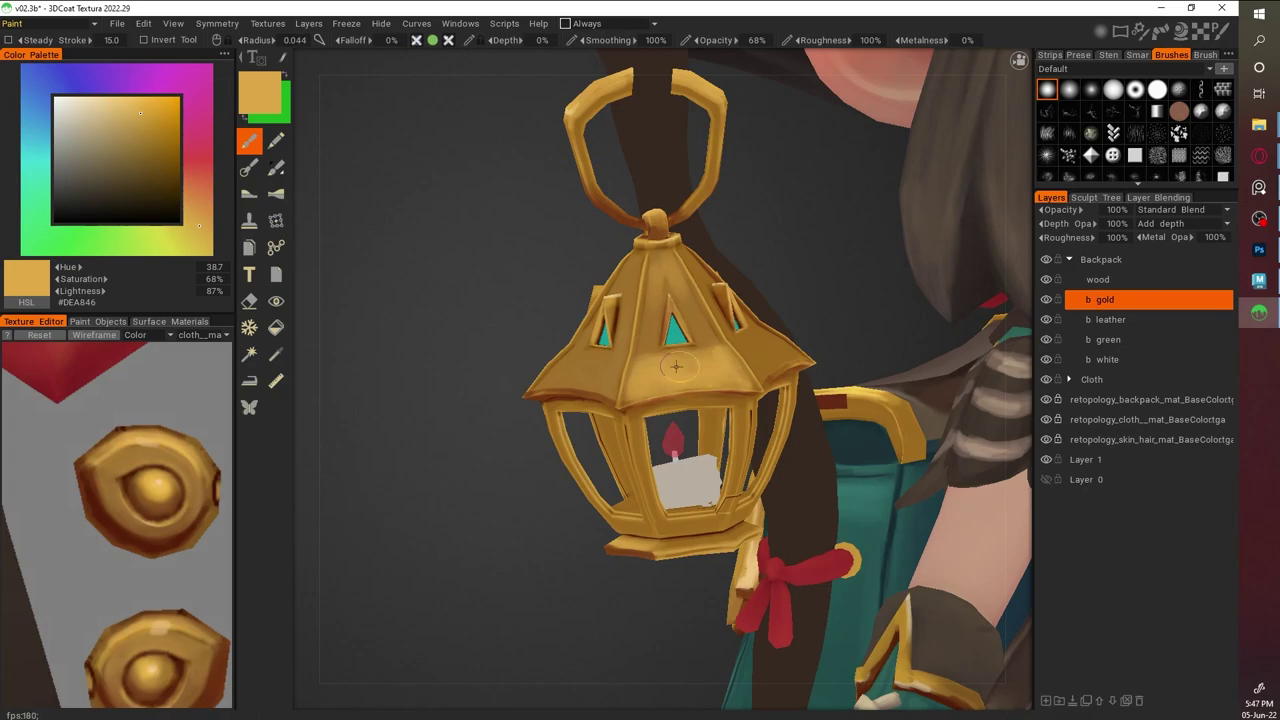
Darken the roof panel above the triangular window with brown (#884D11) and blend it with mid gold (#B87E27)
{"action": "key", "text": "v"}
{"action": "key", "text": "v"}
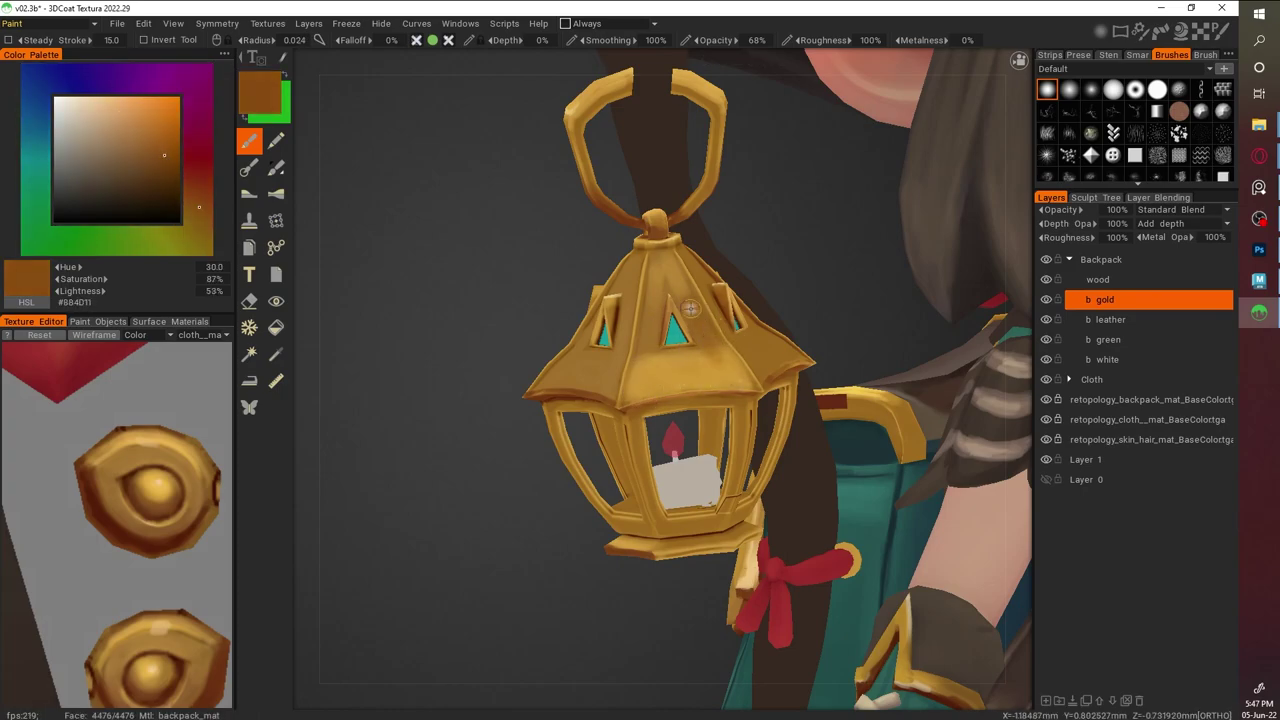
{"action": "key", "text": "v"}
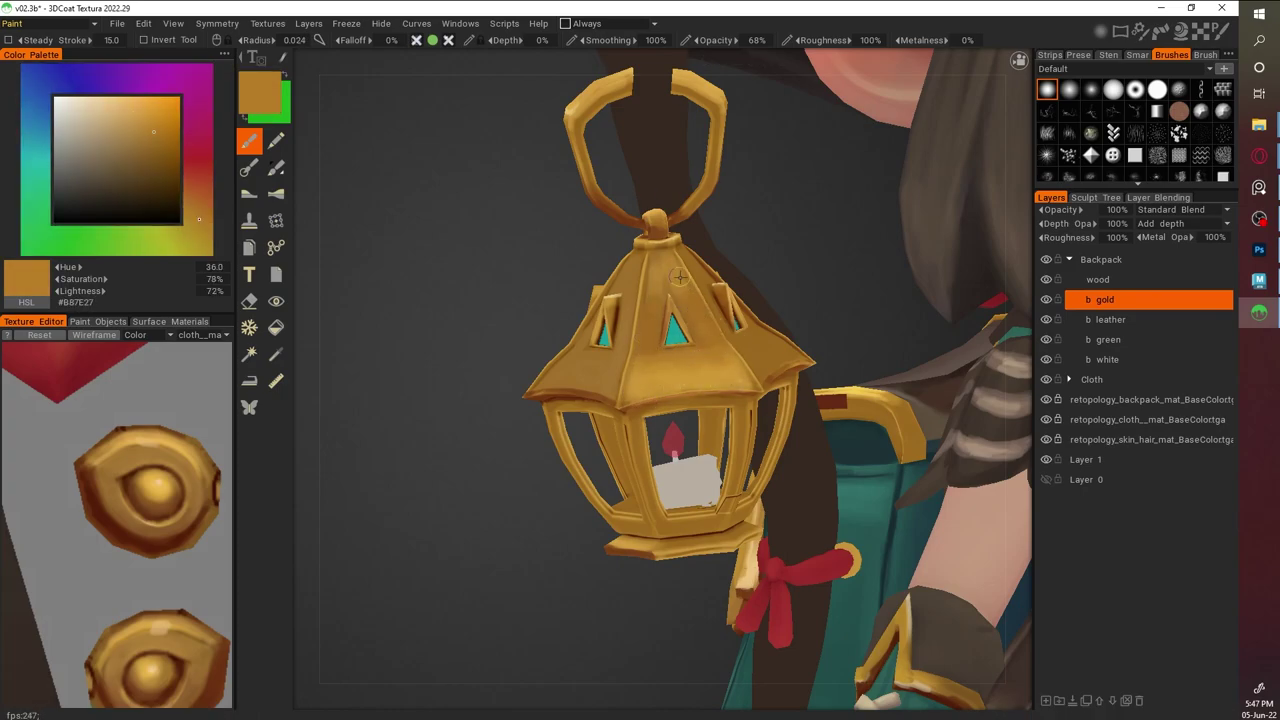
Add bright highlights to the front roof panel's ridges and lower rim, and deepen the ridge creases with dark reddish brown (#6D3312)
{"action": "left_click_drag", "start_coordinate": [661, 268], "coordinate": [558, 325], "text": "alt"}
{"action": "key", "text": "v"}
{"action": "key", "text": "v"}
{"action": "key", "text": "v"}
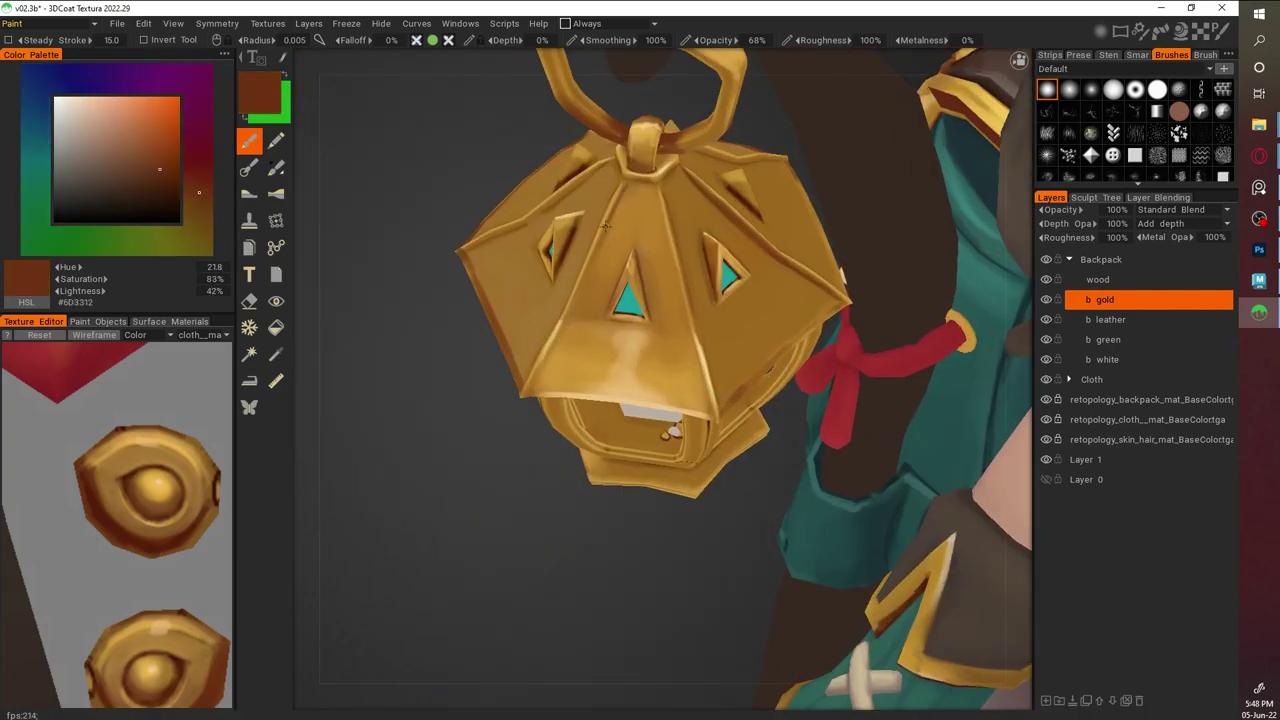
Refine the shading around the peak of the front triangular window's frame with brown (#7E511D) and gold-brown (#A16A22)
{"action": "left_click_drag", "start_coordinate": [528, 392], "coordinate": [779, 352], "text": "alt"}
{"action": "key", "text": "v"}
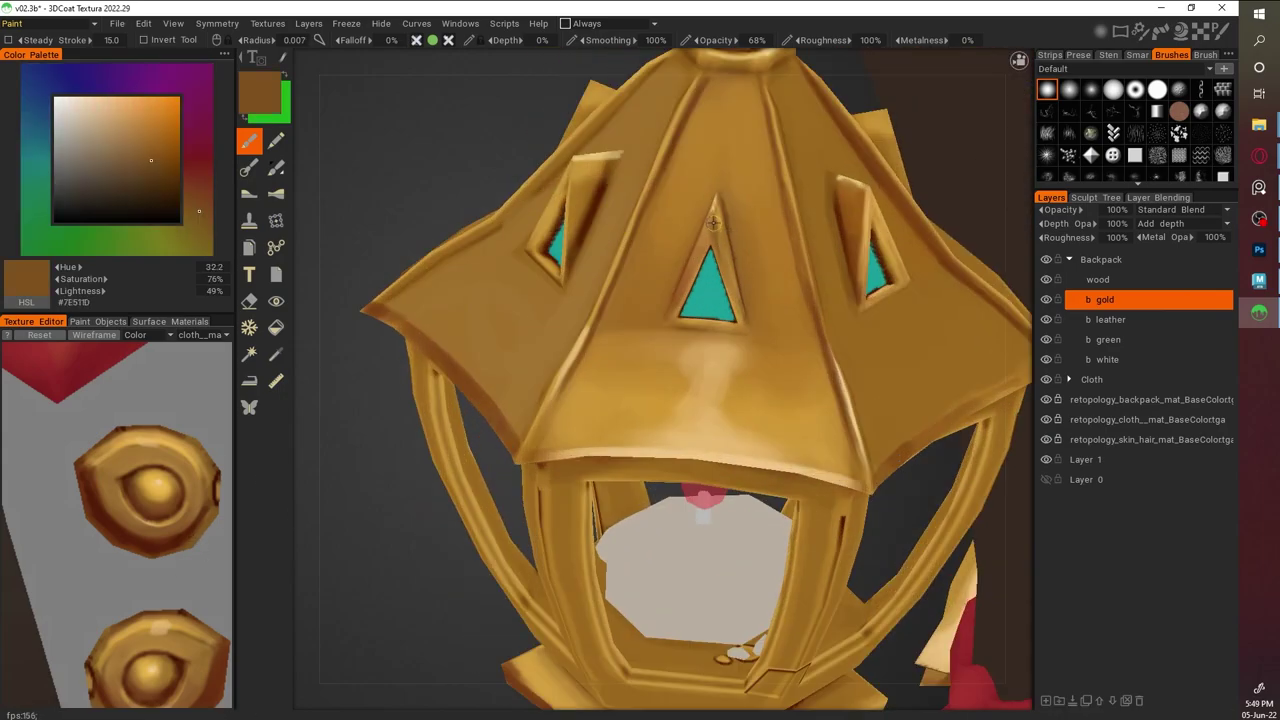
{"action": "key", "text": "v"}
{"action": "key", "text": "v"}
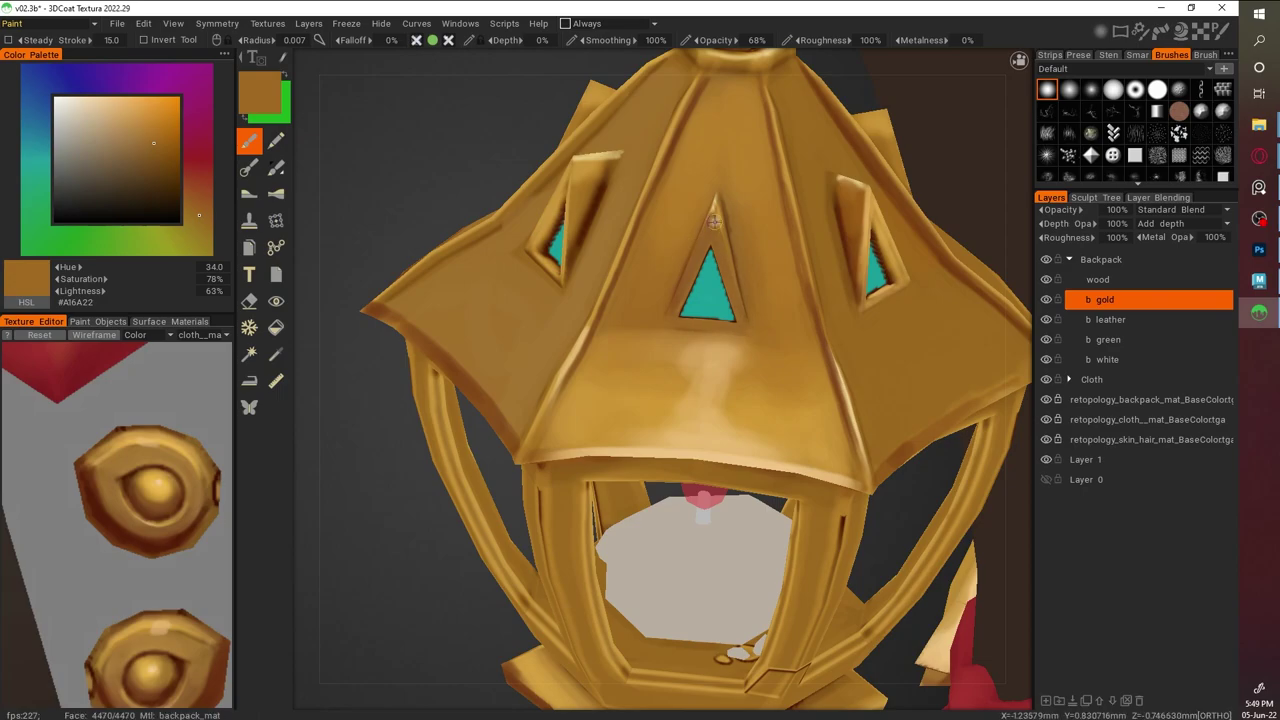
Add fine light gold (#E0BF72) highlights around the lantern roof's front triangular window and save the file
{"action": "key", "text": "v"}
{"action": "scroll", "coordinate": [783, 436], "scroll_direction": "down", "scroll_amount": 10}
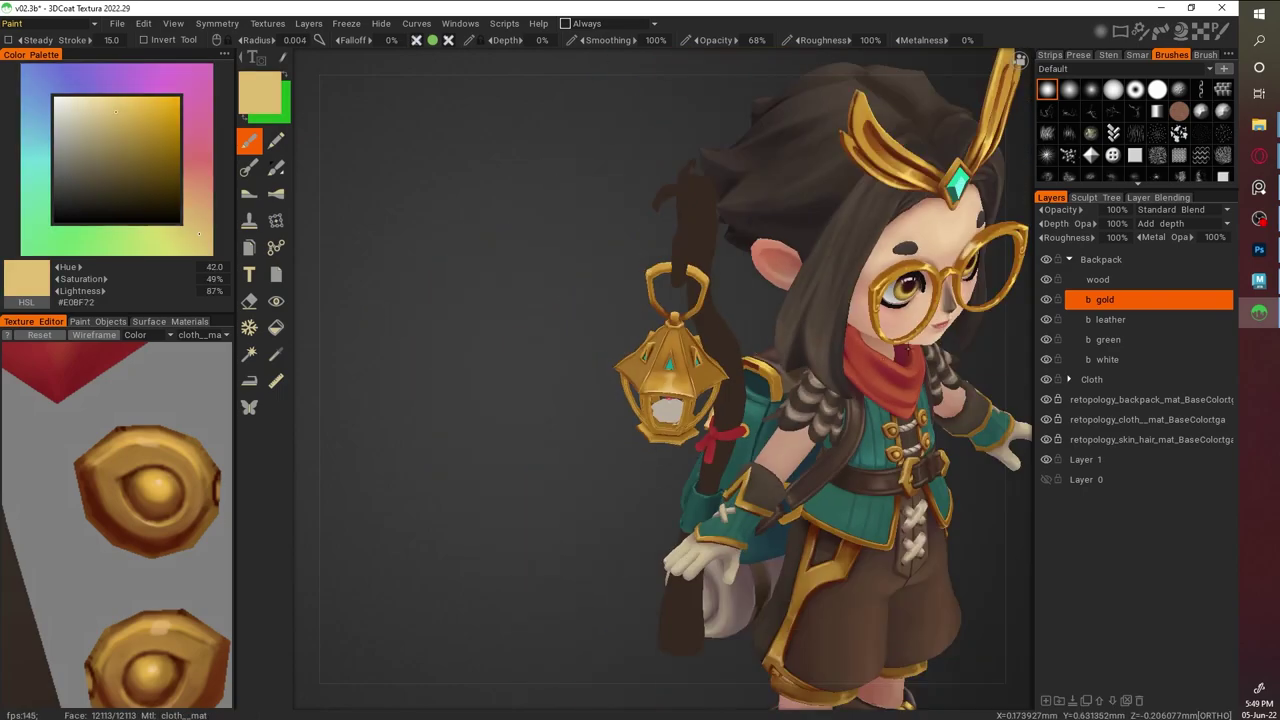
{"action": "key", "text": "ctrl+s"}
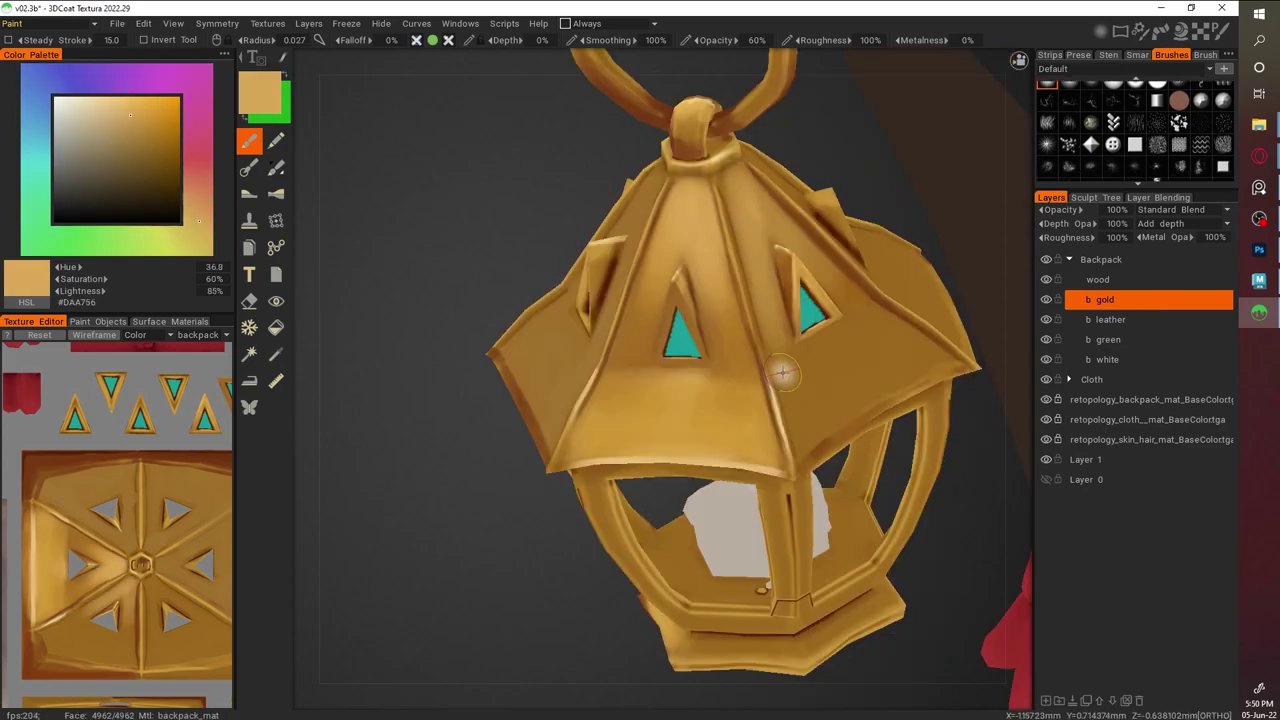
Brush gold (#DAA756, #D09834) across the roof panel adjoining the front one and highlight its edges with light gold (#E5B76D)
{"action": "key", "text": "v"}
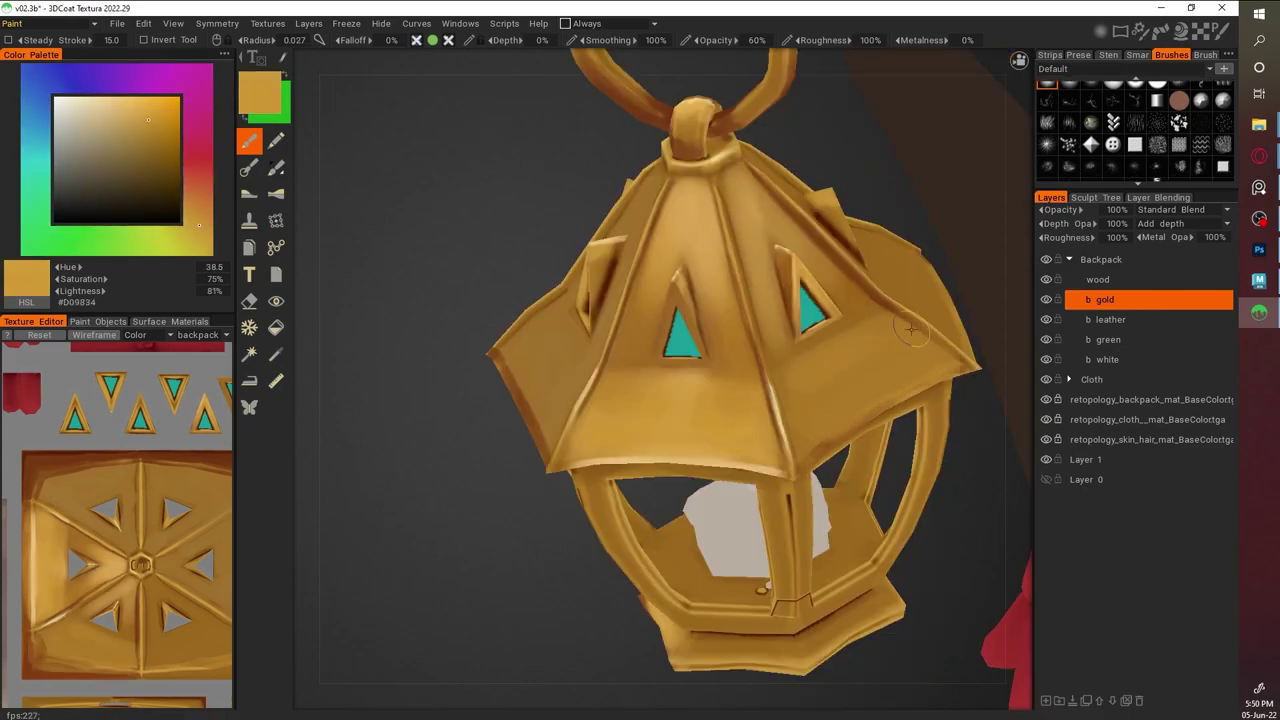
{"action": "key", "text": "v"}
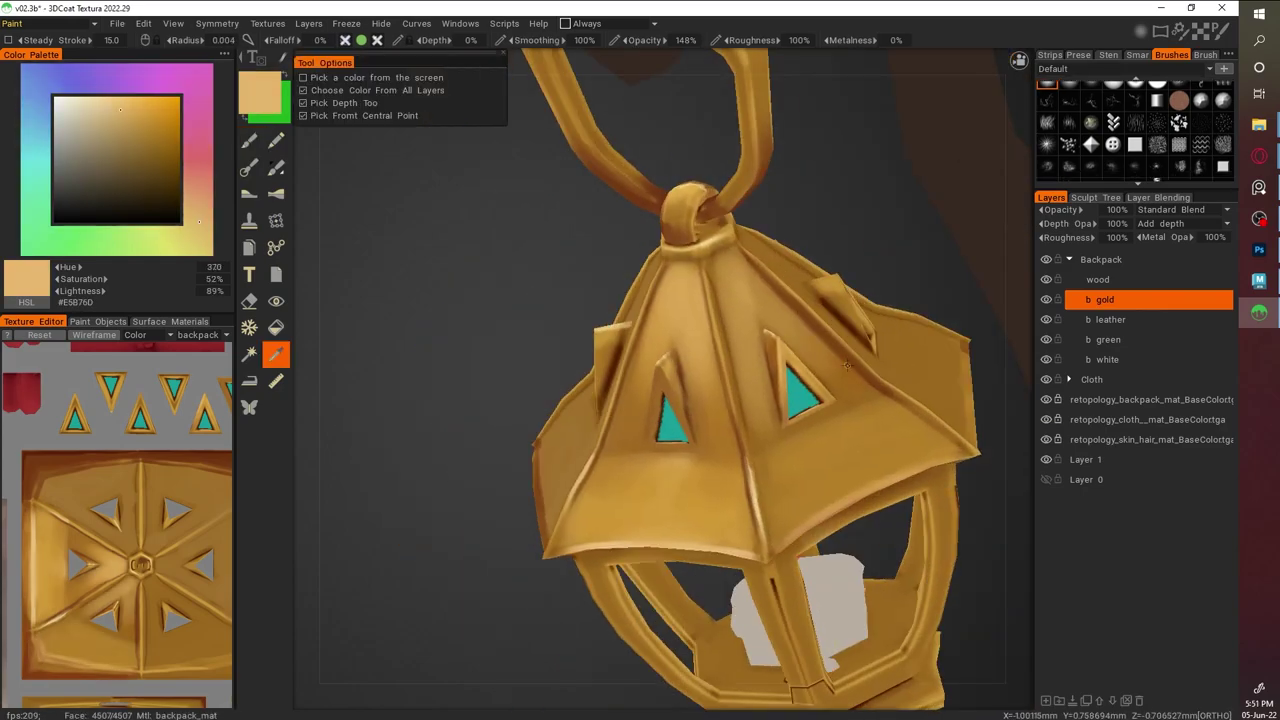
{"action": "left_click", "coordinate": [897, 388]}
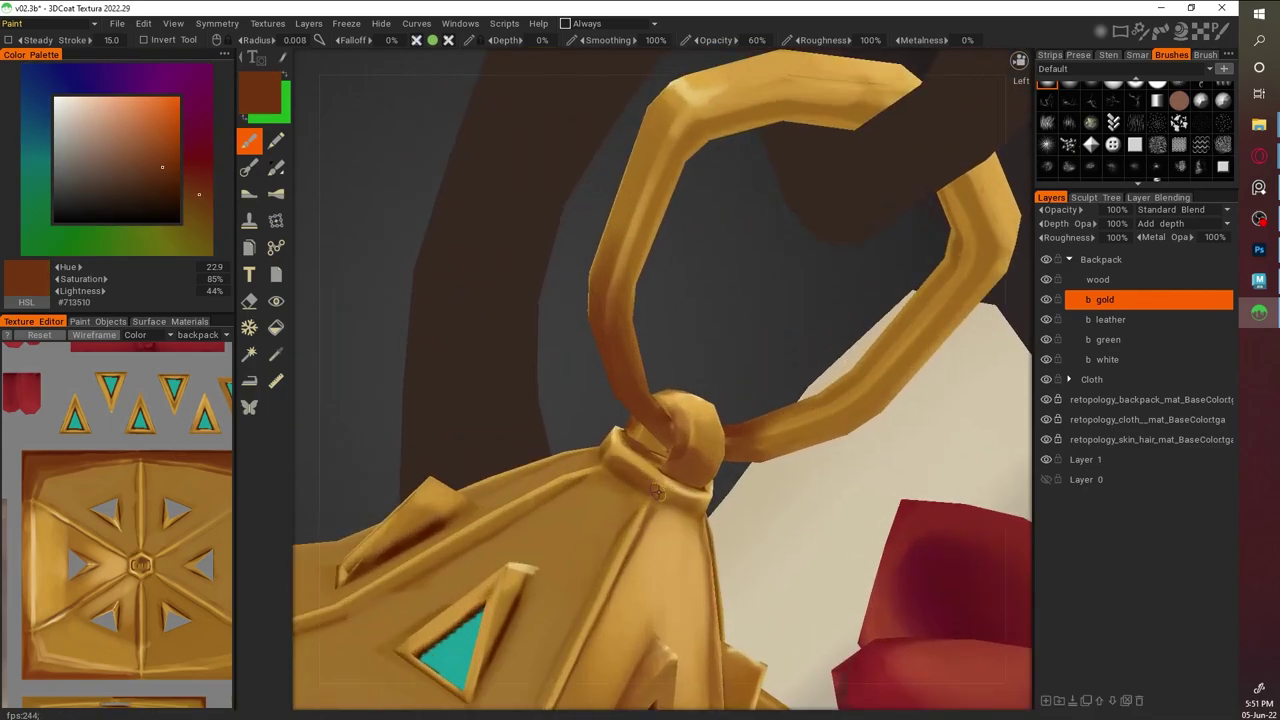
Deepen the creases under the roof's top collar with reddish brown (#713510) and along the rear ridges with dark brown (#562009)
{"action": "left_click_drag", "start_coordinate": [659, 488], "coordinate": [1071, 650]}
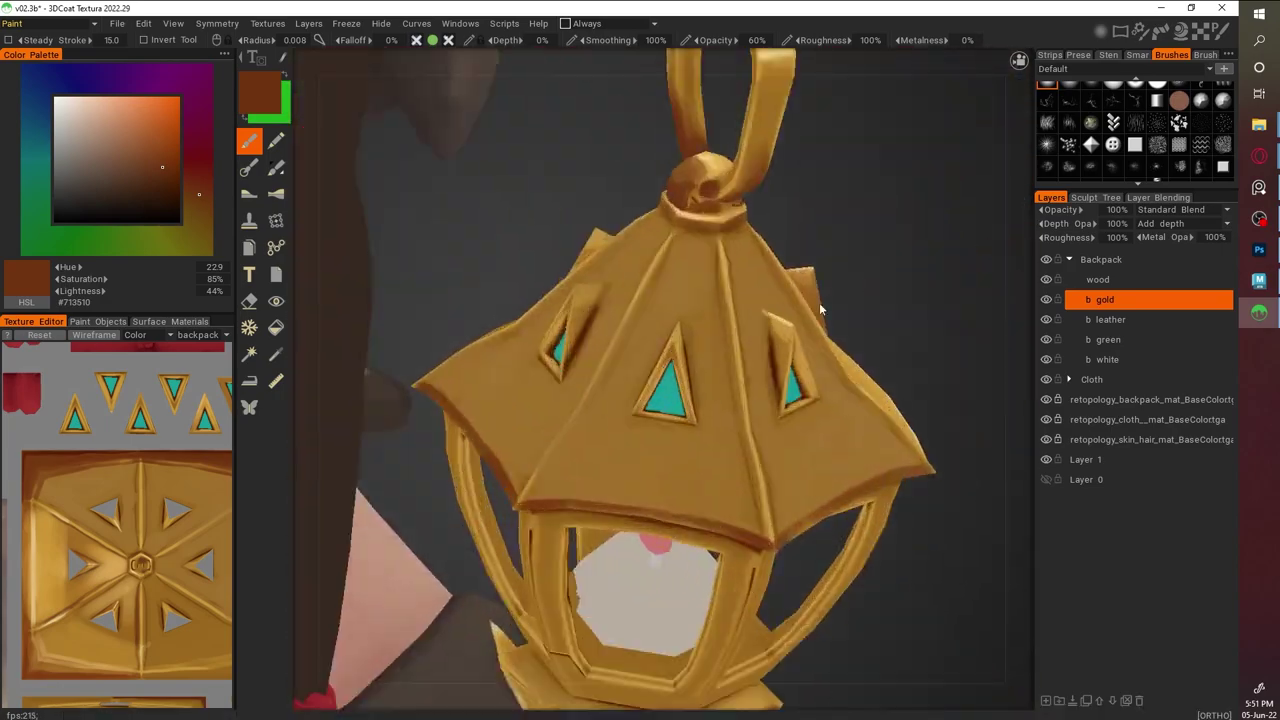
{"action": "key", "text": "v"}
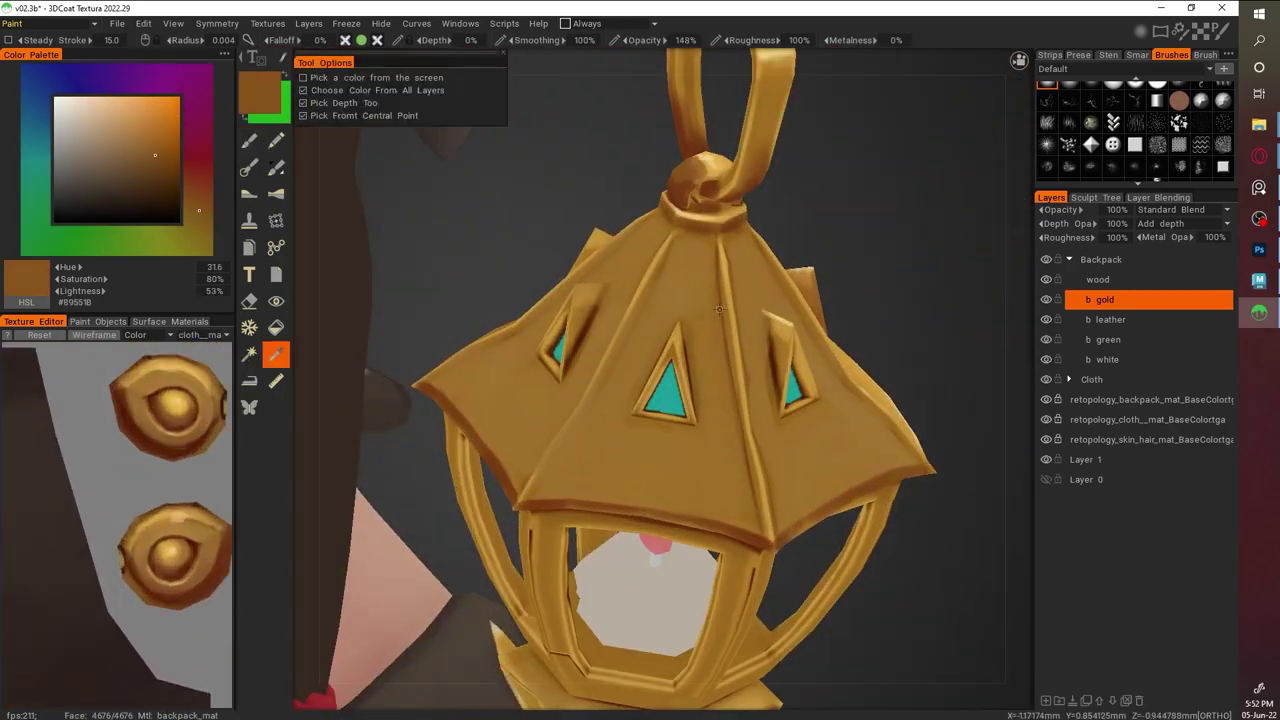
{"action": "left_click_drag", "start_coordinate": [930, 270], "coordinate": [861, 268]}
{"action": "scroll", "coordinate": [686, 270], "scroll_direction": "up", "scroll_amount": 3}
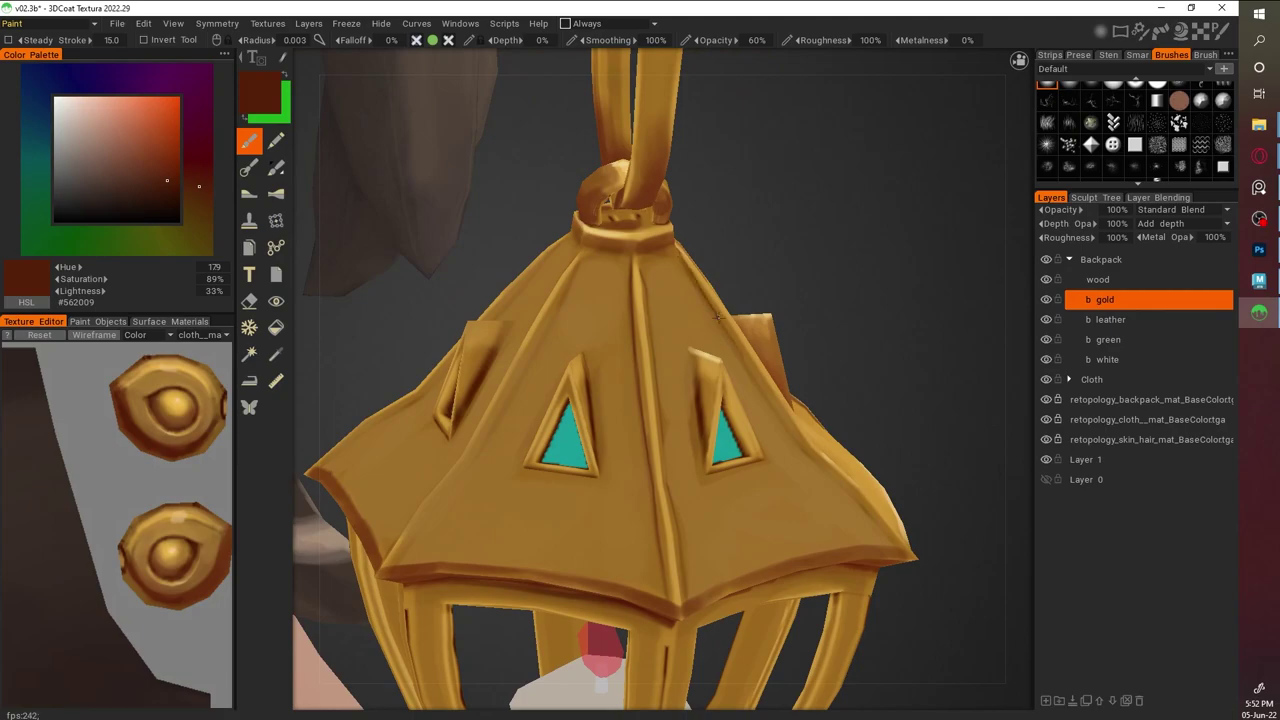
{"action": "scroll", "coordinate": [751, 221], "scroll_direction": "down", "scroll_amount": 10}
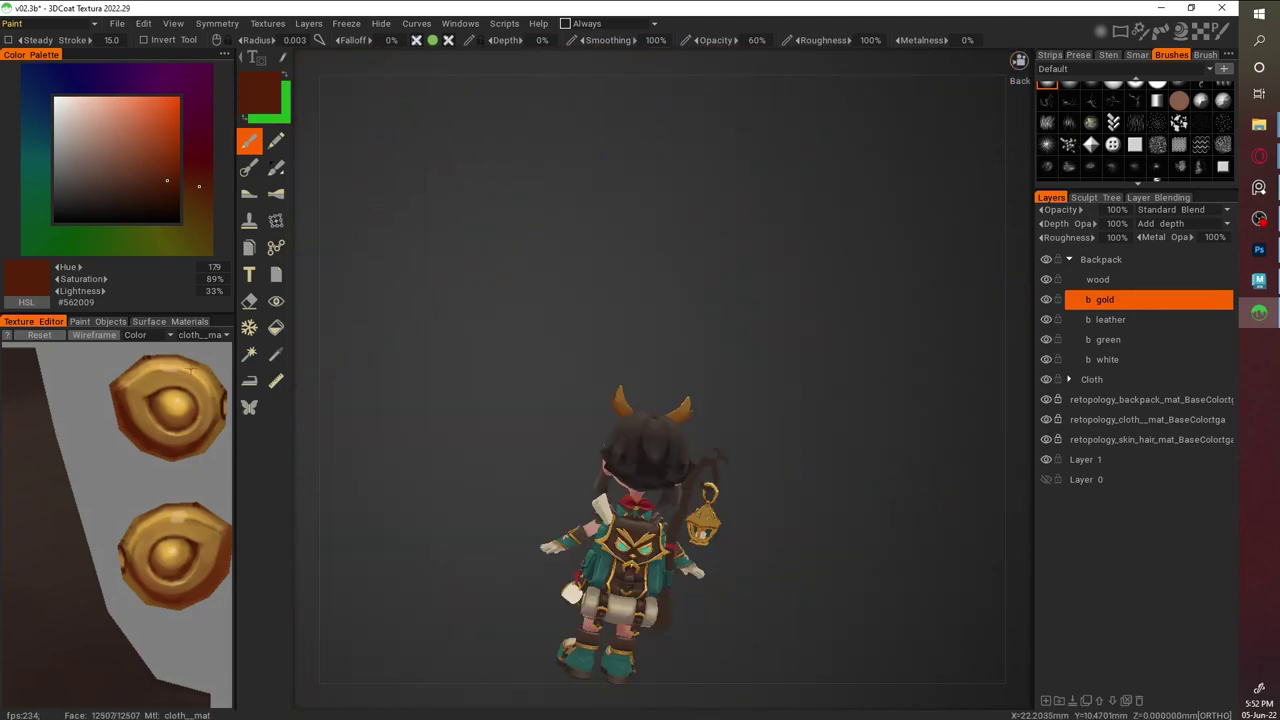
Paint gold glows on the lantern's unshaded roof panels and darken their edges and rim with reddish brown (#843F11)
{"action": "key", "text": "v"}
{"action": "scroll", "coordinate": [567, 350], "scroll_direction": "up", "scroll_amount": 8}
{"action": "mouse_move", "coordinate": [573, 364]}
{"action": "left_mouse_down"}
{"action": "mouse_move", "coordinate": [600, 372]}
{"action": "mouse_move", "coordinate": [620, 360]}
{"action": "left_mouse_up"}
{"action": "left_click_drag", "start_coordinate": [620, 360], "coordinate": [766, 265], "text": "alt"}
{"action": "left_click_drag", "start_coordinate": [850, 310], "coordinate": [700, 297], "text": "alt"}
{"action": "key", "text": "v"}
{"action": "mouse_move", "coordinate": [649, 403]}
{"action": "left_mouse_down", "text": "alt"}
{"action": "mouse_move", "coordinate": [686, 529]}
{"action": "mouse_move", "coordinate": [947, 265]}
{"action": "mouse_move", "coordinate": [917, 466]}
{"action": "mouse_move", "coordinate": [571, 460]}
{"action": "left_mouse_up", "text": "alt"}
{"action": "key", "text": "v"}
{"action": "key", "text": "v"}
{"action": "key", "text": "v"}
{"action": "key", "text": "v"}
{"action": "mouse_move", "coordinate": [537, 485]}
{"action": "left_mouse_down", "text": "alt"}
{"action": "mouse_move", "coordinate": [920, 510]}
{"action": "mouse_move", "coordinate": [686, 317]}
{"action": "mouse_move", "coordinate": [760, 420]}
{"action": "mouse_move", "coordinate": [837, 398]}
{"action": "mouse_move", "coordinate": [761, 597]}
{"action": "mouse_move", "coordinate": [860, 200]}
{"action": "left_mouse_up", "text": "alt"}
{"action": "key", "text": "v"}
{"action": "key", "text": "v"}
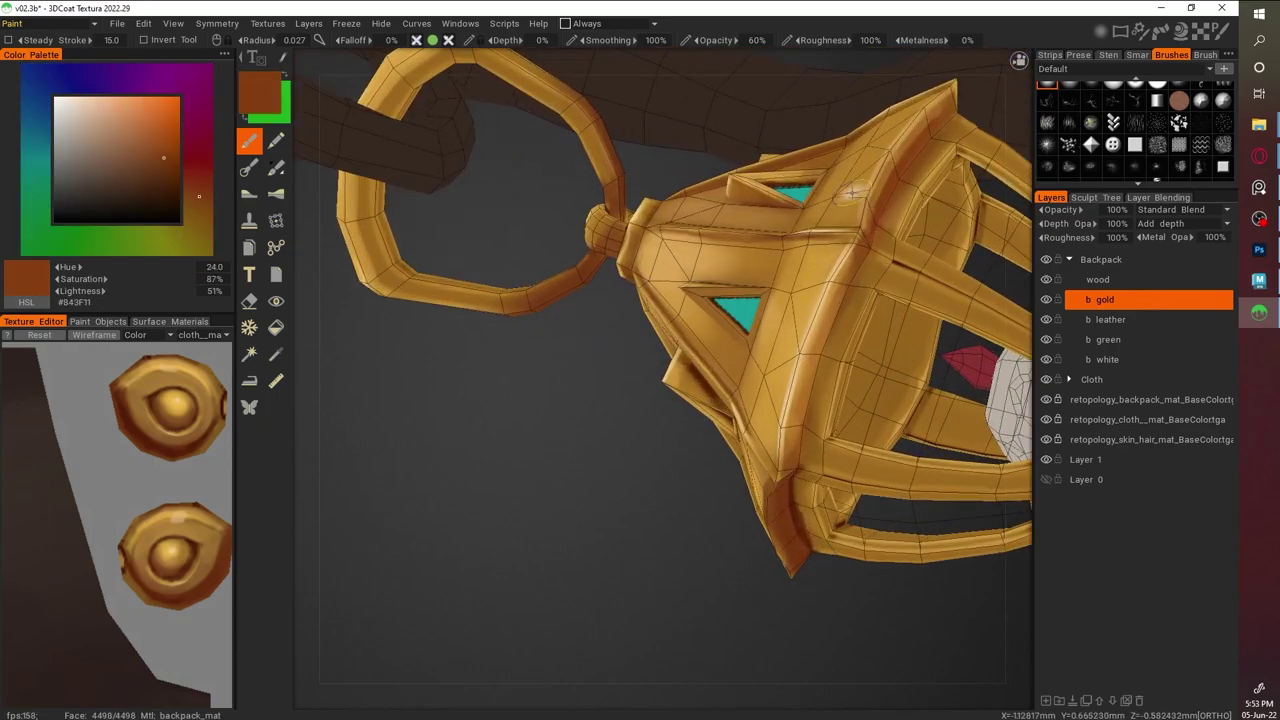
Blend mid gold (#C38A2D) over the flared lower parts and rim of the rear roof panels
{"action": "mouse_move", "coordinate": [856, 253]}
{"action": "left_mouse_down", "text": "alt"}
{"action": "mouse_move", "coordinate": [823, 581]}
{"action": "mouse_move", "coordinate": [796, 439]}
{"action": "mouse_move", "coordinate": [762, 550]}
{"action": "mouse_move", "coordinate": [772, 289]}
{"action": "left_mouse_up", "text": "alt"}
{"action": "key", "text": "v"}
{"action": "key", "text": "v"}
{"action": "key", "text": "v"}
{"action": "left_click_drag", "start_coordinate": [764, 632], "coordinate": [727, 257], "text": "alt"}
{"action": "key", "text": "v"}
{"action": "left_click_drag", "start_coordinate": [803, 370], "coordinate": [752, 318], "text": "alt"}
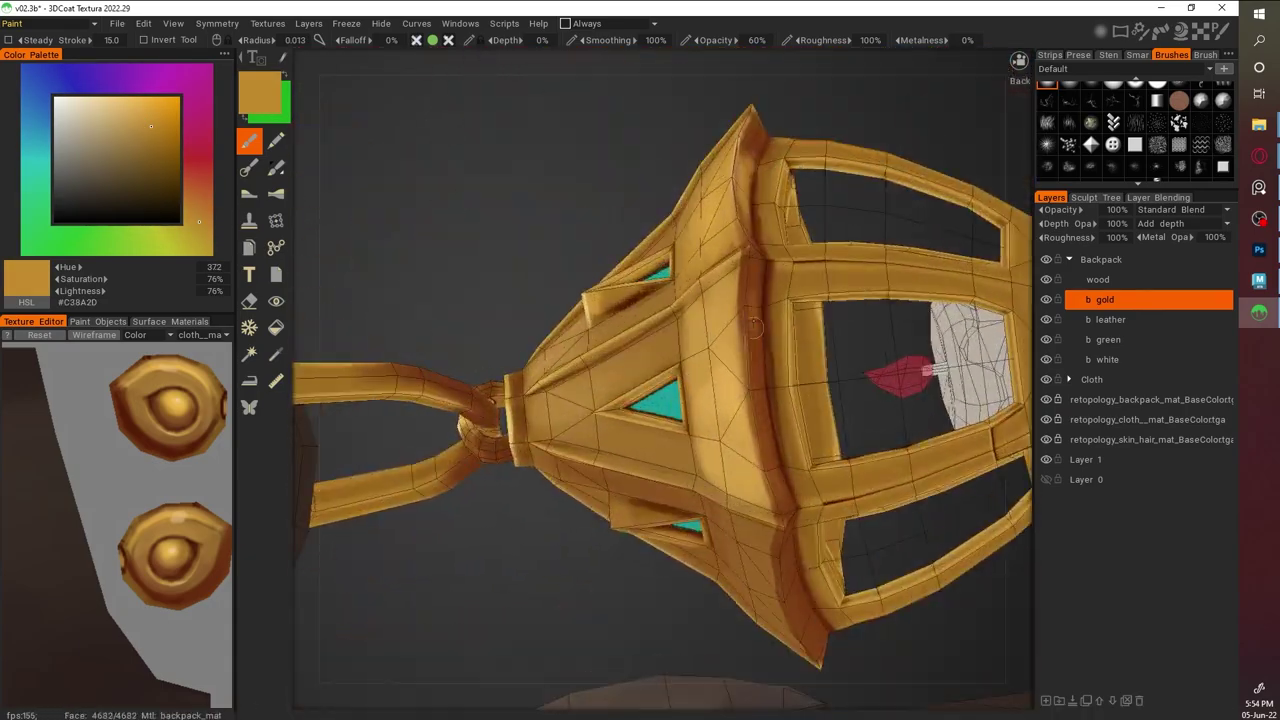
Paint pale gold (#F0CF7B) highlights along the ridges and lower rim of the rear roof panels
{"action": "key", "text": "v"}
{"action": "key", "text": "v"}
{"action": "key", "text": "v"}
{"action": "key", "text": "v"}
{"action": "key", "text": "v"}
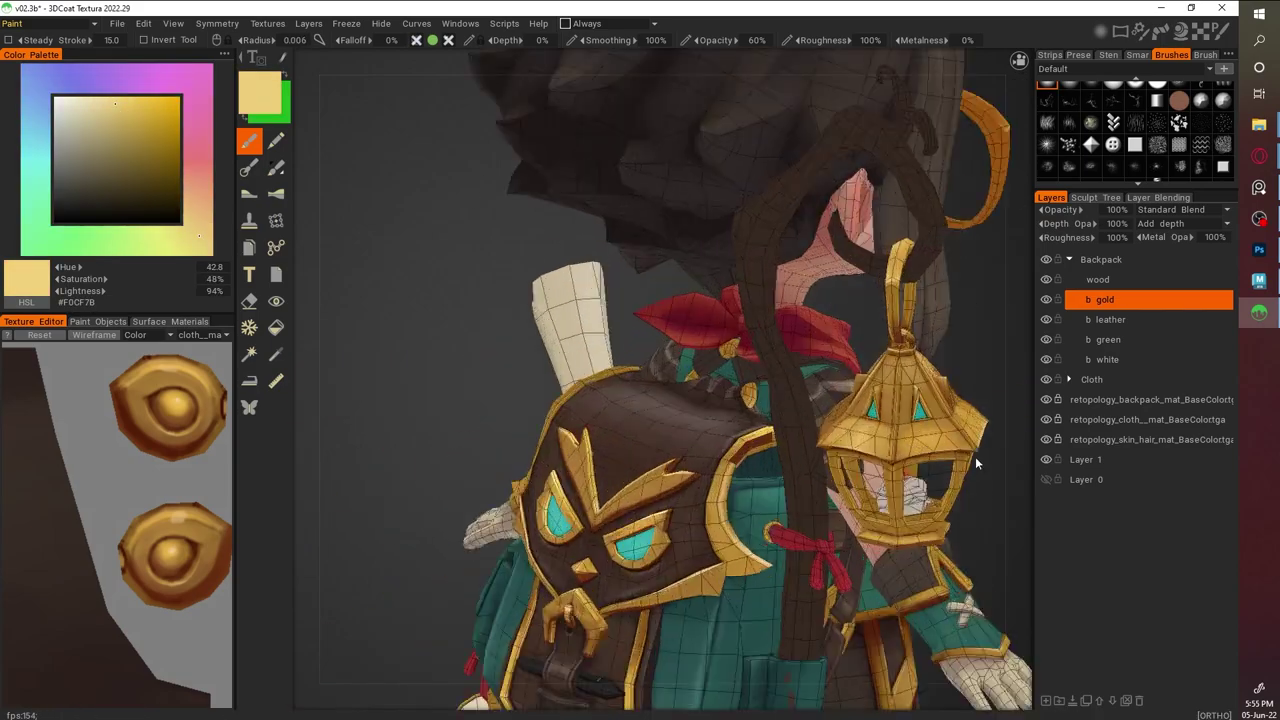
Shade the lantern's window frame and the band above its base with soft browns (#85582A, #8C5E28)
{"action": "key", "text": "v"}
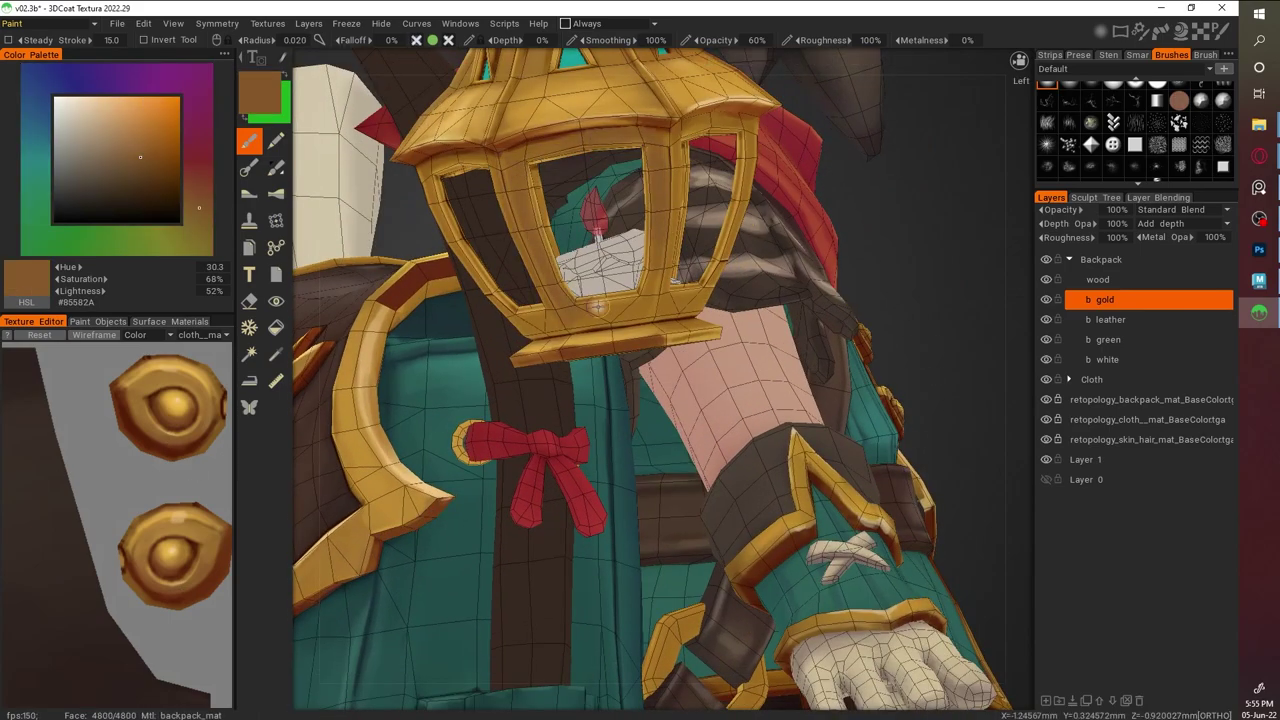
{"action": "key", "text": "v"}
{"action": "key", "text": "v"}
{"action": "key", "text": "v"}
{"action": "scroll", "coordinate": [640, 185], "scroll_direction": "up", "scroll_amount": 3}
{"action": "key", "text": "v"}
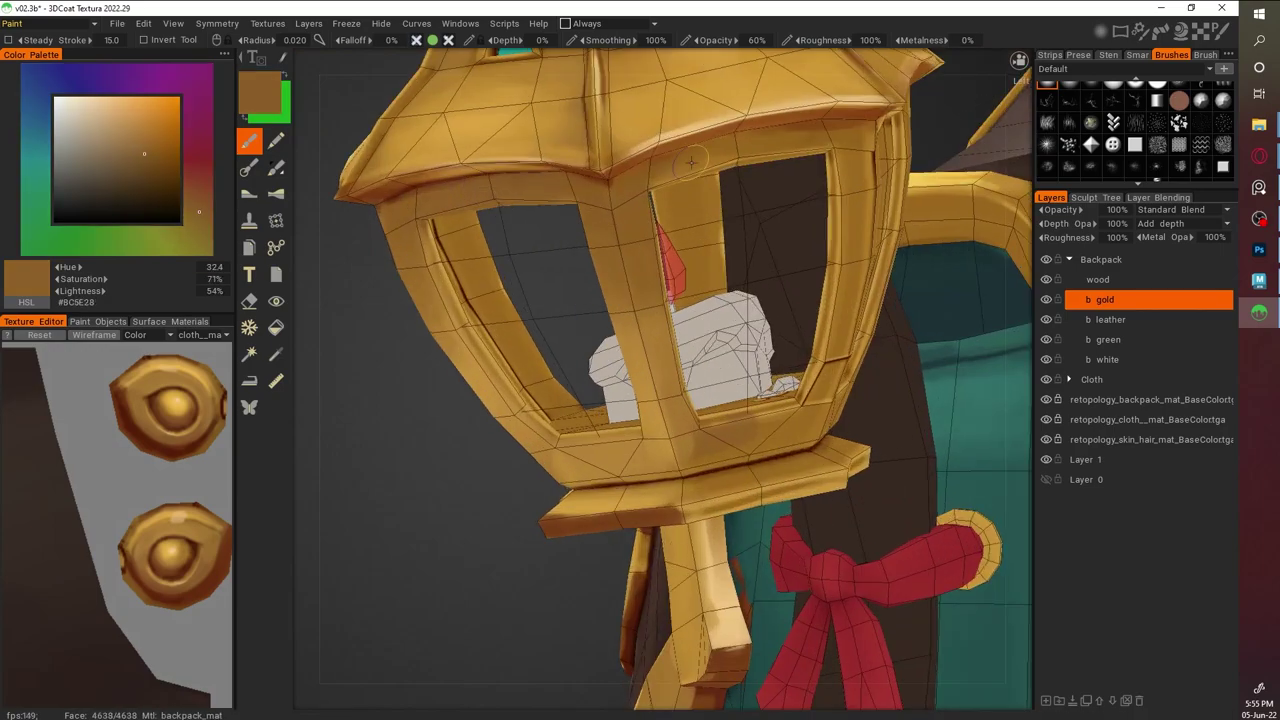
Darken the lantern's window posts with brown (#8E5F21) and blend them with mid gold (#BC8835)
{"action": "key", "text": "v"}
{"action": "key", "text": "v"}
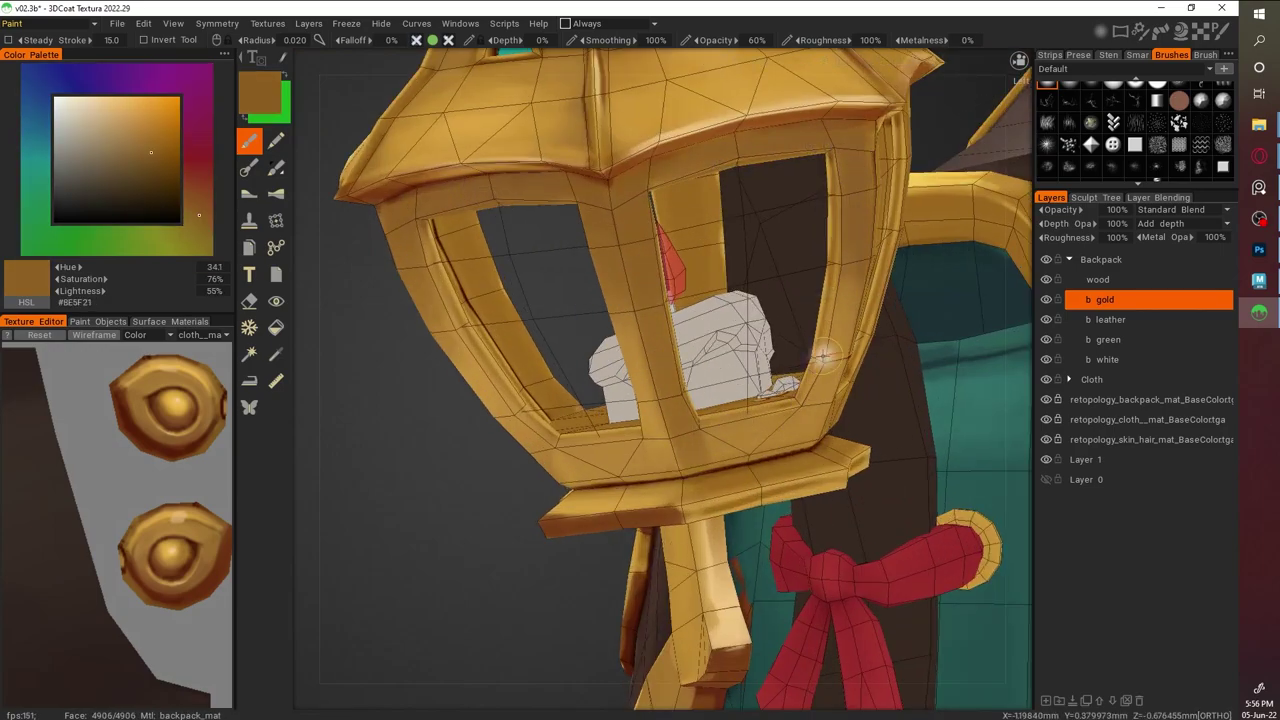
{"action": "key", "text": "KP_1"}
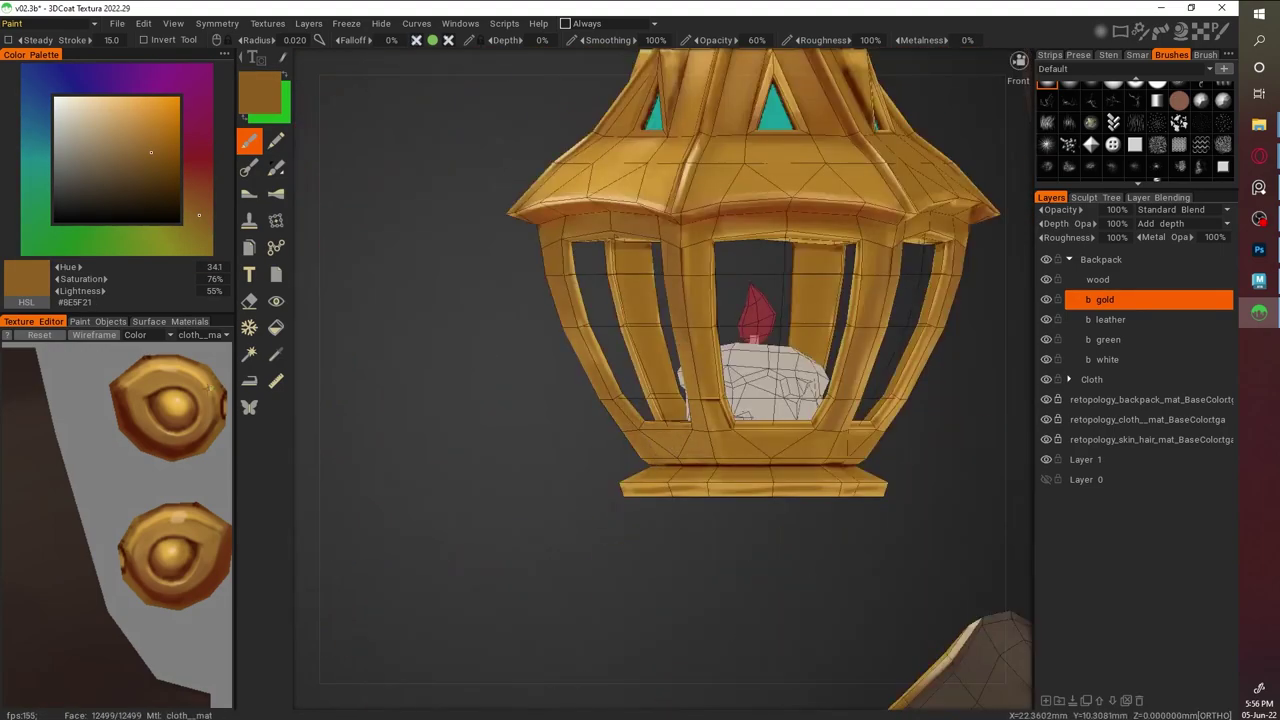
{"action": "key", "text": "v"}
{"action": "key", "text": "v"}
{"action": "key", "text": "v"}
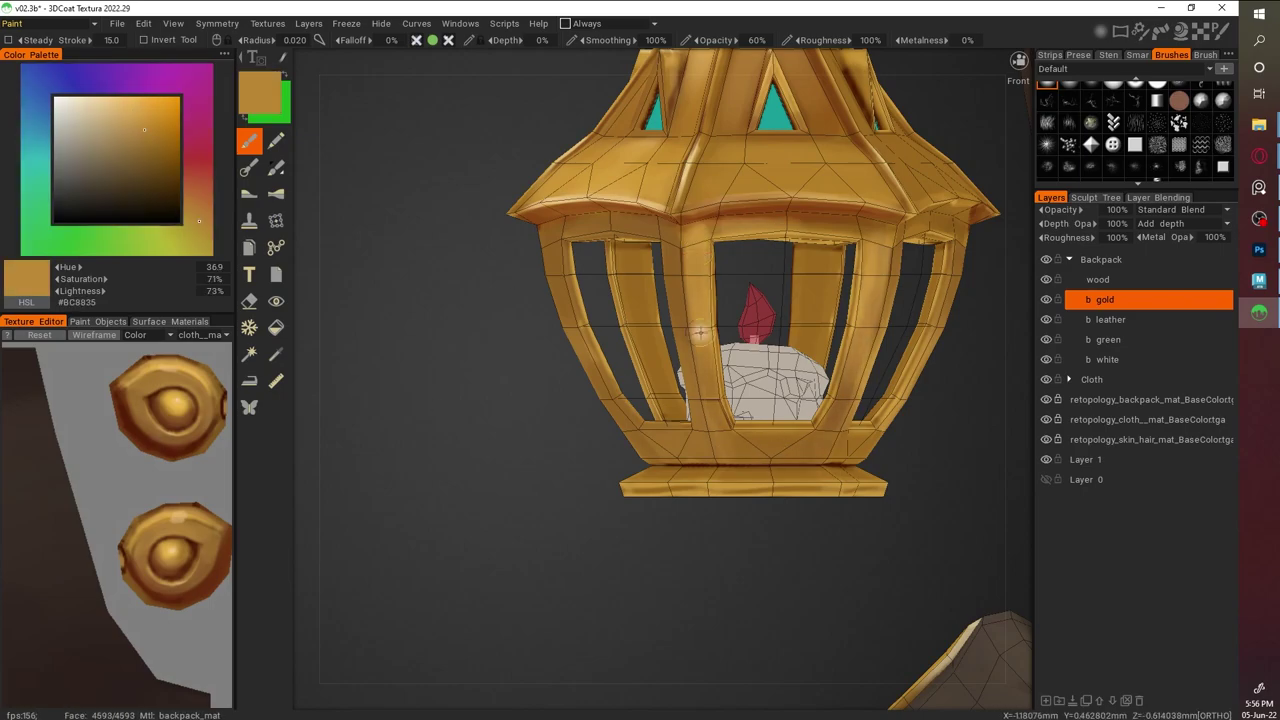
Add thin light gold (#EDBB5A) highlights to the lantern's front window post just below the roof
{"action": "scroll", "coordinate": [869, 295], "scroll_direction": "down", "scroll_amount": 5}
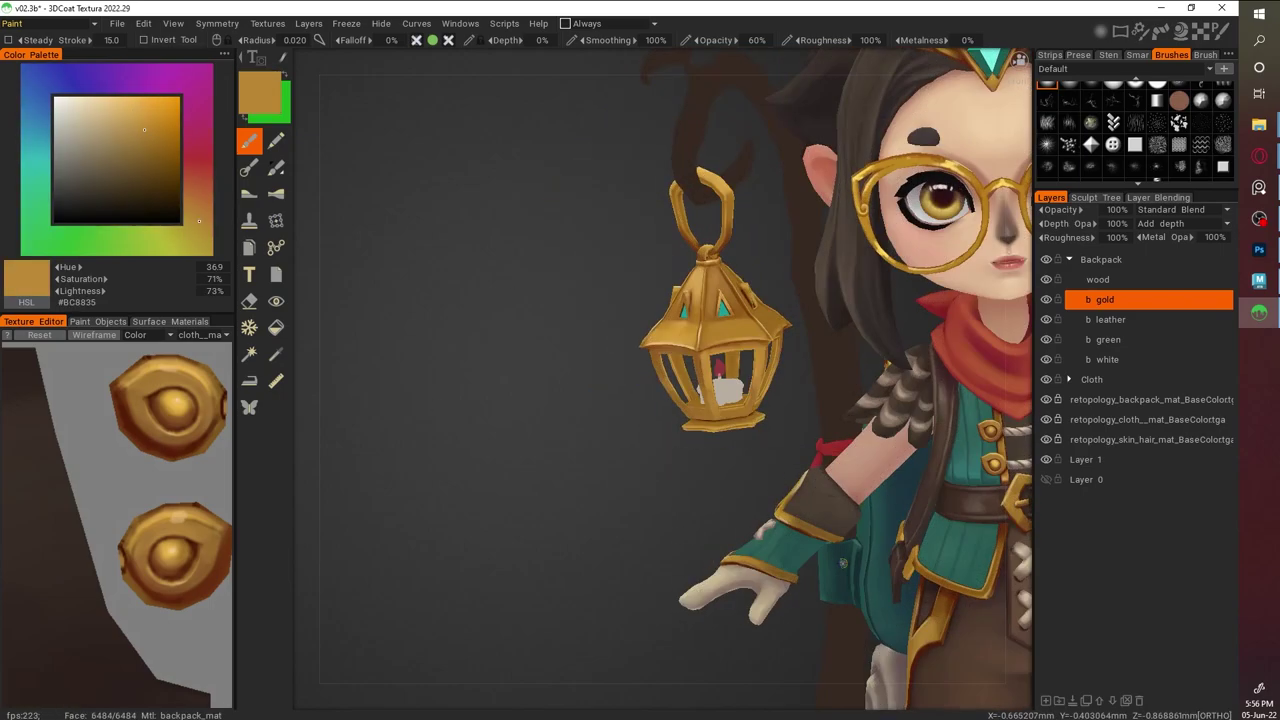
{"action": "key", "text": "KP_1"}
{"action": "key", "text": "v"}
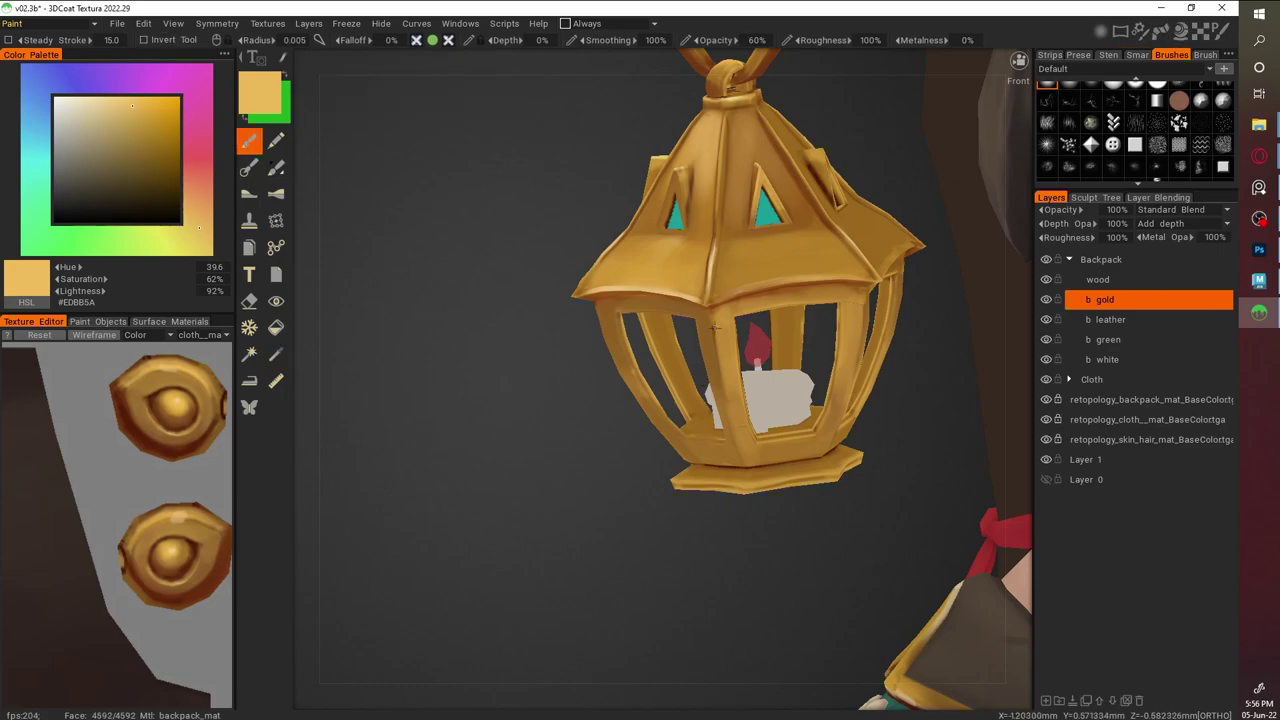
Paint light gold highlights along the edges of the lantern's roof and window frame on the gold layer
{"action": "middle_click_drag", "start_coordinate": [720, 345], "coordinate": [846, 370]}
{"action": "key", "text": "w"}
{"action": "scroll", "coordinate": [850, 390], "scroll_direction": "up", "scroll_amount": 3}
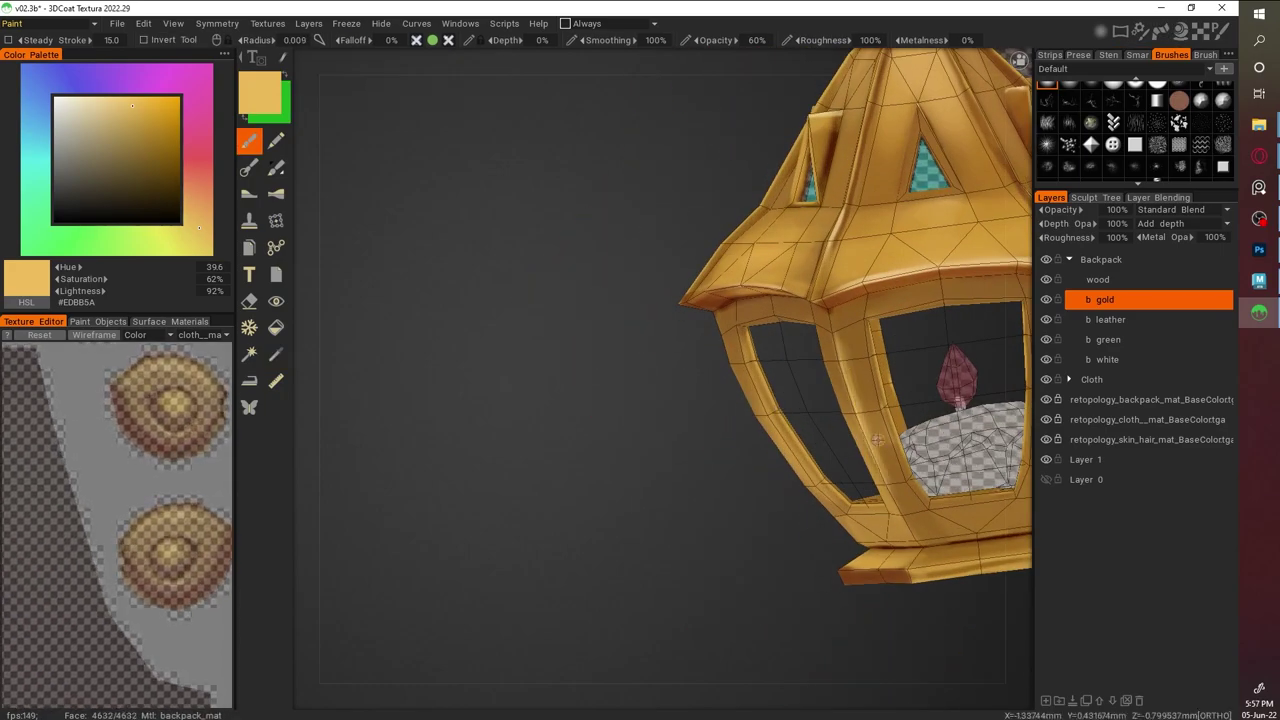
{"action": "middle_click_drag", "start_coordinate": [858, 424], "coordinate": [920, 450]}
{"action": "key", "text": "w"}
{"action": "scroll", "coordinate": [931, 480], "scroll_direction": "down", "scroll_amount": 5}
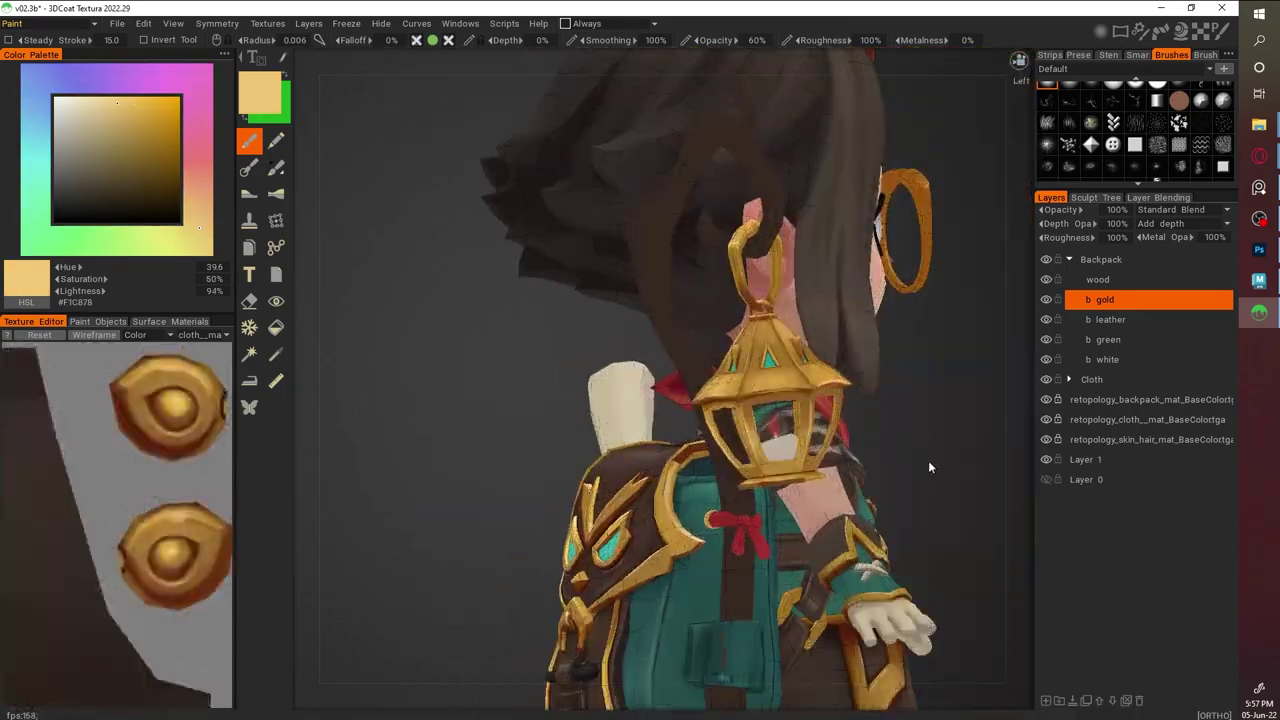
Shade the lantern's roof rim and the frame below it with brown #8E5F24 and gold #BD8835 sampled from the model
{"action": "scroll", "coordinate": [920, 531], "scroll_direction": "up", "scroll_amount": 5}
{"action": "scroll", "coordinate": [919, 531], "scroll_direction": "up", "scroll_amount": 3}
{"action": "key", "text": "v"}
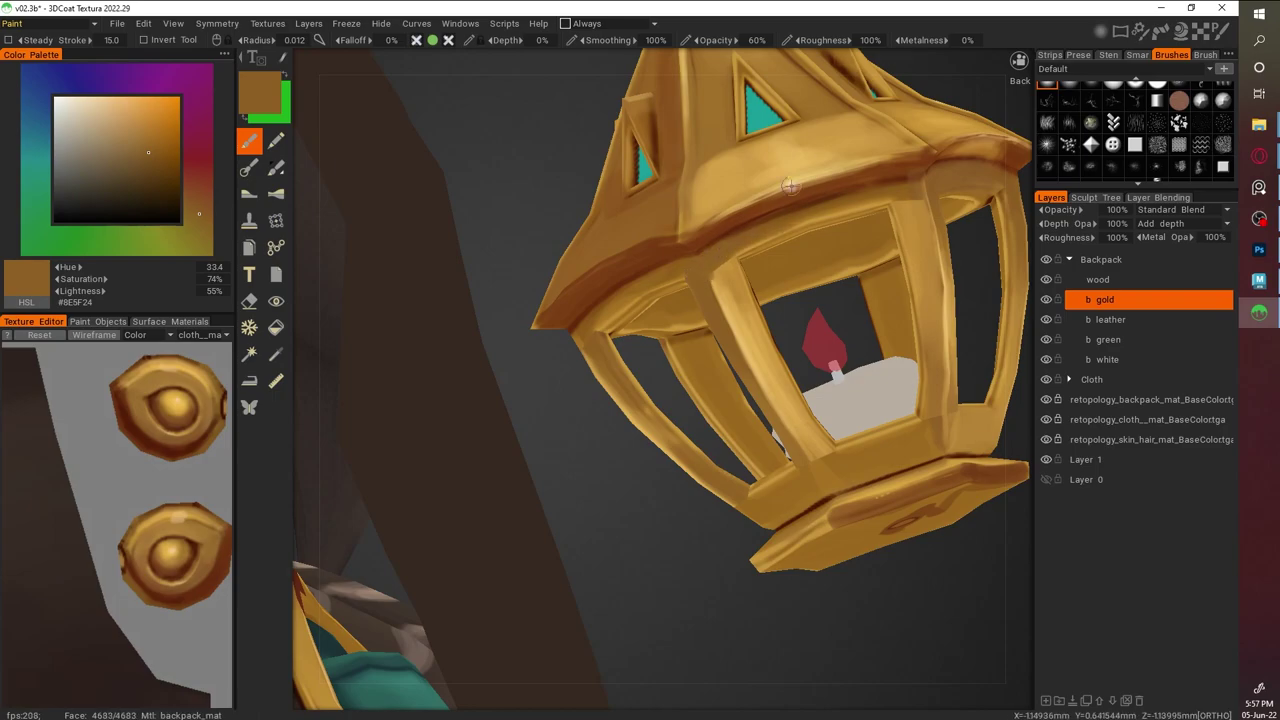
{"action": "key", "text": "v"}
{"action": "key", "text": "v"}
{"action": "key", "text": "v"}
{"action": "left_click_drag", "start_coordinate": [805, 215], "coordinate": [600, 420], "text": "alt"}
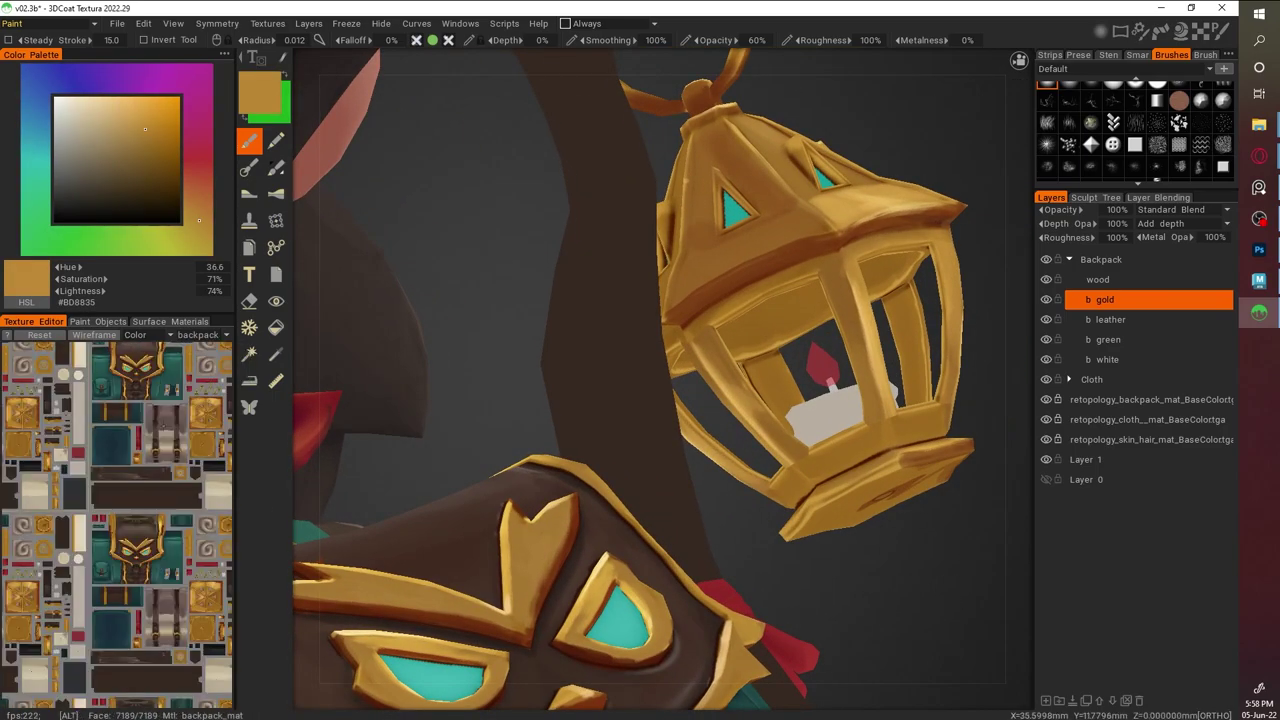
Refine the gold shading on the lantern's window bars with tones sampled from the surrounding frame
{"action": "scroll", "coordinate": [926, 597], "scroll_direction": "up", "scroll_amount": 1}
{"action": "scroll", "coordinate": [926, 597], "scroll_direction": "up", "scroll_amount": 1}
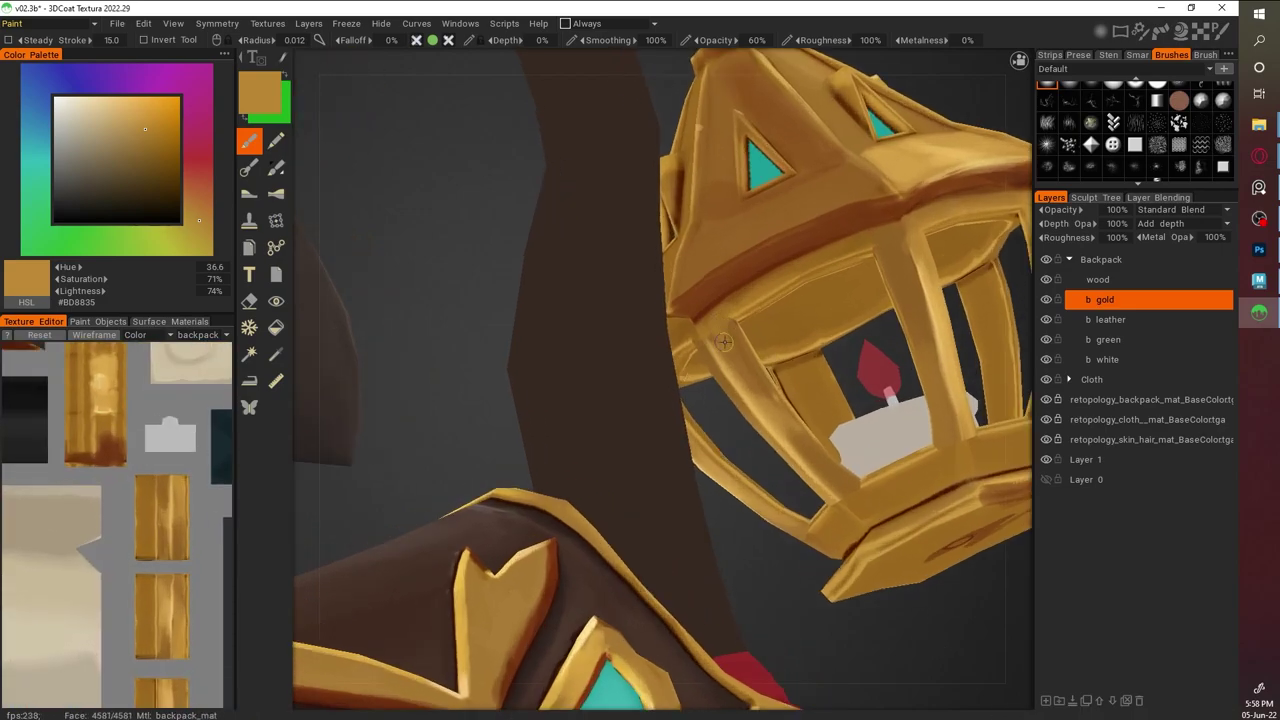
{"action": "key", "text": "v"}
{"action": "mouse_move", "coordinate": [878, 432]}
{"action": "middle_mouse_down"}
{"action": "mouse_move", "coordinate": [1009, 377]}
{"action": "mouse_move", "coordinate": [809, 477]}
{"action": "mouse_move", "coordinate": [640, 260]}
{"action": "mouse_move", "coordinate": [563, 192]}
{"action": "mouse_move", "coordinate": [806, 580]}
{"action": "mouse_move", "coordinate": [720, 460]}
{"action": "mouse_move", "coordinate": [817, 322]}
{"action": "mouse_move", "coordinate": [846, 434]}
{"action": "mouse_move", "coordinate": [909, 429]}
{"action": "middle_mouse_up"}
{"action": "key", "text": "v"}
{"action": "scroll", "coordinate": [817, 322], "scroll_direction": "down", "scroll_amount": 3}
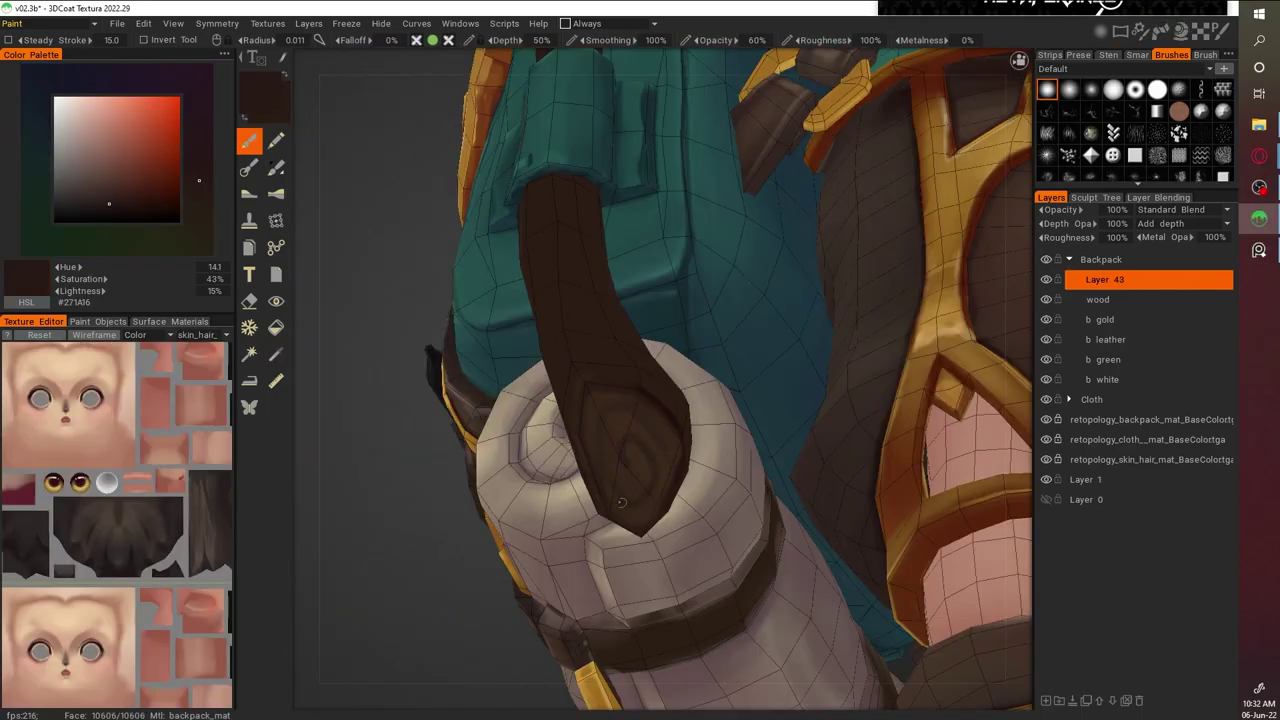
Paint lighter brown #553F26 growth rings on the cut lower end of the staff on Layer 43
{"action": "key", "text": "v"}
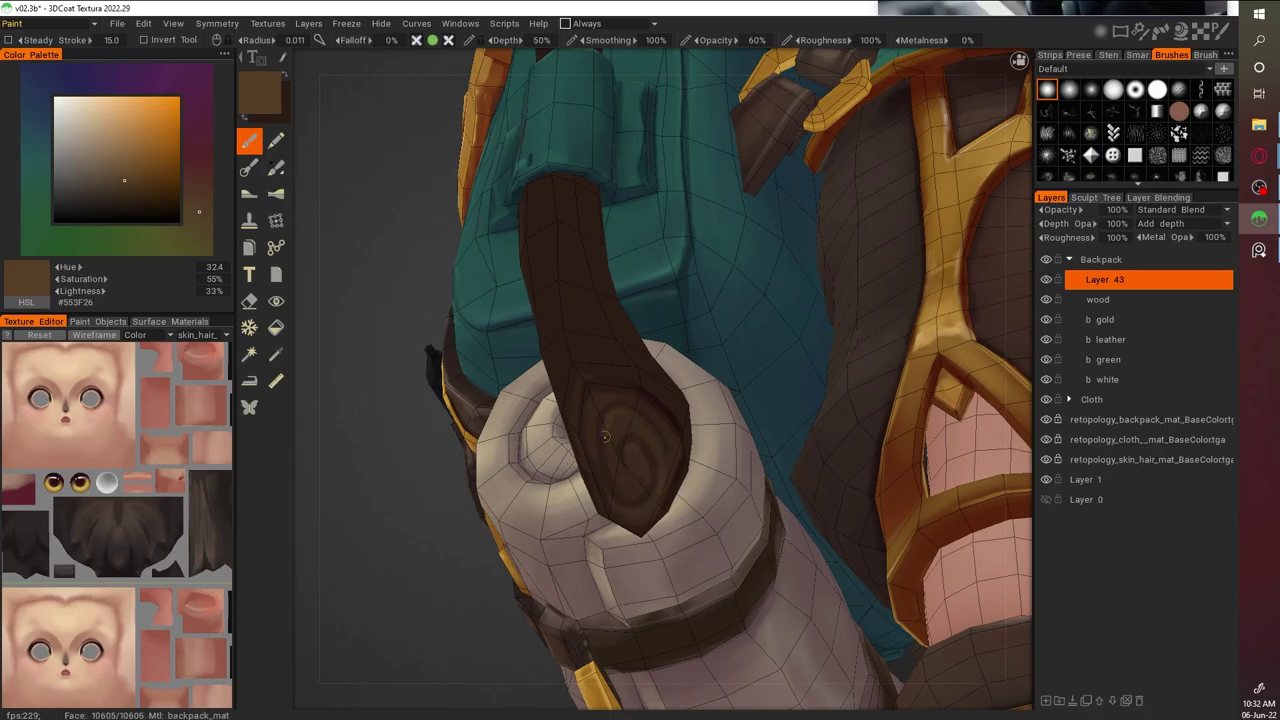
{"action": "middle_click_drag", "start_coordinate": [655, 452], "coordinate": [743, 397]}
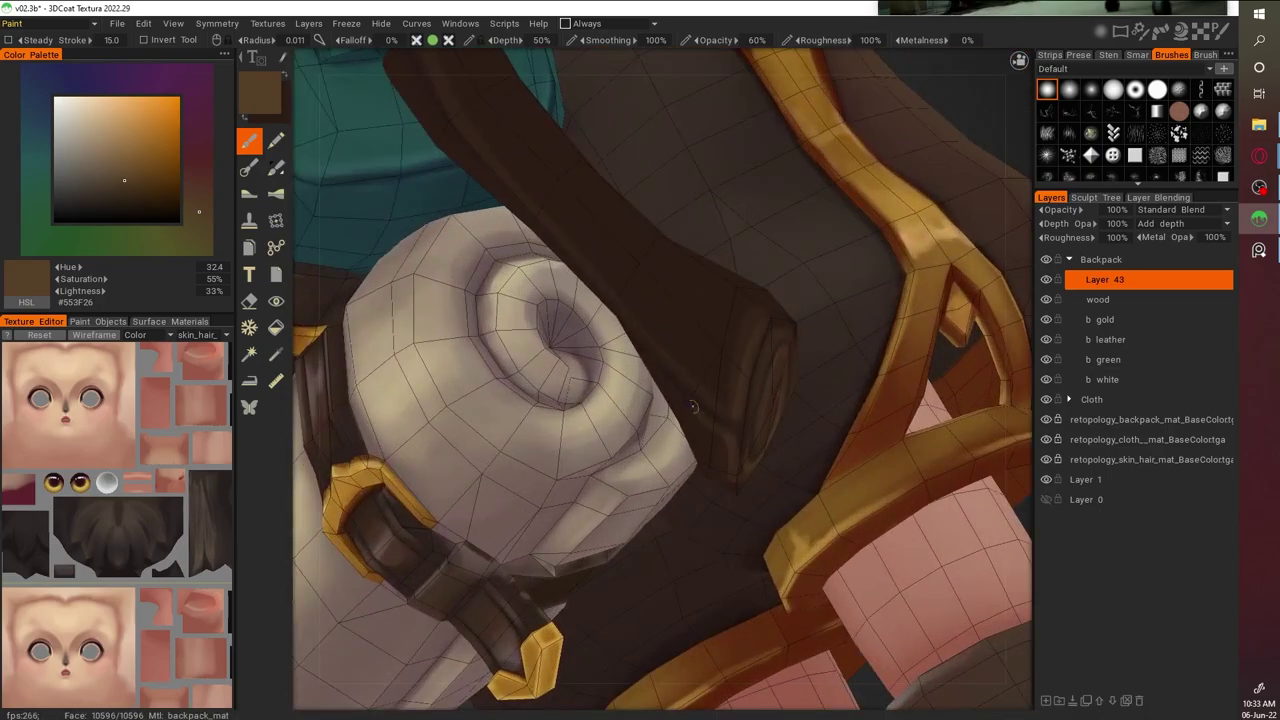
{"action": "middle_click_drag", "start_coordinate": [733, 458], "coordinate": [899, 337], "text": "shift"}
Paint long dark grooves in #190B0E down the staff's lower section and blend them with sampled browns
{"action": "scroll", "coordinate": [899, 337], "scroll_direction": "up", "scroll_amount": 4}
{"action": "key", "text": "v"}
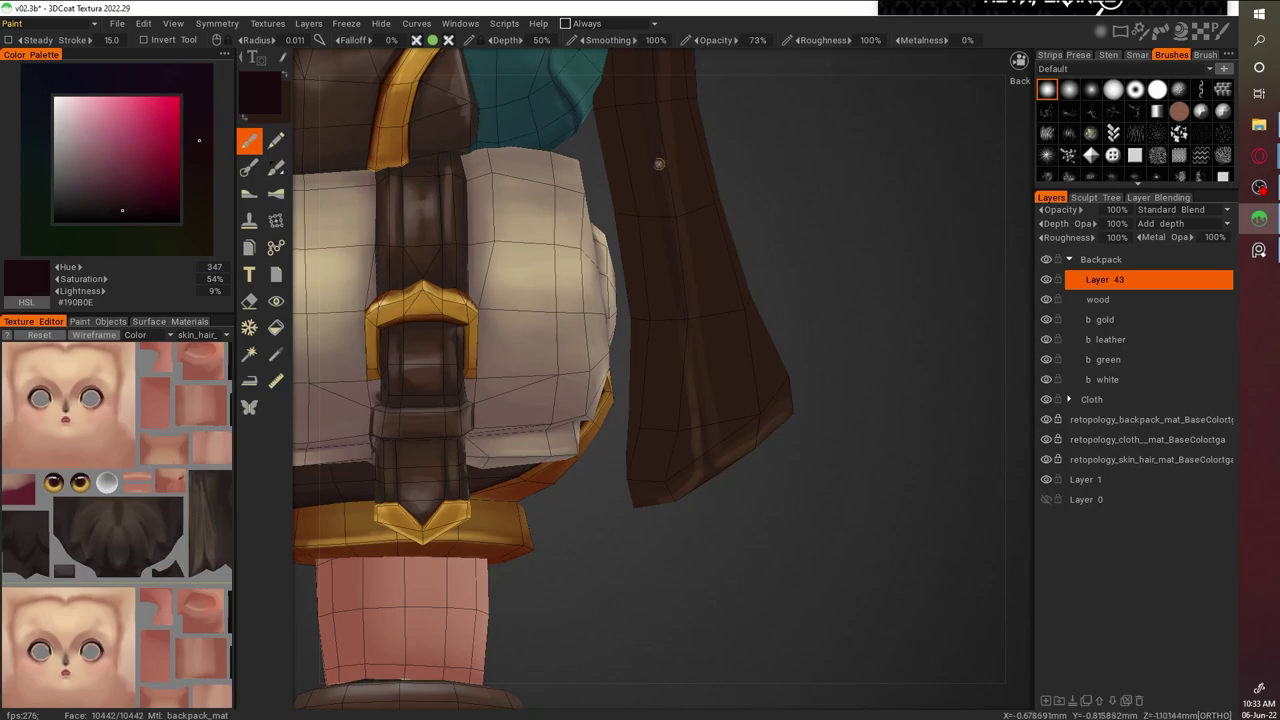
{"action": "mouse_move", "coordinate": [701, 430]}
{"action": "left_mouse_down", "text": "alt"}
{"action": "mouse_move", "coordinate": [811, 380]}
{"action": "mouse_move", "coordinate": [892, 314]}
{"action": "mouse_move", "coordinate": [914, 477]}
{"action": "mouse_move", "coordinate": [601, 410]}
{"action": "mouse_move", "coordinate": [720, 348]}
{"action": "mouse_move", "coordinate": [747, 528]}
{"action": "left_mouse_up", "text": "alt"}
{"action": "key", "text": "v"}
{"action": "key", "text": "v"}
{"action": "mouse_move", "coordinate": [603, 412]}
{"action": "left_mouse_down", "text": "alt"}
{"action": "mouse_move", "coordinate": [832, 460]}
{"action": "mouse_move", "coordinate": [603, 251]}
{"action": "mouse_move", "coordinate": [791, 354]}
{"action": "mouse_move", "coordinate": [623, 170]}
{"action": "left_mouse_up", "text": "alt"}
{"action": "key", "text": "v"}
{"action": "key", "text": "v"}
{"action": "key", "text": "v"}
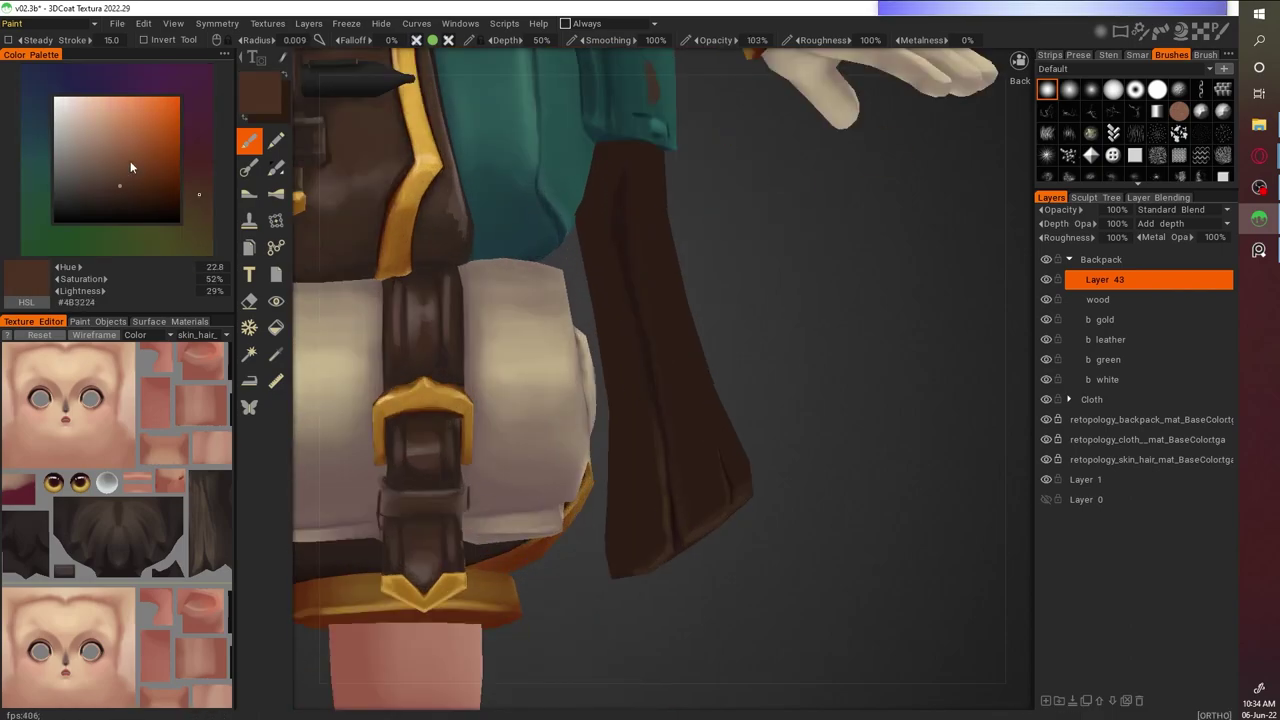
Blend sampled browns along the grooves and edges of the staff's flared base
{"action": "key", "text": "v"}
{"action": "key", "text": "v"}
{"action": "mouse_move", "coordinate": [672, 543]}
{"action": "left_mouse_down", "text": "alt"}
{"action": "mouse_move", "coordinate": [791, 460]}
{"action": "mouse_move", "coordinate": [658, 481]}
{"action": "left_mouse_up", "text": "alt"}
{"action": "key", "text": "v"}
Show the paint objects list and paint dark brown #3A281C bark grooves on the staff's curved hook
{"action": "mouse_move", "coordinate": [854, 530]}
{"action": "left_mouse_down", "text": "alt"}
{"action": "mouse_move", "coordinate": [871, 412]}
{"action": "mouse_move", "coordinate": [563, 196]}
{"action": "mouse_move", "coordinate": [849, 383]}
{"action": "mouse_move", "coordinate": [877, 457]}
{"action": "mouse_move", "coordinate": [963, 340]}
{"action": "mouse_move", "coordinate": [652, 287]}
{"action": "mouse_move", "coordinate": [956, 317]}
{"action": "mouse_move", "coordinate": [842, 428]}
{"action": "mouse_move", "coordinate": [775, 335]}
{"action": "mouse_move", "coordinate": [678, 469]}
{"action": "left_mouse_up", "text": "alt"}
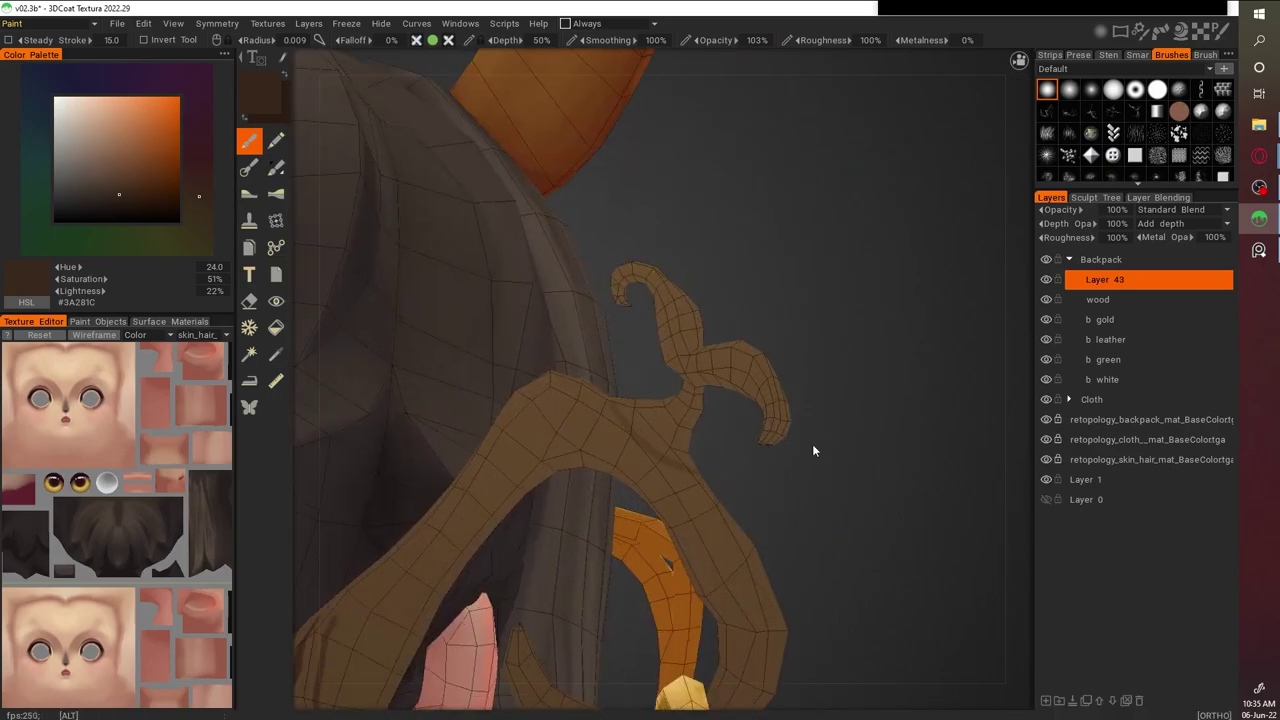
{"action": "left_click_drag", "start_coordinate": [732, 437], "coordinate": [546, 558], "text": "alt"}
{"action": "left_click", "coordinate": [96, 321]}
{"action": "mouse_move", "coordinate": [520, 500]}
{"action": "left_mouse_down", "text": "alt"}
{"action": "mouse_move", "coordinate": [475, 474]}
{"action": "mouse_move", "coordinate": [728, 368]}
{"action": "mouse_move", "coordinate": [863, 232]}
{"action": "mouse_move", "coordinate": [779, 364]}
{"action": "mouse_move", "coordinate": [835, 240]}
{"action": "left_mouse_up", "text": "alt"}
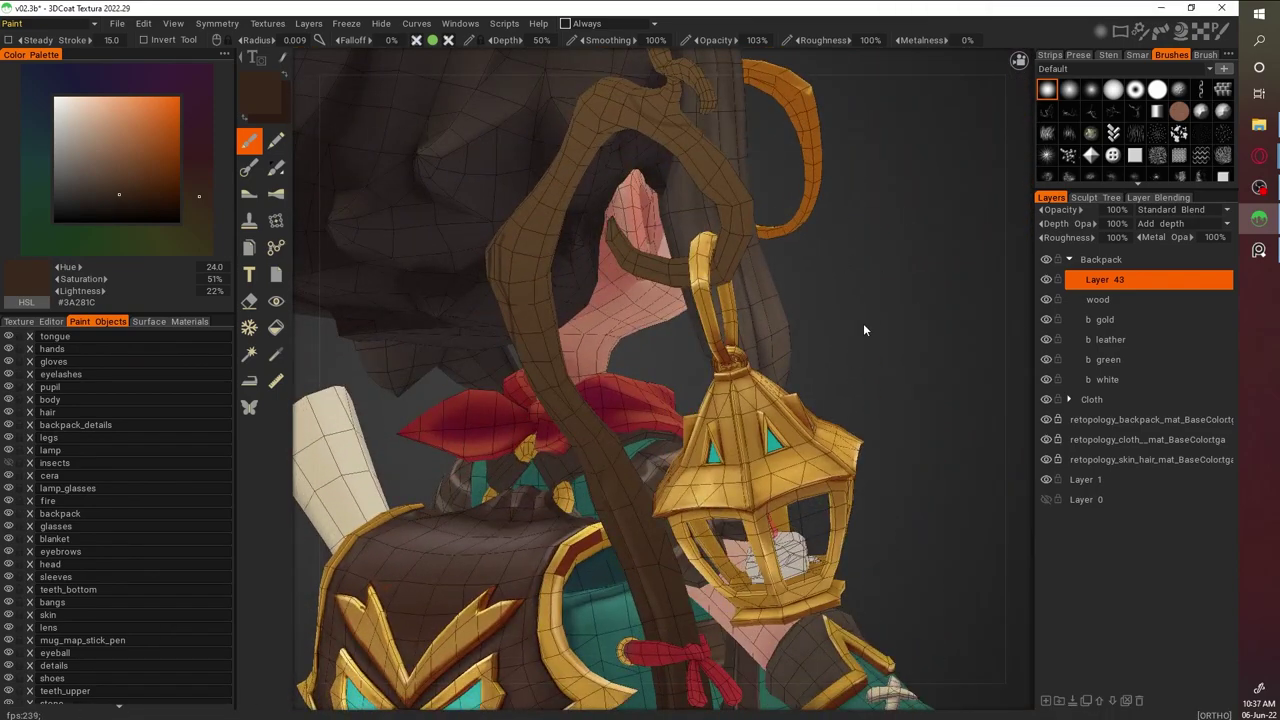
{"action": "left_click_drag", "start_coordinate": [867, 323], "coordinate": [850, 386], "text": "alt"}
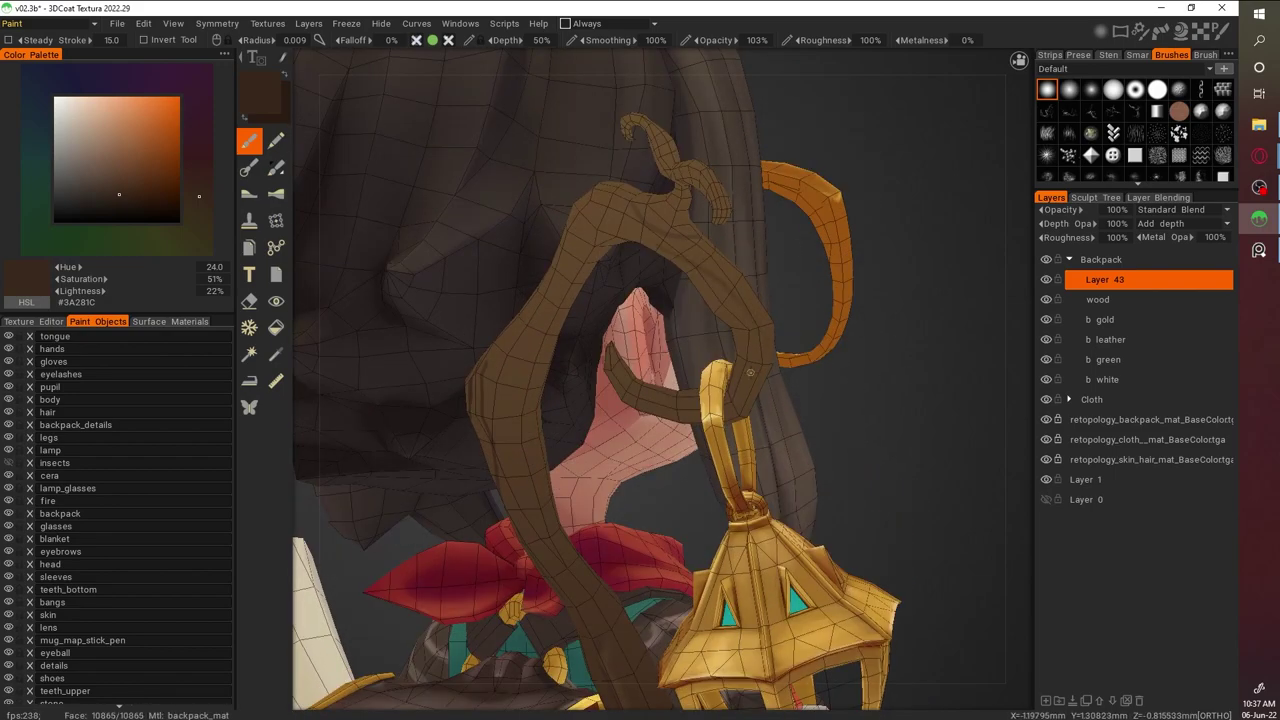
{"action": "left_click_drag", "start_coordinate": [751, 372], "coordinate": [797, 241], "text": "alt"}
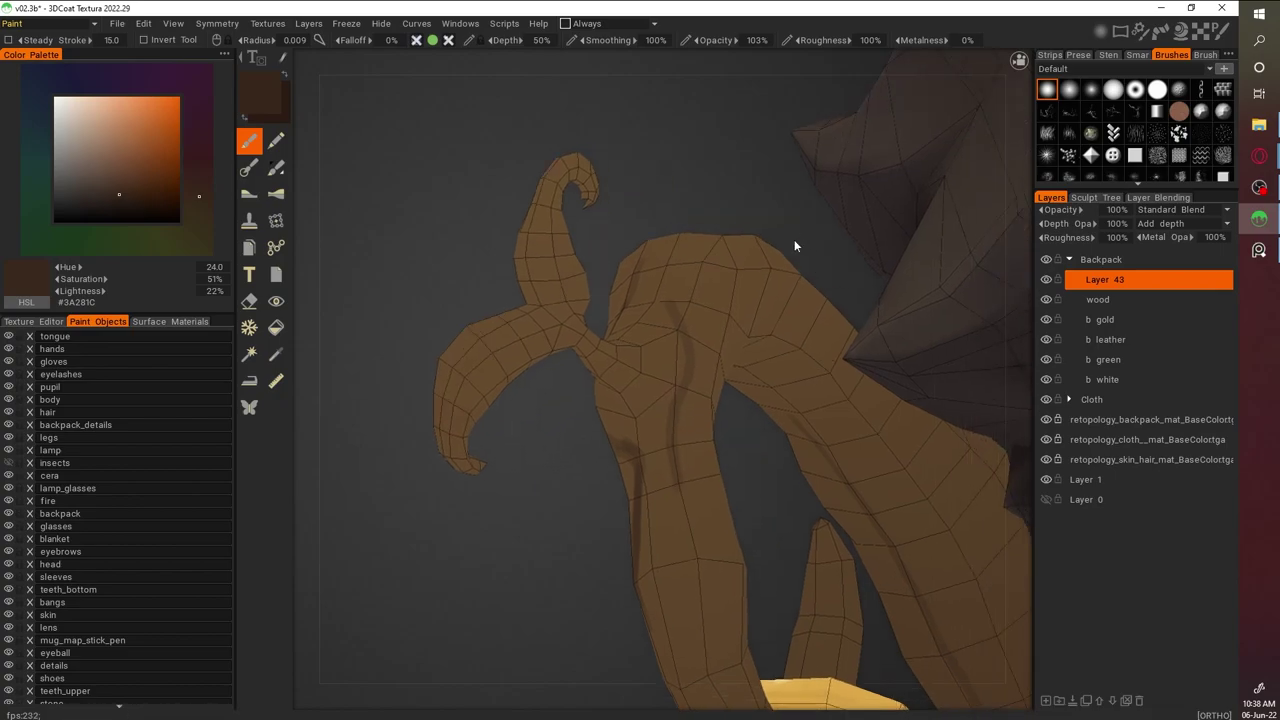
{"action": "left_click_drag", "start_coordinate": [748, 290], "coordinate": [663, 309], "text": "alt"}
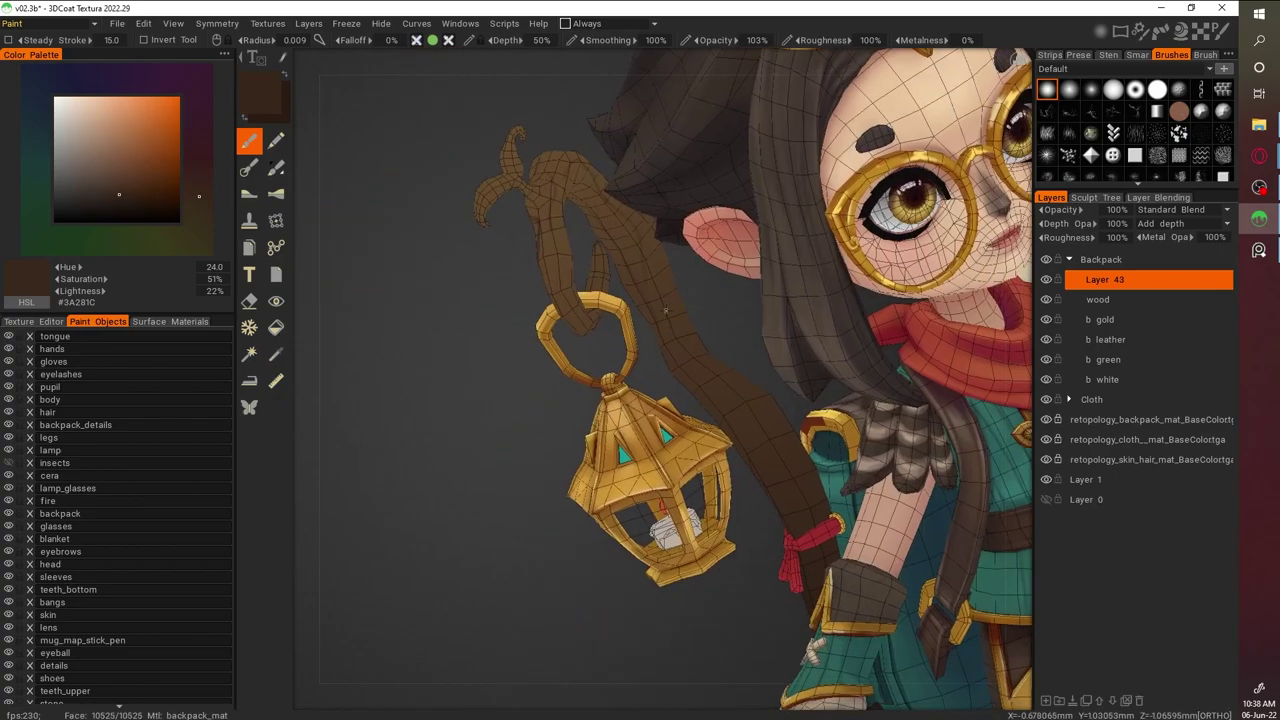
Extend the dark wood grooves around the back of the staff's hook and along its upper shaft with sampled browns
{"action": "key", "text": "v"}
{"action": "mouse_move", "coordinate": [745, 425]}
{"action": "left_mouse_down", "text": "alt"}
{"action": "mouse_move", "coordinate": [670, 362]}
{"action": "mouse_move", "coordinate": [700, 340]}
{"action": "mouse_move", "coordinate": [690, 380]}
{"action": "mouse_move", "coordinate": [710, 330]}
{"action": "mouse_move", "coordinate": [720, 436]}
{"action": "mouse_move", "coordinate": [742, 355]}
{"action": "left_mouse_up", "text": "alt"}
{"action": "left_click_drag", "start_coordinate": [781, 429], "coordinate": [666, 334], "text": "alt"}
{"action": "left_click_drag", "start_coordinate": [808, 390], "coordinate": [758, 352], "text": "alt"}
{"action": "key", "text": "v"}
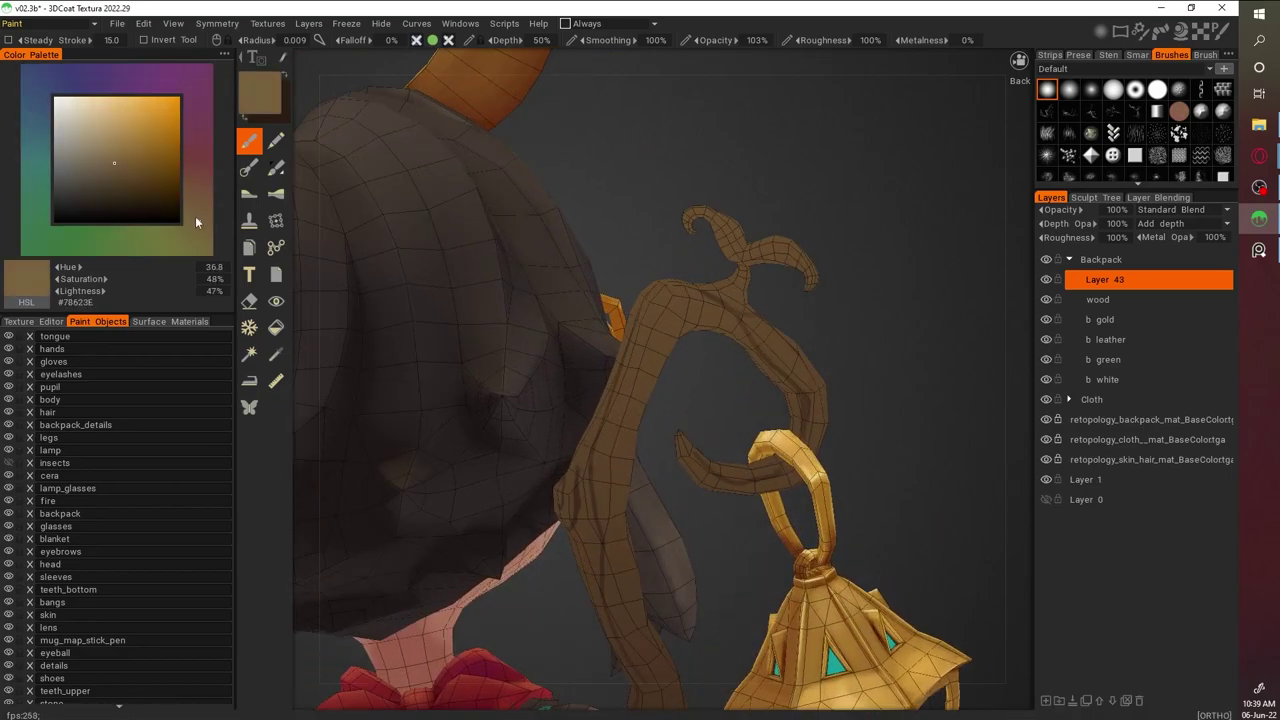
Choose a medium brown #695234 as the paint colour for the wood of the staff's hook
{"action": "left_click_drag", "start_coordinate": [732, 475], "coordinate": [625, 302], "text": "alt"}
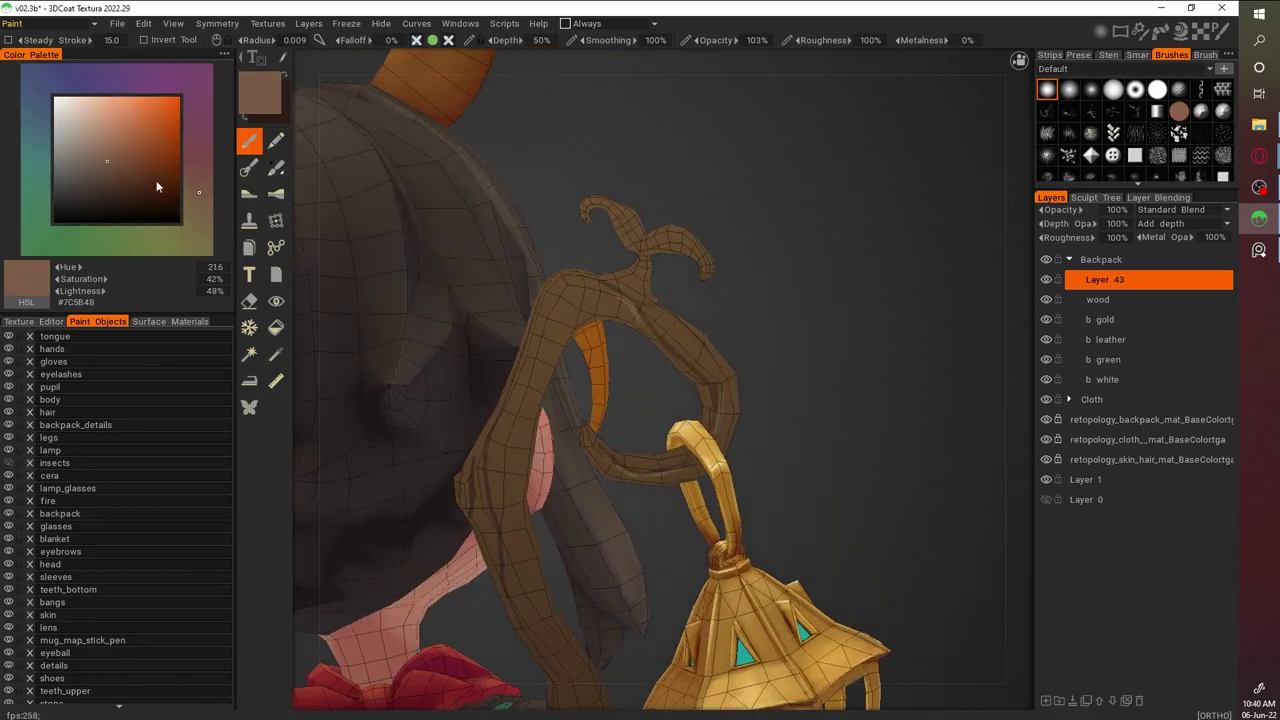
{"action": "key", "text": "v"}
{"action": "key", "text": "v"}
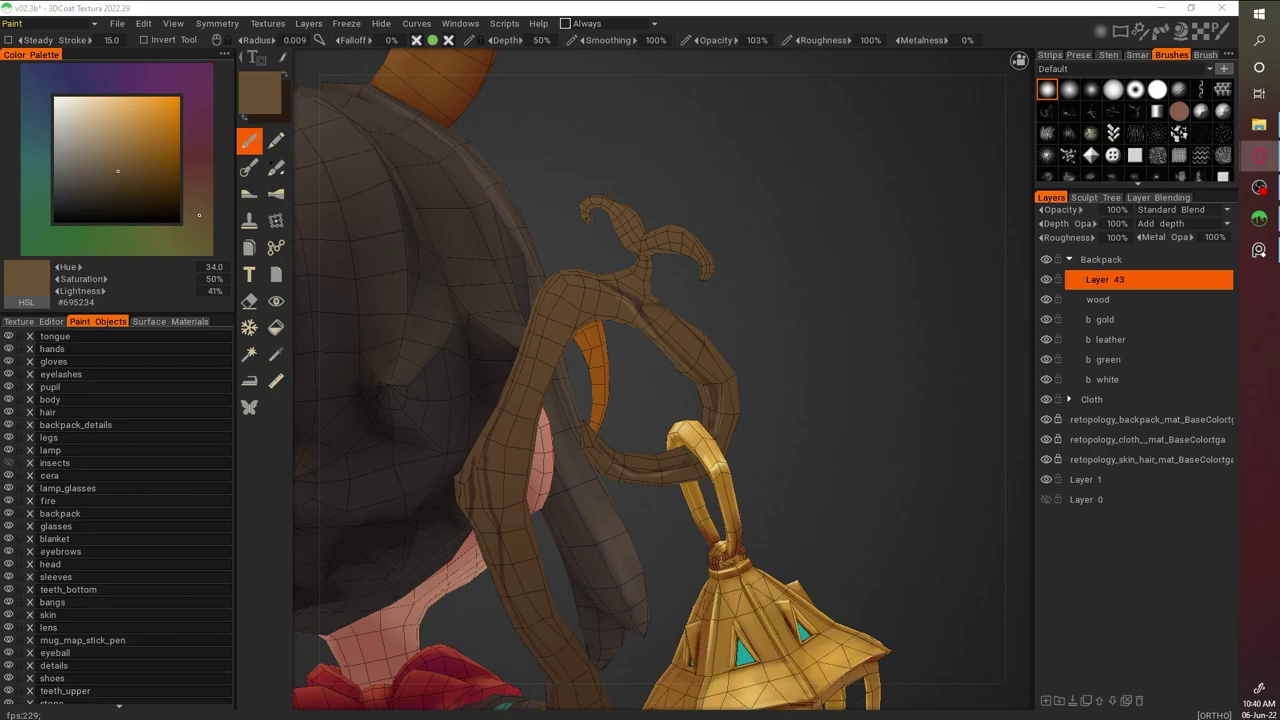
Paint #3B291C grooves along the bend of the staff's shaft beside the lantern
{"action": "mouse_move", "coordinate": [720, 420]}
{"action": "left_mouse_down", "text": "alt"}
{"action": "mouse_move", "coordinate": [748, 423]}
{"action": "mouse_move", "coordinate": [660, 405]}
{"action": "mouse_move", "coordinate": [714, 400]}
{"action": "mouse_move", "coordinate": [625, 446]}
{"action": "left_mouse_up", "text": "alt"}
{"action": "scroll", "coordinate": [658, 403], "scroll_direction": "up", "scroll_amount": 3}
{"action": "key", "text": "v"}
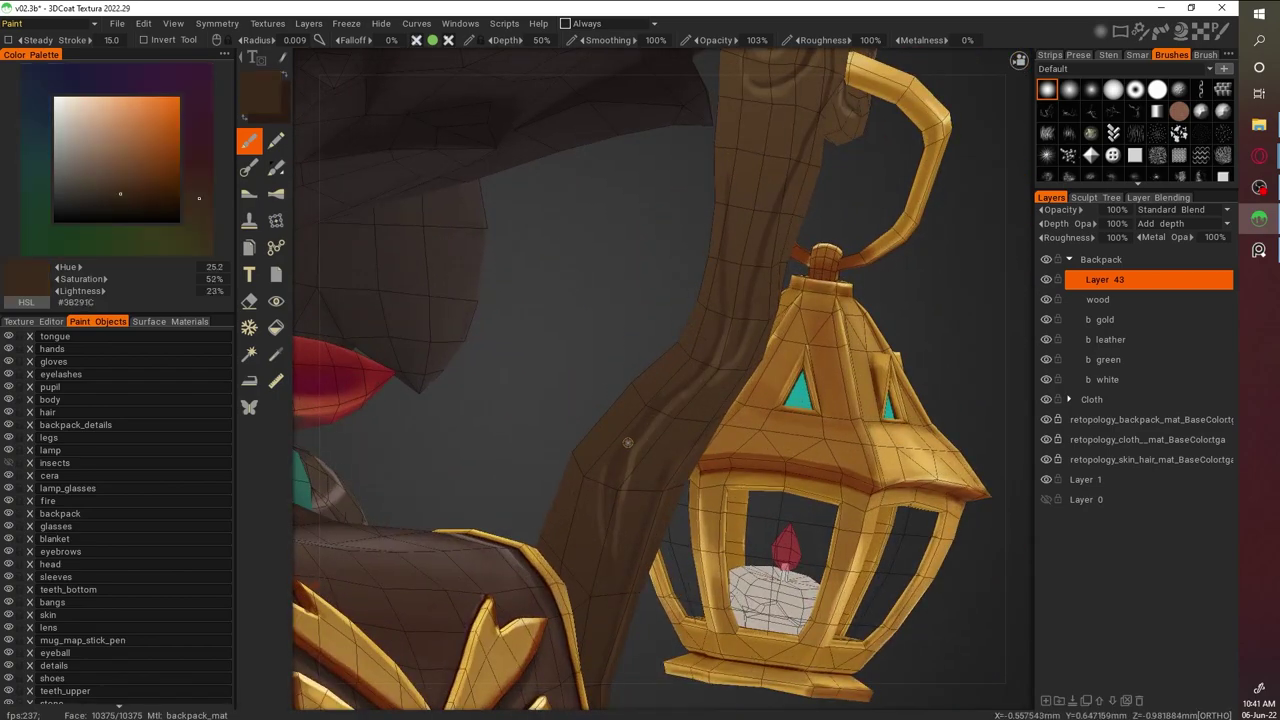
{"action": "left_click_drag", "start_coordinate": [722, 280], "coordinate": [700, 285], "text": "alt"}
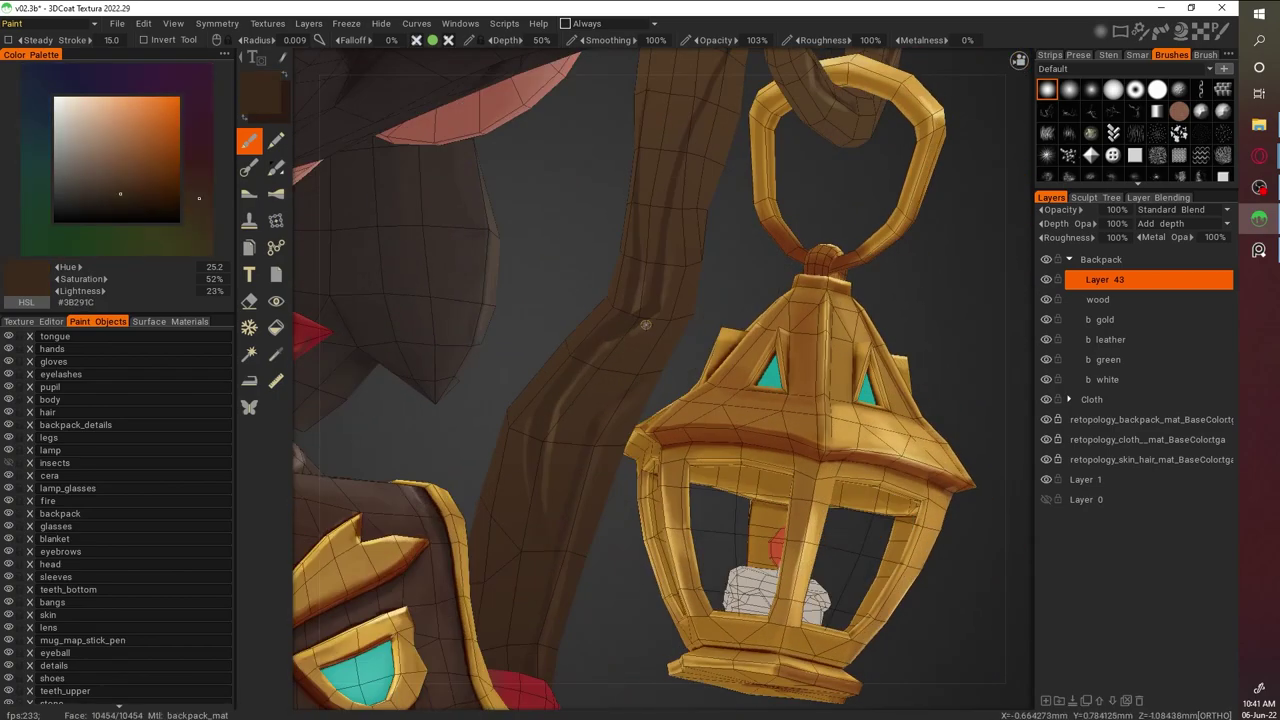
{"action": "key", "text": "v"}
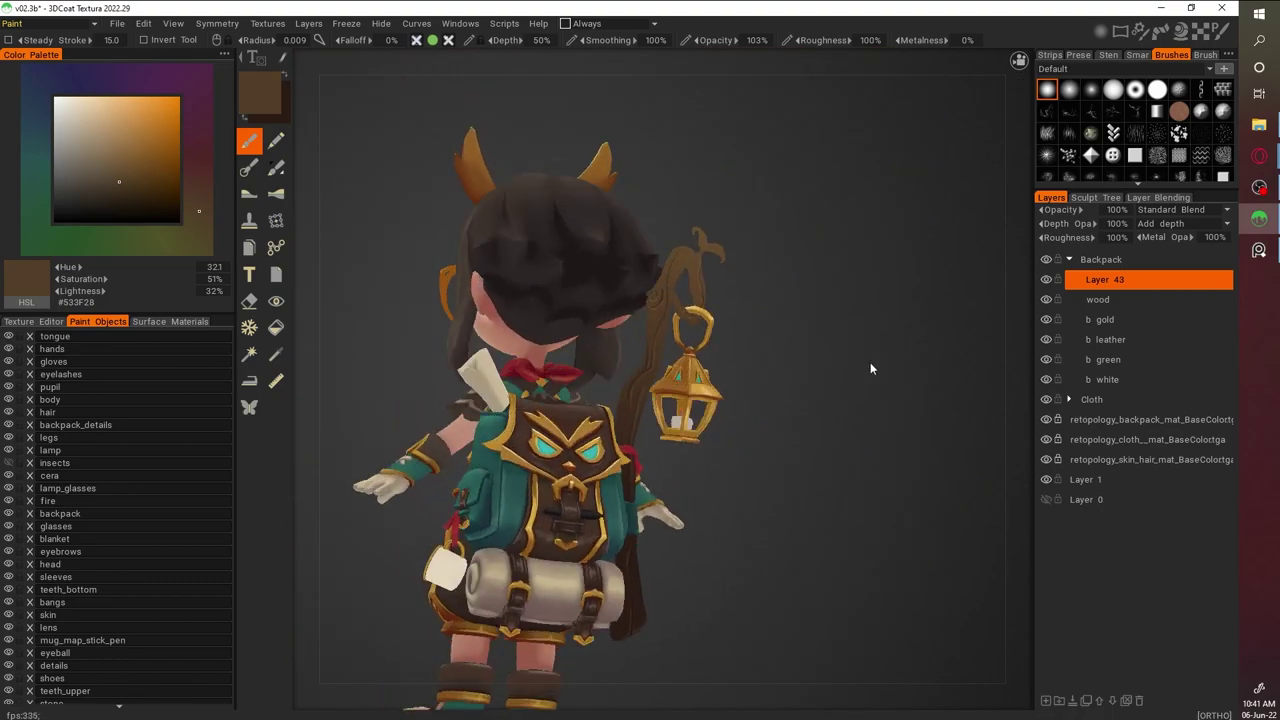
Deepen the grooves on the shaft above the red ribbon with reddish dark brown #312021
{"action": "scroll", "coordinate": [870, 362], "scroll_direction": "up", "scroll_amount": 5}
{"action": "key", "text": "v"}
{"action": "left_click", "coordinate": [199, 153]}
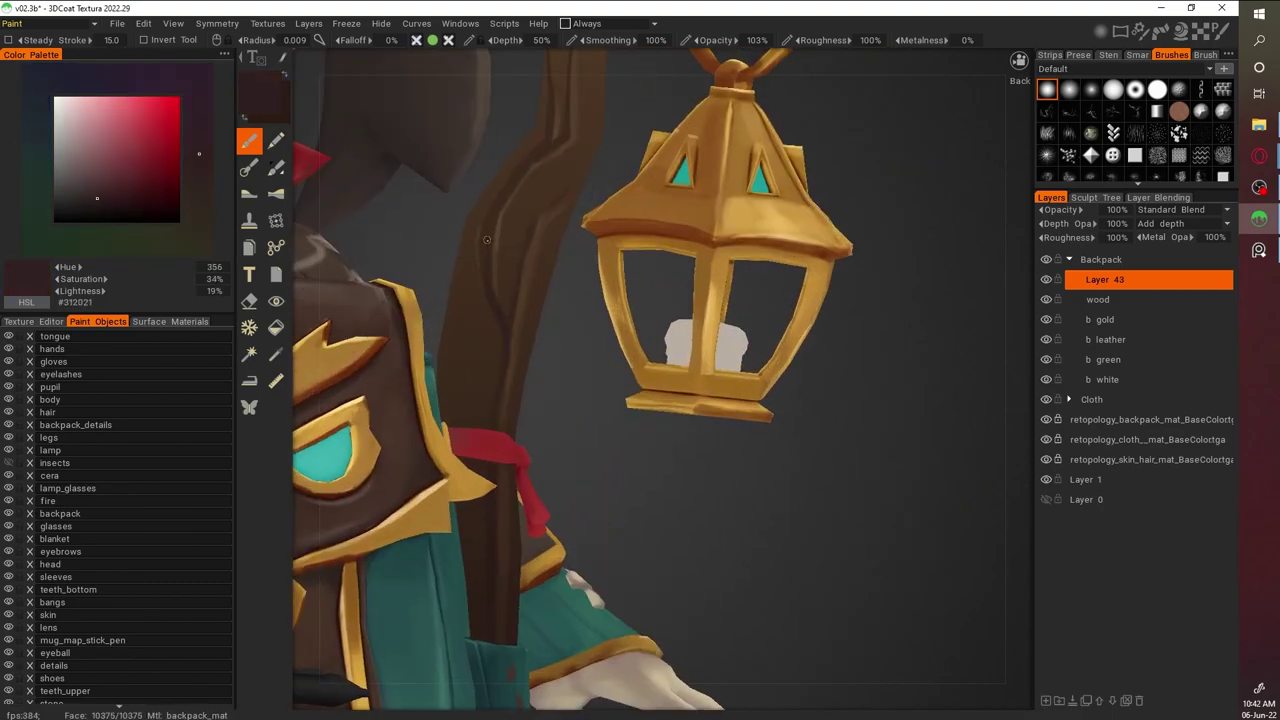
{"action": "key", "text": "v"}
{"action": "mouse_move", "coordinate": [571, 443]}
{"action": "left_mouse_down", "text": "alt"}
{"action": "mouse_move", "coordinate": [906, 345]}
{"action": "mouse_move", "coordinate": [584, 355]}
{"action": "left_mouse_up", "text": "alt"}
Darken the staff's lower shaft above and below the teal side pocket with dark brown #221714
{"action": "key", "text": "v"}
{"action": "left_click_drag", "start_coordinate": [620, 430], "coordinate": [570, 537], "text": "alt"}
{"action": "scroll", "coordinate": [581, 324], "scroll_direction": "down", "scroll_amount": 5}
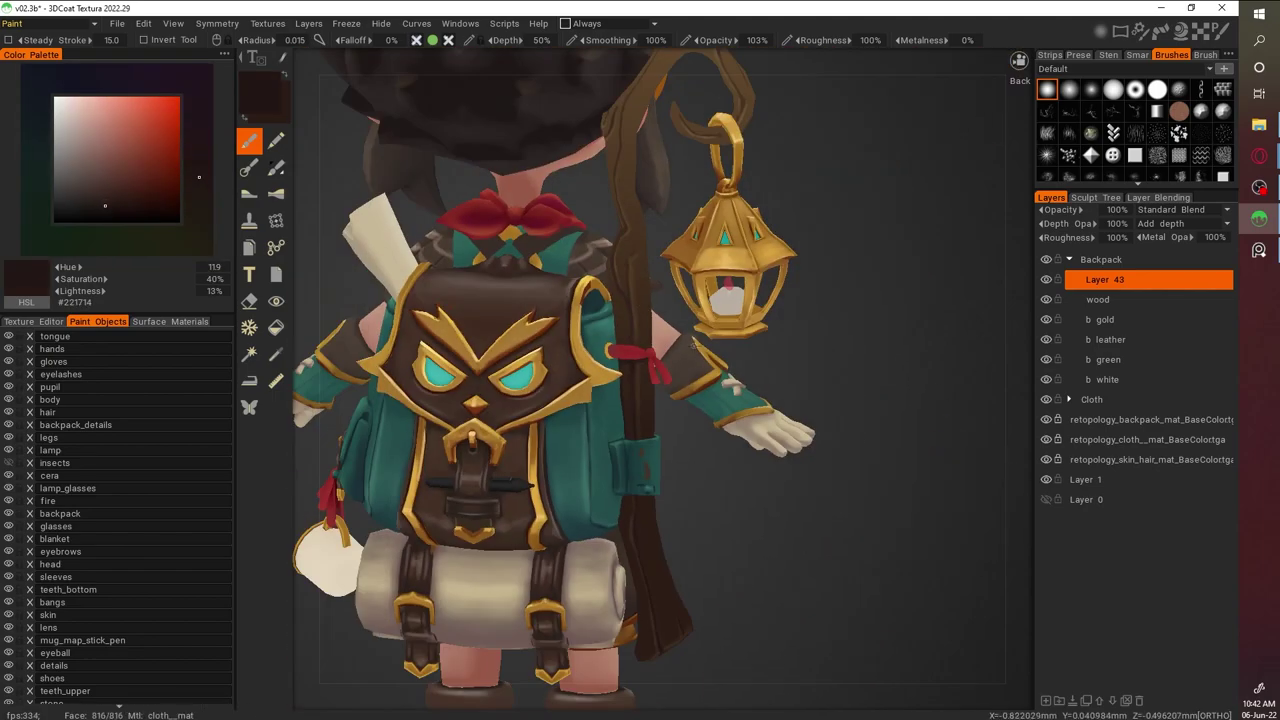
{"action": "scroll", "coordinate": [448, 355], "scroll_direction": "up", "scroll_amount": 5}
{"action": "scroll", "coordinate": [446, 368], "scroll_direction": "down", "scroll_amount": 5}
{"action": "scroll", "coordinate": [538, 451], "scroll_direction": "up", "scroll_amount": 5}
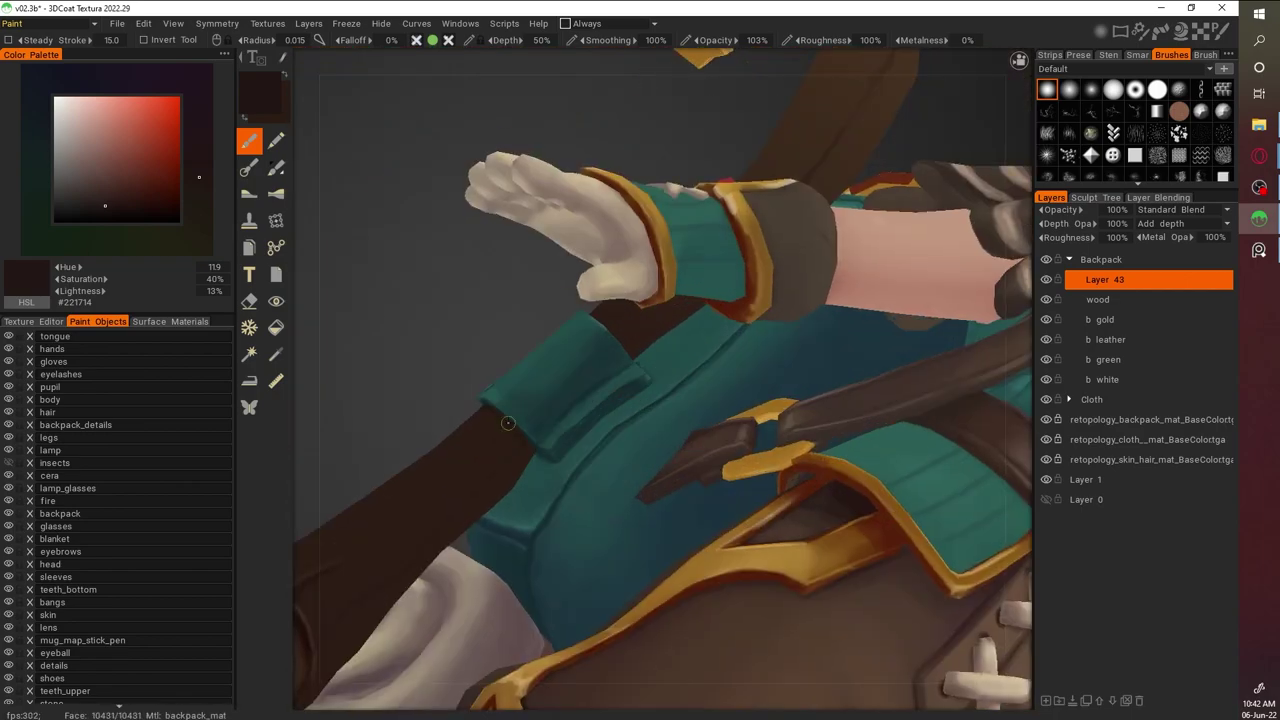
{"action": "scroll", "coordinate": [631, 357], "scroll_direction": "down", "scroll_amount": 5}
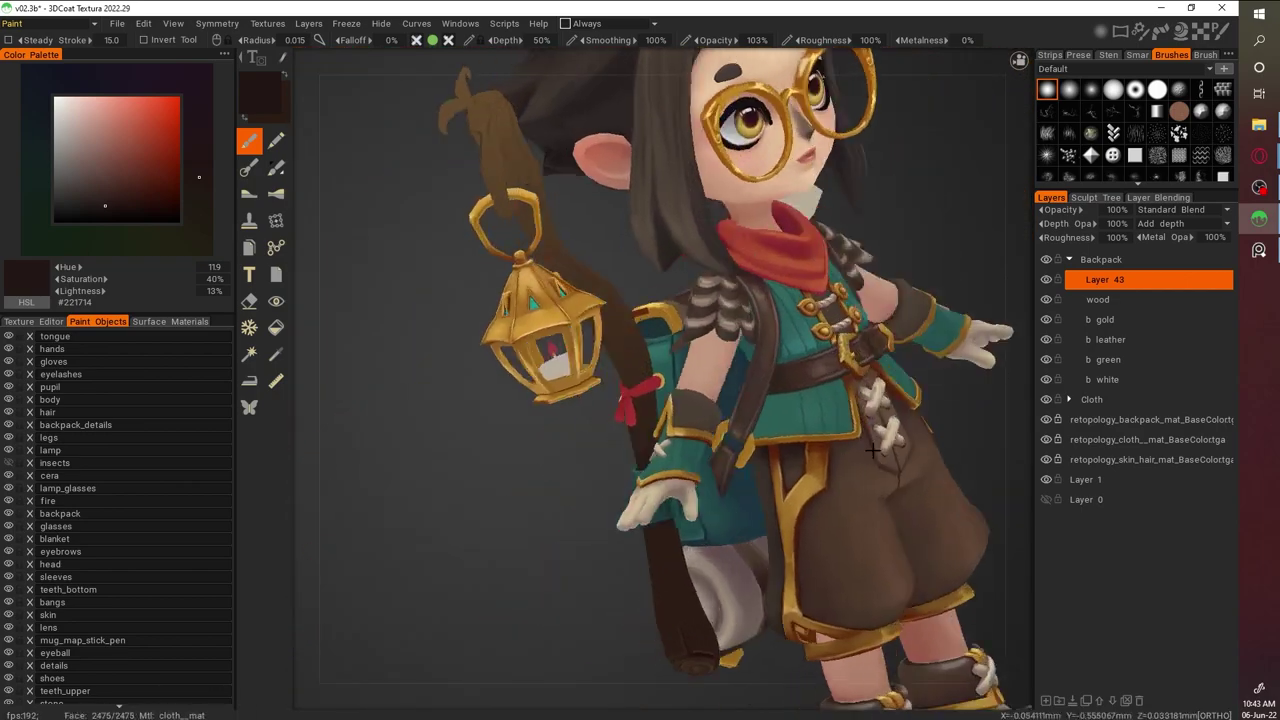
{"action": "scroll", "coordinate": [737, 291], "scroll_direction": "up", "scroll_amount": 5}
{"action": "middle_click_drag", "start_coordinate": [764, 384], "coordinate": [633, 437]}
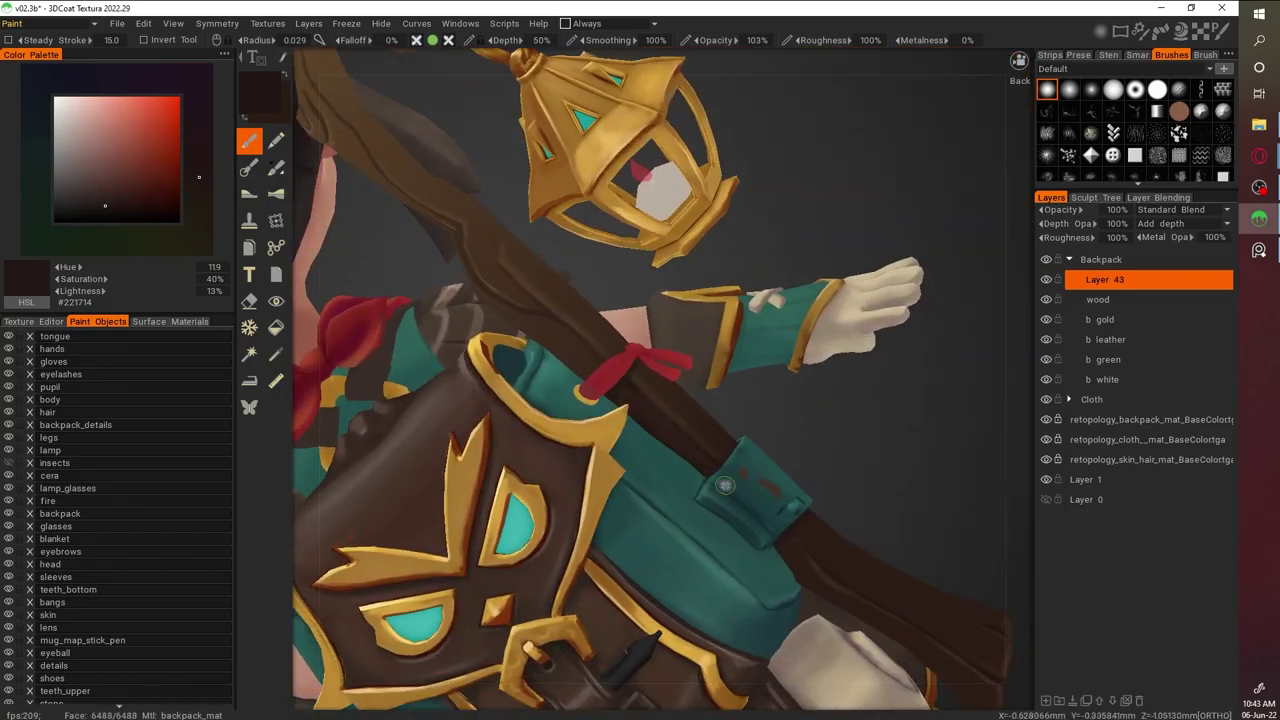
Shade the staff around the tied red ribbon in dark brown, sampling #312219 for the transition
{"action": "scroll", "coordinate": [857, 357], "scroll_direction": "down", "scroll_amount": 5}
{"action": "scroll", "coordinate": [857, 357], "scroll_direction": "up", "scroll_amount": 5}
{"action": "middle_click_drag", "start_coordinate": [857, 357], "coordinate": [697, 432]}
{"action": "middle_click_drag", "start_coordinate": [733, 502], "coordinate": [518, 378]}
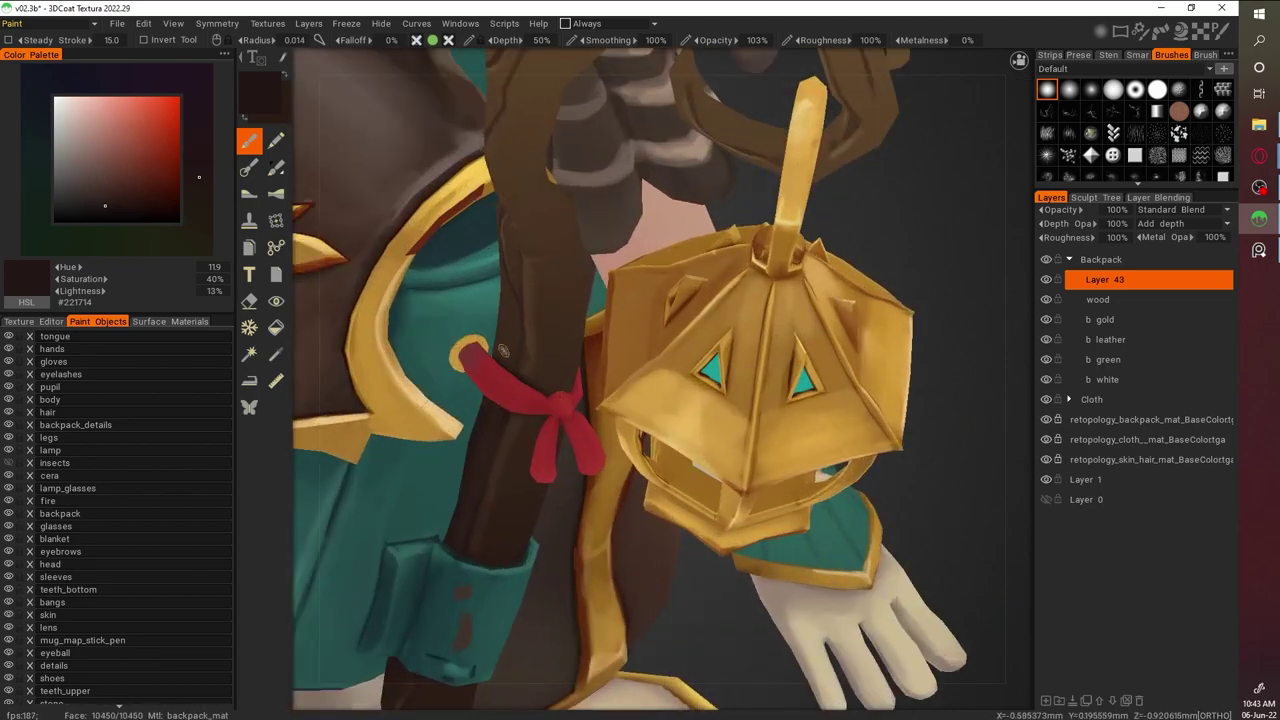
{"action": "key", "text": "v"}
{"action": "scroll", "coordinate": [912, 478], "scroll_direction": "down", "scroll_amount": 5}
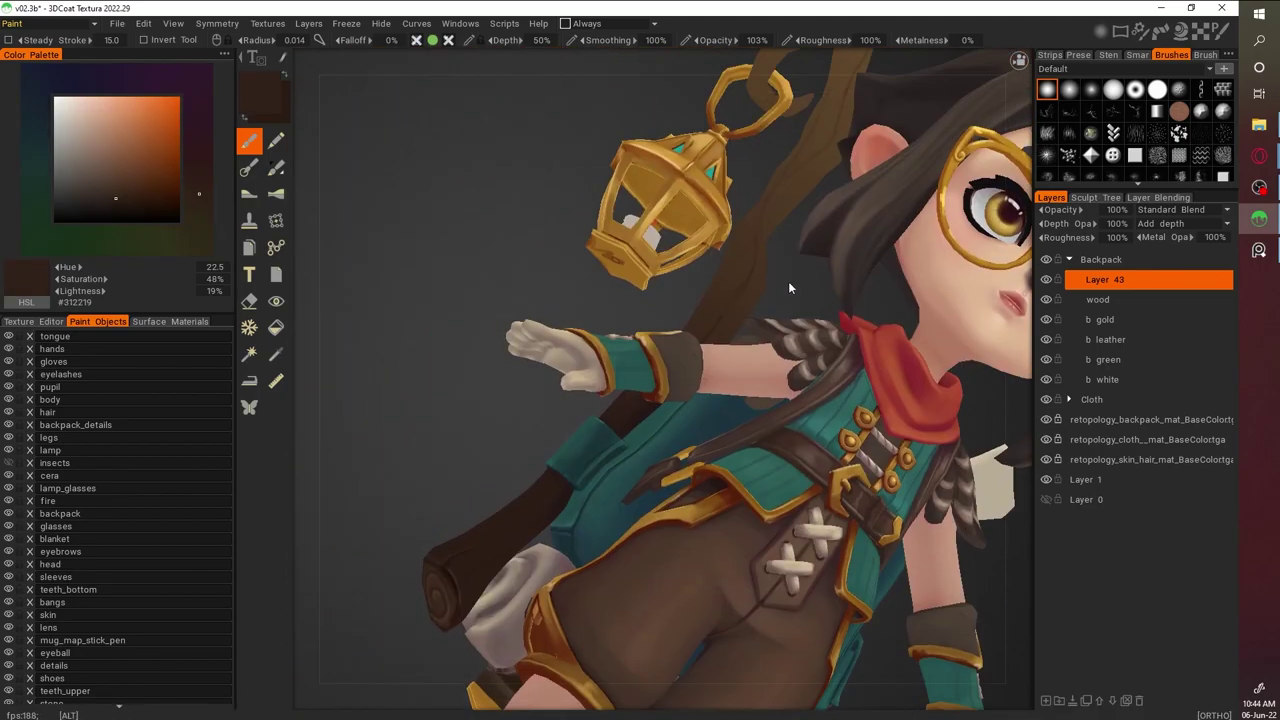
Blend the dark shading on the shaft above the ribbon using browns #221714 and #2F2018
{"action": "scroll", "coordinate": [771, 300], "scroll_direction": "up", "scroll_amount": 5}
{"action": "key", "text": "v"}
{"action": "middle_click_drag", "start_coordinate": [600, 300], "coordinate": [603, 476]}
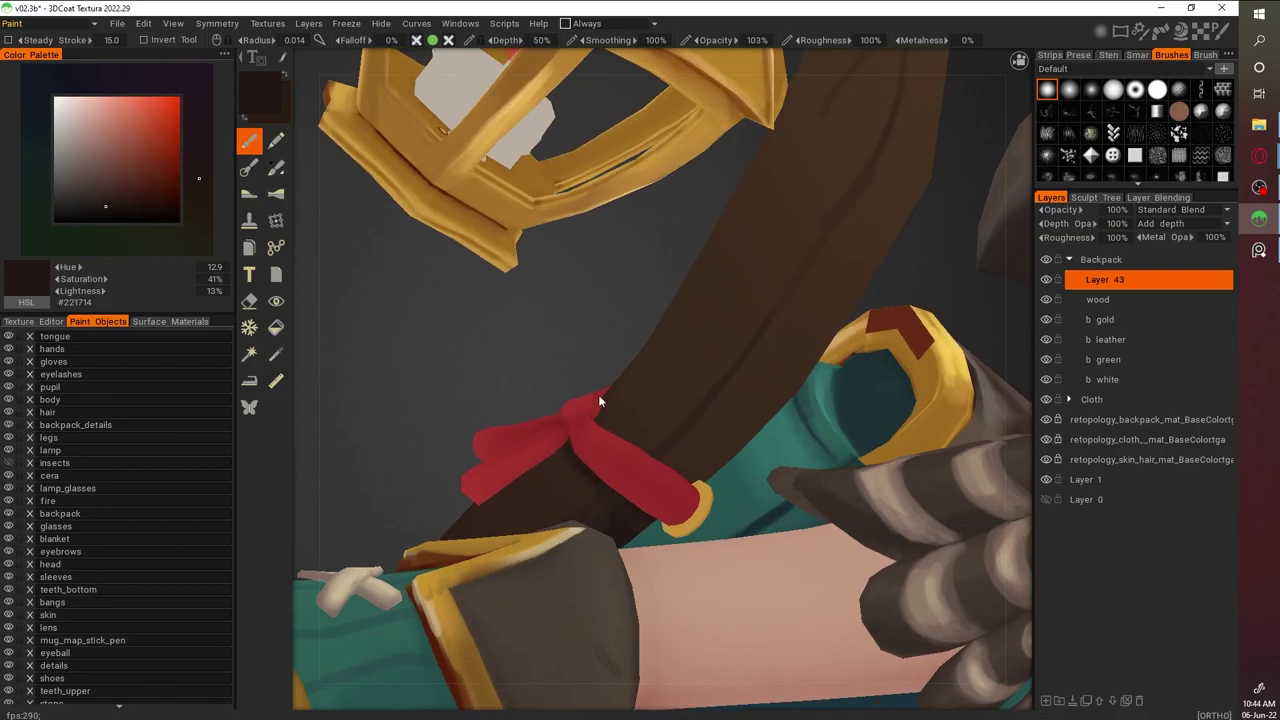
{"action": "key", "text": "v"}
{"action": "scroll", "coordinate": [686, 467], "scroll_direction": "down", "scroll_amount": 5}
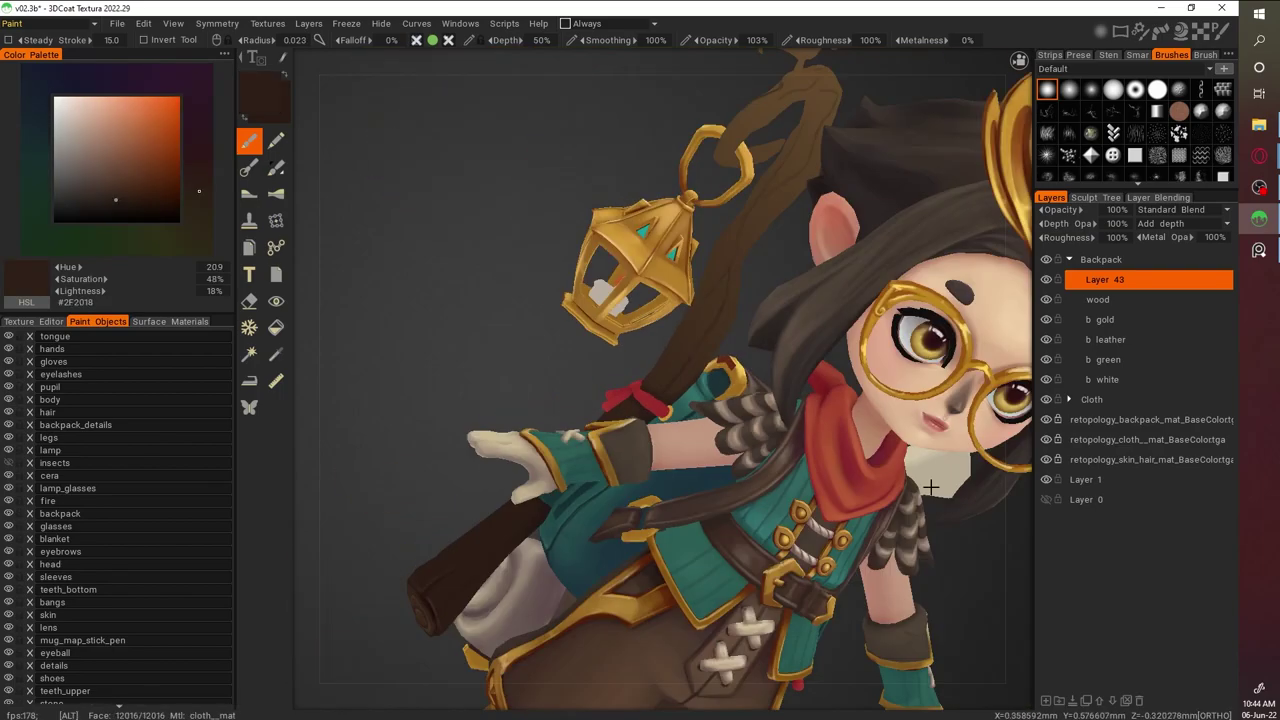
Paint #2A1D17 shadows on the staff just below the ribbon's tails
{"action": "scroll", "coordinate": [596, 295], "scroll_direction": "up", "scroll_amount": 6}
{"action": "key", "text": "v"}
{"action": "scroll", "coordinate": [787, 328], "scroll_direction": "up", "scroll_amount": 3}
{"action": "middle_click_drag", "start_coordinate": [803, 304], "coordinate": [507, 441]}
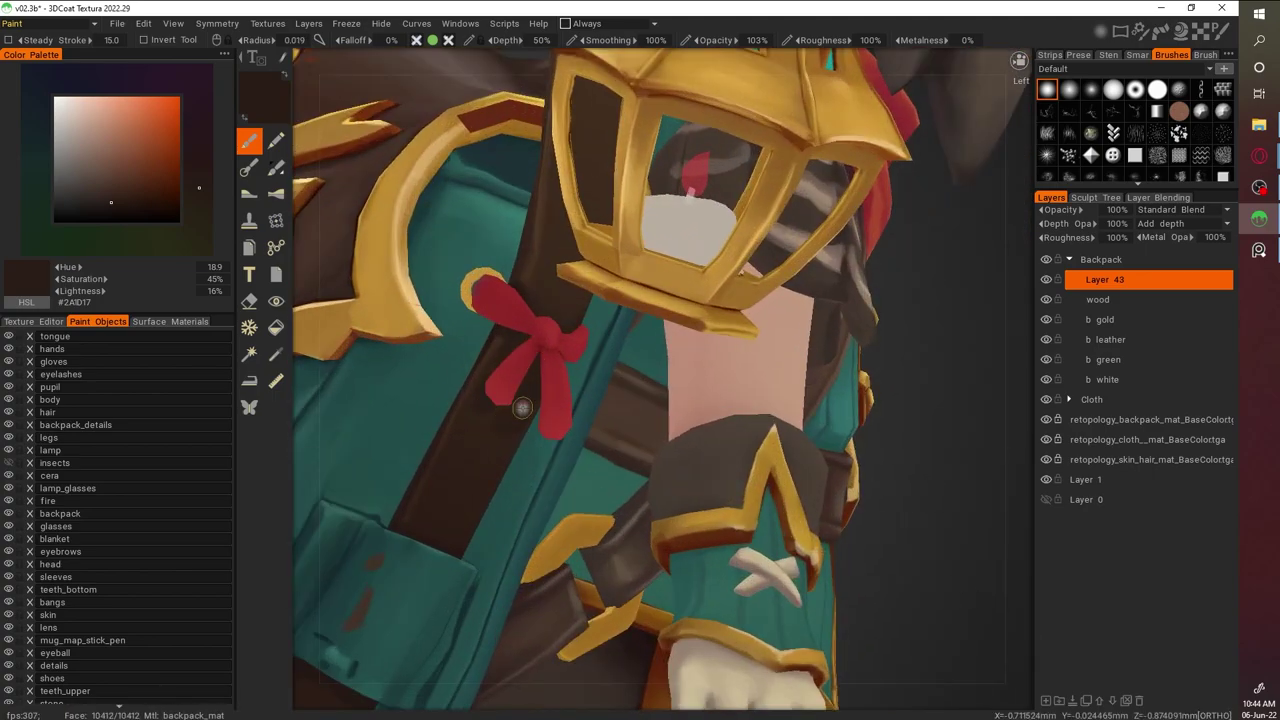
Add a soft reddish brown #5C443D highlight to the shaft between the ribbon and the side pocket
{"action": "key", "text": "v"}
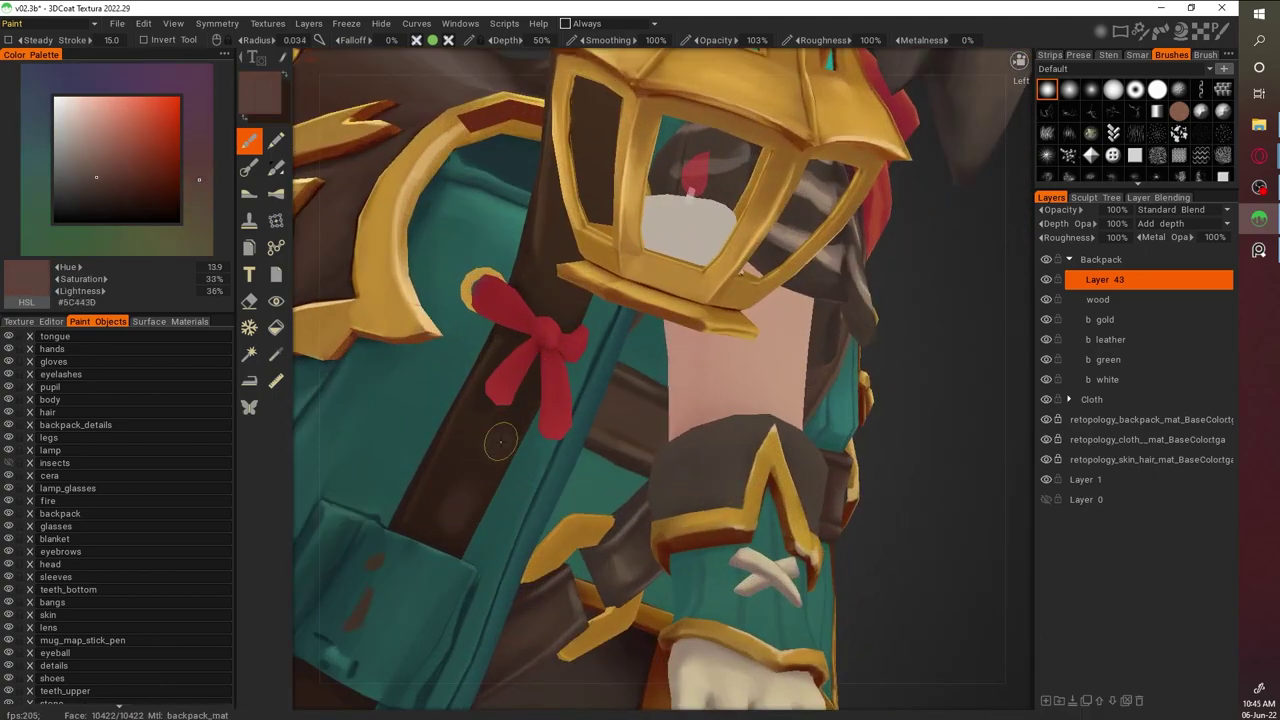
{"action": "key", "text": "v"}
{"action": "key", "text": "v"}
Paint warm brown #3C291C at 63% opacity over the staff's lower shaft beneath the side pocket
{"action": "middle_click_drag", "start_coordinate": [446, 427], "coordinate": [924, 440]}
{"action": "scroll", "coordinate": [547, 398], "scroll_direction": "up", "scroll_amount": 5}
{"action": "key", "text": "v"}
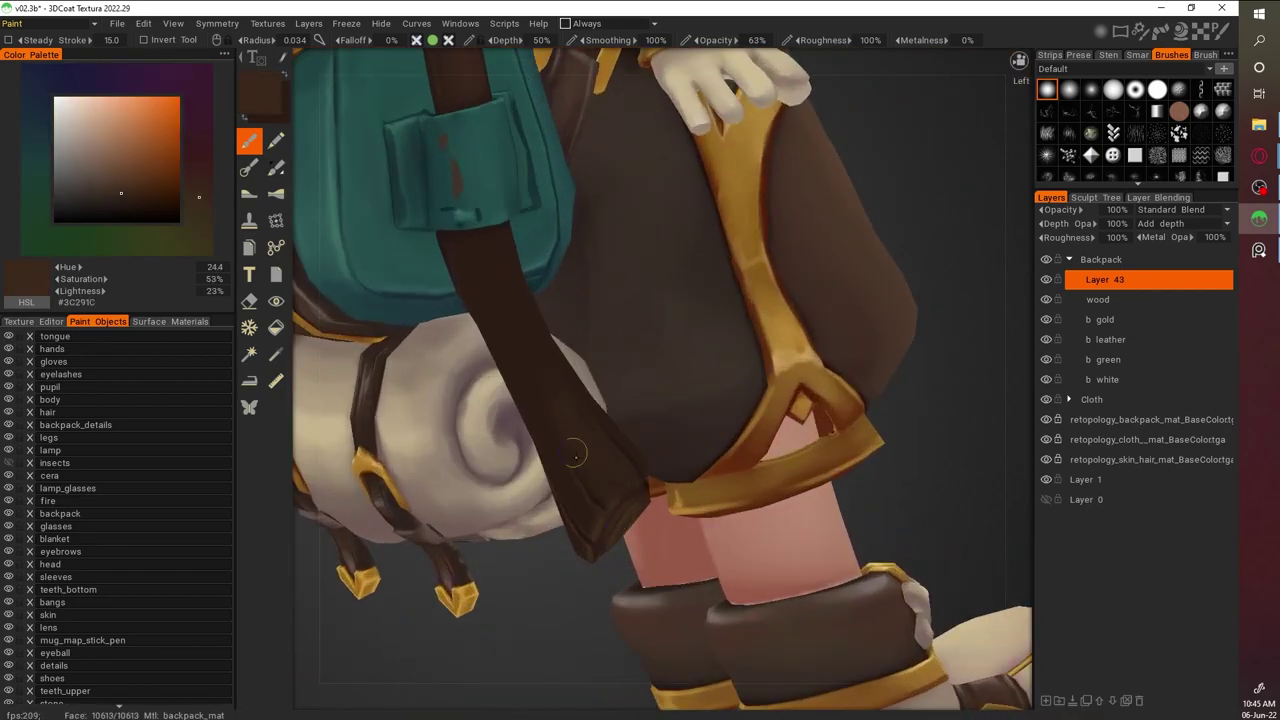
{"action": "middle_click_drag", "start_coordinate": [613, 452], "coordinate": [849, 349]}
{"action": "scroll", "coordinate": [506, 334], "scroll_direction": "up", "scroll_amount": 5}
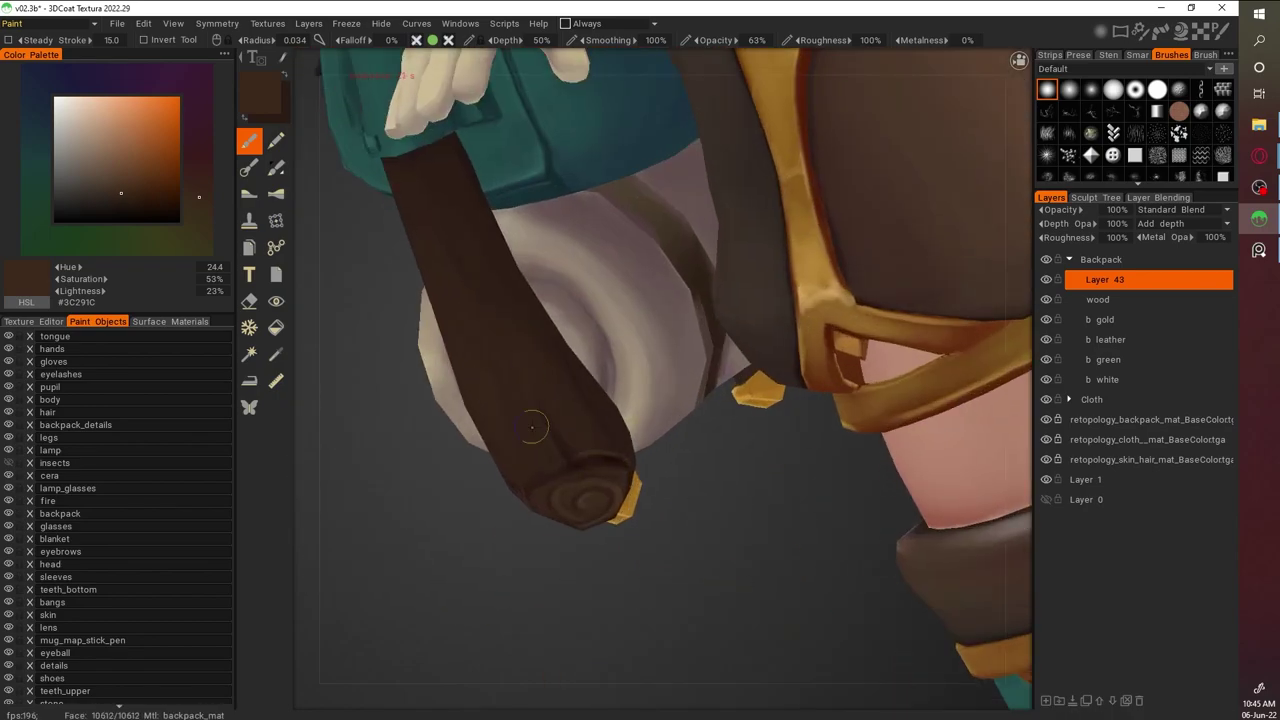
Add thin lighter brown #59462F highlights along the edges of the staff's flared foot
{"action": "key", "text": "v"}
{"action": "key", "text": "v"}
{"action": "middle_click_drag", "start_coordinate": [530, 383], "coordinate": [645, 323]}
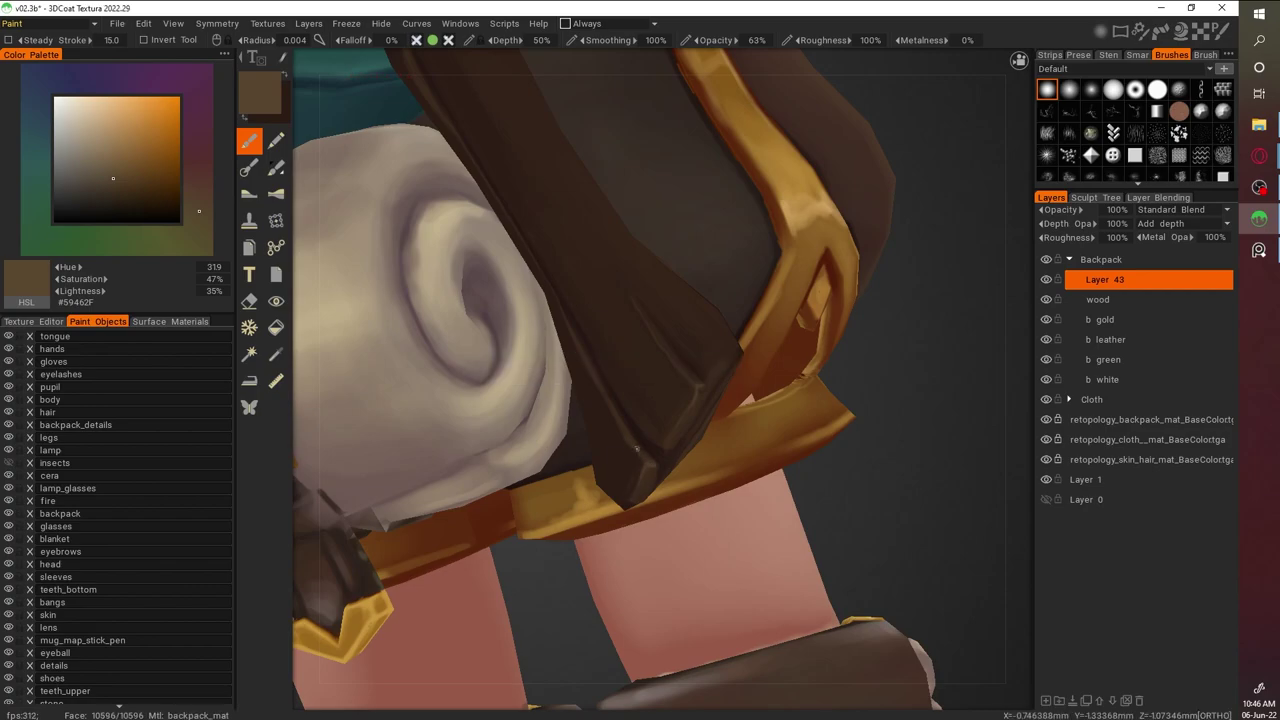
Blend dark browns #33231A and #322118 along the edge of the staff's shaft just beneath the teal side pocket
{"action": "scroll", "coordinate": [643, 459], "scroll_direction": "down", "scroll_amount": 5}
{"action": "scroll", "coordinate": [878, 331], "scroll_direction": "up", "scroll_amount": 5}
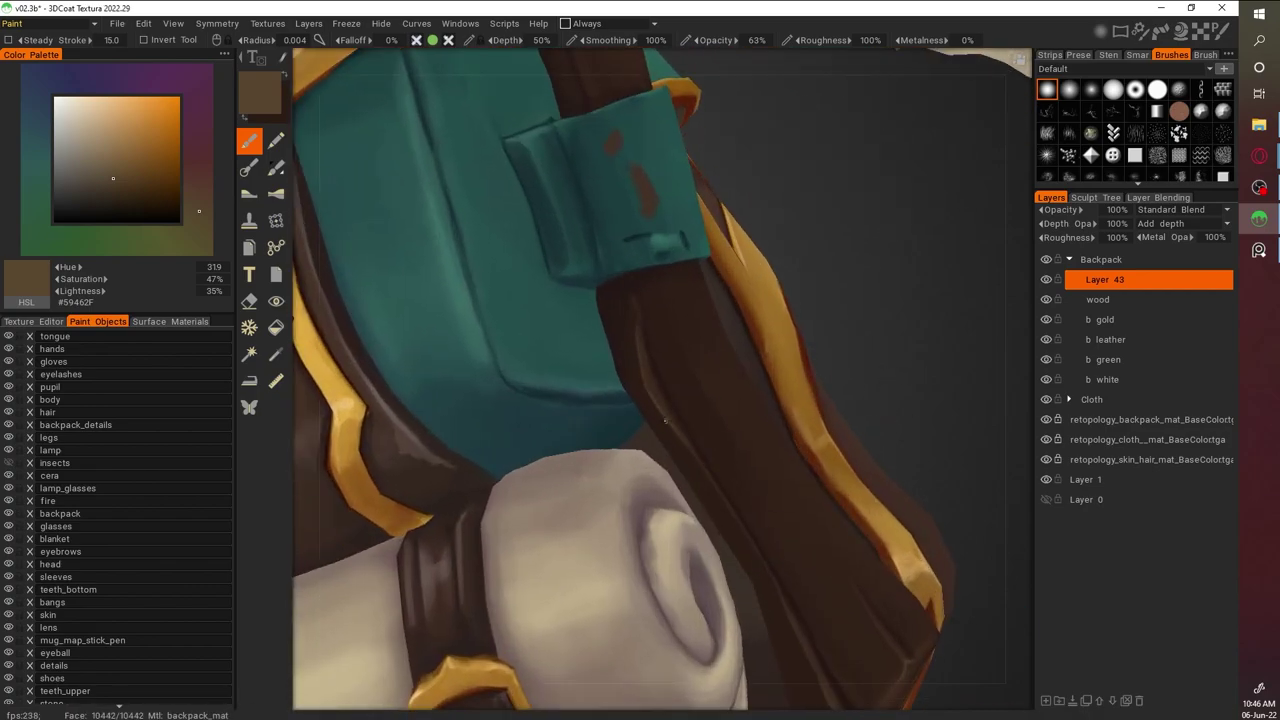
{"action": "key", "text": "v"}
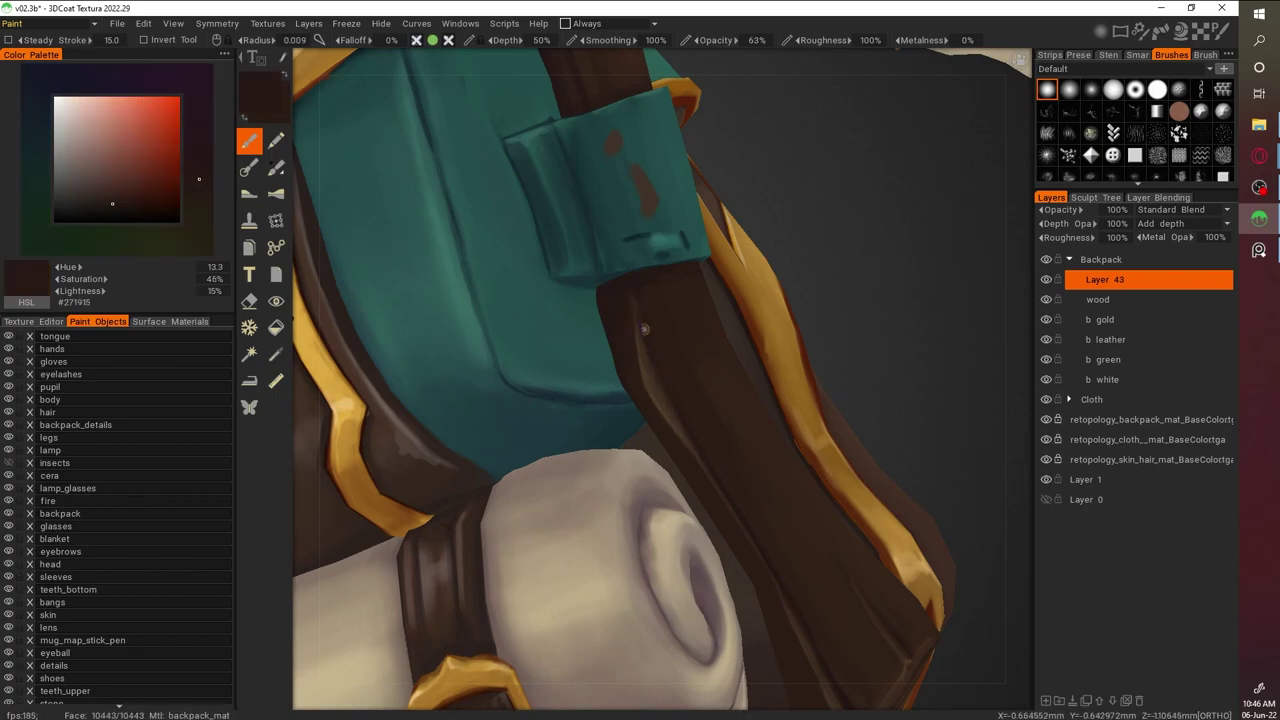
{"action": "key", "text": "v"}
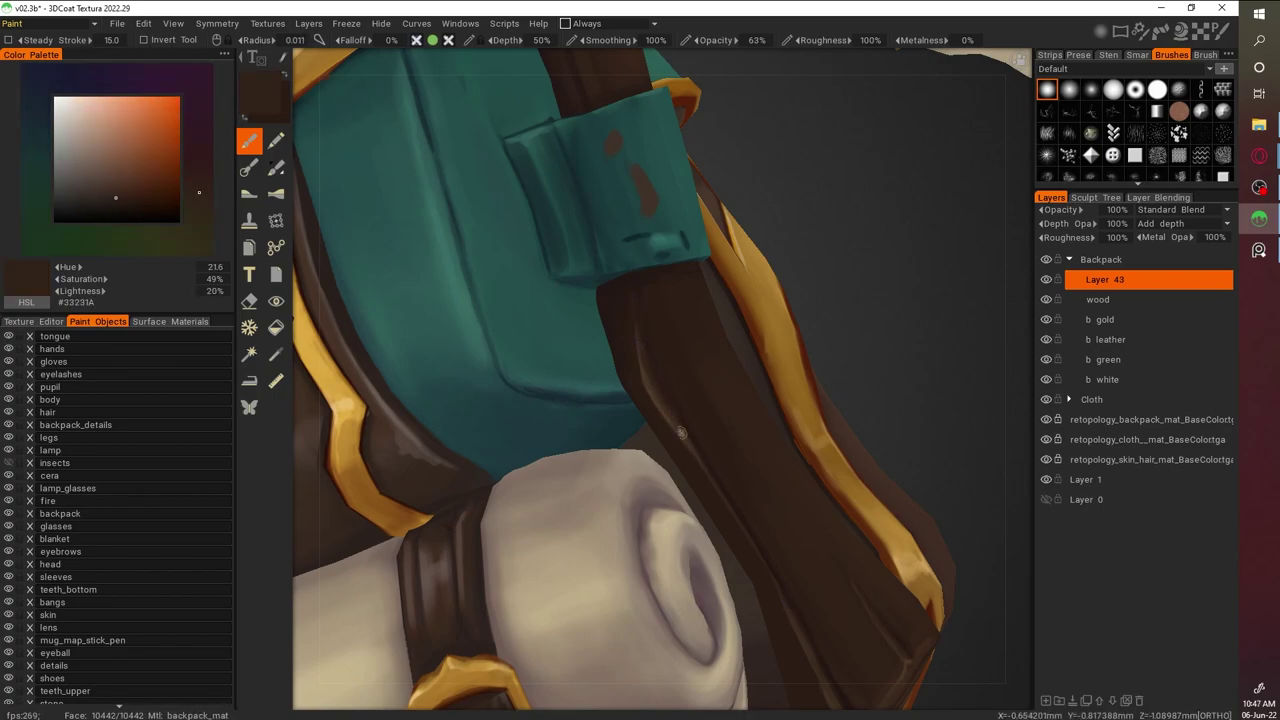
{"action": "key", "text": "v"}
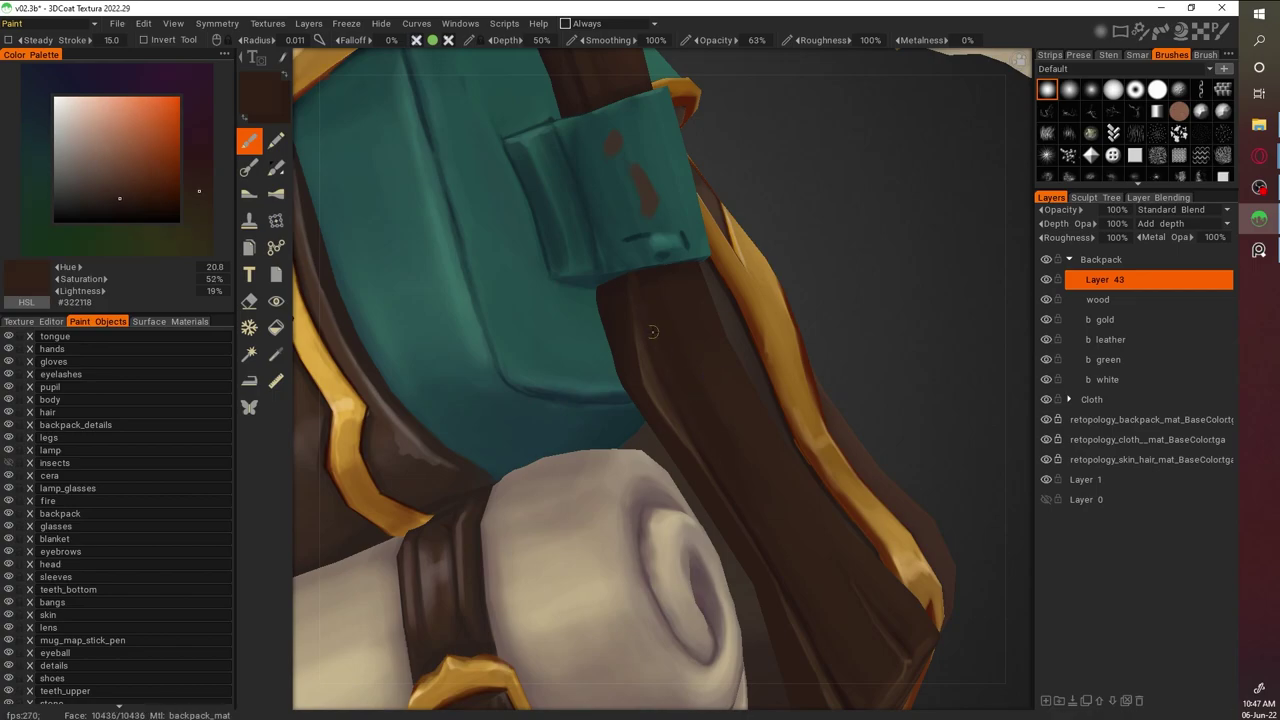
{"action": "scroll", "coordinate": [674, 402], "scroll_direction": "down", "scroll_amount": 10}
{"action": "left_click_drag", "start_coordinate": [870, 470], "coordinate": [869, 527]}
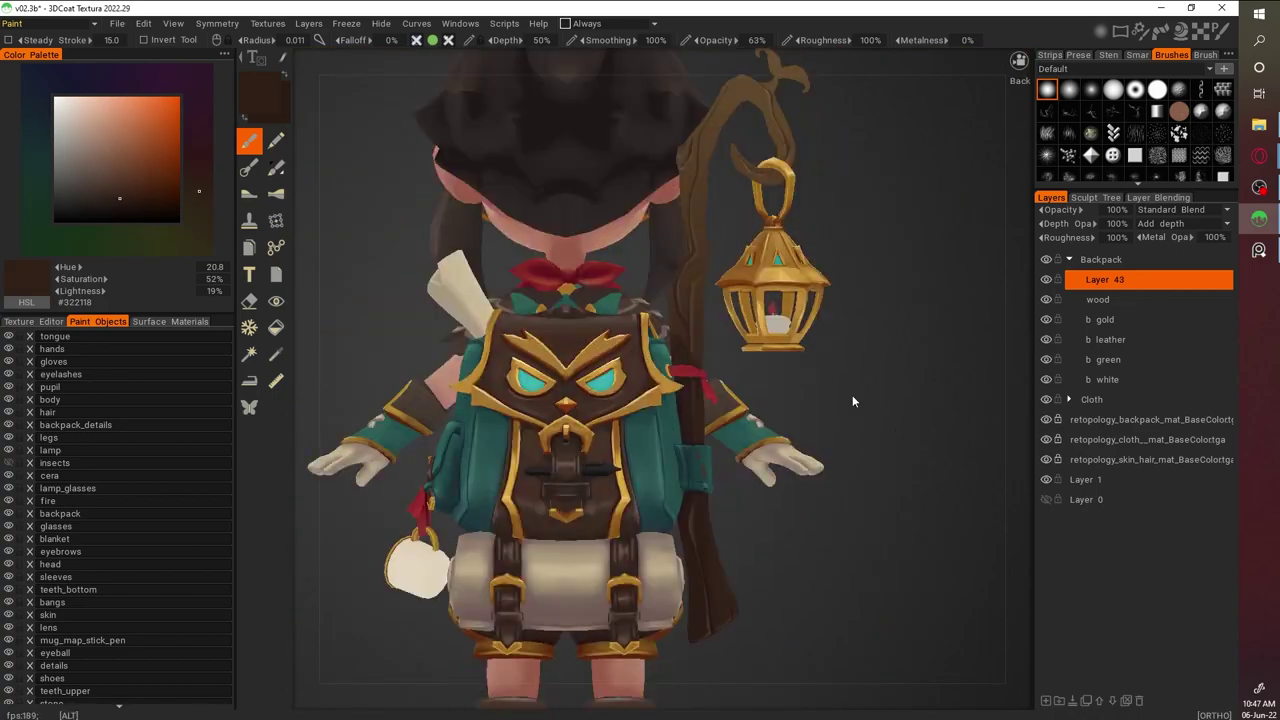
Shade the staff's shaft behind the backpack with sampled dark brown #3D2A1F, and save the file
{"action": "scroll", "coordinate": [652, 292], "scroll_direction": "up", "scroll_amount": 5}
{"action": "key", "text": "v"}
{"action": "left_click_drag", "start_coordinate": [660, 327], "coordinate": [600, 420], "text": "alt"}
{"action": "key", "text": "v"}
{"action": "scroll", "coordinate": [595, 415], "scroll_direction": "up", "scroll_amount": 2}
{"action": "key", "text": "v"}
{"action": "left_click_drag", "start_coordinate": [585, 294], "coordinate": [680, 527], "text": "alt"}
{"action": "scroll", "coordinate": [900, 420], "scroll_direction": "down", "scroll_amount": 5}
{"action": "key", "text": "ctrl+s"}
Darken the spiral knot and the grain lines running down from it on the upper staff with #2D1C13
{"action": "left_click_drag", "start_coordinate": [924, 407], "coordinate": [858, 597], "text": "alt"}
{"action": "scroll", "coordinate": [863, 555], "scroll_direction": "up", "scroll_amount": 5}
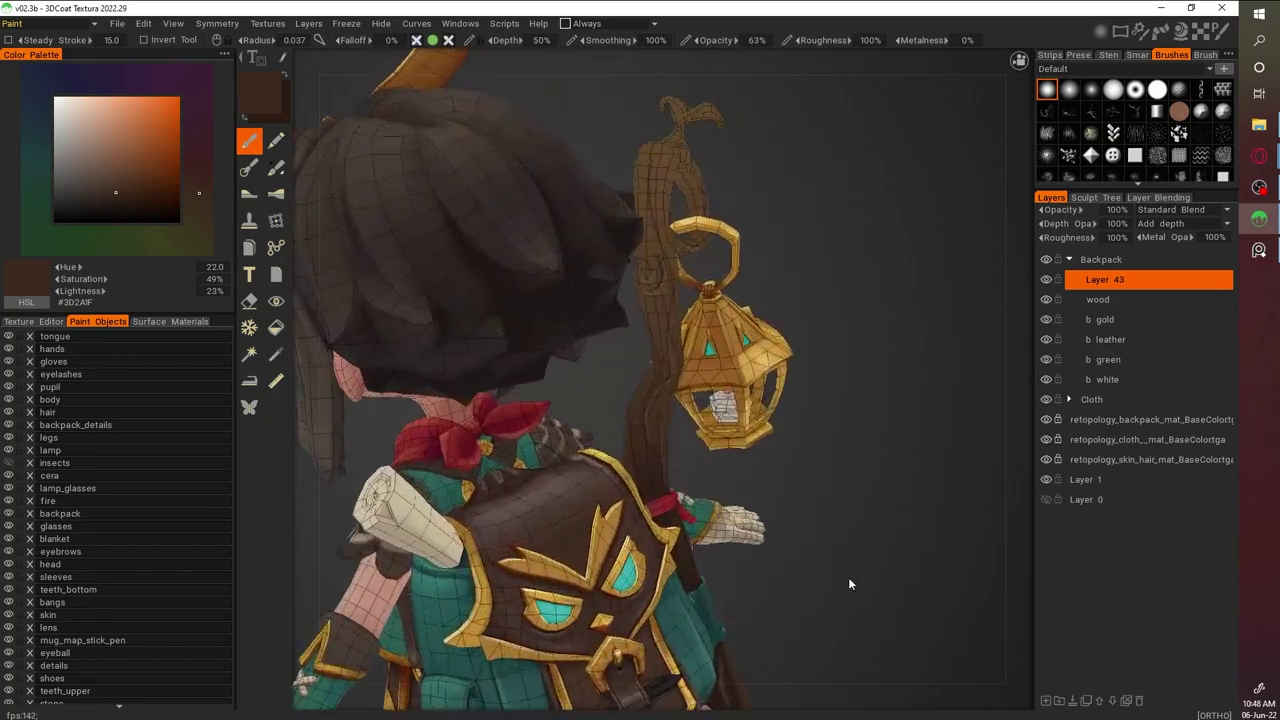
{"action": "scroll", "coordinate": [648, 413], "scroll_direction": "up", "scroll_amount": 2}
{"action": "left_click_drag", "start_coordinate": [672, 425], "coordinate": [842, 252], "text": "alt"}
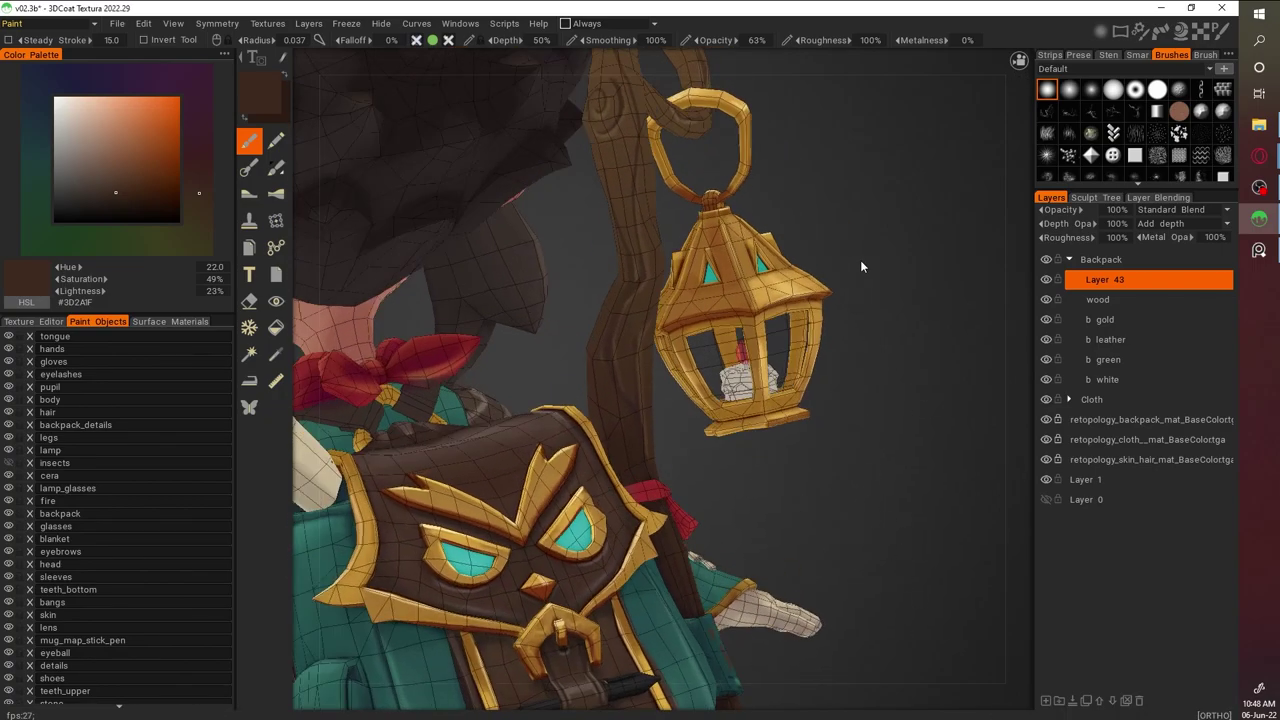
{"action": "scroll", "coordinate": [839, 380], "scroll_direction": "up", "scroll_amount": 3}
{"action": "right_click_drag", "start_coordinate": [657, 330], "coordinate": [567, 322]}
{"action": "key", "text": "v"}
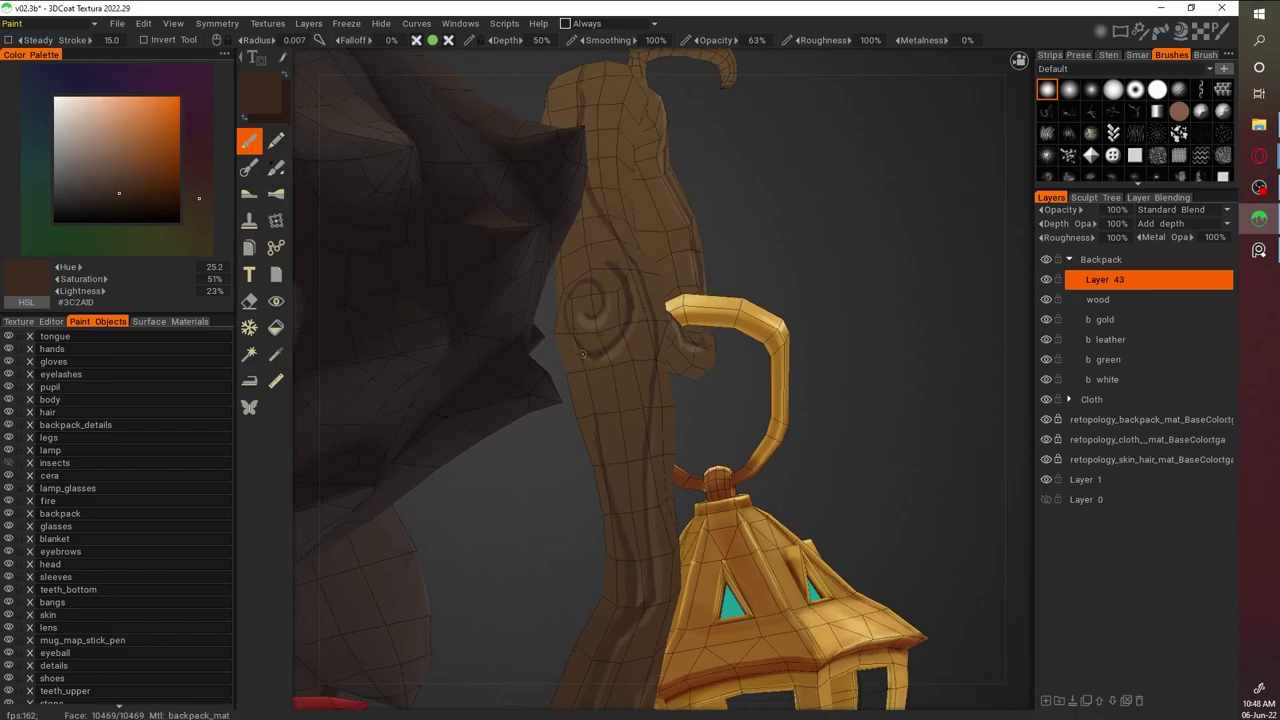
{"action": "key", "text": "v"}
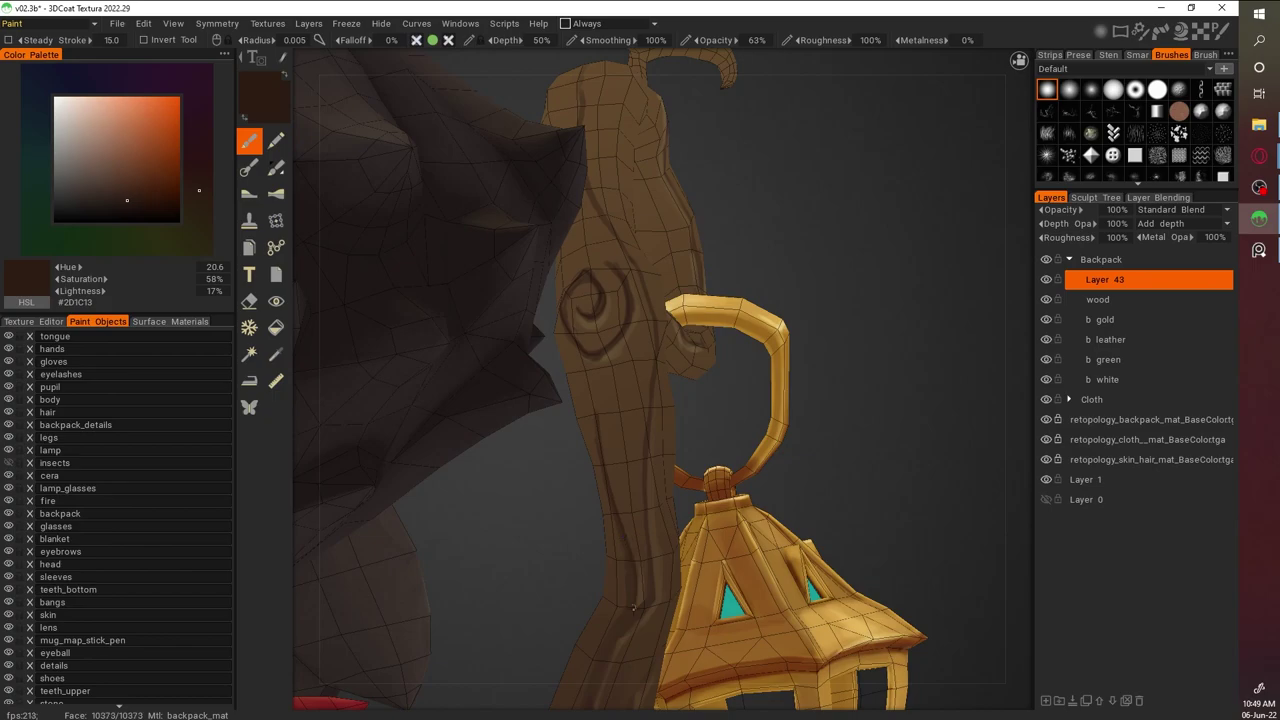
Deepen the grain grooves around the staff's bend above the red ribbon with very dark brown #201611
{"action": "left_click_drag", "start_coordinate": [697, 505], "coordinate": [659, 338], "text": "alt"}
{"action": "left_click_drag", "start_coordinate": [650, 536], "coordinate": [583, 357], "text": "alt"}
{"action": "key", "text": "v"}
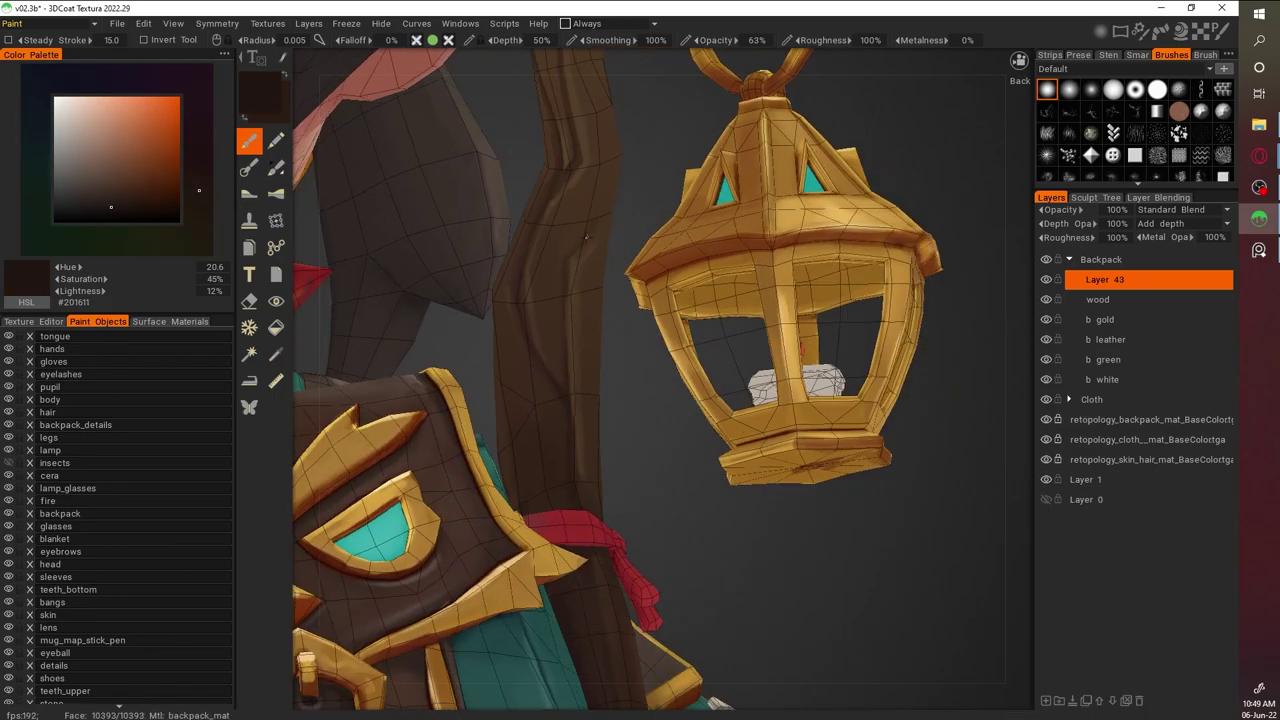
{"action": "left_click_drag", "start_coordinate": [576, 245], "coordinate": [667, 215], "text": "alt"}
Add thin light brown #80674D highlights along the grain ridges at the staff's bend beside the lantern
{"action": "left_click", "coordinate": [105, 160]}
{"action": "scroll", "coordinate": [667, 215], "scroll_direction": "down", "scroll_amount": 8}
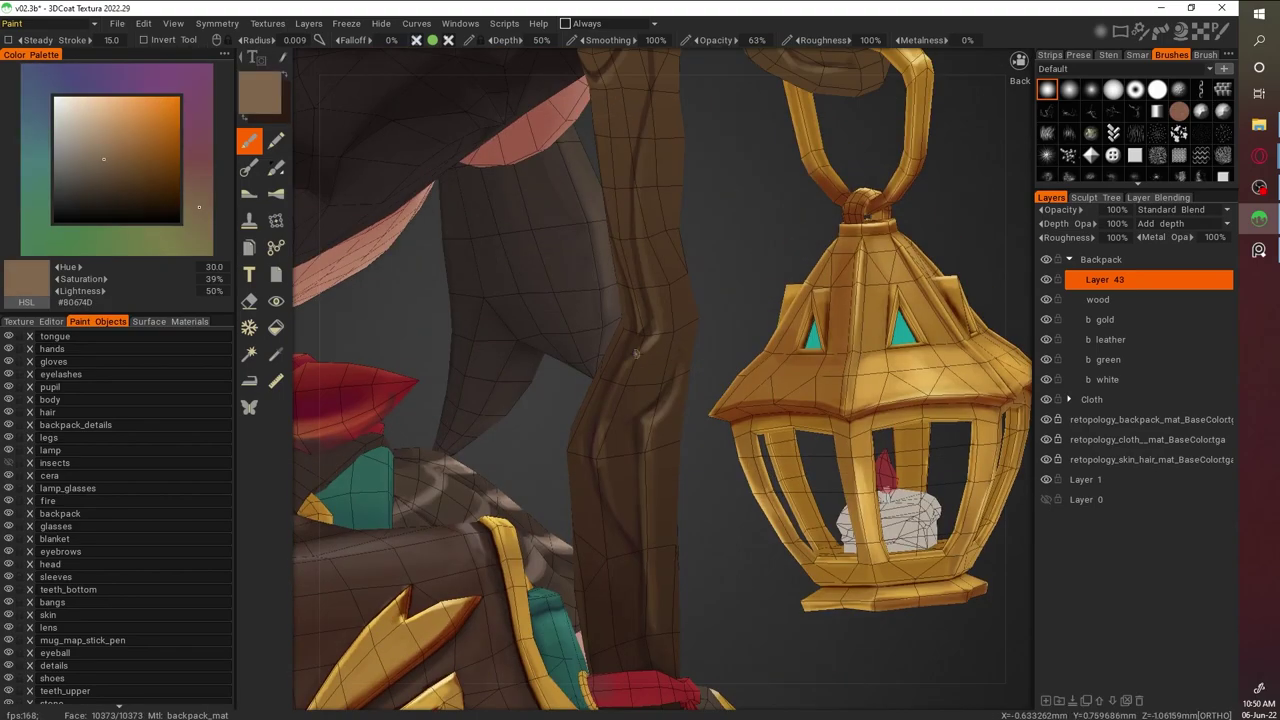
{"action": "left_click_drag", "start_coordinate": [884, 371], "coordinate": [911, 340], "text": "alt"}
{"action": "scroll", "coordinate": [911, 340], "scroll_direction": "up", "scroll_amount": 6}
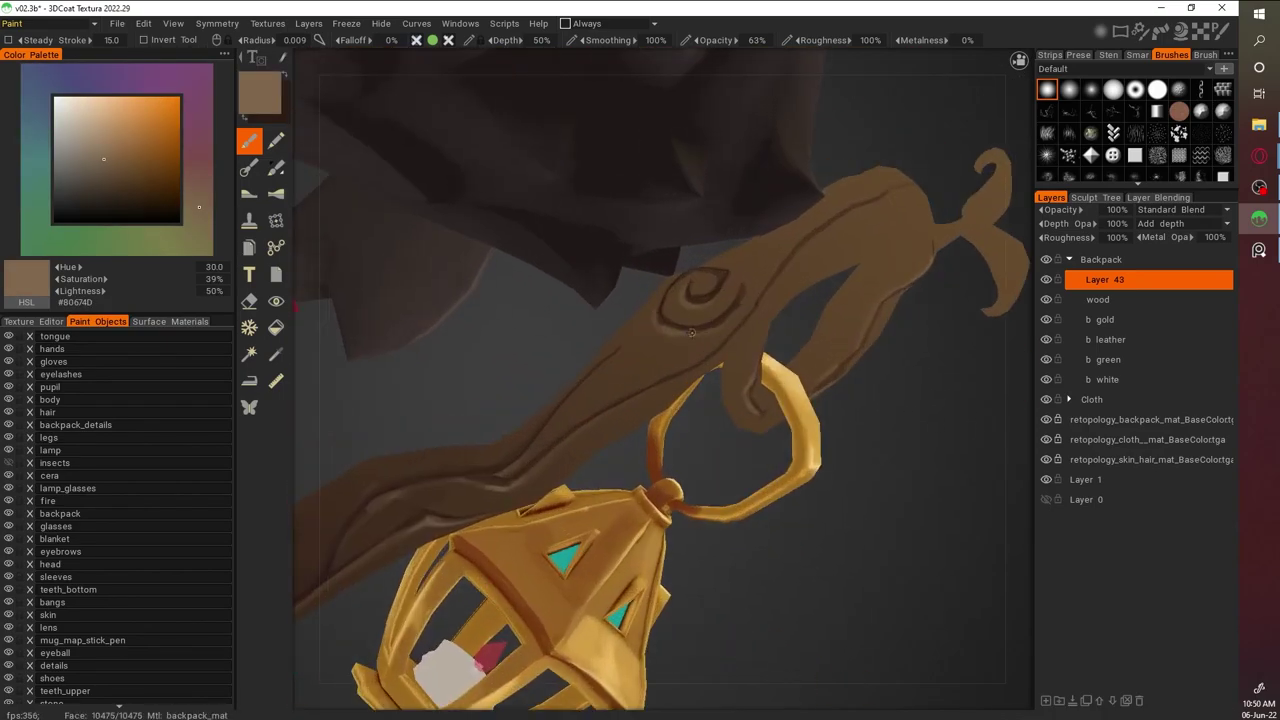
Shade the shaft between the spiral knot and the bend with soft browns #3E2B20 and #453222
{"action": "scroll", "coordinate": [916, 251], "scroll_direction": "down", "scroll_amount": 6}
{"action": "left_click_drag", "start_coordinate": [916, 251], "coordinate": [787, 292], "text": "alt"}
{"action": "key", "text": "v"}
{"action": "scroll", "coordinate": [636, 394], "scroll_direction": "up", "scroll_amount": 3}
{"action": "key", "text": "v"}
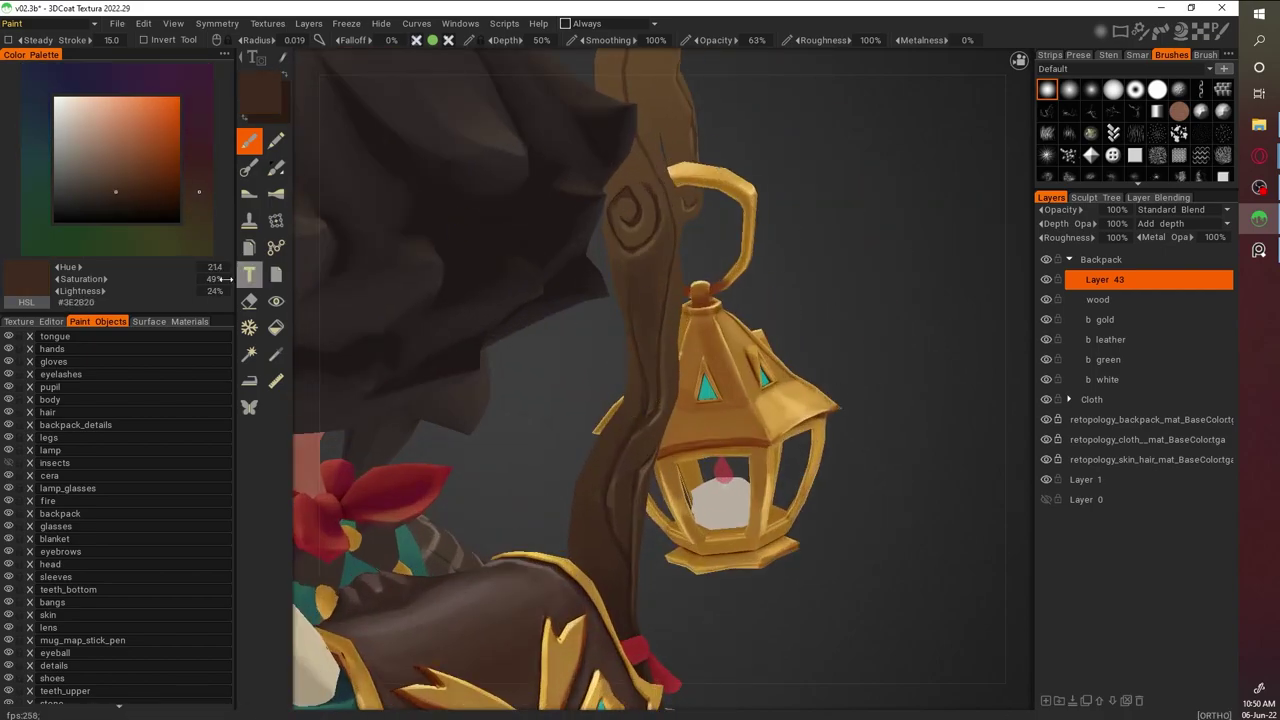
{"action": "key", "text": "v"}
{"action": "middle_click_drag", "start_coordinate": [655, 342], "coordinate": [622, 262]}
{"action": "middle_click_drag", "start_coordinate": [686, 356], "coordinate": [791, 323]}
{"action": "key", "text": "v"}
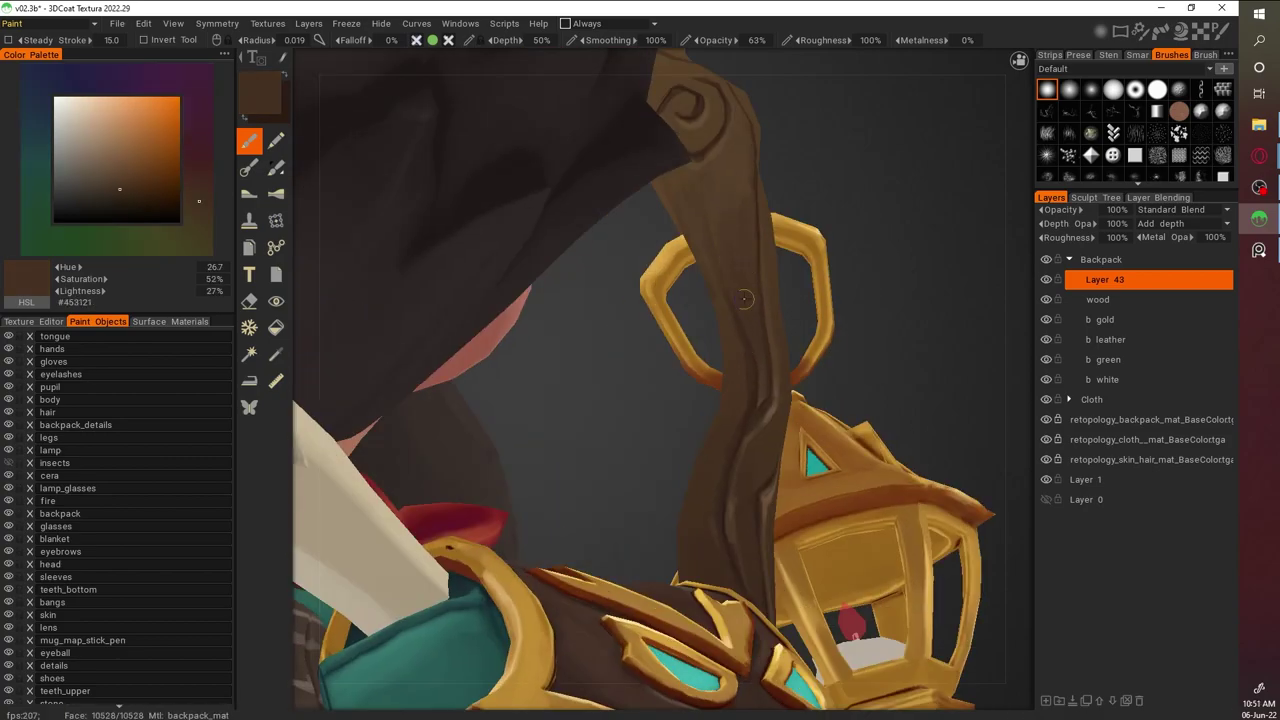
{"action": "scroll", "coordinate": [757, 196], "scroll_direction": "up", "scroll_amount": 2}
{"action": "key", "text": "v"}
{"action": "key", "text": "v"}
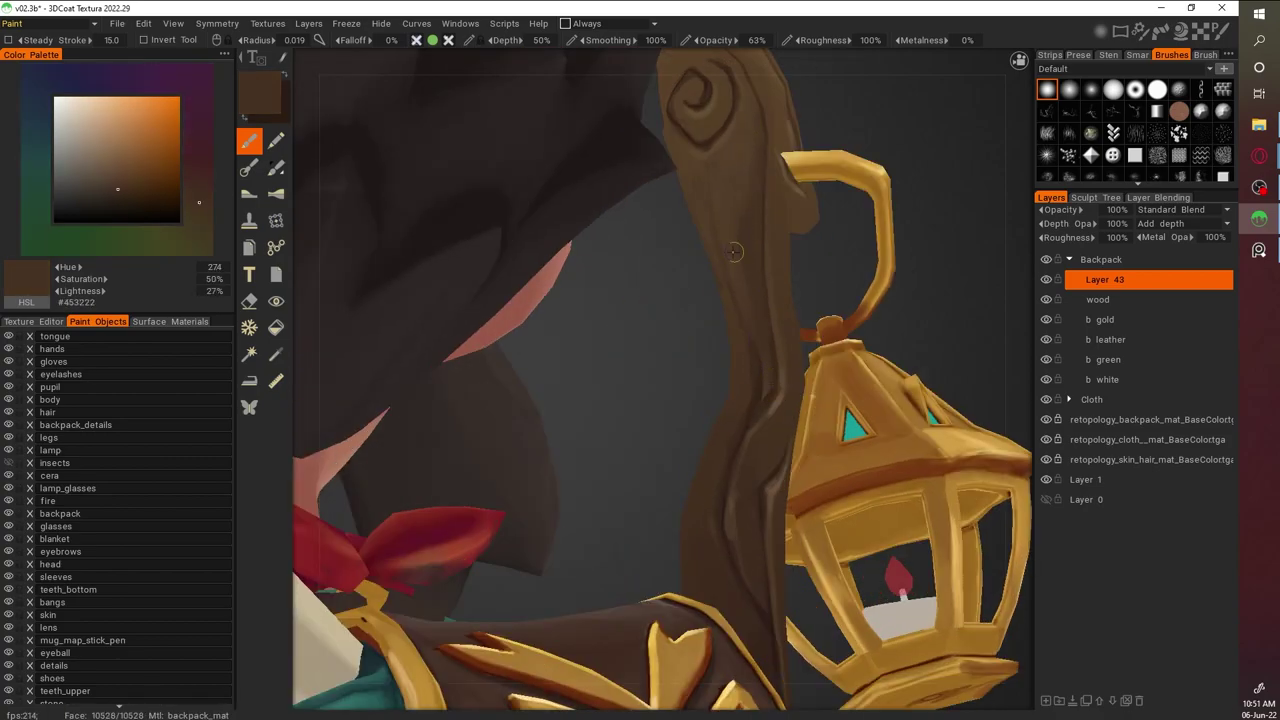
Paint lighter brown #7C5C3E around the spiral knot and up the staff's upper curve
{"action": "middle_click_drag", "start_coordinate": [762, 339], "coordinate": [882, 262]}
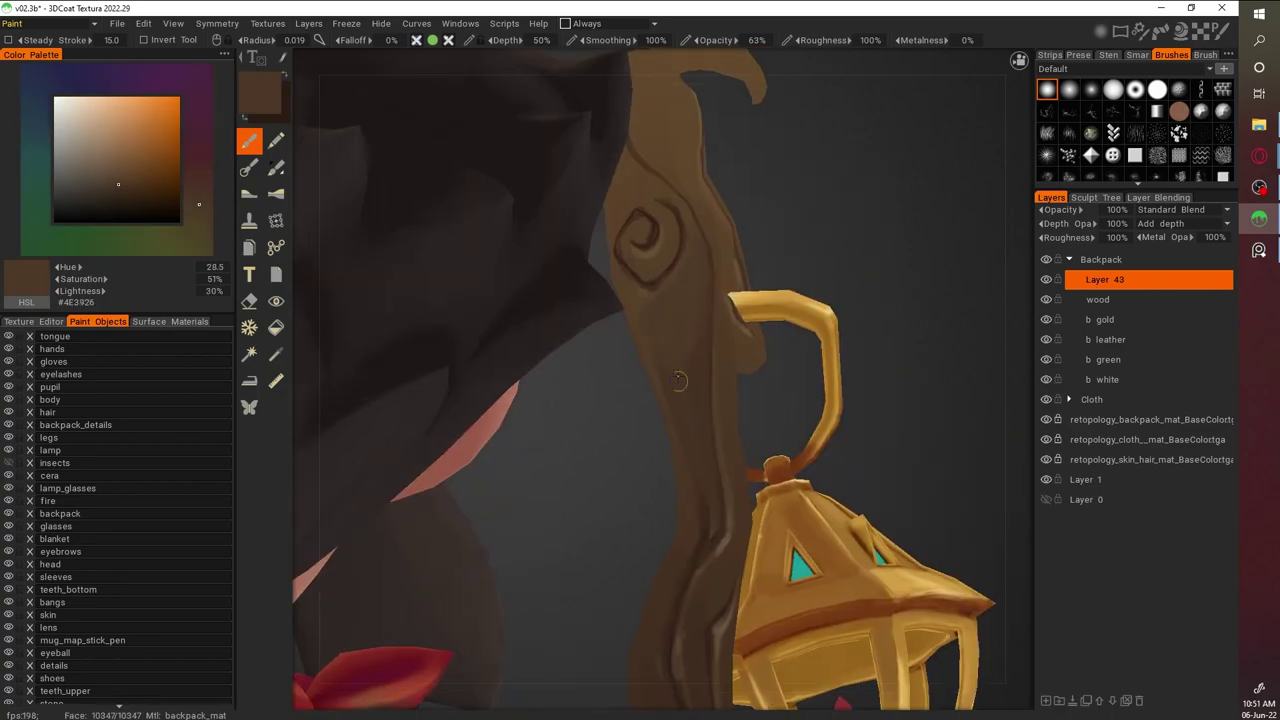
{"action": "middle_click_drag", "start_coordinate": [703, 396], "coordinate": [618, 270]}
{"action": "key", "text": "v"}
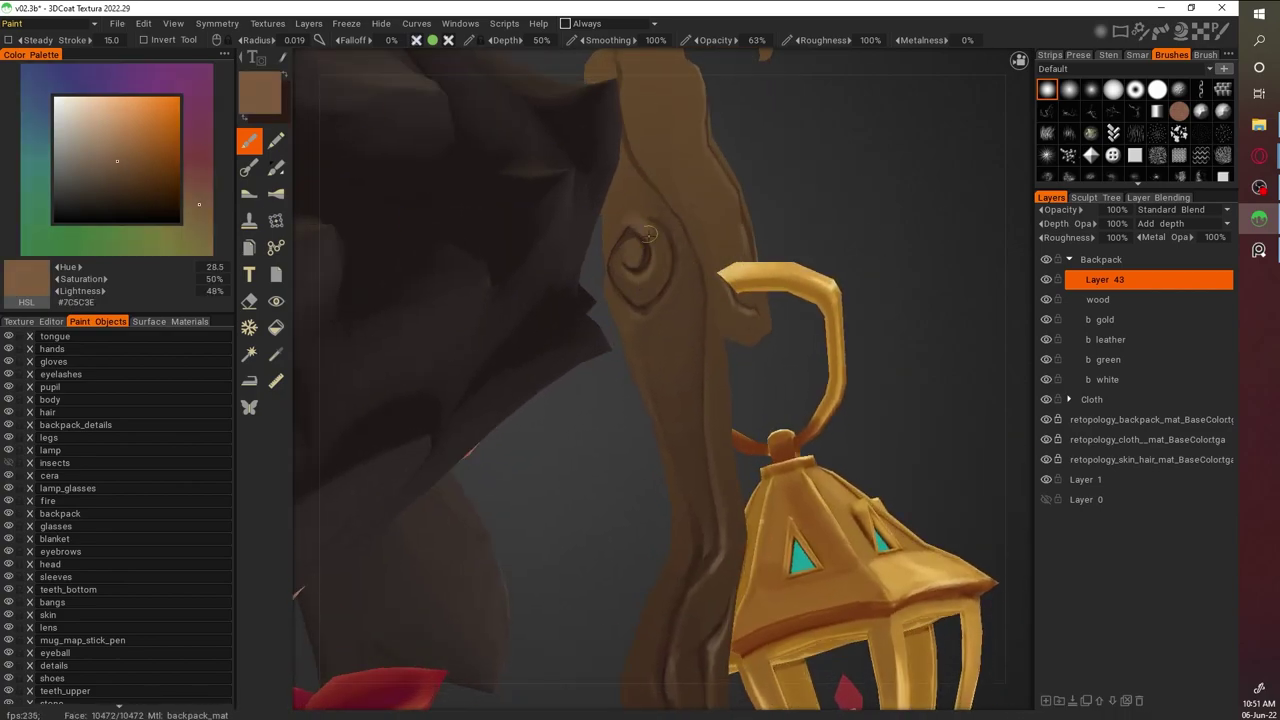
{"action": "middle_click_drag", "start_coordinate": [555, 135], "coordinate": [563, 193]}
{"action": "middle_click_drag", "start_coordinate": [602, 430], "coordinate": [906, 363]}
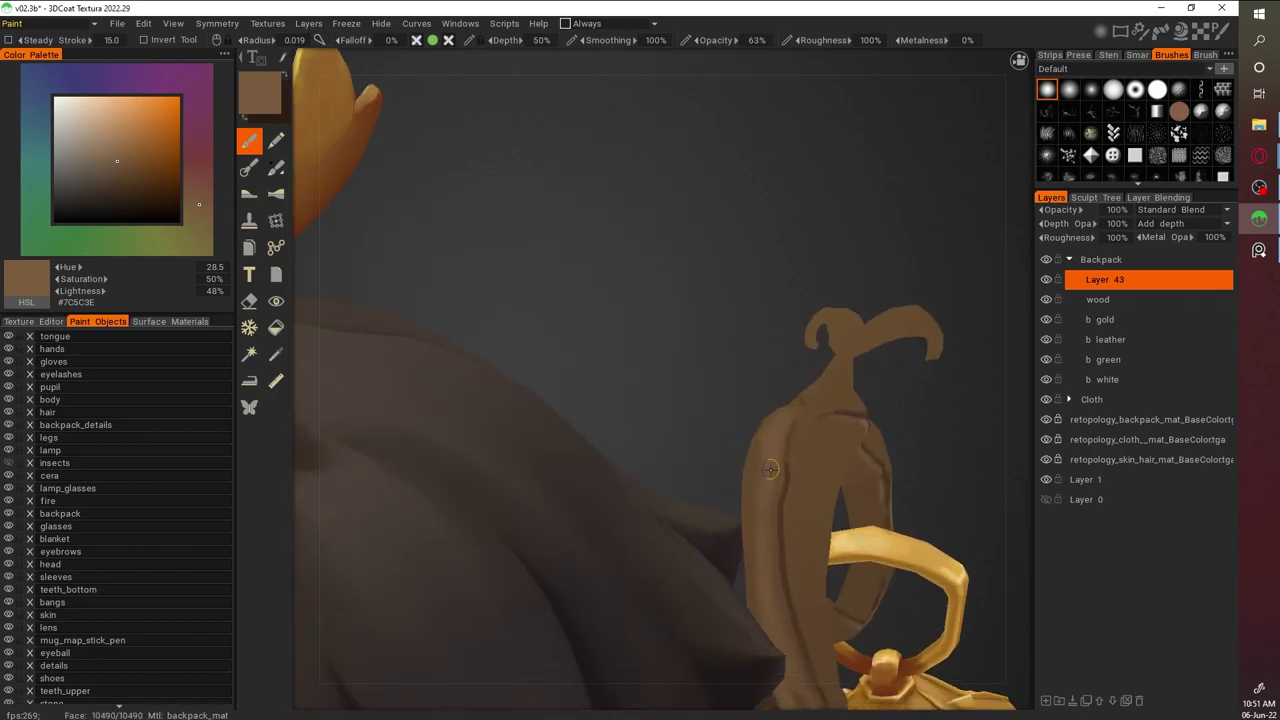
Draw thin #342218 grain lines at 70% opacity on the lantern hook and the front side of the shaft
{"action": "middle_click_drag", "start_coordinate": [768, 448], "coordinate": [201, 208]}
{"action": "middle_click_drag", "start_coordinate": [696, 466], "coordinate": [620, 355]}
{"action": "middle_click_drag", "start_coordinate": [618, 295], "coordinate": [371, 292]}
{"action": "key", "text": "v"}
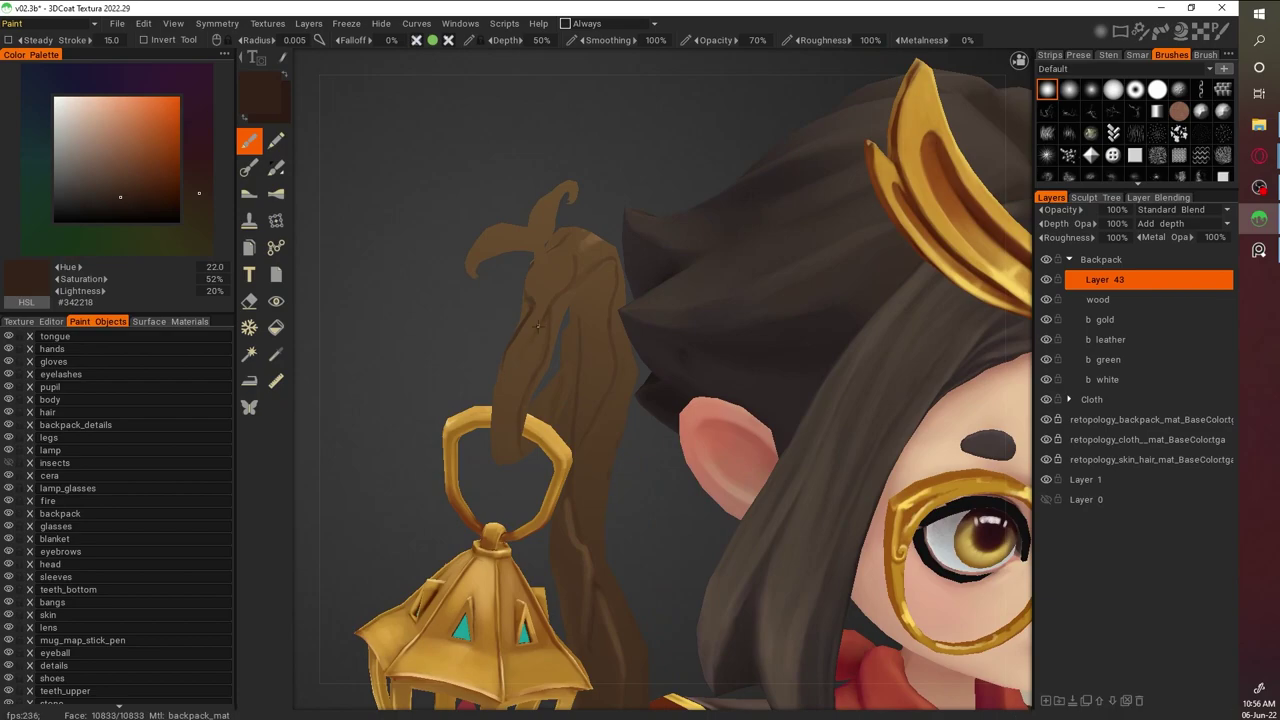
{"action": "scroll", "coordinate": [695, 501], "scroll_direction": "down", "scroll_amount": 3}
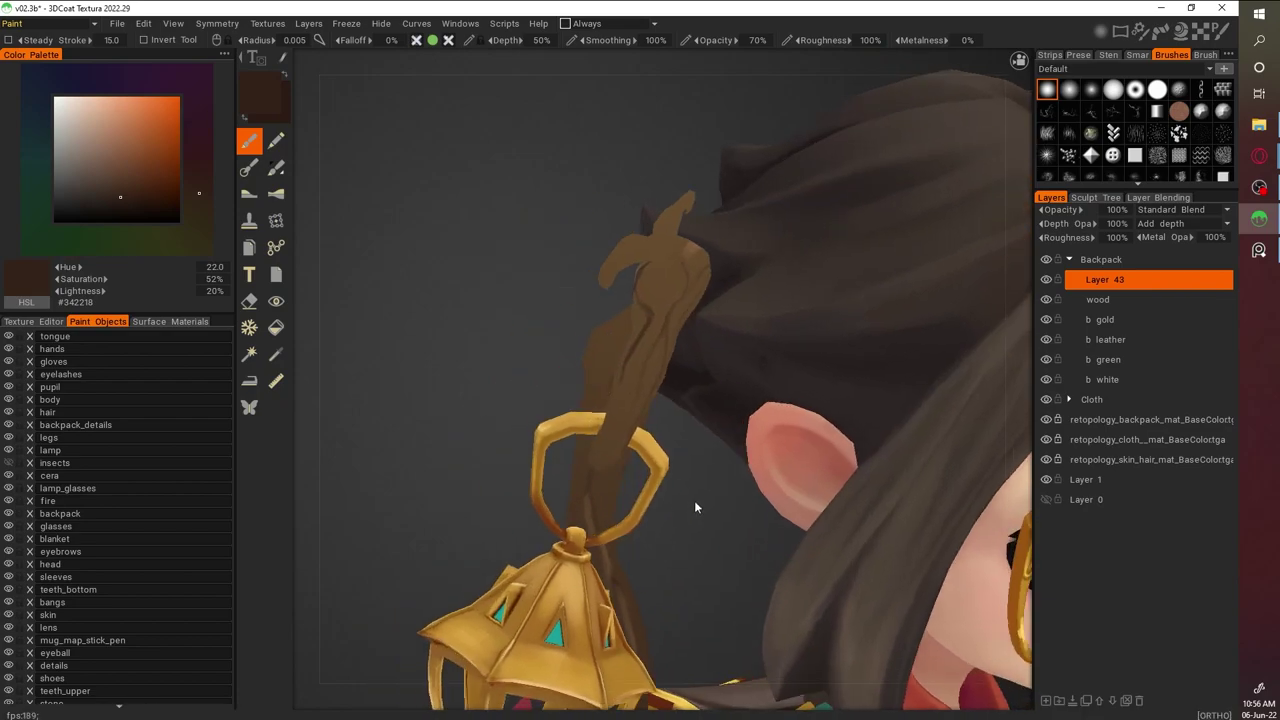
{"action": "scroll", "coordinate": [615, 310], "scroll_direction": "up", "scroll_amount": 3}
{"action": "scroll", "coordinate": [587, 457], "scroll_direction": "down", "scroll_amount": 3}
{"action": "middle_click_drag", "start_coordinate": [587, 457], "coordinate": [660, 400]}
{"action": "scroll", "coordinate": [665, 397], "scroll_direction": "up", "scroll_amount": 3}
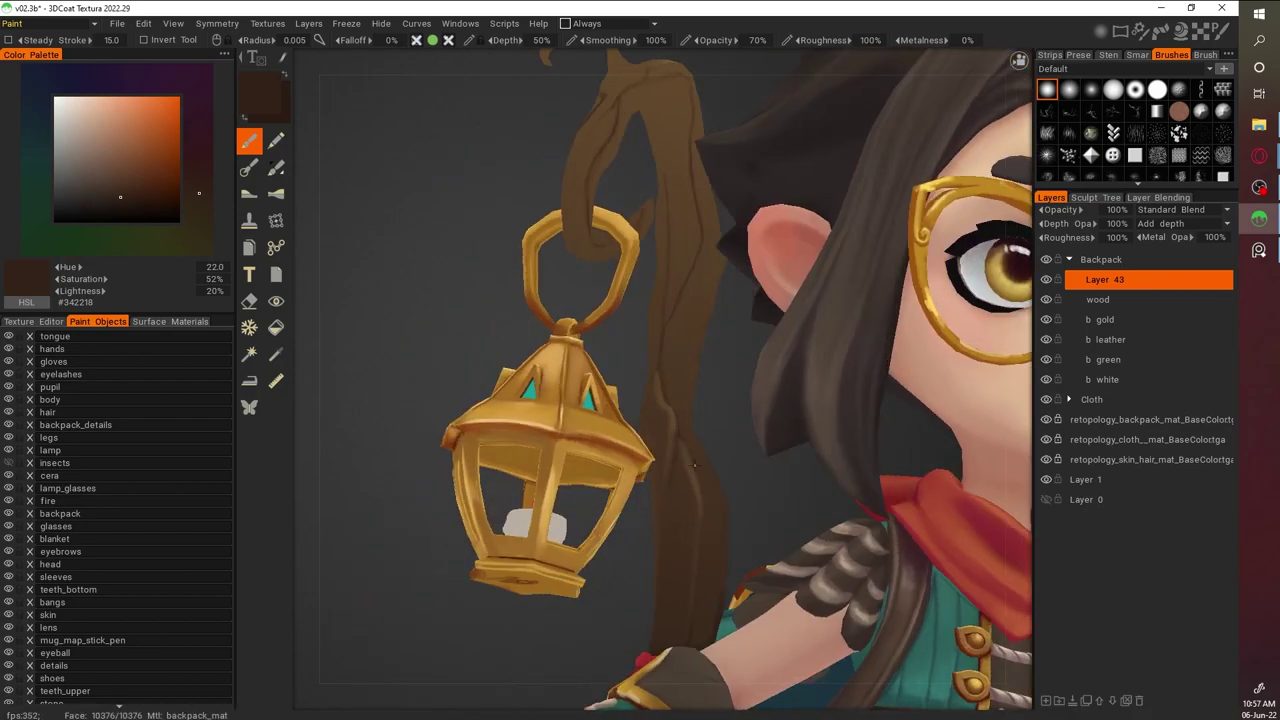
Shade beside the grain lines on the staff's hook with a wider #342218 brush to give the grooves depth
{"action": "middle_click_drag", "start_coordinate": [663, 347], "coordinate": [750, 251]}
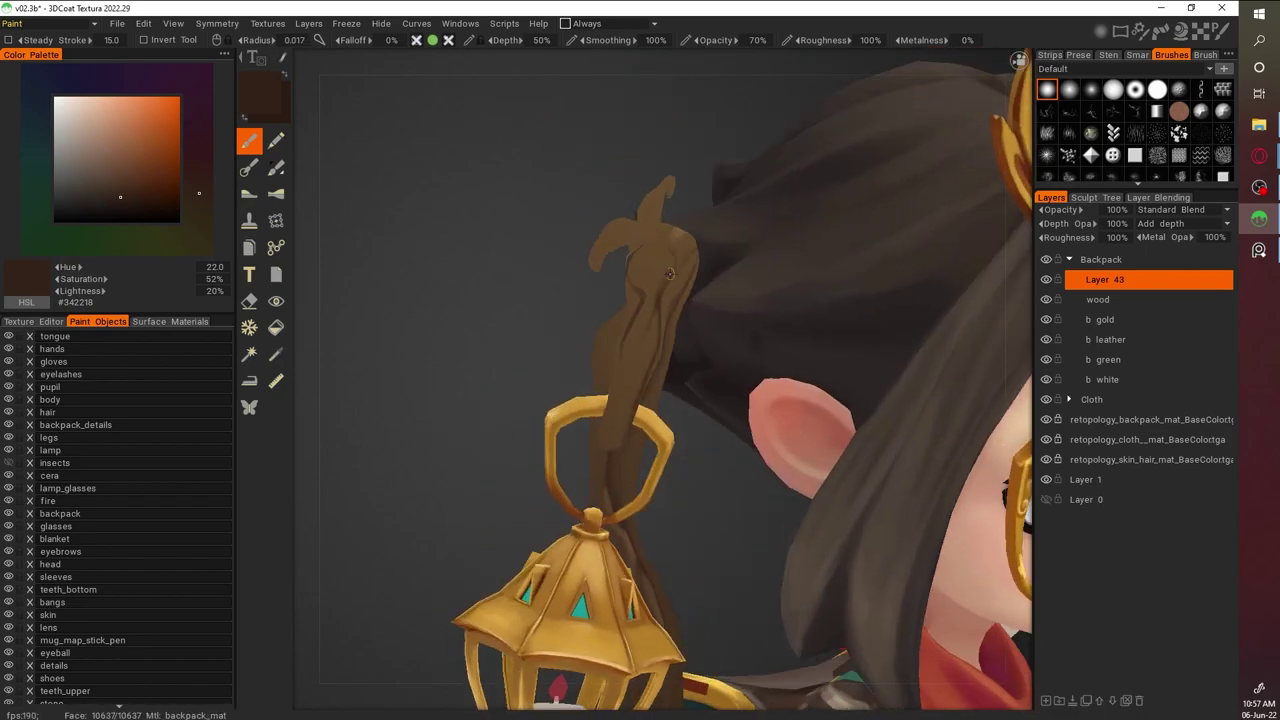
{"action": "key", "text": "v"}
{"action": "key", "text": "w"}
{"action": "middle_click_drag", "start_coordinate": [650, 388], "coordinate": [657, 157]}
{"action": "key", "text": "v"}
{"action": "key", "text": "v"}
{"action": "key", "text": "v"}
{"action": "key", "text": "v"}
Paint dark #2E2017 grain on the shaft's bend above the red ribbon and soften it with #473523
{"action": "middle_click_drag", "start_coordinate": [514, 563], "coordinate": [587, 359]}
{"action": "key", "text": "v"}
{"action": "middle_click_drag", "start_coordinate": [566, 521], "coordinate": [881, 258]}
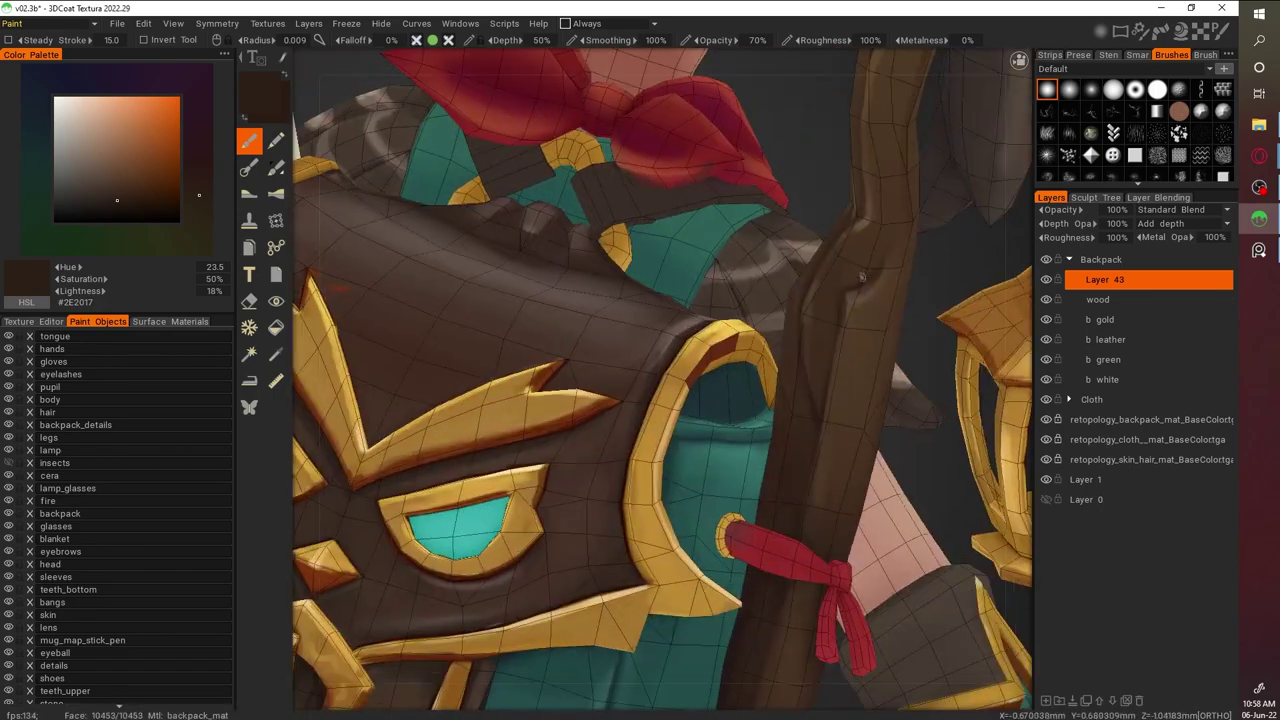
{"action": "key", "text": "v"}
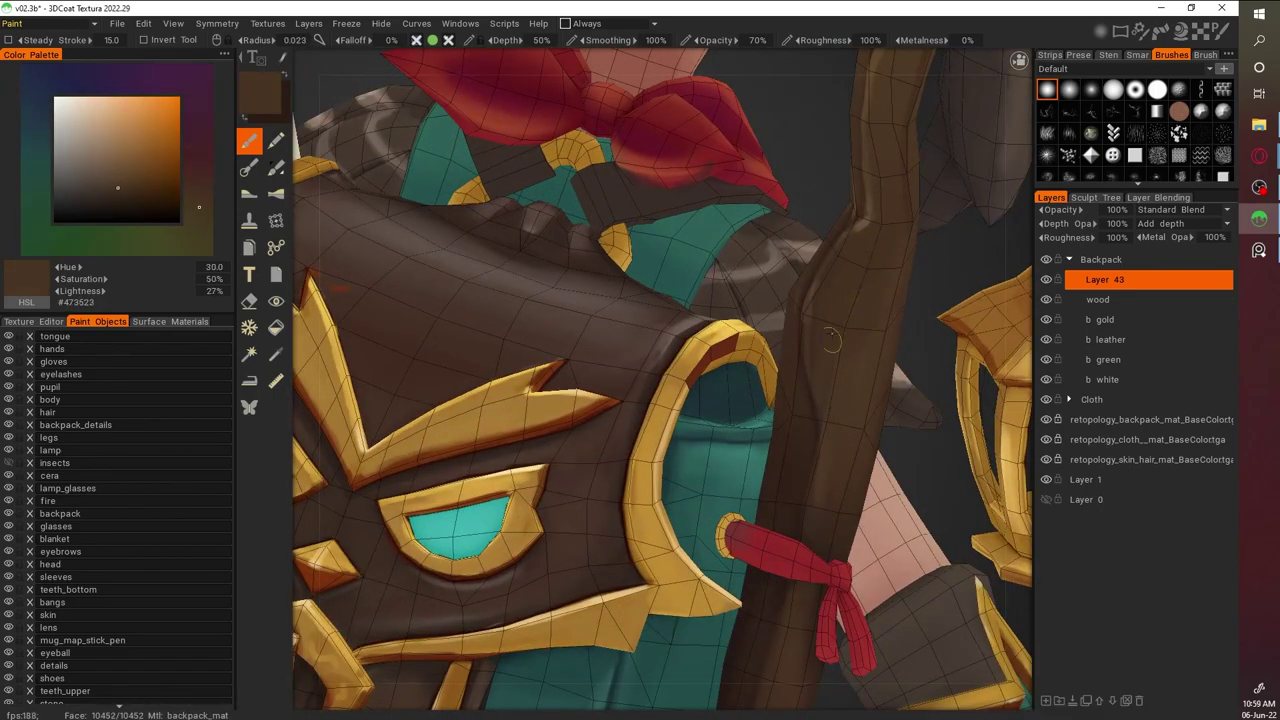
{"action": "middle_click_drag", "start_coordinate": [885, 241], "coordinate": [651, 385]}
Blend browns #342319 and #463221 on the shaft above the ribbon and deepen its shadows with #281A15
{"action": "key", "text": "v"}
{"action": "key", "text": "v"}
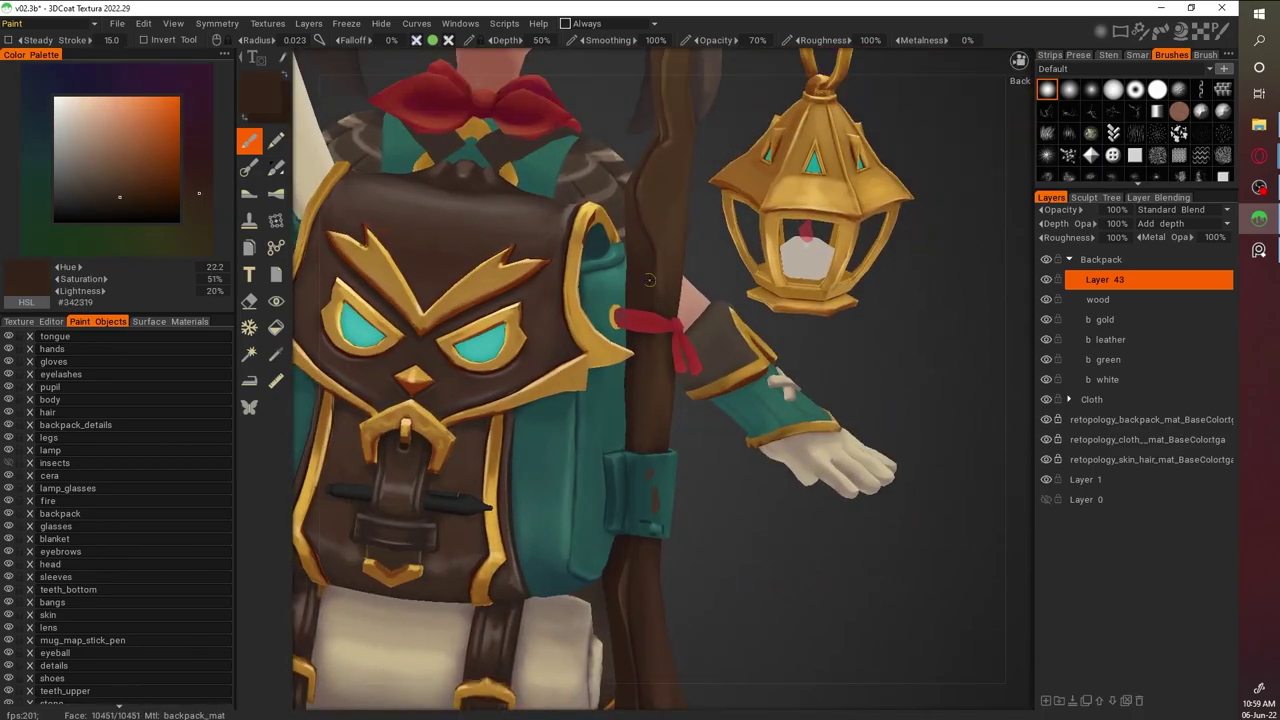
{"action": "key", "text": "v"}
{"action": "scroll", "coordinate": [670, 300], "scroll_direction": "down", "scroll_amount": 5}
{"action": "scroll", "coordinate": [920, 405], "scroll_direction": "up", "scroll_amount": 6}
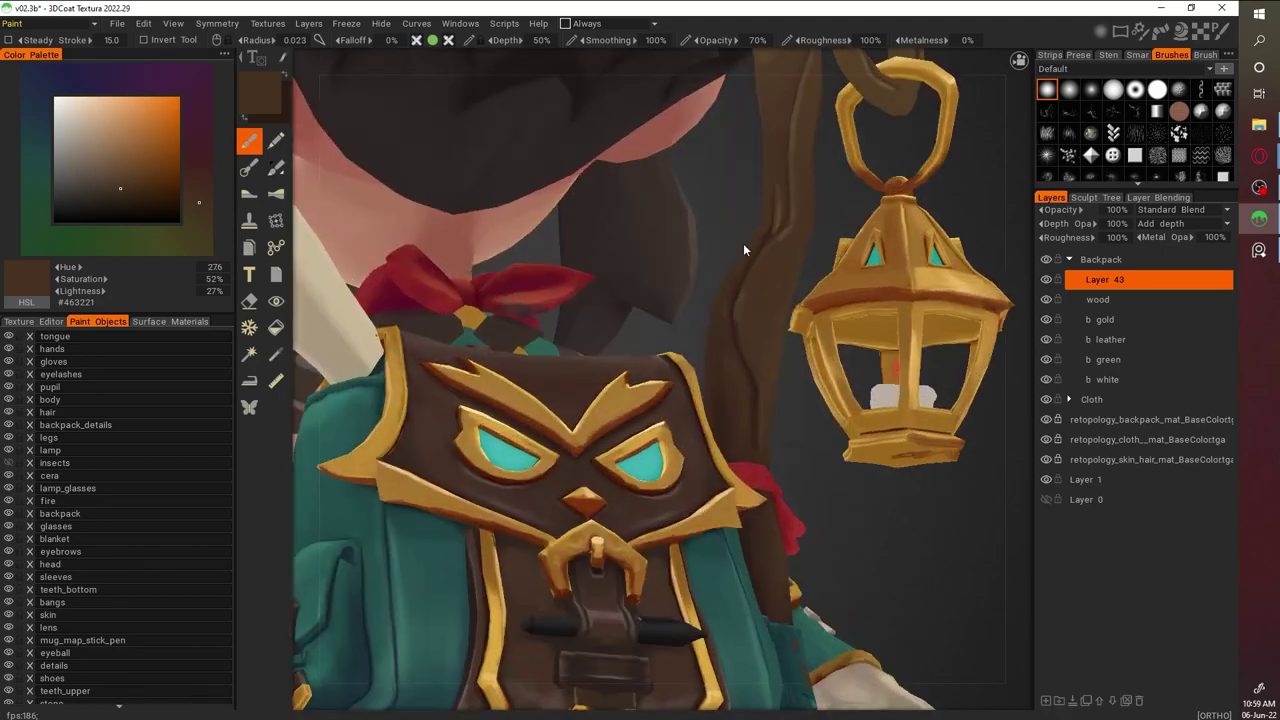
{"action": "middle_click_drag", "start_coordinate": [758, 366], "coordinate": [625, 330]}
{"action": "key", "text": "v"}
{"action": "scroll", "coordinate": [612, 236], "scroll_direction": "down", "scroll_amount": 5}
{"action": "scroll", "coordinate": [690, 342], "scroll_direction": "up", "scroll_amount": 5}
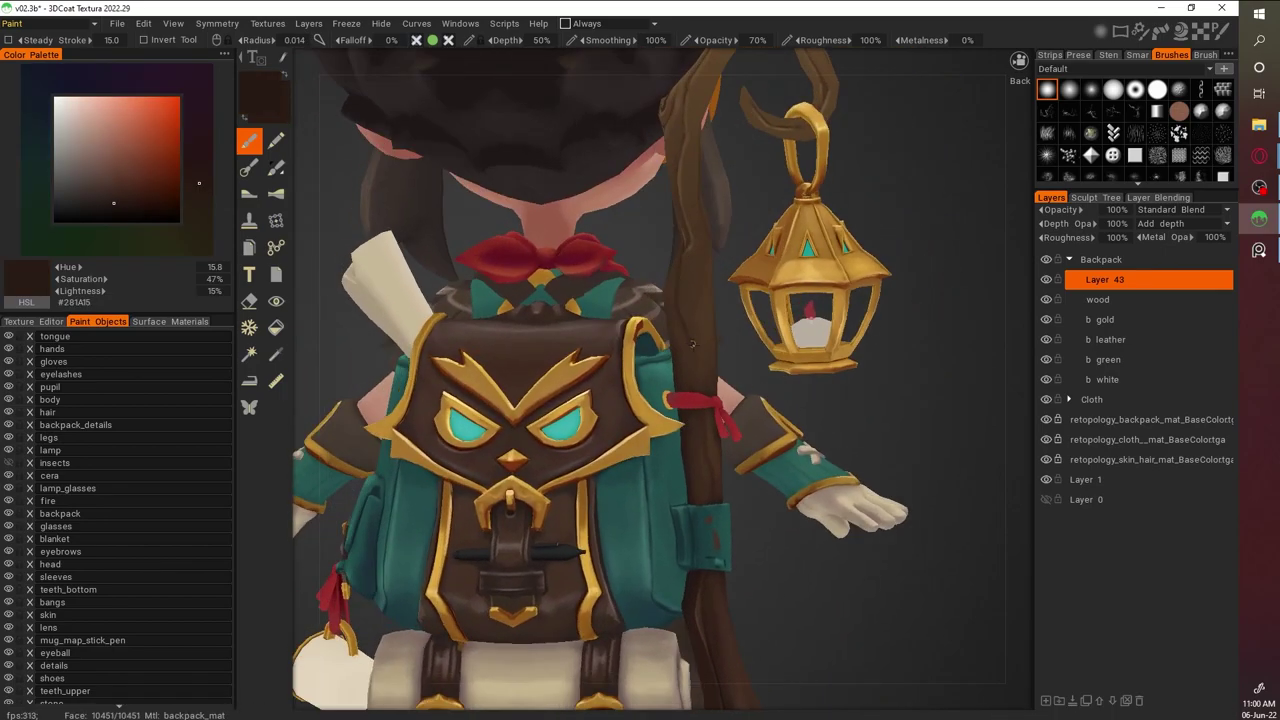
Shade the back of the staff's upper curve with dark brown #39271C
{"action": "middle_click_drag", "start_coordinate": [685, 251], "coordinate": [566, 317]}
{"action": "middle_click_drag", "start_coordinate": [804, 328], "coordinate": [650, 340]}
{"action": "scroll", "coordinate": [600, 355], "scroll_direction": "up", "scroll_amount": 3}
{"action": "key", "text": "v"}
{"action": "key", "text": "v"}
{"action": "middle_click_drag", "start_coordinate": [556, 355], "coordinate": [890, 240]}
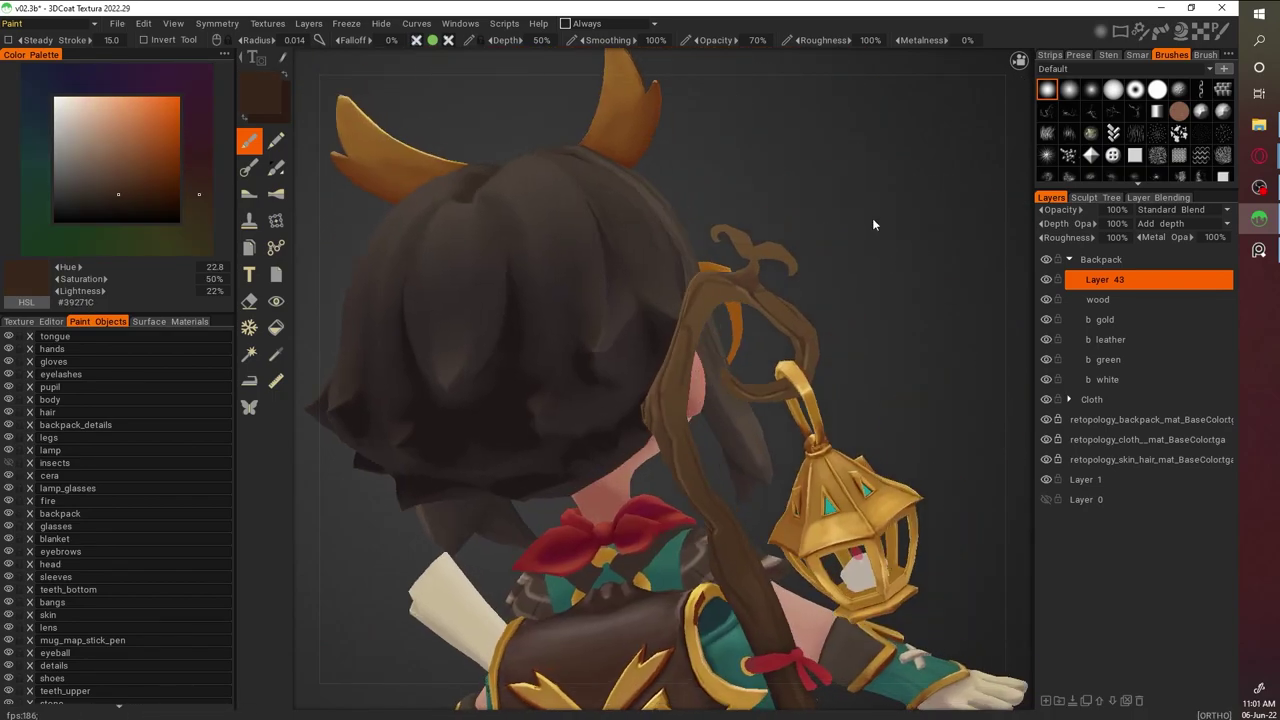
{"action": "scroll", "coordinate": [681, 310], "scroll_direction": "up", "scroll_amount": 2}
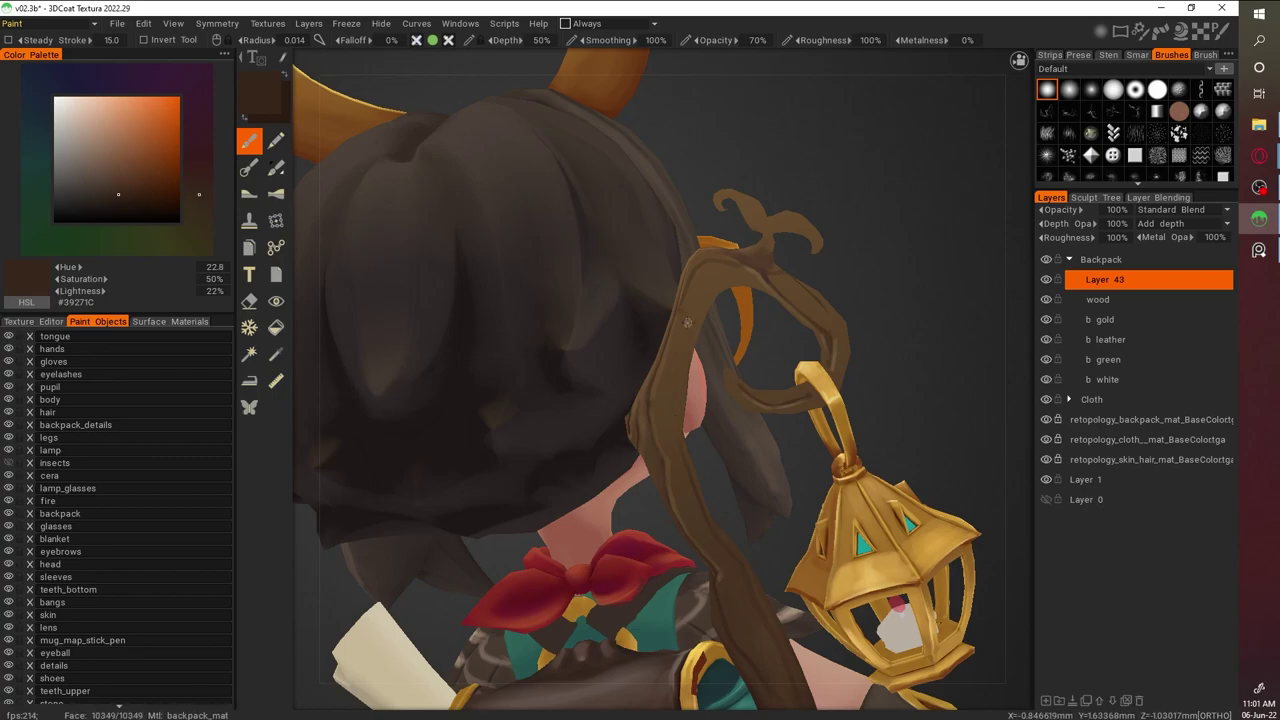
{"action": "mouse_move", "coordinate": [679, 316]}
{"action": "middle_mouse_down"}
{"action": "mouse_move", "coordinate": [823, 276]}
{"action": "mouse_move", "coordinate": [702, 312]}
{"action": "middle_mouse_up"}
{"action": "scroll", "coordinate": [702, 312], "scroll_direction": "up", "scroll_amount": 2}
{"action": "key", "text": "w"}
{"action": "scroll", "coordinate": [818, 409], "scroll_direction": "down", "scroll_amount": 5}
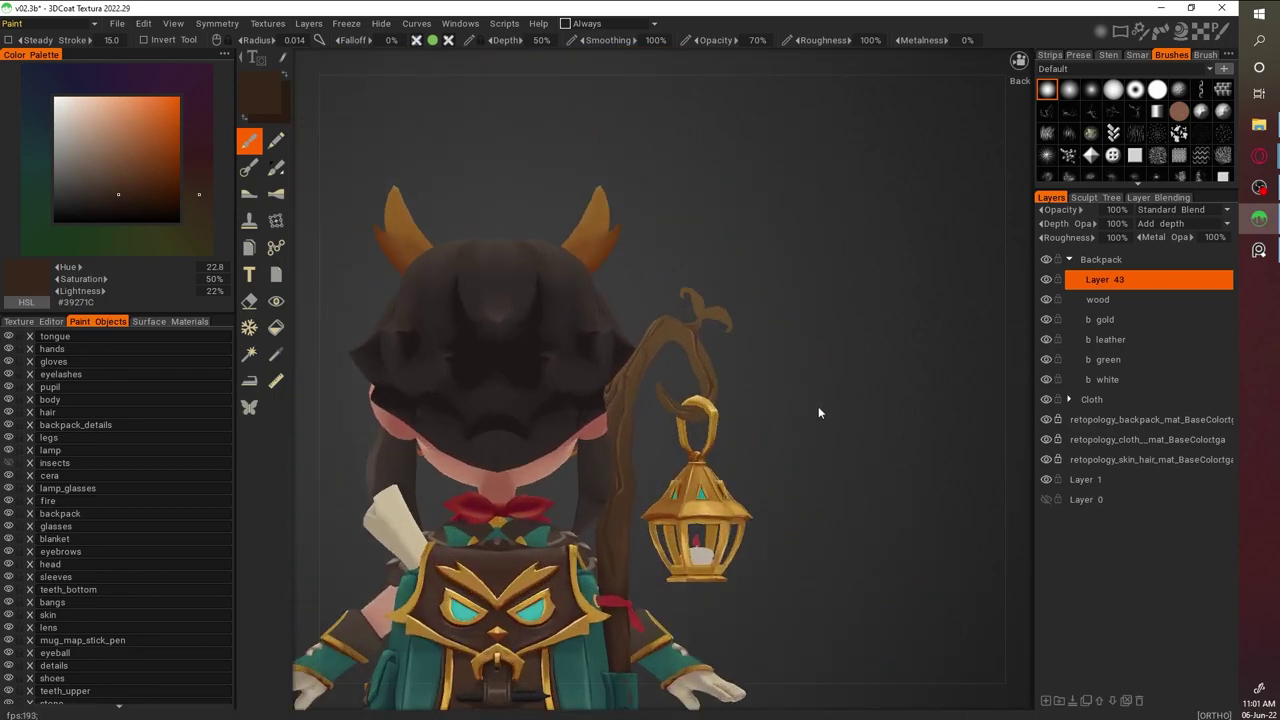
Paint #39271C shadows into the grooves at the top of the hook and around the base of the curled tip
{"action": "scroll", "coordinate": [808, 328], "scroll_direction": "up", "scroll_amount": 5}
{"action": "middle_click_drag", "start_coordinate": [808, 328], "coordinate": [500, 380]}
{"action": "scroll", "coordinate": [829, 220], "scroll_direction": "down", "scroll_amount": 4}
{"action": "scroll", "coordinate": [829, 220], "scroll_direction": "up", "scroll_amount": 5}
{"action": "scroll", "coordinate": [690, 460], "scroll_direction": "up", "scroll_amount": 3}
{"action": "scroll", "coordinate": [680, 450], "scroll_direction": "down", "scroll_amount": 4}
{"action": "scroll", "coordinate": [658, 441], "scroll_direction": "up", "scroll_amount": 4}
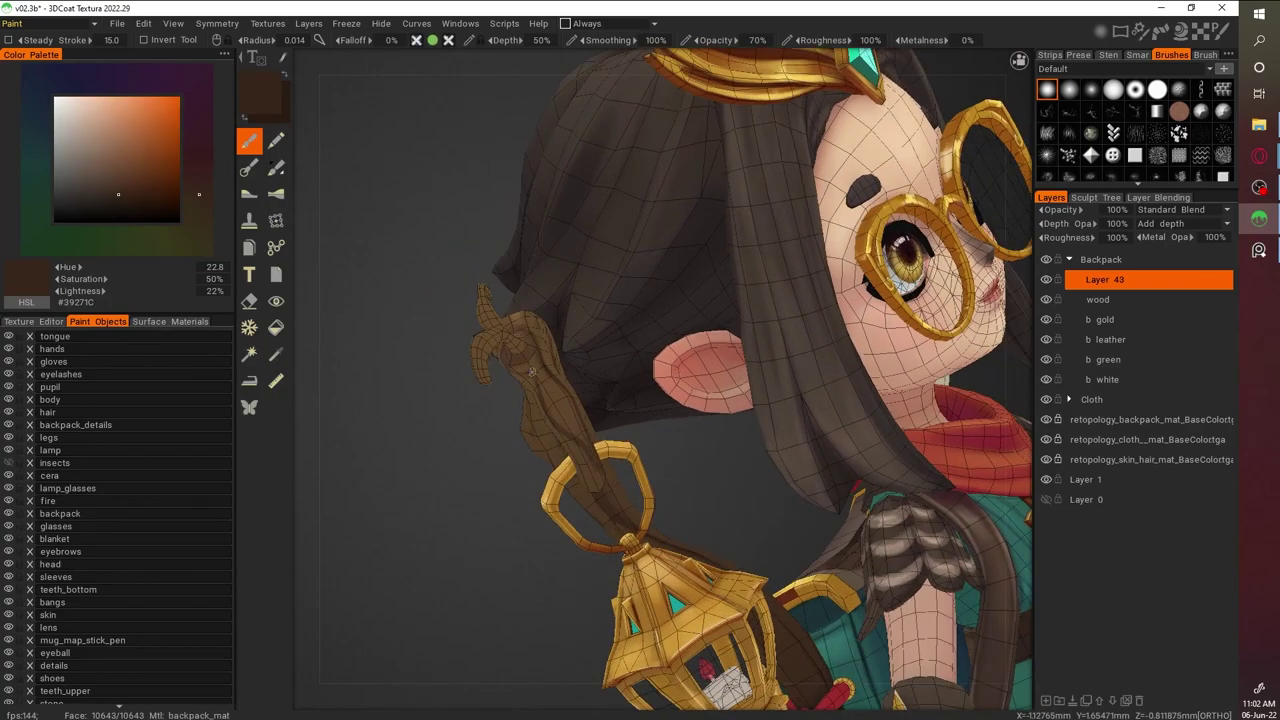
{"action": "scroll", "coordinate": [426, 347], "scroll_direction": "up", "scroll_amount": 3}
{"action": "scroll", "coordinate": [776, 236], "scroll_direction": "down", "scroll_amount": 4}
{"action": "scroll", "coordinate": [876, 409], "scroll_direction": "up", "scroll_amount": 5}
{"action": "middle_click_drag", "start_coordinate": [776, 236], "coordinate": [706, 319]}
{"action": "scroll", "coordinate": [624, 452], "scroll_direction": "down", "scroll_amount": 3}
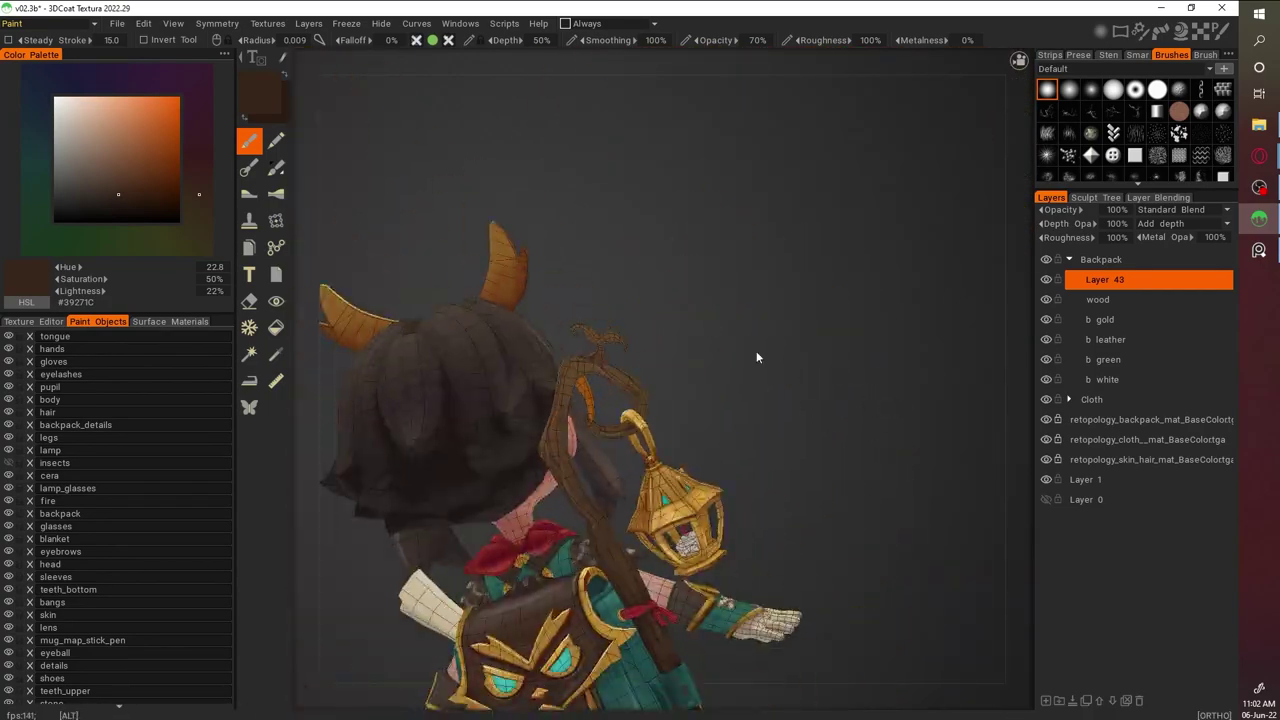
Blend #4E3827 at the base of the staff's curled tip and add #7C6040 highlights along the hook's grain ridges
{"action": "scroll", "coordinate": [762, 326], "scroll_direction": "up", "scroll_amount": 4}
{"action": "key", "text": "KP_5"}
{"action": "key", "text": "v"}
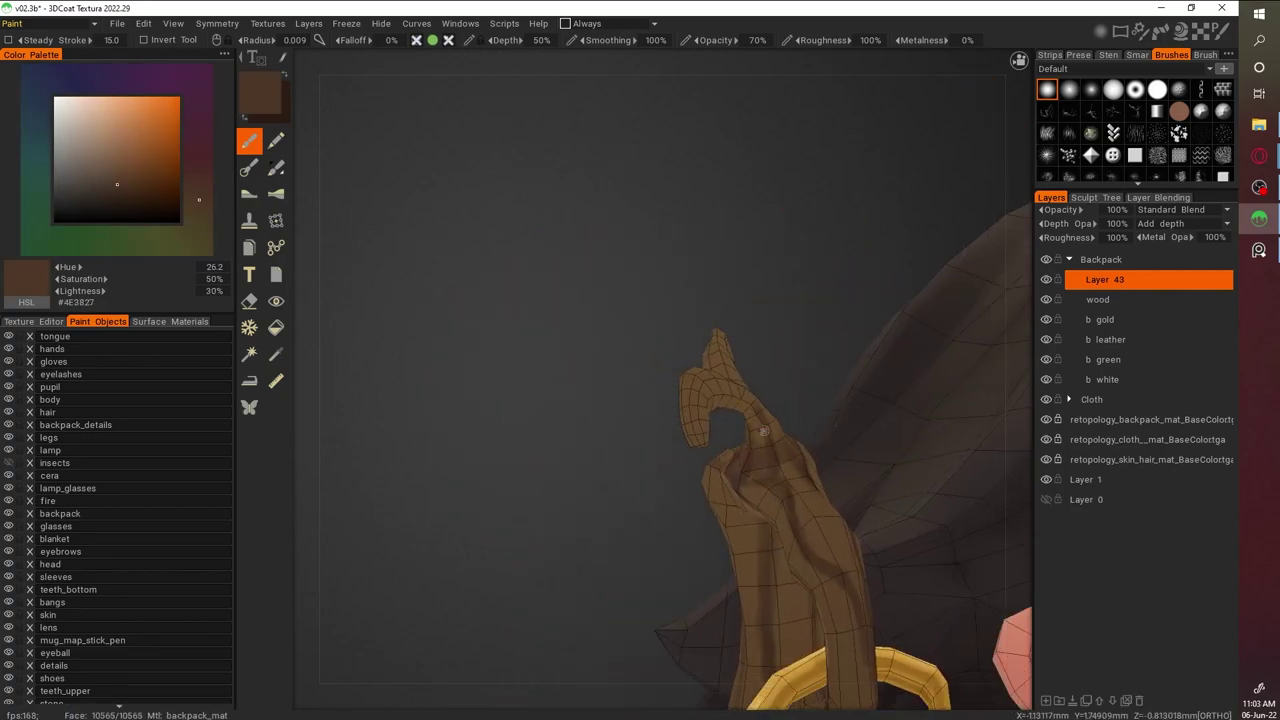
{"action": "middle_click_drag", "start_coordinate": [836, 583], "coordinate": [771, 317]}
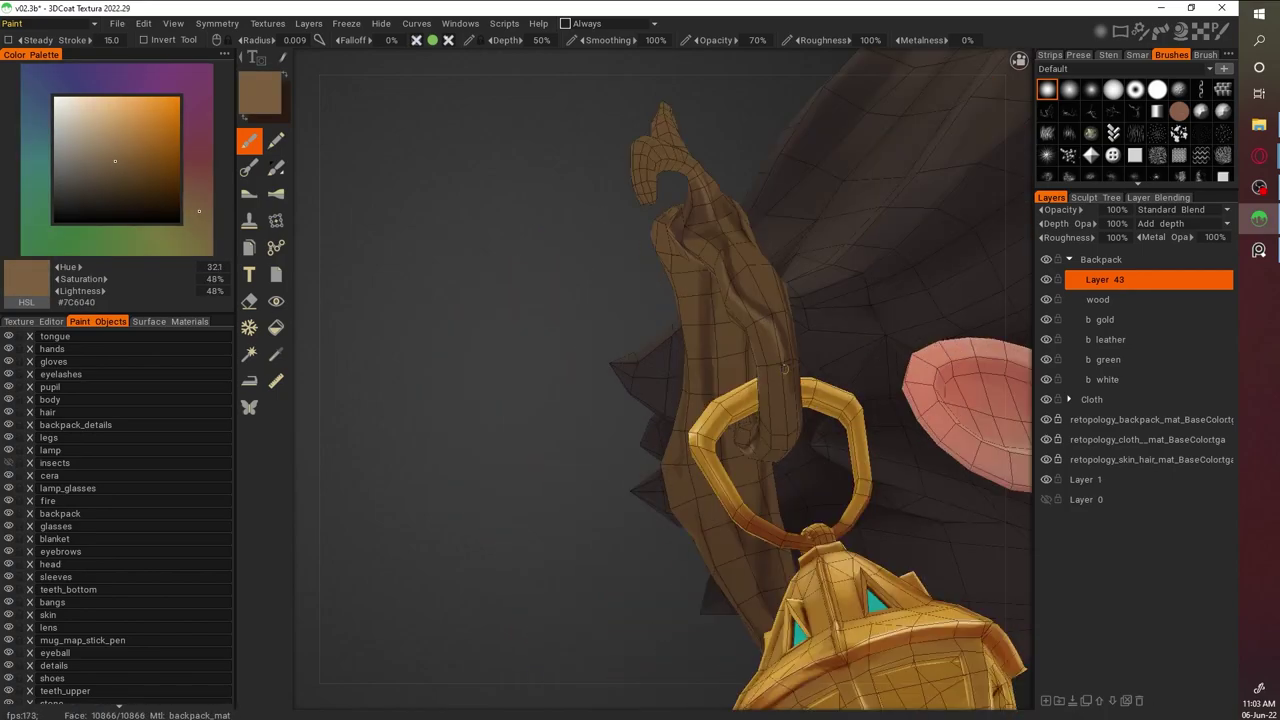
Shade the underside of the staff's upper curve with dark brown #3F2C1E
{"action": "key", "text": "v"}
{"action": "mouse_move", "coordinate": [766, 500]}
{"action": "middle_mouse_down"}
{"action": "mouse_move", "coordinate": [800, 586]}
{"action": "mouse_move", "coordinate": [772, 366]}
{"action": "mouse_move", "coordinate": [871, 286]}
{"action": "mouse_move", "coordinate": [651, 297]}
{"action": "middle_mouse_up"}
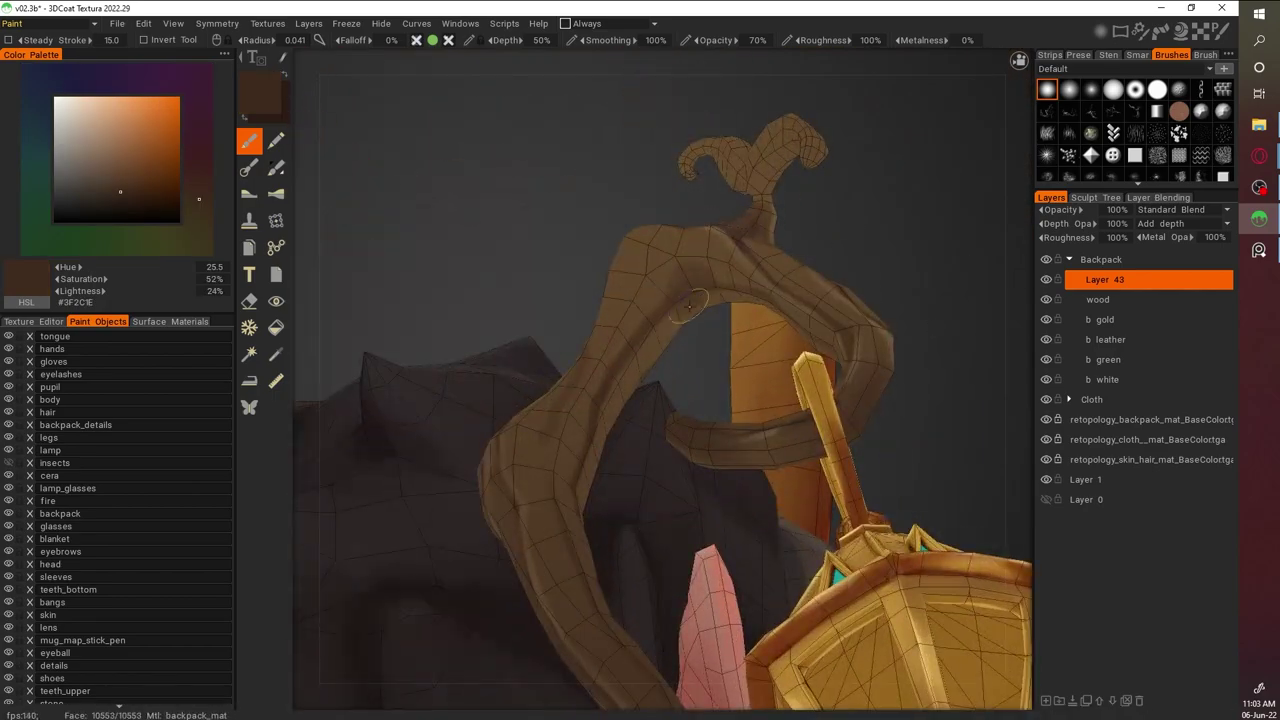
{"action": "right_click_drag", "start_coordinate": [651, 297], "coordinate": [670, 308]}
{"action": "middle_click_drag", "start_coordinate": [670, 308], "coordinate": [706, 377]}
{"action": "key", "text": "v"}
{"action": "scroll", "coordinate": [903, 477], "scroll_direction": "down", "scroll_amount": 5}
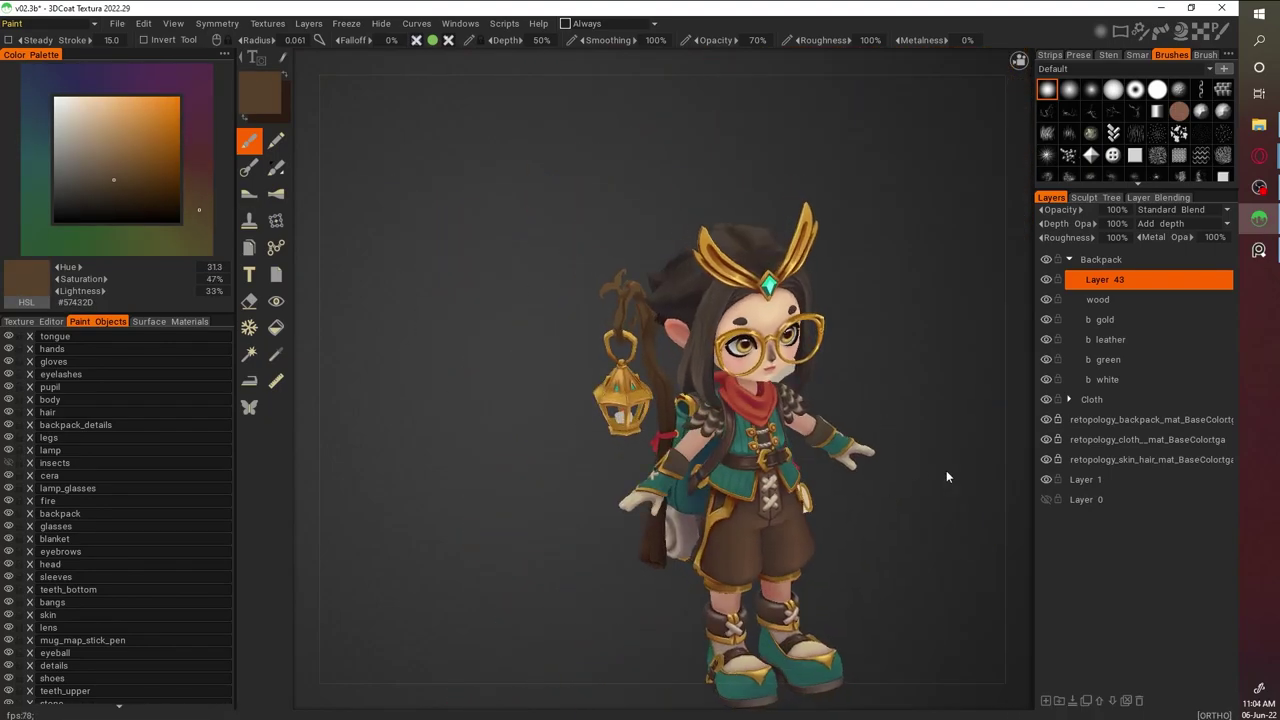
Darken the shadows on the back of the staff's hook with #311F19 and #2C1B16
{"action": "scroll", "coordinate": [946, 470], "scroll_direction": "up", "scroll_amount": 8}
{"action": "key", "text": "v"}
{"action": "middle_click_drag", "start_coordinate": [611, 350], "coordinate": [832, 309]}
{"action": "scroll", "coordinate": [700, 340], "scroll_direction": "down", "scroll_amount": 5}
{"action": "scroll", "coordinate": [840, 310], "scroll_direction": "up", "scroll_amount": 5}
{"action": "scroll", "coordinate": [800, 334], "scroll_direction": "up", "scroll_amount": 5}
{"action": "key", "text": "v"}
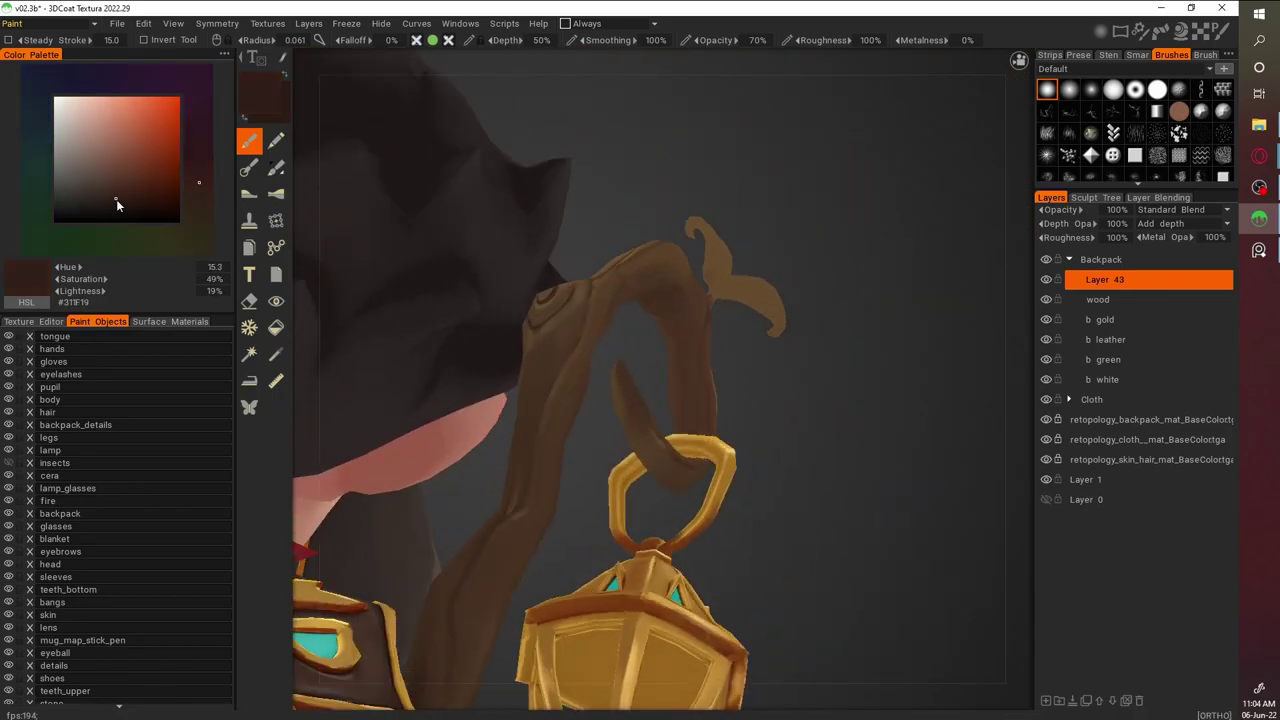
{"action": "scroll", "coordinate": [822, 208], "scroll_direction": "down", "scroll_amount": 5}
{"action": "middle_click_drag", "start_coordinate": [720, 214], "coordinate": [883, 226]}
{"action": "scroll", "coordinate": [902, 292], "scroll_direction": "up", "scroll_amount": 5}
{"action": "middle_click_drag", "start_coordinate": [902, 291], "coordinate": [879, 258]}
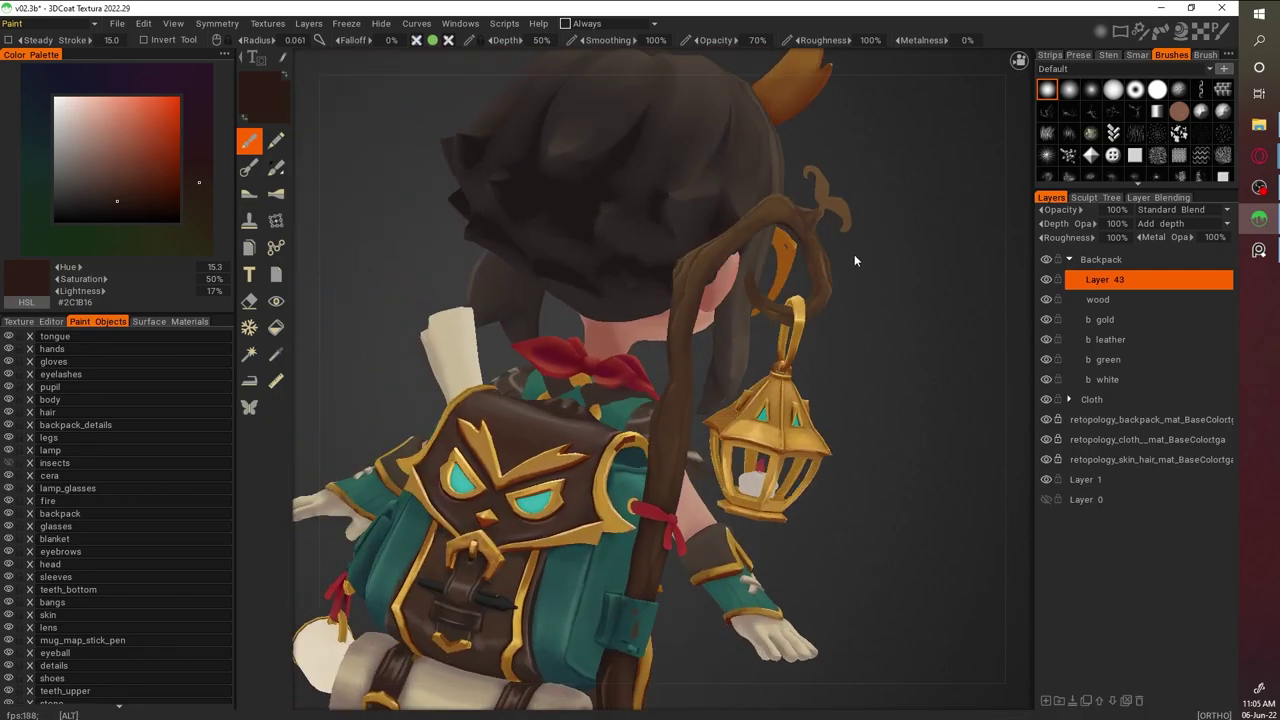
Shade the top of the hook around the base of the twig with #36241A
{"action": "scroll", "coordinate": [516, 466], "scroll_direction": "up", "scroll_amount": 5}
{"action": "scroll", "coordinate": [824, 362], "scroll_direction": "down", "scroll_amount": 5}
{"action": "scroll", "coordinate": [760, 400], "scroll_direction": "up", "scroll_amount": 5}
{"action": "middle_click_drag", "start_coordinate": [824, 362], "coordinate": [676, 357]}
{"action": "key", "text": "w"}
{"action": "key", "text": "v"}
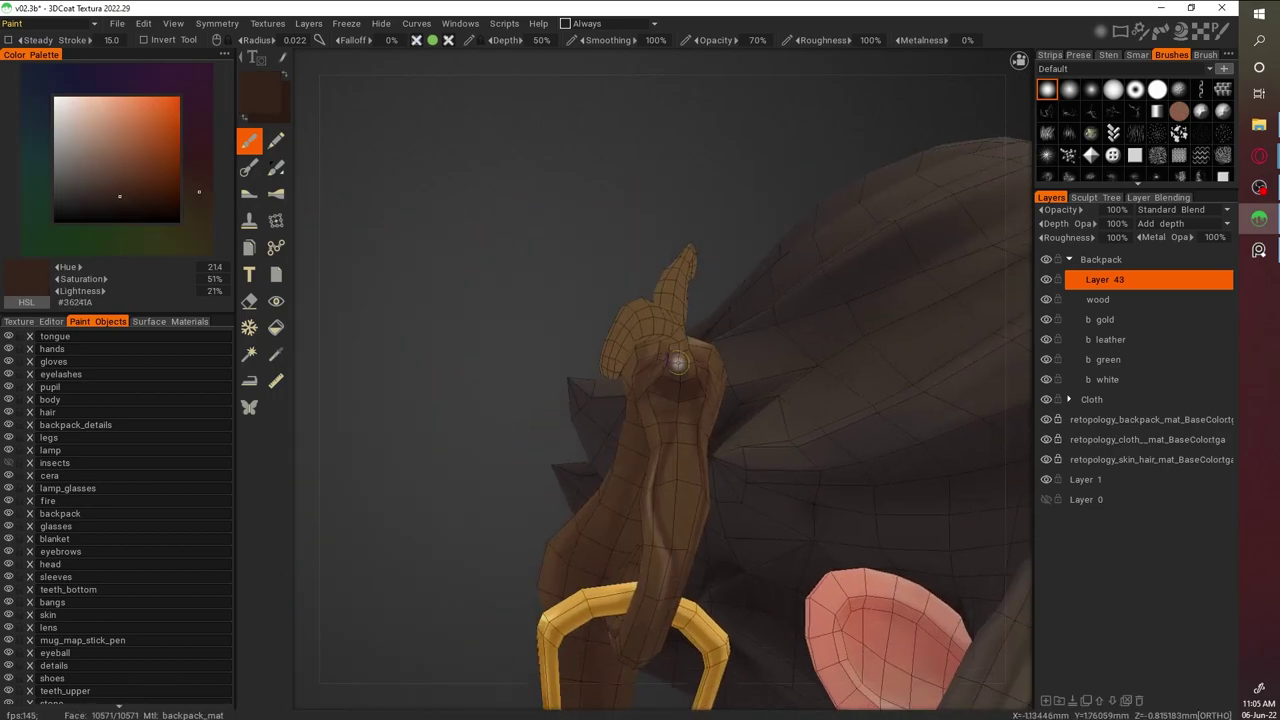
Blend brown #533B28 where the twig joins the hook
{"action": "key", "text": "v"}
{"action": "middle_click_drag", "start_coordinate": [676, 385], "coordinate": [737, 340]}
{"action": "key", "text": "v"}
{"action": "key", "text": "v"}
{"action": "key", "text": "v"}
{"action": "key", "text": "v"}
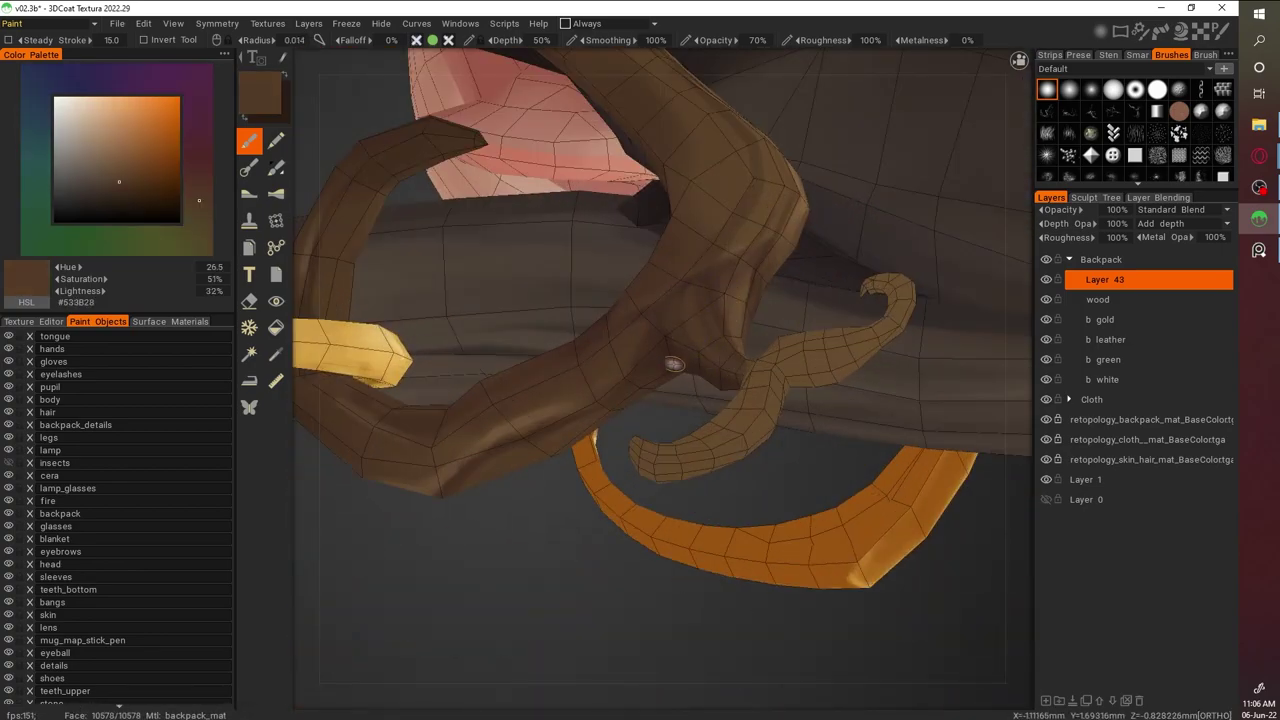
Paint #4A3223 and #2F1D18 shadows along the hook's inner edge and down the shaft to the red ribbon
{"action": "key", "text": "v"}
{"action": "middle_click_drag", "start_coordinate": [710, 208], "coordinate": [776, 288]}
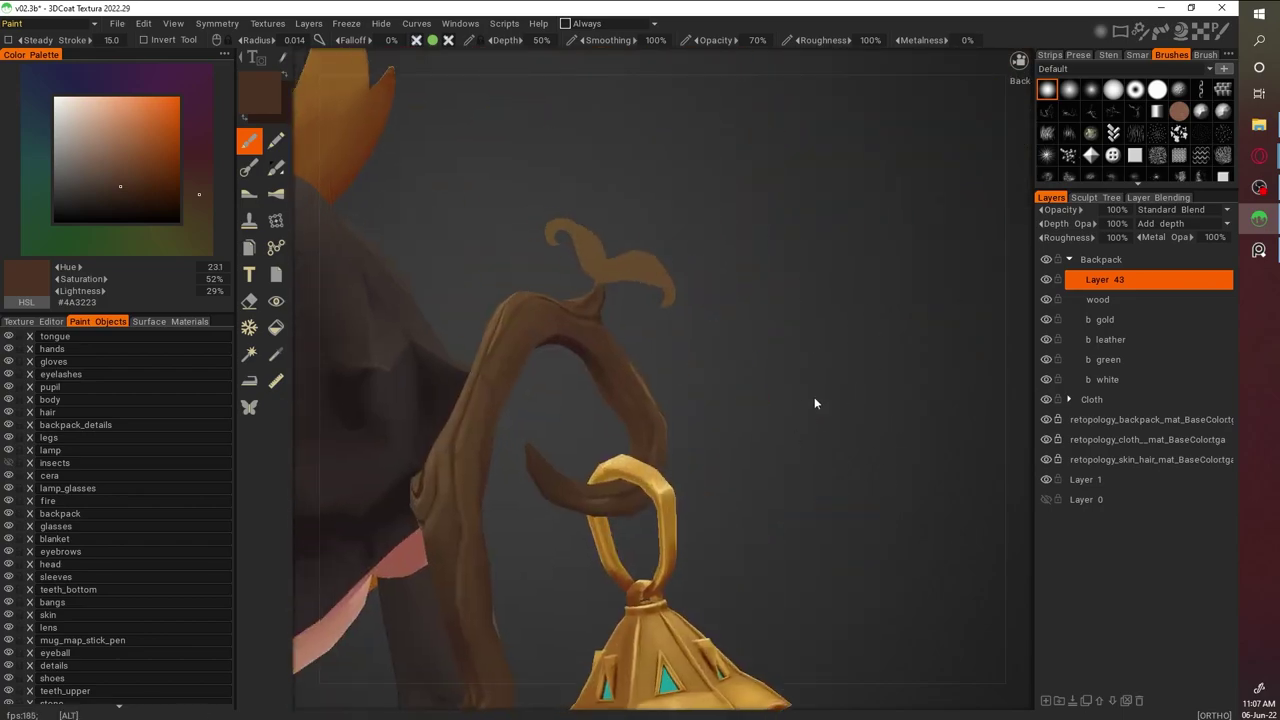
{"action": "middle_click_drag", "start_coordinate": [564, 316], "coordinate": [408, 400]}
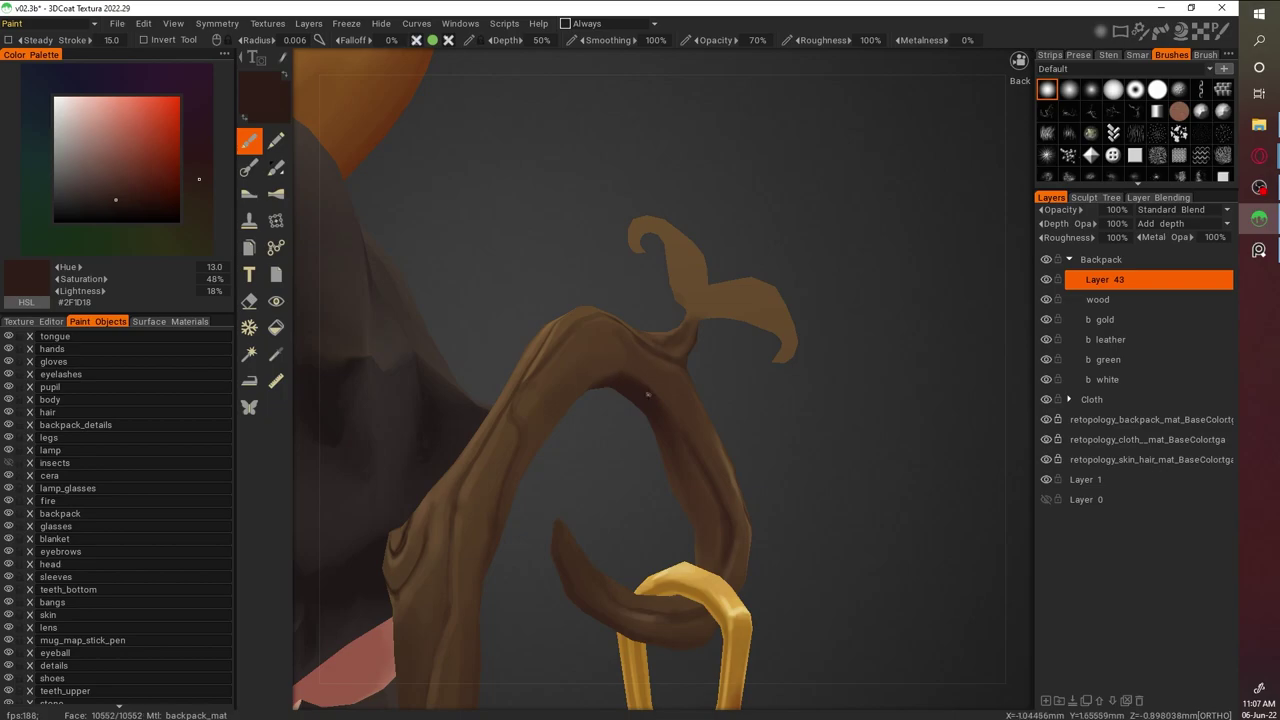
{"action": "left_click_drag", "start_coordinate": [645, 333], "coordinate": [572, 472], "text": "alt"}
{"action": "scroll", "coordinate": [580, 442], "scroll_direction": "down", "scroll_amount": 10}
{"action": "left_click_drag", "start_coordinate": [736, 273], "coordinate": [806, 414], "text": "alt"}
{"action": "scroll", "coordinate": [806, 414], "scroll_direction": "up", "scroll_amount": 10}
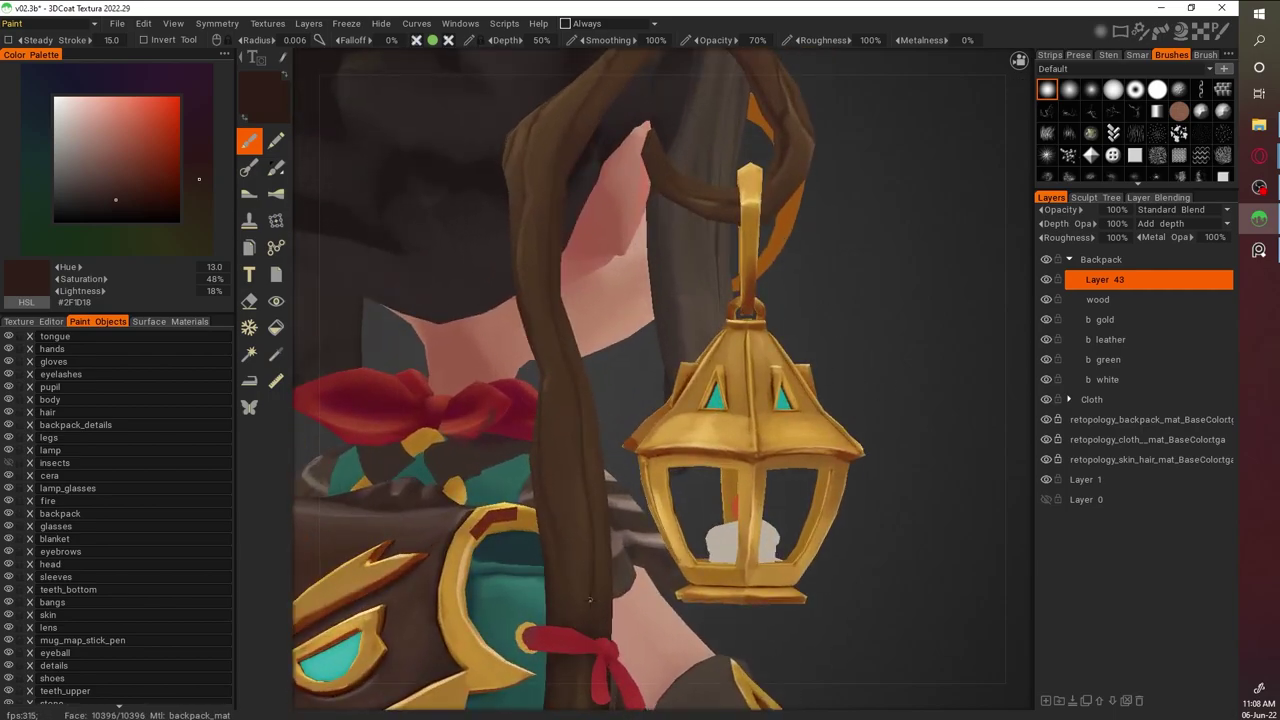
Add #6F513F highlights beside the grain grooves on the front of the staff's shaft
{"action": "left_click_drag", "start_coordinate": [593, 562], "coordinate": [754, 466], "text": "alt"}
{"action": "key", "text": "v"}
{"action": "left_click_drag", "start_coordinate": [788, 334], "coordinate": [600, 325], "text": "alt"}
{"action": "scroll", "coordinate": [577, 319], "scroll_direction": "up", "scroll_amount": 8}
{"action": "left_click_drag", "start_coordinate": [774, 381], "coordinate": [806, 432], "text": "alt"}
{"action": "scroll", "coordinate": [771, 300], "scroll_direction": "down", "scroll_amount": 5}
{"action": "scroll", "coordinate": [771, 300], "scroll_direction": "up", "scroll_amount": 5}
{"action": "scroll", "coordinate": [806, 432], "scroll_direction": "down", "scroll_amount": 5}
{"action": "scroll", "coordinate": [637, 323], "scroll_direction": "up", "scroll_amount": 4}
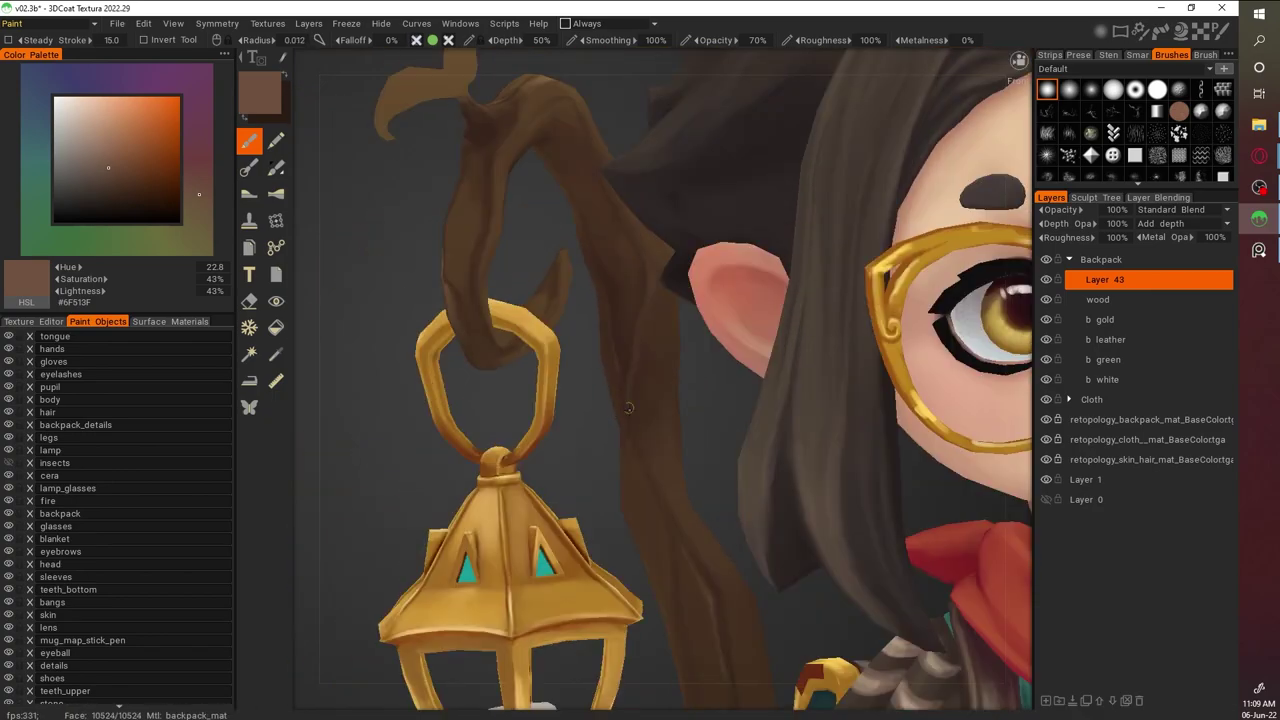
Add #6F593F highlights to the front of the hook's top and the staff's lower end
{"action": "scroll", "coordinate": [628, 383], "scroll_direction": "down", "scroll_amount": 2}
{"action": "left_click_drag", "start_coordinate": [600, 370], "coordinate": [529, 408], "text": "alt"}
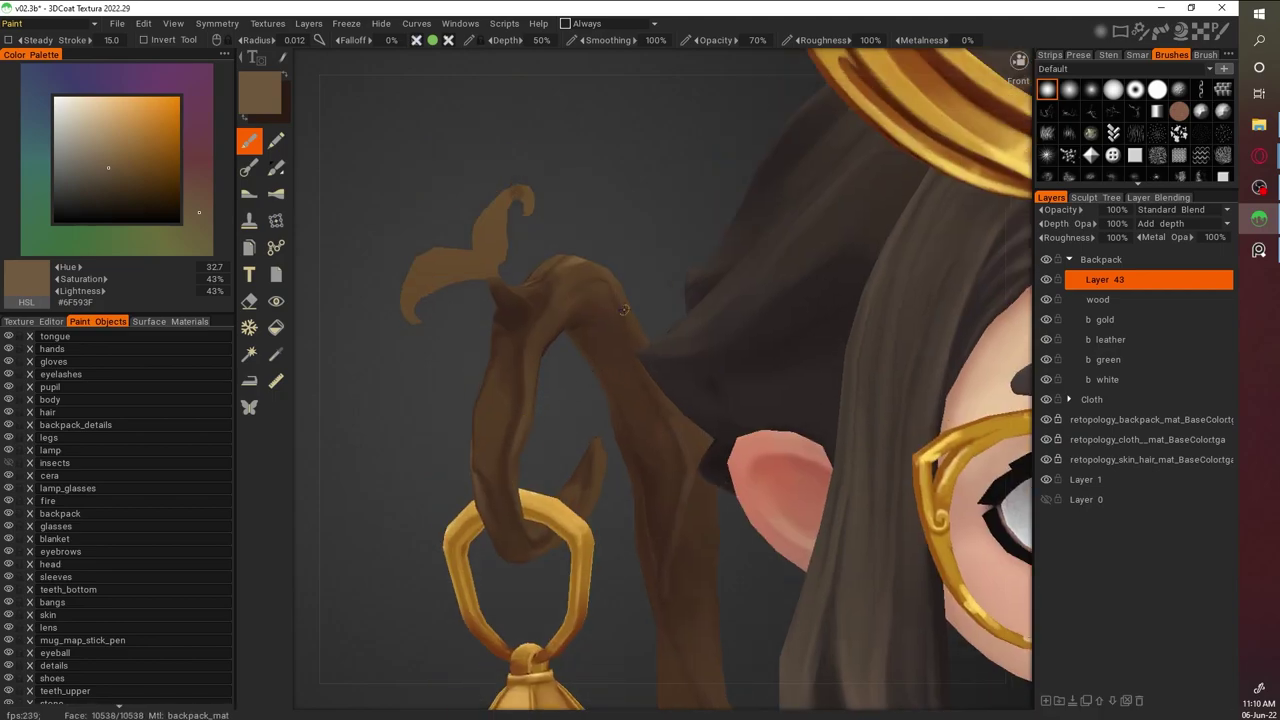
{"action": "scroll", "coordinate": [694, 363], "scroll_direction": "down", "scroll_amount": 5}
{"action": "scroll", "coordinate": [657, 506], "scroll_direction": "up", "scroll_amount": 6}
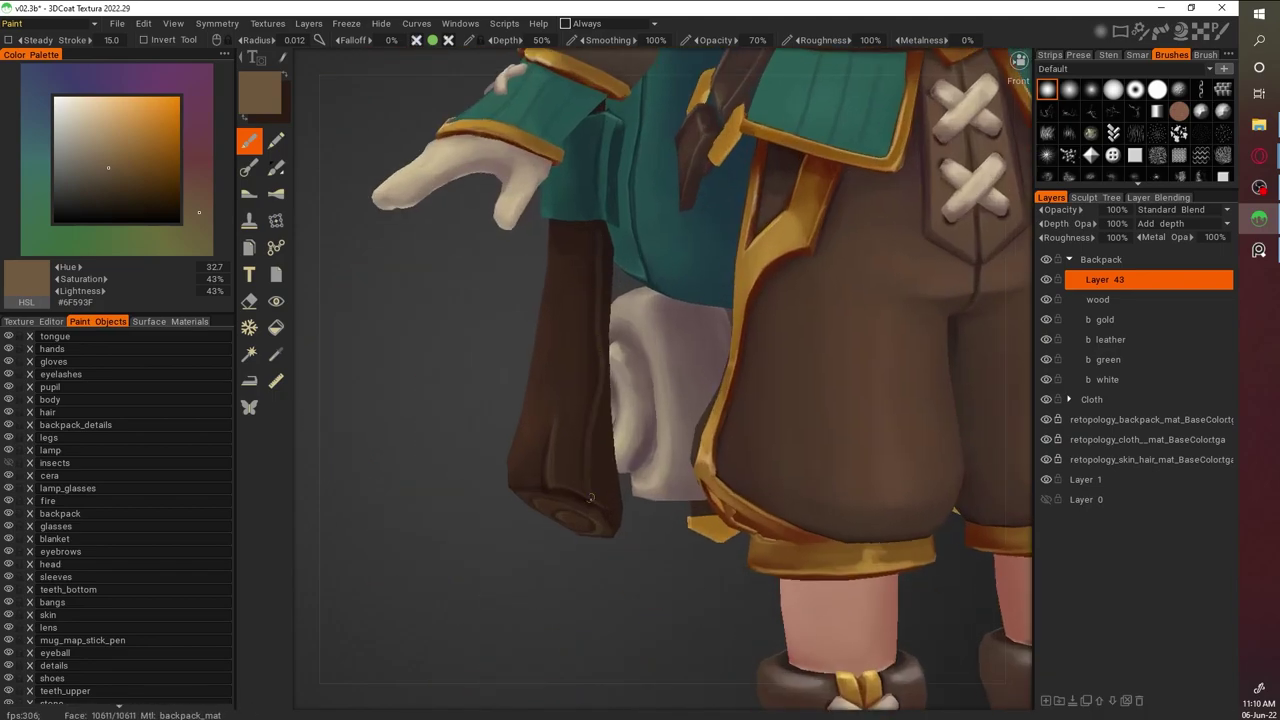
{"action": "scroll", "coordinate": [886, 463], "scroll_direction": "down", "scroll_amount": 6}
{"action": "left_click_drag", "start_coordinate": [886, 463], "coordinate": [900, 423], "text": "alt"}
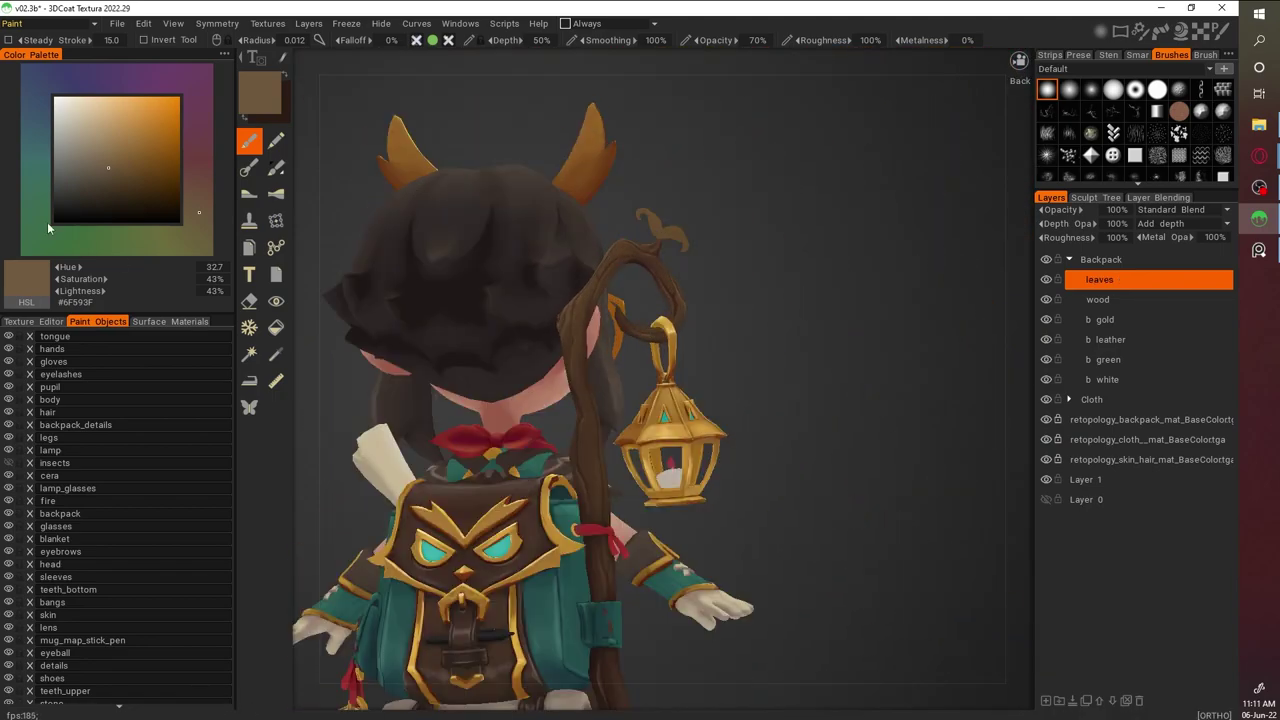
Paint both curled leaves at the staff's tip with a dark green base on the leaves layer
{"action": "left_click", "coordinate": [36, 195]}
{"action": "left_click", "coordinate": [131, 198]}
{"action": "scroll", "coordinate": [687, 172], "scroll_direction": "up", "scroll_amount": 3}
{"action": "scroll", "coordinate": [690, 175], "scroll_direction": "up", "scroll_amount": 5}
{"action": "mouse_move", "coordinate": [595, 225]}
{"action": "left_mouse_down"}
{"action": "mouse_move", "coordinate": [610, 260]}
{"action": "mouse_move", "coordinate": [600, 271]}
{"action": "mouse_move", "coordinate": [541, 207]}
{"action": "mouse_move", "coordinate": [551, 222]}
{"action": "left_mouse_up"}
{"action": "scroll", "coordinate": [600, 63], "scroll_direction": "down", "scroll_amount": 5}
{"action": "scroll", "coordinate": [600, 300], "scroll_direction": "up", "scroll_amount": 5}
{"action": "mouse_move", "coordinate": [561, 239]}
{"action": "middle_mouse_down"}
{"action": "mouse_move", "coordinate": [546, 331]}
{"action": "mouse_move", "coordinate": [792, 302]}
{"action": "middle_mouse_up"}
Shade the leaves' central folds, undersides and shared base with very dark green #0B2017
{"action": "left_click", "coordinate": [136, 205]}
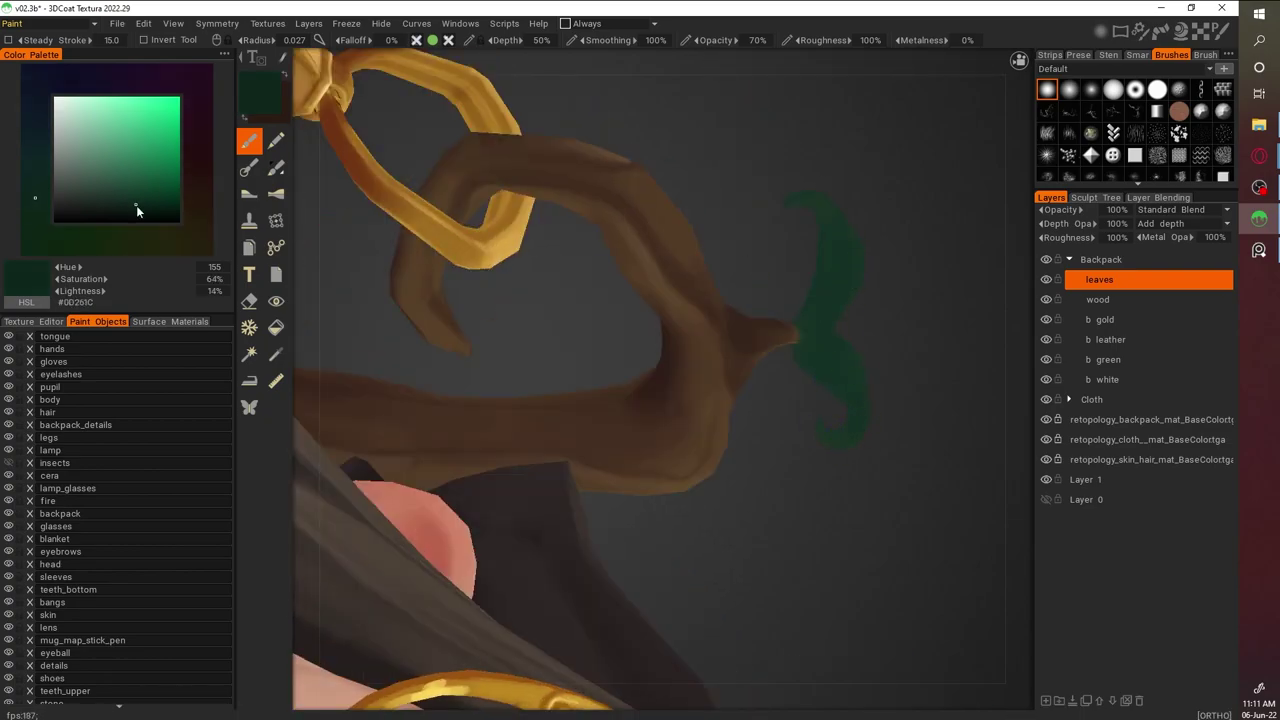
{"action": "key", "text": "w"}
{"action": "left_click_drag", "start_coordinate": [810, 205], "coordinate": [770, 264], "text": "alt"}
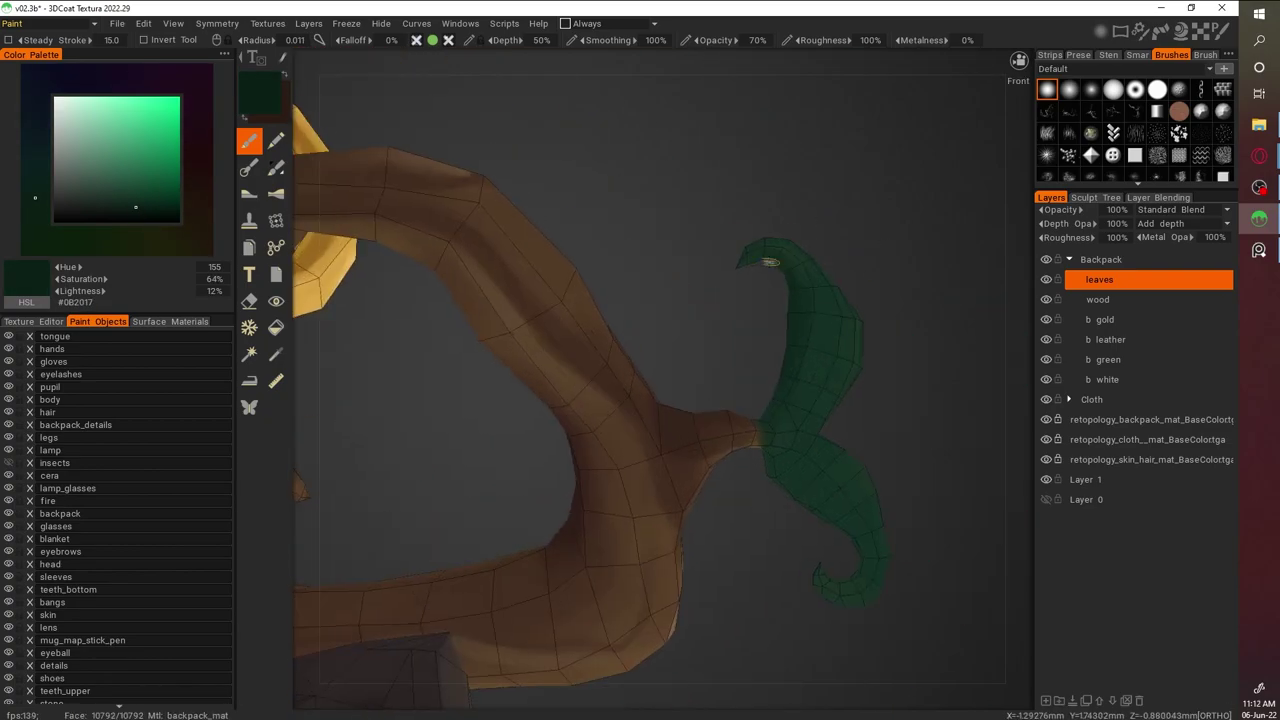
{"action": "left_click_drag", "start_coordinate": [802, 490], "coordinate": [828, 369], "text": "alt"}
{"action": "scroll", "coordinate": [760, 355], "scroll_direction": "up", "scroll_amount": 4}
{"action": "middle_click_drag", "start_coordinate": [703, 343], "coordinate": [781, 481]}
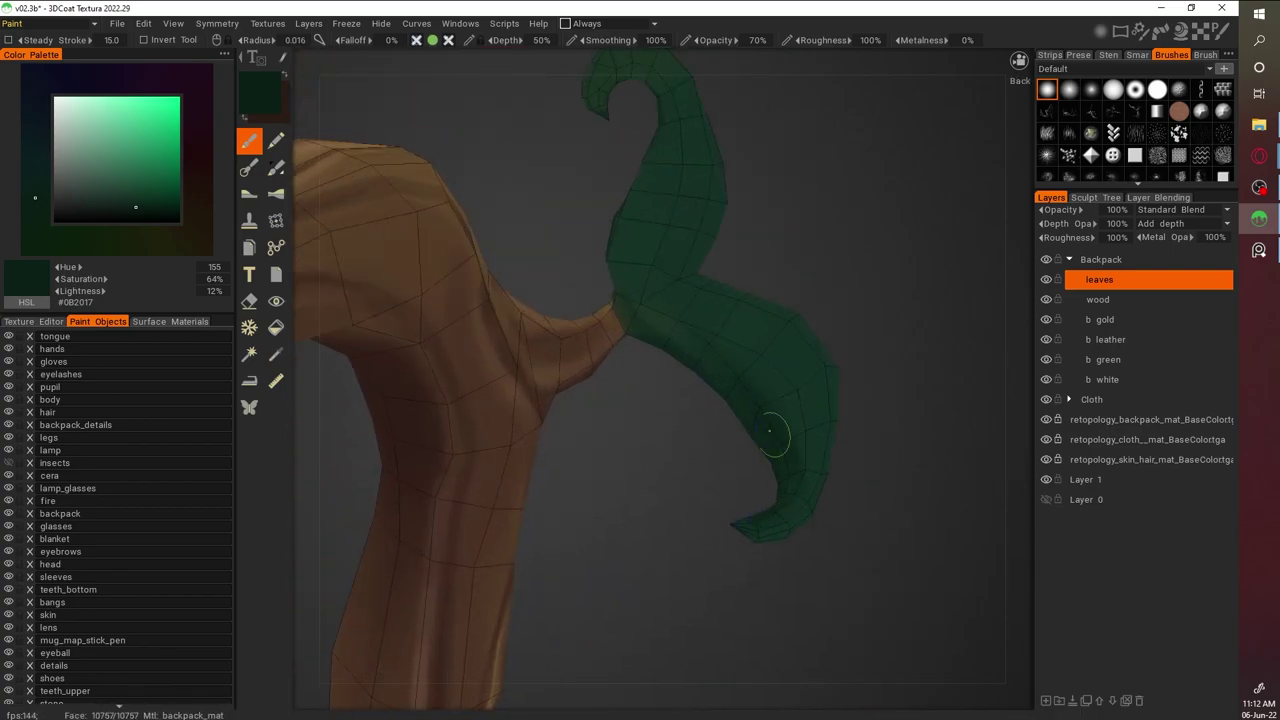
{"action": "mouse_move", "coordinate": [754, 390]}
{"action": "middle_mouse_down"}
{"action": "mouse_move", "coordinate": [789, 463]}
{"action": "mouse_move", "coordinate": [659, 433]}
{"action": "middle_mouse_up"}
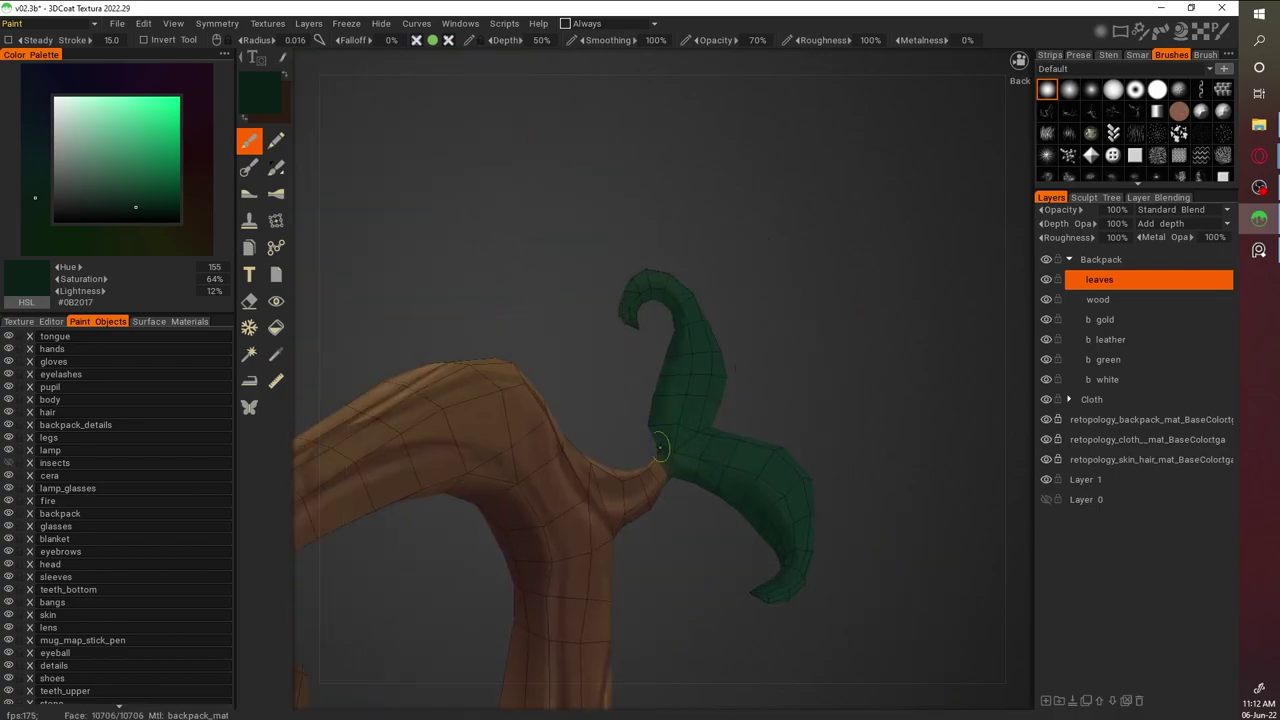
{"action": "left_click_drag", "start_coordinate": [674, 316], "coordinate": [601, 335], "text": "alt"}
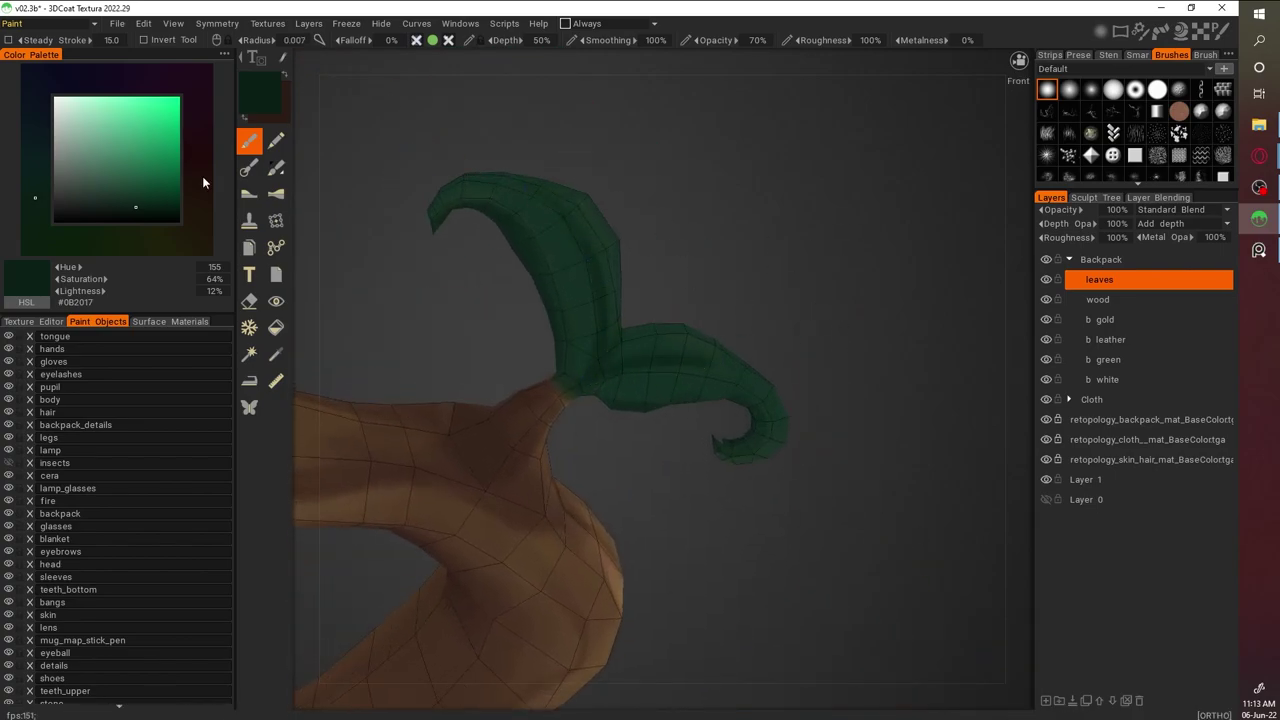
Lighten the outer edges of both leaves with a brighter green
{"action": "left_click", "coordinate": [138, 181]}
{"action": "mouse_move", "coordinate": [880, 290]}
{"action": "left_mouse_down", "text": "alt"}
{"action": "mouse_move", "coordinate": [897, 277]}
{"action": "mouse_move", "coordinate": [780, 403]}
{"action": "mouse_move", "coordinate": [777, 437]}
{"action": "mouse_move", "coordinate": [775, 330]}
{"action": "left_mouse_up", "text": "alt"}
{"action": "key", "text": "v"}
{"action": "left_click_drag", "start_coordinate": [766, 382], "coordinate": [714, 480], "text": "alt"}
Paint highlights along the leaves' ridges with #3D6551, #3F6854 and #699780
{"action": "left_click", "coordinate": [105, 174]}
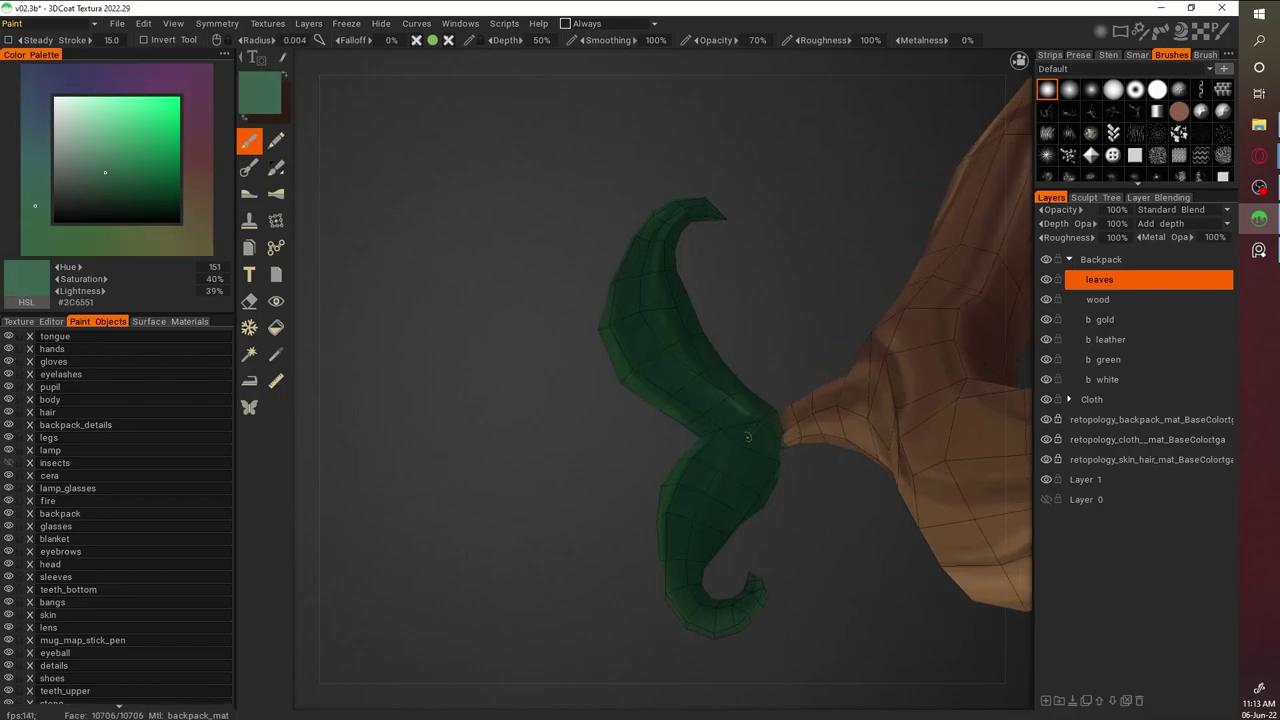
{"action": "key", "text": "v"}
{"action": "left_click_drag", "start_coordinate": [662, 245], "coordinate": [603, 346], "text": "alt"}
{"action": "key", "text": "v"}
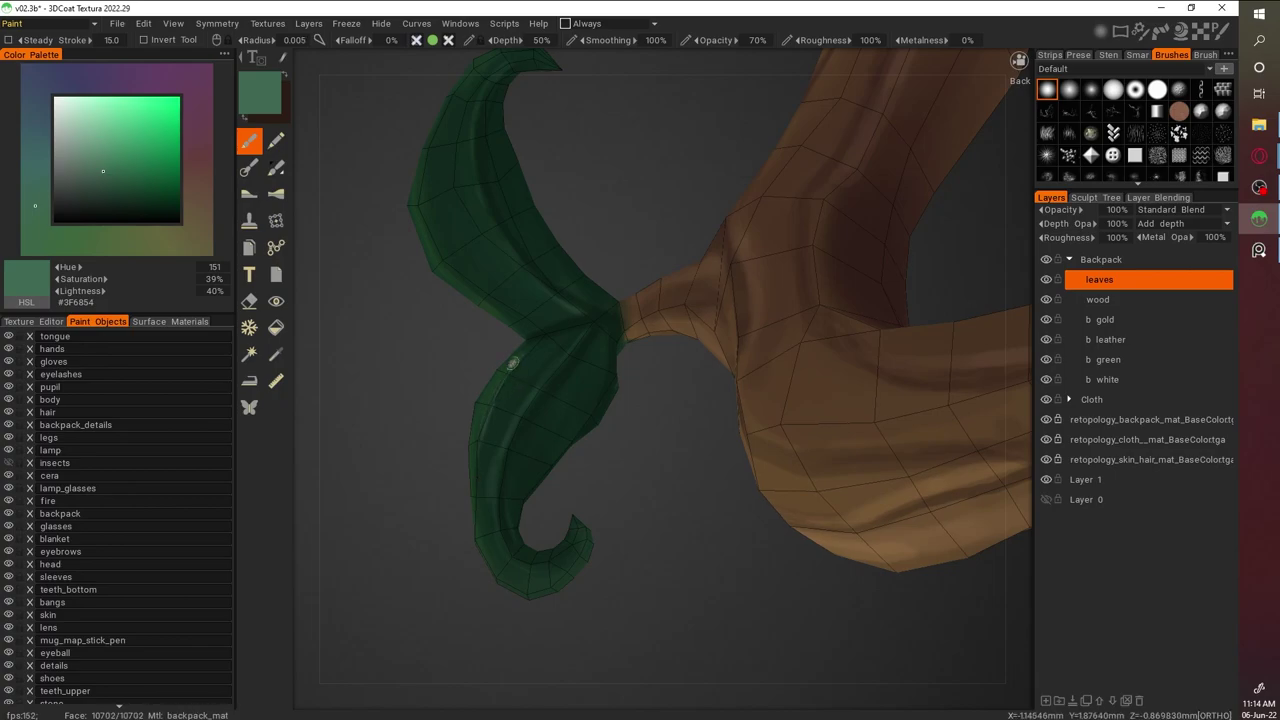
{"action": "left_click", "coordinate": [93, 148]}
{"action": "left_click_drag", "start_coordinate": [560, 178], "coordinate": [660, 420], "text": "alt"}
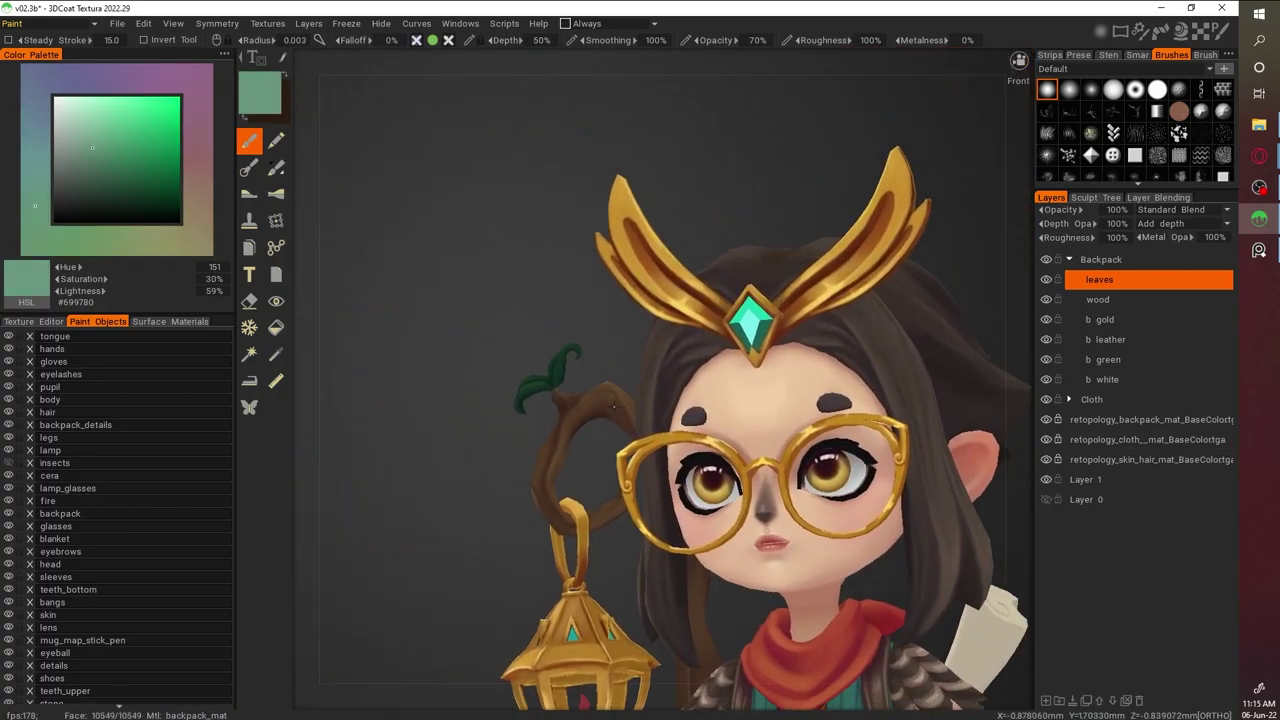
Blend warmer green #1B3B22 over the front faces of both leaves
{"action": "scroll", "coordinate": [660, 420], "scroll_direction": "up", "scroll_amount": 5}
{"action": "key", "text": "v"}
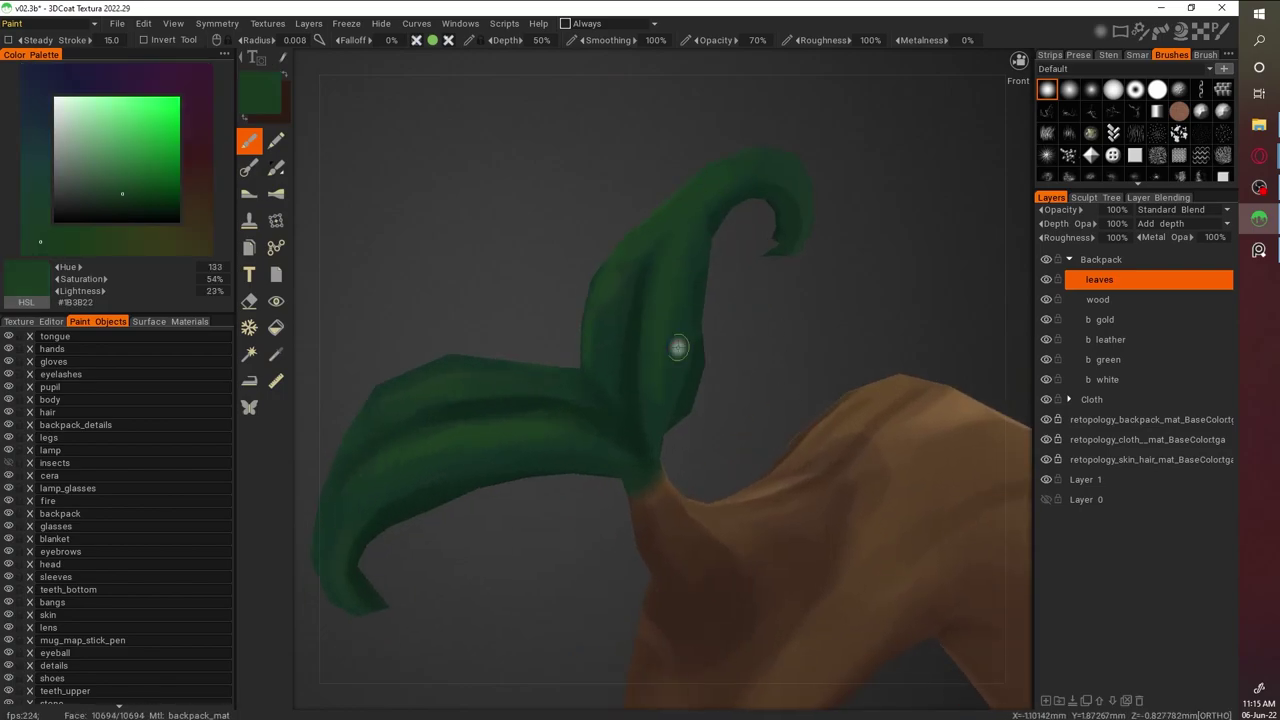
{"action": "key", "text": "v"}
{"action": "left_click_drag", "start_coordinate": [732, 231], "coordinate": [569, 509], "text": "alt"}
Add small #5D9571 highlights to the crests of the leaves and review the whole character
{"action": "key", "text": "v"}
{"action": "key", "text": "v"}
{"action": "left_click_drag", "start_coordinate": [603, 143], "coordinate": [401, 399], "text": "alt"}
{"action": "key", "text": "v"}
{"action": "mouse_move", "coordinate": [418, 343]}
{"action": "left_mouse_down", "text": "alt"}
{"action": "mouse_move", "coordinate": [494, 300]}
{"action": "mouse_move", "coordinate": [486, 318]}
{"action": "left_mouse_up", "text": "alt"}
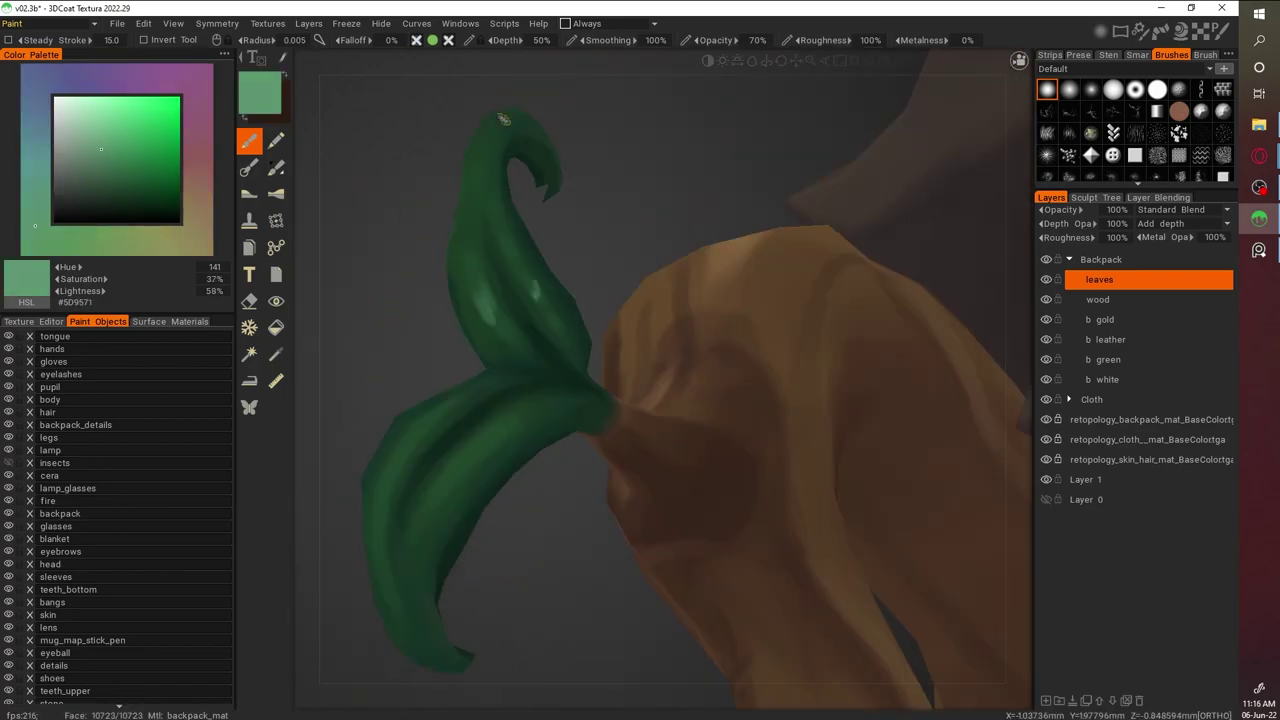
{"action": "scroll", "coordinate": [620, 391], "scroll_direction": "down", "scroll_amount": 3}
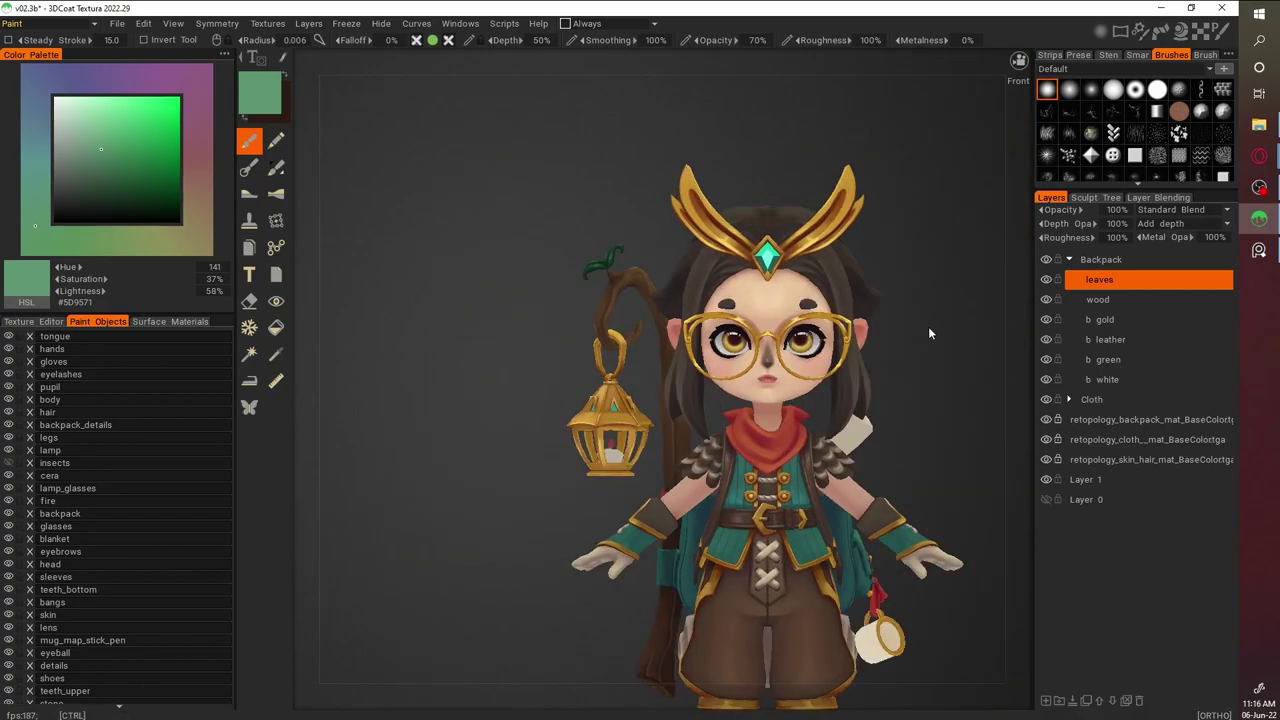
{"action": "left_click_drag", "start_coordinate": [927, 322], "coordinate": [768, 345], "text": "alt"}
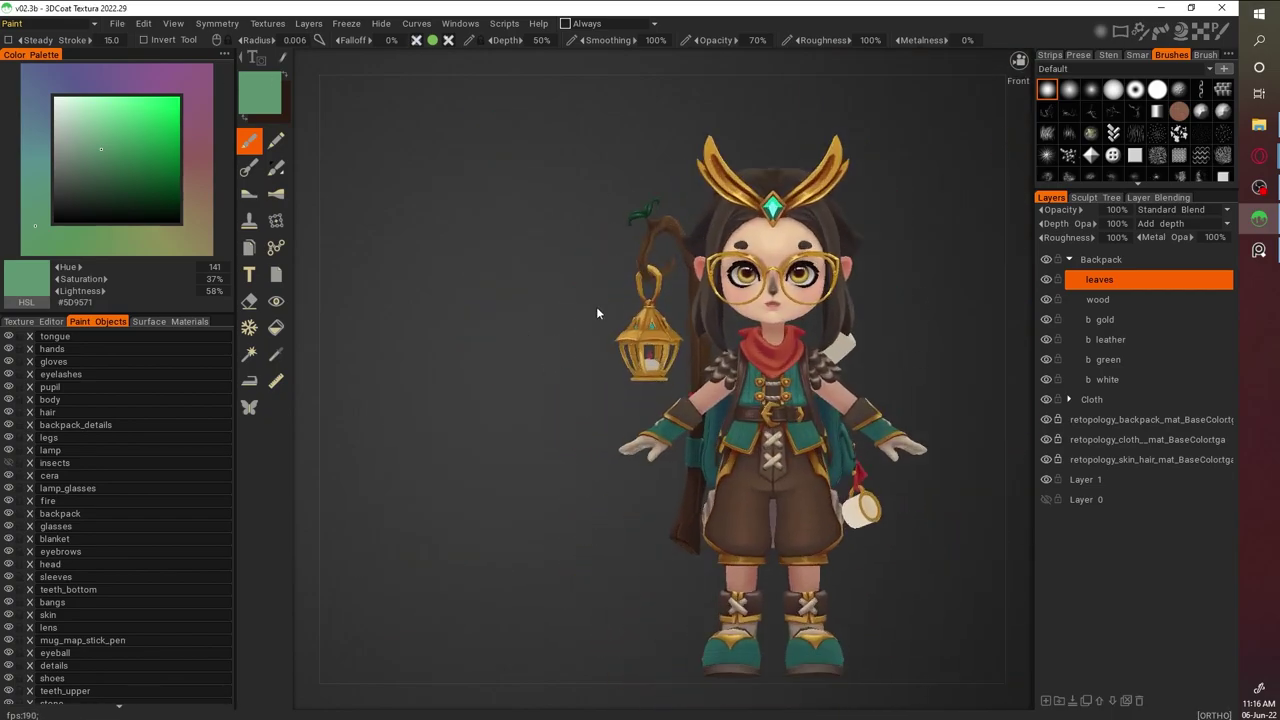
{"action": "left_click_drag", "start_coordinate": [596, 306], "coordinate": [900, 502], "text": "alt"}
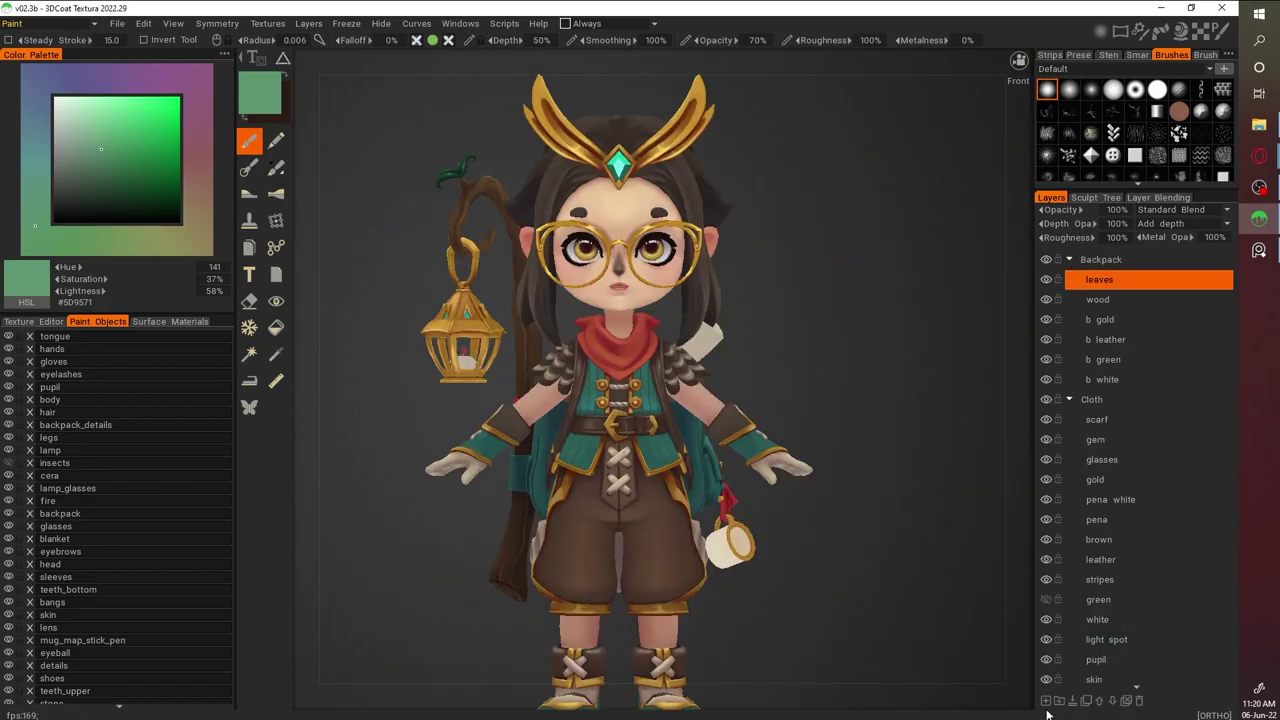
Name the new Backpack layer map and lock every paint object except mug_map_stick_pen
{"action": "double_click", "coordinate": [1096, 279]}
{"action": "type", "text": "map"}
{"action": "left_click_drag", "start_coordinate": [700, 437], "coordinate": [616, 330], "text": "alt"}
{"action": "left_click_drag", "start_coordinate": [20, 399], "coordinate": [20, 440]}
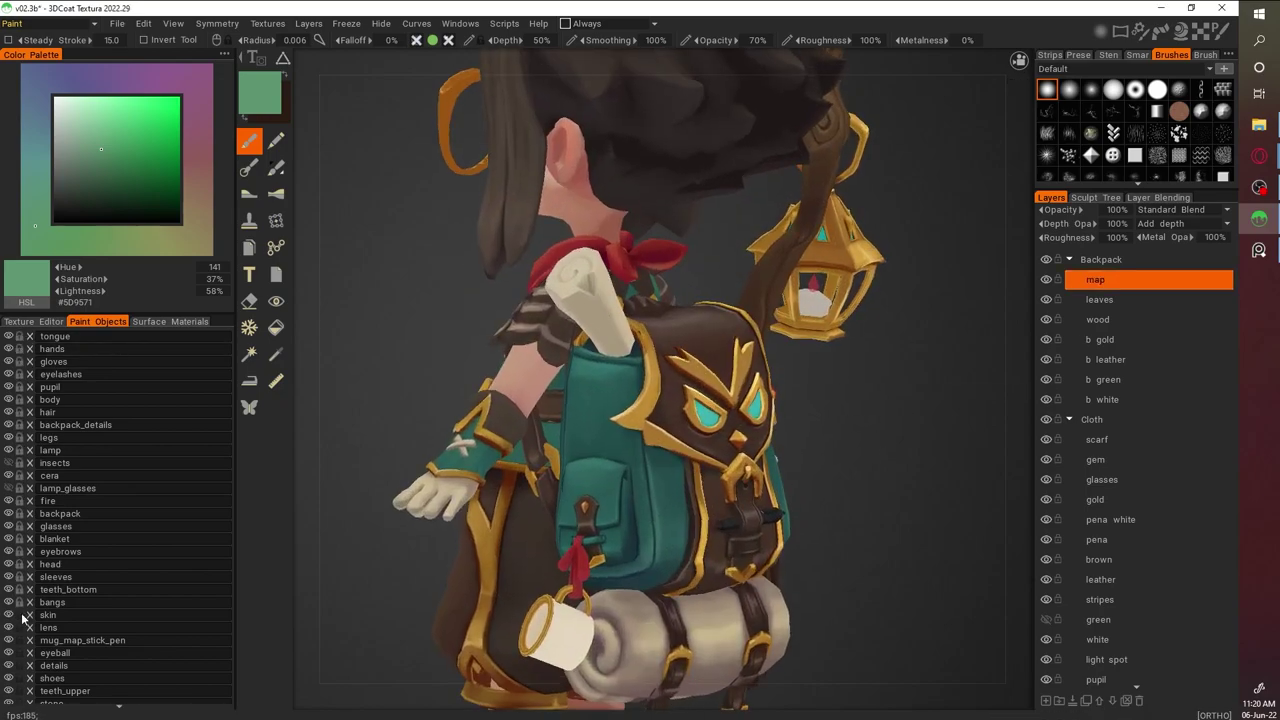
{"action": "left_click_drag", "start_coordinate": [22, 613], "coordinate": [45, 624]}
{"action": "scroll", "coordinate": [600, 400], "scroll_direction": "up", "scroll_amount": 3}
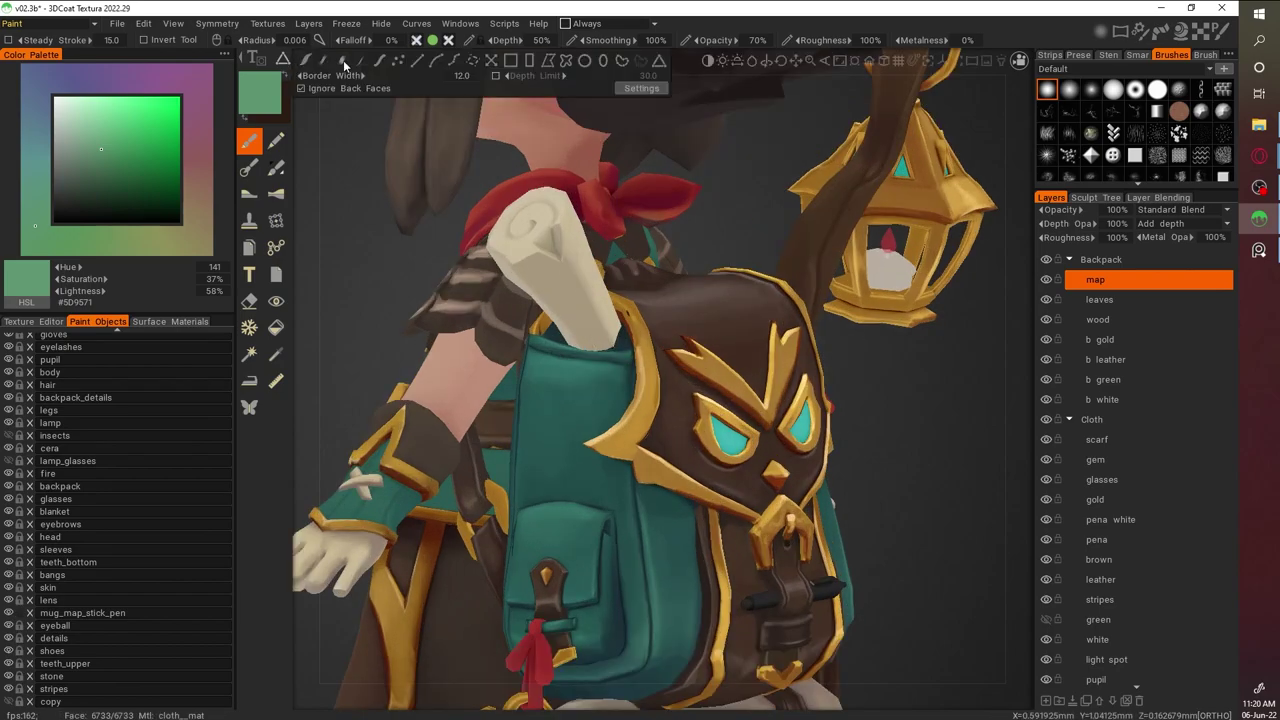
Shade the side of the rolled map above the backpack pocket with #4C4134 and #A19278
{"action": "left_click", "coordinate": [198, 206]}
{"action": "left_click", "coordinate": [198, 218]}
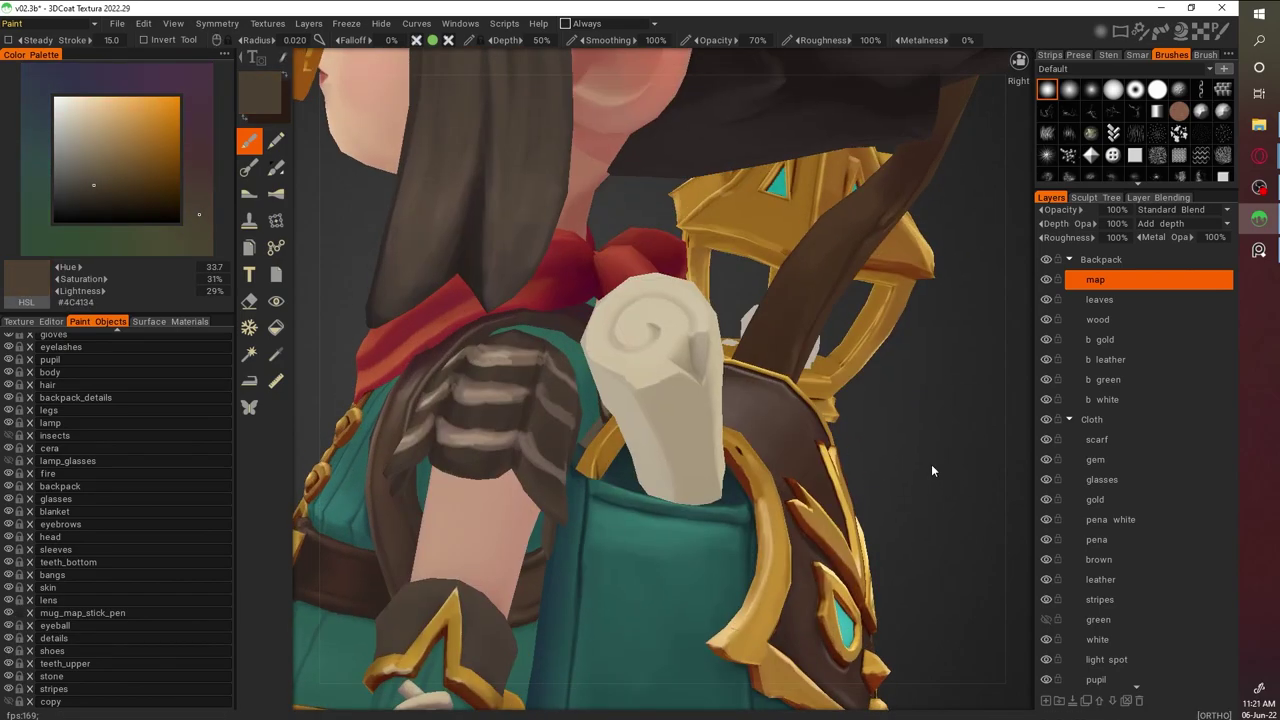
{"action": "key", "text": "w"}
{"action": "key", "text": "v"}
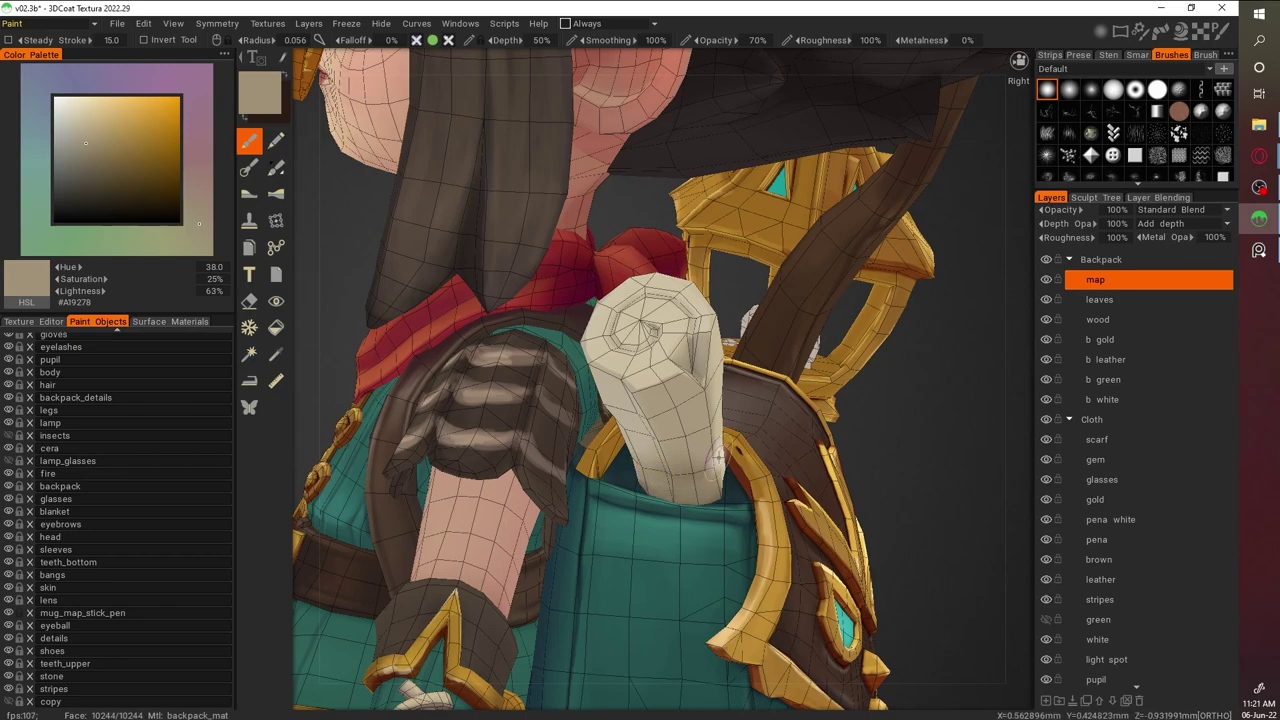
Paint #978770 shading into the spiral groove and along the paper edge of the rolled map
{"action": "left_click", "coordinate": [200, 209]}
{"action": "left_click", "coordinate": [107, 179]}
{"action": "mouse_move", "coordinate": [840, 380]}
{"action": "left_mouse_down"}
{"action": "mouse_move", "coordinate": [868, 397]}
{"action": "mouse_move", "coordinate": [720, 236]}
{"action": "left_mouse_up"}
{"action": "scroll", "coordinate": [868, 397], "scroll_direction": "up", "scroll_amount": 2}
{"action": "left_click_drag", "start_coordinate": [707, 176], "coordinate": [906, 564]}
{"action": "scroll", "coordinate": [658, 313], "scroll_direction": "up", "scroll_amount": 5}
{"action": "key", "text": "v"}
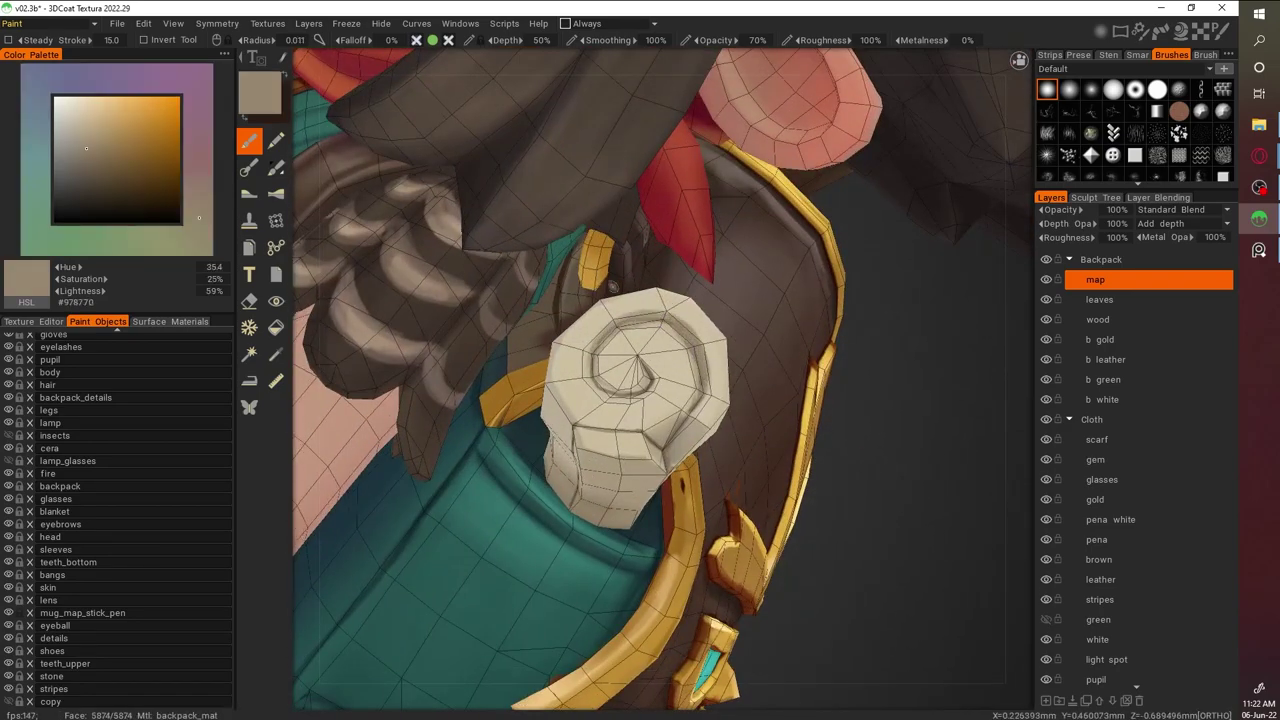
Deepen the rolled map's spiral groove with #5B4A39 and blend its end face with #DCCFB0 and #AF9C85
{"action": "mouse_move", "coordinate": [650, 420]}
{"action": "left_mouse_down"}
{"action": "mouse_move", "coordinate": [500, 330]}
{"action": "mouse_move", "coordinate": [330, 260]}
{"action": "left_mouse_up"}
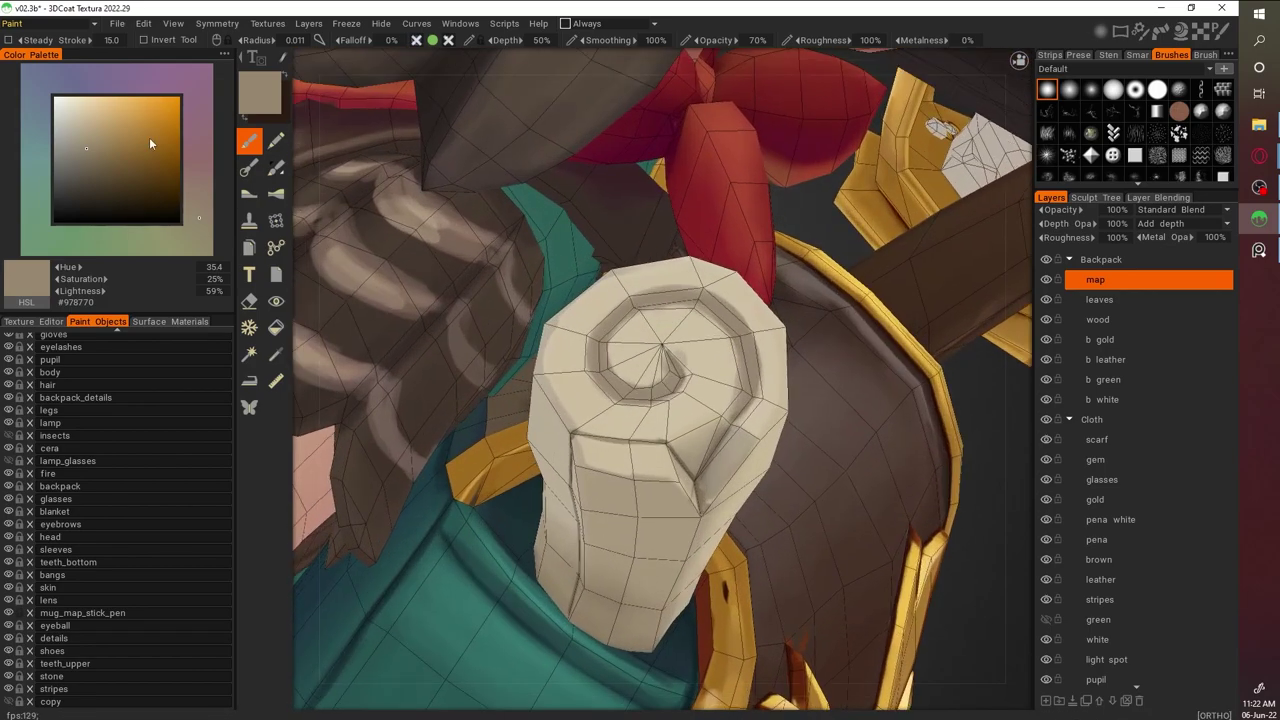
{"action": "left_click", "coordinate": [88, 187]}
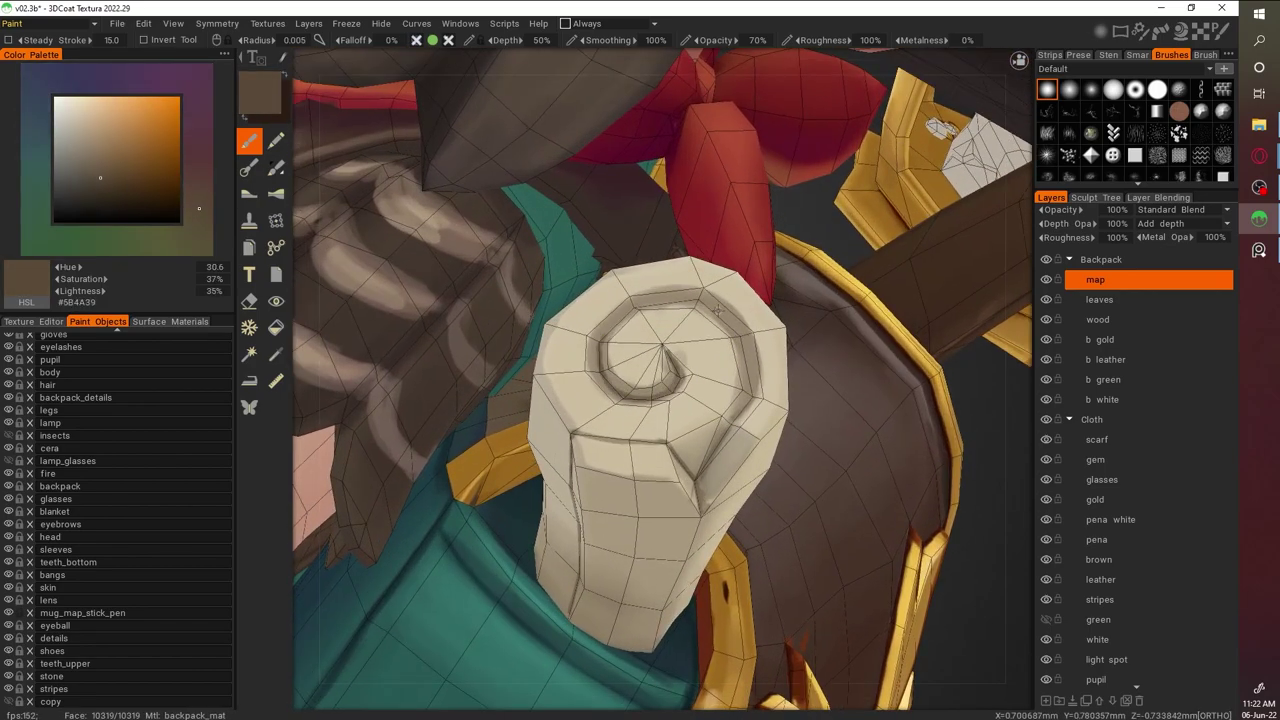
{"action": "left_click_drag", "start_coordinate": [199, 209], "coordinate": [193, 240]}
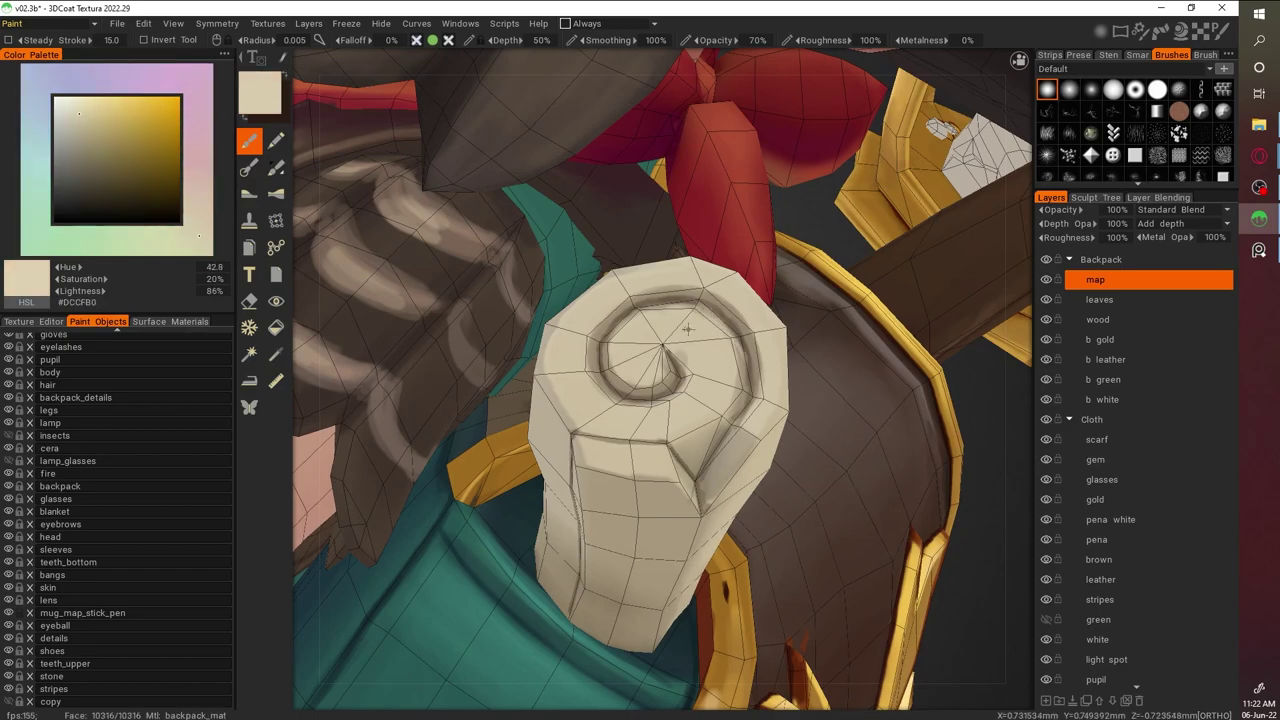
{"action": "key", "text": "v"}
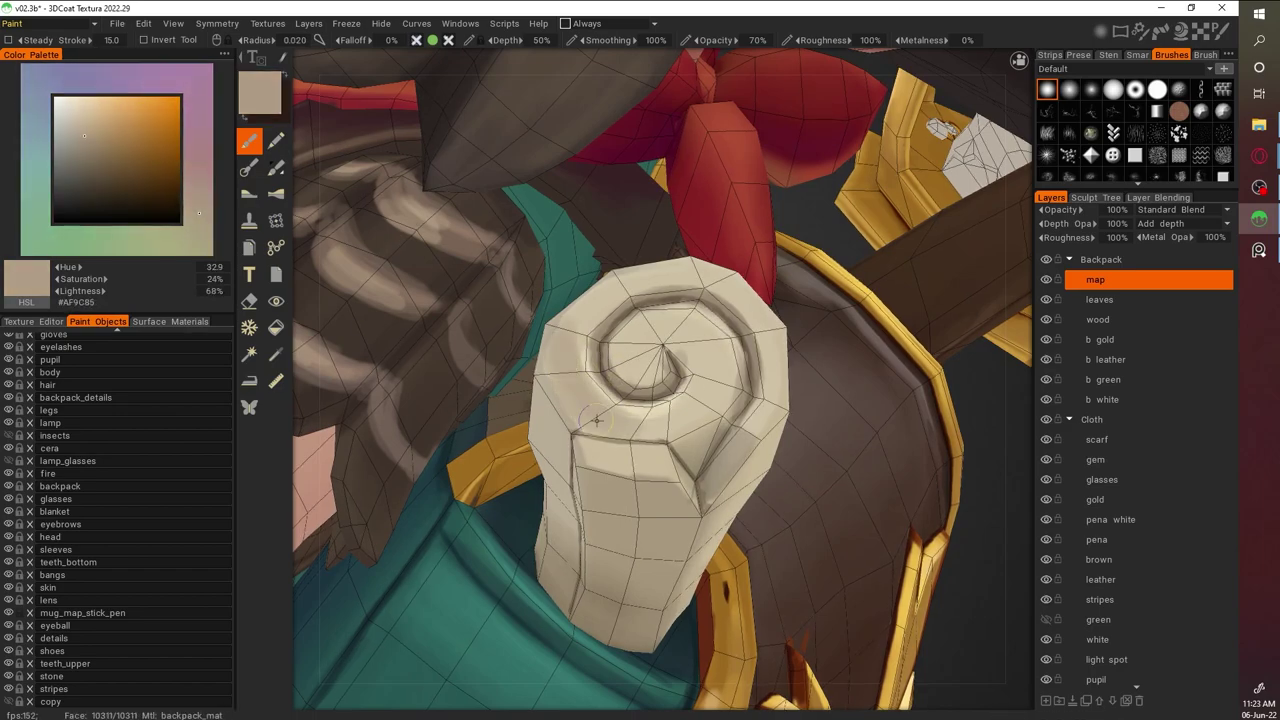
Shade the rolled map's spiral end and lengthwise paper seam, blending with #7D6E5F
{"action": "mouse_move", "coordinate": [708, 364]}
{"action": "left_mouse_down"}
{"action": "mouse_move", "coordinate": [600, 315]}
{"action": "mouse_move", "coordinate": [760, 420]}
{"action": "mouse_move", "coordinate": [700, 360]}
{"action": "mouse_move", "coordinate": [740, 328]}
{"action": "left_mouse_up"}
{"action": "key", "text": "v"}
{"action": "key", "text": "v"}
{"action": "left_click", "coordinate": [88, 183]}
{"action": "left_click", "coordinate": [87, 188]}
{"action": "middle_click_drag", "start_coordinate": [678, 514], "coordinate": [724, 397]}
{"action": "key", "text": "v"}
{"action": "key", "text": "v"}
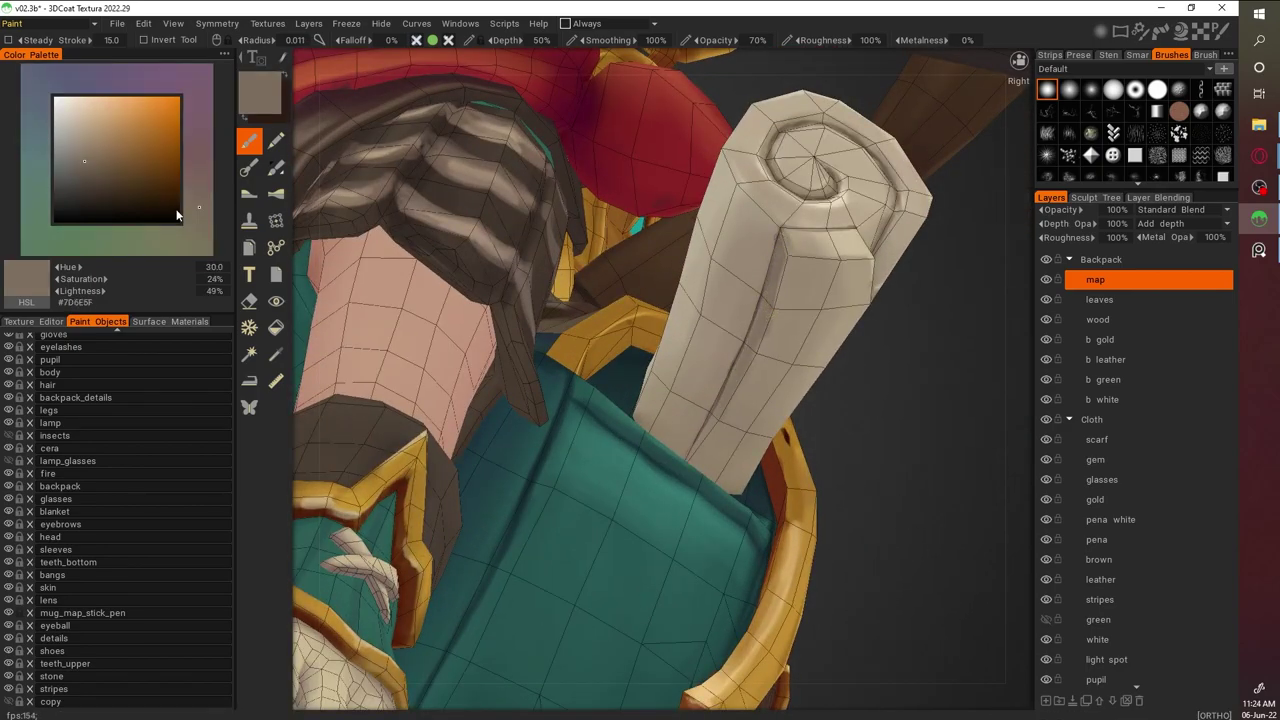
{"action": "key", "text": "v"}
Shade the rolled map's lower edge beside the backpack's gold trim with #6C5B4E and #A4947B
{"action": "mouse_move", "coordinate": [724, 397]}
{"action": "middle_mouse_down"}
{"action": "mouse_move", "coordinate": [830, 410]}
{"action": "mouse_move", "coordinate": [440, 158]}
{"action": "mouse_move", "coordinate": [500, 225]}
{"action": "mouse_move", "coordinate": [636, 285]}
{"action": "mouse_move", "coordinate": [914, 523]}
{"action": "mouse_move", "coordinate": [737, 371]}
{"action": "middle_mouse_up"}
{"action": "key", "text": "v"}
{"action": "key", "text": "v"}
{"action": "key", "text": "v"}
{"action": "mouse_move", "coordinate": [296, 278]}
{"action": "middle_mouse_down"}
{"action": "mouse_move", "coordinate": [917, 466]}
{"action": "mouse_move", "coordinate": [700, 380]}
{"action": "mouse_move", "coordinate": [540, 264]}
{"action": "middle_mouse_up"}
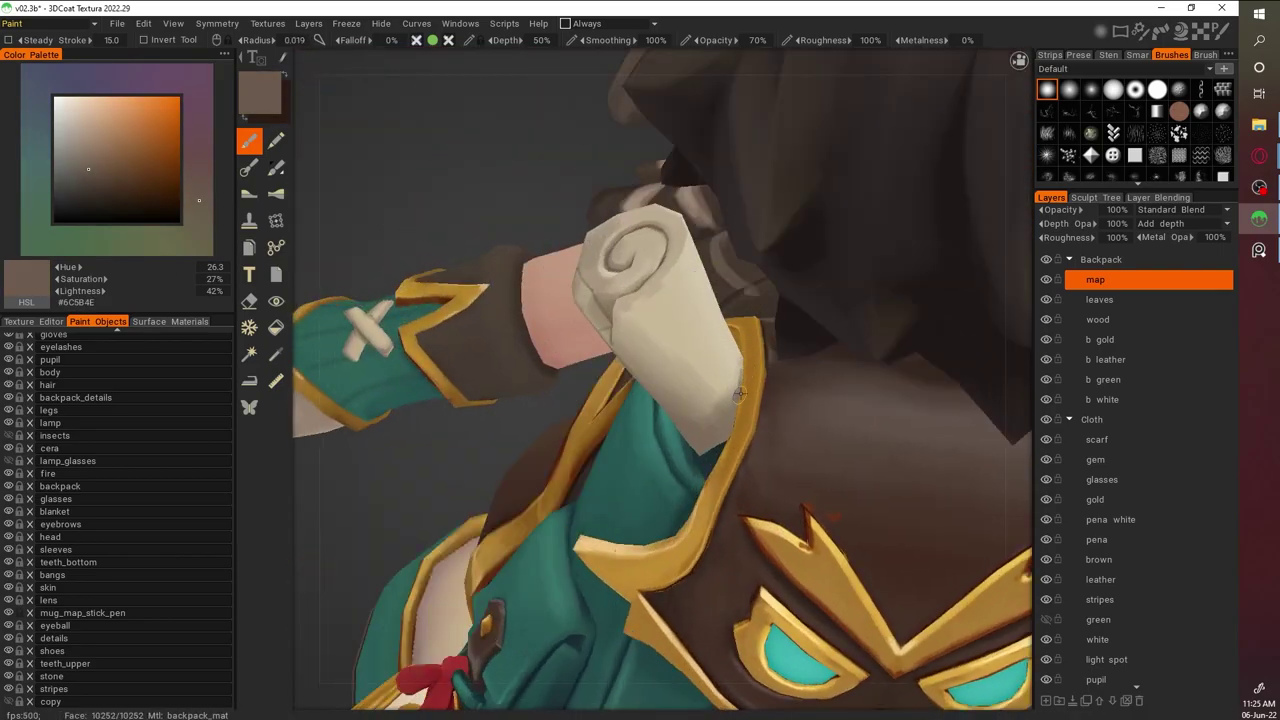
{"action": "middle_click_drag", "start_coordinate": [770, 413], "coordinate": [672, 356]}
{"action": "mouse_move", "coordinate": [708, 301]}
{"action": "middle_mouse_down"}
{"action": "mouse_move", "coordinate": [833, 370]}
{"action": "mouse_move", "coordinate": [924, 536]}
{"action": "mouse_move", "coordinate": [716, 228]}
{"action": "middle_mouse_up"}
{"action": "key", "text": "v"}
{"action": "key", "text": "v"}
{"action": "key", "text": "v"}
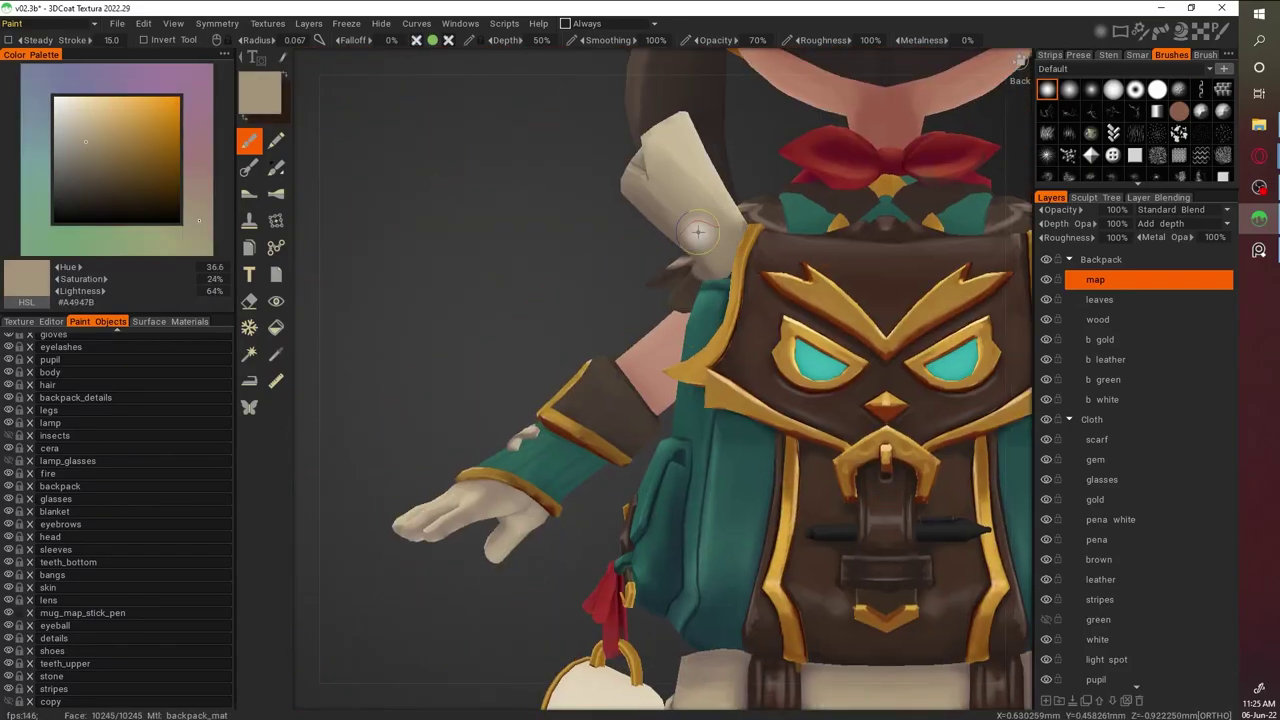
Blend #867662 into the back of the rolled map where it meets the backpack, and save the project
{"action": "scroll", "coordinate": [750, 214], "scroll_direction": "down", "scroll_amount": 3}
{"action": "key", "text": "v"}
{"action": "key", "text": "v"}
{"action": "key", "text": "v"}
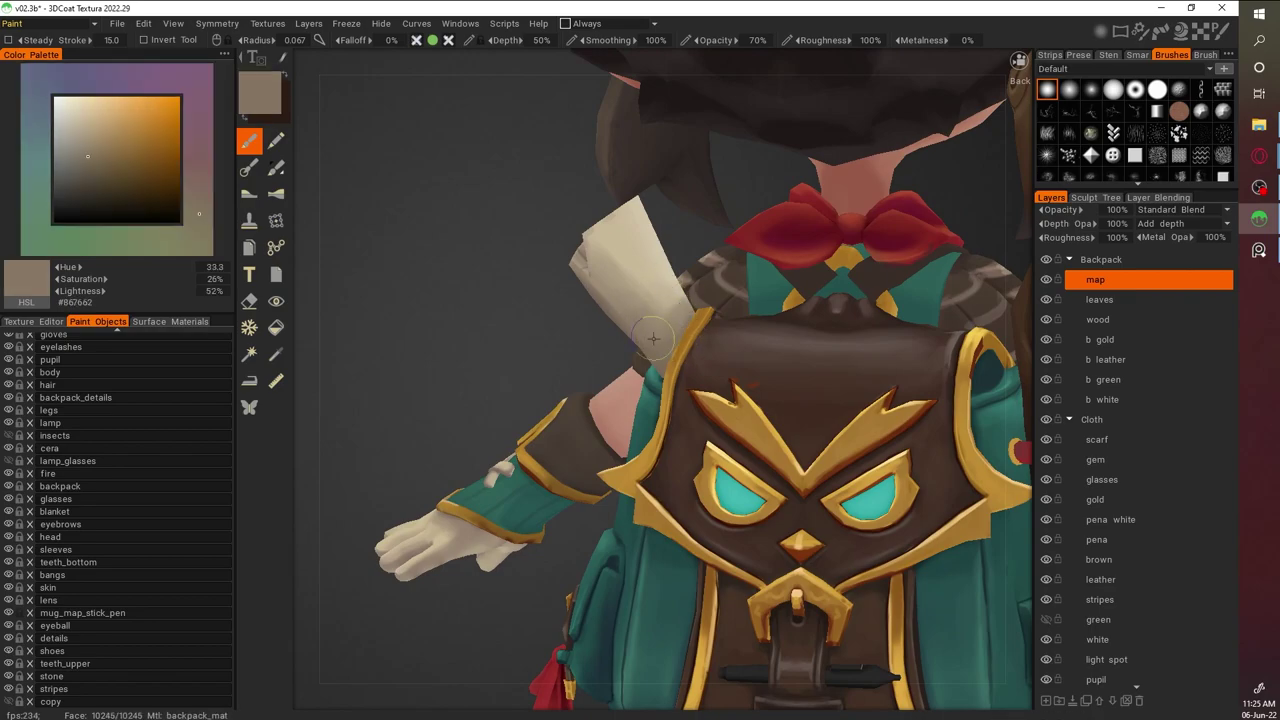
{"action": "scroll", "coordinate": [900, 535], "scroll_direction": "down", "scroll_amount": 5}
{"action": "key", "text": "ctrl+s"}
{"action": "mouse_move", "coordinate": [924, 462]}
{"action": "middle_mouse_down"}
{"action": "mouse_move", "coordinate": [1037, 520]}
{"action": "mouse_move", "coordinate": [917, 471]}
{"action": "middle_mouse_up"}
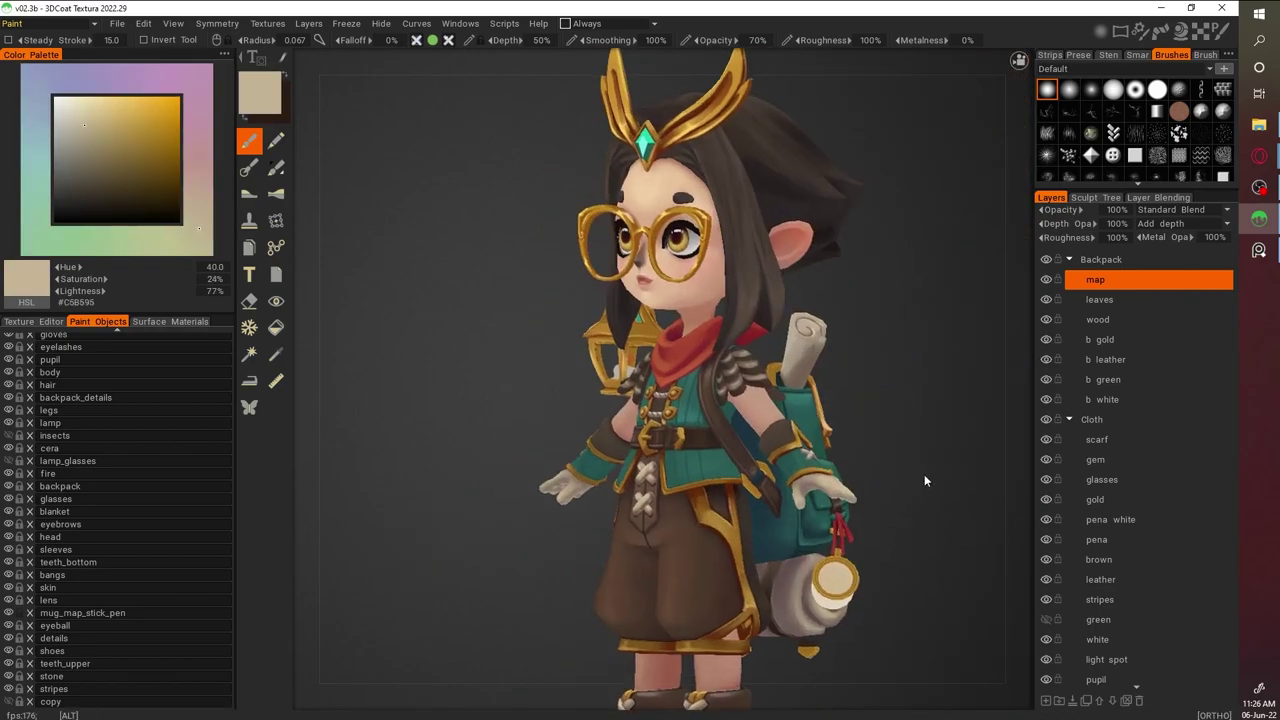
Blend #A89B87 over the side of the rolled map that faces the character's shoulder
{"action": "scroll", "coordinate": [917, 471], "scroll_direction": "up", "scroll_amount": 5}
{"action": "key", "text": "v"}
{"action": "scroll", "coordinate": [808, 320], "scroll_direction": "up", "scroll_amount": 3}
{"action": "key", "text": "v"}
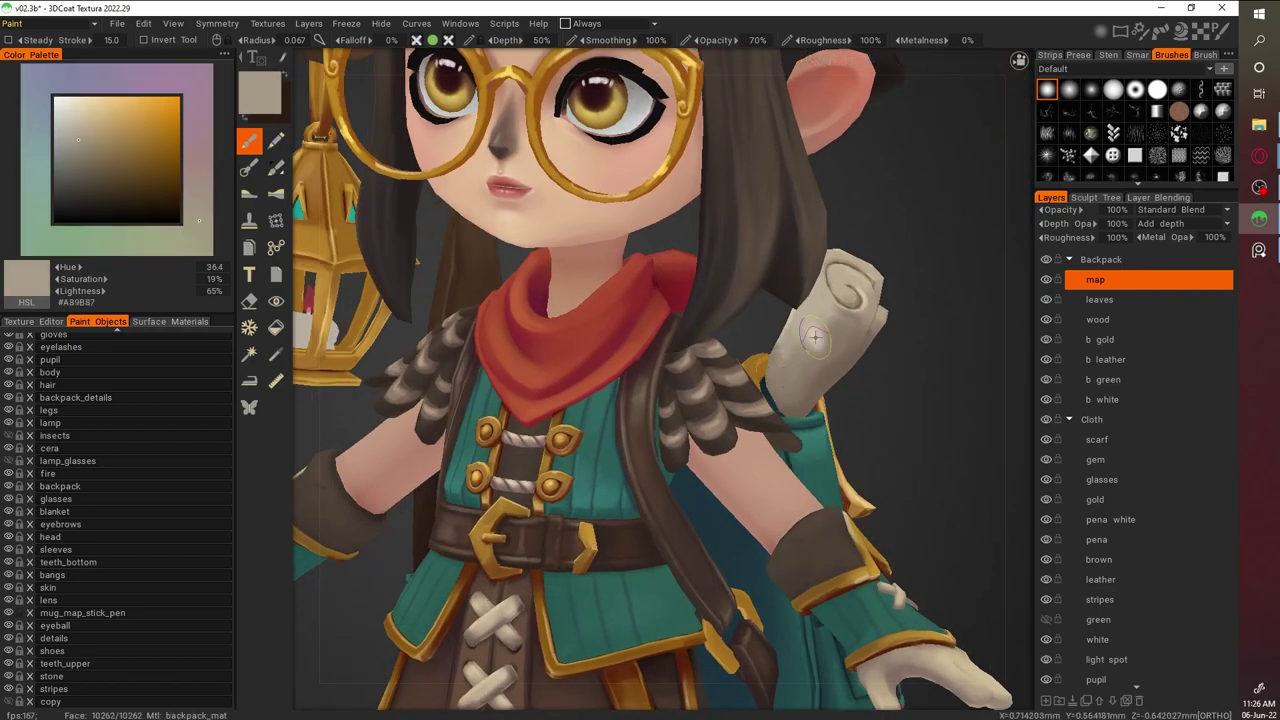
{"action": "key", "text": "v"}
{"action": "key", "text": "v"}
Paint #E2D4BB highlights along the rolled map's spiral rim and the edge of its loose paper flap
{"action": "scroll", "coordinate": [829, 341], "scroll_direction": "down", "scroll_amount": 5}
{"action": "mouse_move", "coordinate": [829, 341]}
{"action": "middle_mouse_down"}
{"action": "mouse_move", "coordinate": [700, 380]}
{"action": "mouse_move", "coordinate": [835, 445]}
{"action": "mouse_move", "coordinate": [850, 320]}
{"action": "middle_mouse_up"}
{"action": "scroll", "coordinate": [808, 334], "scroll_direction": "up", "scroll_amount": 5}
{"action": "key", "text": "v"}
{"action": "scroll", "coordinate": [835, 445], "scroll_direction": "down", "scroll_amount": 5}
{"action": "scroll", "coordinate": [855, 310], "scroll_direction": "up", "scroll_amount": 6}
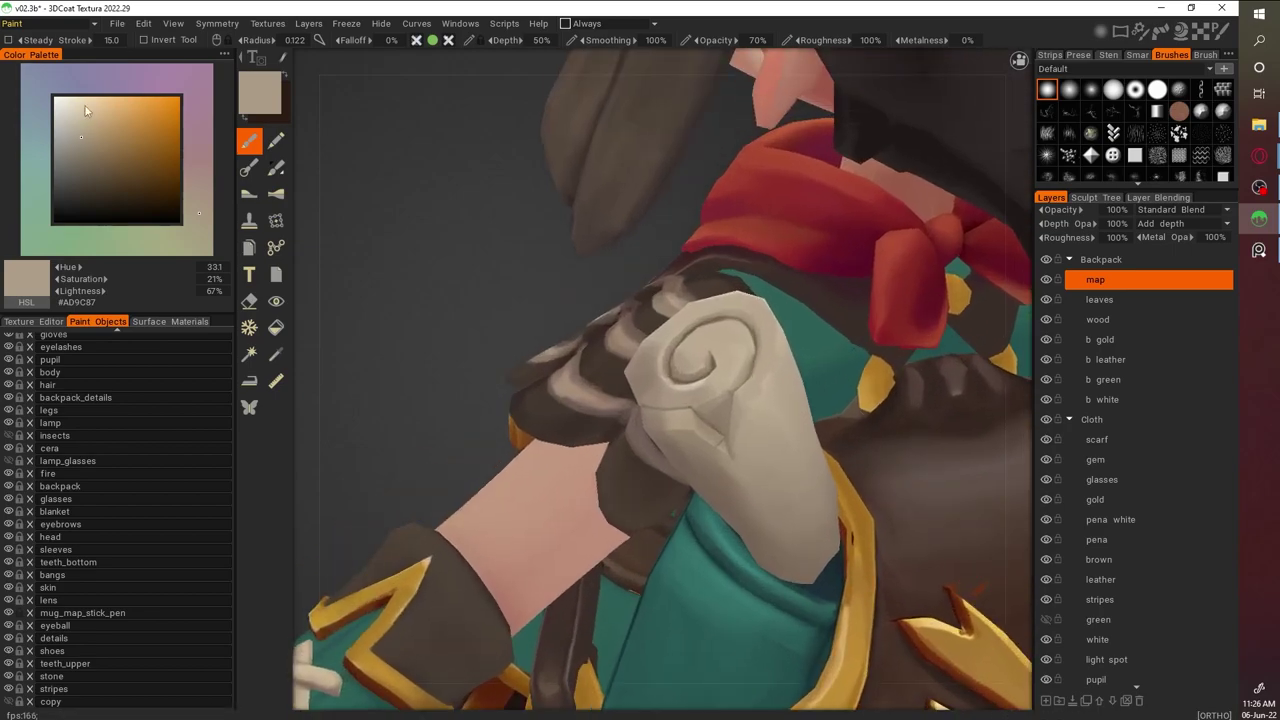
{"action": "key", "text": "v"}
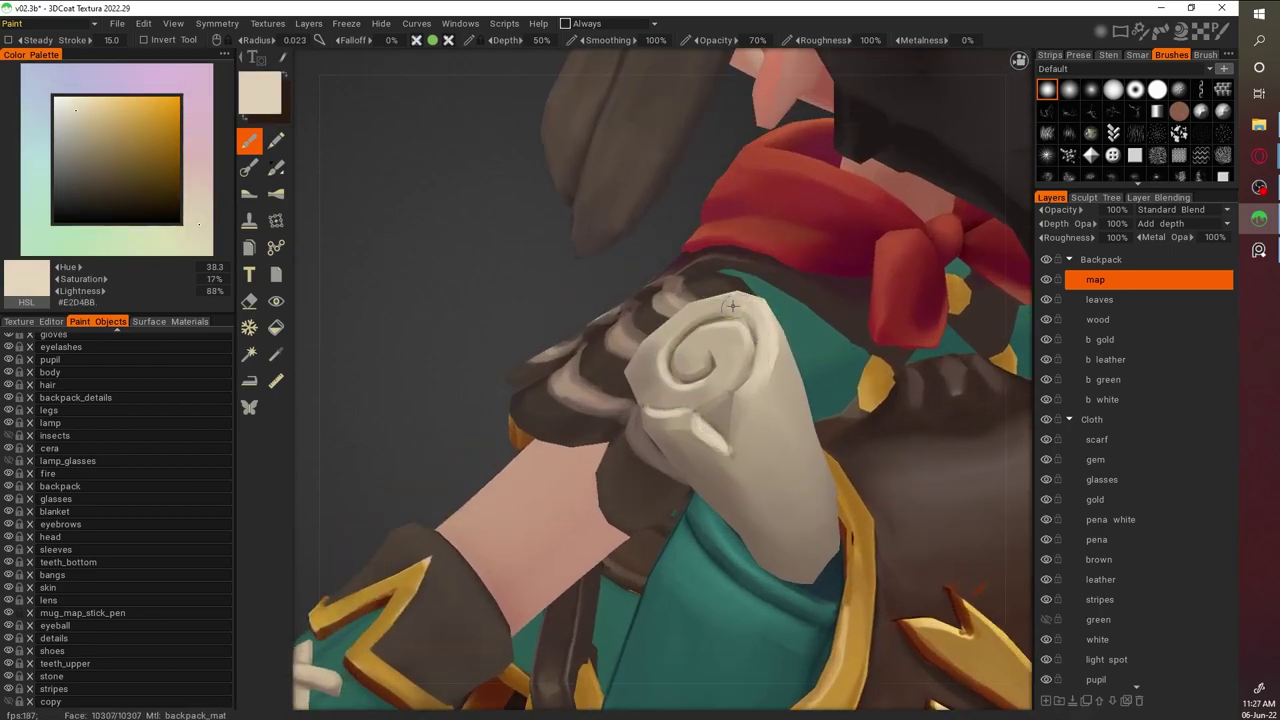
{"action": "mouse_move", "coordinate": [748, 336]}
{"action": "left_mouse_down"}
{"action": "mouse_move", "coordinate": [684, 306]}
{"action": "mouse_move", "coordinate": [740, 326]}
{"action": "left_mouse_up"}
{"action": "key", "text": "v"}
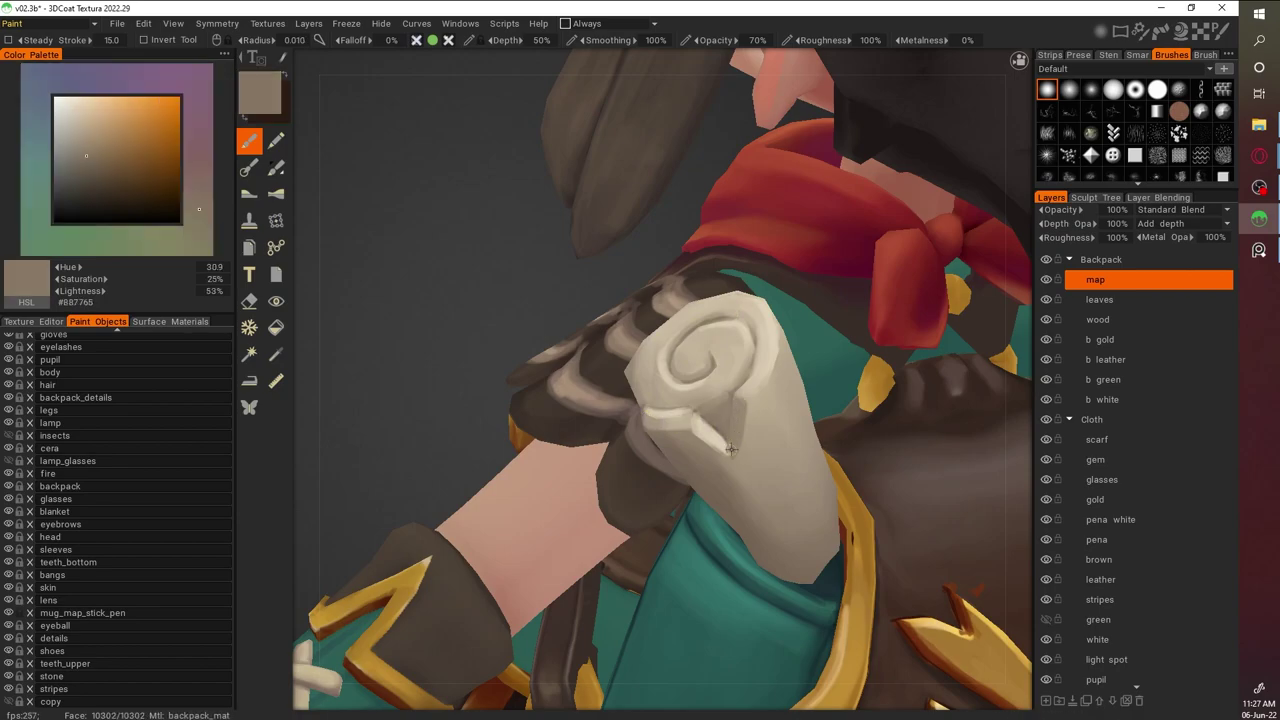
Refine the paper flap's corner with #887765 and darken the spiral groove with #544A3F
{"action": "key", "text": "v"}
{"action": "key", "text": "v"}
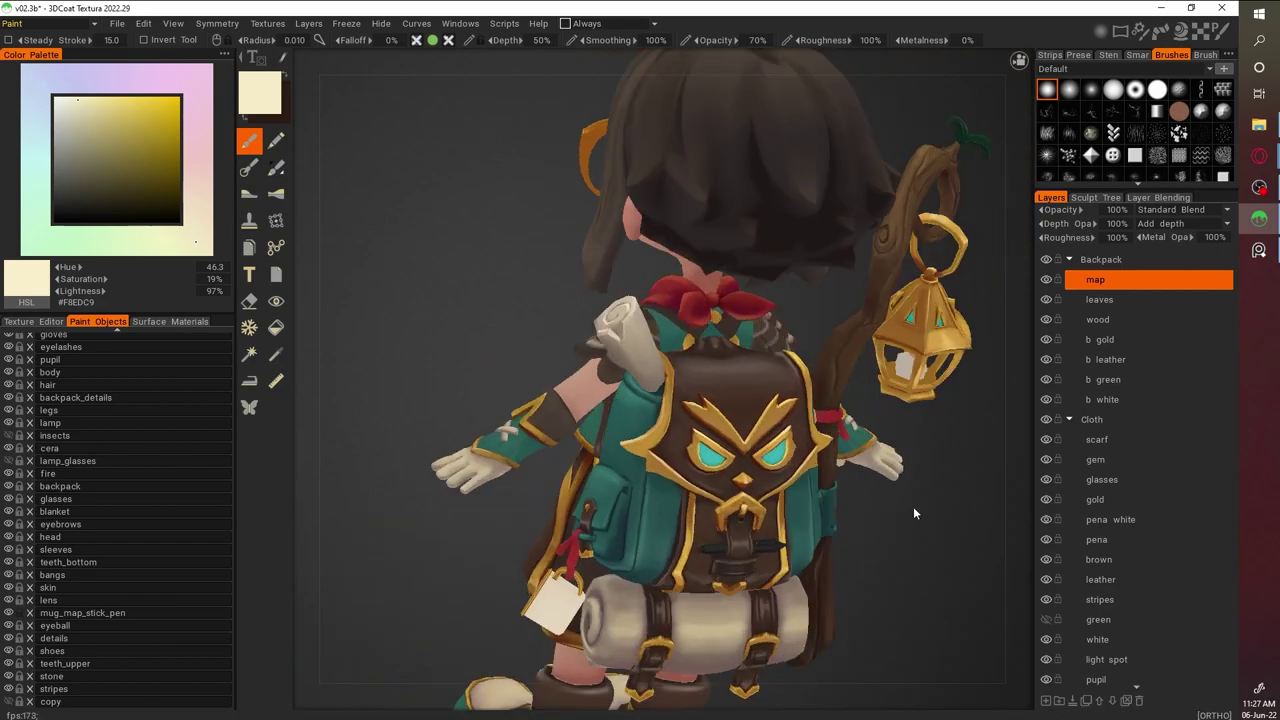
{"action": "key", "text": "v"}
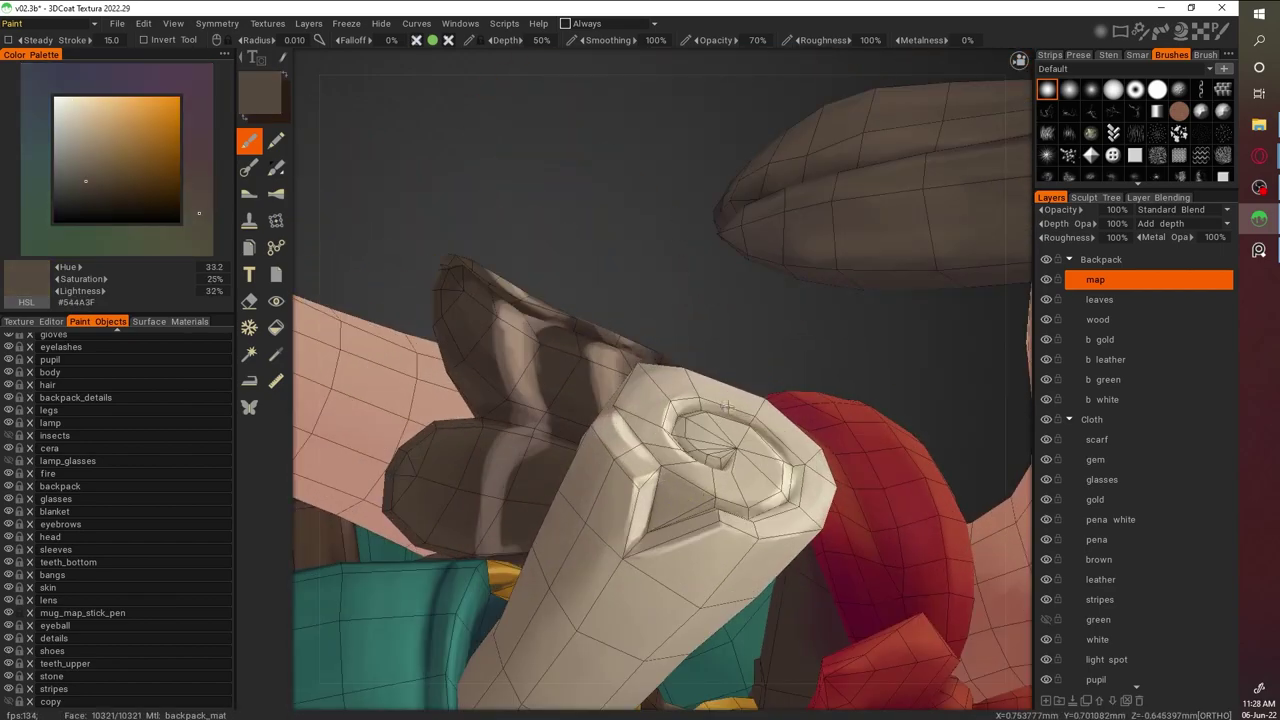
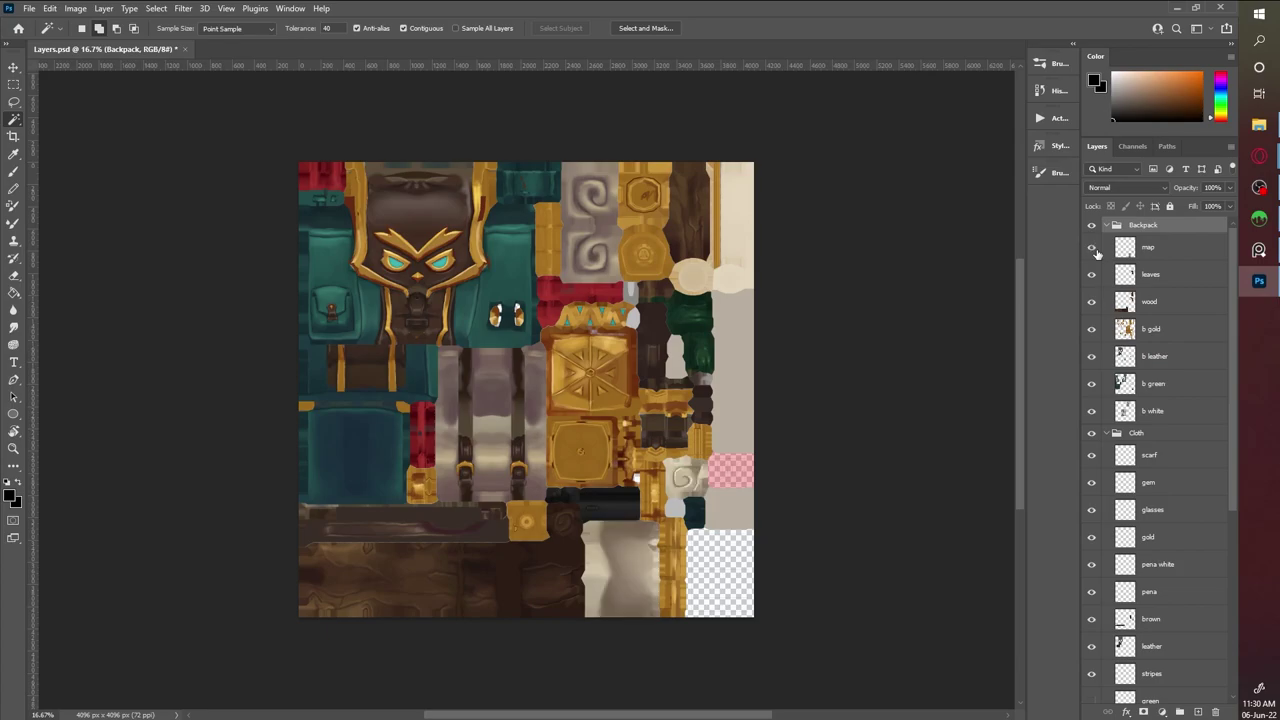
In Photoshop, duplicate the map layer and adjust its Curves, raising the Red channel from input 129 to output 148
{"action": "left_click", "coordinate": [1130, 248]}
{"action": "key", "text": "ctrl+u"}
{"action": "key", "text": "Escape"}
{"action": "key", "text": "ctrl+j"}
{"action": "key", "text": "ctrl+m"}
{"action": "left_click", "coordinate": [820, 232]}
{"action": "left_click", "coordinate": [820, 250]}
{"action": "left_click_drag", "start_coordinate": [867, 332], "coordinate": [867, 318]}
{"action": "left_click", "coordinate": [820, 232]}
{"action": "left_click", "coordinate": [820, 266]}
{"action": "left_click", "coordinate": [820, 232]}
{"action": "left_click", "coordinate": [820, 250]}
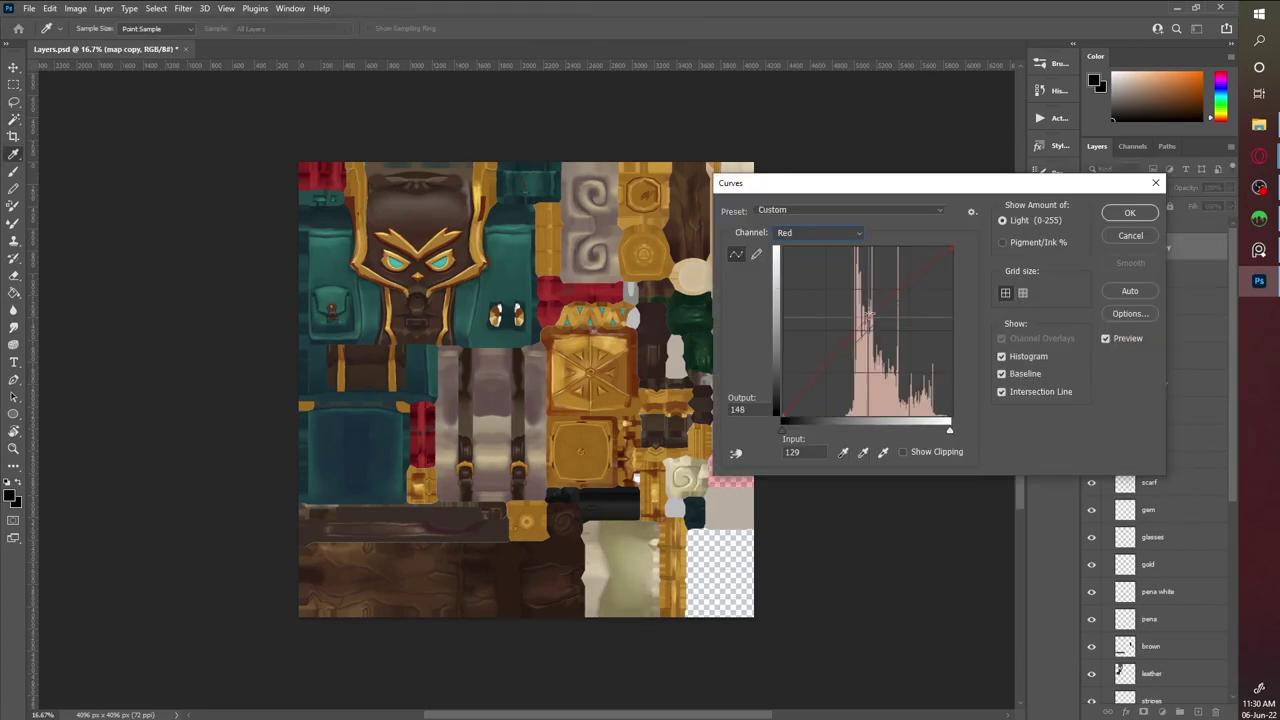
{"action": "key", "text": "Return"}
Set the map copy layer's saturation to -11 and lightness to -14, and switch back to 3DCoat
{"action": "key", "text": "ctrl+u"}
{"action": "key", "text": "Tab"}
{"action": "key", "text": "Tab"}
{"action": "type", "text": "-14"}
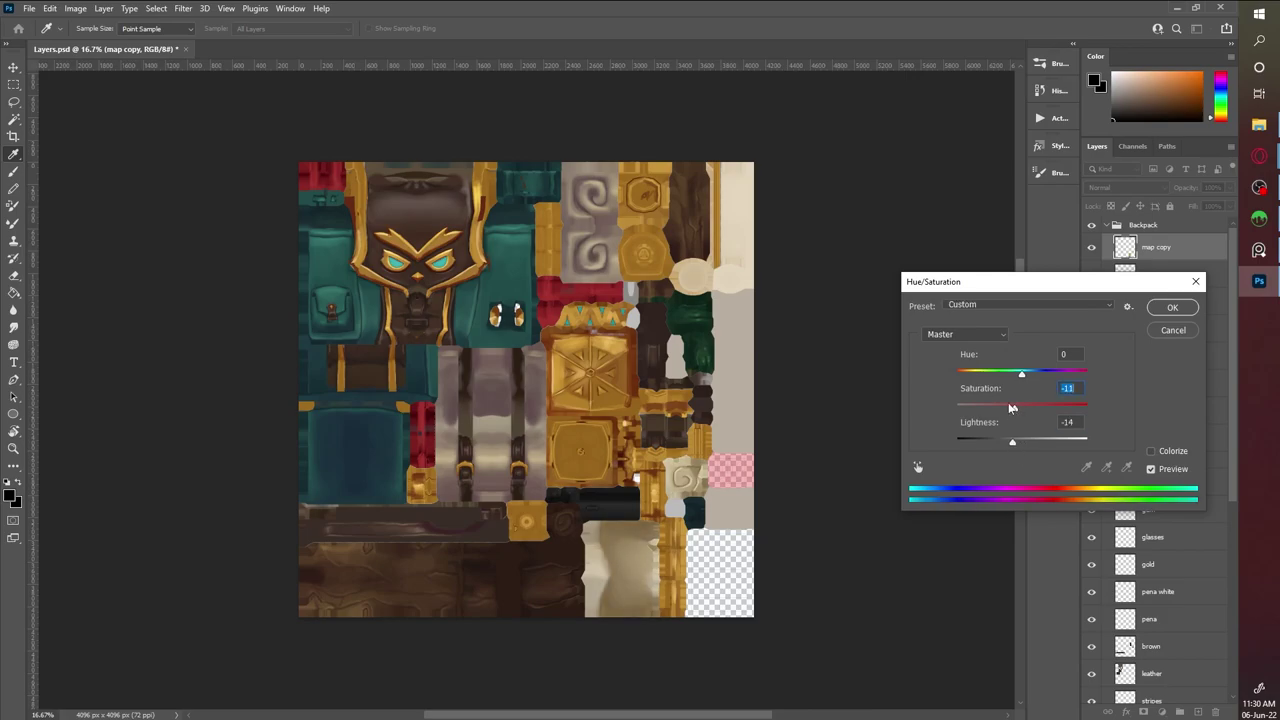
{"action": "key", "text": "Return"}
{"action": "key", "text": "alt+Tab"}
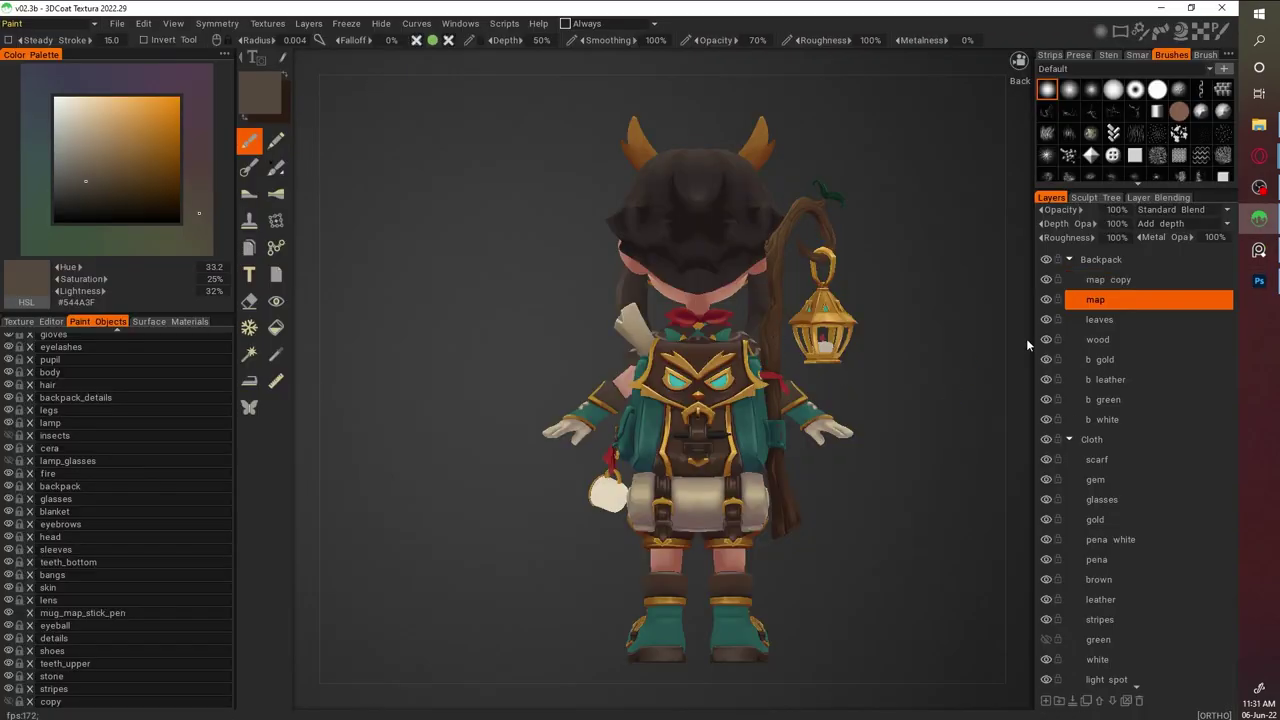
Shade the outer side of the rolled map just below its spiral end with #8D7A5F
{"action": "left_click_drag", "start_coordinate": [934, 397], "coordinate": [774, 429]}
{"action": "scroll", "coordinate": [856, 504], "scroll_direction": "up", "scroll_amount": 6}
{"action": "key", "text": "v"}
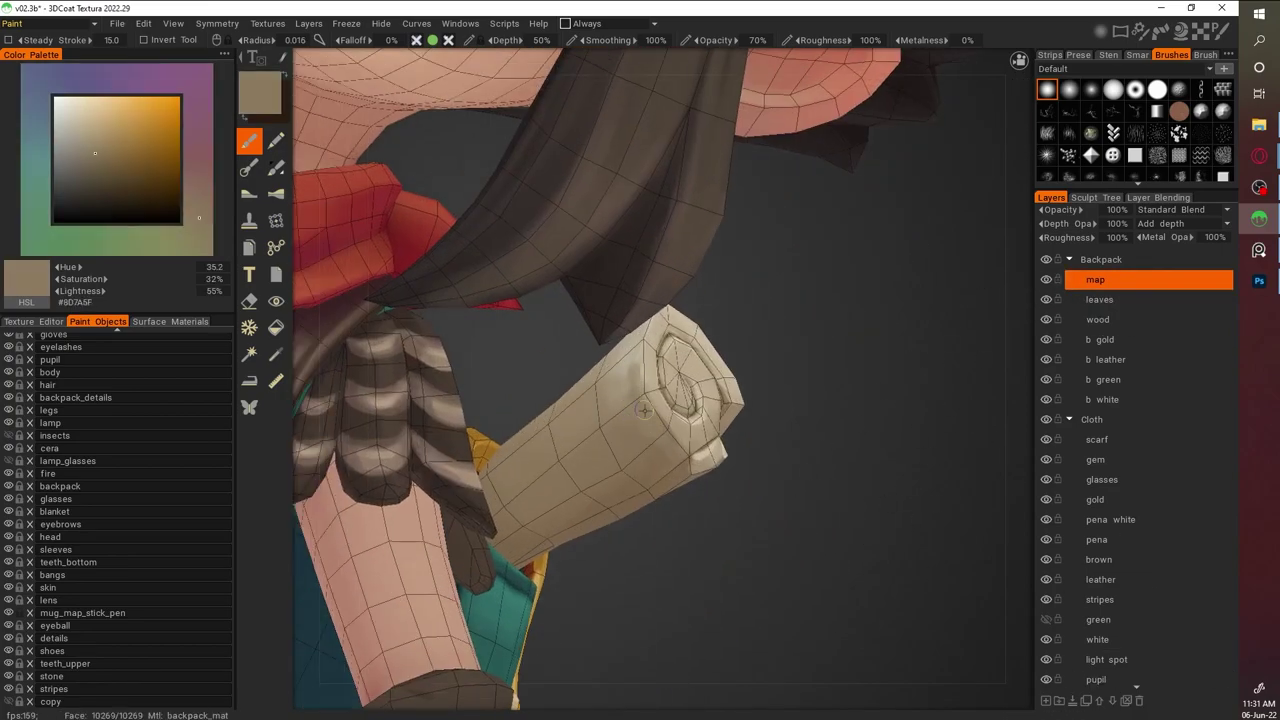
{"action": "right_click_drag", "start_coordinate": [619, 417], "coordinate": [640, 400]}
{"action": "key", "text": "v"}
Darken the base of the rolled map where it enters the backpack pocket with #3E3327
{"action": "scroll", "coordinate": [600, 405], "scroll_direction": "down", "scroll_amount": 5}
{"action": "scroll", "coordinate": [878, 610], "scroll_direction": "up", "scroll_amount": 3}
{"action": "mouse_move", "coordinate": [877, 616]}
{"action": "right_mouse_down"}
{"action": "mouse_move", "coordinate": [821, 494]}
{"action": "mouse_move", "coordinate": [700, 450]}
{"action": "right_mouse_up"}
{"action": "scroll", "coordinate": [700, 450], "scroll_direction": "up", "scroll_amount": 3}
{"action": "left_click", "coordinate": [102, 193]}
{"action": "left_click_drag", "start_coordinate": [102, 196], "coordinate": [100, 191]}
{"action": "scroll", "coordinate": [657, 375], "scroll_direction": "up", "scroll_amount": 4}
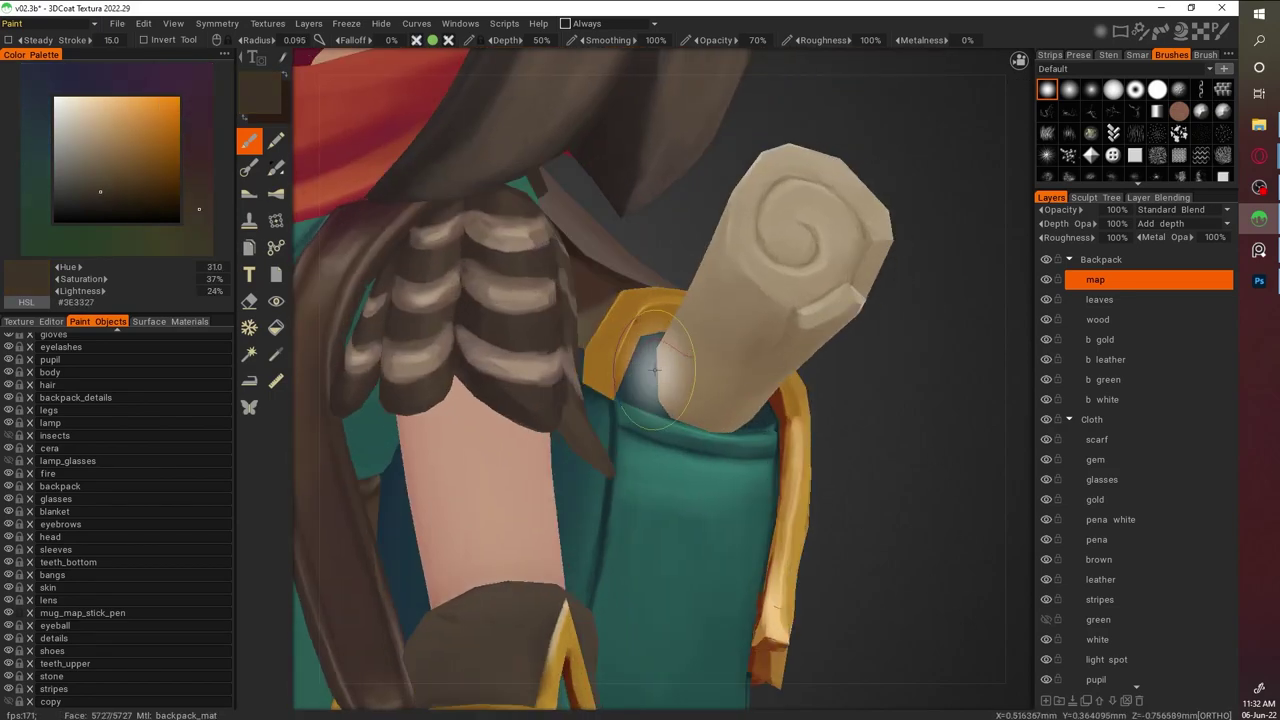
Blend the map's base shadow with #6A5740 and darken its edge along the gold trim with #493B2D
{"action": "key", "text": "v"}
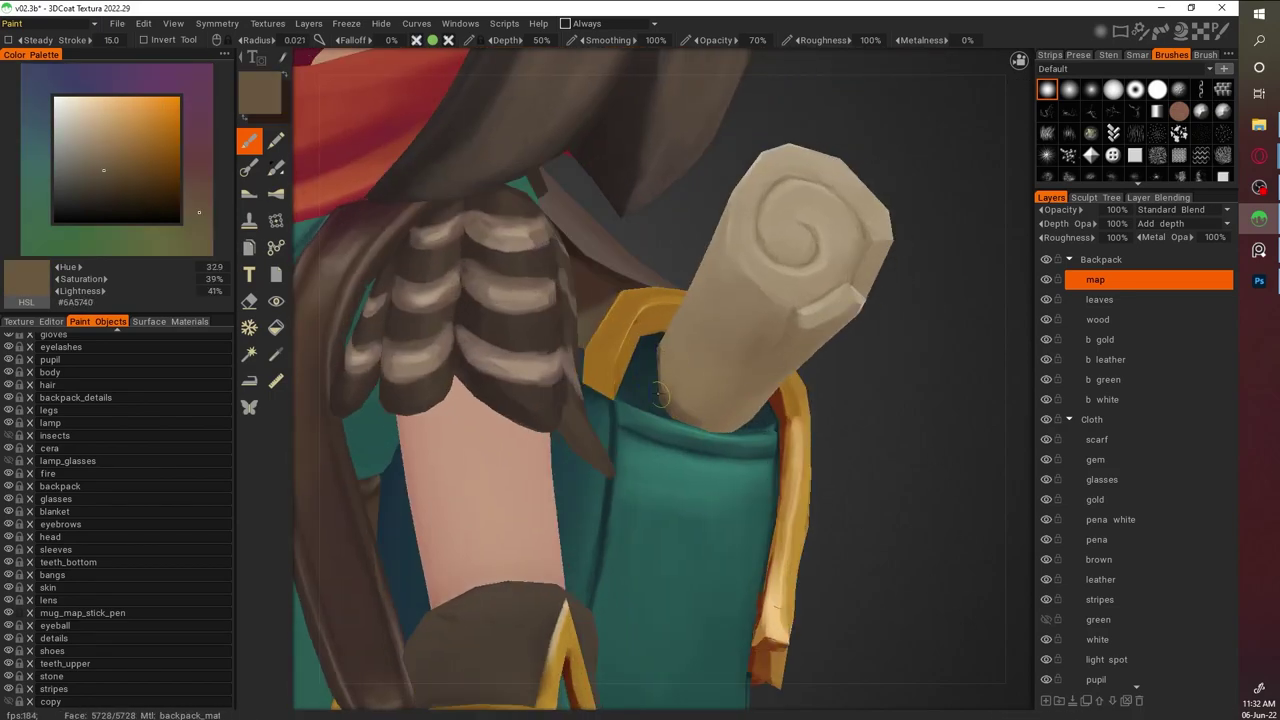
{"action": "right_click_drag", "start_coordinate": [657, 357], "coordinate": [620, 347]}
{"action": "right_click_drag", "start_coordinate": [913, 567], "coordinate": [548, 325]}
{"action": "key", "text": "v"}
{"action": "key", "text": "v"}
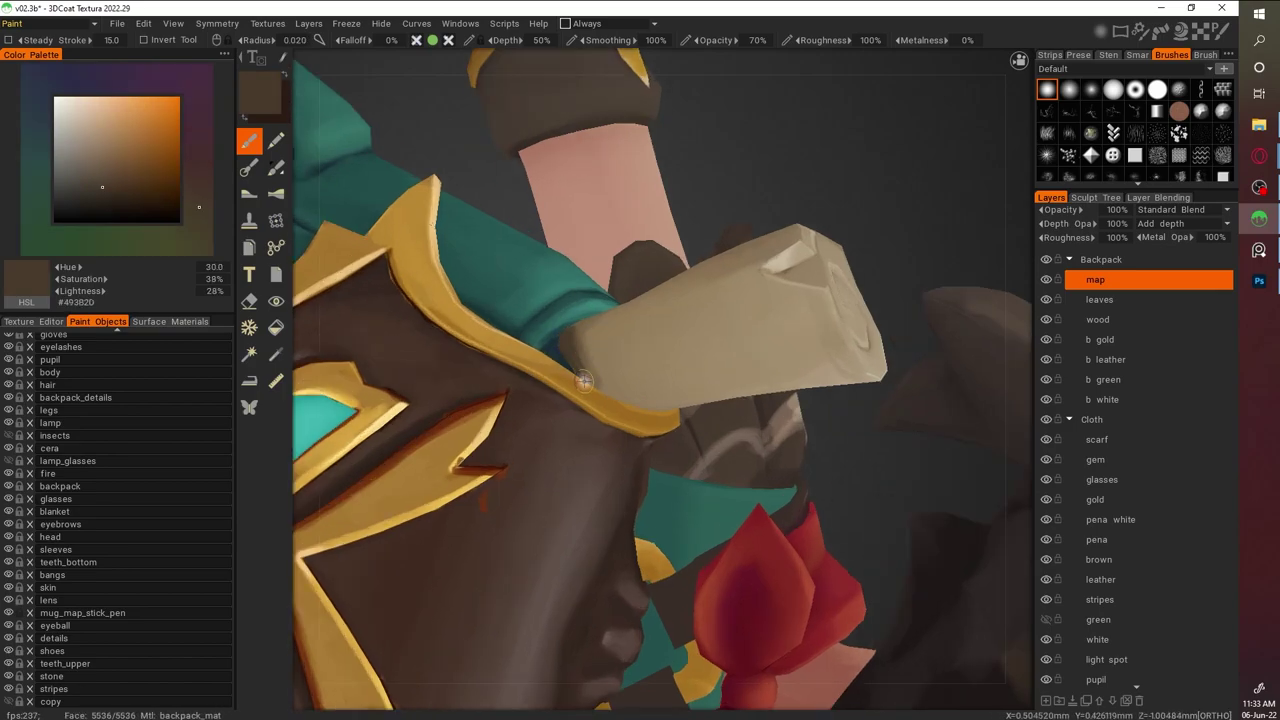
Deepen the shadow at the rolled map's bottom rim above the pocket opening with #402F19 and #312219
{"action": "right_click_drag", "start_coordinate": [677, 413], "coordinate": [553, 215]}
{"action": "key", "text": "v"}
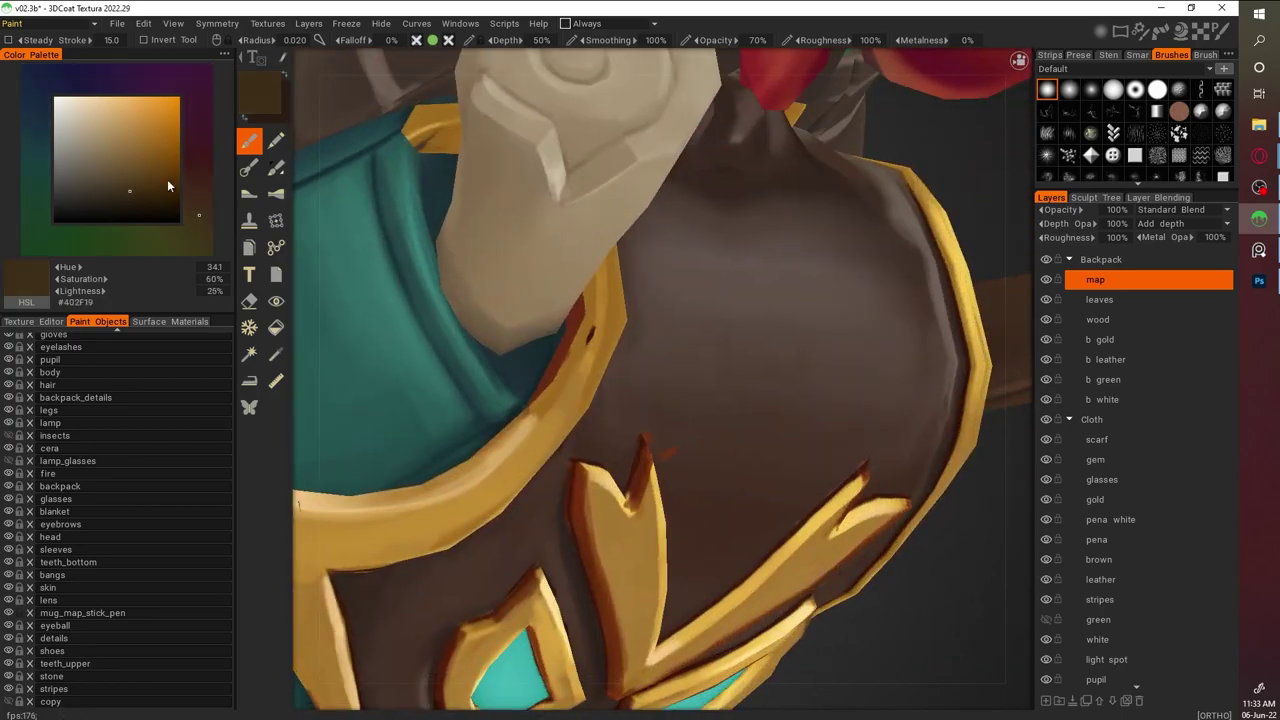
{"action": "key", "text": "v"}
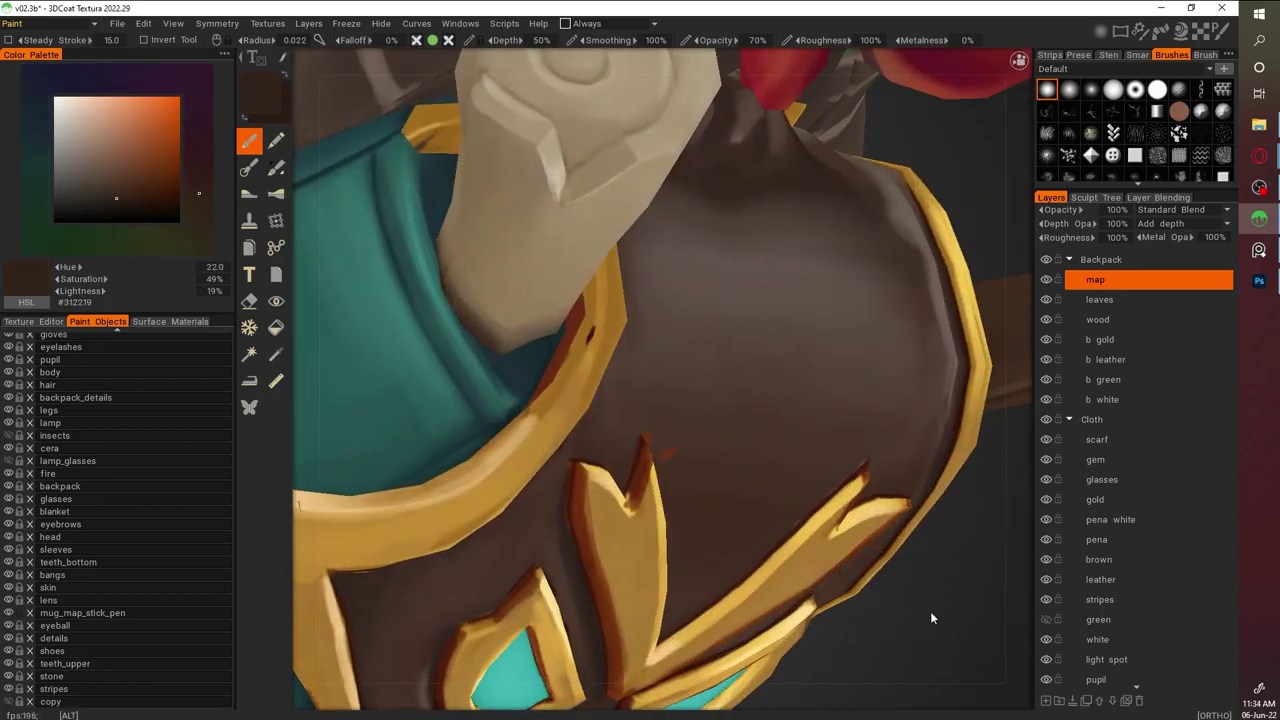
{"action": "right_click_drag", "start_coordinate": [838, 555], "coordinate": [487, 155]}
{"action": "key", "text": "v"}
Soften the shadow at the rolled map's base into the lighter paper with #856F50
{"action": "right_click_drag", "start_coordinate": [524, 240], "coordinate": [484, 150]}
{"action": "key", "text": "v"}
{"action": "key", "text": "v"}
{"action": "key", "text": "v"}
{"action": "scroll", "coordinate": [553, 186], "scroll_direction": "down", "scroll_amount": 5}
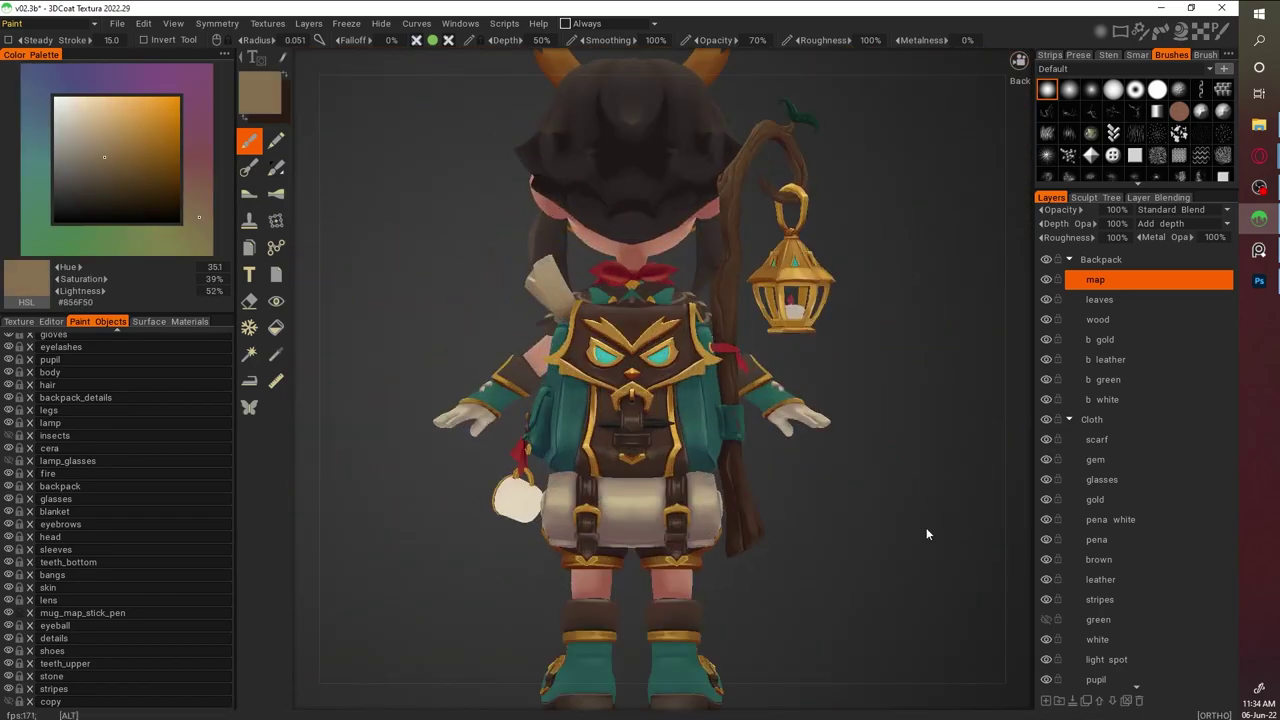
Shade the back of the rolled map near the backpack with #564435 and save the project
{"action": "scroll", "coordinate": [553, 186], "scroll_direction": "up", "scroll_amount": 5}
{"action": "key", "text": "v"}
{"action": "right_click_drag", "start_coordinate": [520, 300], "coordinate": [917, 425]}
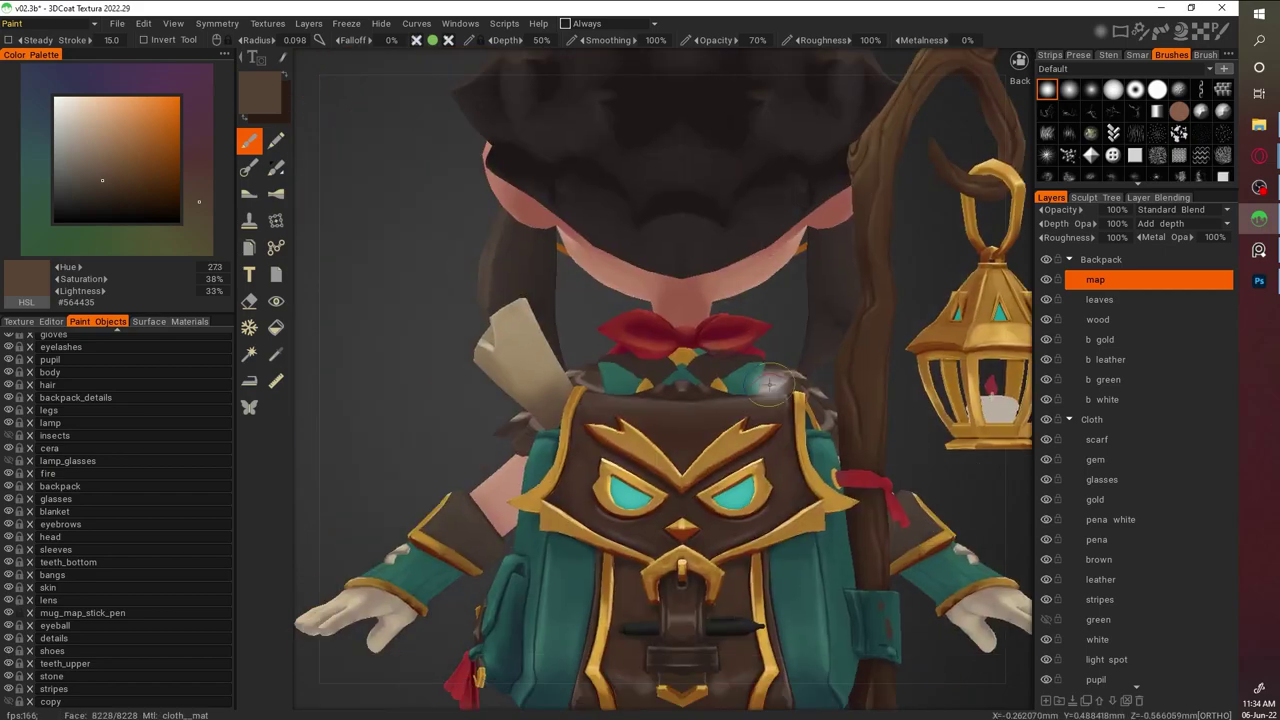
{"action": "key", "text": "v"}
{"action": "right_click_drag", "start_coordinate": [514, 323], "coordinate": [872, 447]}
{"action": "scroll", "coordinate": [872, 447], "scroll_direction": "down", "scroll_amount": 5}
{"action": "scroll", "coordinate": [701, 353], "scroll_direction": "up", "scroll_amount": 5}
{"action": "scroll", "coordinate": [701, 353], "scroll_direction": "down", "scroll_amount": 5}
{"action": "right_click_drag", "start_coordinate": [701, 353], "coordinate": [815, 403]}
{"action": "key", "text": "ctrl+s"}
Paint a thin #4C3823 shadow line down the lengthwise paper seam of the rolled map
{"action": "scroll", "coordinate": [840, 436], "scroll_direction": "up", "scroll_amount": 5}
{"action": "right_click_drag", "start_coordinate": [917, 472], "coordinate": [929, 463]}
{"action": "scroll", "coordinate": [929, 463], "scroll_direction": "up", "scroll_amount": 5}
{"action": "left_click_drag", "start_coordinate": [110, 200], "coordinate": [113, 181]}
{"action": "left_click_drag", "start_coordinate": [795, 224], "coordinate": [812, 414]}
{"action": "left_click_drag", "start_coordinate": [112, 165], "coordinate": [122, 185]}
{"action": "right_click_drag", "start_coordinate": [815, 430], "coordinate": [788, 222]}
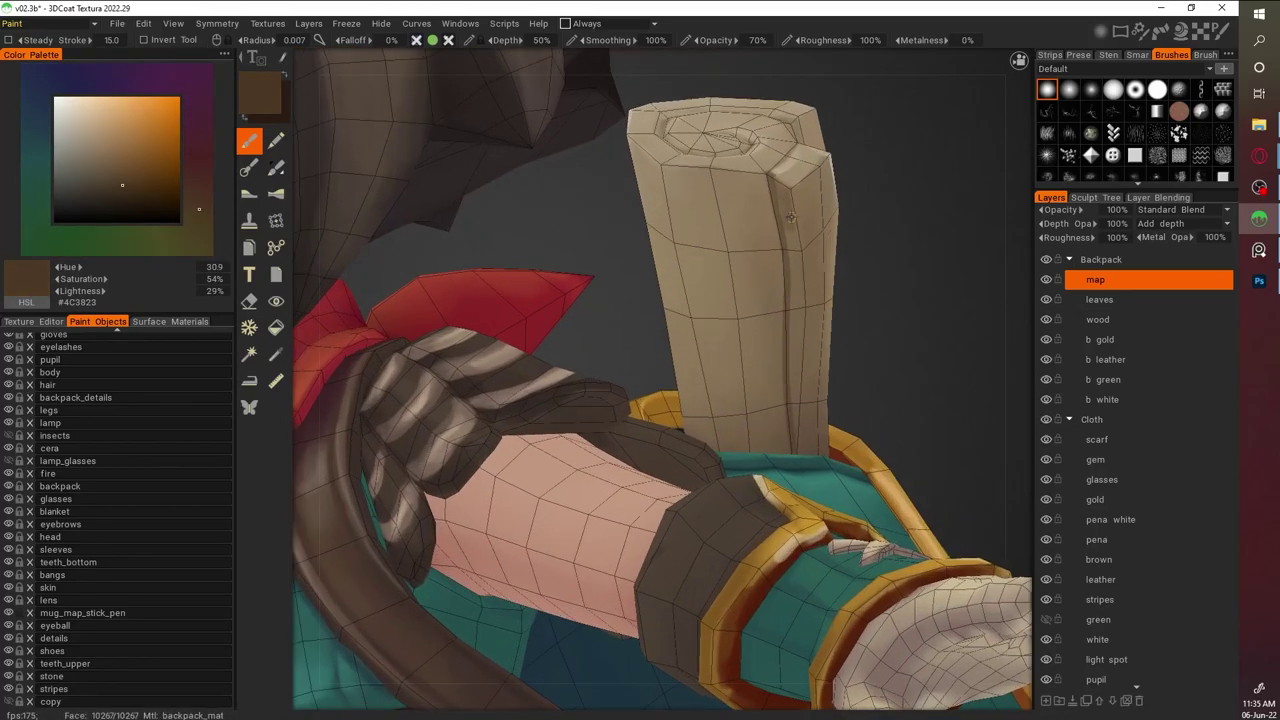
Deepen the upper part of the map's paper seam with #403425 and soften it with #67533A and #7B6549
{"action": "key", "text": "v"}
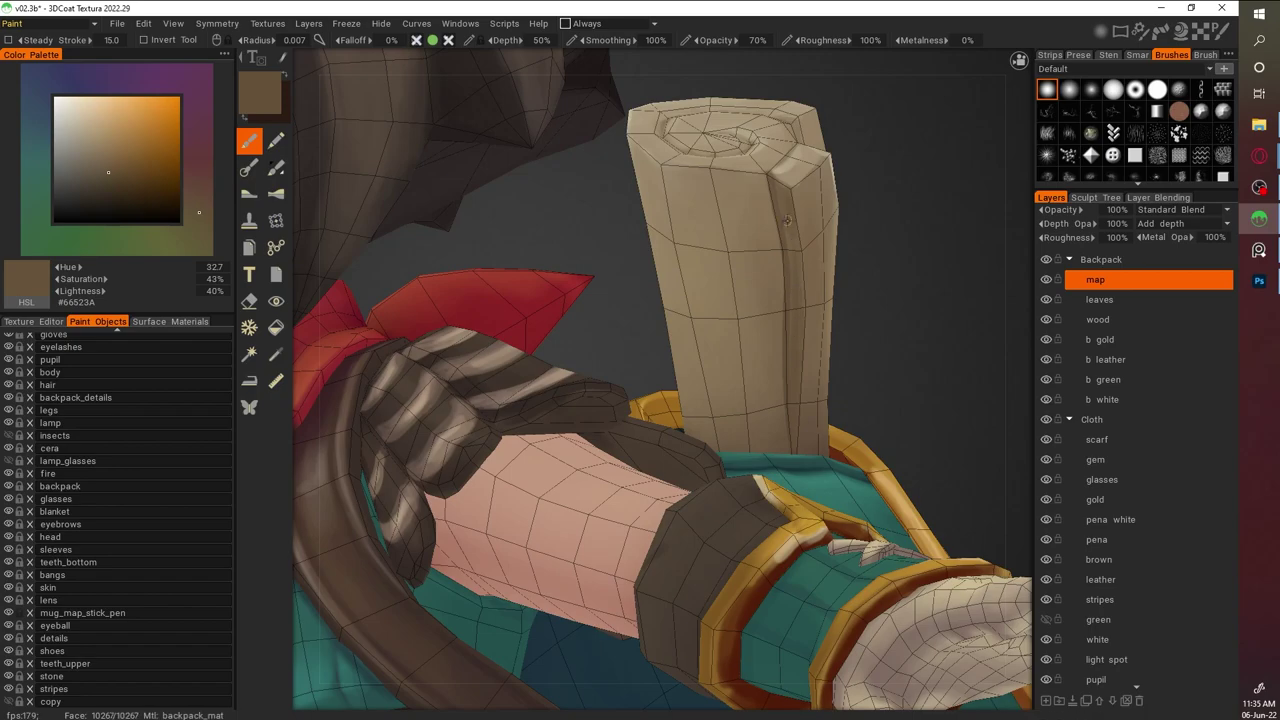
{"action": "key", "text": "v"}
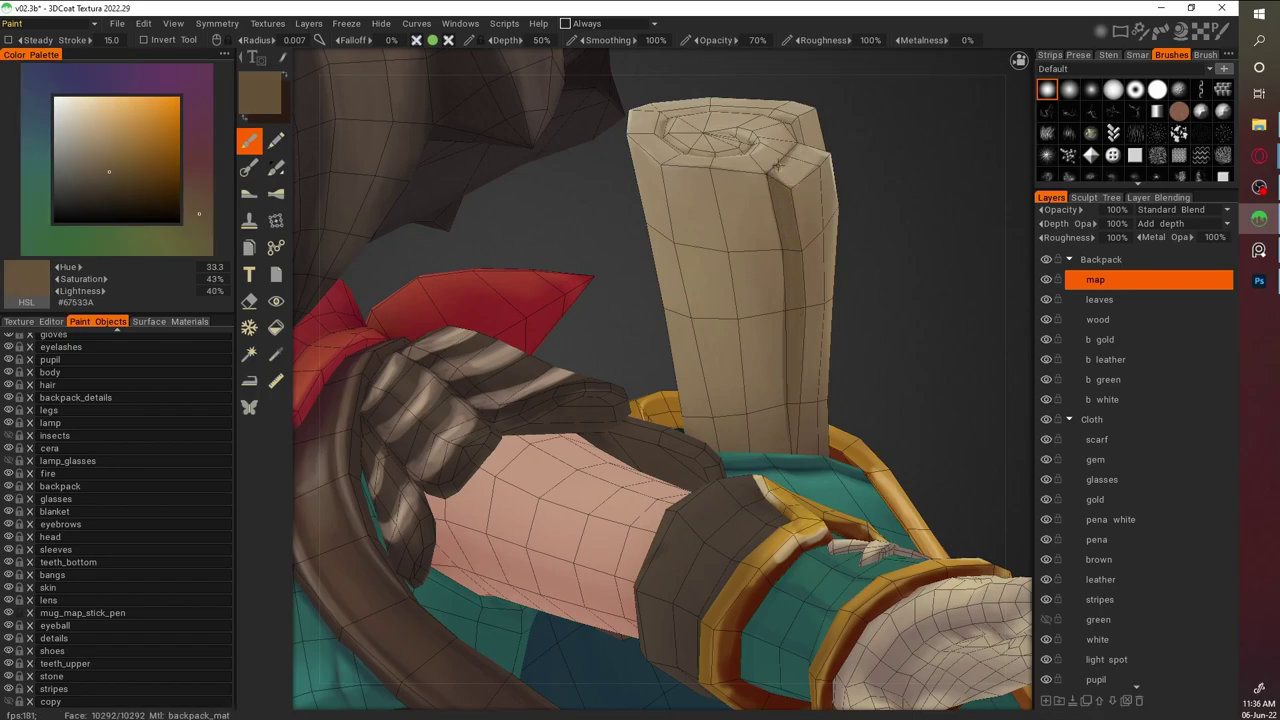
{"action": "left_click_drag", "start_coordinate": [140, 178], "coordinate": [143, 192]}
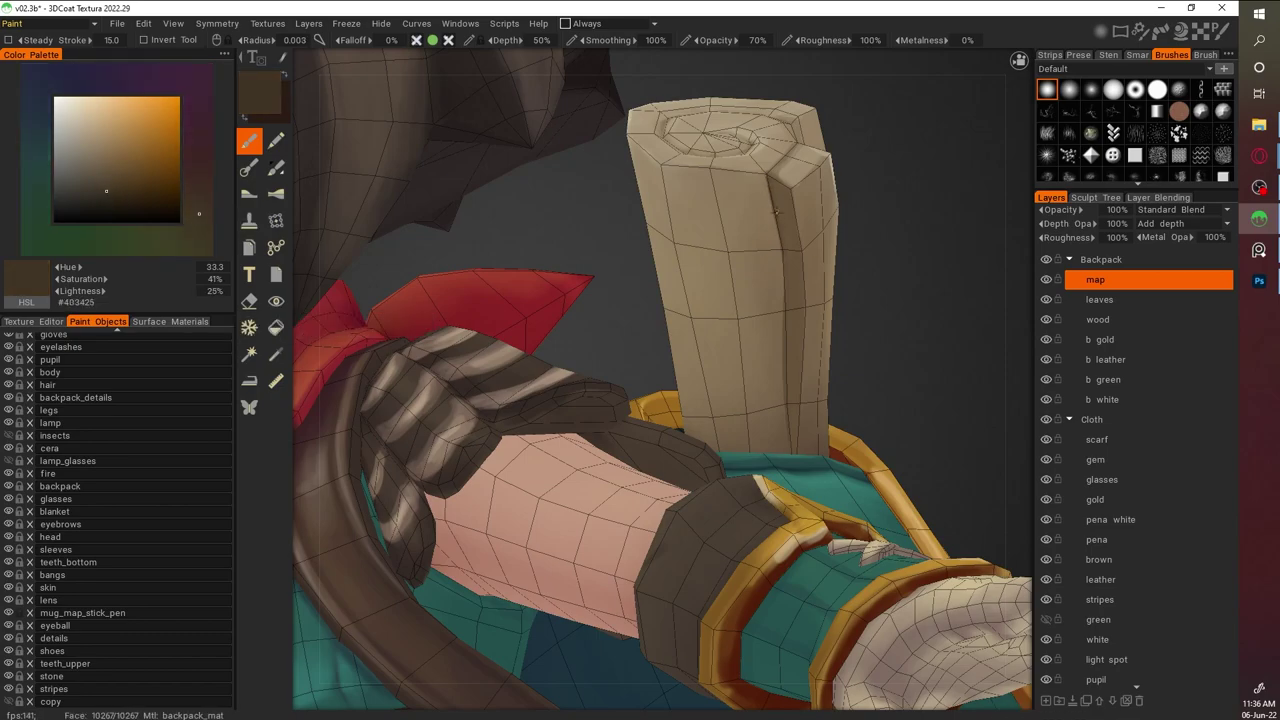
{"action": "key", "text": "v"}
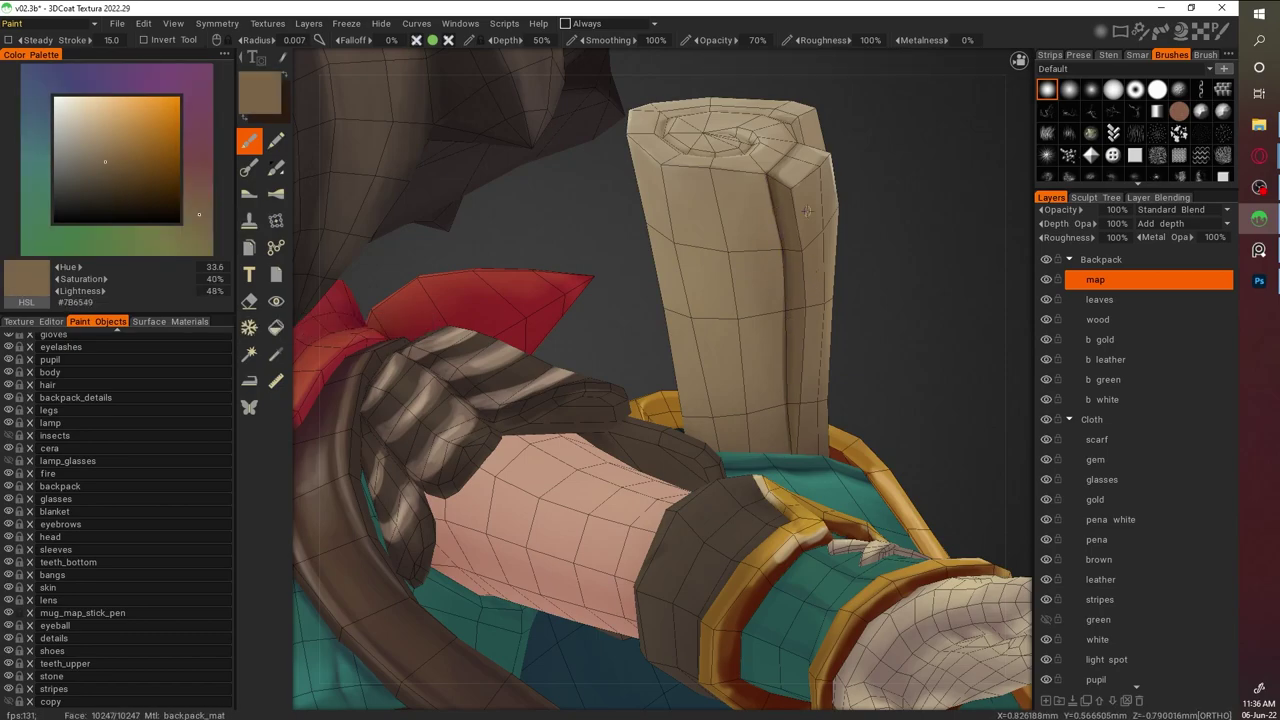
Blend the paper beside the map's seam with #A08D71 and shade along the seam with #6F5B41
{"action": "left_click_drag", "start_coordinate": [791, 420], "coordinate": [773, 260], "text": "alt"}
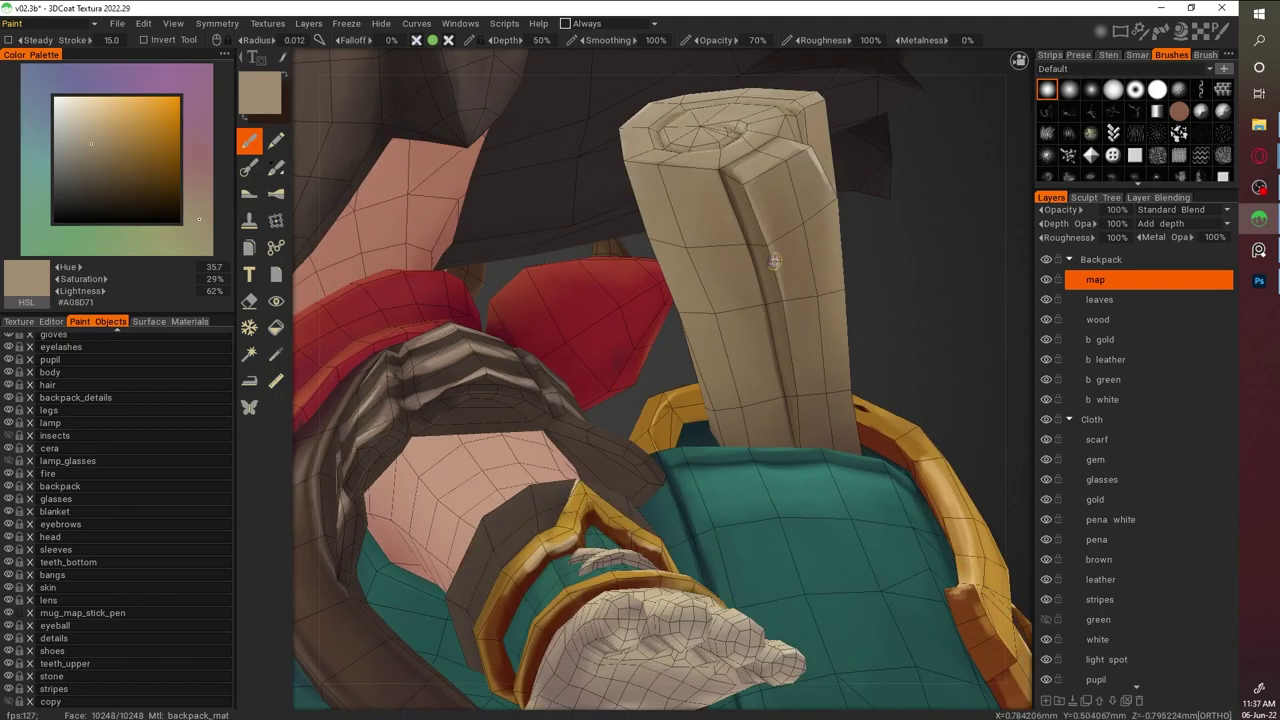
{"action": "left_click", "coordinate": [762, 186], "text": "alt"}
{"action": "left_click_drag", "start_coordinate": [792, 316], "coordinate": [876, 454], "text": "alt"}
{"action": "left_click", "coordinate": [560, 170], "text": "alt"}
{"action": "scroll", "coordinate": [620, 365], "scroll_direction": "up", "scroll_amount": 5}
{"action": "left_click", "coordinate": [578, 348], "text": "alt"}
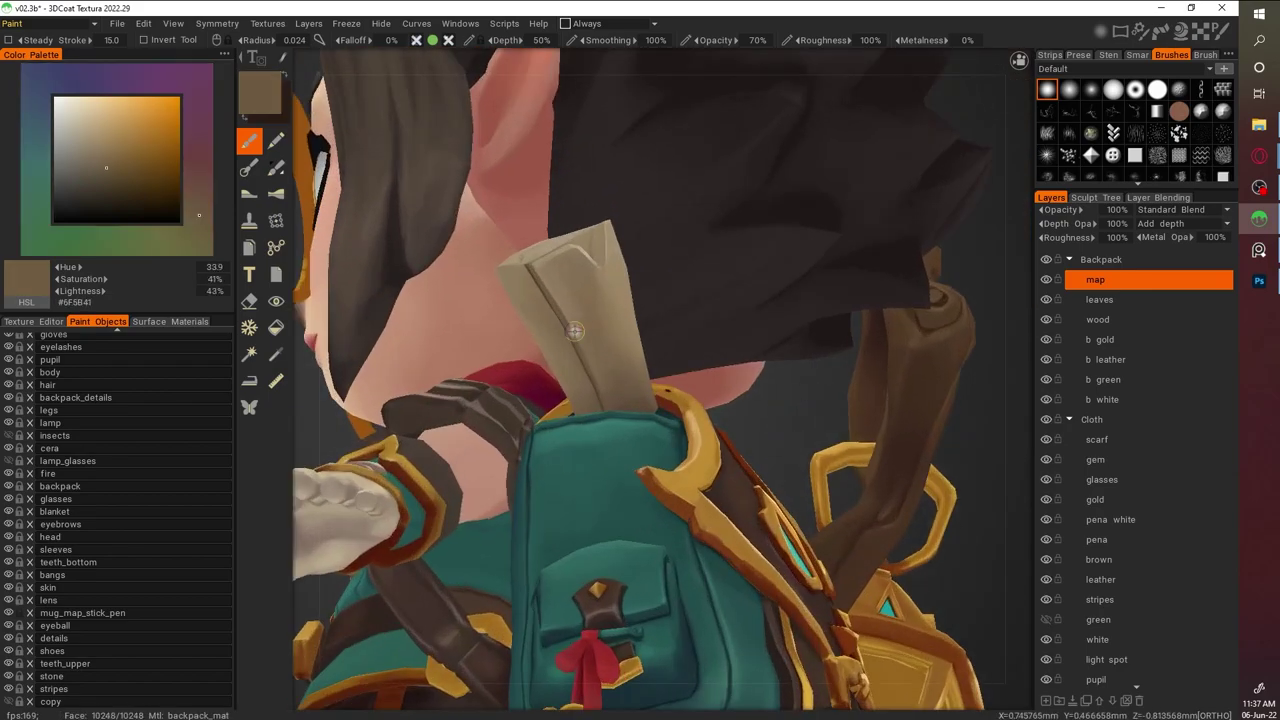
Extend the dark seam down the side of the rolled map with #584733
{"action": "left_click", "coordinate": [937, 466], "text": "alt"}
{"action": "left_click_drag", "start_coordinate": [971, 551], "coordinate": [605, 258], "text": "alt"}
{"action": "left_click", "coordinate": [715, 417], "text": "alt"}
{"action": "left_click", "coordinate": [642, 448], "text": "alt"}
{"action": "left_click", "coordinate": [700, 420], "text": "alt"}
{"action": "left_click", "coordinate": [605, 258], "text": "alt"}
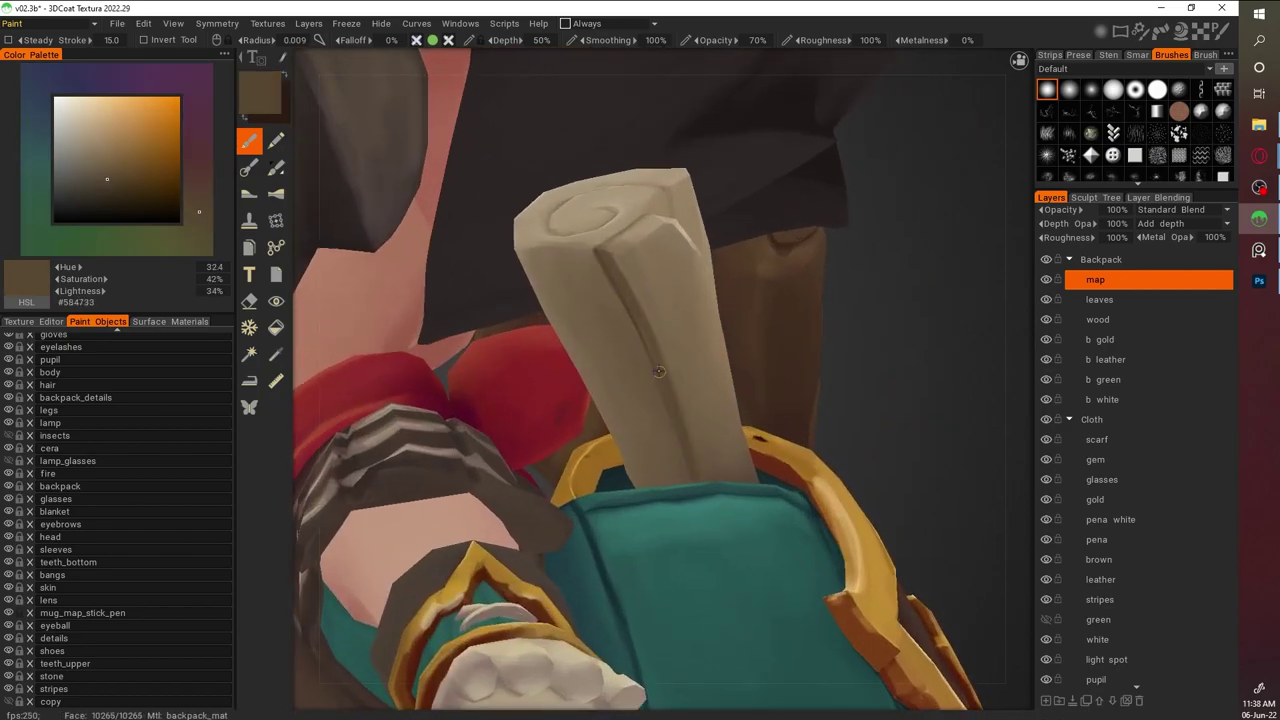
Blend the seam's top edge into the rolled map's end with #A59375
{"action": "mouse_move", "coordinate": [637, 319]}
{"action": "left_mouse_down", "text": "alt"}
{"action": "mouse_move", "coordinate": [920, 523]}
{"action": "mouse_move", "coordinate": [623, 337]}
{"action": "left_mouse_up", "text": "alt"}
{"action": "left_click", "coordinate": [623, 337], "text": "alt"}
{"action": "left_click", "coordinate": [622, 288], "text": "alt"}
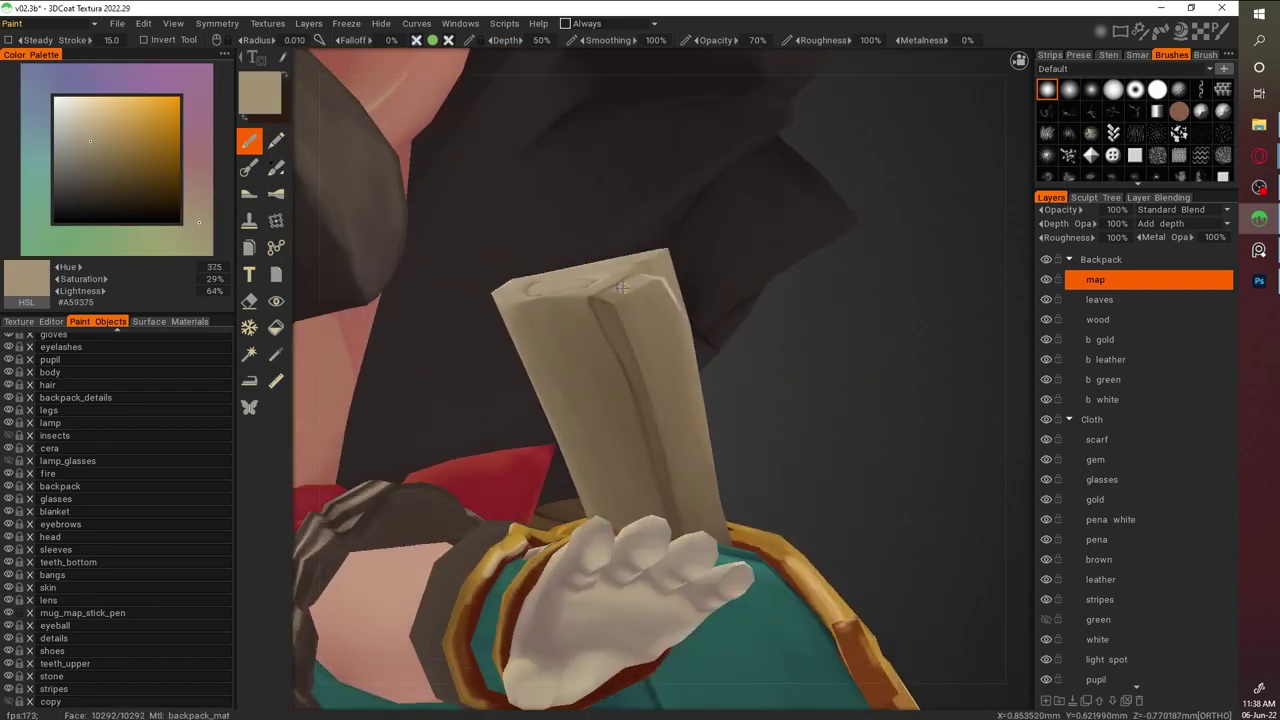
Clean up the corner and edges of the map's paper flap with #B4A588 and #A28E6E
{"action": "left_click_drag", "start_coordinate": [836, 408], "coordinate": [715, 462], "text": "alt"}
{"action": "left_click", "coordinate": [715, 462], "text": "alt"}
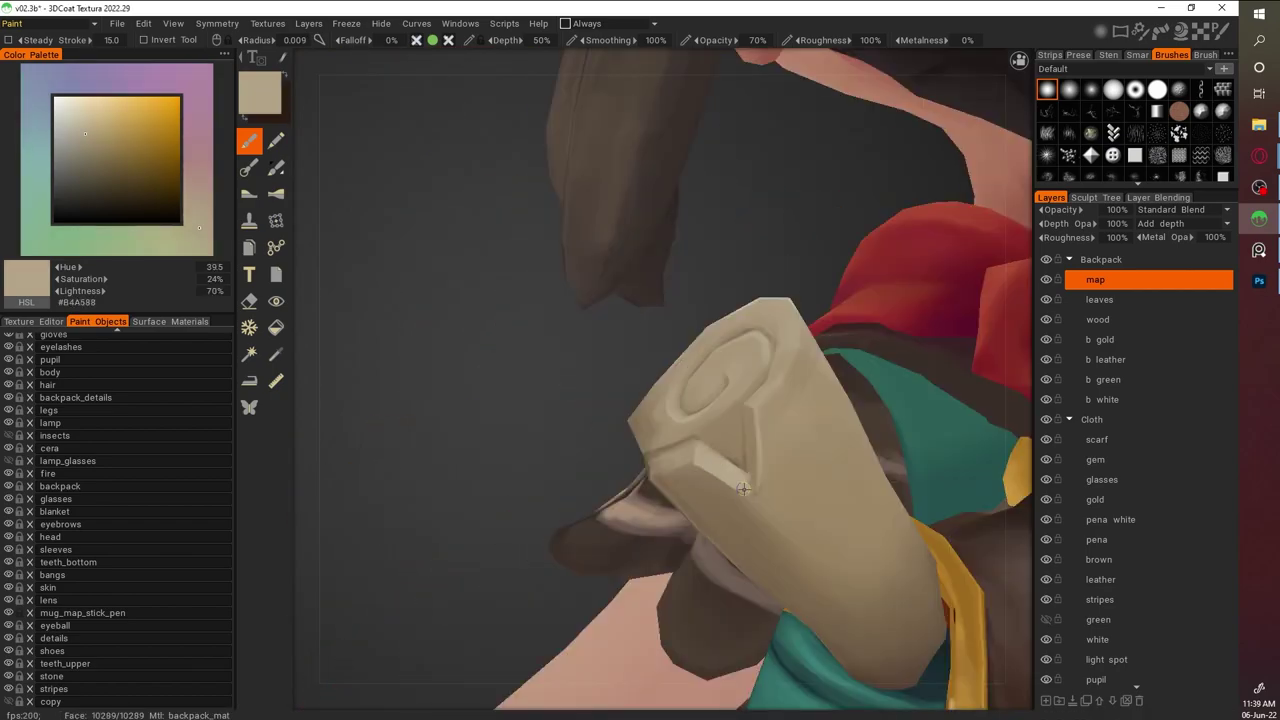
{"action": "left_click", "coordinate": [742, 488], "text": "alt"}
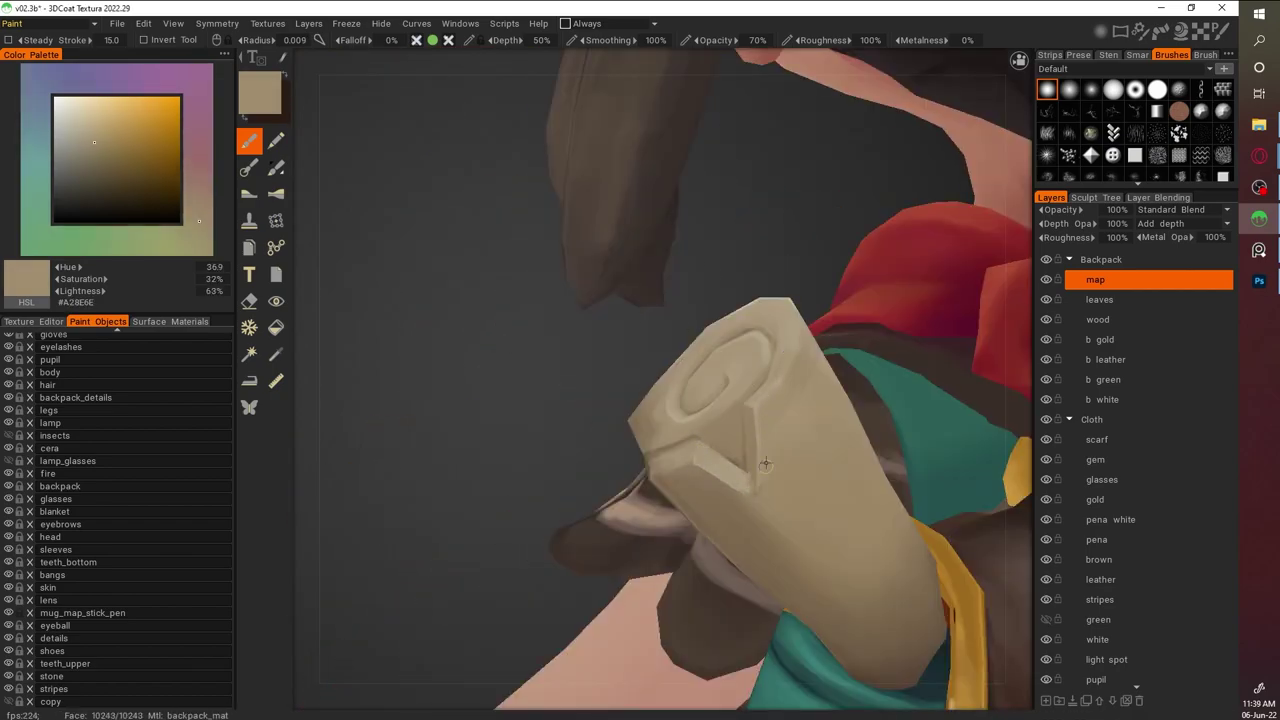
{"action": "left_click_drag", "start_coordinate": [806, 372], "coordinate": [623, 557], "text": "alt"}
{"action": "left_click", "coordinate": [560, 440], "text": "alt"}
{"action": "left_click", "coordinate": [535, 466], "text": "alt"}
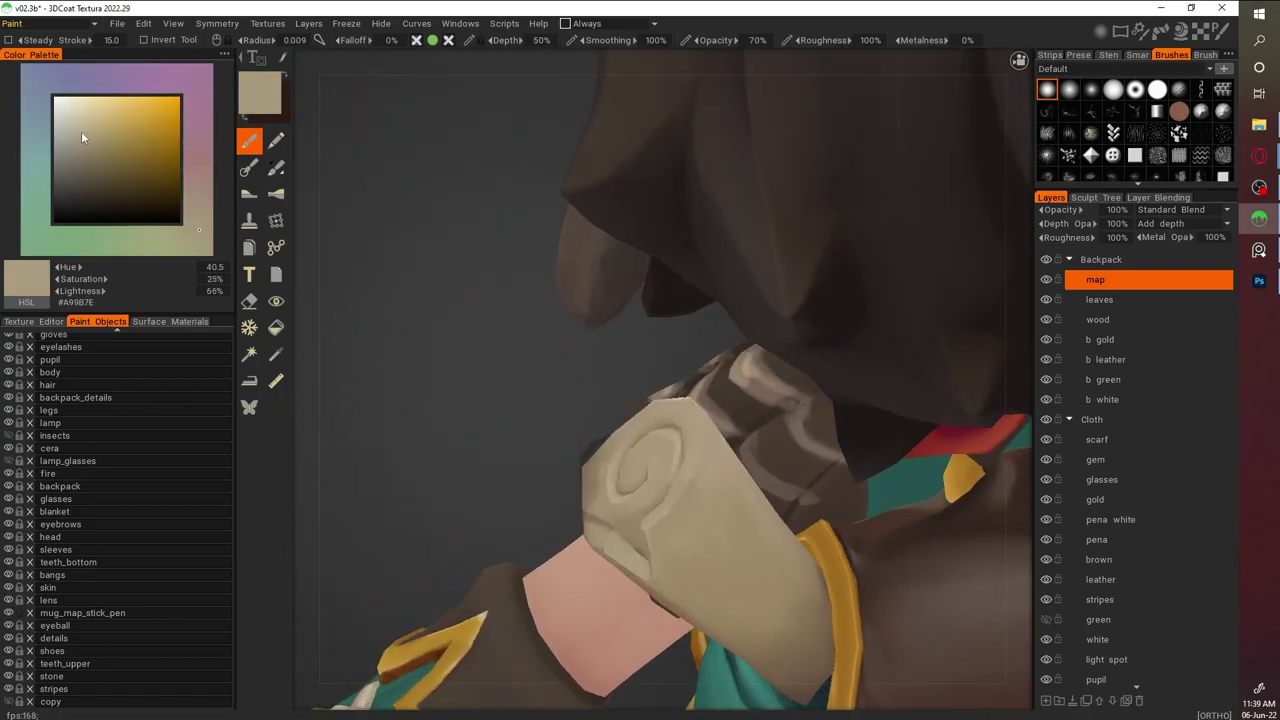
Refine the spiral grooves and paper edges on the rolled map's end with #BEB197, #9E8C6E and #937F61
{"action": "left_click_drag", "start_coordinate": [560, 420], "coordinate": [650, 330], "text": "alt"}
{"action": "left_click", "coordinate": [657, 367], "text": "alt"}
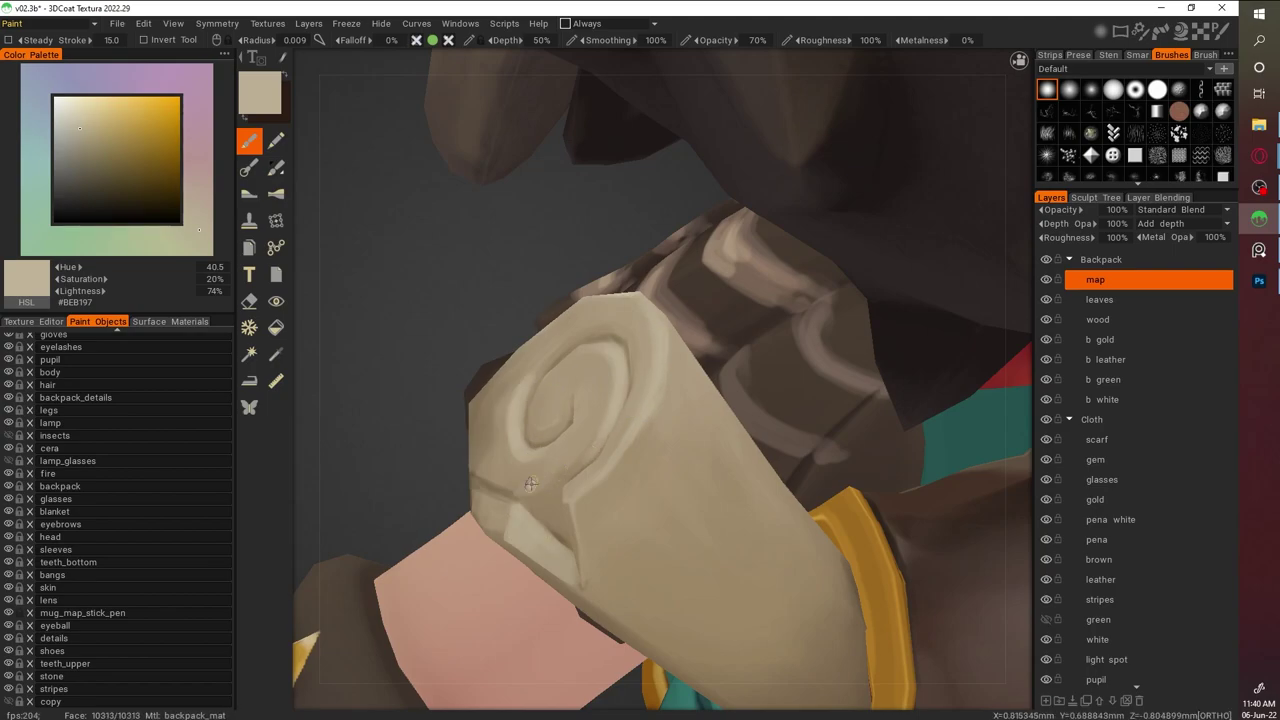
{"action": "left_click_drag", "start_coordinate": [564, 418], "coordinate": [694, 417], "text": "alt"}
{"action": "left_click", "coordinate": [694, 417], "text": "alt"}
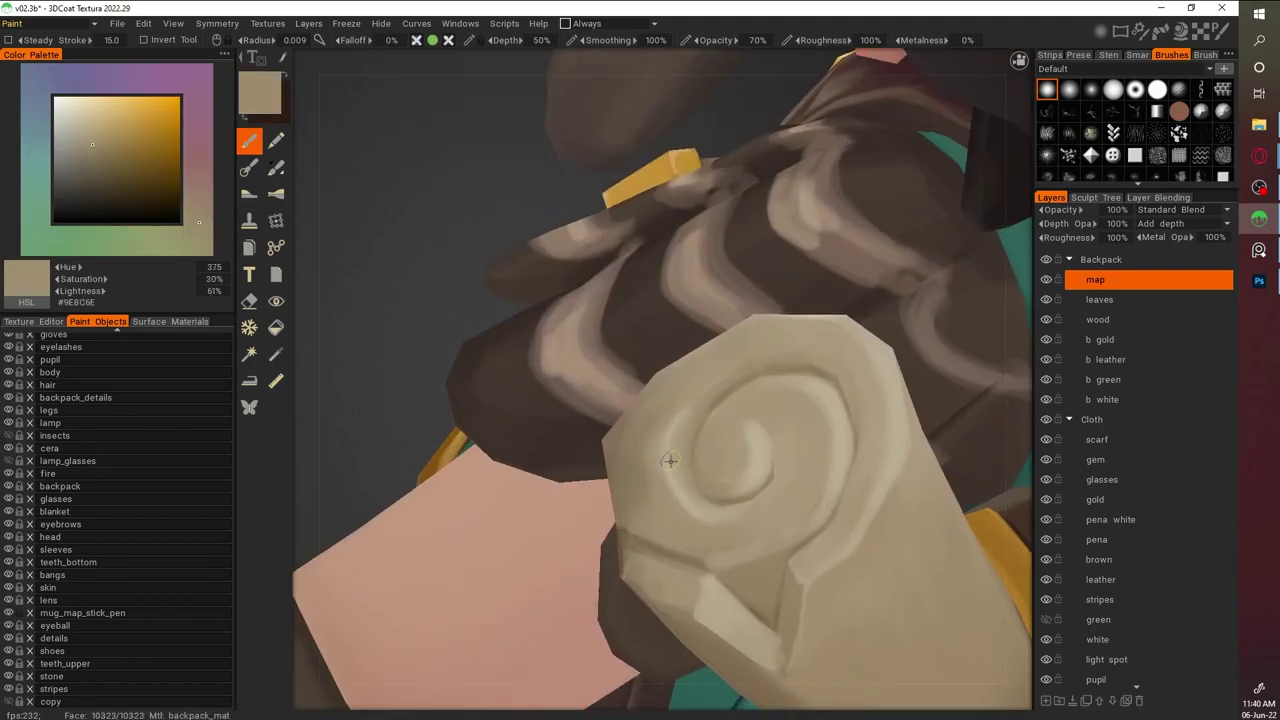
{"action": "left_click", "coordinate": [746, 378], "text": "alt"}
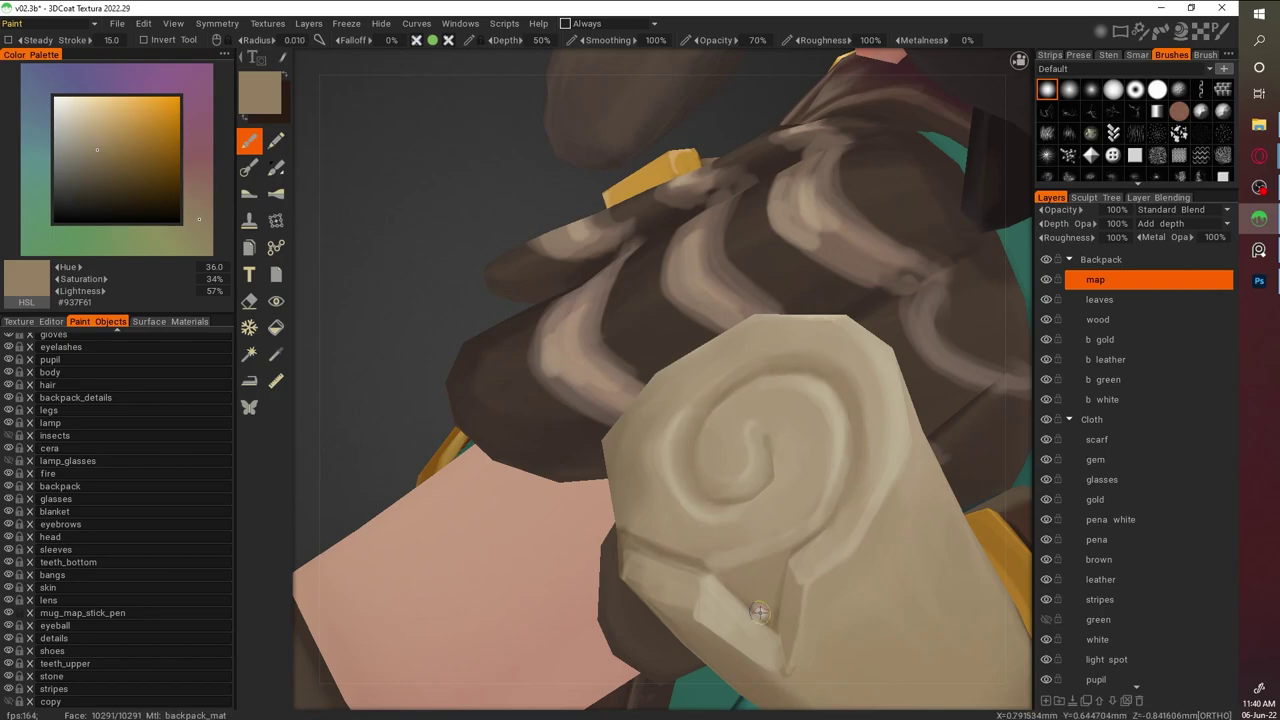
{"action": "left_click", "coordinate": [791, 532], "text": "alt"}
{"action": "left_click", "coordinate": [791, 554], "text": "alt"}
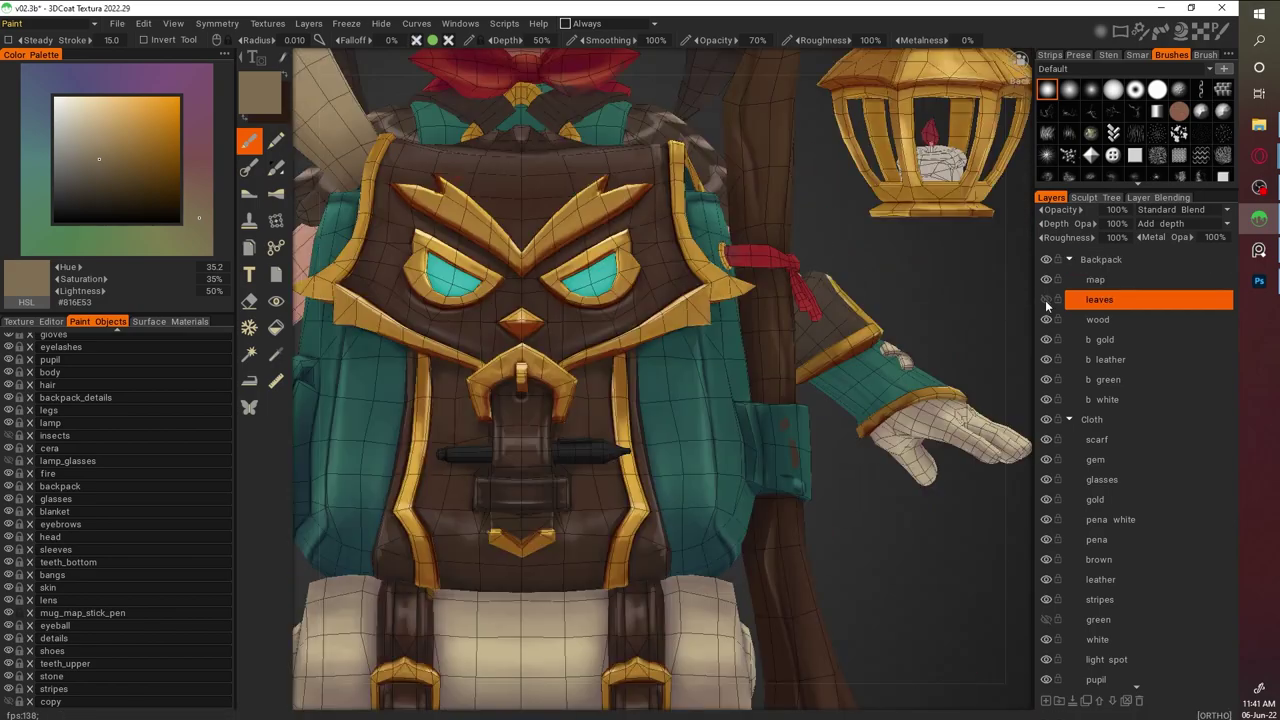
On the b green layer, shade the edges of the backpack's cloth staff loop with dark teal #14282E
{"action": "left_click", "coordinate": [1110, 359]}
{"action": "right_click_drag", "start_coordinate": [784, 425], "coordinate": [894, 451]}
{"action": "left_click", "coordinate": [1095, 299]}
{"action": "left_click", "coordinate": [1103, 379]}
{"action": "scroll", "coordinate": [745, 394], "scroll_direction": "up", "scroll_amount": 5}
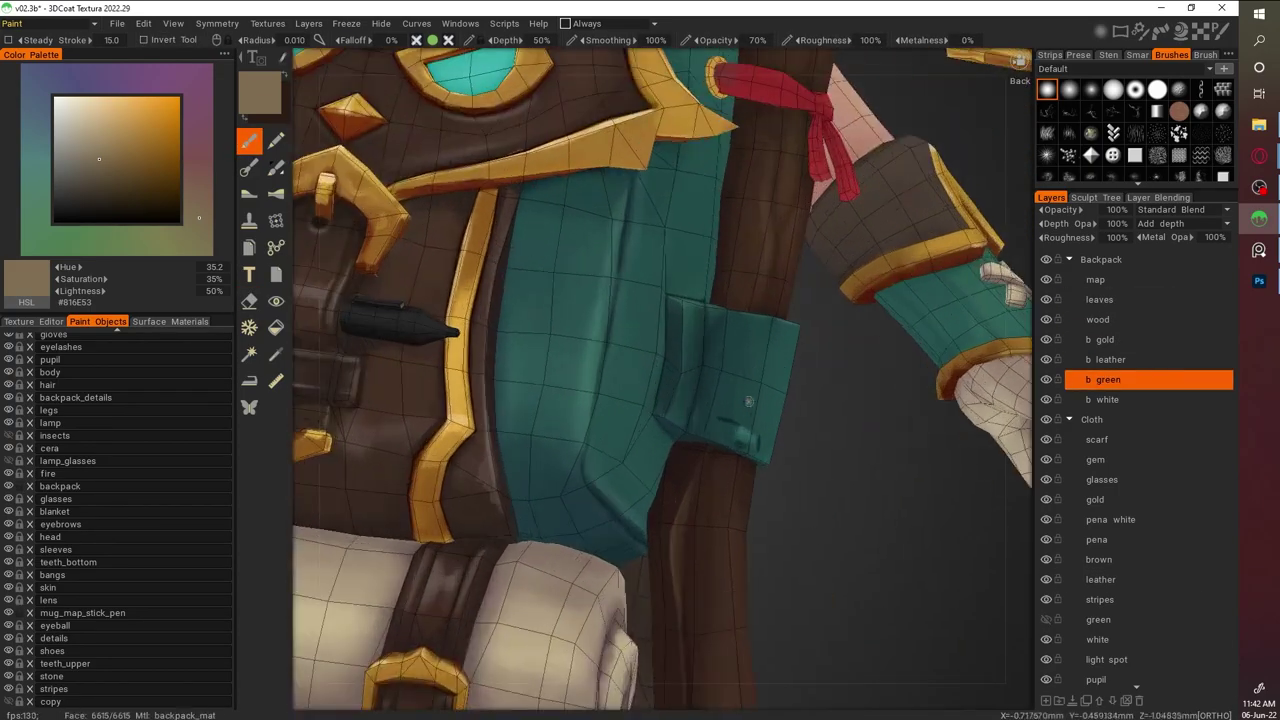
{"action": "key", "text": "v"}
{"action": "right_click_drag", "start_coordinate": [723, 424], "coordinate": [497, 322]}
{"action": "key", "text": "v"}
{"action": "key", "text": "v"}
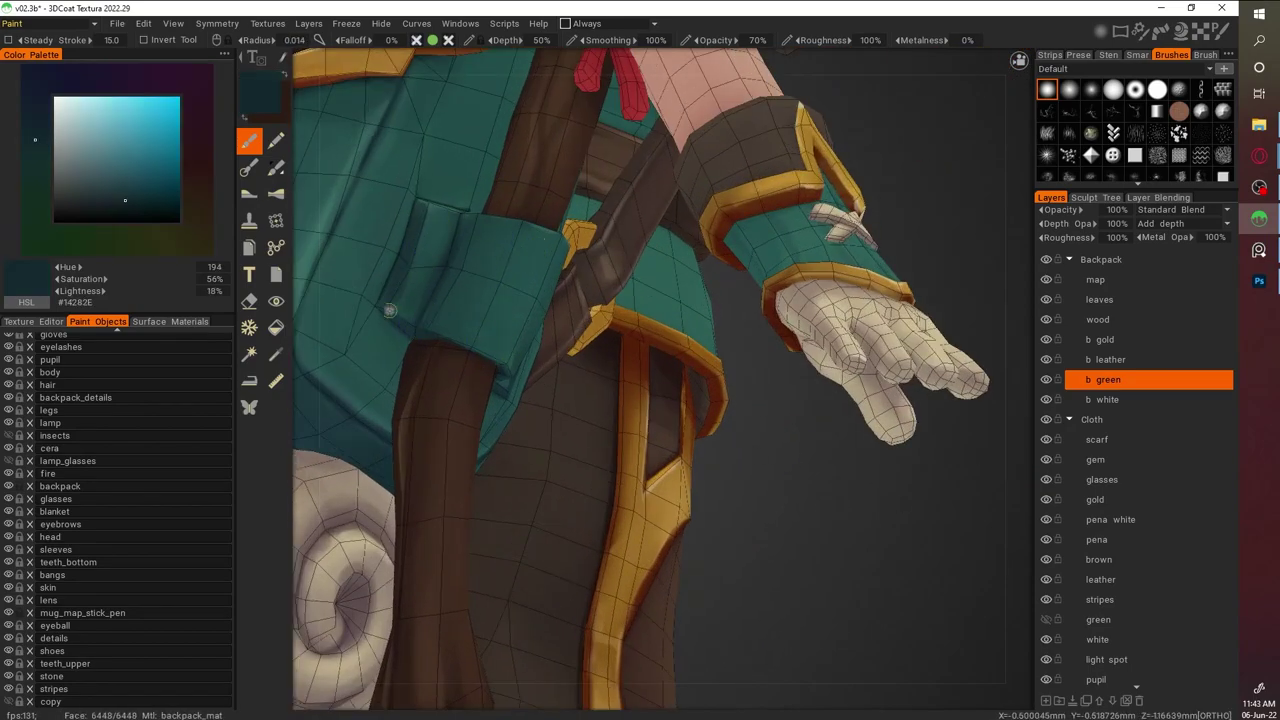
Lighten the staff loop's raised border with #30635F and deepen its side crease with #183033
{"action": "key", "text": "v"}
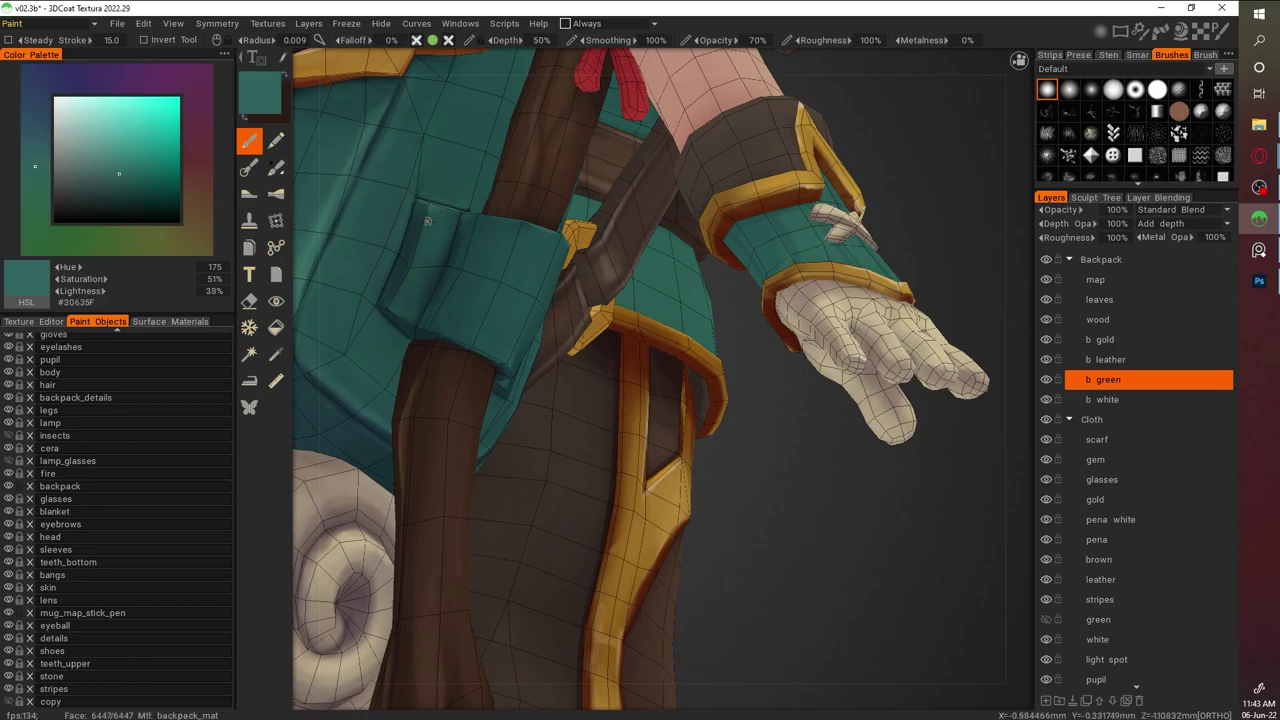
{"action": "right_click_drag", "start_coordinate": [452, 208], "coordinate": [540, 204]}
{"action": "key", "text": "v"}
{"action": "right_click_drag", "start_coordinate": [443, 216], "coordinate": [440, 188]}
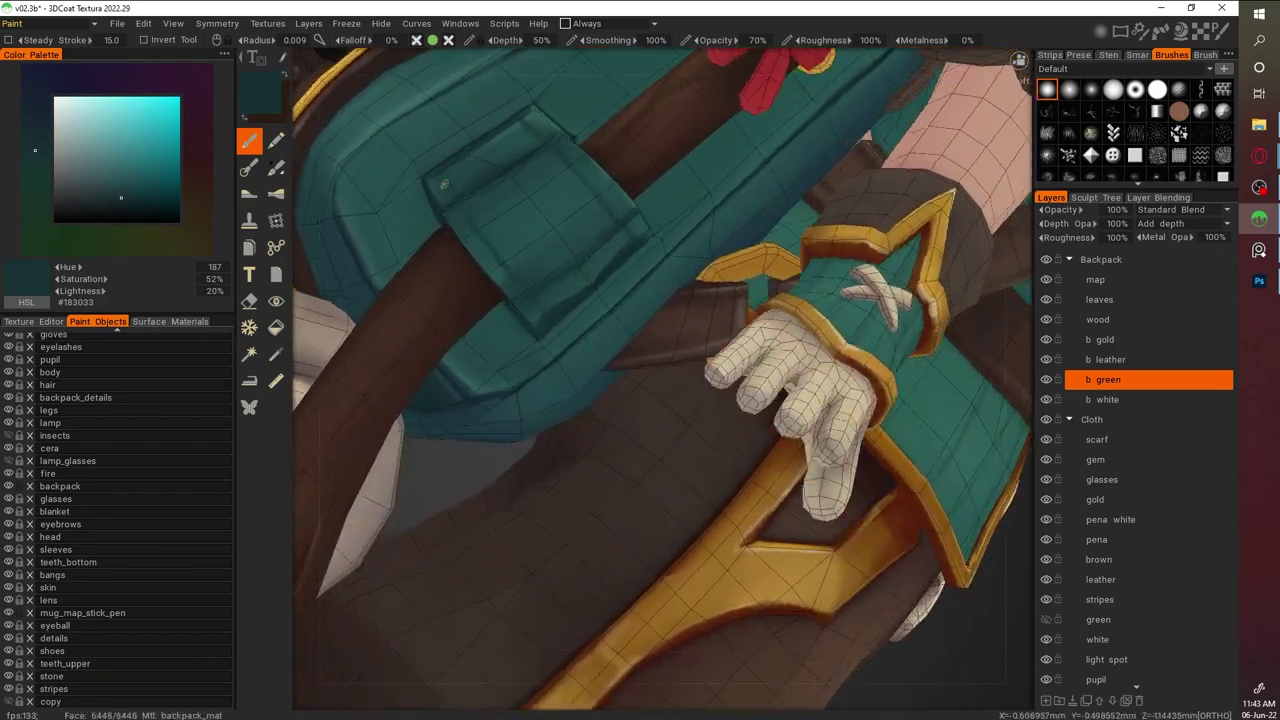
Draw fine dark creases on the staff loop with #071519 and highlight its edges and bulging centre with #356F6A
{"action": "key", "text": "v"}
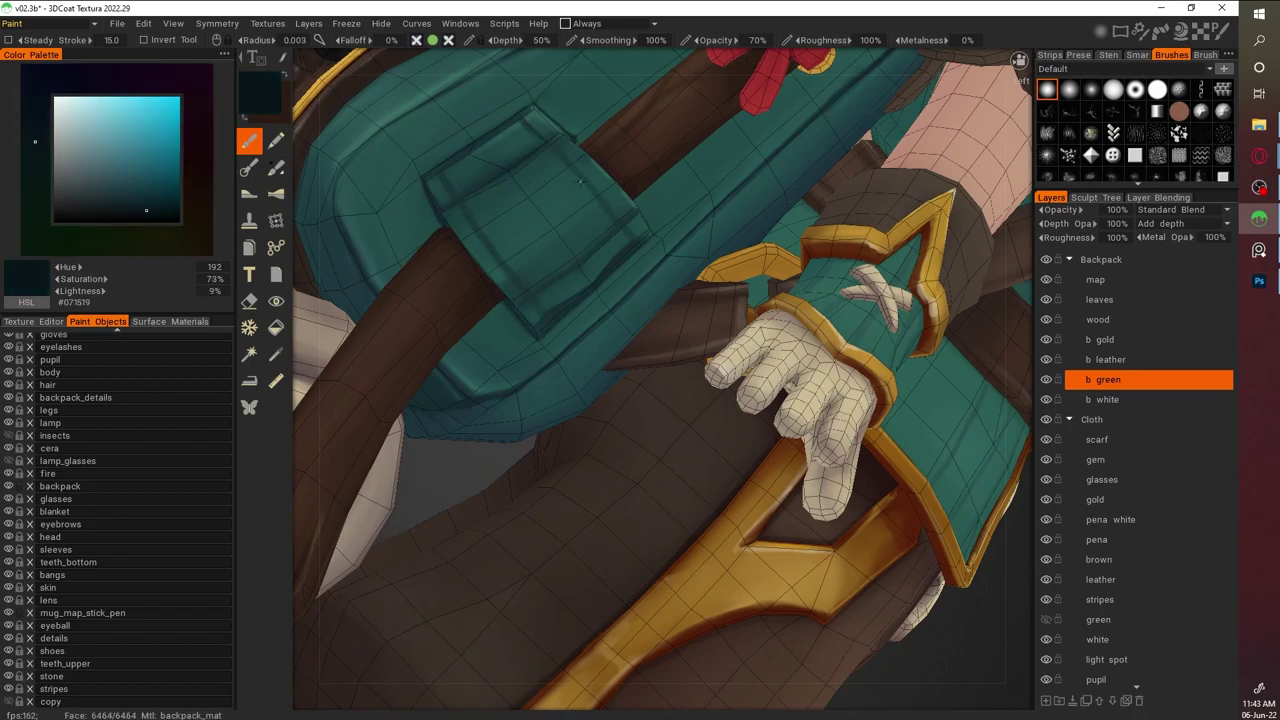
{"action": "right_click_drag", "start_coordinate": [532, 298], "coordinate": [546, 323]}
{"action": "key", "text": "v"}
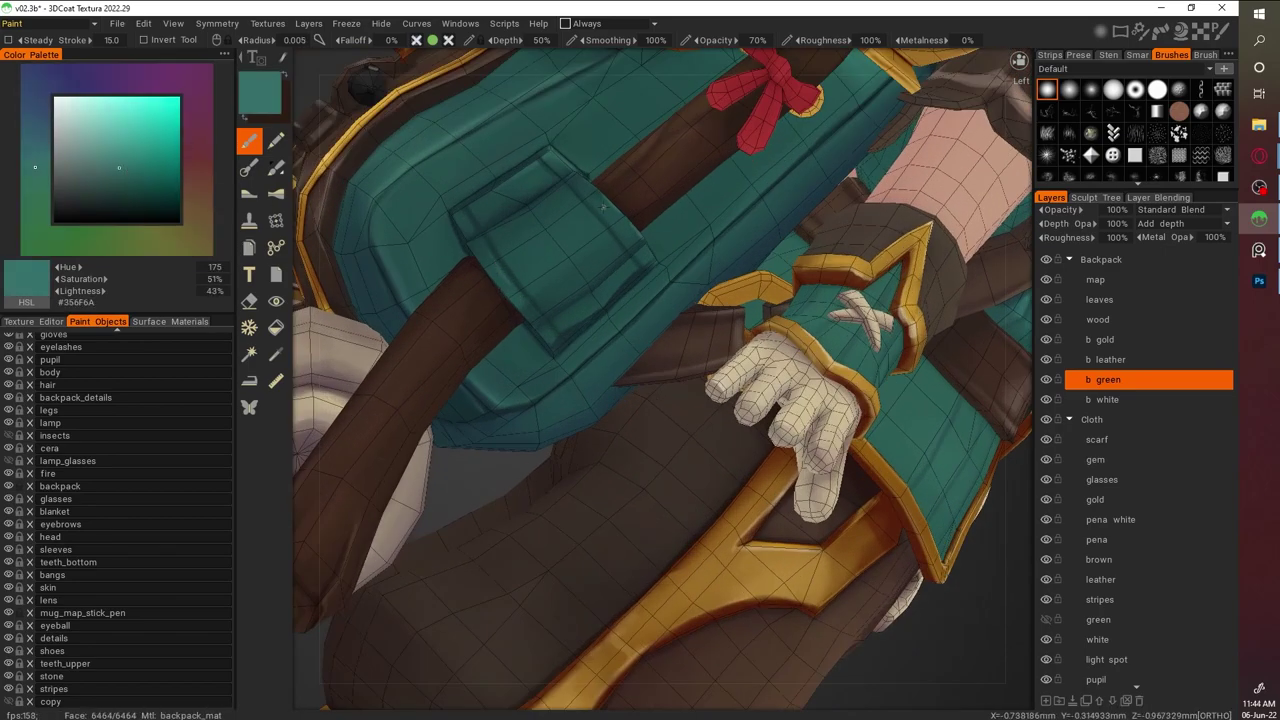
{"action": "right_click_drag", "start_coordinate": [607, 207], "coordinate": [600, 227]}
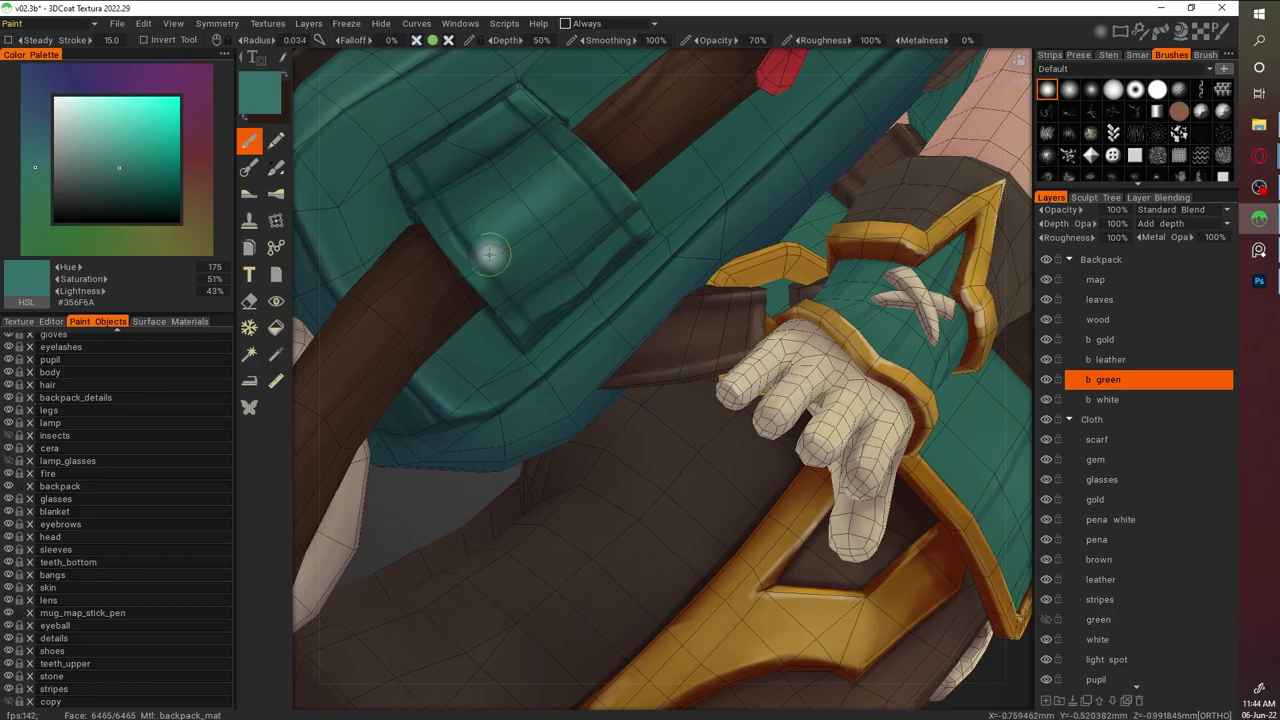
{"action": "mouse_move", "coordinate": [554, 167]}
{"action": "right_mouse_down"}
{"action": "mouse_move", "coordinate": [594, 232]}
{"action": "mouse_move", "coordinate": [381, 251]}
{"action": "right_mouse_up"}
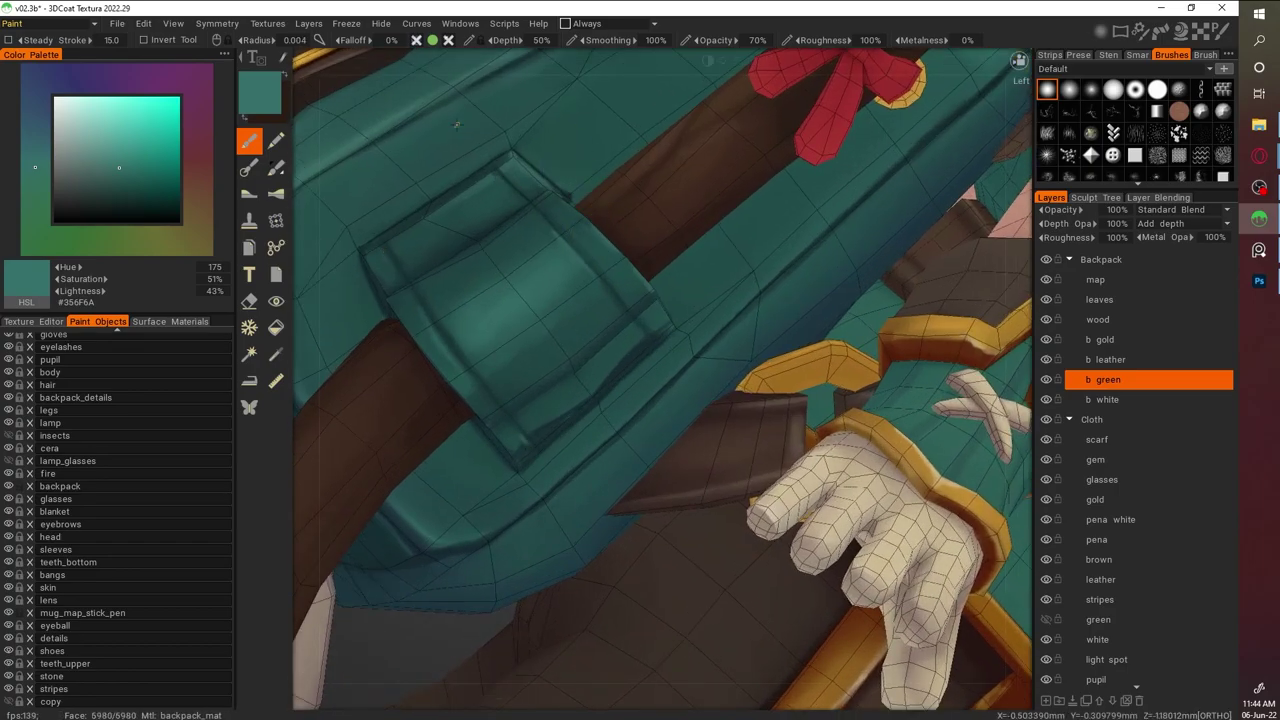
Shade the folds between the staff loop's centre and its stitched ends with #1F4A46
{"action": "key", "text": "v"}
{"action": "right_click_drag", "start_coordinate": [519, 205], "coordinate": [695, 396]}
{"action": "key", "text": "v"}
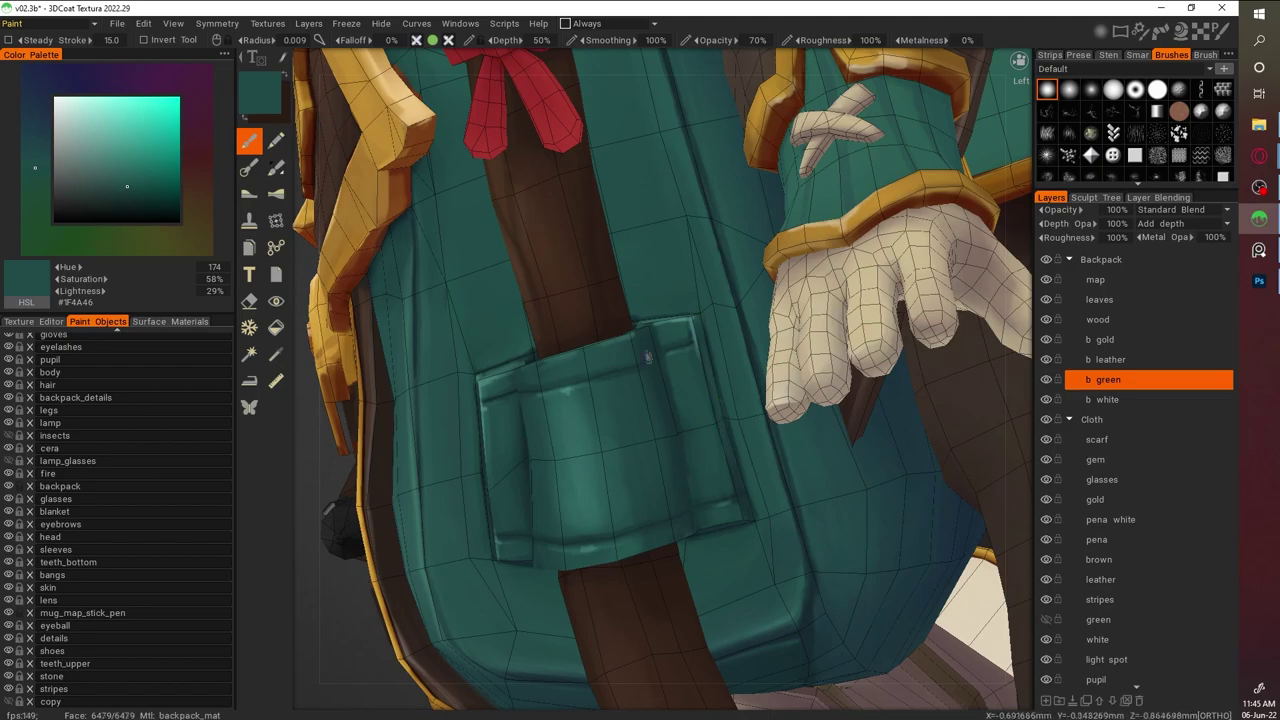
{"action": "right_click_drag", "start_coordinate": [687, 446], "coordinate": [885, 355]}
{"action": "right_click_drag", "start_coordinate": [901, 467], "coordinate": [606, 328]}
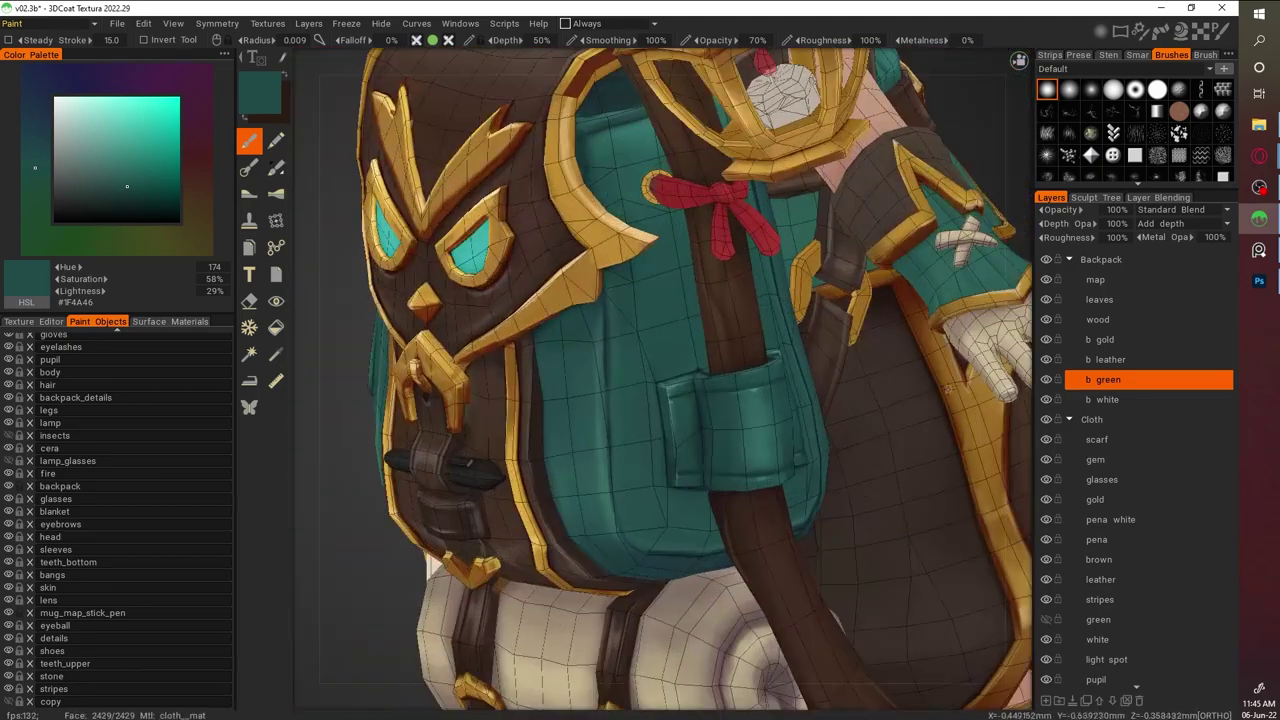
Darken the staff loop's side recess with #1D373A and the green fabric beside the backpack's leather panel with #14282D
{"action": "key", "text": "v"}
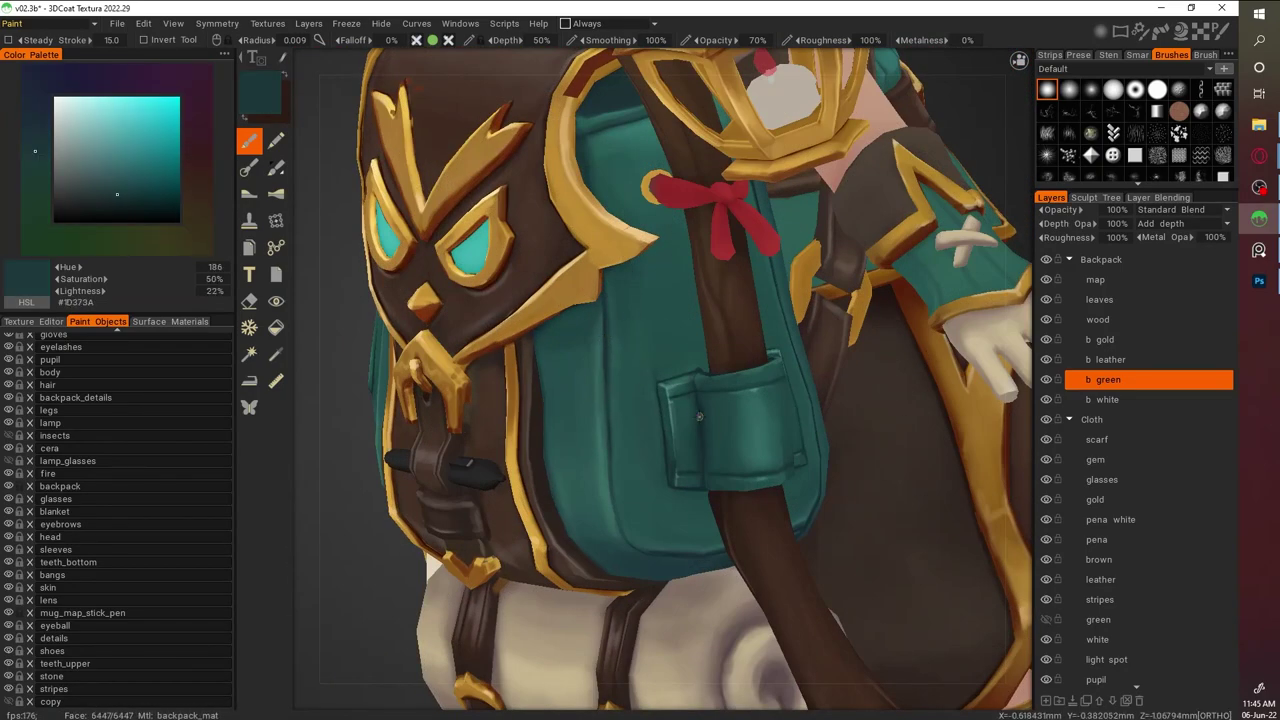
{"action": "key", "text": "v"}
{"action": "right_click_drag", "start_coordinate": [543, 389], "coordinate": [657, 296]}
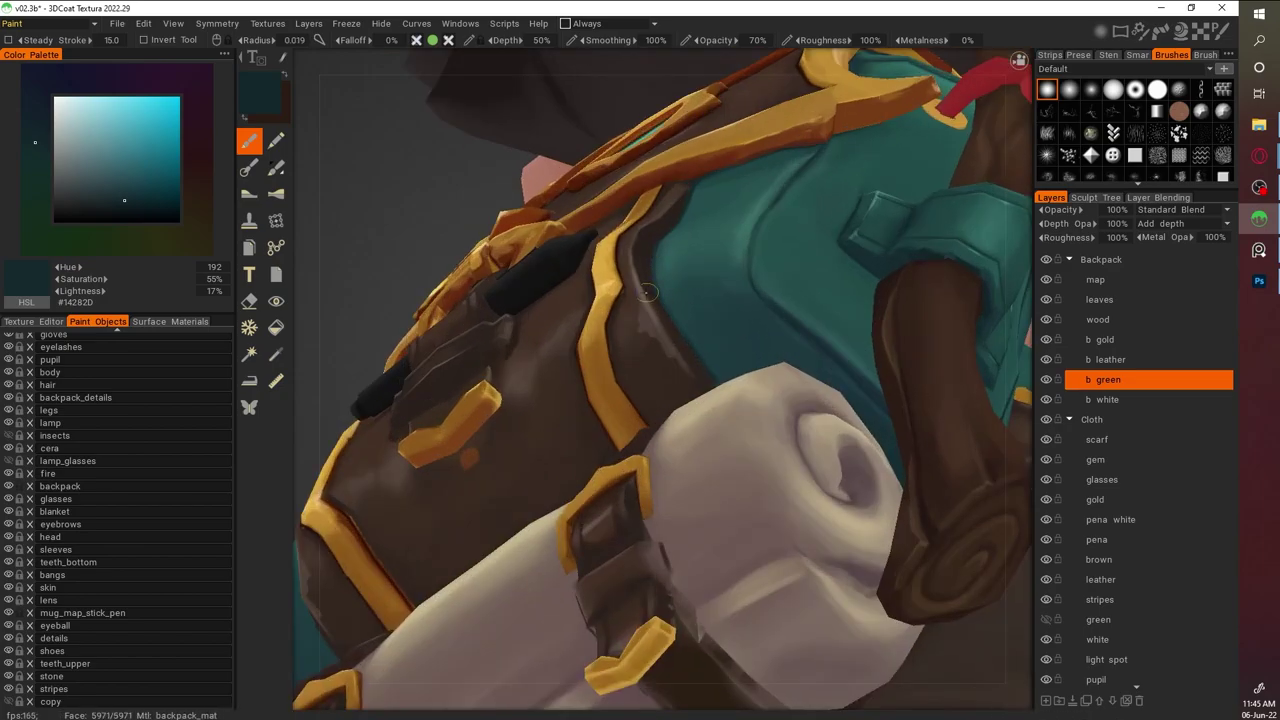
{"action": "key", "text": "v"}
{"action": "right_click_drag", "start_coordinate": [760, 276], "coordinate": [830, 458]}
{"action": "right_click_drag", "start_coordinate": [752, 413], "coordinate": [657, 247]}
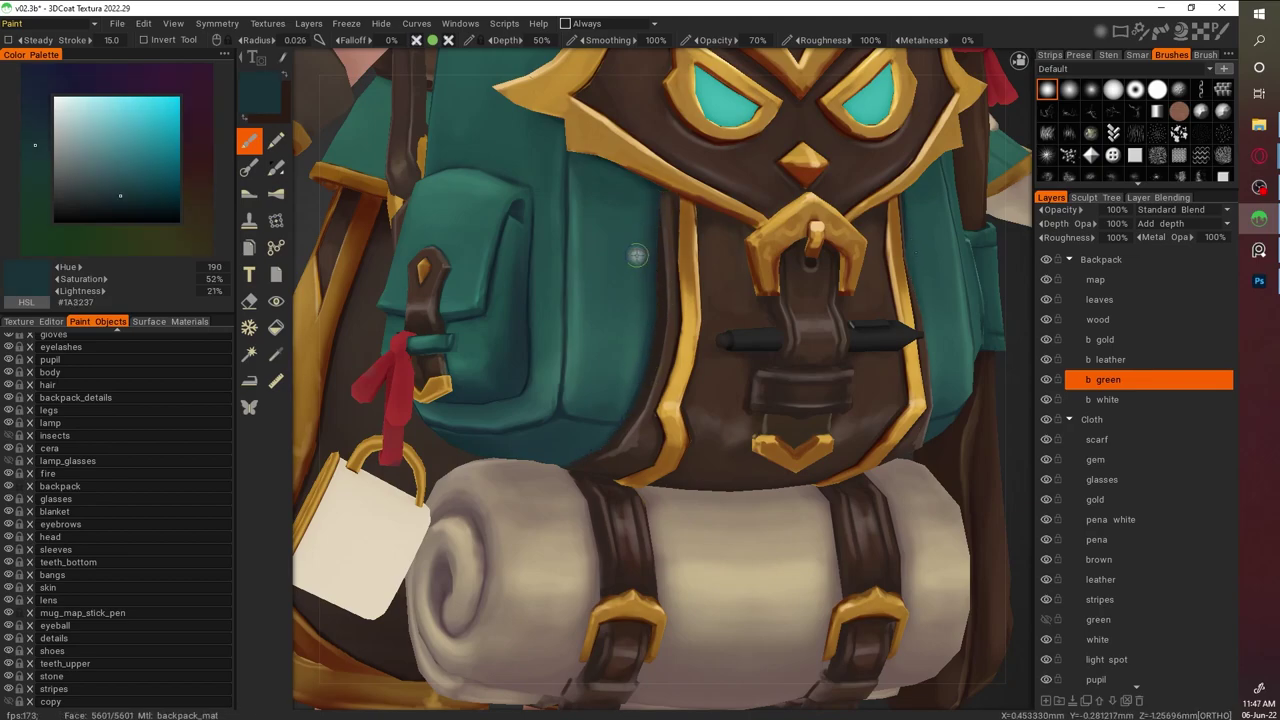
Deepen the shadows on the lower green sides of the backpack with #193136 and #1C363D
{"action": "key", "text": "v"}
{"action": "right_click_drag", "start_coordinate": [643, 240], "coordinate": [720, 255]}
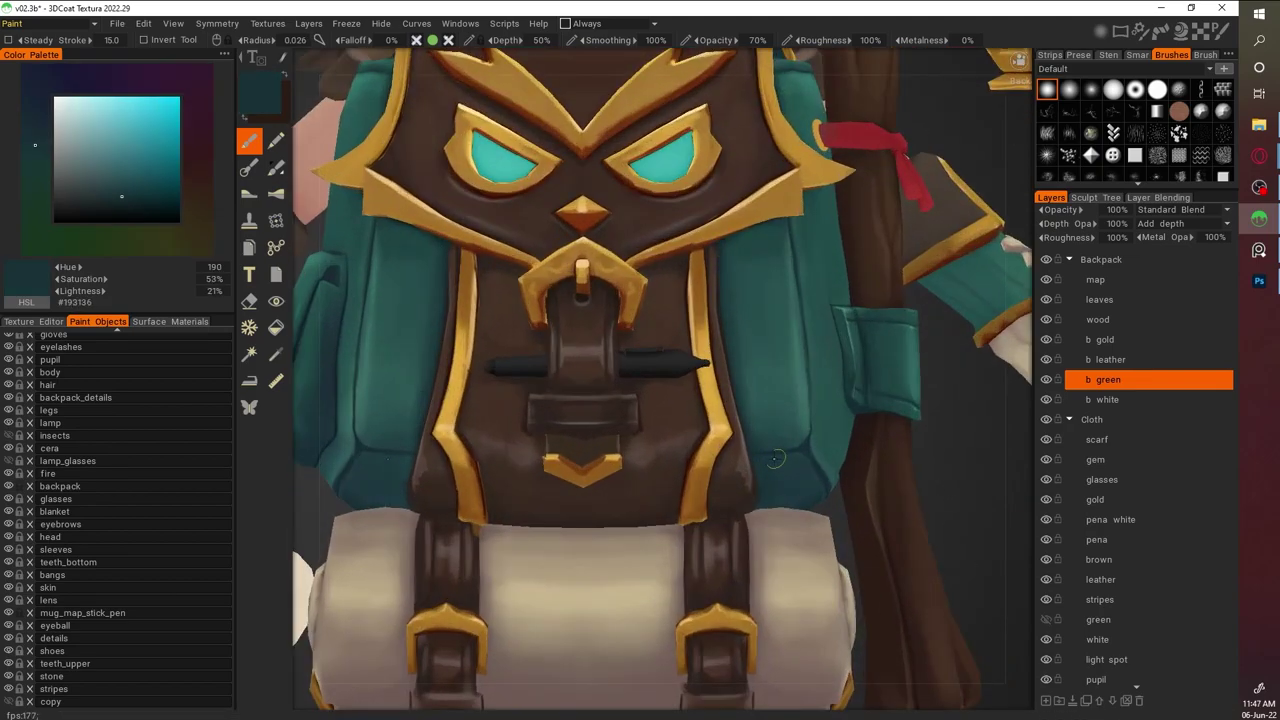
{"action": "key", "text": "v"}
{"action": "key", "text": "v"}
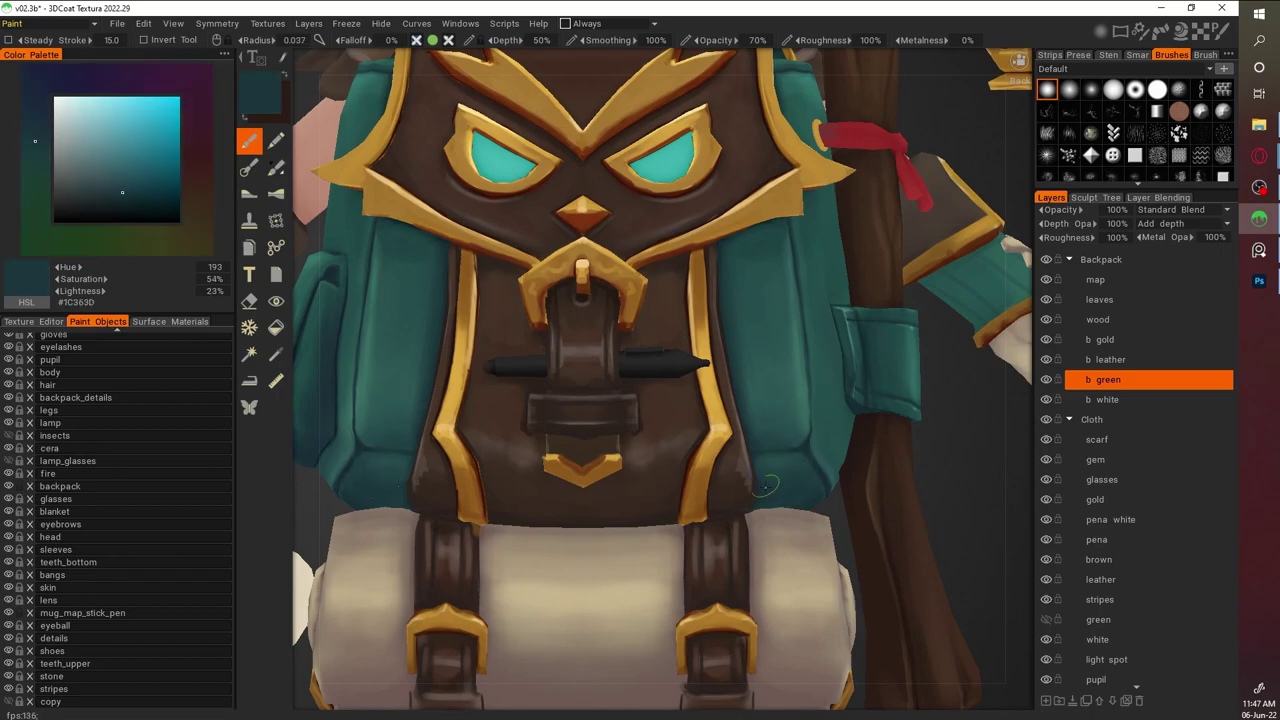
Highlight the vertical fold beside the staff loop with #386D65 and shade the green pocket side with #203C40
{"action": "key", "text": "v"}
{"action": "left_click_drag", "start_coordinate": [820, 389], "coordinate": [651, 376], "text": "alt"}
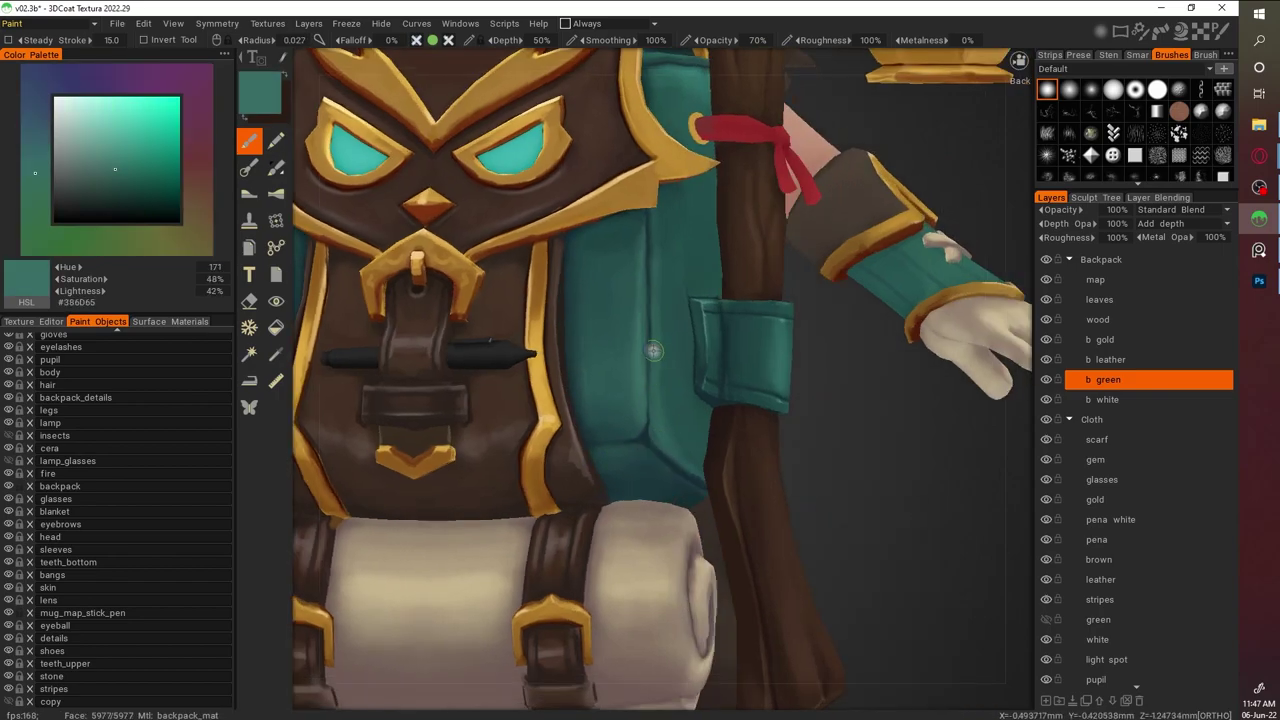
{"action": "key", "text": "v"}
{"action": "scroll", "coordinate": [597, 440], "scroll_direction": "down", "scroll_amount": 5}
{"action": "left_click_drag", "start_coordinate": [880, 465], "coordinate": [980, 600], "text": "alt"}
{"action": "scroll", "coordinate": [975, 585], "scroll_direction": "up", "scroll_amount": 5}
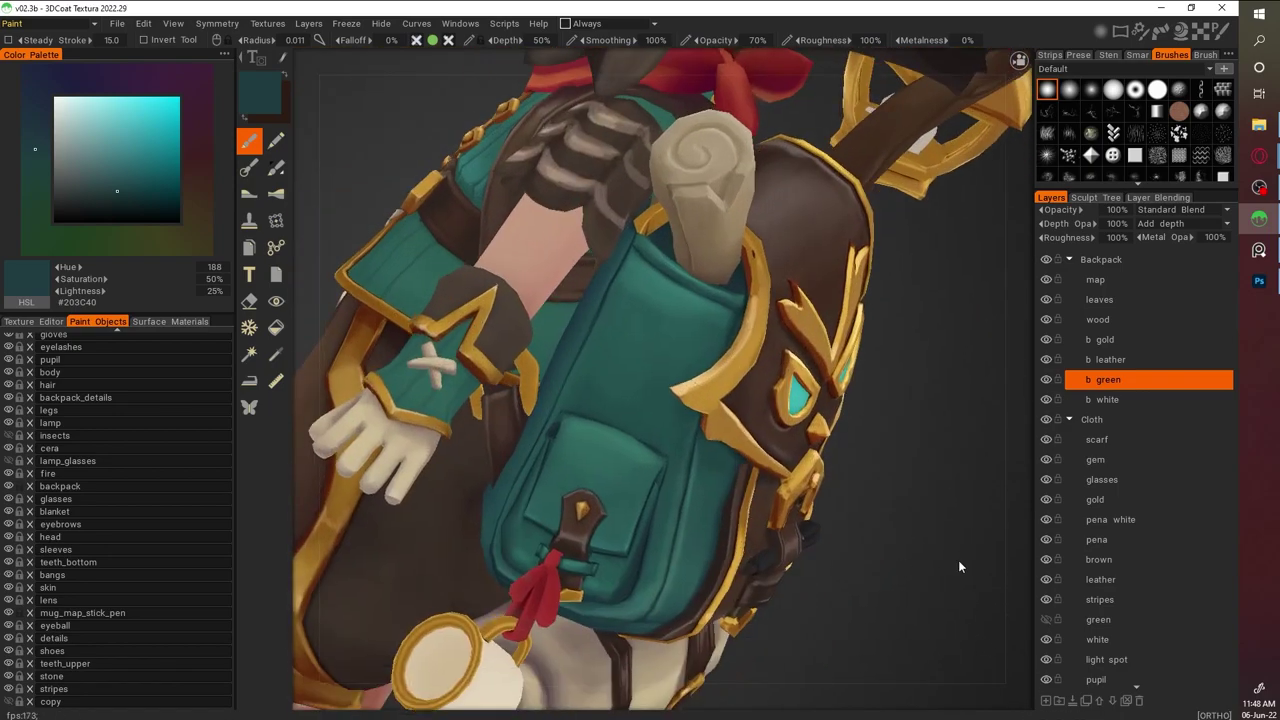
Brighten the green fabric rim of the backpack opening beneath the rolled map with #327169
{"action": "key", "text": "v"}
{"action": "left_click_drag", "start_coordinate": [736, 289], "coordinate": [1076, 479], "text": "alt"}
{"action": "scroll", "coordinate": [933, 466], "scroll_direction": "down", "scroll_amount": 5}
{"action": "scroll", "coordinate": [910, 452], "scroll_direction": "up", "scroll_amount": 5}
{"action": "scroll", "coordinate": [940, 462], "scroll_direction": "up", "scroll_amount": 3}
{"action": "key", "text": "v"}
{"action": "scroll", "coordinate": [715, 315], "scroll_direction": "up", "scroll_amount": 3}
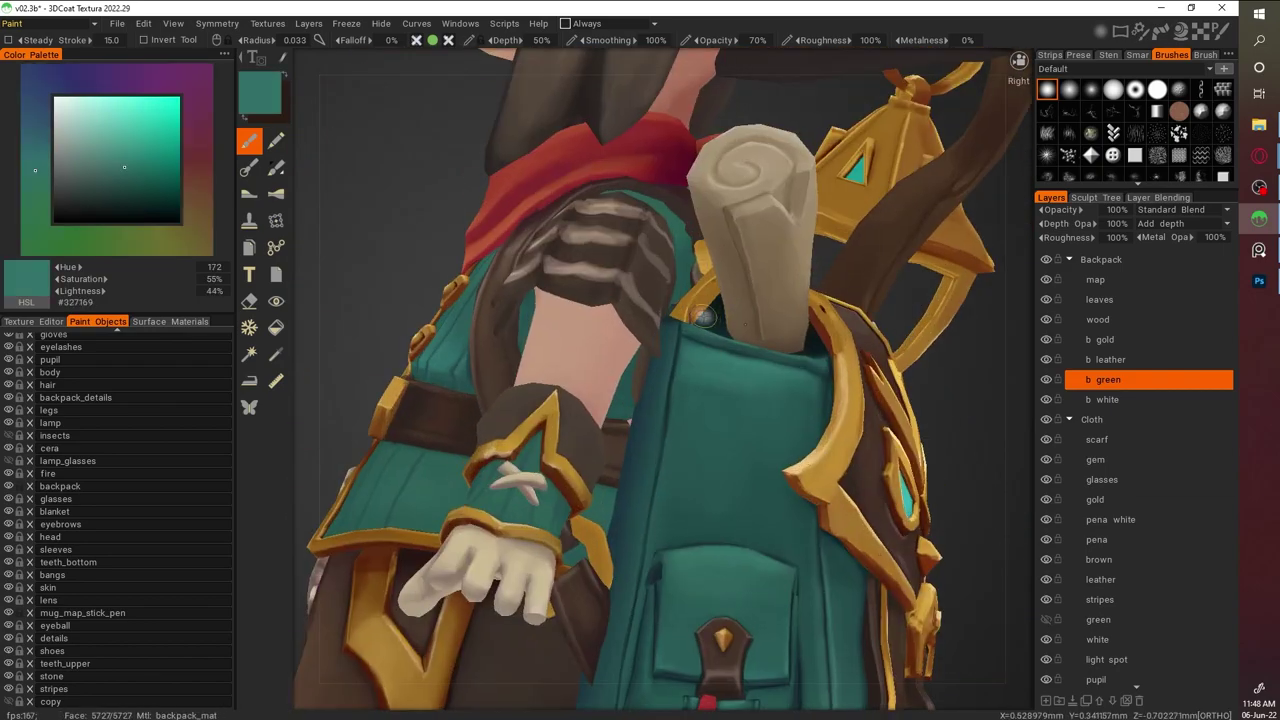
Darken the inside of the backpack opening around the rolled map with #0C191C
{"action": "key", "text": "v"}
{"action": "key", "text": "v"}
{"action": "scroll", "coordinate": [921, 424], "scroll_direction": "up", "scroll_amount": 3}
{"action": "scroll", "coordinate": [921, 424], "scroll_direction": "up", "scroll_amount": 2}
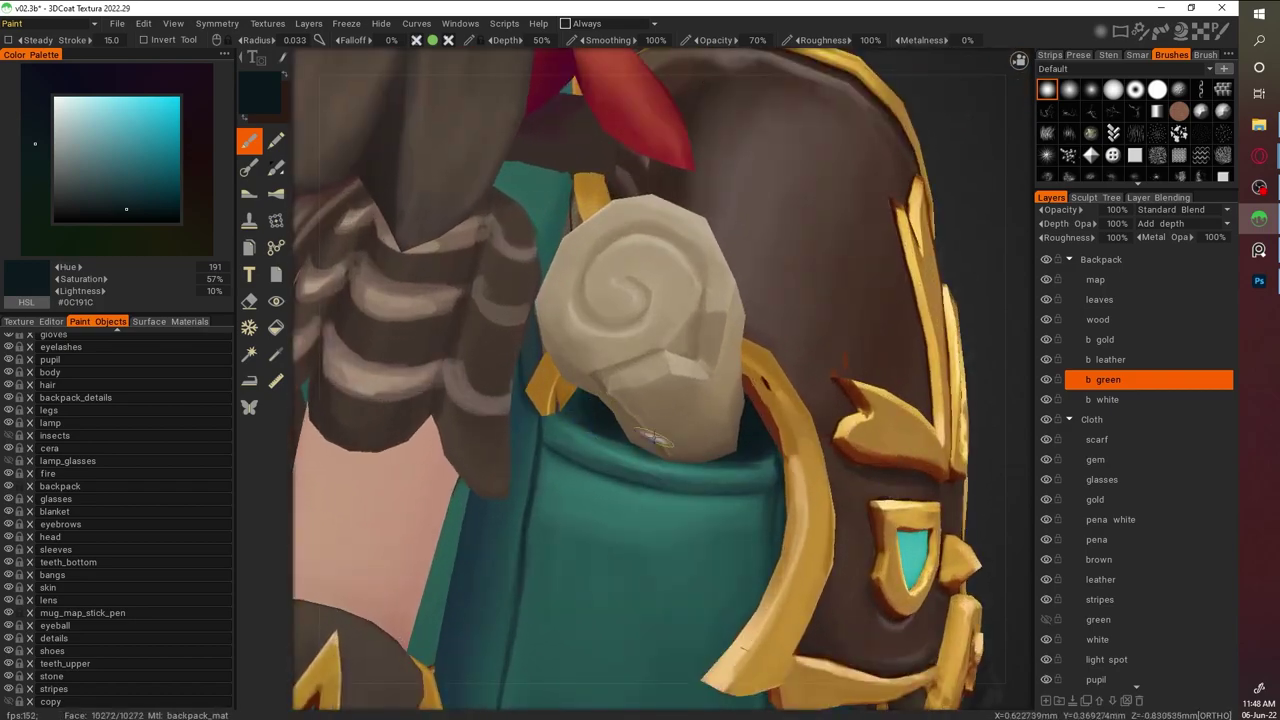
Shade the green backpack side behind the arm and hanging belt end with #224849
{"action": "scroll", "coordinate": [909, 331], "scroll_direction": "down", "scroll_amount": 5}
{"action": "scroll", "coordinate": [943, 346], "scroll_direction": "up", "scroll_amount": 5}
{"action": "left_click_drag", "start_coordinate": [943, 346], "coordinate": [654, 208], "text": "alt"}
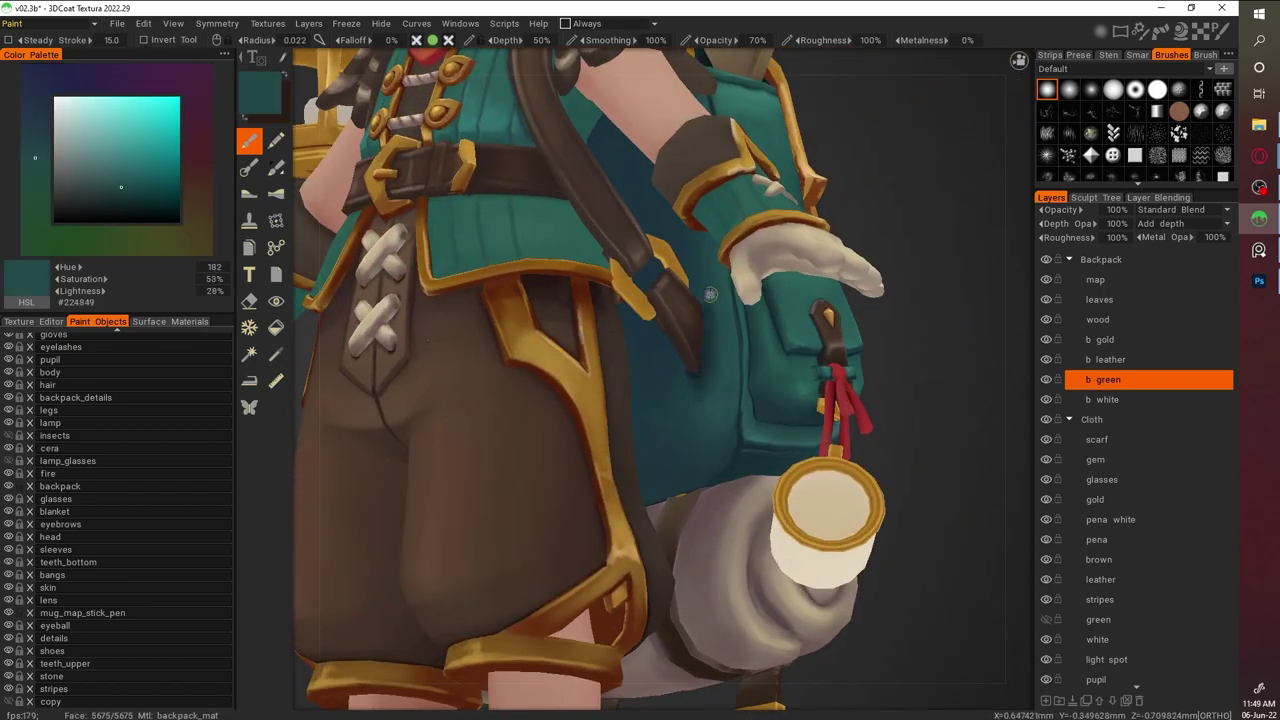
{"action": "left_click_drag", "start_coordinate": [704, 380], "coordinate": [938, 503], "text": "alt"}
{"action": "scroll", "coordinate": [652, 272], "scroll_direction": "up", "scroll_amount": 2}
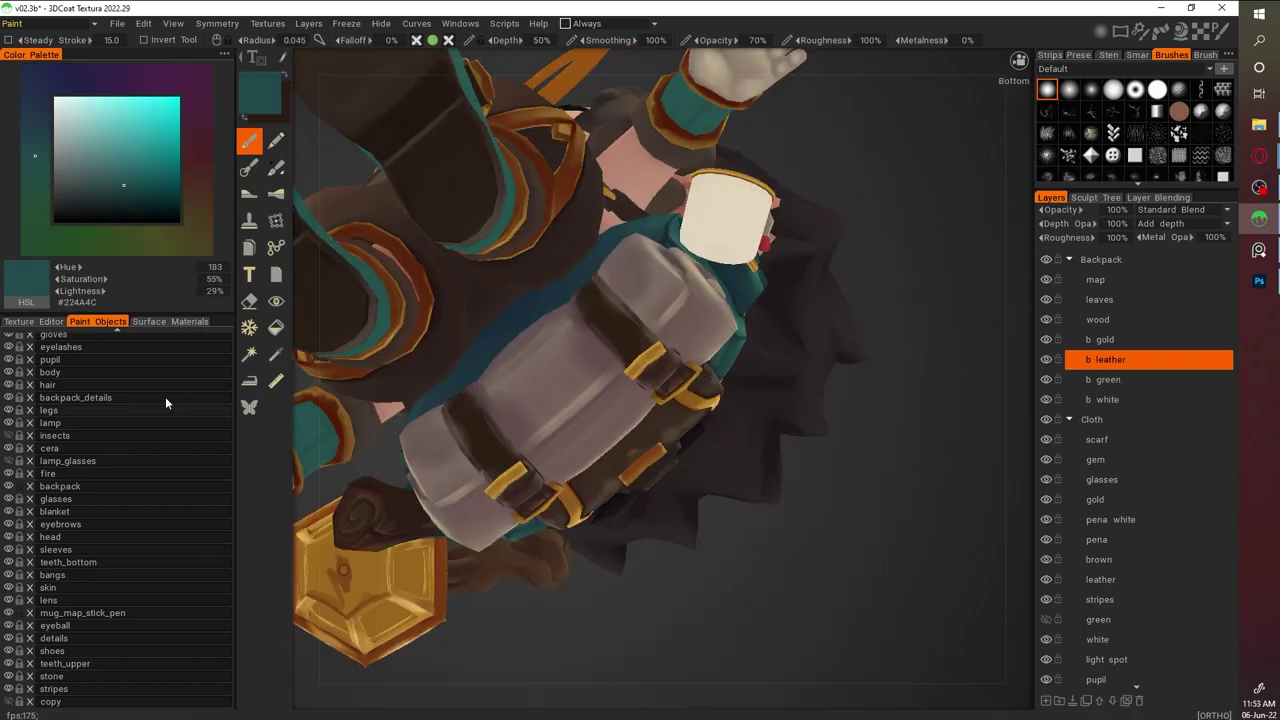
On the b leather layer, paint the blanket straps' underside with #2B1F17 and turn on the wireframe
{"action": "left_click", "coordinate": [33, 321]}
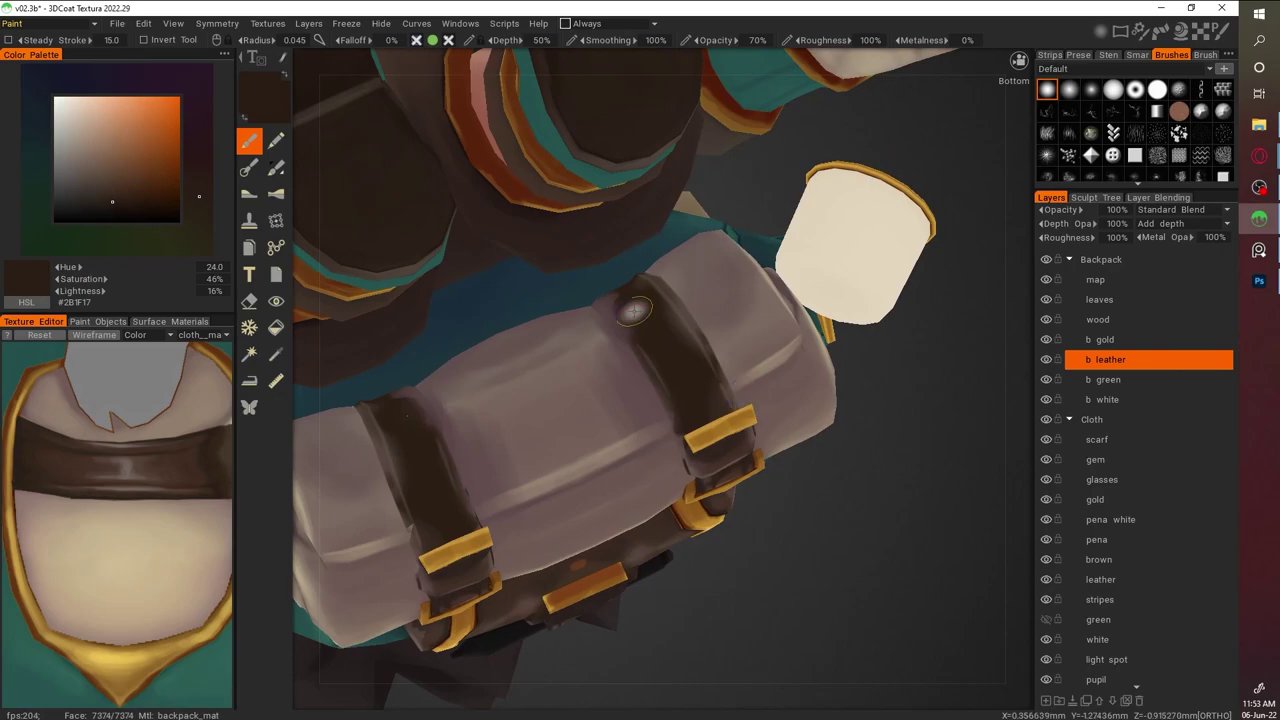
{"action": "key", "text": "w"}
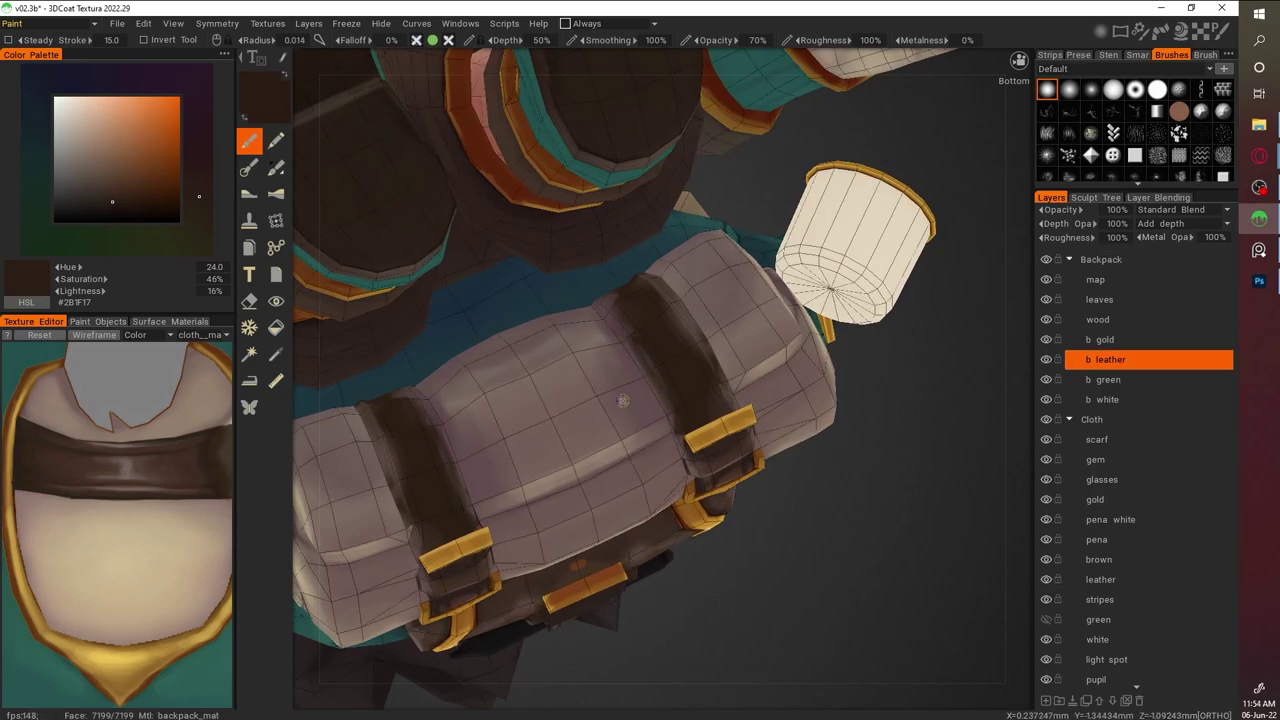
{"action": "left_click", "coordinate": [96, 321]}
{"action": "left_click_drag", "start_coordinate": [950, 440], "coordinate": [959, 483]}
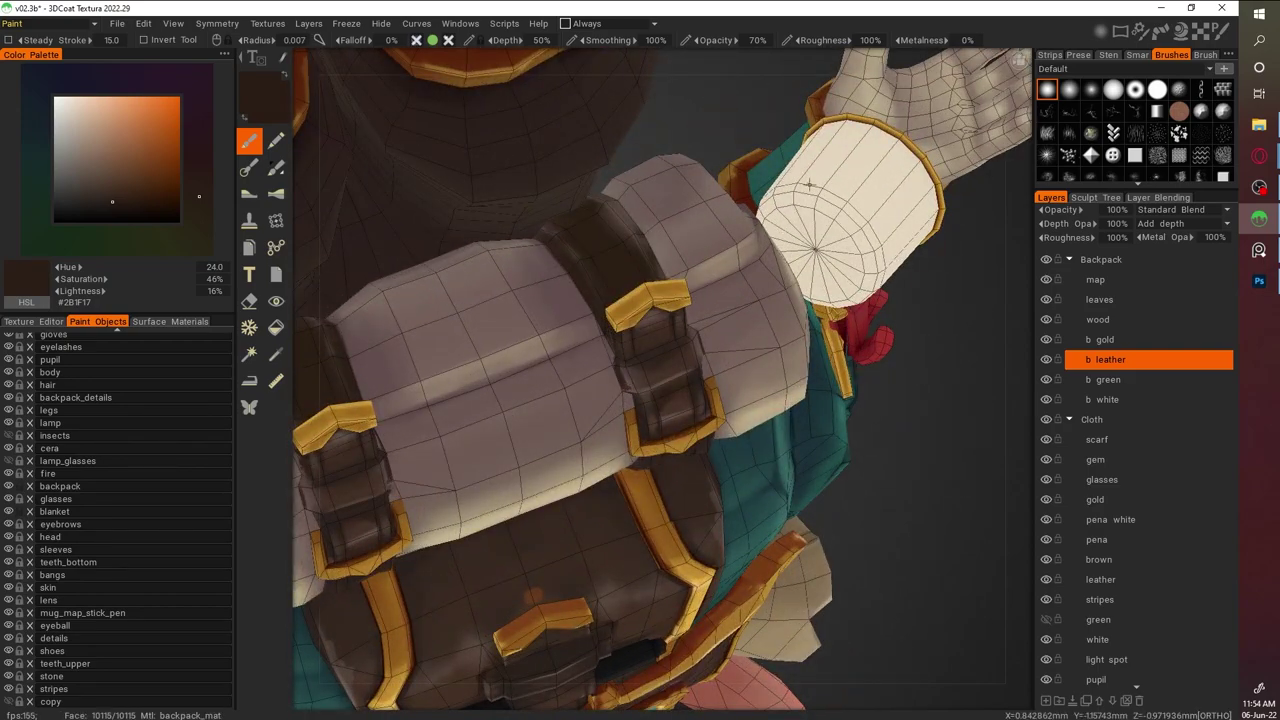
Outline the edges of the blanket strap around its buckles and underside with #2B211D
{"action": "left_click_drag", "start_coordinate": [610, 338], "coordinate": [868, 300]}
{"action": "scroll", "coordinate": [722, 338], "scroll_direction": "up", "scroll_amount": 3}
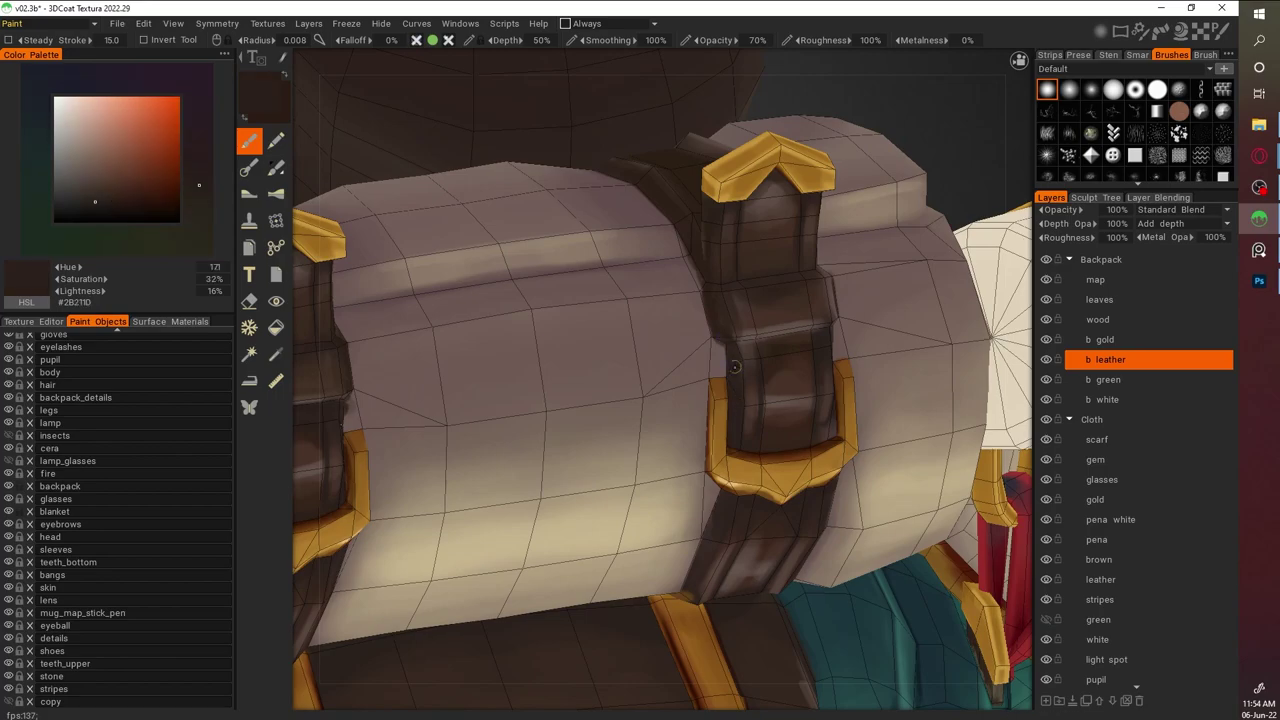
{"action": "left_click_drag", "start_coordinate": [707, 284], "coordinate": [680, 490]}
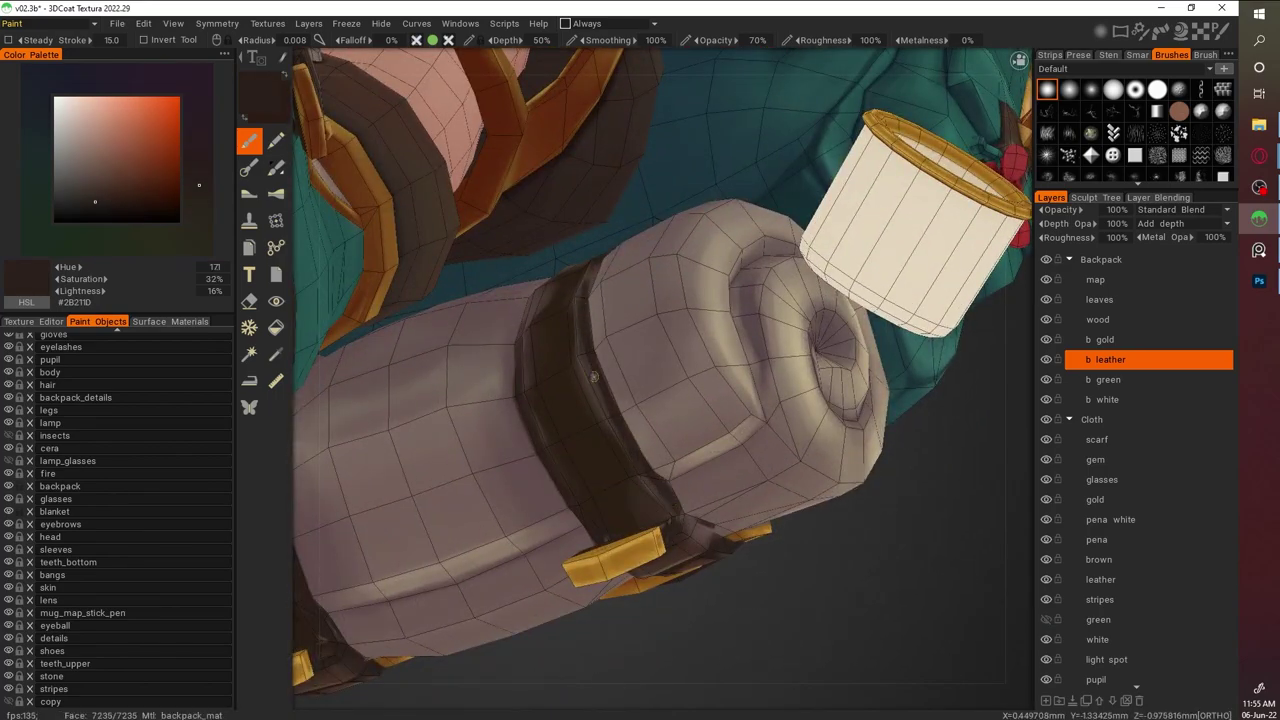
{"action": "left_click_drag", "start_coordinate": [673, 503], "coordinate": [640, 488]}
{"action": "scroll", "coordinate": [621, 478], "scroll_direction": "up", "scroll_amount": 4}
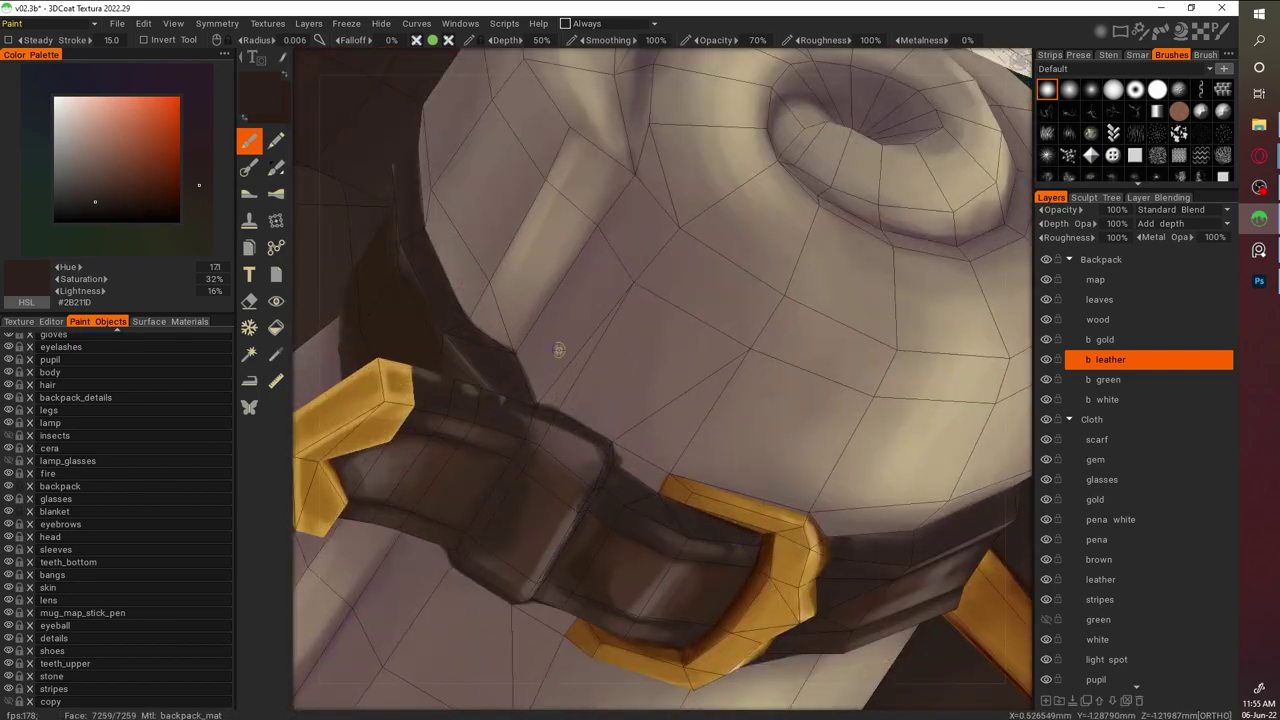
Smooth the leather between the blanket strap's gold buckles with #412D22 and lighten it with #57443B
{"action": "key", "text": "v"}
{"action": "left_click_drag", "start_coordinate": [722, 539], "coordinate": [699, 429]}
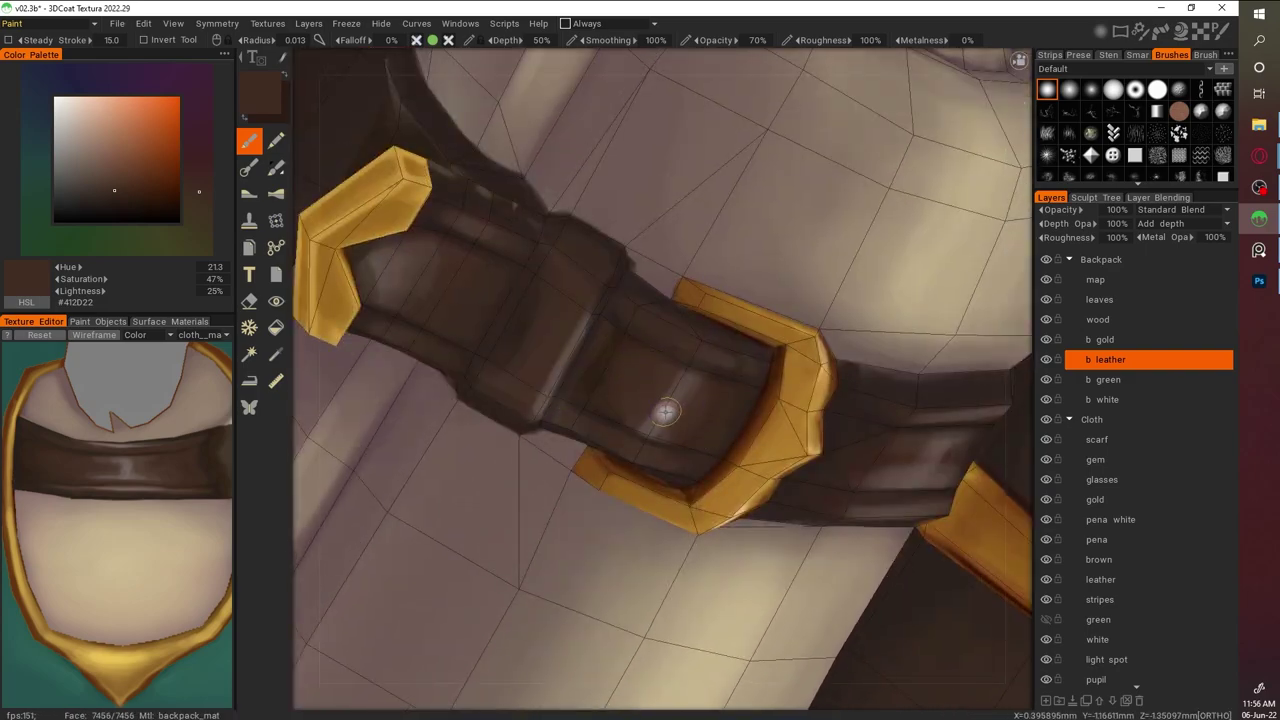
{"action": "key", "text": "v"}
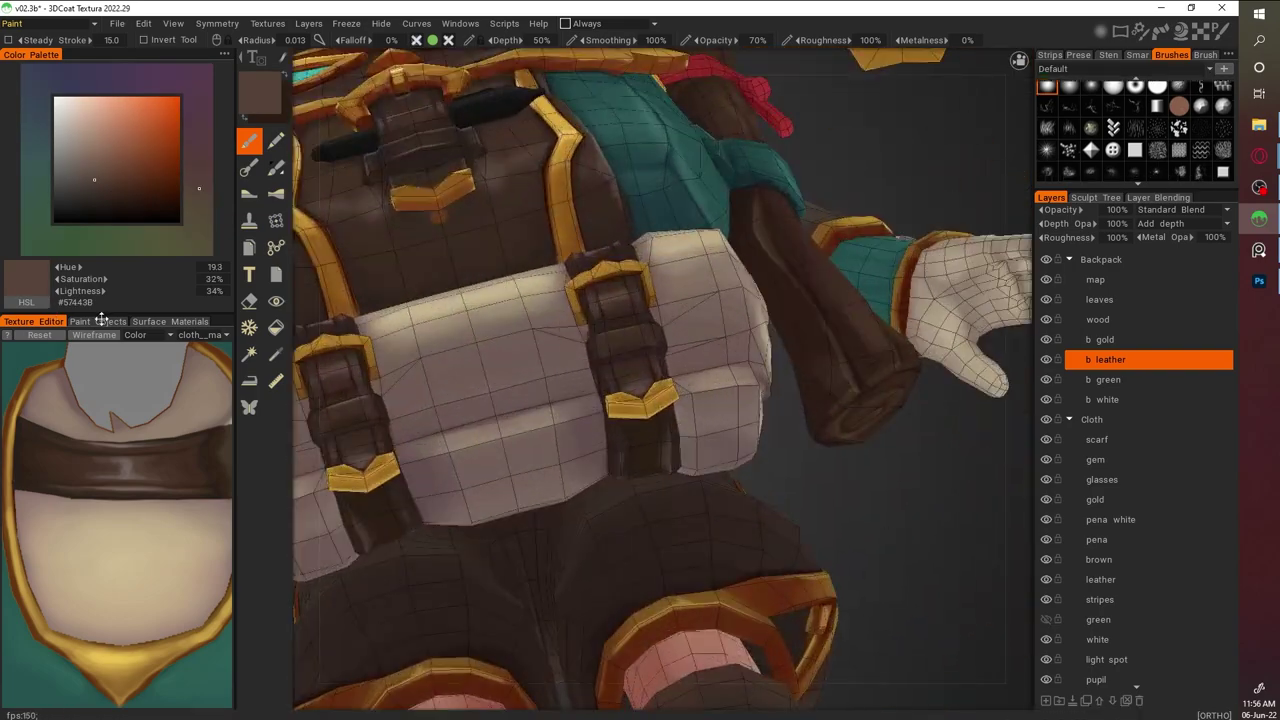
Isolate the blanket object and paint its strap's hidden stretch, using #57443B along the edges and #33251D for the leather
{"action": "left_click", "coordinate": [101, 321]}
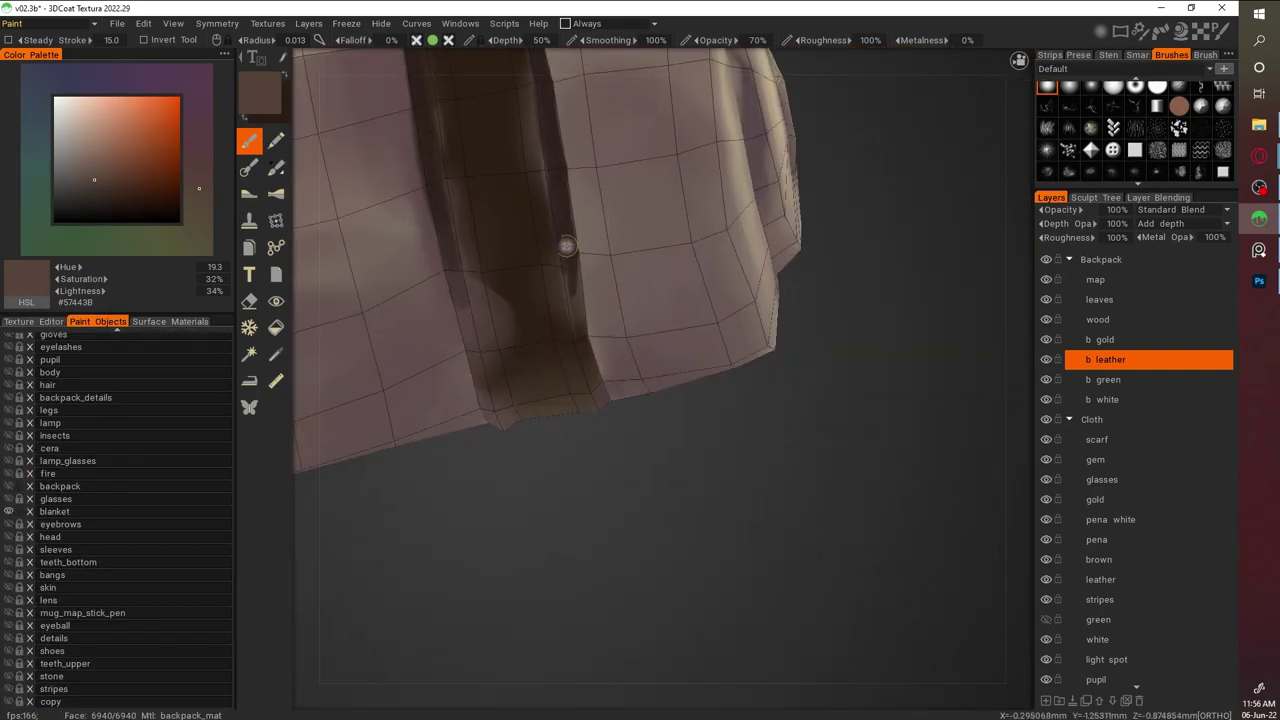
{"action": "key", "text": "v"}
{"action": "right_click_drag", "start_coordinate": [575, 309], "coordinate": [538, 318]}
{"action": "key", "text": "v"}
{"action": "left_click_drag", "start_coordinate": [538, 318], "coordinate": [705, 303], "text": "alt"}
{"action": "scroll", "coordinate": [705, 303], "scroll_direction": "up", "scroll_amount": 3}
{"action": "mouse_move", "coordinate": [600, 290]}
{"action": "left_mouse_down"}
{"action": "mouse_move", "coordinate": [644, 384]}
{"action": "mouse_move", "coordinate": [654, 450]}
{"action": "mouse_move", "coordinate": [608, 419]}
{"action": "mouse_move", "coordinate": [713, 536]}
{"action": "mouse_move", "coordinate": [579, 338]}
{"action": "mouse_move", "coordinate": [697, 531]}
{"action": "mouse_move", "coordinate": [605, 376]}
{"action": "left_mouse_up"}
{"action": "key", "text": "v"}
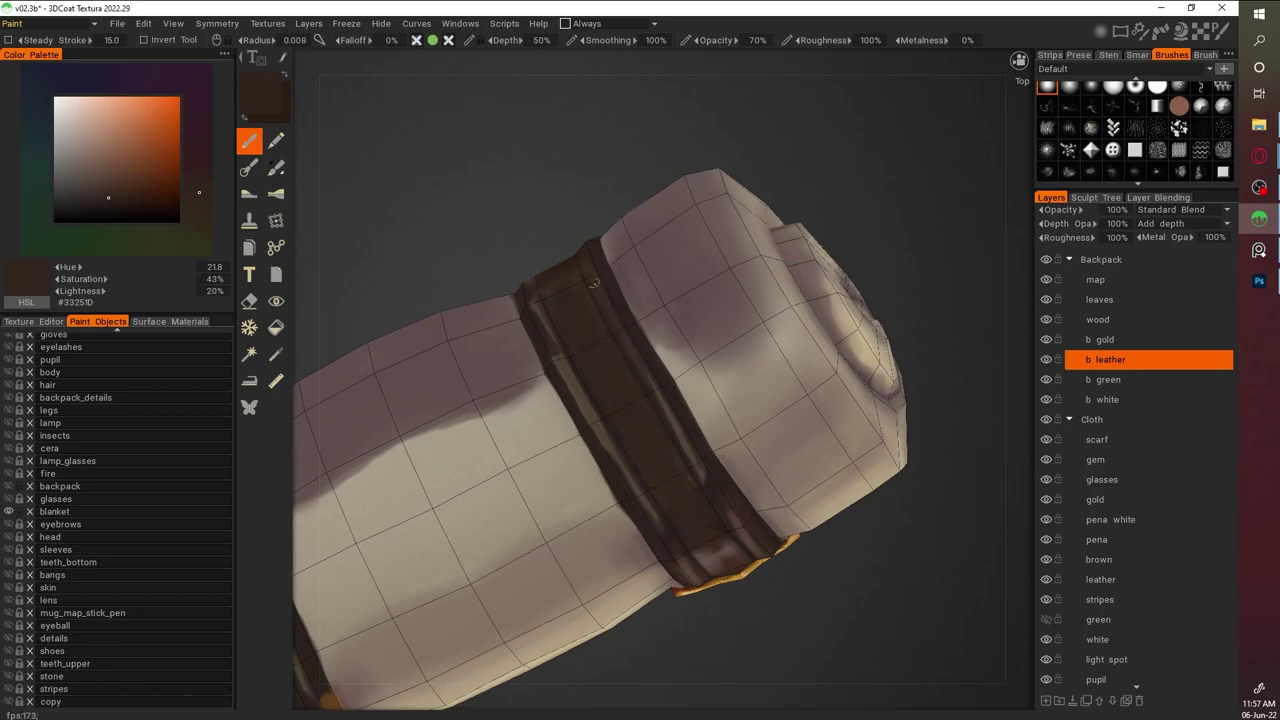
Paint the leather along the blanket strap's hidden stretch with #53413F and #3A2B25, and refine its edges with #513F3D
{"action": "left_click_drag", "start_coordinate": [600, 430], "coordinate": [570, 396], "text": "alt"}
{"action": "key", "text": "v"}
{"action": "left_click_drag", "start_coordinate": [578, 480], "coordinate": [647, 457]}
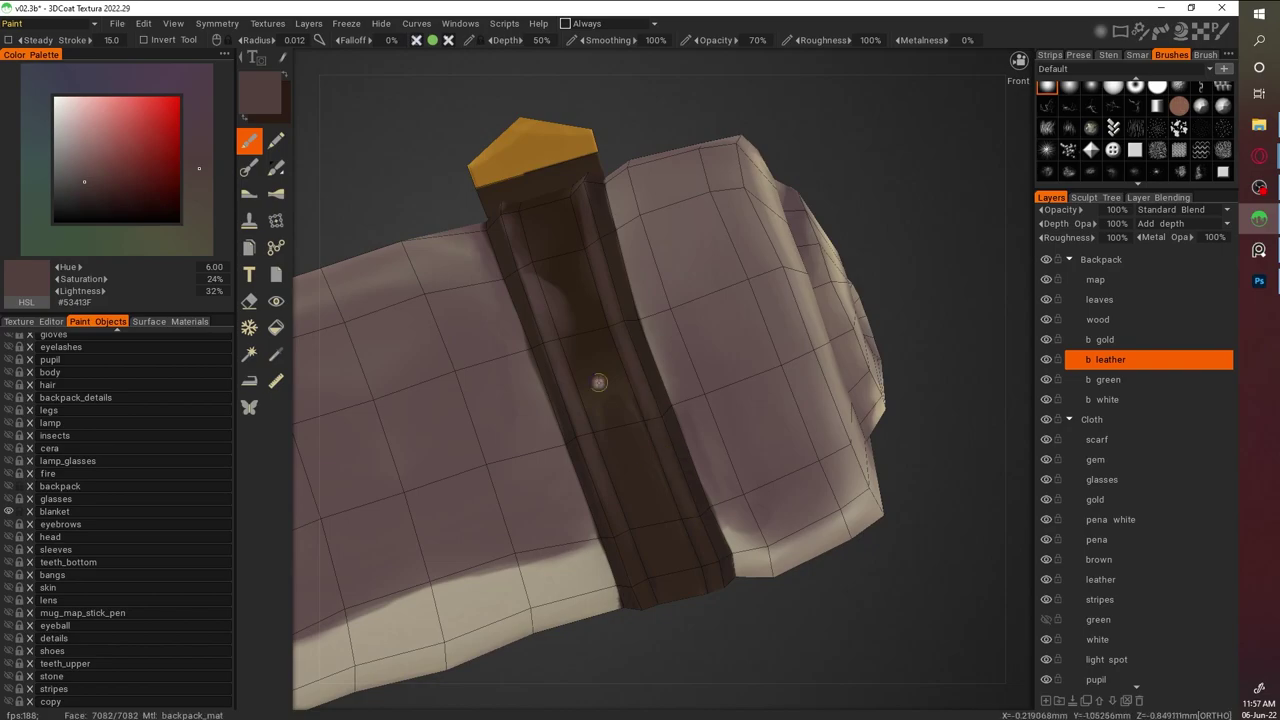
{"action": "key", "text": "v"}
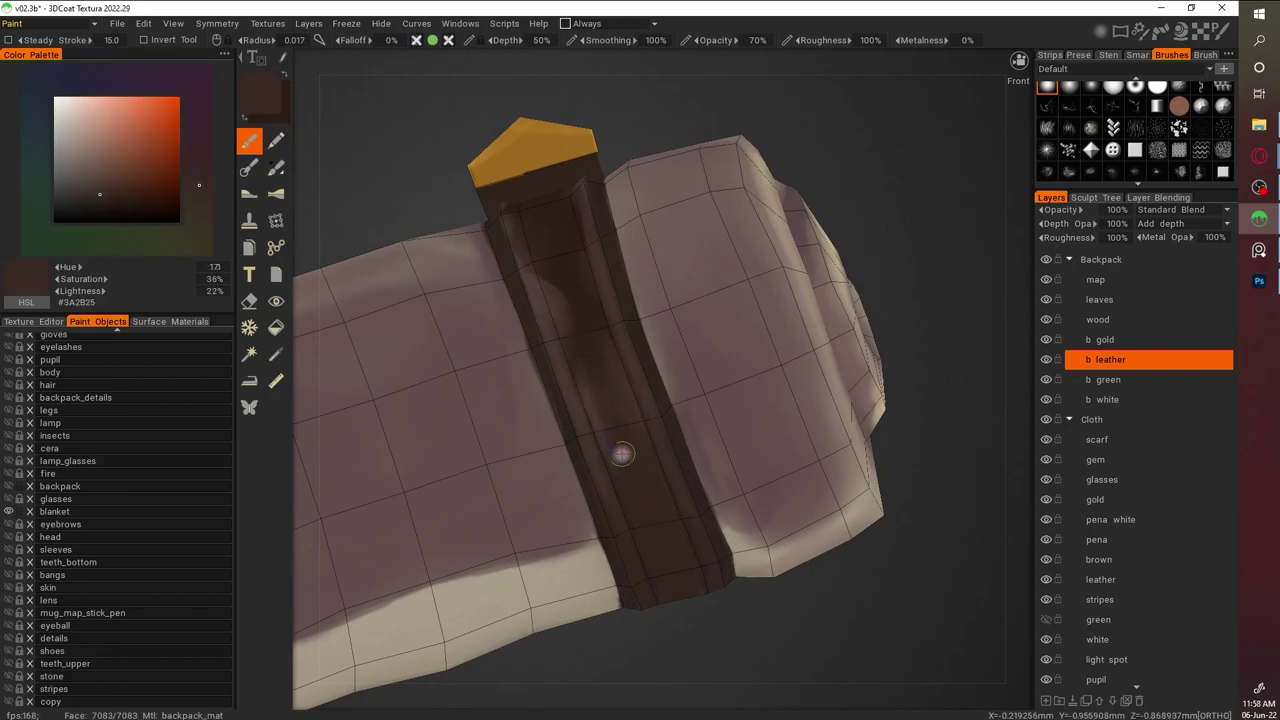
{"action": "left_click_drag", "start_coordinate": [595, 348], "coordinate": [570, 292], "text": "alt"}
{"action": "key", "text": "v"}
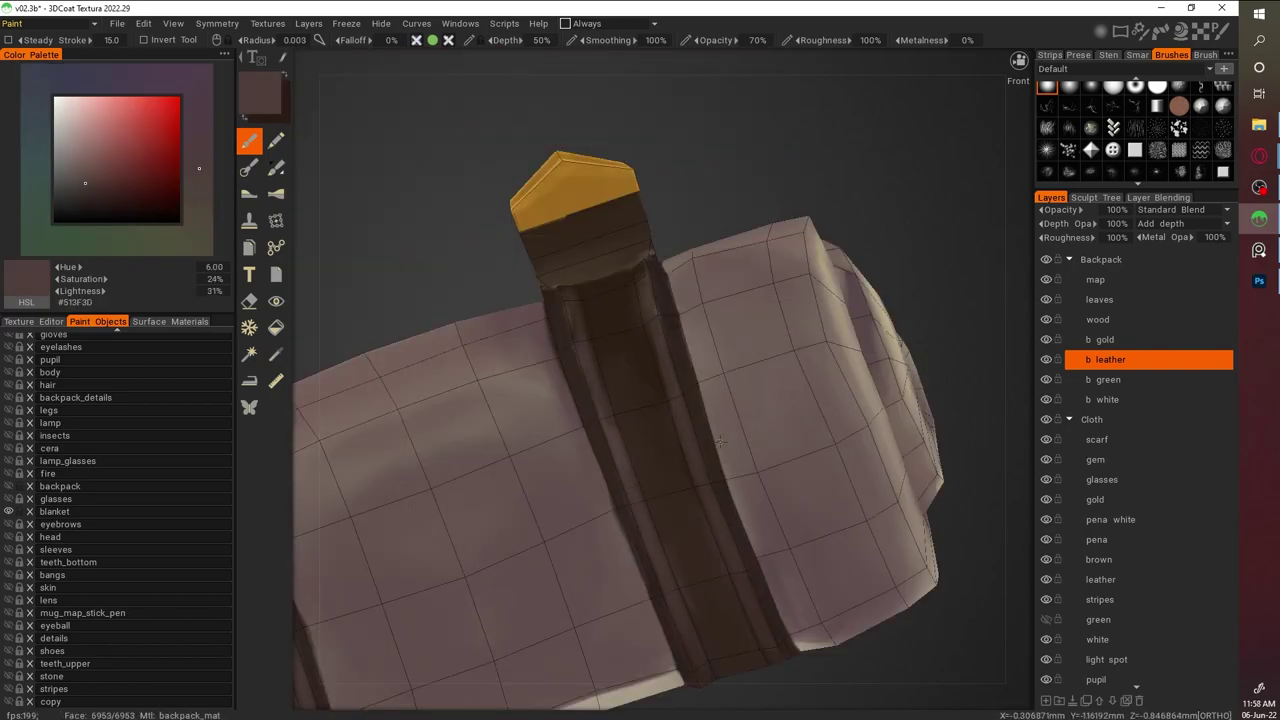
Show the texture map beside the model and darken the back of the strap's free end behind the gold tip with #281F1B
{"action": "scroll", "coordinate": [766, 383], "scroll_direction": "up", "scroll_amount": 5}
{"action": "left_click", "coordinate": [50, 321]}
{"action": "key", "text": "v"}
{"action": "key", "text": "v"}
{"action": "left_click_drag", "start_coordinate": [774, 380], "coordinate": [646, 438], "text": "alt"}
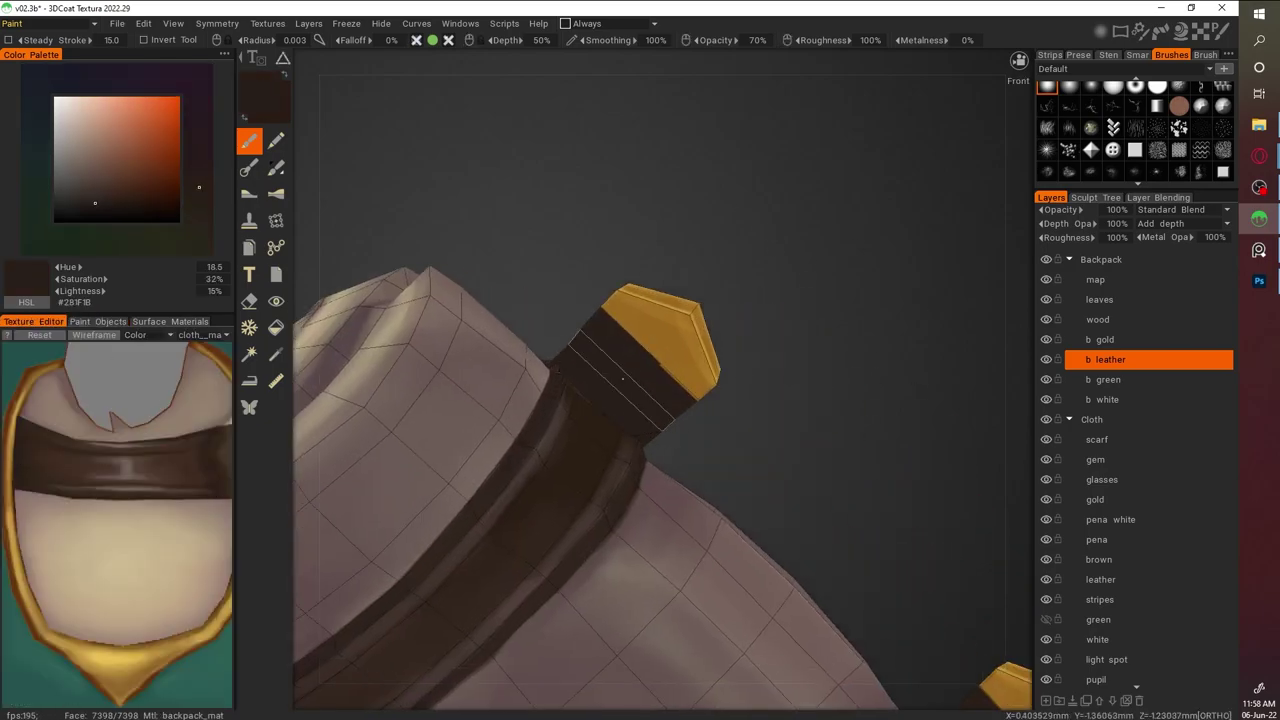
{"action": "scroll", "coordinate": [664, 393], "scroll_direction": "down", "scroll_amount": 5}
{"action": "left_click_drag", "start_coordinate": [803, 363], "coordinate": [631, 353], "text": "alt"}
Darken the middle of the strap's hidden stretch with #1C120C, keeping the wireframe visible
{"action": "scroll", "coordinate": [612, 440], "scroll_direction": "up", "scroll_amount": 3}
{"action": "key", "text": "v"}
{"action": "key", "text": "w"}
{"action": "key", "text": "v"}
{"action": "left_click_drag", "start_coordinate": [640, 420], "coordinate": [602, 303], "text": "alt"}
{"action": "key", "text": "v"}
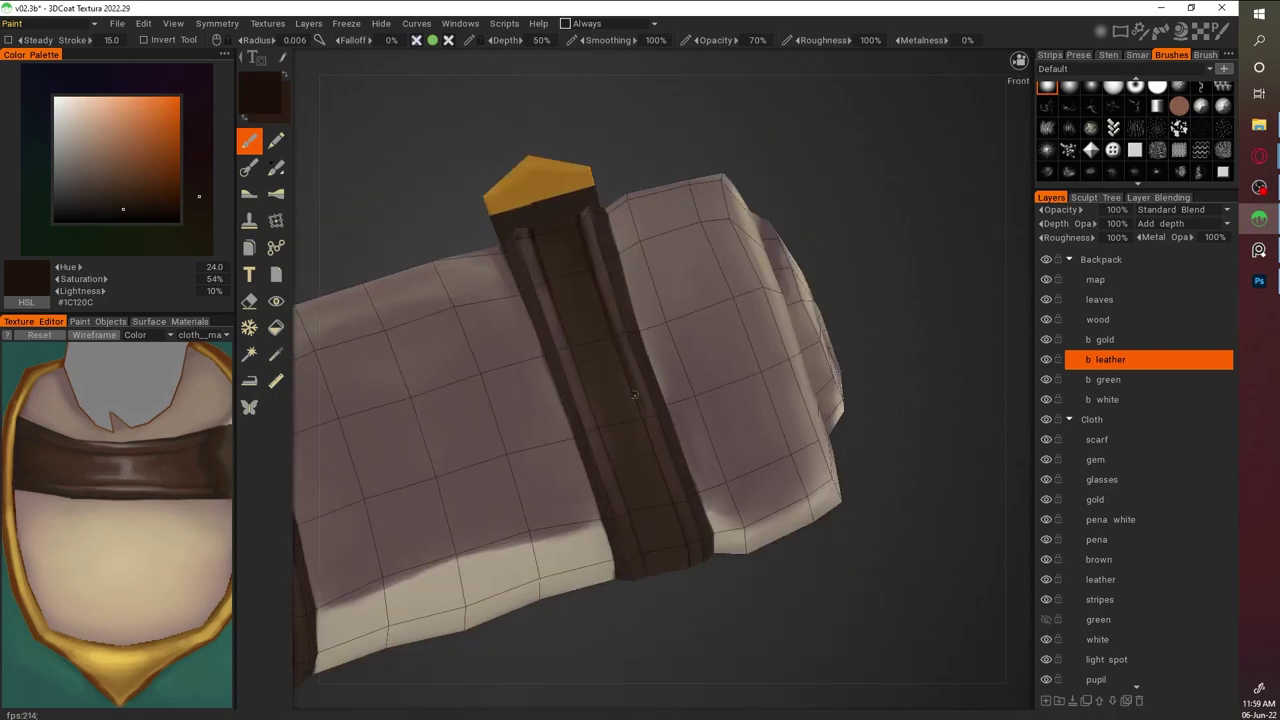
{"action": "right_click_drag", "start_coordinate": [538, 310], "coordinate": [624, 367]}
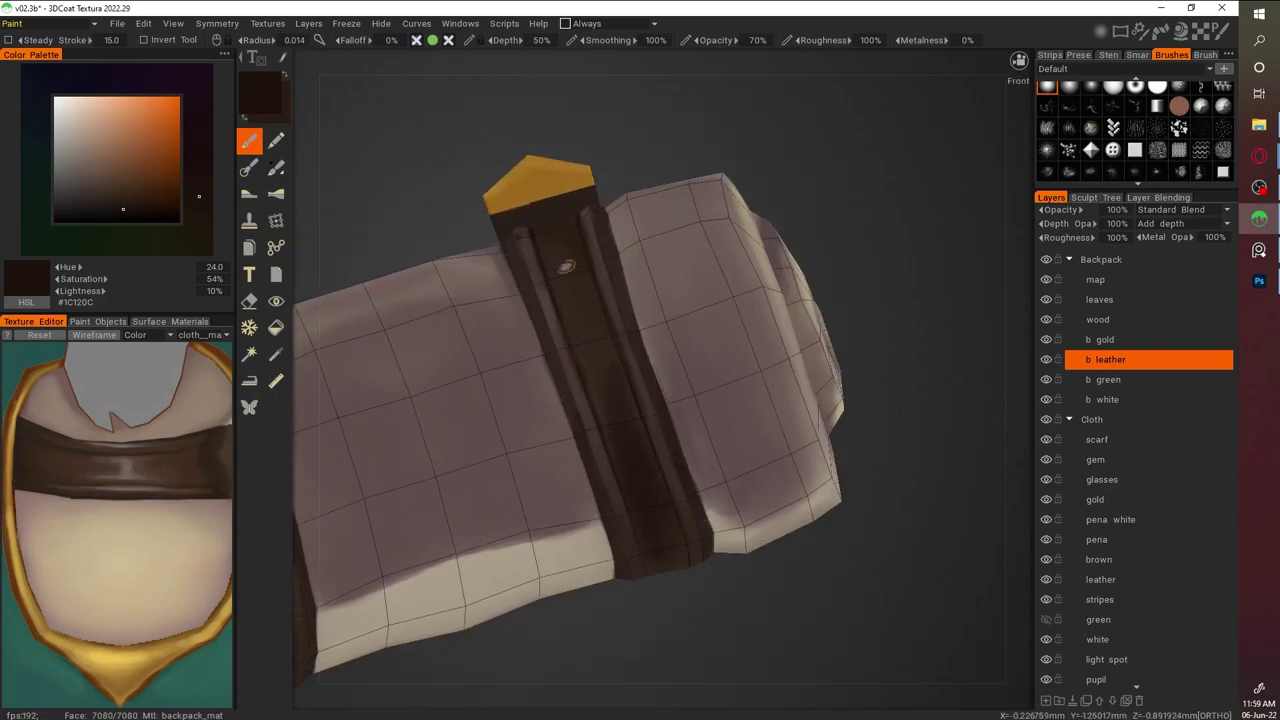
Shade the strap's underside beneath the gold tip with #271F1B
{"action": "key", "text": "v"}
{"action": "key", "text": "v"}
{"action": "key", "text": "v"}
{"action": "key", "text": "v"}
{"action": "left_click_drag", "start_coordinate": [888, 469], "coordinate": [543, 215]}
{"action": "key", "text": "v"}
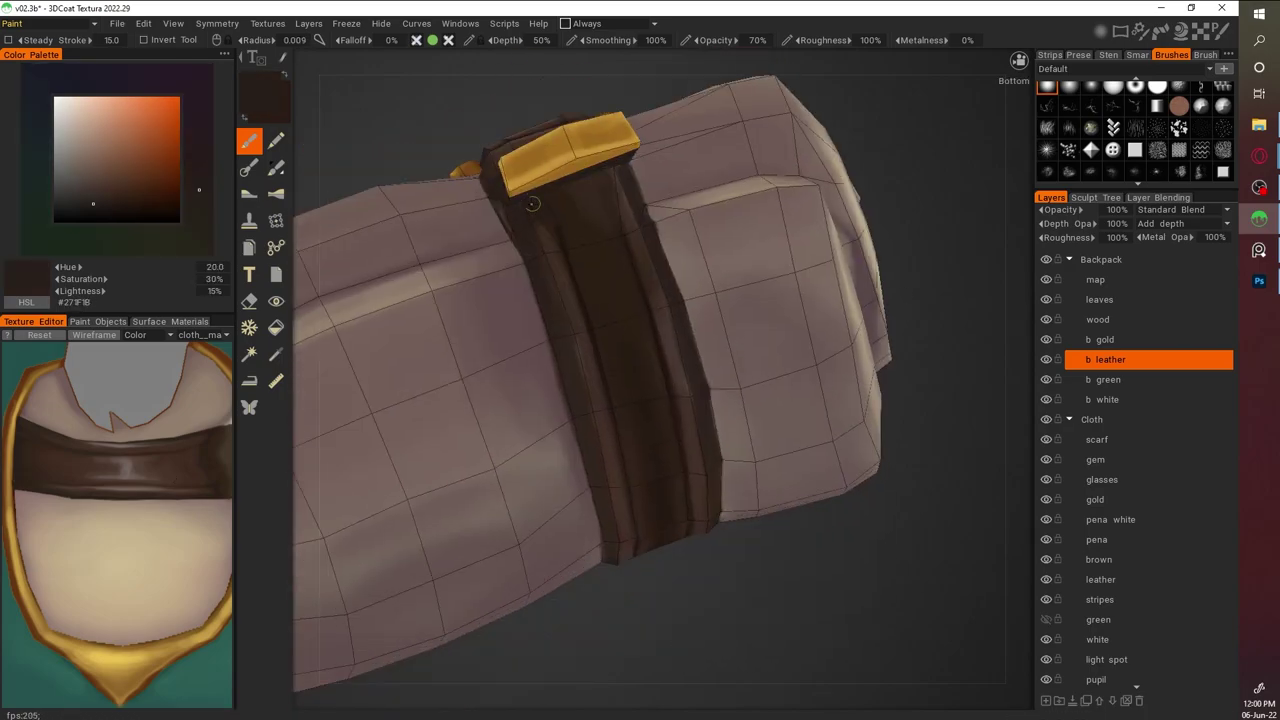
Erase the leather paint that spills past the blanket strap's edges
{"action": "key", "text": "e"}
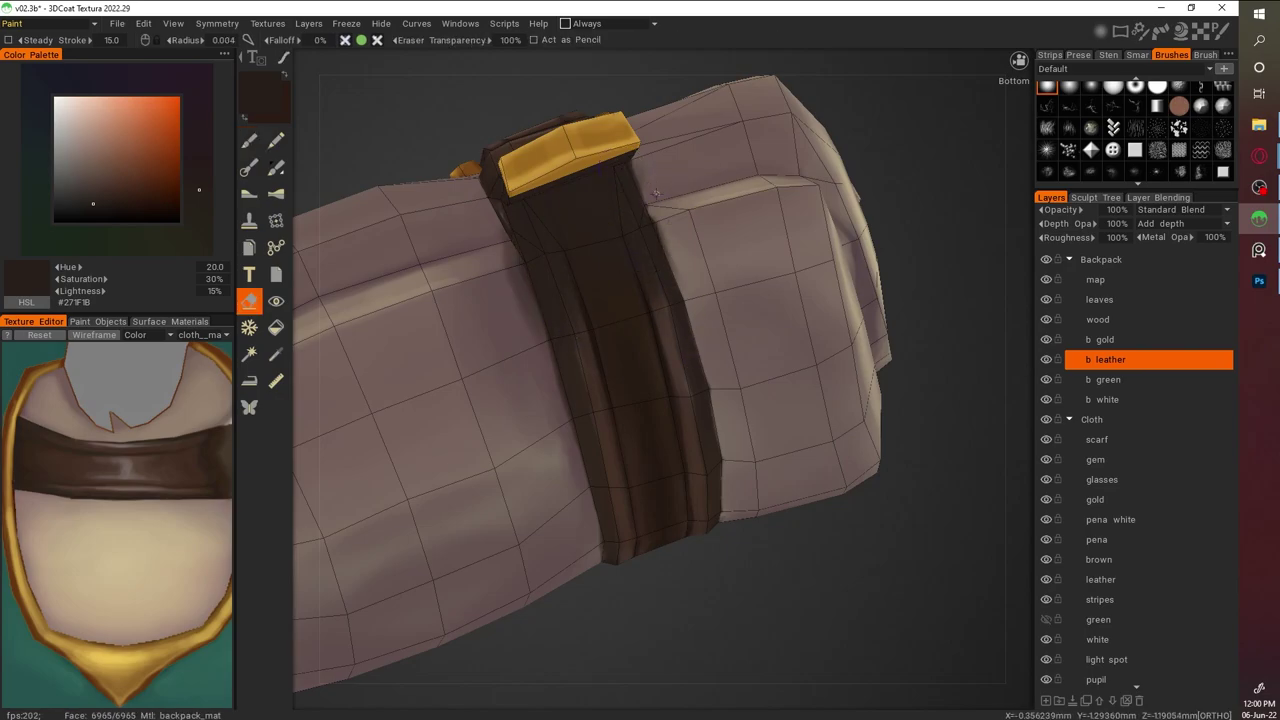
{"action": "left_click_drag", "start_coordinate": [700, 350], "coordinate": [860, 380]}
{"action": "key", "text": "space"}
{"action": "mouse_move", "coordinate": [760, 300]}
{"action": "left_mouse_down"}
{"action": "mouse_move", "coordinate": [857, 337]}
{"action": "mouse_move", "coordinate": [820, 408]}
{"action": "mouse_move", "coordinate": [700, 305]}
{"action": "left_mouse_up"}
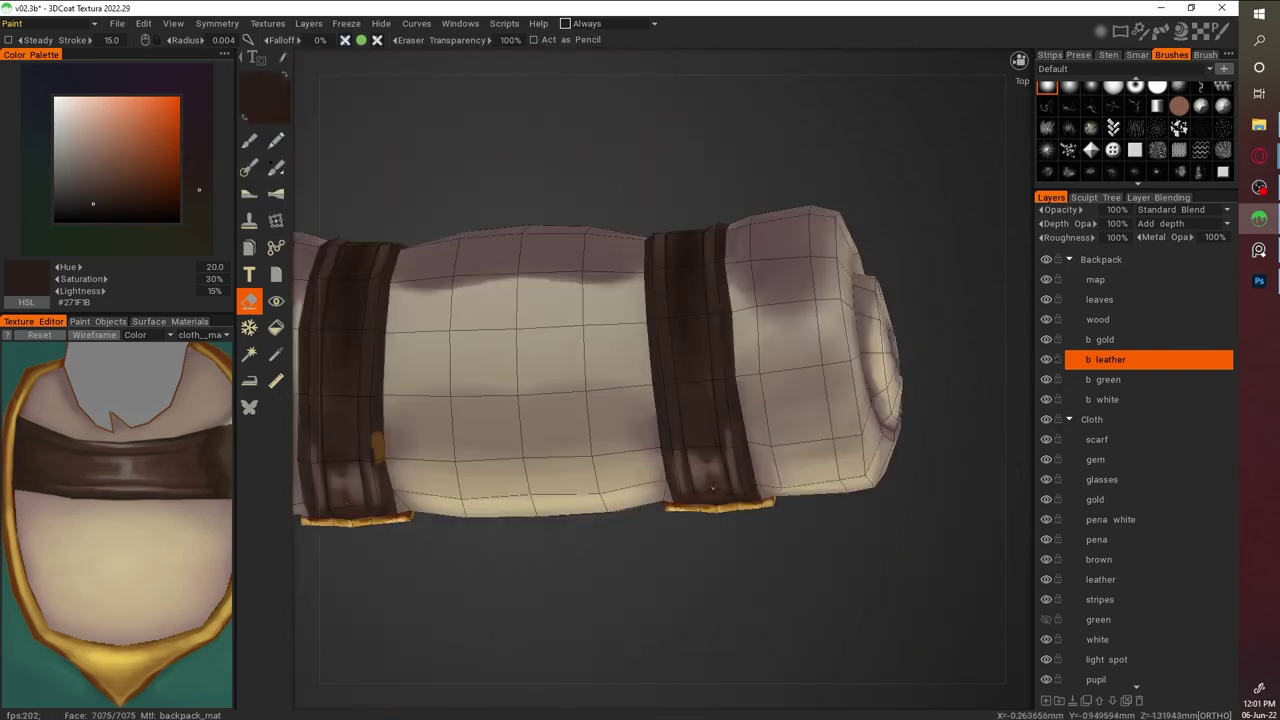
Paint highlights on the strap's stretch above the gold buckle with #61514B and turn off the wireframe
{"action": "key", "text": "v"}
{"action": "key", "text": "b"}
{"action": "mouse_move", "coordinate": [700, 305]}
{"action": "right_mouse_down"}
{"action": "mouse_move", "coordinate": [660, 306]}
{"action": "mouse_move", "coordinate": [690, 385]}
{"action": "right_mouse_up"}
{"action": "scroll", "coordinate": [660, 306], "scroll_direction": "up", "scroll_amount": 1}
{"action": "key", "text": "v"}
{"action": "scroll", "coordinate": [857, 538], "scroll_direction": "up", "scroll_amount": 3}
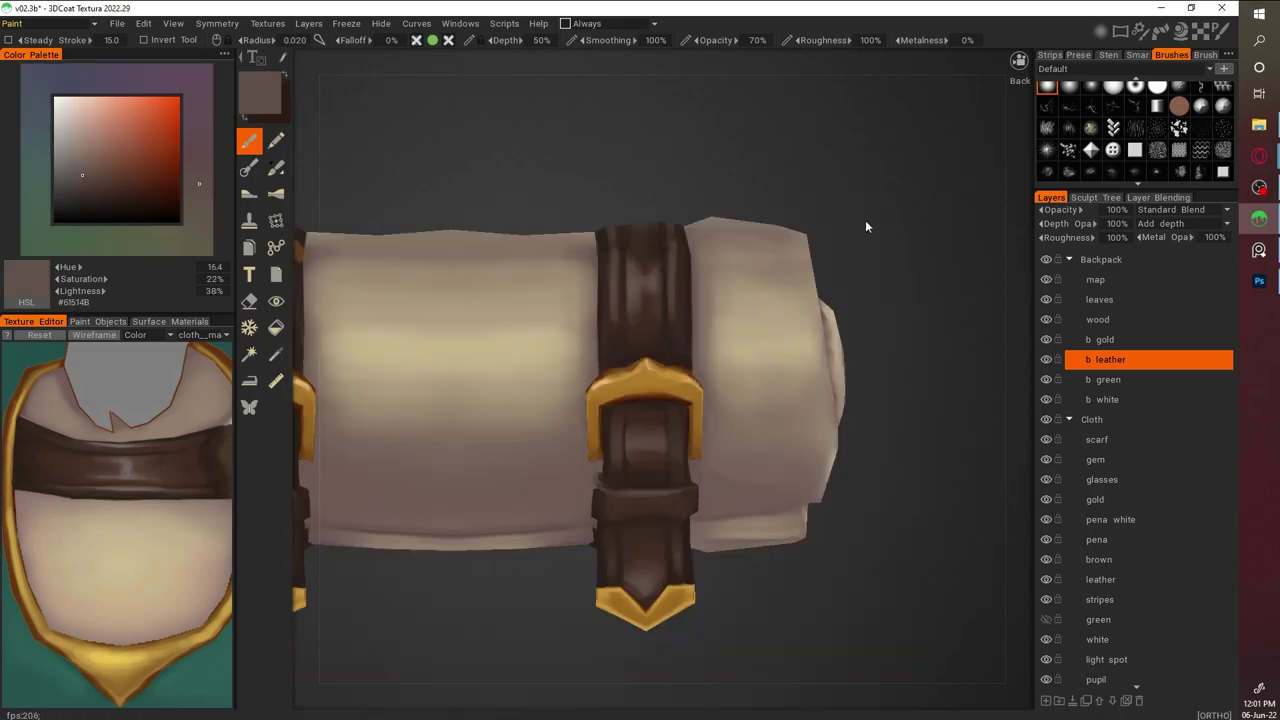
Toggle the b leather and b gold layers to check them, erase stray paint around the straps and turn on the wireframe
{"action": "double_click", "coordinate": [1046, 360]}
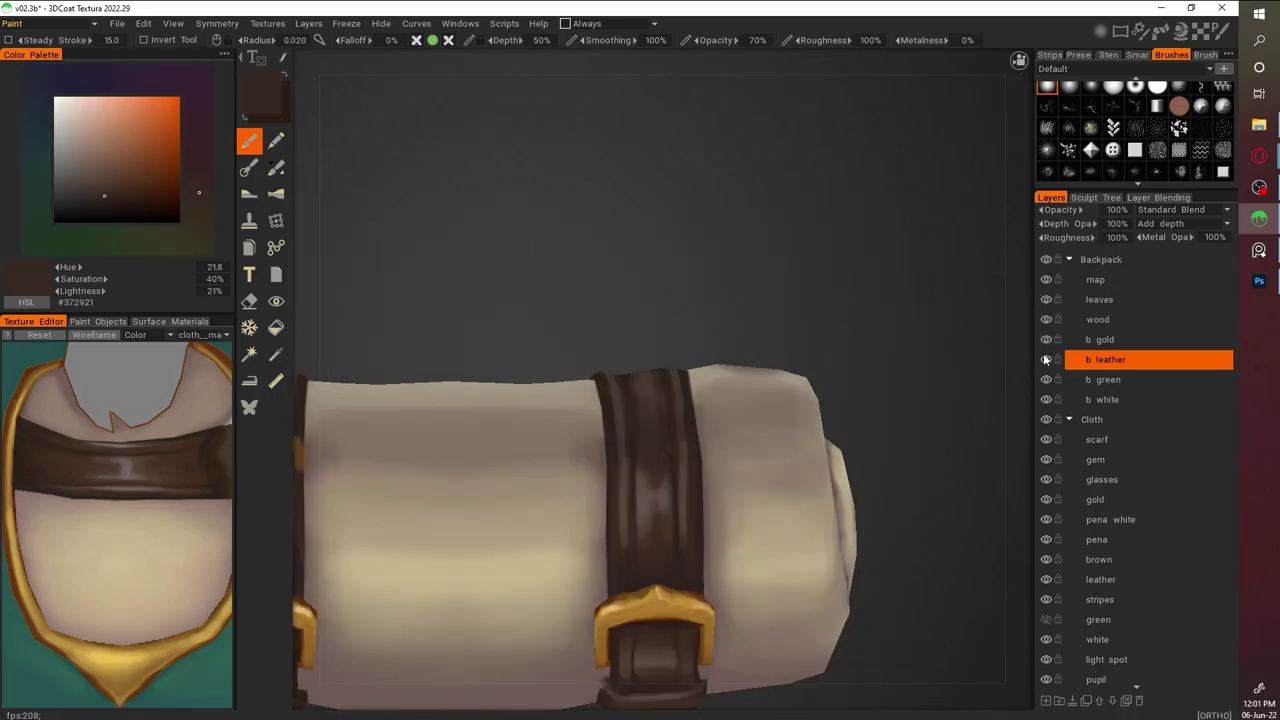
{"action": "left_click", "coordinate": [1046, 340]}
{"action": "key", "text": "e"}
{"action": "mouse_move", "coordinate": [893, 551]}
{"action": "left_mouse_down"}
{"action": "mouse_move", "coordinate": [529, 451]}
{"action": "mouse_move", "coordinate": [837, 617]}
{"action": "mouse_move", "coordinate": [936, 208]}
{"action": "mouse_move", "coordinate": [551, 188]}
{"action": "mouse_move", "coordinate": [878, 349]}
{"action": "mouse_move", "coordinate": [827, 363]}
{"action": "mouse_move", "coordinate": [734, 456]}
{"action": "mouse_move", "coordinate": [890, 535]}
{"action": "mouse_move", "coordinate": [577, 344]}
{"action": "left_mouse_up"}
{"action": "key", "text": "b"}
{"action": "key", "text": "w"}
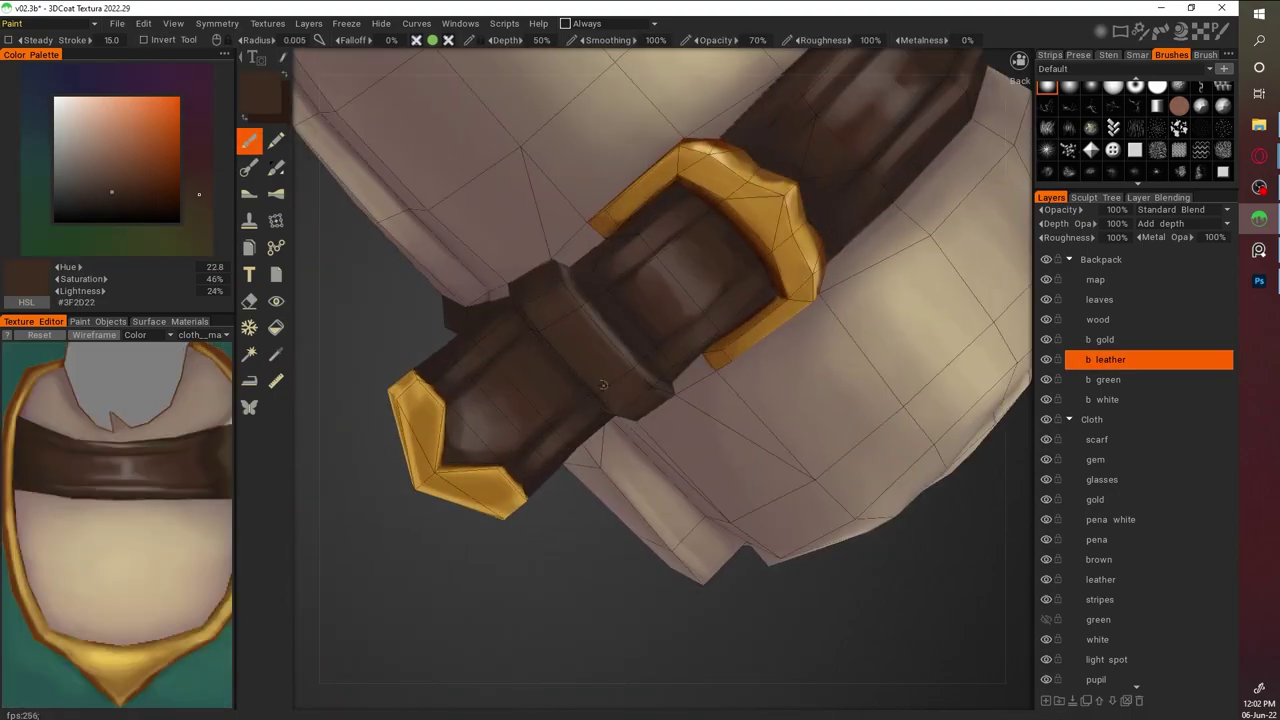
Refine the strap's keeper loop with #3F2D22, add thin edge highlights with #6F5D55 and turn off the wireframe
{"action": "left_click_drag", "start_coordinate": [697, 307], "coordinate": [575, 347], "text": "alt"}
{"action": "key", "text": "v"}
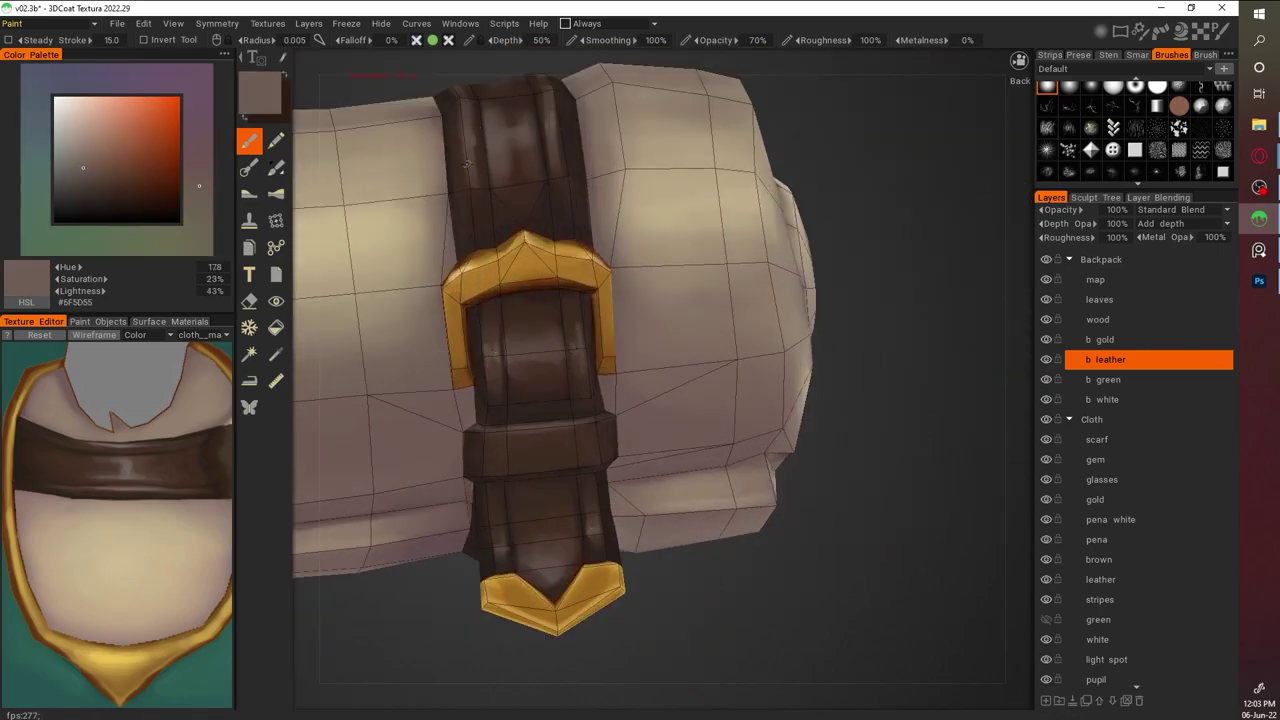
{"action": "left_click_drag", "start_coordinate": [842, 314], "coordinate": [577, 292], "text": "alt"}
{"action": "key", "text": "w"}
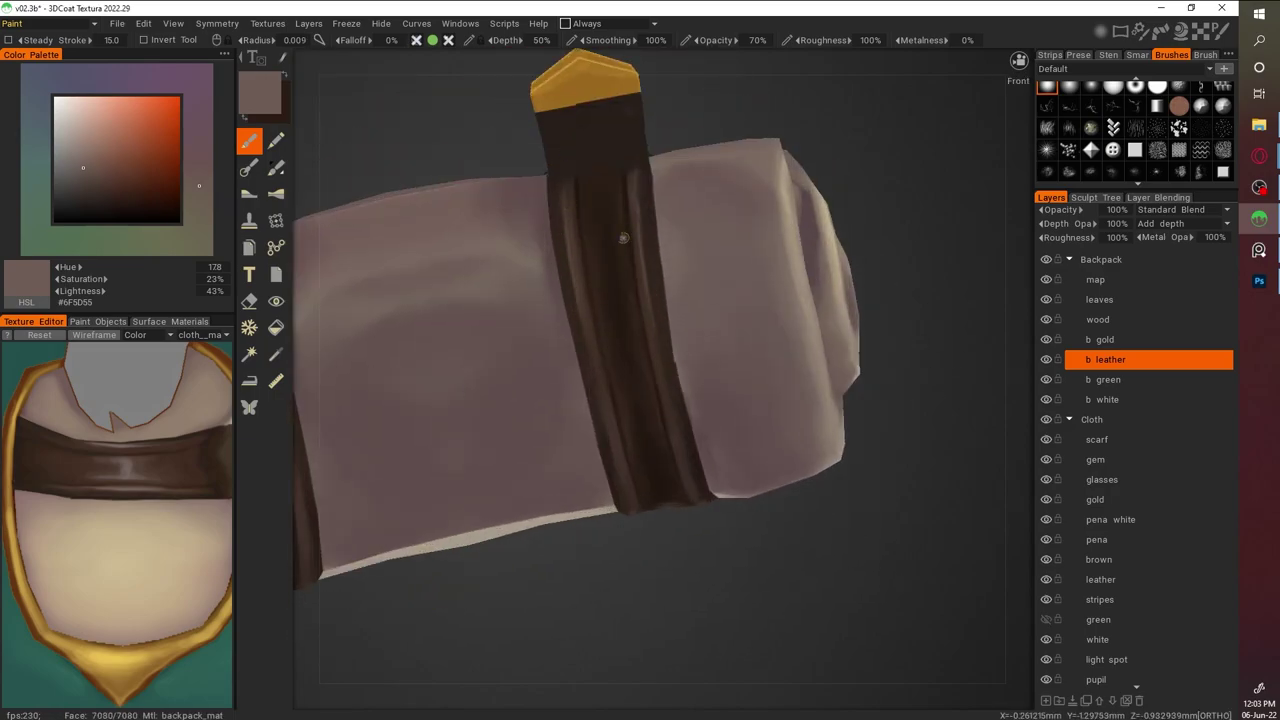
Add a soft #6F5D55 sheen to the middle of the strap's hidden stretch and shade its edges with #281F1B
{"action": "left_click_drag", "start_coordinate": [587, 232], "coordinate": [645, 562], "text": "alt"}
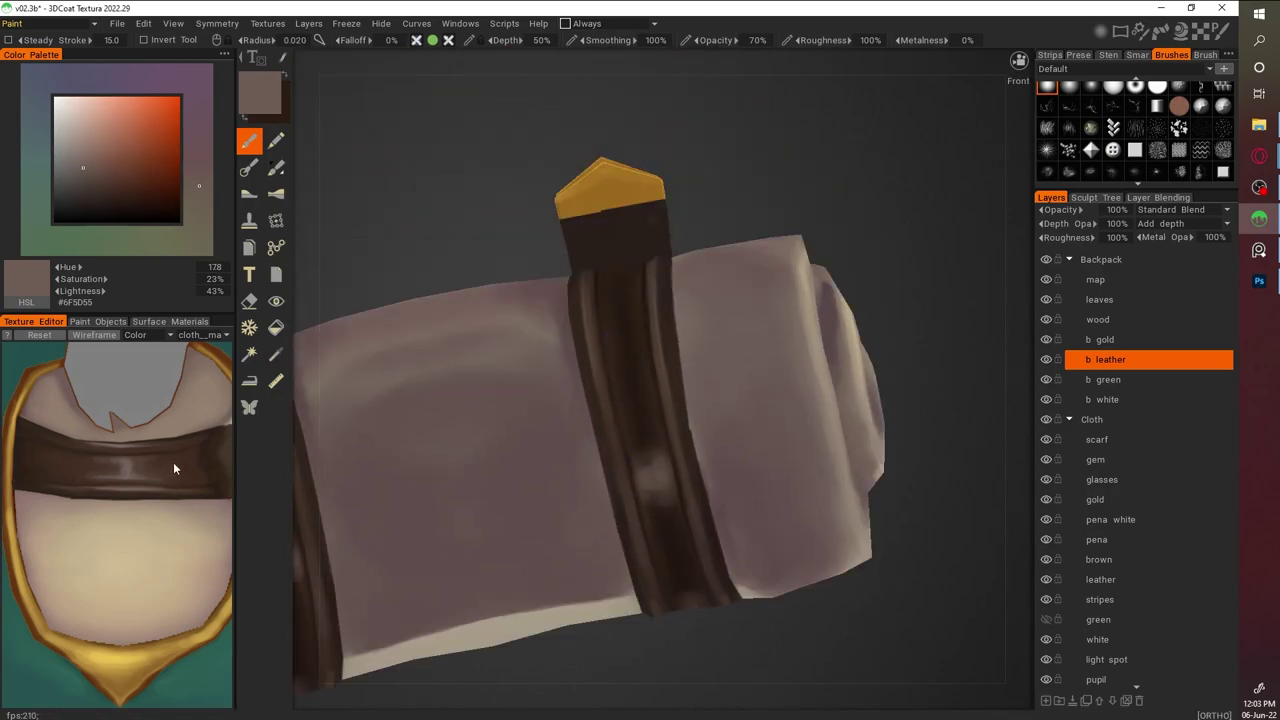
{"action": "key", "text": "v"}
{"action": "key", "text": "v"}
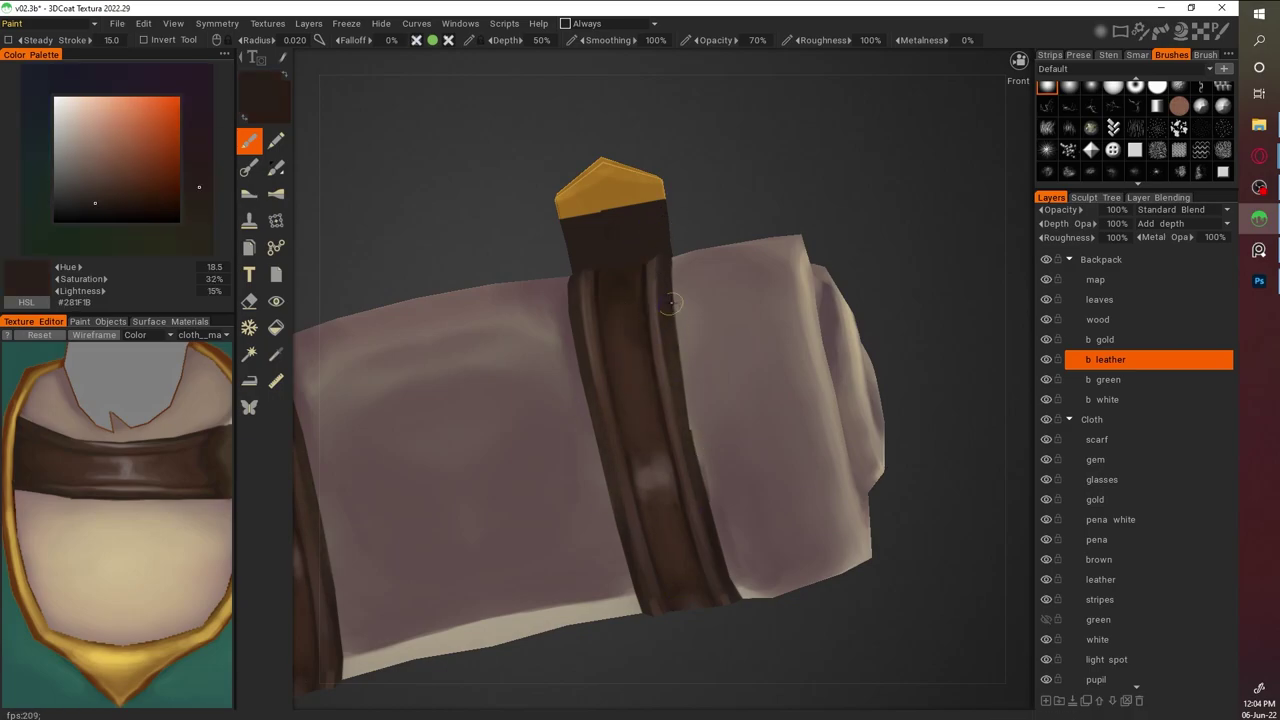
{"action": "left_click_drag", "start_coordinate": [681, 352], "coordinate": [556, 260], "text": "alt"}
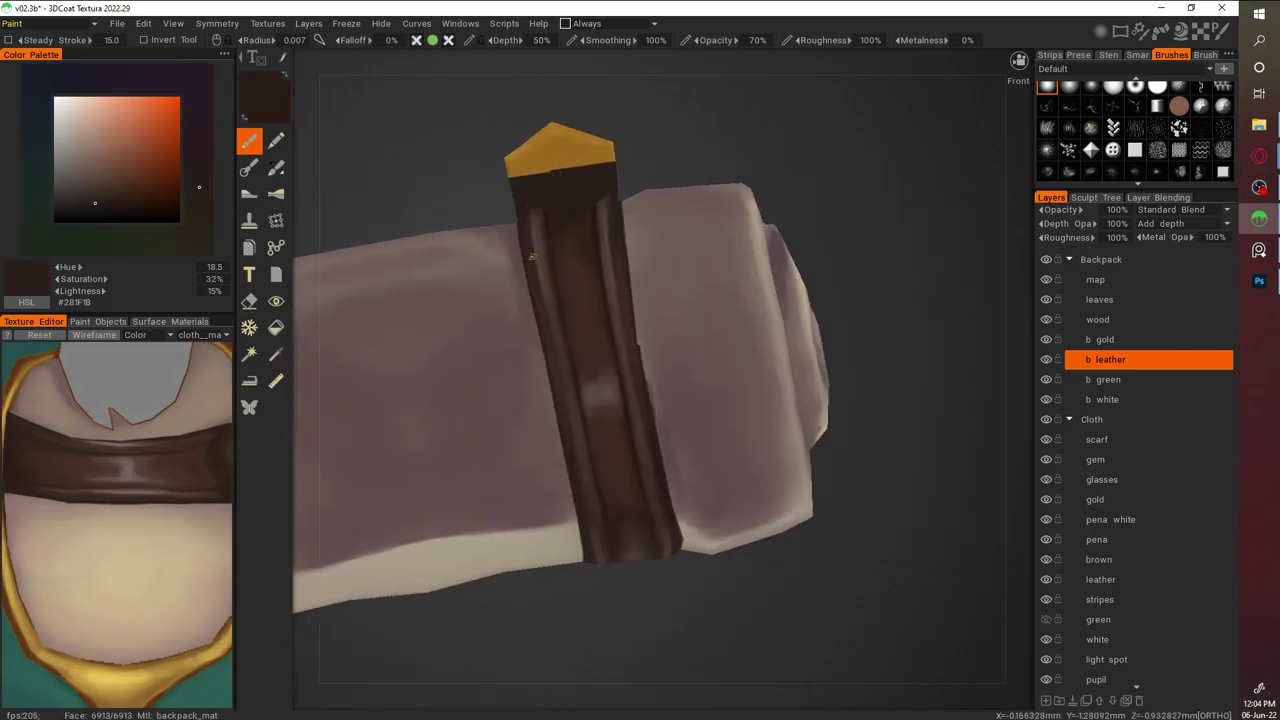
{"action": "mouse_move", "coordinate": [645, 508]}
{"action": "left_mouse_down", "text": "alt"}
{"action": "mouse_move", "coordinate": [591, 451]}
{"action": "mouse_move", "coordinate": [704, 527]}
{"action": "mouse_move", "coordinate": [760, 502]}
{"action": "mouse_move", "coordinate": [846, 511]}
{"action": "mouse_move", "coordinate": [780, 492]}
{"action": "mouse_move", "coordinate": [829, 477]}
{"action": "mouse_move", "coordinate": [930, 516]}
{"action": "left_mouse_up", "text": "alt"}
Show the character's other paint objects around the blanket again
{"action": "key", "text": "v"}
{"action": "key", "text": "KP_1"}
{"action": "left_click", "coordinate": [96, 321]}
{"action": "left_click", "coordinate": [8, 343]}
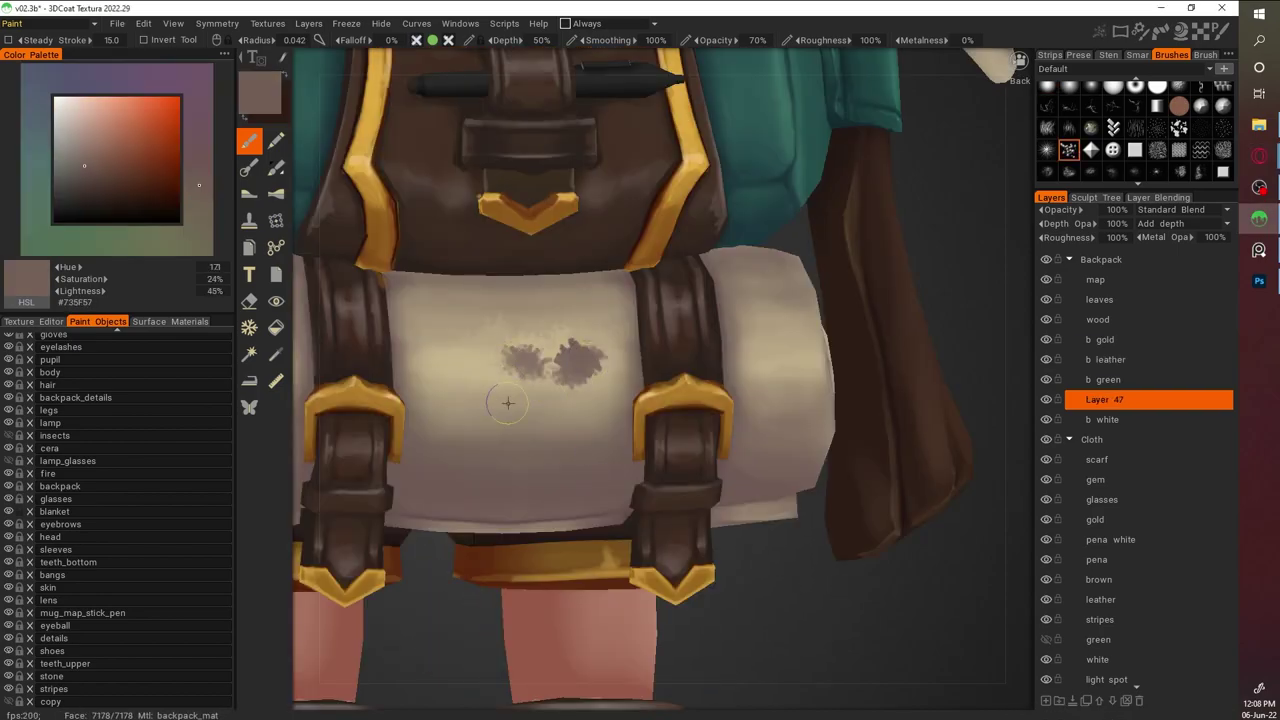
Try a blotchy splatter texture on the blanket on a separate layer with #735F57 and #8A7767
{"action": "key", "text": "v"}
{"action": "left_click_drag", "start_coordinate": [600, 342], "coordinate": [583, 367]}
{"action": "key", "text": "v"}
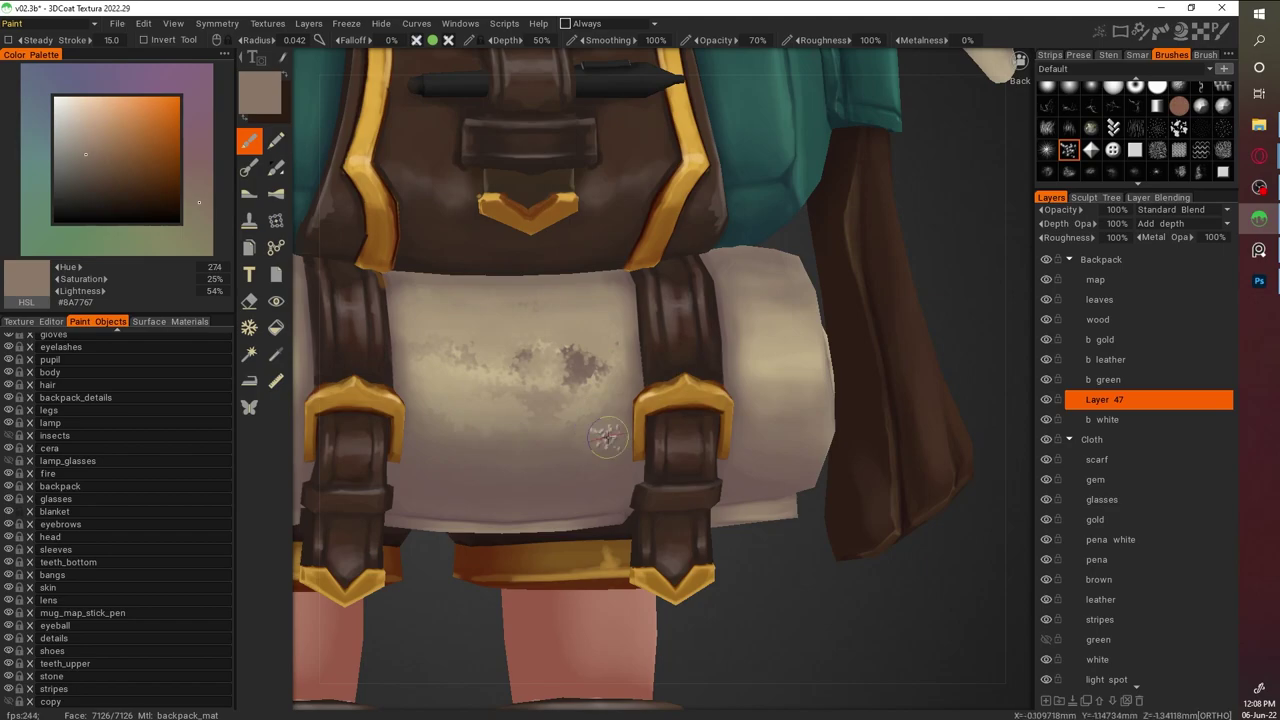
{"action": "scroll", "coordinate": [821, 572], "scroll_direction": "down", "scroll_amount": 3}
{"action": "scroll", "coordinate": [1140, 140], "scroll_direction": "up", "scroll_amount": 2}
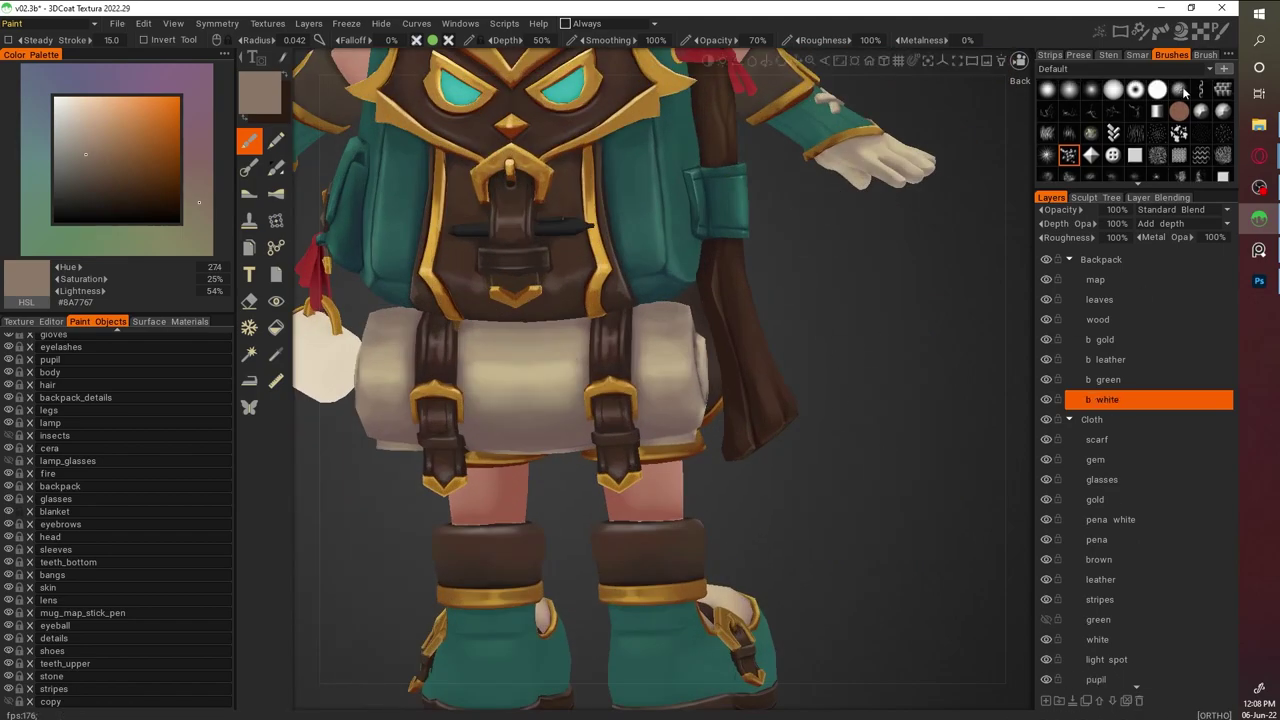
On the b white layer, paint long shadow creases along the blanket roll using a soft brush and #544546
{"action": "scroll", "coordinate": [672, 462], "scroll_direction": "down", "scroll_amount": 3}
{"action": "left_click_drag", "start_coordinate": [672, 462], "coordinate": [586, 247]}
{"action": "key", "text": "v"}
{"action": "scroll", "coordinate": [588, 267], "scroll_direction": "up", "scroll_amount": 3}
{"action": "left_click_drag", "start_coordinate": [681, 370], "coordinate": [620, 320]}
{"action": "scroll", "coordinate": [908, 508], "scroll_direction": "down", "scroll_amount": 3}
{"action": "scroll", "coordinate": [550, 246], "scroll_direction": "up", "scroll_amount": 3}
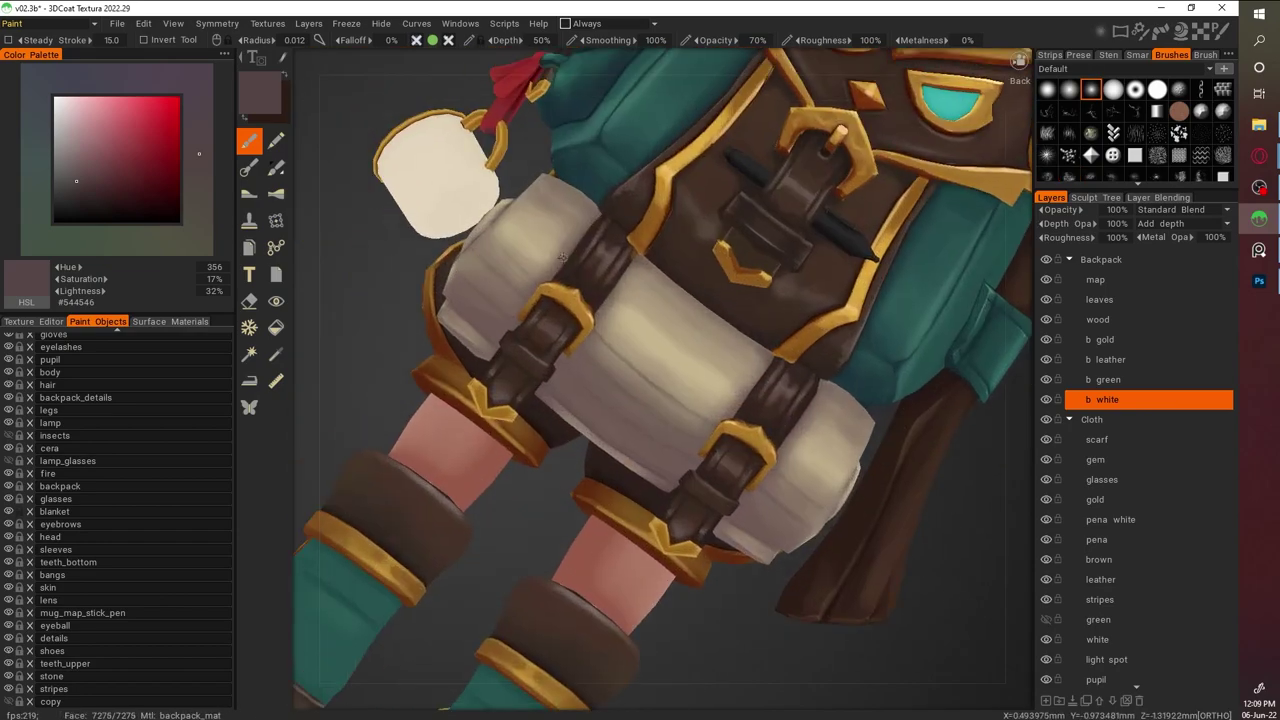
Blend the folds along the blanket's lower half with #A39278 and #5B4948
{"action": "key", "text": "v"}
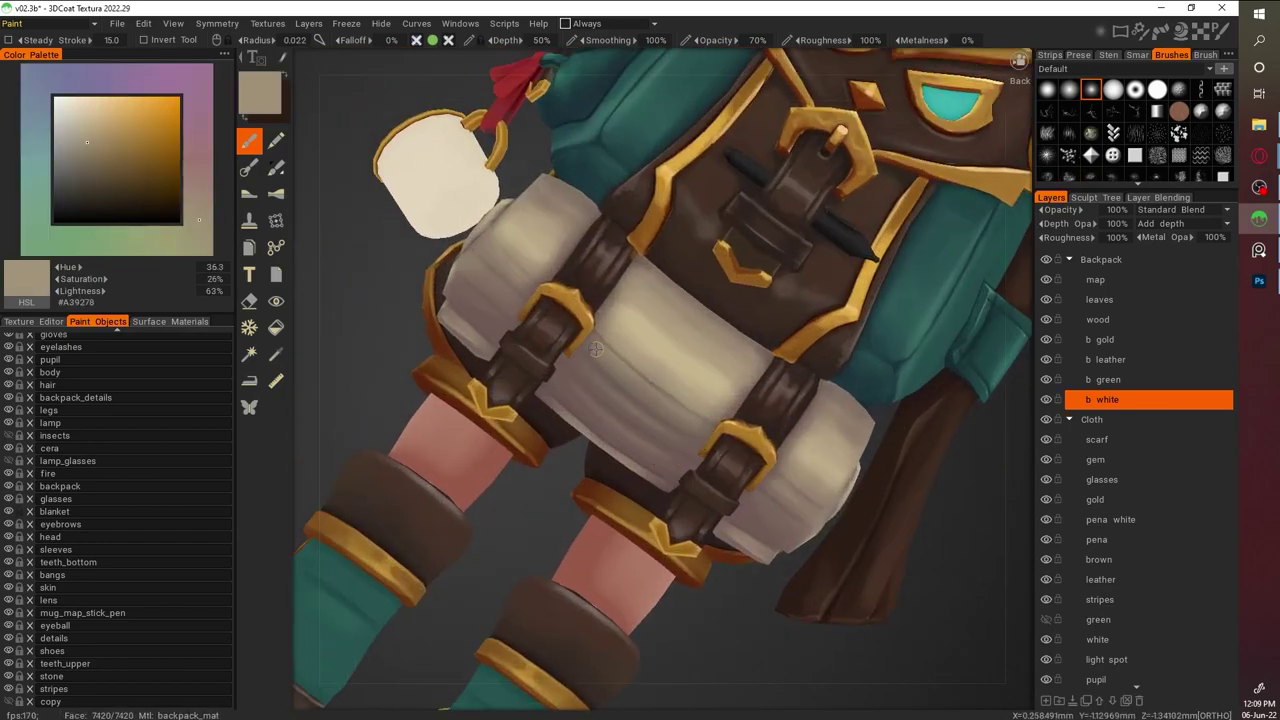
{"action": "left_click_drag", "start_coordinate": [932, 610], "coordinate": [699, 398]}
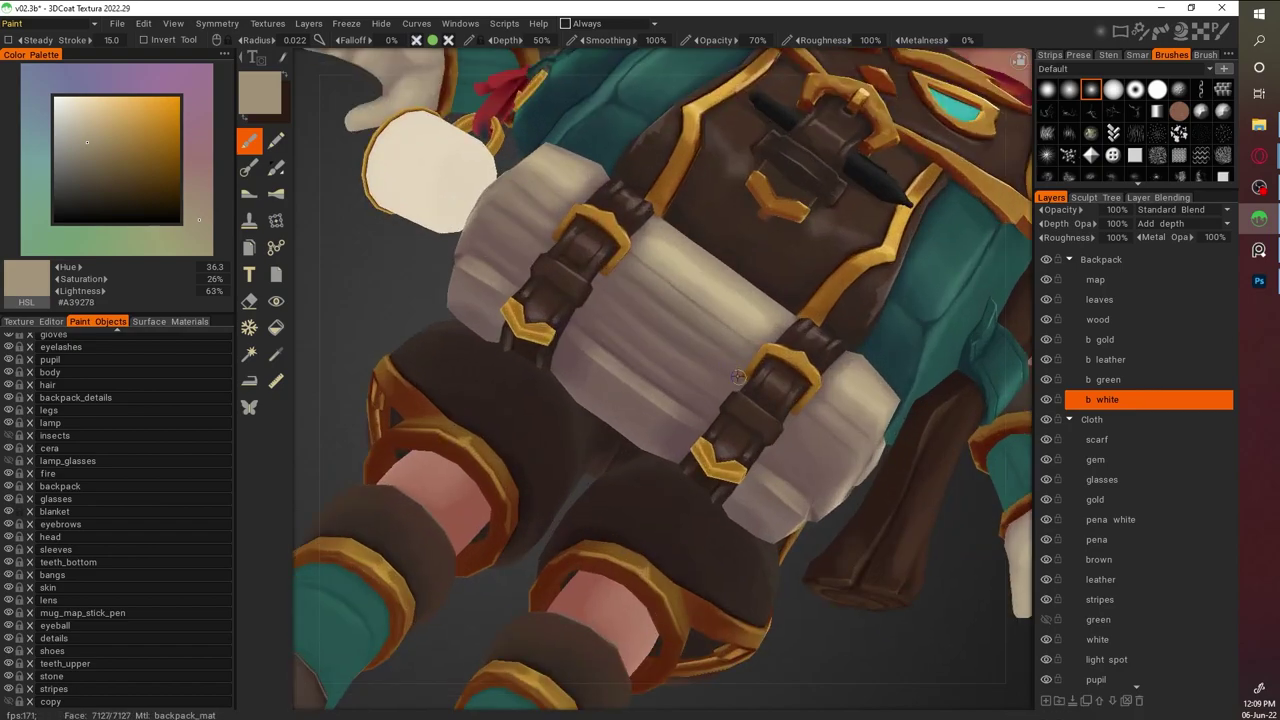
{"action": "key", "text": "v"}
{"action": "scroll", "coordinate": [914, 537], "scroll_direction": "down", "scroll_amount": 5}
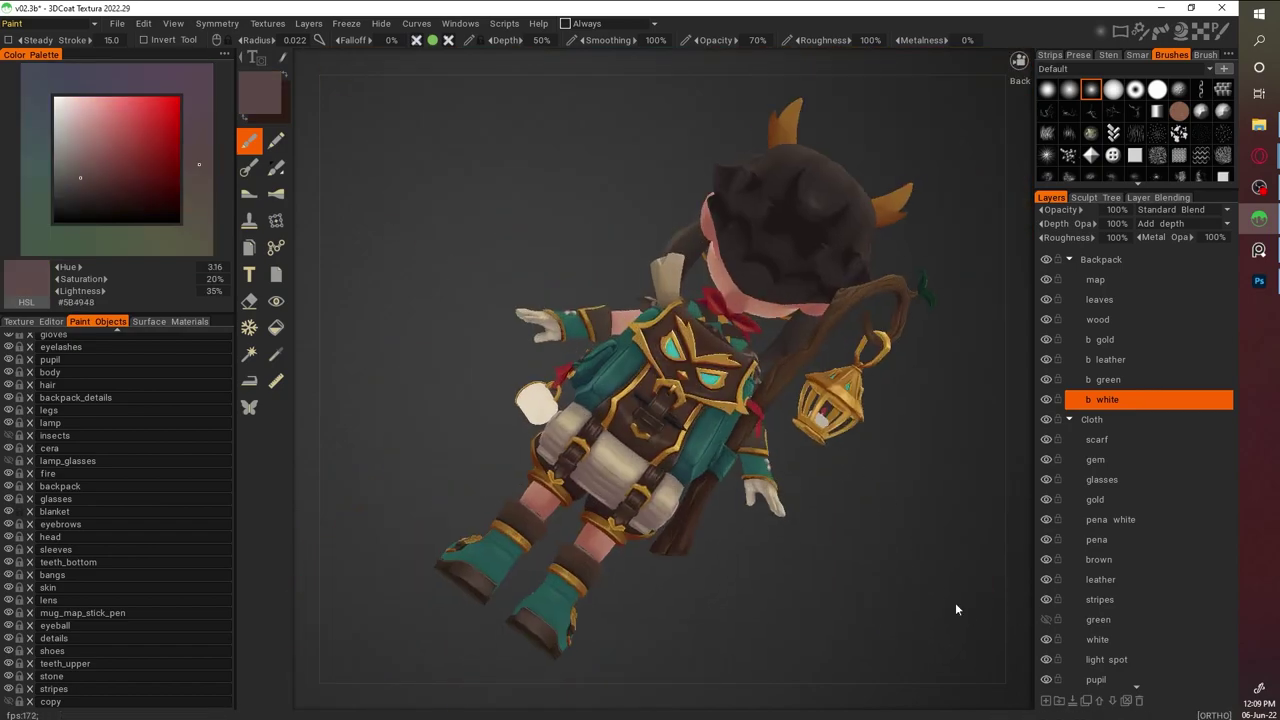
Add a new layer above b white for further blanket detail
{"action": "key", "text": "ctrl+n"}
{"action": "left_click_drag", "start_coordinate": [896, 480], "coordinate": [870, 372]}
{"action": "scroll", "coordinate": [846, 487], "scroll_direction": "up", "scroll_amount": 5}
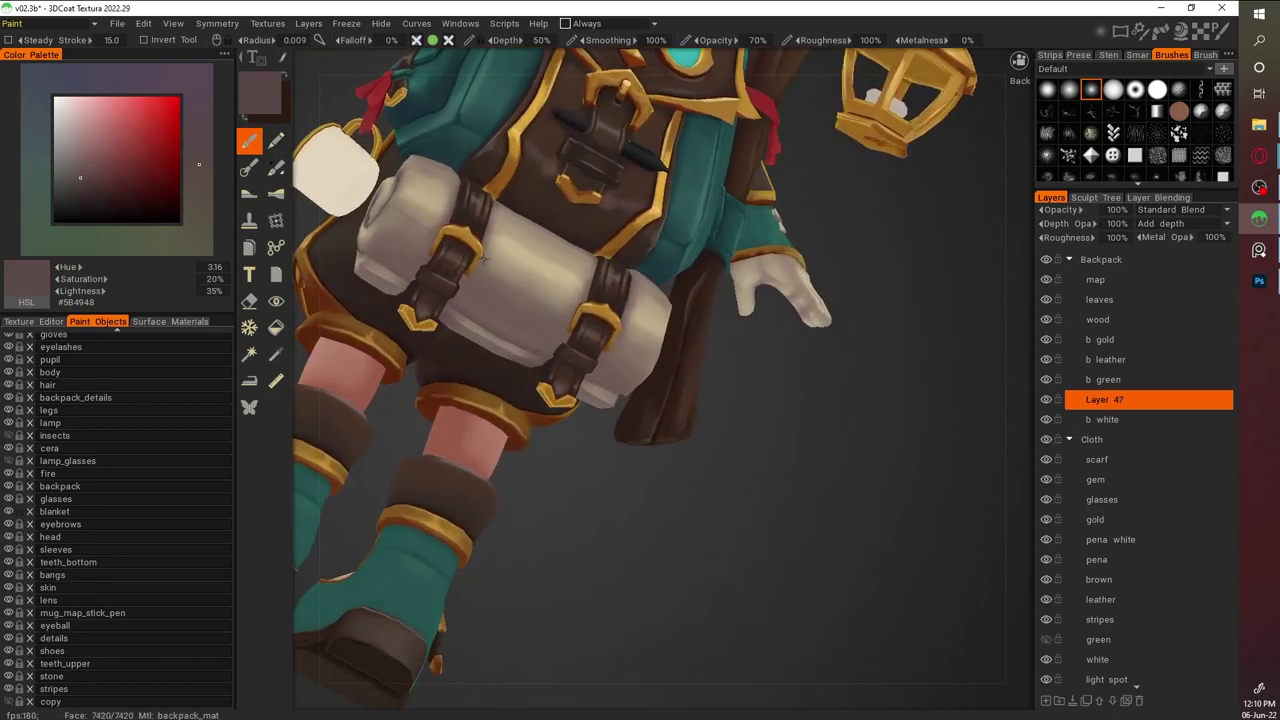
Examine the blanket and backpack from several angles and distances to judge the overall look
{"action": "left_click_drag", "start_coordinate": [846, 487], "coordinate": [386, 316]}
{"action": "scroll", "coordinate": [917, 463], "scroll_direction": "down", "scroll_amount": 3}
{"action": "left_click_drag", "start_coordinate": [917, 463], "coordinate": [855, 382]}
{"action": "scroll", "coordinate": [854, 376], "scroll_direction": "up", "scroll_amount": 3}
{"action": "scroll", "coordinate": [838, 447], "scroll_direction": "down", "scroll_amount": 3}
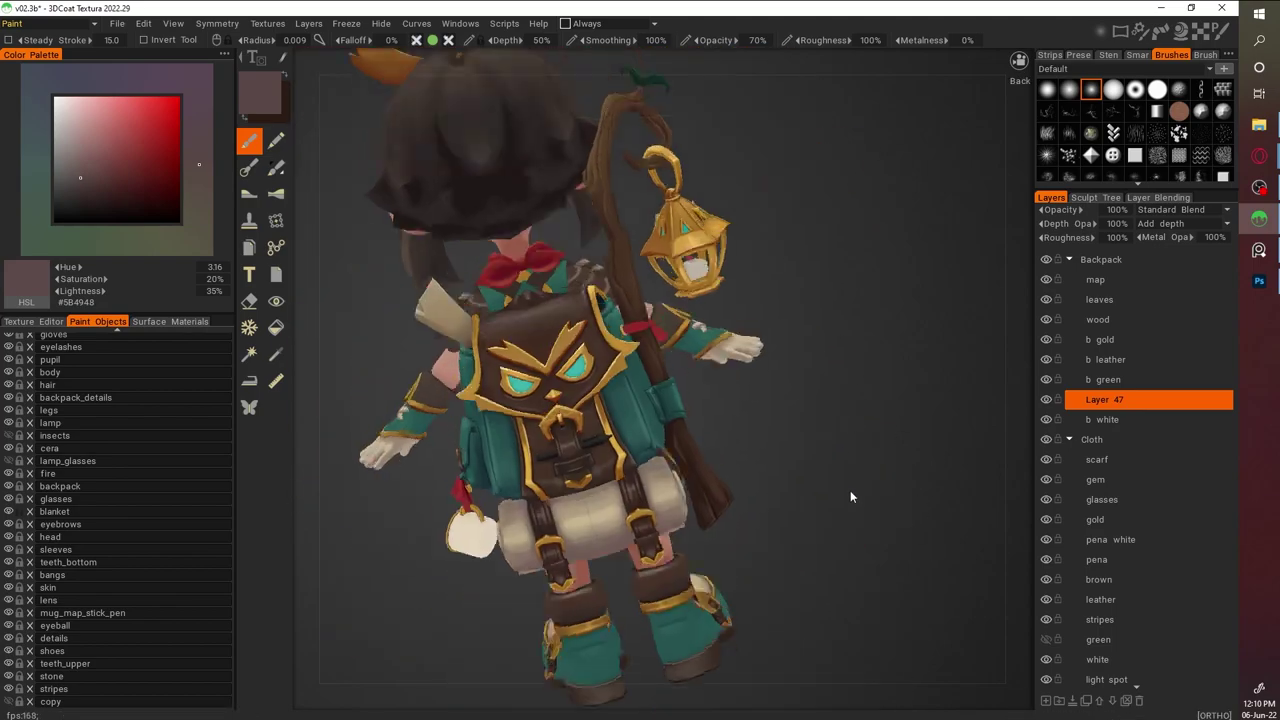
{"action": "scroll", "coordinate": [953, 466], "scroll_direction": "up", "scroll_amount": 4}
{"action": "left_click_drag", "start_coordinate": [958, 521], "coordinate": [805, 494]}
{"action": "scroll", "coordinate": [805, 494], "scroll_direction": "down", "scroll_amount": 3}
{"action": "scroll", "coordinate": [805, 494], "scroll_direction": "up", "scroll_amount": 3}
{"action": "scroll", "coordinate": [875, 468], "scroll_direction": "down", "scroll_amount": 1}
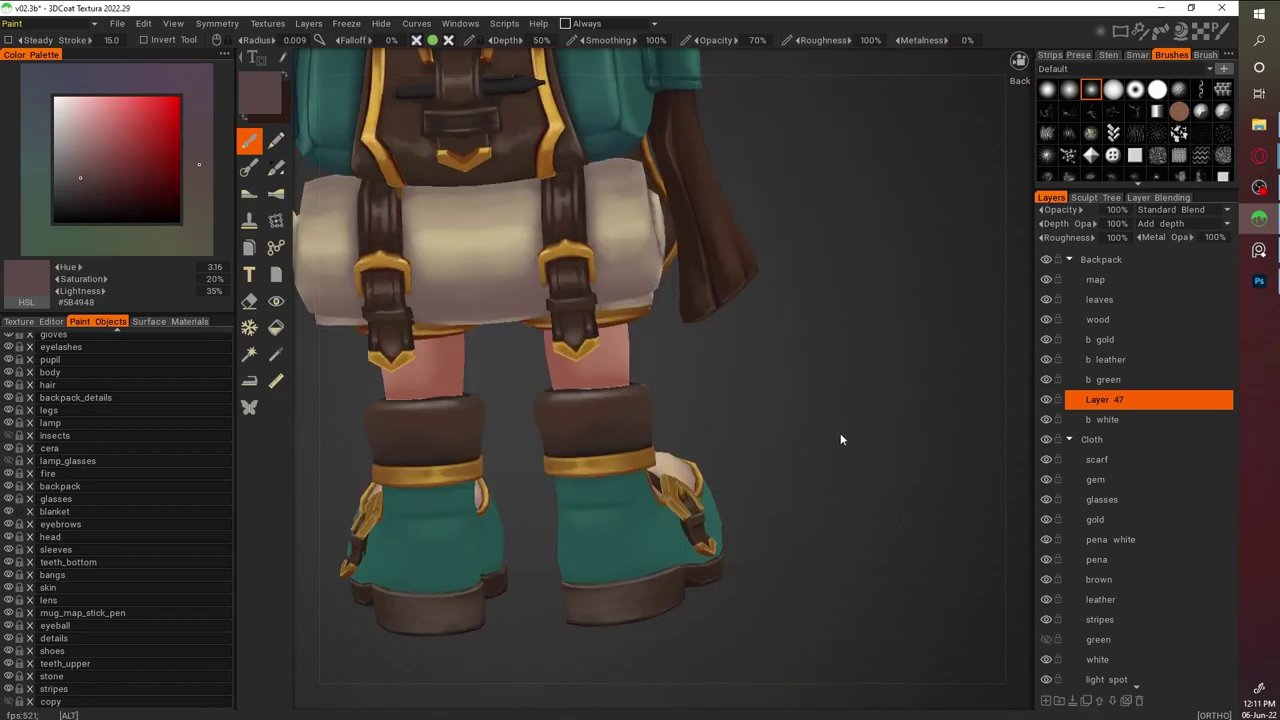
Draw crossing diagonal crease lines over the blanket roll on Layer 47 with #5B4948
{"action": "scroll", "coordinate": [412, 301], "scroll_direction": "up", "scroll_amount": 2}
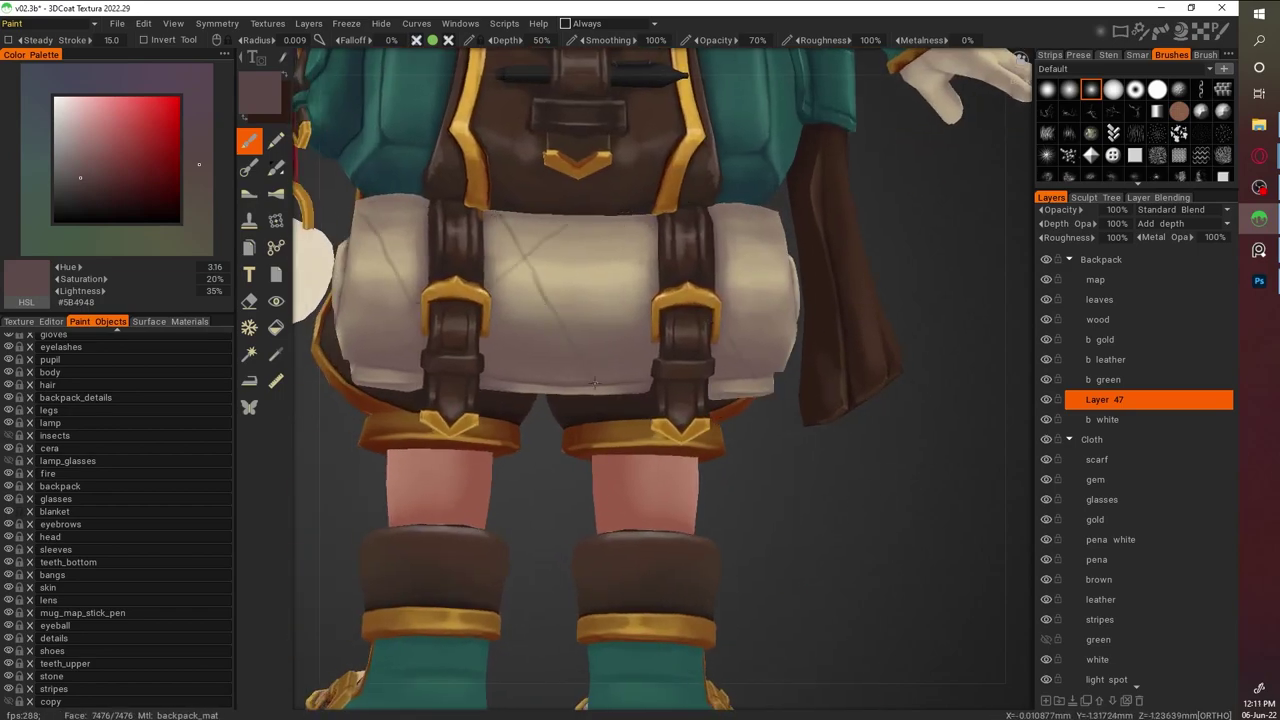
{"action": "scroll", "coordinate": [886, 543], "scroll_direction": "down", "scroll_amount": 5}
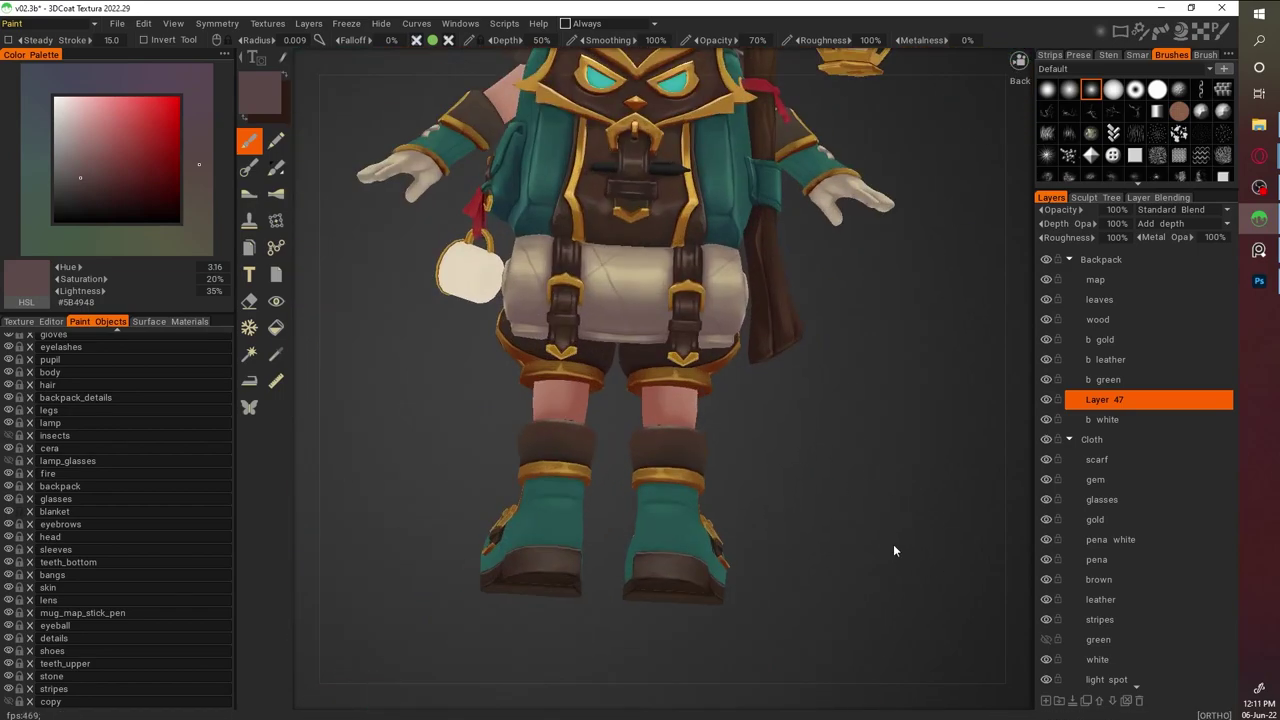
{"action": "scroll", "coordinate": [598, 472], "scroll_direction": "up", "scroll_amount": 3}
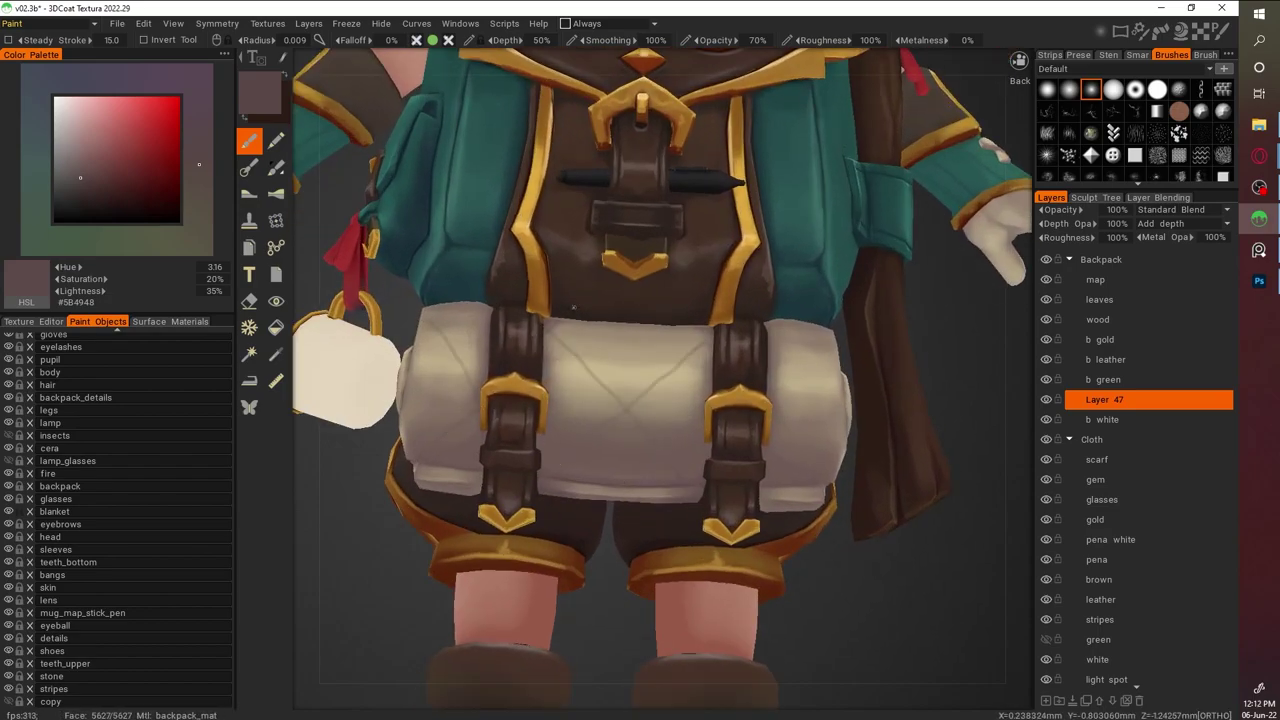
{"action": "left_click_drag", "start_coordinate": [802, 473], "coordinate": [898, 453]}
{"action": "scroll", "coordinate": [898, 453], "scroll_direction": "up", "scroll_amount": 2}
Paint highlights beside the blanket's diagonal creases with #C1B08B, brightening them with #D9C59A
{"action": "key", "text": "v"}
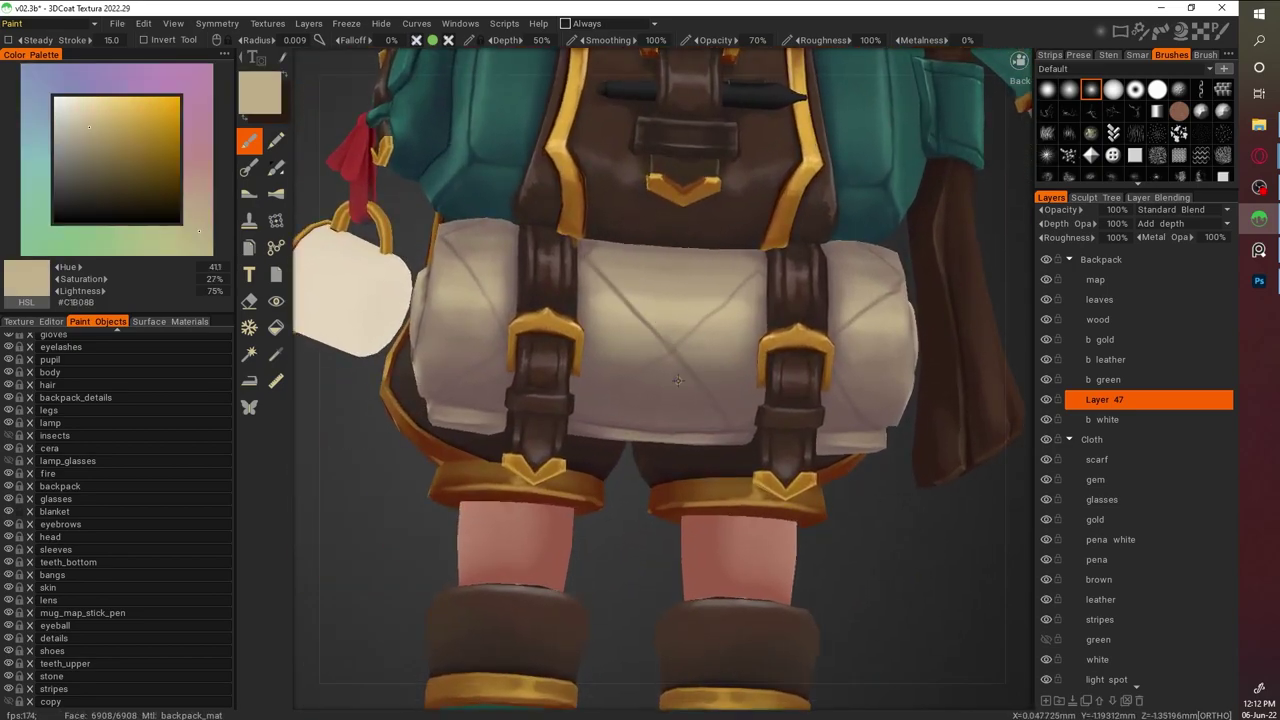
{"action": "scroll", "coordinate": [843, 400], "scroll_direction": "down", "scroll_amount": 2}
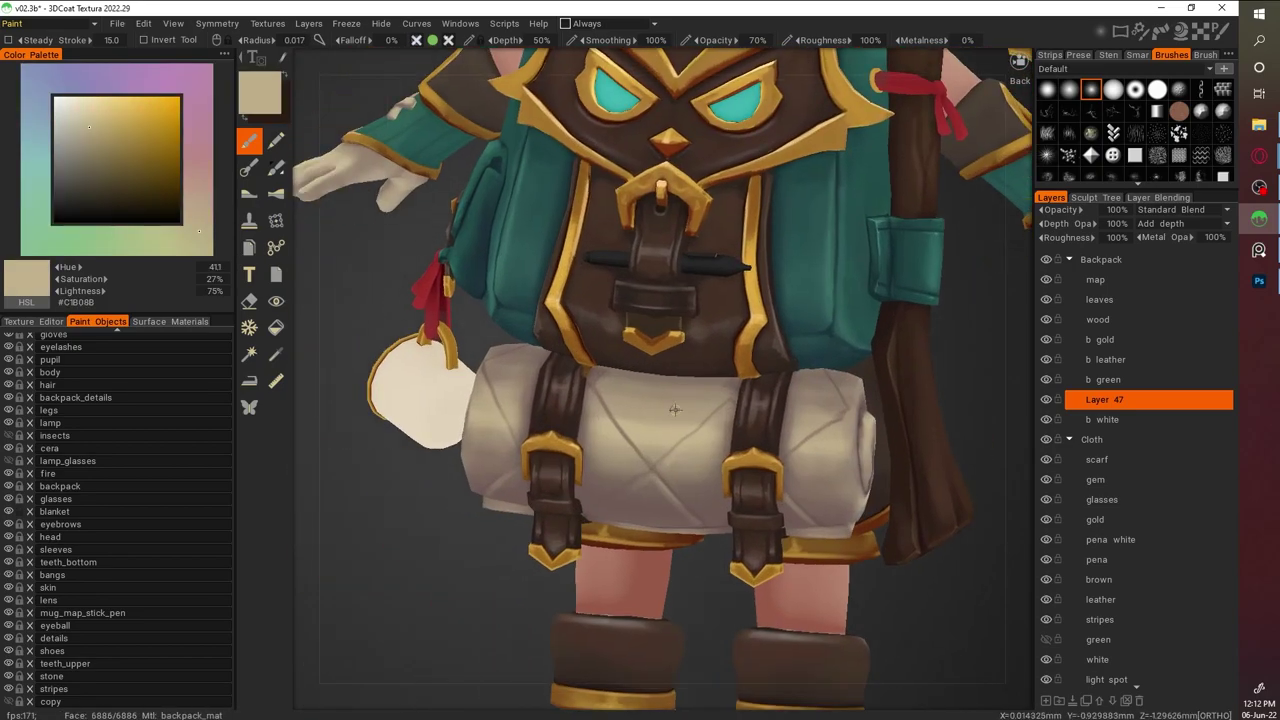
{"action": "middle_click_drag", "start_coordinate": [831, 433], "coordinate": [936, 403]}
{"action": "left_click", "coordinate": [91, 113]}
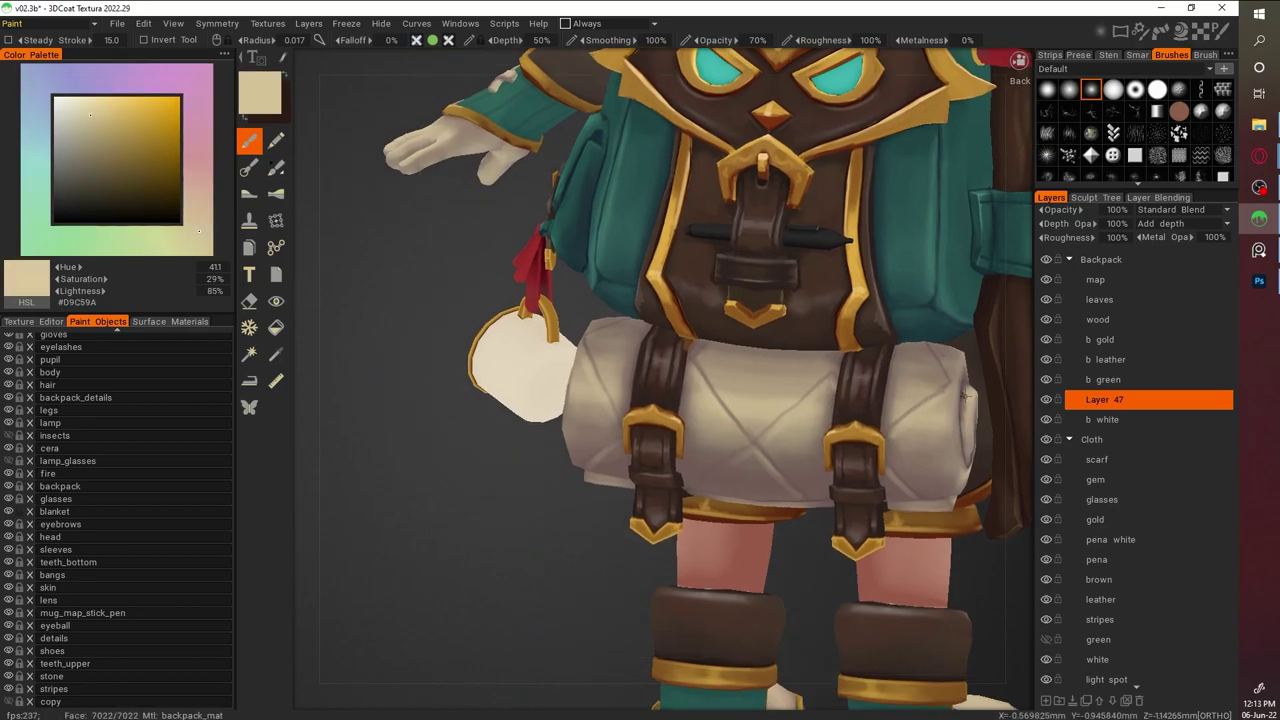
Retouch the blanket's diagonal crease lines near the straps with #6D5A54
{"action": "scroll", "coordinate": [945, 395], "scroll_direction": "down", "scroll_amount": 3}
{"action": "scroll", "coordinate": [971, 620], "scroll_direction": "up", "scroll_amount": 3}
{"action": "key", "text": "v"}
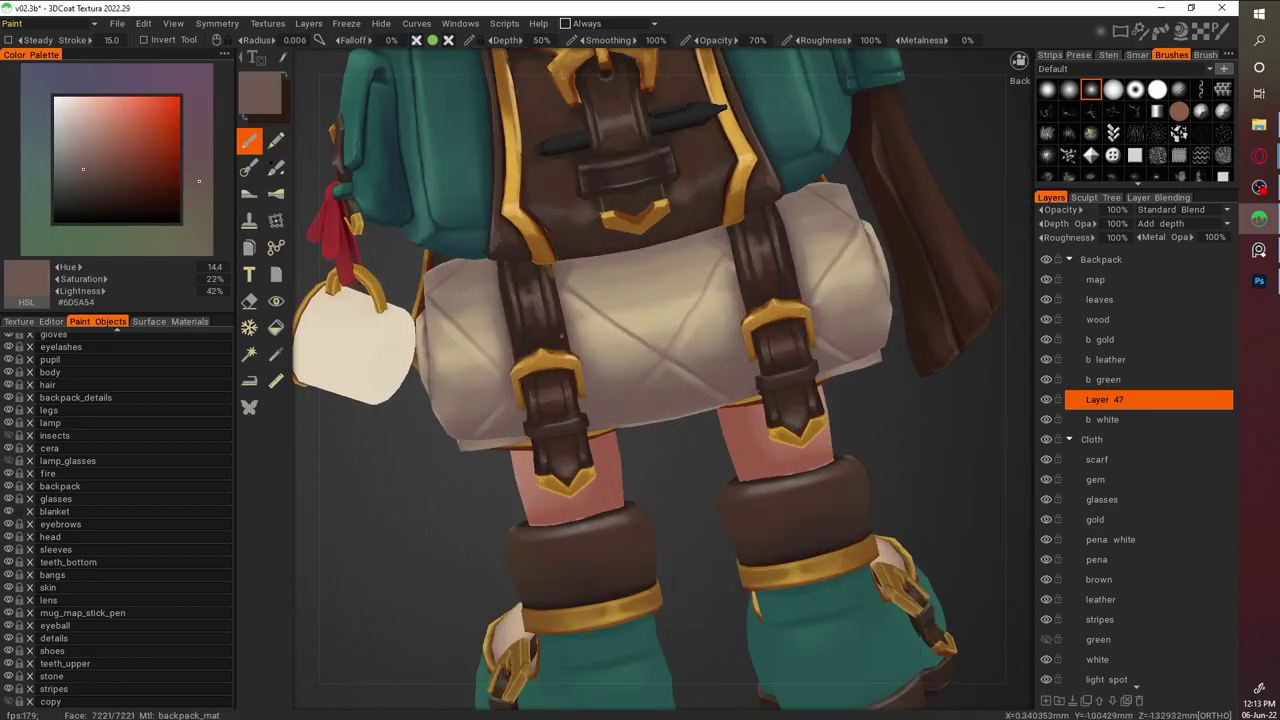
Hide Layer 47 to compare the blanket without its diagonal creases
{"action": "scroll", "coordinate": [882, 432], "scroll_direction": "down", "scroll_amount": 3}
{"action": "scroll", "coordinate": [926, 603], "scroll_direction": "up", "scroll_amount": 5}
{"action": "left_click", "coordinate": [536, 333]}
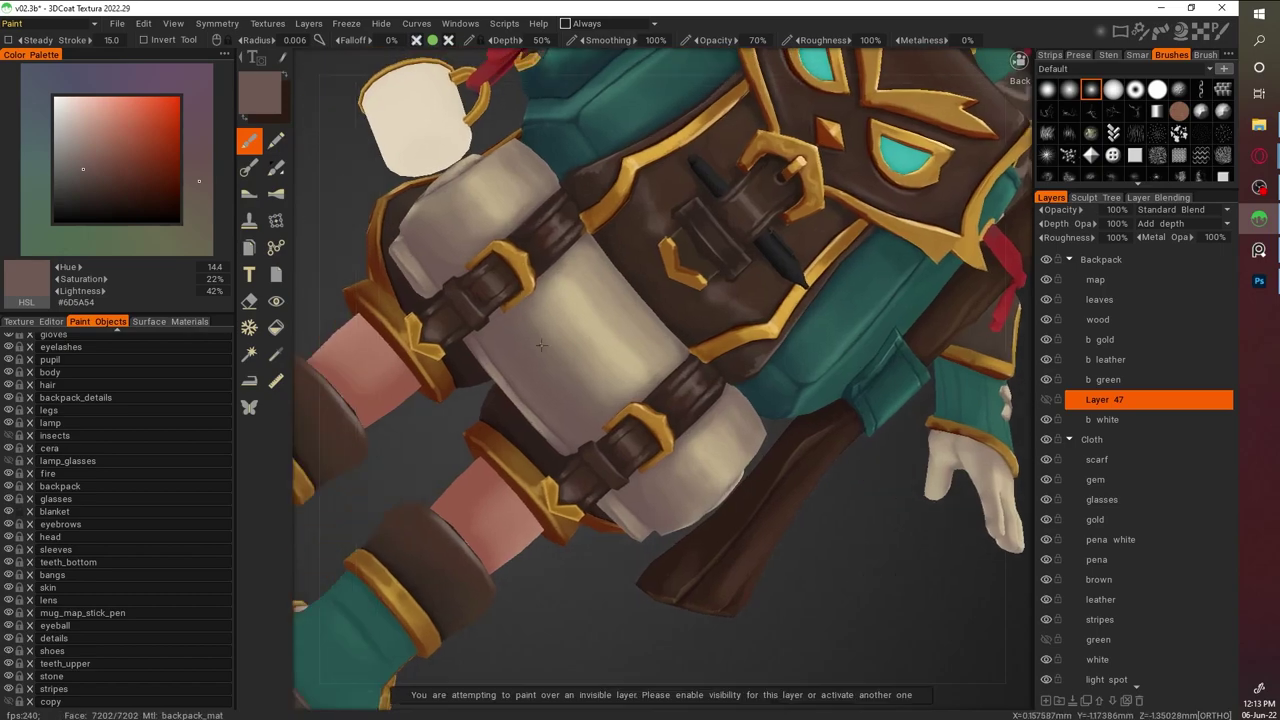
Add a new layer above Layer 47 and draw straight lengthwise and crosswise crease lines over the blanket with #3D2927
{"action": "key", "text": "v"}
{"action": "key", "text": "v"}
{"action": "left_click", "coordinate": [1046, 700]}
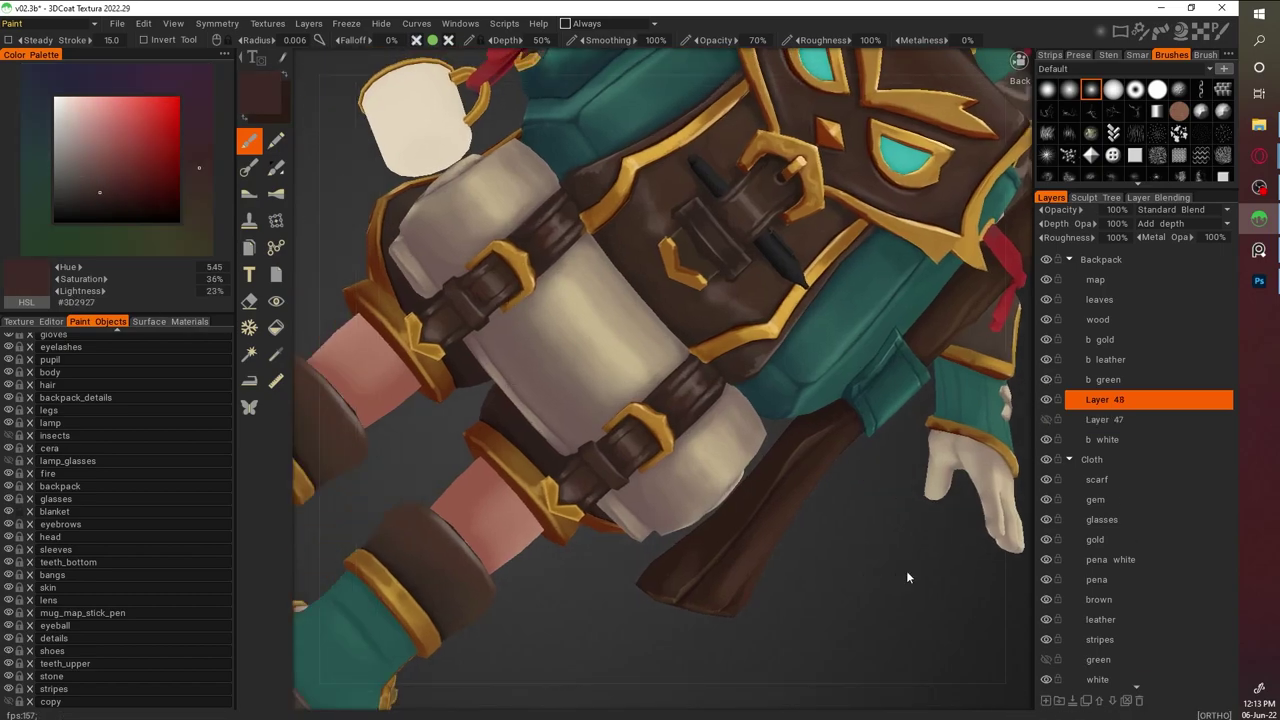
{"action": "right_click_drag", "start_coordinate": [509, 226], "coordinate": [918, 468]}
{"action": "scroll", "coordinate": [918, 468], "scroll_direction": "up", "scroll_amount": 5}
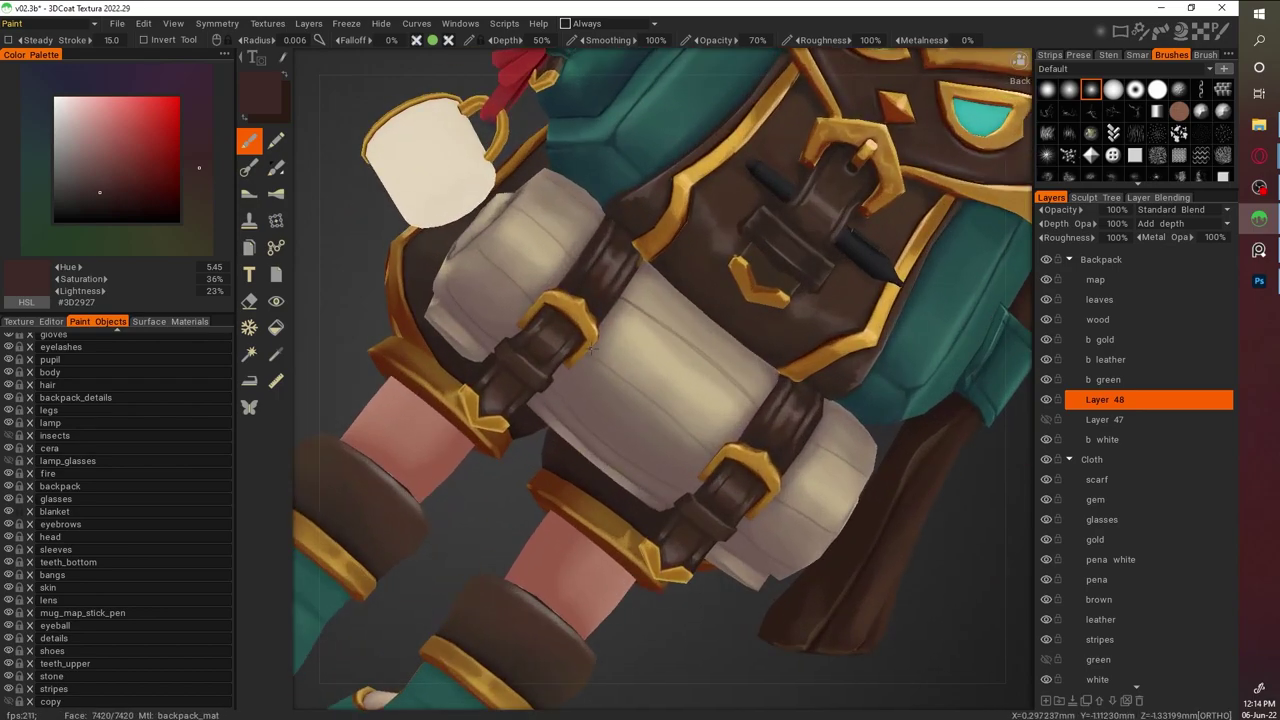
{"action": "right_click_drag", "start_coordinate": [596, 355], "coordinate": [928, 543]}
{"action": "scroll", "coordinate": [928, 543], "scroll_direction": "up", "scroll_amount": 3}
Extend the #3D2927 crease lines across the spiral end of the blanket roll on Layer 48
{"action": "scroll", "coordinate": [897, 446], "scroll_direction": "down", "scroll_amount": 5}
{"action": "left_click_drag", "start_coordinate": [897, 446], "coordinate": [901, 372]}
{"action": "scroll", "coordinate": [986, 486], "scroll_direction": "up", "scroll_amount": 6}
{"action": "left_click_drag", "start_coordinate": [772, 292], "coordinate": [800, 420]}
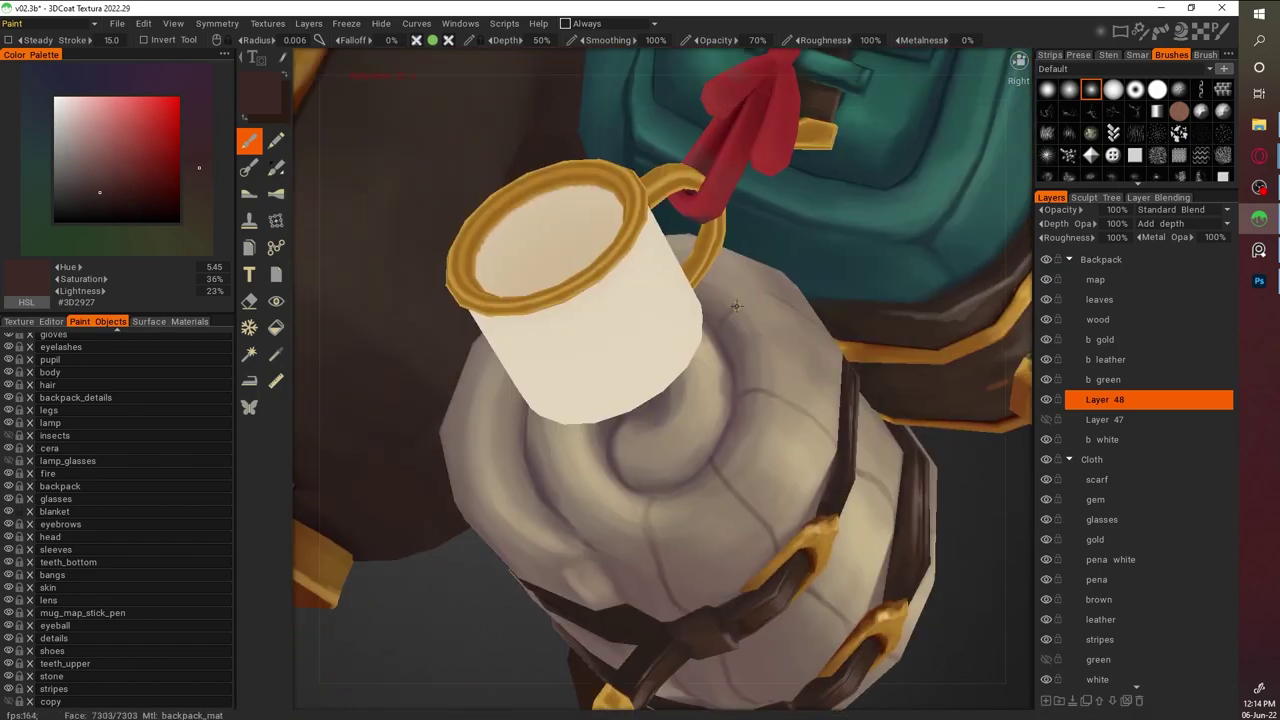
{"action": "scroll", "coordinate": [806, 500], "scroll_direction": "down", "scroll_amount": 5}
{"action": "scroll", "coordinate": [806, 500], "scroll_direction": "up", "scroll_amount": 6}
Isolate the blanket, clean up its Layer 48 crease lines with the eraser, and save the file
{"action": "left_click", "coordinate": [8, 511], "text": "alt"}
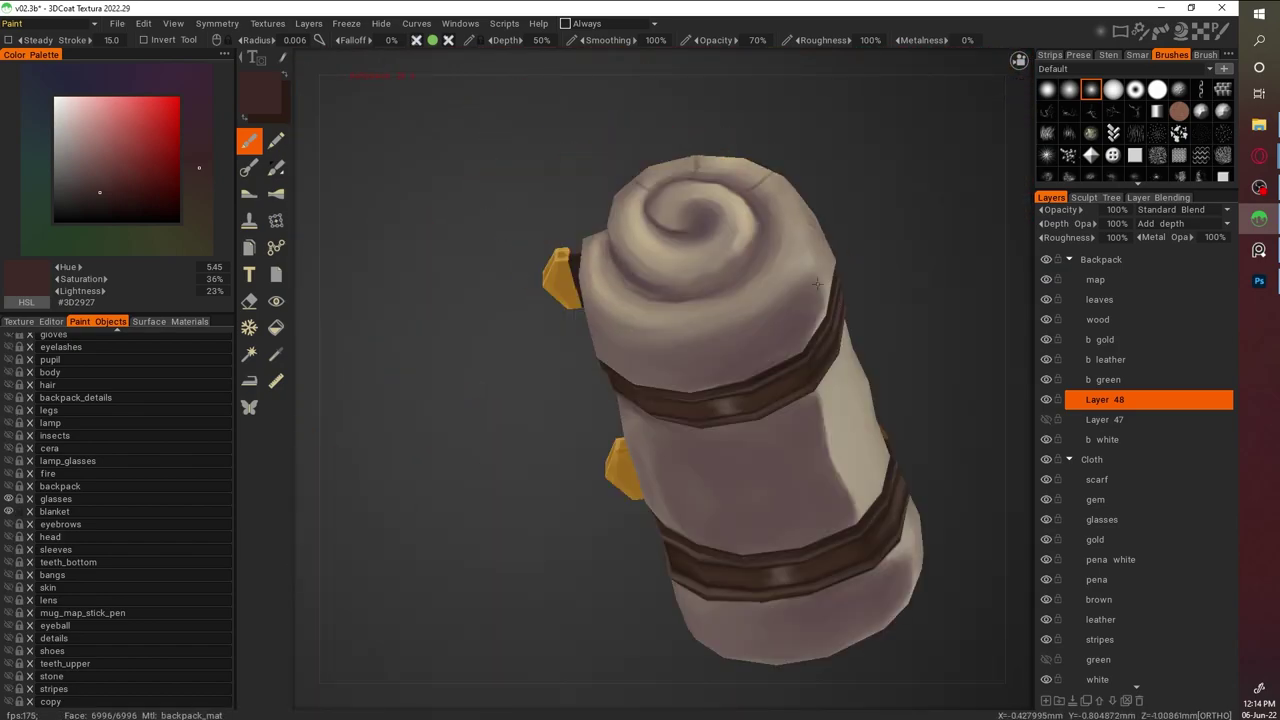
{"action": "right_click_drag", "start_coordinate": [700, 350], "coordinate": [857, 243]}
{"action": "scroll", "coordinate": [595, 104], "scroll_direction": "up", "scroll_amount": 4}
{"action": "key", "text": "e"}
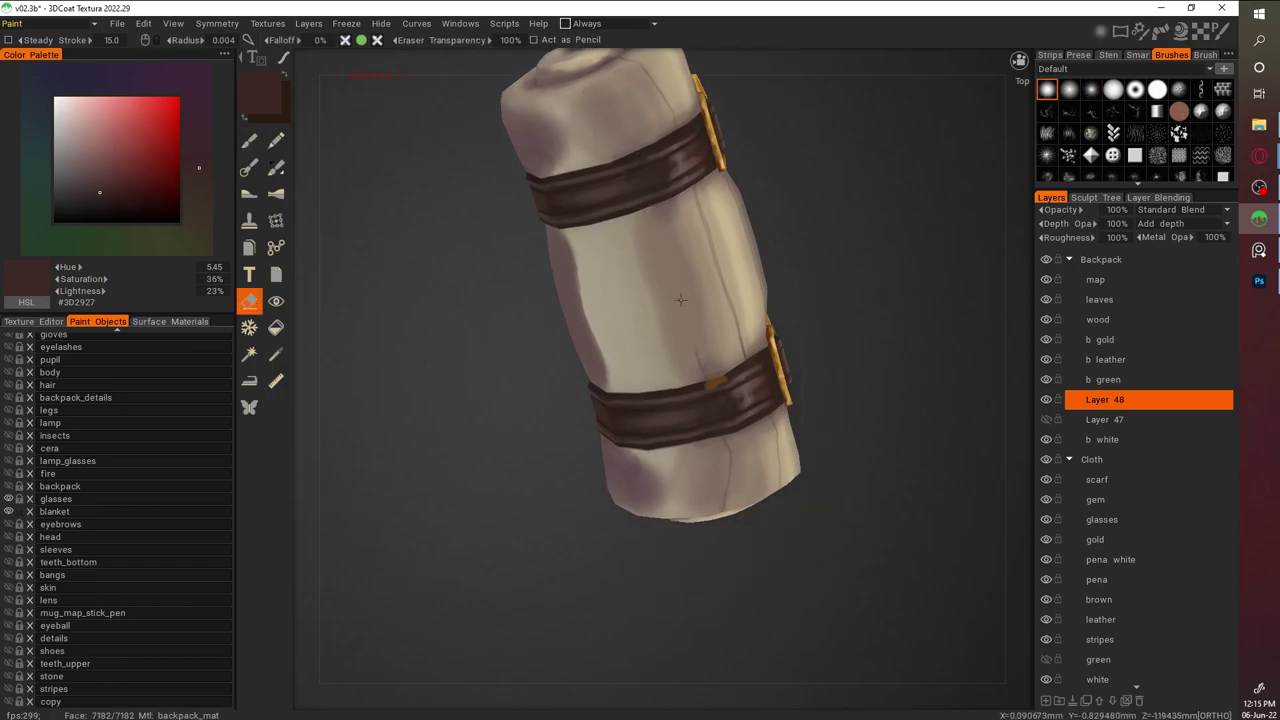
{"action": "key", "text": "b"}
{"action": "key", "text": "ctrl+s"}
Hide Layer 48's crease lines and add a new Layer 49 above it with only the blanket shown
{"action": "mouse_move", "coordinate": [647, 193]}
{"action": "right_mouse_down"}
{"action": "mouse_move", "coordinate": [904, 300]}
{"action": "mouse_move", "coordinate": [880, 200]}
{"action": "mouse_move", "coordinate": [716, 247]}
{"action": "mouse_move", "coordinate": [900, 280]}
{"action": "mouse_move", "coordinate": [788, 443]}
{"action": "mouse_move", "coordinate": [771, 323]}
{"action": "mouse_move", "coordinate": [641, 357]}
{"action": "mouse_move", "coordinate": [918, 303]}
{"action": "right_mouse_up"}
{"action": "key", "text": "e"}
{"action": "key", "text": "b"}
{"action": "scroll", "coordinate": [778, 350], "scroll_direction": "up", "scroll_amount": 2}
{"action": "left_click_drag", "start_coordinate": [918, 303], "coordinate": [740, 360]}
{"action": "scroll", "coordinate": [740, 360], "scroll_direction": "down", "scroll_amount": 5}
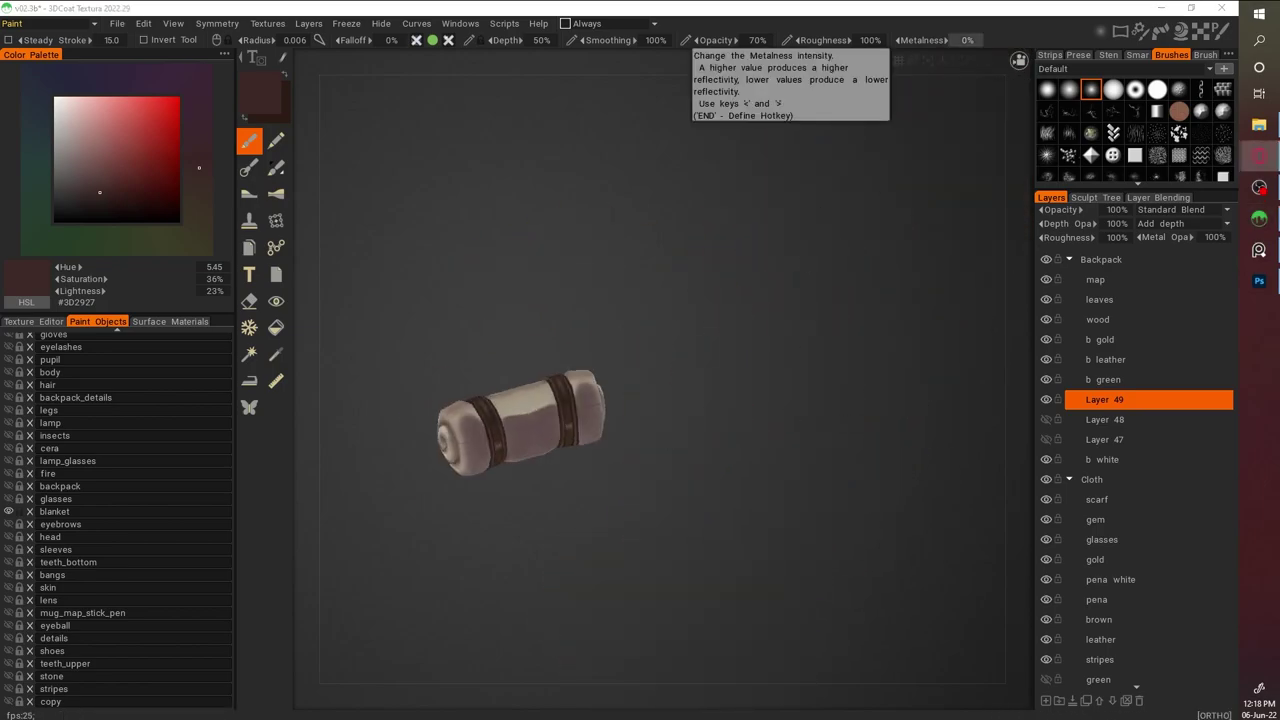
Paint #3D2927 crease lines across the blanket's spiral end and along its underside on Layer 49
{"action": "scroll", "coordinate": [754, 349], "scroll_direction": "up", "scroll_amount": 5}
{"action": "left_click_drag", "start_coordinate": [789, 337], "coordinate": [672, 321]}
{"action": "left_click_drag", "start_coordinate": [572, 423], "coordinate": [687, 299]}
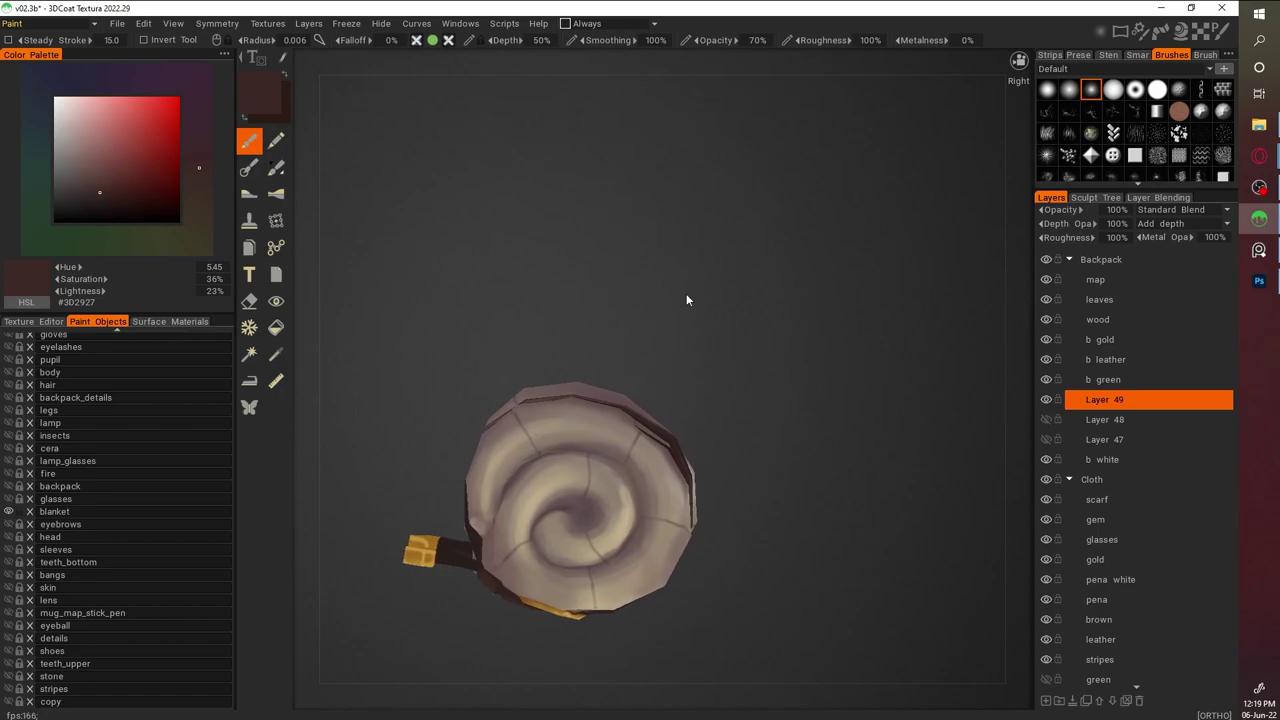
{"action": "left_click_drag", "start_coordinate": [845, 359], "coordinate": [693, 345]}
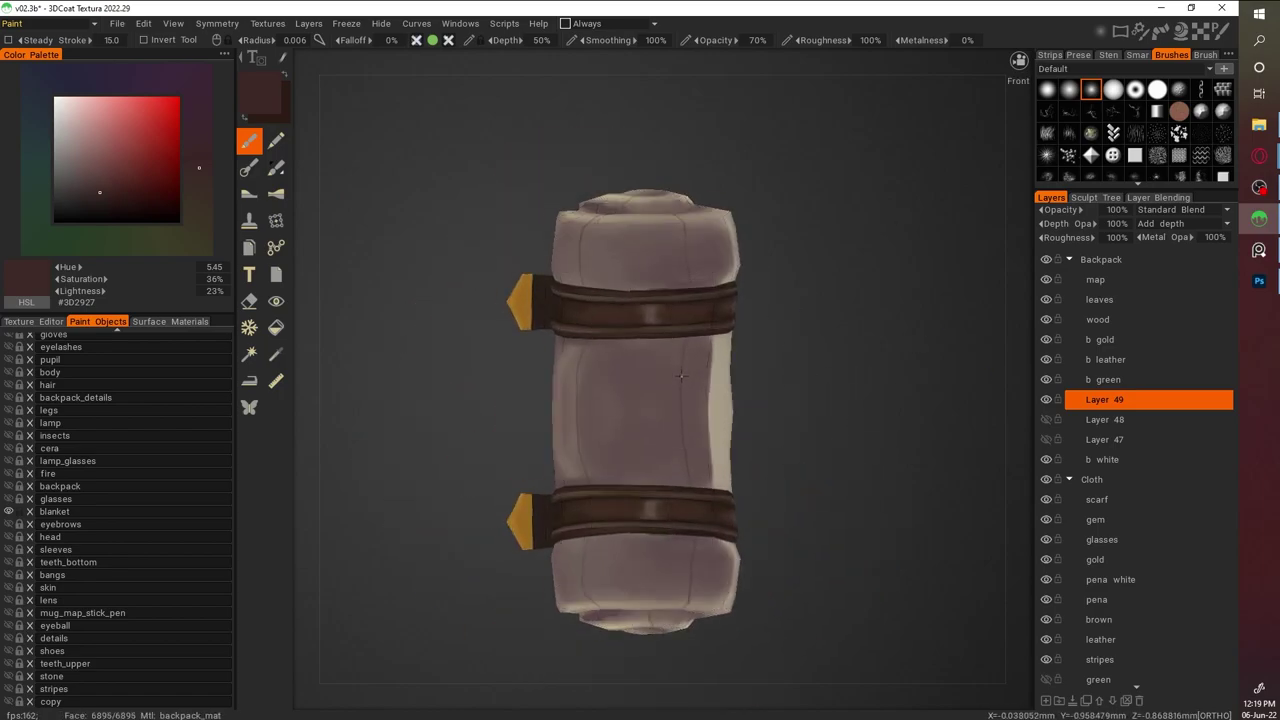
{"action": "left_click_drag", "start_coordinate": [840, 410], "coordinate": [798, 364], "text": "alt"}
{"action": "scroll", "coordinate": [826, 410], "scroll_direction": "up", "scroll_amount": 3}
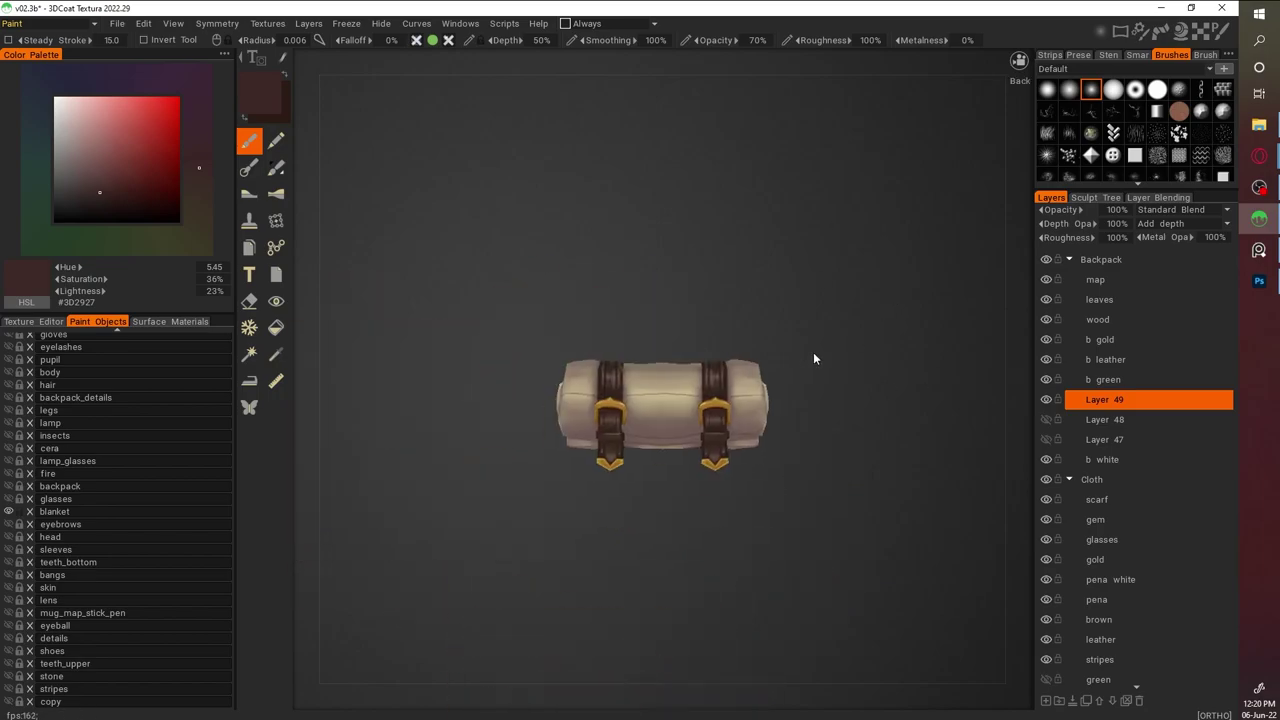
Continue the crease lines over the blanket's buckled front and the sections between and beyond the straps
{"action": "scroll", "coordinate": [798, 364], "scroll_direction": "up", "scroll_amount": 3}
{"action": "middle_click_drag", "start_coordinate": [754, 340], "coordinate": [814, 355], "text": "alt"}
{"action": "scroll", "coordinate": [703, 365], "scroll_direction": "down", "scroll_amount": 3}
{"action": "left_click_drag", "start_coordinate": [847, 331], "coordinate": [709, 270]}
{"action": "scroll", "coordinate": [709, 270], "scroll_direction": "up", "scroll_amount": 5}
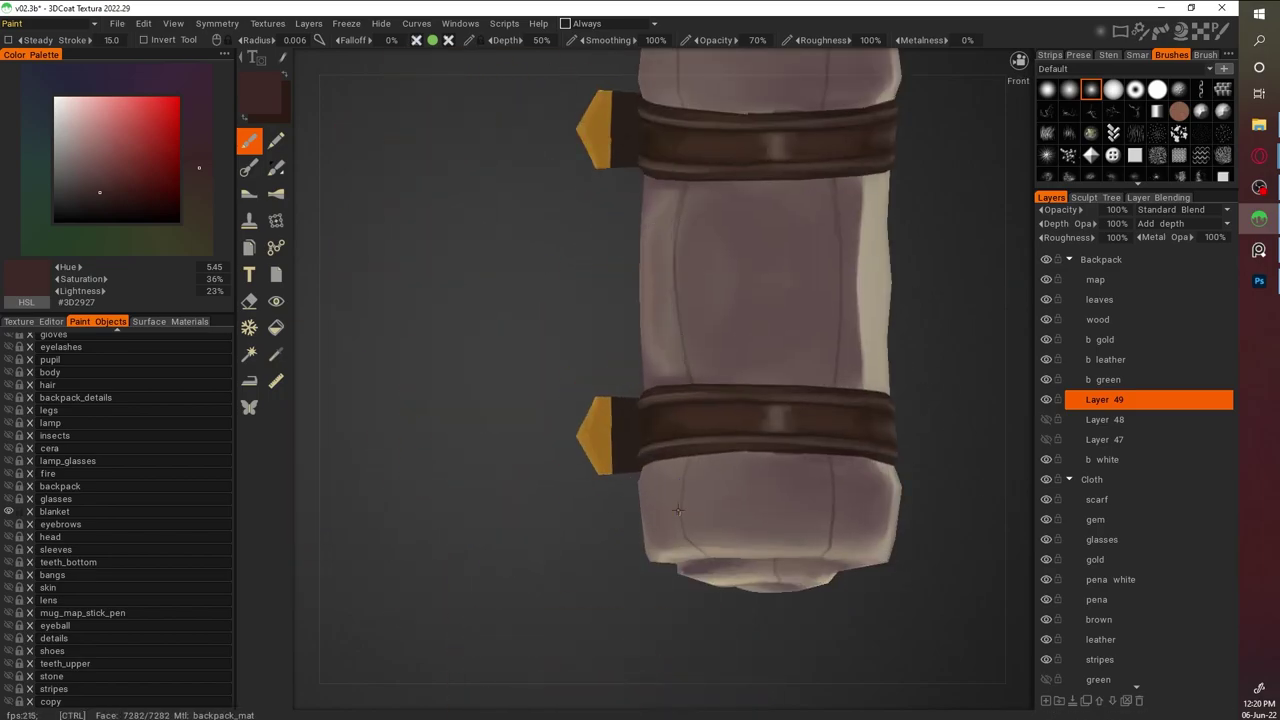
{"action": "scroll", "coordinate": [680, 458], "scroll_direction": "down", "scroll_amount": 2}
{"action": "left_click_drag", "start_coordinate": [680, 458], "coordinate": [875, 476]}
{"action": "scroll", "coordinate": [875, 476], "scroll_direction": "down", "scroll_amount": 2}
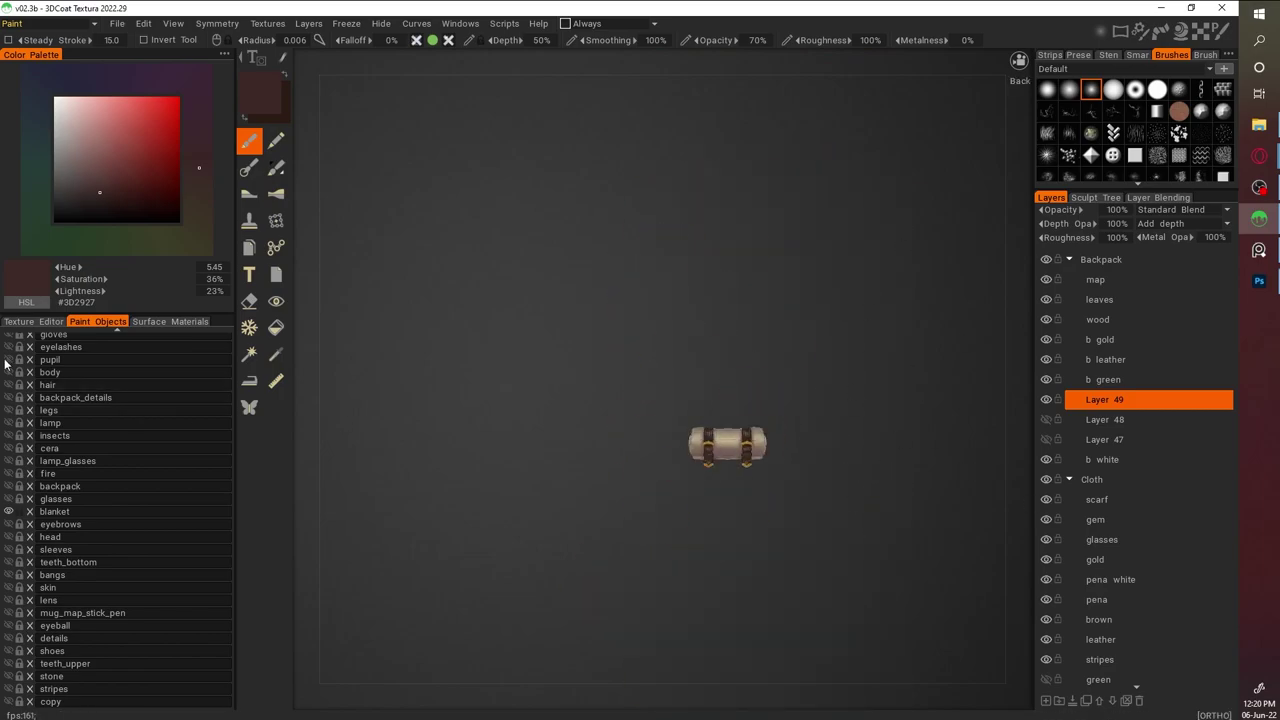
Show the whole character again and paint dark #343341 stripes along the blanket roll on a new Layer 50
{"action": "left_click", "coordinate": [8, 360]}
{"action": "left_click_drag", "start_coordinate": [844, 517], "coordinate": [744, 491]}
{"action": "scroll", "coordinate": [872, 628], "scroll_direction": "up", "scroll_amount": 5}
{"action": "key", "text": "v"}
{"action": "right_click_drag", "start_coordinate": [614, 379], "coordinate": [632, 404]}
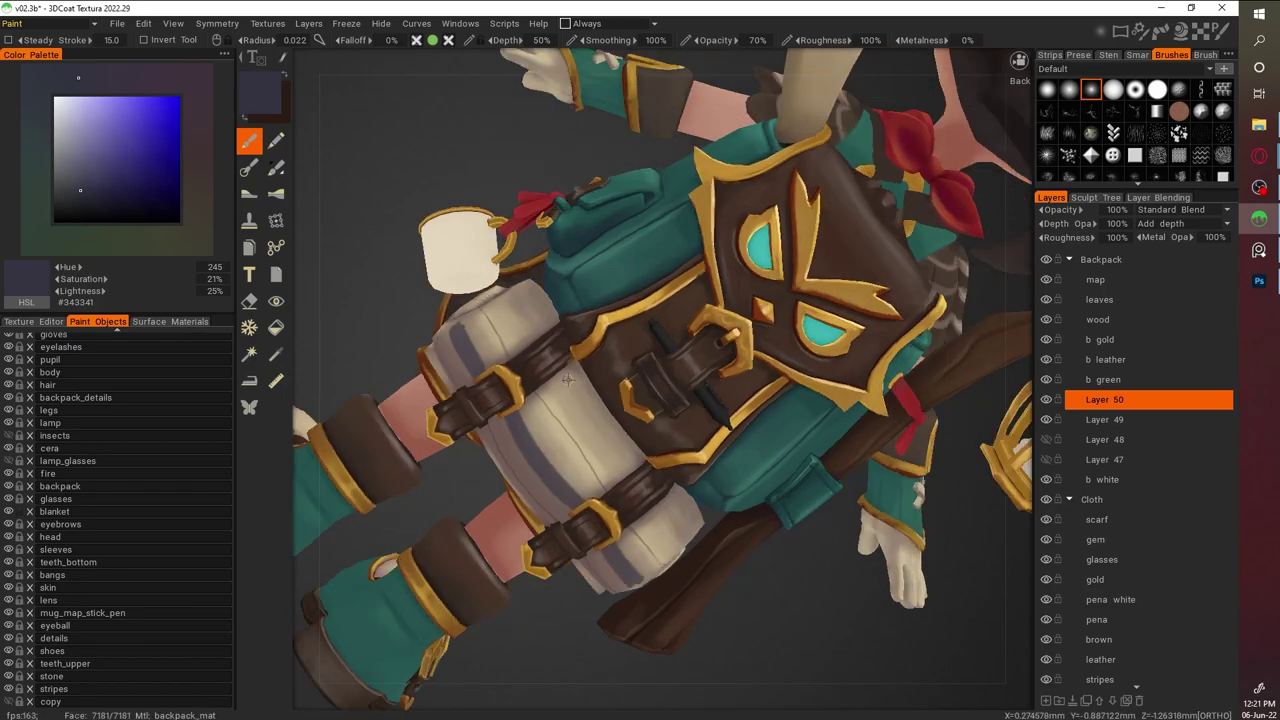
{"action": "right_click_drag", "start_coordinate": [566, 358], "coordinate": [649, 686]}
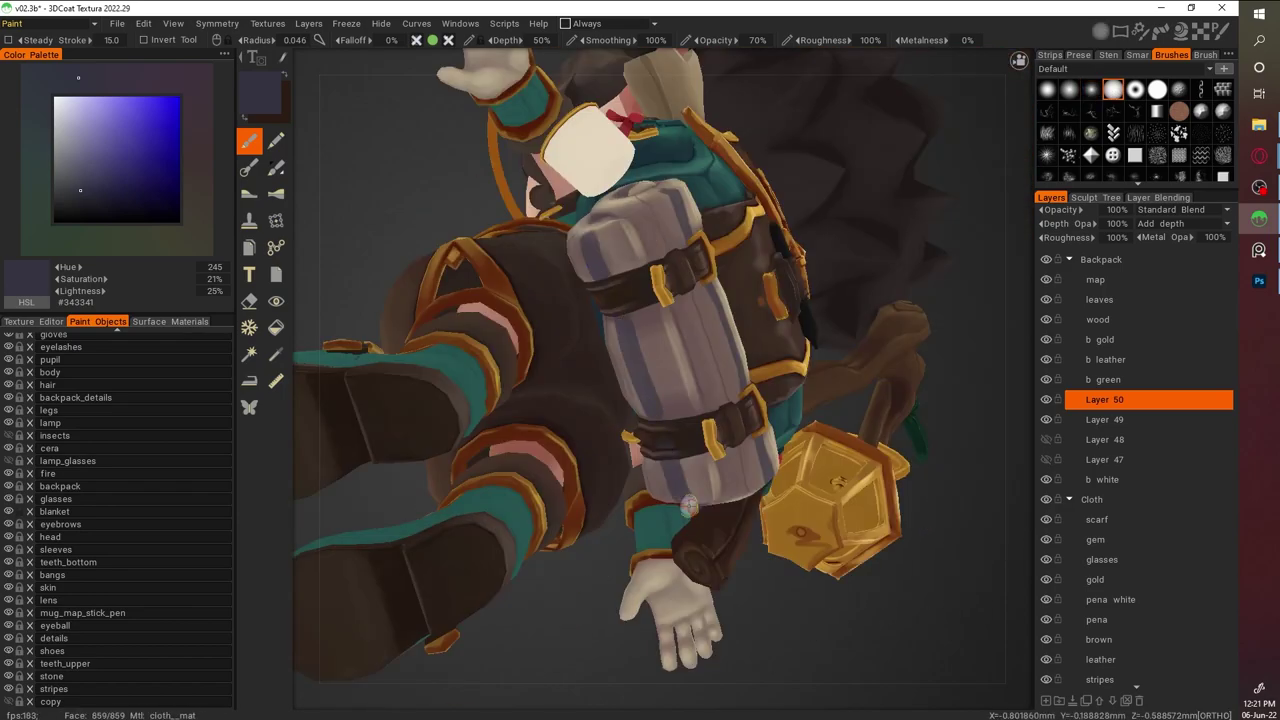
{"action": "scroll", "coordinate": [576, 220], "scroll_direction": "up", "scroll_amount": 4}
{"action": "right_click_drag", "start_coordinate": [700, 320], "coordinate": [835, 386]}
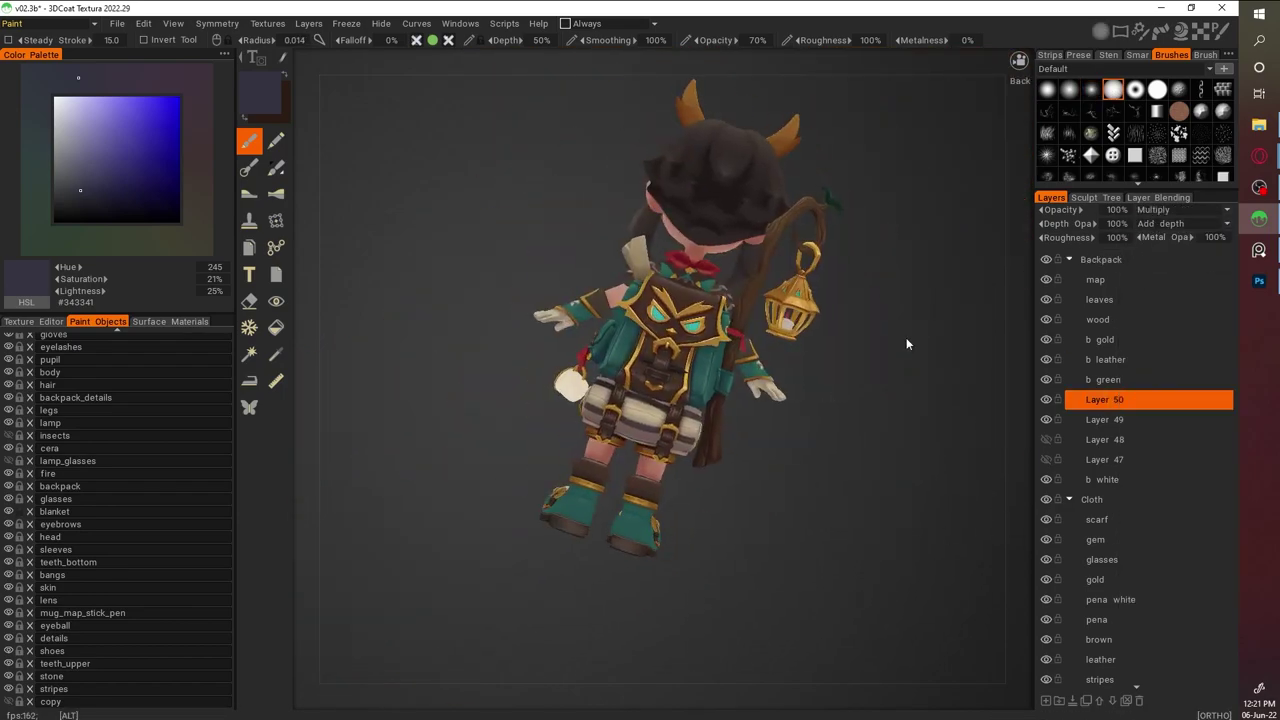
Try the Darken and Multiply blend modes on Layer 50's stripes, lowering the opacity to 50%
{"action": "left_click", "coordinate": [1150, 210]}
{"action": "left_click", "coordinate": [1175, 250]}
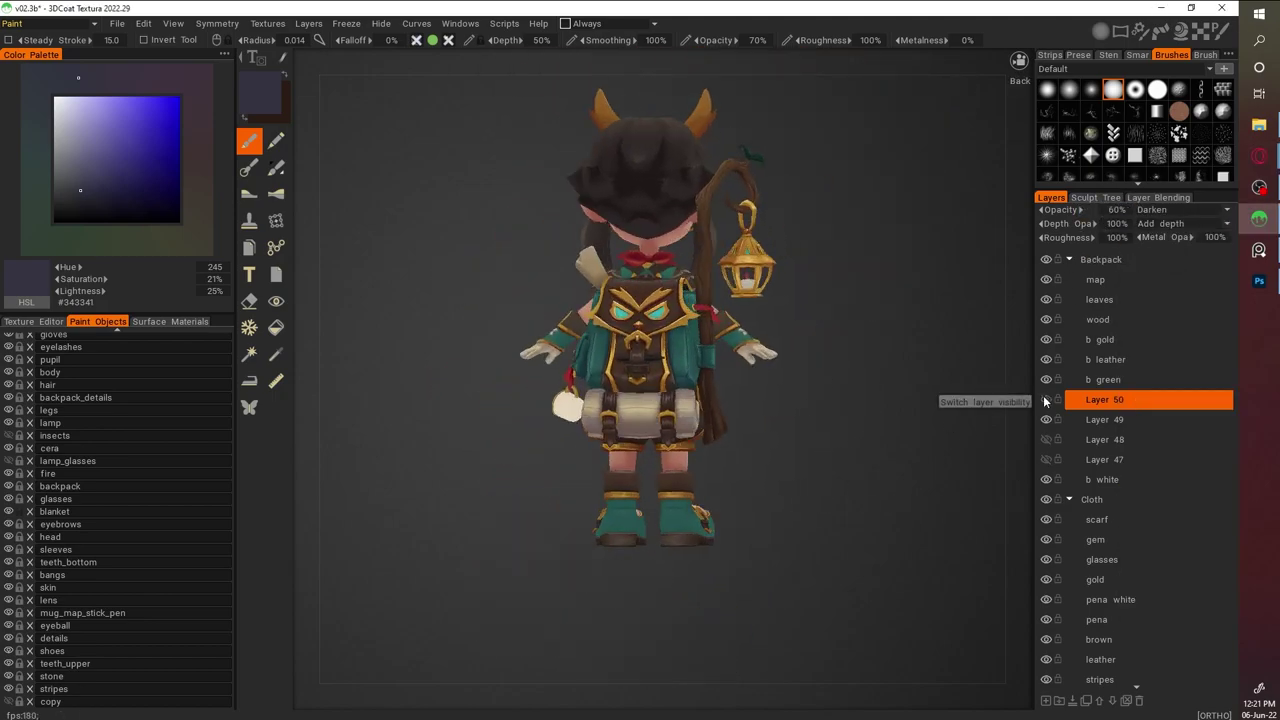
{"action": "left_click", "coordinate": [1120, 210]}
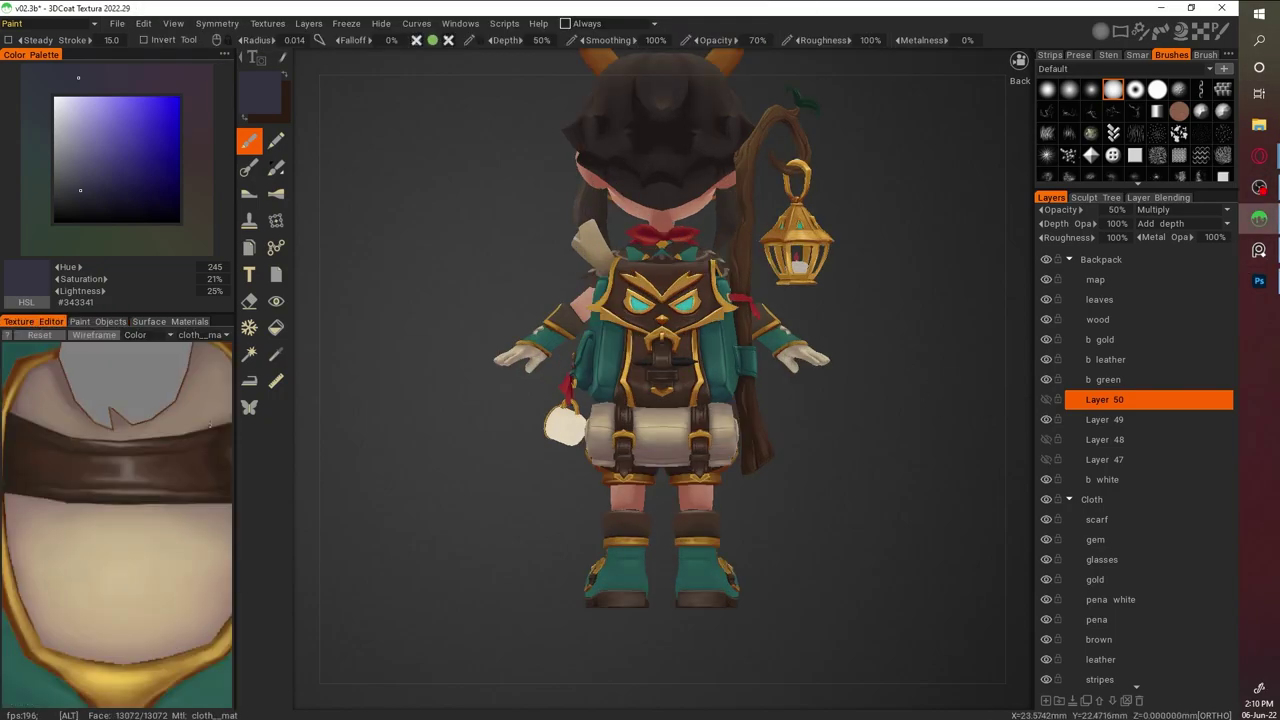
Show the backpack material in the 2D texture view and delete the striped Layer 50
{"action": "left_click", "coordinate": [205, 334]}
{"action": "left_click", "coordinate": [189, 372]}
{"action": "scroll", "coordinate": [189, 420], "scroll_direction": "down", "scroll_amount": 2}
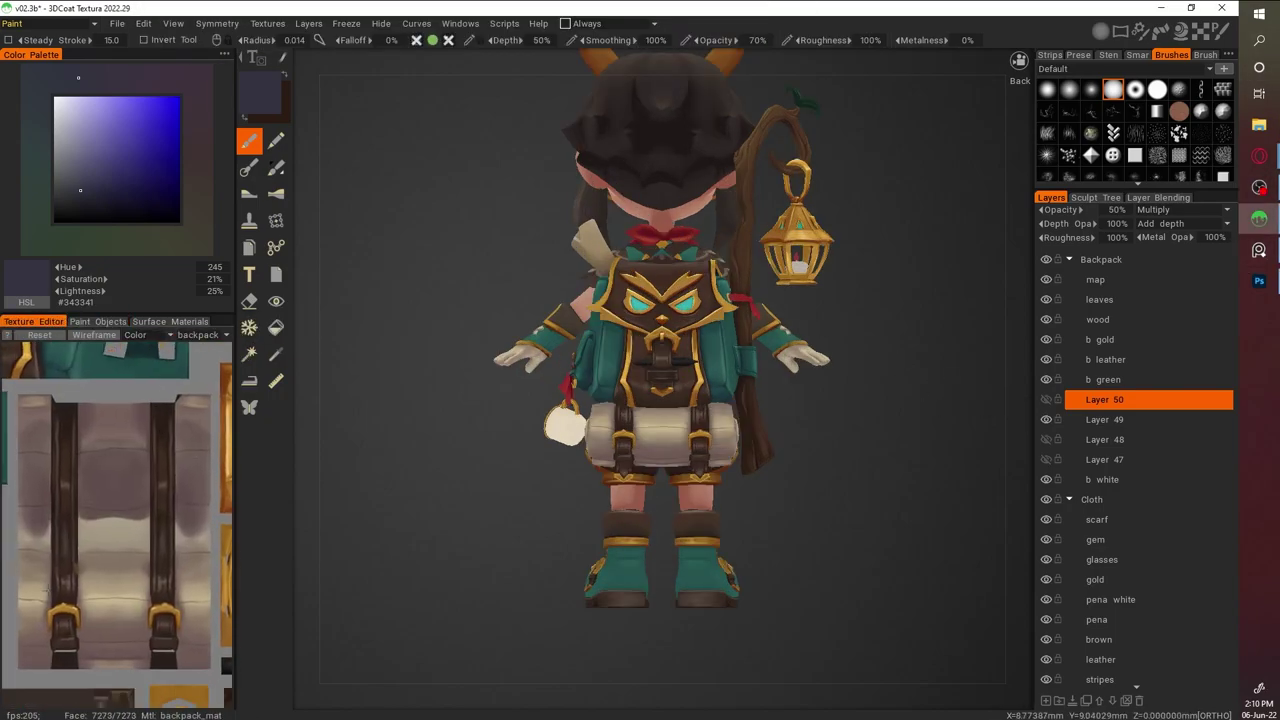
{"action": "right_click_drag", "start_coordinate": [184, 618], "coordinate": [137, 618]}
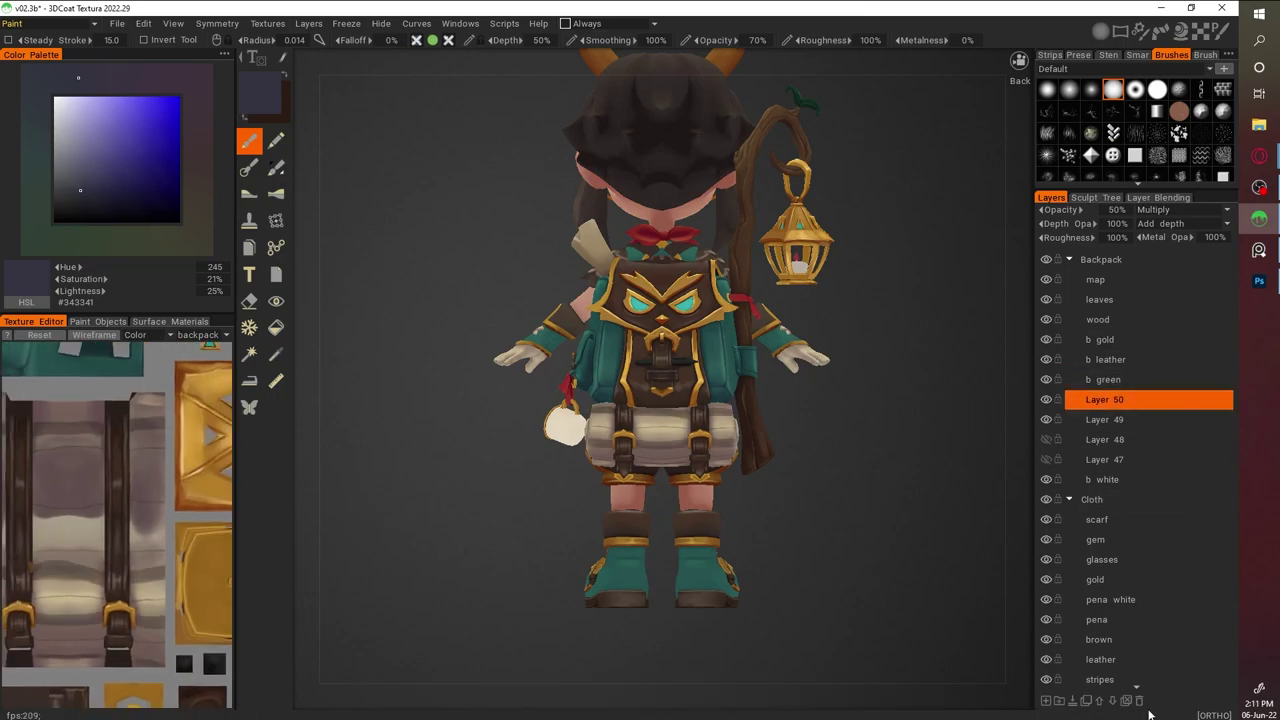
{"action": "scroll", "coordinate": [884, 461], "scroll_direction": "up", "scroll_amount": 2}
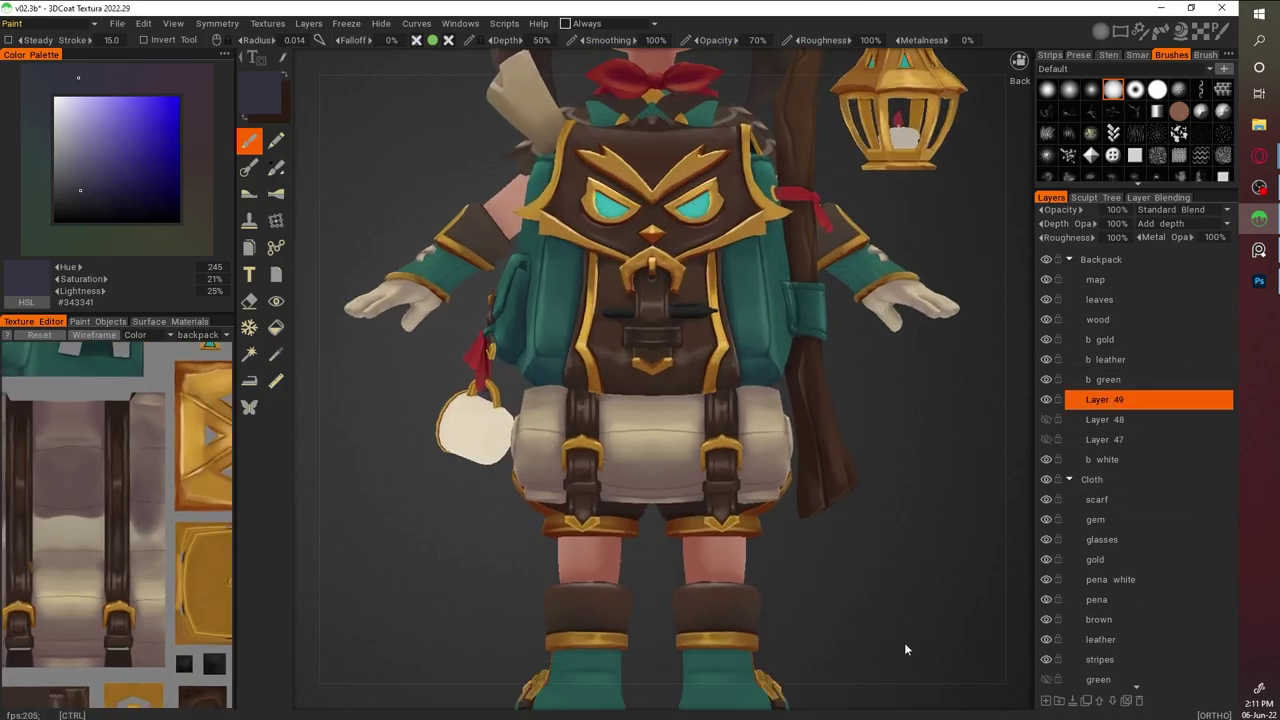
Switch to Photoshop and delete Layers 47 and 48 from Layers.psd
{"action": "key", "text": "alt+Tab"}
{"action": "key", "text": "Return"}
{"action": "key", "text": "Delete"}
{"action": "key", "text": "Return"}
{"action": "key", "text": "Delete"}
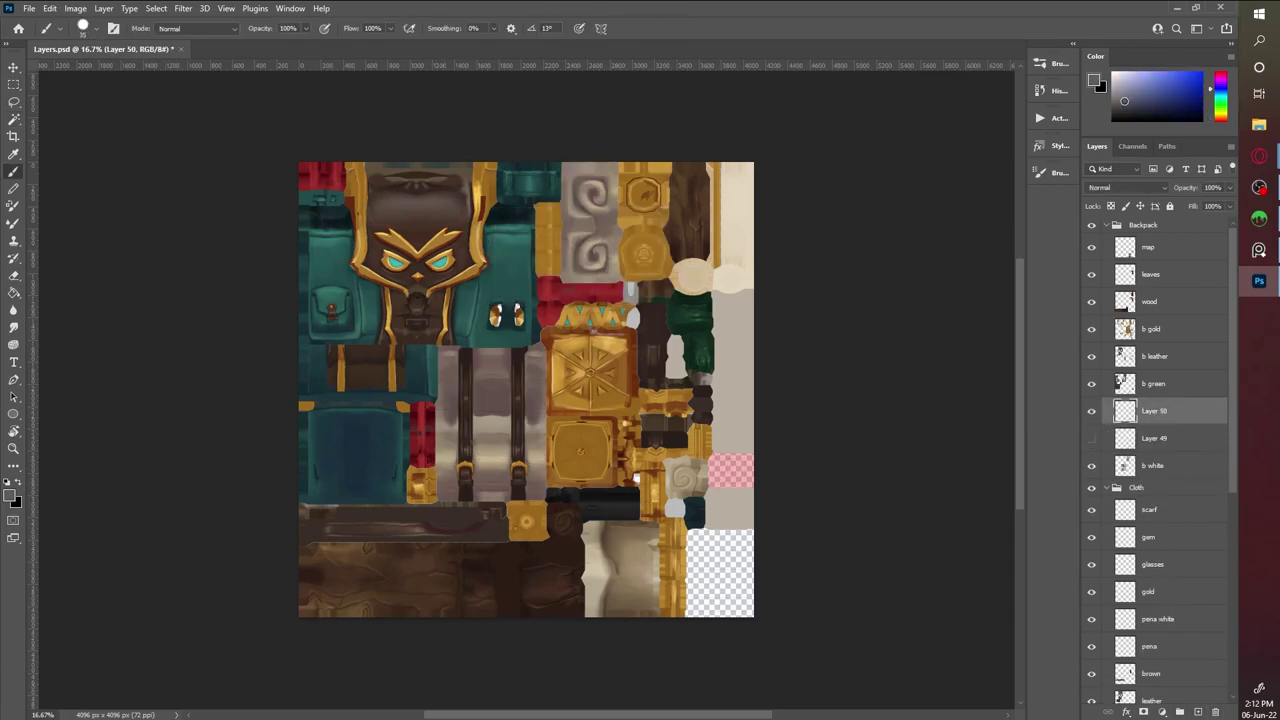
Try drawing dark diagonal lines by hand across the unwrapped blanket texture on a new Layer 50
{"action": "scroll", "coordinate": [525, 440], "scroll_direction": "up", "scroll_amount": 4, "text": "alt"}
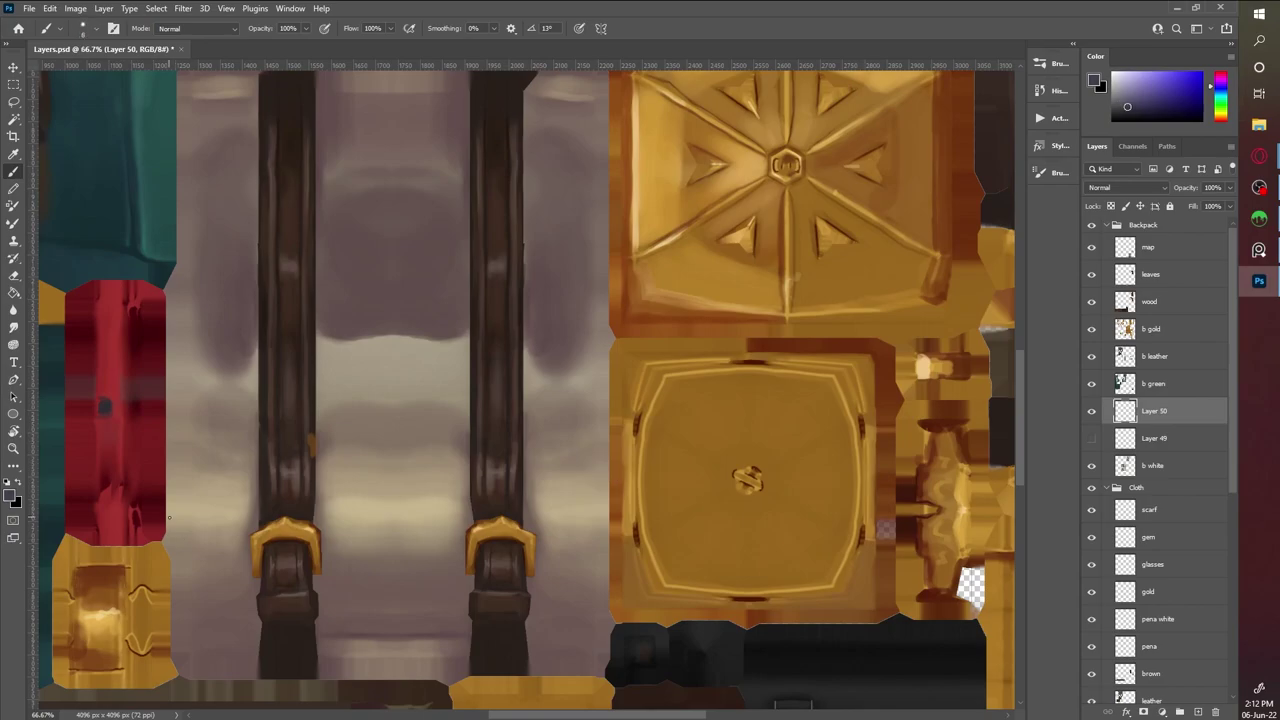
{"action": "scroll", "coordinate": [480, 330], "scroll_direction": "up", "scroll_amount": 3}
{"action": "scroll", "coordinate": [514, 463], "scroll_direction": "down", "scroll_amount": 3}
{"action": "scroll", "coordinate": [514, 463], "scroll_direction": "left", "scroll_amount": 2}
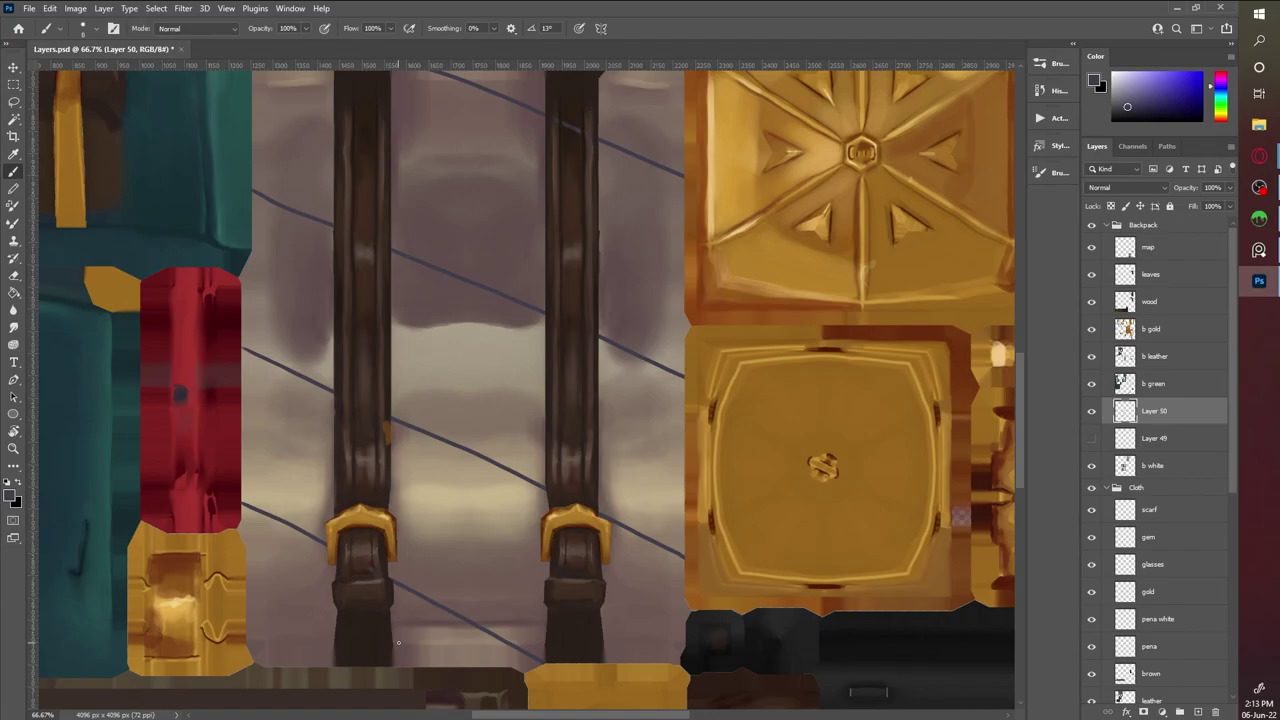
{"action": "scroll", "coordinate": [237, 516], "scroll_direction": "up", "scroll_amount": 3}
{"action": "scroll", "coordinate": [297, 374], "scroll_direction": "right", "scroll_amount": 2}
{"action": "scroll", "coordinate": [537, 249], "scroll_direction": "down", "scroll_amount": 3}
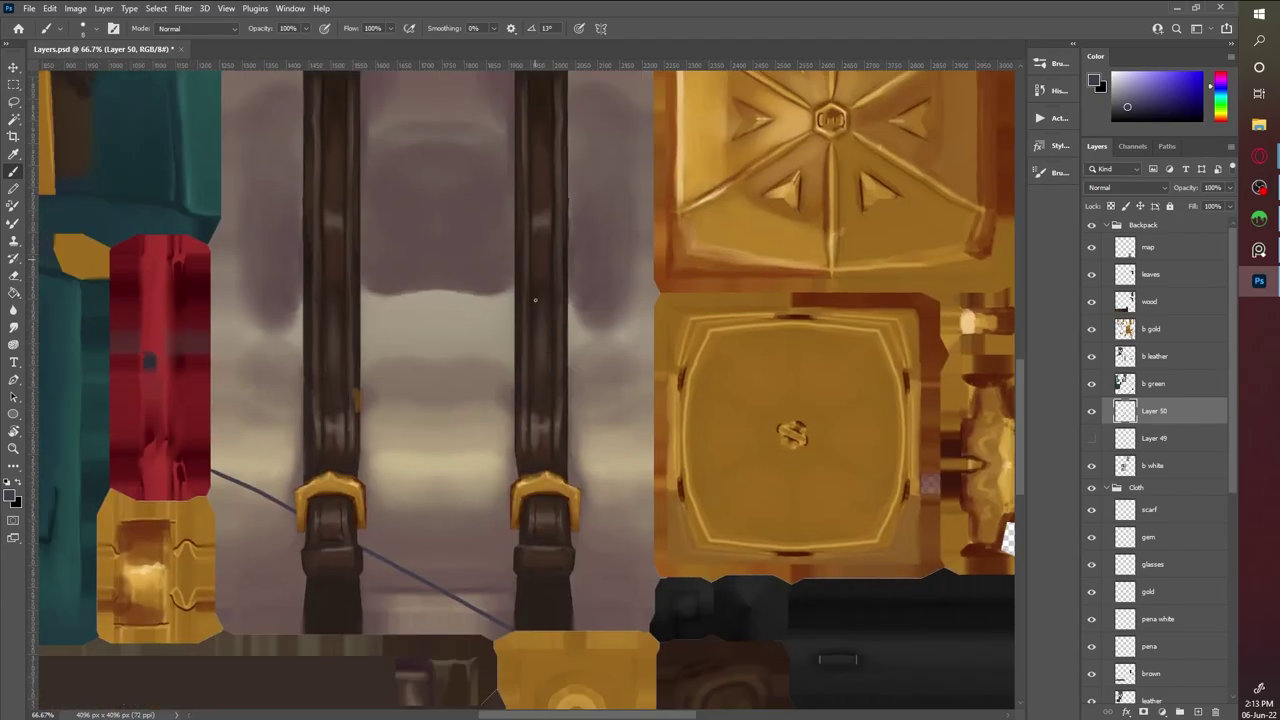
Scale the diagonal line pattern on Layer 50 to 230.89% over the blanket texture and set it to Multiply
{"action": "scroll", "coordinate": [518, 378], "scroll_direction": "down", "scroll_amount": 2, "text": "alt"}
{"action": "key", "text": "ctrl+t"}
{"action": "left_click_drag", "start_coordinate": [602, 486], "coordinate": [711, 595]}
{"action": "left_click", "coordinate": [1128, 187]}
{"action": "left_click", "coordinate": [1120, 240]}
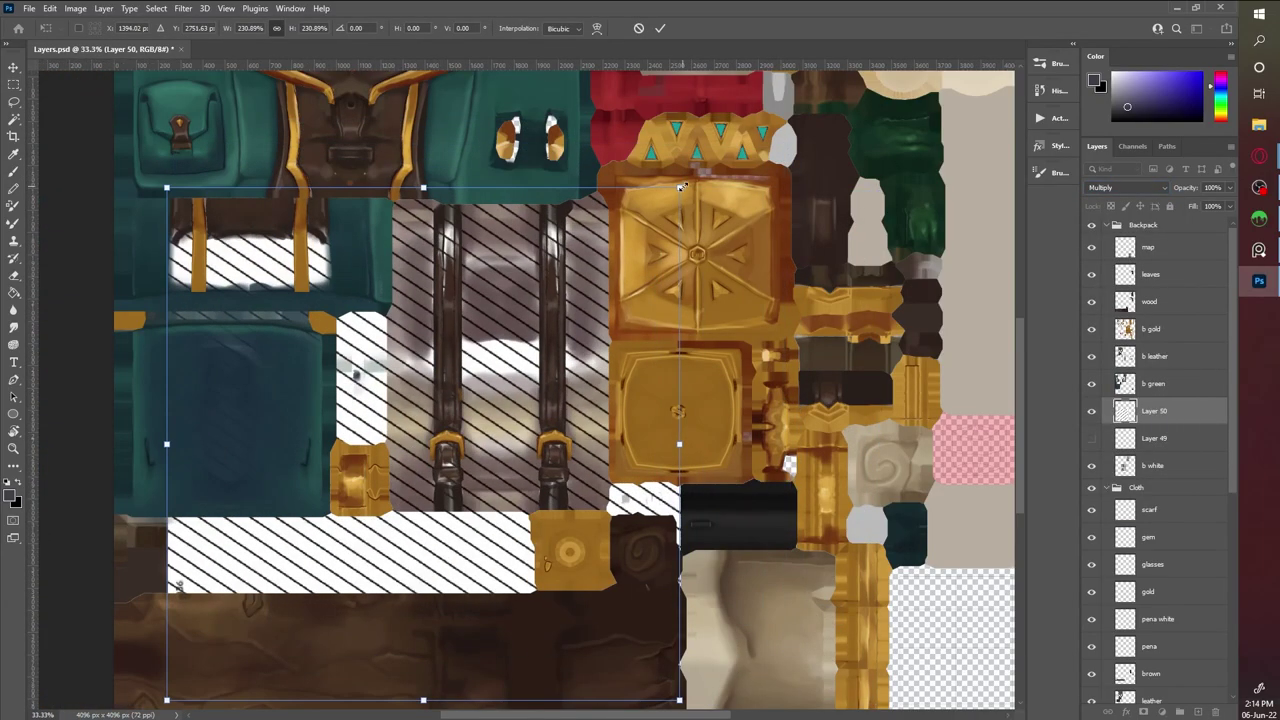
{"action": "scroll", "coordinate": [748, 438], "scroll_direction": "down", "scroll_amount": 2, "text": "alt"}
{"action": "key", "text": "Return"}
Build a crosshatch from a mirrored copy of the diagonal line pattern, merged into one Multiply layer
{"action": "key", "text": "ctrl+alt+t"}
{"action": "right_click", "coordinate": [650, 486]}
{"action": "left_click", "coordinate": [686, 457]}
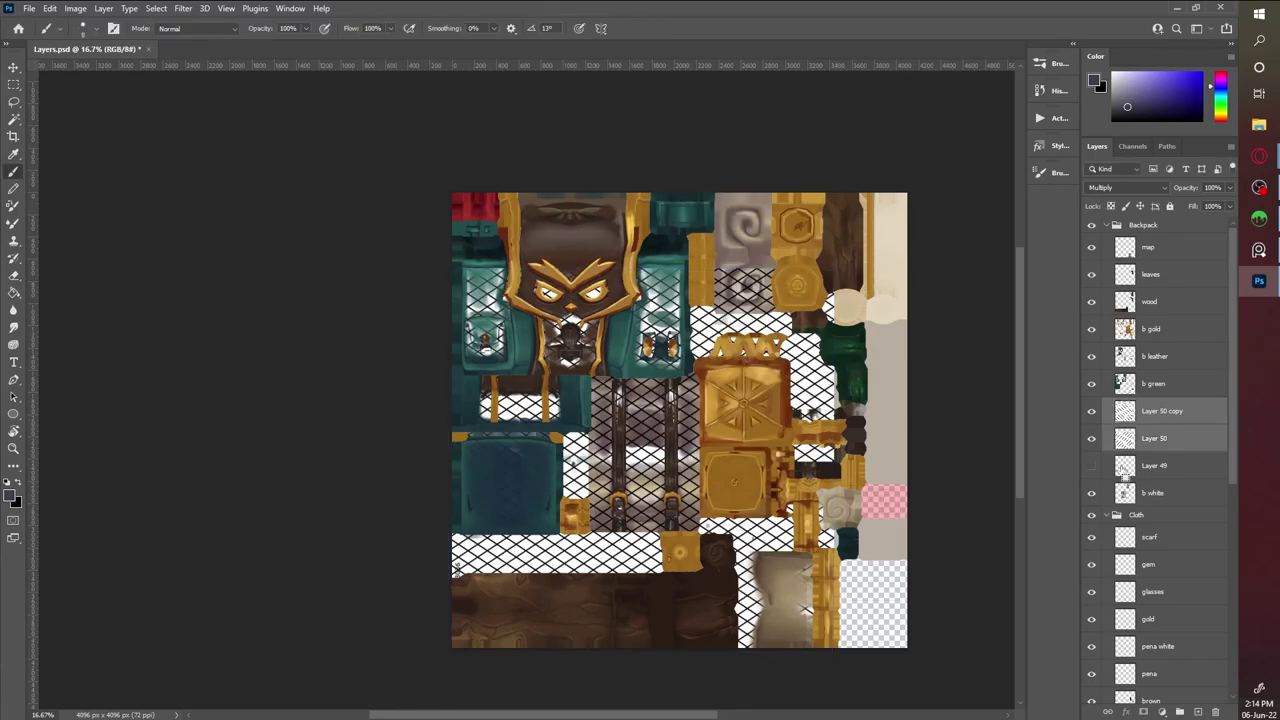
{"action": "left_click", "coordinate": [1162, 411]}
{"action": "left_click", "coordinate": [1128, 187]}
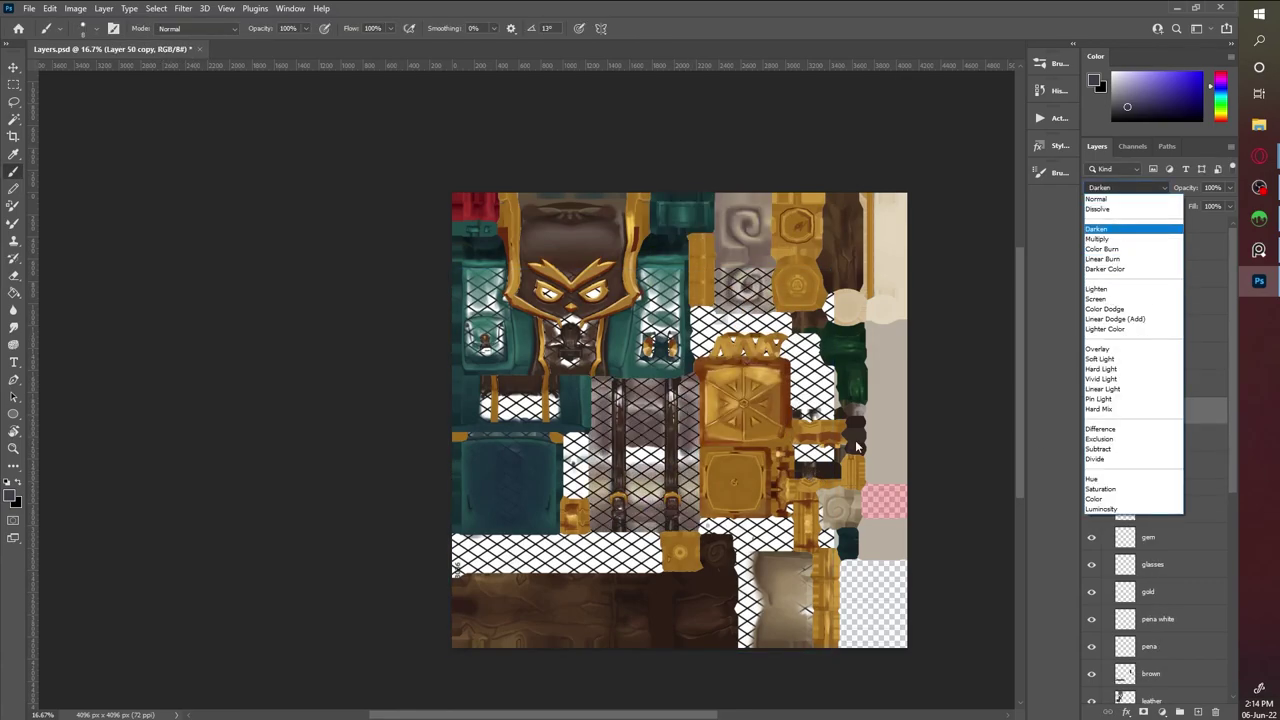
{"action": "left_click", "coordinate": [1097, 239]}
Narrow the crosshatch pattern horizontally and enlarge it over the blanket texture
{"action": "key", "text": "ctrl+t"}
{"action": "left_click_drag", "start_coordinate": [838, 459], "coordinate": [738, 459]}
{"action": "left_click_drag", "start_coordinate": [691, 375], "coordinate": [829, 220], "text": "alt"}
{"action": "key", "text": "Return"}
{"action": "key", "text": "b"}
{"action": "key", "text": "ctrl+minus"}
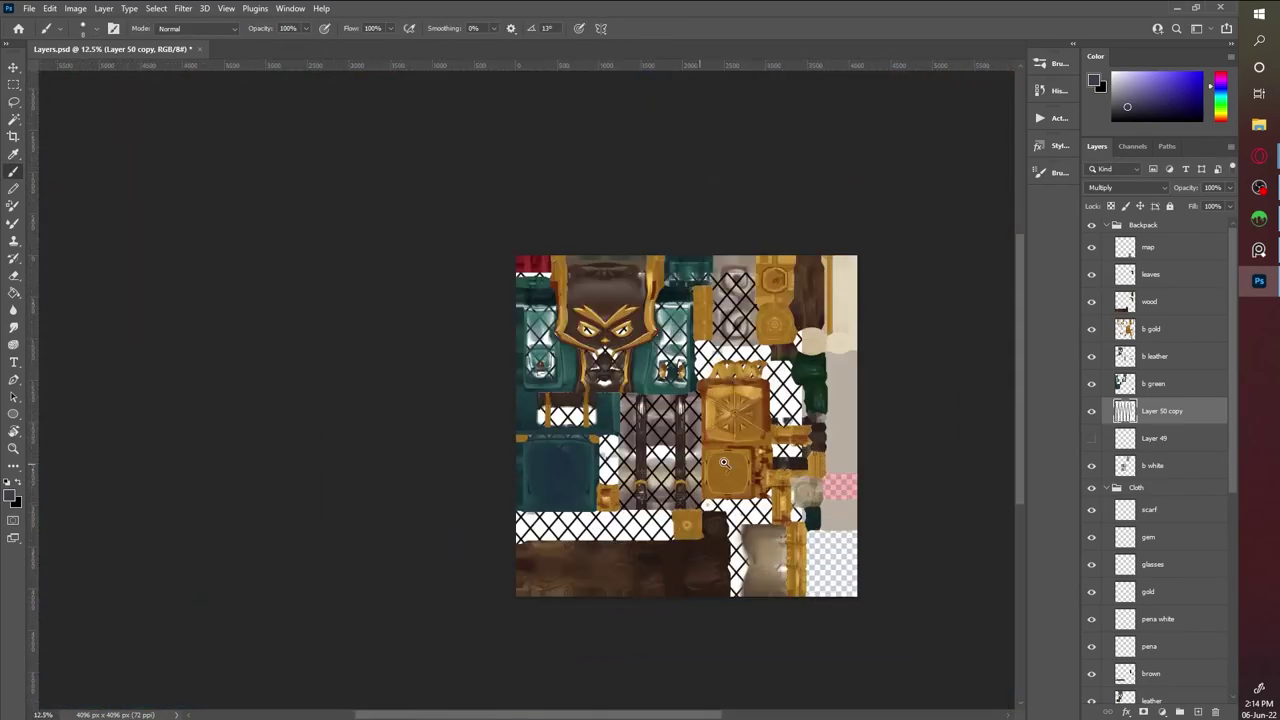
Undo the last pattern change, merge the crosshatch layers and transform the merged pattern over the blanket
{"action": "left_click", "coordinate": [1157, 414]}
{"action": "key", "text": "ctrl+z"}
{"action": "left_click", "coordinate": [1143, 440], "text": "shift"}
{"action": "key", "text": "ctrl+e"}
{"action": "key", "text": "ctrl+t"}
{"action": "mouse_move", "coordinate": [757, 596]}
{"action": "left_mouse_down"}
{"action": "mouse_move", "coordinate": [705, 545]}
{"action": "mouse_move", "coordinate": [720, 515]}
{"action": "left_mouse_up"}
{"action": "key", "text": "Return"}
{"action": "key", "text": "b"}
Delete the crosshatch outside the selected blanket area and set its layer opacity to 20%
{"action": "key", "text": "ctrl+shift+i"}
{"action": "key", "text": "Delete"}
{"action": "key", "text": "ctrl+d"}
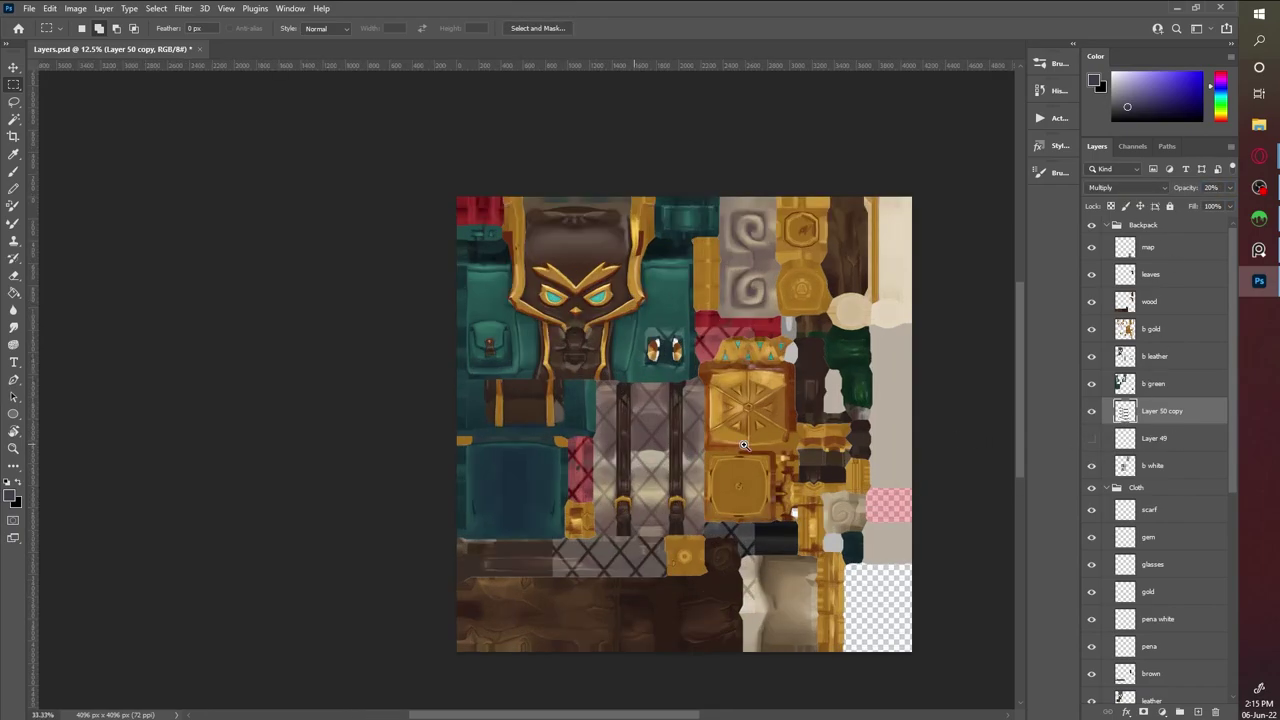
Switch to 3DCoat and examine how the crosshatch sits on the blanket, comparing it with the texture in Photoshop
{"action": "left_click", "coordinate": [1259, 218]}
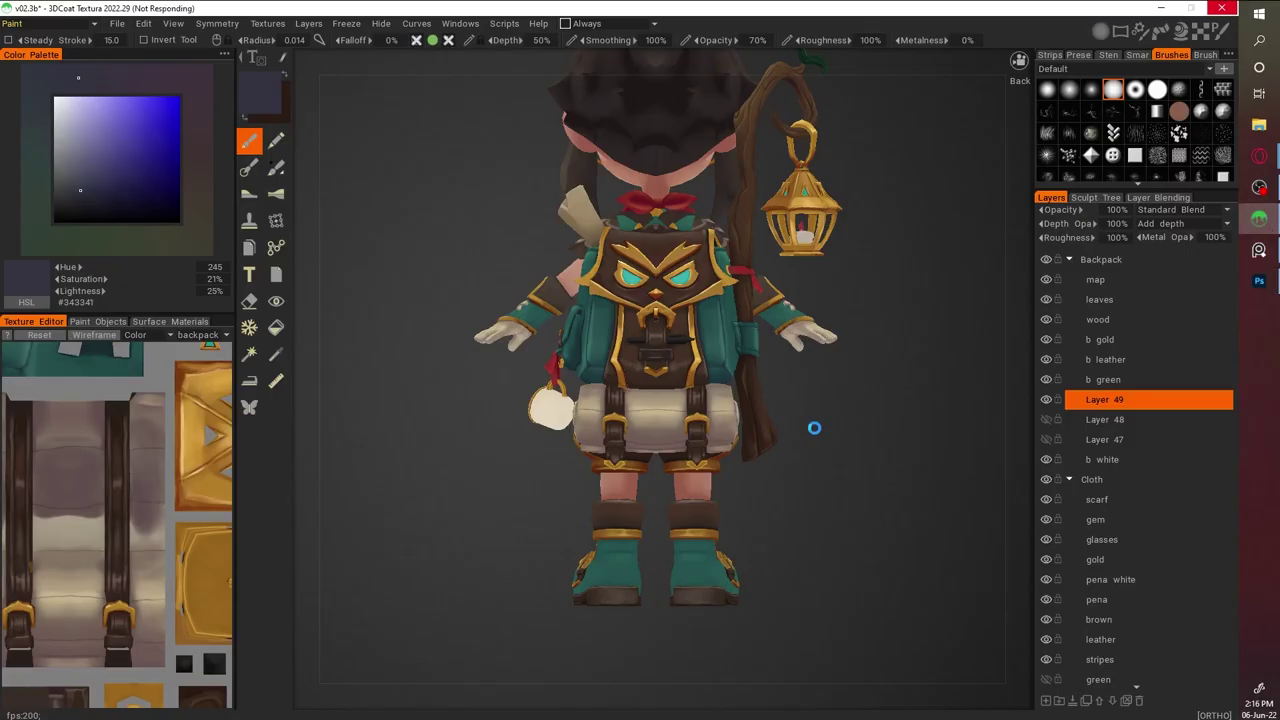
{"action": "scroll", "coordinate": [781, 403], "scroll_direction": "down", "scroll_amount": 3}
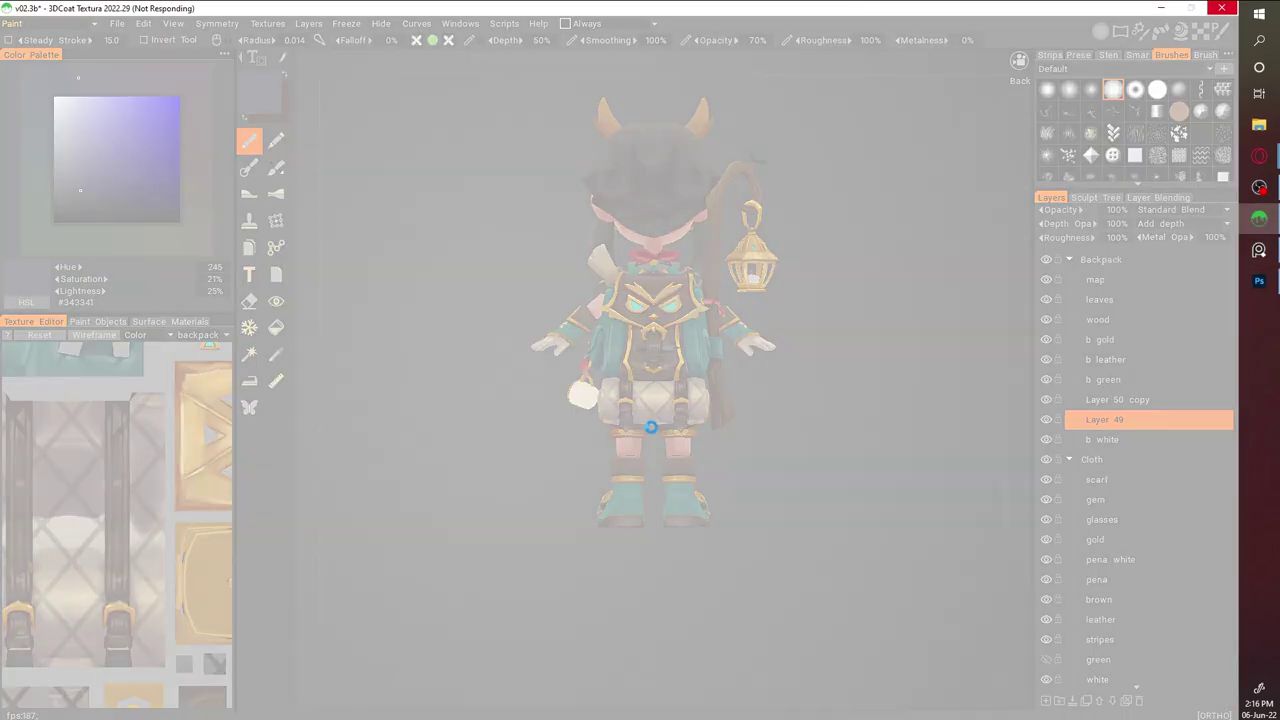
{"action": "scroll", "coordinate": [875, 487], "scroll_direction": "up", "scroll_amount": 3}
{"action": "key", "text": "alt+Tab"}
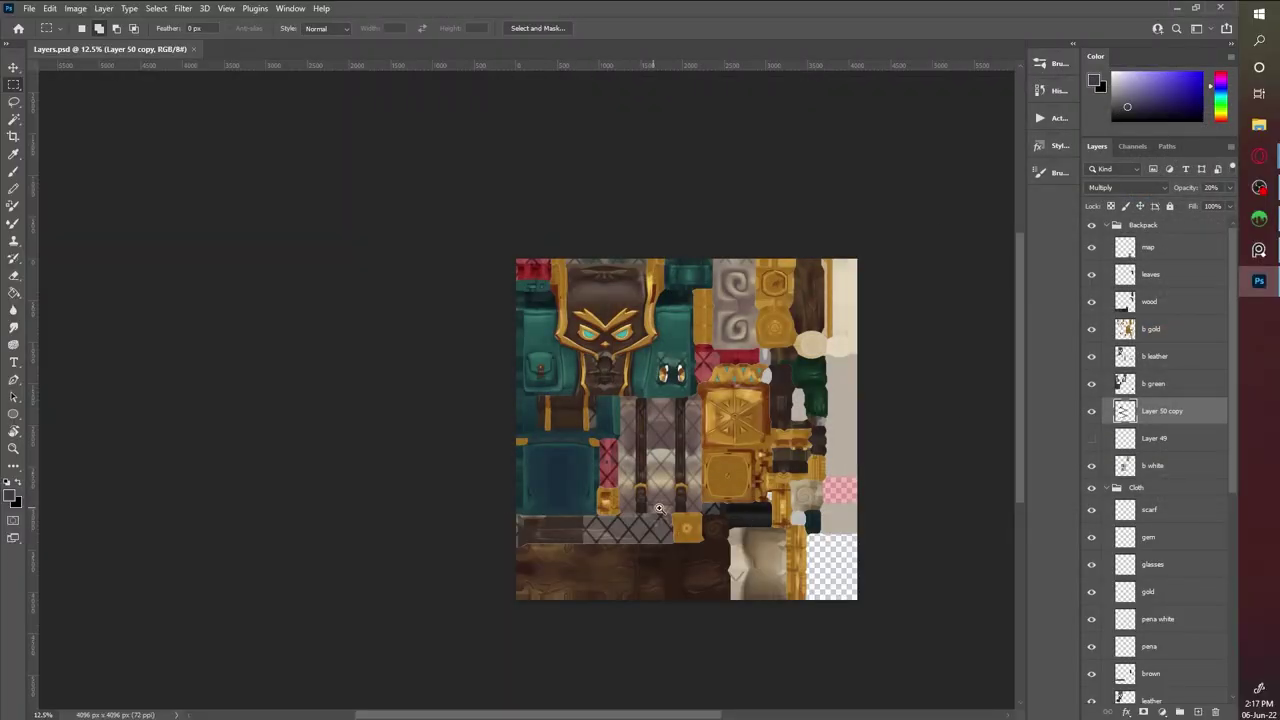
{"action": "scroll", "coordinate": [661, 509], "scroll_direction": "up", "scroll_amount": 3, "text": "alt"}
{"action": "left_click_drag", "start_coordinate": [867, 507], "coordinate": [831, 409]}
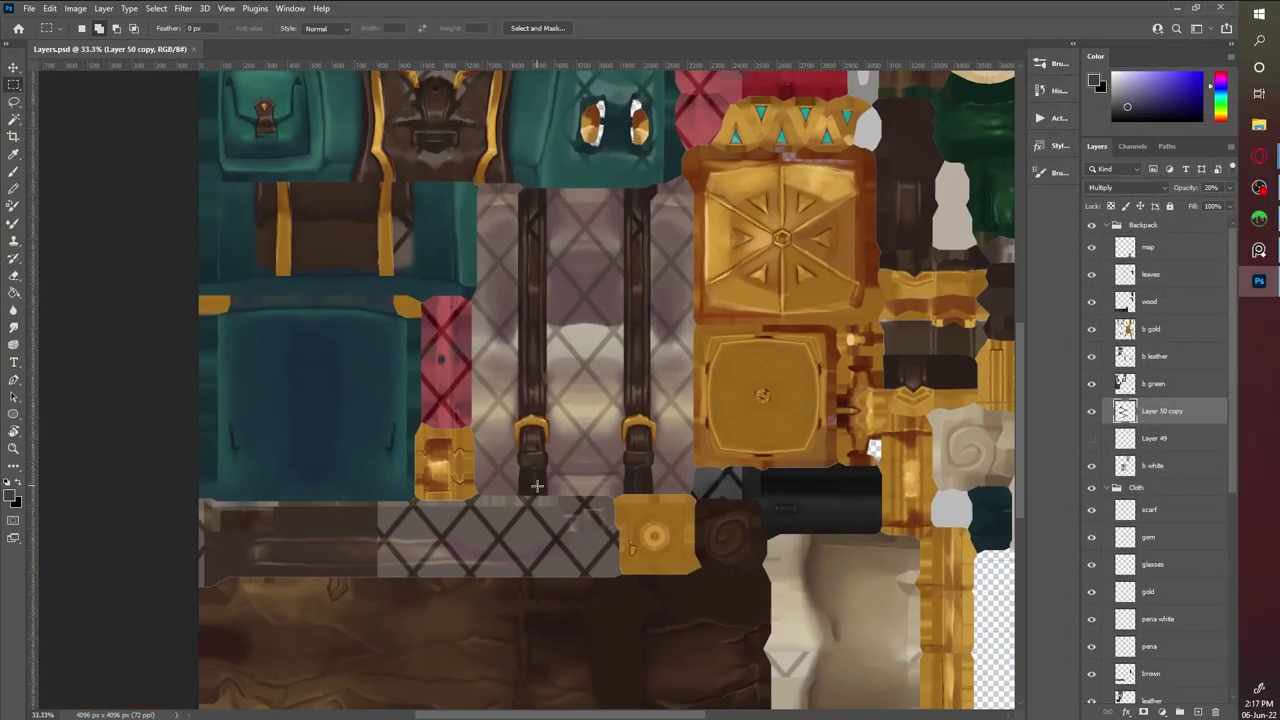
{"action": "key", "text": "alt+Tab"}
{"action": "left_click_drag", "start_coordinate": [848, 484], "coordinate": [887, 363], "text": "alt"}
Scale the crosshatch on Layer 50 copy to 95.34% in Photoshop, shift it over the blanket, and switch back to 3DCoat
{"action": "key", "text": "alt+Tab"}
{"action": "key", "text": "ctrl+t"}
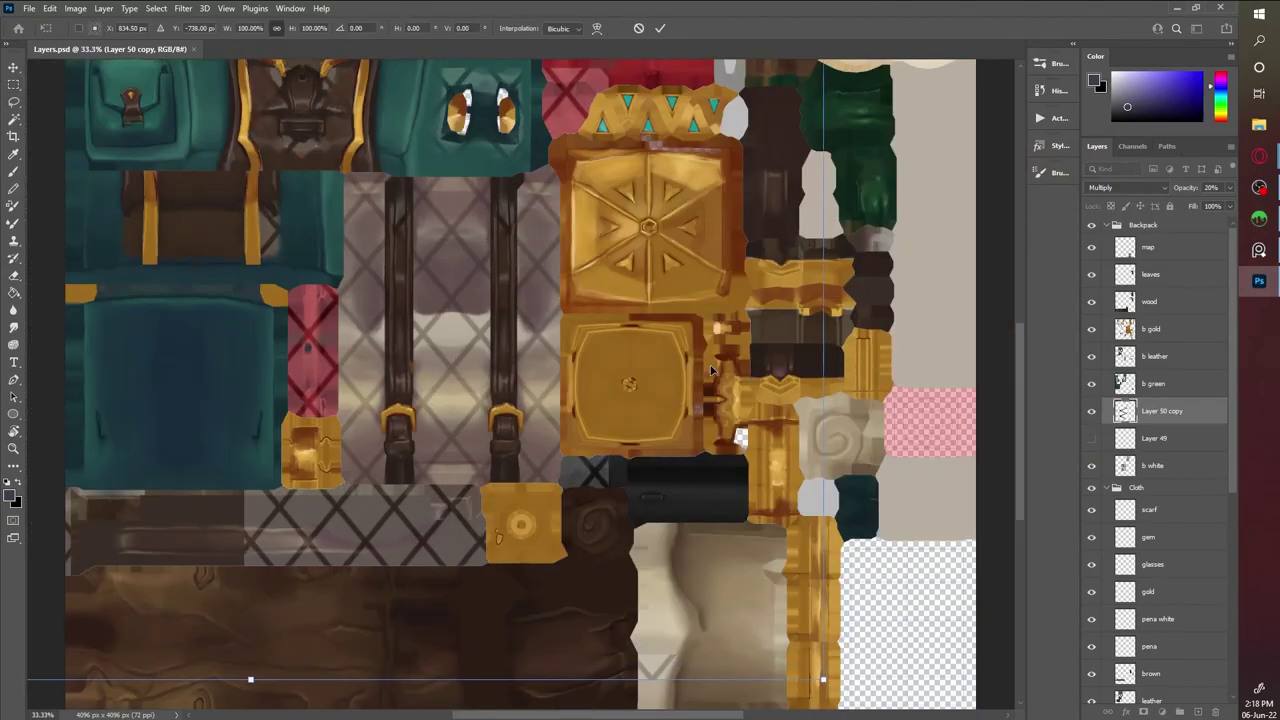
{"action": "key", "text": "ctrl+minus"}
{"action": "left_click_drag", "start_coordinate": [662, 465], "coordinate": [688, 505]}
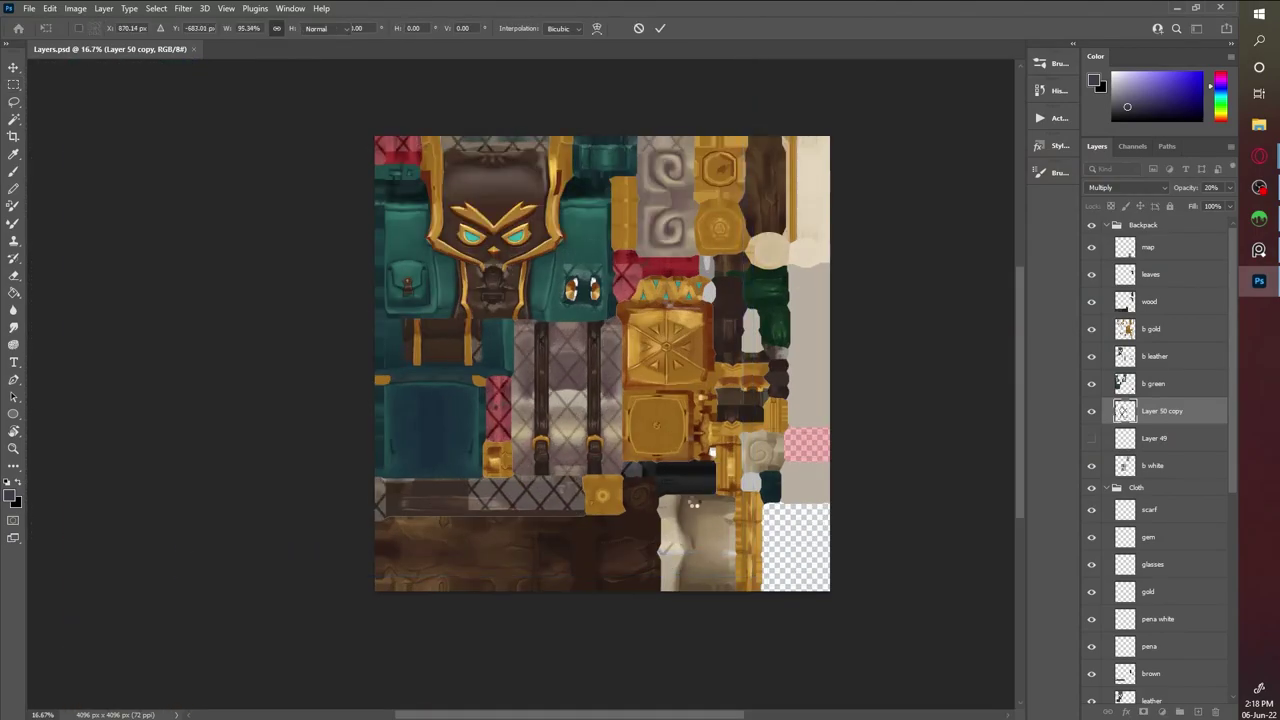
{"action": "key", "text": "alt+Tab"}
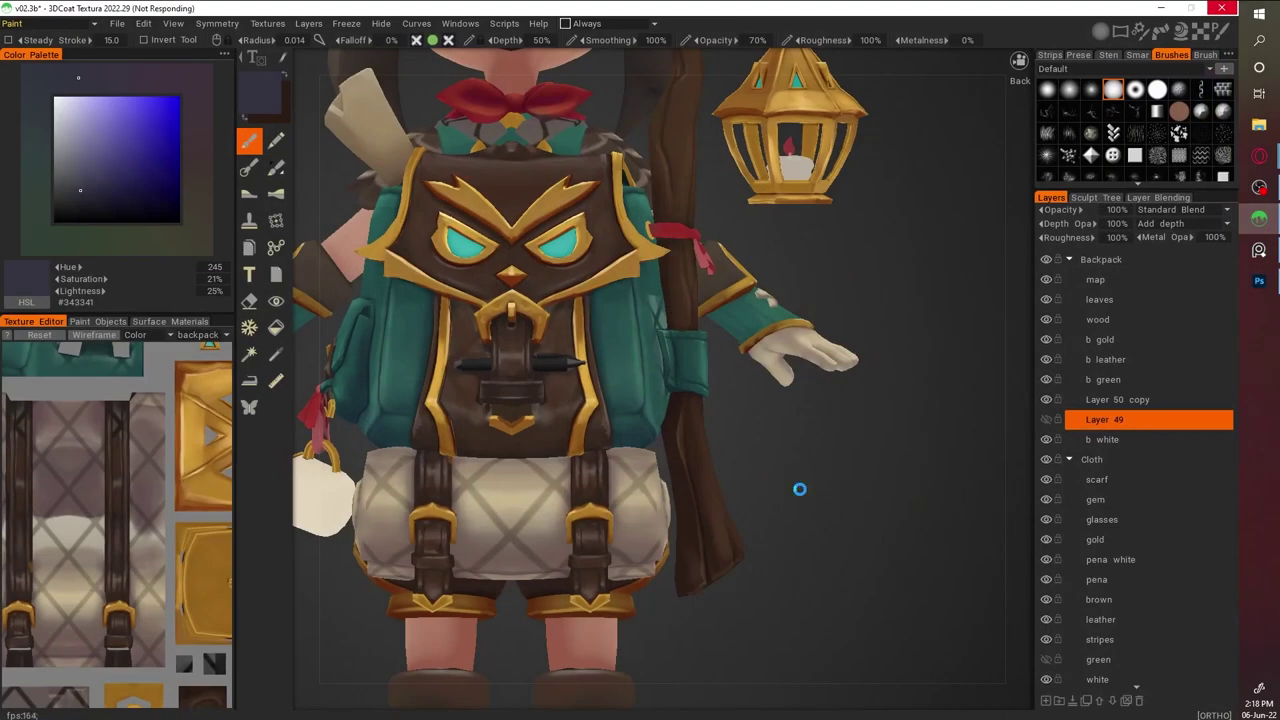
In Photoshop, remove the crosshatch outside the selected blanket area on Layer 50 copy, save the file and switch back to 3DCoat
{"action": "scroll", "coordinate": [805, 486], "scroll_direction": "down", "scroll_amount": 5}
{"action": "key", "text": "alt+Tab"}
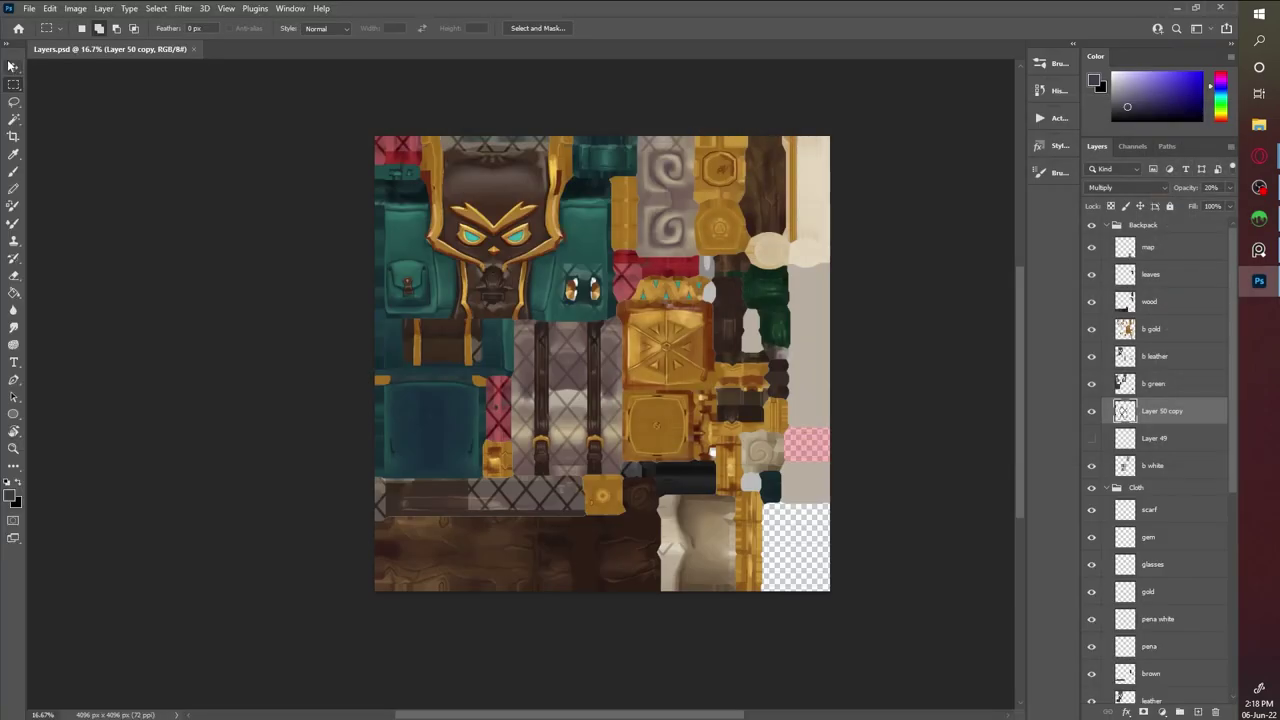
{"action": "scroll", "coordinate": [650, 436], "scroll_direction": "up", "scroll_amount": 3, "text": "alt"}
{"action": "key", "text": "alt+Tab"}
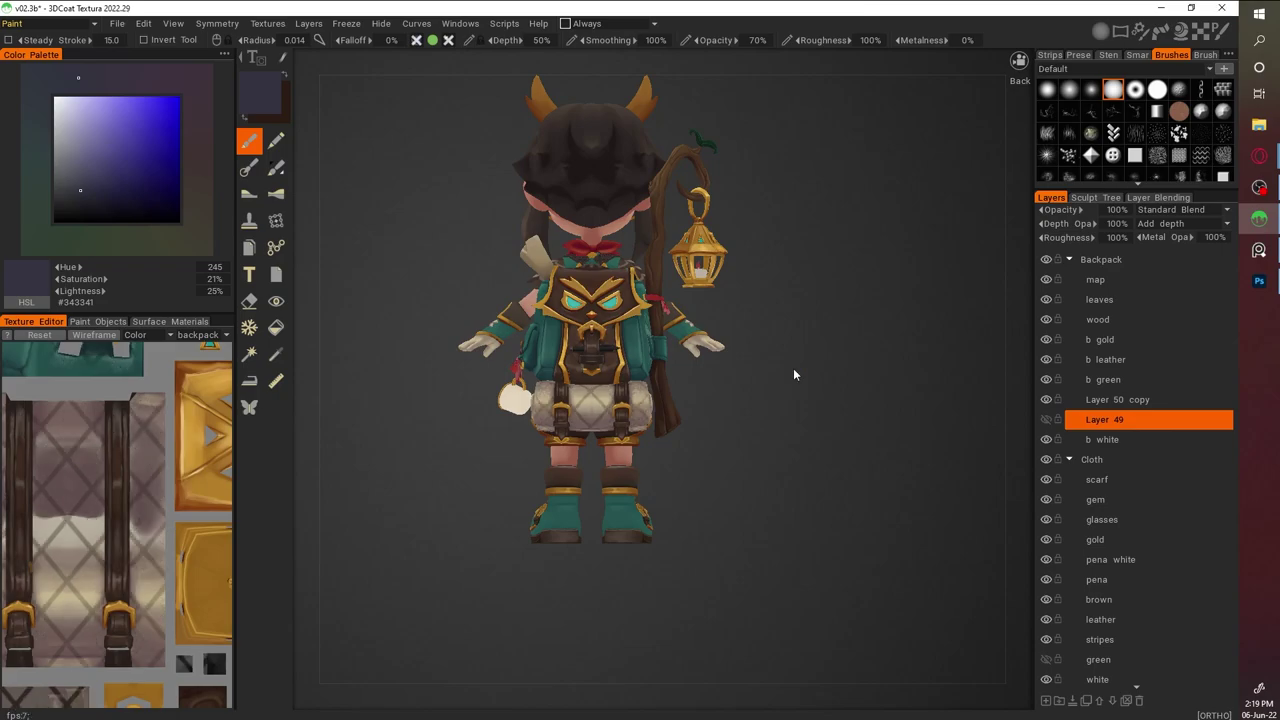
{"action": "scroll", "coordinate": [766, 506], "scroll_direction": "up", "scroll_amount": 4}
{"action": "left_click", "coordinate": [1047, 400]}
{"action": "key", "text": "alt+Tab"}
{"action": "left_click_drag", "start_coordinate": [801, 389], "coordinate": [801, 390]}
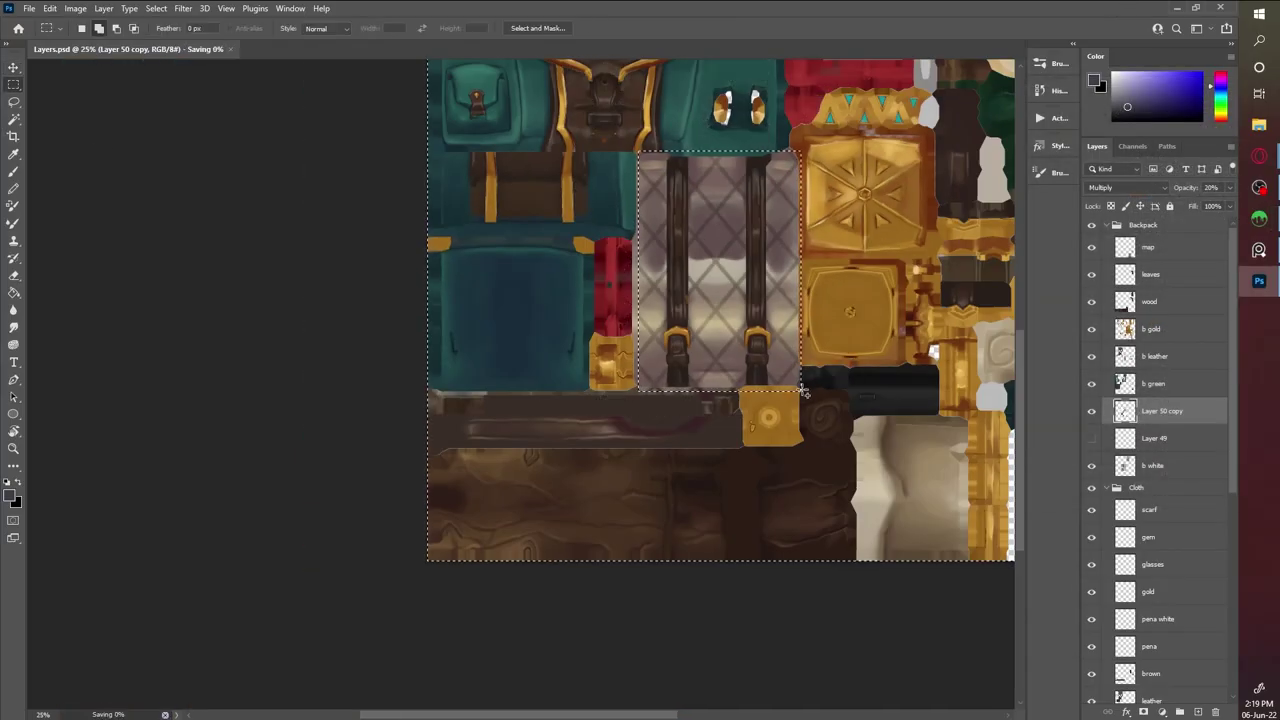
{"action": "key", "text": "alt+Tab"}
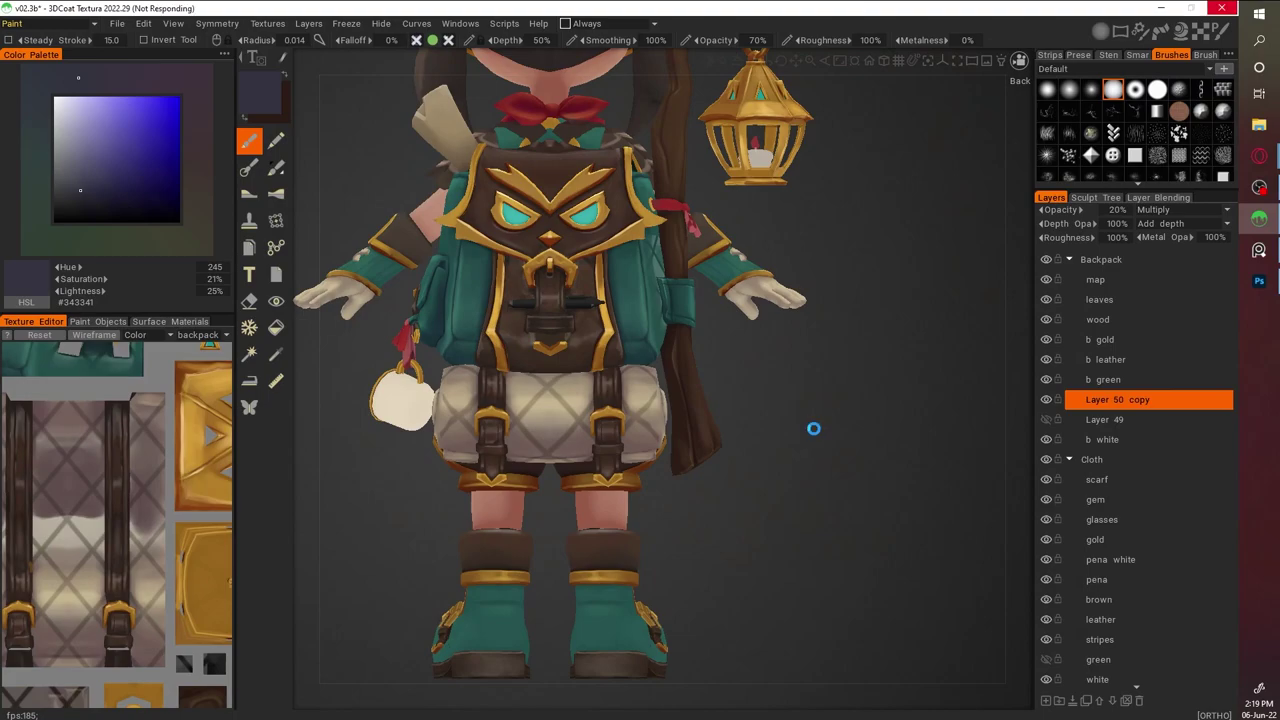
Delete the unneeded Layer 65, duplicate Layer 50 copy and hide the original crosshatch layer
{"action": "left_click_drag", "start_coordinate": [814, 433], "coordinate": [700, 480]}
{"action": "scroll", "coordinate": [624, 430], "scroll_direction": "up", "scroll_amount": 5}
{"action": "right_click_drag", "start_coordinate": [524, 232], "coordinate": [538, 182]}
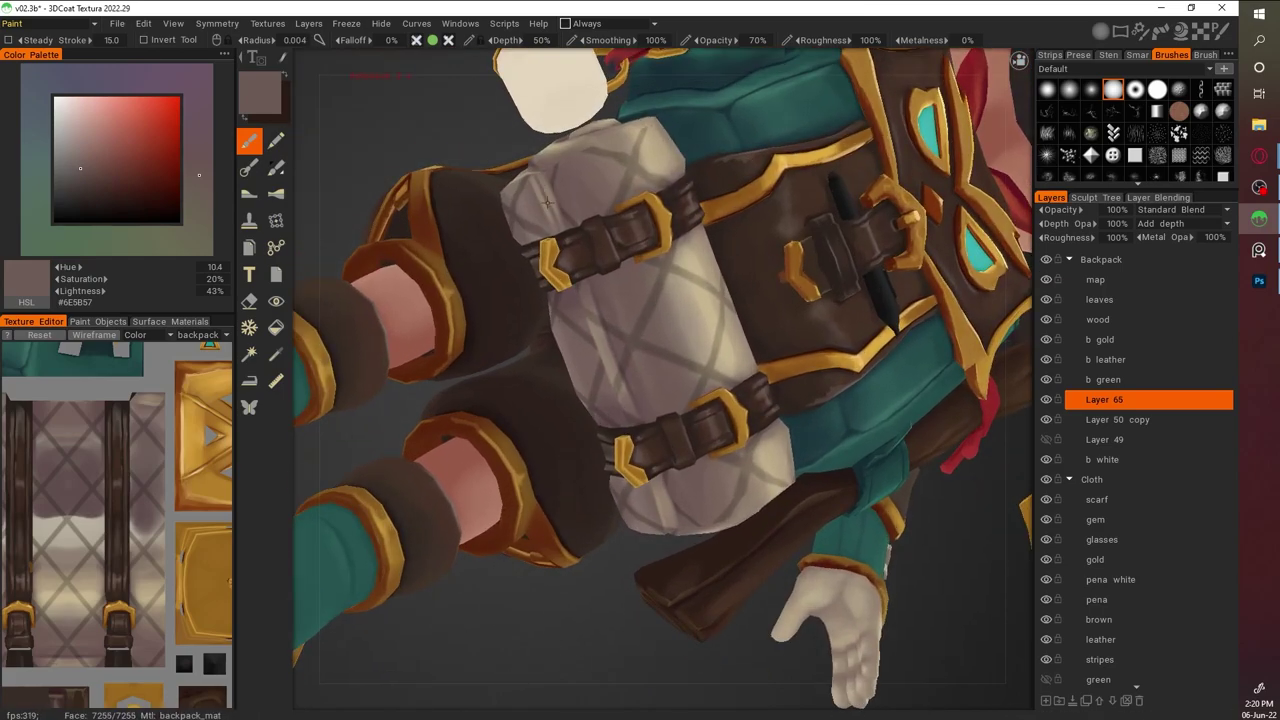
{"action": "left_click", "coordinate": [1139, 701]}
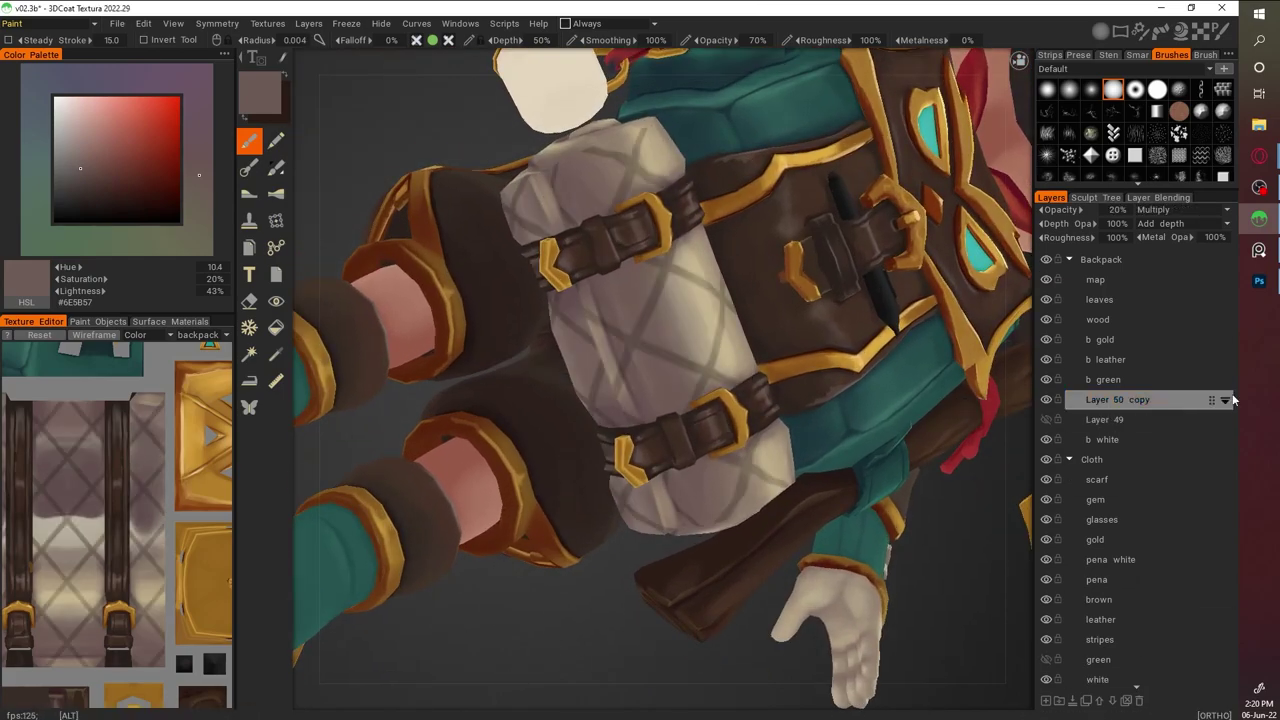
{"action": "key", "text": "ctrl+d"}
{"action": "right_click_drag", "start_coordinate": [700, 340], "coordinate": [590, 318]}
Touch up the crosshatch on the duplicated layer around the blanket and add a new layer above it for dark #554547 lines
{"action": "key", "text": "e"}
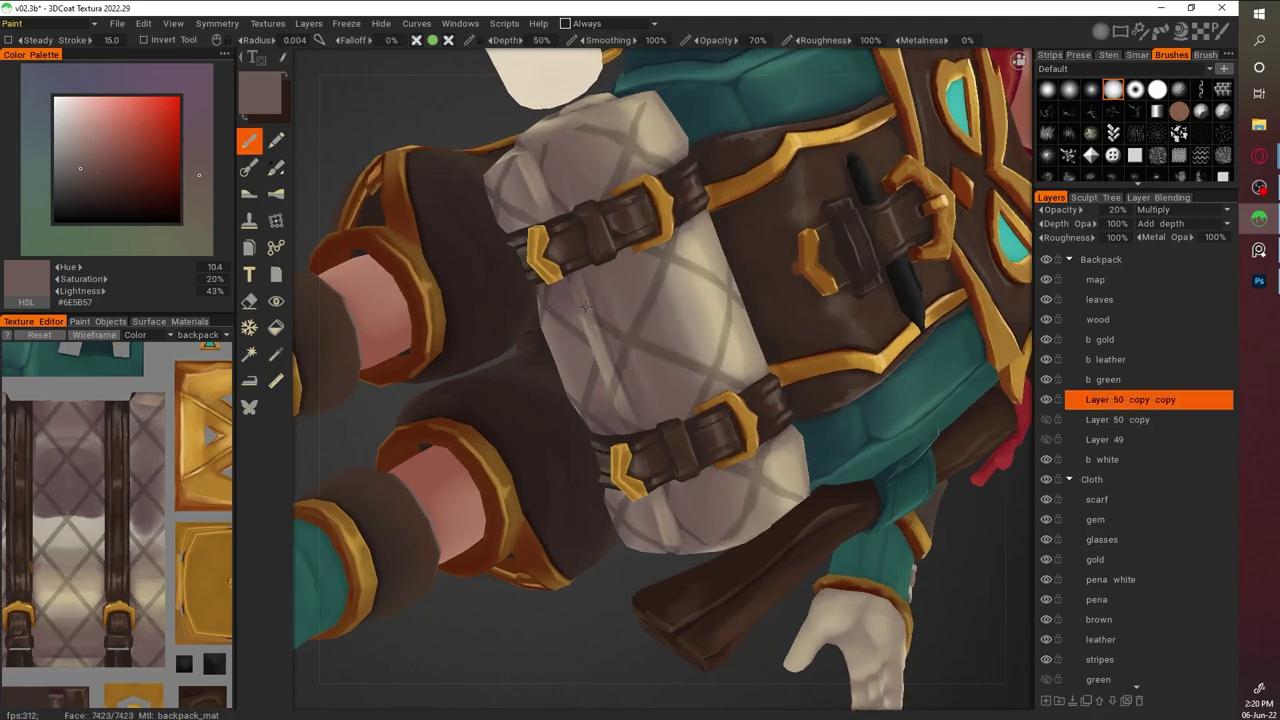
{"action": "right_click_drag", "start_coordinate": [638, 423], "coordinate": [680, 514]}
{"action": "scroll", "coordinate": [782, 531], "scroll_direction": "down", "scroll_amount": 5}
{"action": "scroll", "coordinate": [1004, 451], "scroll_direction": "up", "scroll_amount": 5}
{"action": "right_click_drag", "start_coordinate": [932, 492], "coordinate": [940, 620]}
{"action": "scroll", "coordinate": [940, 620], "scroll_direction": "up", "scroll_amount": 2}
{"action": "right_click_drag", "start_coordinate": [600, 330], "coordinate": [560, 350]}
{"action": "key", "text": "b"}
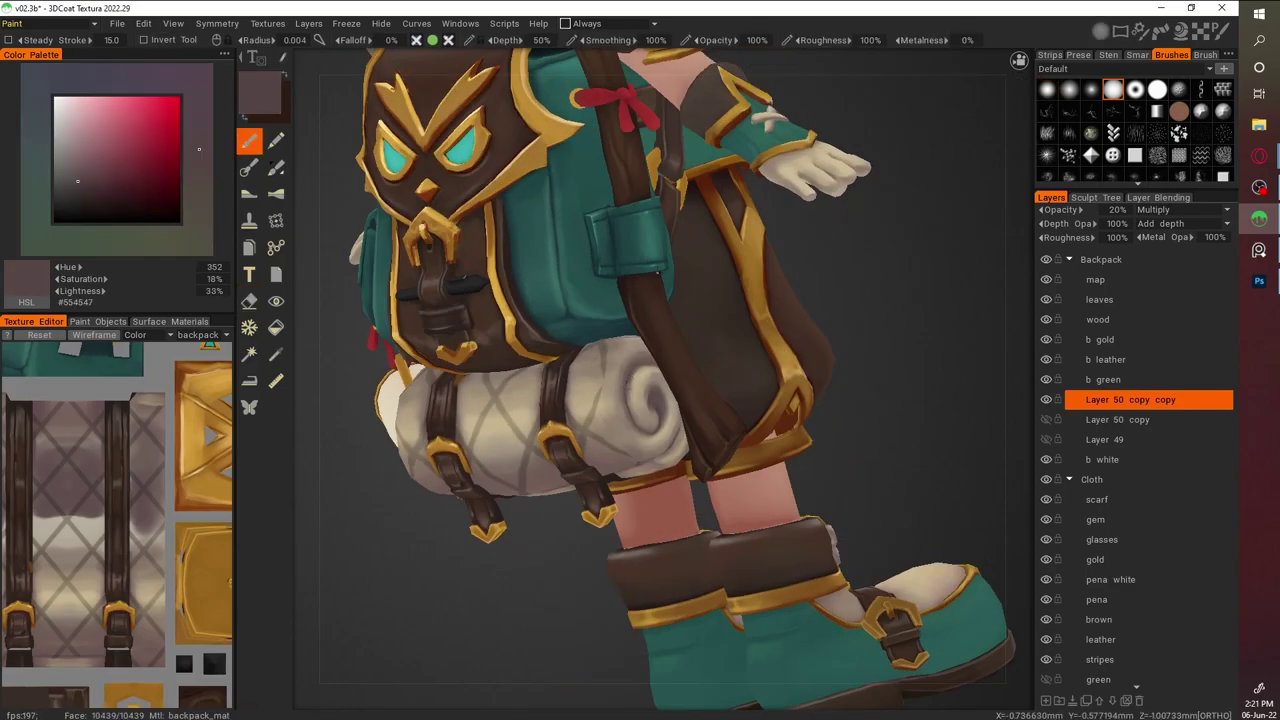
{"action": "key", "text": "ctrl+n"}
Paint thin dark crosshatch lines on Layer 66 over the blanket's middle and the section beside the wooden staff
{"action": "scroll", "coordinate": [526, 358], "scroll_direction": "up", "scroll_amount": 4}
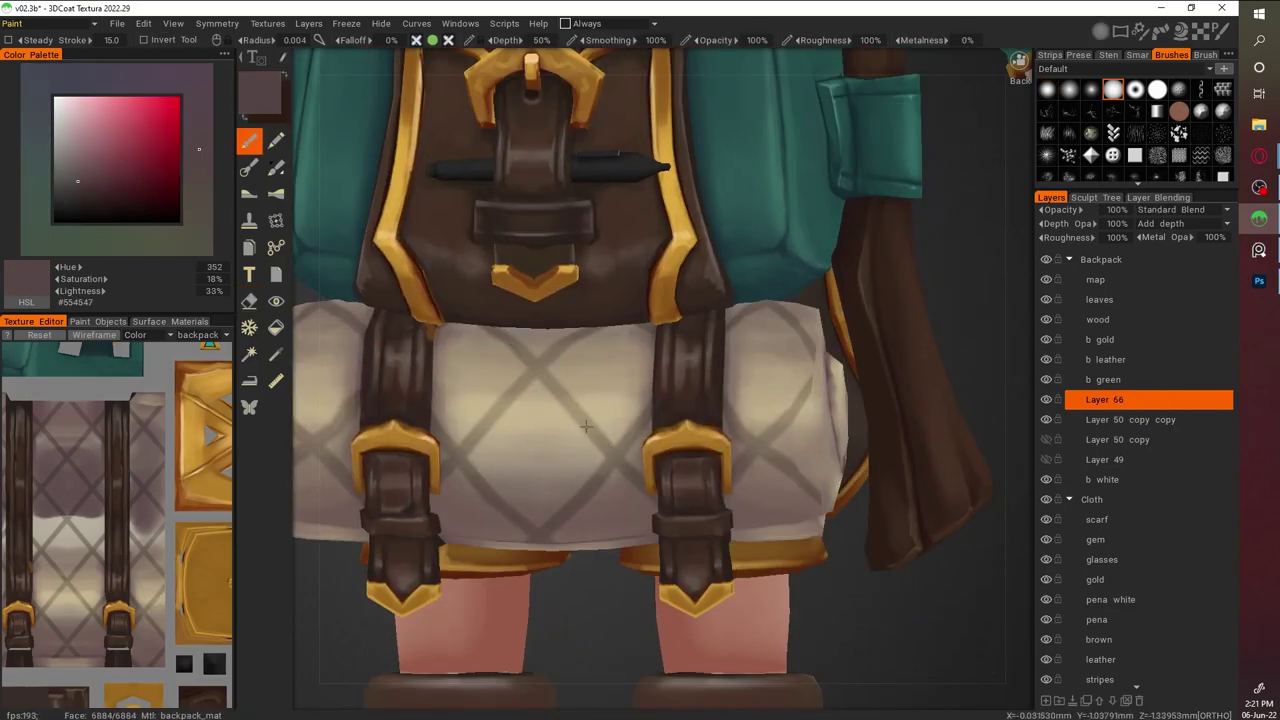
{"action": "right_click_drag", "start_coordinate": [774, 548], "coordinate": [710, 271]}
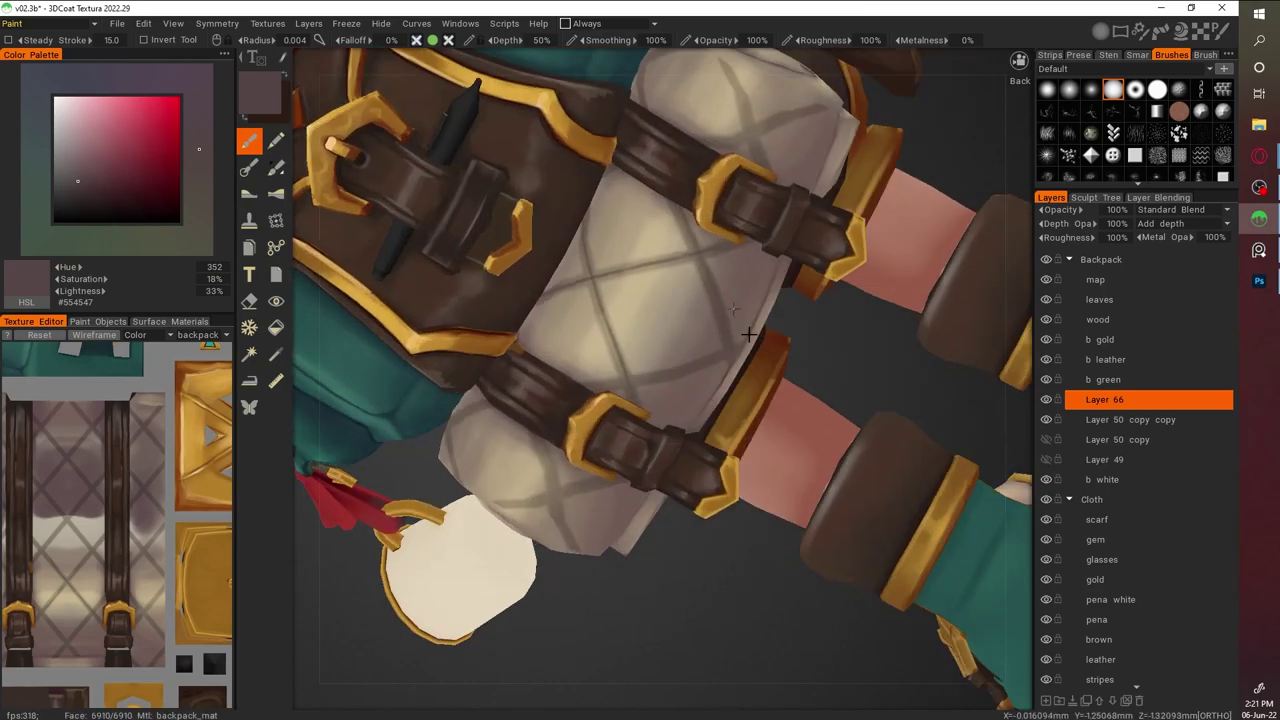
{"action": "scroll", "coordinate": [710, 271], "scroll_direction": "down", "scroll_amount": 5}
{"action": "scroll", "coordinate": [858, 477], "scroll_direction": "up", "scroll_amount": 5}
{"action": "right_click_drag", "start_coordinate": [858, 477], "coordinate": [722, 232]}
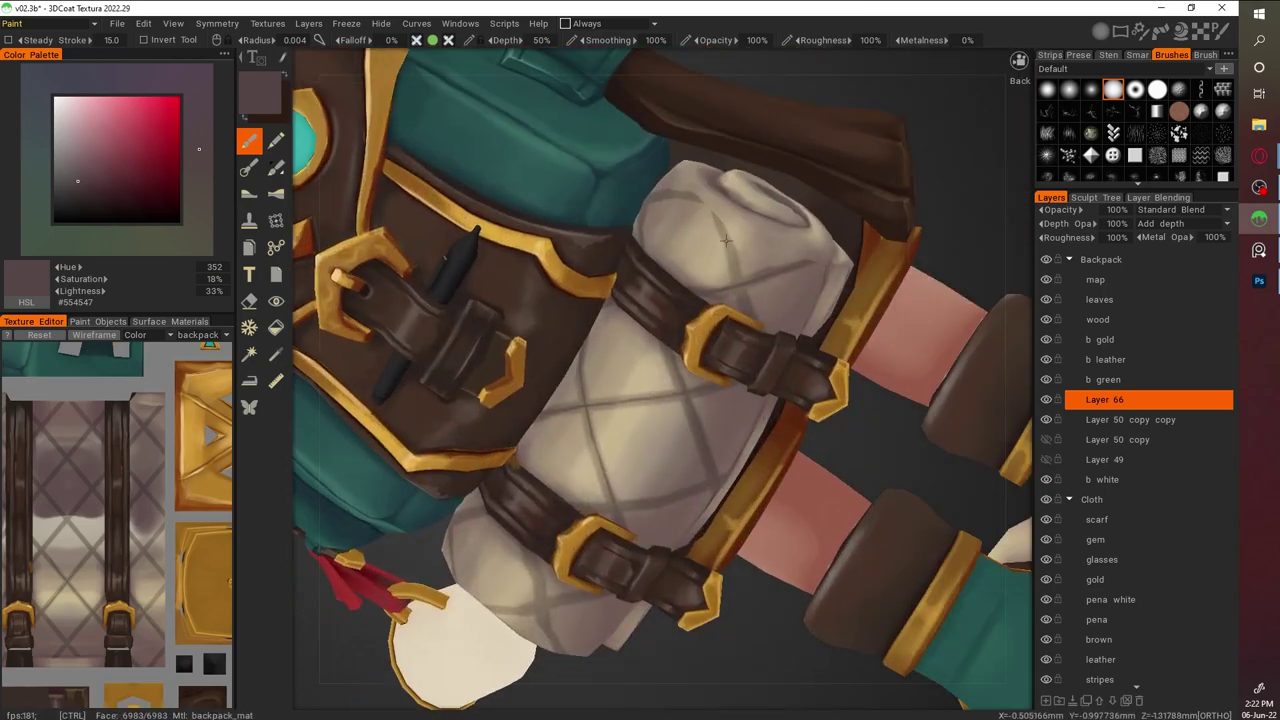
{"action": "scroll", "coordinate": [794, 320], "scroll_direction": "down", "scroll_amount": 5}
{"action": "scroll", "coordinate": [794, 320], "scroll_direction": "up", "scroll_amount": 5}
{"action": "right_click_drag", "start_coordinate": [794, 320], "coordinate": [543, 352]}
Continue the crosshatch lines around the blanket's rolled end behind the wooden staff
{"action": "scroll", "coordinate": [585, 424], "scroll_direction": "down", "scroll_amount": 5}
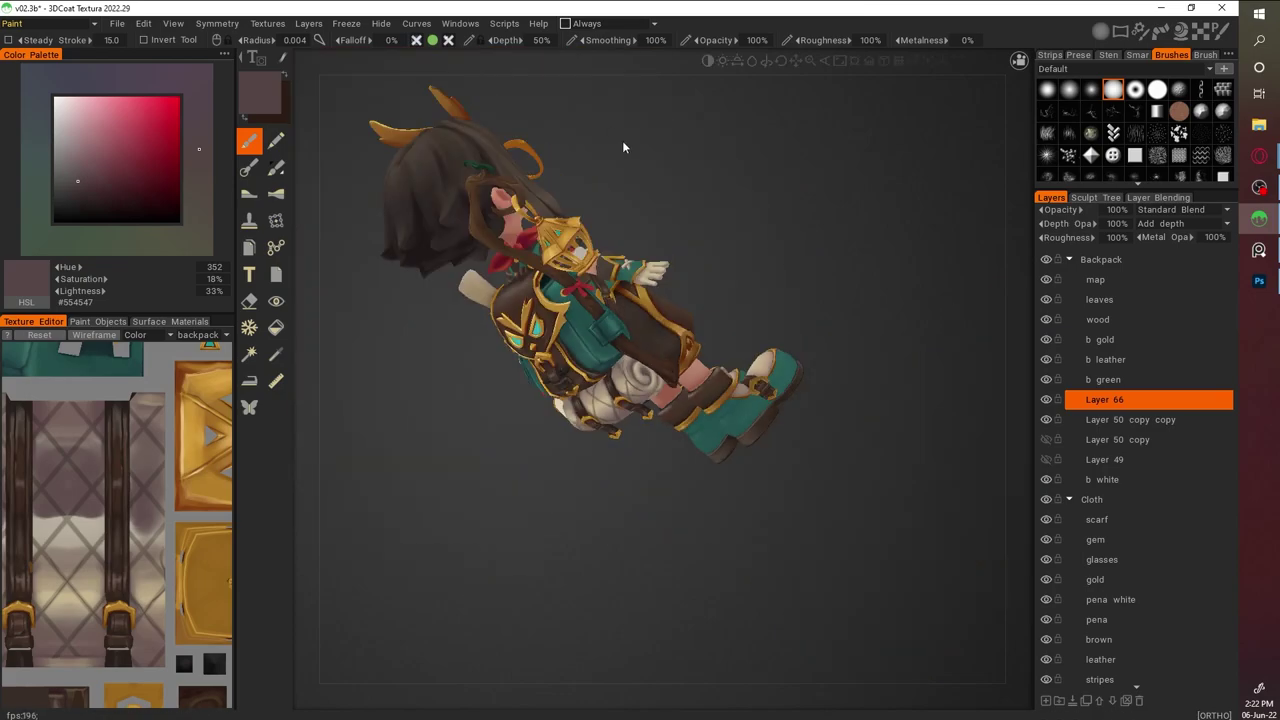
{"action": "scroll", "coordinate": [931, 546], "scroll_direction": "up", "scroll_amount": 5}
{"action": "right_click_drag", "start_coordinate": [920, 528], "coordinate": [626, 260]}
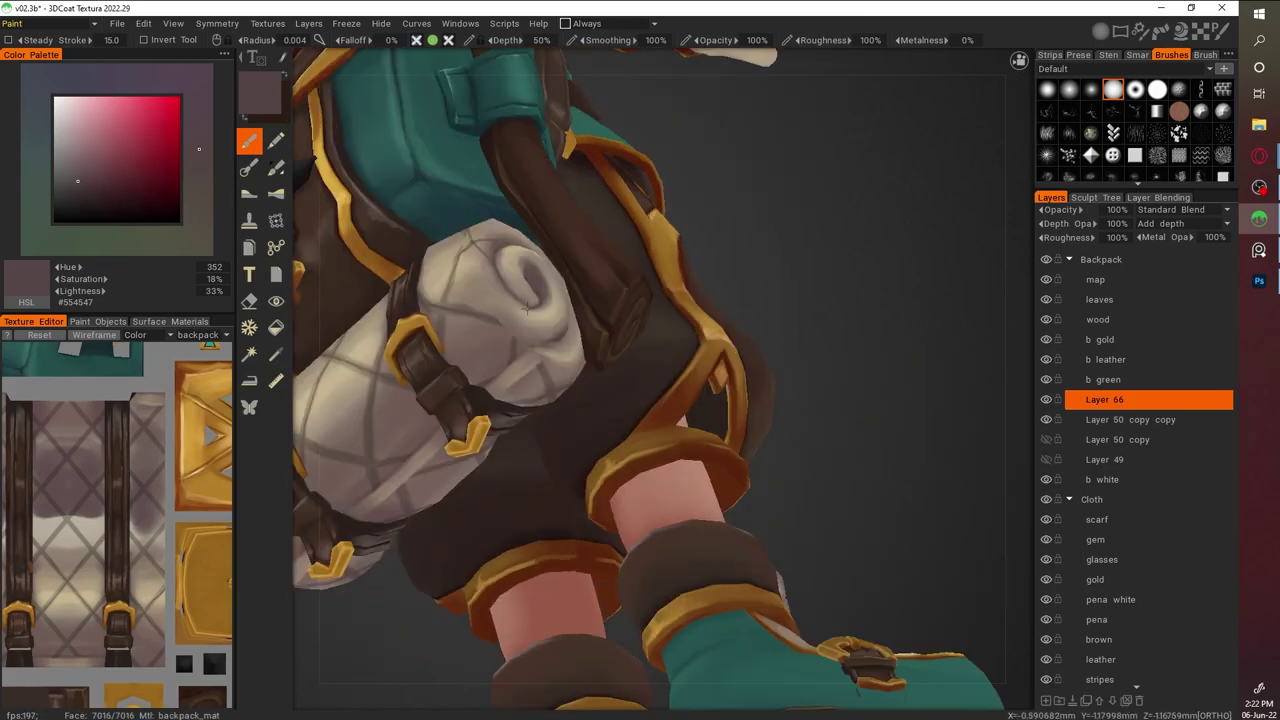
{"action": "scroll", "coordinate": [820, 505], "scroll_direction": "down", "scroll_amount": 5}
{"action": "scroll", "coordinate": [924, 513], "scroll_direction": "up", "scroll_amount": 5}
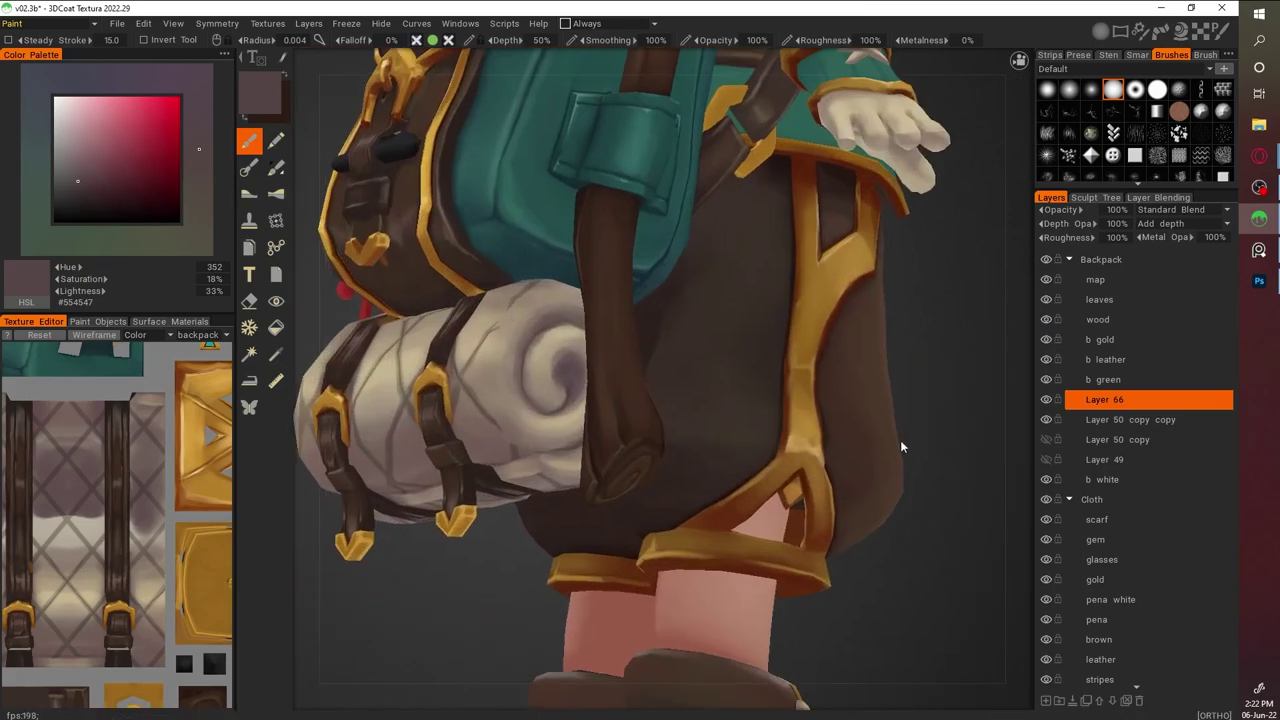
{"action": "scroll", "coordinate": [509, 314], "scroll_direction": "down", "scroll_amount": 5}
{"action": "scroll", "coordinate": [509, 314], "scroll_direction": "up", "scroll_amount": 5}
{"action": "right_click_drag", "start_coordinate": [509, 314], "coordinate": [554, 387]}
Extend the dark crosshatch lines over the blanket's rolled end on the mug side
{"action": "scroll", "coordinate": [606, 221], "scroll_direction": "down", "scroll_amount": 5}
{"action": "scroll", "coordinate": [657, 309], "scroll_direction": "up", "scroll_amount": 5}
{"action": "scroll", "coordinate": [858, 380], "scroll_direction": "up", "scroll_amount": 5}
{"action": "scroll", "coordinate": [891, 371], "scroll_direction": "down", "scroll_amount": 5}
{"action": "scroll", "coordinate": [891, 371], "scroll_direction": "up", "scroll_amount": 5}
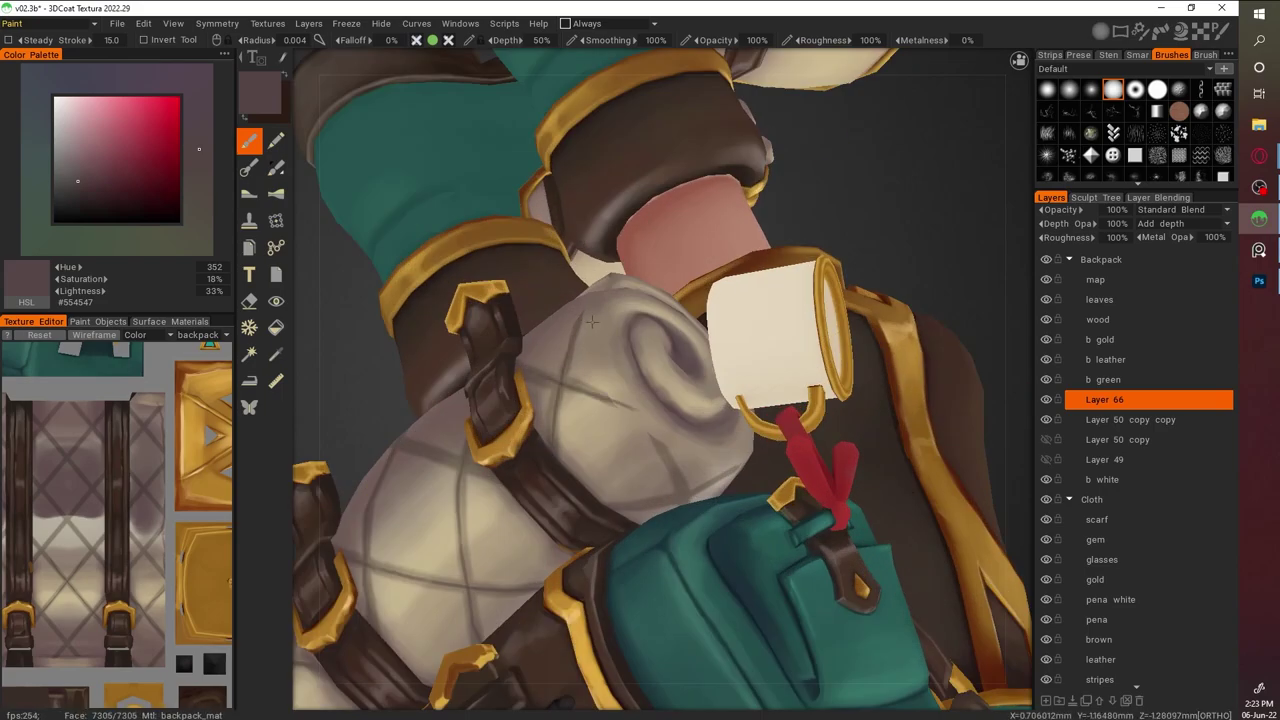
{"action": "scroll", "coordinate": [774, 212], "scroll_direction": "down", "scroll_amount": 5}
{"action": "scroll", "coordinate": [774, 212], "scroll_direction": "up", "scroll_amount": 5}
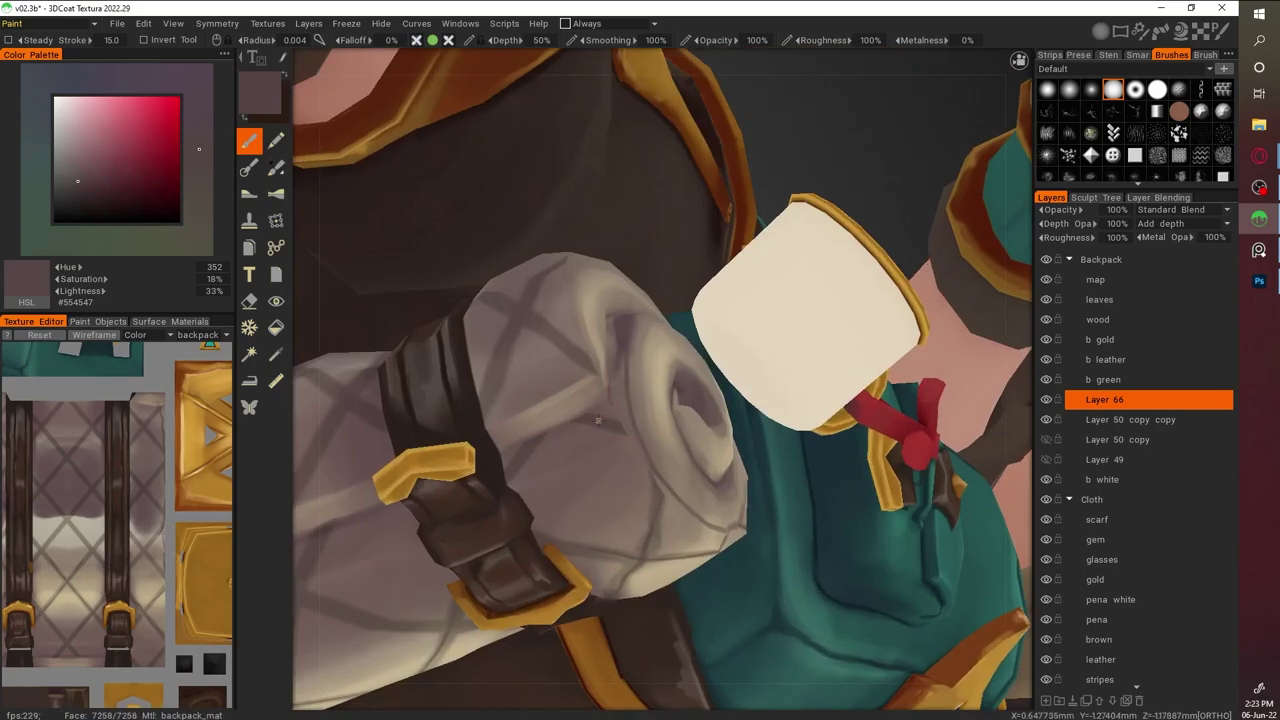
Complete the crosshatch lines on the blanket's inner side beneath the hanging mug
{"action": "right_click_drag", "start_coordinate": [774, 212], "coordinate": [900, 400]}
{"action": "scroll", "coordinate": [900, 400], "scroll_direction": "down", "scroll_amount": 5}
{"action": "scroll", "coordinate": [790, 330], "scroll_direction": "up", "scroll_amount": 5}
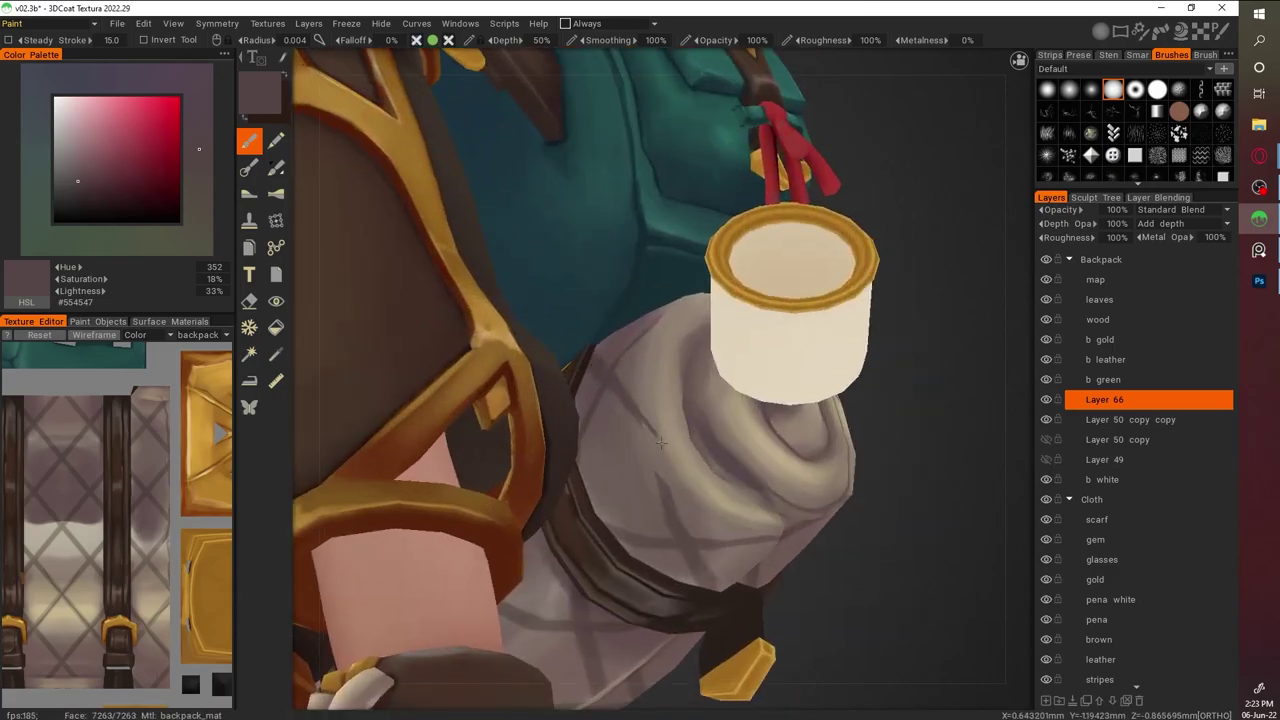
{"action": "scroll", "coordinate": [820, 592], "scroll_direction": "down", "scroll_amount": 5}
{"action": "scroll", "coordinate": [820, 592], "scroll_direction": "up", "scroll_amount": 5}
{"action": "right_click_drag", "start_coordinate": [820, 592], "coordinate": [850, 466]}
{"action": "scroll", "coordinate": [850, 466], "scroll_direction": "down", "scroll_amount": 5}
{"action": "scroll", "coordinate": [742, 527], "scroll_direction": "up", "scroll_amount": 5}
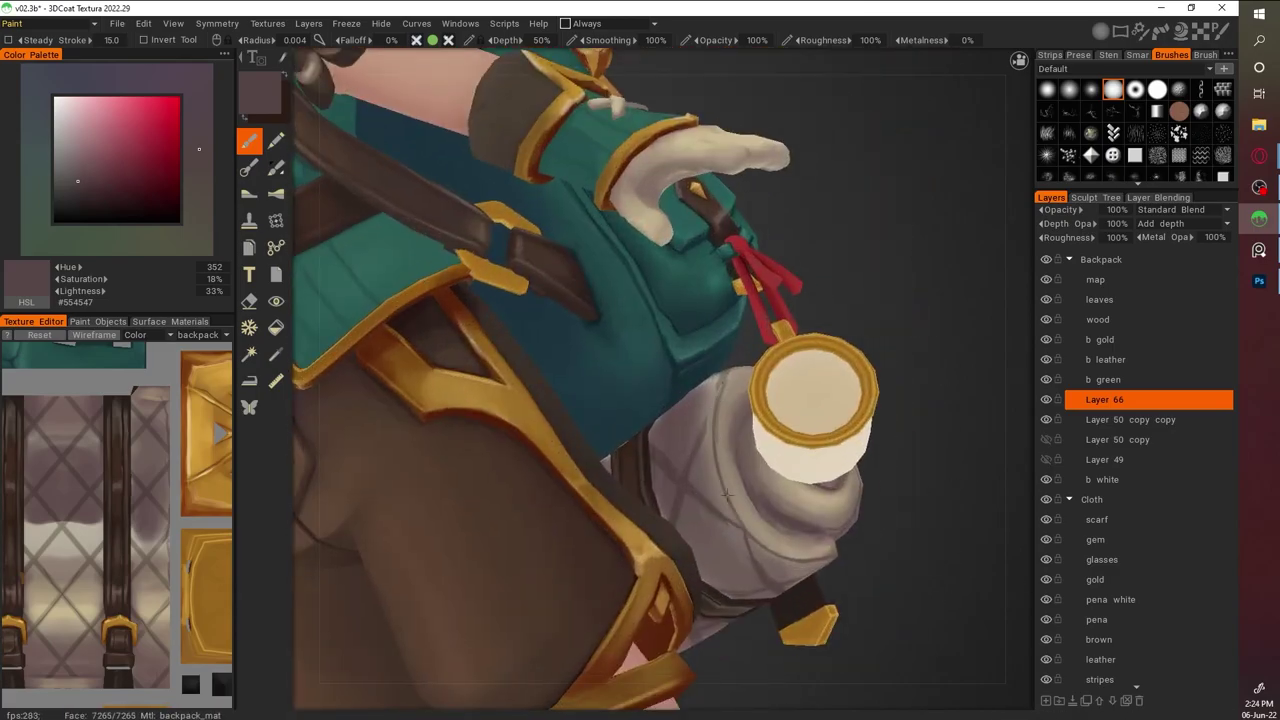
{"action": "scroll", "coordinate": [743, 527], "scroll_direction": "down", "scroll_amount": 5}
{"action": "scroll", "coordinate": [743, 527], "scroll_direction": "up", "scroll_amount": 5}
Isolate the blanket by hiding all other paint objects
{"action": "left_click", "coordinate": [97, 321]}
{"action": "right_click_drag", "start_coordinate": [760, 420], "coordinate": [835, 297]}
{"action": "scroll", "coordinate": [646, 163], "scroll_direction": "up", "scroll_amount": 3}
{"action": "scroll", "coordinate": [646, 165], "scroll_direction": "down", "scroll_amount": 5}
{"action": "scroll", "coordinate": [900, 500], "scroll_direction": "up", "scroll_amount": 5}
{"action": "right_click_drag", "start_coordinate": [894, 506], "coordinate": [991, 312]}
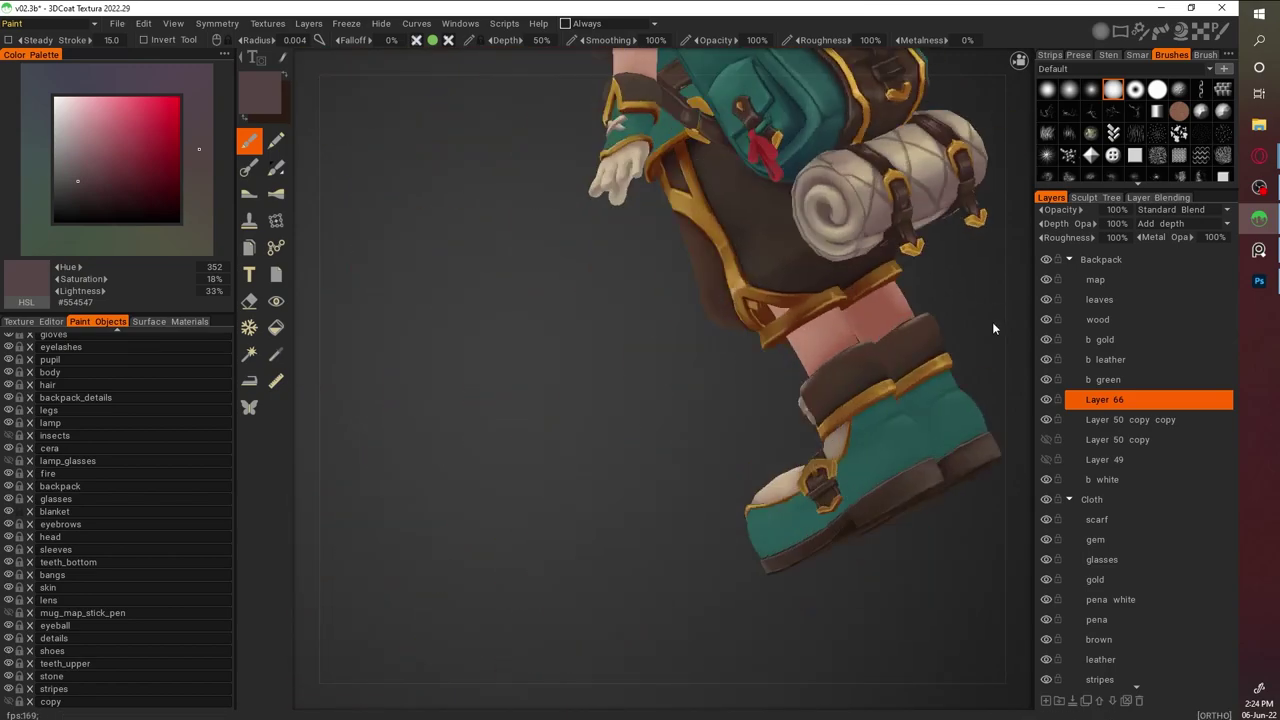
{"action": "scroll", "coordinate": [991, 312], "scroll_direction": "down", "scroll_amount": 5}
{"action": "left_click", "coordinate": [12, 347]}
Sample the light beige #BAA886 and paint highlights between the crosshatch lines on a new layer below Layer 66
{"action": "scroll", "coordinate": [600, 420], "scroll_direction": "up", "scroll_amount": 3}
{"action": "key", "text": "v"}
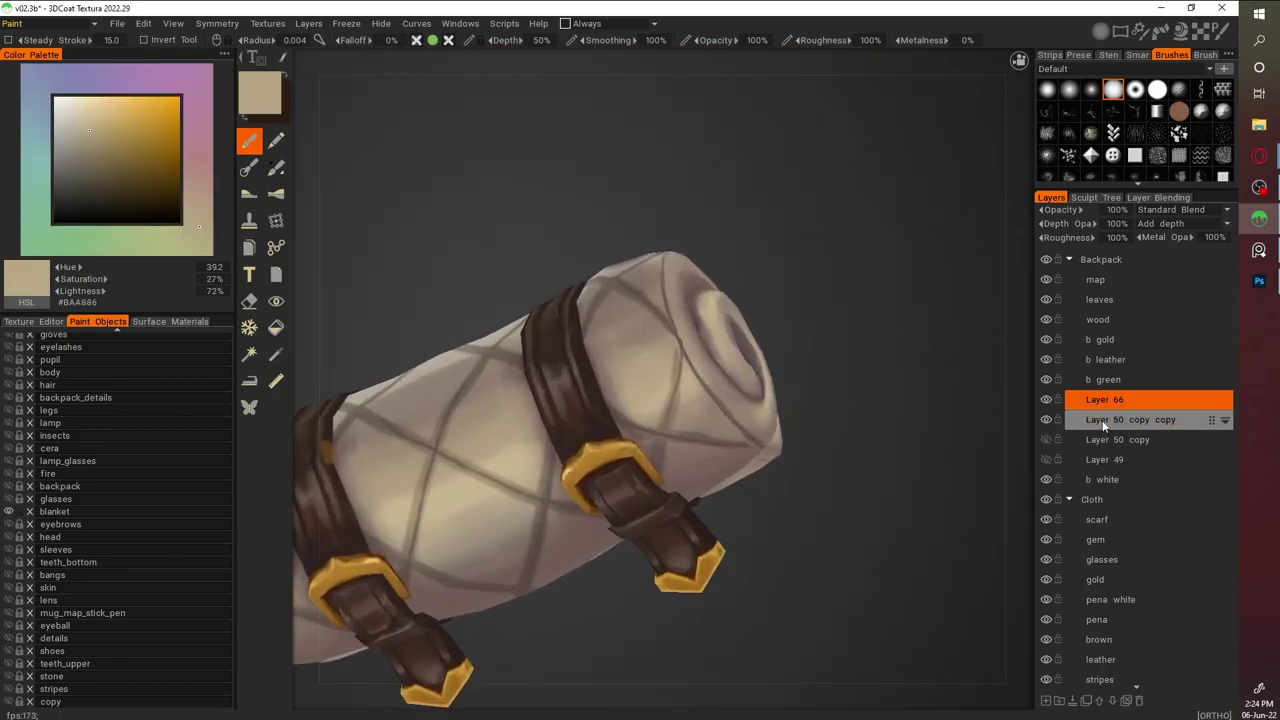
{"action": "right_click_drag", "start_coordinate": [687, 368], "coordinate": [720, 300]}
{"action": "scroll", "coordinate": [766, 251], "scroll_direction": "down", "scroll_amount": 5}
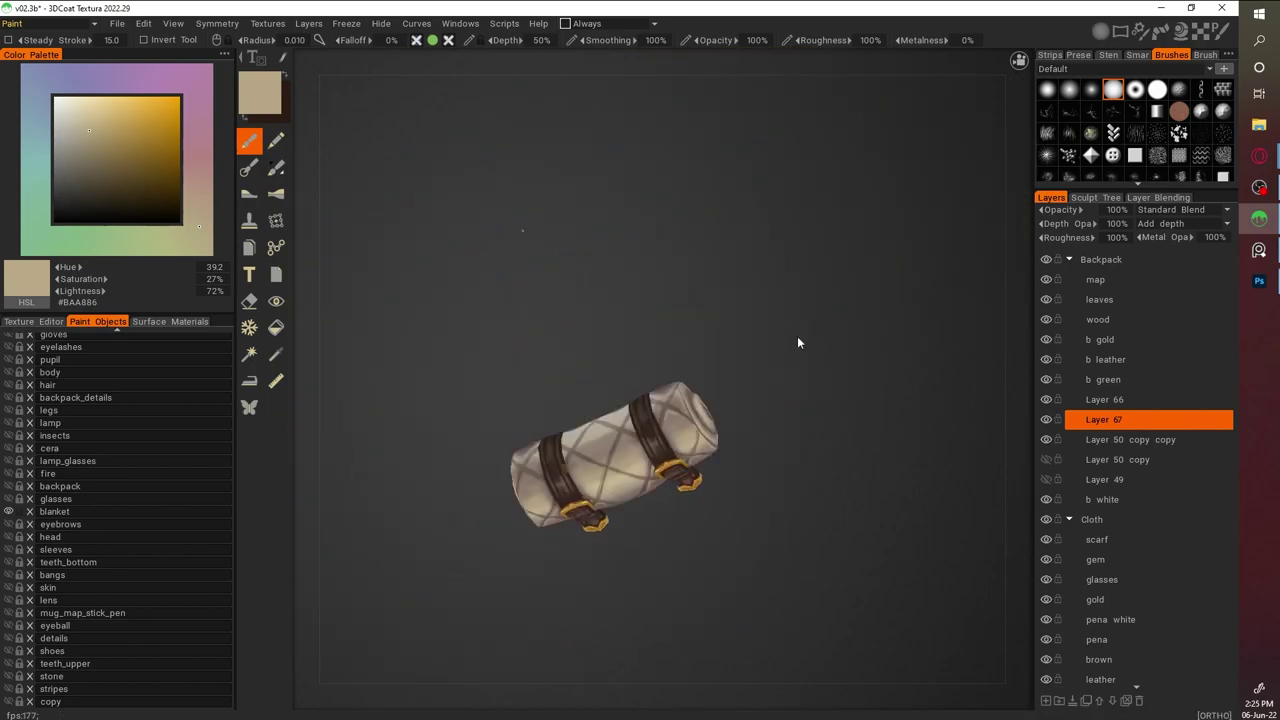
{"action": "scroll", "coordinate": [648, 242], "scroll_direction": "up", "scroll_amount": 6}
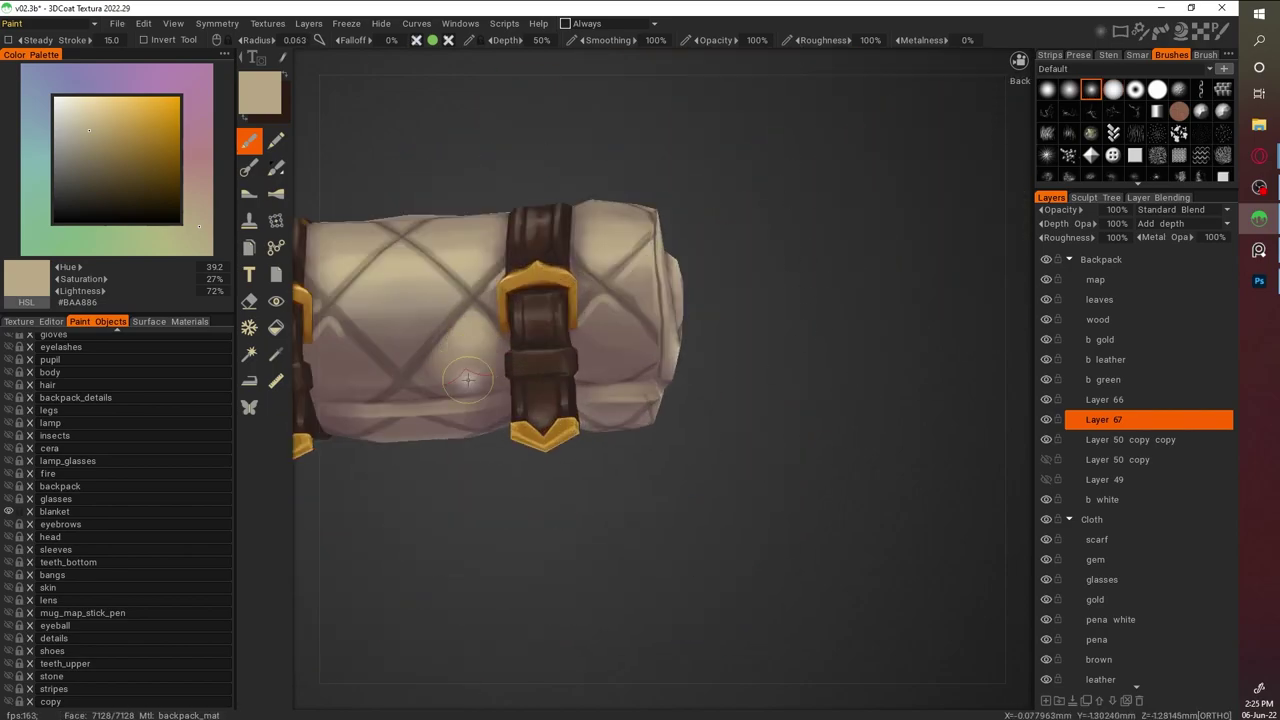
Shade the diamonds with a soft brush in sampled blanket tones such as #C8B68F for a padded look
{"action": "right_click_drag", "start_coordinate": [466, 377], "coordinate": [570, 375]}
{"action": "key", "text": "v"}
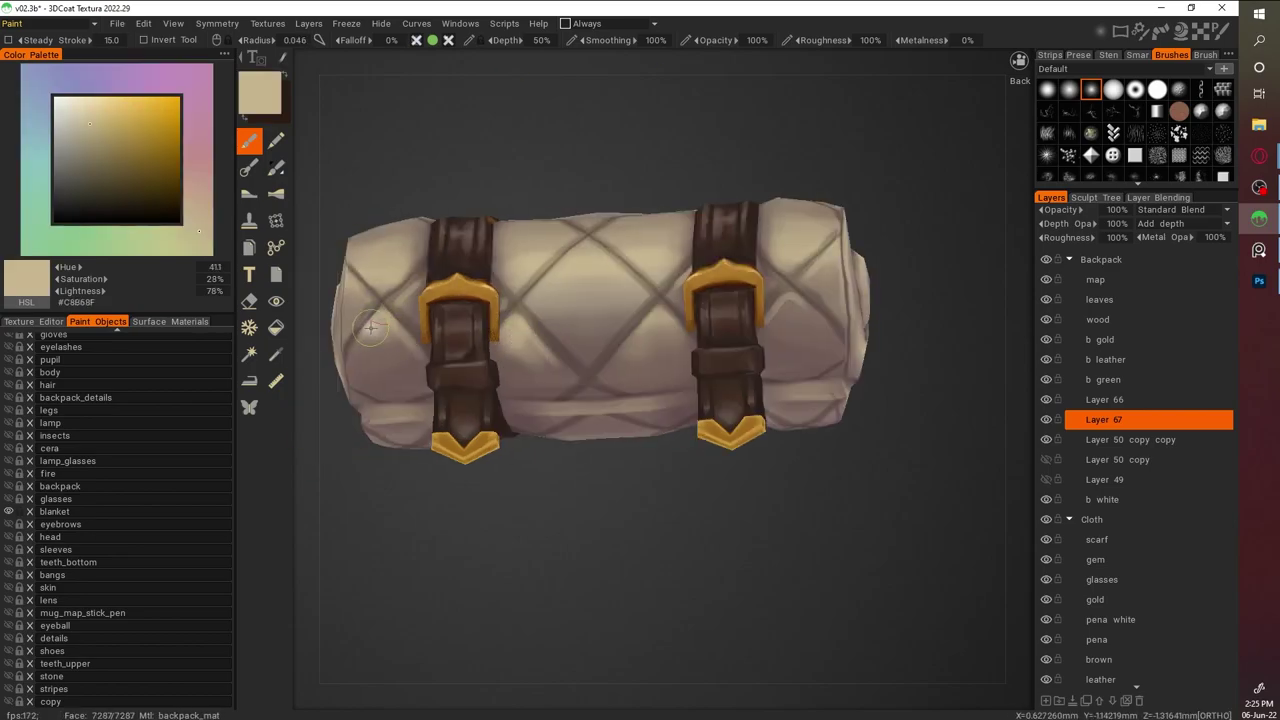
{"action": "key", "text": "v"}
{"action": "mouse_move", "coordinate": [389, 348]}
{"action": "right_mouse_down"}
{"action": "mouse_move", "coordinate": [679, 403]}
{"action": "mouse_move", "coordinate": [786, 341]}
{"action": "mouse_move", "coordinate": [847, 424]}
{"action": "mouse_move", "coordinate": [865, 480]}
{"action": "mouse_move", "coordinate": [871, 334]}
{"action": "mouse_move", "coordinate": [928, 577]}
{"action": "mouse_move", "coordinate": [488, 370]}
{"action": "right_mouse_up"}
{"action": "key", "text": "v"}
{"action": "key", "text": "v"}
Merge Layer 66 into Layer 67, remove the hidden Layer 50 copy and Layer 49, save, and switch to Photoshop
{"action": "left_click", "coordinate": [1072, 702]}
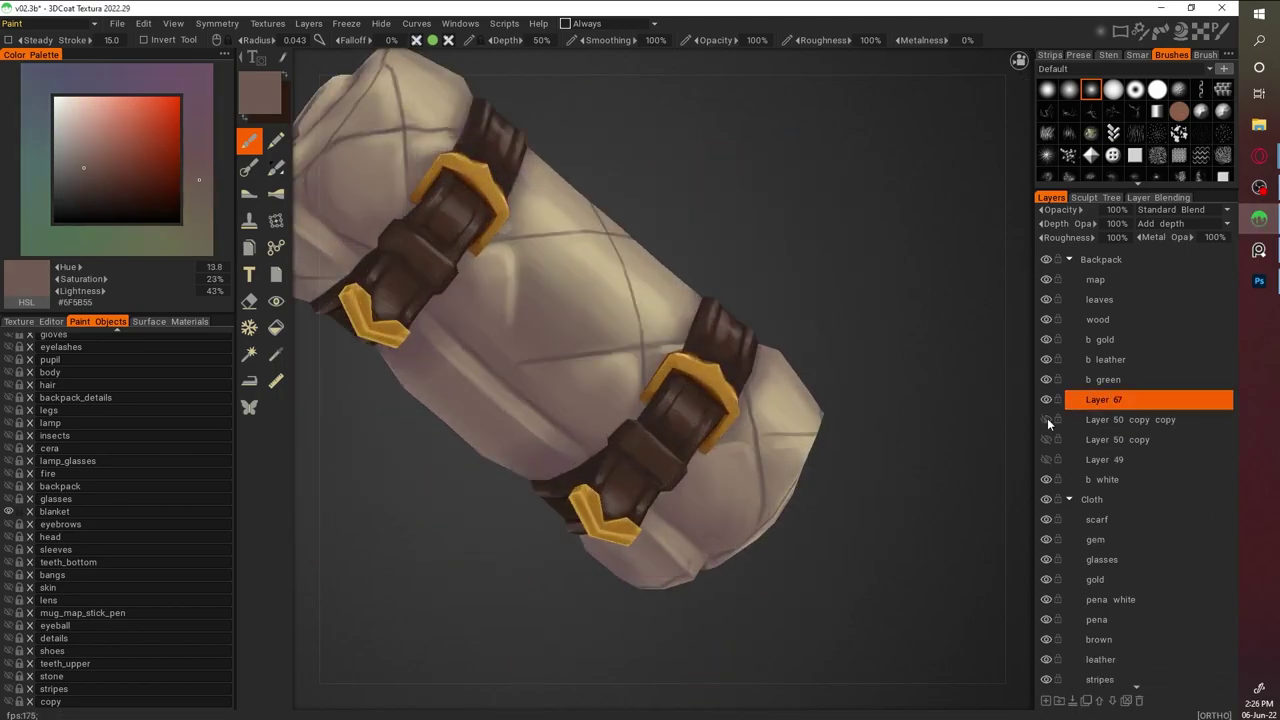
{"action": "key", "text": "ctrl+s"}
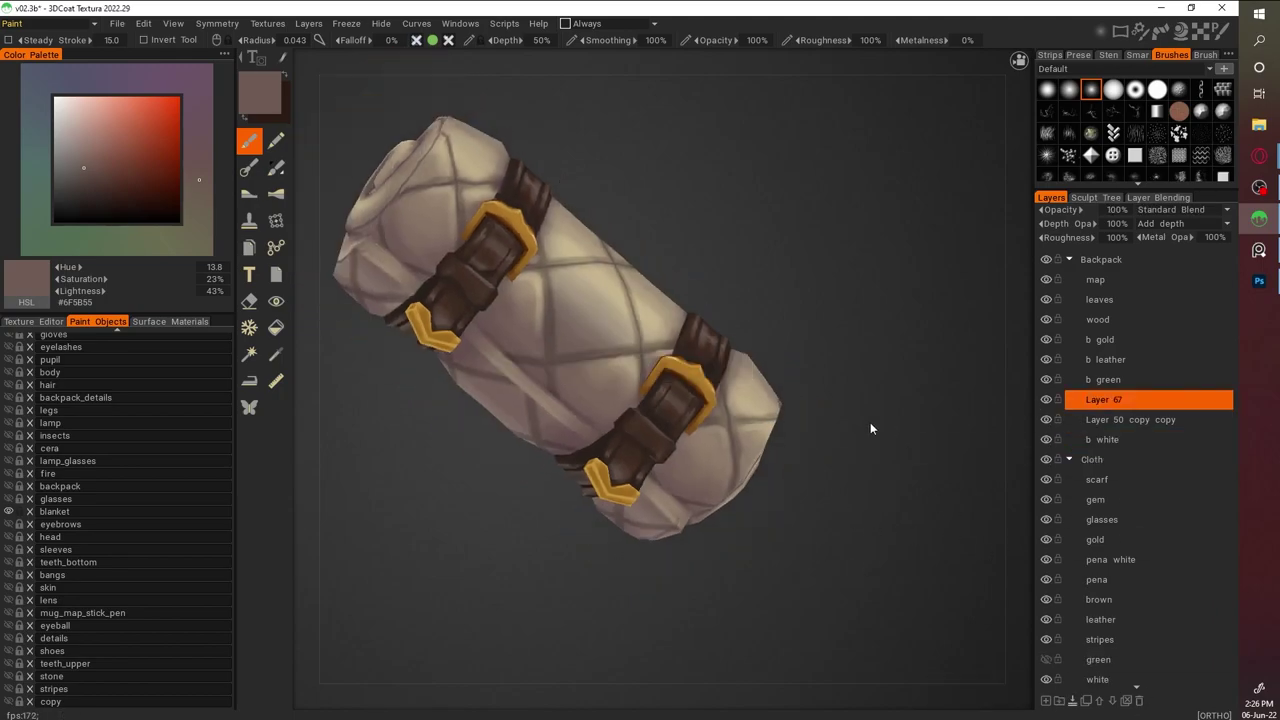
{"action": "right_click_drag", "start_coordinate": [870, 428], "coordinate": [885, 407]}
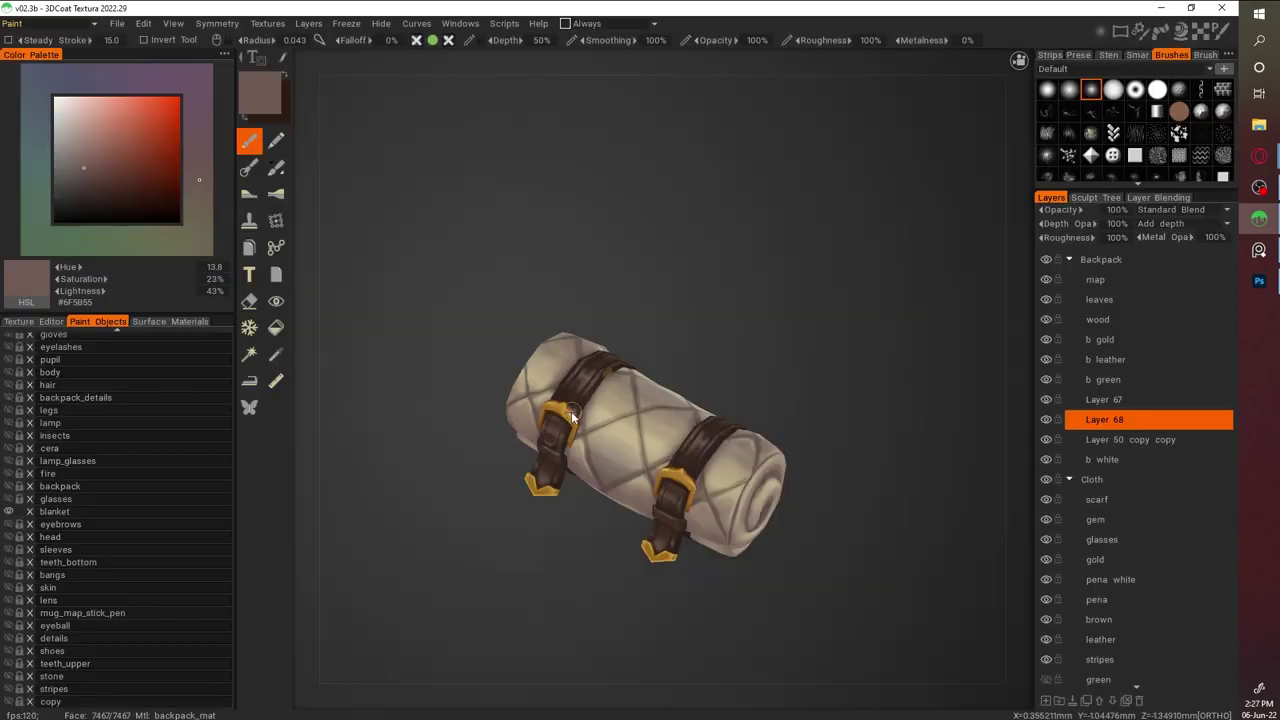
{"action": "left_click", "coordinate": [1259, 283]}
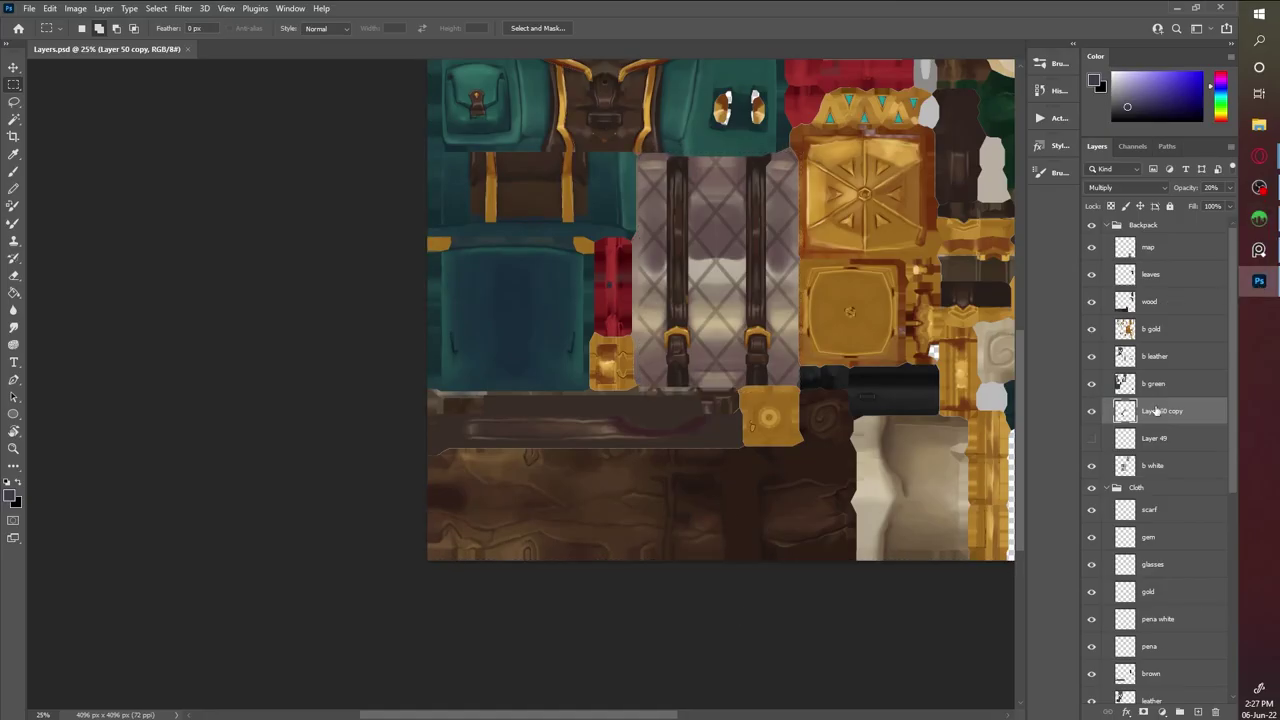
{"action": "key", "text": "ctrl+e"}
{"action": "scroll", "coordinate": [700, 400], "scroll_direction": "down", "scroll_amount": 1, "text": "alt"}
{"action": "scroll", "coordinate": [788, 487], "scroll_direction": "left", "scroll_amount": 2, "text": "shift"}
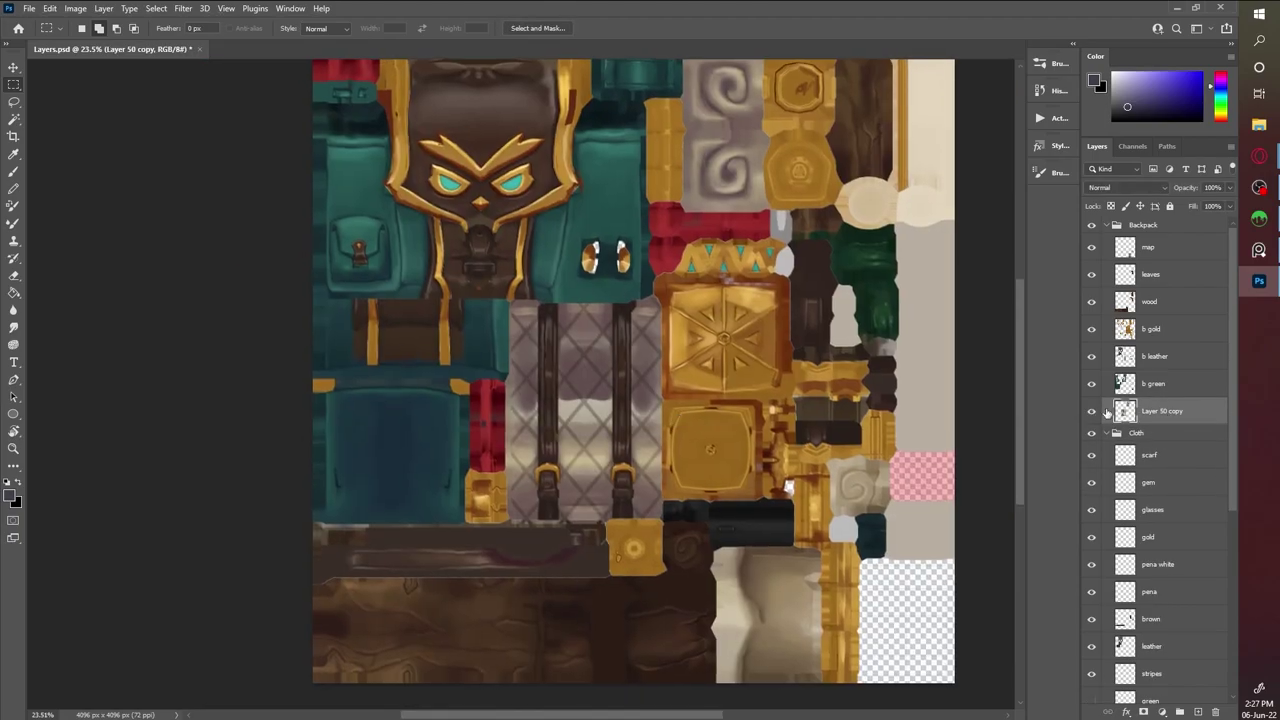
{"action": "key", "text": "ctrl+u"}
{"action": "key", "text": "Escape"}
{"action": "left_click", "coordinate": [183, 8]}
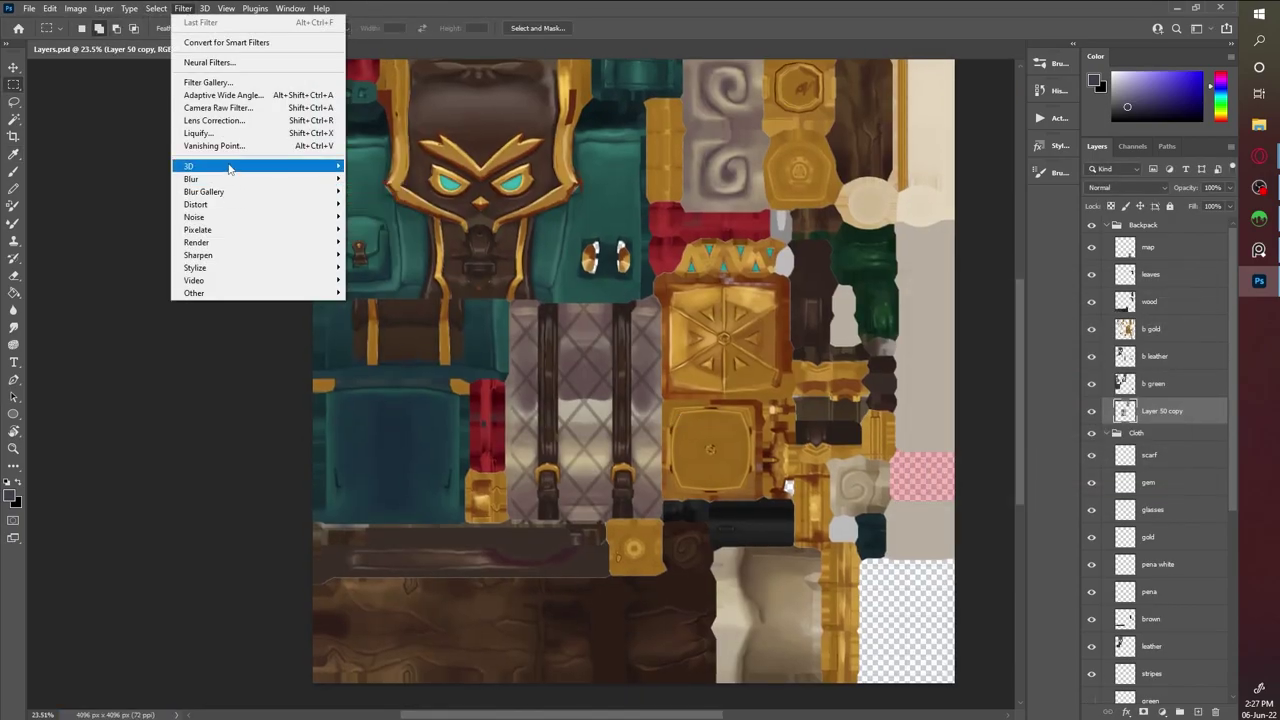
{"action": "key", "text": "Escape"}
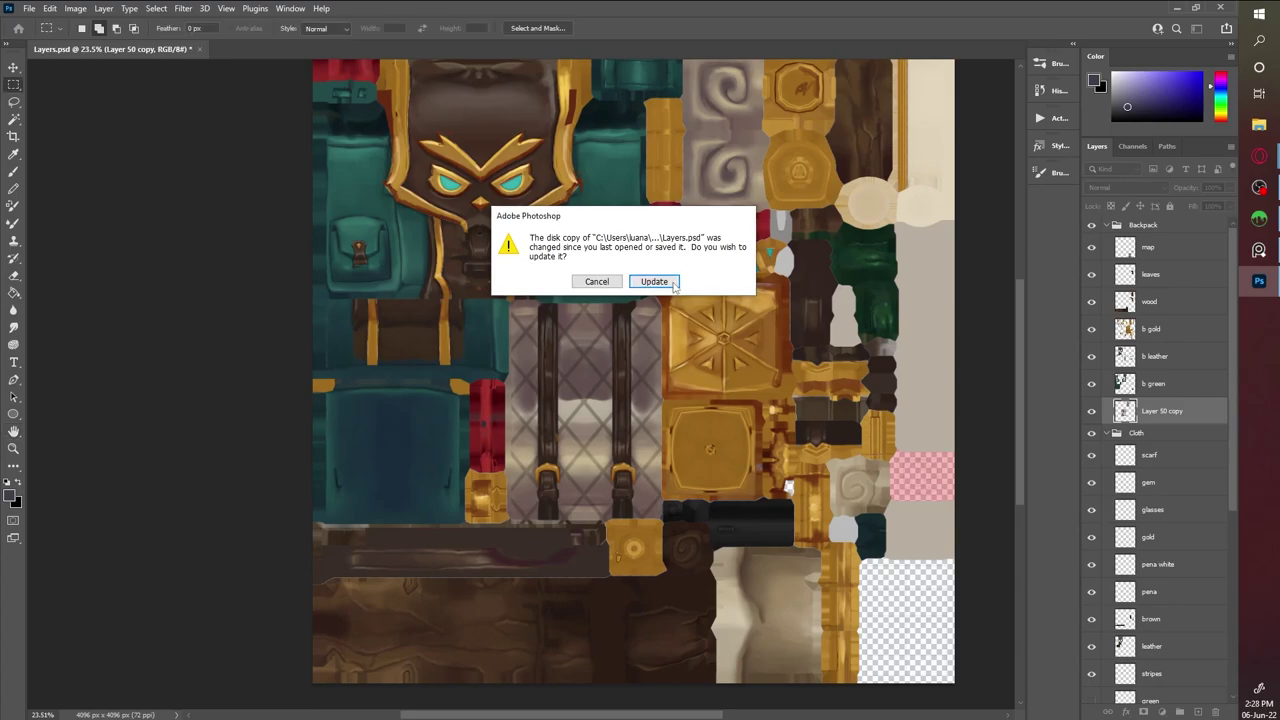
Update Layers.psd from the changed disk copy and apply a filter to the crosshatch layer
{"action": "left_click", "coordinate": [655, 282]}
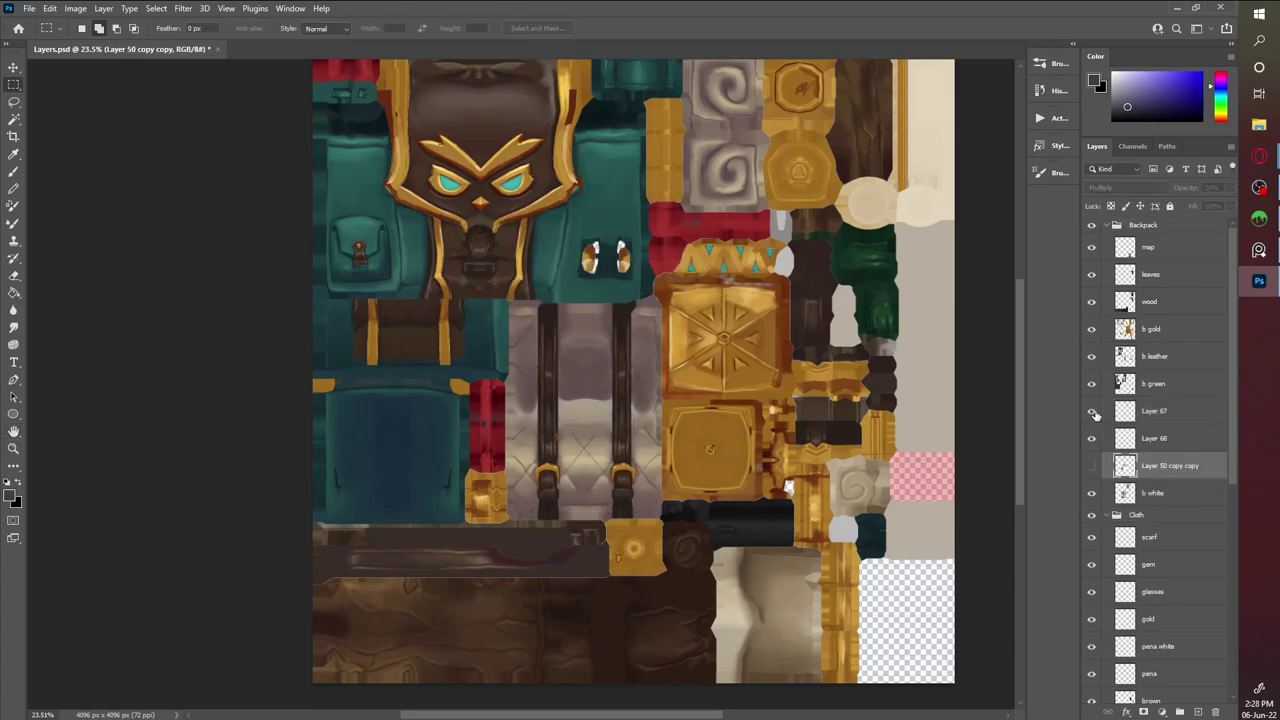
{"action": "left_click", "coordinate": [183, 8]}
{"action": "left_click", "coordinate": [390, 232]}
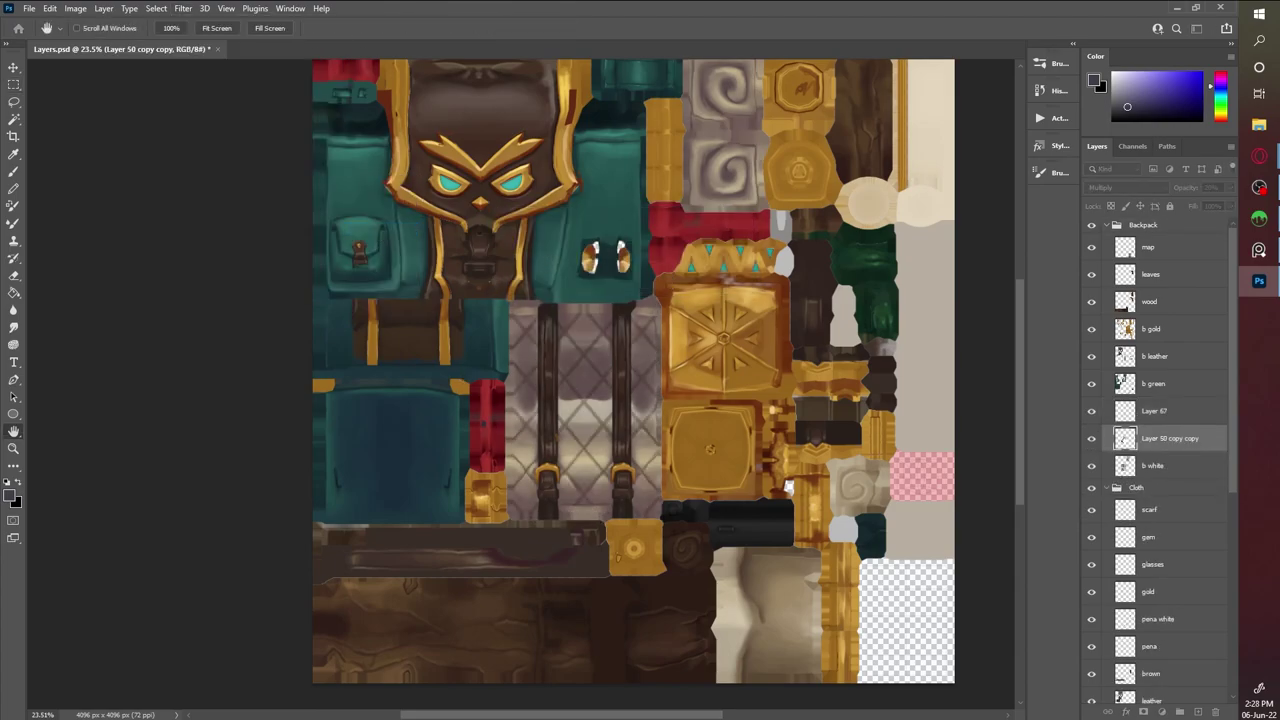
Merge Layer 67, Layer 50 copy copy and b white, and stamp the result onto a new layer
{"action": "scroll", "coordinate": [590, 420], "scroll_direction": "up", "scroll_amount": 2, "text": "alt"}
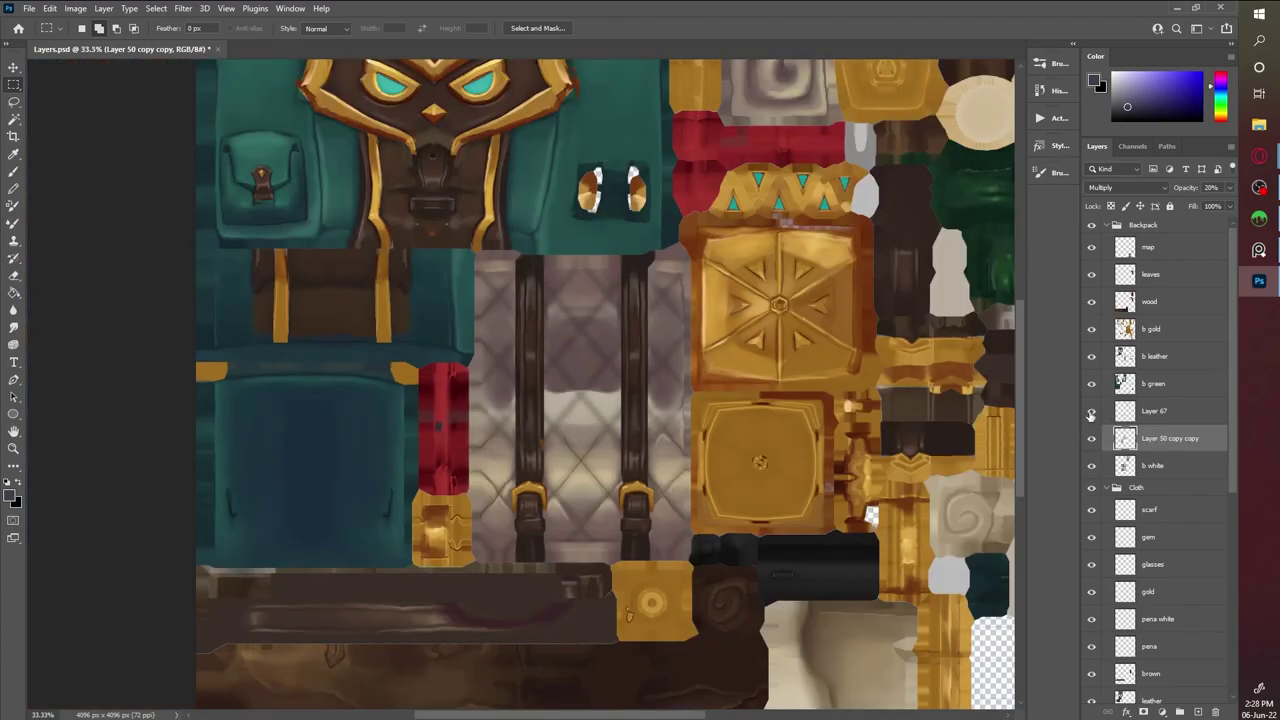
{"action": "key", "text": "ctrl+e"}
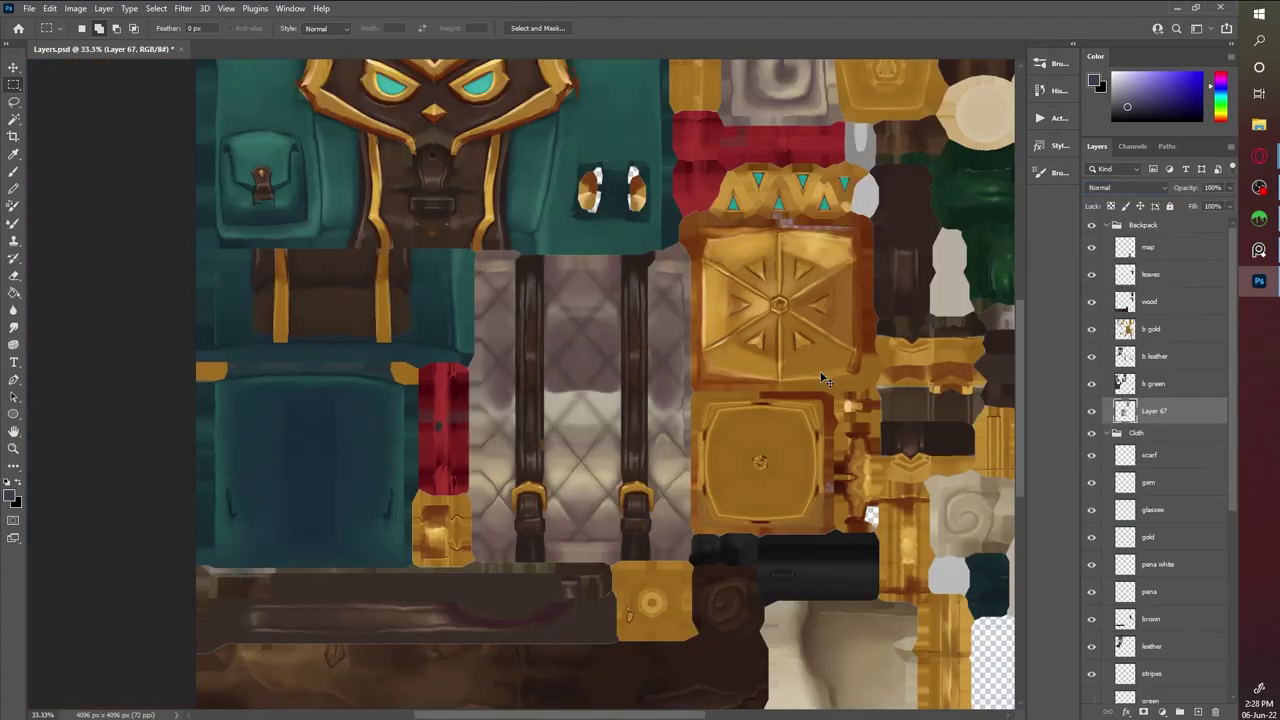
{"action": "key", "text": "ctrl+alt+shift+e"}
{"action": "scroll", "coordinate": [732, 607], "scroll_direction": "down", "scroll_amount": 2, "text": "alt"}
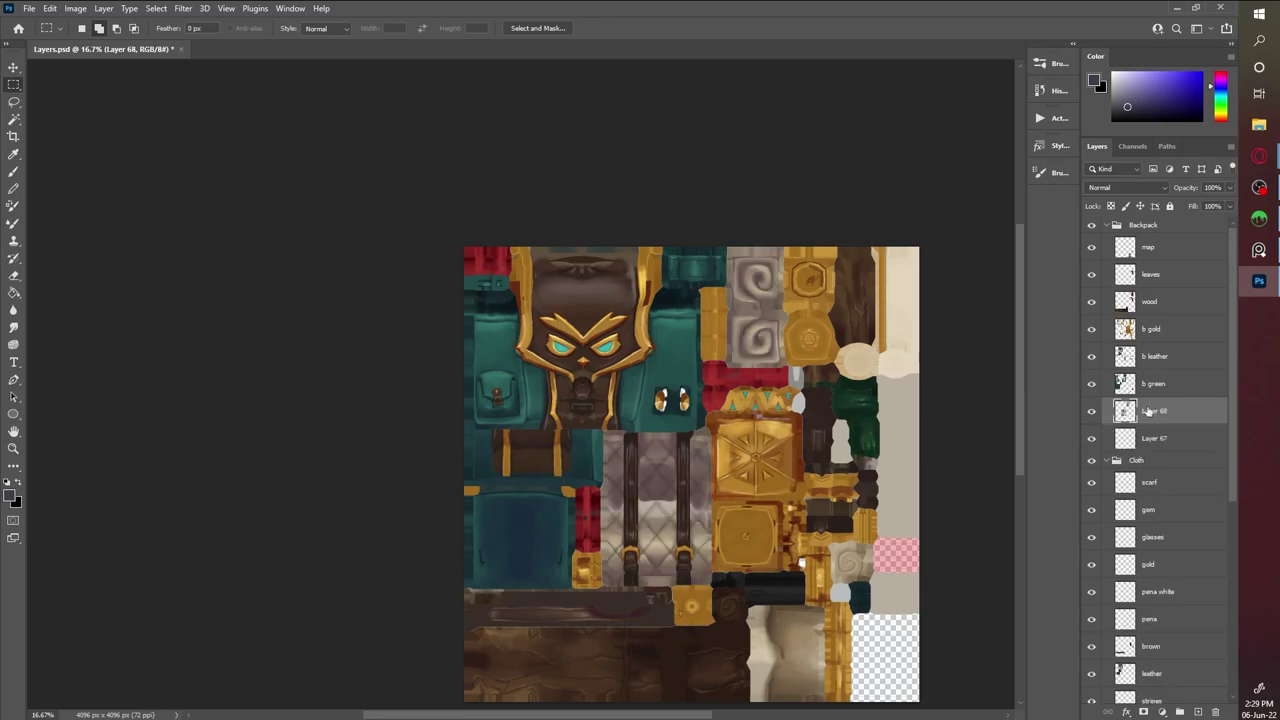
Try to merge Layer 68 into Layer 67 as a single layer named blanket, and check the result in 3DCoat
{"action": "key", "text": "ctrl+e"}
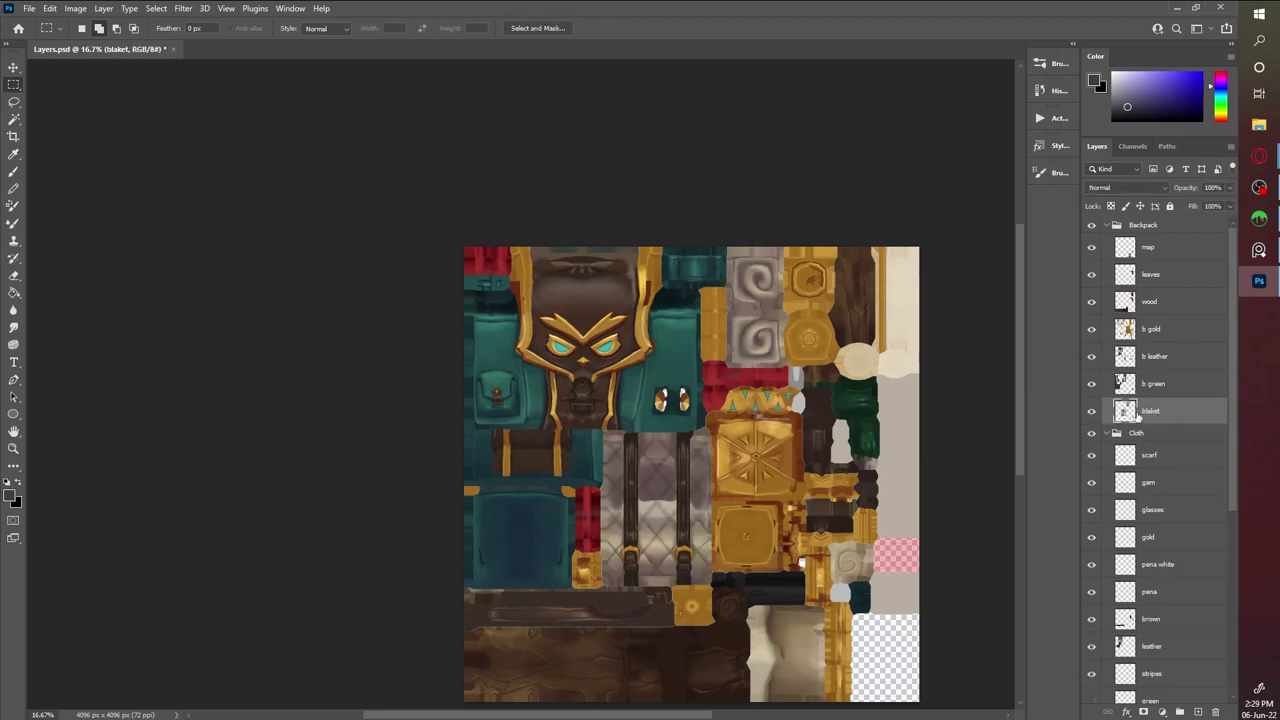
{"action": "left_click_drag", "start_coordinate": [834, 373], "coordinate": [794, 298]}
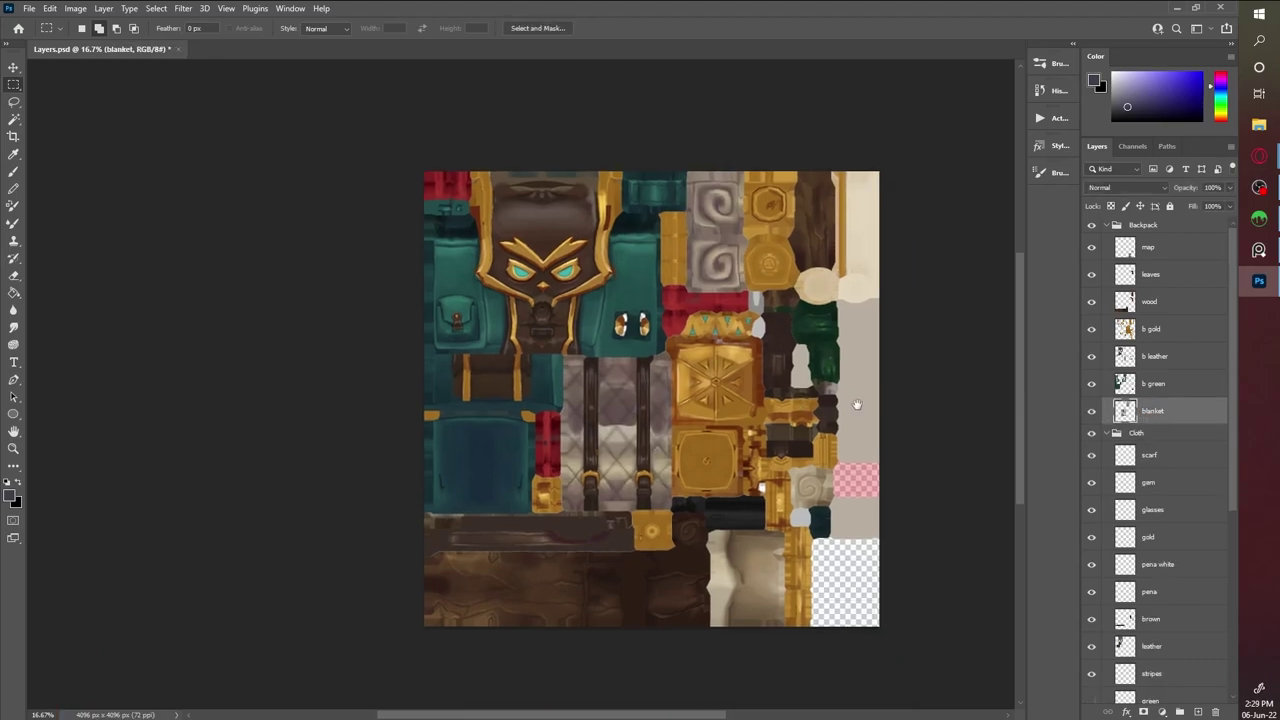
{"action": "left_click", "coordinate": [1259, 252]}
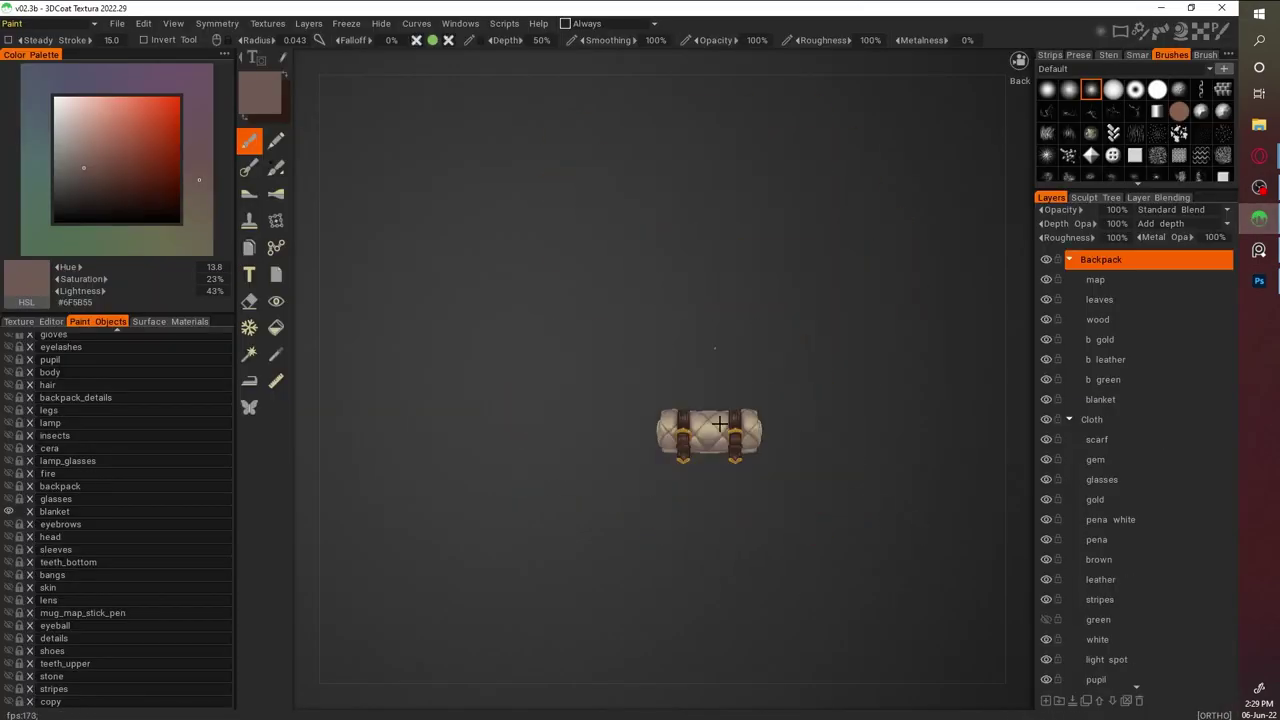
{"action": "scroll", "coordinate": [754, 454], "scroll_direction": "up", "scroll_amount": 5}
{"action": "scroll", "coordinate": [810, 567], "scroll_direction": "down", "scroll_amount": 2}
{"action": "scroll", "coordinate": [794, 646], "scroll_direction": "up", "scroll_amount": 3}
{"action": "key", "text": "alt+Tab"}
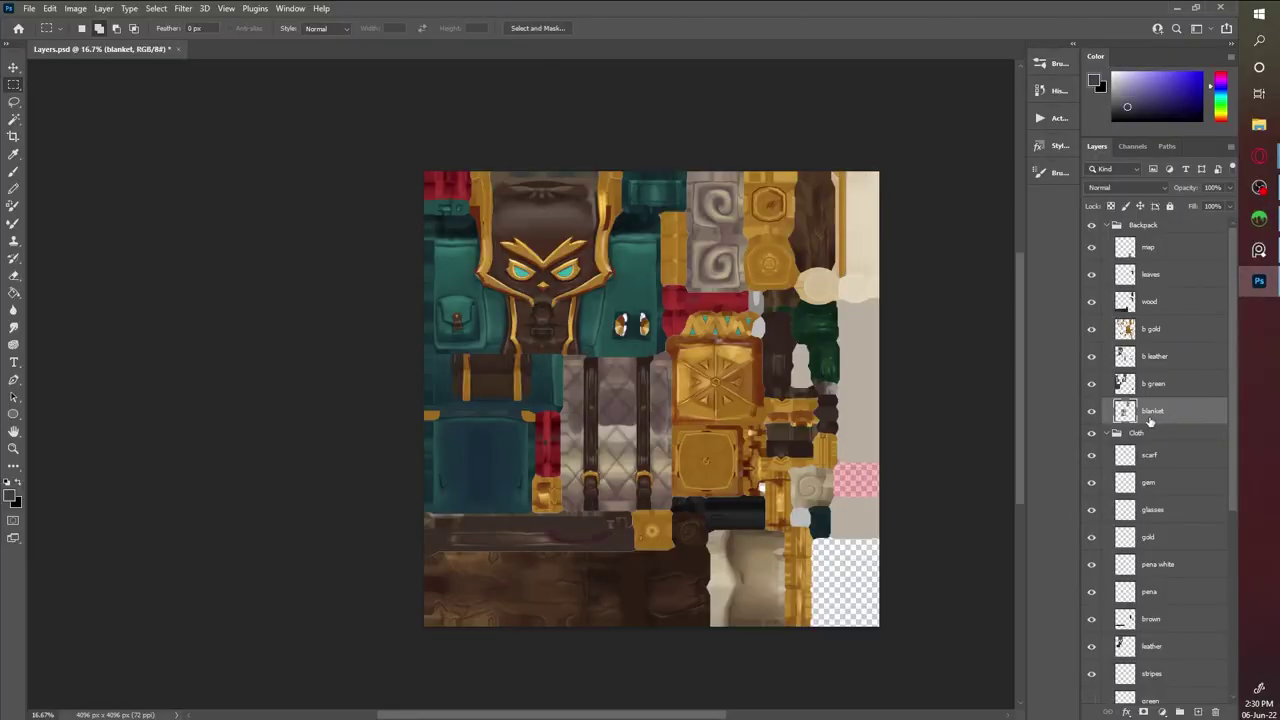
Rename the b white layer blanket in Photoshop, and set the listras blur layer to Multiply in 3DCoat
{"action": "double_click", "coordinate": [1155, 437]}
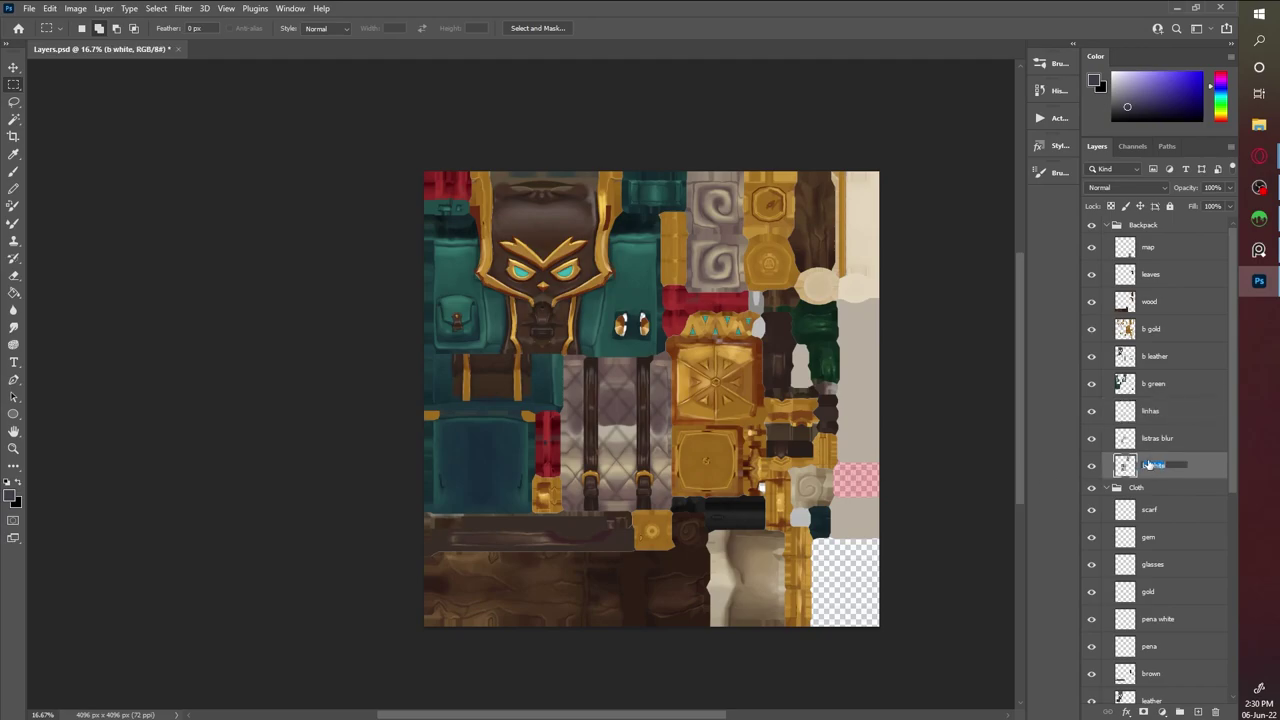
{"action": "key", "text": "alt+Tab"}
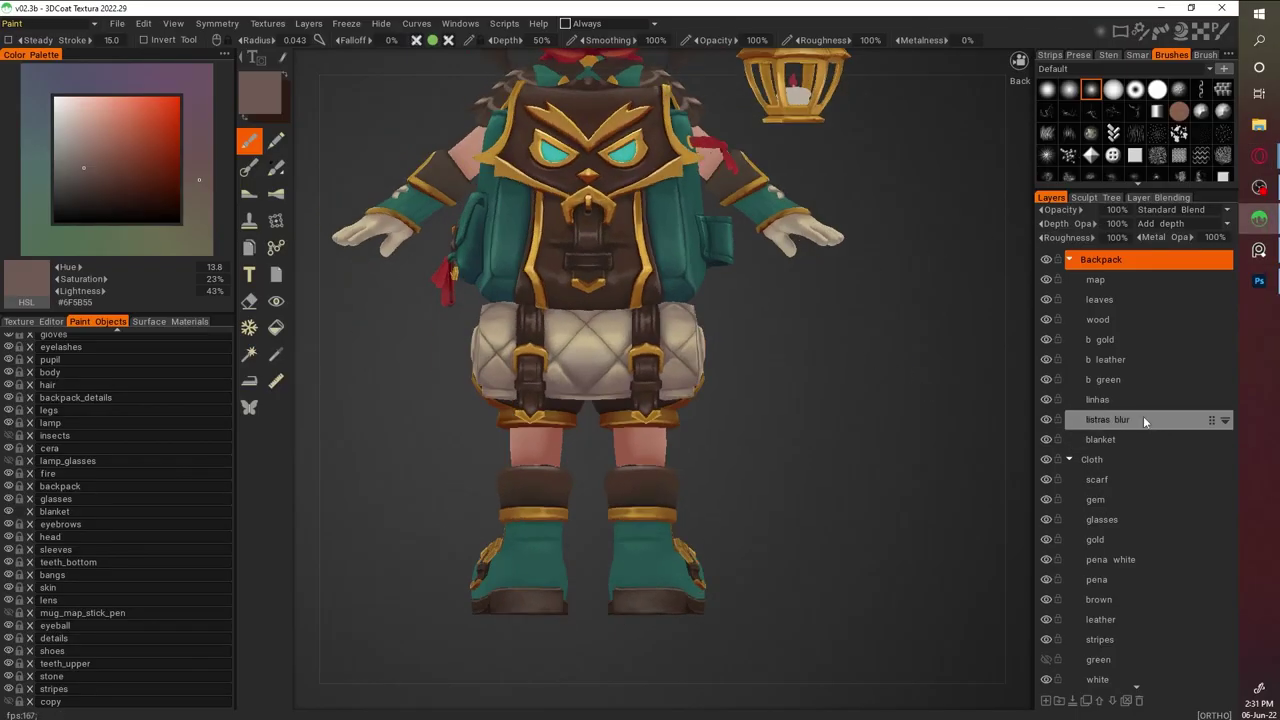
{"action": "left_click", "coordinate": [1185, 209]}
{"action": "left_click", "coordinate": [1147, 266]}
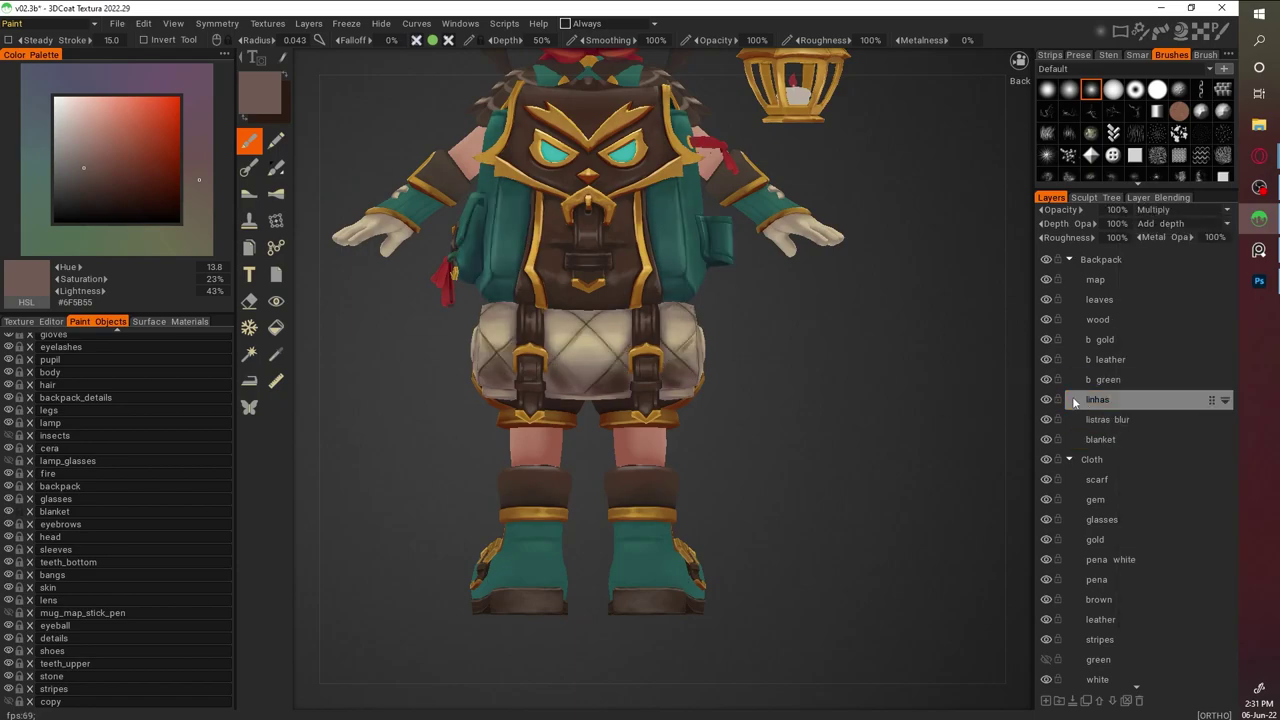
{"action": "scroll", "coordinate": [660, 370], "scroll_direction": "up", "scroll_amount": 3}
{"action": "left_click", "coordinate": [1090, 209]}
{"action": "scroll", "coordinate": [826, 483], "scroll_direction": "down", "scroll_amount": 5}
{"action": "scroll", "coordinate": [964, 472], "scroll_direction": "up", "scroll_amount": 6}
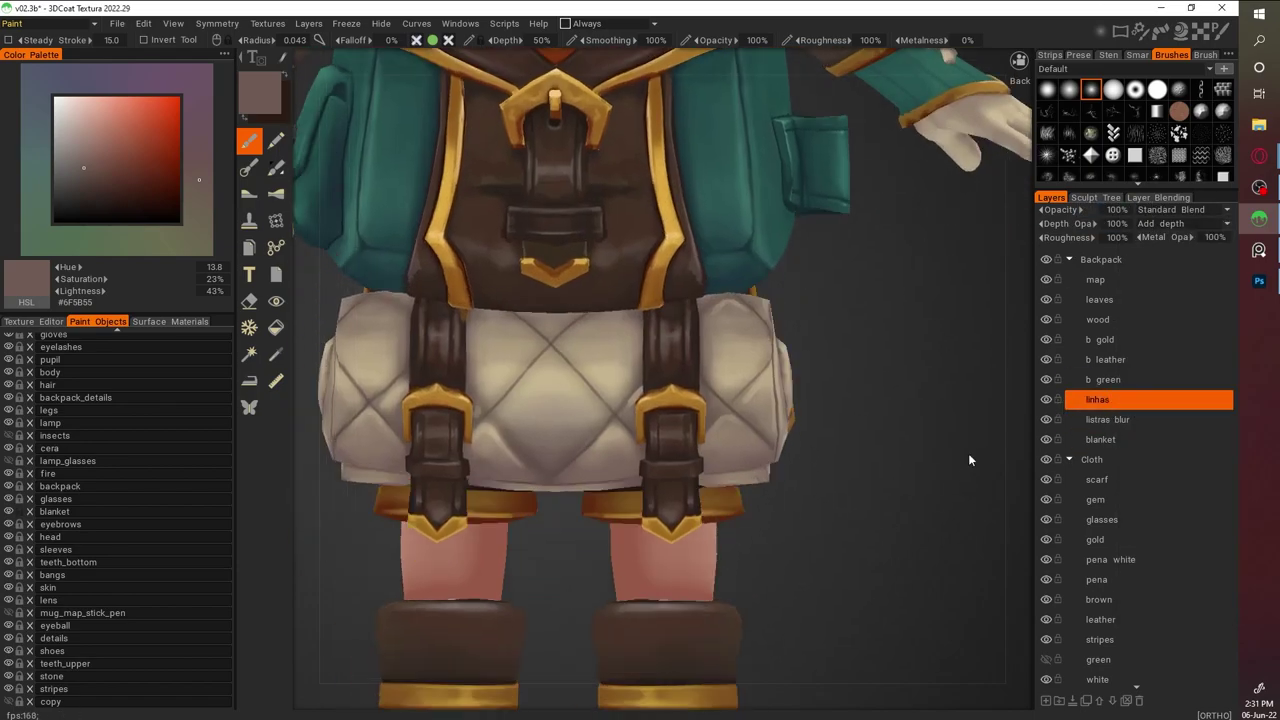
Replace the linhas layer with a new layer named listras and isolate the blanket object
{"action": "left_click", "coordinate": [1046, 701]}
{"action": "left_click", "coordinate": [1101, 400]}
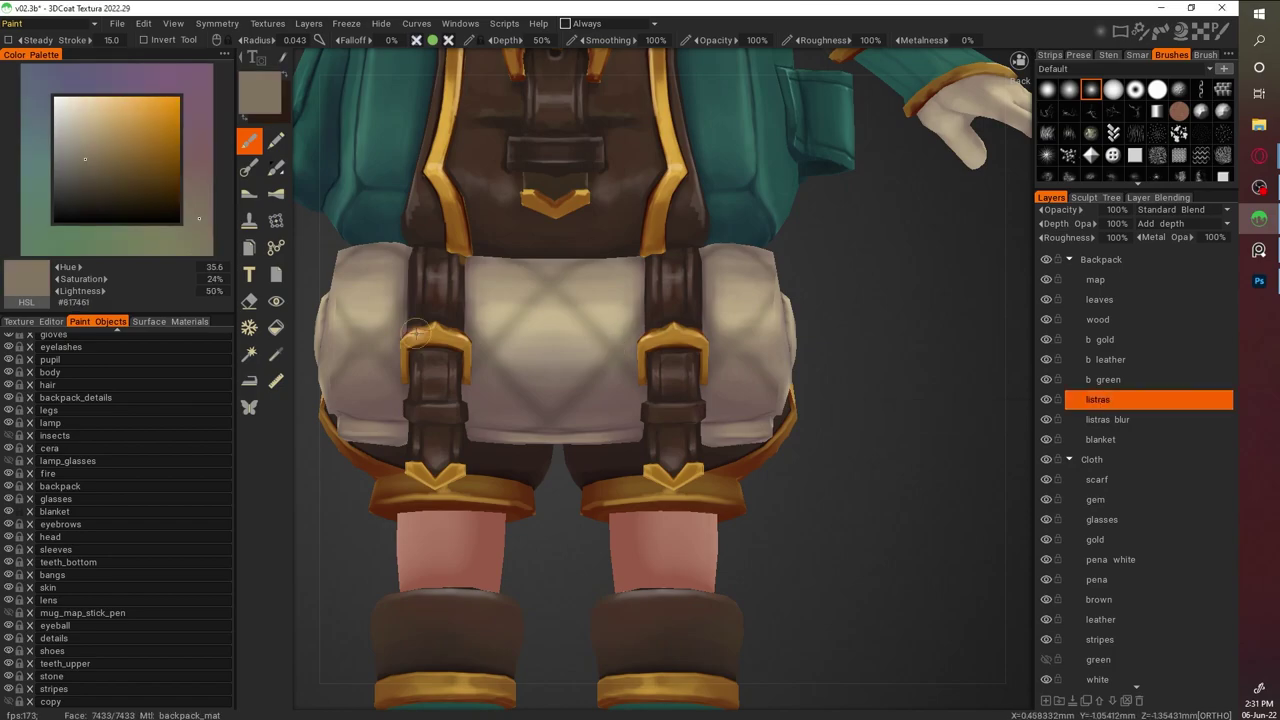
{"action": "middle_click_drag", "start_coordinate": [538, 300], "coordinate": [533, 400]}
{"action": "left_click_drag", "start_coordinate": [533, 400], "coordinate": [680, 345]}
{"action": "left_click", "coordinate": [9, 487], "text": "alt"}
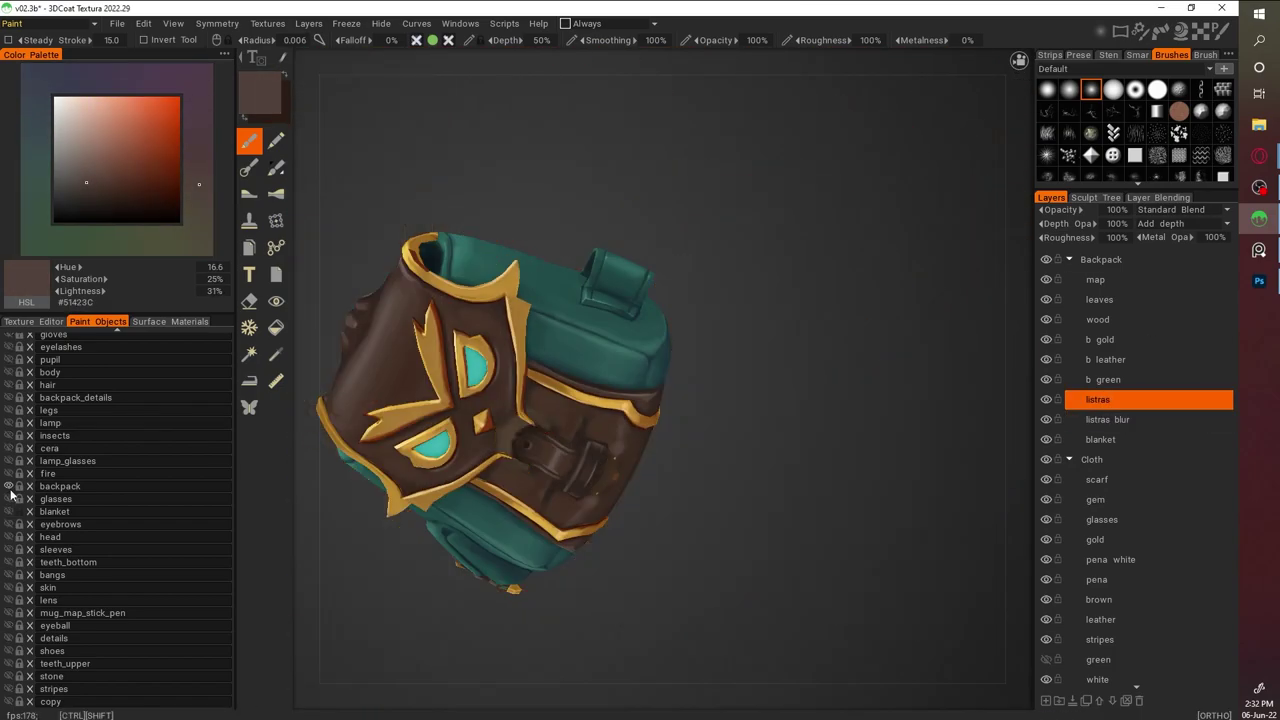
{"action": "left_click", "coordinate": [9, 511], "text": "alt"}
{"action": "scroll", "coordinate": [796, 347], "scroll_direction": "up", "scroll_amount": 5}
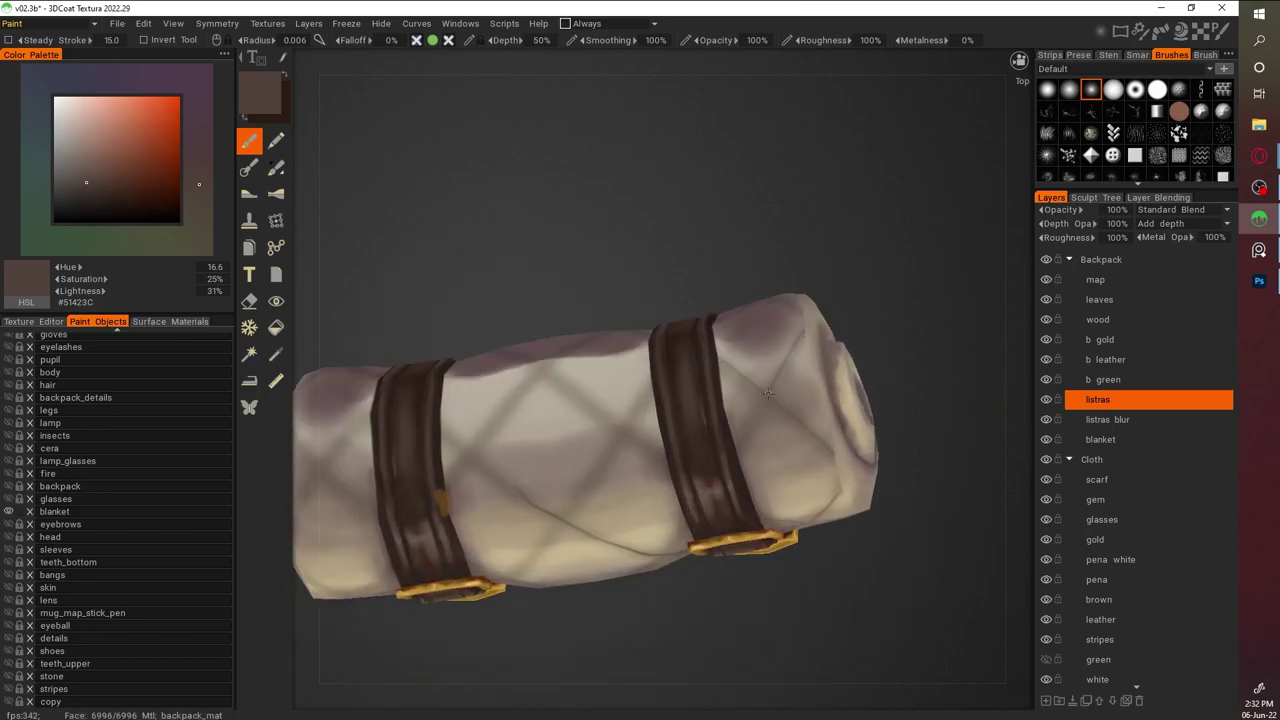
Trace the blurred diamonds with thin #51423C lines on the listras layer, blended as Multiply at 50% opacity
{"action": "left_click_drag", "start_coordinate": [873, 320], "coordinate": [836, 564]}
{"action": "left_click_drag", "start_coordinate": [545, 461], "coordinate": [846, 463], "text": "alt"}
{"action": "left_click", "coordinate": [1175, 209]}
{"action": "key", "text": "Escape"}
{"action": "left_click_drag", "start_coordinate": [900, 400], "coordinate": [655, 260], "text": "alt"}
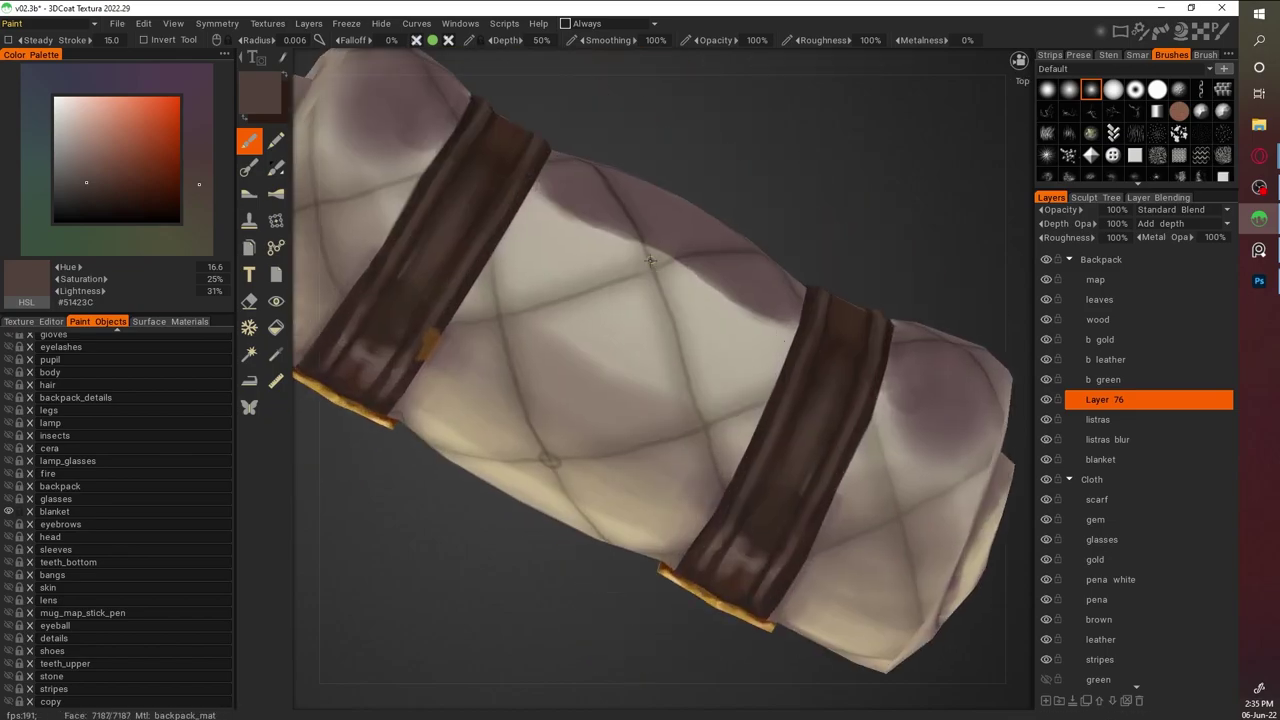
{"action": "left_click_drag", "start_coordinate": [511, 318], "coordinate": [980, 540], "text": "alt"}
Try to strengthen the blurred crosshatch shading by duplicating the listras blur layer
{"action": "left_click", "coordinate": [1041, 424]}
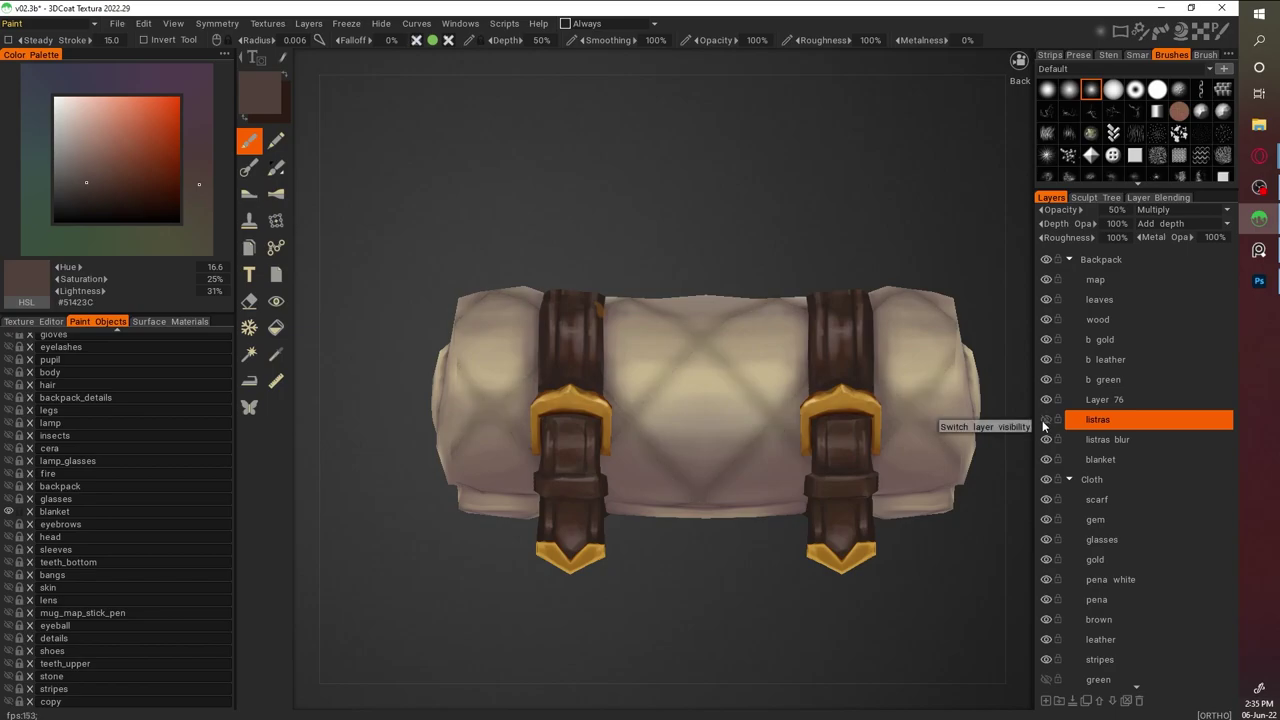
{"action": "left_click", "coordinate": [1046, 440]}
{"action": "left_click", "coordinate": [1086, 704]}
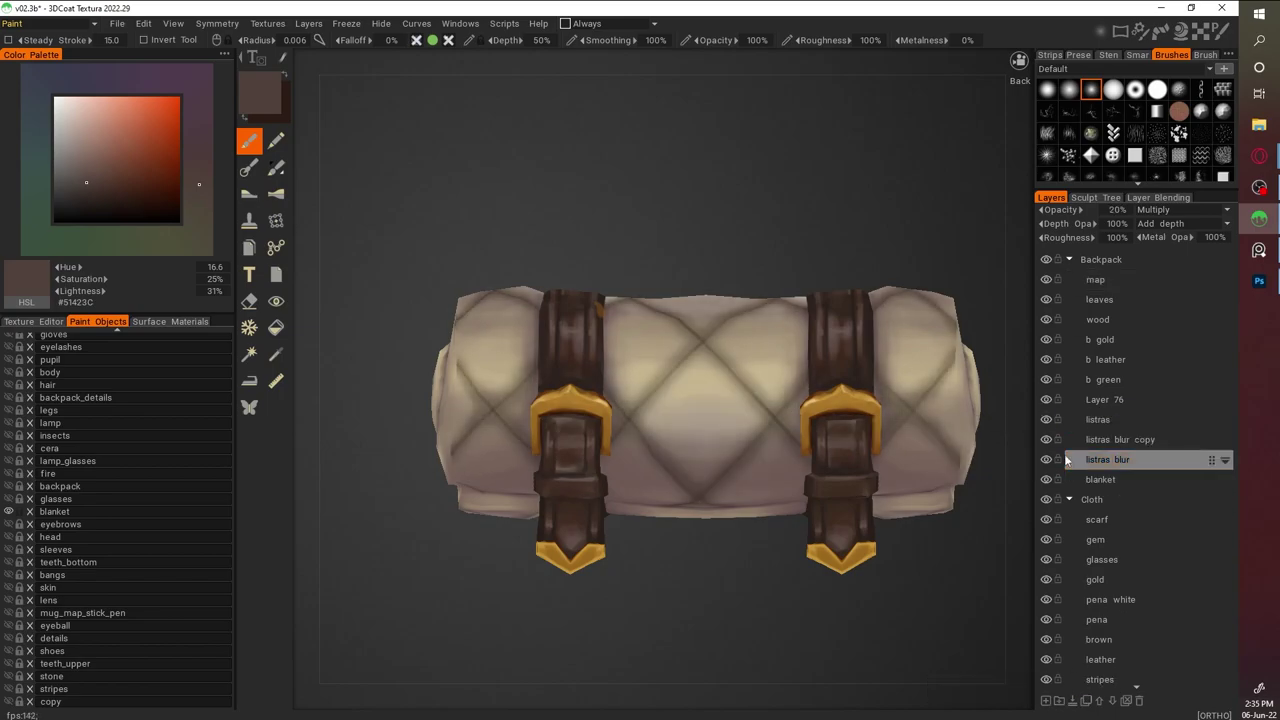
{"action": "left_click_drag", "start_coordinate": [1108, 210], "coordinate": [1096, 210]}
{"action": "scroll", "coordinate": [886, 503], "scroll_direction": "up", "scroll_amount": 2}
{"action": "scroll", "coordinate": [836, 335], "scroll_direction": "down", "scroll_amount": 3}
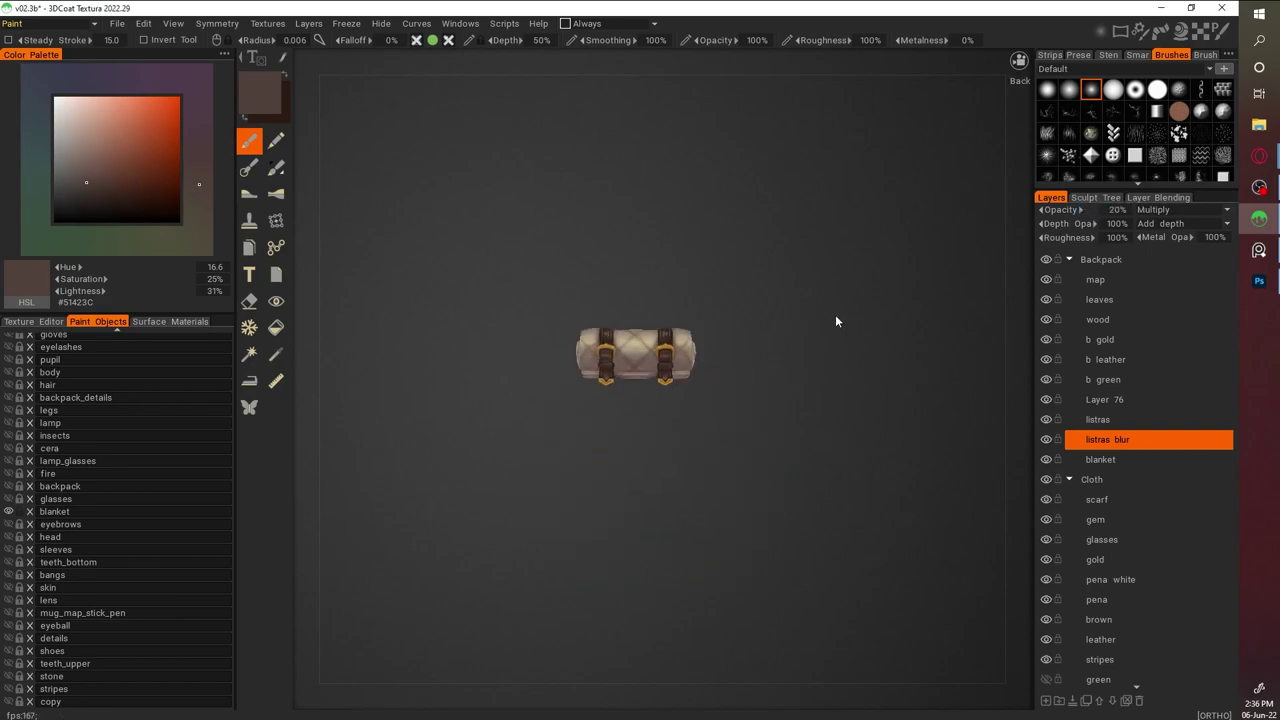
Move Layer 76 below listras blur, directly above the blanket layer
{"action": "scroll", "coordinate": [836, 335], "scroll_direction": "up", "scroll_amount": 3}
{"action": "left_click", "coordinate": [1104, 399]}
{"action": "left_click_drag", "start_coordinate": [1104, 399], "coordinate": [1104, 445]}
{"action": "scroll", "coordinate": [889, 417], "scroll_direction": "up", "scroll_amount": 3}
{"action": "left_click_drag", "start_coordinate": [1006, 553], "coordinate": [520, 344]}
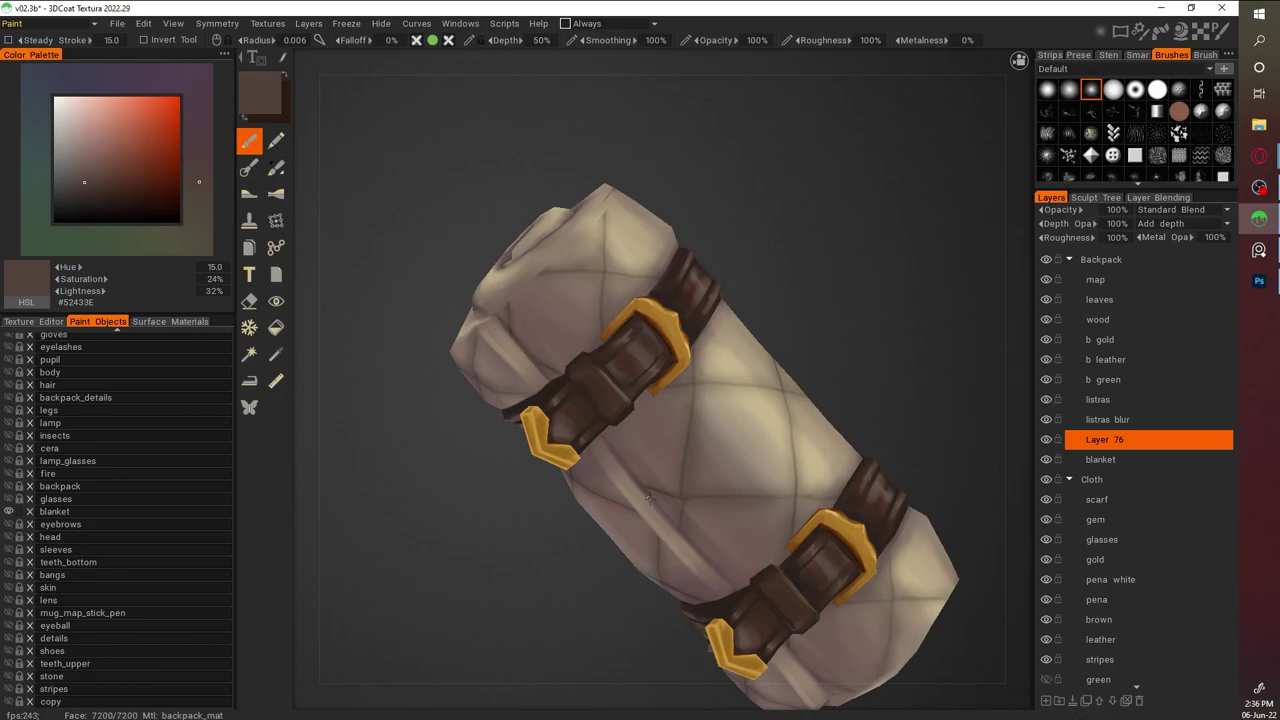
Darken the blanket's flap seam and the contact shadows beside the buckled strap in #412F30 on Layer 76
{"action": "middle_click_drag", "start_coordinate": [609, 446], "coordinate": [440, 220]}
{"action": "middle_click_drag", "start_coordinate": [601, 413], "coordinate": [951, 514]}
{"action": "scroll", "coordinate": [588, 556], "scroll_direction": "up", "scroll_amount": 3}
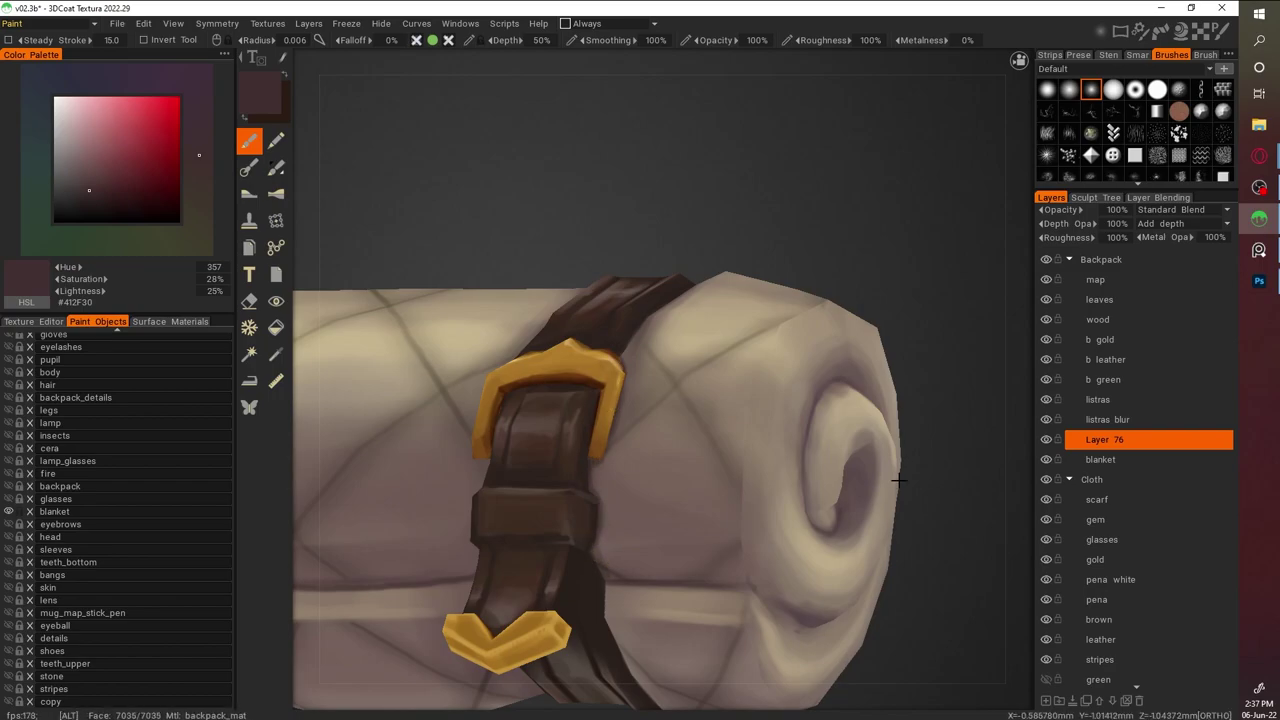
{"action": "scroll", "coordinate": [738, 508], "scroll_direction": "down", "scroll_amount": 5}
{"action": "middle_click_drag", "start_coordinate": [857, 560], "coordinate": [891, 403]}
{"action": "scroll", "coordinate": [889, 460], "scroll_direction": "up", "scroll_amount": 6}
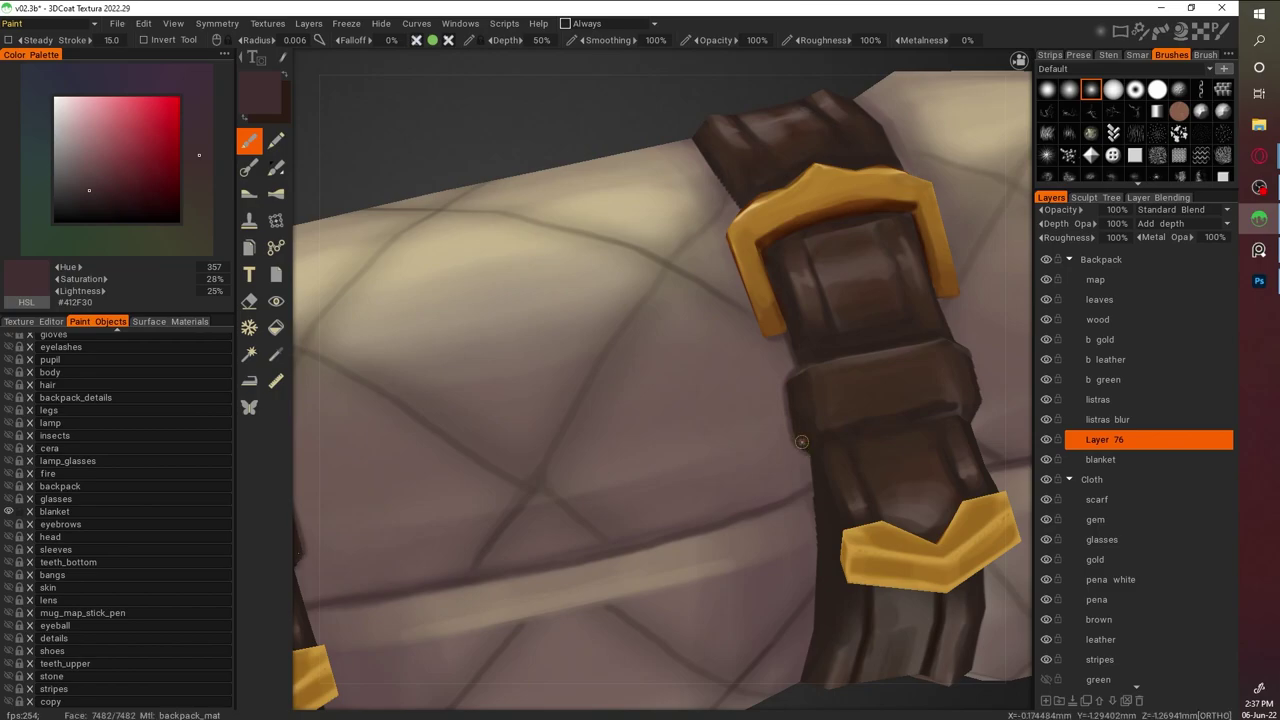
{"action": "middle_click_drag", "start_coordinate": [814, 454], "coordinate": [796, 352]}
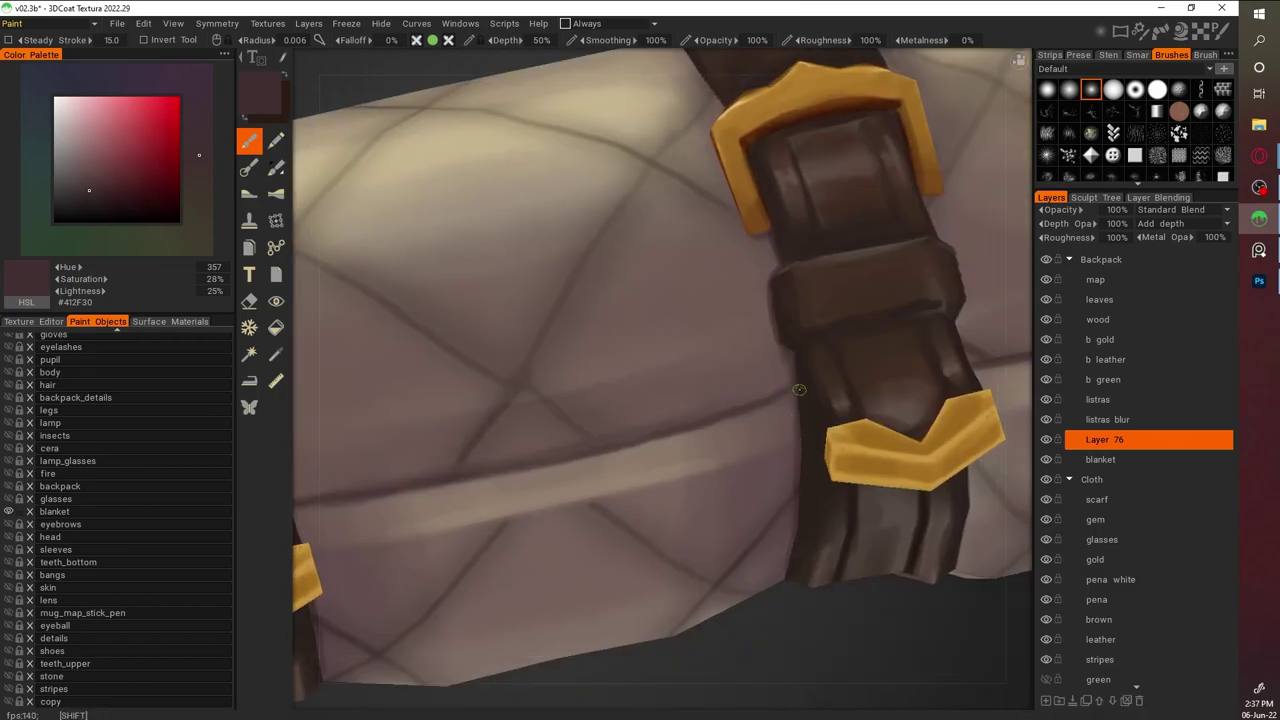
{"action": "scroll", "coordinate": [774, 245], "scroll_direction": "down", "scroll_amount": 5}
{"action": "scroll", "coordinate": [768, 440], "scroll_direction": "up", "scroll_amount": 5}
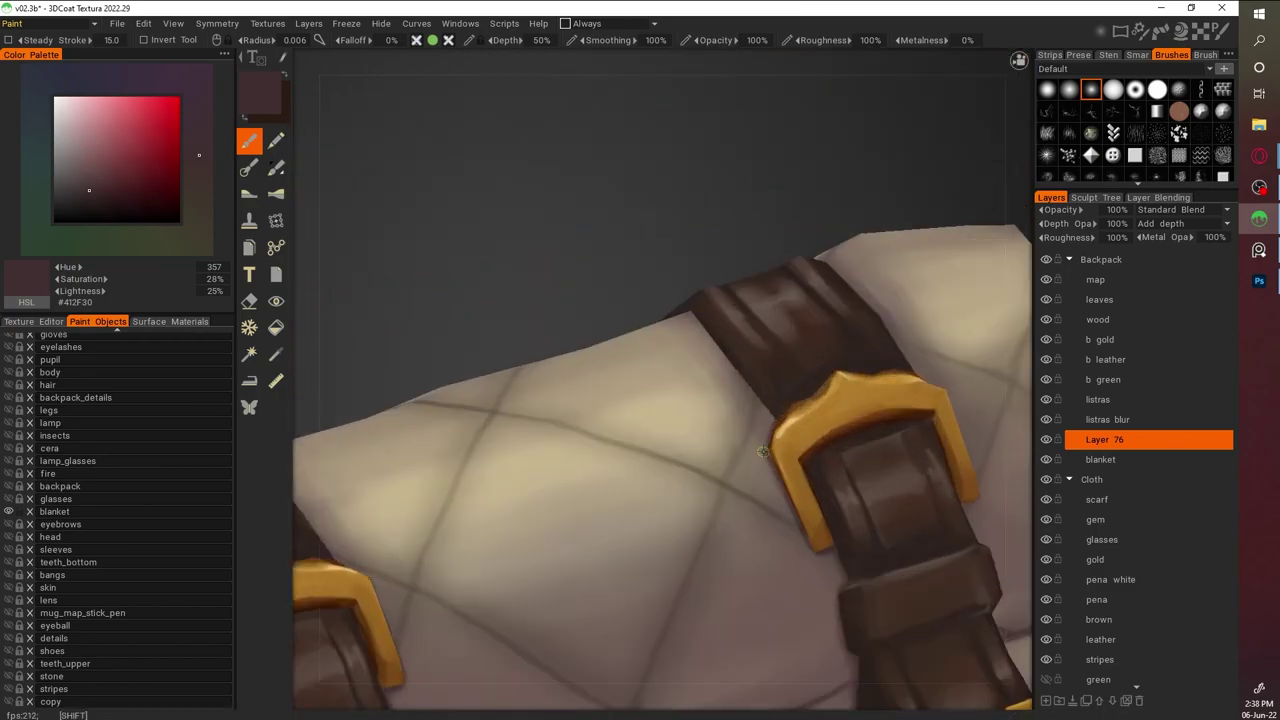
Paint thin #412F30 contact shadows along the strap edges across the blanket's top and back
{"action": "scroll", "coordinate": [778, 486], "scroll_direction": "down", "scroll_amount": 5}
{"action": "scroll", "coordinate": [707, 425], "scroll_direction": "up", "scroll_amount": 5}
{"action": "scroll", "coordinate": [678, 392], "scroll_direction": "down", "scroll_amount": 5}
{"action": "scroll", "coordinate": [586, 282], "scroll_direction": "up", "scroll_amount": 5}
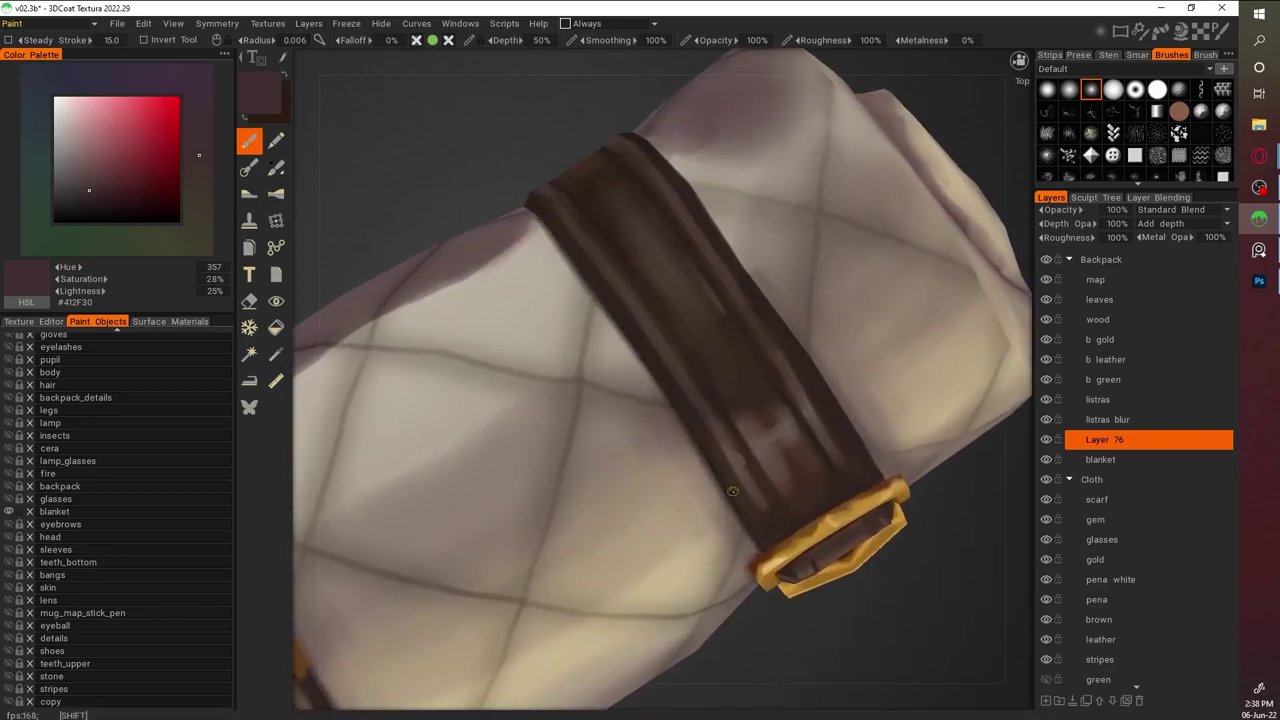
{"action": "scroll", "coordinate": [651, 357], "scroll_direction": "down", "scroll_amount": 5}
{"action": "scroll", "coordinate": [894, 391], "scroll_direction": "up", "scroll_amount": 5}
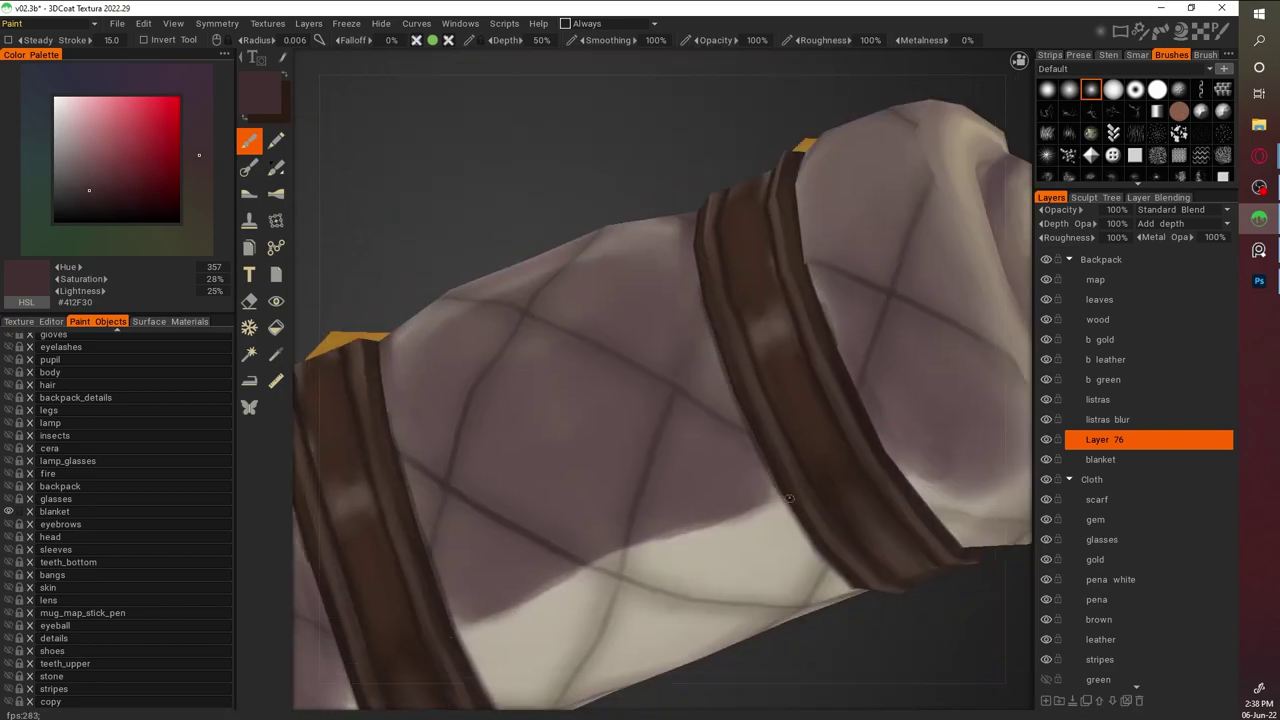
{"action": "scroll", "coordinate": [1023, 606], "scroll_direction": "down", "scroll_amount": 5}
{"action": "scroll", "coordinate": [950, 500], "scroll_direction": "up", "scroll_amount": 3}
{"action": "scroll", "coordinate": [880, 386], "scroll_direction": "up", "scroll_amount": 2}
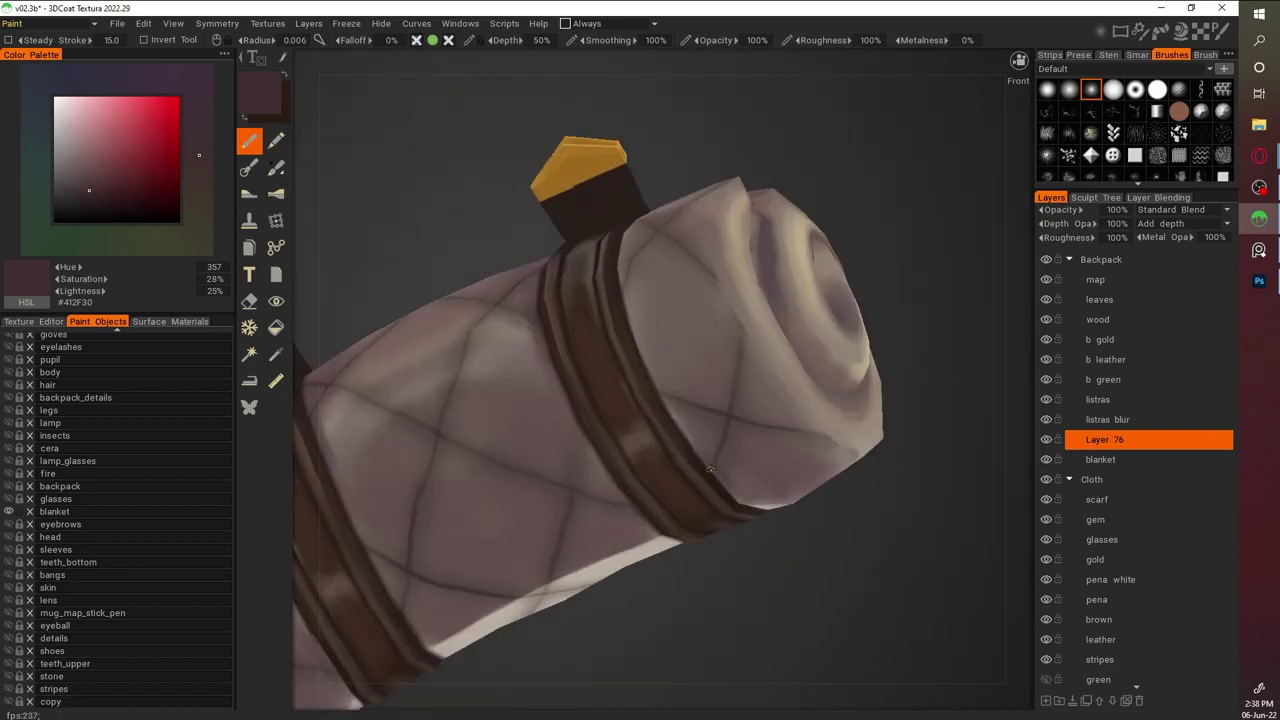
Continue the dark contact shadows along the strap's outer edge around the blanket's underside
{"action": "middle_click_drag", "start_coordinate": [726, 487], "coordinate": [759, 442]}
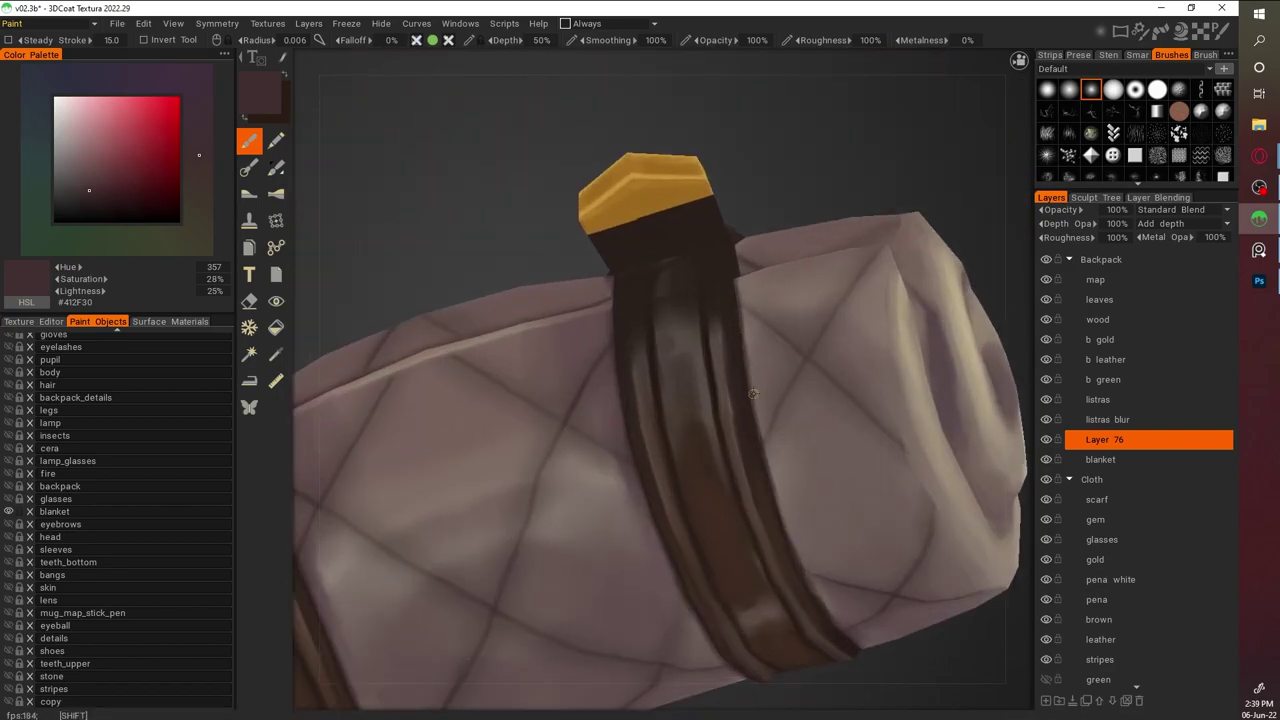
{"action": "scroll", "coordinate": [763, 432], "scroll_direction": "down", "scroll_amount": 5}
{"action": "scroll", "coordinate": [582, 363], "scroll_direction": "up", "scroll_amount": 5}
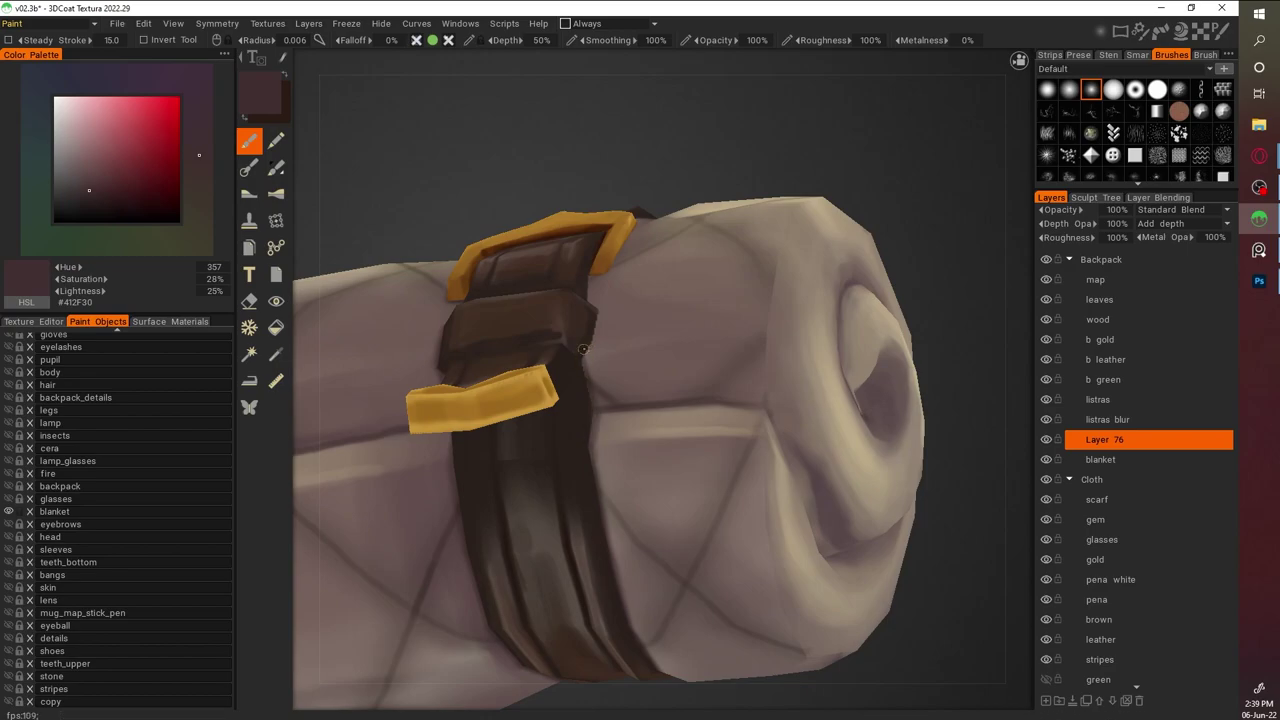
{"action": "scroll", "coordinate": [690, 256], "scroll_direction": "down", "scroll_amount": 5}
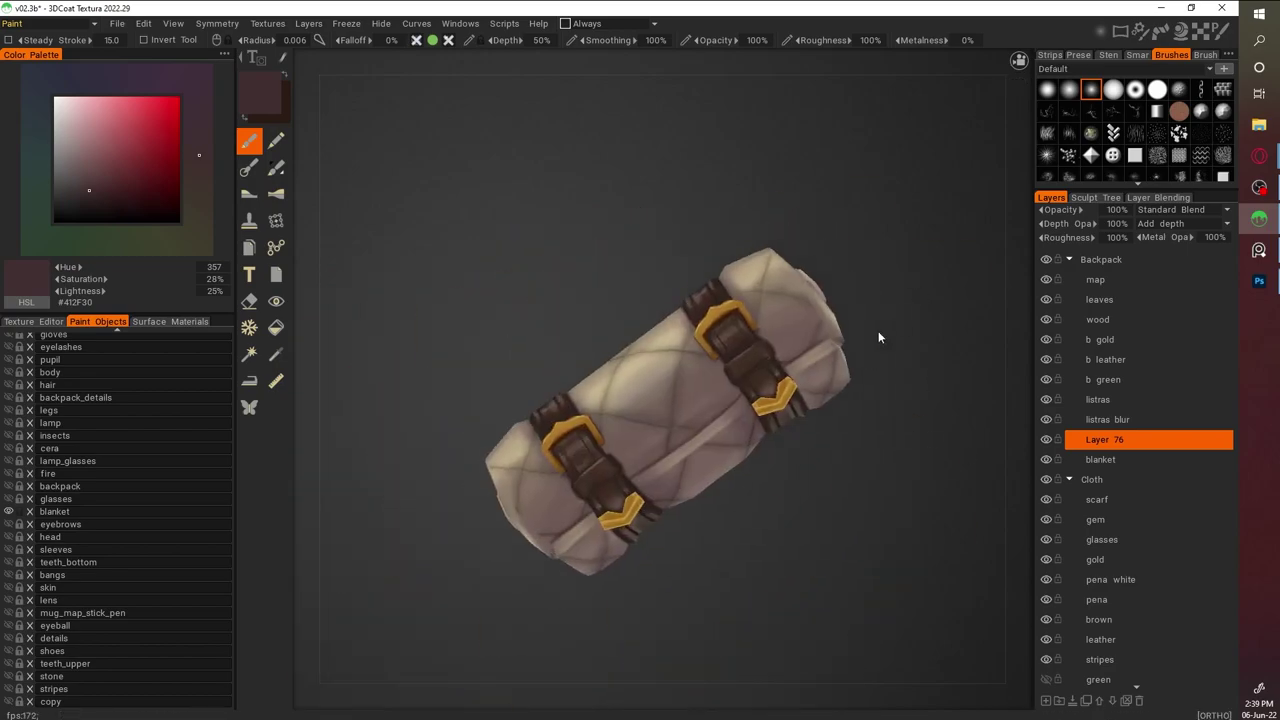
{"action": "scroll", "coordinate": [903, 320], "scroll_direction": "up", "scroll_amount": 6}
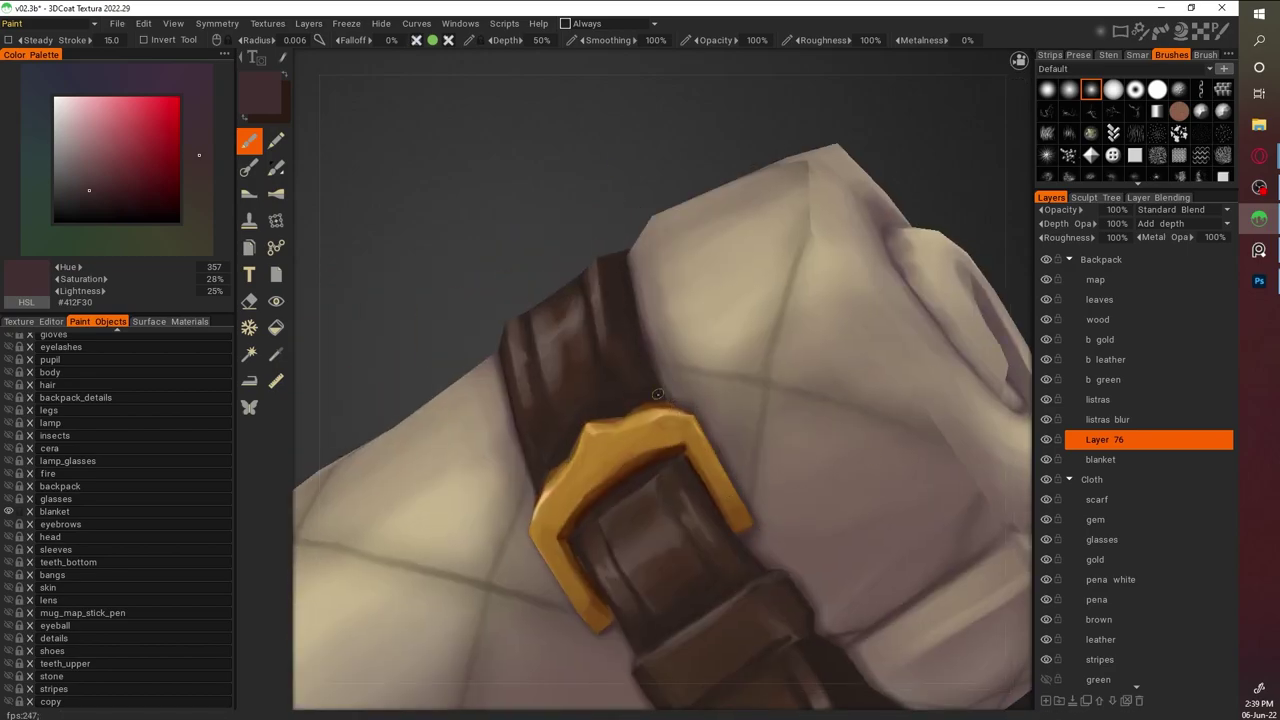
Darken the blanket beside the buckle and along the strap's outer edge up to the top
{"action": "scroll", "coordinate": [900, 400], "scroll_direction": "down", "scroll_amount": 5}
{"action": "scroll", "coordinate": [800, 300], "scroll_direction": "up", "scroll_amount": 5}
{"action": "scroll", "coordinate": [677, 200], "scroll_direction": "down", "scroll_amount": 5}
{"action": "scroll", "coordinate": [728, 322], "scroll_direction": "up", "scroll_amount": 5}
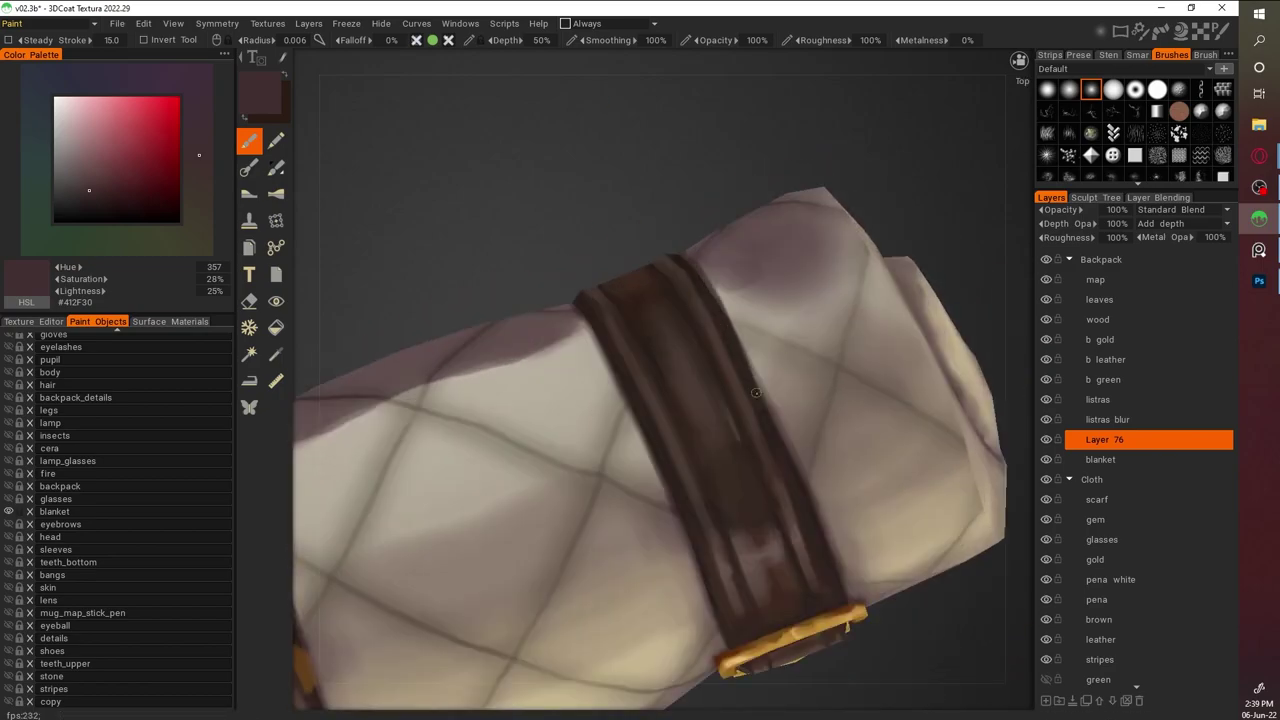
{"action": "scroll", "coordinate": [672, 346], "scroll_direction": "down", "scroll_amount": 5}
Refine the spiral fold at the blanket's rolled end with sampled tones such as #8B7B6B and #594B46
{"action": "left_click_drag", "start_coordinate": [672, 346], "coordinate": [862, 465], "text": "shift"}
{"action": "scroll", "coordinate": [745, 371], "scroll_direction": "up", "scroll_amount": 5}
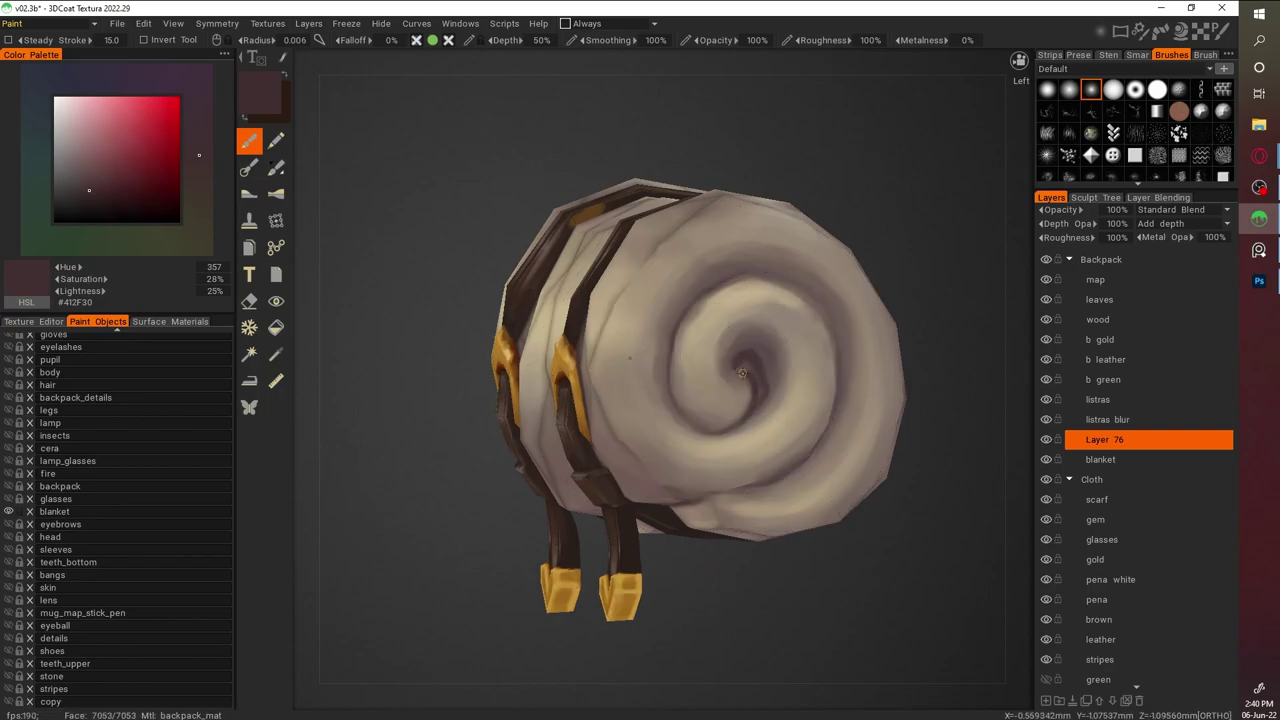
{"action": "key", "text": "v"}
{"action": "key", "text": "v"}
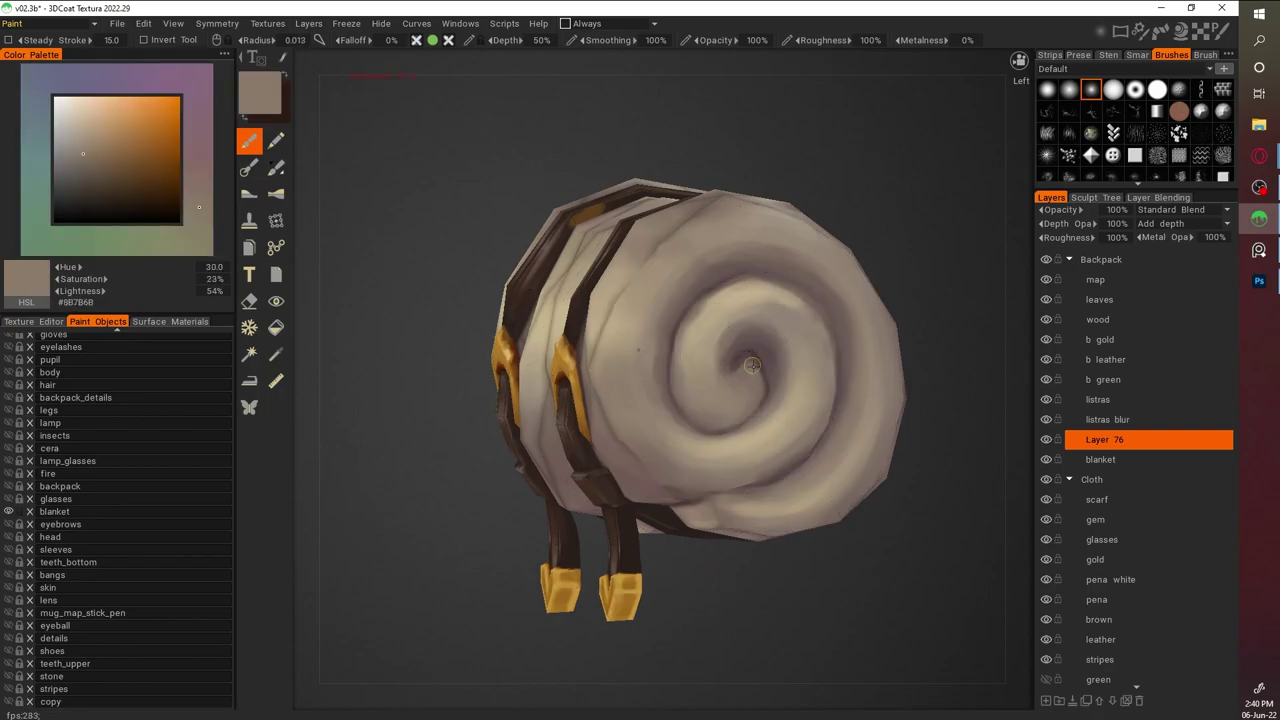
{"action": "key", "text": "v"}
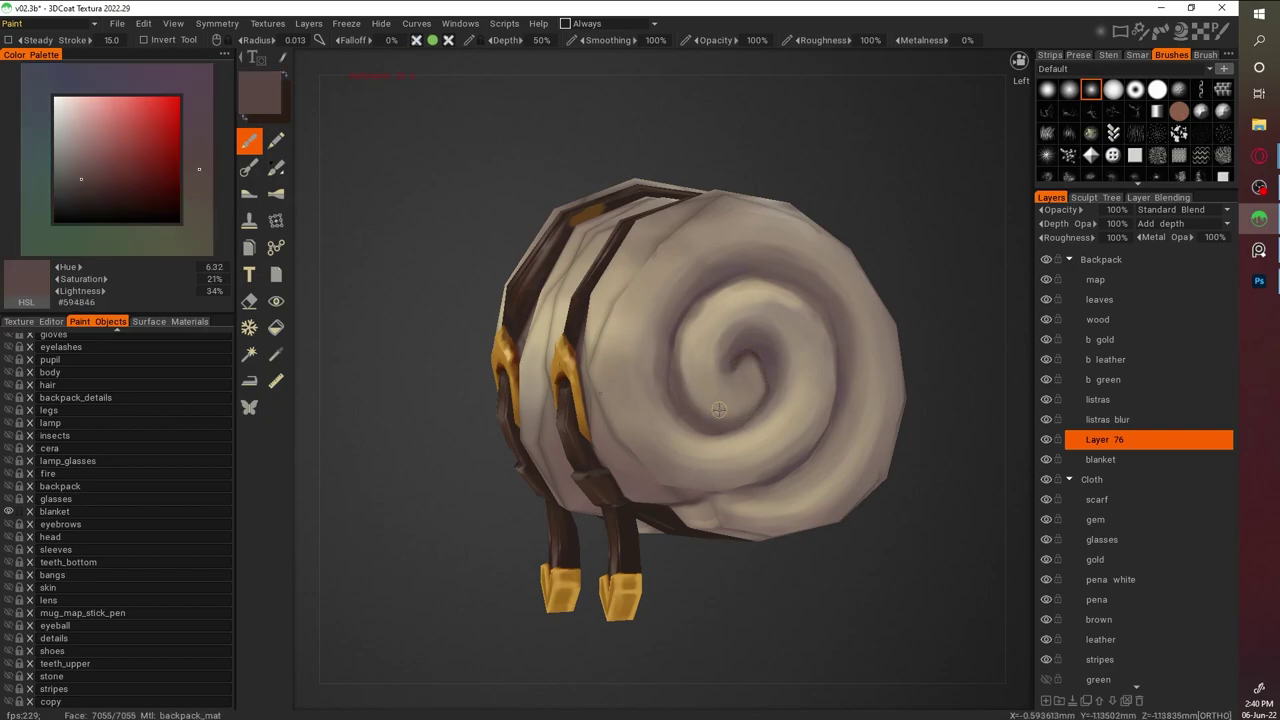
{"action": "key", "text": "v"}
{"action": "key", "text": "v"}
{"action": "key", "text": "v"}
{"action": "mouse_move", "coordinate": [706, 300]}
{"action": "right_mouse_down"}
{"action": "mouse_move", "coordinate": [672, 338]}
{"action": "mouse_move", "coordinate": [712, 282]}
{"action": "right_mouse_up"}
{"action": "key", "text": "v"}
{"action": "key", "text": "v"}
Repaint the blanket layer's base shading with larger strokes in sampled blanket tones and a dark #4D3B3A
{"action": "left_click_drag", "start_coordinate": [673, 395], "coordinate": [898, 406], "text": "alt"}
{"action": "scroll", "coordinate": [898, 406], "scroll_direction": "up", "scroll_amount": 5}
{"action": "scroll", "coordinate": [886, 467], "scroll_direction": "down", "scroll_amount": 5}
{"action": "left_click_drag", "start_coordinate": [886, 467], "coordinate": [780, 330], "text": "alt"}
{"action": "key", "text": "v"}
{"action": "right_click_drag", "start_coordinate": [780, 330], "coordinate": [830, 330]}
{"action": "left_click_drag", "start_coordinate": [830, 330], "coordinate": [690, 330], "text": "alt"}
{"action": "key", "text": "v"}
{"action": "right_click_drag", "start_coordinate": [690, 330], "coordinate": [740, 330]}
{"action": "left_click_drag", "start_coordinate": [740, 330], "coordinate": [600, 219], "text": "alt"}
{"action": "key", "text": "v"}
{"action": "key", "text": "v"}
{"action": "key", "text": "v"}
{"action": "key", "text": "v"}
{"action": "left_click_drag", "start_coordinate": [700, 300], "coordinate": [765, 500], "text": "alt"}
{"action": "key", "text": "v"}
{"action": "left_click", "coordinate": [84, 172]}
{"action": "left_click_drag", "start_coordinate": [790, 330], "coordinate": [713, 553], "text": "alt"}
{"action": "key", "text": "v"}
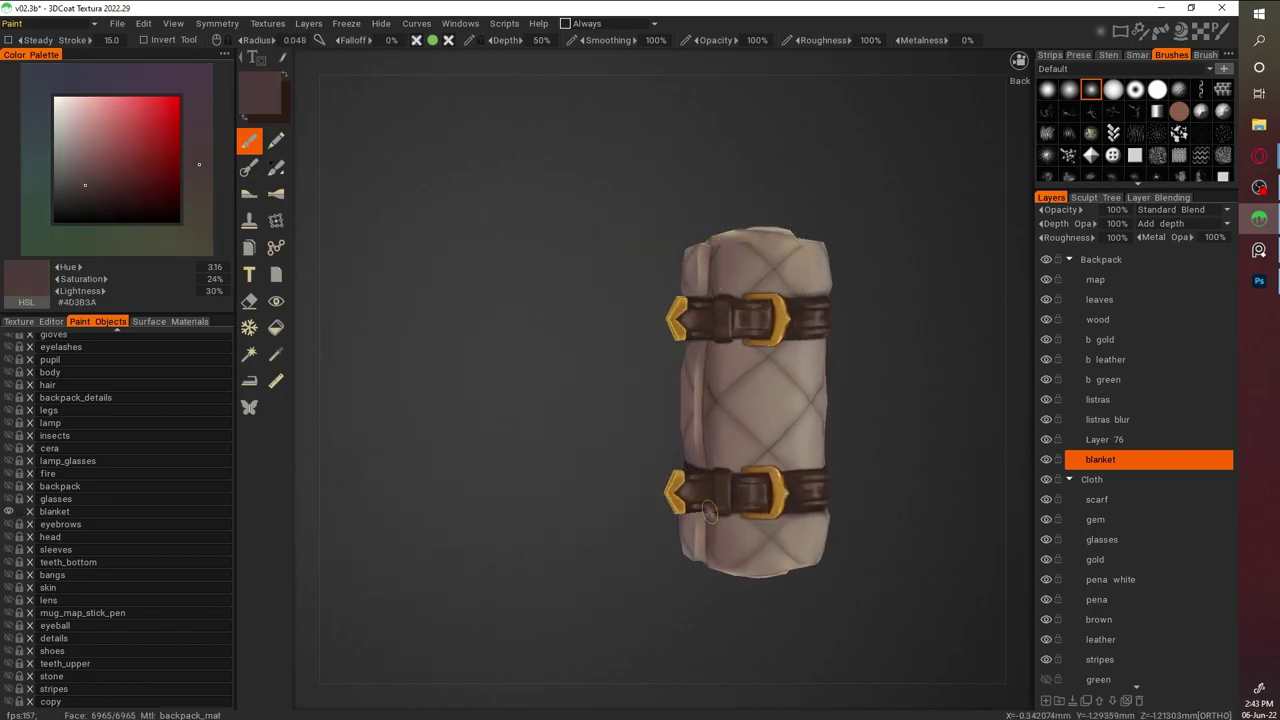
Even out the blanket's base color with broad soft strokes of sampled browns such as #816F63, up to a 0.142 brush radius
{"action": "left_click_drag", "start_coordinate": [876, 401], "coordinate": [820, 430], "text": "alt"}
{"action": "key", "text": "v"}
{"action": "key", "text": "v"}
{"action": "left_click_drag", "start_coordinate": [682, 488], "coordinate": [740, 330], "text": "alt"}
{"action": "key", "text": "v"}
{"action": "key", "text": "v"}
{"action": "key", "text": "v"}
{"action": "key", "text": "v"}
{"action": "key", "text": "v"}
{"action": "key", "text": "v"}
{"action": "key", "text": "v"}
{"action": "key", "text": "v"}
{"action": "key", "text": "v"}
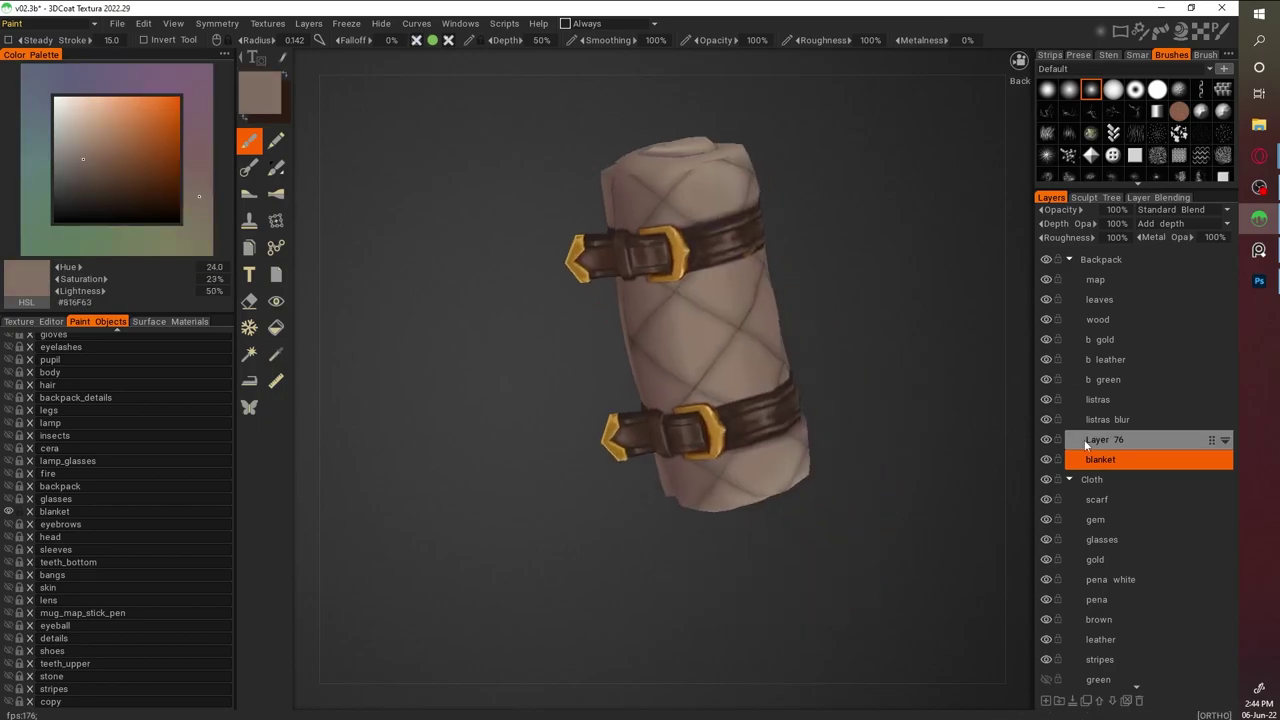
Touch up the blanket's quilted diamonds on Layer 76 with the sampled brown #8E7A6A and a 0.012 brush radius
{"action": "key", "text": "Delete"}
{"action": "mouse_move", "coordinate": [930, 560]}
{"action": "left_mouse_down", "text": "alt"}
{"action": "mouse_move", "coordinate": [957, 600]}
{"action": "mouse_move", "coordinate": [916, 391]}
{"action": "mouse_move", "coordinate": [700, 330]}
{"action": "mouse_move", "coordinate": [760, 360]}
{"action": "left_mouse_up", "text": "alt"}
{"action": "left_click", "coordinate": [1105, 334]}
{"action": "key", "text": "e"}
{"action": "mouse_move", "coordinate": [585, 370]}
{"action": "left_mouse_down", "text": "alt"}
{"action": "mouse_move", "coordinate": [920, 363]}
{"action": "mouse_move", "coordinate": [909, 486]}
{"action": "left_mouse_up", "text": "alt"}
{"action": "key", "text": "b"}
{"action": "scroll", "coordinate": [871, 509], "scroll_direction": "up", "scroll_amount": 2}
{"action": "scroll", "coordinate": [915, 559], "scroll_direction": "down", "scroll_amount": 3}
{"action": "key", "text": "ctrl+z"}
{"action": "scroll", "coordinate": [610, 430], "scroll_direction": "up", "scroll_amount": 2}
{"action": "key", "text": "v"}
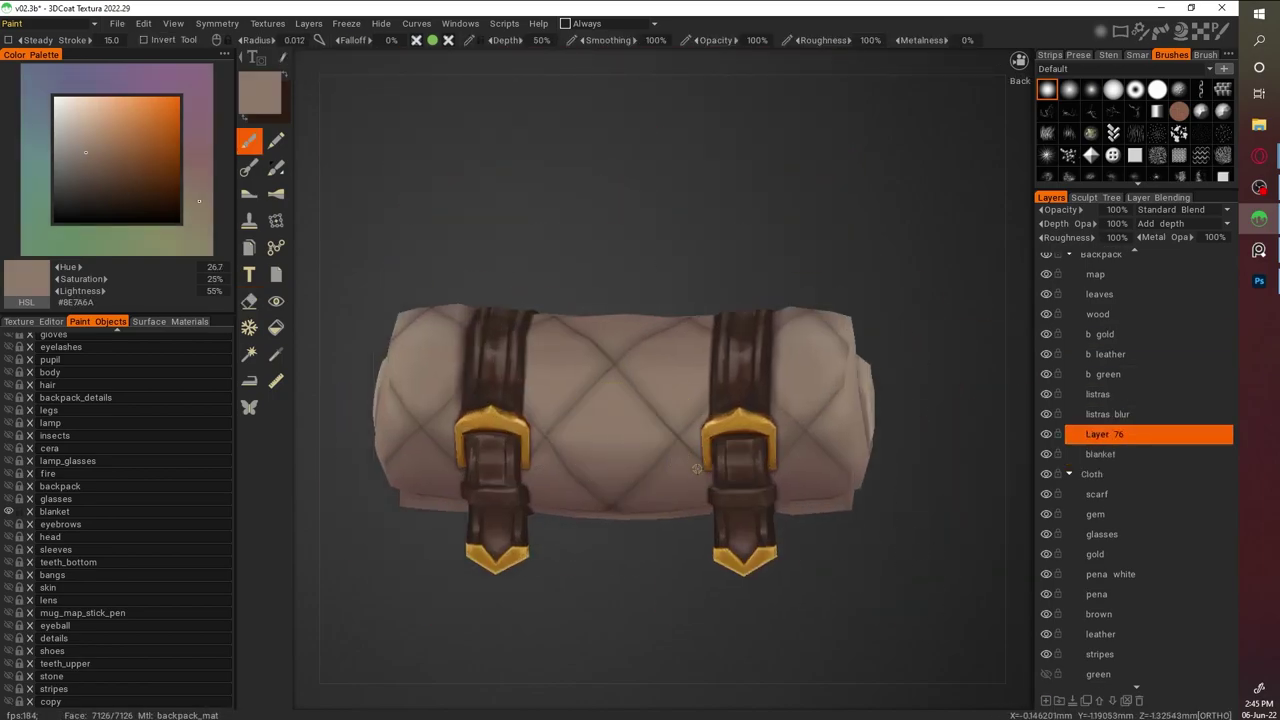
Lighten the centers of the blanket's diamonds with the sampled beige #A99785, using brush radii from 0.007 up to 0.073
{"action": "scroll", "coordinate": [684, 455], "scroll_direction": "up", "scroll_amount": 2}
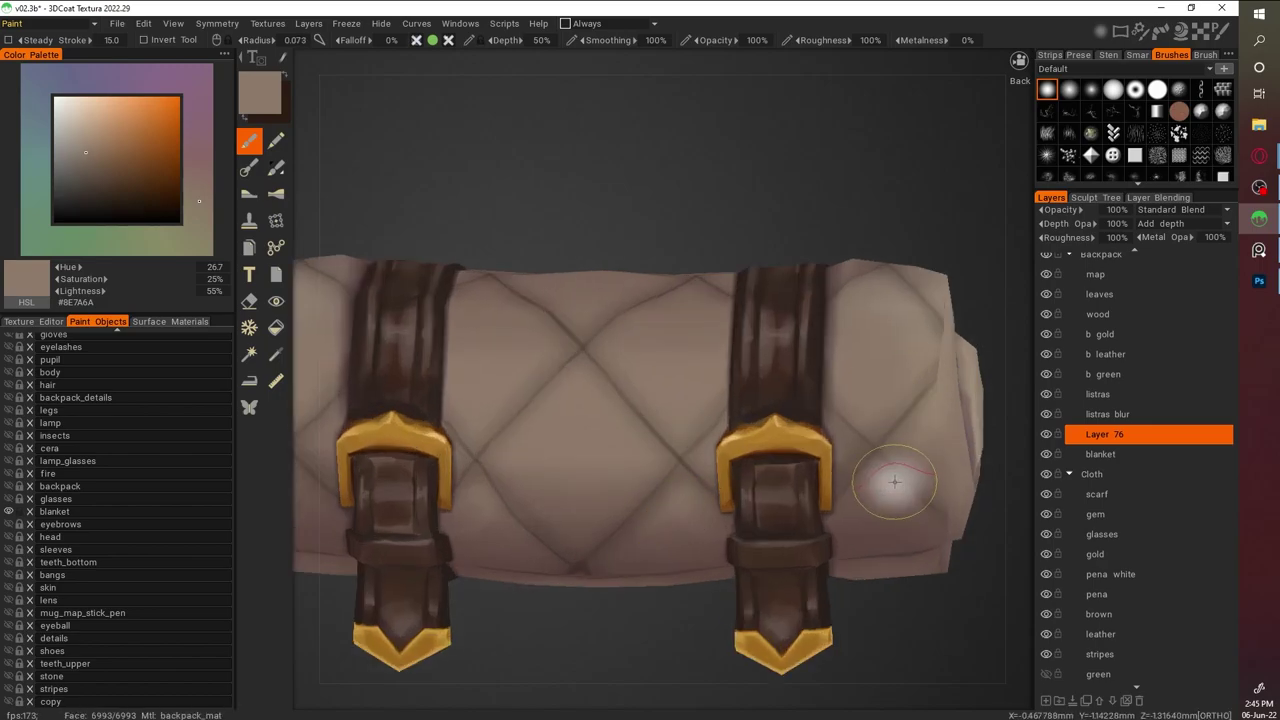
{"action": "key", "text": "v"}
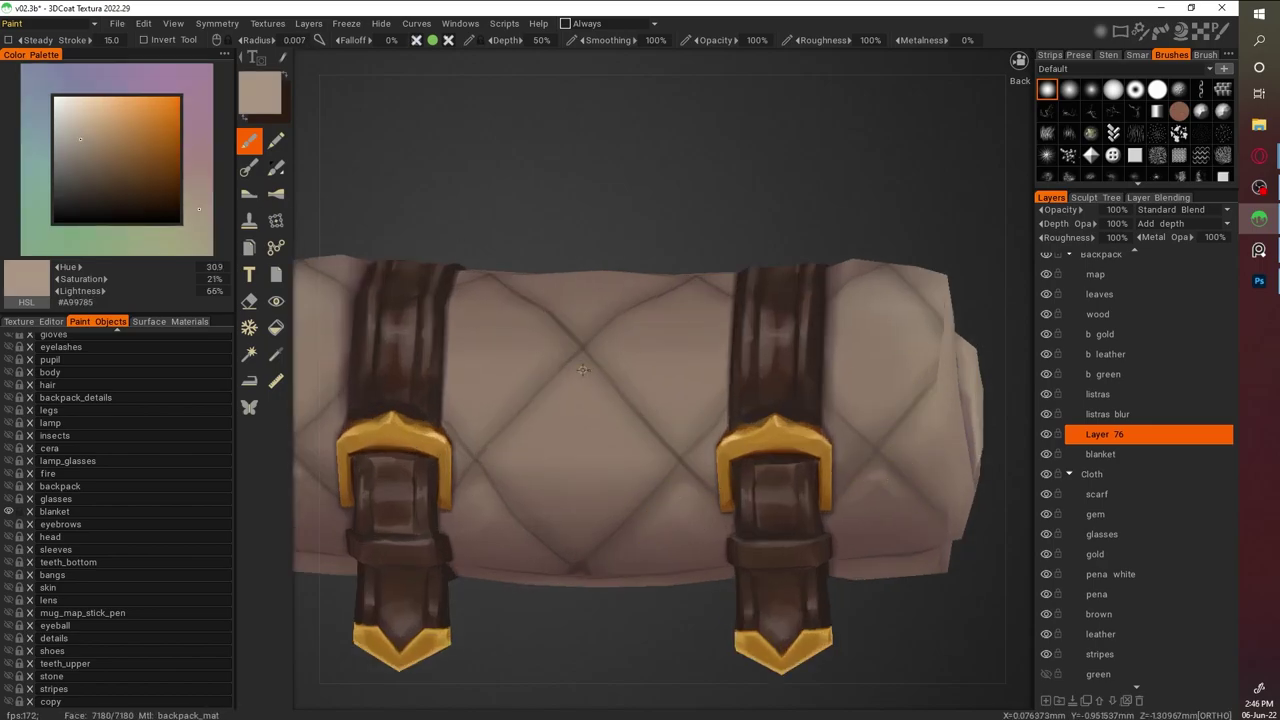
{"action": "scroll", "coordinate": [865, 424], "scroll_direction": "down", "scroll_amount": 1}
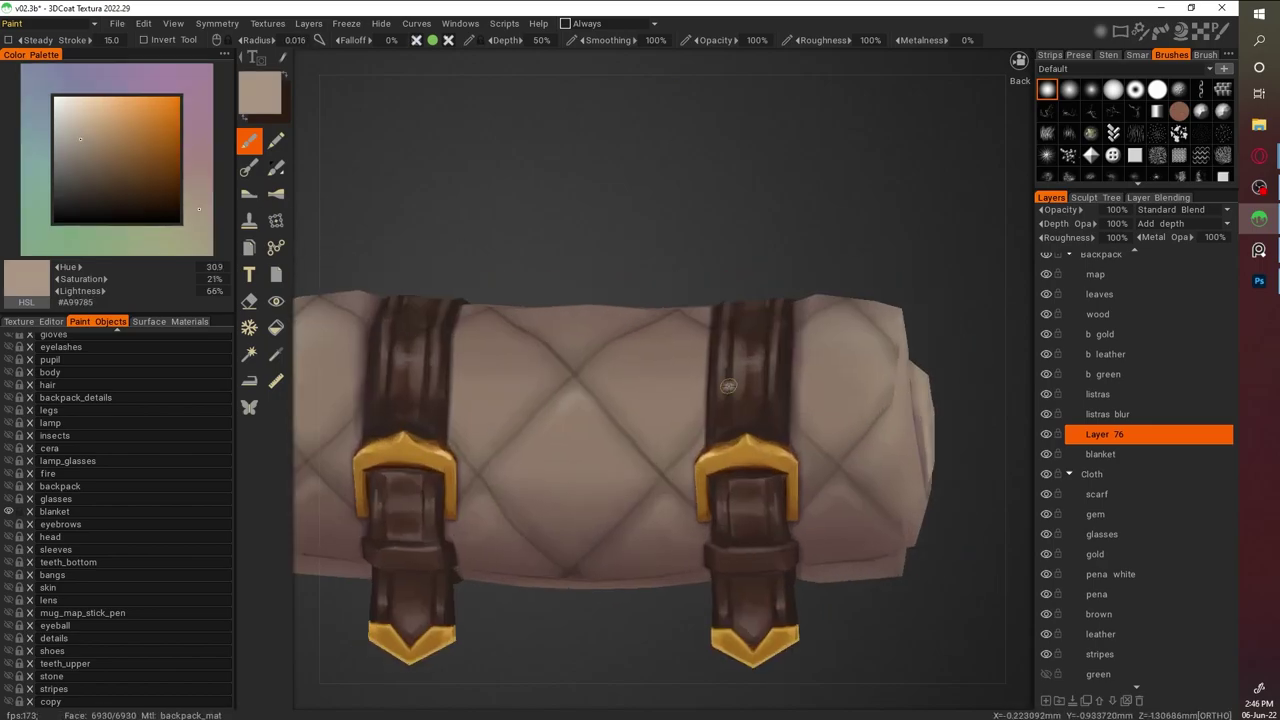
{"action": "middle_click_drag", "start_coordinate": [648, 537], "coordinate": [766, 369]}
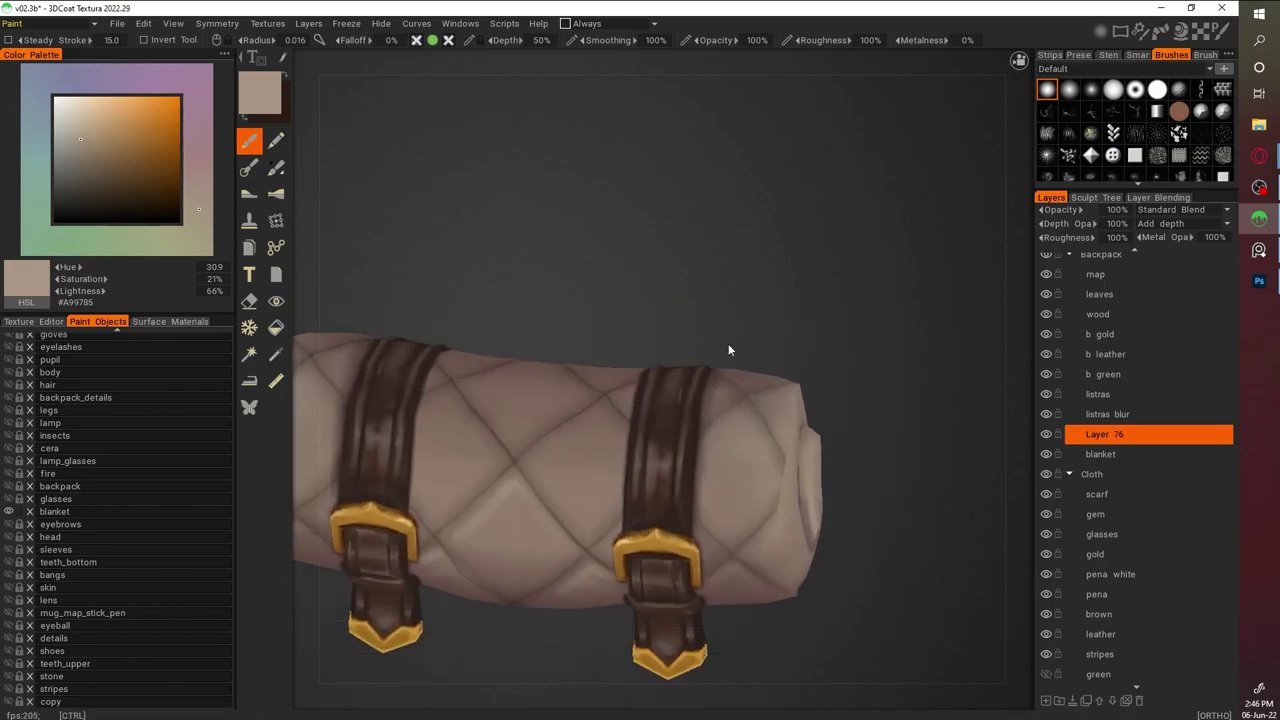
{"action": "middle_click_drag", "start_coordinate": [485, 452], "coordinate": [866, 423]}
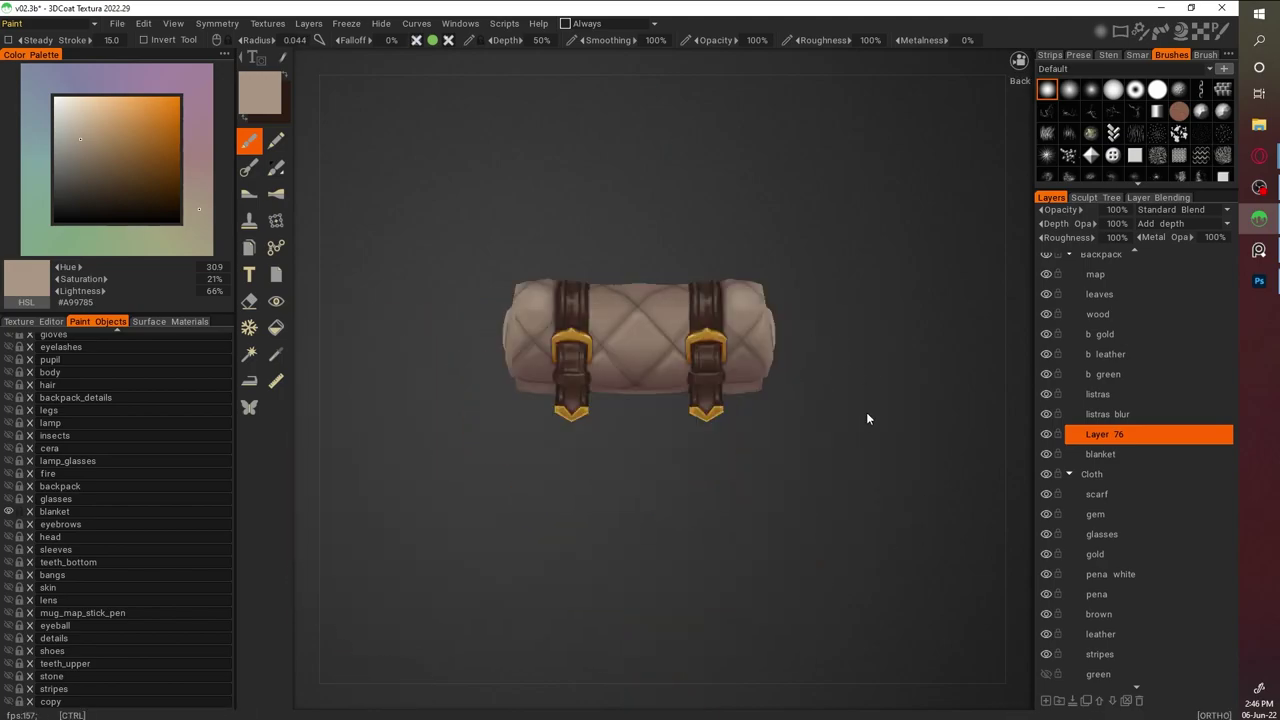
{"action": "scroll", "coordinate": [740, 350], "scroll_direction": "up", "scroll_amount": 3}
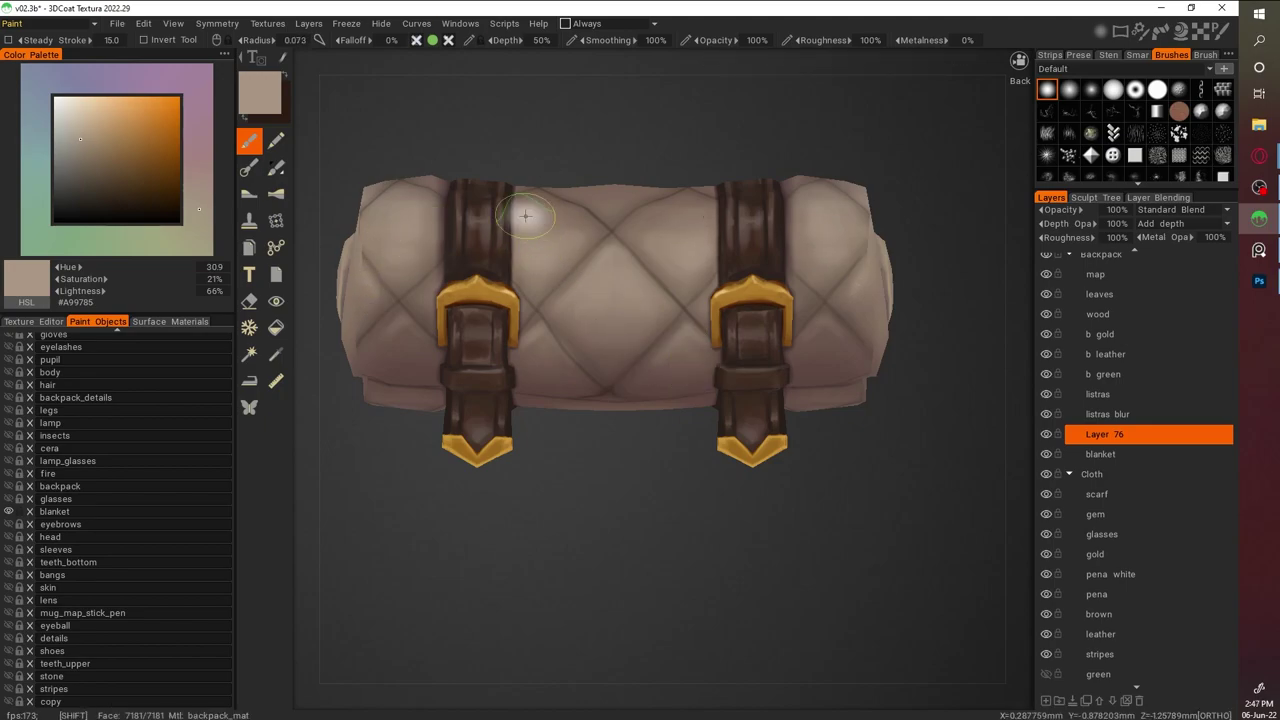
{"action": "scroll", "coordinate": [929, 440], "scroll_direction": "down", "scroll_amount": 4}
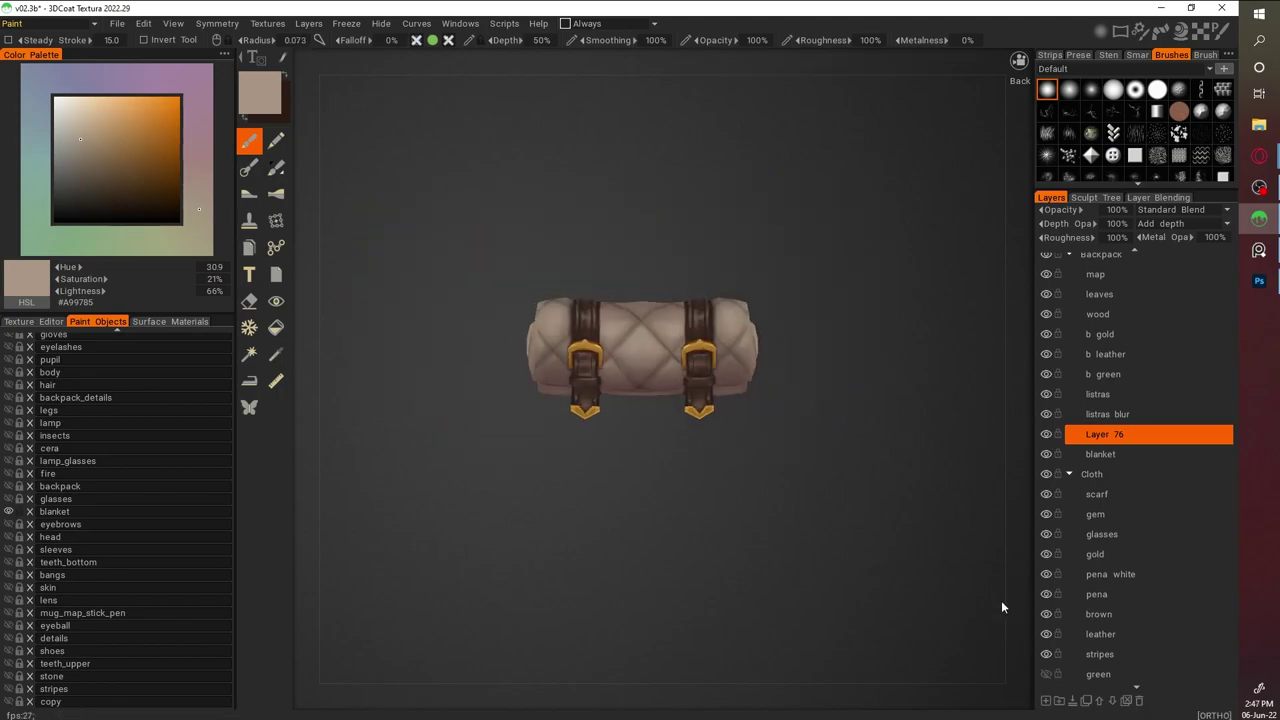
{"action": "scroll", "coordinate": [906, 521], "scroll_direction": "up", "scroll_amount": 5}
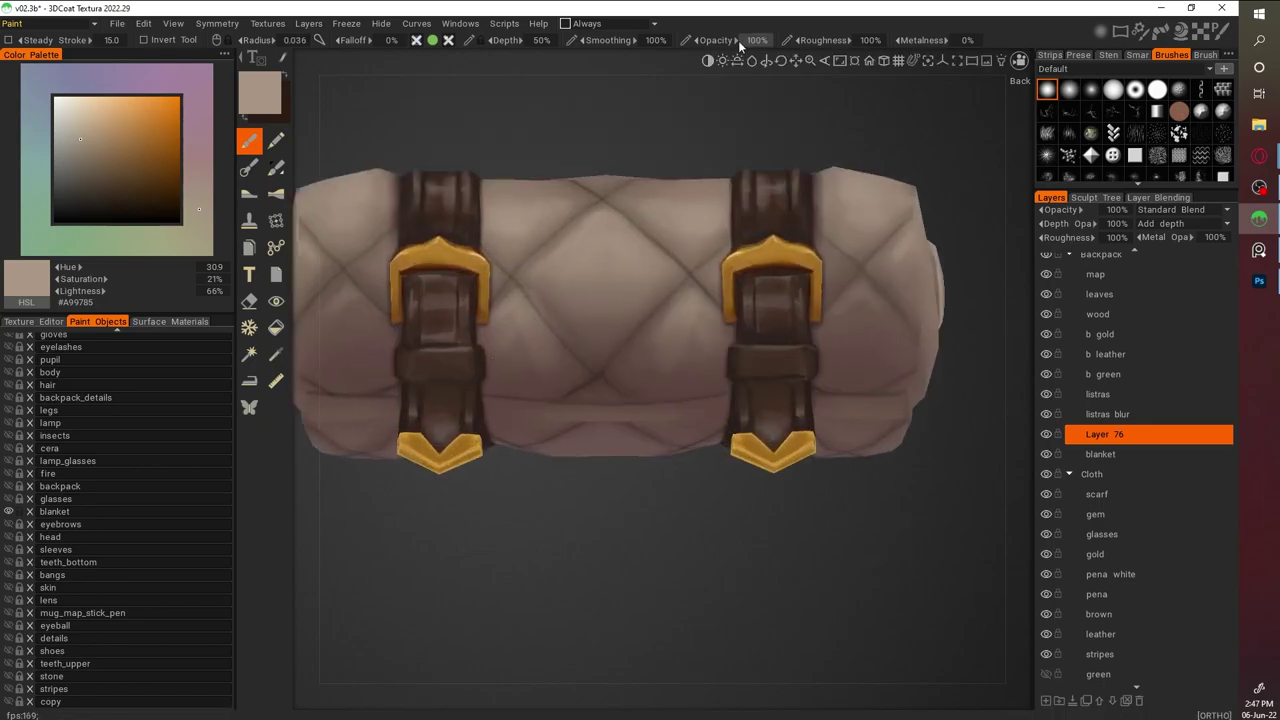
Soften the diamond highlights on Layer 76 with a soft round eraser at 64% transparency
{"action": "key", "text": "e"}
{"action": "left_click", "coordinate": [1091, 89]}
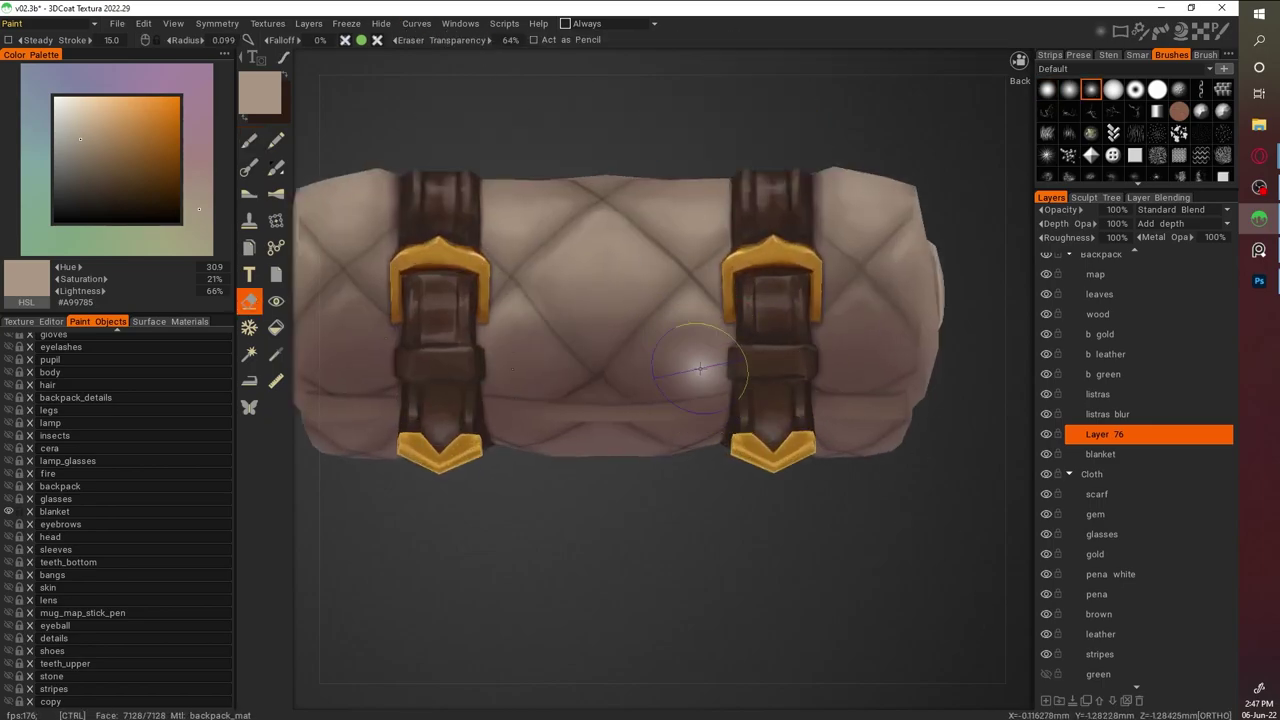
{"action": "left_click_drag", "start_coordinate": [700, 371], "coordinate": [623, 357], "text": "alt"}
Blend the blanket's shading around the straps with sampled tones #9C8978 and #A18F7D at 79% brush opacity
{"action": "key", "text": "v"}
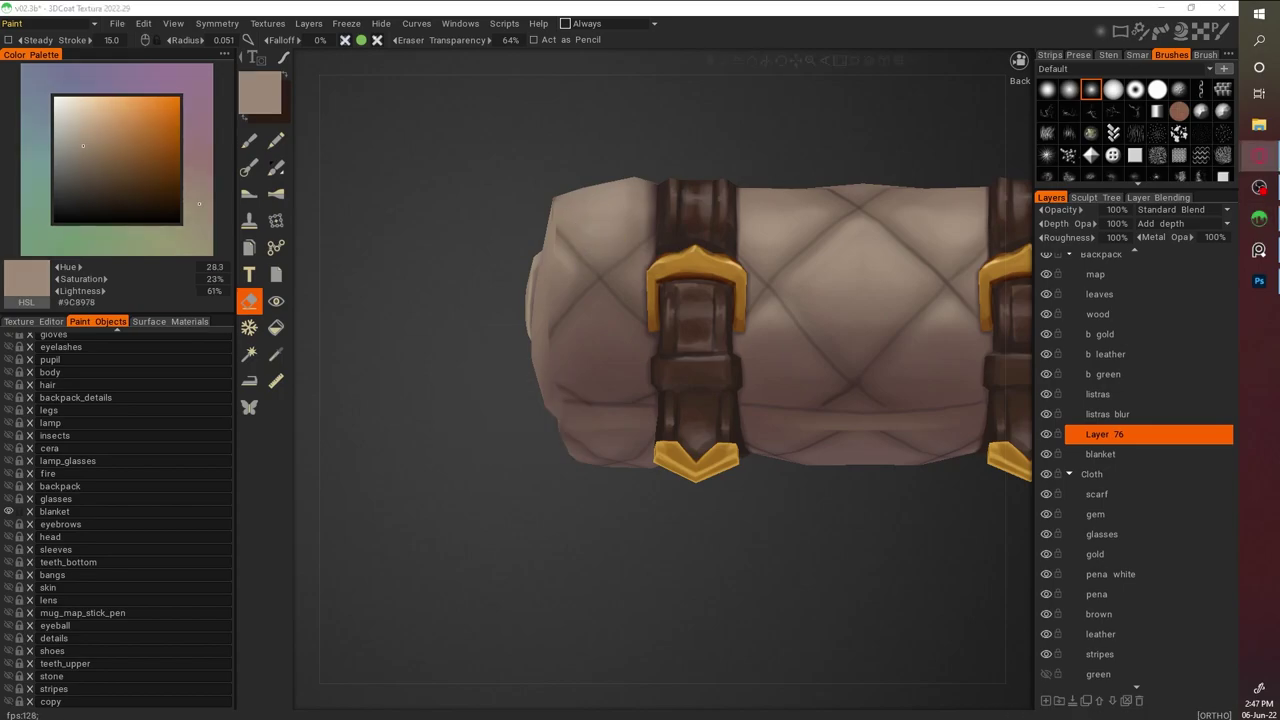
{"action": "key", "text": "v"}
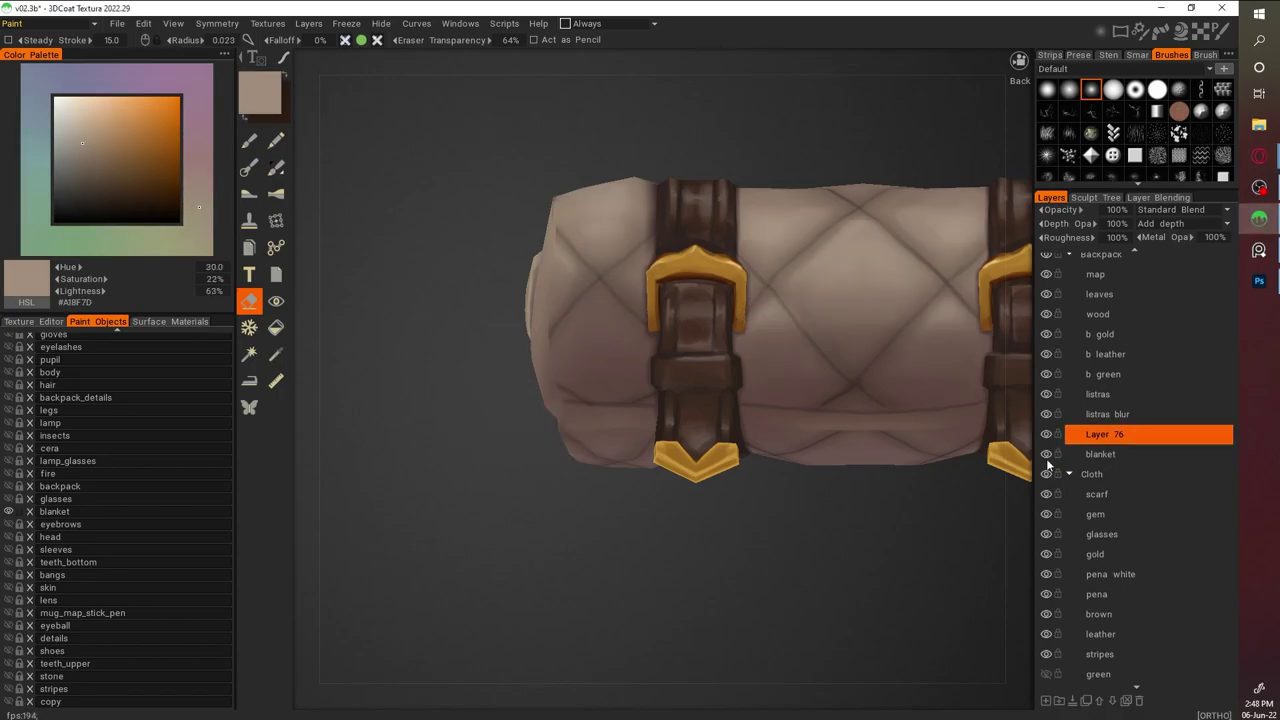
{"action": "key", "text": "b"}
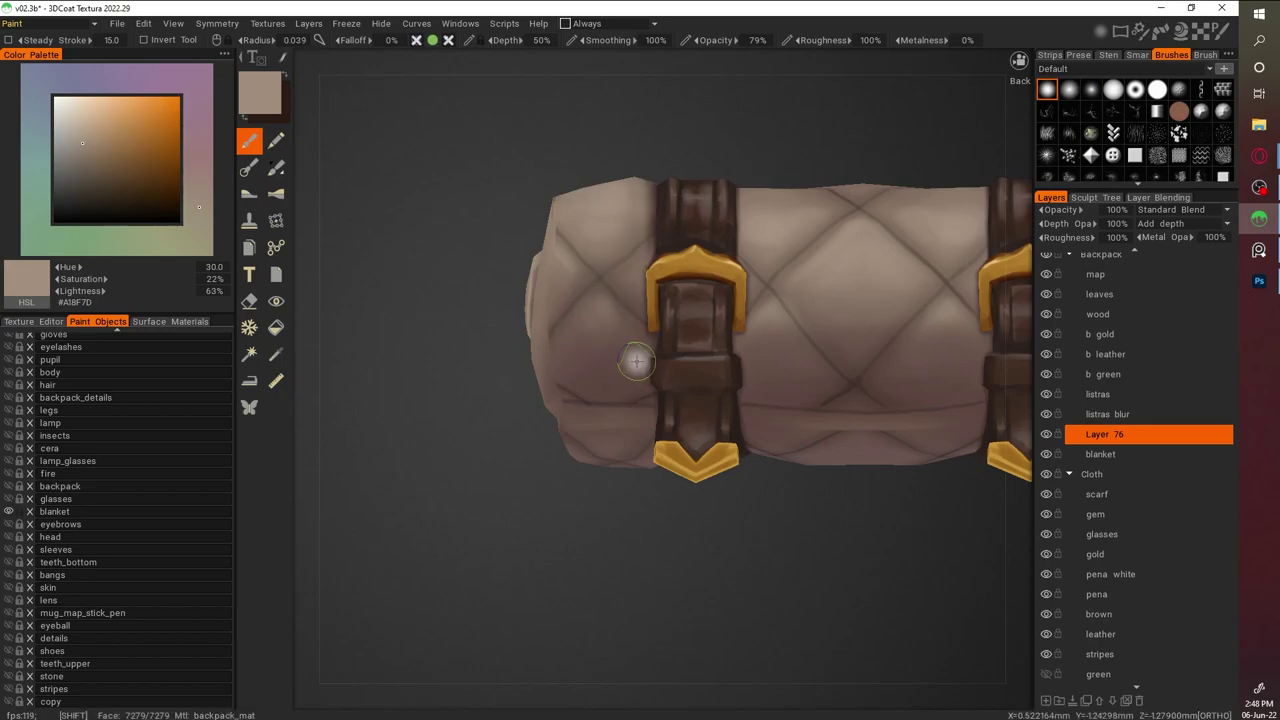
{"action": "mouse_move", "coordinate": [586, 118]}
{"action": "left_mouse_down"}
{"action": "mouse_move", "coordinate": [700, 210]}
{"action": "mouse_move", "coordinate": [784, 338]}
{"action": "left_mouse_up"}
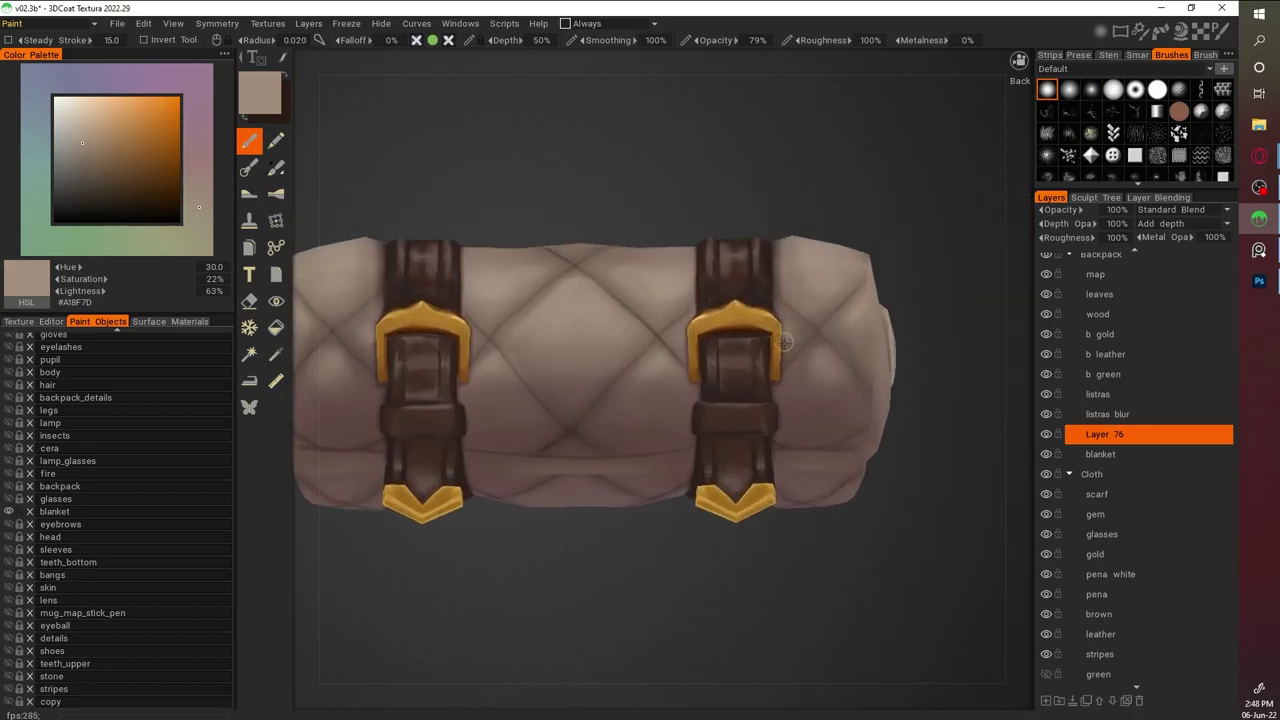
Reduce the listras layer's opacity to soften the quilt lines, and return to Layer 76 with the sampled brown #8E7B6B
{"action": "scroll", "coordinate": [586, 337], "scroll_direction": "down", "scroll_amount": 5}
{"action": "key", "text": "v"}
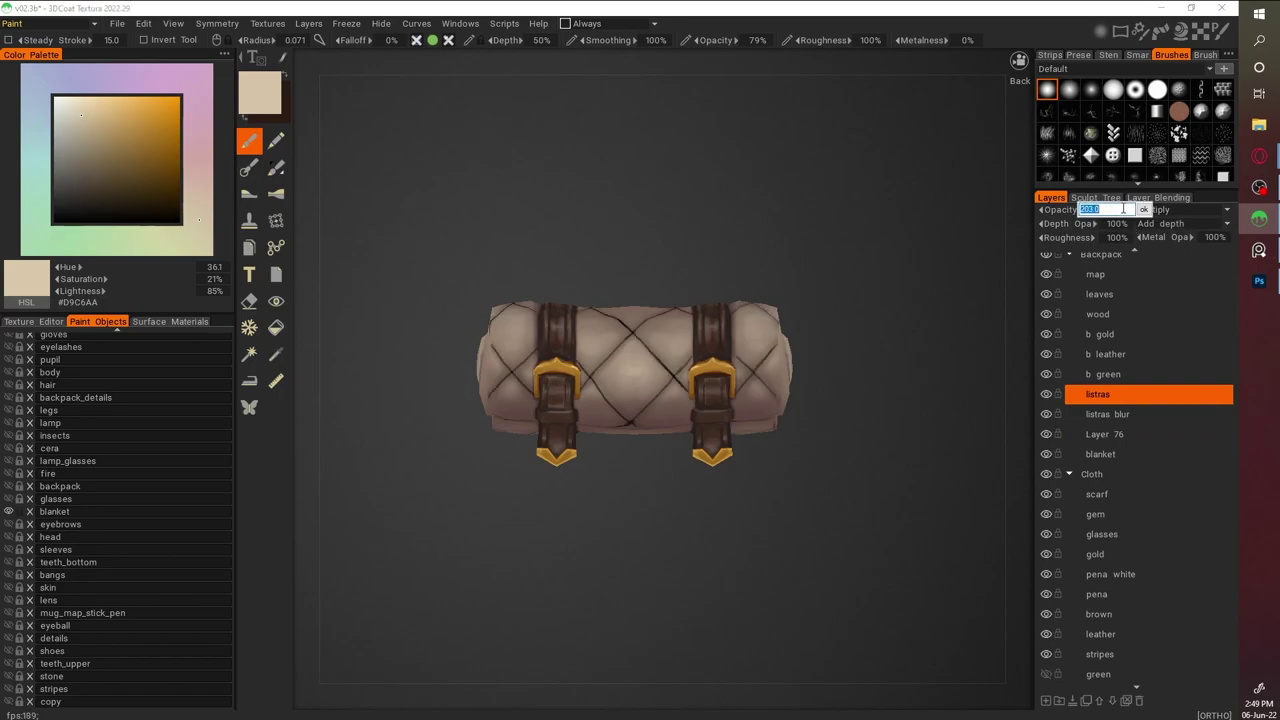
{"action": "scroll", "coordinate": [832, 445], "scroll_direction": "up", "scroll_amount": 3}
{"action": "key", "text": "v"}
{"action": "scroll", "coordinate": [903, 526], "scroll_direction": "up", "scroll_amount": 2}
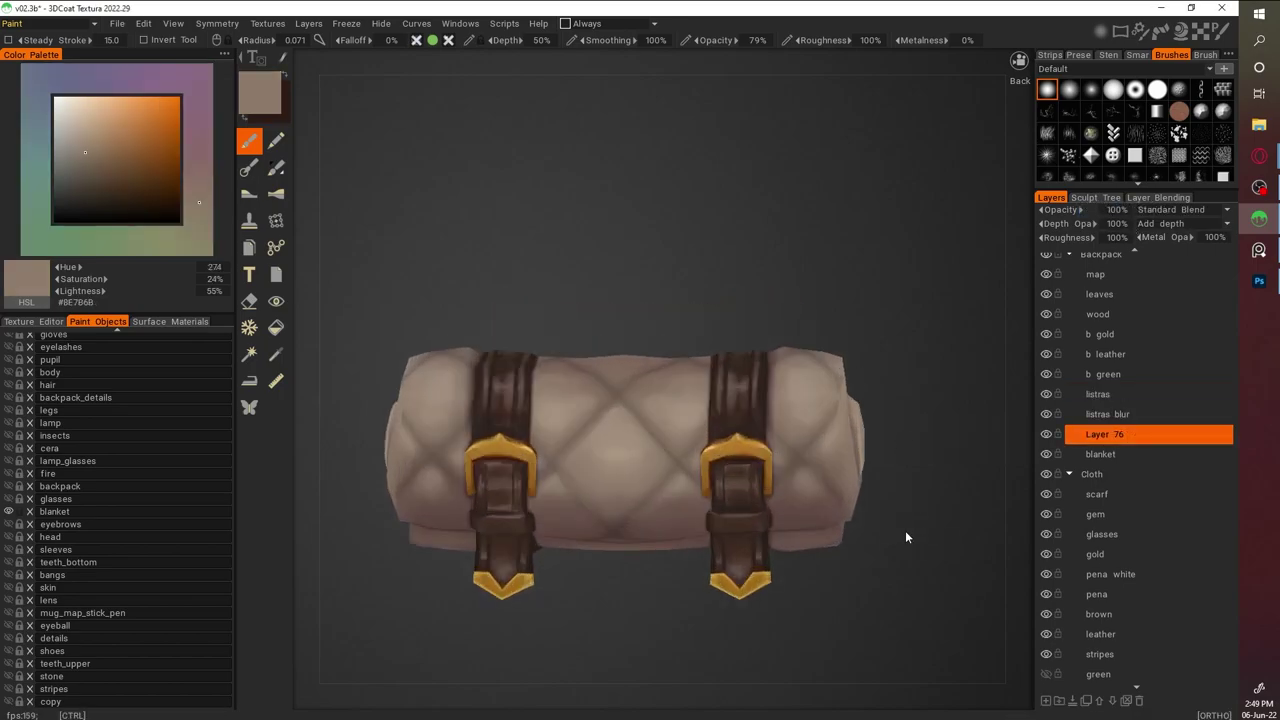
Model the diamonds between the two buckles with sampled #887567 and #9C8978 at a 0.036 brush radius
{"action": "left_click_drag", "start_coordinate": [903, 526], "coordinate": [821, 440]}
{"action": "scroll", "coordinate": [821, 440], "scroll_direction": "up", "scroll_amount": 4}
{"action": "key", "text": "v"}
{"action": "key", "text": "v"}
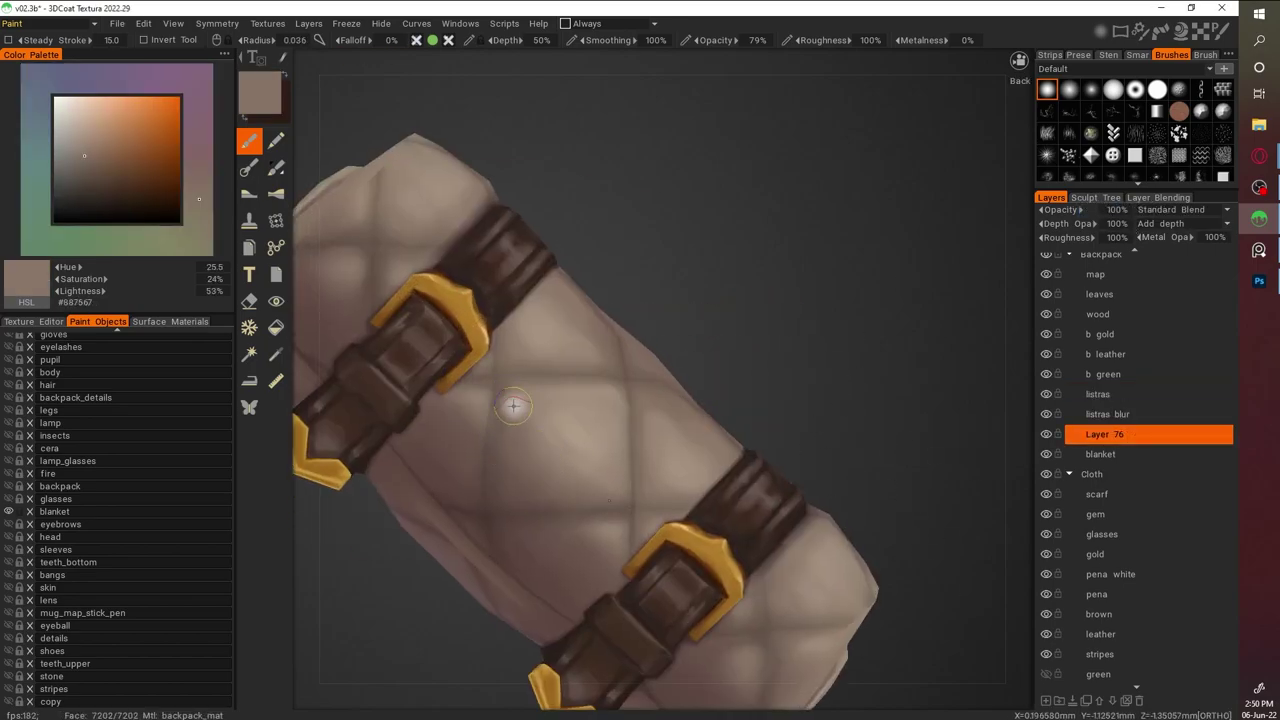
{"action": "key", "text": "v"}
{"action": "key", "text": "v"}
{"action": "key", "text": "v"}
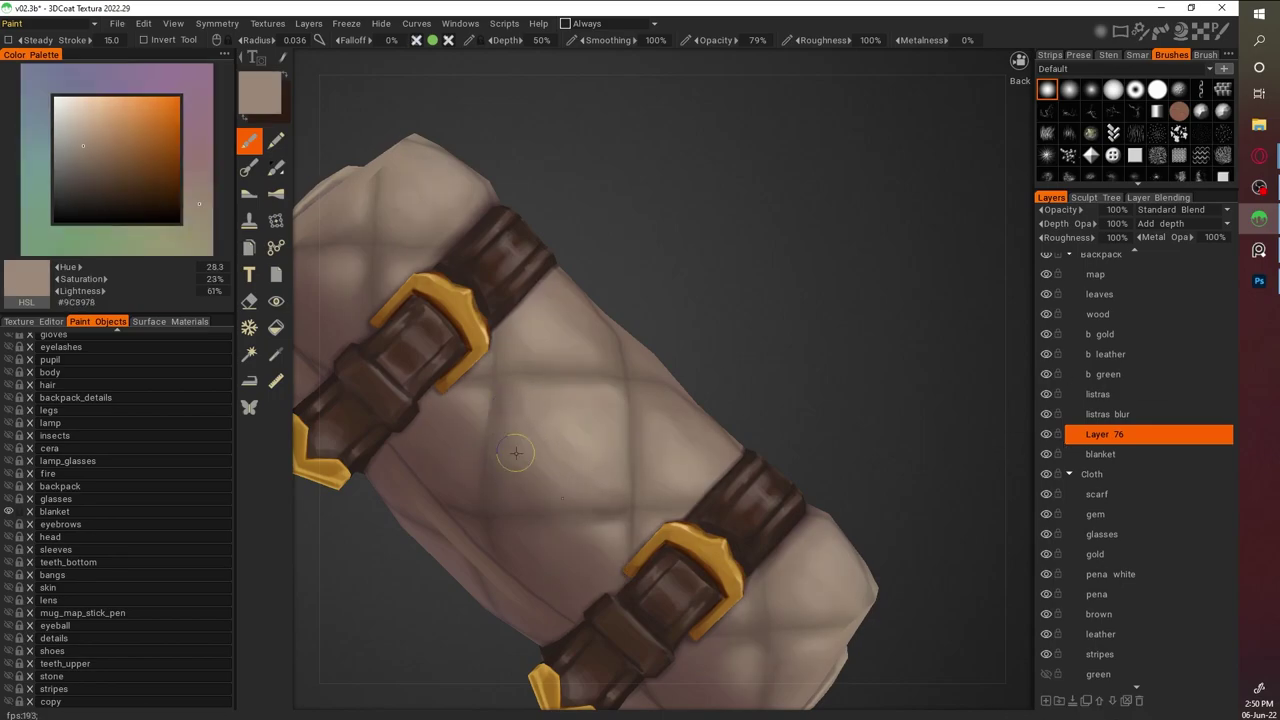
{"action": "key", "text": "v"}
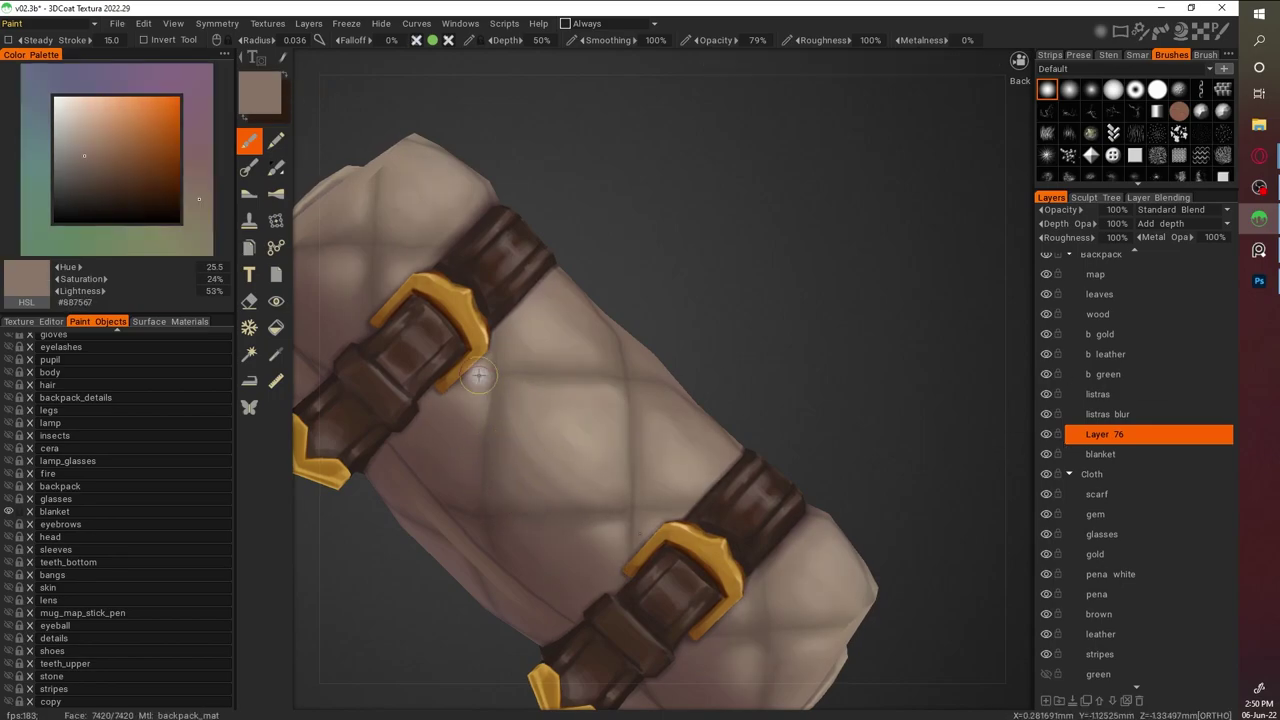
Deepen the soft shading along the quilt seams with sampled #6E5C52 and #7C6A5F at a 0.060 brush radius
{"action": "key", "text": "KP_1"}
{"action": "key", "text": "v"}
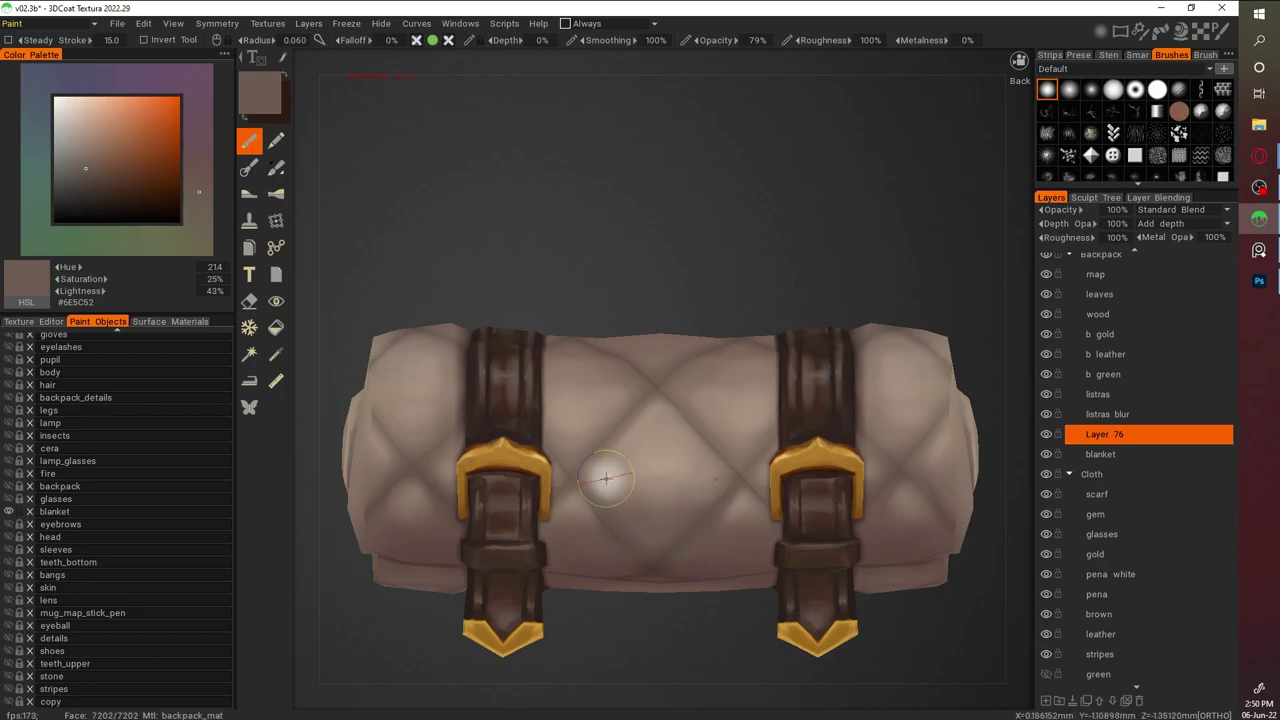
{"action": "mouse_move", "coordinate": [829, 344]}
{"action": "middle_mouse_down"}
{"action": "mouse_move", "coordinate": [843, 557]}
{"action": "mouse_move", "coordinate": [551, 421]}
{"action": "middle_mouse_up"}
{"action": "key", "text": "v"}
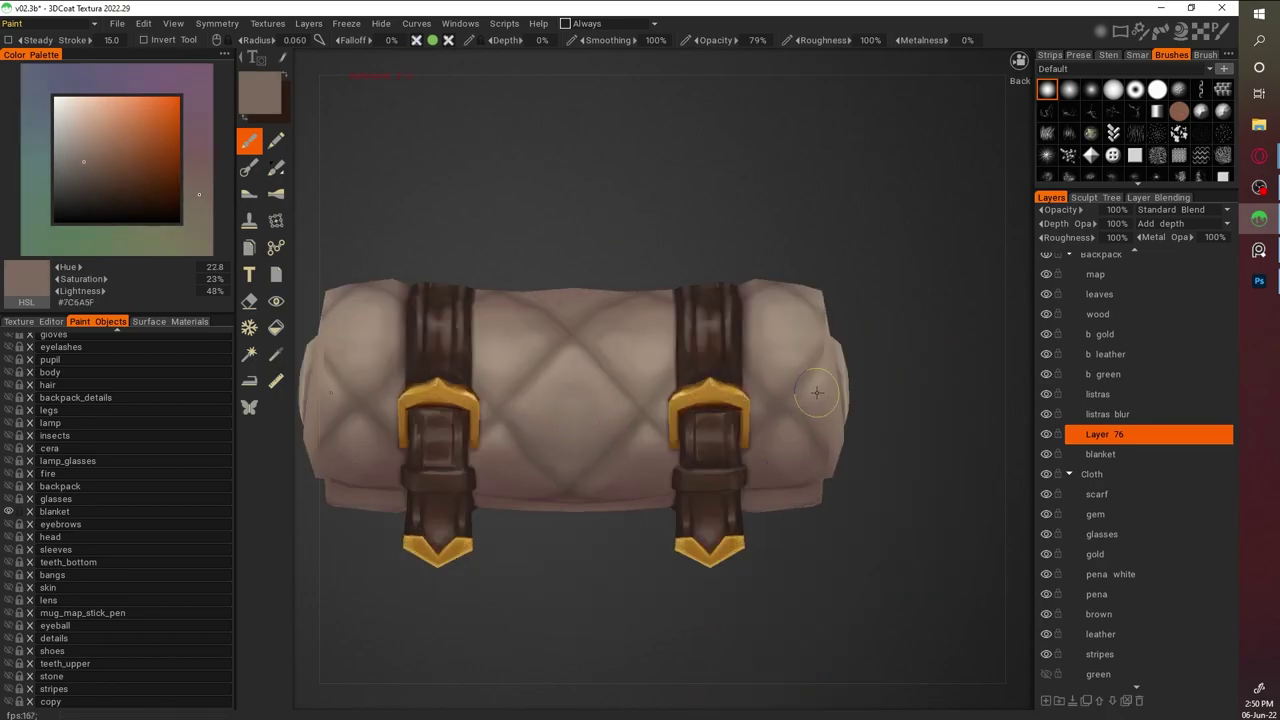
{"action": "middle_click_drag", "start_coordinate": [361, 430], "coordinate": [475, 336]}
{"action": "mouse_move", "coordinate": [645, 261]}
{"action": "middle_mouse_down"}
{"action": "mouse_move", "coordinate": [636, 280]}
{"action": "mouse_move", "coordinate": [640, 110]}
{"action": "mouse_move", "coordinate": [643, 186]}
{"action": "middle_mouse_up"}
Shade the diamonds on the blanket's upper side with sampled #A3907F and #7F6A5E at a 0.060 brush radius
{"action": "key", "text": "v"}
{"action": "scroll", "coordinate": [629, 429], "scroll_direction": "up", "scroll_amount": 3}
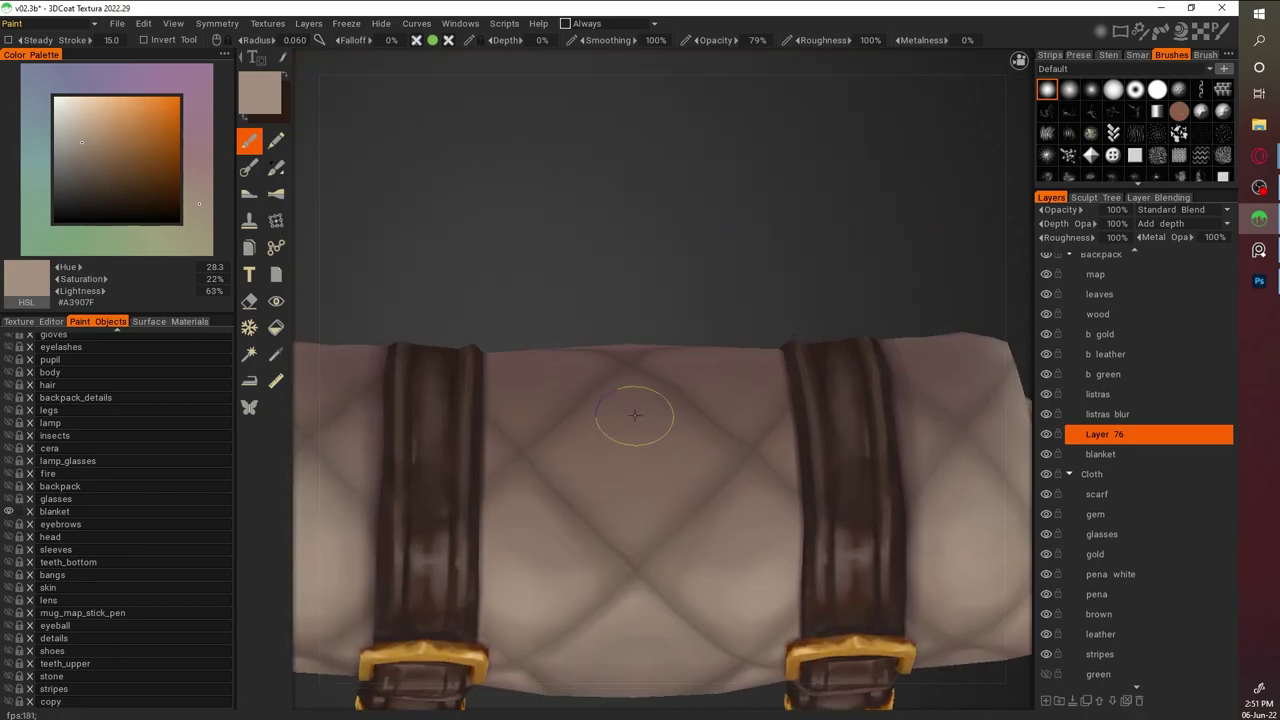
{"action": "scroll", "coordinate": [710, 264], "scroll_direction": "down", "scroll_amount": 4}
{"action": "scroll", "coordinate": [710, 264], "scroll_direction": "up", "scroll_amount": 2}
{"action": "scroll", "coordinate": [720, 257], "scroll_direction": "down", "scroll_amount": 3}
{"action": "left_click_drag", "start_coordinate": [720, 257], "coordinate": [860, 342]}
{"action": "key", "text": "v"}
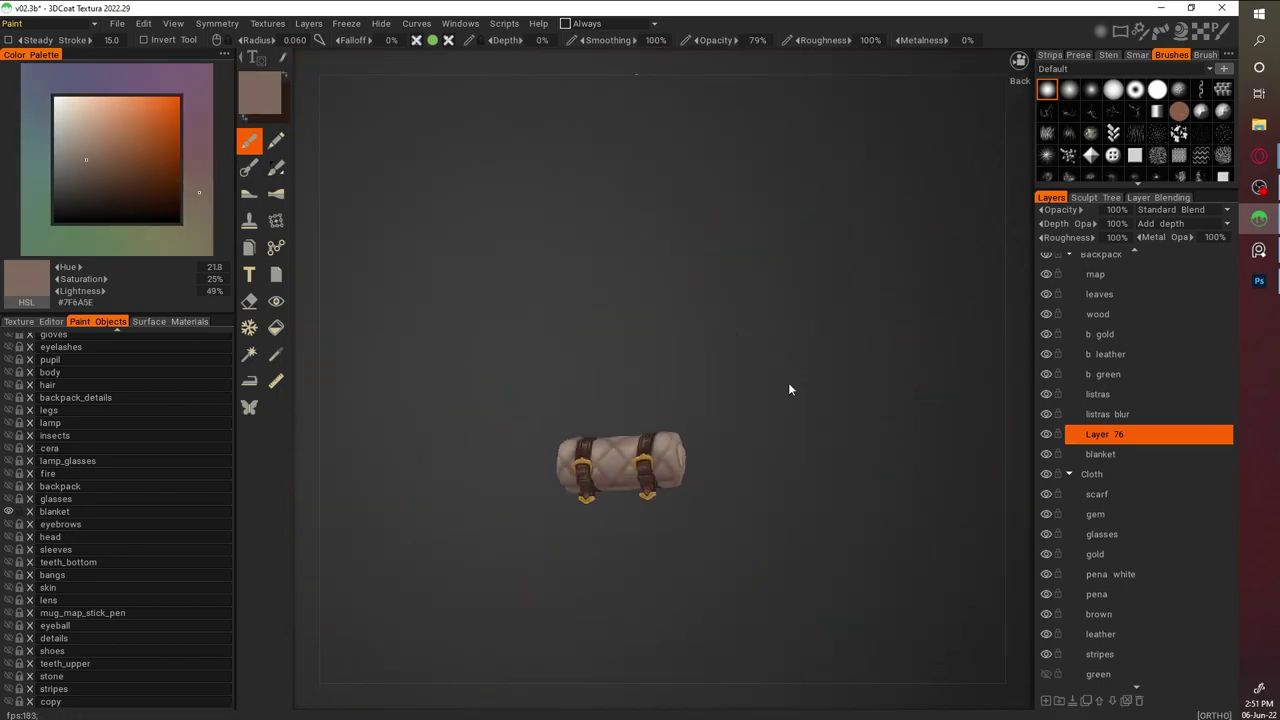
Refine the blanket's darker details with the sampled brown #625048 at a 0.010 brush radius, and show the full character
{"action": "scroll", "coordinate": [826, 500], "scroll_direction": "up", "scroll_amount": 2}
{"action": "left_click_drag", "start_coordinate": [826, 500], "coordinate": [894, 520]}
{"action": "scroll", "coordinate": [928, 530], "scroll_direction": "up", "scroll_amount": 3}
{"action": "scroll", "coordinate": [928, 530], "scroll_direction": "up", "scroll_amount": 2}
{"action": "key", "text": "v"}
{"action": "key", "text": "v"}
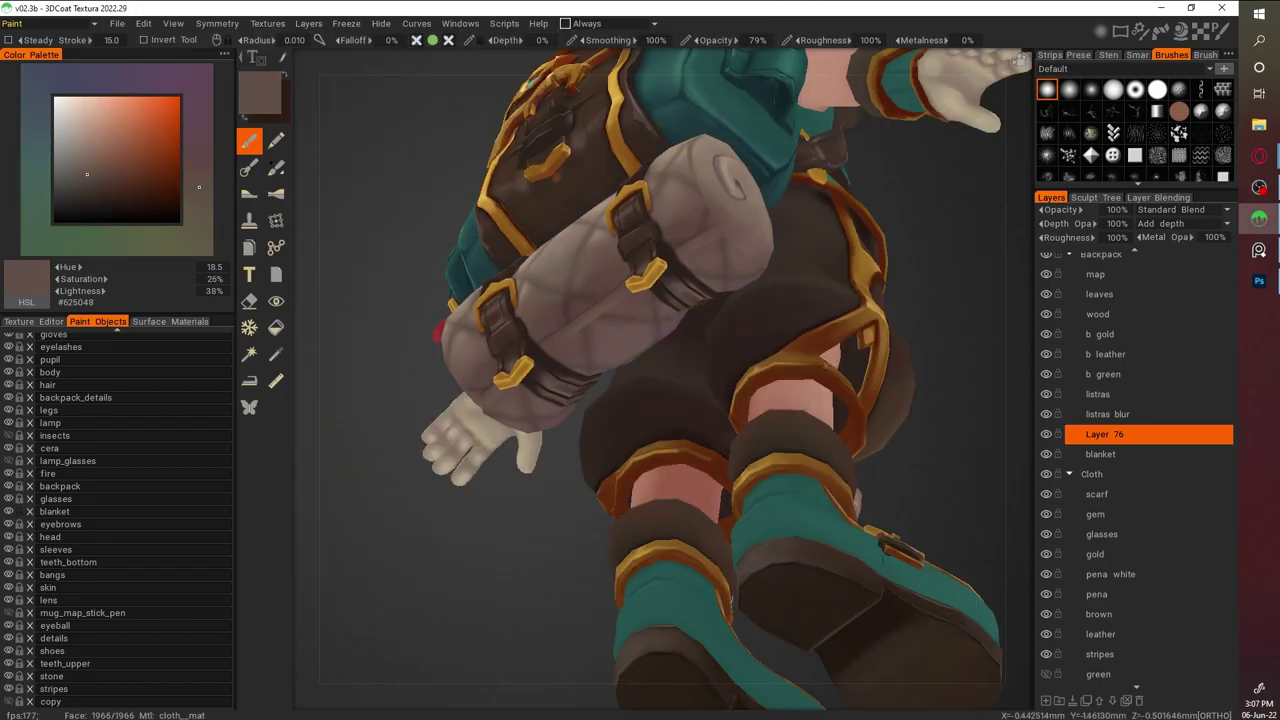
Collapse the Backpack layer group and examine the whole character and backpack from the front and both sides
{"action": "scroll", "coordinate": [512, 334], "scroll_direction": "down", "scroll_amount": 3}
{"action": "left_click_drag", "start_coordinate": [512, 334], "coordinate": [726, 437]}
{"action": "scroll", "coordinate": [726, 437], "scroll_direction": "up", "scroll_amount": 2}
{"action": "scroll", "coordinate": [726, 437], "scroll_direction": "down", "scroll_amount": 2}
{"action": "left_click", "coordinate": [1069, 254]}
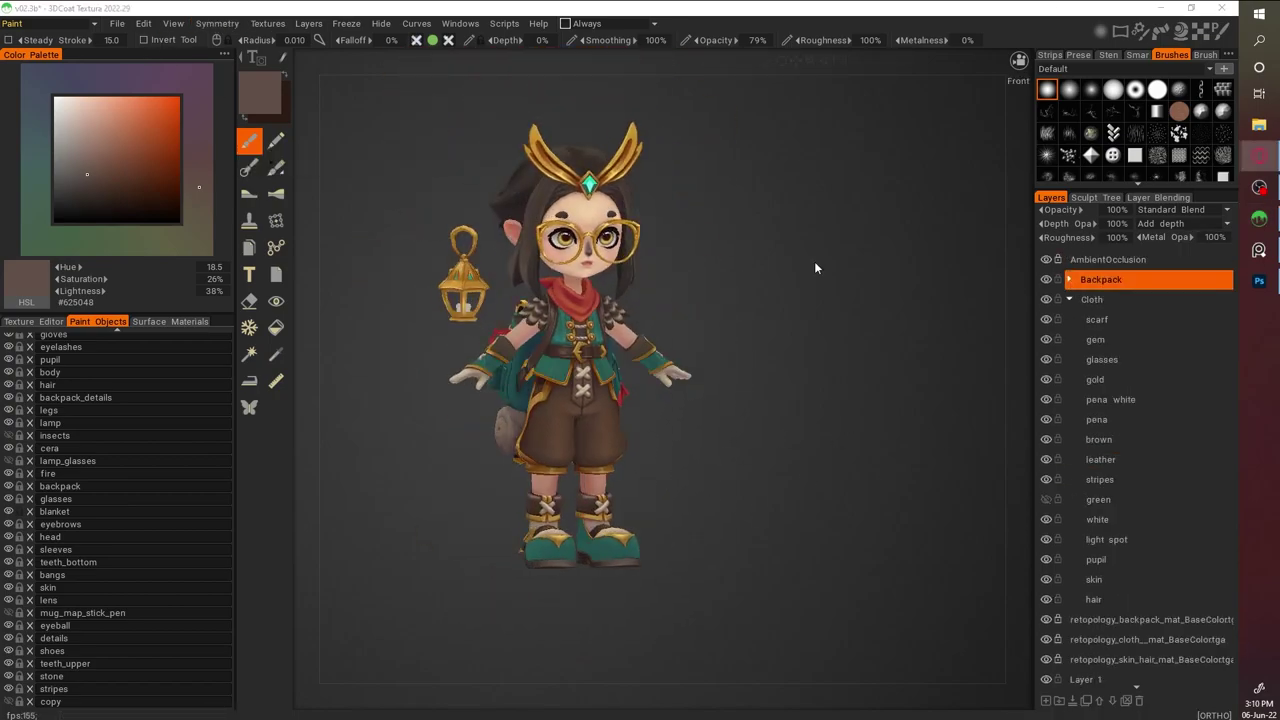
{"action": "left_click_drag", "start_coordinate": [814, 261], "coordinate": [1046, 262]}
{"action": "left_click_drag", "start_coordinate": [690, 480], "coordinate": [762, 482]}
{"action": "scroll", "coordinate": [836, 431], "scroll_direction": "up", "scroll_amount": 3}
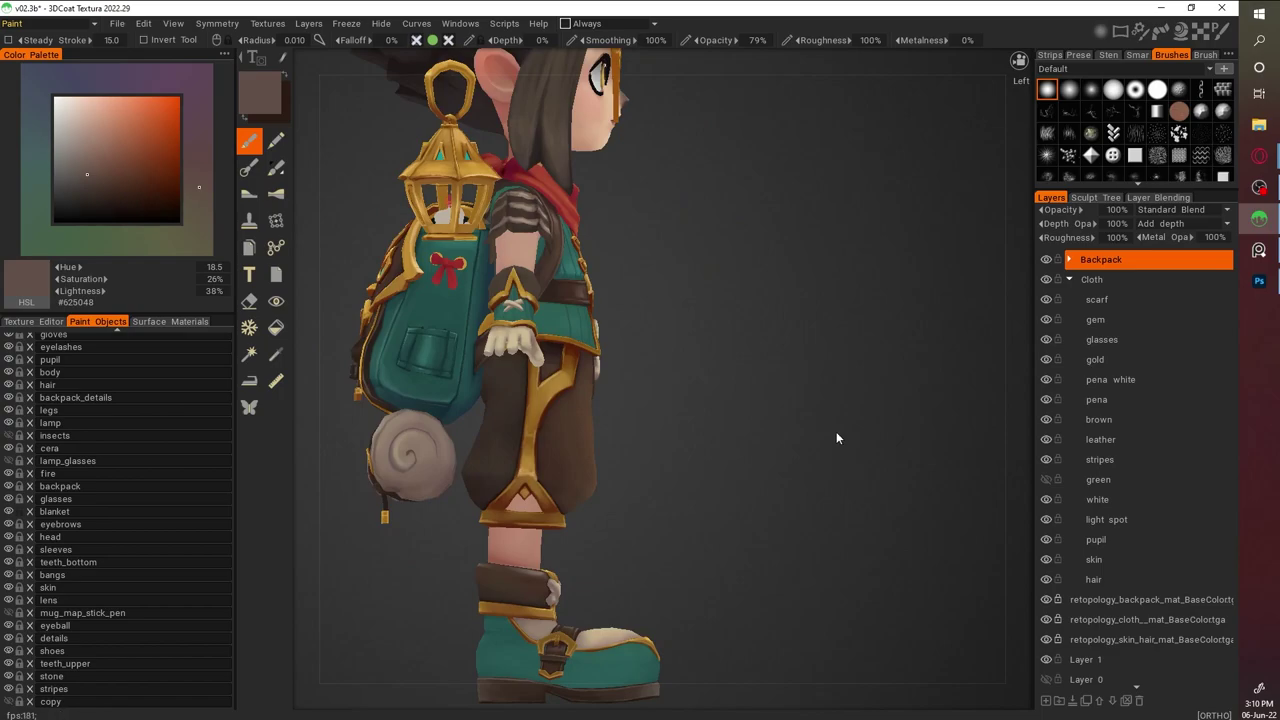
{"action": "left_click_drag", "start_coordinate": [836, 435], "coordinate": [1000, 250]}
{"action": "scroll", "coordinate": [1000, 250], "scroll_direction": "up", "scroll_amount": 3}
Expand the Backpack layer group and hide the blanket layer
{"action": "left_click", "coordinate": [1069, 259]}
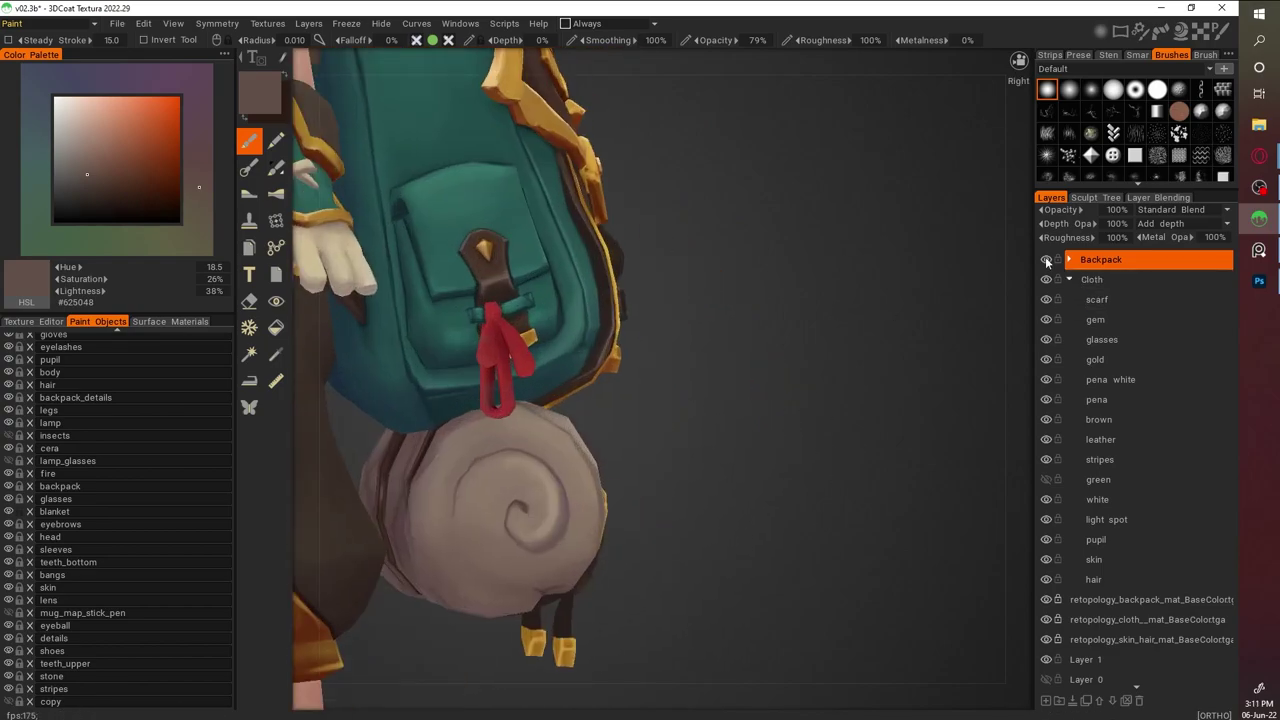
{"action": "left_click", "coordinate": [1047, 459]}
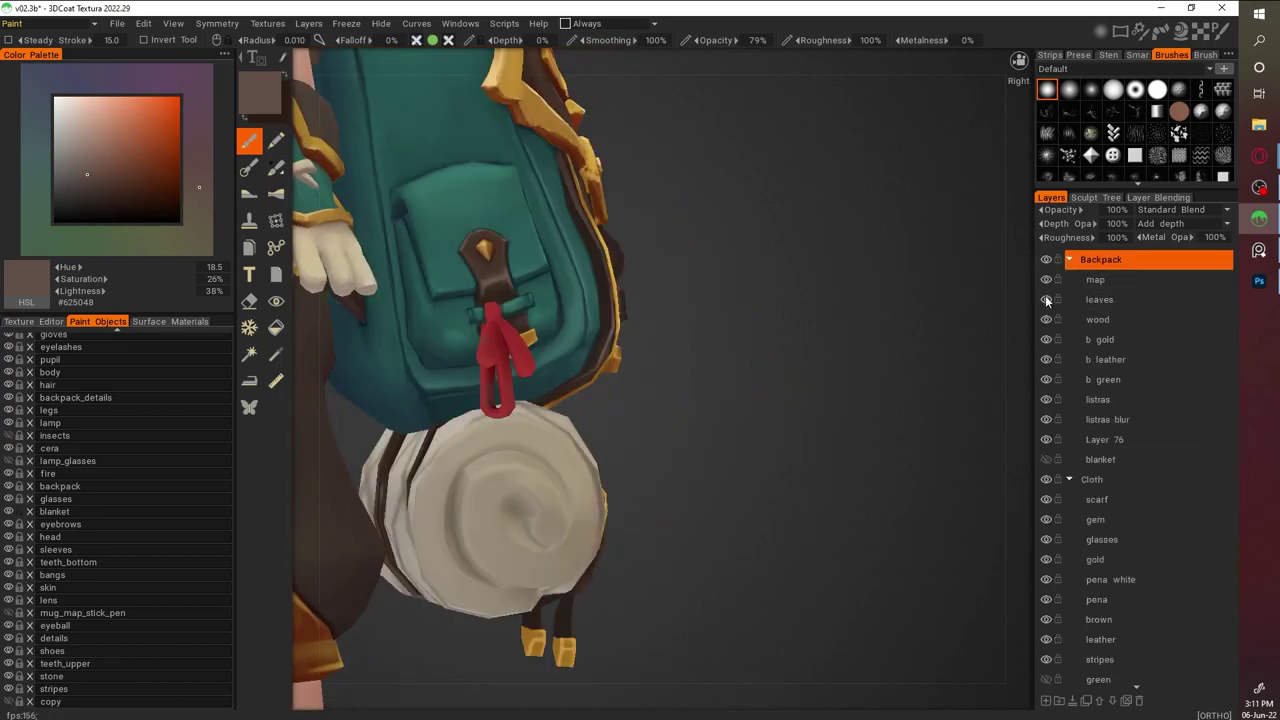
{"action": "left_click", "coordinate": [1047, 400]}
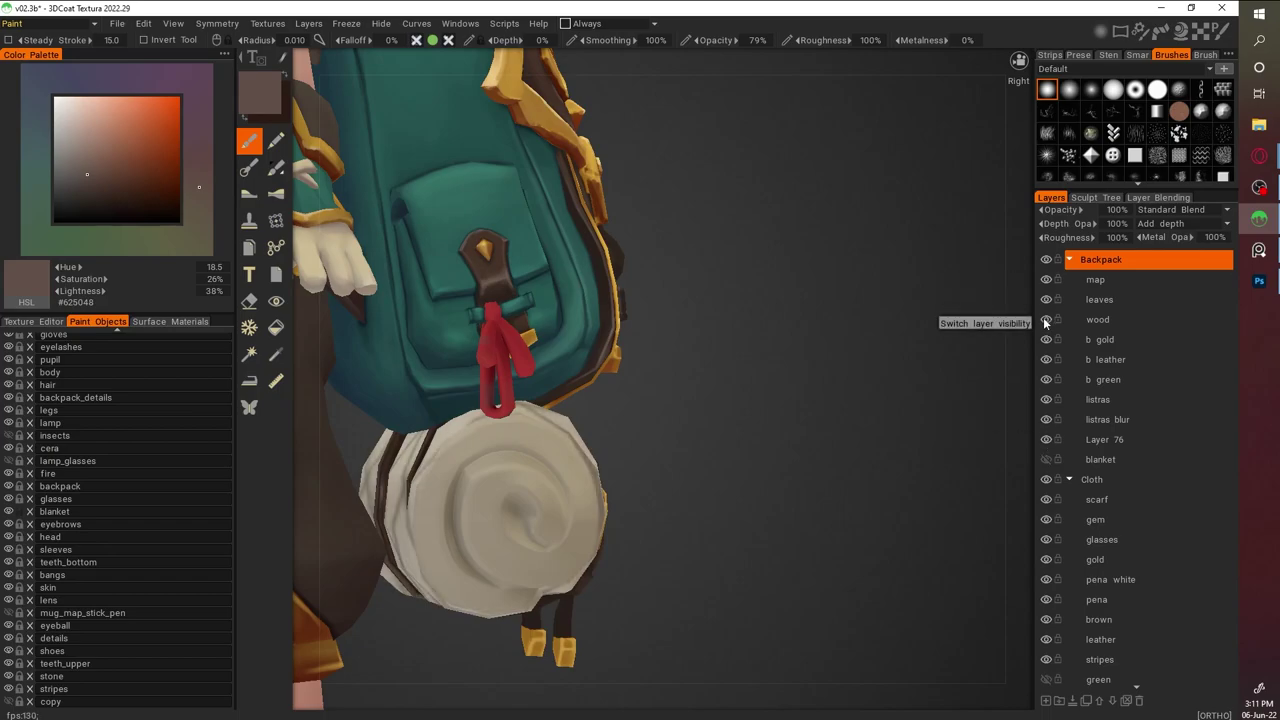
Try the Fill tool on the b green layer, and return to the paint brush
{"action": "left_click", "coordinate": [1095, 380]}
{"action": "left_click", "coordinate": [276, 328]}
{"action": "left_click_drag", "start_coordinate": [760, 450], "coordinate": [640, 420]}
{"action": "scroll", "coordinate": [536, 287], "scroll_direction": "up", "scroll_amount": 4}
{"action": "scroll", "coordinate": [536, 287], "scroll_direction": "down", "scroll_amount": 3}
{"action": "left_click", "coordinate": [249, 140]}
{"action": "left_click_drag", "start_coordinate": [835, 277], "coordinate": [760, 300]}
On the b gold layer, cover the reddish-brown patch on the curved trim with sampled golds such as #99671E and #E6BB4C
{"action": "left_click", "coordinate": [1095, 339]}
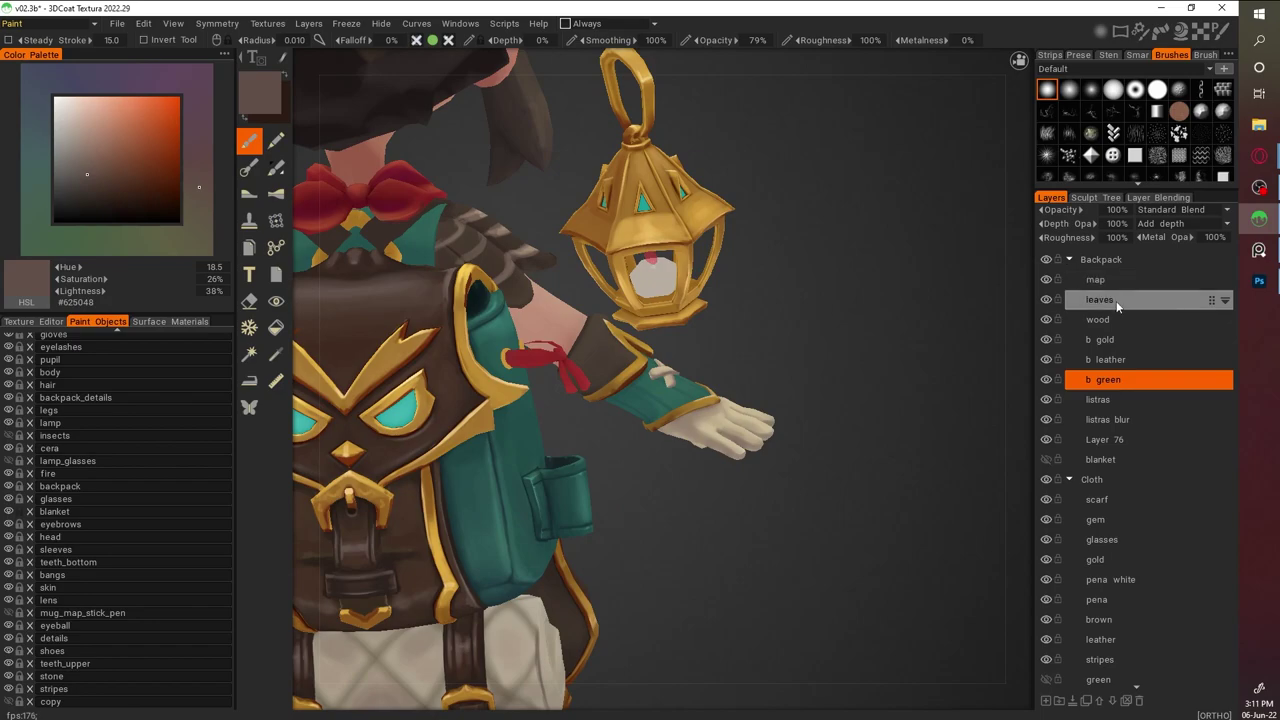
{"action": "scroll", "coordinate": [613, 363], "scroll_direction": "up", "scroll_amount": 4}
{"action": "key", "text": "v"}
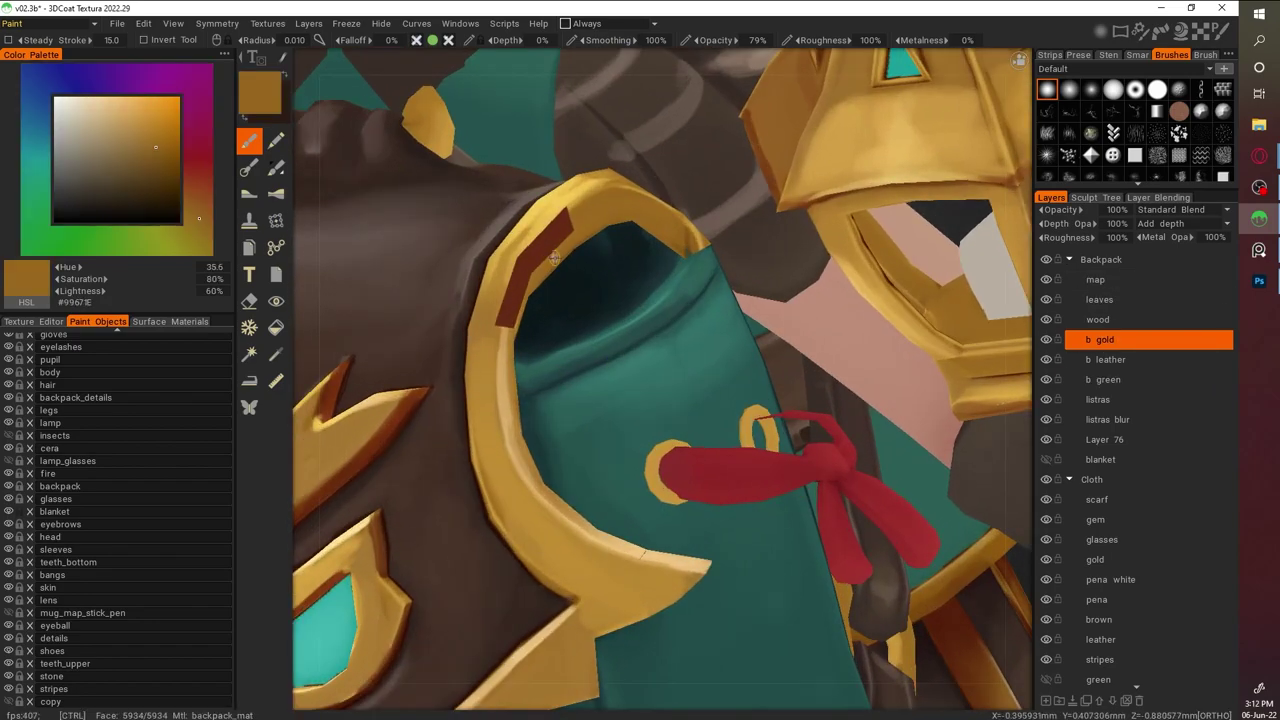
{"action": "left_click_drag", "start_coordinate": [560, 222], "coordinate": [661, 236], "text": "alt"}
{"action": "key", "text": "v"}
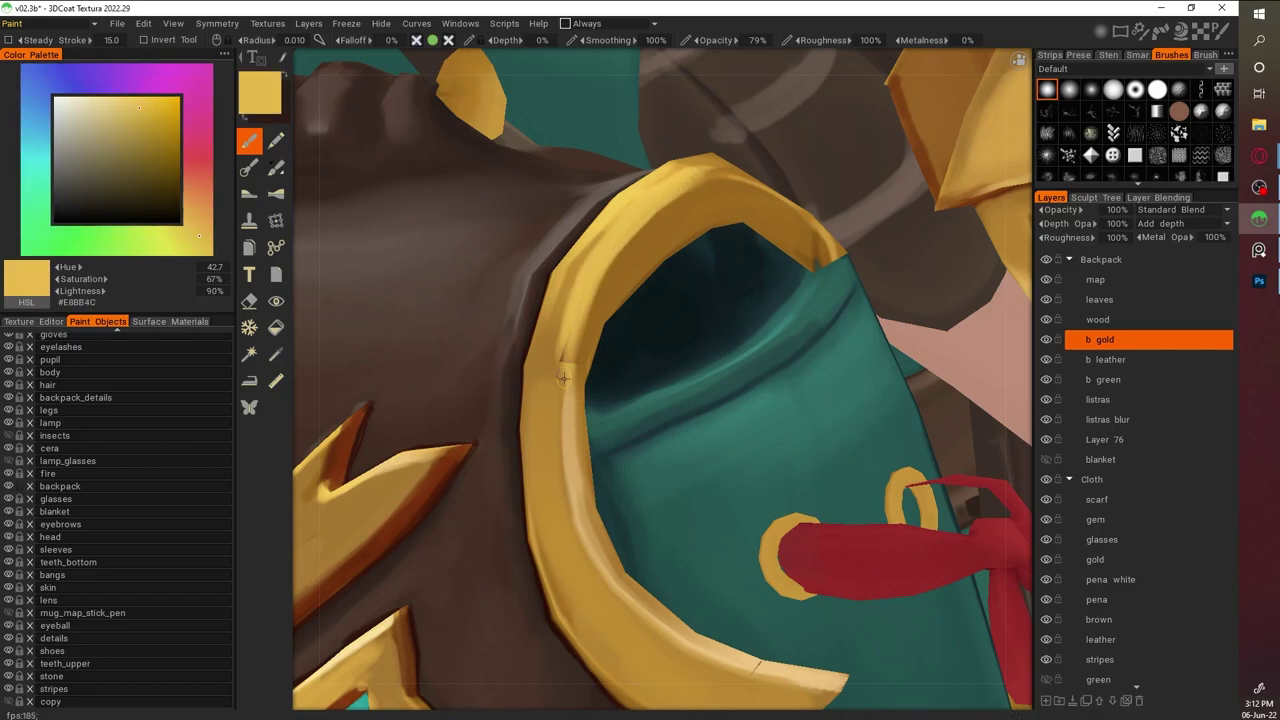
Blend the highlights and shadows along the curved gold trim around the backpack's side opening with sampled gold tones
{"action": "key", "text": "v"}
{"action": "key", "text": "v"}
{"action": "key", "text": "v"}
{"action": "key", "text": "v"}
{"action": "key", "text": "v"}
{"action": "key", "text": "v"}
{"action": "key", "text": "v"}
On the b gold layer, refine the curved trim's outer edge with sampled tones such as #CE9B3D and dark brown #79330E
{"action": "left_click_drag", "start_coordinate": [540, 335], "coordinate": [872, 374], "text": "alt"}
{"action": "scroll", "coordinate": [872, 374], "scroll_direction": "up", "scroll_amount": 5}
{"action": "key", "text": "v"}
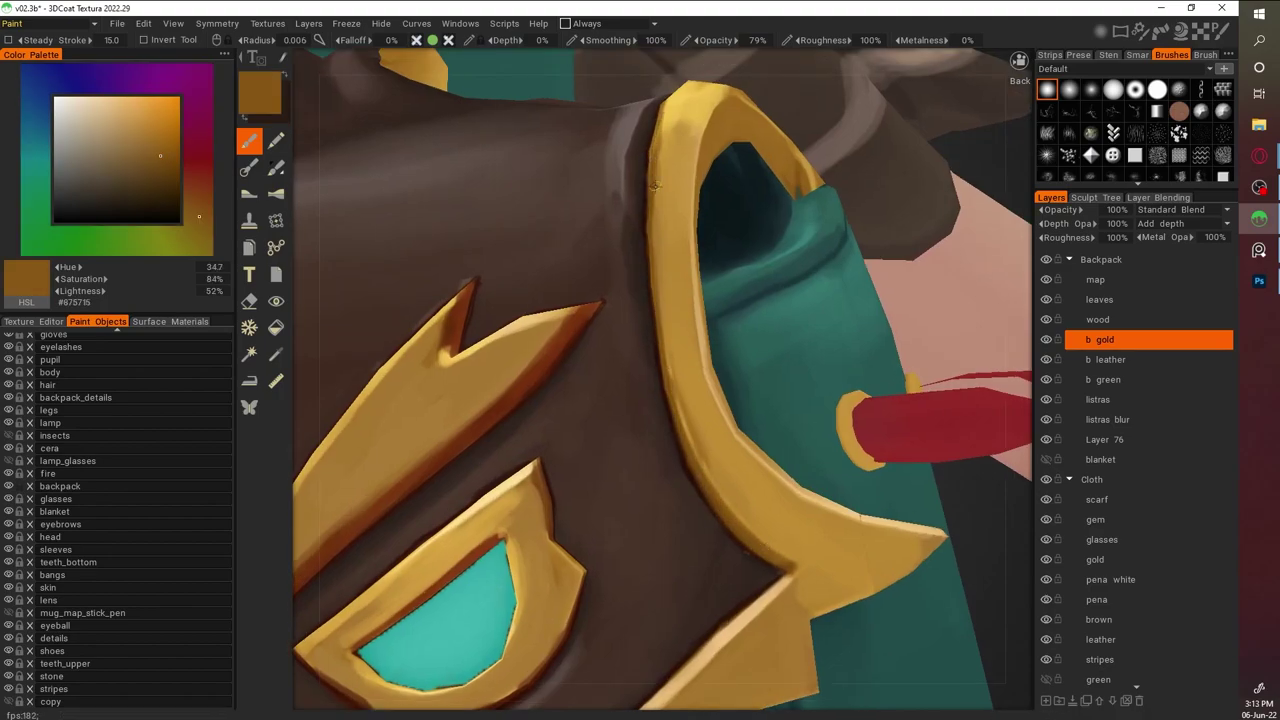
{"action": "key", "text": "v"}
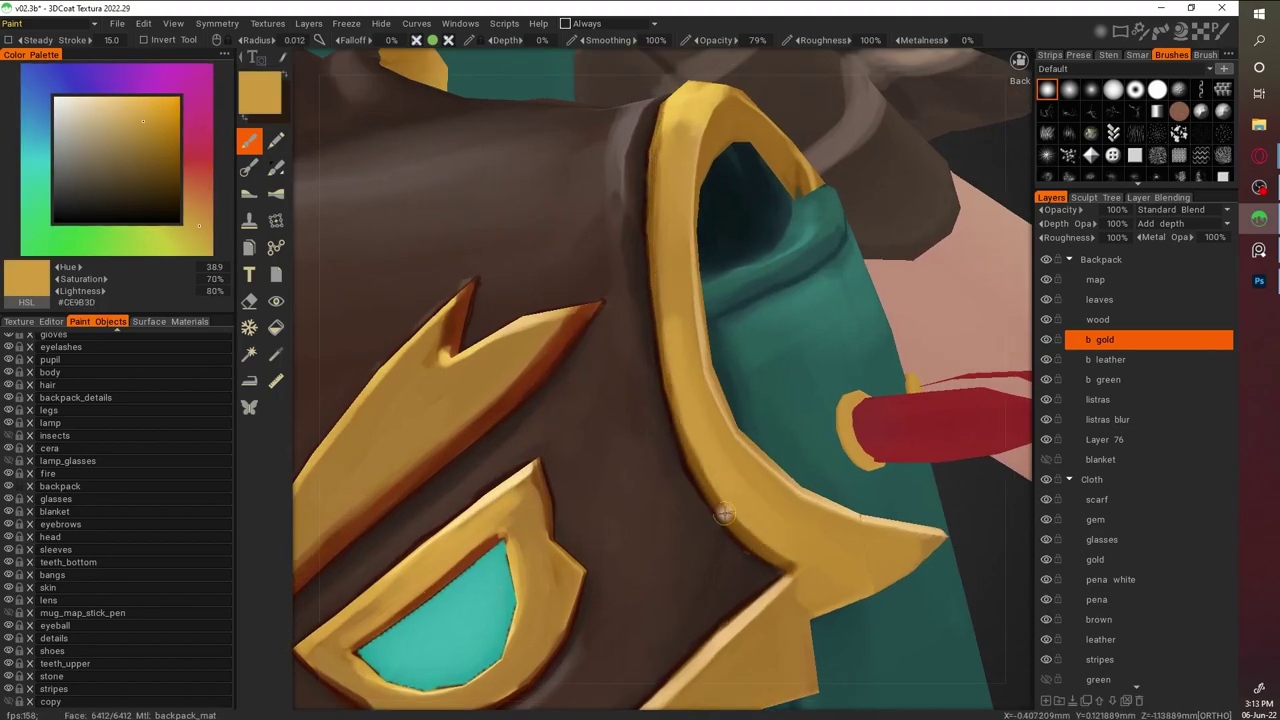
{"action": "key", "text": "v"}
{"action": "key", "text": "v"}
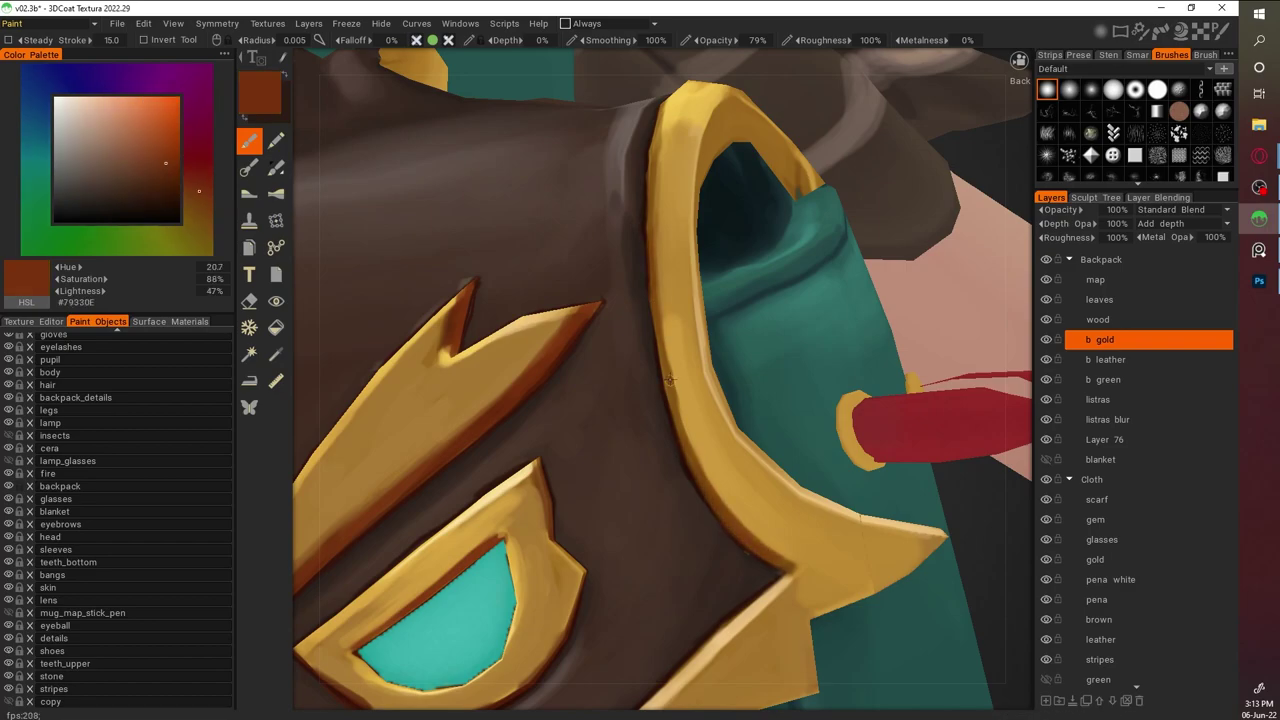
Continue the dark shading along the lower outer edge of the side-opening trim with sampled browns such as #7A4111
{"action": "scroll", "coordinate": [683, 450], "scroll_direction": "down", "scroll_amount": 5}
{"action": "left_click_drag", "start_coordinate": [886, 441], "coordinate": [940, 472], "text": "alt"}
{"action": "scroll", "coordinate": [913, 470], "scroll_direction": "up", "scroll_amount": 5}
{"action": "key", "text": "v"}
{"action": "key", "text": "v"}
{"action": "key", "text": "v"}
{"action": "key", "text": "v"}
{"action": "key", "text": "v"}
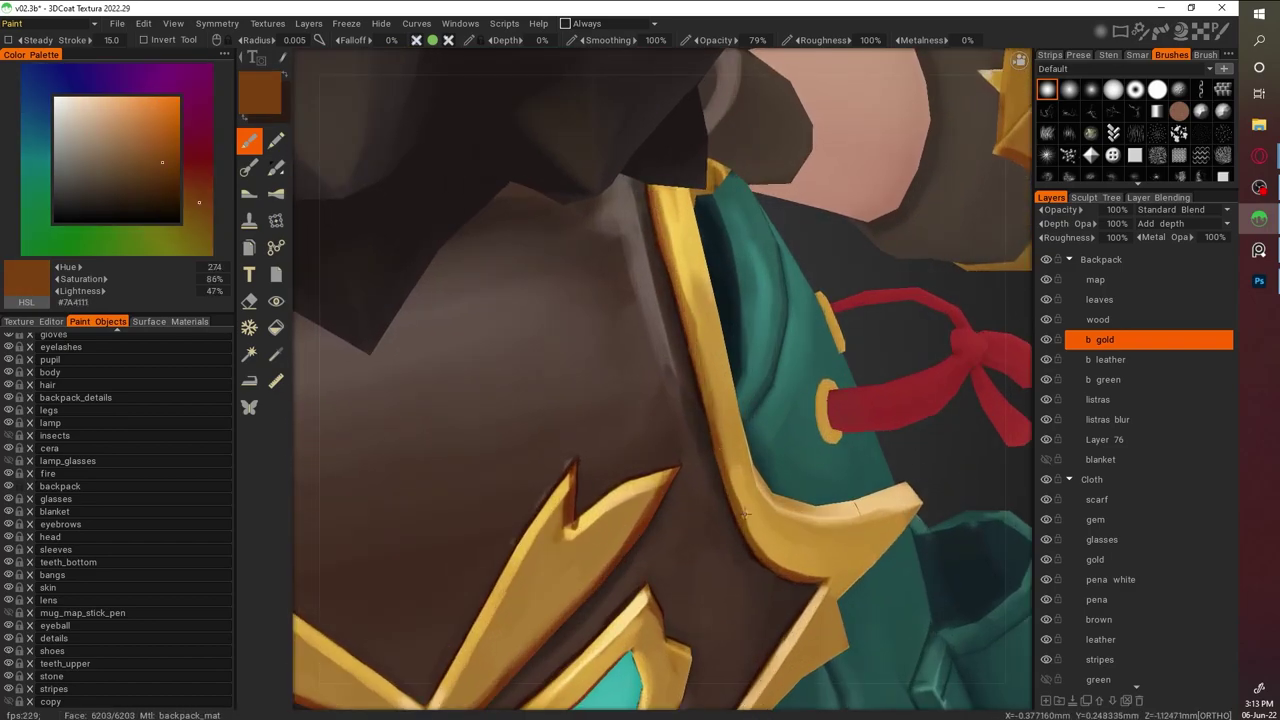
{"action": "key", "text": "v"}
Brighten the faces of the owl's gold brows with light gold #F0C14E and neighbouring sampled golds
{"action": "scroll", "coordinate": [886, 502], "scroll_direction": "down", "scroll_amount": 5}
{"action": "left_click_drag", "start_coordinate": [886, 502], "coordinate": [864, 270], "text": "alt"}
{"action": "scroll", "coordinate": [848, 313], "scroll_direction": "up", "scroll_amount": 5}
{"action": "scroll", "coordinate": [848, 313], "scroll_direction": "up", "scroll_amount": 3}
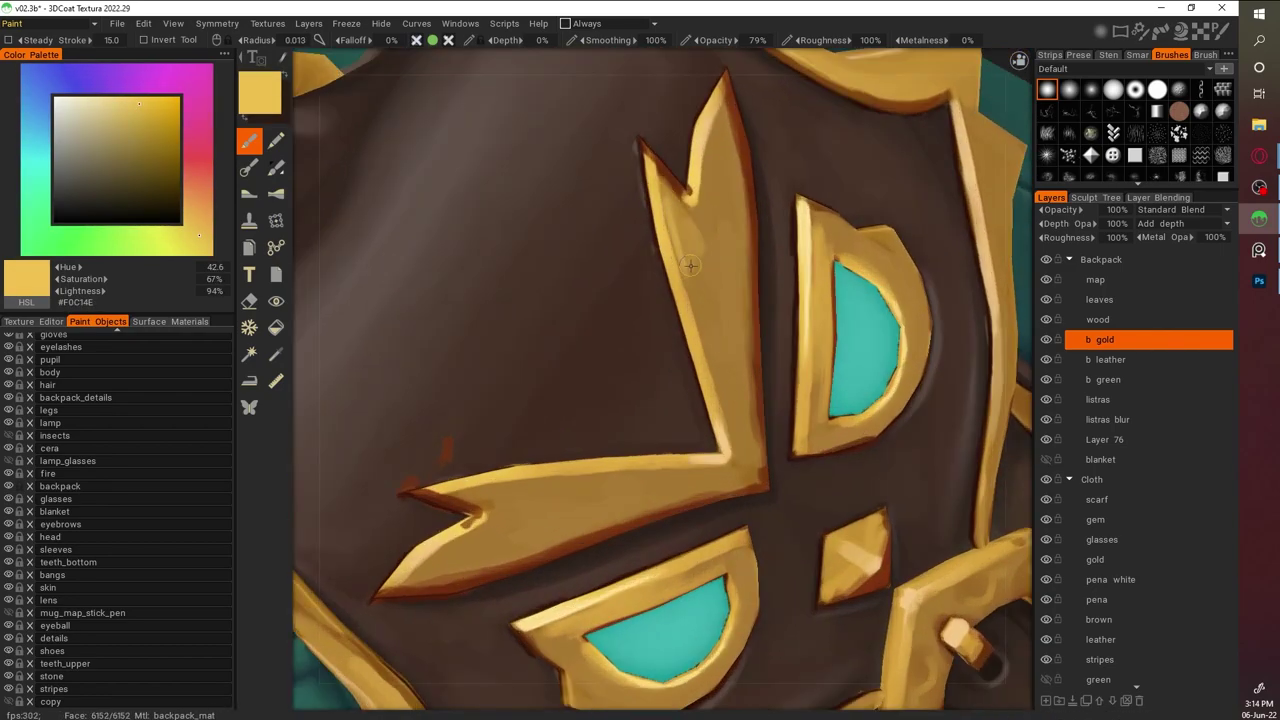
{"action": "left_click_drag", "start_coordinate": [735, 130], "coordinate": [705, 430]}
{"action": "key", "text": "v"}
{"action": "left_click_drag", "start_coordinate": [700, 330], "coordinate": [720, 206]}
{"action": "key", "text": "v"}
{"action": "left_click_drag", "start_coordinate": [480, 495], "coordinate": [625, 485]}
{"action": "scroll", "coordinate": [822, 466], "scroll_direction": "down", "scroll_amount": 4}
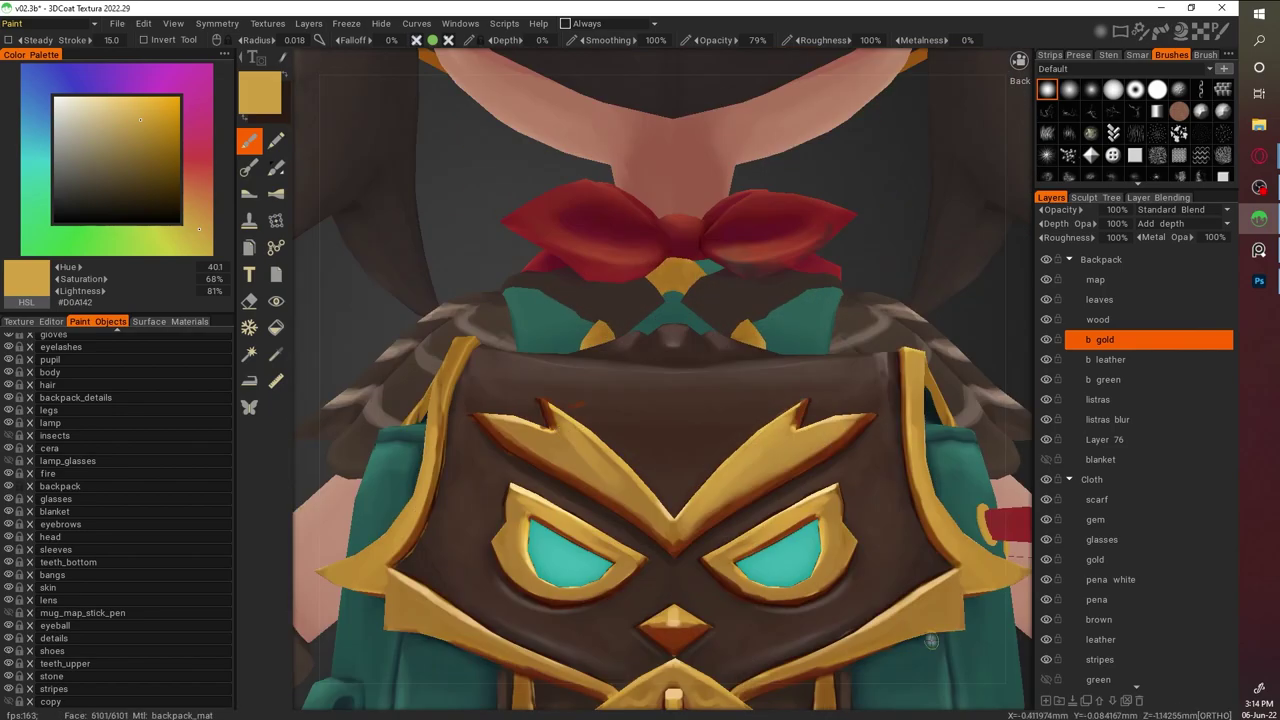
Blend the centre of the owl's brows with sampled gold, and add thin #F0C885 highlights along their upper edges
{"action": "key", "text": "v"}
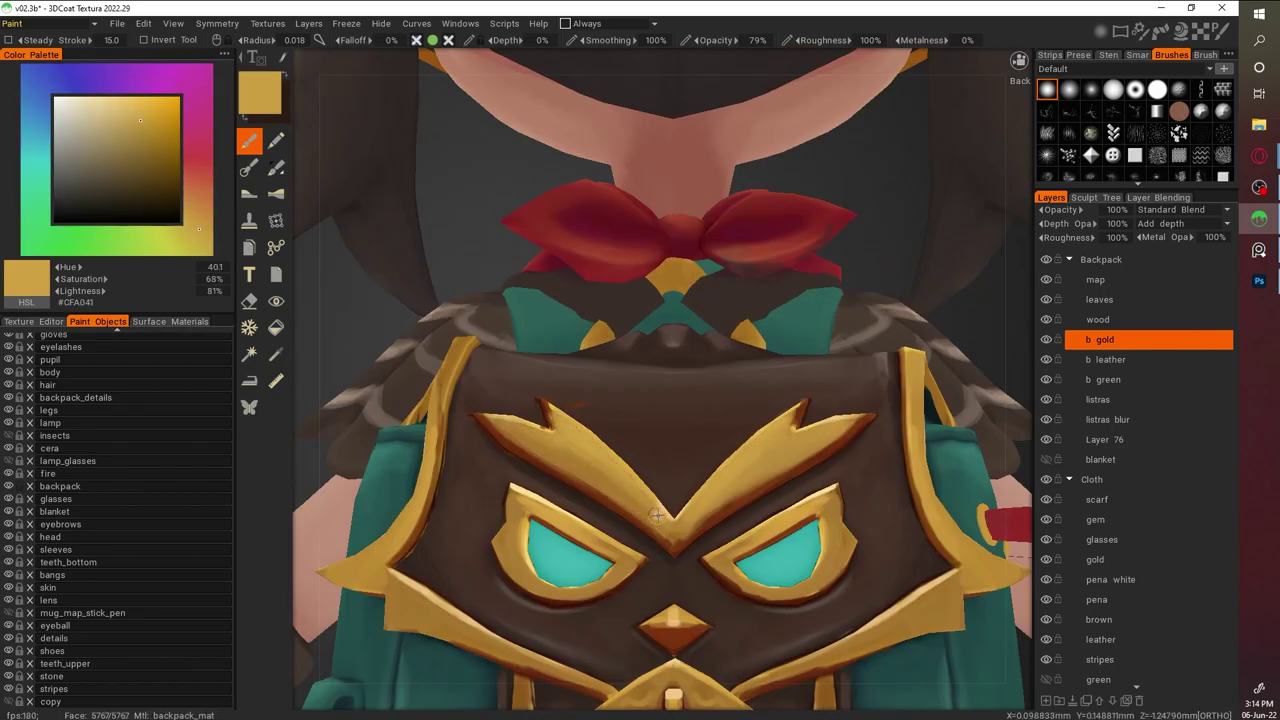
{"action": "left_click_drag", "start_coordinate": [729, 470], "coordinate": [992, 393], "text": "alt"}
{"action": "left_click_drag", "start_coordinate": [760, 200], "coordinate": [890, 268], "text": "alt"}
{"action": "scroll", "coordinate": [518, 140], "scroll_direction": "up", "scroll_amount": 5}
{"action": "key", "text": "v"}
{"action": "left_click_drag", "start_coordinate": [572, 452], "coordinate": [854, 393], "text": "alt"}
{"action": "scroll", "coordinate": [854, 393], "scroll_direction": "up", "scroll_amount": 4}
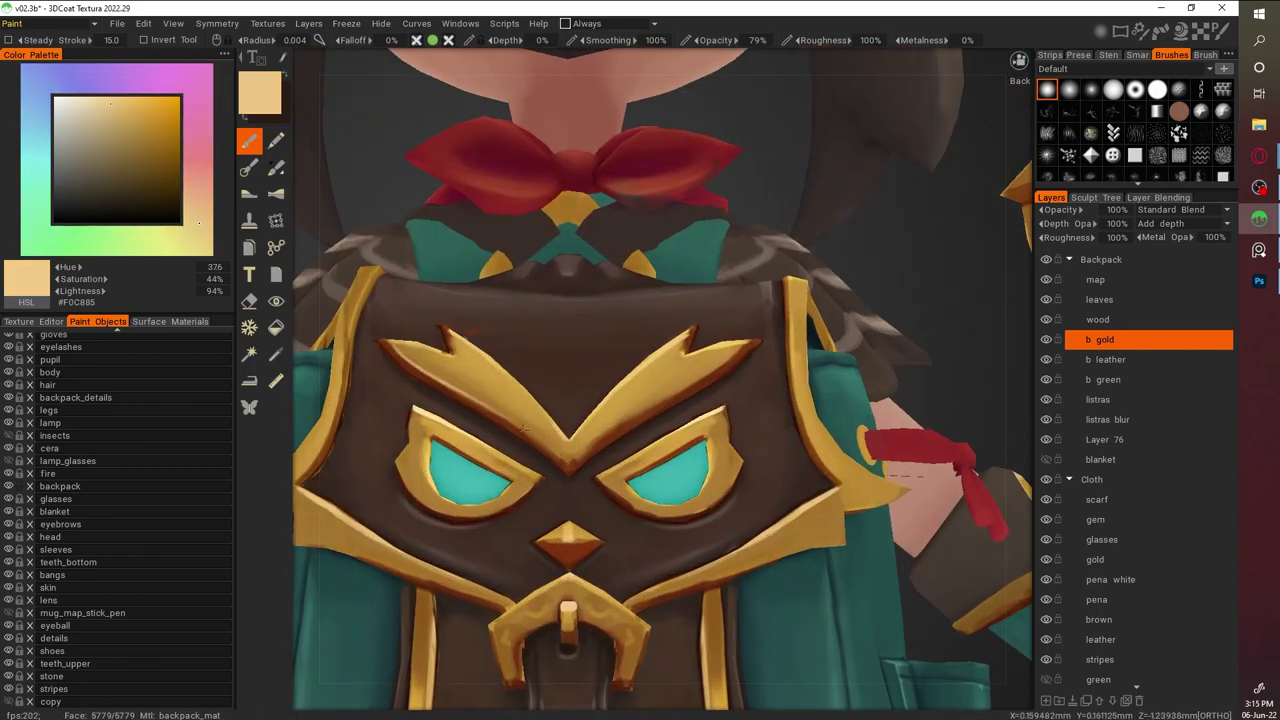
Paint thin #F0C885 highlights around the notches and tips of the owl's brows
{"action": "scroll", "coordinate": [818, 611], "scroll_direction": "down", "scroll_amount": 5}
{"action": "left_click_drag", "start_coordinate": [818, 611], "coordinate": [884, 380], "text": "alt"}
{"action": "scroll", "coordinate": [590, 368], "scroll_direction": "up", "scroll_amount": 5}
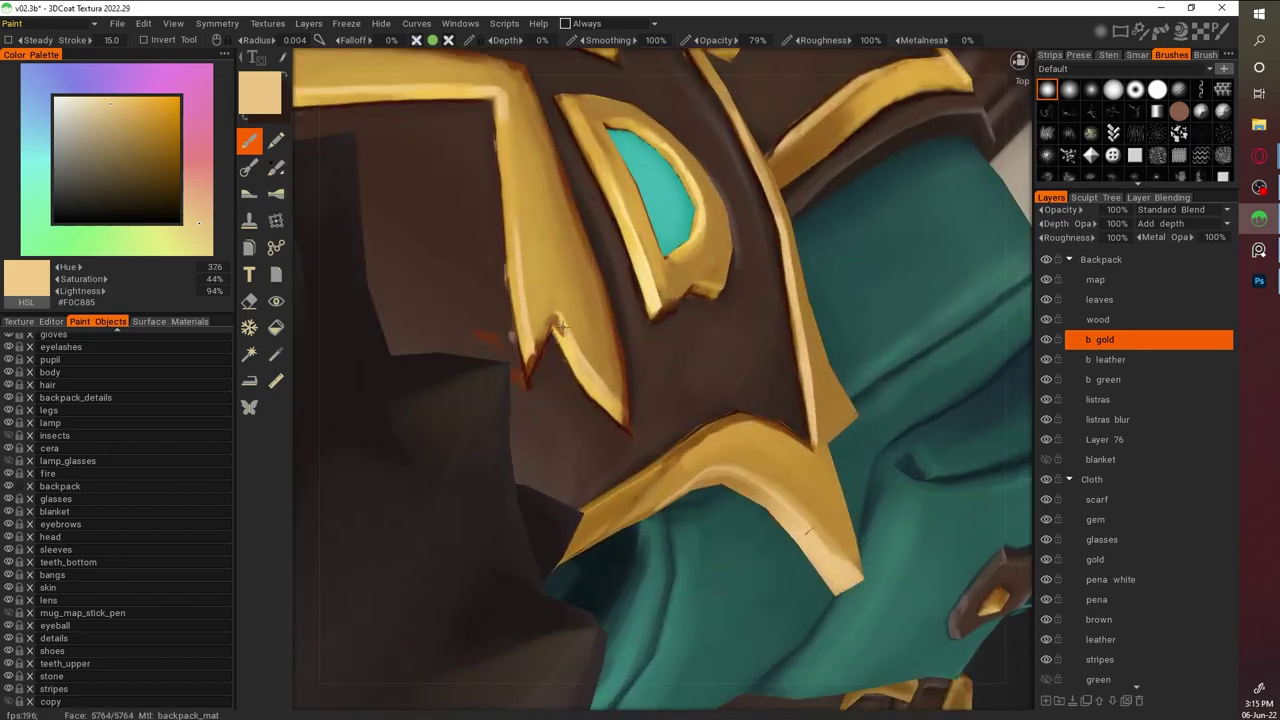
{"action": "left_click_drag", "start_coordinate": [648, 345], "coordinate": [812, 400], "text": "alt"}
Smooth the shading on the gold frames around the owl's teal eyes with sampled golds #DBA740, #C9963B and #DFAC3E
{"action": "key", "text": "v"}
{"action": "key", "text": "v"}
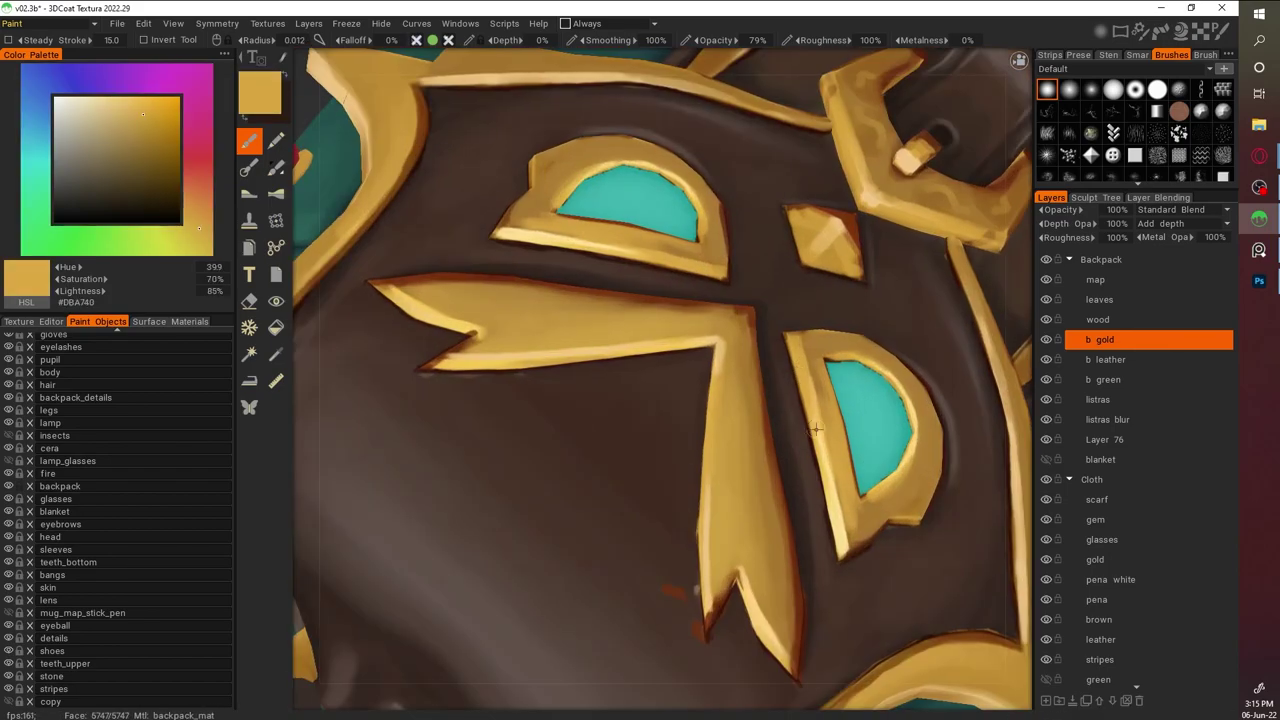
{"action": "key", "text": "v"}
{"action": "key", "text": "v"}
{"action": "mouse_move", "coordinate": [927, 362]}
{"action": "left_mouse_down", "text": "alt"}
{"action": "mouse_move", "coordinate": [843, 349]}
{"action": "mouse_move", "coordinate": [850, 280]}
{"action": "mouse_move", "coordinate": [849, 333]}
{"action": "left_mouse_up", "text": "alt"}
{"action": "scroll", "coordinate": [742, 448], "scroll_direction": "up", "scroll_amount": 3}
{"action": "key", "text": "v"}
{"action": "key", "text": "v"}
{"action": "left_click_drag", "start_coordinate": [849, 333], "coordinate": [773, 338], "text": "alt"}
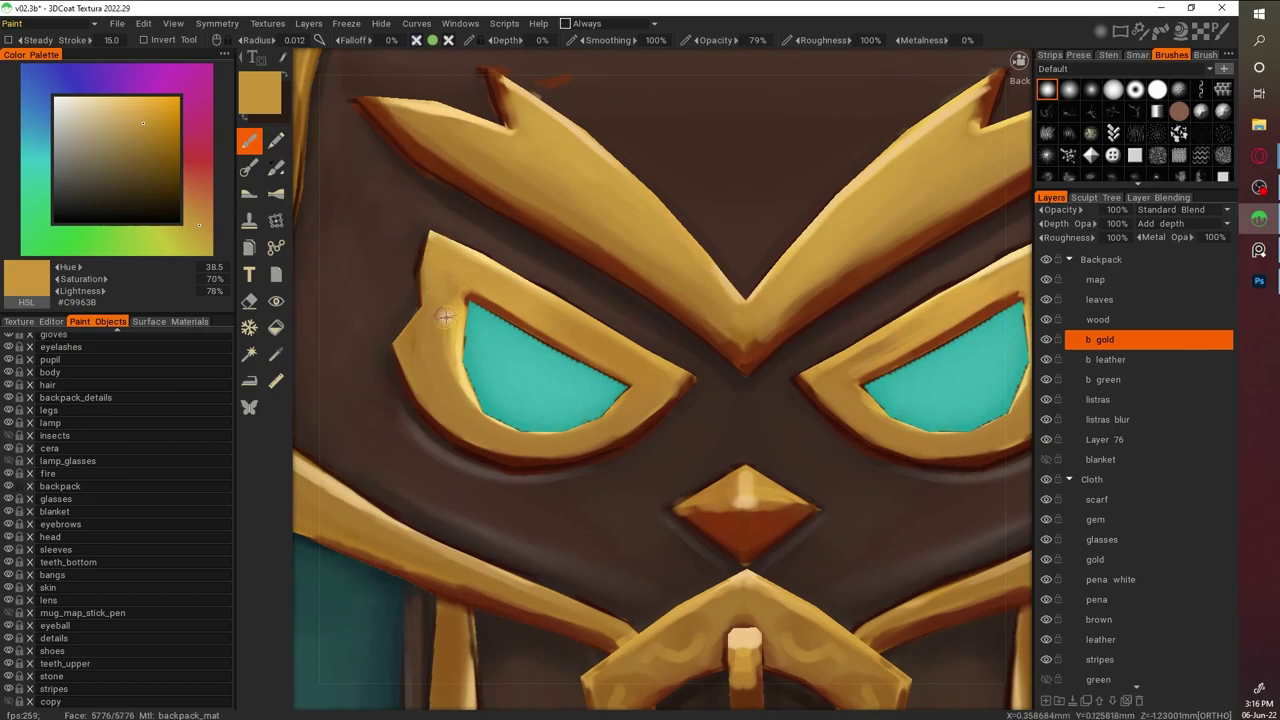
{"action": "key", "text": "v"}
{"action": "scroll", "coordinate": [505, 415], "scroll_direction": "down", "scroll_amount": 2}
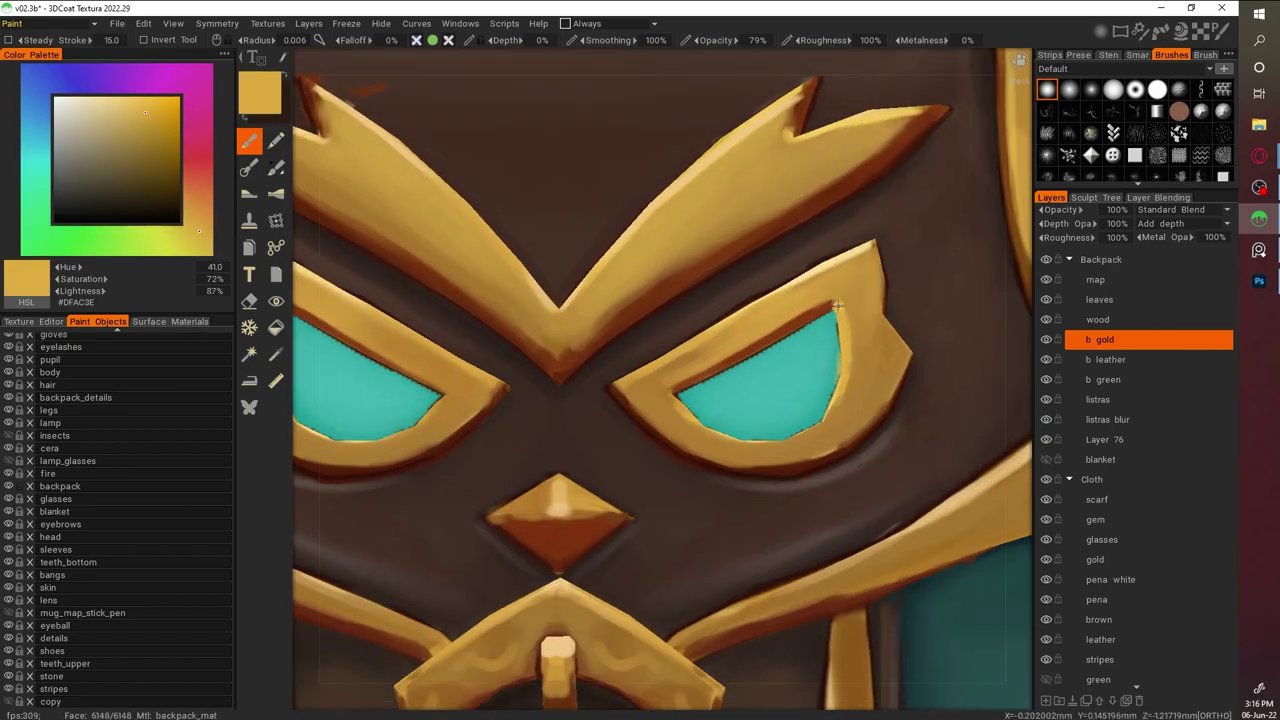
Blend the outer tips of the owl's brows with gold #DFAC3E, and check the backpack as a whole
{"action": "scroll", "coordinate": [405, 280], "scroll_direction": "down", "scroll_amount": 2}
{"action": "scroll", "coordinate": [457, 303], "scroll_direction": "down", "scroll_amount": 1}
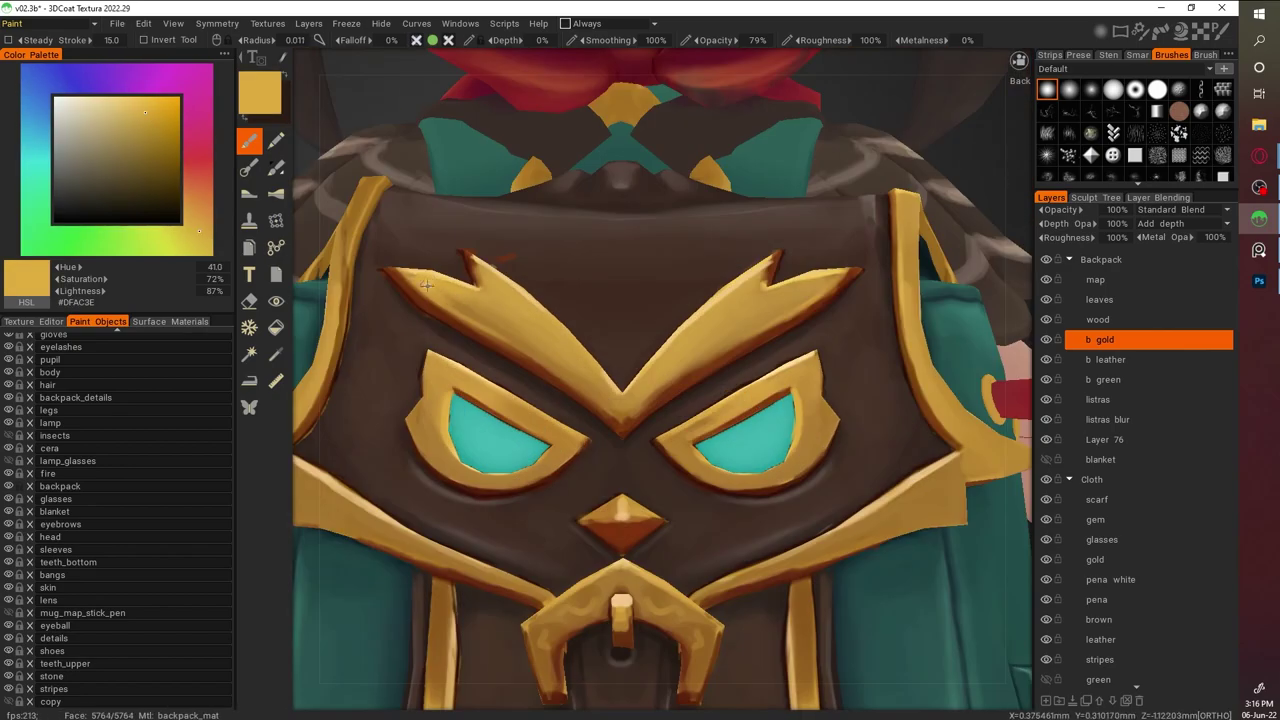
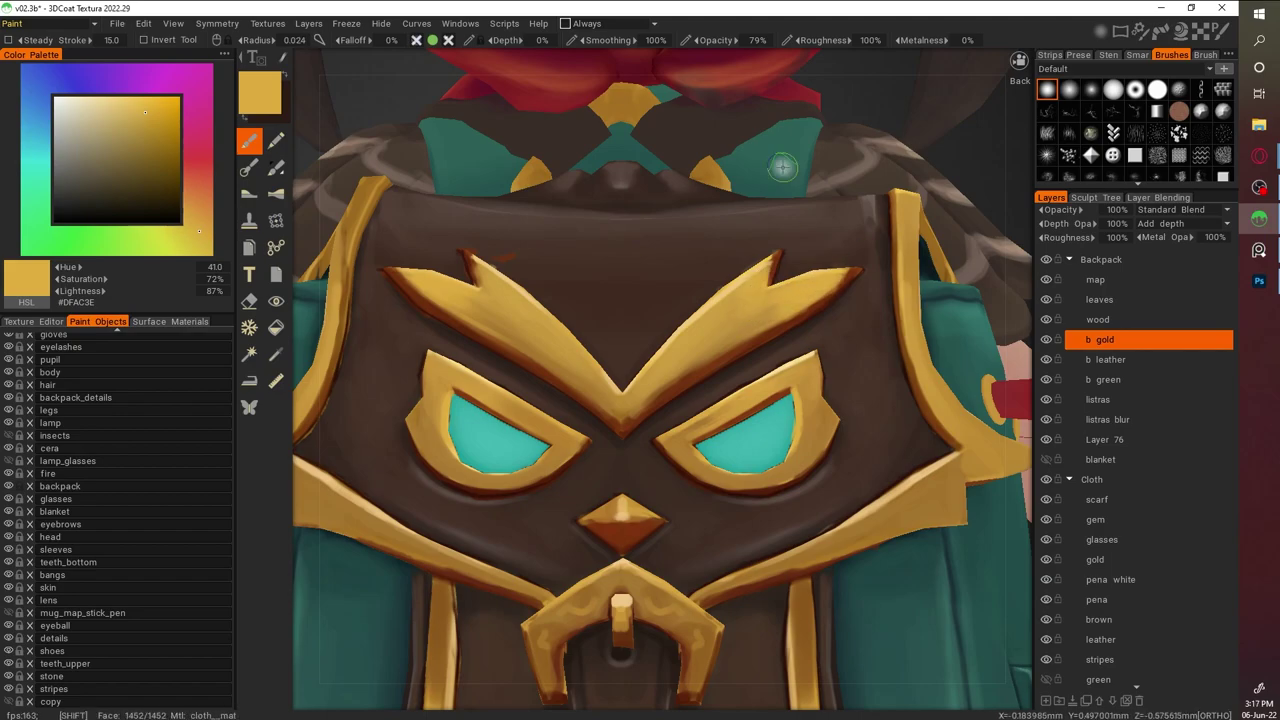
{"action": "key", "text": "v"}
{"action": "scroll", "coordinate": [990, 488], "scroll_direction": "down", "scroll_amount": 5}
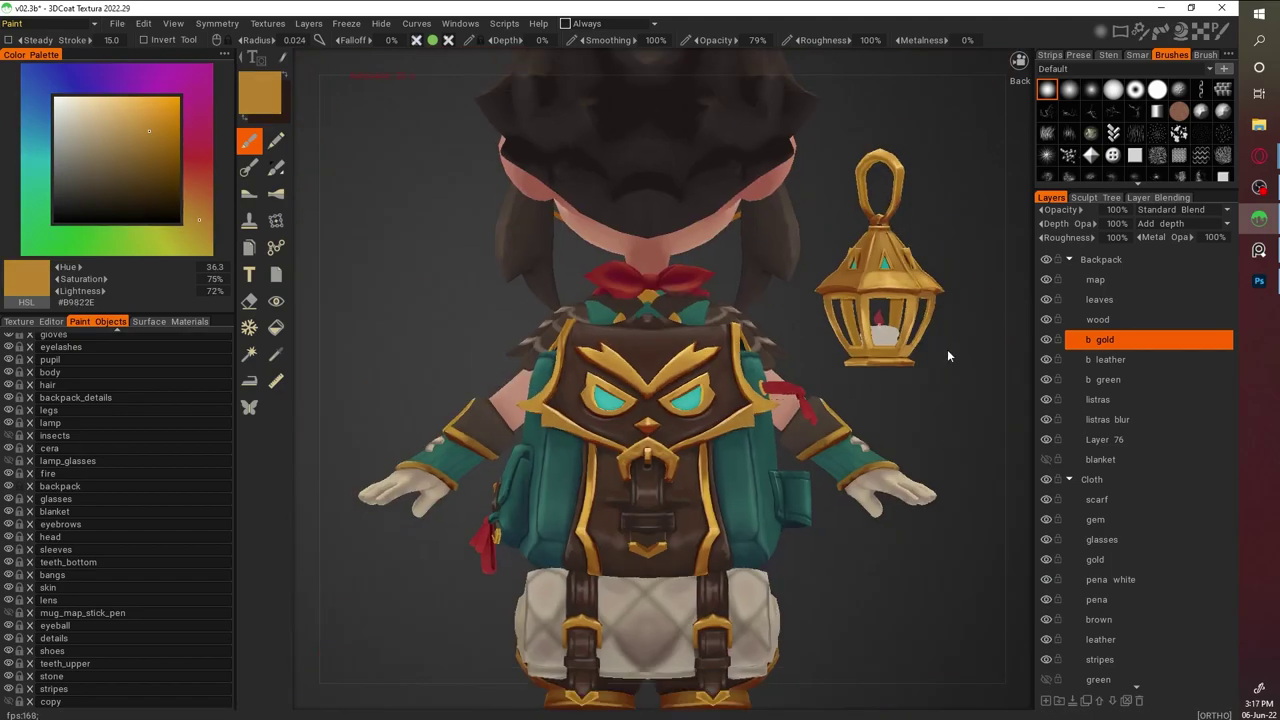
Add a pale gold #ECCC85 highlight near the pointed outer tip of the owl's brow
{"action": "left_click_drag", "start_coordinate": [946, 350], "coordinate": [800, 300], "text": "alt"}
{"action": "scroll", "coordinate": [700, 300], "scroll_direction": "up", "scroll_amount": 6}
{"action": "key", "text": "v"}
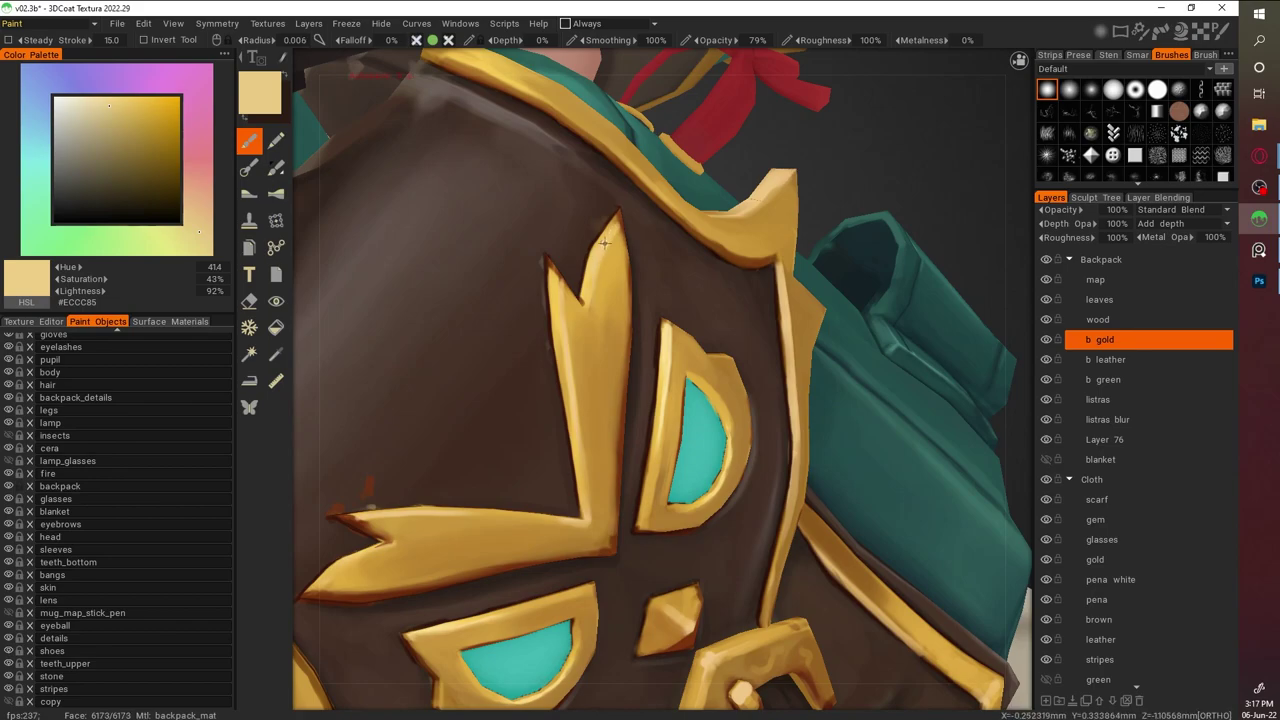
Define the notch and edge of the owl's brow with sampled dark browns such as #834313 and #79350E
{"action": "key", "text": "v"}
{"action": "key", "text": "v"}
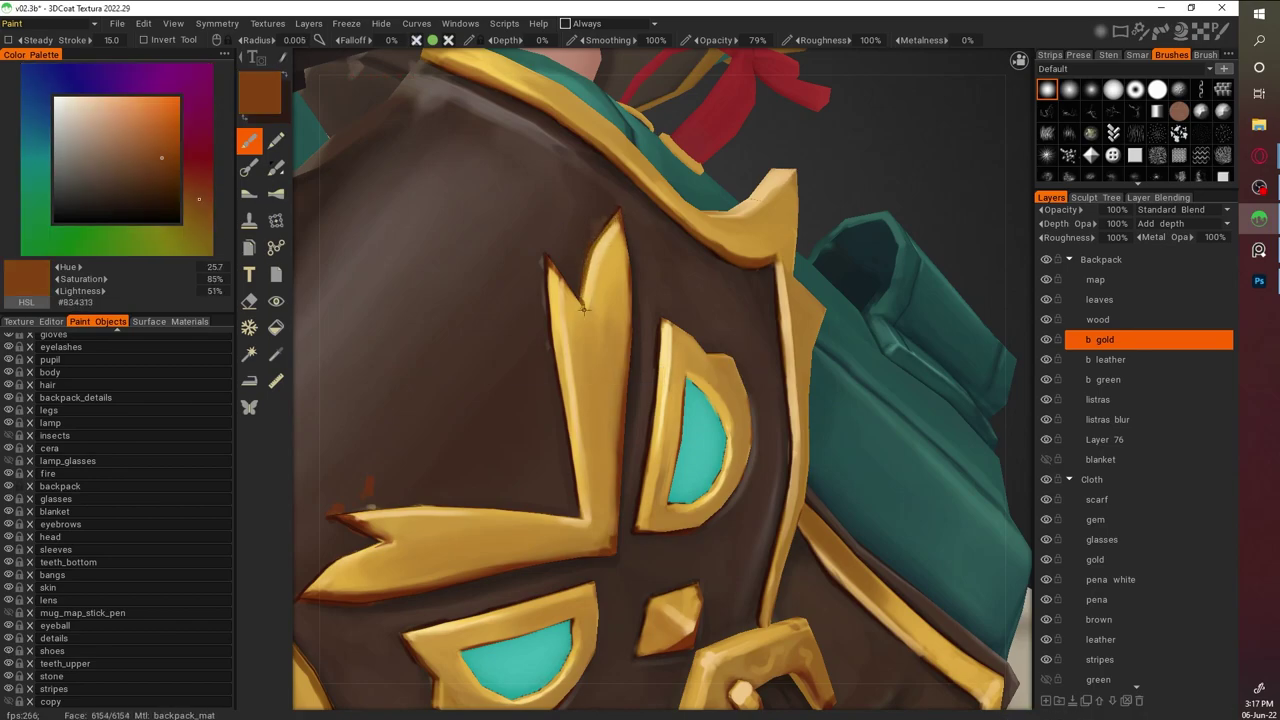
{"action": "scroll", "coordinate": [584, 305], "scroll_direction": "down", "scroll_amount": 5}
{"action": "scroll", "coordinate": [600, 290], "scroll_direction": "up", "scroll_amount": 5}
{"action": "key", "text": "v"}
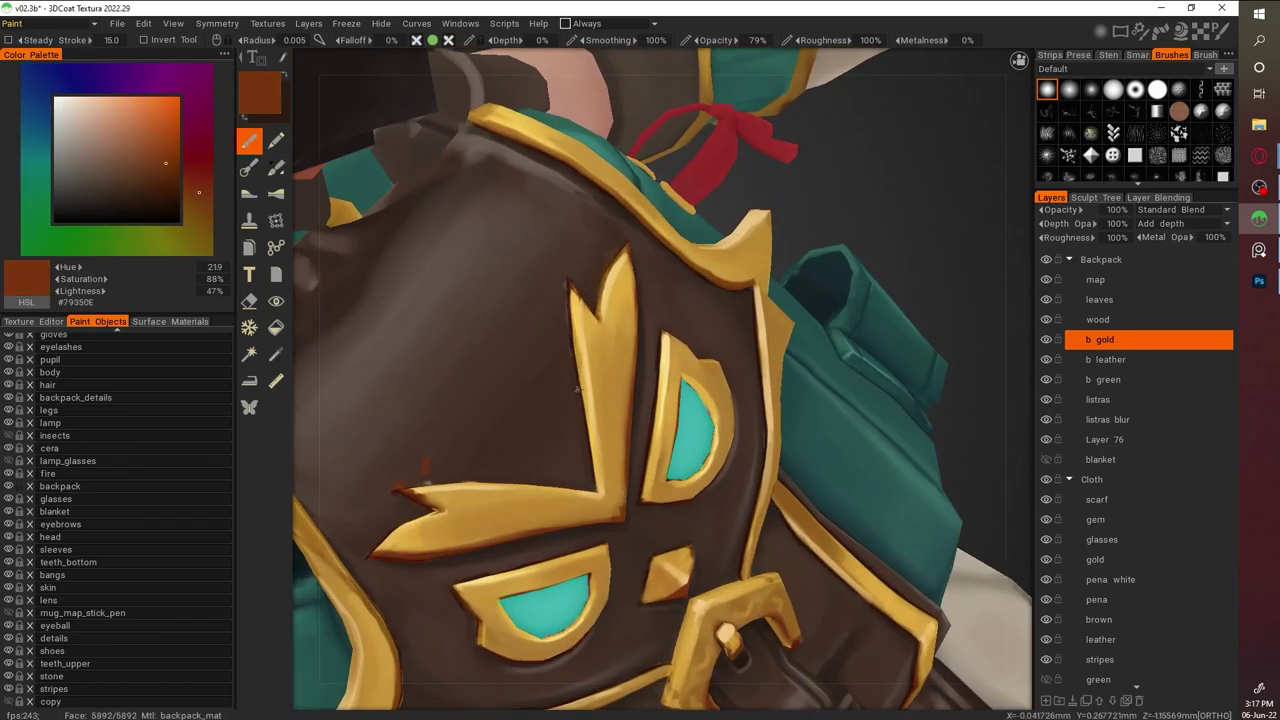
Shade the gold brow ornament on the backpack flap with sampled darker golds such as #A97931 and #8C551E
{"action": "key", "text": "v"}
{"action": "scroll", "coordinate": [595, 355], "scroll_direction": "down", "scroll_amount": 5}
{"action": "scroll", "coordinate": [520, 330], "scroll_direction": "up", "scroll_amount": 5}
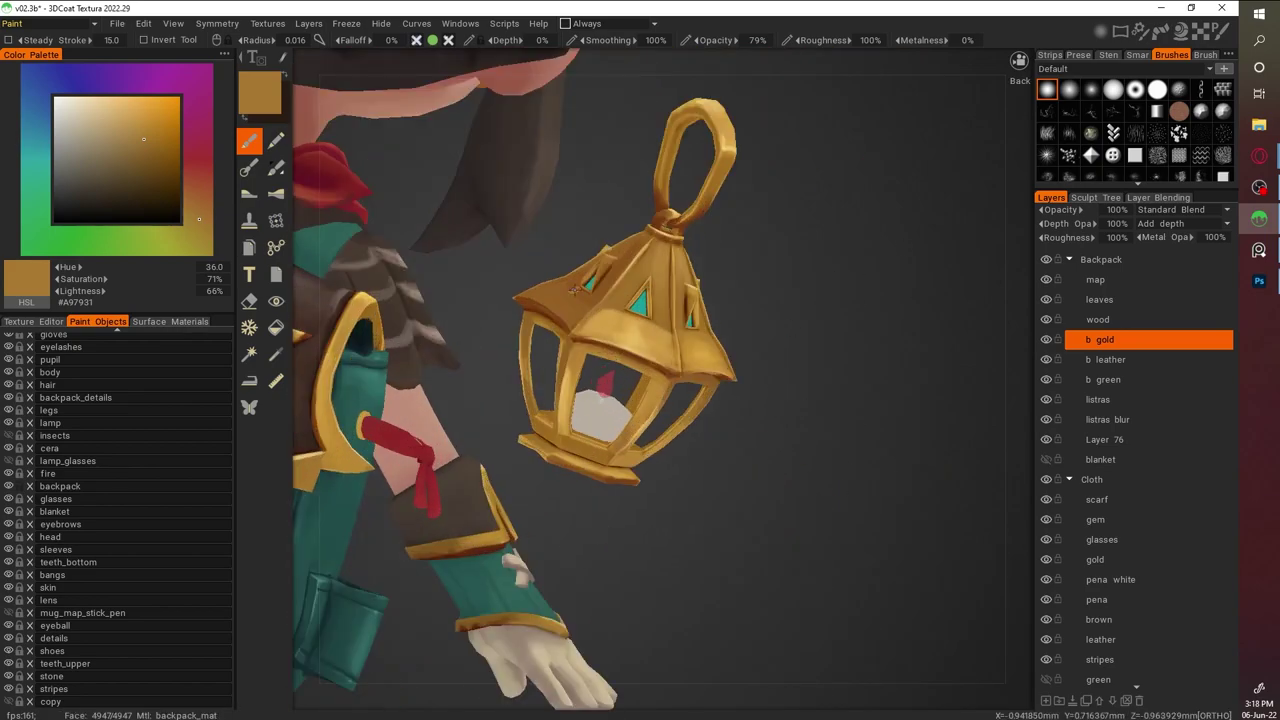
{"action": "key", "text": "v"}
{"action": "scroll", "coordinate": [480, 389], "scroll_direction": "down", "scroll_amount": 5}
{"action": "scroll", "coordinate": [695, 383], "scroll_direction": "up", "scroll_amount": 6}
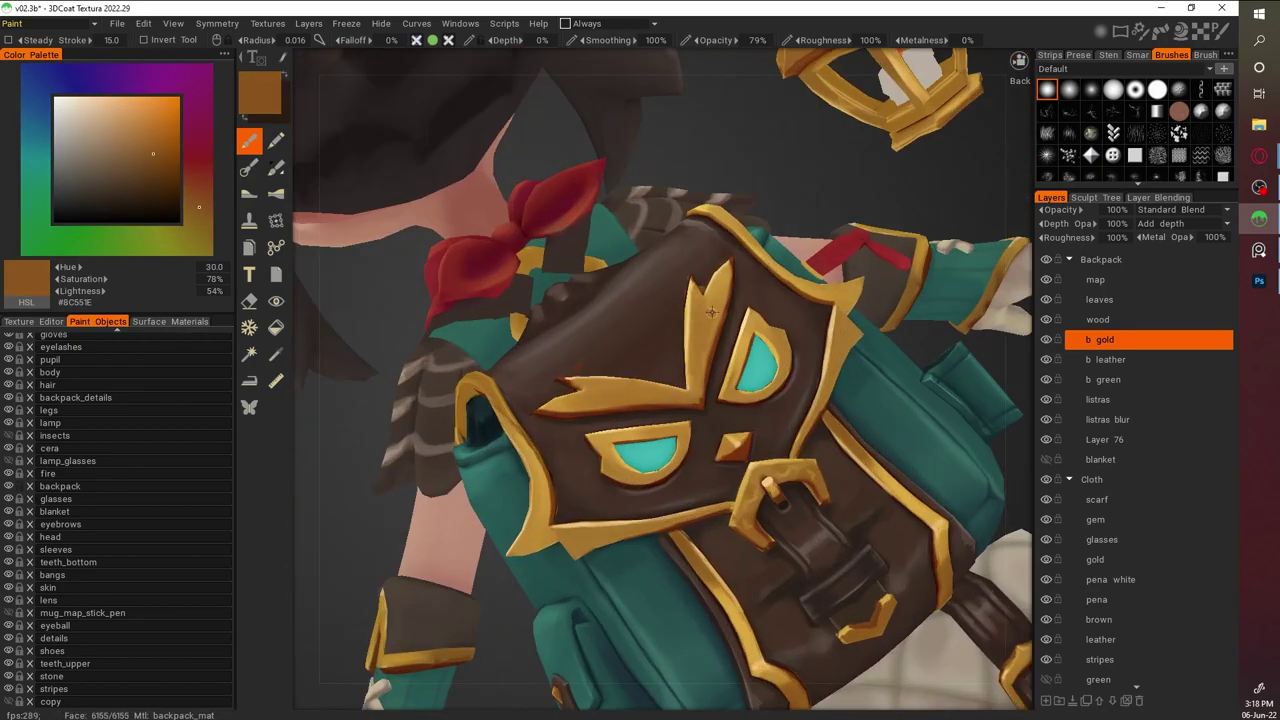
{"action": "scroll", "coordinate": [623, 454], "scroll_direction": "down", "scroll_amount": 5}
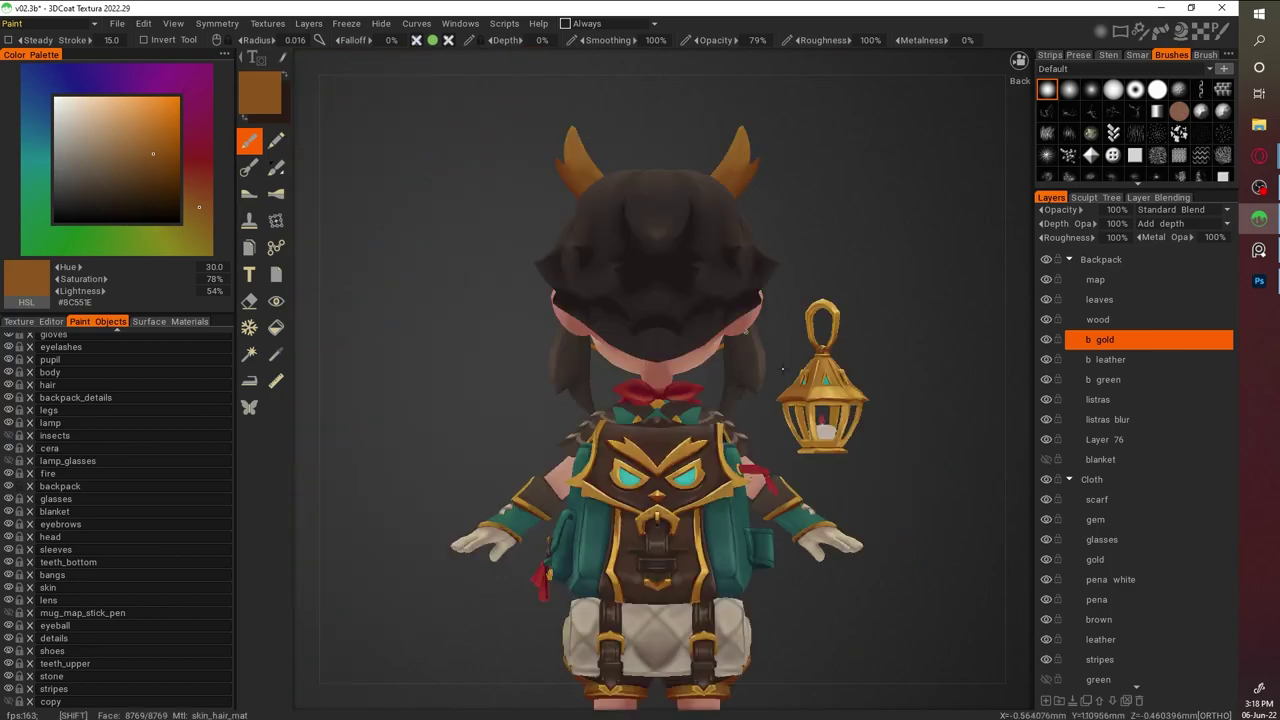
Blend sampled golds and browns, including #DDA940, #A8762D and #9B6323, across the brow ornament on the b gold layer
{"action": "scroll", "coordinate": [746, 498], "scroll_direction": "up", "scroll_amount": 5}
{"action": "key", "text": "v"}
{"action": "scroll", "coordinate": [872, 240], "scroll_direction": "up", "scroll_amount": 2}
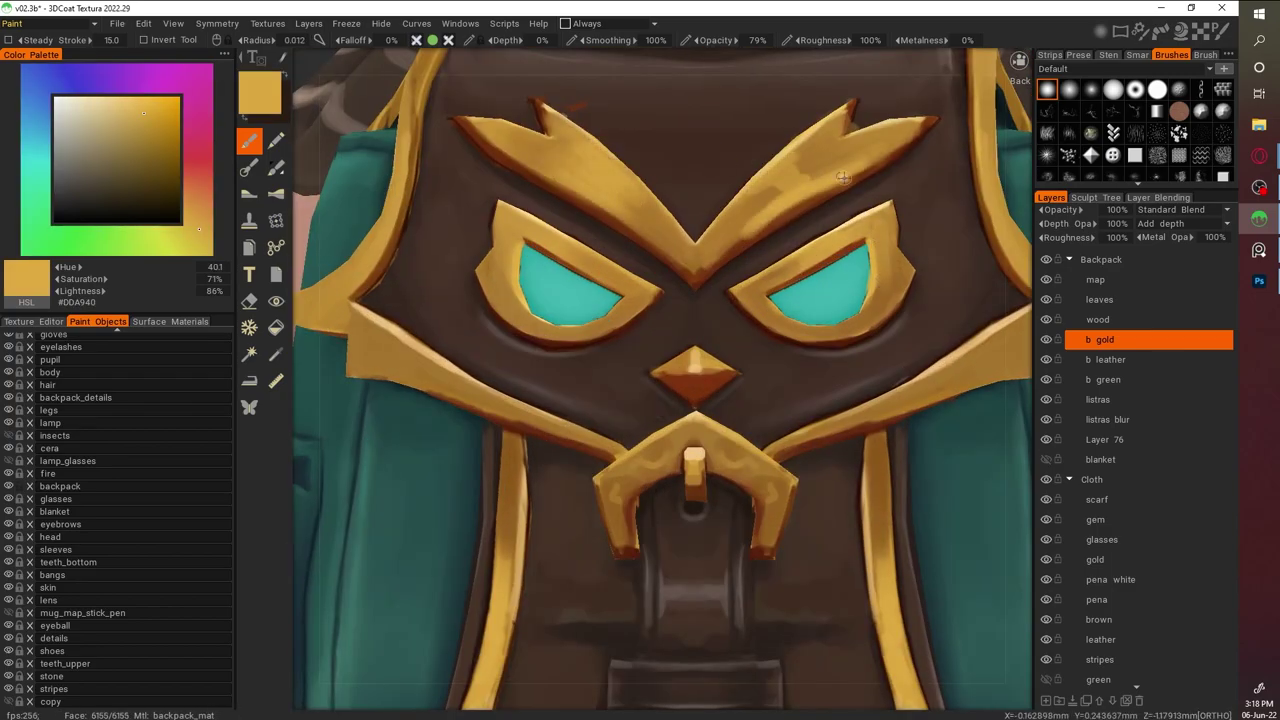
{"action": "key", "text": "v"}
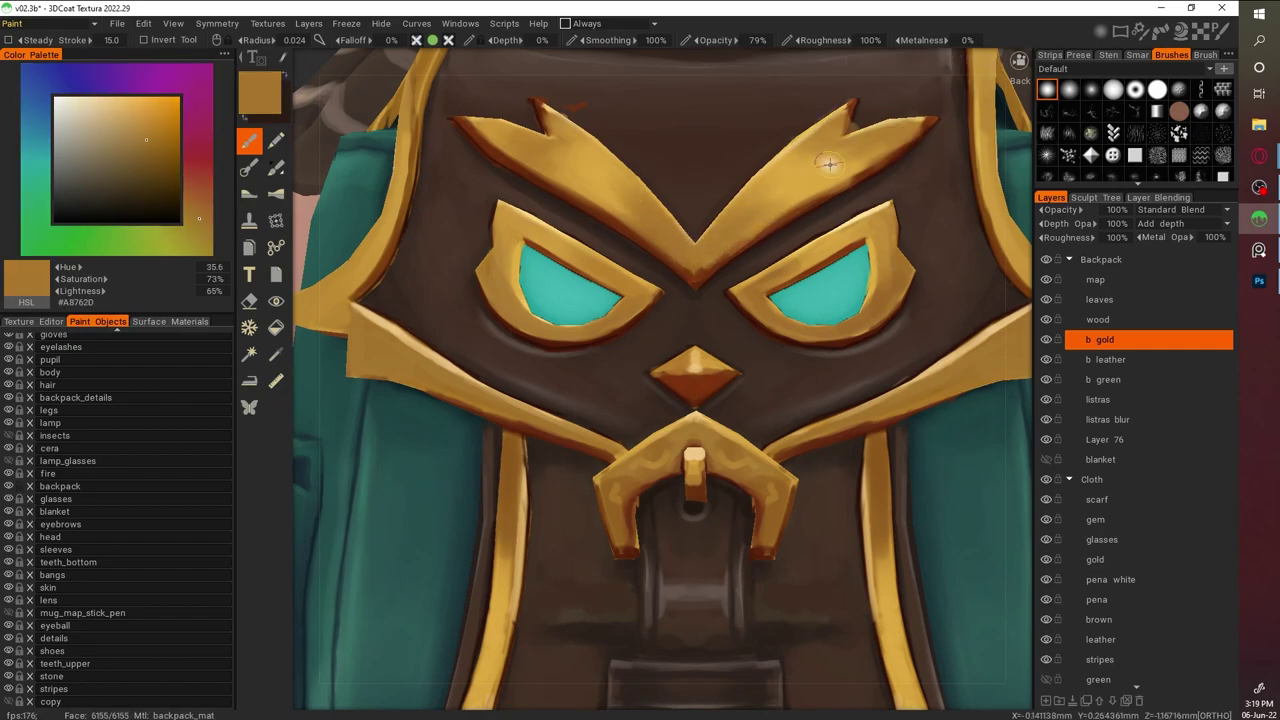
{"action": "key", "text": "v"}
{"action": "key", "text": "v"}
{"action": "key", "text": "v"}
{"action": "scroll", "coordinate": [722, 244], "scroll_direction": "down", "scroll_amount": 5}
{"action": "scroll", "coordinate": [1043, 368], "scroll_direction": "down", "scroll_amount": 1}
{"action": "scroll", "coordinate": [676, 330], "scroll_direction": "up", "scroll_amount": 5}
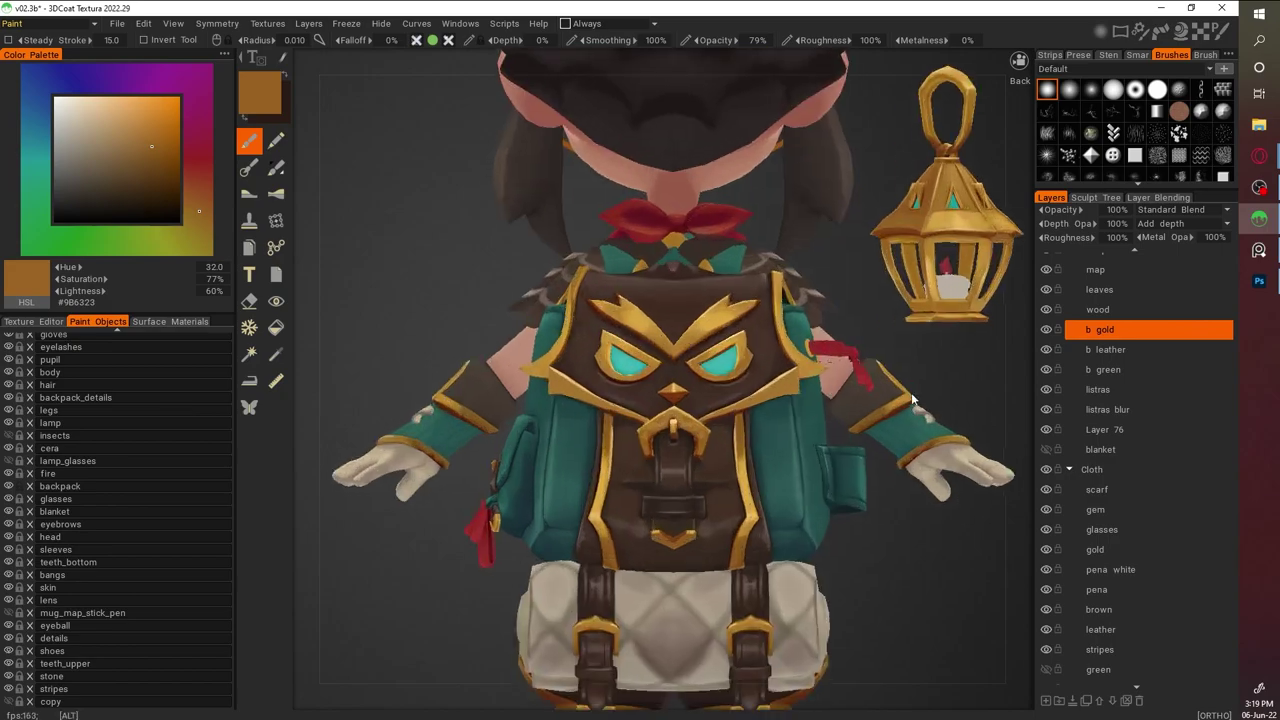
Erase the stray brown paint around the gold brow ornament on the leather flap
{"action": "key", "text": "e"}
{"action": "left_click_drag", "start_coordinate": [838, 318], "coordinate": [830, 290], "text": "alt"}
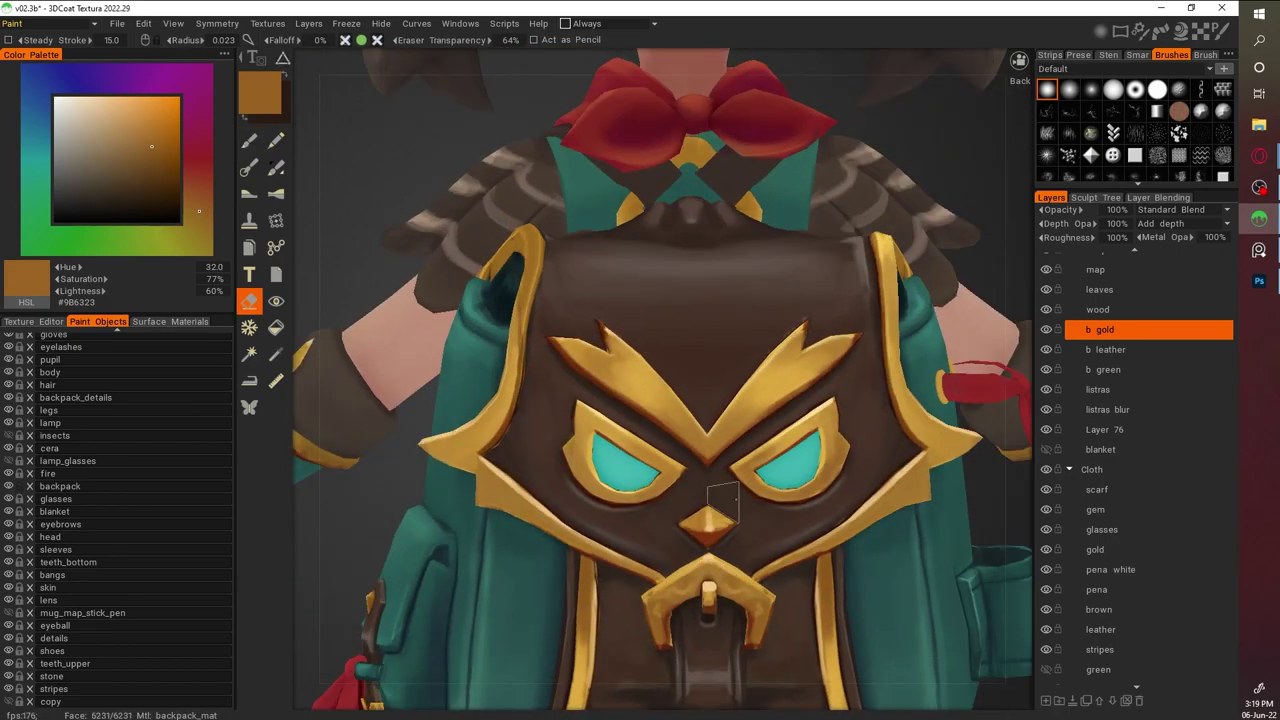
{"action": "scroll", "coordinate": [730, 500], "scroll_direction": "down", "scroll_amount": 5}
{"action": "key", "text": "b"}
{"action": "scroll", "coordinate": [660, 380], "scroll_direction": "down", "scroll_amount": 3}
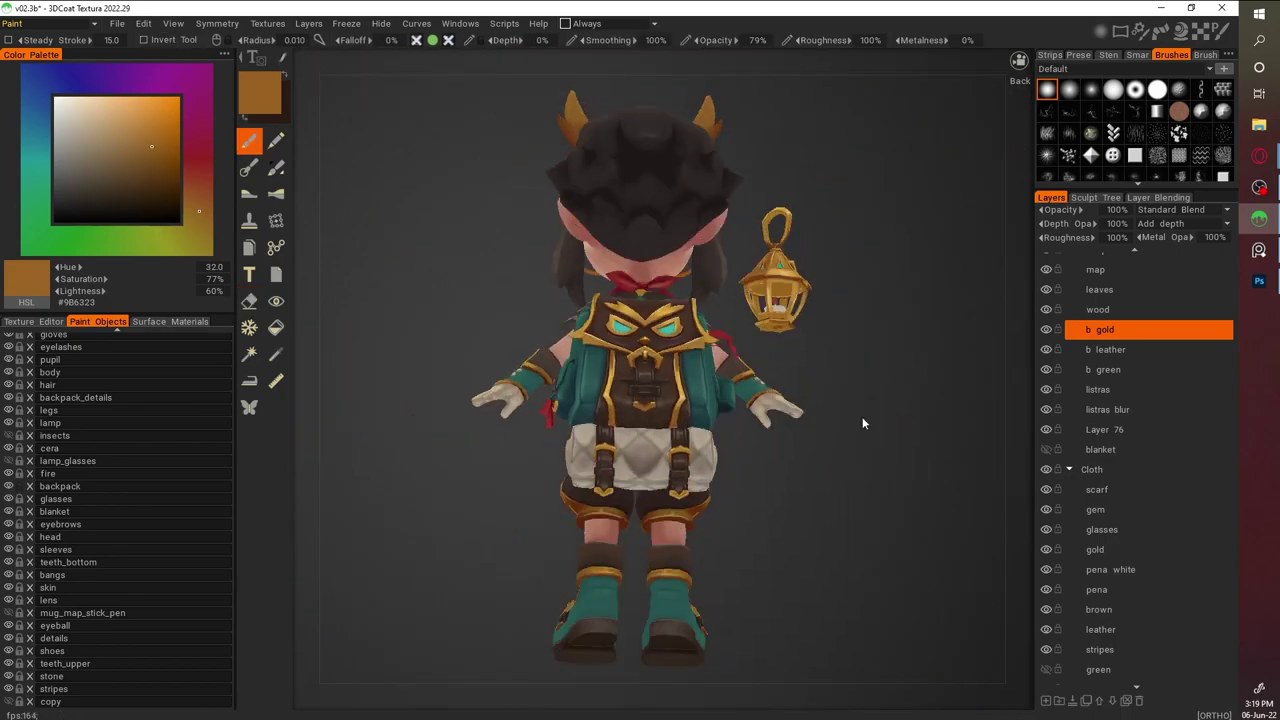
Highlight the gold trim along the lower part of the backpack's leather front with bright yellow #EFC446
{"action": "scroll", "coordinate": [660, 380], "scroll_direction": "up", "scroll_amount": 5}
{"action": "key", "text": "v"}
{"action": "left_click_drag", "start_coordinate": [740, 330], "coordinate": [717, 406], "text": "alt"}
{"action": "scroll", "coordinate": [810, 291], "scroll_direction": "up", "scroll_amount": 5}
{"action": "scroll", "coordinate": [671, 475], "scroll_direction": "down", "scroll_amount": 5}
{"action": "scroll", "coordinate": [671, 475], "scroll_direction": "up", "scroll_amount": 5}
{"action": "key", "text": "v"}
{"action": "scroll", "coordinate": [717, 406], "scroll_direction": "down", "scroll_amount": 5}
{"action": "scroll", "coordinate": [612, 292], "scroll_direction": "up", "scroll_amount": 6}
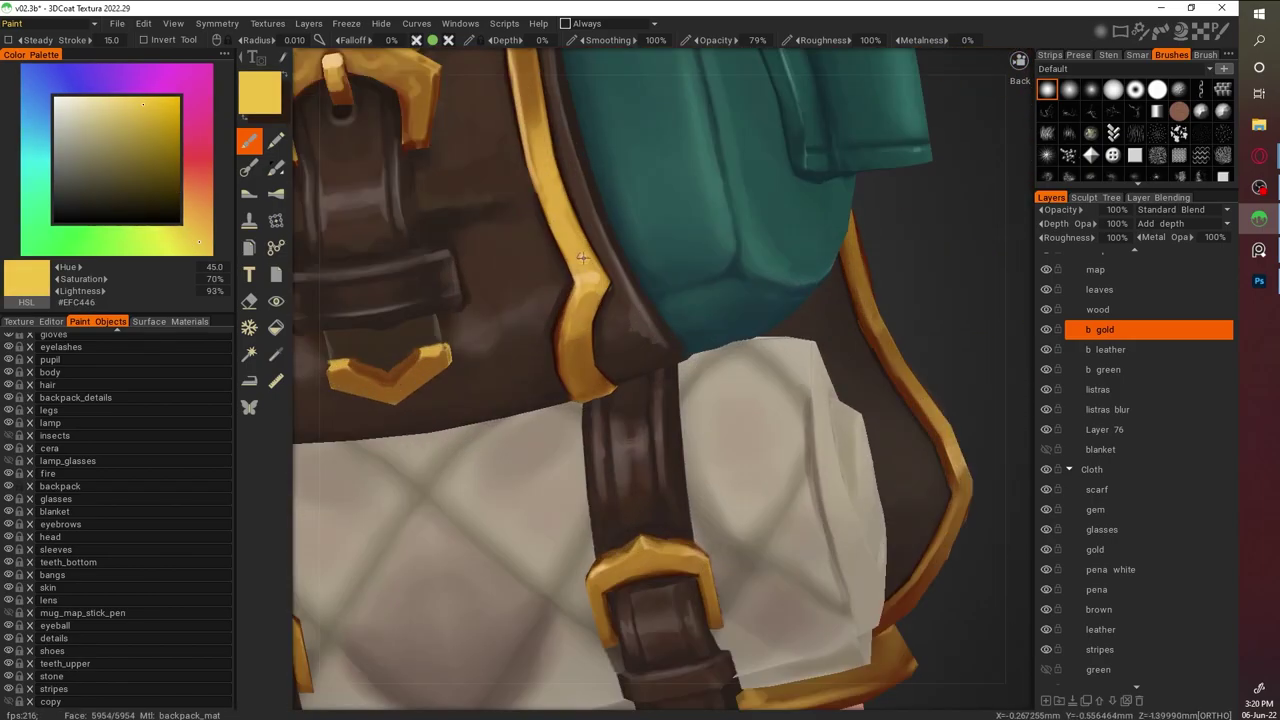
Paint thin bright gold edge highlights on the brow ornament with a very small brush
{"action": "scroll", "coordinate": [612, 292], "scroll_direction": "down", "scroll_amount": 1}
{"action": "scroll", "coordinate": [612, 293], "scroll_direction": "down", "scroll_amount": 5}
{"action": "scroll", "coordinate": [878, 397], "scroll_direction": "up", "scroll_amount": 6}
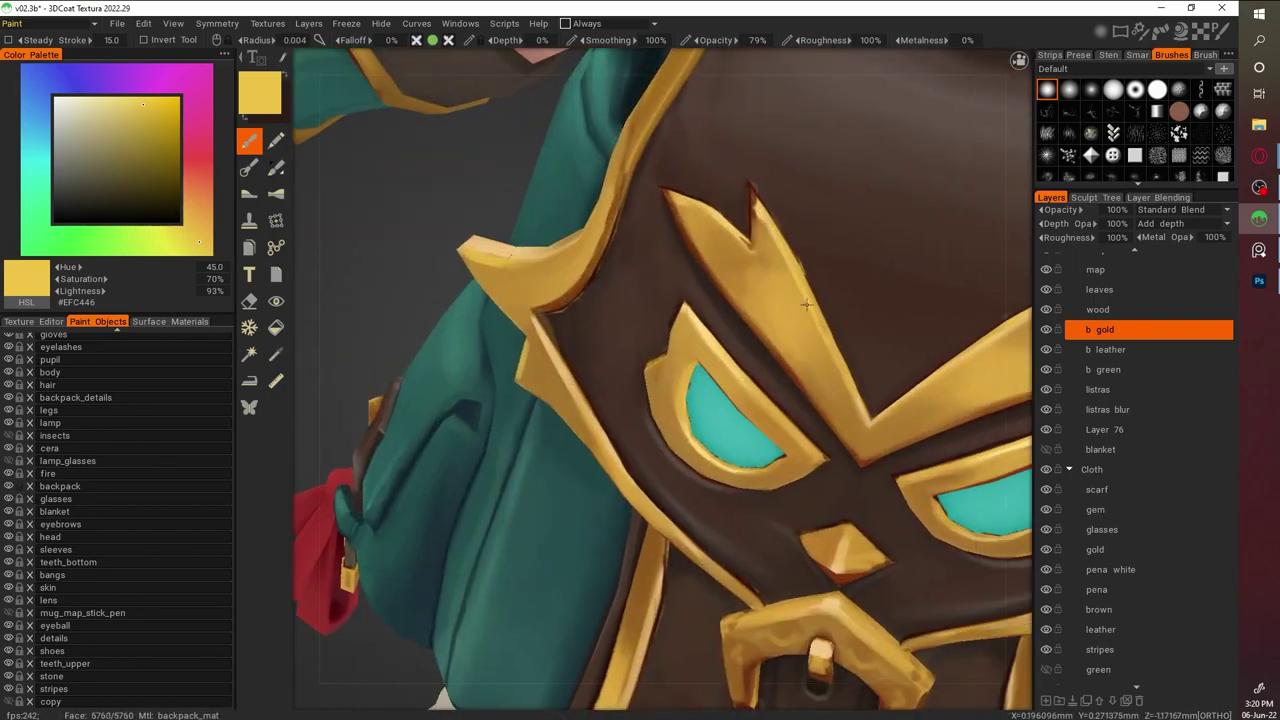
{"action": "scroll", "coordinate": [754, 296], "scroll_direction": "down", "scroll_amount": 2}
{"action": "scroll", "coordinate": [874, 272], "scroll_direction": "down", "scroll_amount": 5}
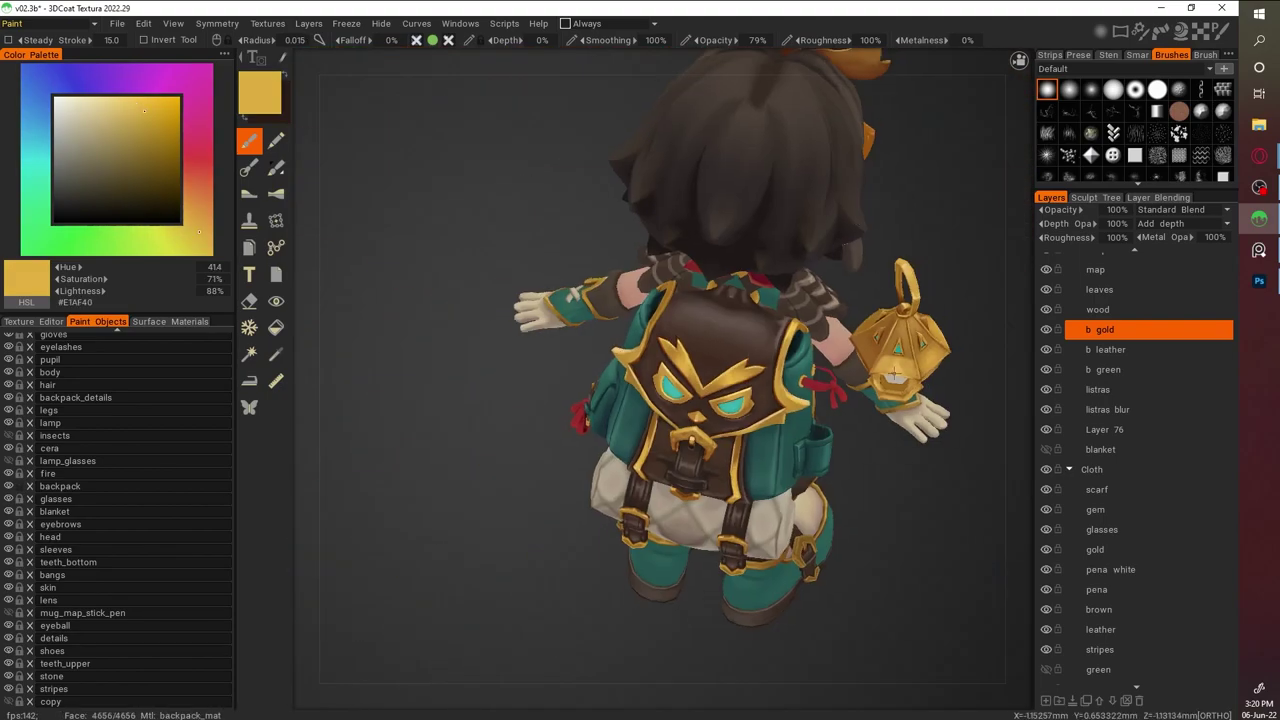
Refine the forked tips of the brow ornament with sampled gold #BA8835 and darker #9F6B15
{"action": "left_click_drag", "start_coordinate": [874, 272], "coordinate": [919, 254]}
{"action": "scroll", "coordinate": [842, 288], "scroll_direction": "up", "scroll_amount": 6}
{"action": "key", "text": "v"}
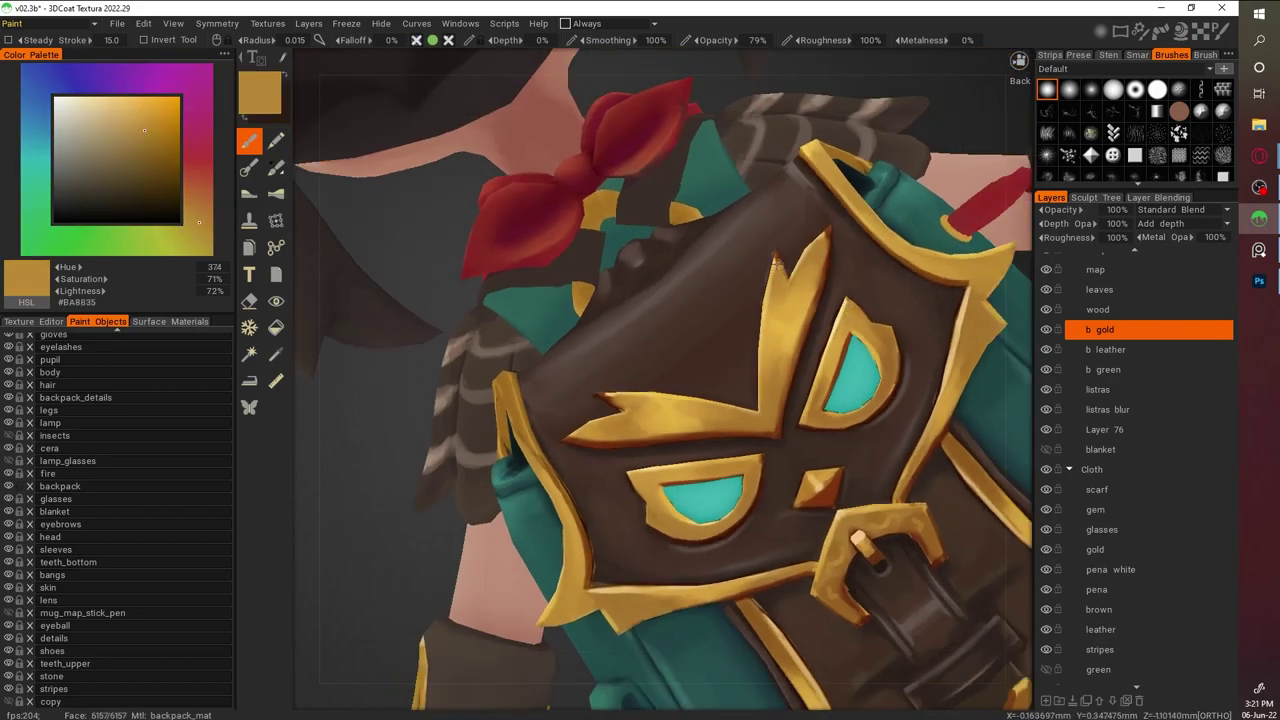
{"action": "key", "text": "v"}
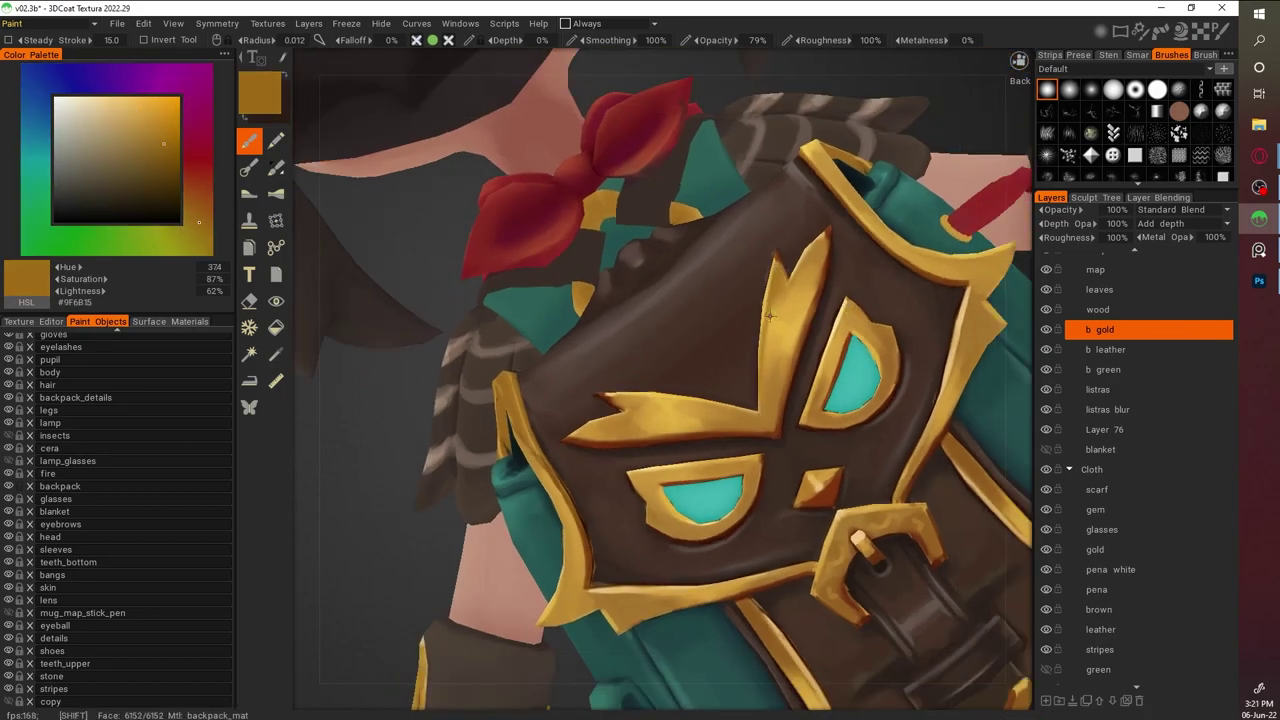
{"action": "scroll", "coordinate": [781, 287], "scroll_direction": "down", "scroll_amount": 5}
{"action": "left_click_drag", "start_coordinate": [850, 280], "coordinate": [911, 277]}
{"action": "scroll", "coordinate": [848, 481], "scroll_direction": "up", "scroll_amount": 6}
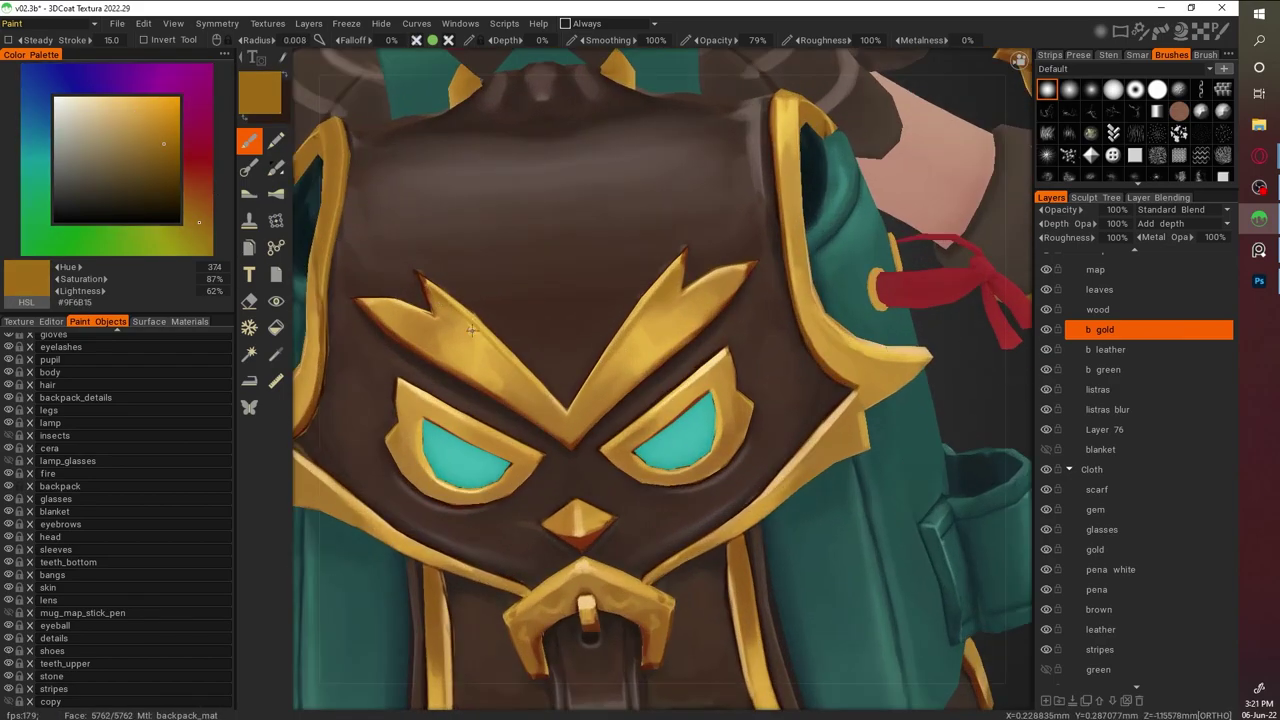
Deepen the shading of the brow ornament and the flap's pointed side trim with sampled golds down to #8E590F
{"action": "key", "text": "v"}
{"action": "key", "text": "v"}
{"action": "key", "text": "v"}
{"action": "key", "text": "v"}
{"action": "scroll", "coordinate": [390, 310], "scroll_direction": "down", "scroll_amount": 2}
{"action": "left_click_drag", "start_coordinate": [390, 310], "coordinate": [361, 277]}
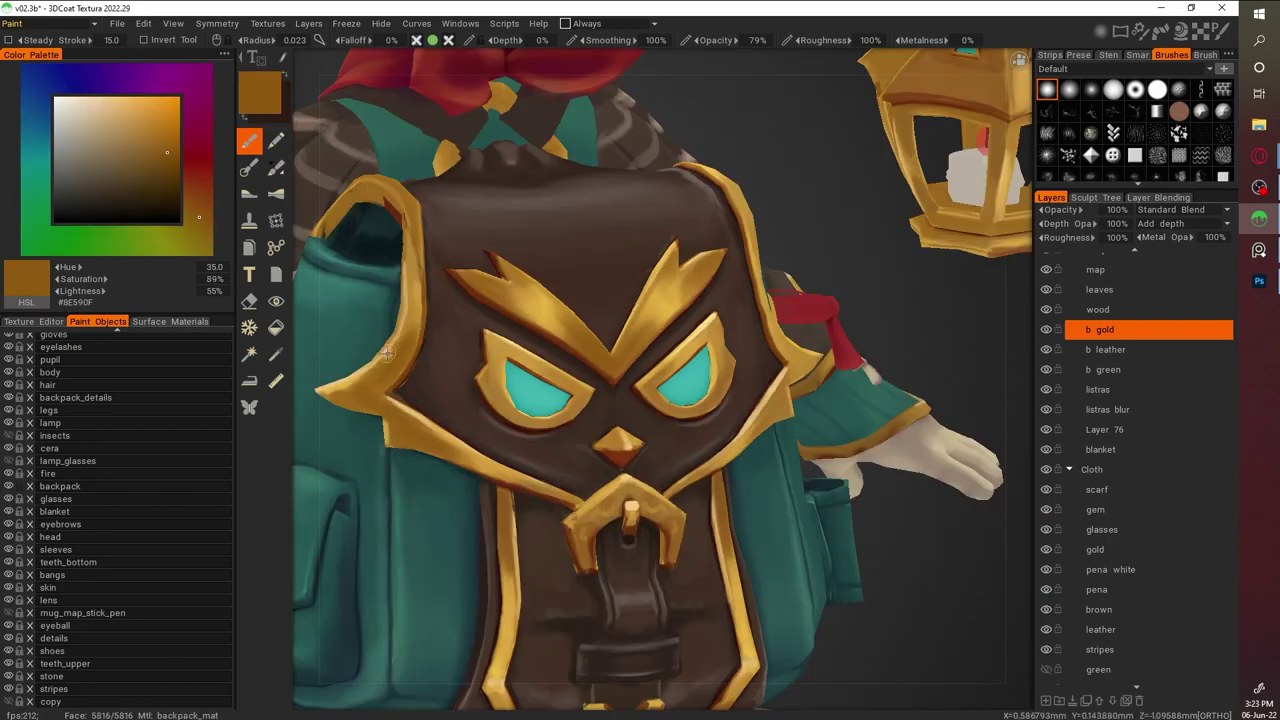
{"action": "scroll", "coordinate": [344, 390], "scroll_direction": "down", "scroll_amount": 2}
{"action": "left_click_drag", "start_coordinate": [344, 390], "coordinate": [745, 340]}
{"action": "scroll", "coordinate": [745, 340], "scroll_direction": "up", "scroll_amount": 5}
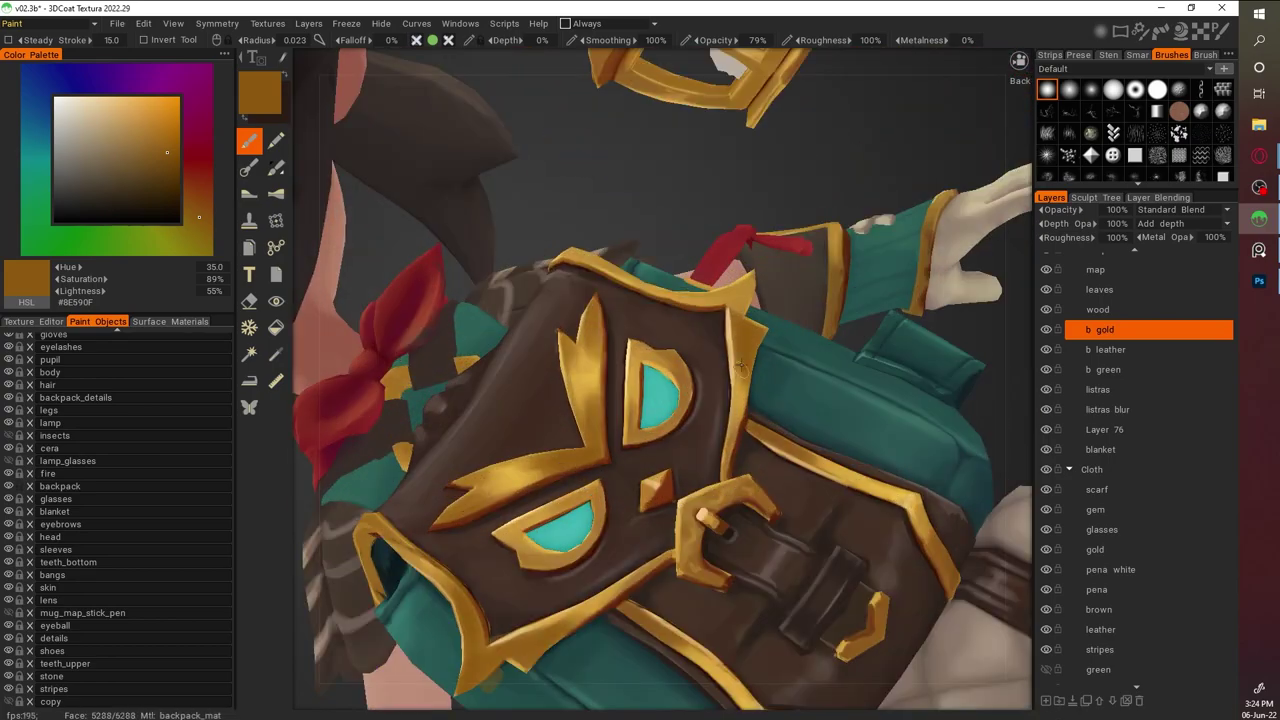
Examine the backpack's gold trim, buckles and blanket roll from several angles and distances
{"action": "scroll", "coordinate": [748, 227], "scroll_direction": "down", "scroll_amount": 1}
{"action": "scroll", "coordinate": [693, 424], "scroll_direction": "up", "scroll_amount": 4}
{"action": "scroll", "coordinate": [696, 420], "scroll_direction": "down", "scroll_amount": 3}
{"action": "left_click_drag", "start_coordinate": [696, 420], "coordinate": [811, 413]}
{"action": "scroll", "coordinate": [811, 413], "scroll_direction": "up", "scroll_amount": 4}
{"action": "middle_click_drag", "start_coordinate": [843, 319], "coordinate": [527, 229]}
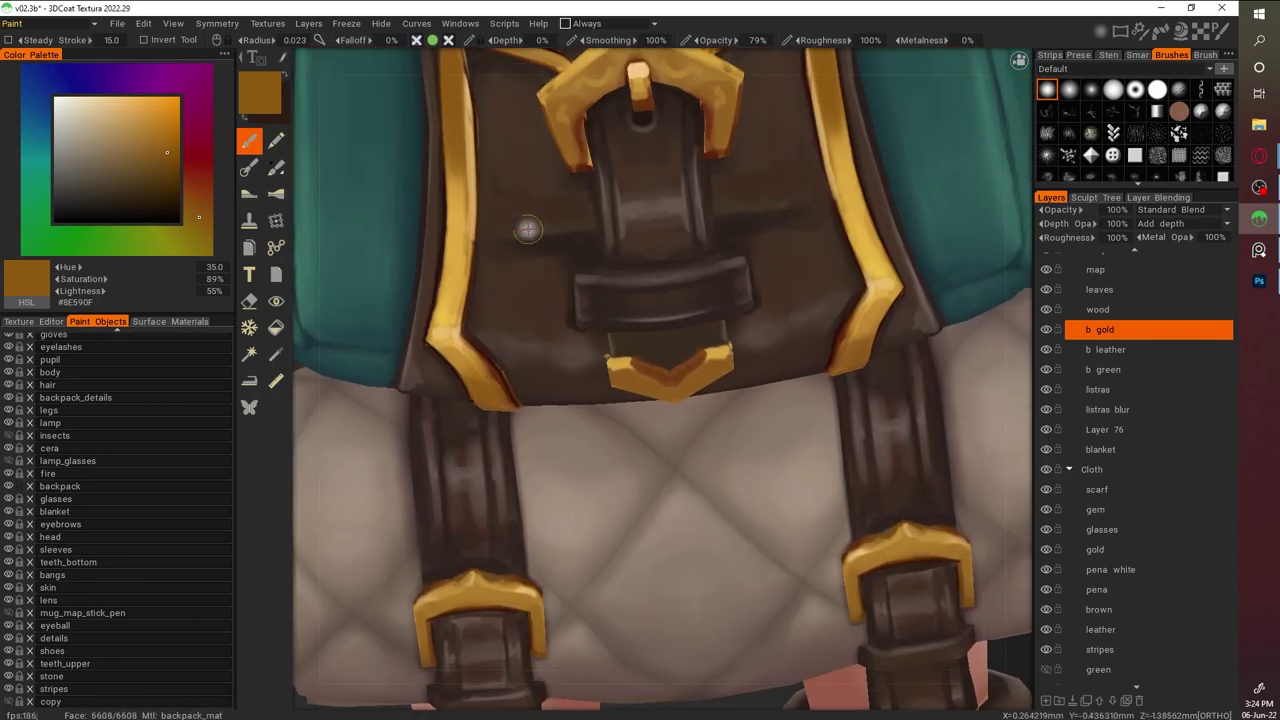
{"action": "scroll", "coordinate": [722, 352], "scroll_direction": "down", "scroll_amount": 4}
{"action": "scroll", "coordinate": [740, 330], "scroll_direction": "up", "scroll_amount": 3}
{"action": "scroll", "coordinate": [760, 310], "scroll_direction": "down", "scroll_amount": 4}
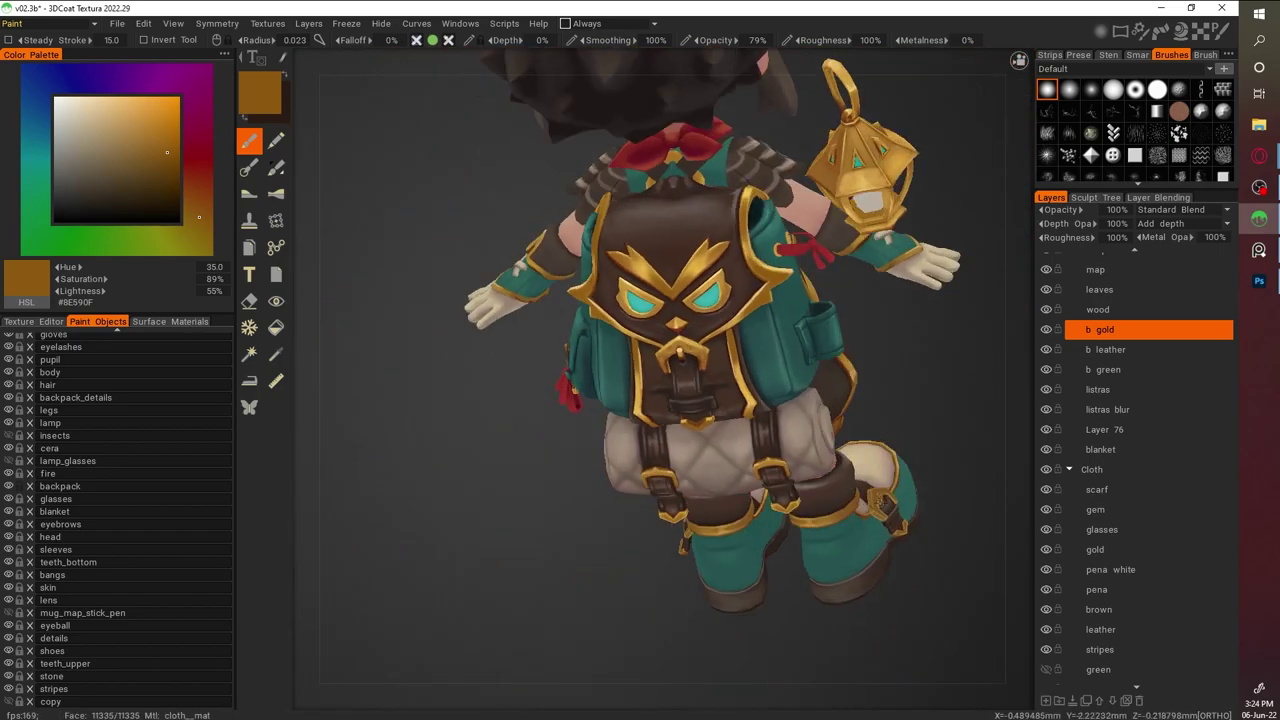
{"action": "scroll", "coordinate": [780, 292], "scroll_direction": "up", "scroll_amount": 4}
{"action": "scroll", "coordinate": [820, 478], "scroll_direction": "down", "scroll_amount": 4}
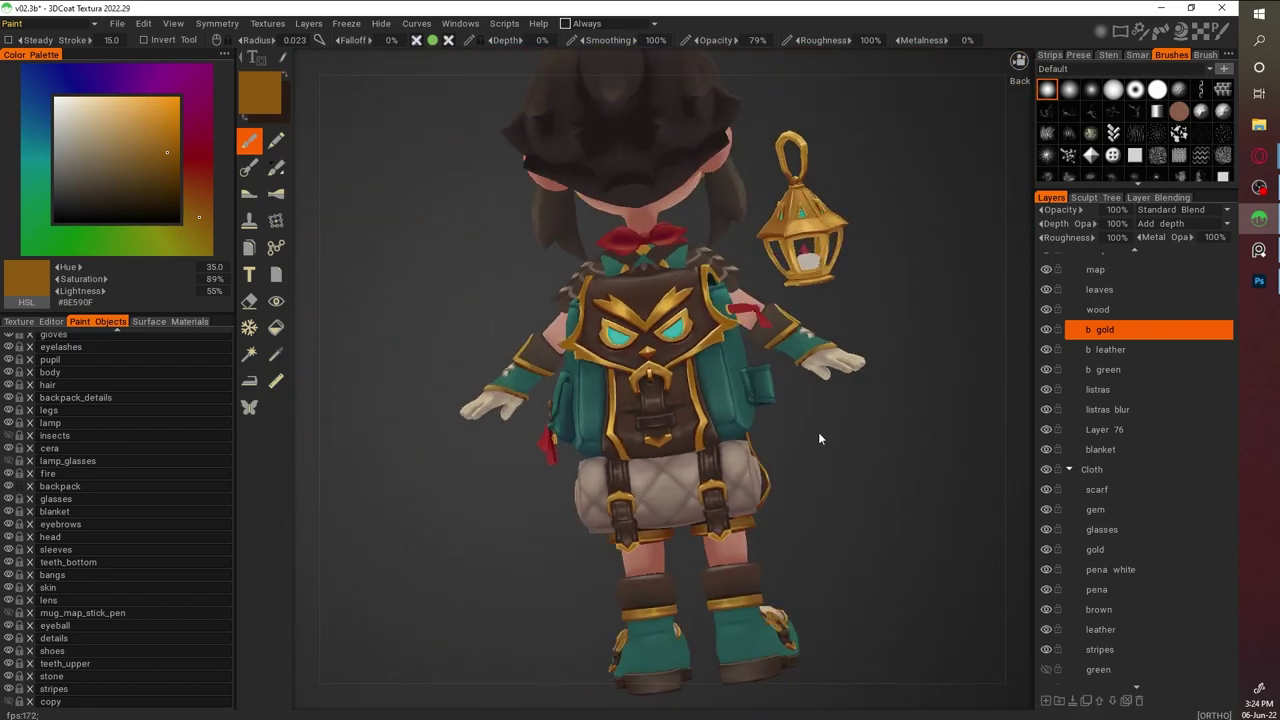
Retouch the gold eye rims and trim of the owl face with sampled brown #915E27 and gold #E8B447
{"action": "scroll", "coordinate": [728, 207], "scroll_direction": "up", "scroll_amount": 5}
{"action": "key", "text": "v"}
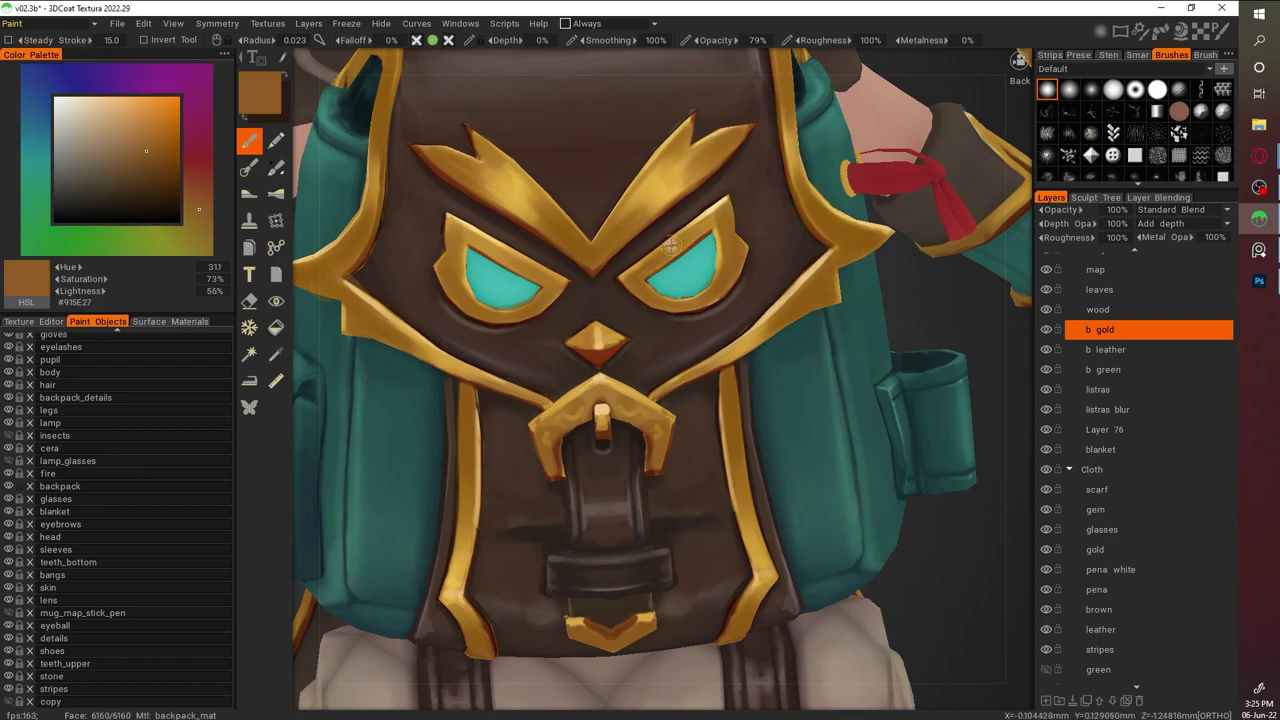
{"action": "scroll", "coordinate": [466, 285], "scroll_direction": "down", "scroll_amount": 4}
{"action": "left_click_drag", "start_coordinate": [466, 285], "coordinate": [677, 437], "text": "alt"}
{"action": "scroll", "coordinate": [677, 437], "scroll_direction": "up", "scroll_amount": 3}
{"action": "scroll", "coordinate": [662, 380], "scroll_direction": "down", "scroll_amount": 4}
{"action": "key", "text": "v"}
{"action": "scroll", "coordinate": [569, 351], "scroll_direction": "up", "scroll_amount": 6}
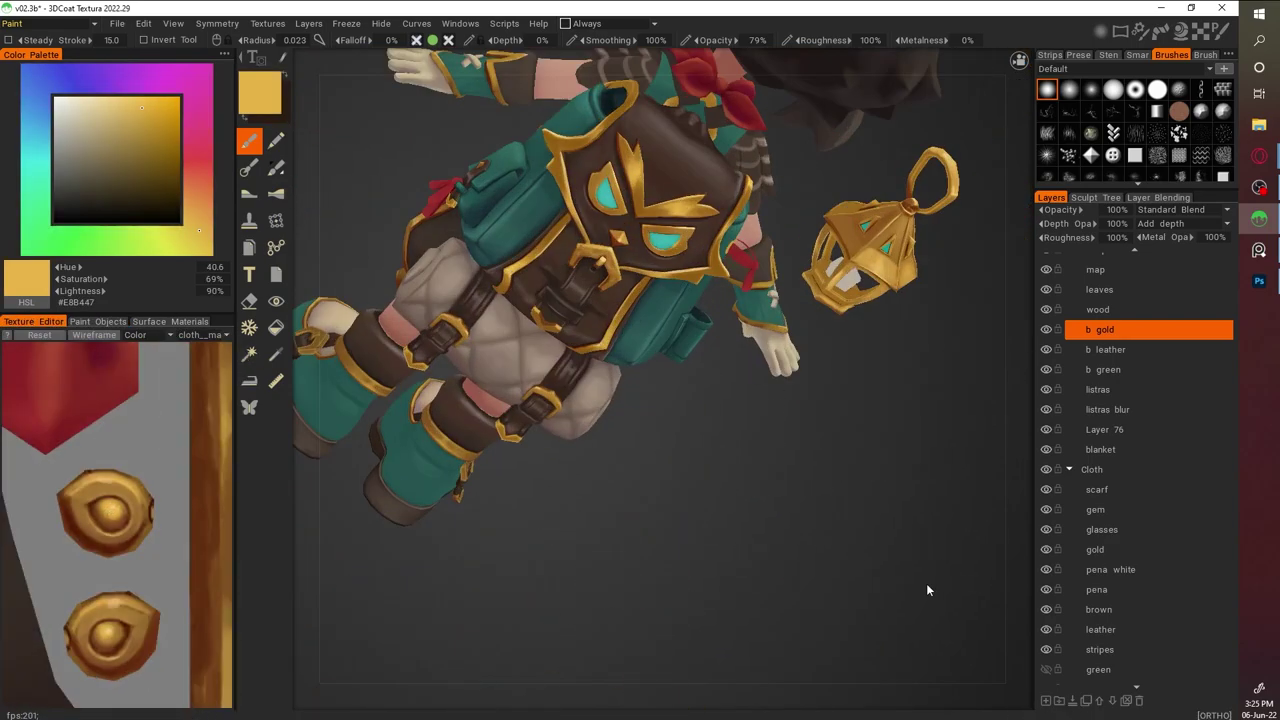
{"action": "scroll", "coordinate": [726, 478], "scroll_direction": "down", "scroll_amount": 2}
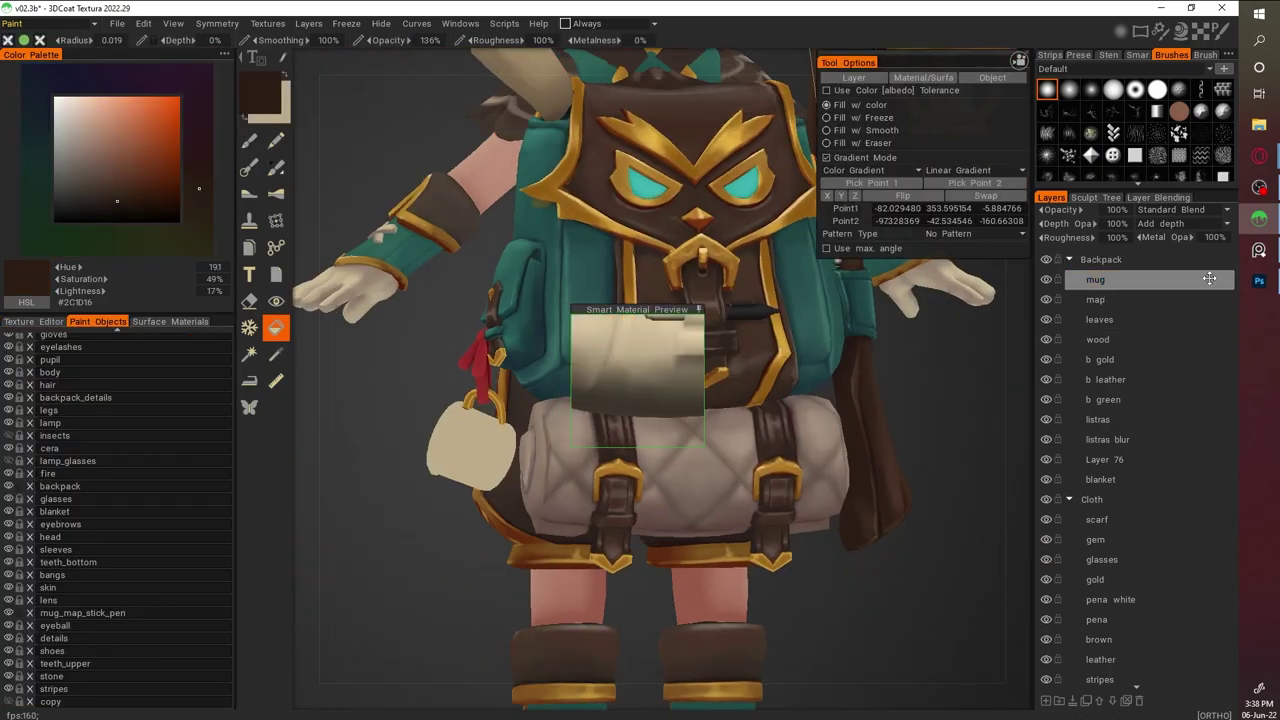
Move the mug layer below the b gold layer and shade the mug with darker beige #8A7D64
{"action": "left_click_drag", "start_coordinate": [1209, 278], "coordinate": [1209, 359]}
{"action": "left_click_drag", "start_coordinate": [640, 600], "coordinate": [782, 425]}
{"action": "scroll", "coordinate": [949, 454], "scroll_direction": "up", "scroll_amount": 3}
{"action": "key", "text": "v"}
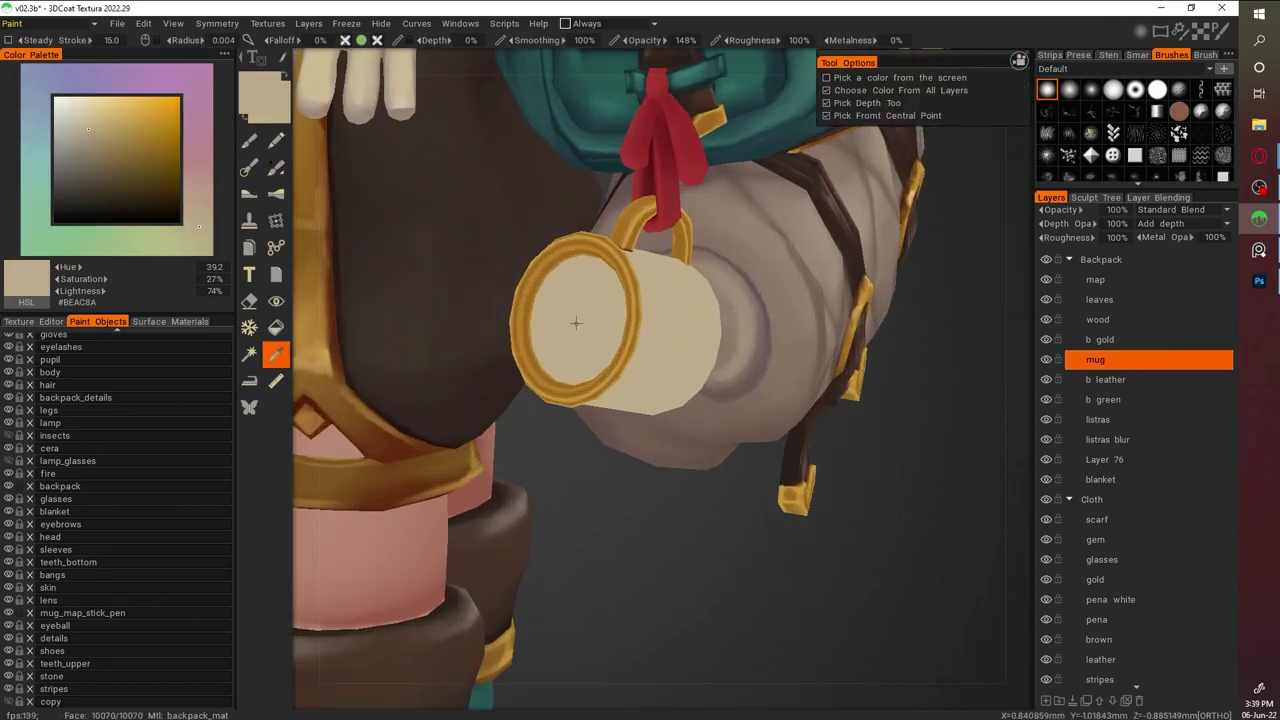
{"action": "left_click", "coordinate": [571, 346]}
{"action": "mouse_move", "coordinate": [571, 346]}
{"action": "left_mouse_down"}
{"action": "mouse_move", "coordinate": [900, 466]}
{"action": "mouse_move", "coordinate": [551, 383]}
{"action": "mouse_move", "coordinate": [529, 359]}
{"action": "left_mouse_up"}
{"action": "key", "text": "w"}
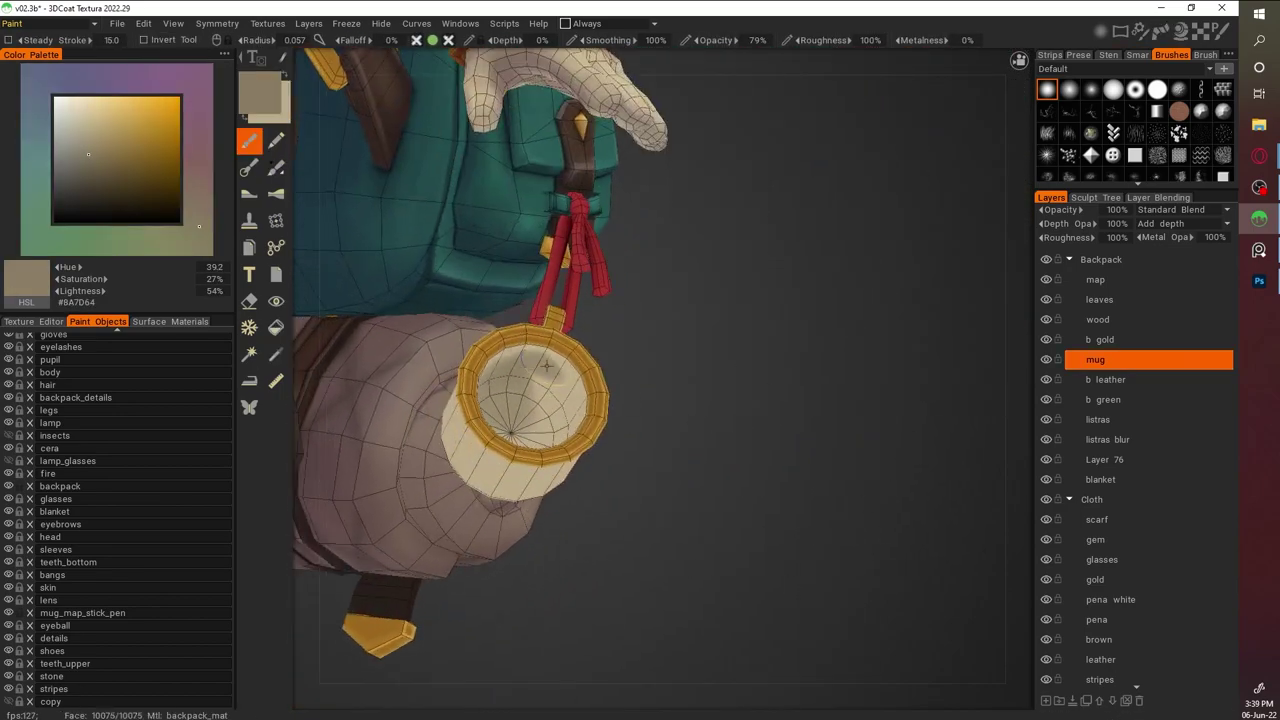
{"action": "left_click_drag", "start_coordinate": [657, 384], "coordinate": [590, 370], "text": "alt"}
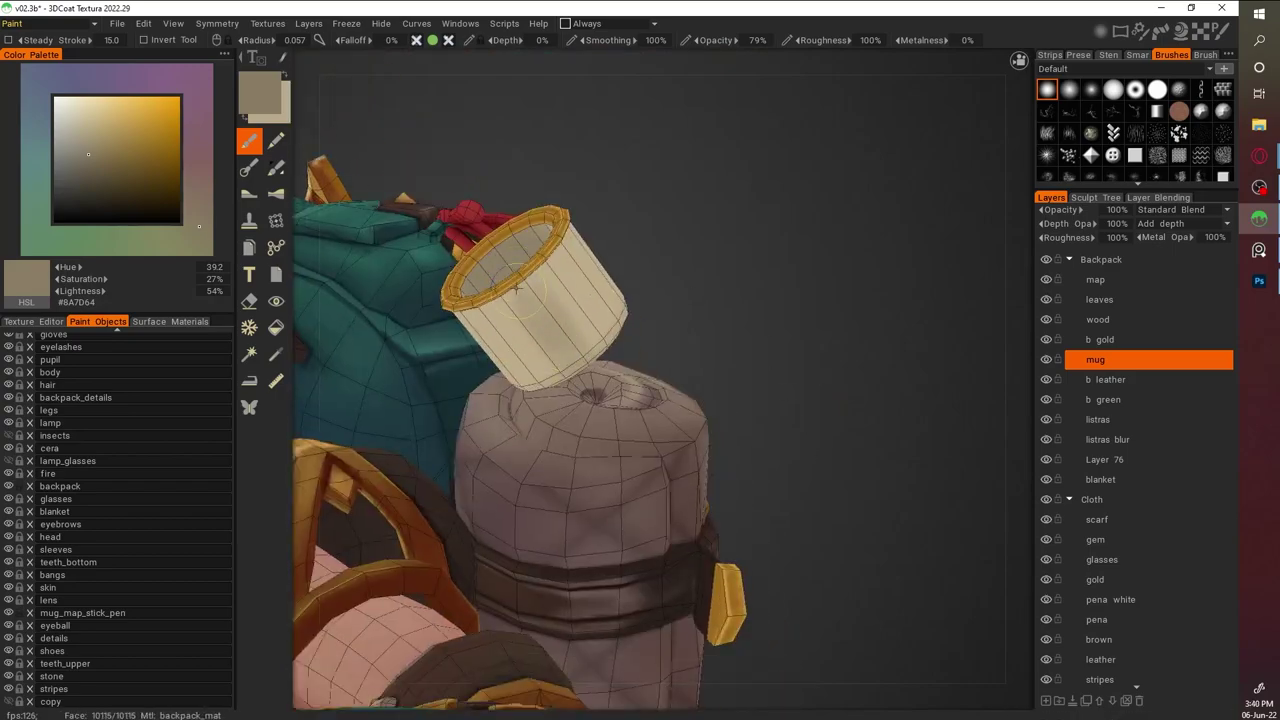
{"action": "key", "text": "KP_3"}
{"action": "scroll", "coordinate": [829, 371], "scroll_direction": "up", "scroll_amount": 5}
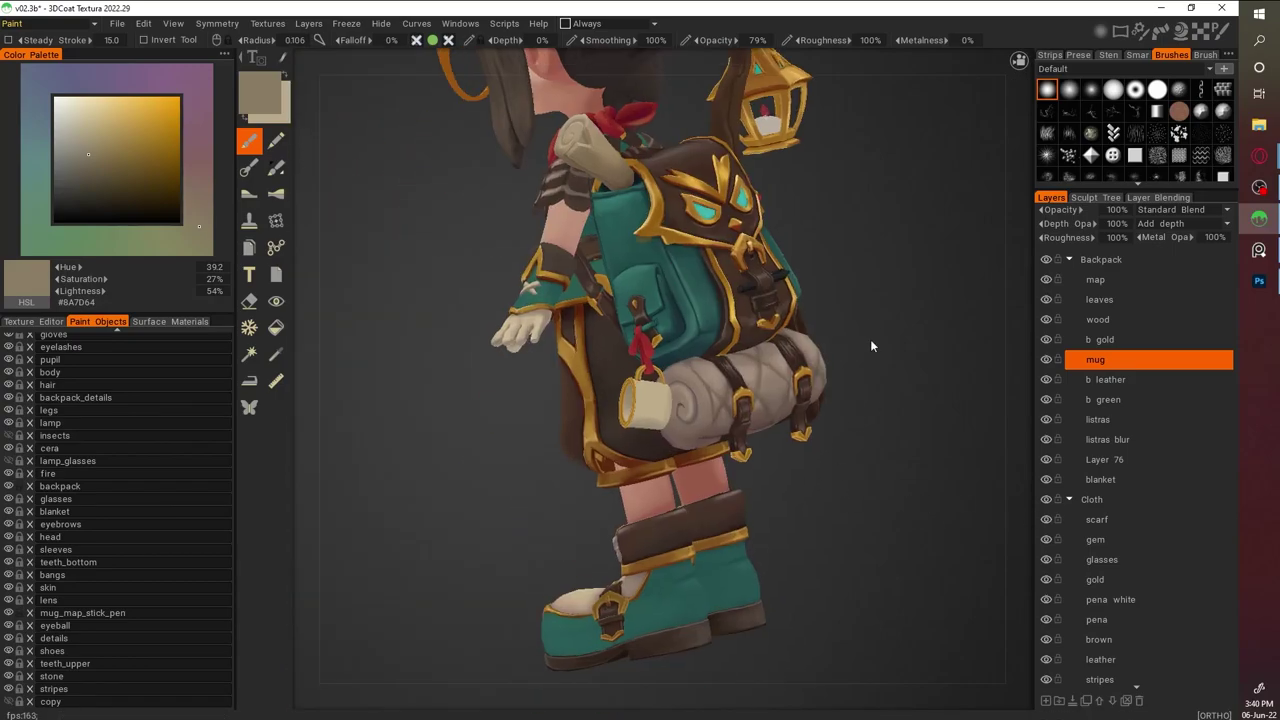
Paint pale lavender #DCDAE8 highlights along the mug's outer wall and bottom edge
{"action": "left_click", "coordinate": [74, 103]}
{"action": "left_click_drag", "start_coordinate": [350, 430], "coordinate": [843, 300], "text": "alt"}
{"action": "key", "text": "w"}
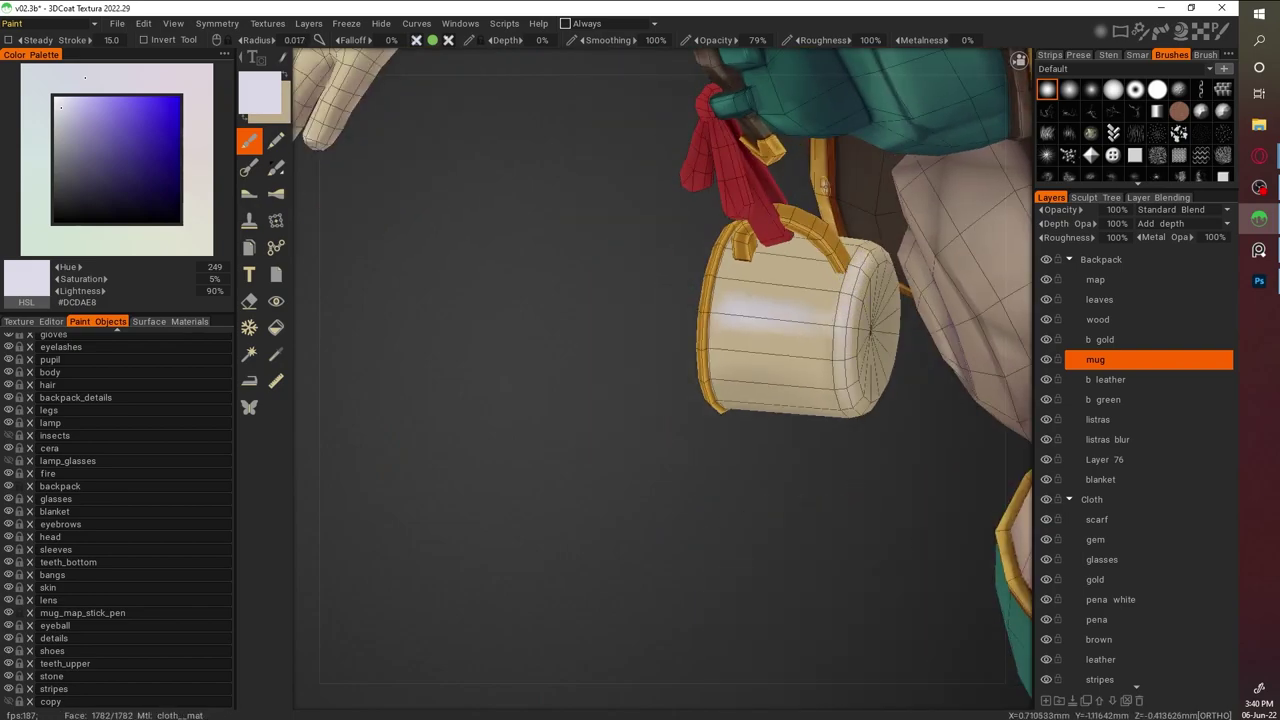
{"action": "key", "text": "w"}
{"action": "key", "text": "KP_1"}
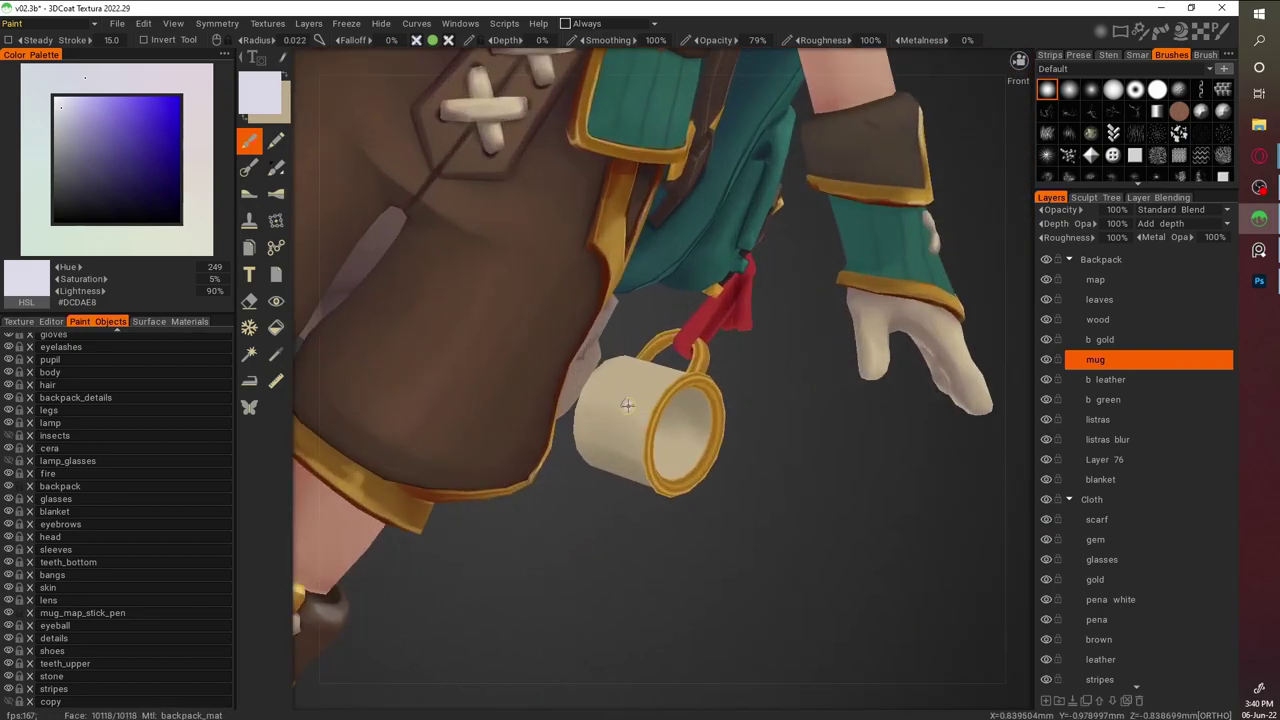
{"action": "left_click_drag", "start_coordinate": [598, 391], "coordinate": [651, 392], "text": "alt"}
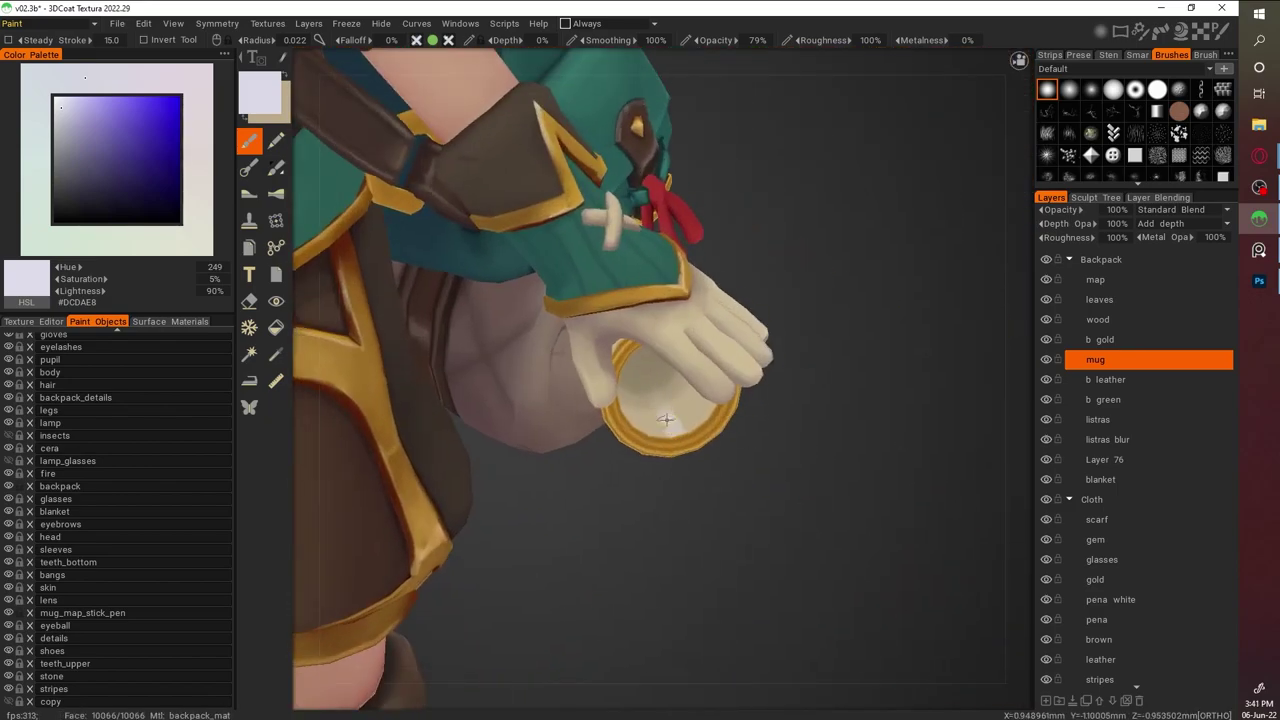
Add pale #DCDAE8 highlights to the inner wall of the mug, below the gold rim
{"action": "left_click_drag", "start_coordinate": [702, 463], "coordinate": [737, 360], "text": "alt"}
{"action": "scroll", "coordinate": [737, 360], "scroll_direction": "up", "scroll_amount": 5}
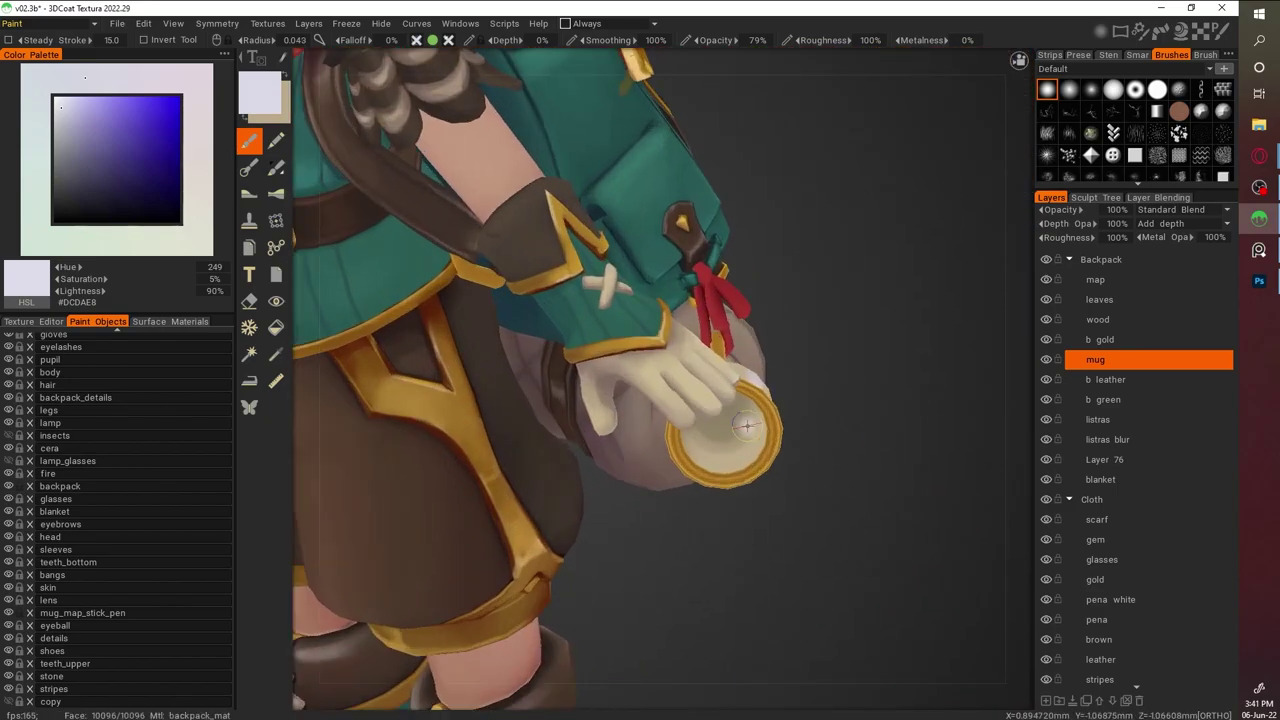
{"action": "key", "text": "w"}
{"action": "scroll", "coordinate": [832, 420], "scroll_direction": "down", "scroll_amount": 8}
{"action": "key", "text": "w"}
{"action": "scroll", "coordinate": [852, 465], "scroll_direction": "up", "scroll_amount": 8}
{"action": "scroll", "coordinate": [852, 465], "scroll_direction": "up", "scroll_amount": 2}
Darken the inside of the mug with muted beige tones such as #86775D, keeping a light lower edge
{"action": "left_click", "coordinate": [198, 213]}
{"action": "left_click", "coordinate": [103, 172]}
{"action": "left_click_drag", "start_coordinate": [668, 427], "coordinate": [560, 420], "text": "alt"}
{"action": "key", "text": "v"}
{"action": "key", "text": "w"}
{"action": "key", "text": "w"}
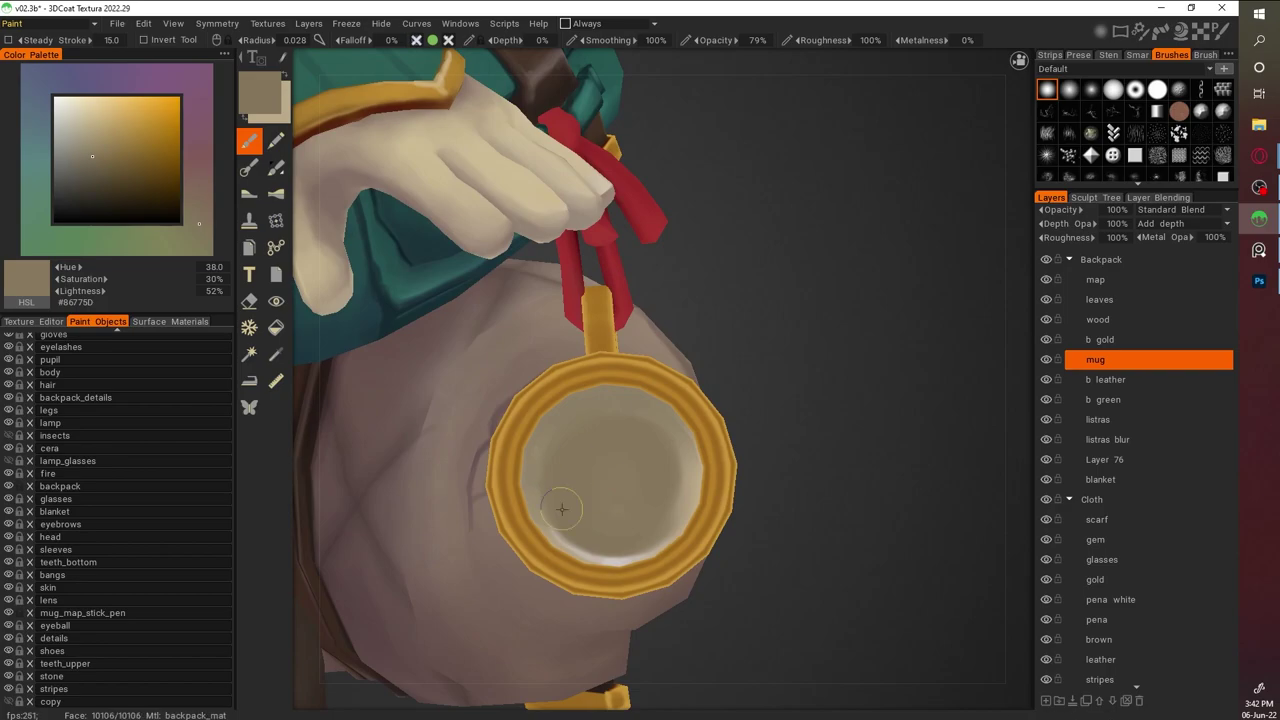
{"action": "scroll", "coordinate": [560, 420], "scroll_direction": "up", "scroll_amount": 3}
{"action": "scroll", "coordinate": [545, 340], "scroll_direction": "down", "scroll_amount": 3}
{"action": "key", "text": "v"}
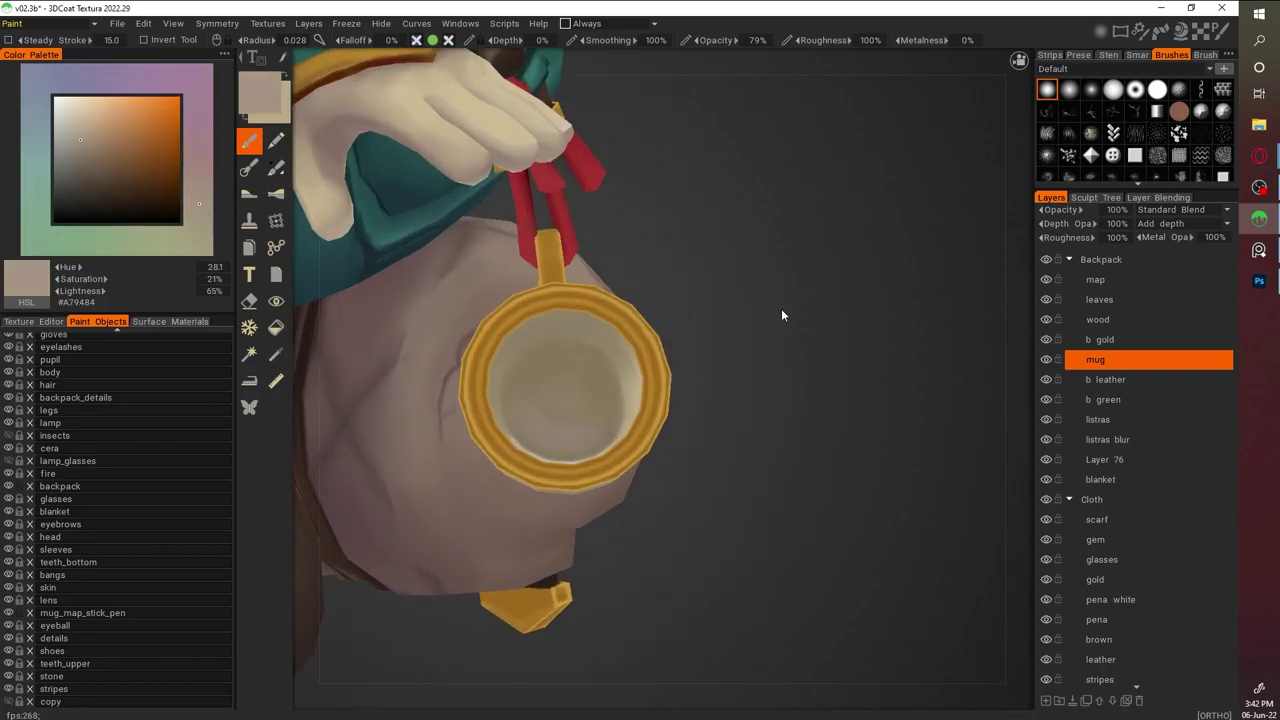
Shade the mug's inner bottom with sampled greyish beiges, including #A79484 and #82735E
{"action": "scroll", "coordinate": [588, 295], "scroll_direction": "up", "scroll_amount": 2}
{"action": "key", "text": "v"}
{"action": "scroll", "coordinate": [766, 271], "scroll_direction": "down", "scroll_amount": 3}
{"action": "scroll", "coordinate": [557, 363], "scroll_direction": "up", "scroll_amount": 3}
{"action": "scroll", "coordinate": [600, 430], "scroll_direction": "down", "scroll_amount": 3}
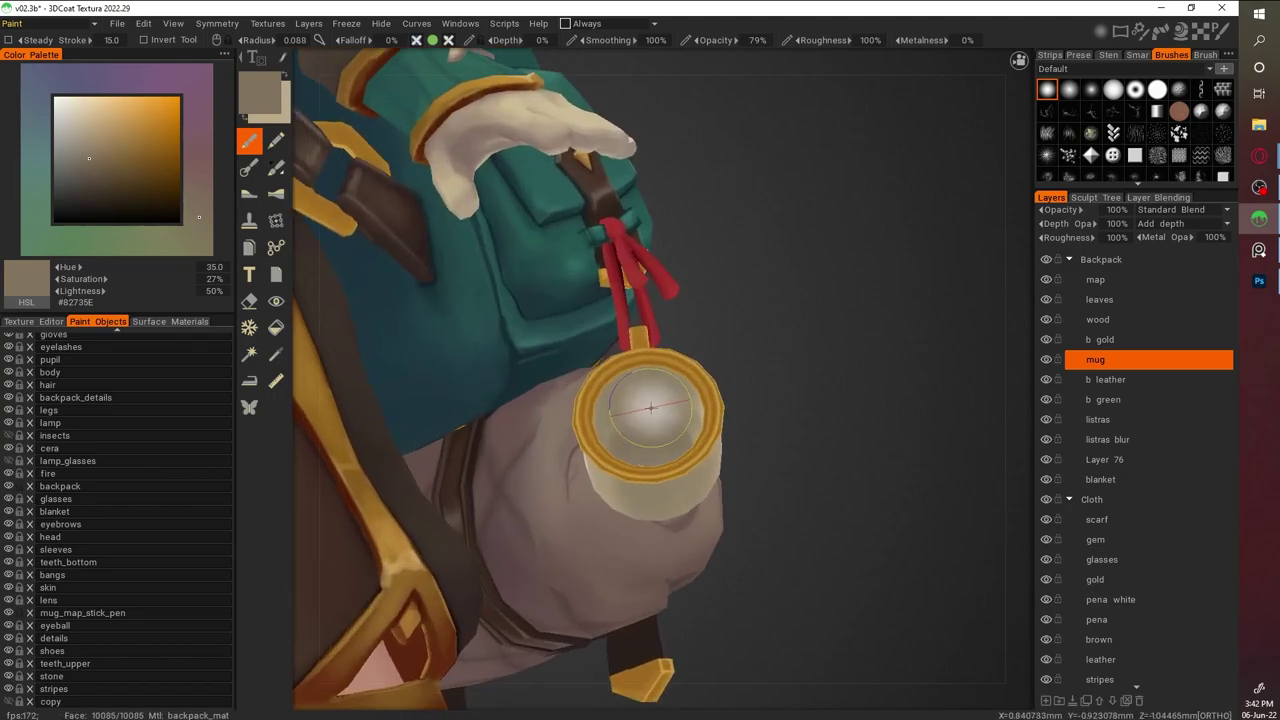
Deepen the mug's interior shadows with darker beige #6E6551 at 75% brush opacity
{"action": "left_click_drag", "start_coordinate": [634, 457], "coordinate": [777, 357], "text": "alt"}
{"action": "scroll", "coordinate": [452, 341], "scroll_direction": "up", "scroll_amount": 4}
{"action": "key", "text": "v"}
{"action": "key", "text": "v"}
{"action": "left_click_drag", "start_coordinate": [529, 300], "coordinate": [540, 345], "text": "alt"}
{"action": "scroll", "coordinate": [700, 345], "scroll_direction": "down", "scroll_amount": 3}
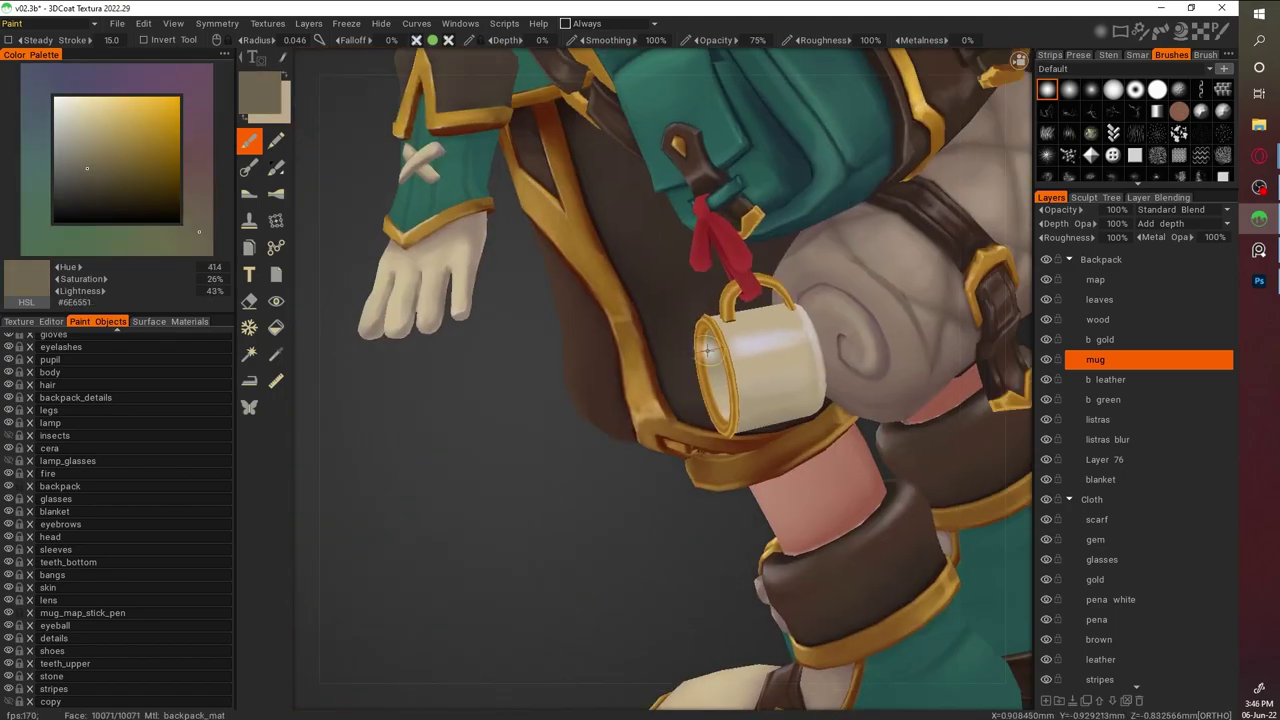
Shade the mug's outer wall along the gold rim with sampled greyish beige #716854 and save the file
{"action": "scroll", "coordinate": [707, 348], "scroll_direction": "up", "scroll_amount": 2}
{"action": "left_click_drag", "start_coordinate": [707, 348], "coordinate": [694, 491], "text": "alt"}
{"action": "scroll", "coordinate": [694, 491], "scroll_direction": "down", "scroll_amount": 2}
{"action": "scroll", "coordinate": [912, 311], "scroll_direction": "up", "scroll_amount": 4}
{"action": "key", "text": "v"}
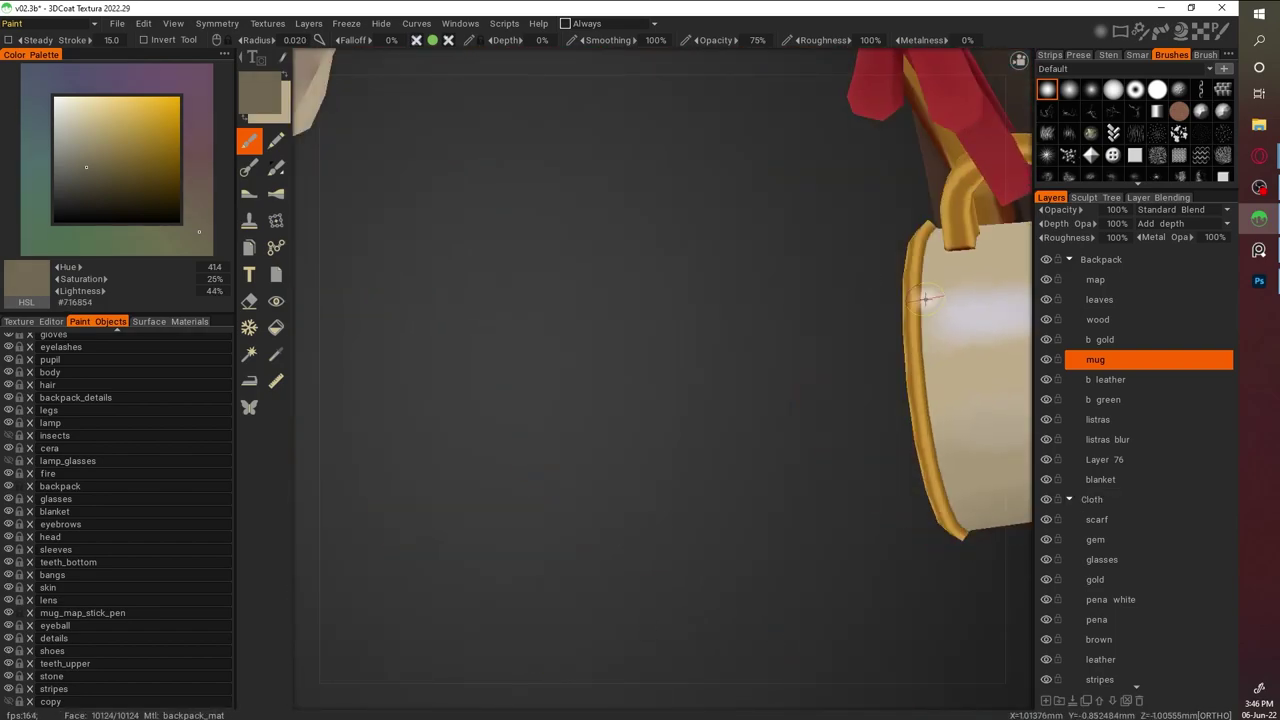
{"action": "scroll", "coordinate": [930, 438], "scroll_direction": "down", "scroll_amount": 3}
{"action": "left_click_drag", "start_coordinate": [832, 569], "coordinate": [869, 529], "text": "alt"}
{"action": "scroll", "coordinate": [869, 529], "scroll_direction": "up", "scroll_amount": 2}
{"action": "left_click_drag", "start_coordinate": [837, 391], "coordinate": [668, 356], "text": "alt"}
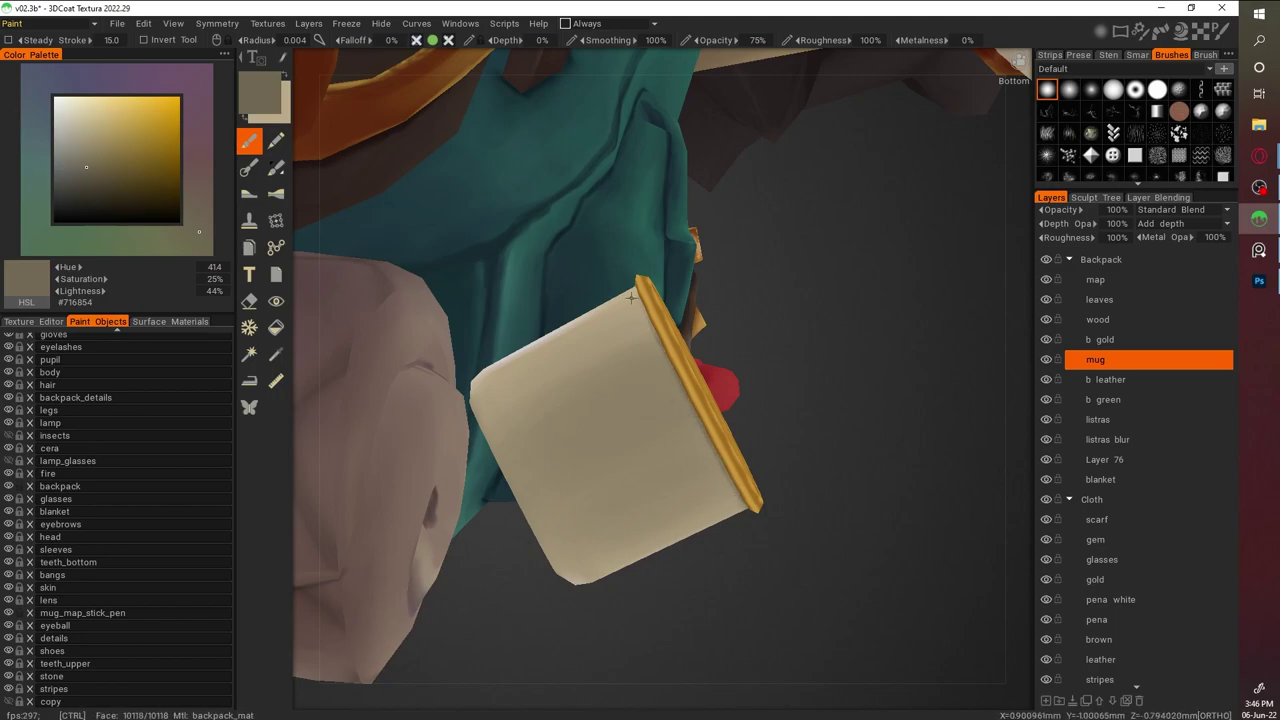
{"action": "scroll", "coordinate": [794, 271], "scroll_direction": "down", "scroll_amount": 3}
{"action": "left_click_drag", "start_coordinate": [794, 271], "coordinate": [766, 429], "text": "alt"}
{"action": "scroll", "coordinate": [825, 368], "scroll_direction": "up", "scroll_amount": 3}
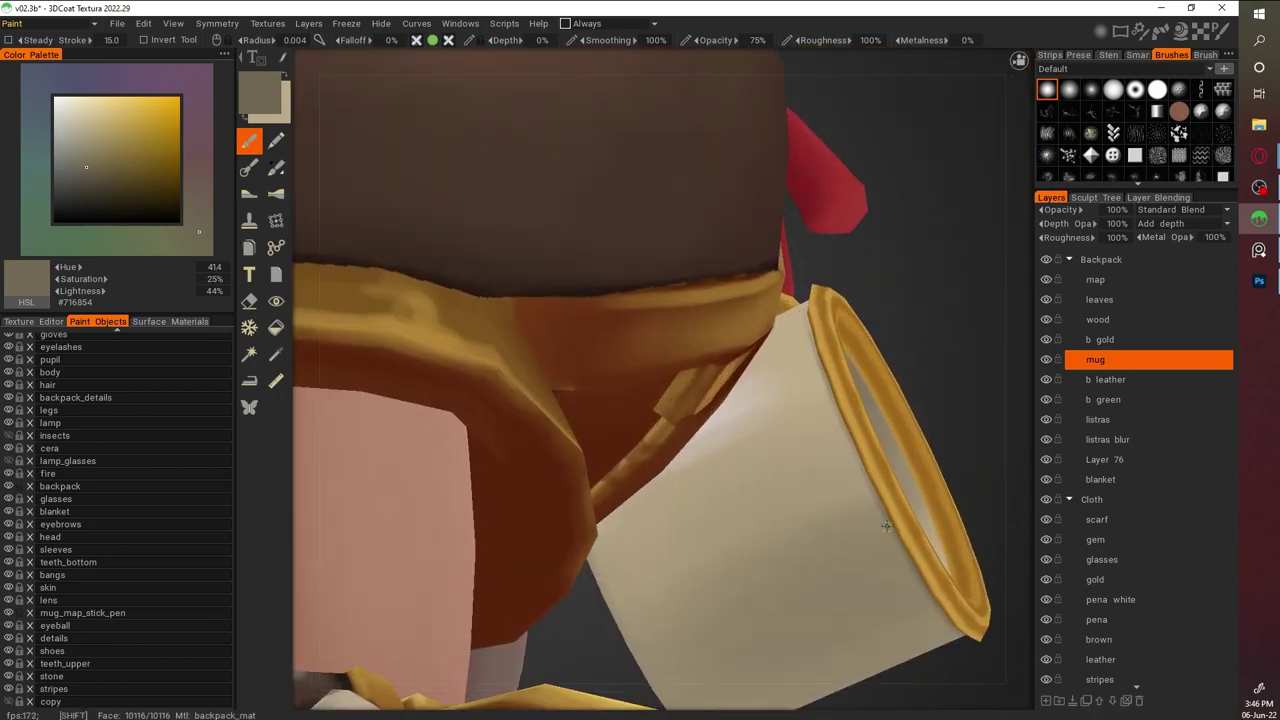
{"action": "scroll", "coordinate": [890, 527], "scroll_direction": "down", "scroll_amount": 5}
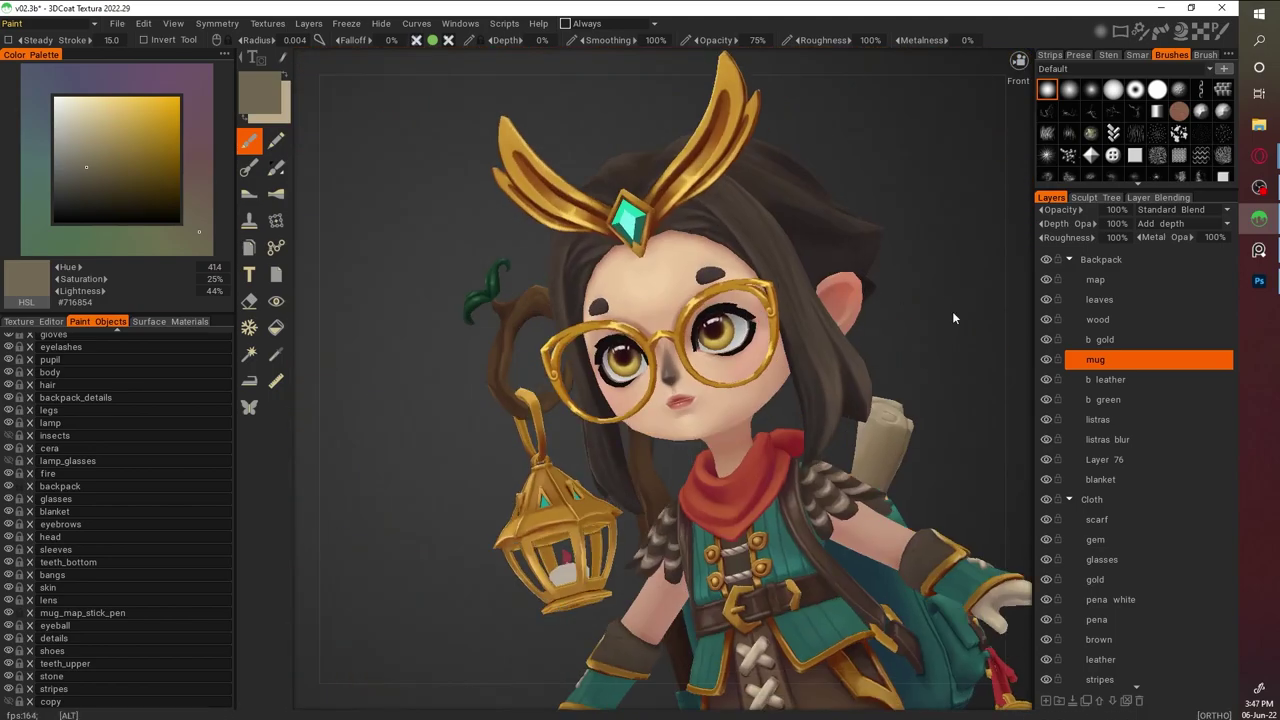
{"action": "key", "text": "ctrl+s"}
Darken the edges where the mug meets its gold rim with dark browns #534528 and #393027
{"action": "left_click_drag", "start_coordinate": [892, 425], "coordinate": [638, 393], "text": "alt"}
{"action": "scroll", "coordinate": [838, 321], "scroll_direction": "up", "scroll_amount": 5}
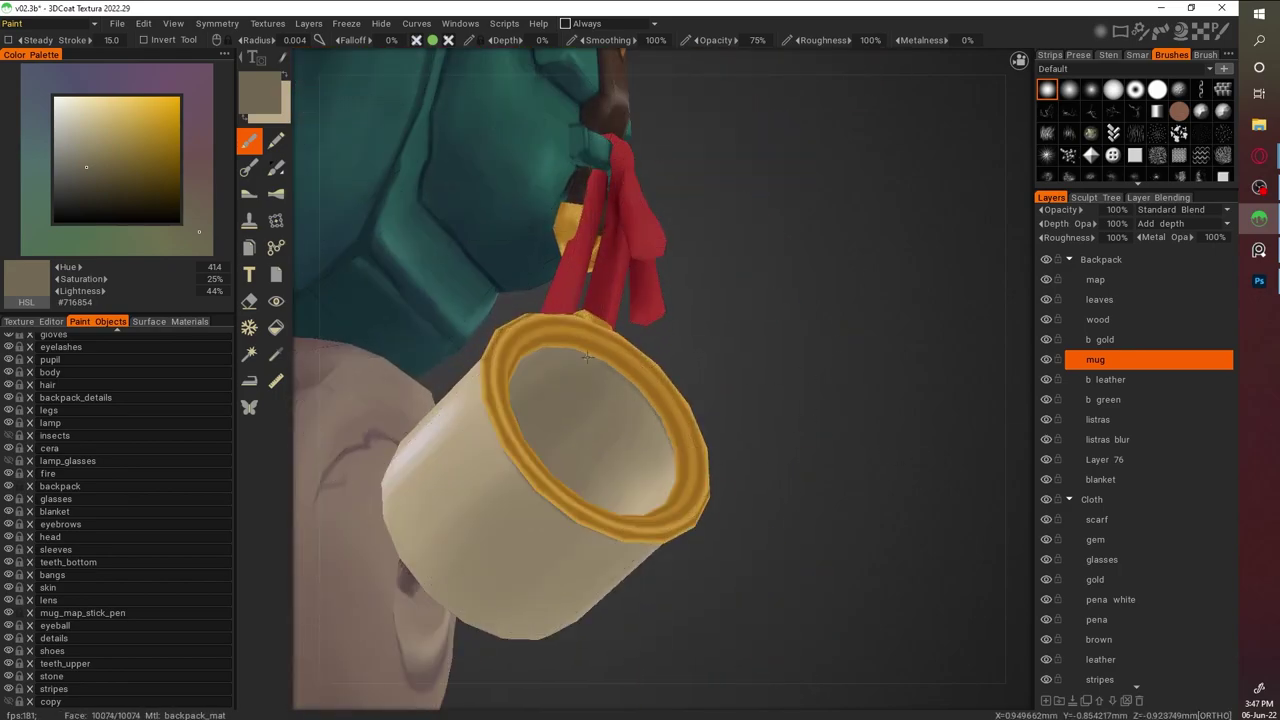
{"action": "scroll", "coordinate": [598, 357], "scroll_direction": "down", "scroll_amount": 4}
{"action": "left_click", "coordinate": [118, 181]}
{"action": "scroll", "coordinate": [604, 402], "scroll_direction": "up", "scroll_amount": 4}
{"action": "scroll", "coordinate": [631, 430], "scroll_direction": "down", "scroll_amount": 4}
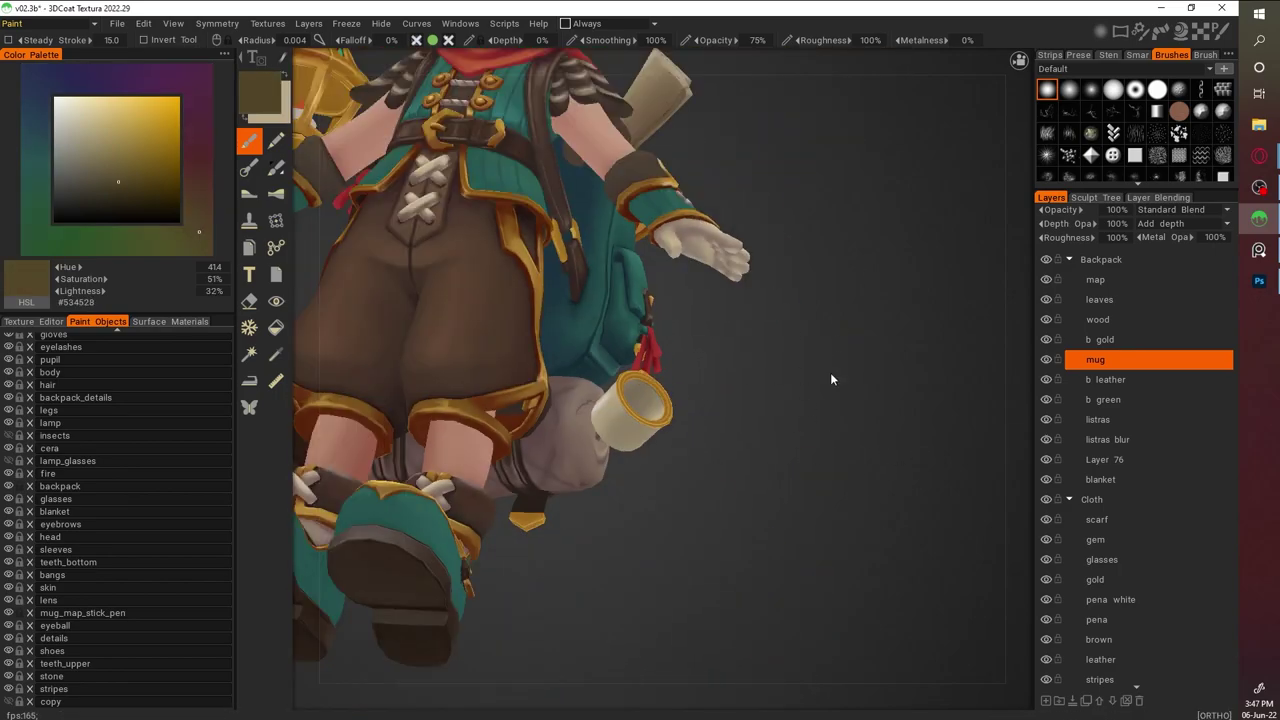
{"action": "scroll", "coordinate": [791, 326], "scroll_direction": "up", "scroll_amount": 5}
{"action": "key", "text": "v"}
{"action": "key", "text": "v"}
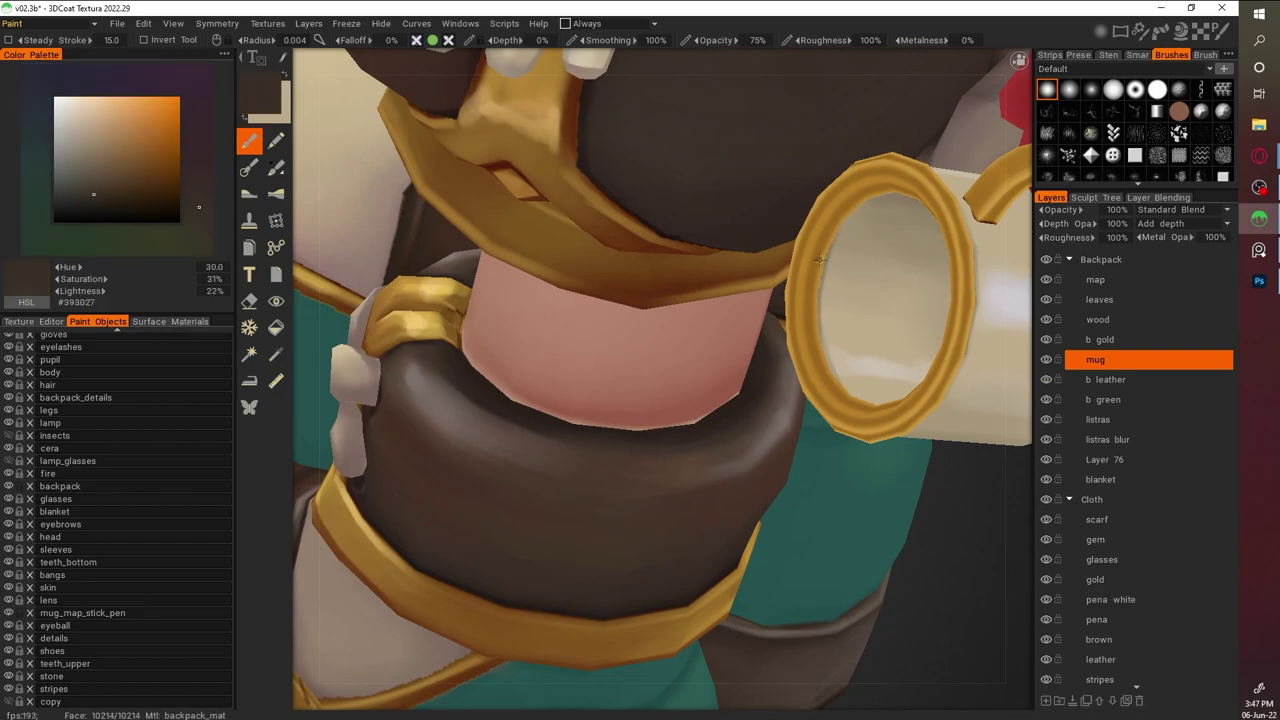
{"action": "scroll", "coordinate": [828, 248], "scroll_direction": "down", "scroll_amount": 4}
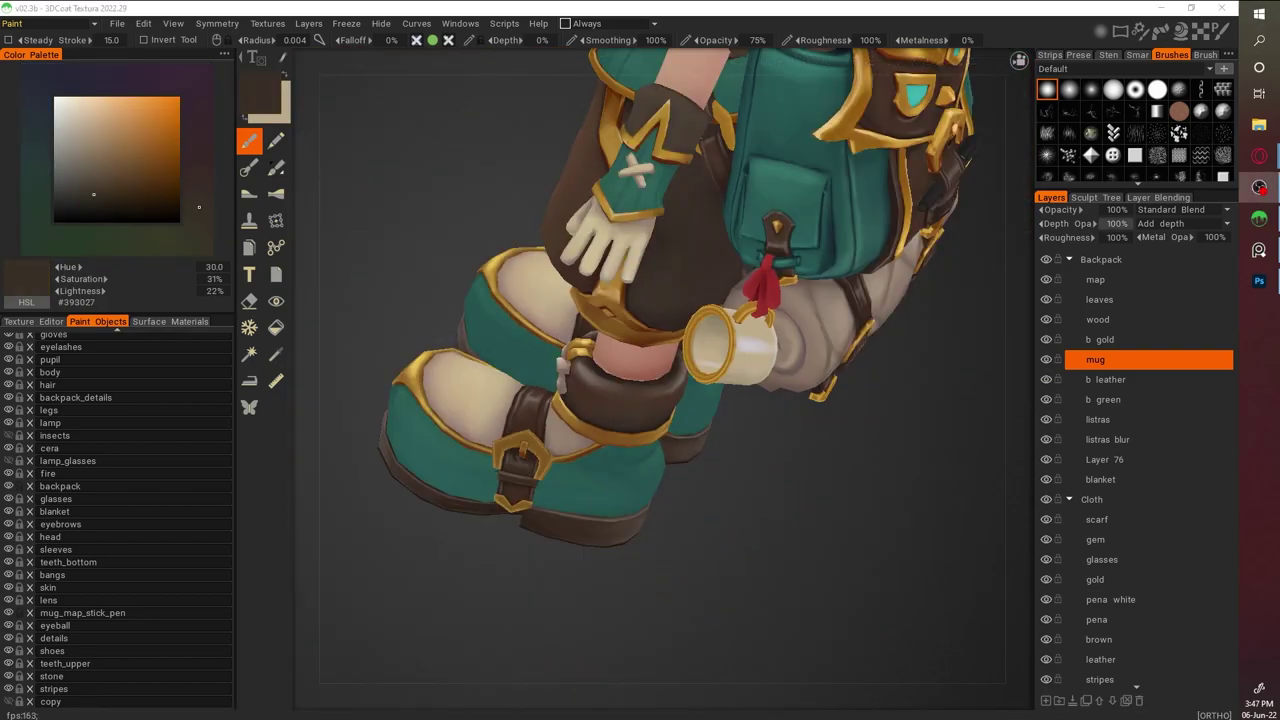
Fill the mug's rim and handle with flat brown #6E4015 on the b gold layer, with gradient mode off
{"action": "left_click", "coordinate": [1107, 339]}
{"action": "scroll", "coordinate": [921, 482], "scroll_direction": "up", "scroll_amount": 3}
{"action": "key", "text": "f"}
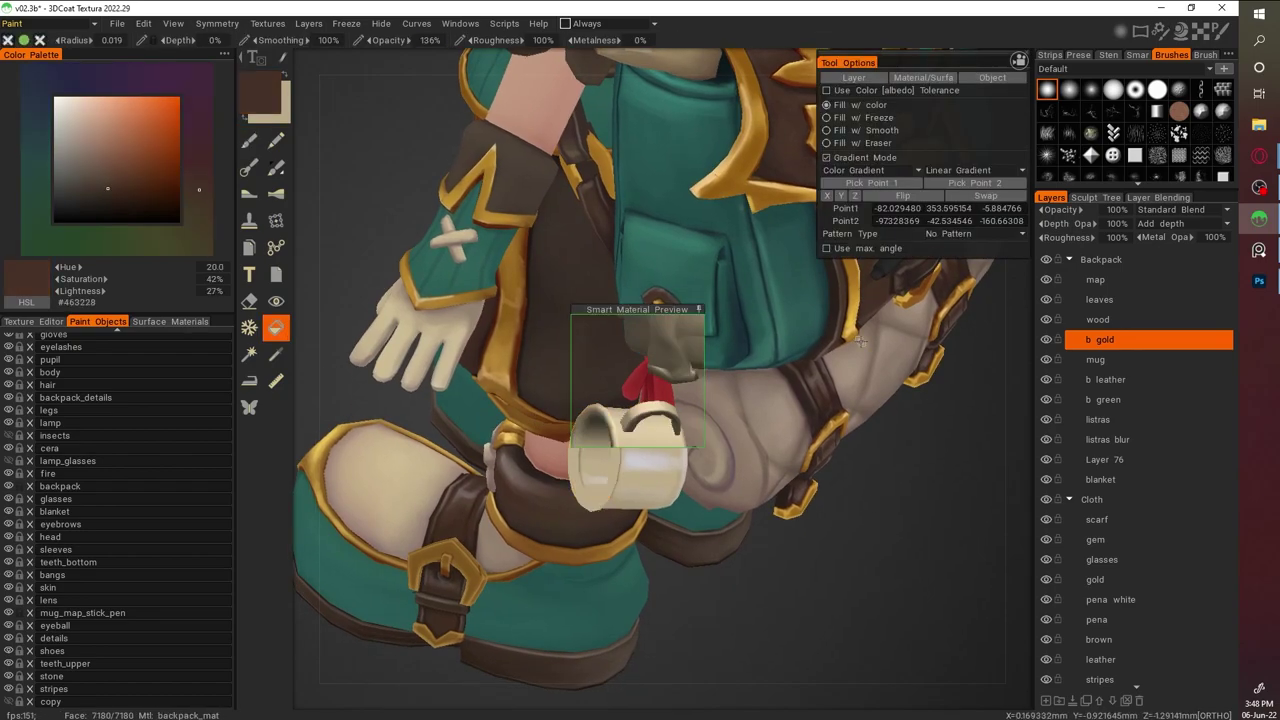
{"action": "left_click", "coordinate": [826, 157]}
{"action": "left_click_drag", "start_coordinate": [690, 610], "coordinate": [736, 553]}
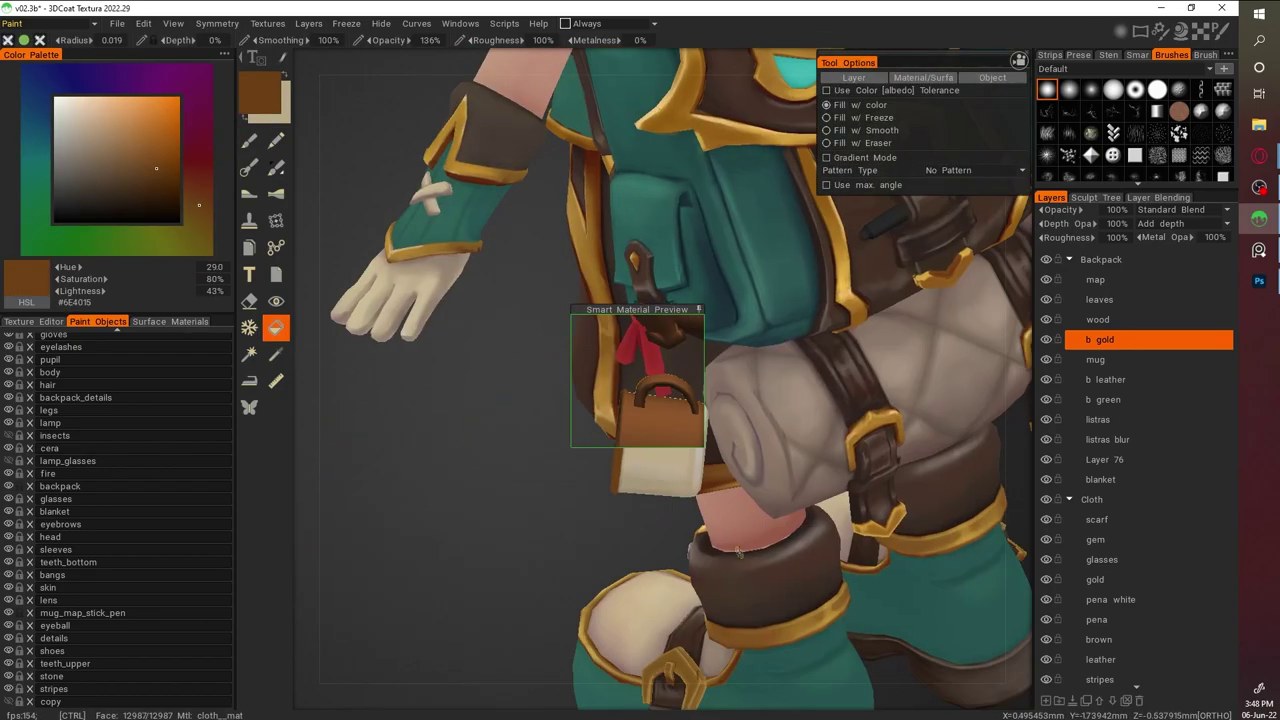
Paint the mug's rim and handle with mid-gold #A47535, using the gold buttons in the cloth texture as colour reference
{"action": "left_click", "coordinate": [34, 321]}
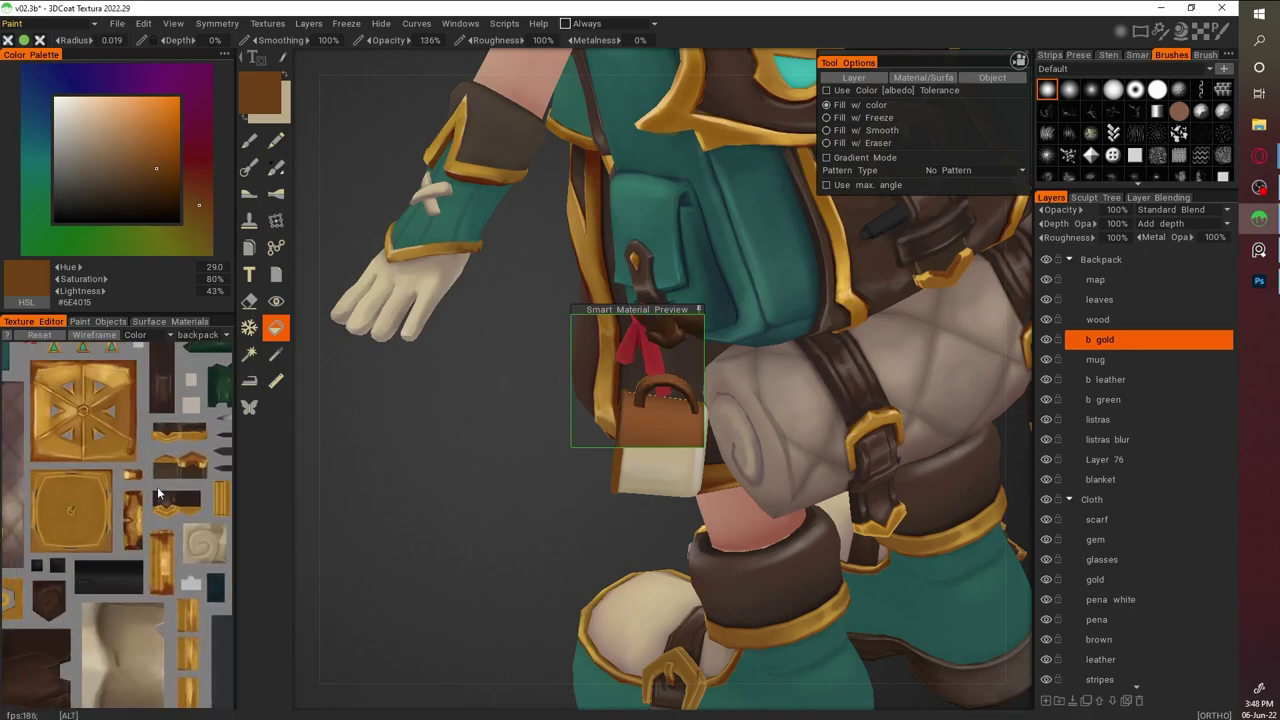
{"action": "mouse_move", "coordinate": [560, 430]}
{"action": "left_mouse_down"}
{"action": "mouse_move", "coordinate": [988, 417]}
{"action": "mouse_move", "coordinate": [809, 614]}
{"action": "mouse_move", "coordinate": [700, 600]}
{"action": "left_mouse_up"}
{"action": "scroll", "coordinate": [150, 560], "scroll_direction": "up", "scroll_amount": 3}
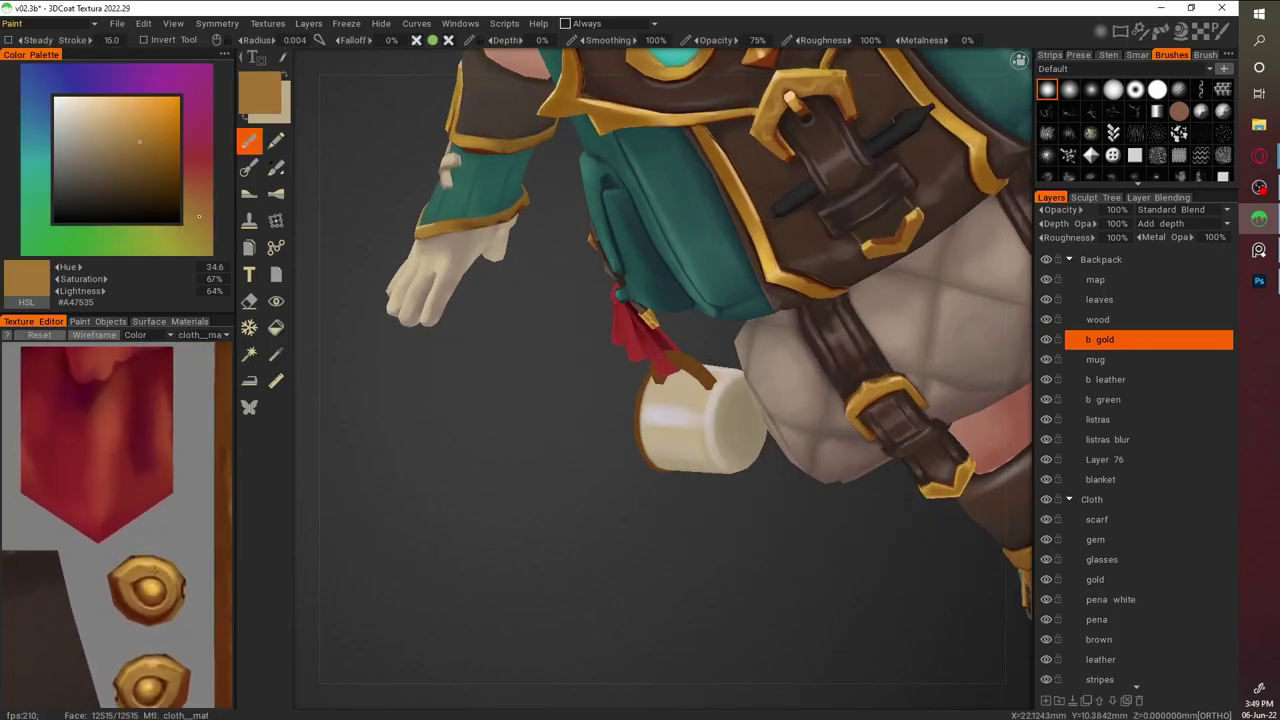
{"action": "scroll", "coordinate": [695, 323], "scroll_direction": "up", "scroll_amount": 2}
{"action": "left_click_drag", "start_coordinate": [746, 363], "coordinate": [847, 496]}
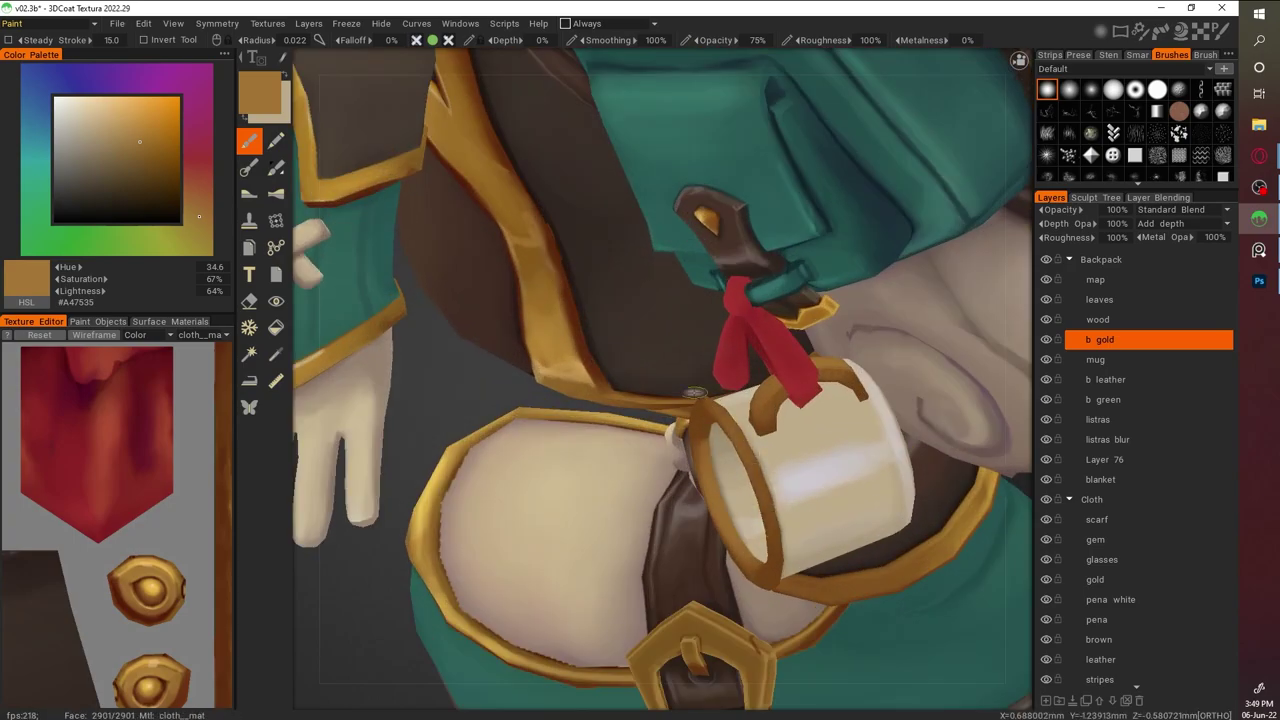
{"action": "key", "text": "v"}
{"action": "left_click_drag", "start_coordinate": [703, 450], "coordinate": [948, 311], "text": "alt"}
Brush light gold #EAB556 highlights onto the lower part of the mug's rim and its handle
{"action": "key", "text": "v"}
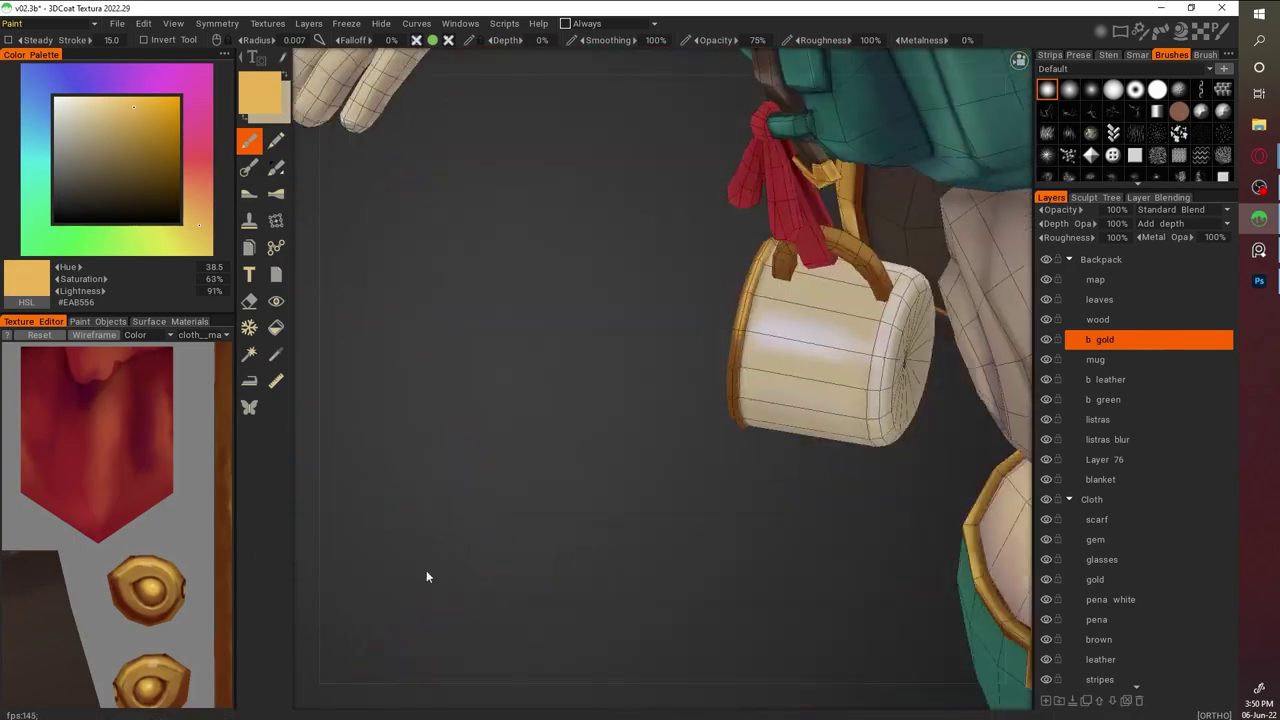
{"action": "key", "text": "v"}
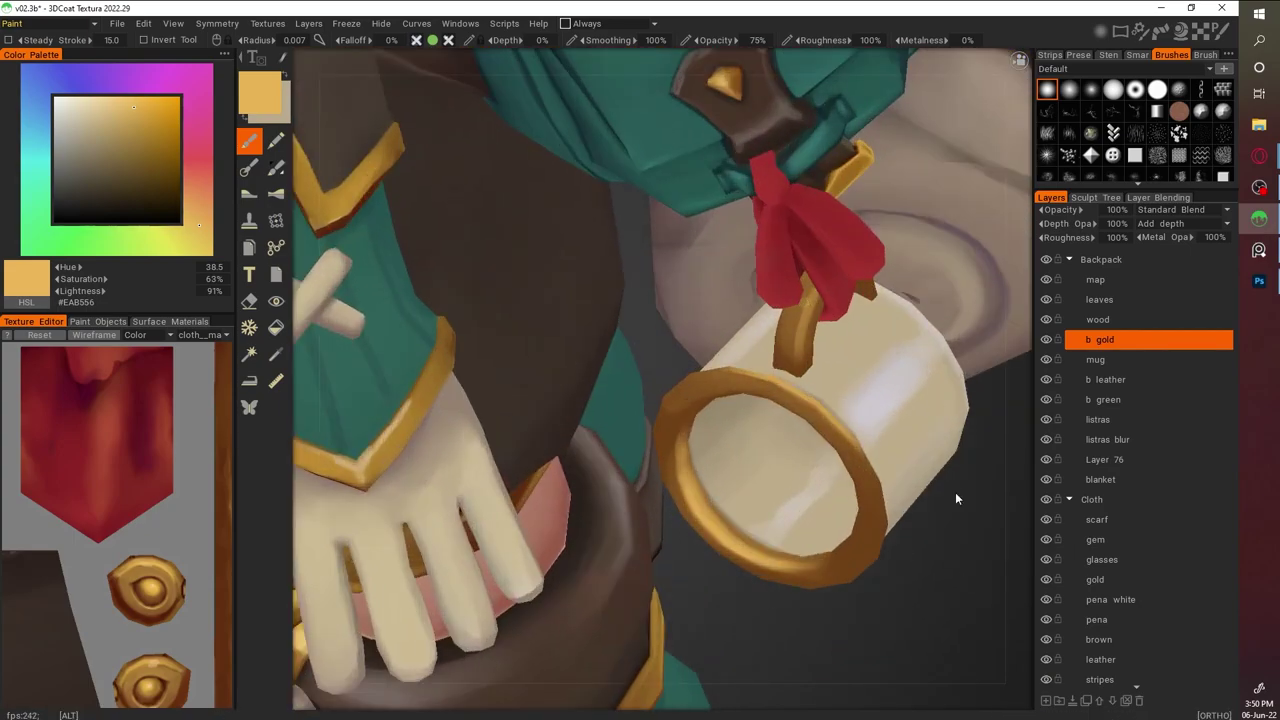
{"action": "left_click_drag", "start_coordinate": [956, 498], "coordinate": [790, 315], "text": "alt"}
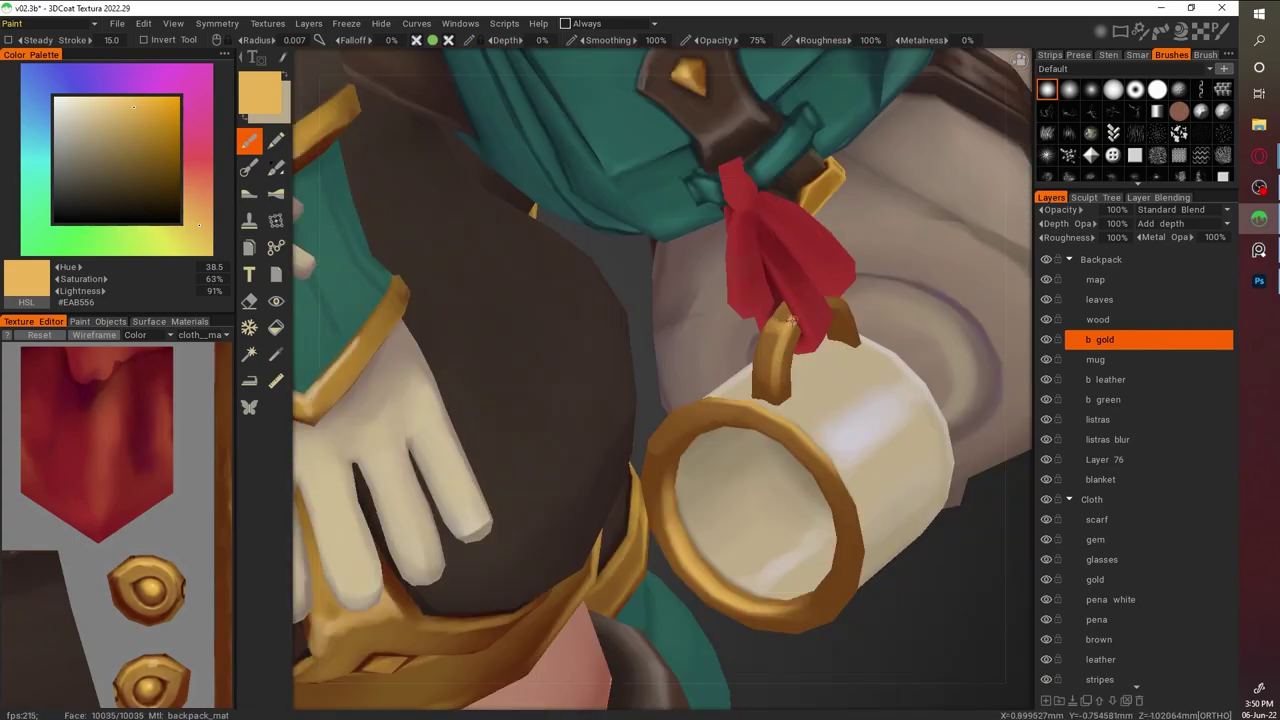
Add brighter pale gold #FFDB8E highlights to the mug's handle and rim with a finer brush
{"action": "key", "text": "v"}
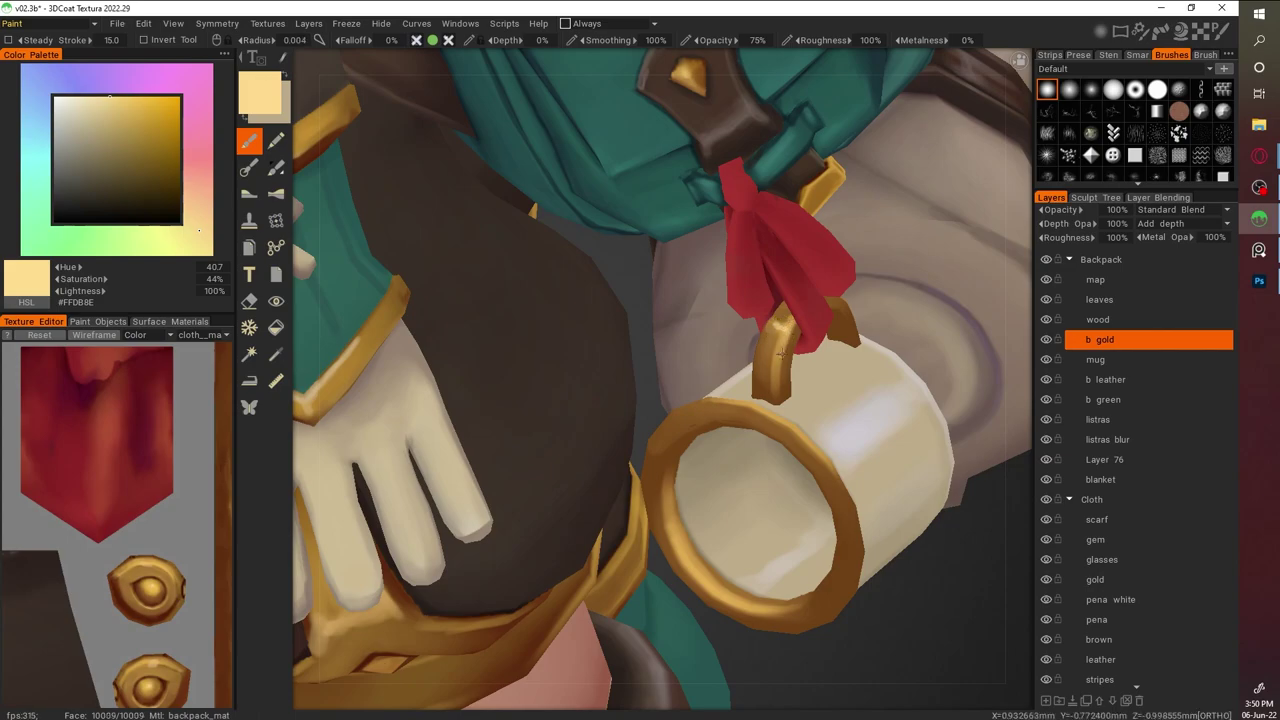
{"action": "key", "text": "v"}
{"action": "key", "text": "v"}
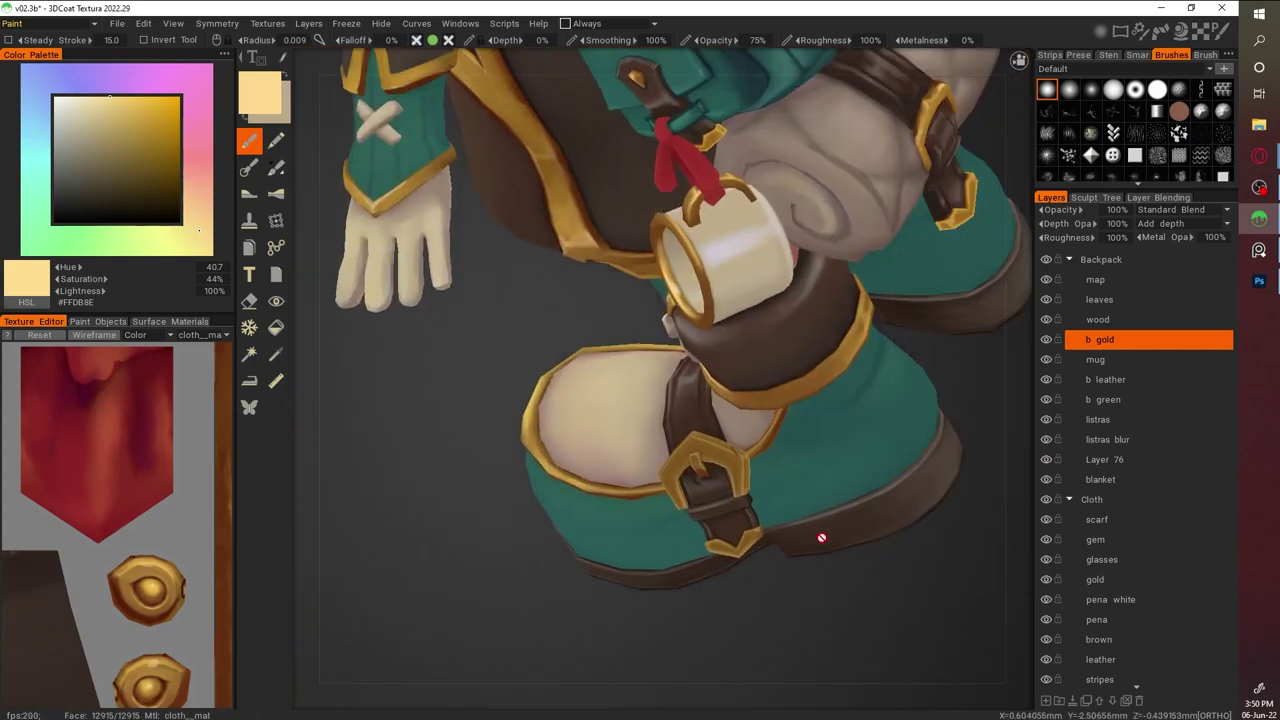
{"action": "key", "text": "v"}
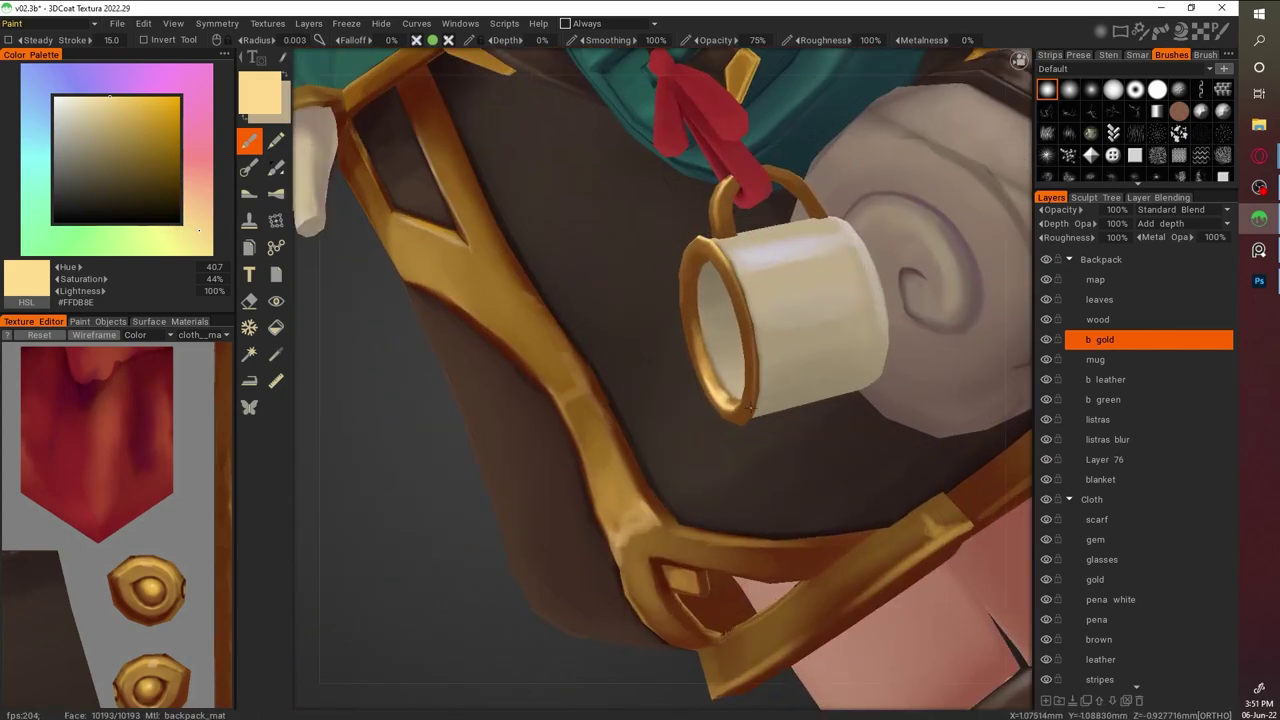
{"action": "key", "text": "w"}
{"action": "key", "text": "v"}
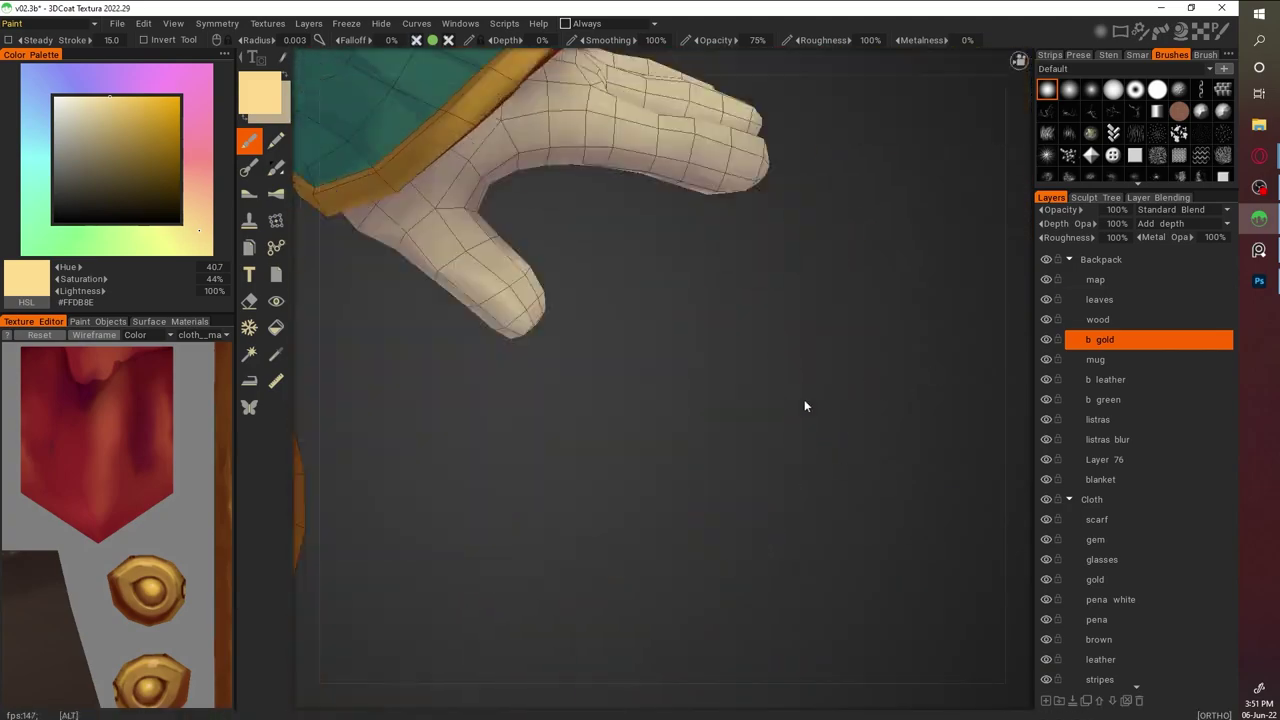
Shade the darker side of the mug's rim and the handle's ends with reddish brown #56200A
{"action": "key", "text": "v"}
{"action": "key", "text": "w"}
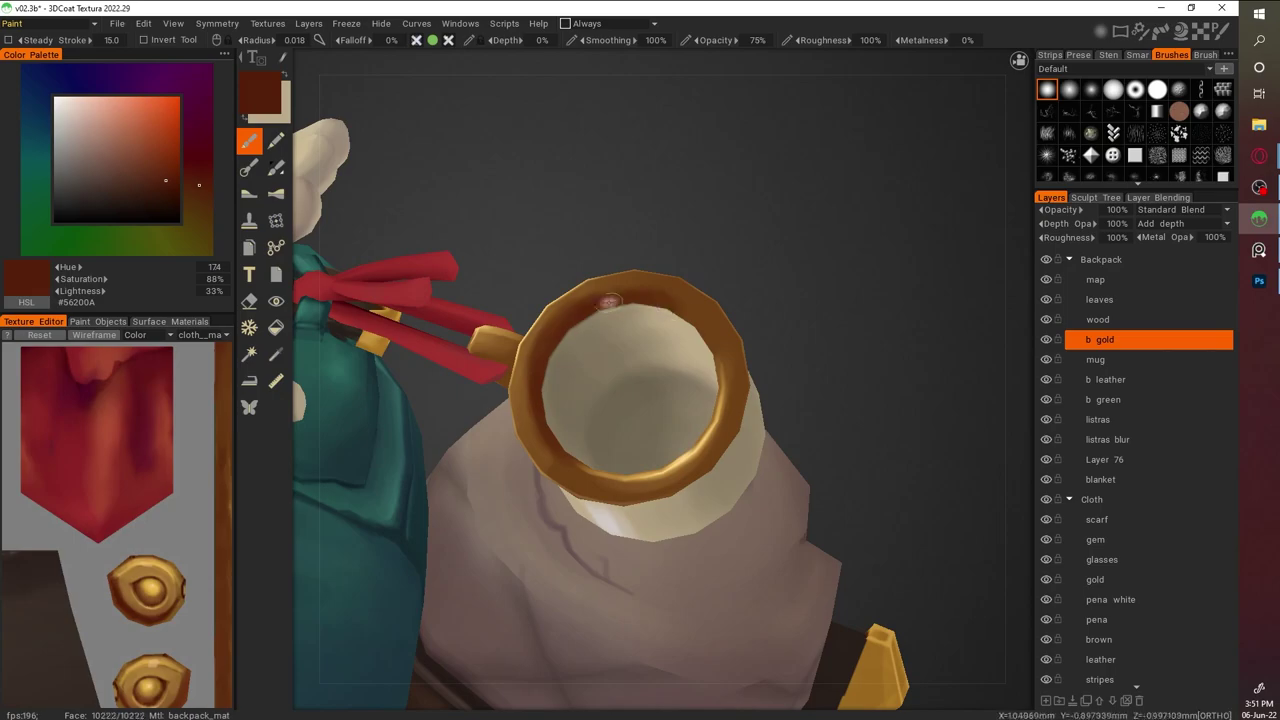
{"action": "key", "text": "v"}
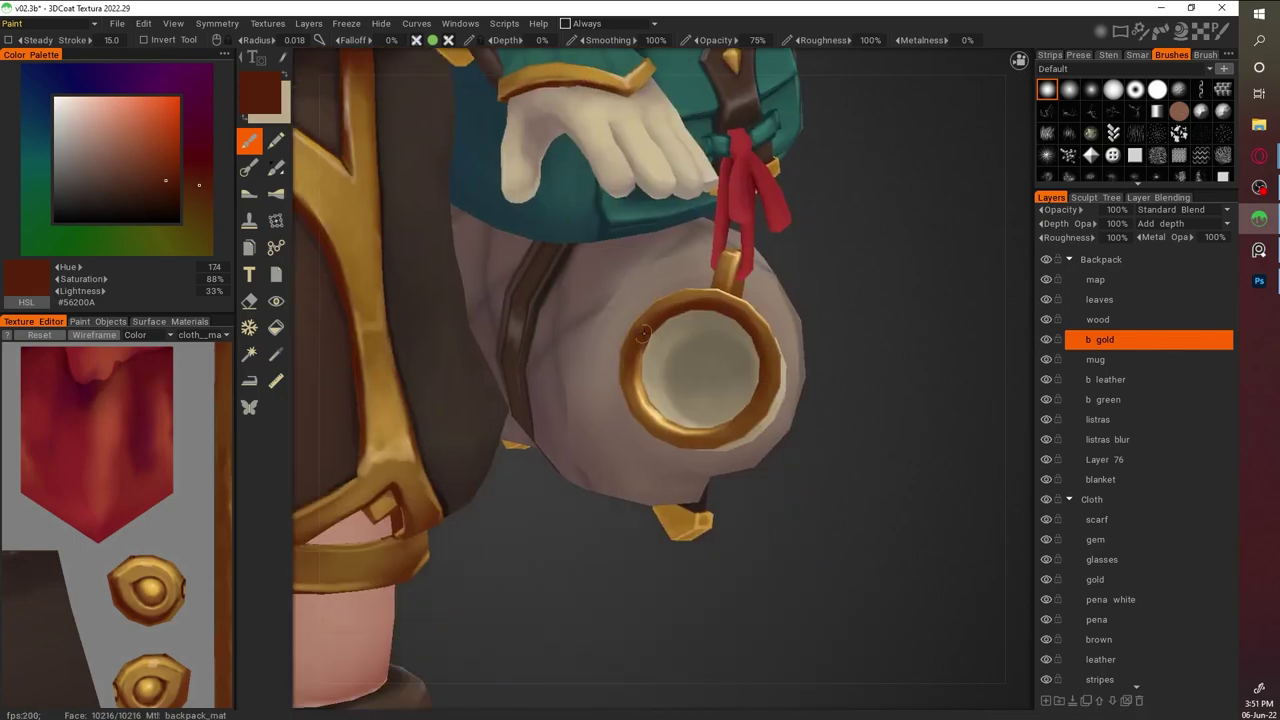
{"action": "key", "text": "v"}
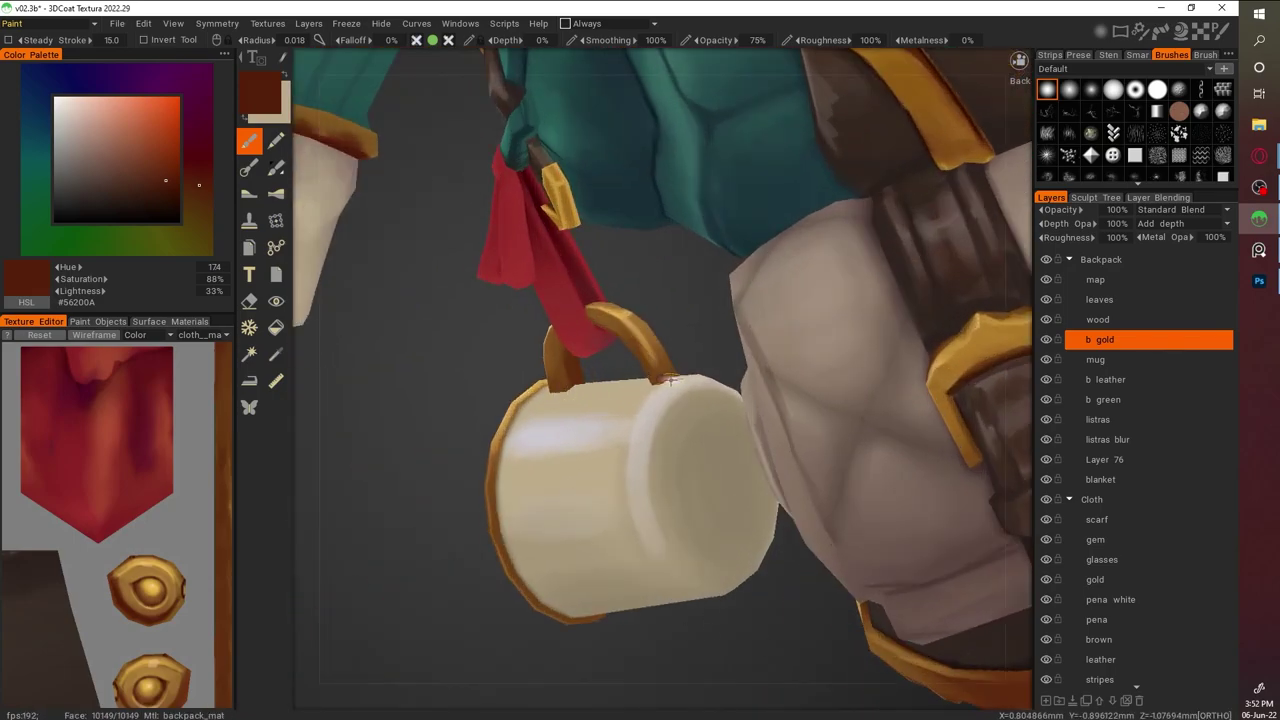
{"action": "key", "text": "v"}
{"action": "key", "text": "v"}
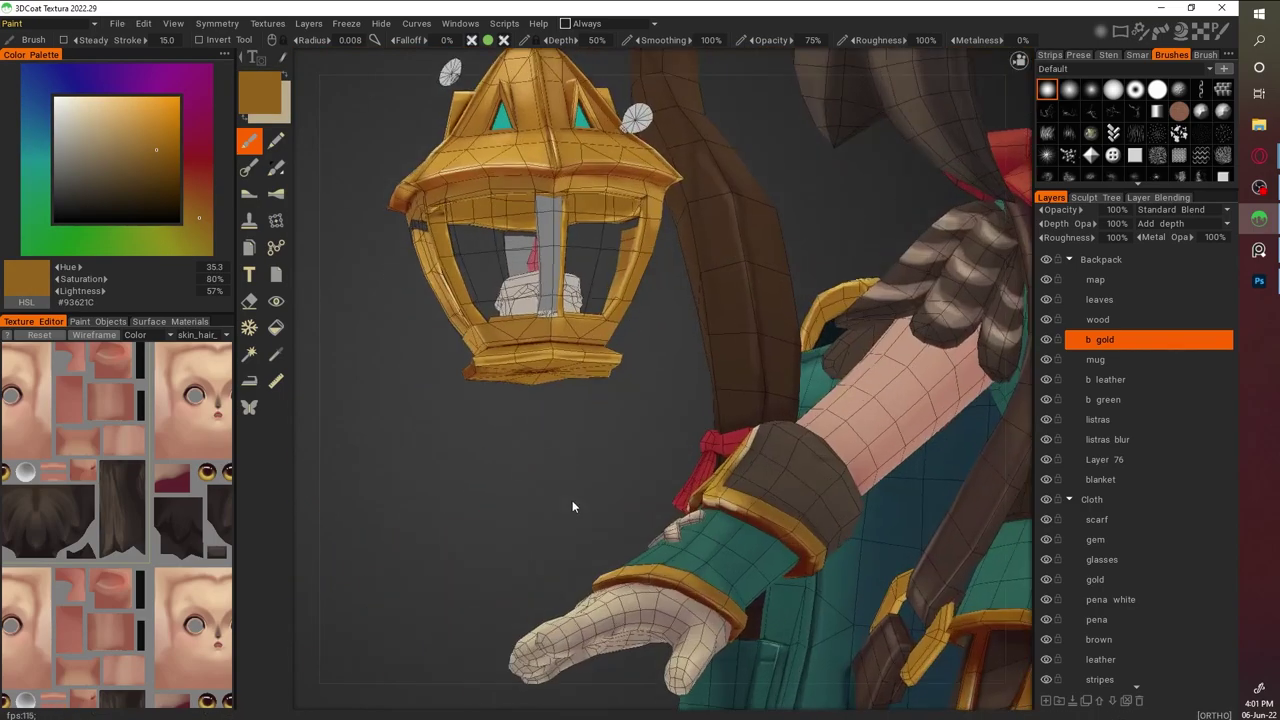
Try to fill the lantern's interior with sampled gold #9D6D28 on a new layer
{"action": "scroll", "coordinate": [509, 315], "scroll_direction": "up", "scroll_amount": 5}
{"action": "key", "text": "v"}
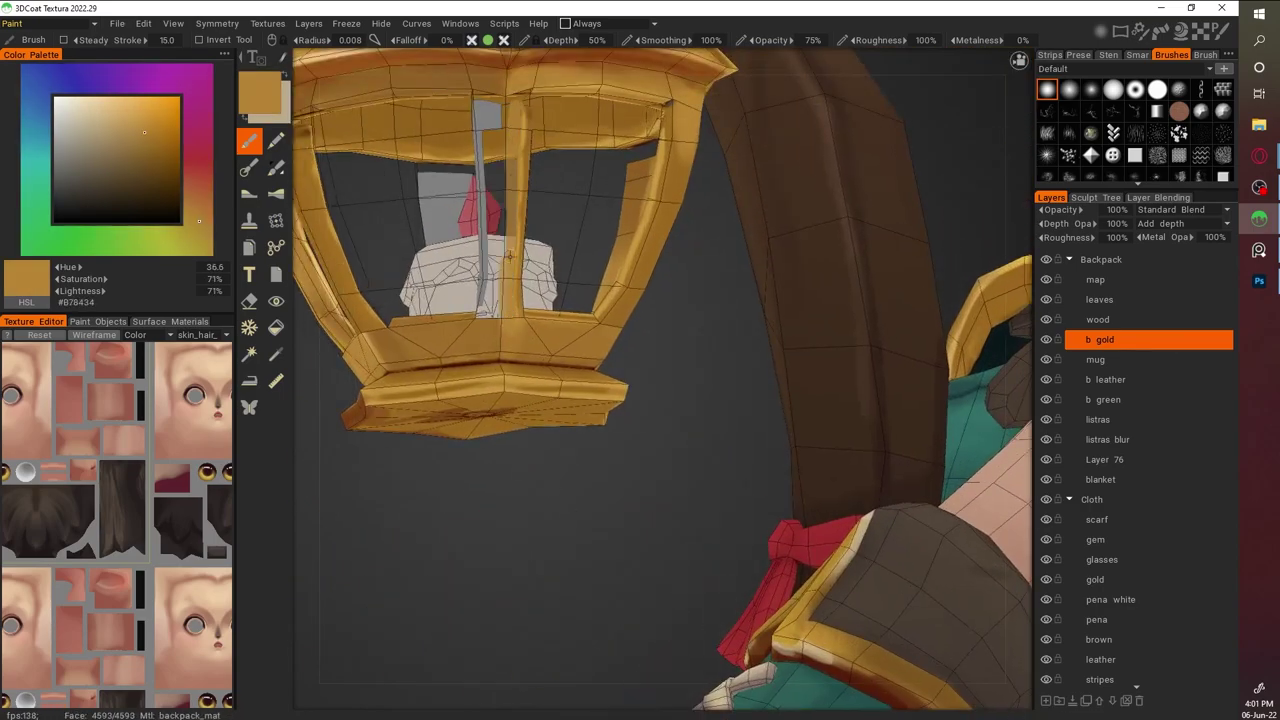
{"action": "key", "text": "ctrl+n"}
{"action": "key", "text": "f"}
{"action": "key", "text": "v"}
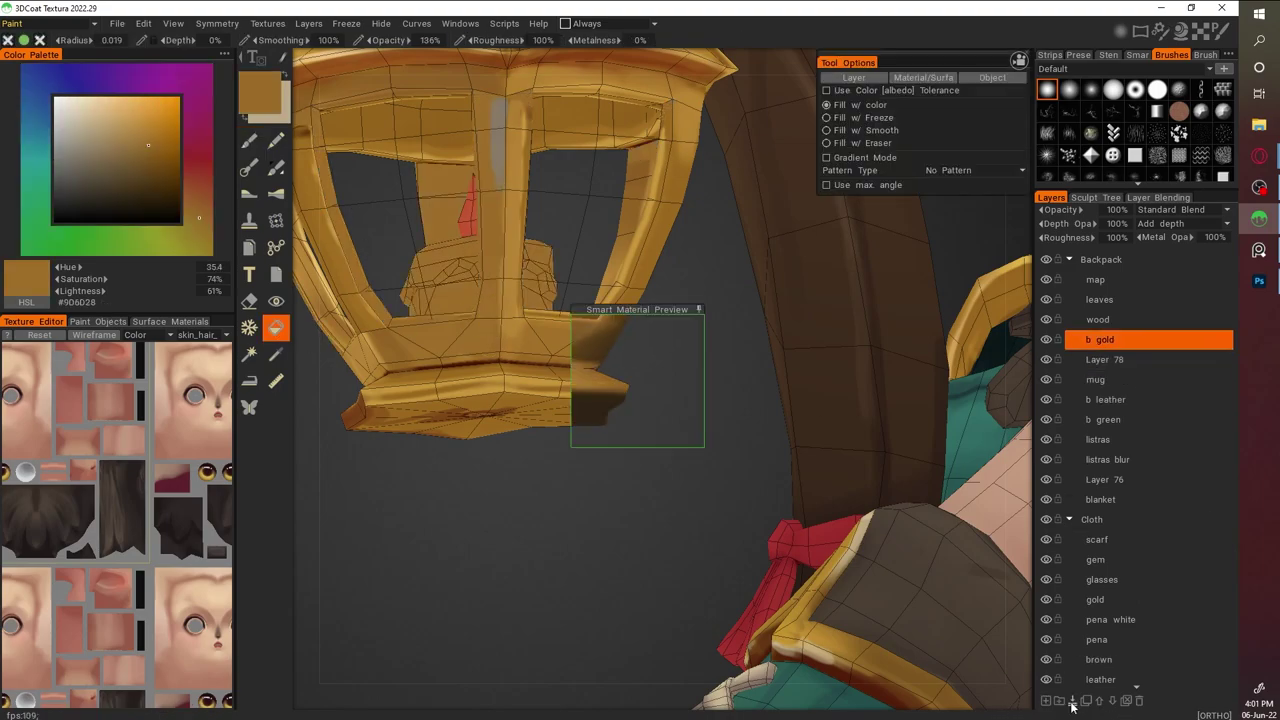
{"action": "key", "text": "b"}
{"action": "right_click_drag", "start_coordinate": [659, 302], "coordinate": [478, 243]}
{"action": "right_click_drag", "start_coordinate": [874, 511], "coordinate": [980, 420]}
Fill the lantern's inner window frame with golden brown #906122 on a new layer placed above the mug layer
{"action": "left_click", "coordinate": [1100, 359]}
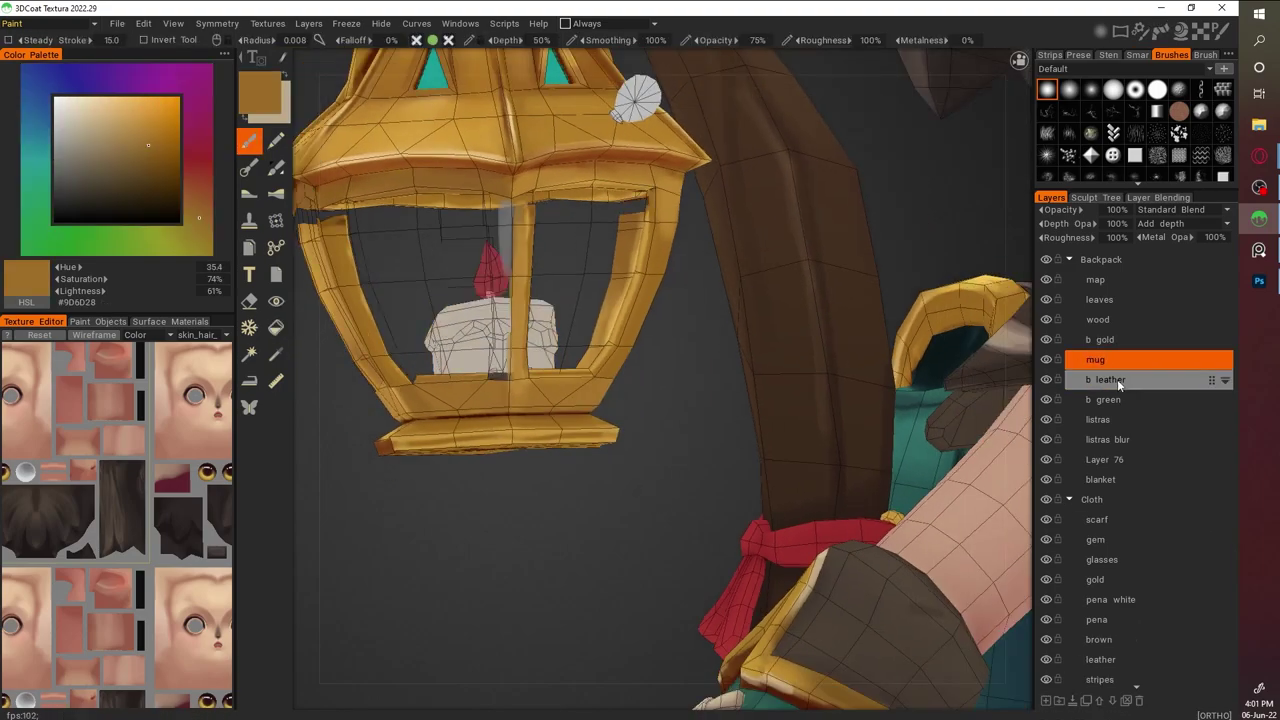
{"action": "left_click", "coordinate": [212, 375]}
{"action": "key", "text": "v"}
{"action": "key", "text": "f"}
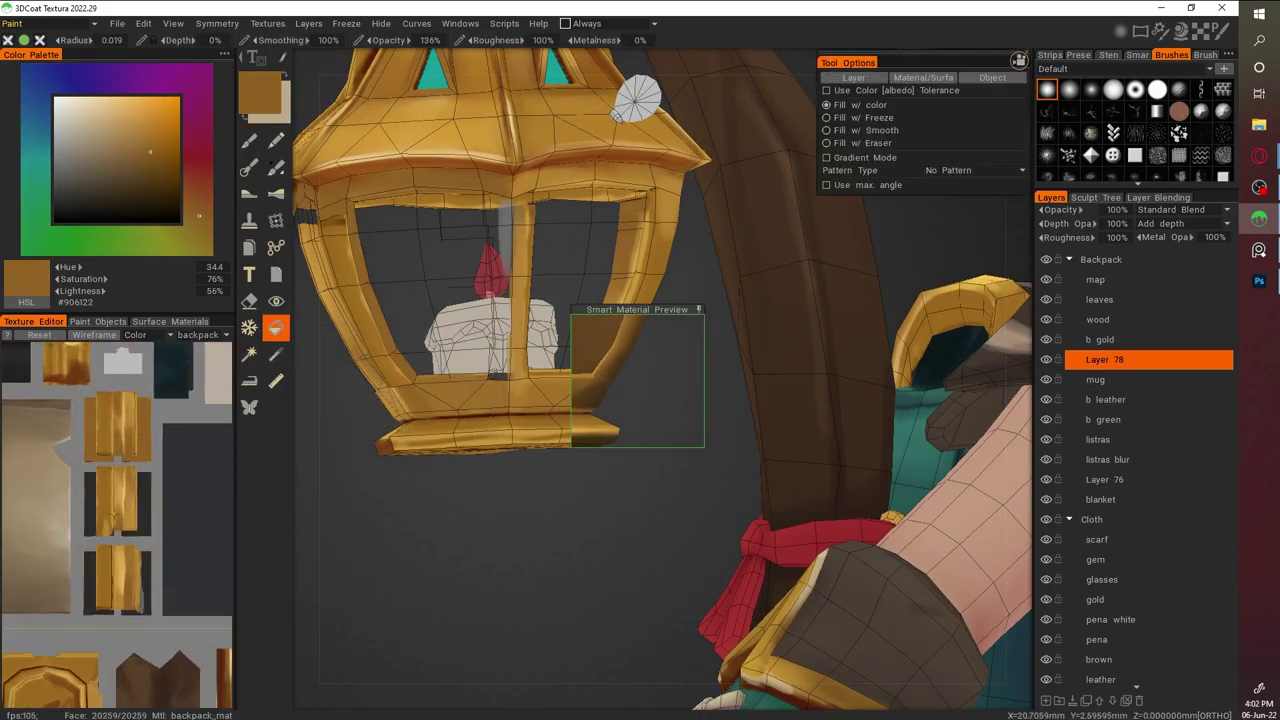
{"action": "scroll", "coordinate": [143, 605], "scroll_direction": "up", "scroll_amount": 2}
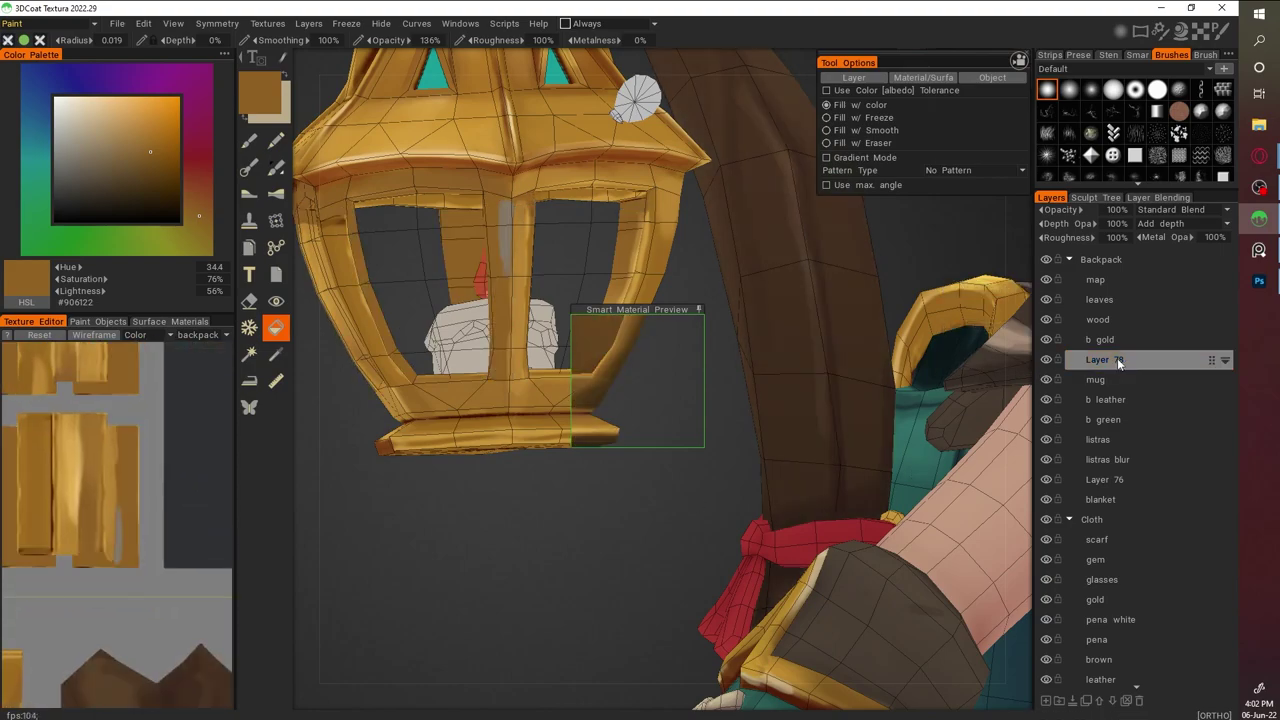
{"action": "key", "text": "b"}
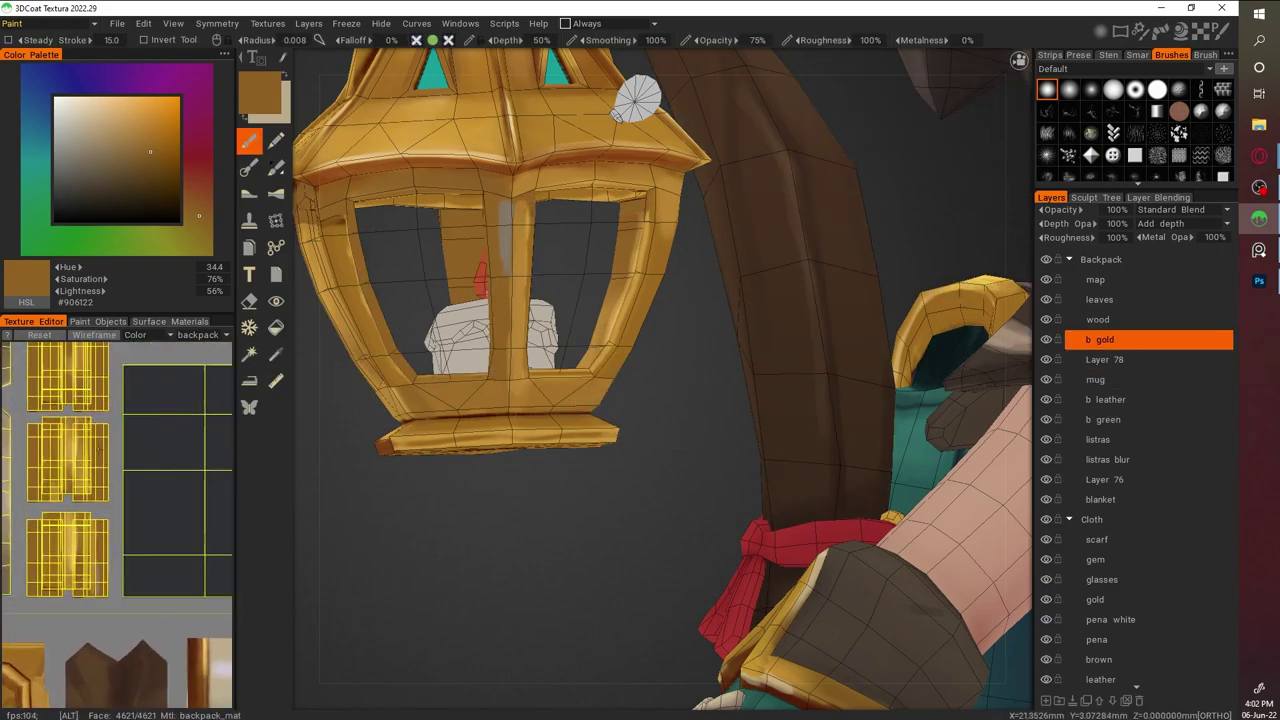
Hide and reshow the lamp object to check which parts of the lantern belong to it
{"action": "scroll", "coordinate": [660, 380], "scroll_direction": "down", "scroll_amount": 5}
{"action": "left_click", "coordinate": [96, 321]}
{"action": "left_click", "coordinate": [9, 423]}
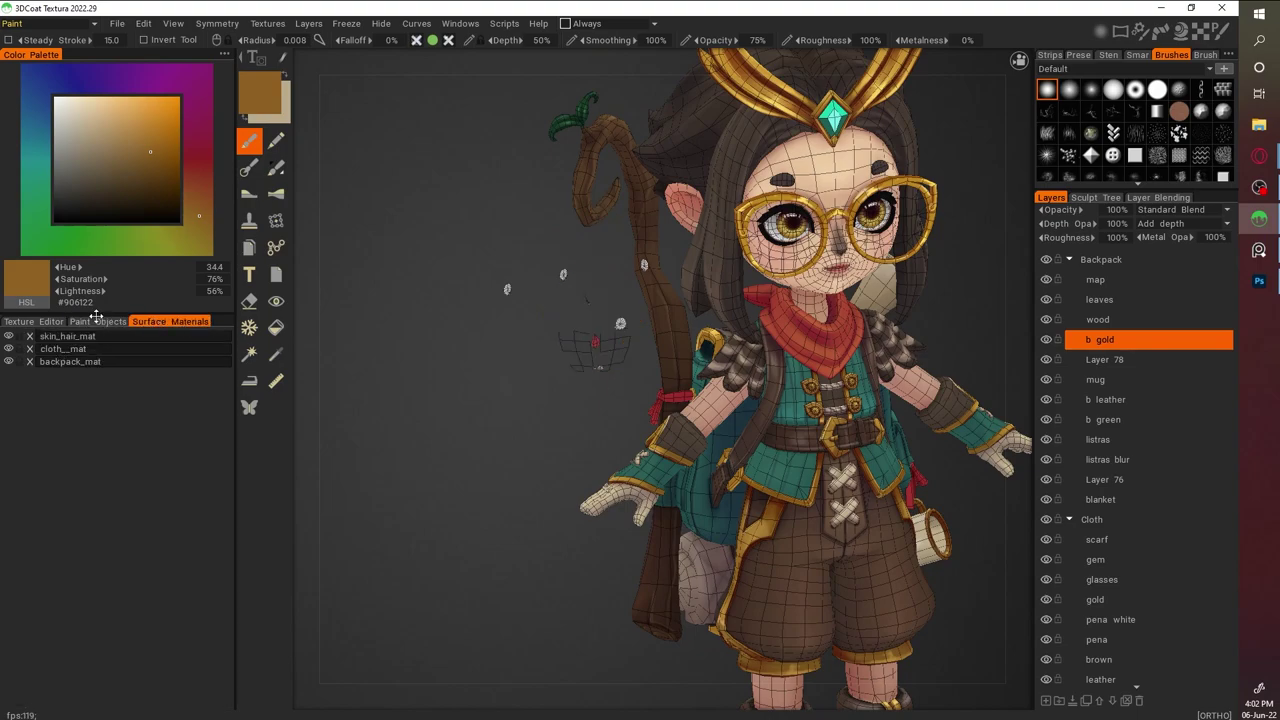
{"action": "left_click", "coordinate": [9, 423]}
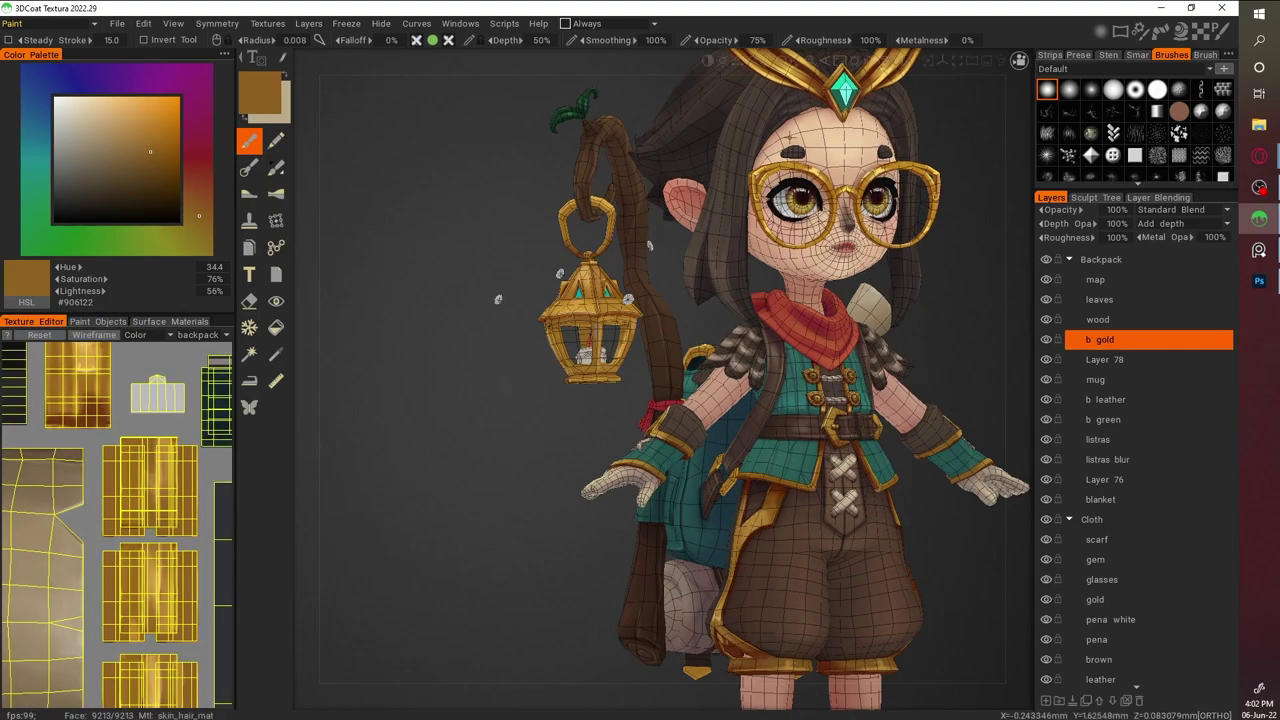
Rework the lantern's inner frame fill on Layer 78, moved above b gold, and merge it into the b gold layer
{"action": "scroll", "coordinate": [547, 415], "scroll_direction": "up", "scroll_amount": 4}
{"action": "left_click_drag", "start_coordinate": [780, 300], "coordinate": [820, 260]}
{"action": "scroll", "coordinate": [820, 260], "scroll_direction": "up", "scroll_amount": 5}
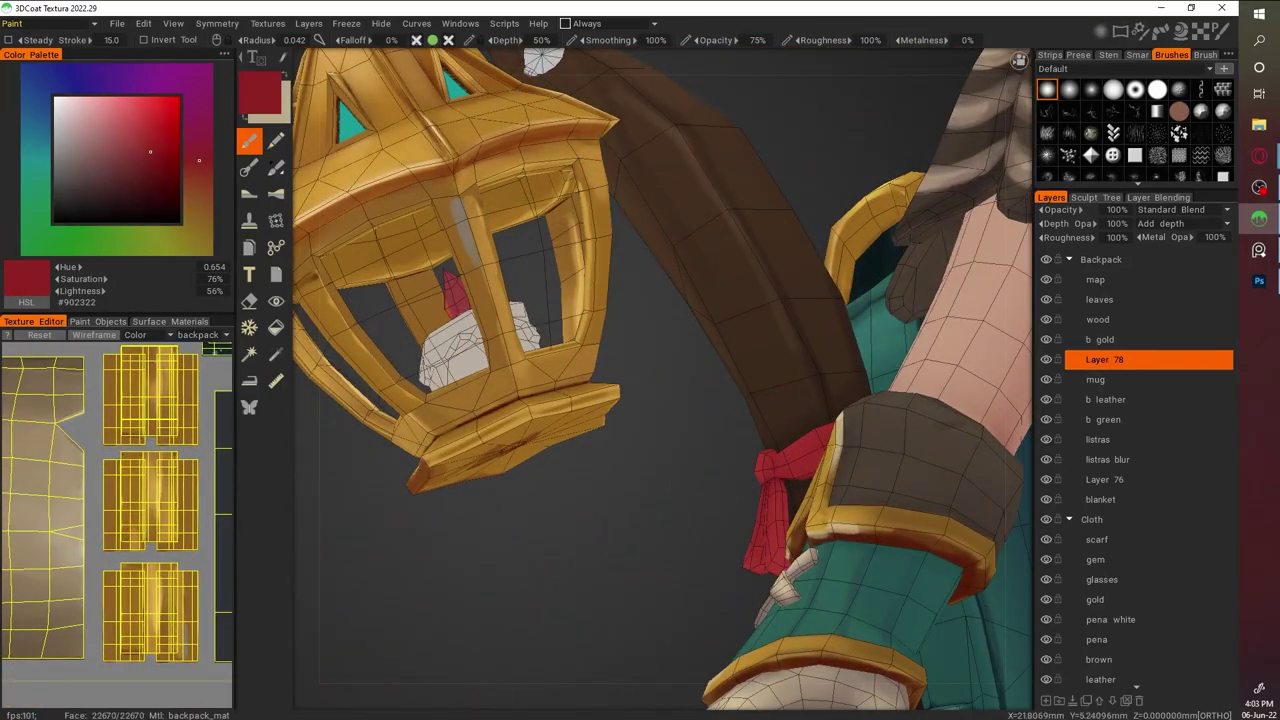
{"action": "key", "text": "f"}
{"action": "left_click_drag", "start_coordinate": [540, 480], "coordinate": [477, 507]}
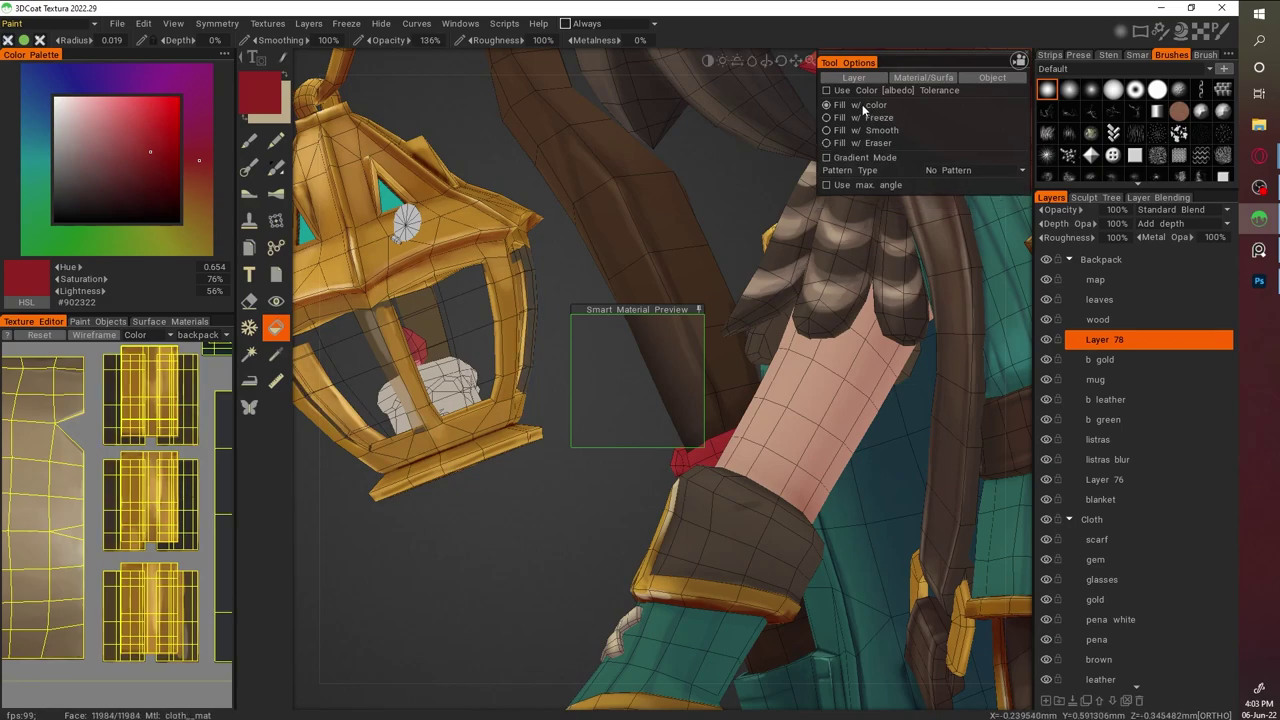
{"action": "left_click_drag", "start_coordinate": [477, 507], "coordinate": [560, 480]}
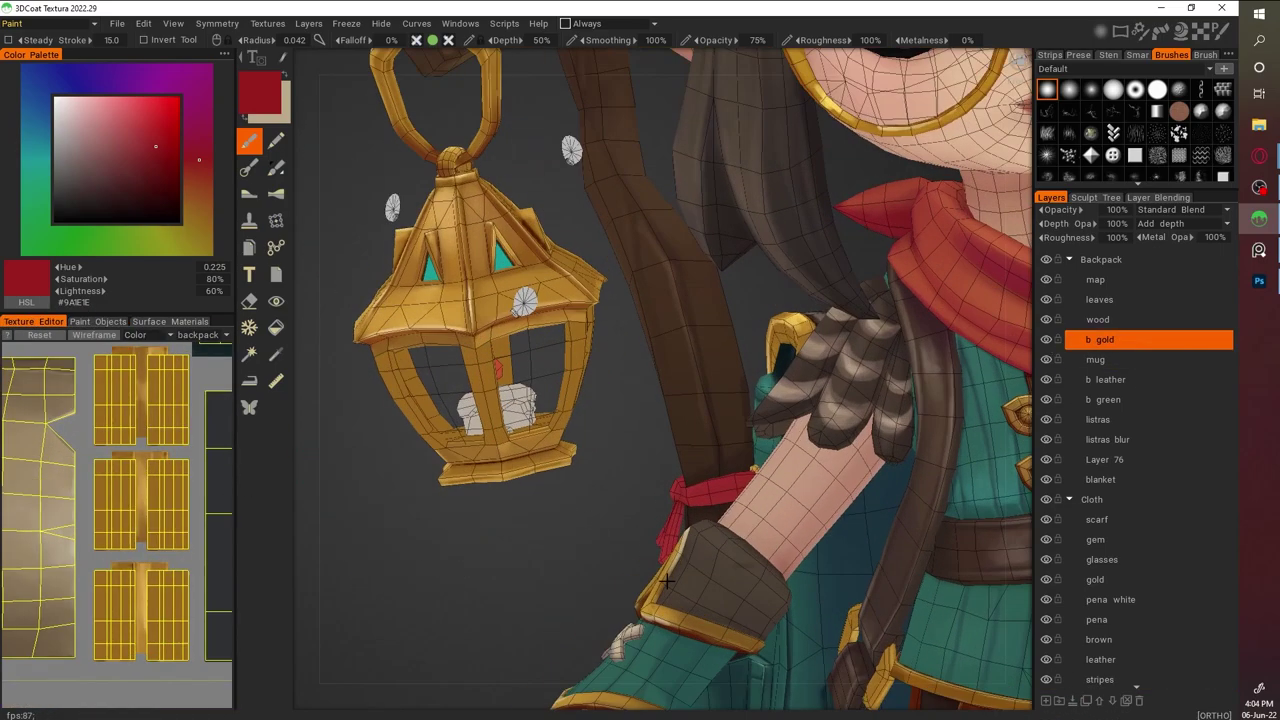
Shade the underside of the lantern's roof rim on the b gold layer with sampled dark browns from #571F0A to #824F1C
{"action": "scroll", "coordinate": [560, 300], "scroll_direction": "up", "scroll_amount": 3}
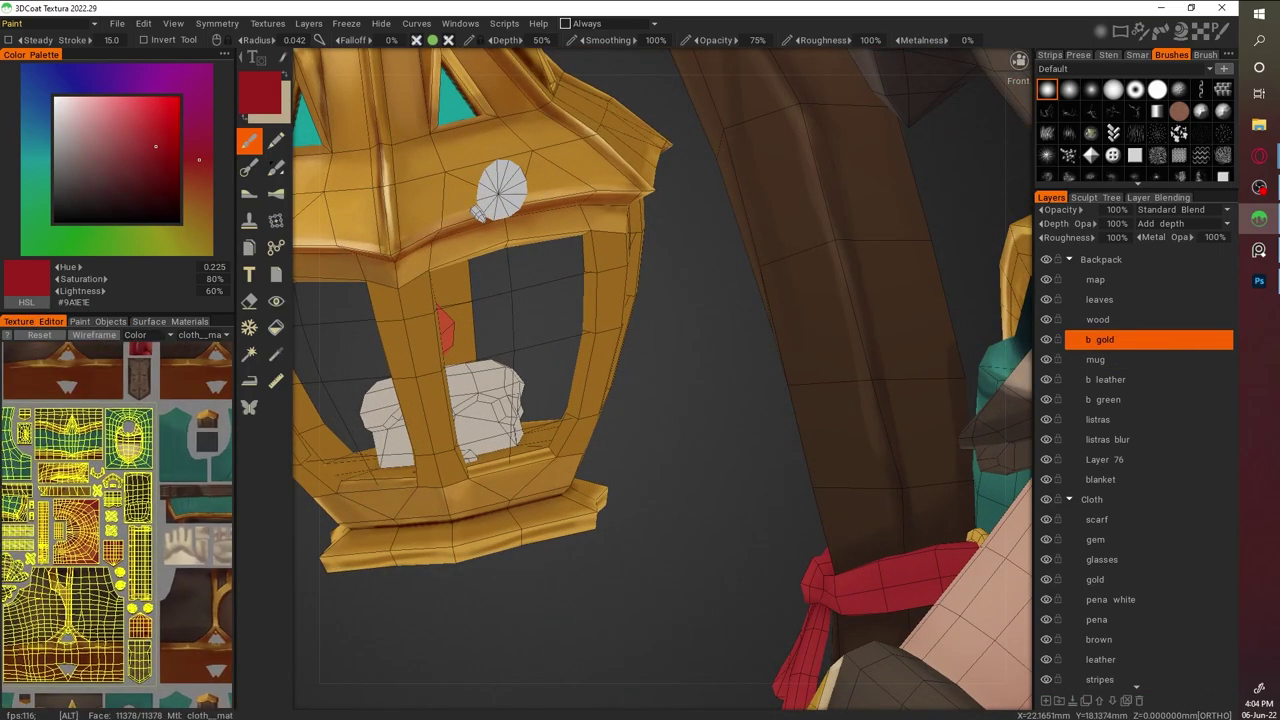
{"action": "key", "text": "v"}
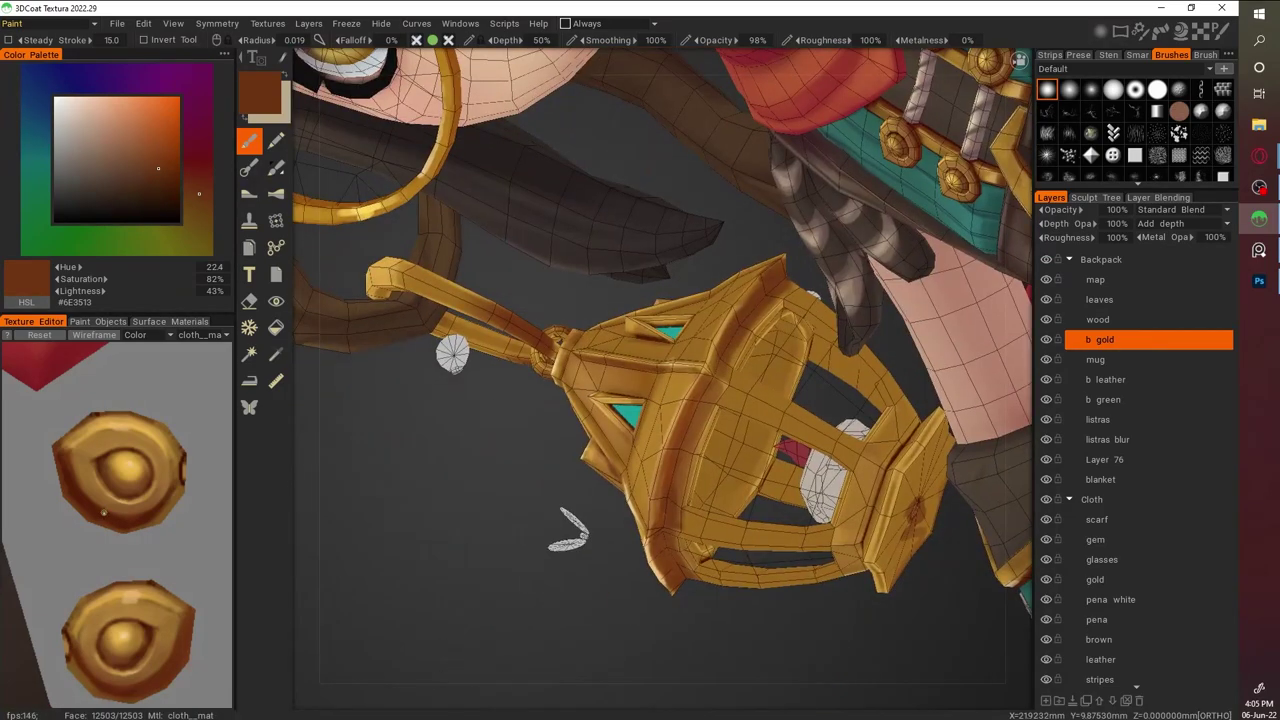
{"action": "key", "text": "v"}
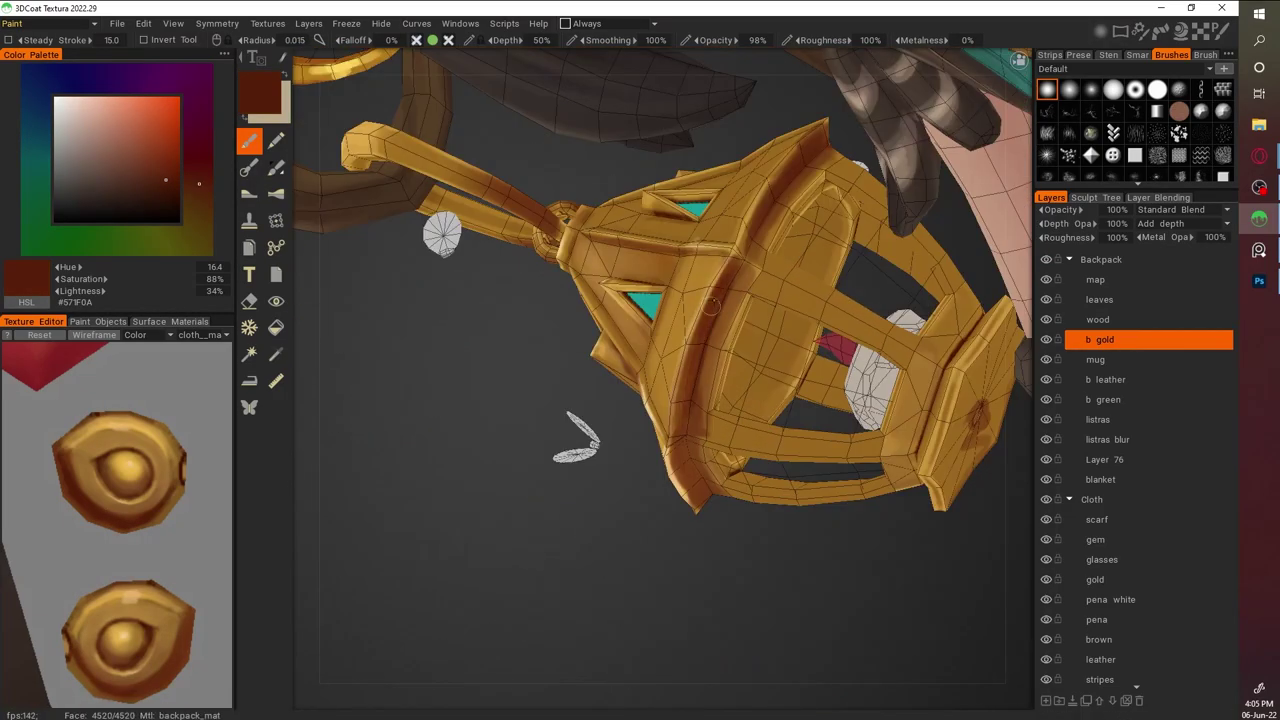
{"action": "key", "text": "v"}
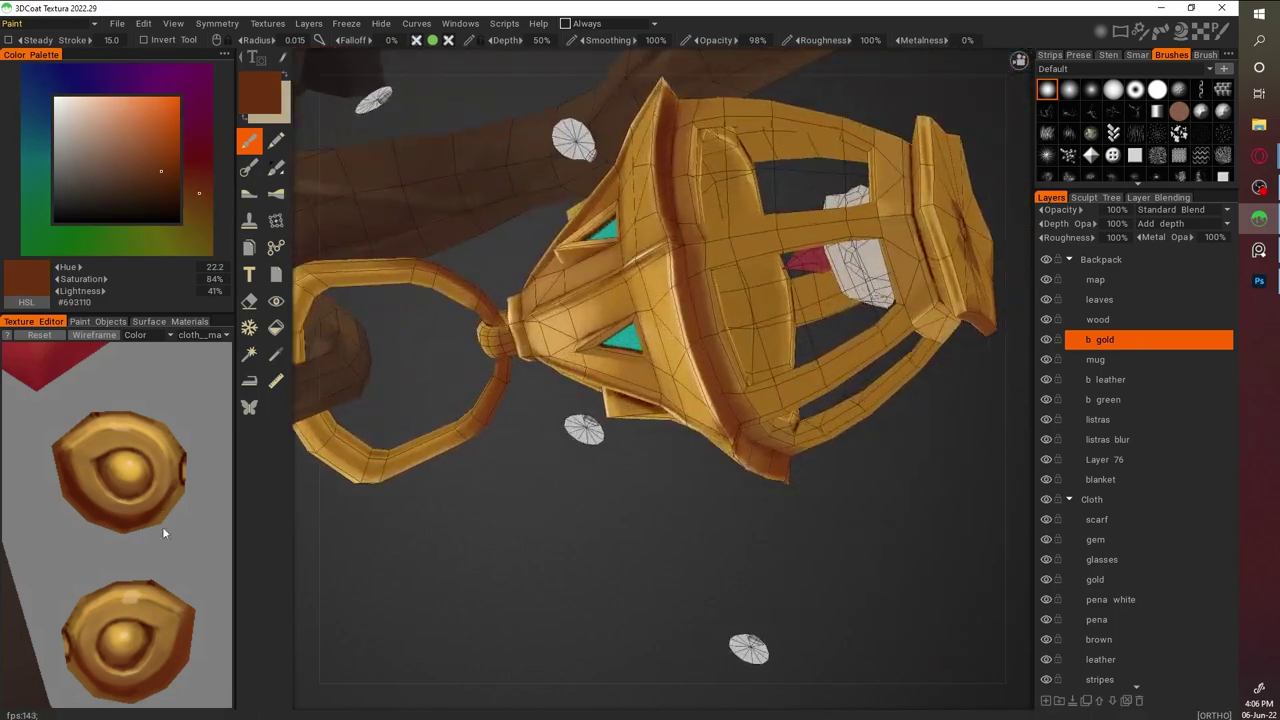
{"action": "key", "text": "v"}
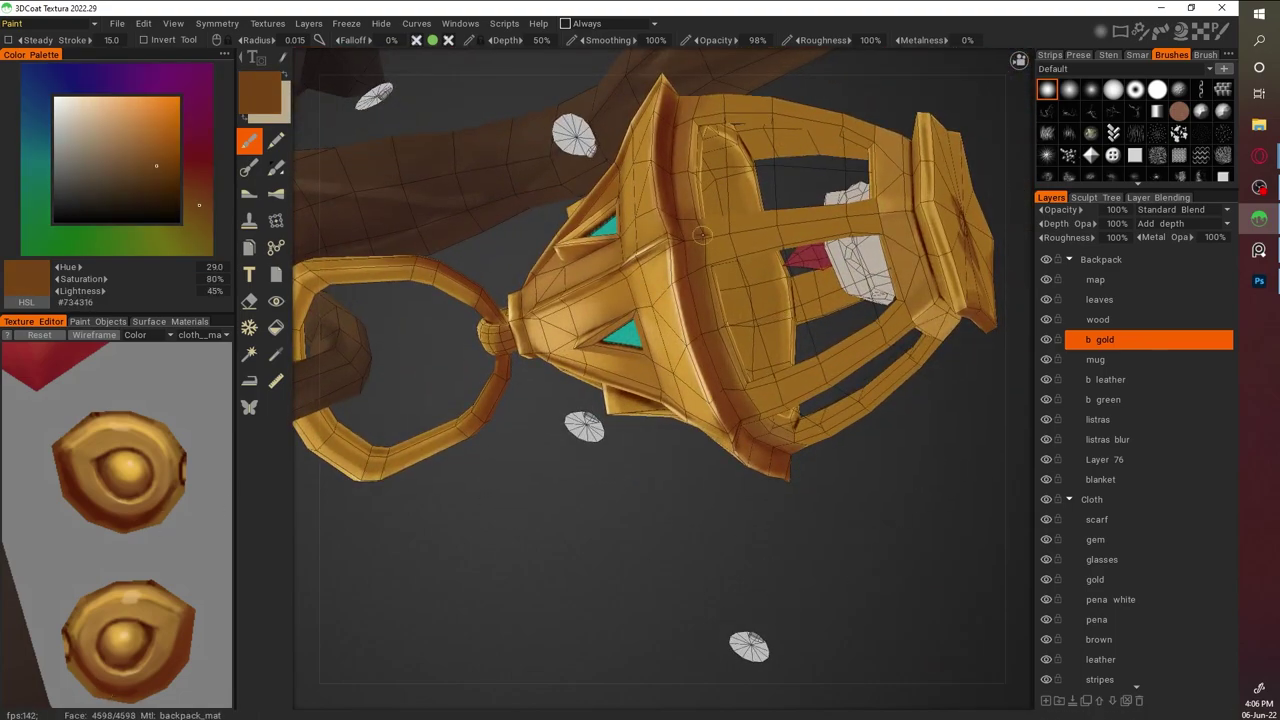
{"action": "key", "text": "v"}
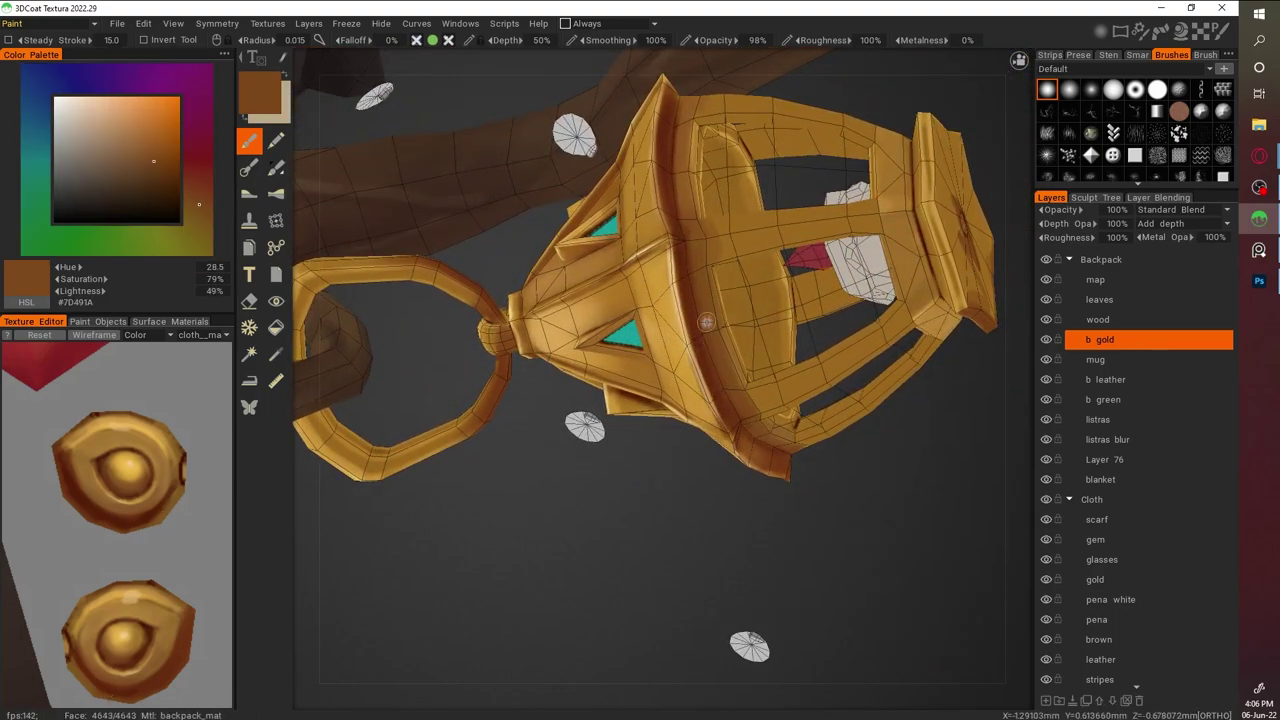
{"action": "key", "text": "v"}
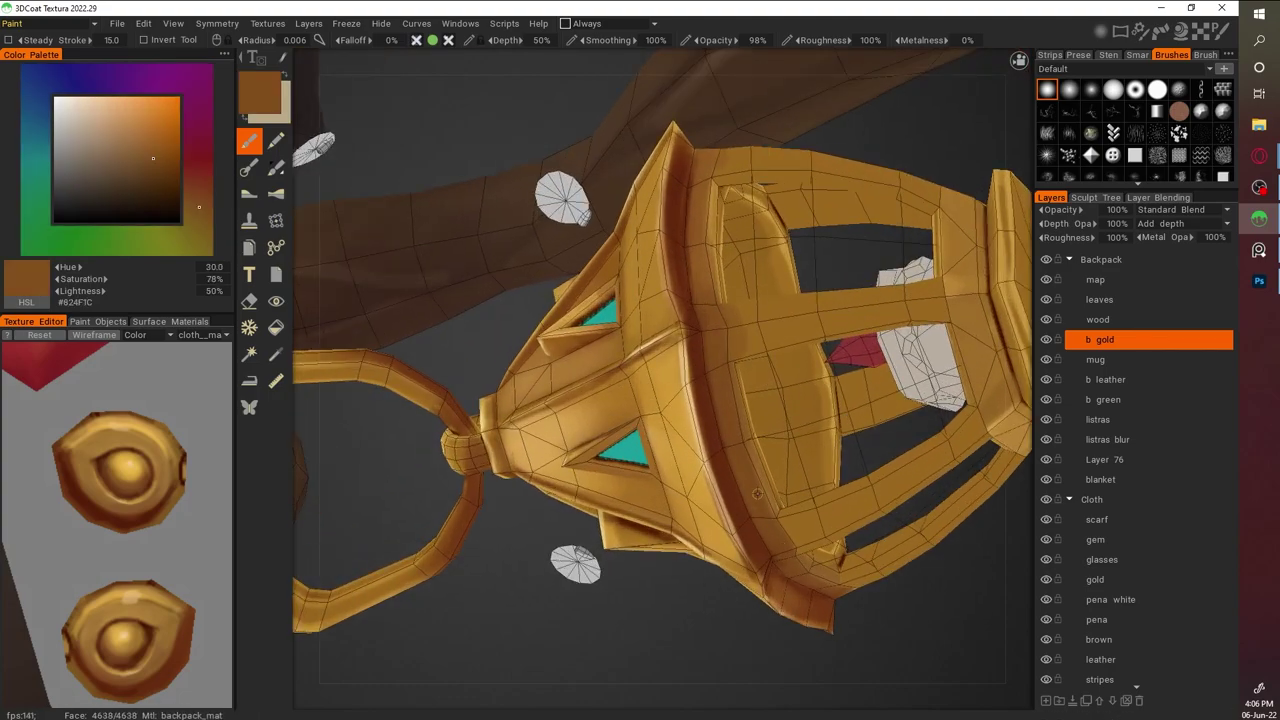
Shade the lantern's window posts beneath the roof with brown #703D15 and add highlights in light gold #E9B245
{"action": "mouse_move", "coordinate": [757, 492]}
{"action": "right_mouse_down"}
{"action": "mouse_move", "coordinate": [837, 443]}
{"action": "mouse_move", "coordinate": [771, 560]}
{"action": "mouse_move", "coordinate": [800, 523]}
{"action": "mouse_move", "coordinate": [561, 519]}
{"action": "mouse_move", "coordinate": [590, 480]}
{"action": "right_mouse_up"}
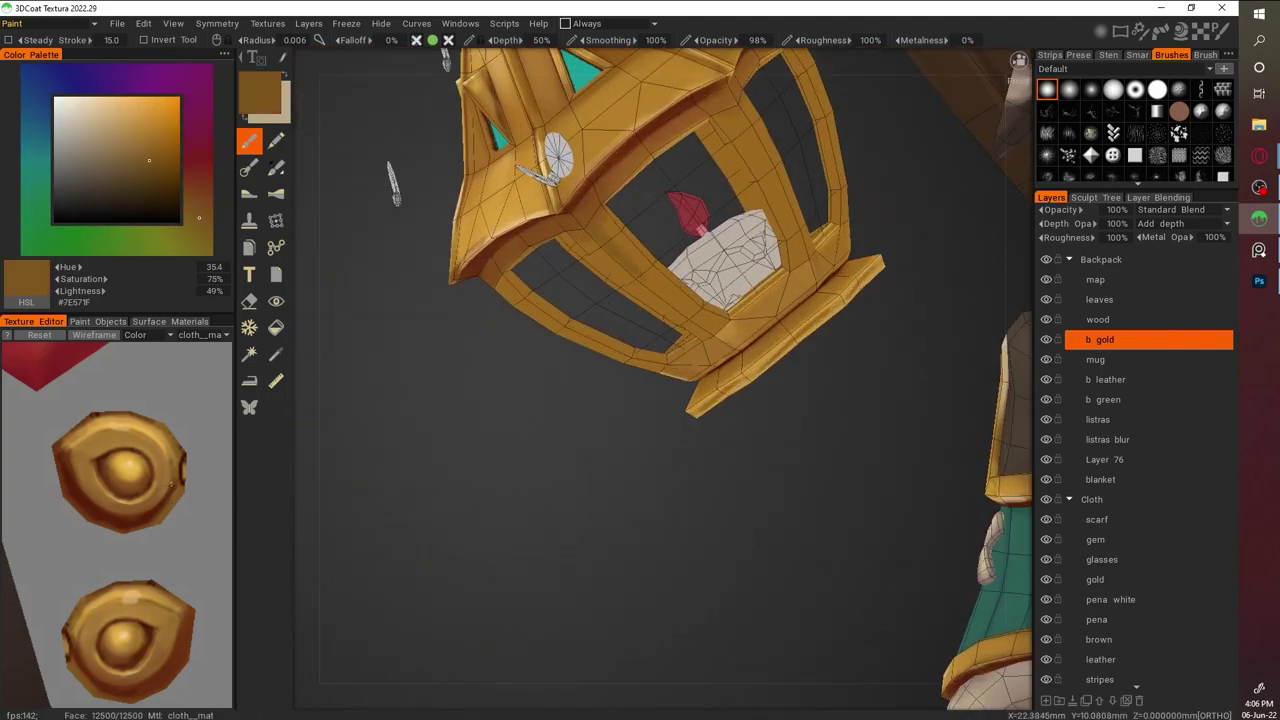
{"action": "key", "text": "v"}
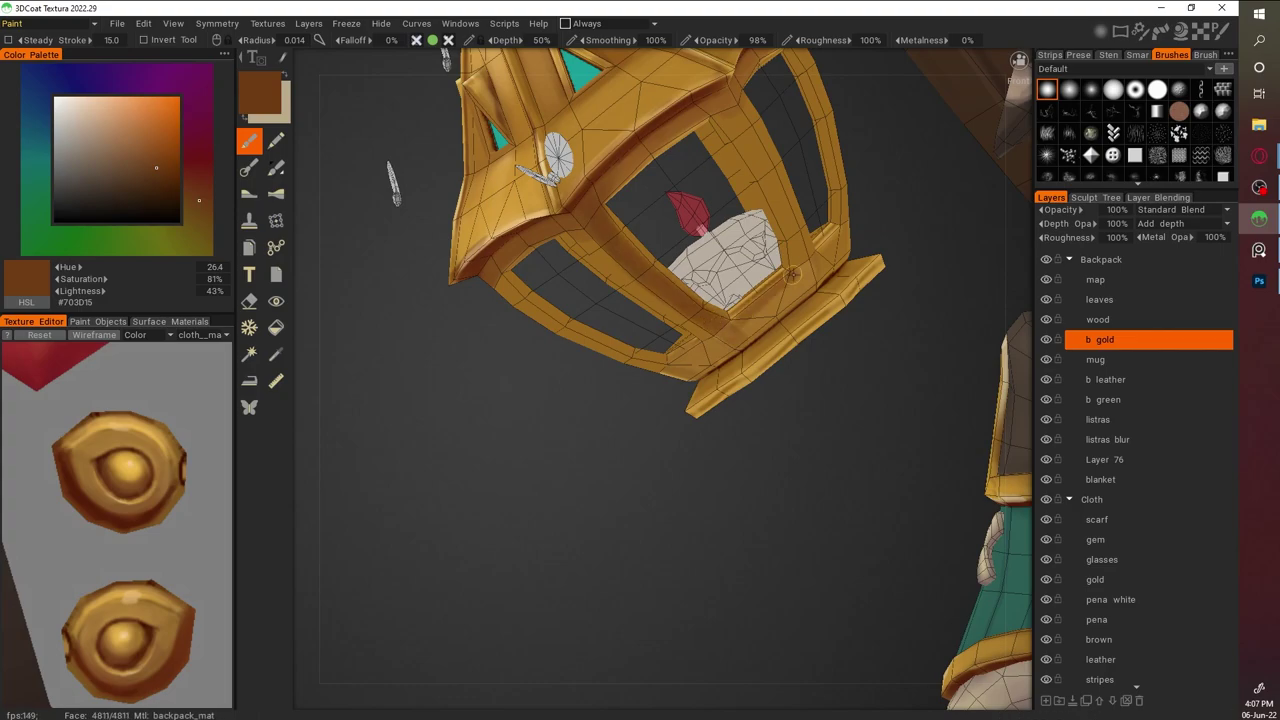
{"action": "right_click_drag", "start_coordinate": [793, 222], "coordinate": [674, 238]}
{"action": "right_click_drag", "start_coordinate": [650, 380], "coordinate": [840, 391]}
{"action": "mouse_move", "coordinate": [643, 474]}
{"action": "right_mouse_down"}
{"action": "mouse_move", "coordinate": [523, 206]}
{"action": "mouse_move", "coordinate": [477, 363]}
{"action": "mouse_move", "coordinate": [540, 323]}
{"action": "mouse_move", "coordinate": [491, 353]}
{"action": "mouse_move", "coordinate": [677, 377]}
{"action": "mouse_move", "coordinate": [709, 349]}
{"action": "mouse_move", "coordinate": [600, 245]}
{"action": "right_mouse_up"}
{"action": "key", "text": "v"}
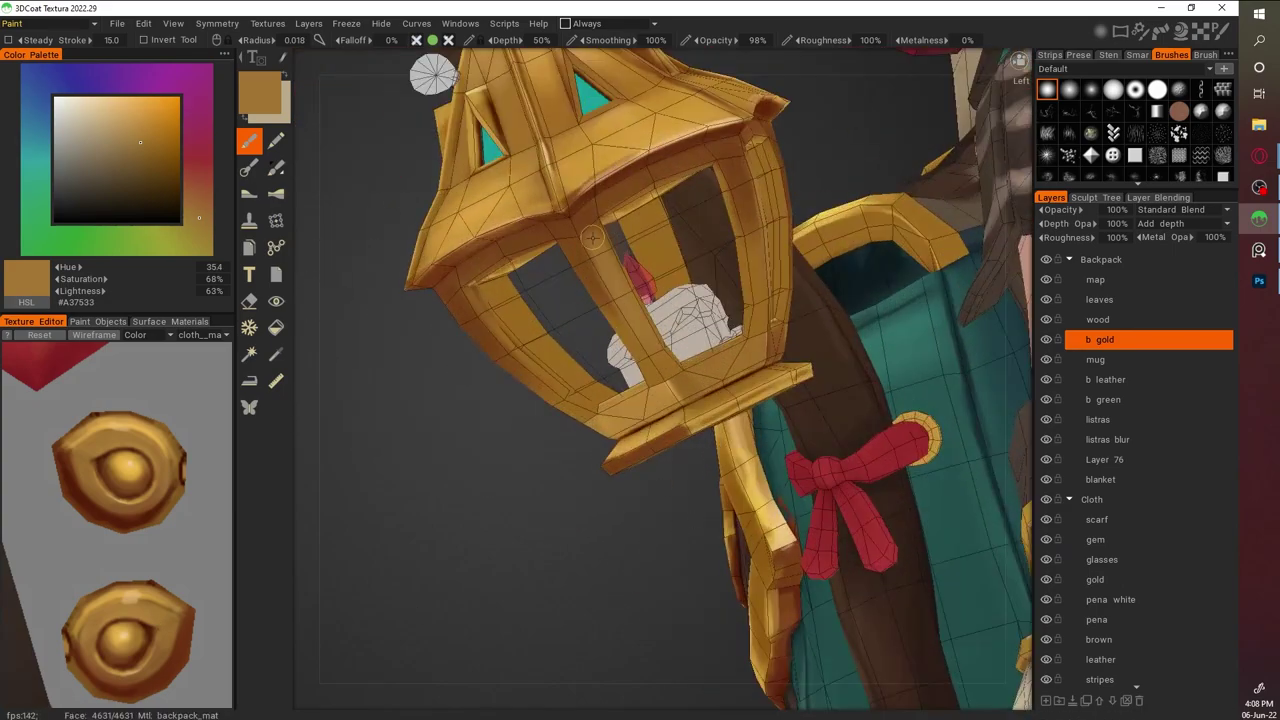
{"action": "key", "text": "v"}
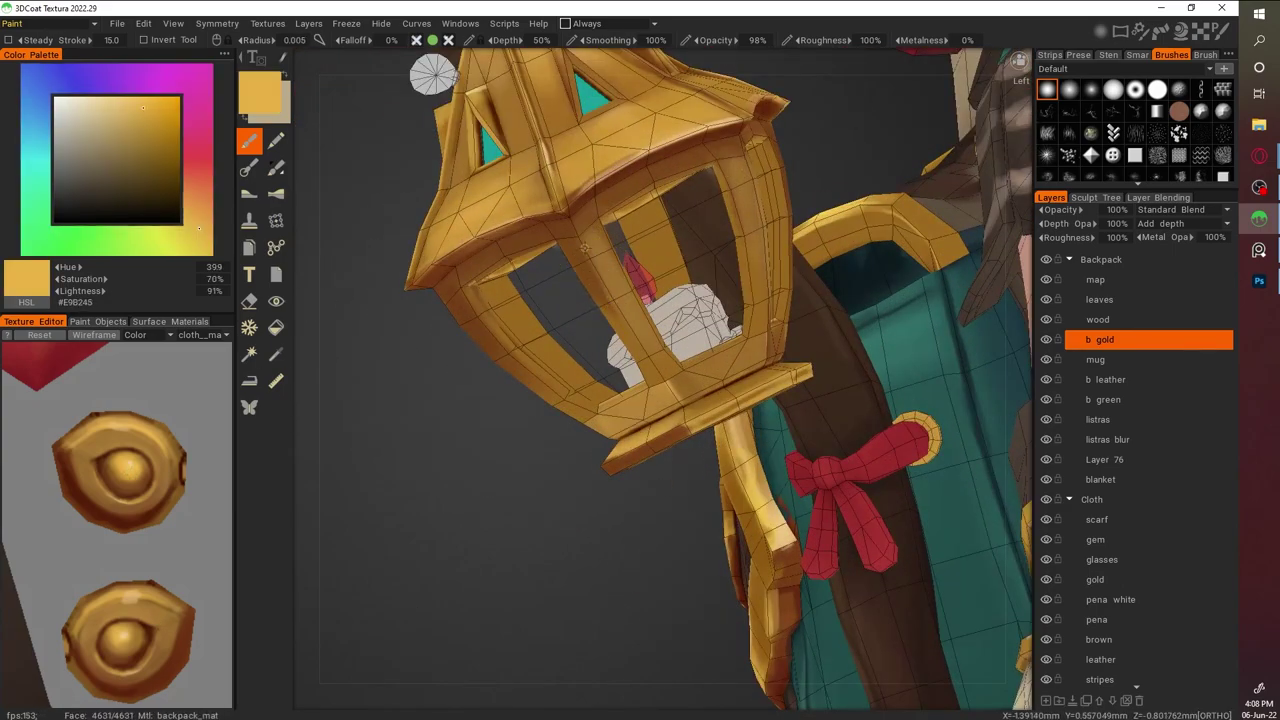
Fill the lantern's base underside and inner roof with dark brown #68320F using Fill w/ color
{"action": "right_click_drag", "start_coordinate": [530, 300], "coordinate": [650, 464], "text": "alt"}
{"action": "mouse_move", "coordinate": [508, 362]}
{"action": "right_mouse_down", "text": "alt"}
{"action": "mouse_move", "coordinate": [814, 429]}
{"action": "mouse_move", "coordinate": [700, 400]}
{"action": "mouse_move", "coordinate": [450, 170]}
{"action": "right_mouse_up", "text": "alt"}
{"action": "key", "text": "v"}
{"action": "mouse_move", "coordinate": [634, 345]}
{"action": "right_mouse_down", "text": "alt"}
{"action": "mouse_move", "coordinate": [437, 500]}
{"action": "mouse_move", "coordinate": [600, 450]}
{"action": "mouse_move", "coordinate": [929, 425]}
{"action": "mouse_move", "coordinate": [642, 453]}
{"action": "mouse_move", "coordinate": [811, 360]}
{"action": "mouse_move", "coordinate": [769, 394]}
{"action": "mouse_move", "coordinate": [820, 197]}
{"action": "mouse_move", "coordinate": [866, 263]}
{"action": "mouse_move", "coordinate": [973, 318]}
{"action": "mouse_move", "coordinate": [746, 300]}
{"action": "right_mouse_up", "text": "alt"}
{"action": "key", "text": "v"}
{"action": "left_click", "coordinate": [97, 321]}
{"action": "right_click_drag", "start_coordinate": [860, 400], "coordinate": [944, 430], "text": "alt"}
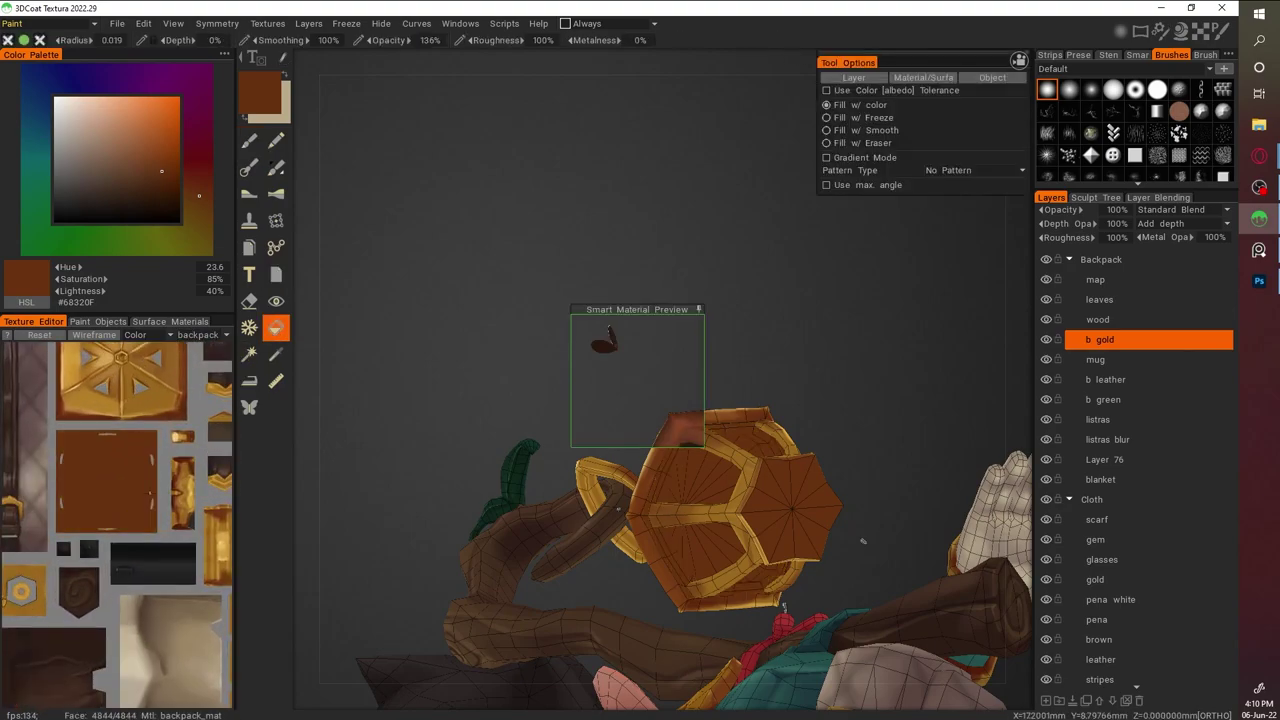
{"action": "mouse_move", "coordinate": [863, 540]}
{"action": "right_mouse_down", "text": "alt"}
{"action": "mouse_move", "coordinate": [921, 518]}
{"action": "mouse_move", "coordinate": [930, 549]}
{"action": "right_mouse_up", "text": "alt"}
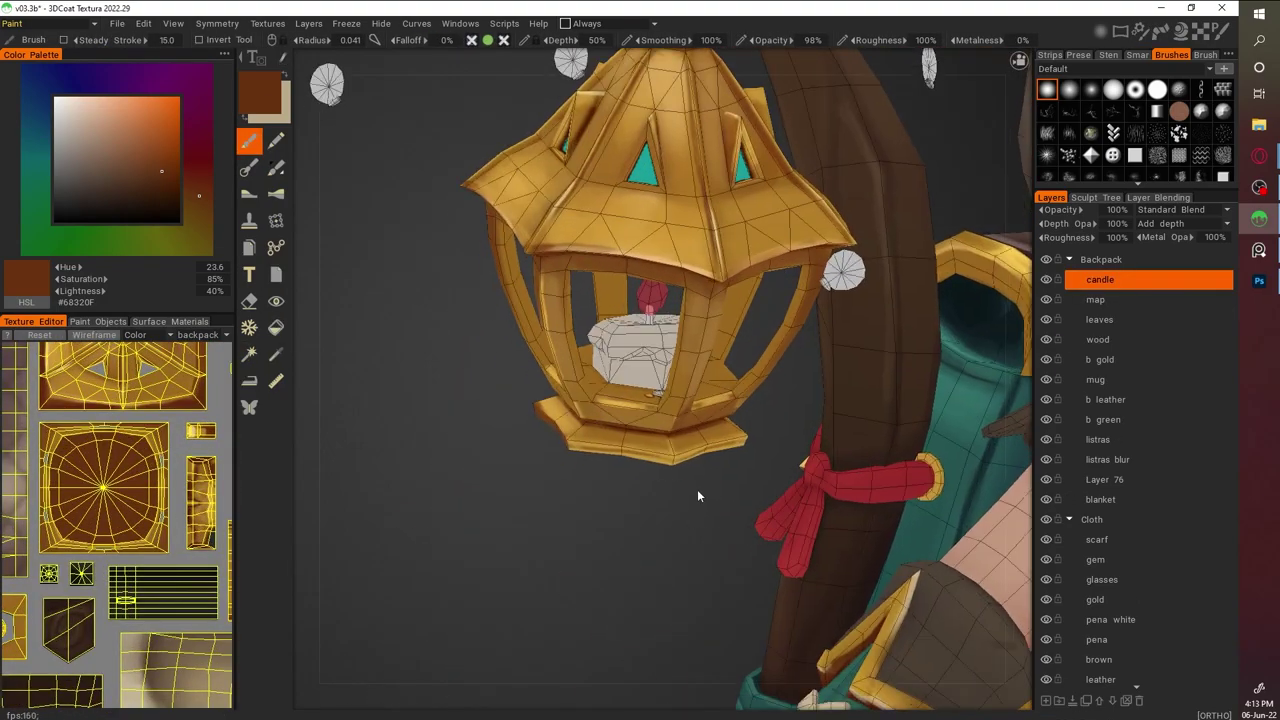
Paint the candle's side and yellow top on the candle layer, using reddish brown #A76744 and orange #BE7837
{"action": "left_click", "coordinate": [193, 230]}
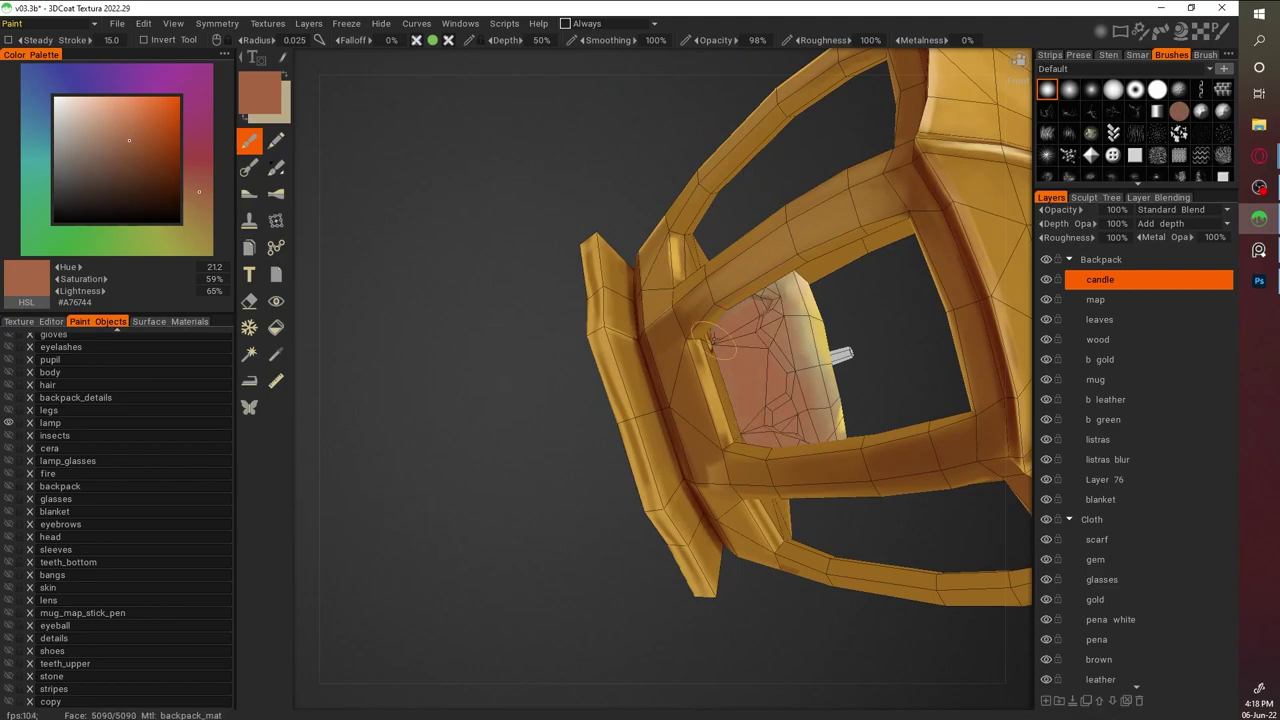
{"action": "left_click", "coordinate": [146, 127]}
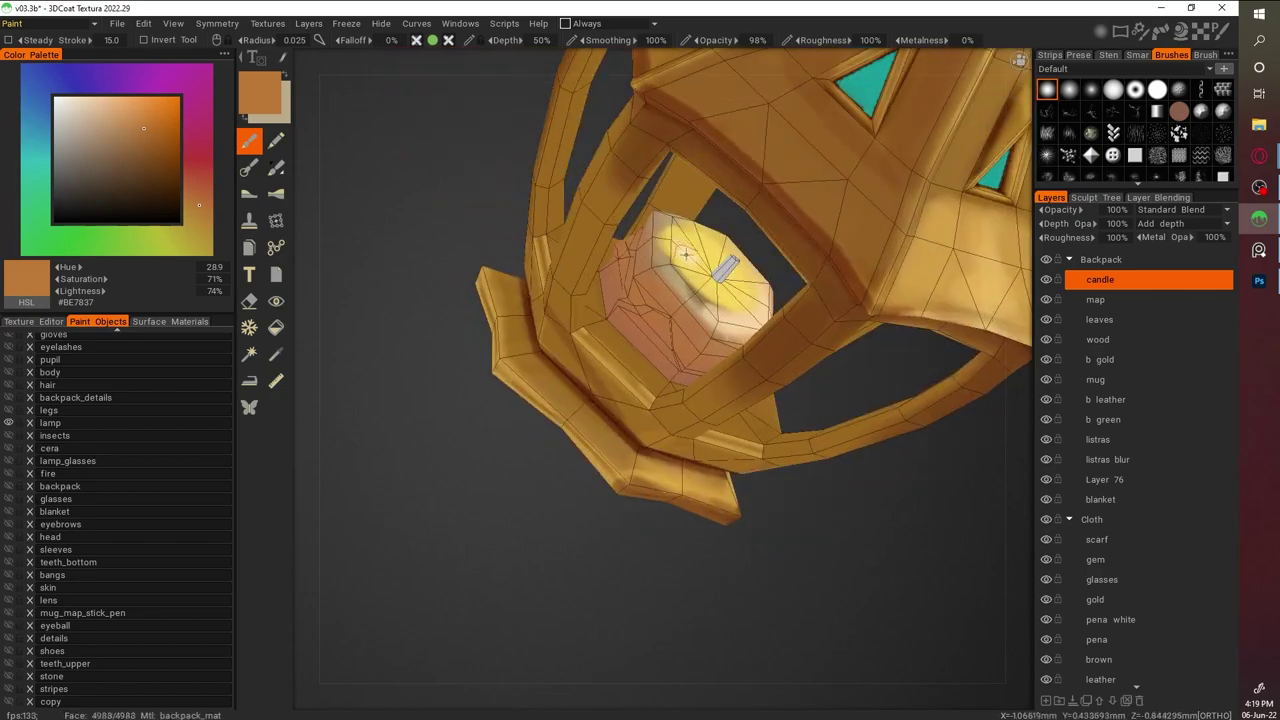
{"action": "key", "text": "v"}
{"action": "left_click_drag", "start_coordinate": [653, 255], "coordinate": [875, 527], "text": "alt"}
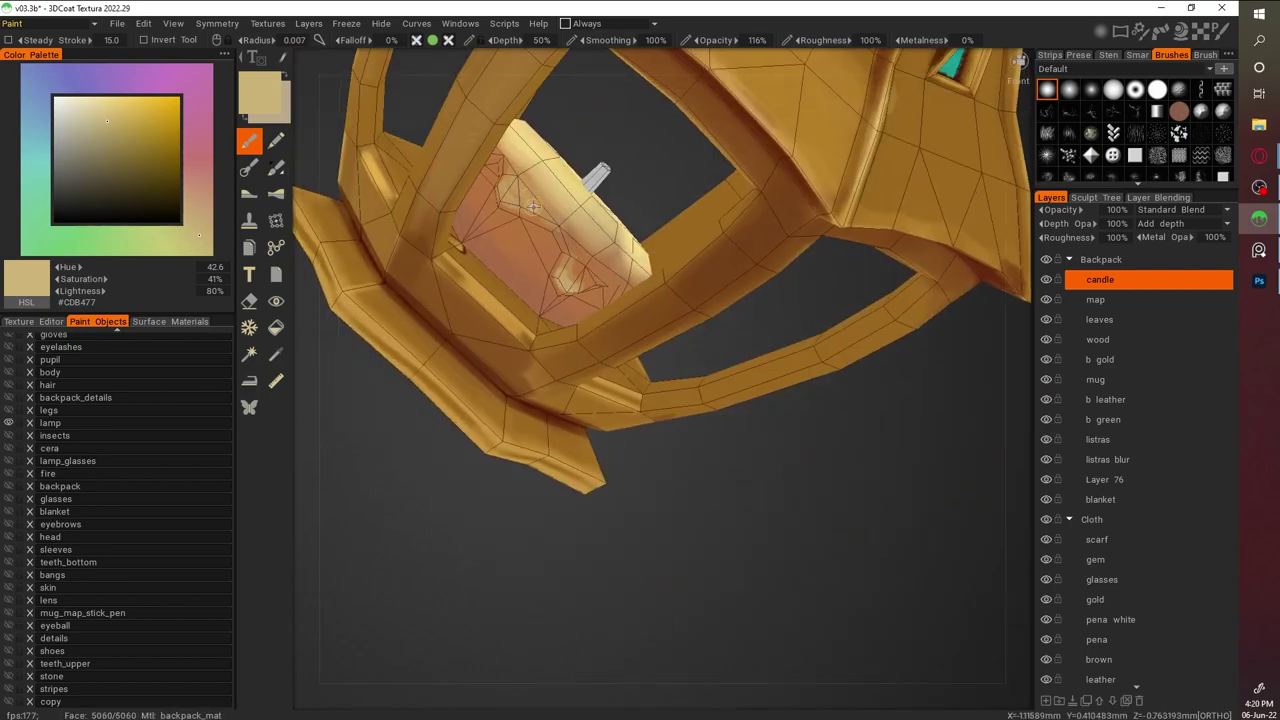
Paint melted wax drips over the candle's side in cream #CDB477 and outline them with dark brown #734736
{"action": "key", "text": "v"}
{"action": "key", "text": "v"}
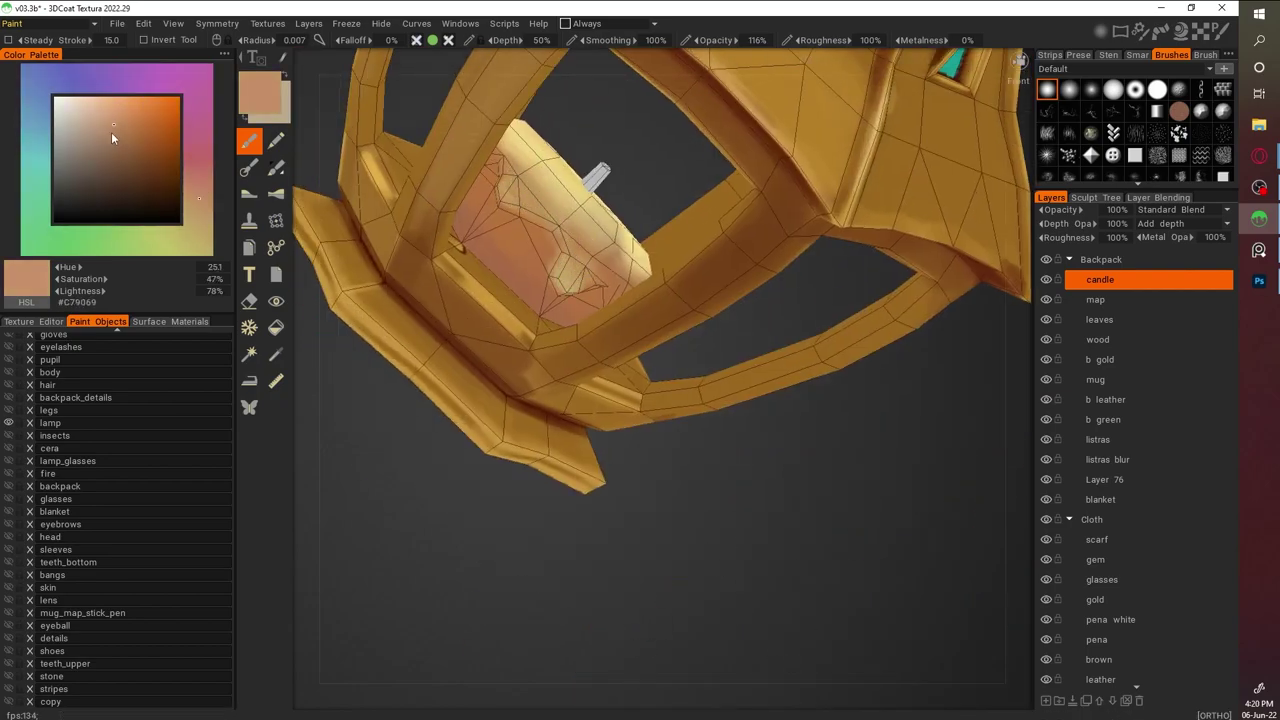
{"action": "key", "text": "v"}
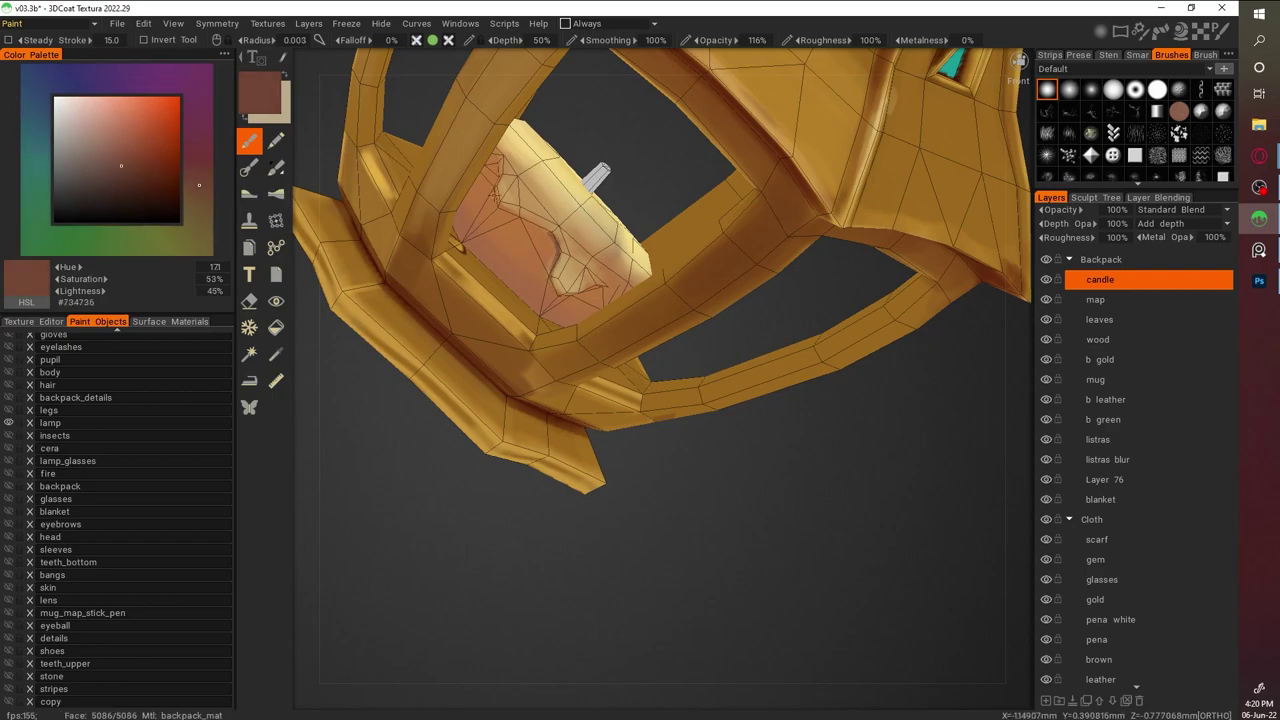
{"action": "key", "text": "v"}
{"action": "mouse_move", "coordinate": [556, 292]}
{"action": "right_mouse_down"}
{"action": "mouse_move", "coordinate": [914, 640]}
{"action": "mouse_move", "coordinate": [740, 281]}
{"action": "mouse_move", "coordinate": [746, 266]}
{"action": "mouse_move", "coordinate": [809, 537]}
{"action": "mouse_move", "coordinate": [852, 518]}
{"action": "mouse_move", "coordinate": [796, 601]}
{"action": "right_mouse_up"}
{"action": "mouse_move", "coordinate": [661, 301]}
{"action": "right_mouse_down"}
{"action": "mouse_move", "coordinate": [846, 611]}
{"action": "mouse_move", "coordinate": [943, 423]}
{"action": "mouse_move", "coordinate": [806, 354]}
{"action": "mouse_move", "coordinate": [955, 634]}
{"action": "mouse_move", "coordinate": [860, 580]}
{"action": "right_mouse_up"}
{"action": "left_click", "coordinate": [133, 167]}
Shade the candle's side beneath the wax drips with #9E6C48 and #AE8871, and define the lower edge with dark brown #5C382D
{"action": "right_click_drag", "start_coordinate": [680, 226], "coordinate": [679, 443]}
{"action": "key", "text": "v"}
{"action": "key", "text": "v"}
{"action": "key", "text": "v"}
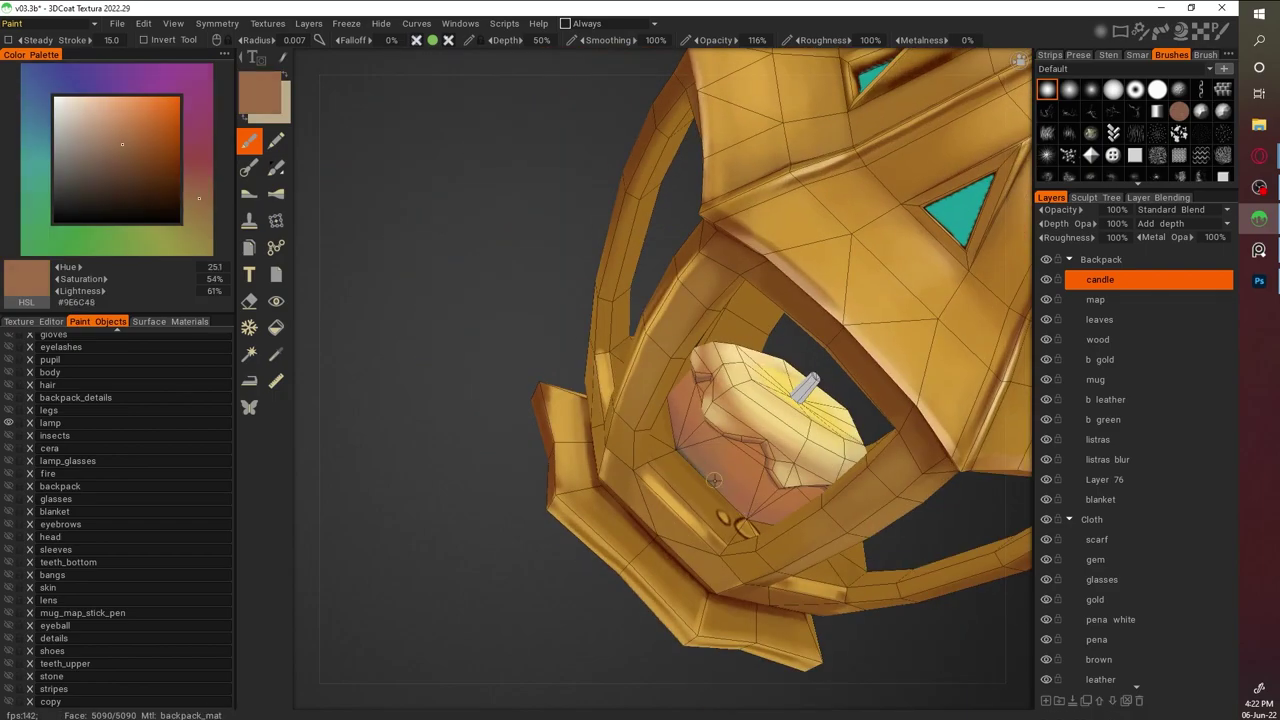
{"action": "key", "text": "v"}
{"action": "right_click_drag", "start_coordinate": [838, 470], "coordinate": [712, 413]}
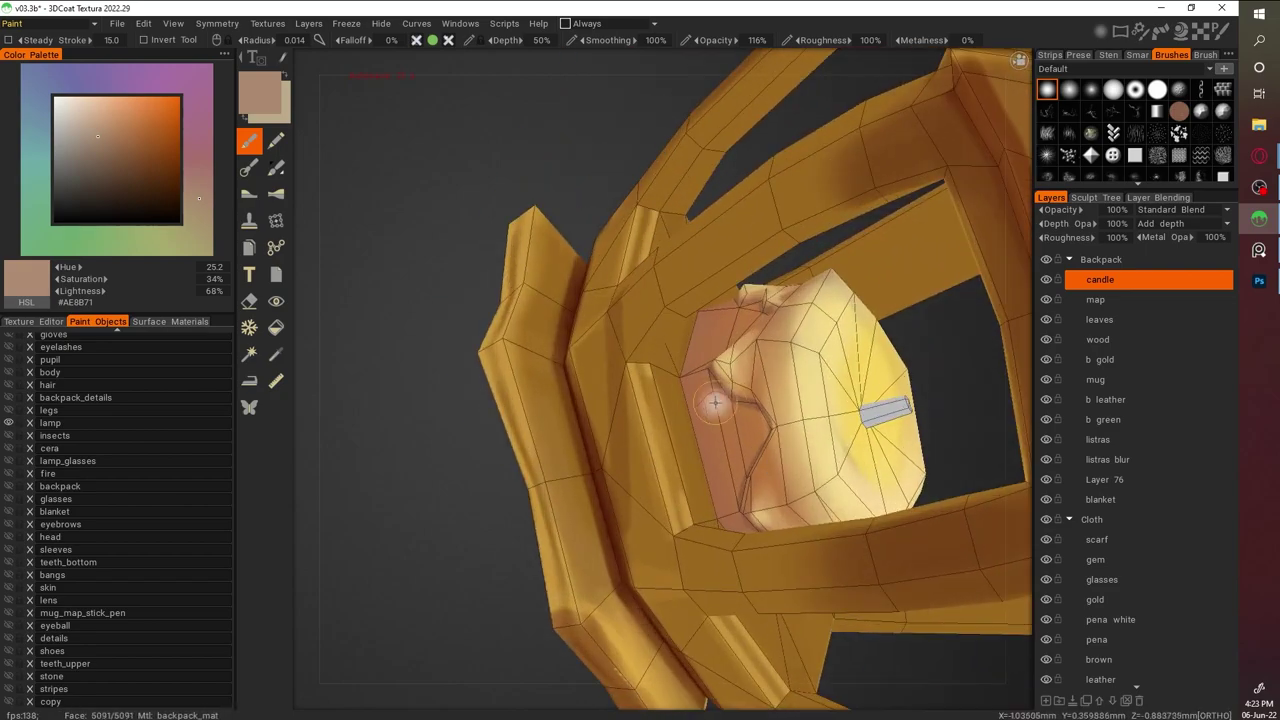
{"action": "left_click_drag", "start_coordinate": [124, 152], "coordinate": [118, 177]}
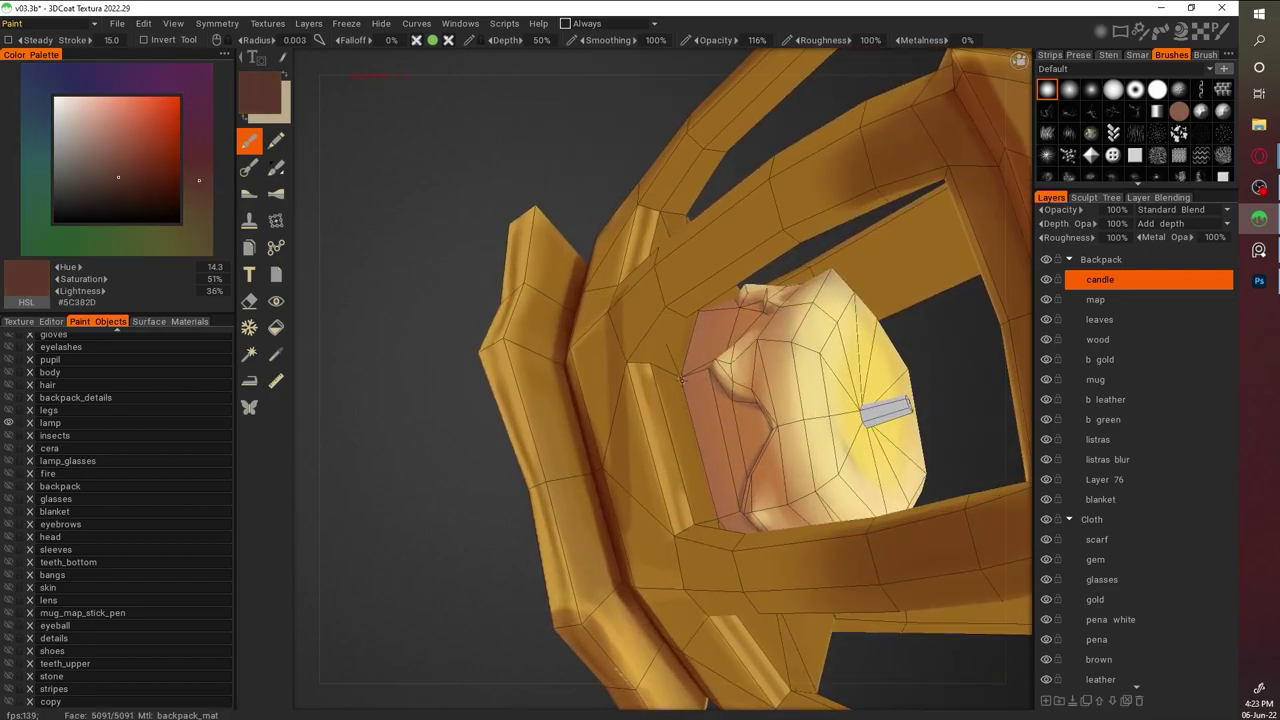
Extend the wax drips around the candle's remaining sides, lightening their edges with pale tan #D9B979
{"action": "right_click_drag", "start_coordinate": [842, 496], "coordinate": [724, 288]}
{"action": "key", "text": "v"}
{"action": "key", "text": "v"}
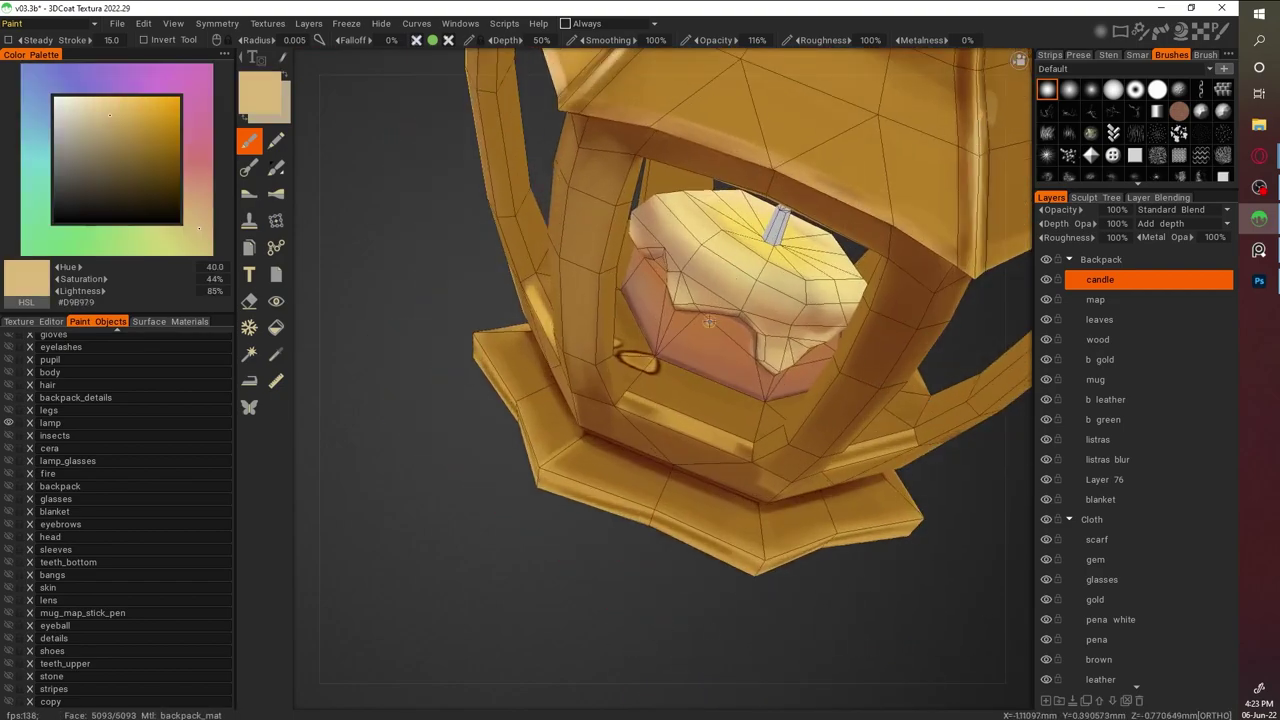
{"action": "key", "text": "v"}
{"action": "right_click_drag", "start_coordinate": [705, 358], "coordinate": [304, 210]}
{"action": "key", "text": "v"}
{"action": "right_click_drag", "start_coordinate": [962, 588], "coordinate": [789, 331]}
{"action": "mouse_move", "coordinate": [620, 200]}
{"action": "right_mouse_down"}
{"action": "mouse_move", "coordinate": [691, 234]}
{"action": "mouse_move", "coordinate": [811, 528]}
{"action": "mouse_move", "coordinate": [770, 617]}
{"action": "mouse_move", "coordinate": [857, 608]}
{"action": "mouse_move", "coordinate": [800, 631]}
{"action": "mouse_move", "coordinate": [707, 354]}
{"action": "mouse_move", "coordinate": [780, 470]}
{"action": "mouse_move", "coordinate": [806, 580]}
{"action": "mouse_move", "coordinate": [781, 350]}
{"action": "mouse_move", "coordinate": [878, 490]}
{"action": "mouse_move", "coordinate": [627, 322]}
{"action": "right_mouse_up"}
{"action": "key", "text": "v"}
{"action": "key", "text": "v"}
{"action": "key", "text": "v"}
{"action": "key", "text": "v"}
Warm the shadow line under the wax drips with reddish brown #9B4B23 and blend the candle's side with #9A5F3F
{"action": "left_click", "coordinate": [657, 349]}
{"action": "mouse_move", "coordinate": [657, 349]}
{"action": "left_mouse_down", "text": "alt"}
{"action": "mouse_move", "coordinate": [794, 543]}
{"action": "mouse_move", "coordinate": [540, 291]}
{"action": "mouse_move", "coordinate": [548, 236]}
{"action": "left_mouse_up", "text": "alt"}
{"action": "key", "text": "v"}
{"action": "key", "text": "v"}
{"action": "key", "text": "v"}
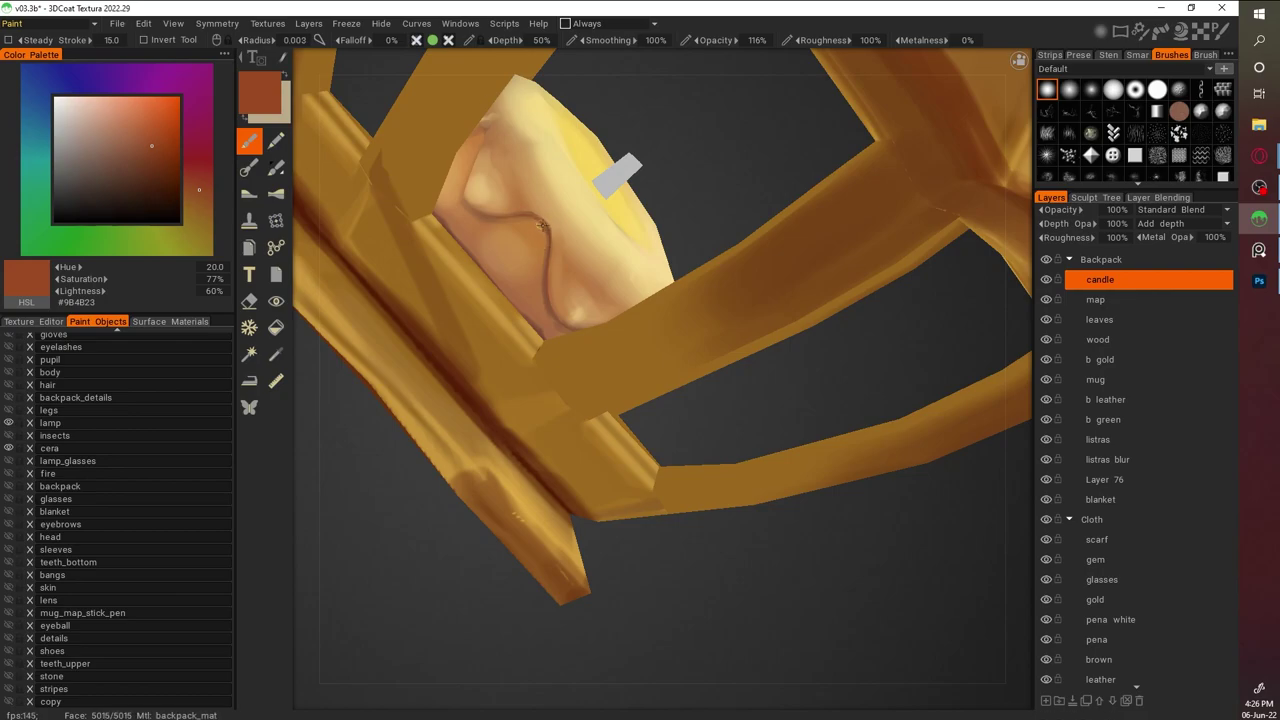
{"action": "key", "text": "v"}
{"action": "key", "text": "v"}
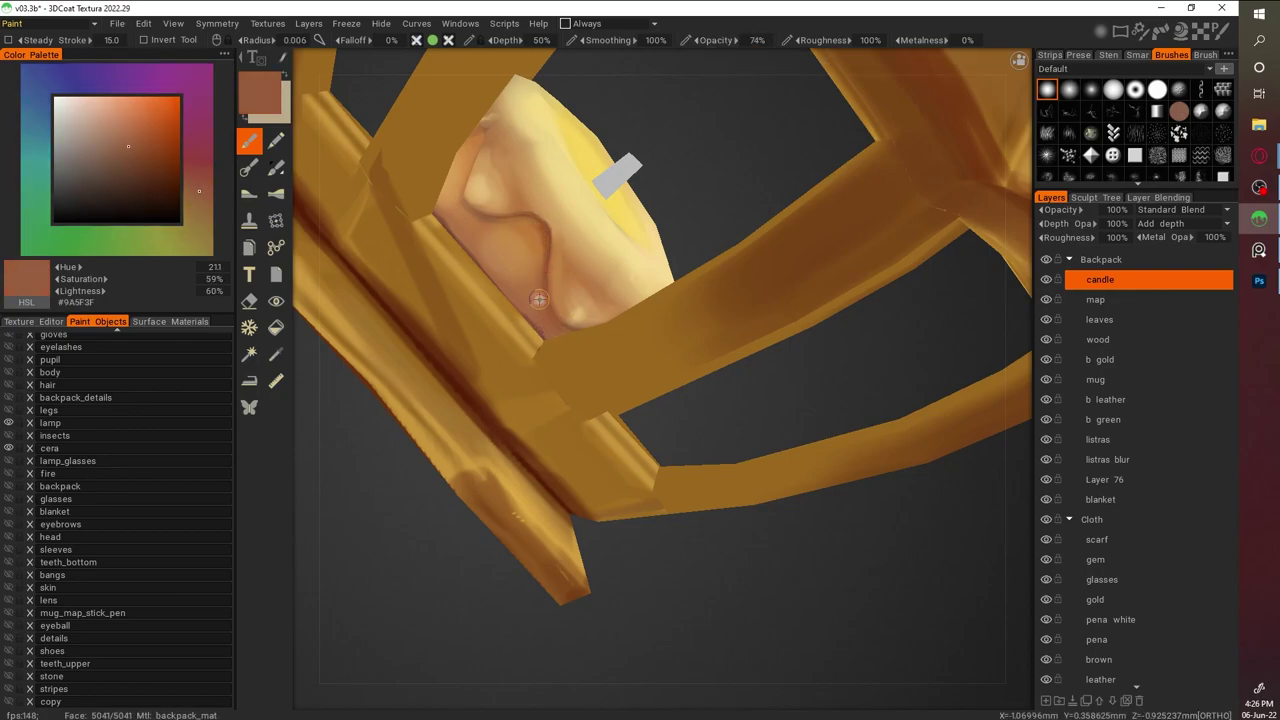
Add highlights to the candle's wax drips in light cream #F3CA8D
{"action": "key", "text": "v"}
{"action": "key", "text": "v"}
{"action": "key", "text": "v"}
{"action": "key", "text": "v"}
{"action": "key", "text": "v"}
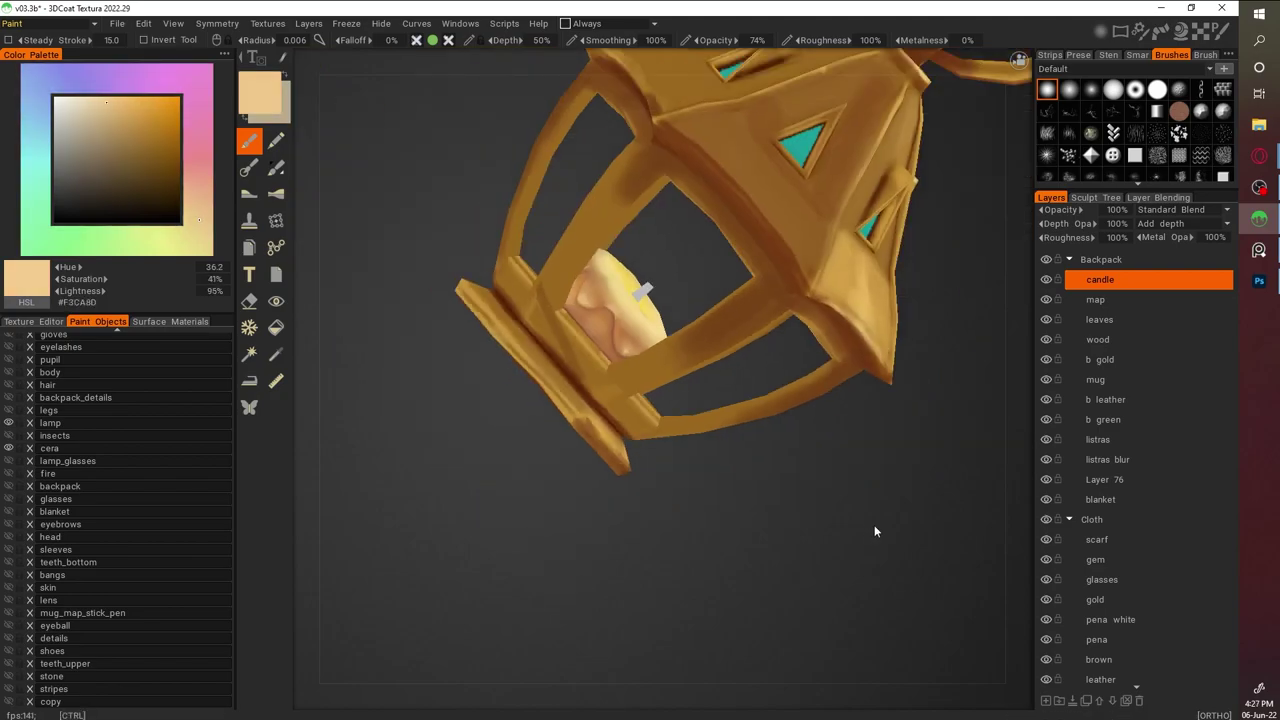
Paint an orange glow around the wick on the candle's top with #DC701C
{"action": "scroll", "coordinate": [874, 531], "scroll_direction": "down", "scroll_amount": 5}
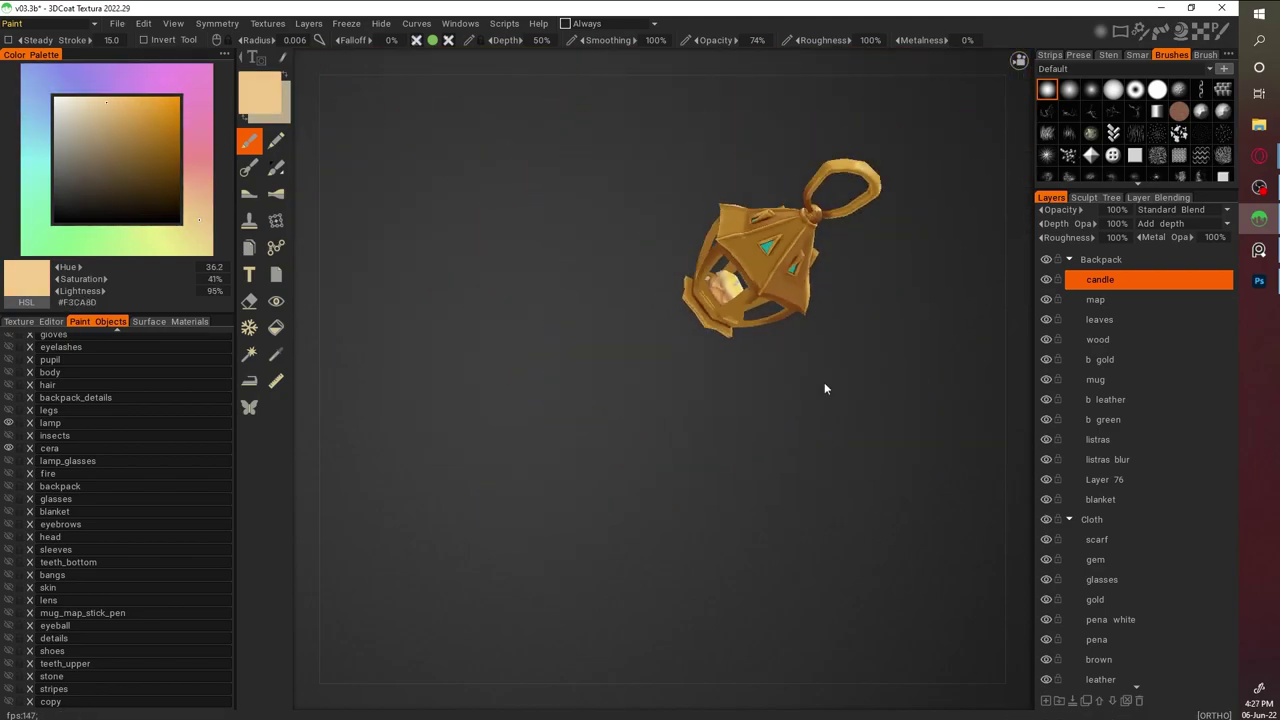
{"action": "left_click_drag", "start_coordinate": [836, 391], "coordinate": [845, 569]}
{"action": "scroll", "coordinate": [700, 450], "scroll_direction": "up", "scroll_amount": 6}
{"action": "key", "text": "v"}
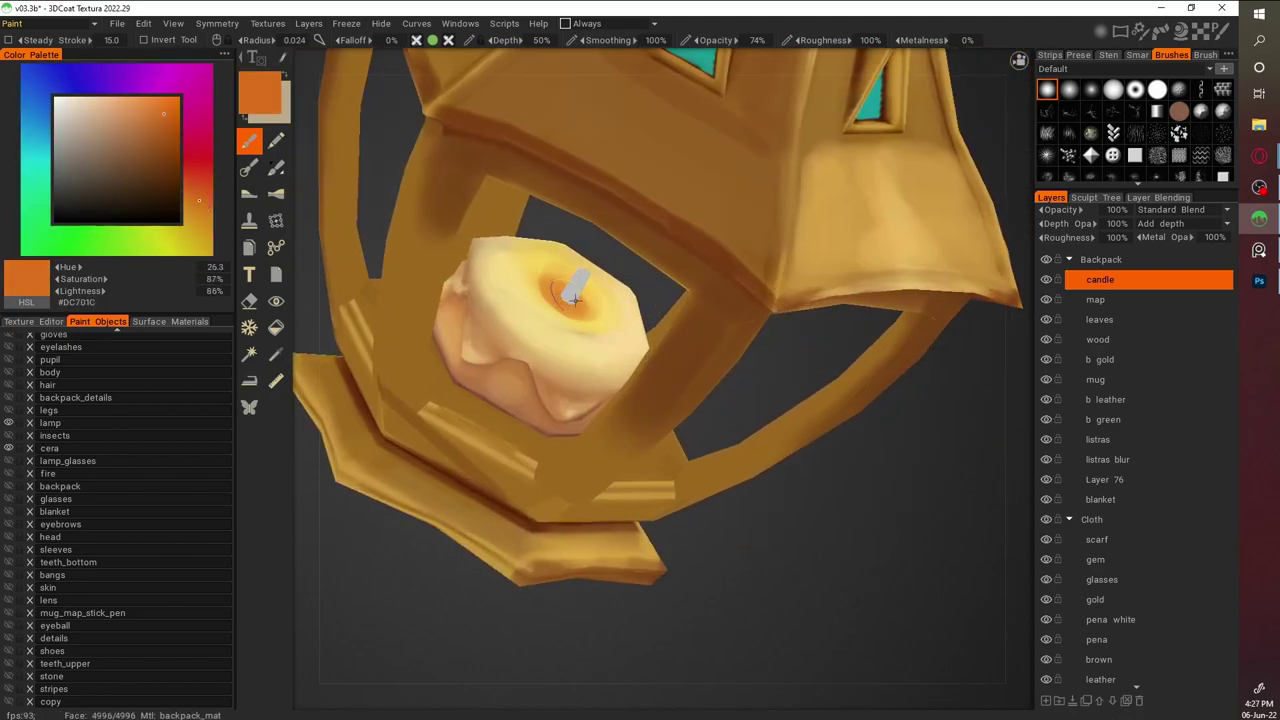
{"action": "key", "text": "v"}
Touch up the candle's side beneath the wax drips with tan #D5B473
{"action": "scroll", "coordinate": [757, 518], "scroll_direction": "down", "scroll_amount": 5}
{"action": "left_click_drag", "start_coordinate": [757, 518], "coordinate": [792, 313]}
{"action": "scroll", "coordinate": [834, 354], "scroll_direction": "up", "scroll_amount": 3}
{"action": "left_click_drag", "start_coordinate": [834, 361], "coordinate": [780, 391]}
{"action": "scroll", "coordinate": [728, 586], "scroll_direction": "down", "scroll_amount": 3}
{"action": "scroll", "coordinate": [566, 433], "scroll_direction": "up", "scroll_amount": 6}
{"action": "key", "text": "v"}
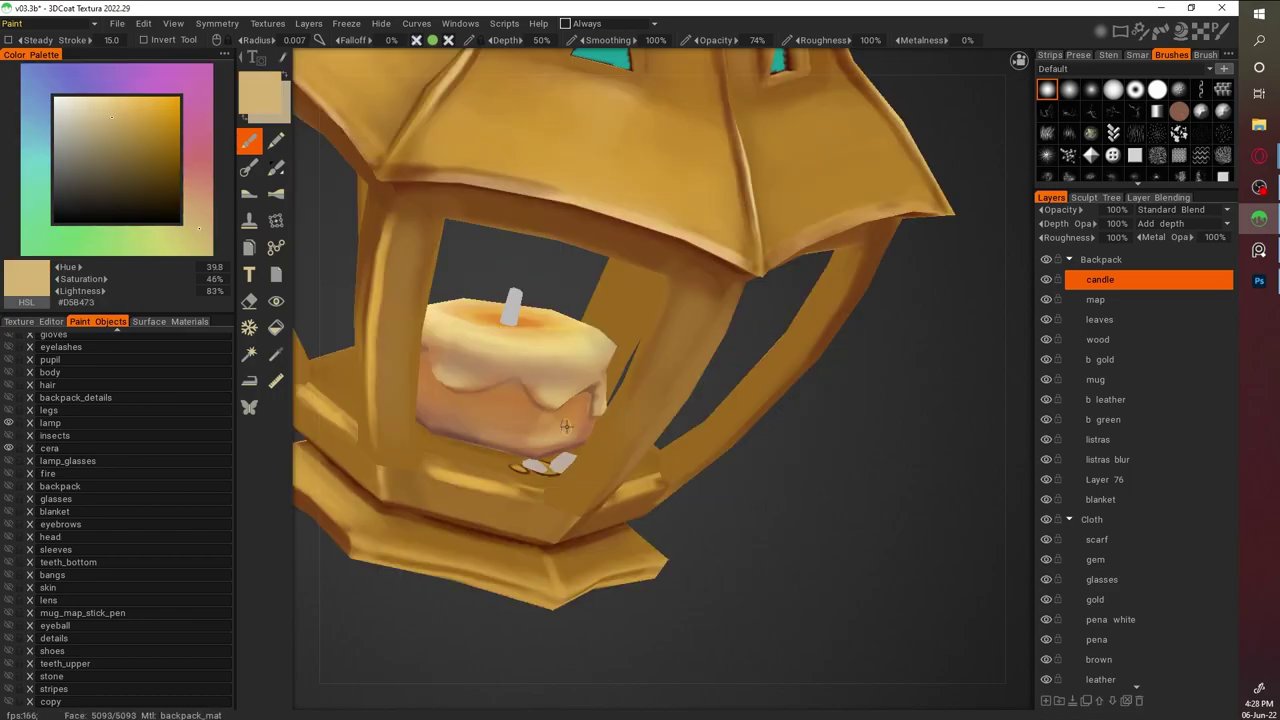
Blend warm orange #C38A4E into the candle's lower side and soften the drip shadows with browns #956644 and #A87245
{"action": "scroll", "coordinate": [539, 432], "scroll_direction": "down", "scroll_amount": 4}
{"action": "left_click_drag", "start_coordinate": [711, 523], "coordinate": [751, 500]}
{"action": "scroll", "coordinate": [880, 600], "scroll_direction": "up", "scroll_amount": 6}
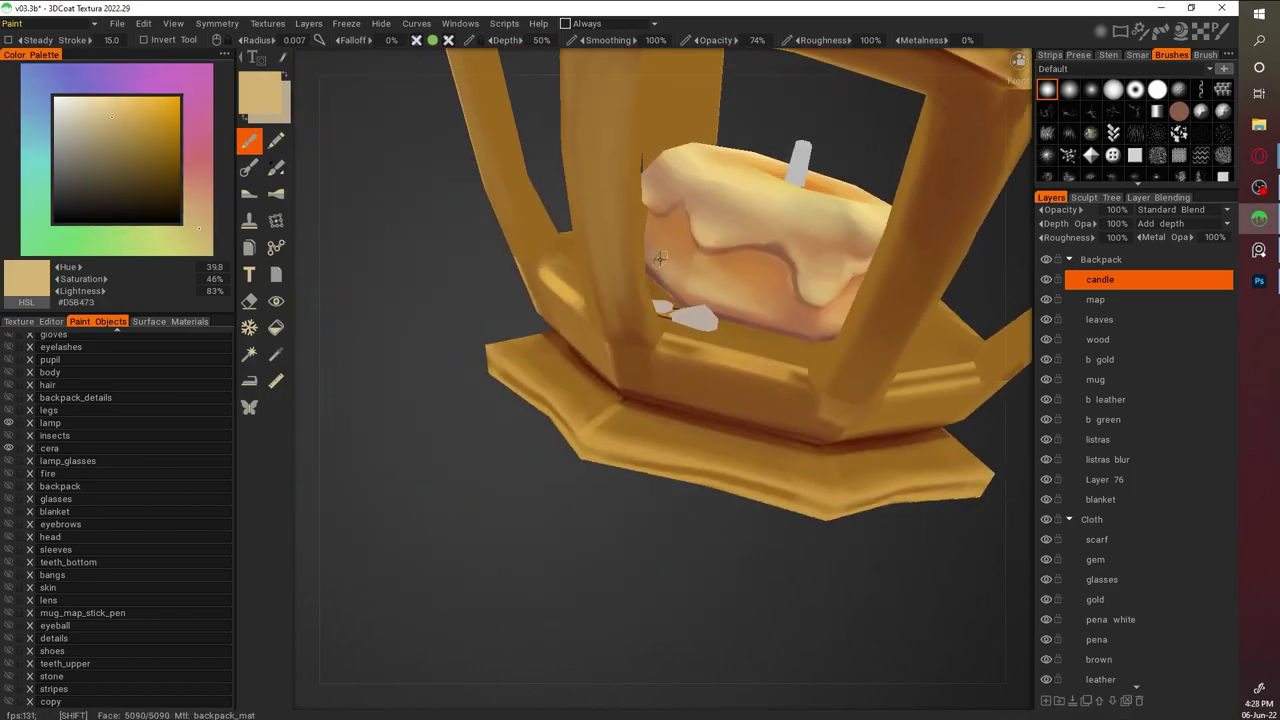
{"action": "key", "text": "v"}
{"action": "key", "text": "v"}
{"action": "key", "text": "v"}
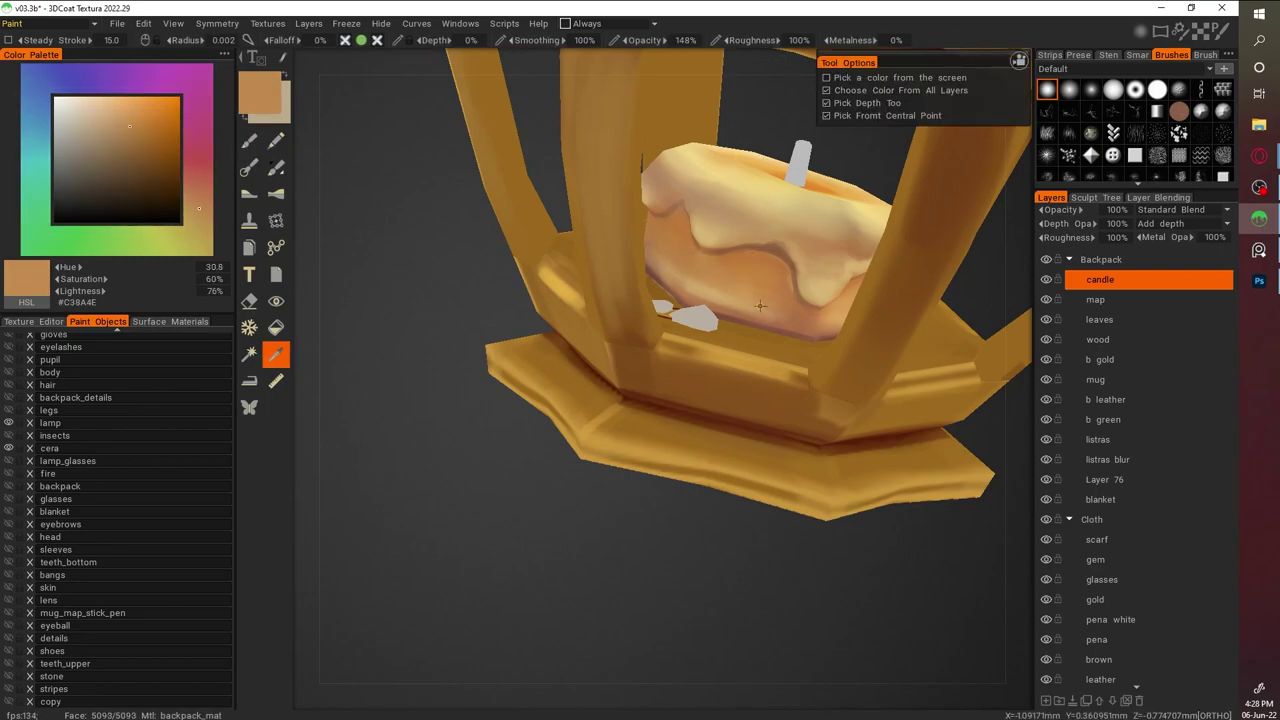
{"action": "key", "text": "v"}
{"action": "key", "text": "v"}
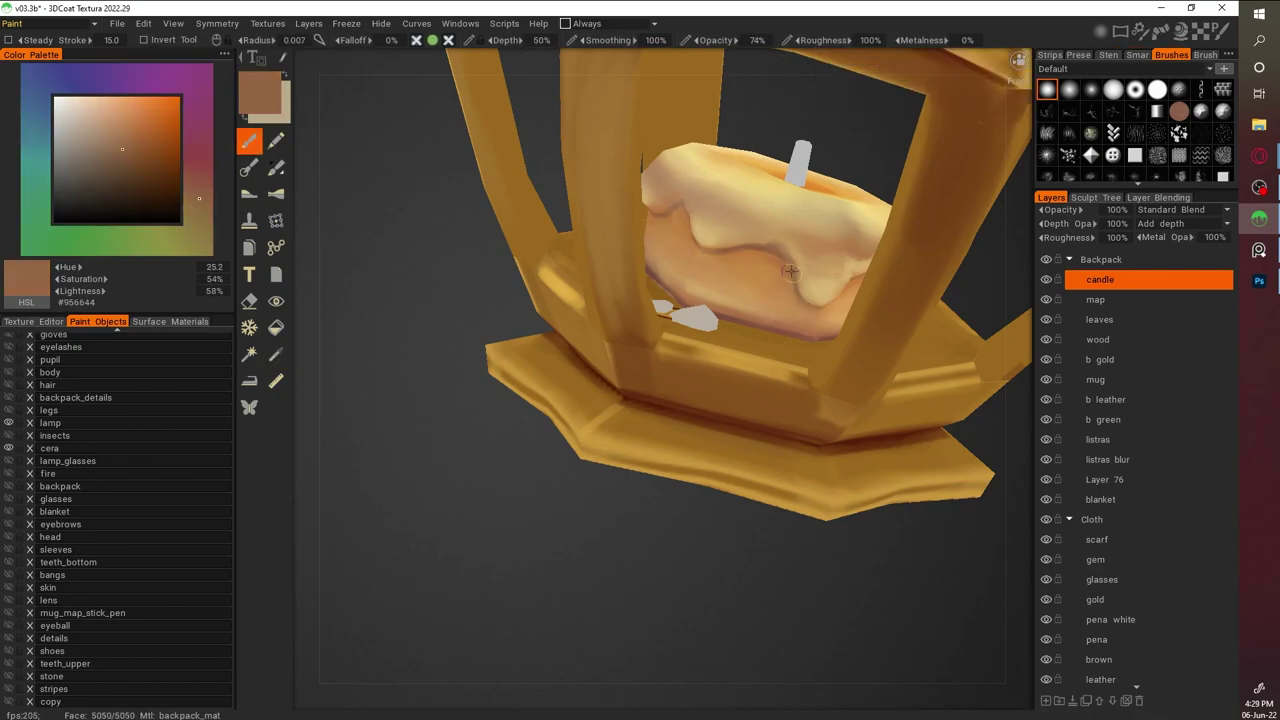
{"action": "key", "text": "v"}
{"action": "key", "text": "v"}
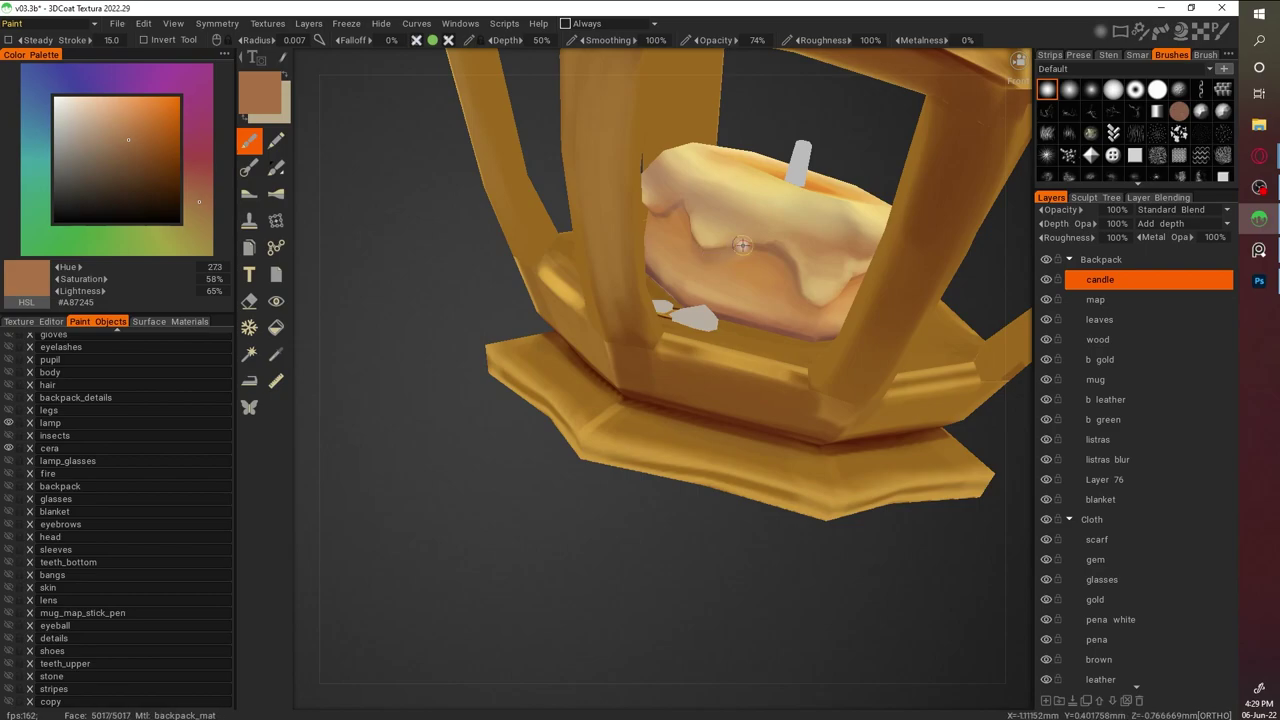
Refine the wax drips' shadow edges on the candle's side with brown #99653B and tan #CBA872
{"action": "scroll", "coordinate": [830, 516], "scroll_direction": "down", "scroll_amount": 5}
{"action": "left_click_drag", "start_coordinate": [830, 516], "coordinate": [849, 357]}
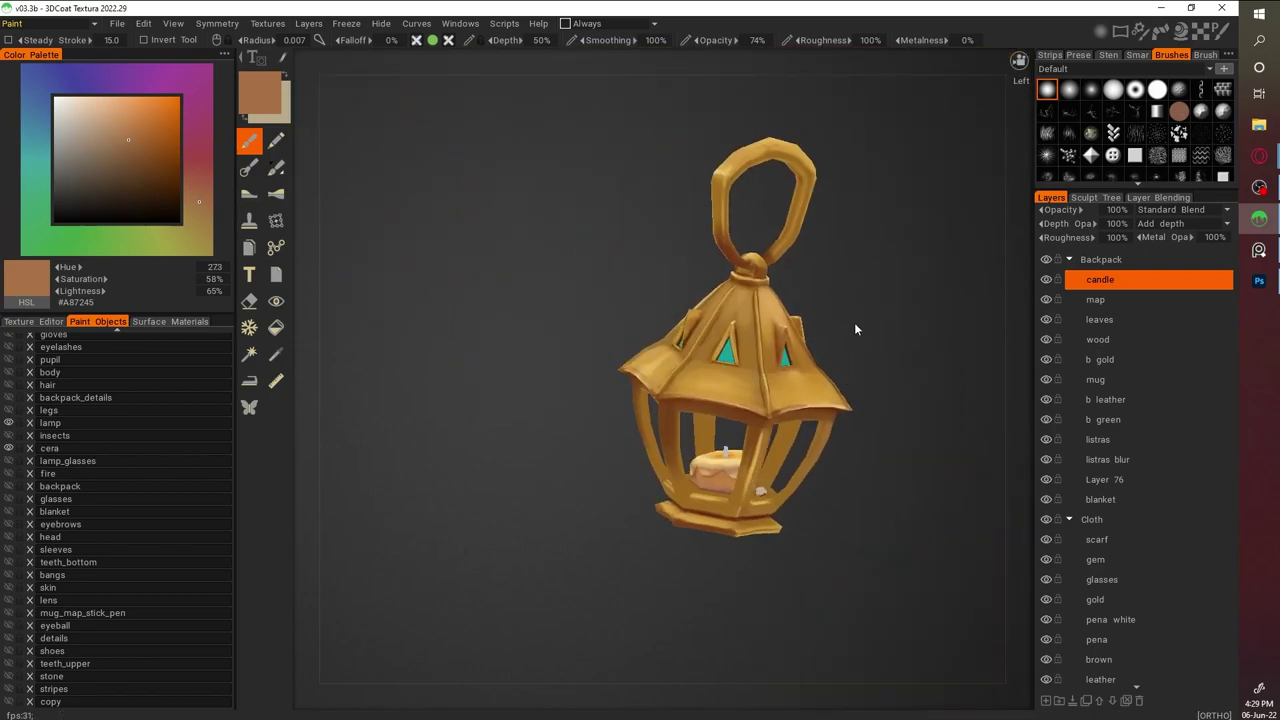
{"action": "scroll", "coordinate": [660, 364], "scroll_direction": "up", "scroll_amount": 6}
{"action": "key", "text": "v"}
{"action": "key", "text": "v"}
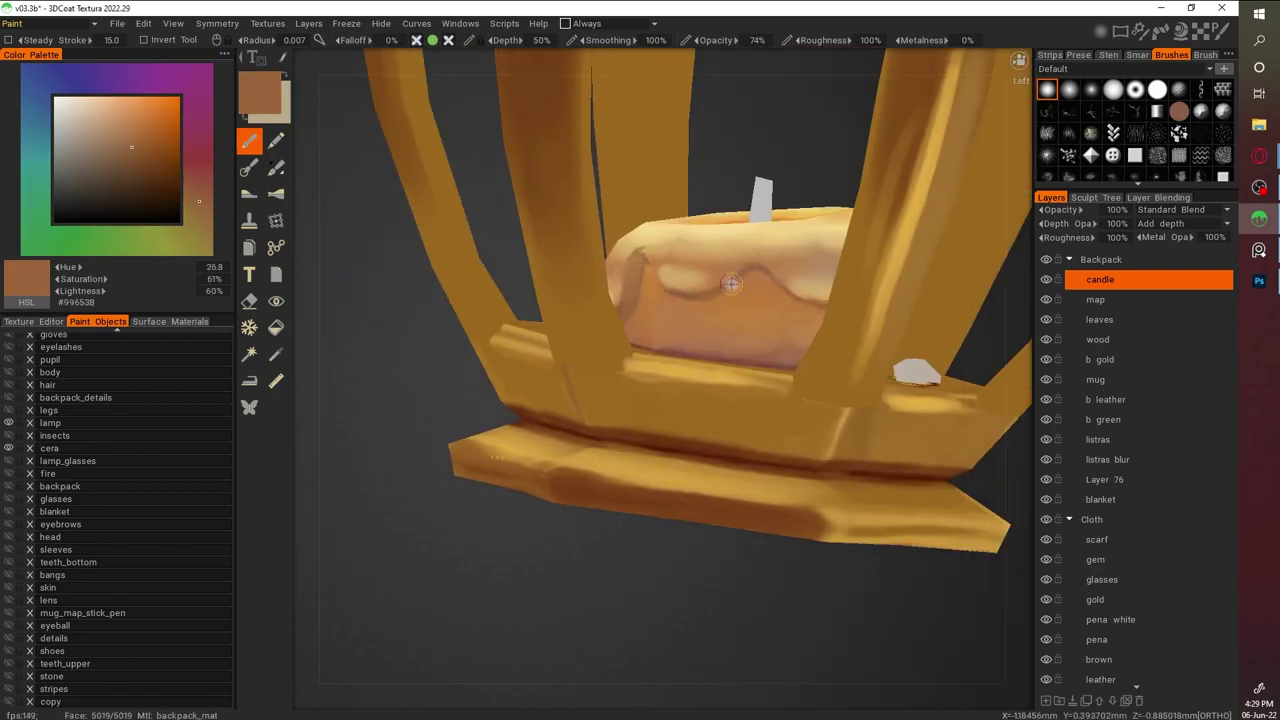
{"action": "key", "text": "v"}
{"action": "key", "text": "v"}
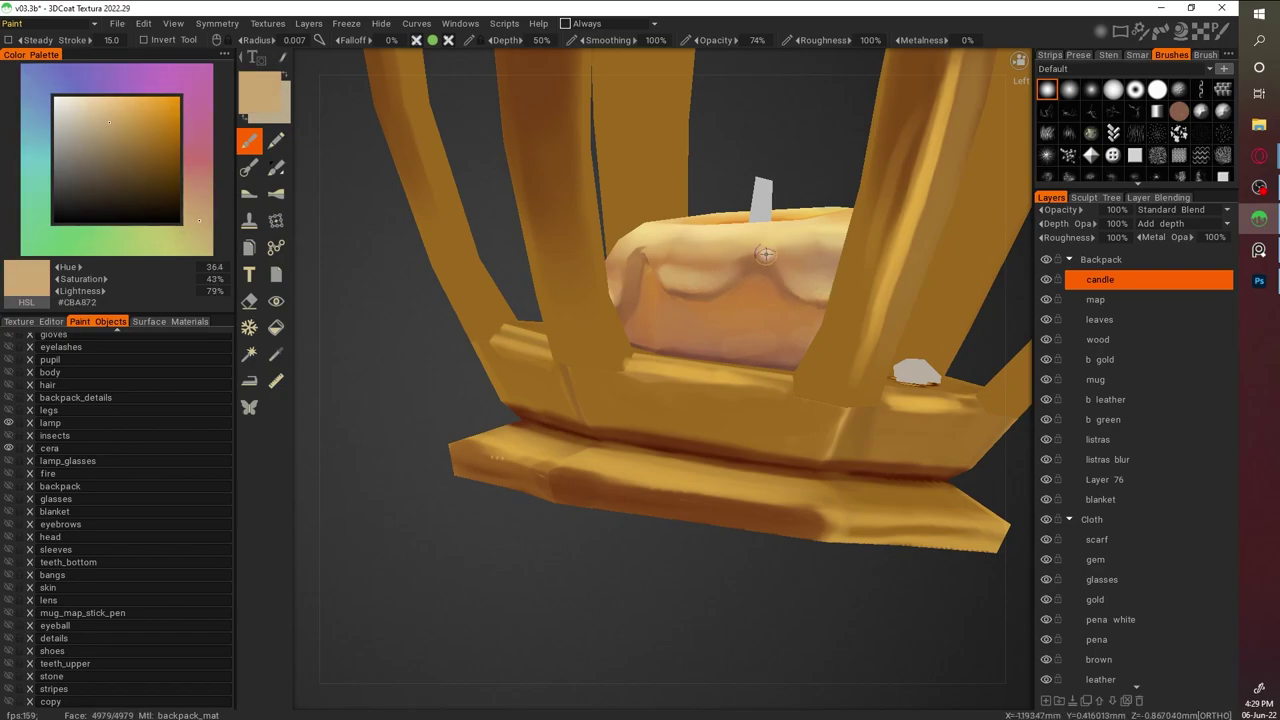
Sharpen the curved drip edge on the candle's back with brown #946439 shadows and cream #EECC84 highlights
{"action": "key", "text": "v"}
{"action": "left_click_drag", "start_coordinate": [760, 254], "coordinate": [655, 301]}
{"action": "key", "text": "v"}
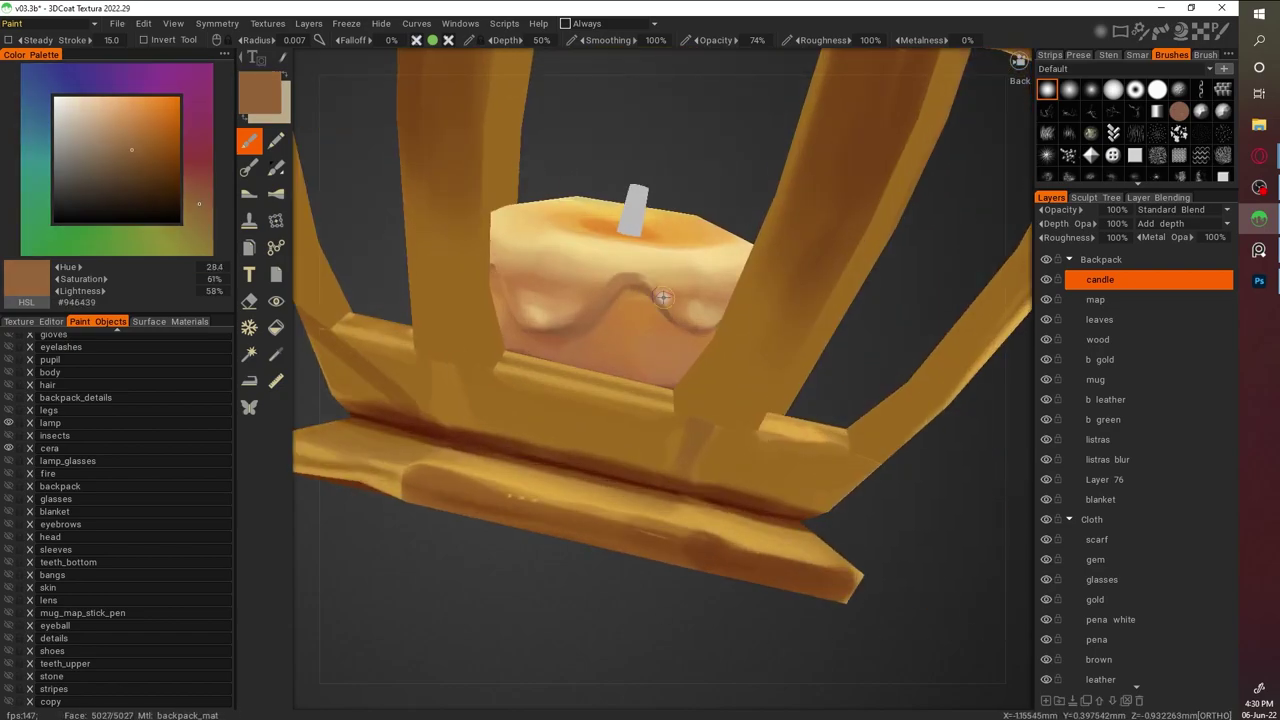
{"action": "key", "text": "v"}
{"action": "key", "text": "v"}
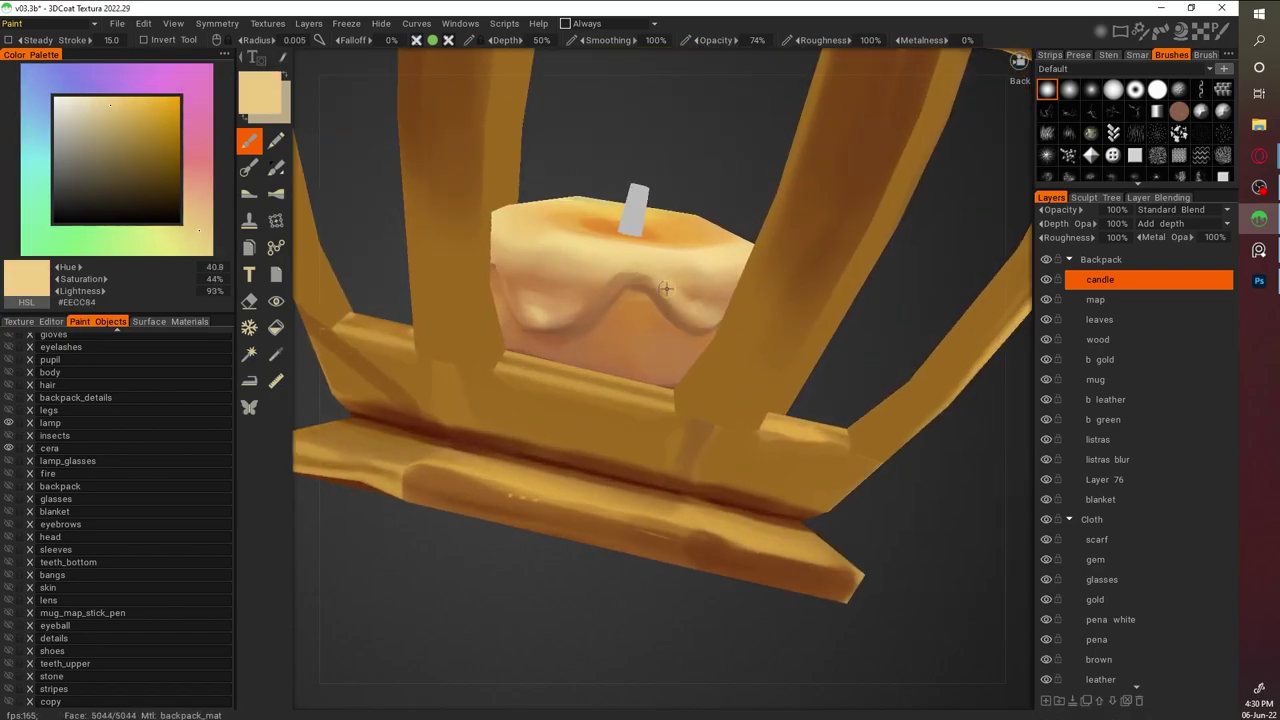
{"action": "key", "text": "v"}
Define the shadow under the wax drips on the candle's next side with reddish brown #9B653F
{"action": "right_click_drag", "start_coordinate": [635, 281], "coordinate": [811, 509]}
{"action": "left_click_drag", "start_coordinate": [811, 509], "coordinate": [914, 551]}
{"action": "right_click_drag", "start_coordinate": [914, 551], "coordinate": [614, 393]}
{"action": "key", "text": "v"}
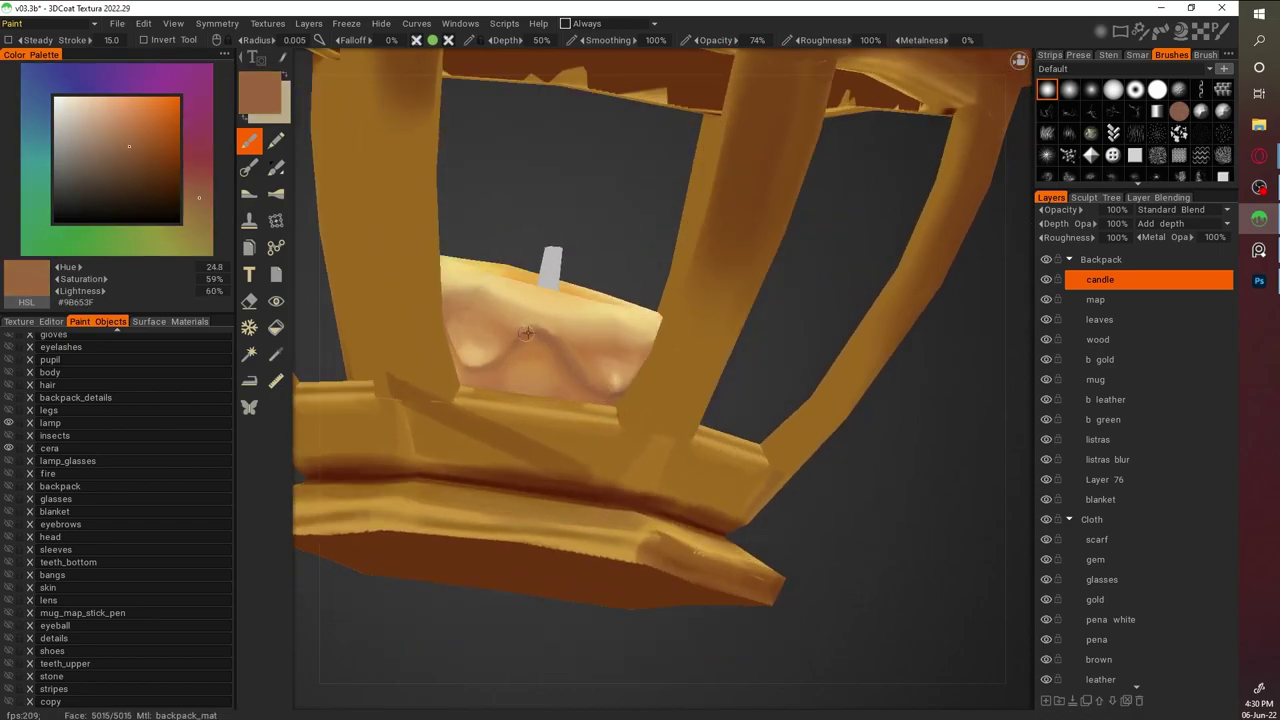
{"action": "key", "text": "v"}
{"action": "key", "text": "v"}
{"action": "key", "text": "v"}
{"action": "key", "text": "v"}
{"action": "key", "text": "v"}
Paint light cream #F5D08F highlights on the wax rim and drips of the candle's right side
{"action": "right_click_drag", "start_coordinate": [737, 429], "coordinate": [860, 500]}
{"action": "left_click_drag", "start_coordinate": [860, 500], "coordinate": [932, 546]}
{"action": "right_click_drag", "start_coordinate": [932, 546], "coordinate": [579, 221]}
{"action": "key", "text": "v"}
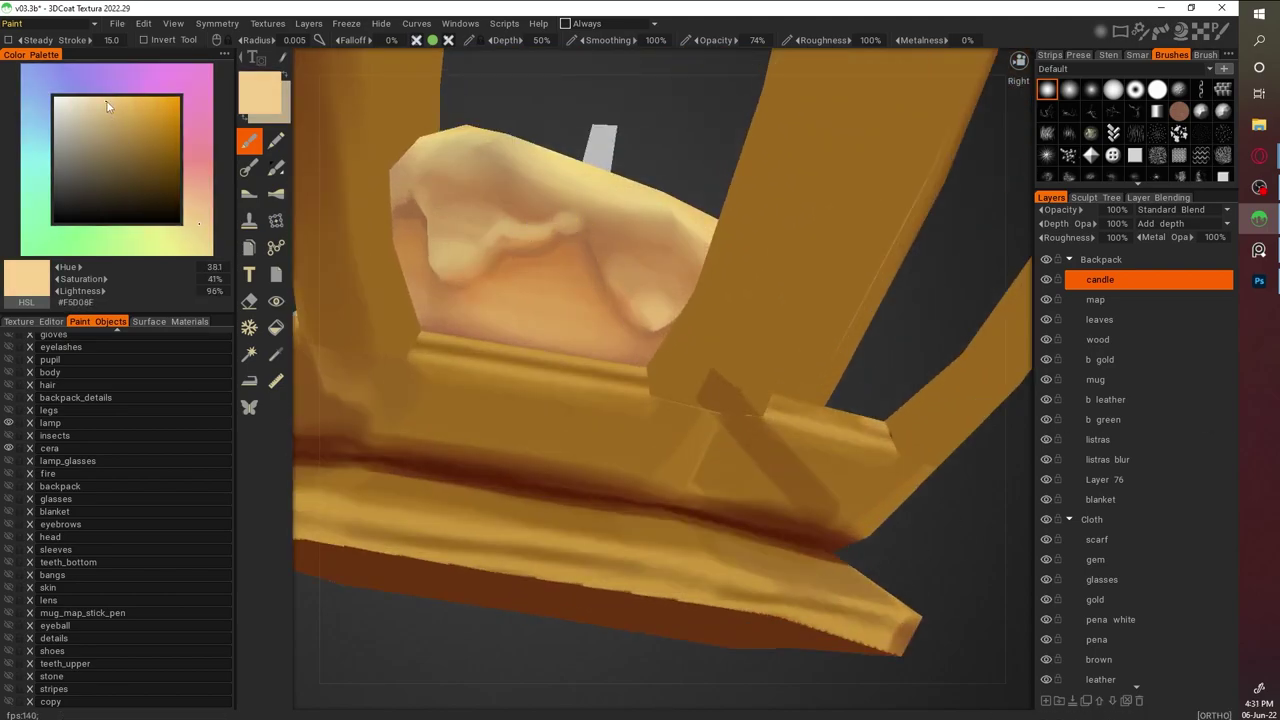
{"action": "scroll", "coordinate": [803, 407], "scroll_direction": "down", "scroll_amount": 5}
{"action": "scroll", "coordinate": [803, 407], "scroll_direction": "up", "scroll_amount": 3}
Touch up the candle's top and upper wax rim from above with cream #F7D291 and tan #B8814B
{"action": "right_click_drag", "start_coordinate": [825, 407], "coordinate": [711, 567]}
{"action": "left_click_drag", "start_coordinate": [711, 567], "coordinate": [899, 656]}
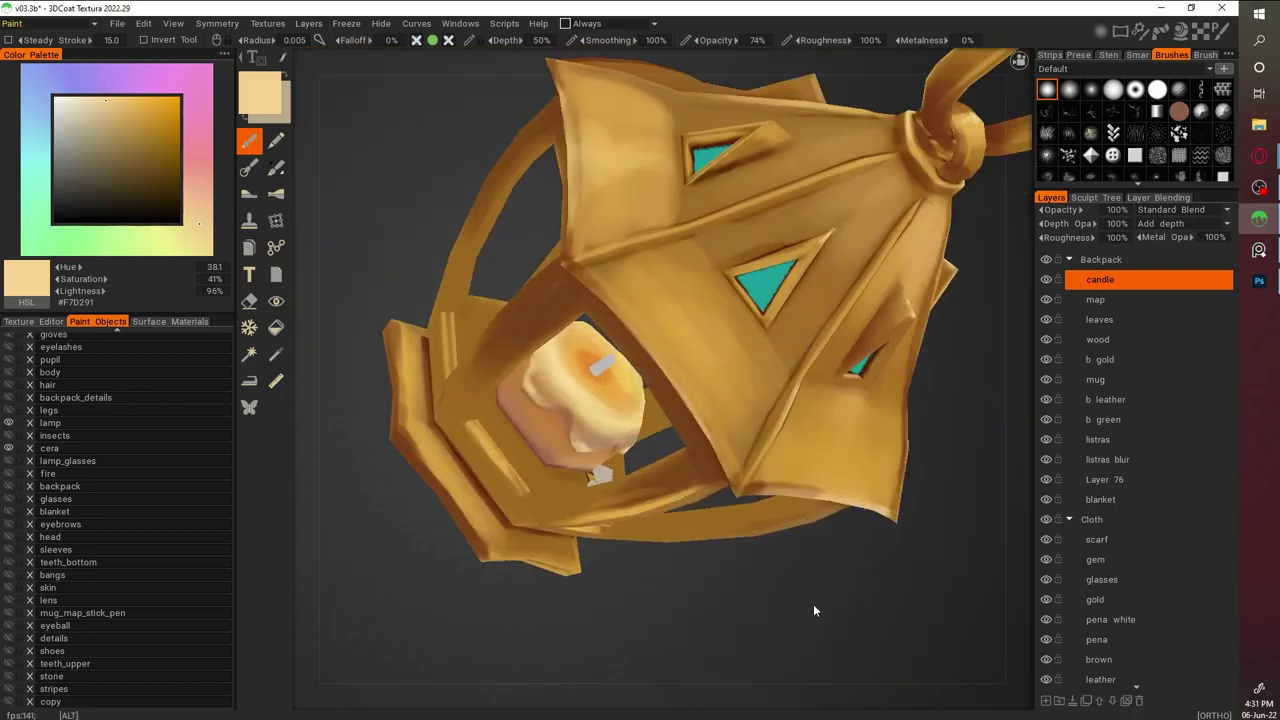
{"action": "right_click_drag", "start_coordinate": [899, 656], "coordinate": [700, 400]}
{"action": "key", "text": "v"}
{"action": "left_click_drag", "start_coordinate": [700, 400], "coordinate": [945, 454]}
{"action": "mouse_move", "coordinate": [945, 454]}
{"action": "right_mouse_down"}
{"action": "mouse_move", "coordinate": [777, 537]}
{"action": "mouse_move", "coordinate": [943, 460]}
{"action": "right_mouse_up"}
{"action": "left_click_drag", "start_coordinate": [943, 460], "coordinate": [527, 370]}
{"action": "key", "text": "v"}
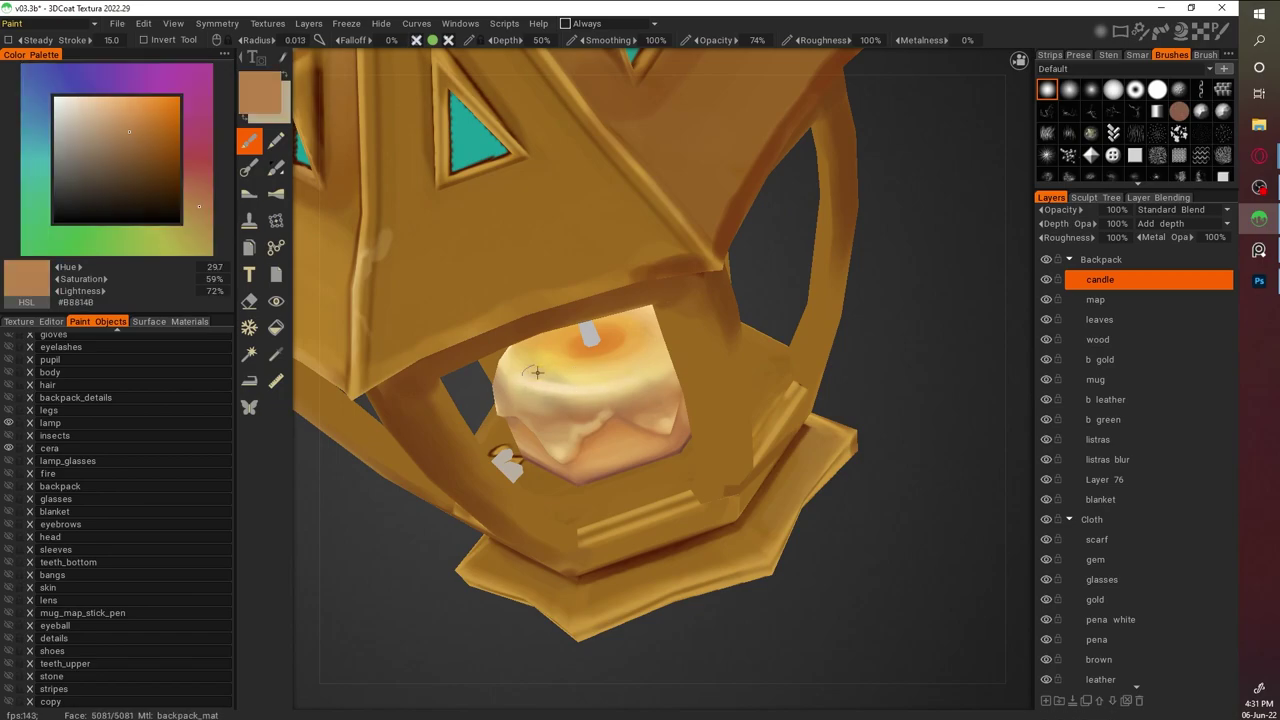
Save the project and unhide the character's other paint objects around the lantern
{"action": "key", "text": "KP_5"}
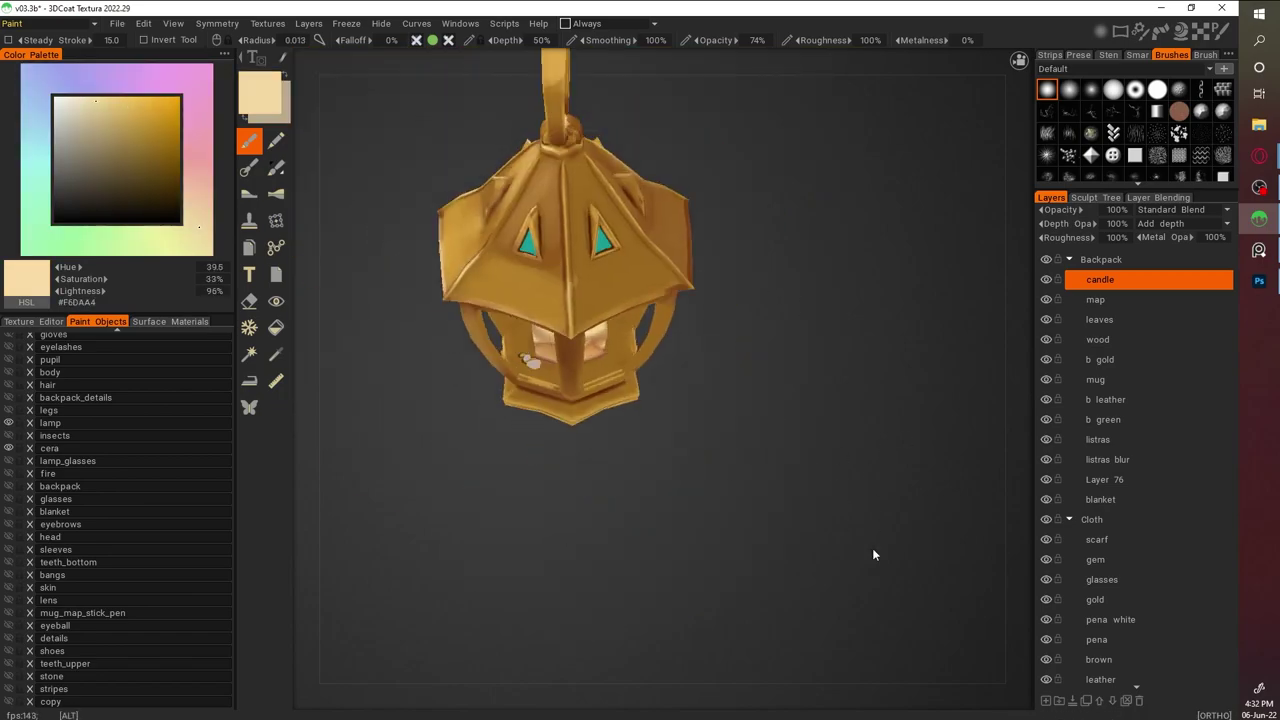
{"action": "key", "text": "KP_1"}
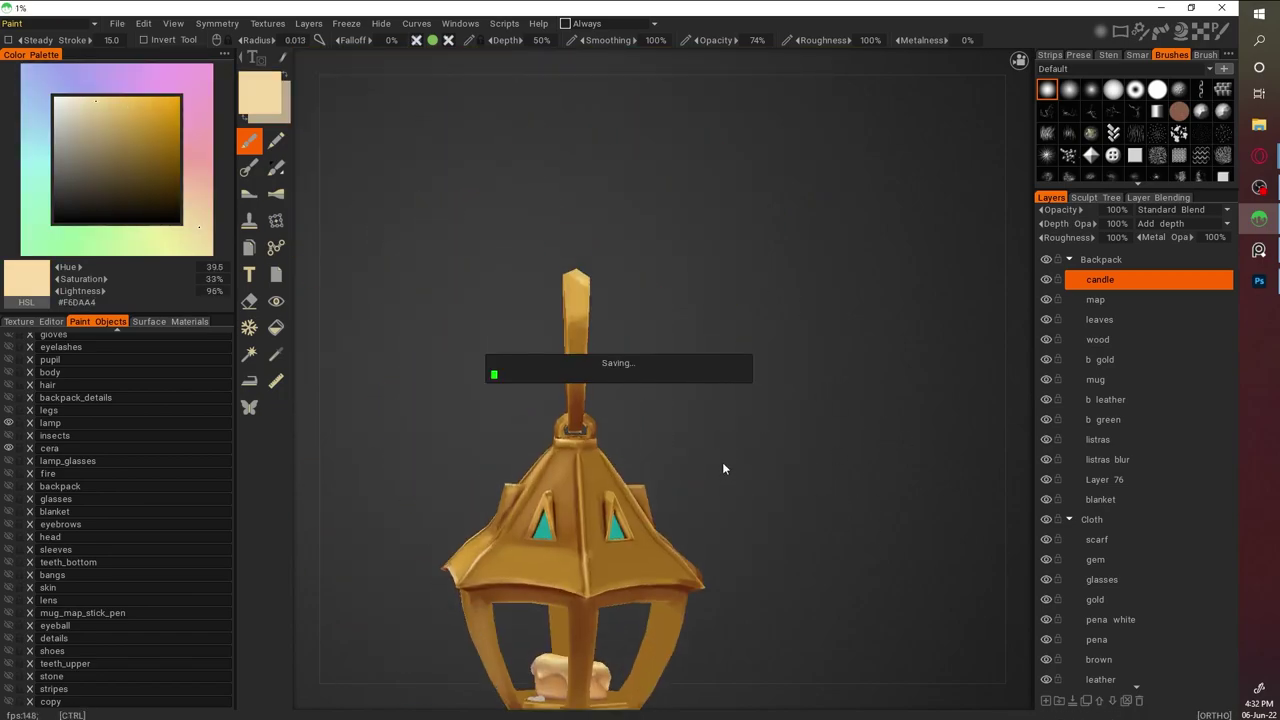
{"action": "key", "text": "alt+h"}
{"action": "key", "text": "f"}
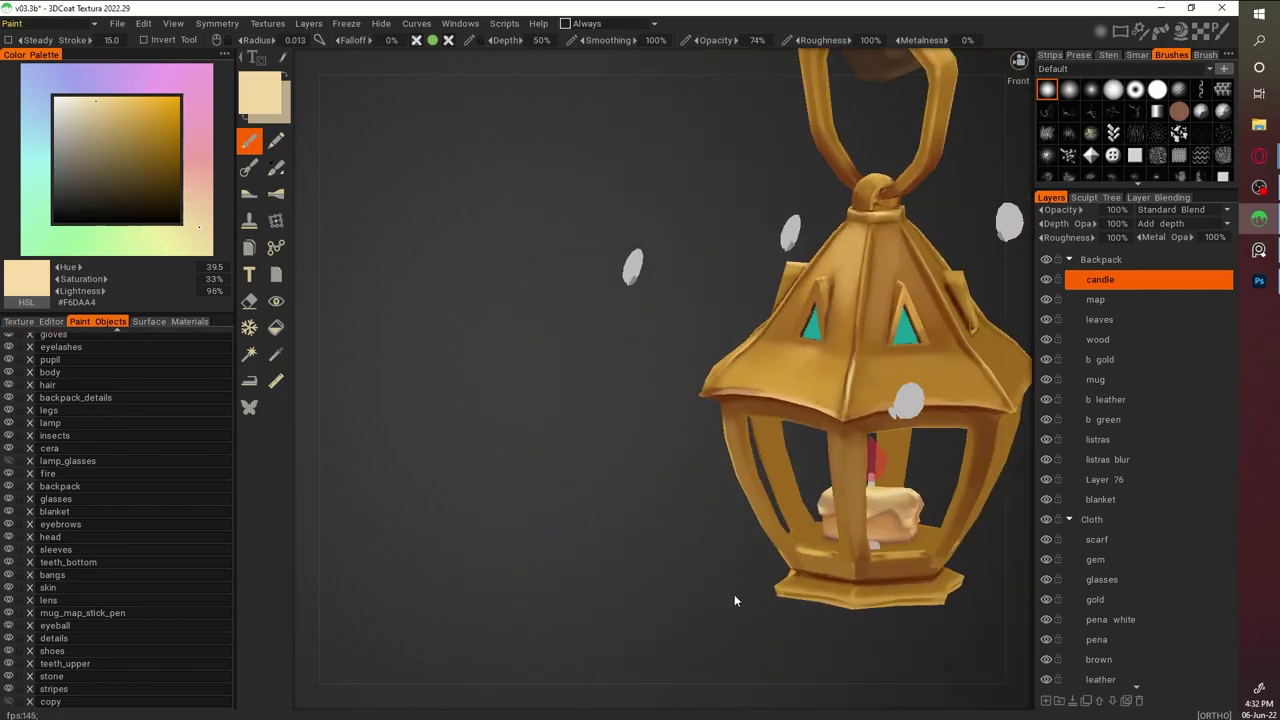
Paint the small wax blobs beside the candle, starting with reddish brown #994B2F, adding orange #D08B52 and cream #EED598 highlights
{"action": "key", "text": "v"}
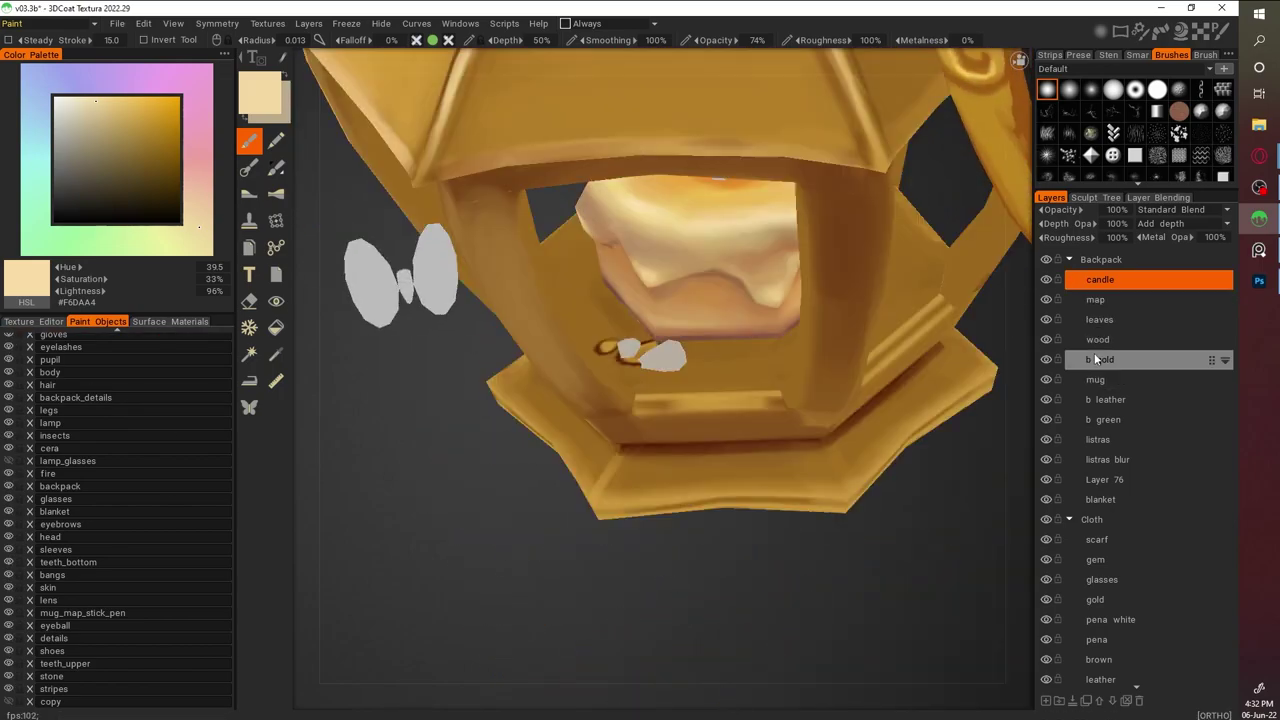
{"action": "left_click_drag", "start_coordinate": [207, 208], "coordinate": [200, 183]}
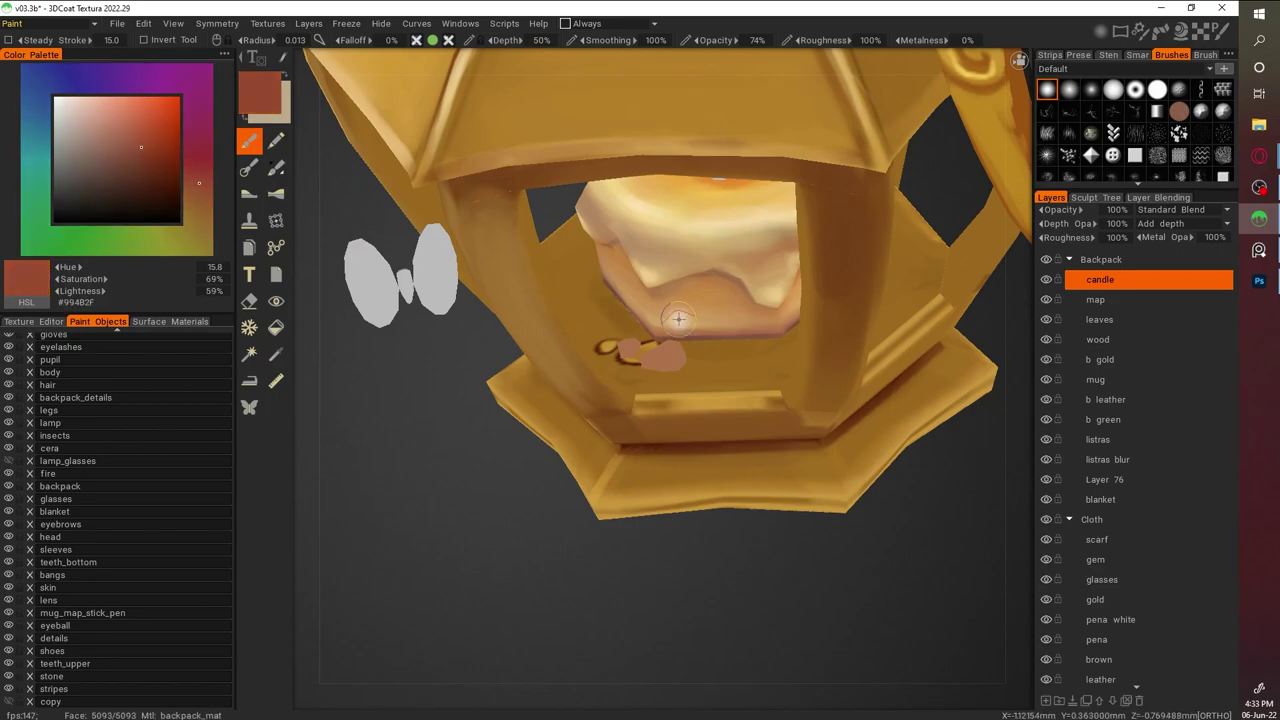
{"action": "key", "text": "v"}
{"action": "scroll", "coordinate": [697, 185], "scroll_direction": "up", "scroll_amount": 2}
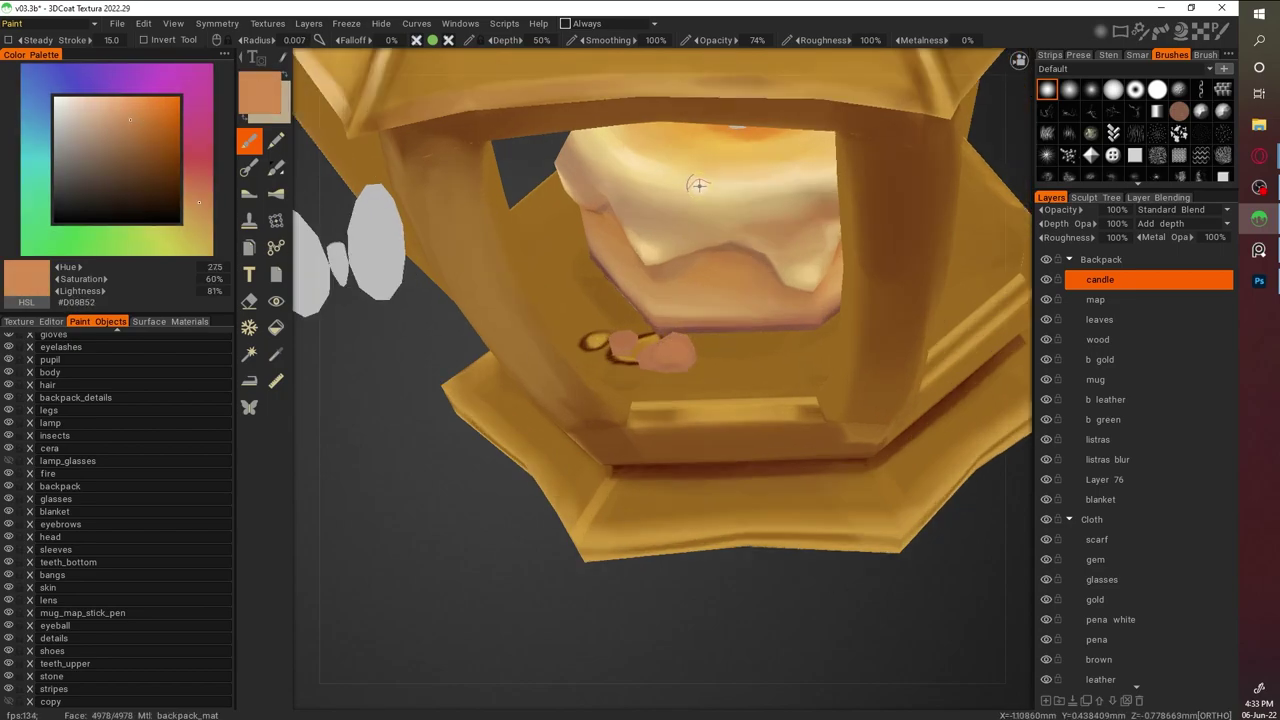
{"action": "key", "text": "v"}
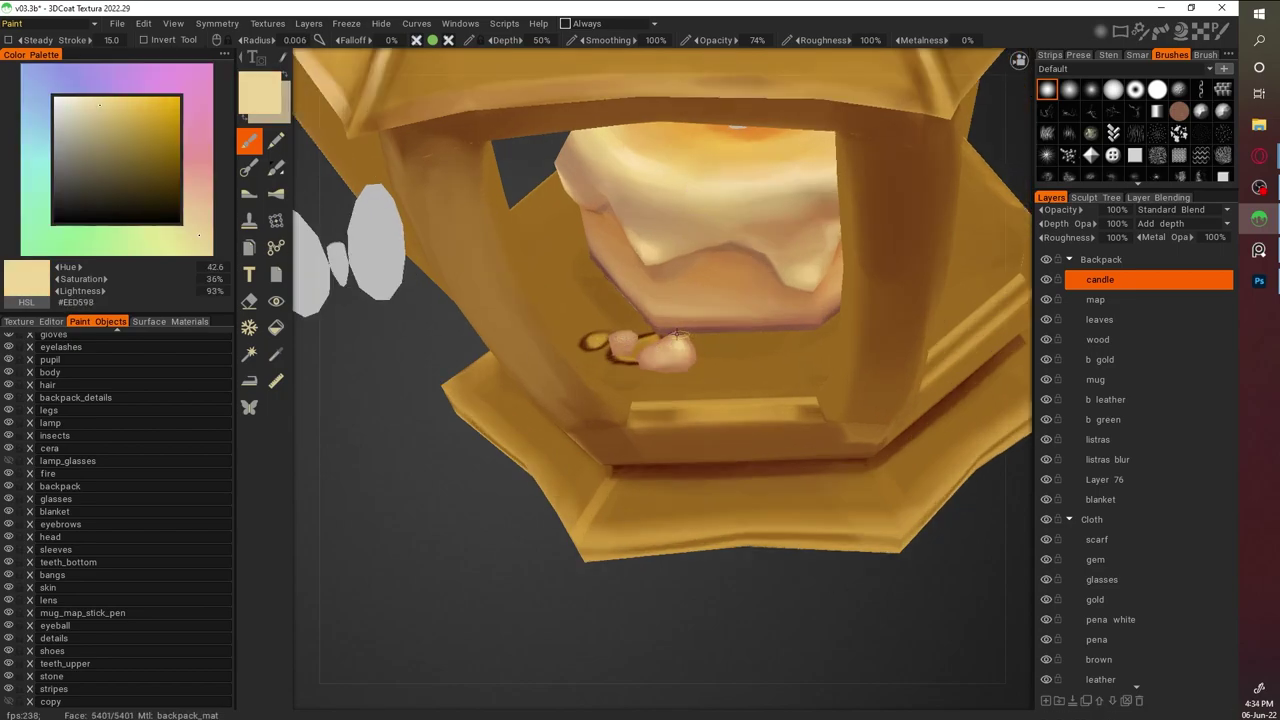
Check the lantern on the whole character, save the project and display the texture layout in the Texture Editor
{"action": "scroll", "coordinate": [719, 567], "scroll_direction": "down", "scroll_amount": 5}
{"action": "left_click_drag", "start_coordinate": [485, 480], "coordinate": [675, 485]}
{"action": "scroll", "coordinate": [675, 485], "scroll_direction": "up", "scroll_amount": 4}
{"action": "left_click_drag", "start_coordinate": [494, 437], "coordinate": [617, 429]}
{"action": "scroll", "coordinate": [617, 429], "scroll_direction": "down", "scroll_amount": 3}
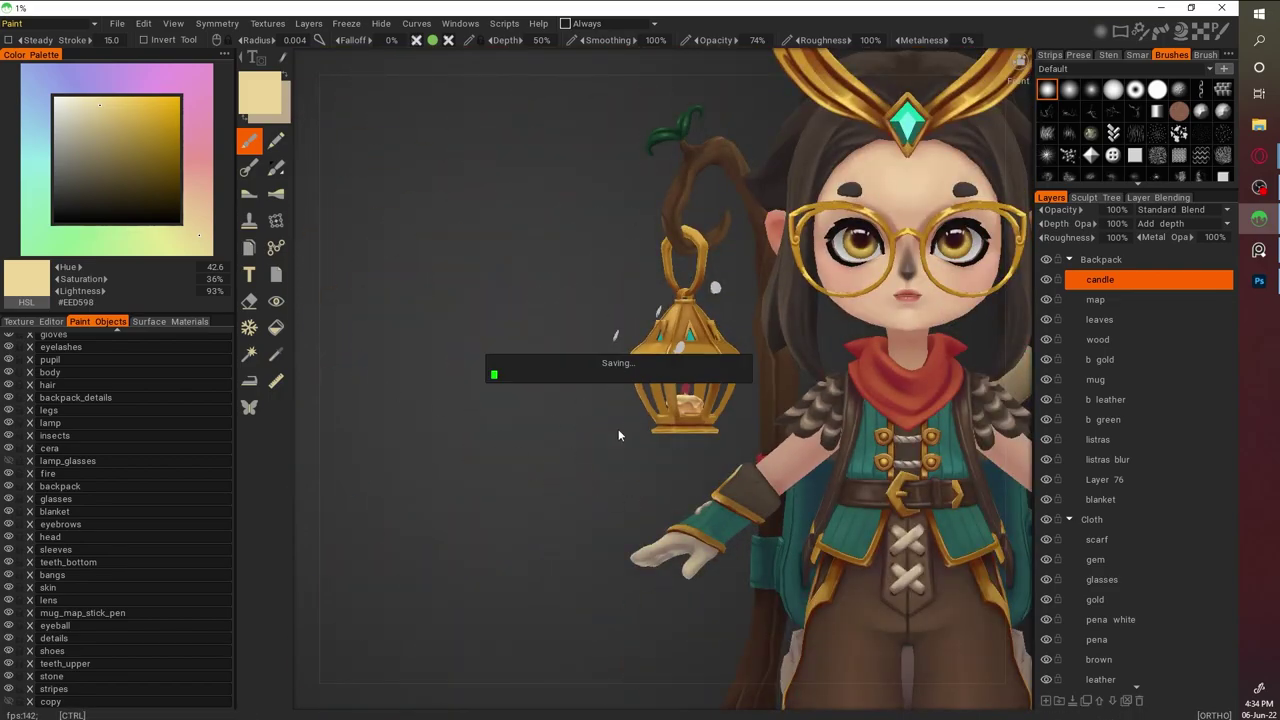
{"action": "left_click", "coordinate": [35, 321]}
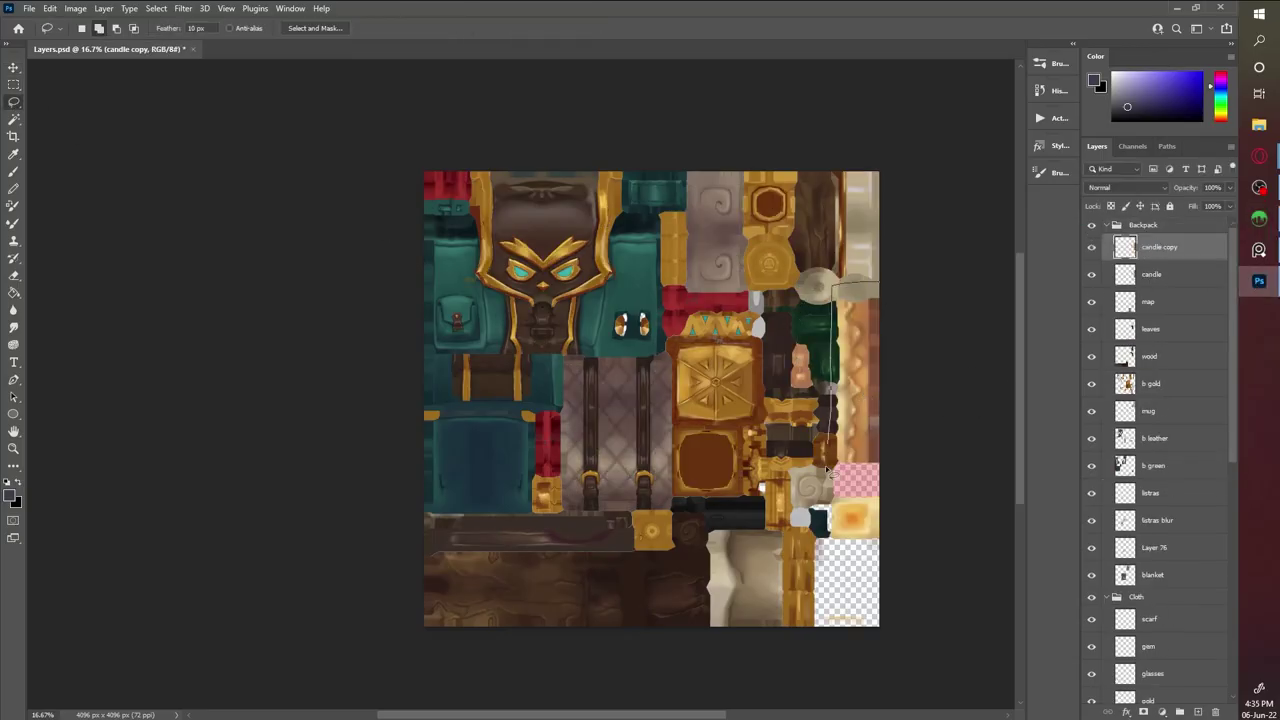
{"action": "key", "text": "ctrl+u"}
{"action": "left_click_drag", "start_coordinate": [1017, 374], "coordinate": [1029, 374]}
{"action": "key", "text": "Escape"}
Adjust the Red and Green channels with Curves on the selected candle side of Photoshop's candle copy layer
{"action": "key", "text": "ctrl+m"}
{"action": "left_click_drag", "start_coordinate": [800, 178], "coordinate": [174, 127]}
{"action": "key", "text": "alt+3"}
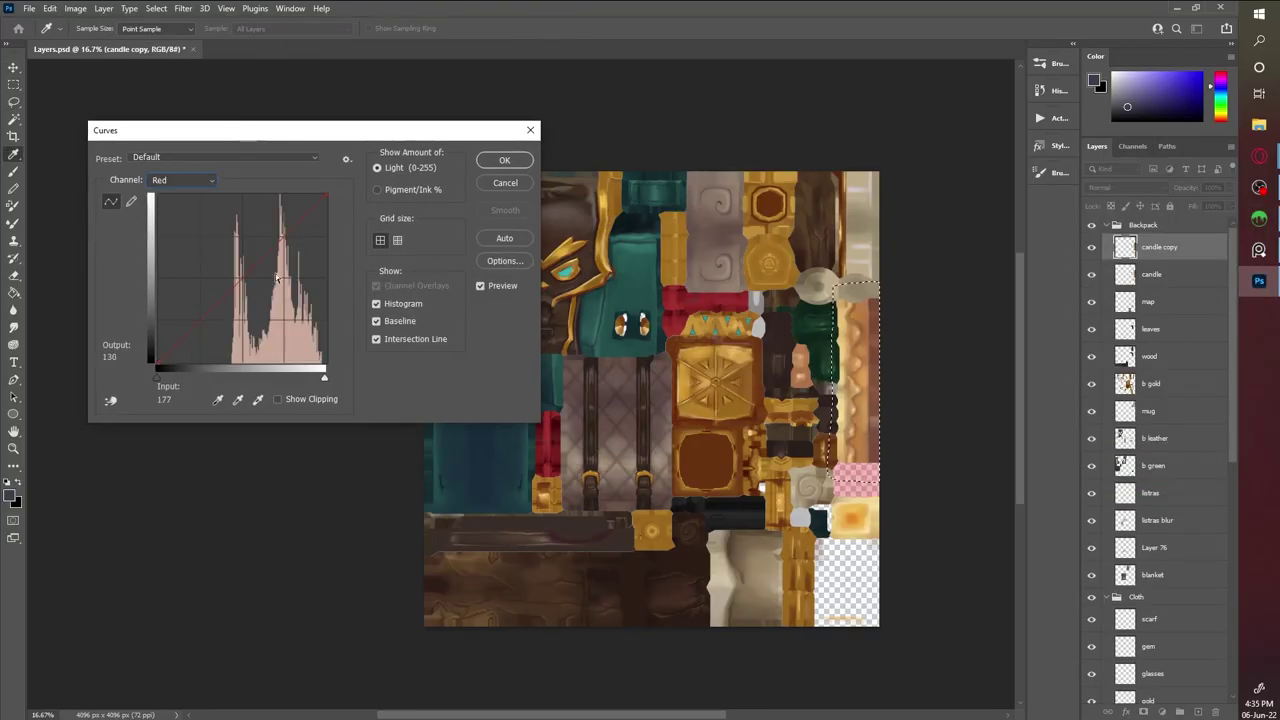
{"action": "key", "text": "alt+4"}
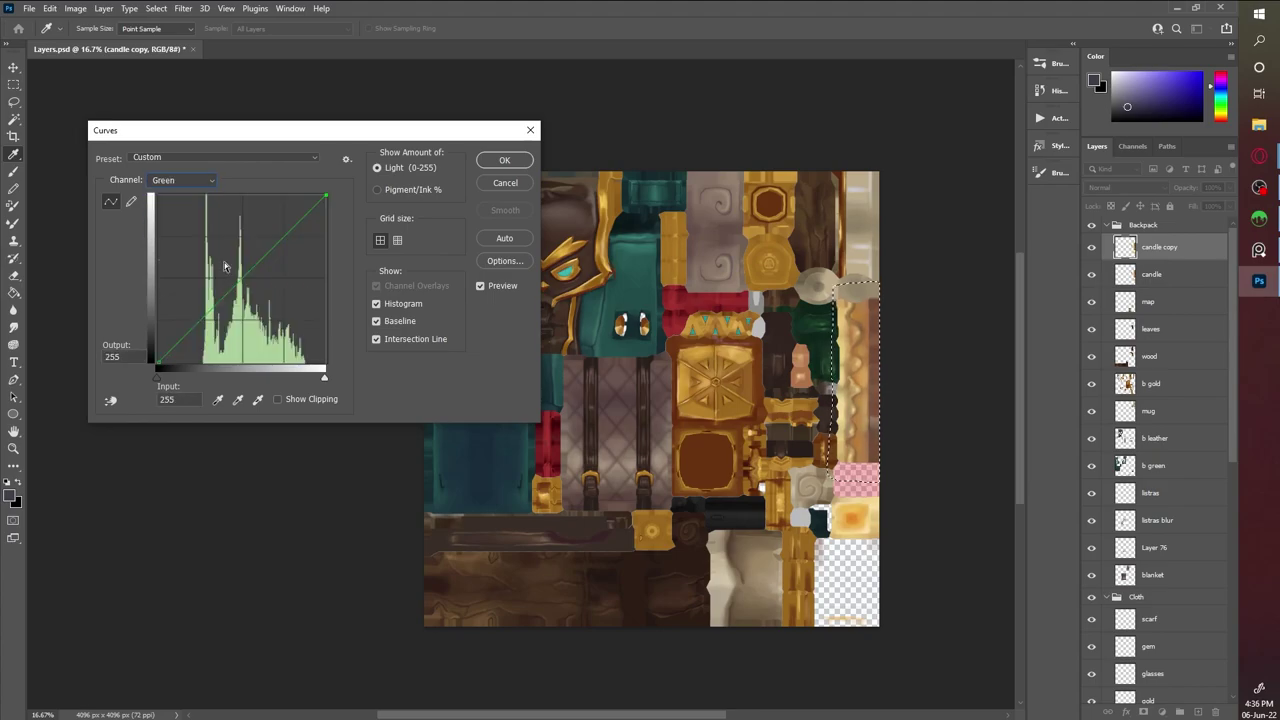
{"action": "key", "text": "Return"}
{"action": "key", "text": "l"}
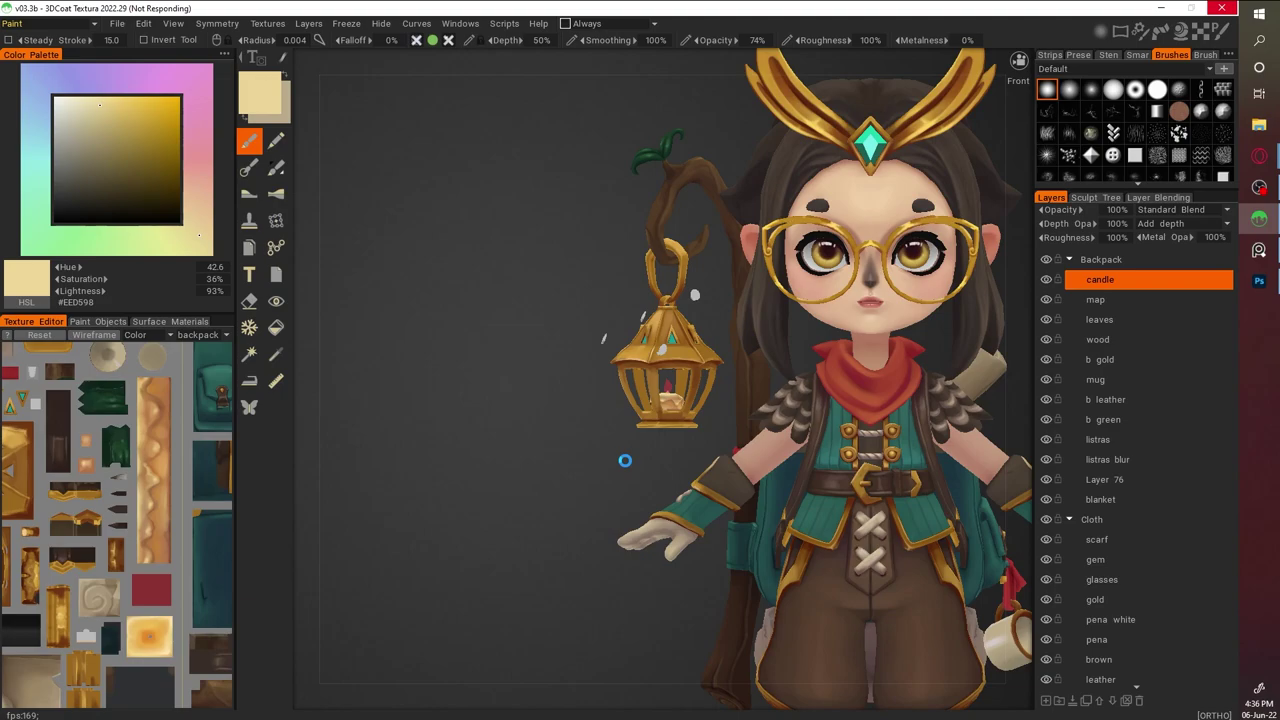
Brighten the selected candle side on the candle copy layer with Levels and apply Hue/Saturation to it
{"action": "scroll", "coordinate": [629, 457], "scroll_direction": "up", "scroll_amount": 5}
{"action": "key", "text": "ctrl+u"}
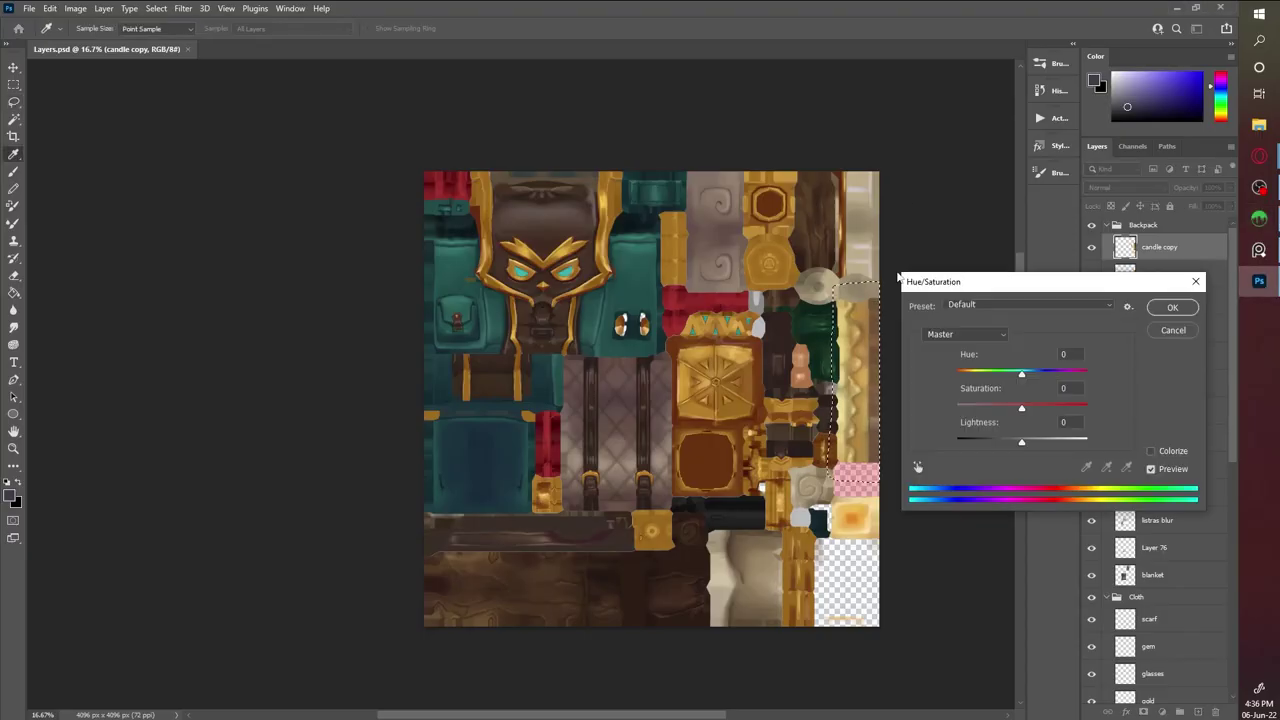
{"action": "left_click", "coordinate": [1174, 330]}
{"action": "key", "text": "ctrl+l"}
{"action": "left_click_drag", "start_coordinate": [1087, 451], "coordinate": [1049, 453]}
{"action": "key", "text": "Return"}
{"action": "key", "text": "l"}
{"action": "key", "text": "ctrl+u"}
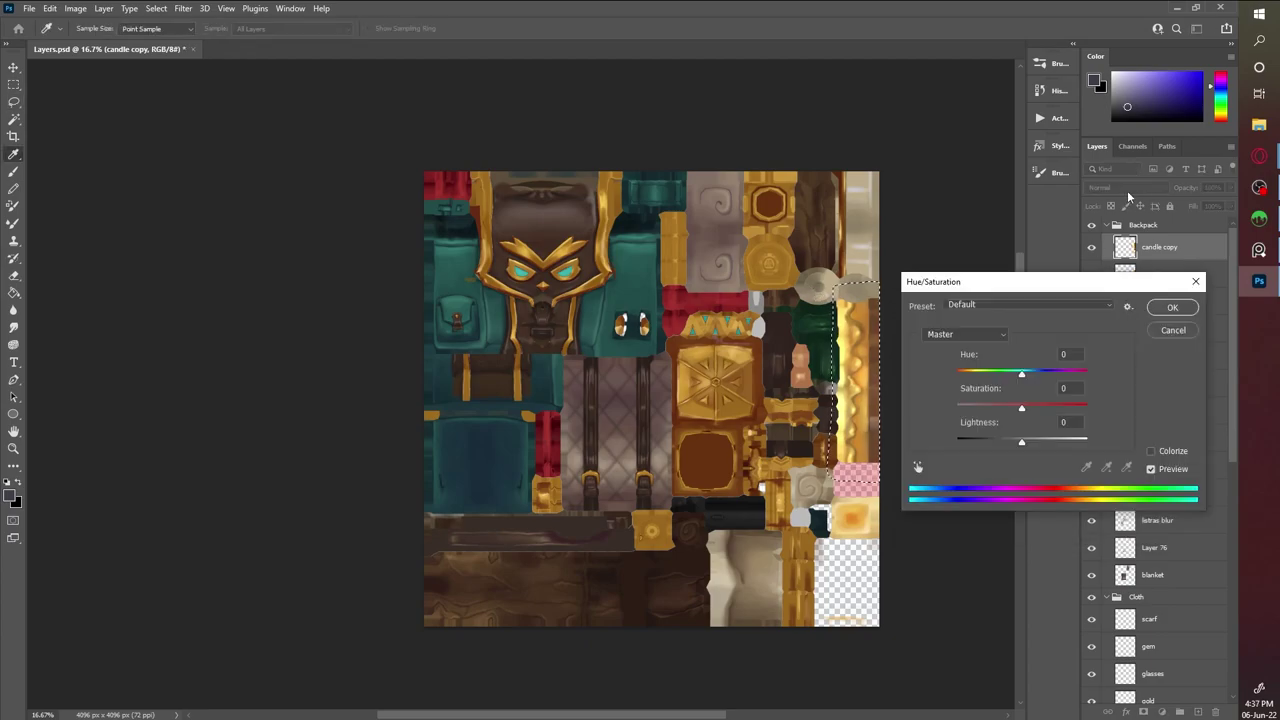
{"action": "key", "text": "Return"}
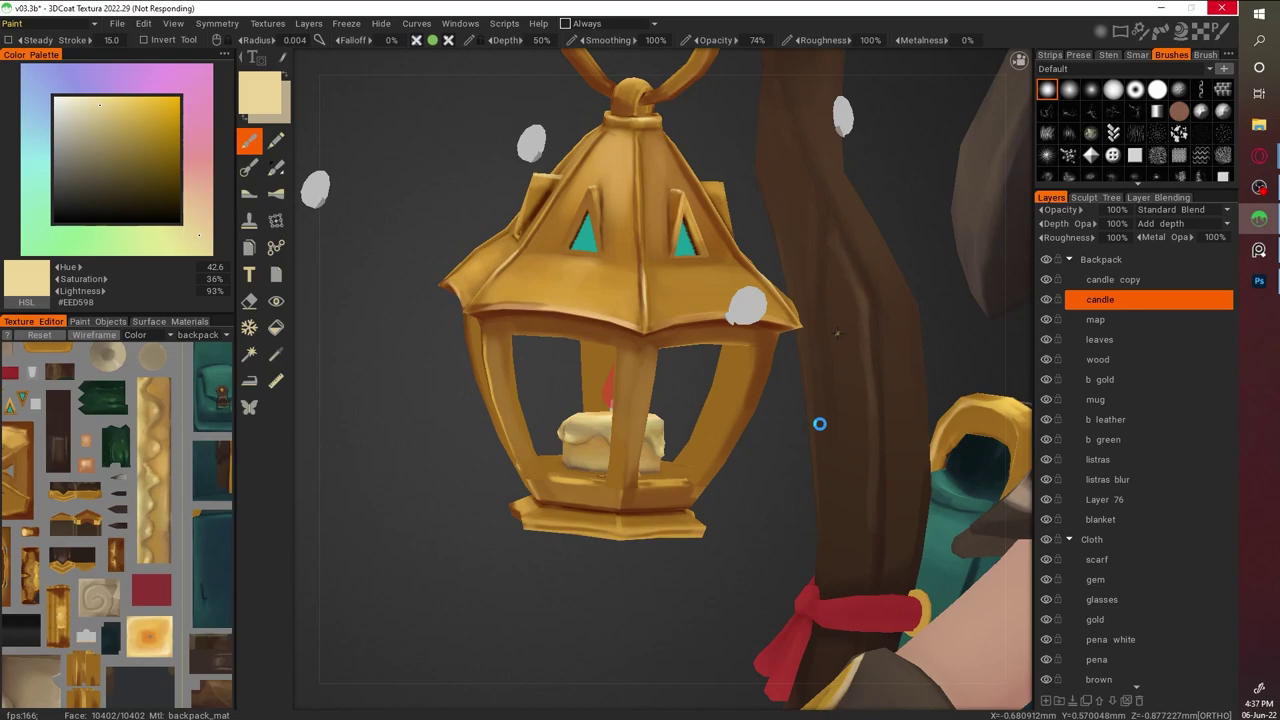
Inspect the recolored candle on the model in 3DCoat and delete the candle copy layer
{"action": "middle_click_drag", "start_coordinate": [815, 455], "coordinate": [660, 420]}
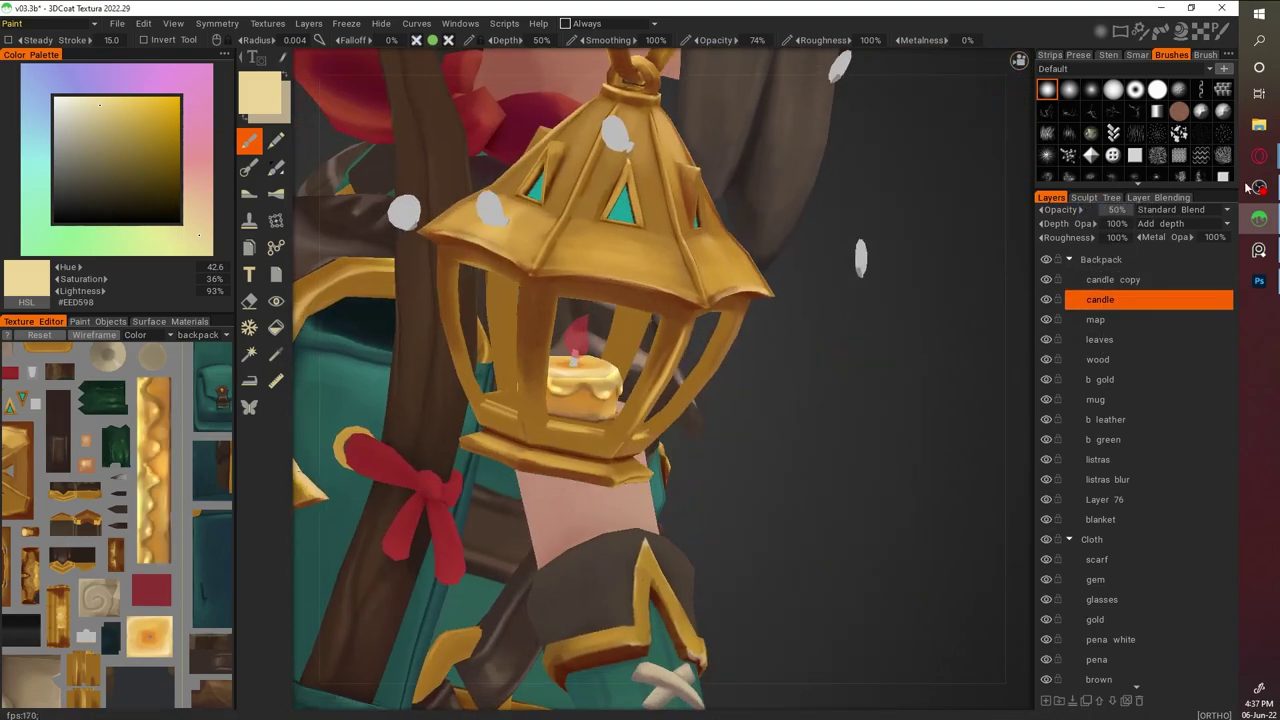
{"action": "left_click", "coordinate": [1100, 279]}
{"action": "key", "text": "Delete"}
Add new layers named wings and insect and move them out of the Backpack group
{"action": "middle_click_drag", "start_coordinate": [760, 450], "coordinate": [463, 500]}
{"action": "scroll", "coordinate": [463, 500], "scroll_direction": "up", "scroll_amount": 3}
{"action": "left_click", "coordinate": [1046, 700]}
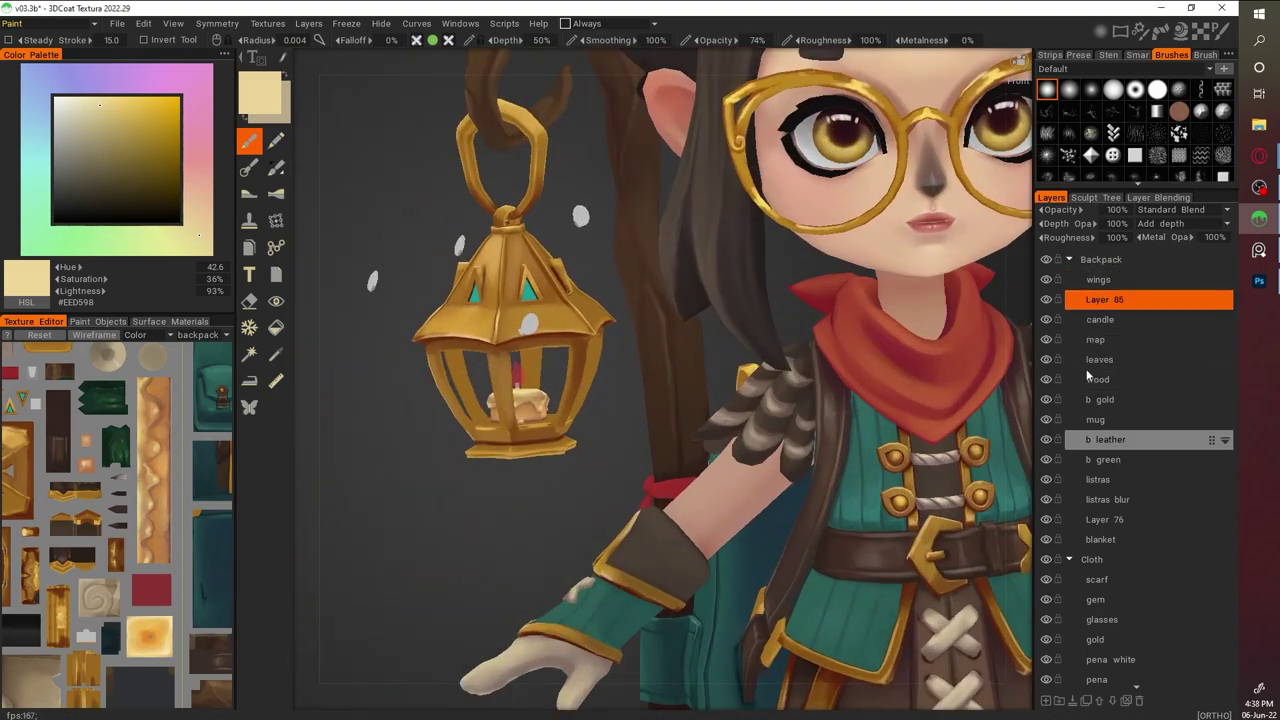
{"action": "left_click_drag", "start_coordinate": [1212, 279], "coordinate": [1212, 251]}
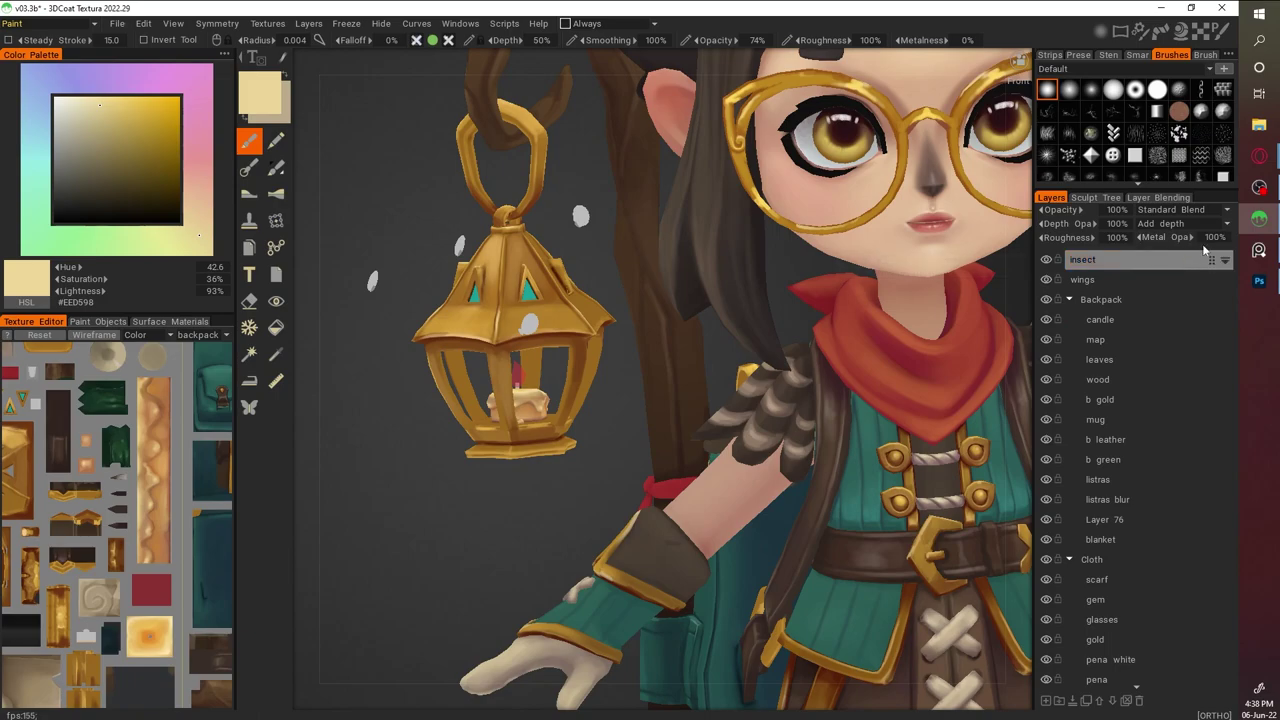
Create a layer group named insect, move the wings and insect layers into it, and rename the latter insect body
{"action": "left_click", "coordinate": [1048, 700]}
{"action": "double_click", "coordinate": [1090, 260]}
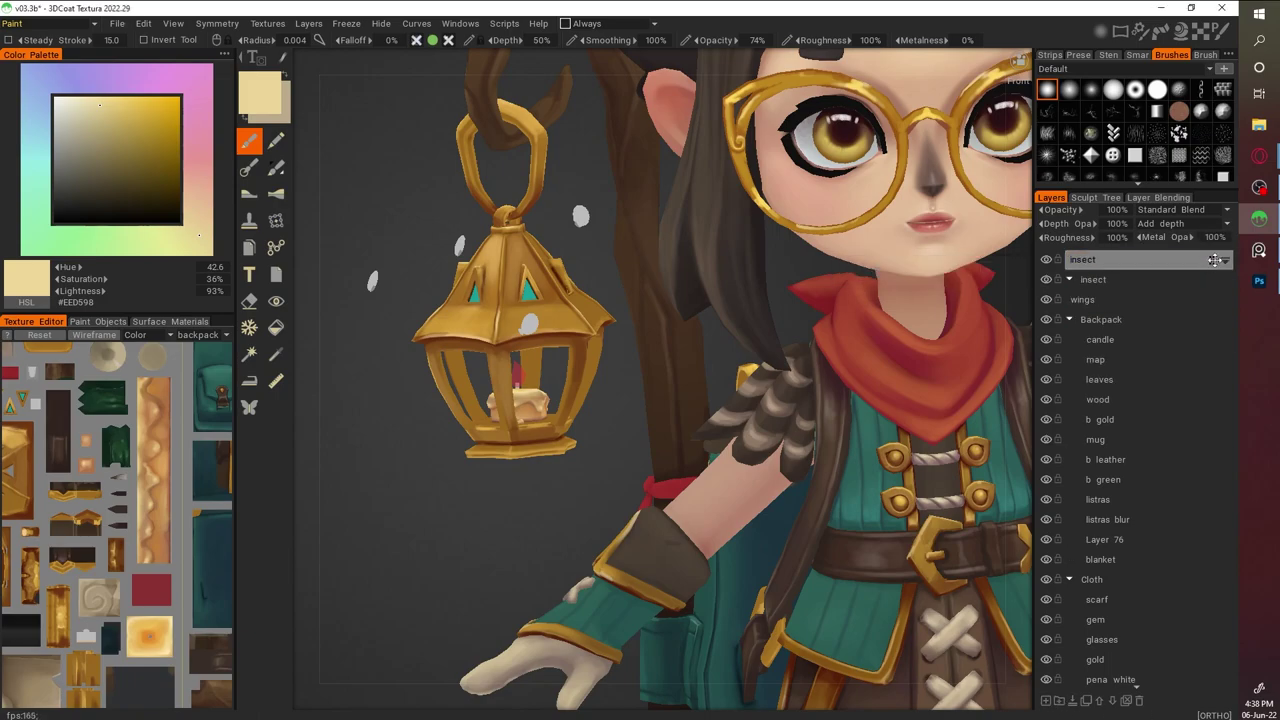
{"action": "left_click_drag", "start_coordinate": [1215, 259], "coordinate": [1215, 299]}
{"action": "double_click", "coordinate": [1093, 299]}
{"action": "type", "text": "body"}
{"action": "key", "text": "Return"}
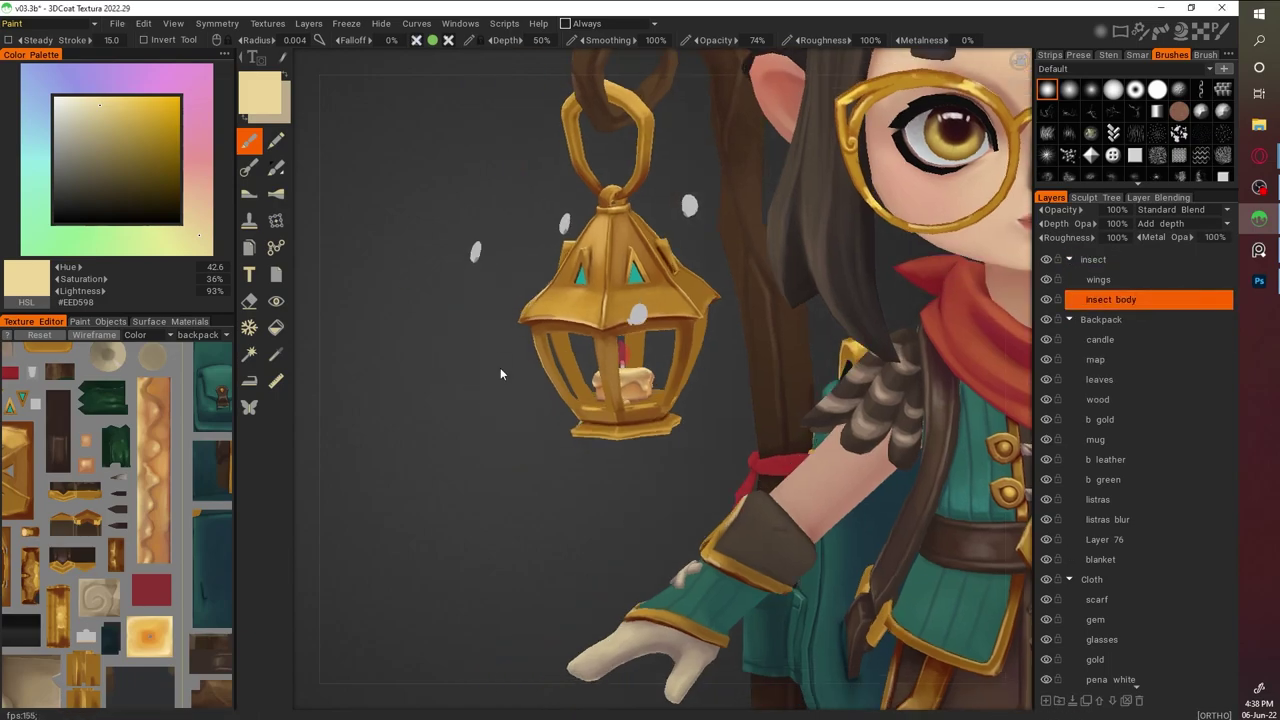
Fill the insects' bodies with grey-brown #584E4A and their wings with pale blue #BCDCED on the matching layers
{"action": "left_click", "coordinate": [73, 178]}
{"action": "left_click", "coordinate": [276, 327]}
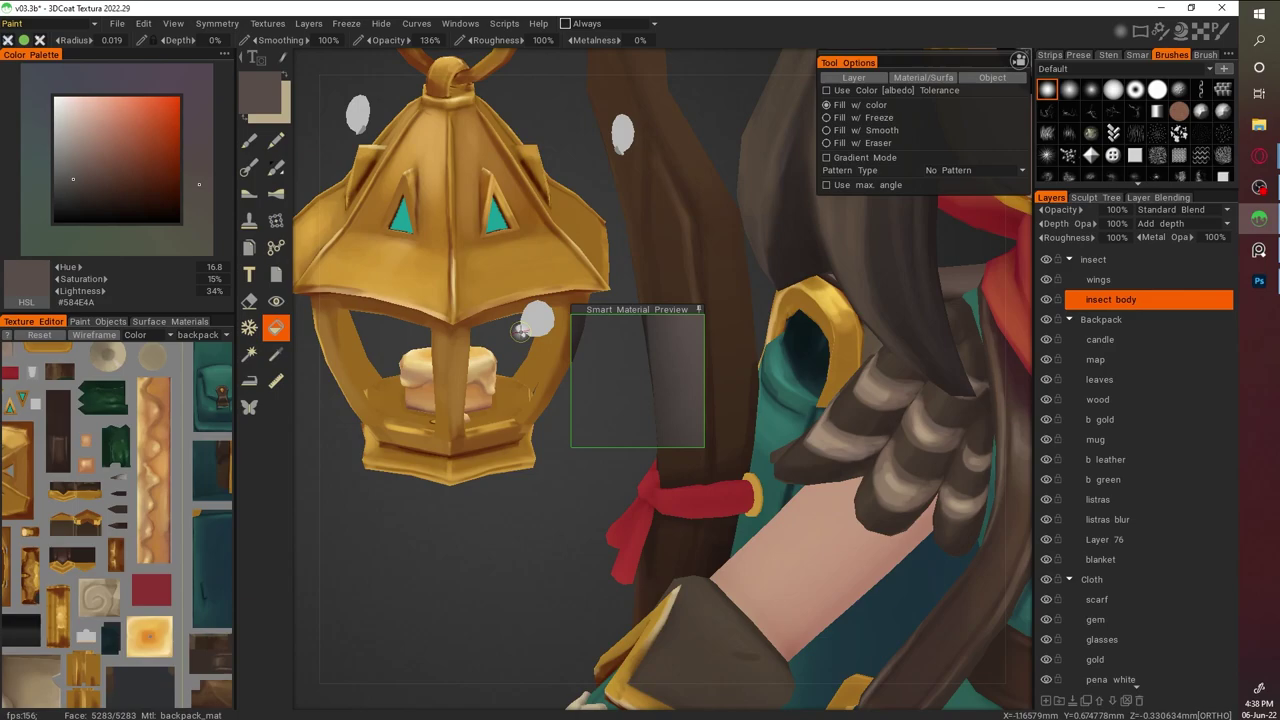
{"action": "left_click", "coordinate": [112, 322]}
{"action": "left_click", "coordinate": [1097, 280]}
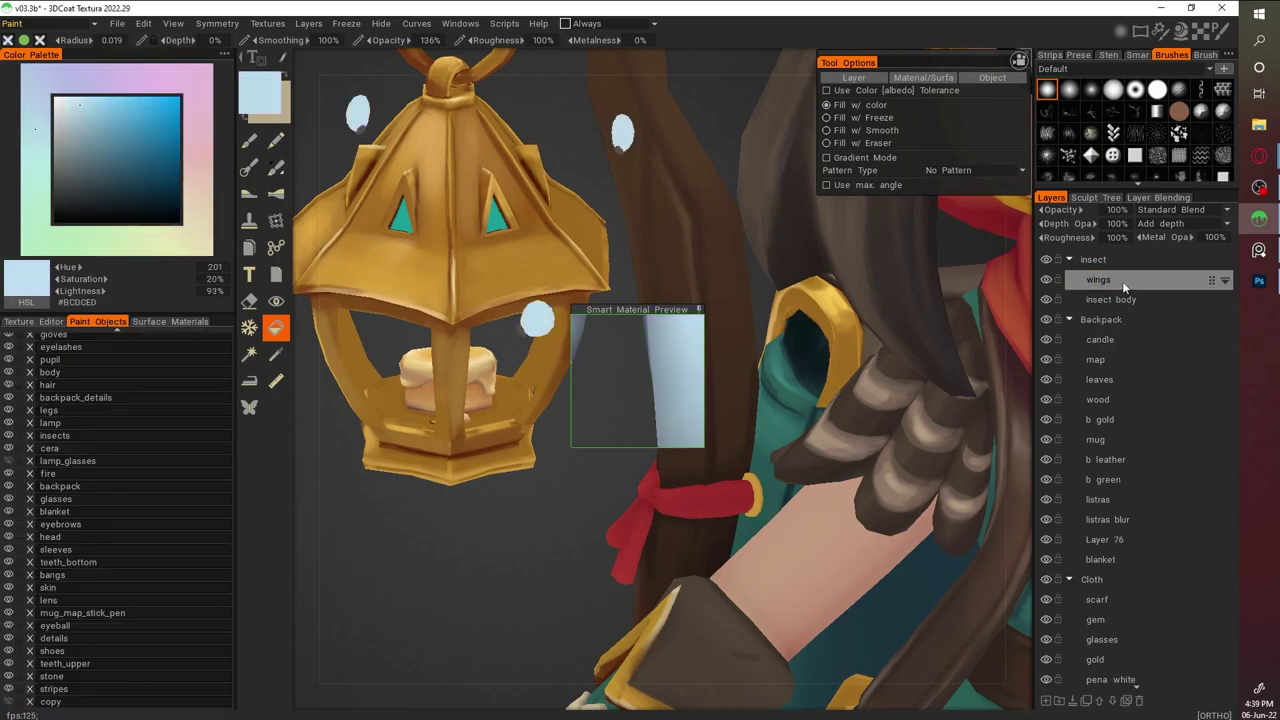
{"action": "middle_click_drag", "start_coordinate": [590, 530], "coordinate": [634, 536]}
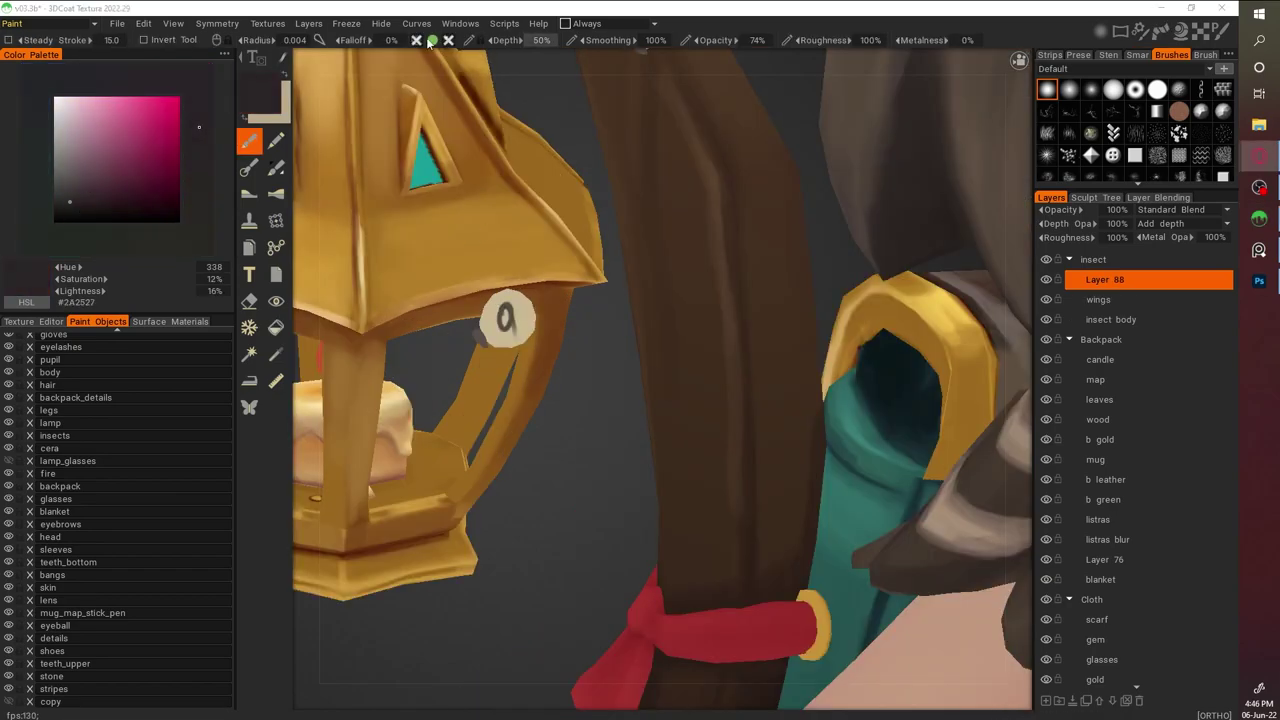
Paint dark brown #3A2E26 outlines and veins on the insects' wings on the new layer above the wings layer
{"action": "scroll", "coordinate": [490, 252], "scroll_direction": "up", "scroll_amount": 3}
{"action": "key", "text": "v"}
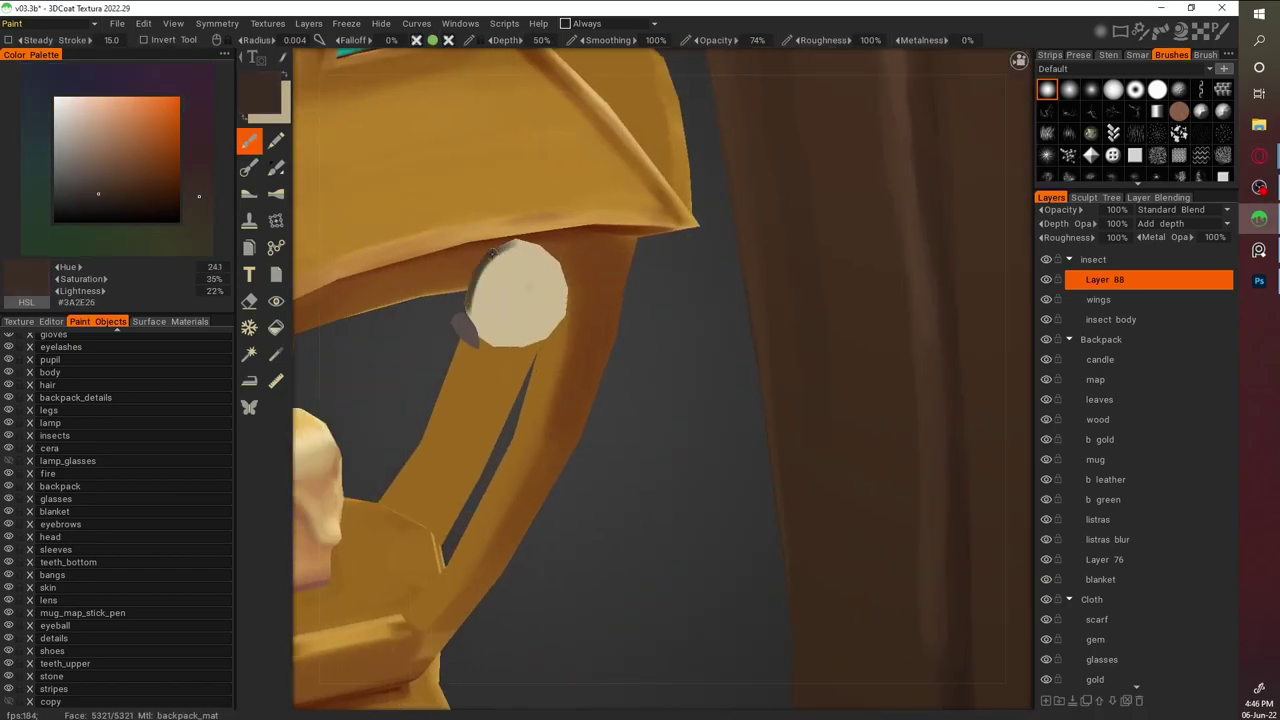
{"action": "scroll", "coordinate": [480, 289], "scroll_direction": "up", "scroll_amount": 2}
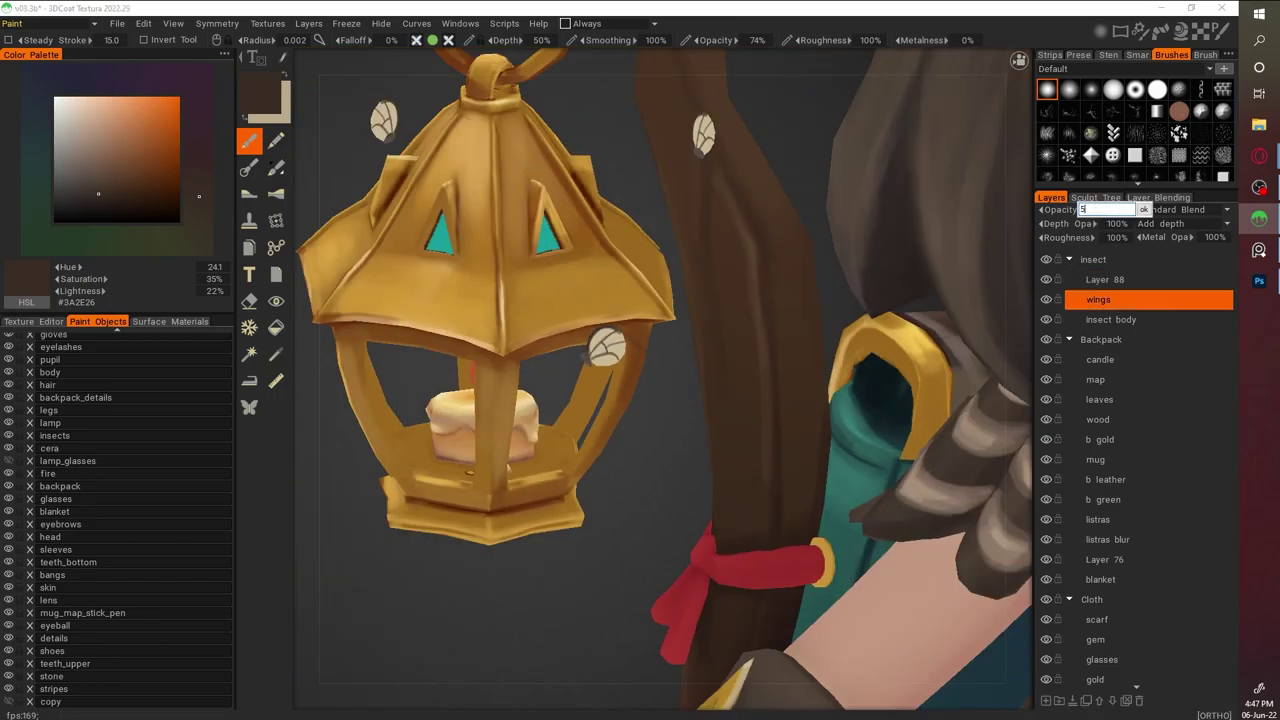
Set the wings layer's opacity to 50%
{"action": "type", "text": "0"}
{"action": "key", "text": "Return"}
{"action": "scroll", "coordinate": [1052, 670], "scroll_direction": "down", "scroll_amount": 5}
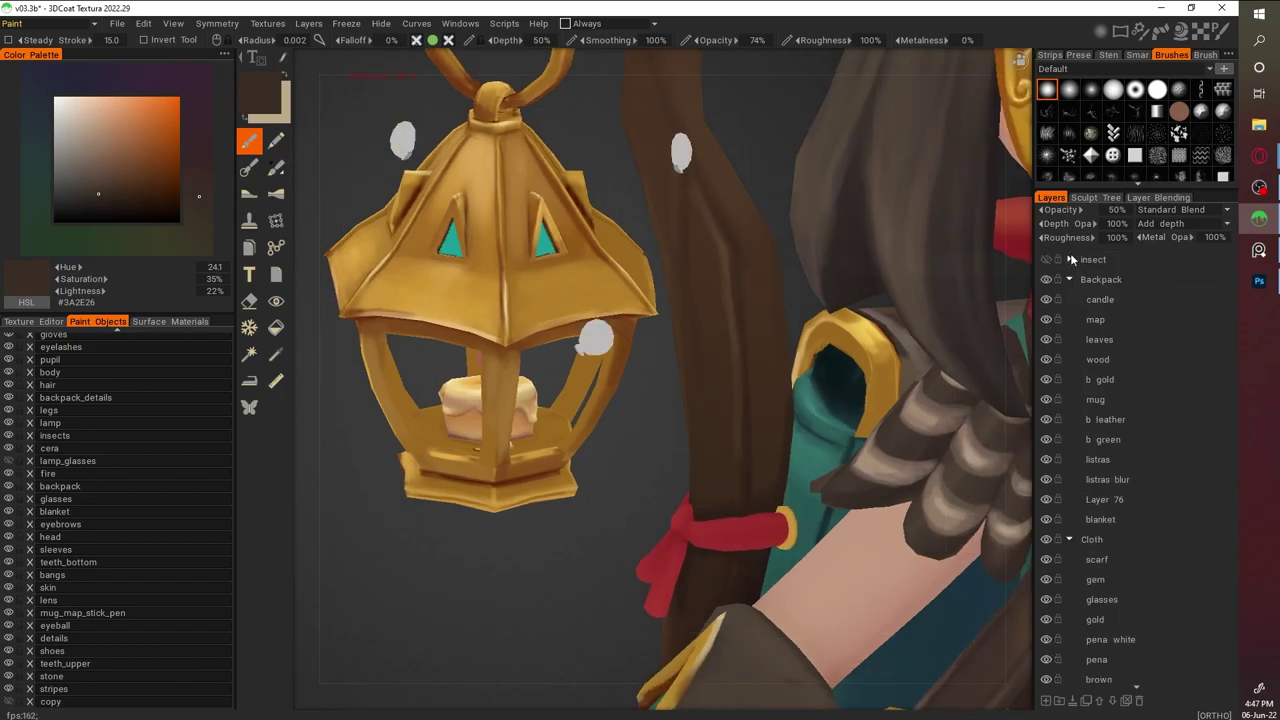
Hide the insect and Backpack groups and Layer 0, and delete Layer 1 to expose the base color layers
{"action": "left_click", "coordinate": [1069, 257]}
{"action": "left_click", "coordinate": [1046, 279]}
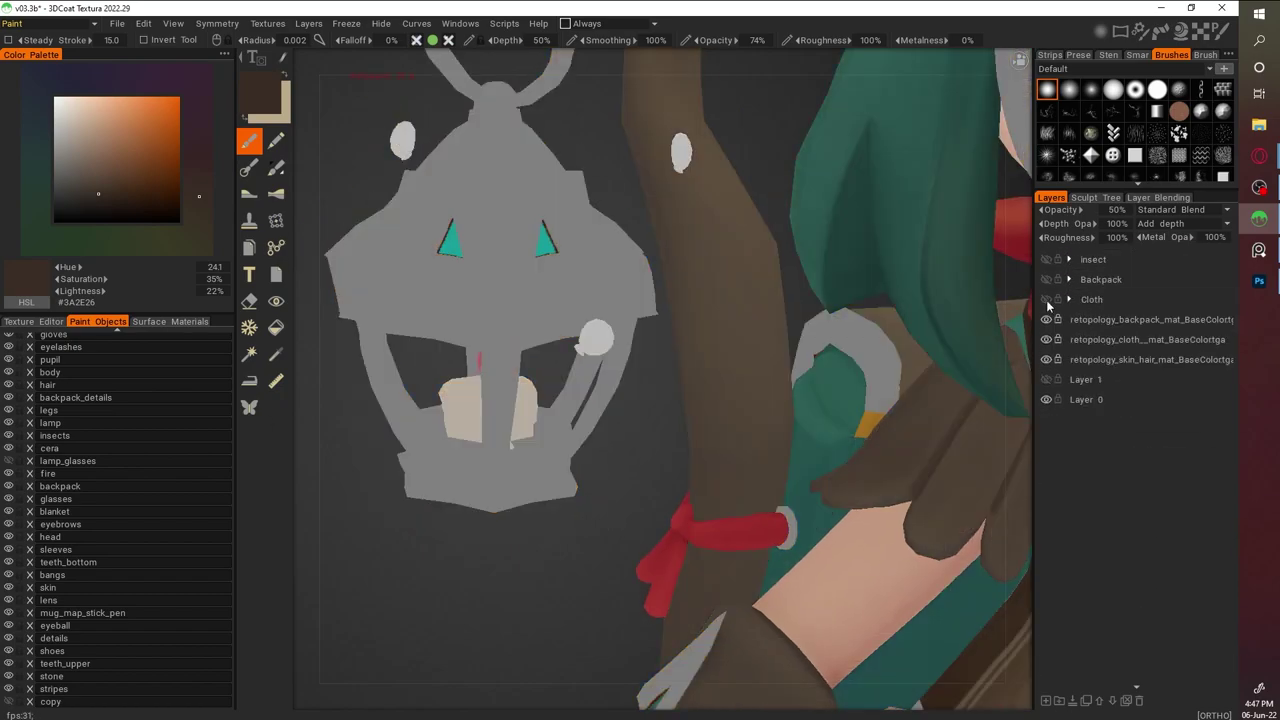
{"action": "left_click", "coordinate": [1046, 399]}
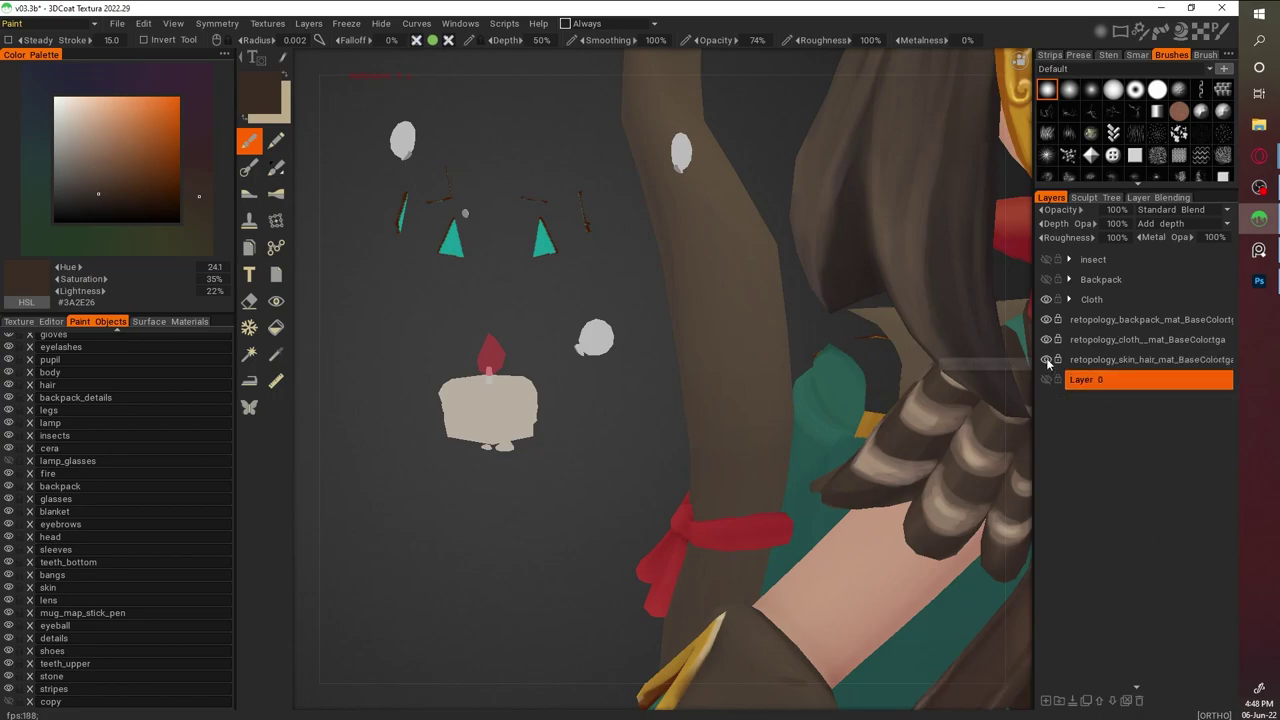
Erase the candle's and lantern's leftover base color on the retopology_backpack_mat_BaseColor layer using Fill w/ Eraser
{"action": "key", "text": "f"}
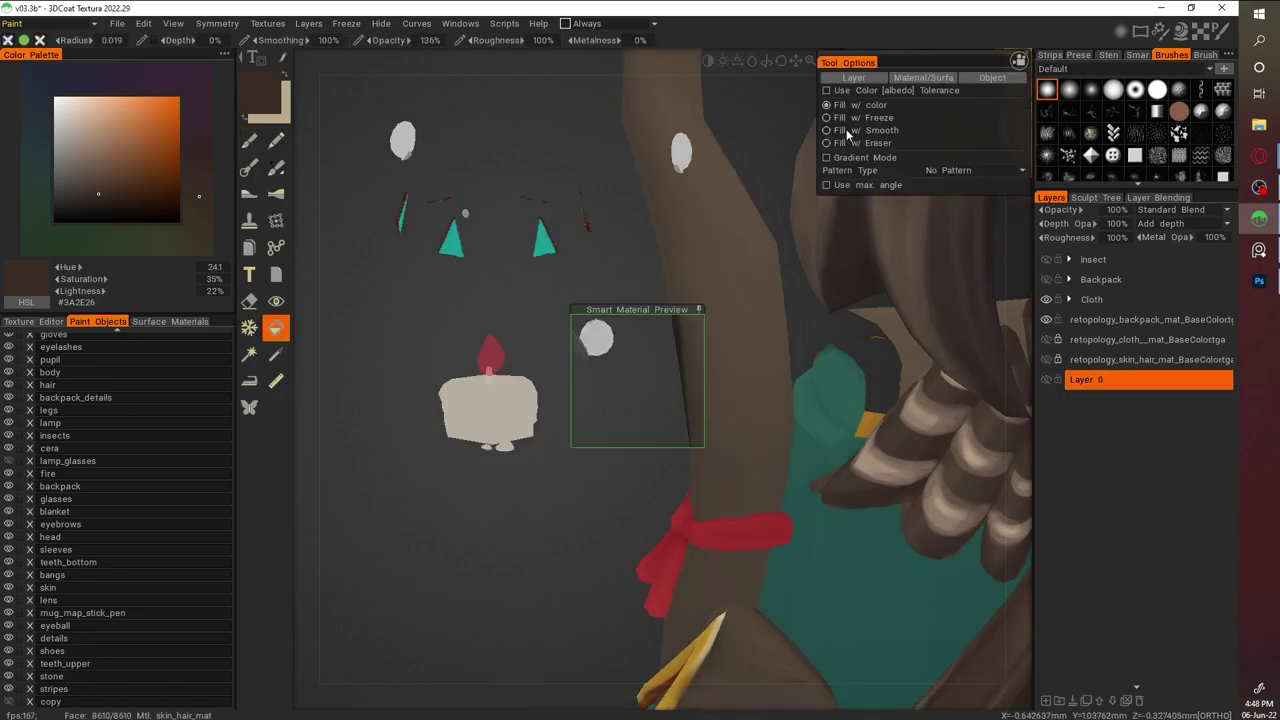
{"action": "left_click", "coordinate": [827, 143]}
{"action": "left_click", "coordinate": [572, 375]}
{"action": "left_click", "coordinate": [1103, 319]}
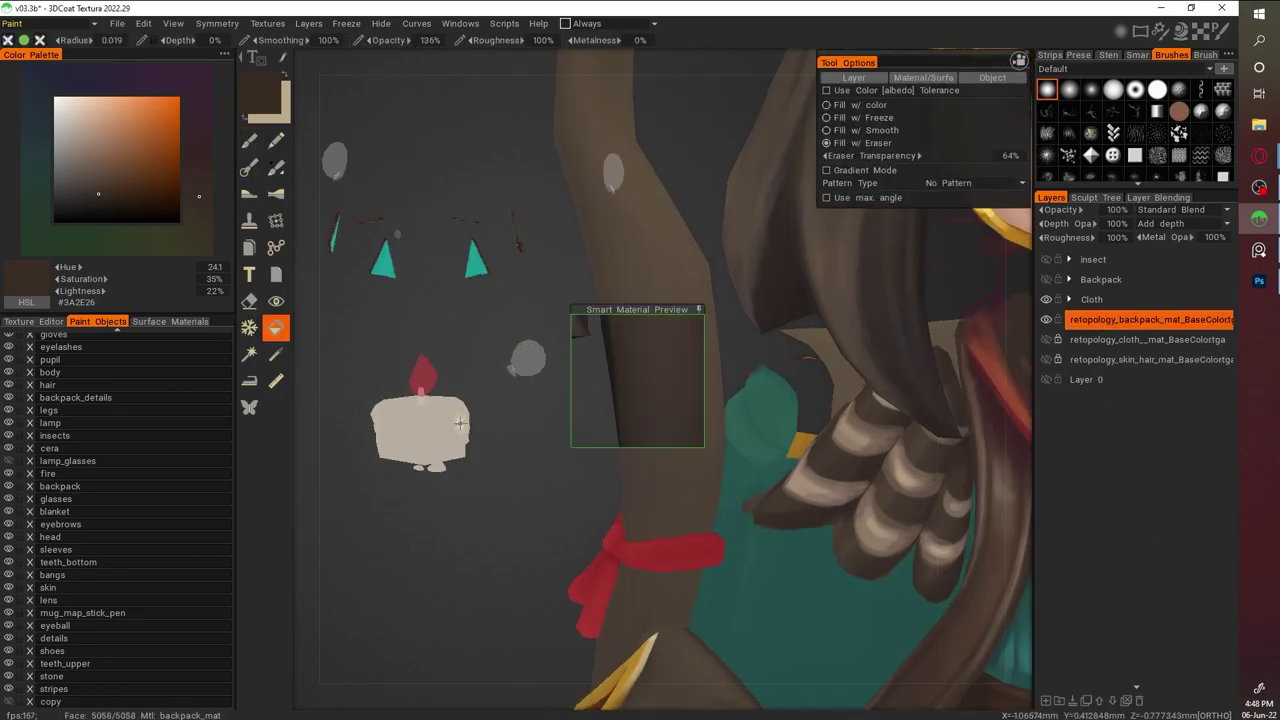
{"action": "left_click", "coordinate": [425, 455]}
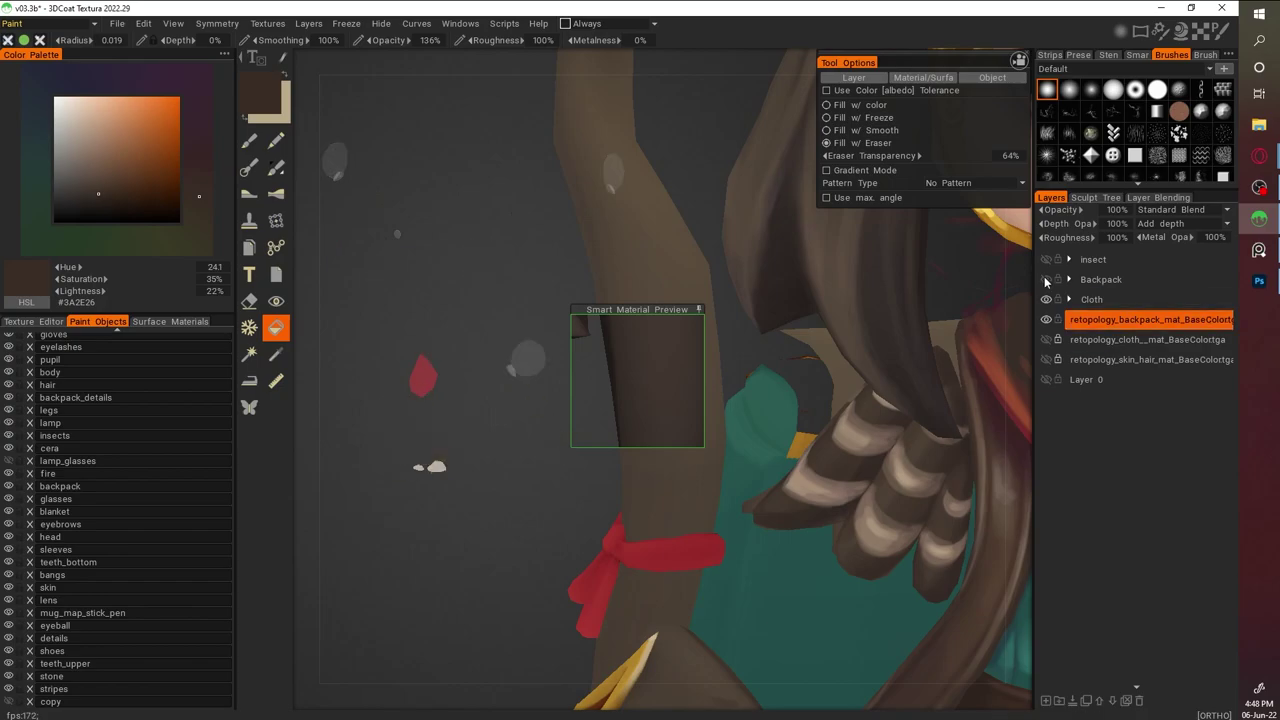
Fill the insects' wings with yellow #FFE668 on the wings layer, and rename the layer above it as details
{"action": "scroll", "coordinate": [490, 494], "scroll_direction": "down", "scroll_amount": 6}
{"action": "scroll", "coordinate": [490, 494], "scroll_direction": "up", "scroll_amount": 2}
{"action": "left_click", "coordinate": [1069, 259]}
{"action": "left_click", "coordinate": [1098, 299]}
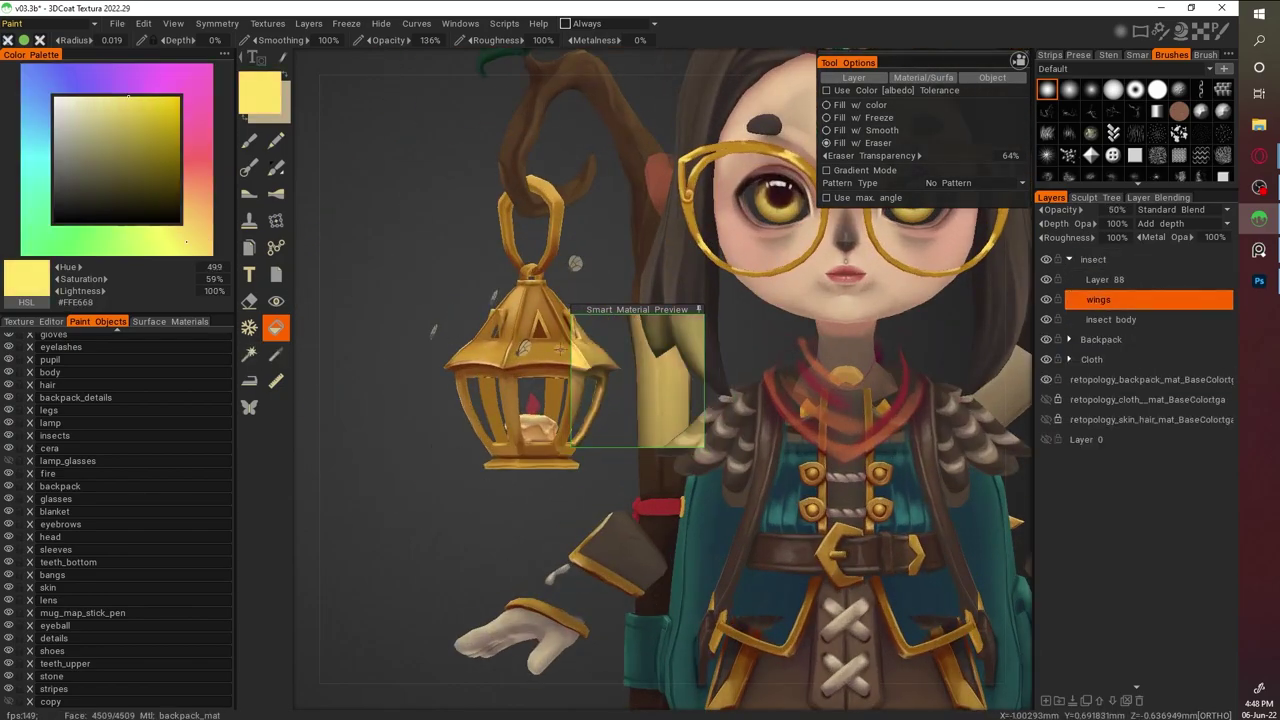
{"action": "left_click", "coordinate": [827, 104]}
{"action": "left_click_drag", "start_coordinate": [760, 300], "coordinate": [620, 370]}
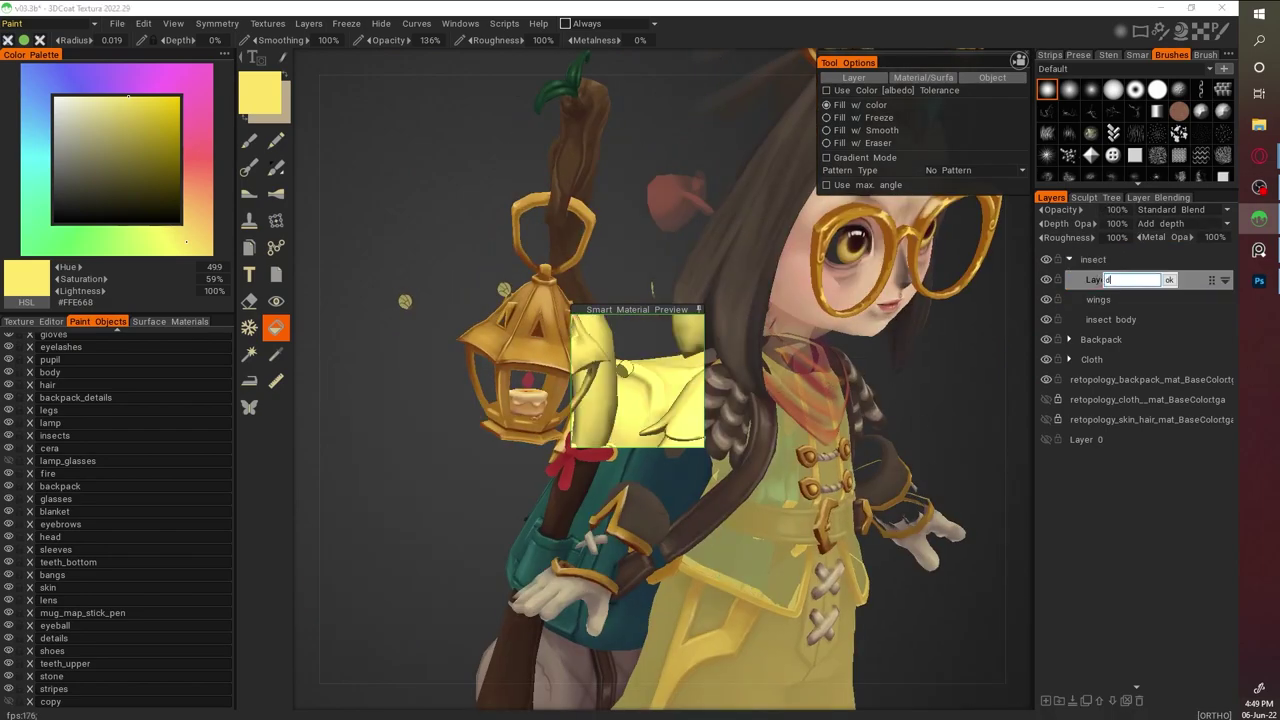
{"action": "left_click", "coordinate": [1100, 279]}
{"action": "left_click", "coordinate": [1100, 210]}
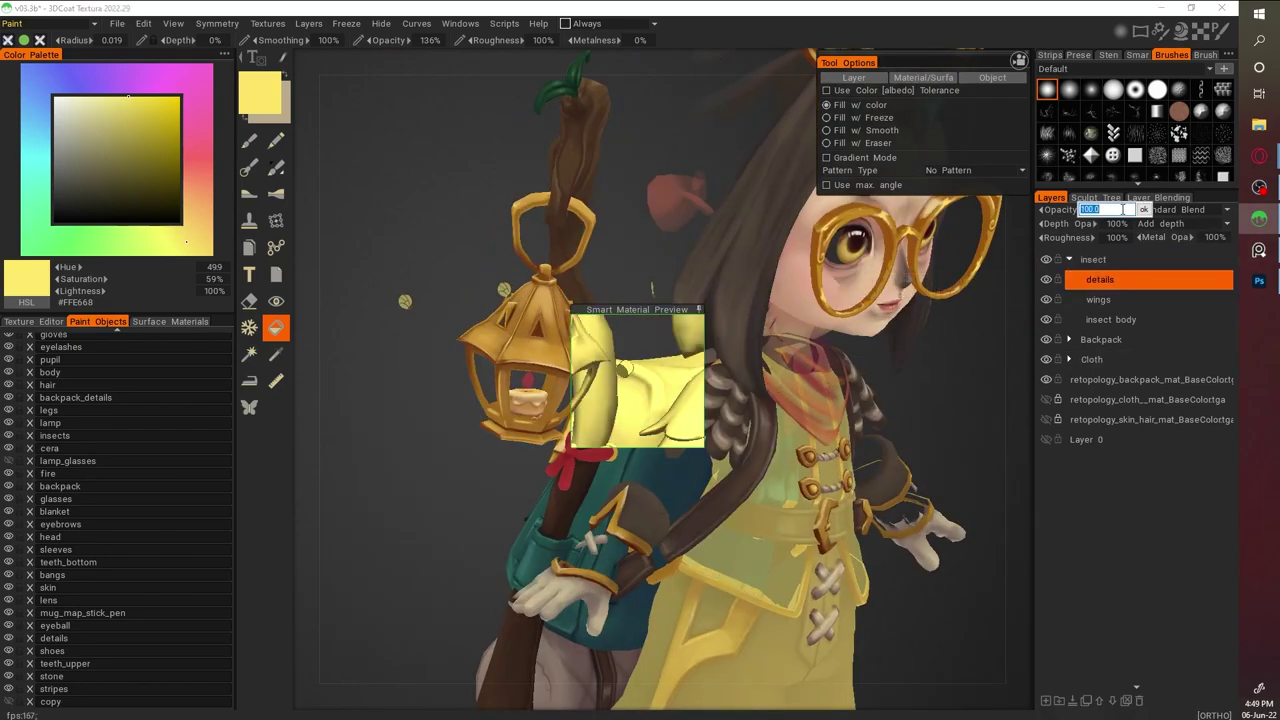
Shade the wing on the wings layer from yellow #FFE744 at the tip to orange #FF7215 near the body
{"action": "left_click", "coordinate": [1100, 299]}
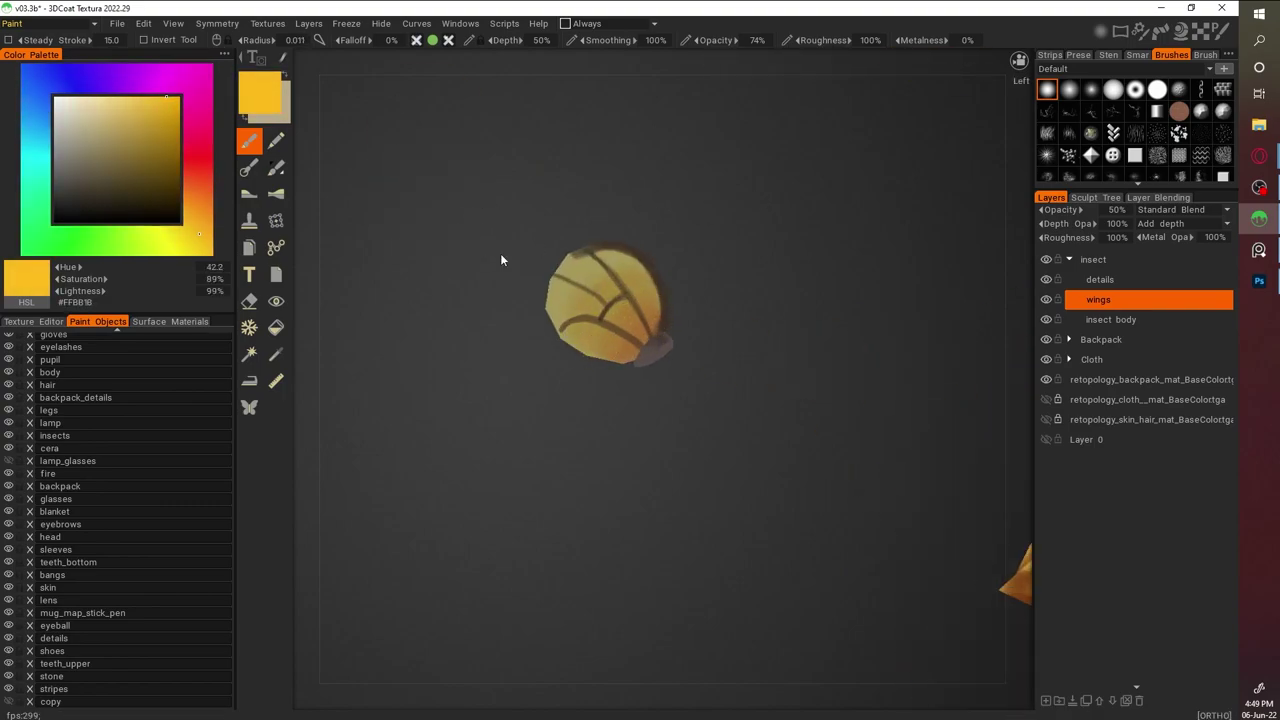
{"action": "key", "text": "v"}
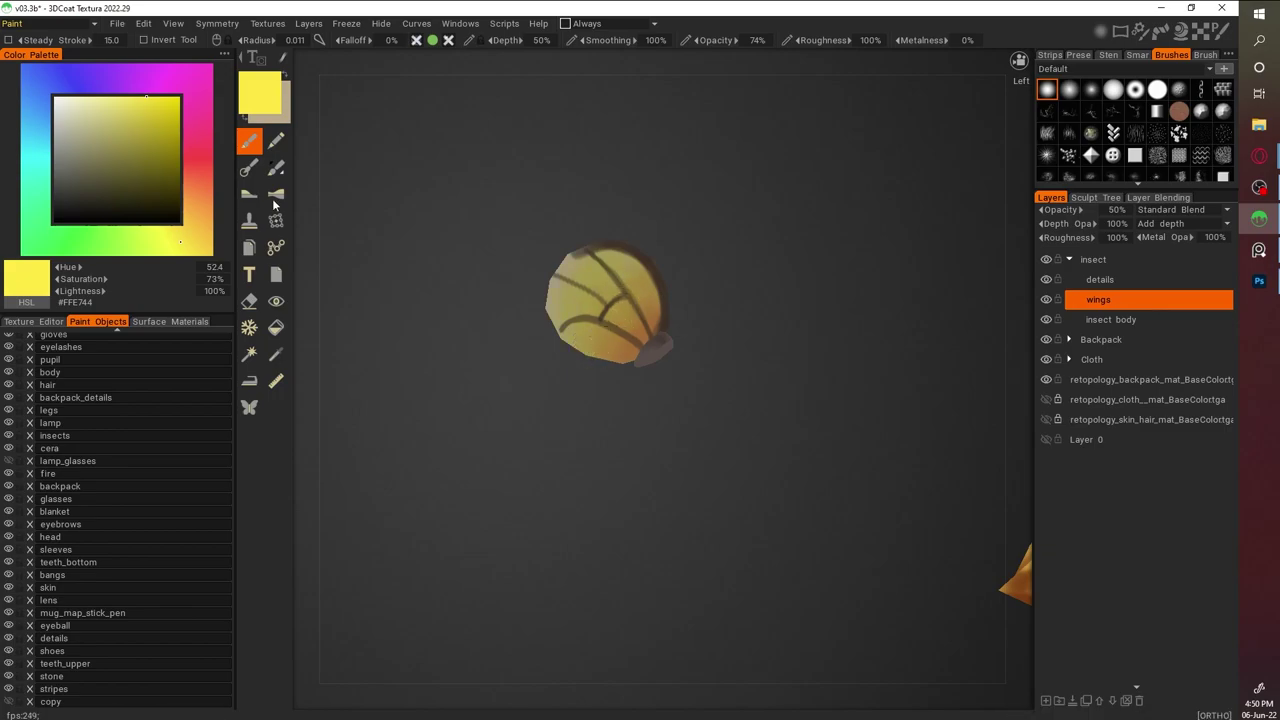
{"action": "left_click", "coordinate": [201, 199]}
{"action": "scroll", "coordinate": [976, 444], "scroll_direction": "up", "scroll_amount": 2}
Thicken the wing's dark outline with brown #3E3228 on the details layer and erase the rough vein edges
{"action": "left_click", "coordinate": [1100, 279]}
{"action": "scroll", "coordinate": [760, 324], "scroll_direction": "up", "scroll_amount": 2}
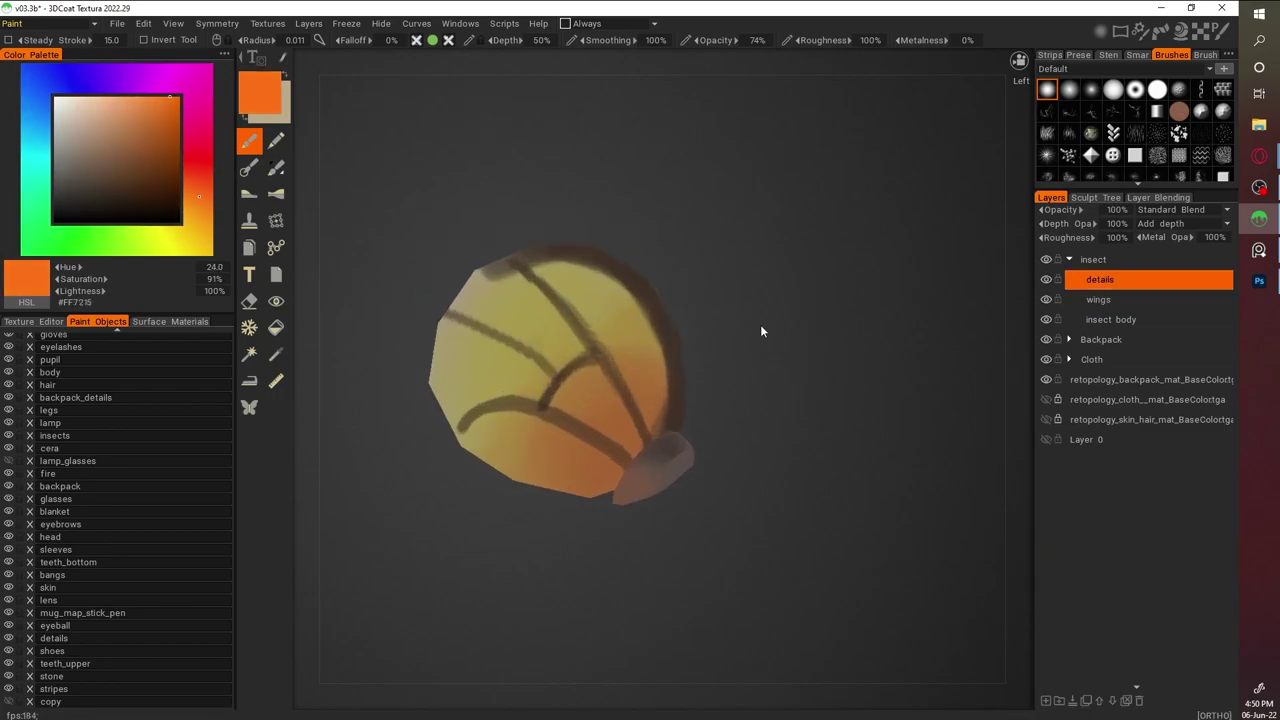
{"action": "key", "text": "v"}
{"action": "scroll", "coordinate": [648, 293], "scroll_direction": "down", "scroll_amount": 10}
{"action": "scroll", "coordinate": [724, 354], "scroll_direction": "up", "scroll_amount": 10}
{"action": "mouse_move", "coordinate": [561, 317]}
{"action": "left_mouse_down"}
{"action": "mouse_move", "coordinate": [666, 349]}
{"action": "mouse_move", "coordinate": [540, 300]}
{"action": "left_mouse_up"}
{"action": "key", "text": "e"}
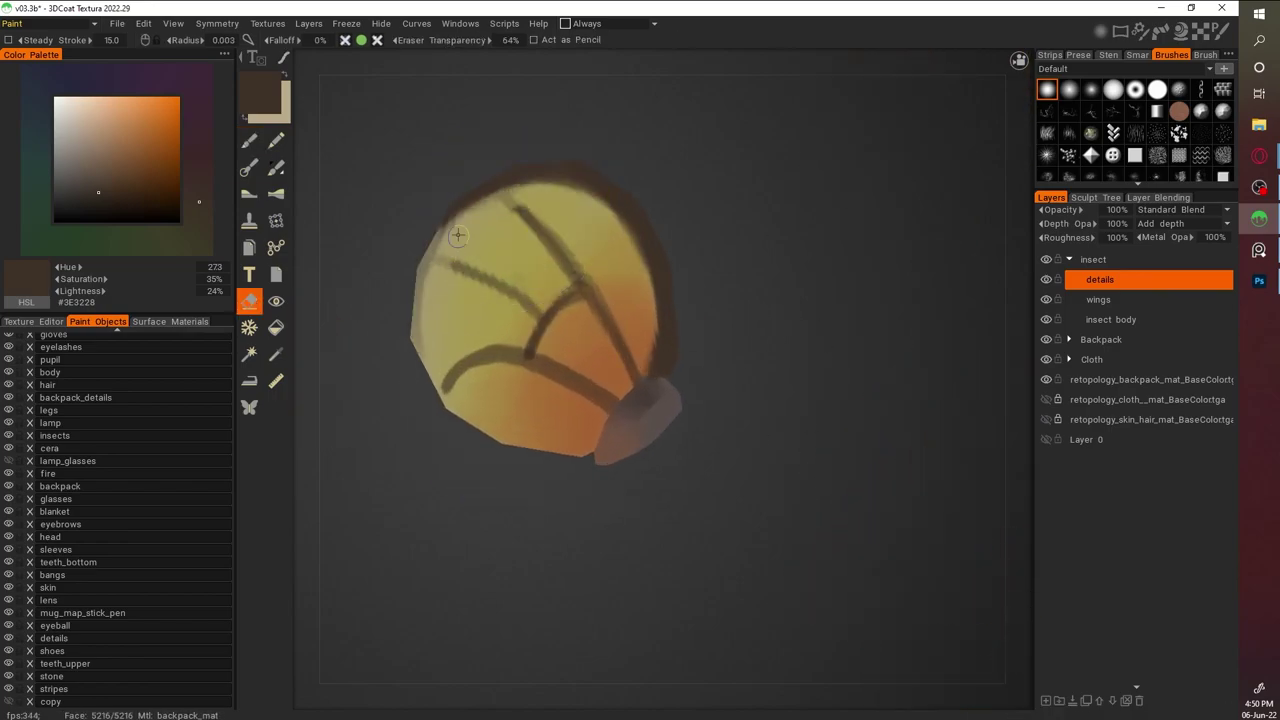
Repaint the wing veins in brown #3E3228, adding a cross vein and a straighter lower vein toward the body
{"action": "key", "text": "b"}
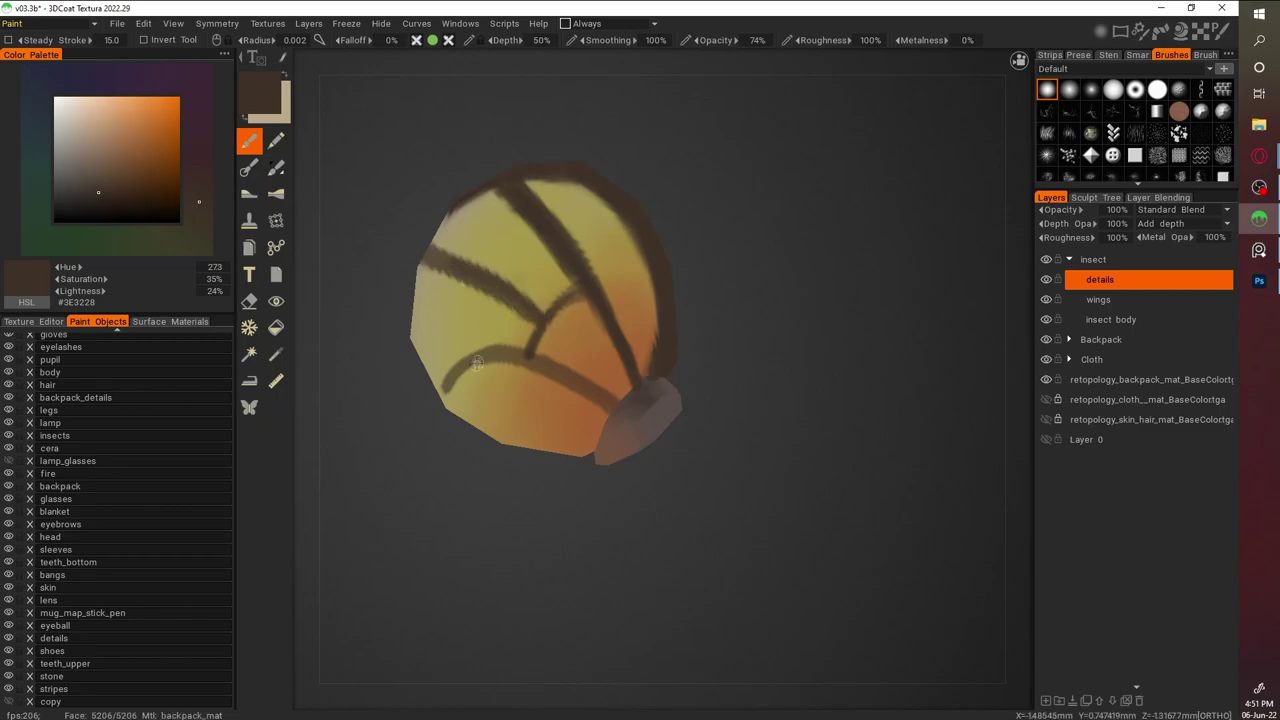
{"action": "key", "text": "e"}
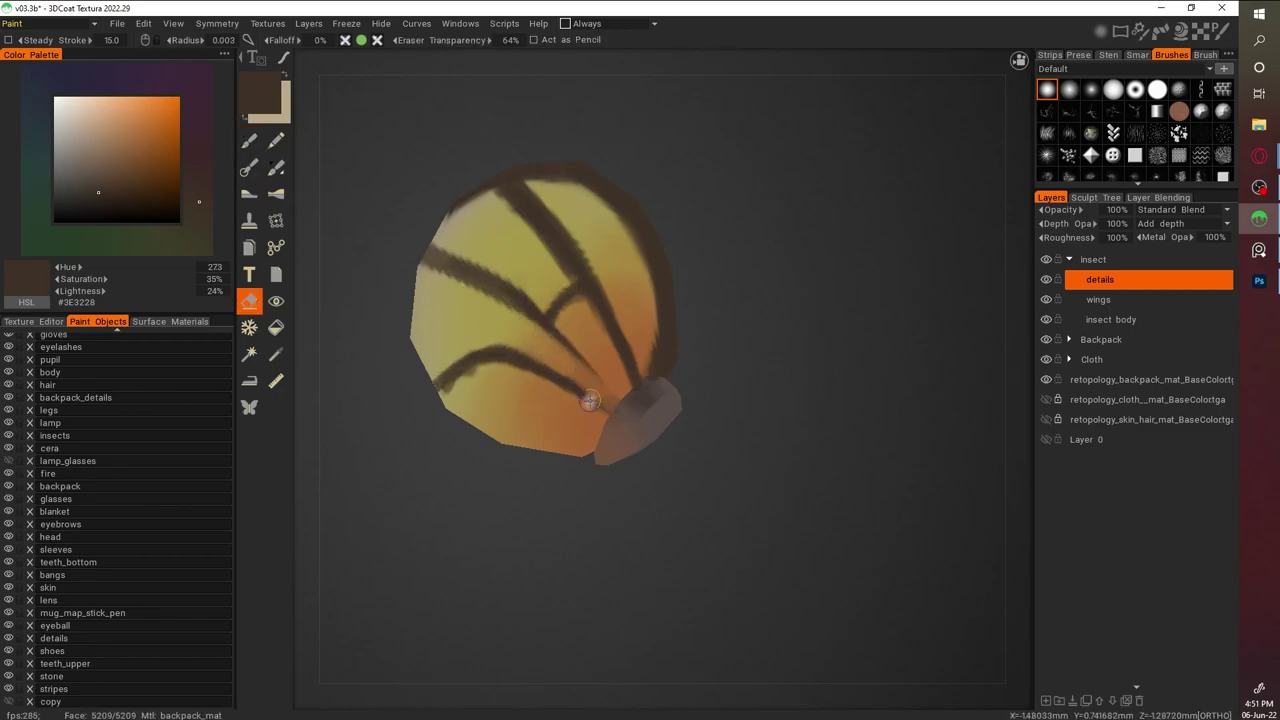
{"action": "key", "text": "b"}
{"action": "left_click_drag", "start_coordinate": [466, 368], "coordinate": [490, 292]}
{"action": "left_click_drag", "start_coordinate": [415, 350], "coordinate": [625, 428]}
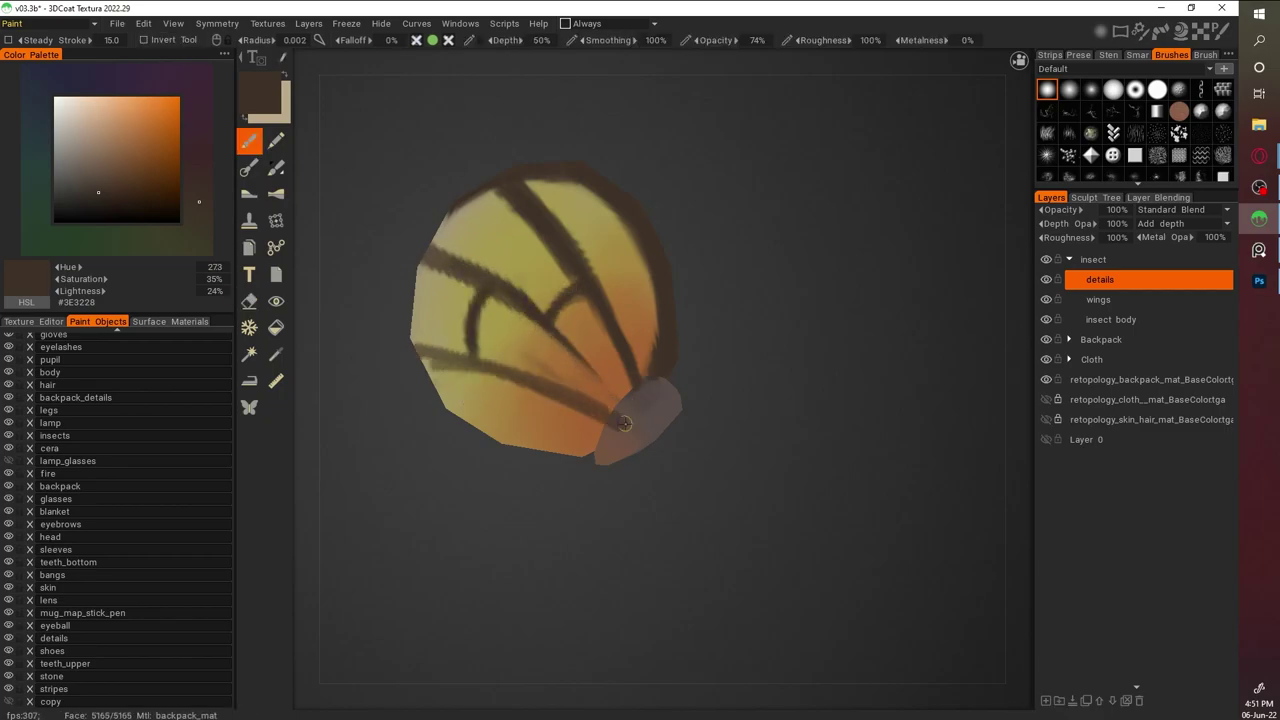
Paint thin light grey-brown #AEA39B highlights along the wing's veins and outer edge
{"action": "scroll", "coordinate": [482, 295], "scroll_direction": "down", "scroll_amount": 5}
{"action": "scroll", "coordinate": [720, 186], "scroll_direction": "up", "scroll_amount": 6}
{"action": "key", "text": "v"}
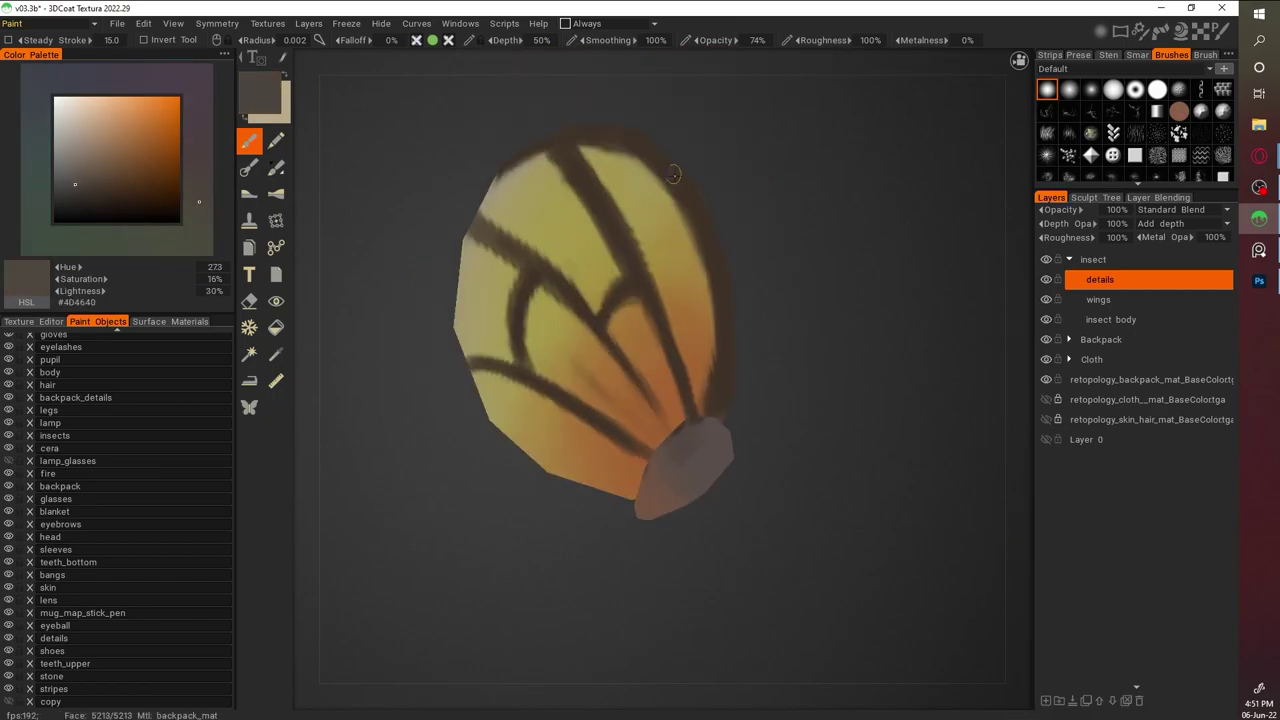
{"action": "key", "text": "v"}
{"action": "left_click_drag", "start_coordinate": [510, 244], "coordinate": [577, 300]}
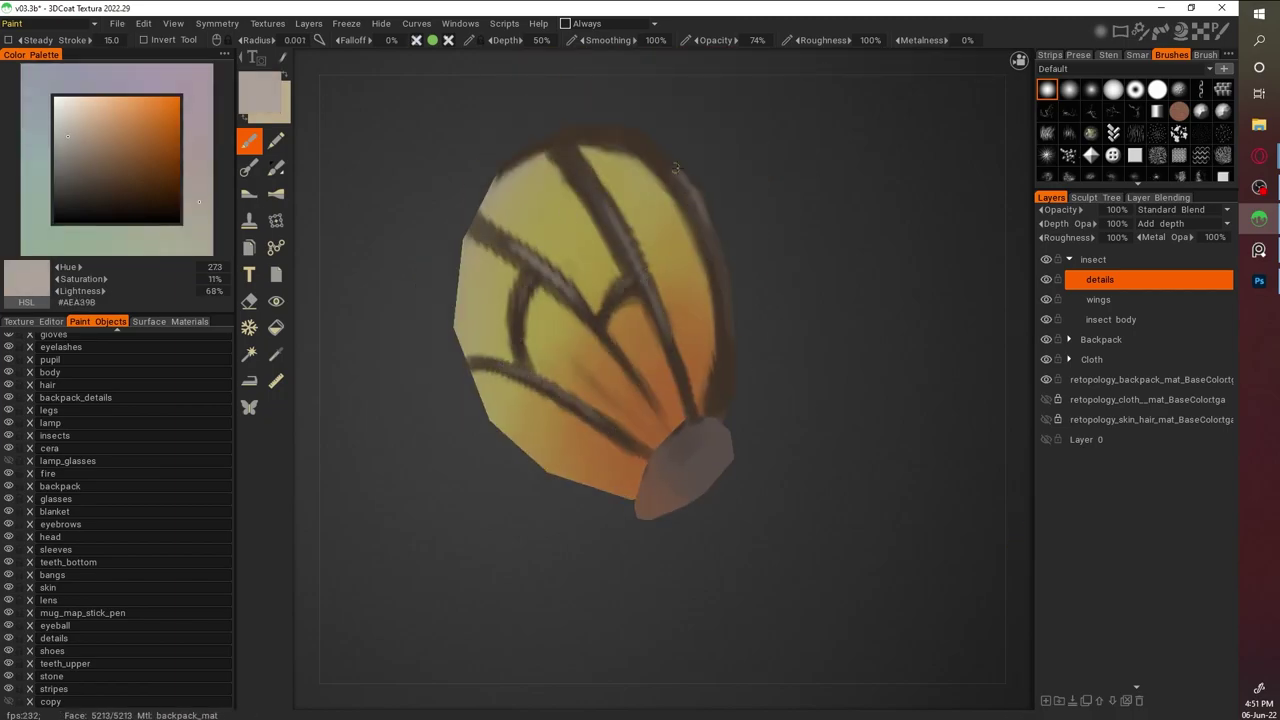
Refill the insect's body with dark brown #2E2620 on the insect body layer
{"action": "scroll", "coordinate": [858, 294], "scroll_direction": "down", "scroll_amount": 4}
{"action": "scroll", "coordinate": [728, 352], "scroll_direction": "up", "scroll_amount": 6}
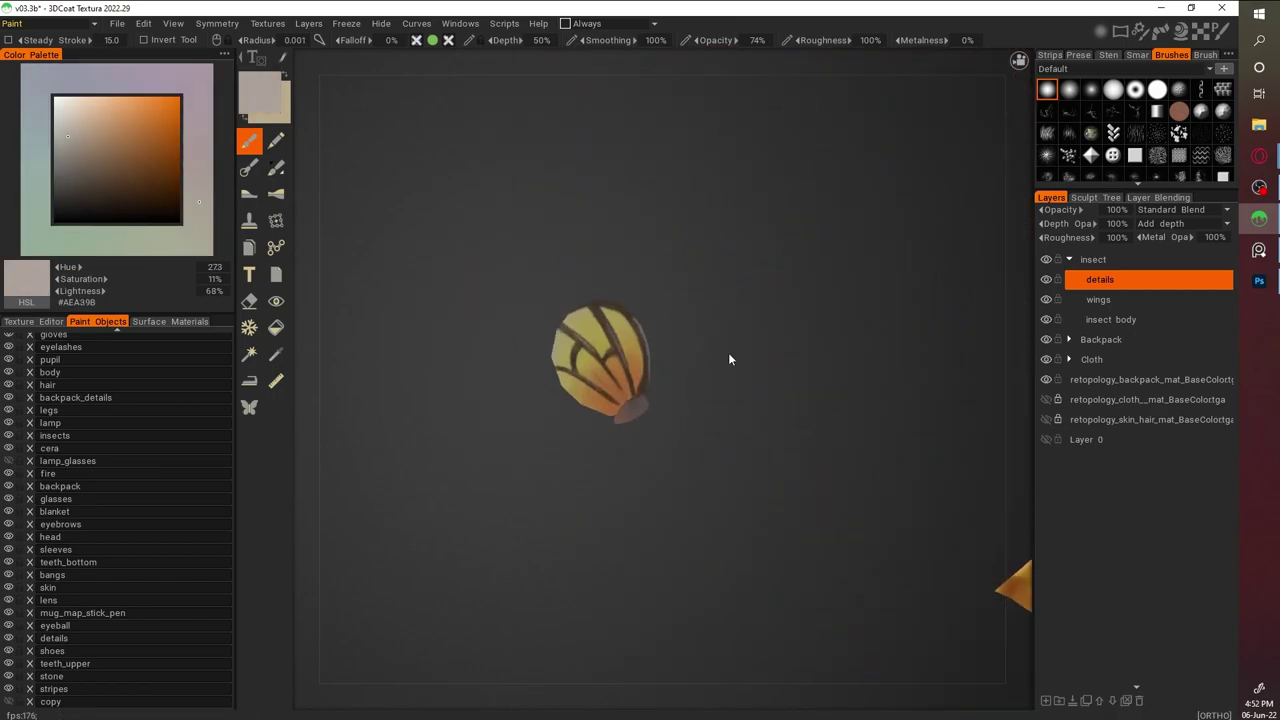
{"action": "left_click", "coordinate": [276, 328]}
{"action": "left_click", "coordinate": [1110, 319]}
{"action": "key", "text": "ctrl+z"}
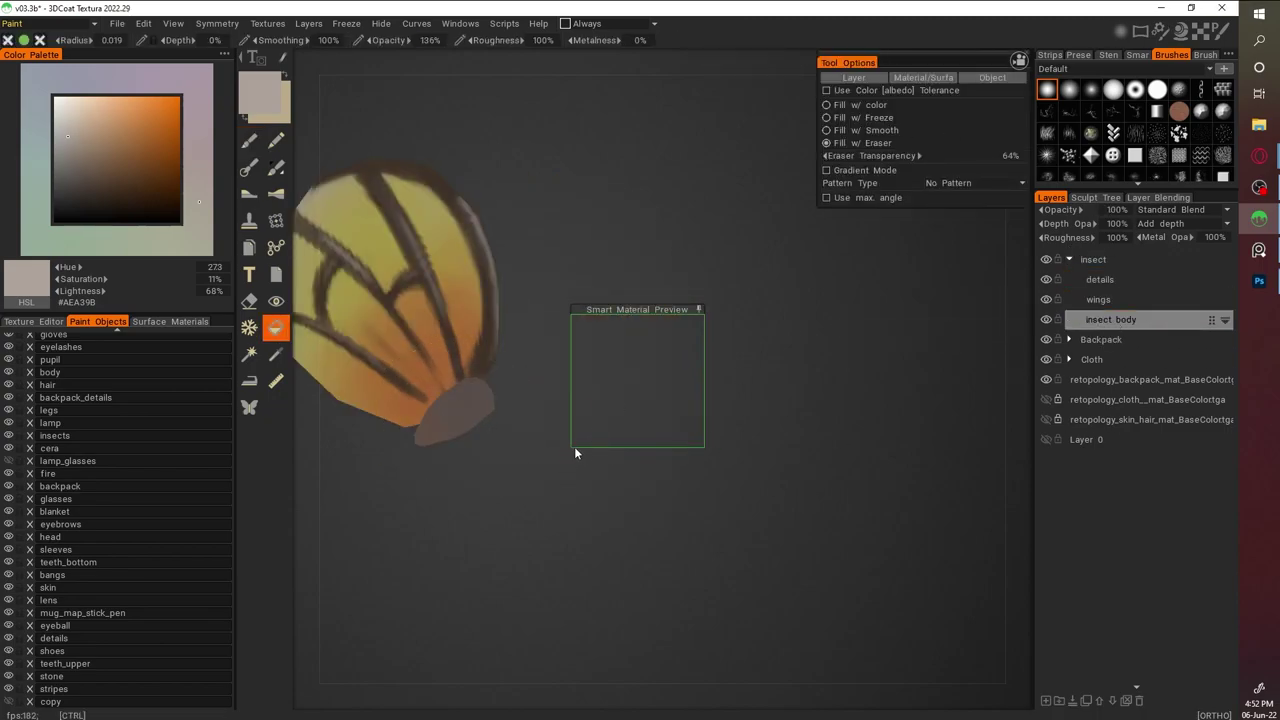
{"action": "left_click_drag", "start_coordinate": [580, 455], "coordinate": [549, 411]}
{"action": "key", "text": "ctrl+y"}
{"action": "key", "text": "v"}
{"action": "key", "text": "b"}
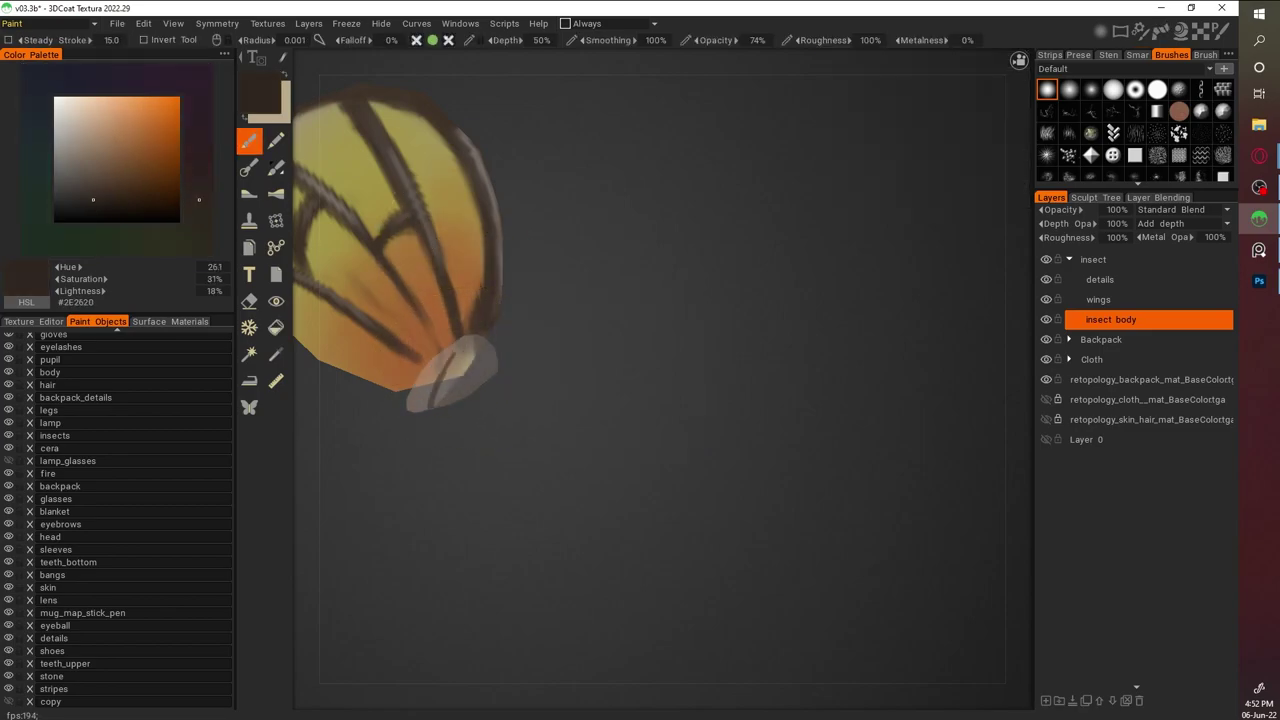
{"action": "left_click", "coordinate": [455, 375]}
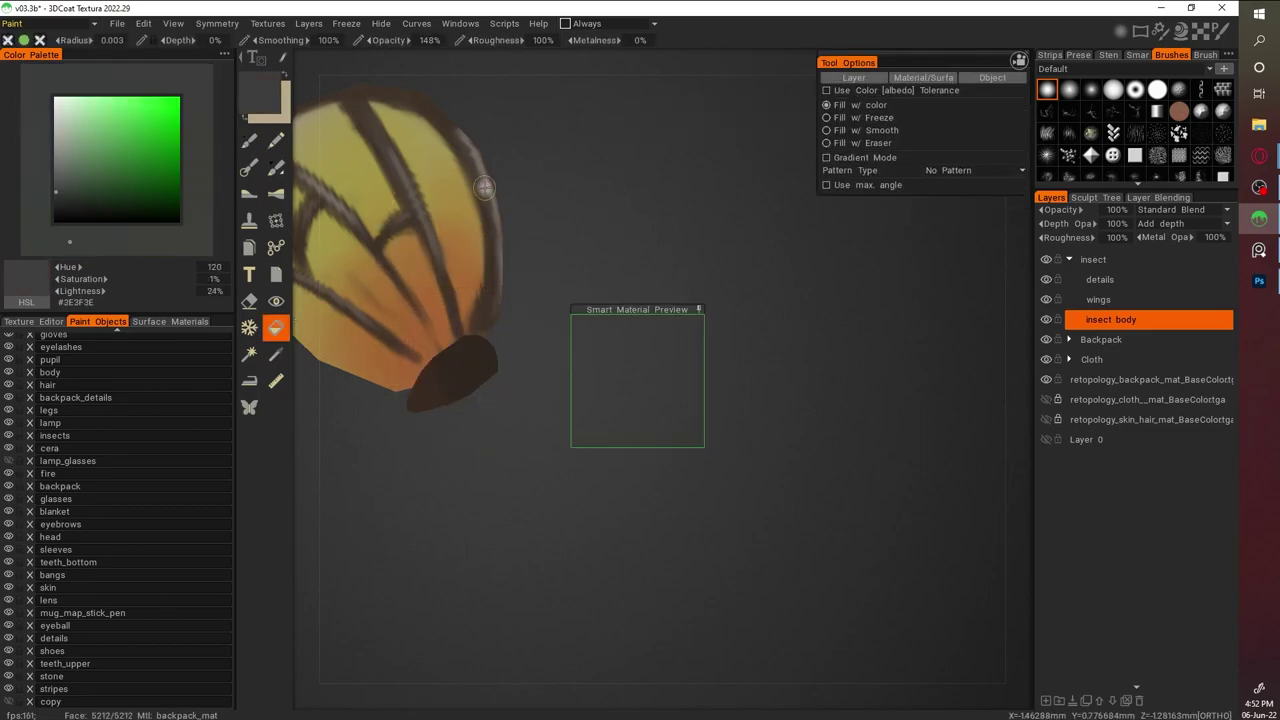
Paint soft highlights on the insect's dark body using grey-browns #726962 and #9D948E
{"action": "key", "text": "b"}
{"action": "scroll", "coordinate": [531, 390], "scroll_direction": "down", "scroll_amount": 3}
{"action": "scroll", "coordinate": [811, 466], "scroll_direction": "up", "scroll_amount": 4}
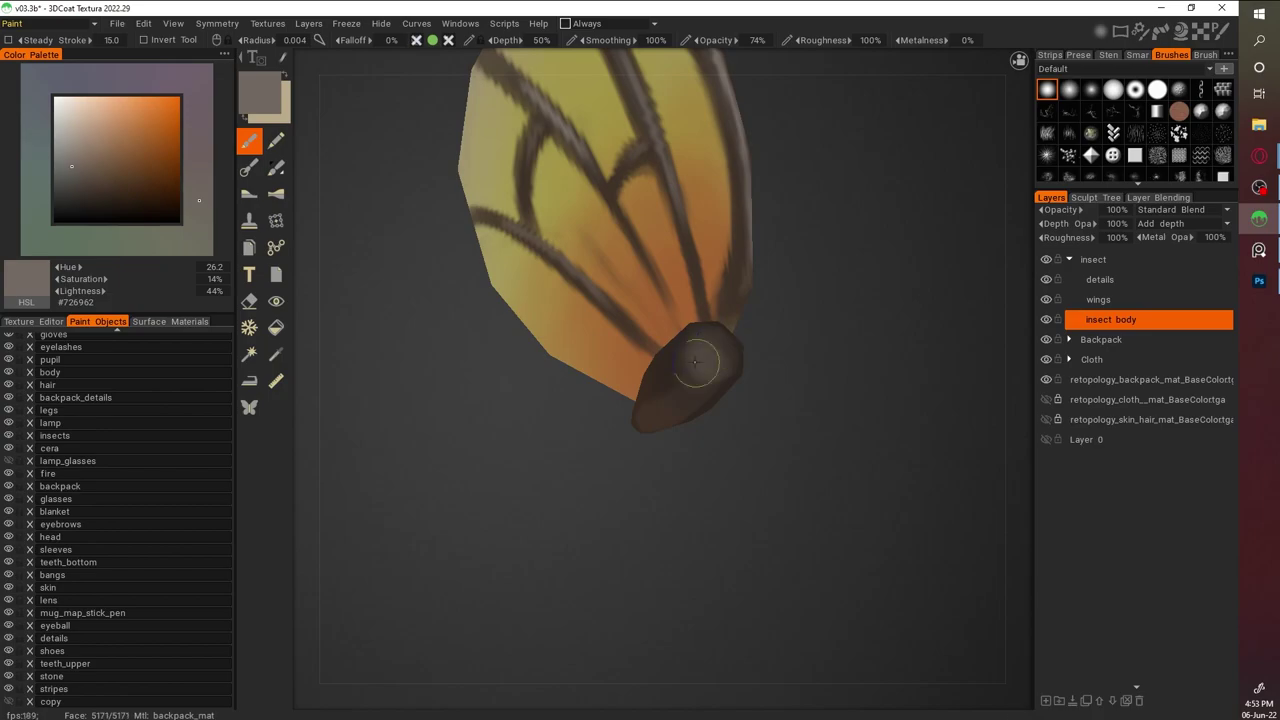
{"action": "left_click", "coordinate": [80, 125]}
{"action": "key", "text": "v"}
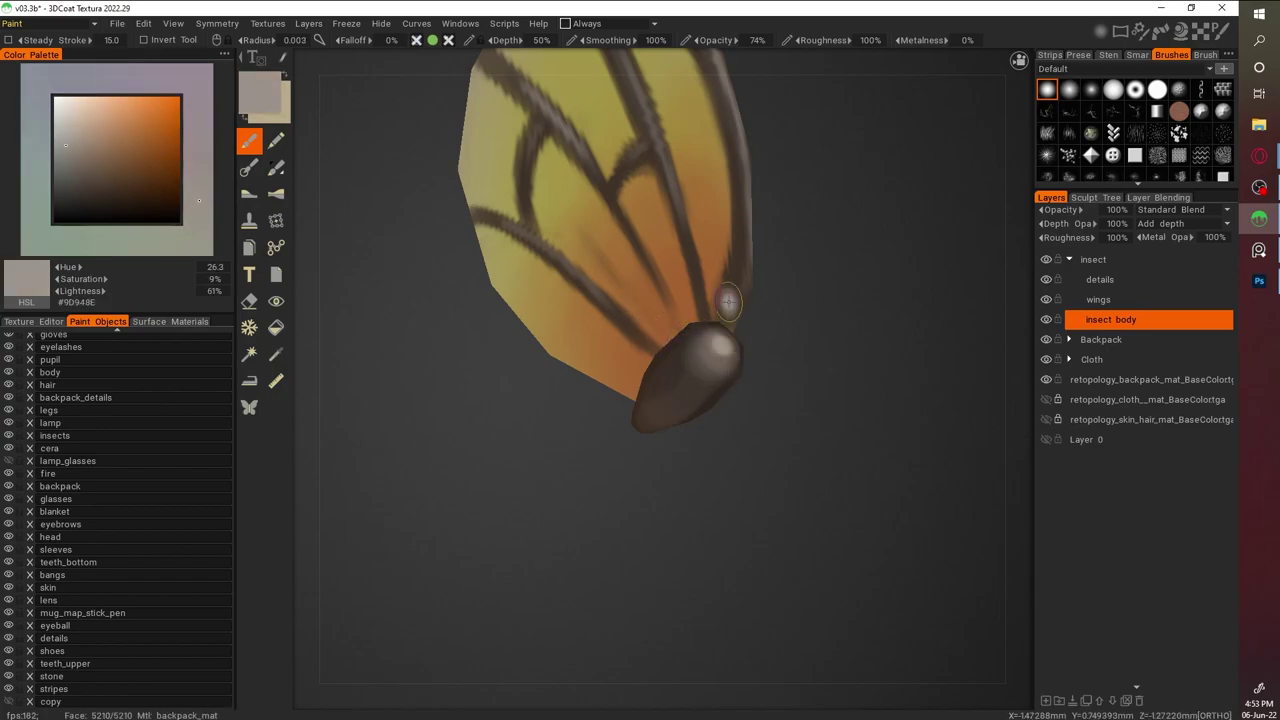
Continue the body shading on the opposite side of the insect with sampled body colors
{"action": "scroll", "coordinate": [806, 357], "scroll_direction": "down", "scroll_amount": 3}
{"action": "left_click_drag", "start_coordinate": [806, 357], "coordinate": [884, 335], "text": "alt"}
{"action": "scroll", "coordinate": [741, 508], "scroll_direction": "up", "scroll_amount": 5}
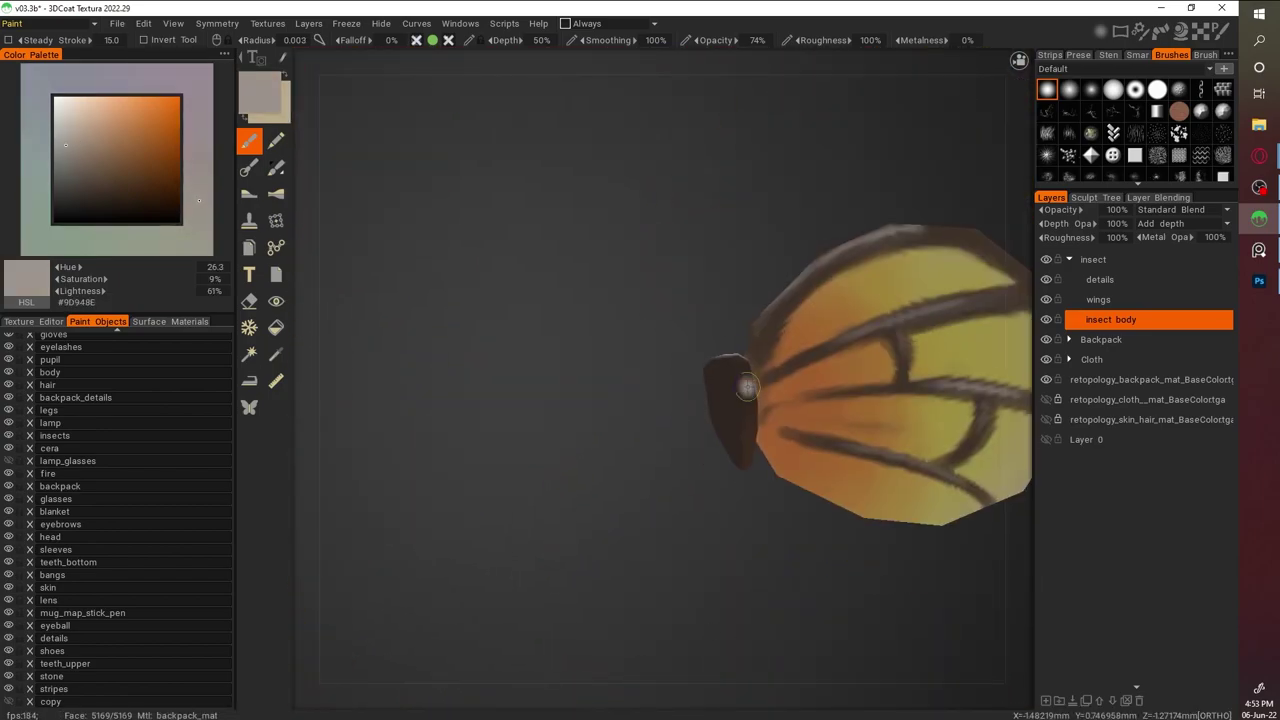
{"action": "key", "text": "v"}
Duplicate the wings layer and set the original wings layer's opacity to 40%
{"action": "scroll", "coordinate": [762, 415], "scroll_direction": "down", "scroll_amount": 4}
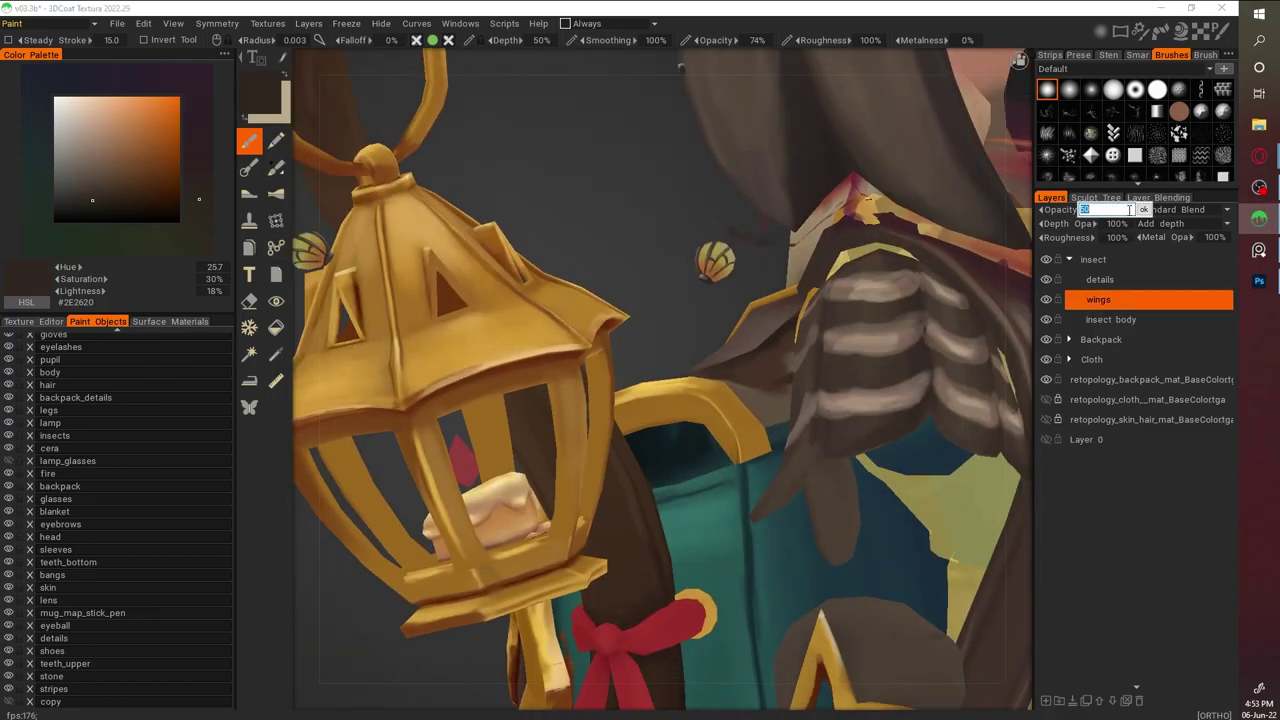
{"action": "scroll", "coordinate": [444, 208], "scroll_direction": "down", "scroll_amount": 3}
{"action": "key", "text": "ctrl+d"}
{"action": "scroll", "coordinate": [548, 413], "scroll_direction": "up", "scroll_amount": 5}
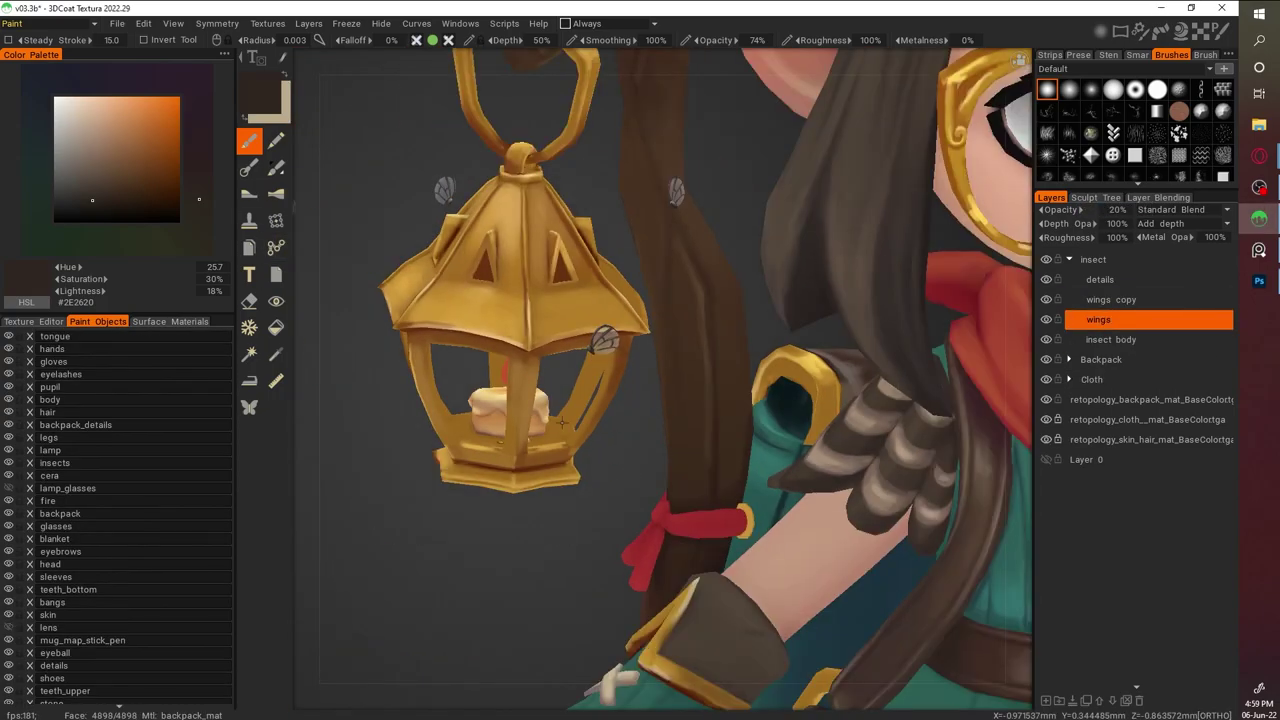
{"action": "left_click", "coordinate": [1119, 210]}
{"action": "type", "text": "40"}
{"action": "key", "text": "Return"}
Check the insects around the lantern from a distance and save the scene
{"action": "scroll", "coordinate": [554, 415], "scroll_direction": "down", "scroll_amount": 5}
{"action": "scroll", "coordinate": [732, 450], "scroll_direction": "up", "scroll_amount": 5}
{"action": "scroll", "coordinate": [640, 276], "scroll_direction": "down", "scroll_amount": 5}
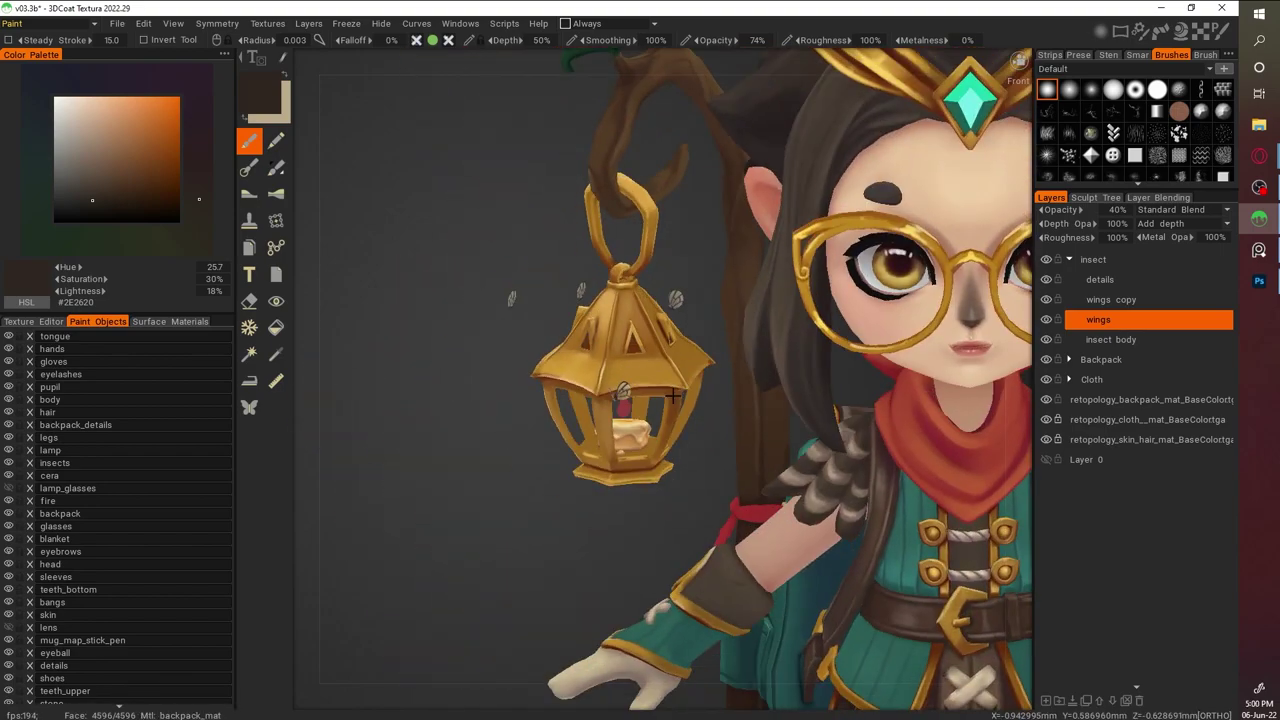
{"action": "scroll", "coordinate": [689, 379], "scroll_direction": "up", "scroll_amount": 5}
{"action": "key", "text": "ctrl+s"}
Clean up the veins where they meet the insect's body on the details layer, erasing and repainting with brown #42362B
{"action": "scroll", "coordinate": [509, 431], "scroll_direction": "up", "scroll_amount": 5}
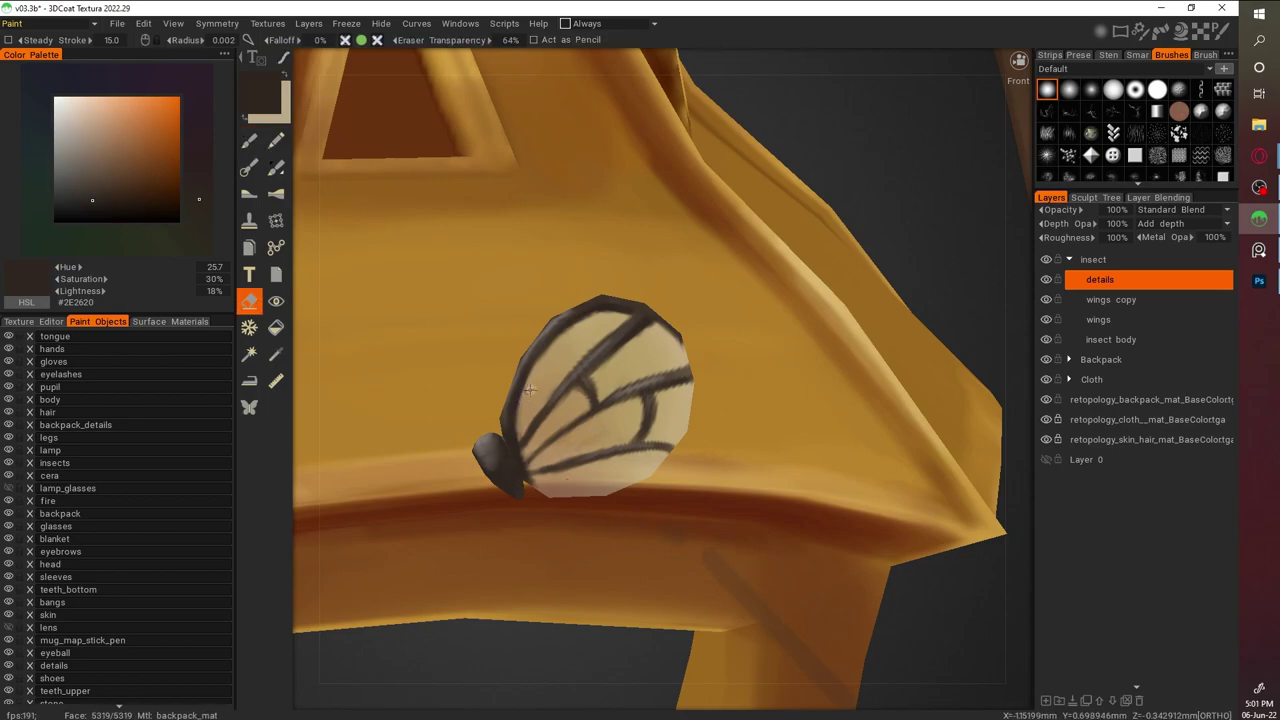
{"action": "right_click_drag", "start_coordinate": [673, 120], "coordinate": [846, 508], "text": "alt"}
{"action": "middle_click_drag", "start_coordinate": [846, 508], "coordinate": [739, 281], "text": "alt"}
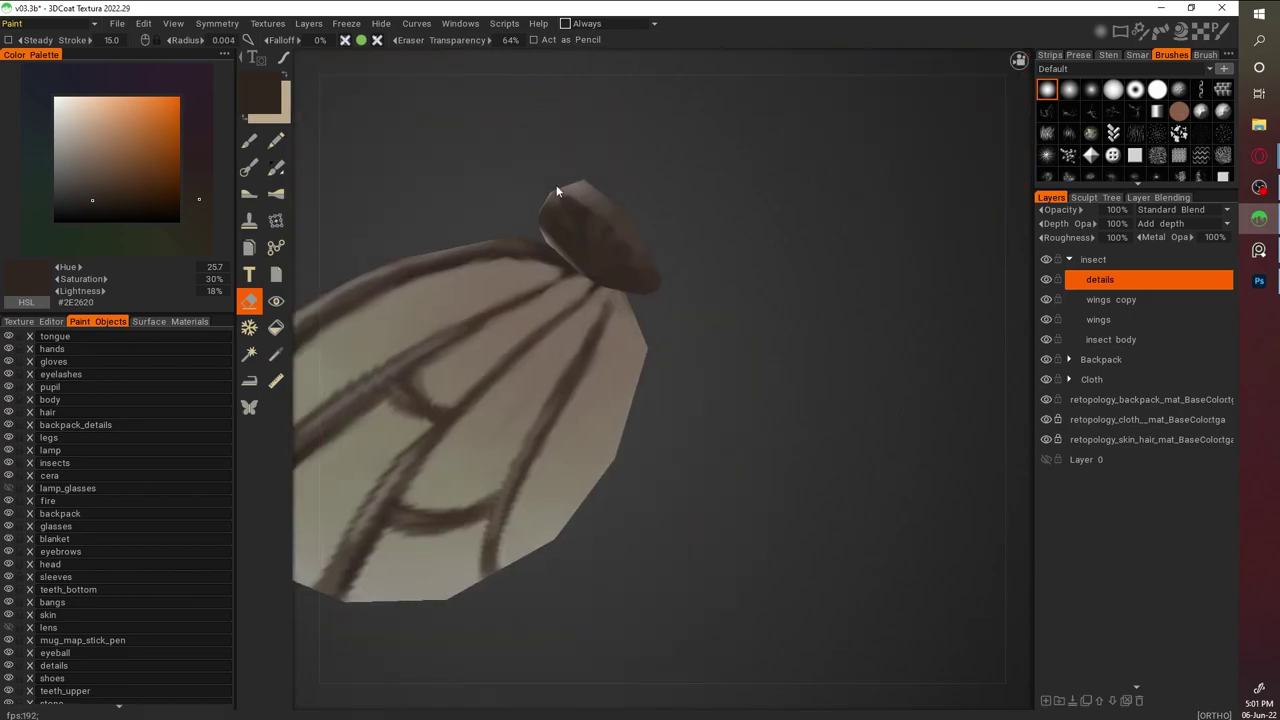
{"action": "key", "text": "v"}
{"action": "key", "text": "b"}
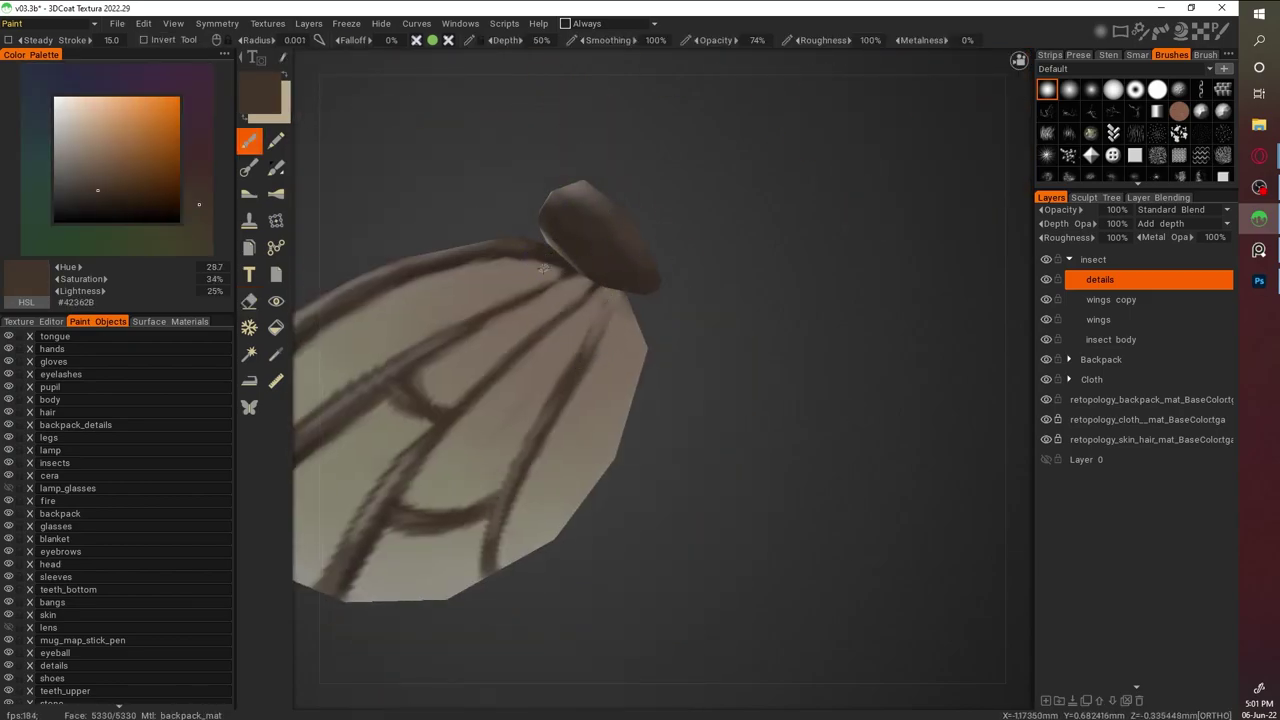
{"action": "key", "text": "v"}
{"action": "key", "text": "e"}
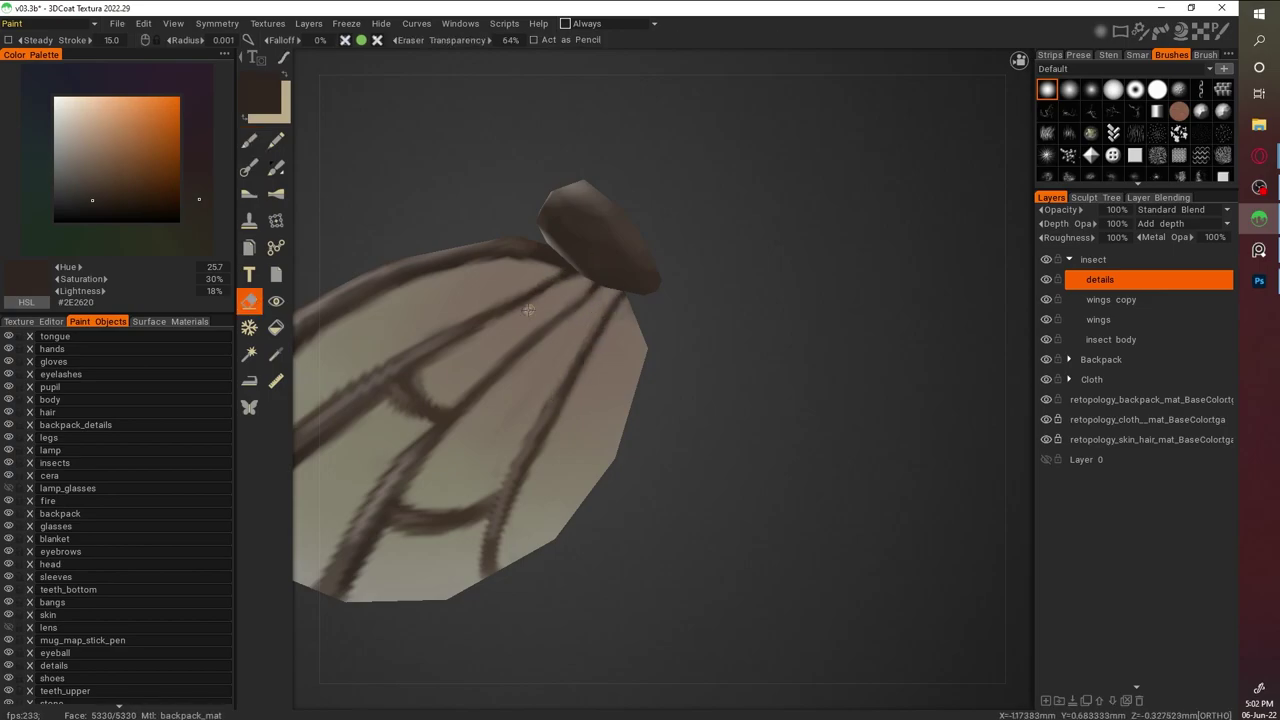
Fade the wing's outer area on the wings layer with a large eraser at 64% transparency
{"action": "scroll", "coordinate": [538, 284], "scroll_direction": "down", "scroll_amount": 5}
{"action": "scroll", "coordinate": [889, 523], "scroll_direction": "up", "scroll_amount": 5}
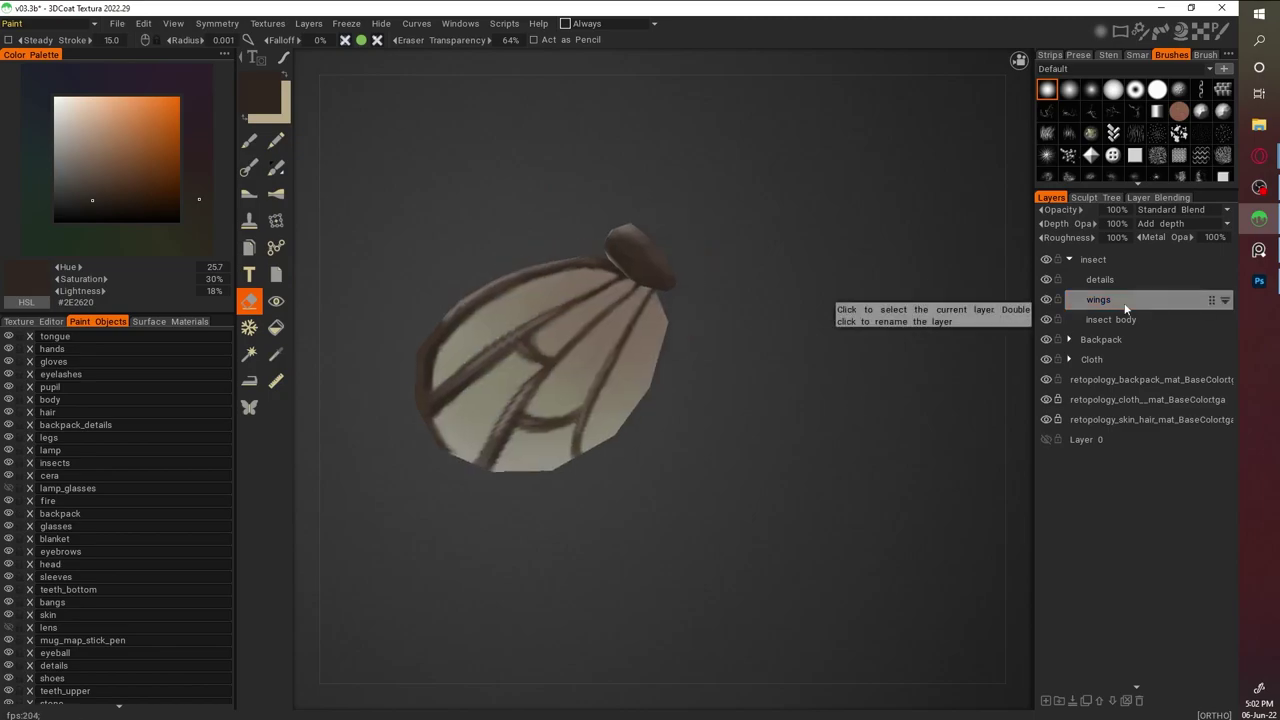
{"action": "key", "text": "b"}
{"action": "left_click_drag", "start_coordinate": [451, 372], "coordinate": [440, 440]}
{"action": "key", "text": "e"}
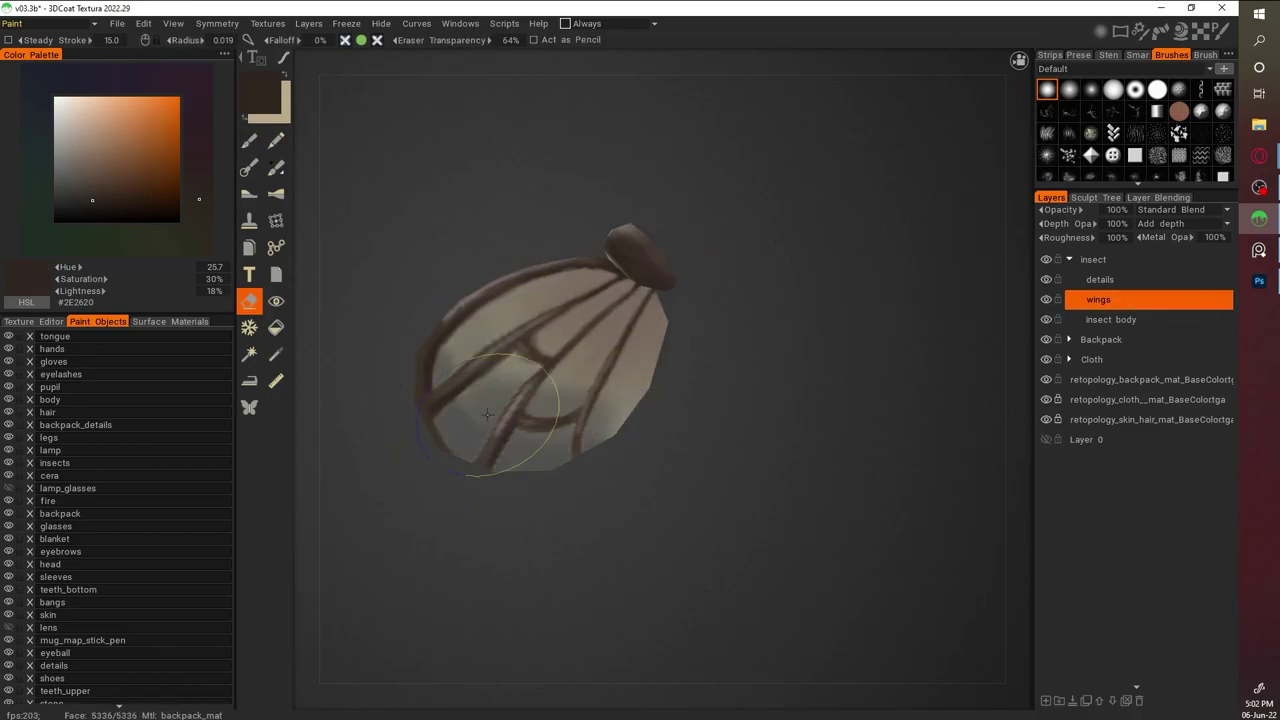
Tint the wing with tan #E1C07E and brown #8E744F, softening the color with the eraser at 45% transparency
{"action": "key", "text": "b"}
{"action": "left_click", "coordinate": [110, 111]}
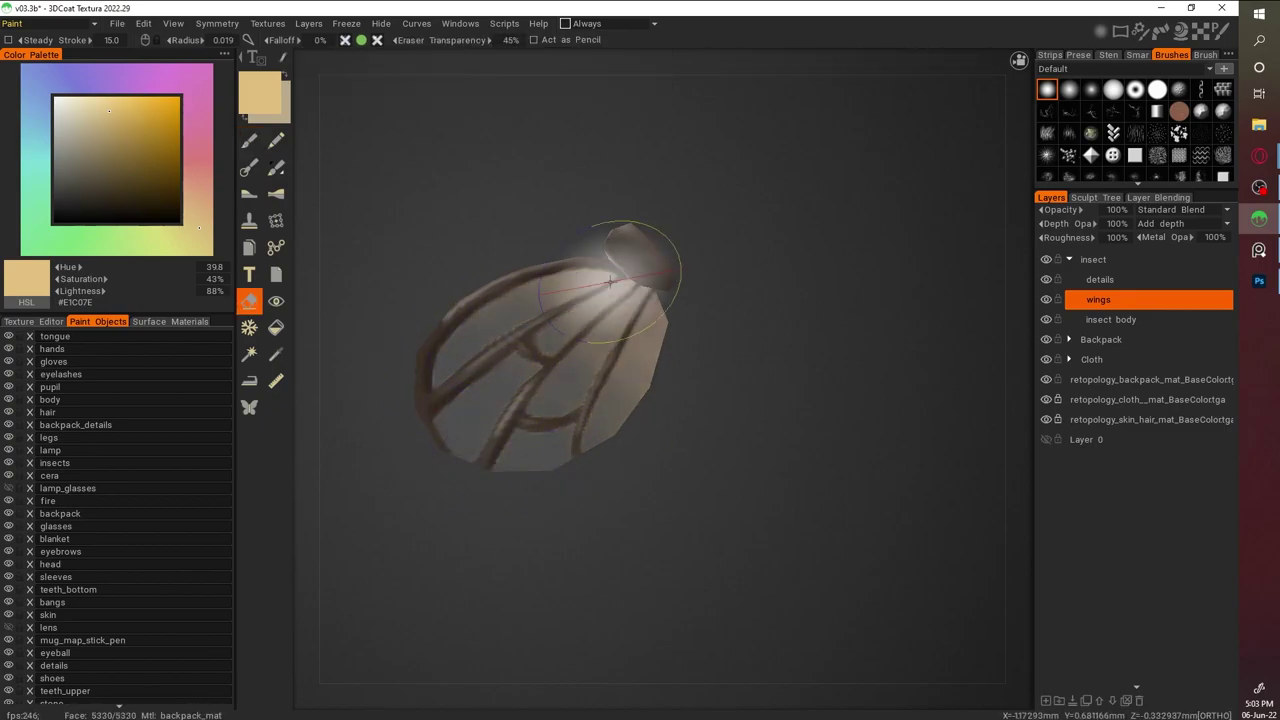
{"action": "key", "text": "e"}
{"action": "left_click", "coordinate": [109, 152]}
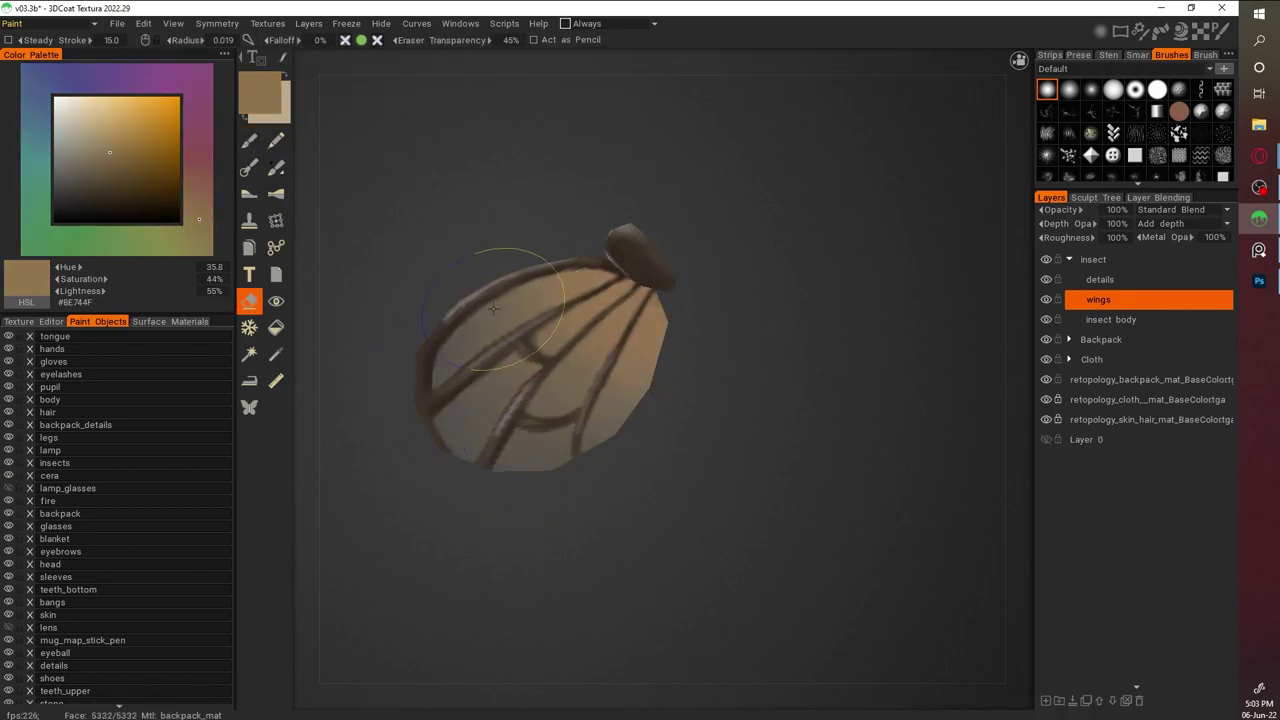
Recolor the lantern's candle flame on the fire layer of the Backpack group with orange #EB762B and yellow #F0BC48
{"action": "left_click_drag", "start_coordinate": [960, 400], "coordinate": [786, 383], "text": "alt"}
{"action": "right_click_drag", "start_coordinate": [786, 383], "coordinate": [806, 409], "text": "alt"}
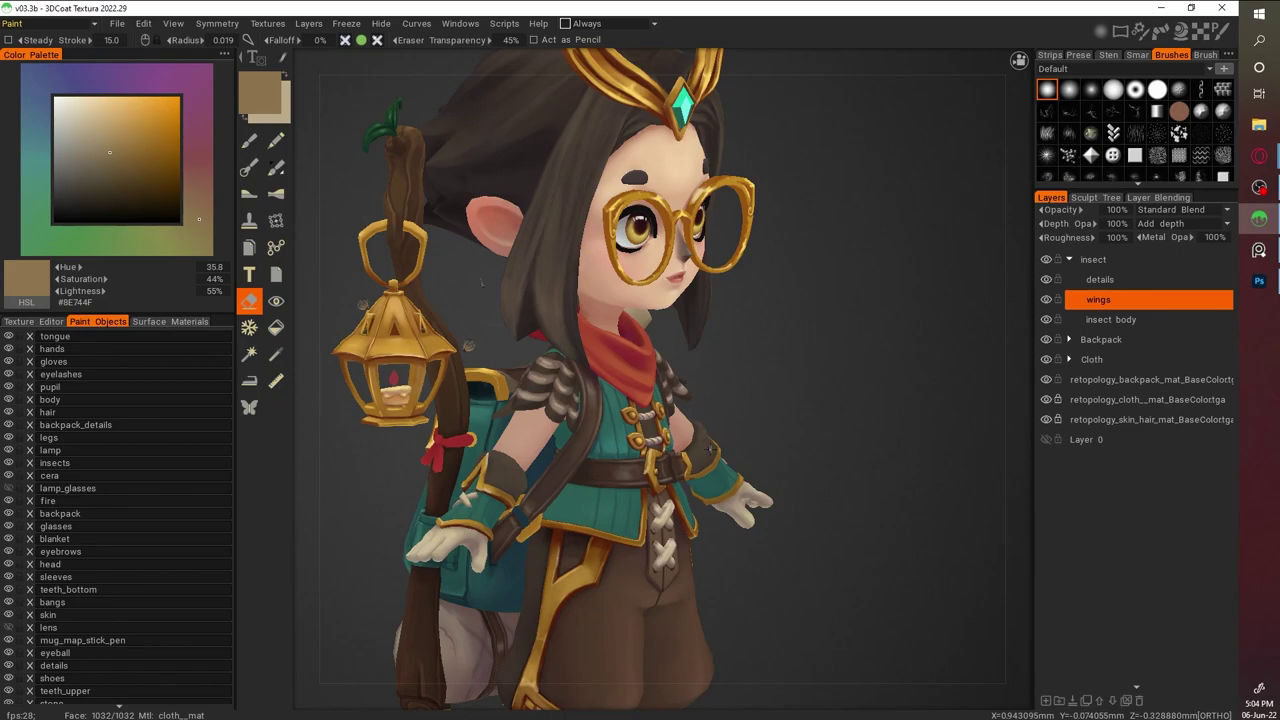
{"action": "left_click_drag", "start_coordinate": [806, 409], "coordinate": [877, 473], "text": "alt"}
{"action": "right_click_drag", "start_coordinate": [877, 473], "coordinate": [1056, 494], "text": "alt"}
{"action": "left_click", "coordinate": [1069, 259]}
{"action": "left_click", "coordinate": [1069, 279]}
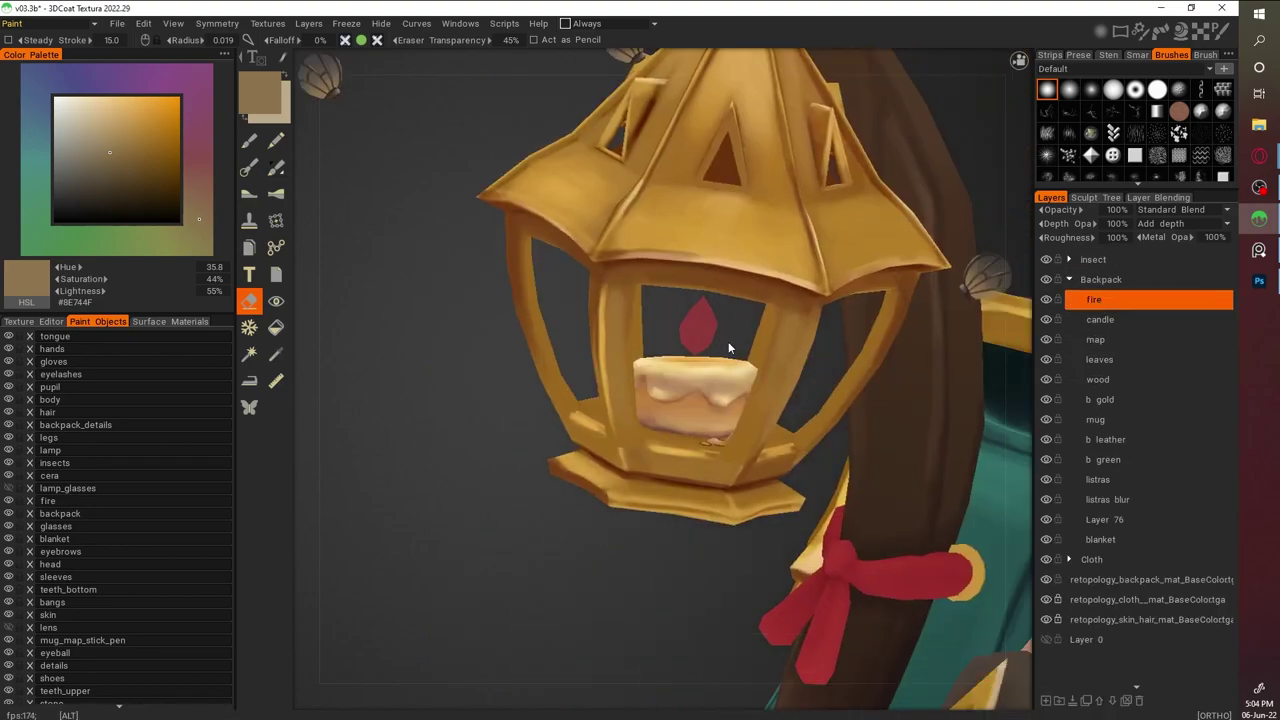
{"action": "left_click", "coordinate": [200, 195]}
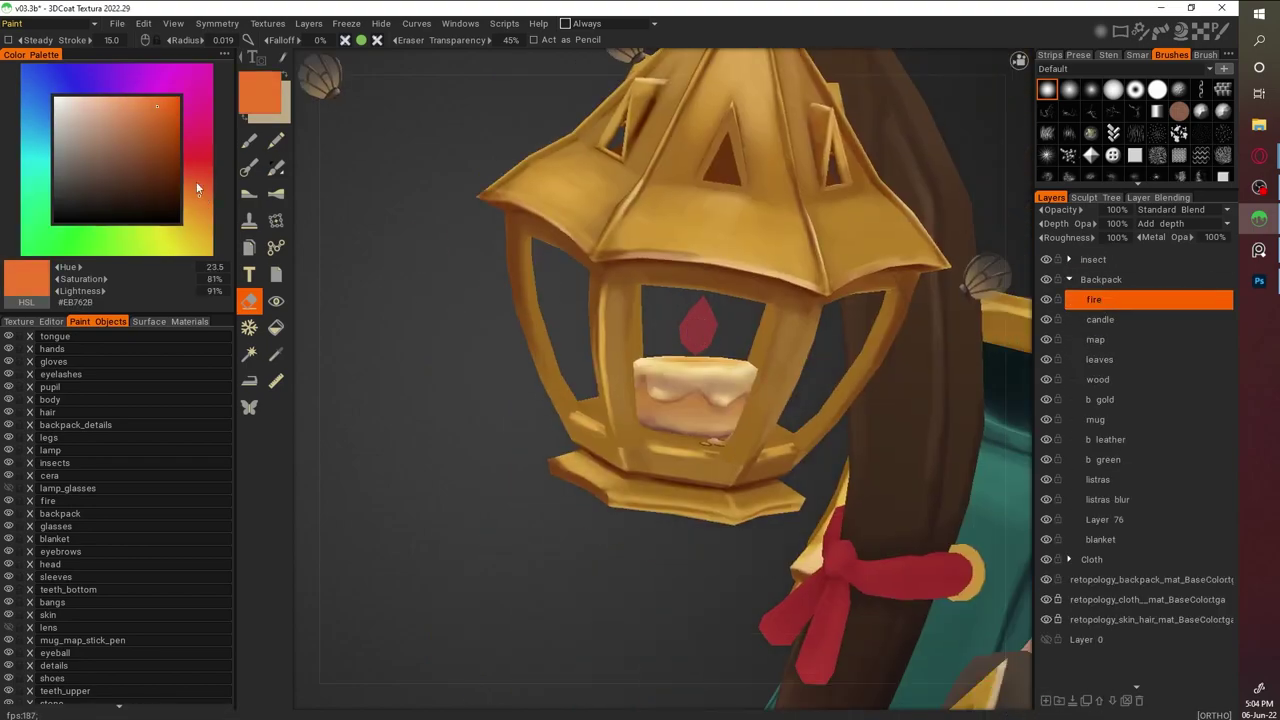
{"action": "mouse_move", "coordinate": [696, 333]}
{"action": "left_mouse_down", "text": "alt"}
{"action": "mouse_move", "coordinate": [664, 277]}
{"action": "mouse_move", "coordinate": [480, 320]}
{"action": "mouse_move", "coordinate": [322, 325]}
{"action": "left_mouse_up", "text": "alt"}
{"action": "key", "text": "ctrl"}
{"action": "key", "text": "v"}
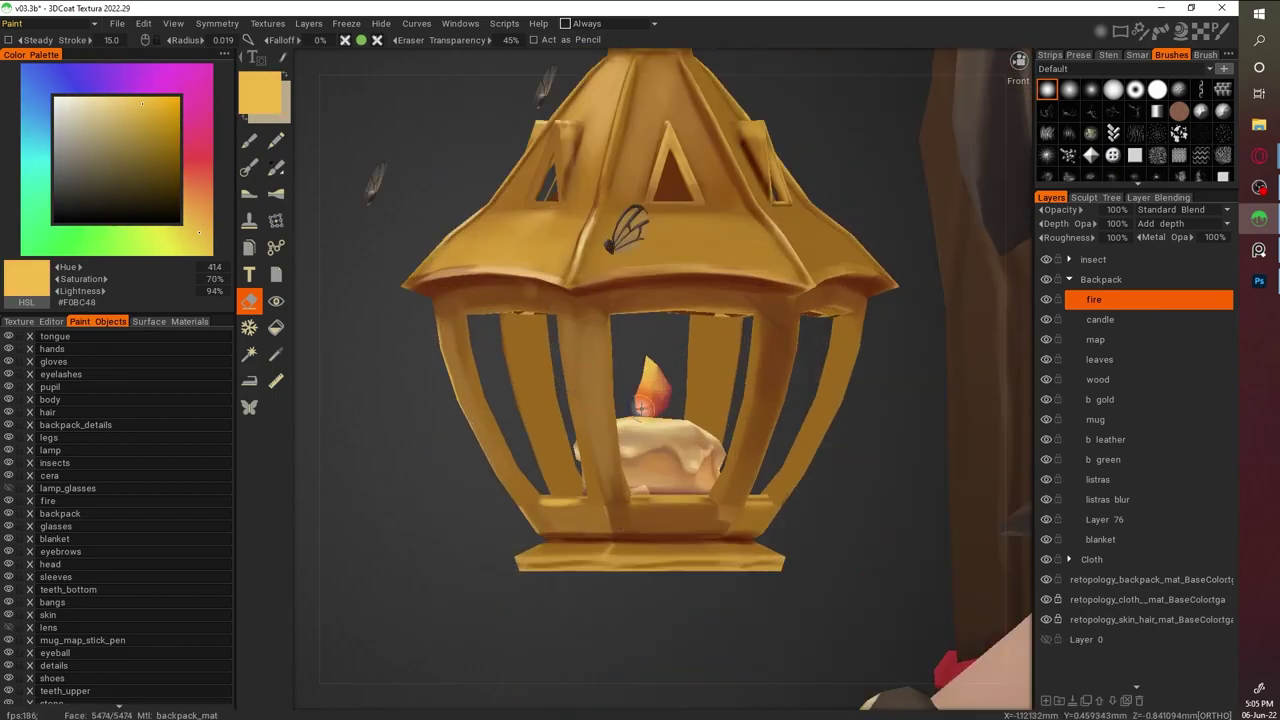
{"action": "key", "text": "v"}
Fill the flame with a linear color gradient, orange at its base and yellow at its tip
{"action": "left_click", "coordinate": [276, 327]}
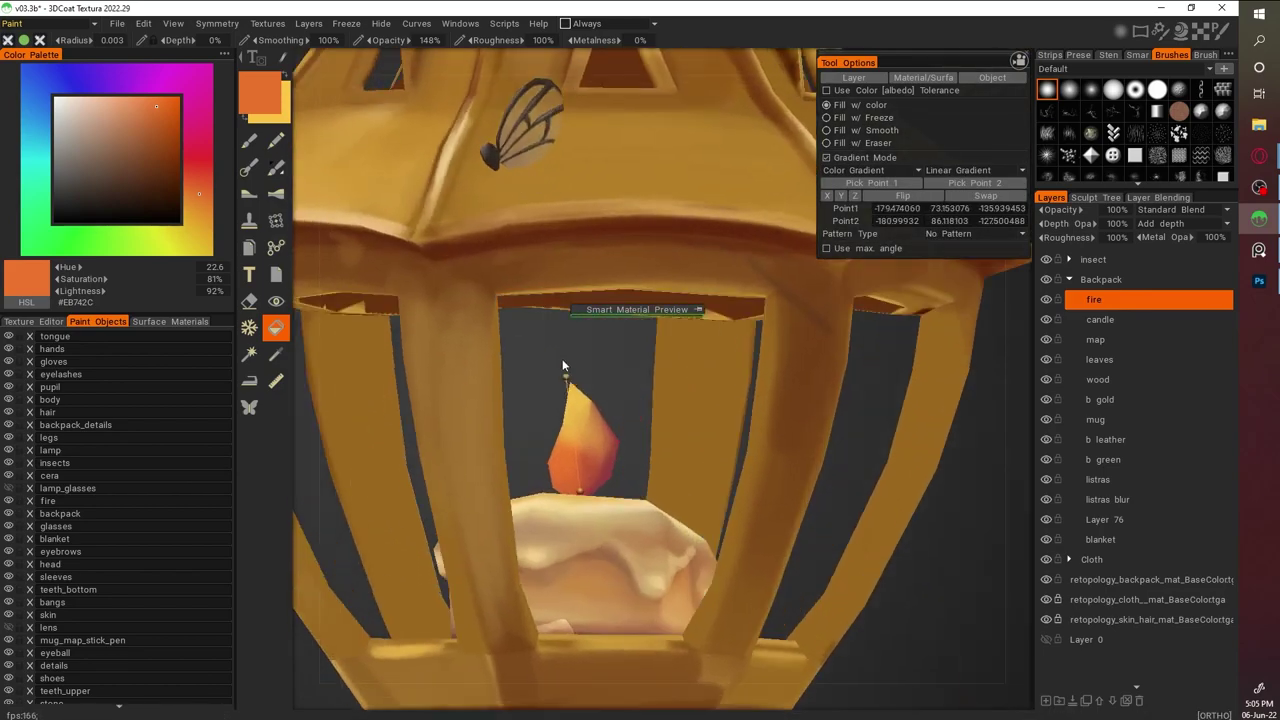
{"action": "left_click", "coordinate": [574, 380]}
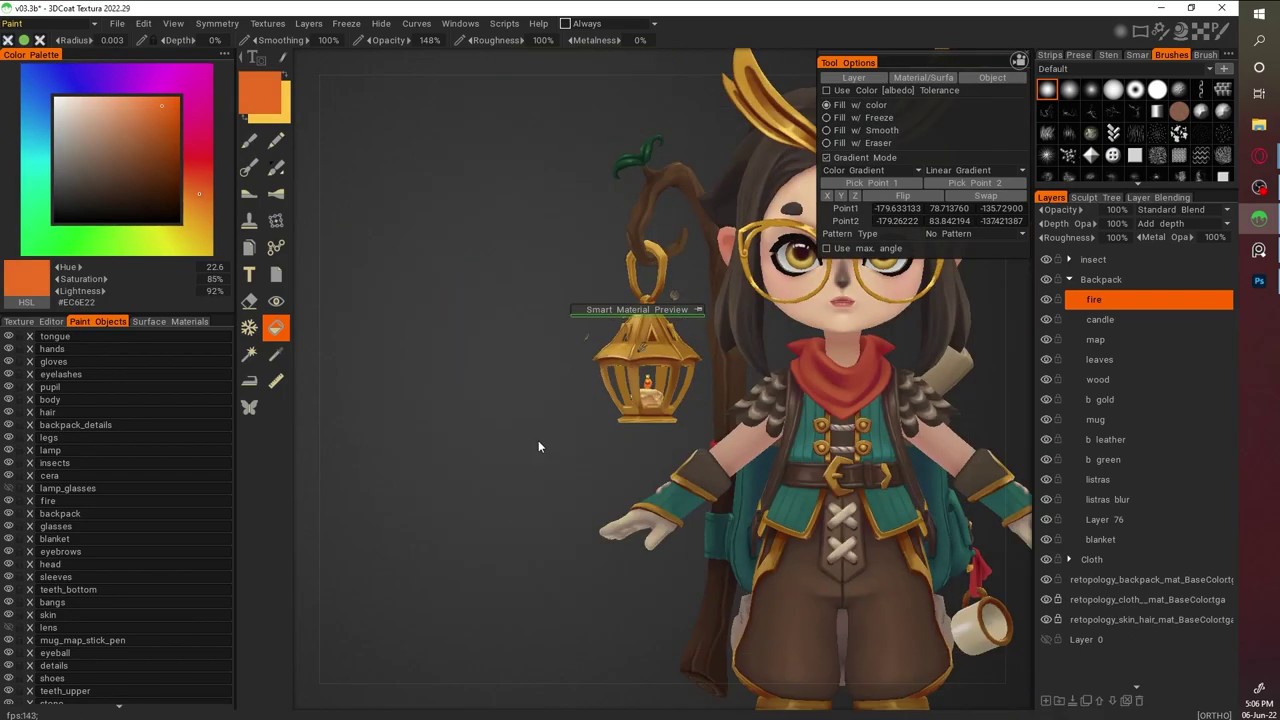
{"action": "left_click_drag", "start_coordinate": [538, 440], "coordinate": [888, 463]}
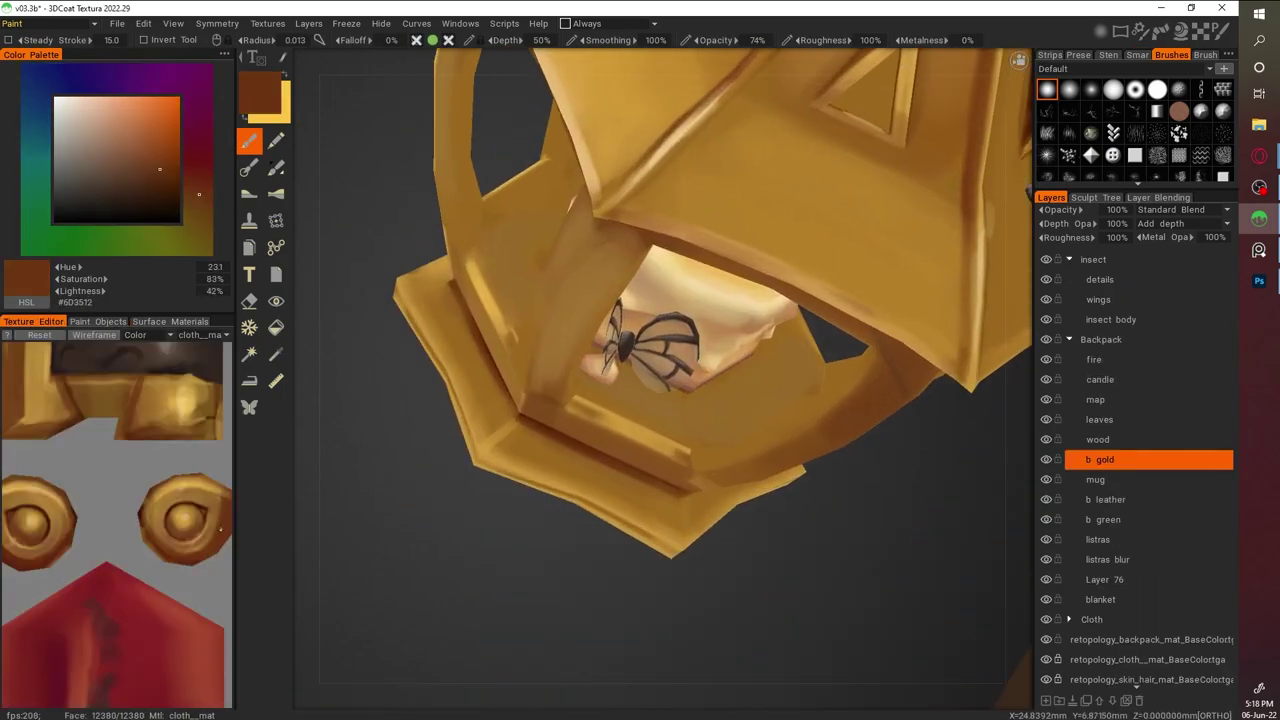
Shade the lantern's inner floor around the wax drops and candle on the b gold layer with browns #471605 and #6D3910
{"action": "left_click_drag", "start_coordinate": [840, 492], "coordinate": [784, 478]}
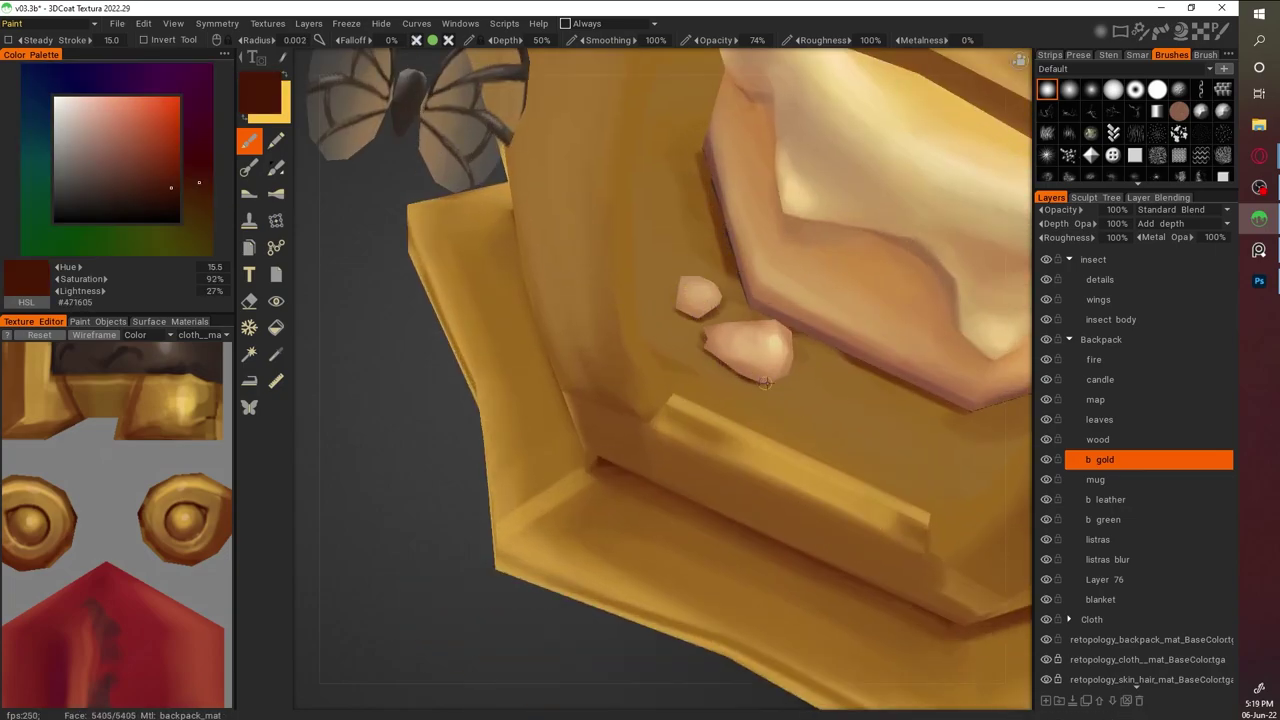
{"action": "key", "text": "v"}
{"action": "key", "text": "v"}
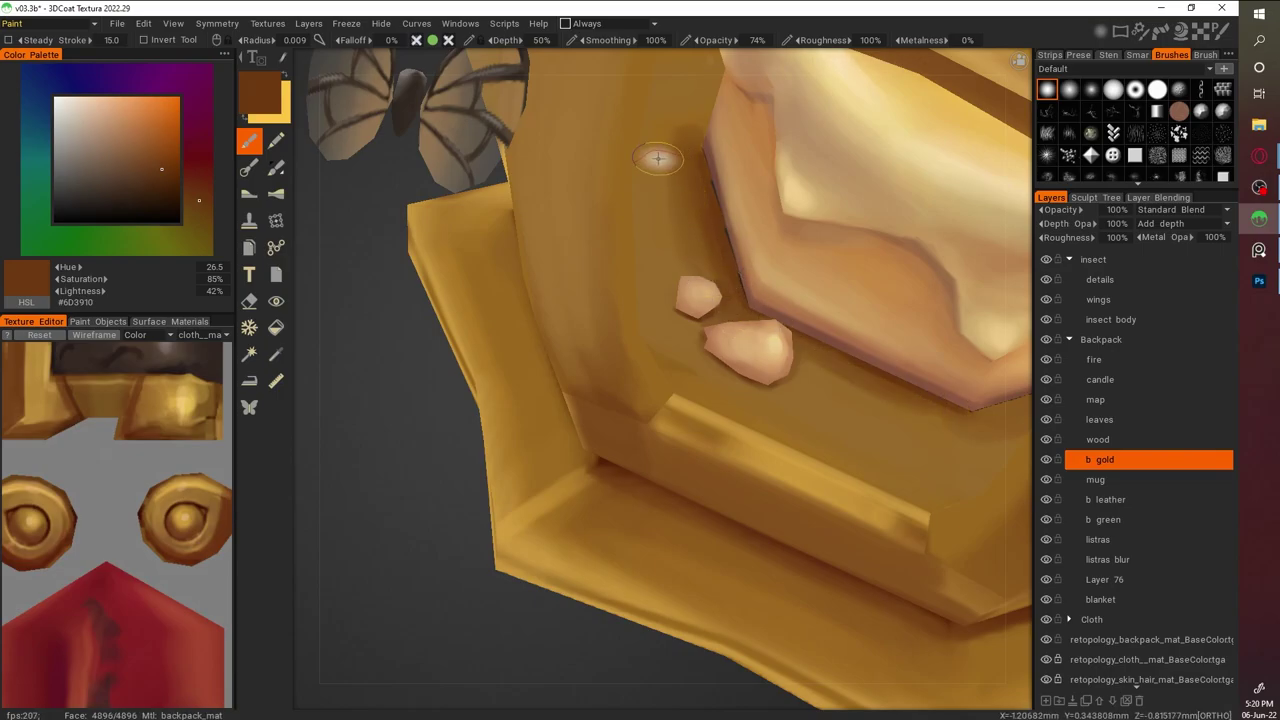
{"action": "key", "text": "v"}
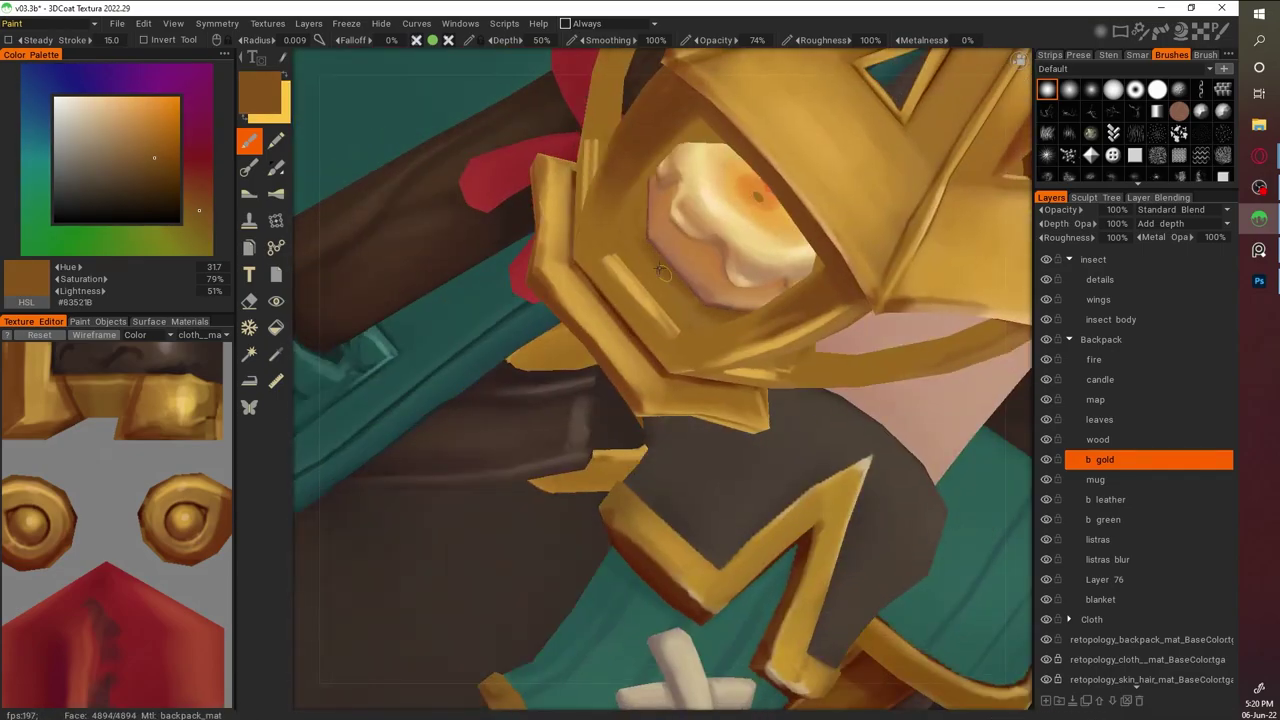
Shade the lantern's pillars beneath the roof with browns #9C6F2F and #784319, and clean that area on the fire layer with the eraser
{"action": "left_click", "coordinate": [170, 176]}
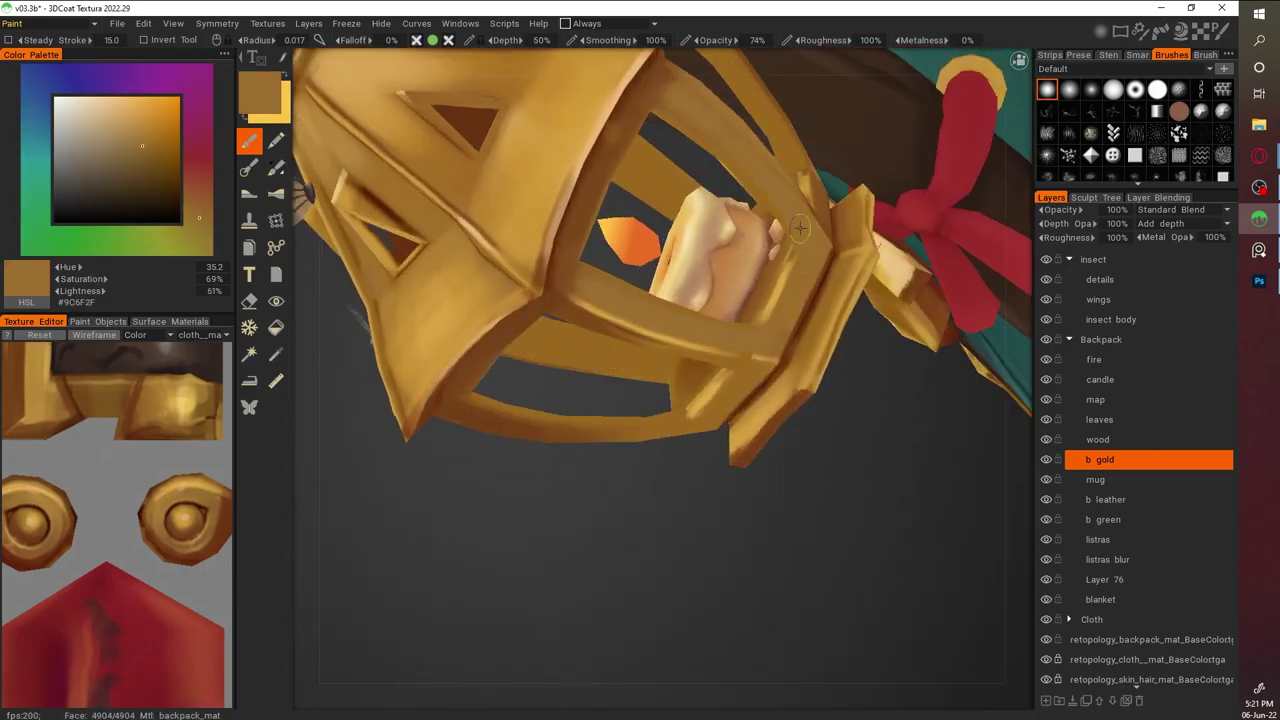
{"action": "key", "text": "v"}
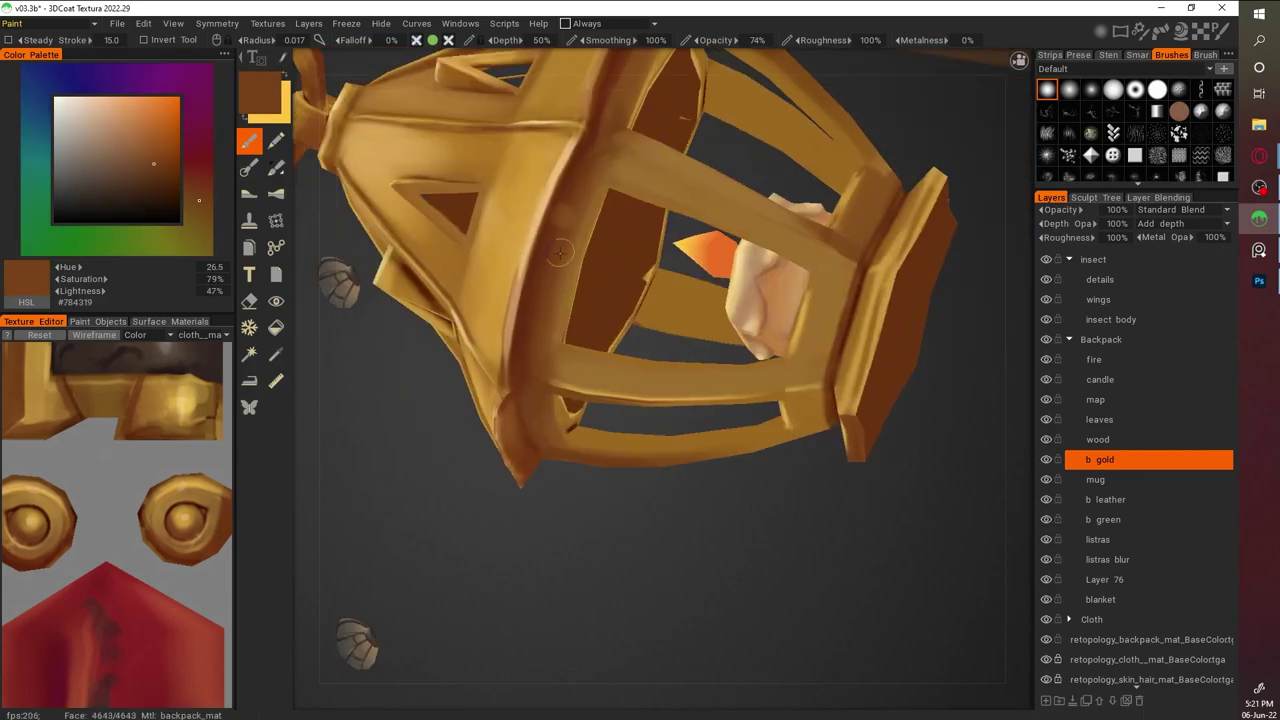
{"action": "left_click", "coordinate": [1046, 364]}
{"action": "key", "text": "e"}
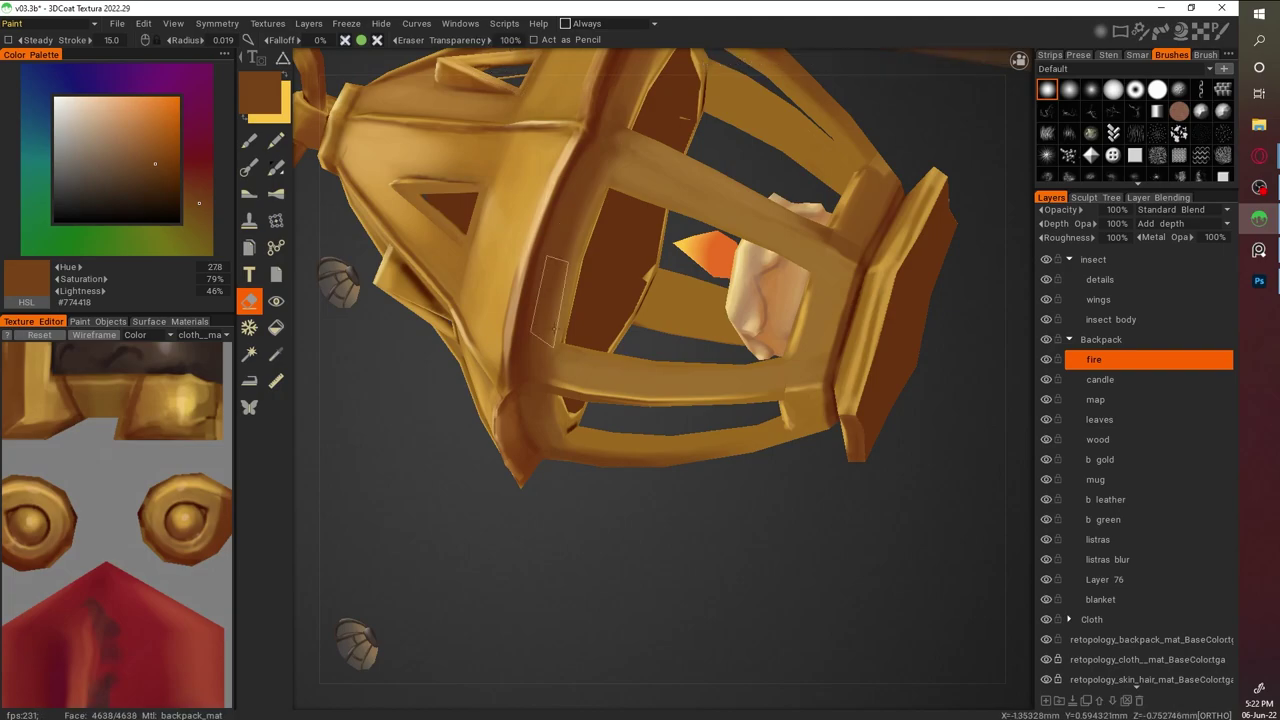
Paint highlights along the lantern's front pillar on the b gold layer with golds #E1B94E and #FCDD8B, with the wireframe shown
{"action": "left_click", "coordinate": [1100, 459]}
{"action": "key", "text": "b"}
{"action": "left_click_drag", "start_coordinate": [859, 587], "coordinate": [533, 277]}
{"action": "key", "text": "v"}
{"action": "key", "text": "v"}
{"action": "key", "text": "w"}
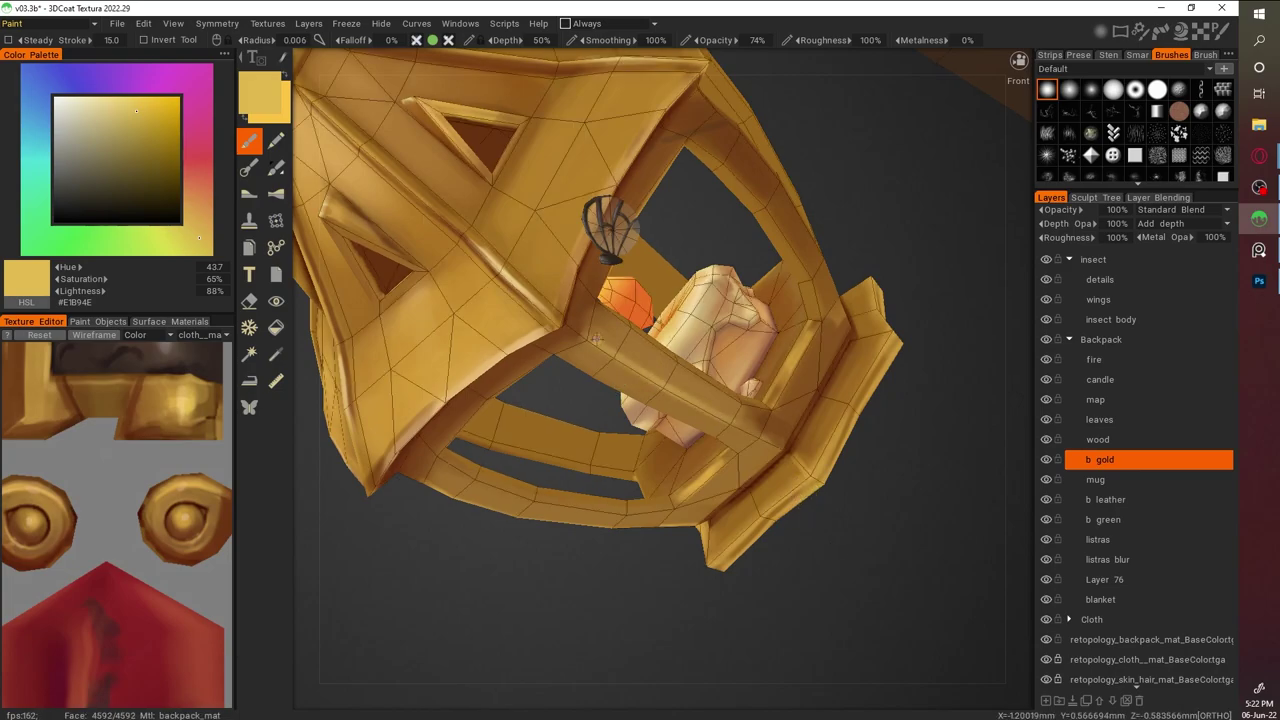
{"action": "right_click_drag", "start_coordinate": [744, 427], "coordinate": [768, 426]}
{"action": "key", "text": "v"}
{"action": "right_click_drag", "start_coordinate": [662, 380], "coordinate": [621, 362]}
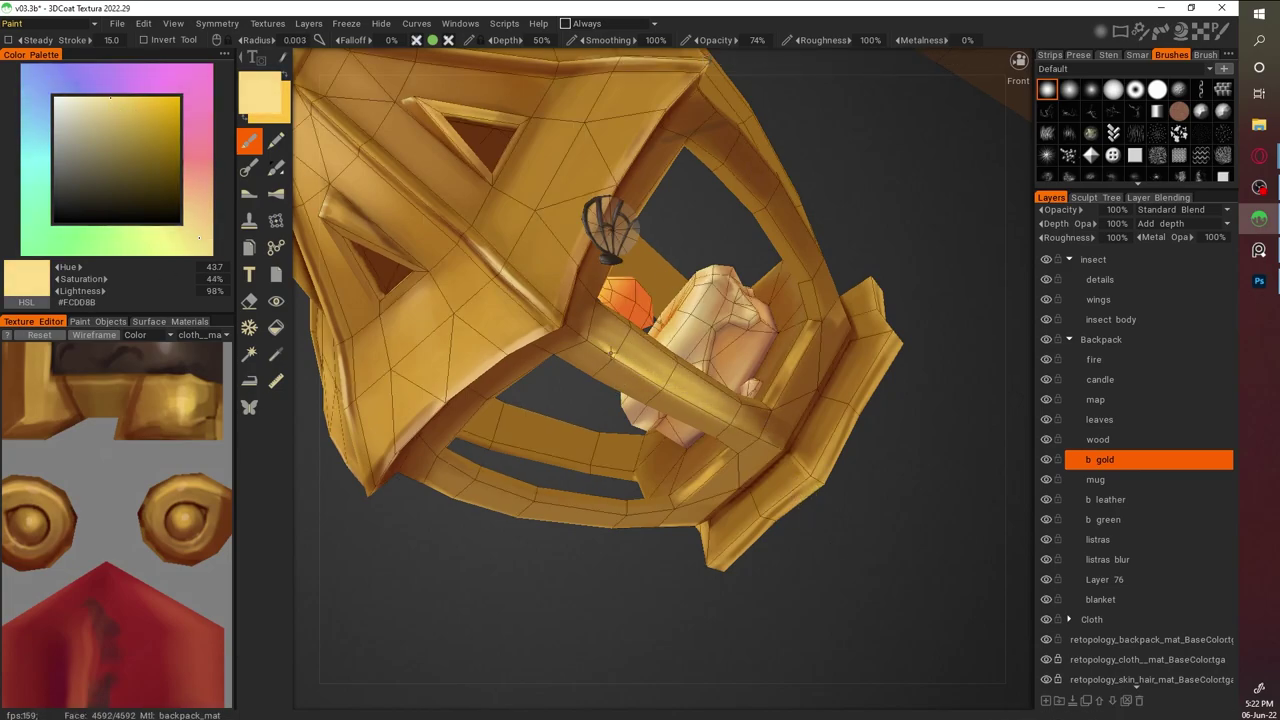
Blend the front pillar's highlight into the surrounding metal with golden browns #C69235 and #AA782C
{"action": "key", "text": "v"}
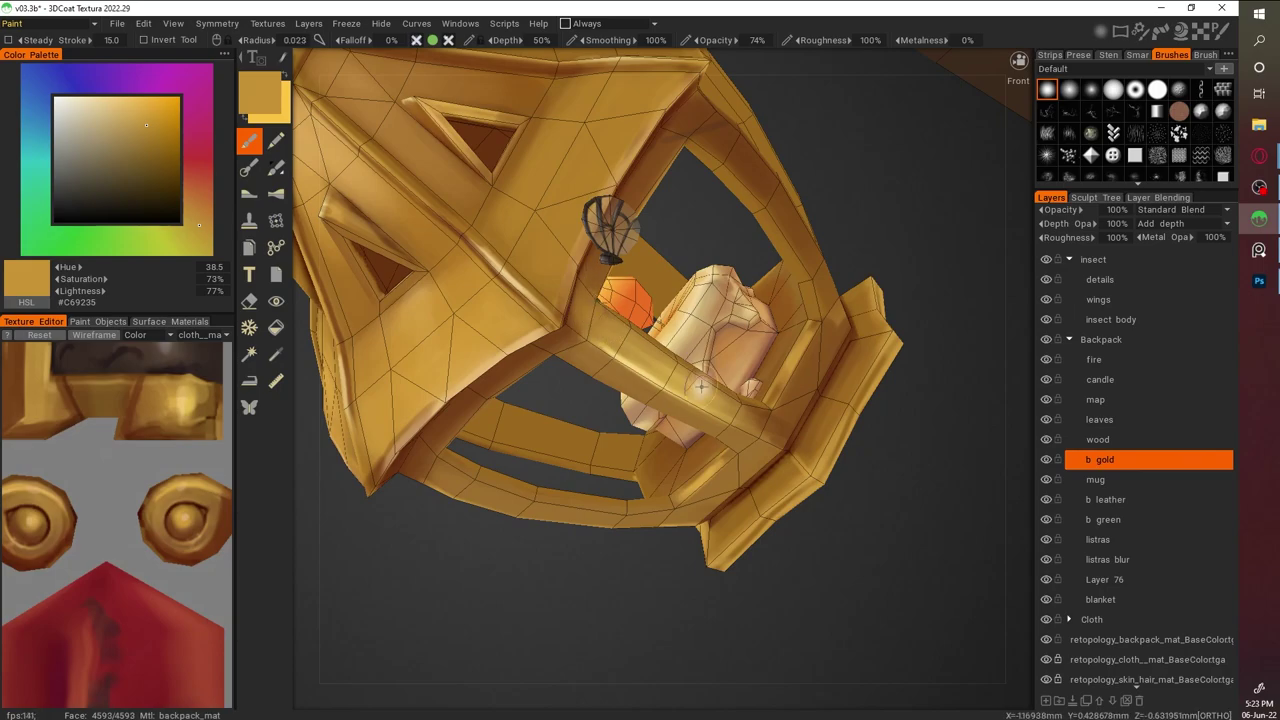
{"action": "key", "text": "v"}
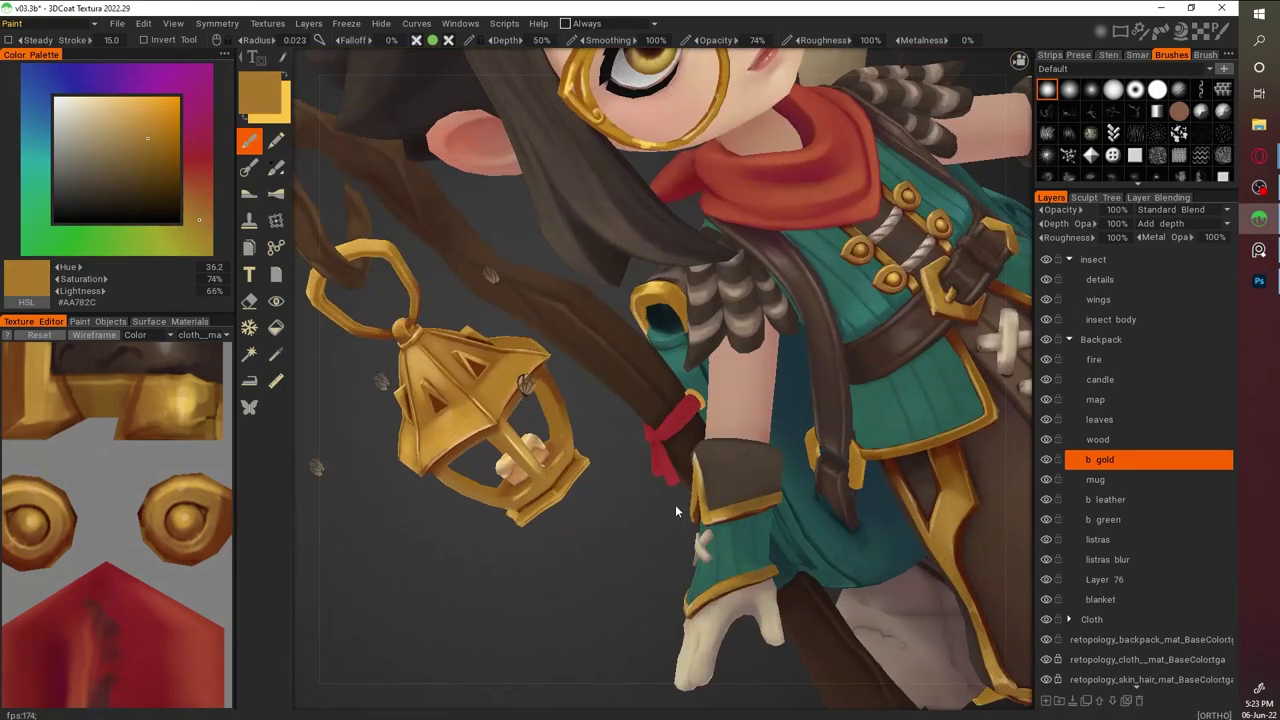
{"action": "scroll", "coordinate": [490, 420], "scroll_direction": "up", "scroll_amount": 5}
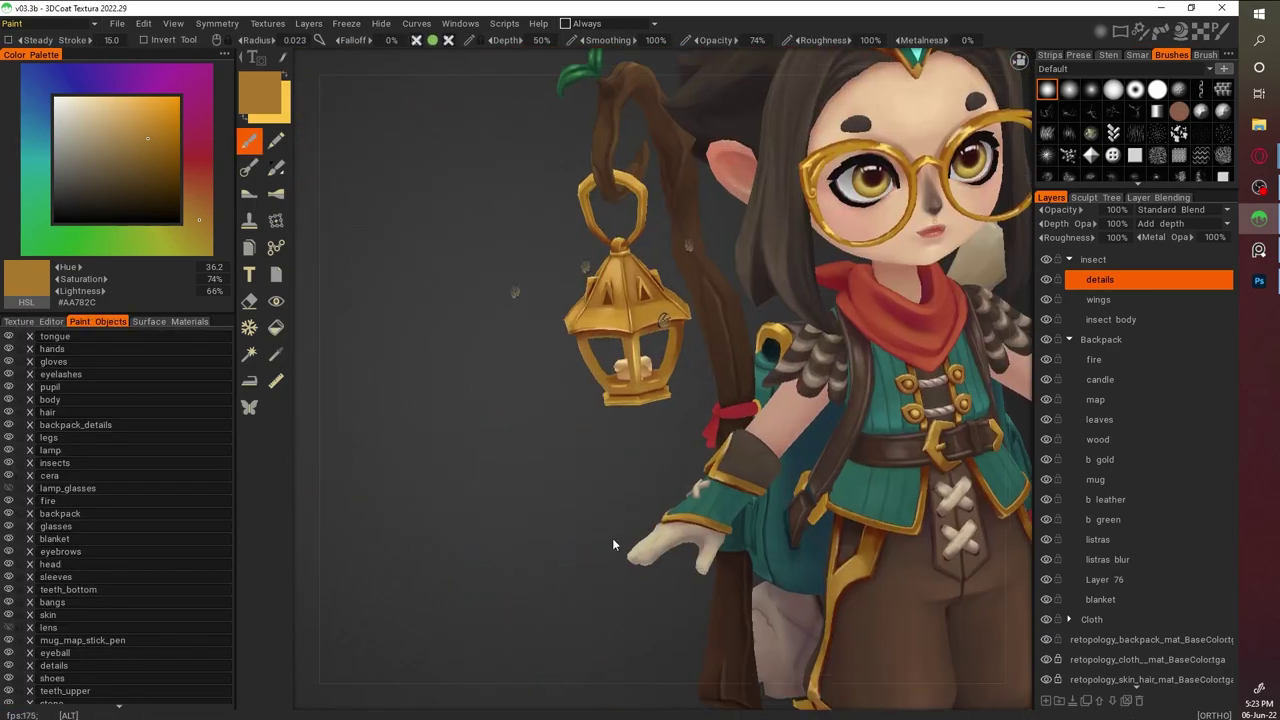
Create a lamp glasses layer and gather it above the fire and candle layers in a new topmost group named lamp
{"action": "scroll", "coordinate": [614, 543], "scroll_direction": "up", "scroll_amount": 3}
{"action": "double_click", "coordinate": [1098, 300]}
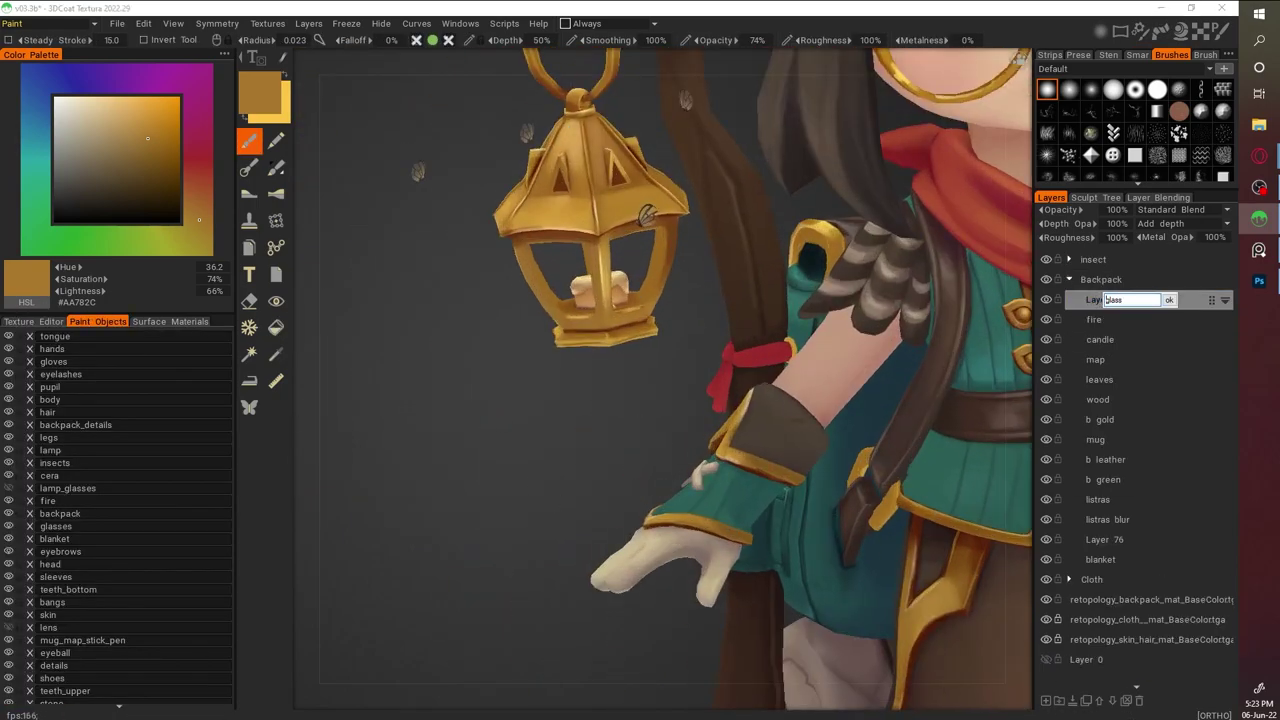
{"action": "key", "text": "ctrl+g"}
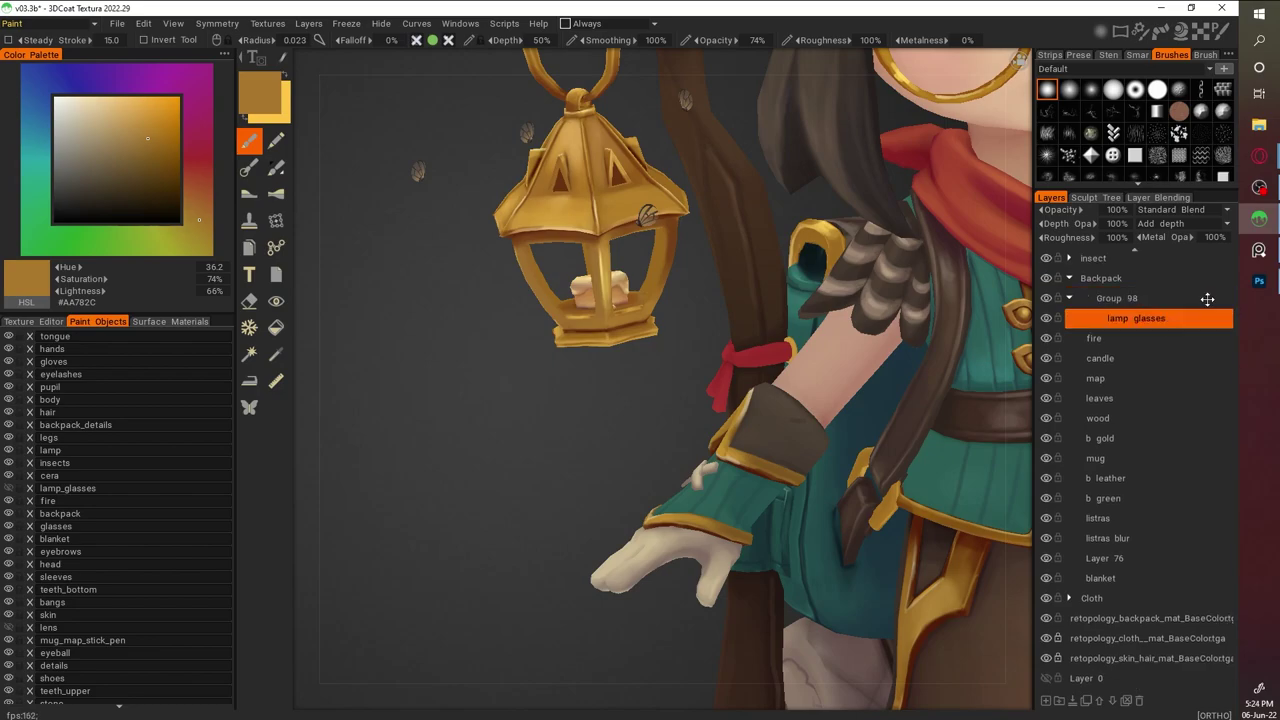
{"action": "left_click_drag", "start_coordinate": [1218, 358], "coordinate": [1150, 255]}
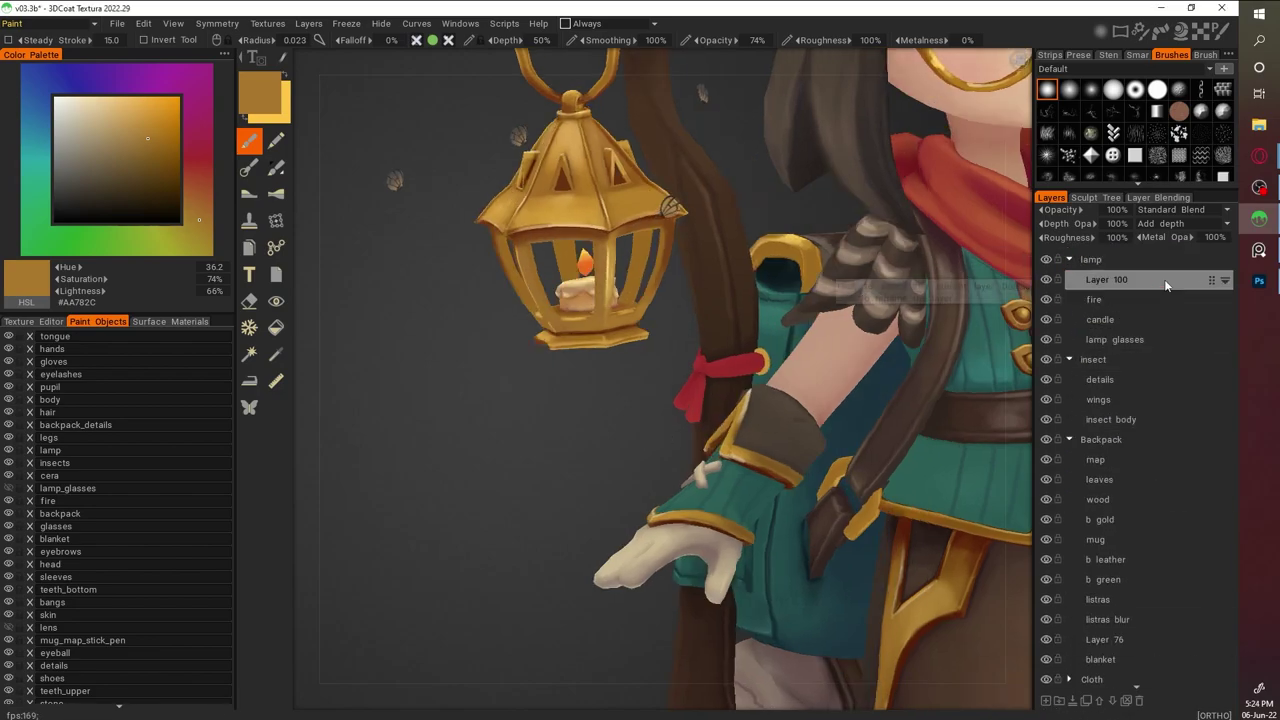
{"action": "left_click_drag", "start_coordinate": [1114, 319], "coordinate": [1114, 273]}
Show the lamp_glasses object and fill the lantern's glass panes with a teal gradient on the lamp glasses layer
{"action": "key", "text": "f"}
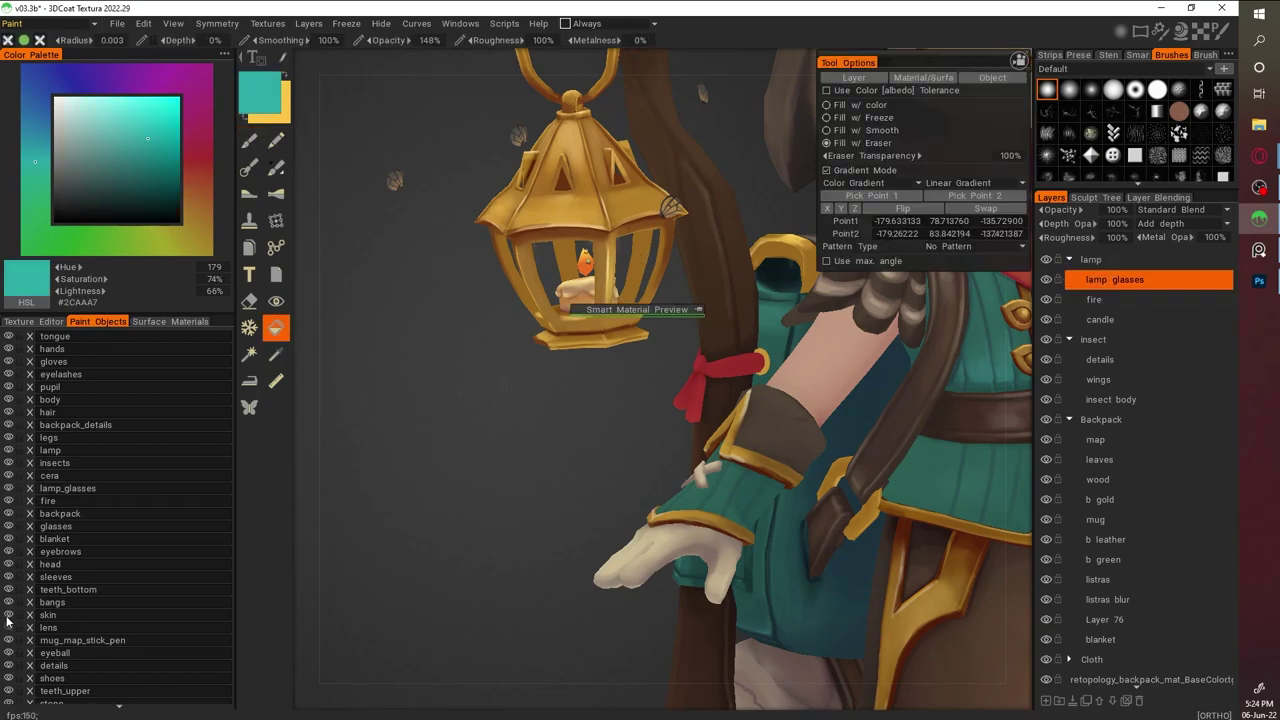
{"action": "left_click", "coordinate": [826, 104]}
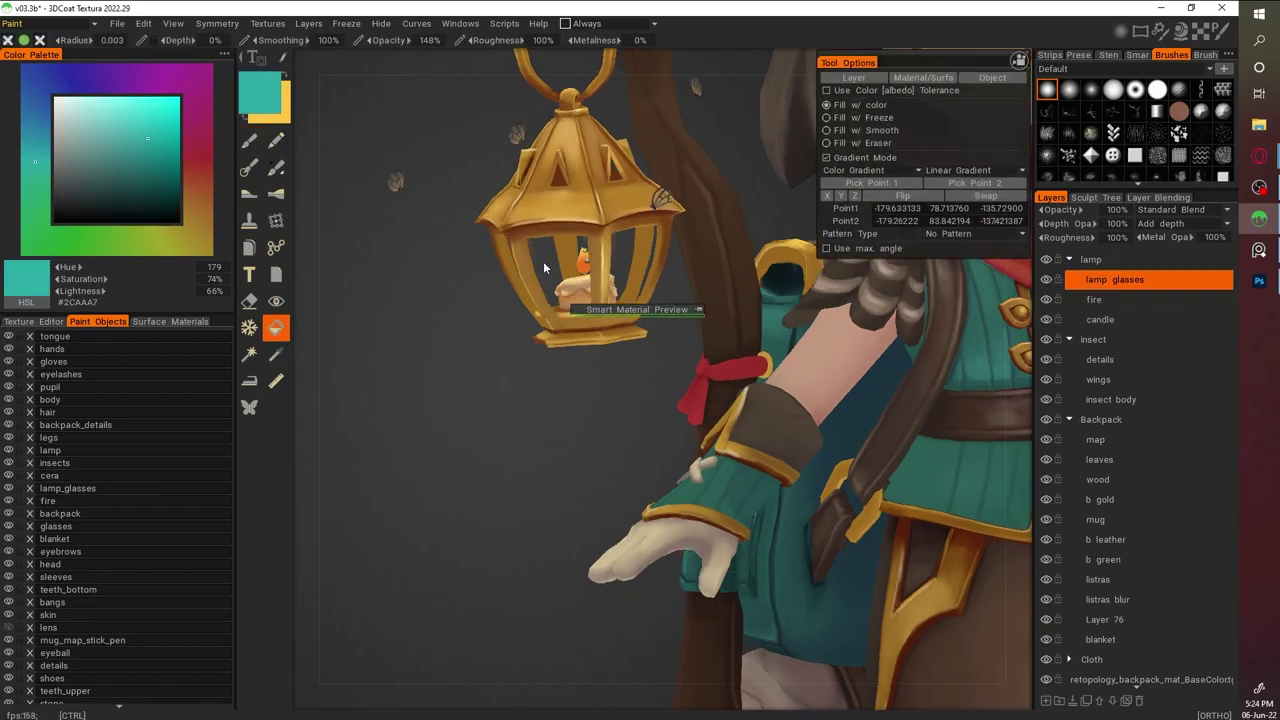
{"action": "left_click_drag", "start_coordinate": [538, 265], "coordinate": [550, 434]}
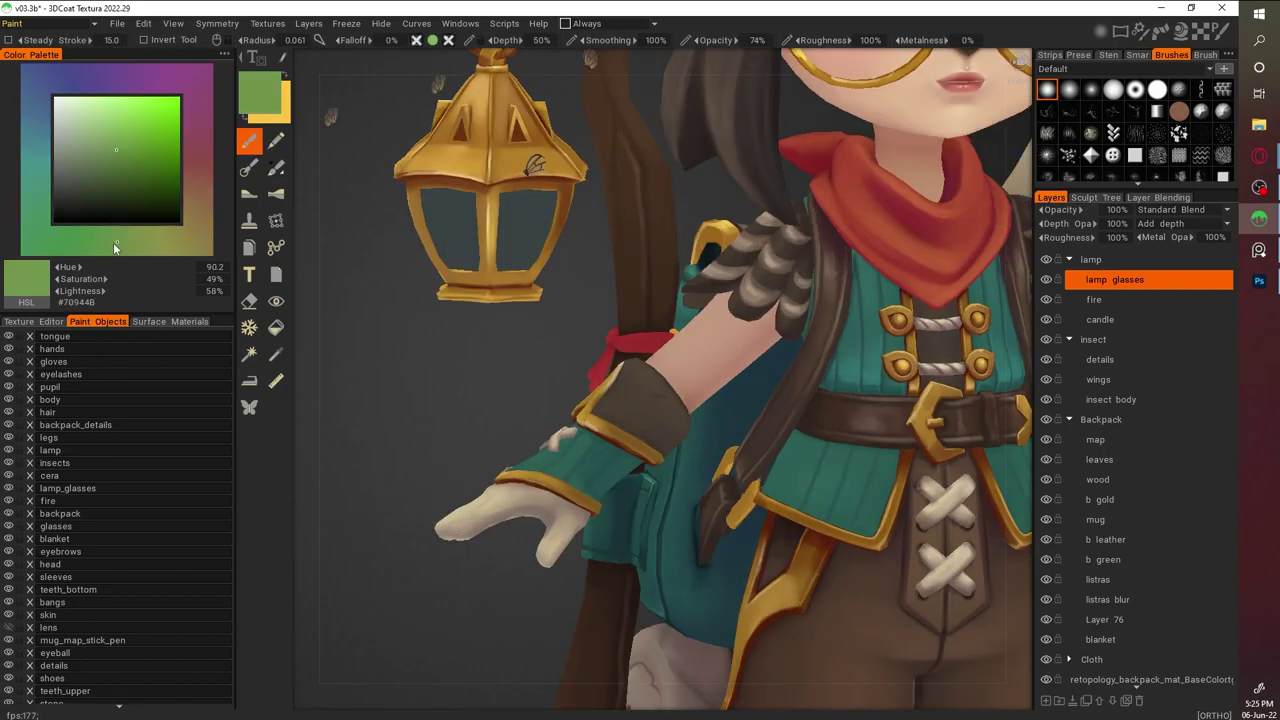
Tint the glass panes with muted green #547065 and add ochre #997E42 near their lower edges
{"action": "left_click", "coordinate": [1101, 285], "text": "ctrl"}
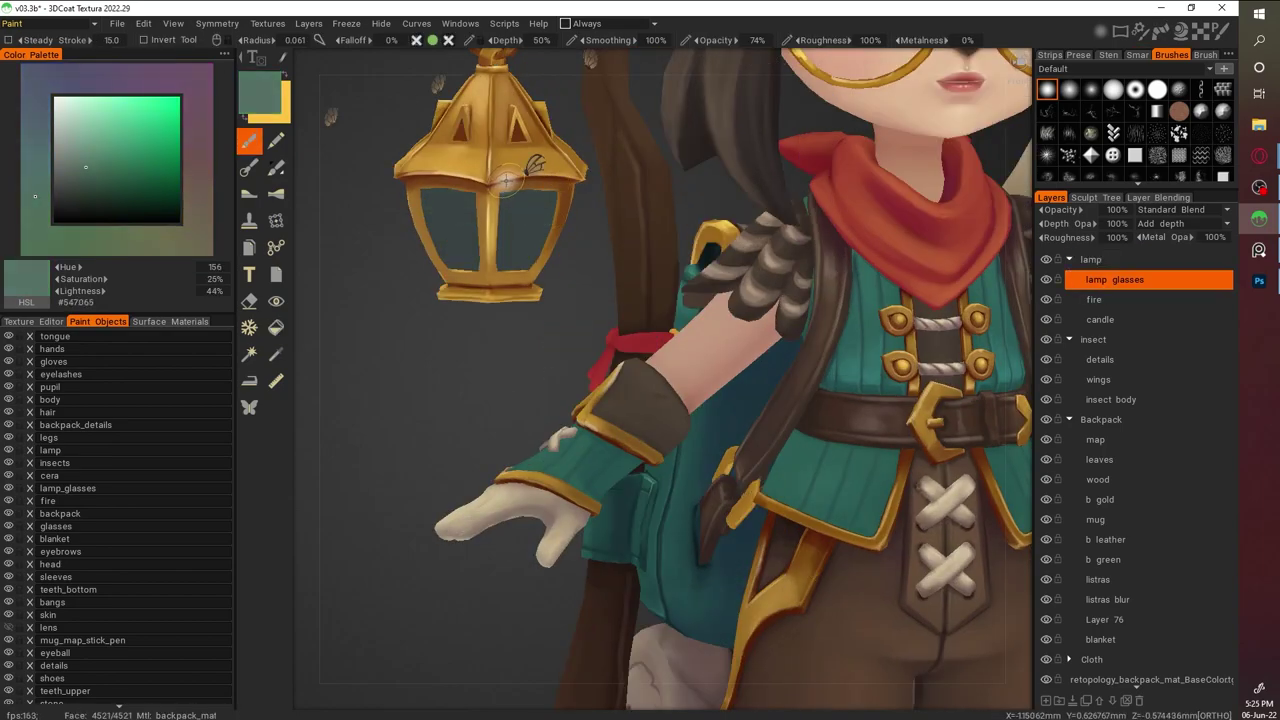
{"action": "left_click", "coordinate": [199, 232]}
{"action": "left_click", "coordinate": [125, 147]}
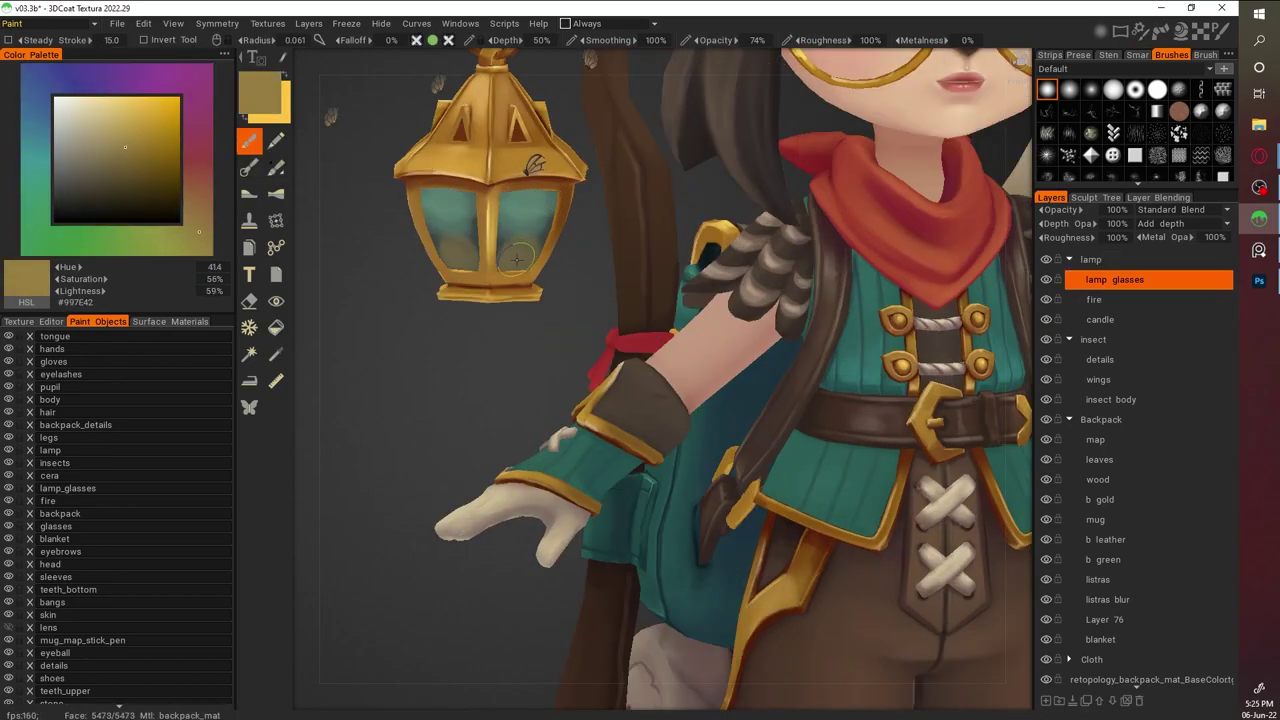
Paint diagonal reflections across the glass panes in pale grey-blue #C1CCCD, undoing unwanted strokes
{"action": "left_click", "coordinate": [75, 77]}
{"action": "left_click", "coordinate": [82, 177]}
{"action": "left_click_drag", "start_coordinate": [515, 200], "coordinate": [512, 215]}
{"action": "left_click_drag", "start_coordinate": [437, 205], "coordinate": [511, 219]}
{"action": "key", "text": "v"}
{"action": "key", "text": "ctrl+z"}
{"action": "key", "text": "ctrl+z"}
{"action": "key", "text": "v"}
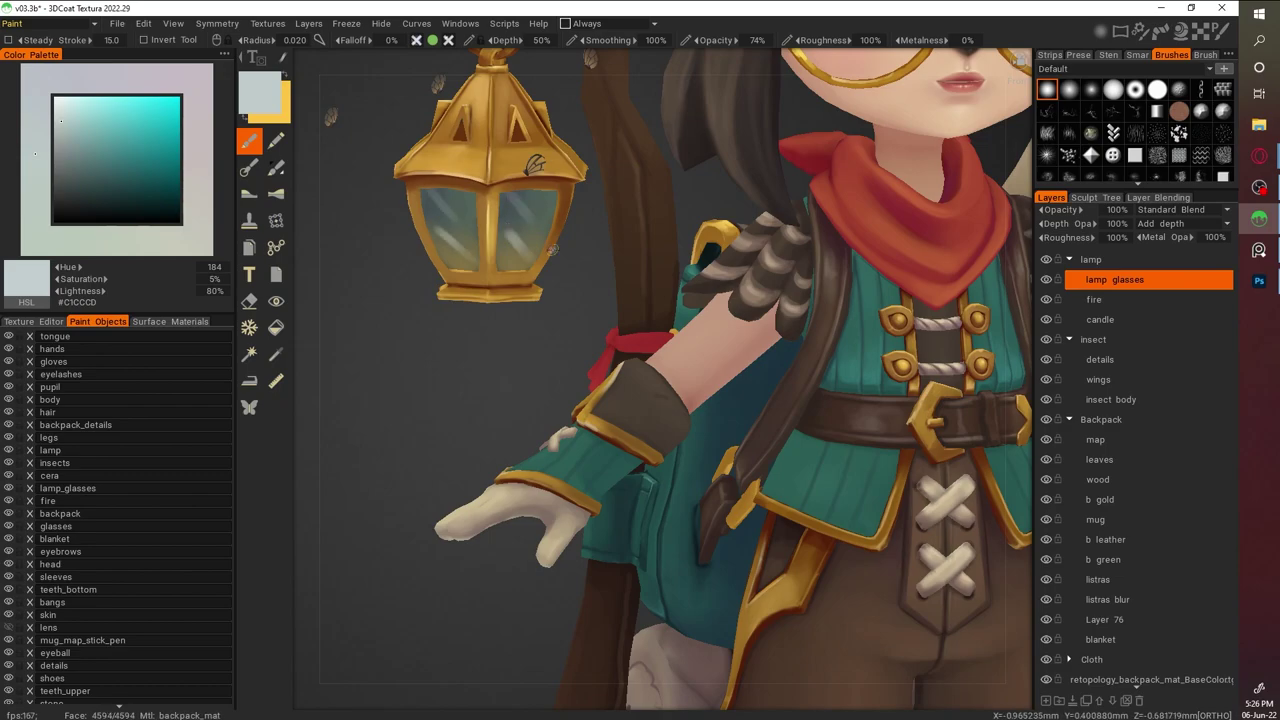
Try the lamp glasses layer at 50% and 90% opacity, and restore it to 100%
{"action": "left_click_drag", "start_coordinate": [1115, 209], "coordinate": [1085, 209]}
{"action": "scroll", "coordinate": [466, 343], "scroll_direction": "down", "scroll_amount": 5}
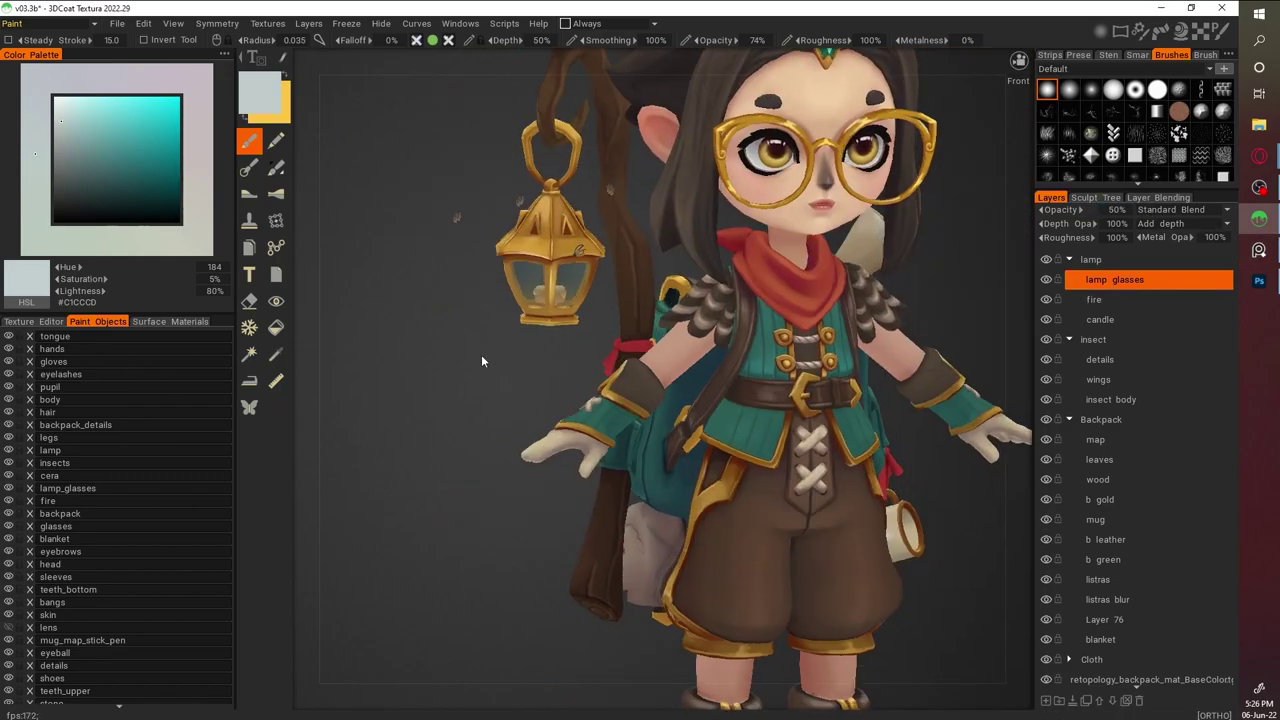
{"action": "scroll", "coordinate": [618, 497], "scroll_direction": "up", "scroll_amount": 6}
{"action": "left_click_drag", "start_coordinate": [618, 491], "coordinate": [646, 530]}
{"action": "scroll", "coordinate": [646, 537], "scroll_direction": "down", "scroll_amount": 3}
{"action": "left_click_drag", "start_coordinate": [1113, 209], "coordinate": [1121, 209]}
{"action": "left_click_drag", "start_coordinate": [700, 540], "coordinate": [582, 364]}
{"action": "scroll", "coordinate": [582, 363], "scroll_direction": "up", "scroll_amount": 2}
{"action": "scroll", "coordinate": [563, 505], "scroll_direction": "up", "scroll_amount": 3}
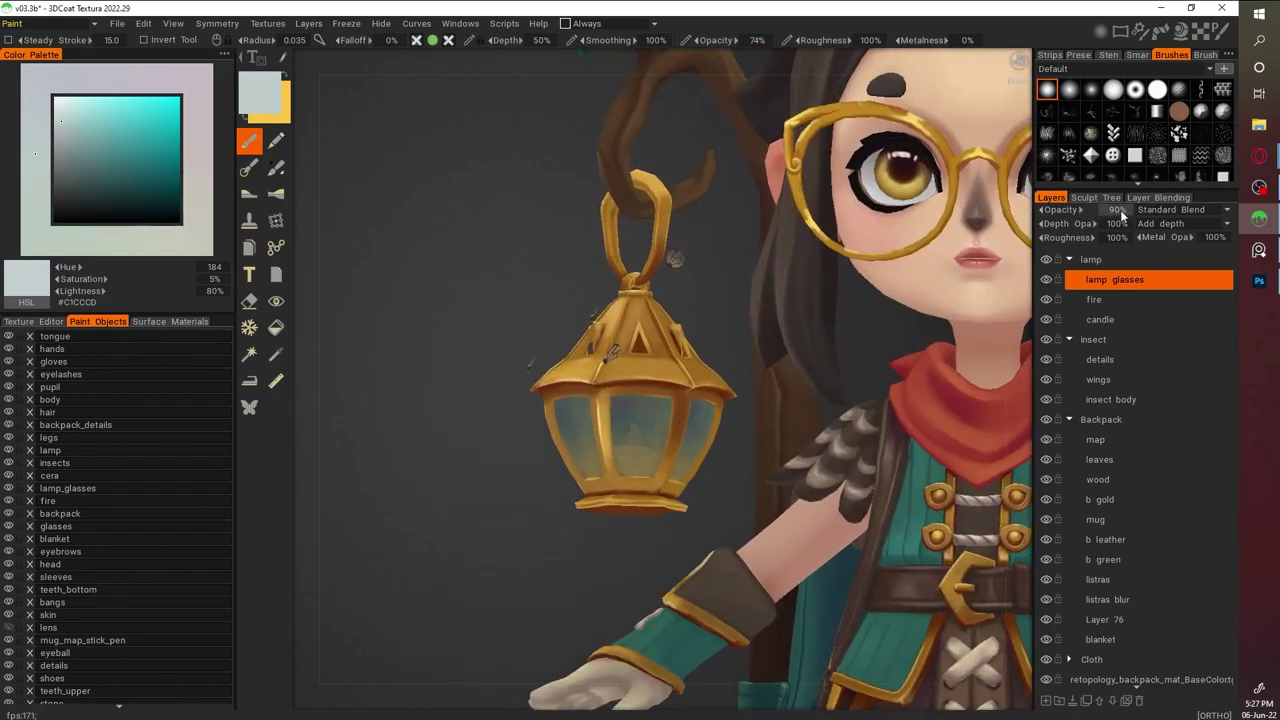
{"action": "left_click_drag", "start_coordinate": [1121, 209], "coordinate": [1135, 209]}
{"action": "scroll", "coordinate": [473, 406], "scroll_direction": "down", "scroll_amount": 4}
{"action": "scroll", "coordinate": [473, 406], "scroll_direction": "up", "scroll_amount": 3}
Save the scene and paint a warm glow in orange #D0761B on the lower part of the lantern's glass panes
{"action": "key", "text": "ctrl+s"}
{"action": "scroll", "coordinate": [650, 400], "scroll_direction": "up", "scroll_amount": 1}
{"action": "left_click_drag", "start_coordinate": [203, 150], "coordinate": [199, 208]}
{"action": "scroll", "coordinate": [650, 400], "scroll_direction": "up", "scroll_amount": 4}
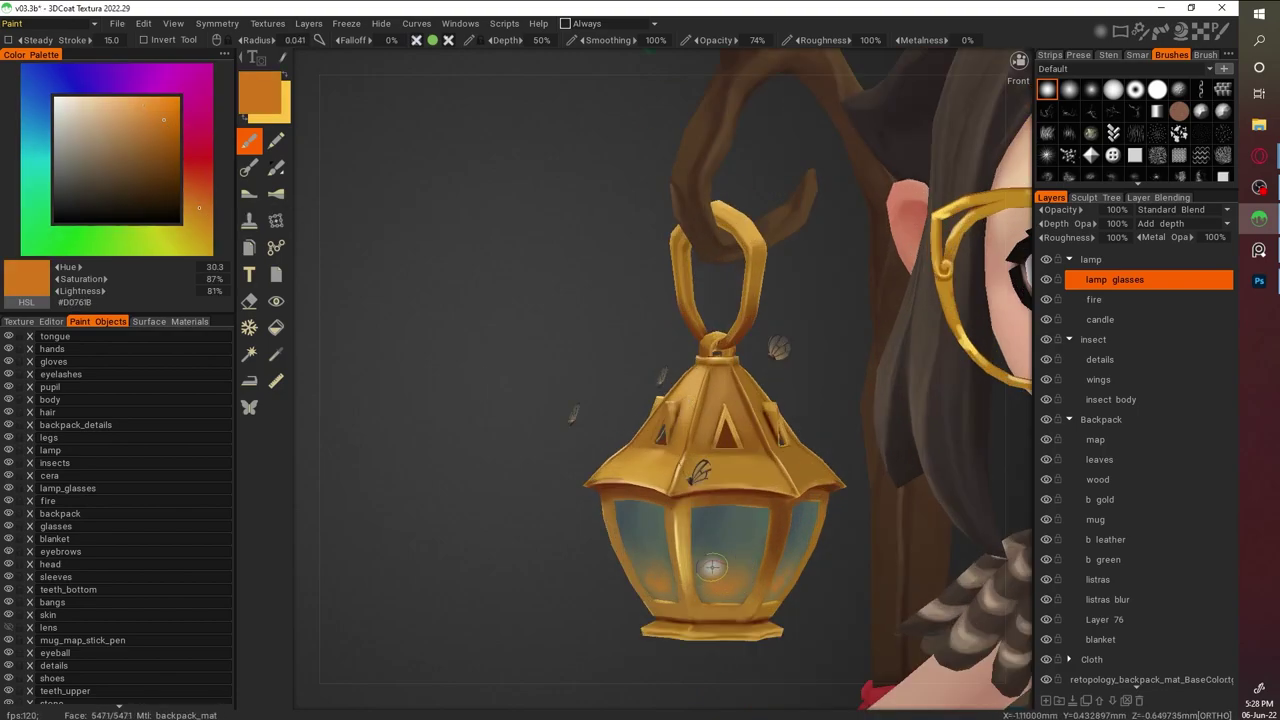
Set the lamp glasses layer's opacity to 50% and check the lantern on the whole character from a distance
{"action": "type", "text": "50"}
{"action": "key", "text": "Return"}
{"action": "scroll", "coordinate": [700, 400], "scroll_direction": "down", "scroll_amount": 4}
{"action": "left_click_drag", "start_coordinate": [780, 515], "coordinate": [914, 602]}
{"action": "scroll", "coordinate": [488, 461], "scroll_direction": "down", "scroll_amount": 3}
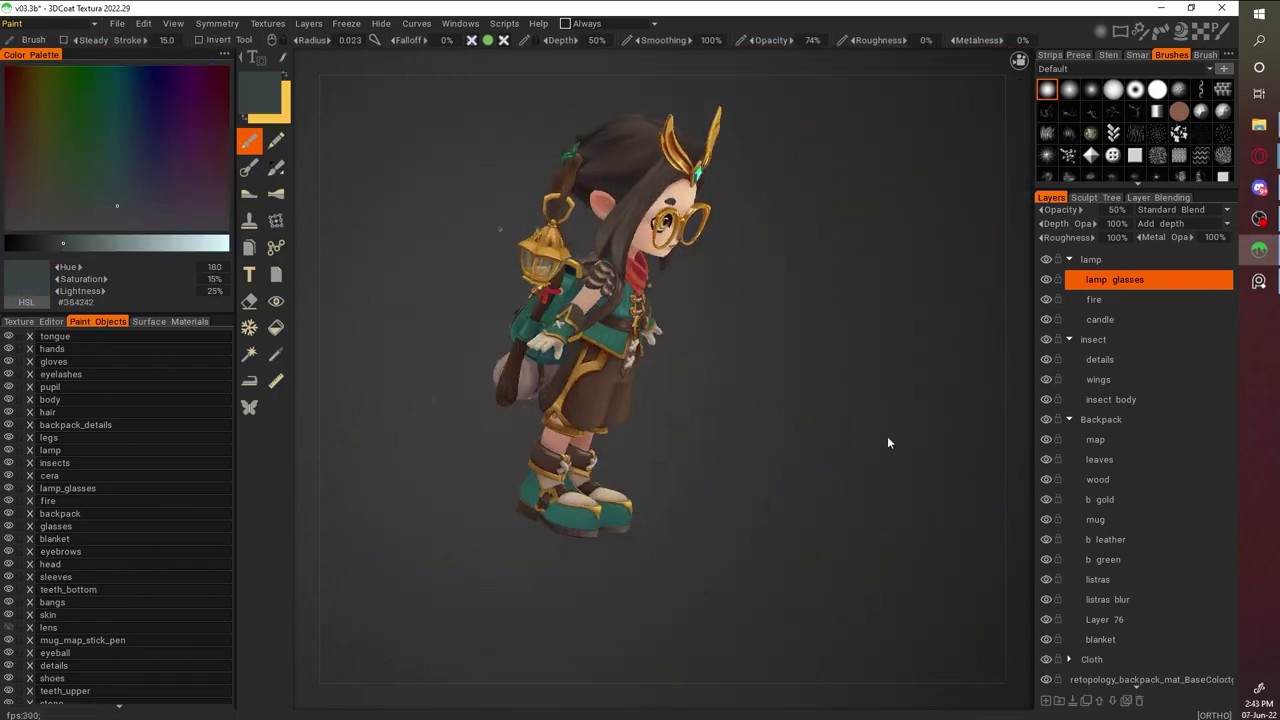
Open the Backpack layer group, show the wireframe and paint the spiral folds on the blanket's rolled end in brown #7C6B5C
{"action": "scroll", "coordinate": [887, 436], "scroll_direction": "up", "scroll_amount": 5}
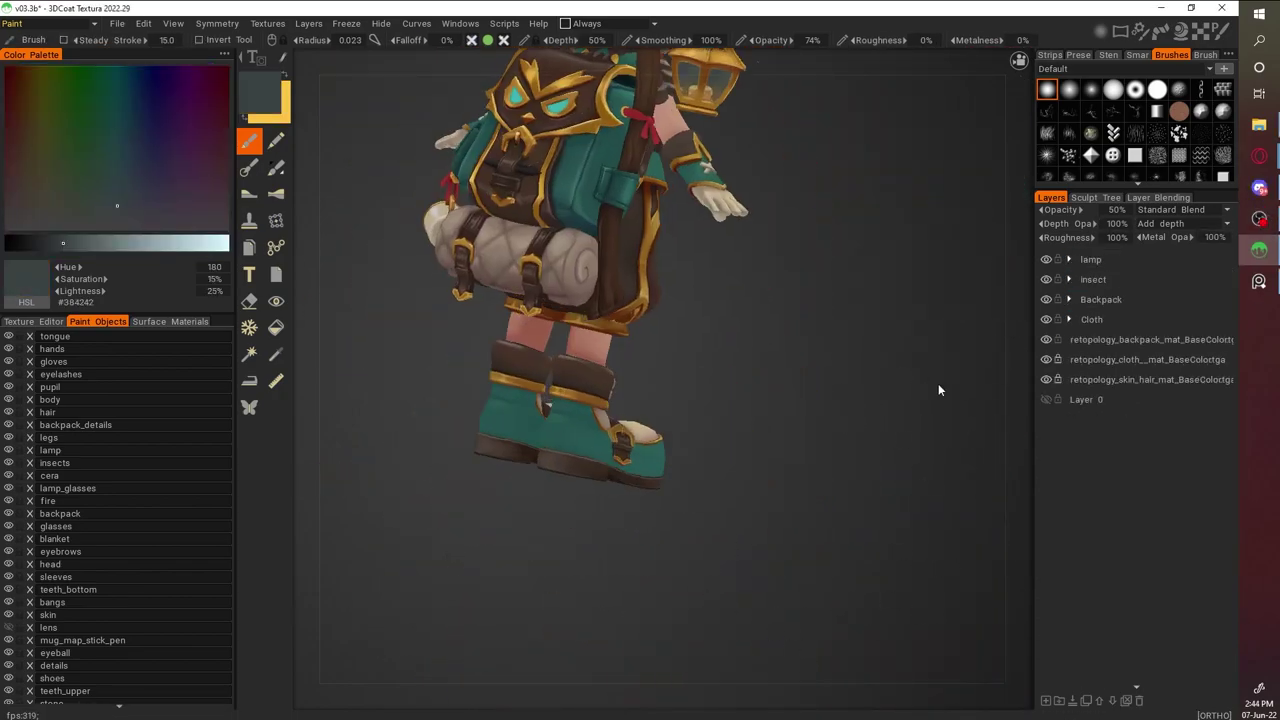
{"action": "left_click", "coordinate": [1069, 300]}
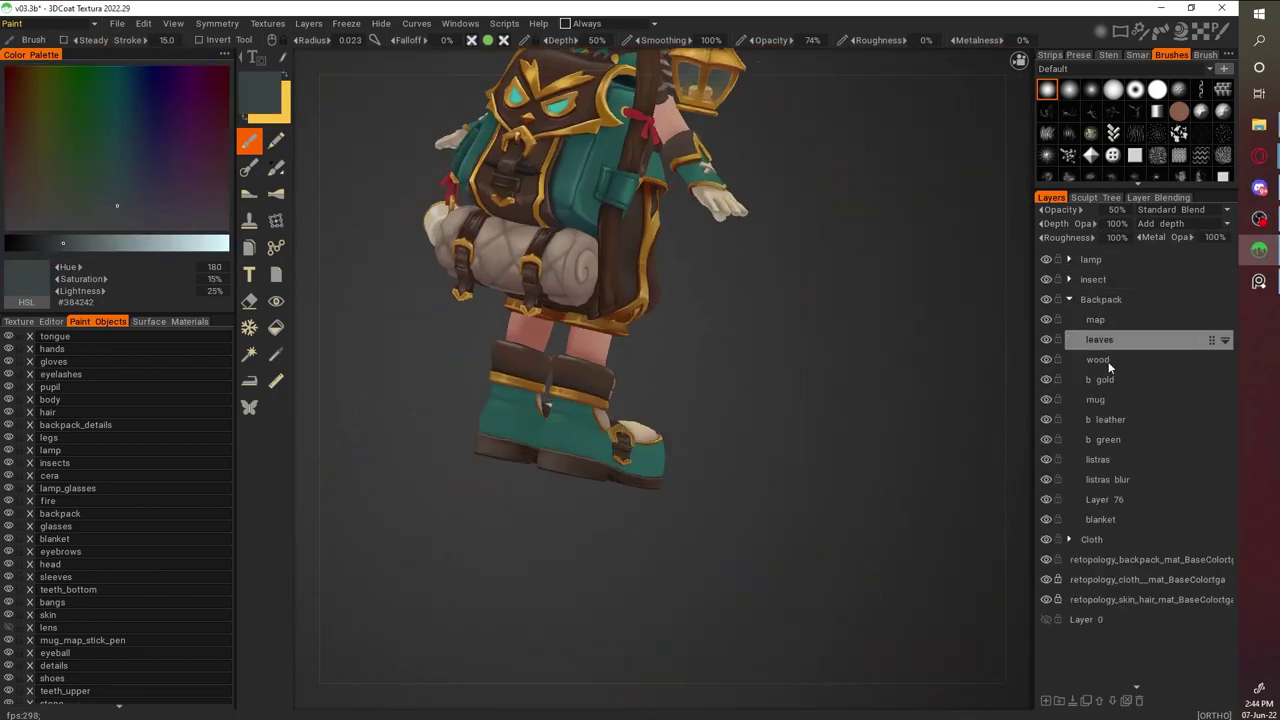
{"action": "scroll", "coordinate": [878, 473], "scroll_direction": "up", "scroll_amount": 4}
{"action": "scroll", "coordinate": [878, 473], "scroll_direction": "up", "scroll_amount": 3}
{"action": "key", "text": "w"}
{"action": "key", "text": "v"}
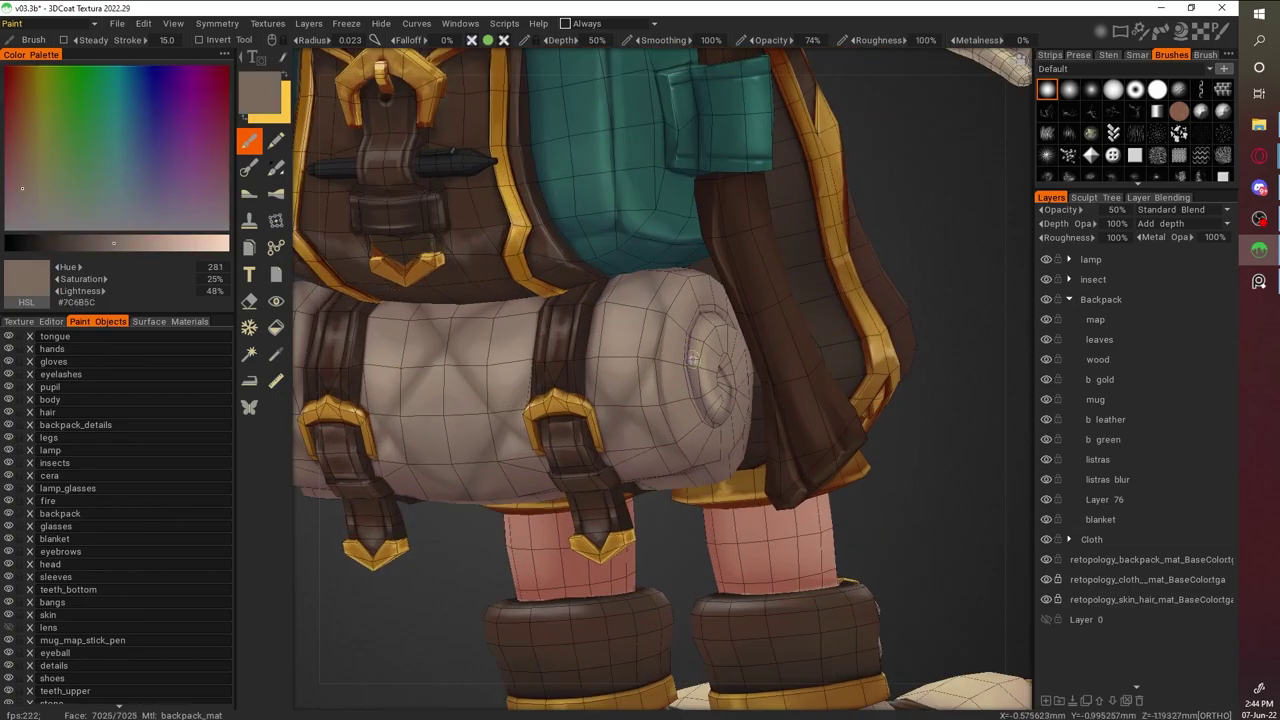
{"action": "left_click_drag", "start_coordinate": [913, 577], "coordinate": [597, 310]}
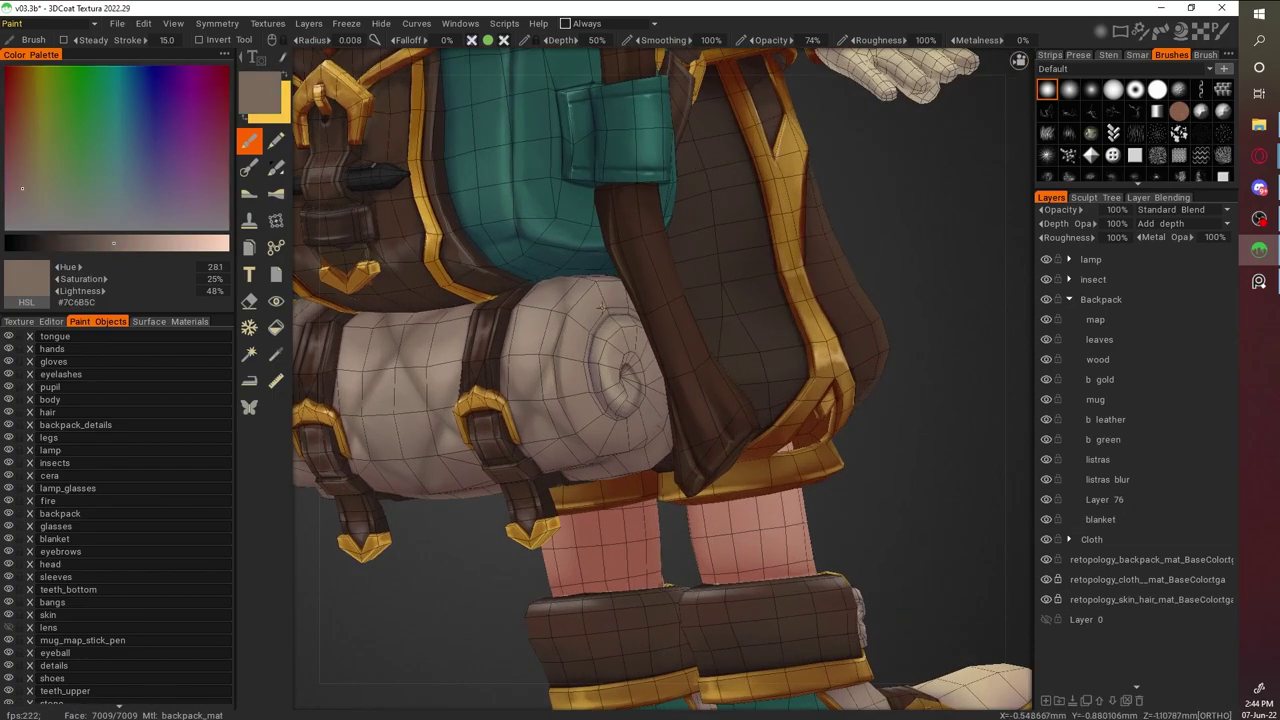
{"action": "left_click_drag", "start_coordinate": [601, 432], "coordinate": [450, 314]}
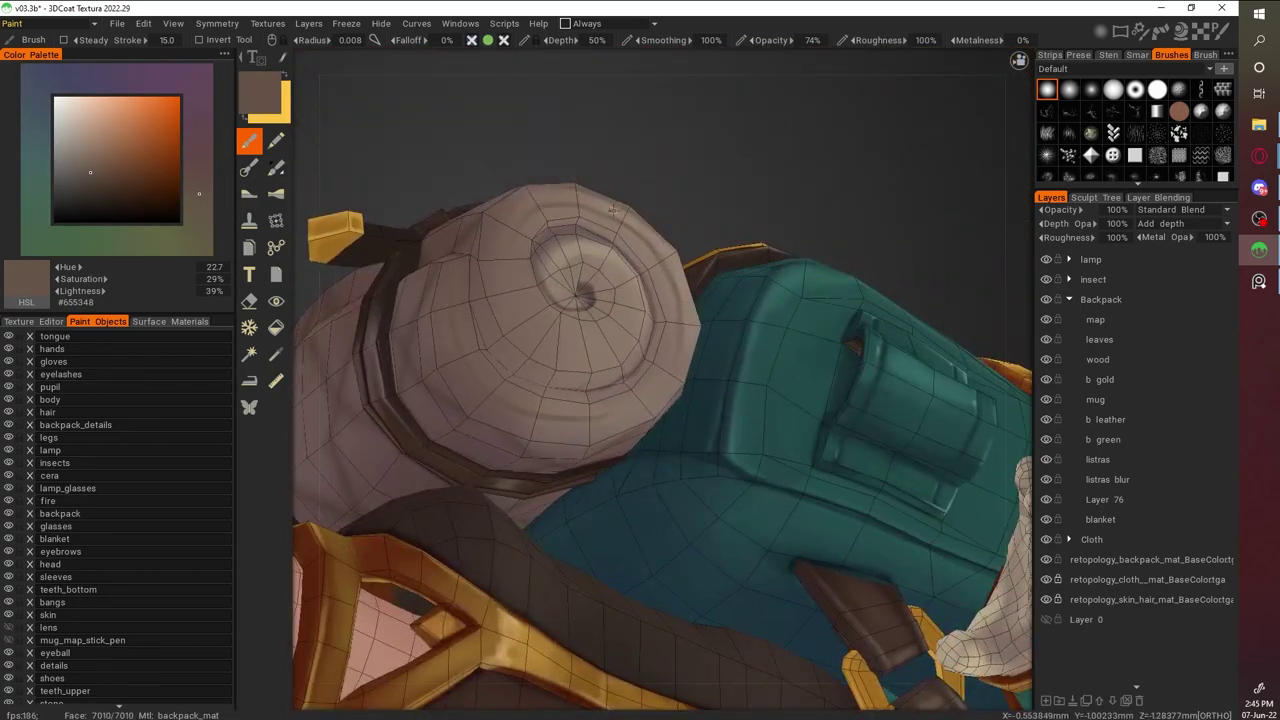
Deepen the spiral creases on the blanket's rolled end with brown #655348 and dark #4B3B39, and lighten the folds with #988774
{"action": "left_click_drag", "start_coordinate": [622, 307], "coordinate": [590, 347]}
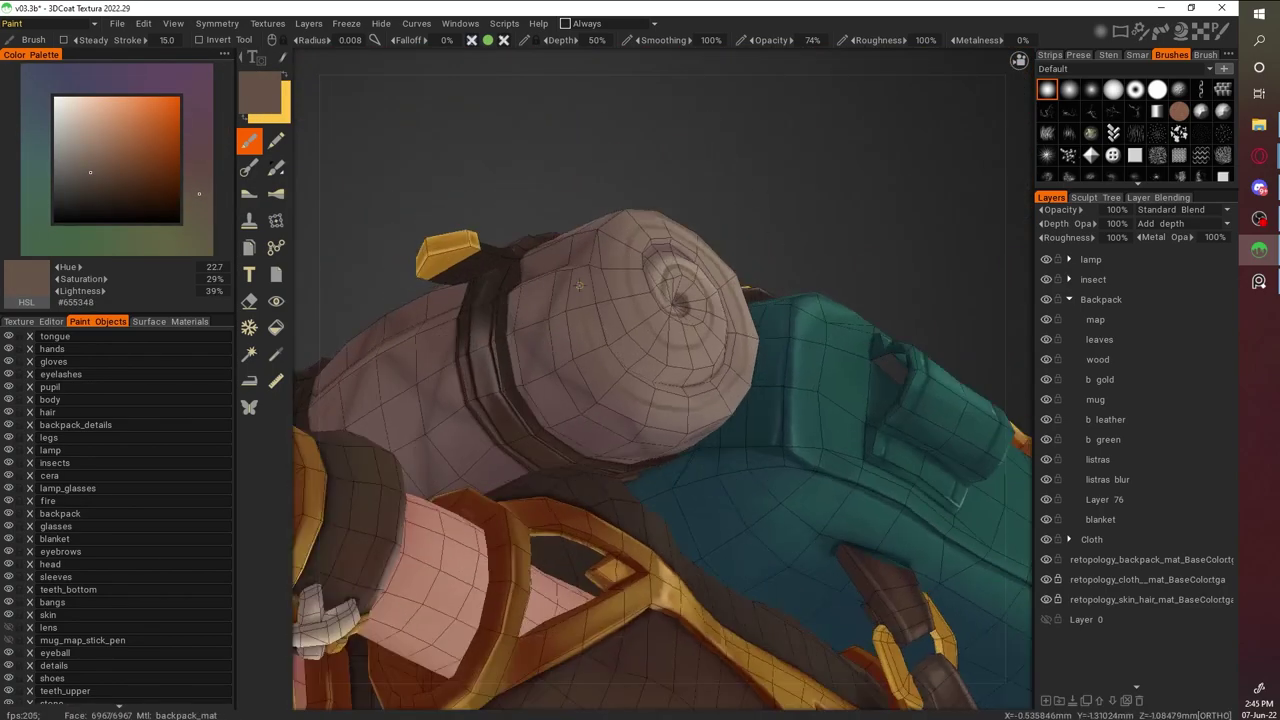
{"action": "key", "text": "v"}
{"action": "left_click_drag", "start_coordinate": [676, 345], "coordinate": [578, 338]}
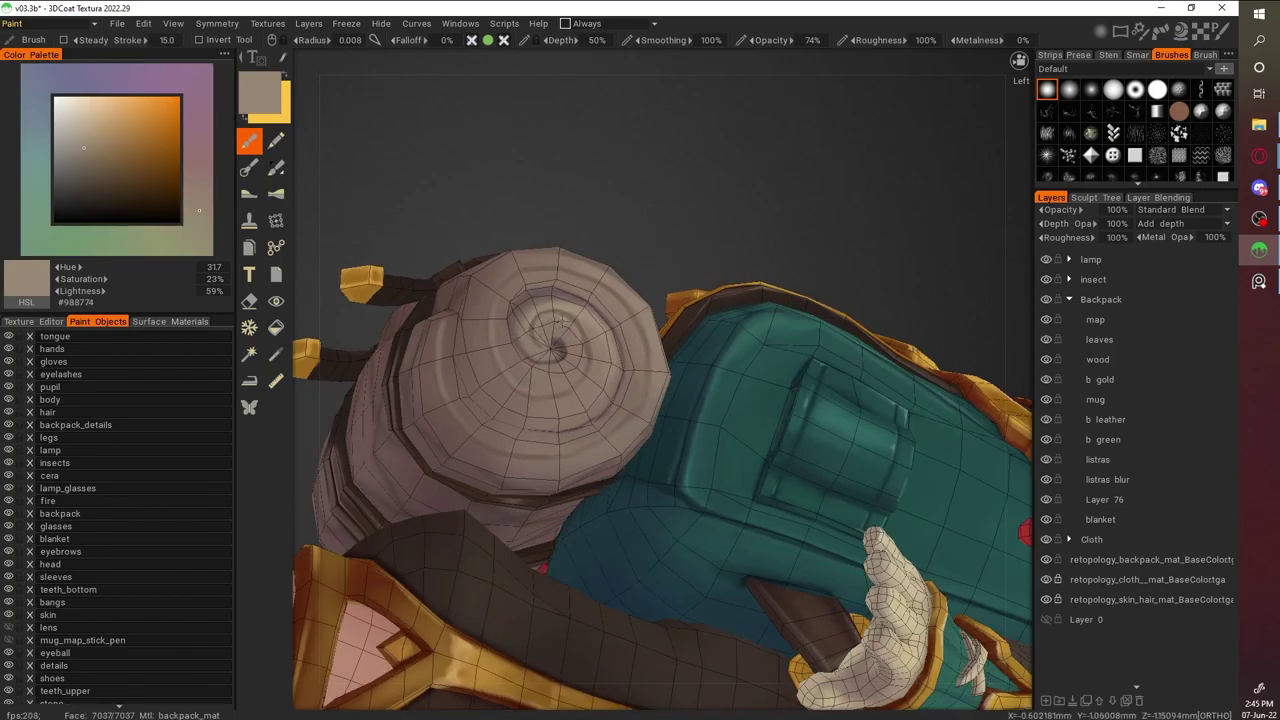
{"action": "left_click_drag", "start_coordinate": [628, 408], "coordinate": [421, 240]}
{"action": "key", "text": "v"}
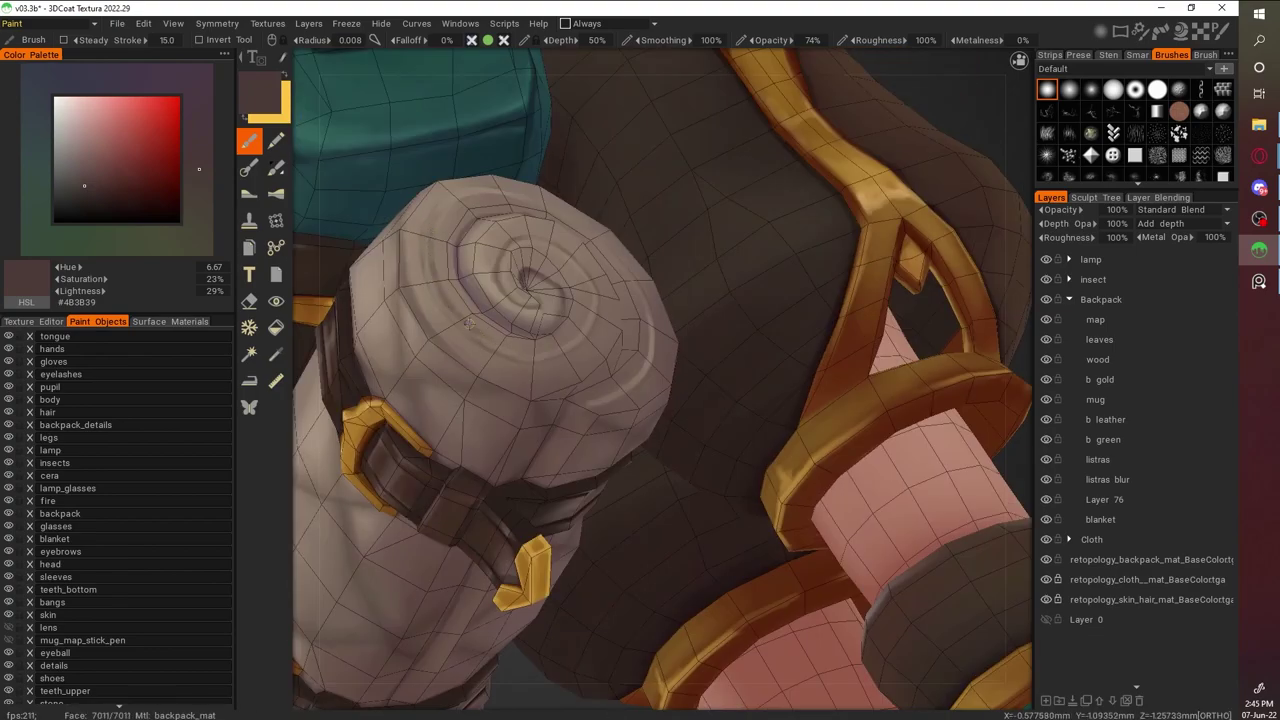
Paint lighter fold edges on the rolled end in beige #AA9283 and blend them with brown #887466
{"action": "key", "text": "v"}
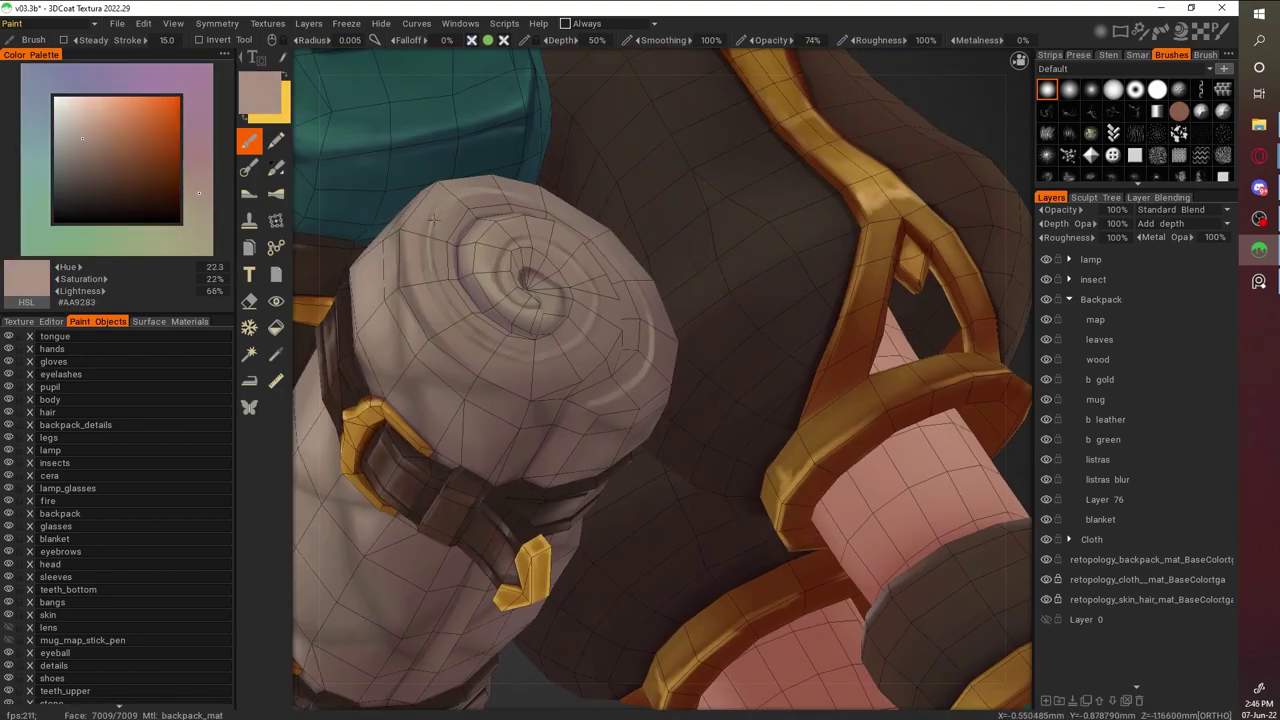
{"action": "right_click_drag", "start_coordinate": [458, 316], "coordinate": [696, 340]}
{"action": "key", "text": "v"}
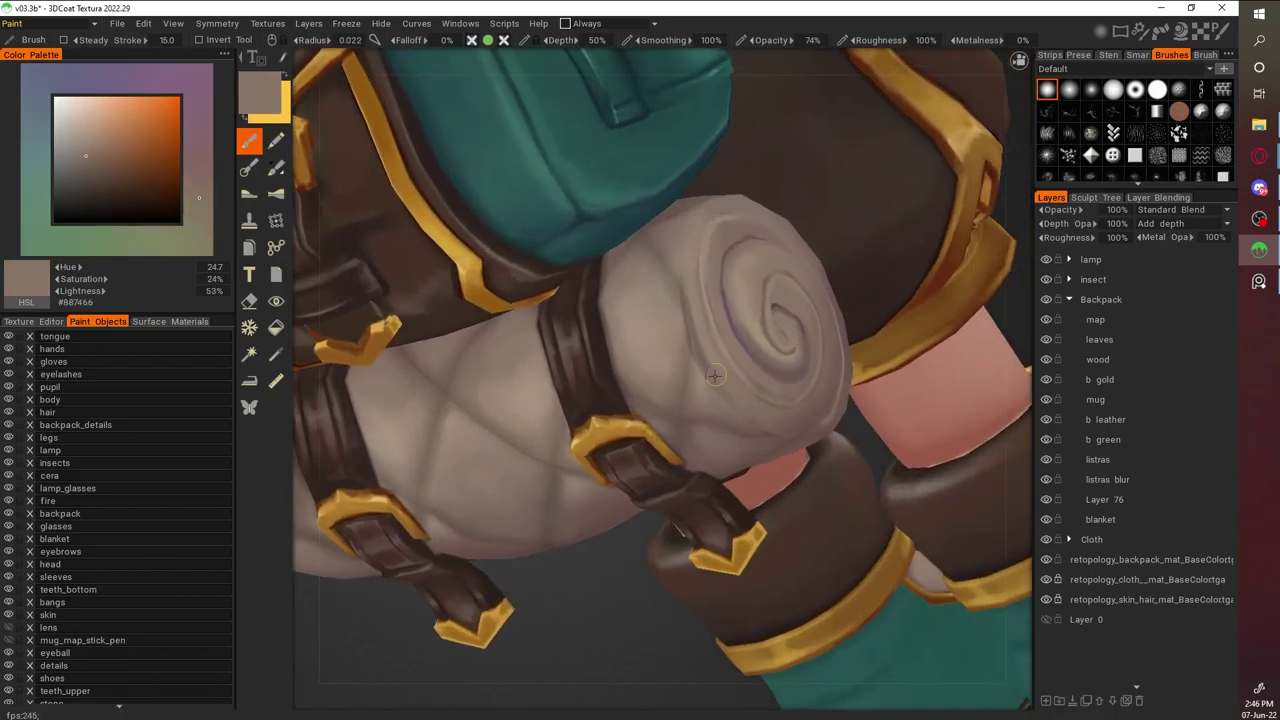
{"action": "right_click_drag", "start_coordinate": [712, 384], "coordinate": [706, 264]}
Pick Layer 76 and soften the blanket's surface beside the spiral with sampled browns #7D6D62 and #938170
{"action": "key", "text": "ctrl+shift+v"}
{"action": "key", "text": "v"}
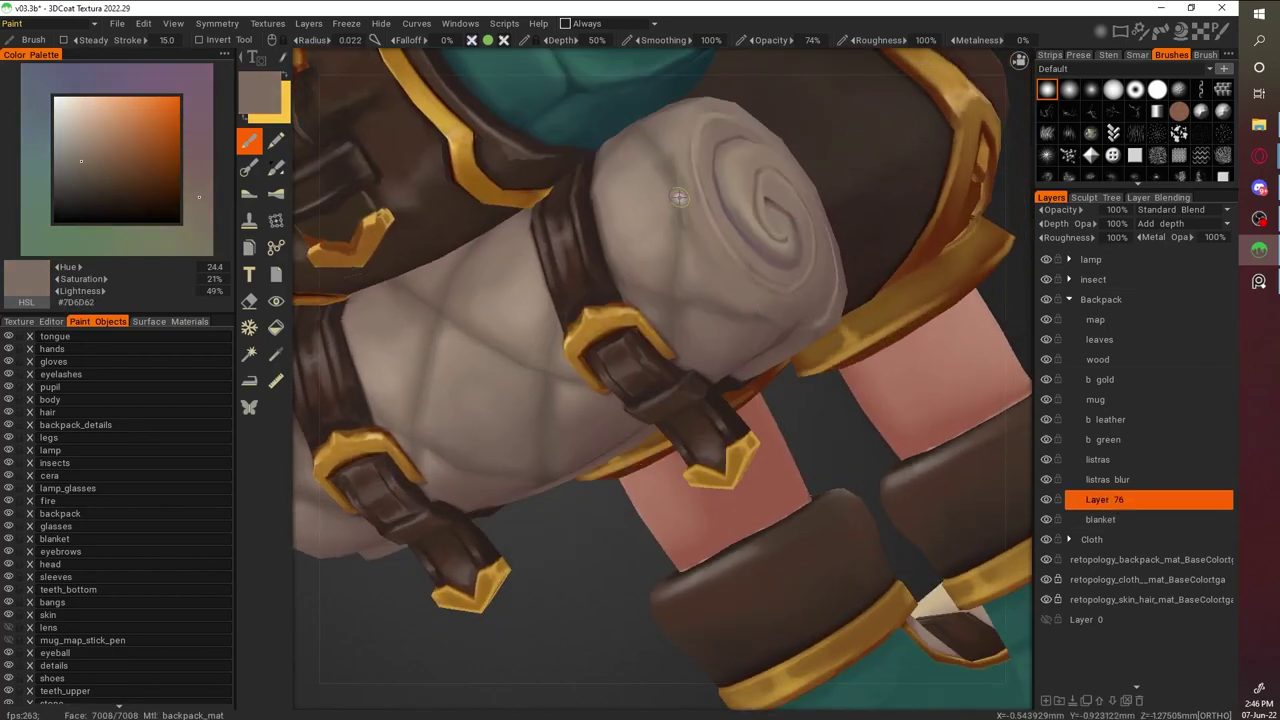
{"action": "key", "text": "v"}
{"action": "key", "text": "v"}
{"action": "right_click_drag", "start_coordinate": [660, 190], "coordinate": [628, 380]}
{"action": "key", "text": "v"}
{"action": "key", "text": "v"}
Compare the blanket with Layer 76 and the listras blur layer switched on and off, and leave listras blur hidden
{"action": "left_click", "coordinate": [1046, 499]}
{"action": "left_click", "coordinate": [1046, 499]}
{"action": "key", "text": "v"}
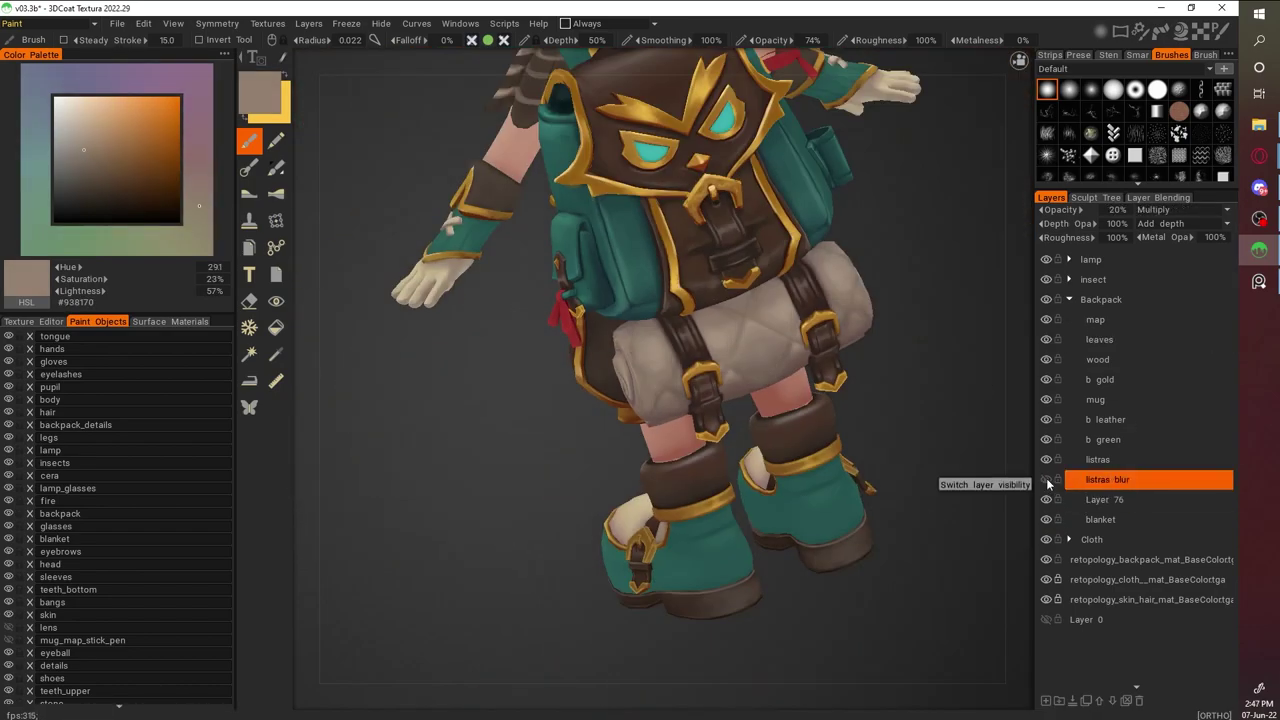
{"action": "left_click", "coordinate": [1046, 479]}
{"action": "left_click", "coordinate": [1046, 479]}
{"action": "left_click", "coordinate": [1046, 479]}
Return to Layer 76 with the wireframe shown and shade the spiral creases on the rolled end in brown #736356
{"action": "left_click", "coordinate": [1100, 499]}
{"action": "right_click_drag", "start_coordinate": [900, 330], "coordinate": [893, 385]}
{"action": "key", "text": "v"}
{"action": "key", "text": "v"}
{"action": "right_click_drag", "start_coordinate": [589, 452], "coordinate": [685, 323]}
{"action": "key", "text": "w"}
{"action": "right_click_drag", "start_coordinate": [860, 350], "coordinate": [895, 383]}
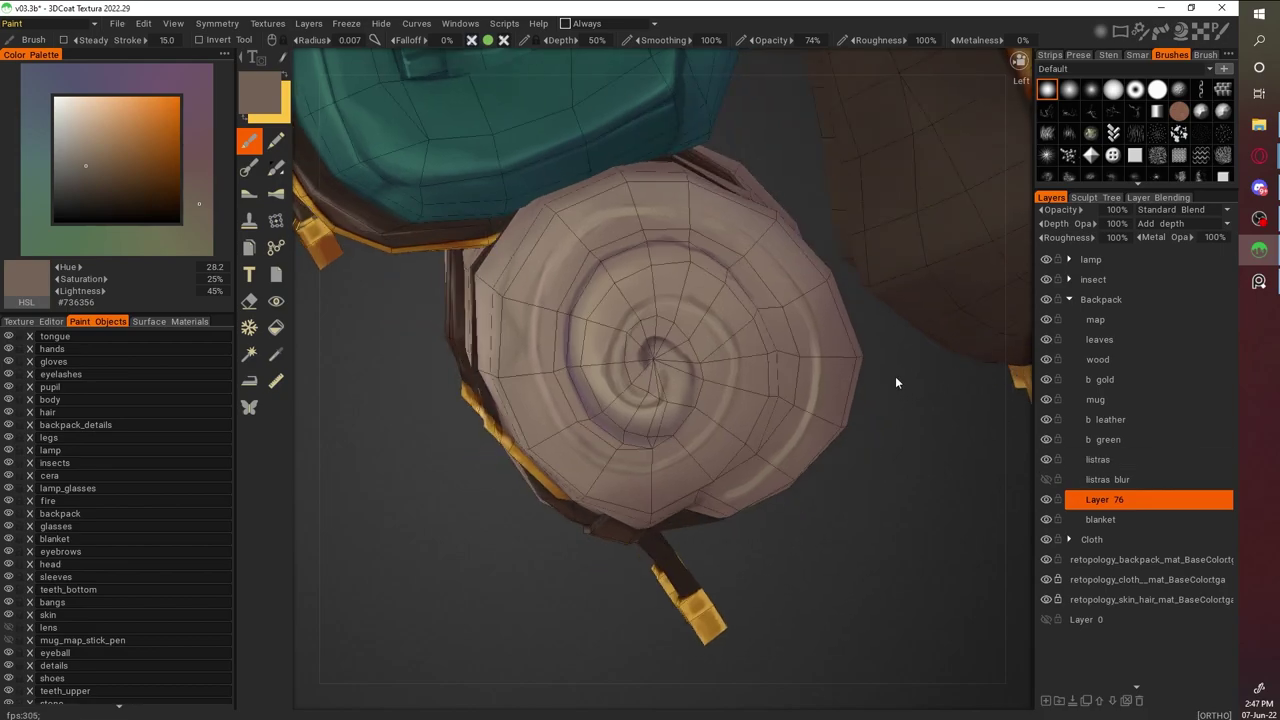
Paint thin cream highlights in #E2C7AE along the spiral fold edges of the blanket's rolled end
{"action": "key", "text": "v"}
{"action": "key", "text": "v"}
{"action": "key", "text": "v"}
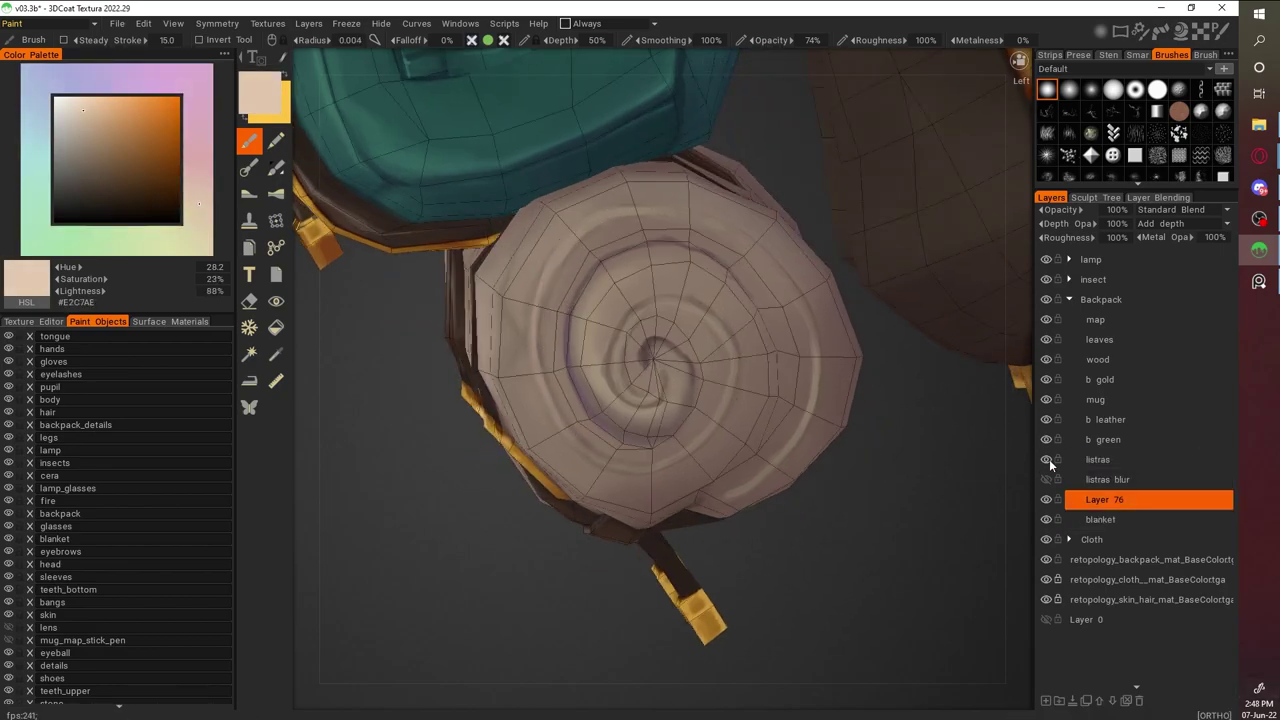
{"action": "right_click_drag", "start_coordinate": [760, 360], "coordinate": [658, 311]}
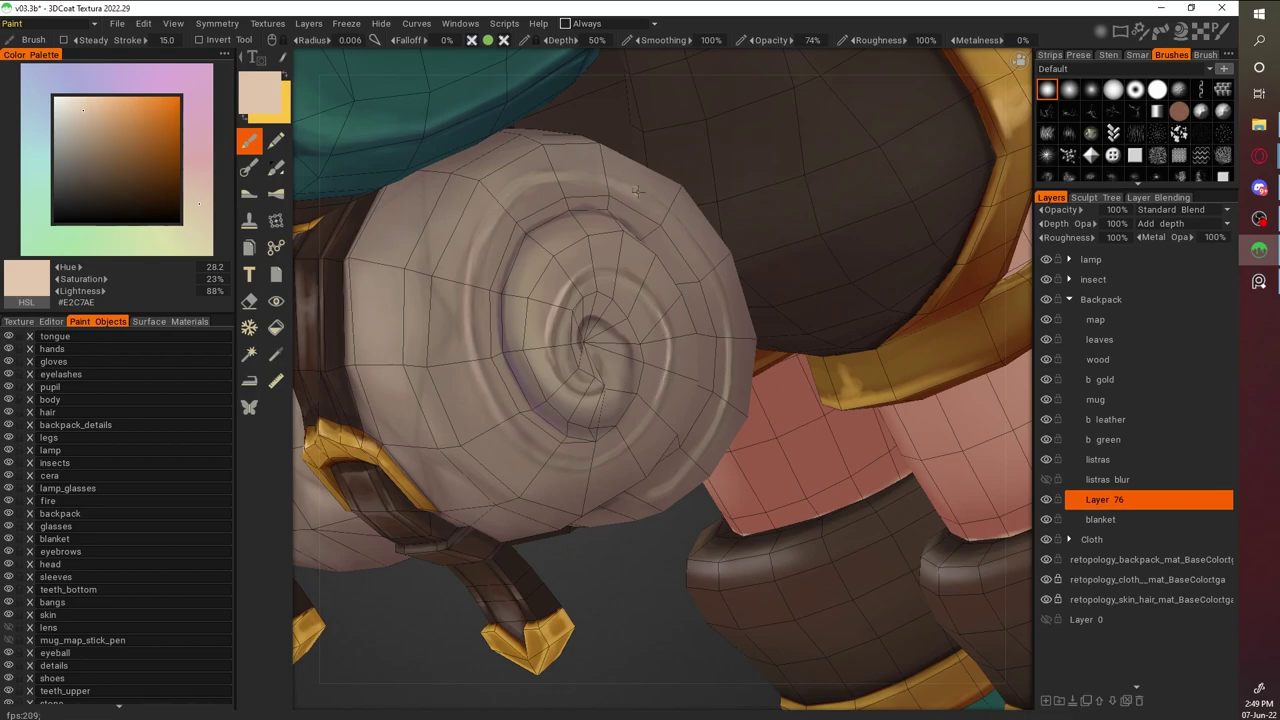
{"action": "right_click_drag", "start_coordinate": [657, 578], "coordinate": [456, 319]}
Refine the shadows between the highlighted spiral folds with sampled browns #897466, #67564F and #53423B
{"action": "key", "text": "v"}
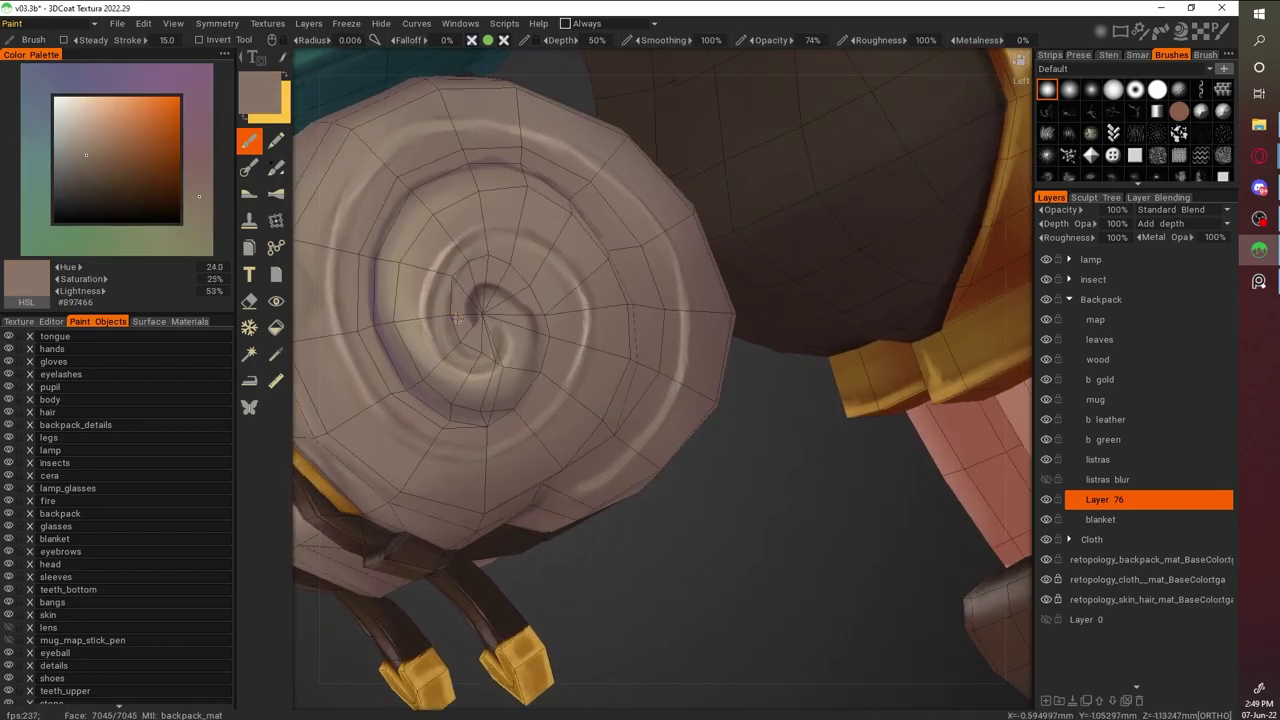
{"action": "key", "text": "v"}
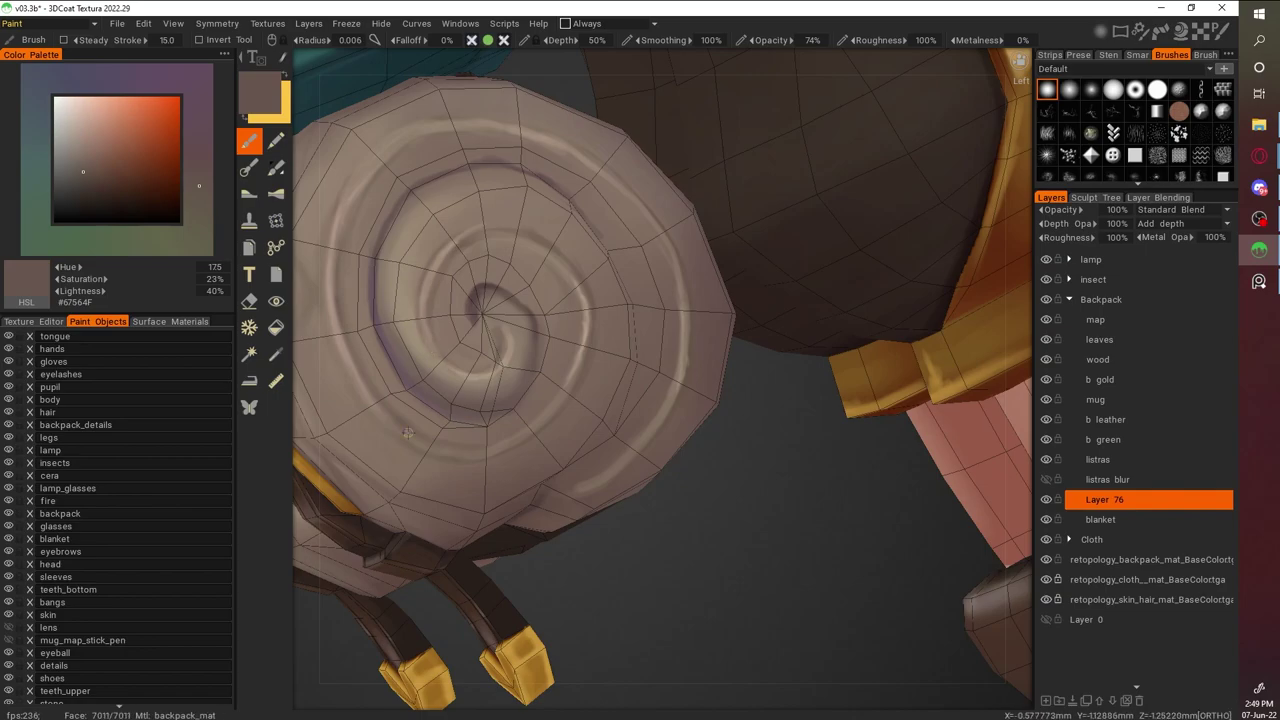
{"action": "key", "text": "v"}
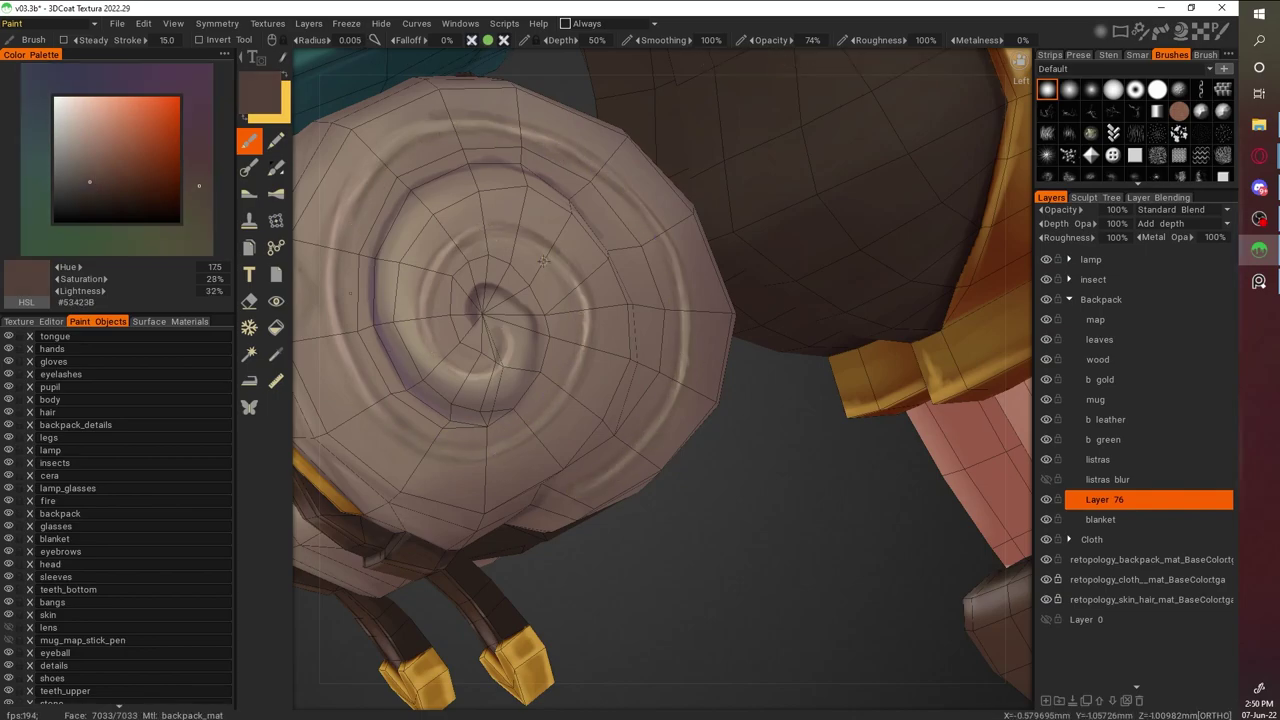
Darken the spiral creases on the blanket's opposite rolled end with #4A3936 and a wider brush in #5F4D46
{"action": "right_click_drag", "start_coordinate": [326, 303], "coordinate": [712, 363]}
{"action": "key", "text": "v"}
{"action": "key", "text": "w"}
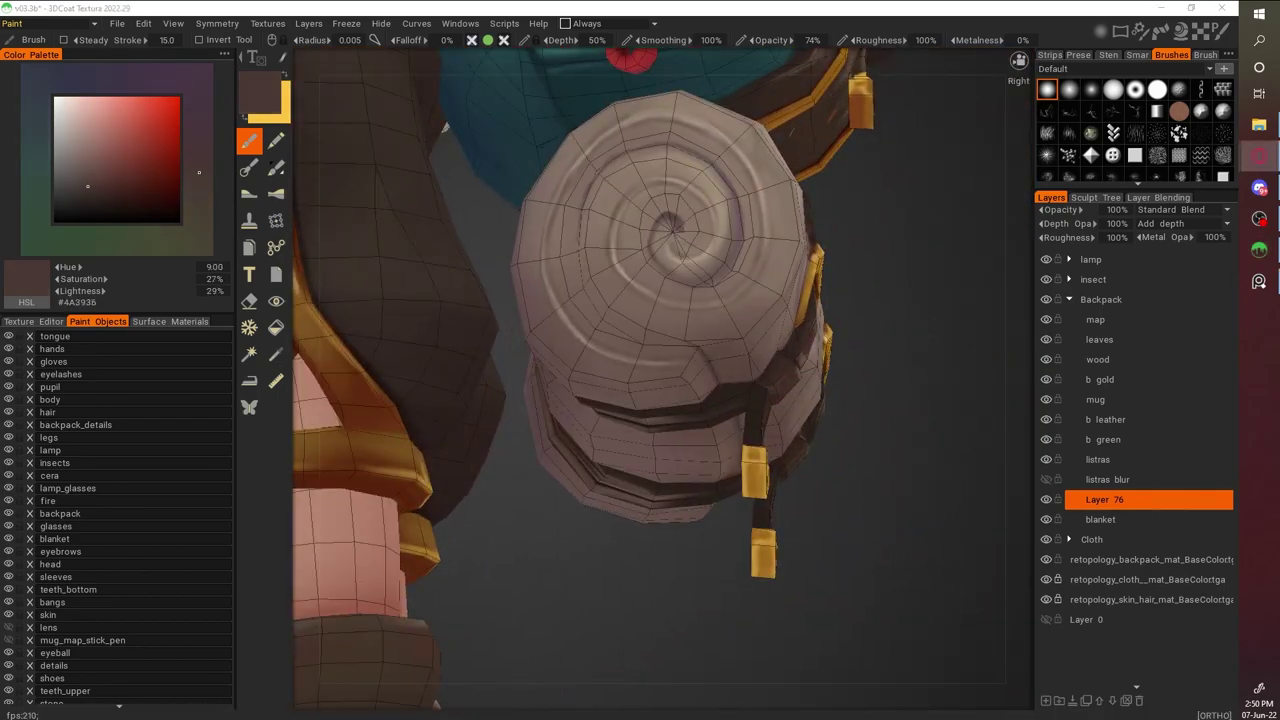
{"action": "scroll", "coordinate": [606, 322], "scroll_direction": "up", "scroll_amount": 1}
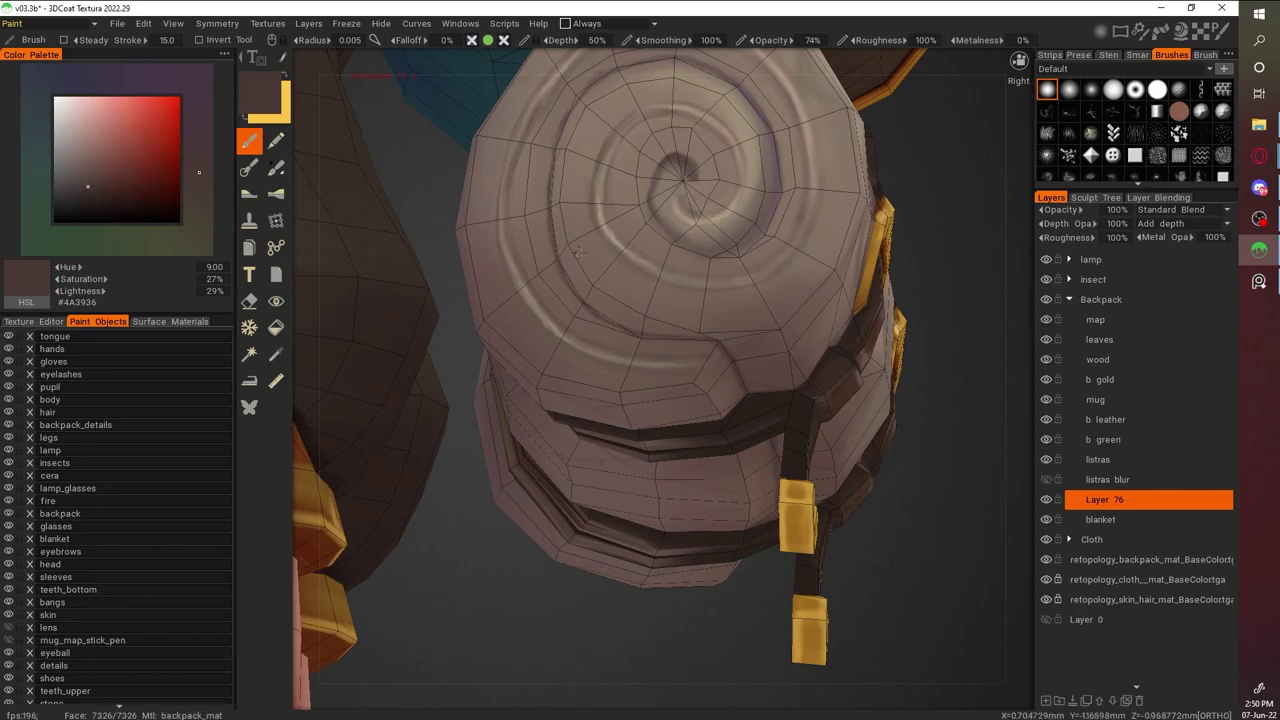
{"action": "key", "text": "v"}
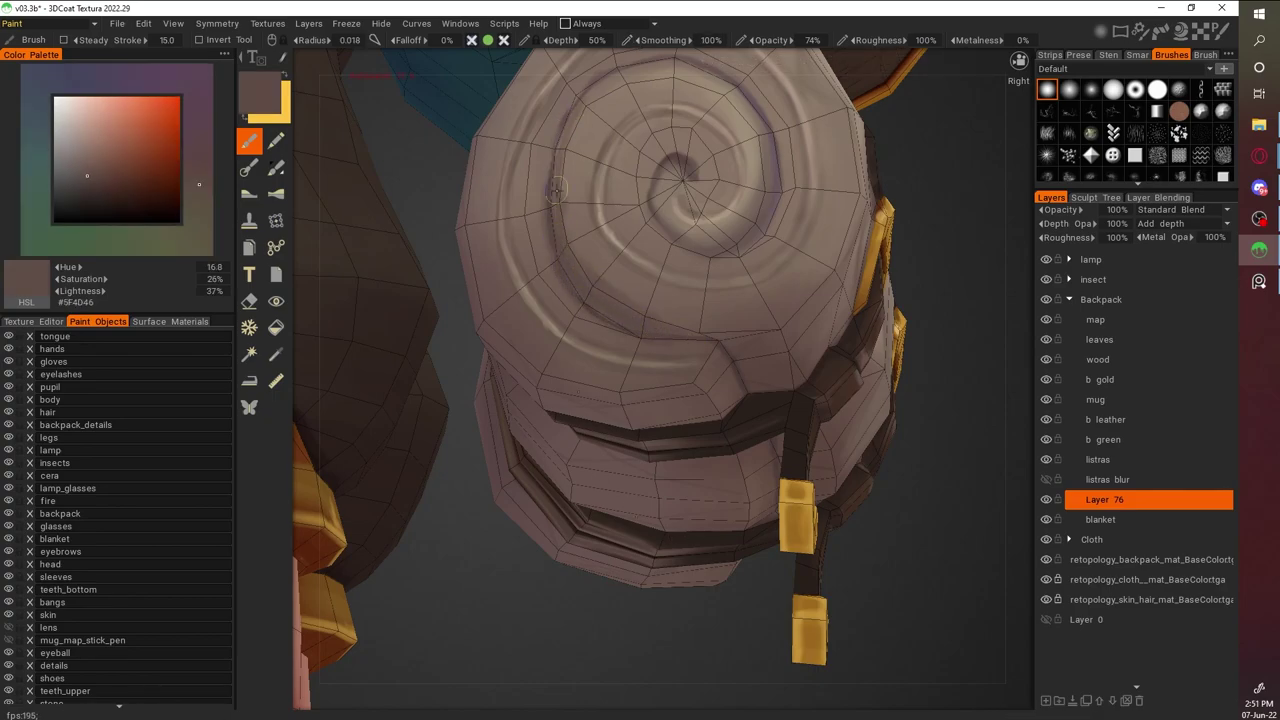
Lower the brush opacity to 71% and build up soft shading along the opposite end's spiral groove in #614F4A
{"action": "left_click_drag", "start_coordinate": [578, 103], "coordinate": [620, 310], "text": "alt"}
{"action": "key", "text": "v"}
{"action": "key", "text": "v"}
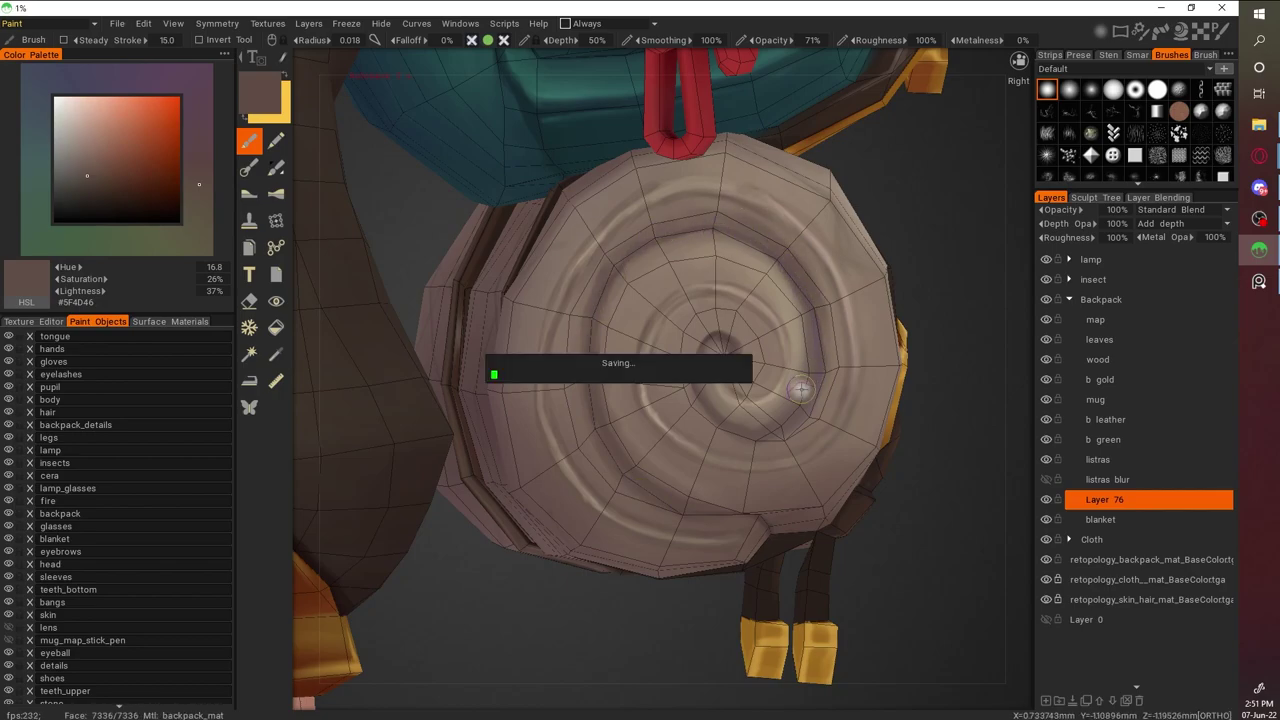
{"action": "key", "text": "v"}
{"action": "mouse_move", "coordinate": [800, 450]}
{"action": "left_mouse_down"}
{"action": "mouse_move", "coordinate": [891, 451]}
{"action": "mouse_move", "coordinate": [860, 440]}
{"action": "left_mouse_up"}
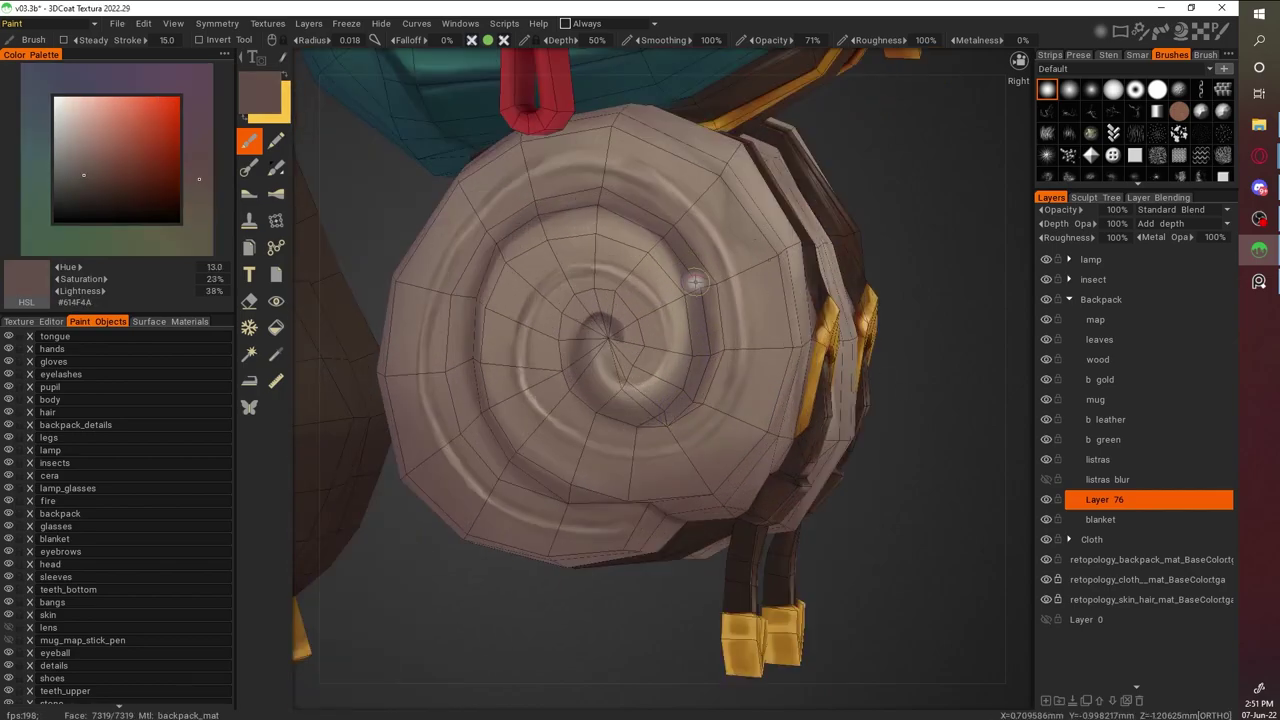
Blend the inner spiral of the opposite end with brown #6F5A51, erase stray paint near its centre and return to the brush
{"action": "key", "text": "v"}
{"action": "key", "text": "e"}
{"action": "key", "text": "v"}
{"action": "key", "text": "v"}
{"action": "key", "text": "v"}
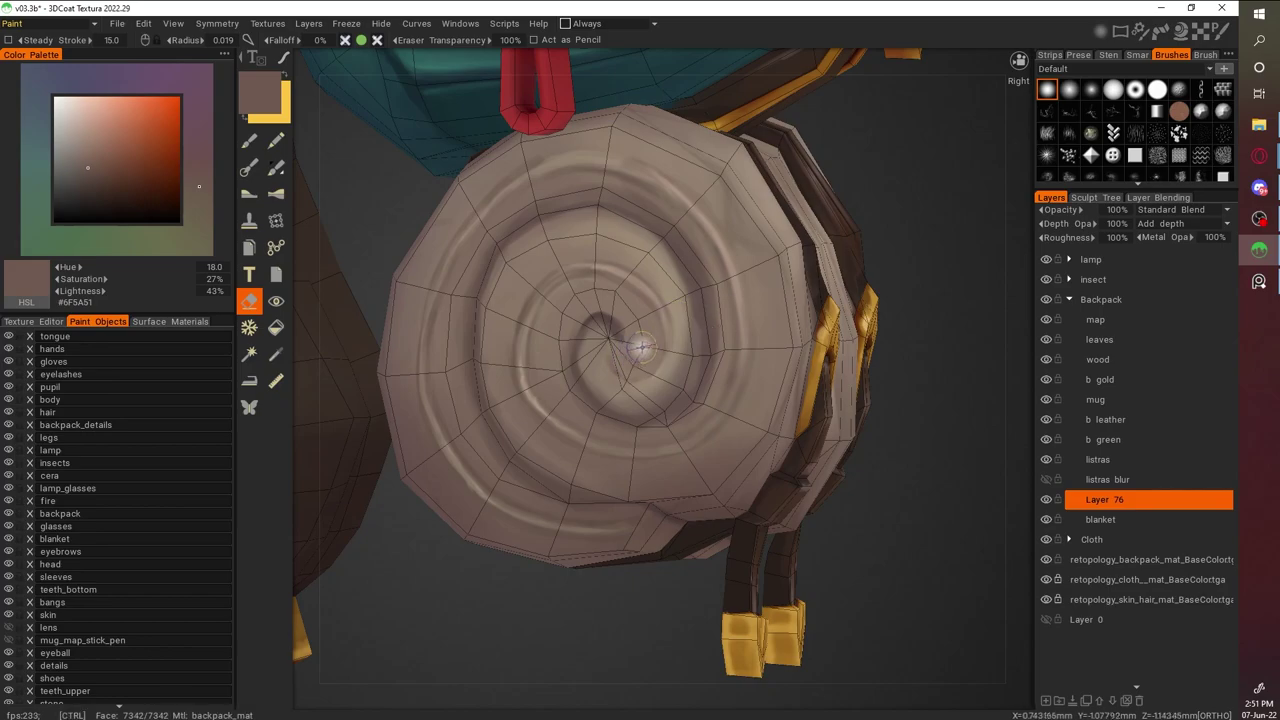
{"action": "key", "text": "b"}
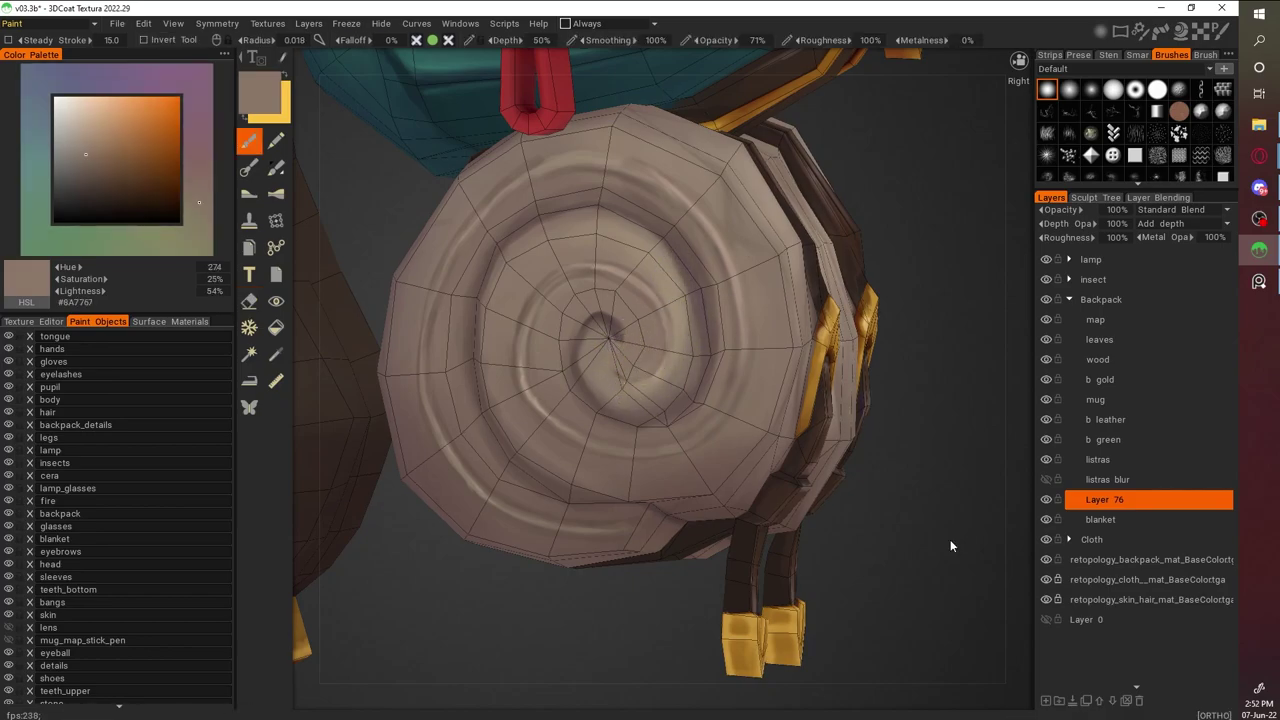
Shade the centre of the opposite end's spiral with sampled browns #5C4947 and #79675D, and a fine reddish brown #553B3D
{"action": "key", "text": "v"}
{"action": "key", "text": "v"}
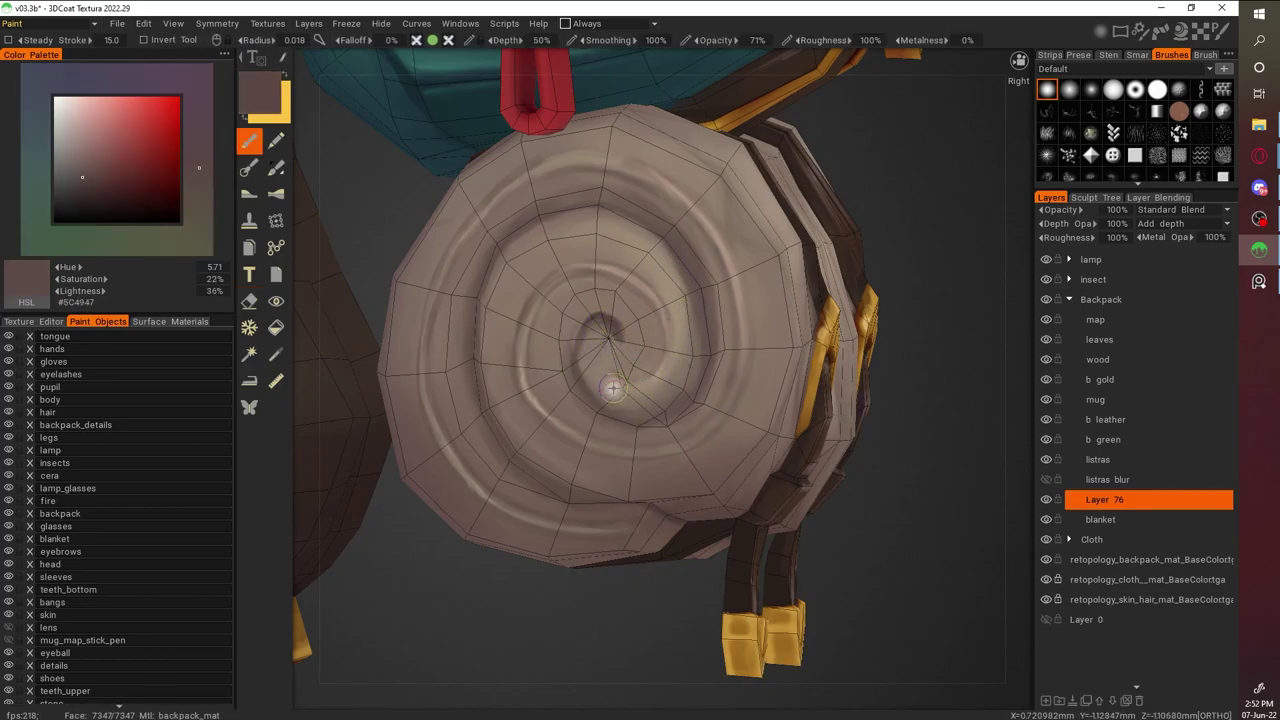
{"action": "key", "text": "v"}
{"action": "key", "text": "v"}
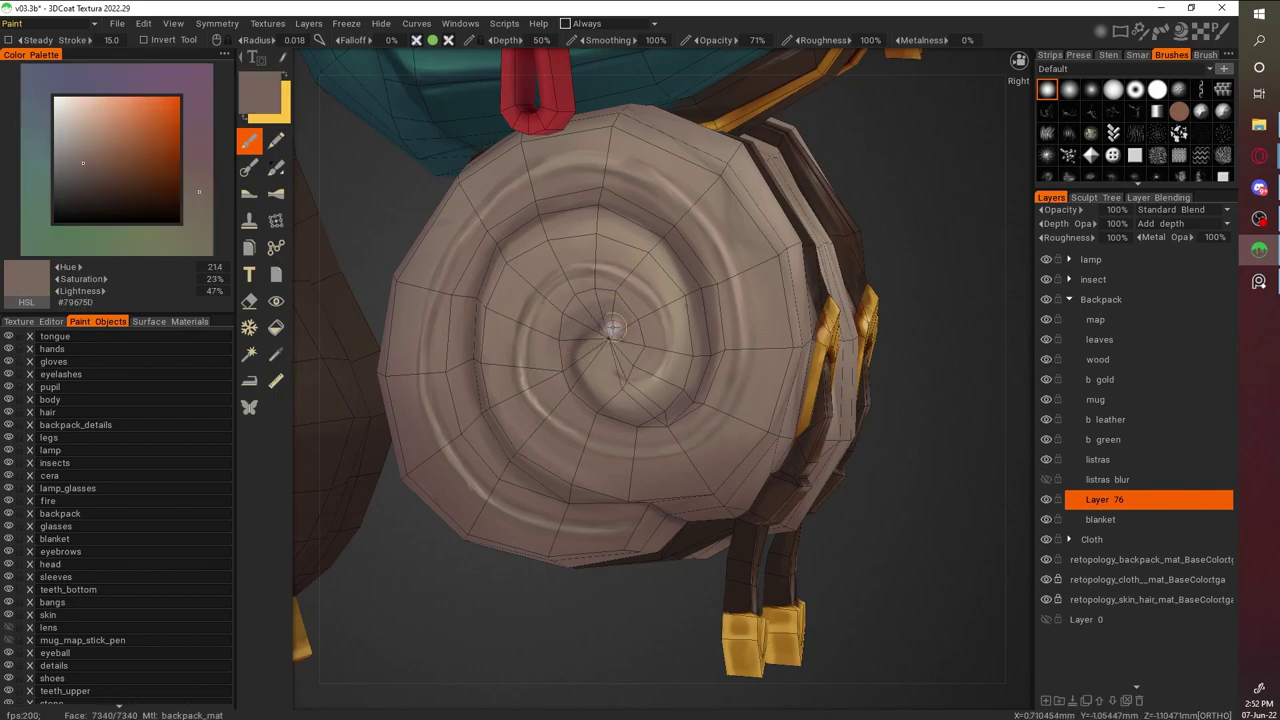
{"action": "key", "text": "v"}
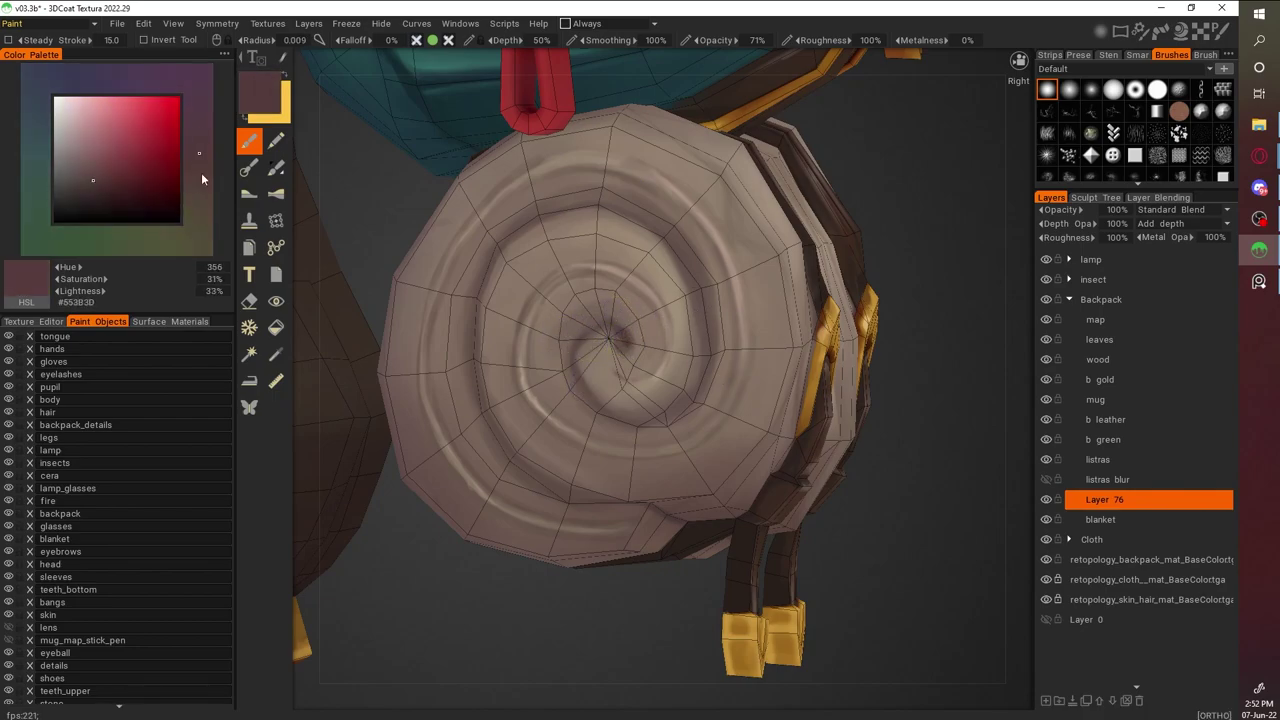
Paint light beige #B19988 highlights on the blanket's side next to the first rolled end, and check them without the wireframe
{"action": "left_click_drag", "start_coordinate": [475, 353], "coordinate": [843, 434]}
{"action": "scroll", "coordinate": [583, 331], "scroll_direction": "up", "scroll_amount": 6}
{"action": "key", "text": "v"}
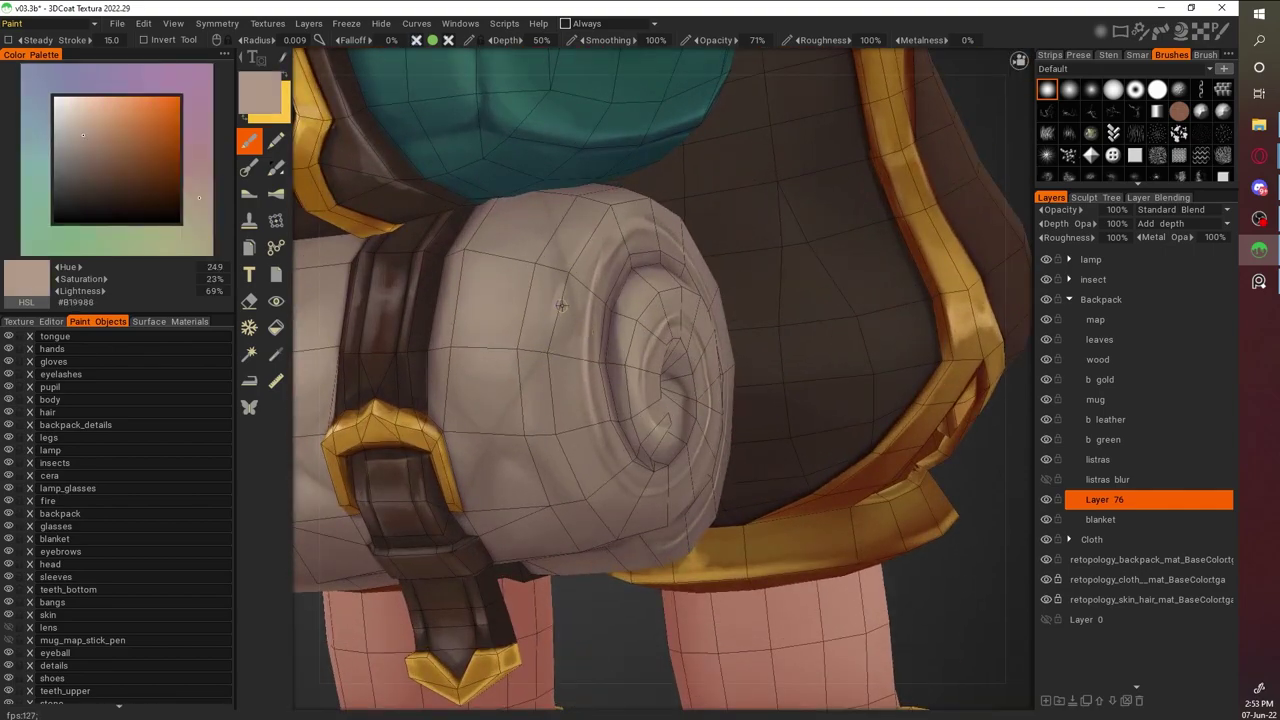
{"action": "left_click_drag", "start_coordinate": [544, 348], "coordinate": [600, 350]}
{"action": "scroll", "coordinate": [600, 350], "scroll_direction": "down", "scroll_amount": 5}
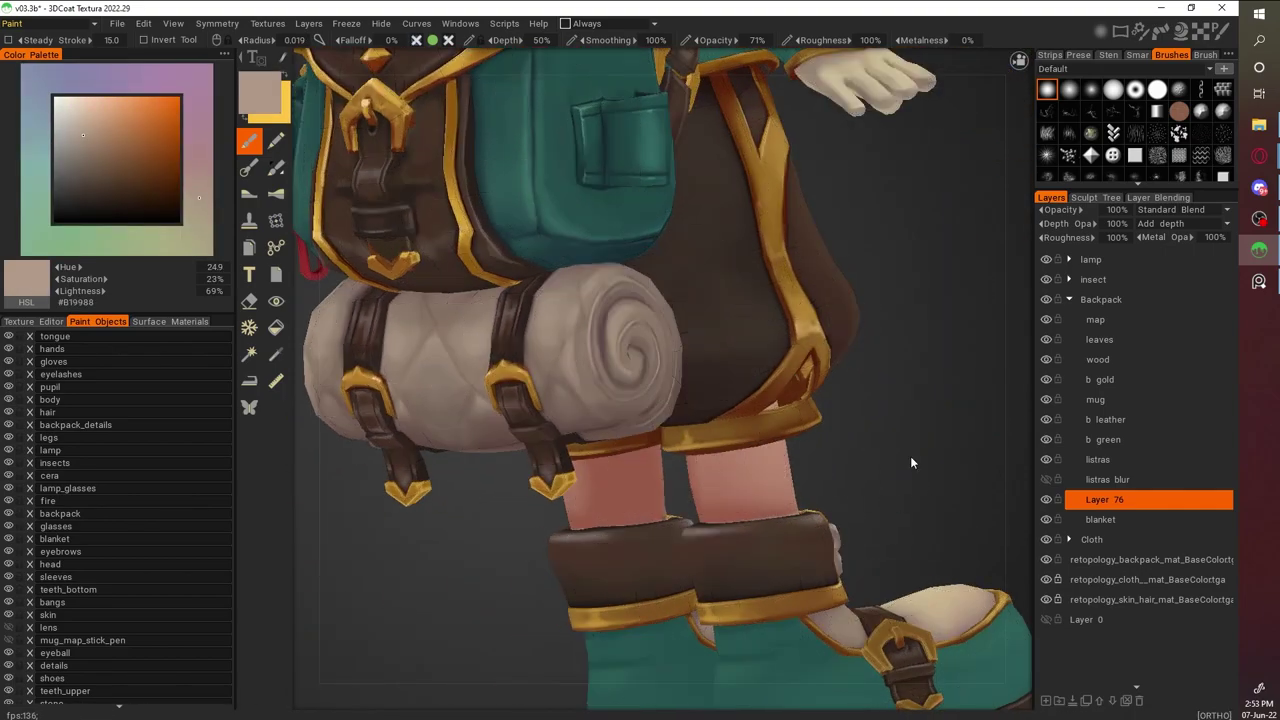
Darken the blanket's first rolled end with a large soft brush of radius 0.104 in brown #654F47
{"action": "scroll", "coordinate": [600, 350], "scroll_direction": "up", "scroll_amount": 6}
{"action": "left_click", "coordinate": [90, 171]}
{"action": "left_click", "coordinate": [91, 175]}
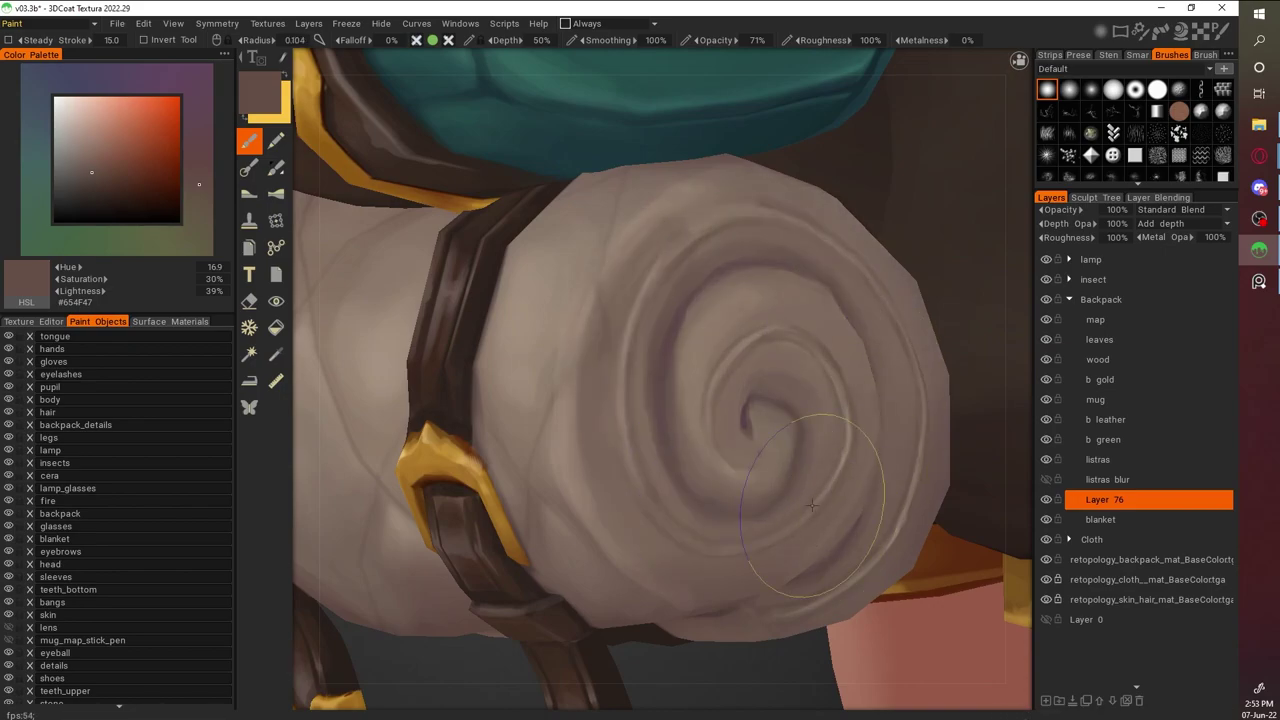
{"action": "scroll", "coordinate": [754, 390], "scroll_direction": "down", "scroll_amount": 5}
{"action": "scroll", "coordinate": [754, 360], "scroll_direction": "up", "scroll_amount": 3}
{"action": "scroll", "coordinate": [890, 501], "scroll_direction": "down", "scroll_amount": 5}
{"action": "scroll", "coordinate": [700, 400], "scroll_direction": "up", "scroll_amount": 6}
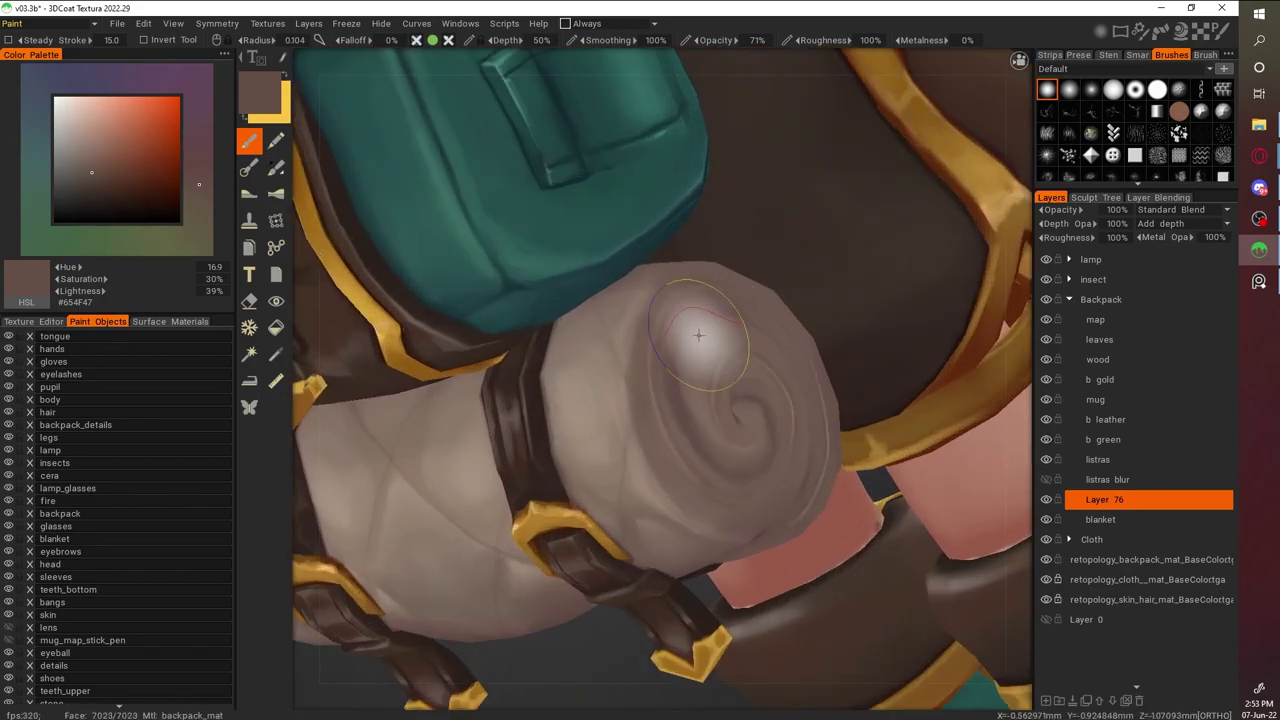
Refine the transition between the blanket's side and its rolled end with beige #9B8977 and brown #68534B
{"action": "key", "text": "v"}
{"action": "key", "text": "v"}
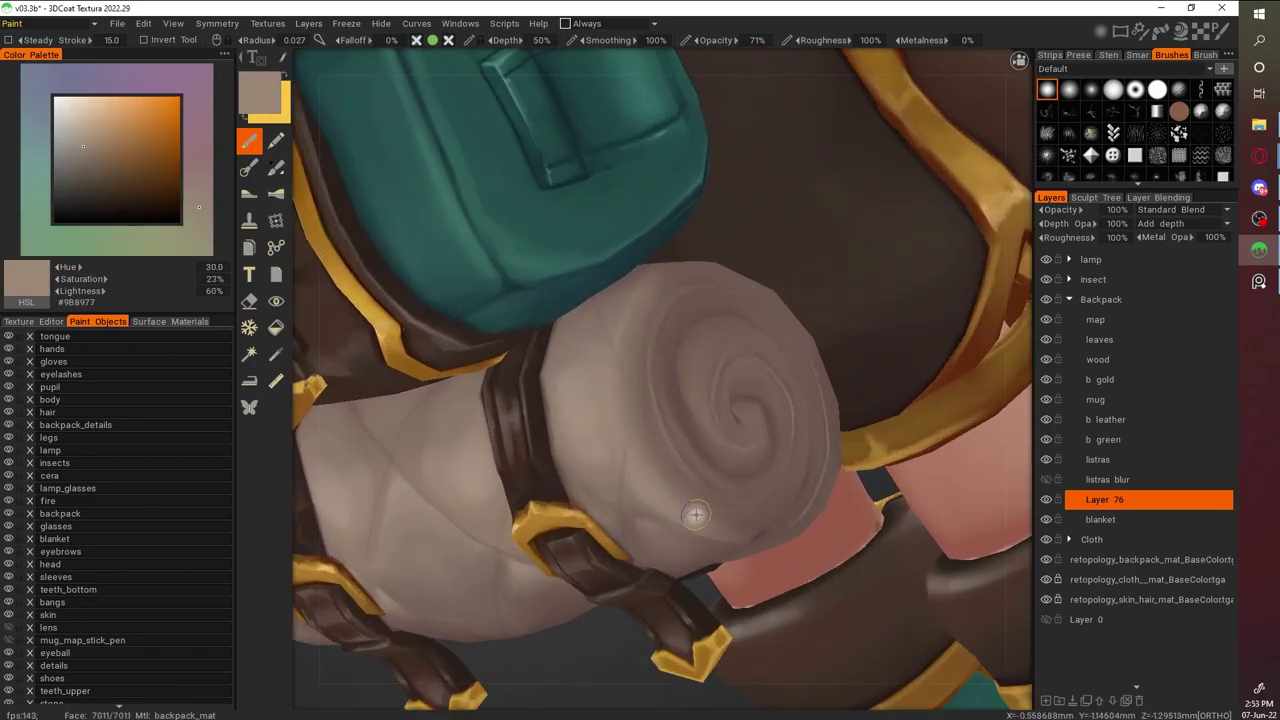
{"action": "left_click_drag", "start_coordinate": [700, 505], "coordinate": [610, 400]}
{"action": "key", "text": "v"}
{"action": "key", "text": "v"}
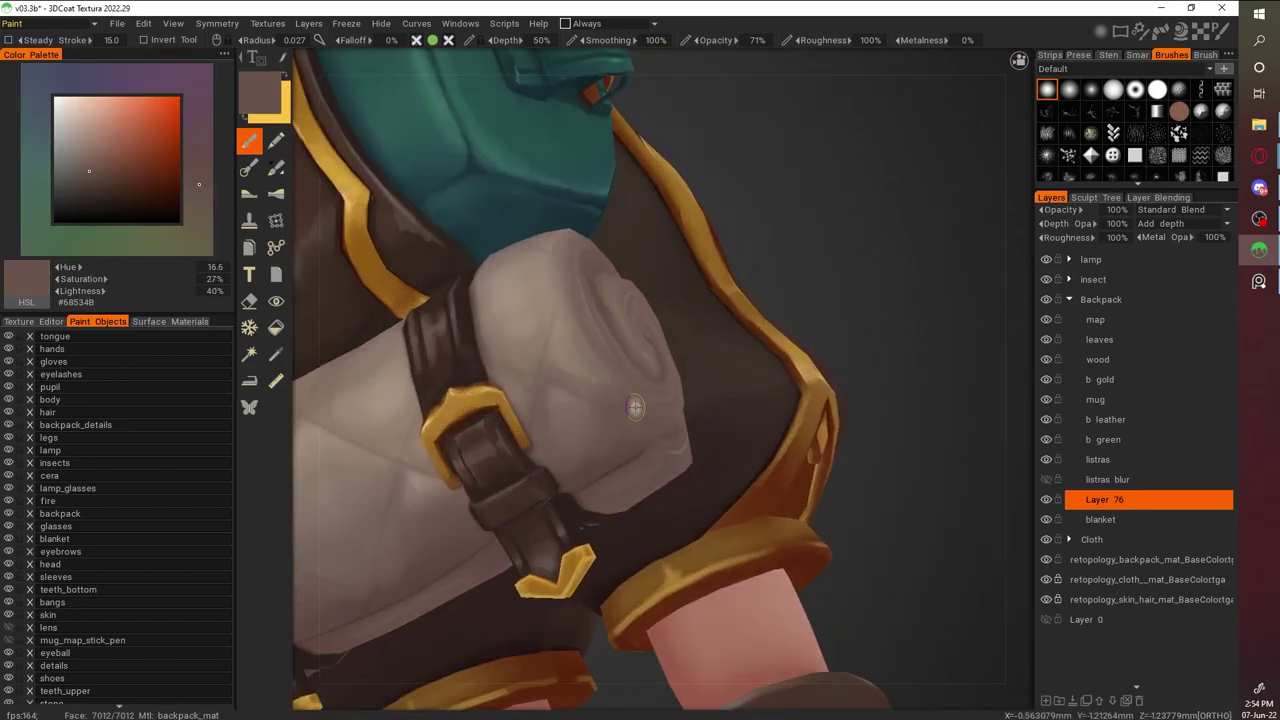
Check the blanket from a distance and brighten the spiral folds of the rolled end in beige #9C8A79
{"action": "scroll", "coordinate": [897, 380], "scroll_direction": "down", "scroll_amount": 5}
{"action": "left_click_drag", "start_coordinate": [897, 380], "coordinate": [914, 531]}
{"action": "scroll", "coordinate": [554, 440], "scroll_direction": "up", "scroll_amount": 5}
{"action": "key", "text": "v"}
{"action": "scroll", "coordinate": [534, 457], "scroll_direction": "down", "scroll_amount": 5}
{"action": "scroll", "coordinate": [479, 413], "scroll_direction": "up", "scroll_amount": 6}
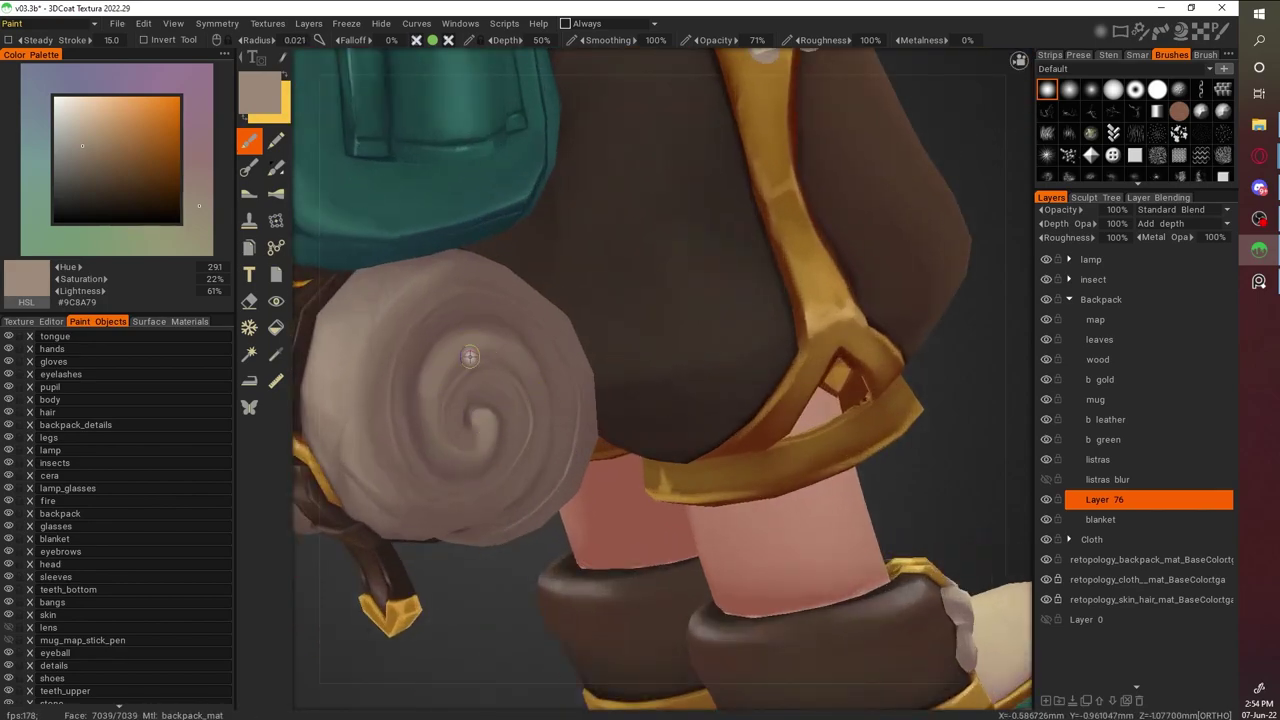
Lower the brush opacity to 60% and soften the spiral folds of the blanket's rolled end in beige #9C8A79
{"action": "right_click_drag", "start_coordinate": [483, 370], "coordinate": [485, 427]}
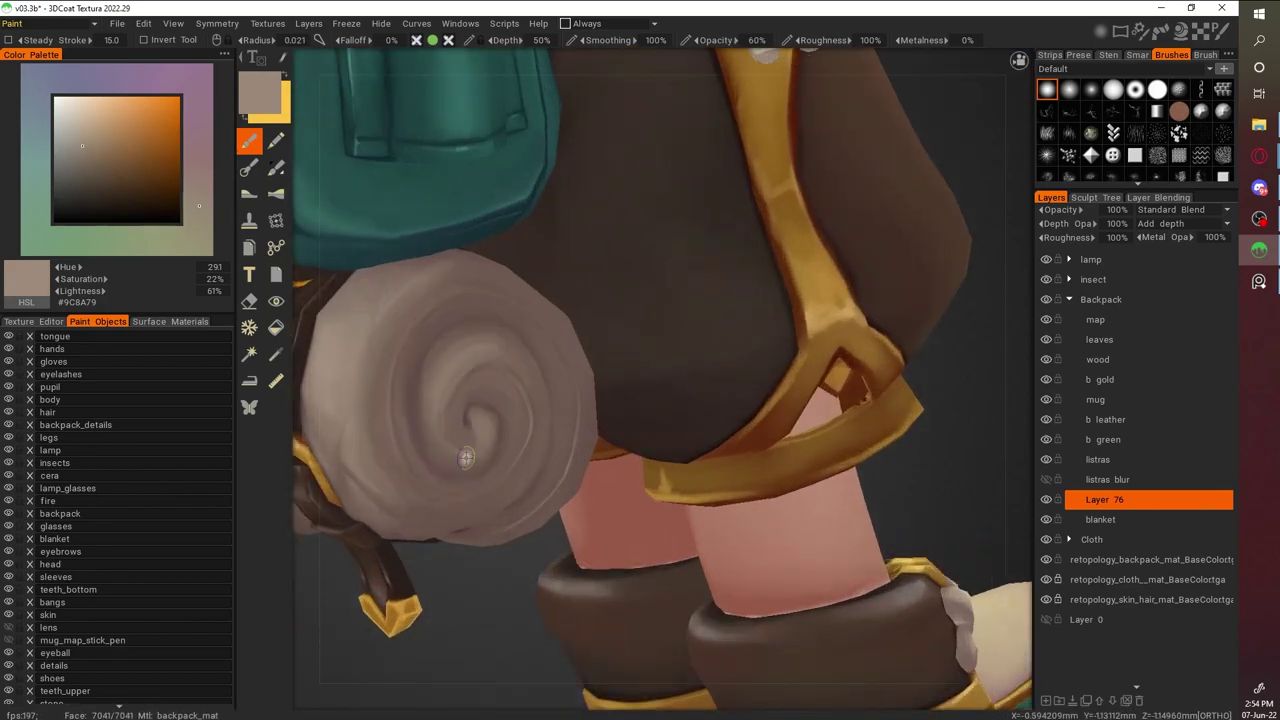
{"action": "scroll", "coordinate": [436, 288], "scroll_direction": "down", "scroll_amount": 5}
{"action": "scroll", "coordinate": [726, 291], "scroll_direction": "up", "scroll_amount": 6}
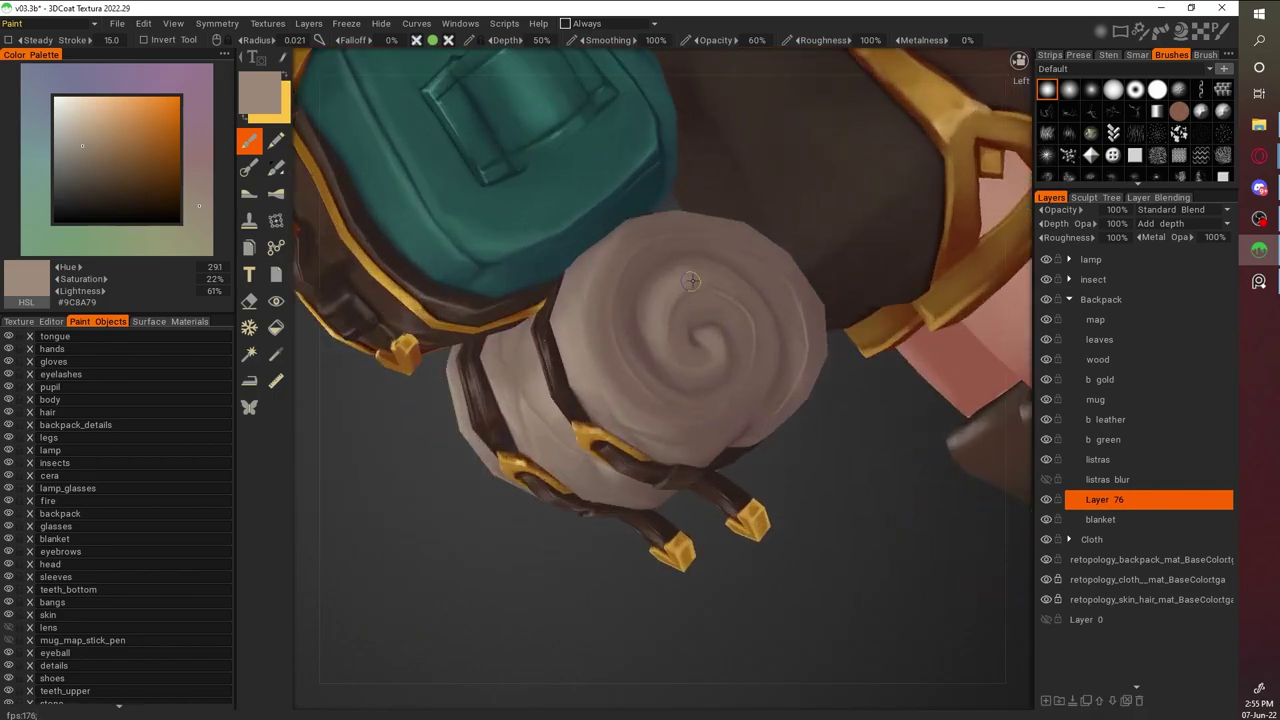
{"action": "scroll", "coordinate": [776, 413], "scroll_direction": "down", "scroll_amount": 5}
{"action": "scroll", "coordinate": [926, 557], "scroll_direction": "up", "scroll_amount": 6}
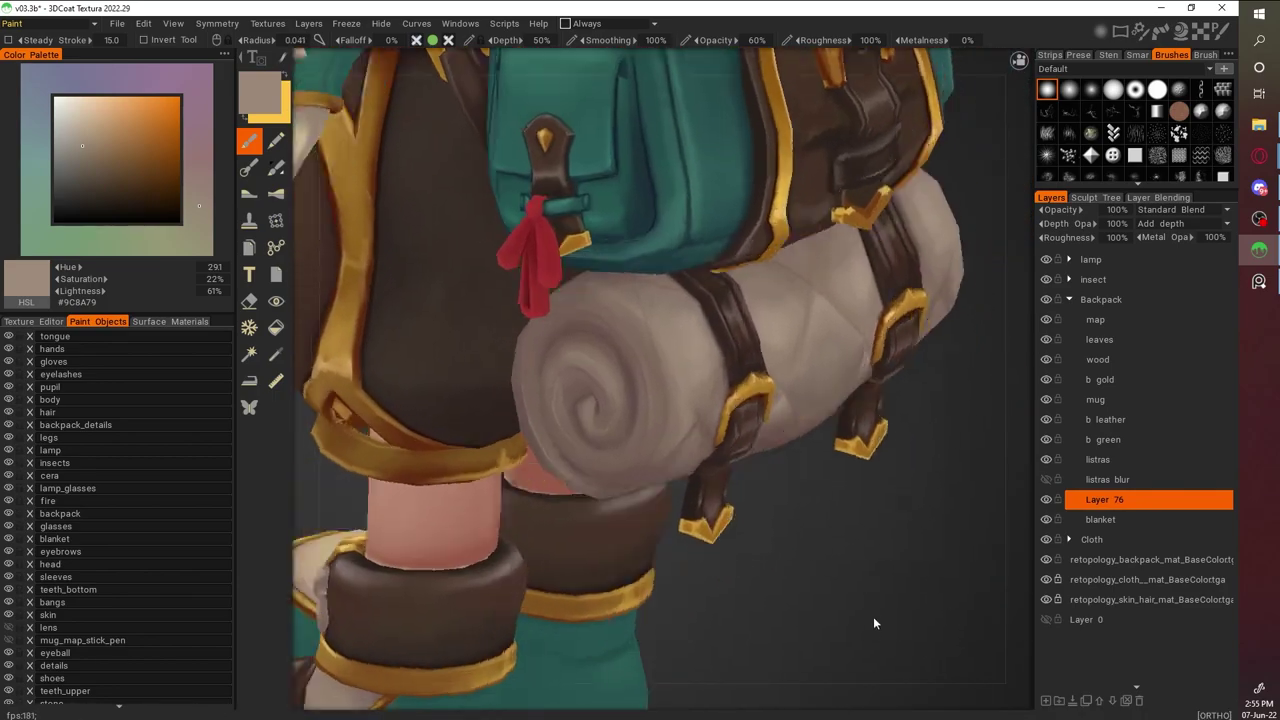
Examine the blanket's rolled ends and quilted side on the backpack from several angles and distances
{"action": "mouse_move", "coordinate": [860, 620]}
{"action": "left_mouse_down"}
{"action": "mouse_move", "coordinate": [794, 502]}
{"action": "mouse_move", "coordinate": [640, 330]}
{"action": "left_mouse_up"}
{"action": "scroll", "coordinate": [928, 503], "scroll_direction": "down", "scroll_amount": 5}
{"action": "left_click_drag", "start_coordinate": [928, 503], "coordinate": [895, 359]}
{"action": "scroll", "coordinate": [879, 550], "scroll_direction": "up", "scroll_amount": 6}
{"action": "scroll", "coordinate": [879, 557], "scroll_direction": "down", "scroll_amount": 5}
{"action": "left_click_drag", "start_coordinate": [879, 557], "coordinate": [890, 420]}
{"action": "left_click_drag", "start_coordinate": [1210, 479], "coordinate": [1212, 499]}
{"action": "scroll", "coordinate": [824, 351], "scroll_direction": "down", "scroll_amount": 3}
{"action": "left_click_drag", "start_coordinate": [824, 351], "coordinate": [940, 370]}
{"action": "left_click_drag", "start_coordinate": [893, 451], "coordinate": [832, 531]}
{"action": "left_click_drag", "start_coordinate": [865, 435], "coordinate": [878, 470]}
{"action": "scroll", "coordinate": [867, 444], "scroll_direction": "up", "scroll_amount": 5}
Merge Layer 101 down into Layer 76 in the Backpack group
{"action": "left_click", "coordinate": [1073, 701]}
{"action": "left_click", "coordinate": [1073, 701]}
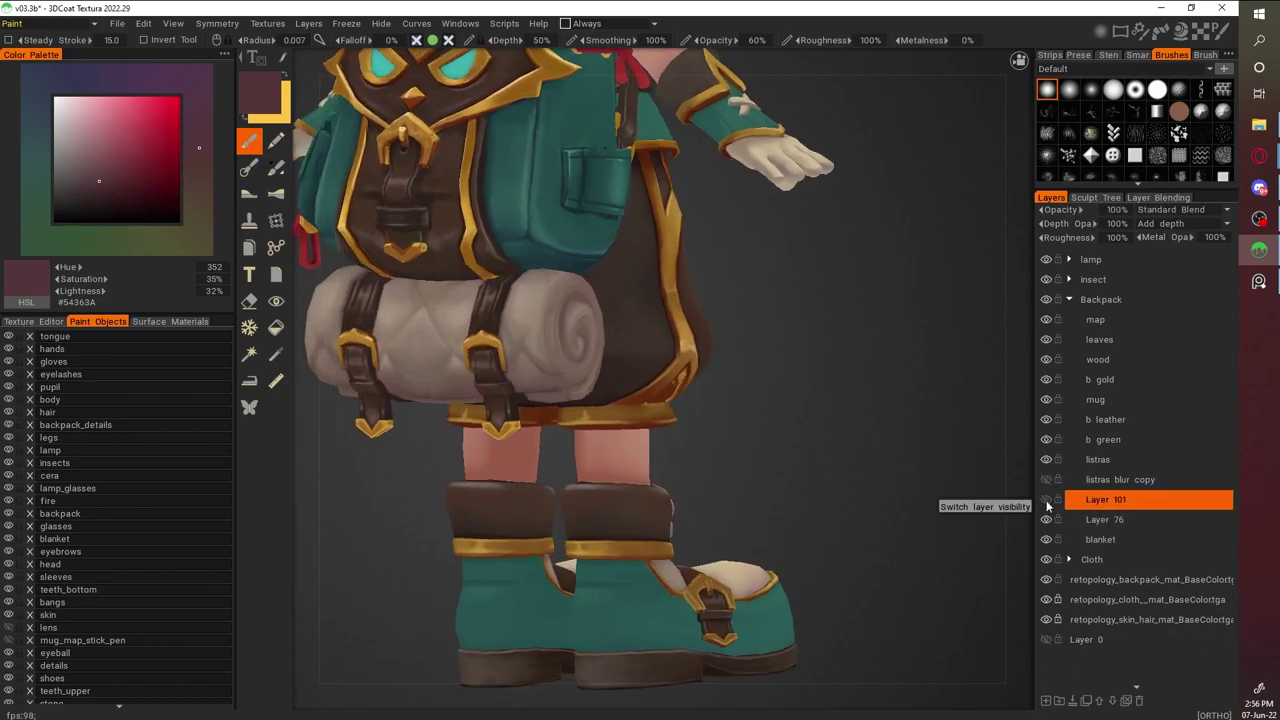
{"action": "left_click_drag", "start_coordinate": [911, 551], "coordinate": [891, 500]}
{"action": "scroll", "coordinate": [891, 500], "scroll_direction": "up", "scroll_amount": 4}
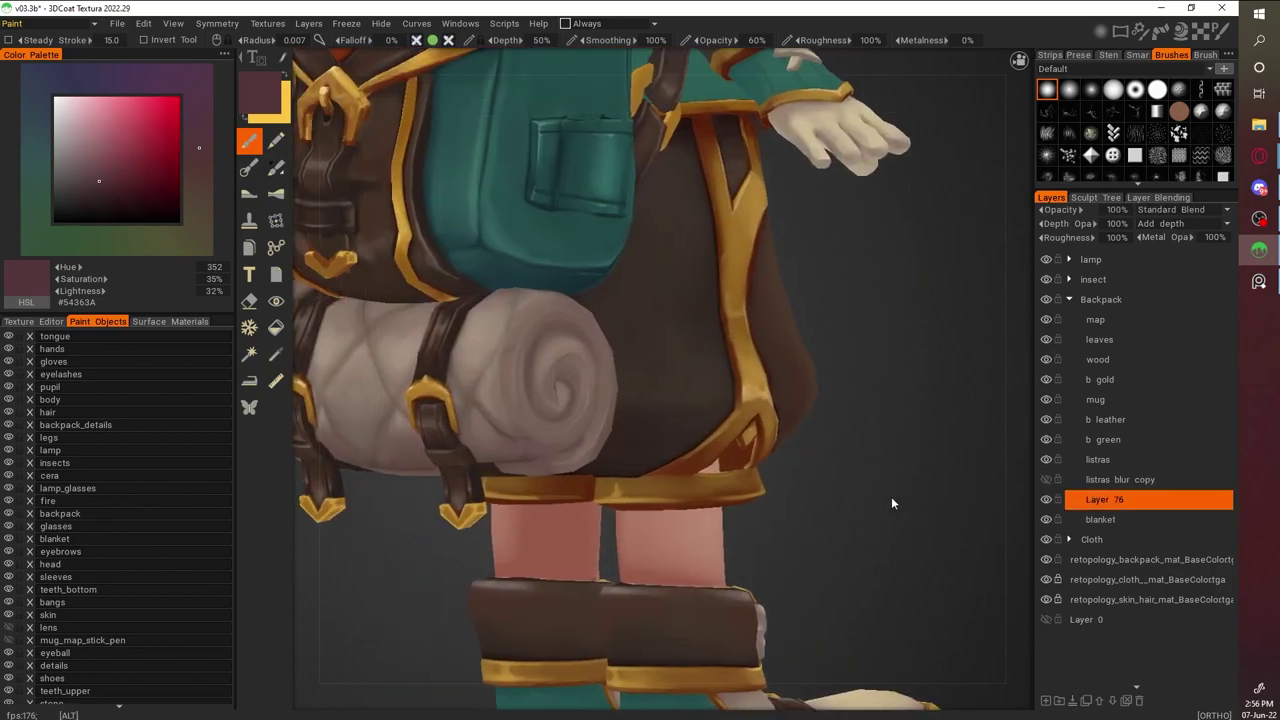
Refine the upper edge between the blanket's side and rolled end on a new layer in brown #79685C, brush radius 0.005
{"action": "scroll", "coordinate": [574, 310], "scroll_direction": "up", "scroll_amount": 3}
{"action": "key", "text": "v"}
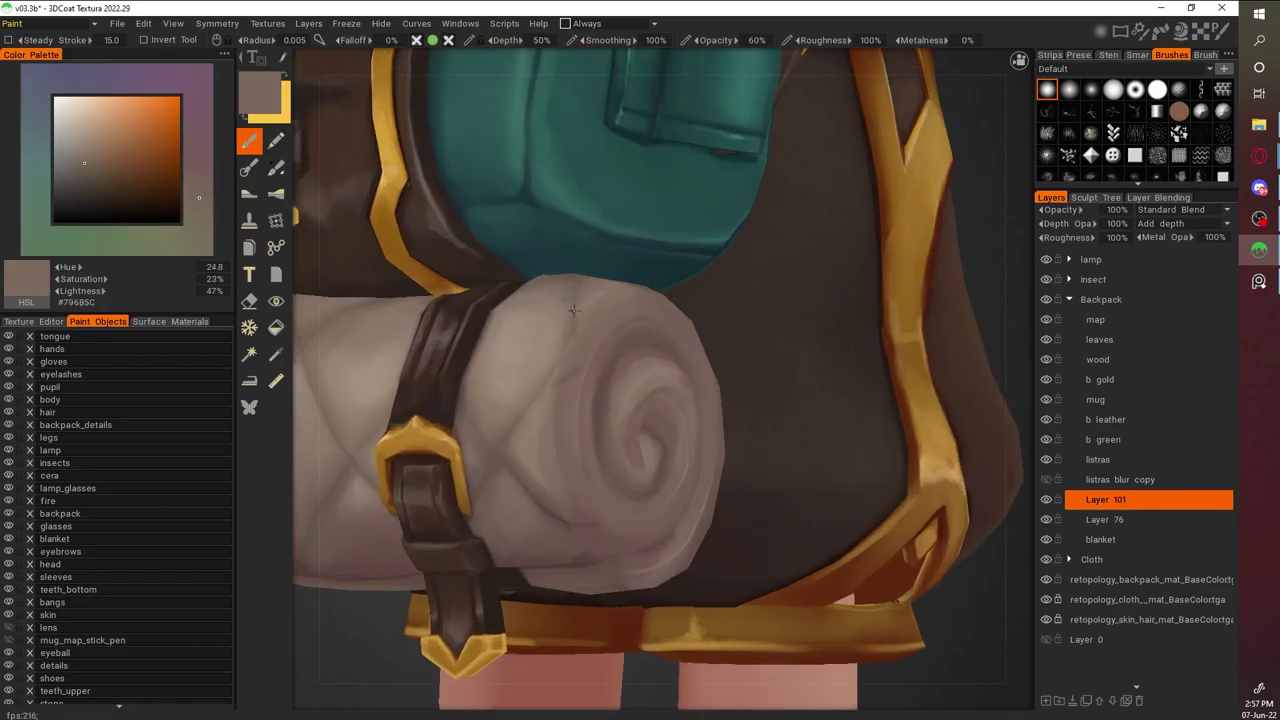
{"action": "key", "text": "v"}
{"action": "left_click_drag", "start_coordinate": [586, 349], "coordinate": [955, 557]}
Soften the edge of the blanket's opposite rolled end in beige #938170 with brush radius 0.014
{"action": "scroll", "coordinate": [955, 557], "scroll_direction": "down", "scroll_amount": 3}
{"action": "scroll", "coordinate": [955, 557], "scroll_direction": "up", "scroll_amount": 3}
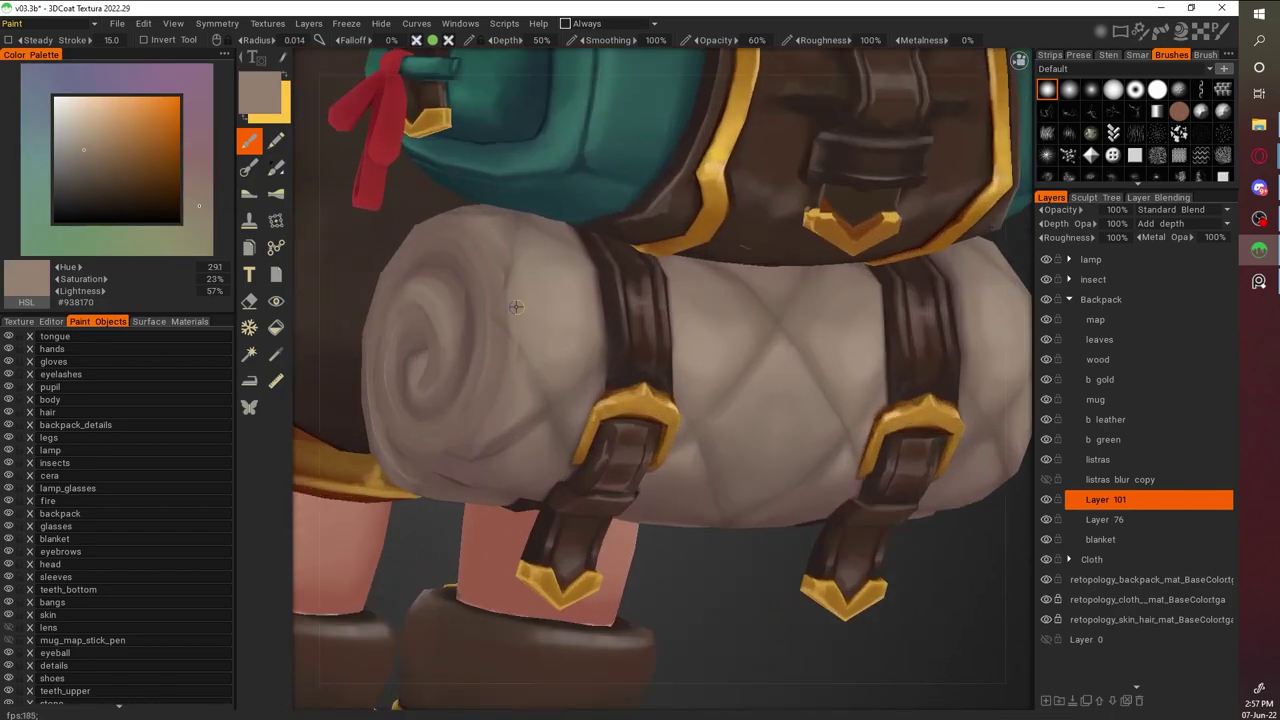
{"action": "key", "text": "v"}
{"action": "scroll", "coordinate": [835, 515], "scroll_direction": "down", "scroll_amount": 3}
Shade the inner spiral folds of the rolled end in brown #746357 with brush radius 0.014
{"action": "mouse_move", "coordinate": [835, 515]}
{"action": "left_mouse_down", "text": "alt"}
{"action": "mouse_move", "coordinate": [690, 300]}
{"action": "mouse_move", "coordinate": [620, 300]}
{"action": "mouse_move", "coordinate": [580, 320]}
{"action": "left_mouse_up", "text": "alt"}
{"action": "scroll", "coordinate": [676, 278], "scroll_direction": "up", "scroll_amount": 1}
{"action": "scroll", "coordinate": [676, 278], "scroll_direction": "down", "scroll_amount": 2}
{"action": "scroll", "coordinate": [580, 320], "scroll_direction": "up", "scroll_amount": 2}
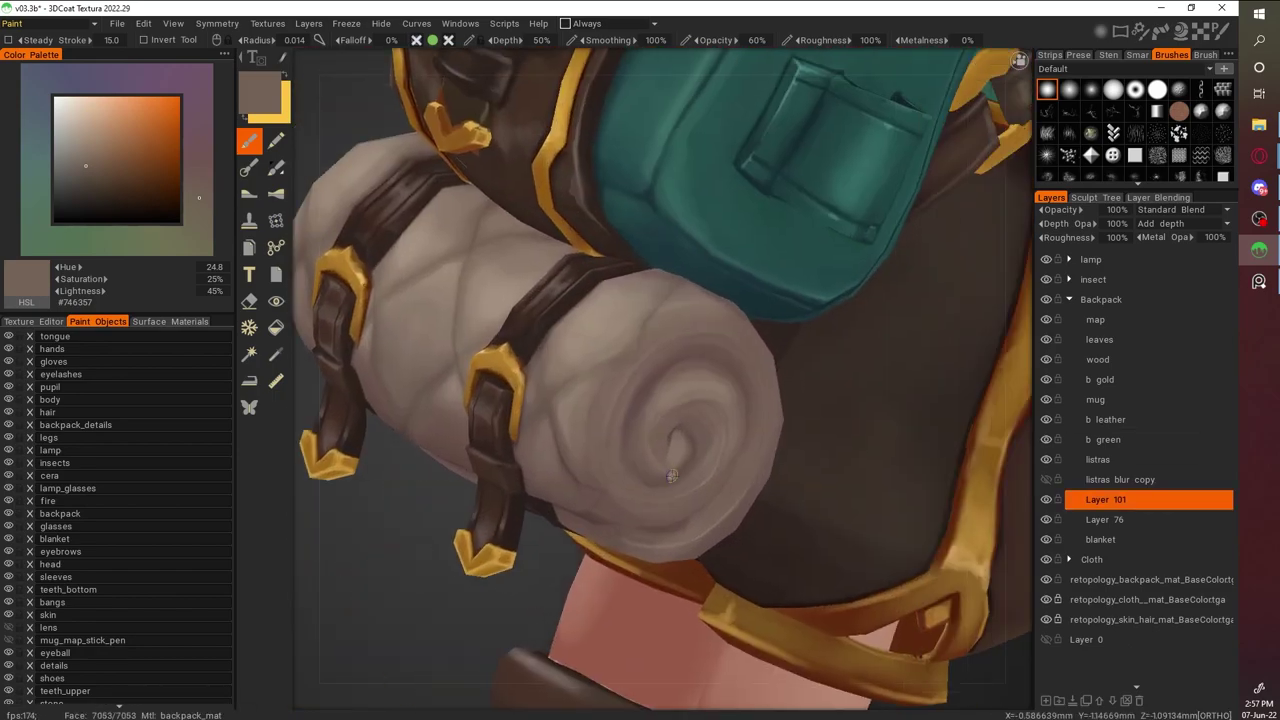
{"action": "key", "text": "v"}
Isolate the blanket object and darken the outer spiral groove of its rolled end in brown #574442
{"action": "mouse_move", "coordinate": [645, 349]}
{"action": "left_mouse_down", "text": "alt"}
{"action": "mouse_move", "coordinate": [760, 432]}
{"action": "mouse_move", "coordinate": [831, 277]}
{"action": "mouse_move", "coordinate": [809, 226]}
{"action": "left_mouse_up", "text": "alt"}
{"action": "key", "text": "ctrl+h"}
{"action": "scroll", "coordinate": [673, 302], "scroll_direction": "up", "scroll_amount": 3}
{"action": "key", "text": "v"}
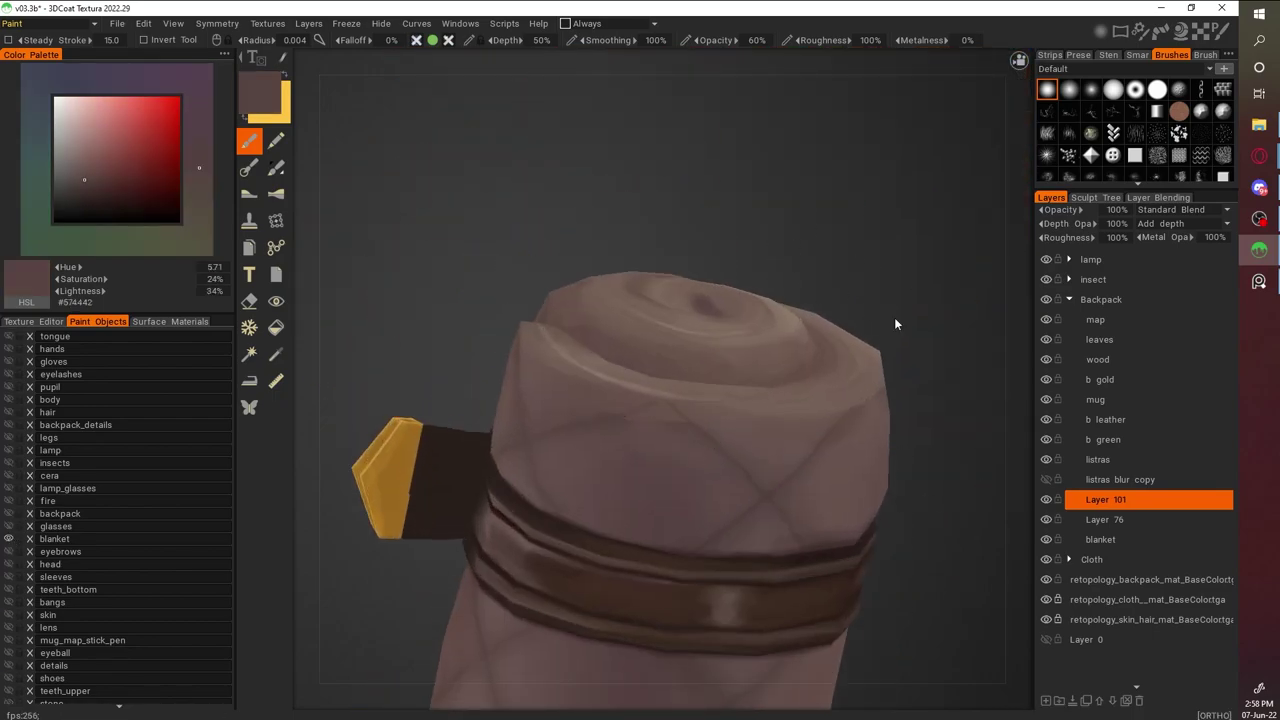
{"action": "left_click_drag", "start_coordinate": [694, 341], "coordinate": [676, 197], "text": "alt"}
{"action": "left_click_drag", "start_coordinate": [841, 235], "coordinate": [629, 455], "text": "alt"}
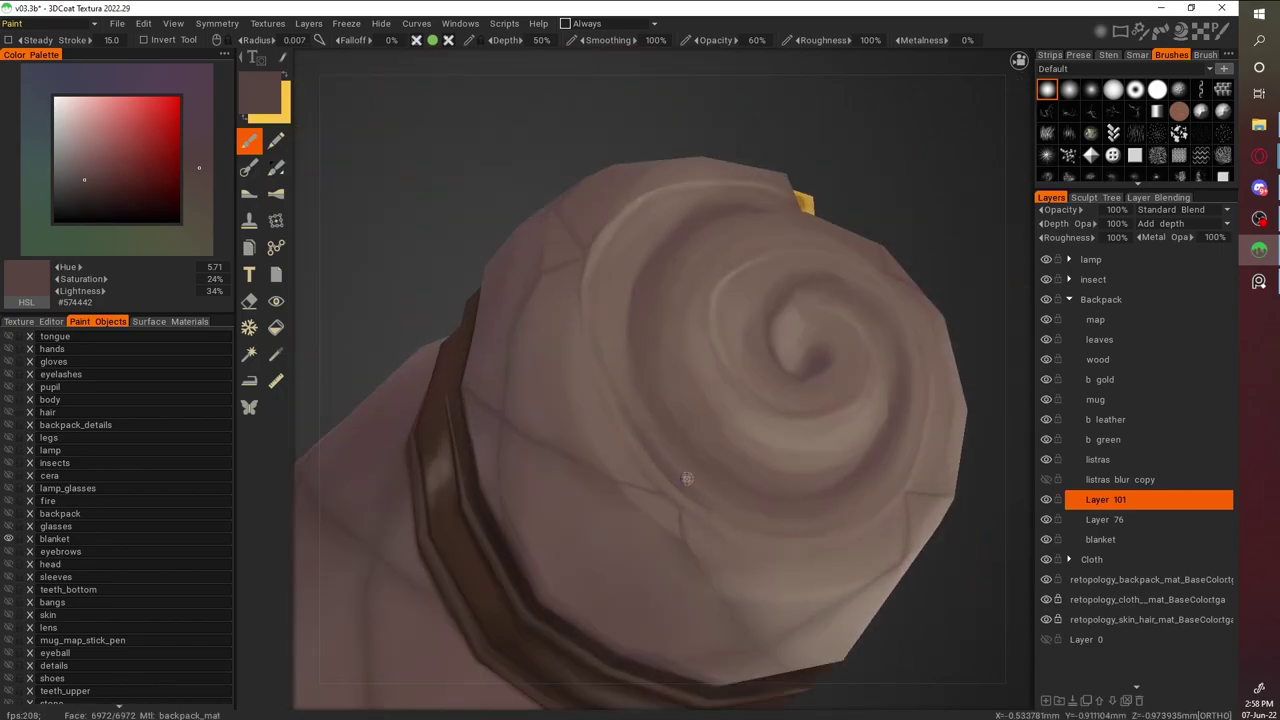
Shade the quilt seams beside the isolated blanket's rolled end in brown #5F4C45 with brush radius 0.014
{"action": "left_click_drag", "start_coordinate": [711, 468], "coordinate": [852, 260], "text": "alt"}
{"action": "key", "text": "v"}
{"action": "left_click_drag", "start_coordinate": [586, 457], "coordinate": [647, 299], "text": "alt"}
{"action": "key", "text": "v"}
{"action": "left_click_drag", "start_coordinate": [572, 436], "coordinate": [708, 324], "text": "alt"}
{"action": "key", "text": "v"}
{"action": "key", "text": "v"}
{"action": "key", "text": "v"}
{"action": "key", "text": "v"}
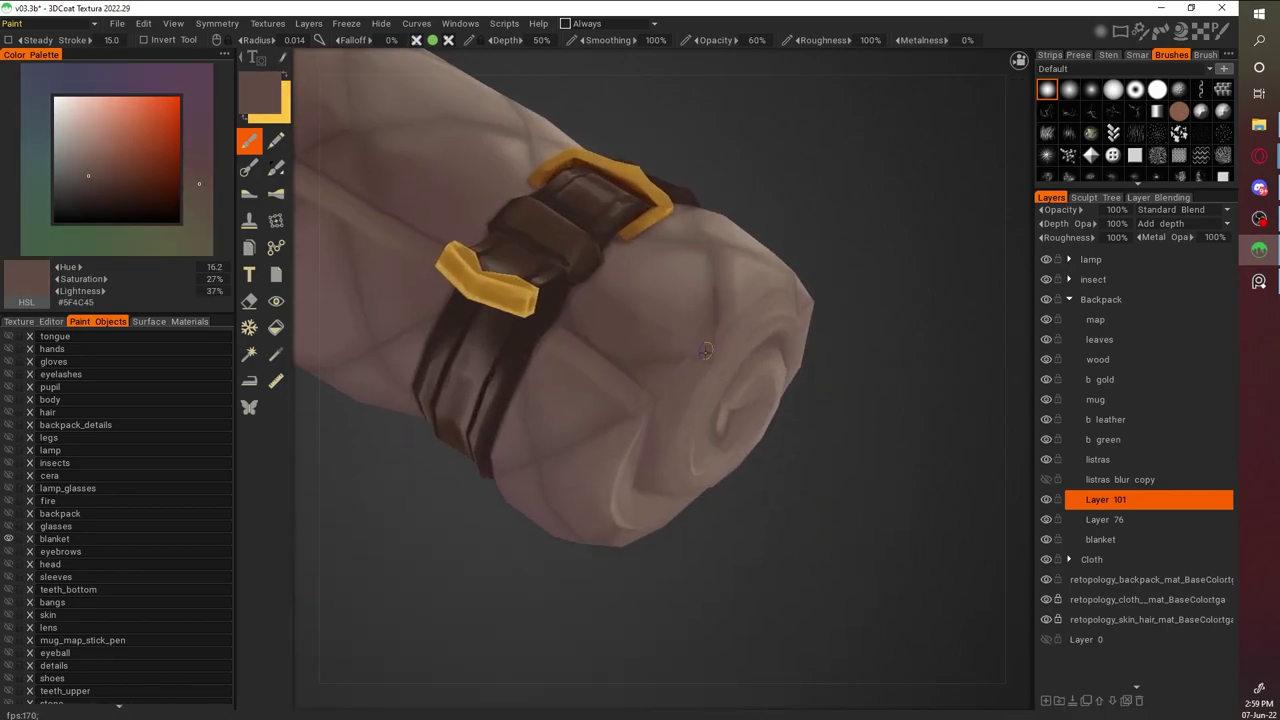
Blend the quilted surface between the strap and the rolled end in brown #6B5750
{"action": "left_click_drag", "start_coordinate": [694, 376], "coordinate": [573, 441], "text": "alt"}
{"action": "key", "text": "v"}
{"action": "key", "text": "v"}
{"action": "key", "text": "v"}
{"action": "key", "text": "v"}
{"action": "left_click_drag", "start_coordinate": [856, 425], "coordinate": [541, 328], "text": "alt"}
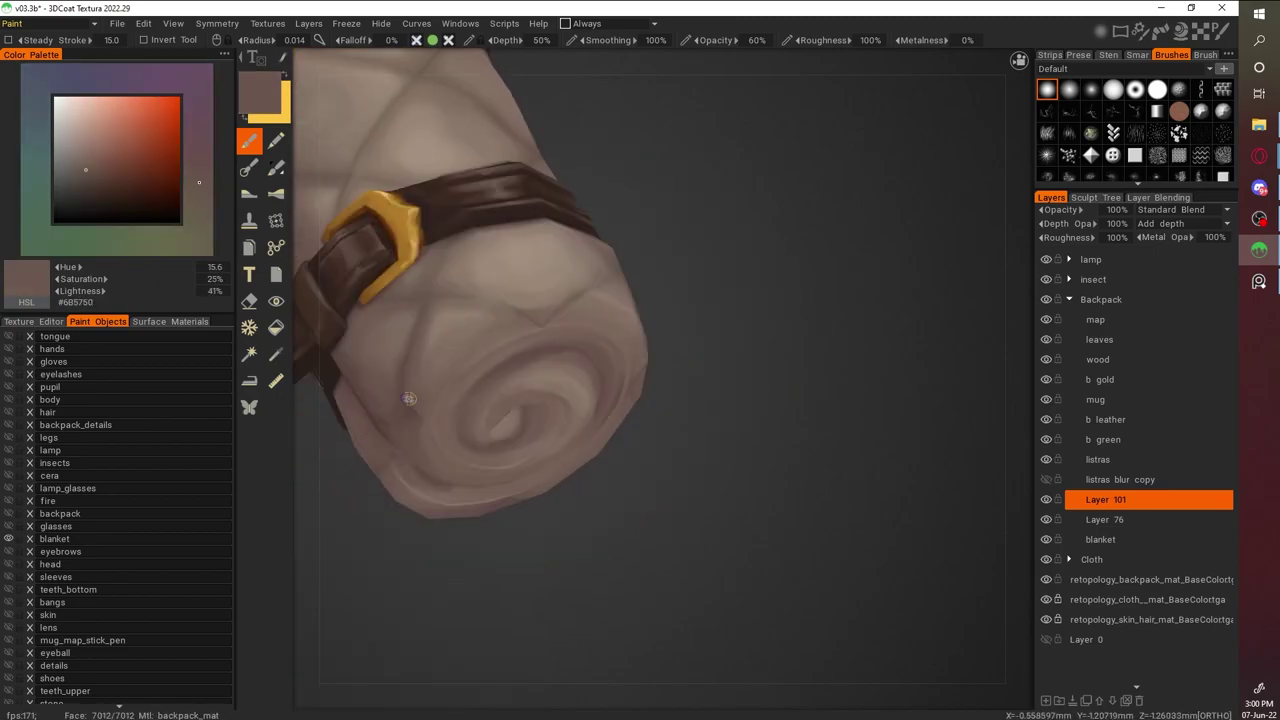
Smooth the shading around the rolled end in brown #76645B with brush radius 0.015, and check the blanket from a distance
{"action": "key", "text": "v"}
{"action": "key", "text": "v"}
{"action": "scroll", "coordinate": [882, 310], "scroll_direction": "down", "scroll_amount": 5}
{"action": "scroll", "coordinate": [871, 358], "scroll_direction": "up", "scroll_amount": 5}
{"action": "key", "text": "v"}
{"action": "left_click_drag", "start_coordinate": [696, 449], "coordinate": [663, 349], "text": "alt"}
{"action": "key", "text": "v"}
{"action": "scroll", "coordinate": [812, 393], "scroll_direction": "down", "scroll_amount": 3}
{"action": "left_click_drag", "start_coordinate": [812, 393], "coordinate": [884, 458], "text": "alt"}
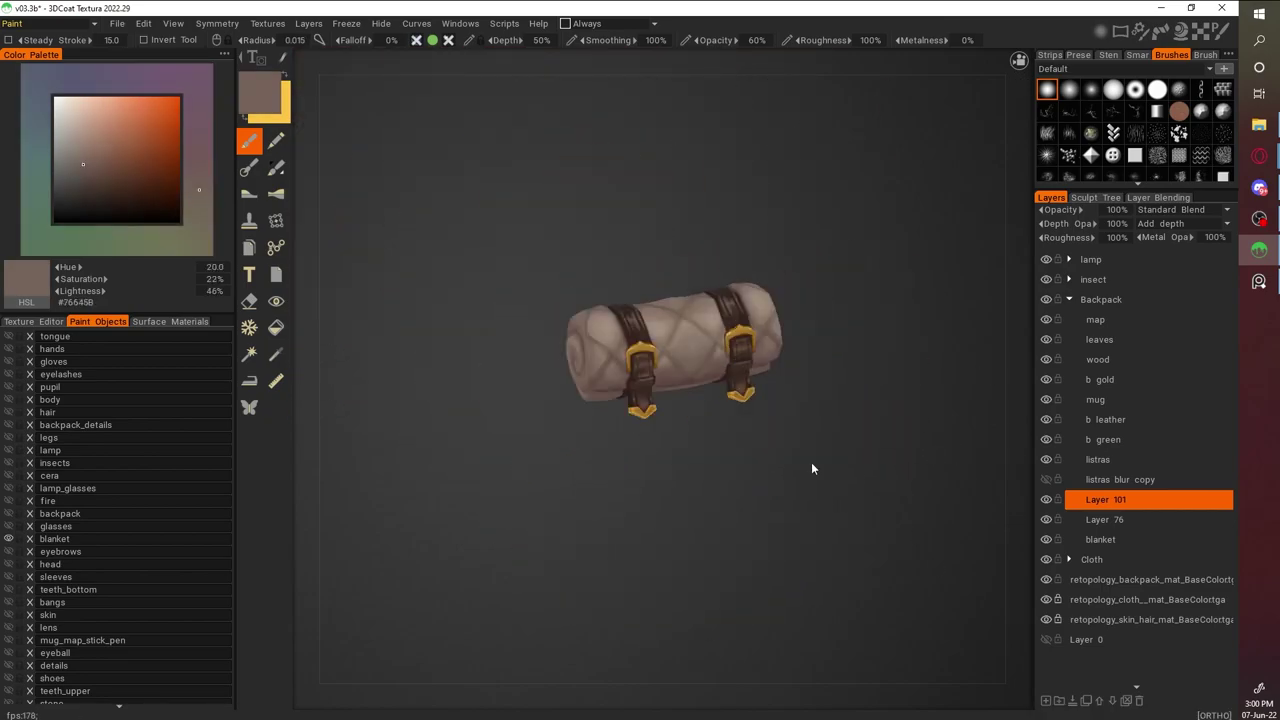
Soften the blanket's shading near the rolled end in brown #79665A with brush radius 0.026
{"action": "scroll", "coordinate": [884, 458], "scroll_direction": "up", "scroll_amount": 6}
{"action": "key", "text": "v"}
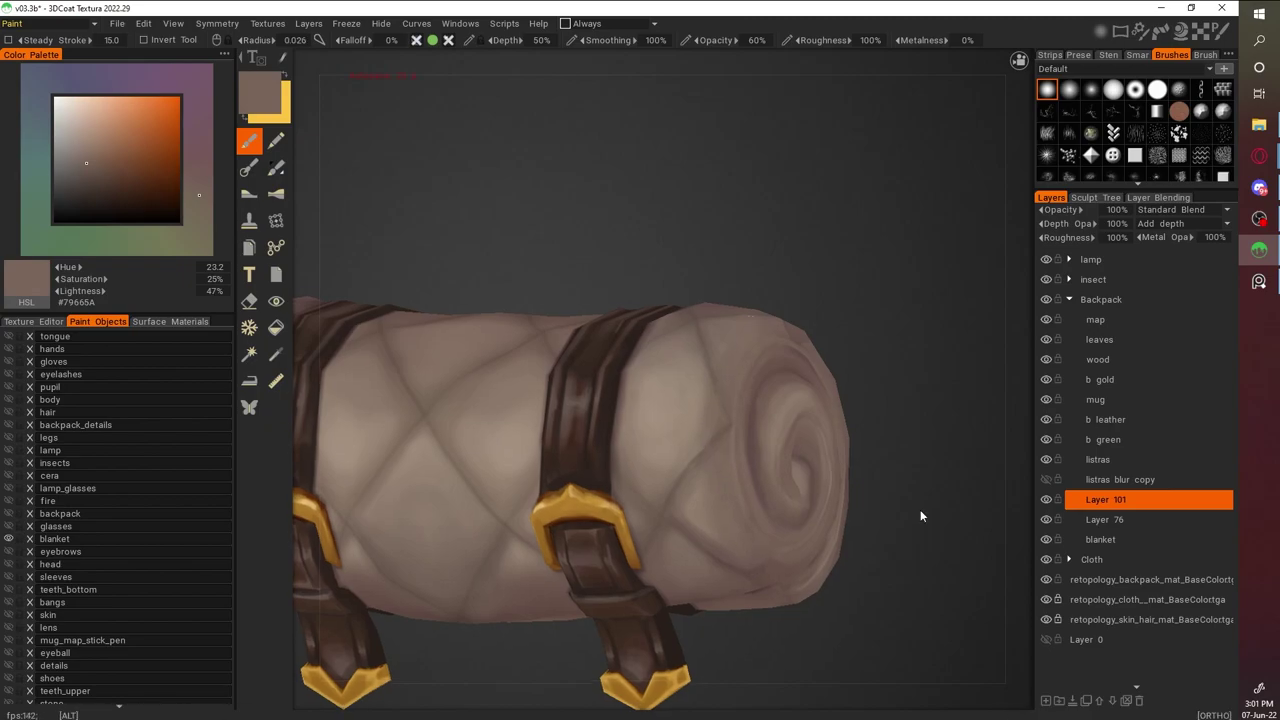
{"action": "left_click_drag", "start_coordinate": [869, 552], "coordinate": [837, 366], "text": "alt"}
{"action": "scroll", "coordinate": [837, 366], "scroll_direction": "down", "scroll_amount": 3}
{"action": "key", "text": "v"}
{"action": "key", "text": "v"}
{"action": "scroll", "coordinate": [862, 459], "scroll_direction": "down", "scroll_amount": 2}
Deepen the spiral groove of the rolled end in brown #614C48 with brush radius 0.009, checking it against the wireframe
{"action": "left_click_drag", "start_coordinate": [850, 415], "coordinate": [586, 366], "text": "alt"}
{"action": "scroll", "coordinate": [586, 366], "scroll_direction": "up", "scroll_amount": 4}
{"action": "key", "text": "v"}
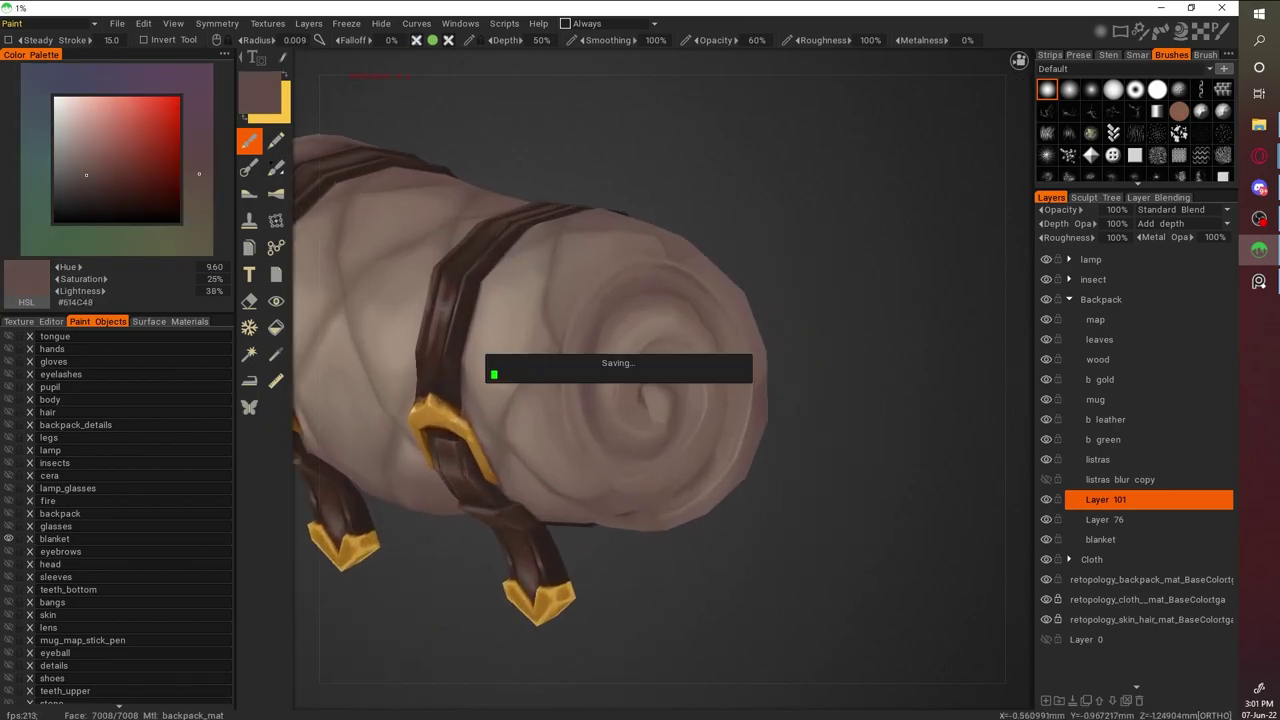
{"action": "key", "text": "w"}
{"action": "key", "text": "w"}
Darken the centre of the rolled end's spiral in brown #614B49 with brush radius 0.006
{"action": "scroll", "coordinate": [636, 285], "scroll_direction": "down", "scroll_amount": 3}
{"action": "left_click_drag", "start_coordinate": [636, 285], "coordinate": [848, 527], "text": "alt"}
{"action": "scroll", "coordinate": [848, 480], "scroll_direction": "up", "scroll_amount": 3}
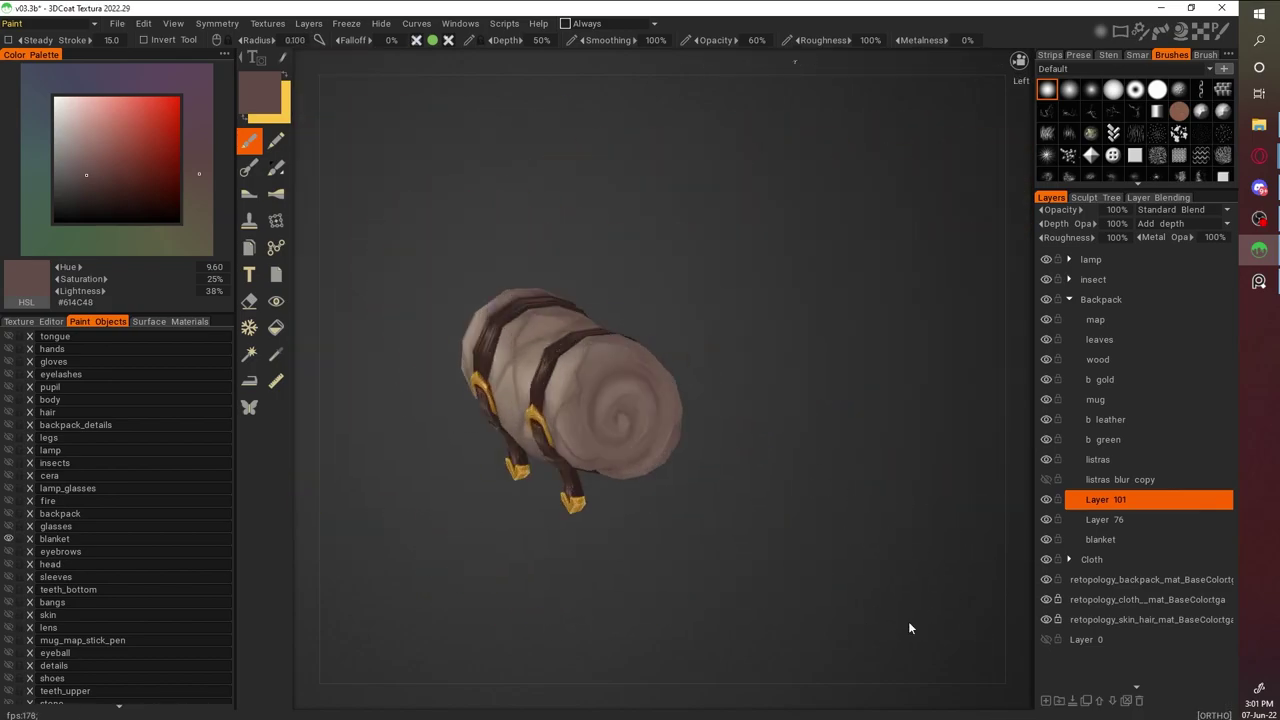
{"action": "scroll", "coordinate": [848, 527], "scroll_direction": "up", "scroll_amount": 4}
{"action": "key", "text": "v"}
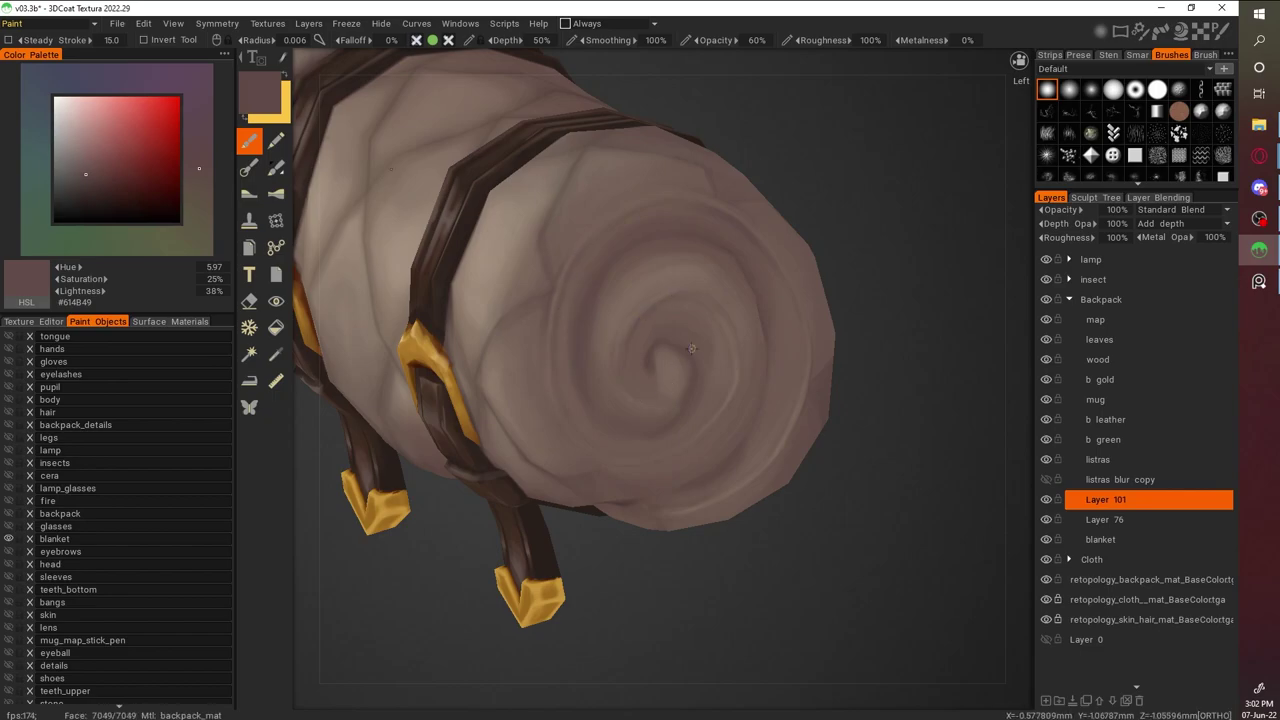
{"action": "left_click_drag", "start_coordinate": [679, 353], "coordinate": [610, 330], "text": "alt"}
Accent the spiral's core in dark plum #442730 and check the contrast from a distance
{"action": "key", "text": "v"}
{"action": "scroll", "coordinate": [811, 278], "scroll_direction": "down", "scroll_amount": 5}
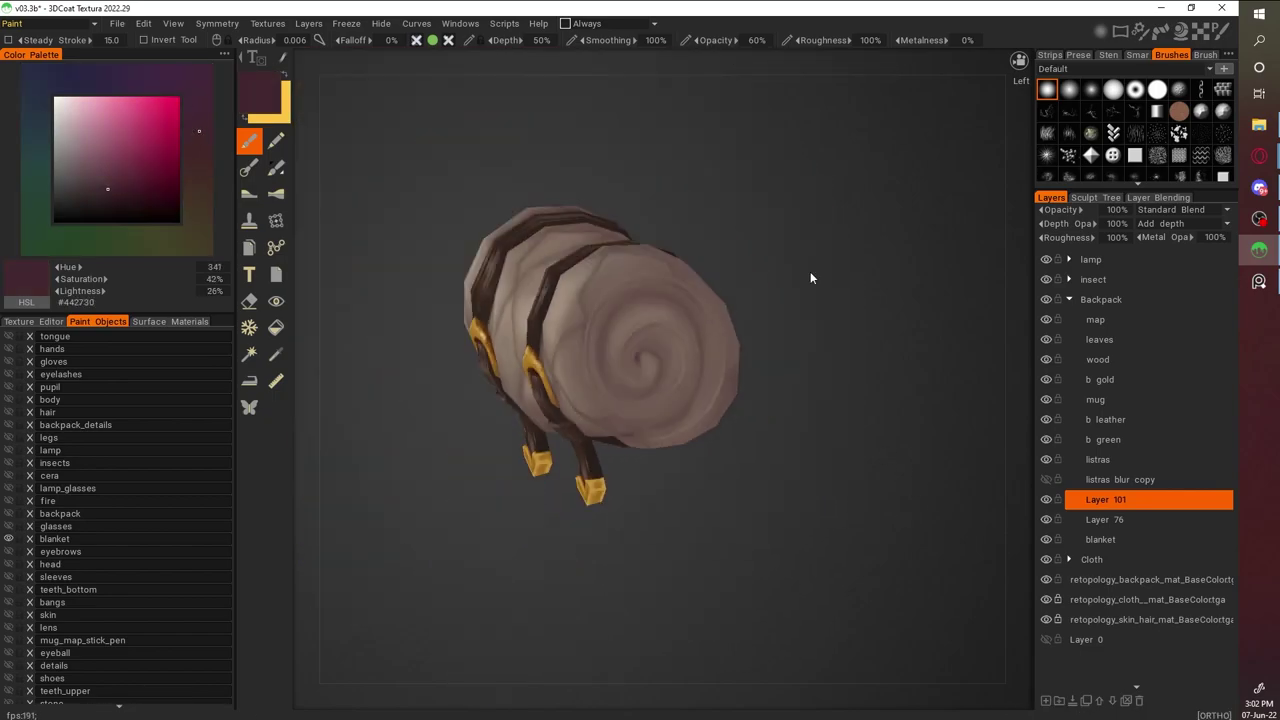
{"action": "scroll", "coordinate": [588, 258], "scroll_direction": "up", "scroll_amount": 3}
{"action": "left_click_drag", "start_coordinate": [587, 256], "coordinate": [861, 265], "text": "alt"}
{"action": "scroll", "coordinate": [757, 249], "scroll_direction": "down", "scroll_amount": 4}
Outline the outer spiral groove of the rolled end with thin plum strokes in #442730 and #50373F
{"action": "left_click_drag", "start_coordinate": [757, 249], "coordinate": [971, 534], "text": "alt"}
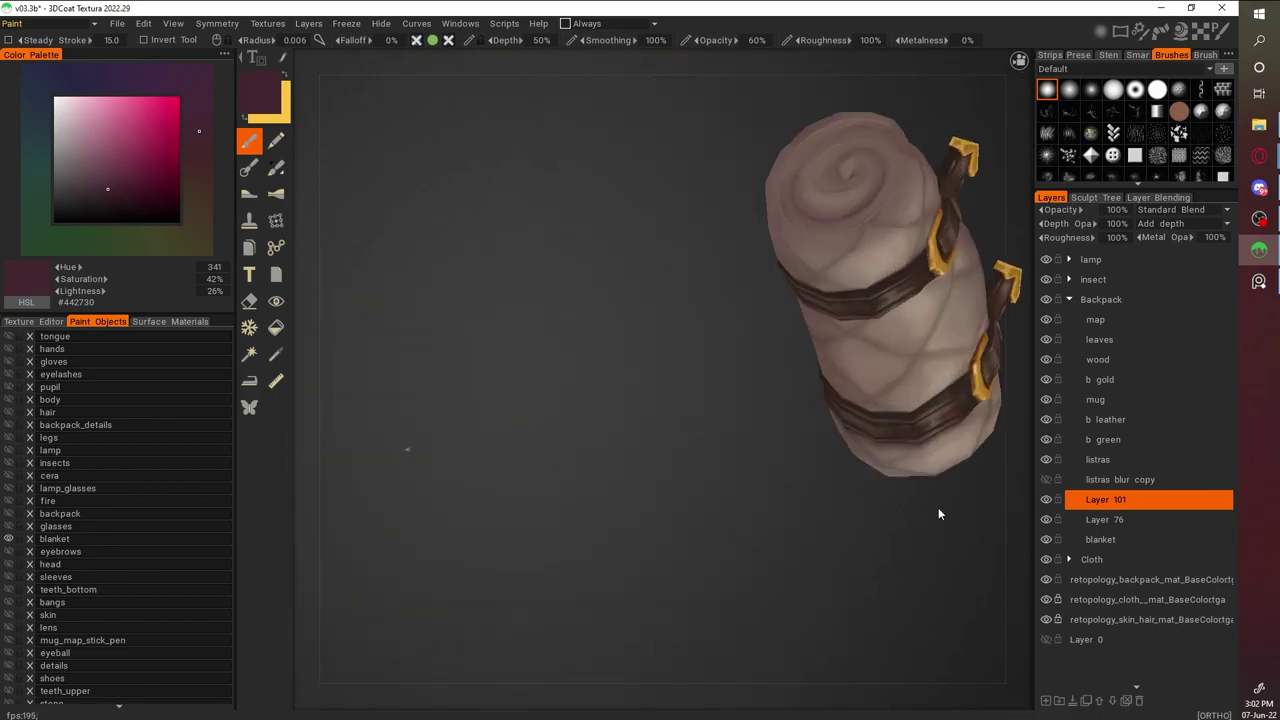
{"action": "scroll", "coordinate": [604, 330], "scroll_direction": "up", "scroll_amount": 4}
{"action": "left_click_drag", "start_coordinate": [604, 299], "coordinate": [846, 264], "text": "alt"}
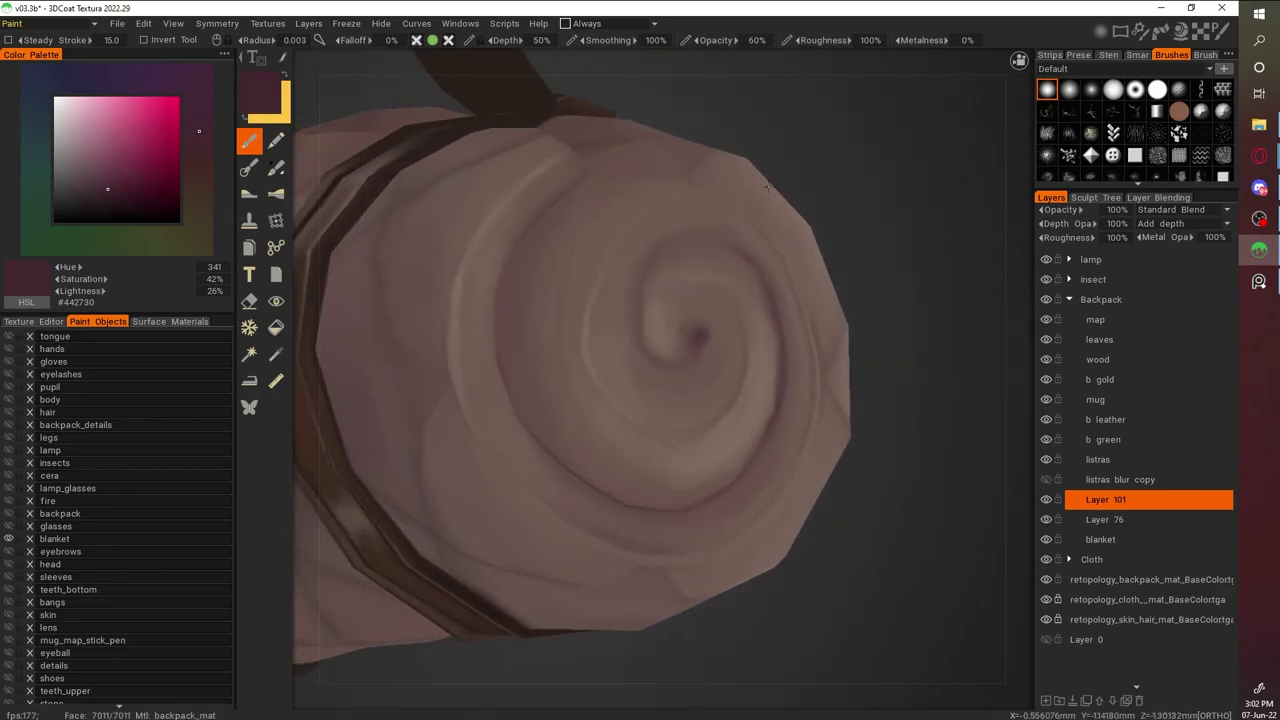
{"action": "key", "text": "v"}
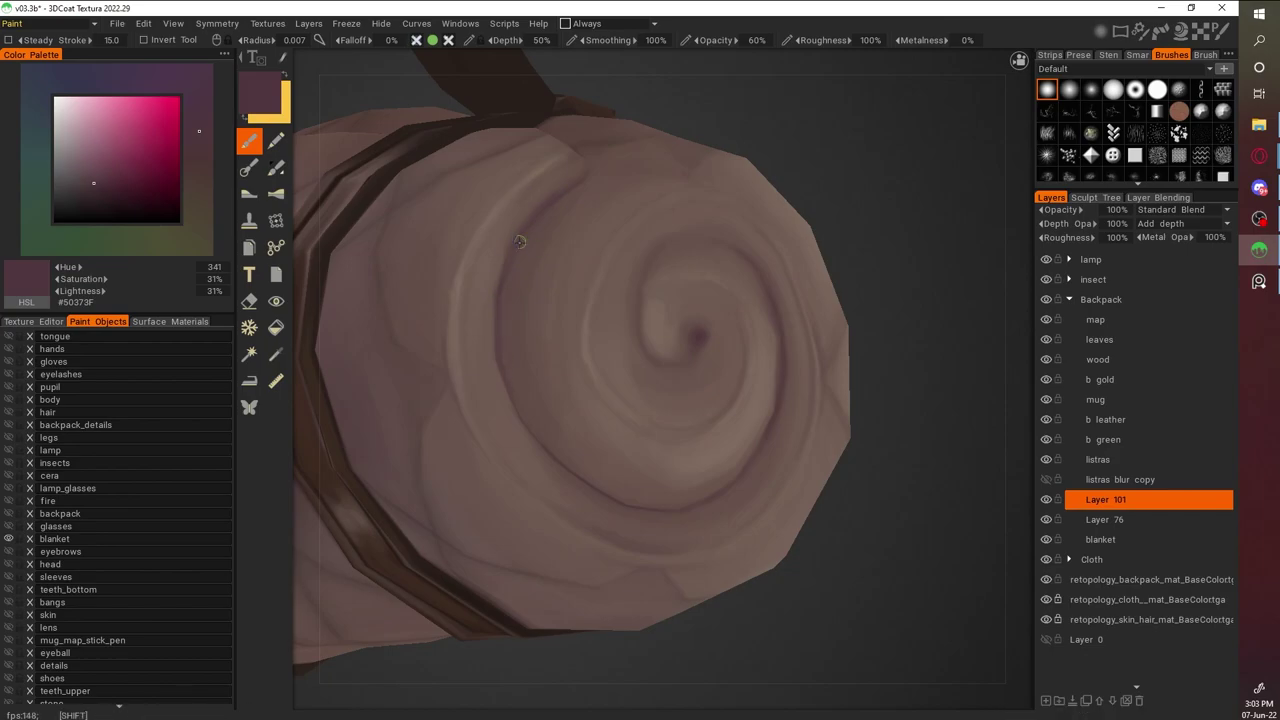
{"action": "key", "text": "v"}
Blend the rolled end's shadows in brown #5D4946 with brush radius 0.017, and view the whole blanket
{"action": "scroll", "coordinate": [528, 484], "scroll_direction": "down", "scroll_amount": 3}
{"action": "mouse_move", "coordinate": [528, 484]}
{"action": "left_mouse_down", "text": "alt"}
{"action": "mouse_move", "coordinate": [823, 423]}
{"action": "mouse_move", "coordinate": [760, 380]}
{"action": "left_mouse_up", "text": "alt"}
{"action": "scroll", "coordinate": [691, 344], "scroll_direction": "up", "scroll_amount": 3}
{"action": "key", "text": "v"}
{"action": "left_click_drag", "start_coordinate": [785, 319], "coordinate": [755, 288], "text": "alt"}
{"action": "key", "text": "KP_5"}
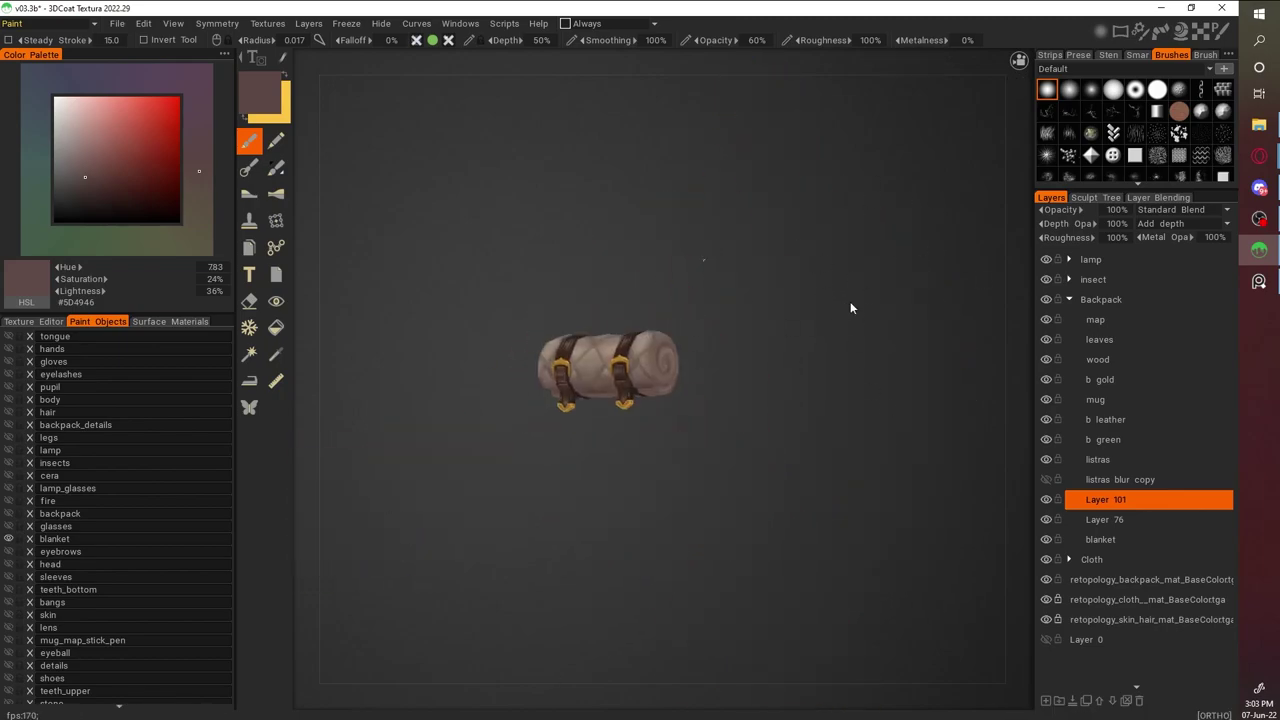
Refine the quilt seams on the blanket's underside in brown #5D4946 with brush radius 0.006 and 64% depth
{"action": "left_click_drag", "start_coordinate": [849, 278], "coordinate": [791, 343], "text": "alt"}
{"action": "scroll", "coordinate": [791, 343], "scroll_direction": "up", "scroll_amount": 5}
{"action": "scroll", "coordinate": [818, 387], "scroll_direction": "down", "scroll_amount": 5}
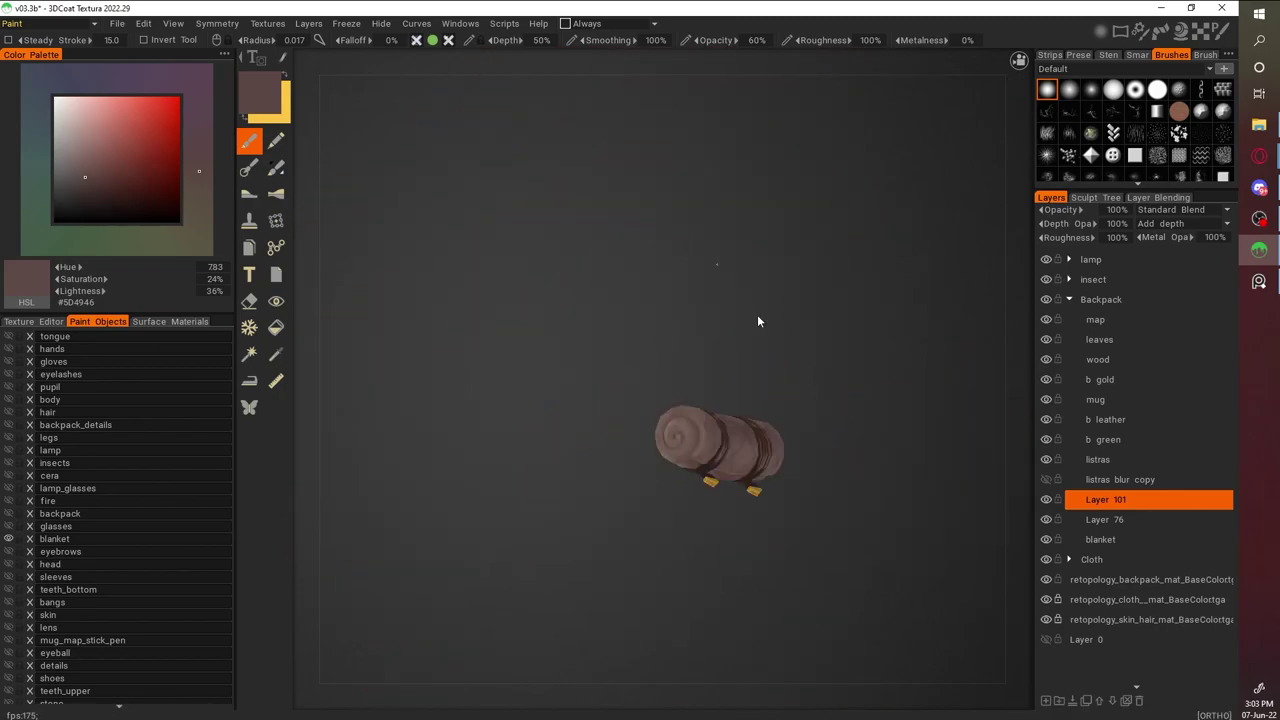
{"action": "key", "text": "ctrl+KP_7"}
{"action": "scroll", "coordinate": [581, 329], "scroll_direction": "up", "scroll_amount": 5}
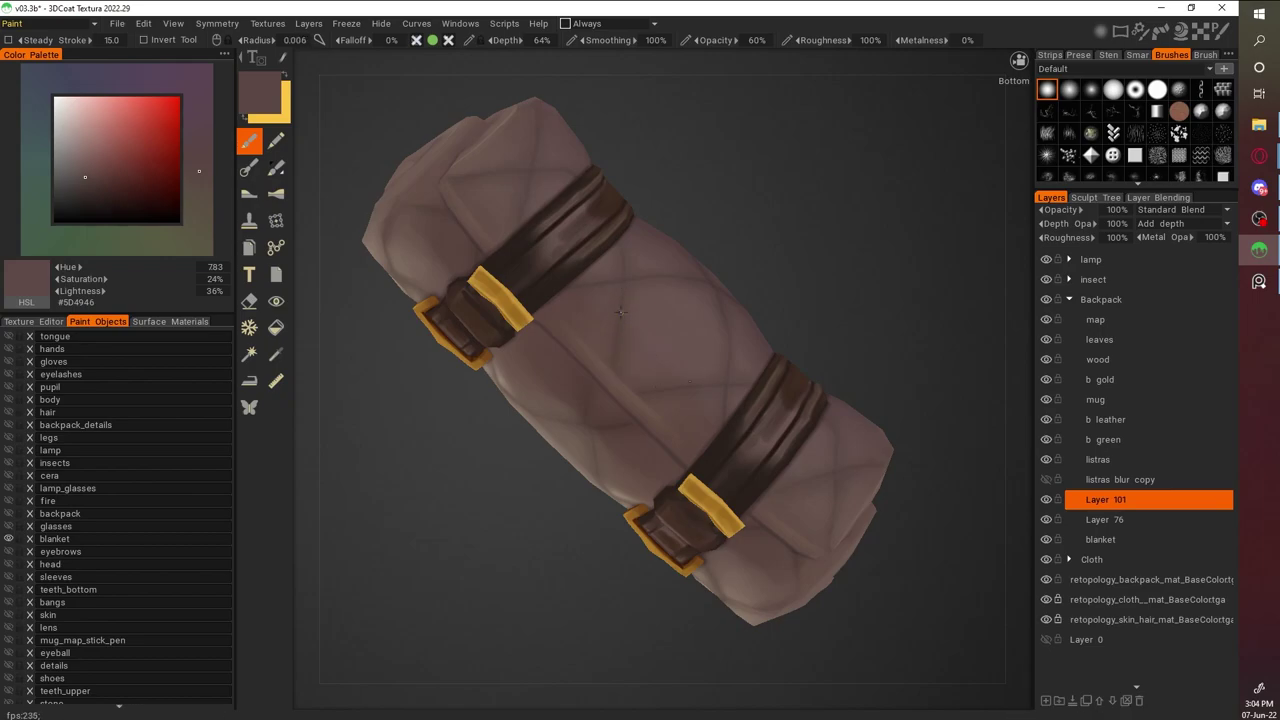
{"action": "left_click_drag", "start_coordinate": [625, 378], "coordinate": [478, 381], "text": "alt"}
{"action": "scroll", "coordinate": [920, 263], "scroll_direction": "down", "scroll_amount": 5}
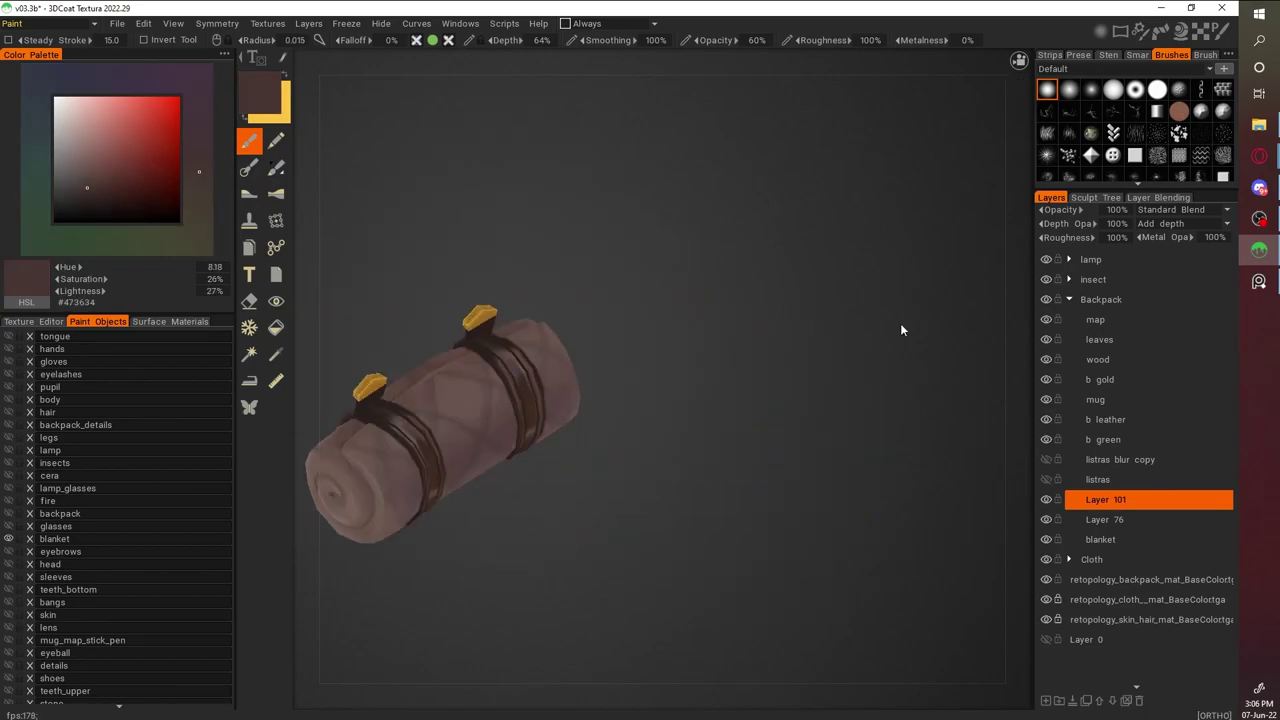
Examine the quilt seams and straps on the blanket's hidden side in the front view and up close
{"action": "left_click_drag", "start_coordinate": [920, 263], "coordinate": [835, 472], "text": "alt"}
{"action": "scroll", "coordinate": [835, 472], "scroll_direction": "up", "scroll_amount": 5}
{"action": "scroll", "coordinate": [679, 440], "scroll_direction": "up", "scroll_amount": 2}
{"action": "scroll", "coordinate": [828, 353], "scroll_direction": "down", "scroll_amount": 3}
{"action": "key", "text": "KP_1"}
{"action": "scroll", "coordinate": [828, 353], "scroll_direction": "up", "scroll_amount": 3}
{"action": "middle_click_drag", "start_coordinate": [586, 480], "coordinate": [586, 370]}
{"action": "scroll", "coordinate": [586, 370], "scroll_direction": "up", "scroll_amount": 2}
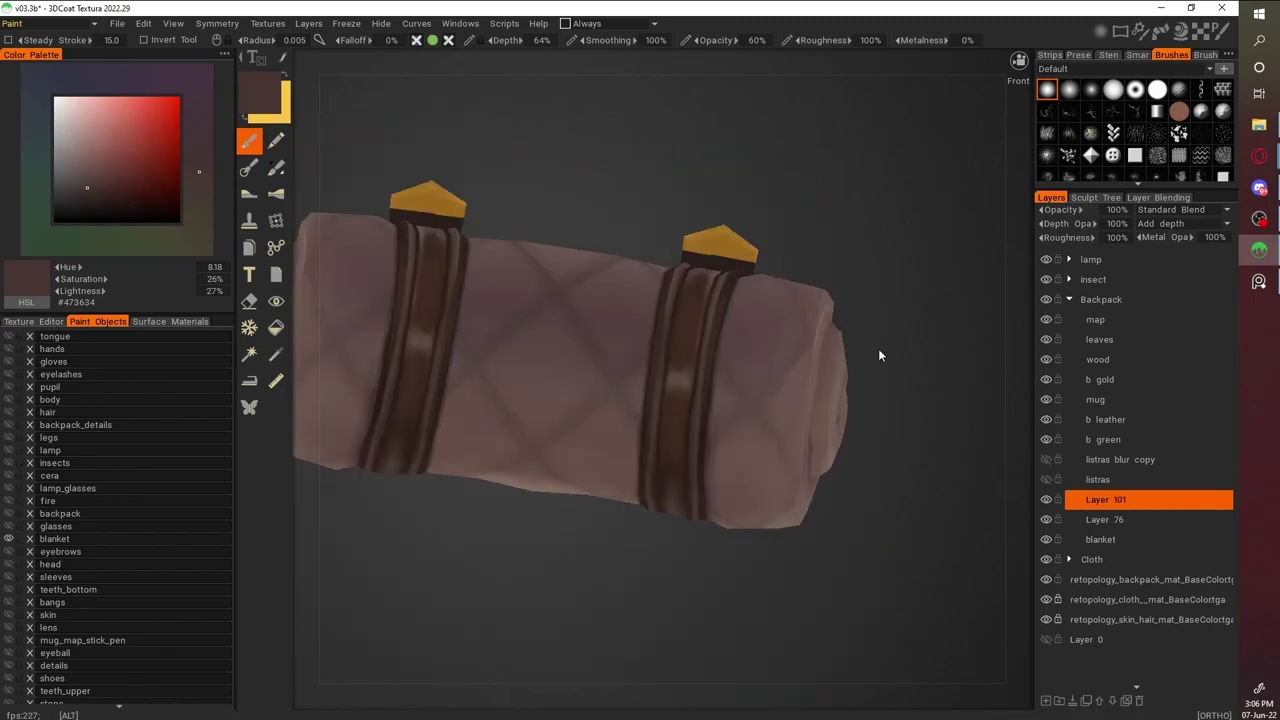
Inspect the whole isolated blanket from all sides, including its back and the left rolled end
{"action": "scroll", "coordinate": [770, 309], "scroll_direction": "down", "scroll_amount": 3}
{"action": "left_click_drag", "start_coordinate": [770, 309], "coordinate": [557, 328], "text": "alt"}
{"action": "scroll", "coordinate": [810, 426], "scroll_direction": "up", "scroll_amount": 2}
{"action": "scroll", "coordinate": [812, 431], "scroll_direction": "up", "scroll_amount": 3}
{"action": "left_click_drag", "start_coordinate": [883, 514], "coordinate": [956, 531], "text": "alt"}
{"action": "scroll", "coordinate": [956, 531], "scroll_direction": "down", "scroll_amount": 2}
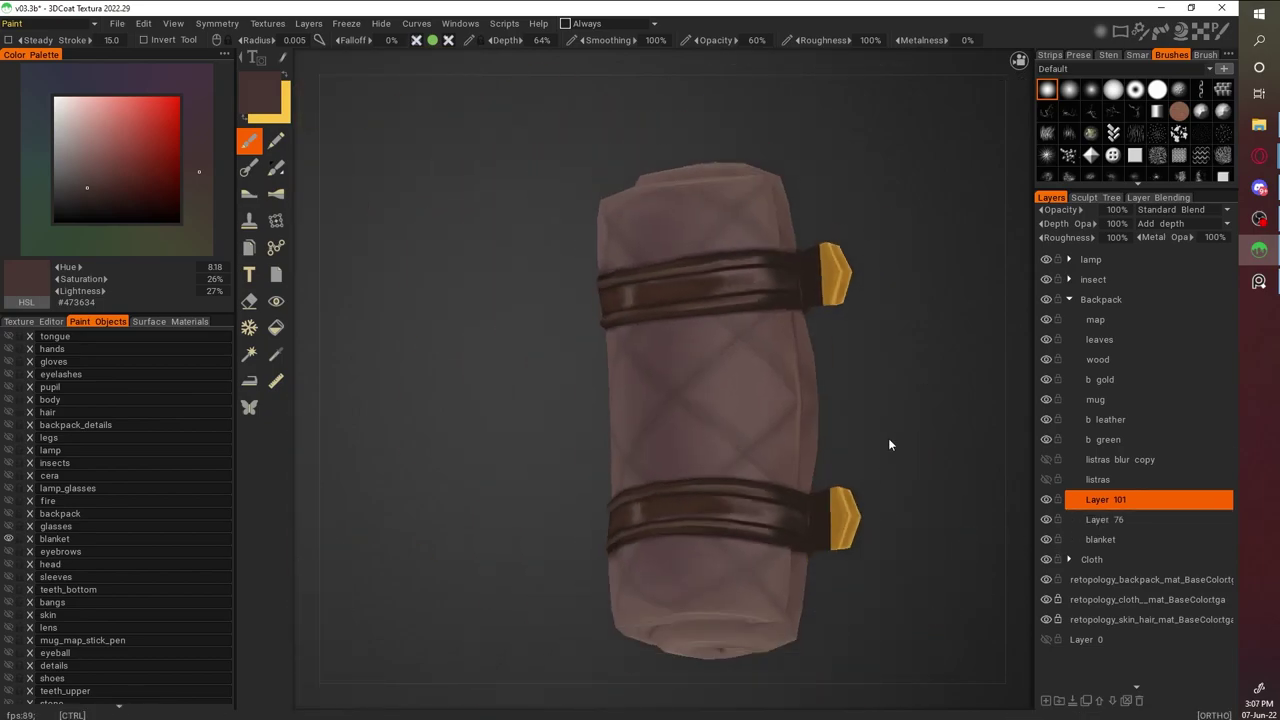
{"action": "scroll", "coordinate": [682, 456], "scroll_direction": "up", "scroll_amount": 1}
{"action": "left_click_drag", "start_coordinate": [682, 456], "coordinate": [1014, 429], "text": "alt"}
{"action": "scroll", "coordinate": [849, 422], "scroll_direction": "down", "scroll_amount": 2}
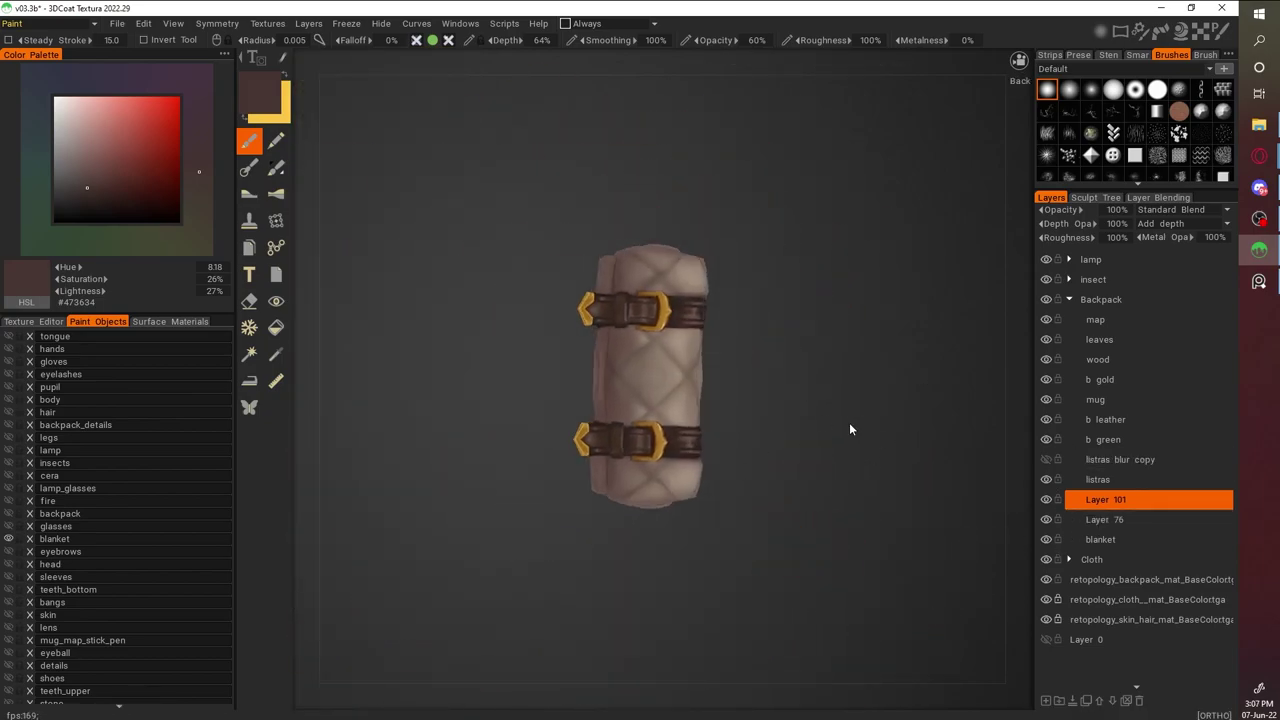
{"action": "left_click_drag", "start_coordinate": [849, 429], "coordinate": [893, 417], "text": "alt"}
{"action": "scroll", "coordinate": [893, 417], "scroll_direction": "up", "scroll_amount": 3}
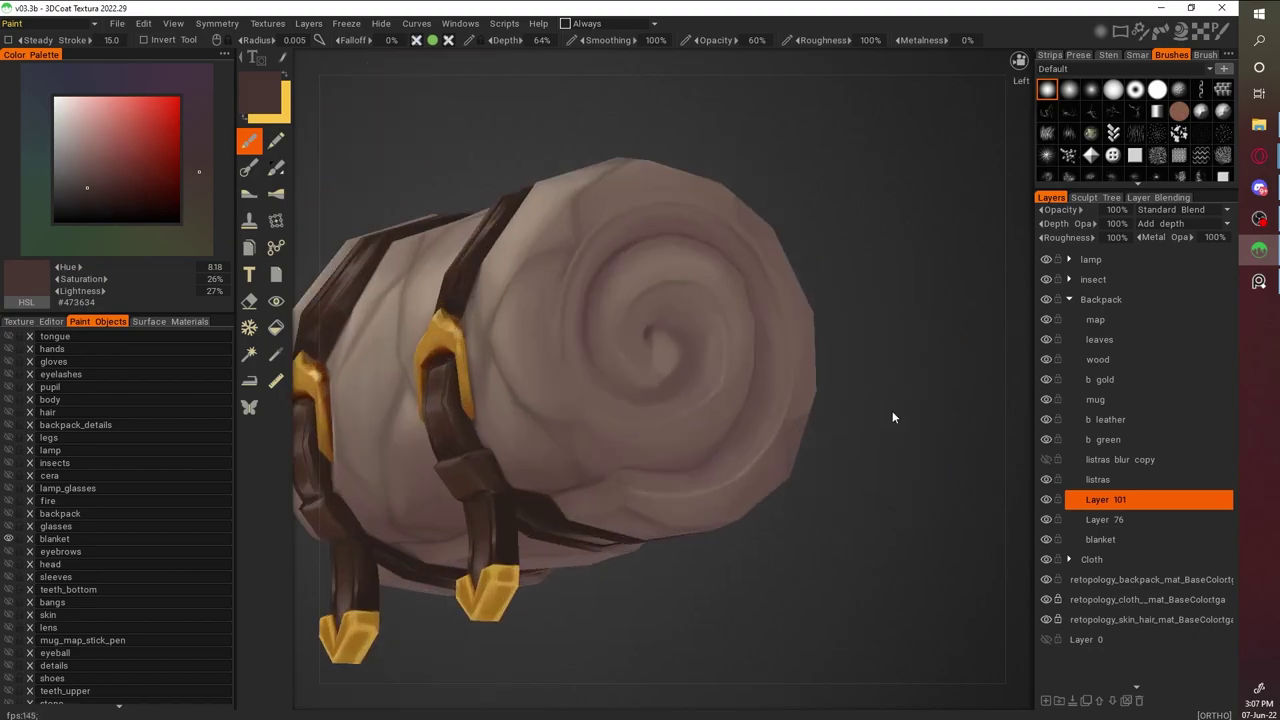
Darken the lower spiral folds of the left rolled end in plum brown #50373A with brush radius 0.010
{"action": "key", "text": "v"}
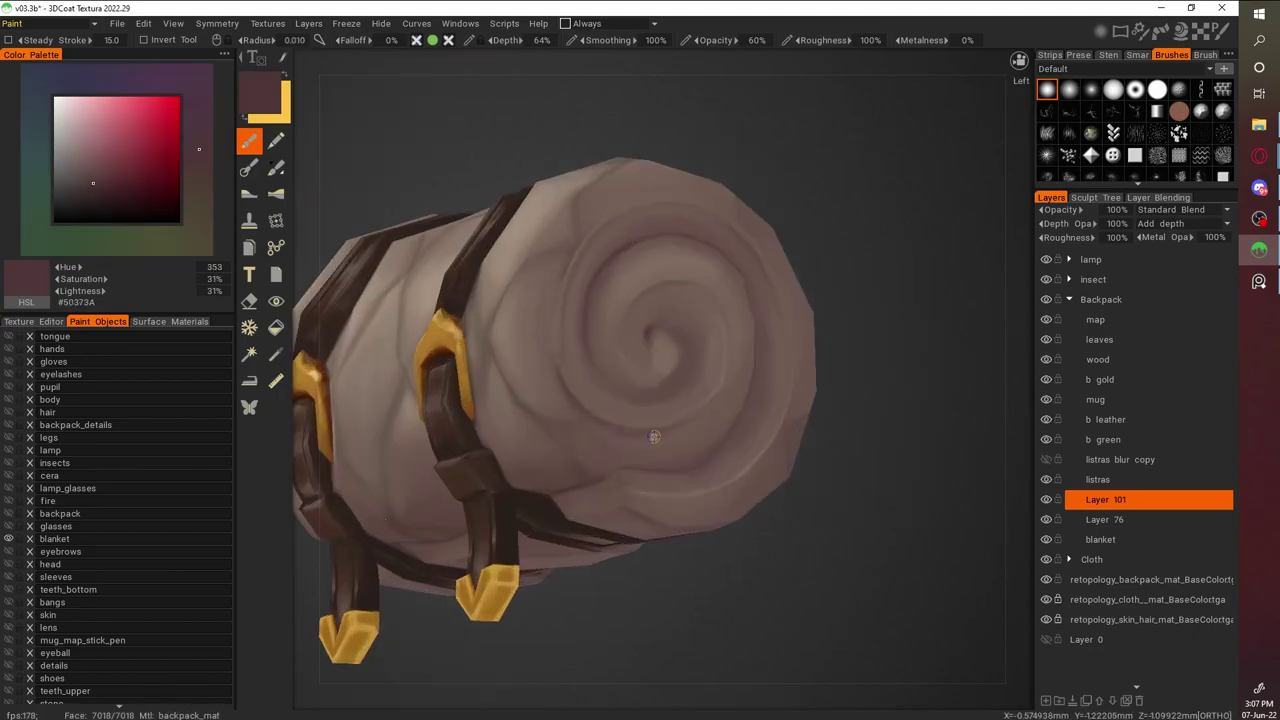
{"action": "key", "text": "v"}
{"action": "left_click_drag", "start_coordinate": [537, 302], "coordinate": [513, 413], "text": "alt"}
Sharpen the spiral's innermost fold in reddish brown #573F40 with brush radius 0.005
{"action": "key", "text": "v"}
{"action": "key", "text": "v"}
{"action": "left_click_drag", "start_coordinate": [651, 458], "coordinate": [684, 308], "text": "alt"}
{"action": "key", "text": "v"}
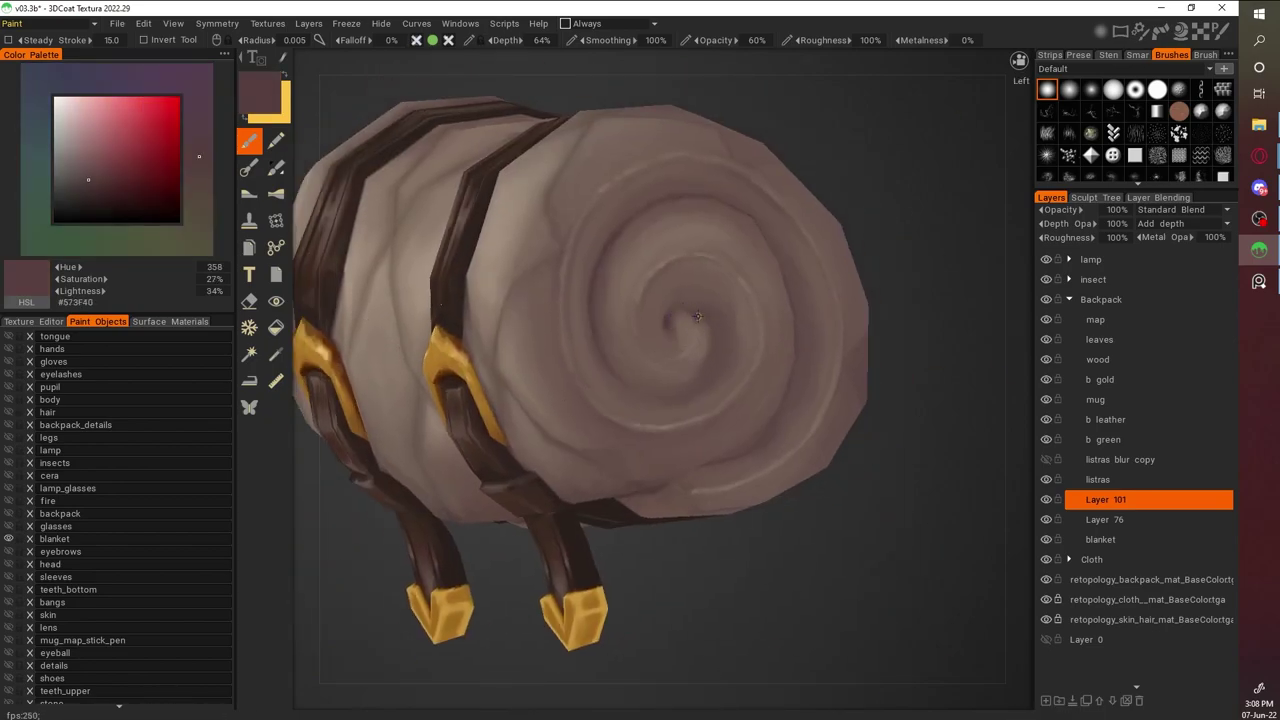
Refine the spiral grooves against the wireframe in #573F40, and check the rolled end from several angles without it
{"action": "left_click_drag", "start_coordinate": [705, 246], "coordinate": [739, 457], "text": "alt"}
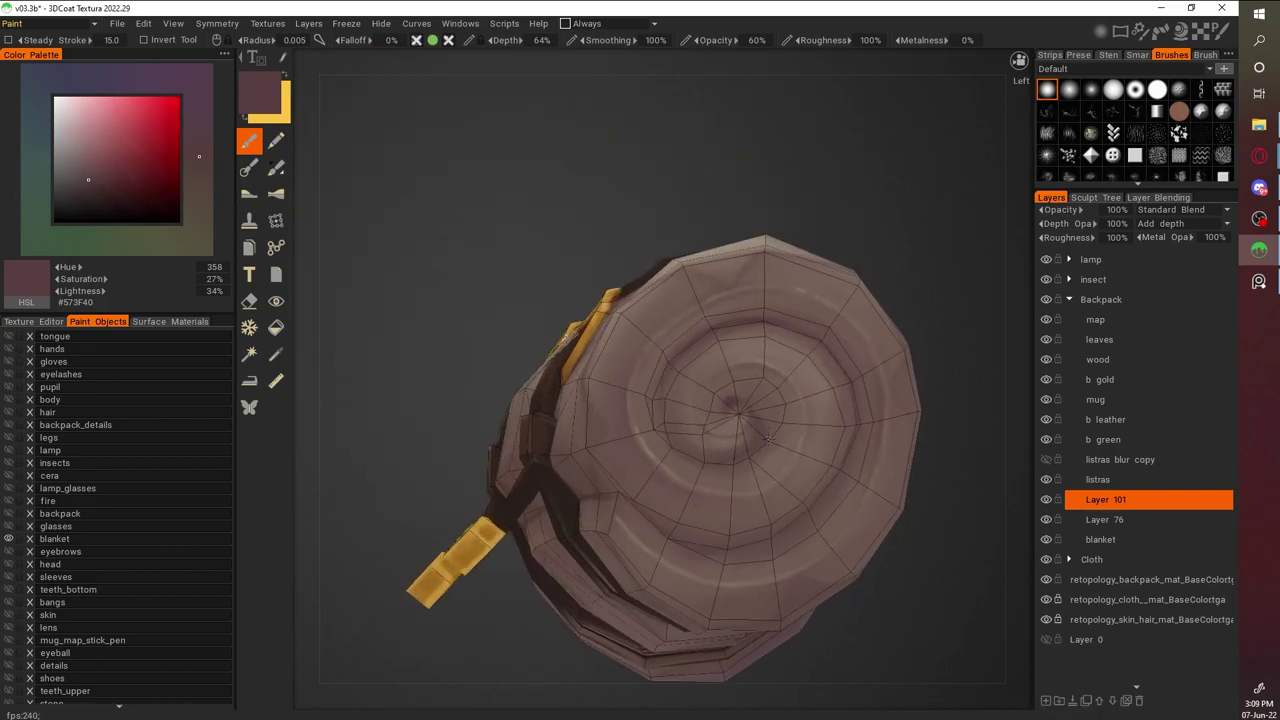
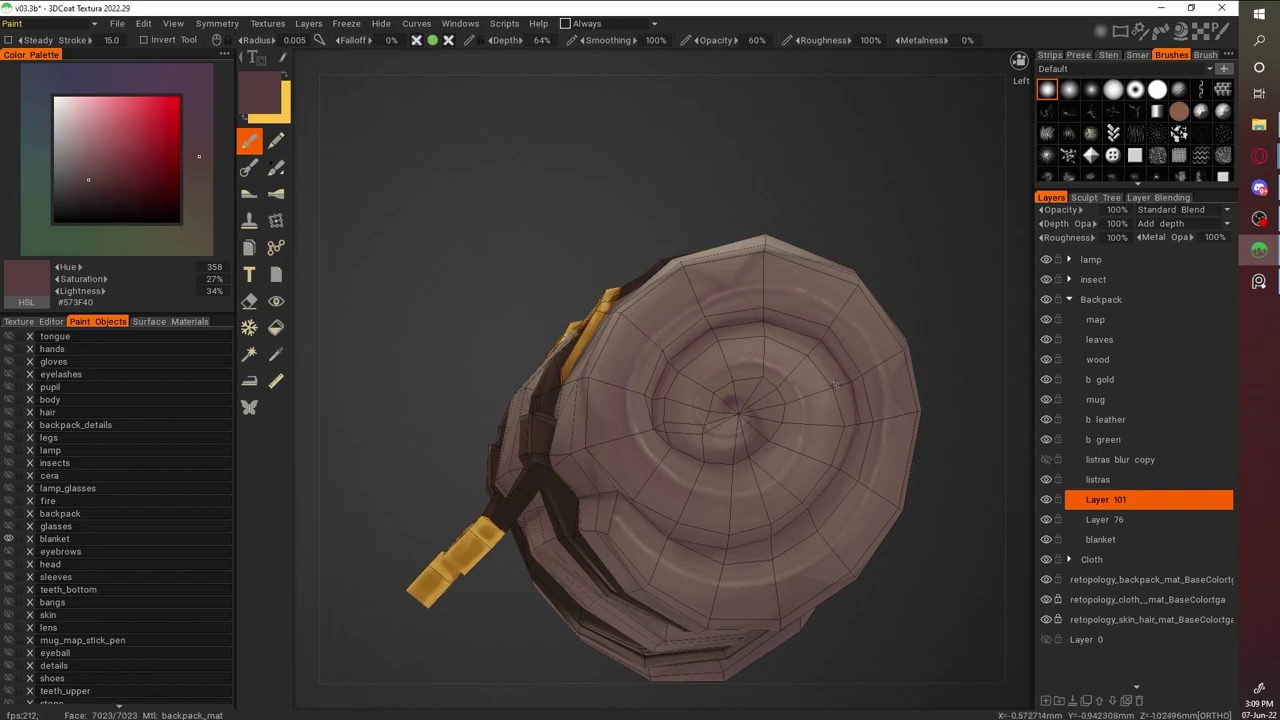
{"action": "left_click_drag", "start_coordinate": [787, 476], "coordinate": [740, 317], "text": "alt"}
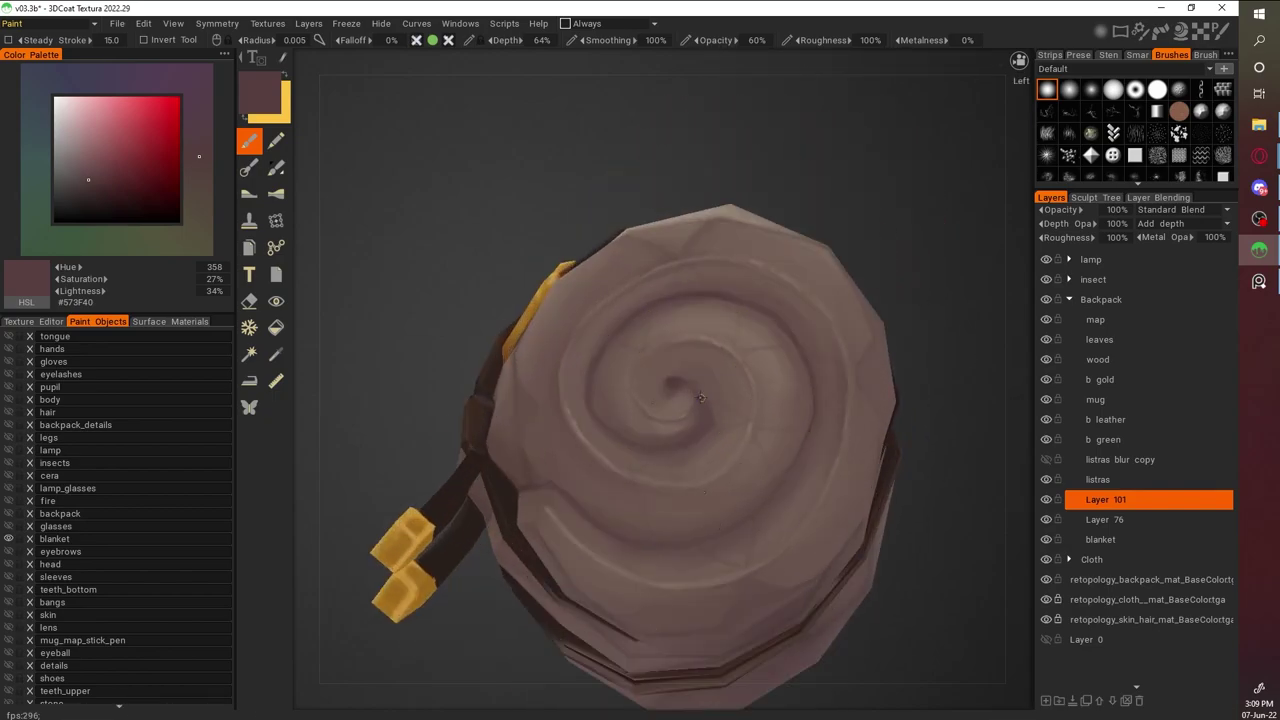
{"action": "left_click_drag", "start_coordinate": [900, 259], "coordinate": [667, 230], "text": "alt"}
{"action": "left_click_drag", "start_coordinate": [865, 320], "coordinate": [771, 228], "text": "alt"}
{"action": "right_click_drag", "start_coordinate": [770, 228], "coordinate": [903, 436], "text": "alt"}
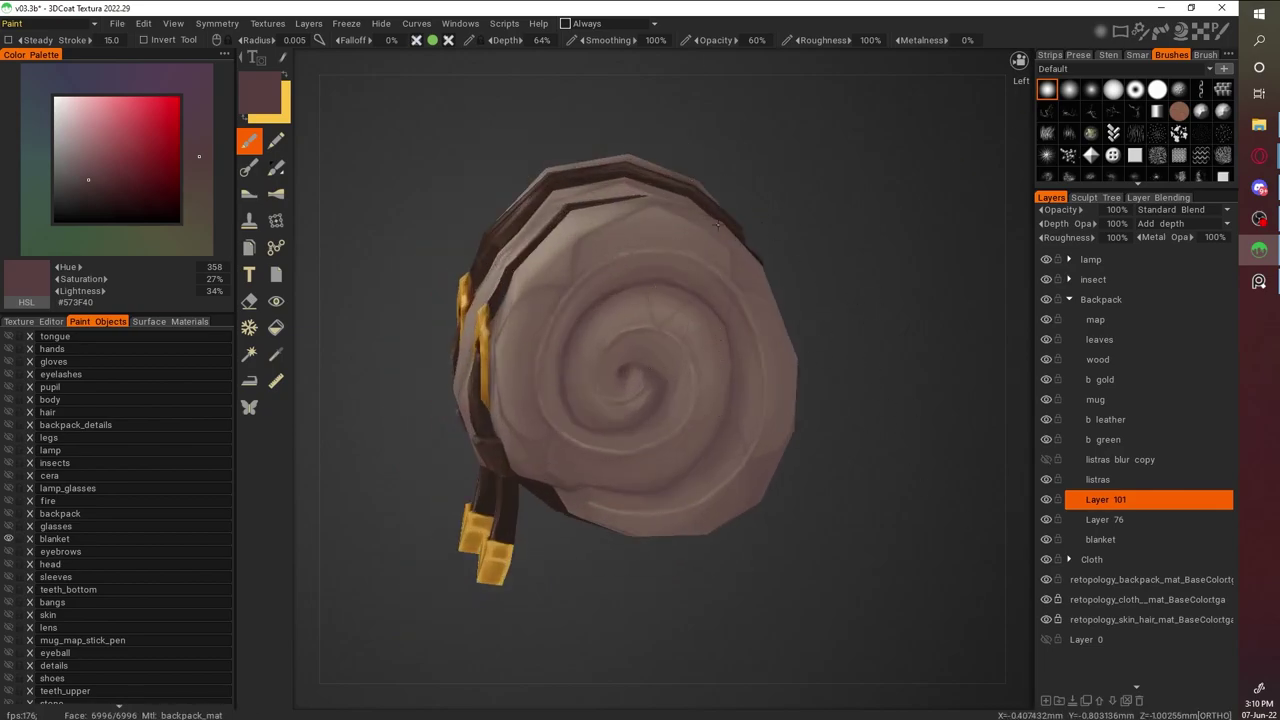
Paint fine creases across the spiral folds of the blanket's left rolled end in #51383B with brush radius 0.003
{"action": "left_click_drag", "start_coordinate": [598, 296], "coordinate": [766, 218], "text": "alt"}
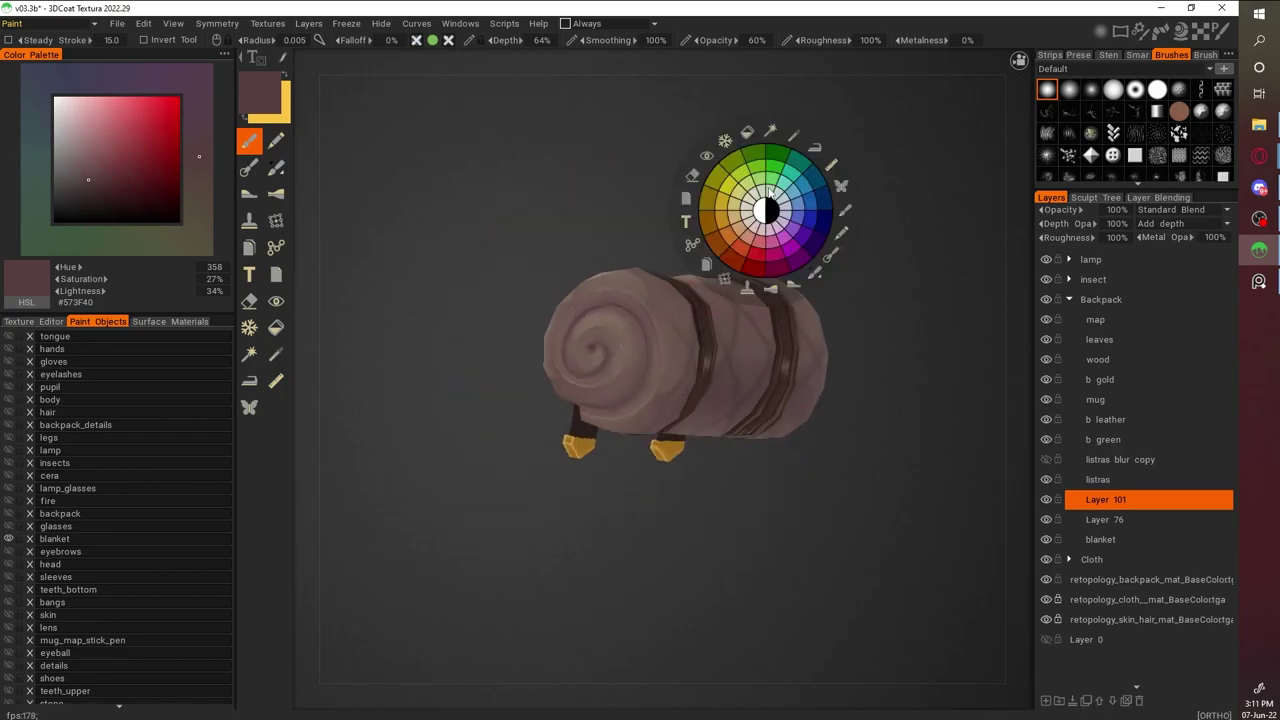
{"action": "right_click_drag", "start_coordinate": [766, 218], "coordinate": [595, 382], "text": "alt"}
{"action": "left_click_drag", "start_coordinate": [487, 319], "coordinate": [572, 240], "text": "alt"}
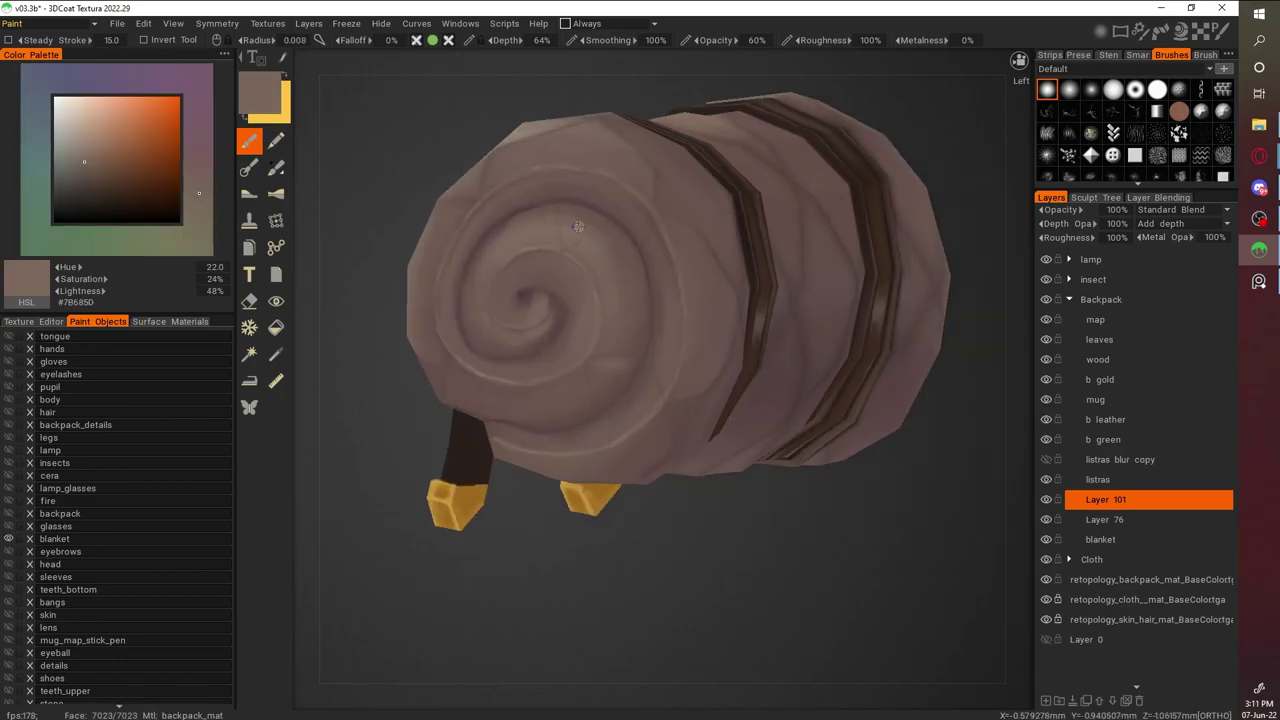
{"action": "right_click_drag", "start_coordinate": [590, 363], "coordinate": [666, 236], "text": "alt"}
{"action": "right_click_drag", "start_coordinate": [565, 210], "coordinate": [493, 357], "text": "alt"}
{"action": "left_click_drag", "start_coordinate": [571, 349], "coordinate": [525, 318], "text": "alt+shift"}
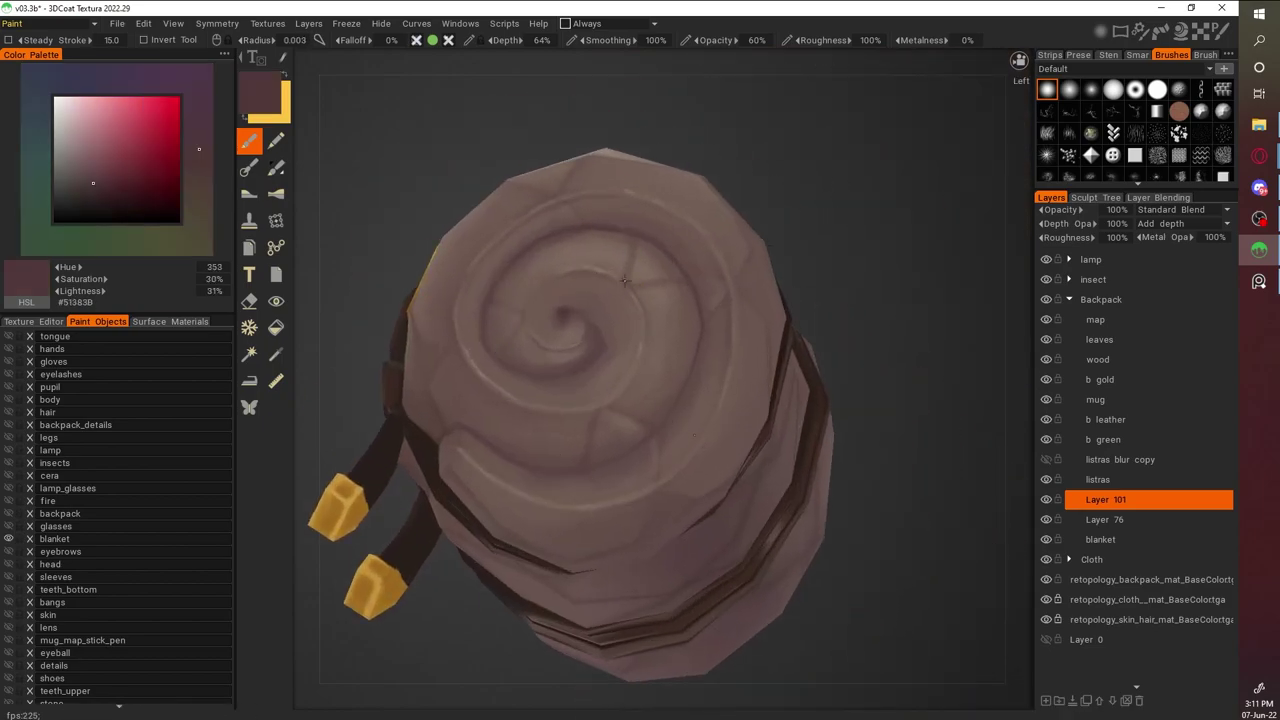
Deepen the creases and grooves of the rolled end's spiral in #51383B with brush radius 0.005
{"action": "left_click_drag", "start_coordinate": [643, 279], "coordinate": [853, 456], "text": "alt"}
{"action": "right_click_drag", "start_coordinate": [579, 354], "coordinate": [474, 444], "text": "alt"}
{"action": "right_click_drag", "start_coordinate": [378, 334], "coordinate": [821, 331], "text": "alt"}
{"action": "right_click_drag", "start_coordinate": [669, 355], "coordinate": [587, 293], "text": "alt"}
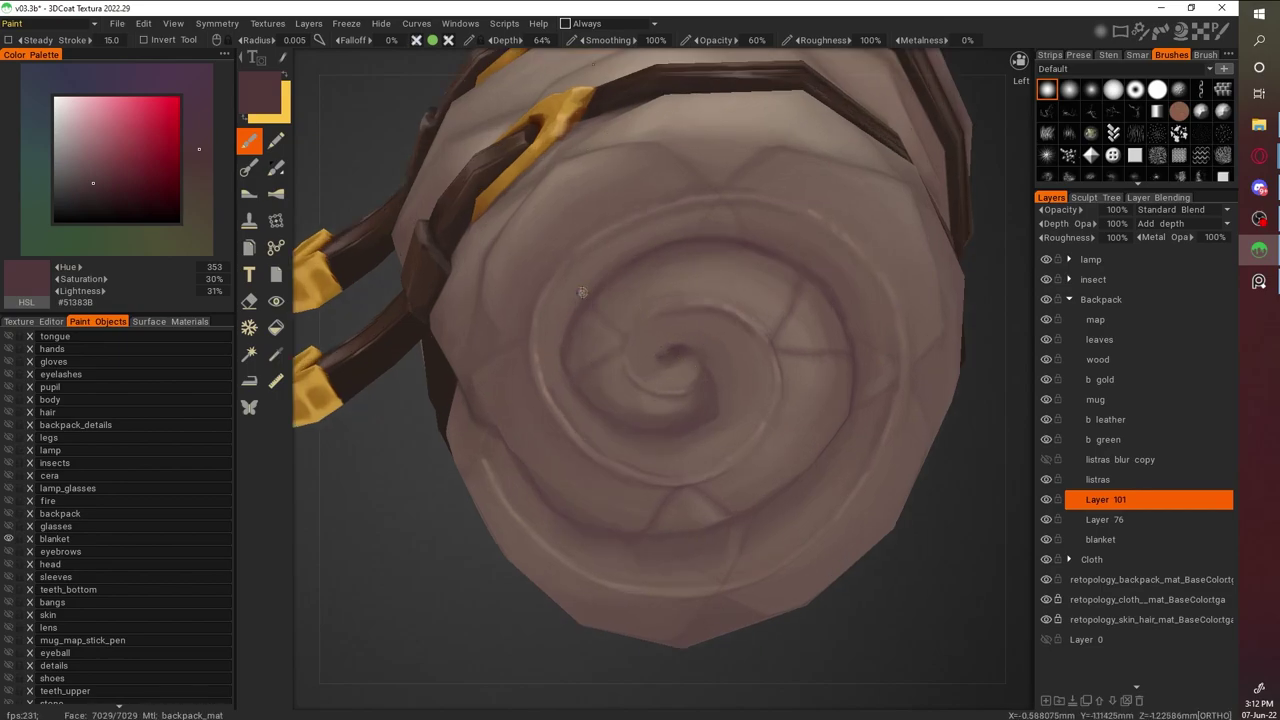
Highlight the edges of the spiral folds in light beige #BEA599 with brush radius 0.004
{"action": "key", "text": "v"}
{"action": "left_click_drag", "start_coordinate": [672, 314], "coordinate": [645, 336], "text": "alt"}
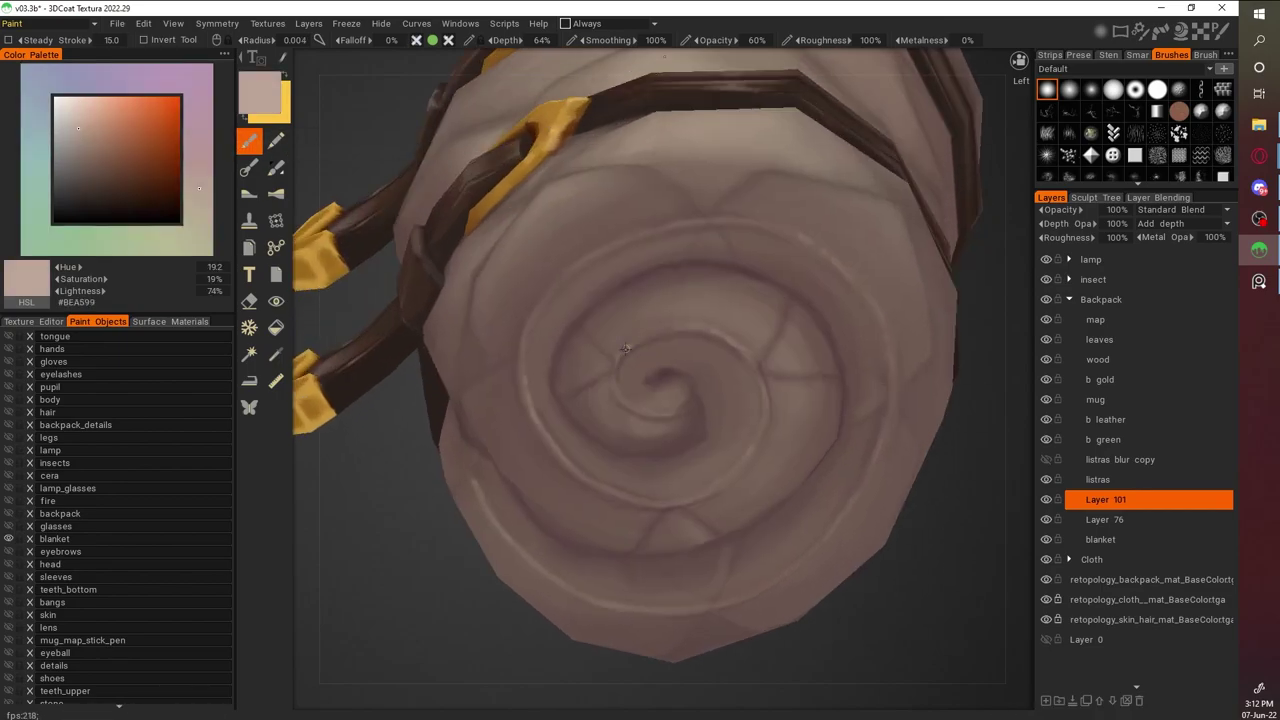
{"action": "right_click_drag", "start_coordinate": [766, 410], "coordinate": [720, 420], "text": "alt"}
{"action": "left_click_drag", "start_coordinate": [720, 420], "coordinate": [700, 380], "text": "alt"}
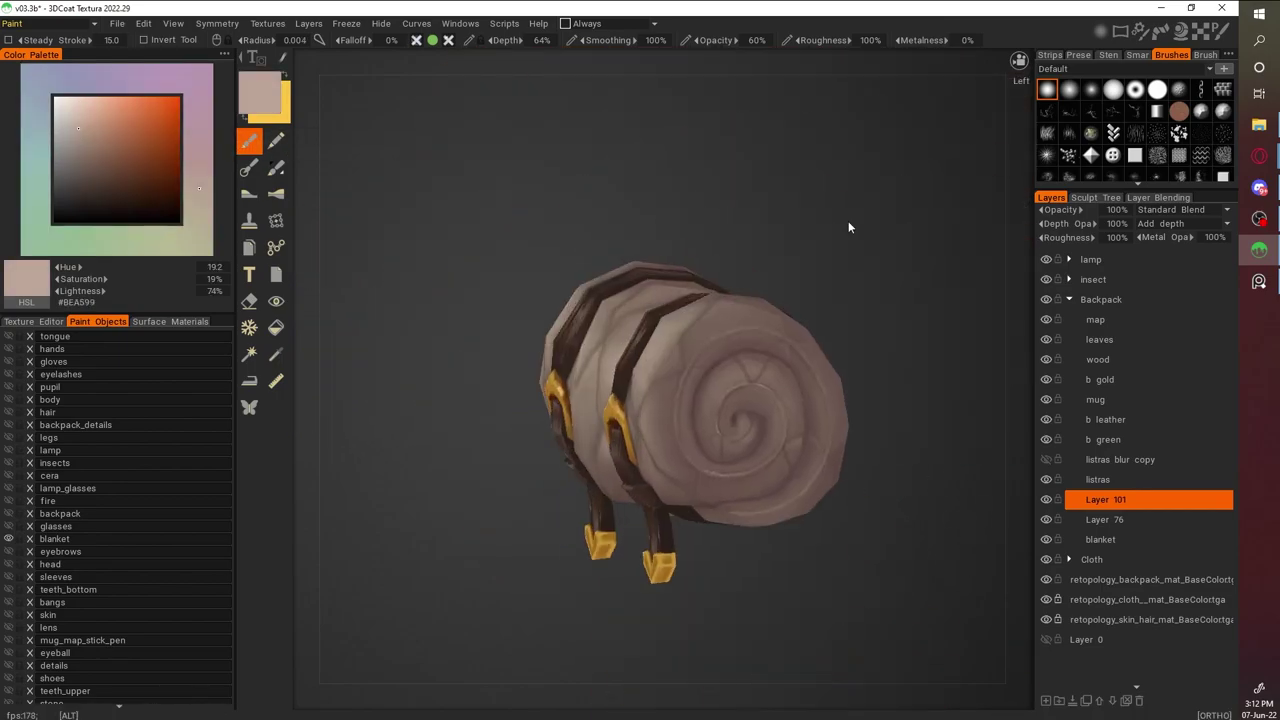
{"action": "right_click_drag", "start_coordinate": [700, 380], "coordinate": [687, 386], "text": "alt"}
Darken the spiral's creases and inner groove in deep purple #301D2F with brush radius 0.007
{"action": "scroll", "coordinate": [776, 408], "scroll_direction": "up", "scroll_amount": 2}
{"action": "left_click", "coordinate": [103, 199]}
{"action": "left_click", "coordinate": [210, 115]}
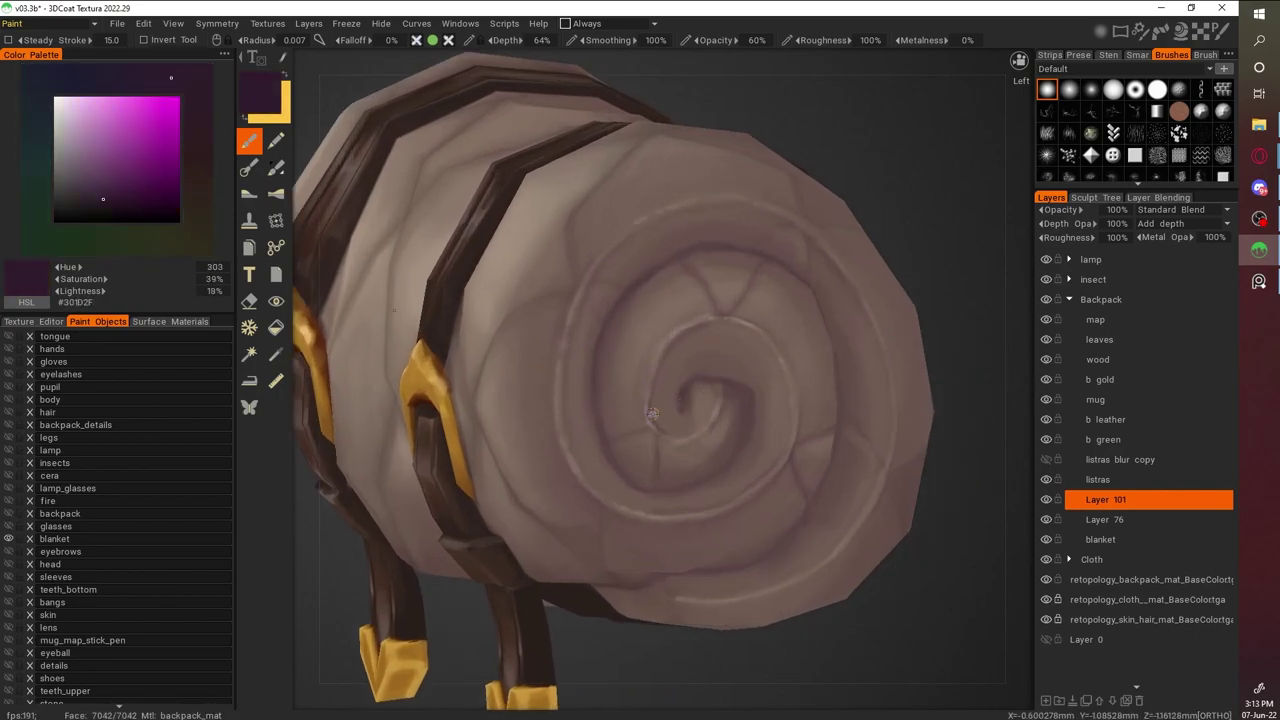
{"action": "scroll", "coordinate": [796, 253], "scroll_direction": "down", "scroll_amount": 3}
{"action": "left_click_drag", "start_coordinate": [796, 253], "coordinate": [481, 362]}
Sharpen the quilt seams between the buckled straps in muted purple #443043 with brush radius 0.006
{"action": "middle_click_drag", "start_coordinate": [656, 242], "coordinate": [798, 188]}
{"action": "middle_click_drag", "start_coordinate": [645, 328], "coordinate": [904, 463]}
{"action": "mouse_move", "coordinate": [858, 375]}
{"action": "middle_mouse_down"}
{"action": "mouse_move", "coordinate": [775, 349]}
{"action": "mouse_move", "coordinate": [852, 353]}
{"action": "middle_mouse_up"}
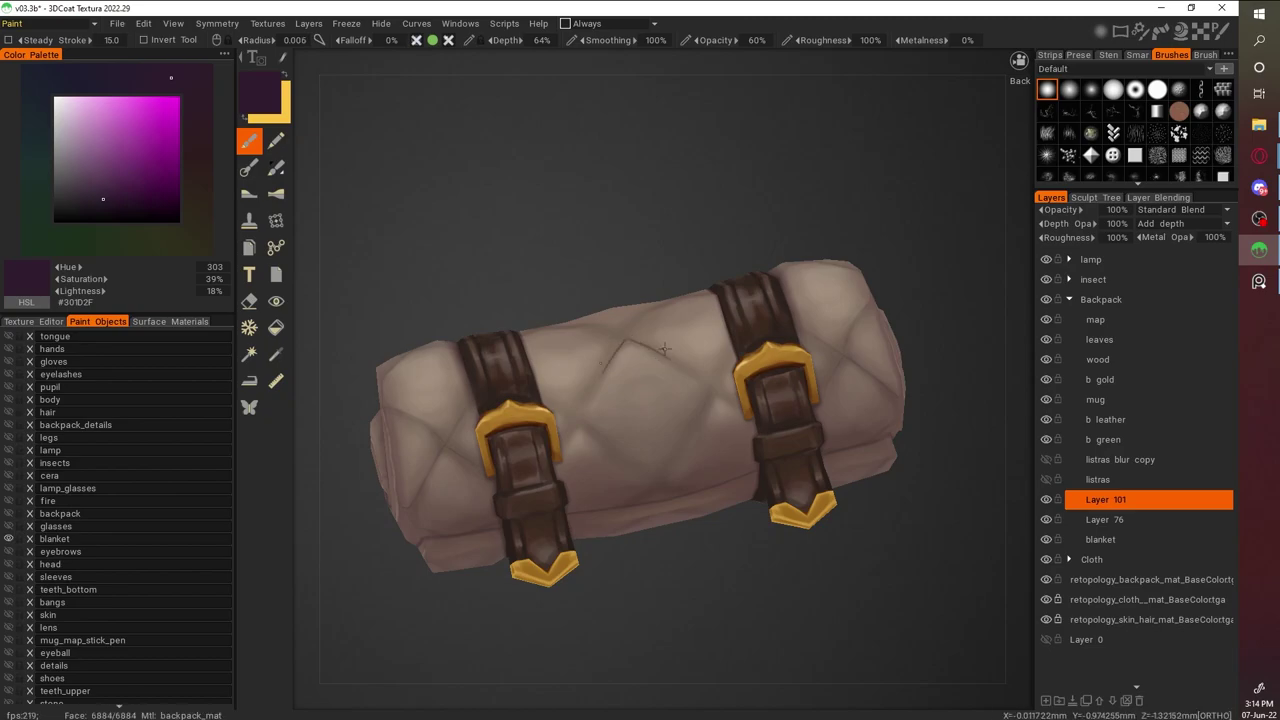
{"action": "key", "text": "v"}
{"action": "right_click_drag", "start_coordinate": [763, 277], "coordinate": [743, 172]}
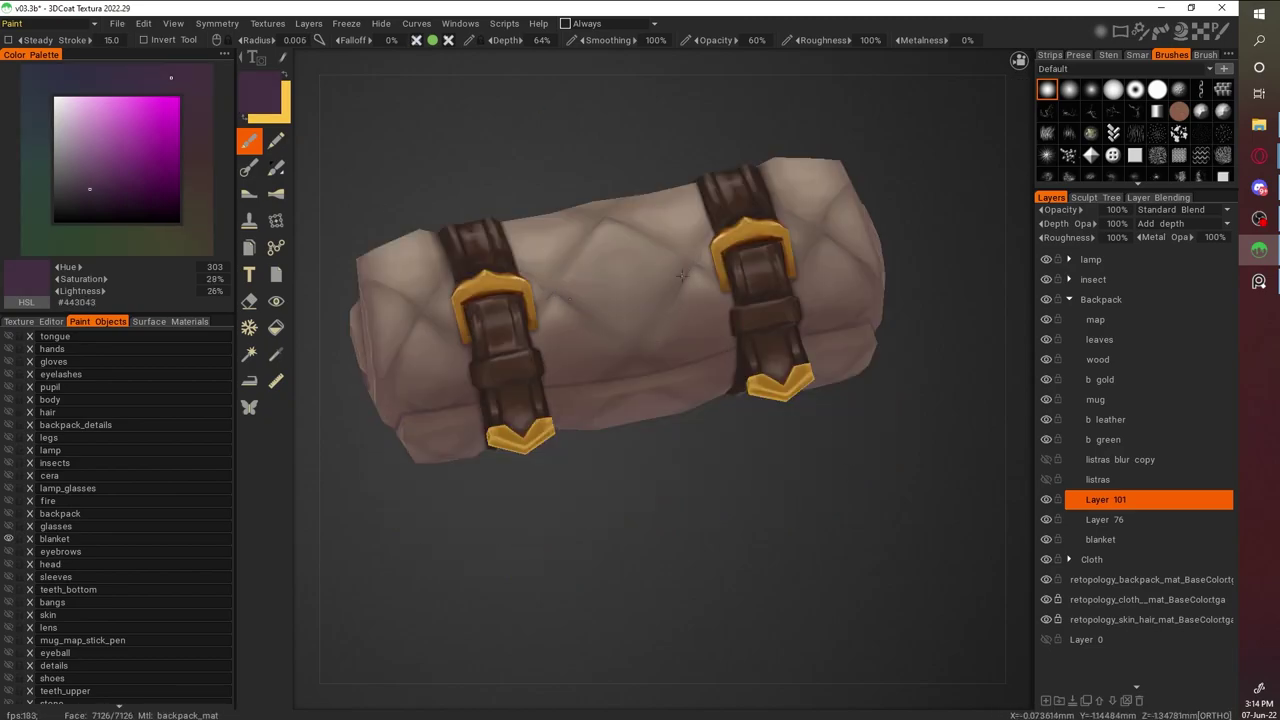
{"action": "right_click_drag", "start_coordinate": [671, 300], "coordinate": [872, 541]}
{"action": "middle_click_drag", "start_coordinate": [872, 541], "coordinate": [715, 286], "text": "shift"}
{"action": "key", "text": "f"}
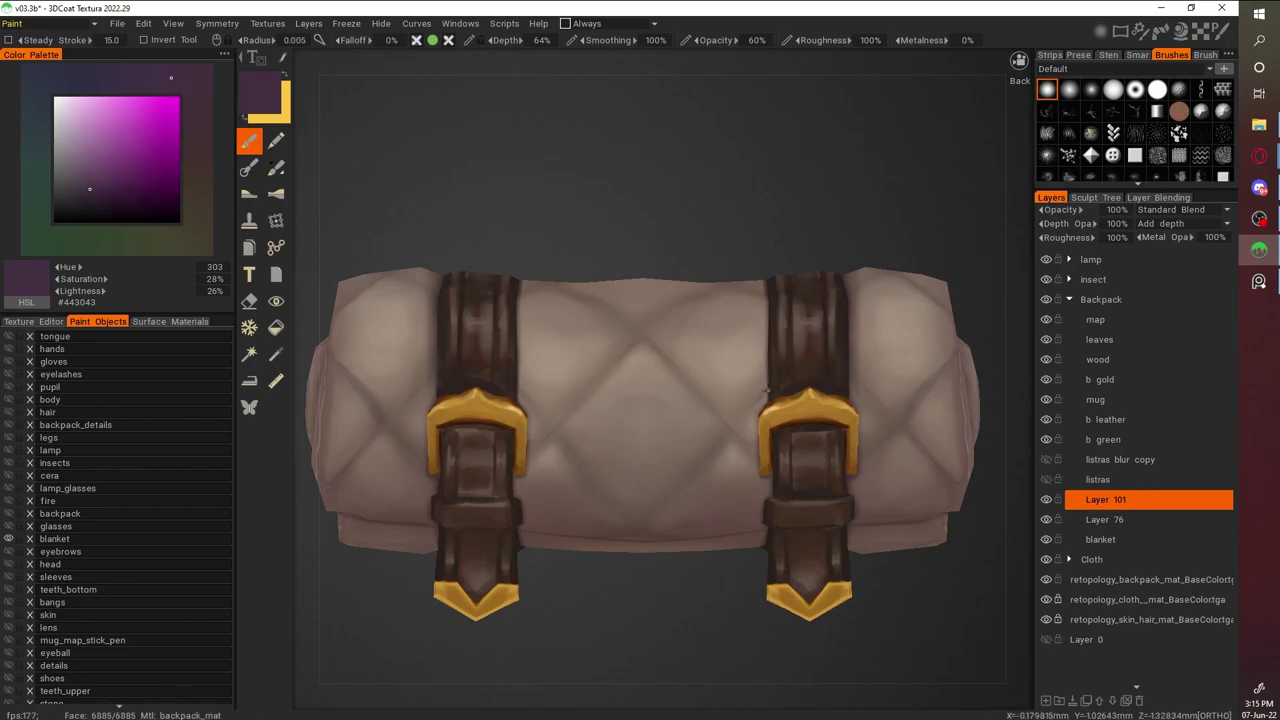
Refine the quilt seams around the blanket's buckled side and underside in #443743 with brush radius 0.005
{"action": "middle_click_drag", "start_coordinate": [766, 392], "coordinate": [766, 180], "text": "alt"}
{"action": "right_click_drag", "start_coordinate": [766, 180], "coordinate": [886, 589], "text": "alt"}
{"action": "left_click_drag", "start_coordinate": [886, 589], "coordinate": [871, 323], "text": "alt"}
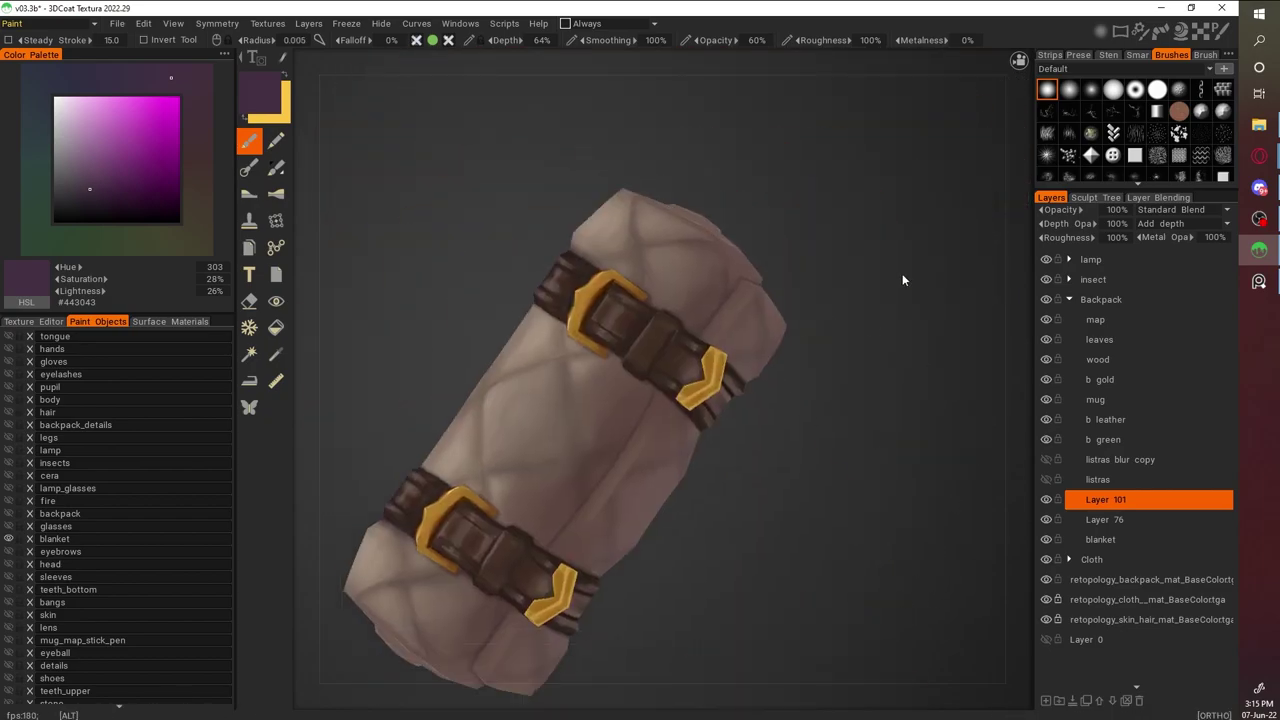
{"action": "right_click_drag", "start_coordinate": [871, 330], "coordinate": [480, 228]}
{"action": "right_click_drag", "start_coordinate": [508, 350], "coordinate": [866, 489]}
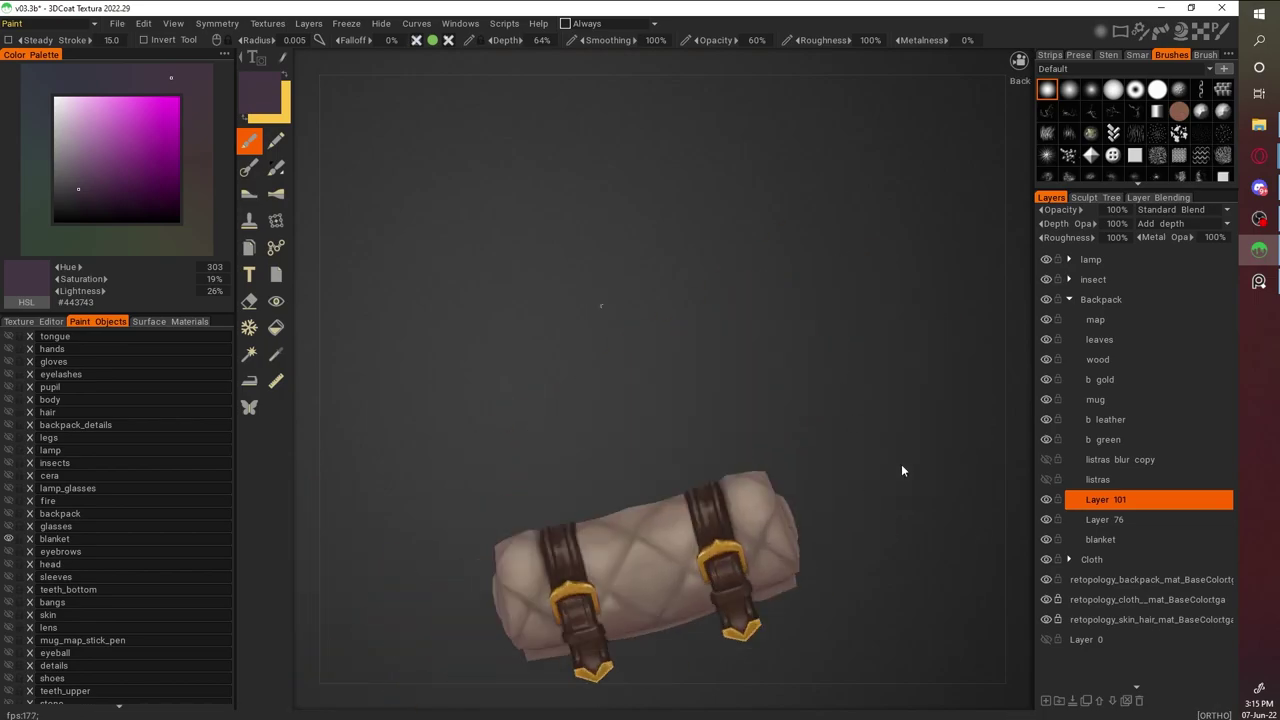
{"action": "left_click_drag", "start_coordinate": [866, 489], "coordinate": [784, 535]}
{"action": "right_click_drag", "start_coordinate": [784, 535], "coordinate": [645, 328]}
{"action": "left_click_drag", "start_coordinate": [645, 328], "coordinate": [626, 333]}
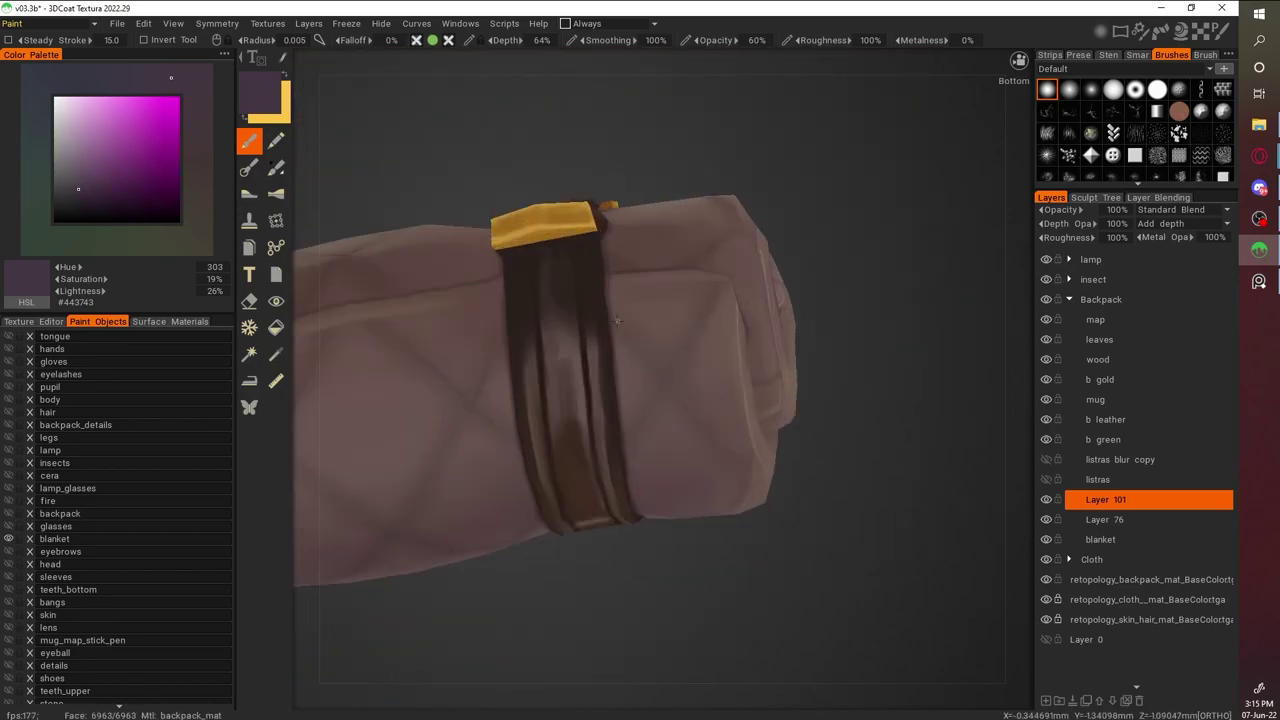
Shade the blanket's lower flap below the buckles in #443743 with brush radius 0.013
{"action": "left_click_drag", "start_coordinate": [708, 429], "coordinate": [788, 260]}
{"action": "right_click_drag", "start_coordinate": [788, 260], "coordinate": [745, 410]}
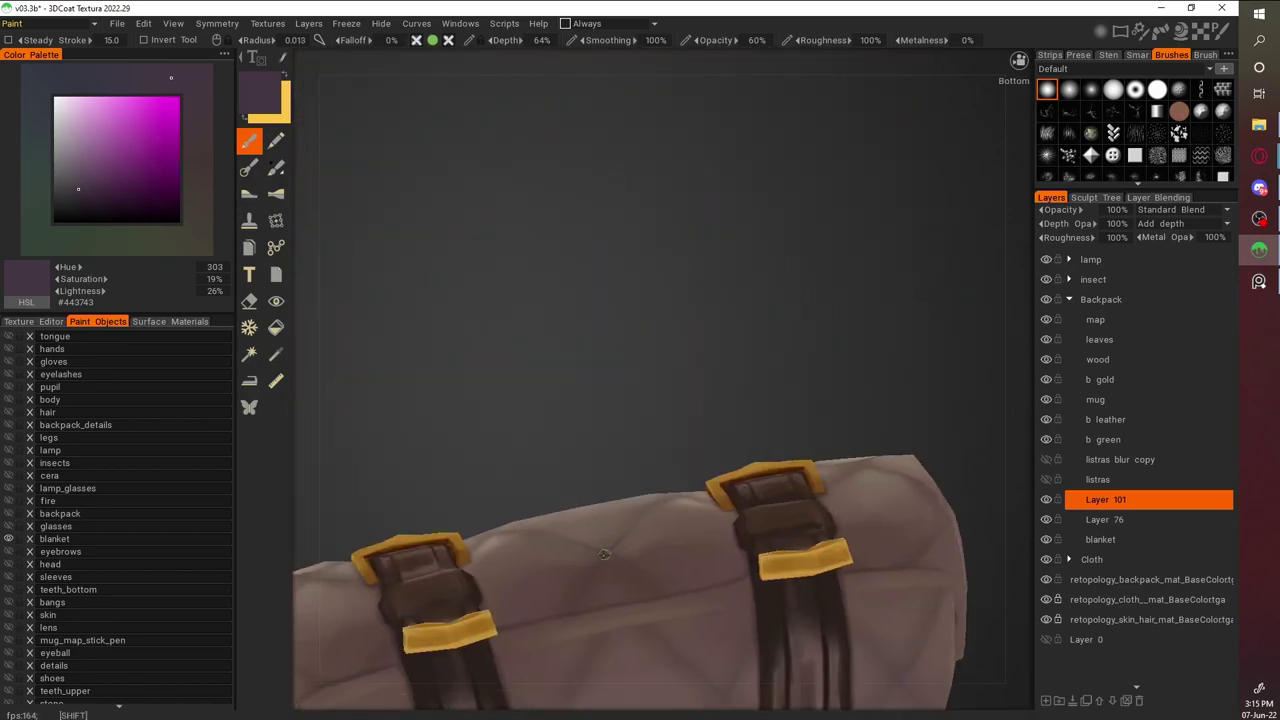
{"action": "left_click_drag", "start_coordinate": [745, 410], "coordinate": [701, 566]}
{"action": "right_click_drag", "start_coordinate": [701, 566], "coordinate": [793, 316]}
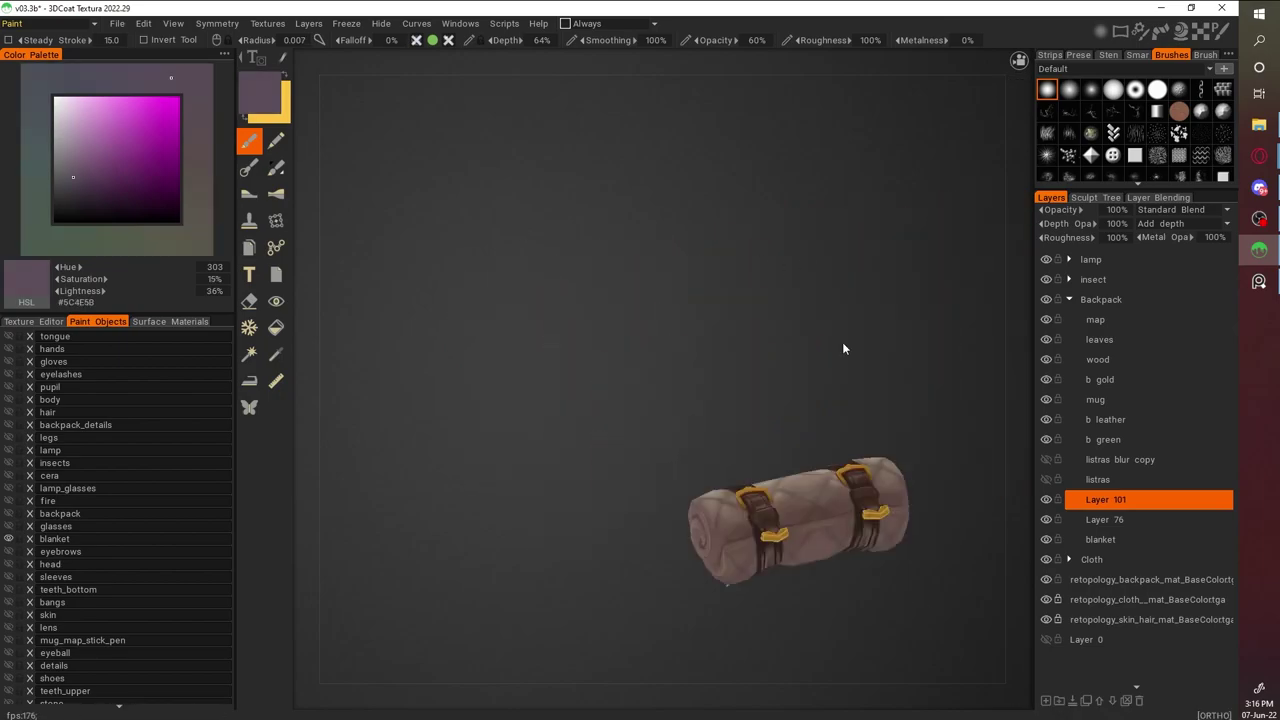
{"action": "left_click_drag", "start_coordinate": [793, 316], "coordinate": [740, 340]}
{"action": "right_click_drag", "start_coordinate": [740, 340], "coordinate": [697, 358]}
Darken the quilt seams on the blanket's underside in dark plum #39262F with brush radius 0.007
{"action": "left_click", "coordinate": [99, 197]}
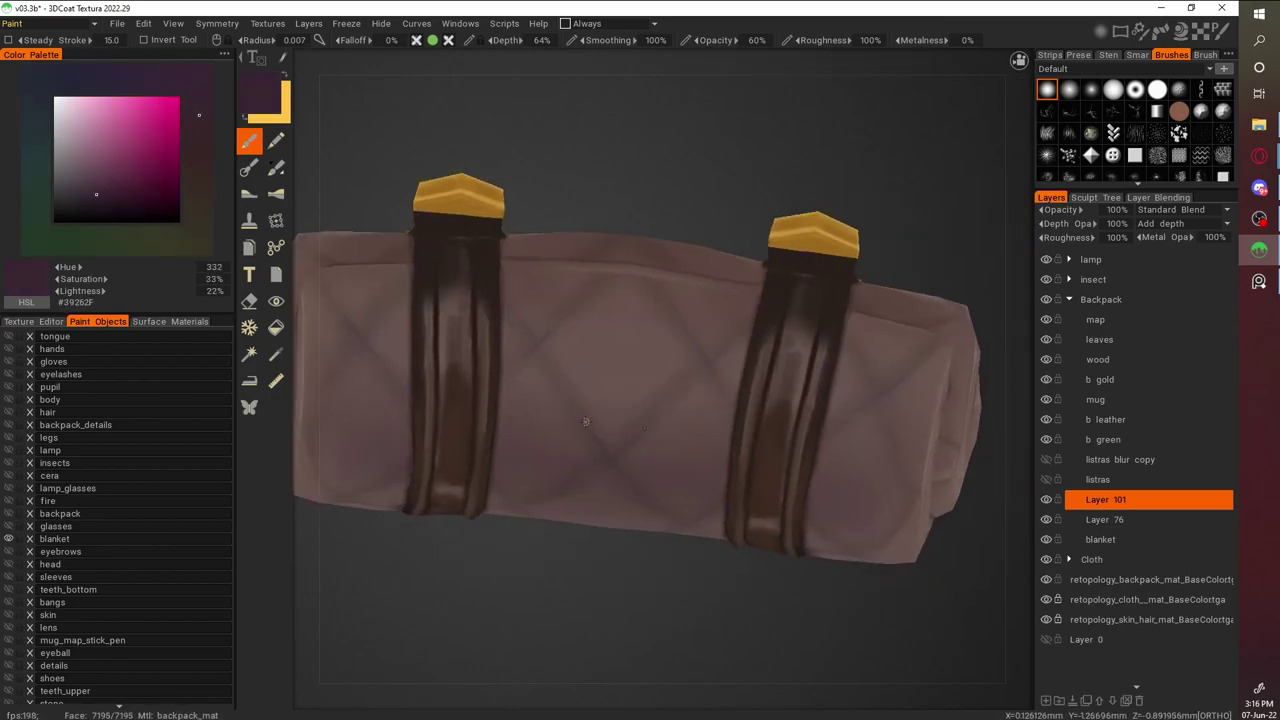
{"action": "left_click_drag", "start_coordinate": [833, 588], "coordinate": [605, 612]}
{"action": "right_click_drag", "start_coordinate": [540, 590], "coordinate": [777, 454]}
{"action": "left_click_drag", "start_coordinate": [777, 454], "coordinate": [866, 423]}
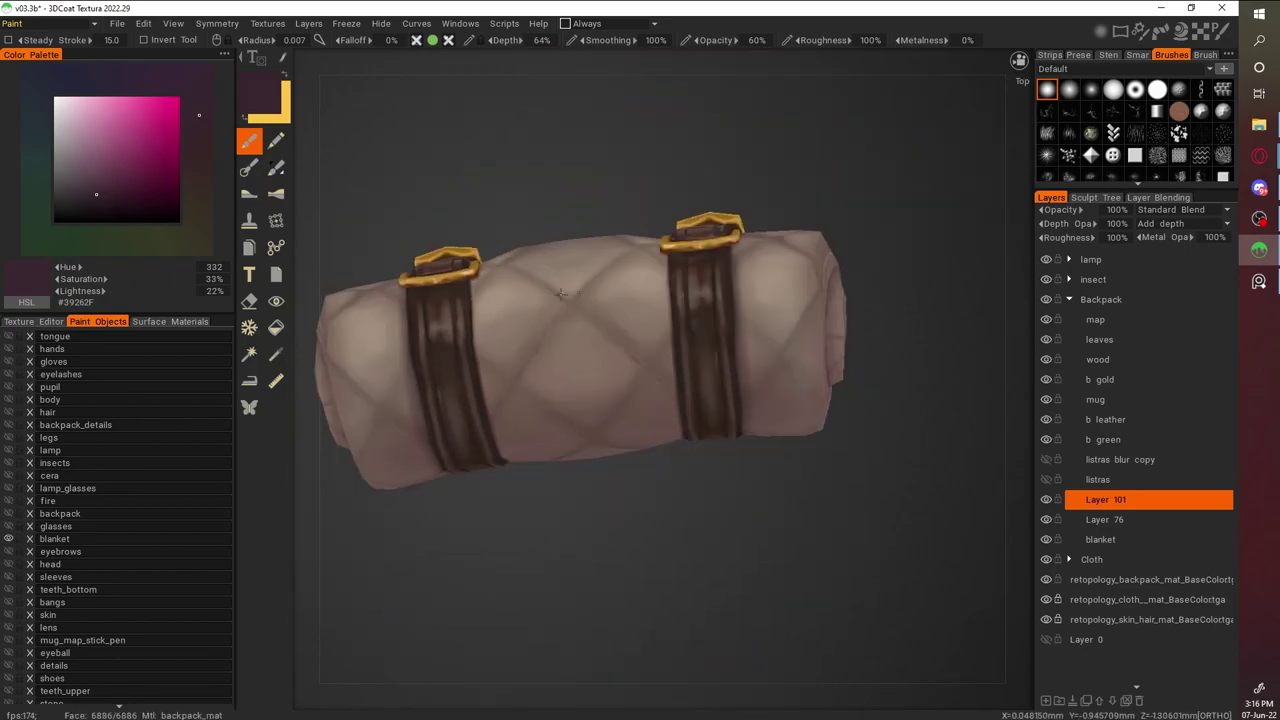
{"action": "left_click_drag", "start_coordinate": [664, 506], "coordinate": [644, 378]}
Soften the quilt seams on top of the blanket in reddish brown #523F3C with brush radius 0.016
{"action": "key", "text": "v"}
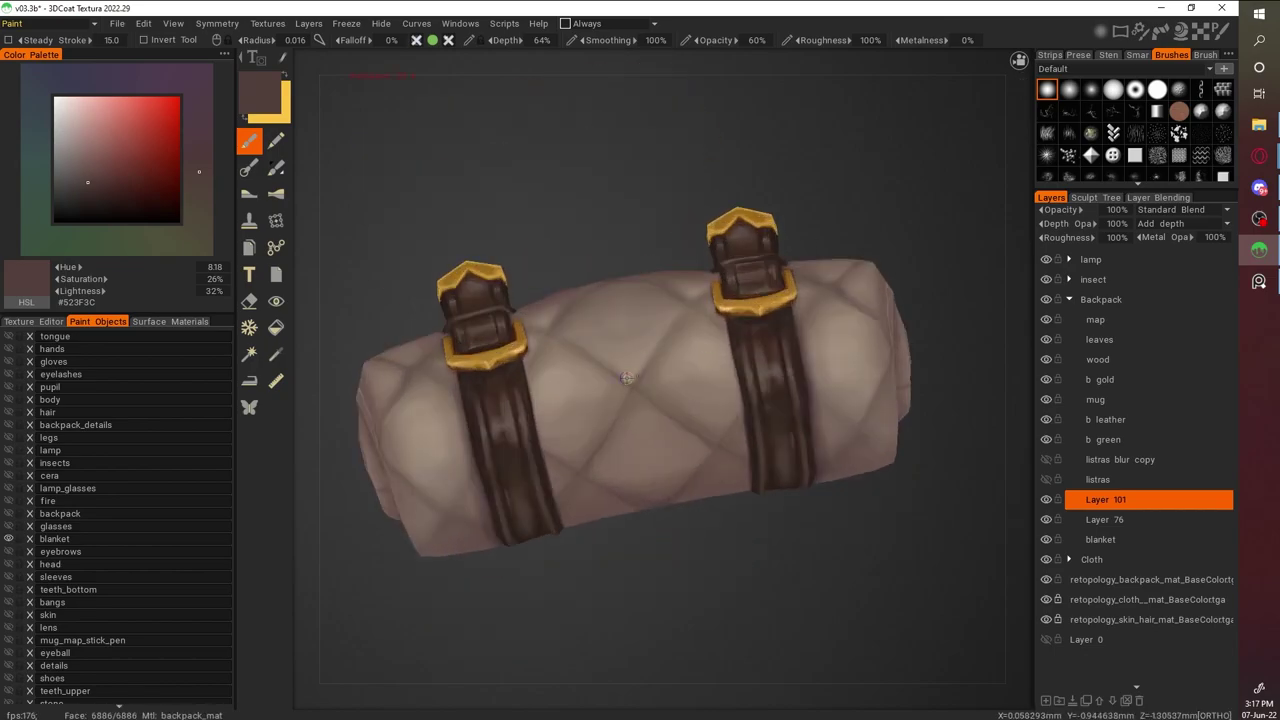
{"action": "left_click_drag", "start_coordinate": [777, 308], "coordinate": [769, 367]}
{"action": "key", "text": "v"}
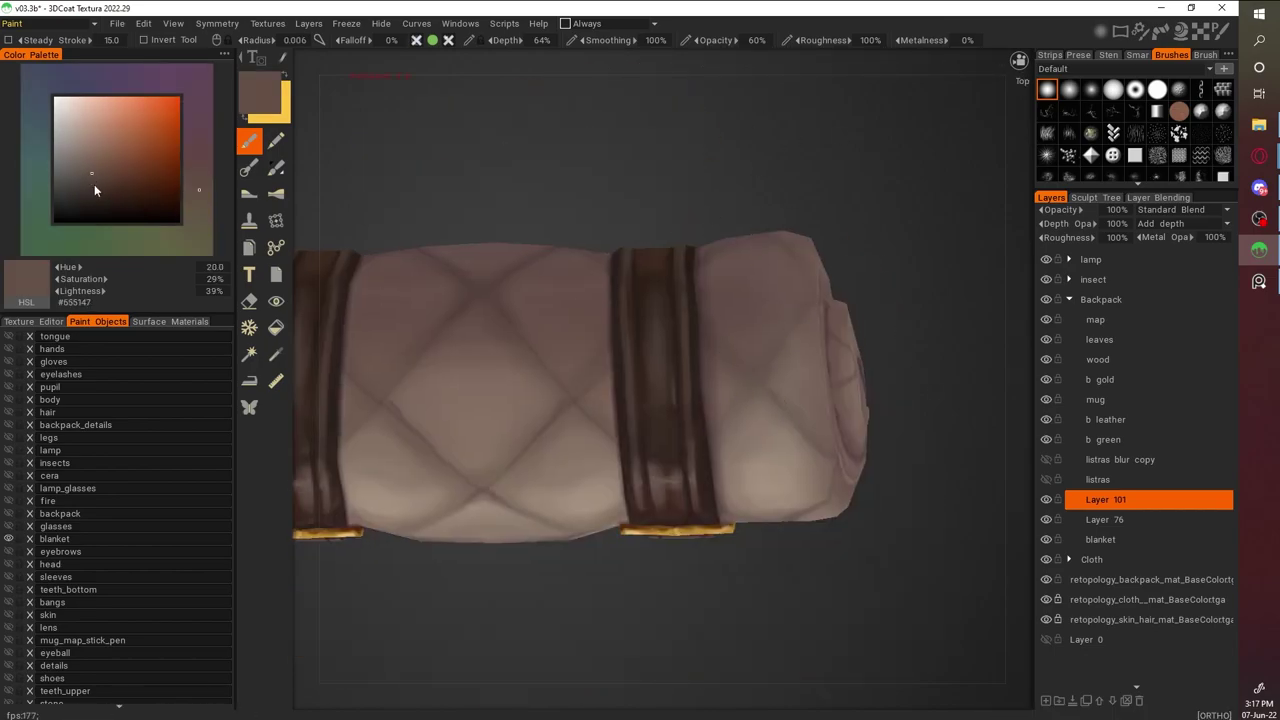
Sharpen the quilt seams beside the buckled straps in brown #4F3F37 with brush radius 0.006
{"action": "left_click", "coordinate": [92, 182]}
{"action": "left_click_drag", "start_coordinate": [935, 530], "coordinate": [571, 319]}
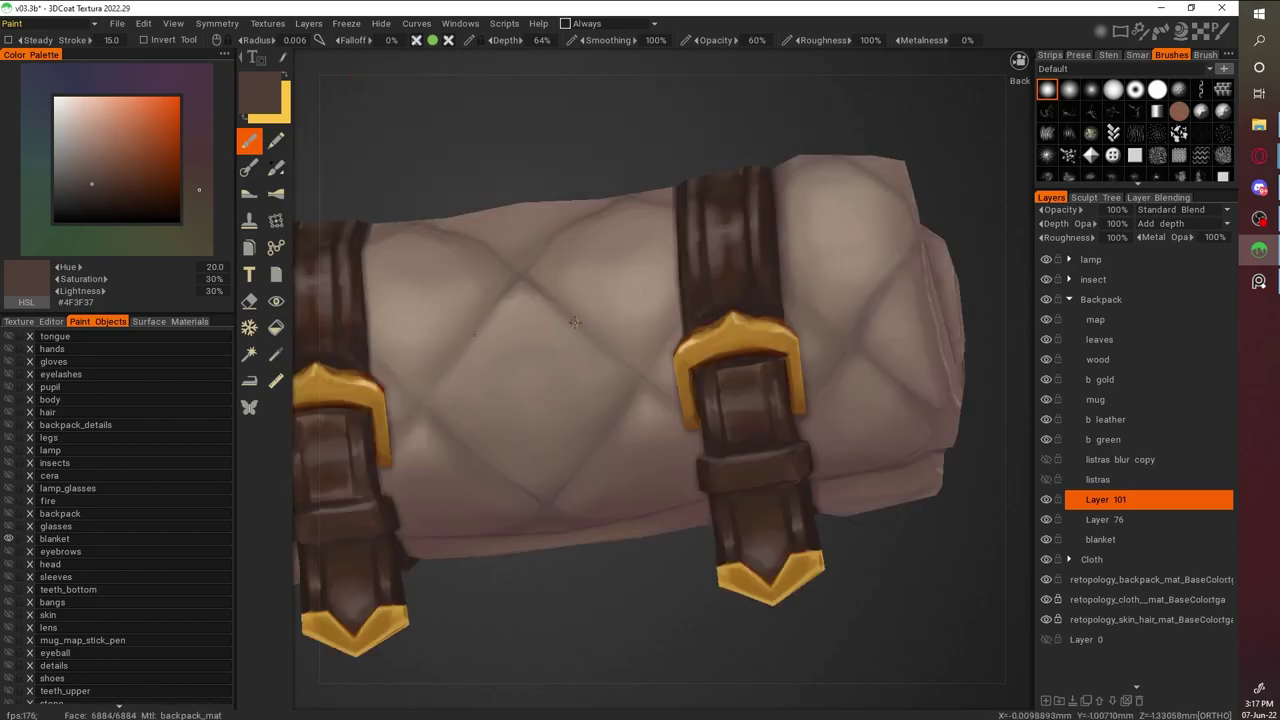
{"action": "left_click_drag", "start_coordinate": [654, 358], "coordinate": [601, 475]}
Blend the padded quilt panels on the buckled side in #7A685D with brush radius 0.020
{"action": "key", "text": "v"}
{"action": "key", "text": "v"}
{"action": "key", "text": "KP_1"}
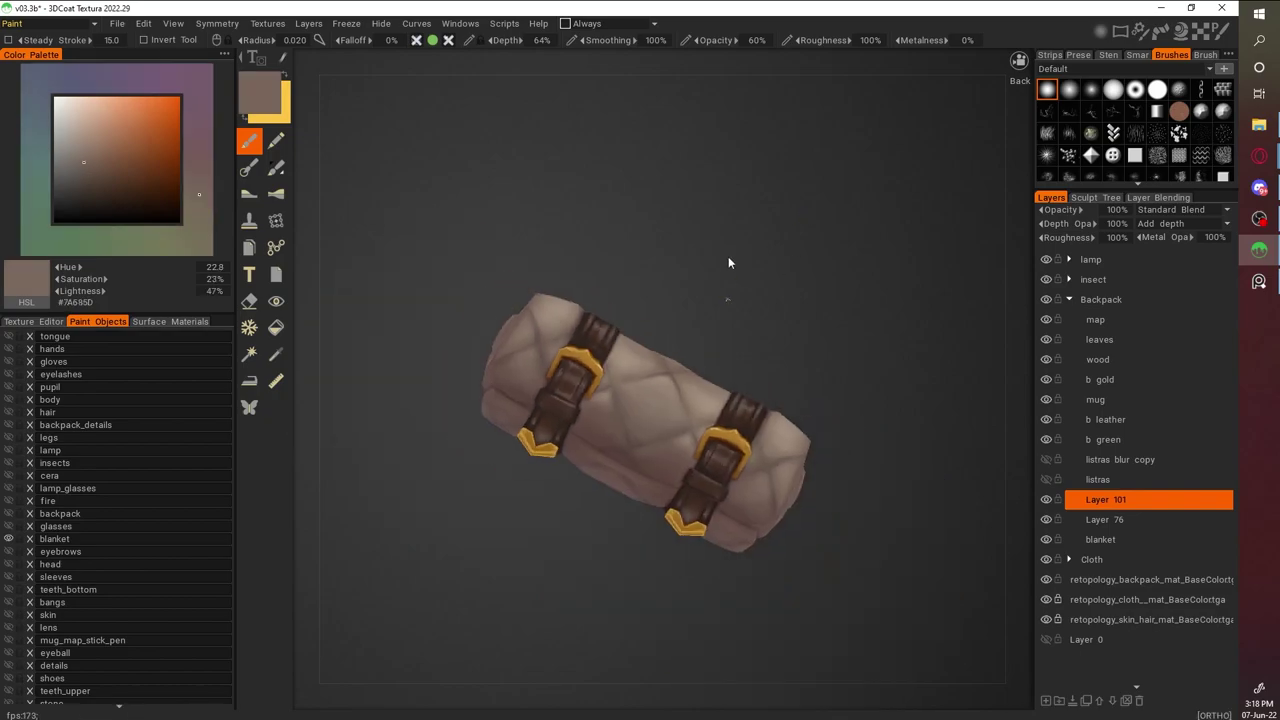
Shade the quilt panels on the blanket's underside in #66544D with the third default brush at radius 0.044
{"action": "key", "text": "v"}
{"action": "left_click_drag", "start_coordinate": [799, 282], "coordinate": [837, 403]}
{"action": "left_click_drag", "start_coordinate": [901, 316], "coordinate": [739, 330]}
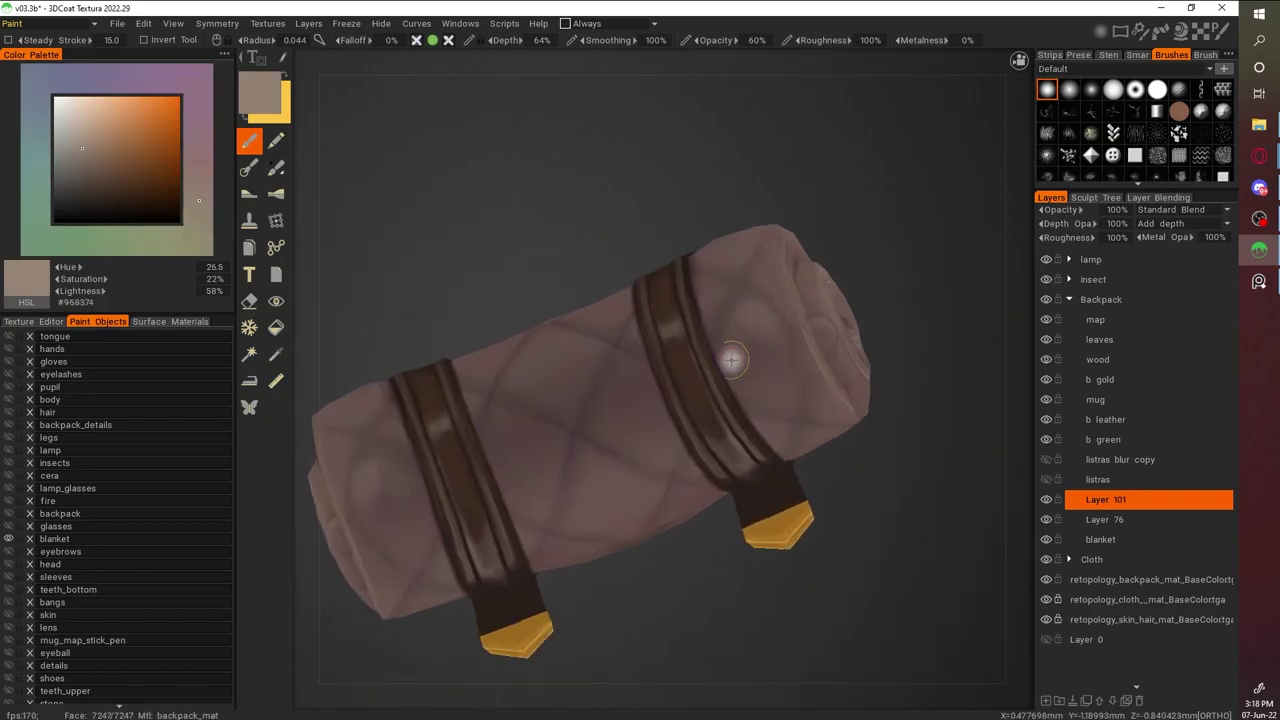
{"action": "key", "text": "v"}
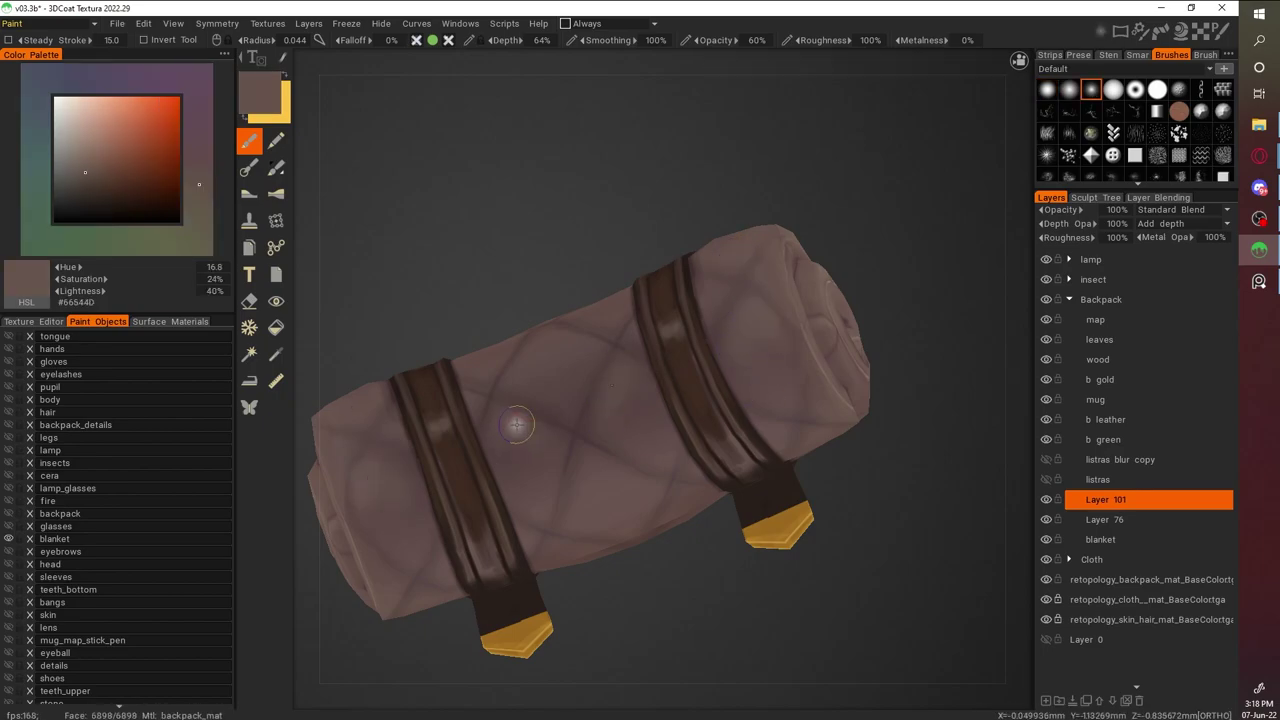
Touch up the underside seams near the rolled end in #604C47 with brush radius 0.007
{"action": "scroll", "coordinate": [699, 350], "scroll_direction": "up", "scroll_amount": 3}
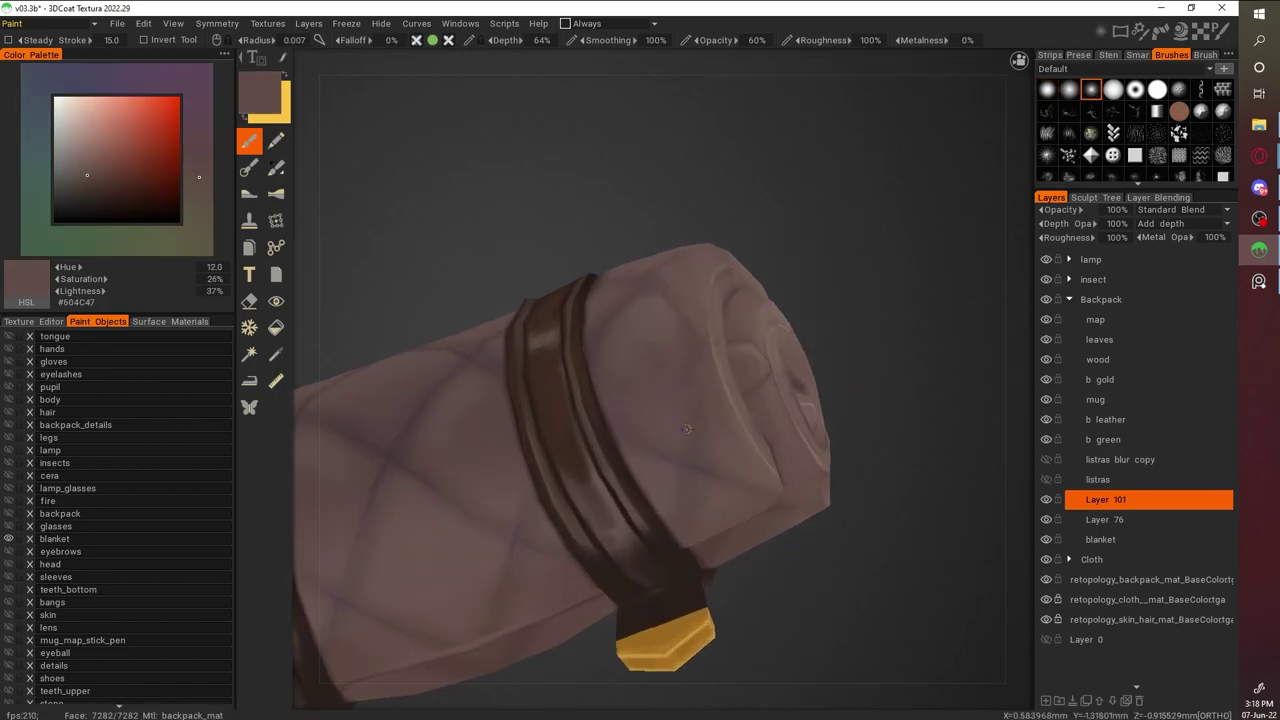
{"action": "scroll", "coordinate": [686, 422], "scroll_direction": "down", "scroll_amount": 3}
{"action": "left_click_drag", "start_coordinate": [686, 422], "coordinate": [875, 271]}
{"action": "scroll", "coordinate": [581, 539], "scroll_direction": "up", "scroll_amount": 5}
Strengthen the crossing quilt seams on the blanket's underside in #4C3E43 with brush radius 0.007
{"action": "key", "text": "v"}
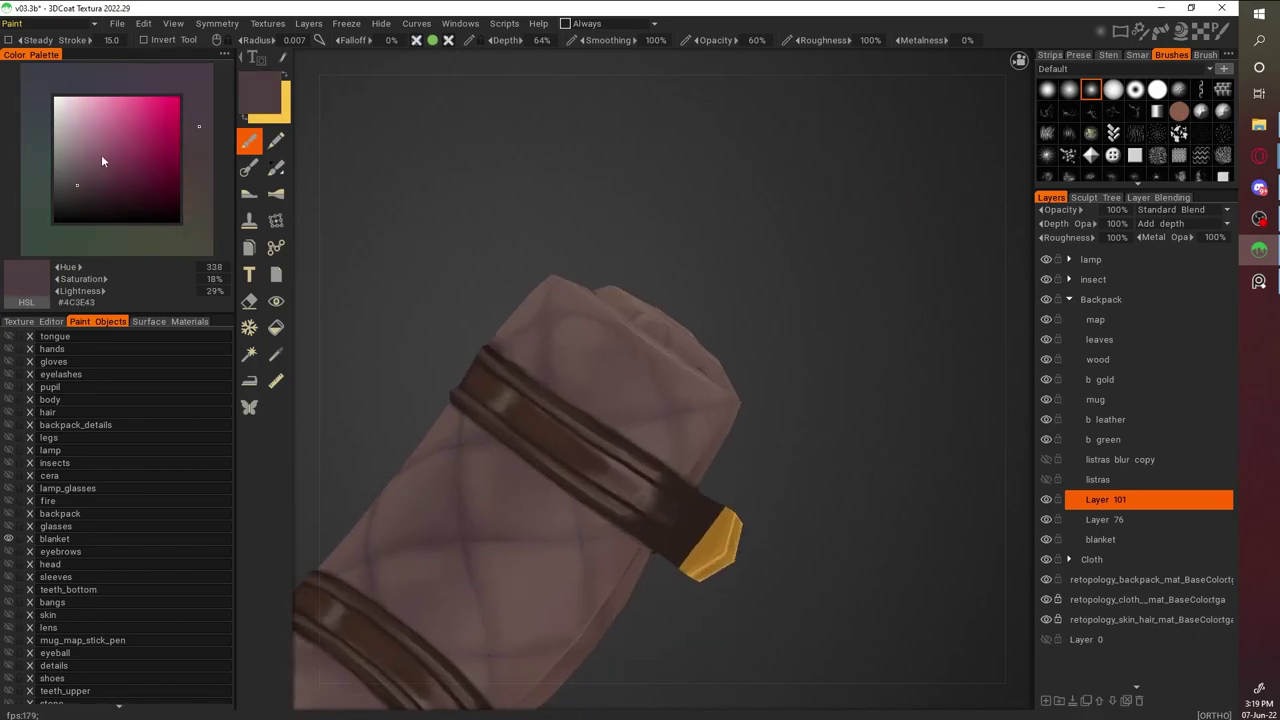
{"action": "scroll", "coordinate": [600, 420], "scroll_direction": "down", "scroll_amount": 3}
{"action": "left_click_drag", "start_coordinate": [600, 420], "coordinate": [733, 260]}
{"action": "scroll", "coordinate": [589, 368], "scroll_direction": "up", "scroll_amount": 4}
{"action": "left_click_drag", "start_coordinate": [666, 421], "coordinate": [637, 463]}
{"action": "key", "text": "v"}
{"action": "key", "text": "v"}
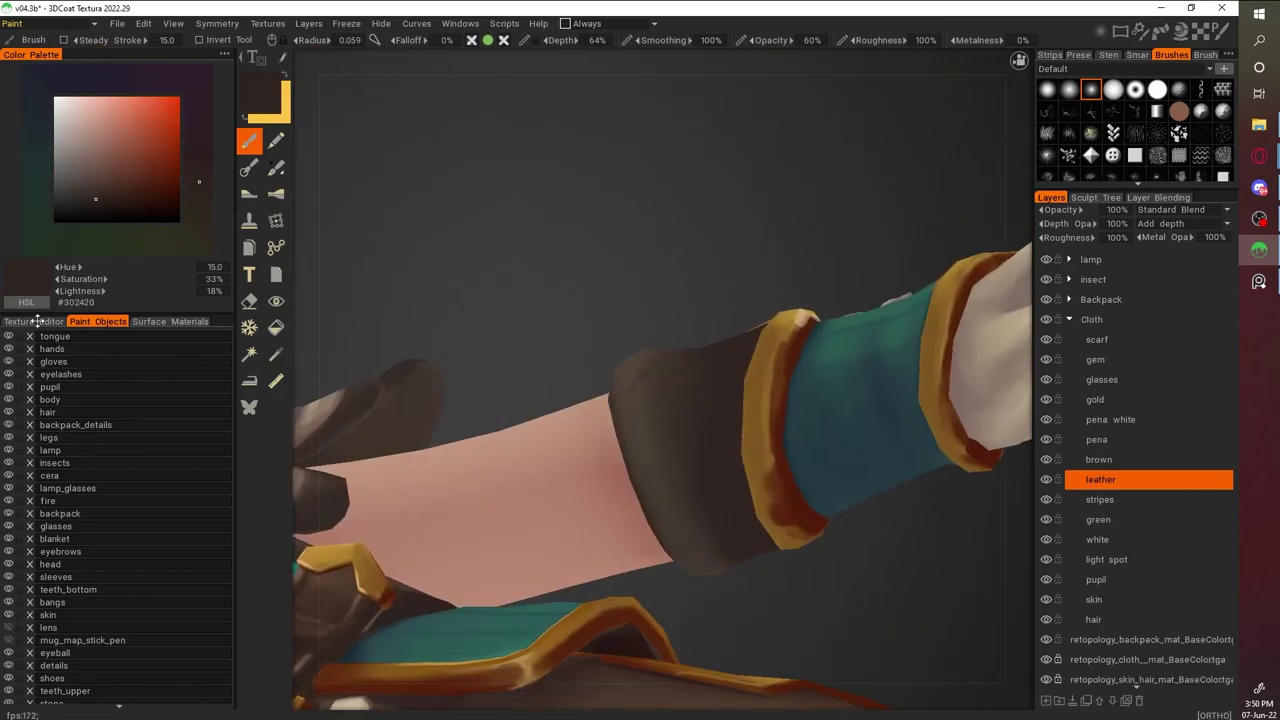
Show the cloth texture's UV layout and shade the leather glove cuff in dark brown #3F2E25 with brush radius 0.059
{"action": "left_click", "coordinate": [37, 321]}
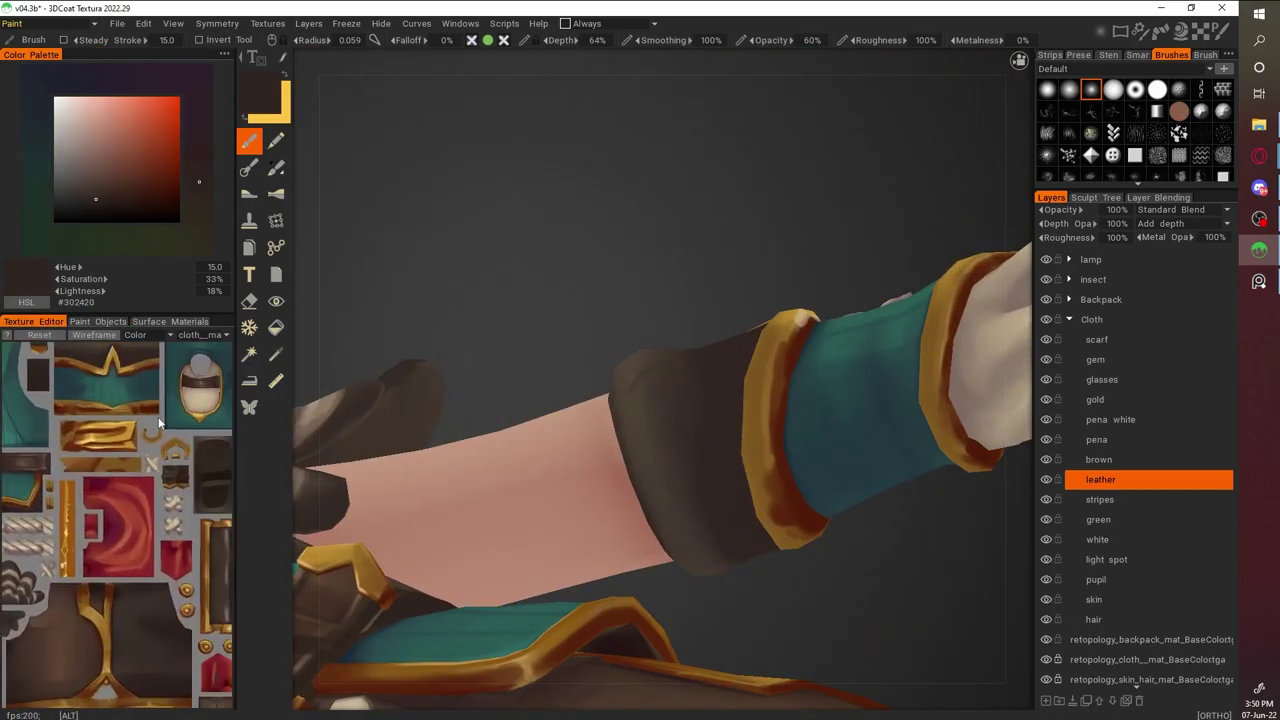
{"action": "key", "text": "v"}
{"action": "right_click_drag", "start_coordinate": [634, 337], "coordinate": [590, 292]}
{"action": "key", "text": "v"}
{"action": "key", "text": "v"}
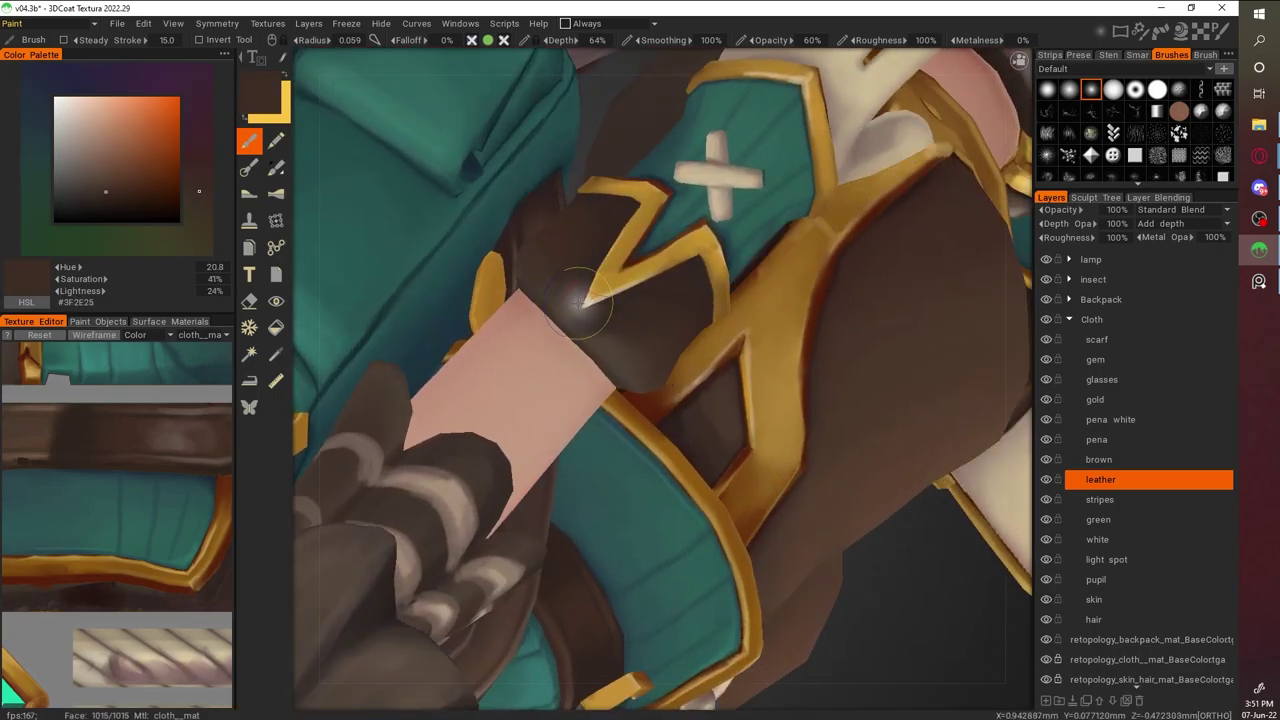
Highlight the rounded rim of the leather glove cuff in #625048 with brush radius 0.022
{"action": "key", "text": "v"}
{"action": "right_click_drag", "start_coordinate": [594, 338], "coordinate": [895, 554]}
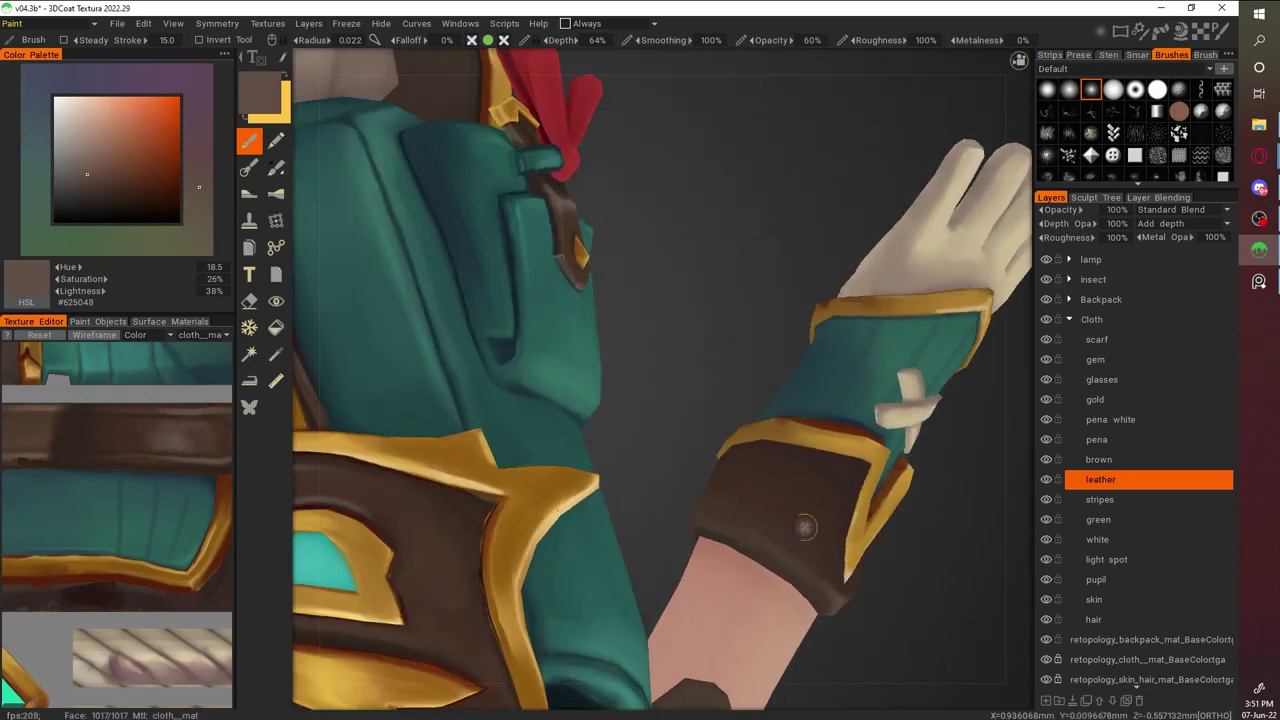
{"action": "right_click_drag", "start_coordinate": [780, 557], "coordinate": [698, 345], "text": "alt"}
{"action": "key", "text": "v"}
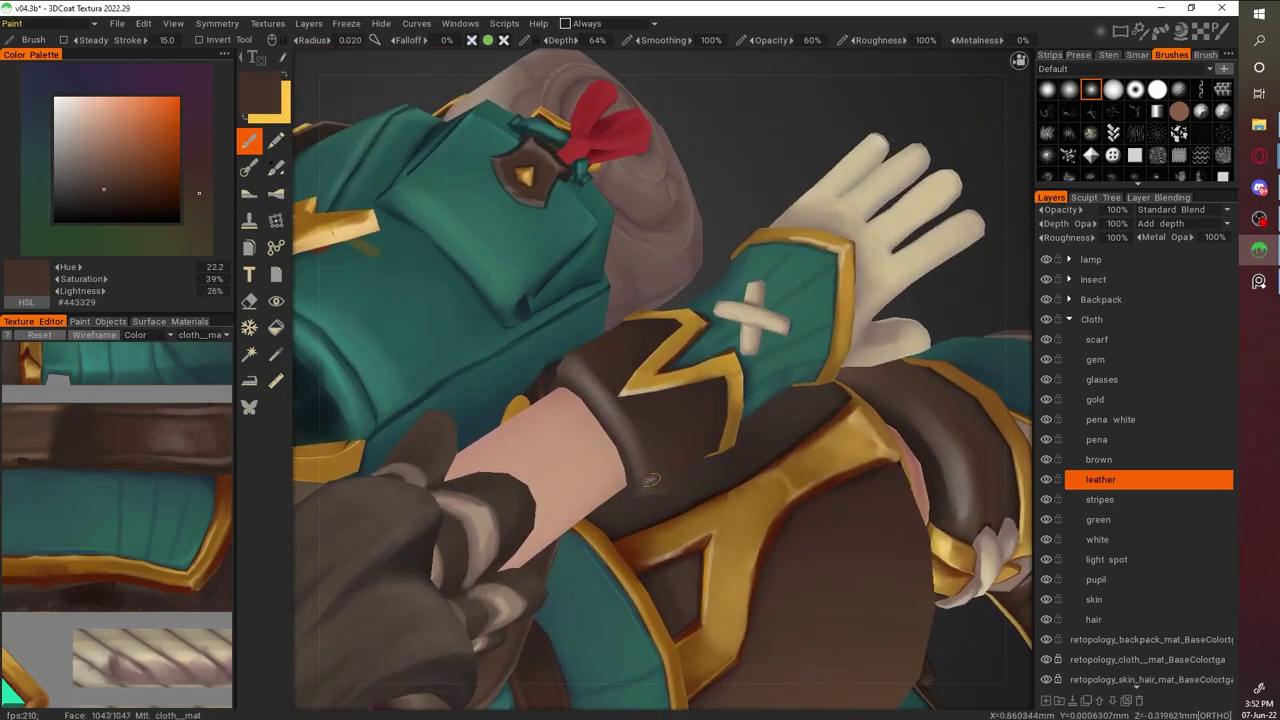
Paint fine edge shading on the leather around the cuff's gold trim in #524037 with brush radius 0.007
{"action": "mouse_move", "coordinate": [620, 420]}
{"action": "right_mouse_down", "text": "alt"}
{"action": "mouse_move", "coordinate": [907, 218]}
{"action": "mouse_move", "coordinate": [821, 537]}
{"action": "mouse_move", "coordinate": [617, 378]}
{"action": "right_mouse_up", "text": "alt"}
{"action": "mouse_move", "coordinate": [638, 430]}
{"action": "right_mouse_down", "text": "alt"}
{"action": "mouse_move", "coordinate": [898, 168]}
{"action": "mouse_move", "coordinate": [882, 360]}
{"action": "mouse_move", "coordinate": [719, 327]}
{"action": "mouse_move", "coordinate": [941, 278]}
{"action": "mouse_move", "coordinate": [904, 247]}
{"action": "mouse_move", "coordinate": [832, 131]}
{"action": "mouse_move", "coordinate": [720, 235]}
{"action": "mouse_move", "coordinate": [908, 395]}
{"action": "mouse_move", "coordinate": [572, 260]}
{"action": "mouse_move", "coordinate": [765, 225]}
{"action": "right_mouse_up", "text": "alt"}
{"action": "key", "text": "v"}
{"action": "key", "text": "v"}
{"action": "key", "text": "v"}
{"action": "key", "text": "v"}
{"action": "key", "text": "v"}
{"action": "key", "text": "v"}
{"action": "key", "text": "v"}
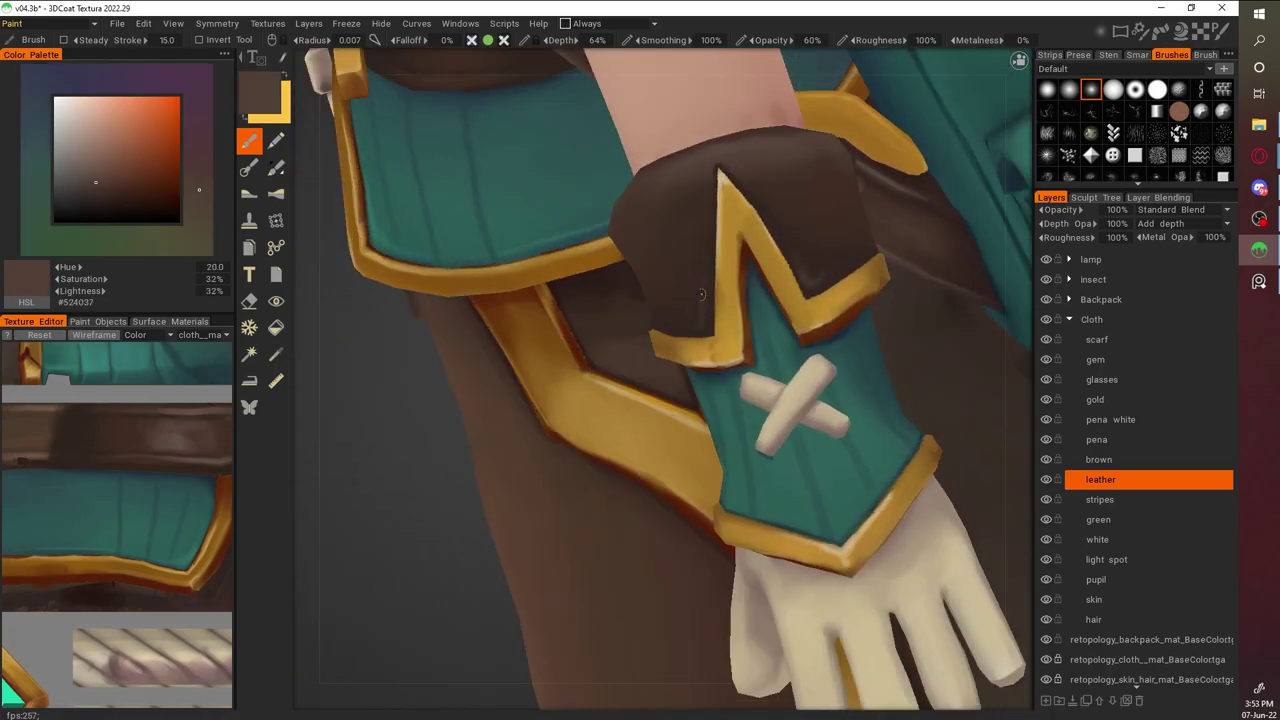
{"action": "key", "text": "v"}
Blend the leather beside the cuff's pointed gold trim in #3F302B with brush radius 0.018
{"action": "mouse_move", "coordinate": [815, 226]}
{"action": "right_mouse_down", "text": "alt"}
{"action": "mouse_move", "coordinate": [900, 380]}
{"action": "mouse_move", "coordinate": [869, 296]}
{"action": "right_mouse_up", "text": "alt"}
{"action": "key", "text": "v"}
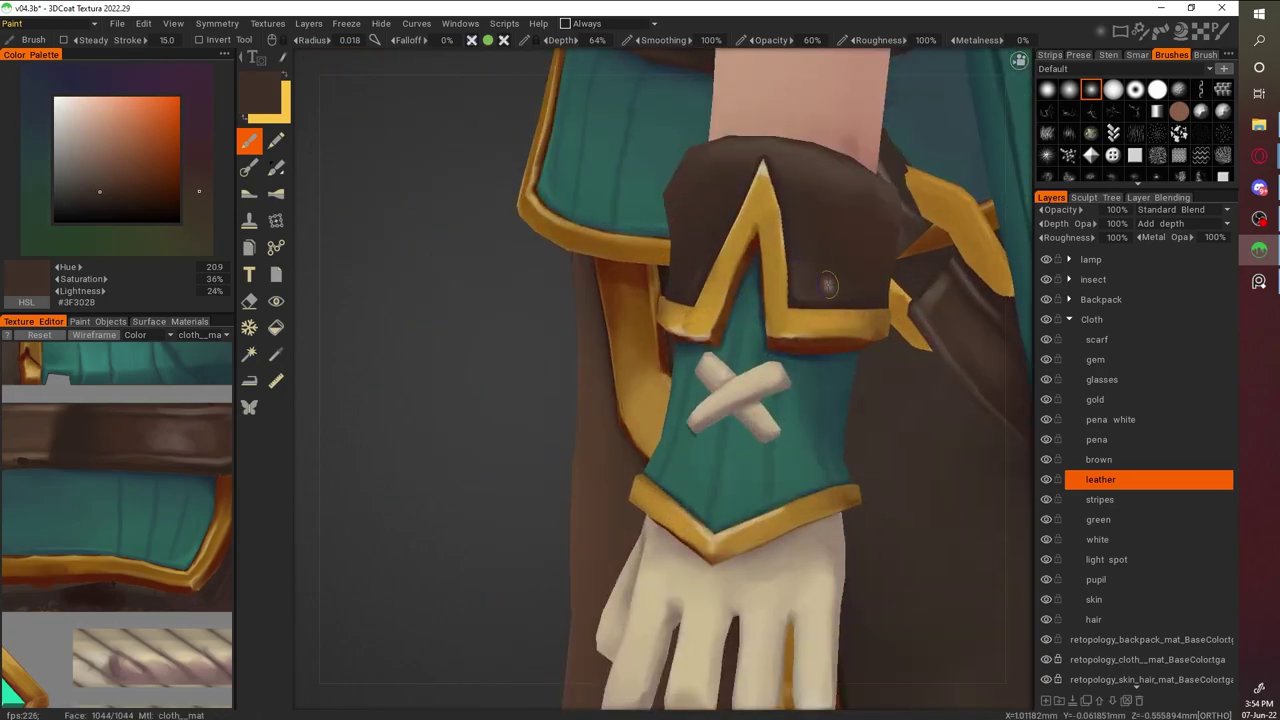
{"action": "mouse_move", "coordinate": [820, 224]}
{"action": "right_mouse_down", "text": "alt"}
{"action": "mouse_move", "coordinate": [860, 330]}
{"action": "mouse_move", "coordinate": [804, 244]}
{"action": "mouse_move", "coordinate": [834, 200]}
{"action": "mouse_move", "coordinate": [876, 346]}
{"action": "mouse_move", "coordinate": [625, 313]}
{"action": "right_mouse_up", "text": "alt"}
{"action": "key", "text": "v"}
{"action": "key", "text": "v"}
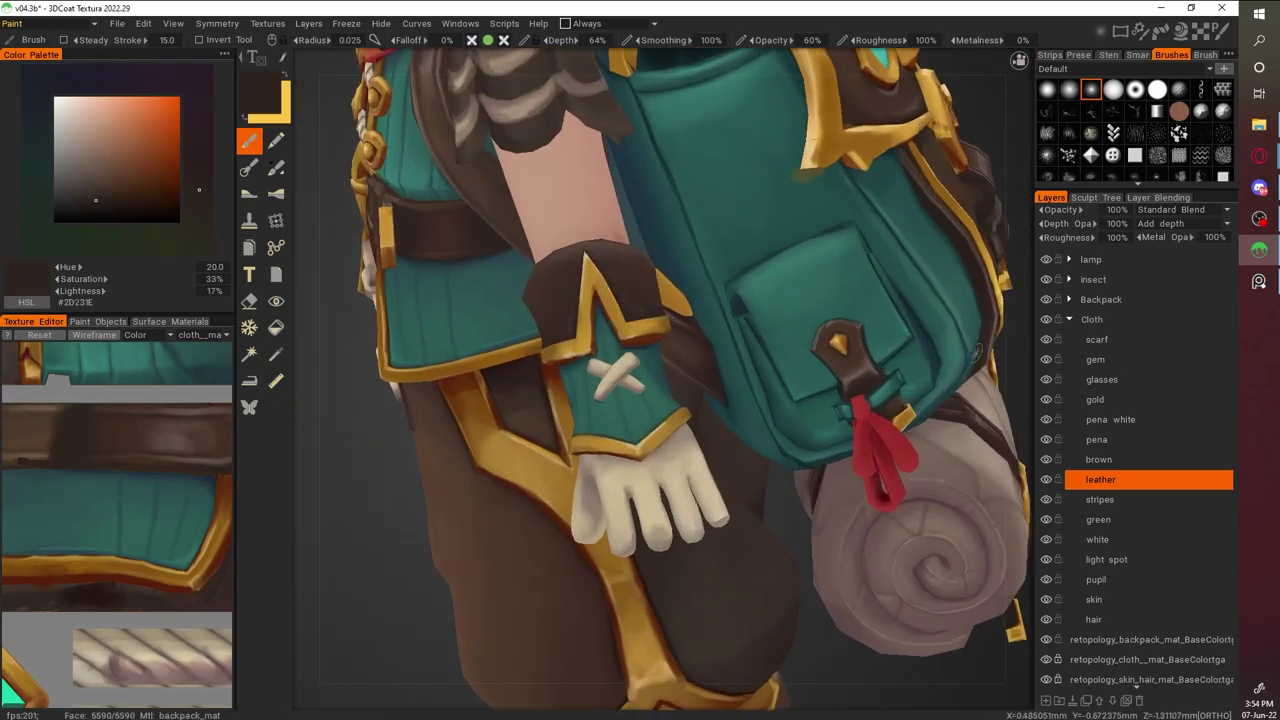
Deepen the leather cuff's shadows in #392A22 with brush radius 0.025, and check the character from the front
{"action": "right_click_drag", "start_coordinate": [952, 320], "coordinate": [930, 250], "text": "alt"}
{"action": "left_click_drag", "start_coordinate": [930, 250], "coordinate": [700, 260], "text": "alt"}
{"action": "key", "text": "v"}
{"action": "mouse_move", "coordinate": [700, 260]}
{"action": "right_mouse_down", "text": "alt"}
{"action": "mouse_move", "coordinate": [503, 286]}
{"action": "mouse_move", "coordinate": [525, 230]}
{"action": "mouse_move", "coordinate": [605, 284]}
{"action": "right_mouse_up", "text": "alt"}
{"action": "key", "text": "v"}
{"action": "right_click_drag", "start_coordinate": [715, 300], "coordinate": [908, 453], "text": "alt"}
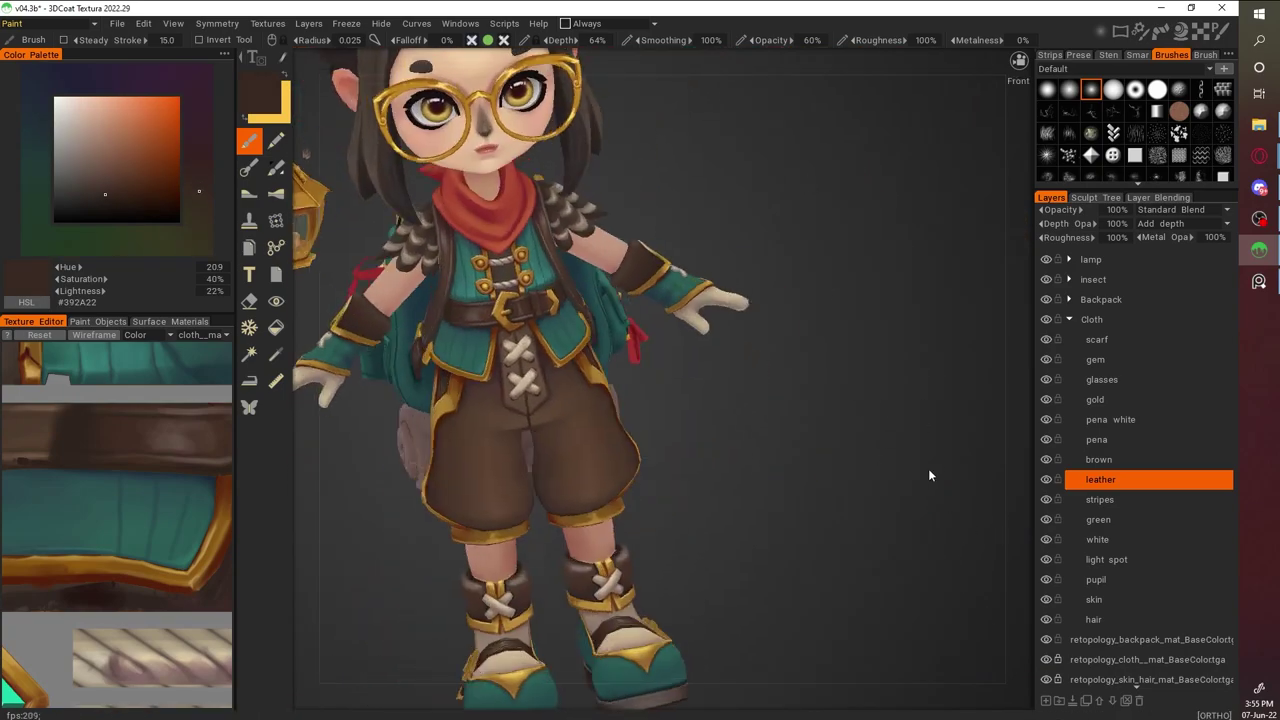
Touch up the leather cuff's highlights and shadows in #756862 and #2B221D with brush radius 0.020
{"action": "mouse_move", "coordinate": [1031, 287]}
{"action": "right_mouse_down", "text": "alt"}
{"action": "mouse_move", "coordinate": [875, 540]}
{"action": "mouse_move", "coordinate": [648, 422]}
{"action": "right_mouse_up", "text": "alt"}
{"action": "key", "text": "v"}
{"action": "left_click_drag", "start_coordinate": [648, 422], "coordinate": [663, 137], "text": "alt"}
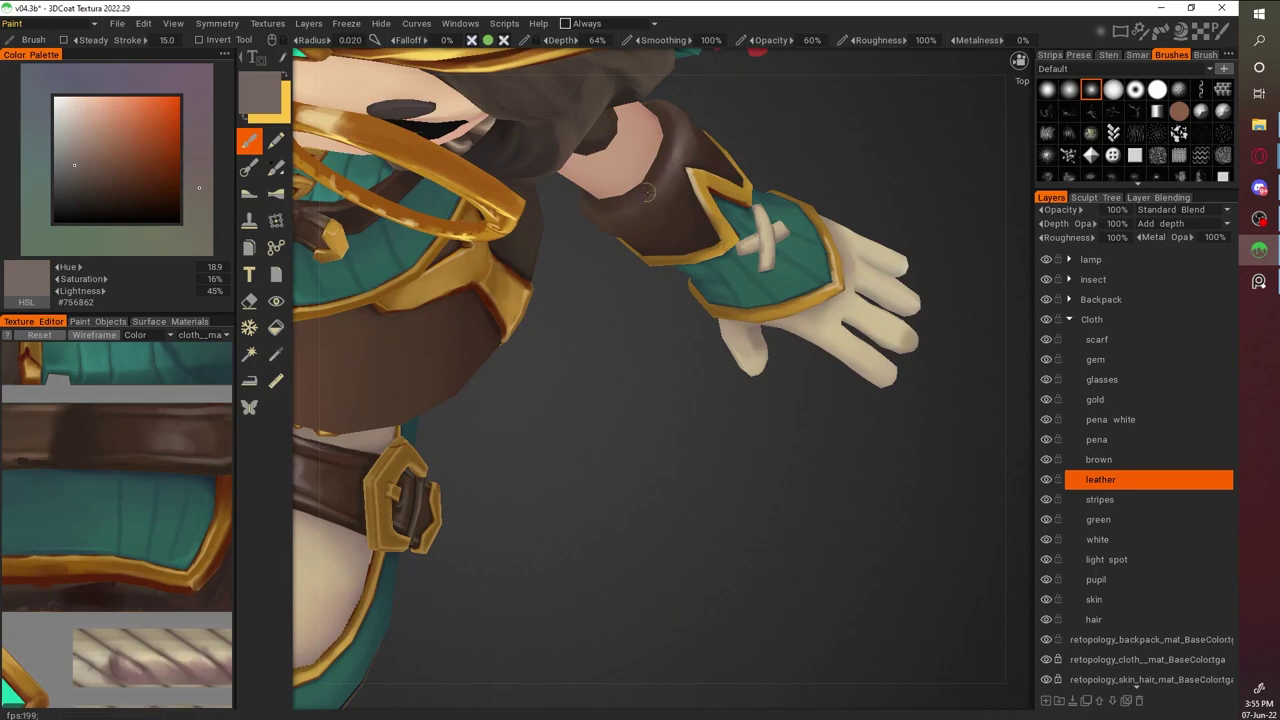
{"action": "right_click_drag", "start_coordinate": [628, 208], "coordinate": [927, 385], "text": "alt"}
{"action": "left_click_drag", "start_coordinate": [927, 385], "coordinate": [837, 443], "text": "alt"}
{"action": "right_click_drag", "start_coordinate": [837, 443], "coordinate": [700, 300], "text": "alt"}
{"action": "key", "text": "v"}
{"action": "left_click_drag", "start_coordinate": [700, 300], "coordinate": [728, 345], "text": "alt"}
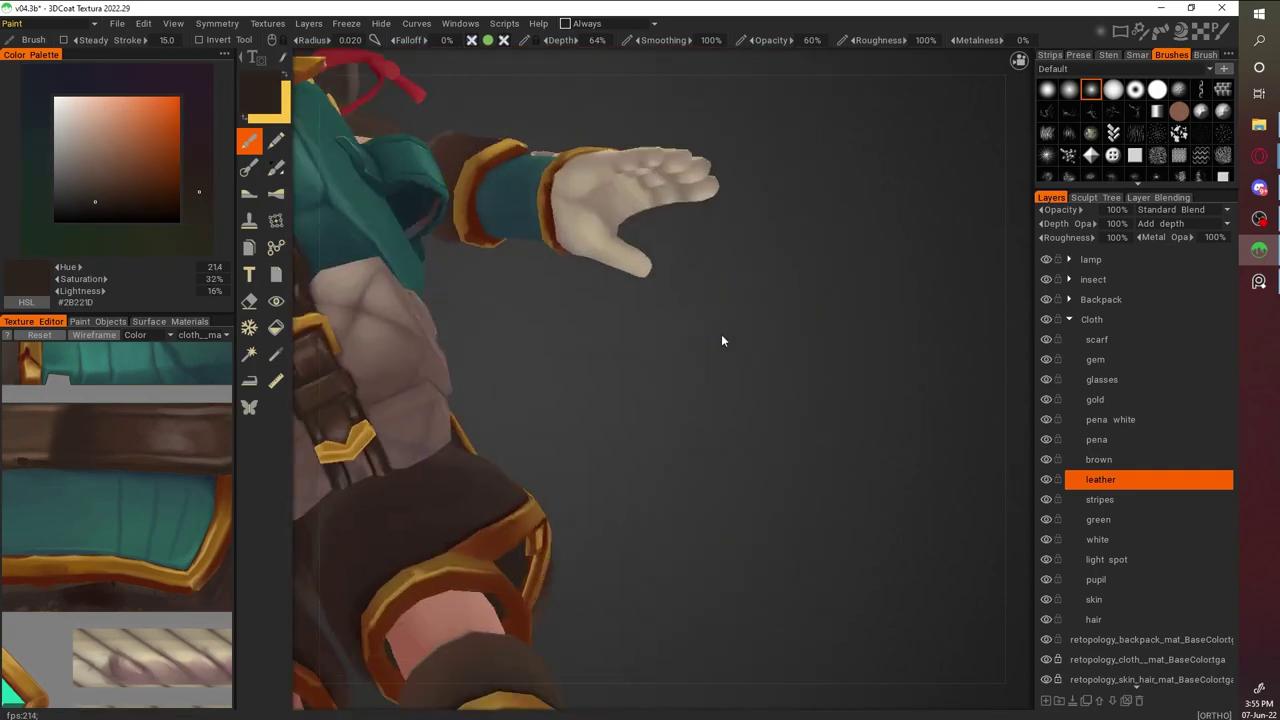
Isolate the gloves paint object and shade the cuff opening's inner edge in #2B221D with brush radius 0.012
{"action": "left_click", "coordinate": [97, 321]}
{"action": "left_click", "coordinate": [9, 361]}
{"action": "left_click_drag", "start_coordinate": [823, 292], "coordinate": [799, 524], "text": "alt"}
{"action": "right_click_drag", "start_coordinate": [799, 524], "coordinate": [32, 387], "text": "alt"}
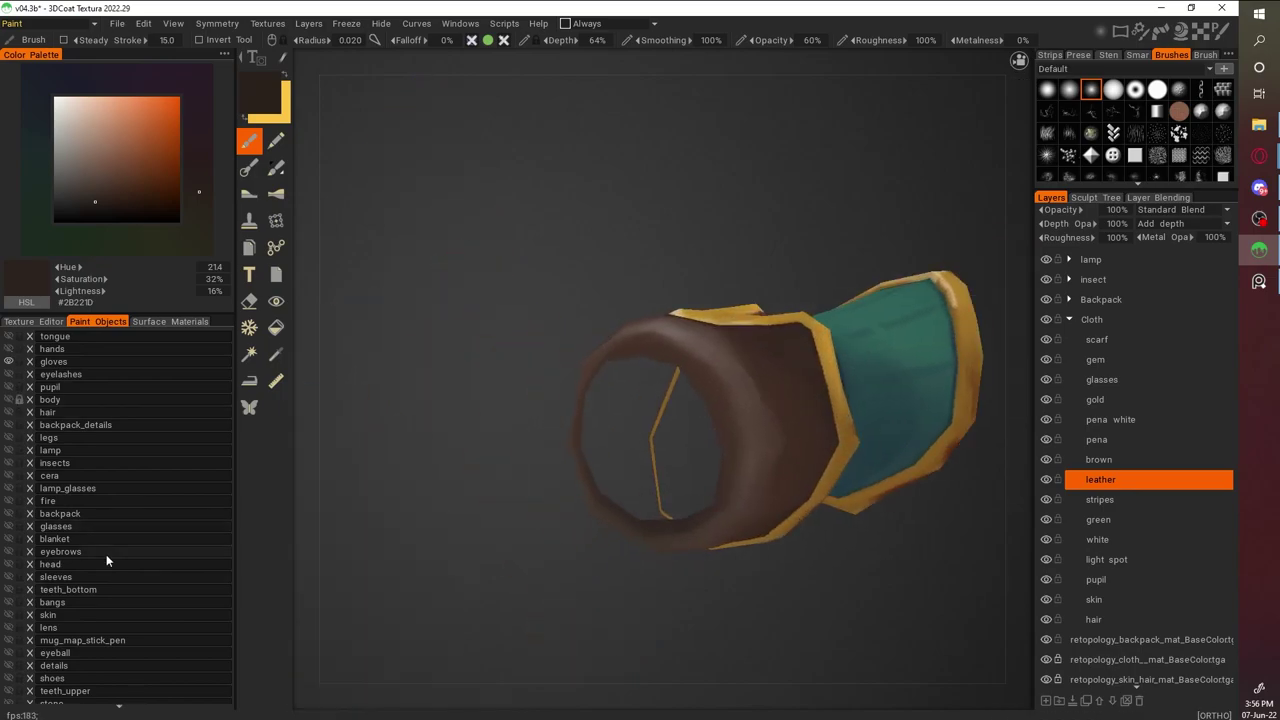
{"action": "scroll", "coordinate": [109, 530], "scroll_direction": "down", "scroll_amount": 1}
{"action": "scroll", "coordinate": [399, 510], "scroll_direction": "up", "scroll_amount": 2}
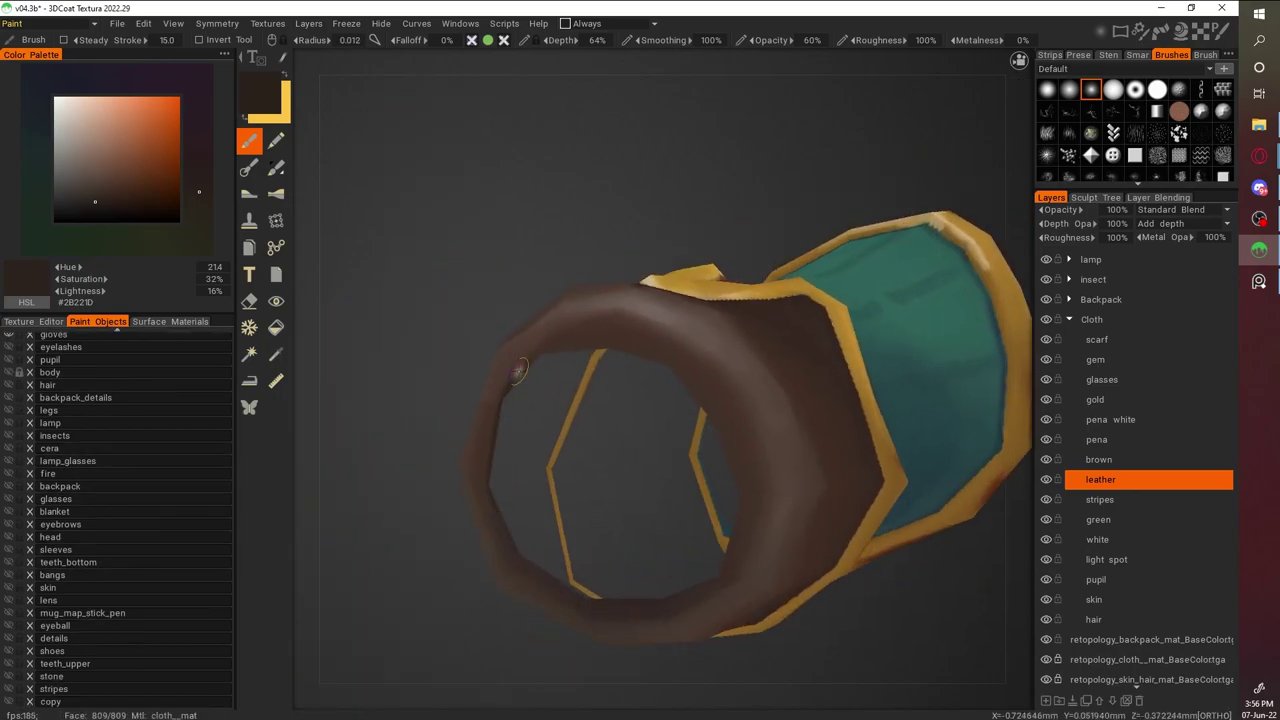
Darken the cuff's rim and underside in #2B221D with brush radius 0.023, and clean up the leather with the eraser
{"action": "scroll", "coordinate": [811, 448], "scroll_direction": "up", "scroll_amount": 2}
{"action": "scroll", "coordinate": [842, 440], "scroll_direction": "down", "scroll_amount": 5}
{"action": "left_click_drag", "start_coordinate": [842, 440], "coordinate": [783, 303], "text": "alt"}
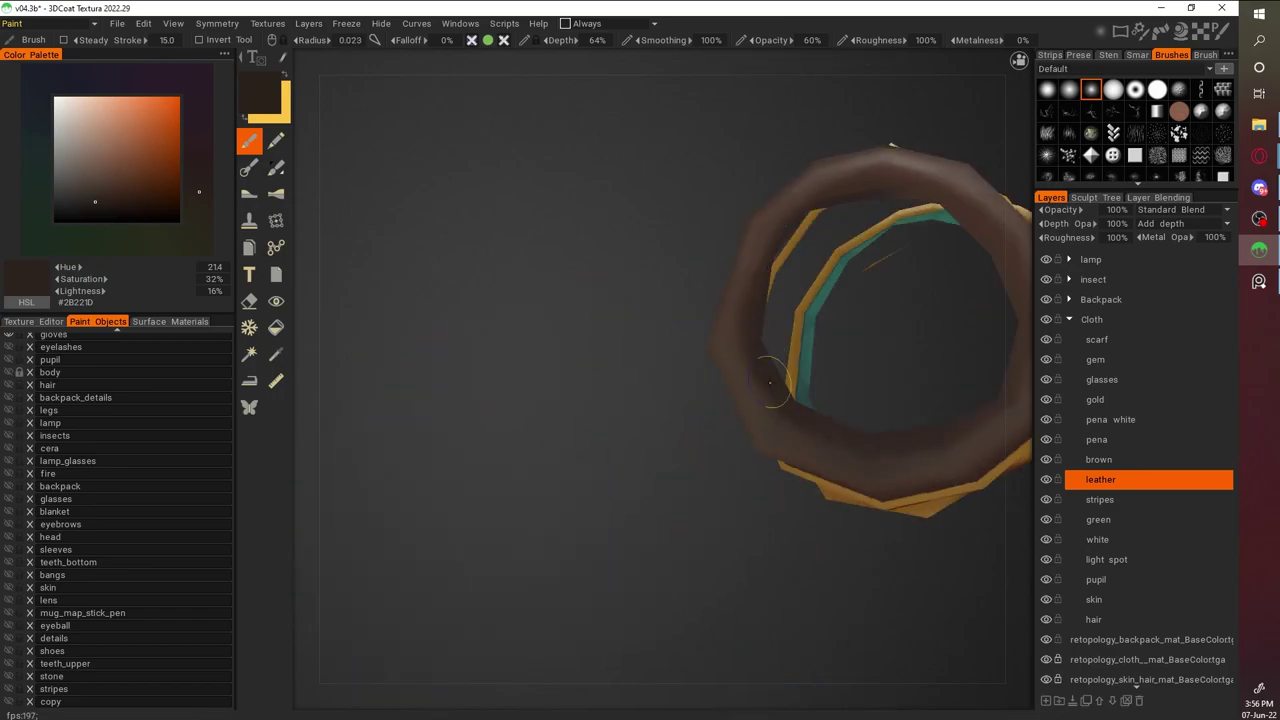
{"action": "scroll", "coordinate": [921, 560], "scroll_direction": "down", "scroll_amount": 4}
{"action": "scroll", "coordinate": [756, 244], "scroll_direction": "up", "scroll_amount": 4}
{"action": "left_click_drag", "start_coordinate": [756, 244], "coordinate": [818, 481], "text": "alt"}
{"action": "mouse_move", "coordinate": [845, 527]}
{"action": "left_mouse_down", "text": "alt"}
{"action": "mouse_move", "coordinate": [807, 420]}
{"action": "mouse_move", "coordinate": [863, 387]}
{"action": "mouse_move", "coordinate": [610, 333]}
{"action": "mouse_move", "coordinate": [860, 314]}
{"action": "mouse_move", "coordinate": [770, 440]}
{"action": "mouse_move", "coordinate": [752, 404]}
{"action": "left_mouse_up", "text": "alt"}
{"action": "key", "text": "e"}
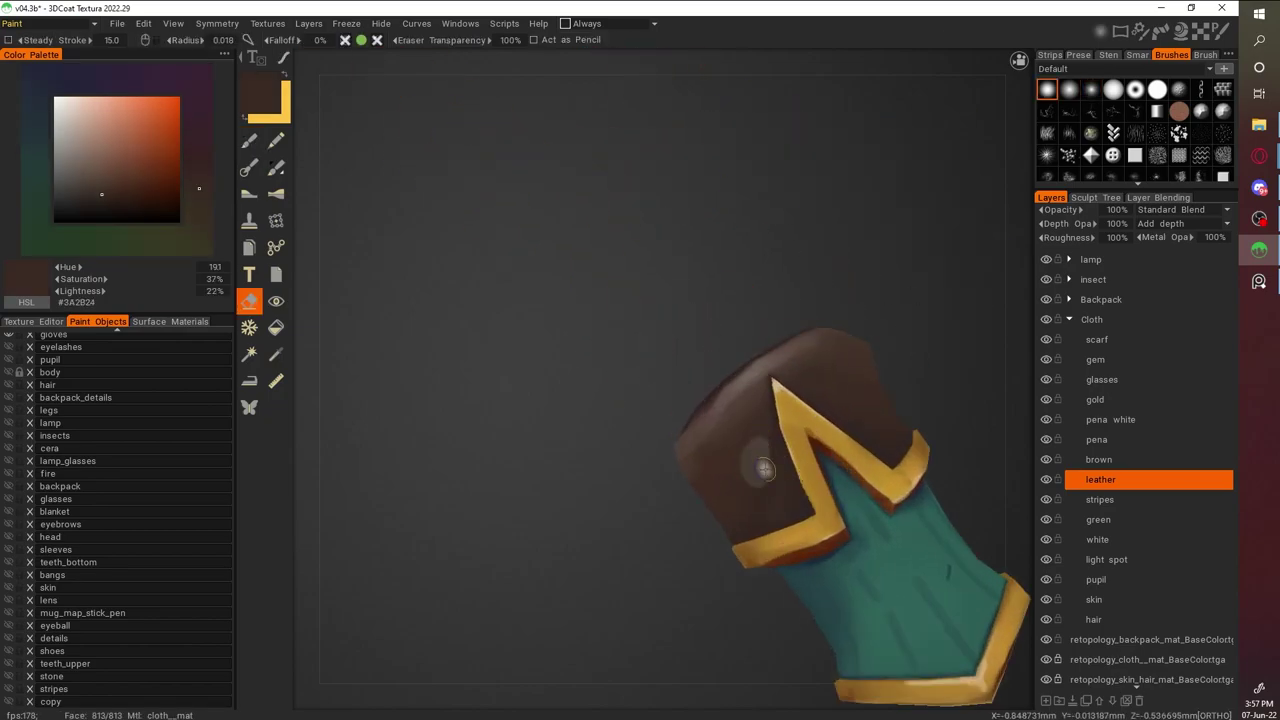
Even out the cuff's leather in #402C22 with brush radius 0.020, show all objects and save the file
{"action": "key", "text": "b"}
{"action": "key", "text": "v"}
{"action": "scroll", "coordinate": [860, 380], "scroll_direction": "down", "scroll_amount": 2}
{"action": "left_click_drag", "start_coordinate": [860, 380], "coordinate": [586, 422], "text": "alt"}
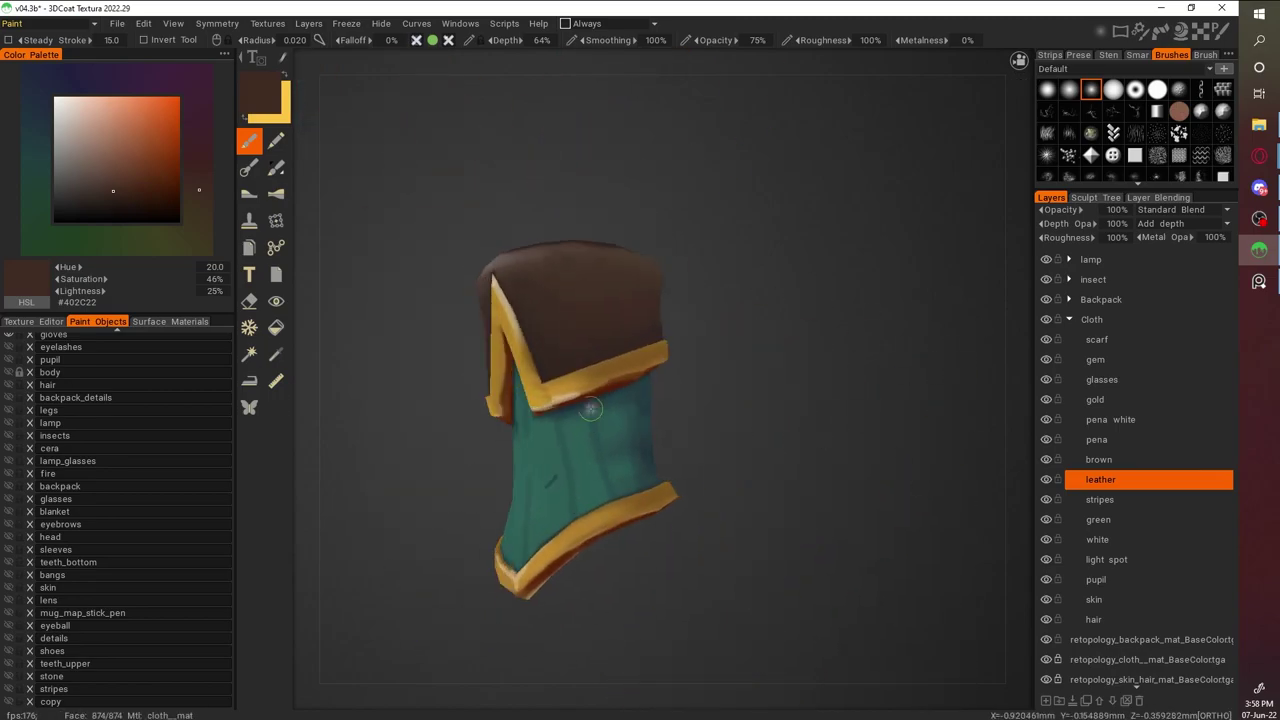
{"action": "key", "text": "e"}
{"action": "key", "text": "ctrl+s"}
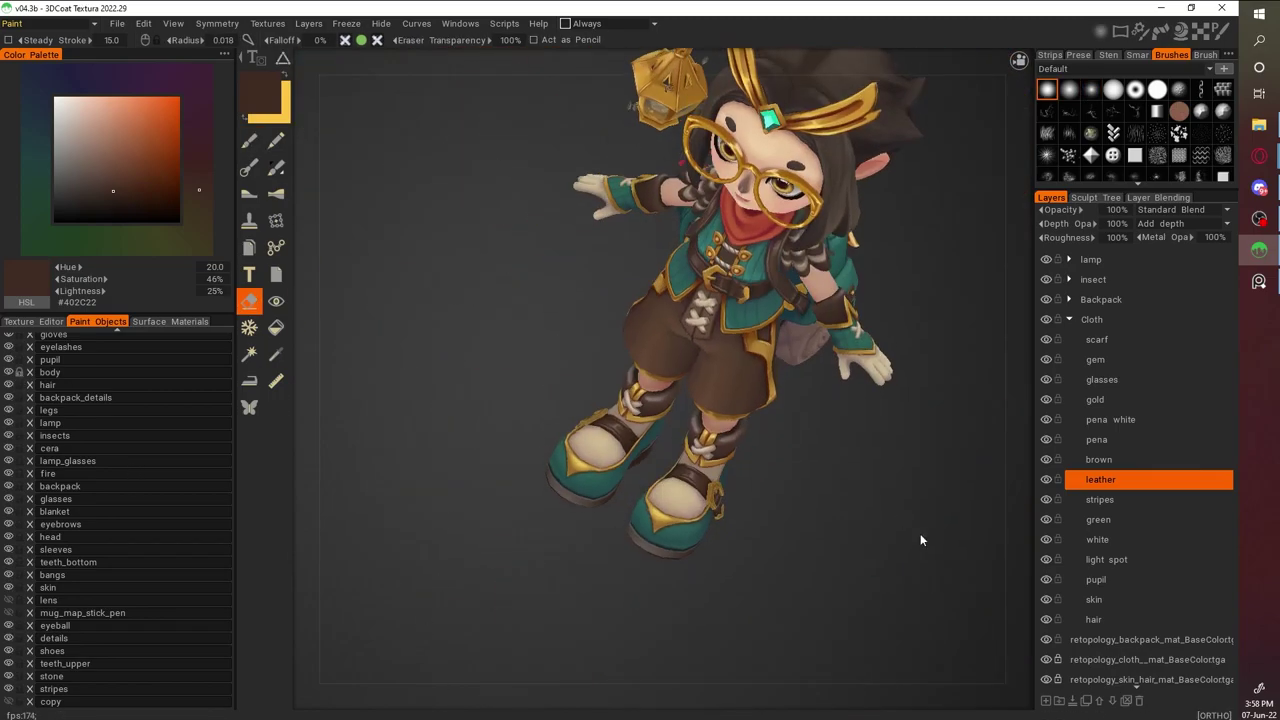
Blend the cuff's leather around the pointed gold trim in #443025 with brush radius 0.020
{"action": "right_click_drag", "start_coordinate": [897, 519], "coordinate": [970, 694], "text": "alt"}
{"action": "mouse_move", "coordinate": [560, 320]}
{"action": "left_mouse_down", "text": "alt"}
{"action": "mouse_move", "coordinate": [600, 420]}
{"action": "mouse_move", "coordinate": [620, 400]}
{"action": "left_mouse_up", "text": "alt"}
{"action": "key", "text": "b"}
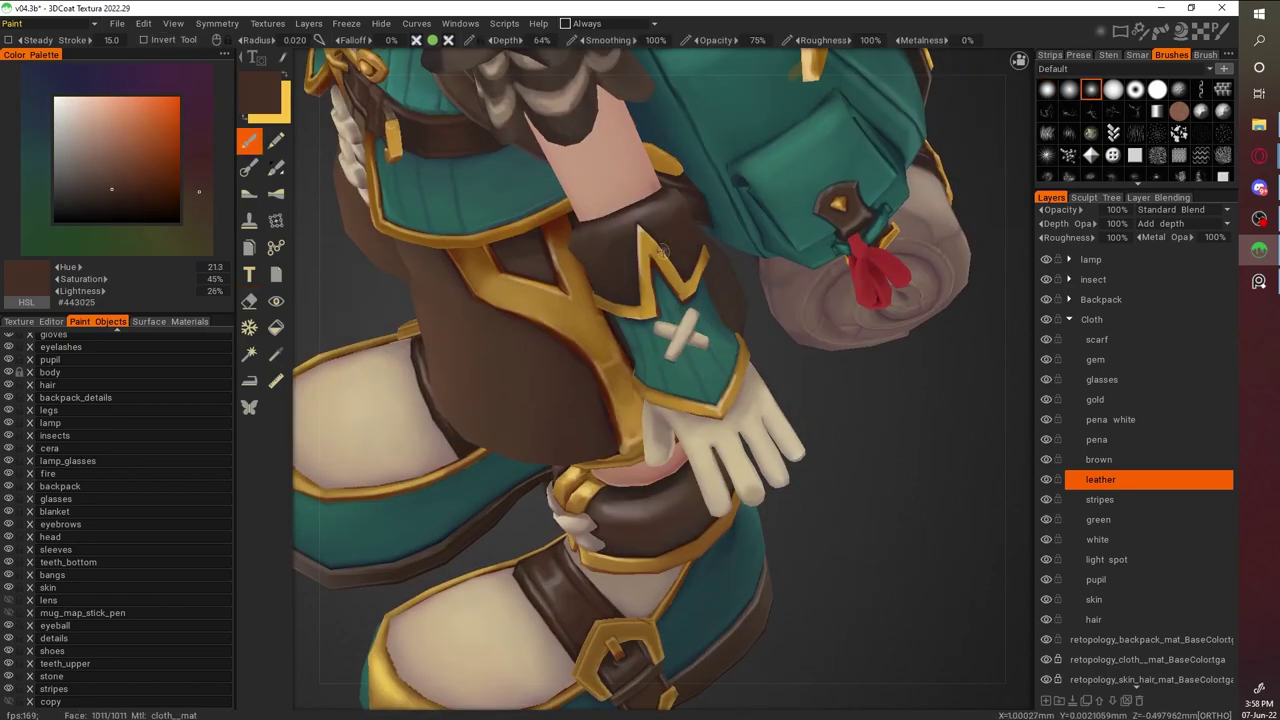
{"action": "right_click_drag", "start_coordinate": [620, 300], "coordinate": [653, 232], "text": "alt"}
{"action": "key", "text": "v"}
{"action": "left_click_drag", "start_coordinate": [591, 245], "coordinate": [584, 348], "text": "alt"}
{"action": "key", "text": "v"}
{"action": "key", "text": "v"}
{"action": "key", "text": "v"}
Define the cuff leather's dark edges in #281F1A with brush radius 0.008, and erase stray paint
{"action": "right_click_drag", "start_coordinate": [563, 326], "coordinate": [520, 250], "text": "alt"}
{"action": "left_click_drag", "start_coordinate": [520, 250], "coordinate": [862, 519], "text": "alt"}
{"action": "right_click_drag", "start_coordinate": [862, 519], "coordinate": [695, 488], "text": "alt"}
{"action": "key", "text": "v"}
{"action": "key", "text": "KP_1"}
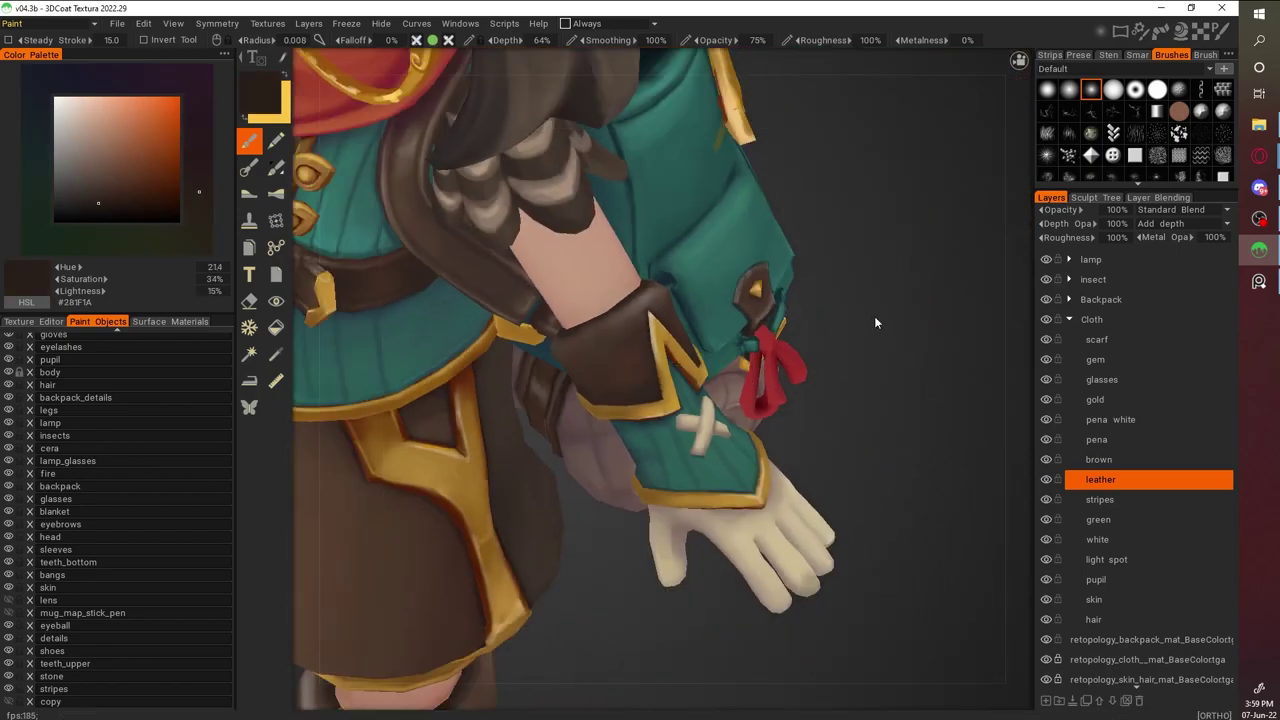
{"action": "right_click_drag", "start_coordinate": [792, 467], "coordinate": [851, 549], "text": "alt"}
{"action": "key", "text": "e"}
{"action": "left_click_drag", "start_coordinate": [851, 549], "coordinate": [726, 139], "text": "alt"}
{"action": "right_click_drag", "start_coordinate": [727, 145], "coordinate": [800, 260], "text": "alt"}
{"action": "left_click_drag", "start_coordinate": [800, 260], "coordinate": [568, 187], "text": "alt"}
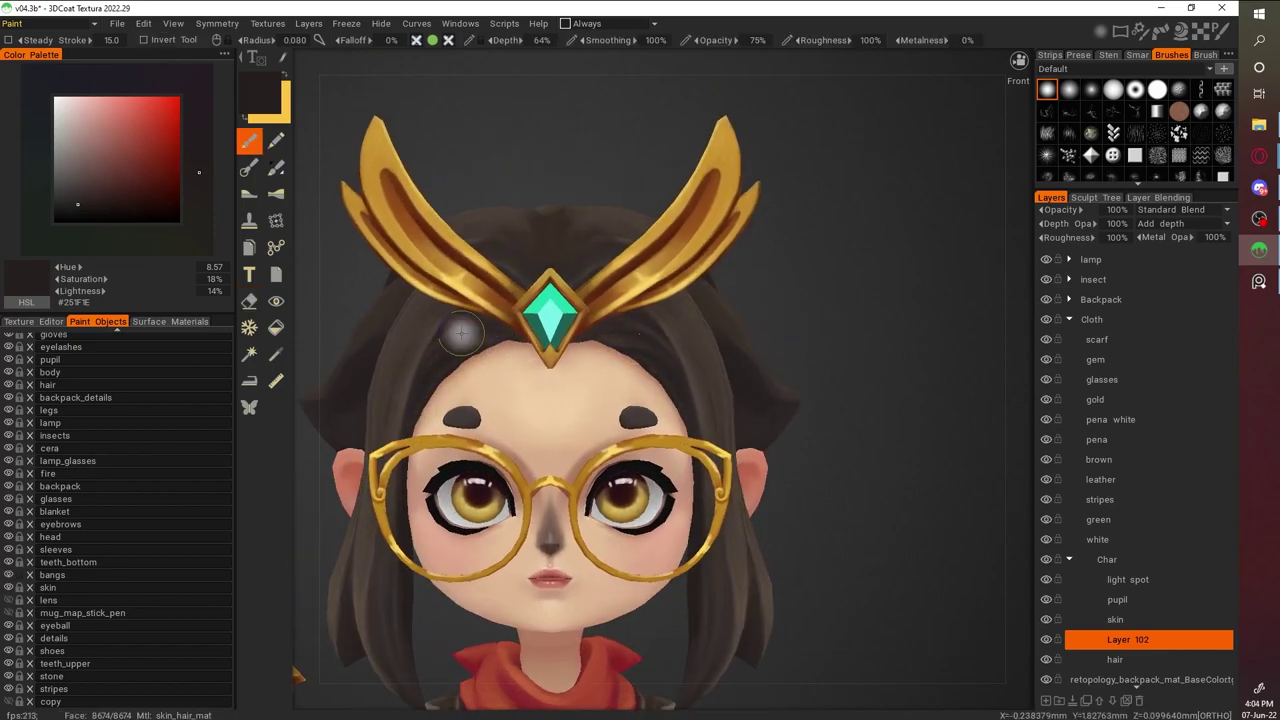
Shade the bangs beneath the golden head wings on Layer 102 in #2C2525 with brush radius 0.080
{"action": "left_click_drag", "start_coordinate": [460, 333], "coordinate": [793, 278], "text": "alt"}
{"action": "scroll", "coordinate": [820, 457], "scroll_direction": "up", "scroll_amount": 2}
{"action": "scroll", "coordinate": [886, 391], "scroll_direction": "down", "scroll_amount": 6}
{"action": "scroll", "coordinate": [883, 497], "scroll_direction": "down", "scroll_amount": 2}
{"action": "scroll", "coordinate": [900, 455], "scroll_direction": "up", "scroll_amount": 7}
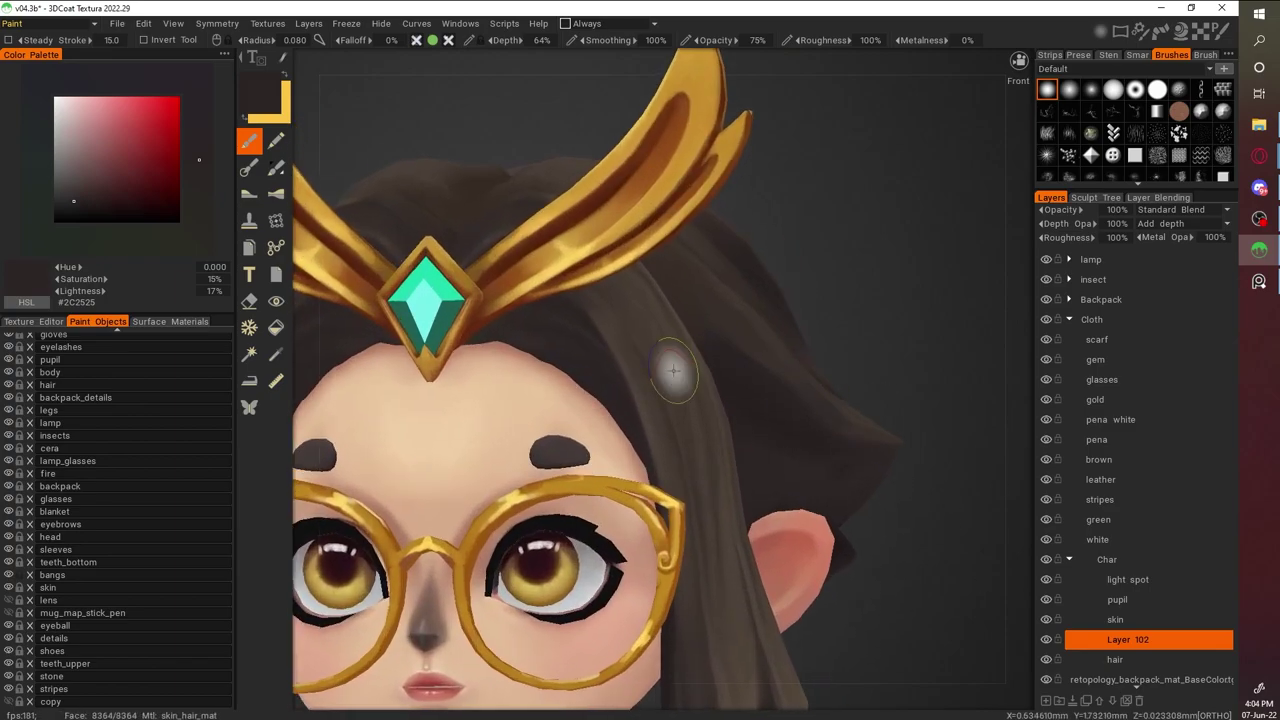
{"action": "key", "text": "v"}
{"action": "right_click_drag", "start_coordinate": [650, 402], "coordinate": [530, 330]}
{"action": "scroll", "coordinate": [752, 313], "scroll_direction": "down", "scroll_amount": 4}
{"action": "left_click_drag", "start_coordinate": [752, 313], "coordinate": [504, 316], "text": "alt"}
{"action": "scroll", "coordinate": [504, 316], "scroll_direction": "up", "scroll_amount": 6}
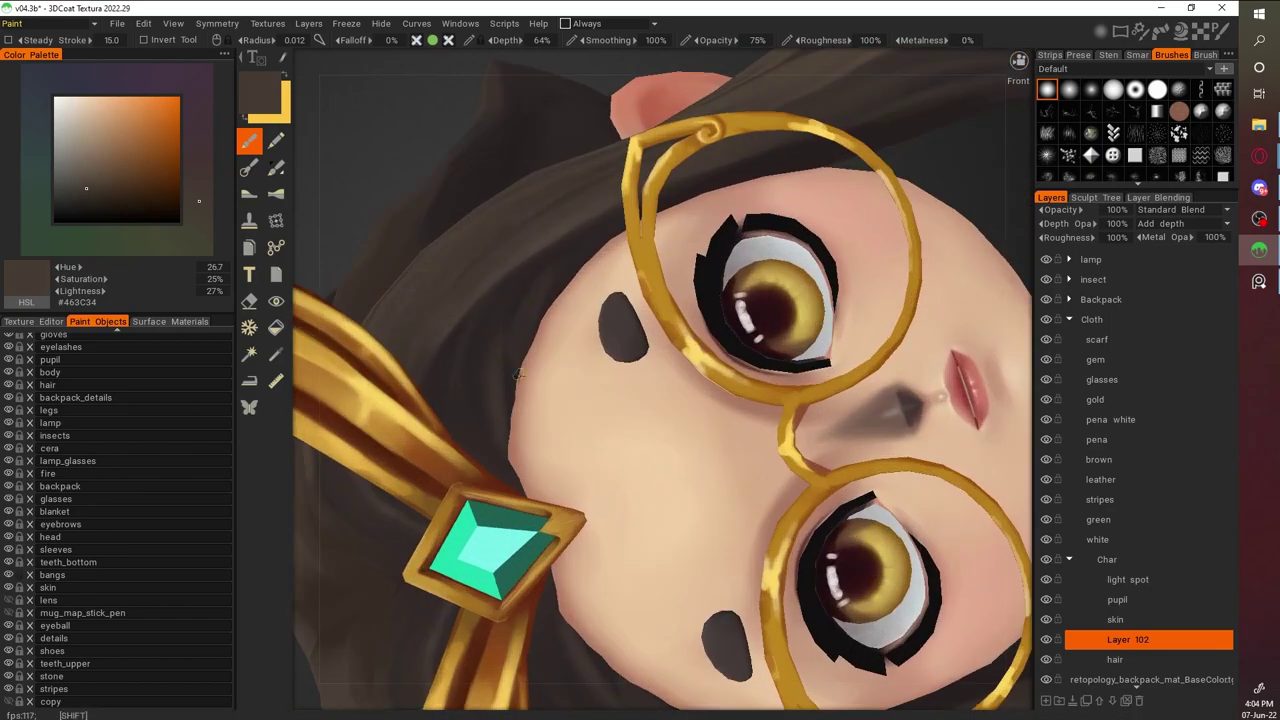
Paint finer dark hair strands beside the forehead in #2C2524 and #302826 with brush radius 0.012
{"action": "key", "text": "v"}
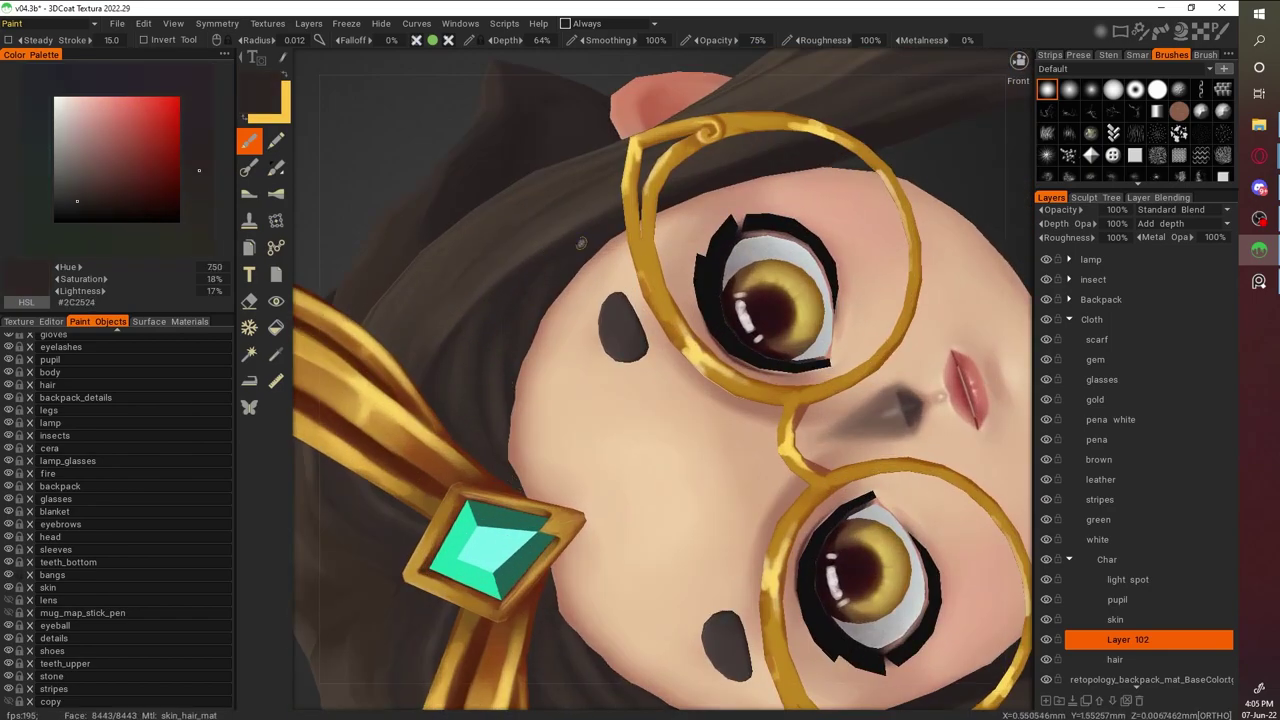
{"action": "key", "text": "v"}
{"action": "scroll", "coordinate": [460, 420], "scroll_direction": "down", "scroll_amount": 4}
{"action": "left_click_drag", "start_coordinate": [460, 420], "coordinate": [812, 220], "text": "alt"}
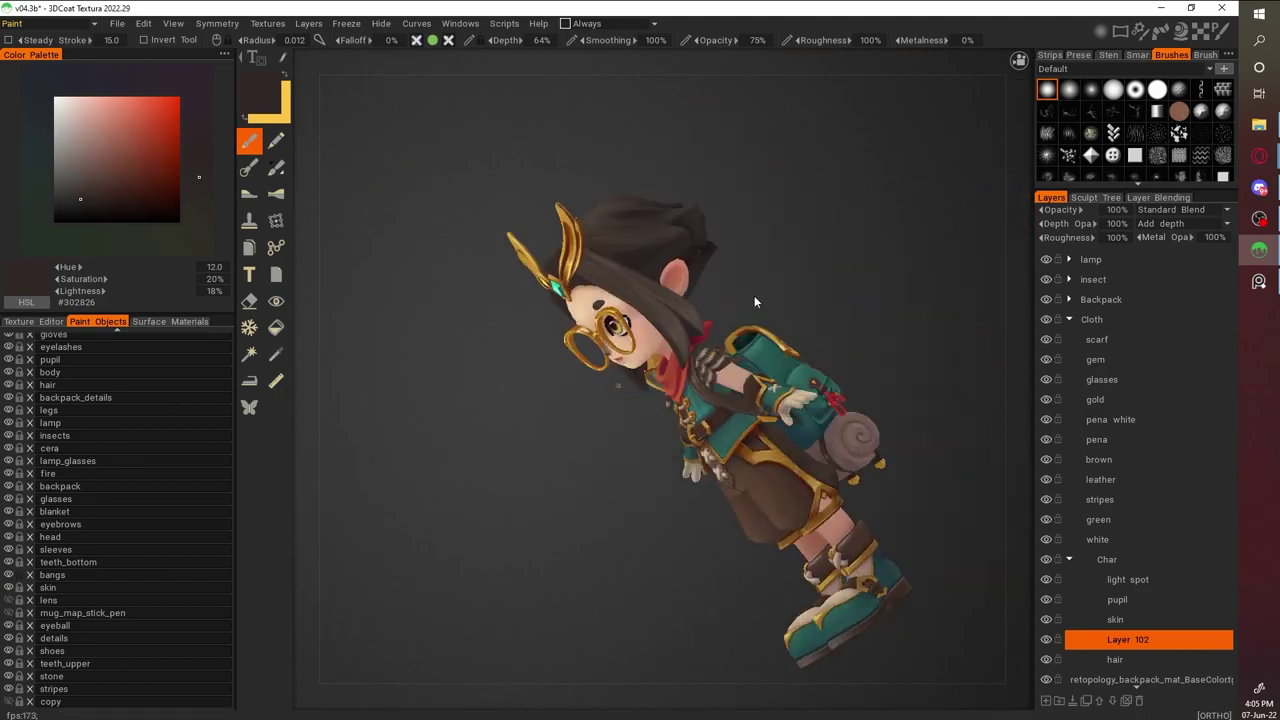
{"action": "scroll", "coordinate": [812, 220], "scroll_direction": "up", "scroll_amount": 6}
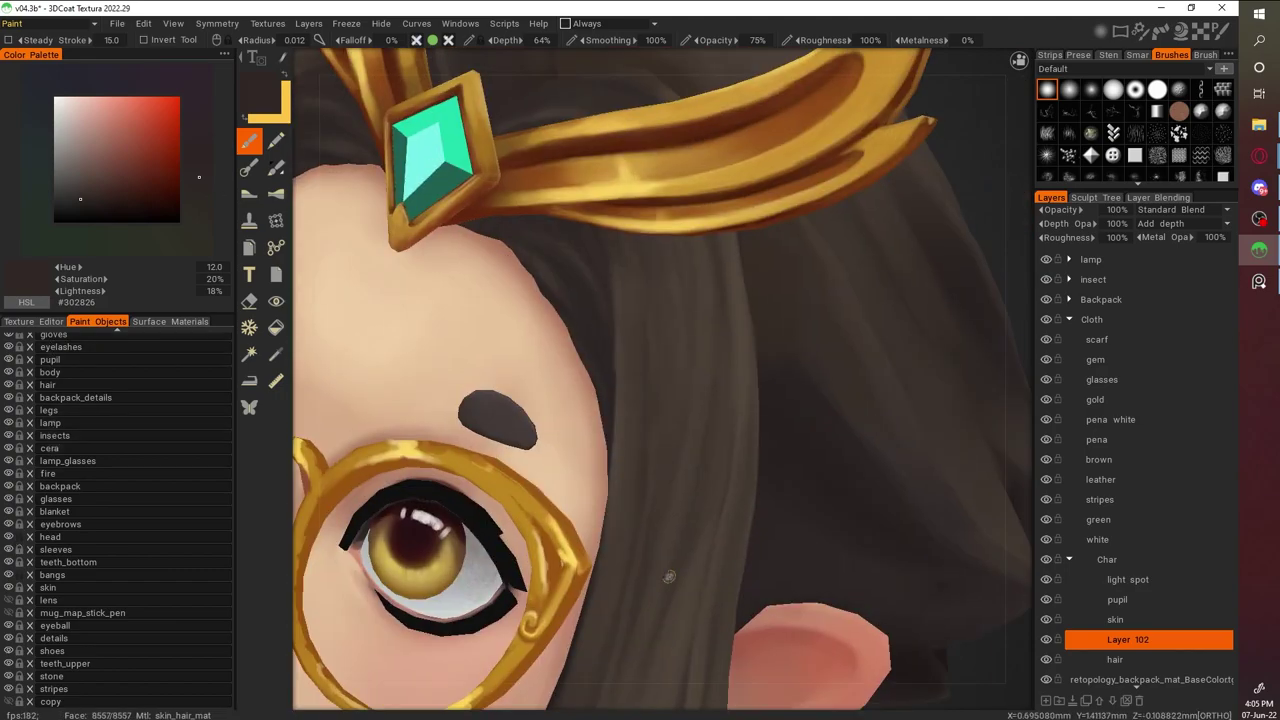
Move Layer 102 above the skin layer and rename the head paint object as head wings
{"action": "left_click_drag", "start_coordinate": [1128, 639], "coordinate": [1128, 612]}
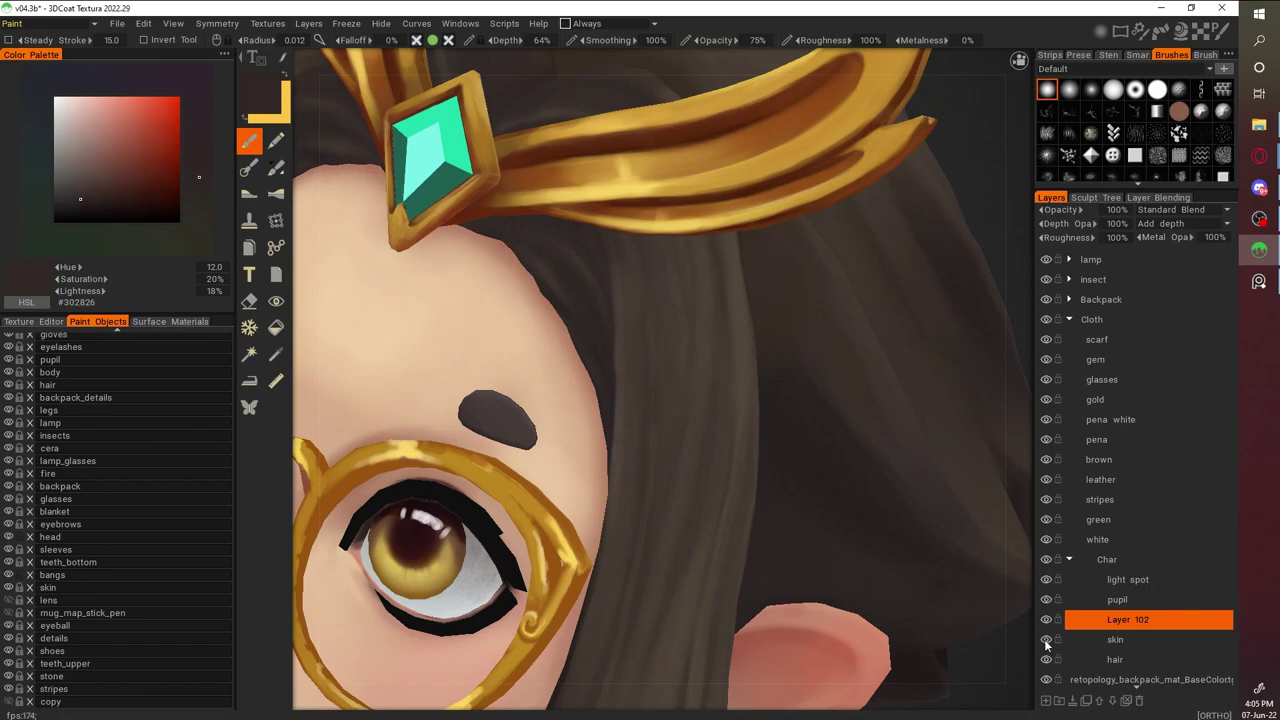
{"action": "left_click", "coordinate": [1137, 624]}
{"action": "double_click", "coordinate": [50, 537]}
{"action": "type", "text": "wings"}
{"action": "key", "text": "Return"}
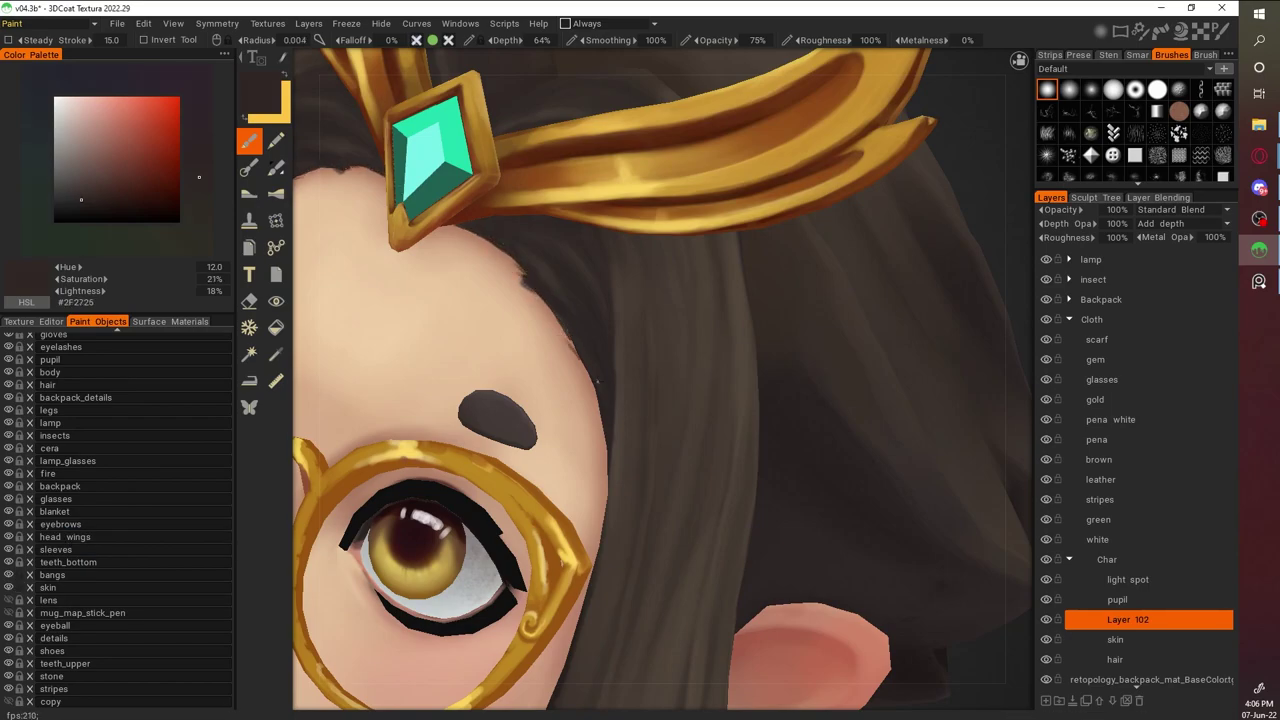
Paint fine hair strands along the forehead's hairline in #2F2725 with brush radius 0.004 to 0.007
{"action": "scroll", "coordinate": [757, 298], "scroll_direction": "down", "scroll_amount": 5}
{"action": "left_click_drag", "start_coordinate": [757, 298], "coordinate": [690, 330]}
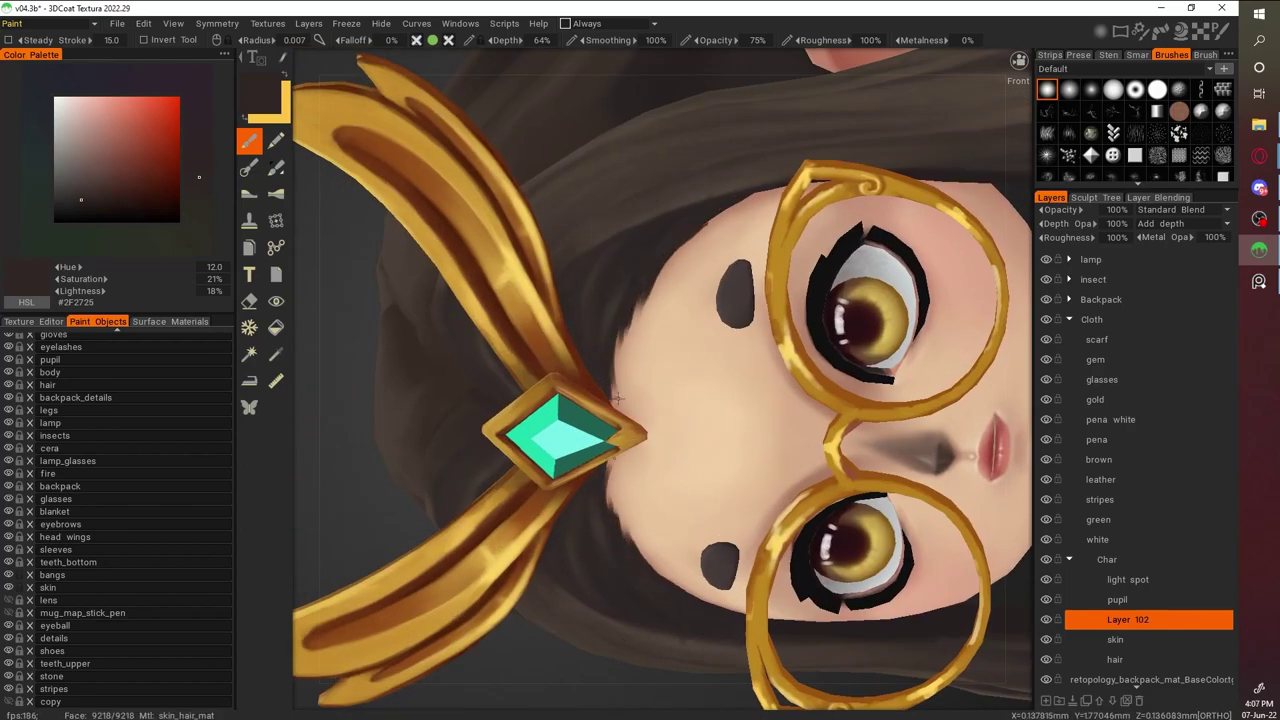
{"action": "scroll", "coordinate": [611, 355], "scroll_direction": "down", "scroll_amount": 5}
{"action": "left_click_drag", "start_coordinate": [945, 404], "coordinate": [927, 524]}
{"action": "scroll", "coordinate": [927, 524], "scroll_direction": "up", "scroll_amount": 6}
Clean up the hairline strands with the eraser at radius 0.013, checking the mesh in wireframe
{"action": "key", "text": "e"}
{"action": "key", "text": "w"}
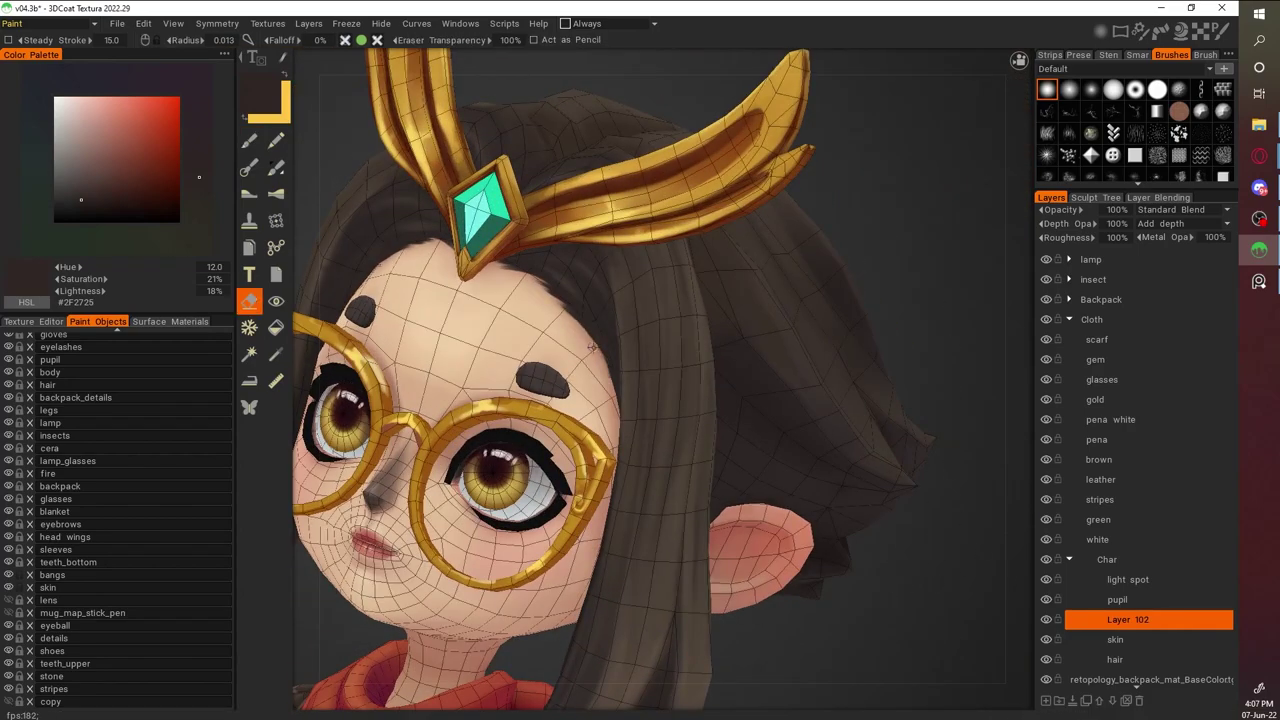
{"action": "key", "text": "w"}
{"action": "scroll", "coordinate": [888, 365], "scroll_direction": "down", "scroll_amount": 5}
{"action": "scroll", "coordinate": [865, 413], "scroll_direction": "up", "scroll_amount": 6}
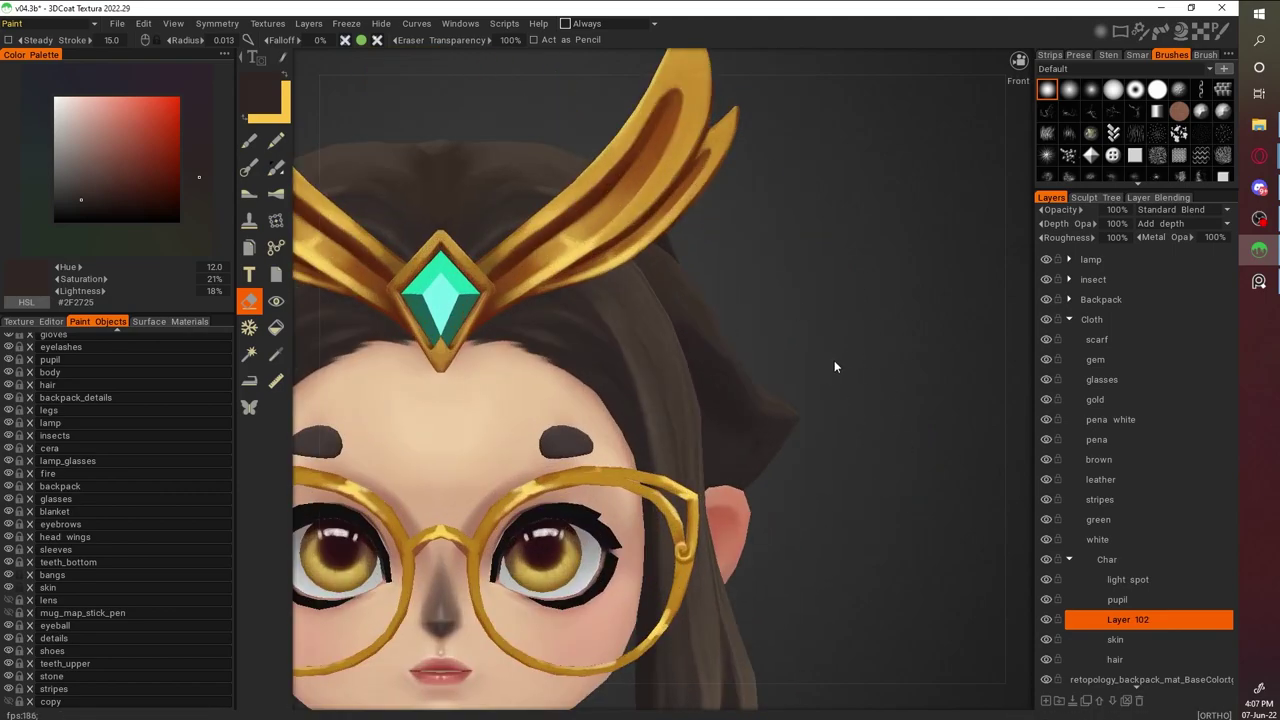
Deepen the hair shadows along the hairline in #2B2423, #251B1D and #2A2121 with brush radius 0.016
{"action": "scroll", "coordinate": [654, 337], "scroll_direction": "up", "scroll_amount": 2}
{"action": "key", "text": "b"}
{"action": "key", "text": "v"}
{"action": "key", "text": "v"}
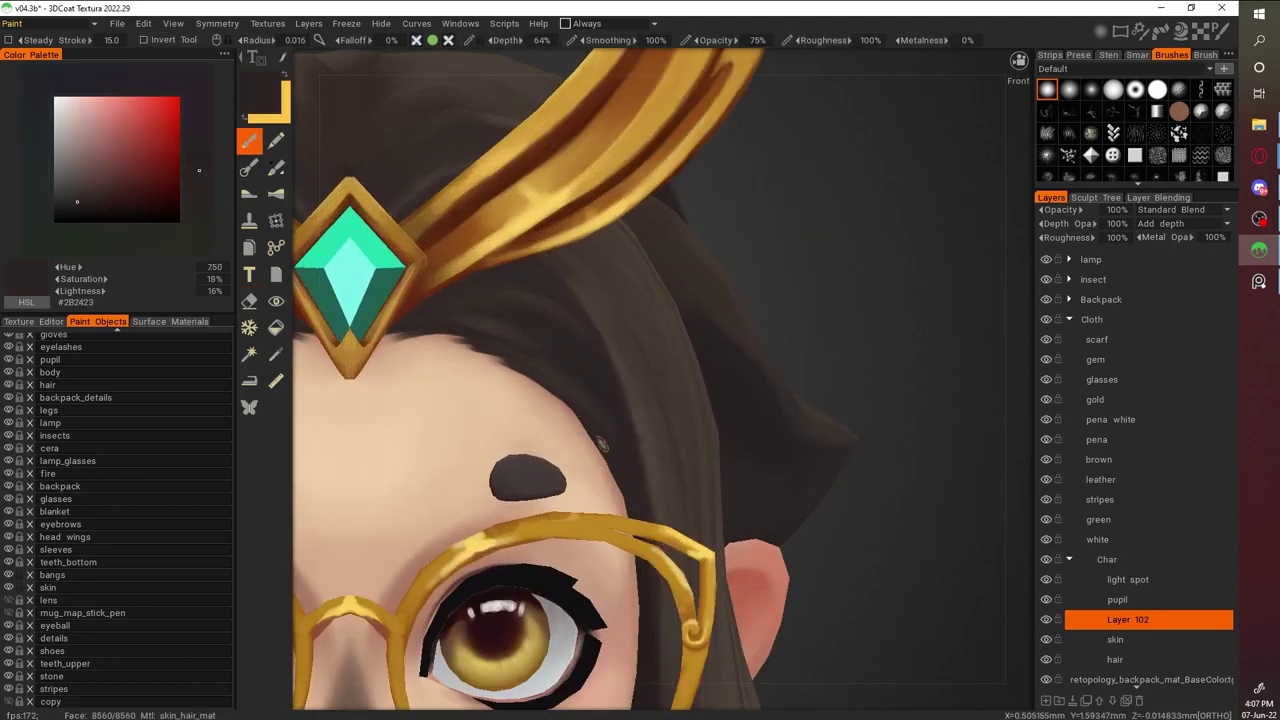
{"action": "key", "text": "v"}
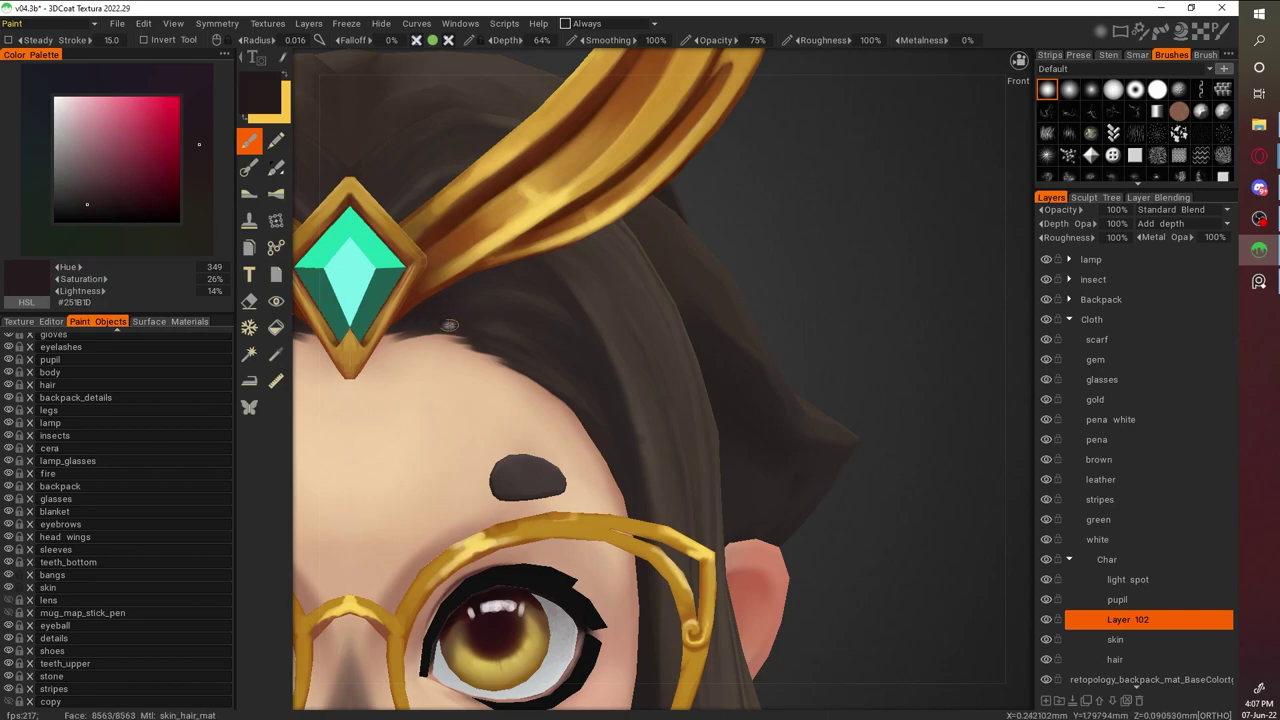
{"action": "key", "text": "v"}
{"action": "key", "text": "v"}
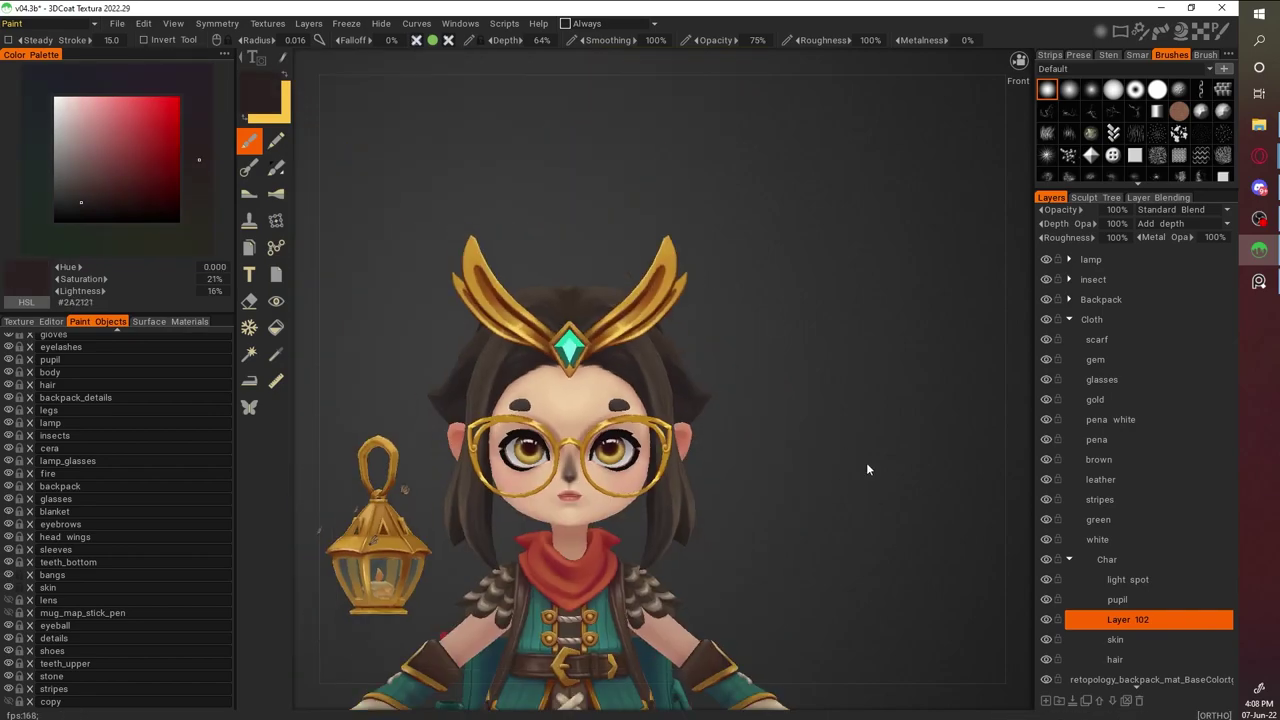
{"action": "left_click_drag", "start_coordinate": [866, 462], "coordinate": [905, 538]}
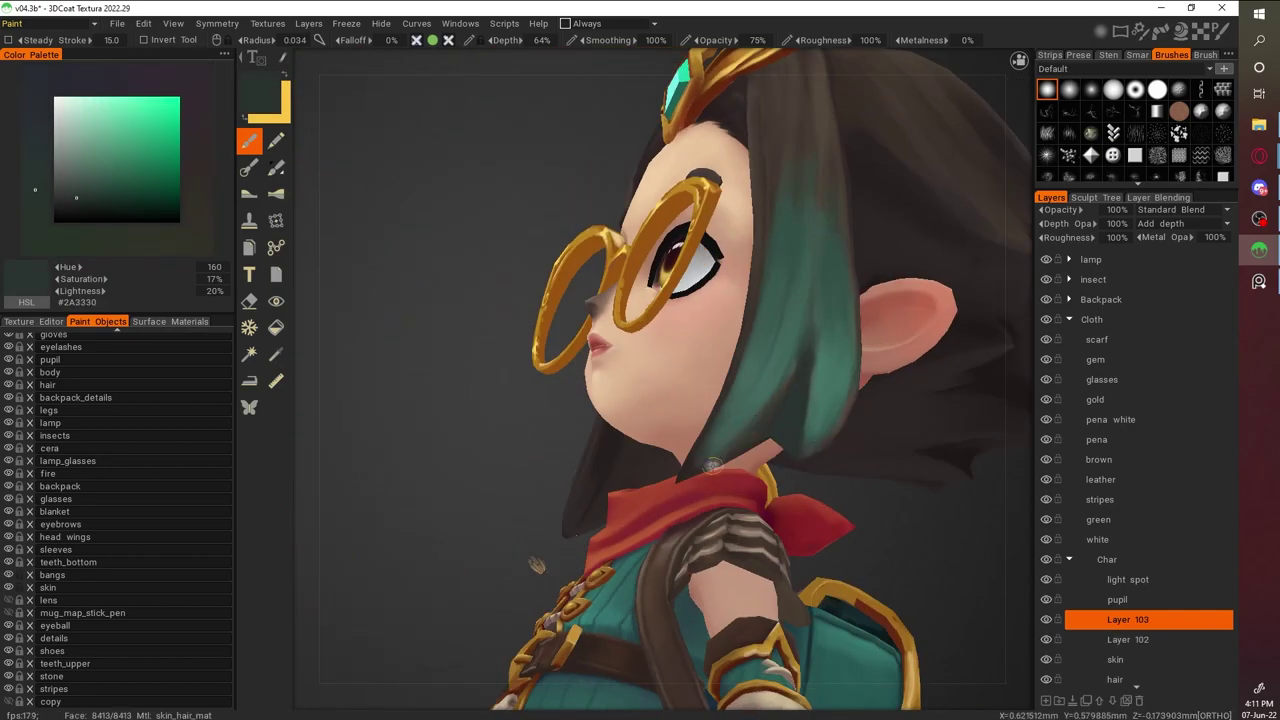
Shade the bangs' green-tinted lower locks on Layer 103 in #2A3330, starting with brush radius 0.034
{"action": "key", "text": "v"}
{"action": "key", "text": "v"}
{"action": "mouse_move", "coordinate": [757, 425]}
{"action": "left_mouse_down"}
{"action": "mouse_move", "coordinate": [948, 517]}
{"action": "mouse_move", "coordinate": [630, 410]}
{"action": "mouse_move", "coordinate": [558, 458]}
{"action": "mouse_move", "coordinate": [700, 410]}
{"action": "mouse_move", "coordinate": [889, 398]}
{"action": "left_mouse_up"}
{"action": "key", "text": "v"}
{"action": "scroll", "coordinate": [602, 355], "scroll_direction": "up", "scroll_amount": 3}
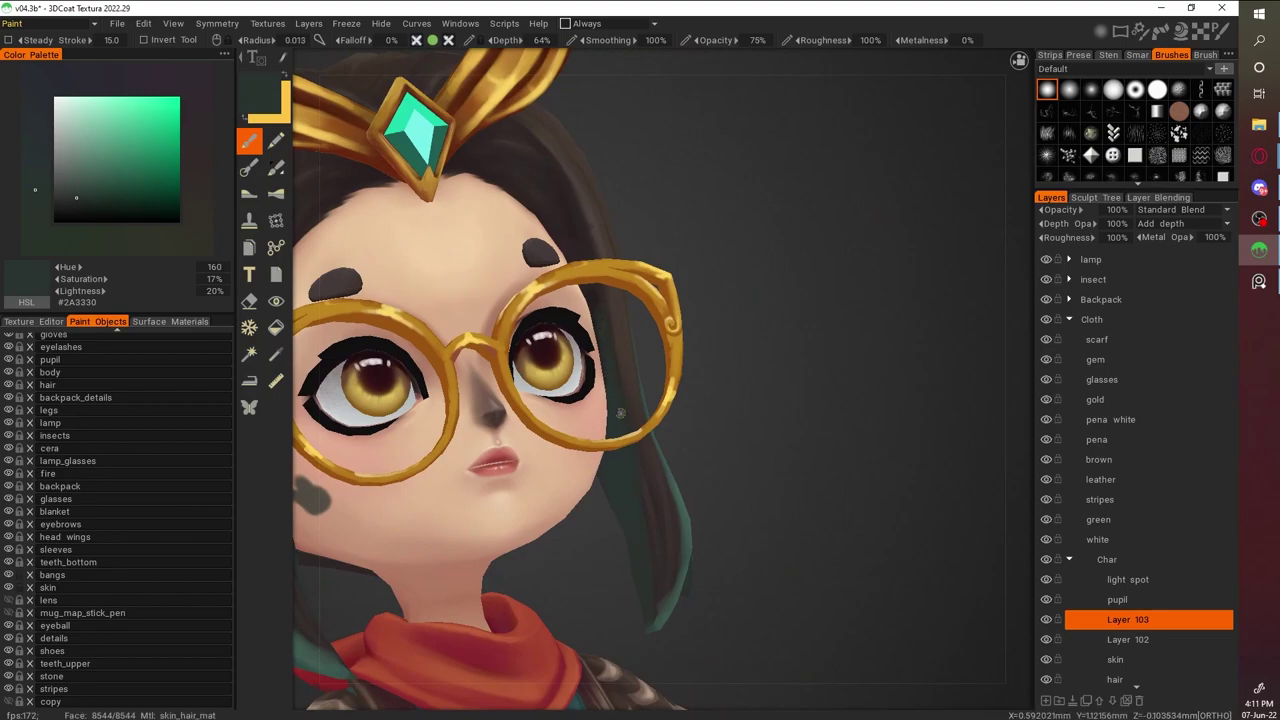
Hide the glasses and blend green into the bangs' front locks in #36564C with brush radius 0.017
{"action": "middle_click_drag", "start_coordinate": [660, 523], "coordinate": [679, 384]}
{"action": "left_click_drag", "start_coordinate": [645, 497], "coordinate": [807, 328], "text": "shift"}
{"action": "key", "text": "v"}
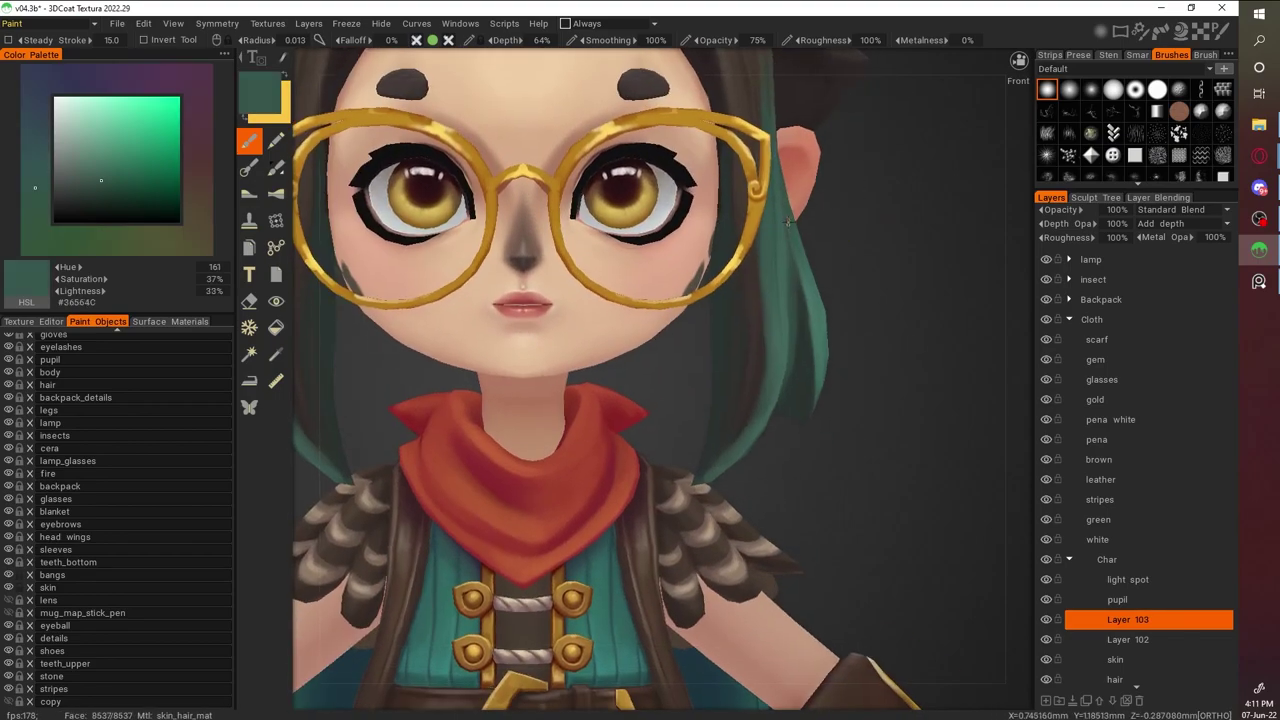
{"action": "left_click", "coordinate": [8, 498]}
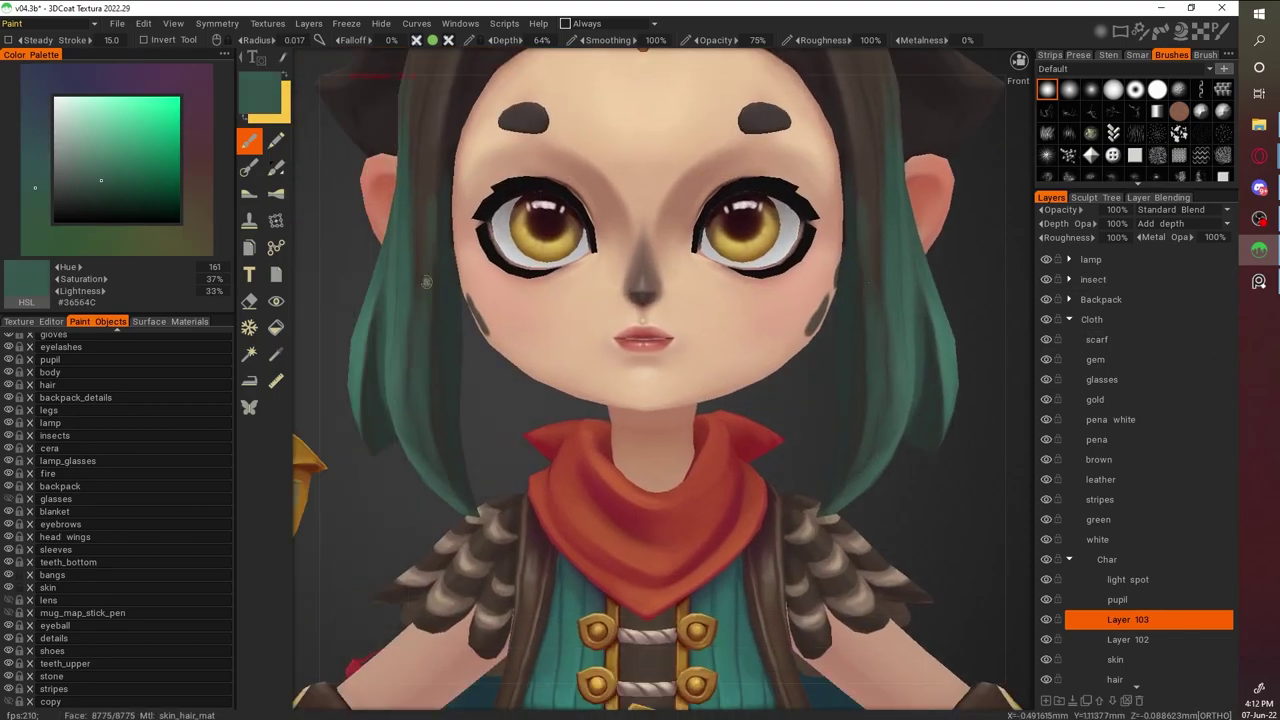
{"action": "left_click", "coordinate": [117, 190]}
{"action": "left_click_drag", "start_coordinate": [434, 333], "coordinate": [532, 512], "text": "alt"}
{"action": "key", "text": "v"}
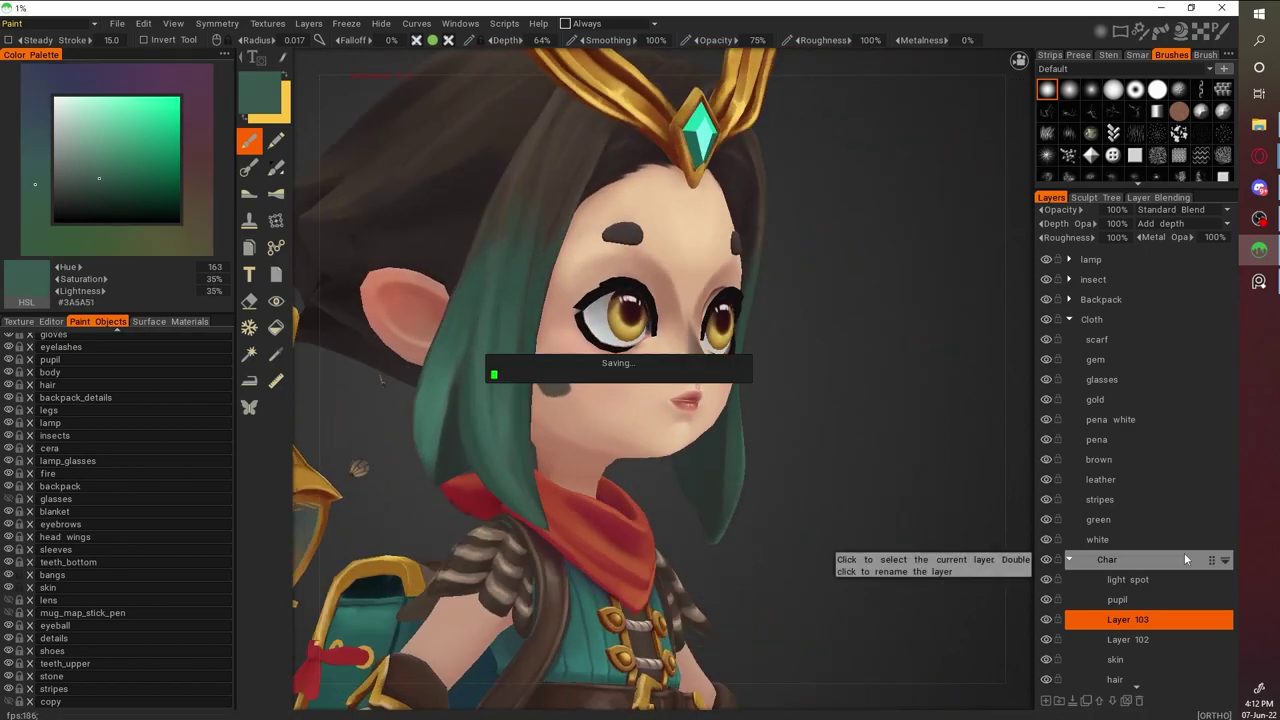
Refine the green strands on the side of the bangs in #2E4A42 with brush radius 0.017
{"action": "left_click_drag", "start_coordinate": [700, 300], "coordinate": [534, 193], "text": "alt+shift"}
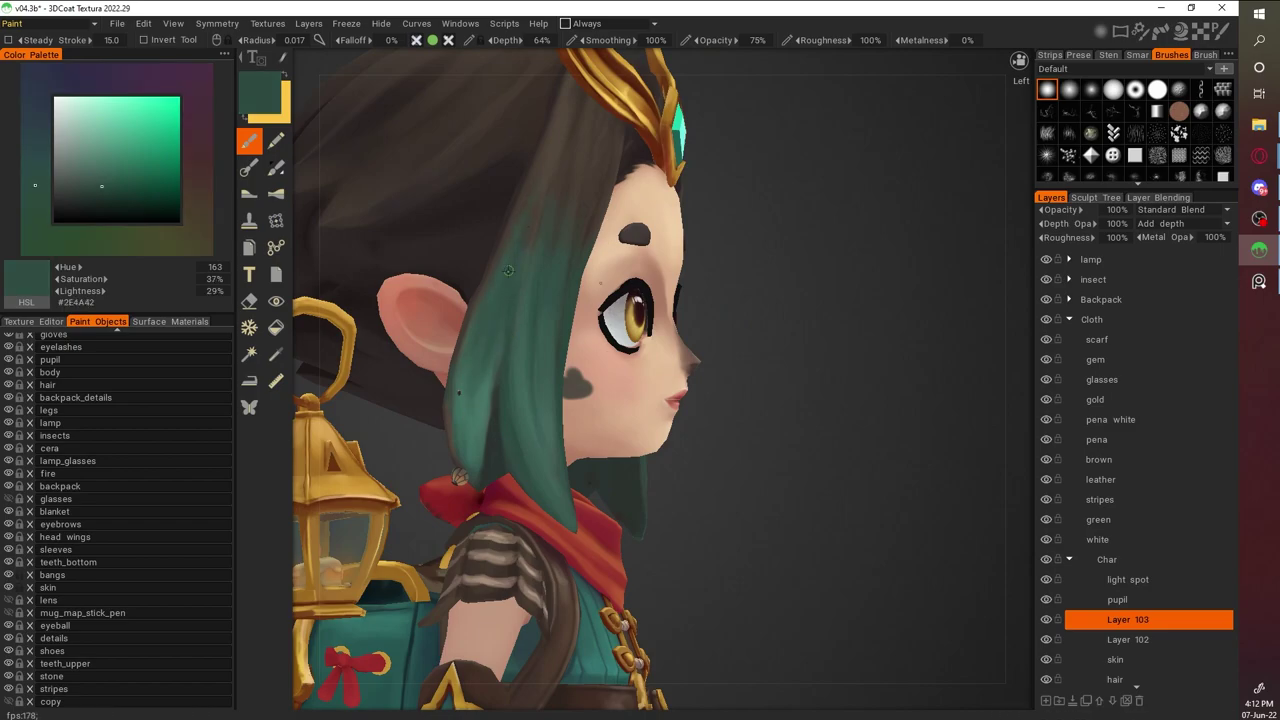
{"action": "left_click_drag", "start_coordinate": [486, 410], "coordinate": [483, 355], "text": "alt"}
{"action": "key", "text": "v"}
{"action": "key", "text": "v"}
{"action": "left_click_drag", "start_coordinate": [475, 448], "coordinate": [488, 430], "text": "alt"}
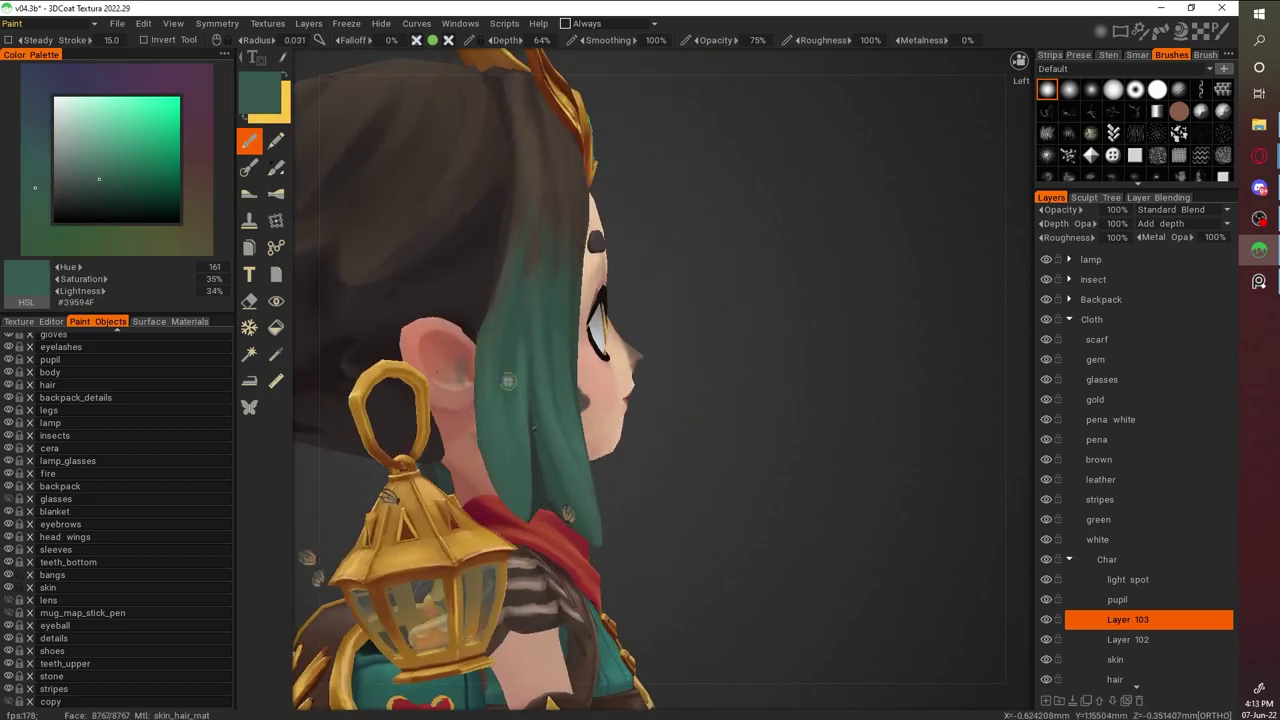
Blend the bangs' green gradient around to the back in #39594F and #2B332F with brush radius 0.031
{"action": "key", "text": "v"}
{"action": "left_click_drag", "start_coordinate": [500, 265], "coordinate": [913, 421], "text": "alt+shift"}
{"action": "key", "text": "v"}
{"action": "key", "text": "v"}
{"action": "left_click_drag", "start_coordinate": [690, 372], "coordinate": [634, 440], "text": "alt+shift"}
{"action": "key", "text": "v"}
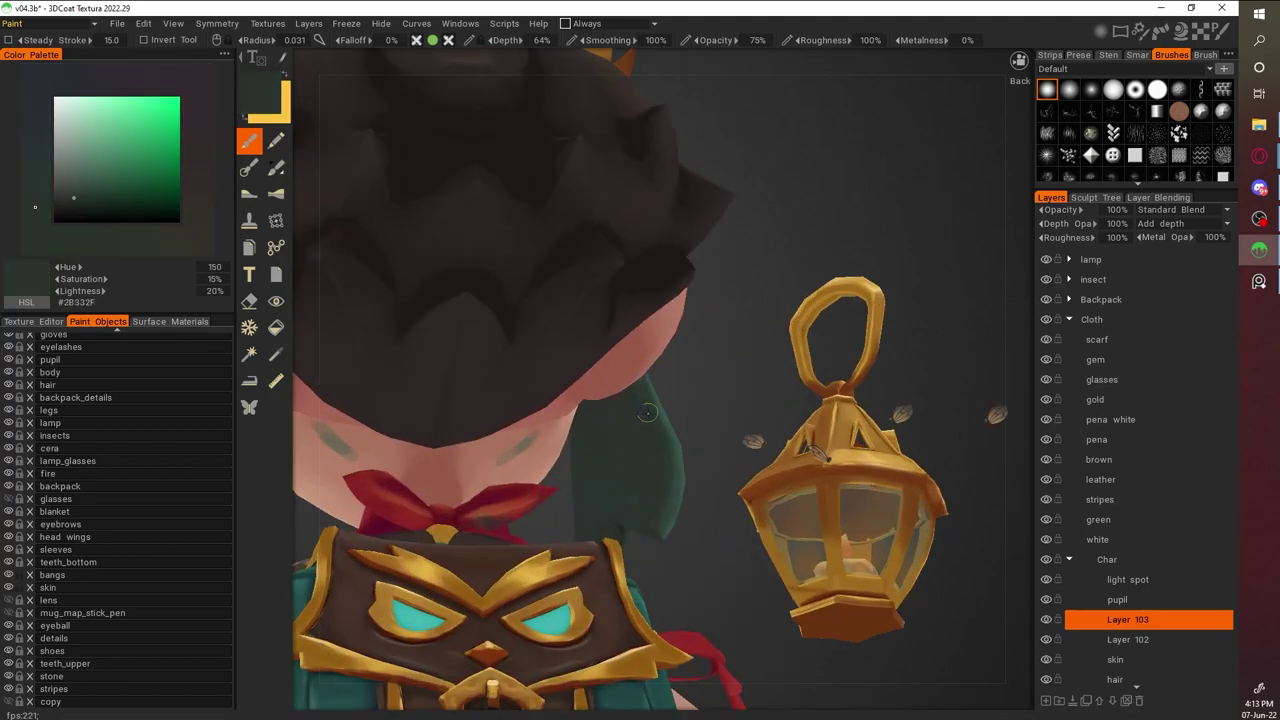
Isolate the bangs and blend their inner dark green in #2D322E with brush radius 0.031, softening the transition with the eraser
{"action": "key", "text": "i"}
{"action": "left_click_drag", "start_coordinate": [494, 604], "coordinate": [514, 416], "text": "alt+shift"}
{"action": "key", "text": "v"}
{"action": "key", "text": "v"}
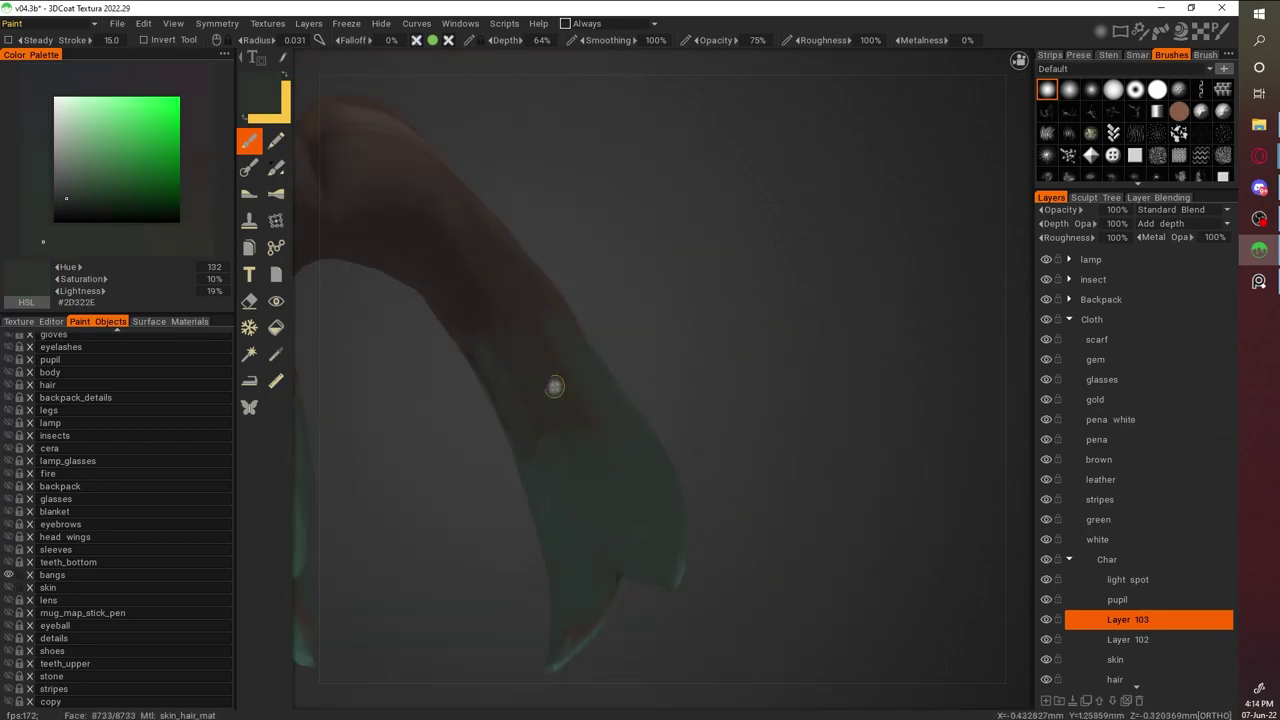
{"action": "key", "text": "e"}
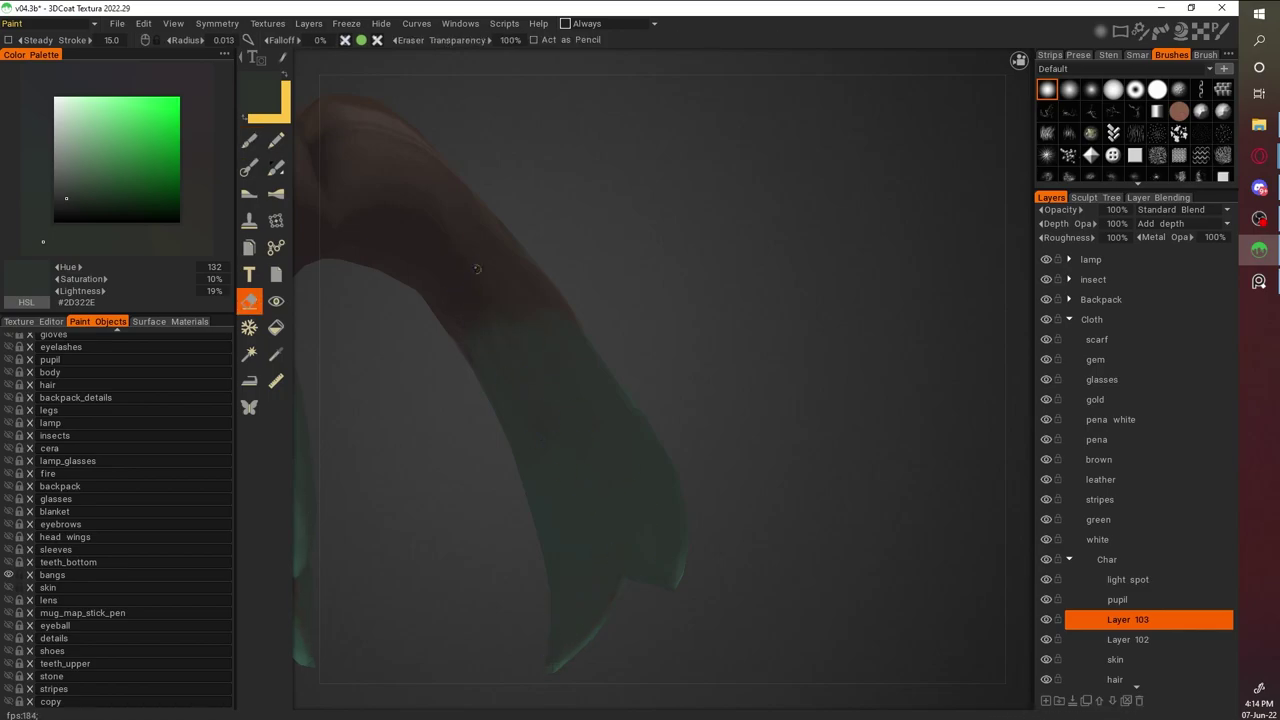
{"action": "right_click_drag", "start_coordinate": [571, 451], "coordinate": [629, 214]}
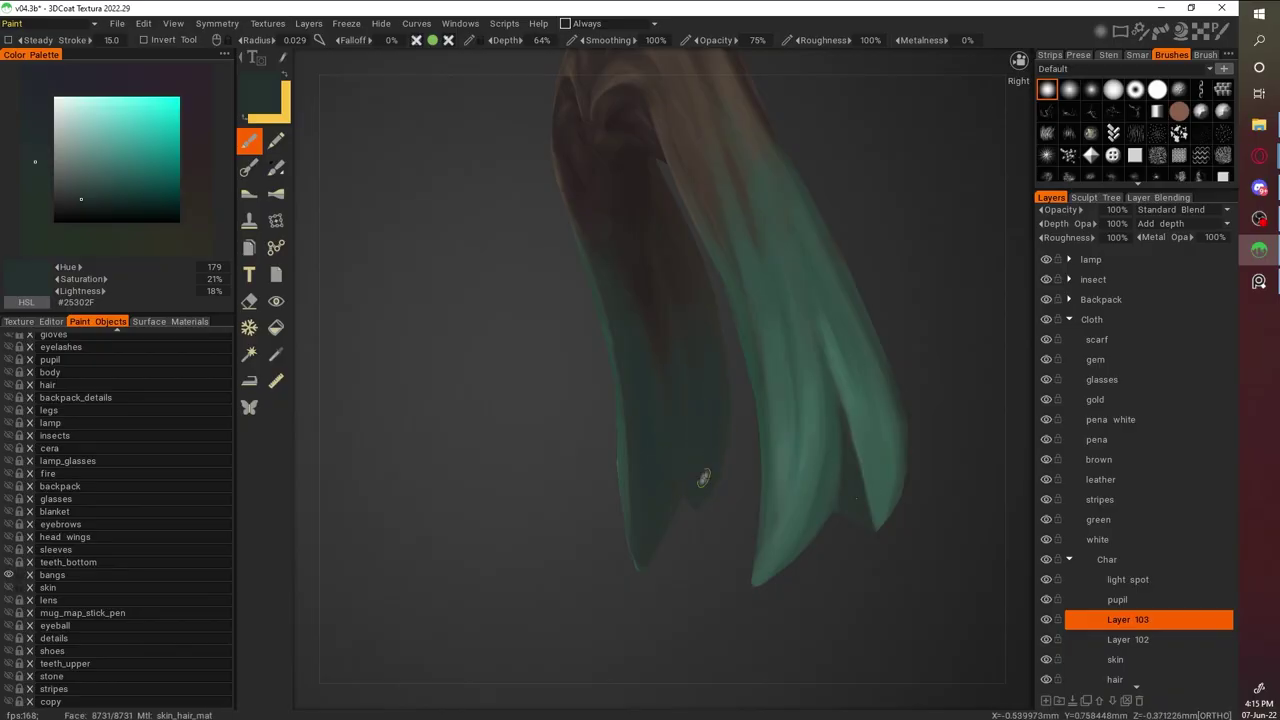
Blend dark green into the brown along the bangs' inner front edges in #2F413A with brush radius 0.020
{"action": "left_click_drag", "start_coordinate": [663, 414], "coordinate": [534, 349], "text": "alt"}
{"action": "left_click_drag", "start_coordinate": [508, 293], "coordinate": [614, 436]}
{"action": "key", "text": "v"}
{"action": "key", "text": "ctrl+z"}
{"action": "mouse_move", "coordinate": [561, 368]}
{"action": "left_mouse_down", "text": "alt"}
{"action": "mouse_move", "coordinate": [622, 498]}
{"action": "mouse_move", "coordinate": [660, 470]}
{"action": "left_mouse_up", "text": "alt"}
{"action": "key", "text": "v"}
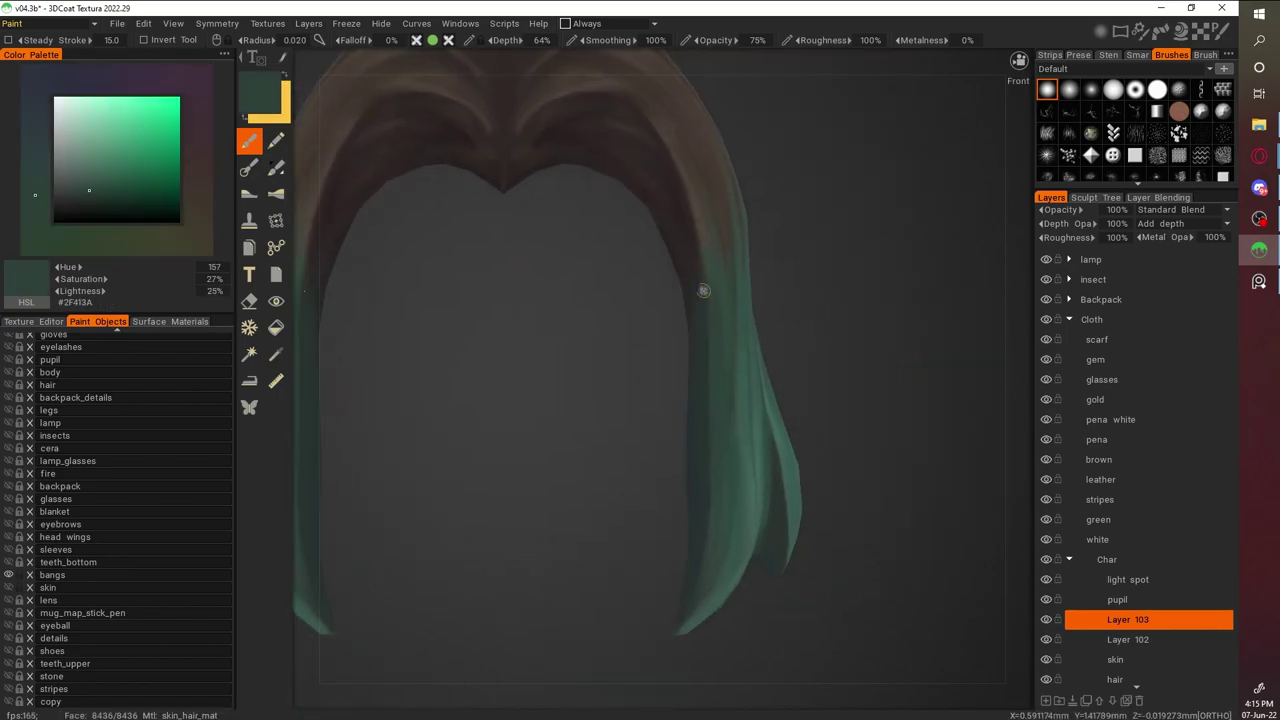
{"action": "key", "text": "v"}
{"action": "key", "text": "v"}
{"action": "key", "text": "v"}
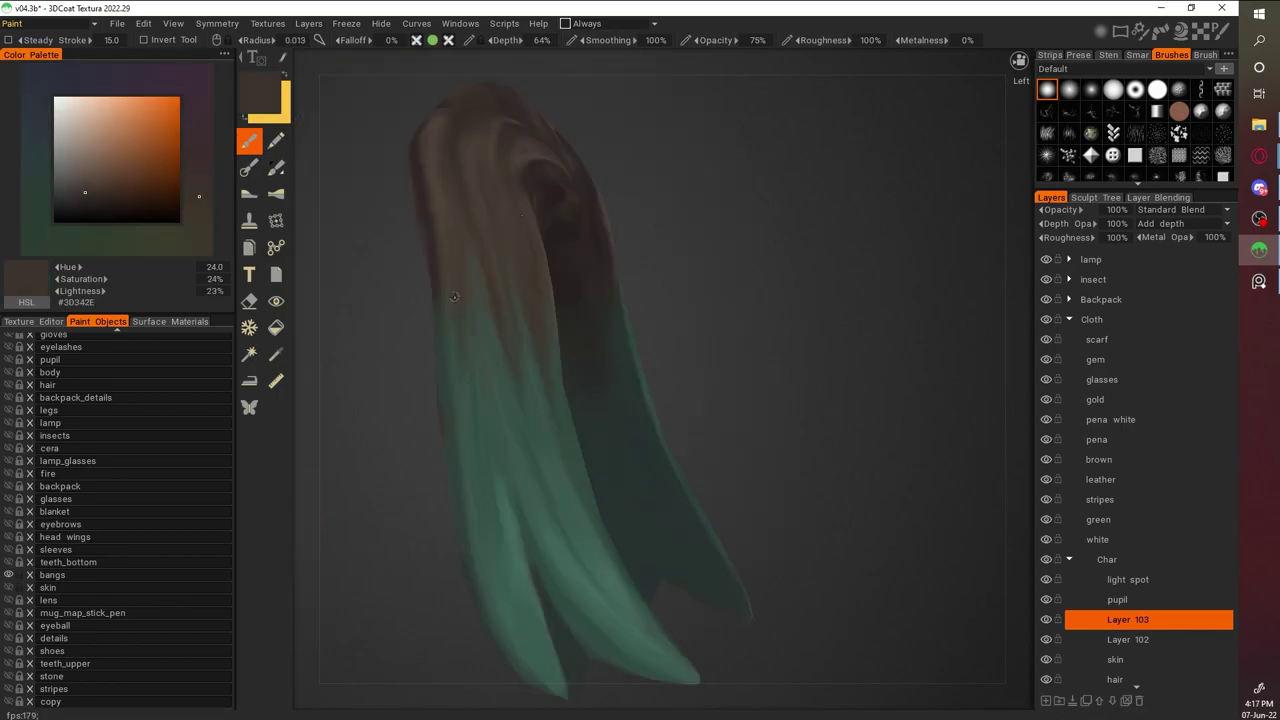
Shade the bangs' brown side and underside in #3D342E and #302826 with brush radii 0.013 and 0.019
{"action": "left_click_drag", "start_coordinate": [453, 296], "coordinate": [523, 135], "text": "alt"}
{"action": "key", "text": "v"}
{"action": "left_click_drag", "start_coordinate": [404, 303], "coordinate": [482, 275], "text": "alt"}
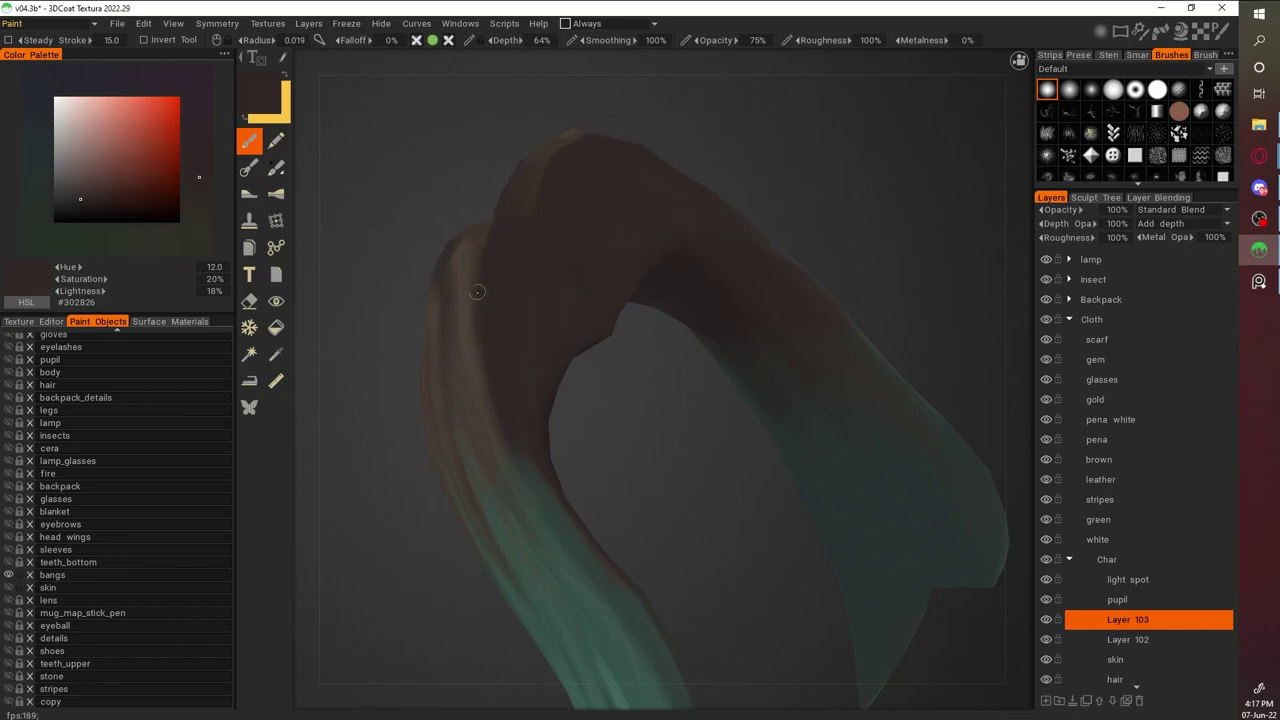
{"action": "left_click_drag", "start_coordinate": [923, 245], "coordinate": [816, 224], "text": "alt"}
{"action": "mouse_move", "coordinate": [762, 511]}
{"action": "left_mouse_down", "text": "alt"}
{"action": "mouse_move", "coordinate": [740, 286]}
{"action": "mouse_move", "coordinate": [660, 240]}
{"action": "left_mouse_up", "text": "alt"}
{"action": "key", "text": "v"}
{"action": "key", "text": "v"}
Paint light strand highlights on the crown of the bangs in #675F56 with brush radius 0.010
{"action": "left_click_drag", "start_coordinate": [626, 98], "coordinate": [640, 240]}
{"action": "mouse_move", "coordinate": [695, 80]}
{"action": "left_mouse_down"}
{"action": "mouse_move", "coordinate": [730, 250]}
{"action": "mouse_move", "coordinate": [842, 326]}
{"action": "left_mouse_up"}
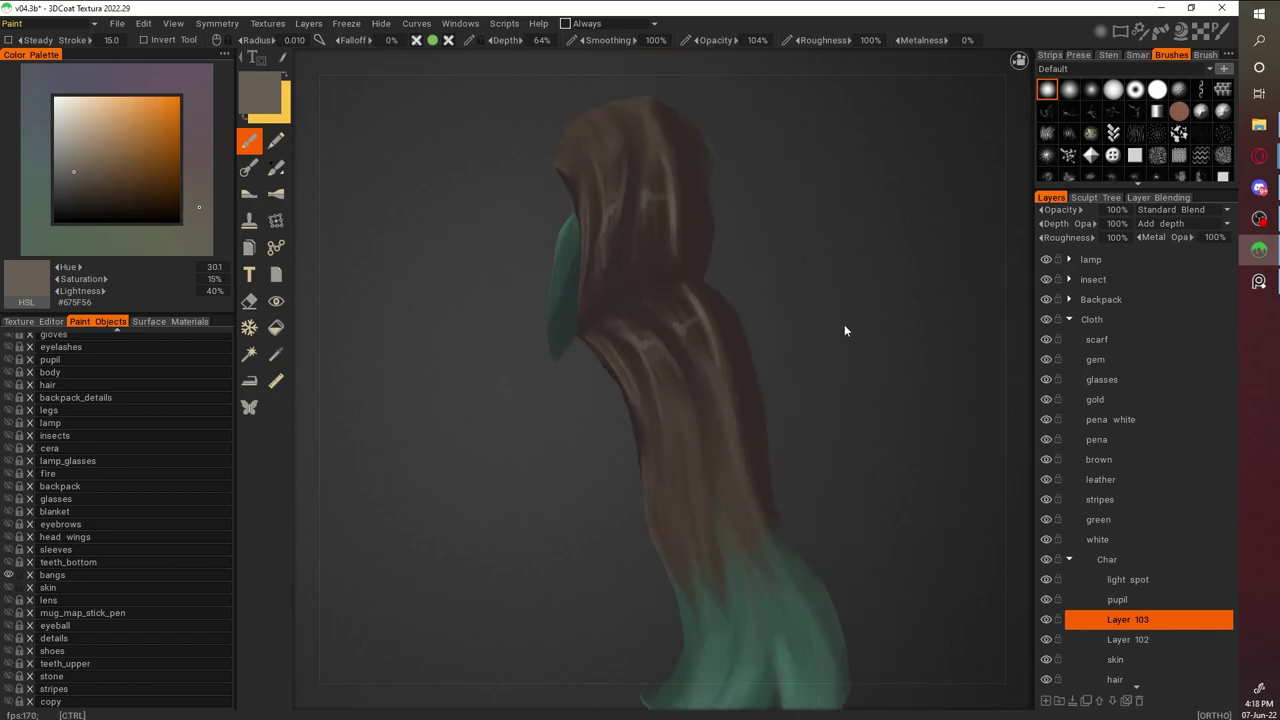
{"action": "scroll", "coordinate": [732, 376], "scroll_direction": "up", "scroll_amount": 2}
{"action": "key", "text": "v"}
{"action": "key", "text": "v"}
{"action": "key", "text": "v"}
{"action": "key", "text": "v"}
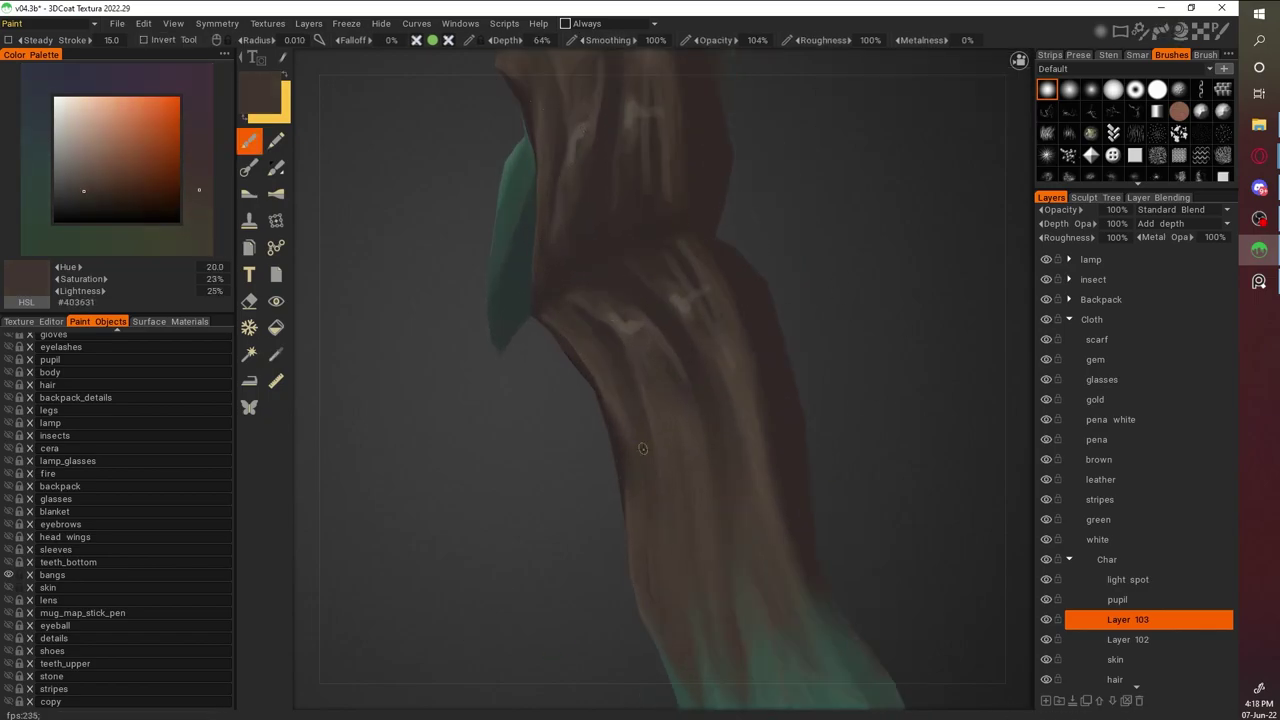
Refine the dark gaps and light strands on the crown in #322A27 and #574F47 with brush radius 0.010
{"action": "left_click_drag", "start_coordinate": [640, 98], "coordinate": [694, 300]}
{"action": "left_click_drag", "start_coordinate": [668, 110], "coordinate": [686, 300]}
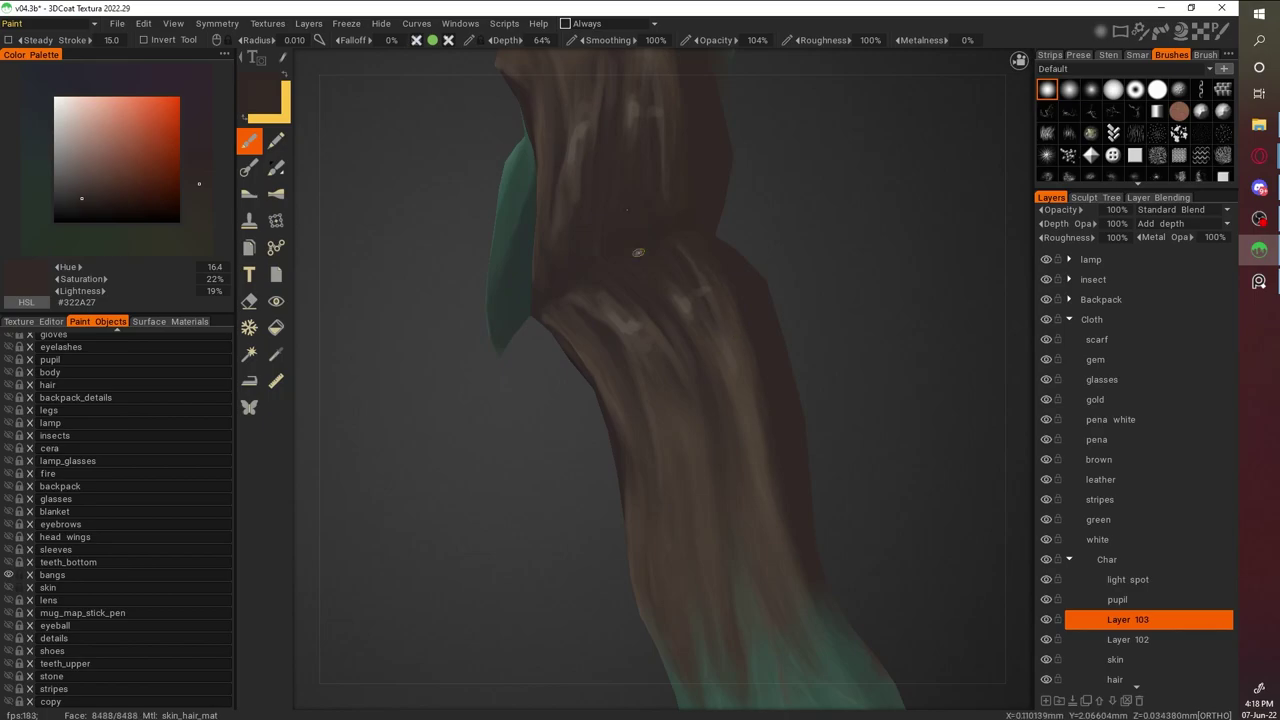
{"action": "middle_click_drag", "start_coordinate": [560, 289], "coordinate": [660, 348]}
{"action": "key", "text": "v"}
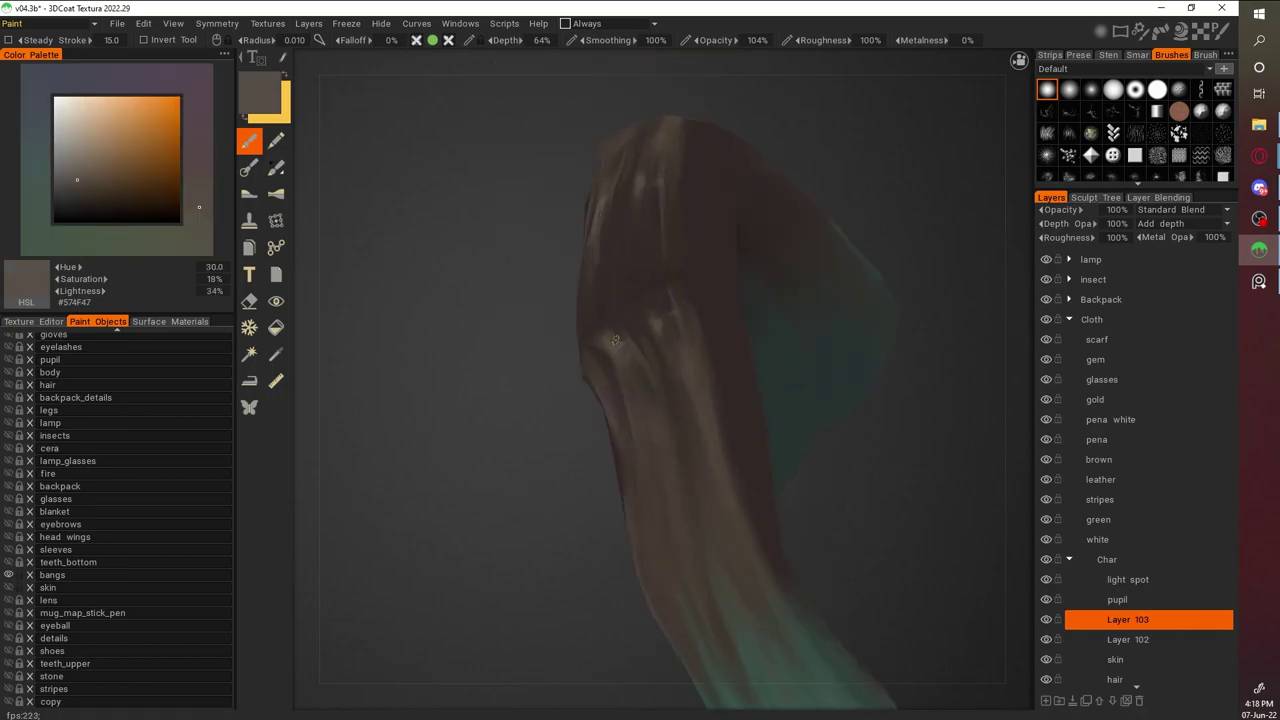
{"action": "middle_click_drag", "start_coordinate": [651, 150], "coordinate": [880, 172]}
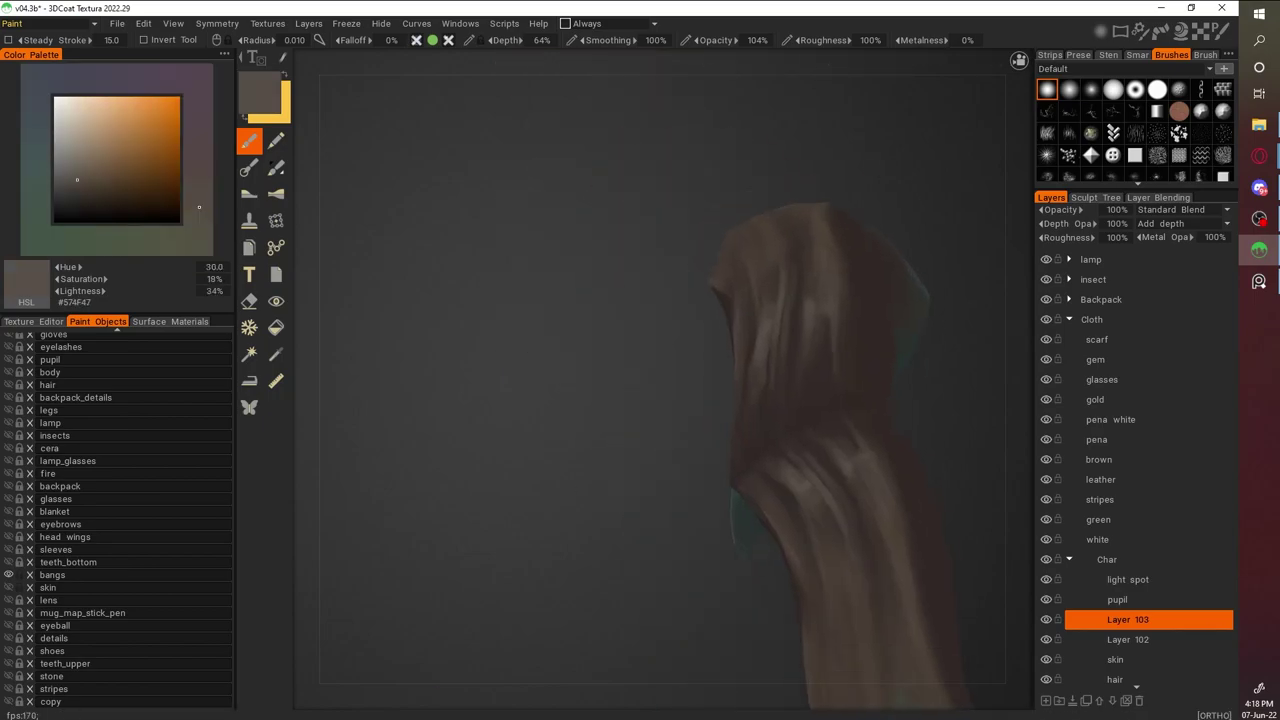
{"action": "key", "text": "v"}
Soften the brown strands above the green transition in #3F332A and #3F2F2A with brush radius 0.027
{"action": "middle_click_drag", "start_coordinate": [811, 337], "coordinate": [733, 313]}
{"action": "key", "text": "v"}
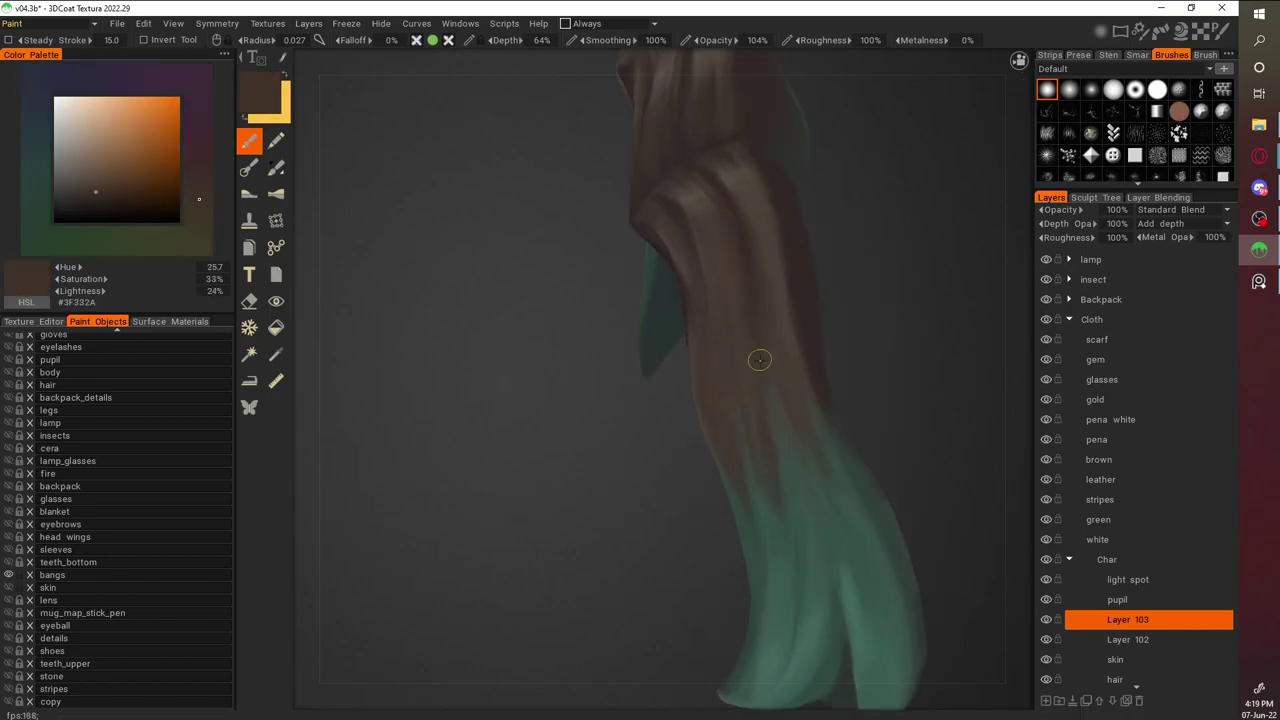
{"action": "key", "text": "v"}
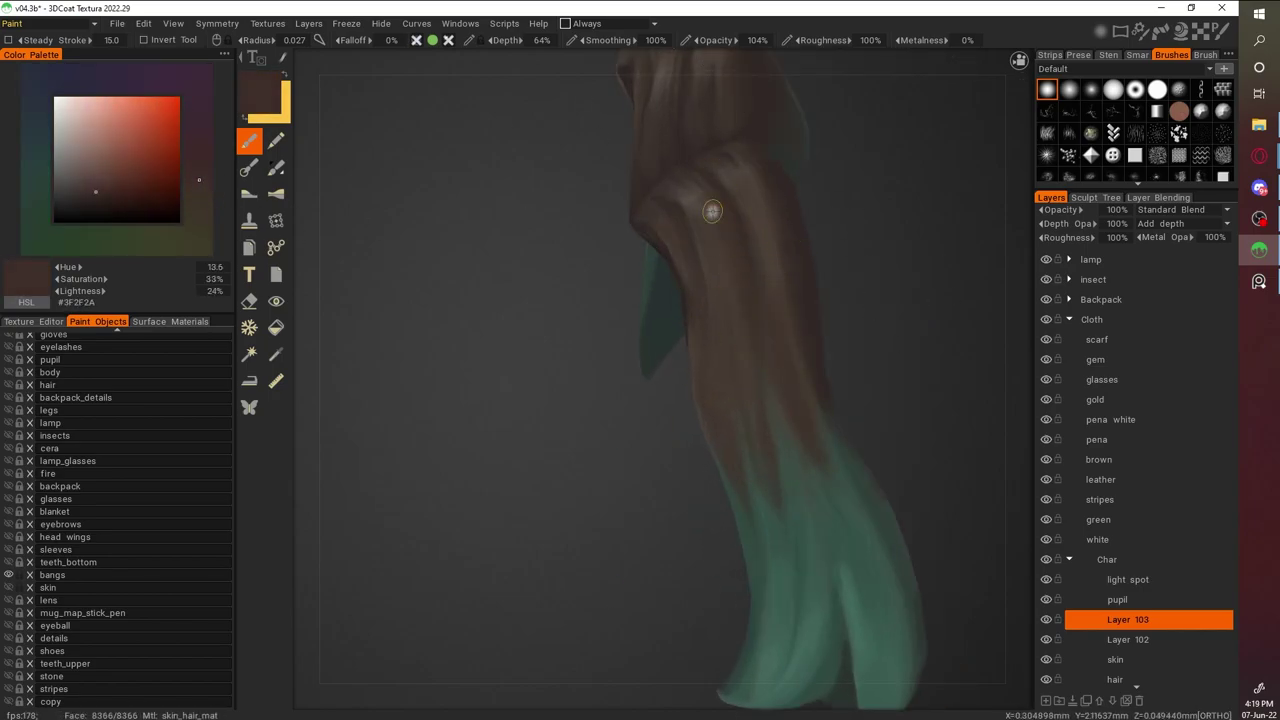
{"action": "key", "text": "v"}
{"action": "middle_click_drag", "start_coordinate": [800, 400], "coordinate": [826, 252]}
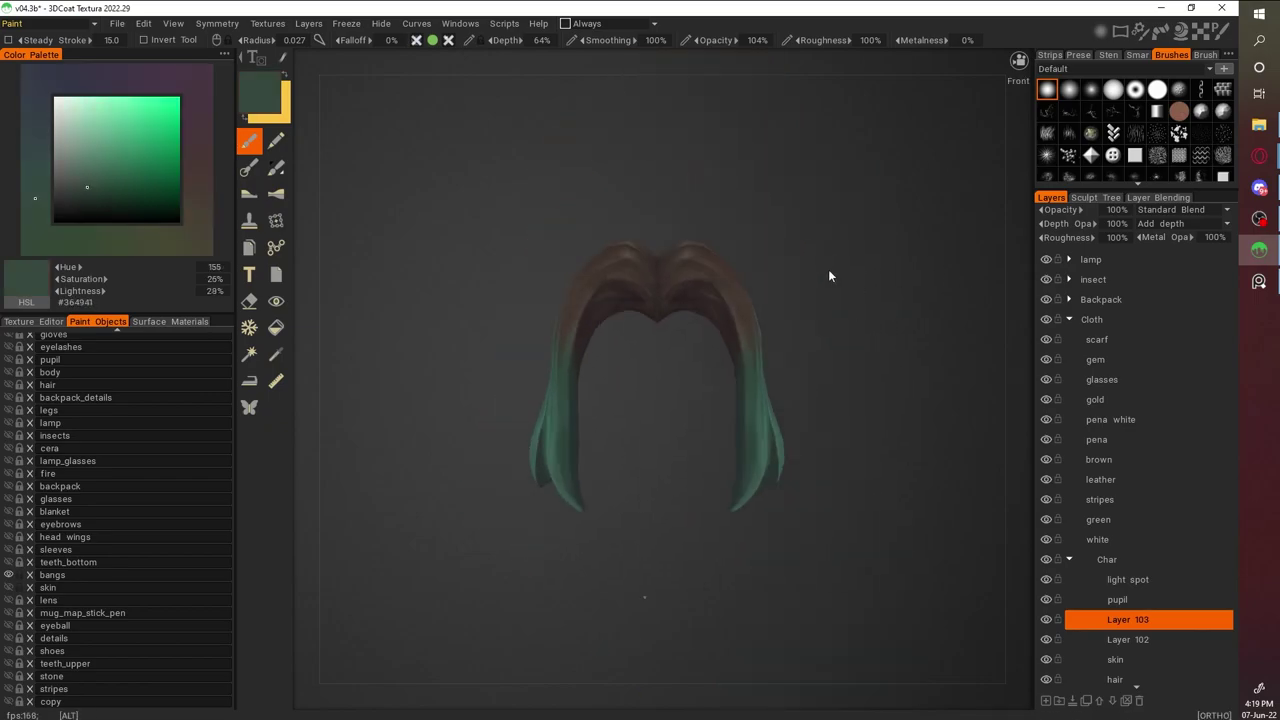
Deepen the shadows of the bangs in #281E1F with brush radius 0.027
{"action": "scroll", "coordinate": [775, 520], "scroll_direction": "up", "scroll_amount": 3}
{"action": "key", "text": "v"}
{"action": "scroll", "coordinate": [797, 571], "scroll_direction": "down", "scroll_amount": 3}
{"action": "middle_click_drag", "start_coordinate": [797, 571], "coordinate": [943, 289]}
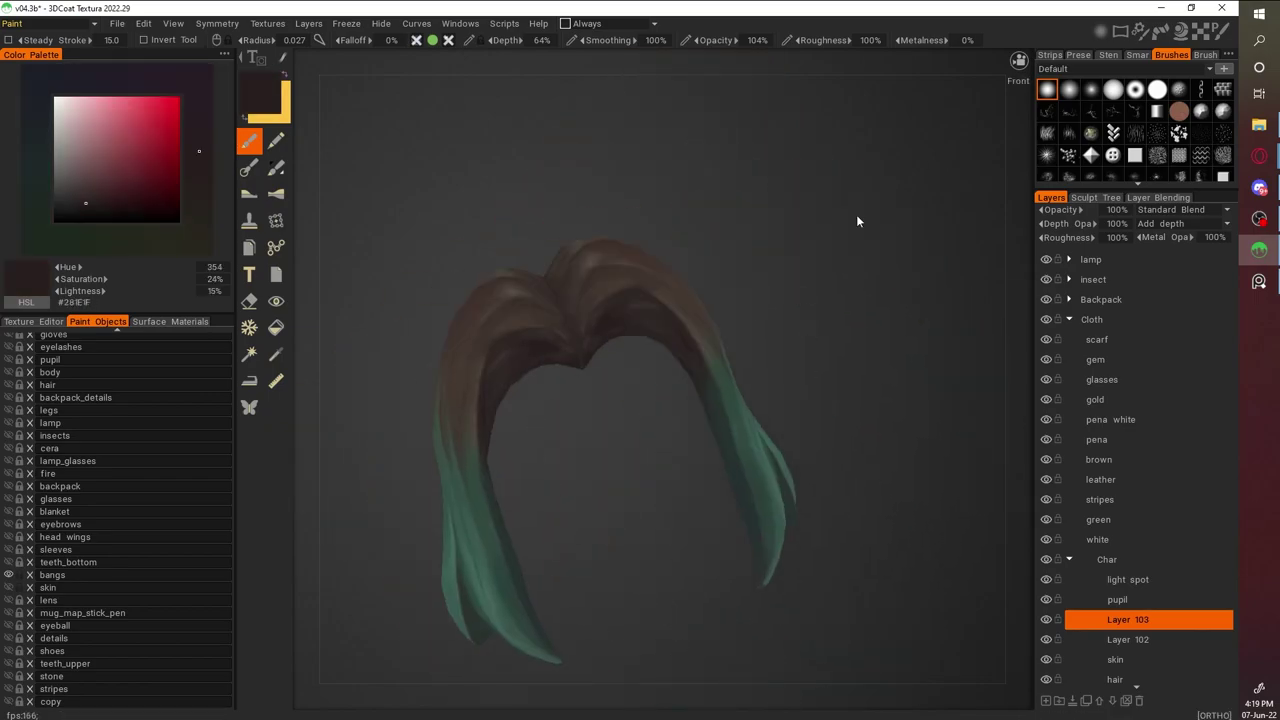
{"action": "scroll", "coordinate": [660, 400], "scroll_direction": "up", "scroll_amount": 3}
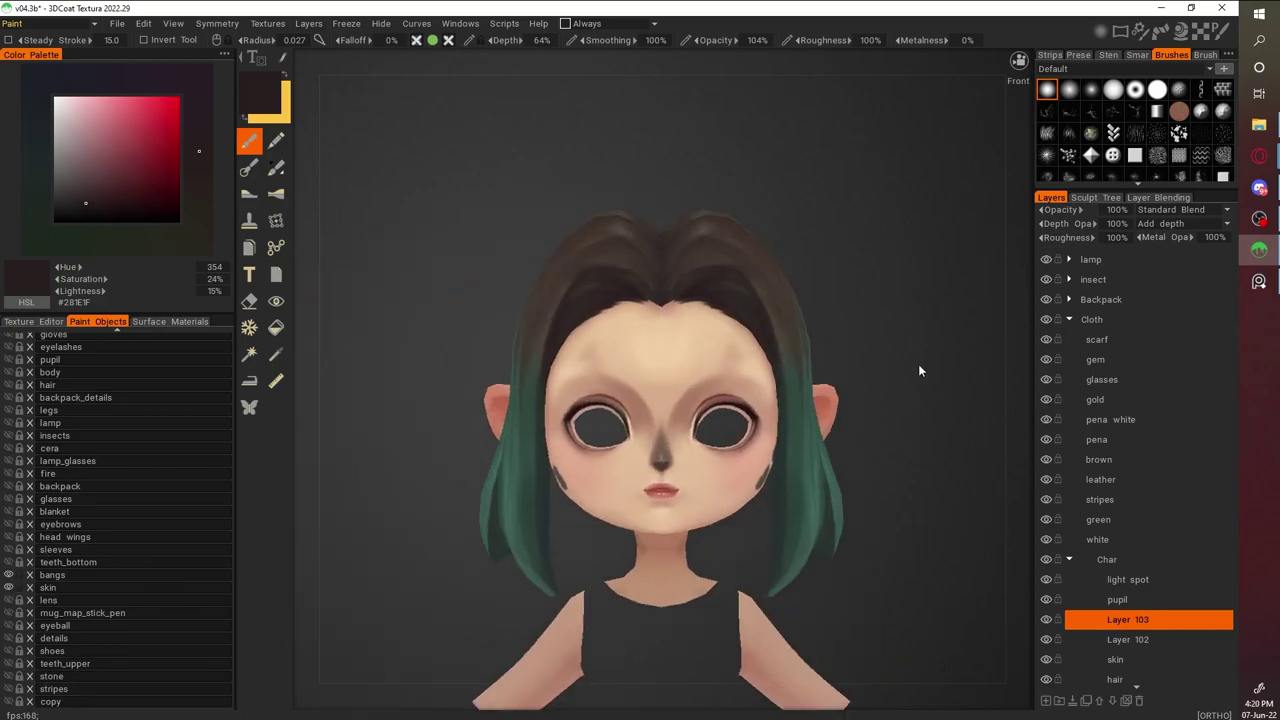
Show the head wings and stone objects together with the bangs and skin
{"action": "left_click", "coordinate": [8, 537]}
{"action": "left_click", "coordinate": [8, 676]}
{"action": "middle_click_drag", "start_coordinate": [808, 283], "coordinate": [830, 592]}
{"action": "scroll", "coordinate": [658, 428], "scroll_direction": "up", "scroll_amount": 2}
Paint lighter green strand highlights on the side lock in #41685C and #6A9288 with brush radii 0.019 and 0.016
{"action": "key", "text": "v"}
{"action": "right_click_drag", "start_coordinate": [658, 428], "coordinate": [673, 454]}
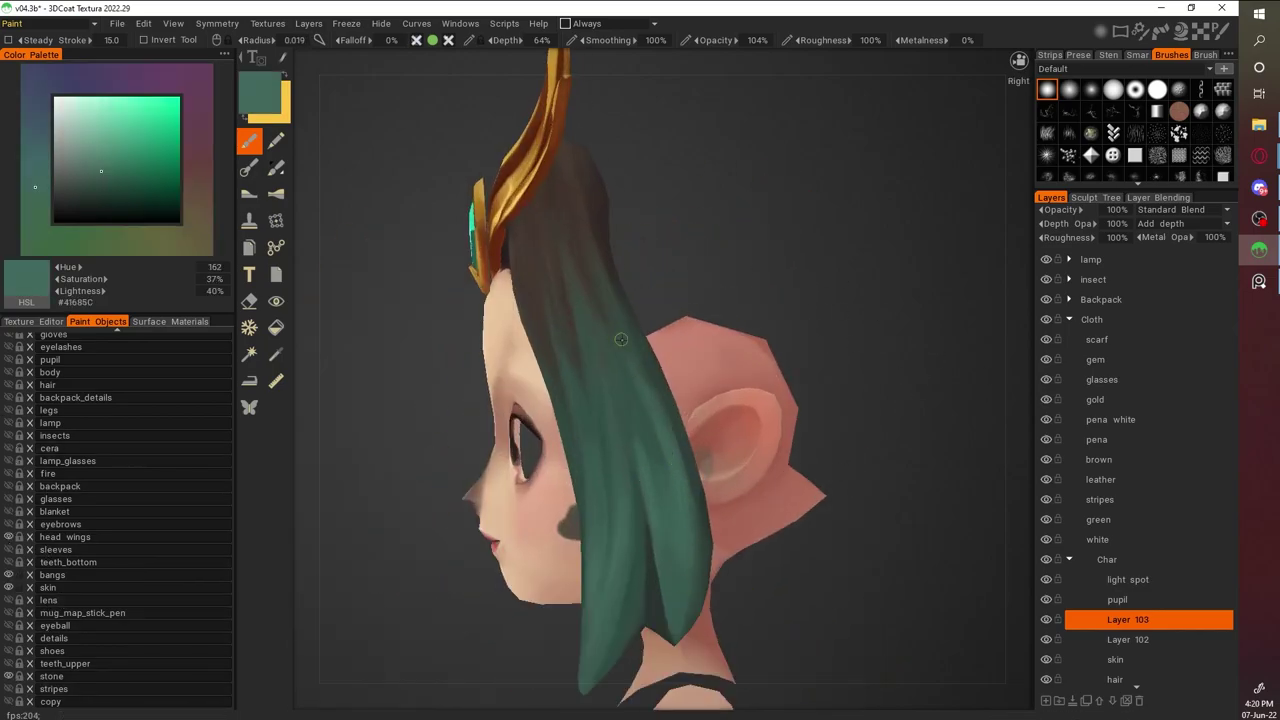
{"action": "key", "text": "v"}
{"action": "left_click_drag", "start_coordinate": [684, 520], "coordinate": [684, 460]}
{"action": "key", "text": "v"}
{"action": "left_click_drag", "start_coordinate": [664, 540], "coordinate": [652, 455]}
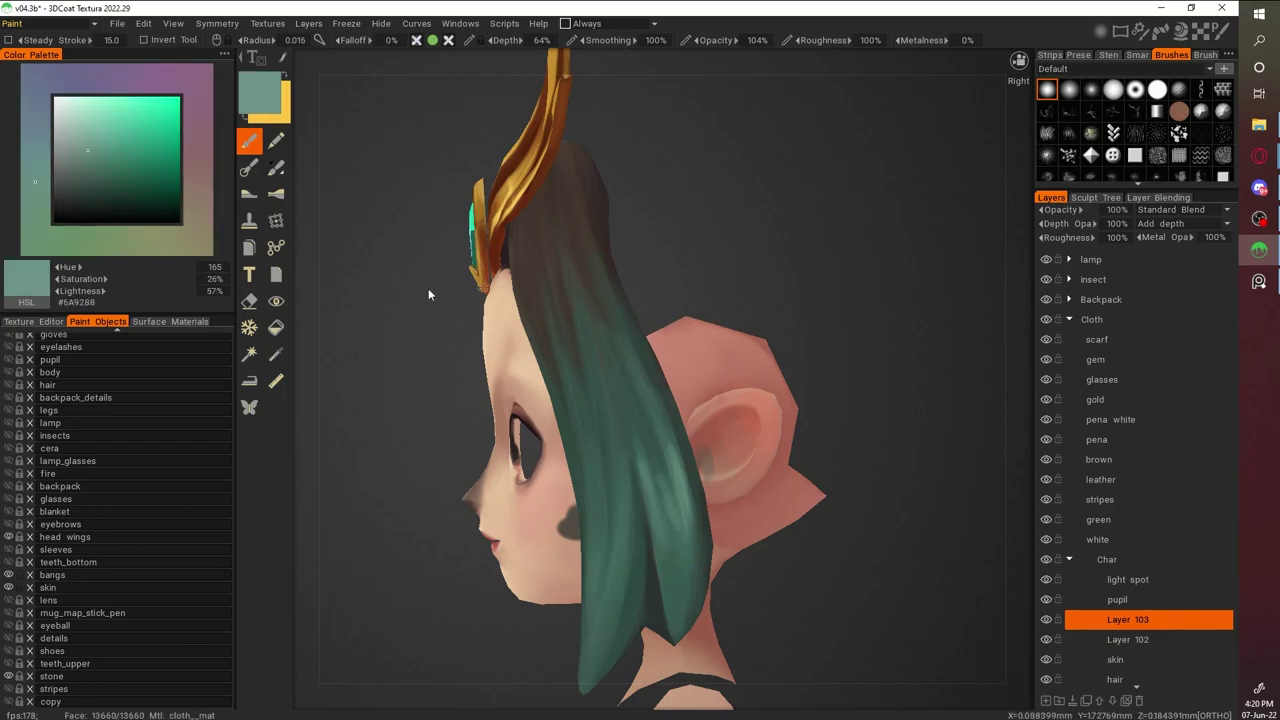
{"action": "key", "text": "v"}
{"action": "right_click_drag", "start_coordinate": [655, 439], "coordinate": [672, 498]}
Add teal variation to the green side lock in #417A79 and blend it with #385A50 at brush radius 0.020
{"action": "middle_click_drag", "start_coordinate": [672, 498], "coordinate": [799, 410]}
{"action": "scroll", "coordinate": [799, 410], "scroll_direction": "down", "scroll_amount": 3}
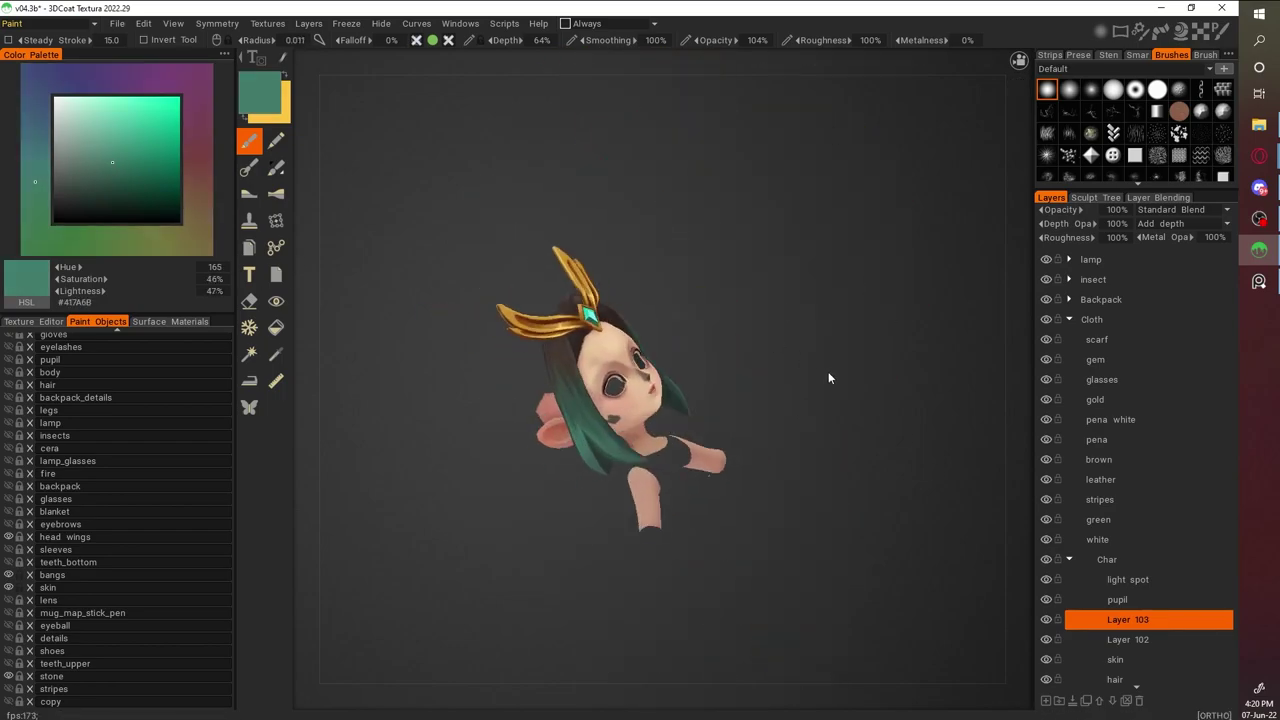
{"action": "scroll", "coordinate": [685, 519], "scroll_direction": "up", "scroll_amount": 5}
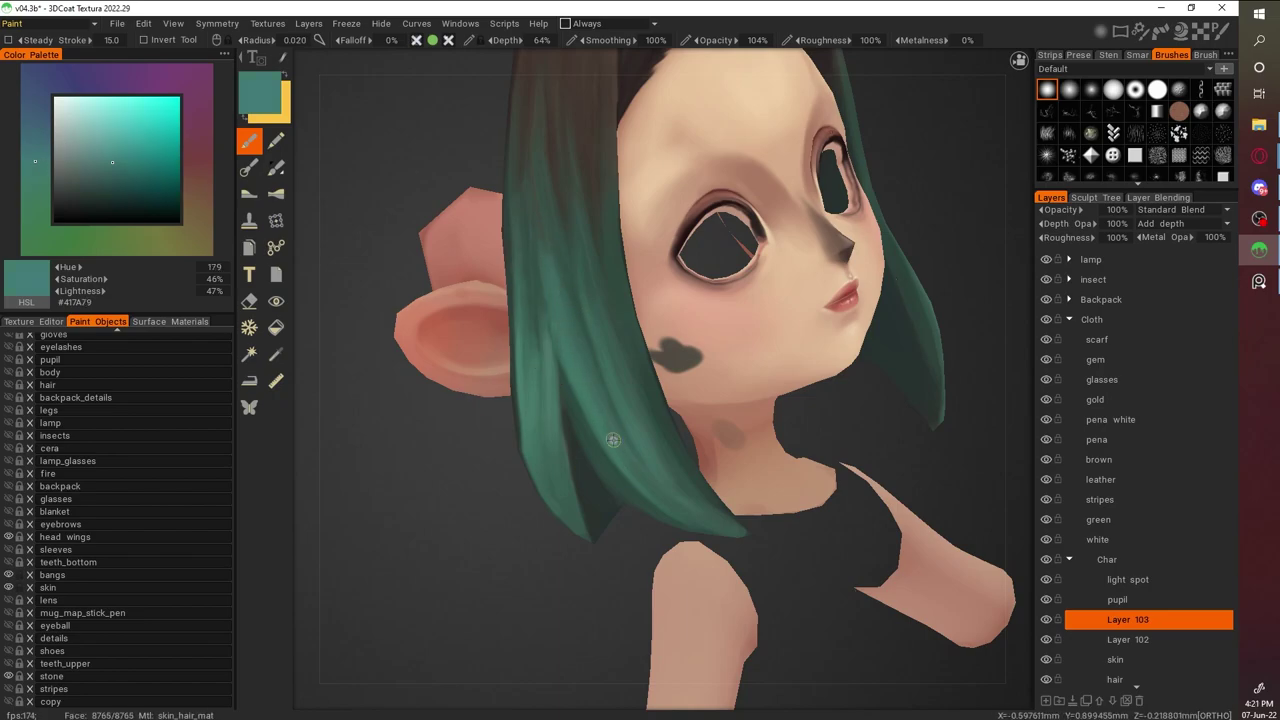
{"action": "key", "text": "v"}
{"action": "key", "text": "v"}
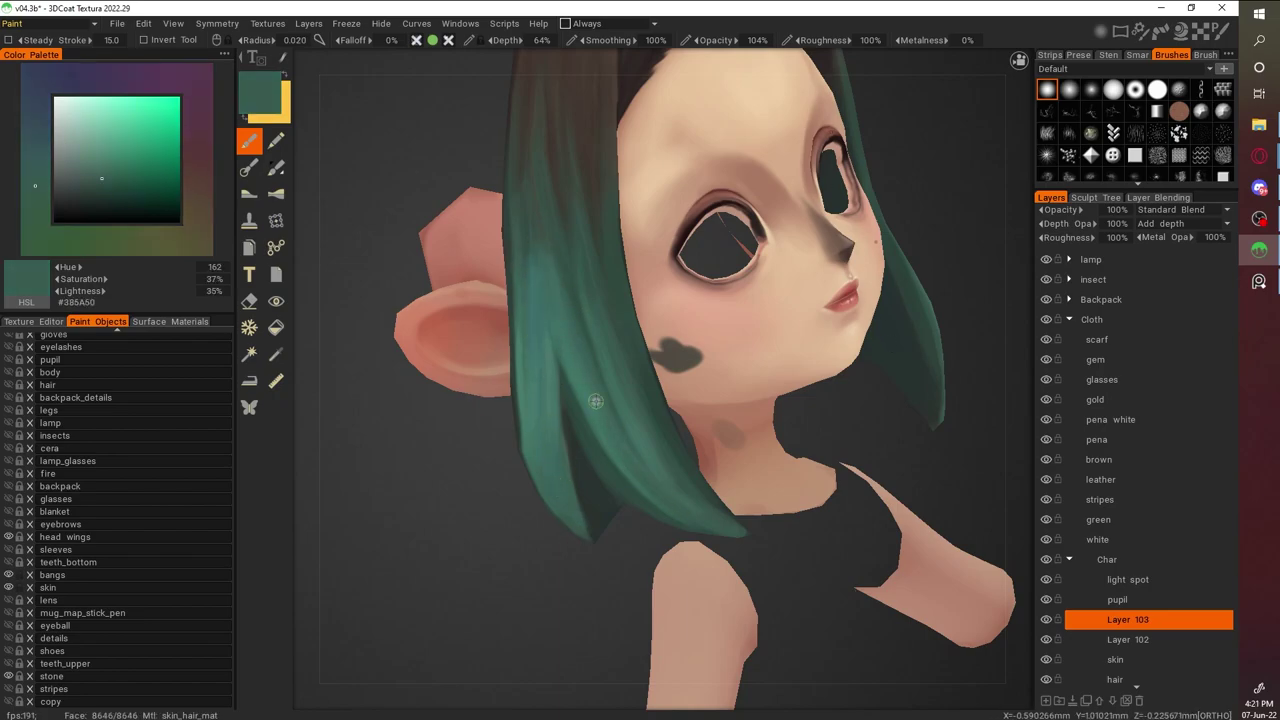
{"action": "key", "text": "v"}
{"action": "key", "text": "KP_5"}
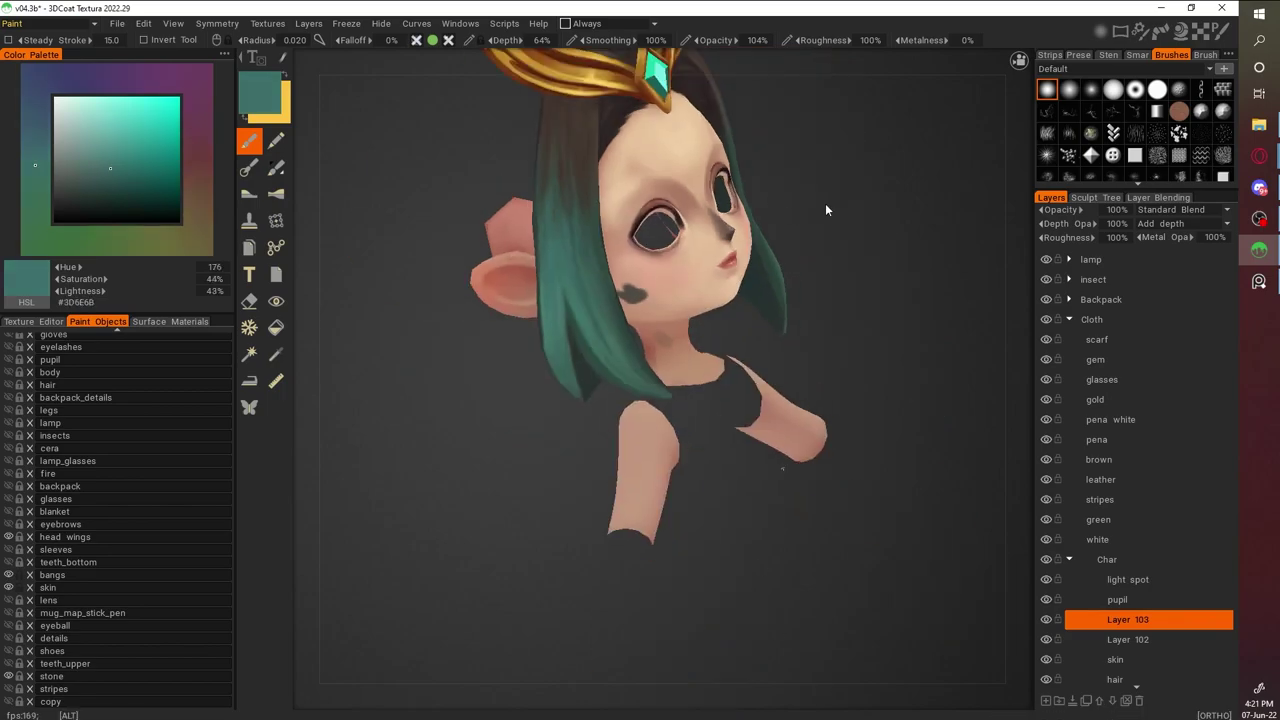
Blend the brown roots into the teal on the side lock in #423730 with brush radius 0.020
{"action": "scroll", "coordinate": [568, 311], "scroll_direction": "up", "scroll_amount": 3}
{"action": "key", "text": "v"}
{"action": "key", "text": "v"}
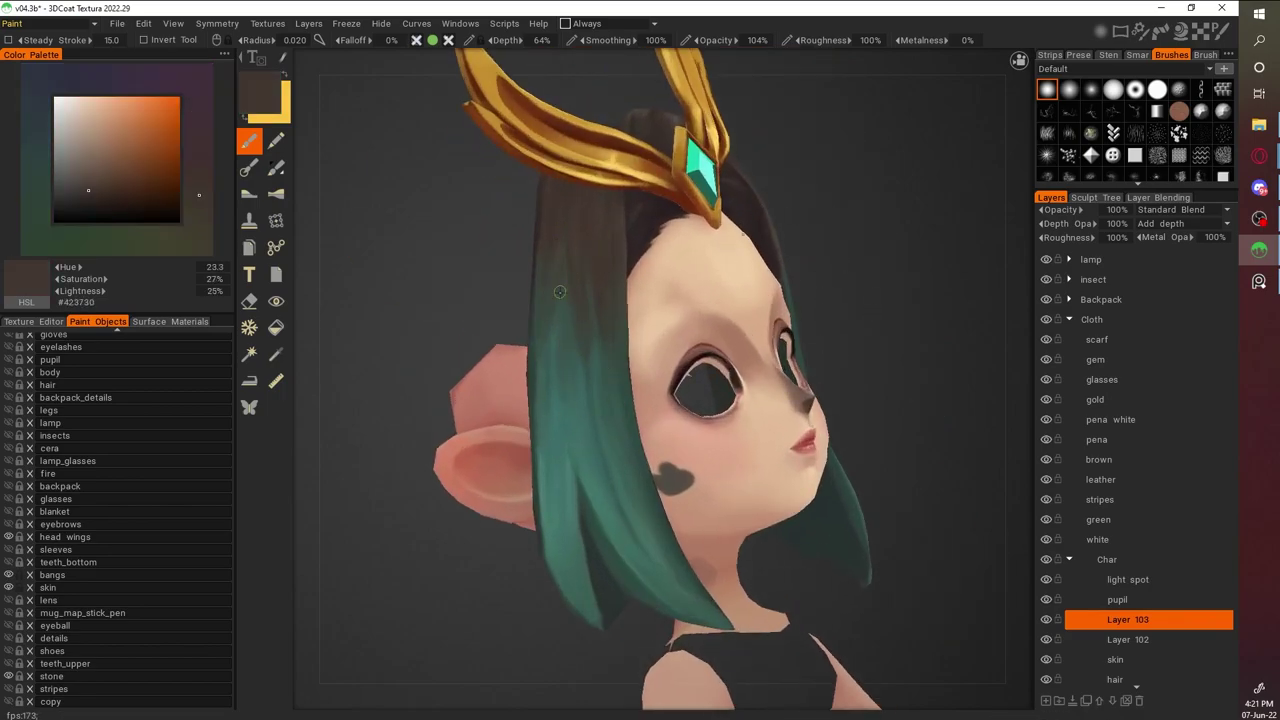
Paint brown strand highlights below the head wings in #554D46 and #584F47 with brush radii 0.008 and 0.014
{"action": "key", "text": "KP_1"}
{"action": "scroll", "coordinate": [849, 303], "scroll_direction": "up", "scroll_amount": 3}
{"action": "key", "text": "v"}
{"action": "scroll", "coordinate": [829, 286], "scroll_direction": "up", "scroll_amount": 2}
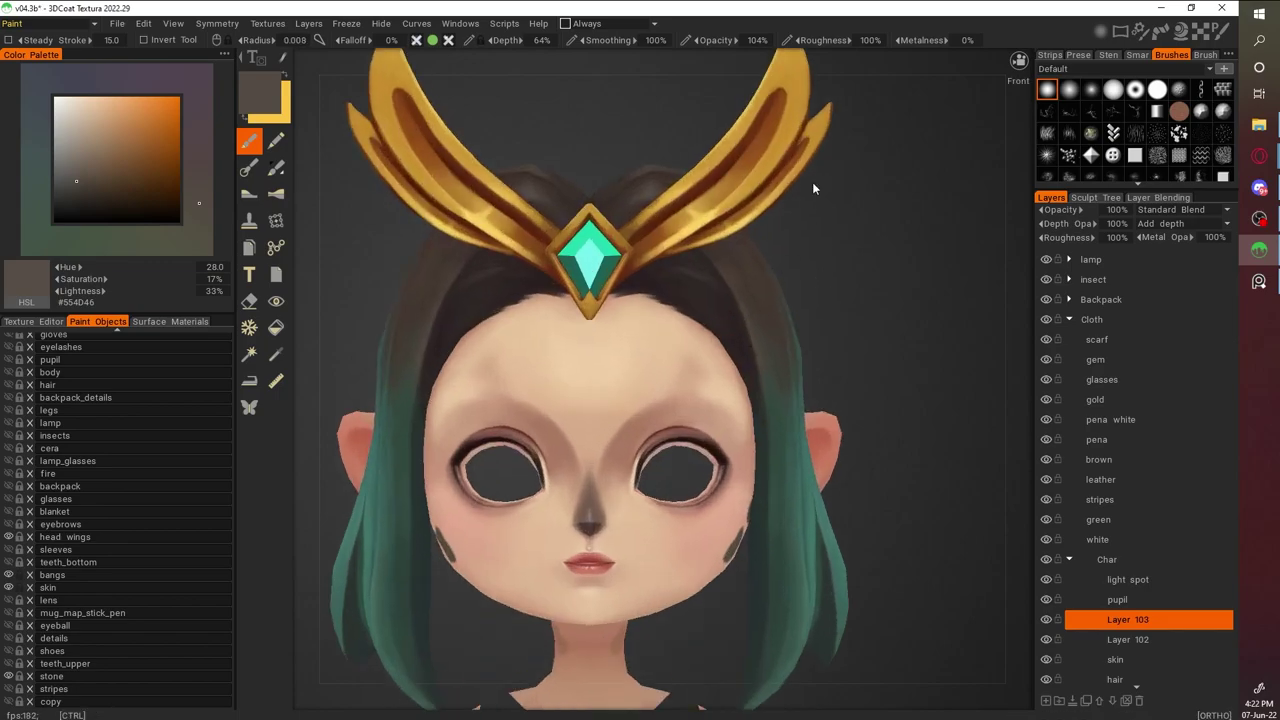
{"action": "key", "text": "v"}
{"action": "right_click_drag", "start_coordinate": [820, 330], "coordinate": [870, 344]}
{"action": "key", "text": "KP_1"}
{"action": "scroll", "coordinate": [856, 350], "scroll_direction": "up", "scroll_amount": 5}
{"action": "key", "text": "v"}
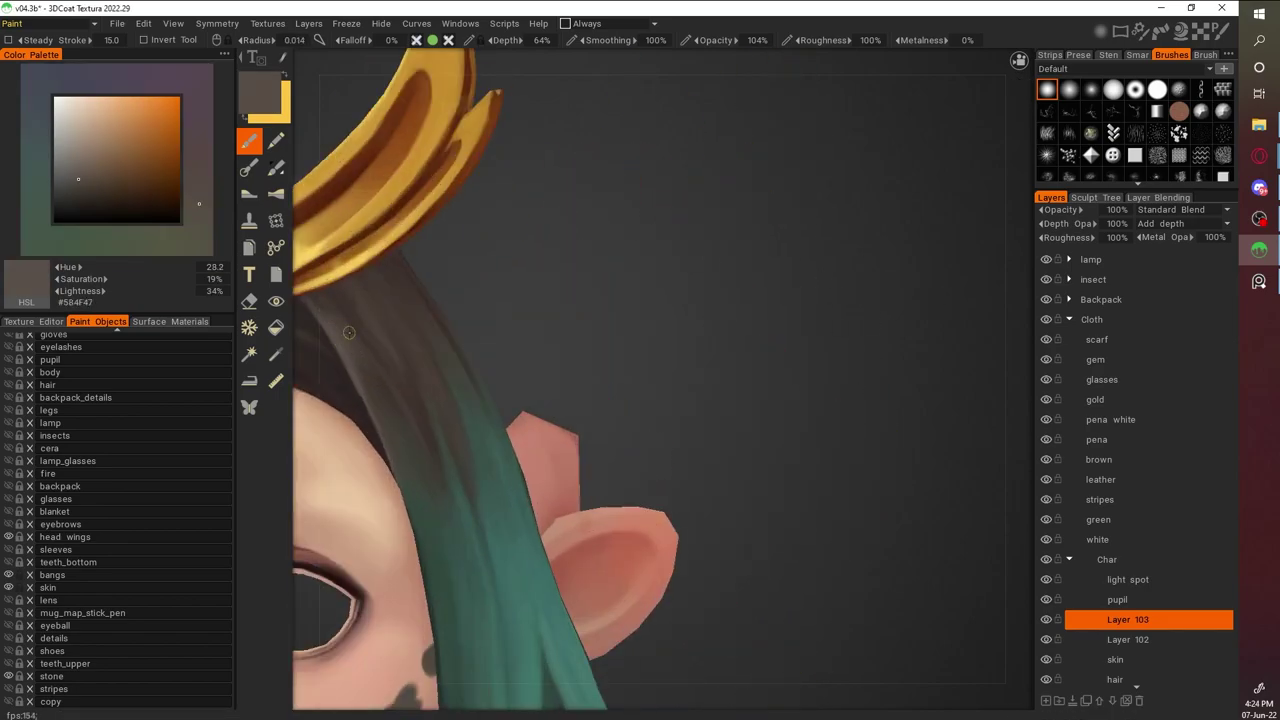
On Layer 103, paint the dark bangs strands beside the forehead gem with sampled browns #332A28 and #292020
{"action": "key", "text": "KP_1"}
{"action": "scroll", "coordinate": [605, 283], "scroll_direction": "up", "scroll_amount": 4}
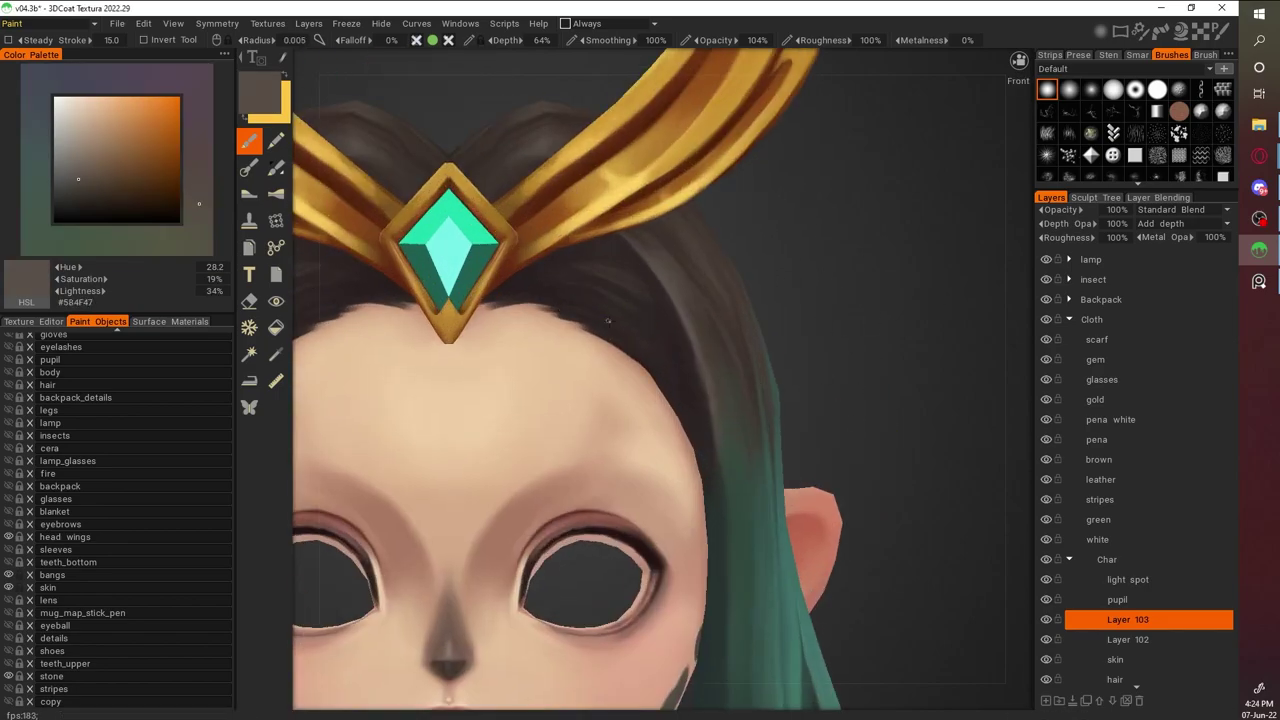
{"action": "scroll", "coordinate": [794, 329], "scroll_direction": "down", "scroll_amount": 5}
{"action": "right_click_drag", "start_coordinate": [794, 329], "coordinate": [548, 338]}
{"action": "scroll", "coordinate": [548, 338], "scroll_direction": "up", "scroll_amount": 5}
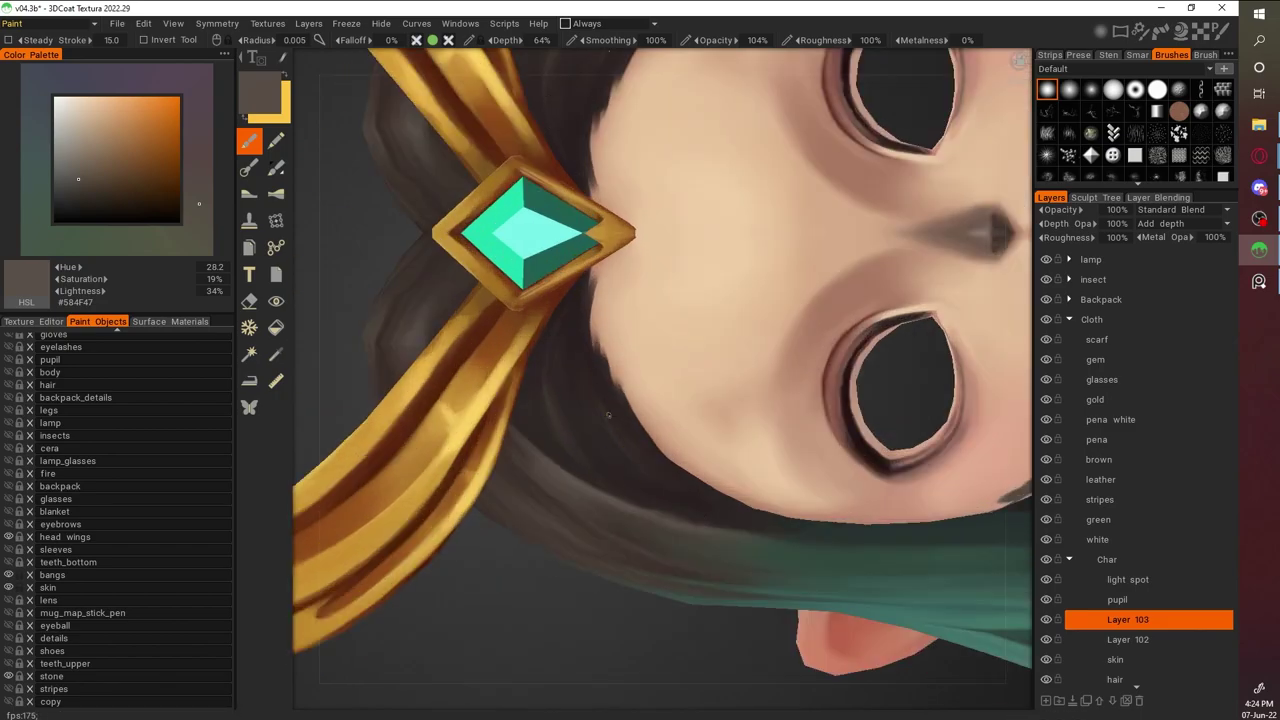
{"action": "key", "text": "v"}
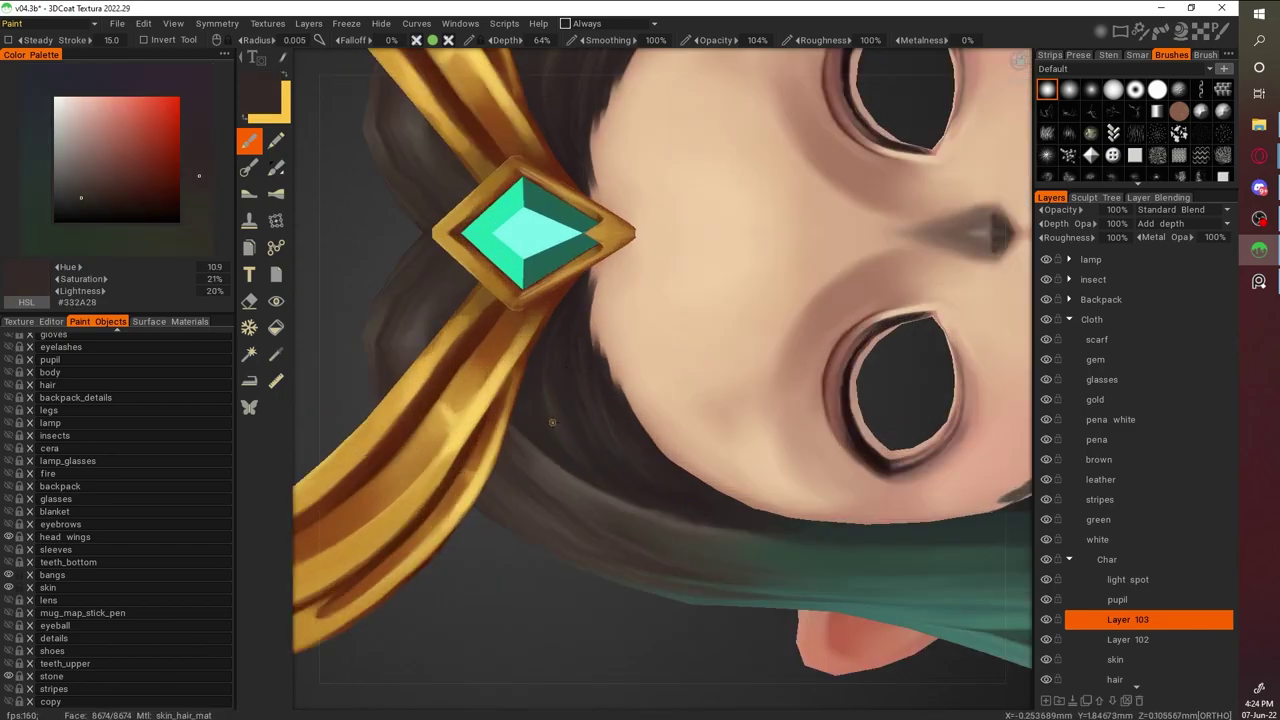
{"action": "key", "text": "v"}
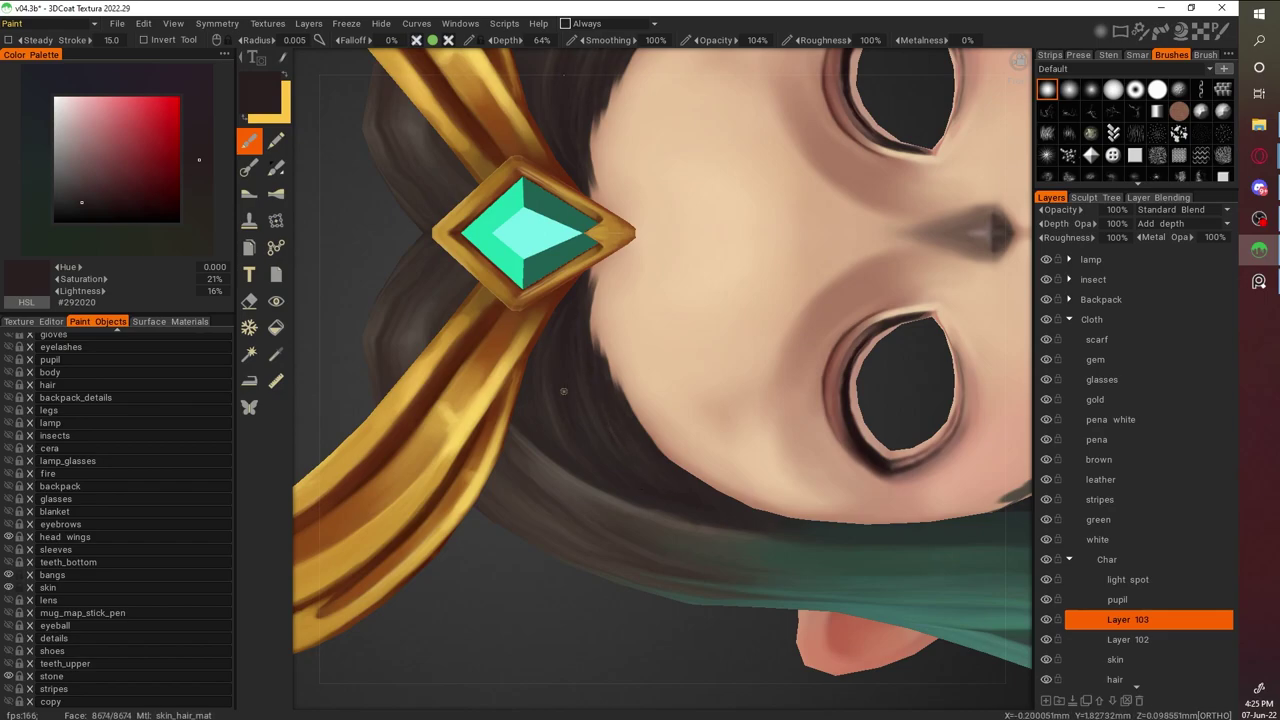
Paint and blend fine strands at the bangs' roots under the gold head wing, starting with sampled brown #372F2B
{"action": "scroll", "coordinate": [536, 361], "scroll_direction": "down", "scroll_amount": 5}
{"action": "right_click_drag", "start_coordinate": [536, 361], "coordinate": [532, 279], "text": "shift"}
{"action": "scroll", "coordinate": [532, 279], "scroll_direction": "up", "scroll_amount": 5}
{"action": "key", "text": "v"}
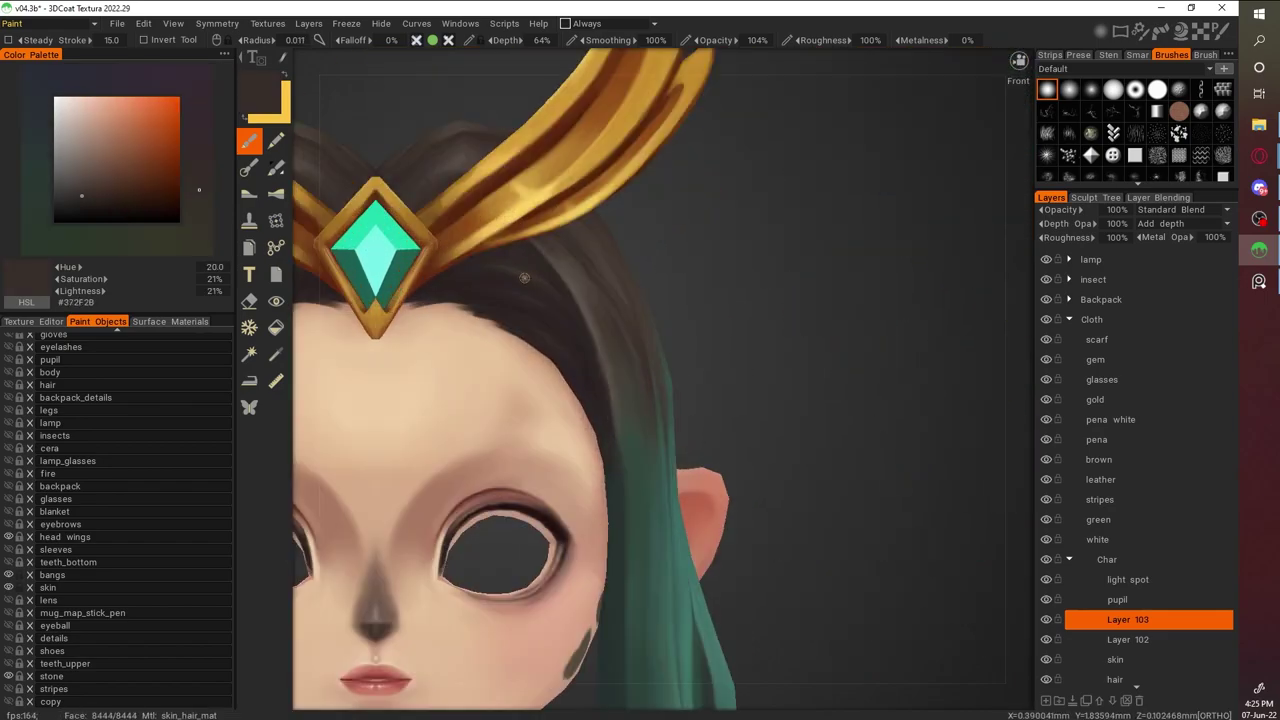
{"action": "key", "text": "v"}
{"action": "key", "text": "v"}
{"action": "key", "text": "v"}
{"action": "key", "text": "v"}
{"action": "key", "text": "v"}
{"action": "key", "text": "v"}
{"action": "key", "text": "v"}
{"action": "key", "text": "v"}
Blend the brown upper part of the bangs around the forehead with repeatedly sampled hair tones
{"action": "scroll", "coordinate": [757, 334], "scroll_direction": "down", "scroll_amount": 5}
{"action": "scroll", "coordinate": [555, 297], "scroll_direction": "up", "scroll_amount": 5}
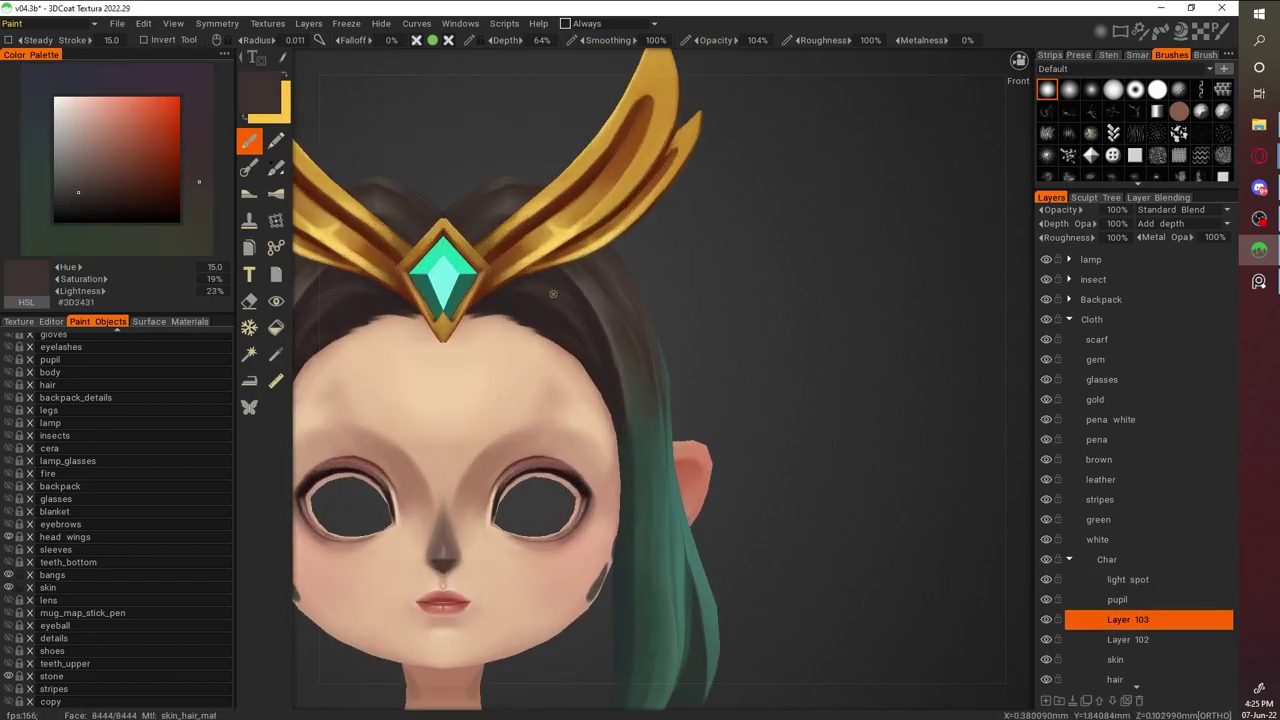
{"action": "key", "text": "v"}
{"action": "right_click_drag", "start_coordinate": [599, 338], "coordinate": [590, 347]}
{"action": "key", "text": "v"}
{"action": "key", "text": "v"}
{"action": "key", "text": "v"}
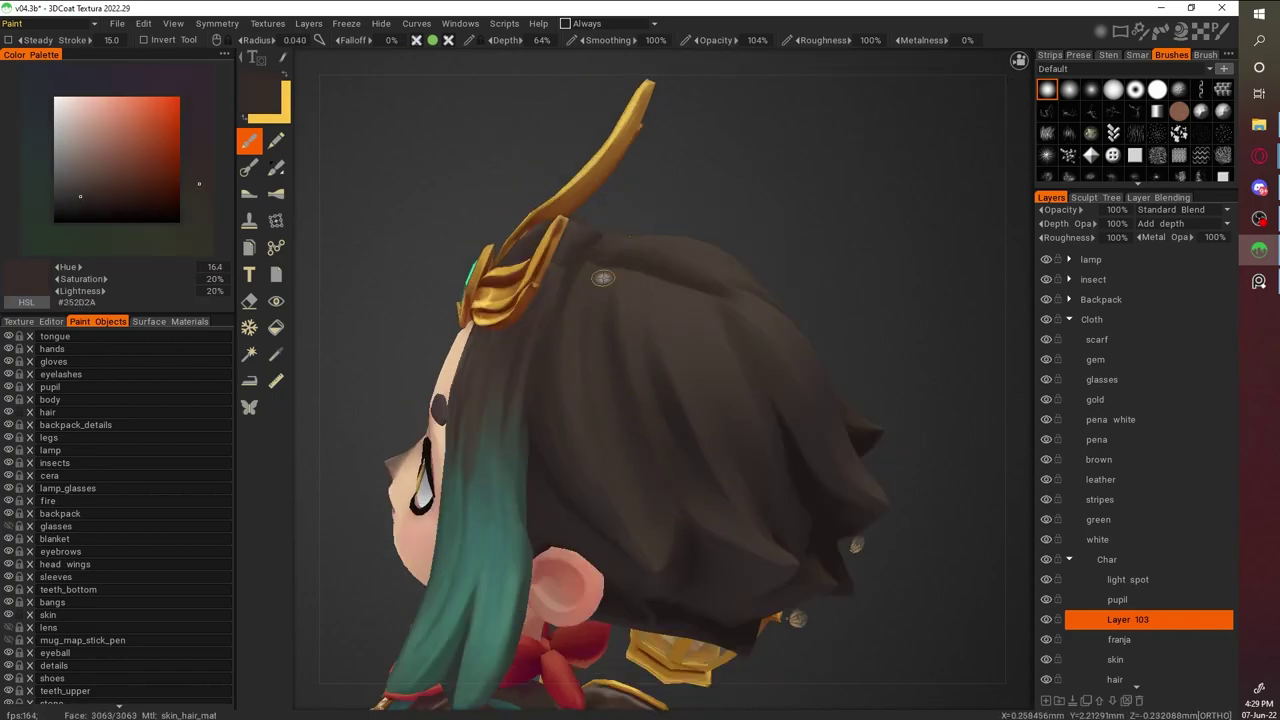
Paint dark strand separations in the side hair behind the teal bangs with sampled brown #251F1E
{"action": "key", "text": "v"}
{"action": "mouse_move", "coordinate": [556, 318]}
{"action": "right_mouse_down"}
{"action": "mouse_move", "coordinate": [603, 465]}
{"action": "mouse_move", "coordinate": [598, 325]}
{"action": "right_mouse_up"}
{"action": "key", "text": "v"}
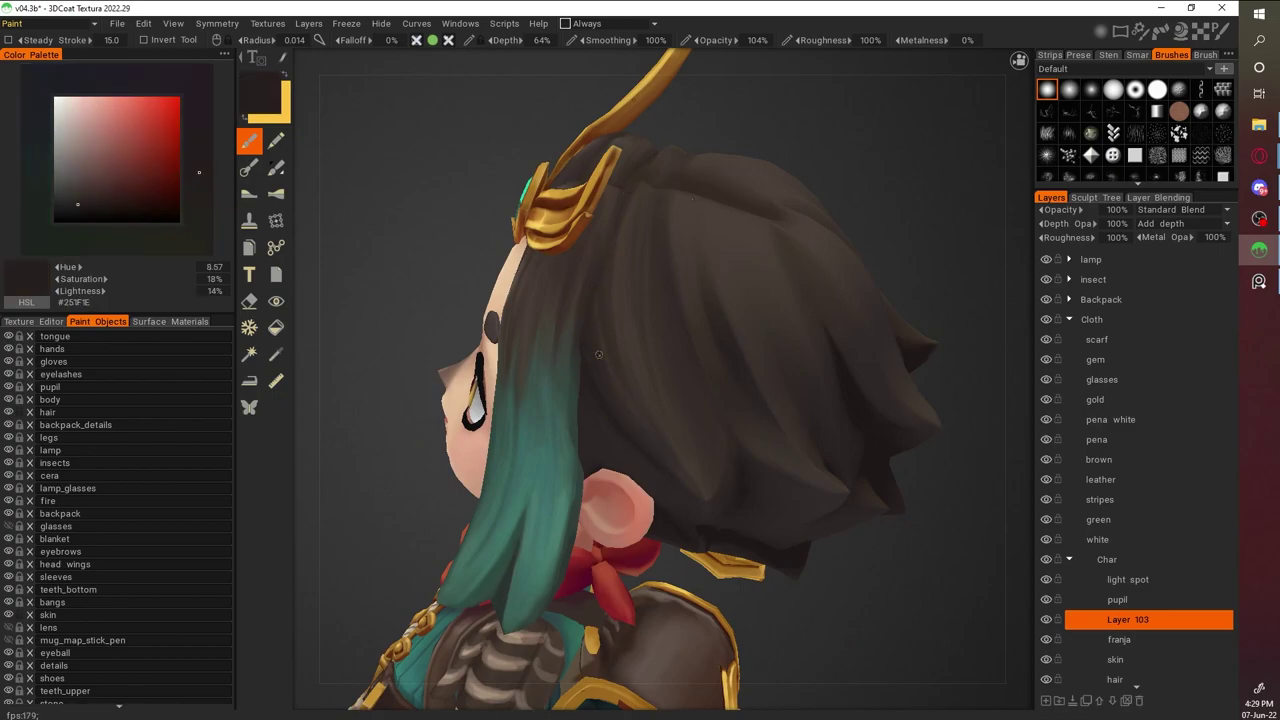
{"action": "key", "text": "v"}
{"action": "key", "text": "v"}
Refine the shading of the side locks above and behind the ear with sampled hair browns
{"action": "mouse_move", "coordinate": [617, 392]}
{"action": "right_mouse_down"}
{"action": "mouse_move", "coordinate": [902, 461]}
{"action": "mouse_move", "coordinate": [557, 354]}
{"action": "right_mouse_up"}
{"action": "key", "text": "v"}
{"action": "key", "text": "v"}
{"action": "mouse_move", "coordinate": [588, 429]}
{"action": "right_mouse_down"}
{"action": "mouse_move", "coordinate": [774, 211]}
{"action": "mouse_move", "coordinate": [536, 308]}
{"action": "mouse_move", "coordinate": [520, 379]}
{"action": "right_mouse_up"}
{"action": "key", "text": "v"}
{"action": "key", "text": "v"}
Paint the central parting and surrounding strands on the crown with dark browns #302826 and #1E1817
{"action": "mouse_move", "coordinate": [573, 361]}
{"action": "left_mouse_down", "text": "alt"}
{"action": "mouse_move", "coordinate": [420, 462]}
{"action": "mouse_move", "coordinate": [619, 507]}
{"action": "mouse_move", "coordinate": [862, 244]}
{"action": "left_mouse_up", "text": "alt"}
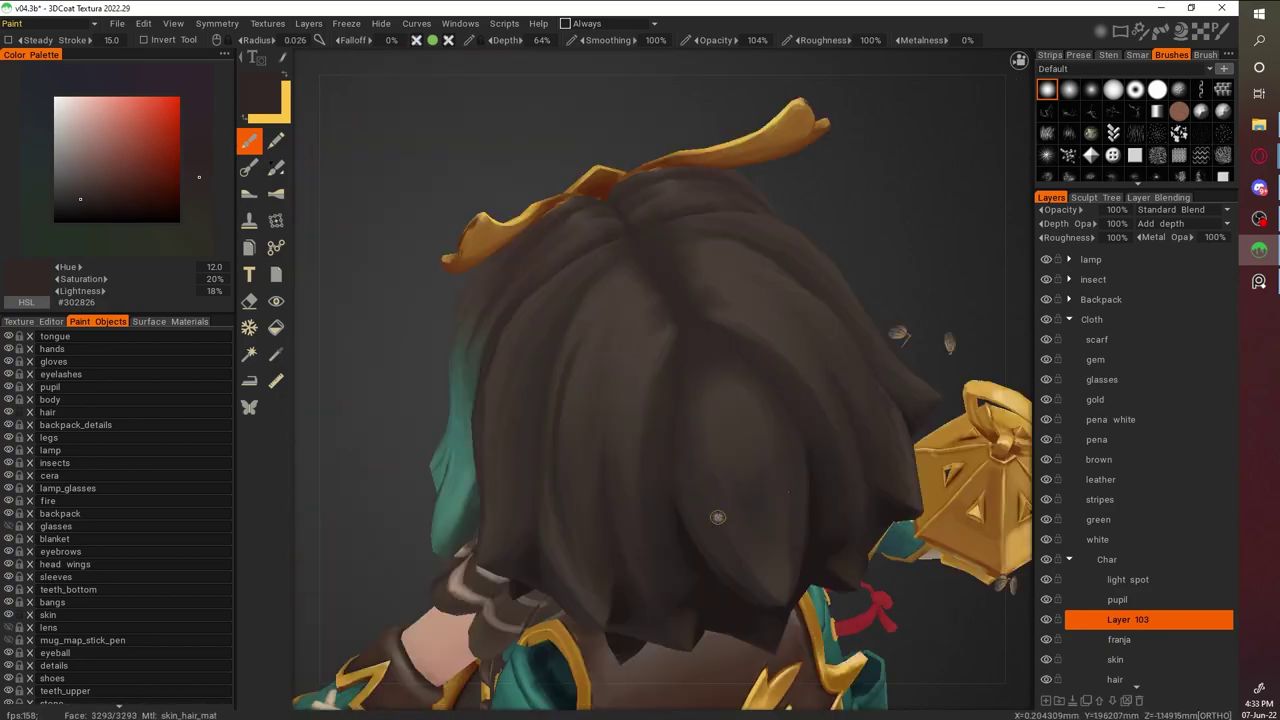
{"action": "left_click_drag", "start_coordinate": [700, 420], "coordinate": [604, 478], "text": "alt"}
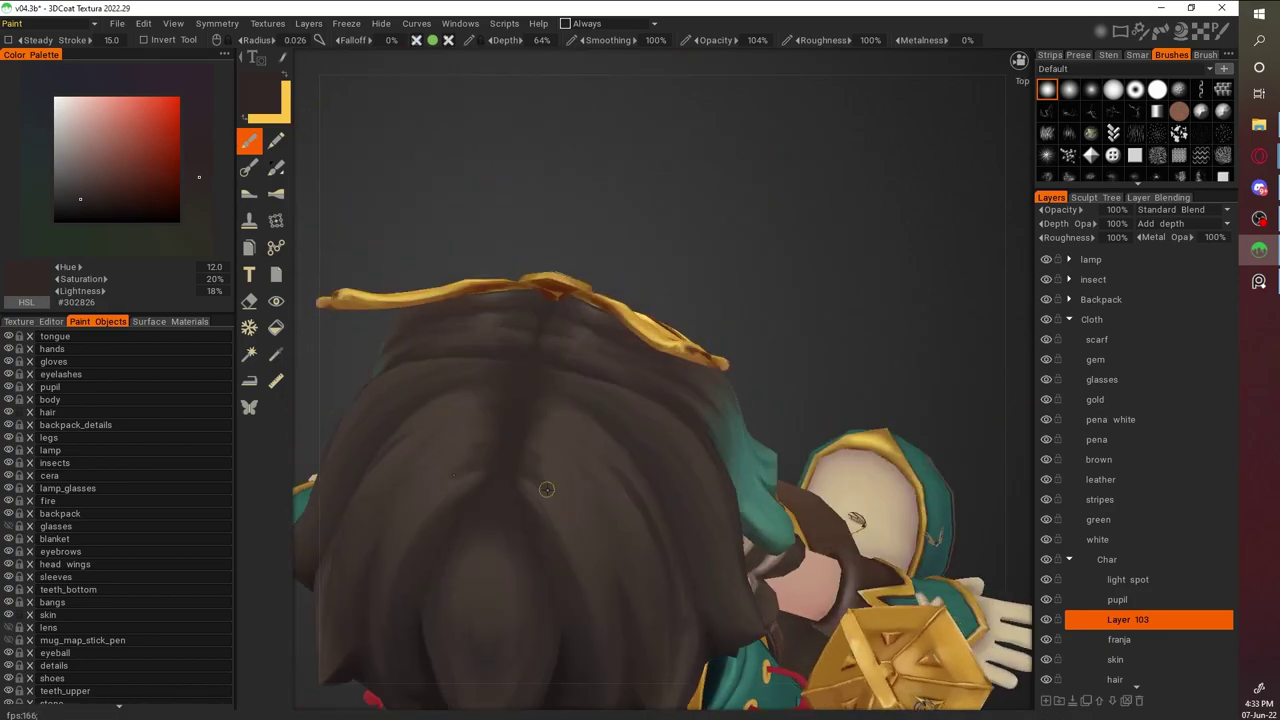
{"action": "mouse_move", "coordinate": [544, 323]}
{"action": "left_mouse_down", "text": "alt"}
{"action": "mouse_move", "coordinate": [489, 363]}
{"action": "mouse_move", "coordinate": [604, 420]}
{"action": "mouse_move", "coordinate": [629, 313]}
{"action": "left_mouse_up", "text": "alt"}
{"action": "scroll", "coordinate": [629, 313], "scroll_direction": "up", "scroll_amount": 3}
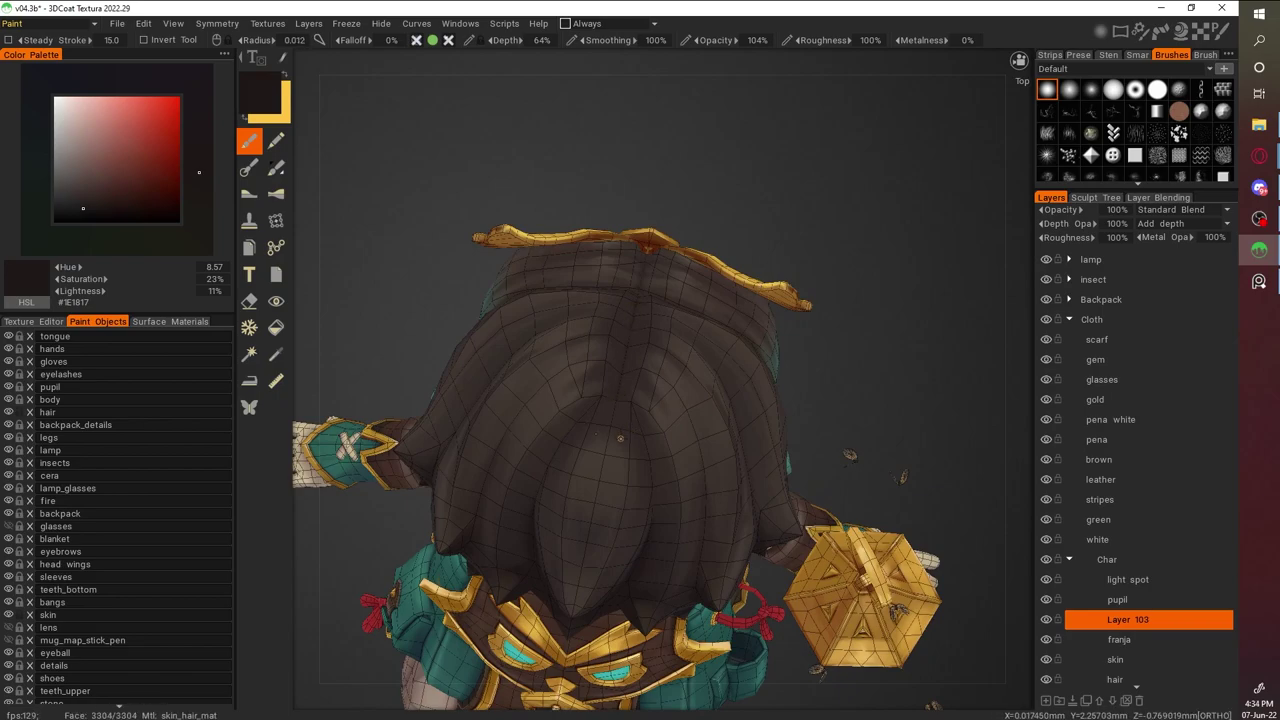
{"action": "left_click_drag", "start_coordinate": [620, 437], "coordinate": [626, 396], "text": "alt"}
{"action": "left_click_drag", "start_coordinate": [627, 348], "coordinate": [670, 523], "text": "alt"}
{"action": "key", "text": "v"}
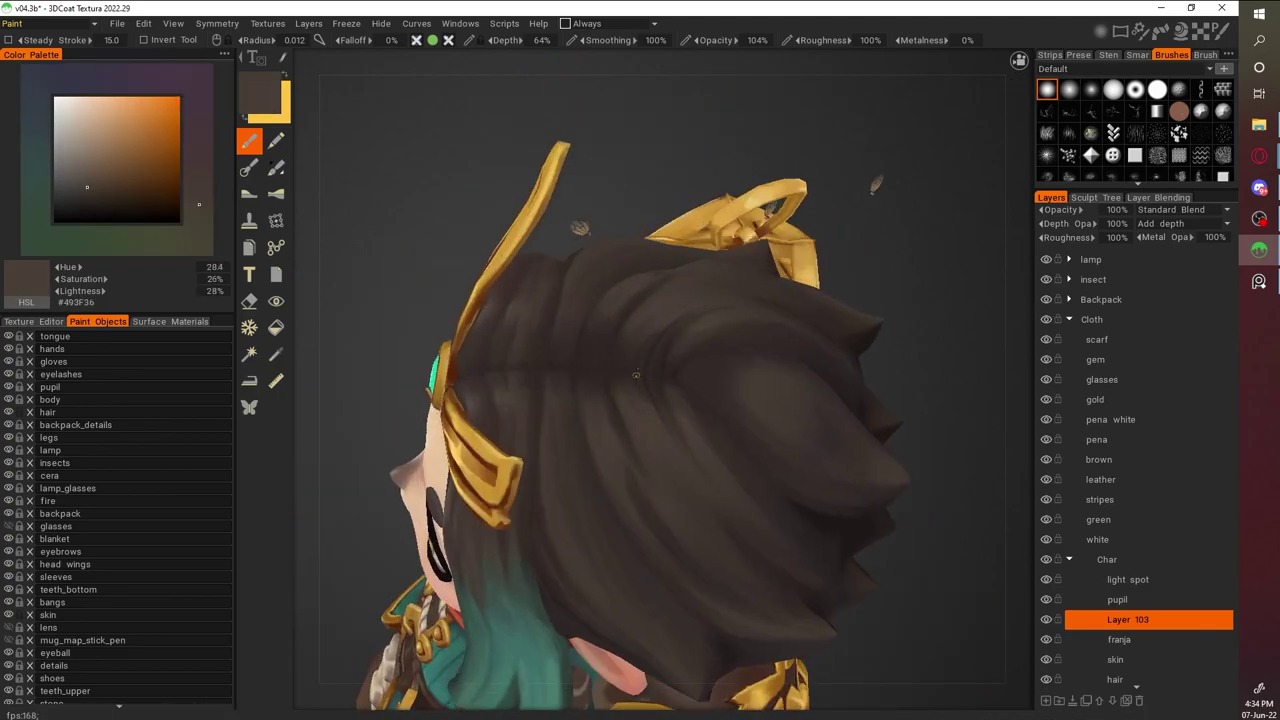
Add lighter #6F675F strands beside the crown parting and shade the side locks with #473D35 and #282221
{"action": "key", "text": "v"}
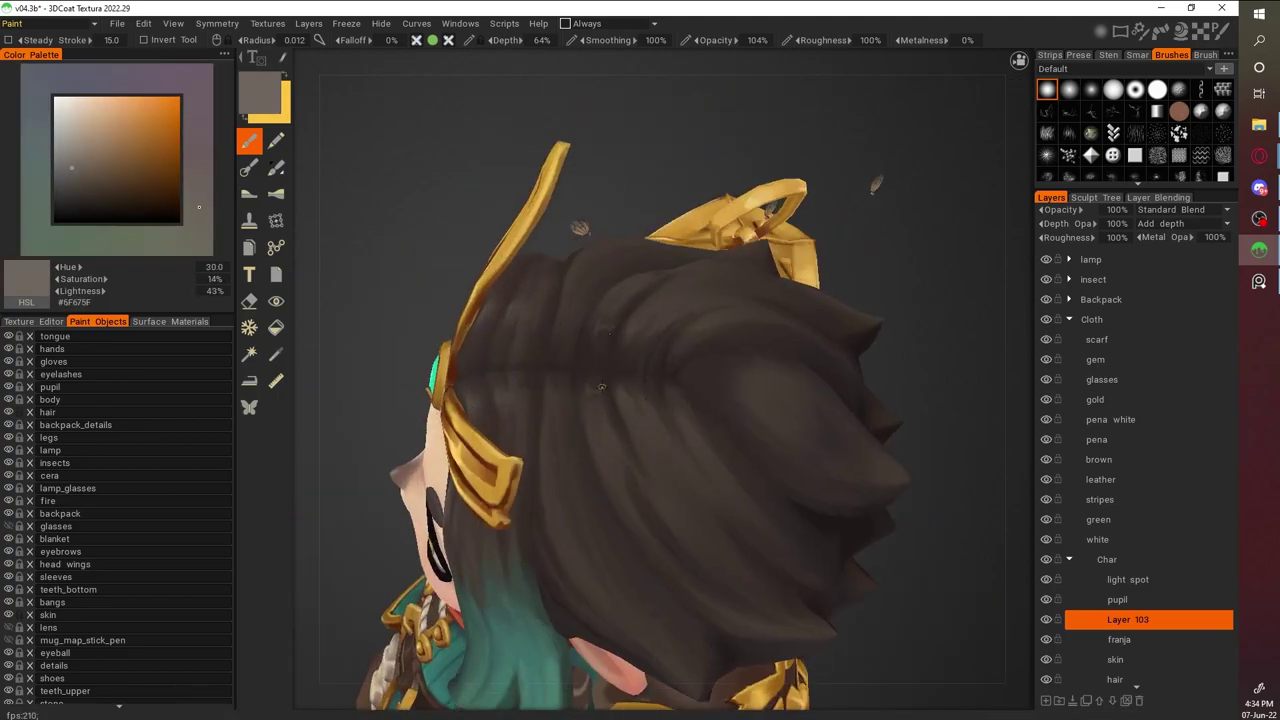
{"action": "left_click_drag", "start_coordinate": [667, 397], "coordinate": [646, 328], "text": "alt"}
{"action": "key", "text": "v"}
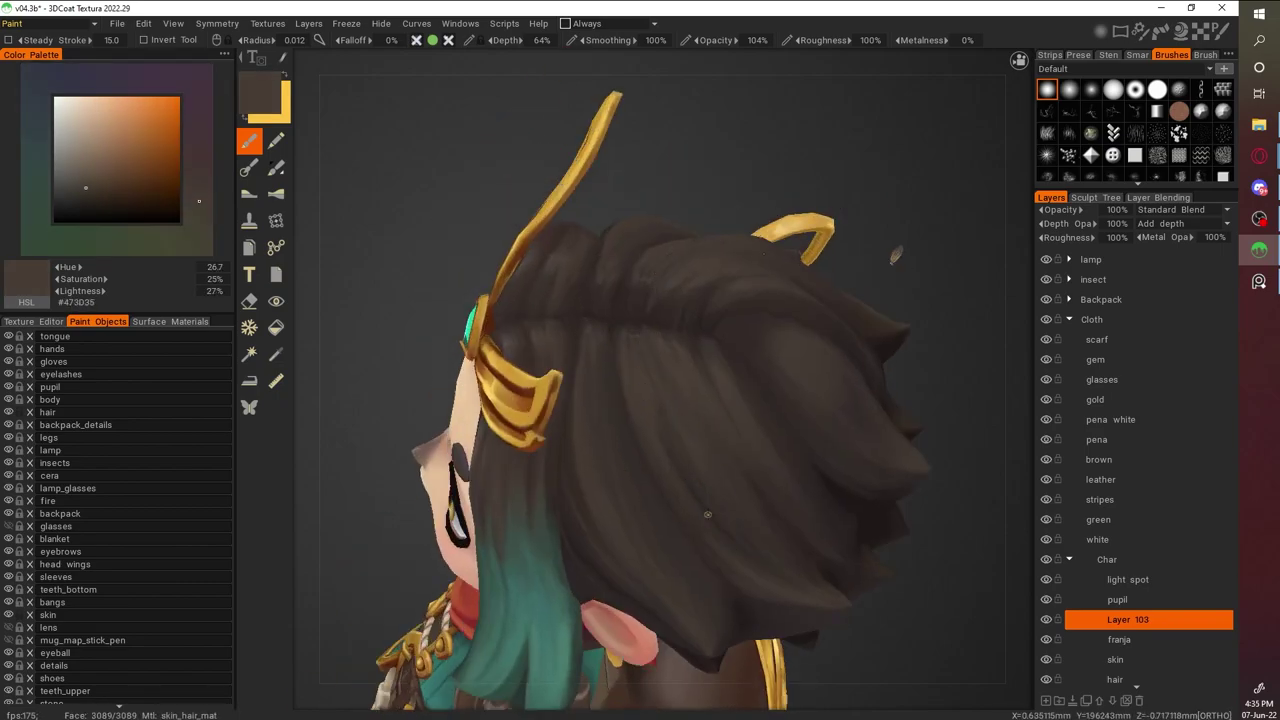
{"action": "key", "text": "v"}
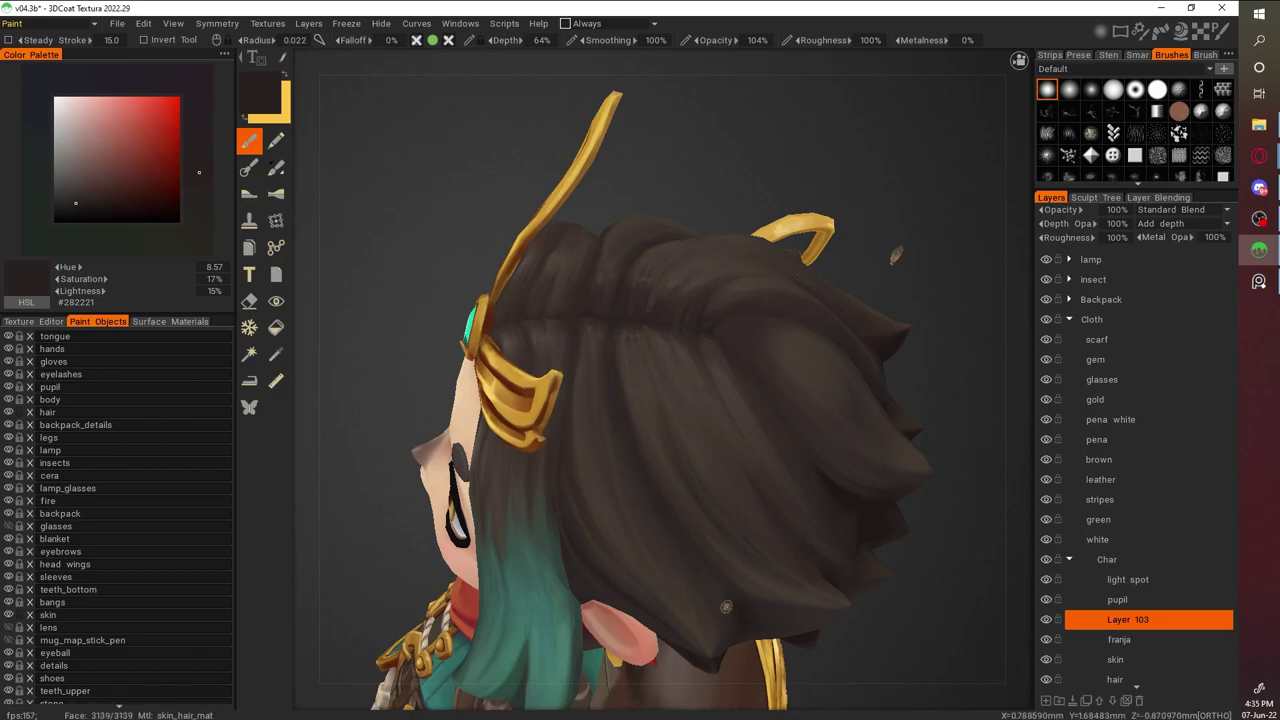
Paint strands running from the crown toward the pointed back tips of the hair with sampled brown #3E3530
{"action": "key", "text": "KP_3"}
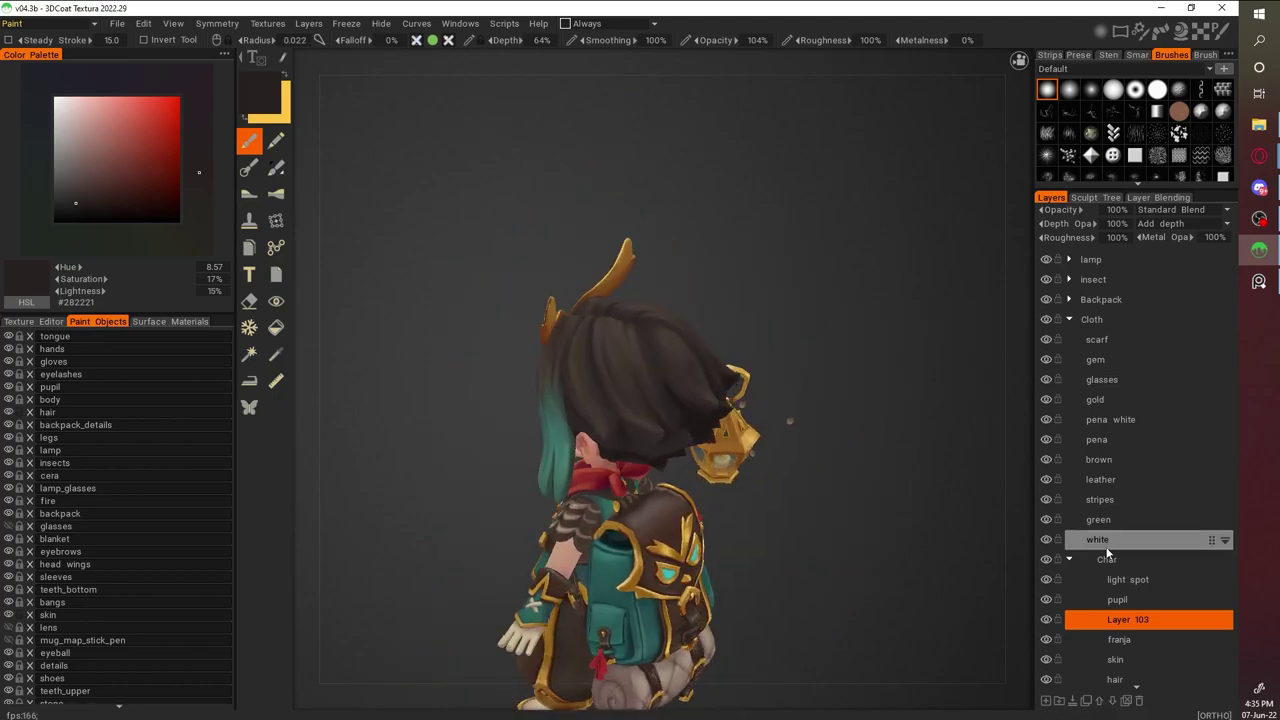
{"action": "key", "text": "ctrl+KP_1"}
{"action": "scroll", "coordinate": [889, 556], "scroll_direction": "up", "scroll_amount": 5}
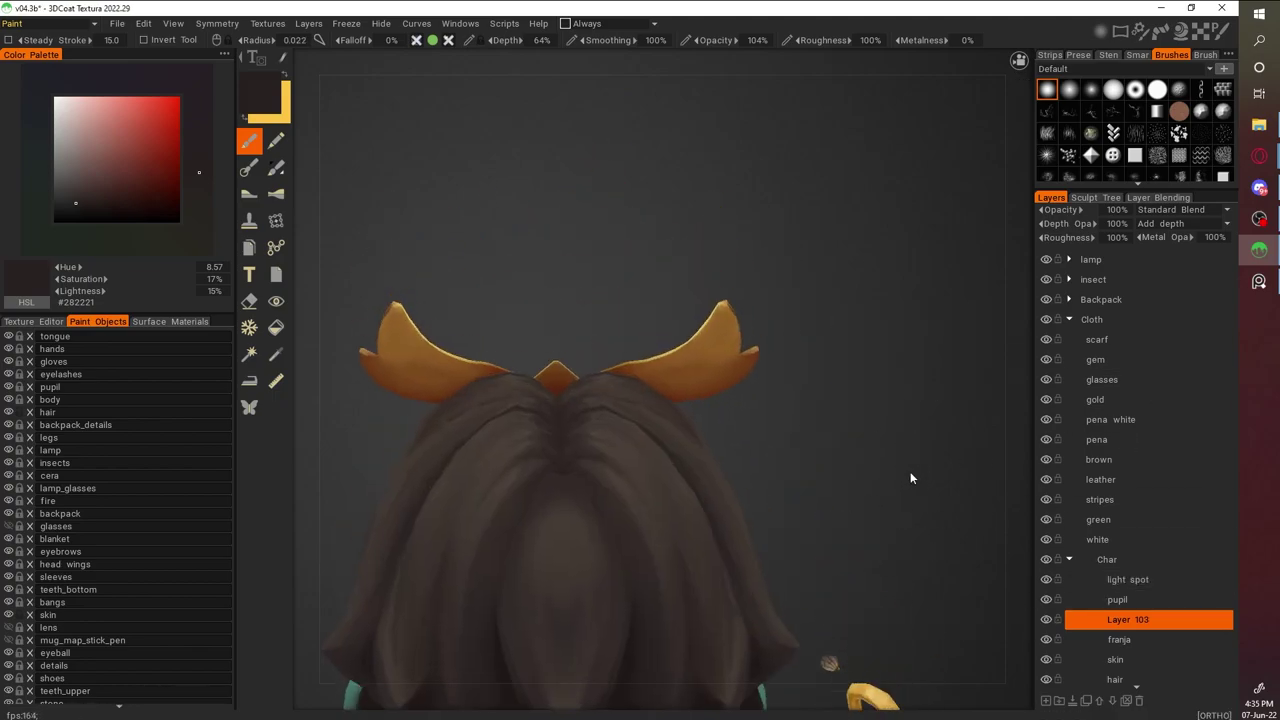
{"action": "key", "text": "v"}
{"action": "left_click_drag", "start_coordinate": [614, 507], "coordinate": [669, 340], "text": "alt"}
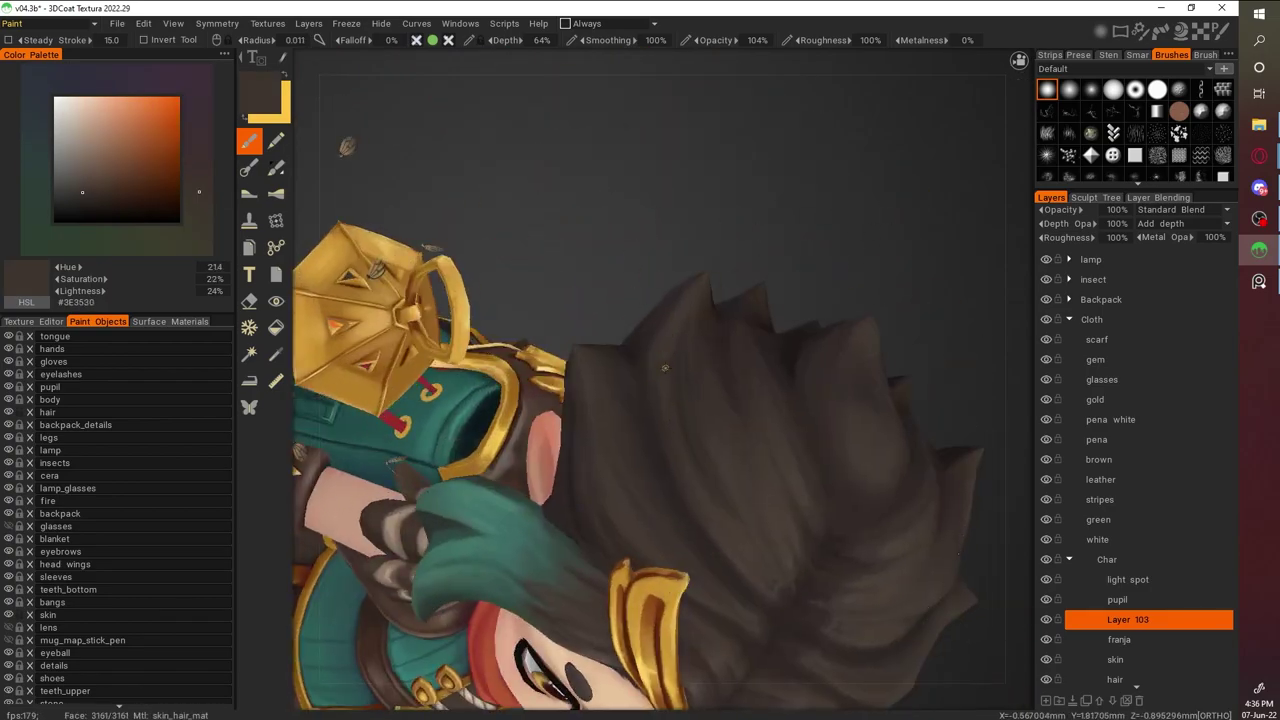
{"action": "key", "text": "v"}
Refine the strands radiating from the parting over the top and upper side with browns #39302C, #2D2523 and #473D34
{"action": "left_click_drag", "start_coordinate": [674, 402], "coordinate": [608, 425], "text": "alt"}
{"action": "left_click_drag", "start_coordinate": [695, 395], "coordinate": [625, 400], "text": "alt"}
{"action": "key", "text": "v"}
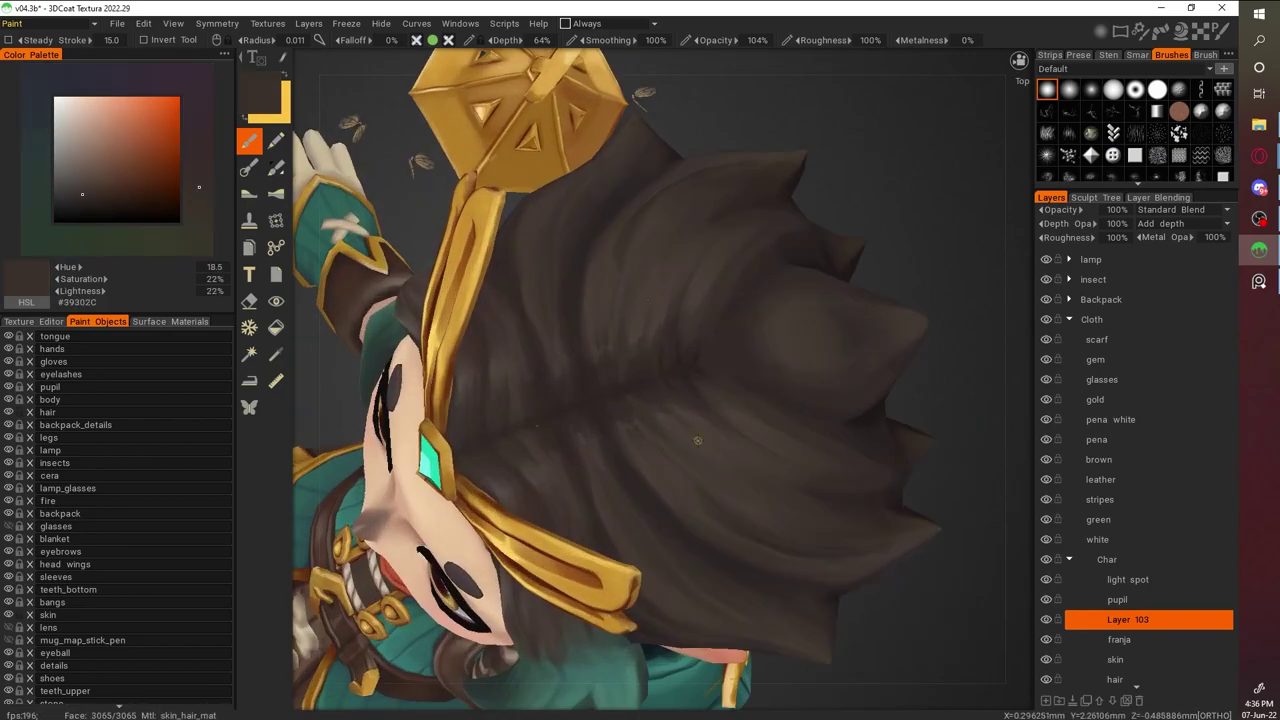
{"action": "key", "text": "v"}
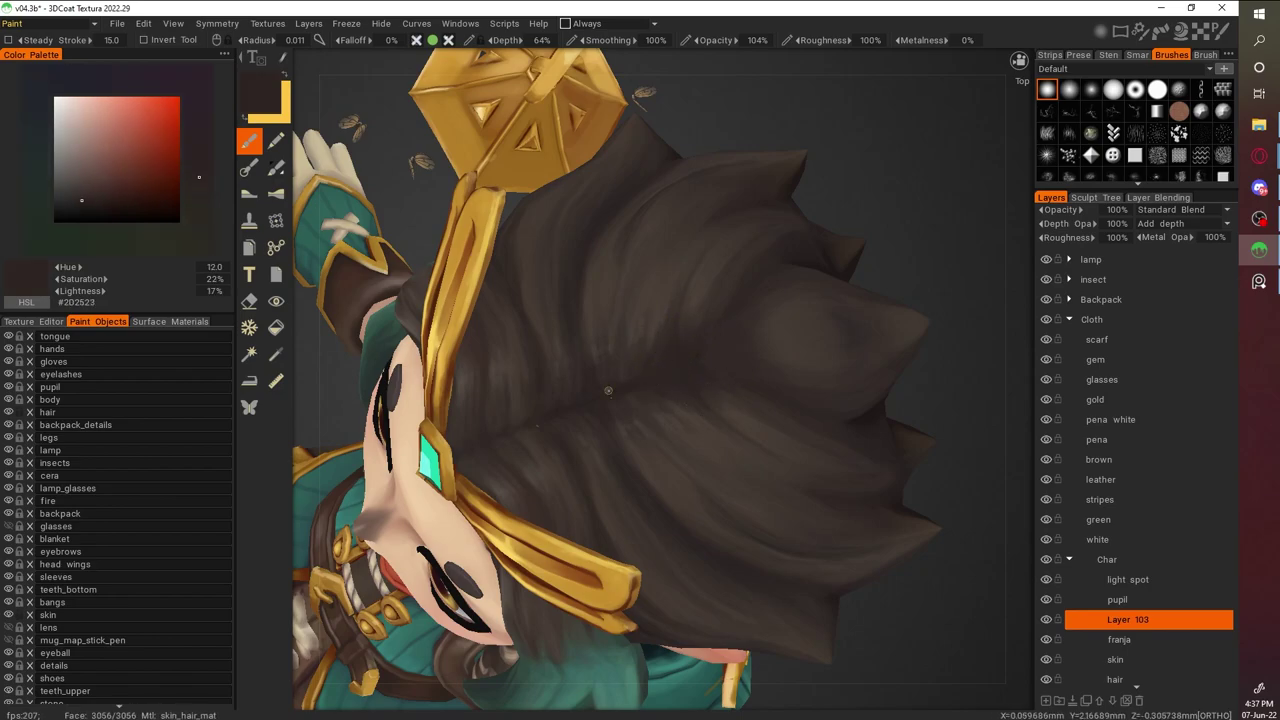
{"action": "left_click_drag", "start_coordinate": [474, 410], "coordinate": [513, 307], "text": "alt"}
{"action": "key", "text": "v"}
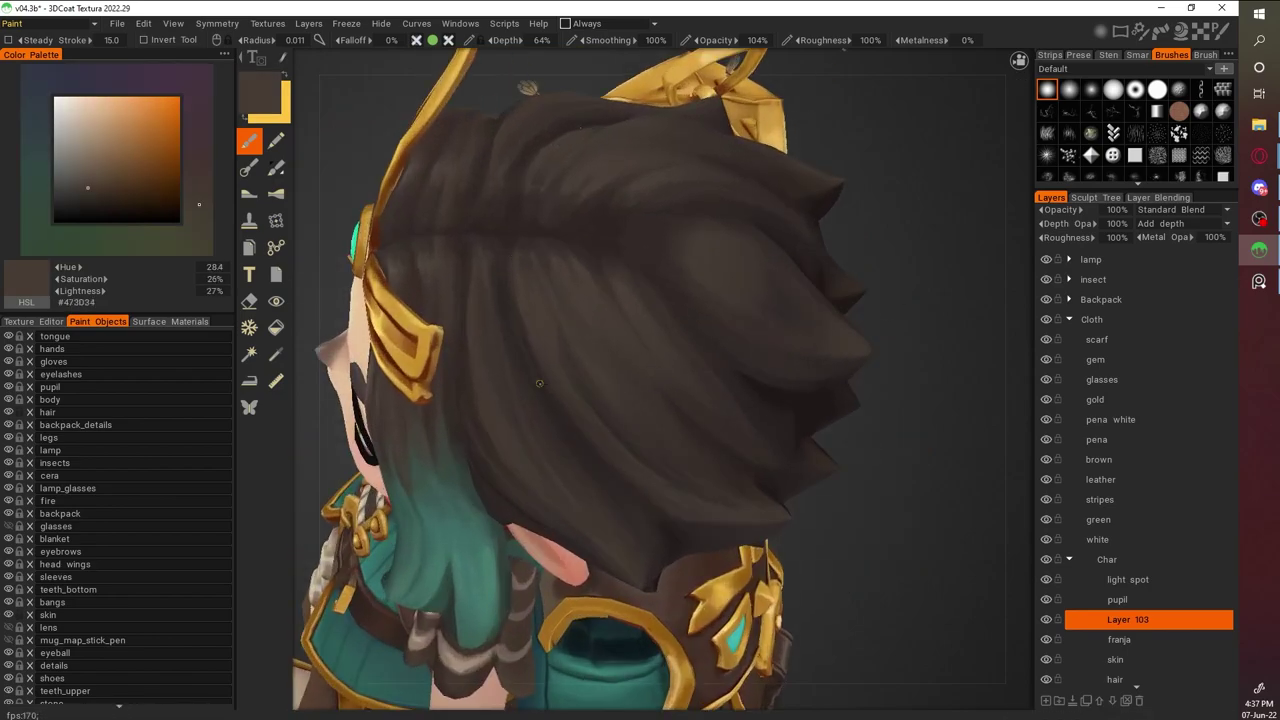
Shade the base of the large back lock below the crown with sampled browns #2A2322 and #2C2523
{"action": "left_click_drag", "start_coordinate": [597, 450], "coordinate": [589, 226], "text": "alt"}
{"action": "left_click_drag", "start_coordinate": [742, 418], "coordinate": [475, 374], "text": "alt"}
{"action": "key", "text": "v"}
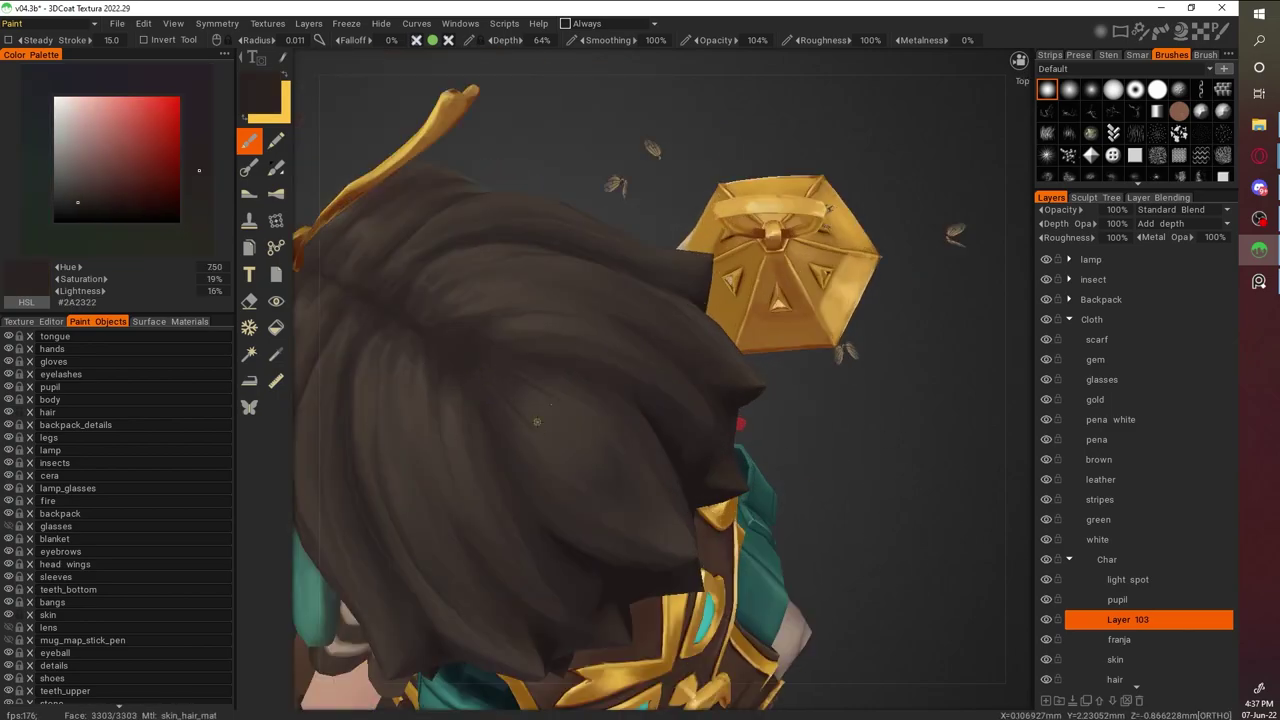
{"action": "key", "text": "v"}
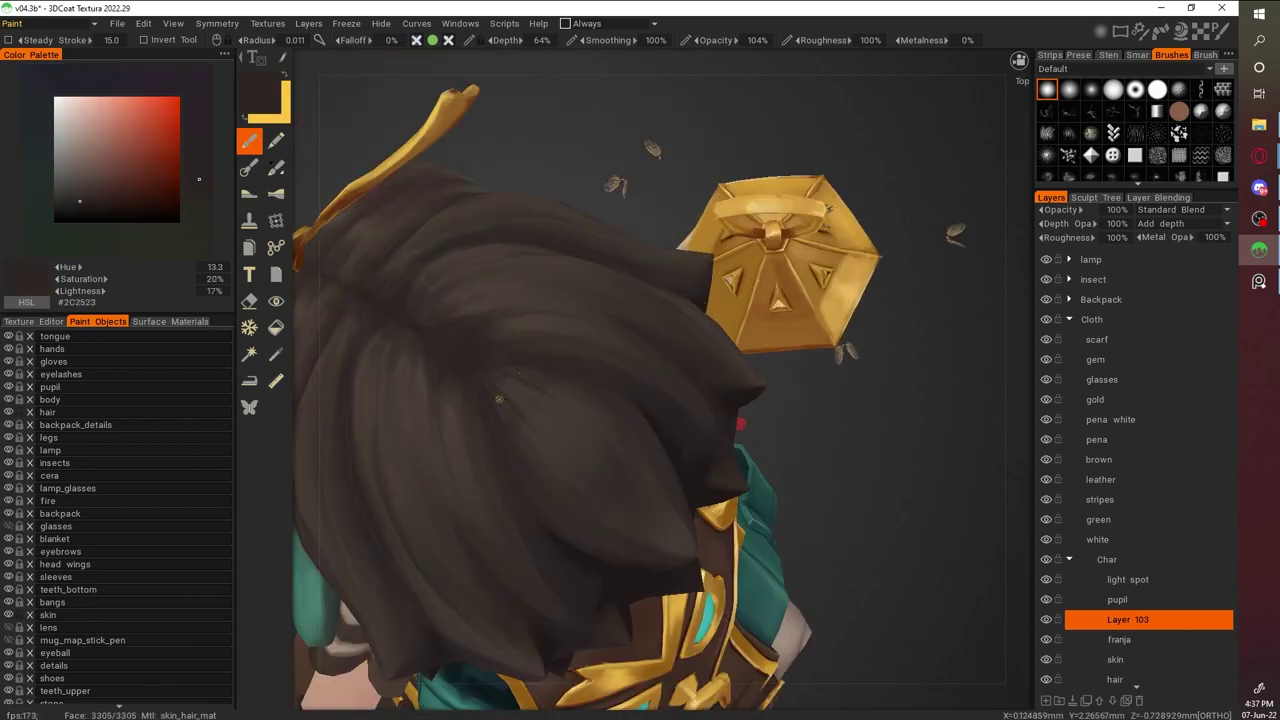
{"action": "key", "text": "v"}
{"action": "key", "text": "v"}
Darken the lower hair locks behind the ear with sampled browns #261F1F and #272020
{"action": "left_click_drag", "start_coordinate": [480, 357], "coordinate": [811, 397], "text": "alt"}
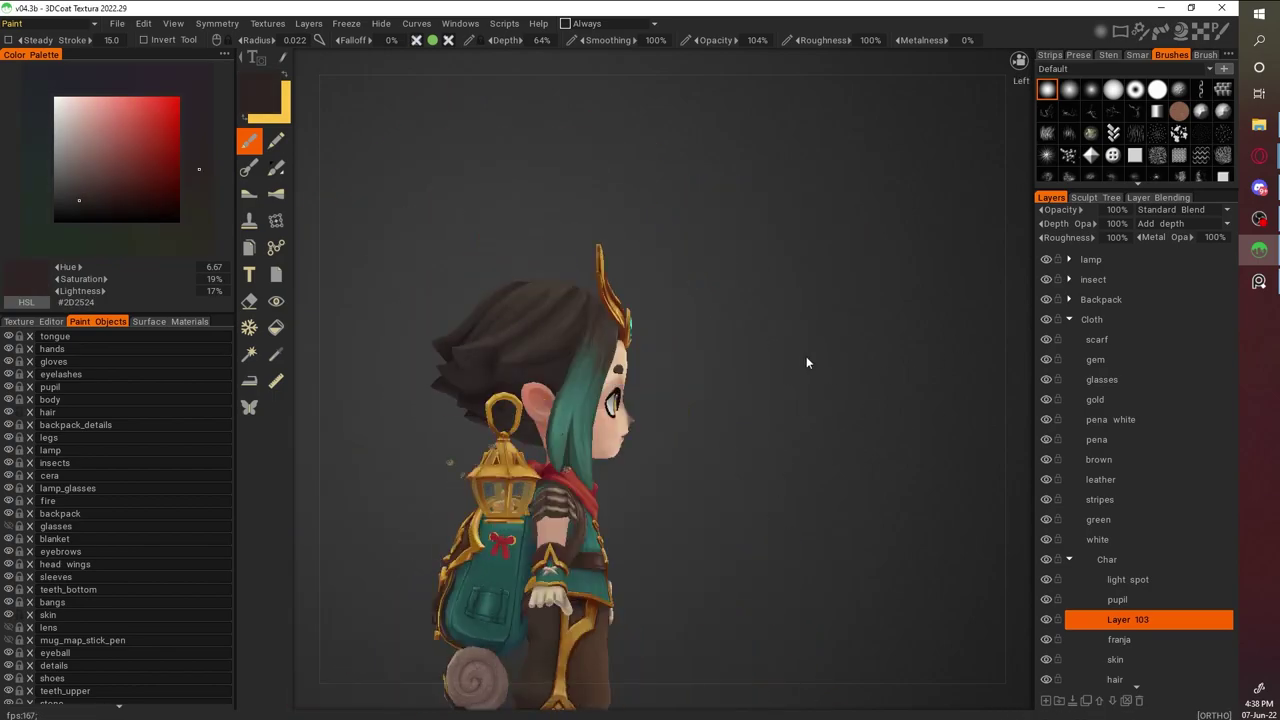
{"action": "right_click_drag", "start_coordinate": [806, 356], "coordinate": [765, 402], "text": "alt"}
{"action": "key", "text": "v"}
{"action": "key", "text": "v"}
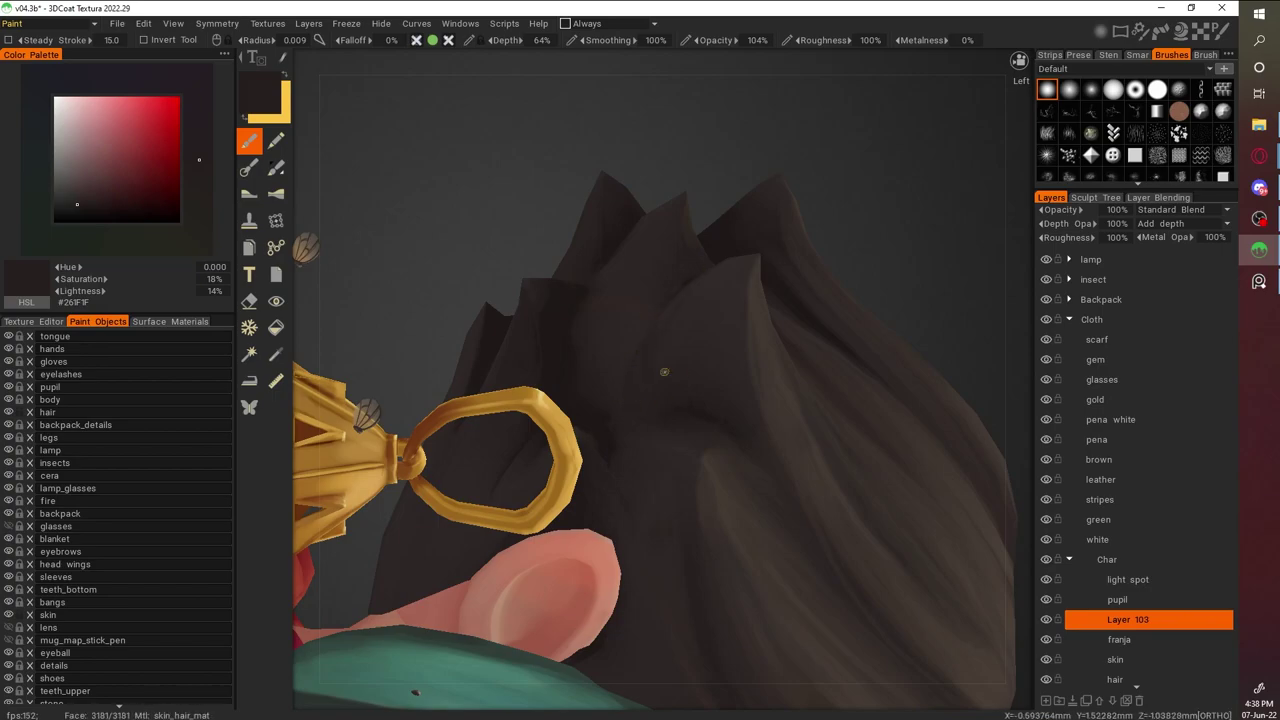
{"action": "key", "text": "v"}
{"action": "key", "text": "v"}
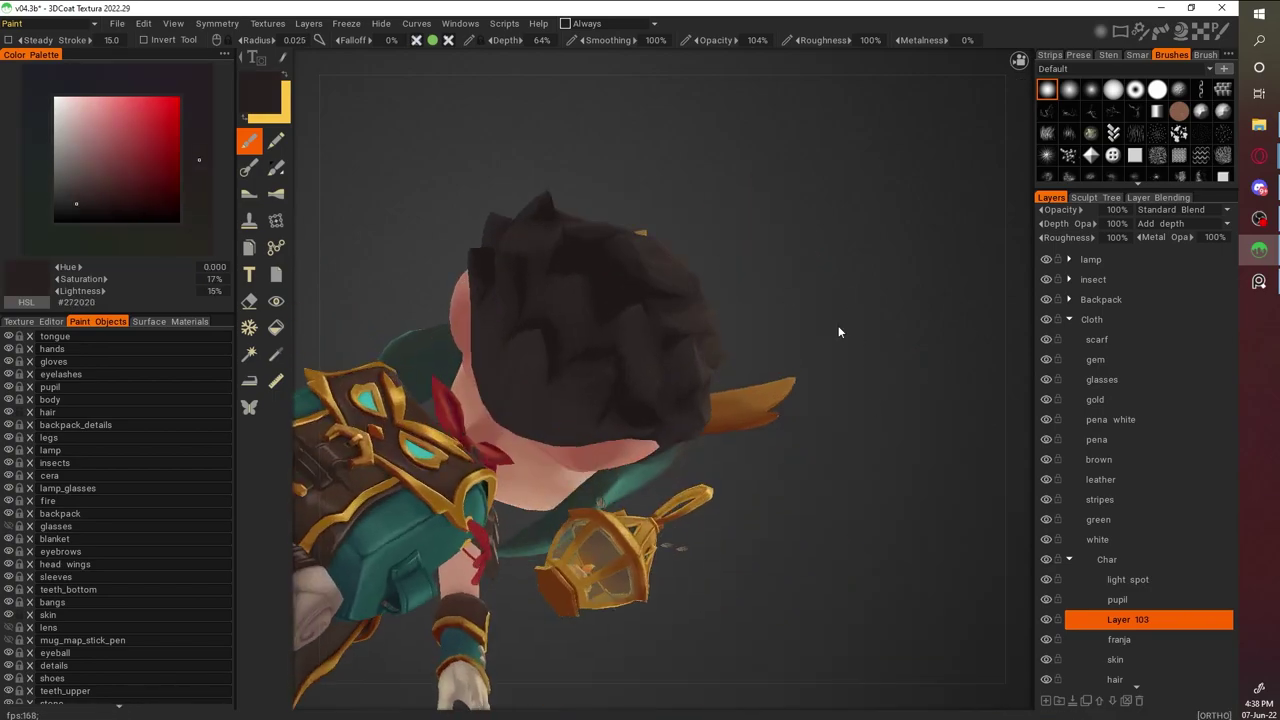
Paint the hair's underside above the nape with dark brown #251F1E and lighter brown #413931
{"action": "left_click_drag", "start_coordinate": [838, 325], "coordinate": [894, 374], "text": "alt"}
{"action": "right_click_drag", "start_coordinate": [894, 374], "coordinate": [673, 336], "text": "alt"}
{"action": "key", "text": "v"}
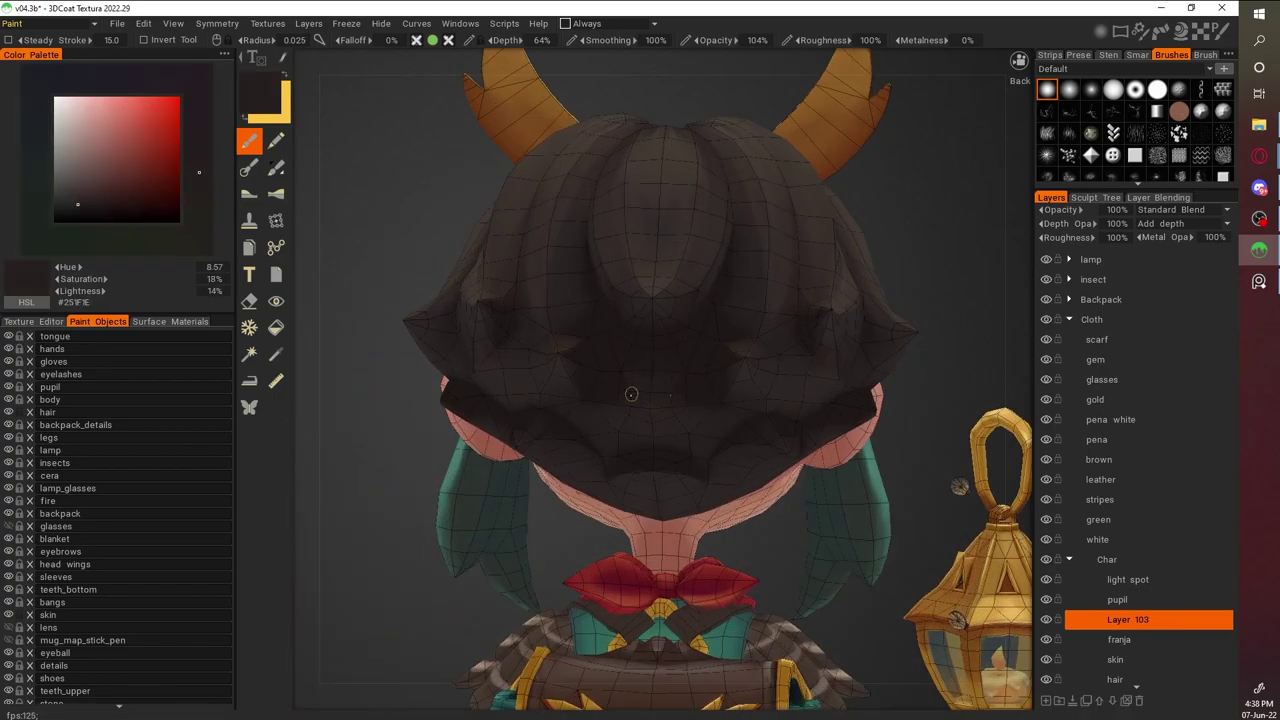
{"action": "left_click_drag", "start_coordinate": [612, 333], "coordinate": [697, 349], "text": "alt"}
{"action": "key", "text": "v"}
{"action": "left_click_drag", "start_coordinate": [699, 484], "coordinate": [701, 426], "text": "alt"}
{"action": "key", "text": "v"}
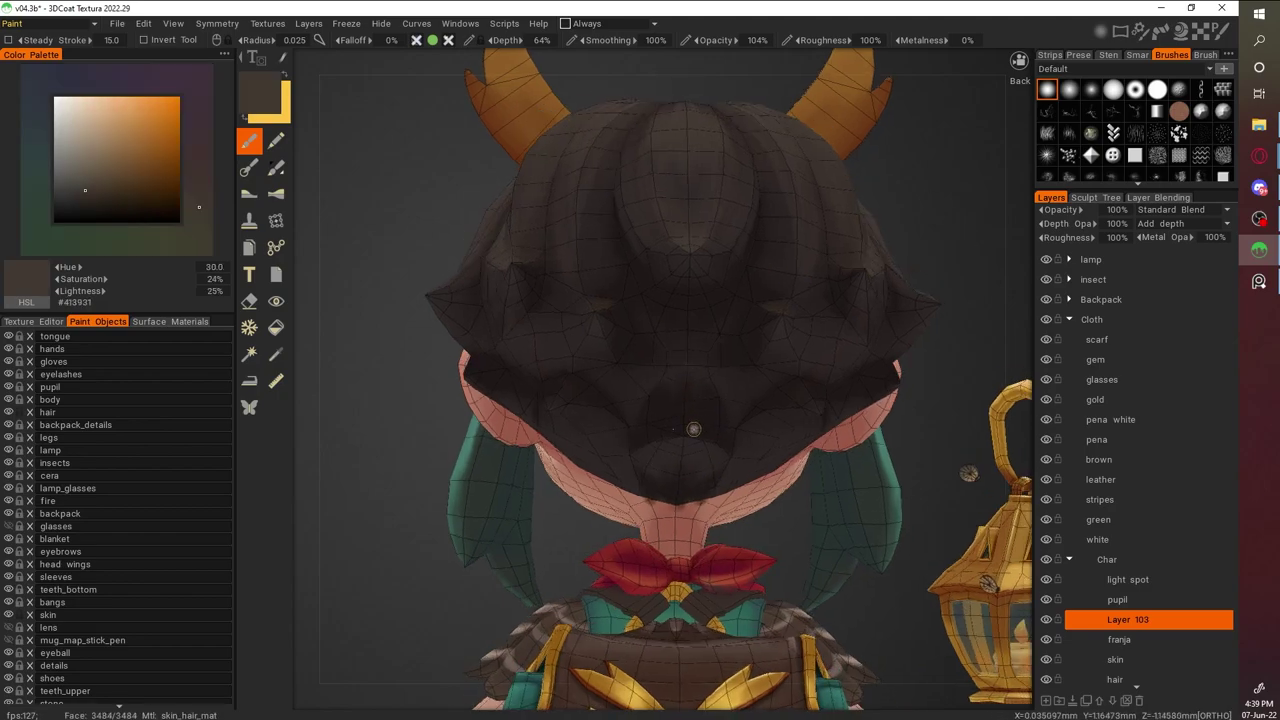
Define the small lock tips above the nape with #1E1817 shadows and #423932 highlights
{"action": "key", "text": "v"}
{"action": "key", "text": "v"}
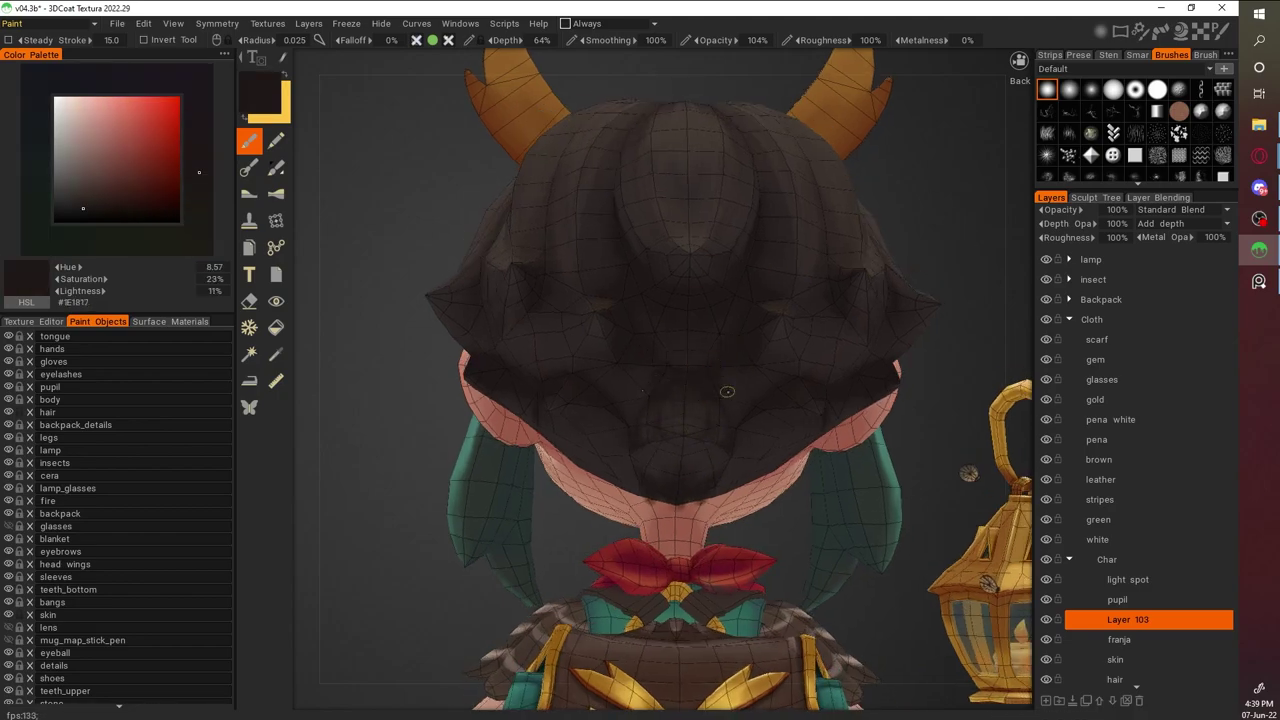
{"action": "mouse_move", "coordinate": [692, 457]}
{"action": "left_mouse_down", "text": "alt"}
{"action": "mouse_move", "coordinate": [700, 490]}
{"action": "mouse_move", "coordinate": [733, 458]}
{"action": "mouse_move", "coordinate": [673, 362]}
{"action": "left_mouse_up", "text": "alt"}
{"action": "key", "text": "v"}
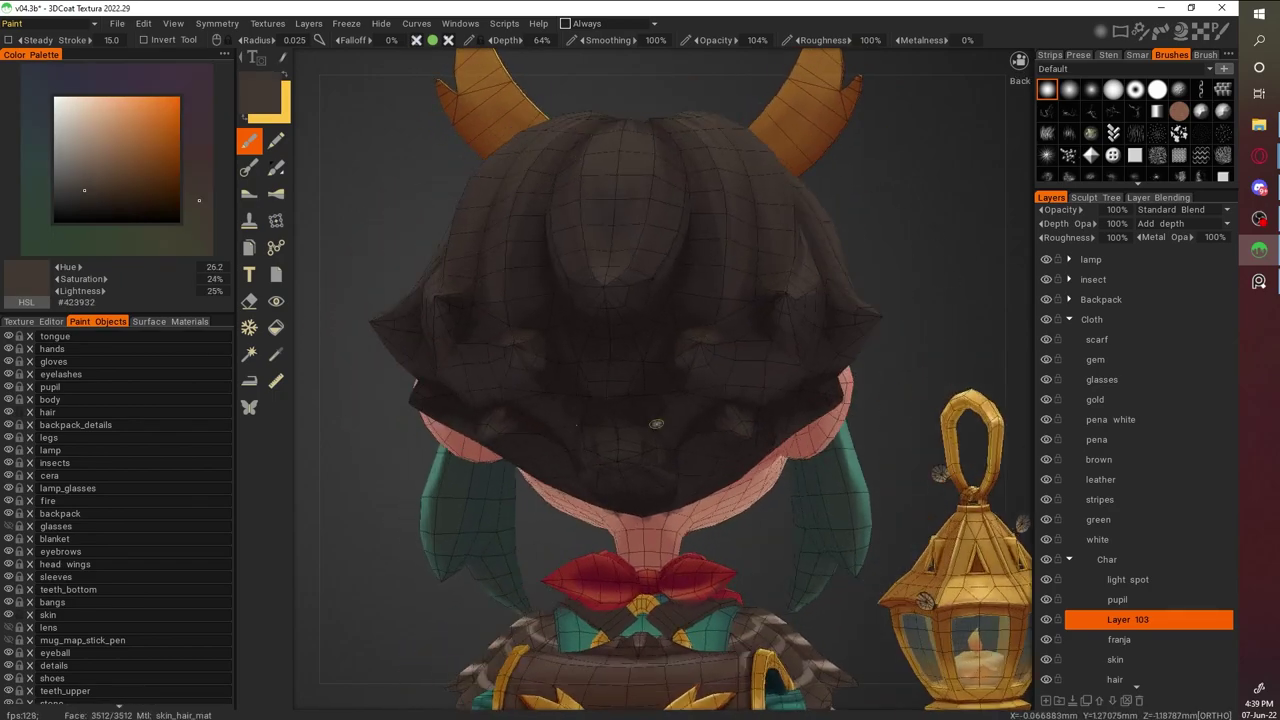
{"action": "key", "text": "v"}
Hide the wireframe and blend the long locks at the back of the head with sampled brown #2E2624
{"action": "key", "text": "w"}
{"action": "left_click_drag", "start_coordinate": [630, 321], "coordinate": [584, 394], "text": "alt"}
{"action": "key", "text": "v"}
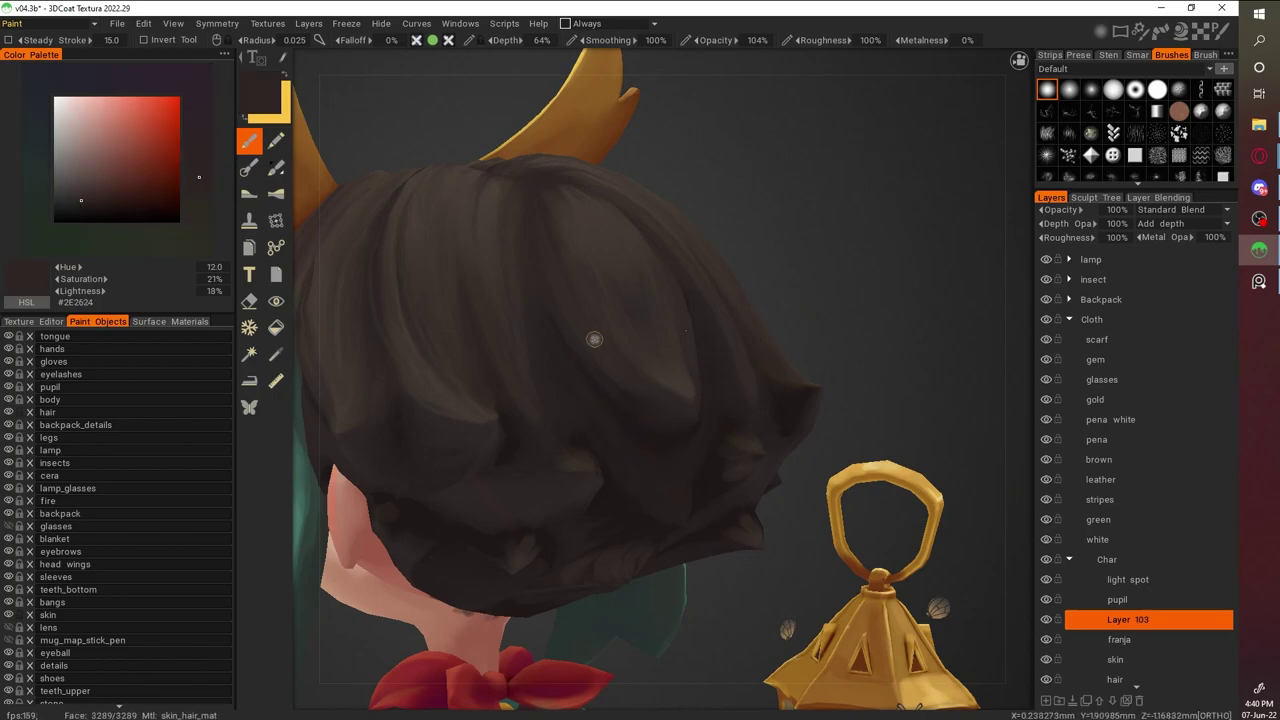
Show the wireframe and shade the pointed lower locks above the red scarf with browns #3B332E and #2C2524
{"action": "key", "text": "w"}
{"action": "left_click_drag", "start_coordinate": [660, 505], "coordinate": [905, 168], "text": "alt"}
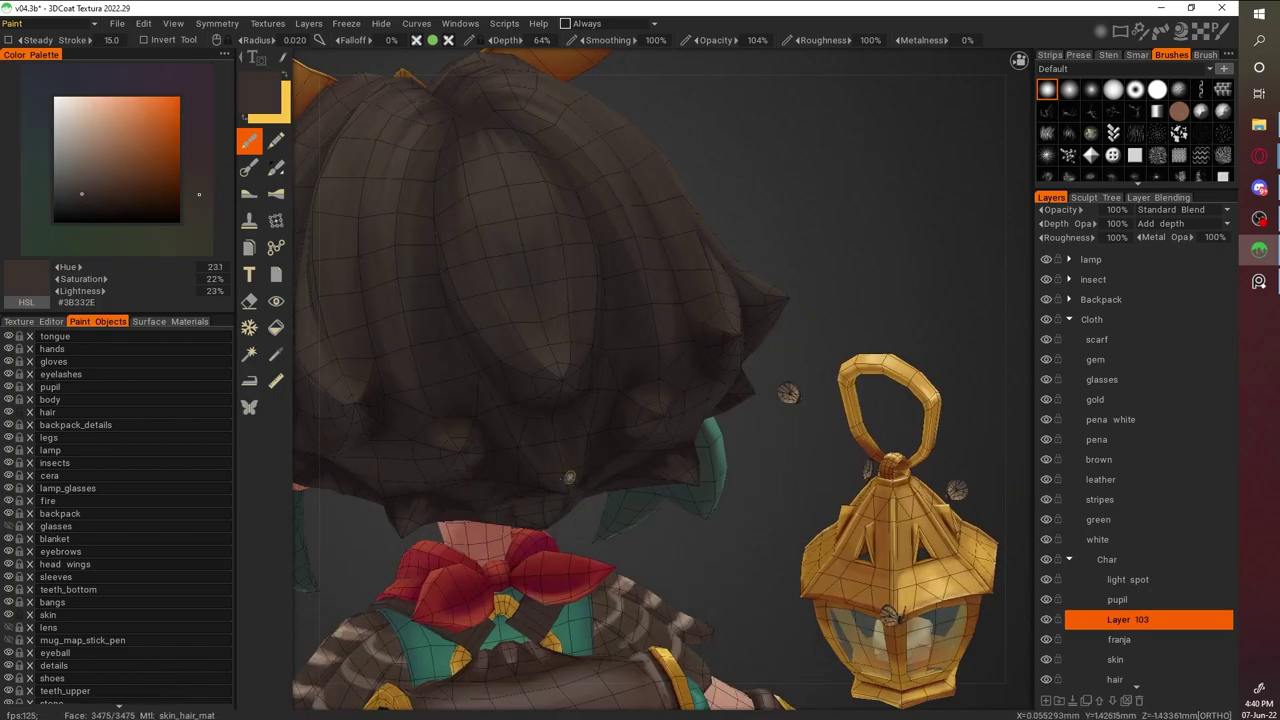
{"action": "scroll", "coordinate": [572, 443], "scroll_direction": "down", "scroll_amount": 5}
{"action": "left_click_drag", "start_coordinate": [800, 210], "coordinate": [693, 327], "text": "alt"}
{"action": "scroll", "coordinate": [693, 327], "scroll_direction": "up", "scroll_amount": 6}
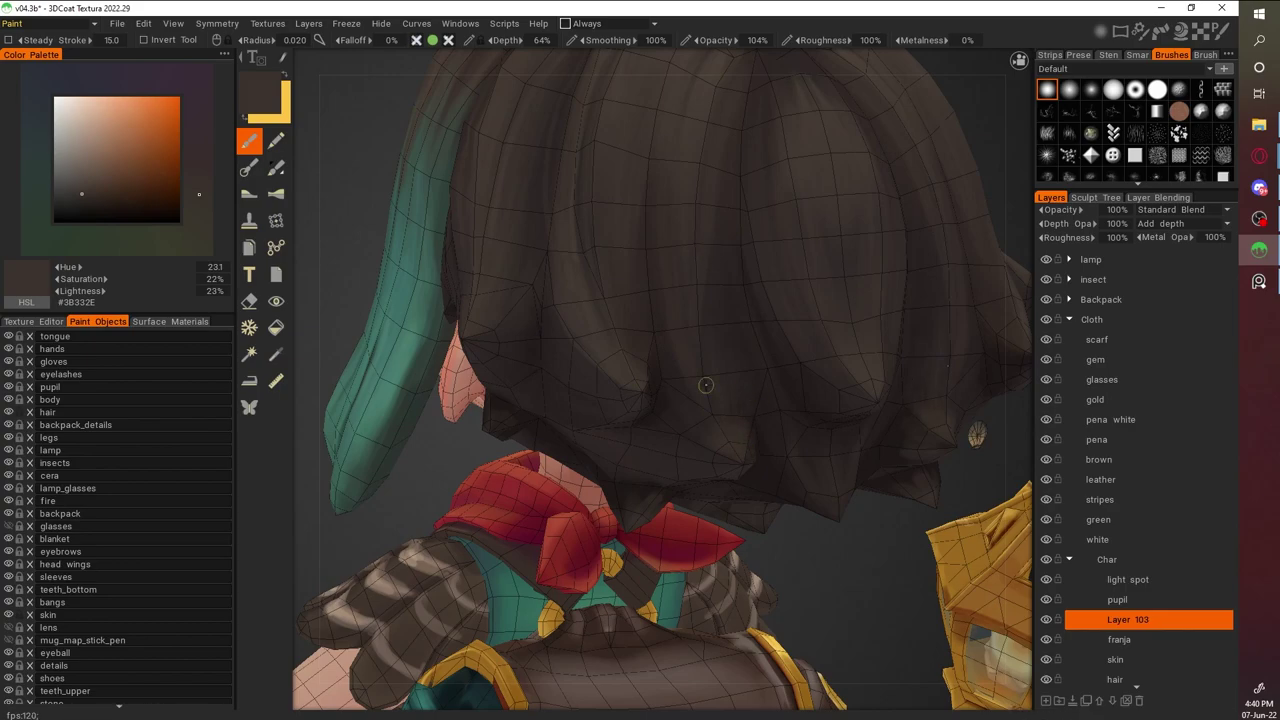
{"action": "key", "text": "v"}
{"action": "key", "text": "v"}
{"action": "key", "text": "v"}
{"action": "key", "text": "v"}
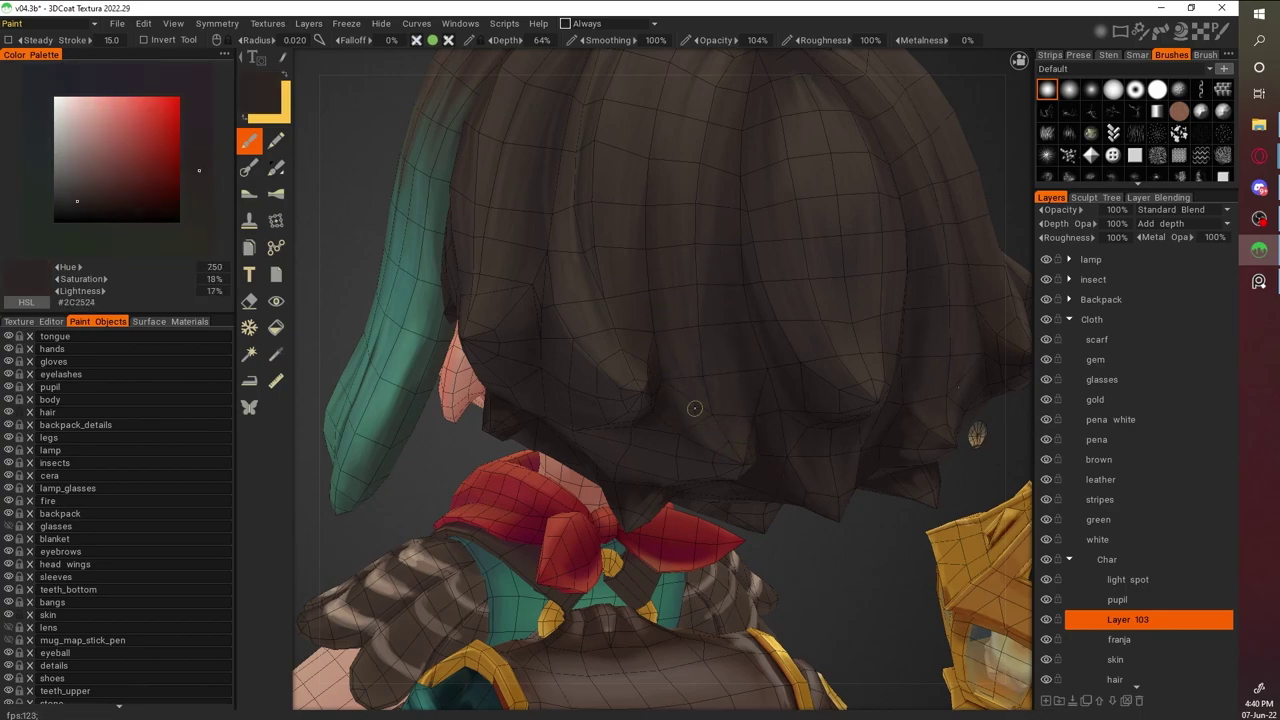
Hide the wireframe and review the painted hair on the whole character from behind
{"action": "key", "text": "w"}
{"action": "scroll", "coordinate": [844, 537], "scroll_direction": "down", "scroll_amount": 5}
{"action": "left_click_drag", "start_coordinate": [844, 537], "coordinate": [830, 549], "text": "alt"}
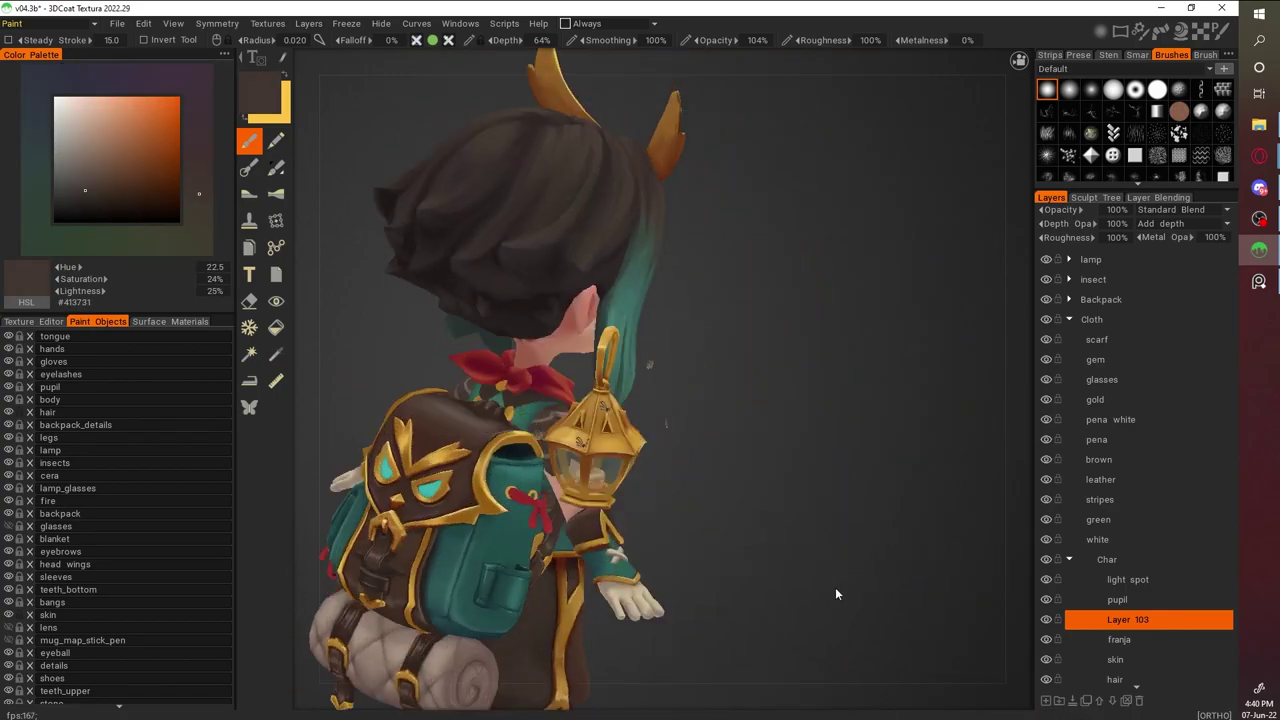
Show the wireframe and shade the locks at the back of the head with sampled browns #27211F and #352C28
{"action": "scroll", "coordinate": [830, 549], "scroll_direction": "up", "scroll_amount": 6}
{"action": "key", "text": "v"}
{"action": "left_click_drag", "start_coordinate": [629, 318], "coordinate": [951, 152], "text": "alt"}
{"action": "scroll", "coordinate": [951, 152], "scroll_direction": "down", "scroll_amount": 5}
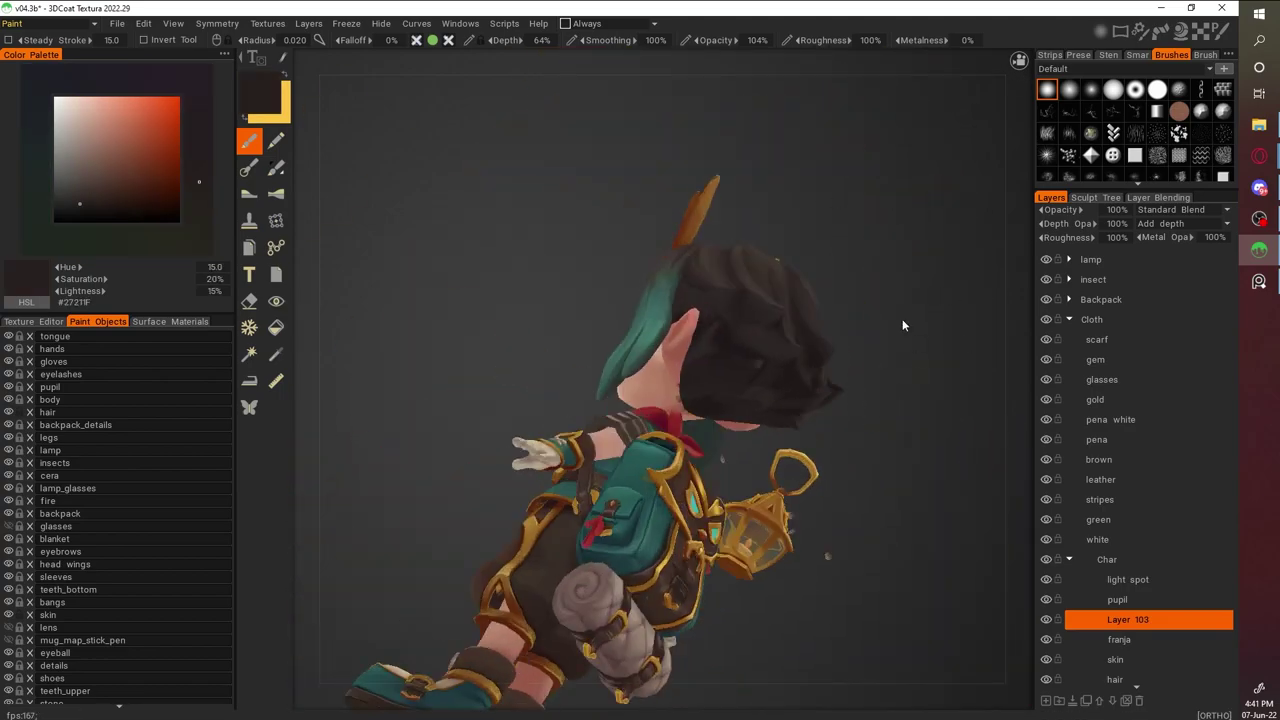
{"action": "left_click_drag", "start_coordinate": [943, 294], "coordinate": [1094, 372], "text": "alt"}
{"action": "scroll", "coordinate": [949, 556], "scroll_direction": "up", "scroll_amount": 4}
{"action": "scroll", "coordinate": [949, 556], "scroll_direction": "up", "scroll_amount": 4}
{"action": "key", "text": "v"}
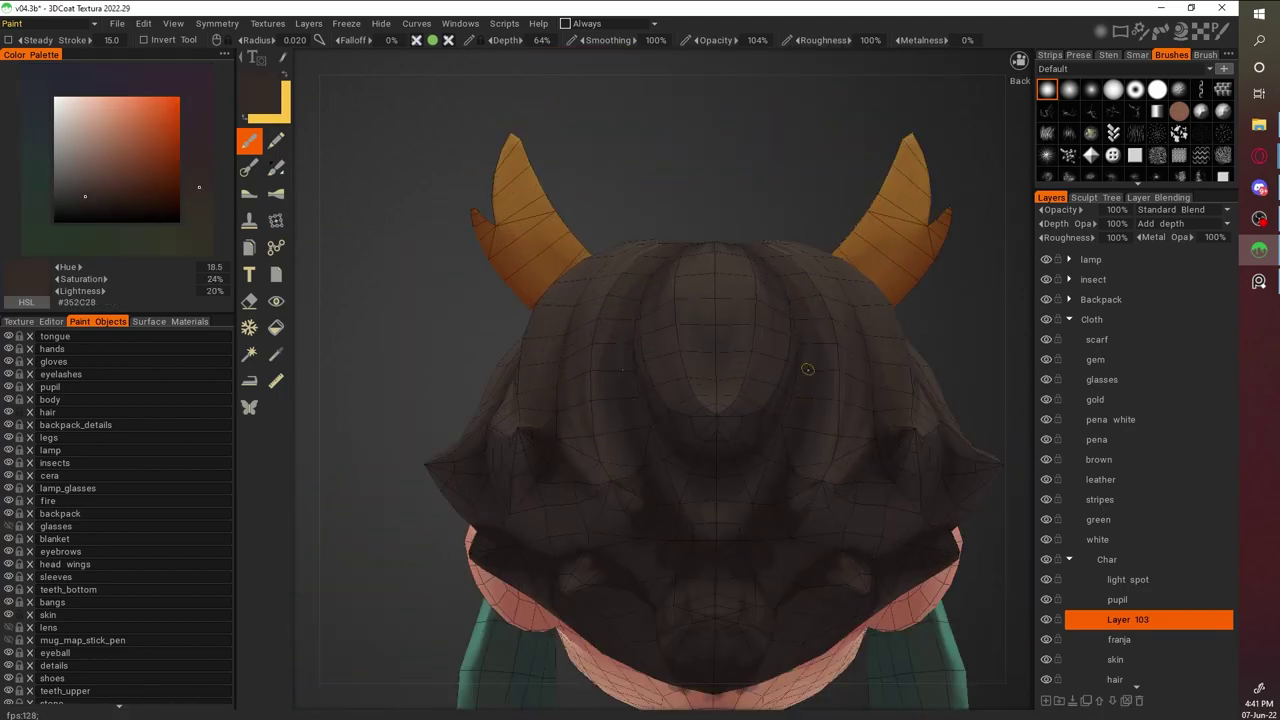
{"action": "key", "text": "w"}
{"action": "scroll", "coordinate": [755, 435], "scroll_direction": "up", "scroll_amount": 3}
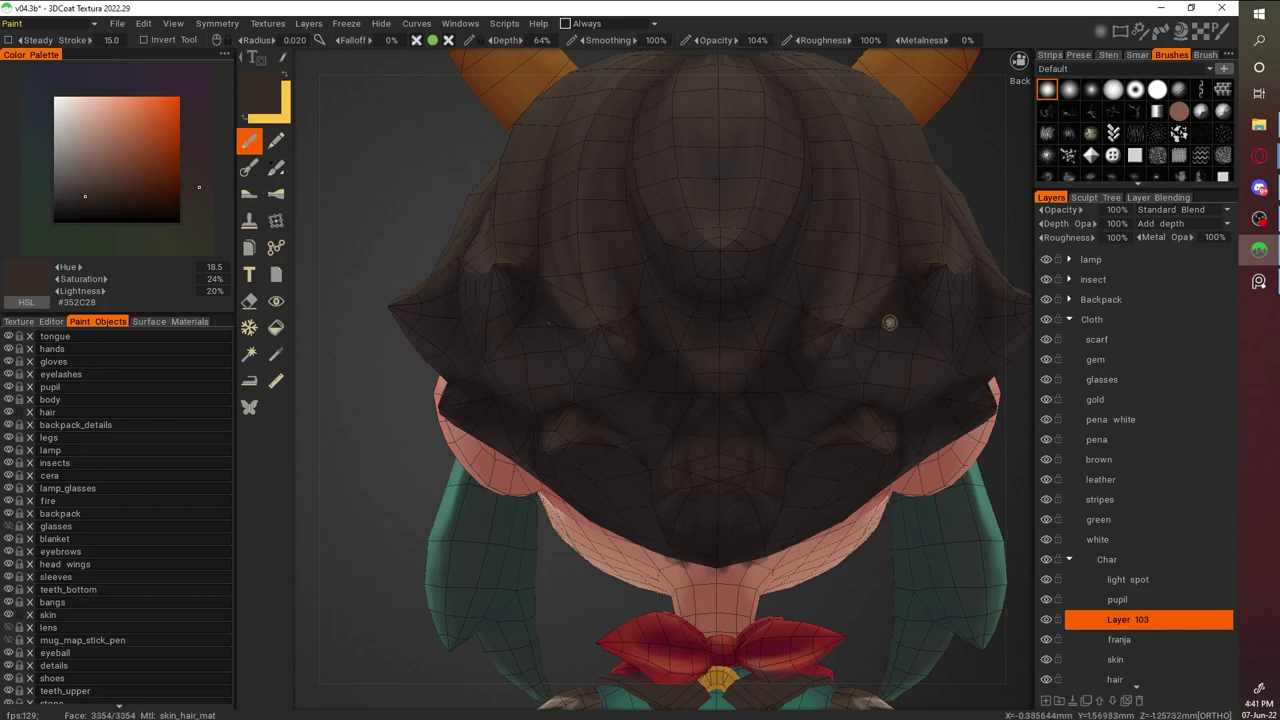
Shade the pointed rear lock tips beyond the ear with sampled dark browns #2C2524 and #1E1817
{"action": "key", "text": "v"}
{"action": "mouse_move", "coordinate": [897, 358]}
{"action": "left_mouse_down", "text": "alt"}
{"action": "mouse_move", "coordinate": [826, 252]}
{"action": "mouse_move", "coordinate": [929, 137]}
{"action": "left_mouse_up", "text": "alt"}
{"action": "scroll", "coordinate": [800, 247], "scroll_direction": "up", "scroll_amount": 4}
{"action": "key", "text": "v"}
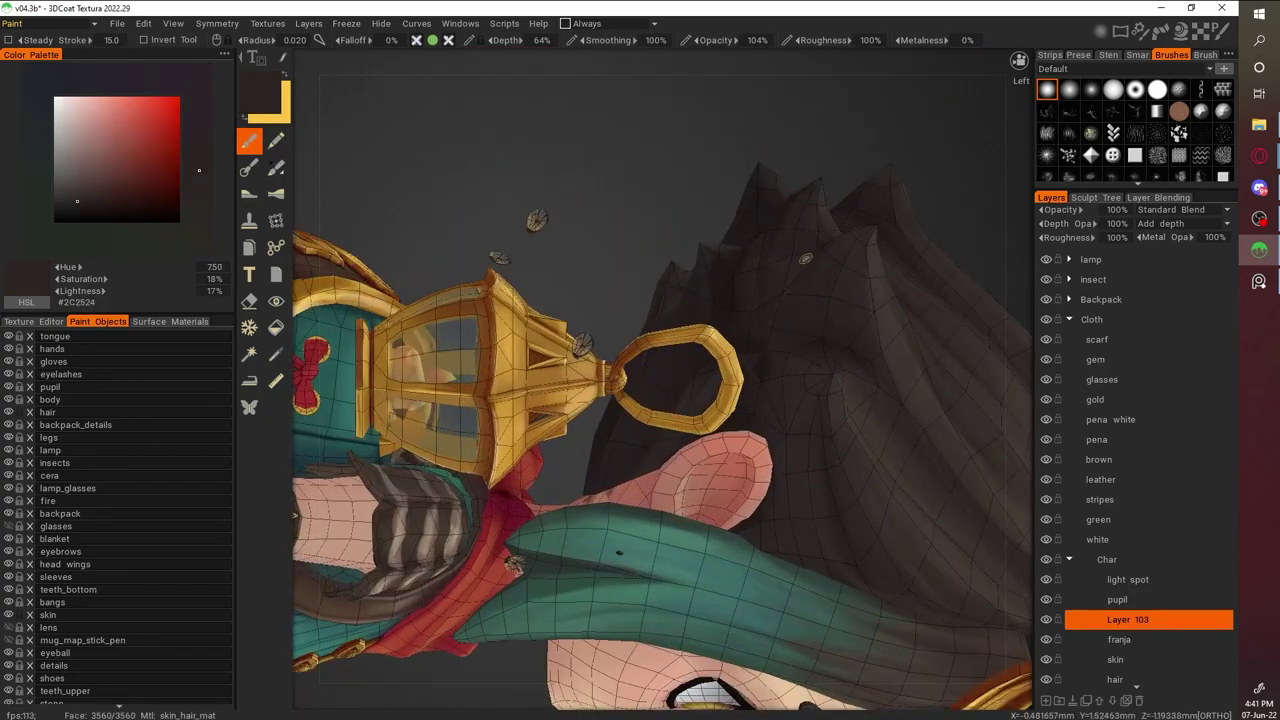
{"action": "left_click_drag", "start_coordinate": [845, 190], "coordinate": [895, 260], "text": "alt"}
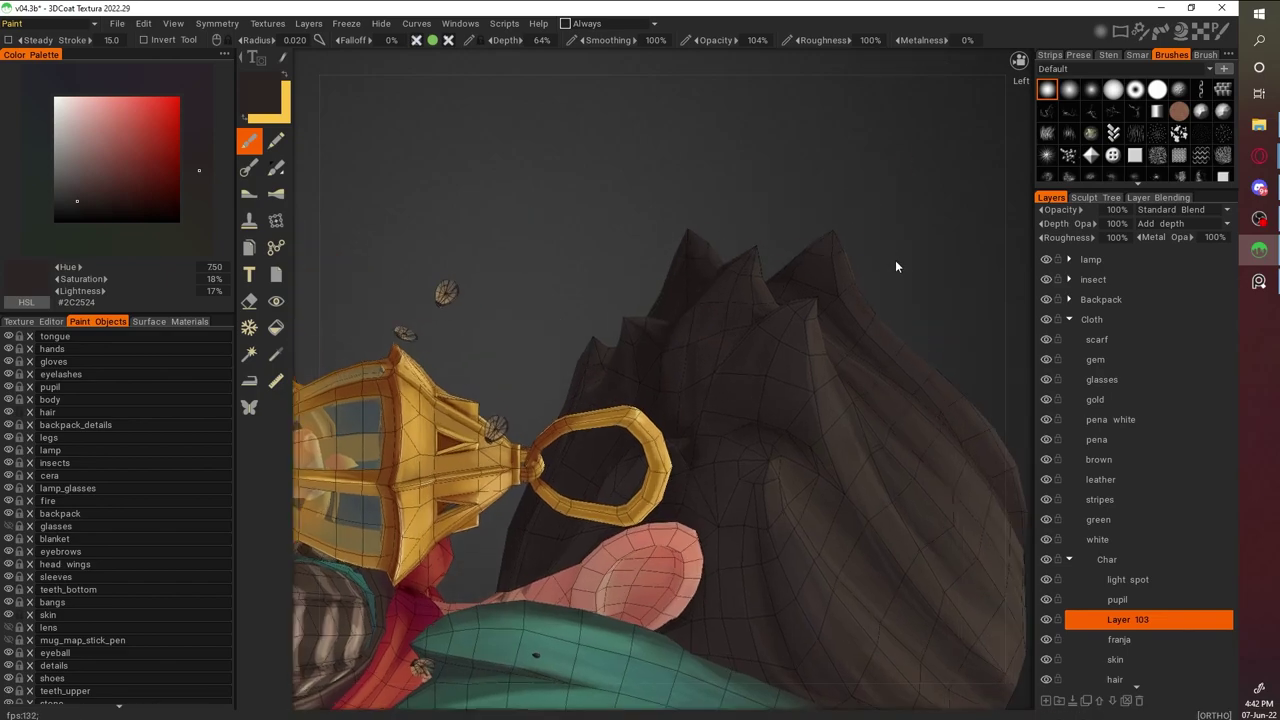
{"action": "left_click_drag", "start_coordinate": [866, 200], "coordinate": [718, 385], "text": "alt"}
{"action": "key", "text": "v"}
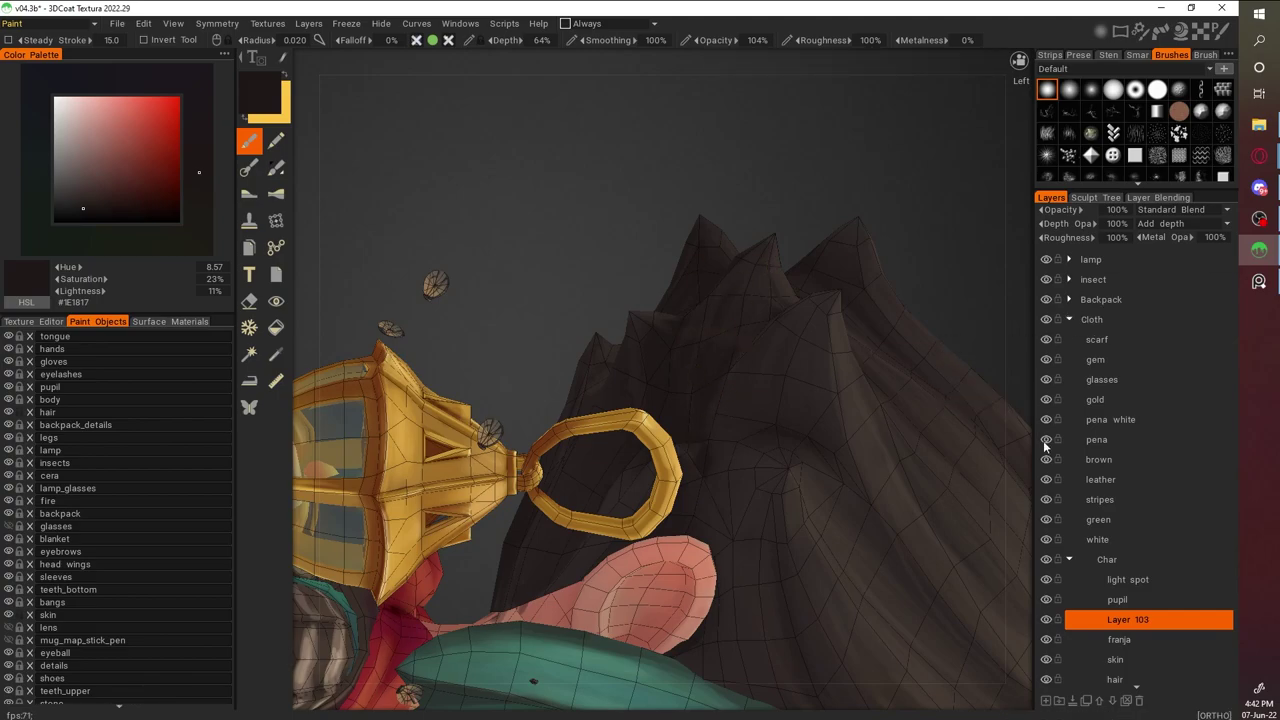
{"action": "left_click", "coordinate": [1046, 300]}
{"action": "left_click", "coordinate": [1046, 300]}
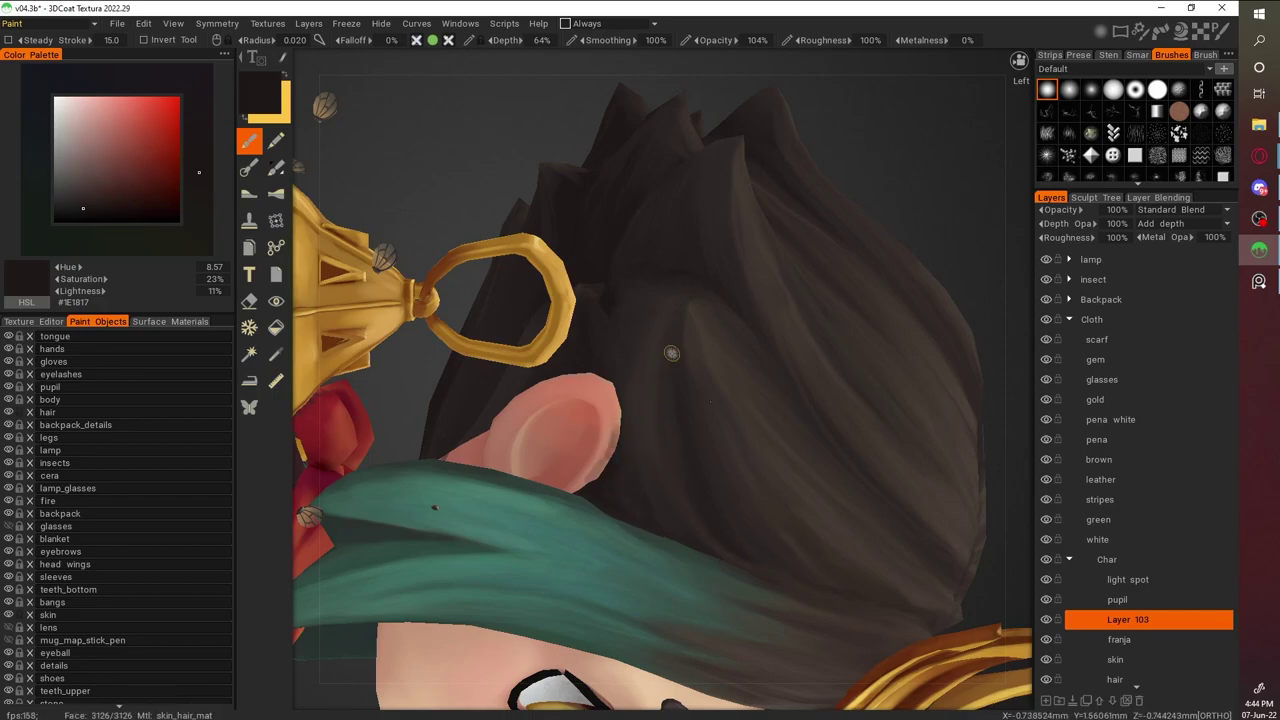
Blend the hair bordering the ear with brown #2E2725 using a 0.010 brush radius
{"action": "scroll", "coordinate": [718, 448], "scroll_direction": "up", "scroll_amount": 2}
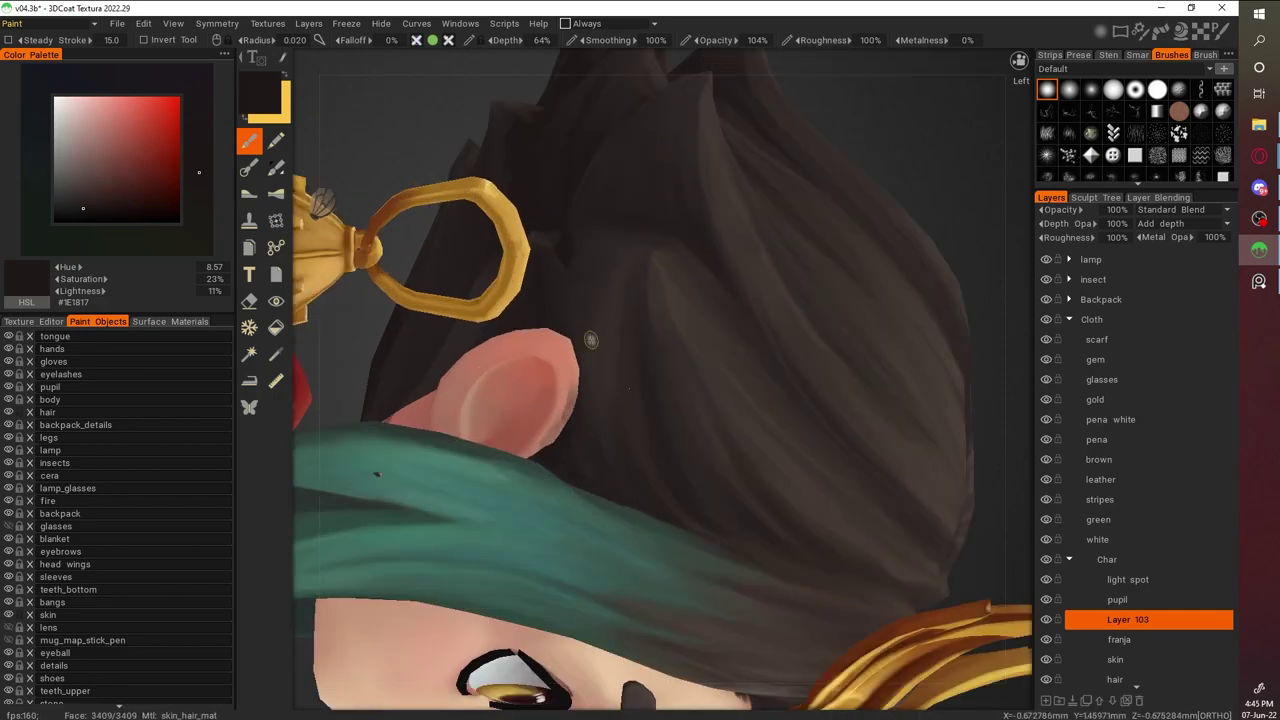
{"action": "key", "text": "v"}
{"action": "mouse_move", "coordinate": [569, 421]}
{"action": "middle_mouse_down"}
{"action": "mouse_move", "coordinate": [540, 460]}
{"action": "mouse_move", "coordinate": [560, 425]}
{"action": "middle_mouse_up"}
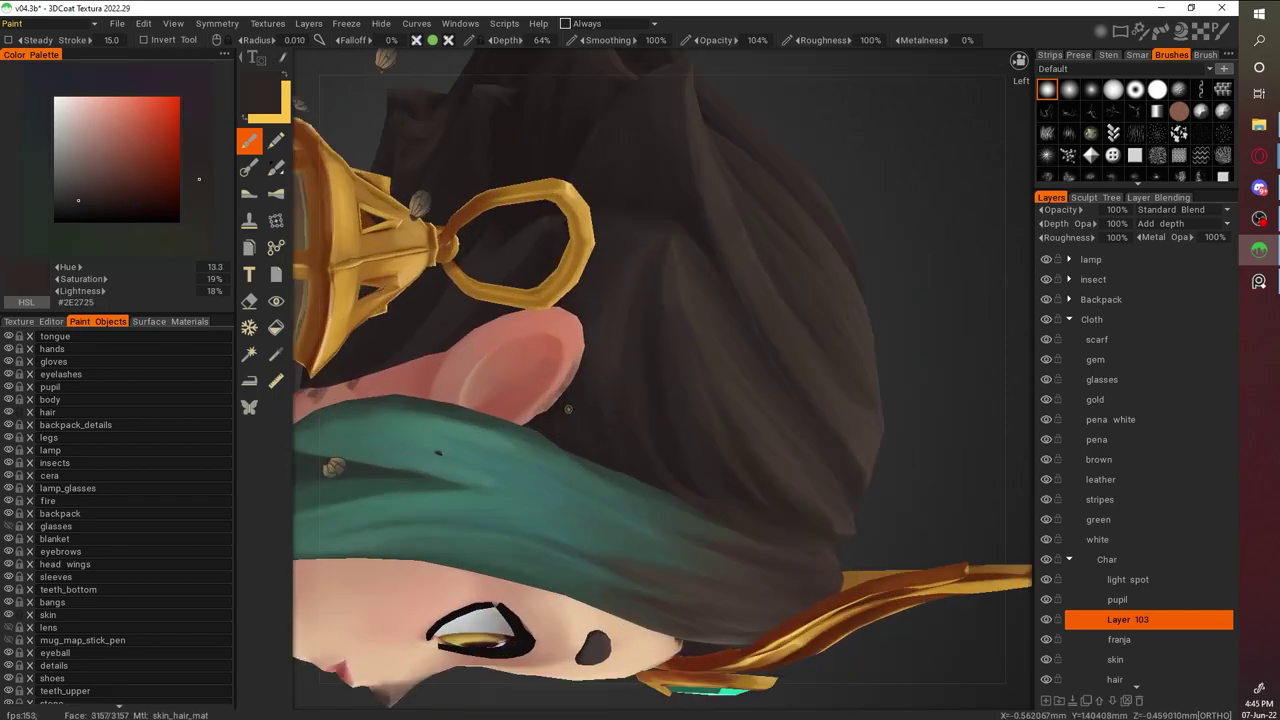
{"action": "scroll", "coordinate": [573, 420], "scroll_direction": "up", "scroll_amount": 2}
{"action": "key", "text": "v"}
{"action": "left_click_drag", "start_coordinate": [590, 264], "coordinate": [570, 318]}
Shade the long strands sweeping above the ear with sampled browns #2D2524 and #241E1D
{"action": "key", "text": "v"}
{"action": "scroll", "coordinate": [900, 428], "scroll_direction": "down", "scroll_amount": 5}
{"action": "mouse_move", "coordinate": [900, 428]}
{"action": "middle_mouse_down"}
{"action": "mouse_move", "coordinate": [943, 166]}
{"action": "mouse_move", "coordinate": [692, 466]}
{"action": "middle_mouse_up"}
{"action": "key", "text": "v"}
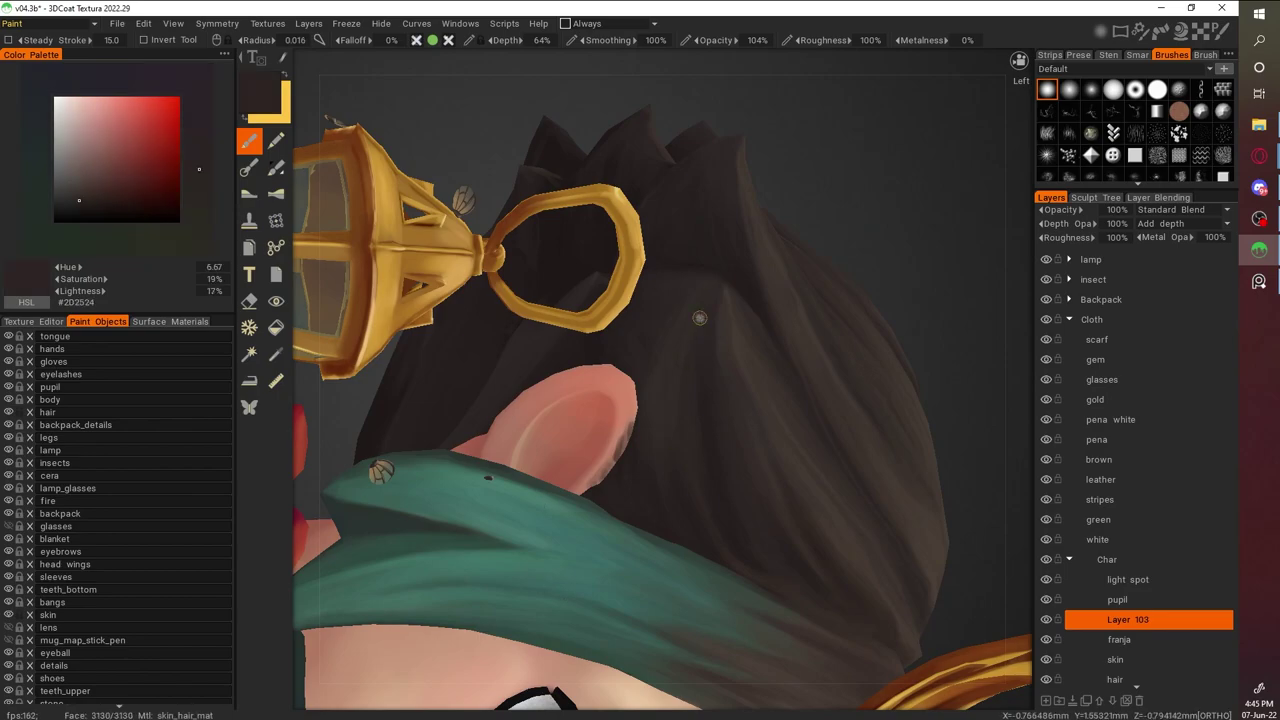
{"action": "middle_click_drag", "start_coordinate": [690, 341], "coordinate": [766, 534]}
{"action": "key", "text": "v"}
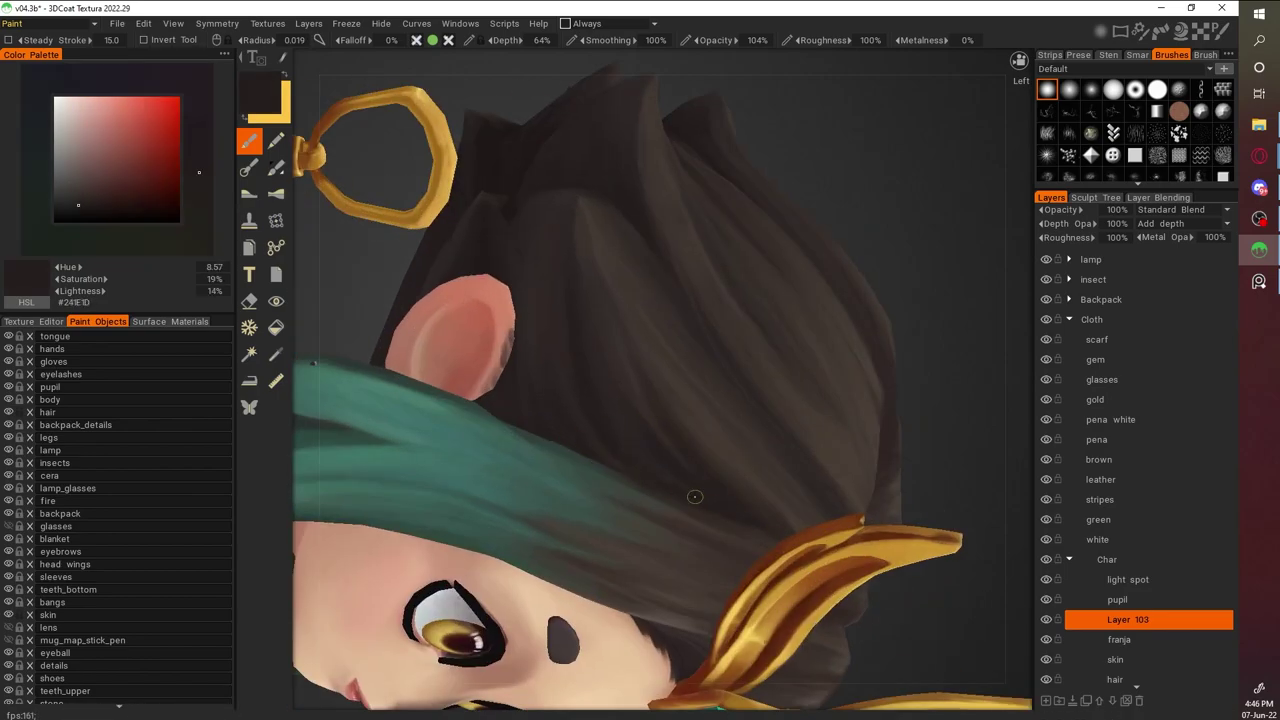
Soften the side hair above the ear with brown #2C2625 using a 0.032 brush radius
{"action": "scroll", "coordinate": [577, 414], "scroll_direction": "down", "scroll_amount": 5}
{"action": "middle_click_drag", "start_coordinate": [577, 414], "coordinate": [770, 287]}
{"action": "scroll", "coordinate": [770, 287], "scroll_direction": "up", "scroll_amount": 5}
{"action": "key", "text": "v"}
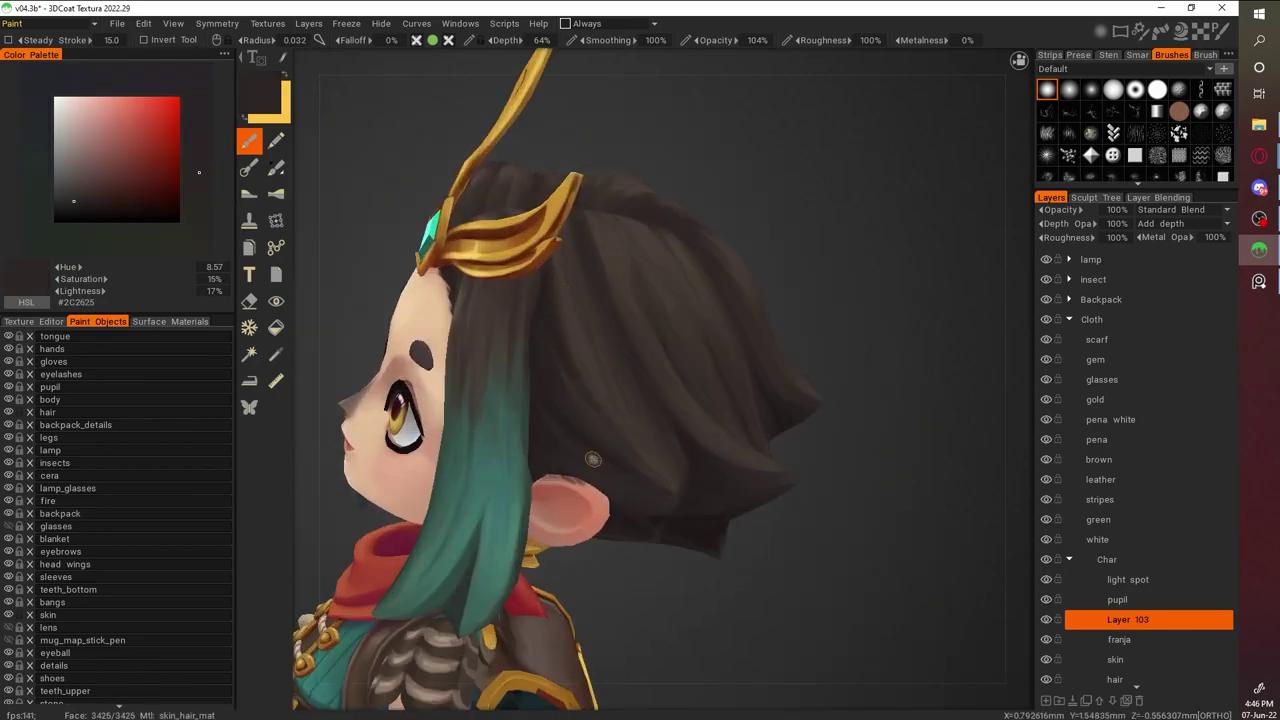
{"action": "key", "text": "v"}
{"action": "mouse_move", "coordinate": [582, 391]}
{"action": "middle_mouse_down"}
{"action": "mouse_move", "coordinate": [986, 433]}
{"action": "mouse_move", "coordinate": [852, 530]}
{"action": "mouse_move", "coordinate": [723, 337]}
{"action": "middle_mouse_up"}
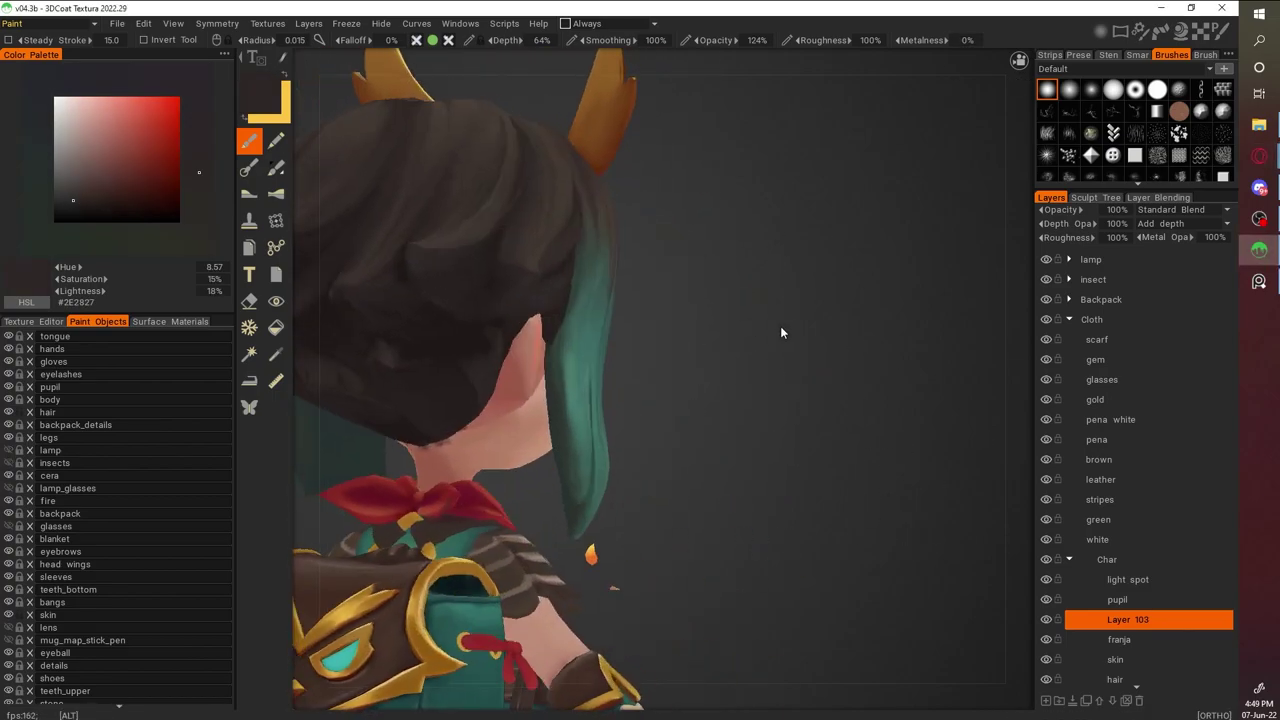
Show the wireframe and darken the small locks behind the ear with #1D1817
{"action": "middle_click_drag", "start_coordinate": [781, 332], "coordinate": [540, 517]}
{"action": "key", "text": "w"}
{"action": "key", "text": "v"}
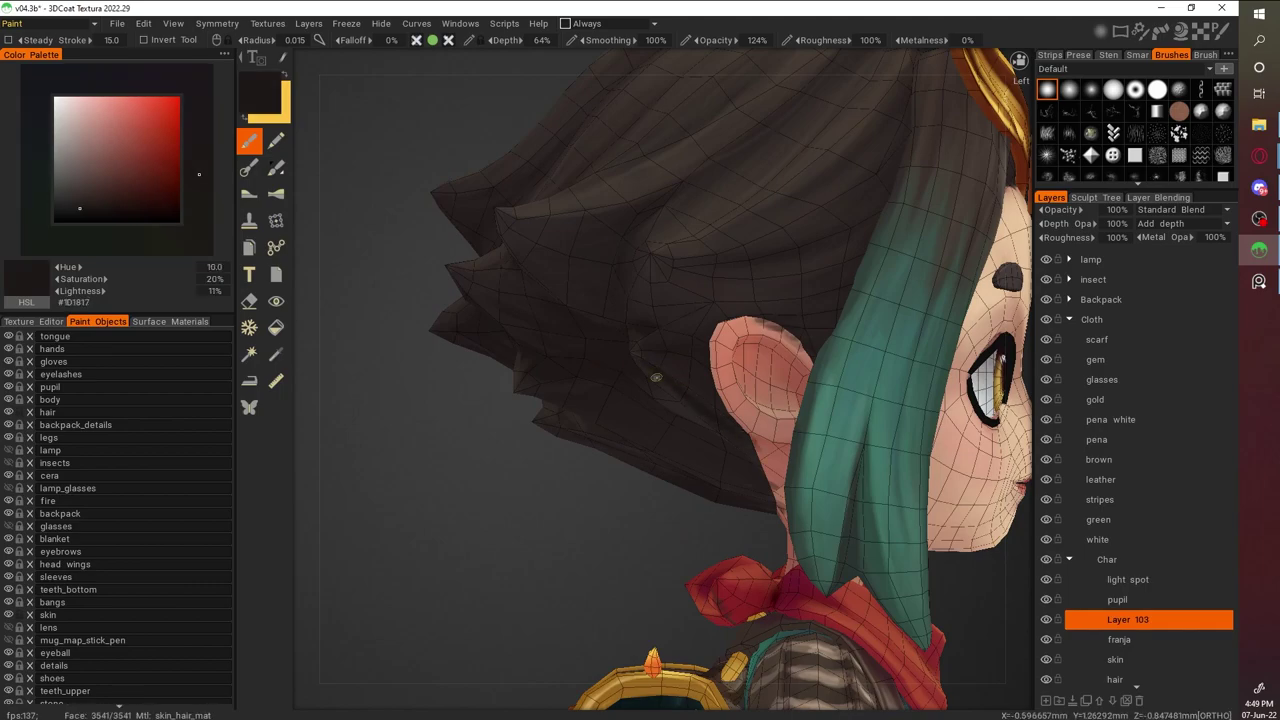
{"action": "middle_click_drag", "start_coordinate": [596, 219], "coordinate": [705, 439]}
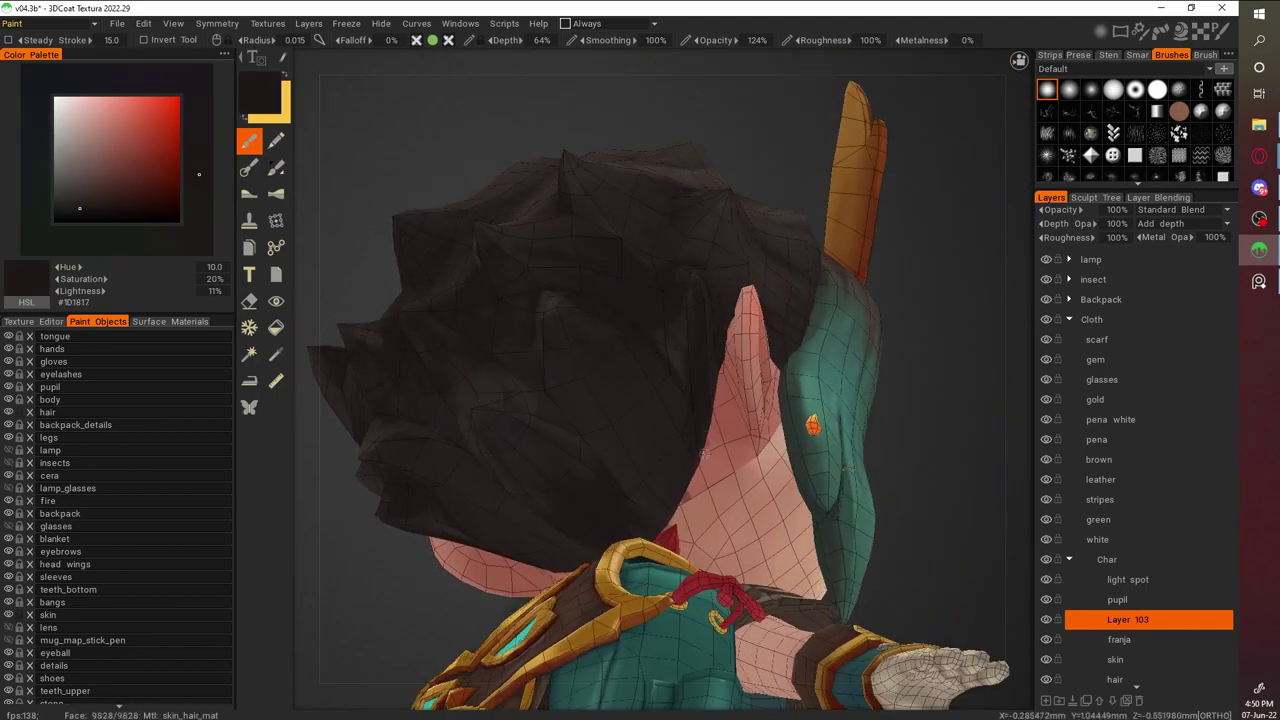
{"action": "mouse_move", "coordinate": [599, 358]}
{"action": "middle_mouse_down"}
{"action": "mouse_move", "coordinate": [920, 300]}
{"action": "mouse_move", "coordinate": [686, 371]}
{"action": "middle_mouse_up"}
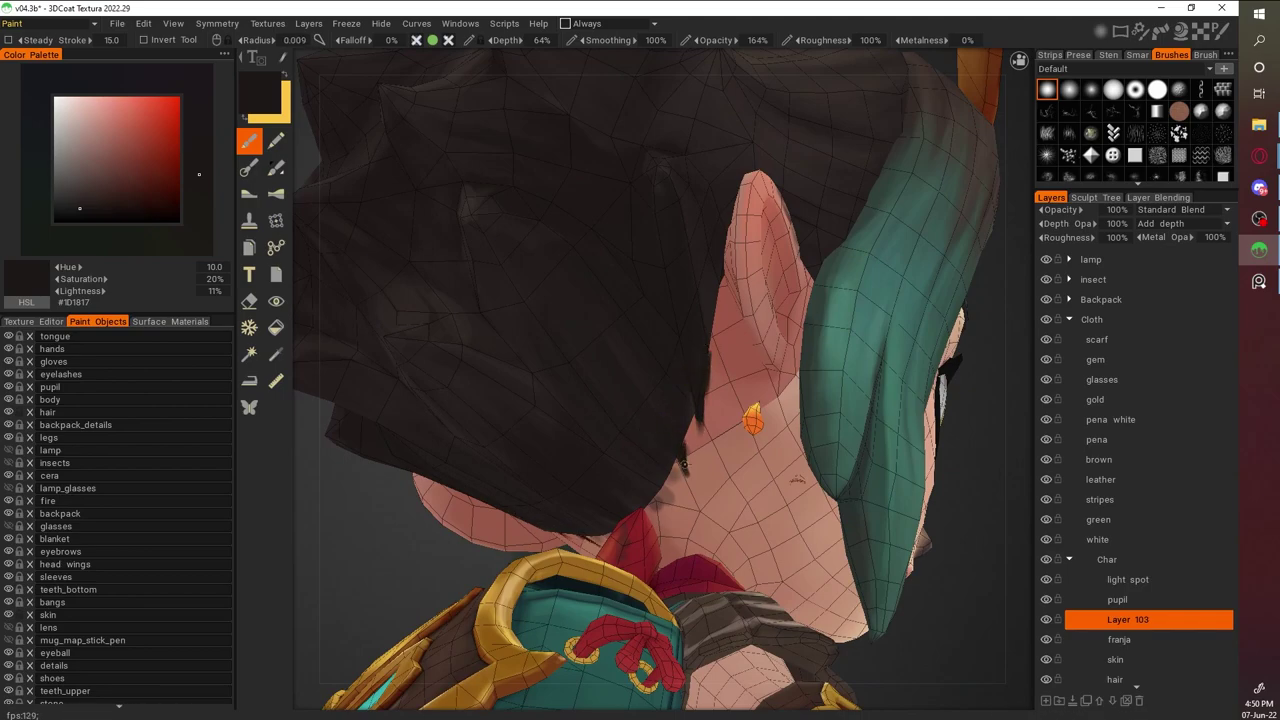
Paint fine hair tips over the neck along the nape hairline with #282221 and #1D1817 at 164% opacity
{"action": "middle_click_drag", "start_coordinate": [693, 448], "coordinate": [714, 362]}
{"action": "key", "text": "v"}
{"action": "middle_click_drag", "start_coordinate": [714, 310], "coordinate": [709, 351]}
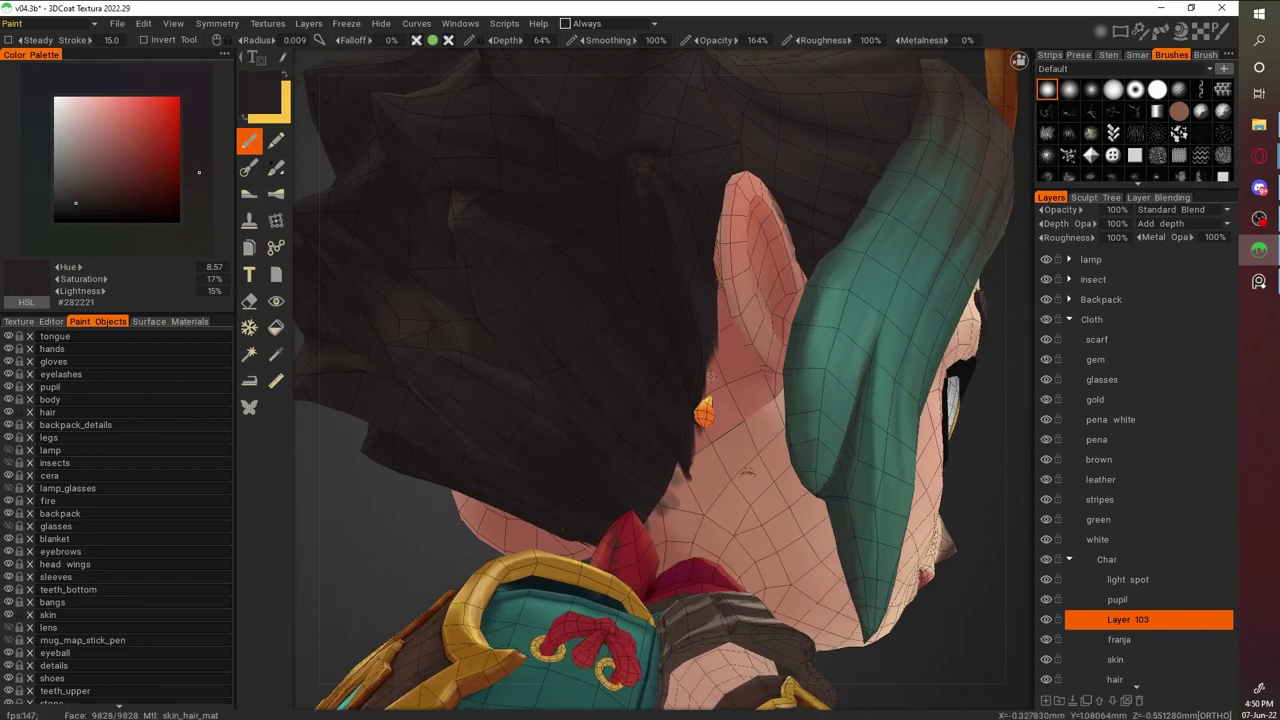
{"action": "middle_click_drag", "start_coordinate": [595, 297], "coordinate": [614, 385]}
{"action": "key", "text": "v"}
{"action": "left_click_drag", "start_coordinate": [580, 370], "coordinate": [715, 398]}
{"action": "key", "text": "v"}
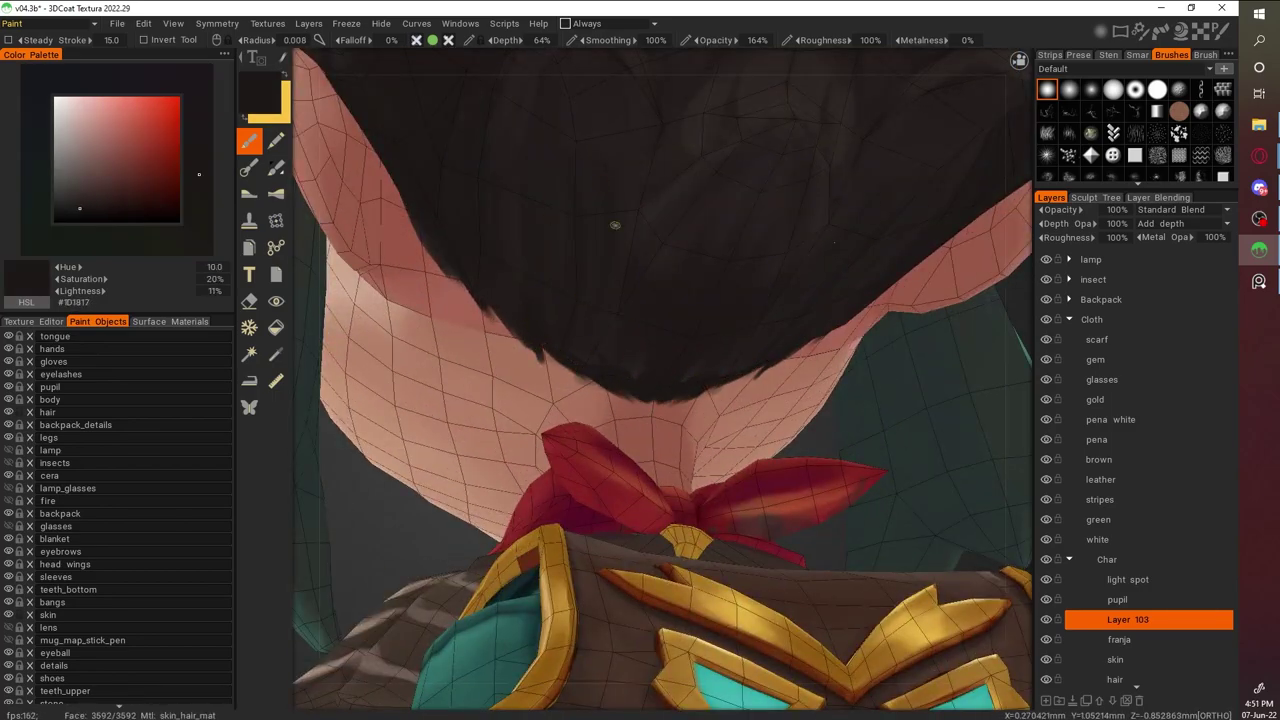
Refine the hairline between the ear and the nape with thin #1D1817 strands and hide the wireframe
{"action": "middle_click_drag", "start_coordinate": [636, 342], "coordinate": [793, 289]}
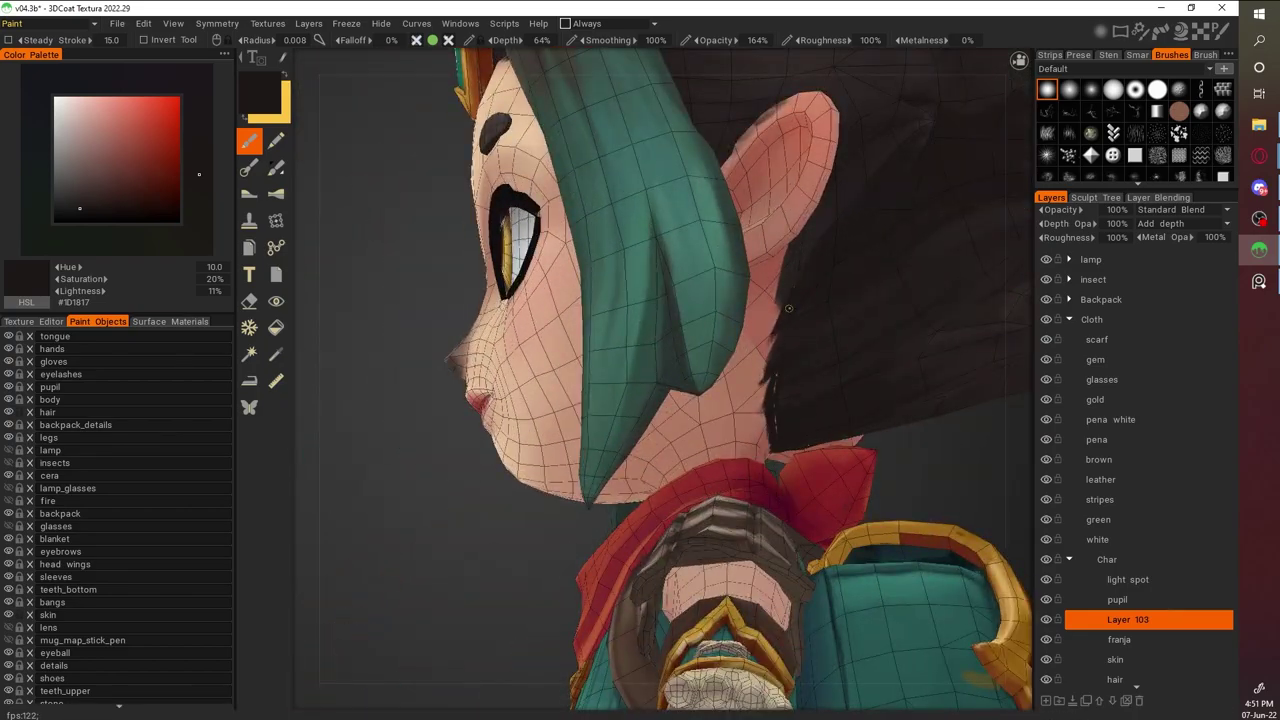
{"action": "mouse_move", "coordinate": [773, 394]}
{"action": "middle_mouse_down"}
{"action": "mouse_move", "coordinate": [926, 420]}
{"action": "mouse_move", "coordinate": [857, 386]}
{"action": "mouse_move", "coordinate": [824, 401]}
{"action": "mouse_move", "coordinate": [720, 350]}
{"action": "middle_mouse_up"}
{"action": "left_click_drag", "start_coordinate": [720, 350], "coordinate": [793, 276]}
{"action": "middle_click_drag", "start_coordinate": [793, 276], "coordinate": [929, 556]}
{"action": "left_click_drag", "start_coordinate": [929, 556], "coordinate": [908, 568]}
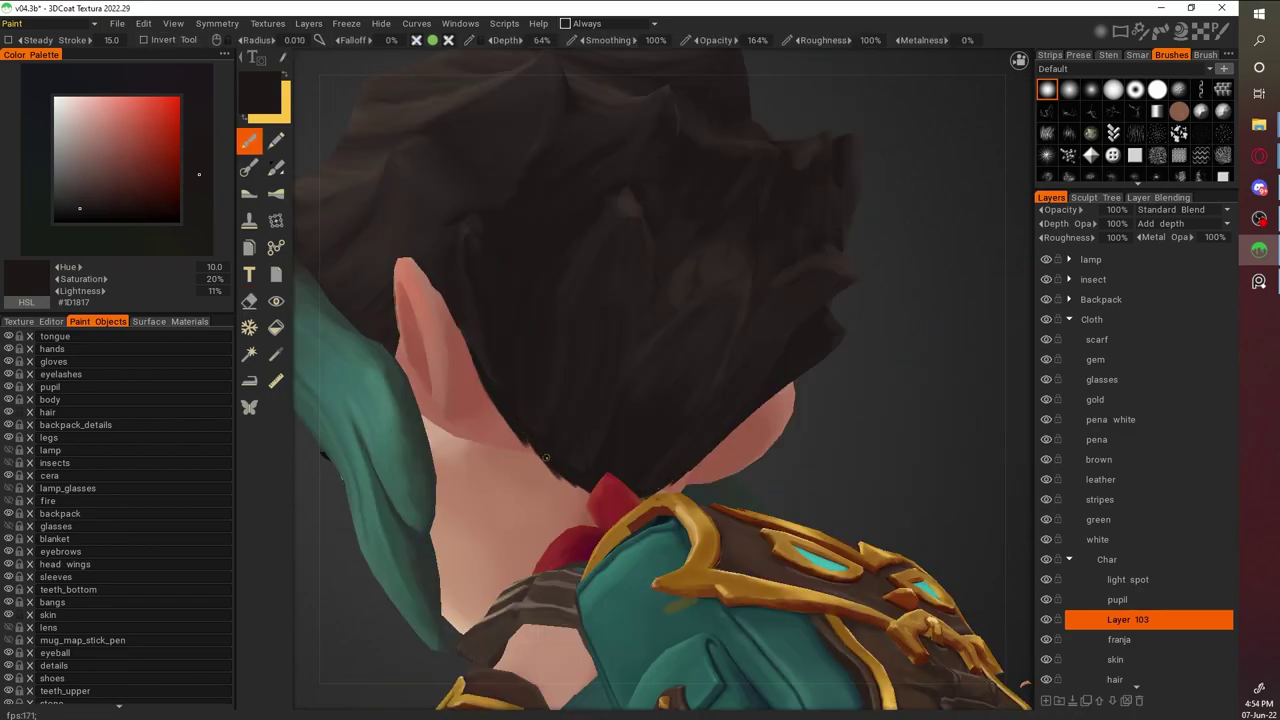
{"action": "middle_click_drag", "start_coordinate": [545, 457], "coordinate": [623, 400]}
{"action": "key", "text": "v"}
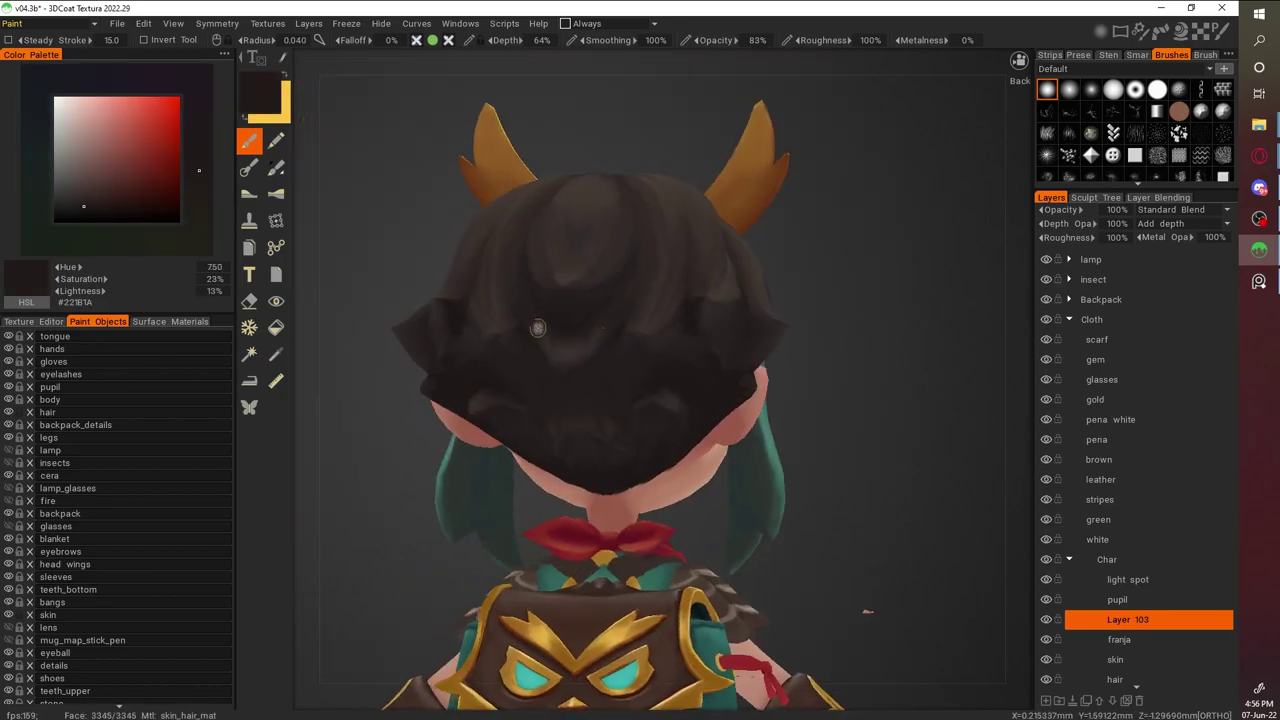
Shade the lower back locks above the nape with dark browns #221B1A and #251F1E at 83% opacity
{"action": "key", "text": "v"}
{"action": "middle_click_drag", "start_coordinate": [537, 327], "coordinate": [832, 251]}
{"action": "key", "text": "w"}
{"action": "key", "text": "v"}
{"action": "key", "text": "v"}
{"action": "middle_click_drag", "start_coordinate": [550, 368], "coordinate": [619, 388]}
{"action": "key", "text": "w"}
{"action": "mouse_move", "coordinate": [900, 447]}
{"action": "middle_mouse_down"}
{"action": "mouse_move", "coordinate": [640, 410]}
{"action": "mouse_move", "coordinate": [918, 457]}
{"action": "middle_mouse_up"}
{"action": "key", "text": "v"}
{"action": "scroll", "coordinate": [918, 457], "scroll_direction": "up", "scroll_amount": 3}
{"action": "key", "text": "v"}
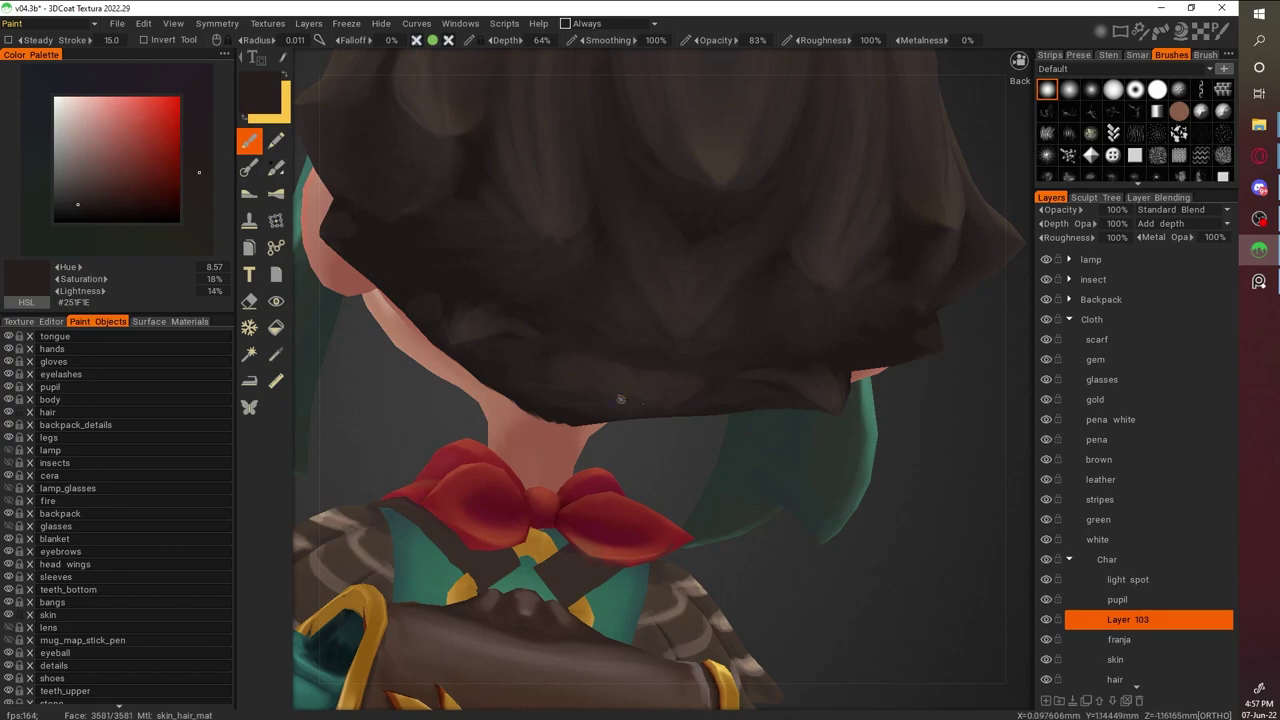
Show the wireframe and highlight the tip of the central back lock with browns #312A27 and #39312B
{"action": "middle_click_drag", "start_coordinate": [978, 537], "coordinate": [880, 437]}
{"action": "key", "text": "w"}
{"action": "scroll", "coordinate": [880, 437], "scroll_direction": "up", "scroll_amount": 2}
{"action": "key", "text": "v"}
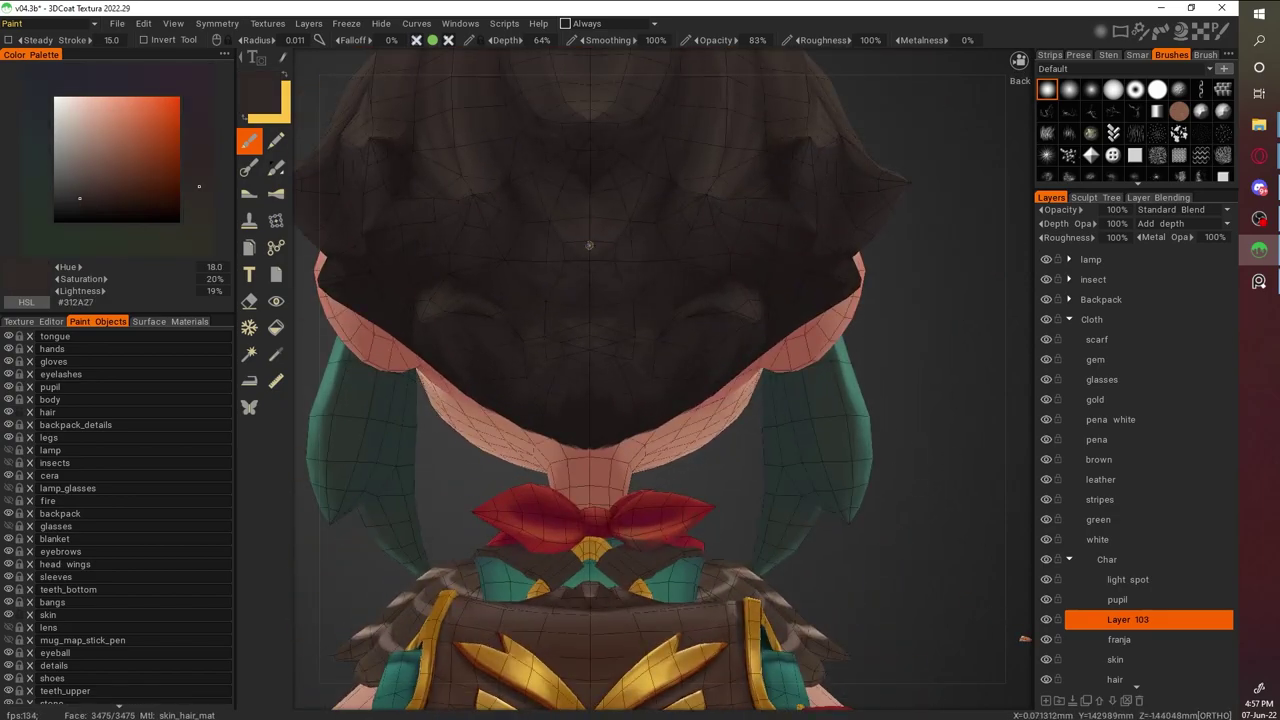
{"action": "key", "text": "v"}
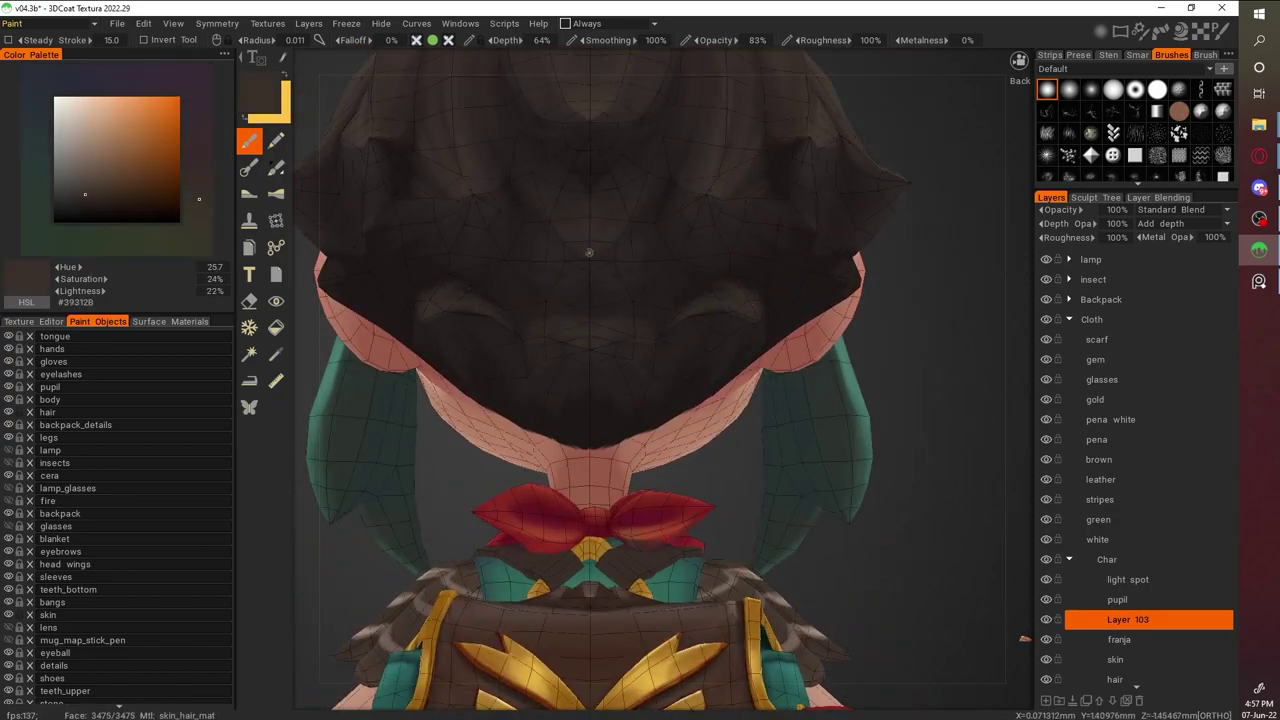
Enlarge the brush radius to 0.044 and darken the area around the central back lock with #1D1817
{"action": "key", "text": "v"}
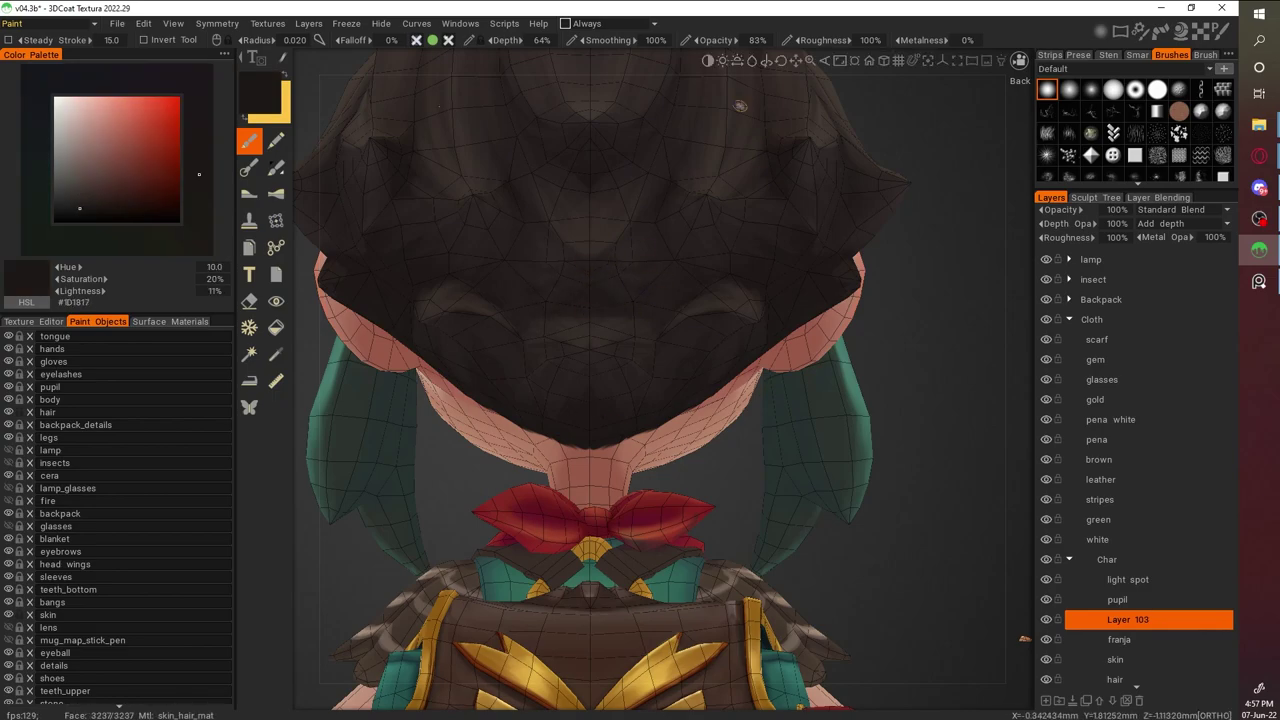
{"action": "key", "text": "bracketright"}
{"action": "key", "text": "bracketright"}
{"action": "key", "text": "bracketright"}
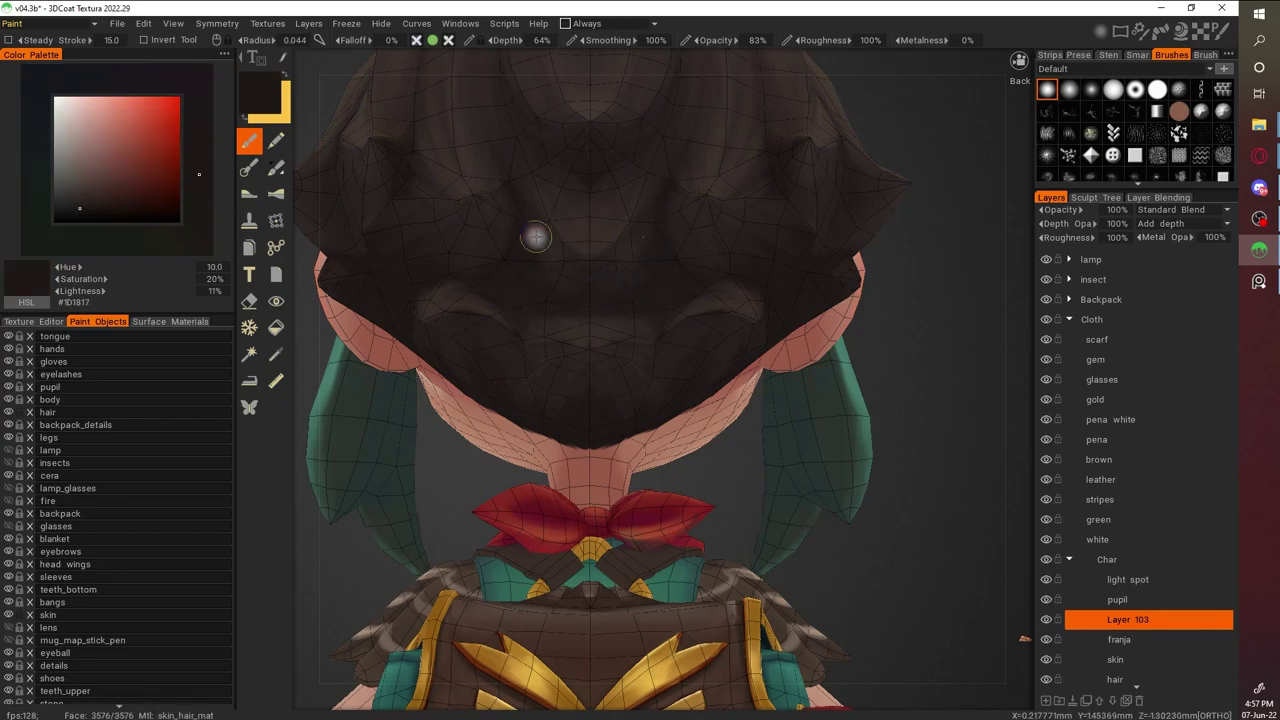
{"action": "mouse_move", "coordinate": [960, 528]}
{"action": "left_mouse_down"}
{"action": "mouse_move", "coordinate": [926, 568]}
{"action": "mouse_move", "coordinate": [543, 223]}
{"action": "left_mouse_up"}
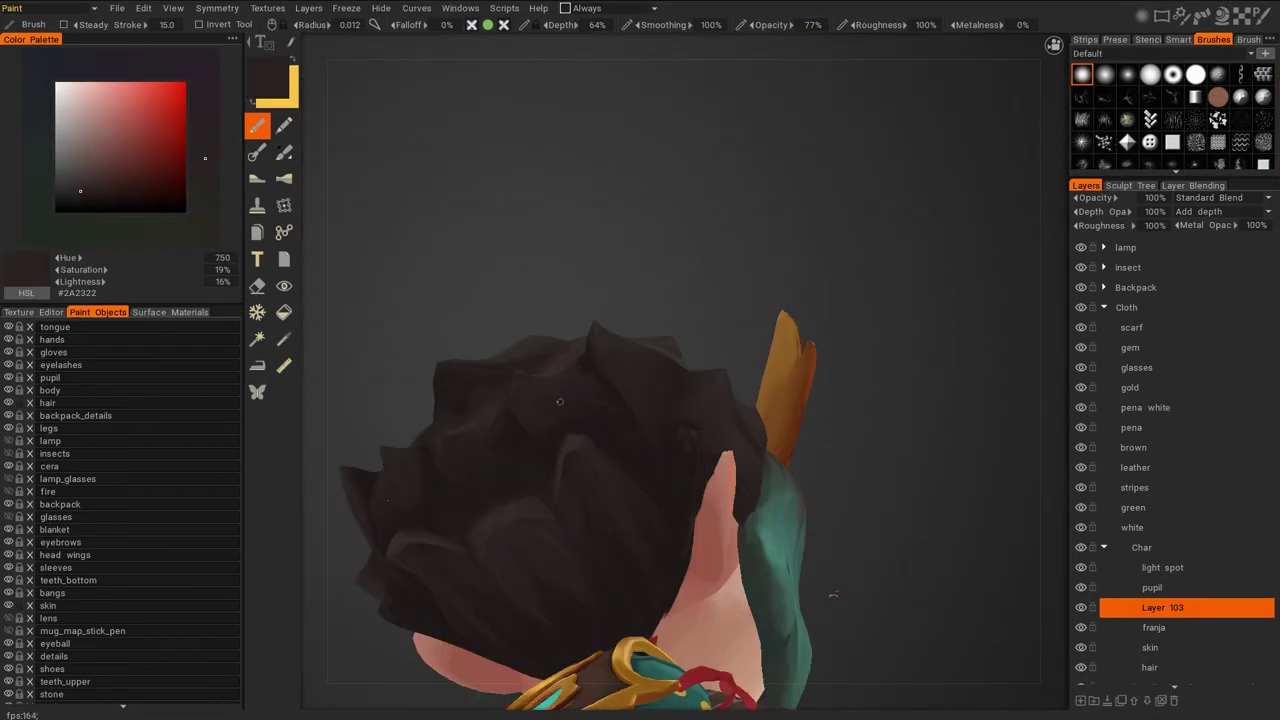
Deepen the gaps between the lower back locks with near-black browns #1E1817 and #1E1918
{"action": "key", "text": "v"}
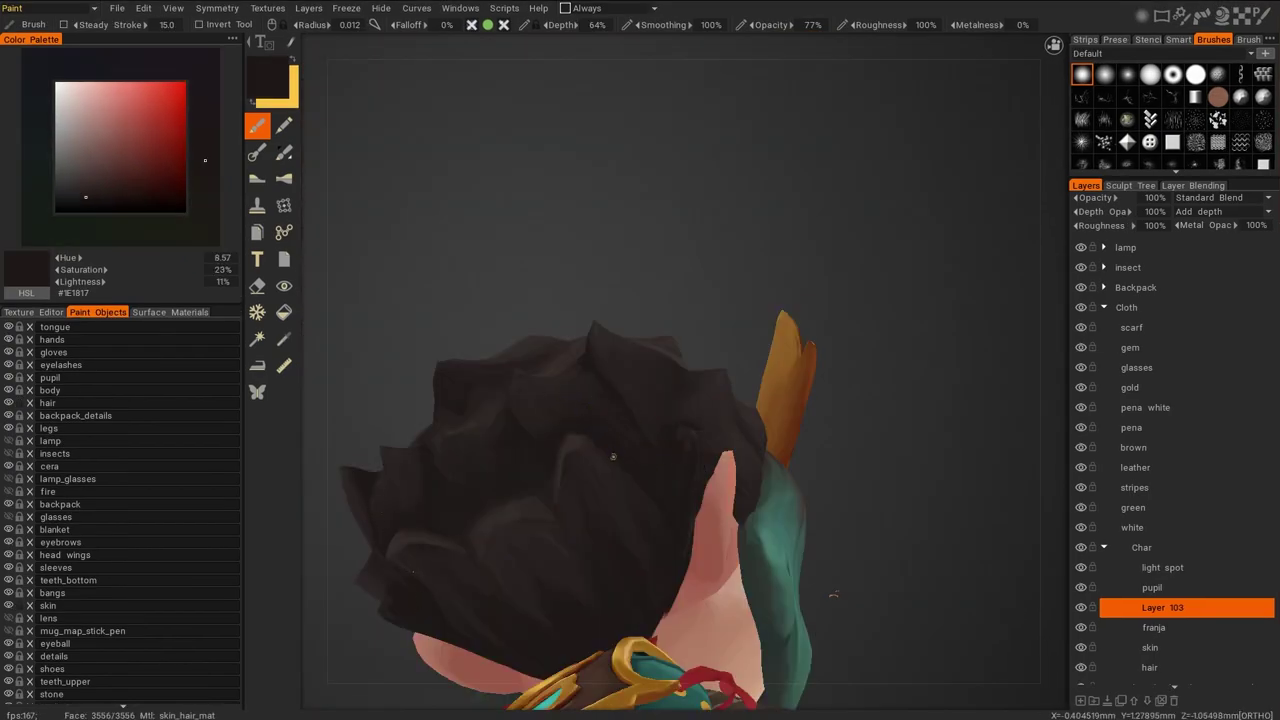
{"action": "left_click_drag", "start_coordinate": [630, 357], "coordinate": [646, 338]}
{"action": "key", "text": "v"}
{"action": "key", "text": "v"}
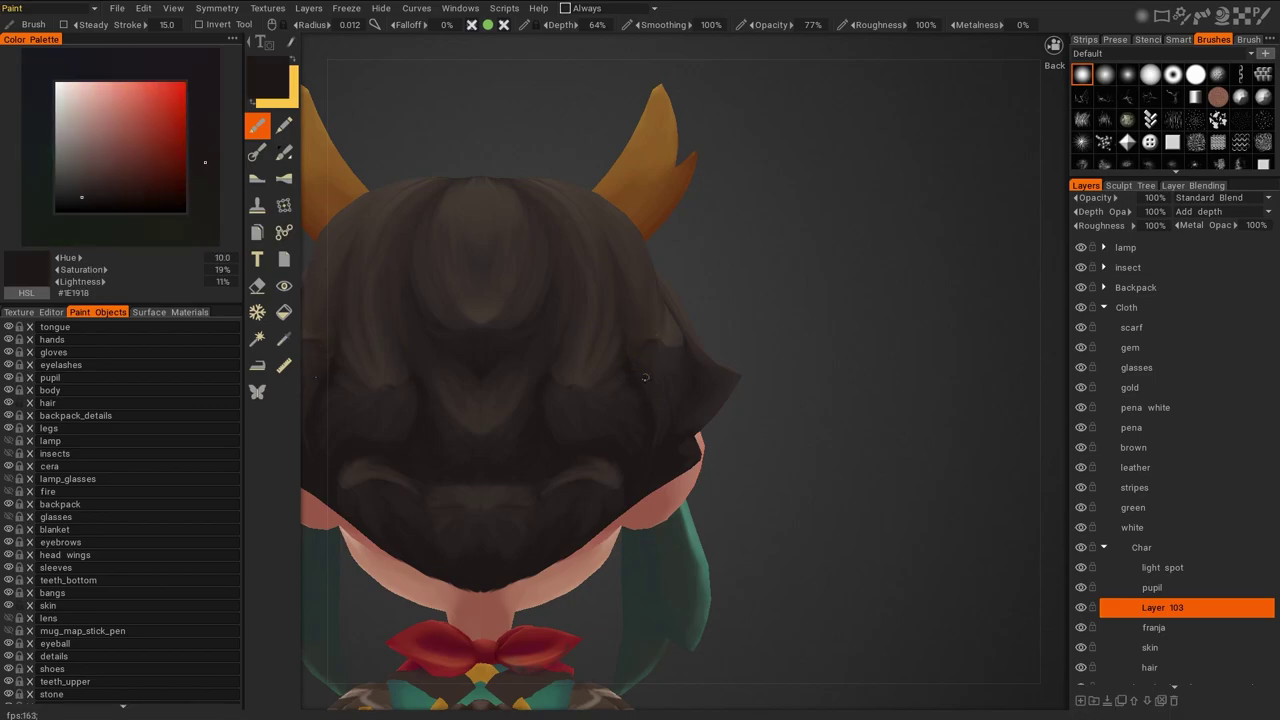
Shade beneath the pointed side locks behind the ear with dark brown #26201F using a 0.033 brush radius
{"action": "left_click_drag", "start_coordinate": [626, 309], "coordinate": [485, 274]}
{"action": "key", "text": "v"}
{"action": "key", "text": "v"}
{"action": "key", "text": "v"}
{"action": "scroll", "coordinate": [830, 348], "scroll_direction": "down", "scroll_amount": 5}
{"action": "scroll", "coordinate": [934, 520], "scroll_direction": "up", "scroll_amount": 8}
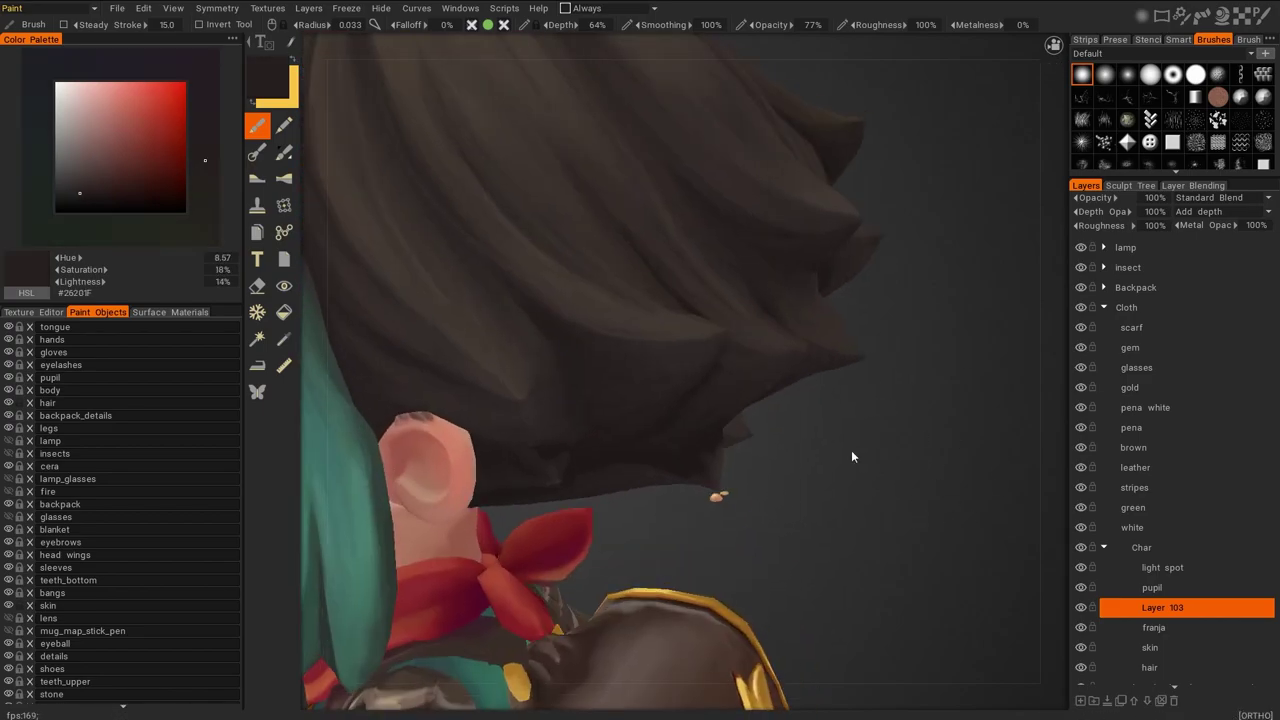
Highlight the pointed rear lock tips with light brown #403830 using a 0.014 brush radius
{"action": "scroll", "coordinate": [906, 463], "scroll_direction": "down", "scroll_amount": 5}
{"action": "key", "text": "v"}
{"action": "scroll", "coordinate": [660, 300], "scroll_direction": "up", "scroll_amount": 5}
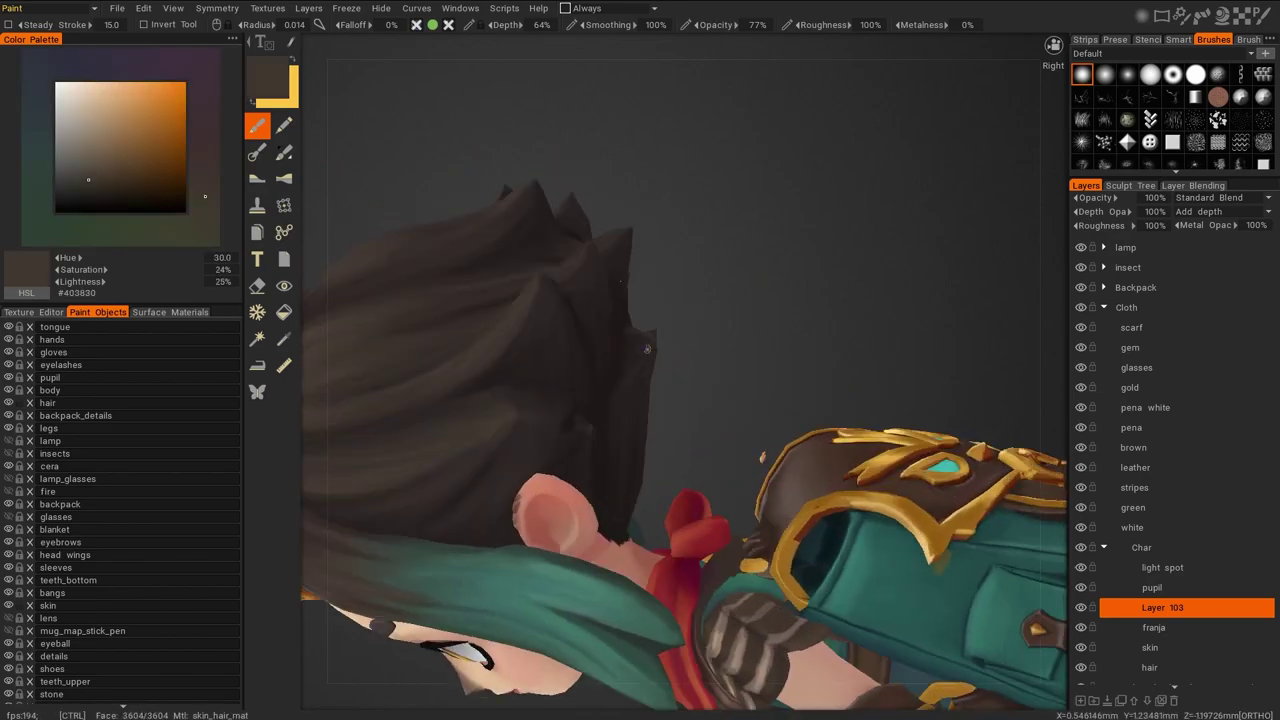
{"action": "left_click_drag", "start_coordinate": [623, 369], "coordinate": [683, 438]}
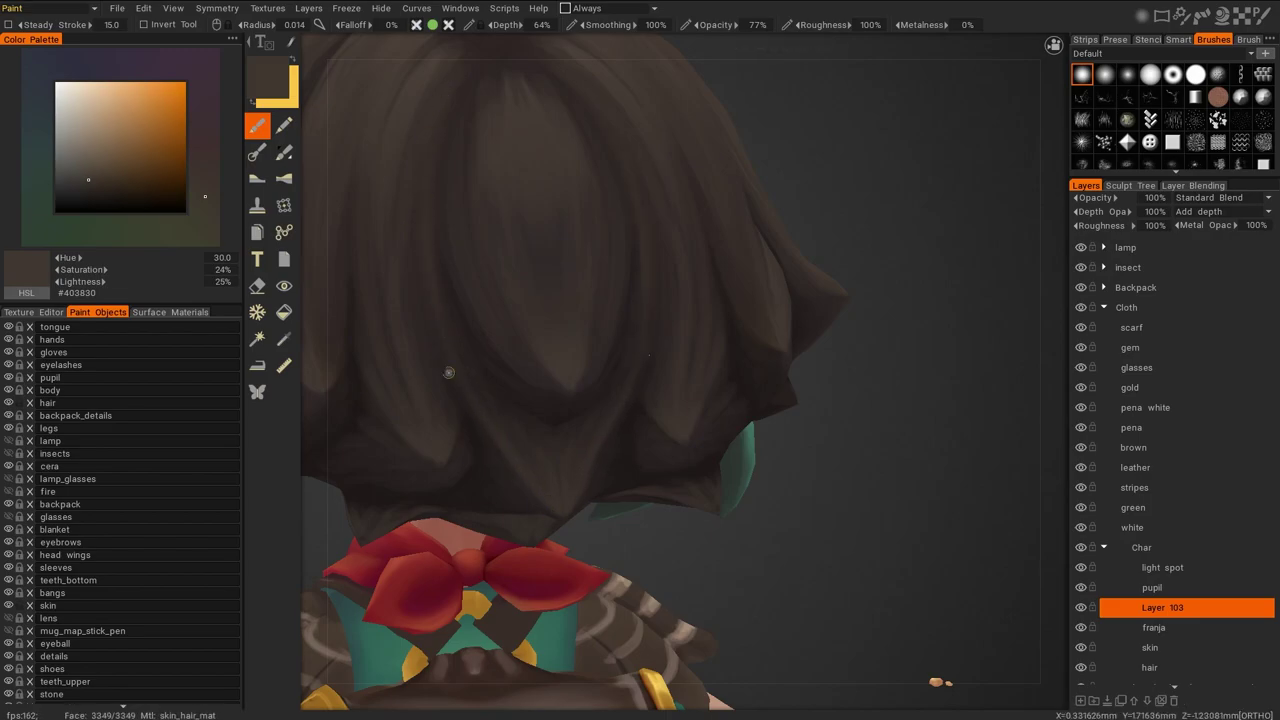
Blend the locks around the central back strand with reddish brown #322927
{"action": "scroll", "coordinate": [868, 572], "scroll_direction": "down", "scroll_amount": 5}
{"action": "left_click_drag", "start_coordinate": [868, 572], "coordinate": [880, 437]}
{"action": "scroll", "coordinate": [468, 233], "scroll_direction": "up", "scroll_amount": 3}
{"action": "key", "text": "v"}
{"action": "key", "text": "v"}
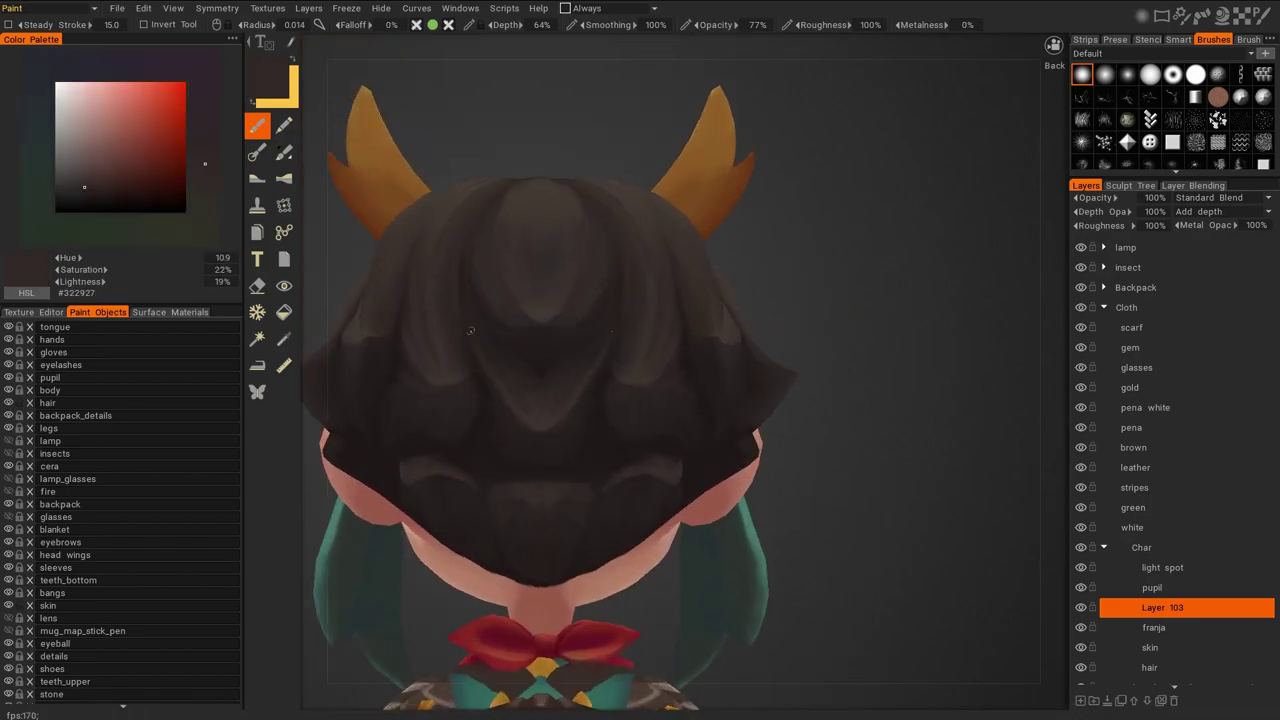
Define the V-shaped lock below the central back strand with dark brown #292221
{"action": "key", "text": "v"}
{"action": "key", "text": "v"}
{"action": "left_click_drag", "start_coordinate": [527, 385], "coordinate": [513, 297]}
{"action": "key", "text": "v"}
{"action": "key", "text": "v"}
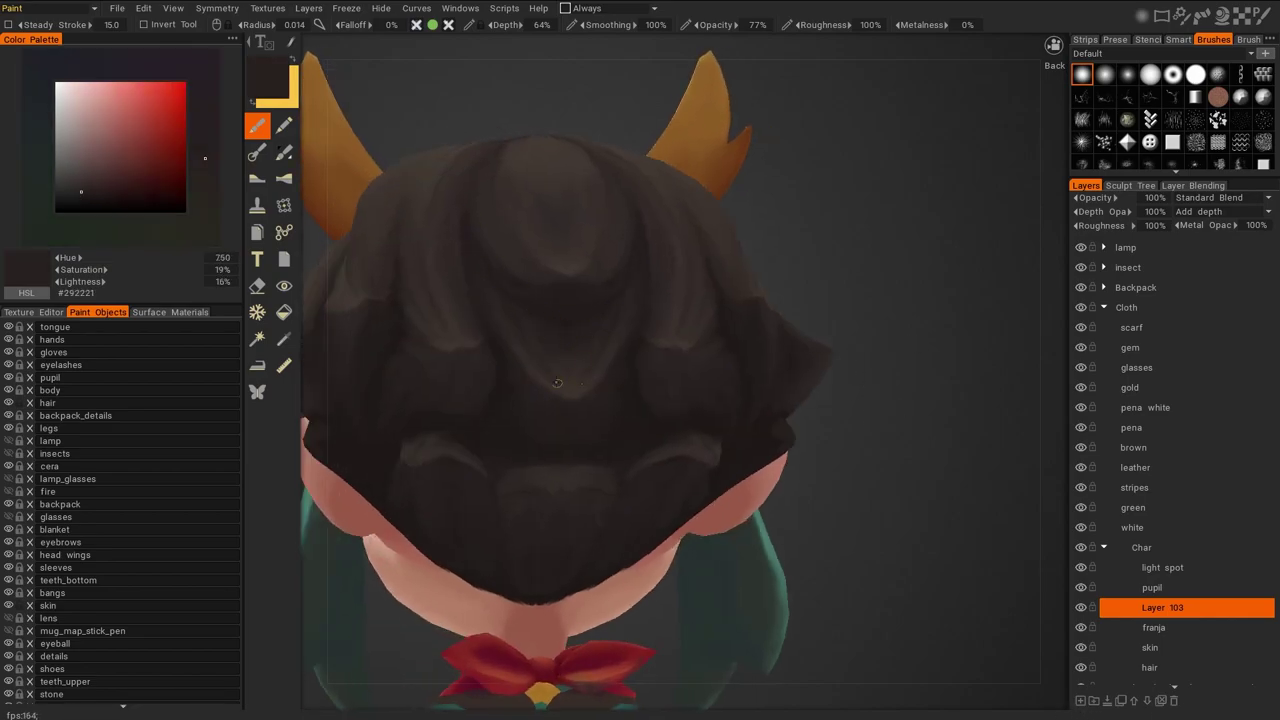
Blend the tip of the V-shaped lock and the neighbouring rear locks with brown #38312B using a 0.014 brush radius
{"action": "key", "text": "v"}
{"action": "key", "text": "v"}
{"action": "left_click_drag", "start_coordinate": [567, 385], "coordinate": [615, 361]}
{"action": "key", "text": "v"}
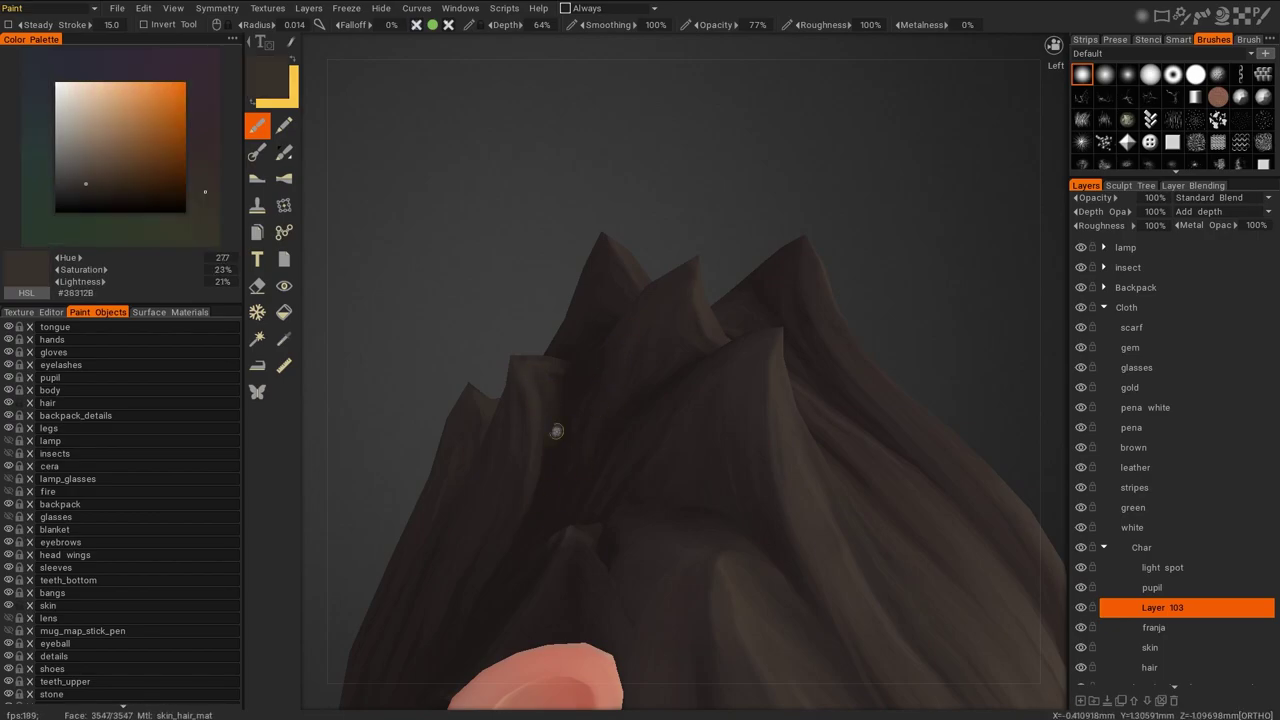
{"action": "key", "text": "v"}
{"action": "left_click_drag", "start_coordinate": [540, 443], "coordinate": [529, 343]}
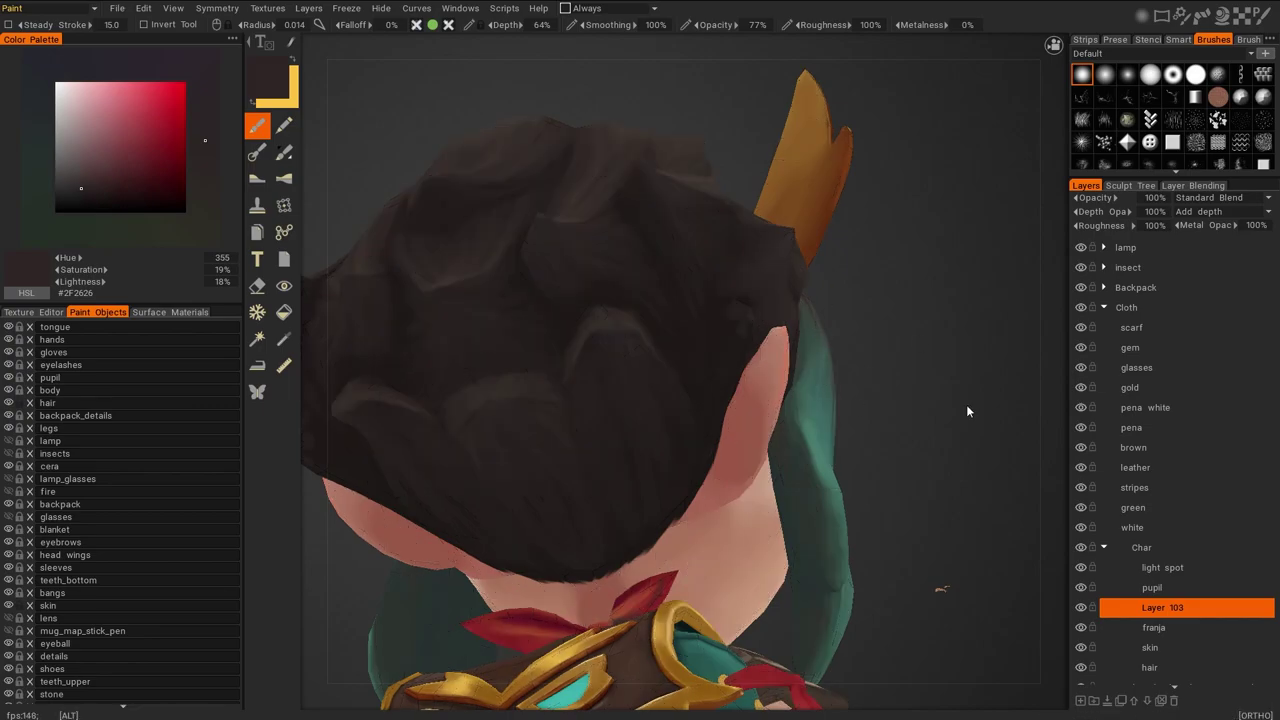
Shade the hollows beside and beneath the V-shaped back lock with dark browns #201B1A and #1E1918 using a 0.023 brush radius
{"action": "left_click_drag", "start_coordinate": [916, 336], "coordinate": [917, 459], "text": "ctrl"}
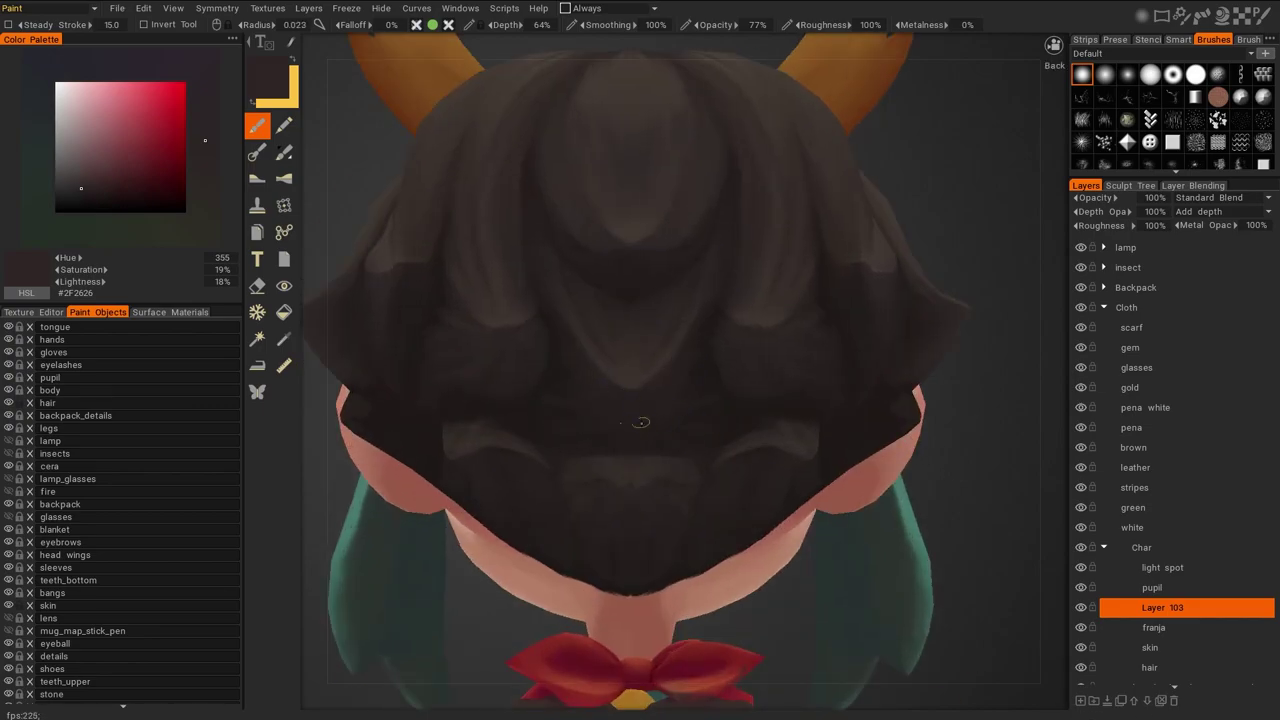
{"action": "left_click_drag", "start_coordinate": [492, 407], "coordinate": [623, 280]}
{"action": "key", "text": "v"}
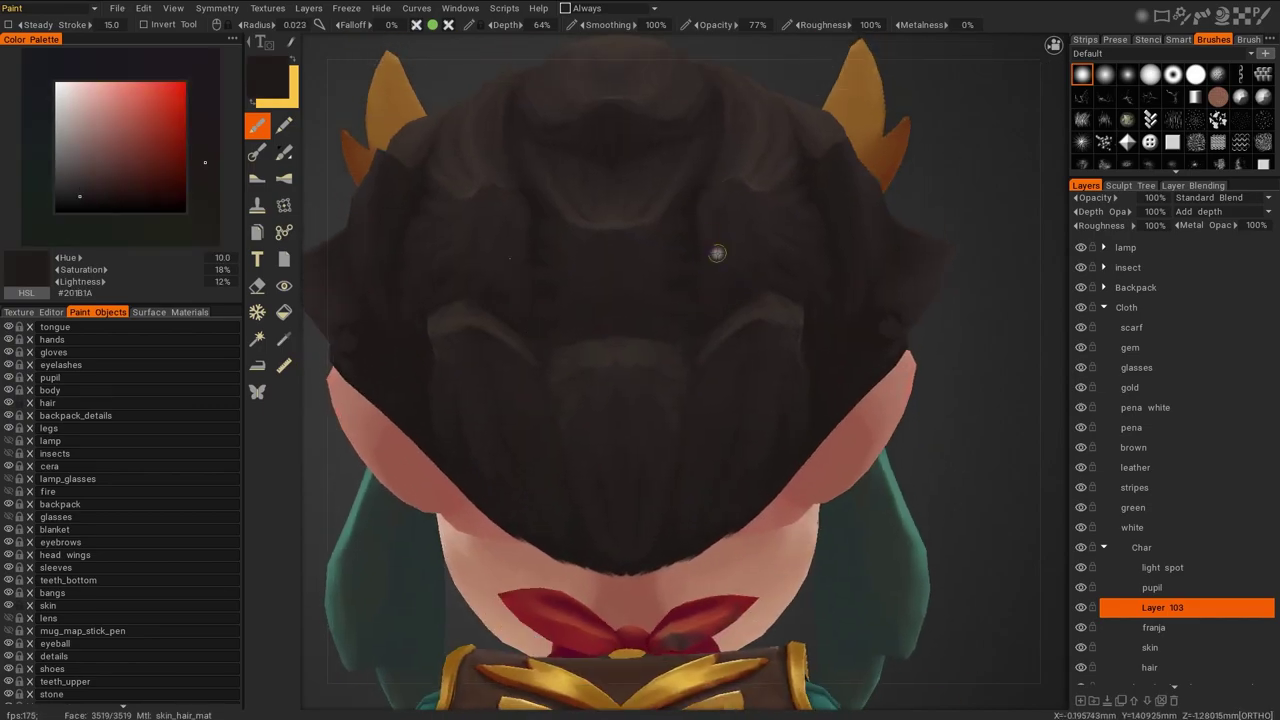
{"action": "left_click_drag", "start_coordinate": [703, 290], "coordinate": [723, 300], "text": "ctrl"}
{"action": "key", "text": "v"}
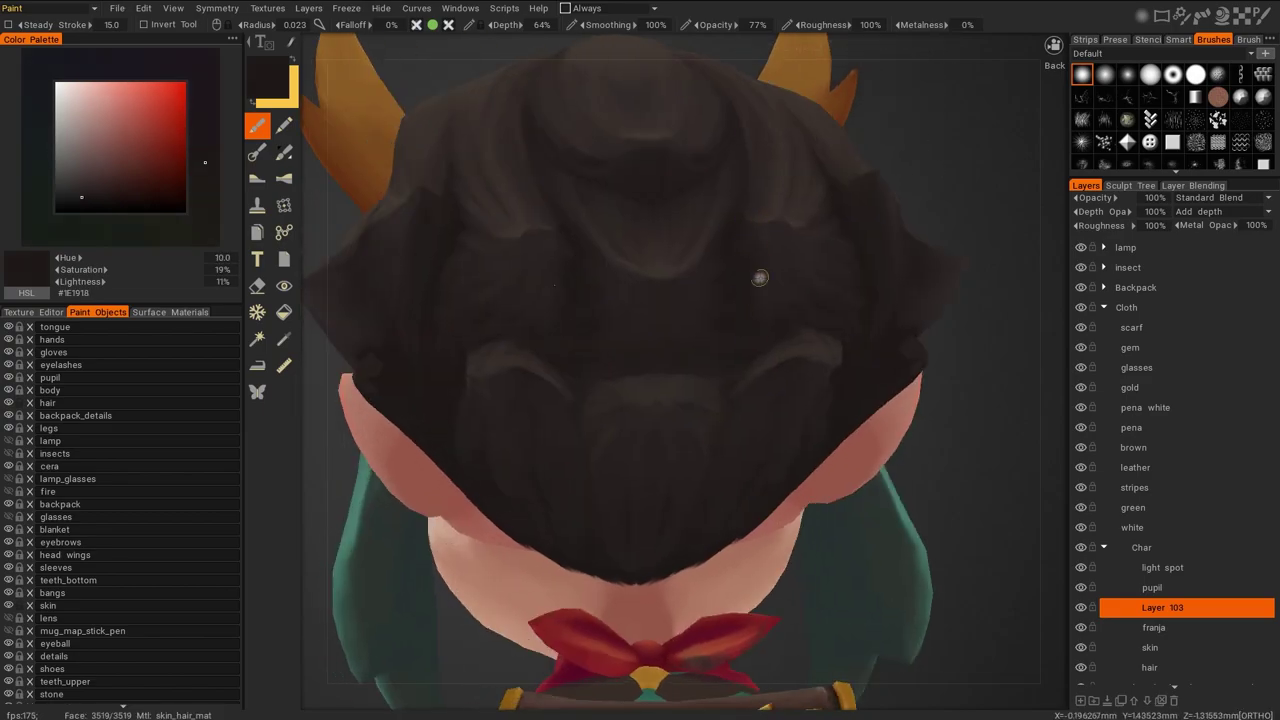
{"action": "key", "text": "v"}
{"action": "left_click_drag", "start_coordinate": [712, 412], "coordinate": [909, 223]}
{"action": "key", "text": "v"}
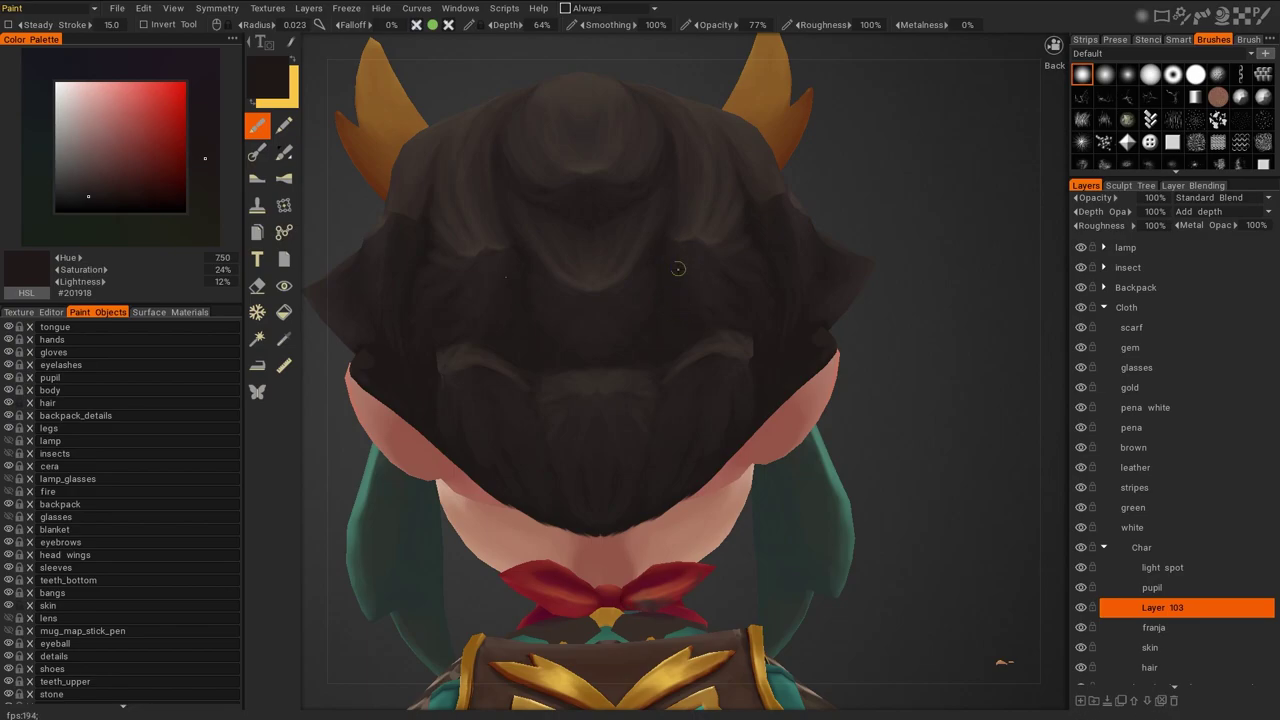
Refine the upper edges of the nape locks with brown #342C28 and dark brown #201B1A
{"action": "left_click_drag", "start_coordinate": [685, 244], "coordinate": [684, 333]}
{"action": "left_click_drag", "start_coordinate": [612, 390], "coordinate": [984, 494]}
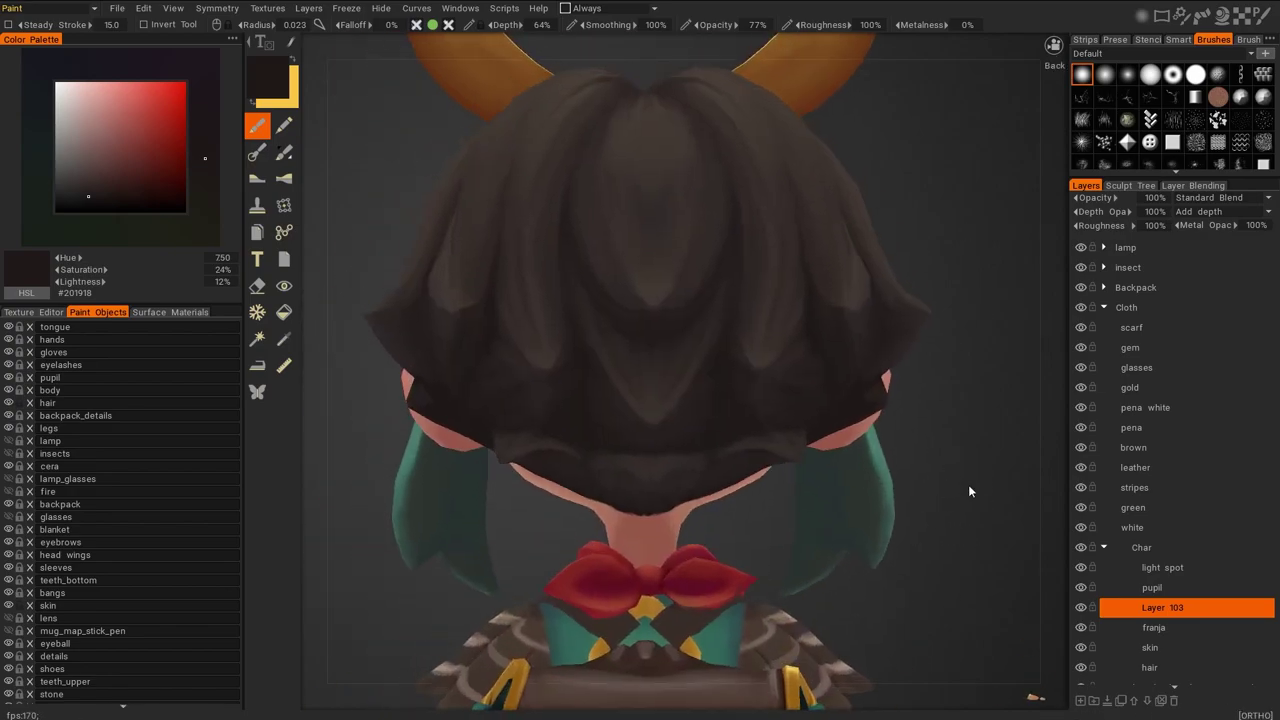
{"action": "scroll", "coordinate": [688, 258], "scroll_direction": "up", "scroll_amount": 3}
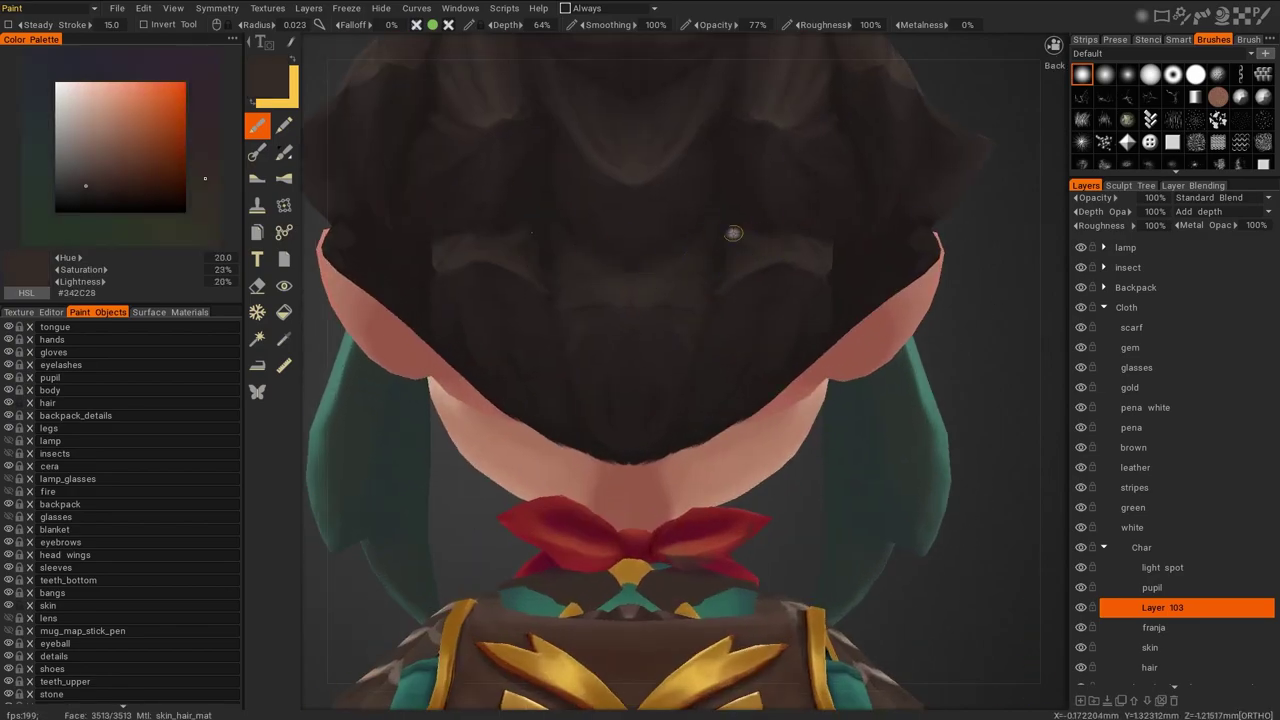
{"action": "key", "text": "v"}
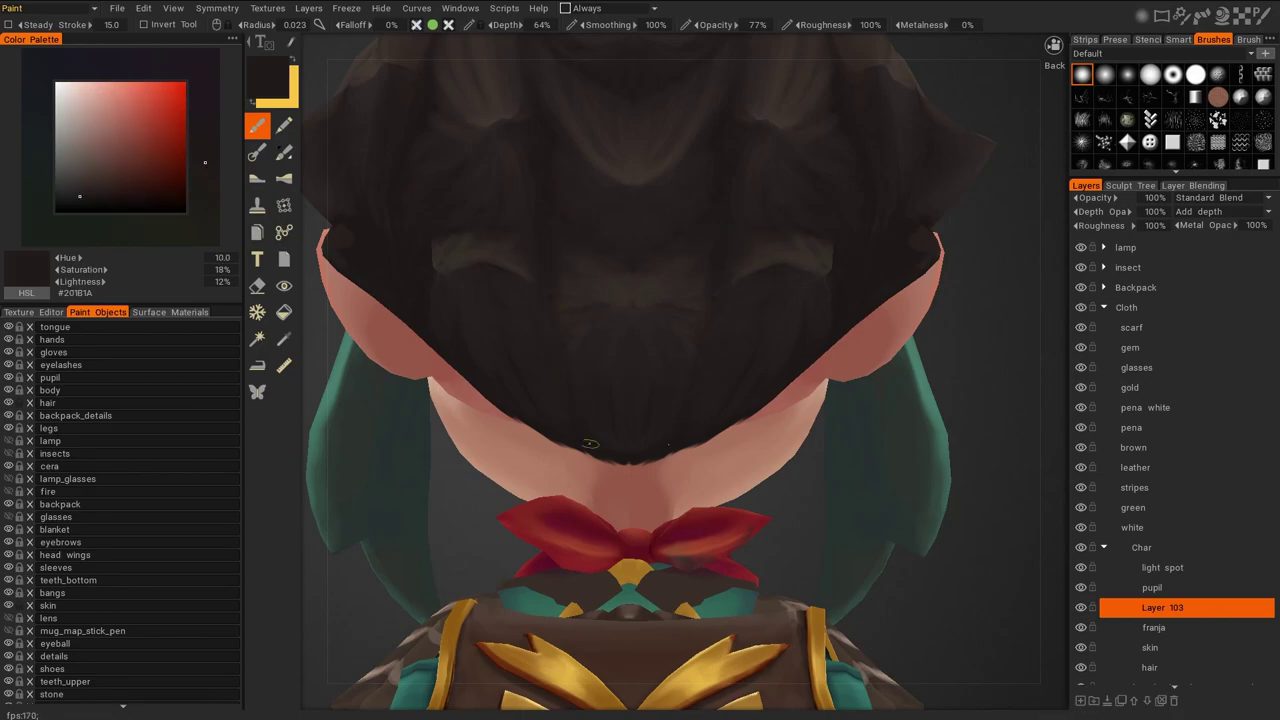
{"action": "left_click_drag", "start_coordinate": [697, 300], "coordinate": [880, 280]}
Highlight the upper part of the central back strand with light greyish brown #68615B using a 0.022 brush radius
{"action": "scroll", "coordinate": [789, 200], "scroll_direction": "down", "scroll_amount": 5}
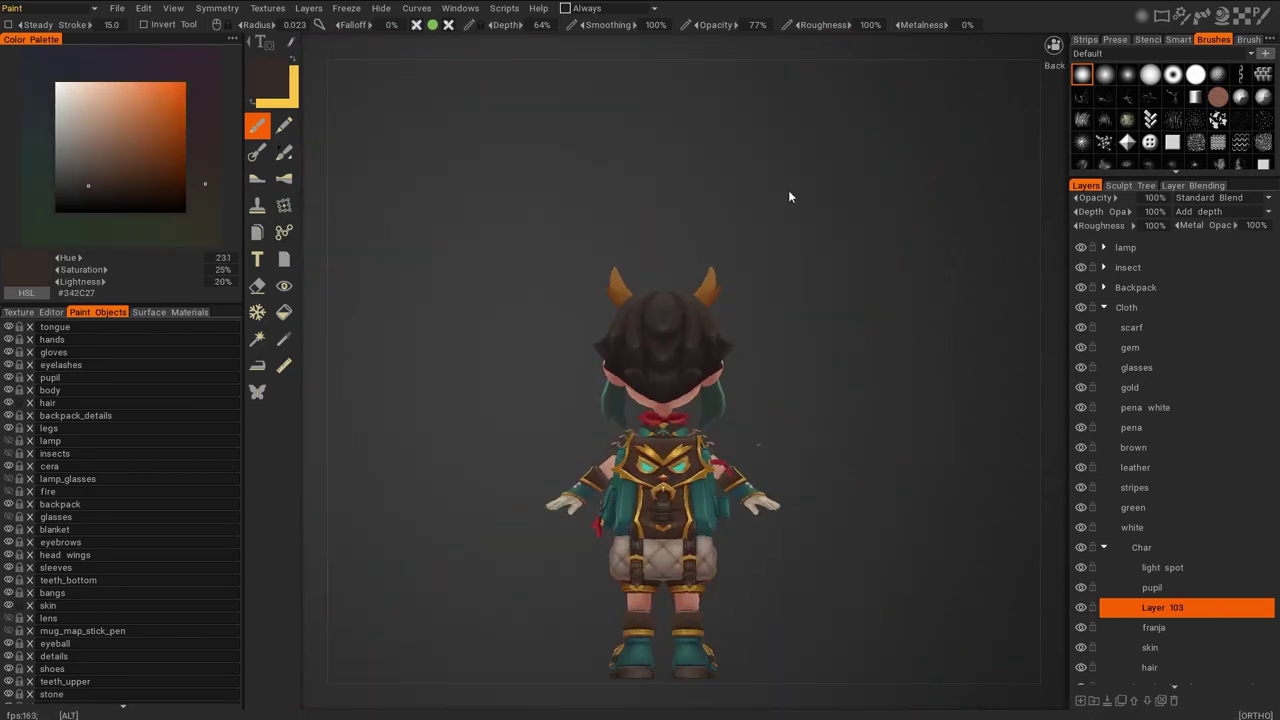
{"action": "scroll", "coordinate": [590, 304], "scroll_direction": "up", "scroll_amount": 5}
{"action": "left_click_drag", "start_coordinate": [695, 304], "coordinate": [944, 397]}
{"action": "scroll", "coordinate": [944, 397], "scroll_direction": "up", "scroll_amount": 3}
{"action": "key", "text": "v"}
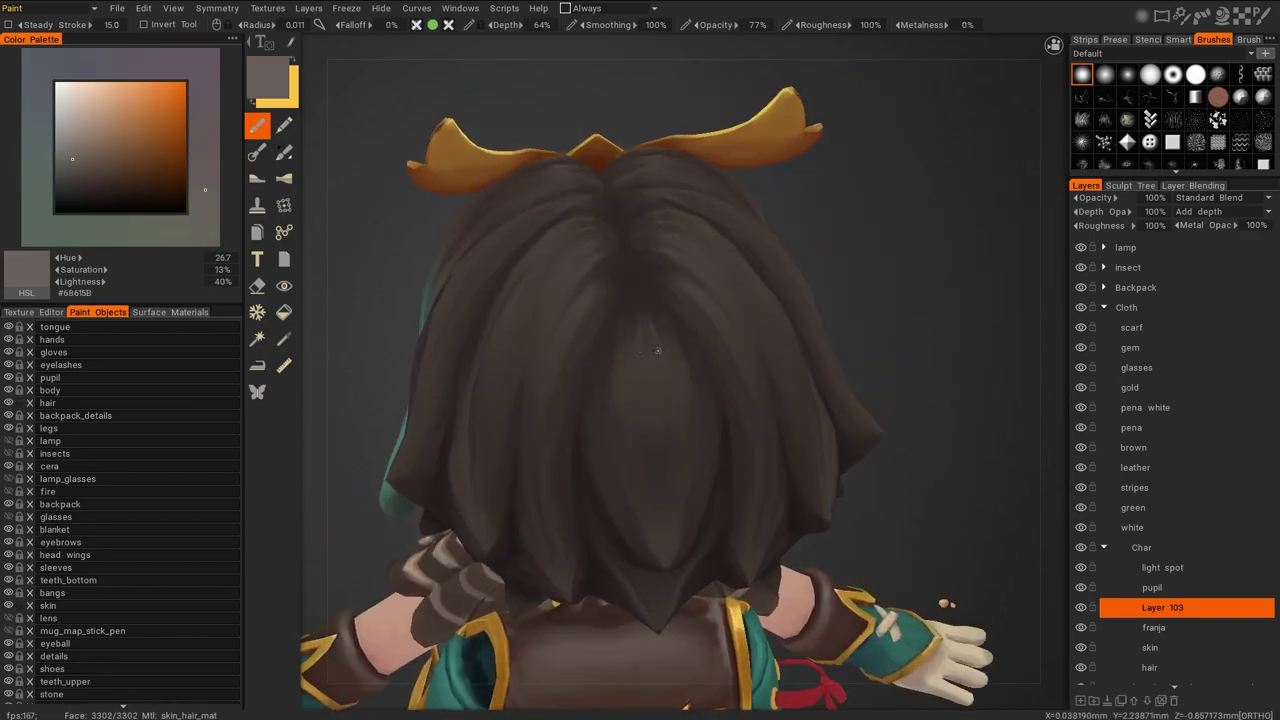
{"action": "left_click_drag", "start_coordinate": [660, 372], "coordinate": [695, 320]}
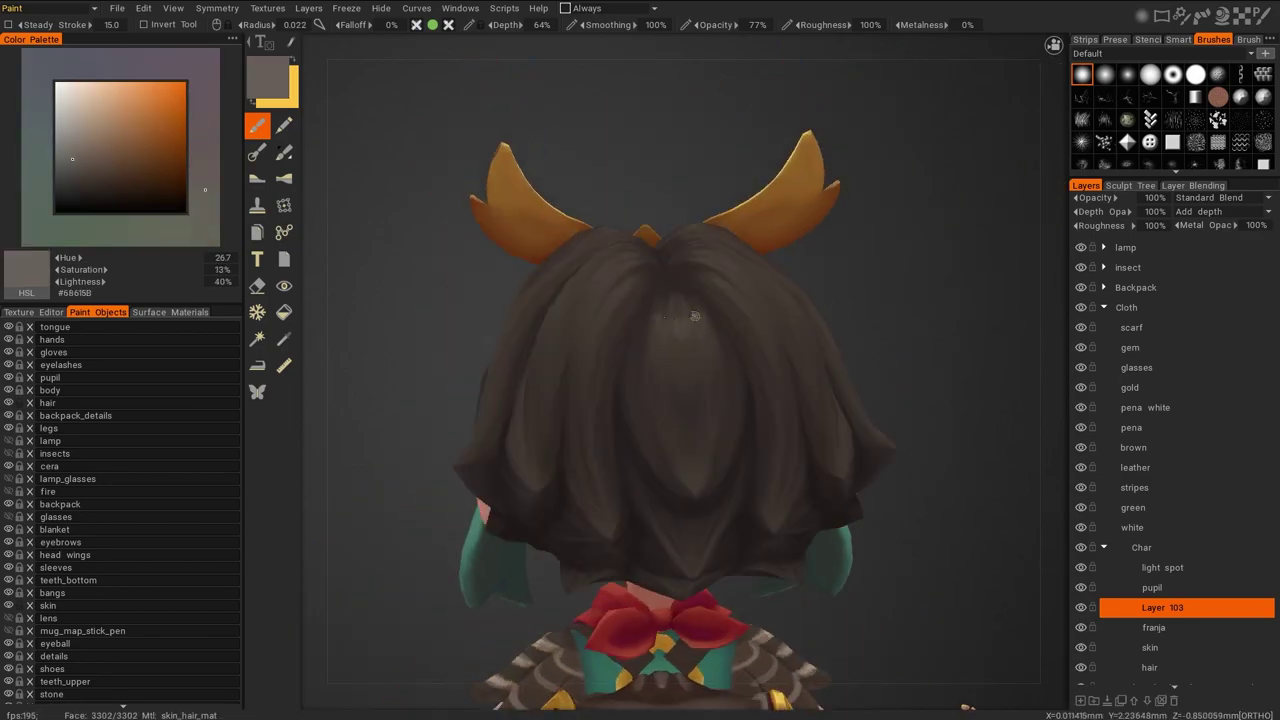
Paint fine edge strands on the V-shaped back lock with #3E342F, #3B322D and #4E463F using a 0.009 brush radius
{"action": "key", "text": "v"}
{"action": "key", "text": "v"}
{"action": "scroll", "coordinate": [700, 365], "scroll_direction": "up", "scroll_amount": 2}
{"action": "key", "text": "v"}
{"action": "key", "text": "v"}
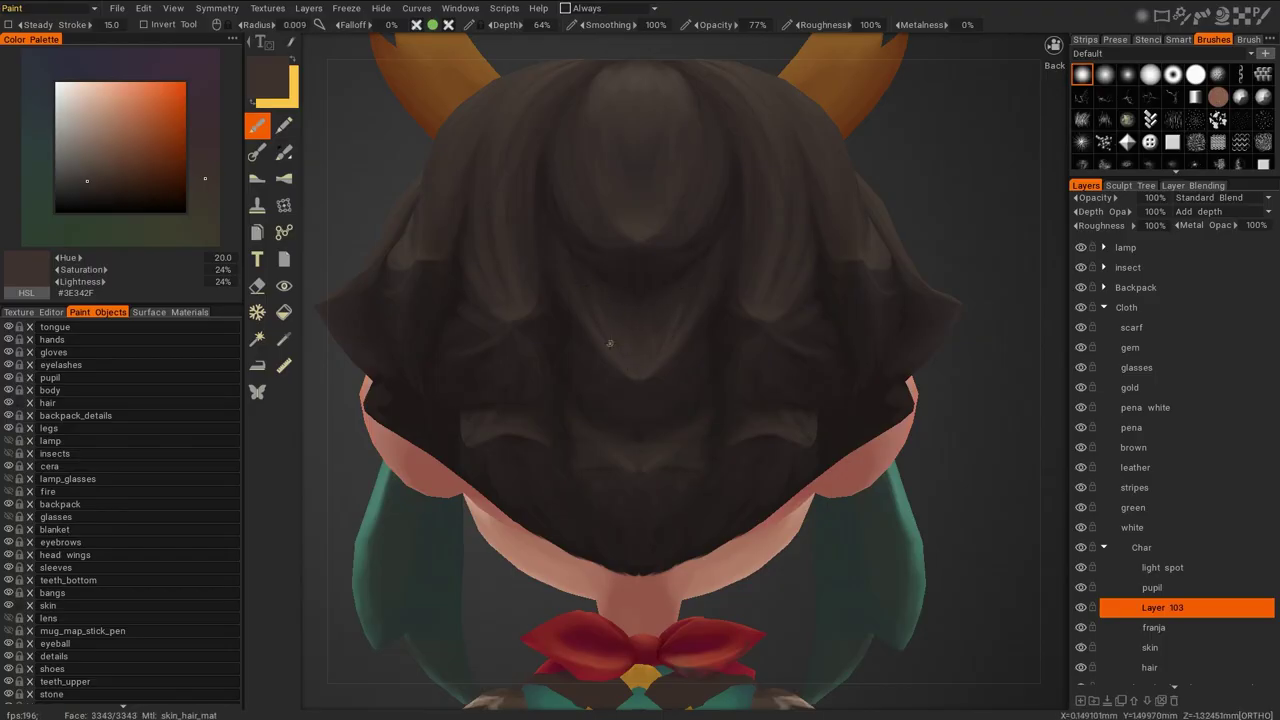
{"action": "key", "text": "v"}
{"action": "key", "text": "v"}
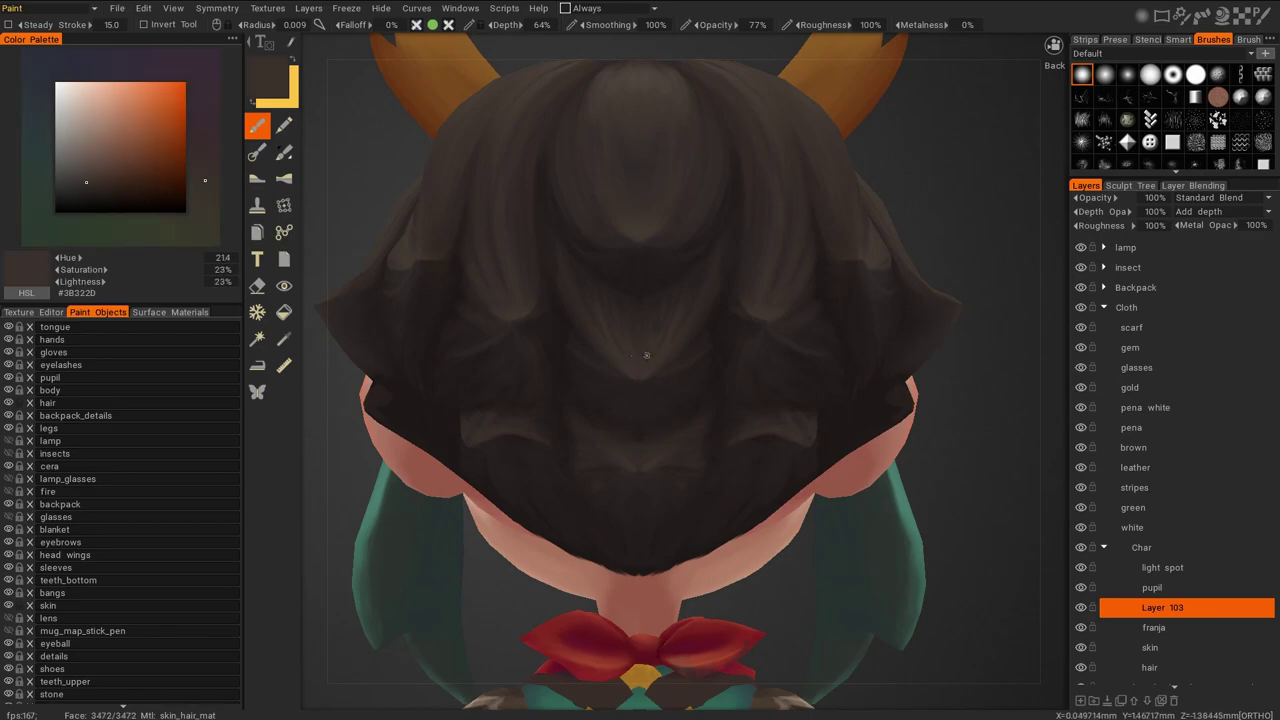
{"action": "key", "text": "v"}
{"action": "key", "text": "v"}
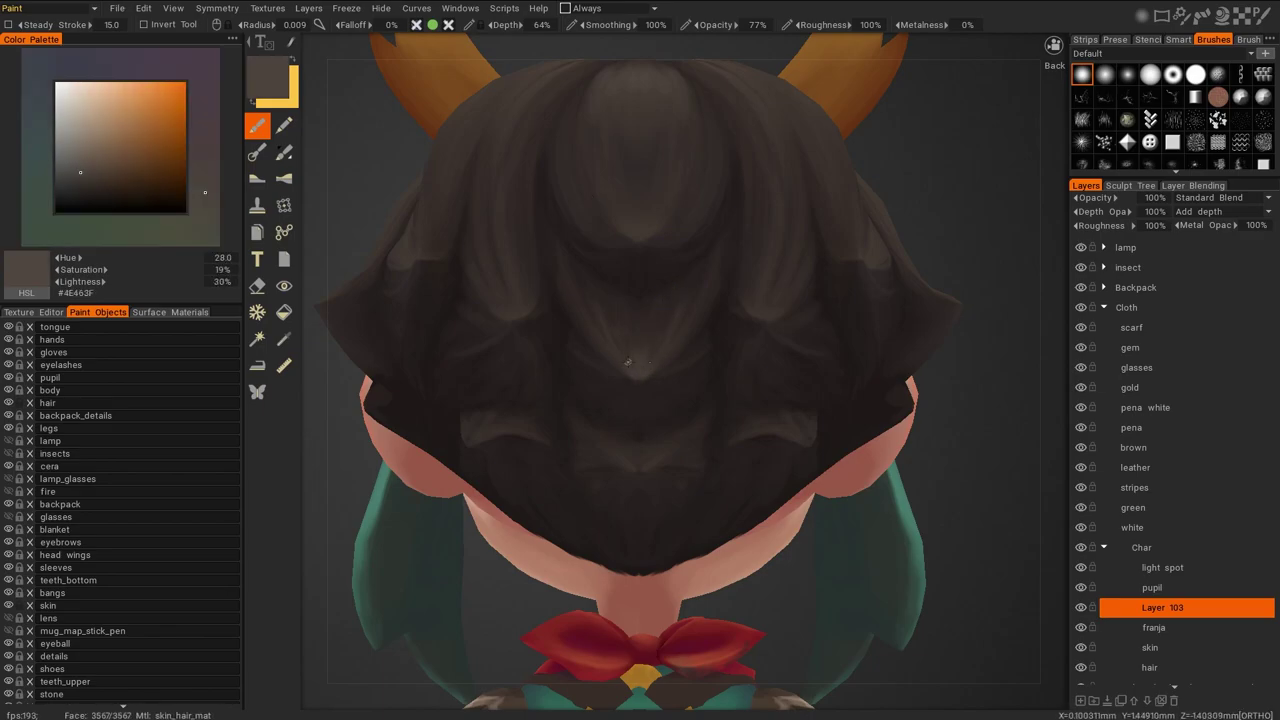
Add fine shaded and highlighted strands to the locks beside the central back strand with #2F2724 and #4A413B
{"action": "right_click_drag", "start_coordinate": [623, 461], "coordinate": [785, 368]}
{"action": "key", "text": "v"}
{"action": "key", "text": "v"}
{"action": "key", "text": "v"}
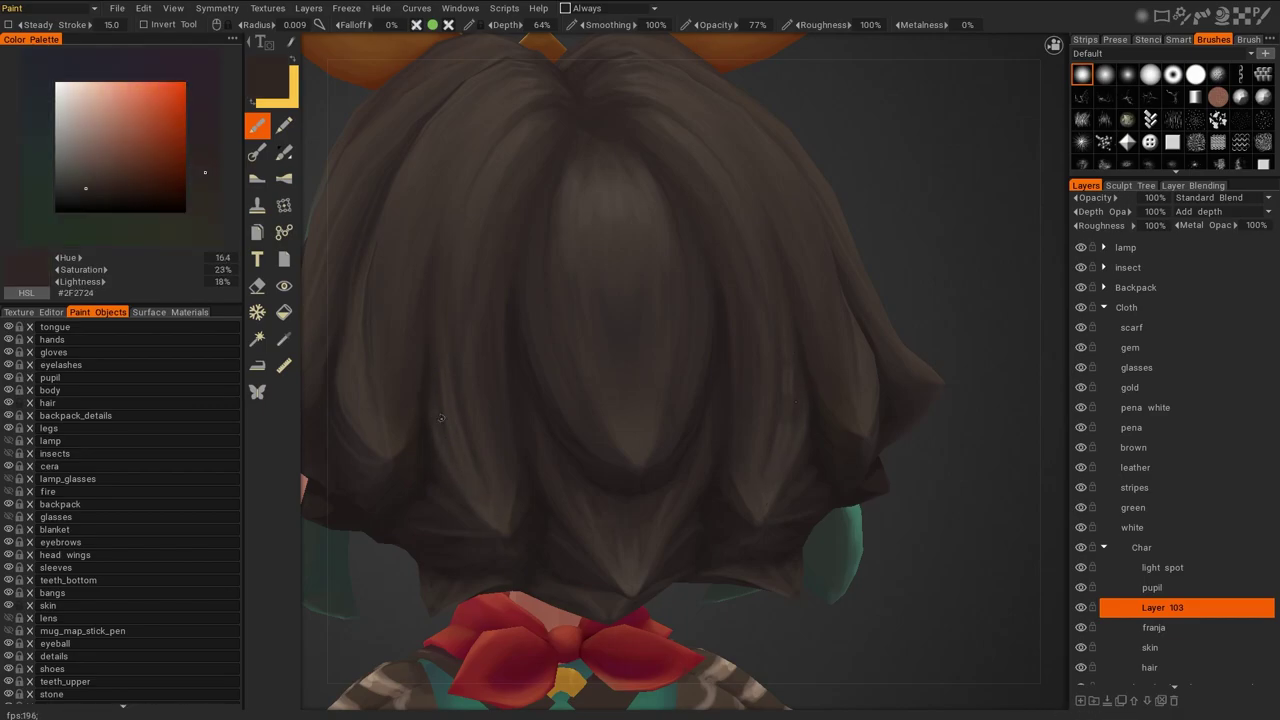
{"action": "key", "text": "v"}
{"action": "right_click_drag", "start_coordinate": [517, 354], "coordinate": [606, 283]}
{"action": "key", "text": "v"}
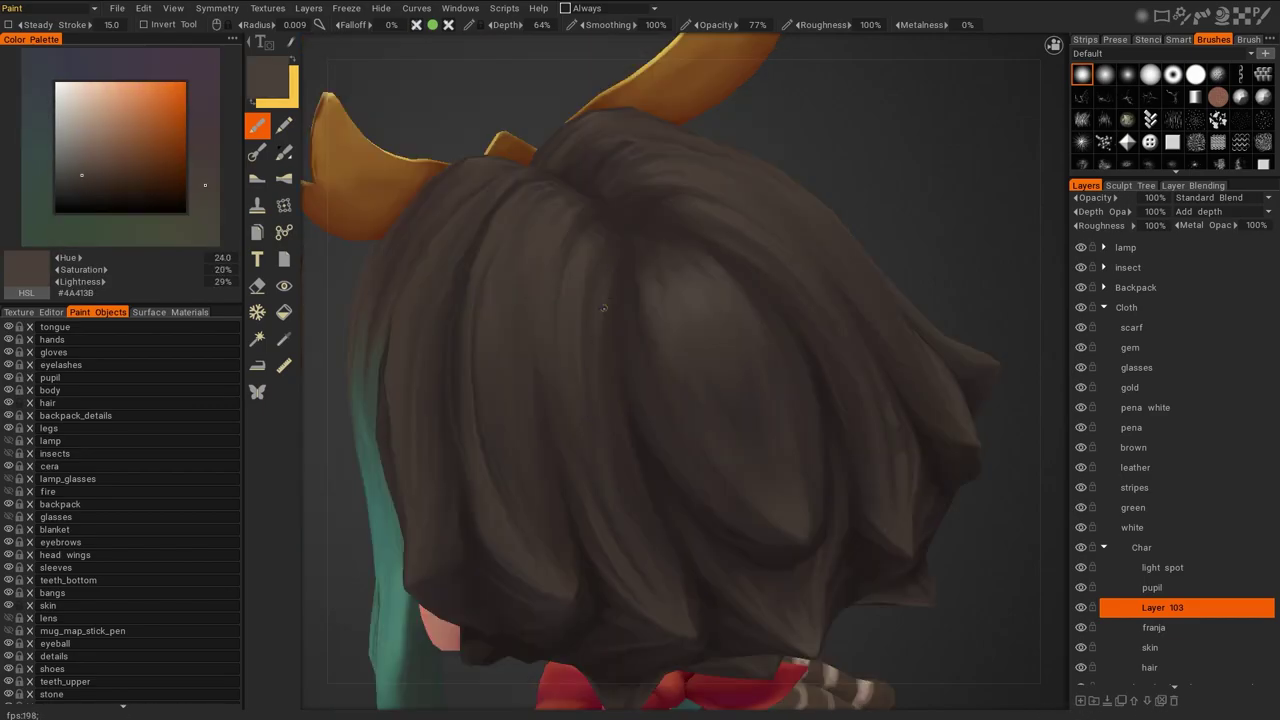
Blend the side locks above and behind the ear with brown #413730 using a 0.020 brush radius
{"action": "scroll", "coordinate": [880, 523], "scroll_direction": "down", "scroll_amount": 5}
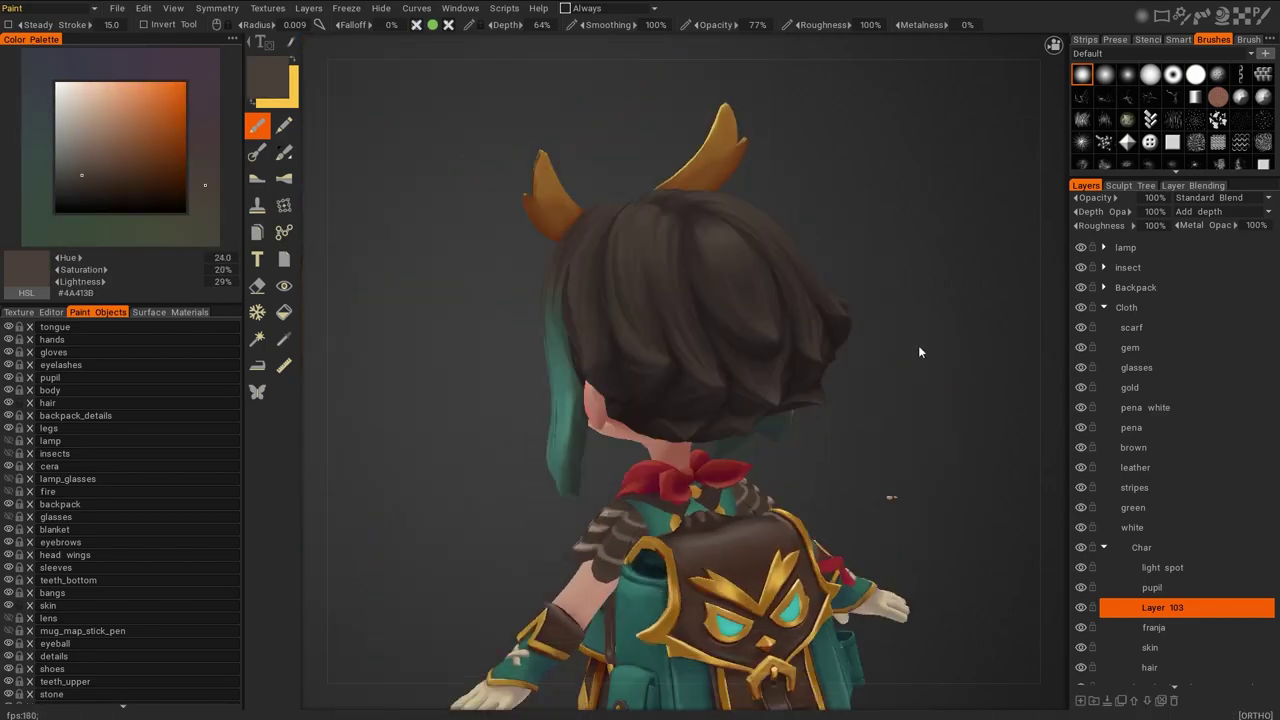
{"action": "right_click_drag", "start_coordinate": [880, 523], "coordinate": [715, 502]}
{"action": "scroll", "coordinate": [715, 502], "scroll_direction": "up", "scroll_amount": 5}
{"action": "scroll", "coordinate": [851, 309], "scroll_direction": "down", "scroll_amount": 5}
{"action": "right_click_drag", "start_coordinate": [851, 309], "coordinate": [609, 430]}
{"action": "scroll", "coordinate": [690, 285], "scroll_direction": "up", "scroll_amount": 3}
{"action": "key", "text": "v"}
{"action": "scroll", "coordinate": [681, 282], "scroll_direction": "up", "scroll_amount": 2}
{"action": "scroll", "coordinate": [682, 607], "scroll_direction": "down", "scroll_amount": 4}
{"action": "right_click_drag", "start_coordinate": [682, 607], "coordinate": [946, 411]}
{"action": "scroll", "coordinate": [578, 311], "scroll_direction": "up", "scroll_amount": 2}
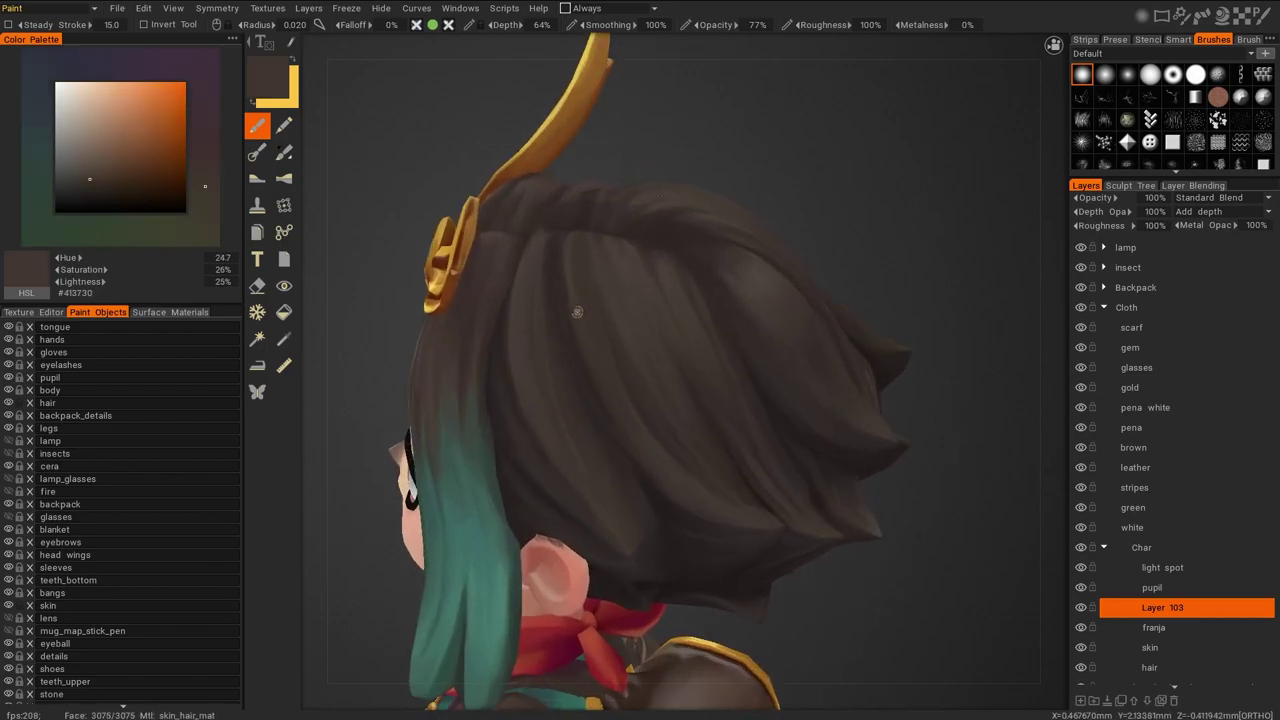
{"action": "right_click_drag", "start_coordinate": [611, 290], "coordinate": [644, 268]}
{"action": "right_click_drag", "start_coordinate": [687, 321], "coordinate": [457, 214]}
{"action": "right_click_drag", "start_coordinate": [442, 152], "coordinate": [674, 209]}
Touch up the nape lock tops and the shadows between them with #372F2B and #201A19 using a 0.021 brush radius
{"action": "middle_click_drag", "start_coordinate": [636, 207], "coordinate": [672, 262]}
{"action": "key", "text": "v"}
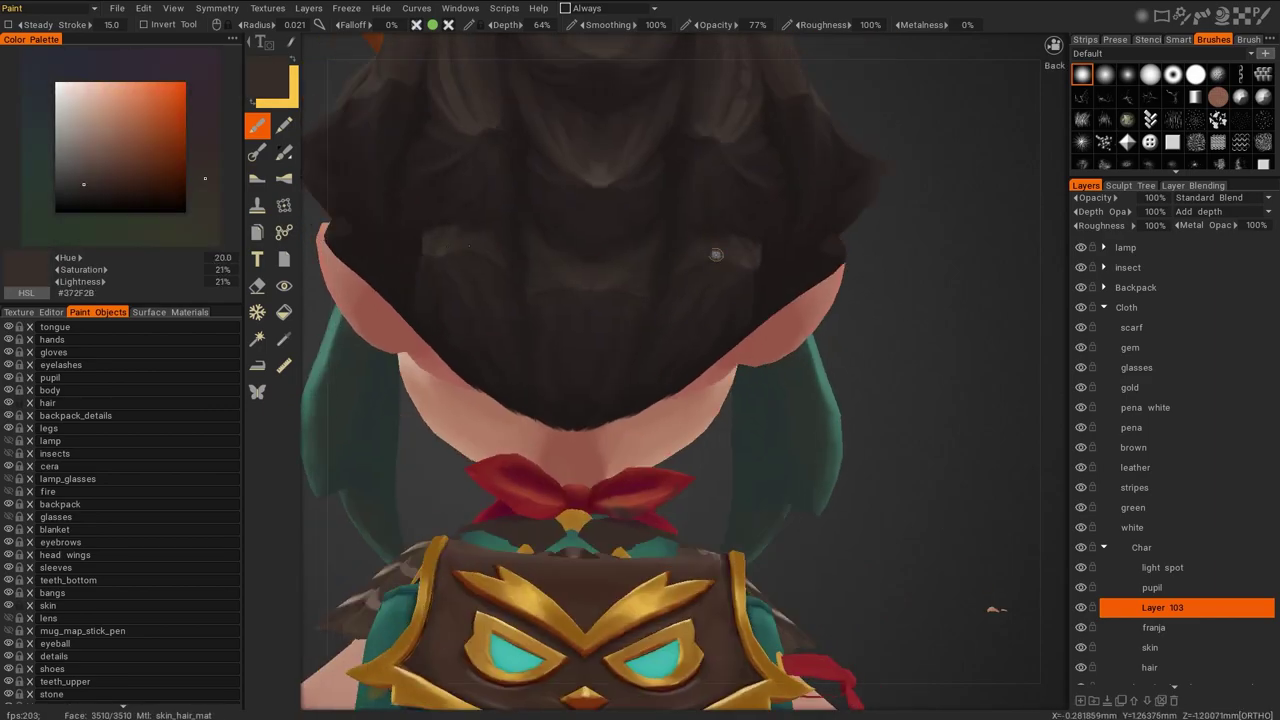
{"action": "key", "text": "v"}
{"action": "key", "text": "v"}
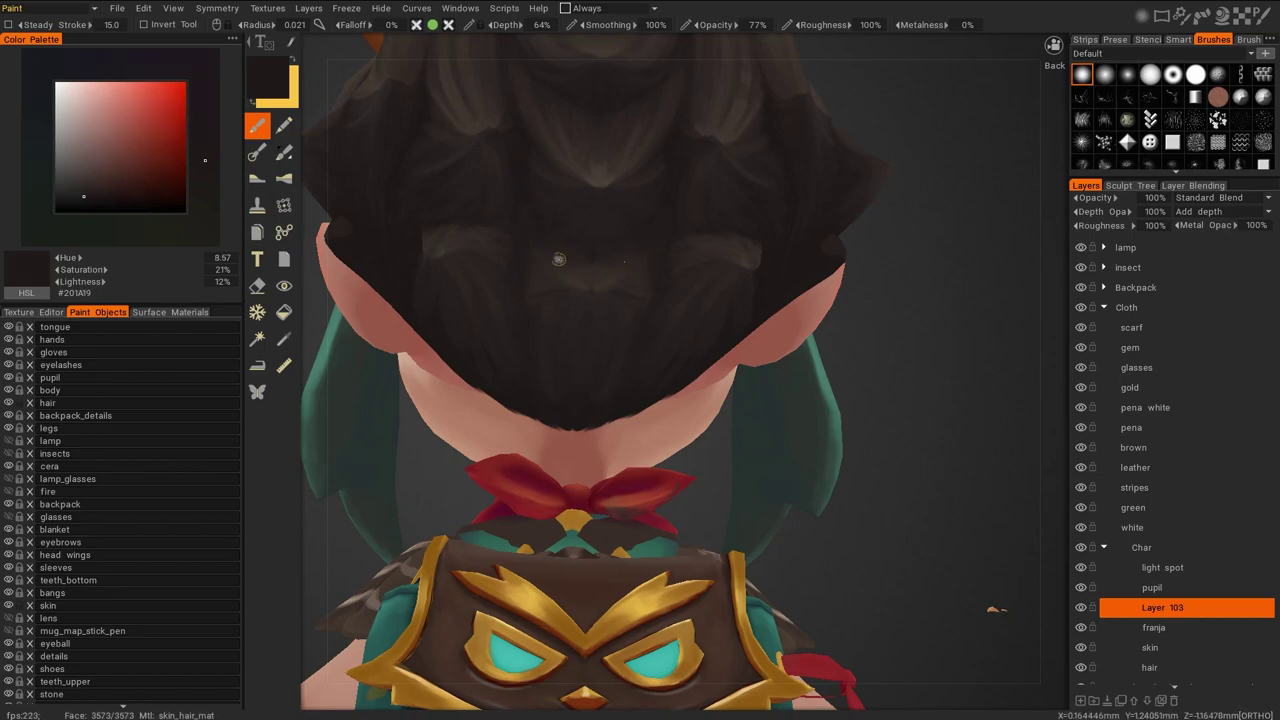
{"action": "middle_click_drag", "start_coordinate": [527, 230], "coordinate": [630, 188]}
{"action": "key", "text": "v"}
{"action": "key", "text": "v"}
{"action": "mouse_move", "coordinate": [520, 219]}
{"action": "middle_mouse_down"}
{"action": "mouse_move", "coordinate": [902, 229]}
{"action": "mouse_move", "coordinate": [814, 251]}
{"action": "mouse_move", "coordinate": [759, 205]}
{"action": "middle_mouse_up"}
{"action": "key", "text": "v"}
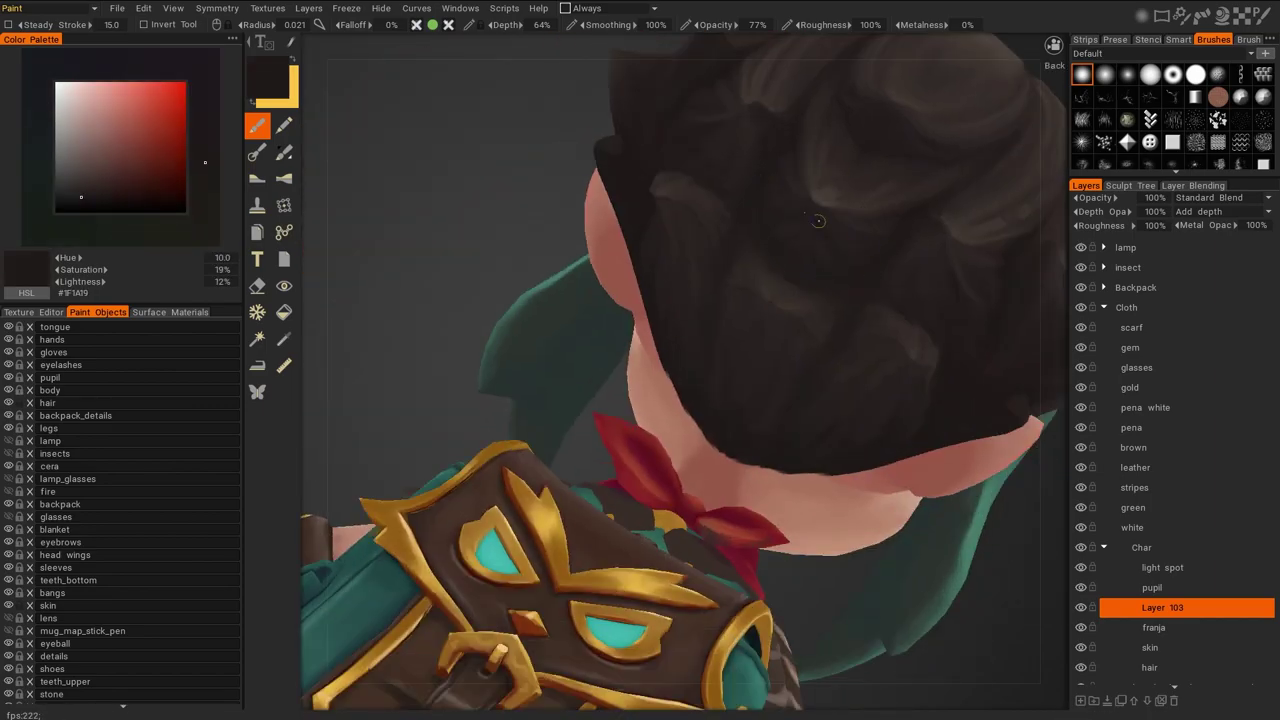
Deepen the strands running down the nape hair with dark browns #1E1918 and #261F1D
{"action": "key", "text": "ctrl+KP_1"}
{"action": "key", "text": "v"}
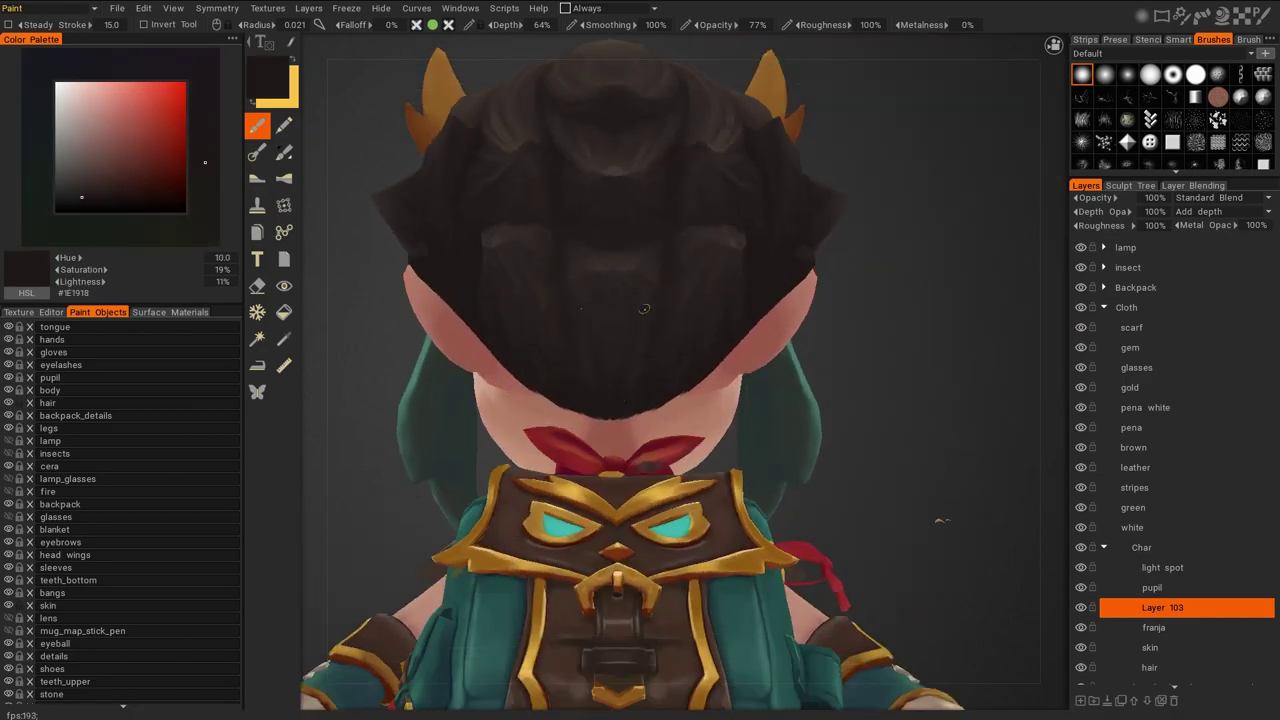
{"action": "key", "text": "ctrl+KP_1"}
{"action": "key", "text": "v"}
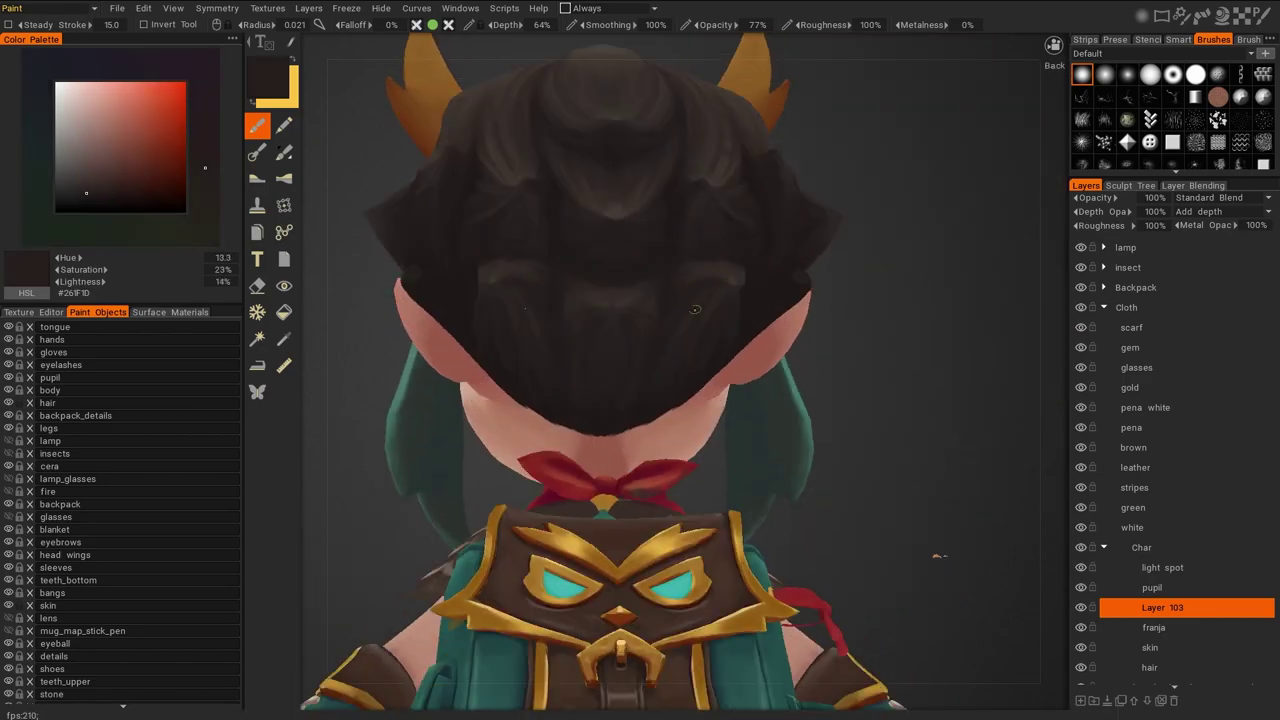
{"action": "mouse_move", "coordinate": [561, 371]}
{"action": "middle_mouse_down"}
{"action": "mouse_move", "coordinate": [929, 264]}
{"action": "mouse_move", "coordinate": [795, 158]}
{"action": "middle_mouse_up"}
{"action": "key", "text": "v"}
Paint thin strands in the hair just behind the ear with #1E1918 and #3D342A using a 0.013 brush radius
{"action": "key", "text": "v"}
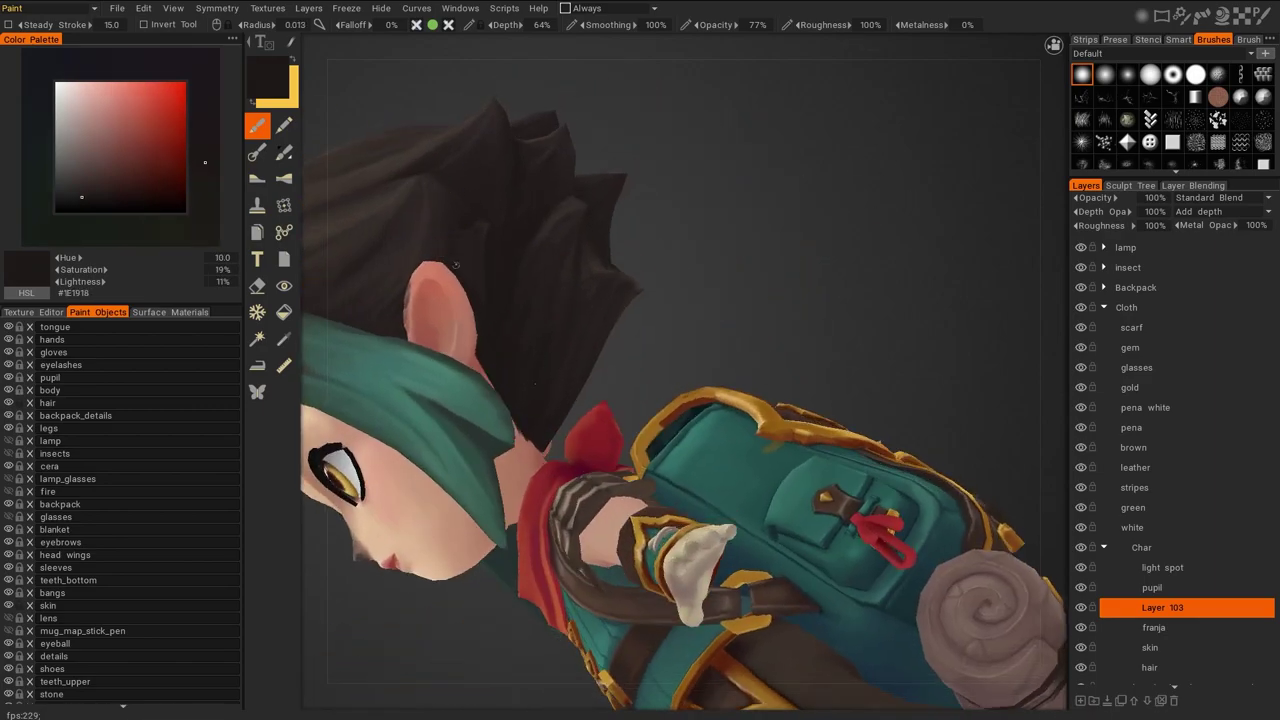
{"action": "key", "text": "v"}
{"action": "middle_click_drag", "start_coordinate": [459, 254], "coordinate": [480, 283]}
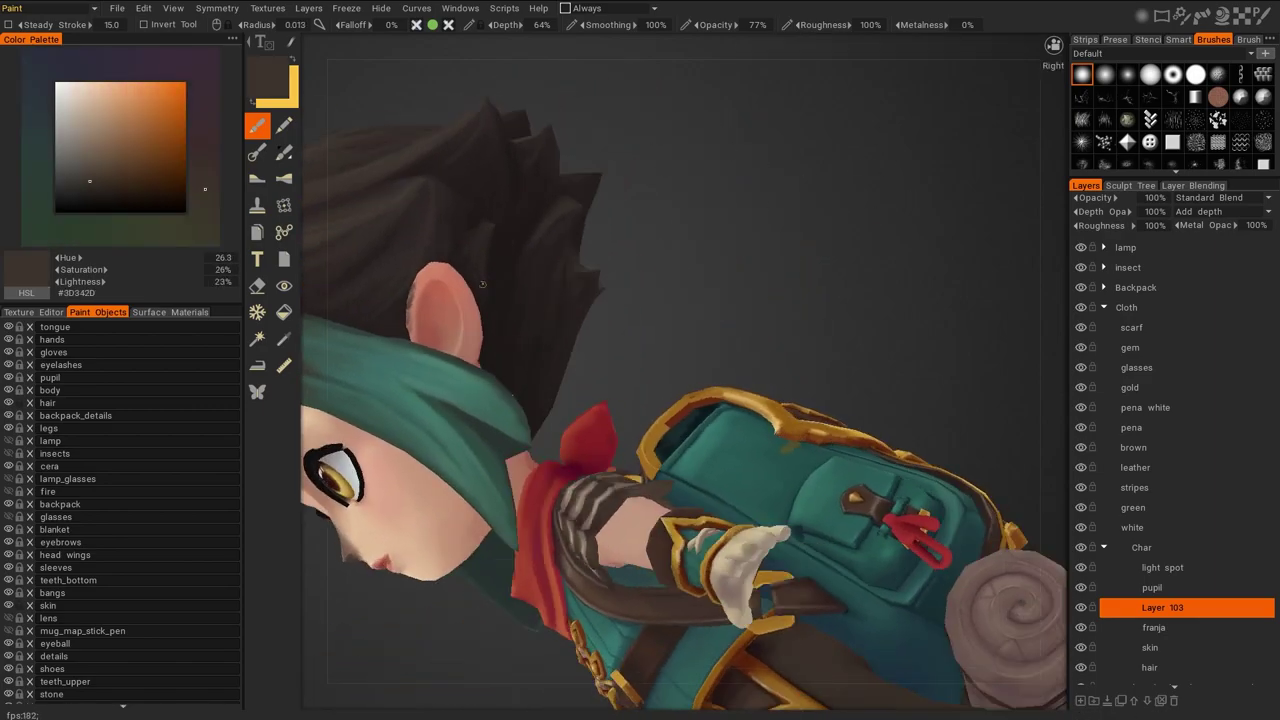
{"action": "key", "text": "v"}
Hide the eyebrows object and paint fine strands along the forehead hairline with #3C2E2A and #5B524A using a 0.013 brush radius
{"action": "key", "text": "KP_1"}
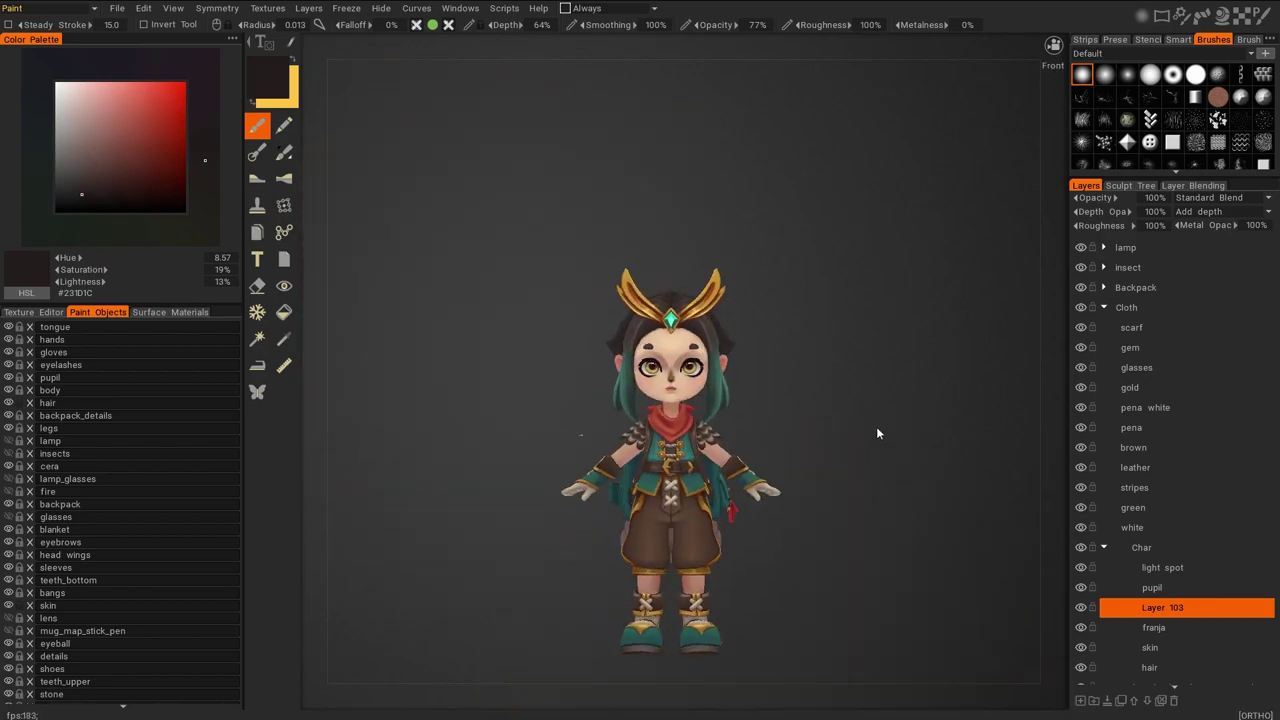
{"action": "scroll", "coordinate": [889, 454], "scroll_direction": "up", "scroll_amount": 3}
{"action": "scroll", "coordinate": [685, 370], "scroll_direction": "up", "scroll_amount": 3}
{"action": "left_click_drag", "start_coordinate": [748, 418], "coordinate": [762, 418]}
{"action": "left_click_drag", "start_coordinate": [540, 420], "coordinate": [560, 412]}
{"action": "scroll", "coordinate": [824, 366], "scroll_direction": "down", "scroll_amount": 5}
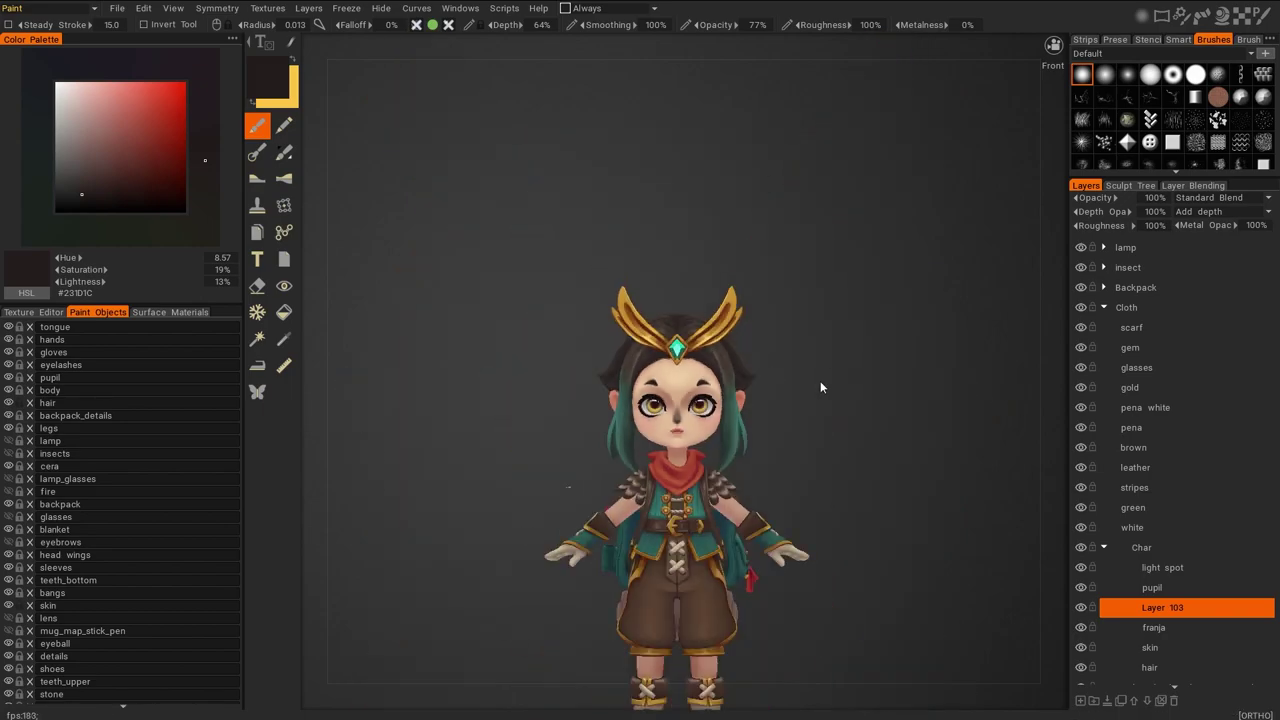
{"action": "middle_click_drag", "start_coordinate": [824, 366], "coordinate": [618, 430]}
{"action": "scroll", "coordinate": [626, 430], "scroll_direction": "up", "scroll_amount": 2}
{"action": "key", "text": "v"}
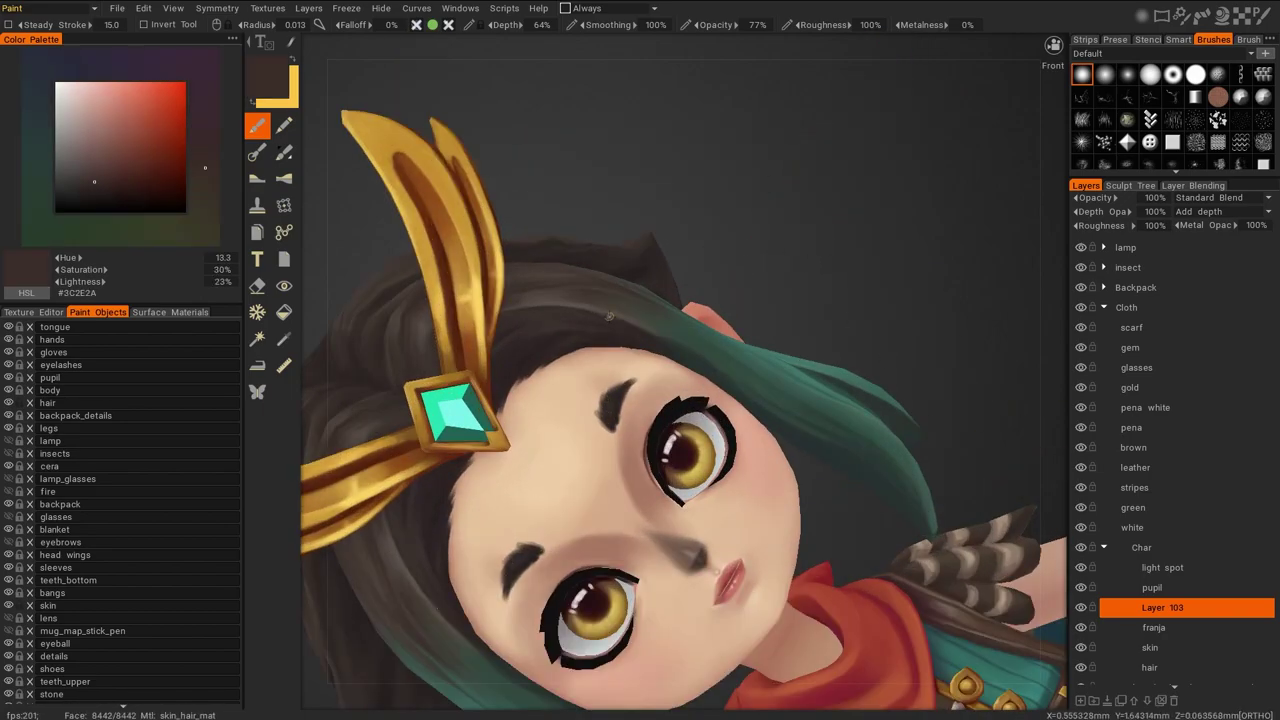
{"action": "key", "text": "KP_1"}
{"action": "scroll", "coordinate": [938, 410], "scroll_direction": "up", "scroll_amount": 4}
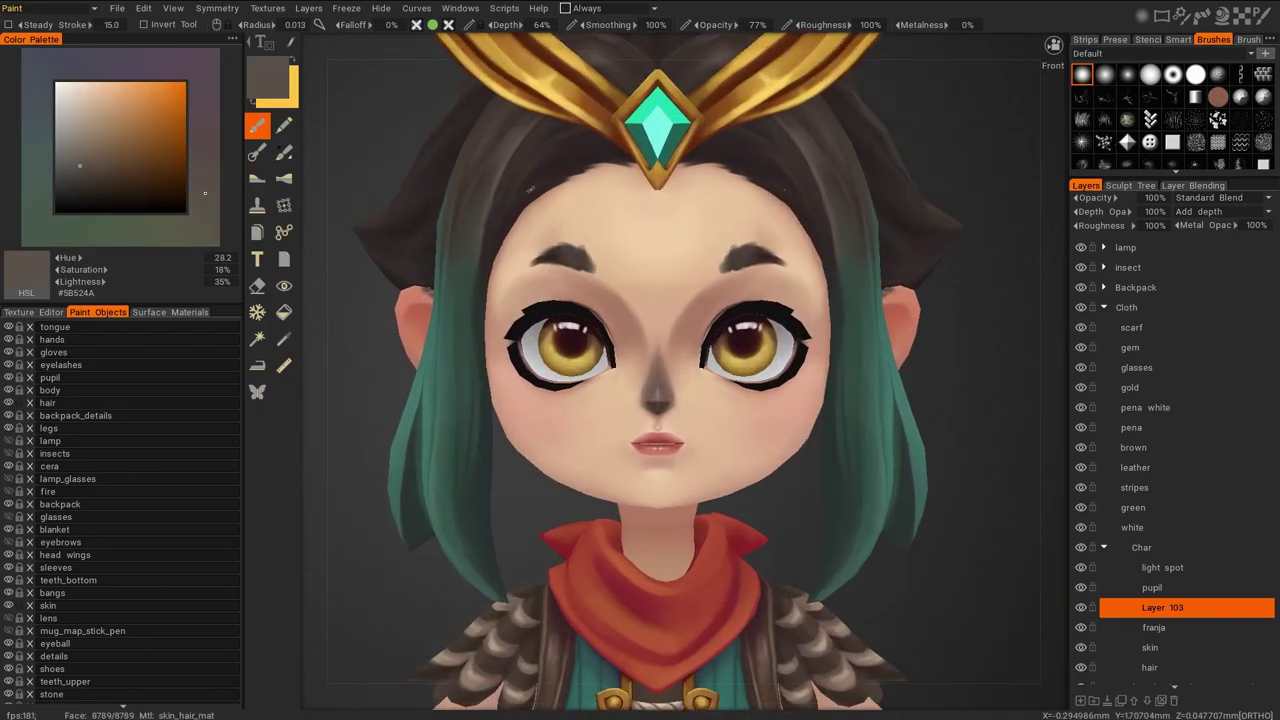
Erase paint around the brows with a soft-tipped Eraser at 0.015 radius, and show the eyebrows object again
{"action": "key", "text": "e"}
{"action": "left_click", "coordinate": [1127, 74]}
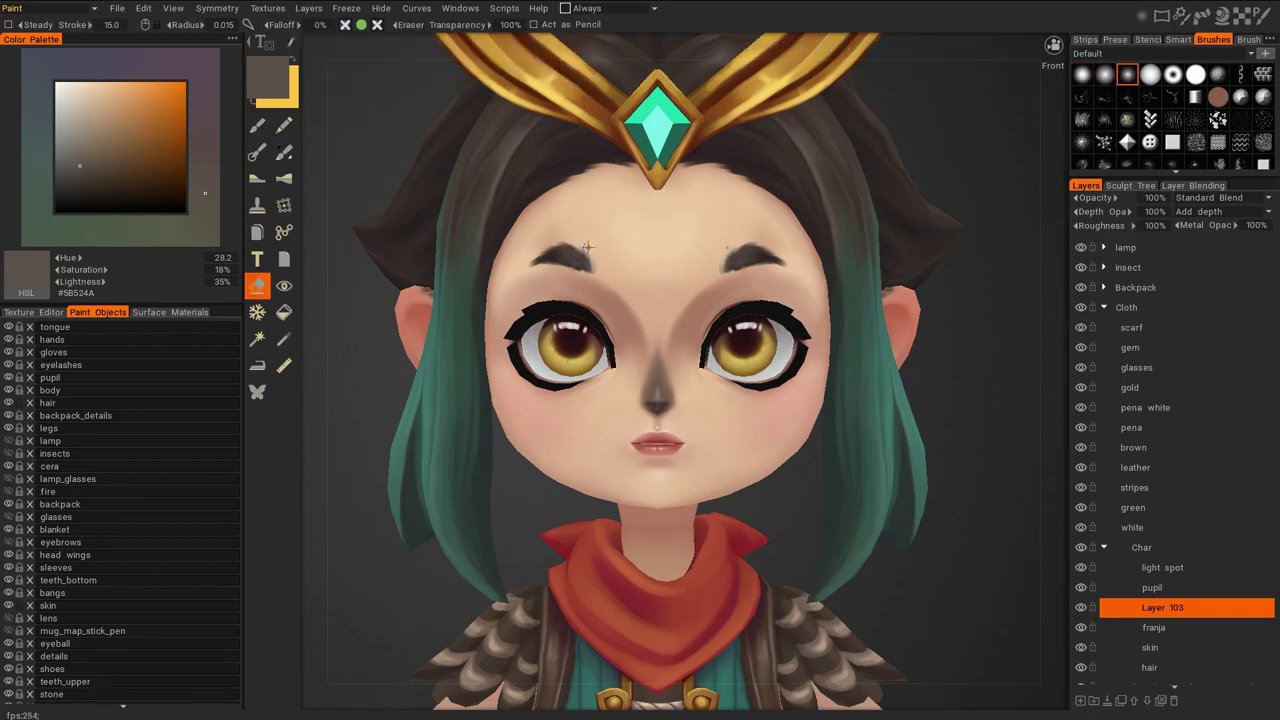
{"action": "key", "text": "KP_1"}
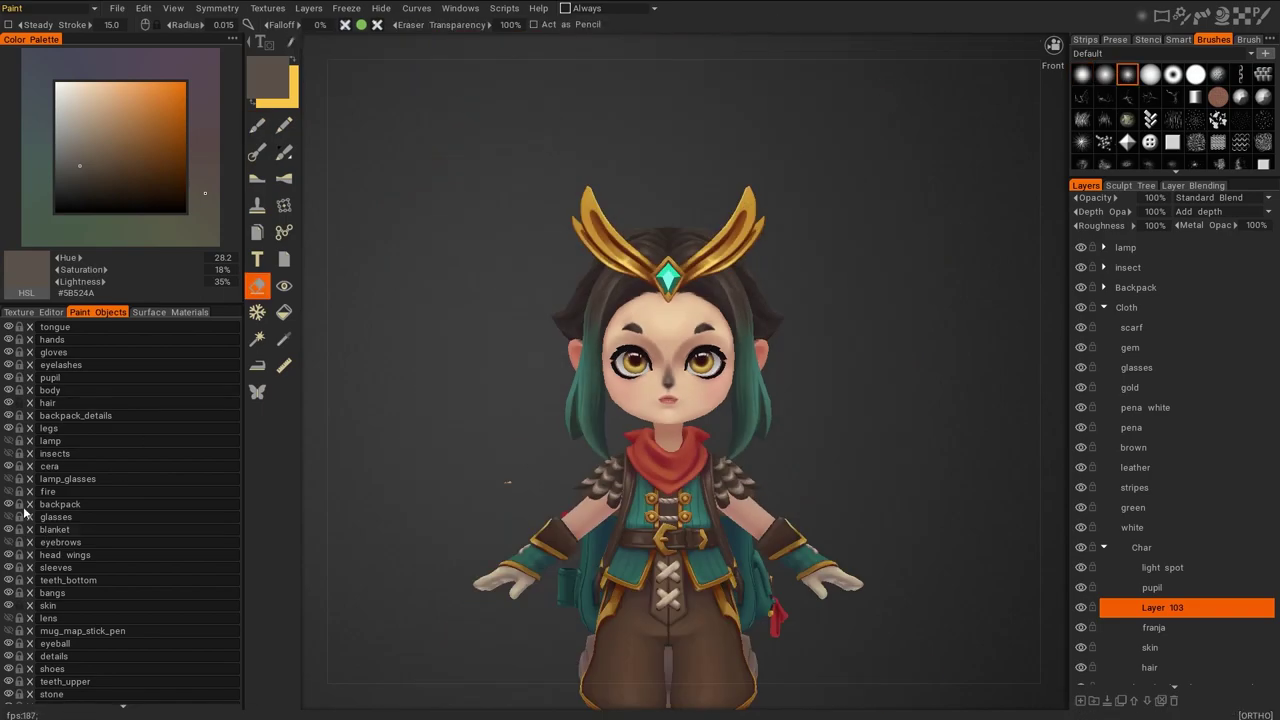
{"action": "scroll", "coordinate": [811, 368], "scroll_direction": "up", "scroll_amount": 5}
{"action": "key", "text": "ctrl+z"}
{"action": "key", "text": "ctrl+y"}
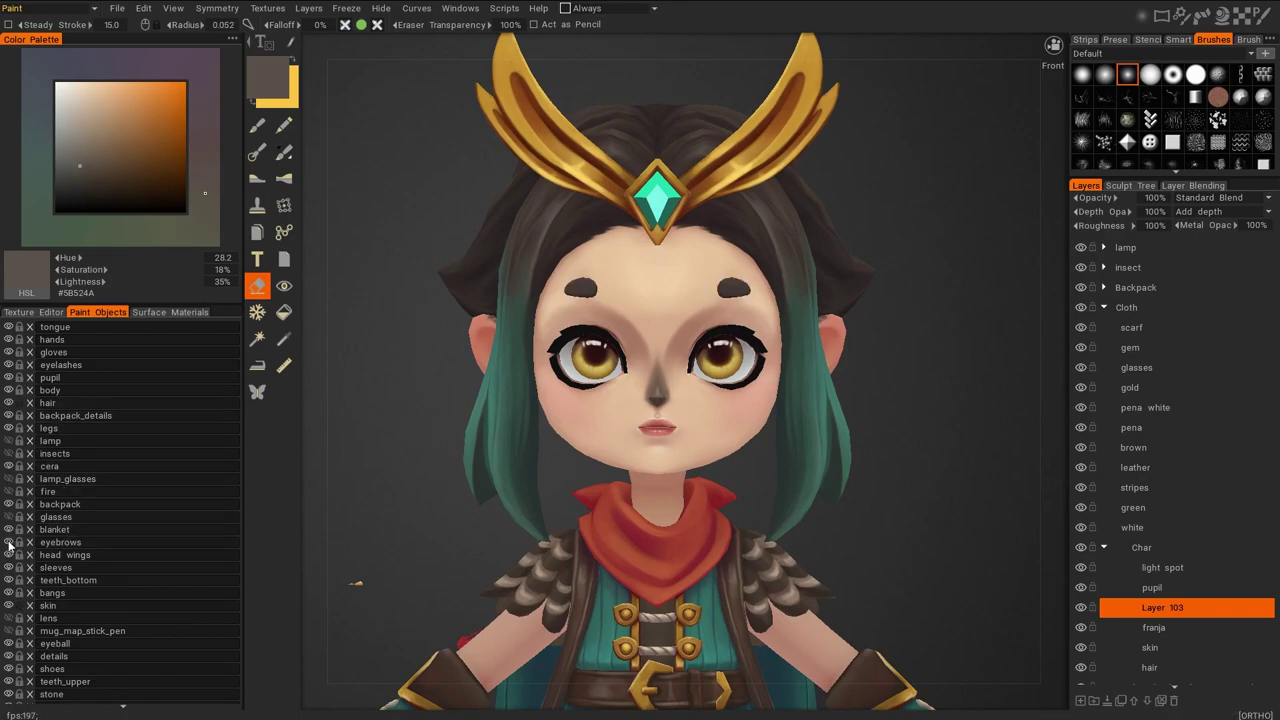
{"action": "scroll", "coordinate": [900, 416], "scroll_direction": "down", "scroll_amount": 3}
{"action": "left_click_drag", "start_coordinate": [996, 518], "coordinate": [972, 381], "text": "alt"}
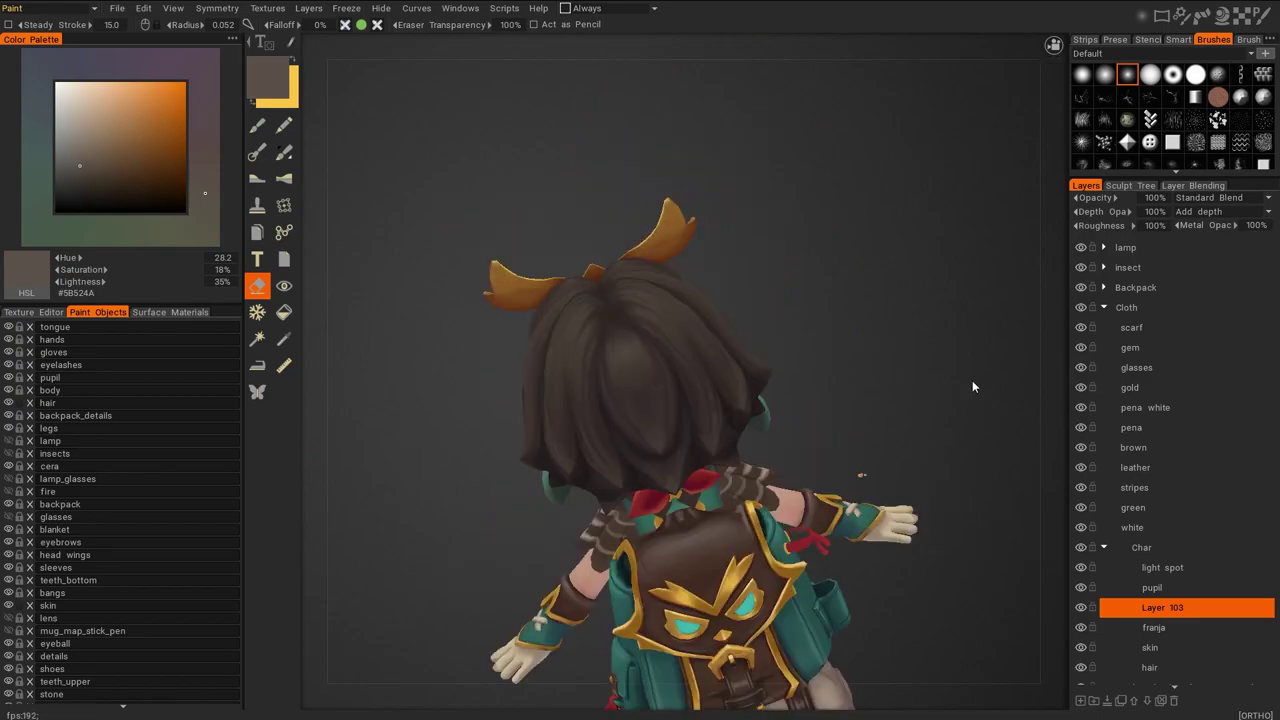
{"action": "left_click_drag", "start_coordinate": [890, 480], "coordinate": [848, 471], "text": "alt"}
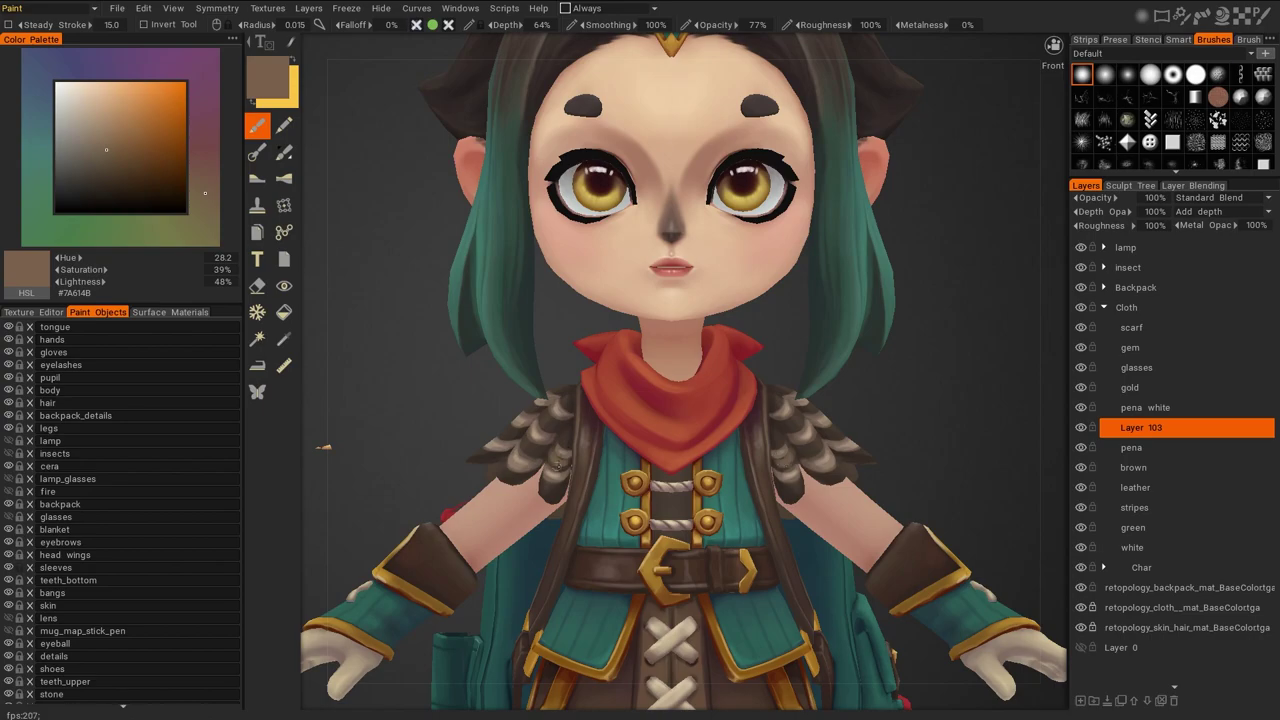
Shade the vest's rear armhole edge beside the shoulder feathers on Layer 103 with teal and dark blues such as #243E43
{"action": "left_click", "coordinate": [123, 149]}
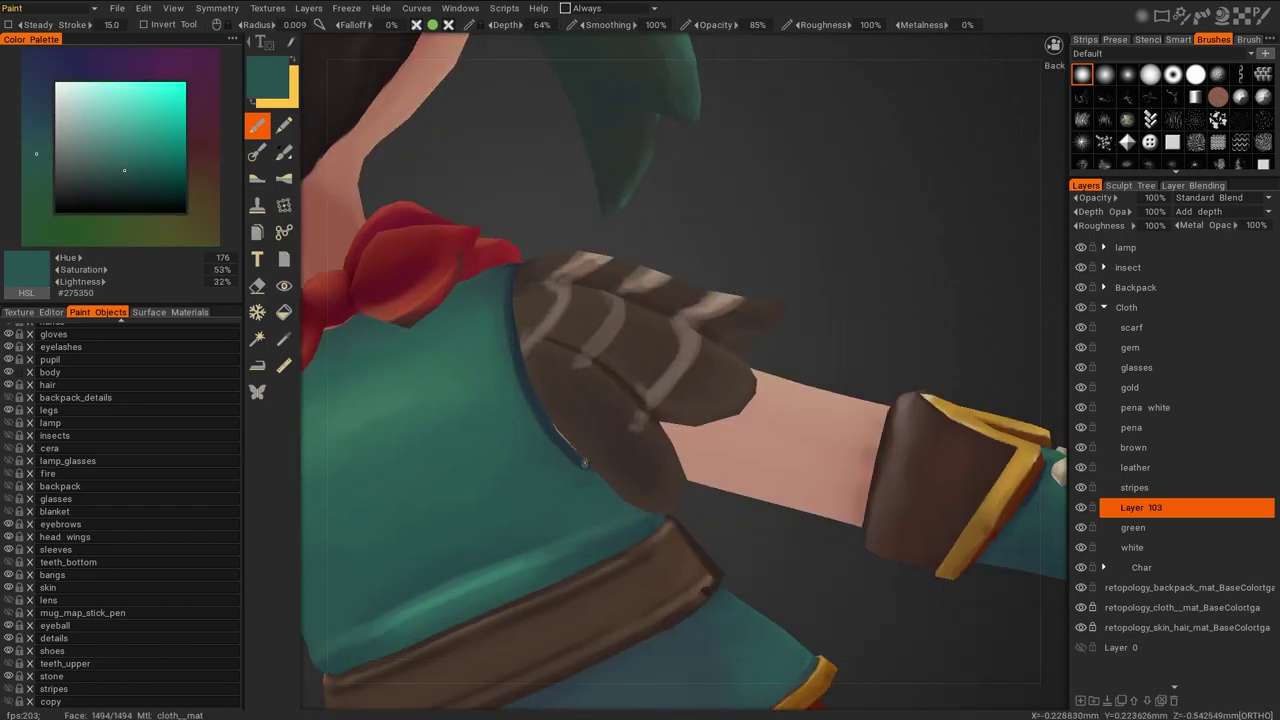
{"action": "key", "text": "v"}
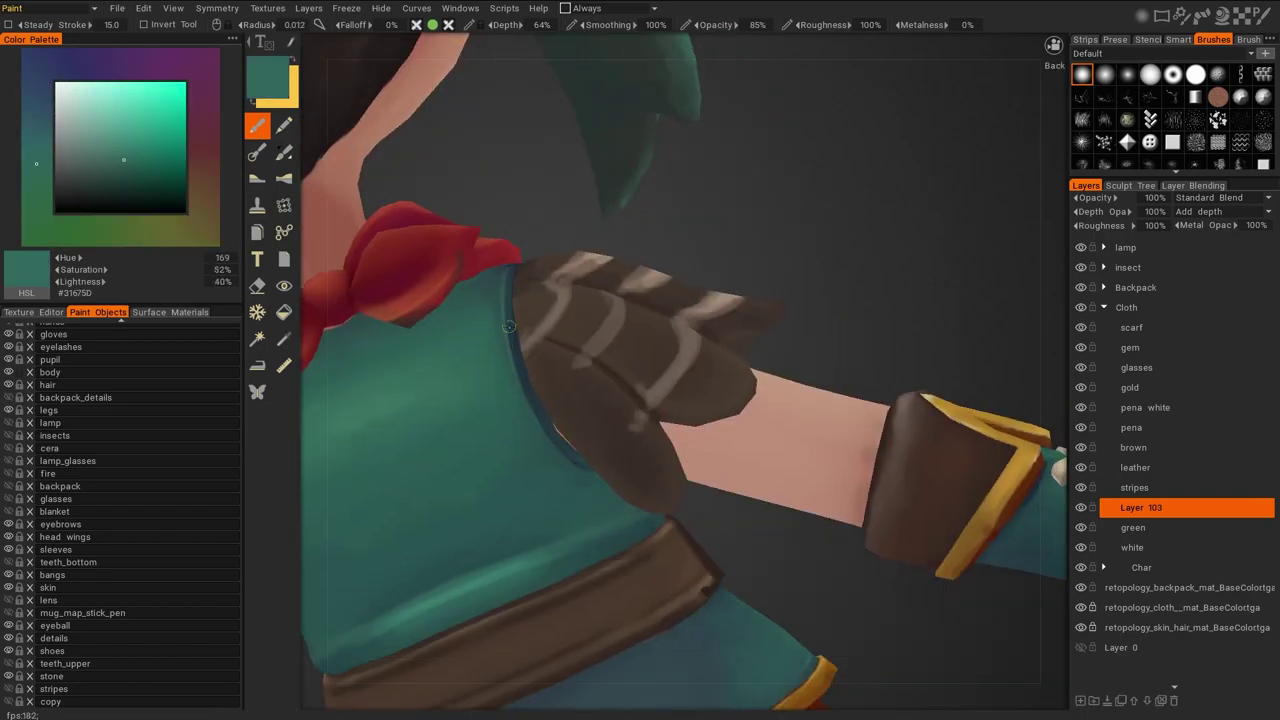
{"action": "left_click_drag", "start_coordinate": [508, 270], "coordinate": [526, 374]}
{"action": "key", "text": "v"}
{"action": "key", "text": "v"}
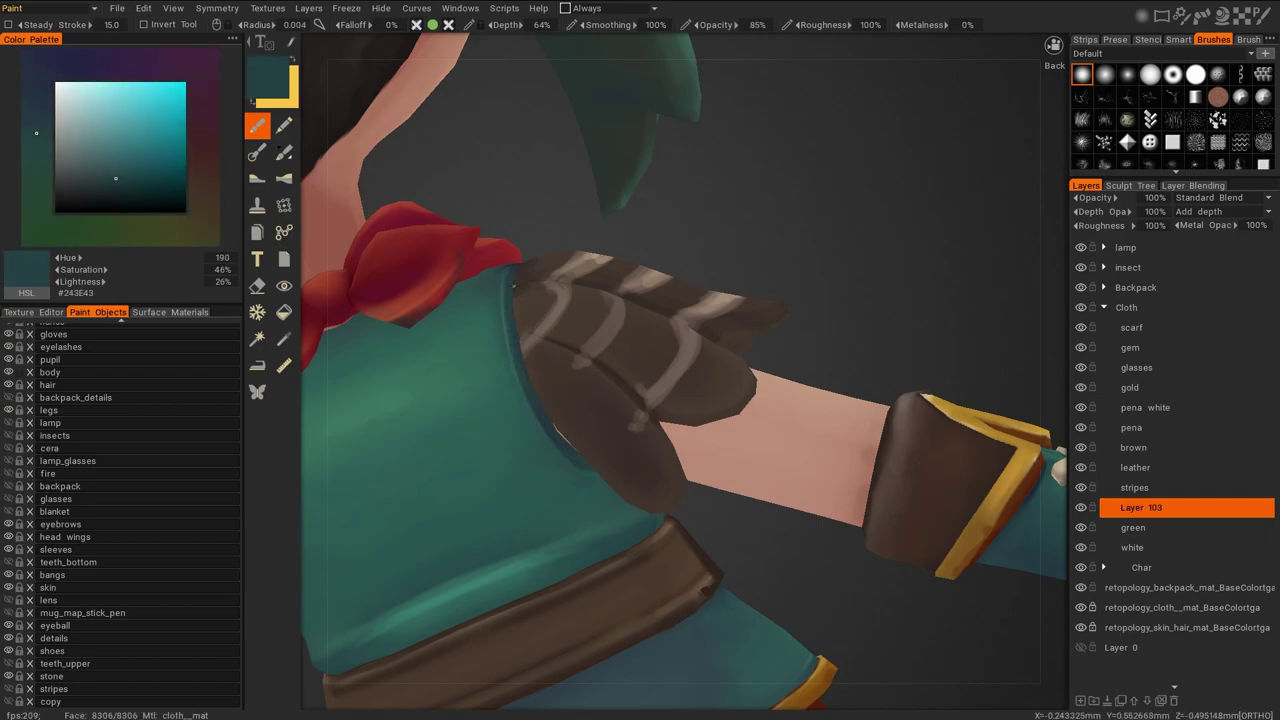
{"action": "key", "text": "v"}
{"action": "key", "text": "v"}
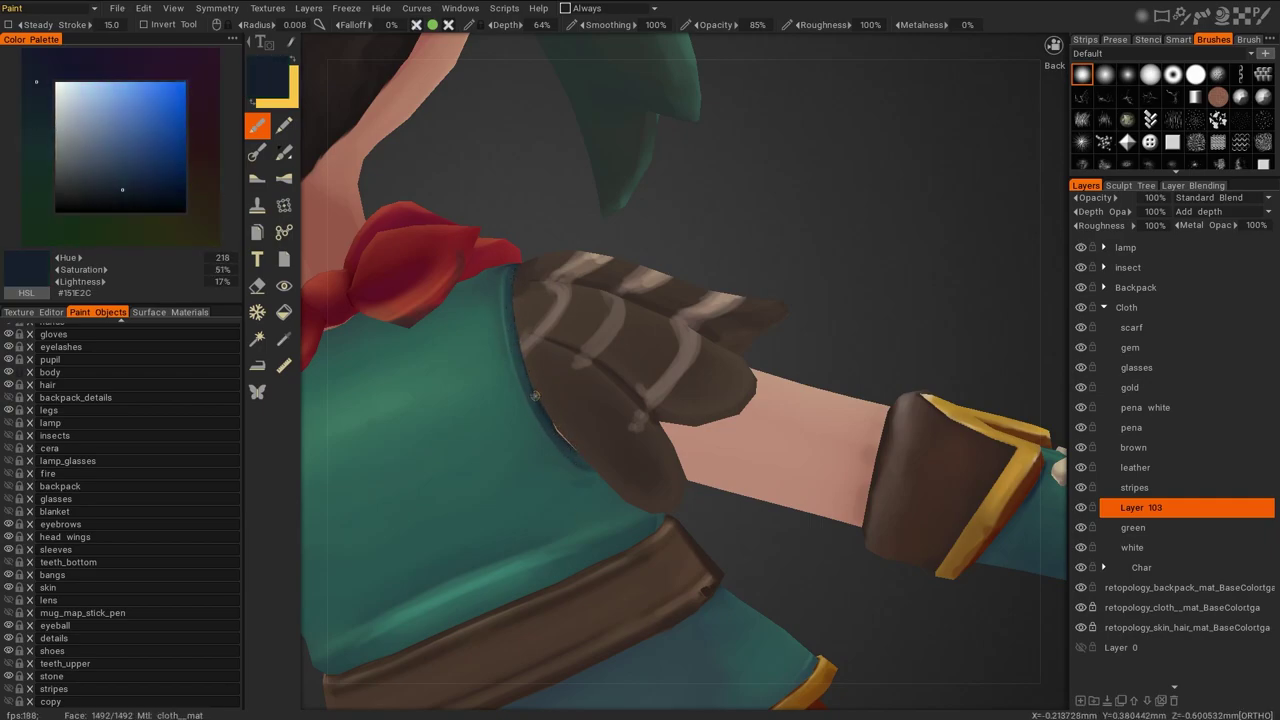
{"action": "key", "text": "v"}
Refine the vest's armhole edge over the front of the shoulder with teal #2D5F55 at a 0.004 brush radius
{"action": "scroll", "coordinate": [547, 424], "scroll_direction": "down", "scroll_amount": 5}
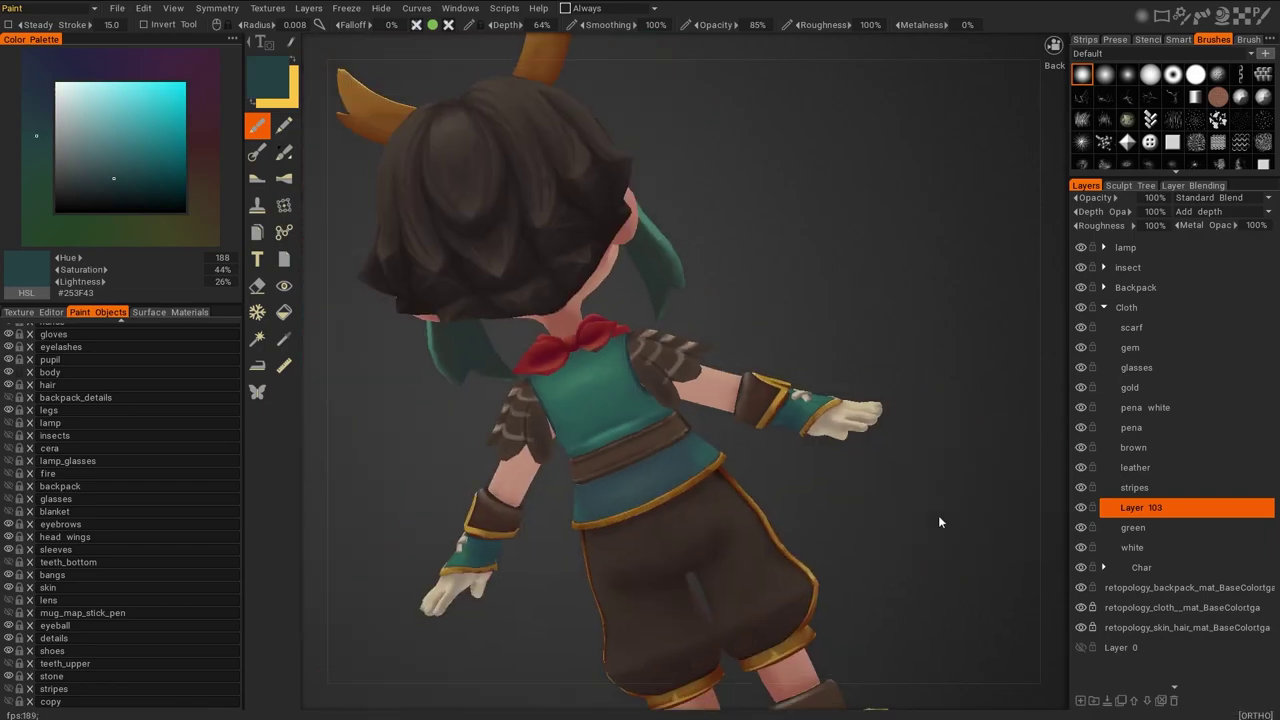
{"action": "scroll", "coordinate": [940, 284], "scroll_direction": "up", "scroll_amount": 5}
{"action": "left_click_drag", "start_coordinate": [830, 191], "coordinate": [648, 339], "text": "alt"}
{"action": "key", "text": "v"}
{"action": "key", "text": "v"}
{"action": "mouse_move", "coordinate": [665, 268]}
{"action": "left_mouse_down", "text": "alt"}
{"action": "mouse_move", "coordinate": [823, 190]}
{"action": "mouse_move", "coordinate": [780, 90]}
{"action": "left_mouse_up", "text": "alt"}
{"action": "key", "text": "v"}
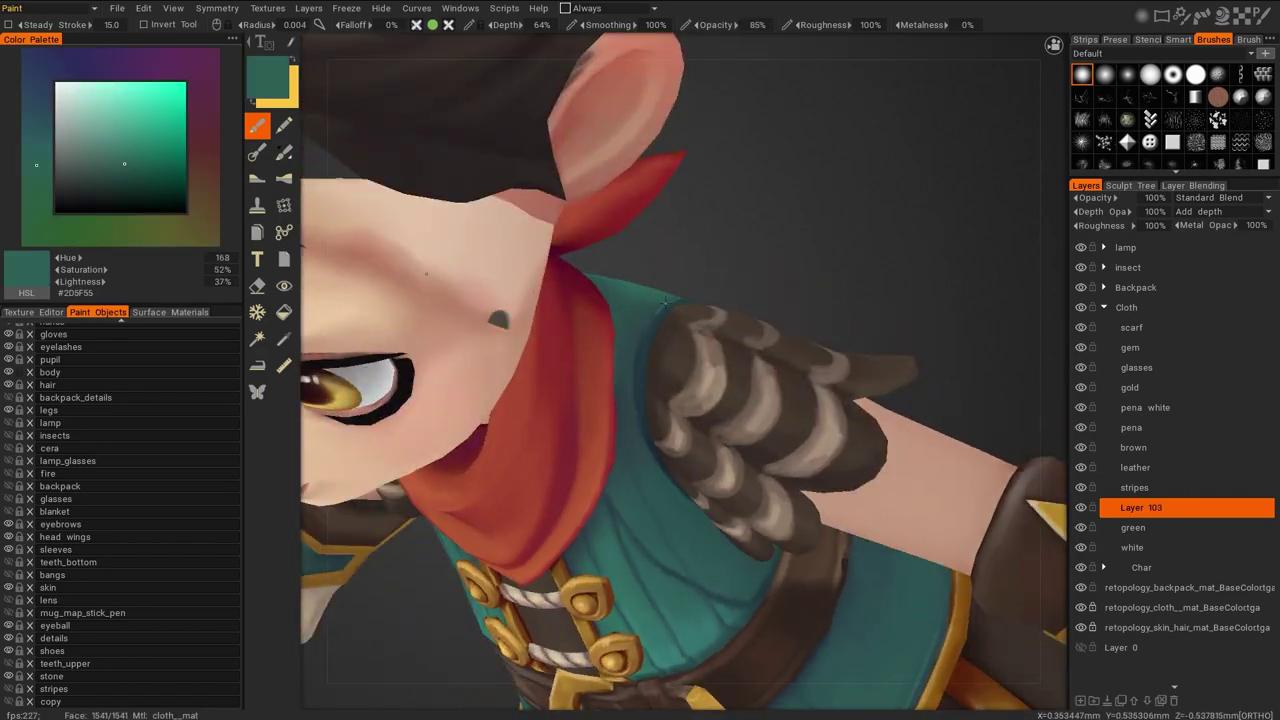
Paint a thin navy shadow on the vest beneath the scarf's edge with #141F39 at a 0.004 brush radius
{"action": "scroll", "coordinate": [634, 386], "scroll_direction": "up", "scroll_amount": 2}
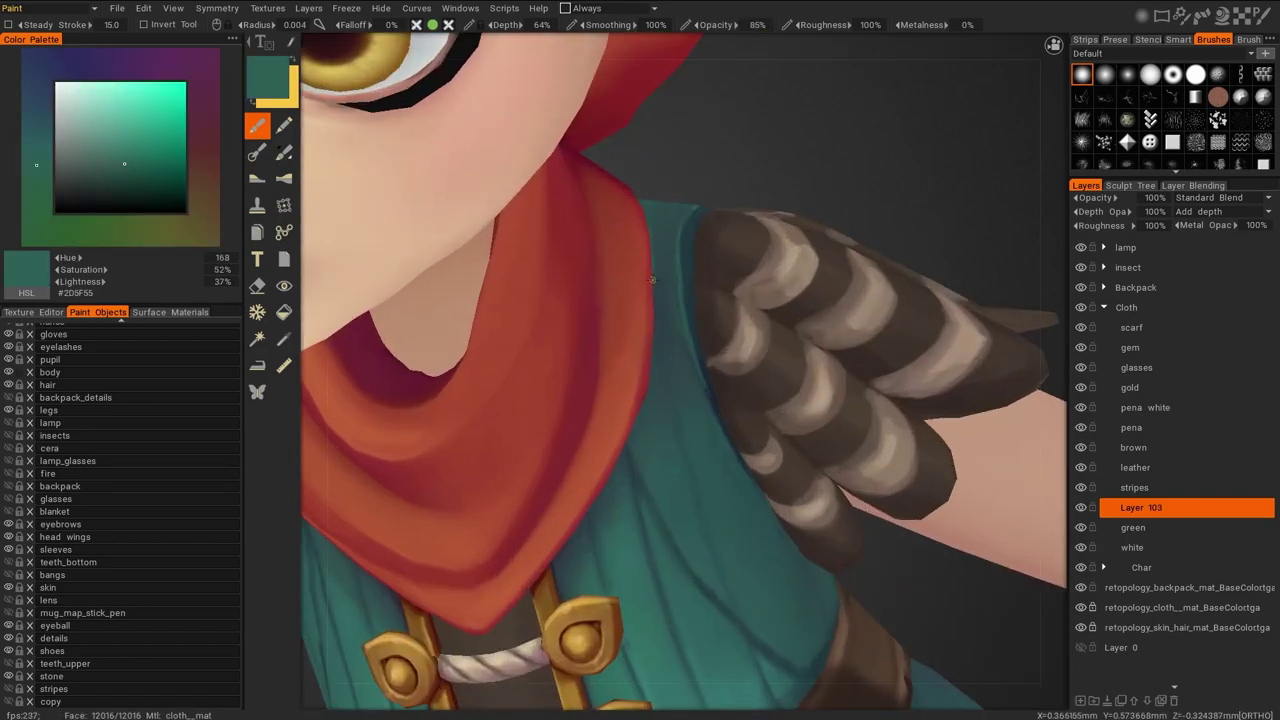
{"action": "key", "text": "v"}
{"action": "left_click_drag", "start_coordinate": [651, 283], "coordinate": [657, 311], "text": "alt"}
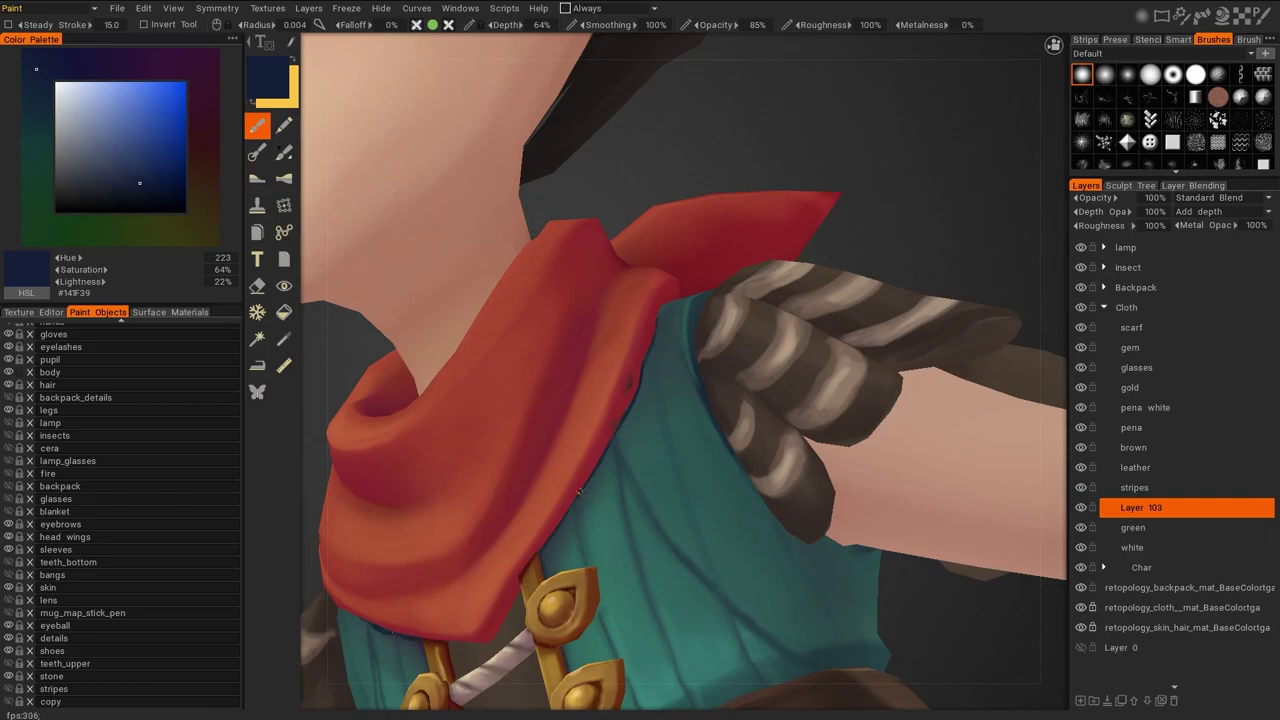
{"action": "left_click", "coordinate": [53, 64]}
{"action": "scroll", "coordinate": [951, 211], "scroll_direction": "down", "scroll_amount": 5}
{"action": "left_click_drag", "start_coordinate": [880, 209], "coordinate": [1114, 356], "text": "alt+shift"}
Paint vertical stripes down the vest's back and rear skirt on the stripes layer with #1F353C at a 0.007 brush radius
{"action": "left_click", "coordinate": [1134, 487]}
{"action": "key", "text": "v"}
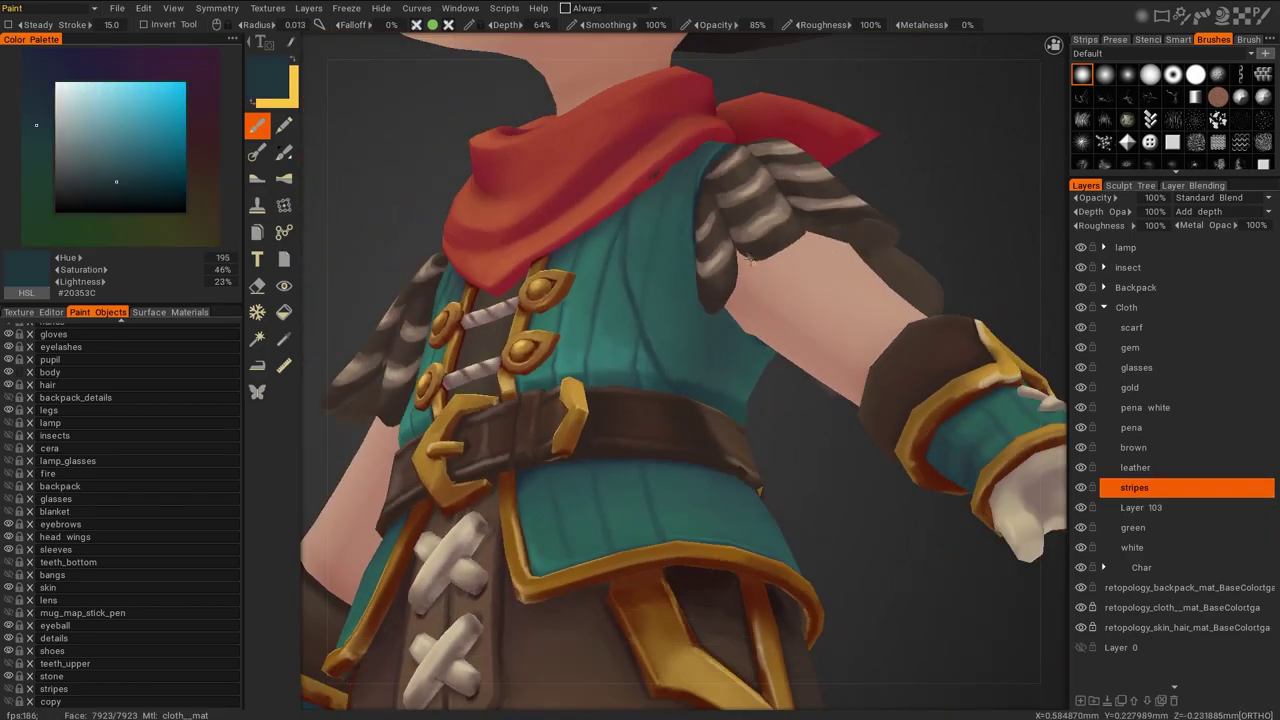
{"action": "mouse_move", "coordinate": [797, 416]}
{"action": "left_mouse_down", "text": "alt+shift"}
{"action": "mouse_move", "coordinate": [742, 425]}
{"action": "mouse_move", "coordinate": [898, 264]}
{"action": "mouse_move", "coordinate": [540, 225]}
{"action": "left_mouse_up", "text": "alt+shift"}
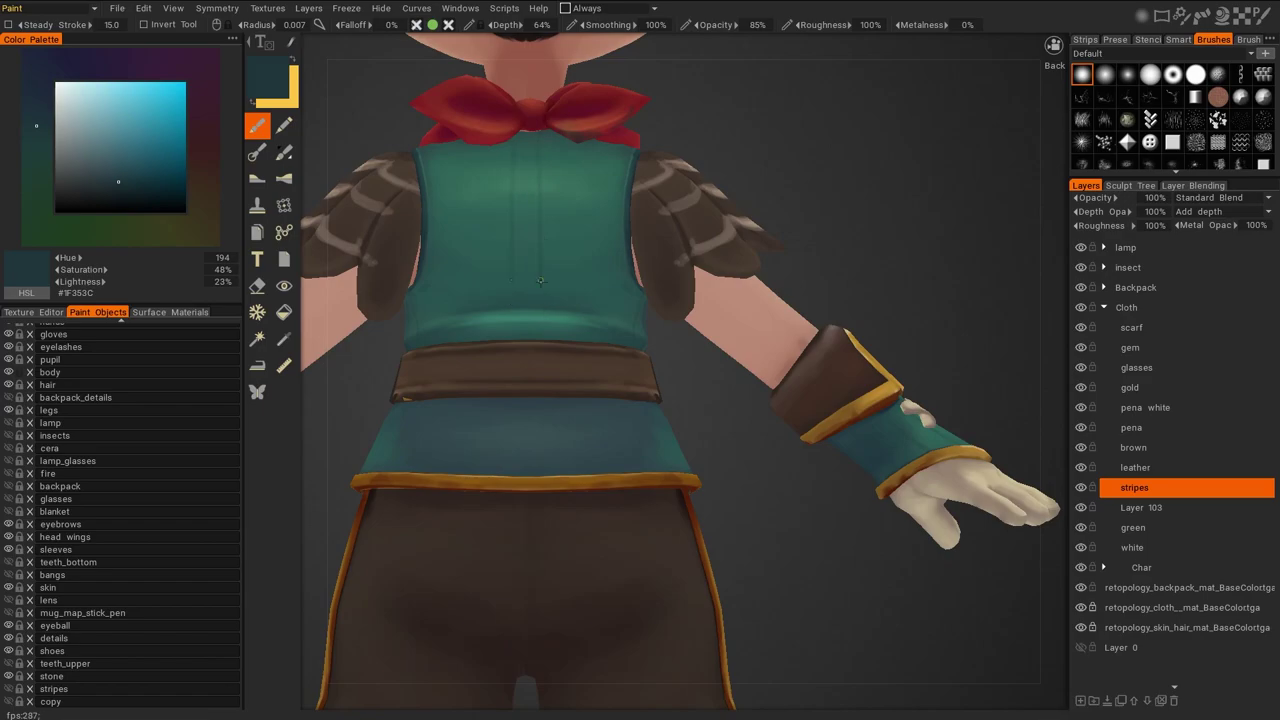
{"action": "mouse_move", "coordinate": [611, 413]}
{"action": "left_mouse_down", "text": "alt+shift"}
{"action": "mouse_move", "coordinate": [746, 228]}
{"action": "mouse_move", "coordinate": [502, 410]}
{"action": "mouse_move", "coordinate": [857, 328]}
{"action": "mouse_move", "coordinate": [615, 272]}
{"action": "mouse_move", "coordinate": [581, 346]}
{"action": "left_mouse_up", "text": "alt+shift"}
Soften the back stripes with a 0.020-radius Eraser and redefine them across the fold above the belt with #1F353C
{"action": "key", "text": "e"}
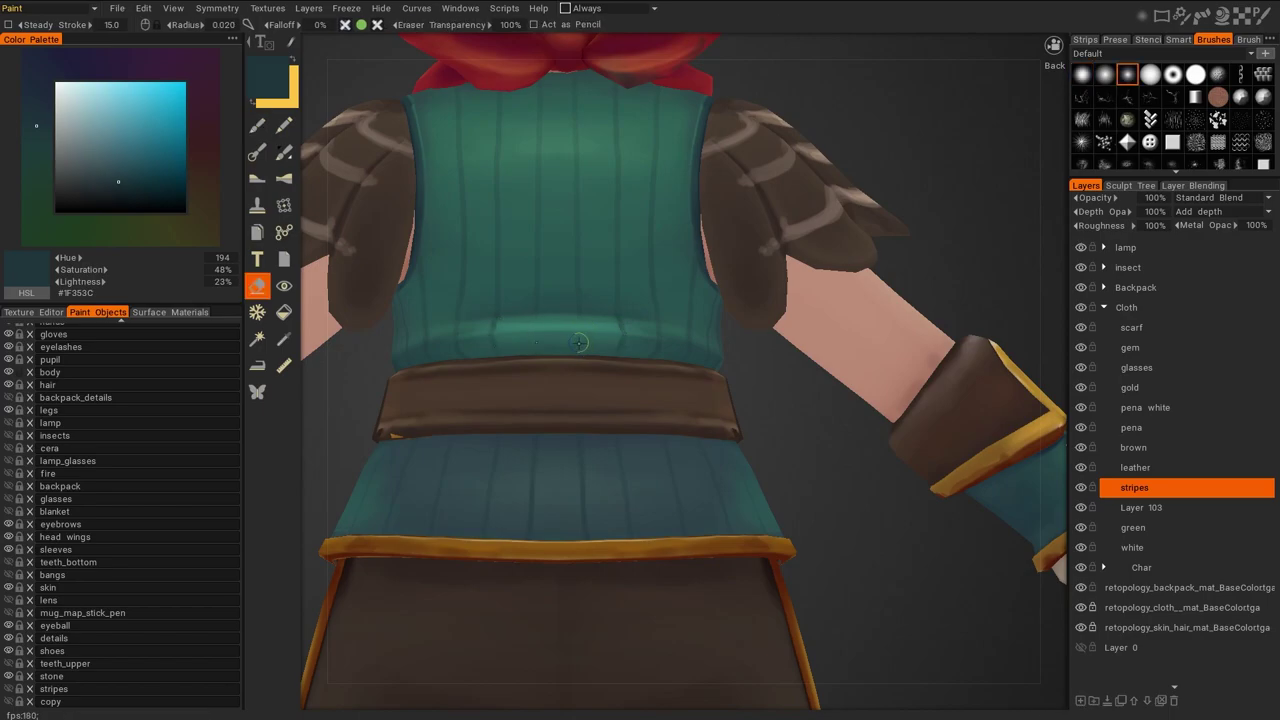
{"action": "key", "text": "b"}
{"action": "scroll", "coordinate": [660, 255], "scroll_direction": "up", "scroll_amount": 2}
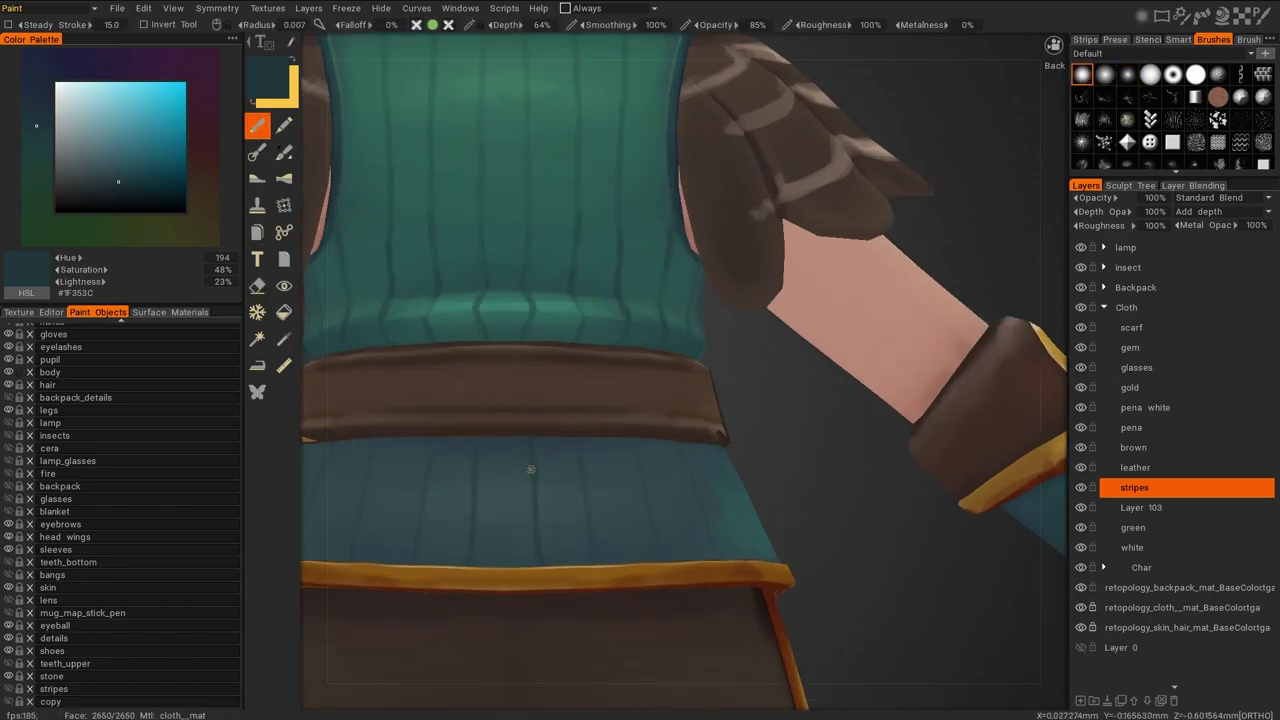
{"action": "scroll", "coordinate": [966, 270], "scroll_direction": "down", "scroll_amount": 4}
{"action": "scroll", "coordinate": [767, 128], "scroll_direction": "up", "scroll_amount": 3}
{"action": "left_click_drag", "start_coordinate": [767, 128], "coordinate": [484, 206], "text": "alt"}
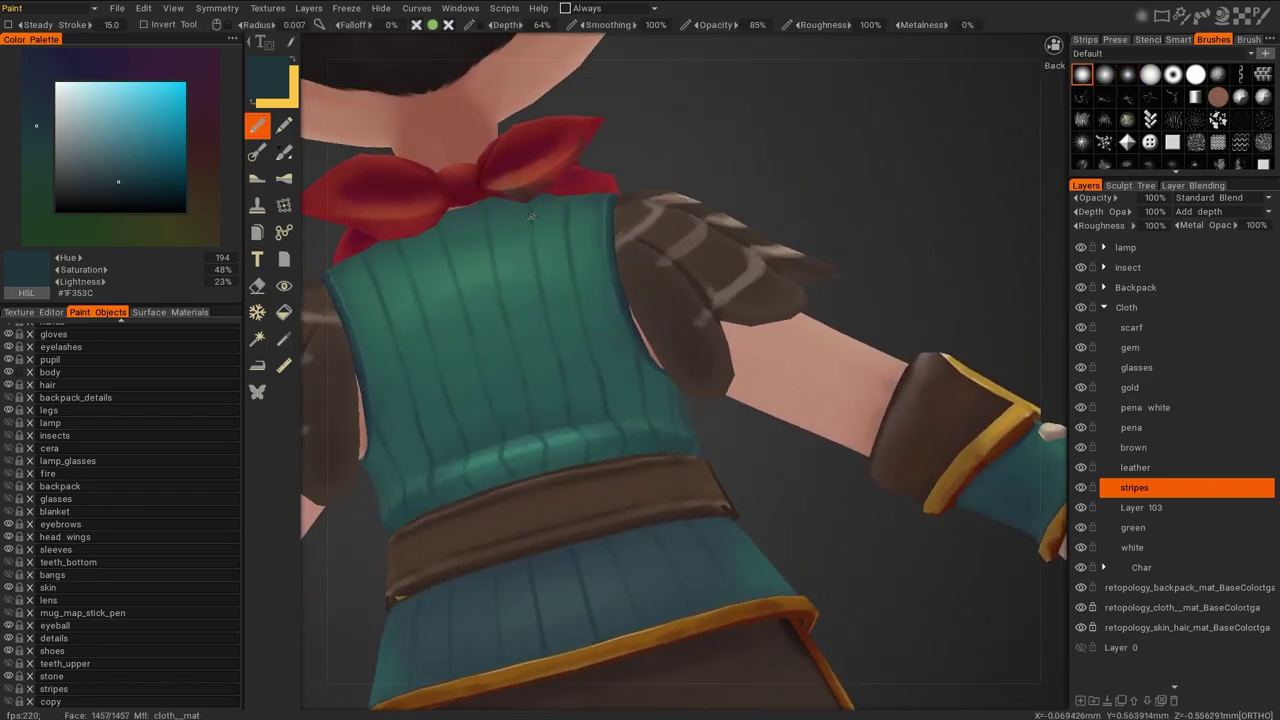
Refine the stripes on the front skirt panels with #1F353C at a 0.003 radius and merge the stripes and Layer 103 into green
{"action": "key", "text": "KP_1"}
{"action": "scroll", "coordinate": [916, 192], "scroll_direction": "up", "scroll_amount": 4}
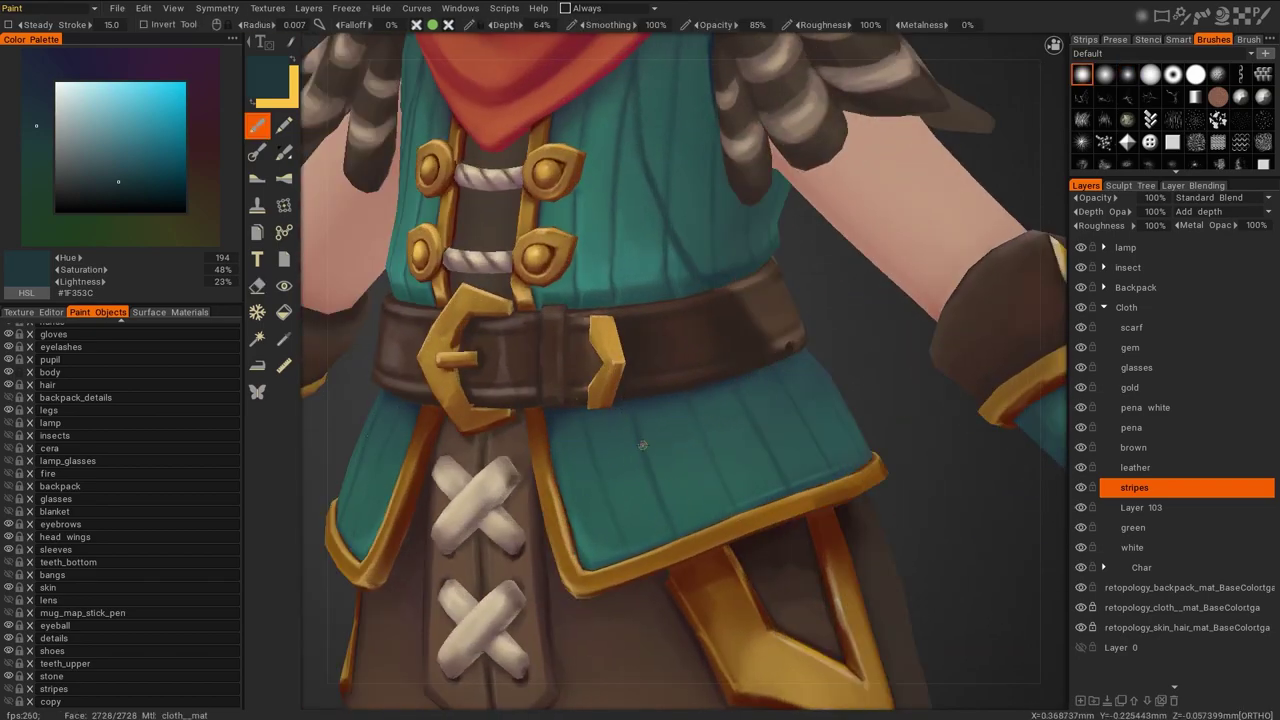
{"action": "key", "text": "KP_1"}
{"action": "scroll", "coordinate": [950, 537], "scroll_direction": "down", "scroll_amount": 5}
{"action": "left_click_drag", "start_coordinate": [991, 563], "coordinate": [900, 560]}
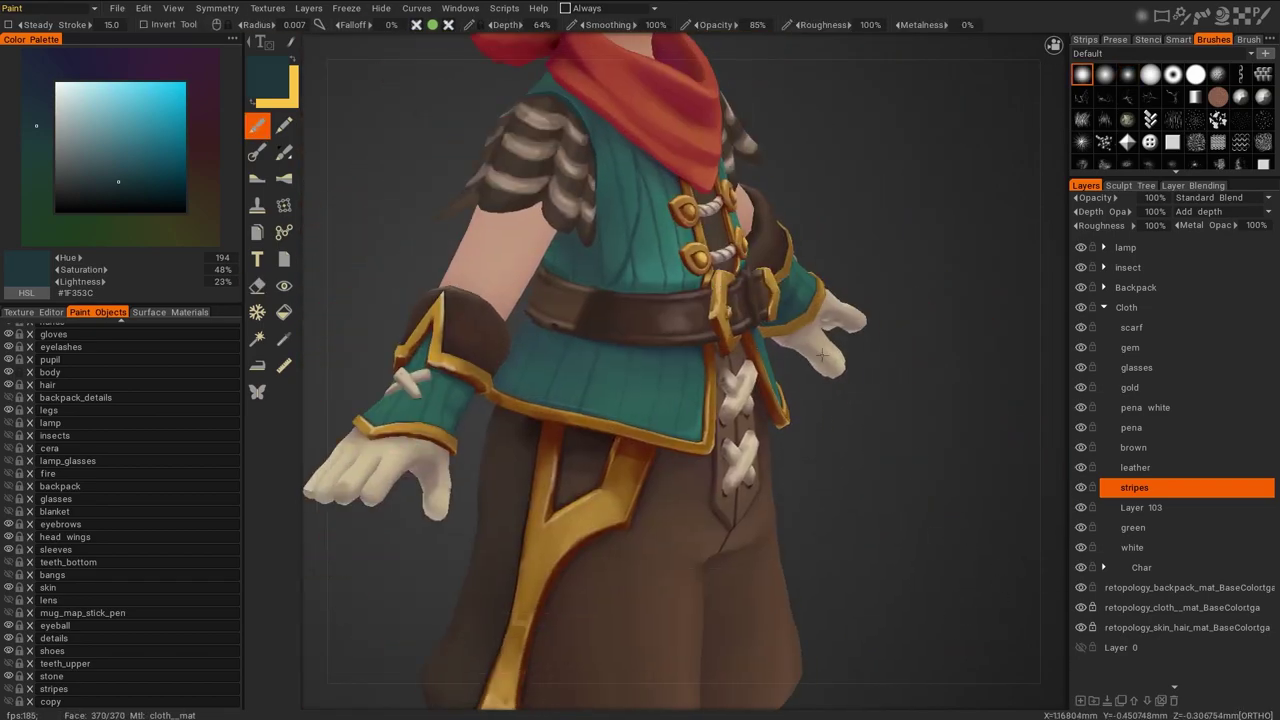
{"action": "key", "text": "KP_1"}
{"action": "left_click_drag", "start_coordinate": [964, 491], "coordinate": [796, 341]}
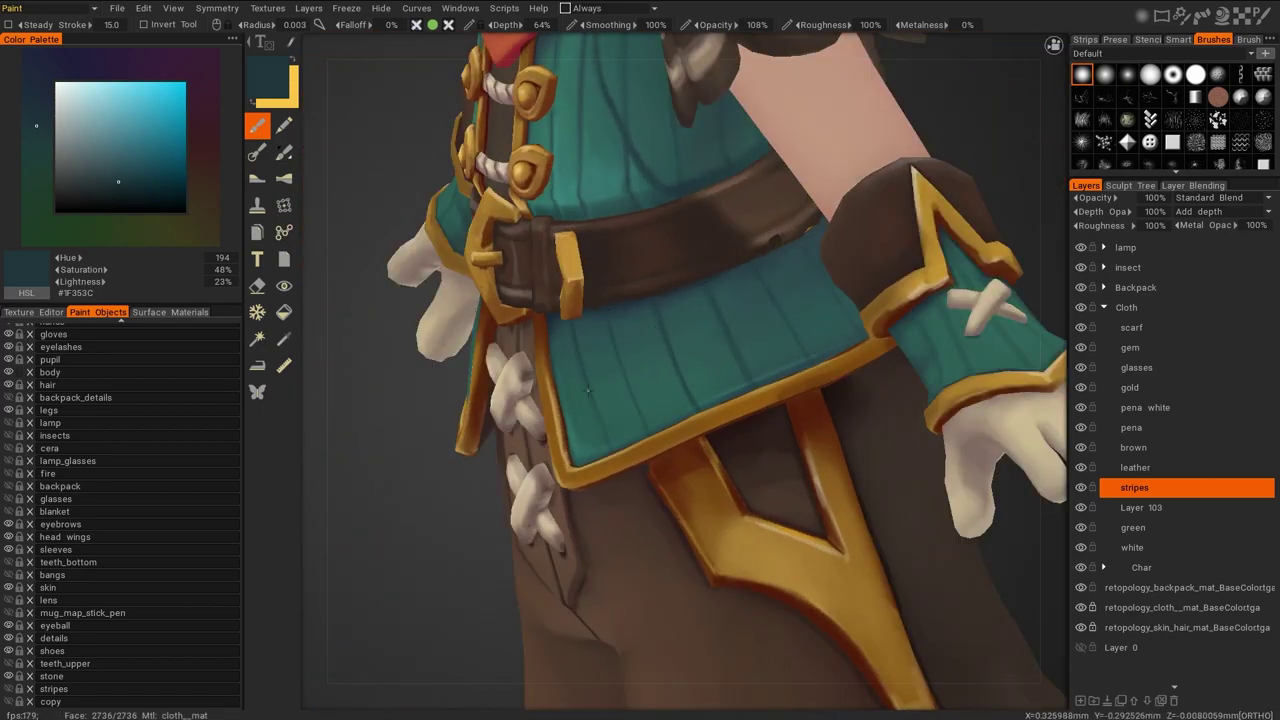
{"action": "left_click_drag", "start_coordinate": [569, 318], "coordinate": [651, 293]}
{"action": "left_click_drag", "start_coordinate": [904, 268], "coordinate": [668, 291]}
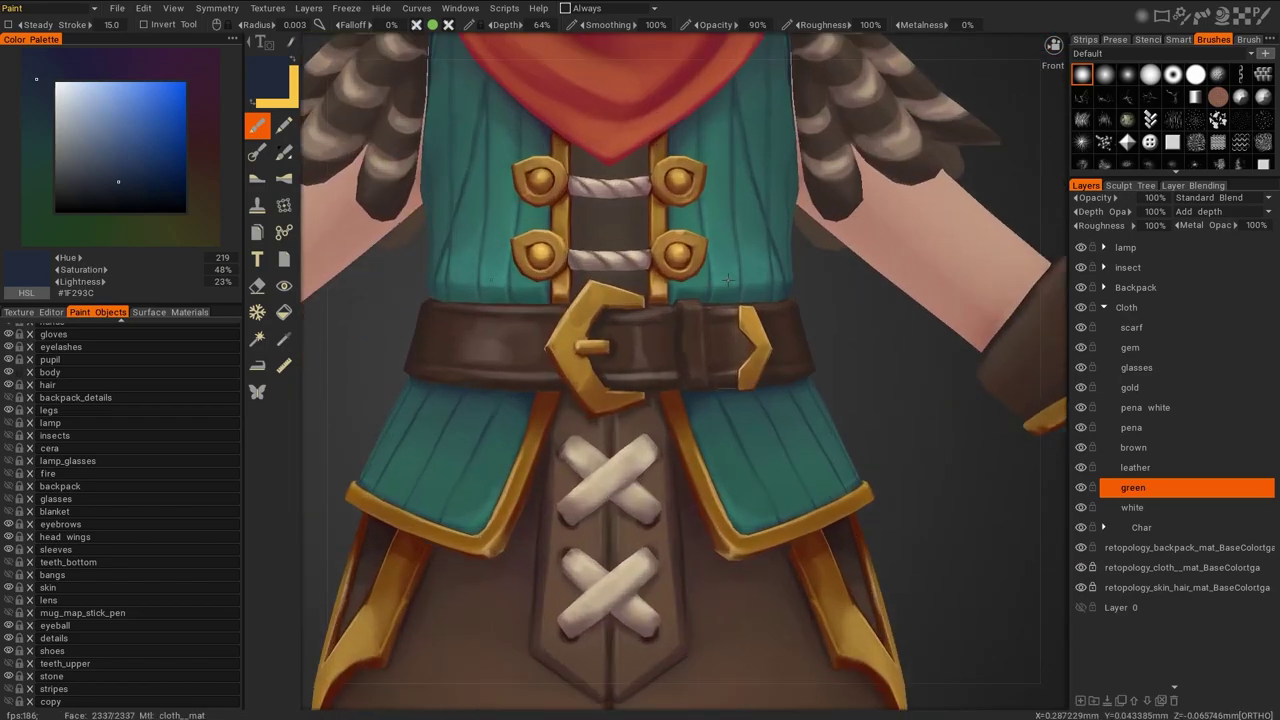
Brighten the fold across the vest's lower back on the green layer with #33685B and #347469 at a 0.008 brush radius
{"action": "key", "text": "v"}
{"action": "left_click_drag", "start_coordinate": [798, 473], "coordinate": [808, 316], "text": "alt"}
{"action": "left_click_drag", "start_coordinate": [904, 265], "coordinate": [915, 390], "text": "alt"}
{"action": "key", "text": "v"}
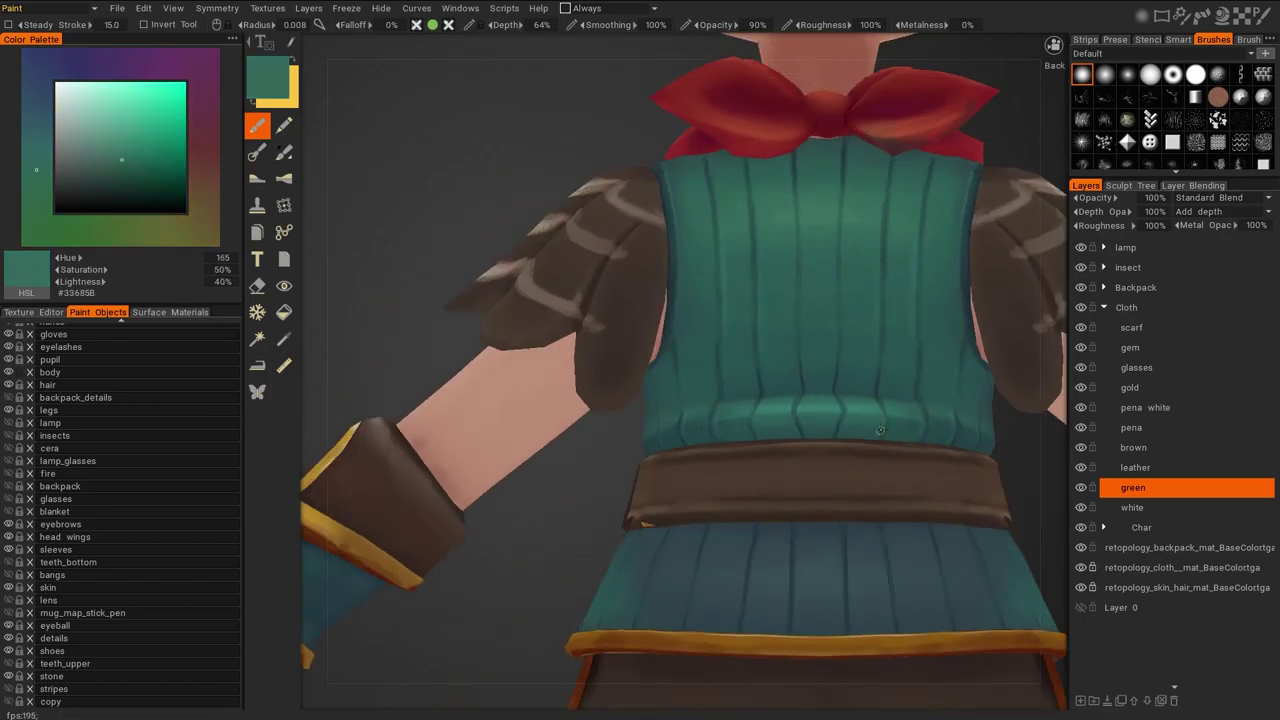
{"action": "key", "text": "v"}
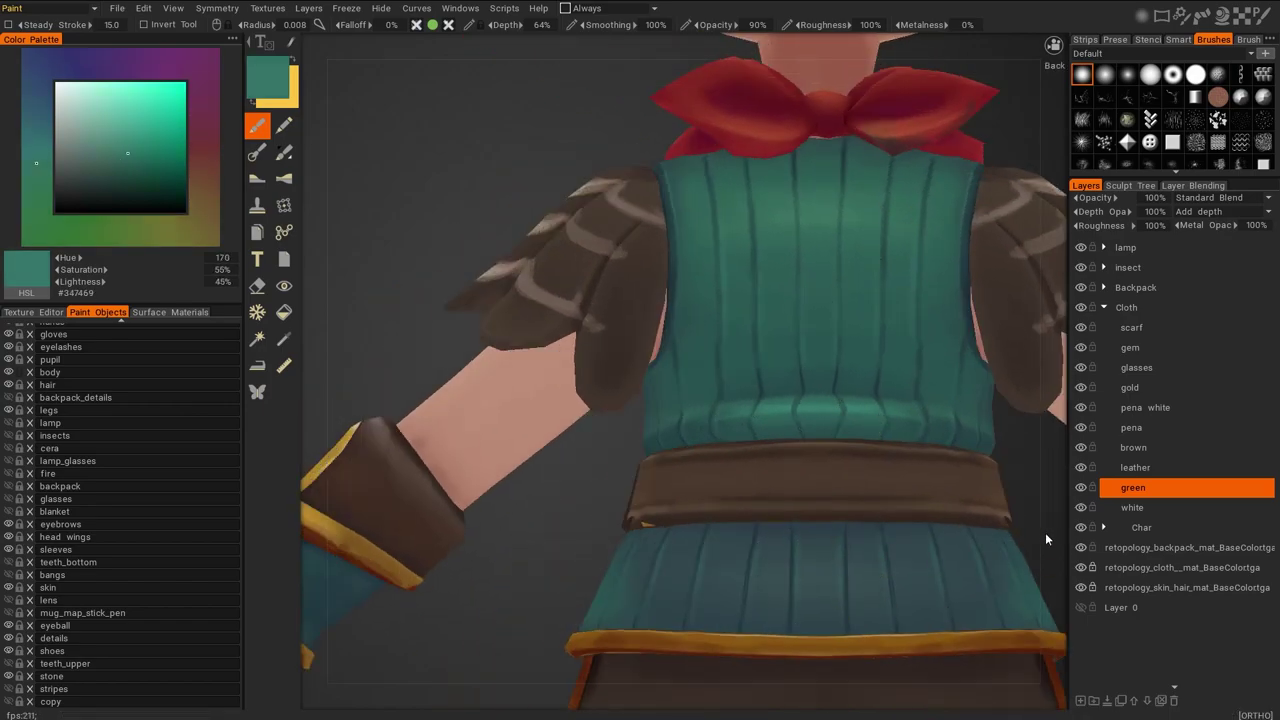
Blend the back and side of the skirt with teals #254748, #275551 and #295150 at a 0.020 brush radius
{"action": "scroll", "coordinate": [1025, 540], "scroll_direction": "down", "scroll_amount": 3}
{"action": "left_click_drag", "start_coordinate": [1025, 540], "coordinate": [805, 425], "text": "alt"}
{"action": "key", "text": "v"}
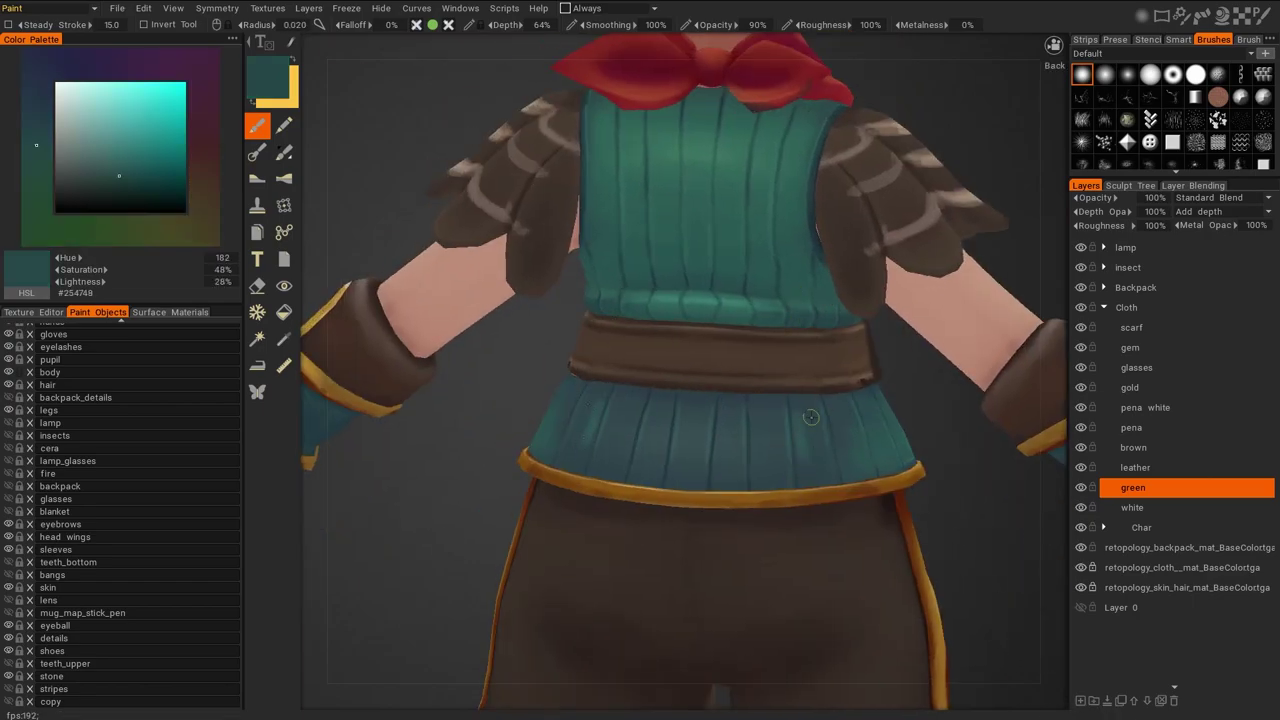
{"action": "key", "text": "v"}
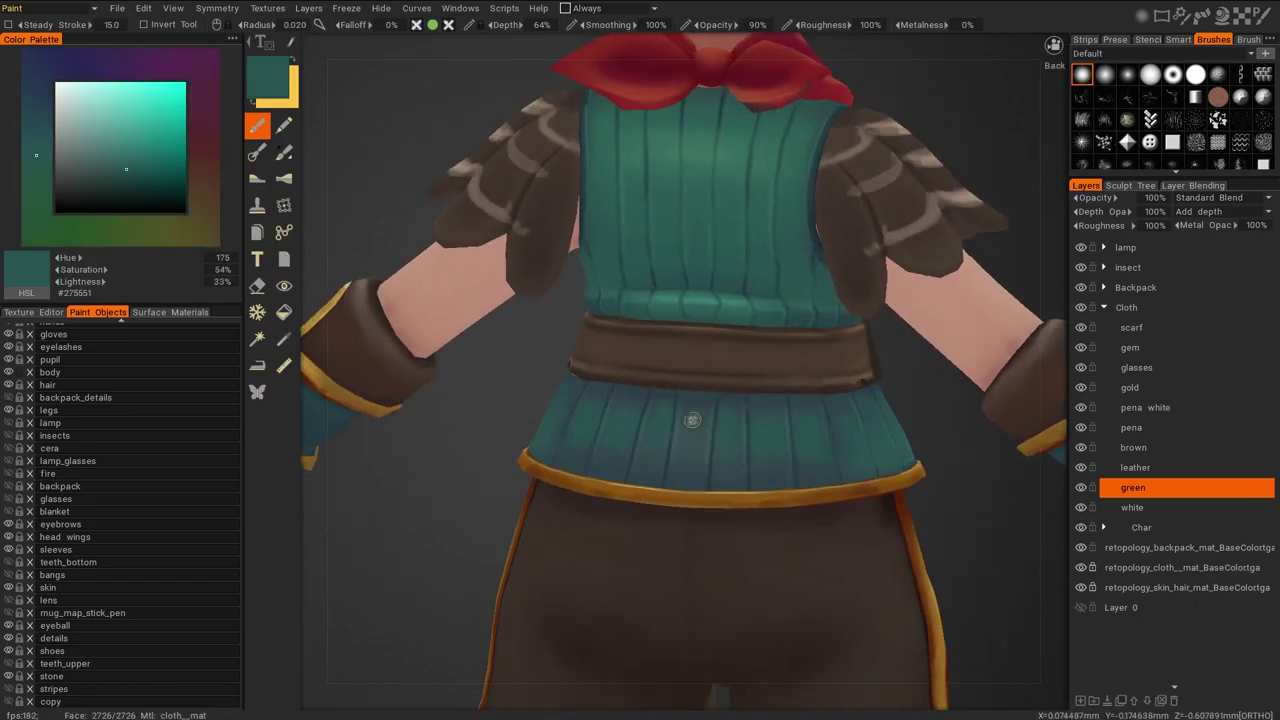
{"action": "key", "text": "v"}
{"action": "key", "text": "v"}
{"action": "left_click_drag", "start_coordinate": [773, 377], "coordinate": [788, 550], "text": "alt"}
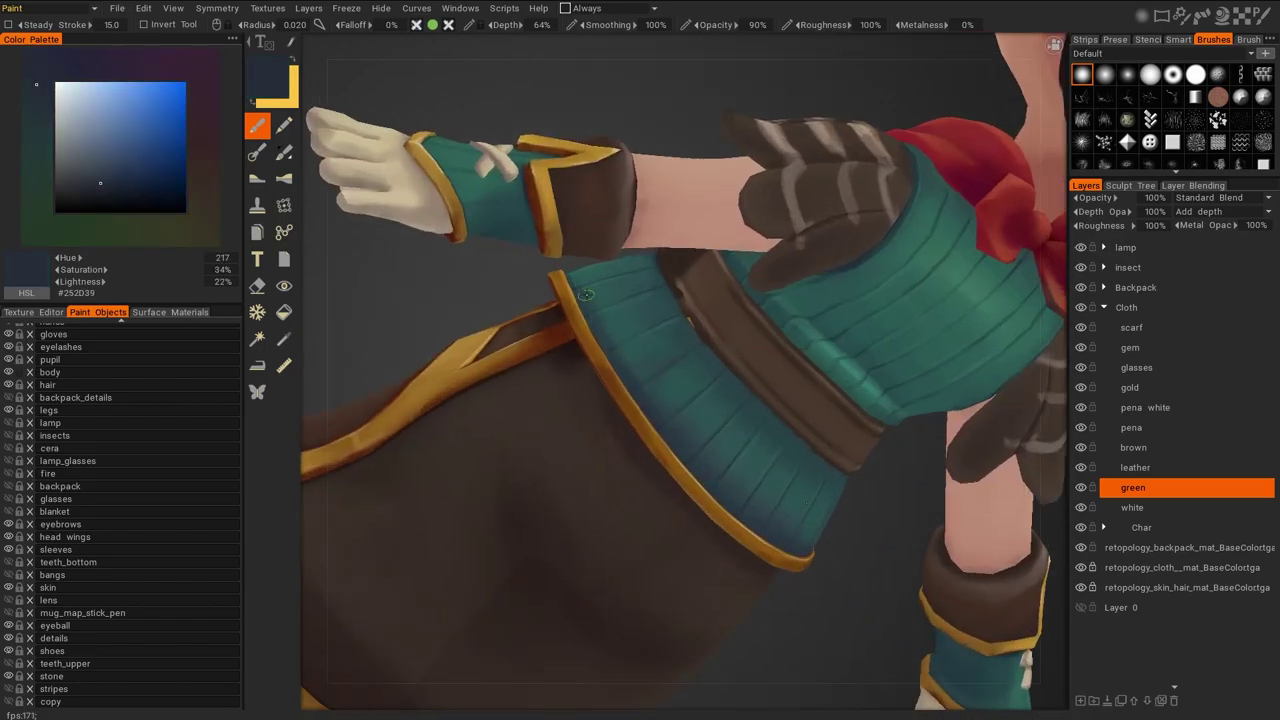
{"action": "key", "text": "v"}
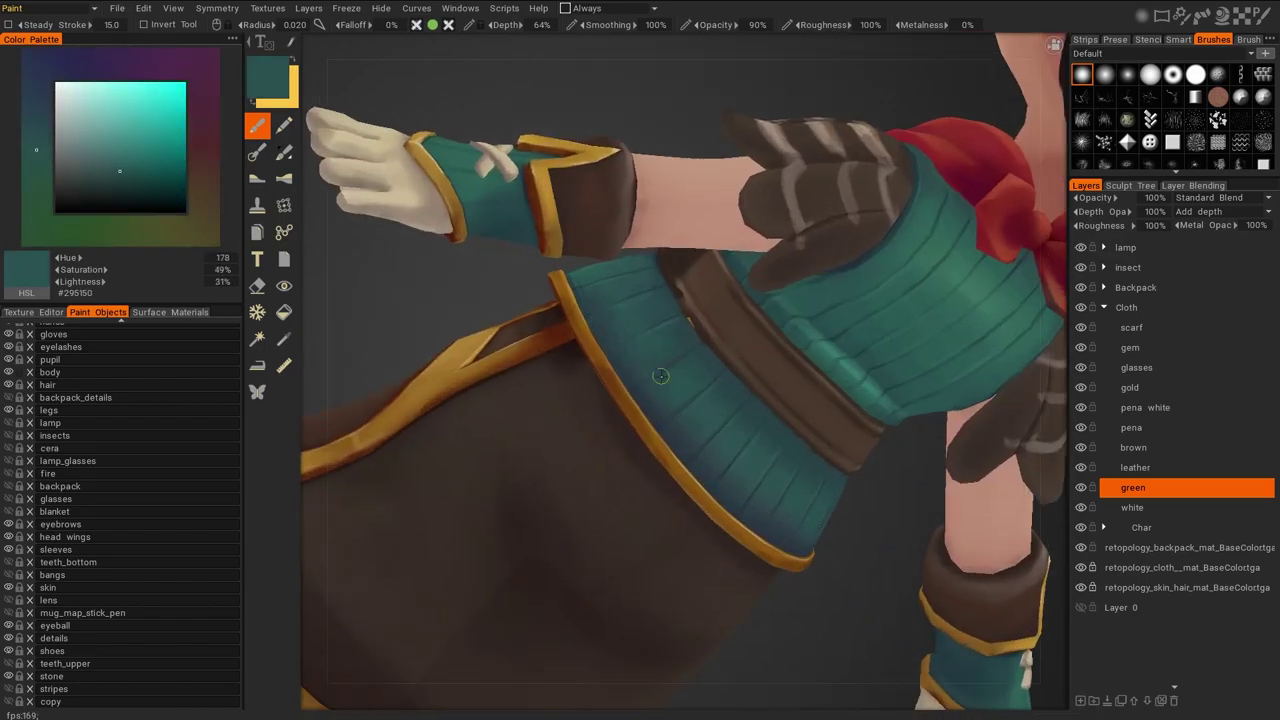
{"action": "key", "text": "v"}
Shade the vest's back with dark blue #212C35 at a 0.036 brush radius
{"action": "scroll", "coordinate": [810, 515], "scroll_direction": "down", "scroll_amount": 5}
{"action": "left_click_drag", "start_coordinate": [814, 514], "coordinate": [846, 321], "text": "alt"}
{"action": "scroll", "coordinate": [732, 365], "scroll_direction": "up", "scroll_amount": 4}
{"action": "key", "text": "v"}
{"action": "key", "text": "v"}
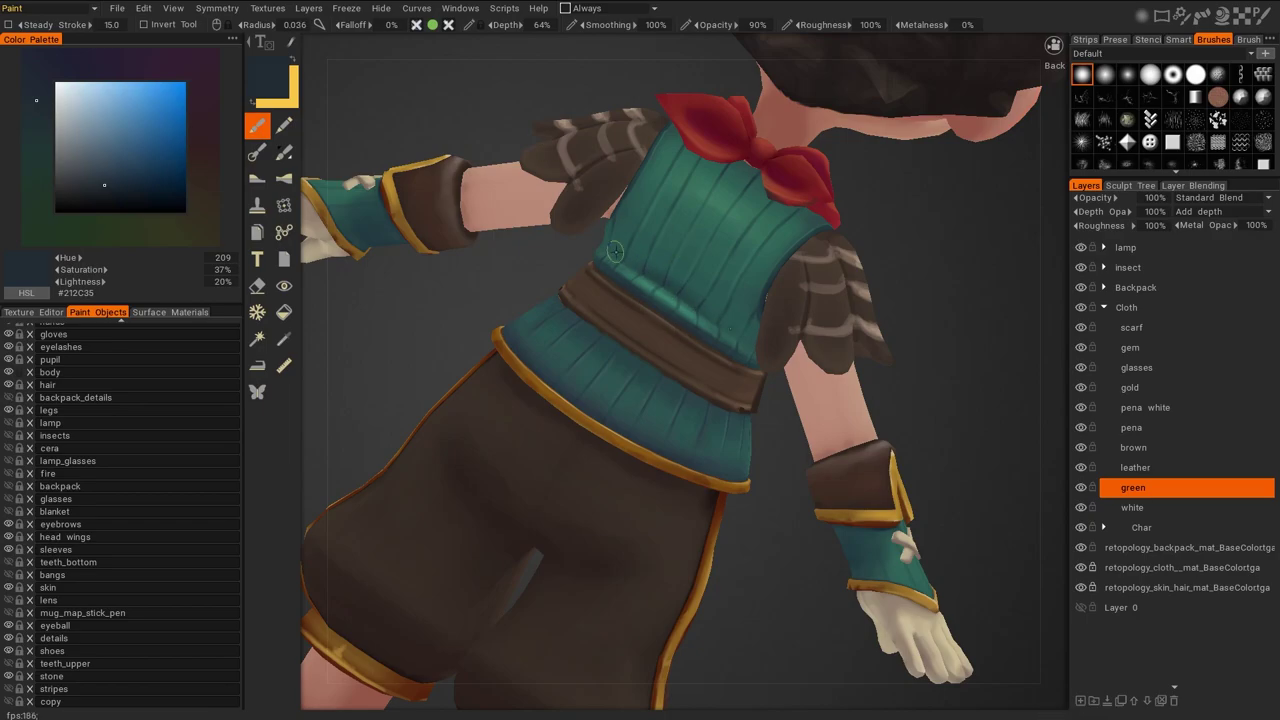
{"action": "scroll", "coordinate": [618, 253], "scroll_direction": "down", "scroll_amount": 5}
{"action": "scroll", "coordinate": [730, 559], "scroll_direction": "up", "scroll_amount": 5}
{"action": "left_click_drag", "start_coordinate": [618, 253], "coordinate": [730, 234], "text": "alt"}
Repaint the vest's back as a smooth teal surface with #2C524D and #336863, using brush radii of 0.049 to 0.088
{"action": "key", "text": "v"}
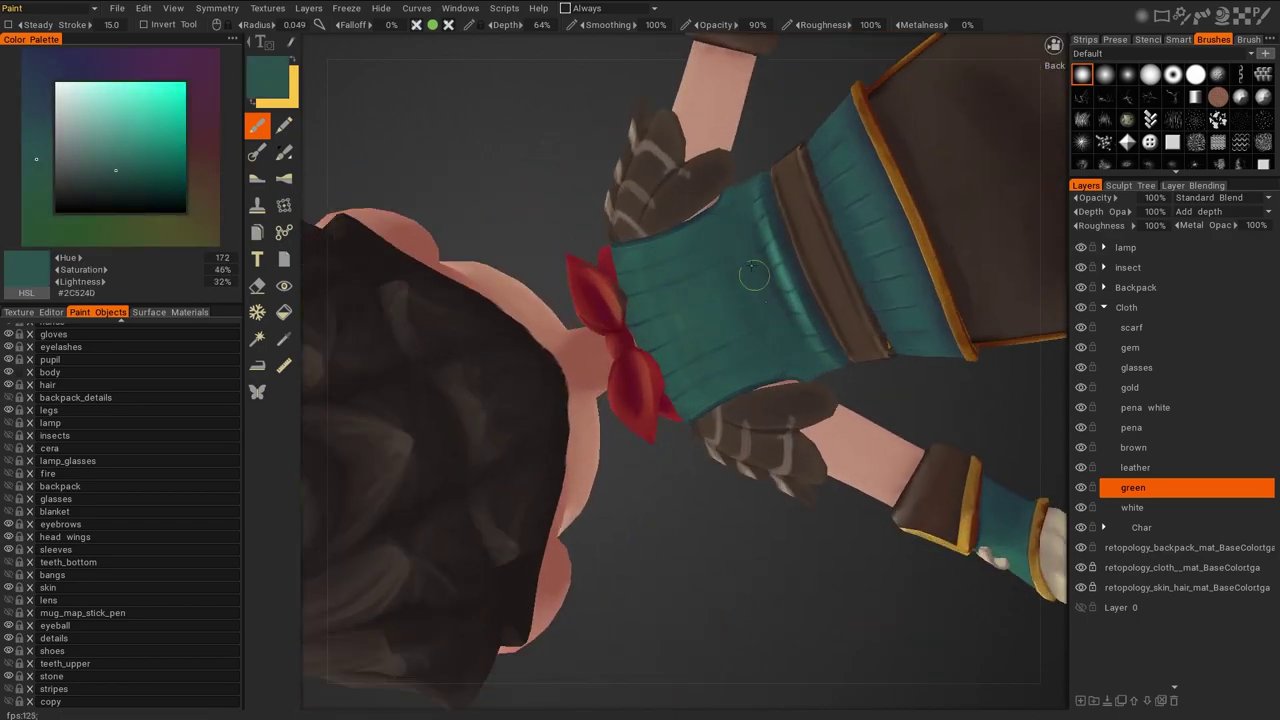
{"action": "key", "text": "v"}
{"action": "right_click_drag", "start_coordinate": [700, 313], "coordinate": [712, 325]}
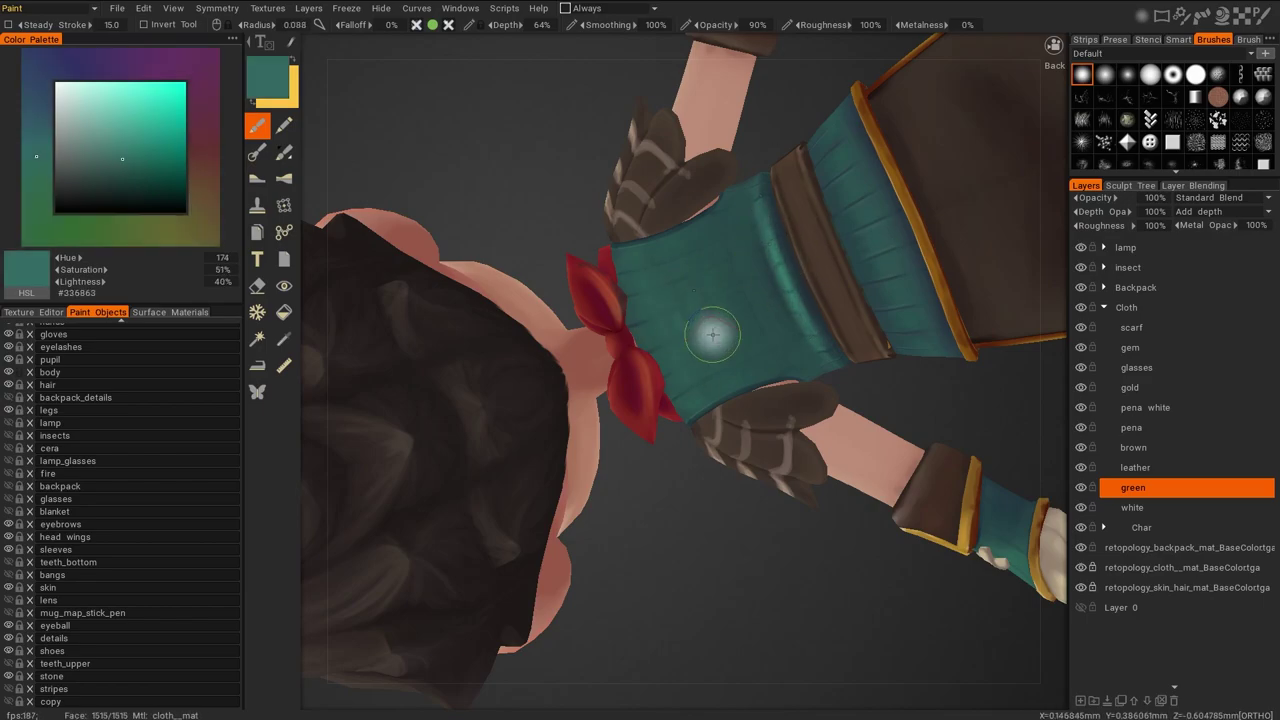
{"action": "mouse_move", "coordinate": [767, 200]}
{"action": "left_mouse_down", "text": "alt"}
{"action": "mouse_move", "coordinate": [777, 134]}
{"action": "mouse_move", "coordinate": [852, 196]}
{"action": "left_mouse_up", "text": "alt"}
{"action": "key", "text": "v"}
{"action": "right_click_drag", "start_coordinate": [852, 196], "coordinate": [765, 280]}
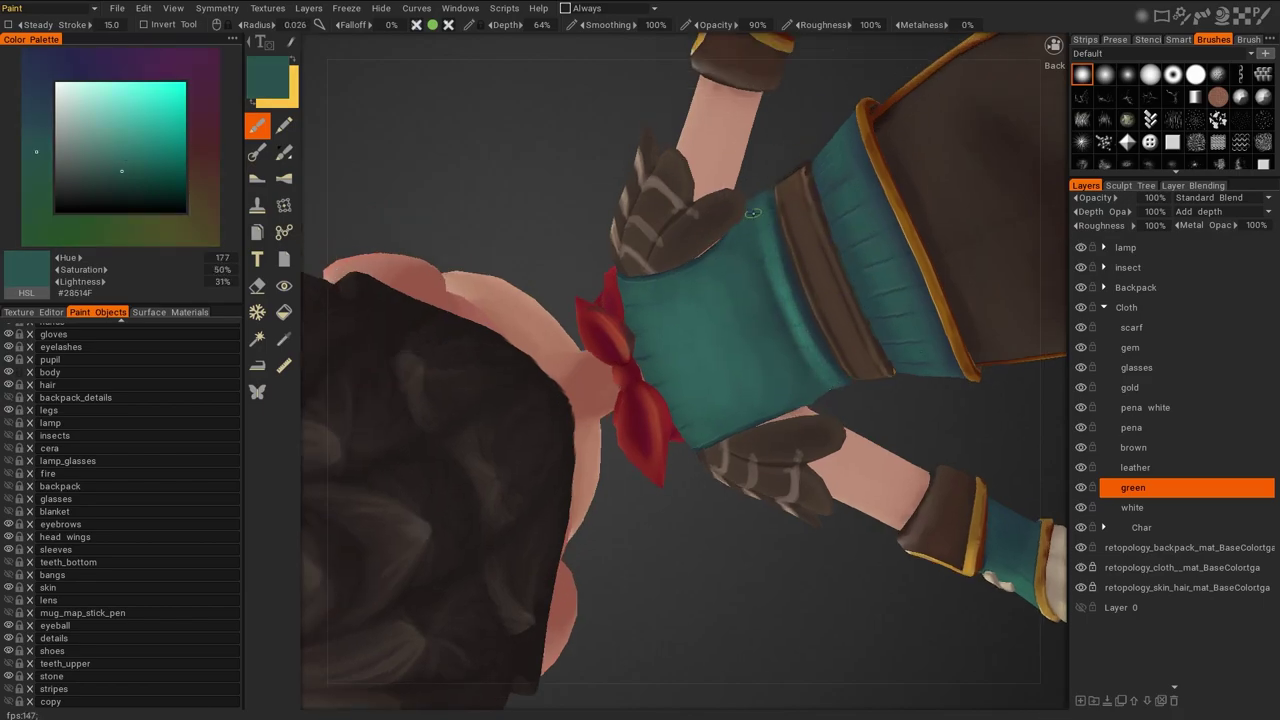
Paint over the vest's lower back fold and darken its edge above the belt with #242F38 at a 0.025 brush radius
{"action": "key", "text": "v"}
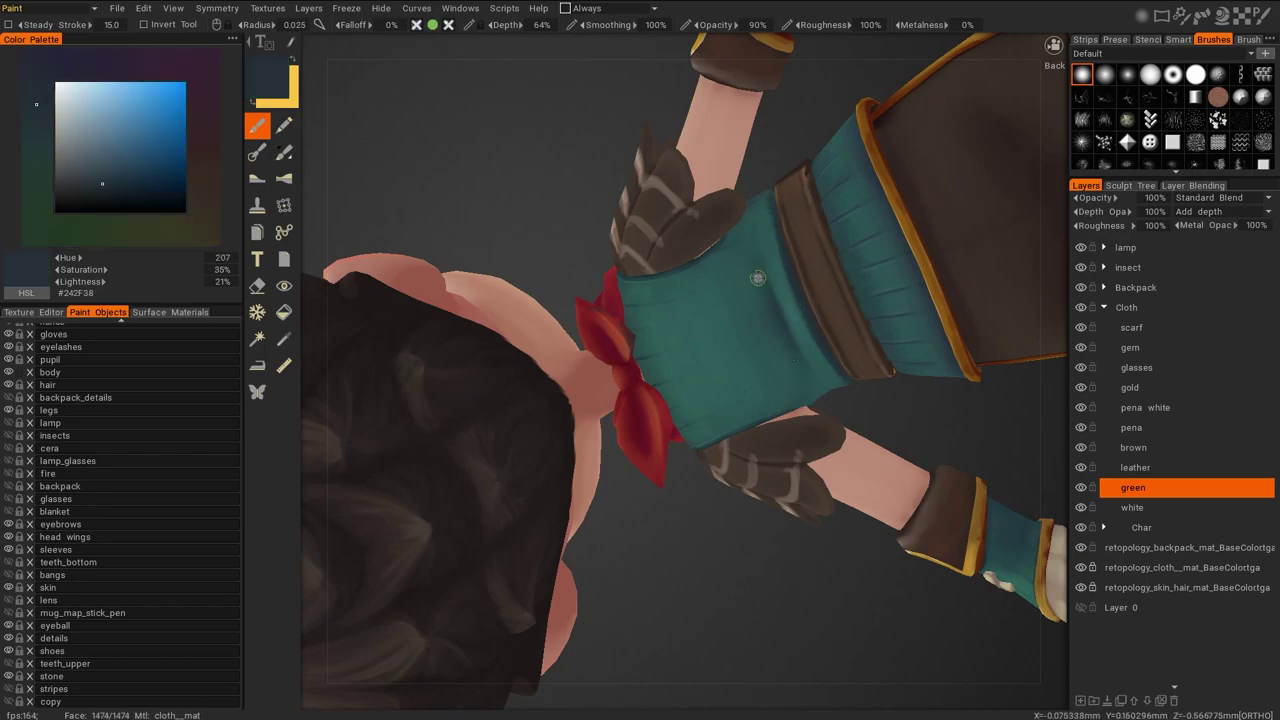
{"action": "key", "text": "v"}
{"action": "key", "text": "v"}
{"action": "key", "text": "v"}
{"action": "left_click_drag", "start_coordinate": [776, 365], "coordinate": [760, 300], "text": "alt"}
Deepen the shadows on the rear vest and skirt around the belt with #171D2B at a 0.027 brush radius
{"action": "key", "text": "v"}
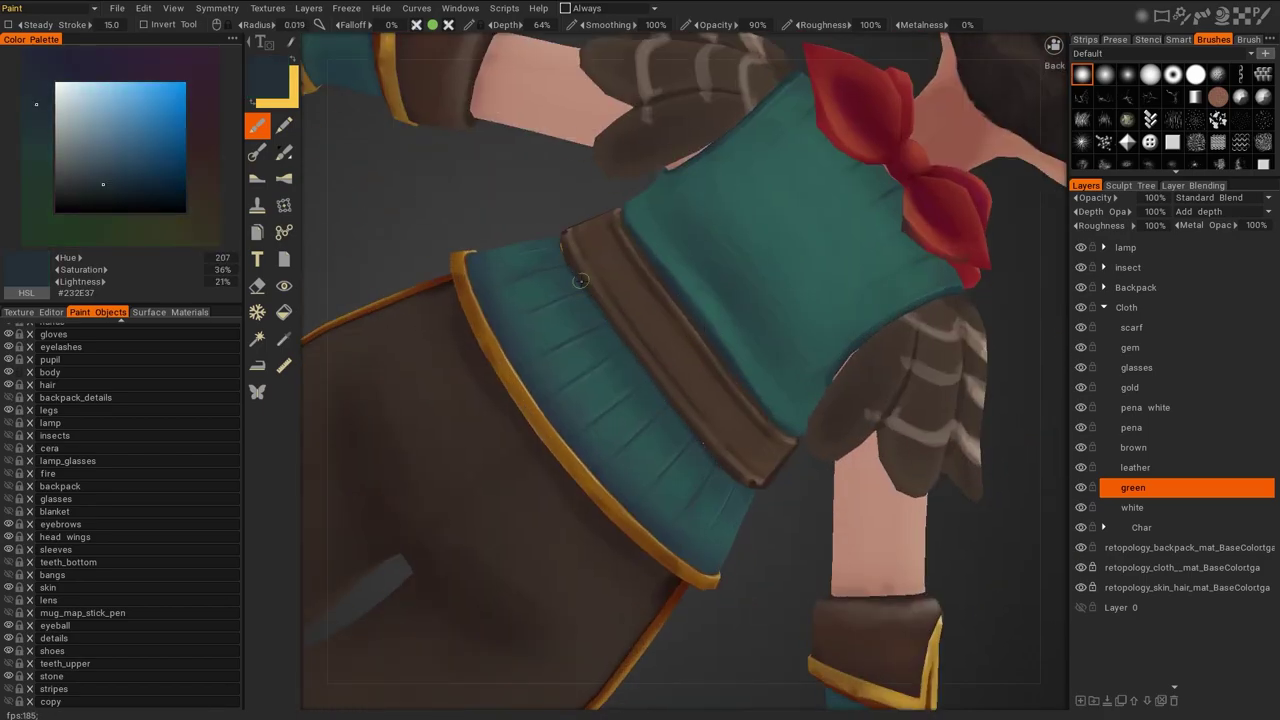
{"action": "key", "text": "v"}
{"action": "key", "text": "v"}
{"action": "key", "text": "v"}
{"action": "left_click_drag", "start_coordinate": [650, 362], "coordinate": [658, 387], "text": "alt"}
{"action": "scroll", "coordinate": [826, 333], "scroll_direction": "down", "scroll_amount": 5}
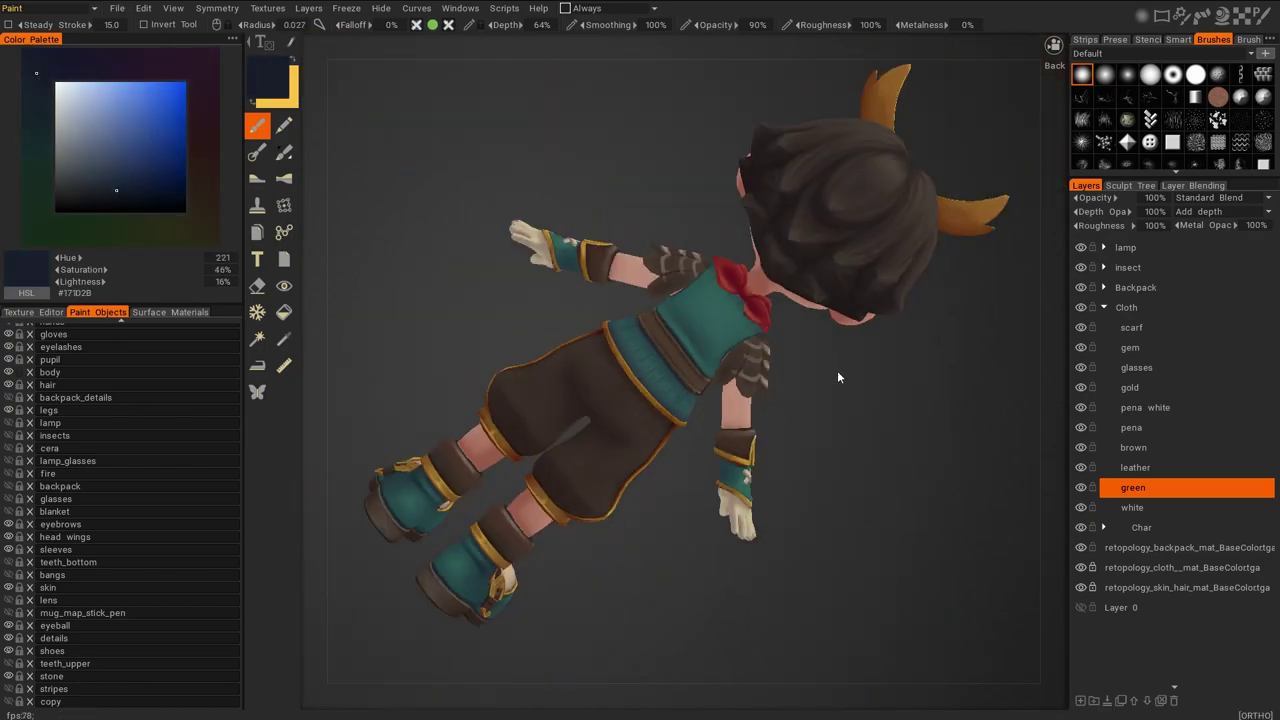
Darken the creases where the vest and skirt meet the belt and gold trim with #171D2B, using brush radii of 0.006 to 0.008
{"action": "left_click_drag", "start_coordinate": [826, 333], "coordinate": [824, 128], "text": "alt"}
{"action": "scroll", "coordinate": [664, 240], "scroll_direction": "up", "scroll_amount": 5}
{"action": "left_click_drag", "start_coordinate": [638, 305], "coordinate": [699, 287], "text": "alt"}
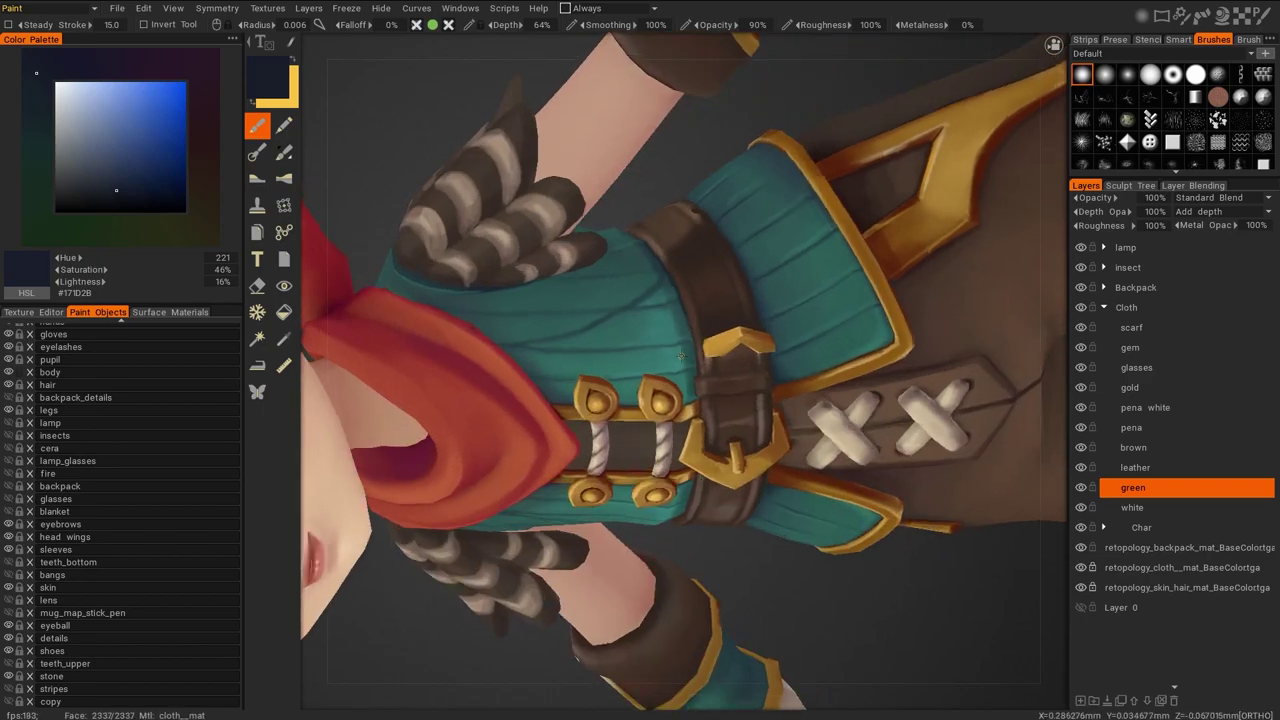
{"action": "left_click_drag", "start_coordinate": [695, 370], "coordinate": [677, 400], "text": "alt"}
{"action": "left_click_drag", "start_coordinate": [628, 276], "coordinate": [860, 288], "text": "alt"}
{"action": "left_click_drag", "start_coordinate": [884, 348], "coordinate": [811, 293], "text": "alt"}
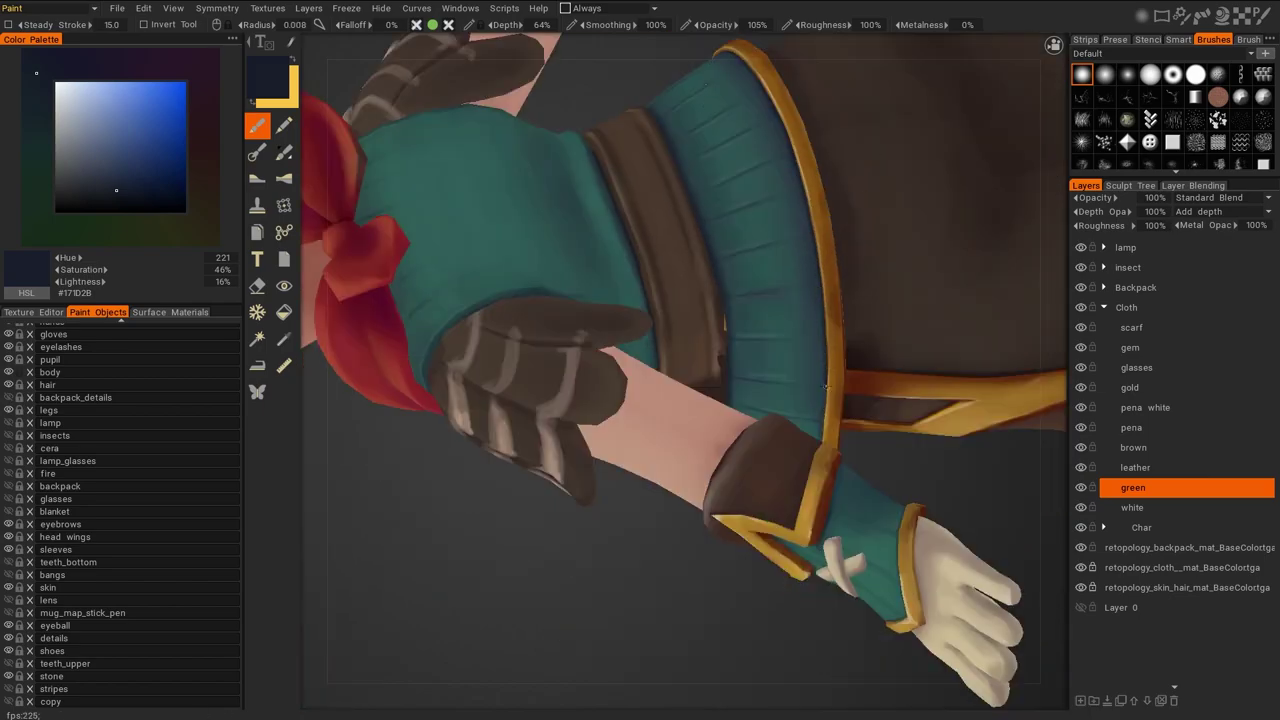
{"action": "left_click_drag", "start_coordinate": [826, 411], "coordinate": [806, 218], "text": "alt"}
{"action": "left_click_drag", "start_coordinate": [843, 374], "coordinate": [900, 340], "text": "alt"}
{"action": "right_click_drag", "start_coordinate": [900, 340], "coordinate": [1007, 389], "text": "alt"}
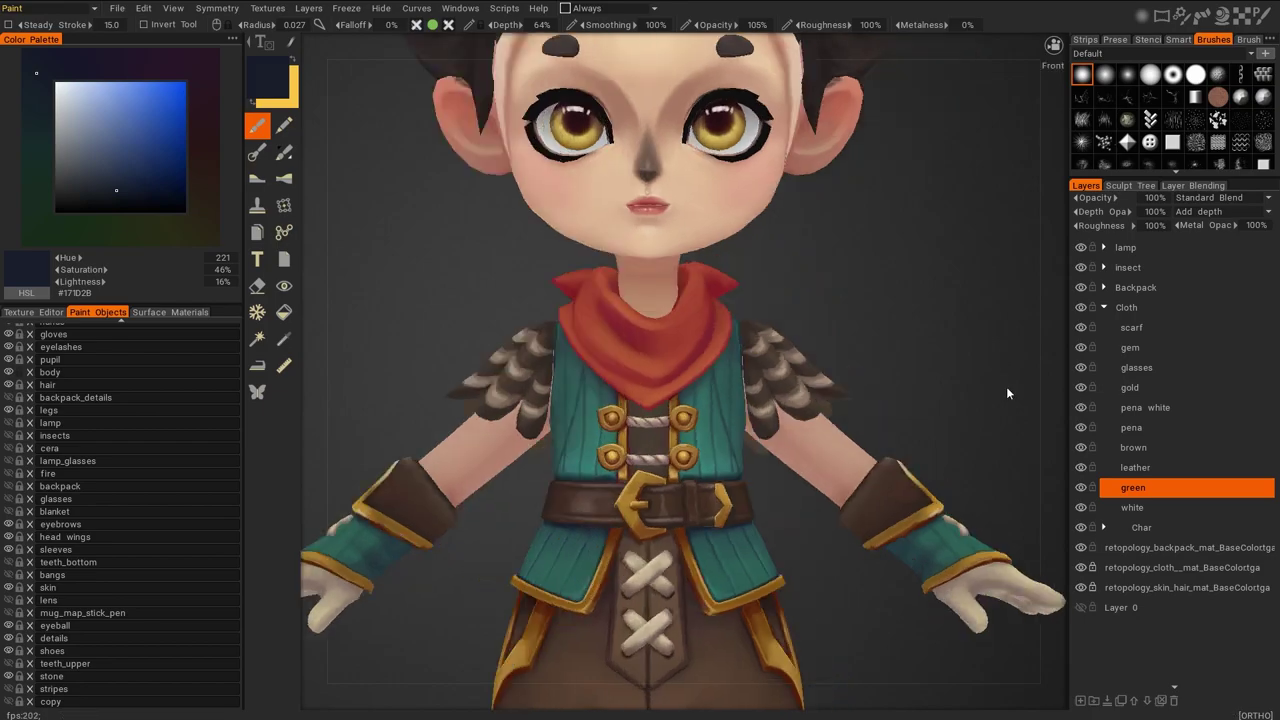
Repaint thin vertical stripes down the smoothed back of the vest with #1D2731 at a 0.006 brush radius
{"action": "left_click_drag", "start_coordinate": [1007, 393], "coordinate": [660, 286], "text": "alt"}
{"action": "left_click_drag", "start_coordinate": [701, 410], "coordinate": [920, 415], "text": "alt"}
{"action": "right_click_drag", "start_coordinate": [920, 415], "coordinate": [502, 351], "text": "alt"}
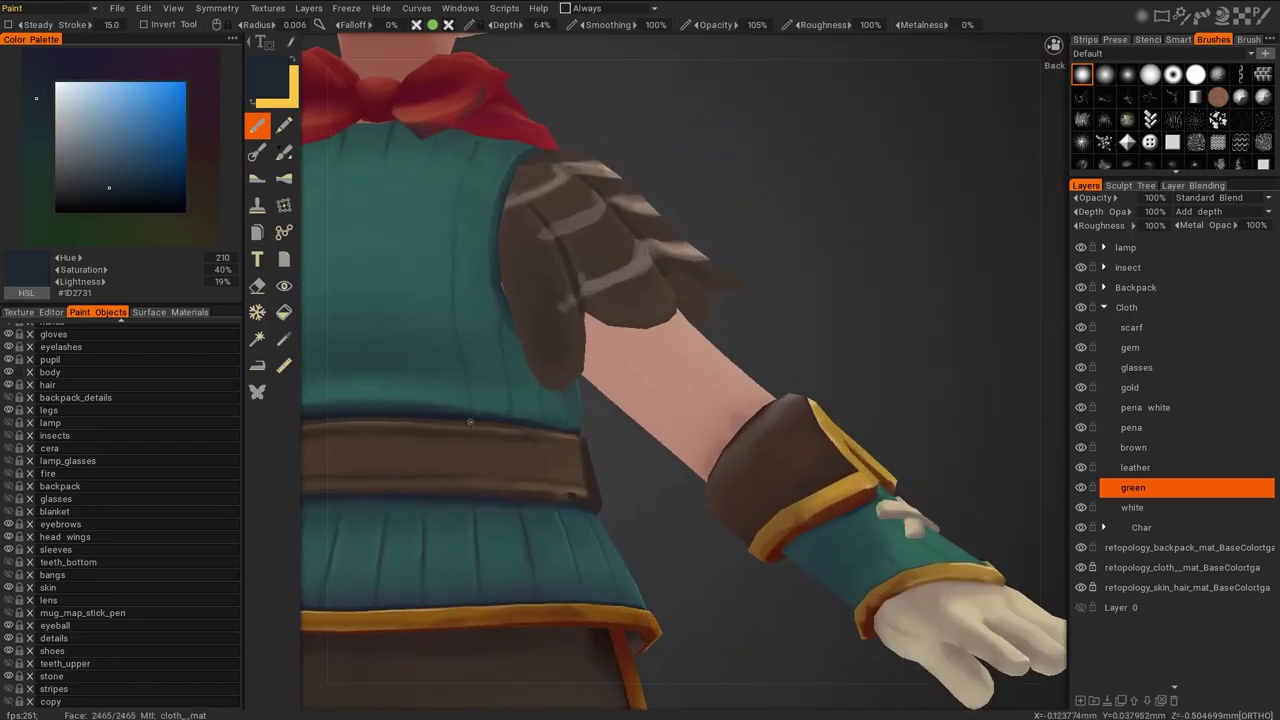
{"action": "left_click_drag", "start_coordinate": [471, 410], "coordinate": [524, 117], "text": "alt"}
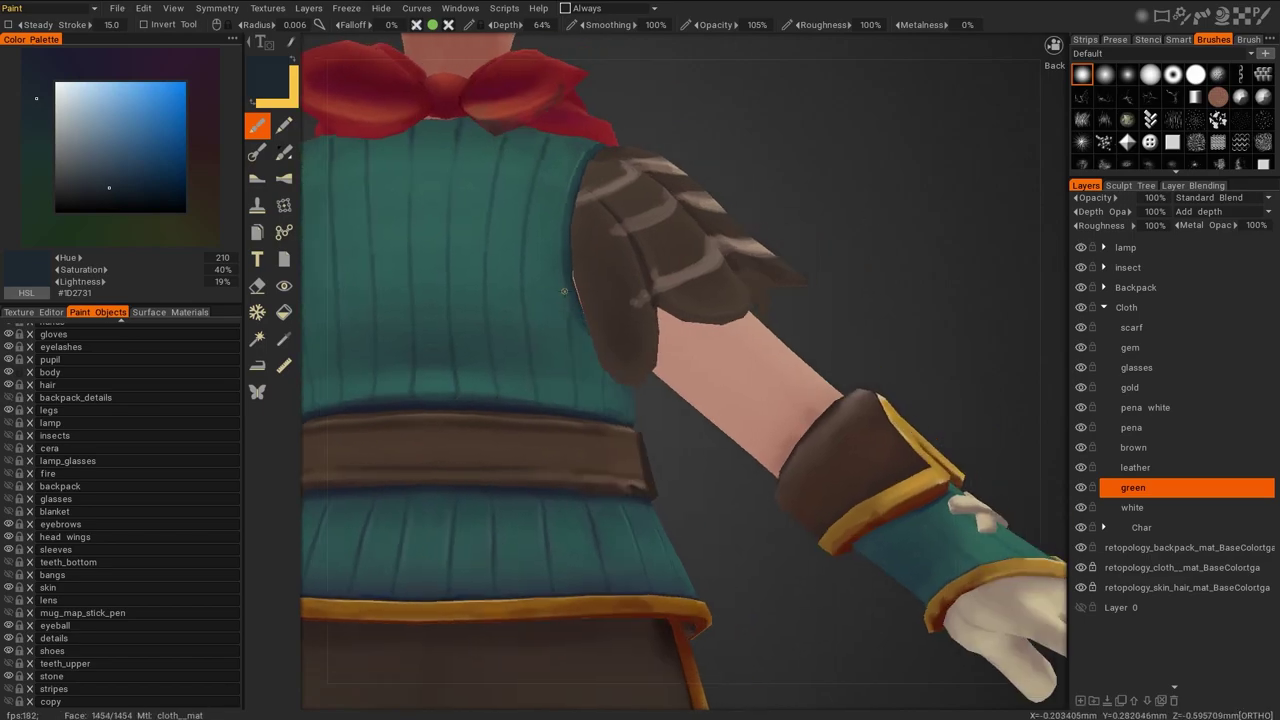
Paint soft highlights between the stripes across the vest's upper back with #48827F at a 0.017 brush radius, blending with #376663
{"action": "key", "text": "v"}
{"action": "key", "text": "v"}
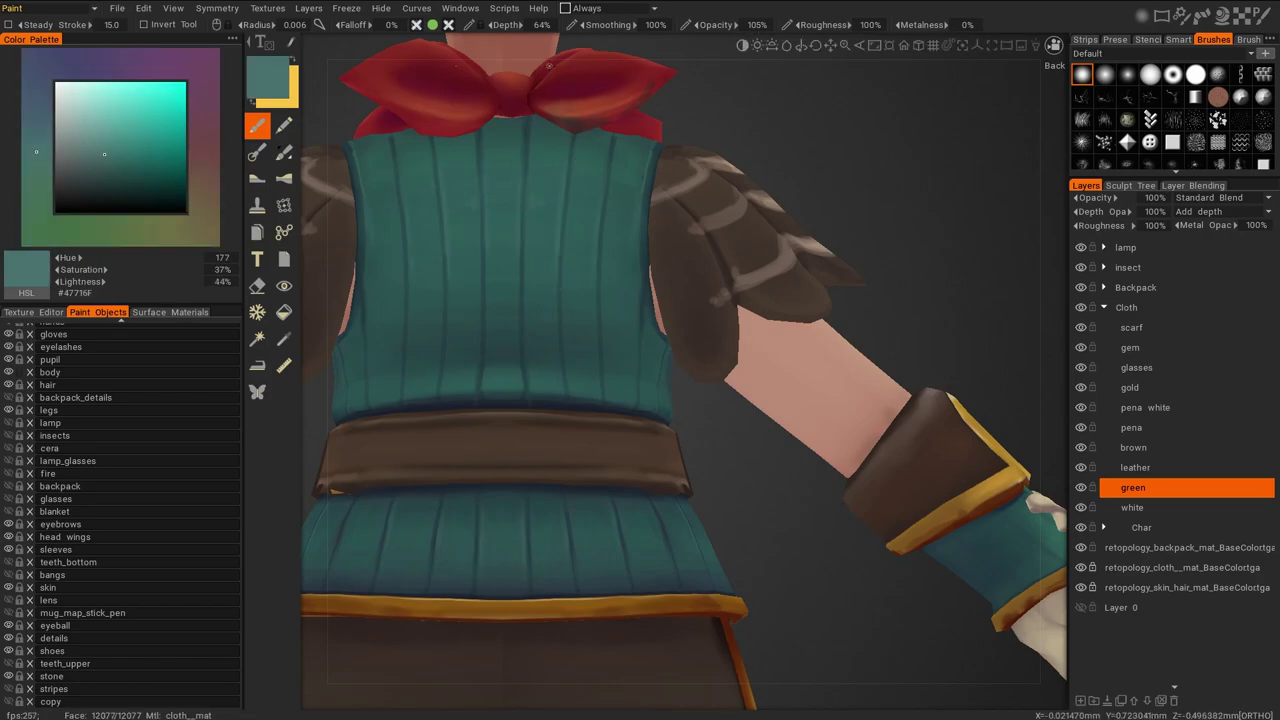
{"action": "left_click", "coordinate": [115, 143]}
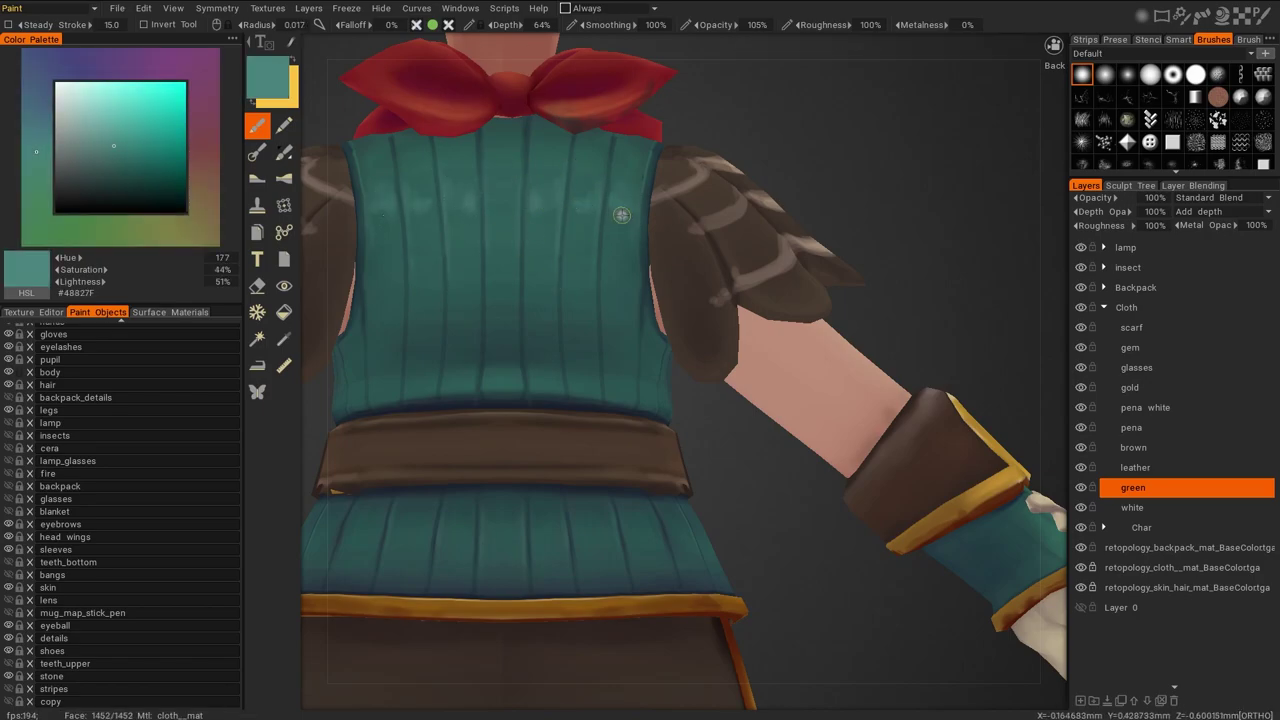
{"action": "key", "text": "v"}
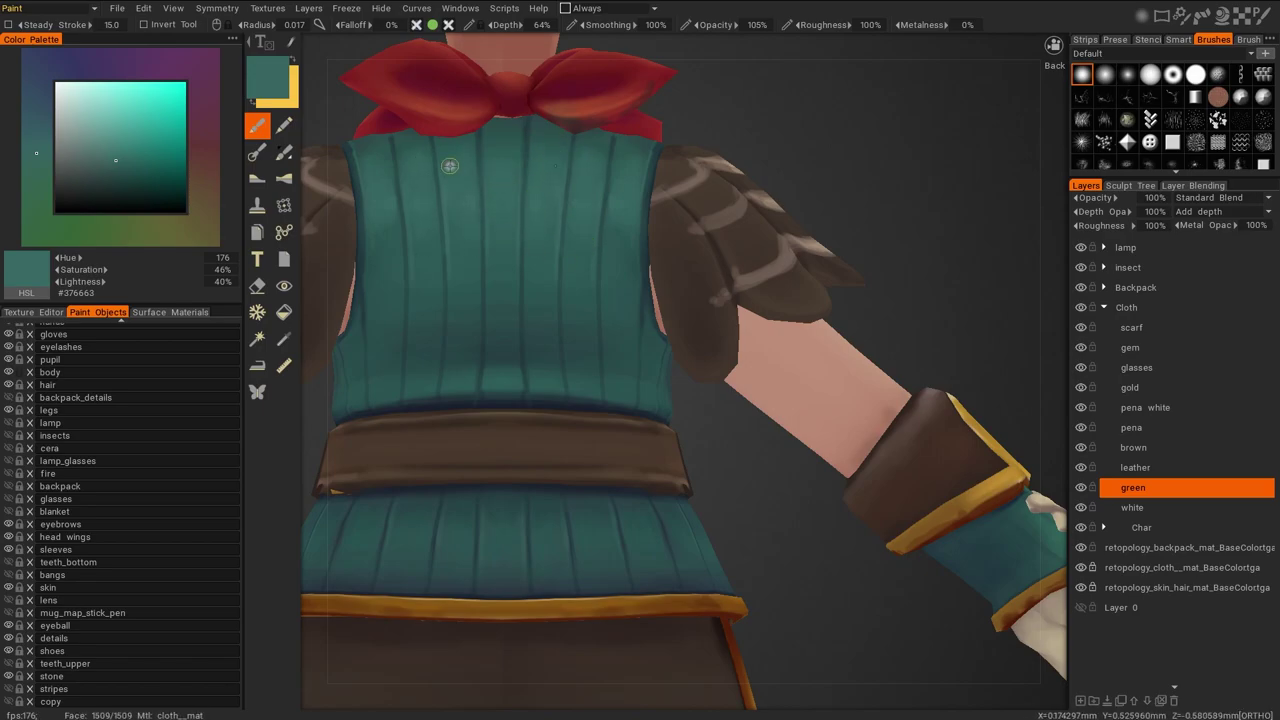
{"action": "key", "text": "v"}
{"action": "scroll", "coordinate": [846, 225], "scroll_direction": "down", "scroll_amount": 3}
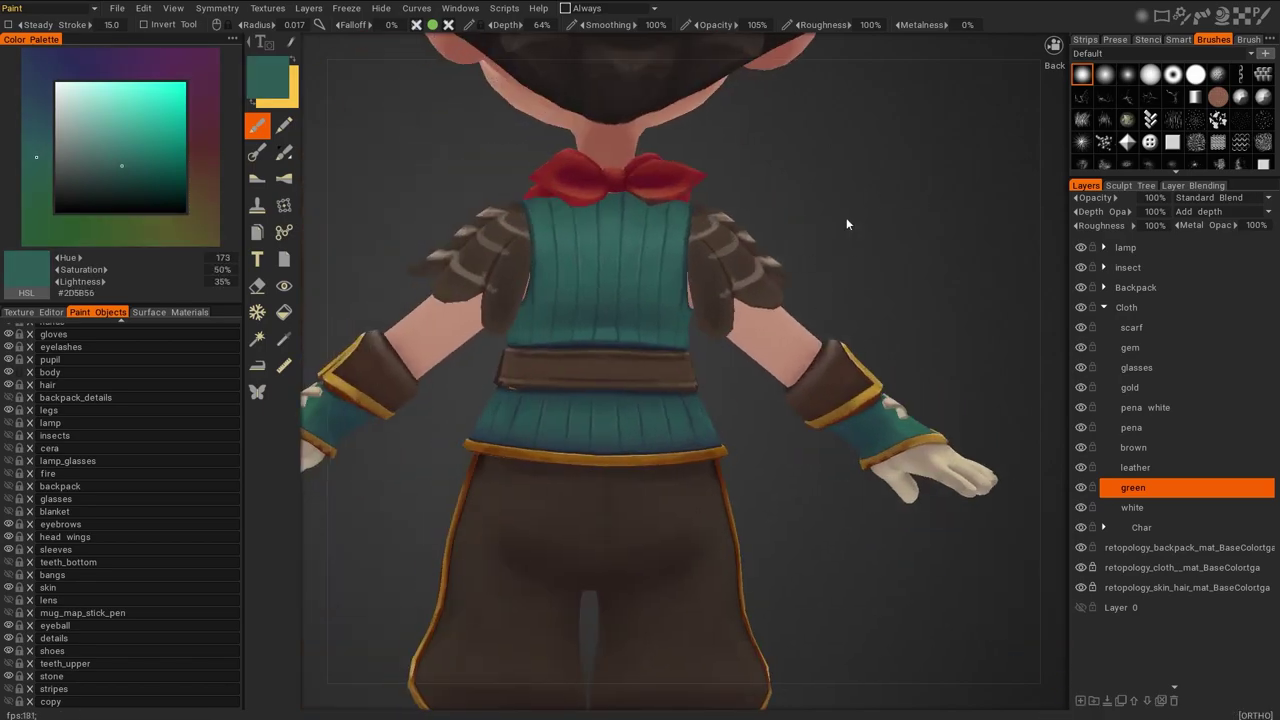
Add lighter teal highlights to the rear vest and skirt around the belt with #427973 at a 0.013 brush radius
{"action": "scroll", "coordinate": [732, 237], "scroll_direction": "up", "scroll_amount": 5}
{"action": "left_click", "coordinate": [116, 151]}
{"action": "middle_click_drag", "start_coordinate": [576, 303], "coordinate": [688, 425]}
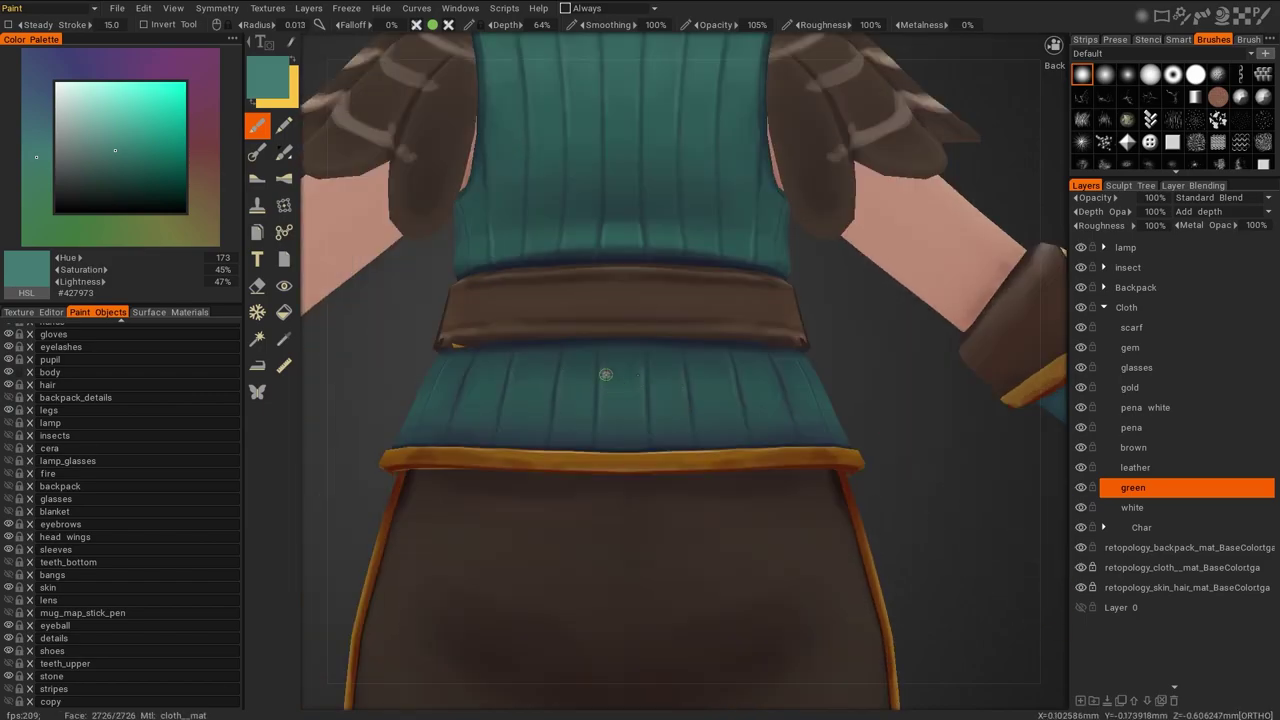
Darken the vest's contact shadows around the front gold buttons with #1B2E35 and #1B2C35, using brush radii of 0.005 to 0.006
{"action": "key", "text": "KP_1"}
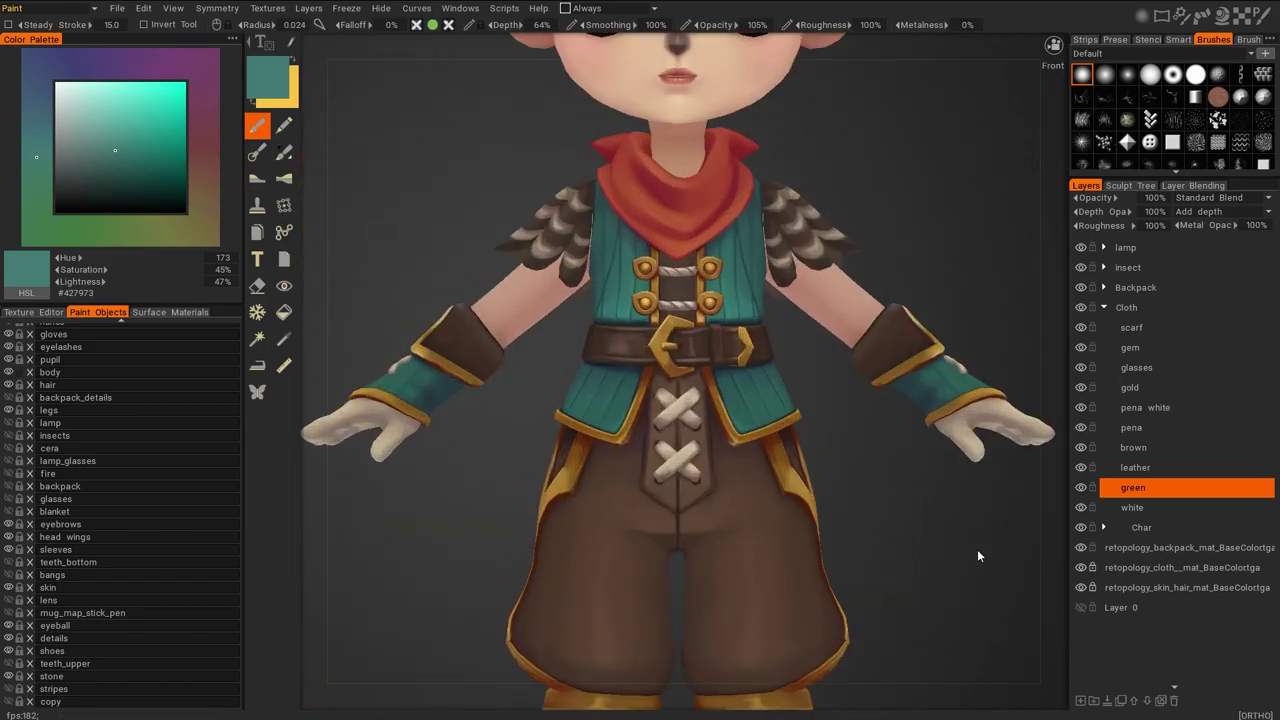
{"action": "scroll", "coordinate": [969, 525], "scroll_direction": "up", "scroll_amount": 4}
{"action": "scroll", "coordinate": [942, 409], "scroll_direction": "up", "scroll_amount": 2}
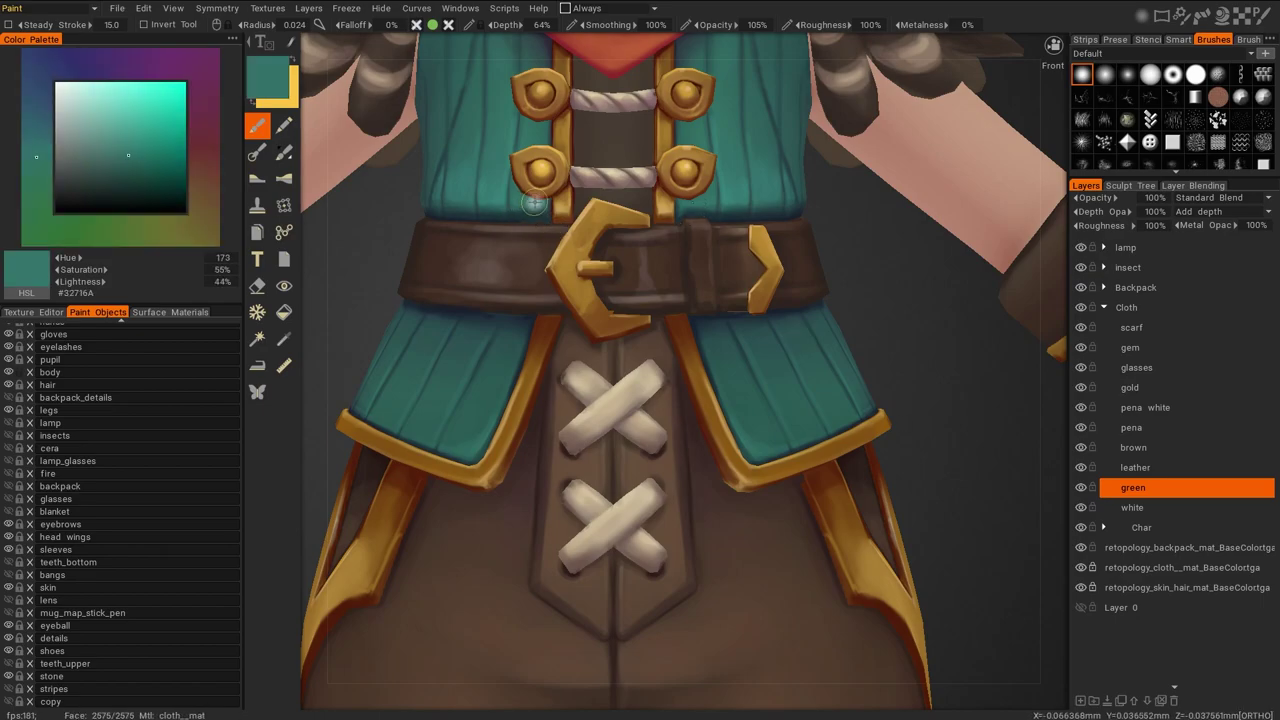
{"action": "scroll", "coordinate": [530, 218], "scroll_direction": "down", "scroll_amount": 2}
{"action": "right_click_drag", "start_coordinate": [927, 406], "coordinate": [557, 193]}
{"action": "key", "text": "v"}
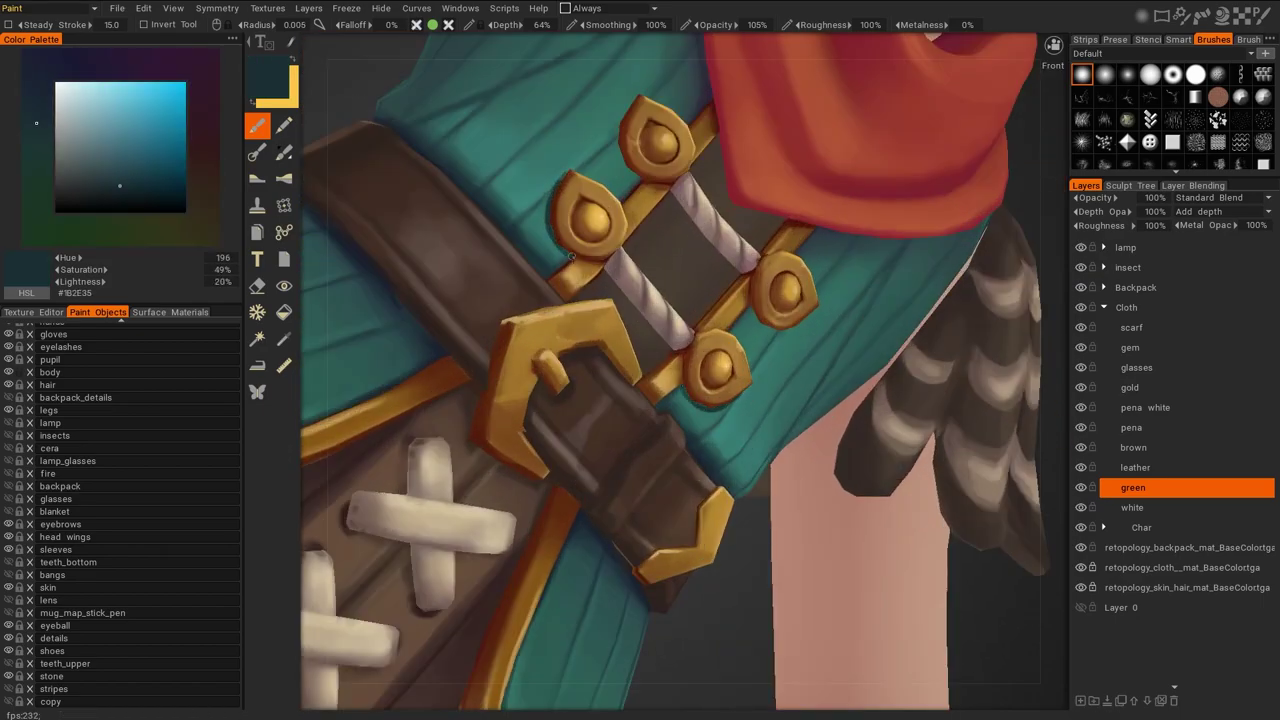
{"action": "right_click_drag", "start_coordinate": [622, 116], "coordinate": [765, 279]}
{"action": "key", "text": "v"}
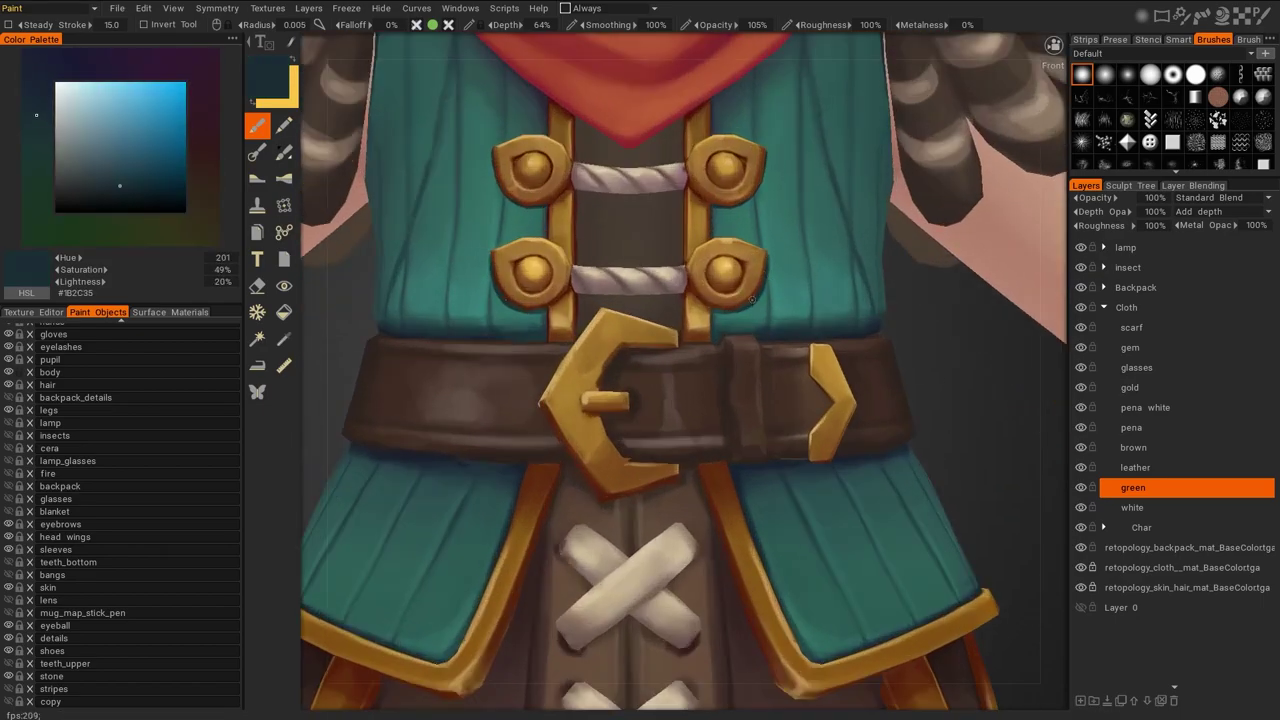
{"action": "right_click_drag", "start_coordinate": [530, 316], "coordinate": [931, 422]}
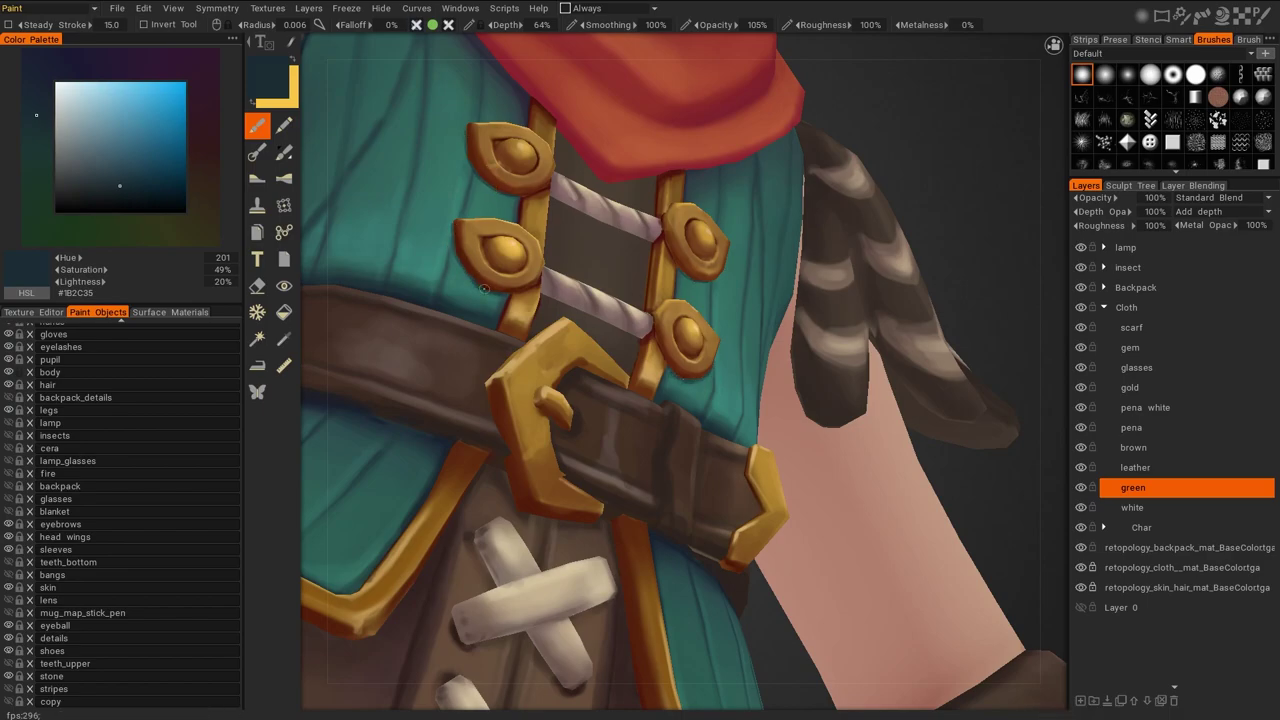
{"action": "right_click_drag", "start_coordinate": [520, 207], "coordinate": [952, 393]}
Add a new layer above green and paint thin fabric lines on the glove's teal cuff with #283741 at a 0.003 brush radius
{"action": "key", "text": "v"}
{"action": "key", "text": "ctrl+n"}
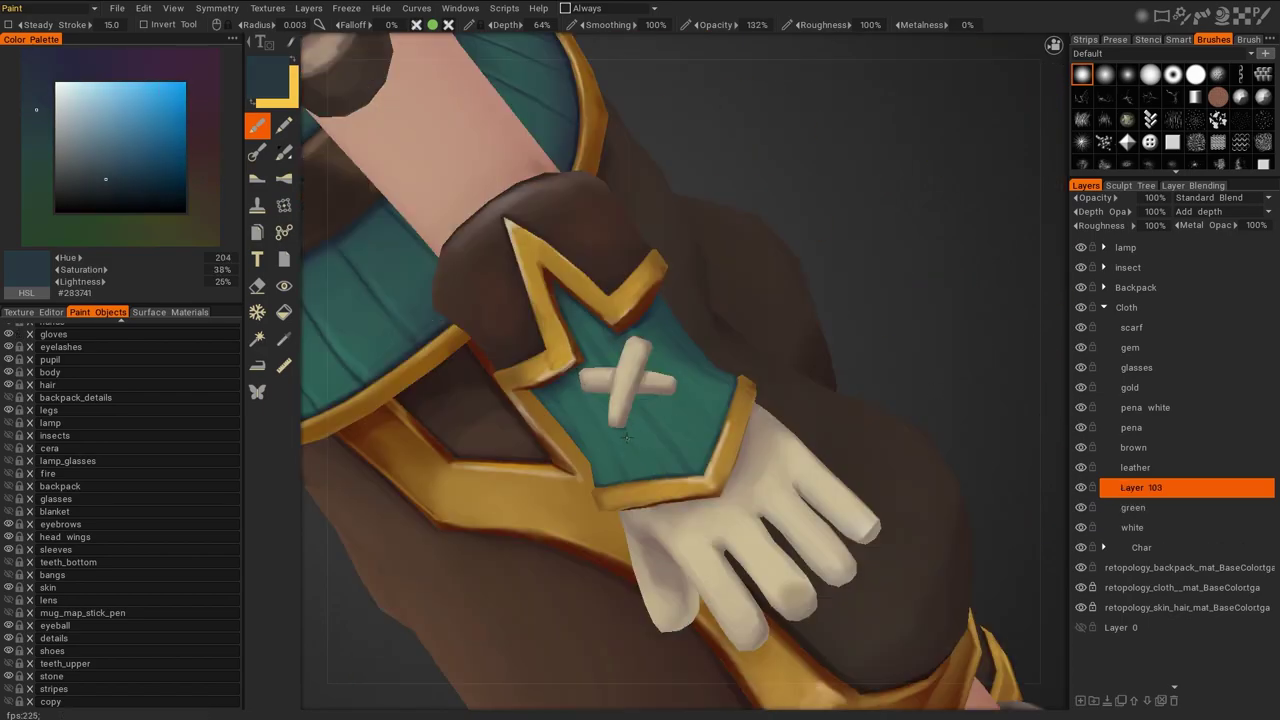
{"action": "right_click_drag", "start_coordinate": [674, 399], "coordinate": [899, 423]}
{"action": "key", "text": "v"}
Shade the underside of the glove's teal cuff with #27484A at a 0.039 brush radius
{"action": "right_click_drag", "start_coordinate": [665, 356], "coordinate": [512, 338]}
{"action": "key", "text": "v"}
{"action": "key", "text": "v"}
{"action": "key", "text": "v"}
{"action": "key", "text": "v"}
{"action": "key", "text": "v"}
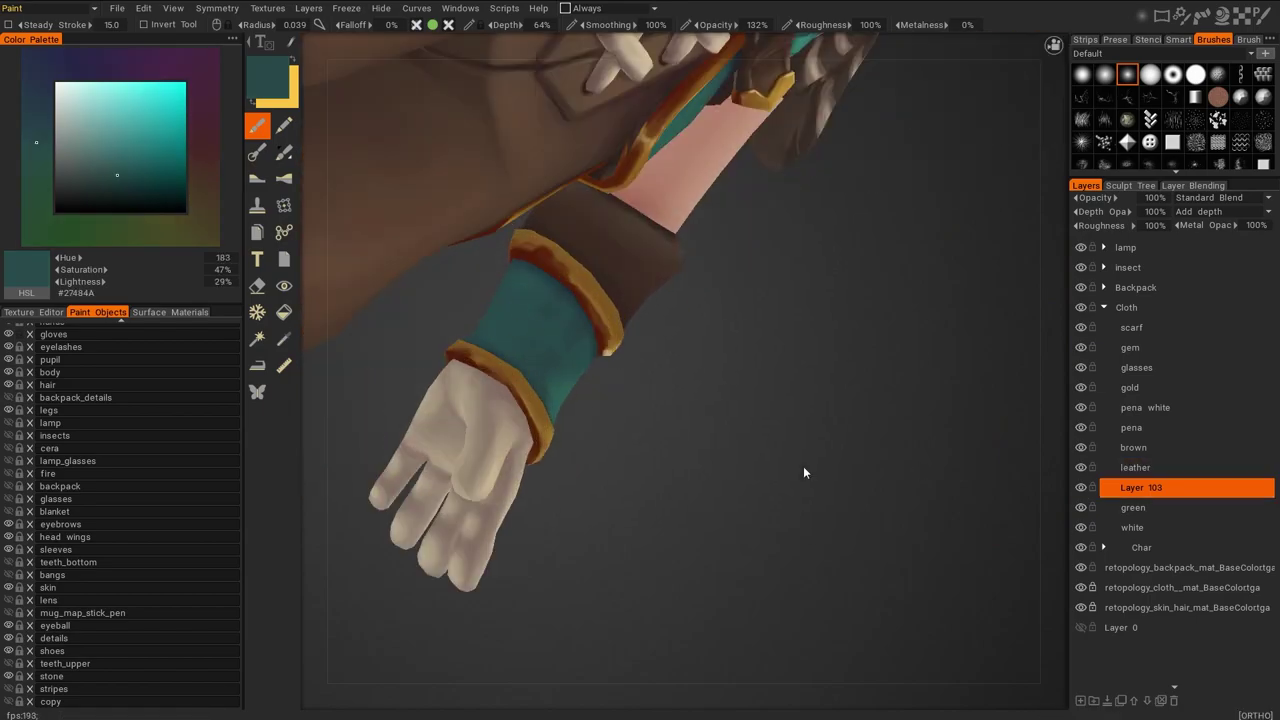
{"action": "right_click_drag", "start_coordinate": [806, 466], "coordinate": [900, 470]}
{"action": "key", "text": "e"}
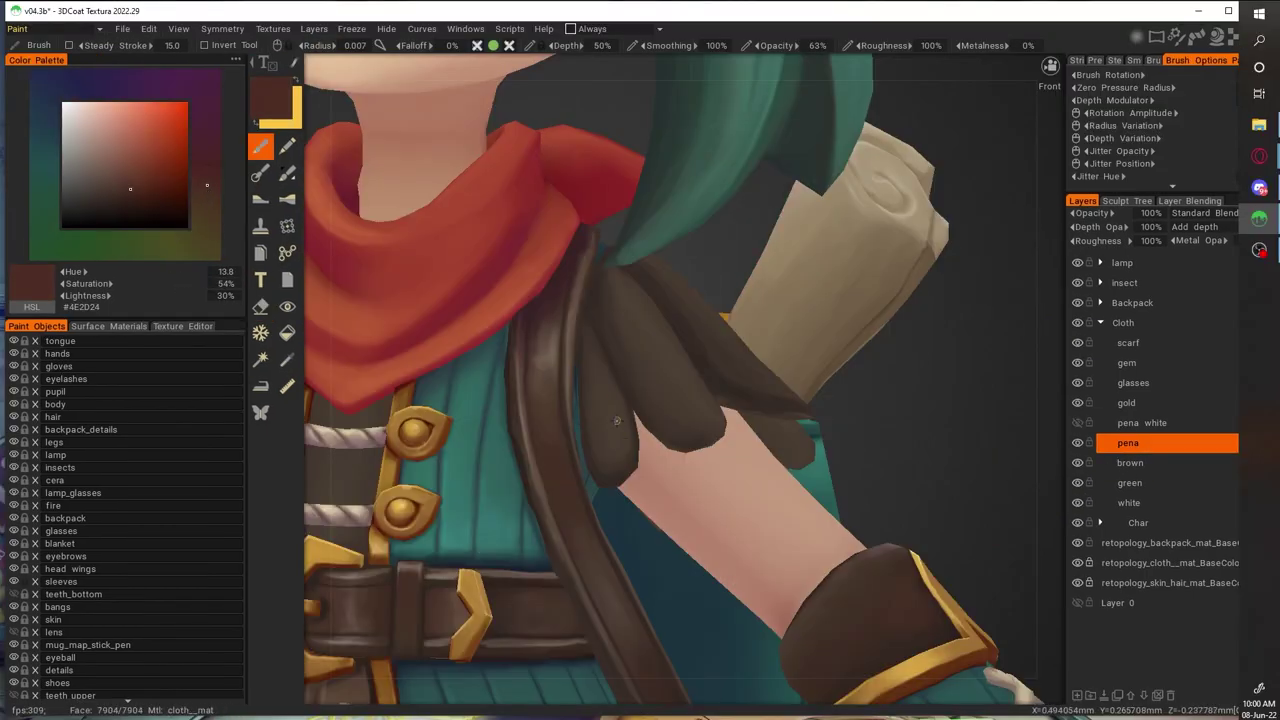
Tint the innermost shoulder feather on the pena layer with #5D3B30 and #523923 at a 0.014 brush radius, using #3C302A at 0.005 for fine shading
{"action": "key", "text": "v"}
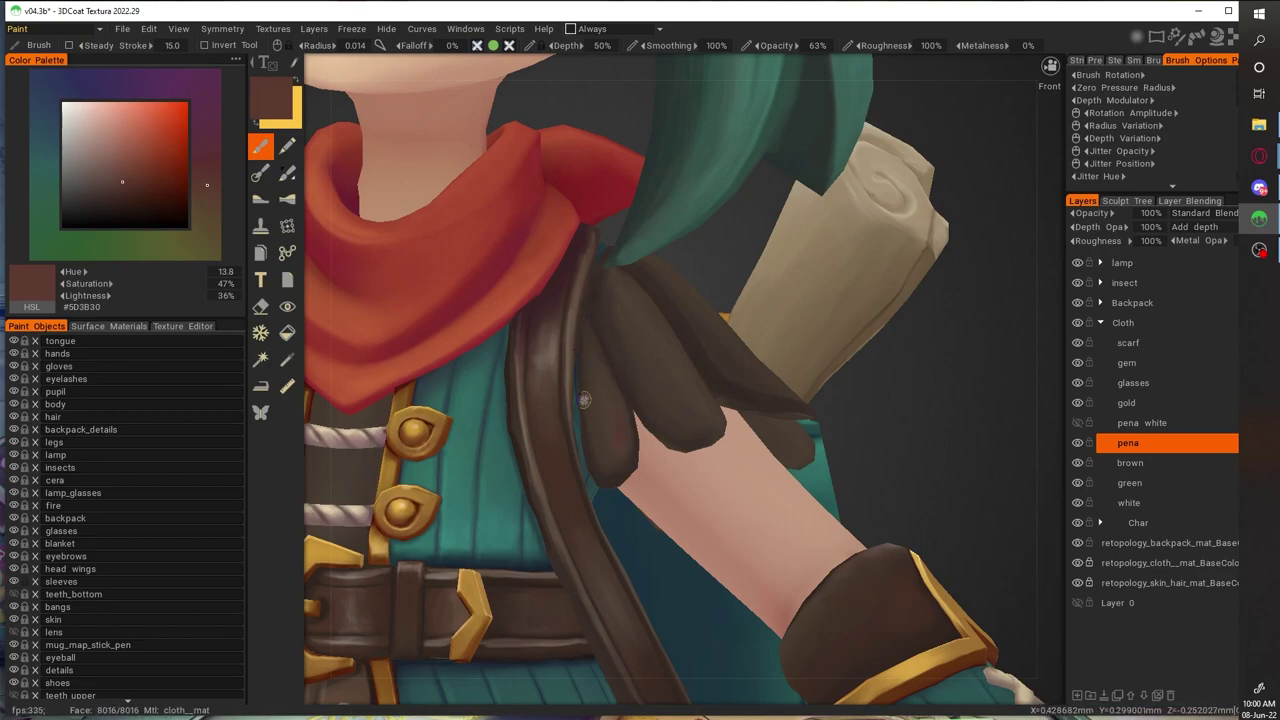
{"action": "key", "text": "v"}
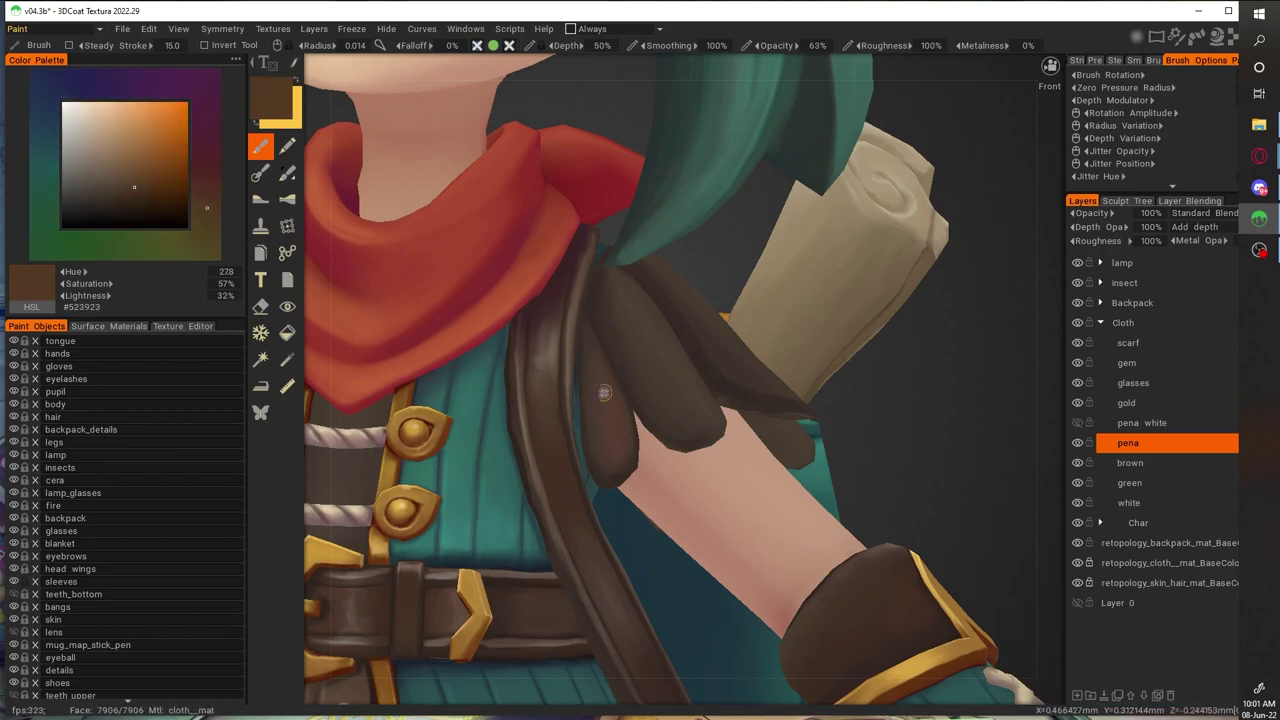
{"action": "key", "text": "v"}
{"action": "key", "text": "v"}
{"action": "key", "text": "v"}
{"action": "key", "text": "v"}
{"action": "key", "text": "v"}
{"action": "key", "text": "v"}
{"action": "left_click_drag", "start_coordinate": [940, 420], "coordinate": [880, 440]}
{"action": "key", "text": "v"}
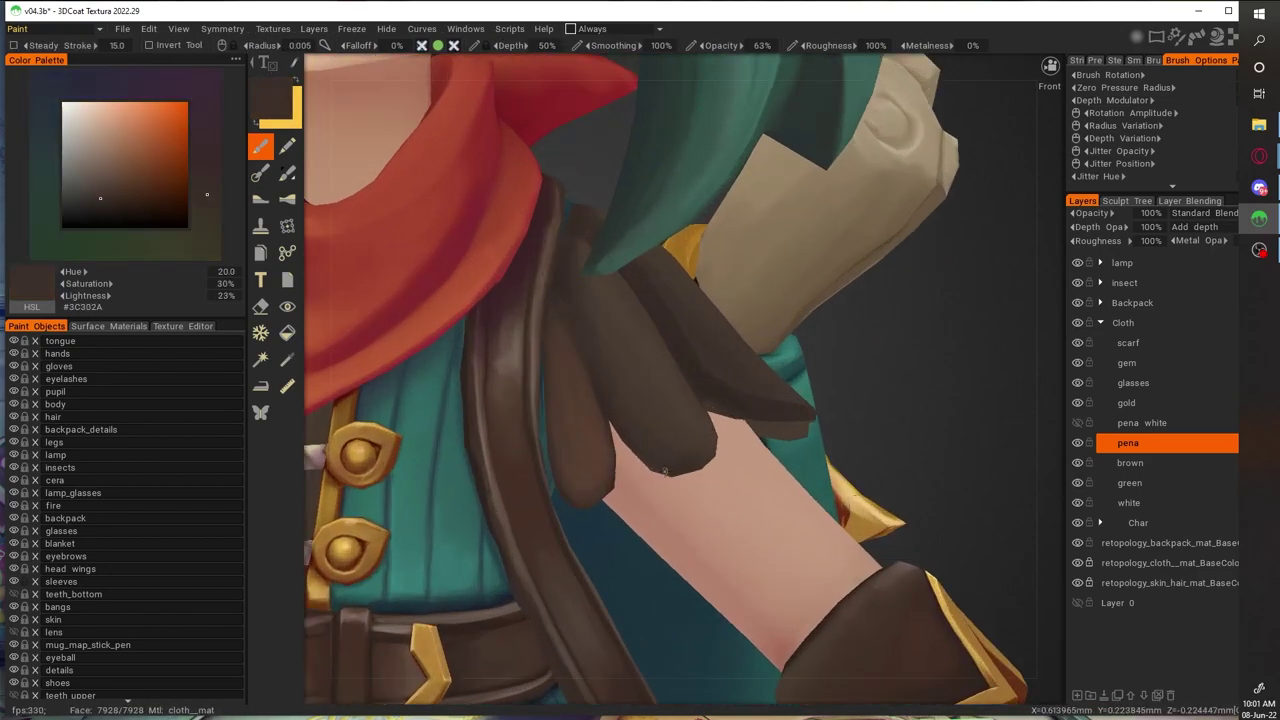
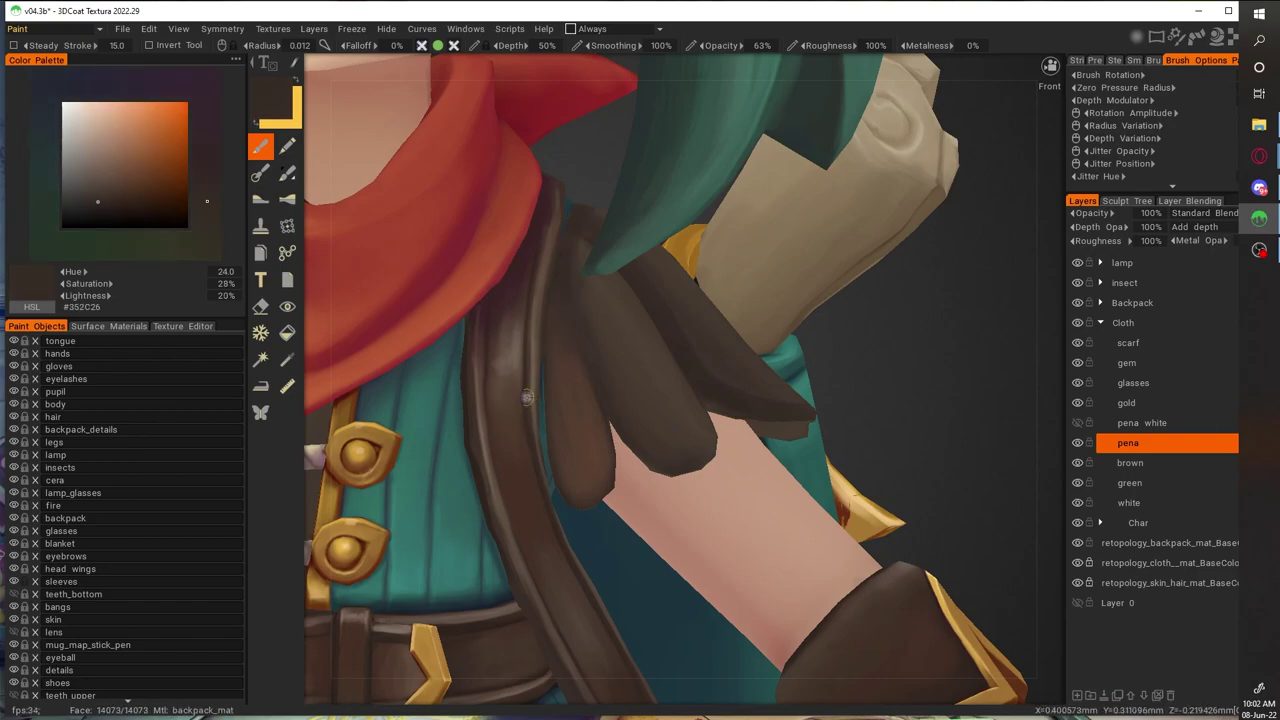
Blend the innermost shoulder feather with #7A6150 at a 0.012 brush radius, then #594434 and #533E2F at 0.021
{"action": "key", "text": "v"}
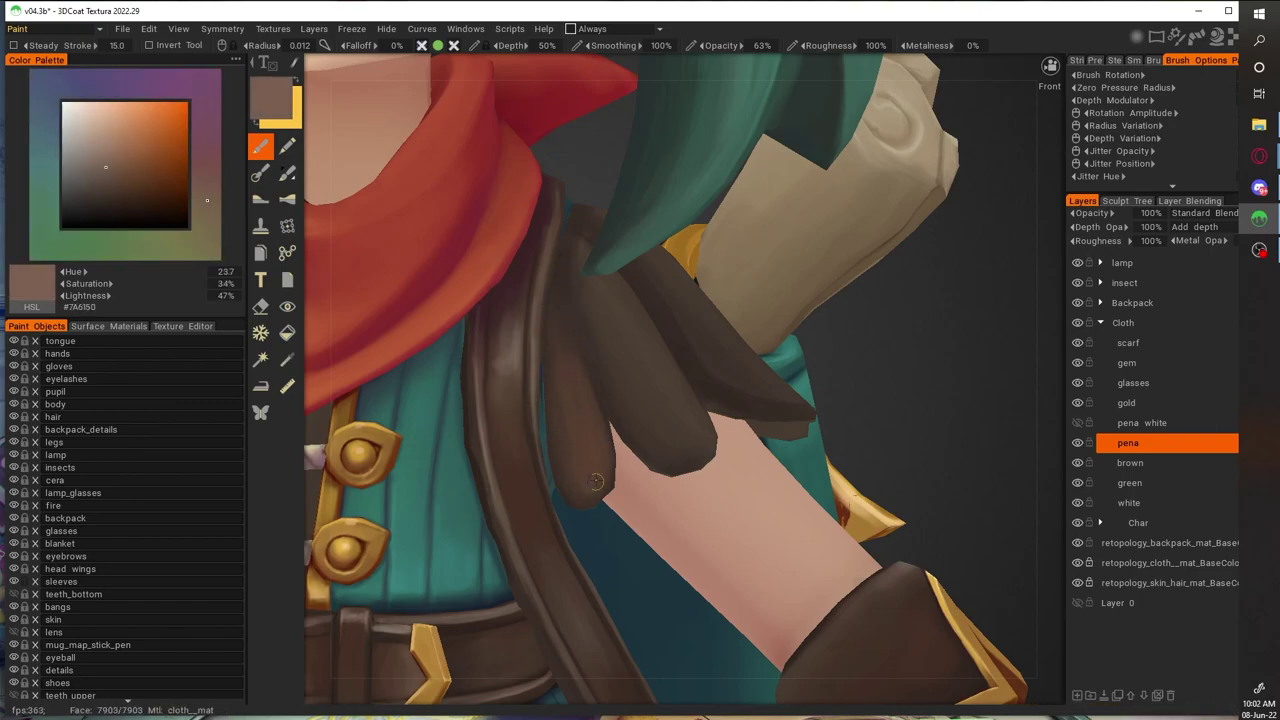
{"action": "key", "text": "v"}
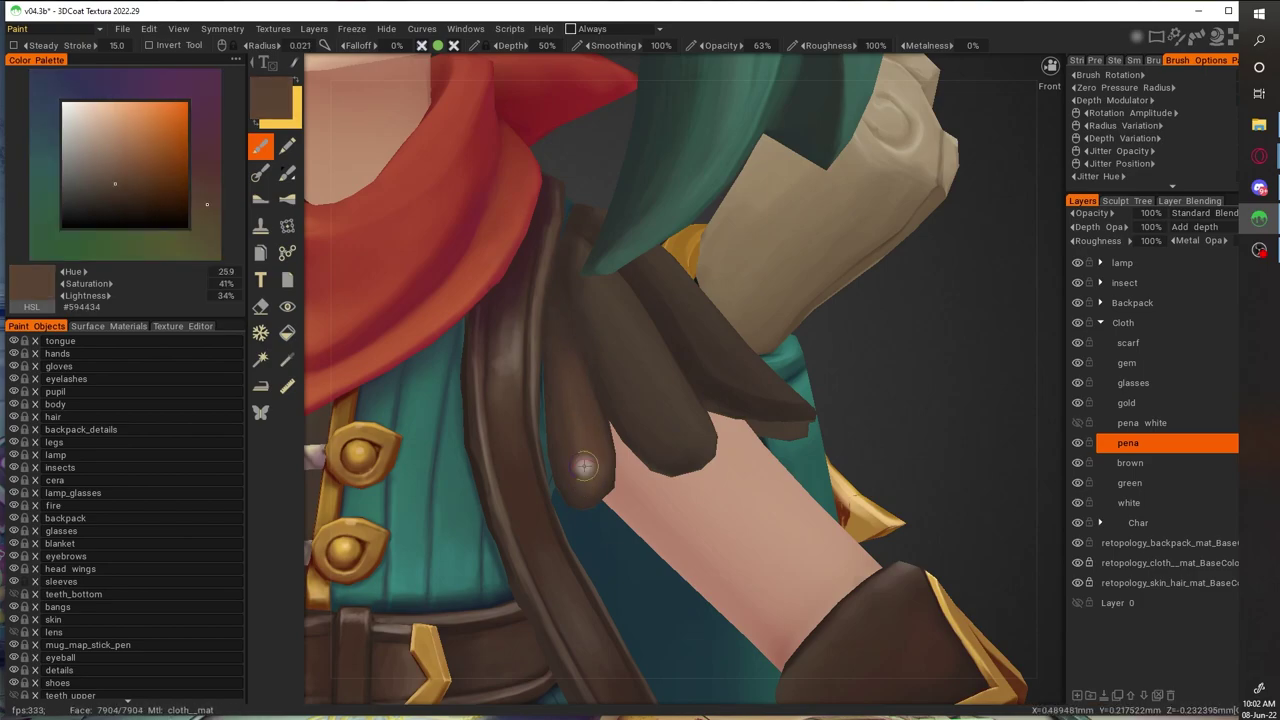
{"action": "key", "text": "v"}
{"action": "key", "text": "v"}
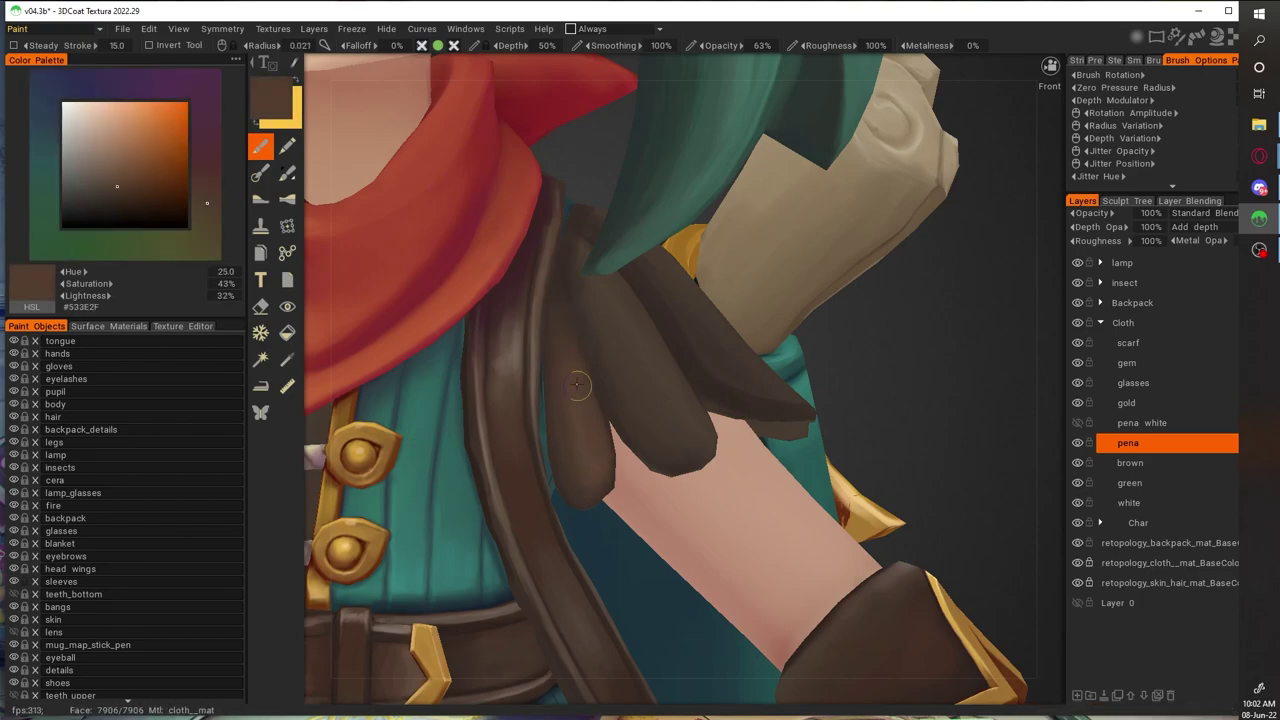
{"action": "key", "text": "v"}
Show the wireframe and examine the shoulder feathers beside the leather strap
{"action": "left_click_drag", "start_coordinate": [568, 400], "coordinate": [523, 373], "text": "alt"}
{"action": "key", "text": "w"}
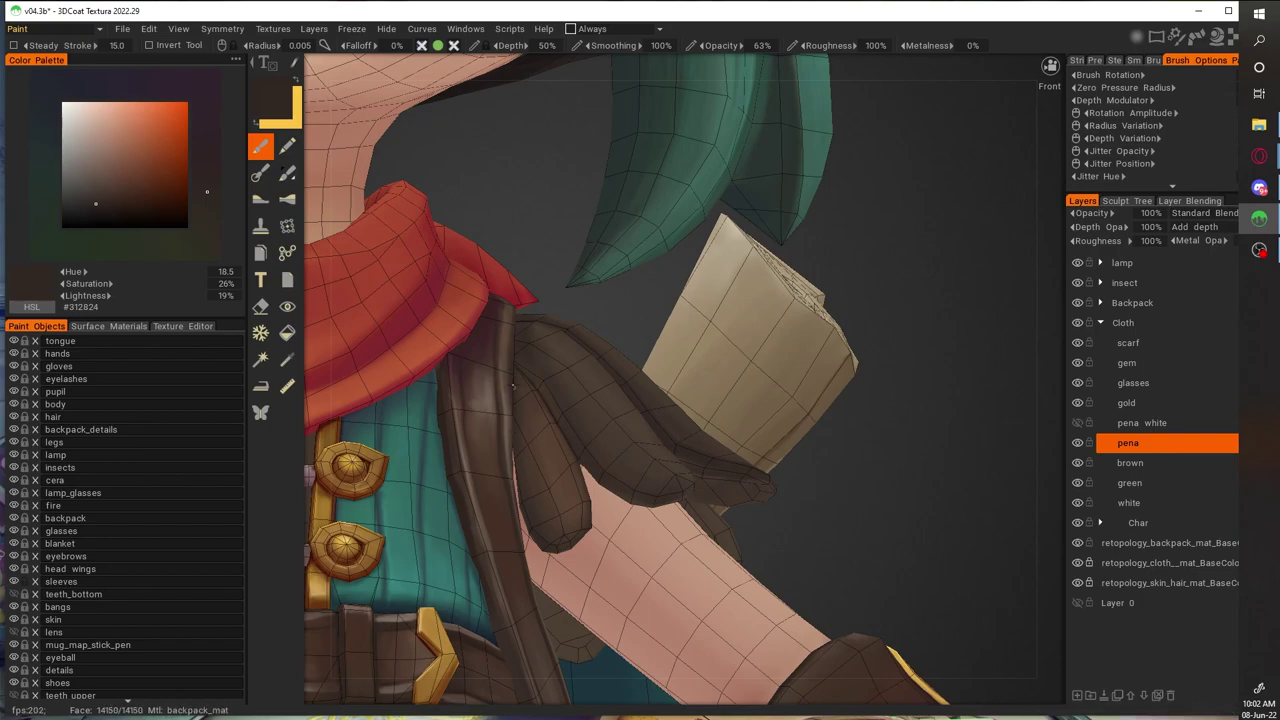
{"action": "left_click_drag", "start_coordinate": [529, 516], "coordinate": [567, 278], "text": "alt"}
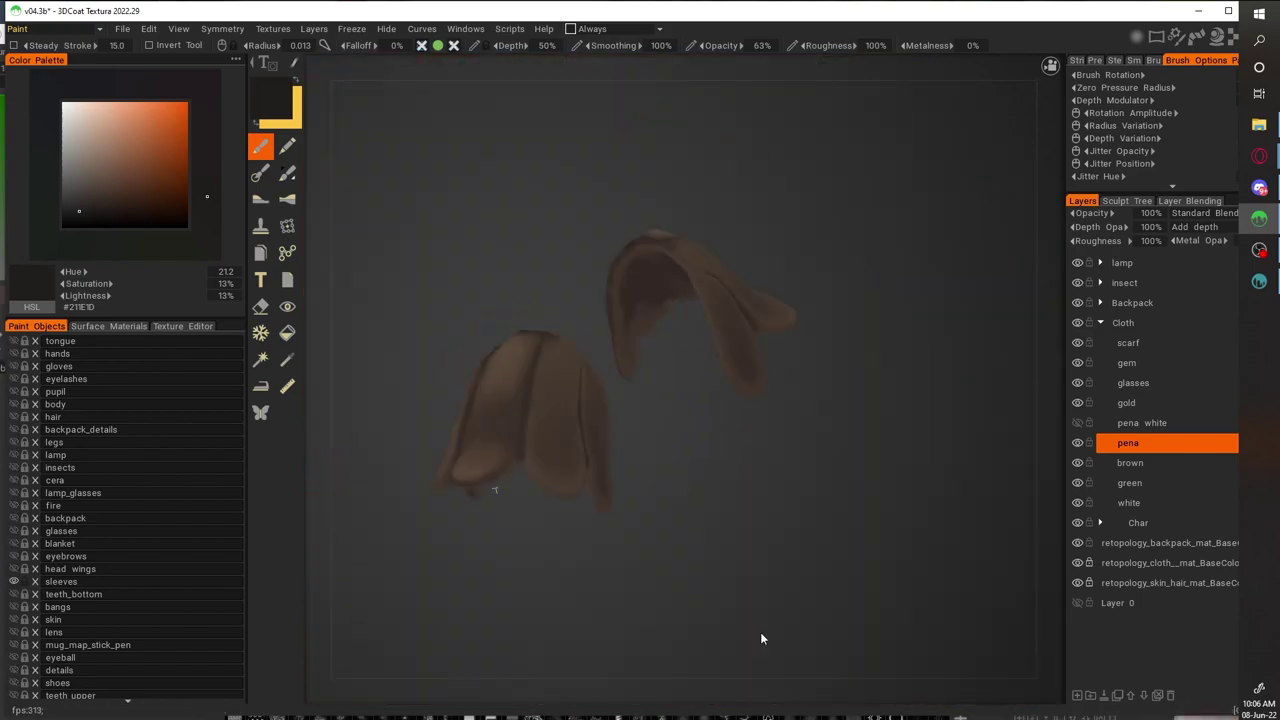
Paint dark shadow inside the isolated feather sleeve with #322823 at a 0.013 brush radius
{"action": "mouse_move", "coordinate": [760, 634]}
{"action": "left_mouse_down", "text": "alt"}
{"action": "mouse_move", "coordinate": [771, 229]}
{"action": "mouse_move", "coordinate": [908, 443]}
{"action": "mouse_move", "coordinate": [854, 434]}
{"action": "left_mouse_up", "text": "alt"}
{"action": "right_click_drag", "start_coordinate": [854, 434], "coordinate": [560, 361], "text": "alt"}
{"action": "left_click_drag", "start_coordinate": [625, 555], "coordinate": [604, 355], "text": "alt"}
{"action": "left_click_drag", "start_coordinate": [672, 394], "coordinate": [800, 520], "text": "alt"}
{"action": "right_click_drag", "start_coordinate": [800, 520], "coordinate": [901, 454], "text": "alt"}
{"action": "left_click_drag", "start_coordinate": [901, 454], "coordinate": [927, 454], "text": "alt"}
{"action": "right_click_drag", "start_coordinate": [927, 454], "coordinate": [788, 640], "text": "alt"}
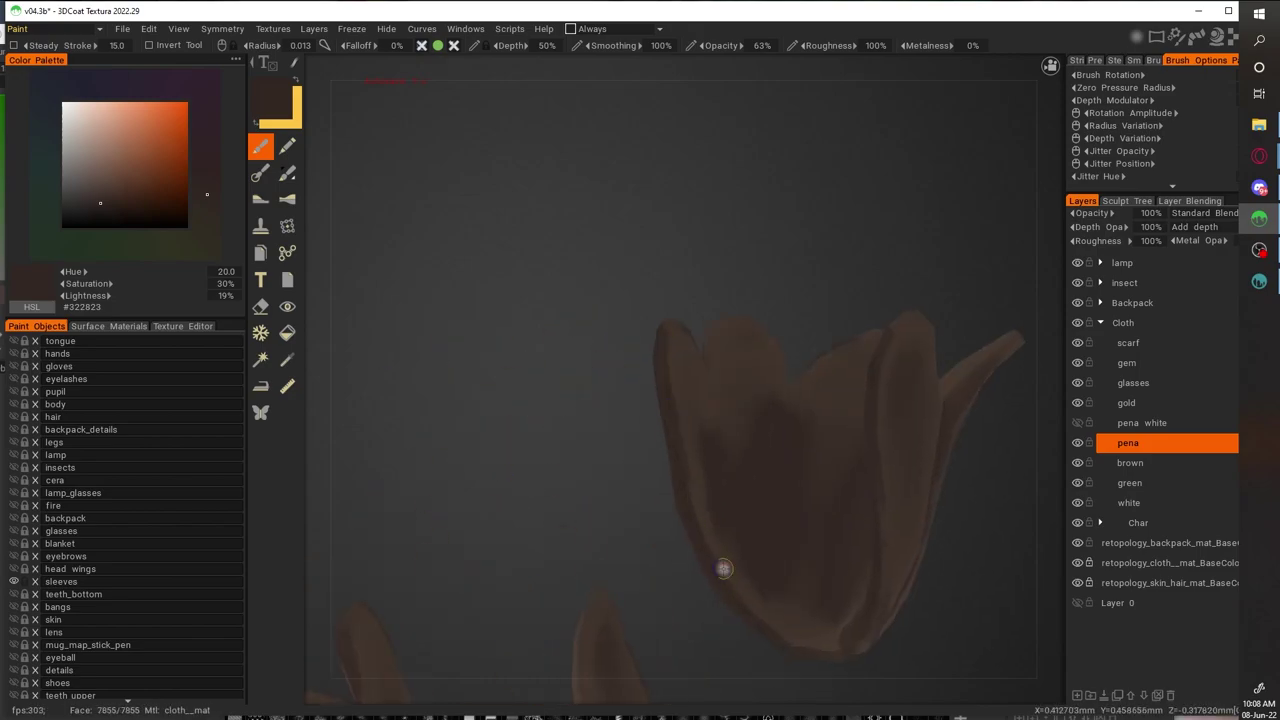
Cover the broad inner surfaces of the feather sleeve with #322823, using brush radii of 0.027 to 0.051
{"action": "mouse_move", "coordinate": [754, 349]}
{"action": "left_mouse_down", "text": "alt"}
{"action": "mouse_move", "coordinate": [737, 491]}
{"action": "mouse_move", "coordinate": [937, 480]}
{"action": "mouse_move", "coordinate": [850, 398]}
{"action": "mouse_move", "coordinate": [894, 366]}
{"action": "mouse_move", "coordinate": [789, 409]}
{"action": "left_mouse_up", "text": "alt"}
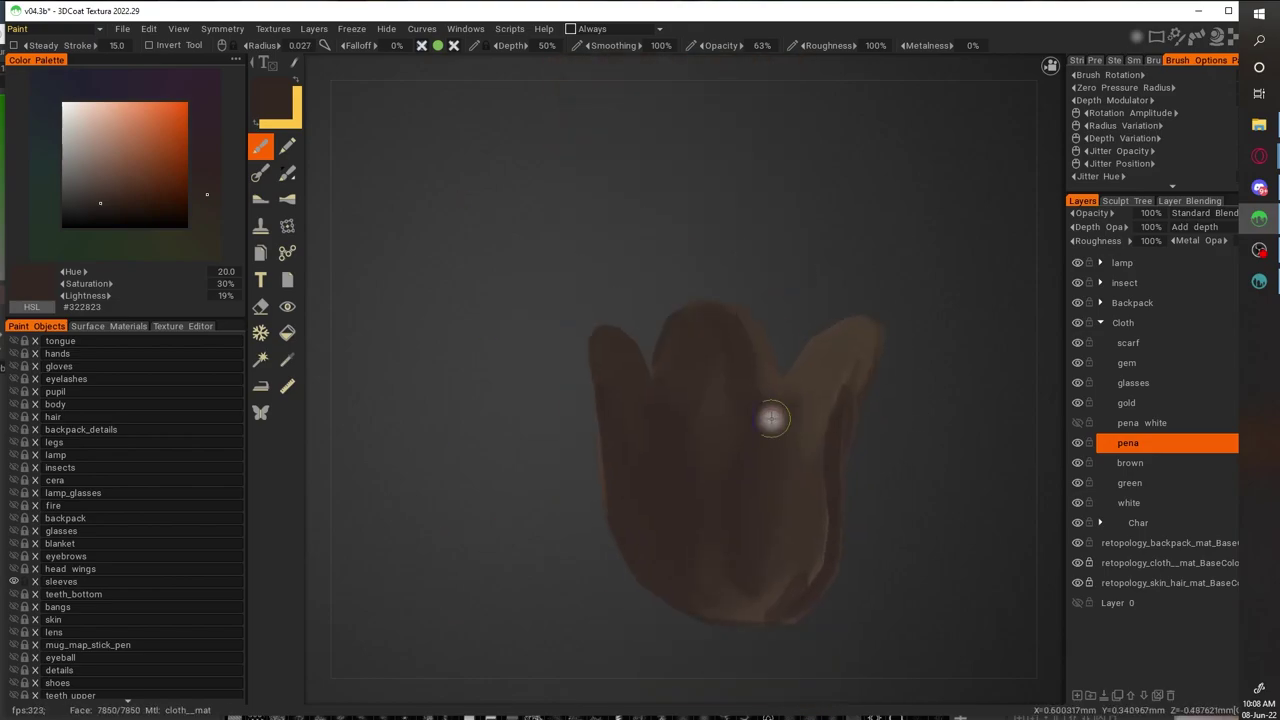
{"action": "left_click_drag", "start_coordinate": [757, 529], "coordinate": [689, 209], "text": "alt"}
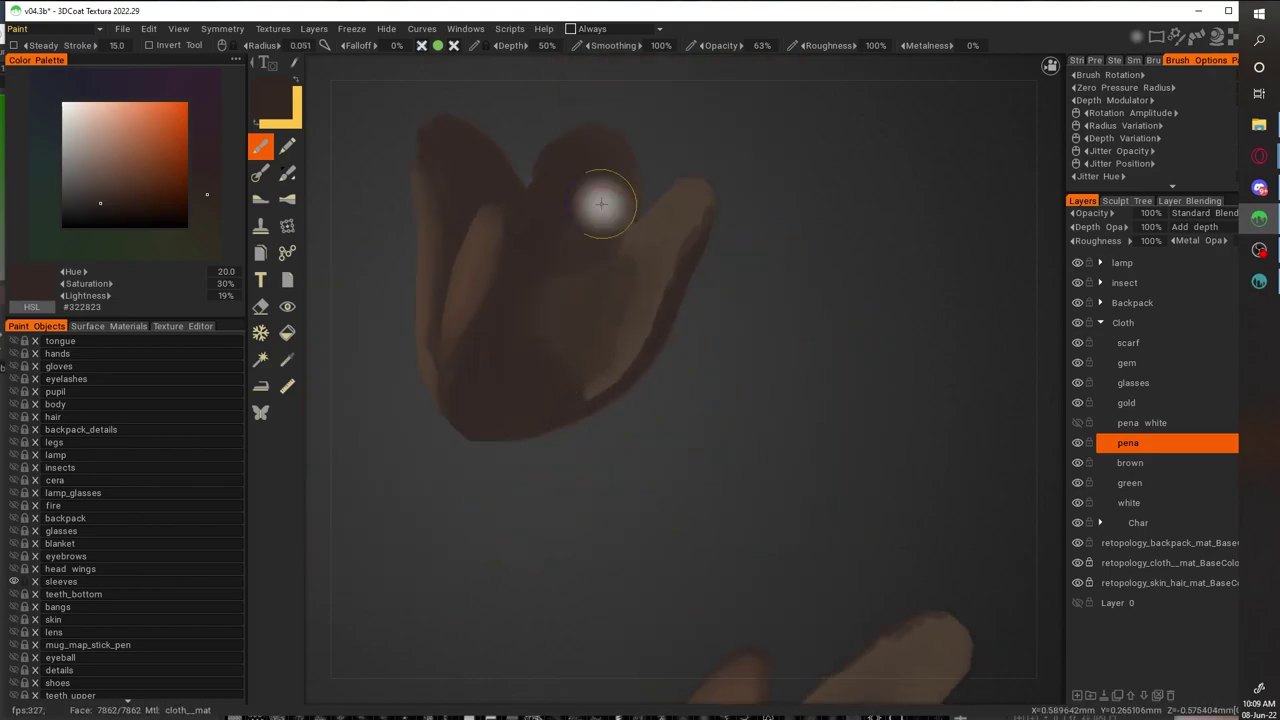
{"action": "mouse_move", "coordinate": [551, 171]}
{"action": "left_mouse_down", "text": "alt"}
{"action": "mouse_move", "coordinate": [800, 359]}
{"action": "mouse_move", "coordinate": [711, 206]}
{"action": "mouse_move", "coordinate": [957, 443]}
{"action": "mouse_move", "coordinate": [679, 268]}
{"action": "left_mouse_up", "text": "alt"}
Soften the feather sleeve's shading with #3F332B at a 0.036 brush radius and #3C312A at 0.051
{"action": "right_click_drag", "start_coordinate": [679, 268], "coordinate": [662, 268]}
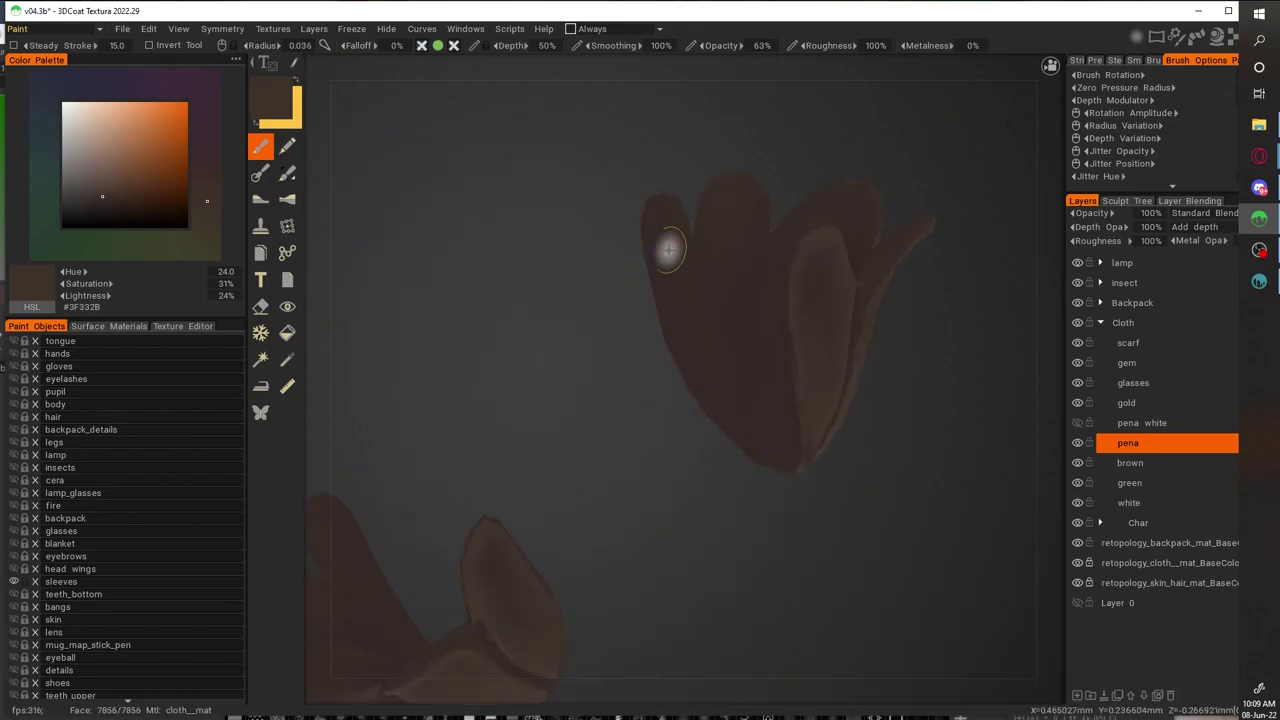
{"action": "mouse_move", "coordinate": [722, 472]}
{"action": "left_mouse_down", "text": "alt"}
{"action": "mouse_move", "coordinate": [509, 360]}
{"action": "mouse_move", "coordinate": [586, 251]}
{"action": "left_mouse_up", "text": "alt"}
{"action": "right_click_drag", "start_coordinate": [586, 251], "coordinate": [634, 366]}
{"action": "mouse_move", "coordinate": [634, 366]}
{"action": "left_mouse_down", "text": "alt"}
{"action": "mouse_move", "coordinate": [840, 308]}
{"action": "mouse_move", "coordinate": [877, 517]}
{"action": "mouse_move", "coordinate": [903, 557]}
{"action": "mouse_move", "coordinate": [743, 329]}
{"action": "mouse_move", "coordinate": [753, 473]}
{"action": "left_mouse_up", "text": "alt"}
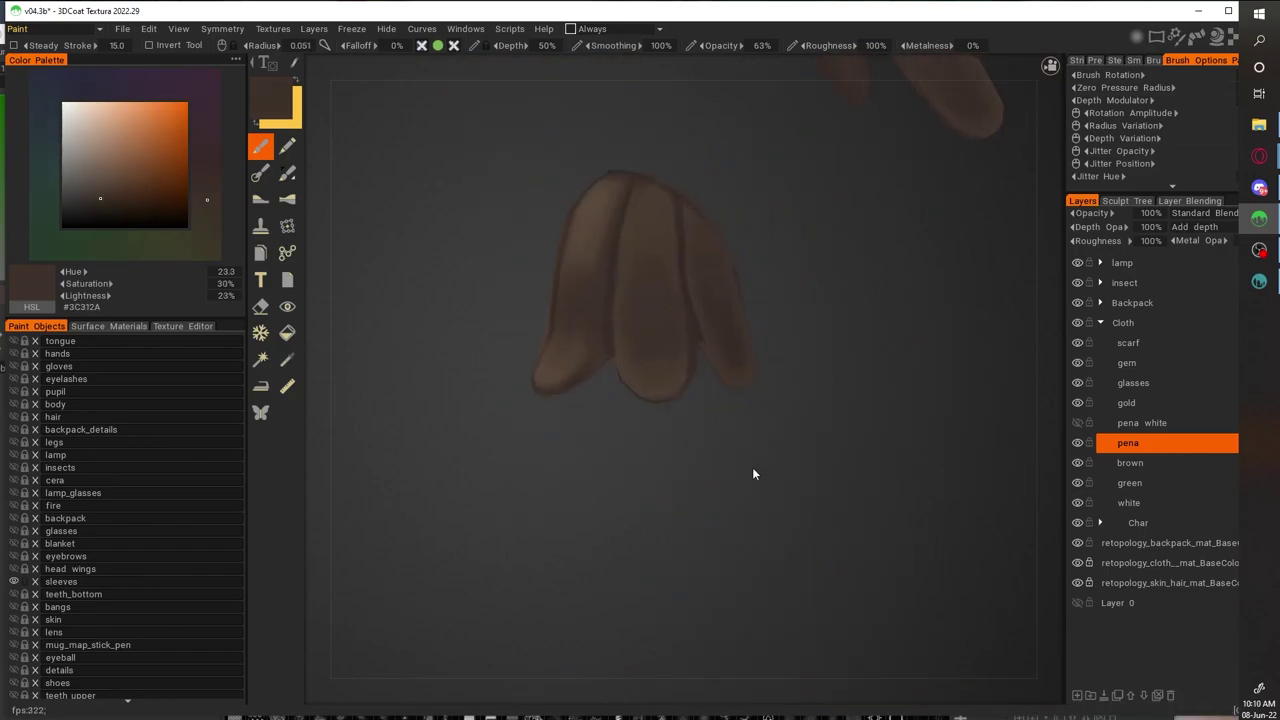
Shade the middle outer feather with #5A4A3C and #352B25 at a 0.010 brush radius, softening it with #4C3F33 and #3B3029 at 0.033
{"action": "scroll", "coordinate": [753, 473], "scroll_direction": "up", "scroll_amount": 2}
{"action": "key", "text": "v"}
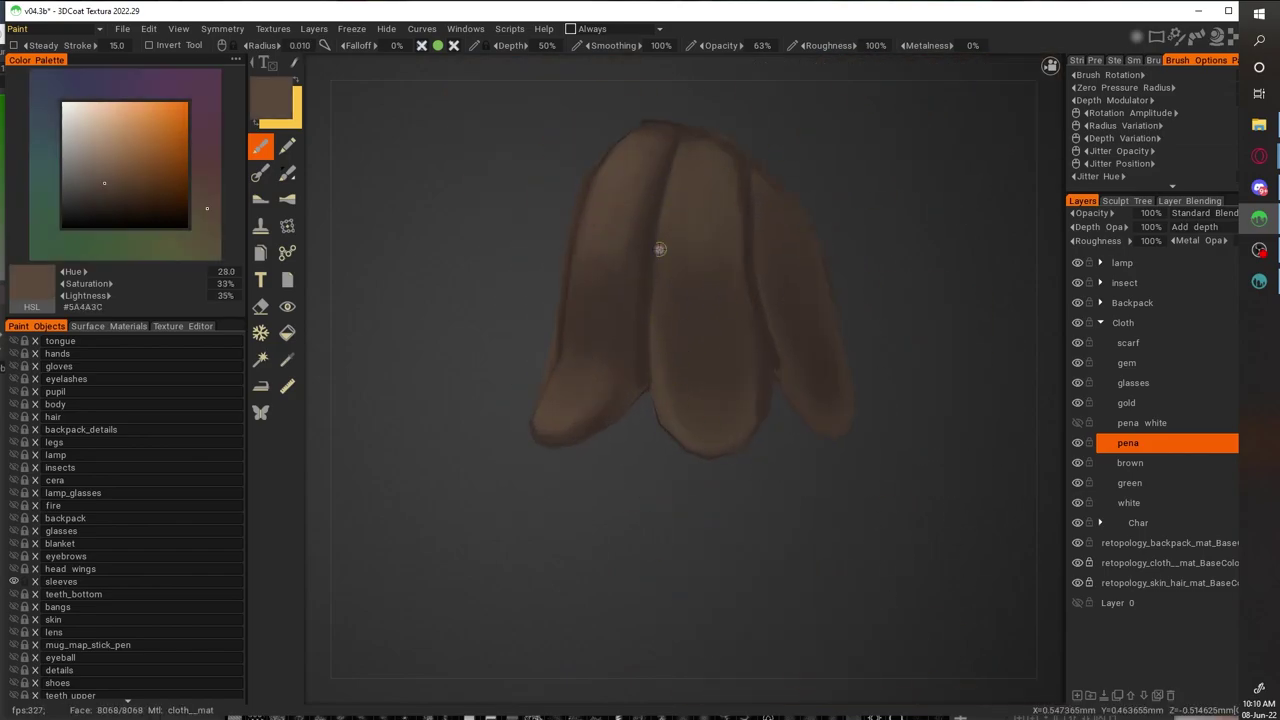
{"action": "key", "text": "v"}
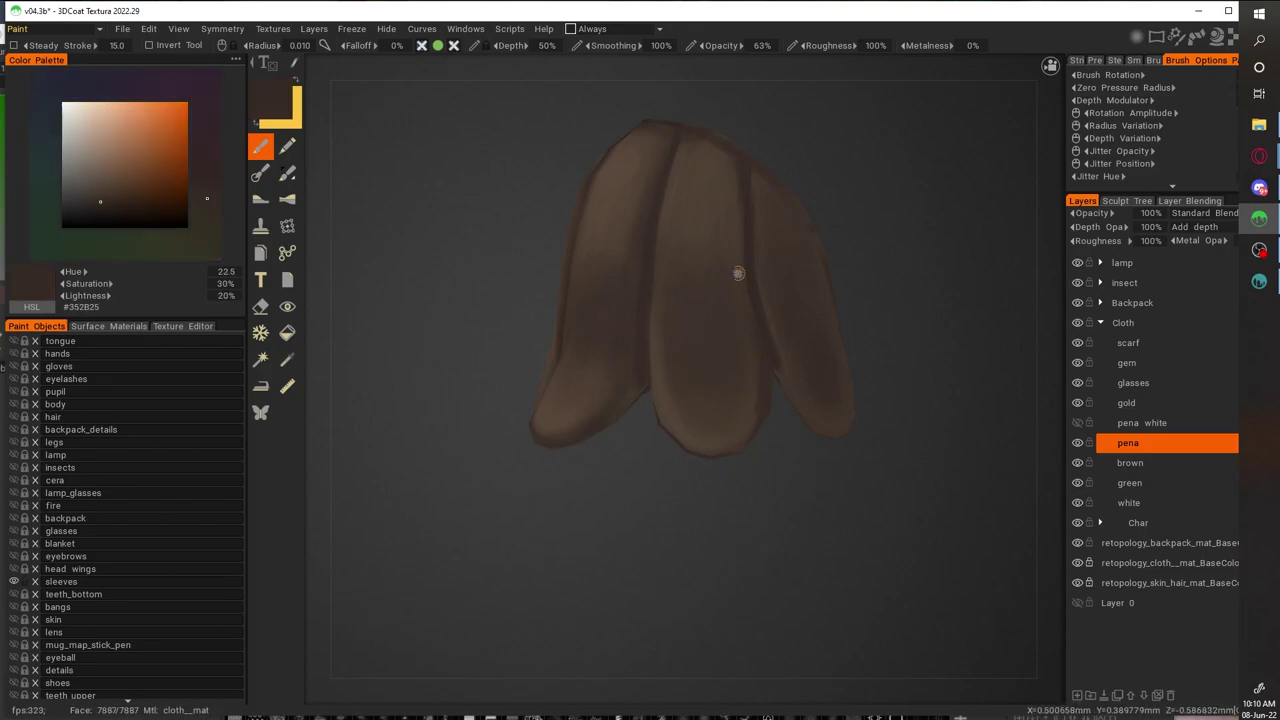
{"action": "key", "text": "v"}
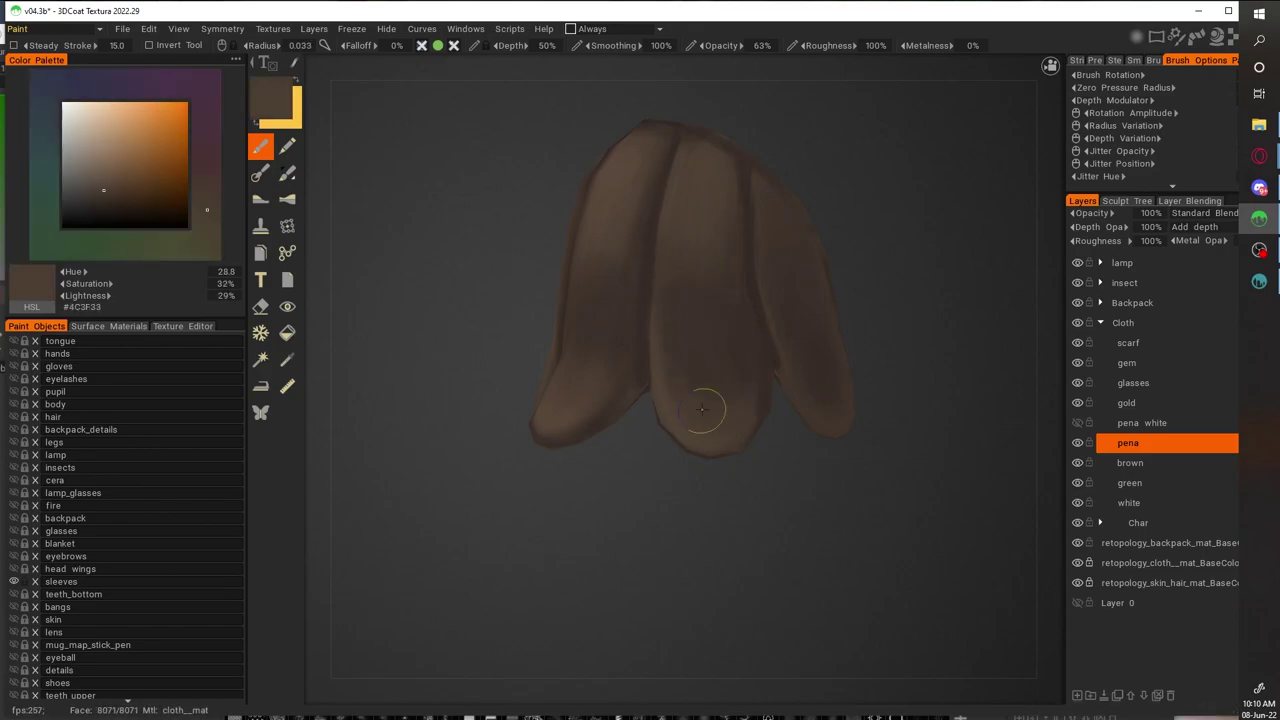
{"action": "key", "text": "v"}
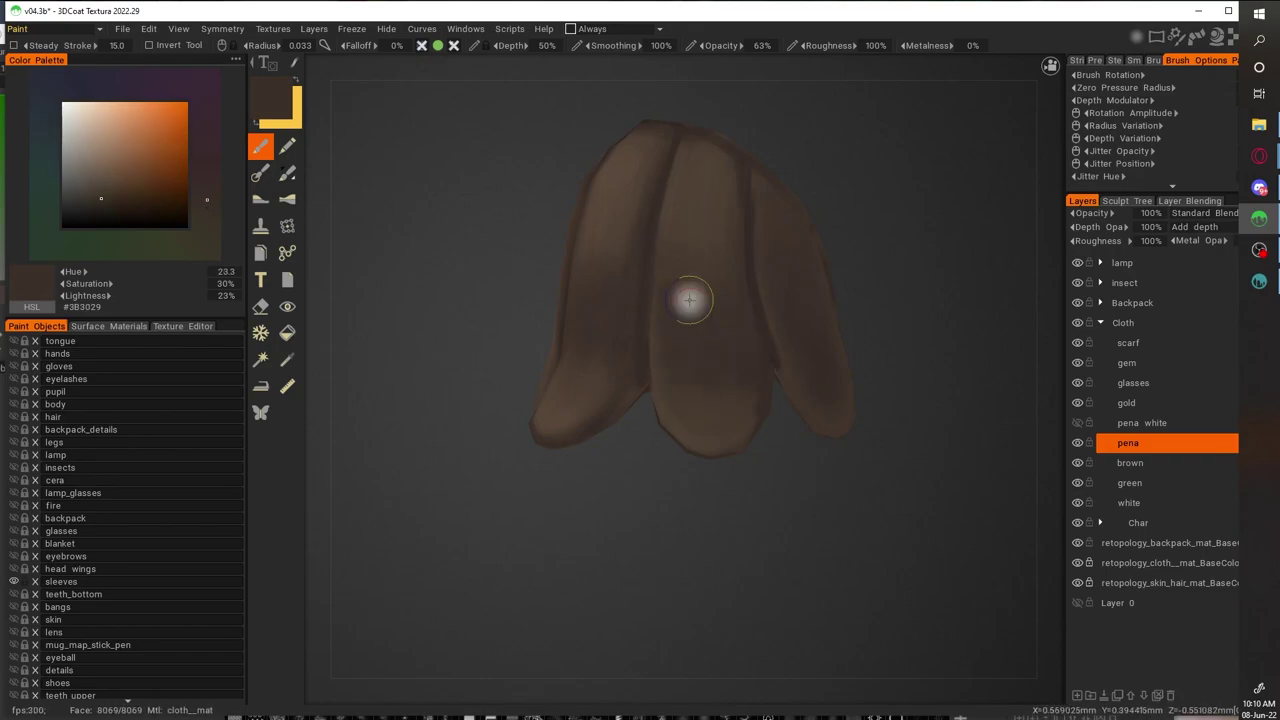
Refine the edges and creases of the rear outer feathers with #504235 at a 0.008 brush radius and 80% opacity
{"action": "middle_click_drag", "start_coordinate": [600, 229], "coordinate": [500, 200]}
{"action": "key", "text": "v"}
{"action": "middle_click_drag", "start_coordinate": [558, 373], "coordinate": [641, 188]}
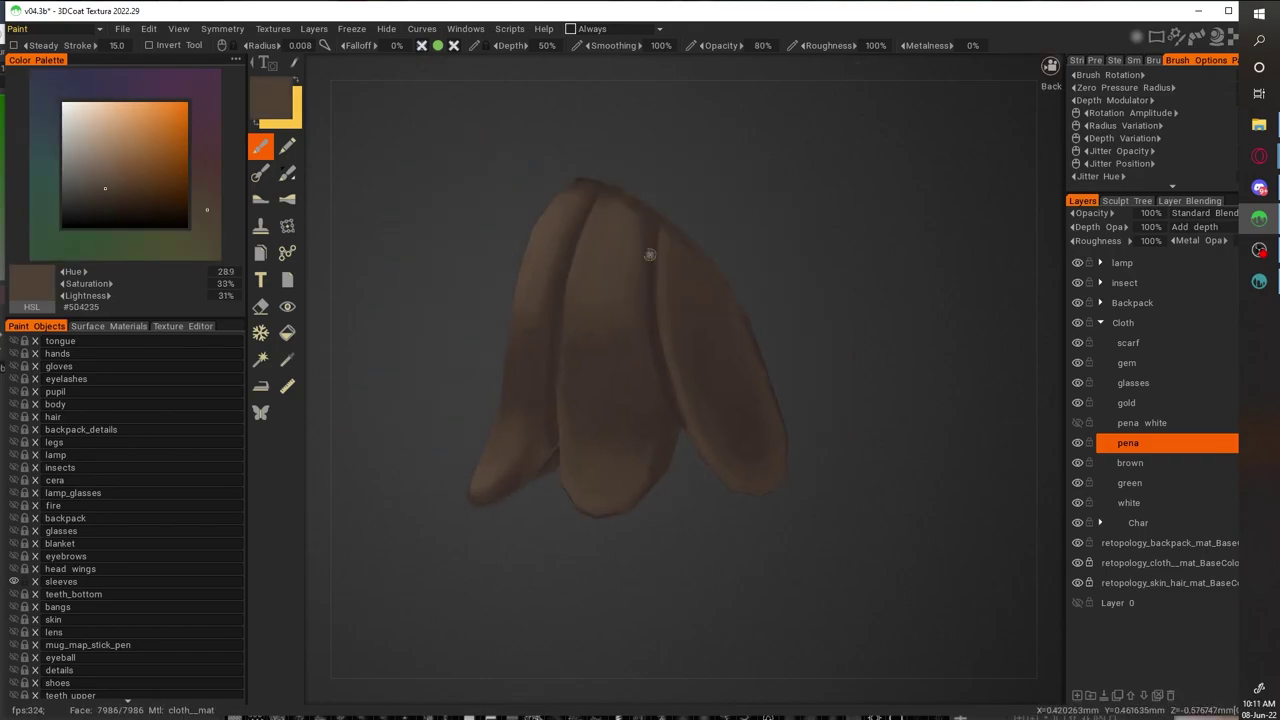
{"action": "key", "text": "v"}
{"action": "key", "text": "v"}
{"action": "key", "text": "v"}
Paint broad soft shadows across the outer feathers with #3F322B at a 0.038 brush radius and 80% opacity
{"action": "left_click_drag", "start_coordinate": [760, 440], "coordinate": [602, 466]}
{"action": "key", "text": "v"}
{"action": "key", "text": "v"}
{"action": "left_click_drag", "start_coordinate": [529, 443], "coordinate": [823, 214]}
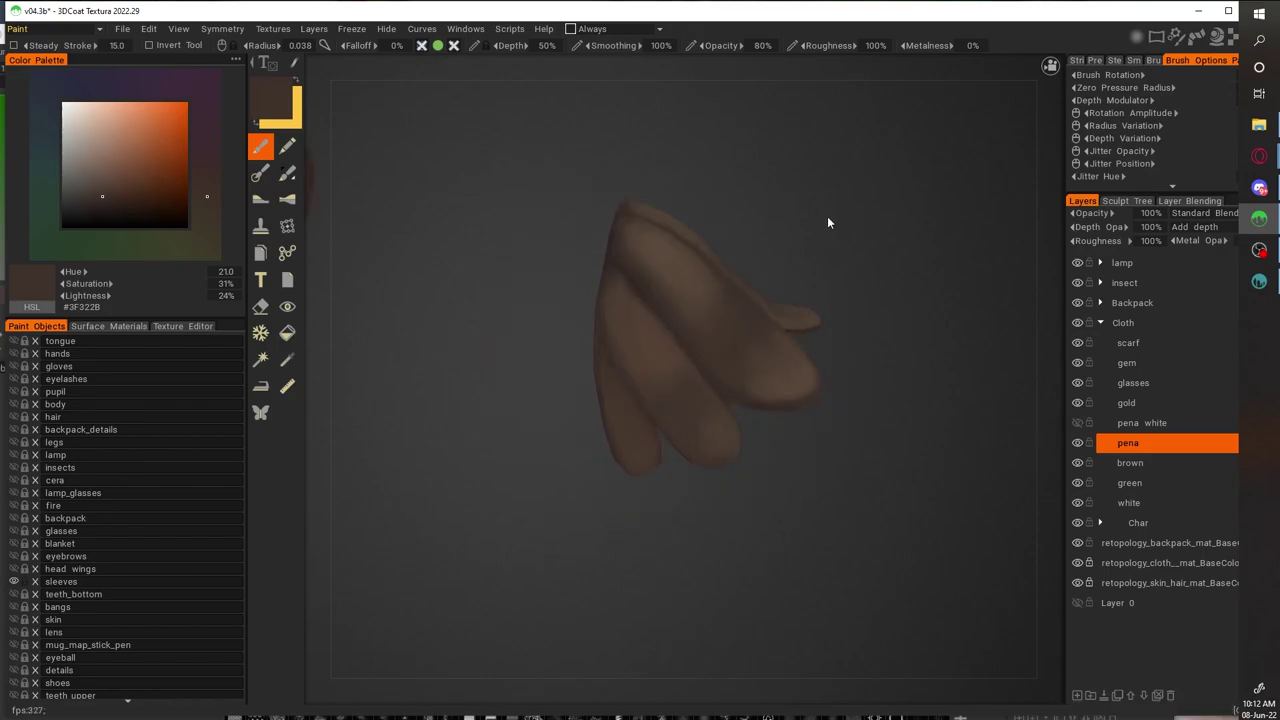
Paint thin light rims along the outer feather tips with #766252 at a 0.007 brush radius and 106% opacity
{"action": "key", "text": "v"}
{"action": "left_click_drag", "start_coordinate": [735, 432], "coordinate": [692, 402]}
{"action": "key", "text": "v"}
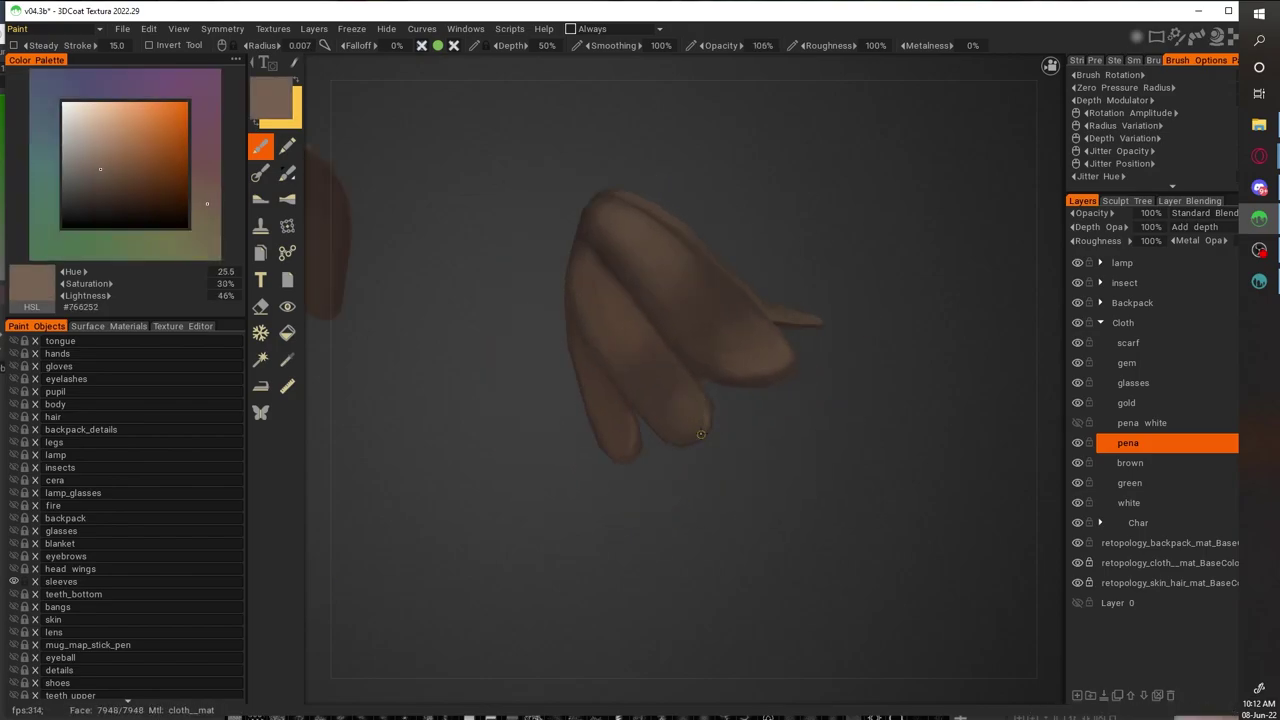
{"action": "left_click_drag", "start_coordinate": [612, 341], "coordinate": [743, 285]}
{"action": "left_click_drag", "start_coordinate": [762, 381], "coordinate": [715, 353]}
{"action": "middle_click_drag", "start_coordinate": [715, 353], "coordinate": [789, 314]}
{"action": "middle_click_drag", "start_coordinate": [695, 431], "coordinate": [651, 249]}
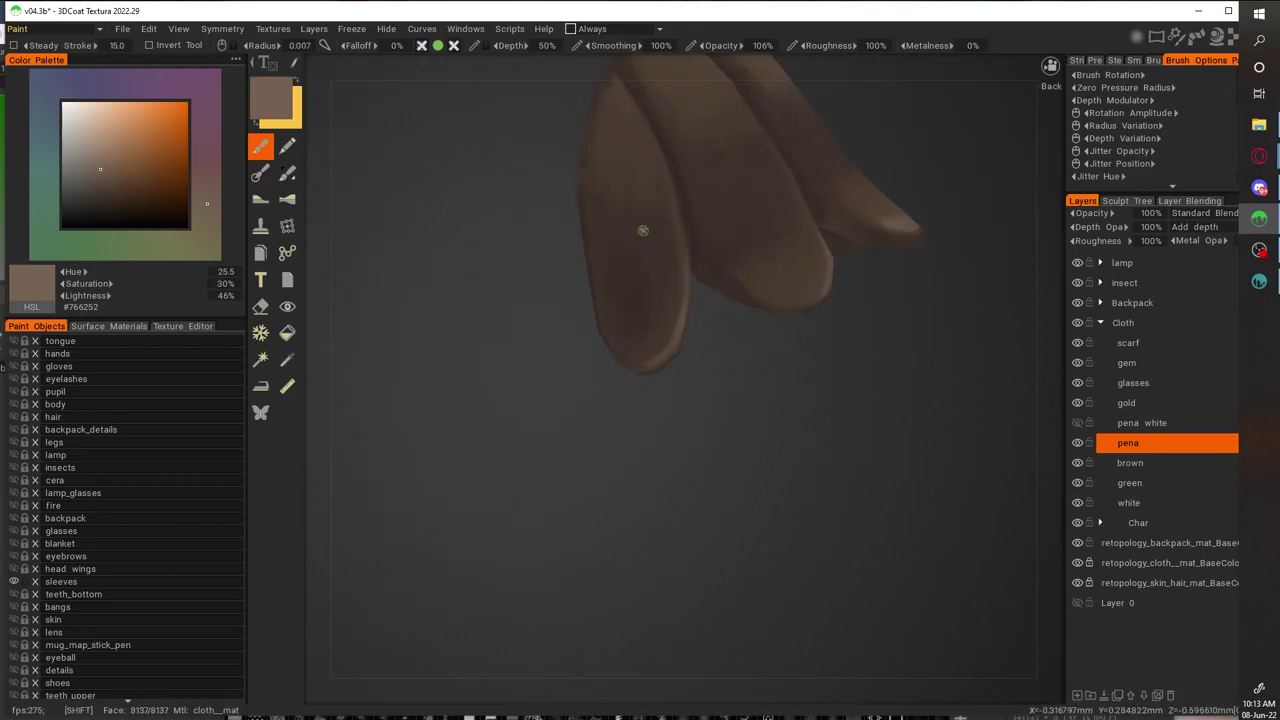
Show and select the pena white layer, and touch up the front feathers' pale stripes with #8A7665 at a 0.008 brush radius and 74% opacity
{"action": "key", "text": "v"}
{"action": "left_click", "coordinate": [1141, 422]}
{"action": "mouse_move", "coordinate": [1010, 555]}
{"action": "left_mouse_down"}
{"action": "mouse_move", "coordinate": [855, 480]}
{"action": "mouse_move", "coordinate": [635, 325]}
{"action": "left_mouse_up"}
{"action": "scroll", "coordinate": [749, 452], "scroll_direction": "up", "scroll_amount": 3}
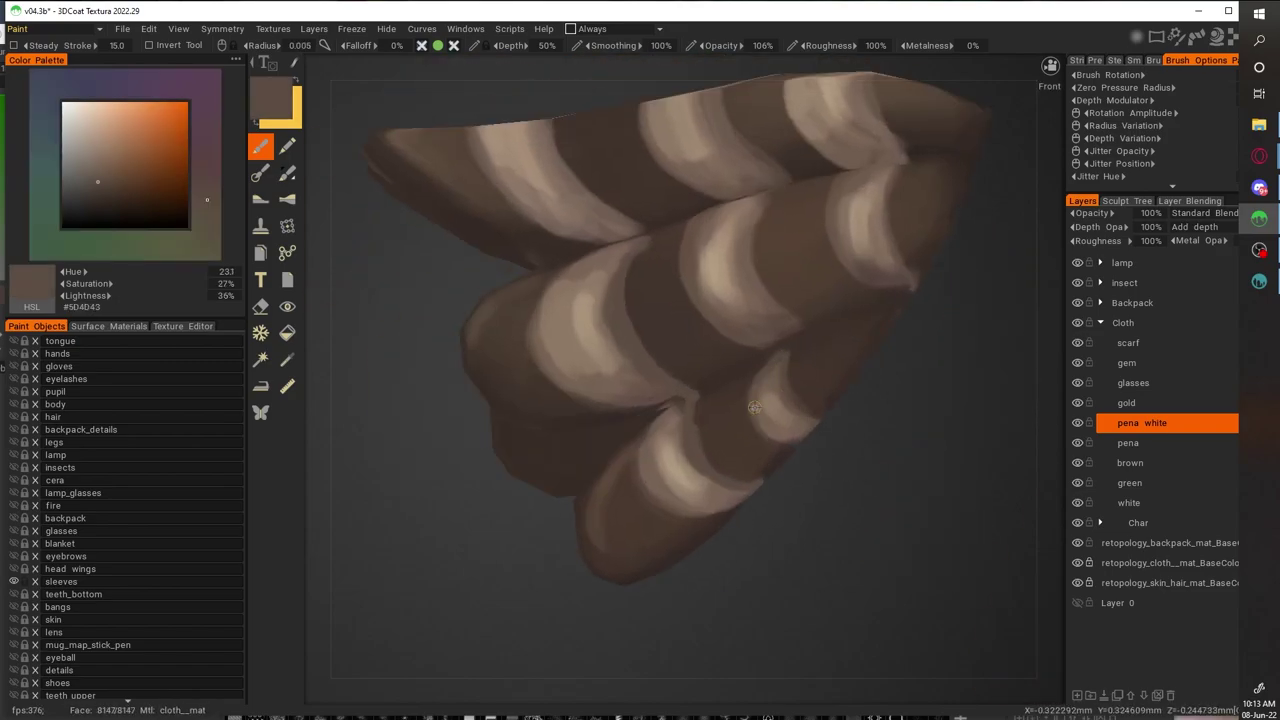
{"action": "key", "text": "v"}
{"action": "mouse_move", "coordinate": [665, 455]}
{"action": "left_mouse_down"}
{"action": "mouse_move", "coordinate": [690, 445]}
{"action": "mouse_move", "coordinate": [700, 570]}
{"action": "left_mouse_up"}
{"action": "key", "text": "v"}
{"action": "key", "text": "v"}
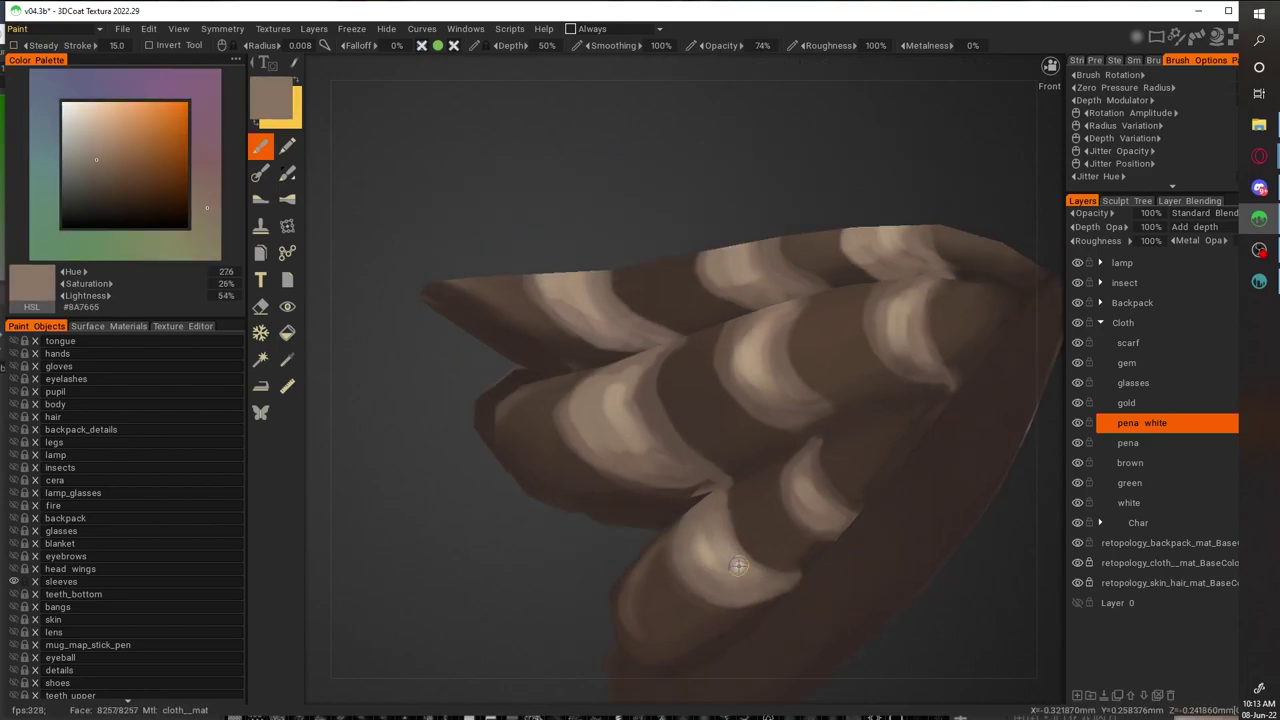
Widen the pale stripes on the small two-striped front feather with #8D7864 at a 0.008 brush radius
{"action": "key", "text": "v"}
{"action": "scroll", "coordinate": [939, 642], "scroll_direction": "down", "scroll_amount": 5}
{"action": "left_click_drag", "start_coordinate": [814, 623], "coordinate": [872, 376]}
{"action": "scroll", "coordinate": [872, 376], "scroll_direction": "up", "scroll_amount": 5}
{"action": "key", "text": "v"}
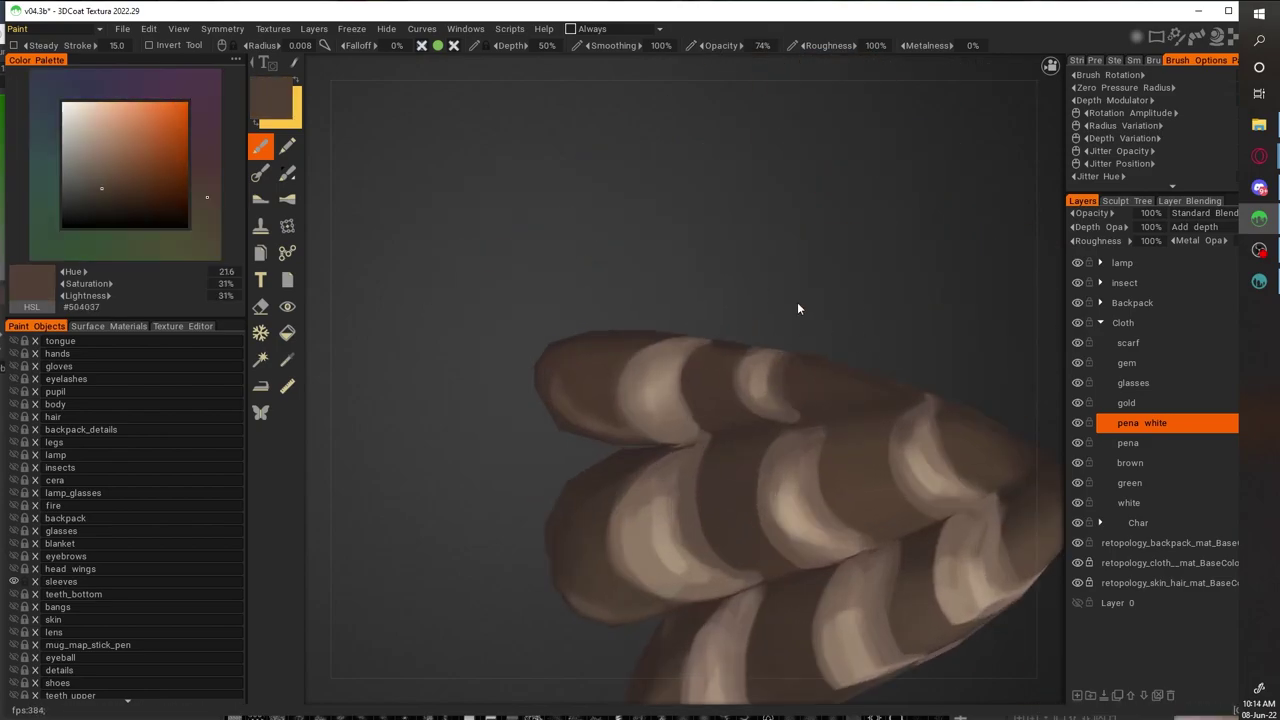
{"action": "left_click_drag", "start_coordinate": [800, 329], "coordinate": [755, 338]}
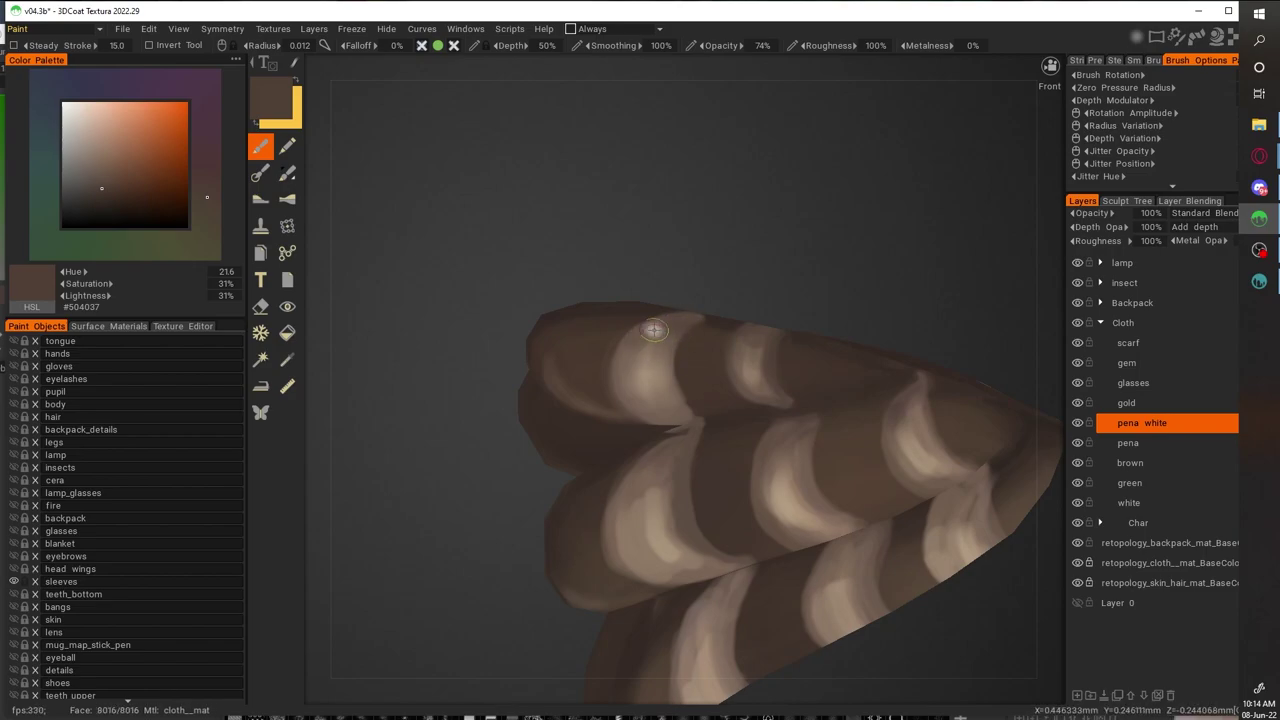
{"action": "key", "text": "v"}
{"action": "left_click", "coordinate": [733, 364]}
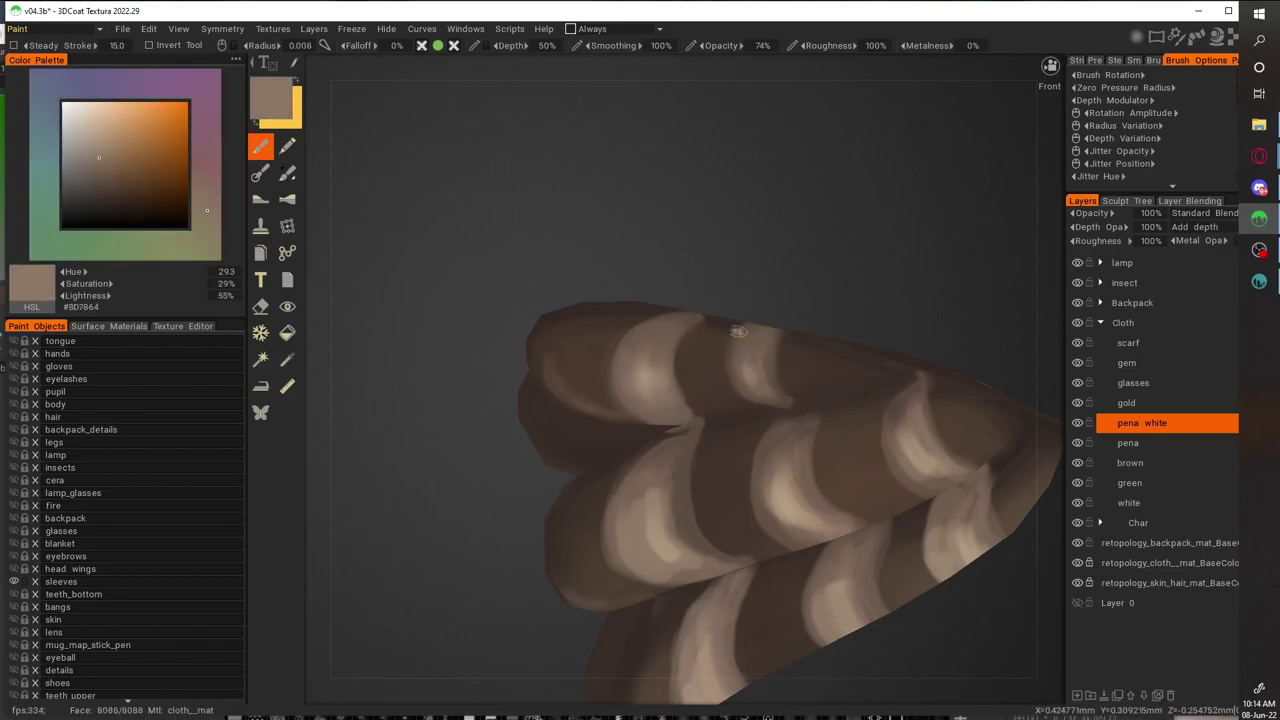
Soften the small front feather's stripes into the brown with #6D5B4E, using brush radii of 0.003 and 0.007
{"action": "key", "text": "v"}
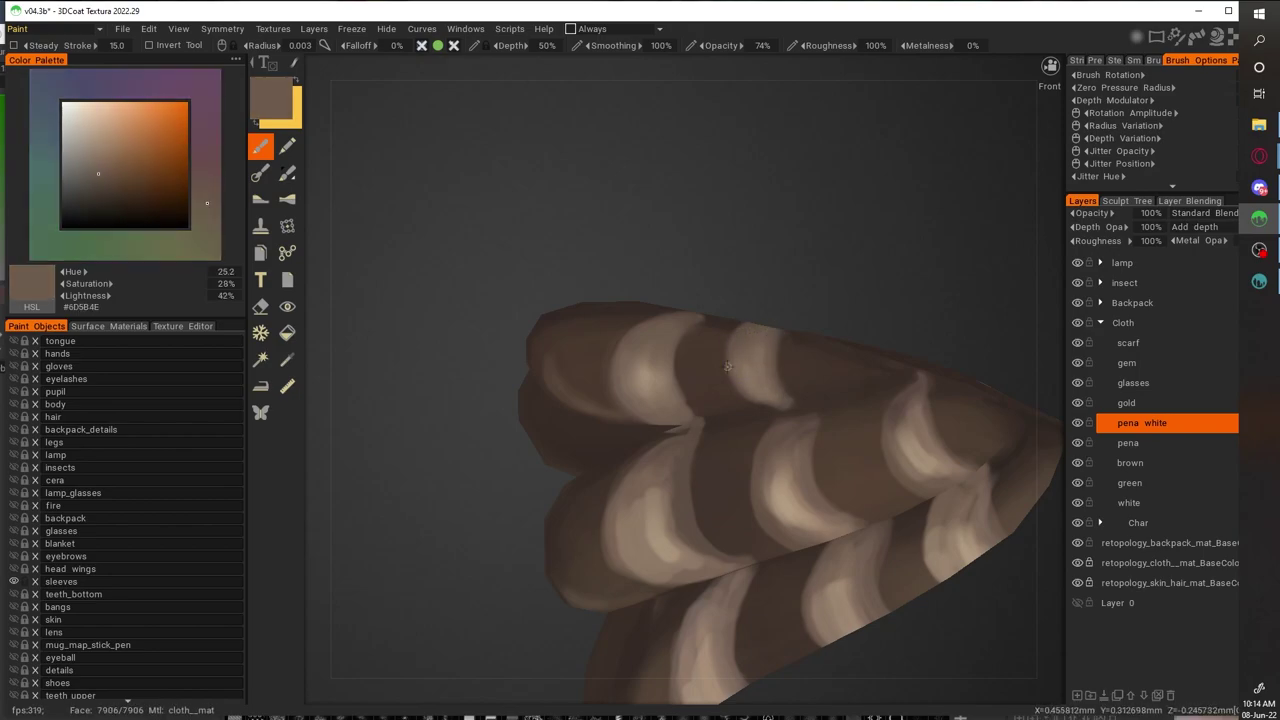
{"action": "scroll", "coordinate": [920, 612], "scroll_direction": "down", "scroll_amount": 5}
{"action": "left_click_drag", "start_coordinate": [920, 612], "coordinate": [898, 429]}
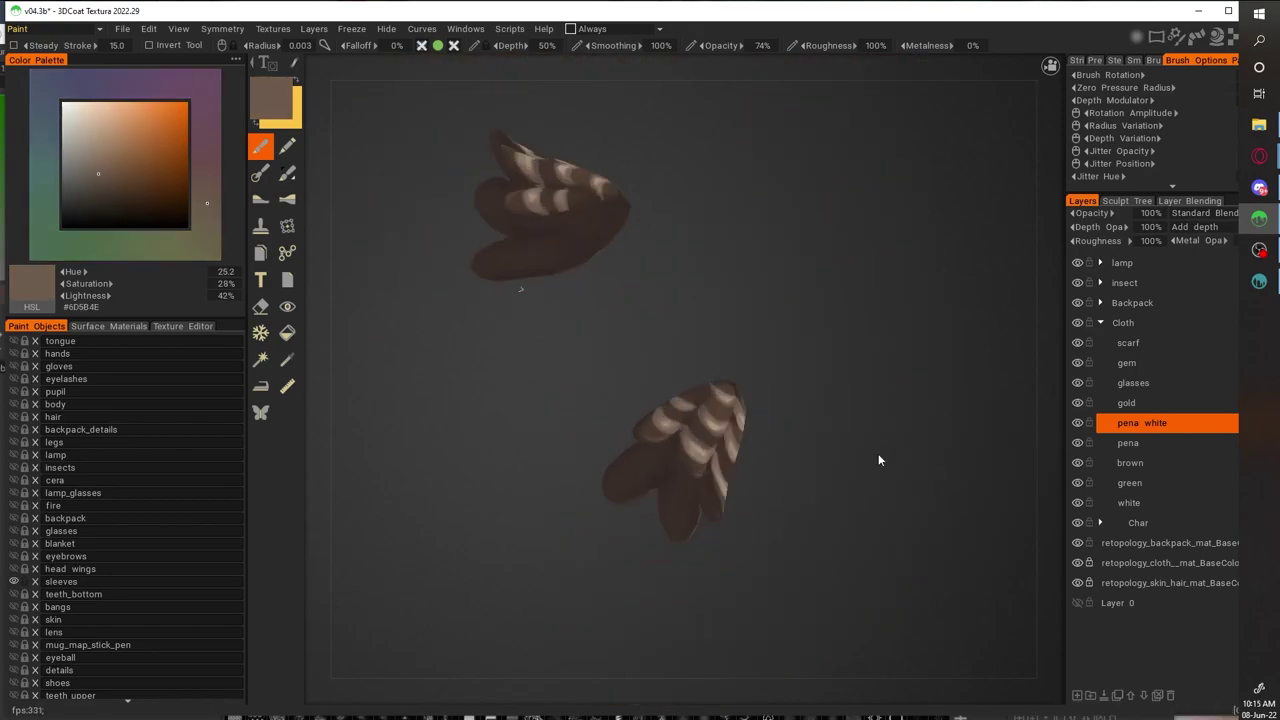
{"action": "scroll", "coordinate": [690, 416], "scroll_direction": "up", "scroll_amount": 5}
{"action": "left_click_drag", "start_coordinate": [651, 468], "coordinate": [617, 365]}
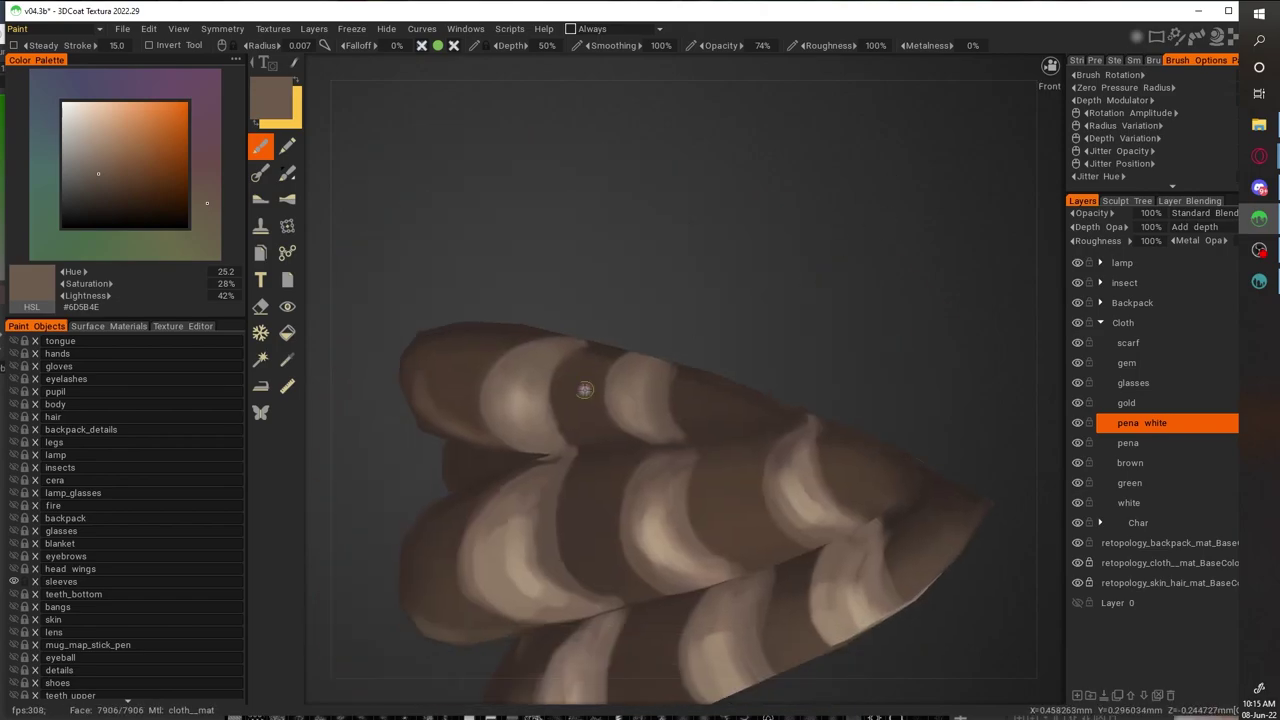
Erase the uneven edges of the front feathers' pale stripes with a 0.003 radius eraser at 100% transparency
{"action": "key", "text": "e"}
{"action": "scroll", "coordinate": [606, 384], "scroll_direction": "down", "scroll_amount": 5}
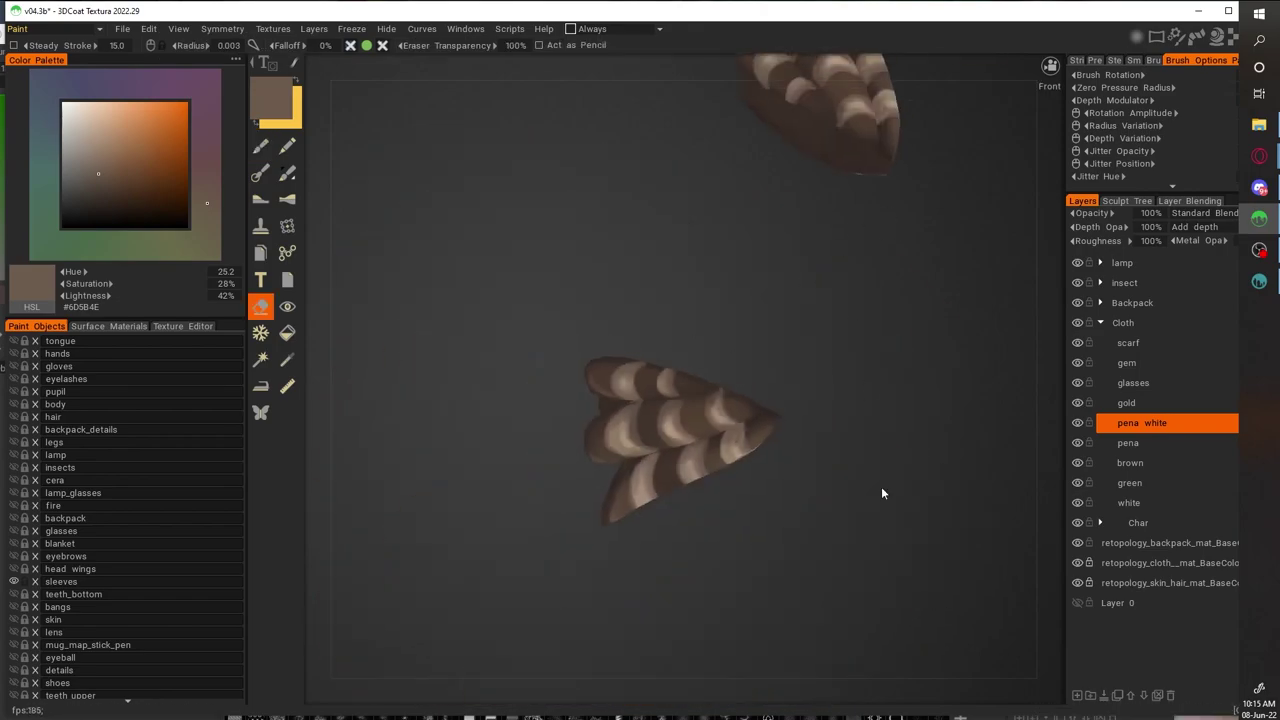
{"action": "scroll", "coordinate": [648, 416], "scroll_direction": "up", "scroll_amount": 5}
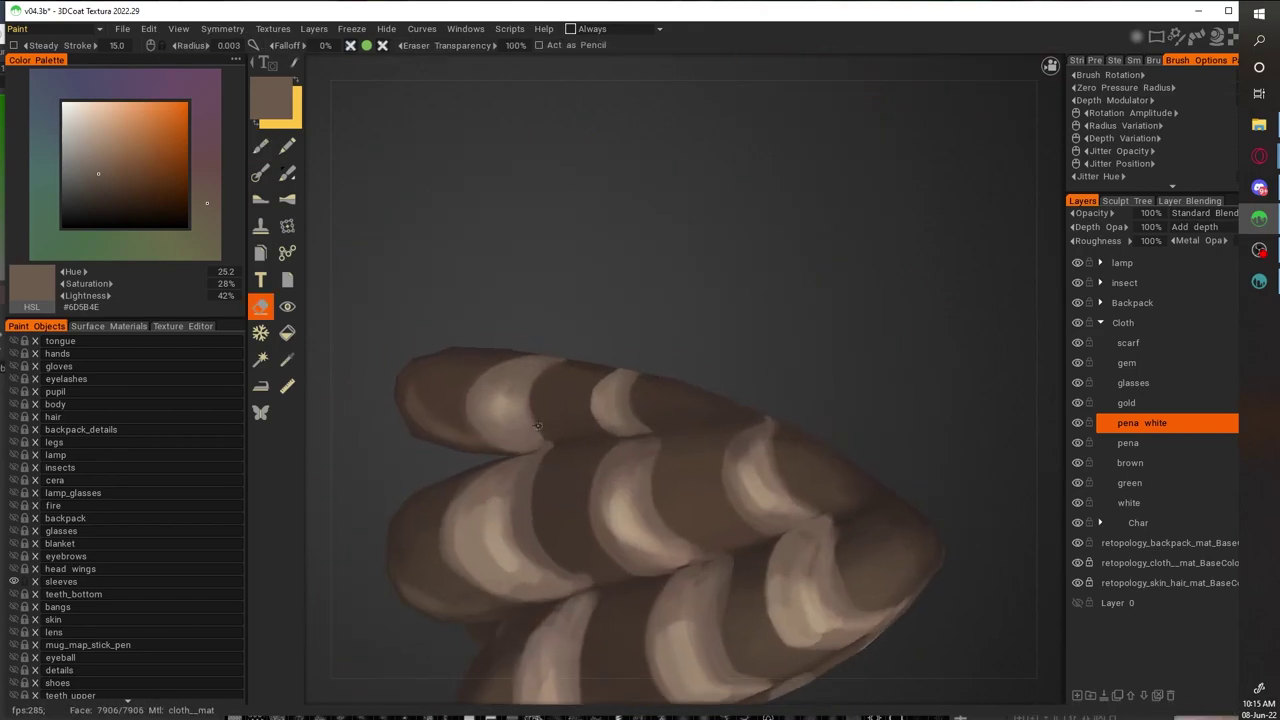
{"action": "scroll", "coordinate": [700, 200], "scroll_direction": "down", "scroll_amount": 1}
{"action": "scroll", "coordinate": [908, 609], "scroll_direction": "down", "scroll_amount": 3}
{"action": "left_click_drag", "start_coordinate": [932, 577], "coordinate": [840, 529]}
{"action": "scroll", "coordinate": [840, 529], "scroll_direction": "up", "scroll_amount": 4}
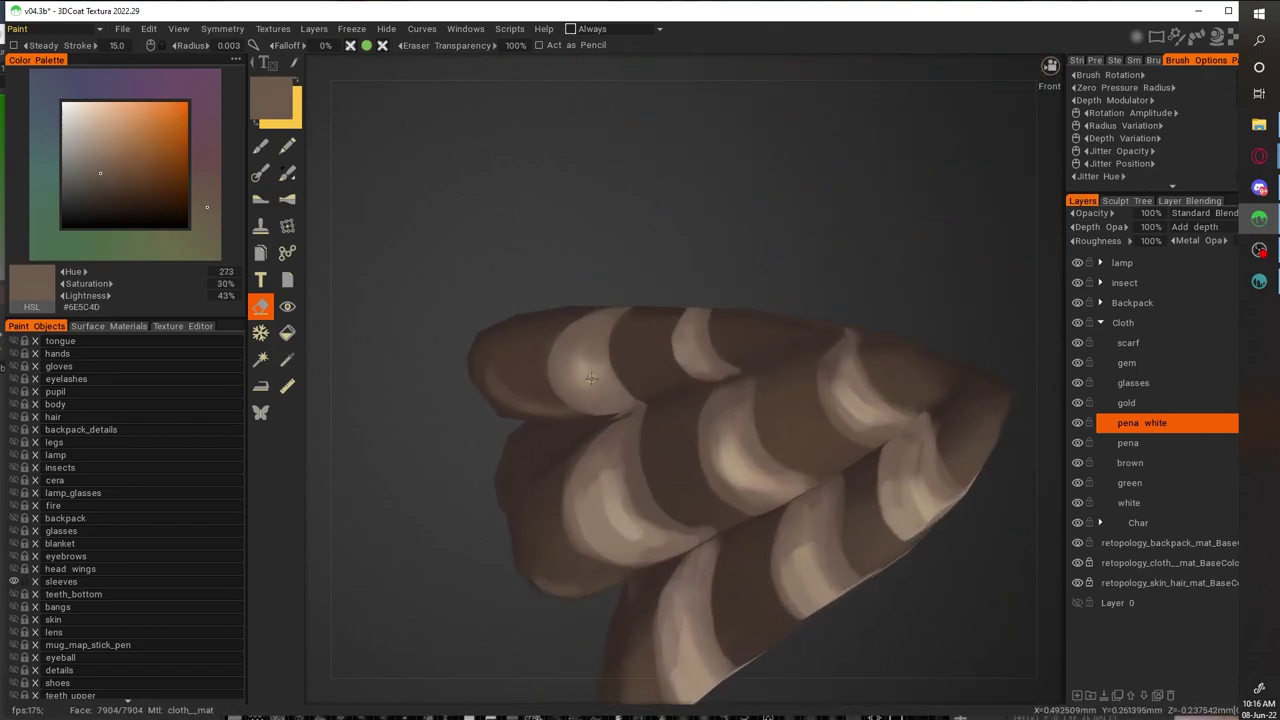
Paint over the bright highlights inside the small front feather's stripes with #6E5C4E at a 0.014 brush radius
{"action": "key", "text": "b"}
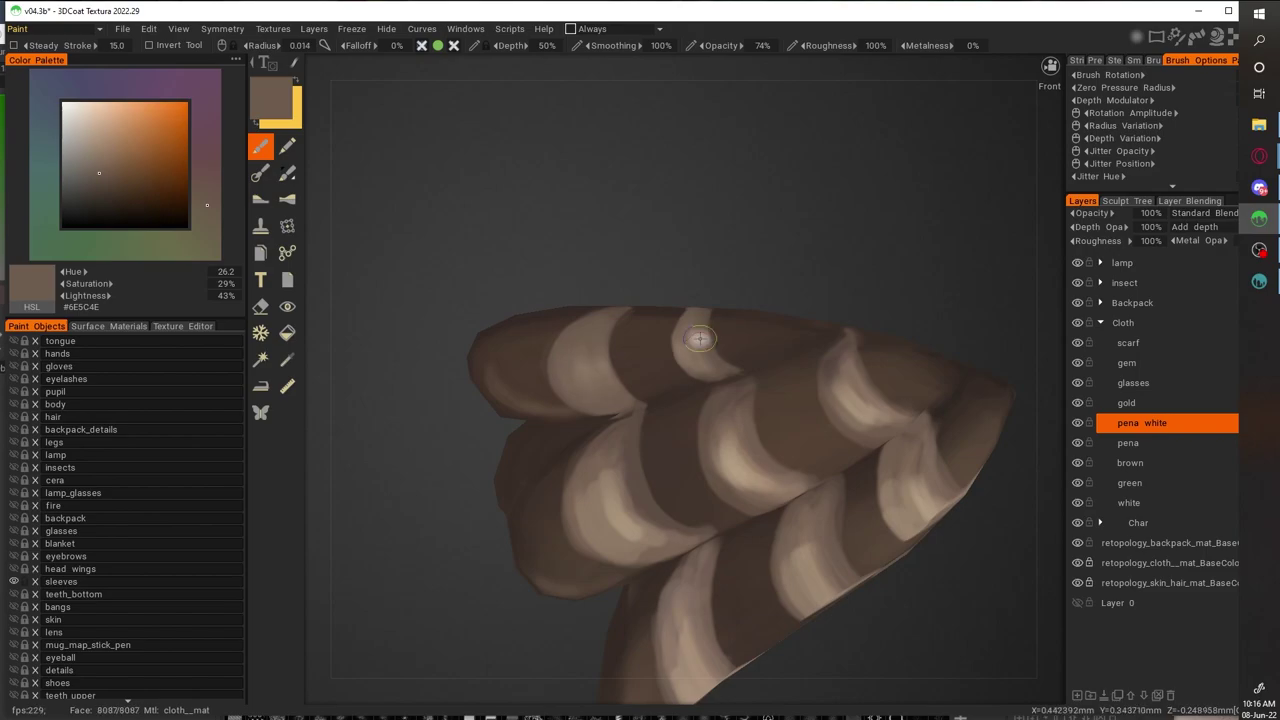
{"action": "left_click_drag", "start_coordinate": [697, 328], "coordinate": [725, 365], "text": "alt"}
{"action": "key", "text": "v"}
{"action": "left_click_drag", "start_coordinate": [580, 357], "coordinate": [530, 300], "text": "alt"}
{"action": "scroll", "coordinate": [491, 304], "scroll_direction": "up", "scroll_amount": 3}
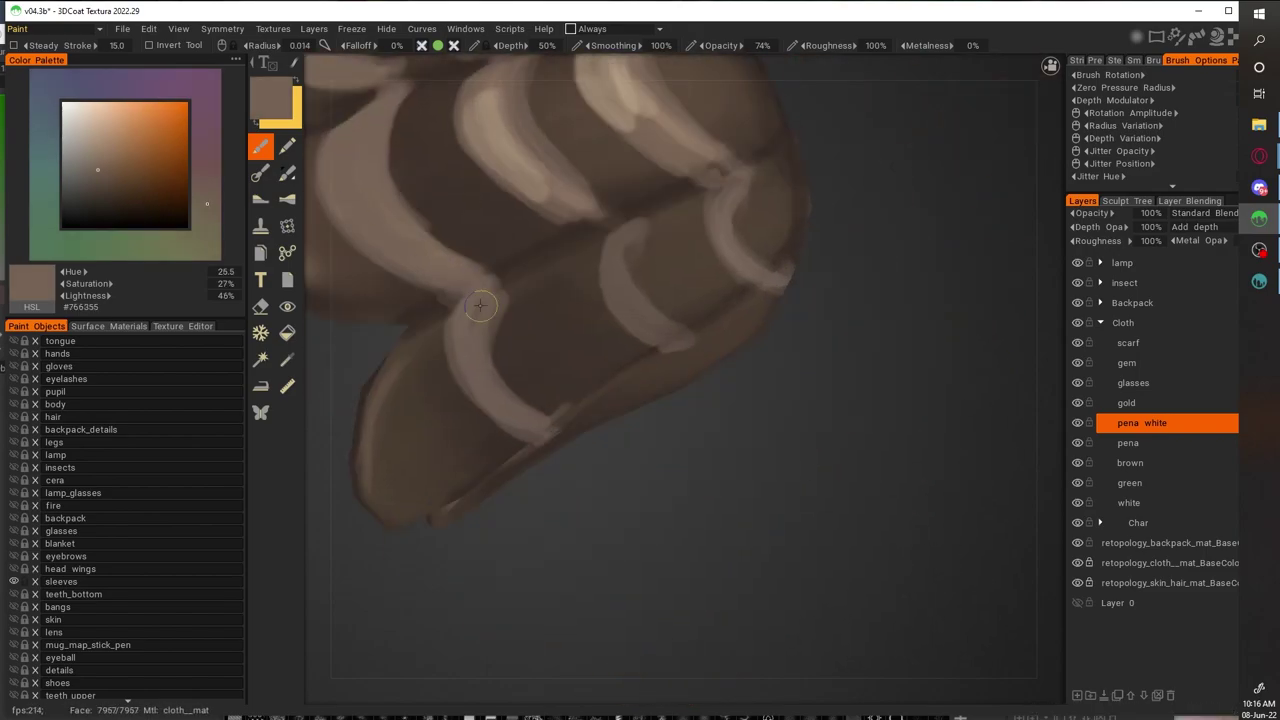
Repaint the outer feathers' stripes as flat bands with #766355 at a 0.014 brush radius and 74% opacity
{"action": "scroll", "coordinate": [880, 565], "scroll_direction": "down", "scroll_amount": 5}
{"action": "left_click_drag", "start_coordinate": [646, 418], "coordinate": [684, 450], "text": "alt"}
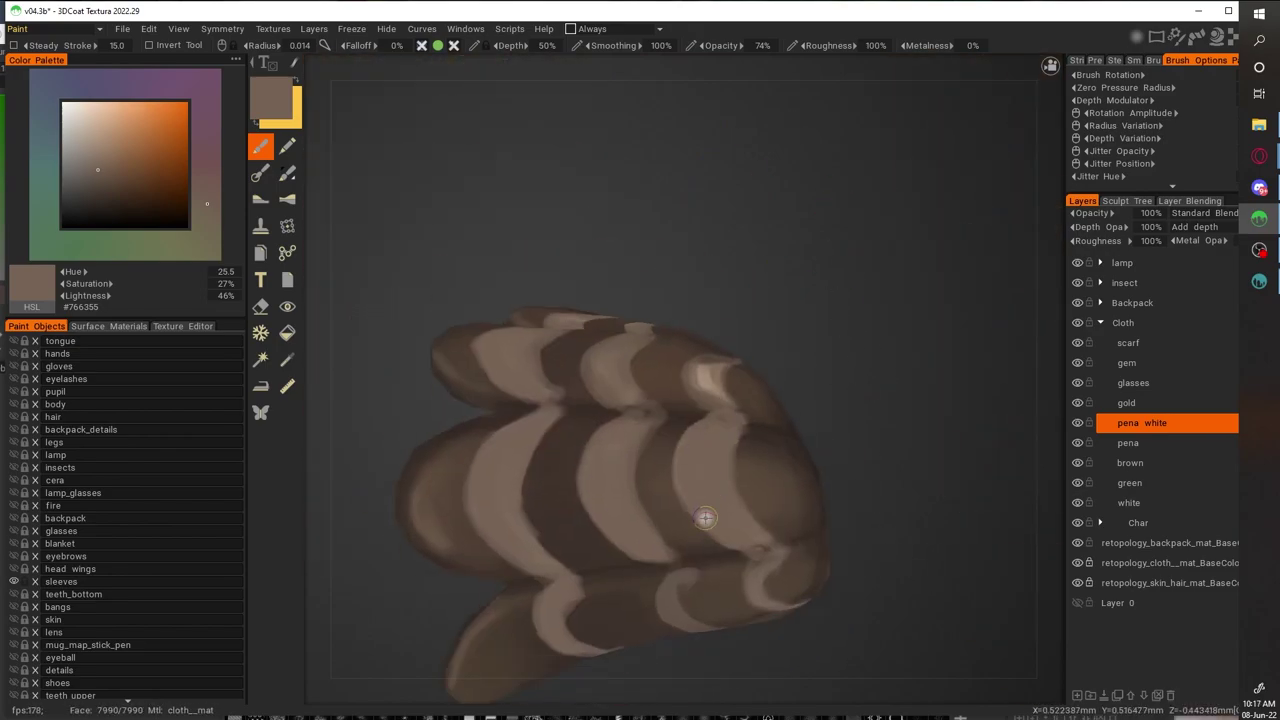
{"action": "left_click_drag", "start_coordinate": [770, 482], "coordinate": [740, 489], "text": "alt"}
{"action": "mouse_move", "coordinate": [554, 541]}
{"action": "left_mouse_down", "text": "alt"}
{"action": "mouse_move", "coordinate": [512, 290]}
{"action": "mouse_move", "coordinate": [703, 229]}
{"action": "mouse_move", "coordinate": [853, 433]}
{"action": "mouse_move", "coordinate": [700, 455]}
{"action": "left_mouse_up", "text": "alt"}
{"action": "key", "text": "e"}
{"action": "mouse_move", "coordinate": [690, 405]}
{"action": "left_mouse_down", "text": "alt"}
{"action": "mouse_move", "coordinate": [746, 405]}
{"action": "mouse_move", "coordinate": [733, 416]}
{"action": "mouse_move", "coordinate": [750, 495]}
{"action": "left_mouse_up", "text": "alt"}
{"action": "key", "text": "e"}
{"action": "mouse_move", "coordinate": [745, 420]}
{"action": "left_mouse_down"}
{"action": "mouse_move", "coordinate": [752, 505]}
{"action": "mouse_move", "coordinate": [805, 413]}
{"action": "mouse_move", "coordinate": [877, 449]}
{"action": "mouse_move", "coordinate": [614, 323]}
{"action": "left_mouse_up"}
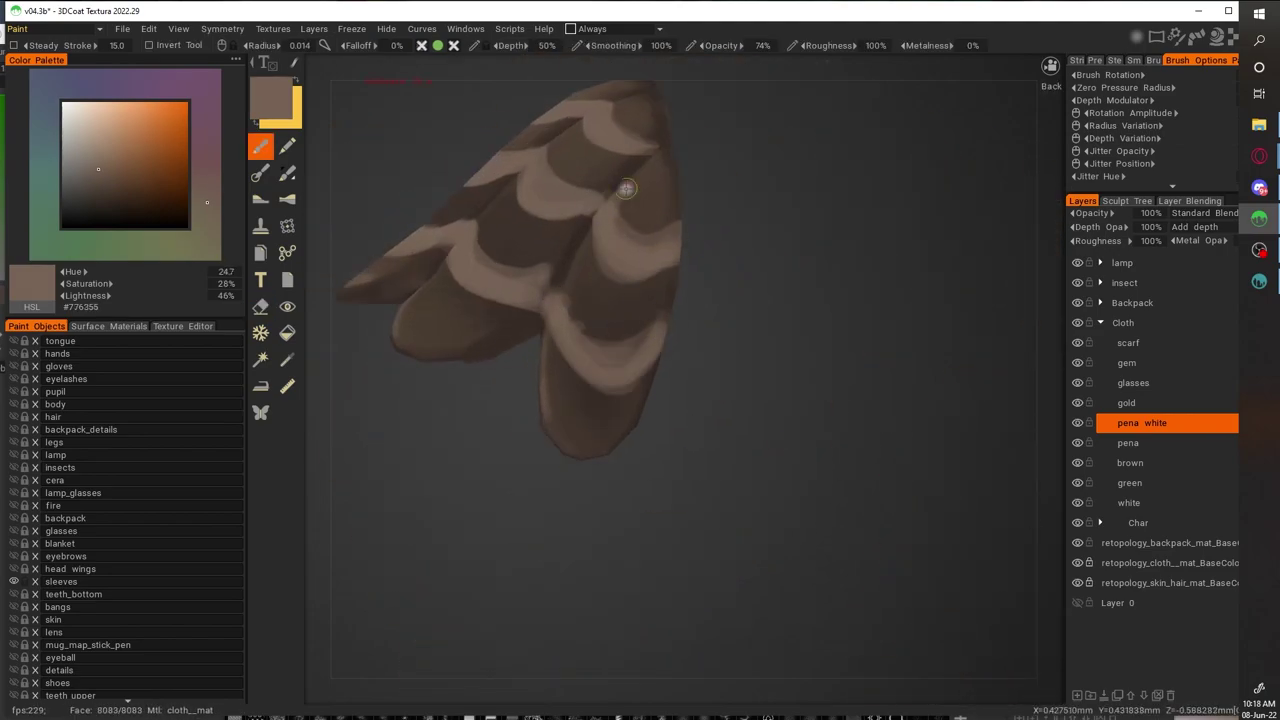
Clean up the curved stripe edges on the rear outer feathers with #776355 at a 0.007 brush radius
{"action": "mouse_move", "coordinate": [697, 251]}
{"action": "left_mouse_down", "text": "alt"}
{"action": "mouse_move", "coordinate": [686, 209]}
{"action": "mouse_move", "coordinate": [680, 230]}
{"action": "left_mouse_up", "text": "alt"}
{"action": "scroll", "coordinate": [567, 270], "scroll_direction": "up", "scroll_amount": 3}
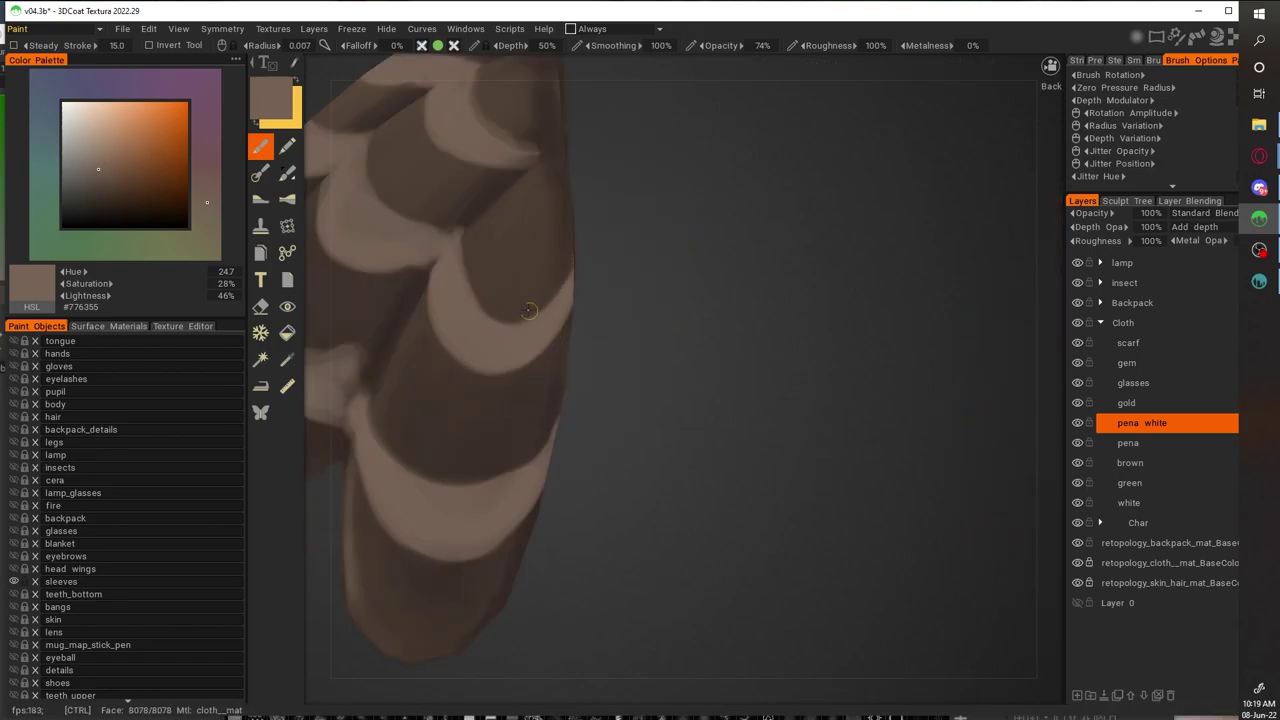
{"action": "scroll", "coordinate": [701, 273], "scroll_direction": "down", "scroll_amount": 3}
{"action": "left_click_drag", "start_coordinate": [701, 273], "coordinate": [796, 397], "text": "alt"}
{"action": "scroll", "coordinate": [561, 315], "scroll_direction": "up", "scroll_amount": 3}
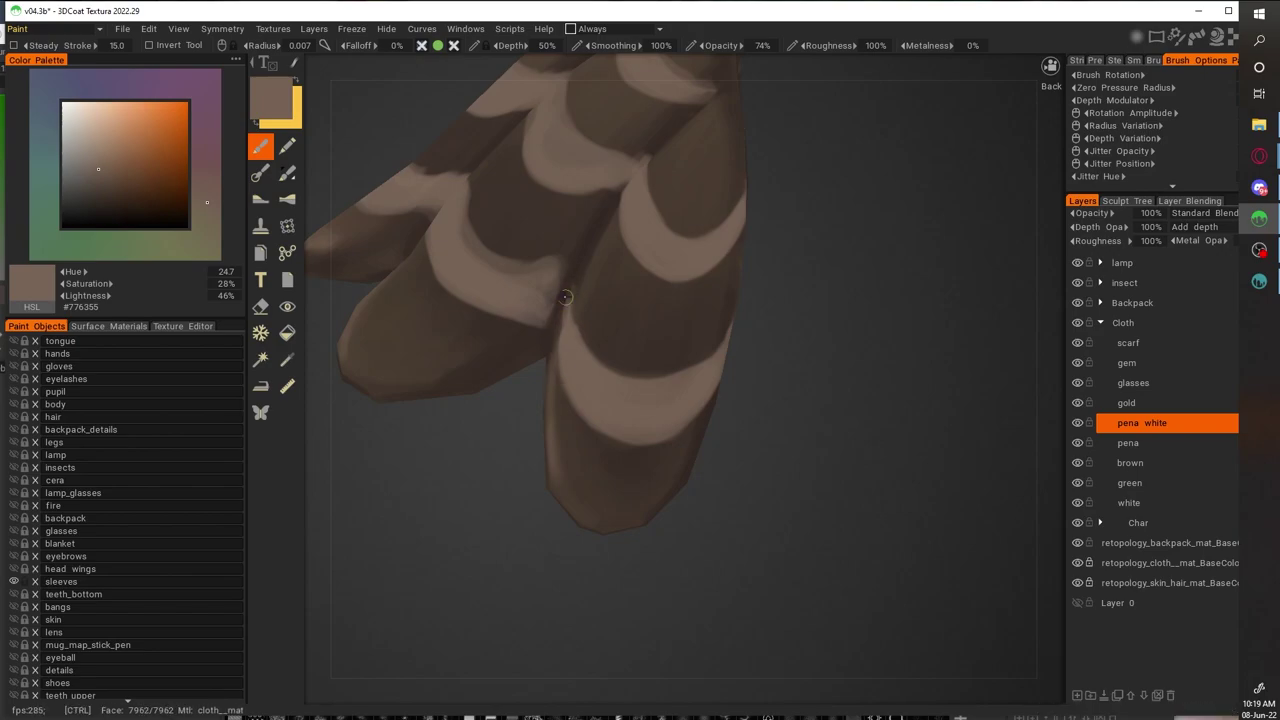
{"action": "left_click_drag", "start_coordinate": [561, 300], "coordinate": [836, 224], "text": "alt"}
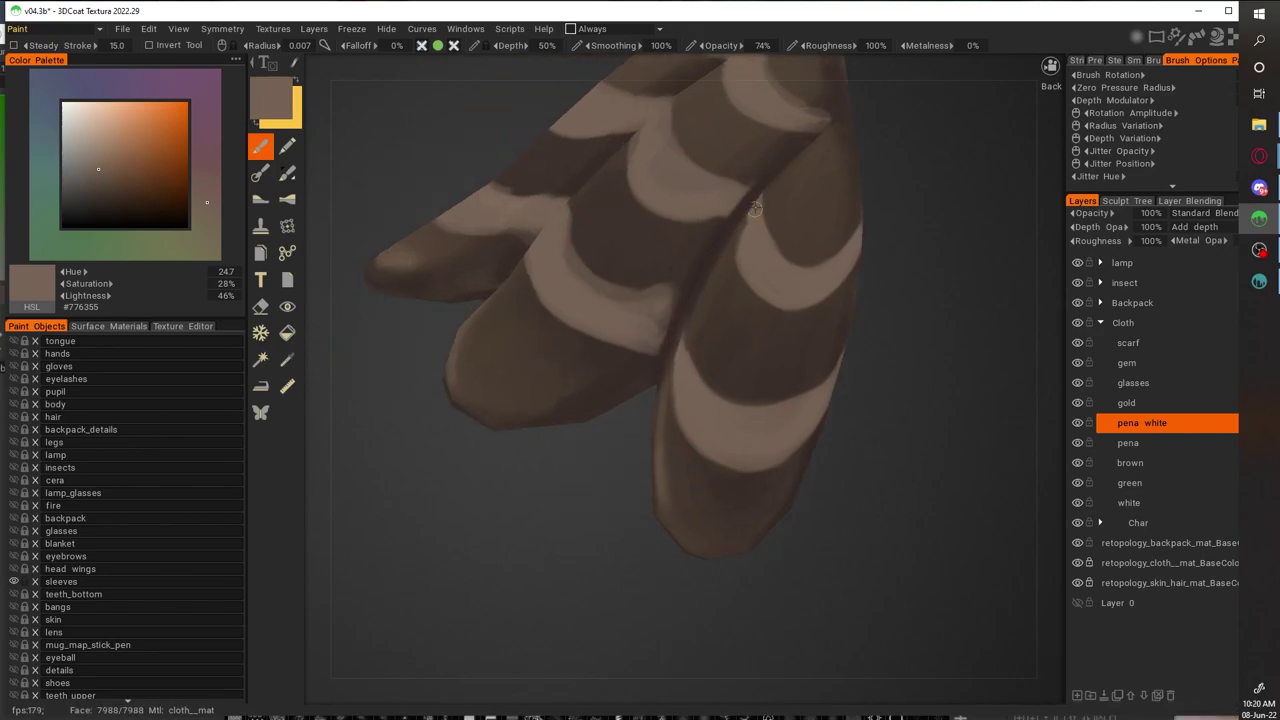
Even out the stripes around the rearmost feather and its crease with #776355 at a 0.007 brush radius
{"action": "scroll", "coordinate": [729, 240], "scroll_direction": "down", "scroll_amount": 3}
{"action": "scroll", "coordinate": [932, 470], "scroll_direction": "up", "scroll_amount": 3}
{"action": "left_click_drag", "start_coordinate": [898, 518], "coordinate": [884, 288], "text": "alt"}
{"action": "scroll", "coordinate": [641, 439], "scroll_direction": "down", "scroll_amount": 3}
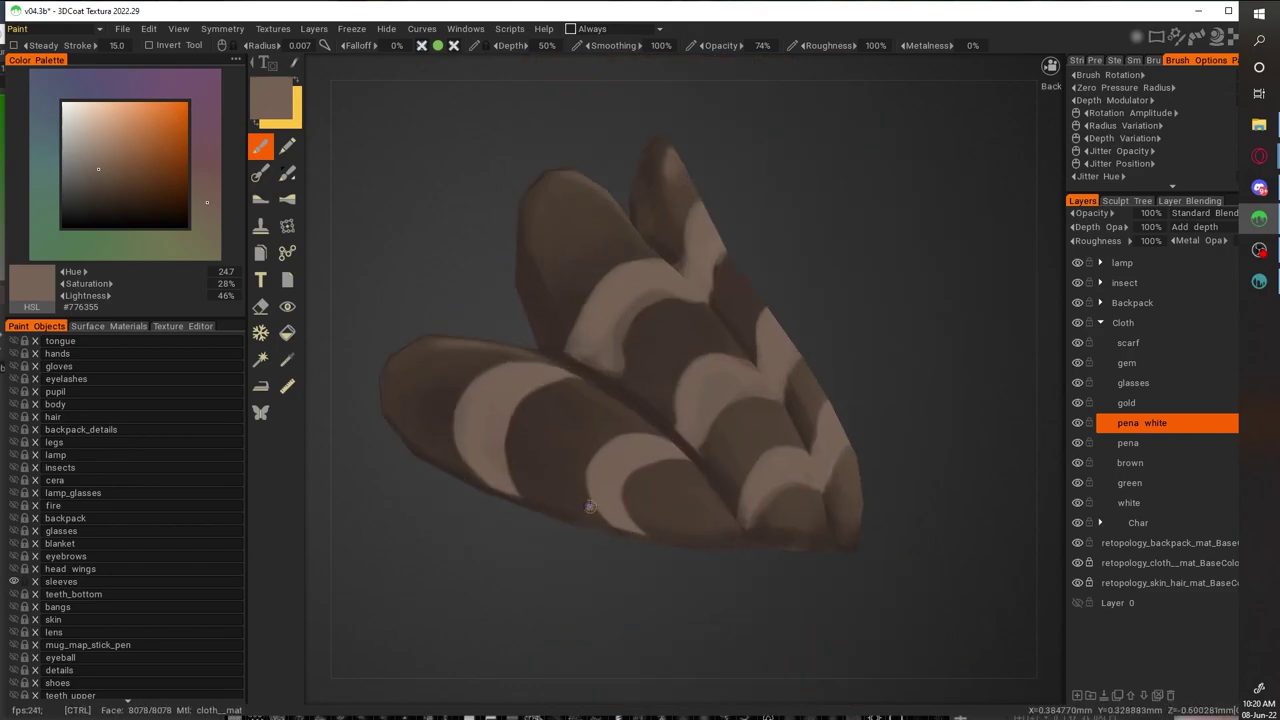
{"action": "scroll", "coordinate": [896, 461], "scroll_direction": "down", "scroll_amount": 3}
{"action": "left_click_drag", "start_coordinate": [896, 461], "coordinate": [903, 491], "text": "alt"}
{"action": "scroll", "coordinate": [914, 471], "scroll_direction": "up", "scroll_amount": 5}
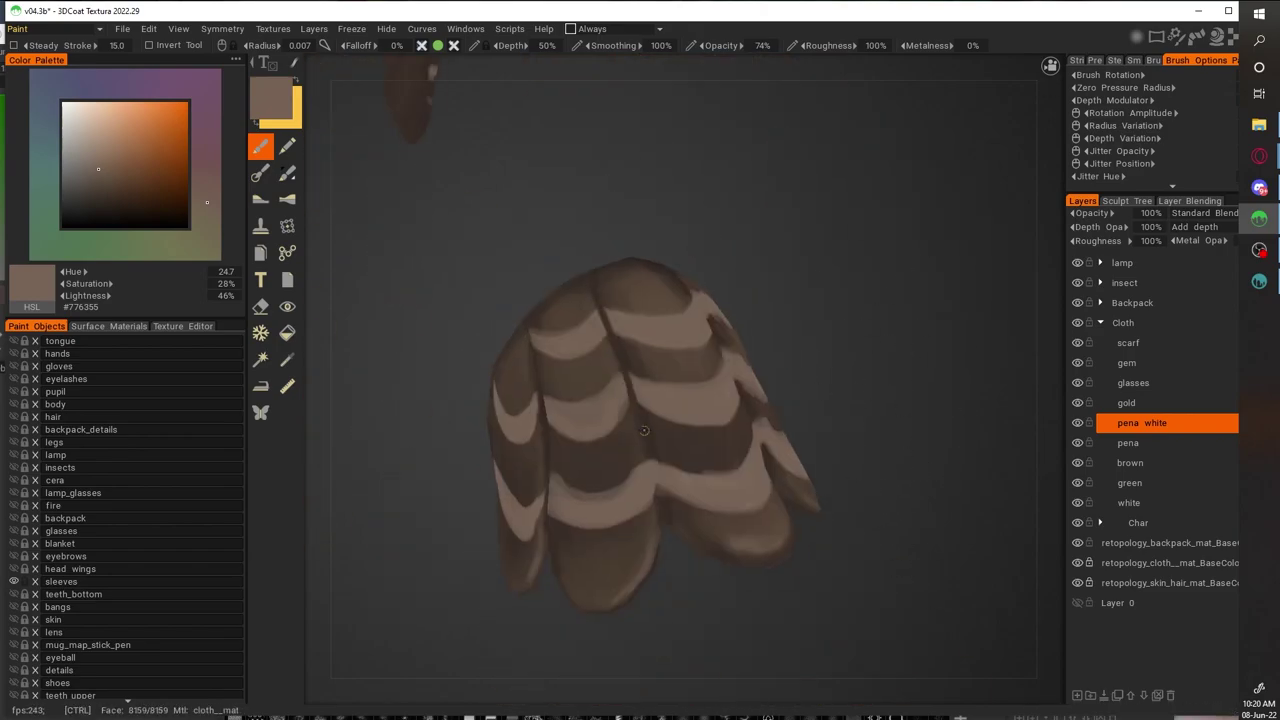
Refine the band shapes across the opposite sleeve's outer feathers with #776355 at a 0.007 brush radius
{"action": "left_click_drag", "start_coordinate": [657, 420], "coordinate": [562, 370], "text": "alt"}
{"action": "left_click_drag", "start_coordinate": [511, 333], "coordinate": [788, 312], "text": "alt"}
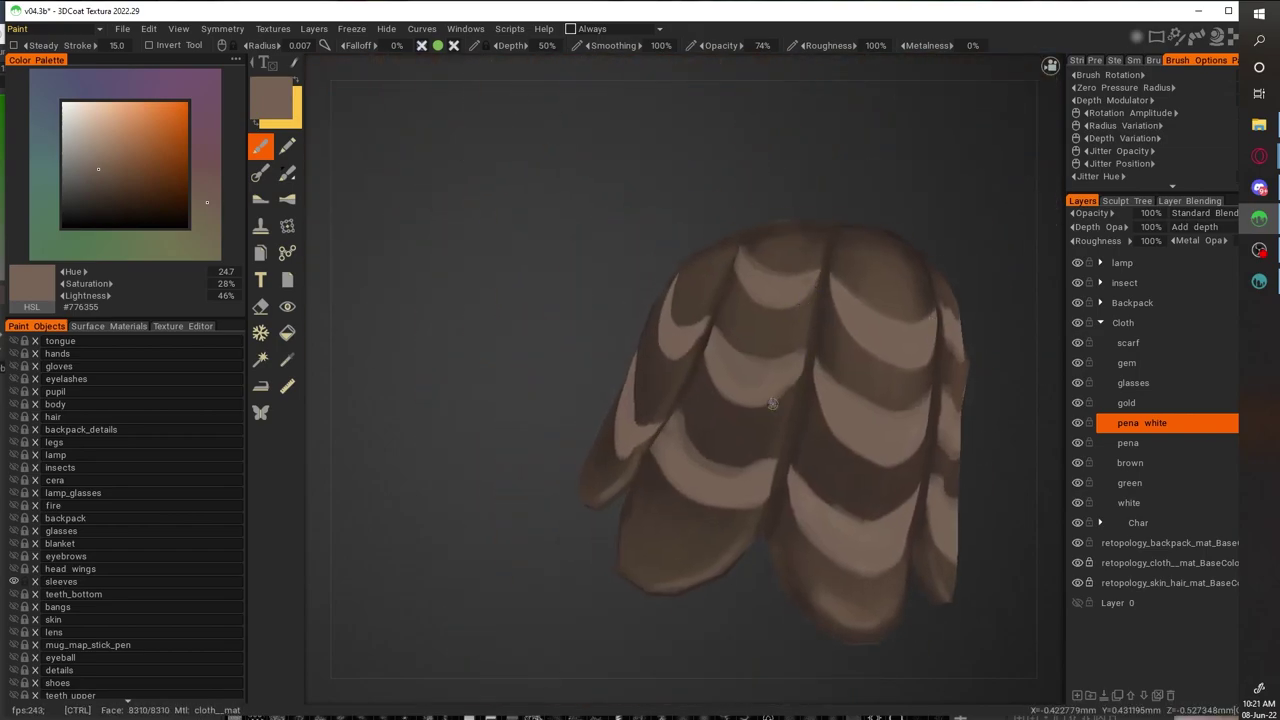
{"action": "scroll", "coordinate": [775, 405], "scroll_direction": "down", "scroll_amount": 5}
{"action": "left_click_drag", "start_coordinate": [811, 494], "coordinate": [777, 434], "text": "alt"}
{"action": "scroll", "coordinate": [639, 373], "scroll_direction": "up", "scroll_amount": 5}
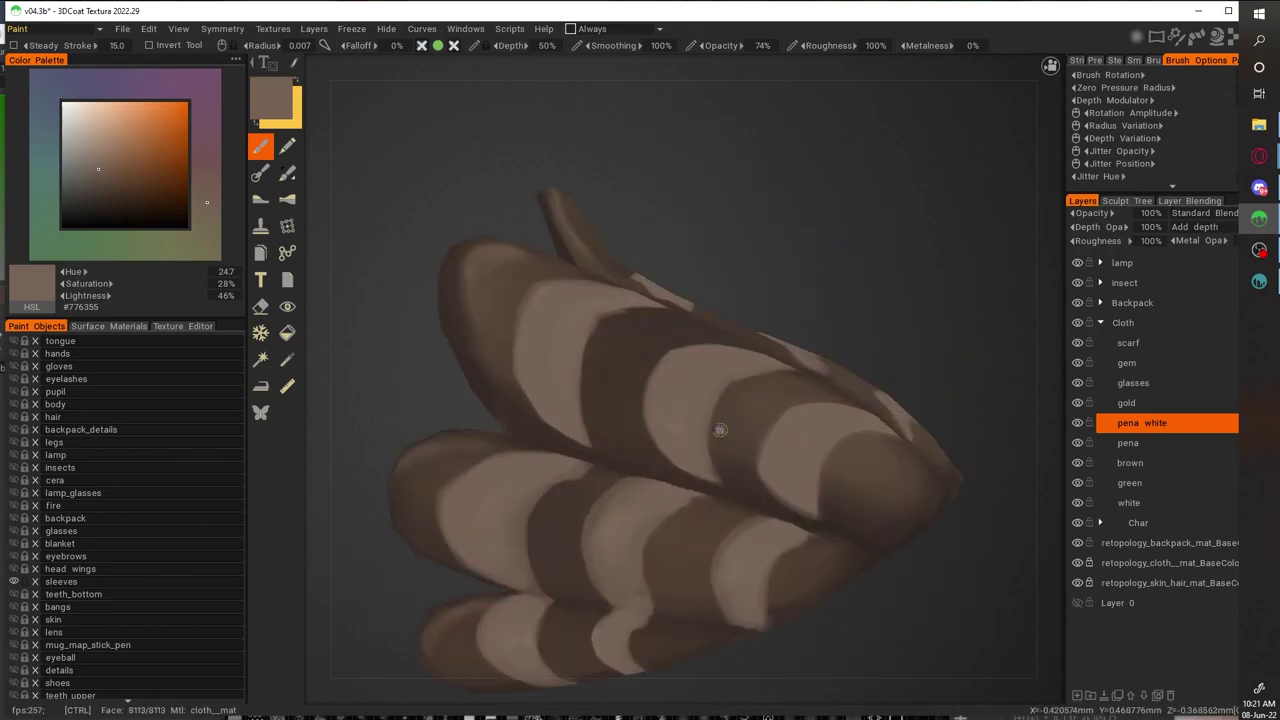
{"action": "left_click_drag", "start_coordinate": [552, 426], "coordinate": [770, 257], "text": "alt"}
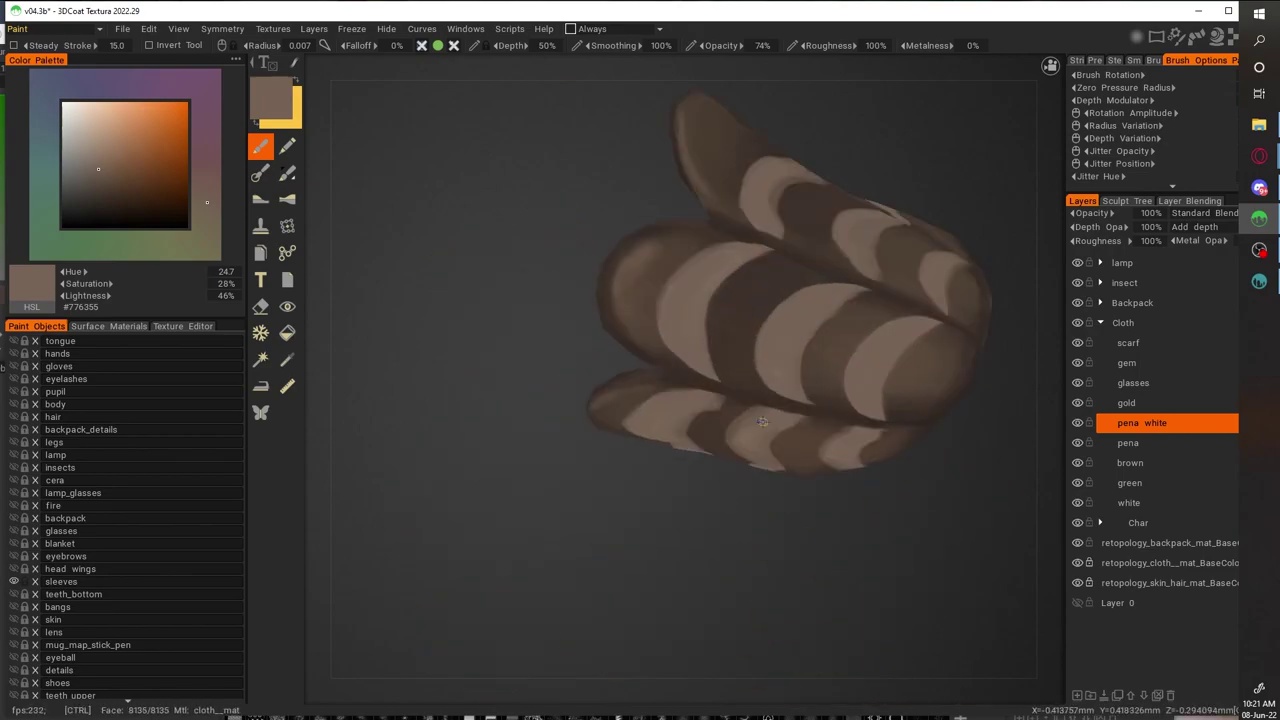
{"action": "left_click_drag", "start_coordinate": [756, 390], "coordinate": [733, 366], "text": "alt"}
{"action": "scroll", "coordinate": [811, 394], "scroll_direction": "up", "scroll_amount": 3}
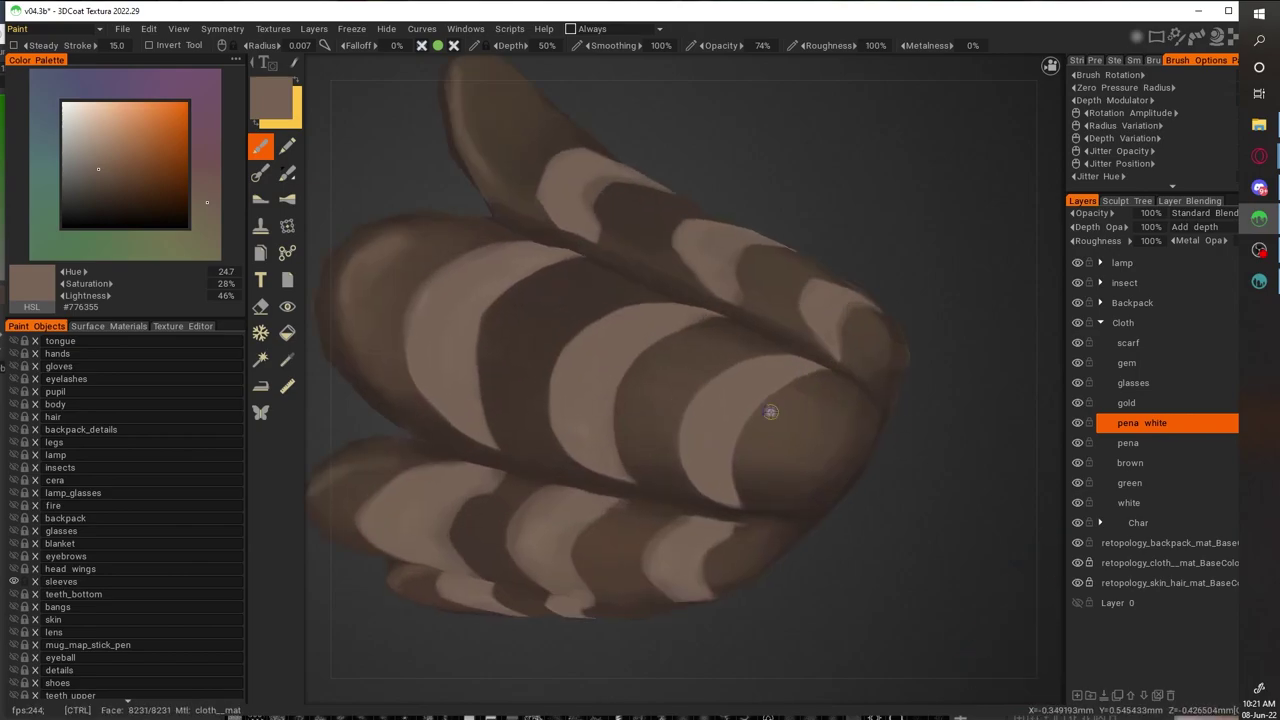
Reshape the small front feather's two stripes into clean crescents with #776355 at 74% opacity
{"action": "mouse_move", "coordinate": [918, 482]}
{"action": "left_mouse_down", "text": "alt"}
{"action": "mouse_move", "coordinate": [914, 437]}
{"action": "mouse_move", "coordinate": [786, 386]}
{"action": "mouse_move", "coordinate": [911, 306]}
{"action": "mouse_move", "coordinate": [670, 336]}
{"action": "mouse_move", "coordinate": [799, 490]}
{"action": "left_mouse_up", "text": "alt"}
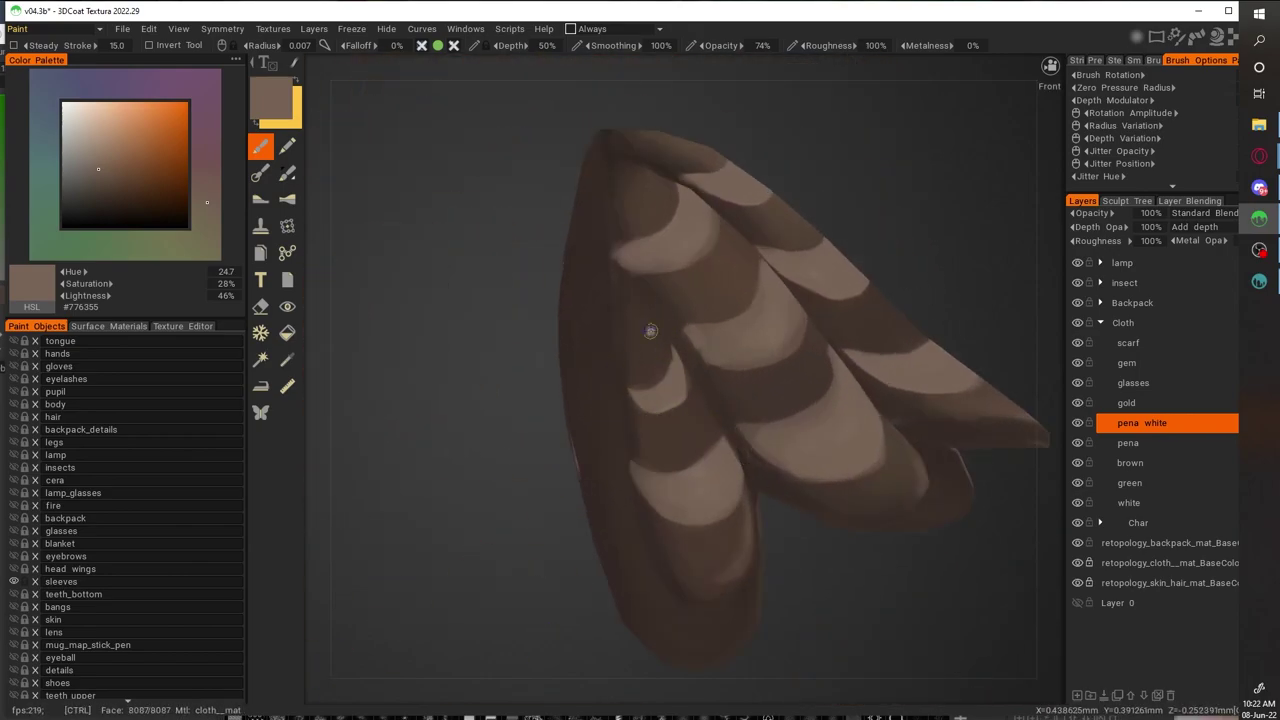
{"action": "left_click_drag", "start_coordinate": [665, 351], "coordinate": [636, 388], "text": "alt"}
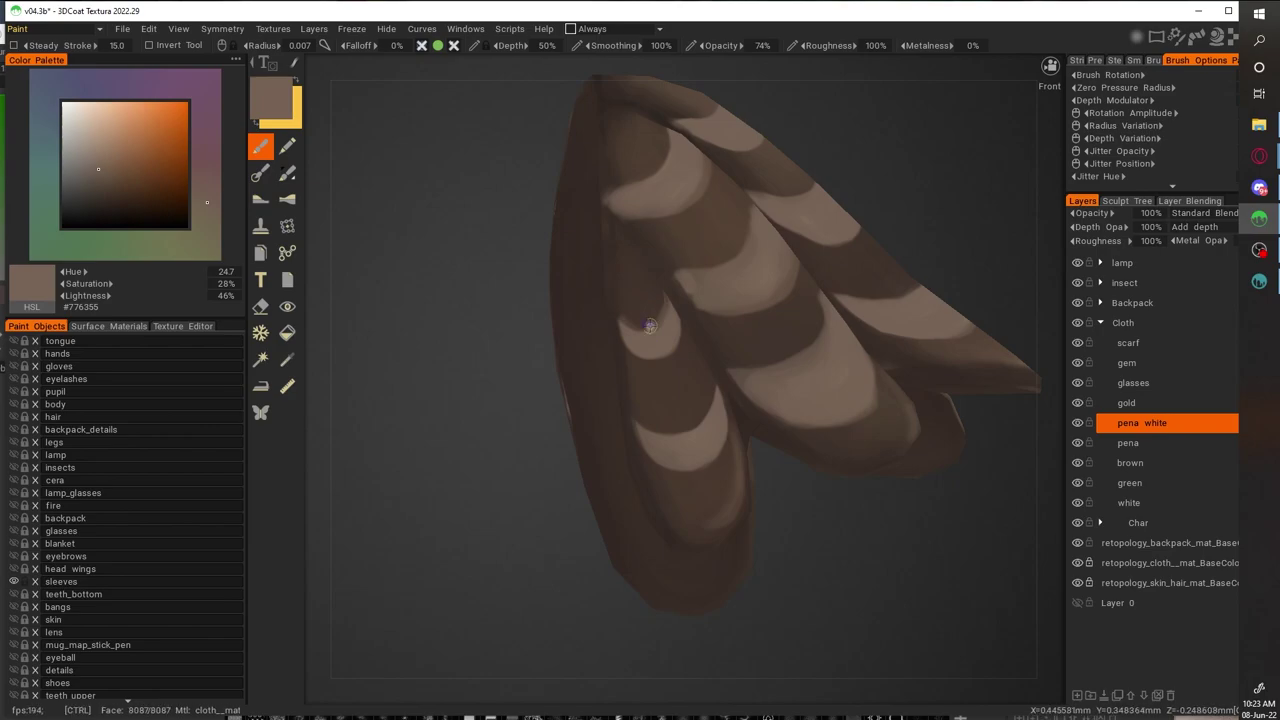
{"action": "left_click_drag", "start_coordinate": [712, 403], "coordinate": [1087, 527], "text": "alt"}
{"action": "scroll", "coordinate": [630, 565], "scroll_direction": "up", "scroll_amount": 3}
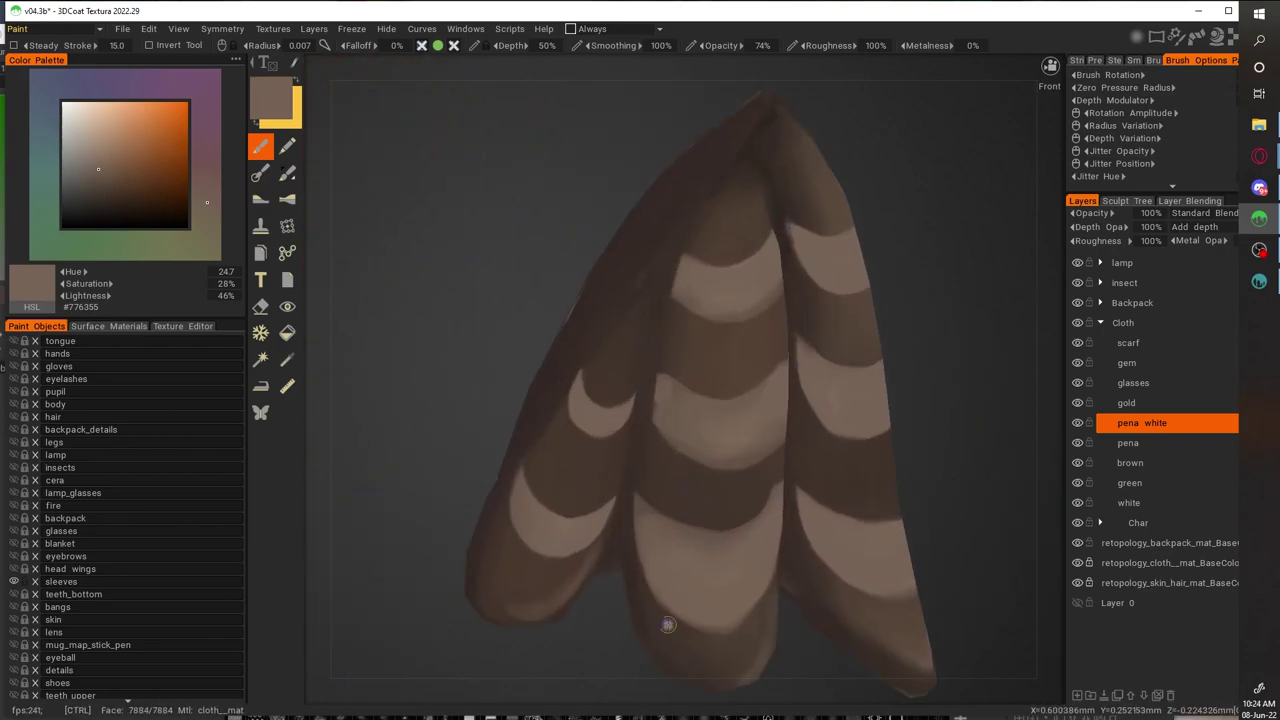
Turn on the wireframe and extend the uppermost stripe of the adjacent front feather to its edges with #6F5D4F at a 0.007 brush radius
{"action": "key", "text": "w"}
{"action": "left_click_drag", "start_coordinate": [810, 373], "coordinate": [686, 414], "text": "alt"}
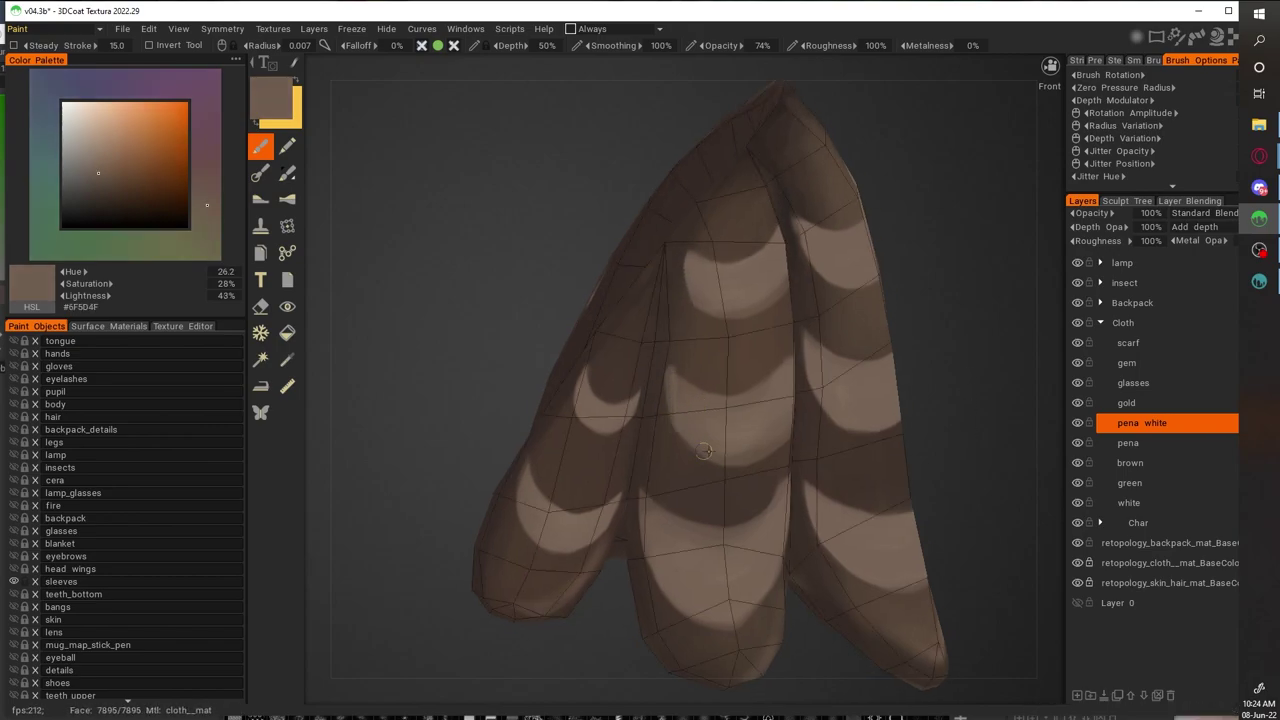
{"action": "left_click_drag", "start_coordinate": [671, 371], "coordinate": [700, 280], "text": "alt"}
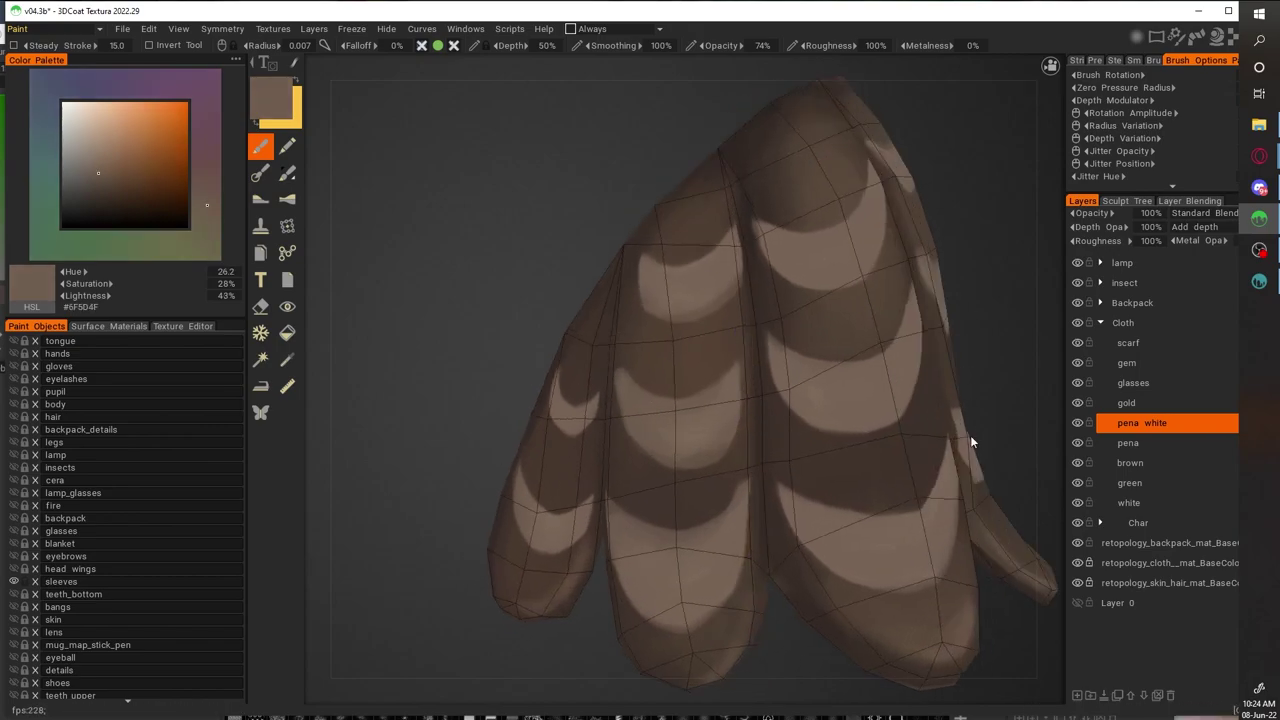
{"action": "left_click_drag", "start_coordinate": [733, 227], "coordinate": [717, 317]}
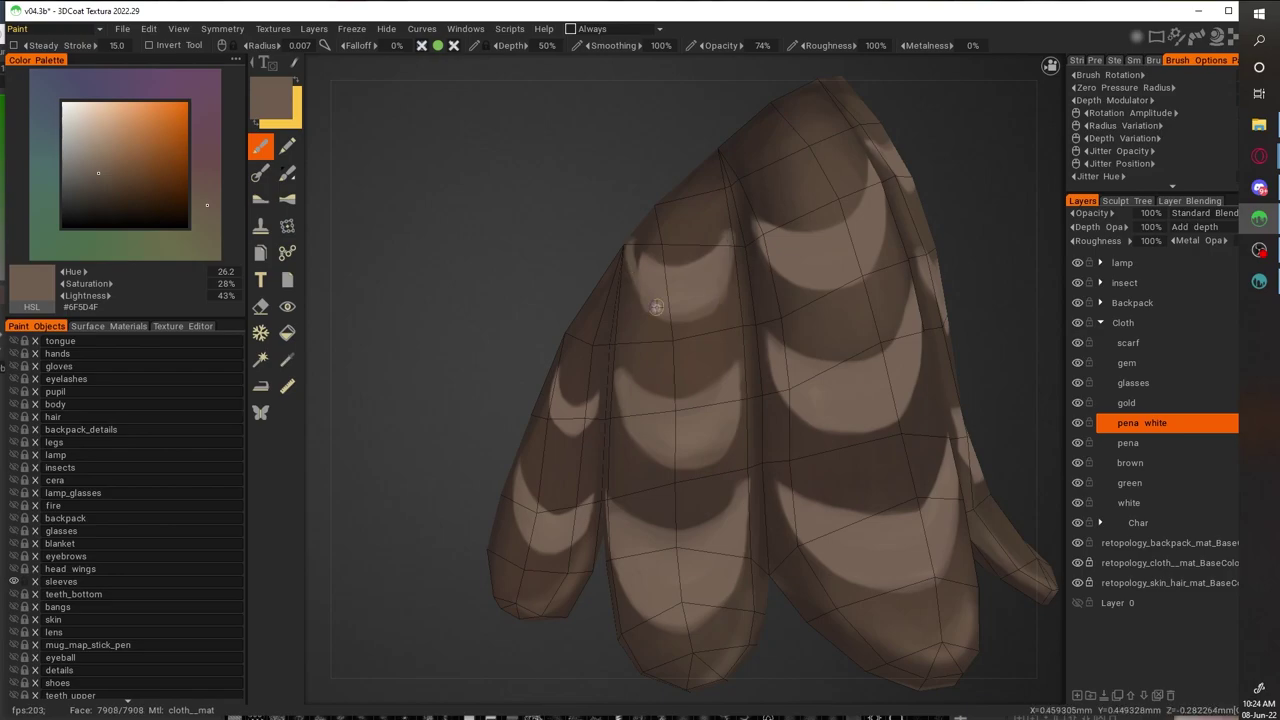
{"action": "key", "text": "ctrl+z"}
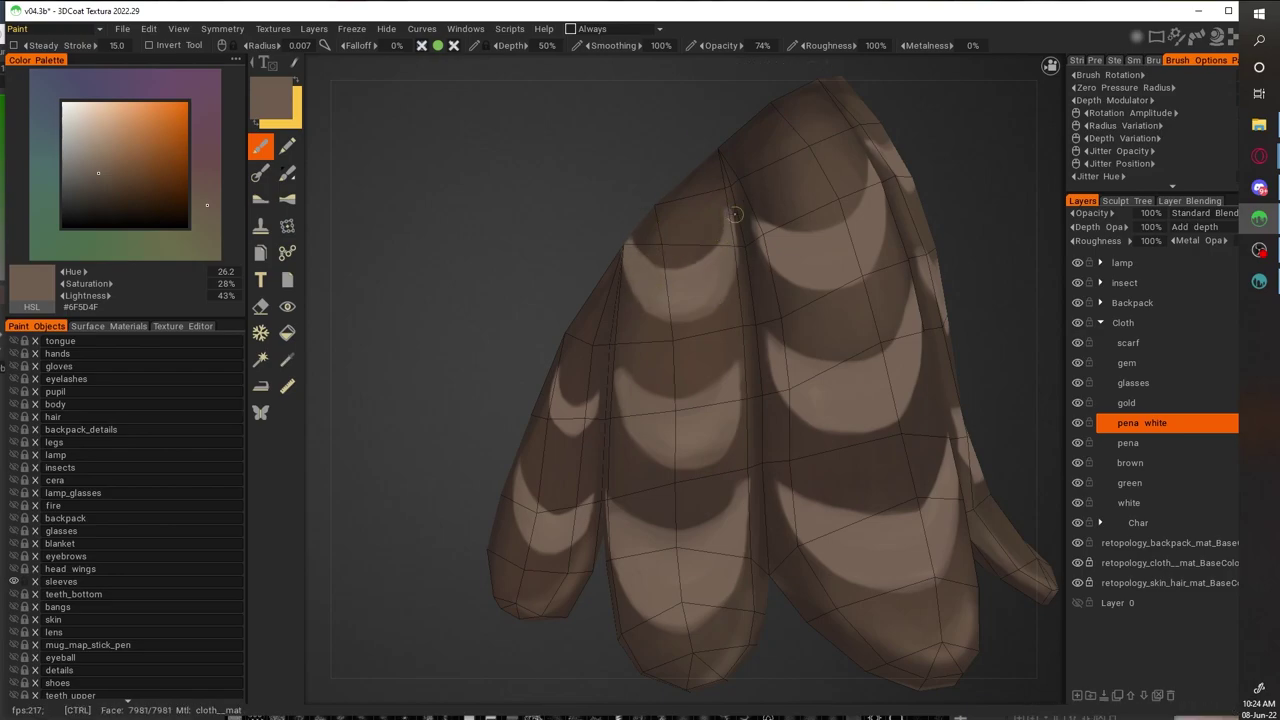
{"action": "mouse_move", "coordinate": [718, 222]}
{"action": "left_mouse_down", "text": "alt"}
{"action": "mouse_move", "coordinate": [714, 434]}
{"action": "mouse_move", "coordinate": [712, 305]}
{"action": "left_mouse_up", "text": "alt"}
{"action": "left_click_drag", "start_coordinate": [614, 274], "coordinate": [660, 170], "text": "alt"}
Refine the ends of the small front feather's stripes along the wireframe with #6F5D4F, and turn the wireframe off
{"action": "left_click_drag", "start_coordinate": [815, 236], "coordinate": [873, 487], "text": "alt"}
{"action": "mouse_move", "coordinate": [772, 177]}
{"action": "left_mouse_down"}
{"action": "mouse_move", "coordinate": [649, 218]}
{"action": "mouse_move", "coordinate": [773, 291]}
{"action": "left_mouse_up"}
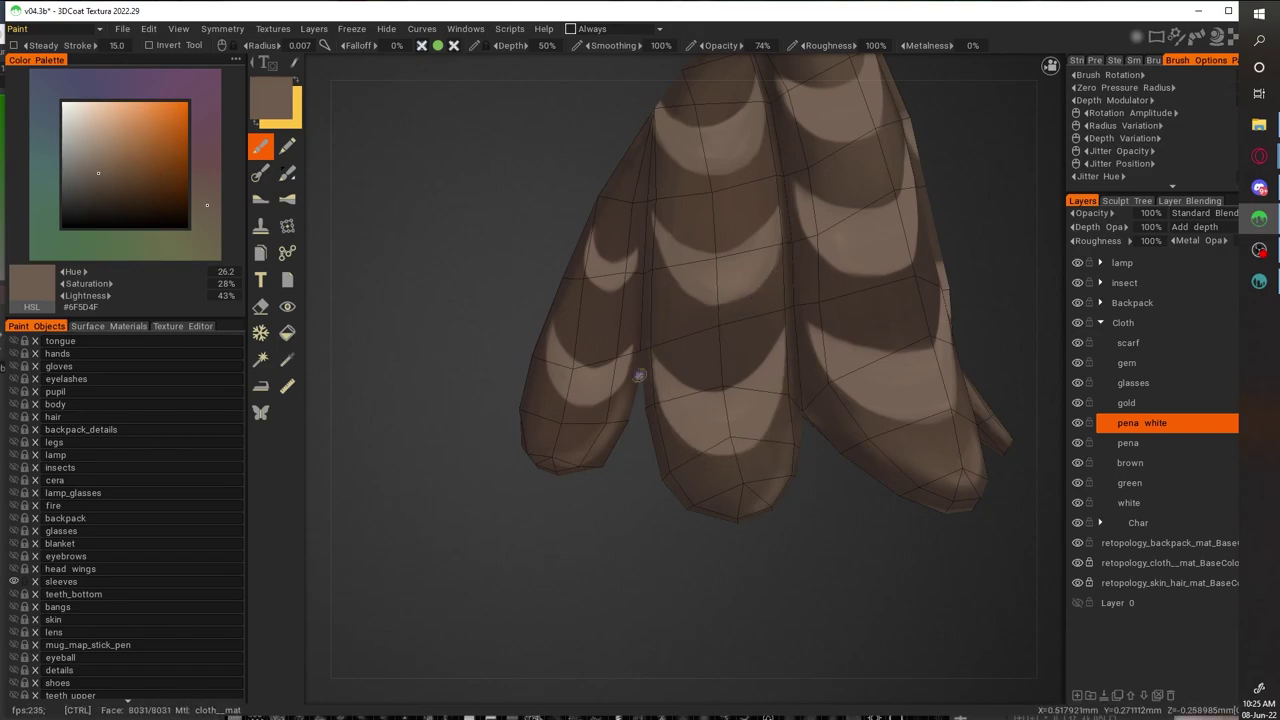
{"action": "left_click_drag", "start_coordinate": [580, 240], "coordinate": [602, 308], "text": "alt"}
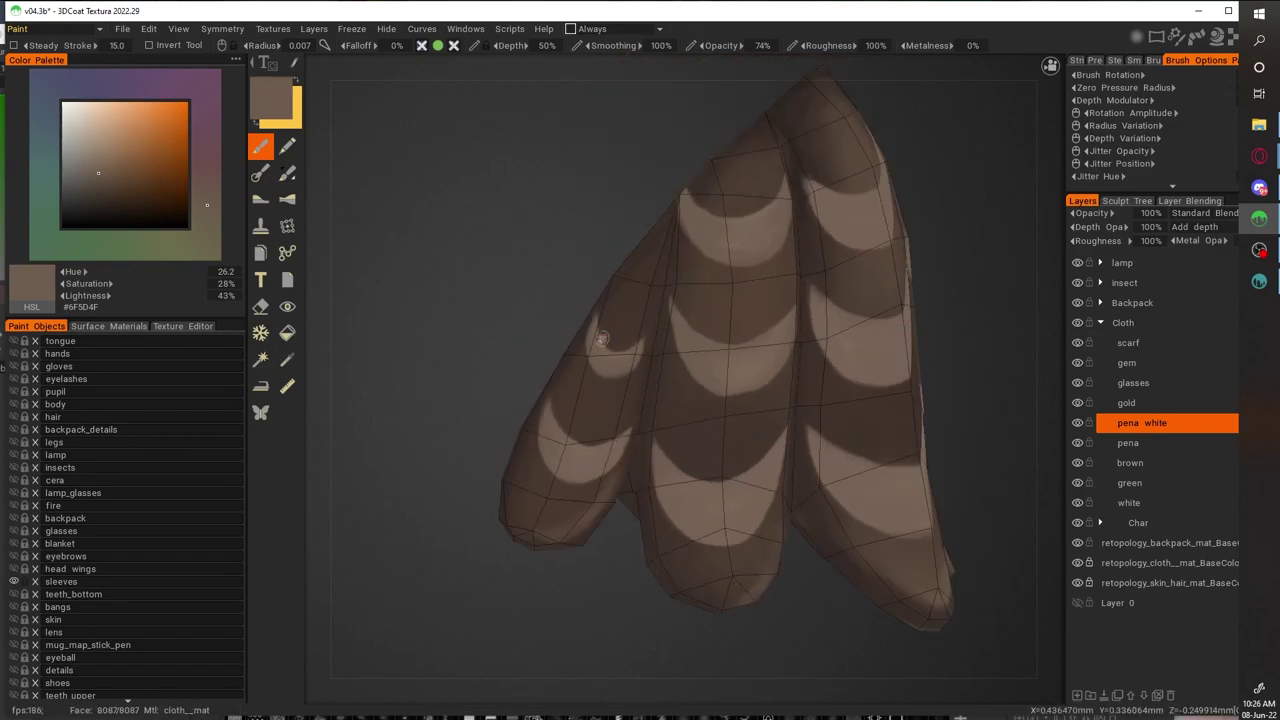
{"action": "left_click_drag", "start_coordinate": [629, 350], "coordinate": [630, 258], "text": "alt"}
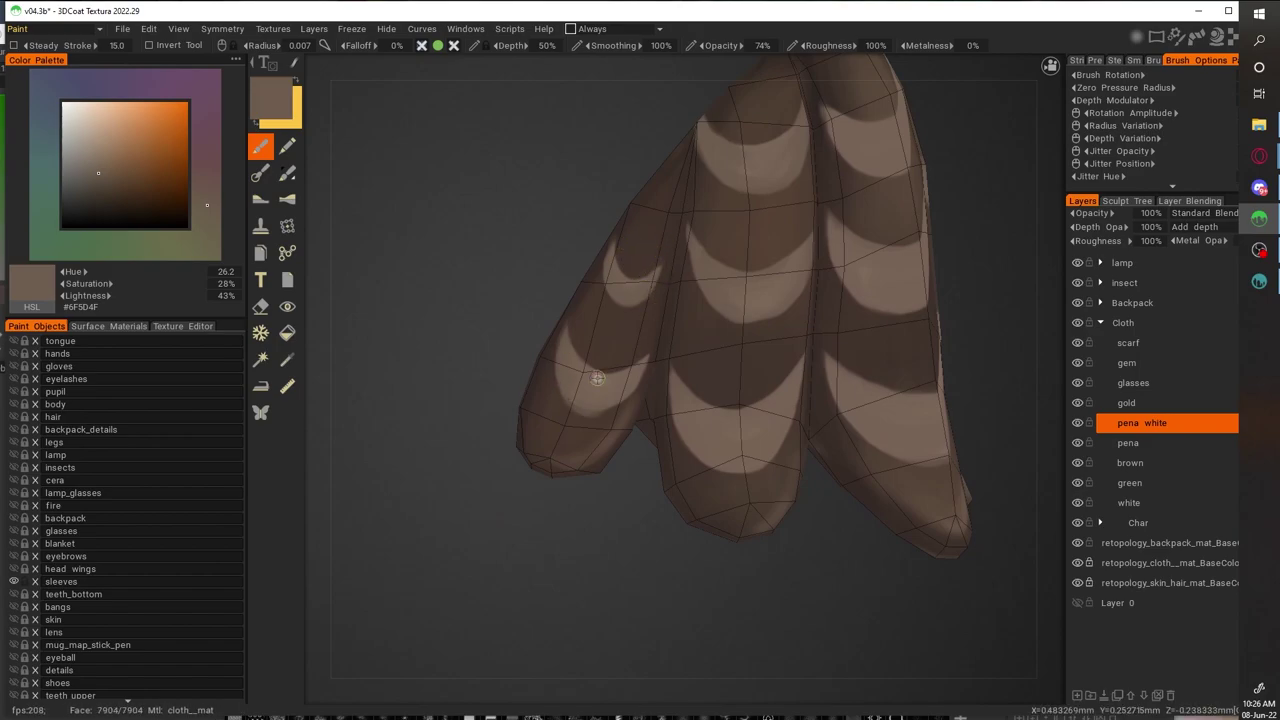
{"action": "left_click_drag", "start_coordinate": [580, 400], "coordinate": [785, 343], "text": "alt"}
{"action": "mouse_move", "coordinate": [785, 430]}
{"action": "left_mouse_down", "text": "alt"}
{"action": "mouse_move", "coordinate": [938, 412]}
{"action": "mouse_move", "coordinate": [944, 430]}
{"action": "mouse_move", "coordinate": [787, 400]}
{"action": "left_mouse_up", "text": "alt"}
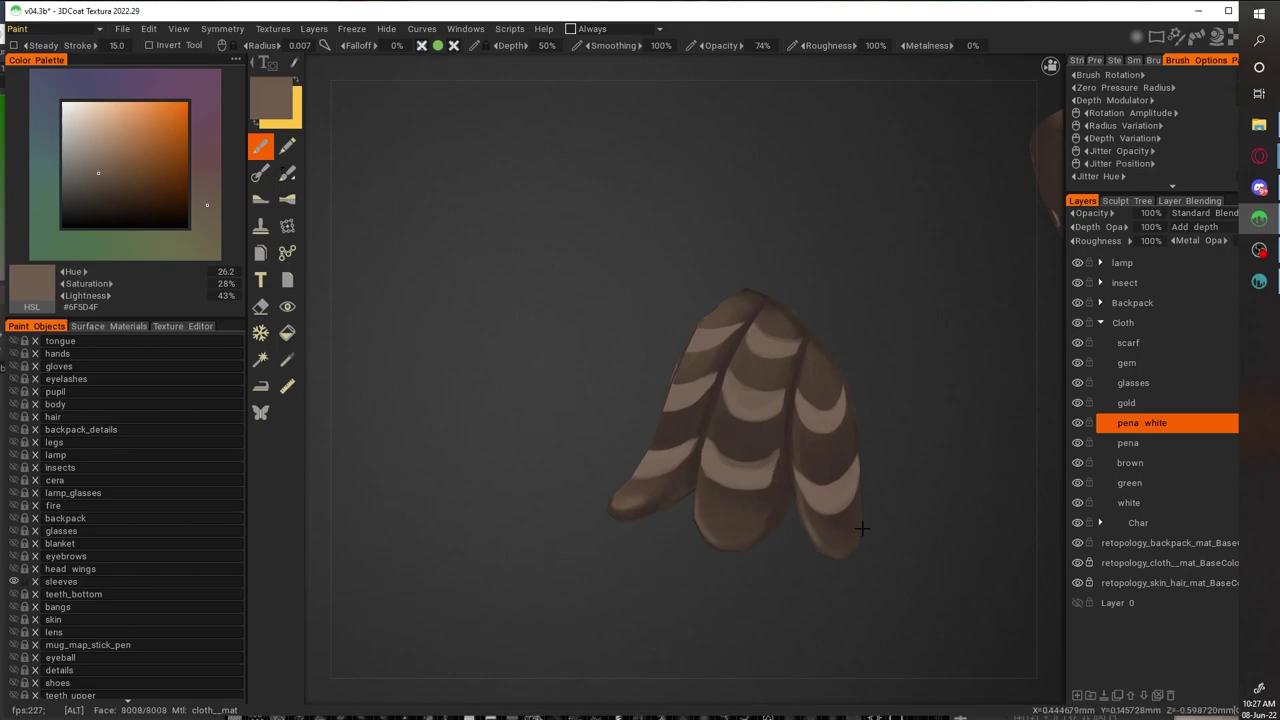
Inspect the striped feathers from the back, side and top of the sleeve, with and without the wireframe
{"action": "left_click_drag", "start_coordinate": [808, 498], "coordinate": [562, 422], "text": "alt"}
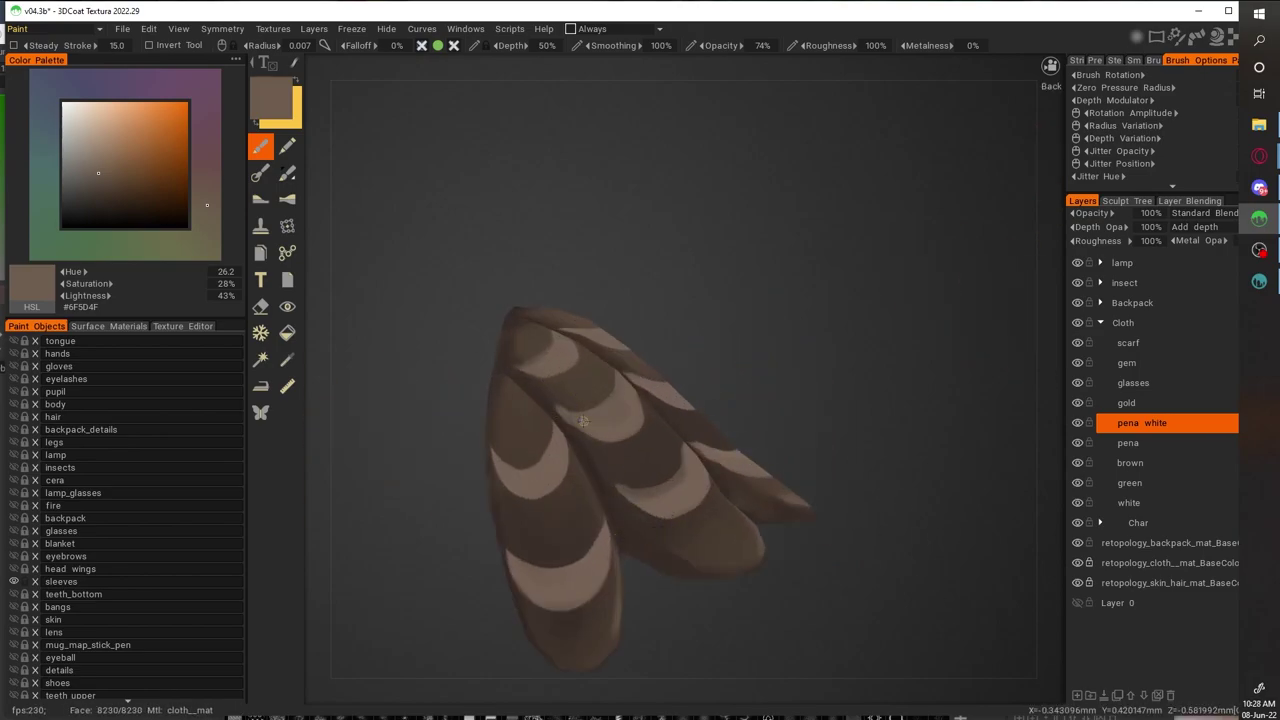
{"action": "mouse_move", "coordinate": [518, 336]}
{"action": "left_mouse_down", "text": "alt"}
{"action": "mouse_move", "coordinate": [894, 537]}
{"action": "mouse_move", "coordinate": [726, 438]}
{"action": "left_mouse_up", "text": "alt"}
{"action": "mouse_move", "coordinate": [814, 514]}
{"action": "left_mouse_down", "text": "alt"}
{"action": "mouse_move", "coordinate": [760, 450]}
{"action": "mouse_move", "coordinate": [860, 350]}
{"action": "left_mouse_up", "text": "alt"}
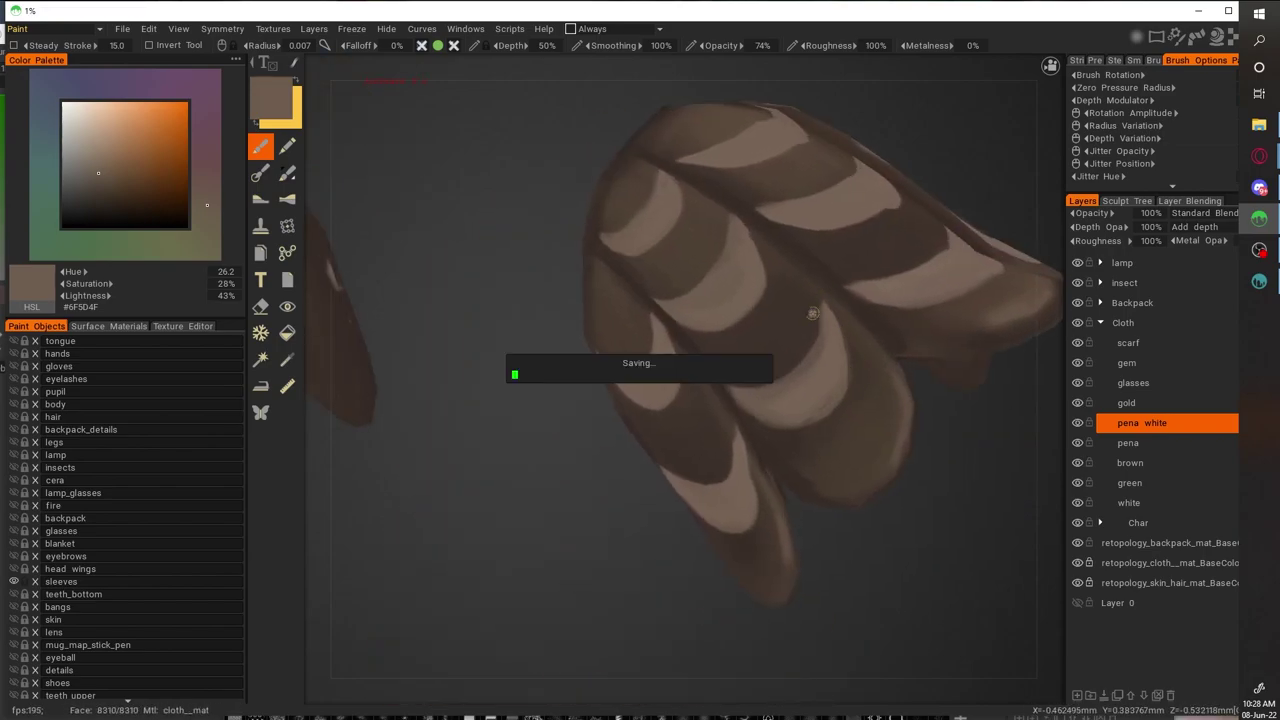
{"action": "left_click_drag", "start_coordinate": [963, 540], "coordinate": [661, 323], "text": "alt"}
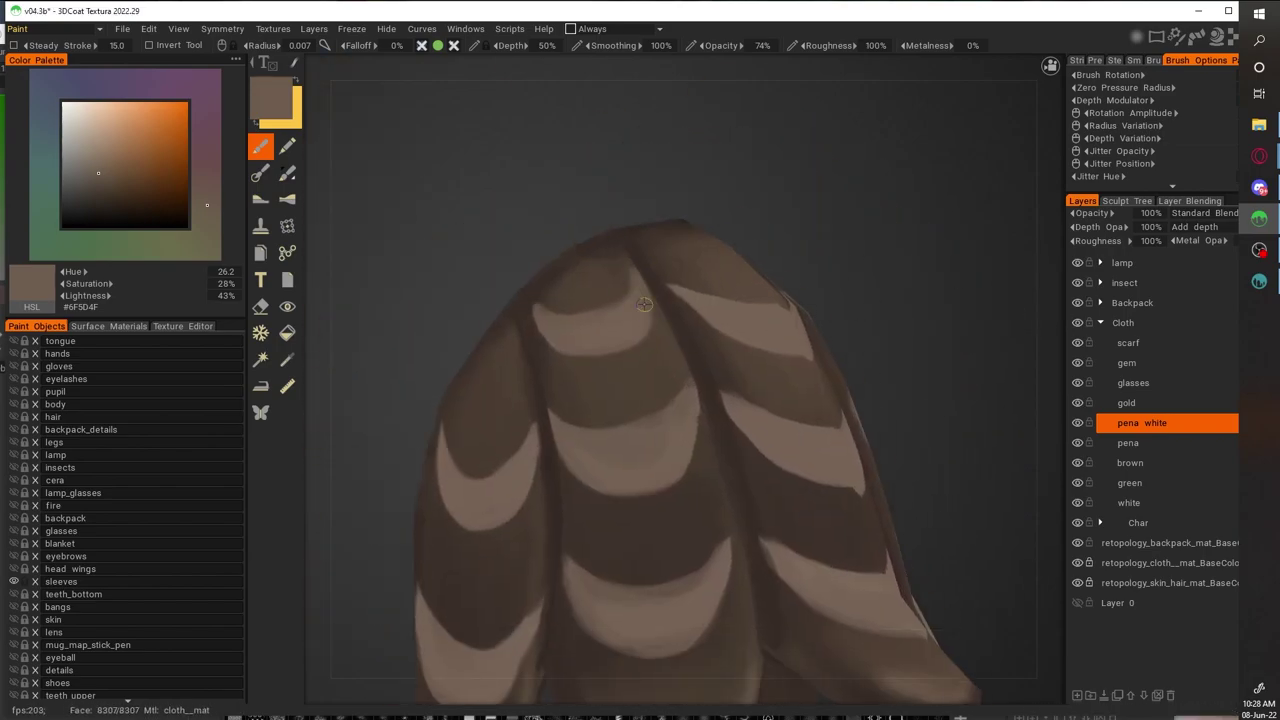
{"action": "mouse_move", "coordinate": [625, 269]}
{"action": "left_mouse_down", "text": "alt"}
{"action": "mouse_move", "coordinate": [717, 272]}
{"action": "mouse_move", "coordinate": [672, 352]}
{"action": "mouse_move", "coordinate": [955, 368]}
{"action": "mouse_move", "coordinate": [562, 269]}
{"action": "mouse_move", "coordinate": [540, 431]}
{"action": "left_mouse_up", "text": "alt"}
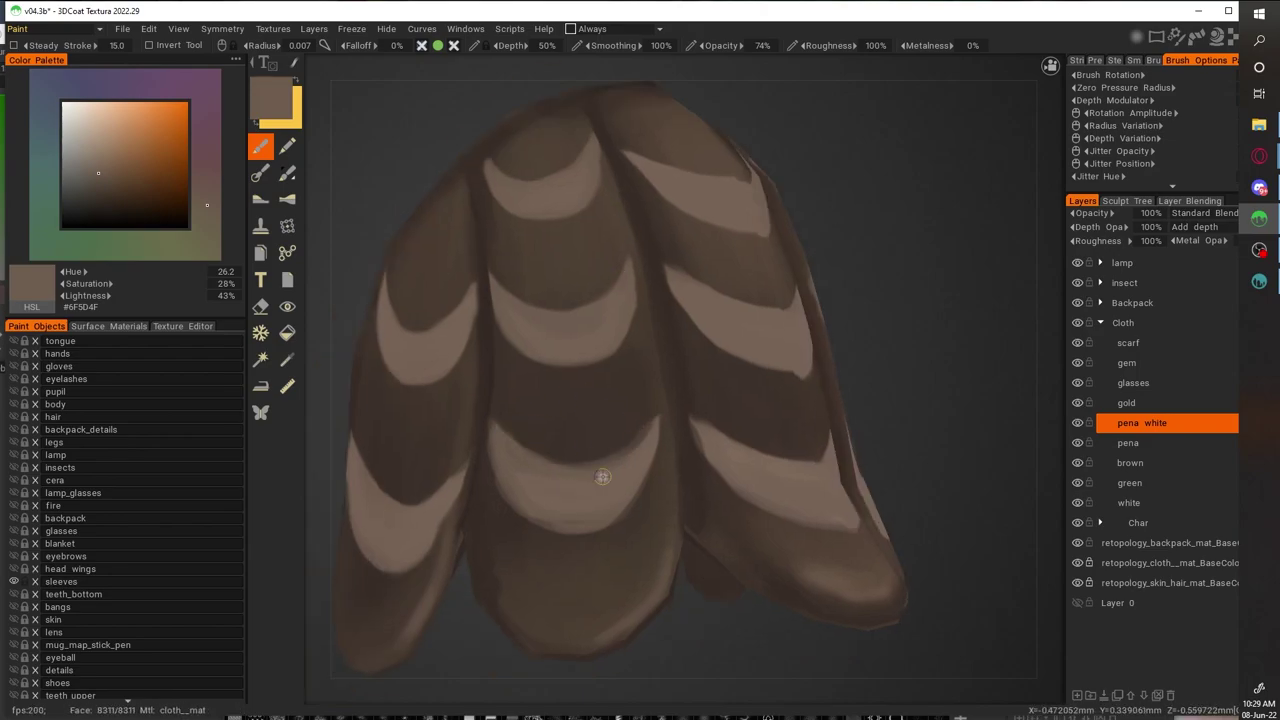
{"action": "mouse_move", "coordinate": [540, 487]}
{"action": "right_mouse_down", "text": "alt"}
{"action": "mouse_move", "coordinate": [868, 491]}
{"action": "mouse_move", "coordinate": [596, 467]}
{"action": "right_mouse_up", "text": "alt"}
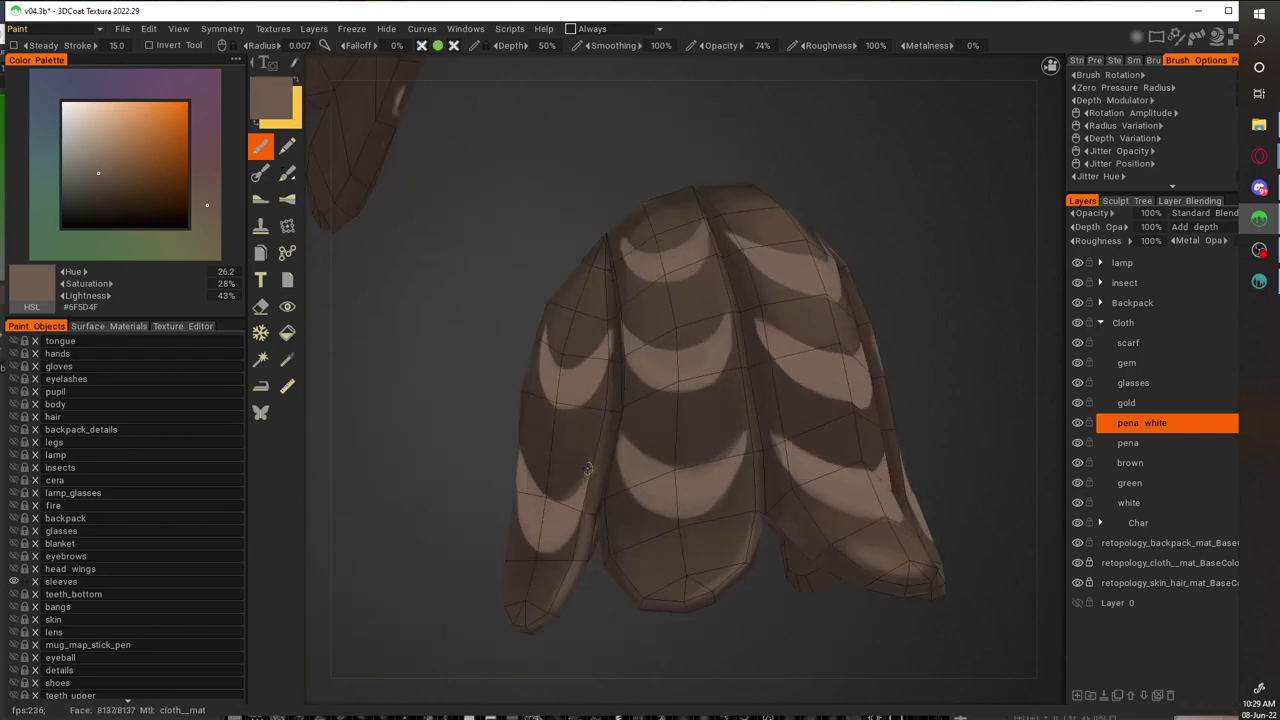
{"action": "left_click_drag", "start_coordinate": [571, 488], "coordinate": [881, 222], "text": "alt"}
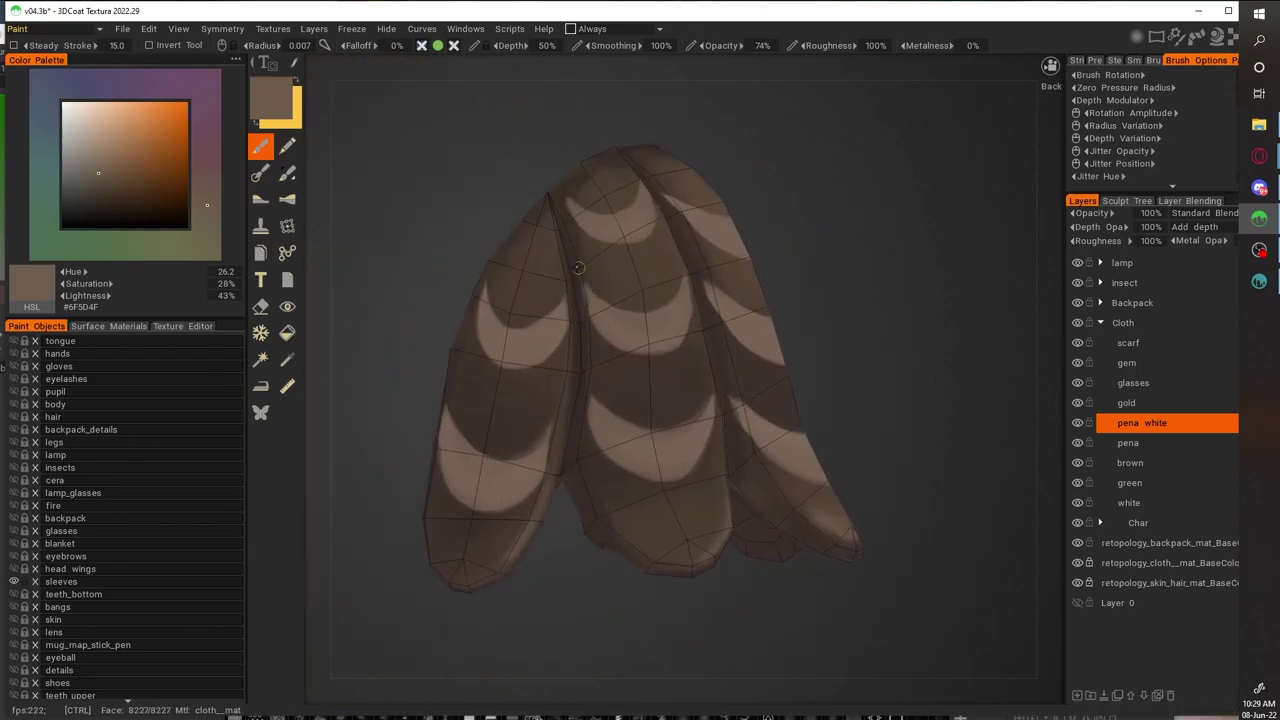
{"action": "left_click_drag", "start_coordinate": [933, 432], "coordinate": [893, 243], "text": "alt"}
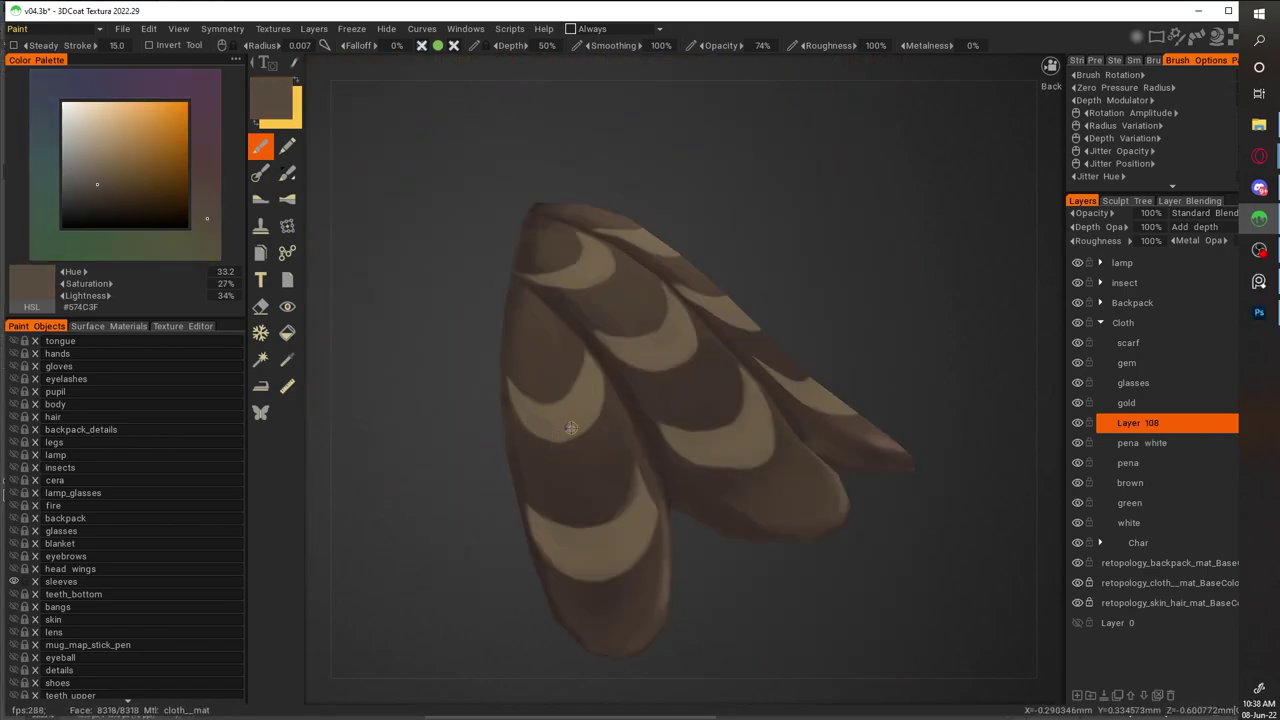
Touch up the sleeve's back feathers on Layer 108 with sampled browns at a 0.012 brush radius, and merge the layer into pena white
{"action": "key", "text": "v"}
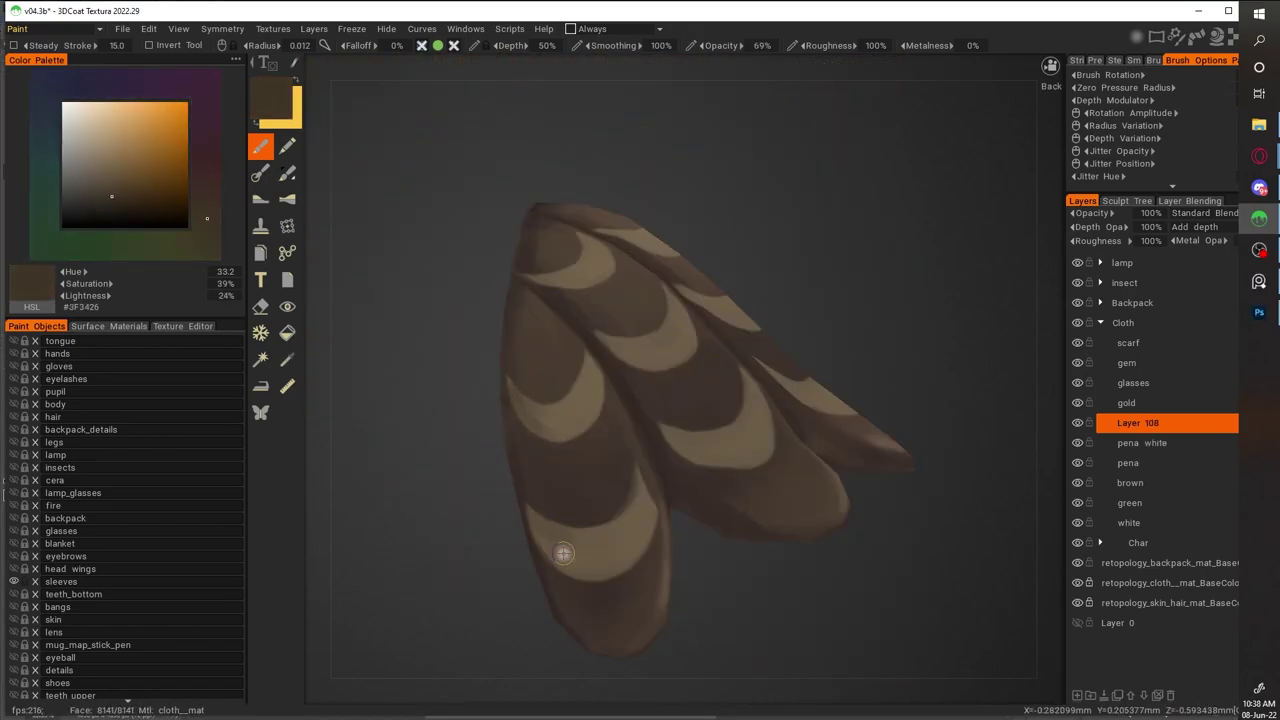
{"action": "key", "text": "v"}
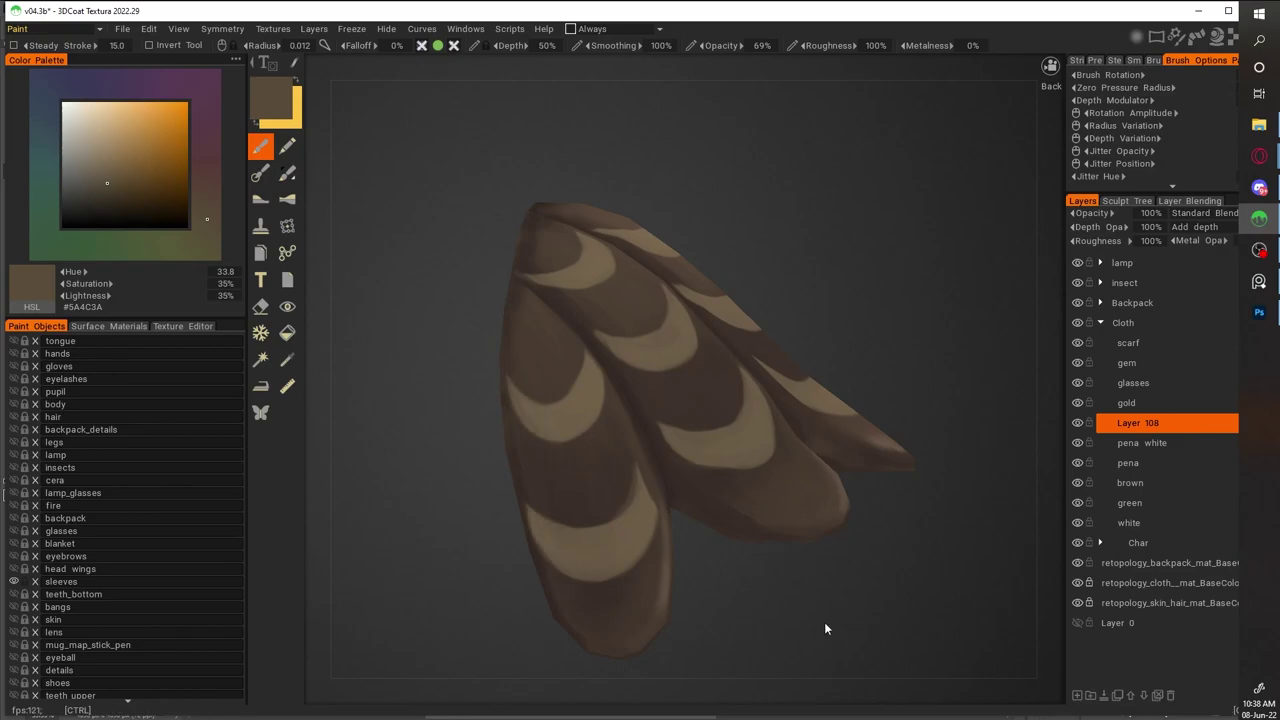
{"action": "key", "text": "ctrl+e"}
Clean up the stripe edges on the sleeve's back feathers, alternating the eraser with #6A5B46 at a 0.005 brush radius
{"action": "key", "text": "e"}
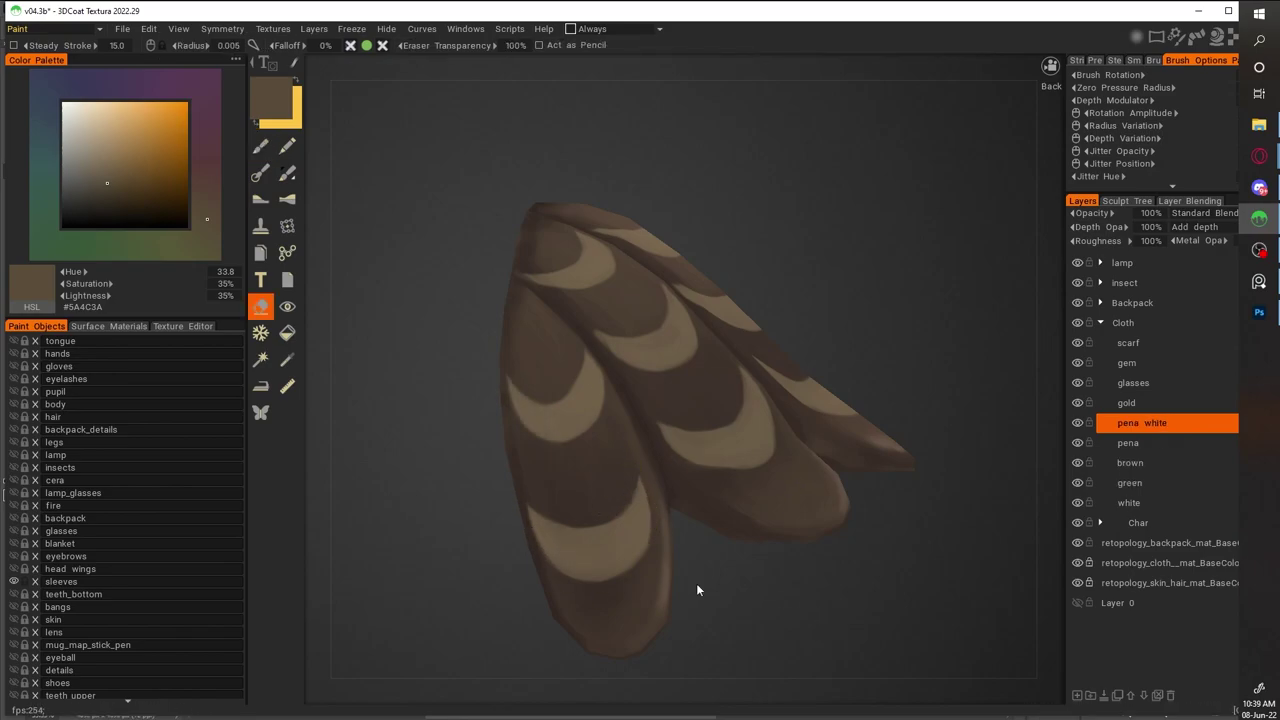
{"action": "middle_click_drag", "start_coordinate": [901, 409], "coordinate": [746, 382], "text": "alt"}
{"action": "key", "text": "v"}
{"action": "key", "text": "b"}
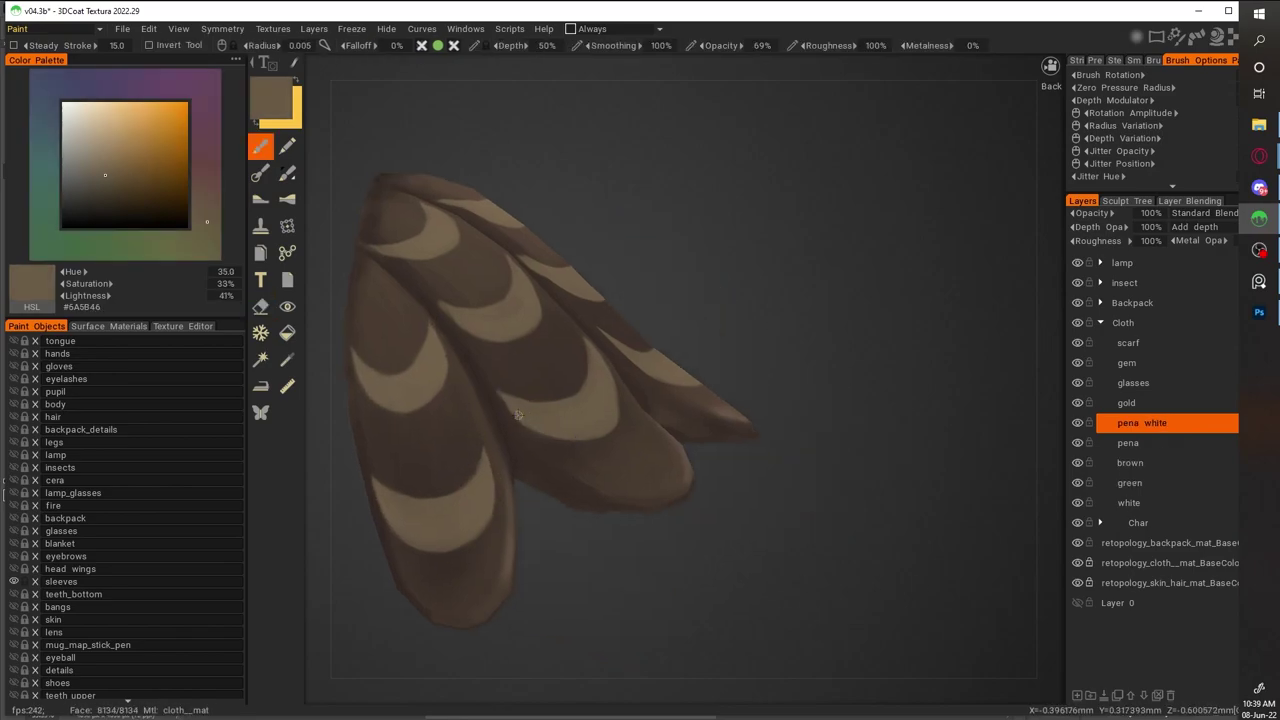
{"action": "key", "text": "e"}
{"action": "scroll", "coordinate": [874, 480], "scroll_direction": "up", "scroll_amount": 2}
{"action": "scroll", "coordinate": [874, 309], "scroll_direction": "down", "scroll_amount": 8}
{"action": "scroll", "coordinate": [720, 403], "scroll_direction": "up", "scroll_amount": 10}
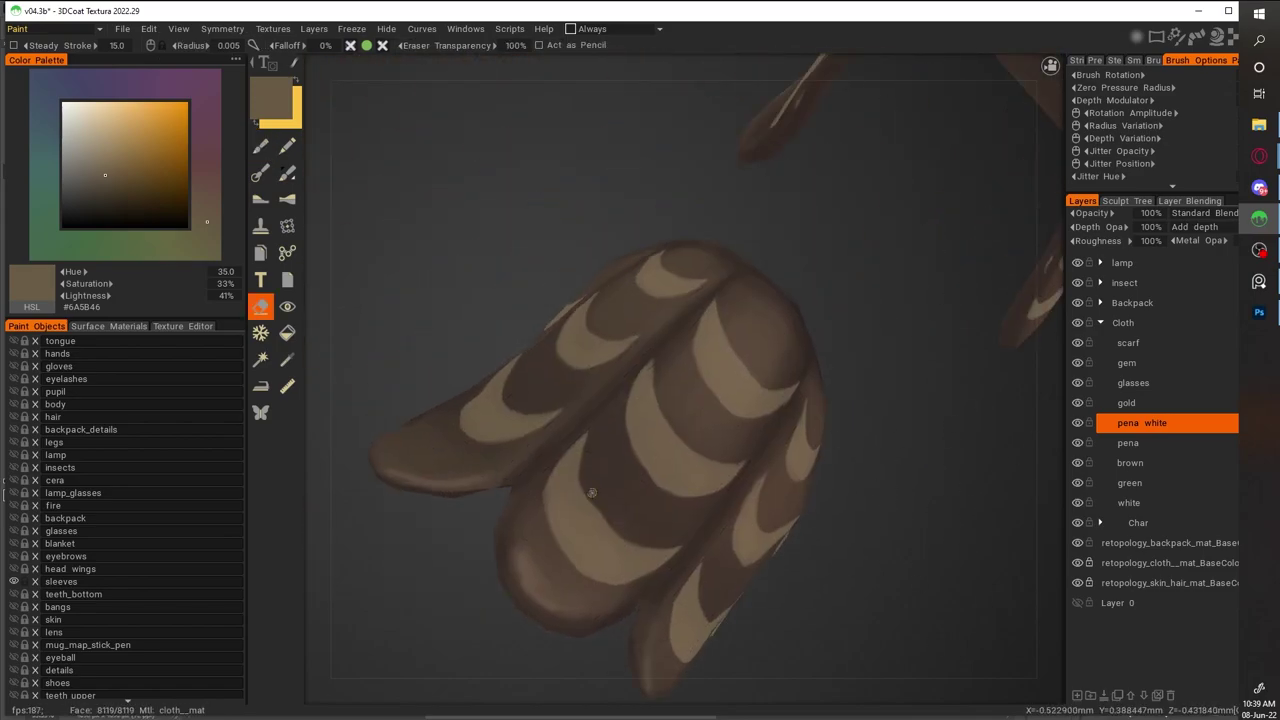
Reshape the small front feather's upper stripe into a crescent with #6E5C47 and the eraser at a 0.005 radius
{"action": "left_click_drag", "start_coordinate": [632, 583], "coordinate": [630, 354], "text": "alt"}
{"action": "scroll", "coordinate": [882, 462], "scroll_direction": "down", "scroll_amount": 6}
{"action": "scroll", "coordinate": [880, 432], "scroll_direction": "up", "scroll_amount": 8}
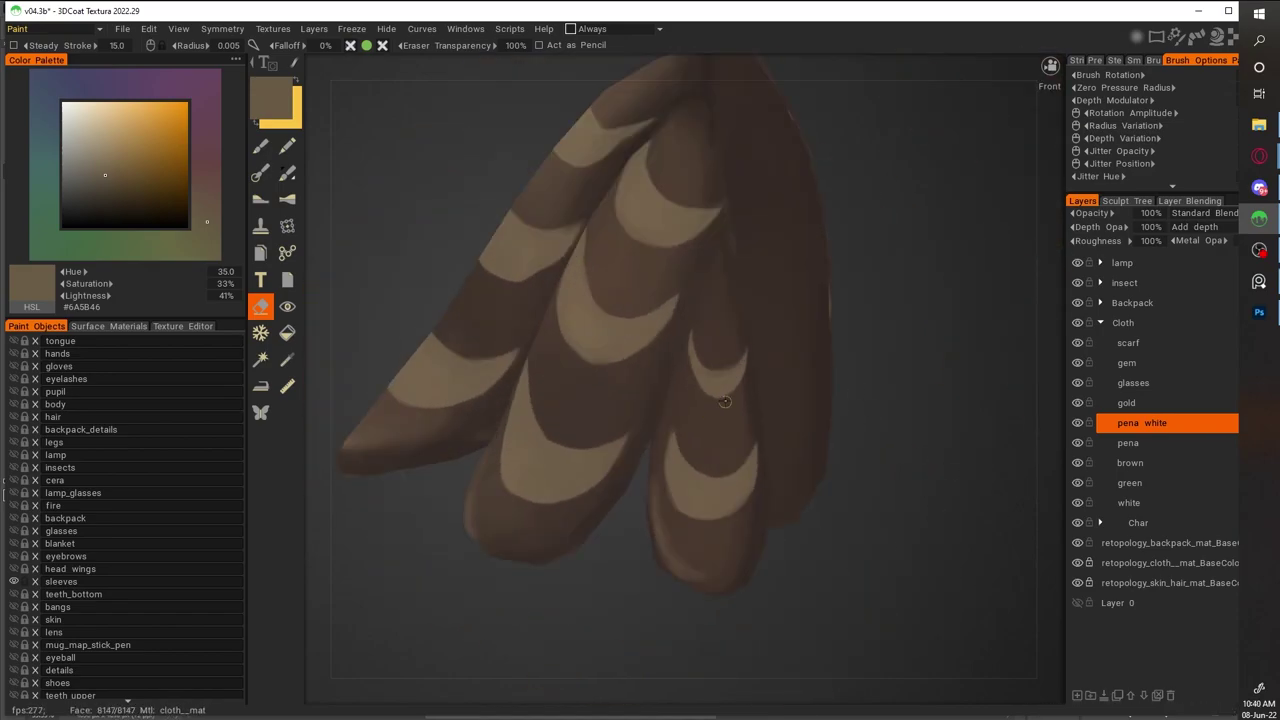
{"action": "key", "text": "b"}
{"action": "key", "text": "e"}
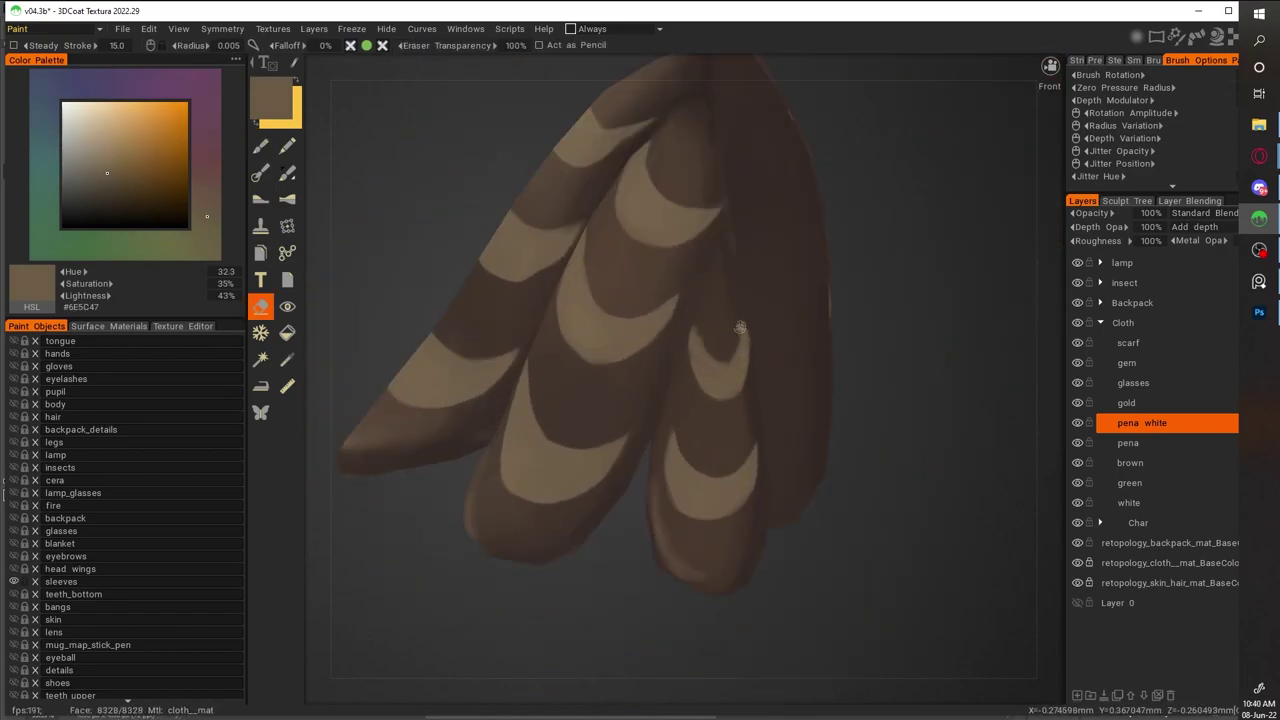
{"action": "key", "text": "b"}
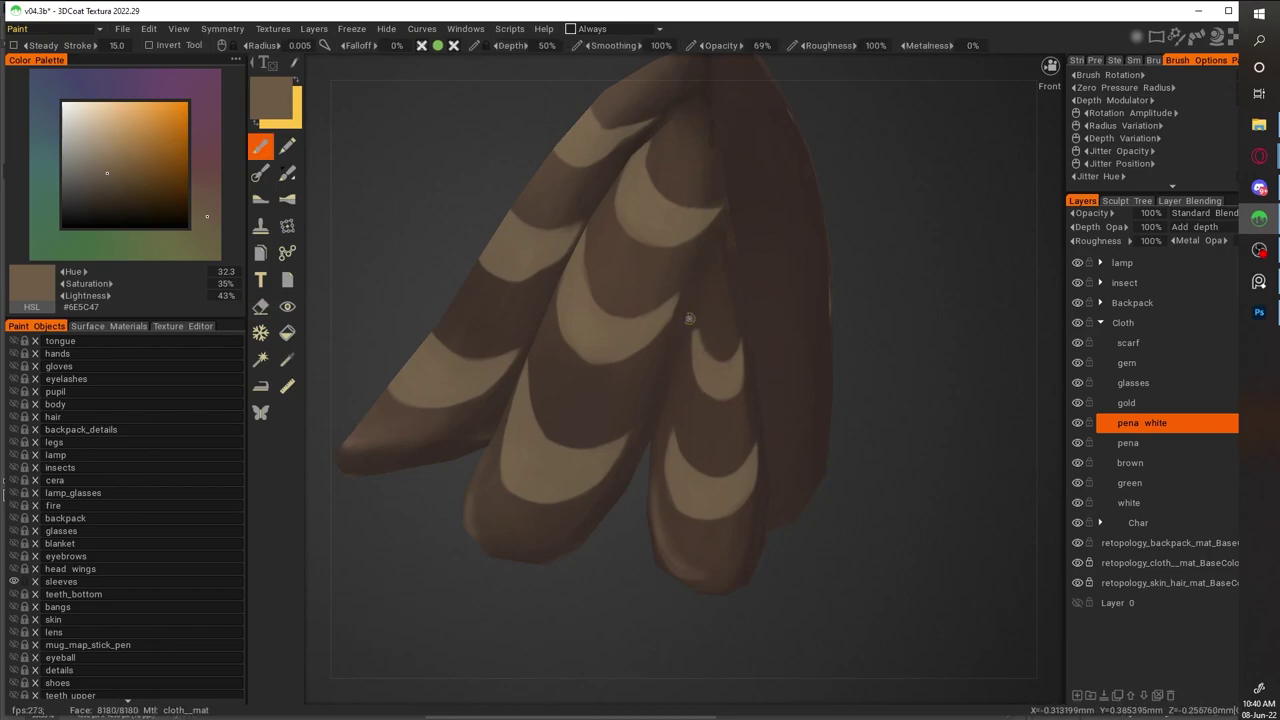
Reshape the uppermost stripe's inner end on the adjacent front feather with the eraser and #6E5C47 at 69% opacity
{"action": "key", "text": "e"}
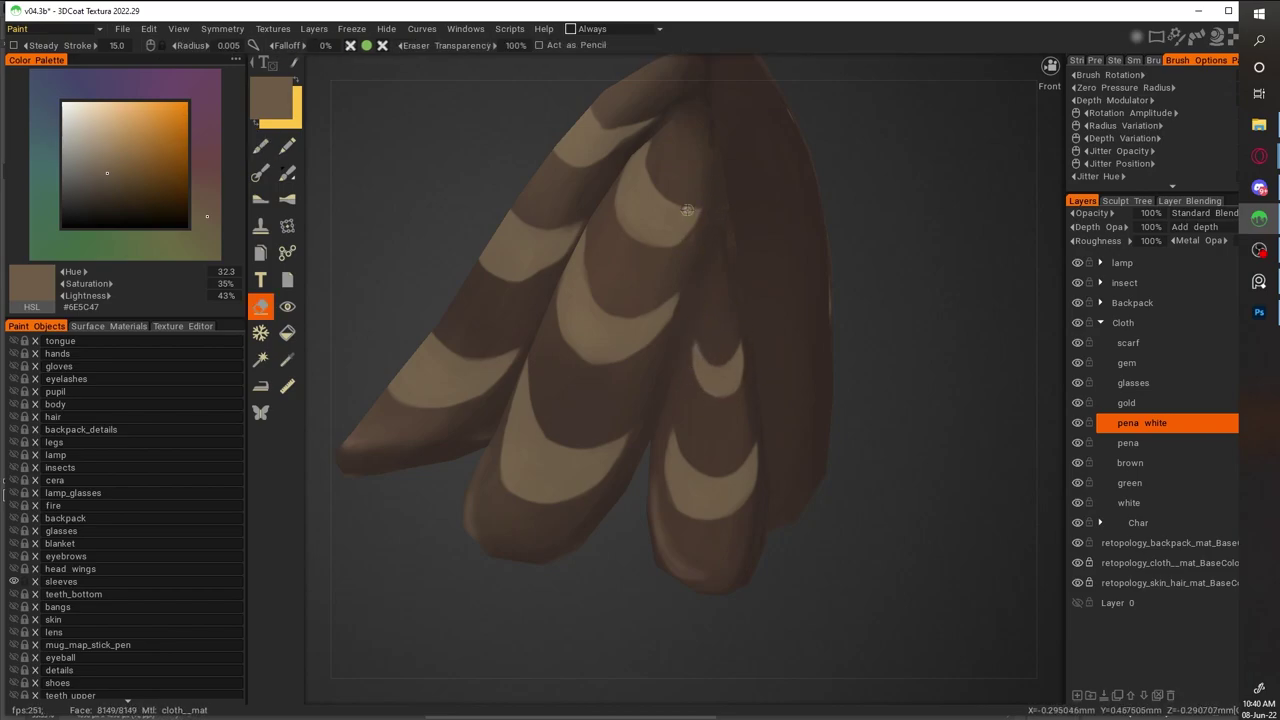
{"action": "key", "text": "b"}
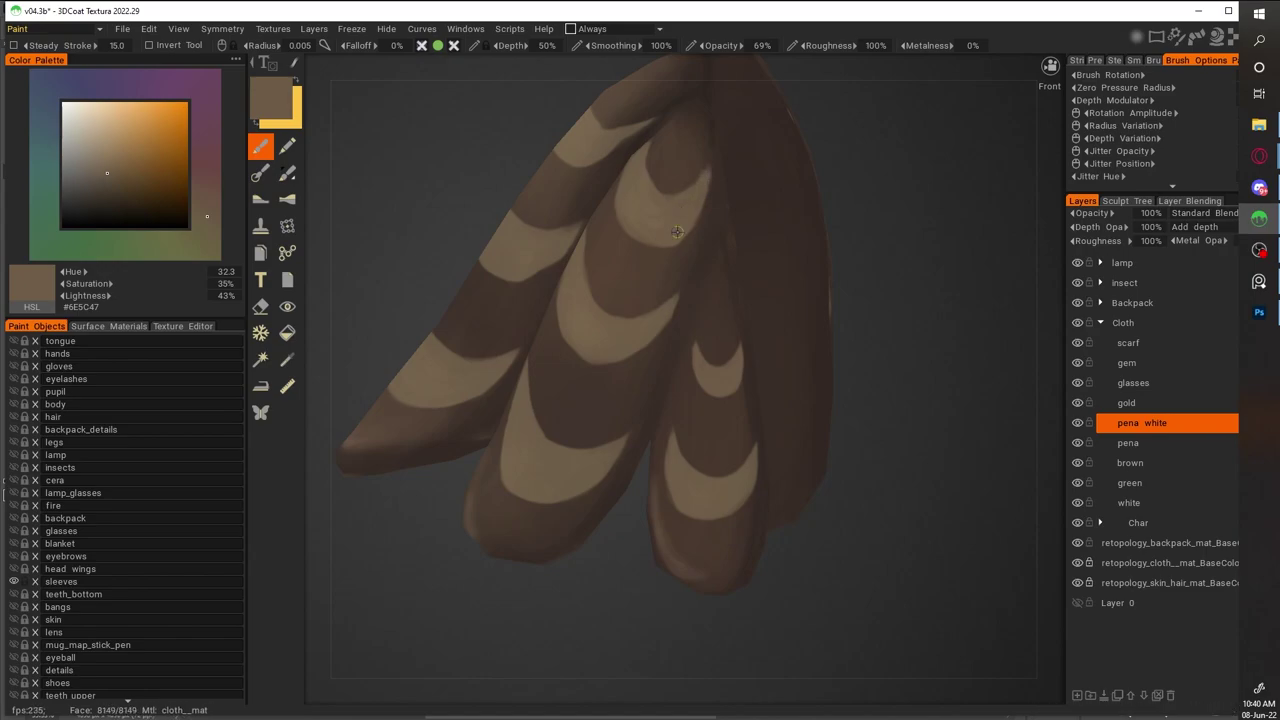
{"action": "key", "text": "e"}
{"action": "right_click_drag", "start_coordinate": [693, 228], "coordinate": [979, 557], "text": "alt"}
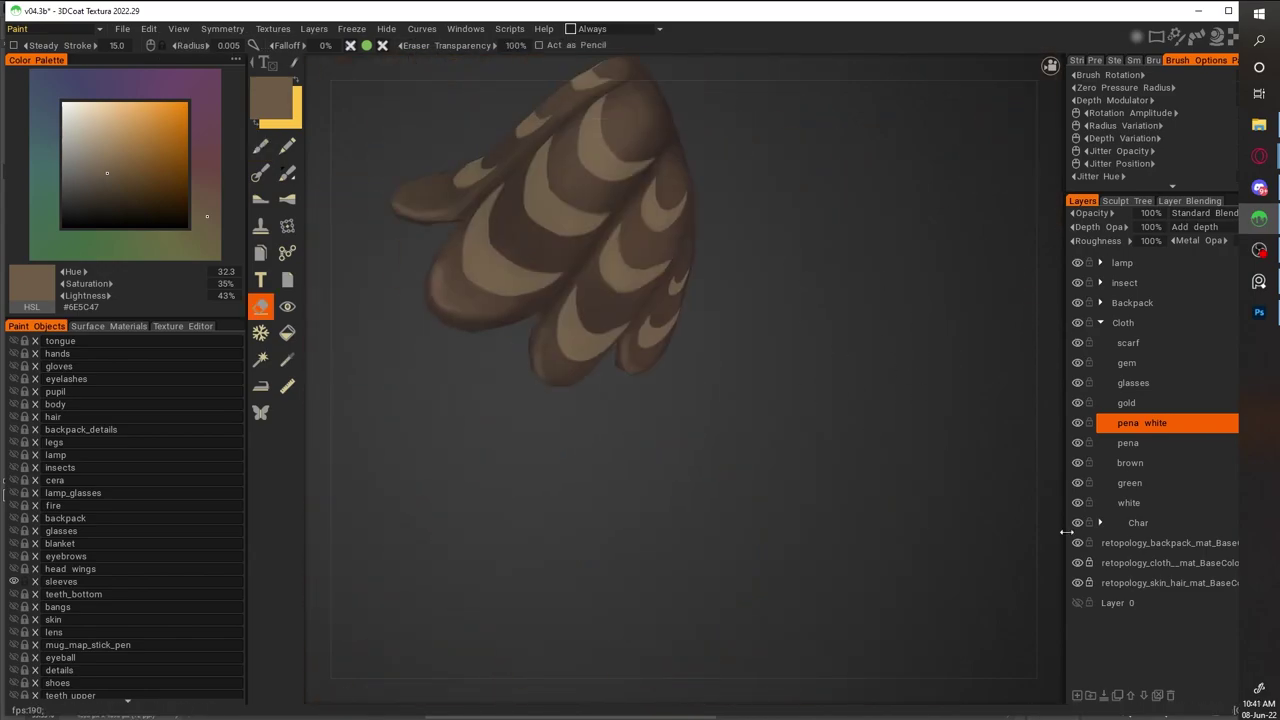
Create a new layer above pena white and start shading the front feathers with #544234 at a 0.012 brush radius
{"action": "key", "text": "ctrl+n"}
{"action": "scroll", "coordinate": [780, 541], "scroll_direction": "up", "scroll_amount": 3}
{"action": "left_click", "coordinate": [121, 181]}
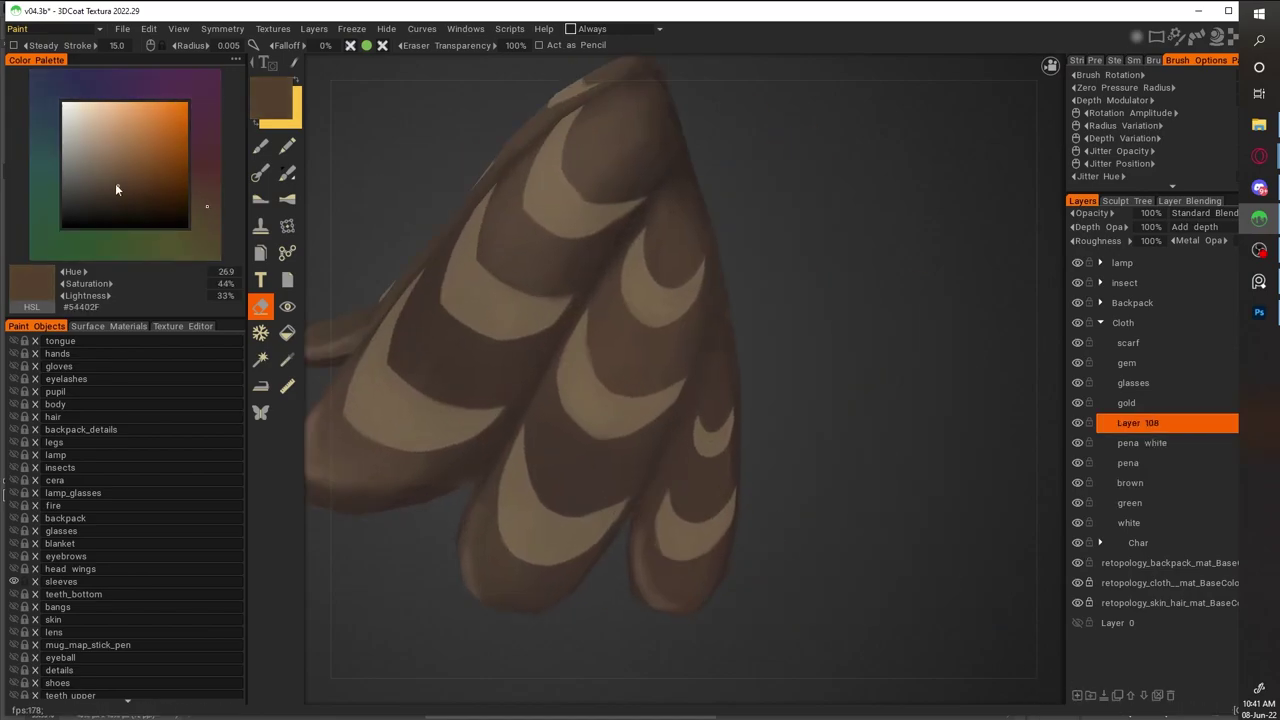
{"action": "key", "text": "b"}
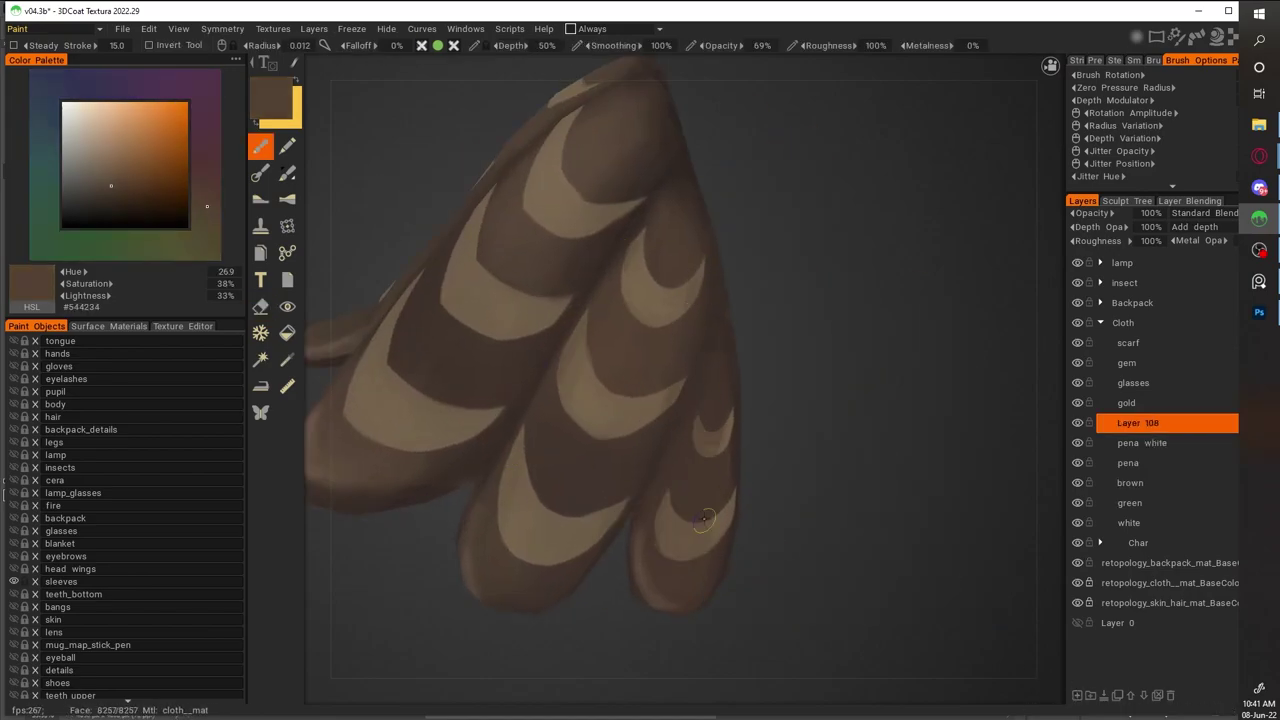
Shade the feathers around the sleeve on the new layer with sampled #76664C and #473A31 at a 0.027 brush radius
{"action": "scroll", "coordinate": [566, 590], "scroll_direction": "down", "scroll_amount": 5}
{"action": "left_click_drag", "start_coordinate": [900, 371], "coordinate": [606, 313], "text": "alt"}
{"action": "scroll", "coordinate": [590, 340], "scroll_direction": "down", "scroll_amount": 5}
{"action": "scroll", "coordinate": [540, 480], "scroll_direction": "up", "scroll_amount": 3}
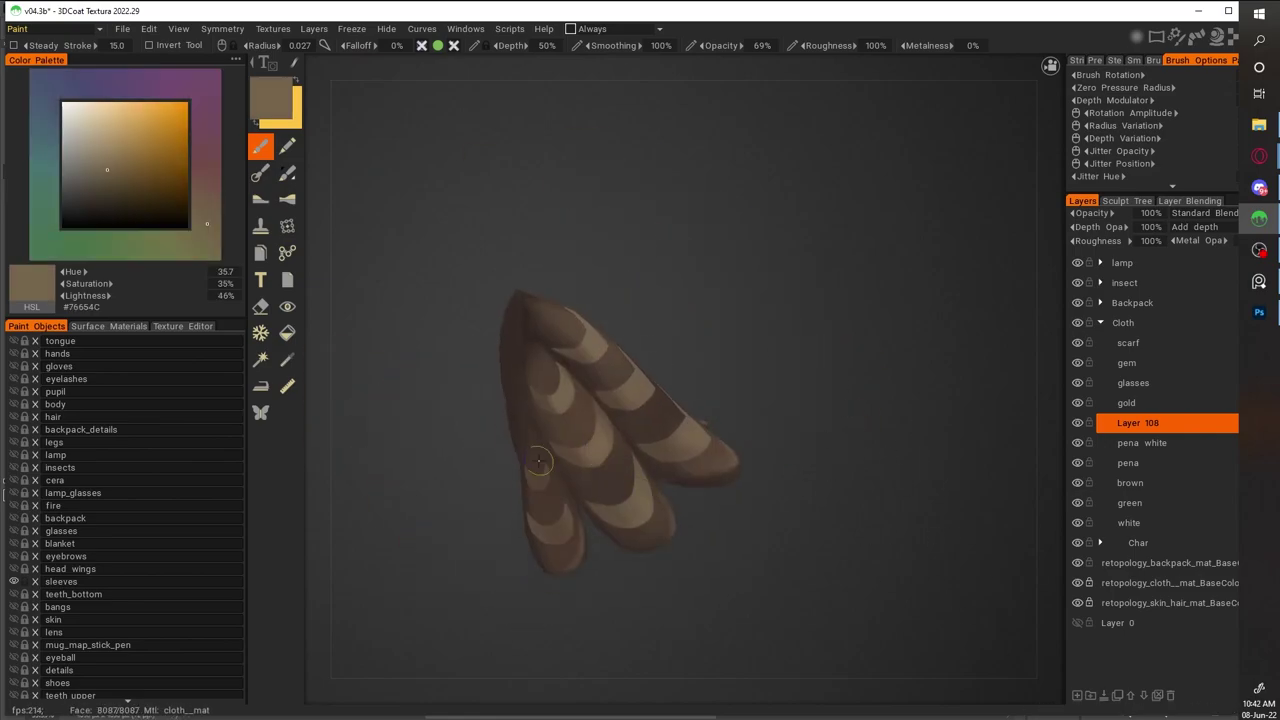
{"action": "scroll", "coordinate": [849, 464], "scroll_direction": "down", "scroll_amount": 3}
{"action": "scroll", "coordinate": [849, 464], "scroll_direction": "up", "scroll_amount": 3}
{"action": "left_click_drag", "start_coordinate": [820, 420], "coordinate": [852, 227], "text": "alt"}
{"action": "key", "text": "v"}
{"action": "scroll", "coordinate": [871, 443], "scroll_direction": "down", "scroll_amount": 4}
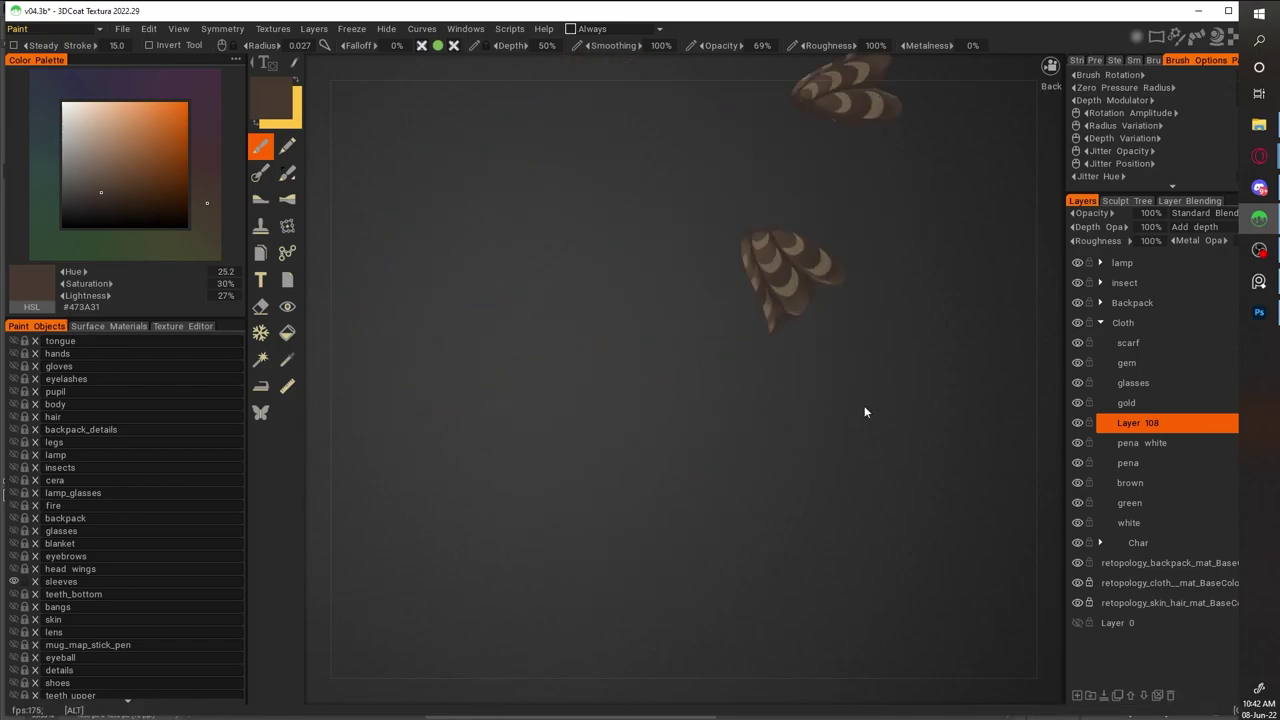
{"action": "scroll", "coordinate": [850, 432], "scroll_direction": "up", "scroll_amount": 4}
{"action": "scroll", "coordinate": [850, 500], "scroll_direction": "down", "scroll_amount": 5}
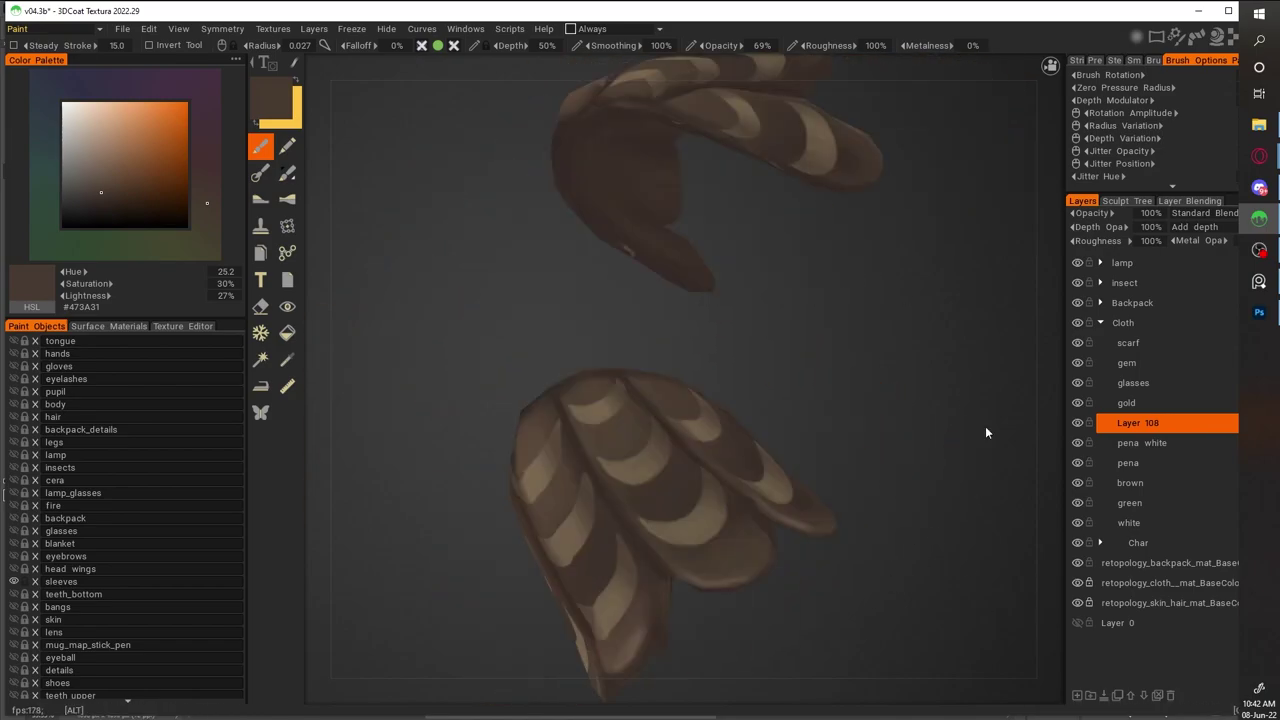
Blend soft tonal variation into the back feathers' bands with sampled #6C5B47 and #604E3C, reducing the brush radius to 0.023
{"action": "scroll", "coordinate": [798, 368], "scroll_direction": "up", "scroll_amount": 5}
{"action": "key", "text": "v"}
{"action": "key", "text": "v"}
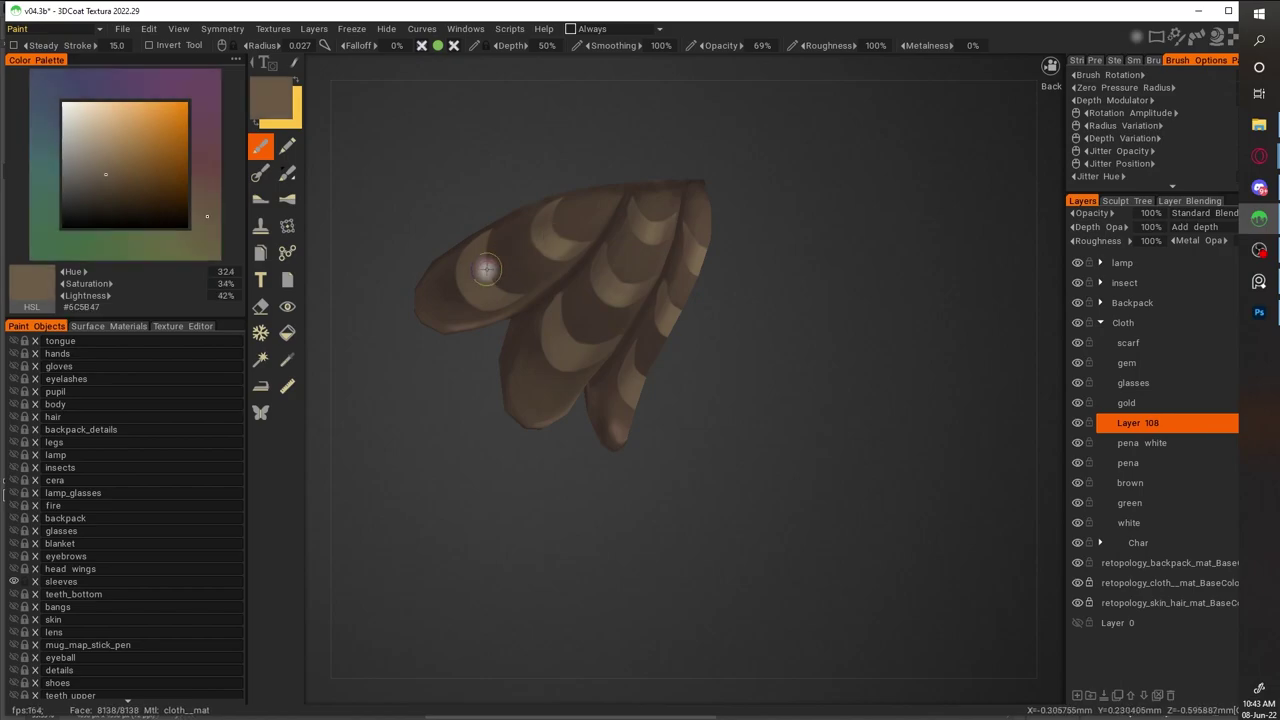
{"action": "left_click_drag", "start_coordinate": [471, 291], "coordinate": [678, 352], "text": "alt"}
{"action": "key", "text": "v"}
{"action": "key", "text": "v"}
{"action": "left_click_drag", "start_coordinate": [600, 414], "coordinate": [965, 330], "text": "alt"}
{"action": "key", "text": "v"}
{"action": "key", "text": "v"}
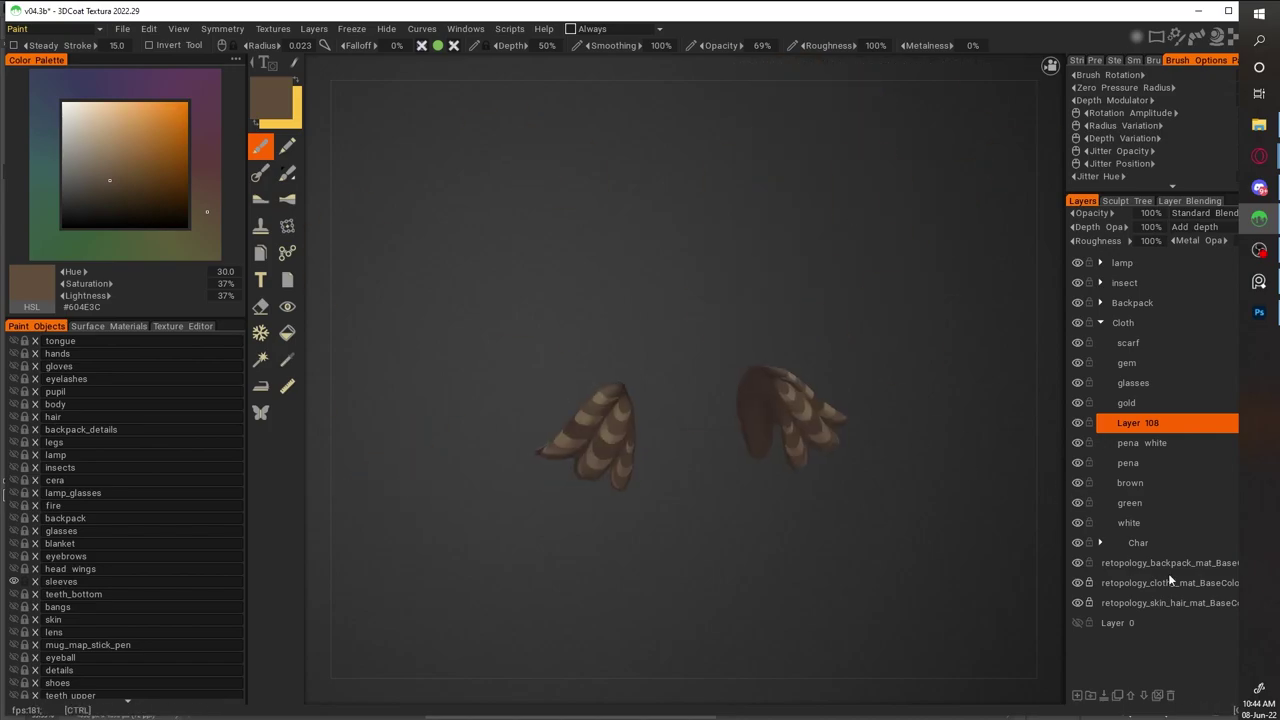
Add another layer and paint #8D7956 highlights on the middle front feather's stripes at a 0.017 brush radius
{"action": "scroll", "coordinate": [902, 399], "scroll_direction": "up", "scroll_amount": 3}
{"action": "scroll", "coordinate": [738, 285], "scroll_direction": "up", "scroll_amount": 4}
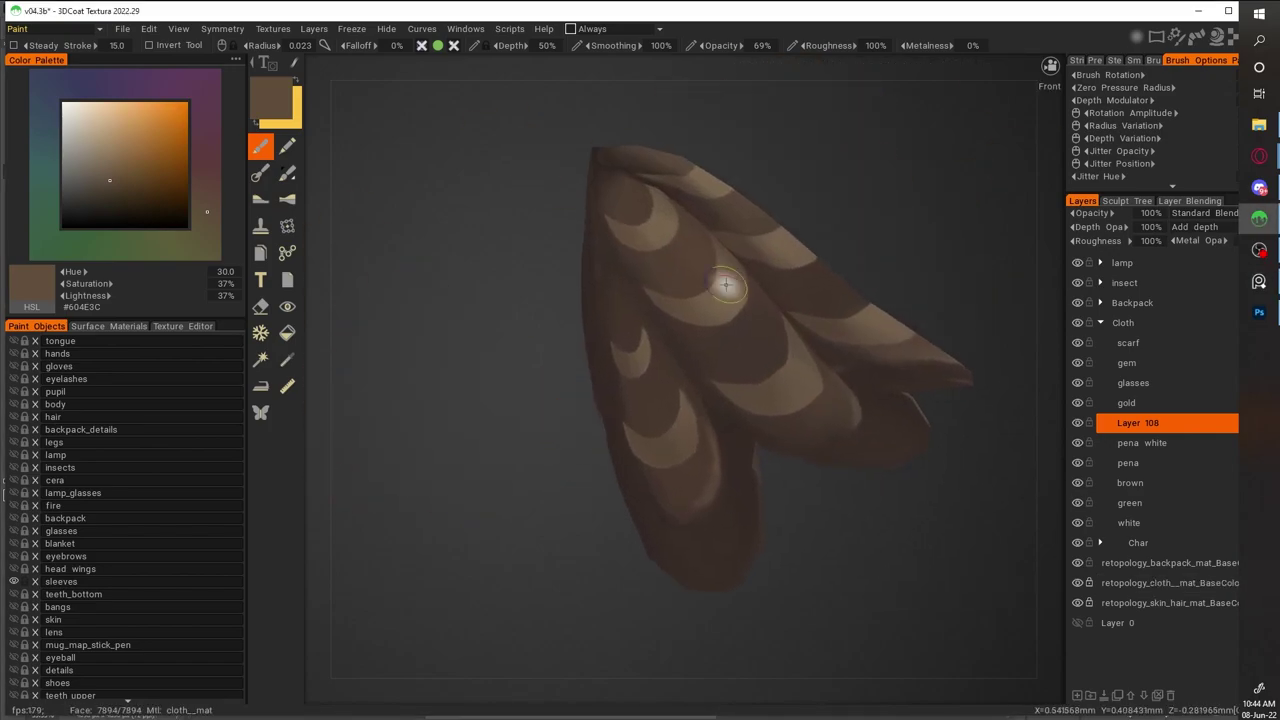
{"action": "key", "text": "v"}
{"action": "key", "text": "ctrl+n"}
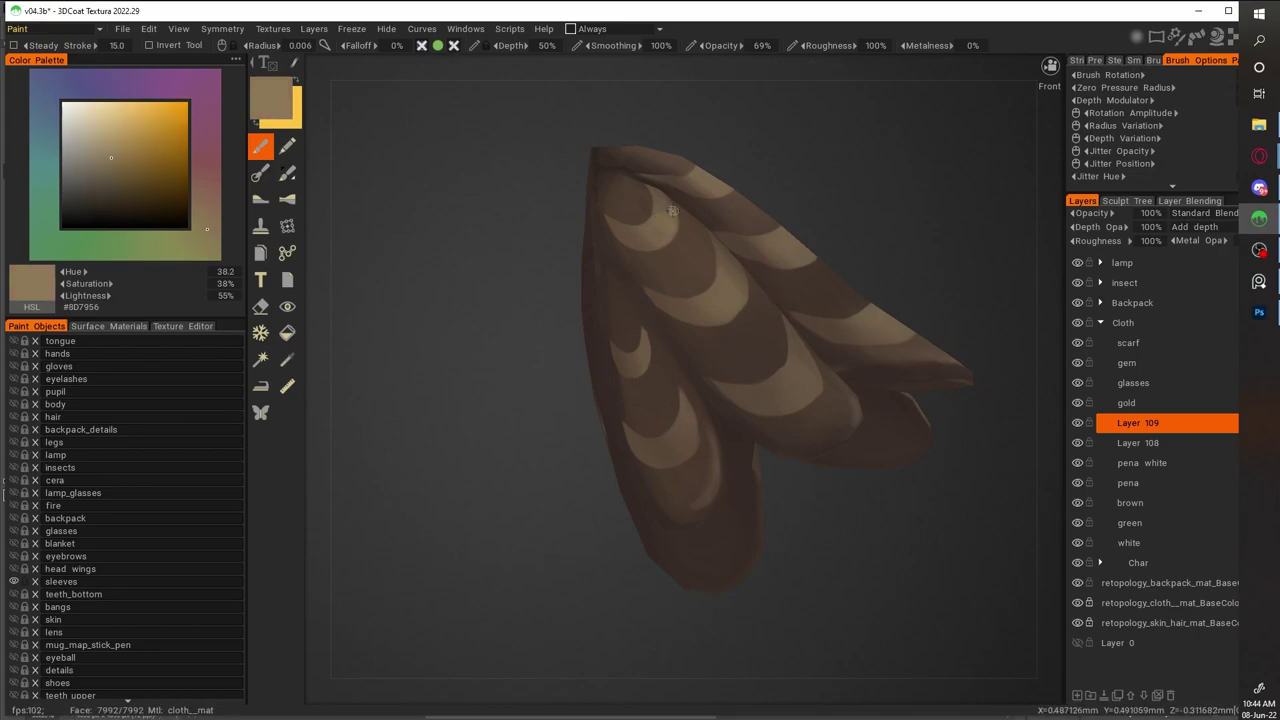
{"action": "left_click_drag", "start_coordinate": [797, 385], "coordinate": [793, 353]}
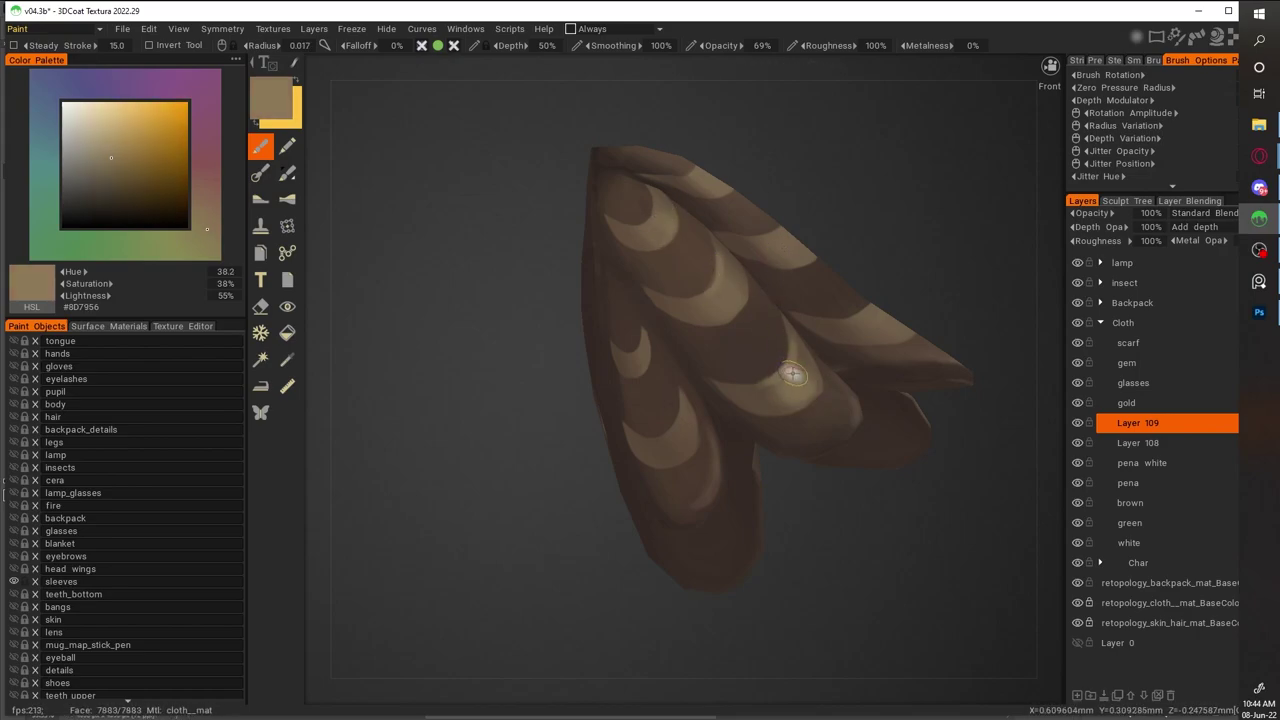
Highlight the small front feather's two stripes with #8D7956 and refine them with #756249 at a 0.003 brush radius
{"action": "scroll", "coordinate": [775, 428], "scroll_direction": "down", "scroll_amount": 5}
{"action": "scroll", "coordinate": [643, 309], "scroll_direction": "up", "scroll_amount": 6}
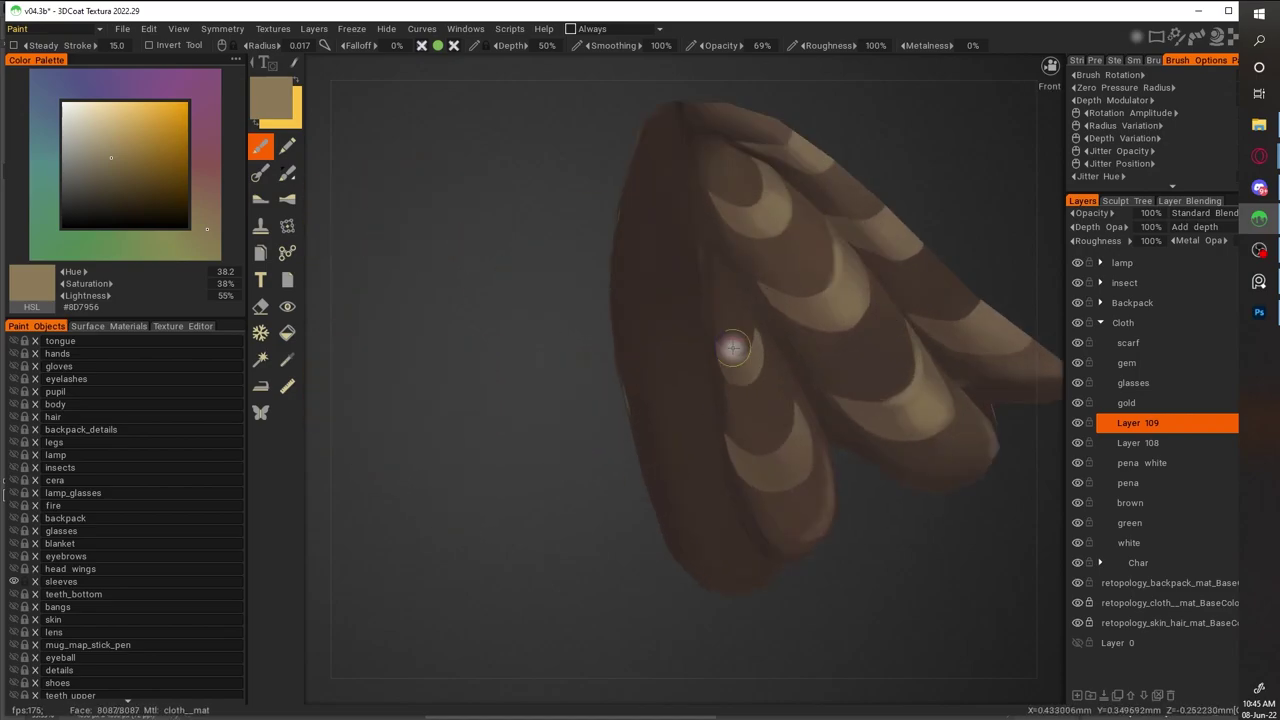
{"action": "key", "text": "v"}
{"action": "key", "text": "v"}
{"action": "key", "text": "v"}
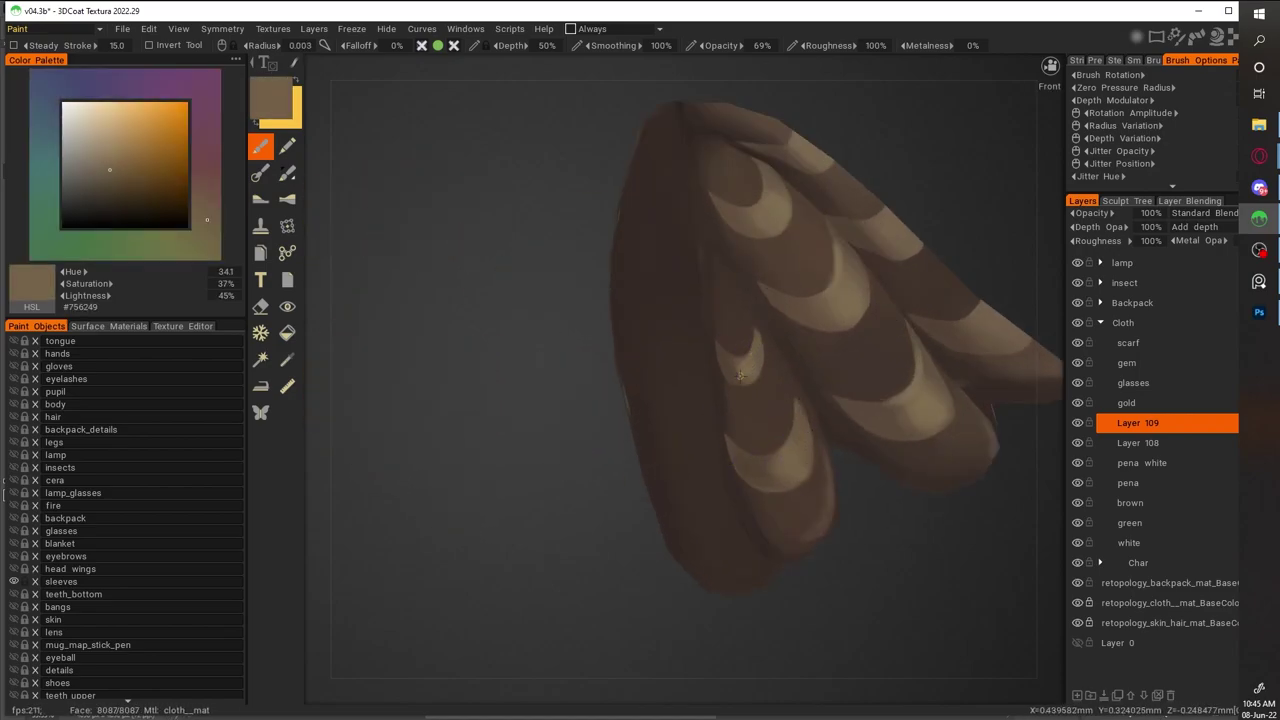
Sharpen the outlines of the small front feather's stripes with sampled dark browns #41342D and #362B26 at a 0.003 brush radius
{"action": "scroll", "coordinate": [789, 370], "scroll_direction": "down", "scroll_amount": 5}
{"action": "scroll", "coordinate": [943, 543], "scroll_direction": "up", "scroll_amount": 7}
{"action": "key", "text": "v"}
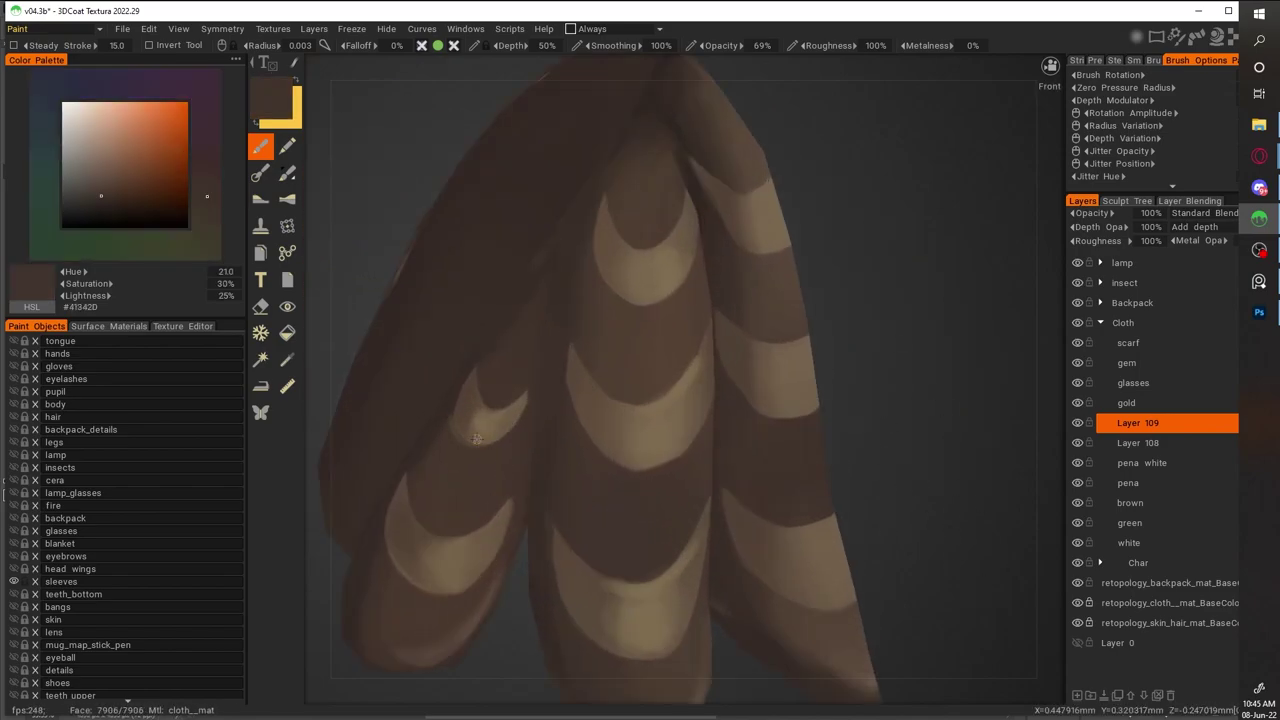
{"action": "key", "text": "v"}
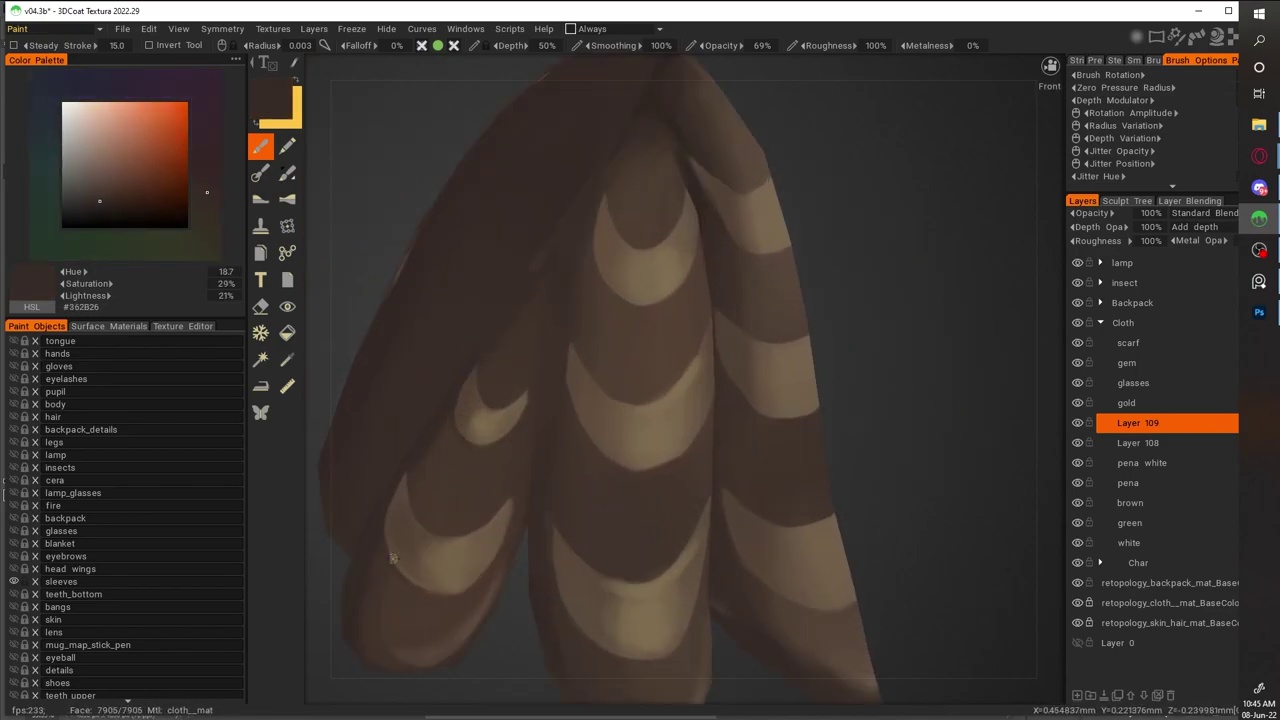
Paint over the side feathers' tips and creases with sampled #47372F and #41352D, enlarging the brush radius to 0.014
{"action": "left_click_drag", "start_coordinate": [565, 618], "coordinate": [836, 540]}
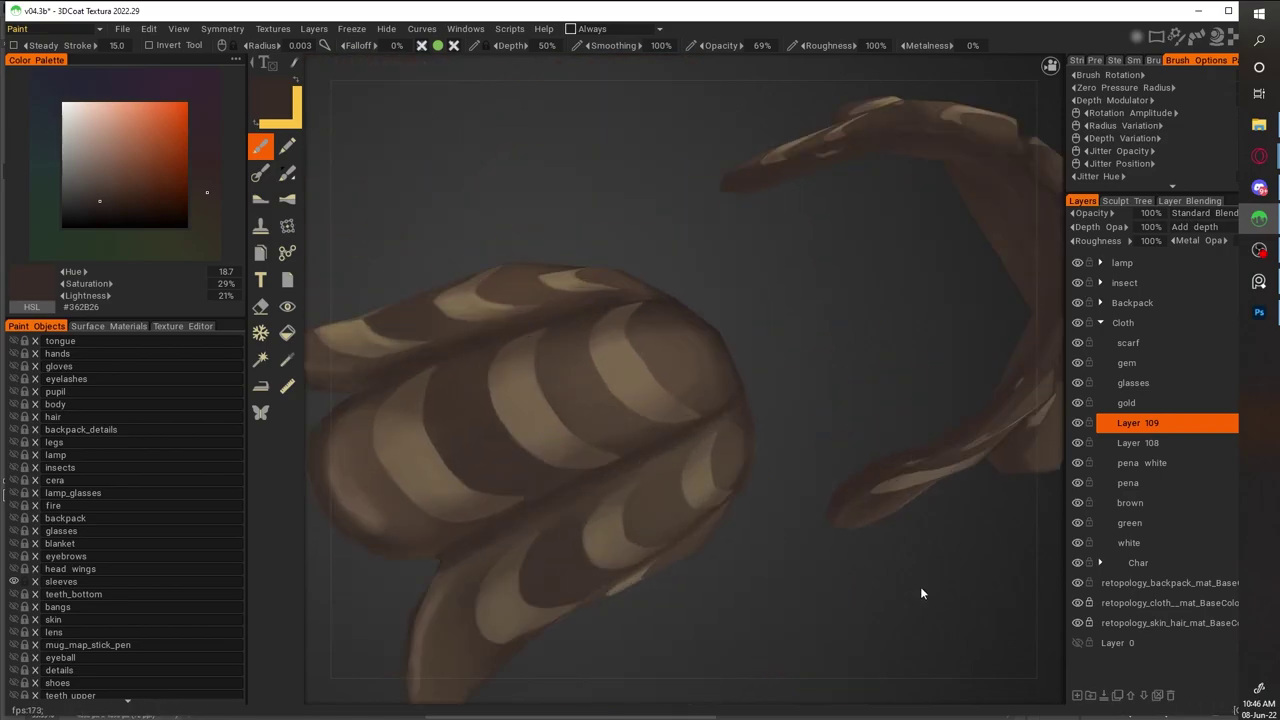
{"action": "scroll", "coordinate": [566, 466], "scroll_direction": "up", "scroll_amount": 5}
{"action": "key", "text": "v"}
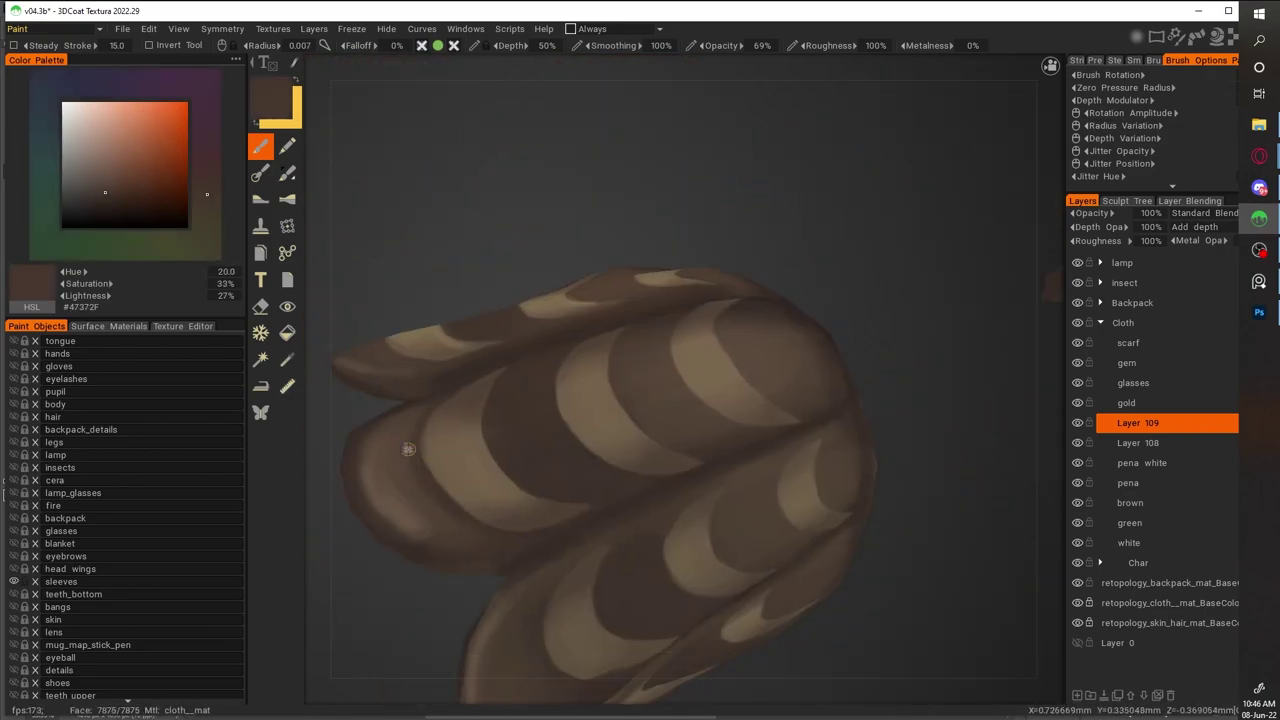
{"action": "key", "text": "v"}
{"action": "key", "text": "v"}
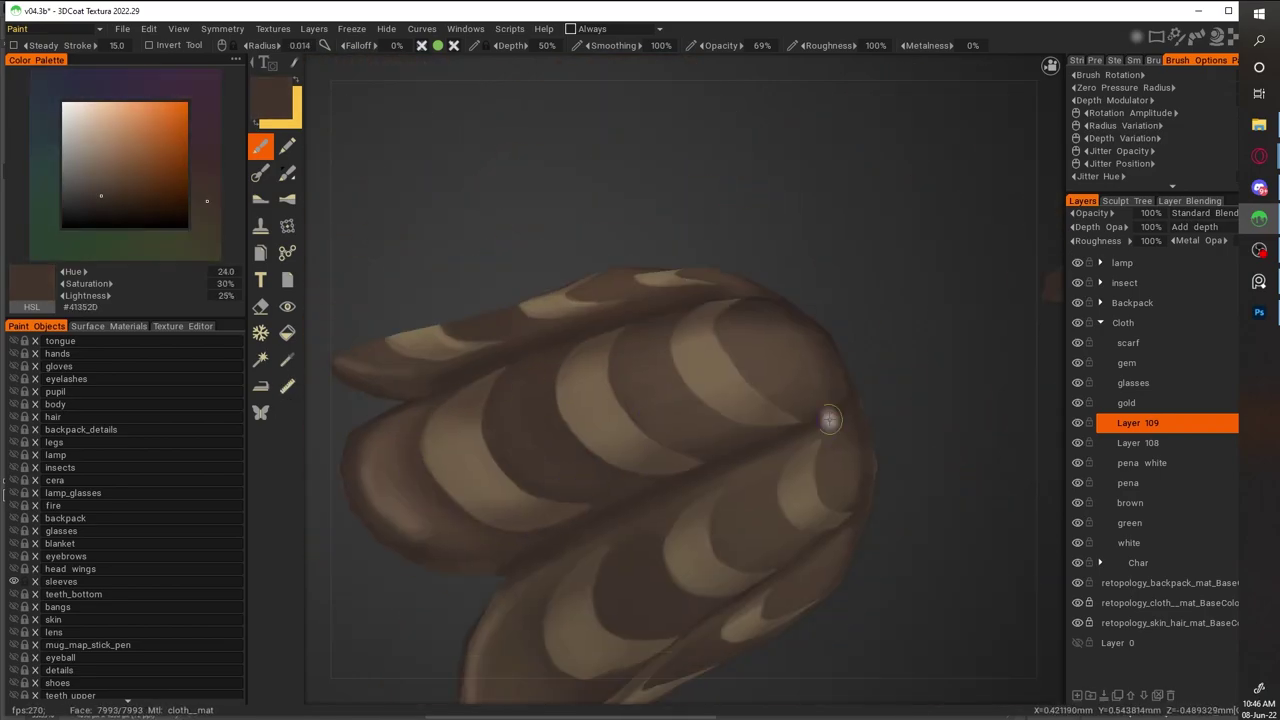
{"action": "key", "text": "v"}
{"action": "key", "text": "v"}
Even out the dark bands of the back feathers with sampled #483D31 and enlarge the brush radius to 0.021
{"action": "scroll", "coordinate": [858, 437], "scroll_direction": "down", "scroll_amount": 3}
{"action": "scroll", "coordinate": [751, 528], "scroll_direction": "up", "scroll_amount": 3}
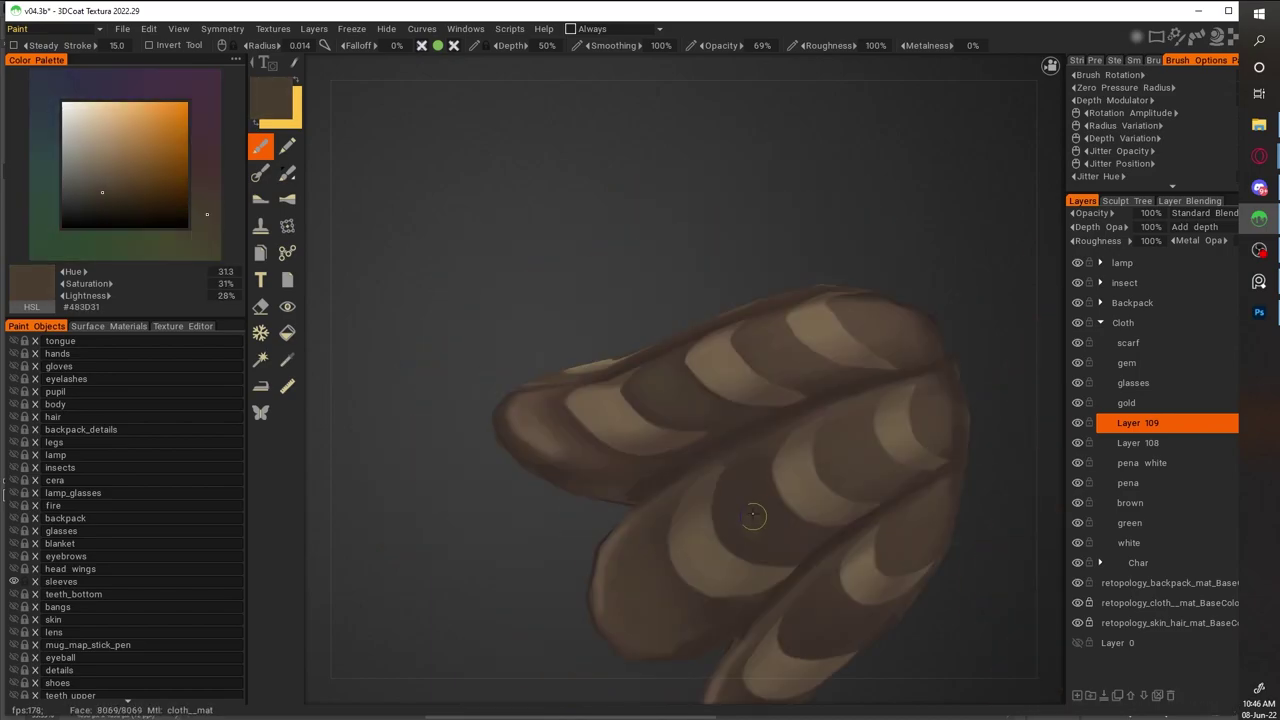
{"action": "scroll", "coordinate": [860, 475], "scroll_direction": "down", "scroll_amount": 3}
{"action": "scroll", "coordinate": [695, 453], "scroll_direction": "up", "scroll_amount": 2}
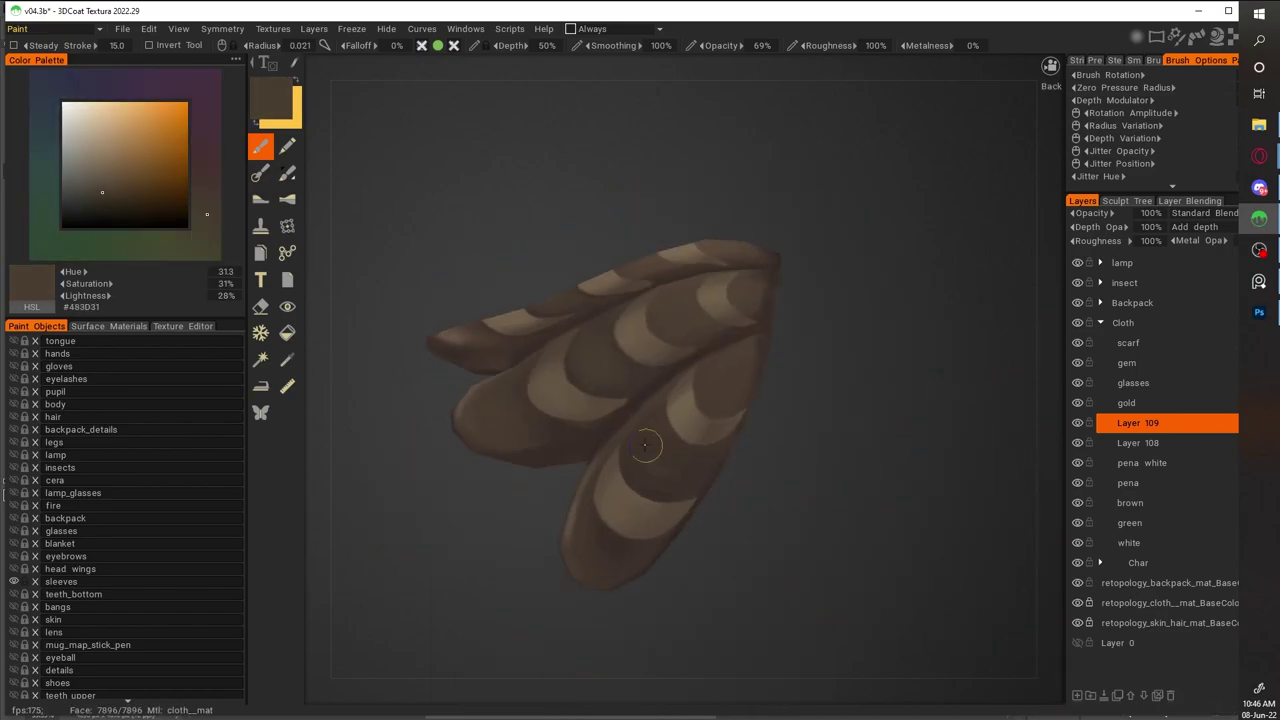
Shade the edges and creases of the back feathers with sampled #352B25, #312822 and #332A23 at a 0.013 brush radius
{"action": "key", "text": "v"}
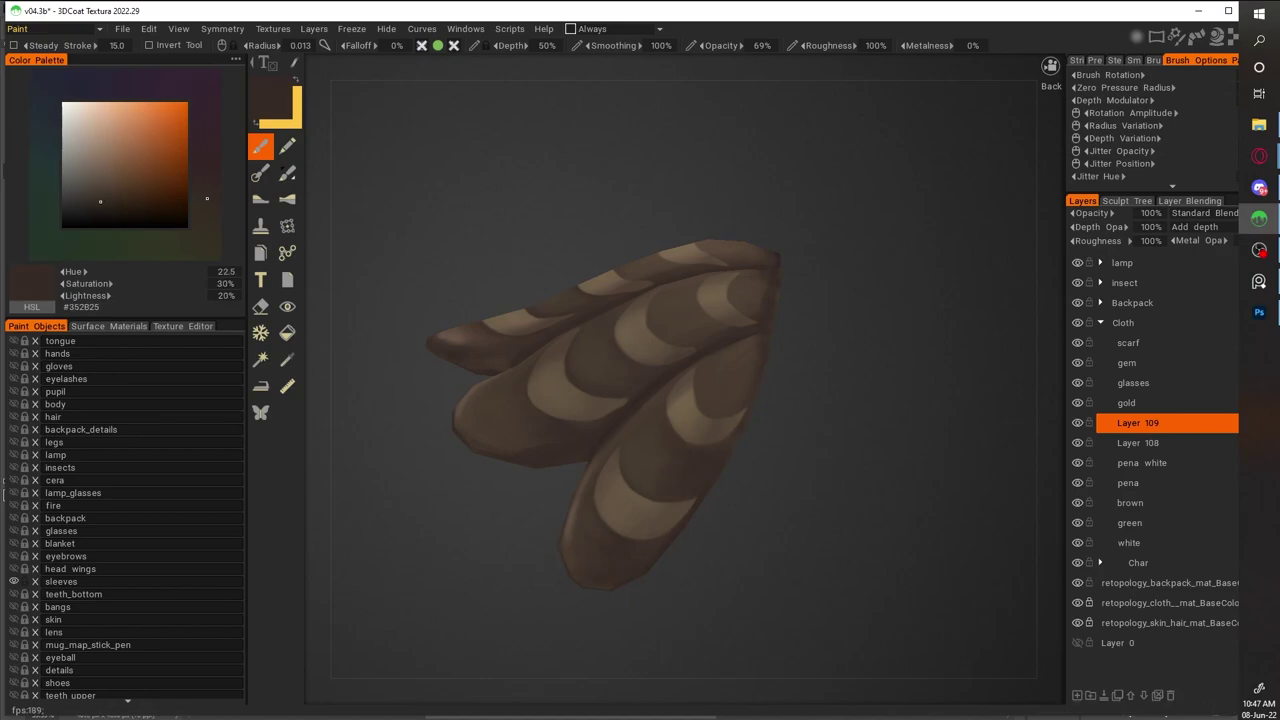
{"action": "key", "text": "v"}
{"action": "scroll", "coordinate": [565, 570], "scroll_direction": "down", "scroll_amount": 3}
{"action": "scroll", "coordinate": [609, 408], "scroll_direction": "up", "scroll_amount": 4}
{"action": "key", "text": "v"}
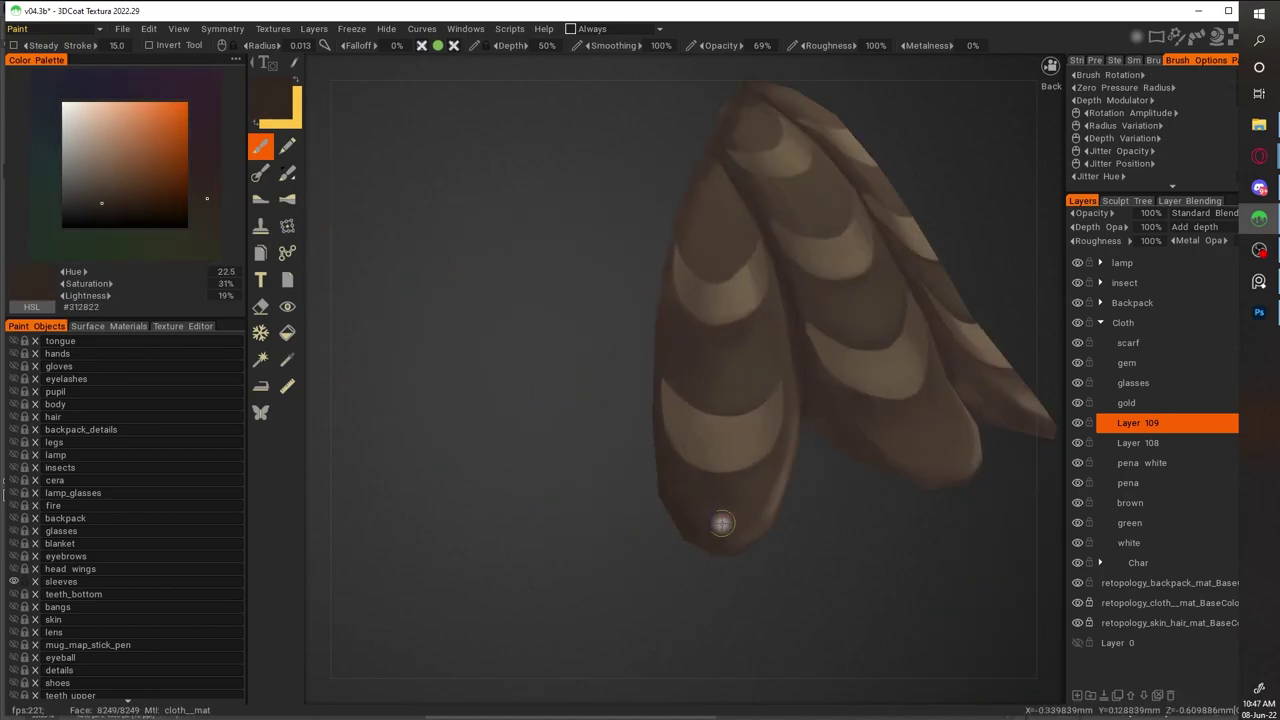
{"action": "key", "text": "v"}
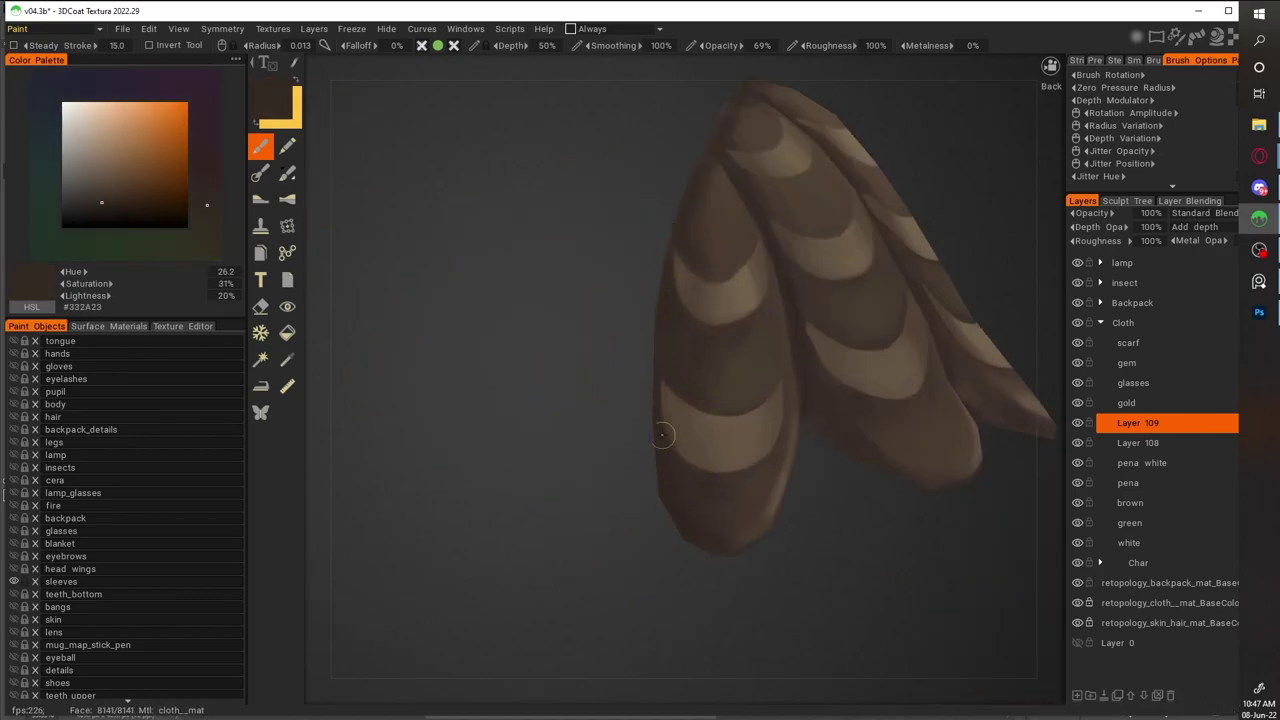
{"action": "key", "text": "v"}
{"action": "scroll", "coordinate": [705, 400], "scroll_direction": "down", "scroll_amount": 3}
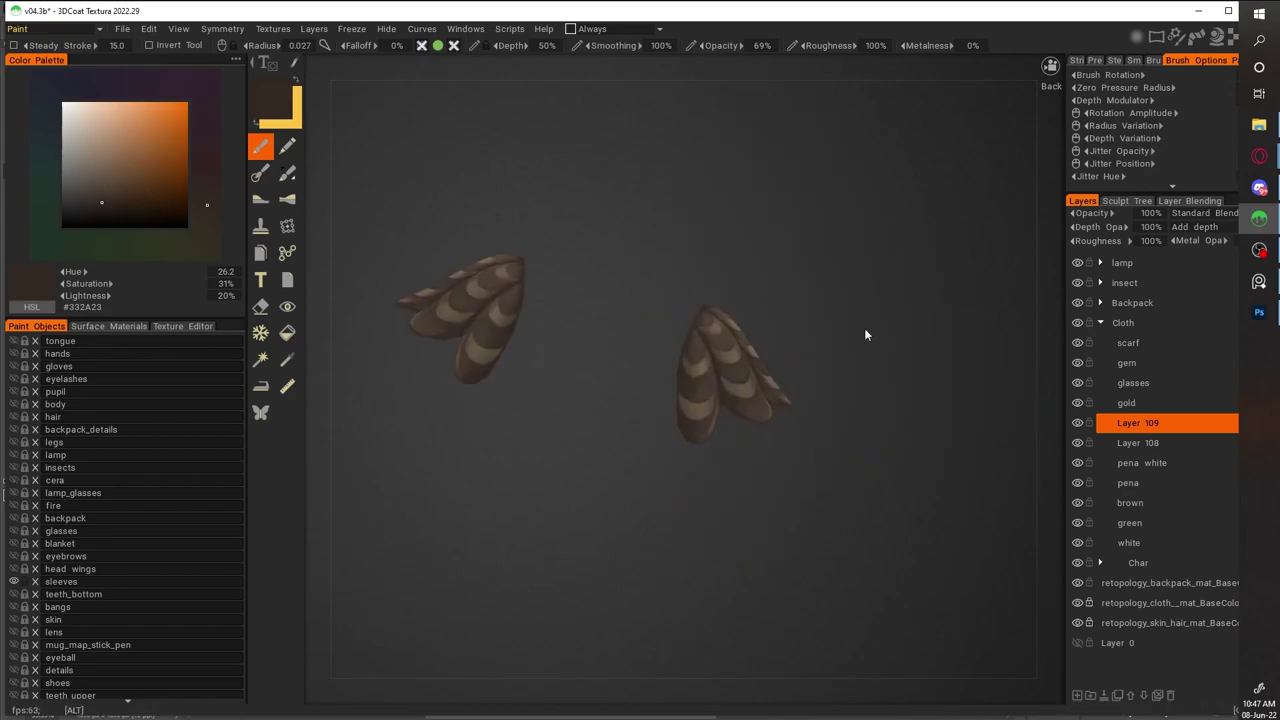
Refine the rearmost feather's stripe edges with #372D25 at radius 0.002, then its side with #352C25 at radius 0.008 and 67% opacity
{"action": "scroll", "coordinate": [683, 328], "scroll_direction": "up", "scroll_amount": 3}
{"action": "key", "text": "v"}
{"action": "key", "text": "v"}
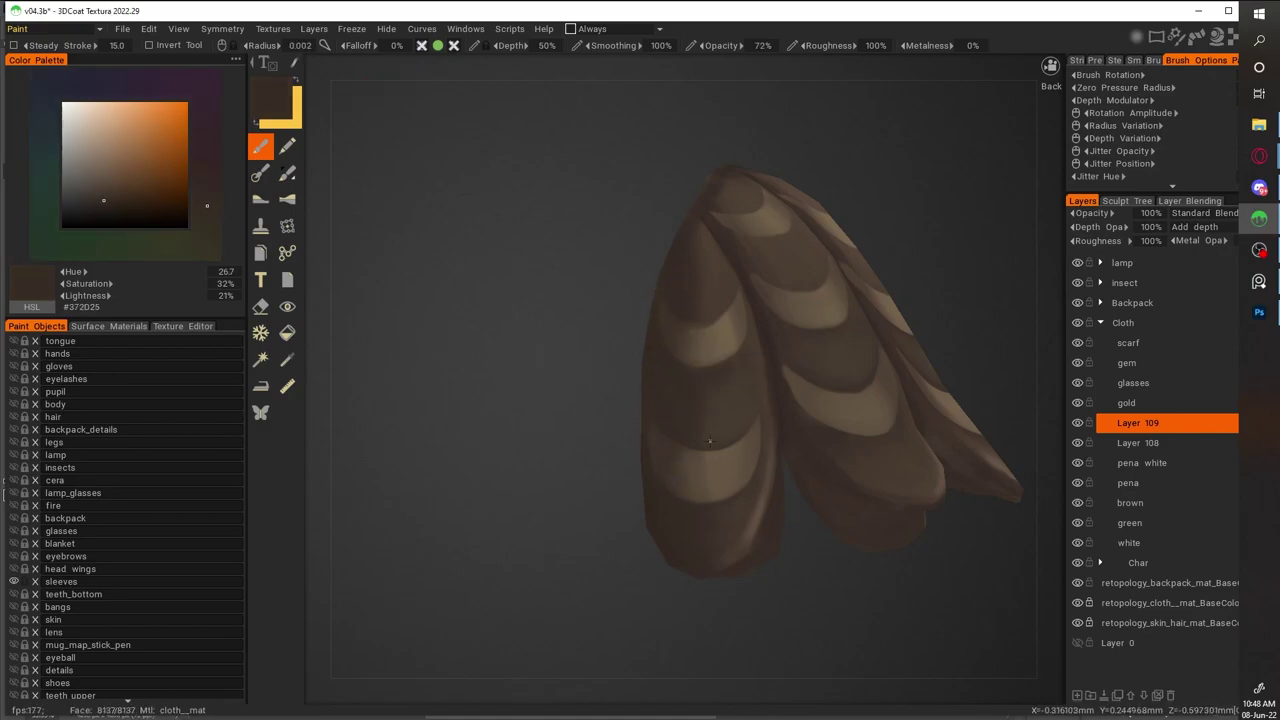
{"action": "key", "text": "v"}
{"action": "key", "text": "v"}
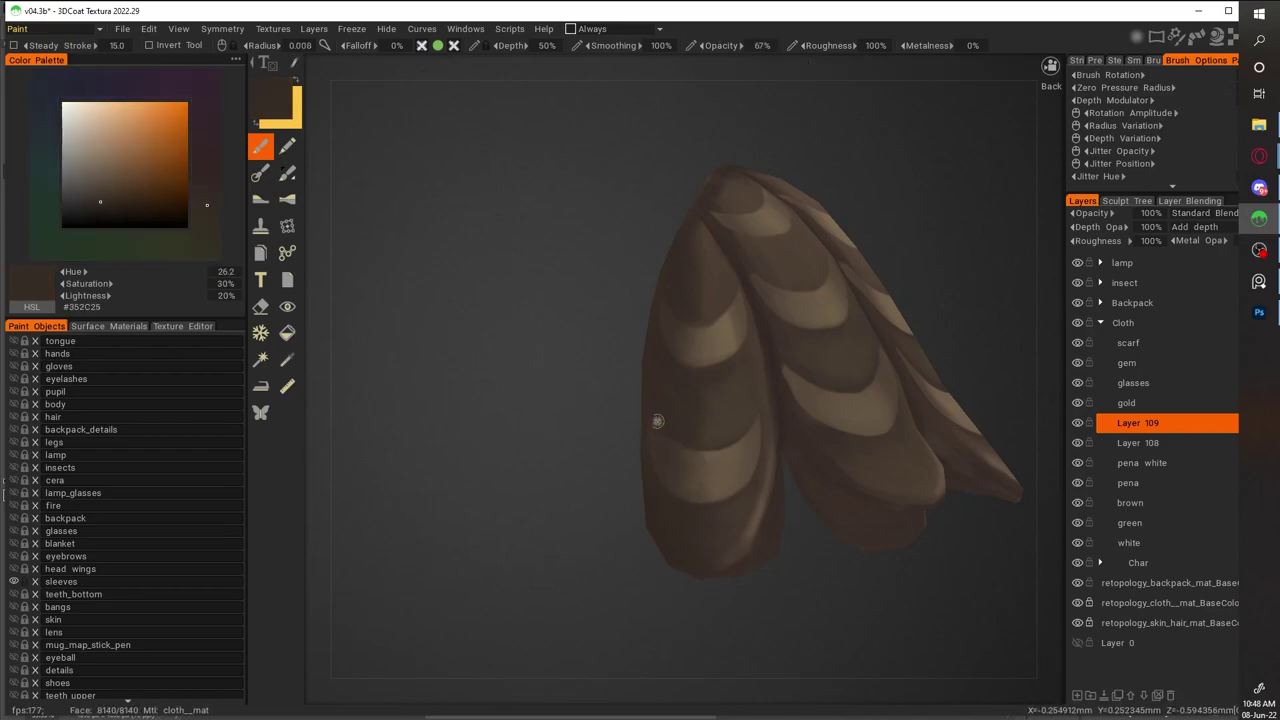
Deepen the crease at the top of the back feathers with #322922 at radius 0.006 and sample #4B3F32 for blending
{"action": "scroll", "coordinate": [715, 566], "scroll_direction": "down", "scroll_amount": 5}
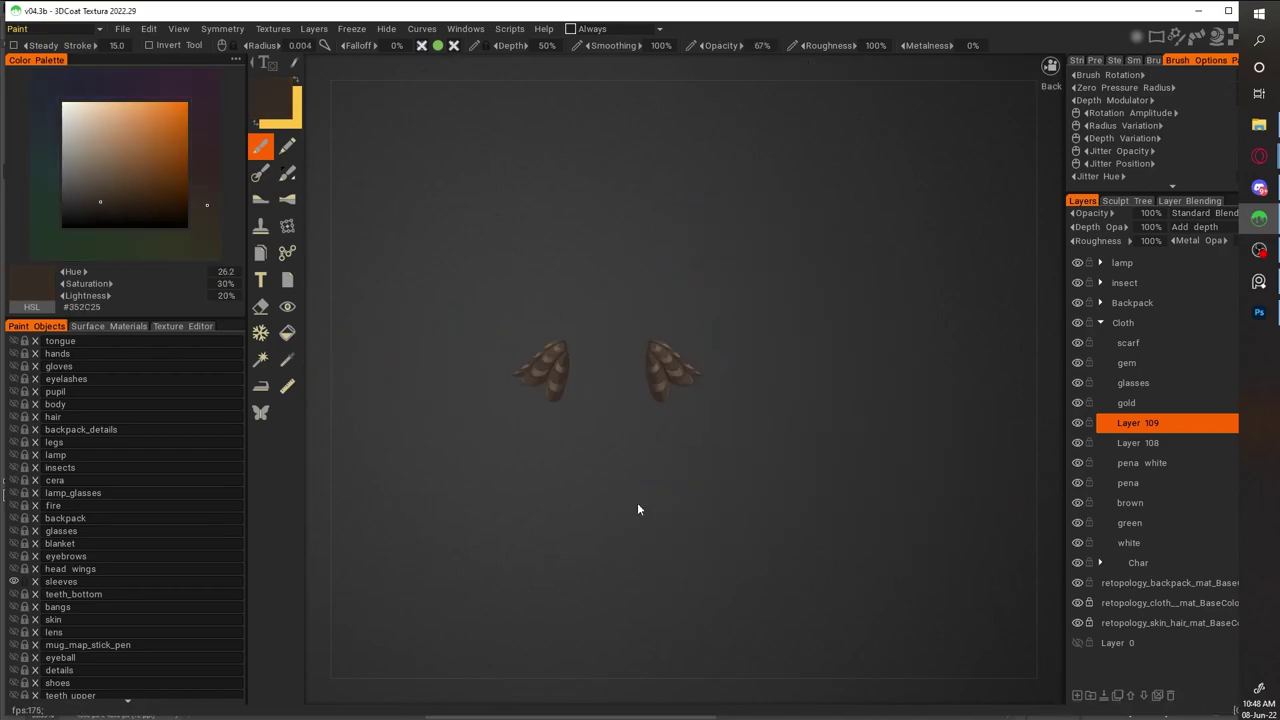
{"action": "scroll", "coordinate": [826, 540], "scroll_direction": "up", "scroll_amount": 5}
{"action": "left_click_drag", "start_coordinate": [826, 540], "coordinate": [526, 497]}
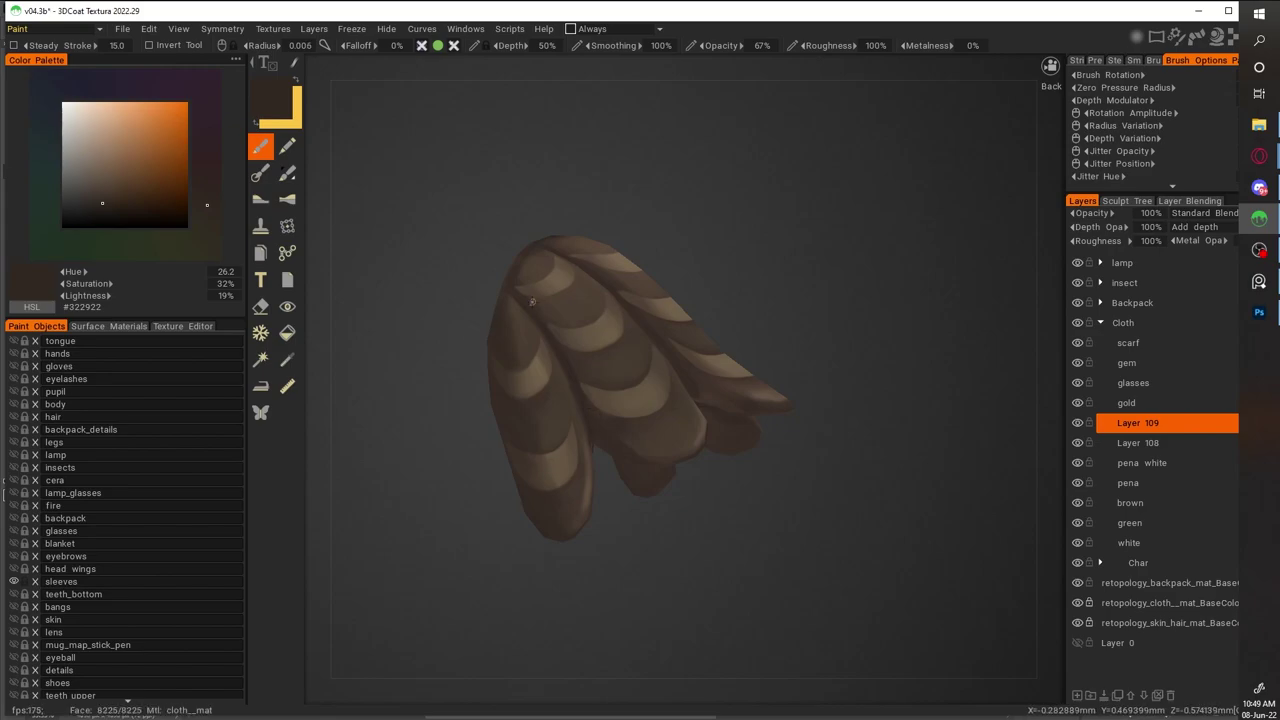
{"action": "key", "text": "v"}
{"action": "left_click_drag", "start_coordinate": [525, 291], "coordinate": [606, 409]}
{"action": "key", "text": "v"}
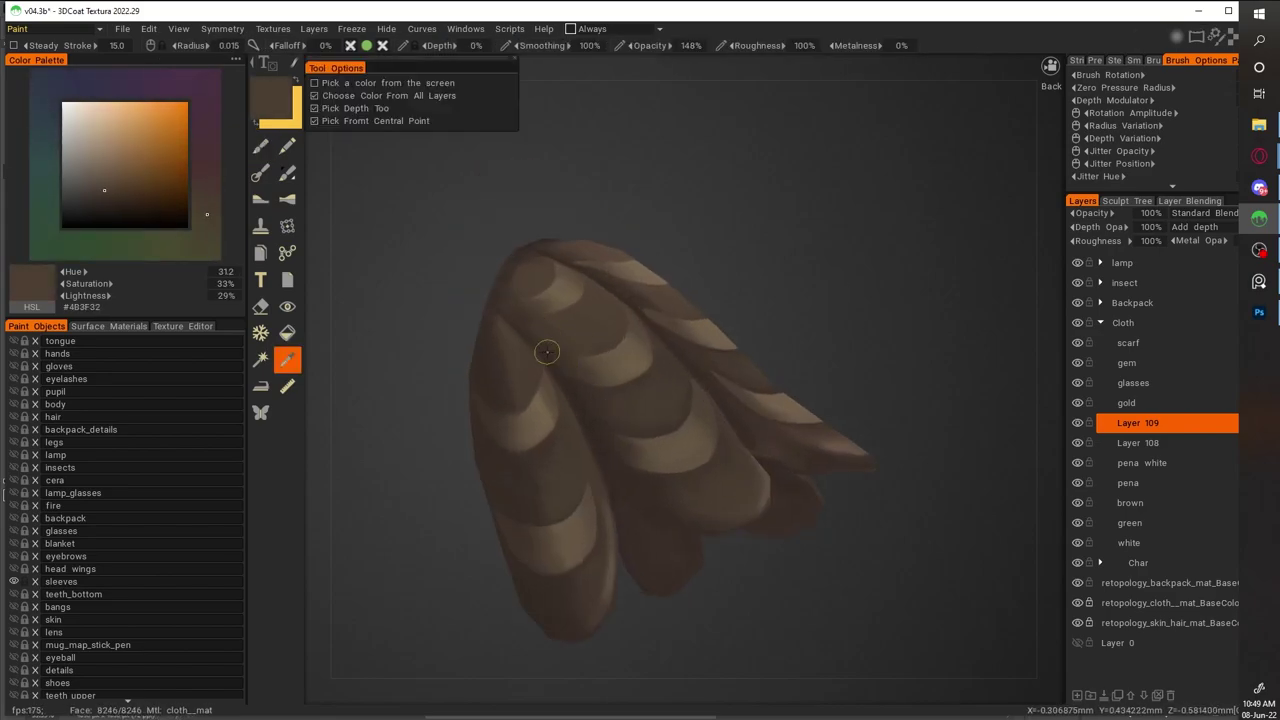
Darken the crease between the two rear feathers with sampled #322923 and #342B23 at a 0.016 brush radius
{"action": "left_click_drag", "start_coordinate": [760, 290], "coordinate": [633, 440]}
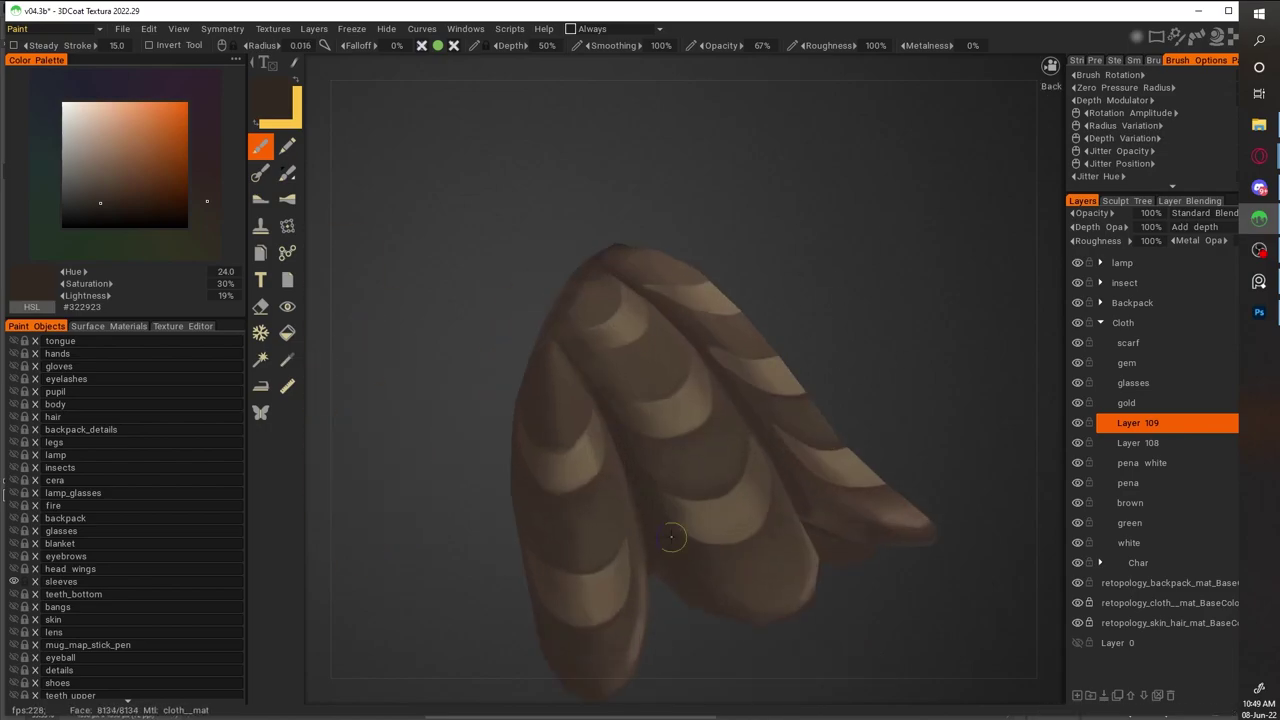
{"action": "key", "text": "v"}
{"action": "key", "text": "v"}
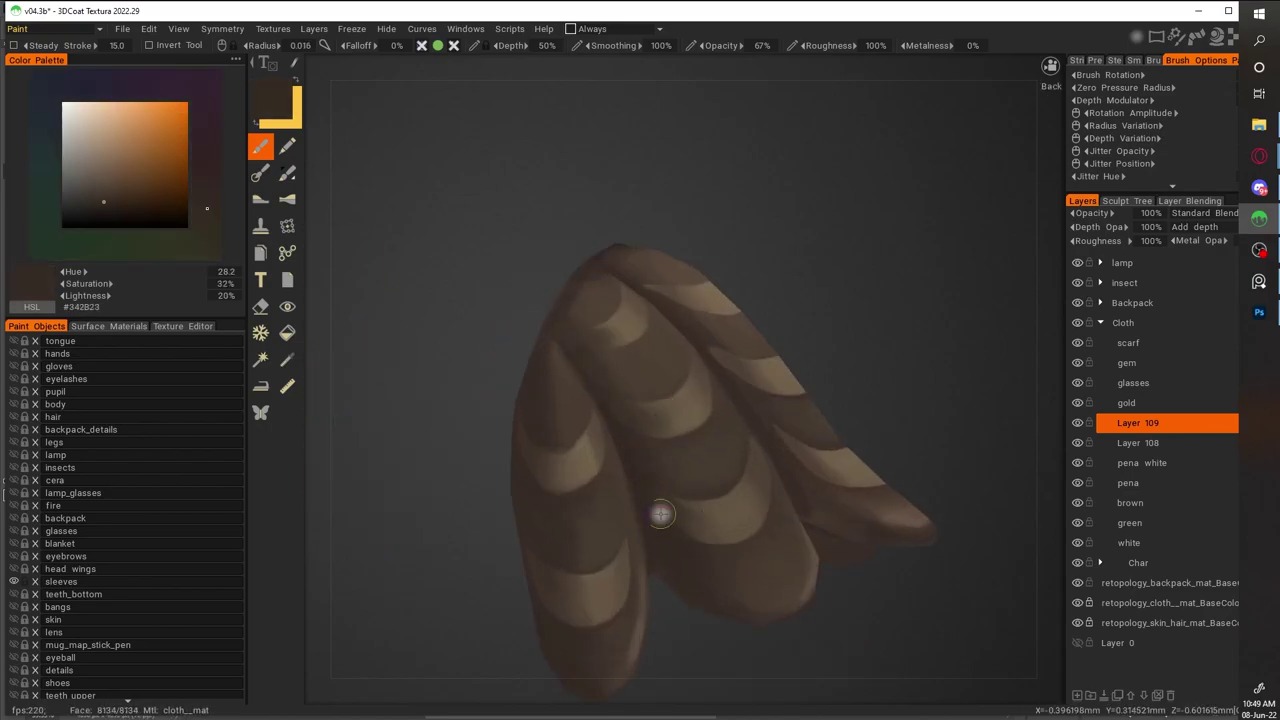
Blend the upper ends of the back feathers with #514237 at radius 0.023 and sample #332923 at 88% opacity for shading
{"action": "mouse_move", "coordinate": [626, 426]}
{"action": "left_mouse_down"}
{"action": "mouse_move", "coordinate": [600, 400]}
{"action": "mouse_move", "coordinate": [531, 389]}
{"action": "left_mouse_up"}
{"action": "key", "text": "v"}
{"action": "key", "text": "v"}
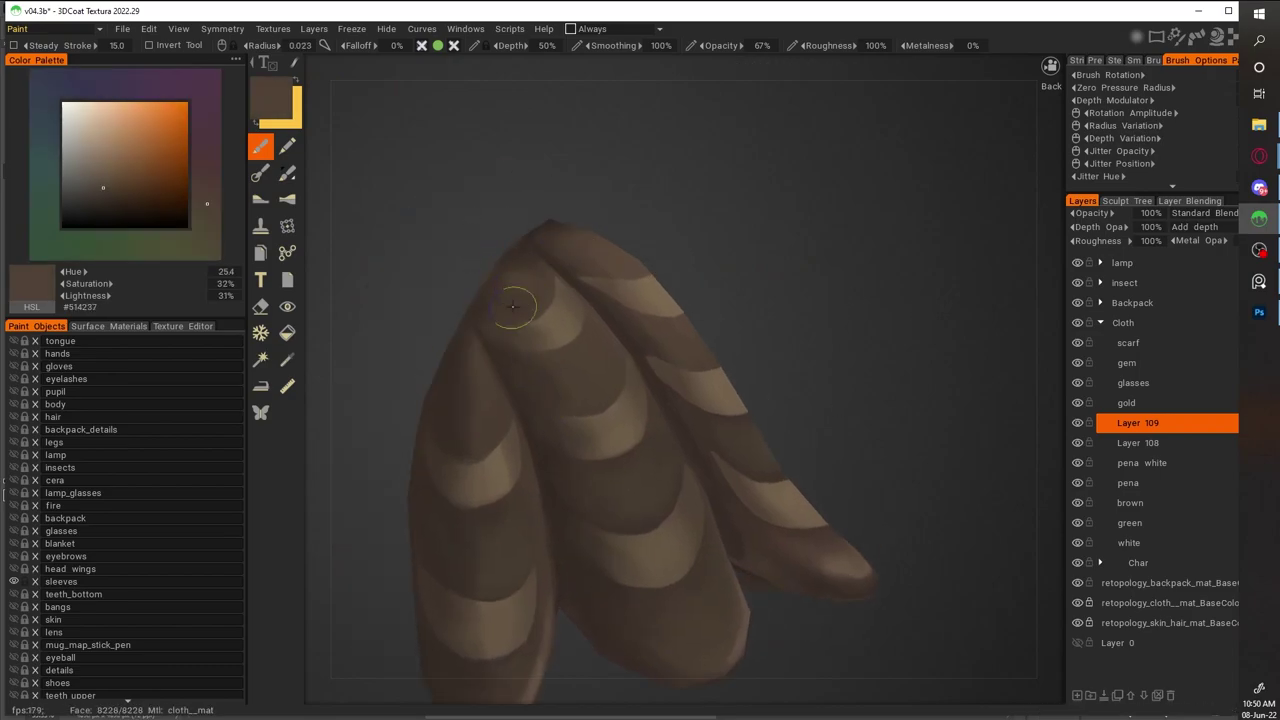
{"action": "key", "text": "v"}
{"action": "scroll", "coordinate": [880, 463], "scroll_direction": "down", "scroll_amount": 5}
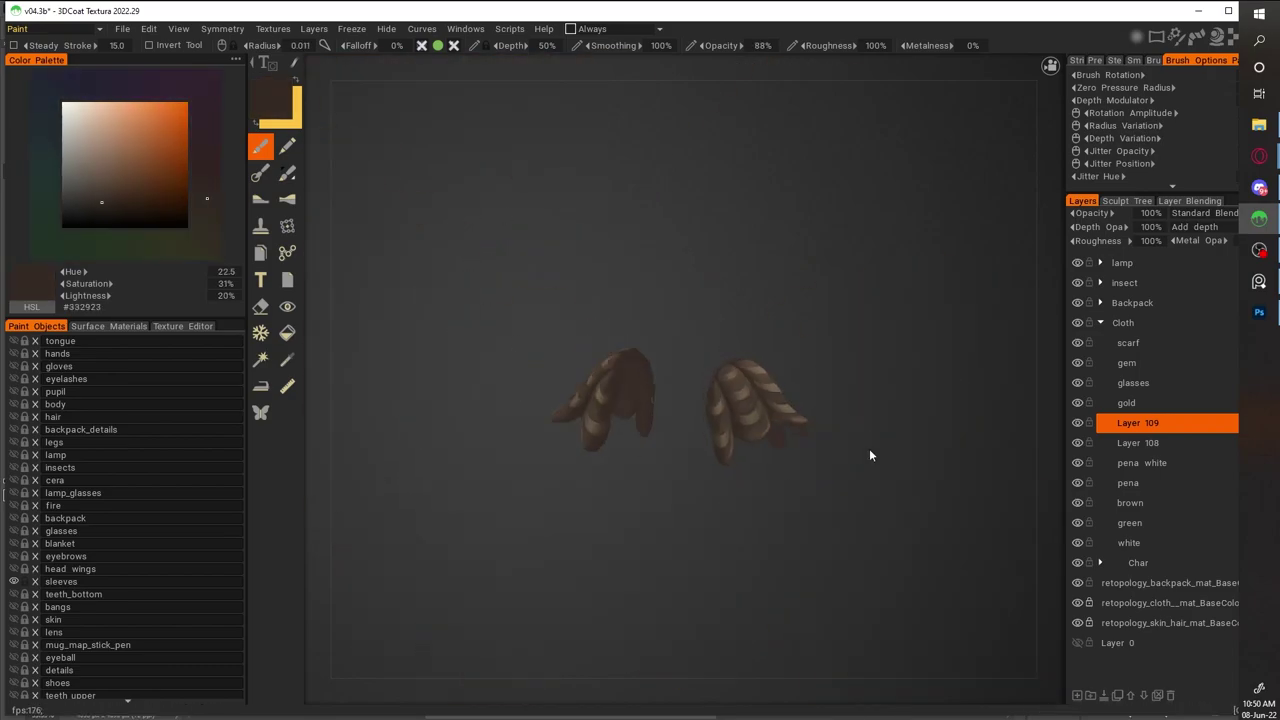
Soften the side feather beside the deep crease with #4A3D32 at radius 0.025, then touch up its top stripe with #685845 at 0.016
{"action": "scroll", "coordinate": [886, 434], "scroll_direction": "up", "scroll_amount": 5}
{"action": "mouse_move", "coordinate": [886, 434]}
{"action": "left_mouse_down"}
{"action": "mouse_move", "coordinate": [680, 302]}
{"action": "mouse_move", "coordinate": [608, 214]}
{"action": "left_mouse_up"}
{"action": "key", "text": "v"}
{"action": "left_click_drag", "start_coordinate": [667, 412], "coordinate": [680, 349]}
{"action": "key", "text": "v"}
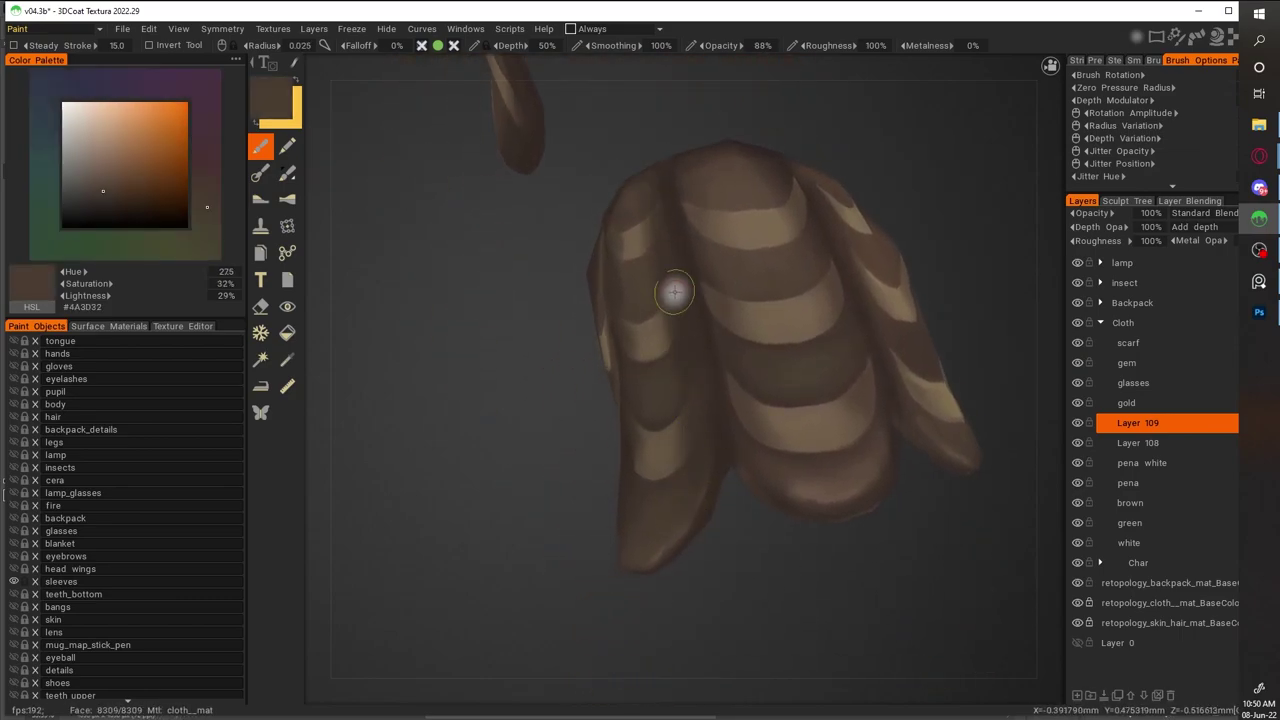
{"action": "key", "text": "v"}
{"action": "key", "text": "v"}
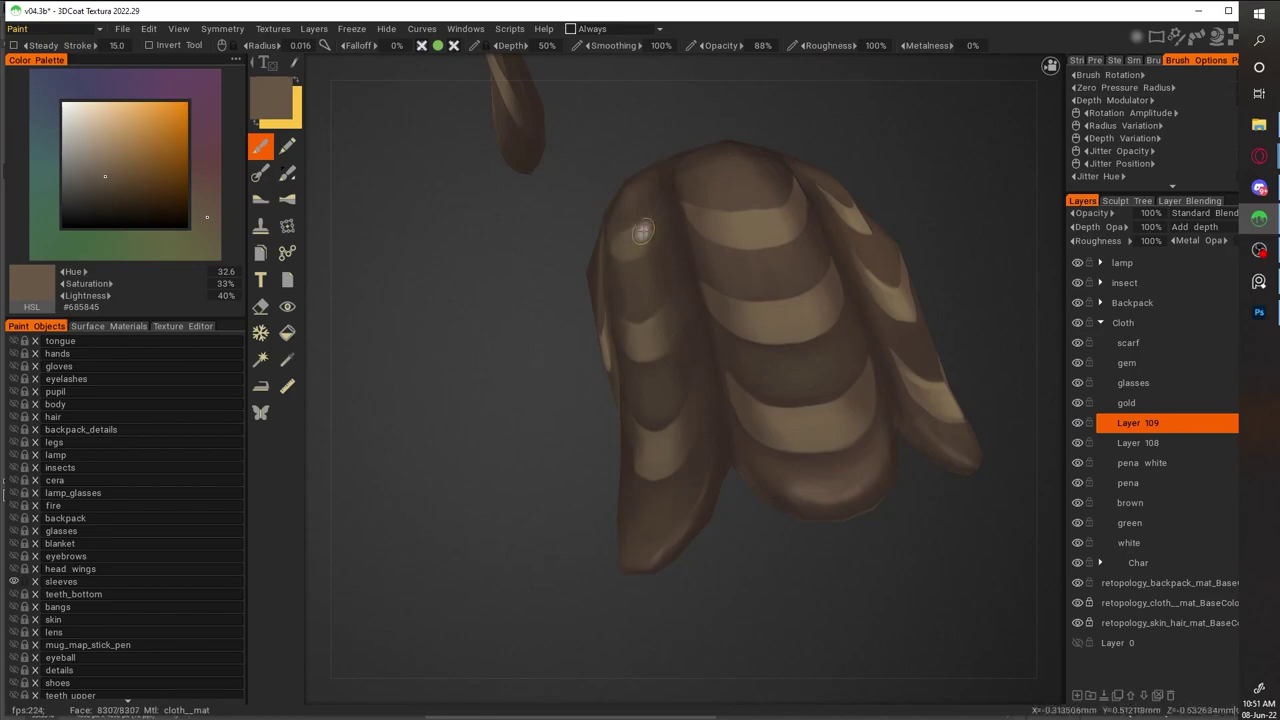
Highlight the side feather's light stripes with #7B6850 at a 0.007 brush radius and 90% opacity
{"action": "scroll", "coordinate": [644, 343], "scroll_direction": "down", "scroll_amount": 5}
{"action": "scroll", "coordinate": [820, 360], "scroll_direction": "up", "scroll_amount": 5}
{"action": "left_click_drag", "start_coordinate": [820, 360], "coordinate": [655, 478]}
{"action": "mouse_move", "coordinate": [645, 197]}
{"action": "left_mouse_down"}
{"action": "mouse_move", "coordinate": [932, 570]}
{"action": "mouse_move", "coordinate": [518, 510]}
{"action": "left_mouse_up"}
{"action": "key", "text": "v"}
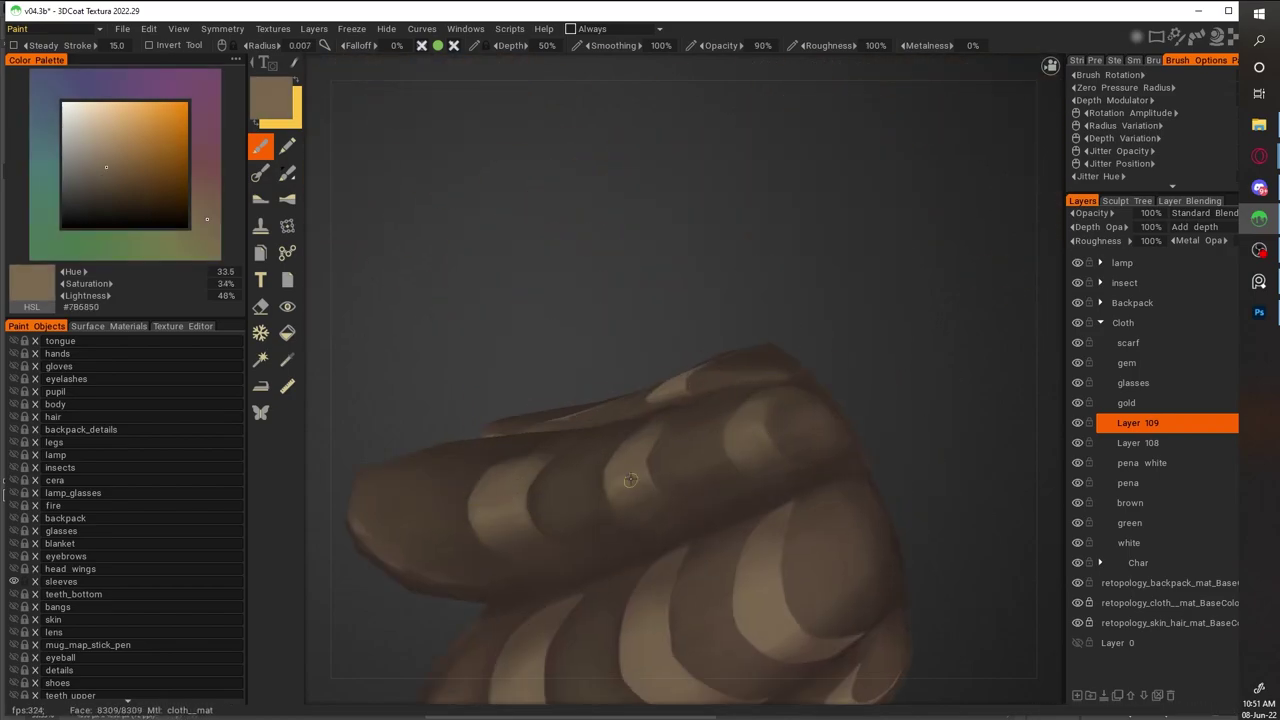
{"action": "scroll", "coordinate": [864, 422], "scroll_direction": "down", "scroll_amount": 5}
{"action": "left_click_drag", "start_coordinate": [864, 422], "coordinate": [884, 404]}
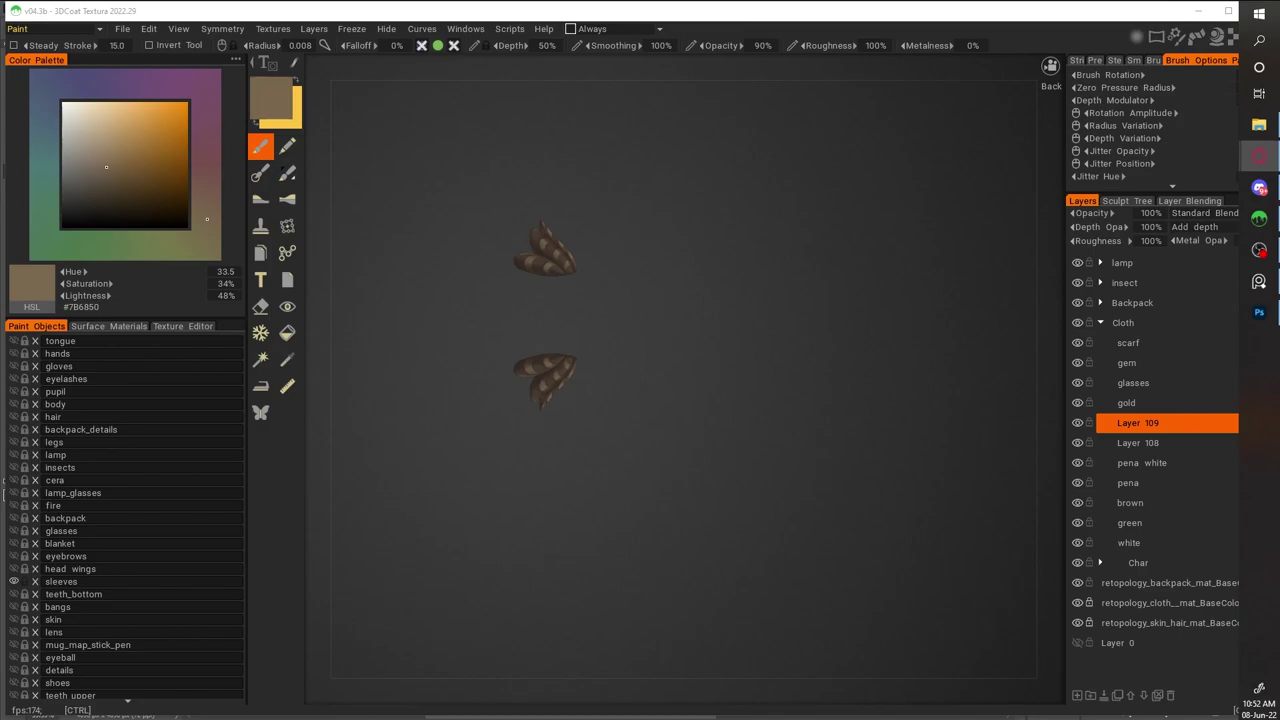
Add #7B6850 highlights to the back feathers' stripes at radius 0.008, then blend them with #675744 at 77% opacity
{"action": "left_click_drag", "start_coordinate": [850, 480], "coordinate": [864, 291]}
{"action": "scroll", "coordinate": [864, 291], "scroll_direction": "up", "scroll_amount": 5}
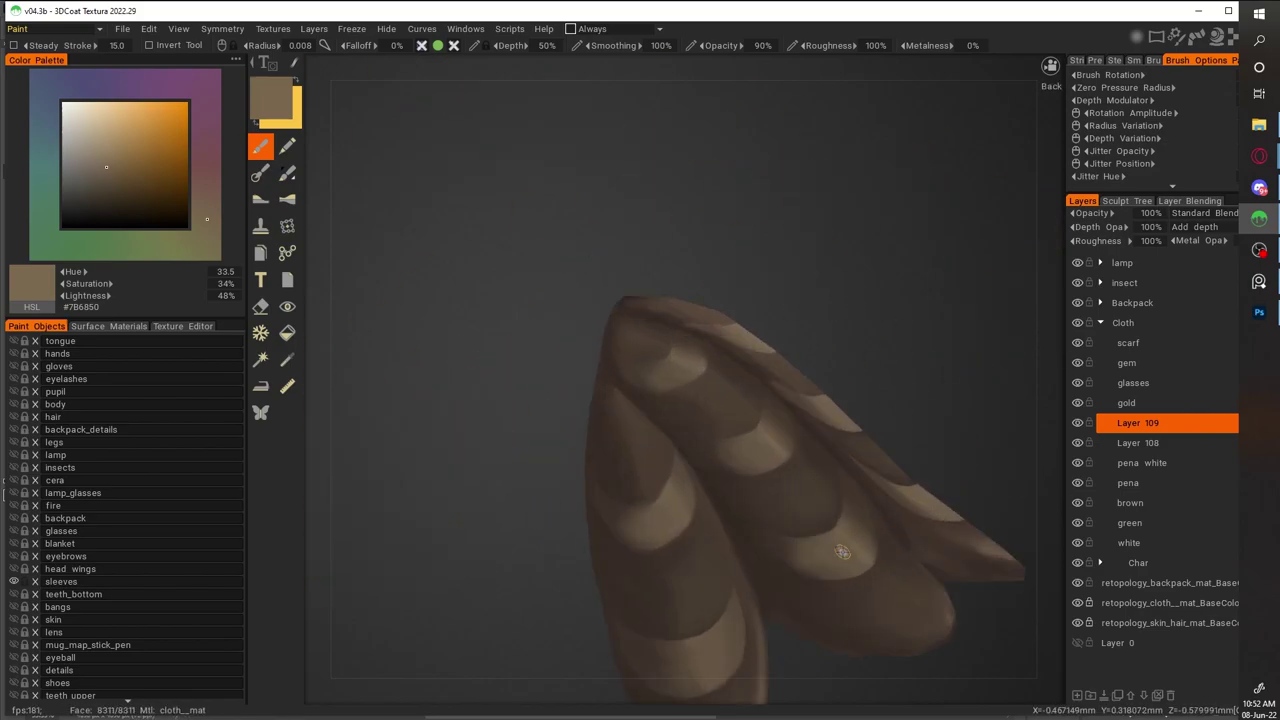
{"action": "key", "text": "v"}
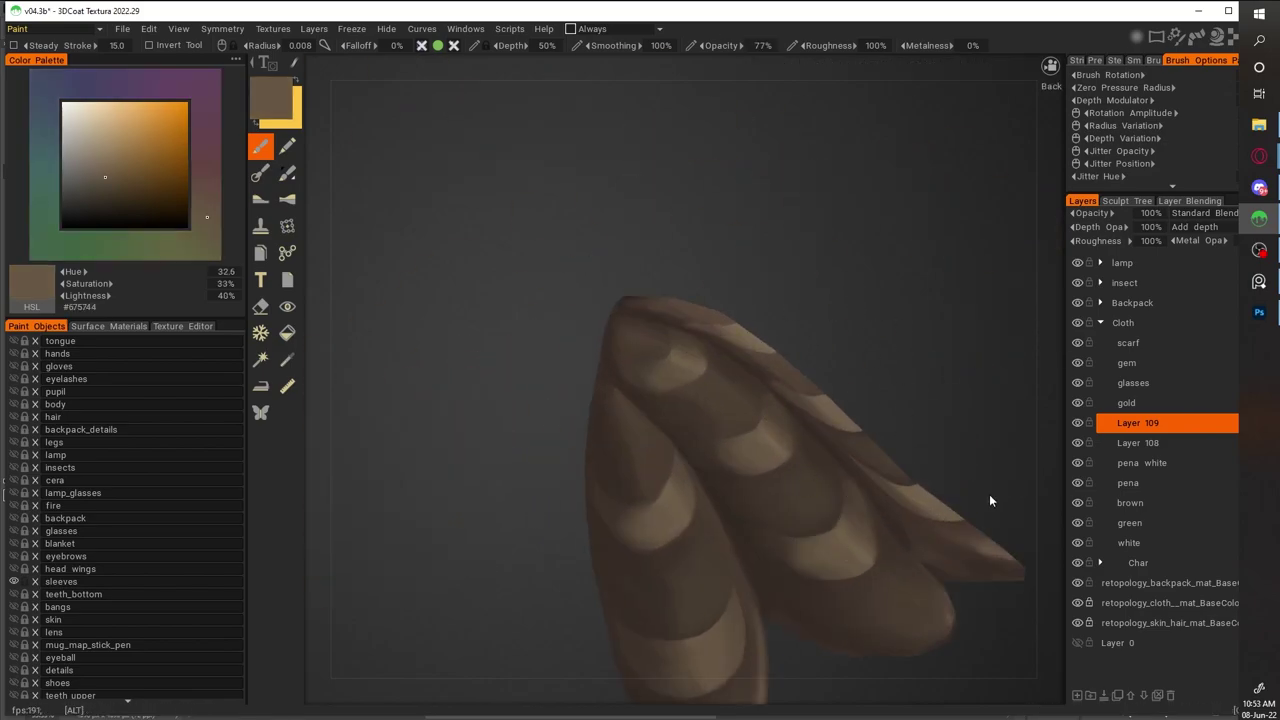
Blend the bands beside the side feathers' crease with #504335 and #534638 at radius 0.008, then sample #342A24 for detail at 0.003
{"action": "left_click_drag", "start_coordinate": [968, 456], "coordinate": [879, 431]}
{"action": "key", "text": "v"}
{"action": "key", "text": "v"}
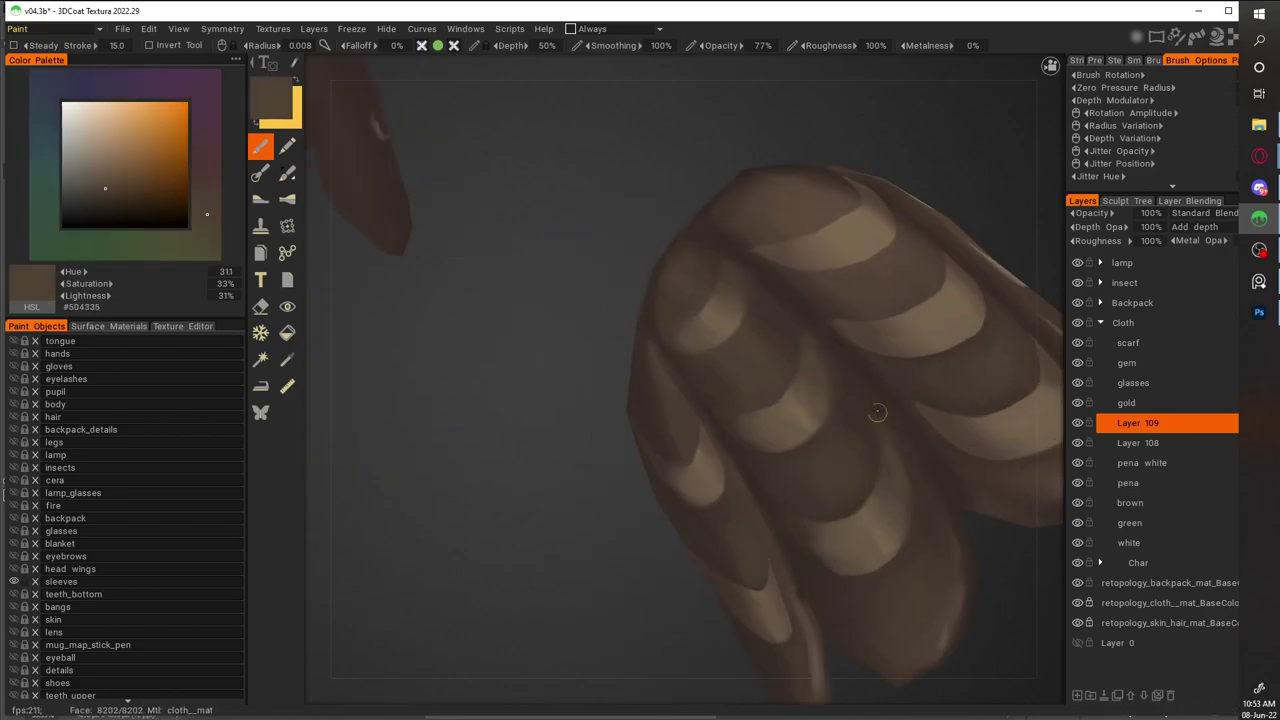
{"action": "left_click_drag", "start_coordinate": [954, 515], "coordinate": [776, 305]}
{"action": "key", "text": "v"}
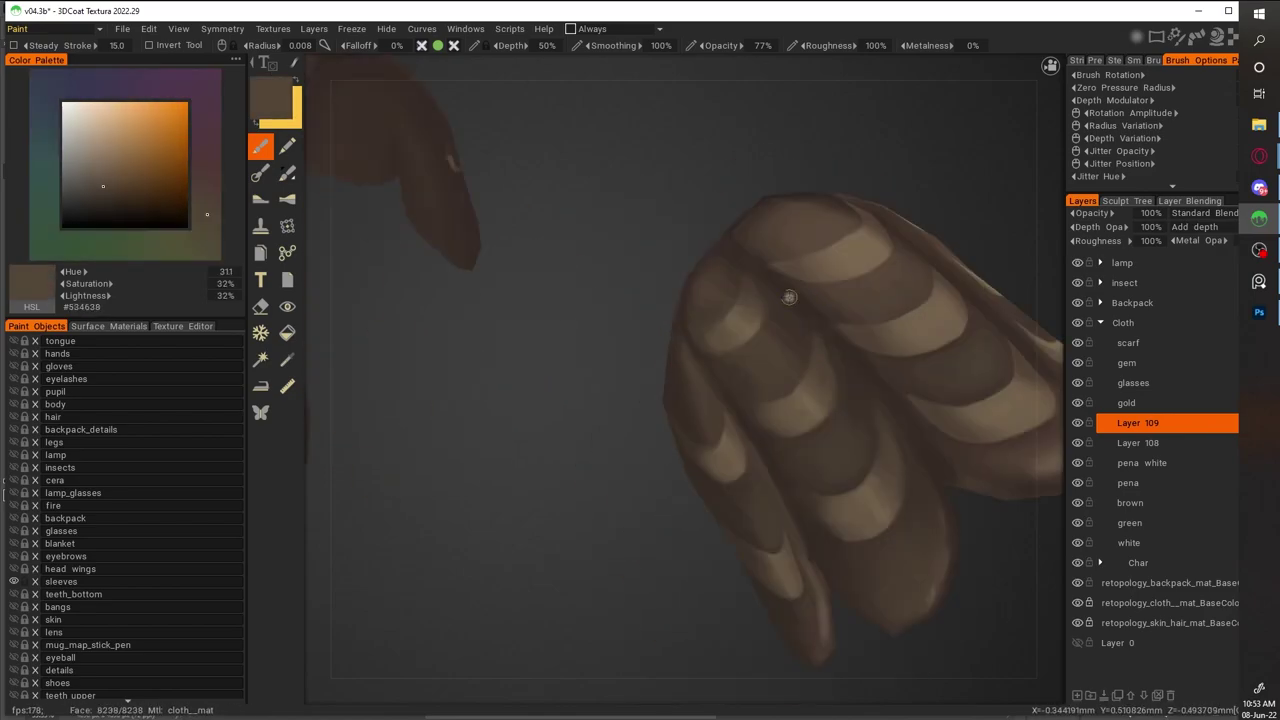
{"action": "mouse_move", "coordinate": [881, 455]}
{"action": "left_mouse_down"}
{"action": "mouse_move", "coordinate": [814, 374]}
{"action": "mouse_move", "coordinate": [524, 379]}
{"action": "left_mouse_up"}
{"action": "key", "text": "v"}
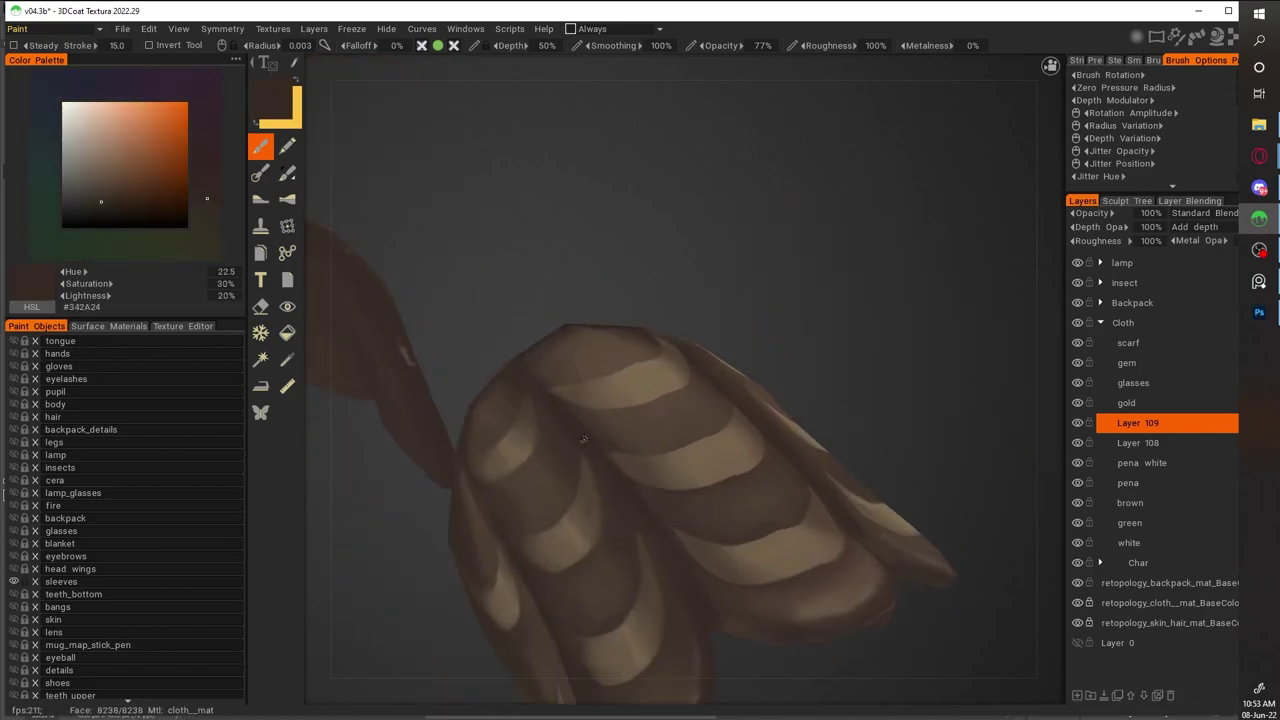
Choose the darker brown #27211E, deepen the crease between the side feathers at radius 0.006, and show the wireframe over the sleeves
{"action": "left_click_drag", "start_coordinate": [646, 520], "coordinate": [824, 301]}
{"action": "left_click", "coordinate": [89, 208]}
{"action": "key", "text": "w"}
{"action": "key", "text": "w"}
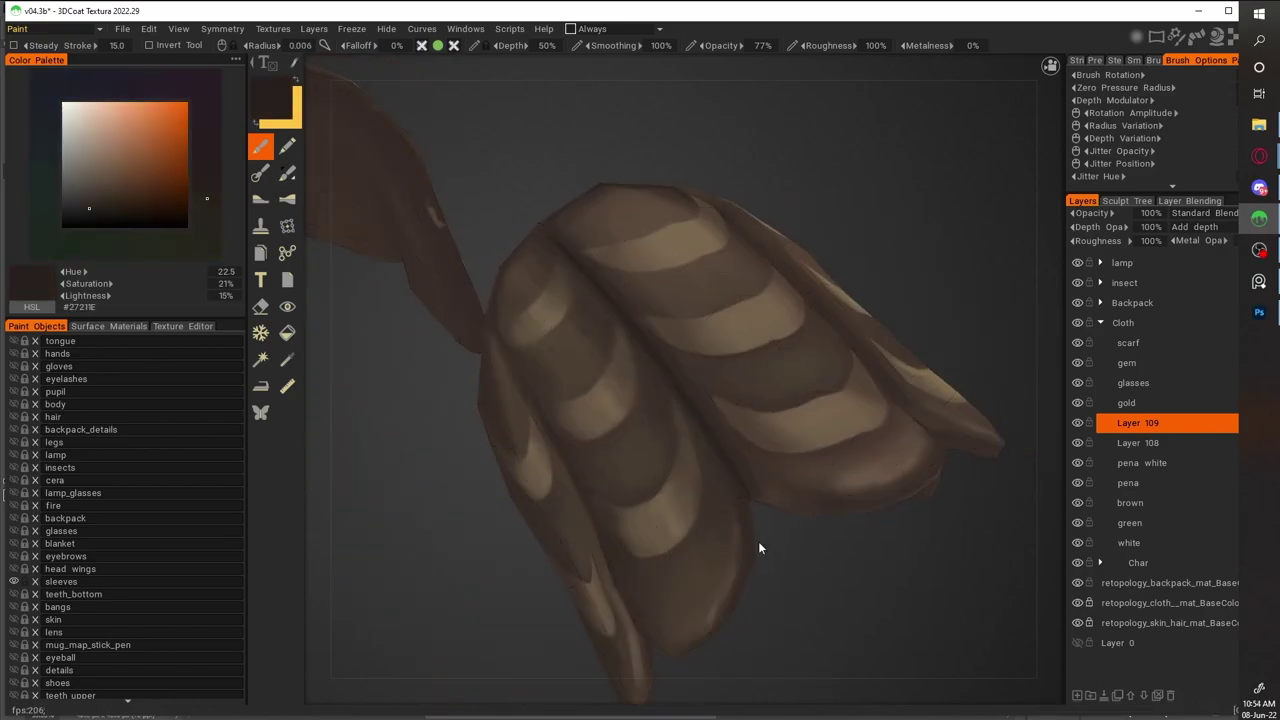
{"action": "key", "text": "w"}
{"action": "left_click_drag", "start_coordinate": [676, 370], "coordinate": [843, 240]}
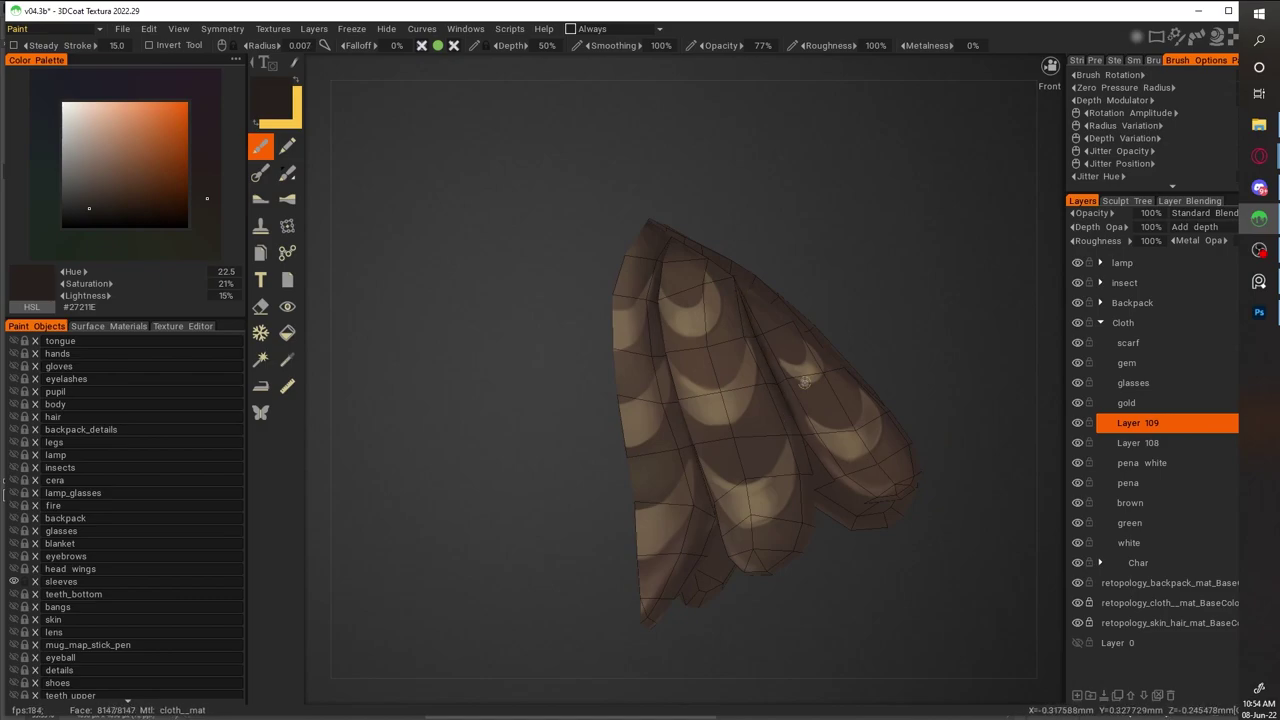
Shade the upper side of the front feathers with sampled #362C26 at a 0.015 brush radius
{"action": "right_click_drag", "start_coordinate": [812, 454], "coordinate": [691, 520]}
{"action": "key", "text": "v"}
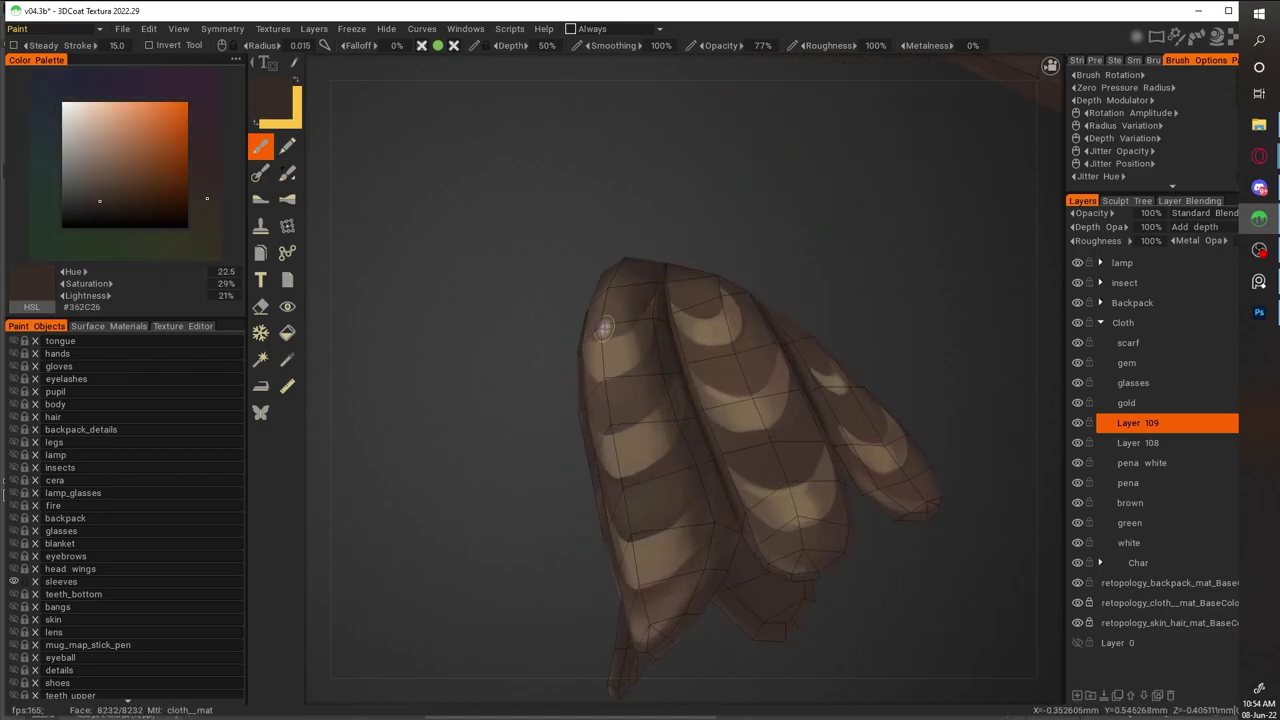
{"action": "key", "text": "v"}
{"action": "key", "text": "v"}
{"action": "right_click_drag", "start_coordinate": [680, 449], "coordinate": [126, 363]}
Sample #362B26, then show the cloth__mat texture in the Texture Editor
{"action": "key", "text": "v"}
{"action": "key", "text": "v"}
{"action": "left_click", "coordinate": [183, 326]}
{"action": "left_click", "coordinate": [210, 339]}
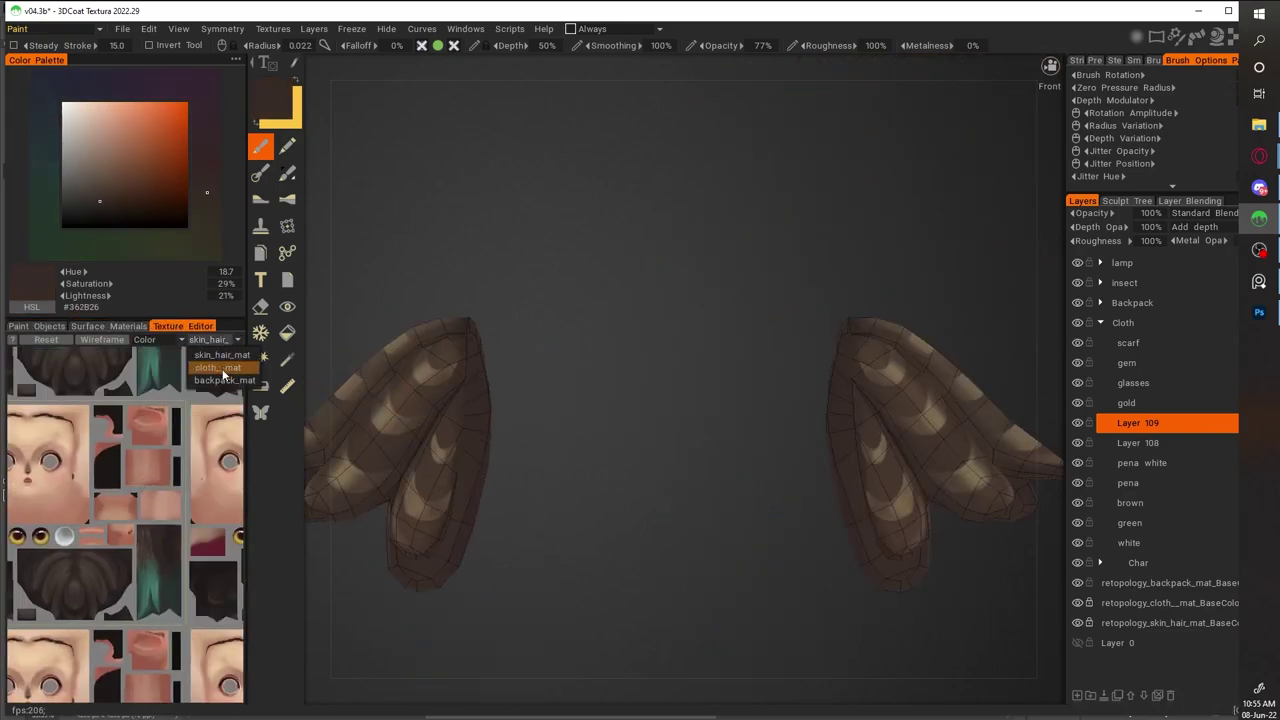
{"action": "left_click", "coordinate": [222, 368]}
Blend the back feathers' bands with #483B31 at radius 0.022 and #675743 at 0.011, then shade the upper crease with #312821 at 0.018
{"action": "key", "text": "v"}
{"action": "right_click_drag", "start_coordinate": [365, 542], "coordinate": [800, 400]}
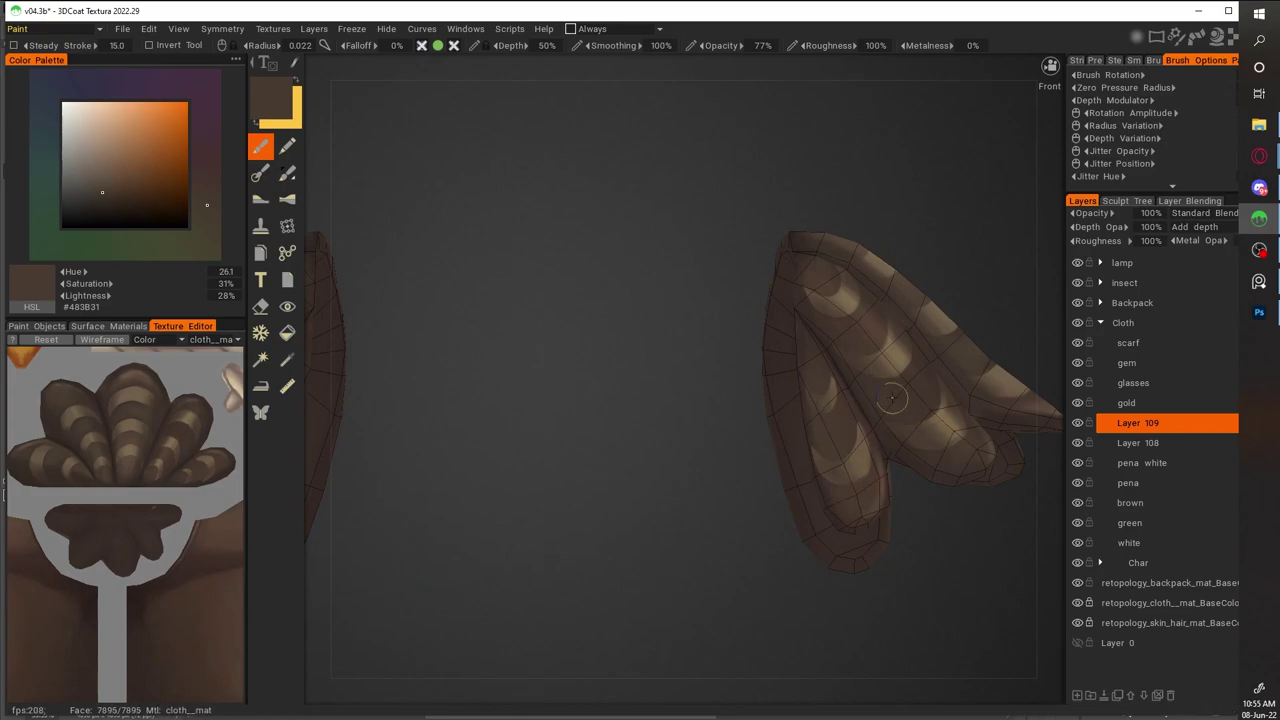
{"action": "right_click_drag", "start_coordinate": [921, 417], "coordinate": [890, 407]}
{"action": "key", "text": "v"}
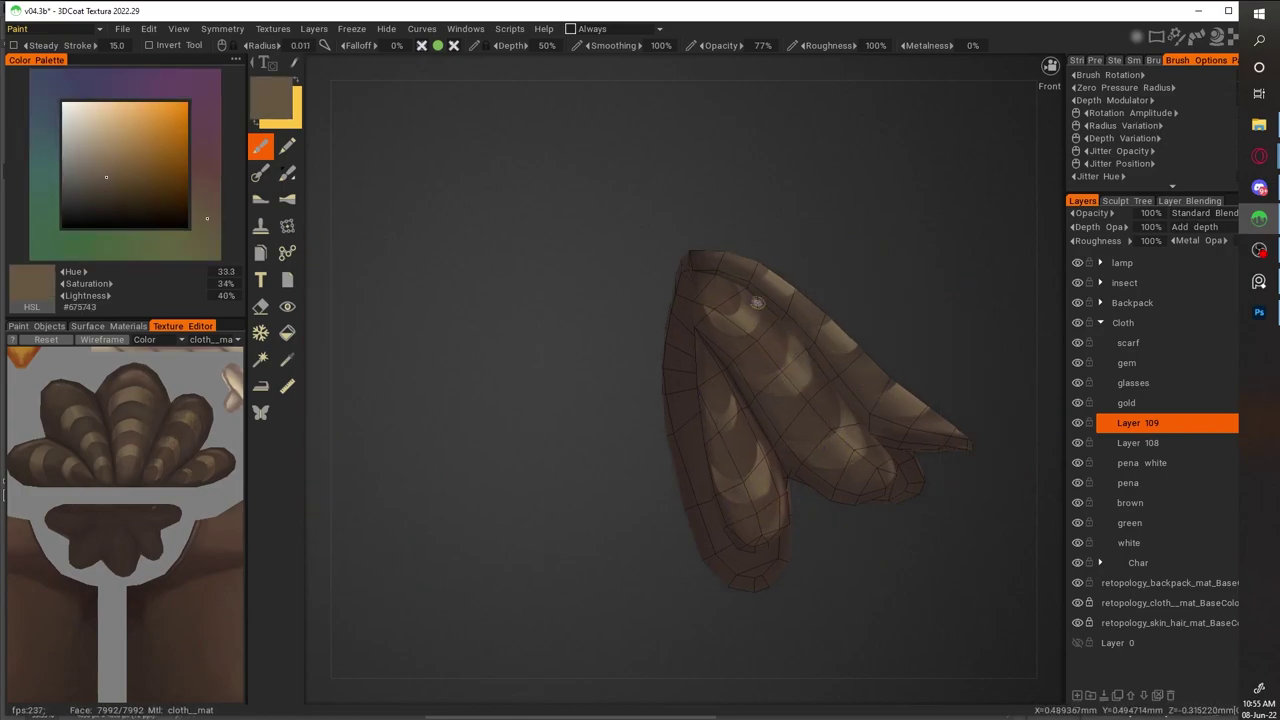
{"action": "key", "text": "v"}
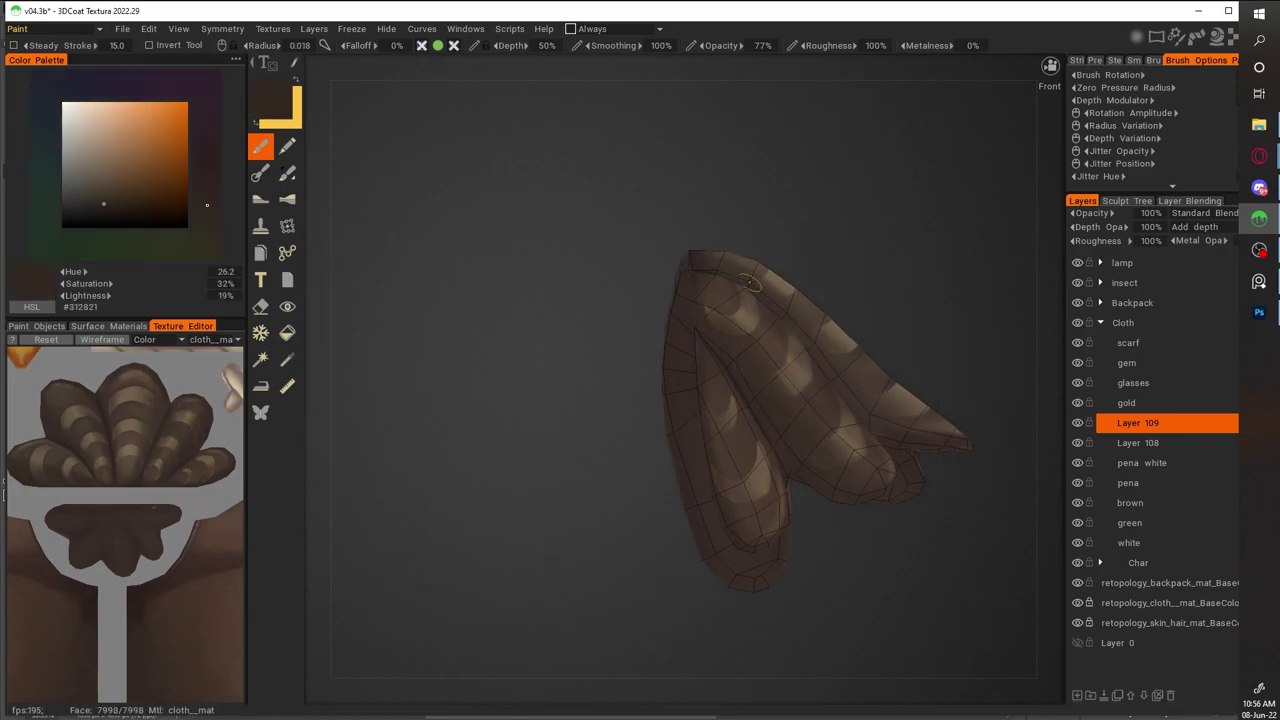
Shade the front and side feathers with sampled #3A2F27 and #392D26 at radius 0.021, and hide the wireframe
{"action": "left_click_drag", "start_coordinate": [945, 430], "coordinate": [830, 455], "text": "alt"}
{"action": "key", "text": "v"}
{"action": "key", "text": "space"}
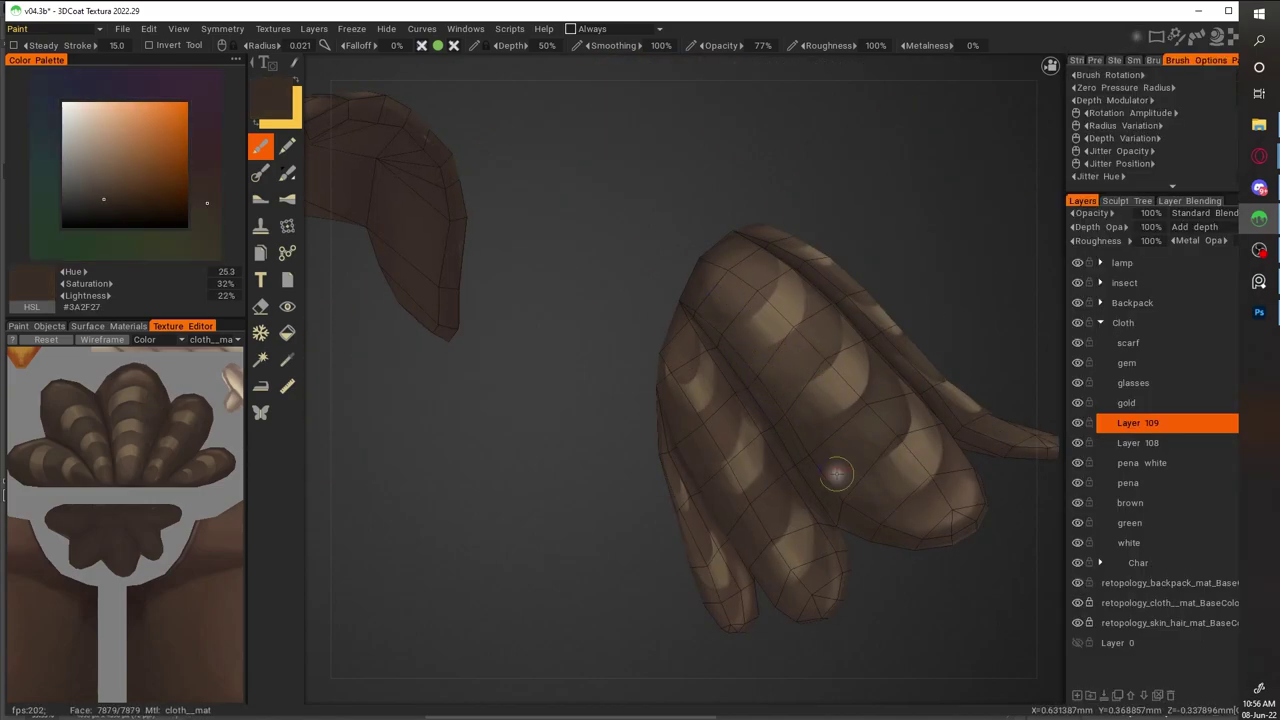
{"action": "key", "text": "v"}
{"action": "left_click_drag", "start_coordinate": [777, 418], "coordinate": [697, 430], "text": "alt"}
{"action": "key", "text": "v"}
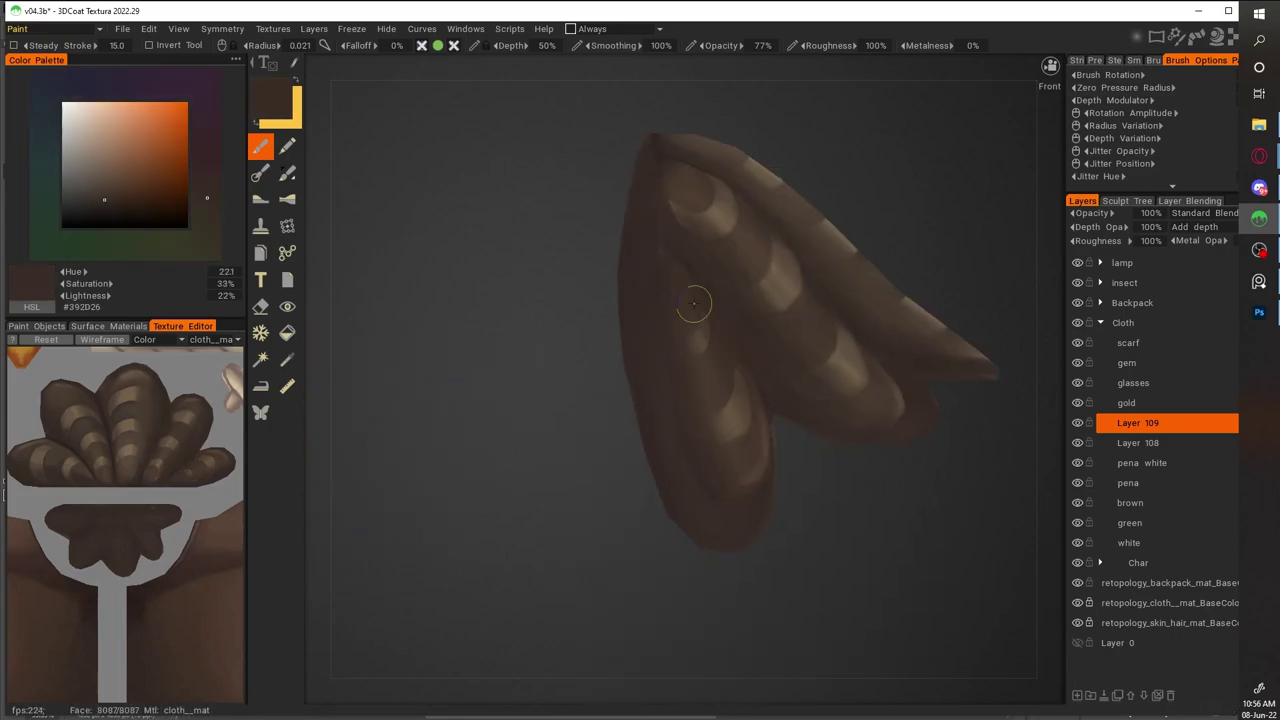
Refine the front feathers' stripe edges with sampled #554637 and deepen the crease between them with #2E2622 at radius 0.006
{"action": "key", "text": "v"}
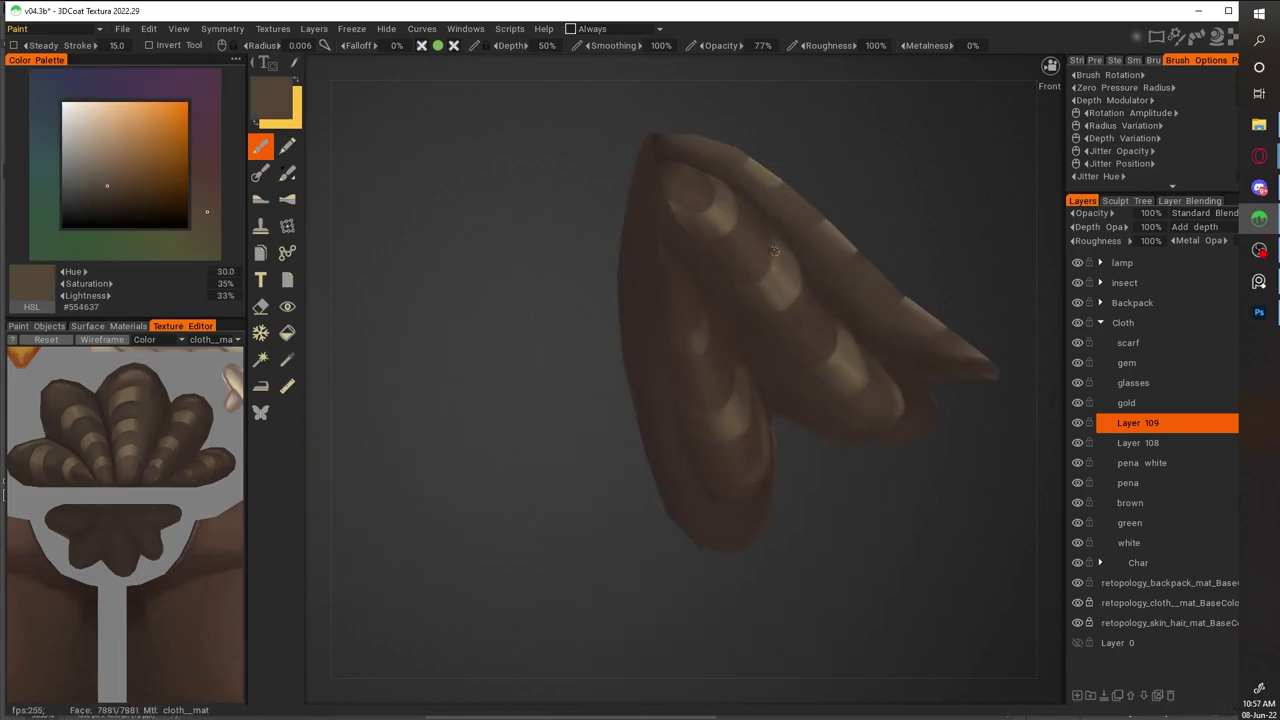
{"action": "middle_click_drag", "start_coordinate": [709, 208], "coordinate": [685, 328]}
{"action": "key", "text": "v"}
{"action": "key", "text": "v"}
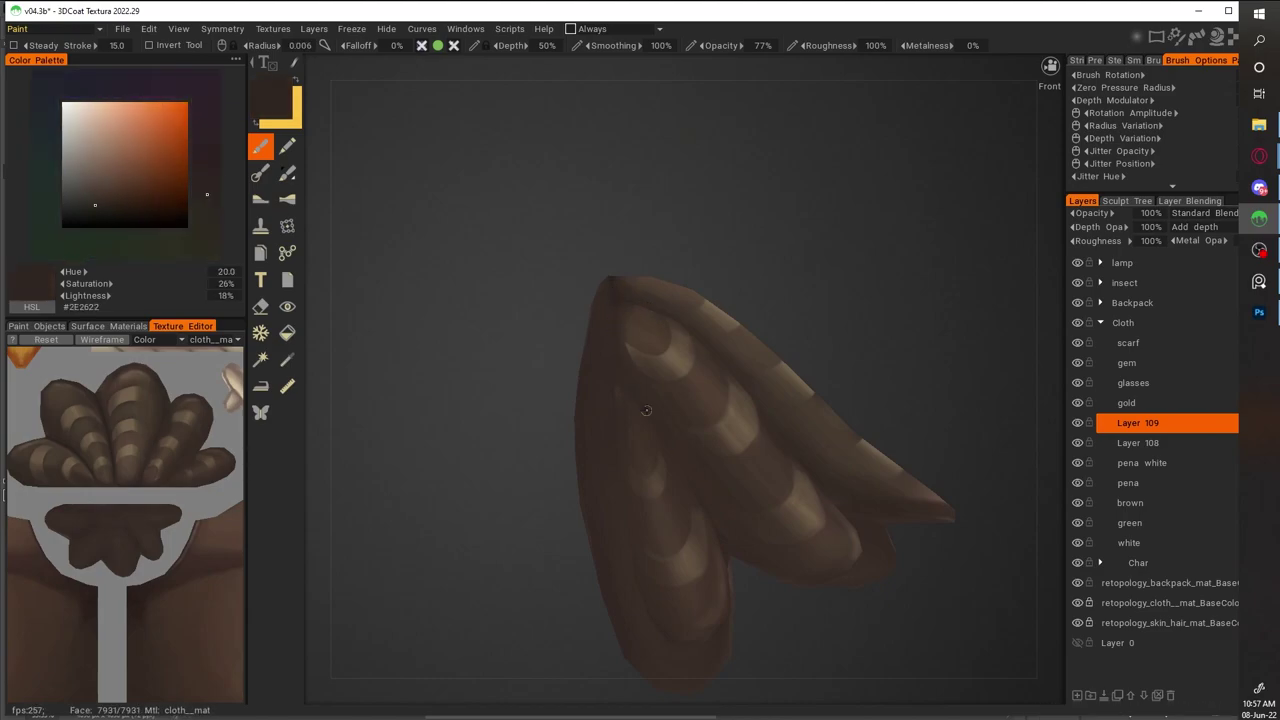
Blend the inner front feather's bands with sampled #3B2F28 at radius 0.012, #45382D at 0.007 and #3C312A at 0.004
{"action": "scroll", "coordinate": [898, 490], "scroll_direction": "up", "scroll_amount": 2}
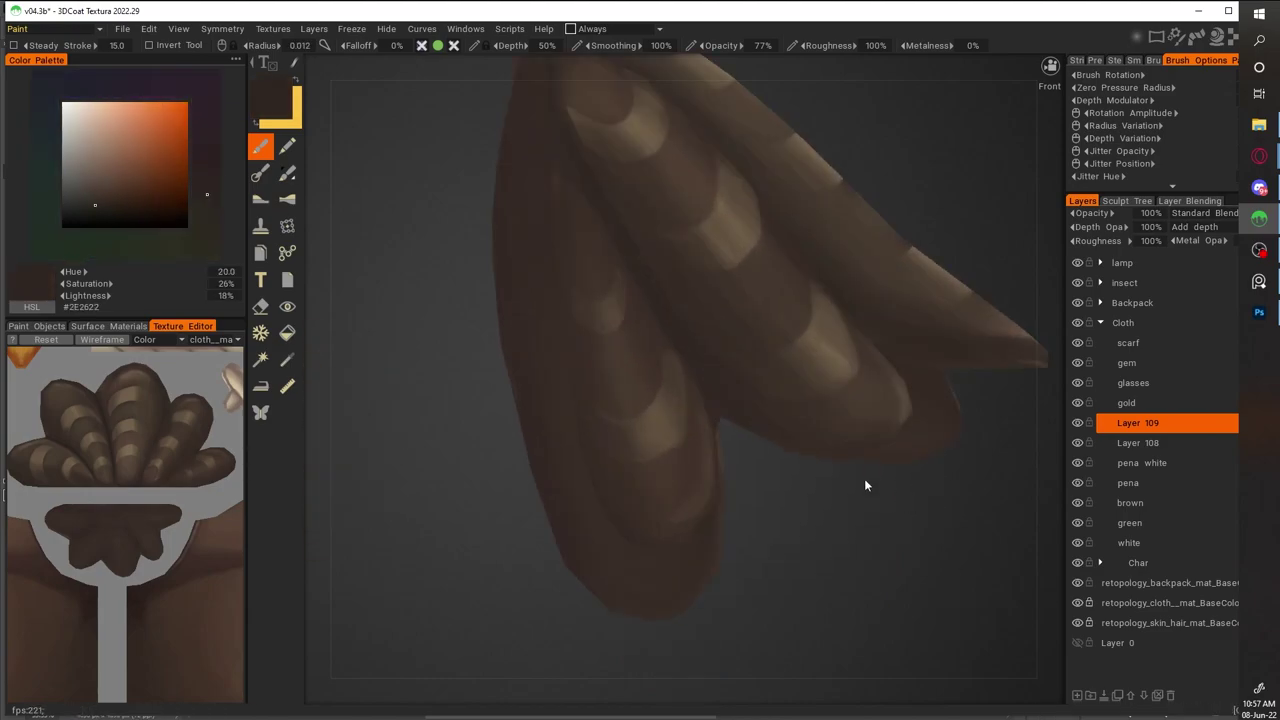
{"action": "key", "text": "v"}
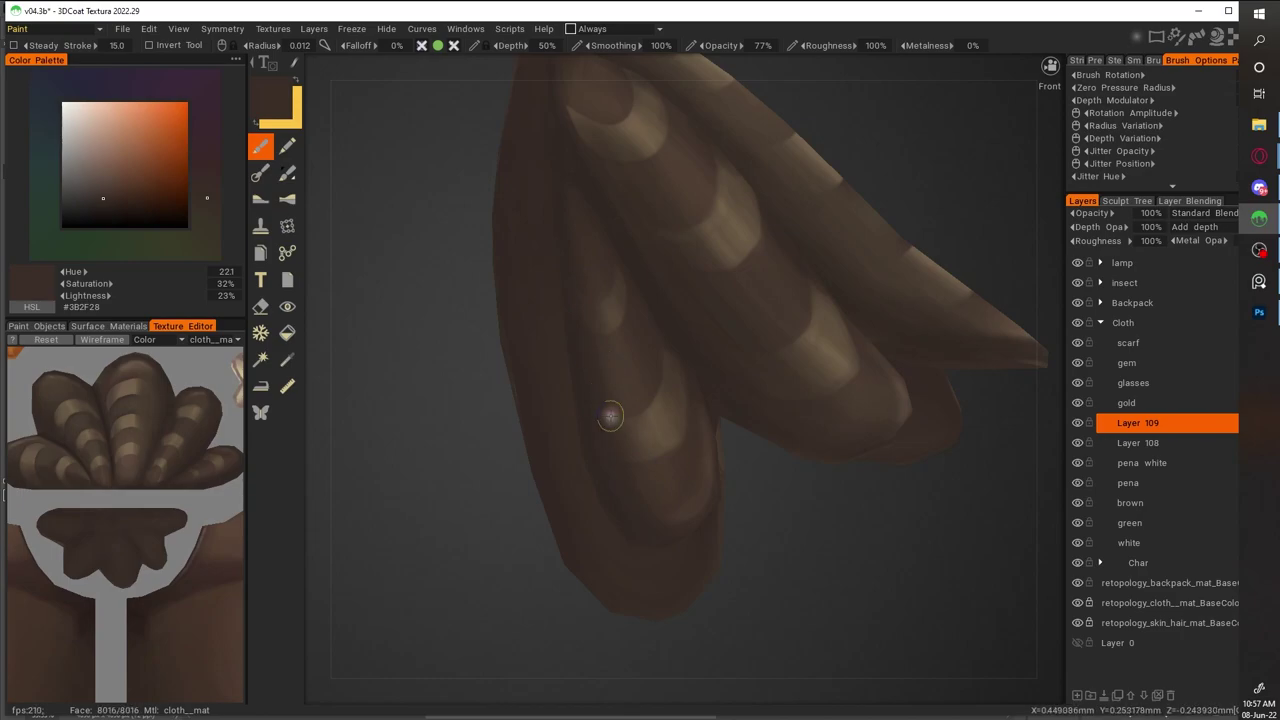
{"action": "left_click_drag", "start_coordinate": [886, 573], "coordinate": [814, 320], "text": "alt"}
{"action": "scroll", "coordinate": [814, 320], "scroll_direction": "up", "scroll_amount": 2}
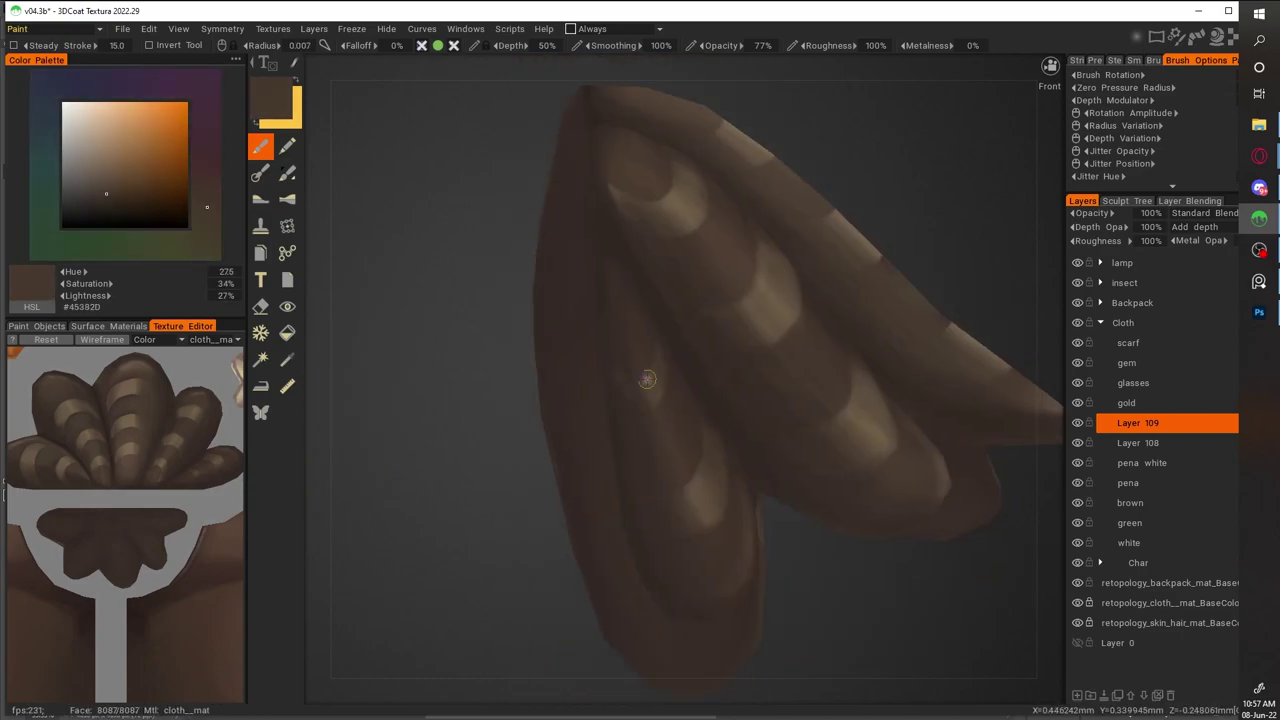
{"action": "key", "text": "v"}
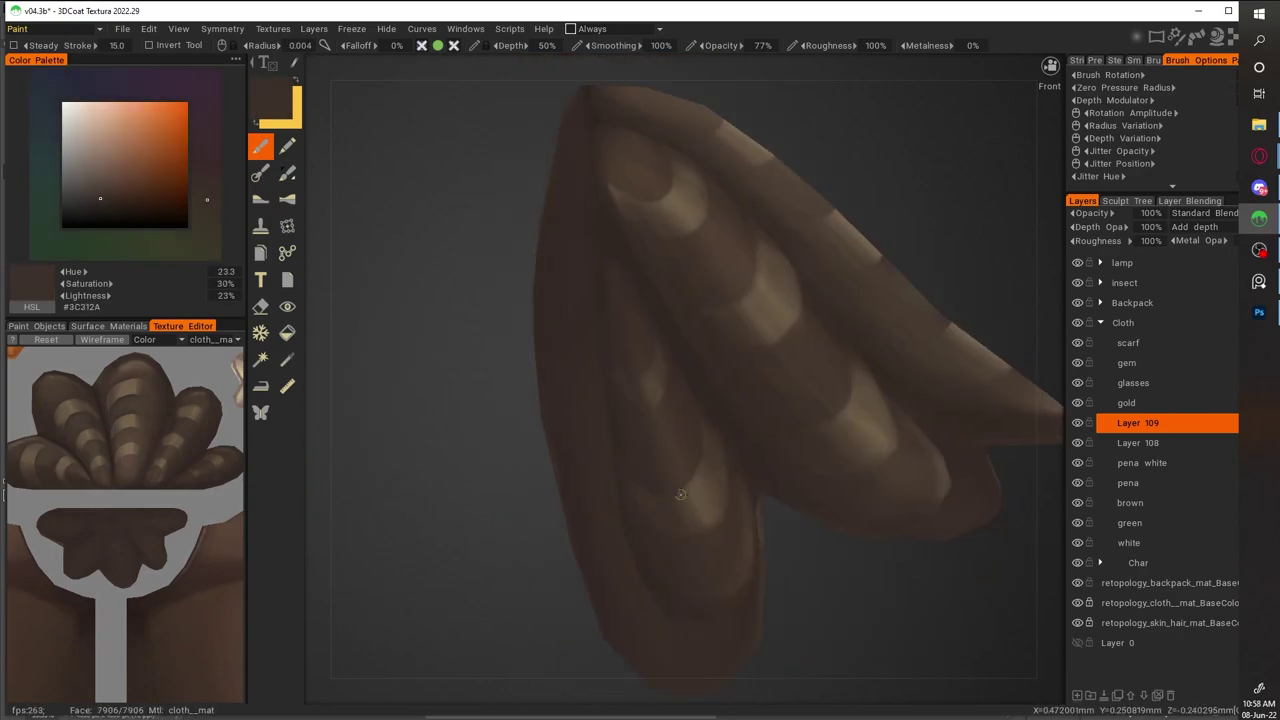
Soften the bands of the large front feather with sampled #352C24 and #382C25 at a 0.011 brush radius
{"action": "scroll", "coordinate": [794, 343], "scroll_direction": "down", "scroll_amount": 3}
{"action": "scroll", "coordinate": [706, 478], "scroll_direction": "up", "scroll_amount": 3}
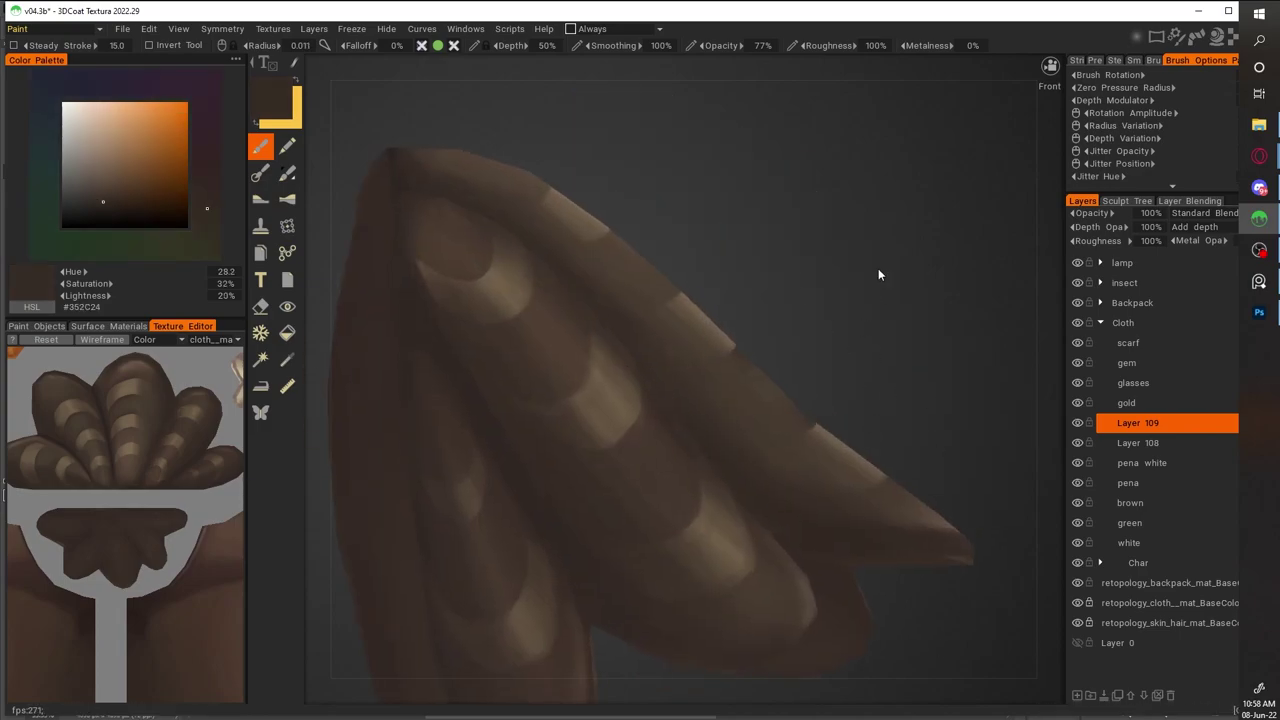
{"action": "left_click_drag", "start_coordinate": [826, 323], "coordinate": [729, 457]}
{"action": "key", "text": "v"}
{"action": "left_click_drag", "start_coordinate": [735, 519], "coordinate": [600, 350]}
{"action": "key", "text": "v"}
{"action": "key", "text": "v"}
{"action": "key", "text": "v"}
{"action": "key", "text": "v"}
{"action": "key", "text": "v"}
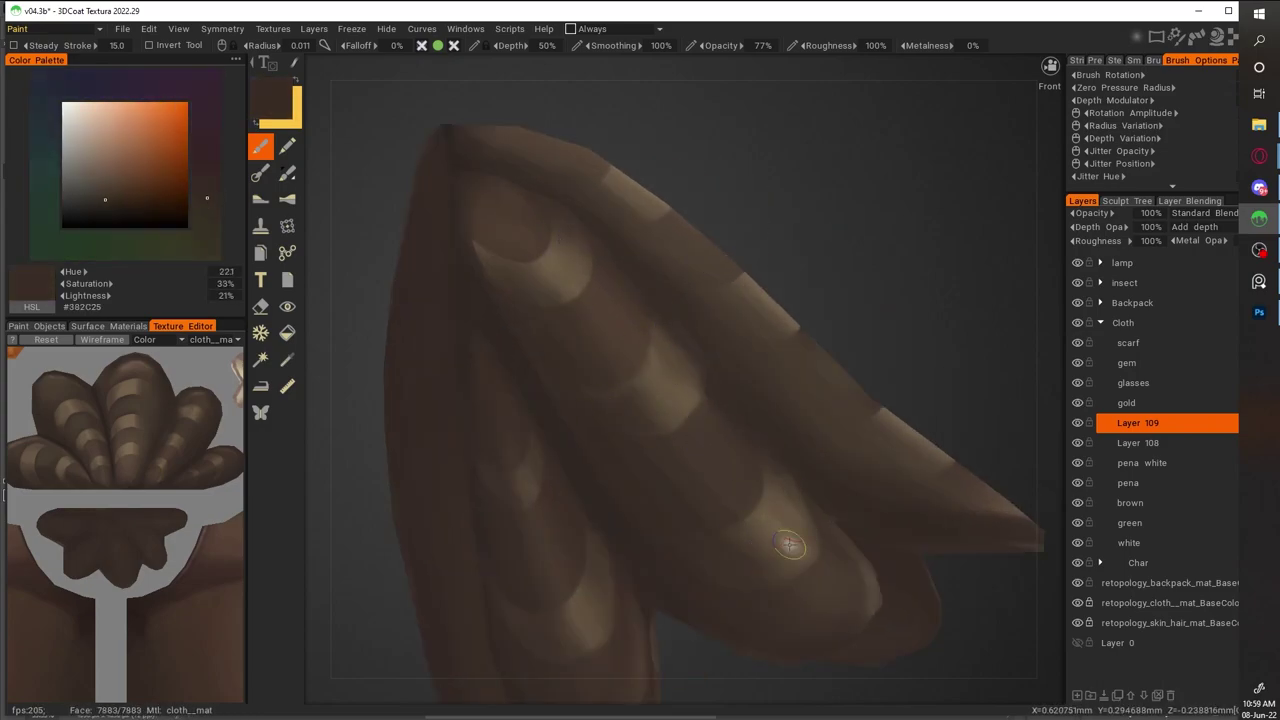
Darken the recesses between the feathers with #1C1713 at radius 0.018 and the side crease with #2E2622 at 0.004
{"action": "key", "text": "v"}
{"action": "scroll", "coordinate": [771, 146], "scroll_direction": "down", "scroll_amount": 5}
{"action": "scroll", "coordinate": [771, 146], "scroll_direction": "up", "scroll_amount": 5}
{"action": "key", "text": "v"}
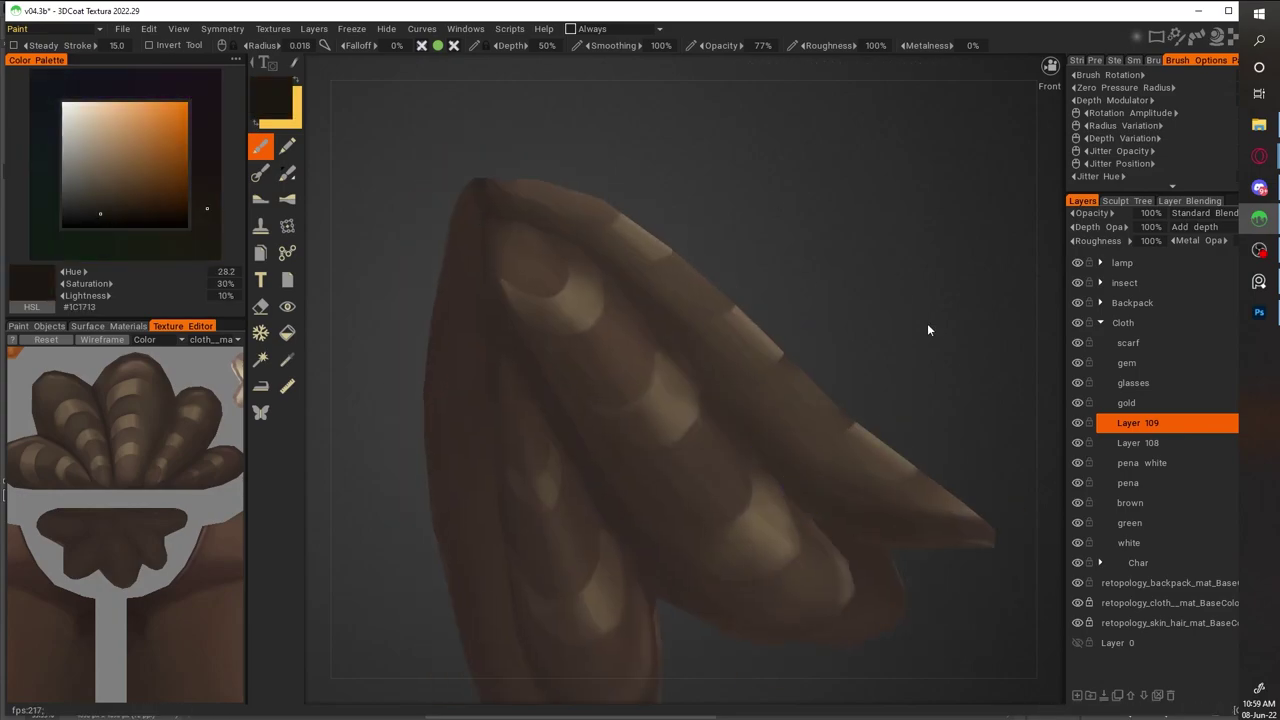
{"action": "left_click_drag", "start_coordinate": [655, 554], "coordinate": [665, 440], "text": "alt"}
{"action": "key", "text": "v"}
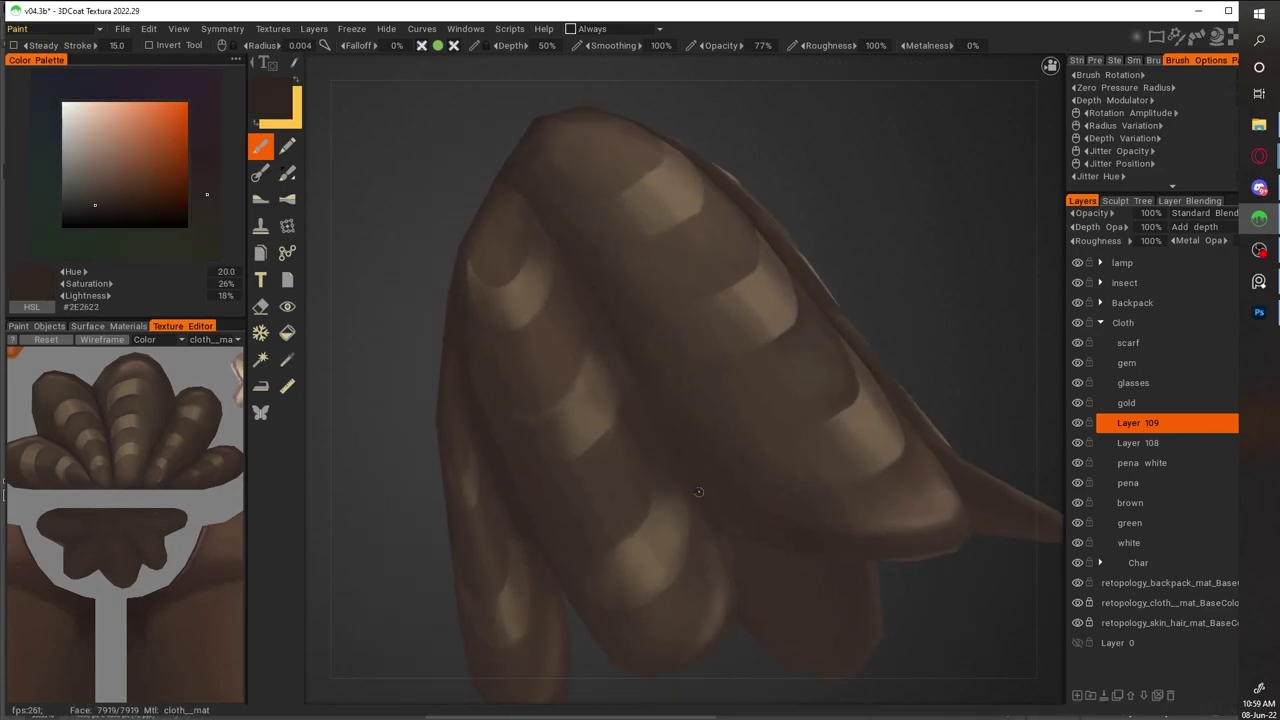
Show the wireframe and refine the side feathers' stripes and crease with sampled #514334, #3A2F27 and #1D1510 at radius 0.004
{"action": "left_click_drag", "start_coordinate": [653, 378], "coordinate": [664, 231], "text": "alt"}
{"action": "key", "text": "v"}
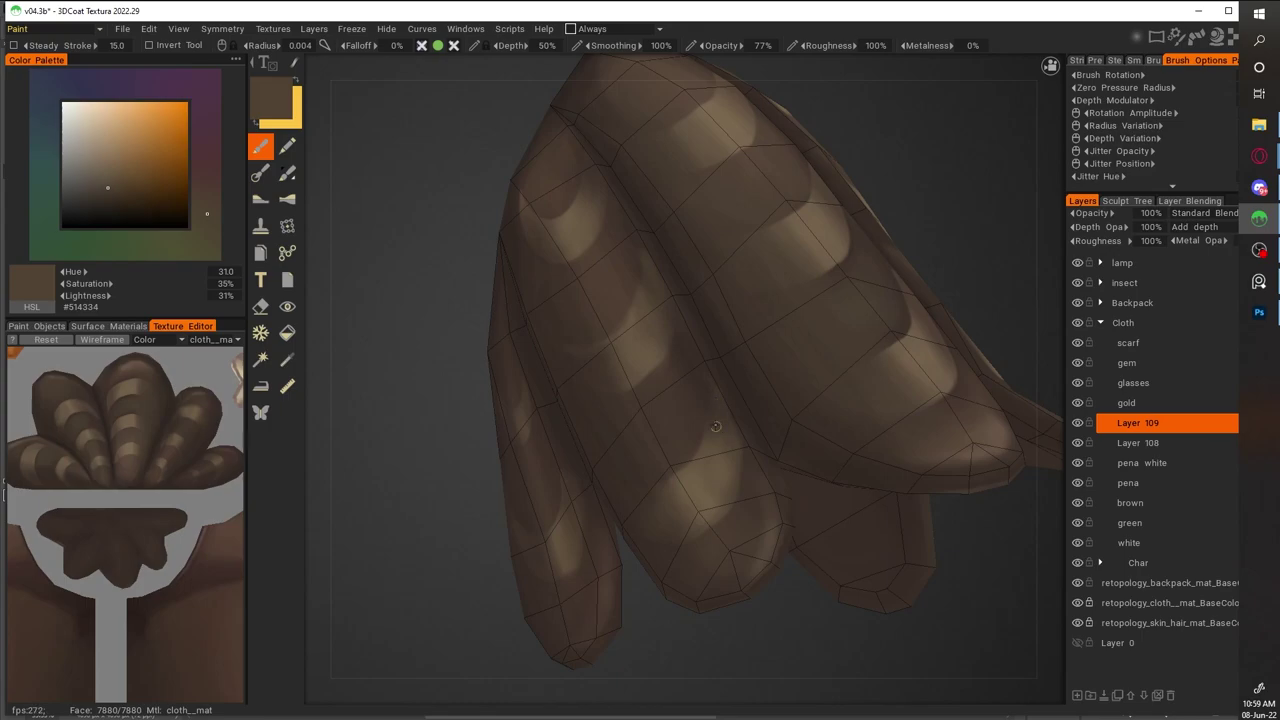
{"action": "key", "text": "v"}
{"action": "key", "text": "v"}
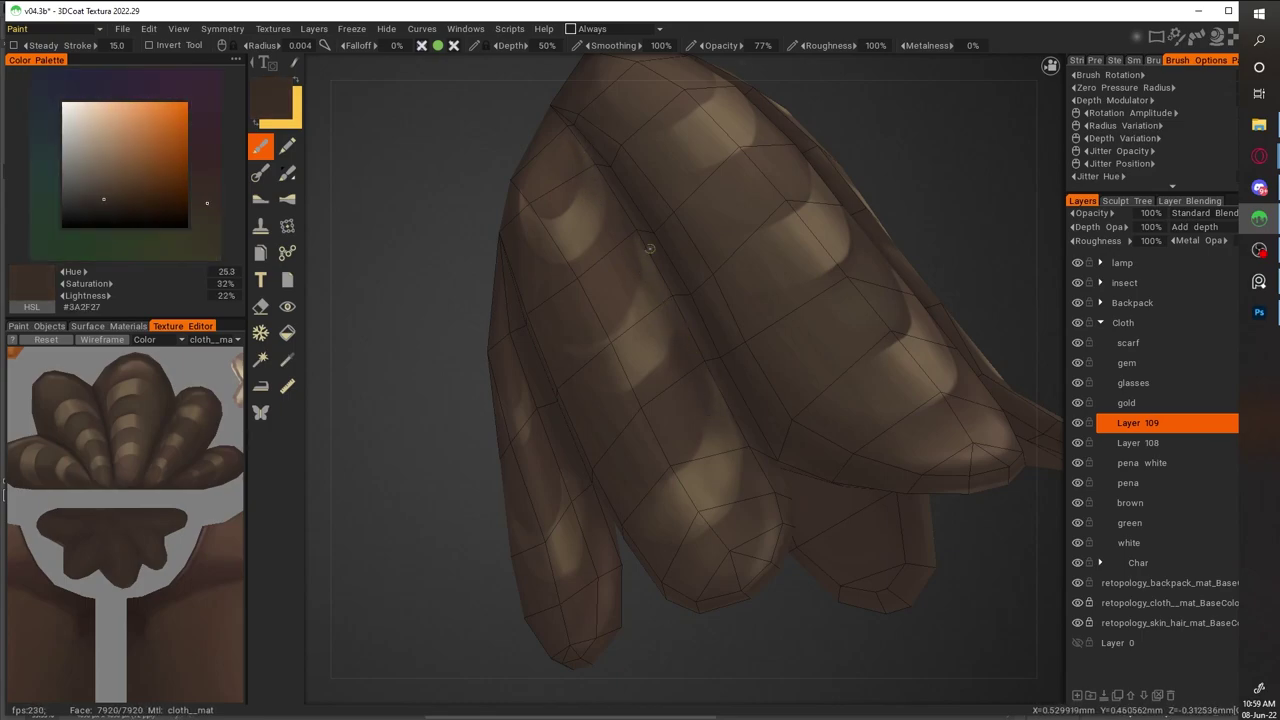
{"action": "key", "text": "v"}
{"action": "key", "text": "v"}
{"action": "key", "text": "v"}
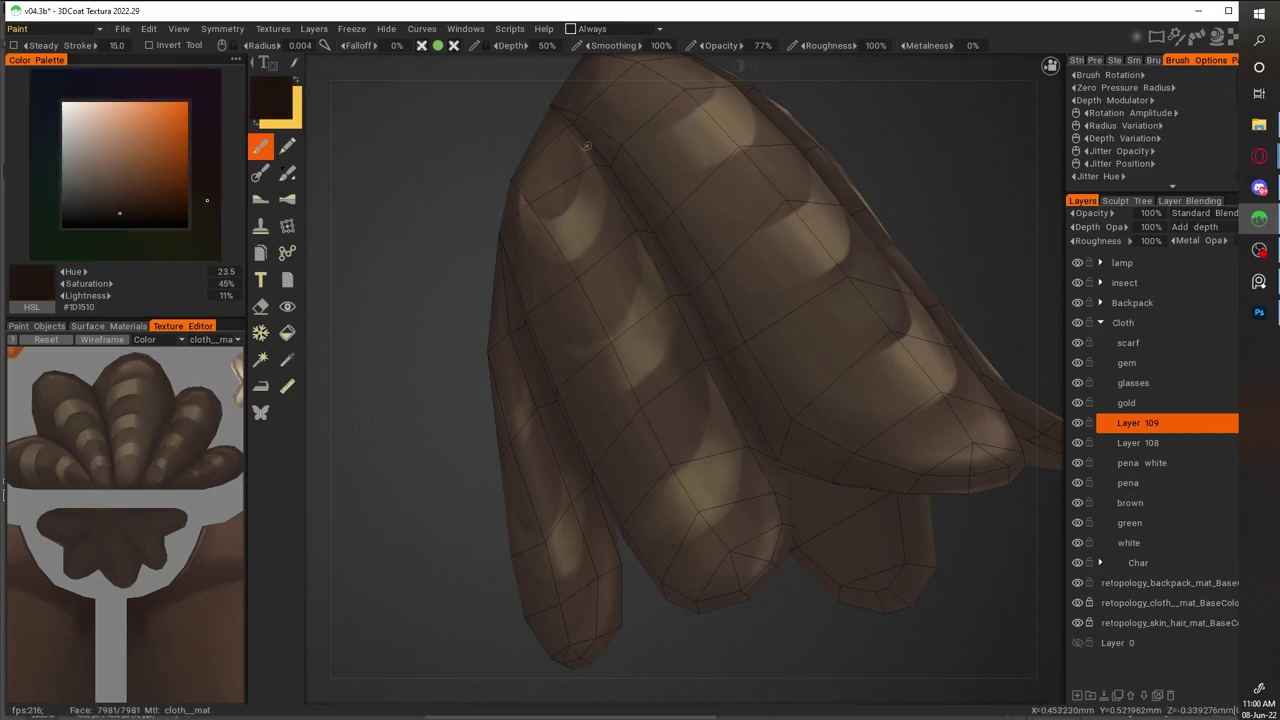
Hide the wireframe and blend the opposite sleeve's side feathers with sampled #3B3029 and #46392F at radius 0.008
{"action": "scroll", "coordinate": [900, 523], "scroll_direction": "down", "scroll_amount": 5}
{"action": "left_click_drag", "start_coordinate": [900, 523], "coordinate": [935, 597], "text": "shift"}
{"action": "scroll", "coordinate": [672, 347], "scroll_direction": "up", "scroll_amount": 8}
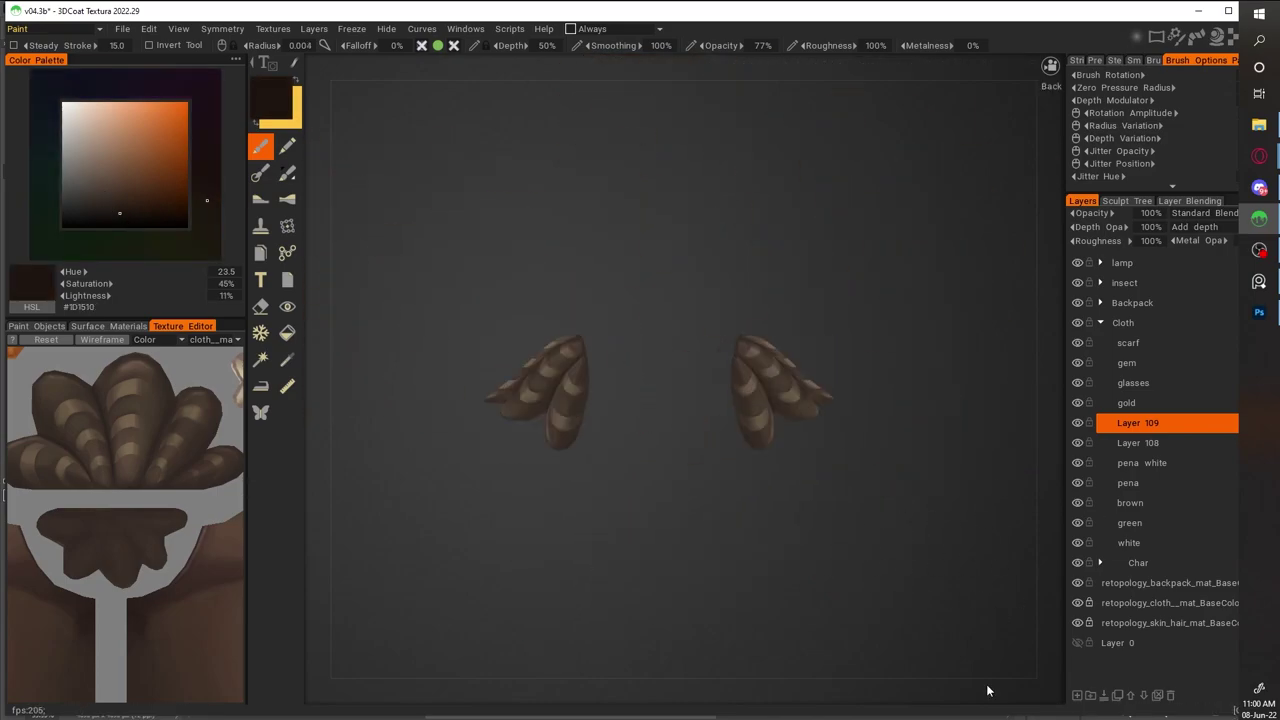
{"action": "key", "text": "v"}
{"action": "key", "text": "v"}
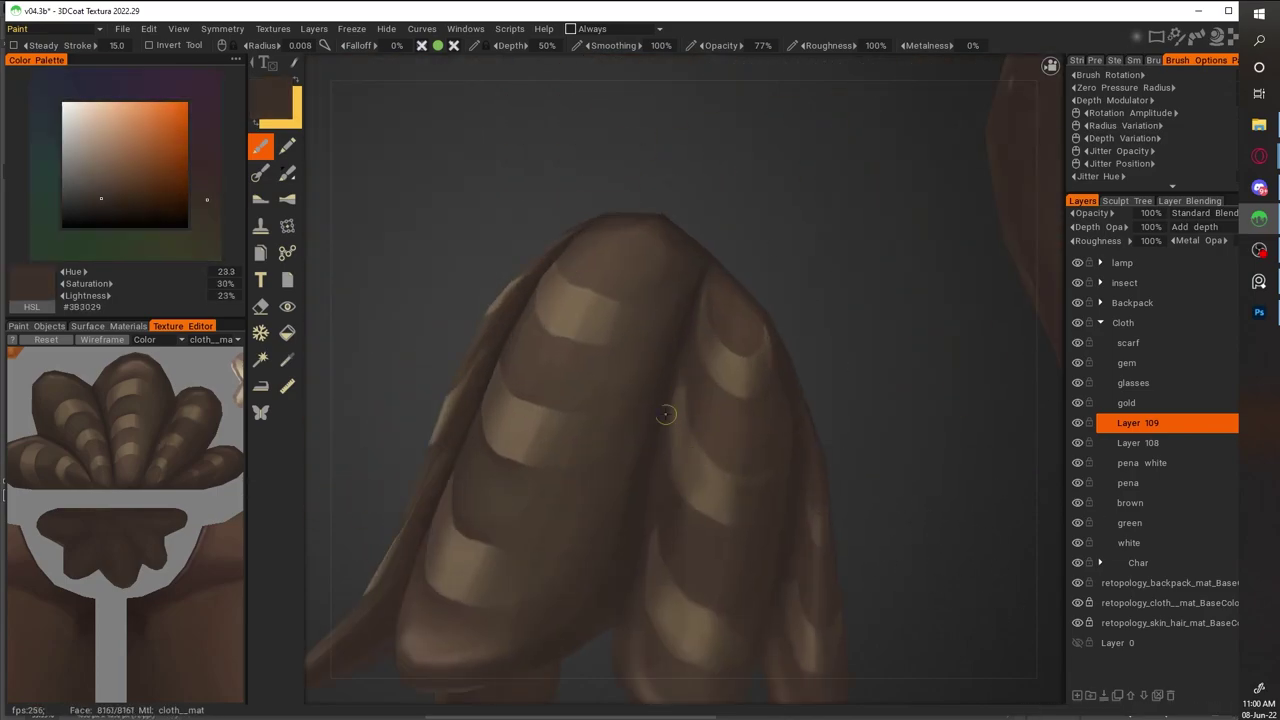
{"action": "key", "text": "v"}
{"action": "middle_click_drag", "start_coordinate": [711, 286], "coordinate": [688, 428]}
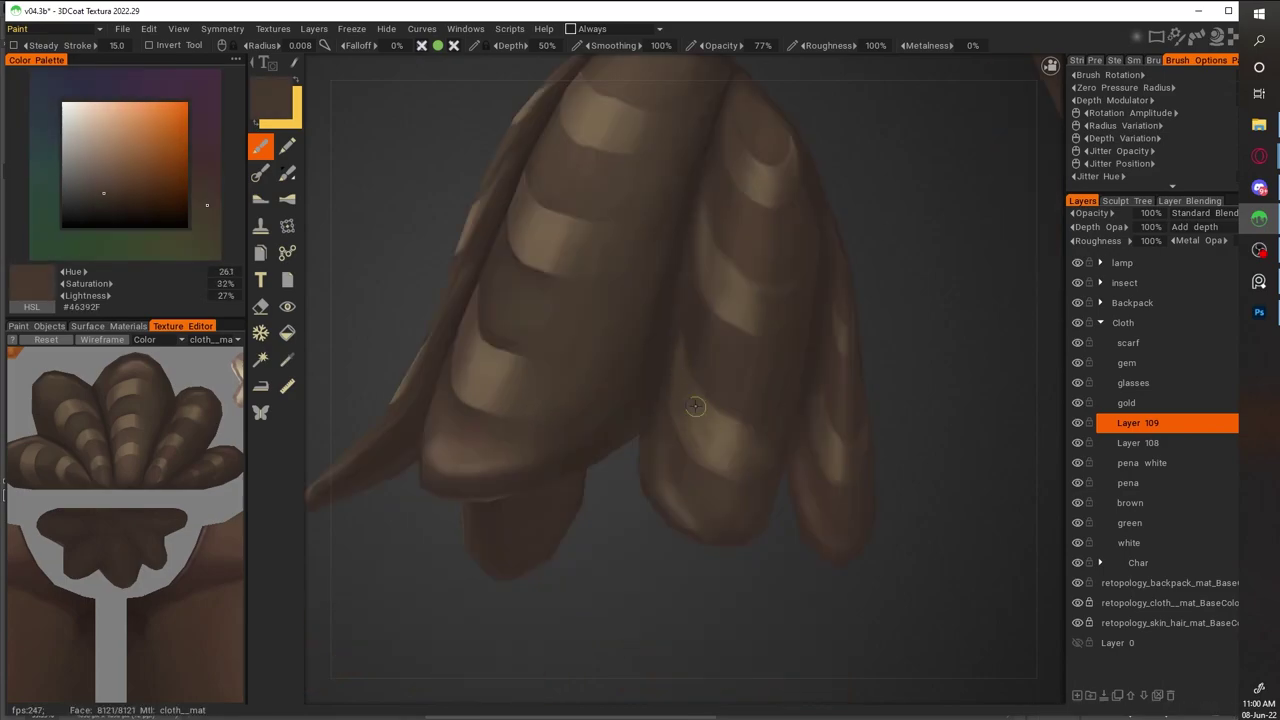
Shade along the crease between the opposite sleeve's side feathers with #3B3028 at radius 0.010 and #2F2722 at 0.005
{"action": "key", "text": "v"}
{"action": "key", "text": "v"}
{"action": "key", "text": "v"}
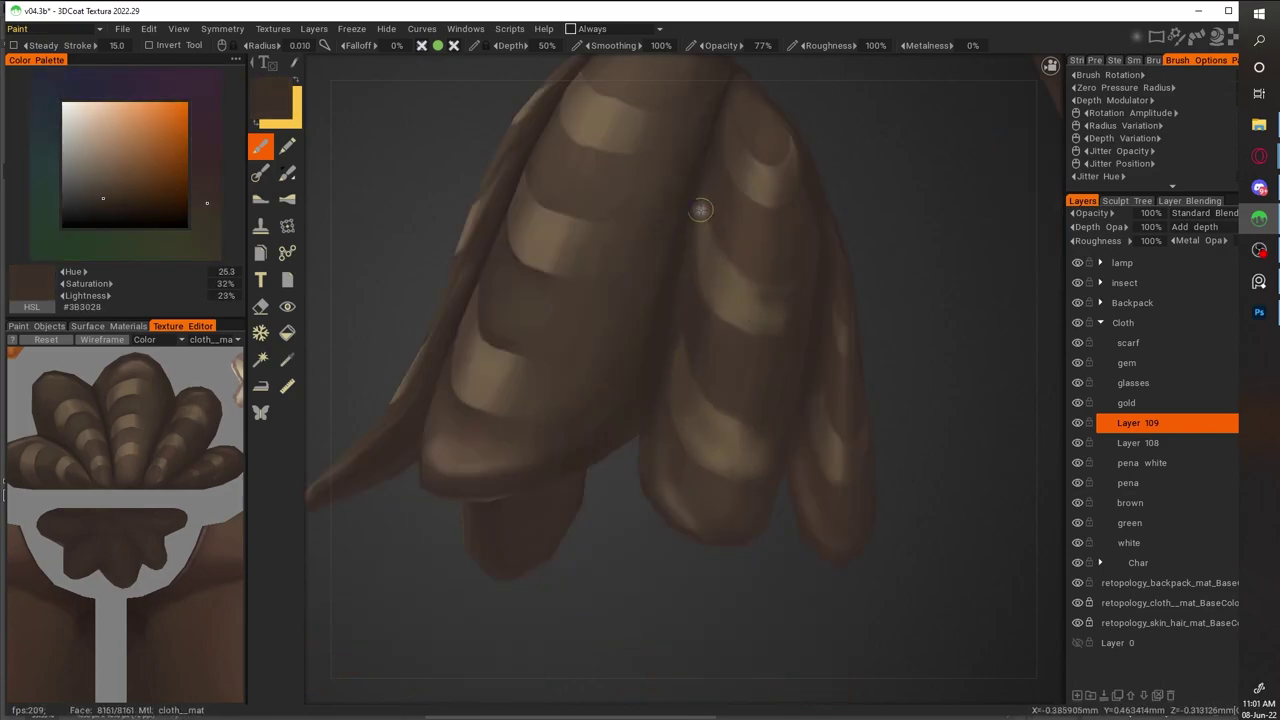
{"action": "key", "text": "v"}
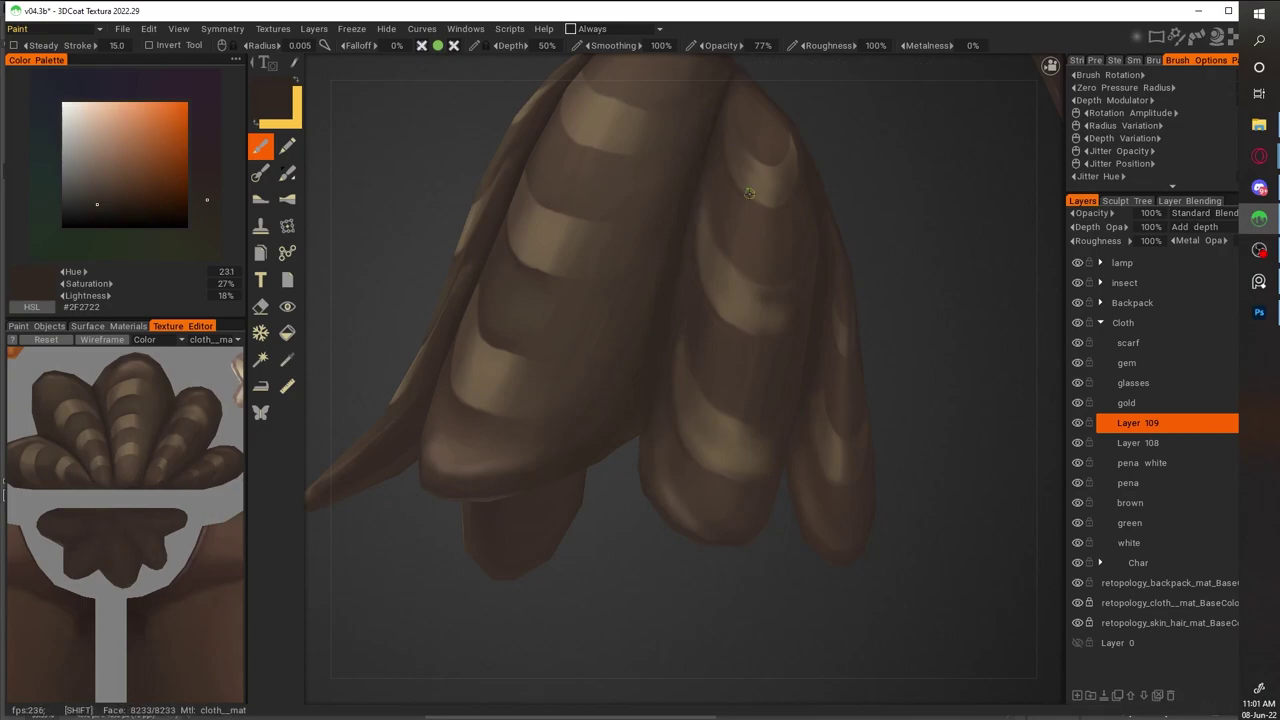
Extend the front feathers' light bands with #45382E at radius 0.003 and #62533F at 0.011, and deepen the crease with #302823 at 0.004
{"action": "right_click_drag", "start_coordinate": [698, 232], "coordinate": [726, 280]}
{"action": "left_click_drag", "start_coordinate": [726, 280], "coordinate": [977, 563], "text": "alt"}
{"action": "right_click_drag", "start_coordinate": [977, 563], "coordinate": [654, 305]}
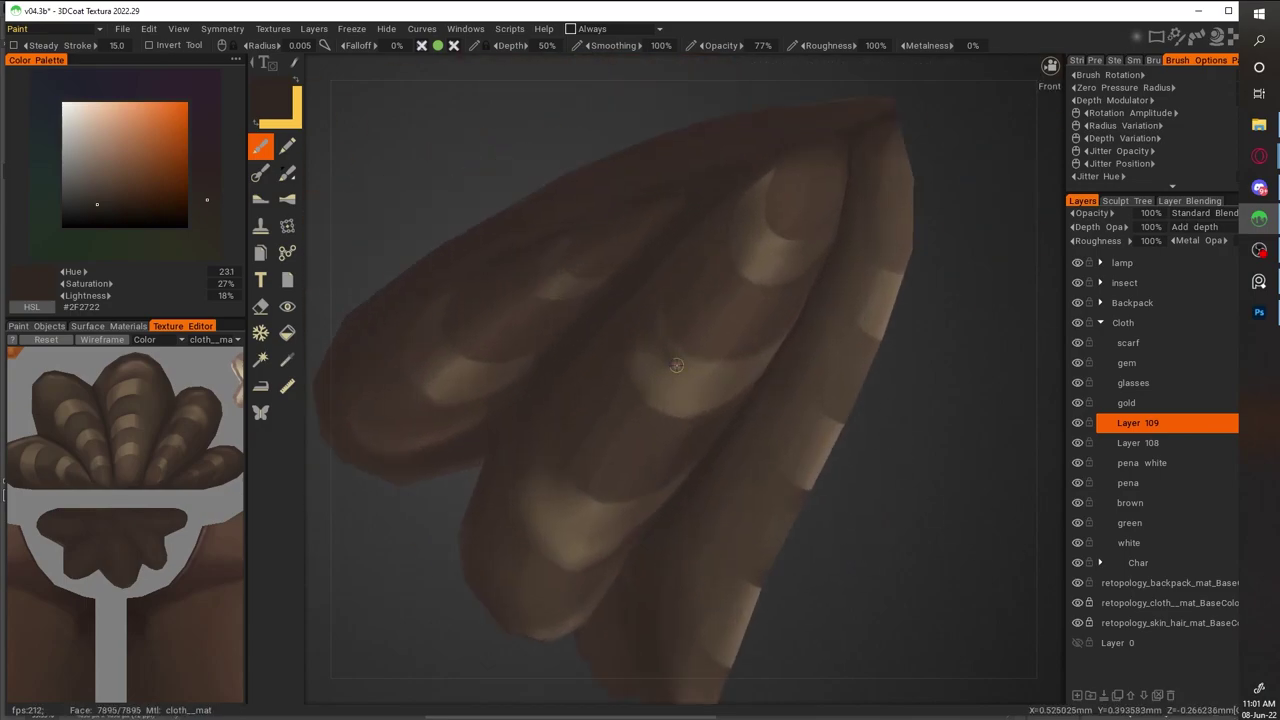
{"action": "key", "text": "v"}
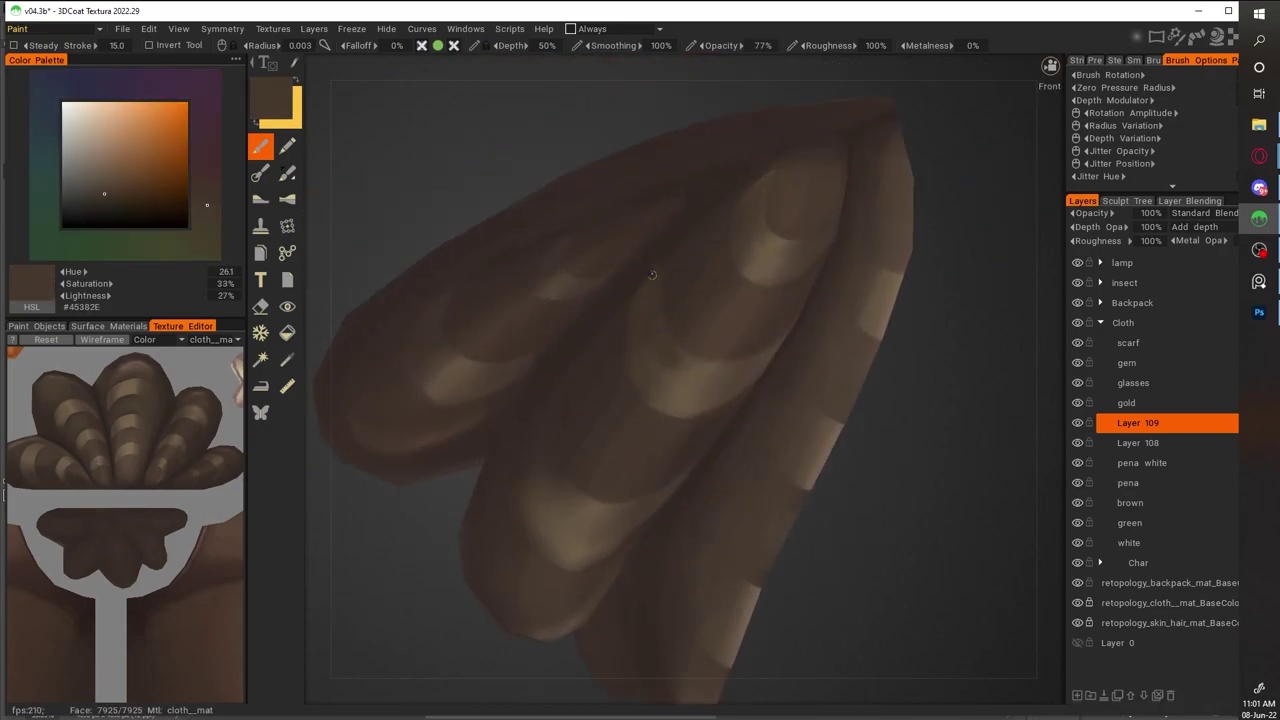
{"action": "key", "text": "v"}
{"action": "key", "text": "v"}
{"action": "key", "text": "v"}
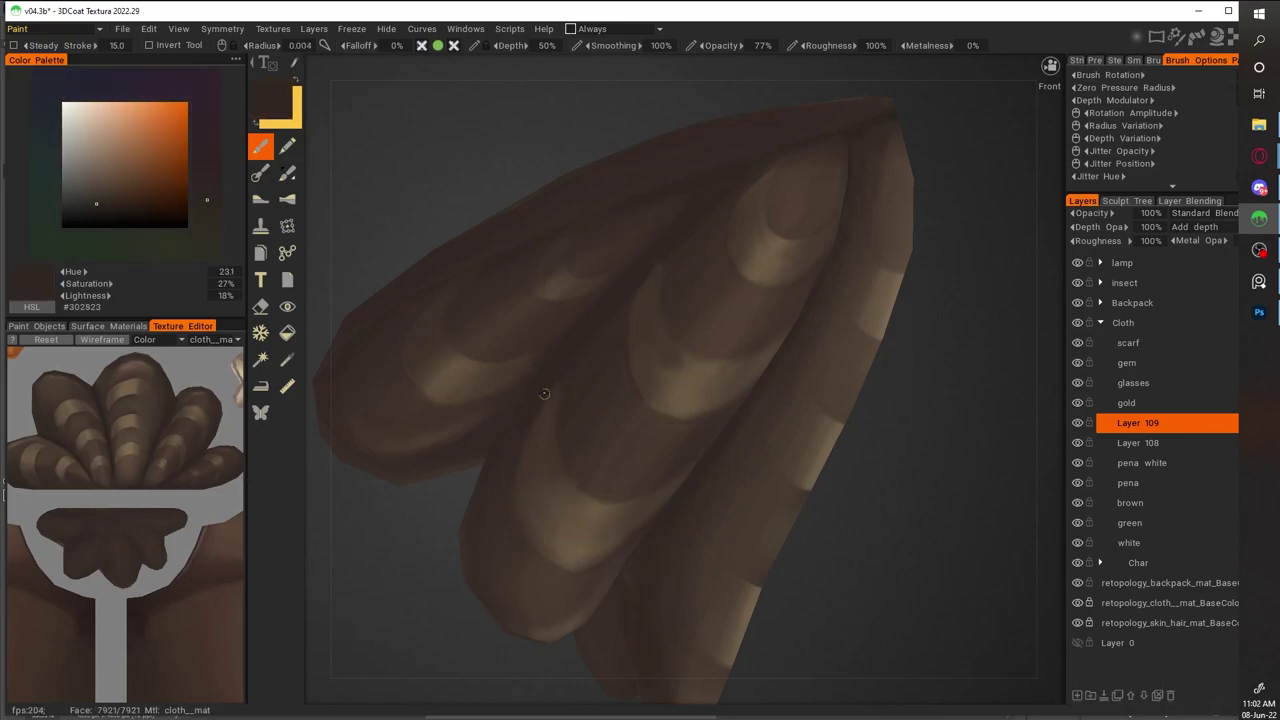
{"action": "key", "text": "v"}
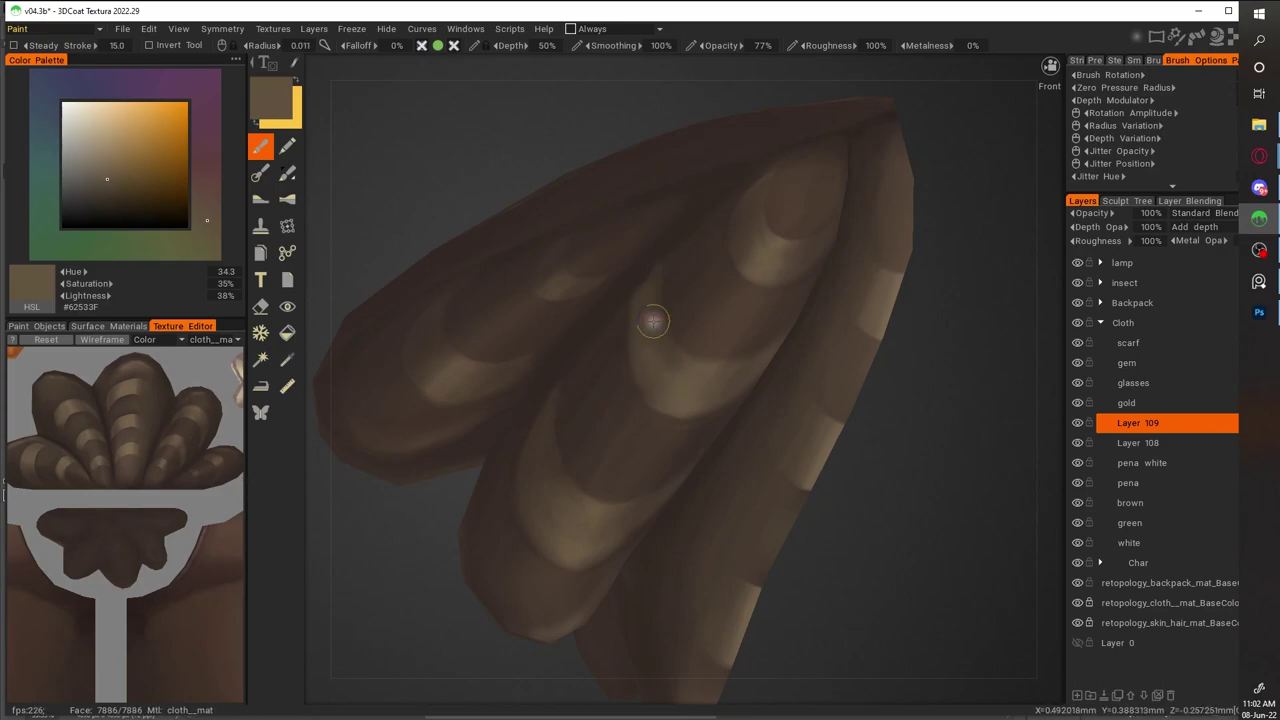
{"action": "key", "text": "v"}
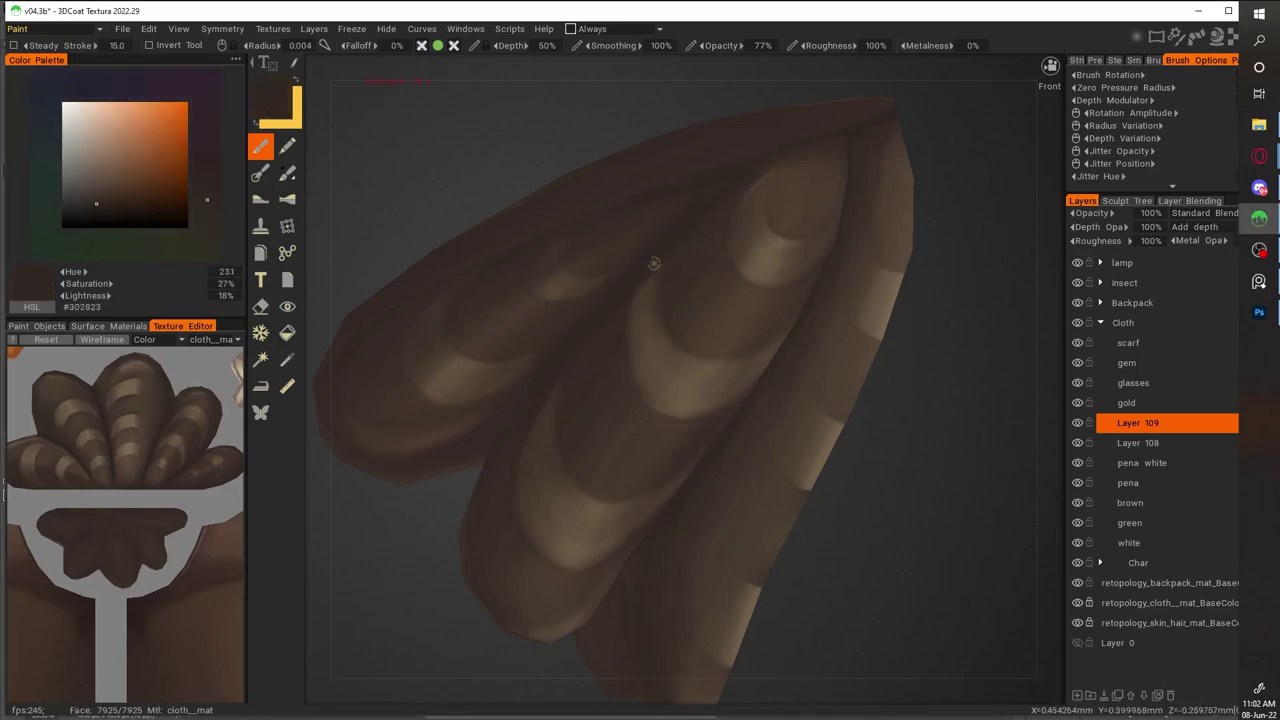
Paint a light rim along the inner back feather's edge with #726454 at radius 0.004 and highlight its surface with #867D72 at 0.008
{"action": "left_click_drag", "start_coordinate": [1030, 520], "coordinate": [568, 332]}
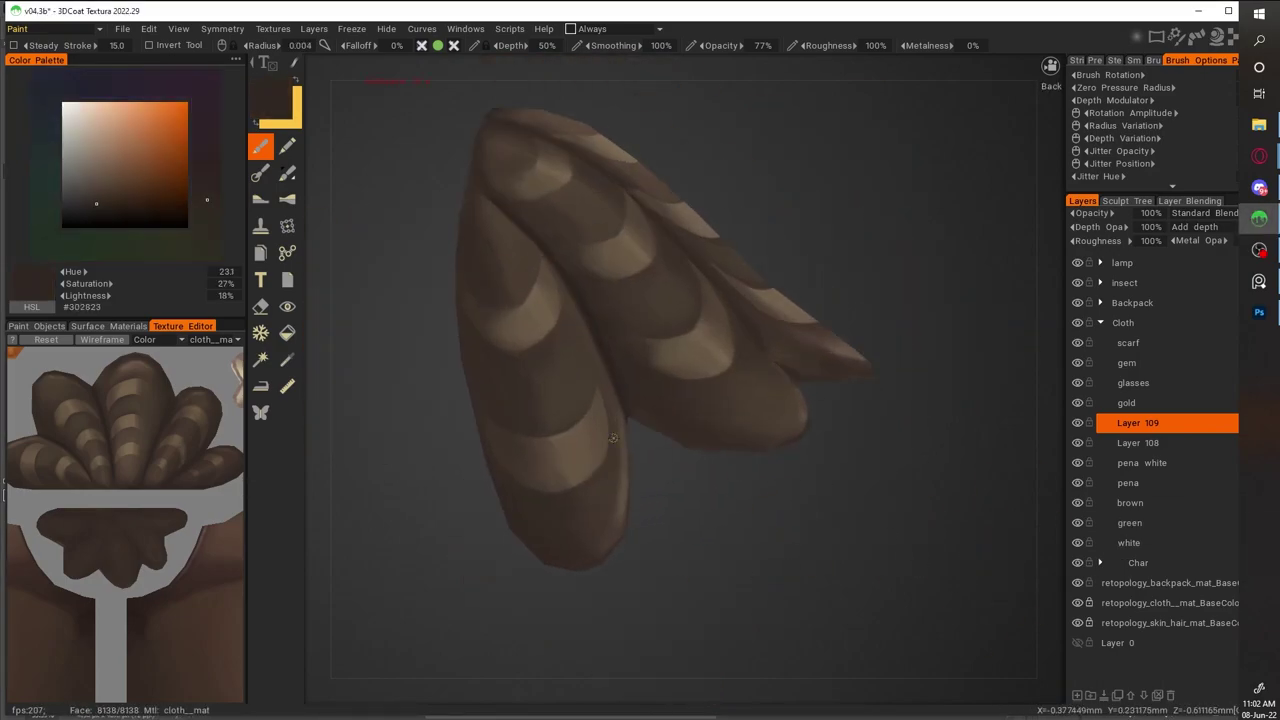
{"action": "key", "text": "v"}
{"action": "left_click", "coordinate": [211, 218]}
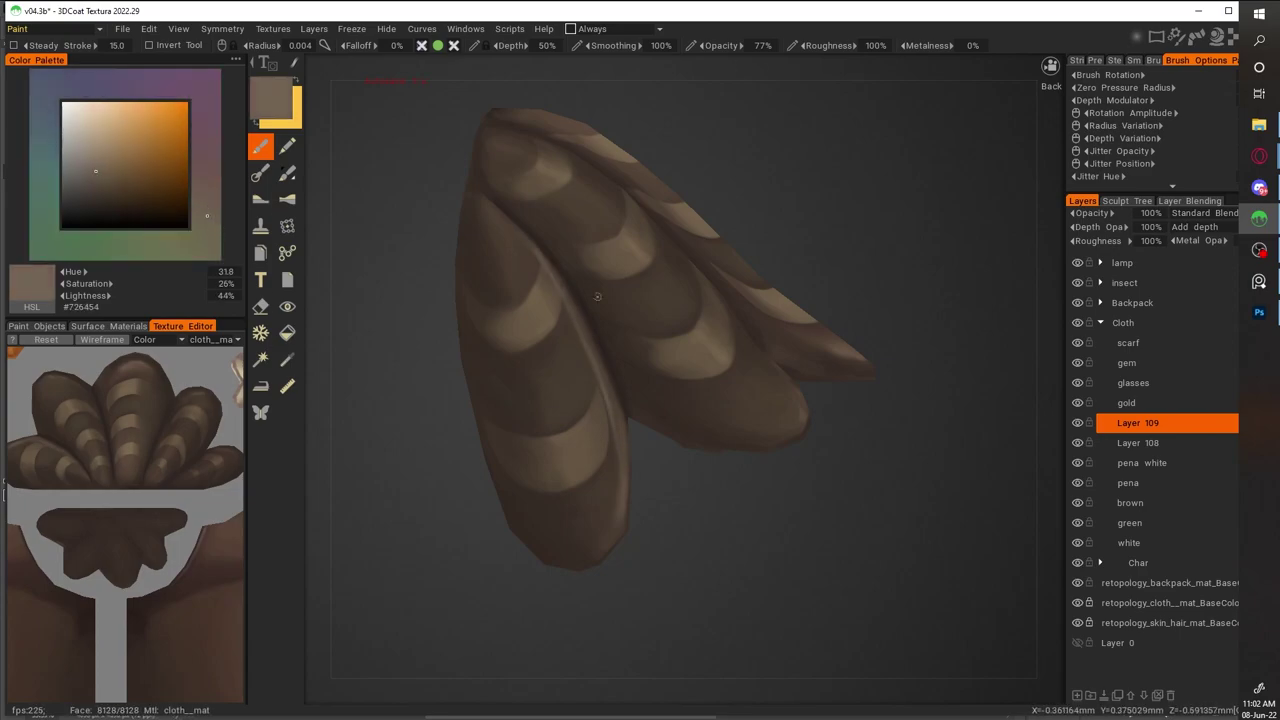
{"action": "key", "text": "v"}
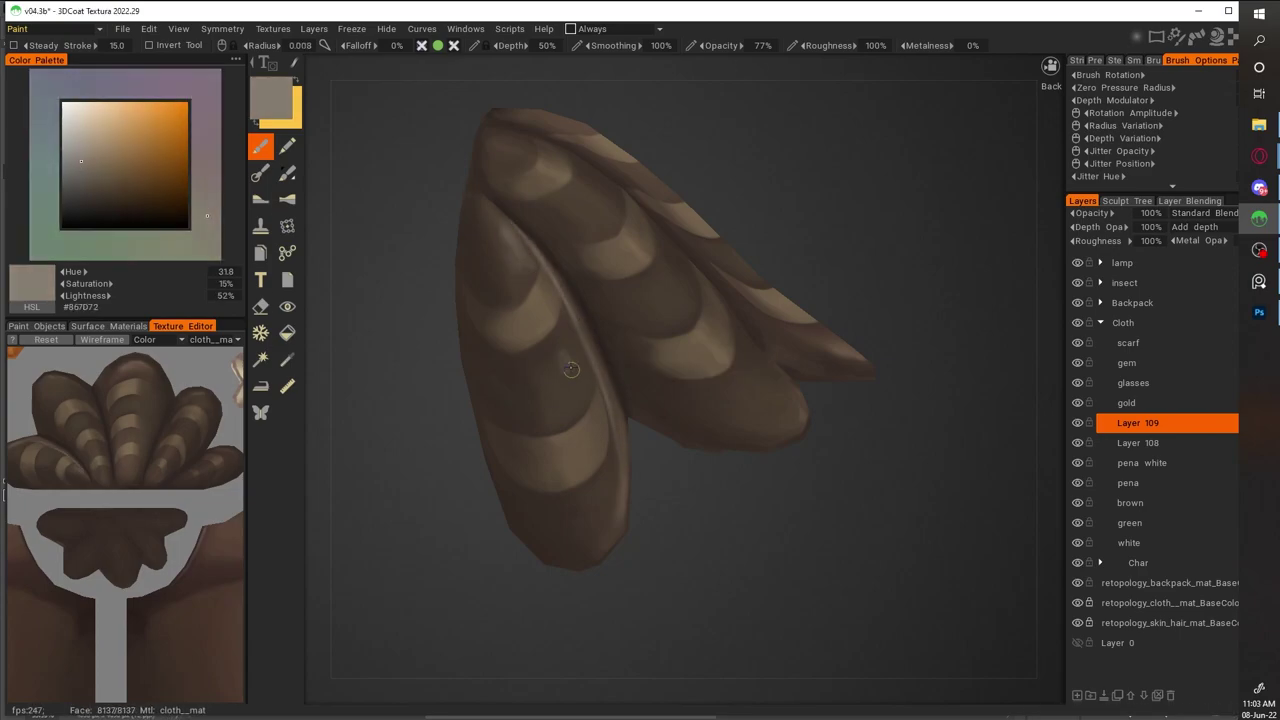
Blend the inner back feather's highlights with #5E5448 and #6D5C48 at radius 0.013, and refine its rim with #706356 at 0.003
{"action": "left_click_drag", "start_coordinate": [870, 480], "coordinate": [700, 460]}
{"action": "key", "text": "v"}
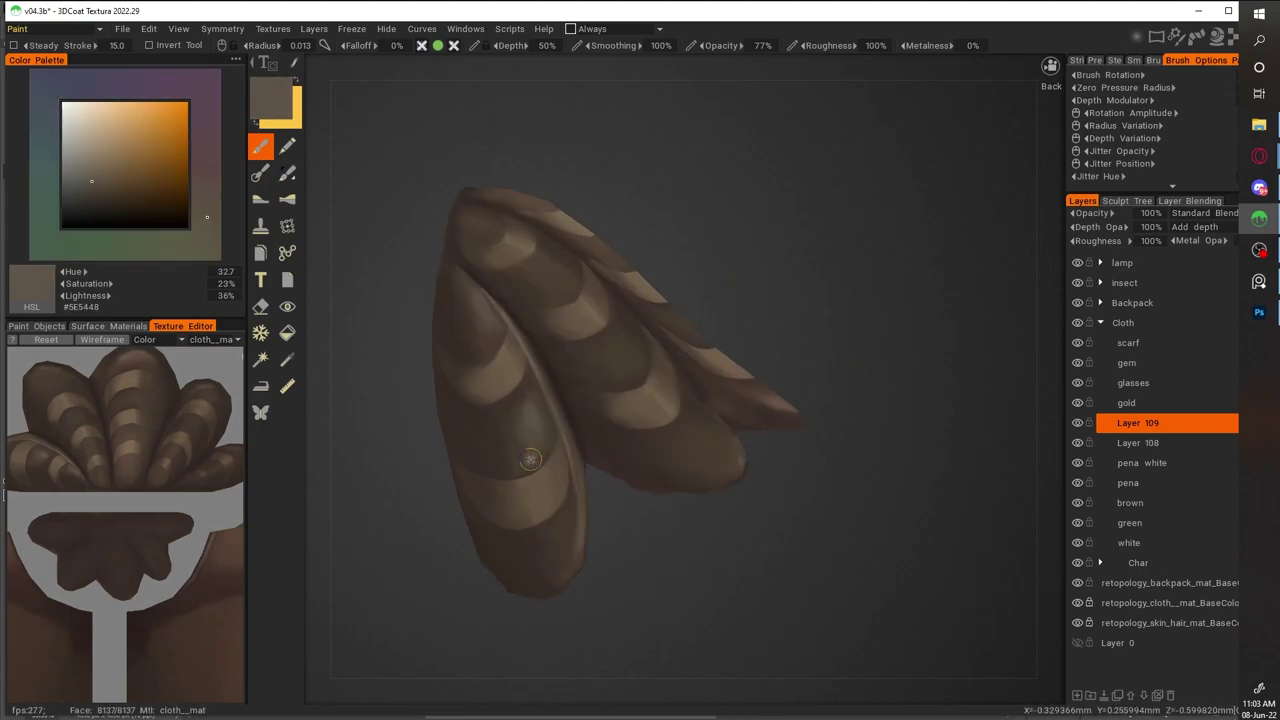
{"action": "right_click_drag", "start_coordinate": [550, 537], "coordinate": [768, 514]}
{"action": "key", "text": "v"}
{"action": "scroll", "coordinate": [768, 453], "scroll_direction": "down", "scroll_amount": 2}
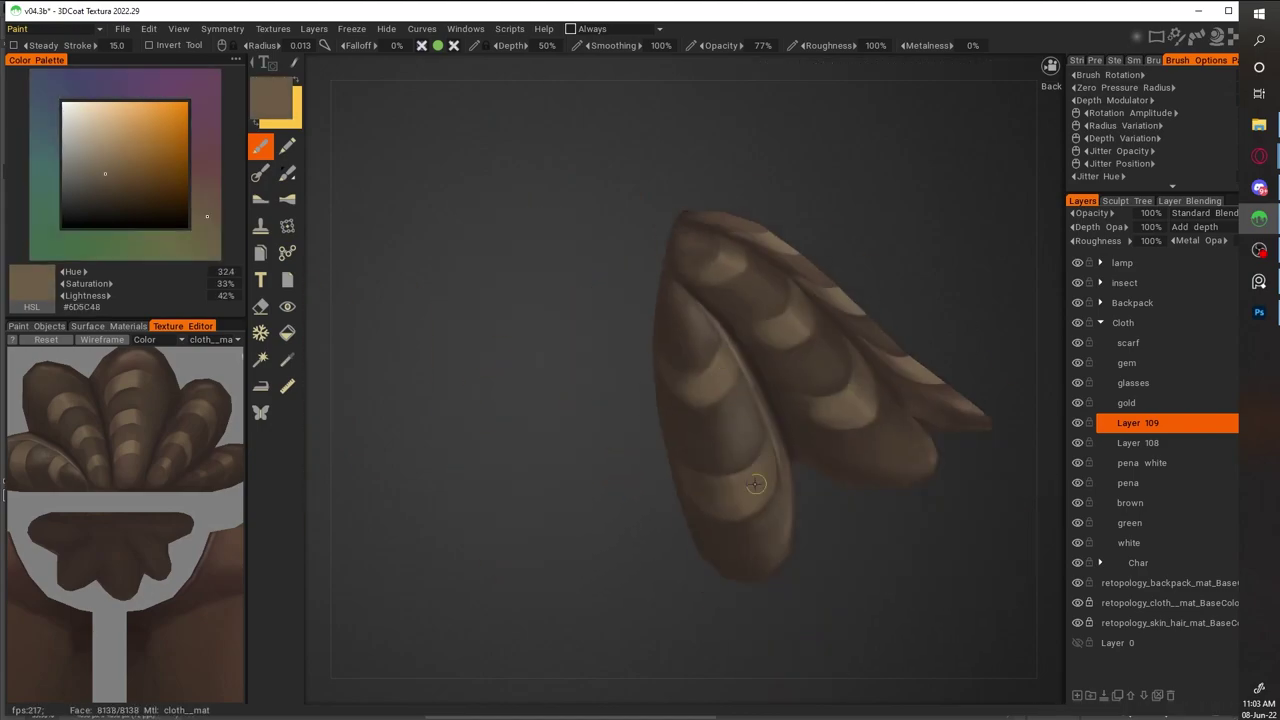
{"action": "scroll", "coordinate": [765, 420], "scroll_direction": "up", "scroll_amount": 3}
{"action": "key", "text": "v"}
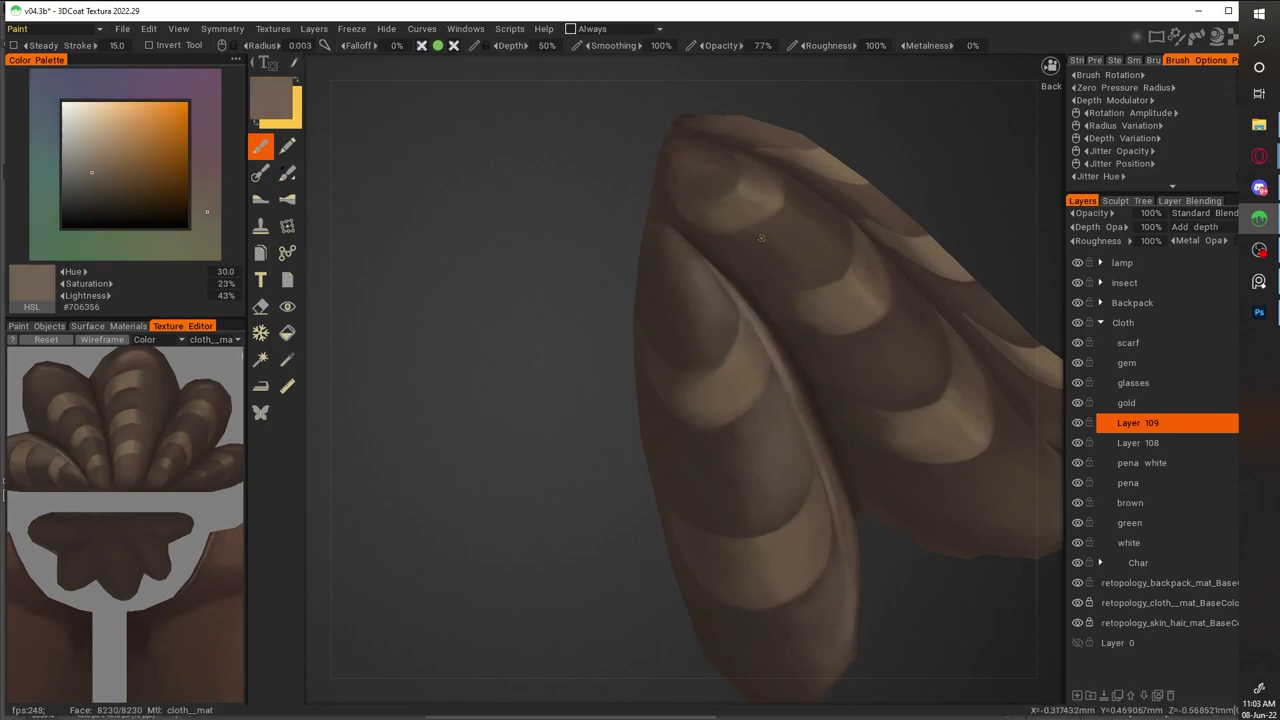
Choose a more saturated brown and tone down the back feather's light rim with sampled #40342B and #655543 at radius 0.008
{"action": "right_click_drag", "start_coordinate": [835, 499], "coordinate": [843, 256]}
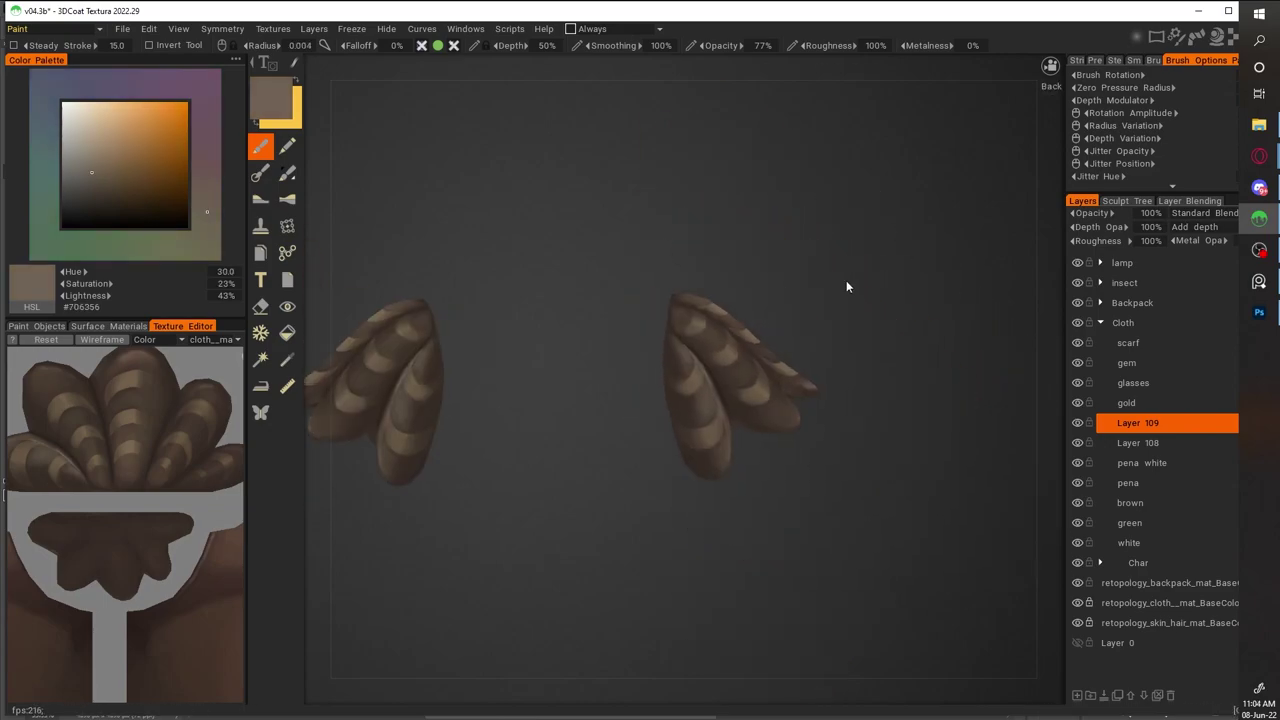
{"action": "right_click_drag", "start_coordinate": [824, 370], "coordinate": [877, 443]}
{"action": "scroll", "coordinate": [877, 443], "scroll_direction": "up", "scroll_amount": 4}
{"action": "left_click", "coordinate": [128, 171]}
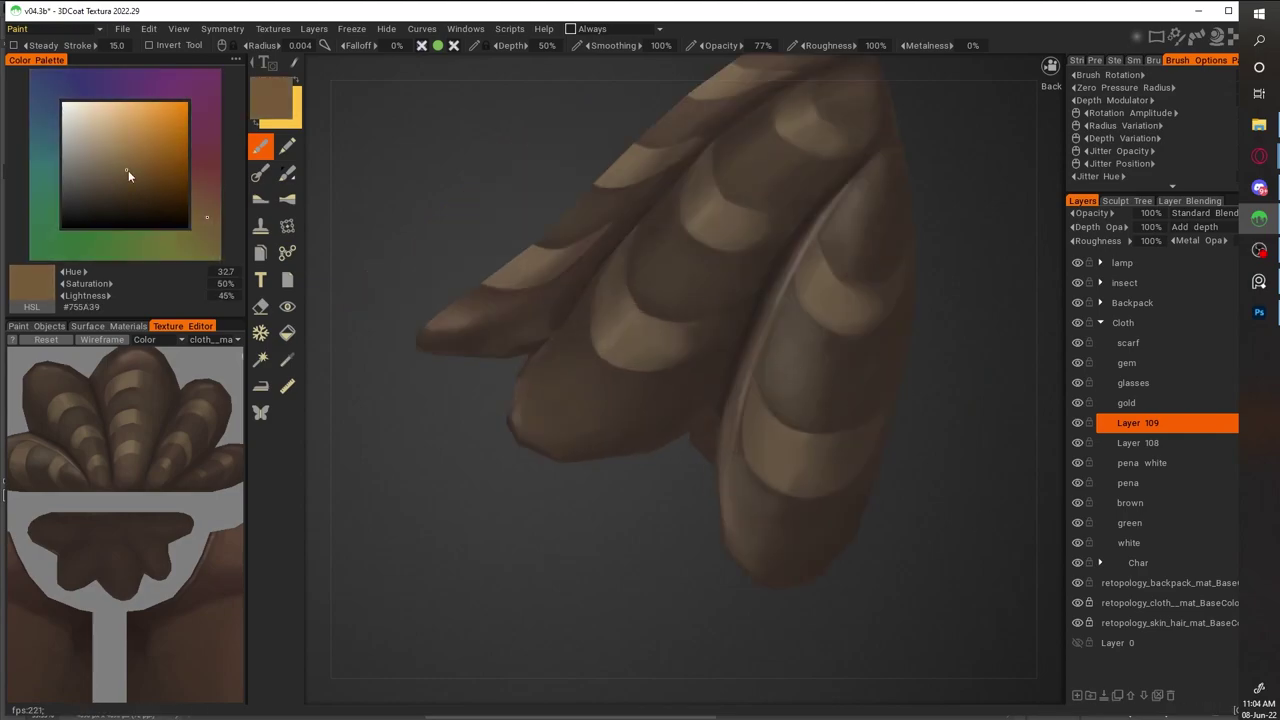
{"action": "left_click_drag", "start_coordinate": [128, 171], "coordinate": [143, 177]}
{"action": "key", "text": "v"}
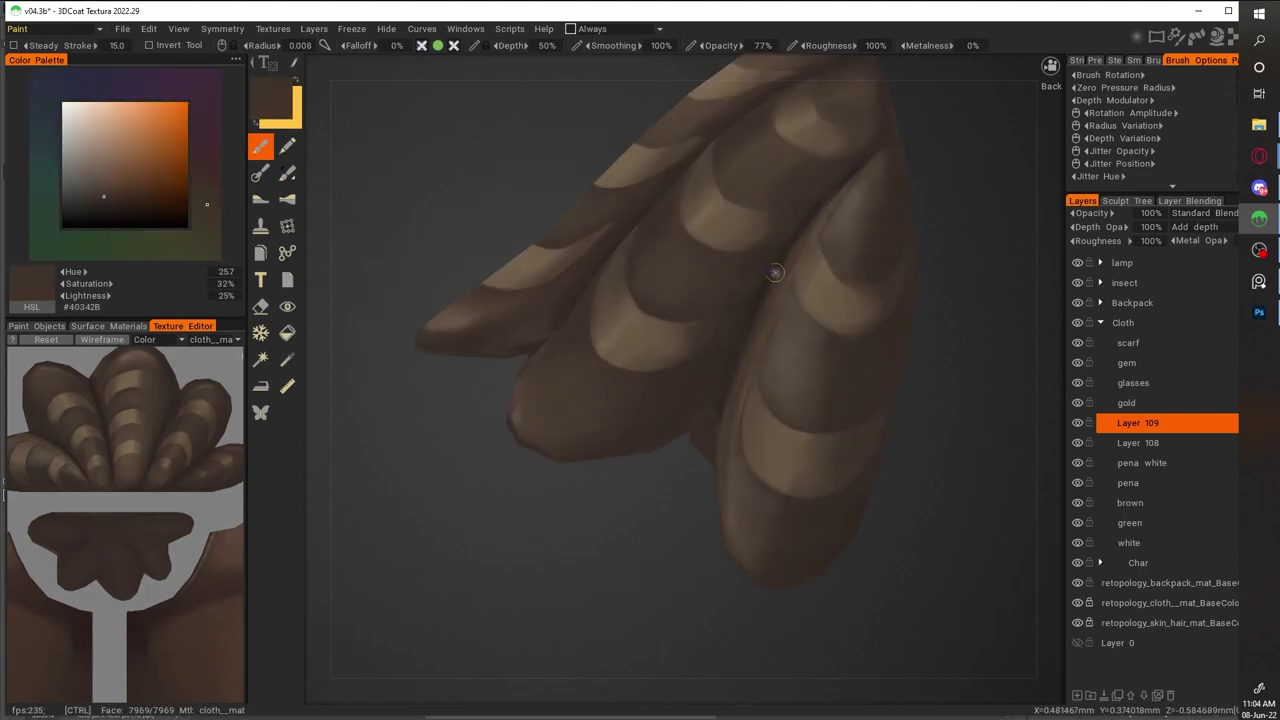
{"action": "key", "text": "v"}
{"action": "key", "text": "v"}
{"action": "left_click_drag", "start_coordinate": [726, 490], "coordinate": [710, 452], "text": "alt"}
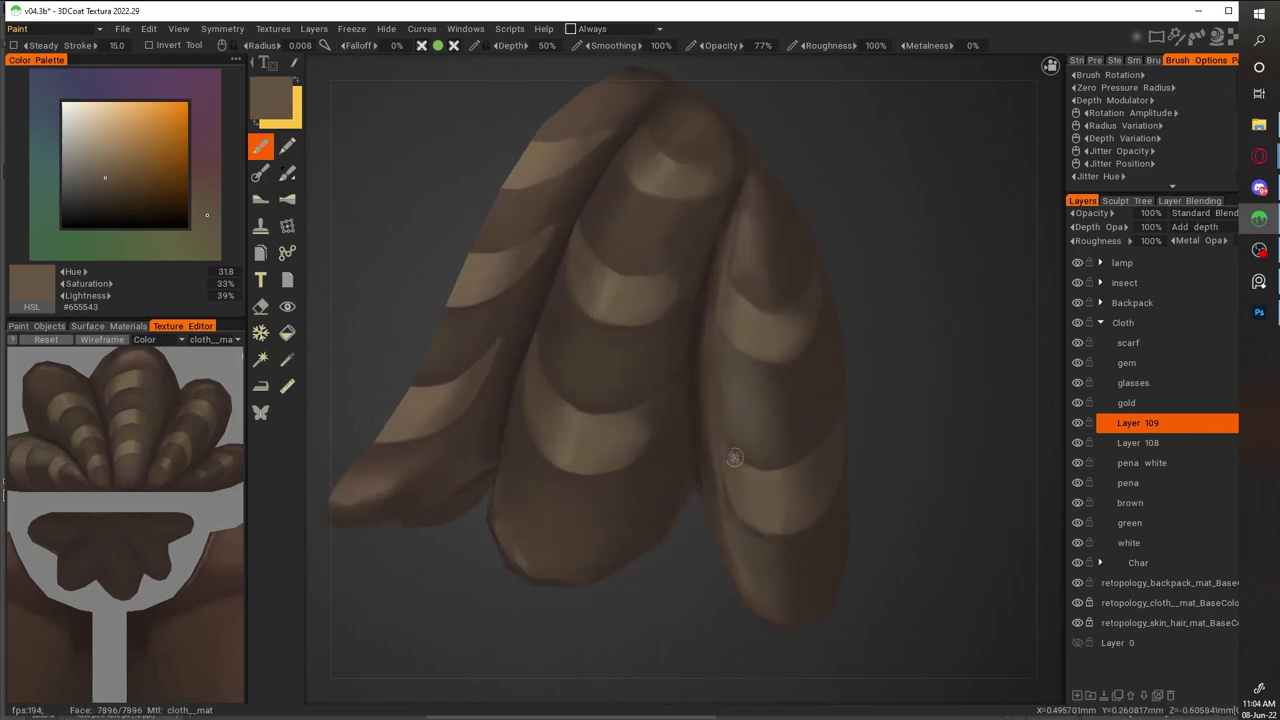
Soften the inner back feather's edge and surface shading with sampled #5B4A3C and #5B5045 at radius 0.004
{"action": "key", "text": "v"}
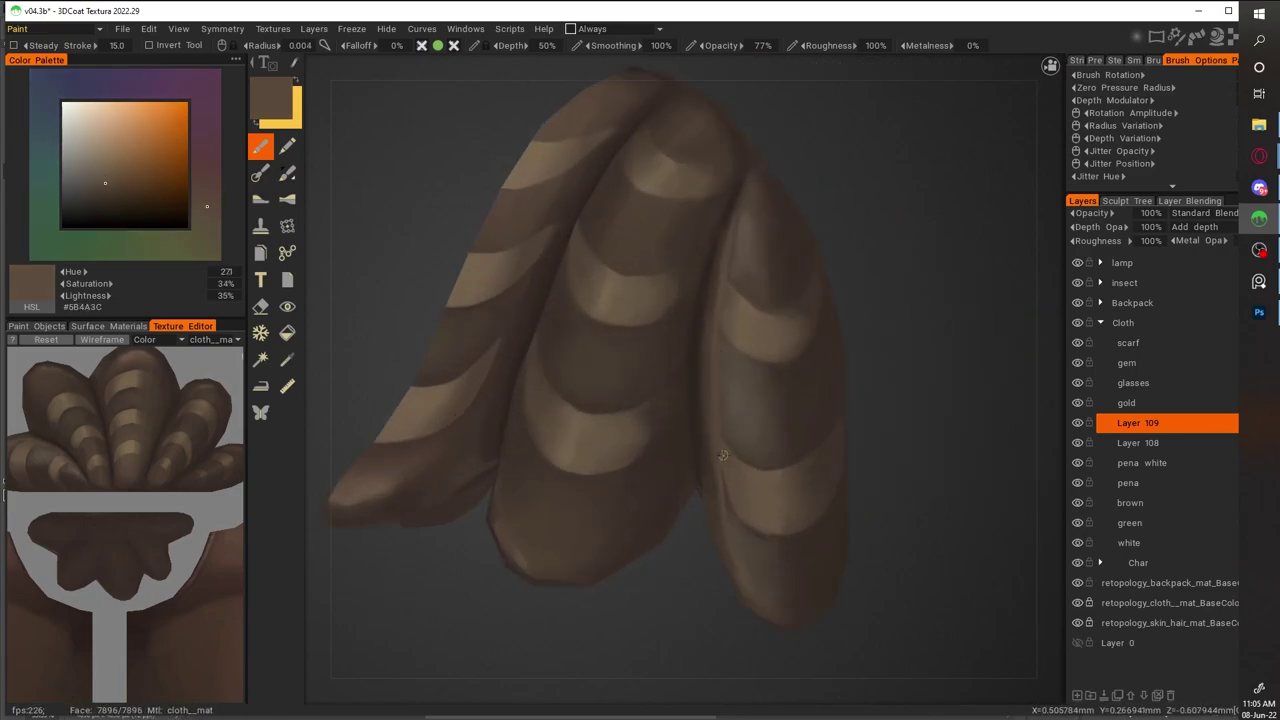
{"action": "key", "text": "v"}
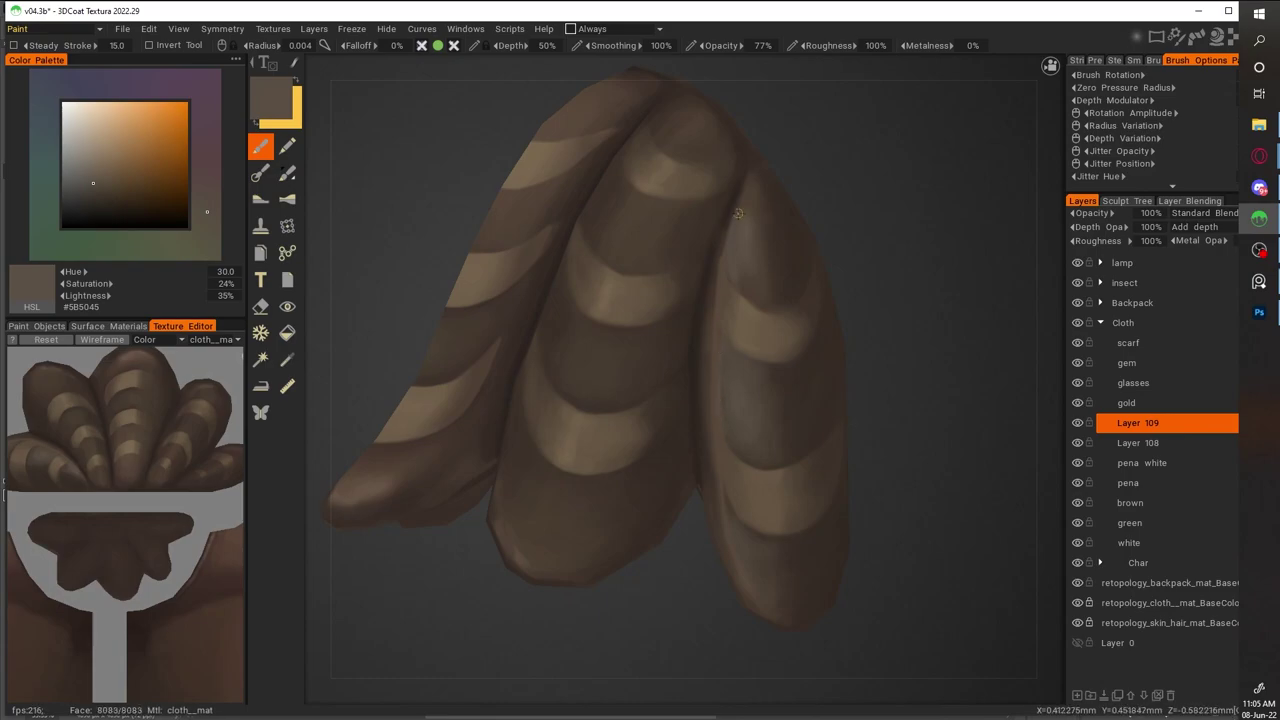
{"action": "key", "text": "v"}
{"action": "scroll", "coordinate": [712, 230], "scroll_direction": "down", "scroll_amount": 3}
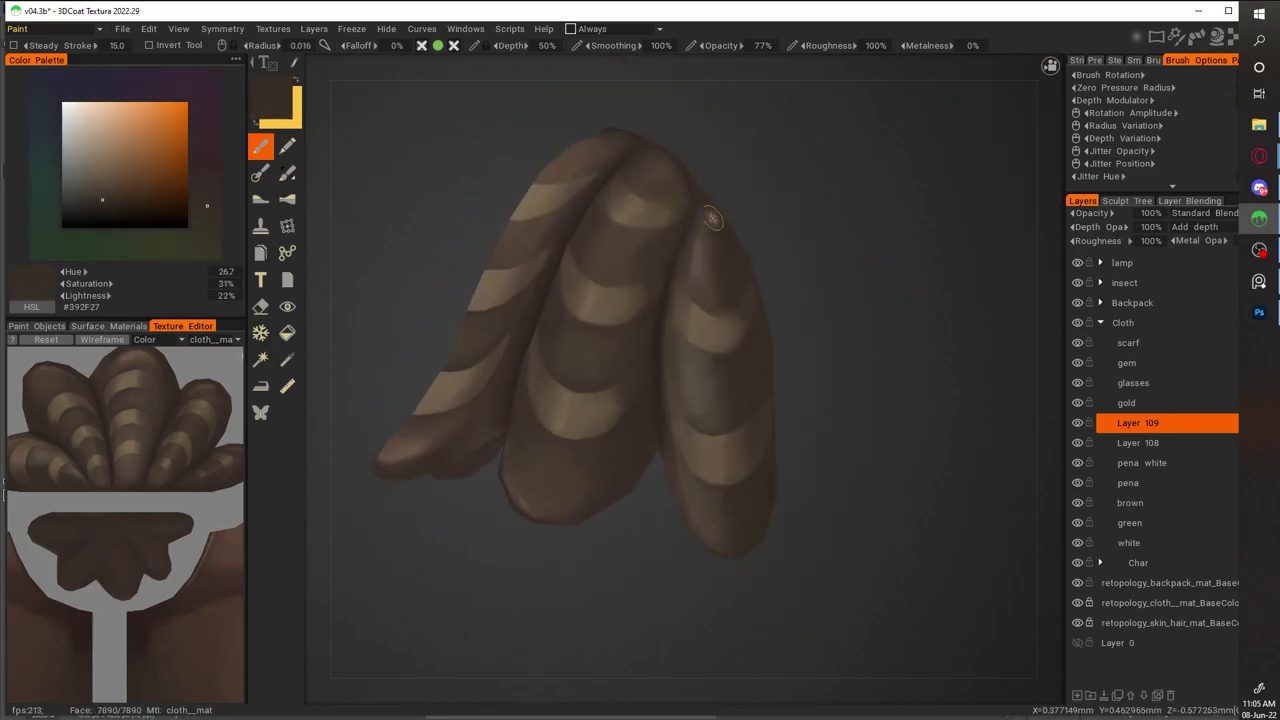
Tone down the inner back feather's upper edge and dark bands with sampled #392F27 at radius 0.016 and #3B3228 at 0.007
{"action": "key", "text": "v"}
{"action": "key", "text": "v"}
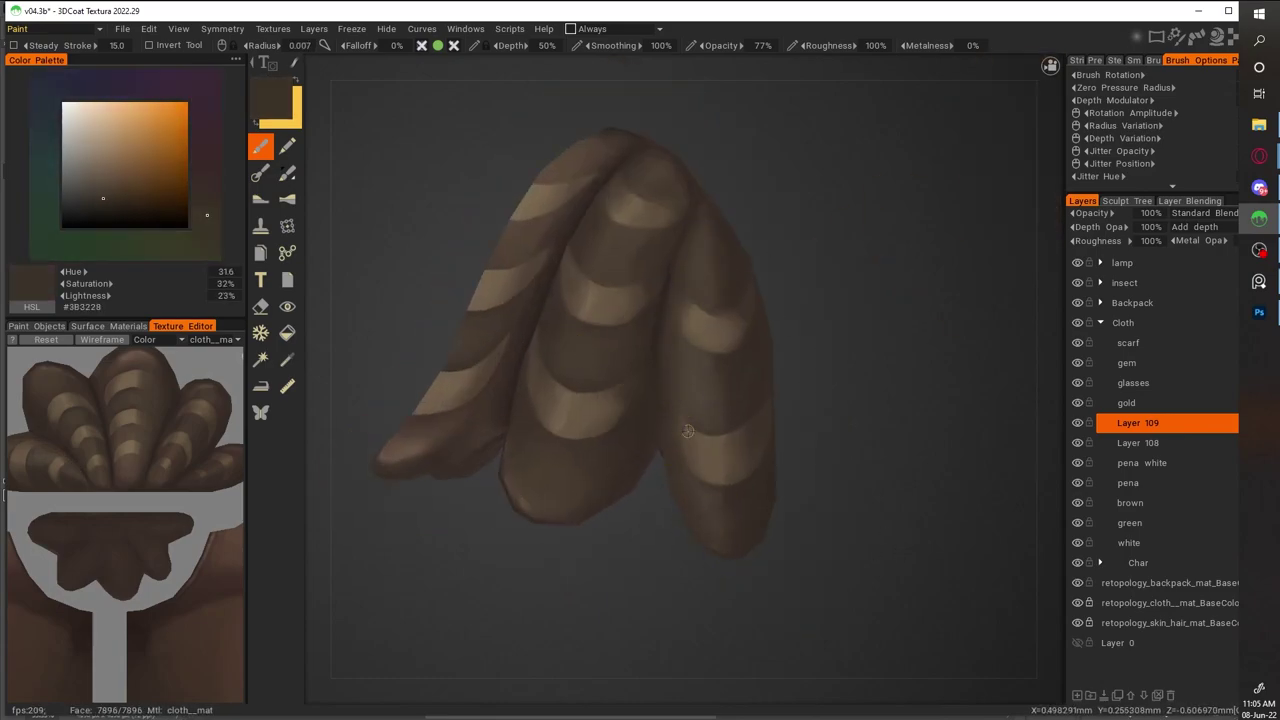
{"action": "key", "text": "v"}
{"action": "key", "text": "v"}
{"action": "key", "text": "v"}
{"action": "key", "text": "v"}
Touch up the light bands on the back feather beside the middle one with sampled #74614C at radius 0.011
{"action": "middle_click_drag", "start_coordinate": [663, 351], "coordinate": [853, 203]}
{"action": "key", "text": "v"}
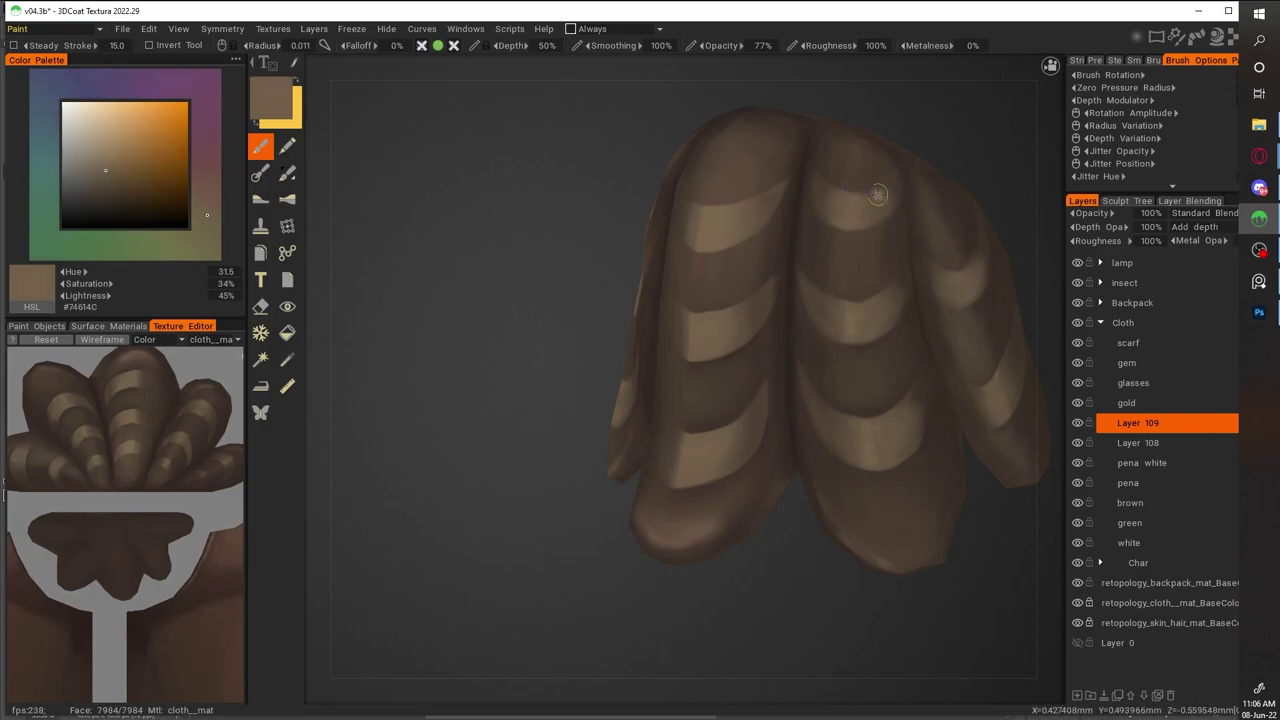
{"action": "scroll", "coordinate": [905, 400], "scroll_direction": "down", "scroll_amount": 3}
{"action": "middle_click_drag", "start_coordinate": [914, 477], "coordinate": [966, 586]}
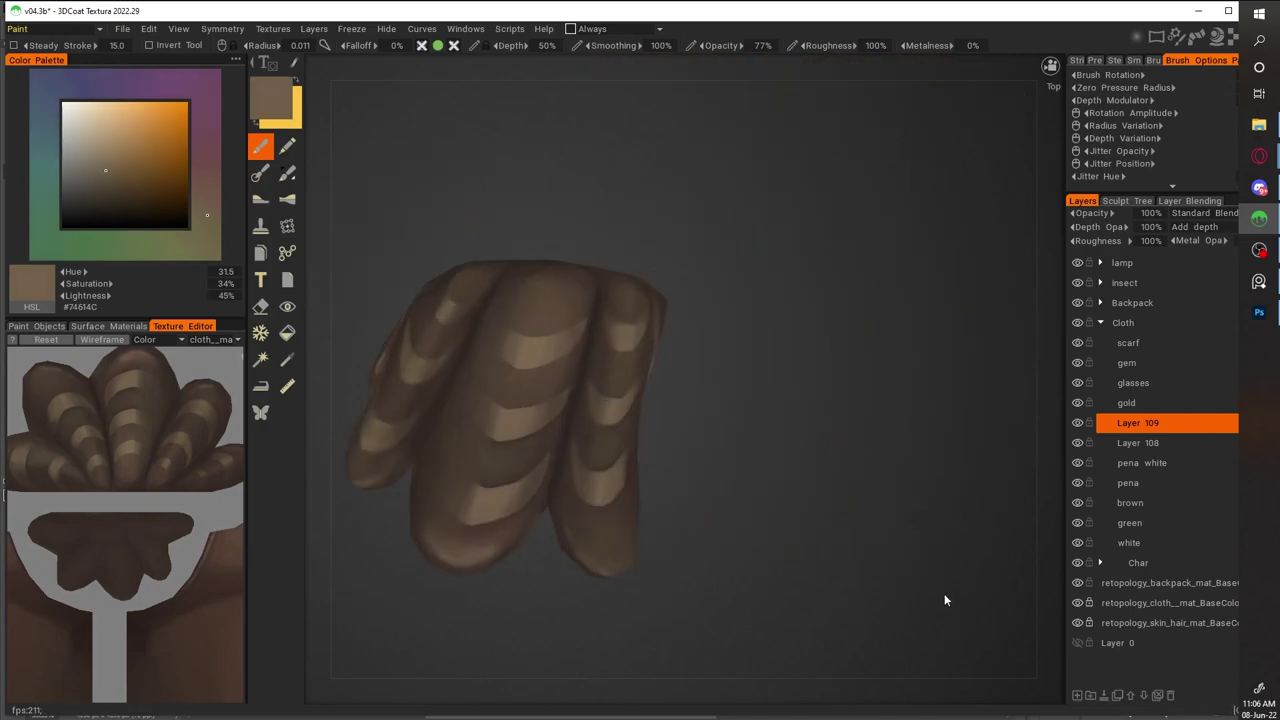
{"action": "scroll", "coordinate": [800, 430], "scroll_direction": "up", "scroll_amount": 3}
{"action": "key", "text": "v"}
{"action": "middle_click_drag", "start_coordinate": [654, 286], "coordinate": [676, 363]}
Deepen the creases and dark band edges around the middle feather with sampled #352A24 and #372E27 at radius 0.011
{"action": "key", "text": "v"}
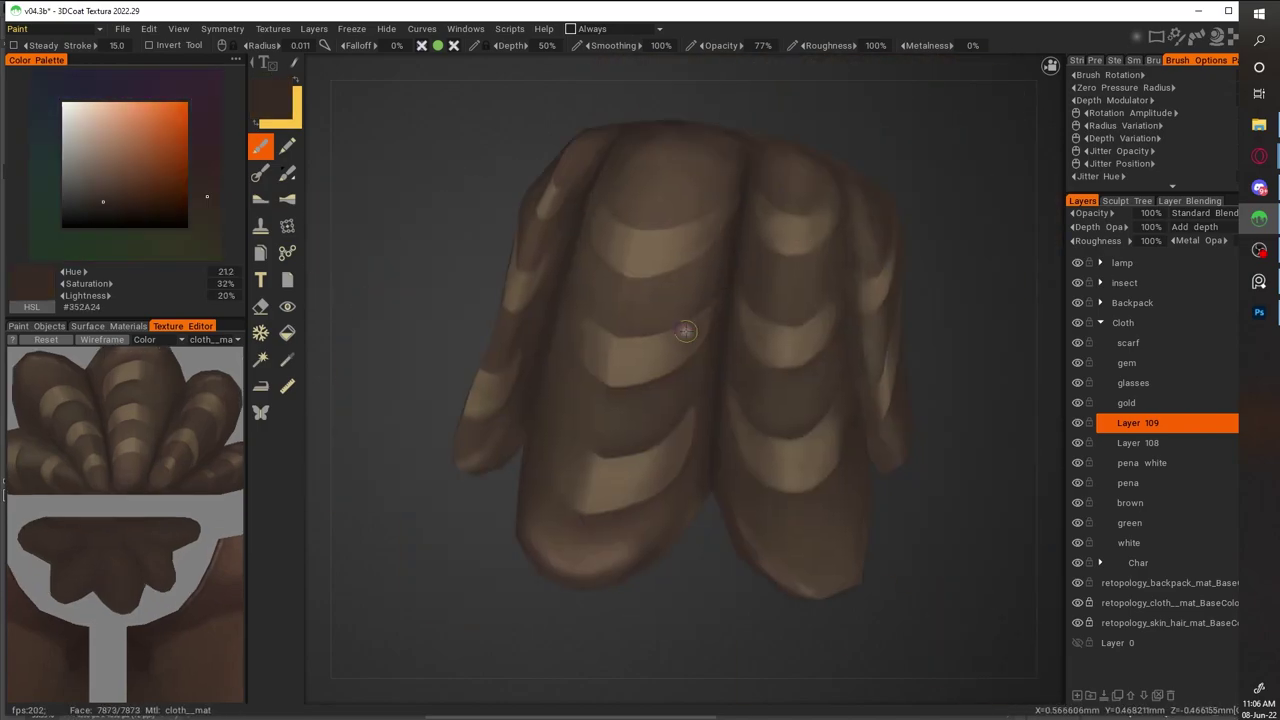
{"action": "key", "text": "v"}
{"action": "key", "text": "v"}
{"action": "key", "text": "v"}
{"action": "key", "text": "v"}
{"action": "middle_click_drag", "start_coordinate": [713, 448], "coordinate": [497, 337]}
{"action": "key", "text": "v"}
{"action": "key", "text": "v"}
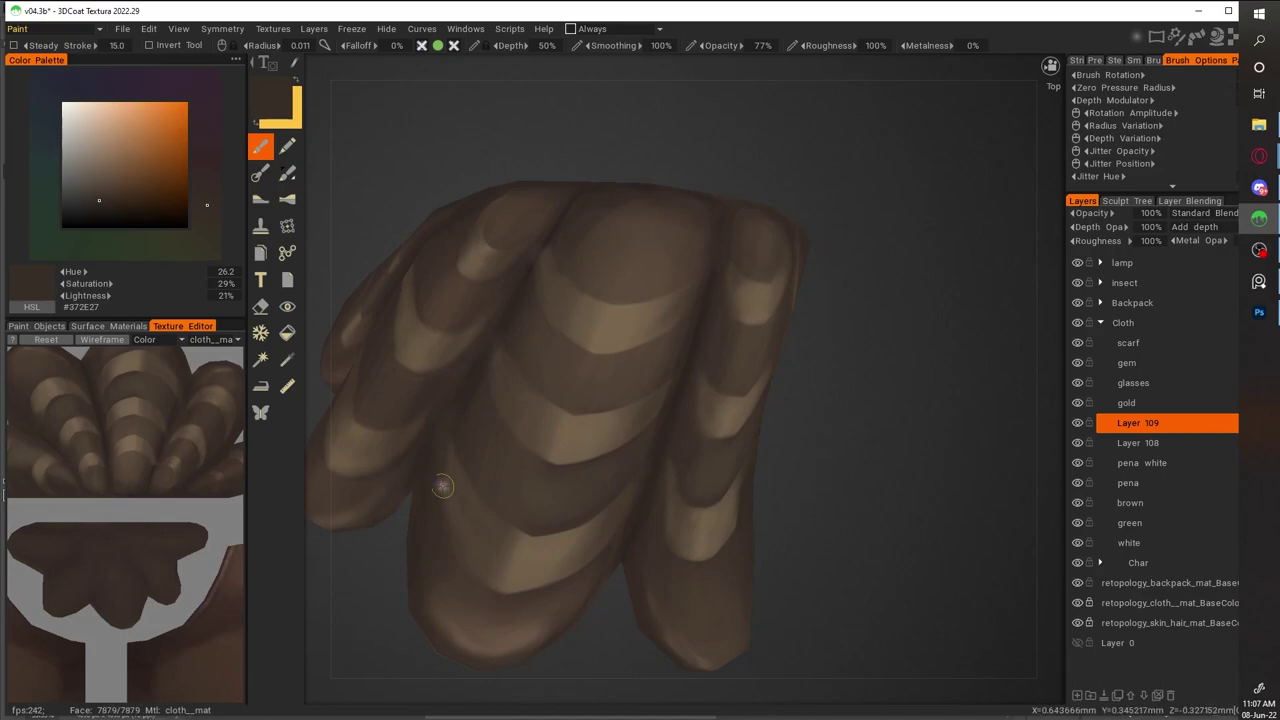
Smooth the middle feather's light and dark bands toward its side with sampled #6C5B47 and #473B31 at radius 0.017
{"action": "middle_click_drag", "start_coordinate": [560, 228], "coordinate": [670, 415]}
{"action": "middle_click_drag", "start_coordinate": [577, 527], "coordinate": [806, 251]}
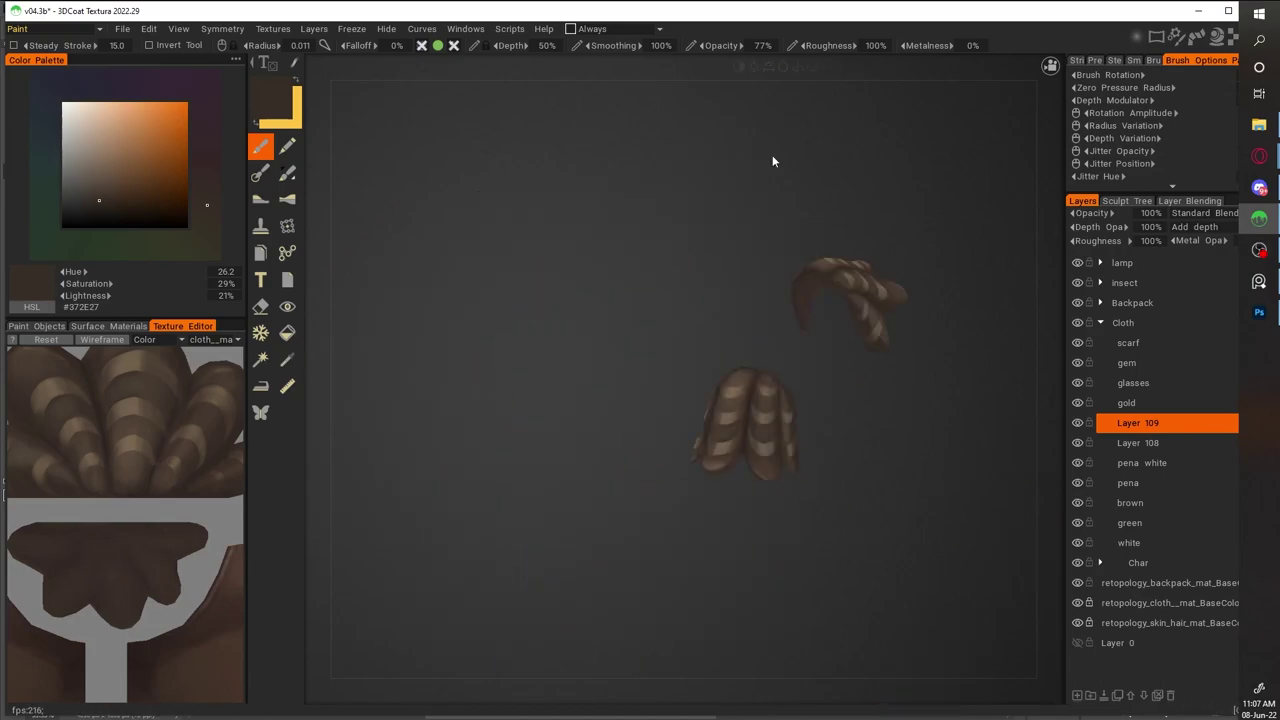
{"action": "scroll", "coordinate": [911, 217], "scroll_direction": "up", "scroll_amount": 5}
{"action": "key", "text": "v"}
{"action": "key", "text": "v"}
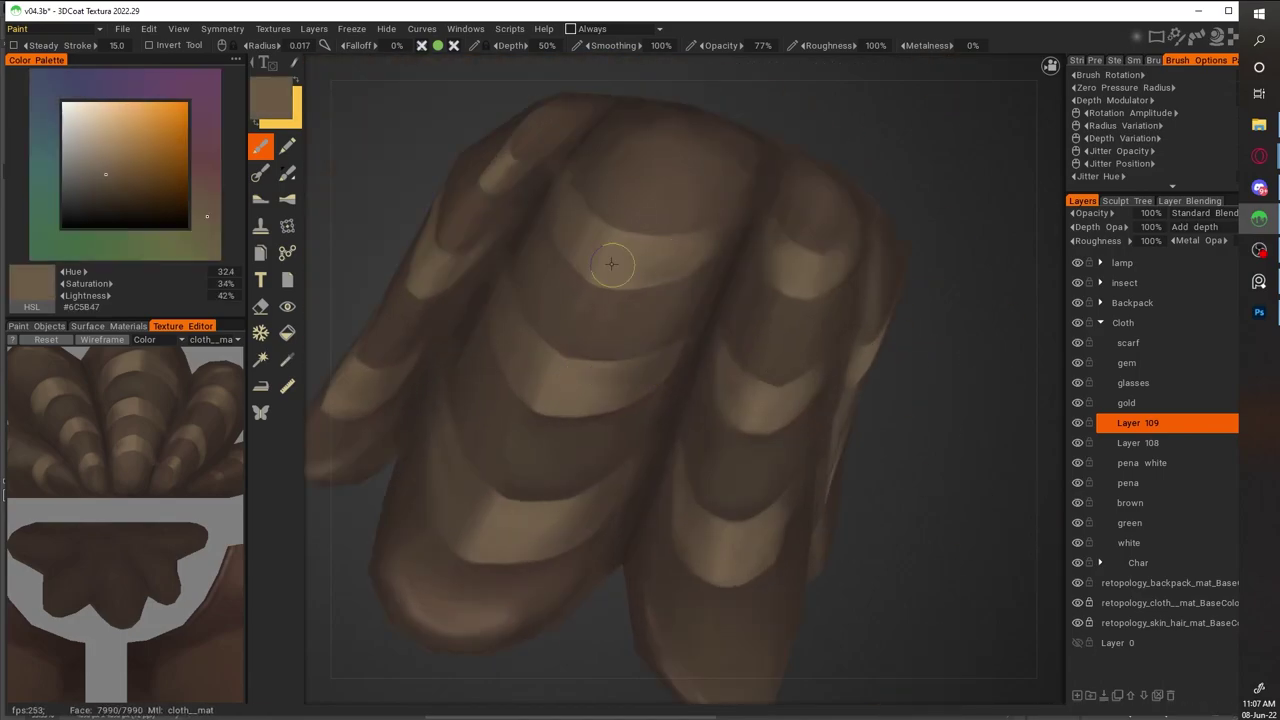
{"action": "key", "text": "v"}
{"action": "key", "text": "v"}
{"action": "key", "text": "v"}
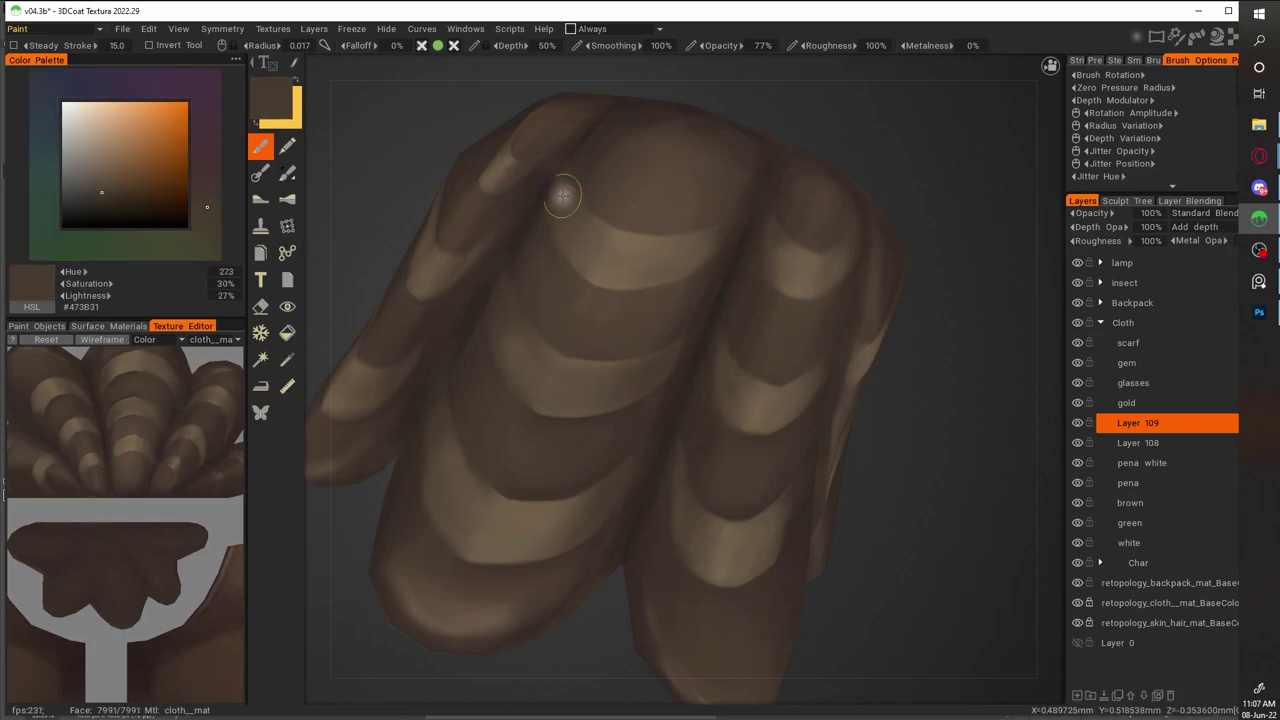
Blend the shading along the middle feather's side beside the crease with sampled #483C32 at radius 0.007
{"action": "key", "text": "v"}
{"action": "middle_click_drag", "start_coordinate": [627, 320], "coordinate": [616, 285]}
{"action": "key", "text": "v"}
{"action": "middle_click_drag", "start_coordinate": [559, 367], "coordinate": [627, 283]}
{"action": "key", "text": "v"}
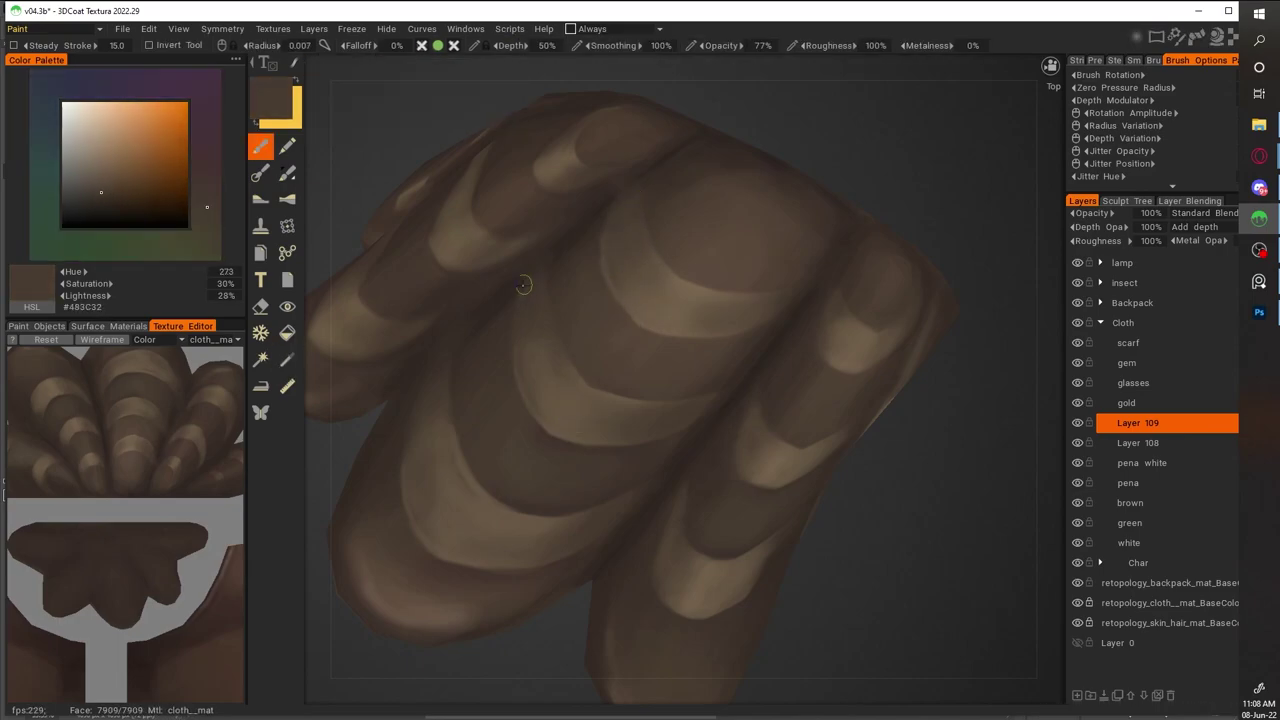
Refine the middle feather's lowest dark band with sampled #393029 at radius 0.004 and blend its shaded side with #4D4035 at 0.009
{"action": "key", "text": "v"}
{"action": "middle_click_drag", "start_coordinate": [448, 432], "coordinate": [445, 314]}
{"action": "key", "text": "v"}
{"action": "mouse_move", "coordinate": [614, 220]}
{"action": "middle_mouse_down"}
{"action": "mouse_move", "coordinate": [700, 300]}
{"action": "mouse_move", "coordinate": [574, 304]}
{"action": "mouse_move", "coordinate": [880, 503]}
{"action": "mouse_move", "coordinate": [548, 227]}
{"action": "middle_mouse_up"}
{"action": "key", "text": "v"}
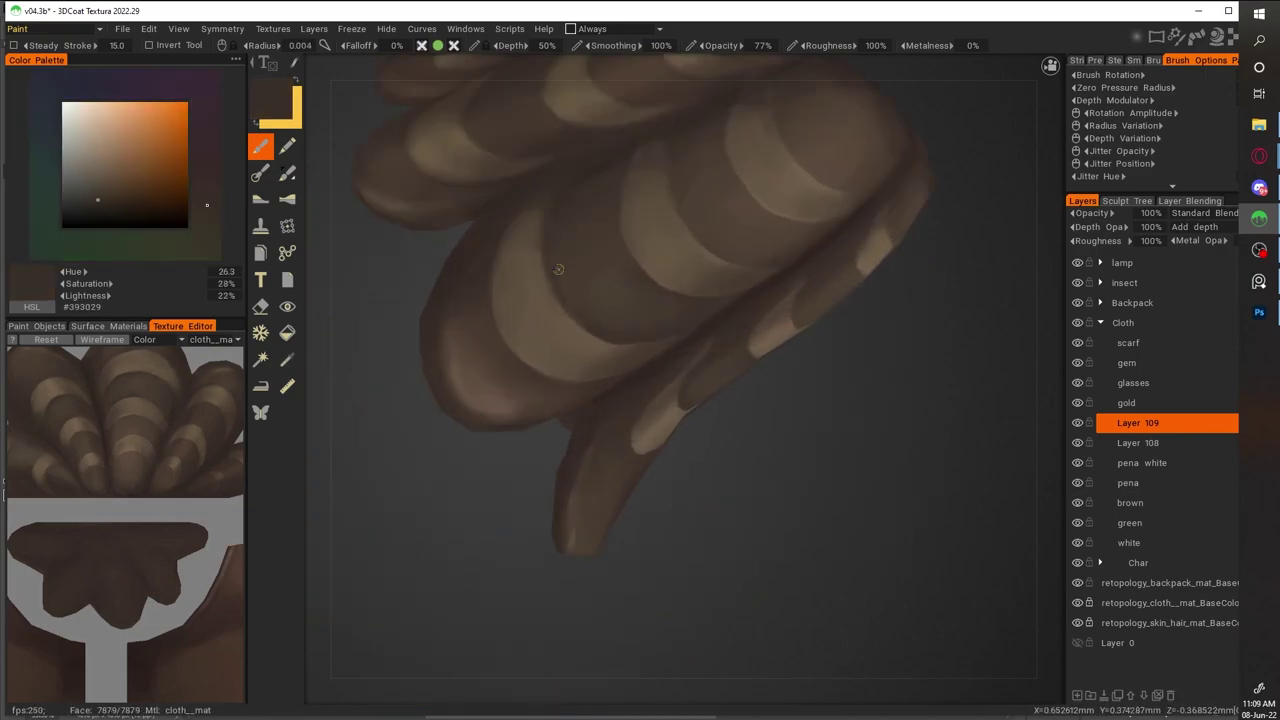
{"action": "key", "text": "v"}
{"action": "key", "text": "v"}
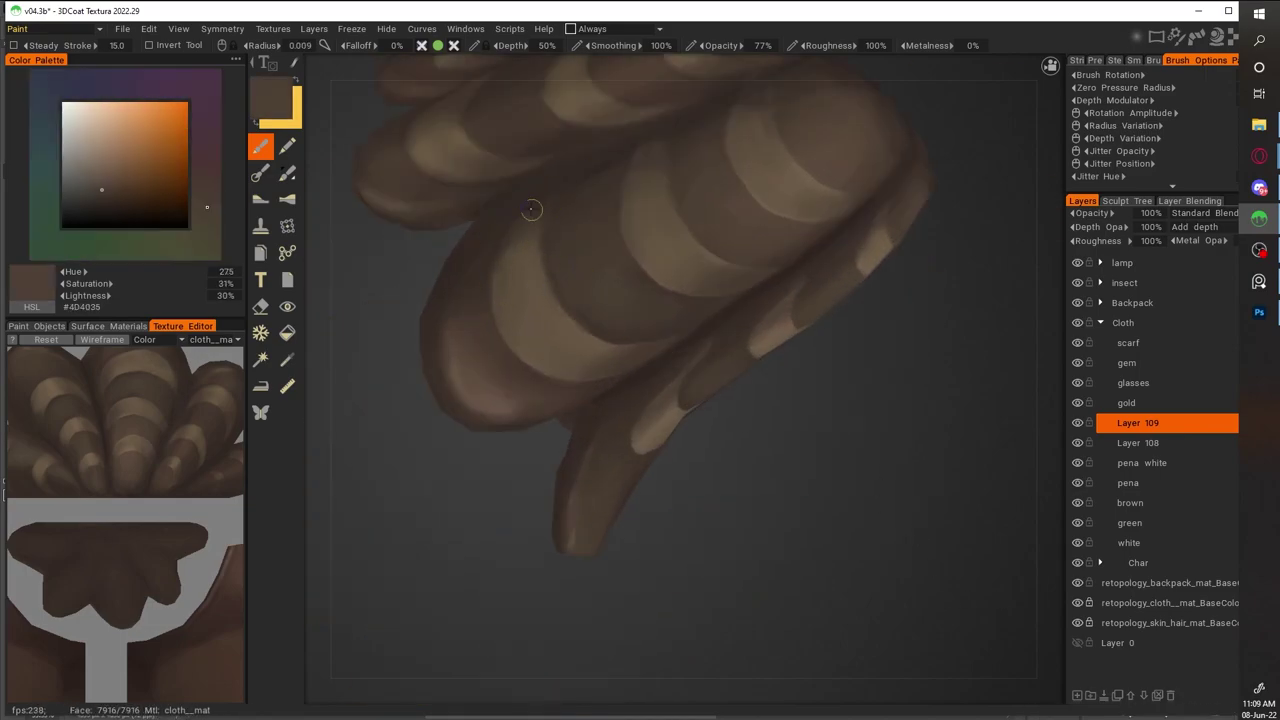
{"action": "key", "text": "v"}
Darken the creases and shaded edges between the front feathers with sampled #322924 and #3A3128 at radius 0.009
{"action": "scroll", "coordinate": [903, 496], "scroll_direction": "down", "scroll_amount": 5}
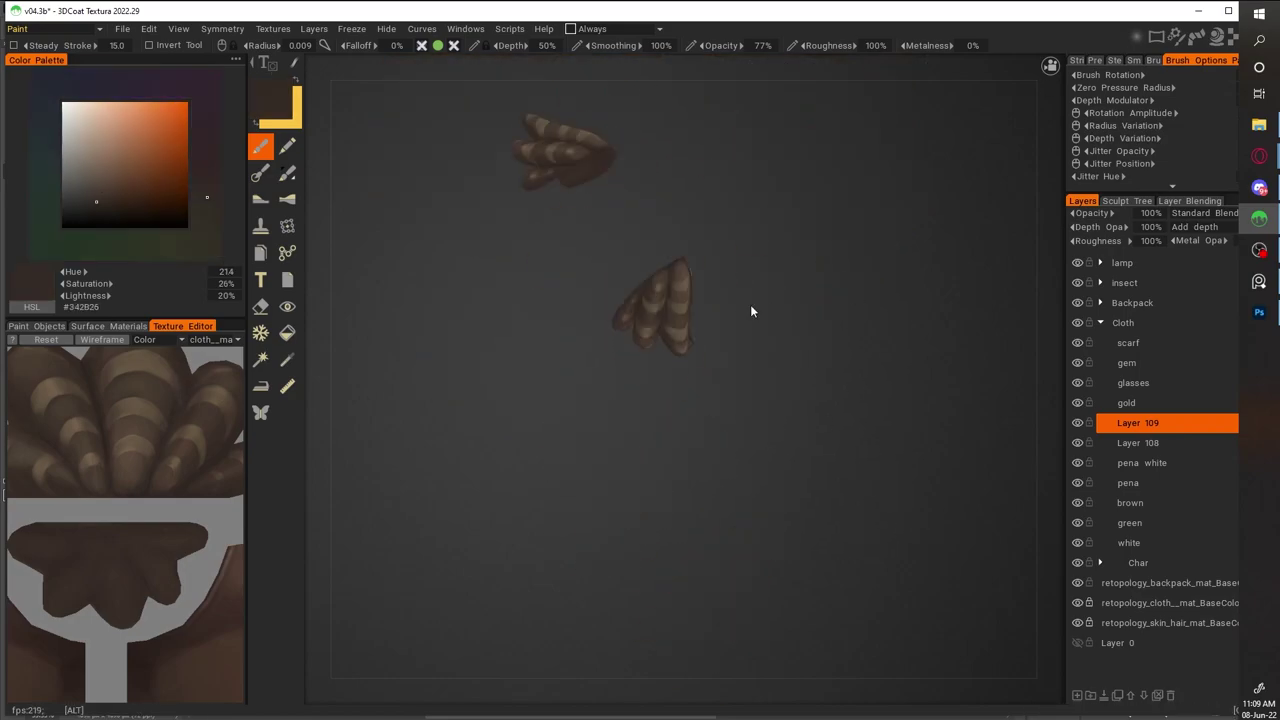
{"action": "scroll", "coordinate": [806, 366], "scroll_direction": "up", "scroll_amount": 5}
{"action": "key", "text": "v"}
{"action": "key", "text": "v"}
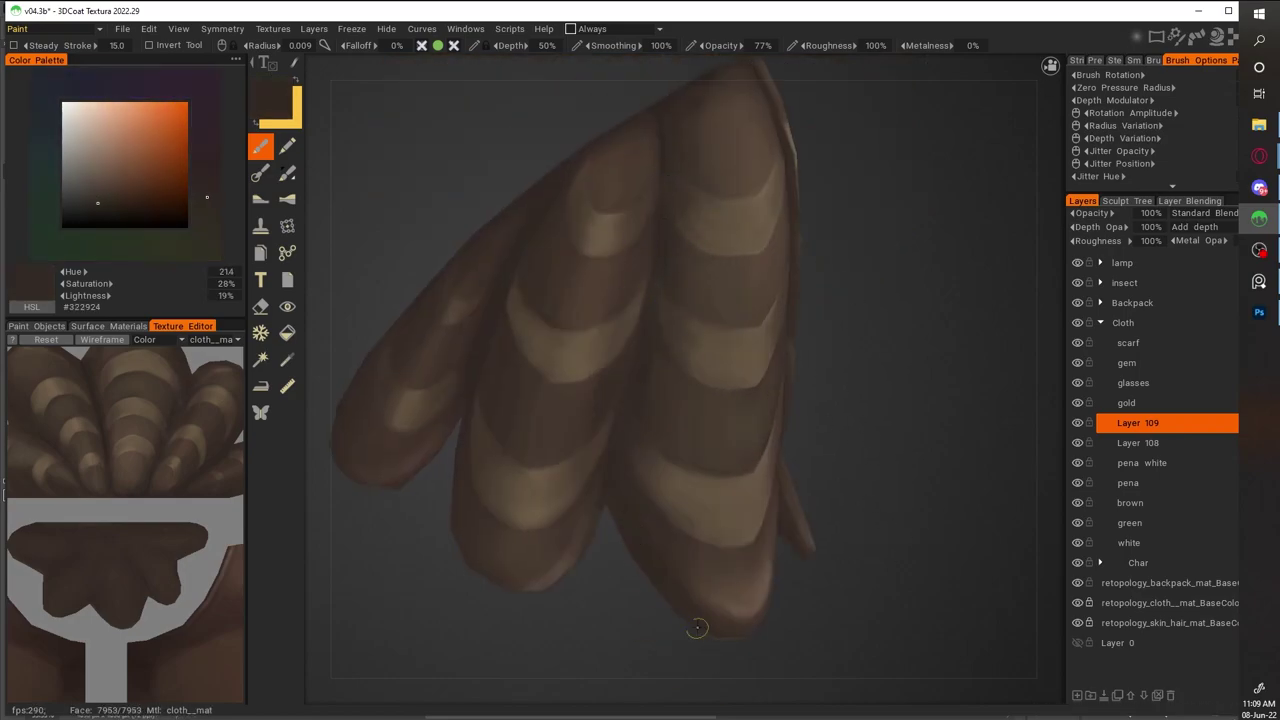
{"action": "key", "text": "v"}
{"action": "scroll", "coordinate": [870, 496], "scroll_direction": "down", "scroll_amount": 5}
{"action": "scroll", "coordinate": [870, 496], "scroll_direction": "up", "scroll_amount": 7}
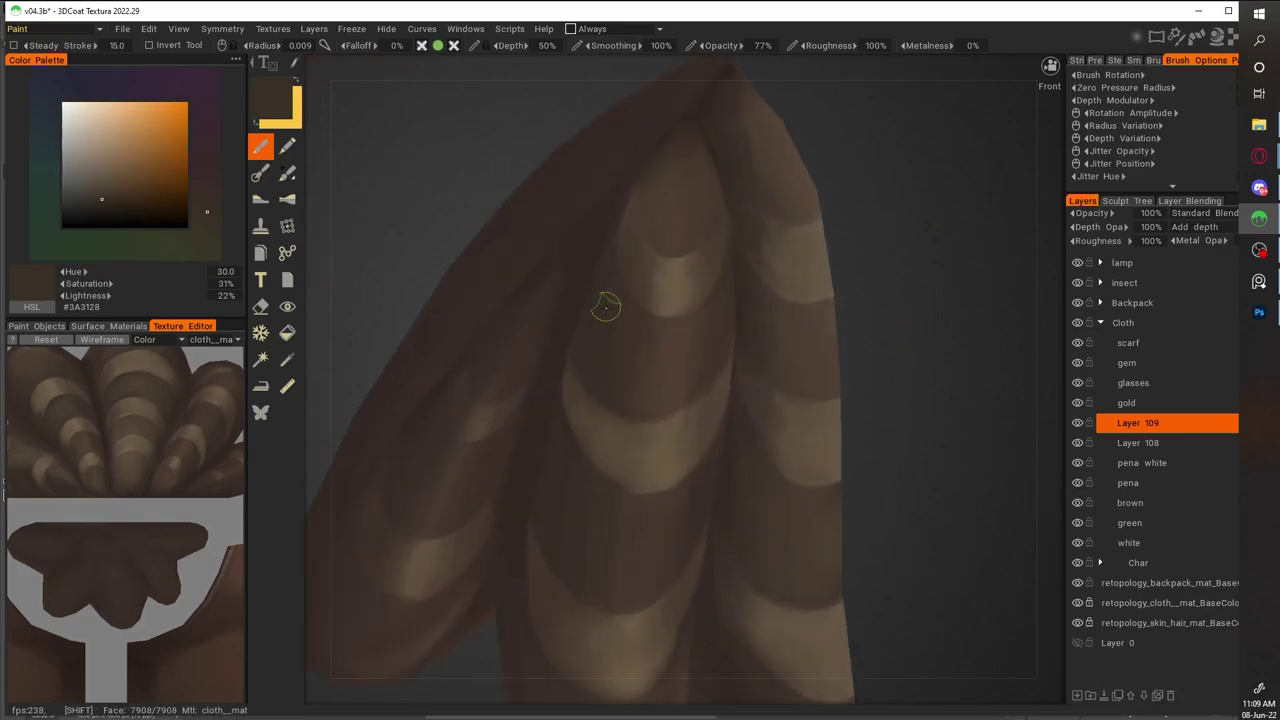
{"action": "scroll", "coordinate": [600, 490], "scroll_direction": "down", "scroll_amount": 5}
{"action": "scroll", "coordinate": [517, 443], "scroll_direction": "up", "scroll_amount": 5}
Blend the outermost front feather's bands with sampled #534437 at radius 0.008 and #6C5A45 at 0.013
{"action": "key", "text": "v"}
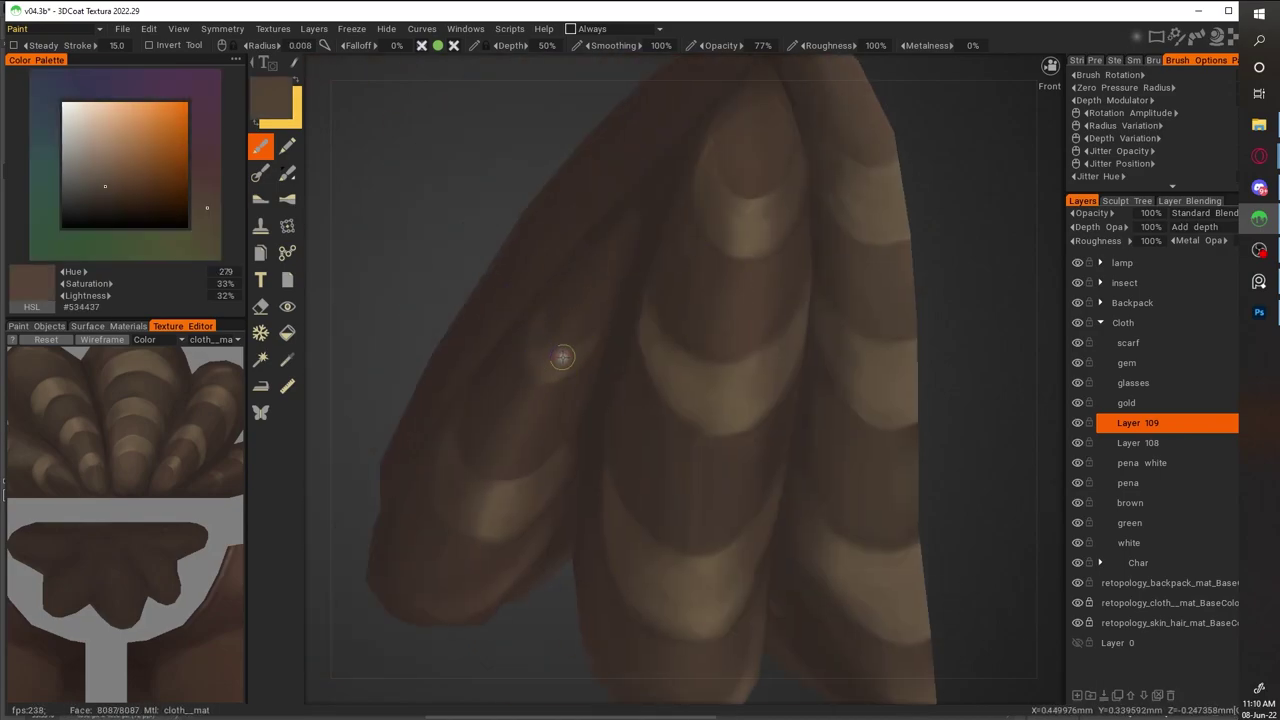
{"action": "left_click_drag", "start_coordinate": [503, 503], "coordinate": [854, 543], "text": "alt"}
{"action": "key", "text": "v"}
{"action": "scroll", "coordinate": [724, 442], "scroll_direction": "down", "scroll_amount": 5}
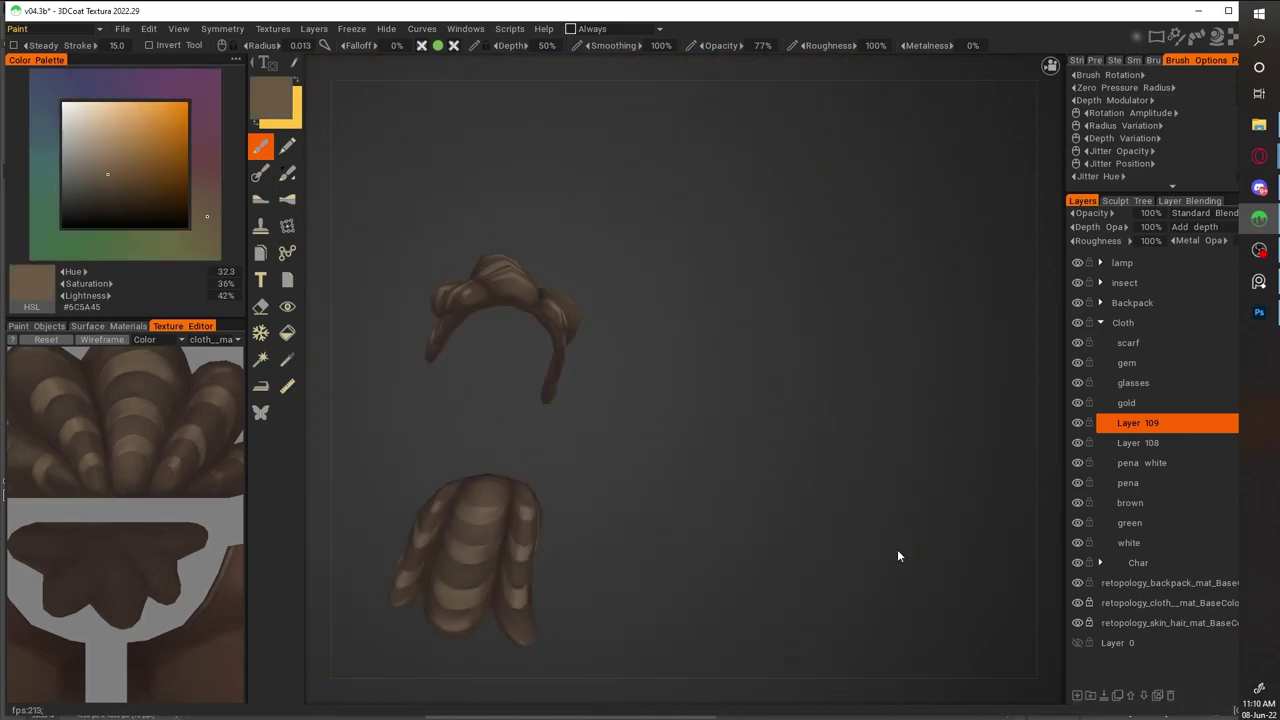
{"action": "scroll", "coordinate": [565, 460], "scroll_direction": "up", "scroll_amount": 5}
Brighten the light bands across the back and side feathers with sampled #89785C at radius 0.014
{"action": "key", "text": "v"}
{"action": "left_click_drag", "start_coordinate": [769, 384], "coordinate": [814, 377], "text": "alt"}
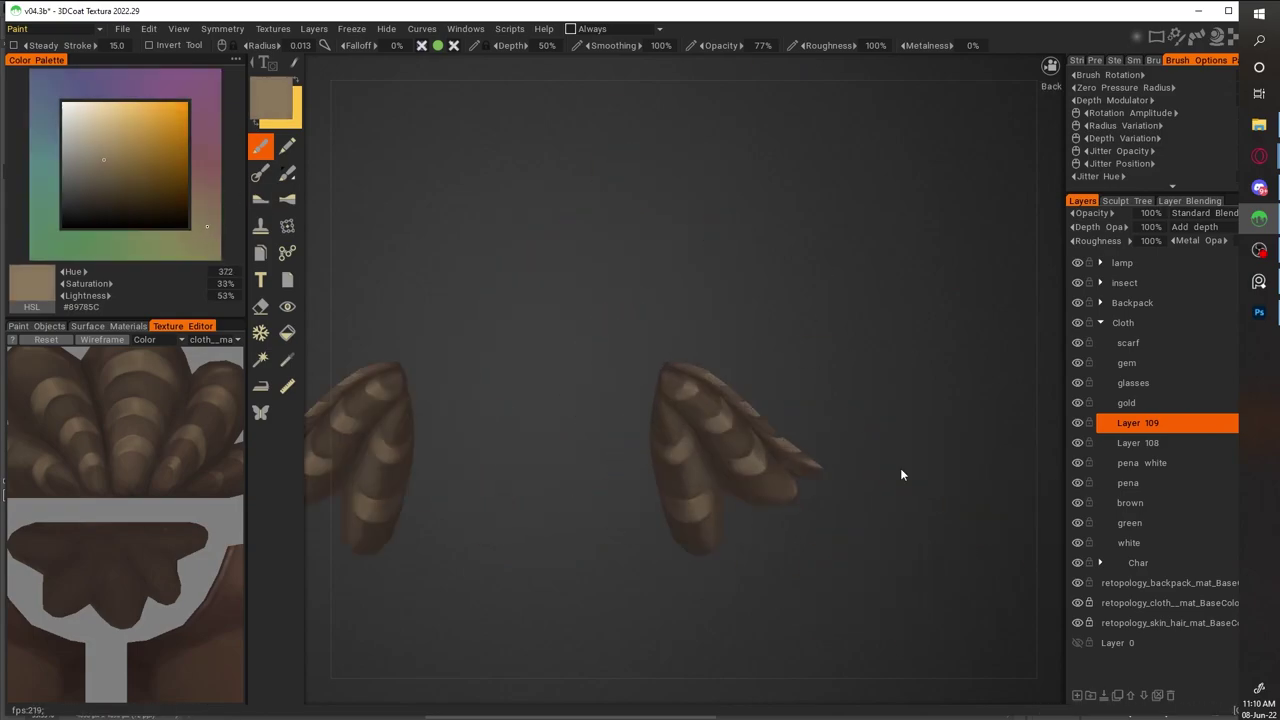
{"action": "scroll", "coordinate": [803, 338], "scroll_direction": "up", "scroll_amount": 5}
{"action": "key", "text": "["}
{"action": "left_click_drag", "start_coordinate": [811, 220], "coordinate": [800, 321], "text": "alt"}
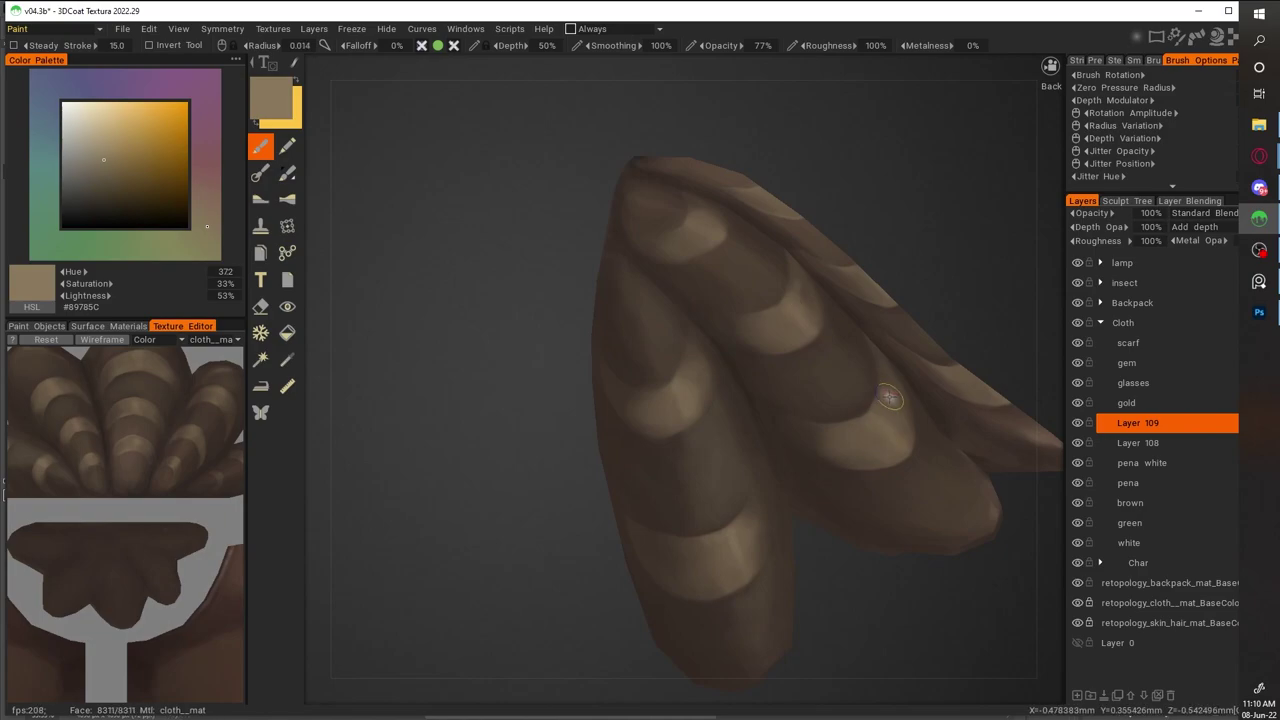
{"action": "scroll", "coordinate": [794, 420], "scroll_direction": "down", "scroll_amount": 5}
{"action": "left_click_drag", "start_coordinate": [794, 420], "coordinate": [866, 506], "text": "alt"}
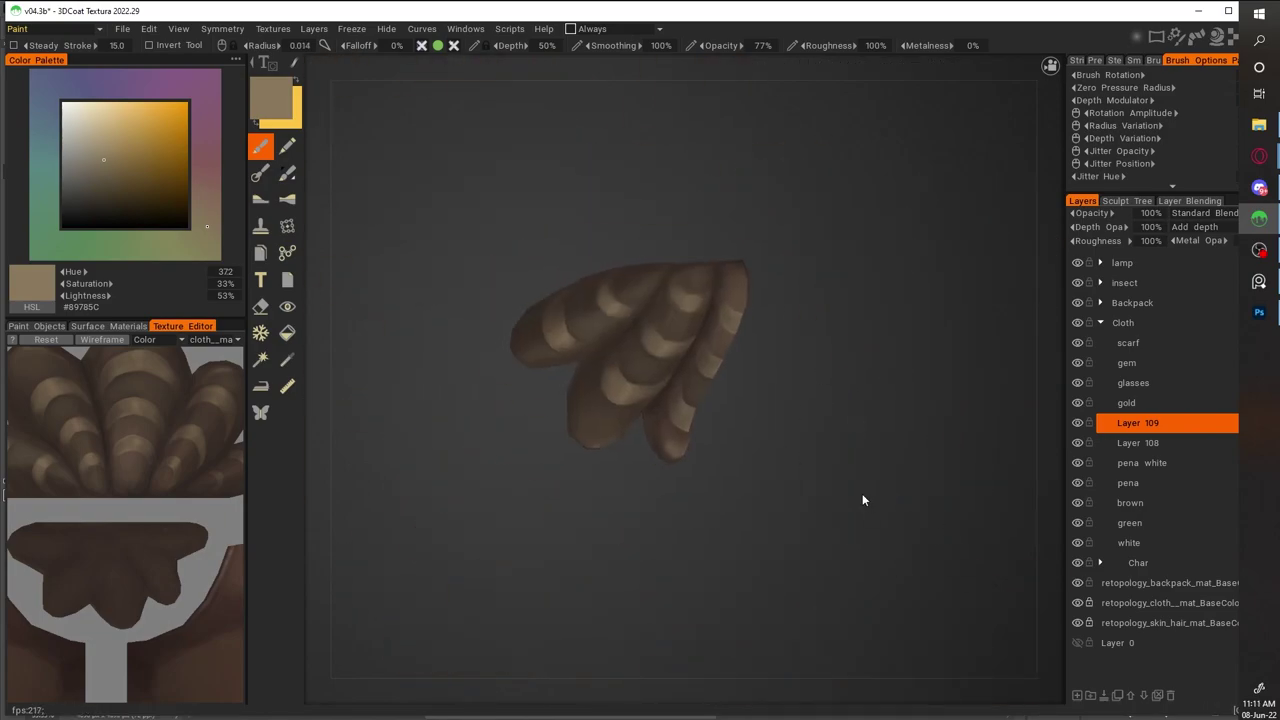
{"action": "scroll", "coordinate": [589, 183], "scroll_direction": "up", "scroll_amount": 6}
{"action": "left_click_drag", "start_coordinate": [428, 449], "coordinate": [560, 469], "text": "alt"}
{"action": "scroll", "coordinate": [834, 360], "scroll_direction": "down", "scroll_amount": 6}
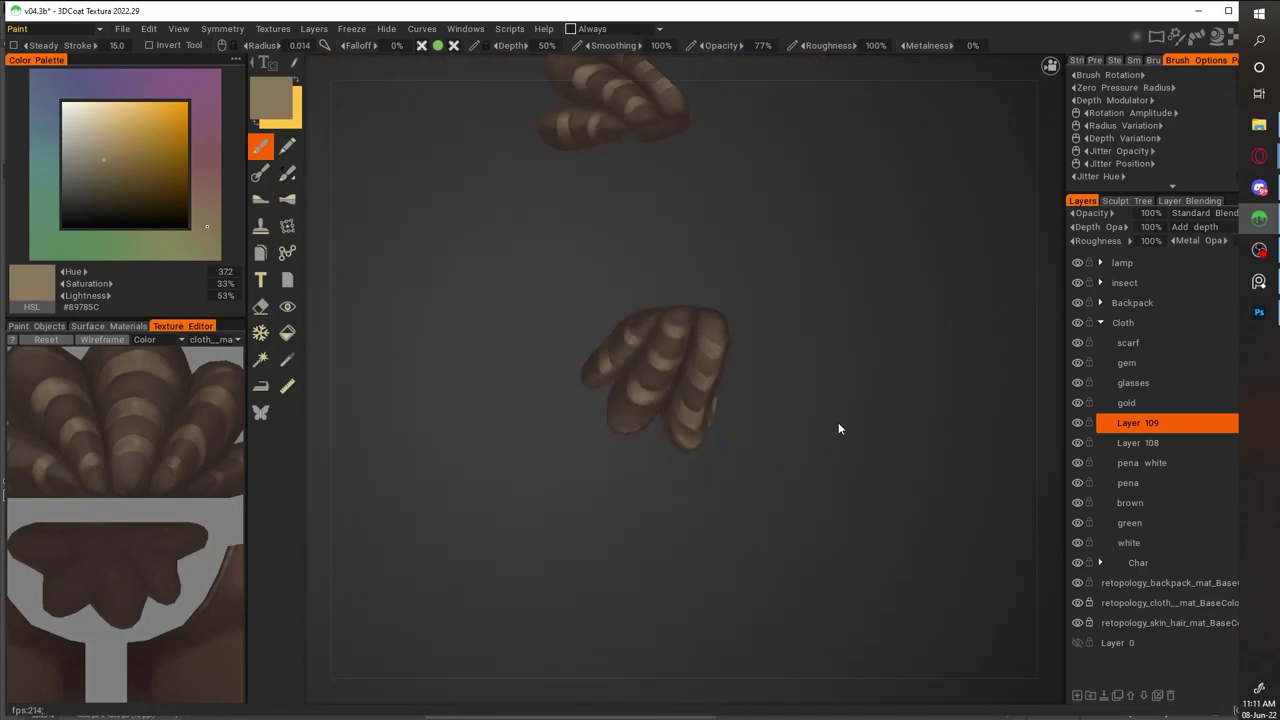
Even out the middle feather's light bands with sampled #77664E at radius 0.014
{"action": "scroll", "coordinate": [834, 355], "scroll_direction": "up", "scroll_amount": 2}
{"action": "scroll", "coordinate": [834, 350], "scroll_direction": "up", "scroll_amount": 3}
{"action": "key", "text": "v"}
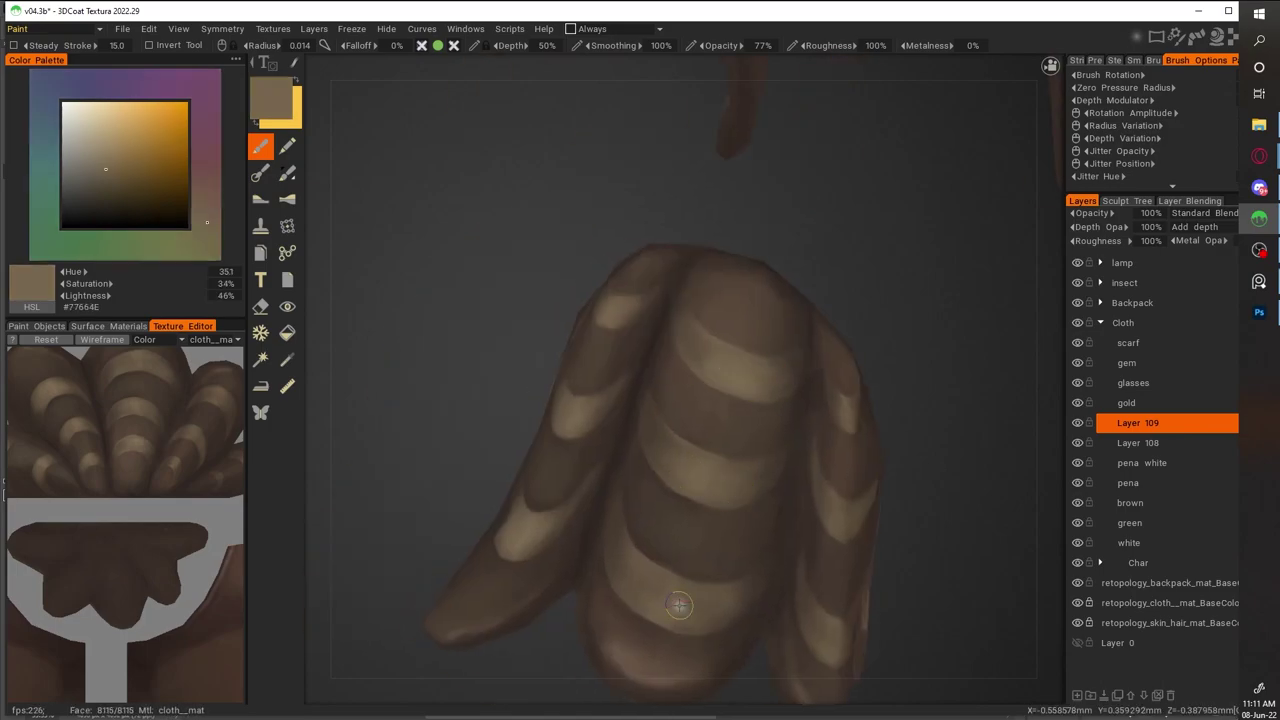
{"action": "scroll", "coordinate": [791, 294], "scroll_direction": "down", "scroll_amount": 5}
{"action": "scroll", "coordinate": [737, 386], "scroll_direction": "up", "scroll_amount": 5}
Sharpen the edges of the middle feather's bands with sampled #3C322A and #322924 at radius 0.004
{"action": "key", "text": "v"}
{"action": "key", "text": "v"}
{"action": "key", "text": "v"}
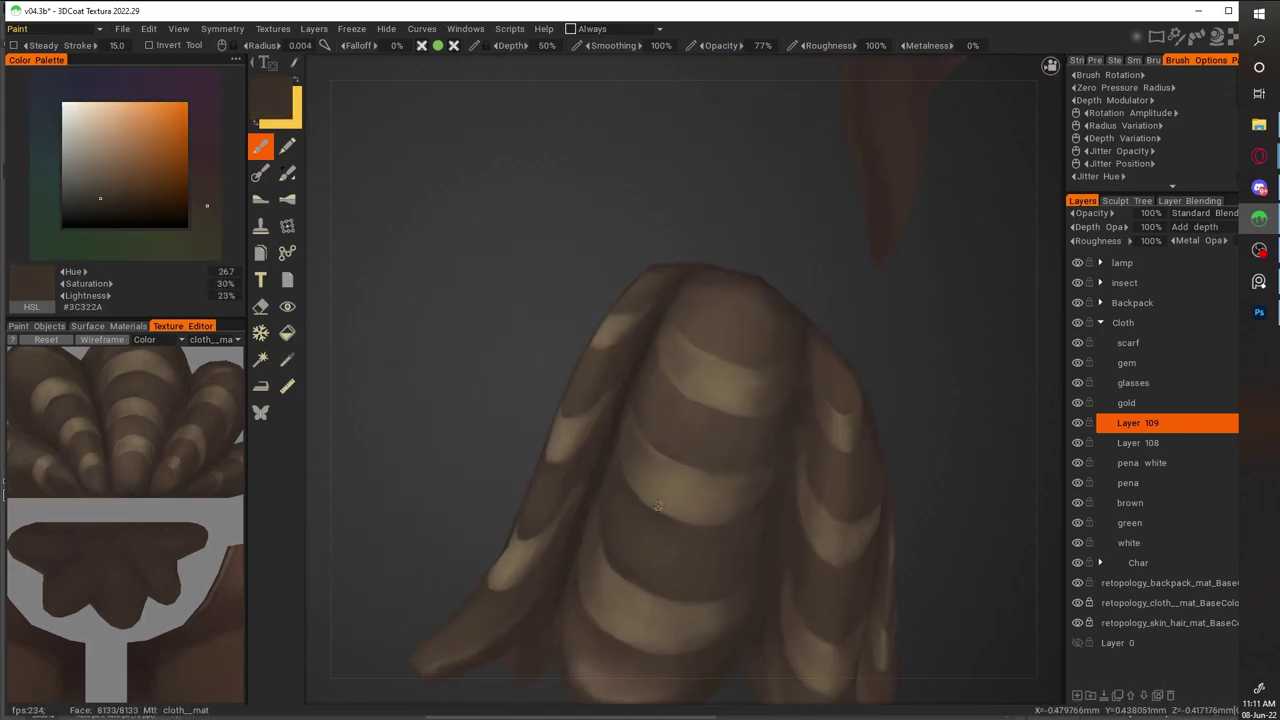
{"action": "middle_click_drag", "start_coordinate": [612, 573], "coordinate": [598, 272]}
{"action": "scroll", "coordinate": [857, 443], "scroll_direction": "down", "scroll_amount": 5}
{"action": "scroll", "coordinate": [818, 346], "scroll_direction": "up", "scroll_amount": 5}
{"action": "key", "text": "v"}
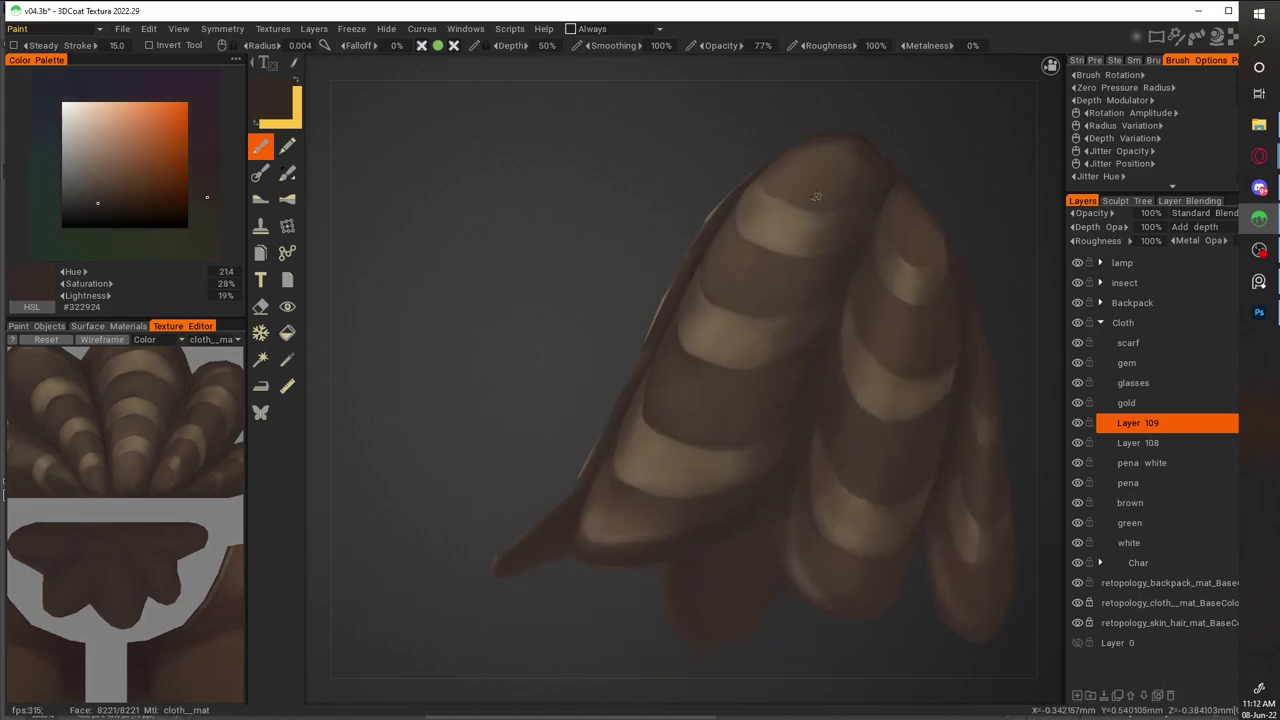
Brighten the light bands on the front feathers with sampled #73634C at radius 0.013
{"action": "scroll", "coordinate": [818, 401], "scroll_direction": "down", "scroll_amount": 5}
{"action": "scroll", "coordinate": [851, 320], "scroll_direction": "up", "scroll_amount": 5}
{"action": "key", "text": "v"}
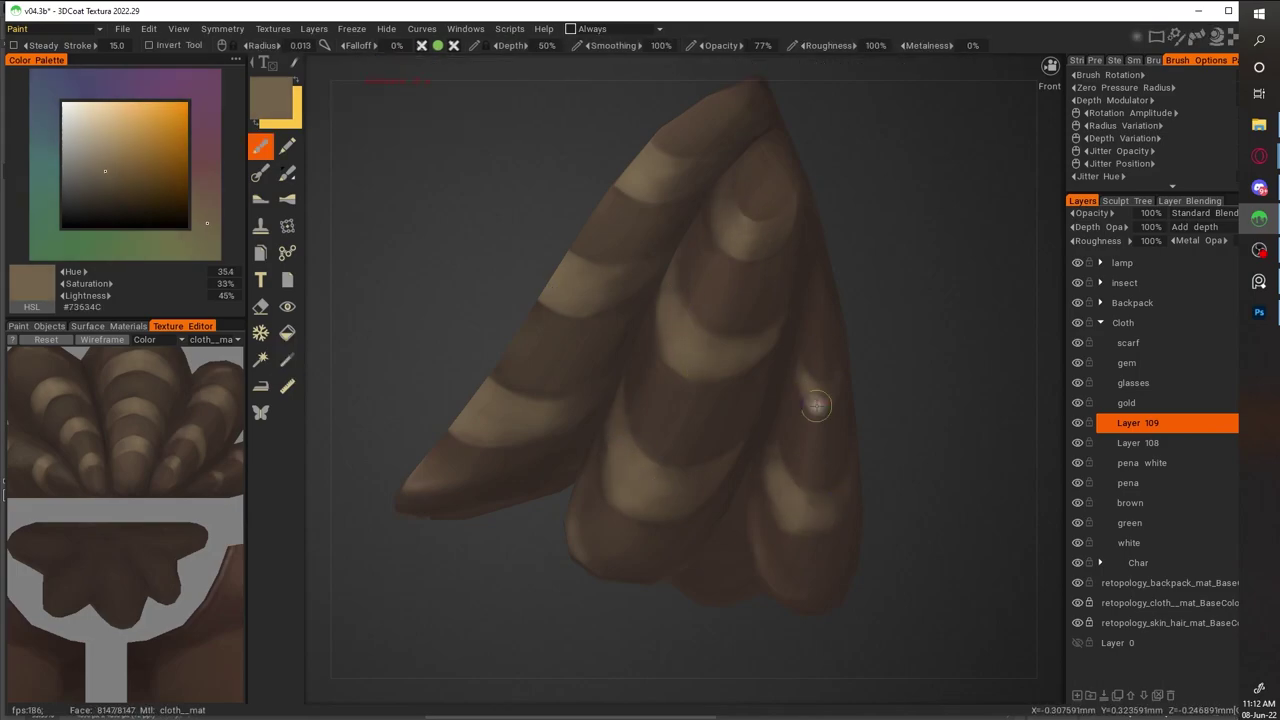
{"action": "key", "text": "v"}
{"action": "key", "text": "v"}
{"action": "key", "text": "v"}
Darken the creases and band edges near the top of the front feathers with sampled #332A24 at radius 0.006
{"action": "scroll", "coordinate": [865, 547], "scroll_direction": "up", "scroll_amount": 2}
{"action": "key", "text": "v"}
{"action": "key", "text": "v"}
{"action": "key", "text": "v"}
{"action": "scroll", "coordinate": [799, 337], "scroll_direction": "down", "scroll_amount": 3}
{"action": "scroll", "coordinate": [788, 349], "scroll_direction": "up", "scroll_amount": 3}
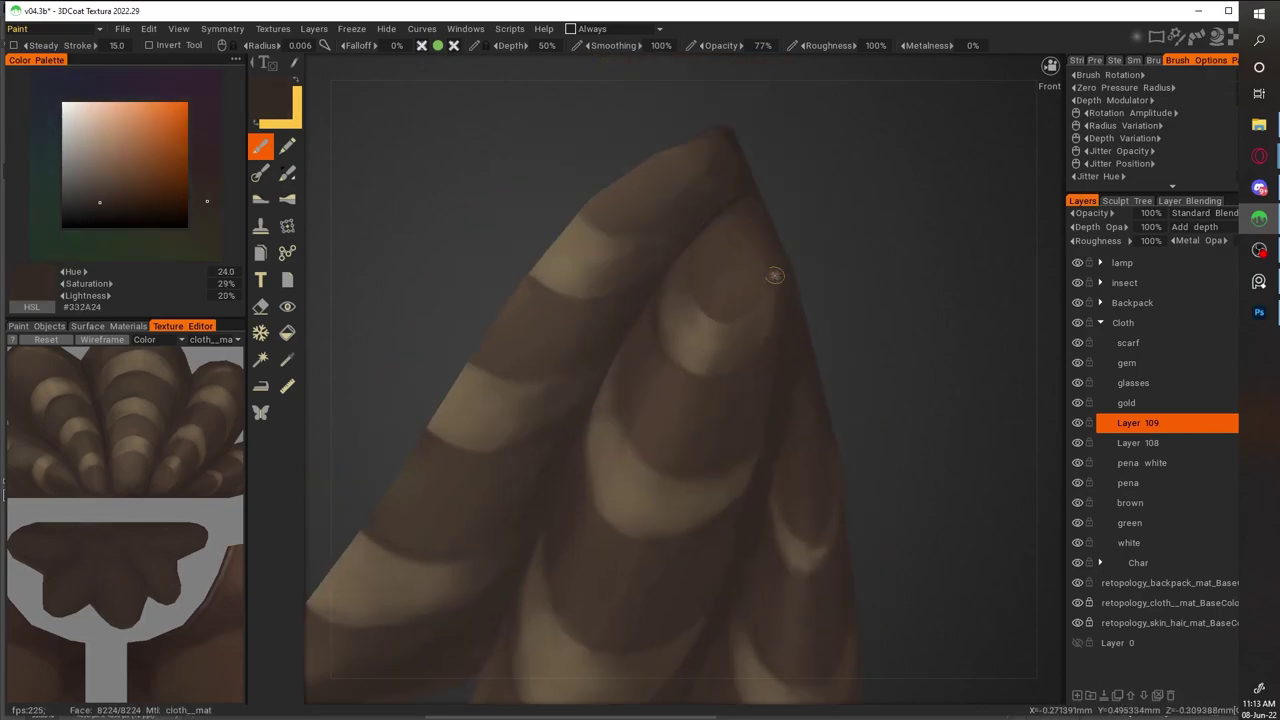
Choose muted brown #6D635F and paint soft sheen on the middle feather's dark bands, using #71605B at radius 0.022 and #5D4F47 at 0.023
{"action": "left_click", "coordinate": [97, 170]}
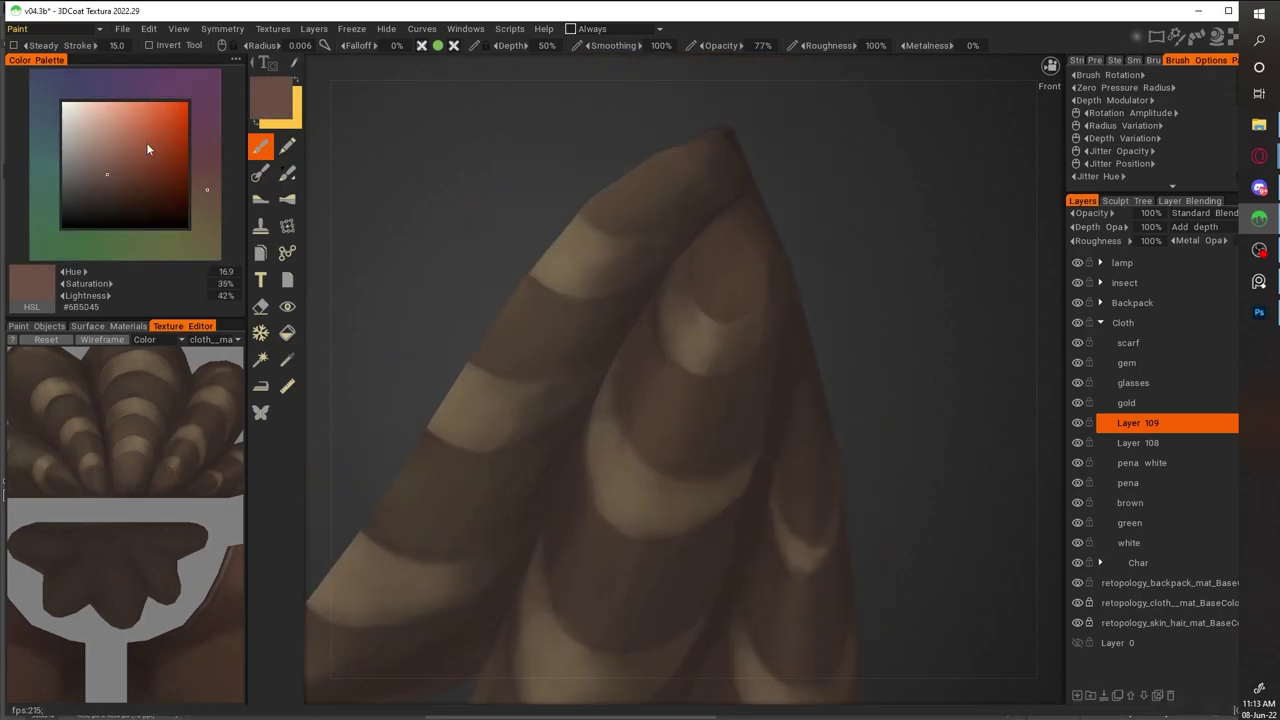
{"action": "scroll", "coordinate": [728, 244], "scroll_direction": "down", "scroll_amount": 3}
{"action": "left_click", "coordinate": [77, 174]}
{"action": "scroll", "coordinate": [704, 330], "scroll_direction": "down", "scroll_amount": 3}
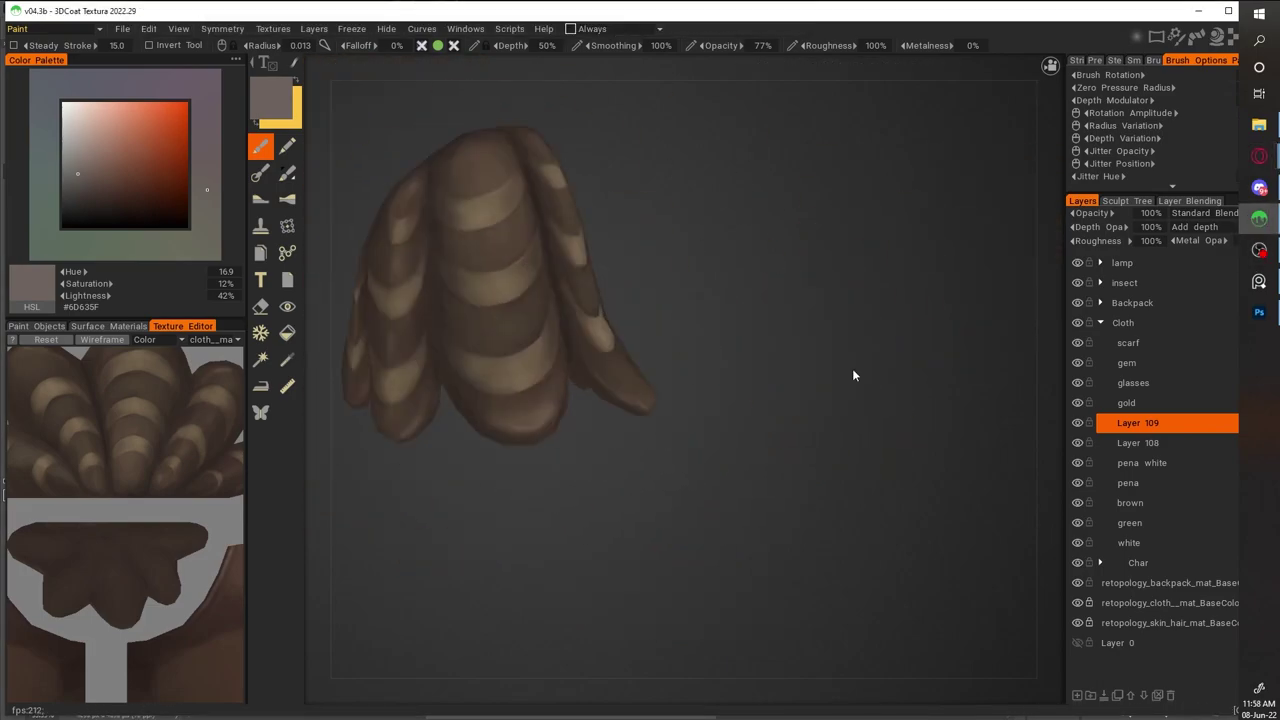
{"action": "scroll", "coordinate": [815, 346], "scroll_direction": "up", "scroll_amount": 3}
{"action": "key", "text": "v"}
{"action": "key", "text": "v"}
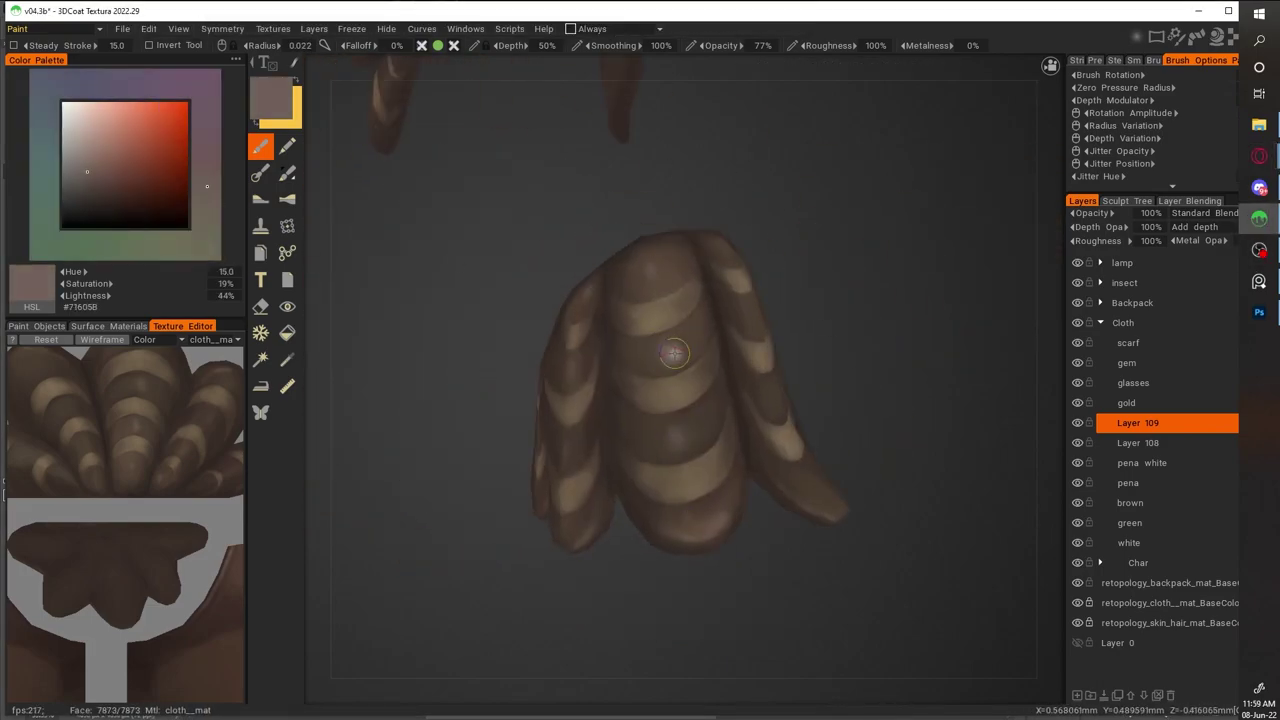
{"action": "mouse_move", "coordinate": [683, 516]}
{"action": "middle_mouse_down"}
{"action": "mouse_move", "coordinate": [893, 369]}
{"action": "mouse_move", "coordinate": [567, 451]}
{"action": "middle_mouse_up"}
{"action": "key", "text": "v"}
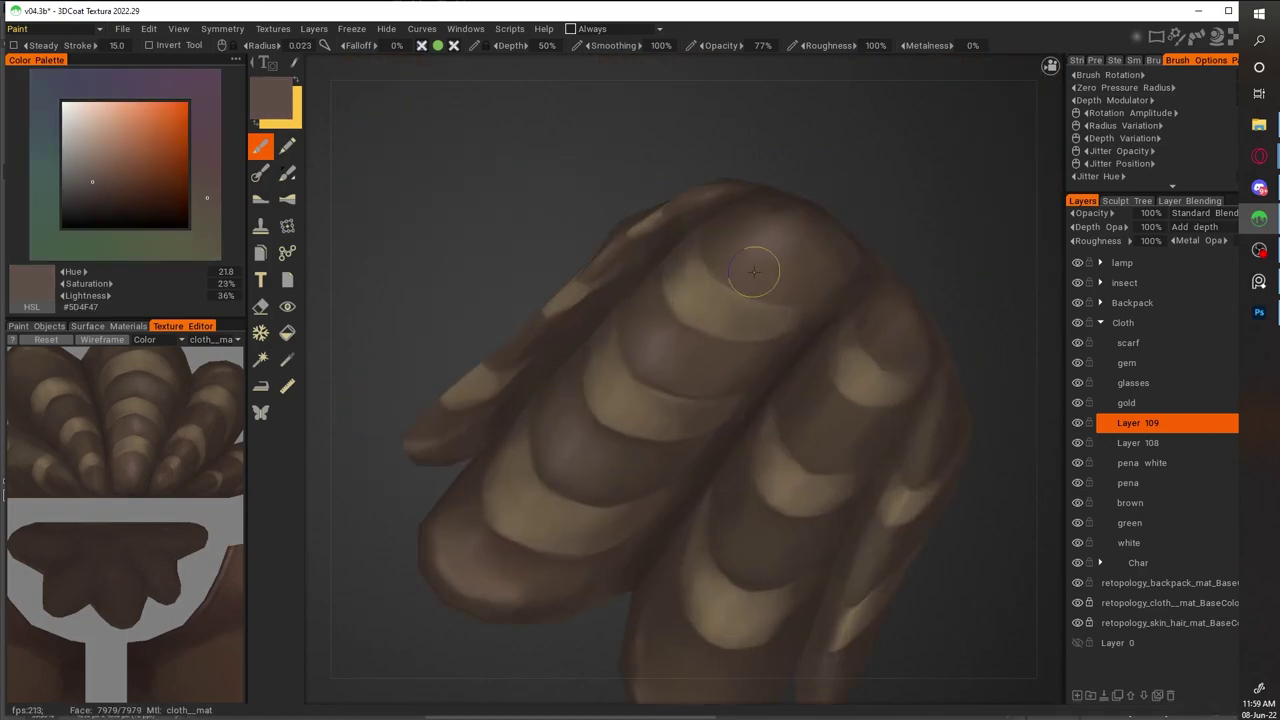
Paint pale highlights on the light bands of the middle and neighbouring back feathers with #958878 at radii from 0.015 to 0.023
{"action": "key", "text": "v"}
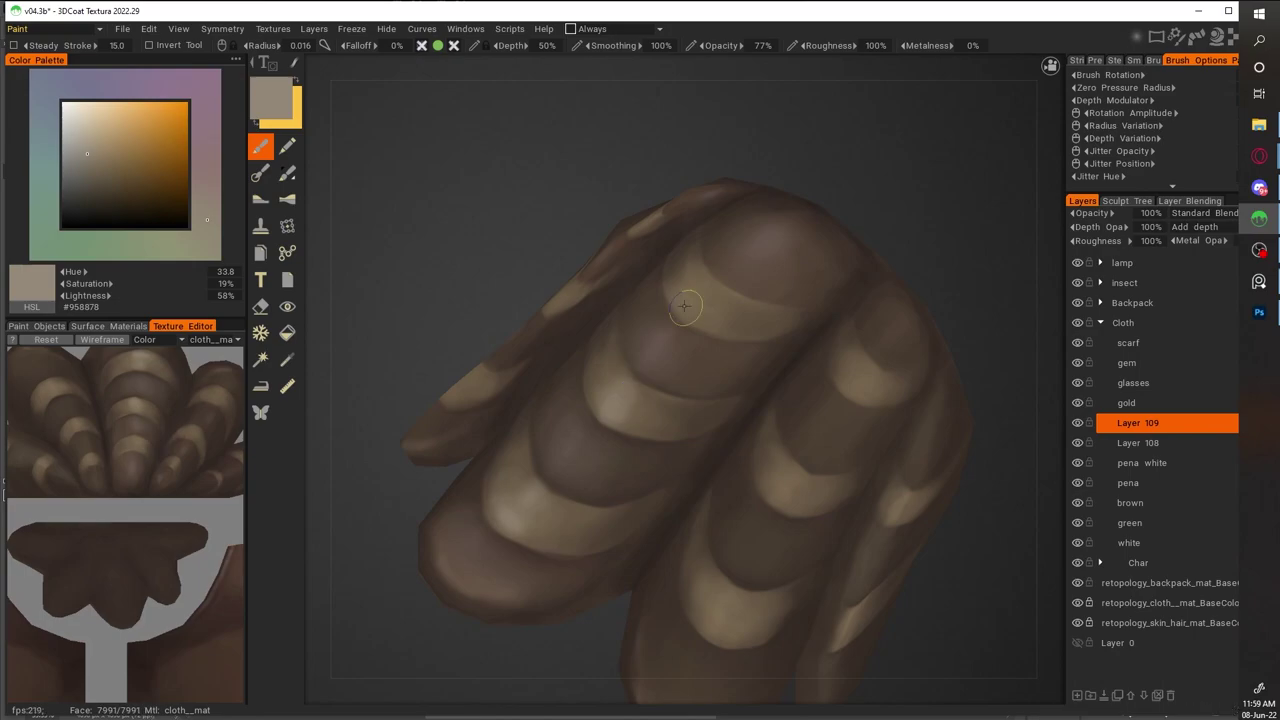
{"action": "scroll", "coordinate": [863, 349], "scroll_direction": "down", "scroll_amount": 5}
{"action": "scroll", "coordinate": [901, 328], "scroll_direction": "up", "scroll_amount": 5}
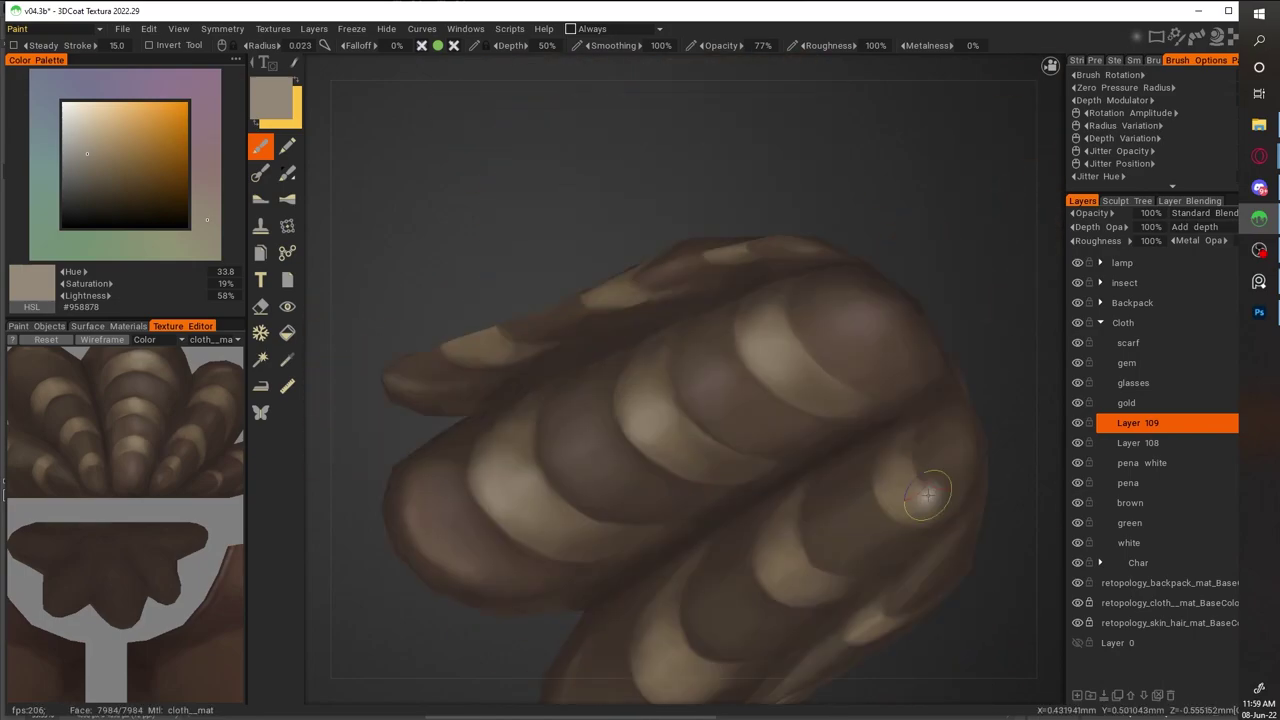
{"action": "scroll", "coordinate": [854, 463], "scroll_direction": "down", "scroll_amount": 5}
{"action": "scroll", "coordinate": [800, 346], "scroll_direction": "up", "scroll_amount": 6}
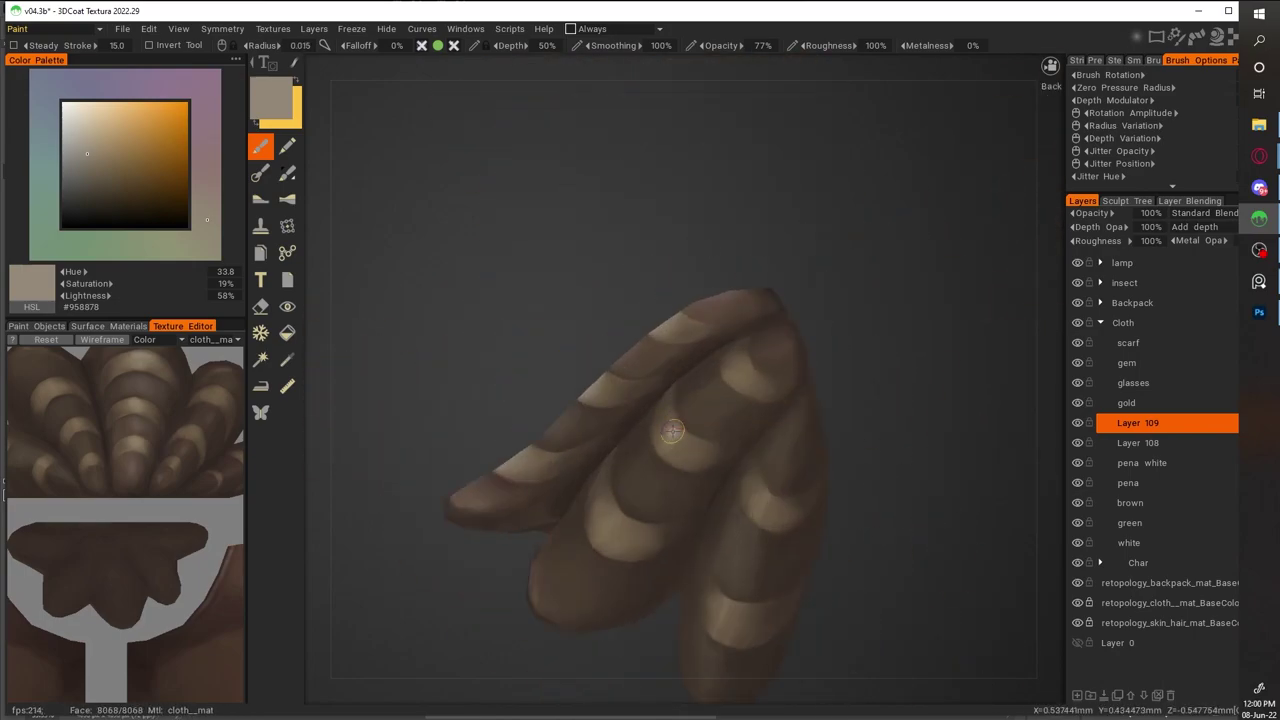
Refine the dark band edges on the middle back feather with sampled #3E332A and #3B3029 at radius 0.003
{"action": "mouse_move", "coordinate": [609, 521]}
{"action": "left_mouse_down", "text": "shift"}
{"action": "mouse_move", "coordinate": [686, 443]}
{"action": "mouse_move", "coordinate": [620, 545]}
{"action": "left_mouse_up", "text": "shift"}
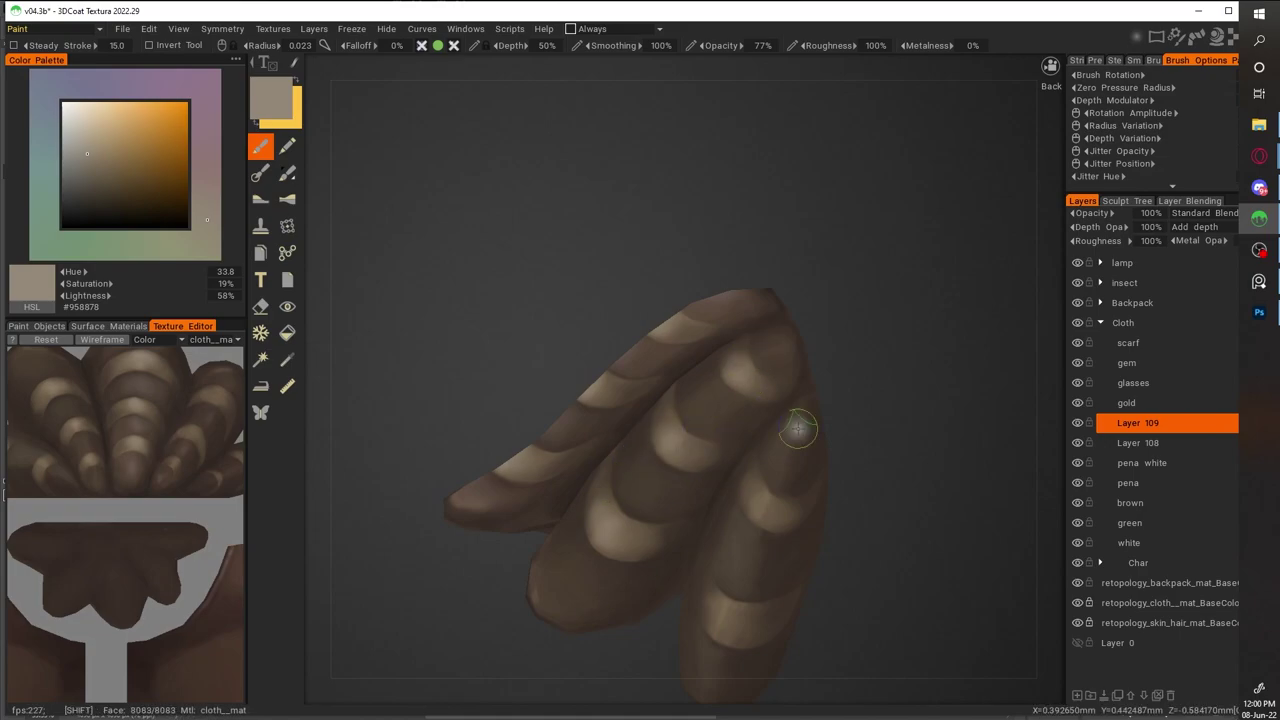
{"action": "scroll", "coordinate": [754, 466], "scroll_direction": "up", "scroll_amount": 3}
{"action": "key", "text": "v"}
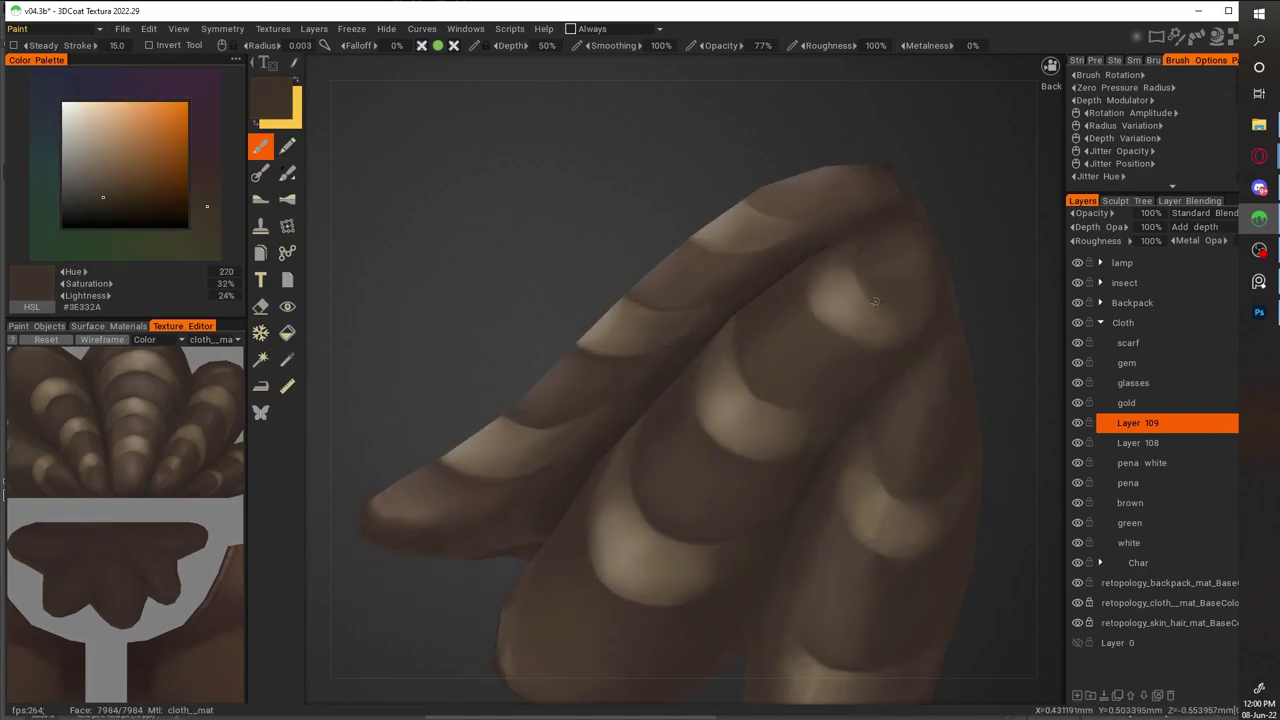
{"action": "scroll", "coordinate": [760, 284], "scroll_direction": "up", "scroll_amount": 2}
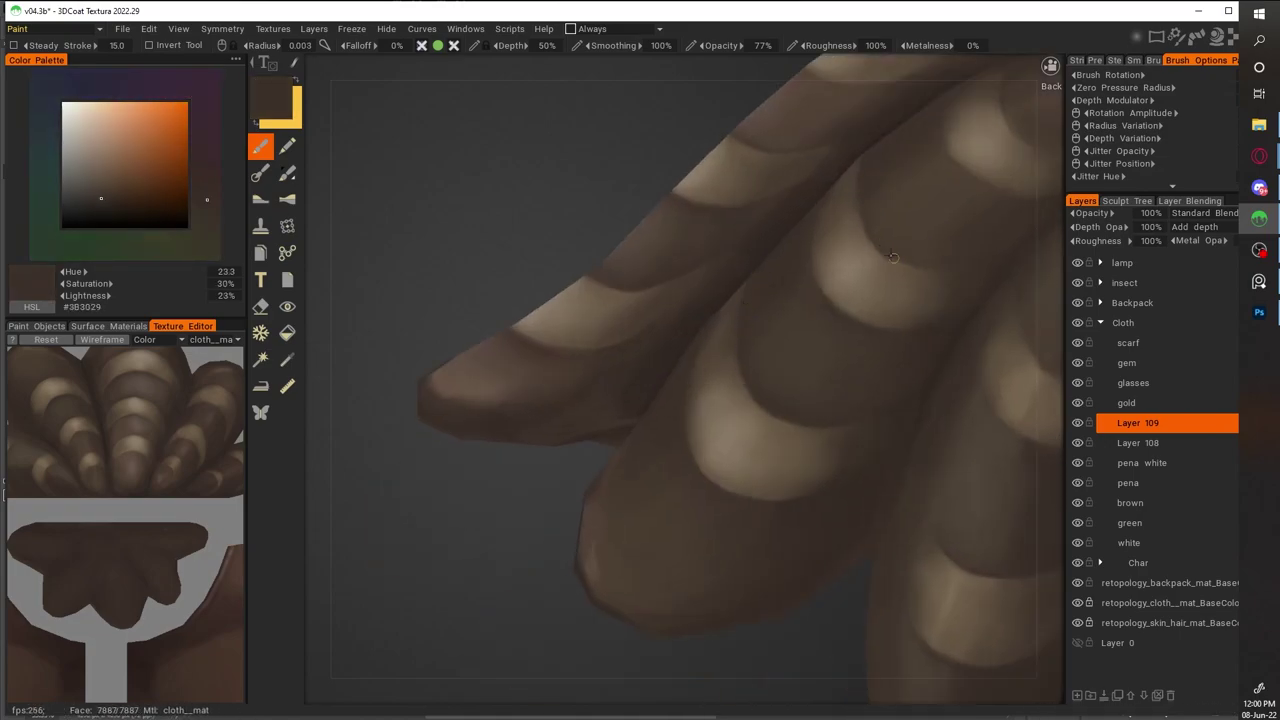
{"action": "left_click_drag", "start_coordinate": [863, 189], "coordinate": [740, 346], "text": "alt"}
{"action": "key", "text": "v"}
{"action": "scroll", "coordinate": [798, 364], "scroll_direction": "down", "scroll_amount": 3}
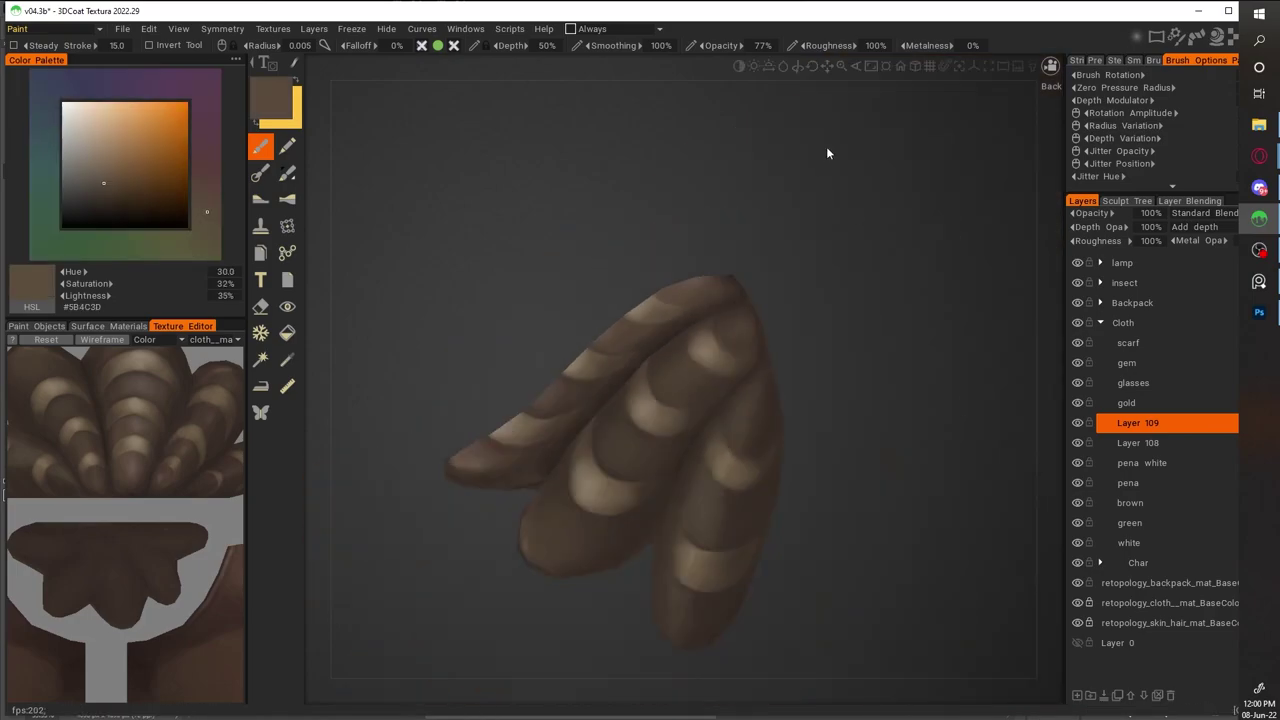
Darken the creases near the top of the back feathers with sampled #3E332B at radius 0.005 and #382E26 at 0.008
{"action": "scroll", "coordinate": [823, 323], "scroll_direction": "up", "scroll_amount": 3}
{"action": "key", "text": "v"}
{"action": "key", "text": "v"}
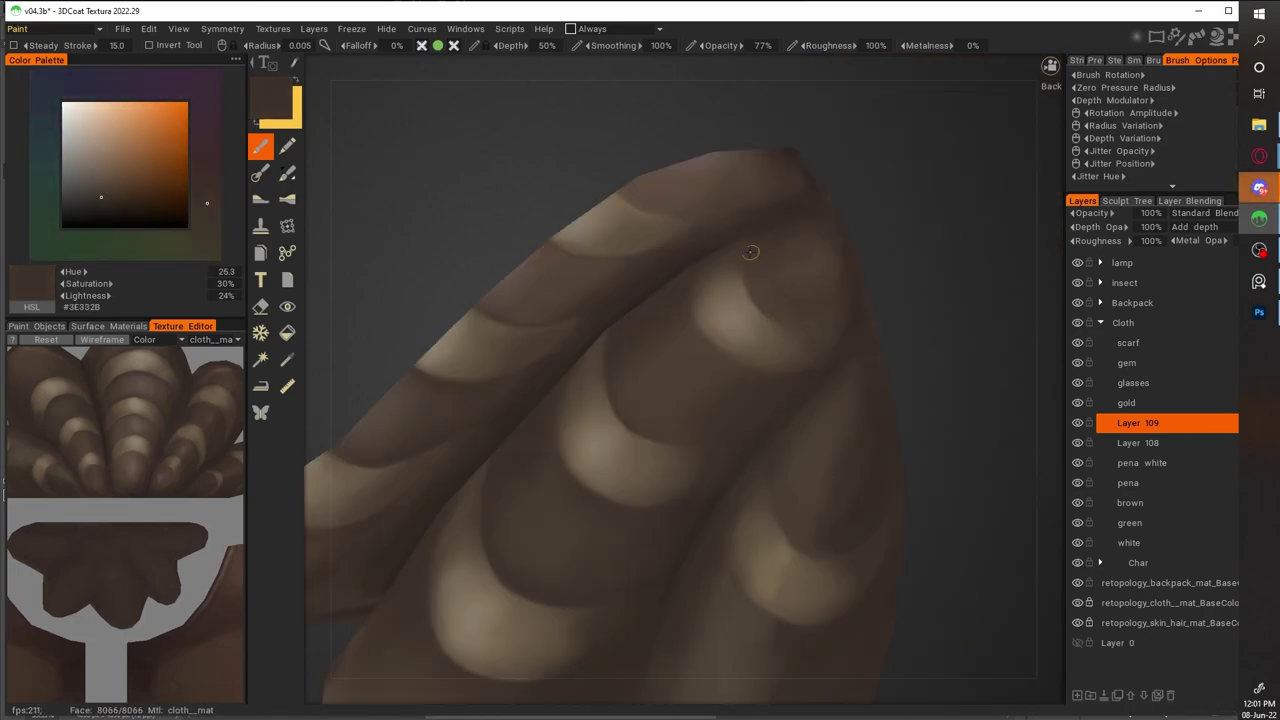
{"action": "key", "text": "v"}
{"action": "scroll", "coordinate": [840, 362], "scroll_direction": "down", "scroll_amount": 2}
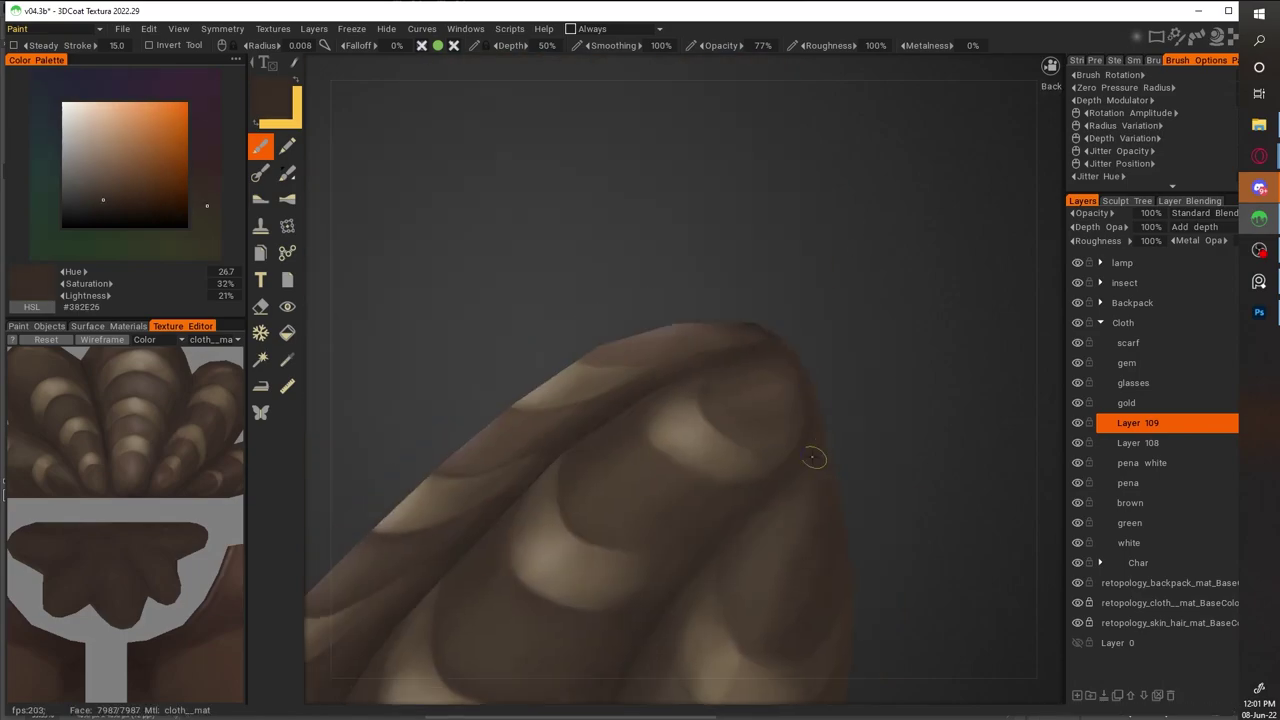
{"action": "left_click_drag", "start_coordinate": [885, 395], "coordinate": [897, 313], "text": "alt"}
Paint soft sheen on the middle back feather's uppermost dark band with sampled #61514B at radius 0.012, blending with #4A3E34
{"action": "key", "text": "v"}
{"action": "key", "text": "v"}
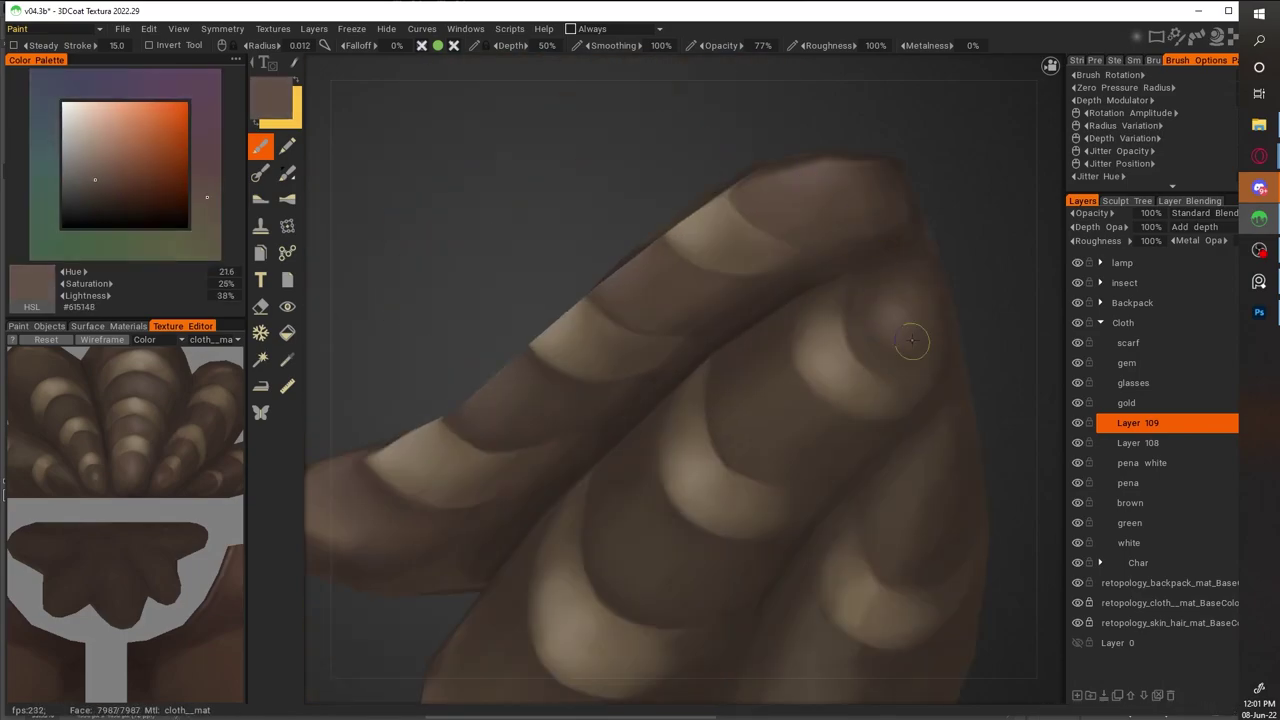
{"action": "scroll", "coordinate": [900, 320], "scroll_direction": "down", "scroll_amount": 5}
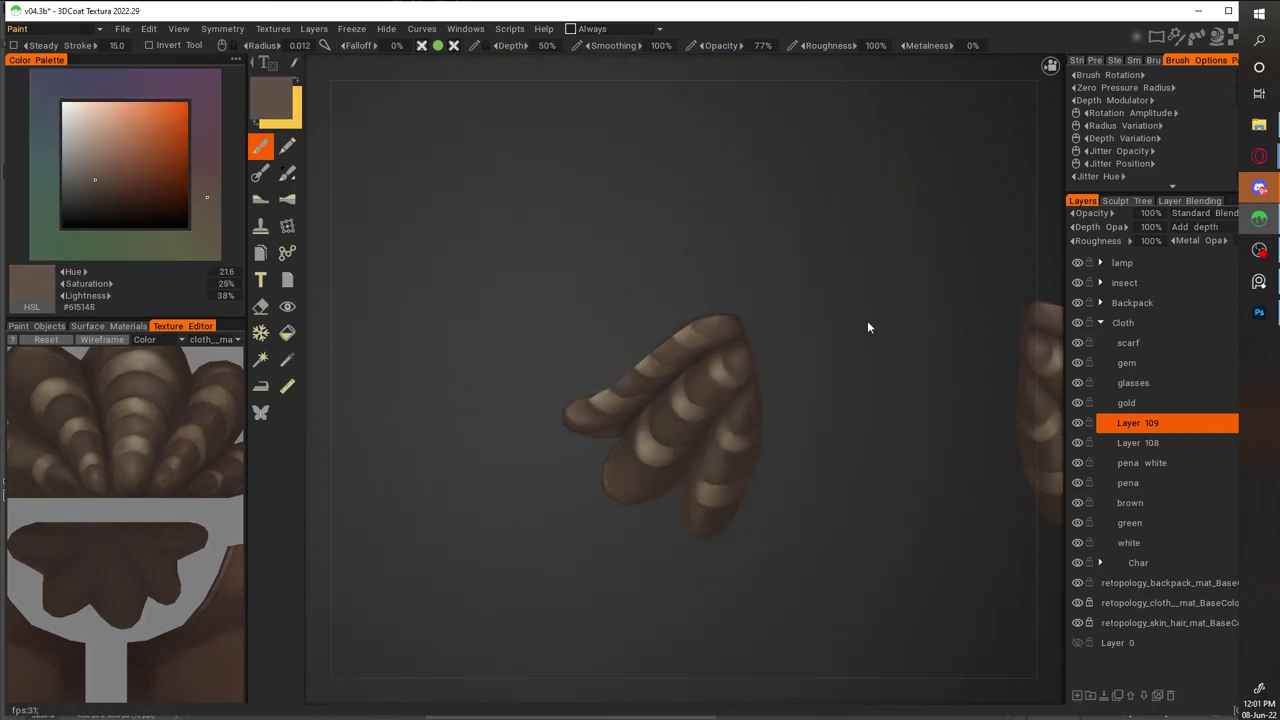
{"action": "scroll", "coordinate": [867, 320], "scroll_direction": "up", "scroll_amount": 5}
{"action": "key", "text": "v"}
{"action": "key", "text": "v"}
{"action": "key", "text": "v"}
{"action": "scroll", "coordinate": [860, 200], "scroll_direction": "down", "scroll_amount": 1}
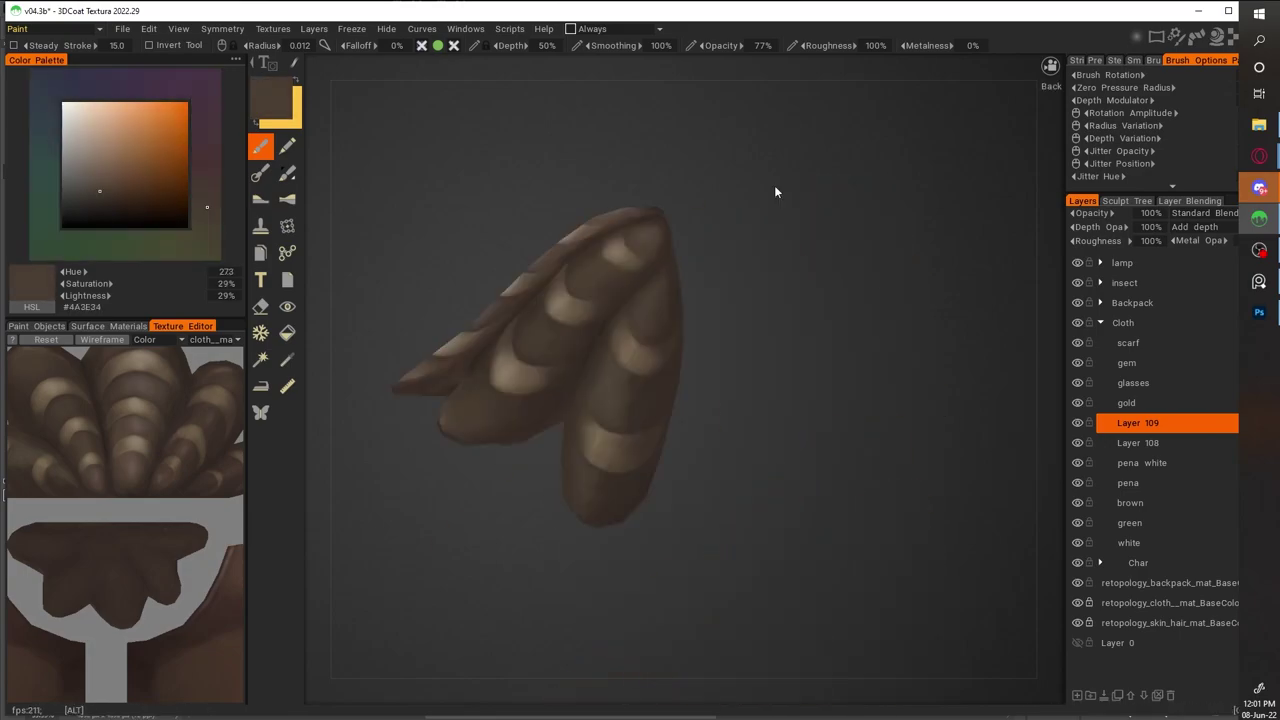
Brighten the light bands on the innermost back feather with sampled #73634C at radius 0.012
{"action": "scroll", "coordinate": [646, 177], "scroll_direction": "up", "scroll_amount": 5}
{"action": "key", "text": "v"}
{"action": "key", "text": "v"}
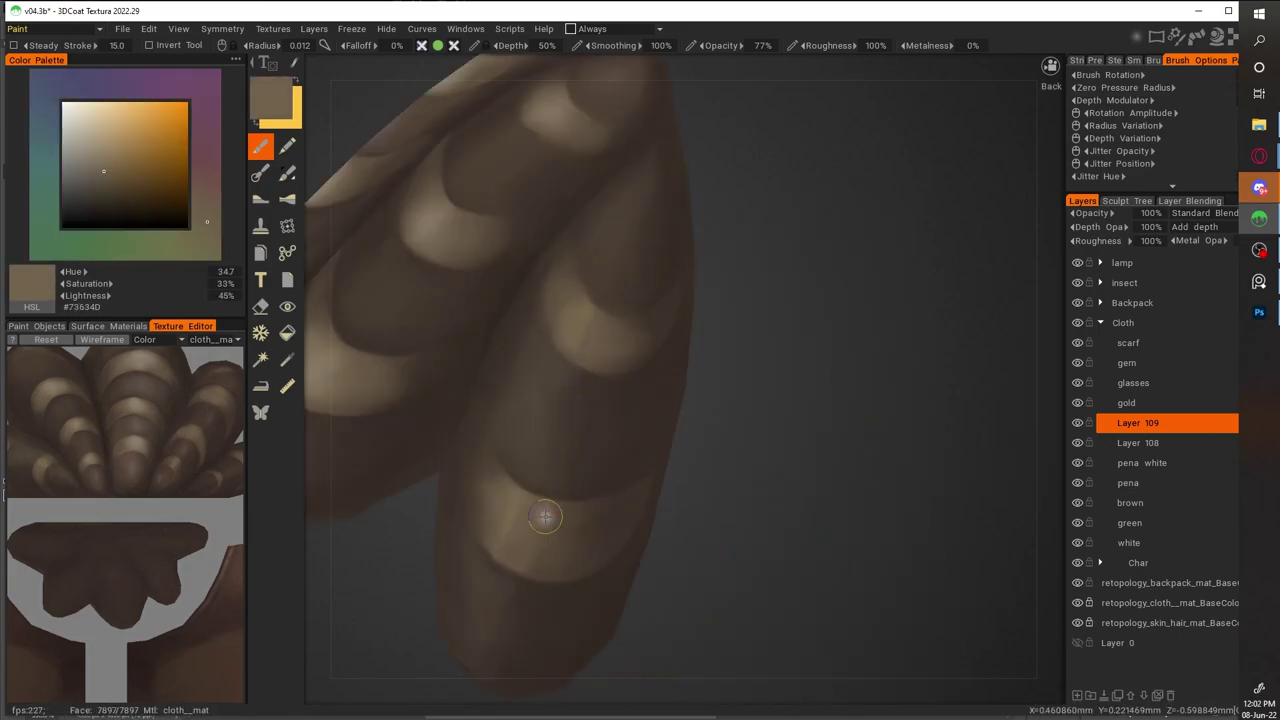
{"action": "scroll", "coordinate": [877, 540], "scroll_direction": "down", "scroll_amount": 5}
{"action": "scroll", "coordinate": [877, 571], "scroll_direction": "up", "scroll_amount": 6}
{"action": "left_click_drag", "start_coordinate": [648, 438], "coordinate": [586, 397], "text": "shift"}
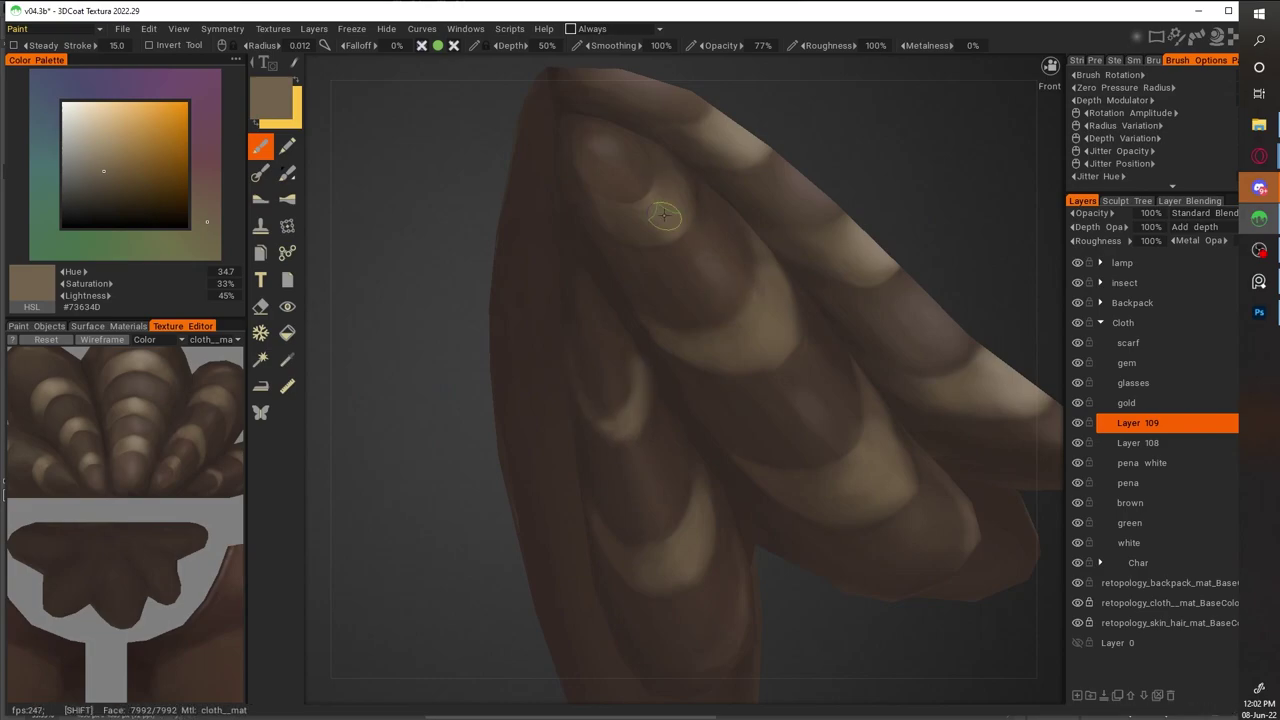
Clean up the band edges and feather borders on the front side with sampled #42352D and #504335 at radius 0.003
{"action": "key", "text": "v"}
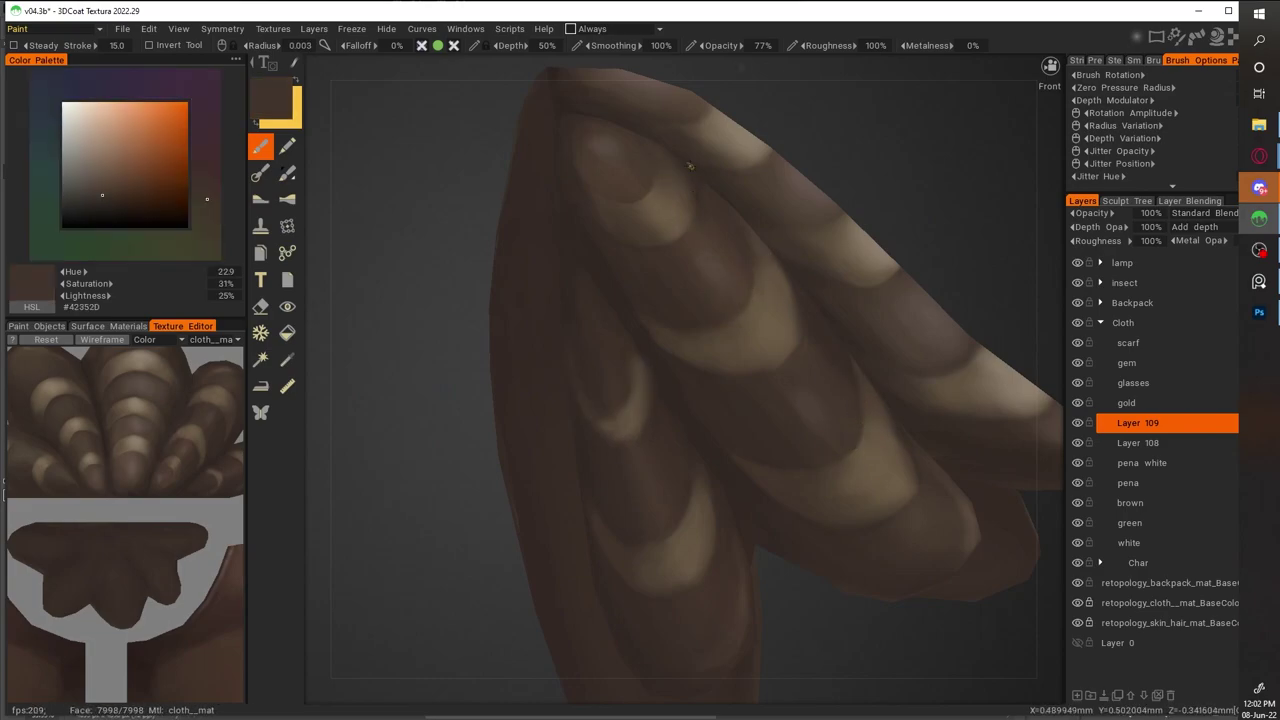
{"action": "left_click_drag", "start_coordinate": [748, 219], "coordinate": [773, 431], "text": "alt"}
{"action": "key", "text": "v"}
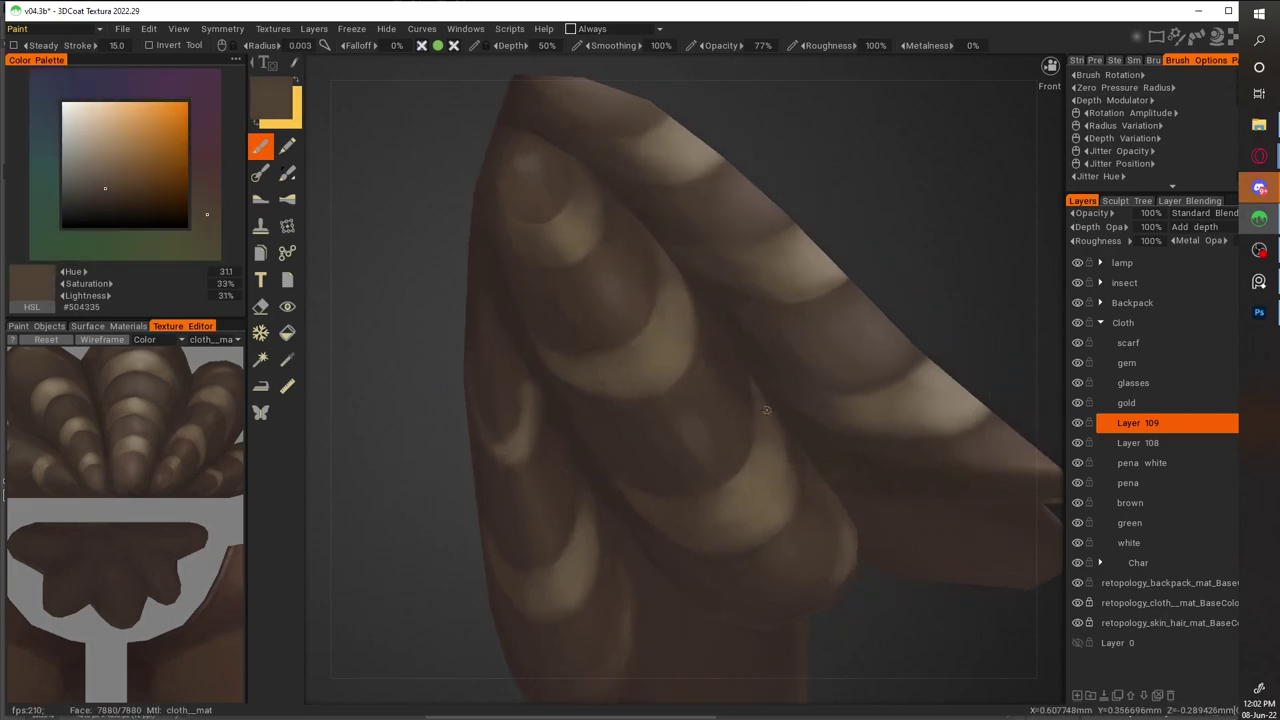
{"action": "key", "text": "v"}
{"action": "left_click_drag", "start_coordinate": [766, 386], "coordinate": [632, 255], "text": "alt"}
{"action": "key", "text": "v"}
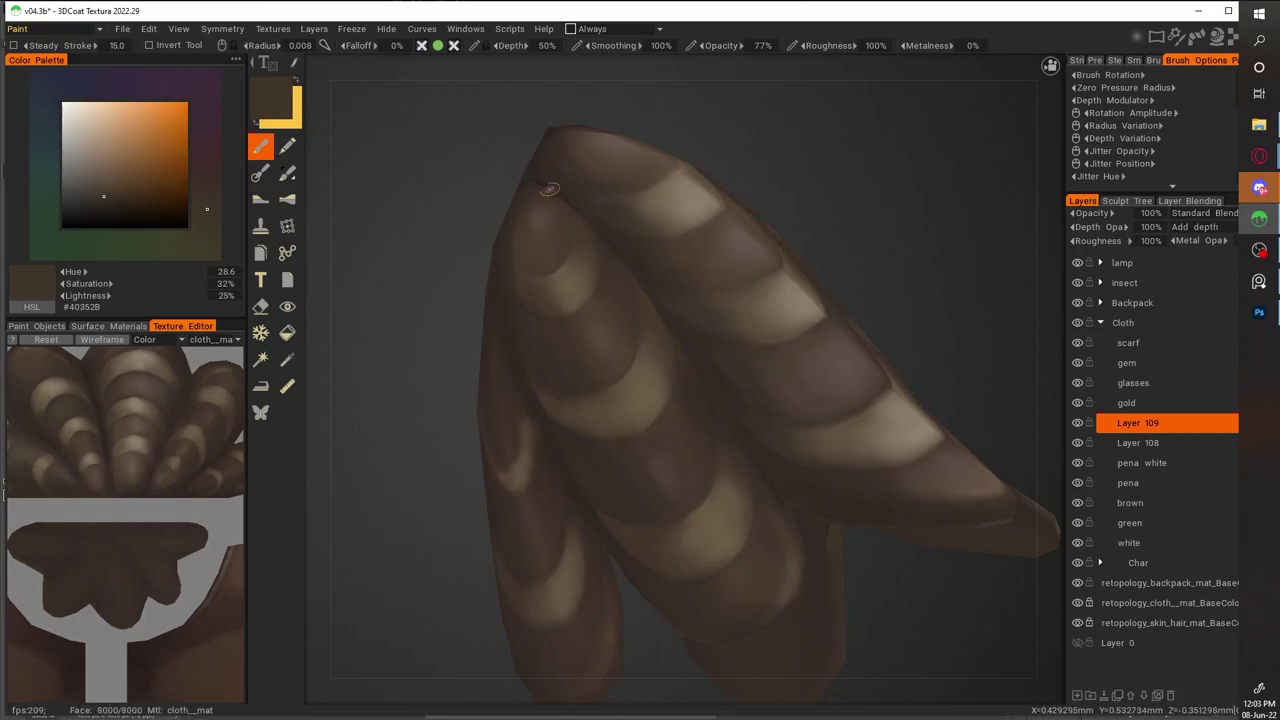
Deepen the shadows between the front feathers with sampled dark brown #302824 at radius 0.013
{"action": "key", "text": "v"}
{"action": "left_click_drag", "start_coordinate": [629, 287], "coordinate": [594, 420], "text": "alt"}
{"action": "key", "text": "v"}
{"action": "key", "text": "v"}
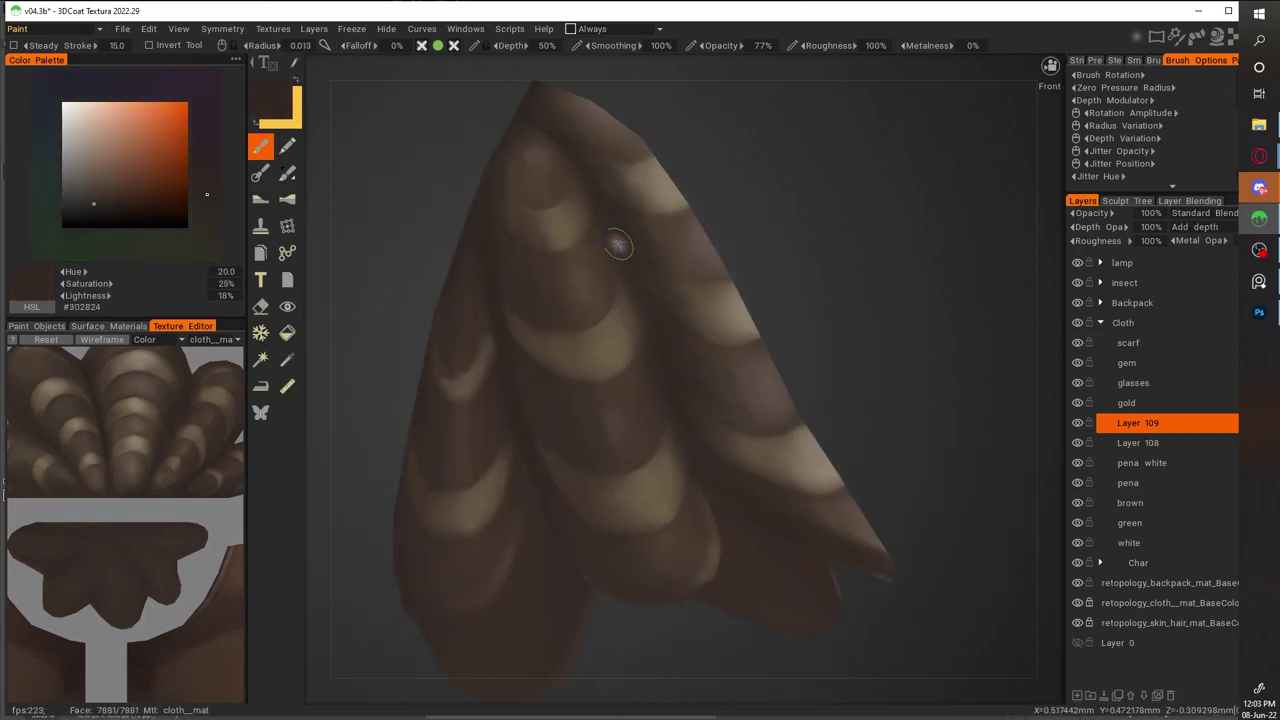
Shade around the upper light band of the small inner front feather with sampled #40352C at radius 0.013 and #322A24 at 0.004
{"action": "left_click_drag", "start_coordinate": [938, 380], "coordinate": [879, 475], "text": "alt"}
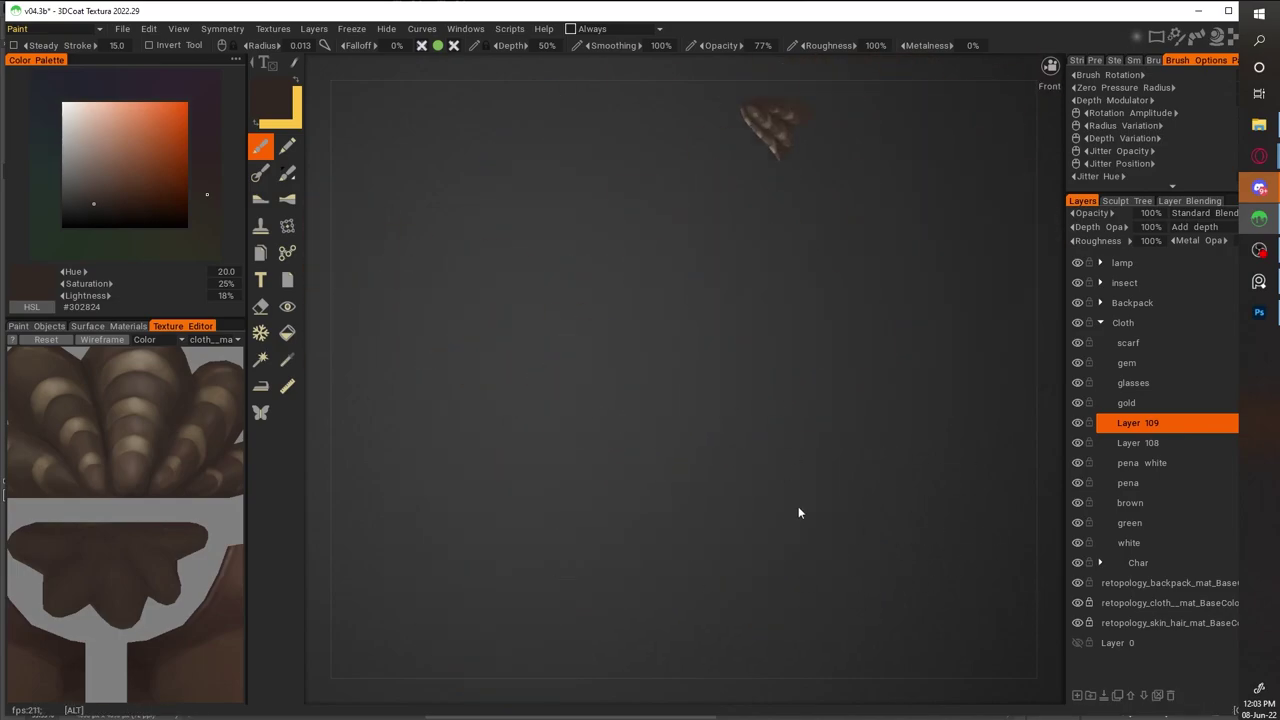
{"action": "left_click_drag", "start_coordinate": [820, 615], "coordinate": [675, 275], "text": "alt"}
{"action": "scroll", "coordinate": [695, 293], "scroll_direction": "up", "scroll_amount": 5}
{"action": "key", "text": "v"}
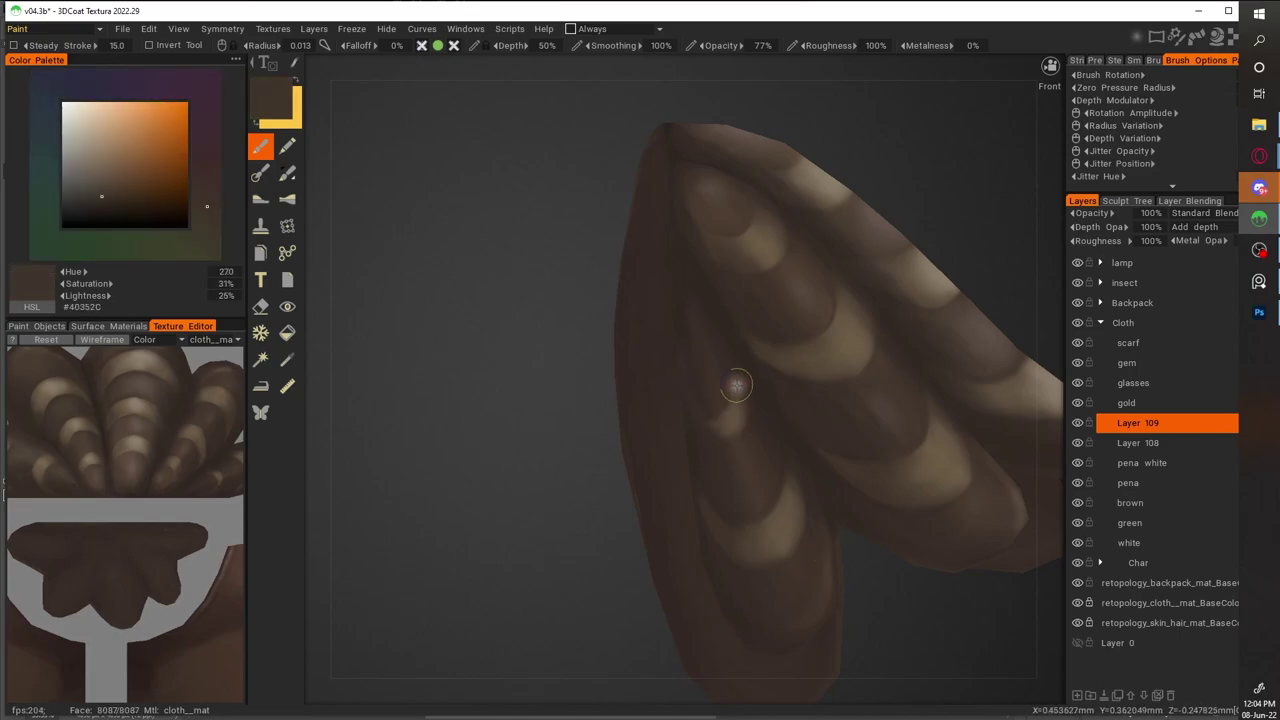
{"action": "key", "text": "v"}
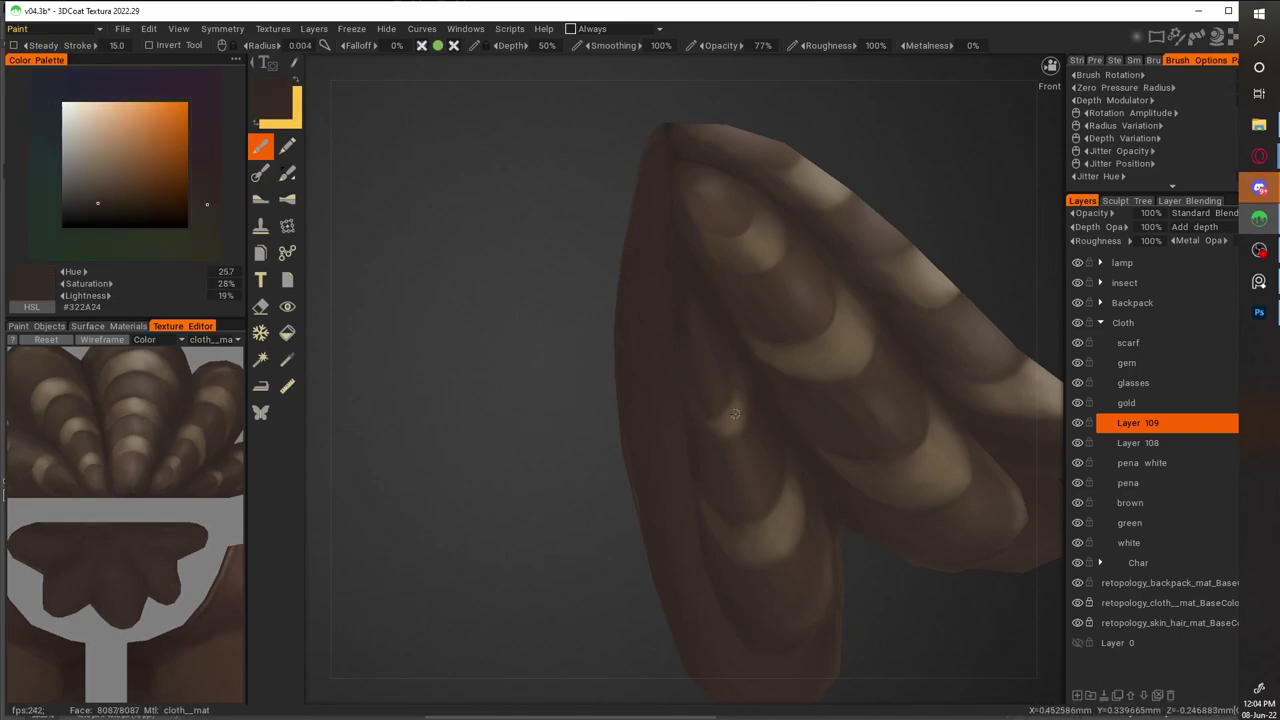
Blend dark browns #302823 and #2F2723 around the pale bands of the upper and middle feathers on Layer 109
{"action": "key", "text": "v"}
{"action": "key", "text": "v"}
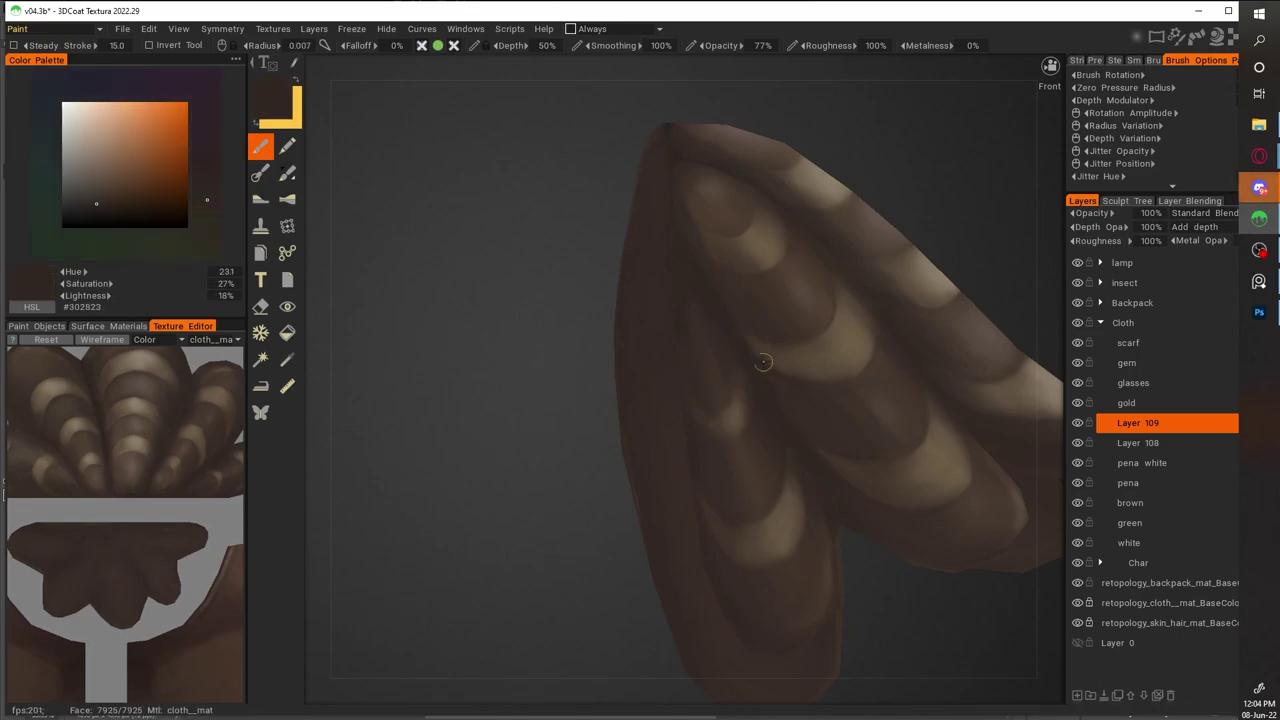
{"action": "key", "text": "v"}
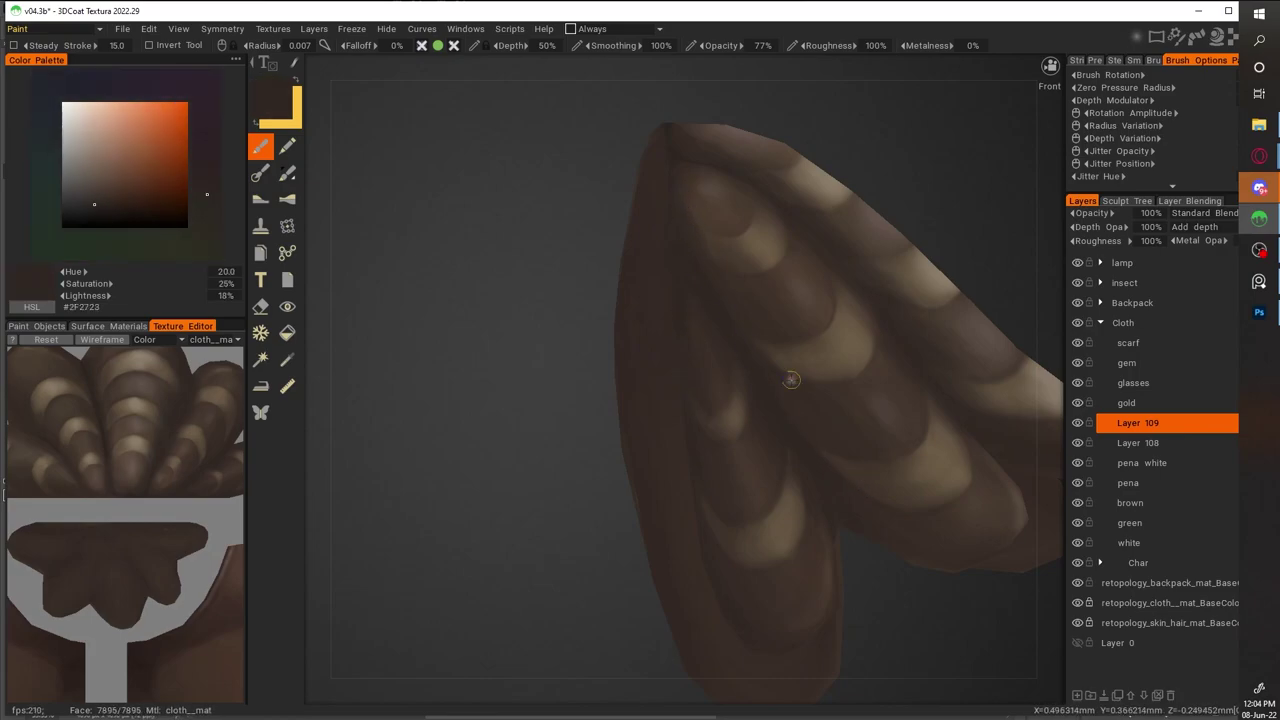
{"action": "key", "text": "v"}
{"action": "key", "text": "v"}
{"action": "key", "text": "v"}
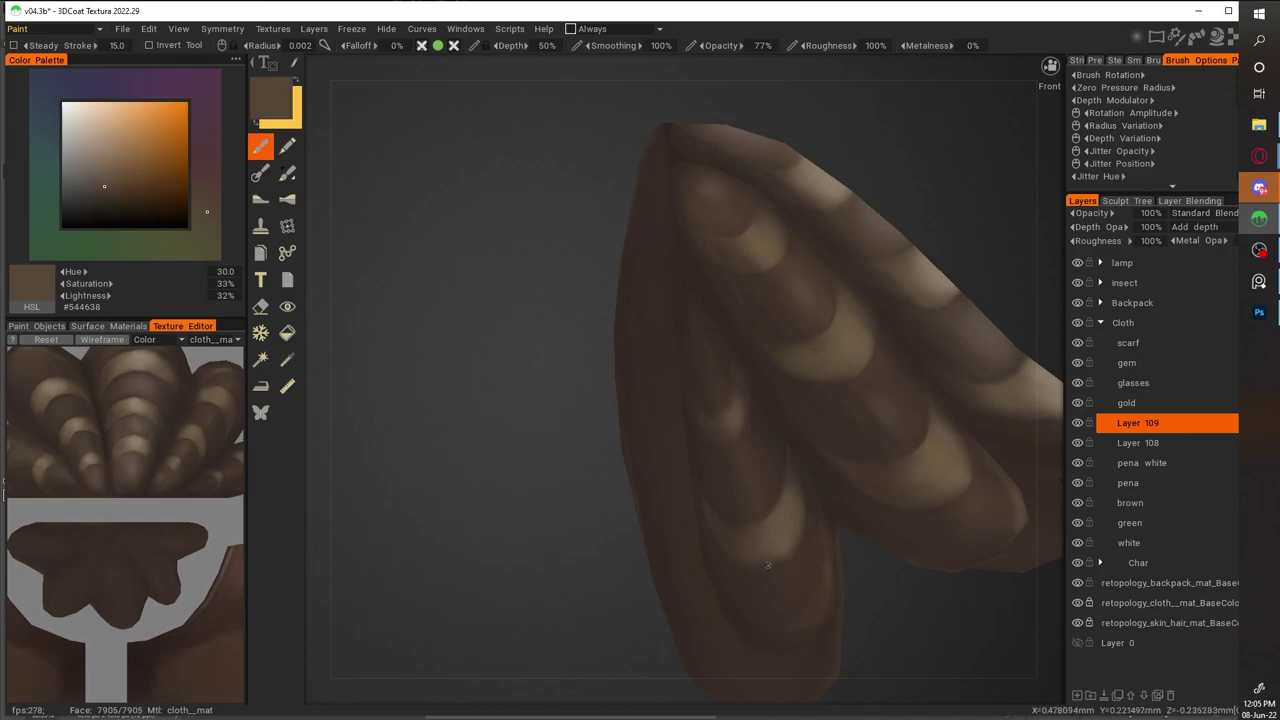
Soften the edges of the lowest pale band on the narrow feather with browns #544638, #40352C and #322A25
{"action": "key", "text": "v"}
{"action": "key", "text": "v"}
{"action": "key", "text": "v"}
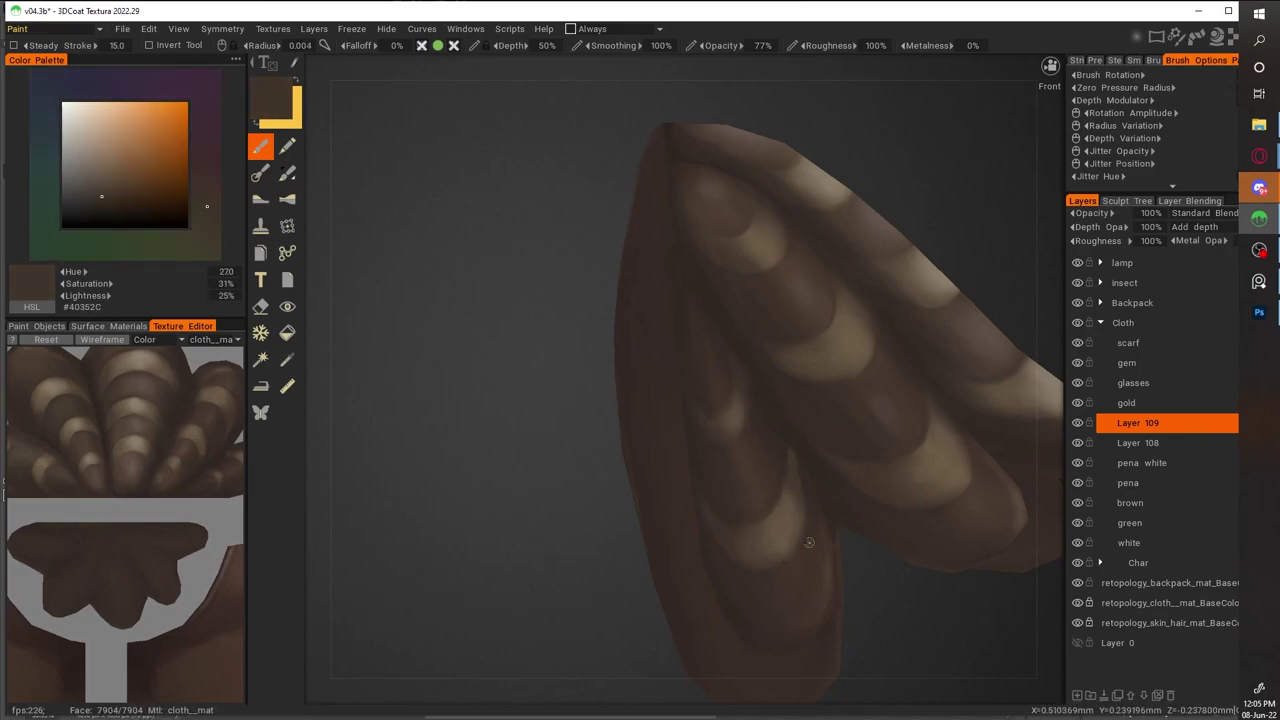
{"action": "key", "text": "v"}
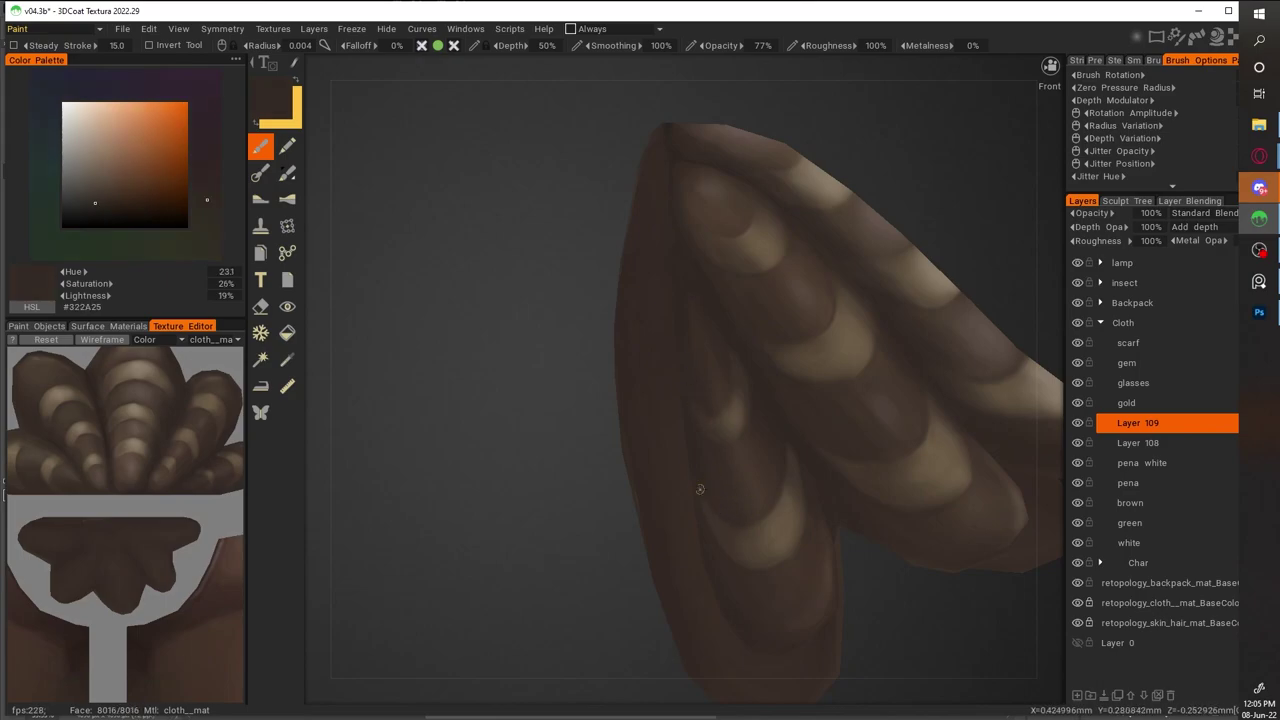
Refine the pale feather bands from other angles, using sampled colours such as tan #89744C
{"action": "left_click_drag", "start_coordinate": [929, 285], "coordinate": [689, 524], "text": "alt"}
{"action": "left_click_drag", "start_coordinate": [869, 310], "coordinate": [556, 375], "text": "alt"}
{"action": "key", "text": "v"}
{"action": "right_click_drag", "start_coordinate": [597, 357], "coordinate": [571, 423], "text": "alt"}
{"action": "left_click_drag", "start_coordinate": [694, 434], "coordinate": [880, 280], "text": "alt"}
{"action": "key", "text": "v"}
{"action": "key", "text": "v"}
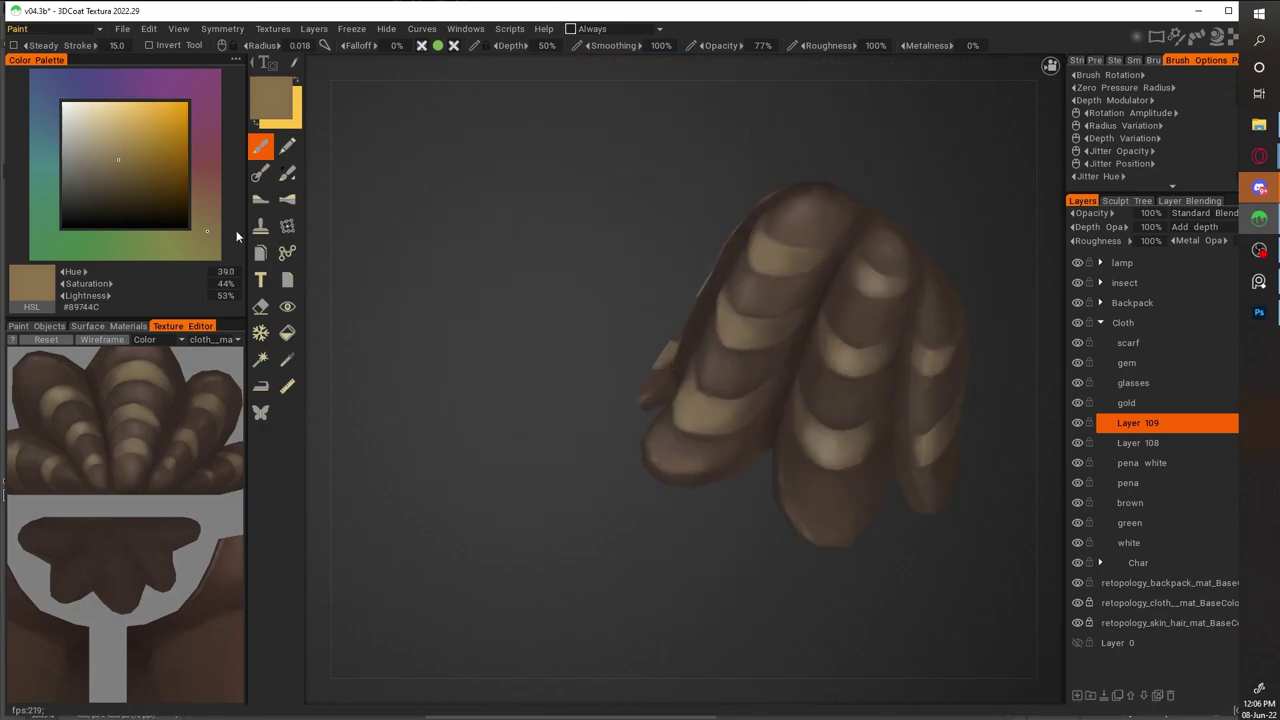
Bring the rest of the character back into view around the feathers
{"action": "left_click_drag", "start_coordinate": [942, 432], "coordinate": [914, 380], "text": "alt"}
{"action": "key", "text": "Escape"}
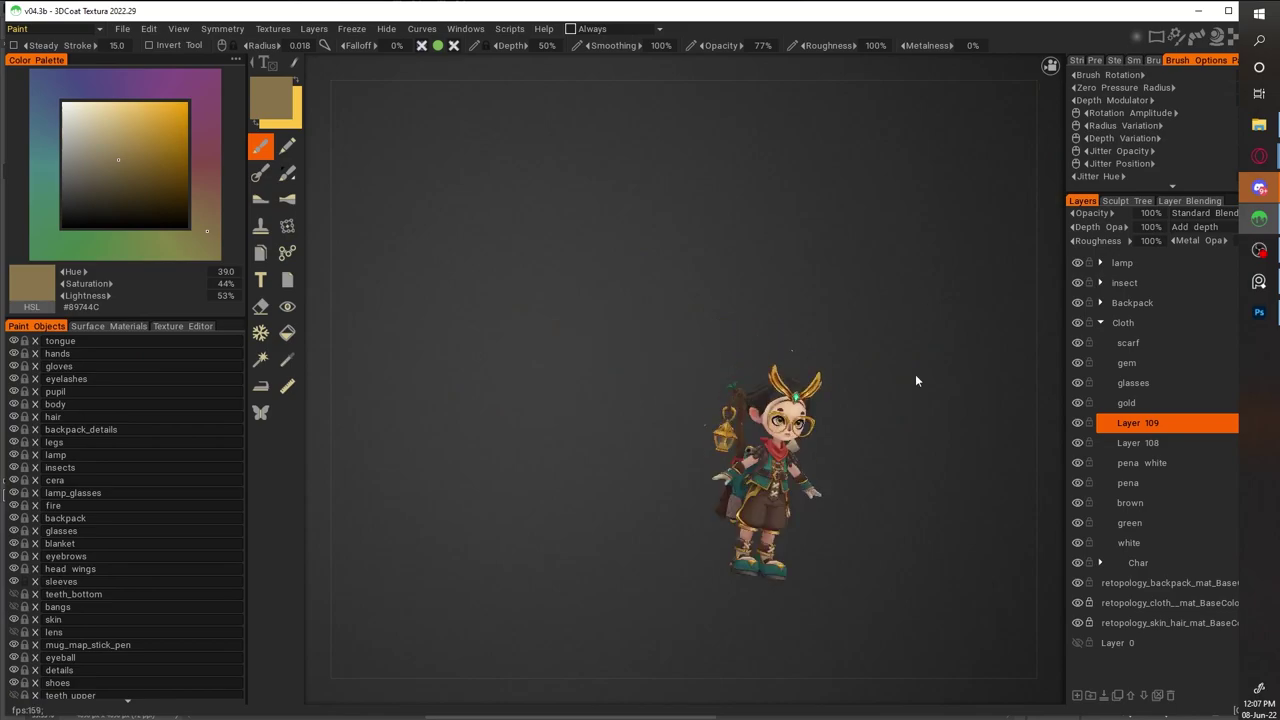
{"action": "scroll", "coordinate": [771, 194], "scroll_direction": "up", "scroll_amount": 5}
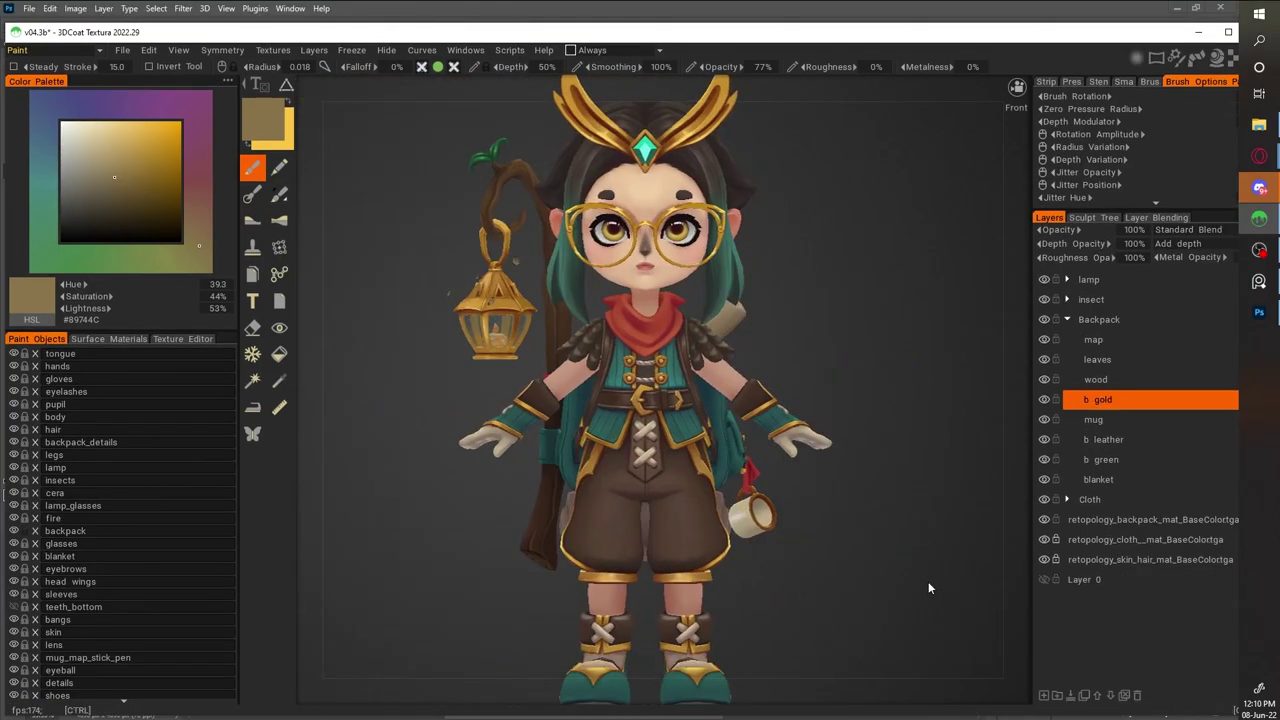
Add a new layer above b gold in the Backpack group and make it active
{"action": "key", "text": "ctrl+n"}
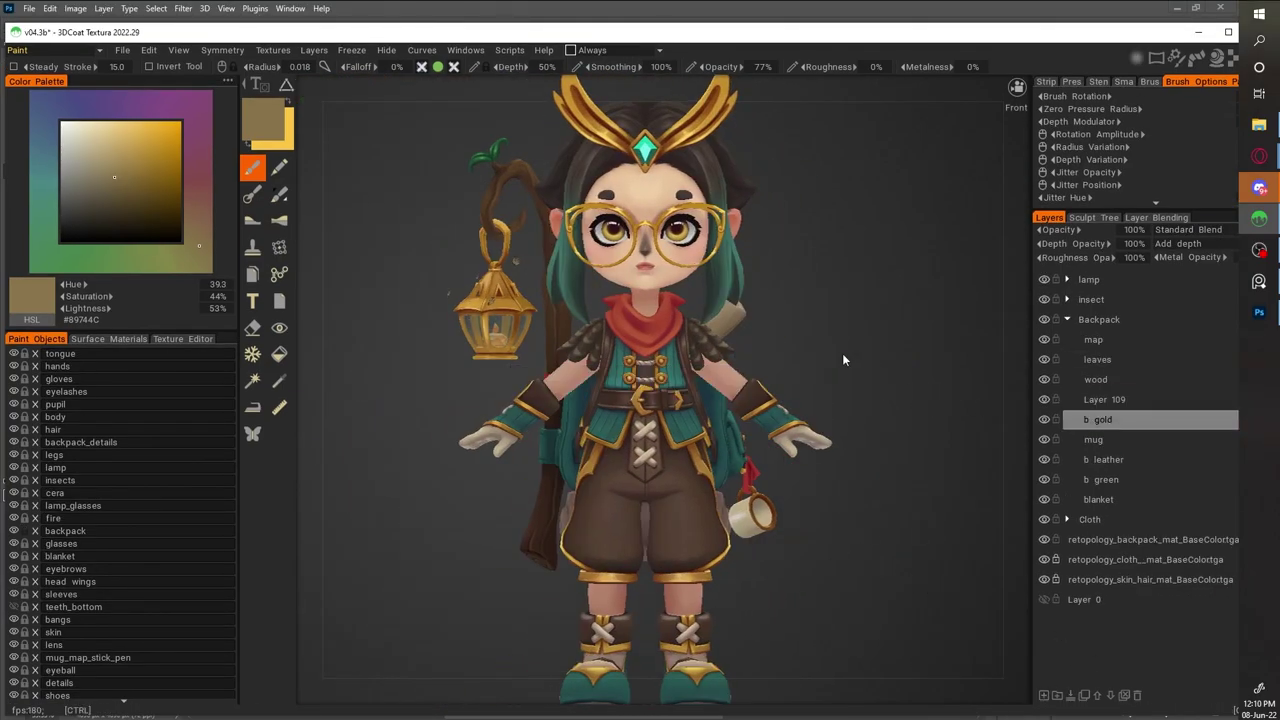
{"action": "scroll", "coordinate": [132, 548], "scroll_direction": "down", "scroll_amount": 2}
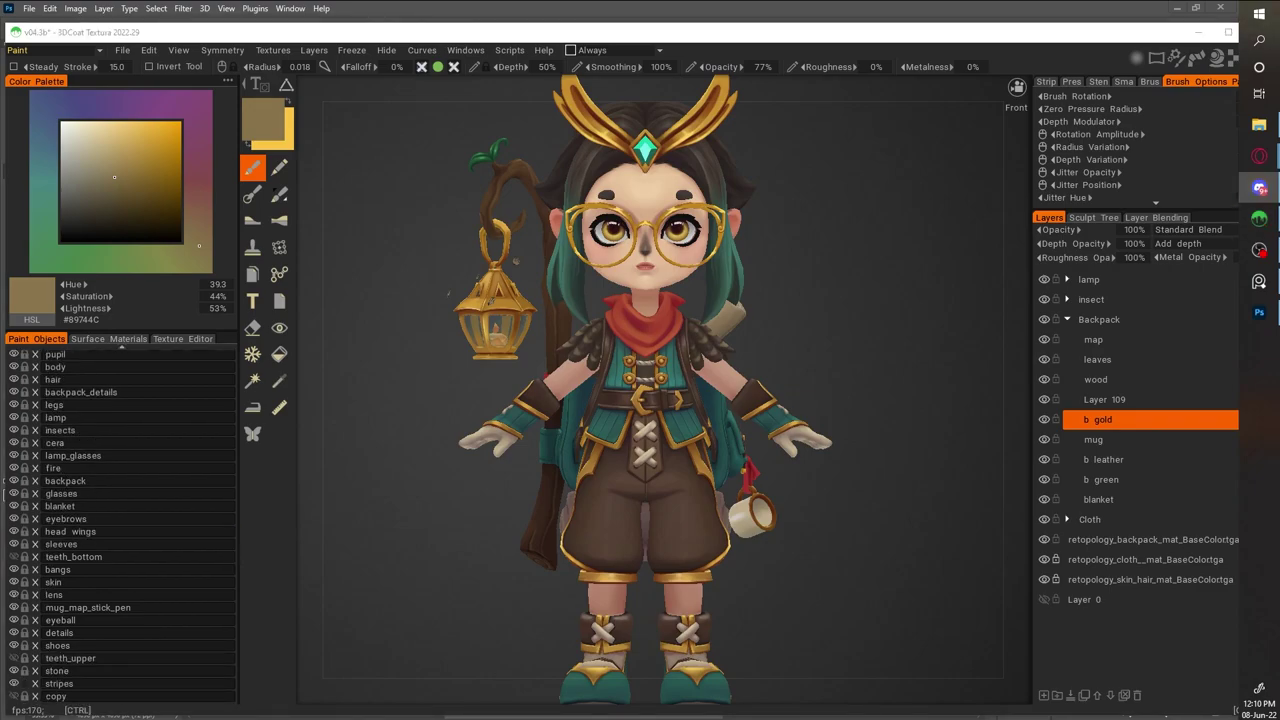
{"action": "left_click", "coordinate": [1104, 399]}
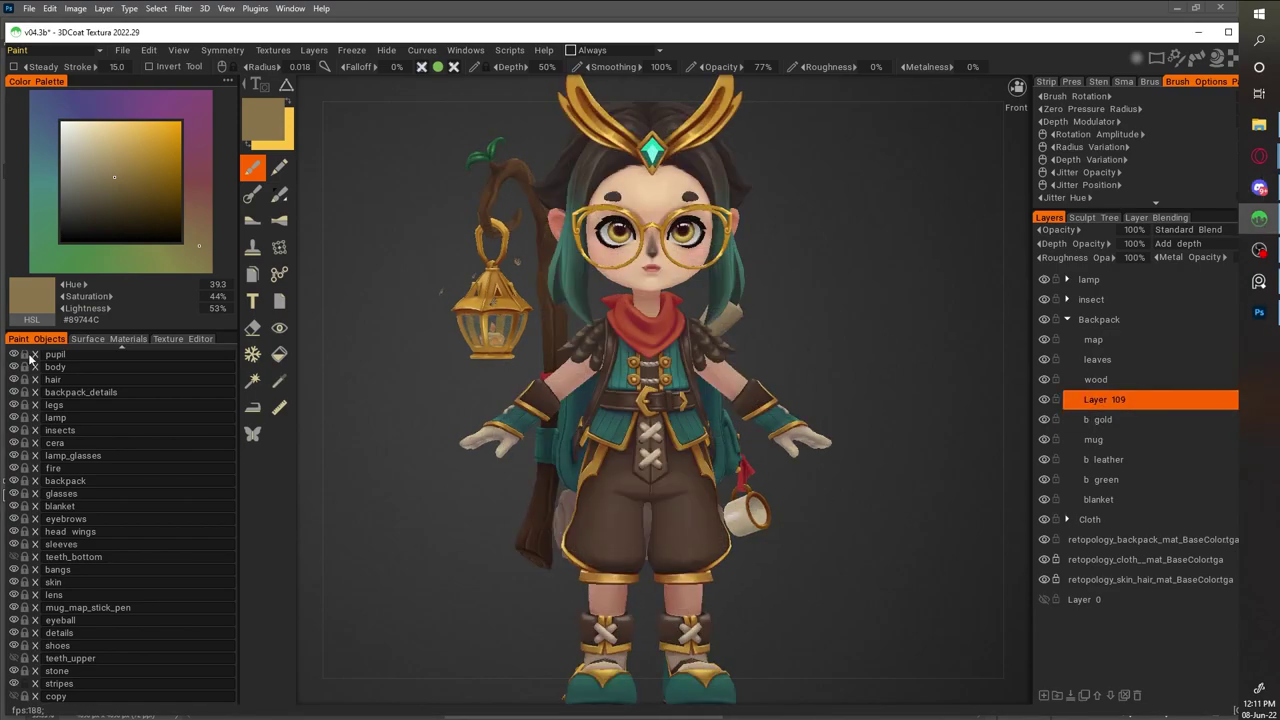
Frame the backpack's rear buckle, sample gold #A87835 for it, and make Layer 109 the active layer
{"action": "key", "text": "ctrl"}
{"action": "left_click", "coordinate": [1100, 419]}
{"action": "left_click_drag", "start_coordinate": [932, 502], "coordinate": [757, 460]}
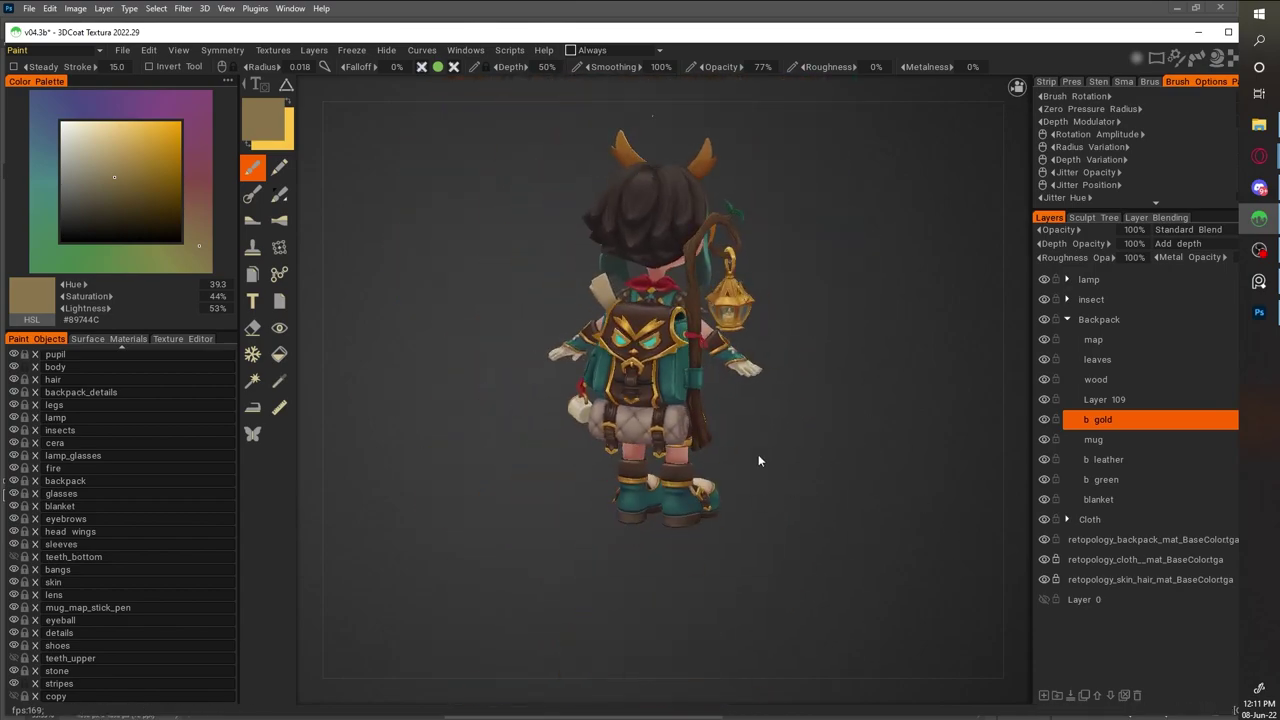
{"action": "right_click_drag", "start_coordinate": [757, 461], "coordinate": [935, 557]}
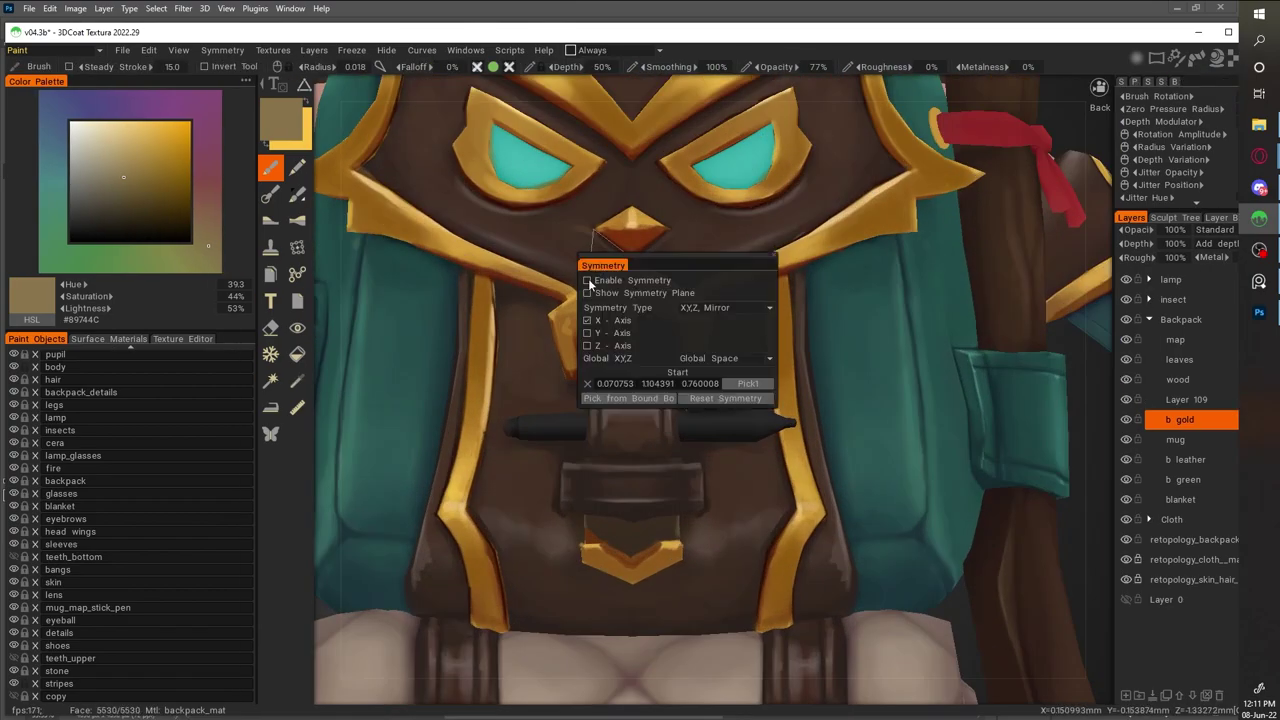
{"action": "left_click", "coordinate": [168, 338]}
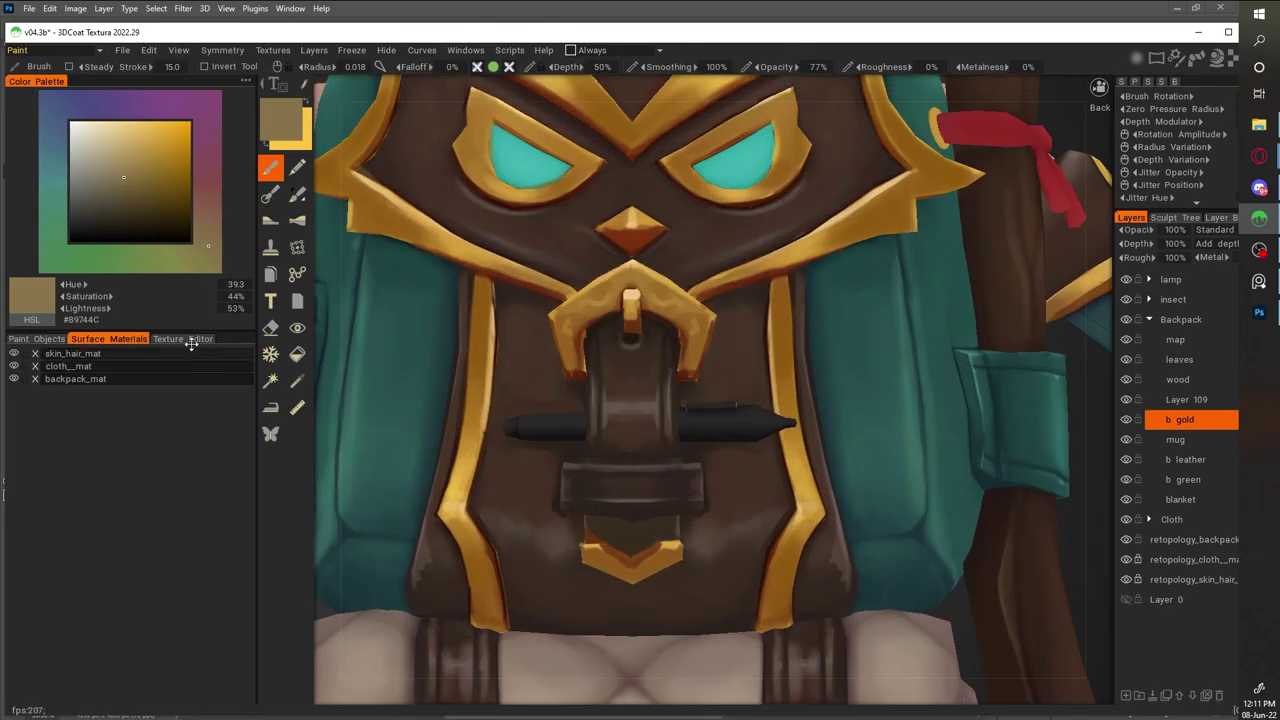
{"action": "left_click", "coordinate": [191, 355]}
{"action": "left_click", "coordinate": [1180, 399]}
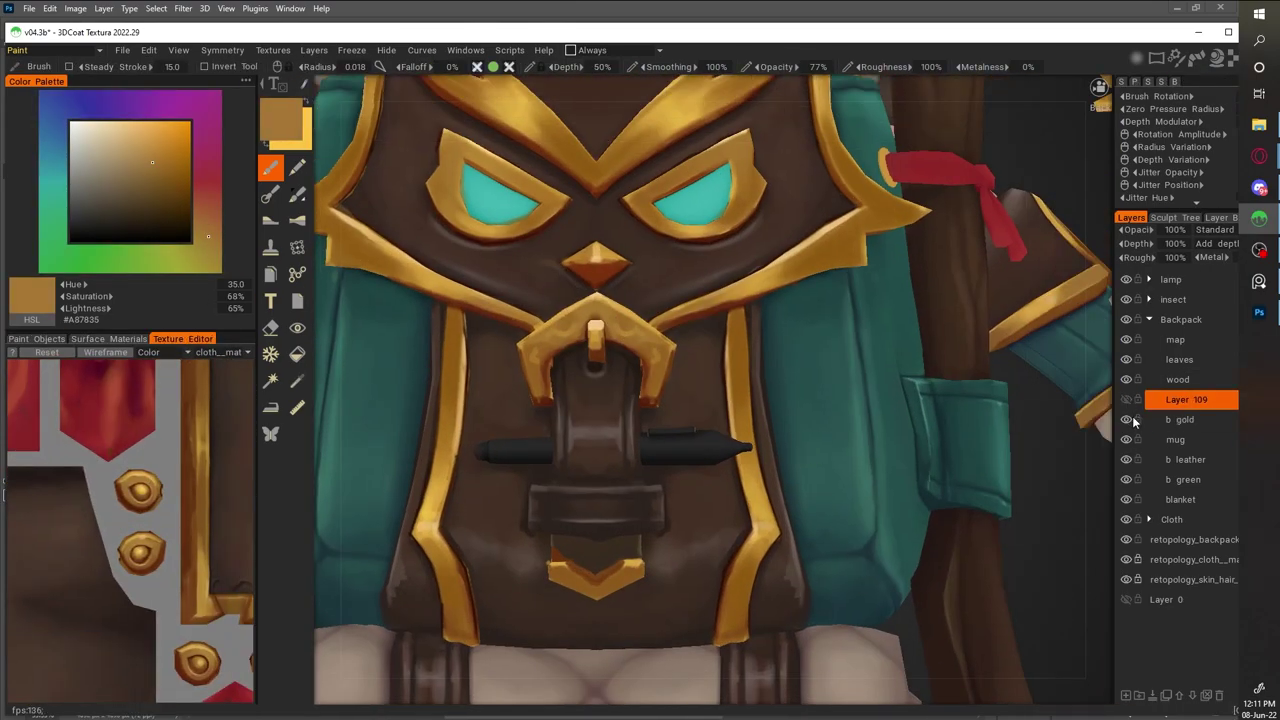
{"action": "left_click", "coordinate": [75, 341]}
{"action": "left_click", "coordinate": [48, 339]}
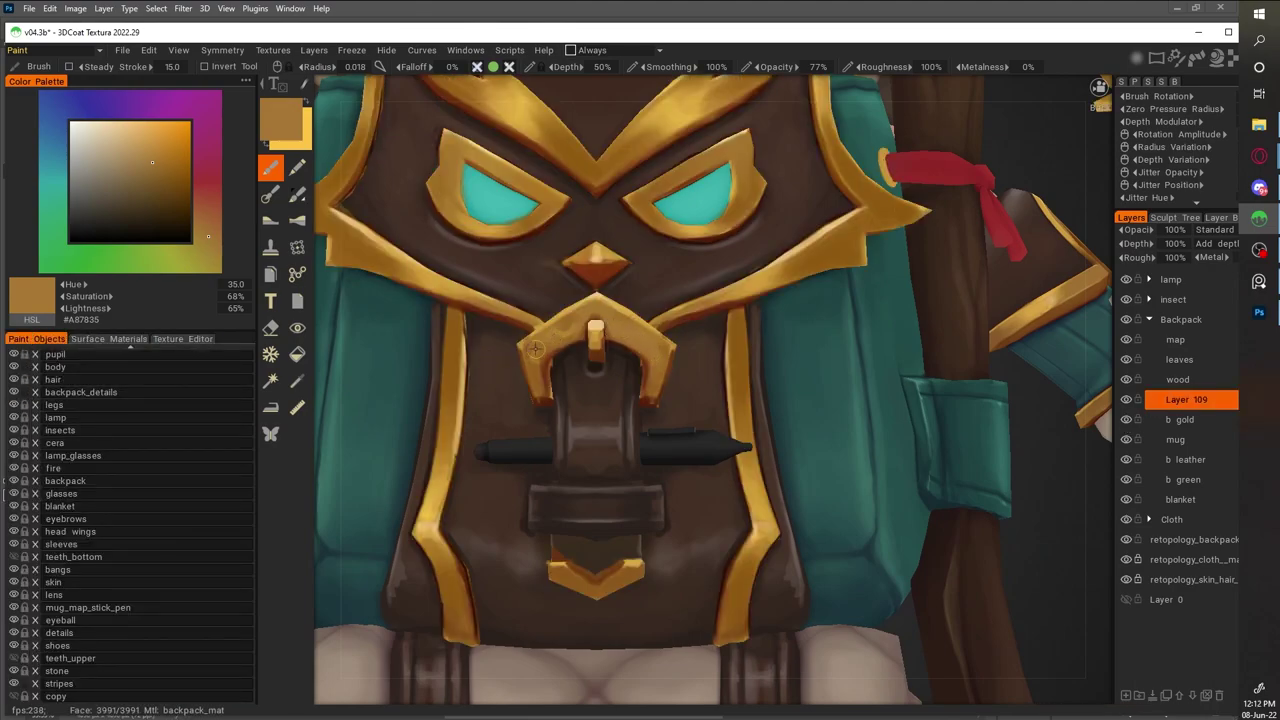
Paint the inner edges of the backpack's gold buckle with reddish browns #6D3115, #602B0F and #3C1911
{"action": "scroll", "coordinate": [690, 405], "scroll_direction": "up", "scroll_amount": 2}
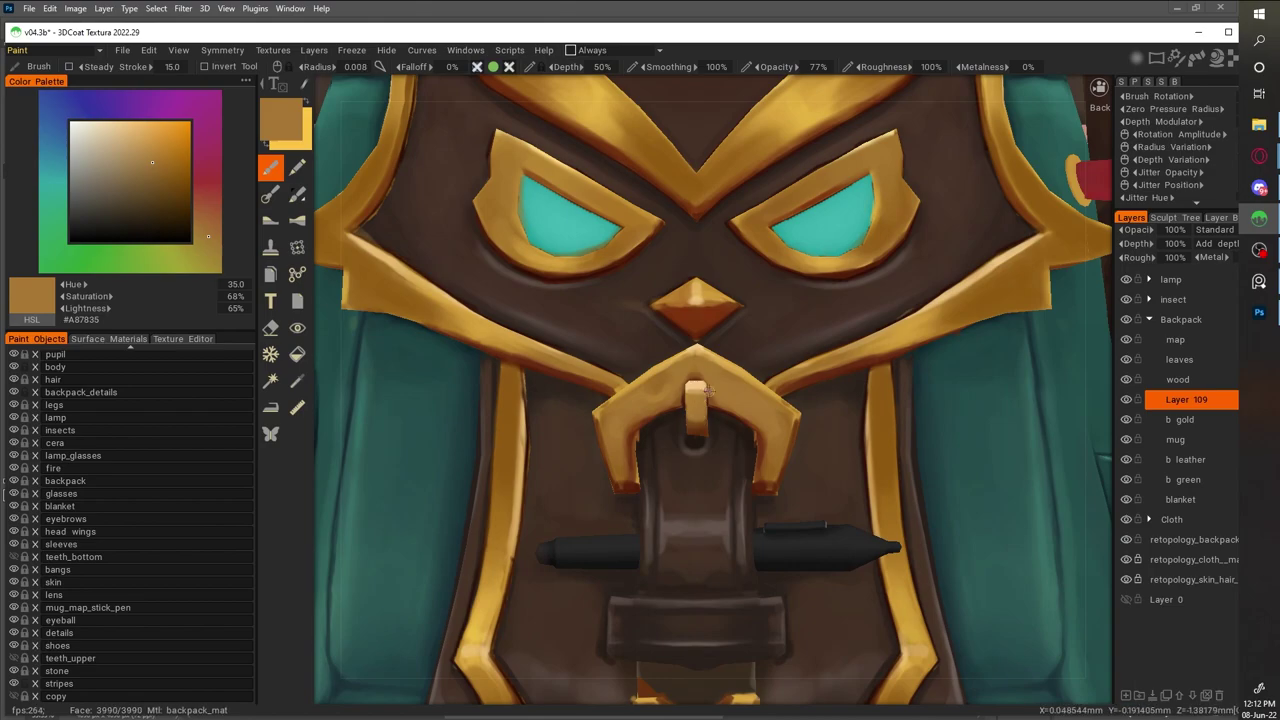
{"action": "key", "text": "v"}
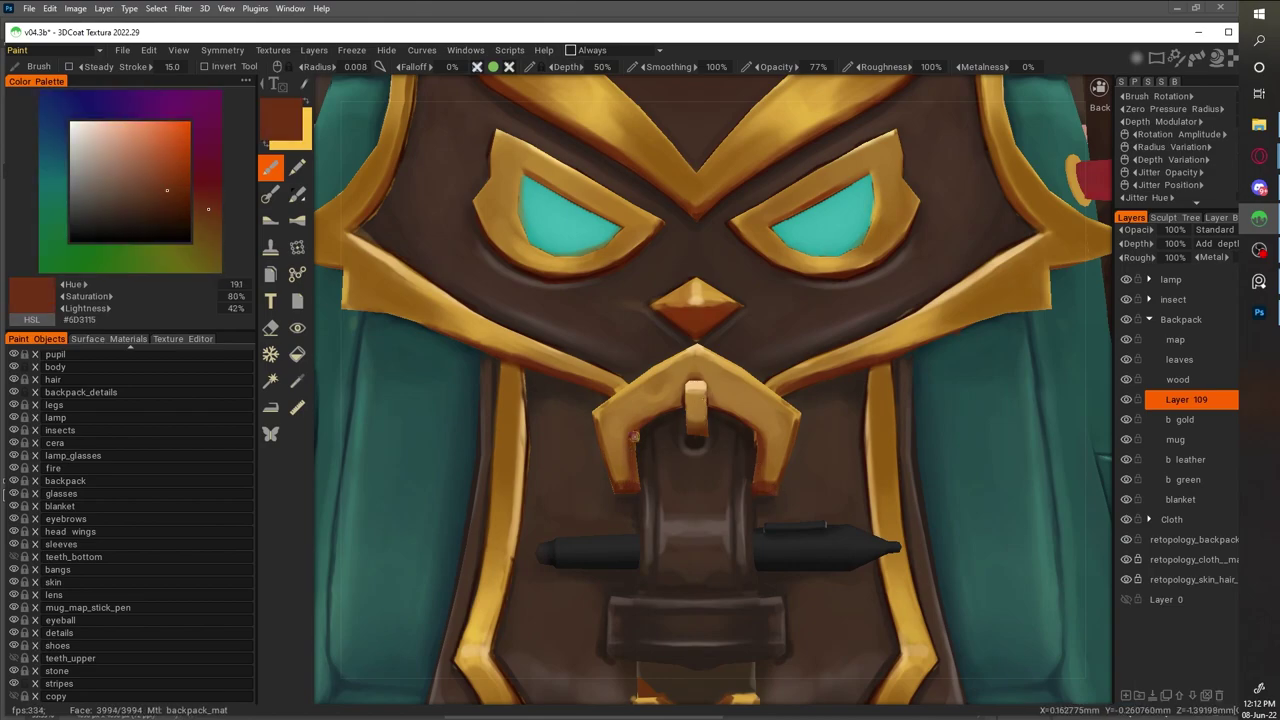
{"action": "scroll", "coordinate": [650, 416], "scroll_direction": "down", "scroll_amount": 5}
{"action": "left_click_drag", "start_coordinate": [650, 416], "coordinate": [876, 156], "text": "alt"}
{"action": "key", "text": "v"}
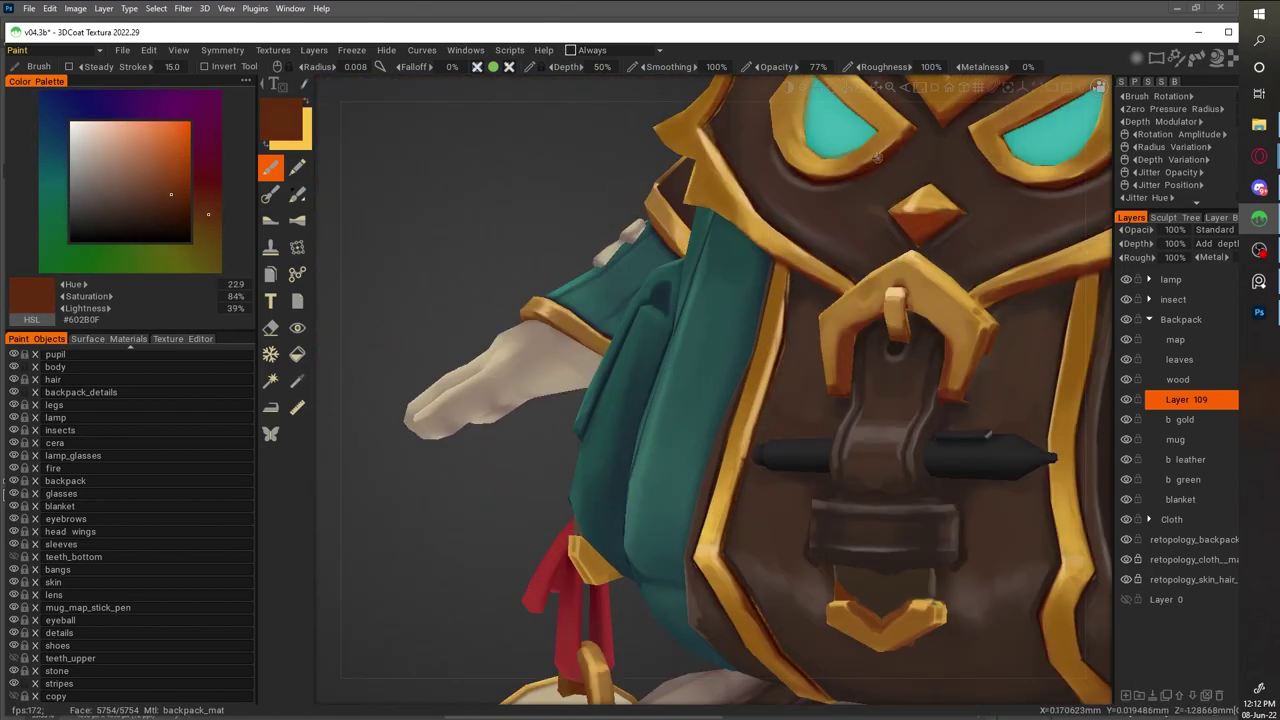
{"action": "key", "text": "v"}
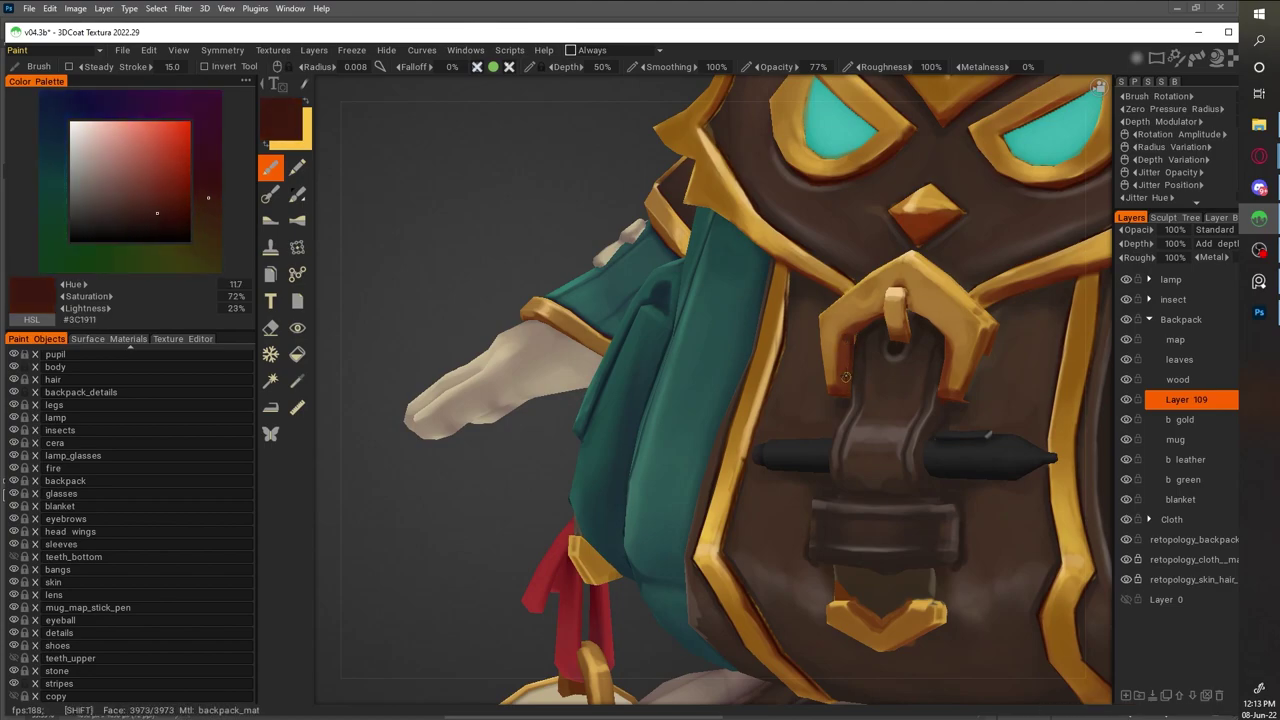
Refine the shading on both arms of the backpack buckle with red-brown #5A2813 and gold #A97B35
{"action": "scroll", "coordinate": [843, 341], "scroll_direction": "down", "scroll_amount": 5}
{"action": "left_click_drag", "start_coordinate": [843, 341], "coordinate": [1088, 586], "text": "alt"}
{"action": "scroll", "coordinate": [716, 278], "scroll_direction": "up", "scroll_amount": 5}
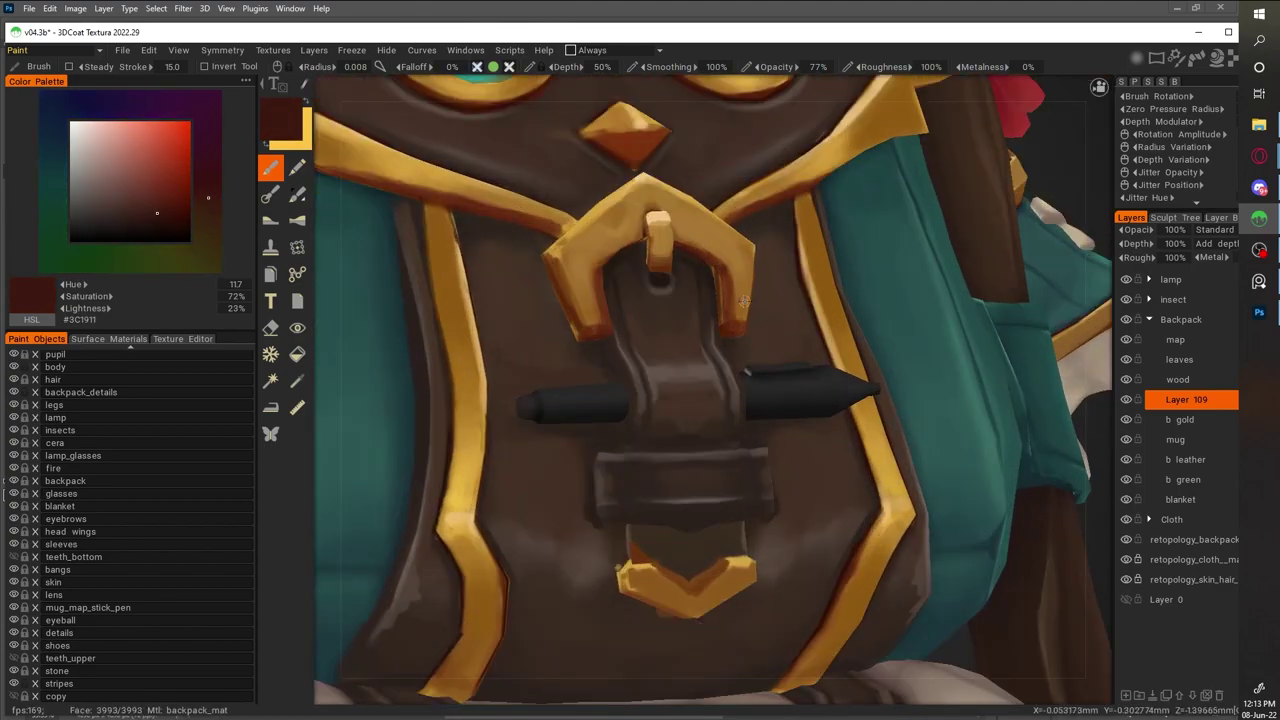
{"action": "key", "text": "v"}
{"action": "key", "text": "v"}
{"action": "key", "text": "v"}
{"action": "key", "text": "v"}
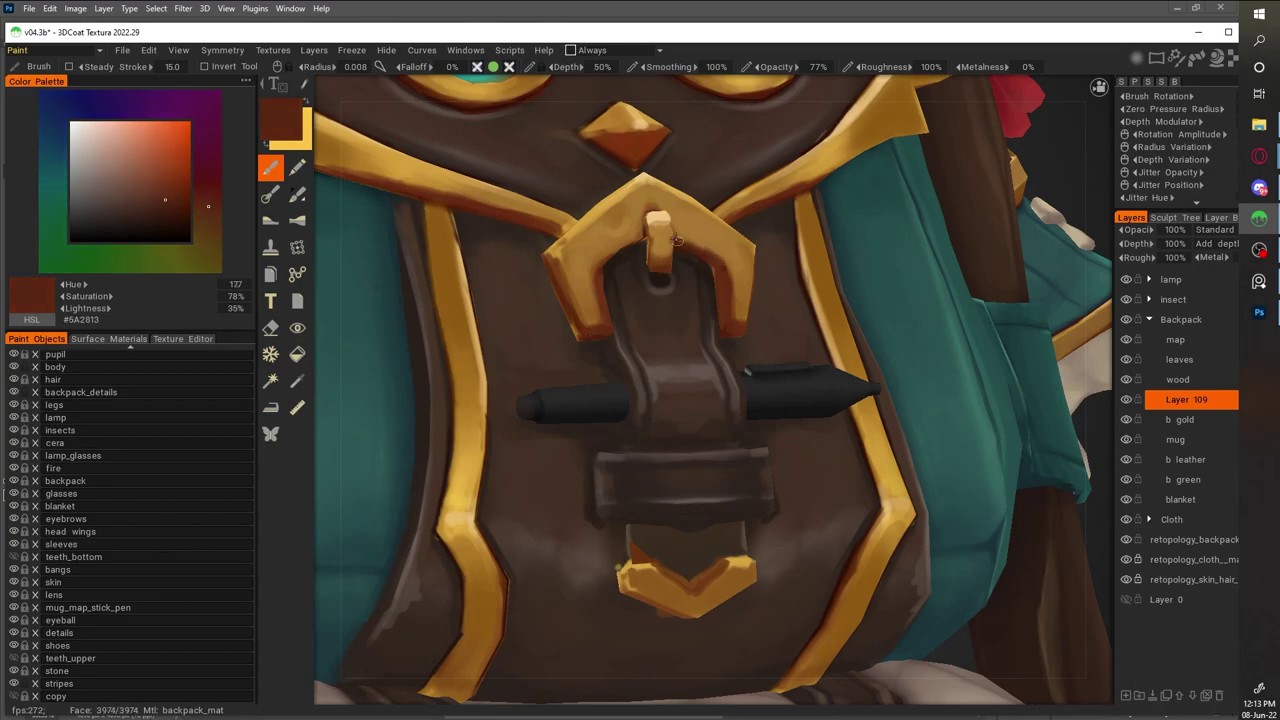
{"action": "left_click_drag", "start_coordinate": [1031, 455], "coordinate": [582, 305], "text": "alt"}
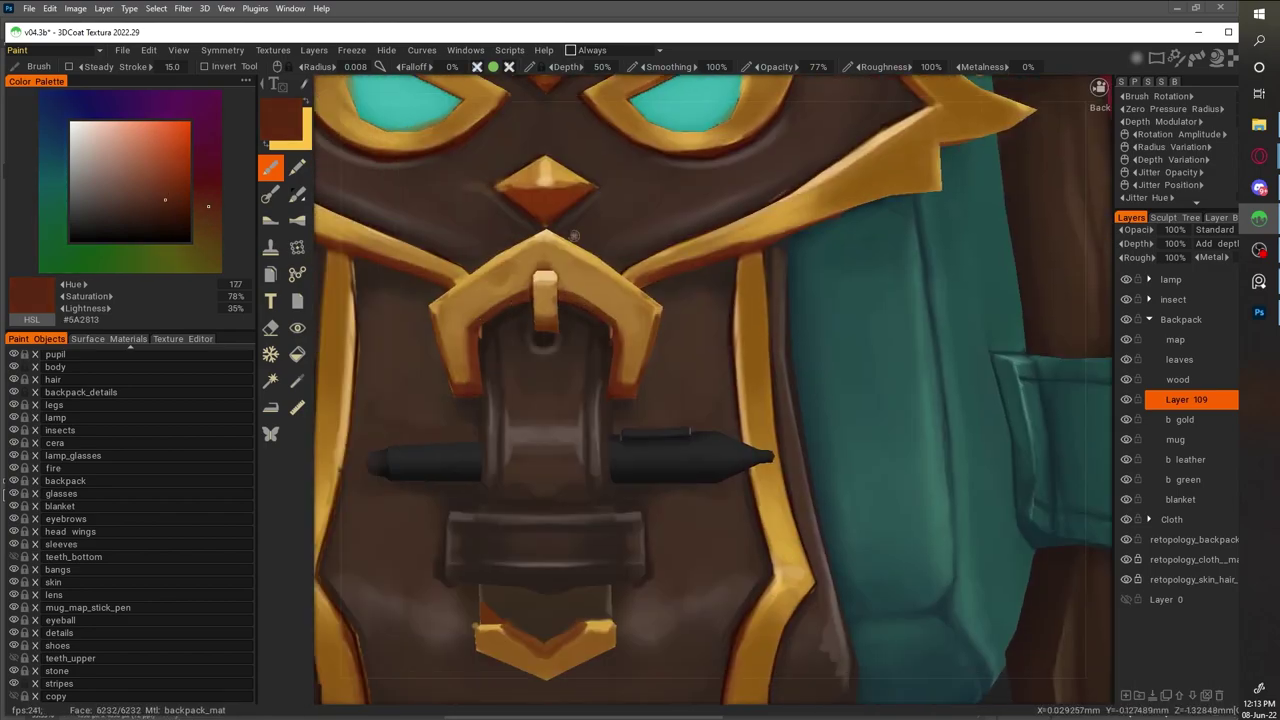
{"action": "key", "text": "v"}
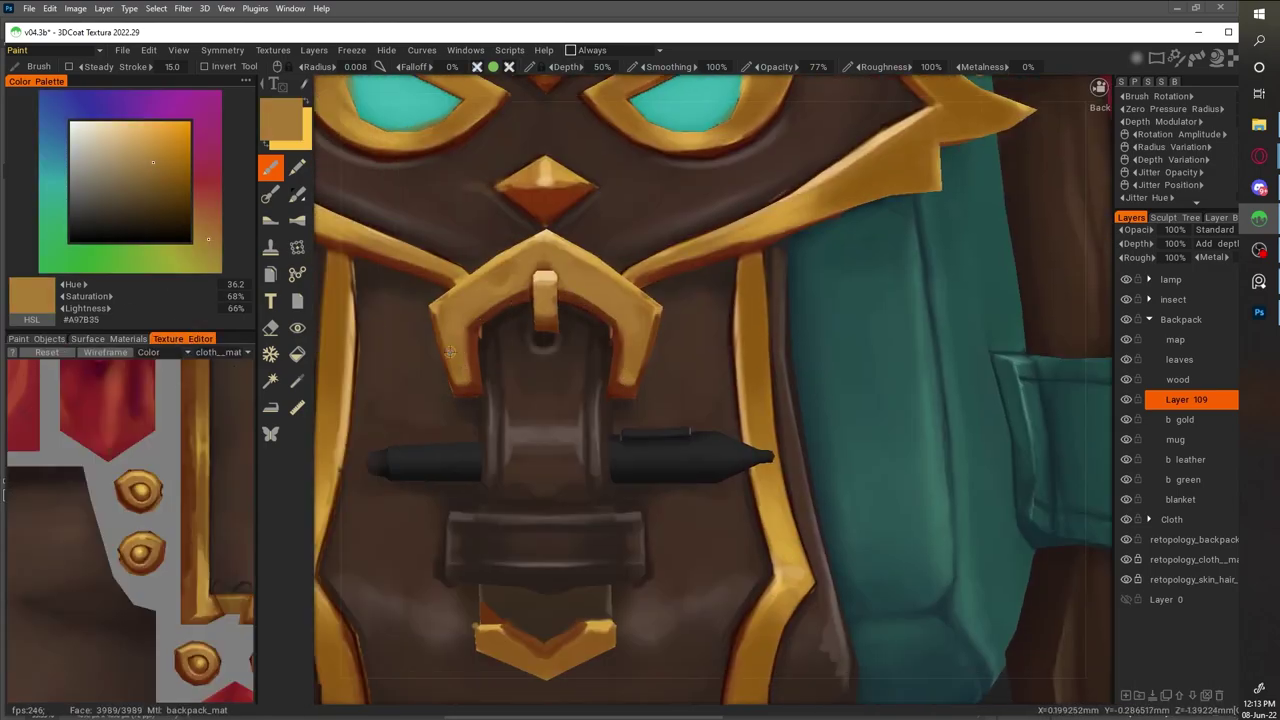
Paint the gold chevron on the buckle strap's tip with highlight #ECCF89 and shade #946121, and choose the Eraser
{"action": "left_click_drag", "start_coordinate": [461, 396], "coordinate": [535, 516], "text": "alt"}
{"action": "key", "text": "w"}
{"action": "mouse_move", "coordinate": [561, 576]}
{"action": "left_mouse_down", "text": "alt"}
{"action": "mouse_move", "coordinate": [997, 506]}
{"action": "mouse_move", "coordinate": [648, 565]}
{"action": "left_mouse_up", "text": "alt"}
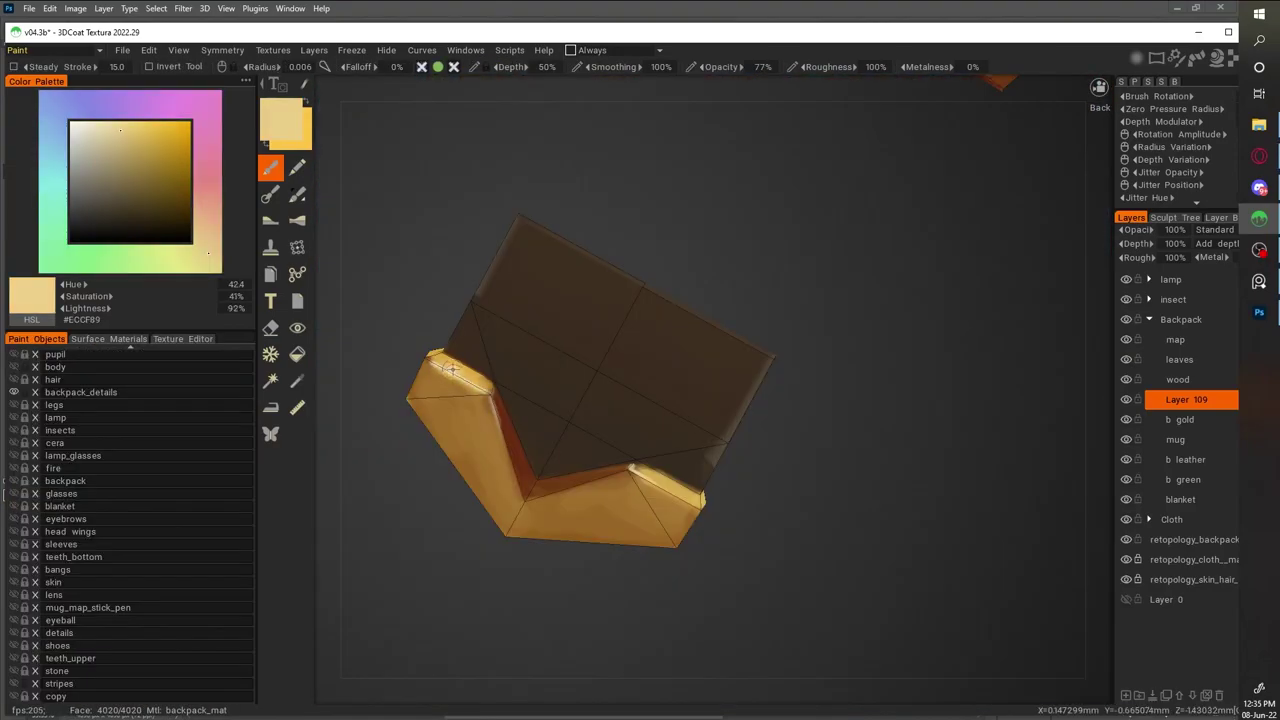
{"action": "left_click_drag", "start_coordinate": [700, 400], "coordinate": [495, 235], "text": "alt"}
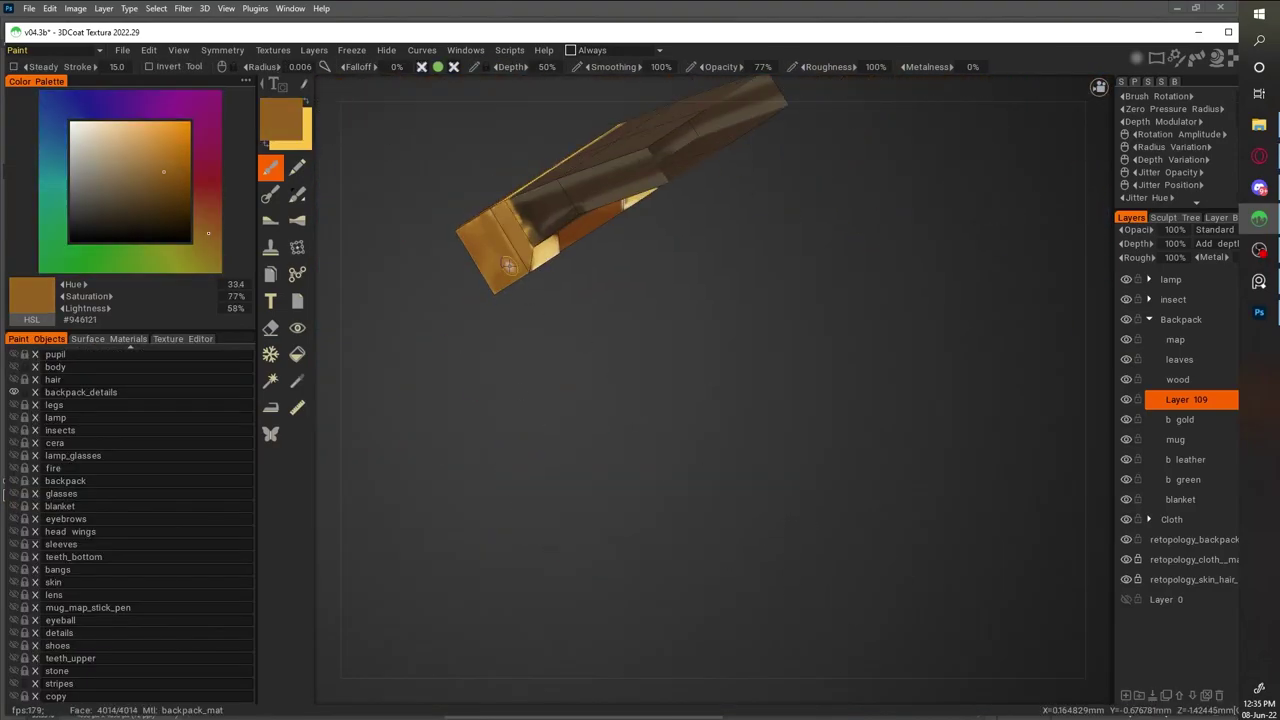
{"action": "left_click", "coordinate": [270, 327]}
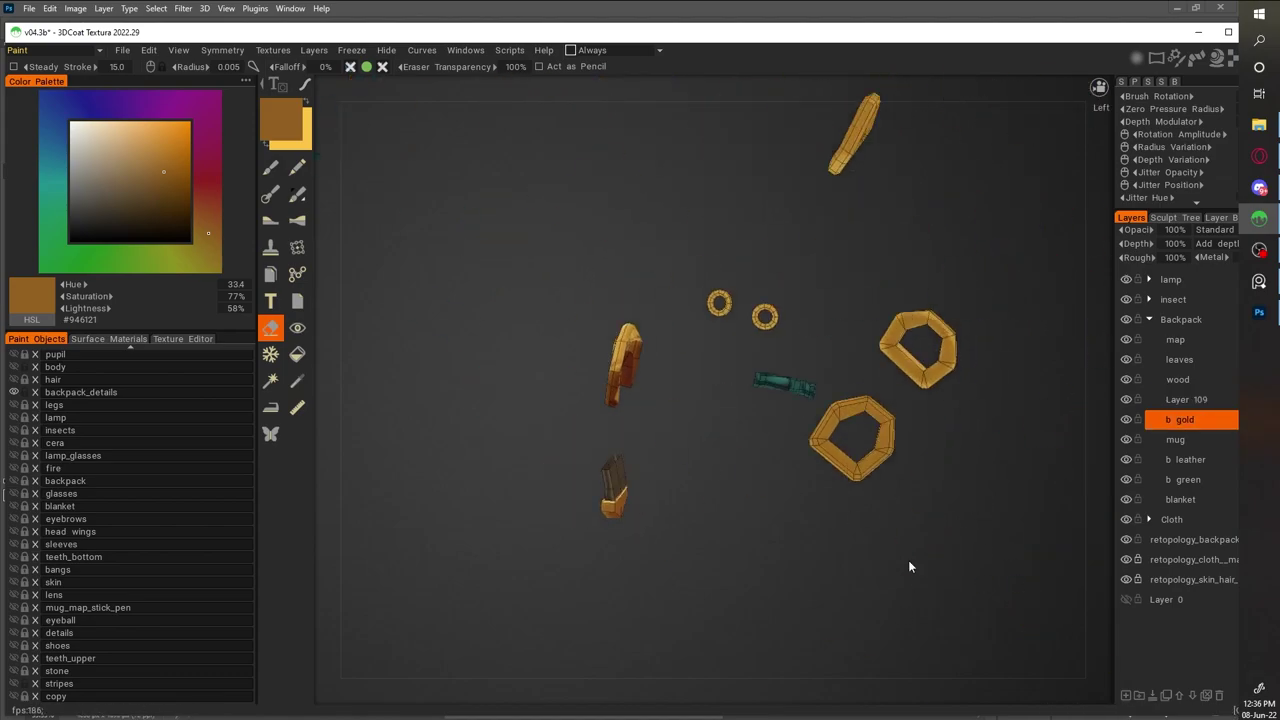
Return to the brush and shade the gold rings on the backpack straps with red-brown #5F2812 at 92% opacity
{"action": "scroll", "coordinate": [908, 563], "scroll_direction": "up", "scroll_amount": 3}
{"action": "key", "text": "b"}
{"action": "right_click_drag", "start_coordinate": [746, 232], "coordinate": [700, 380]}
{"action": "key", "text": "v"}
{"action": "key", "text": "v"}
{"action": "right_click_drag", "start_coordinate": [991, 553], "coordinate": [840, 412]}
{"action": "right_click_drag", "start_coordinate": [808, 517], "coordinate": [511, 395]}
{"action": "key", "text": "v"}
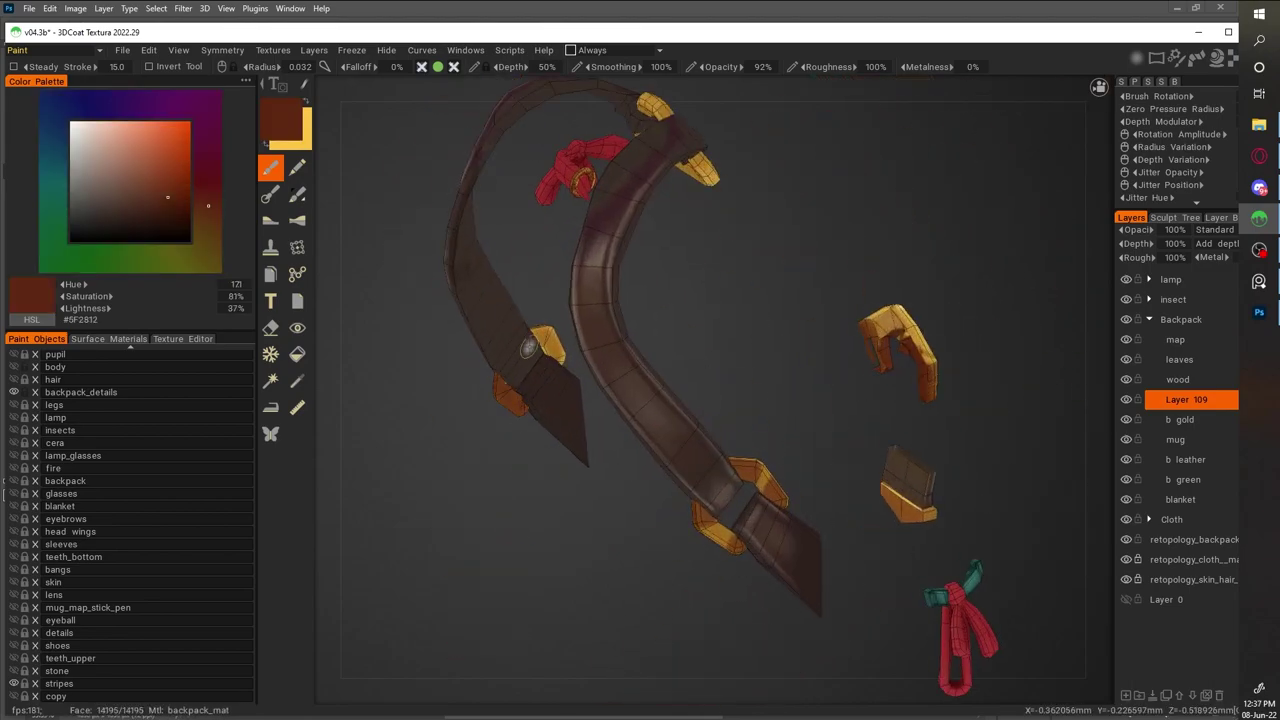
Sample gold #906527 from the finished buttons on the cloth texture and paint it onto the front strap's ring
{"action": "key", "text": "v"}
{"action": "left_click", "coordinate": [182, 338]}
{"action": "key", "text": "v"}
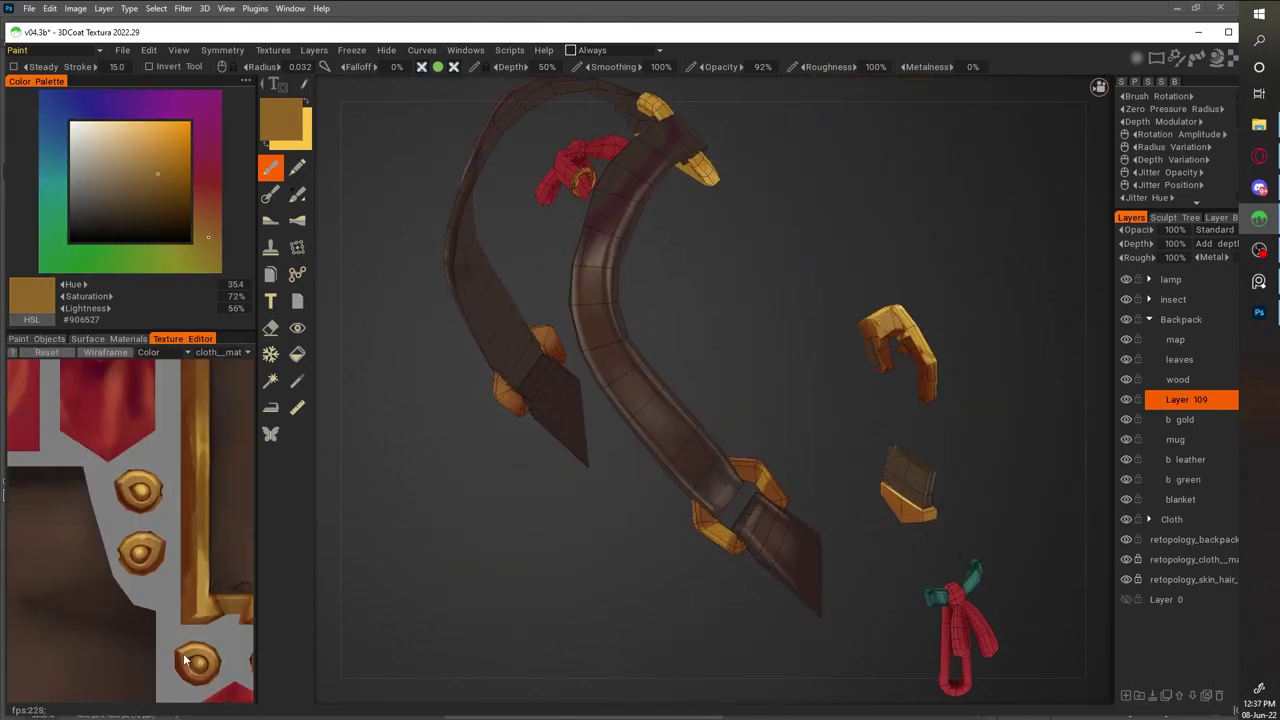
{"action": "scroll", "coordinate": [660, 455], "scroll_direction": "up", "scroll_amount": 3}
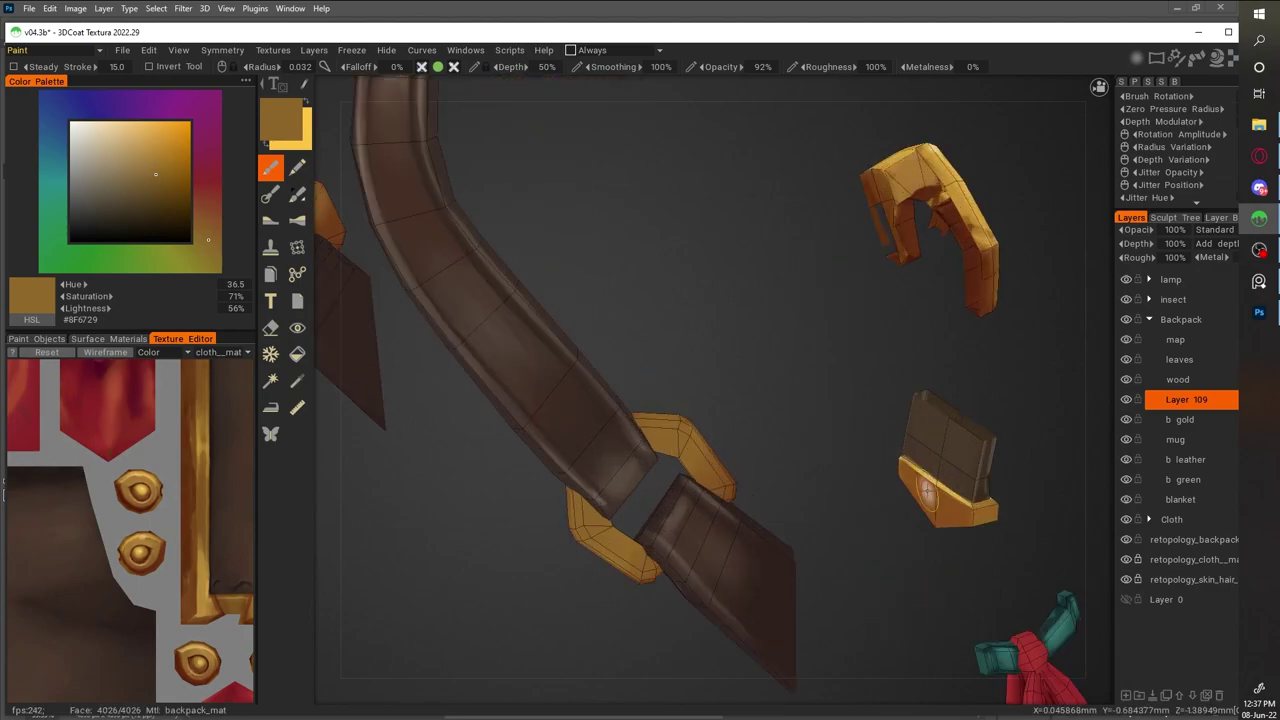
Paint light gold highlights #E4B467 along the edges of the front strap's ring
{"action": "key", "text": "v"}
{"action": "scroll", "coordinate": [647, 463], "scroll_direction": "up", "scroll_amount": 3}
{"action": "left_click_drag", "start_coordinate": [647, 463], "coordinate": [991, 449], "text": "alt"}
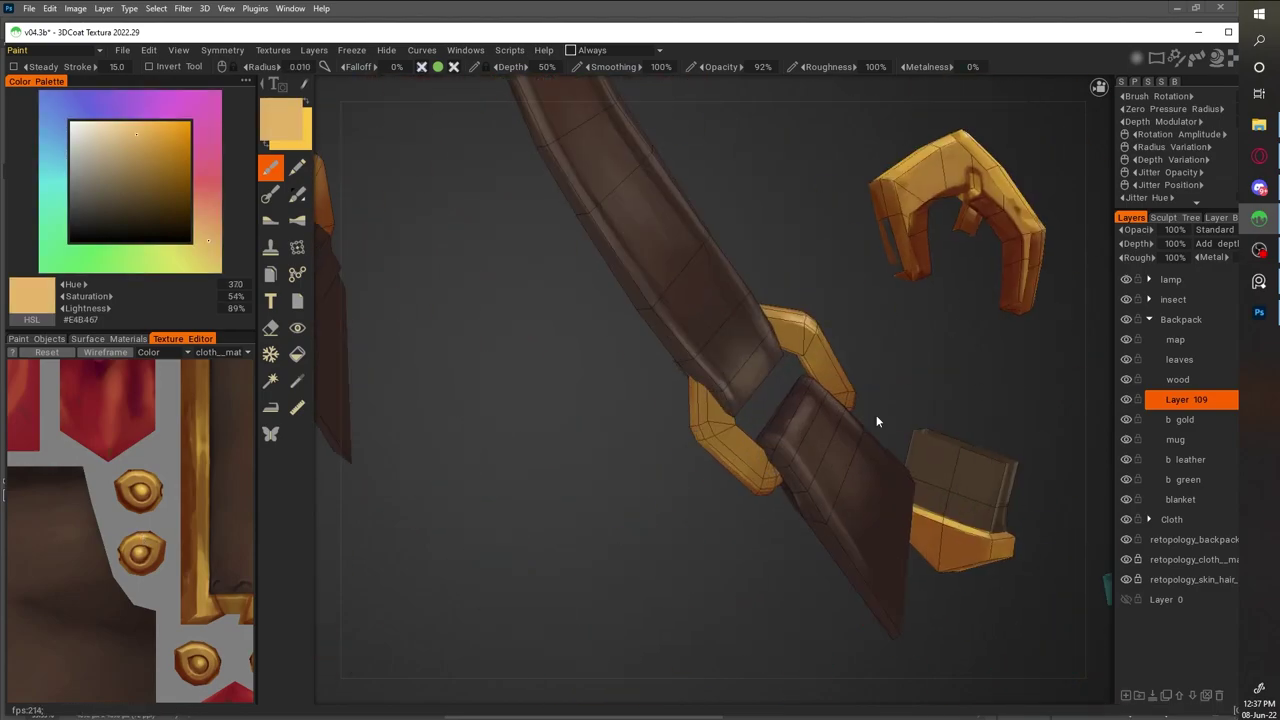
Paint dark brown accents #4E1E08 where the front strap's ring meets the leather
{"action": "scroll", "coordinate": [991, 445], "scroll_direction": "up", "scroll_amount": 3}
{"action": "scroll", "coordinate": [985, 424], "scroll_direction": "down", "scroll_amount": 3}
{"action": "key", "text": "v"}
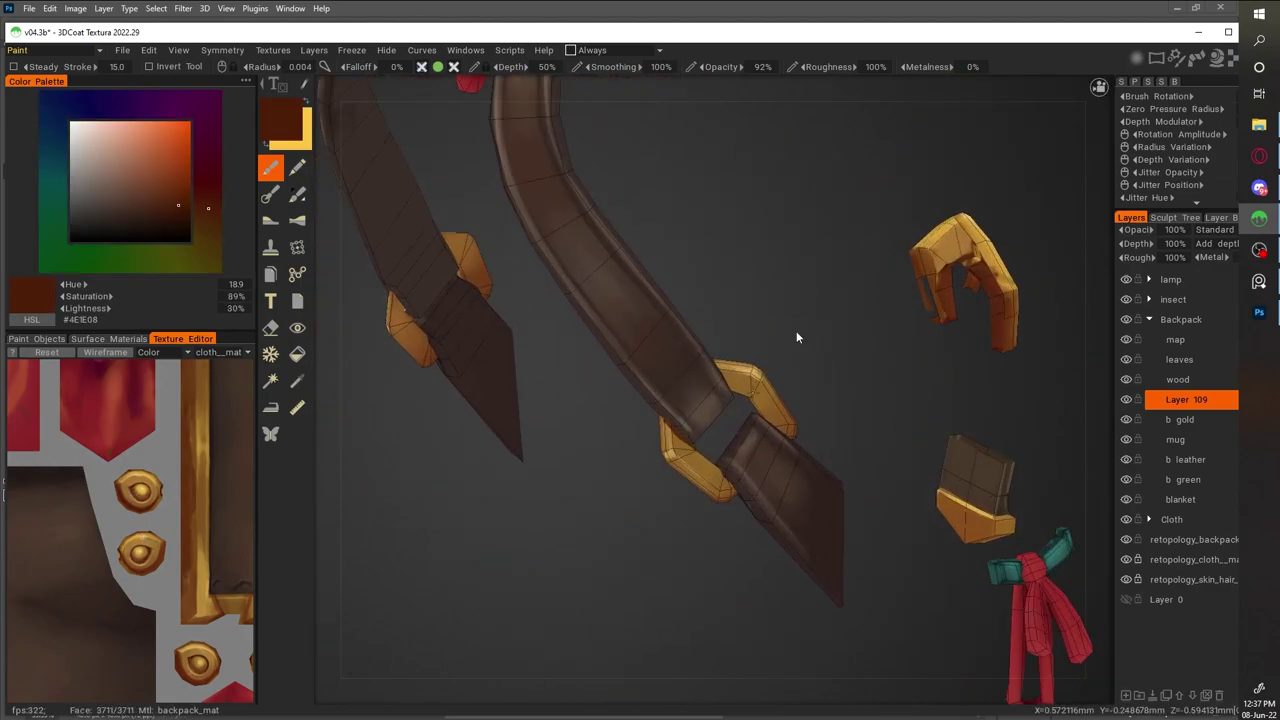
{"action": "scroll", "coordinate": [733, 429], "scroll_direction": "up", "scroll_amount": 3}
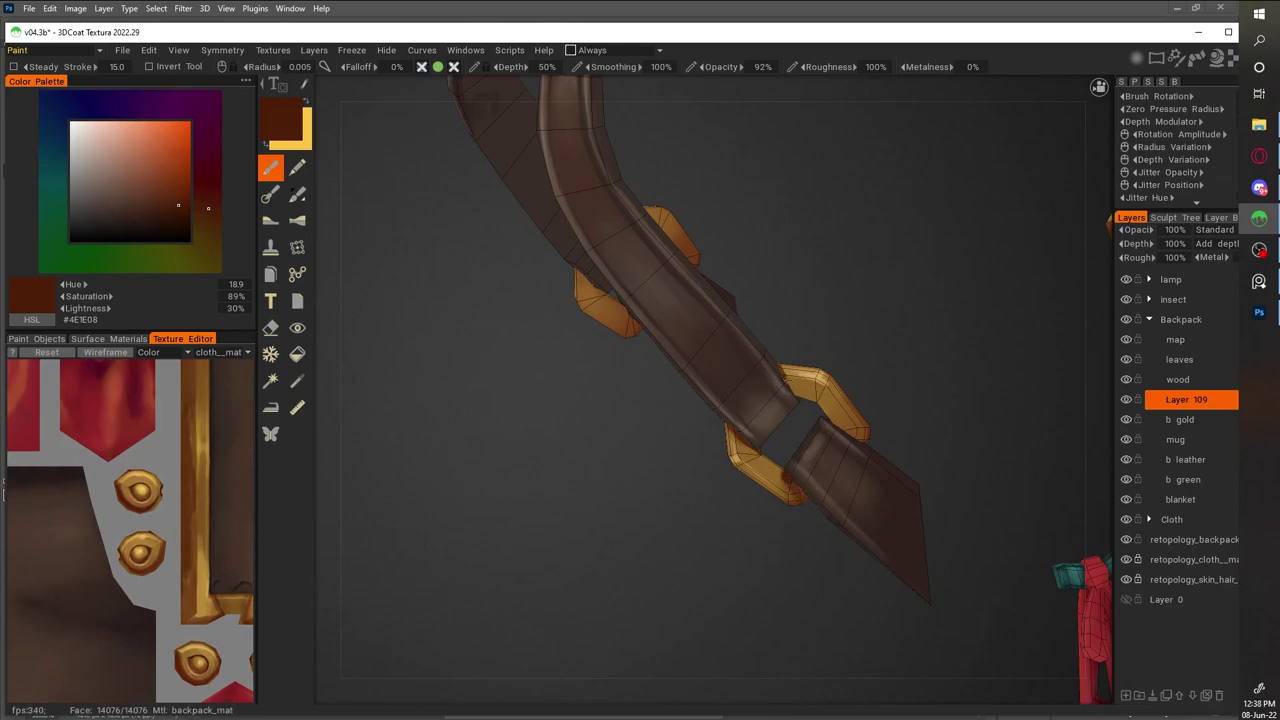
{"action": "left_click_drag", "start_coordinate": [855, 436], "coordinate": [643, 496], "text": "alt+shift"}
Refine the outer faces of the front strap's ring with golds #926827 and #D3A35A
{"action": "key", "text": "v"}
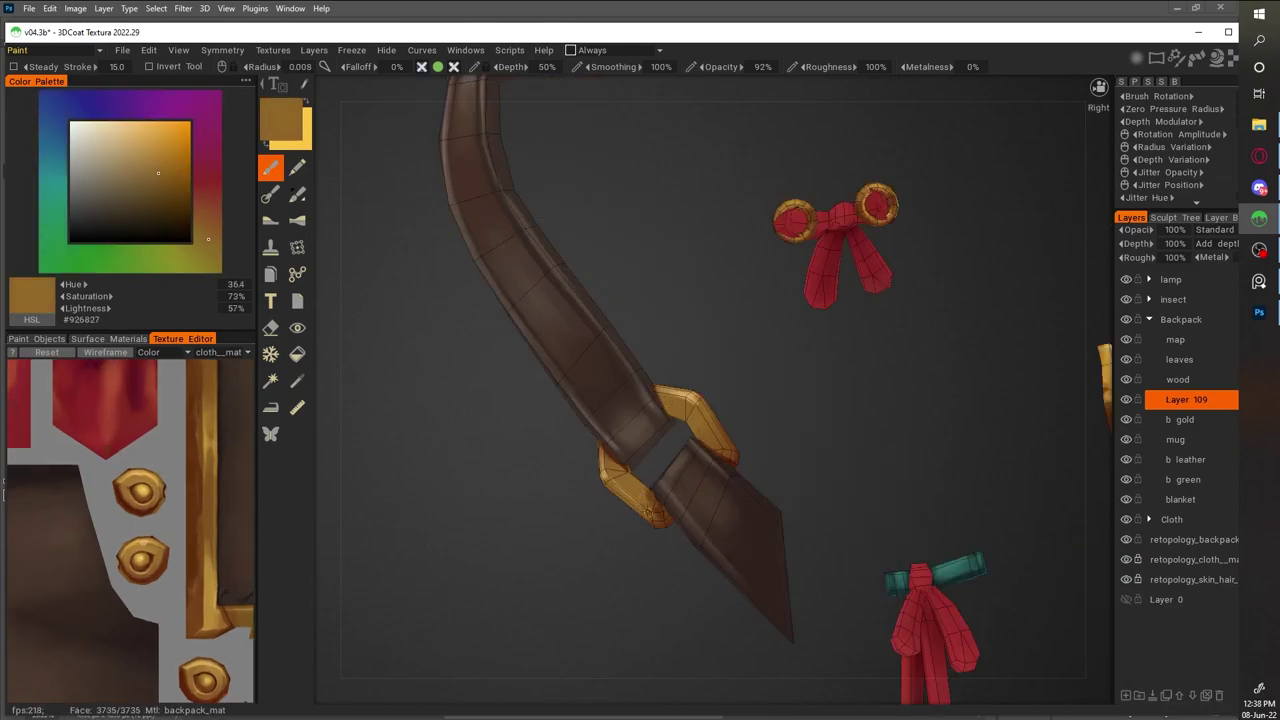
{"action": "key", "text": "v"}
{"action": "left_click_drag", "start_coordinate": [867, 423], "coordinate": [900, 330], "text": "alt"}
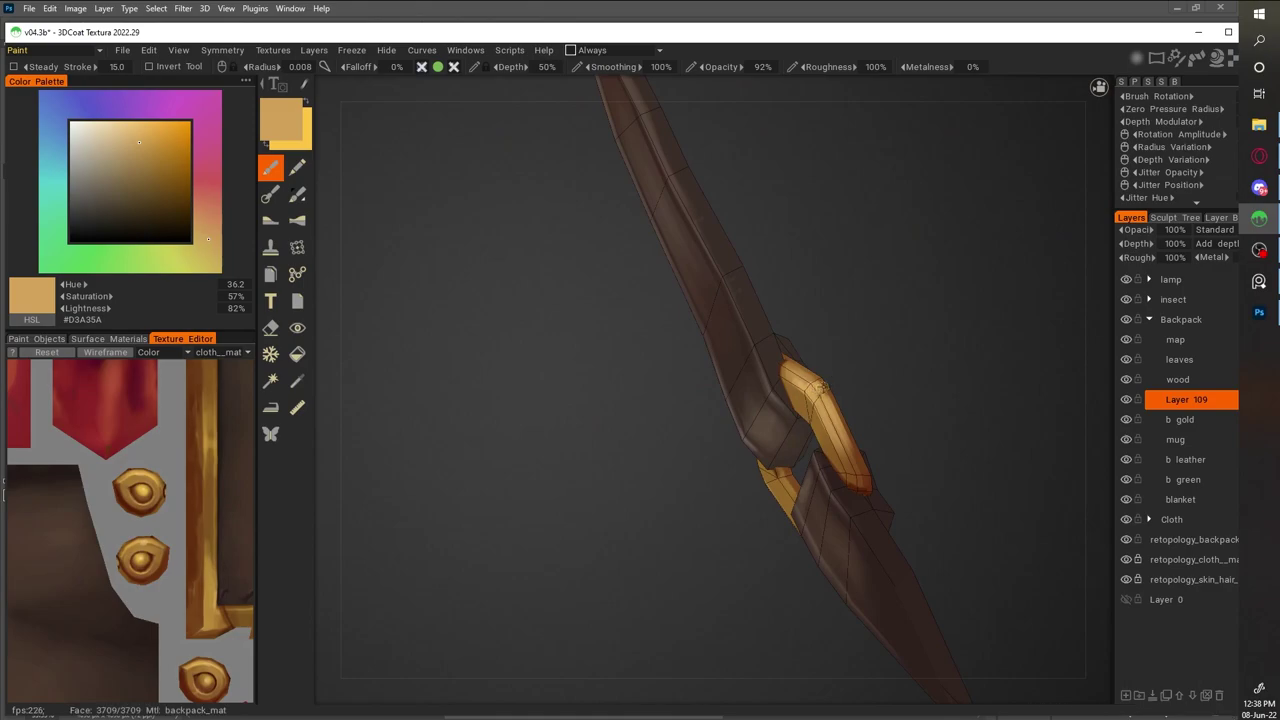
Blend sampled gold #D2A042 over the faces of the front strap's ring
{"action": "key", "text": "v"}
{"action": "left_click_drag", "start_coordinate": [830, 410], "coordinate": [784, 433], "text": "alt"}
{"action": "left_click_drag", "start_coordinate": [868, 355], "coordinate": [833, 376], "text": "alt"}
{"action": "key", "text": "v"}
{"action": "key", "text": "v"}
{"action": "key", "text": "v"}
{"action": "scroll", "coordinate": [949, 474], "scroll_direction": "down", "scroll_amount": 5}
{"action": "scroll", "coordinate": [949, 474], "scroll_direction": "up", "scroll_amount": 6}
{"action": "left_click_drag", "start_coordinate": [949, 474], "coordinate": [754, 316], "text": "alt"}
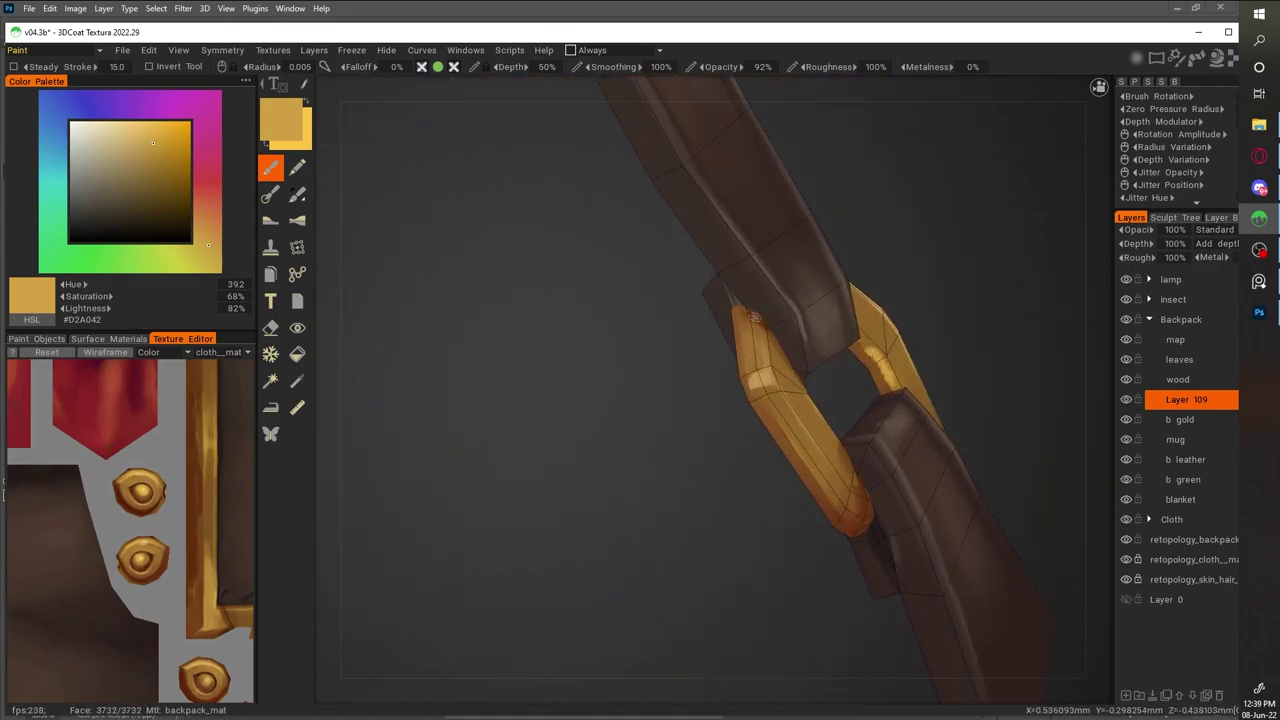
Paint dark brown #643612 where the front strap's ring meets the leather and light gold #CFA057 along its edges
{"action": "key", "text": "v"}
{"action": "left_click_drag", "start_coordinate": [856, 340], "coordinate": [520, 331], "text": "alt"}
{"action": "key", "text": "v"}
{"action": "key", "text": "v"}
{"action": "key", "text": "v"}
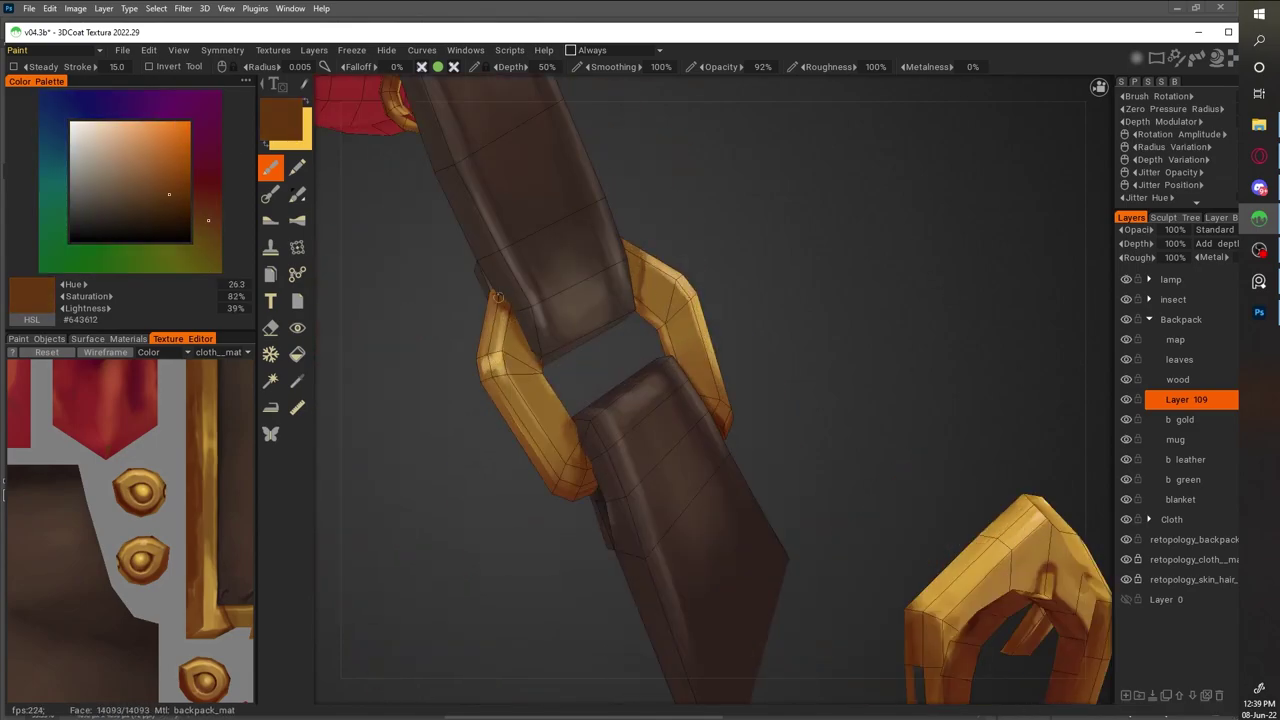
{"action": "left_click_drag", "start_coordinate": [600, 500], "coordinate": [800, 430], "text": "alt"}
{"action": "key", "text": "v"}
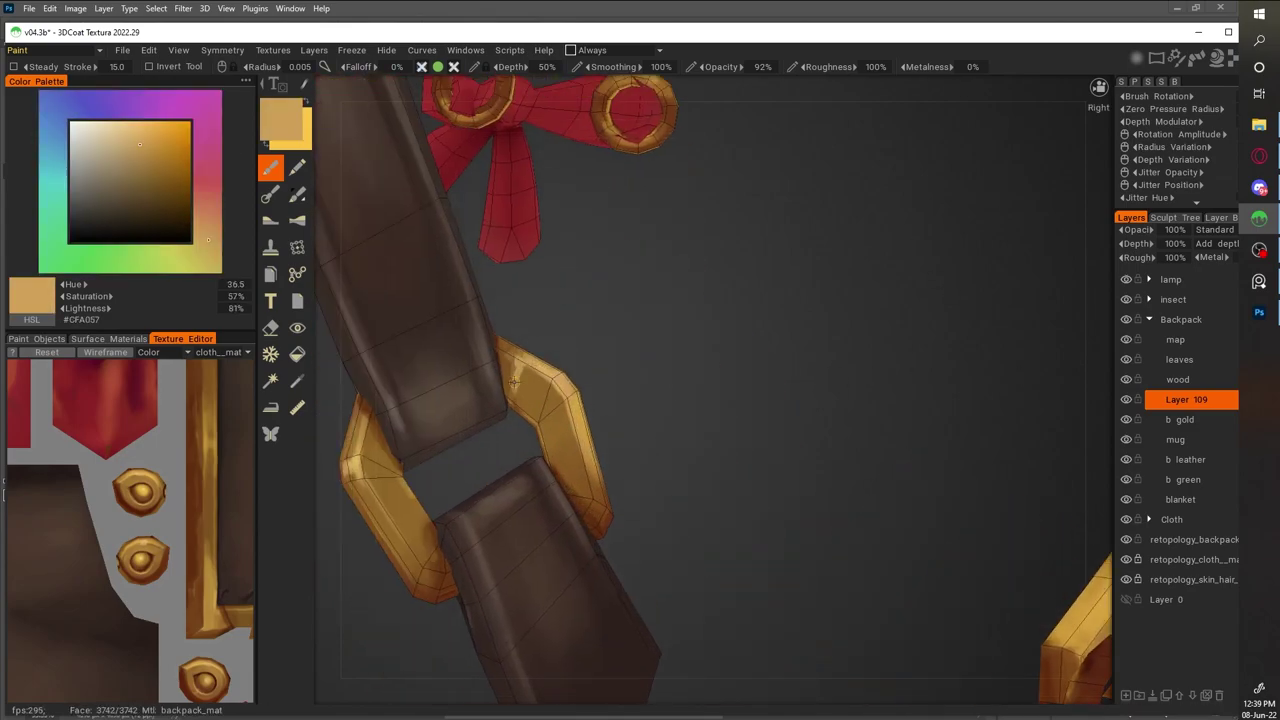
Add pale cream highlights #ECD6AD to the corners of the front strap's ring and save the project
{"action": "scroll", "coordinate": [910, 428], "scroll_direction": "down", "scroll_amount": 5}
{"action": "scroll", "coordinate": [910, 428], "scroll_direction": "up", "scroll_amount": 5}
{"action": "key", "text": "v"}
{"action": "key", "text": "v"}
{"action": "key", "text": "v"}
{"action": "key", "text": "v"}
{"action": "key", "text": "v"}
{"action": "key", "text": "v"}
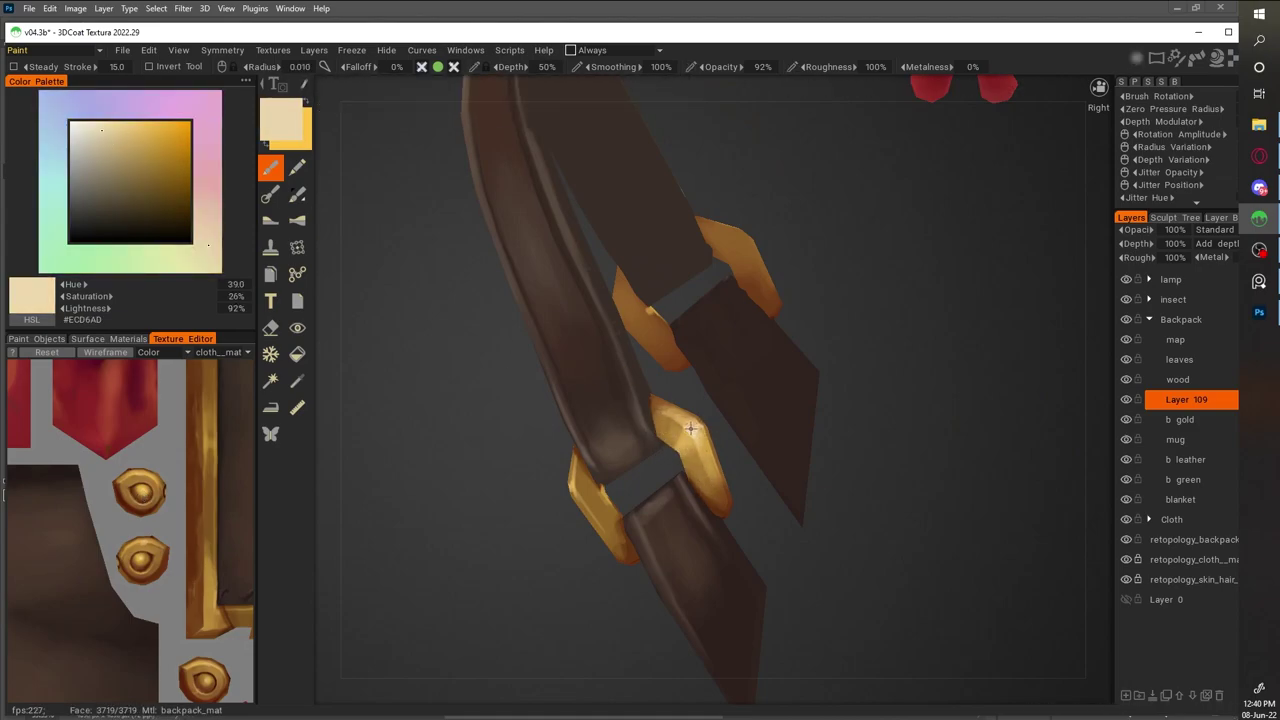
{"action": "key", "text": "w"}
{"action": "key", "text": "w"}
{"action": "scroll", "coordinate": [631, 527], "scroll_direction": "down", "scroll_amount": 5}
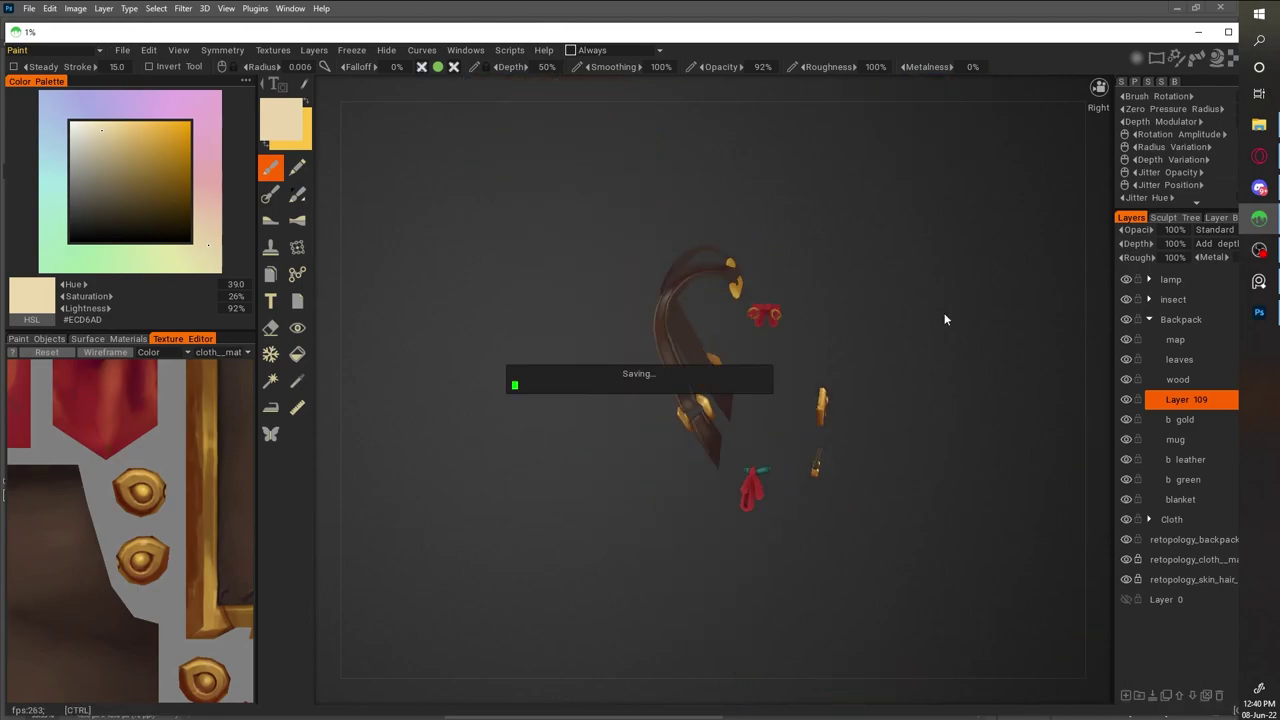
Shade the underside and inner corners of the ring joining the two shoulder straps with dark brown #632D11
{"action": "mouse_move", "coordinate": [900, 420]}
{"action": "left_mouse_down"}
{"action": "mouse_move", "coordinate": [958, 445]}
{"action": "mouse_move", "coordinate": [677, 256]}
{"action": "mouse_move", "coordinate": [777, 285]}
{"action": "left_mouse_up"}
{"action": "key", "text": "v"}
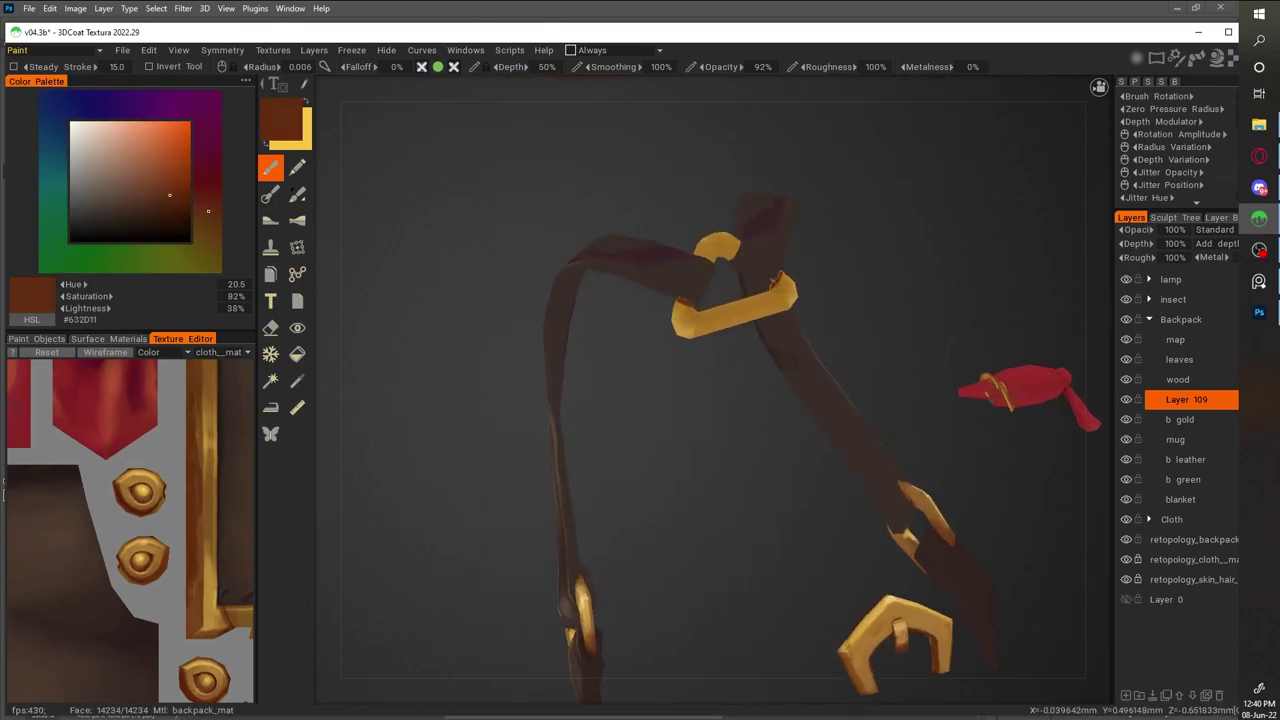
{"action": "left_click_drag", "start_coordinate": [856, 290], "coordinate": [679, 391]}
{"action": "right_click_drag", "start_coordinate": [679, 391], "coordinate": [642, 280]}
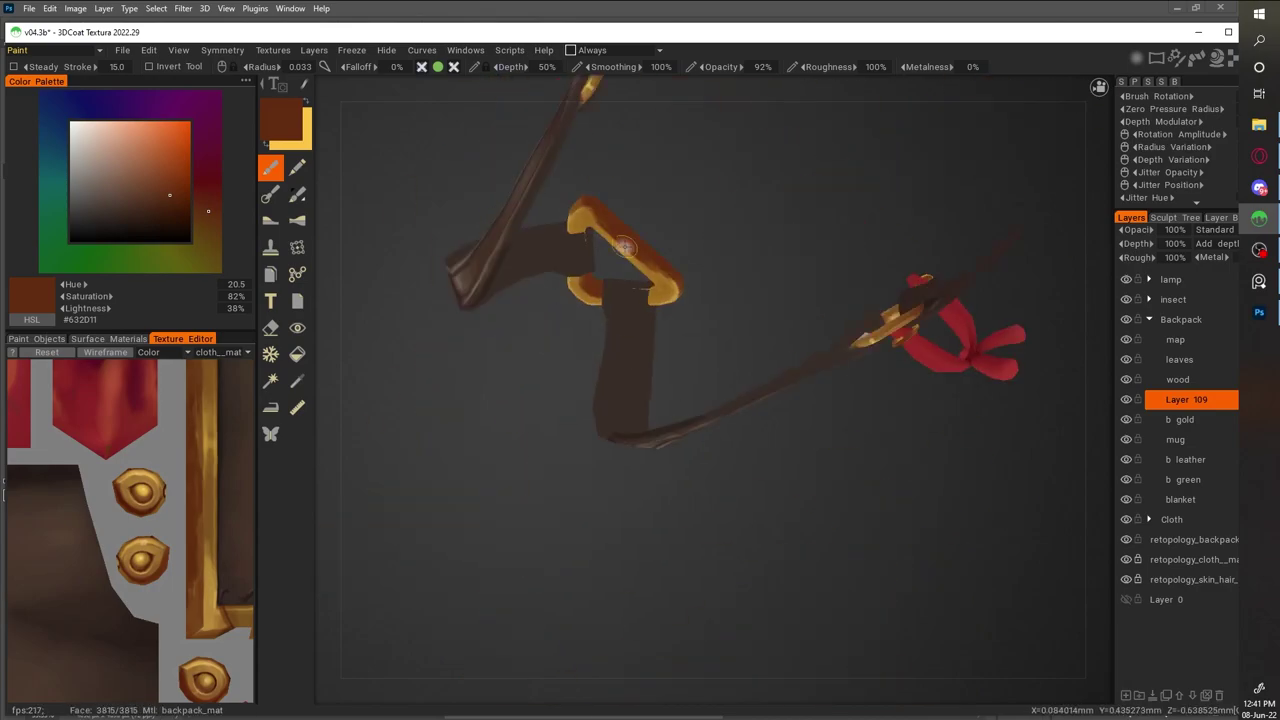
Blend golds #A07232 and #986B32, sampled from the cloth texture's buttons, over the shaded shoulder-strap ring
{"action": "key", "text": "v"}
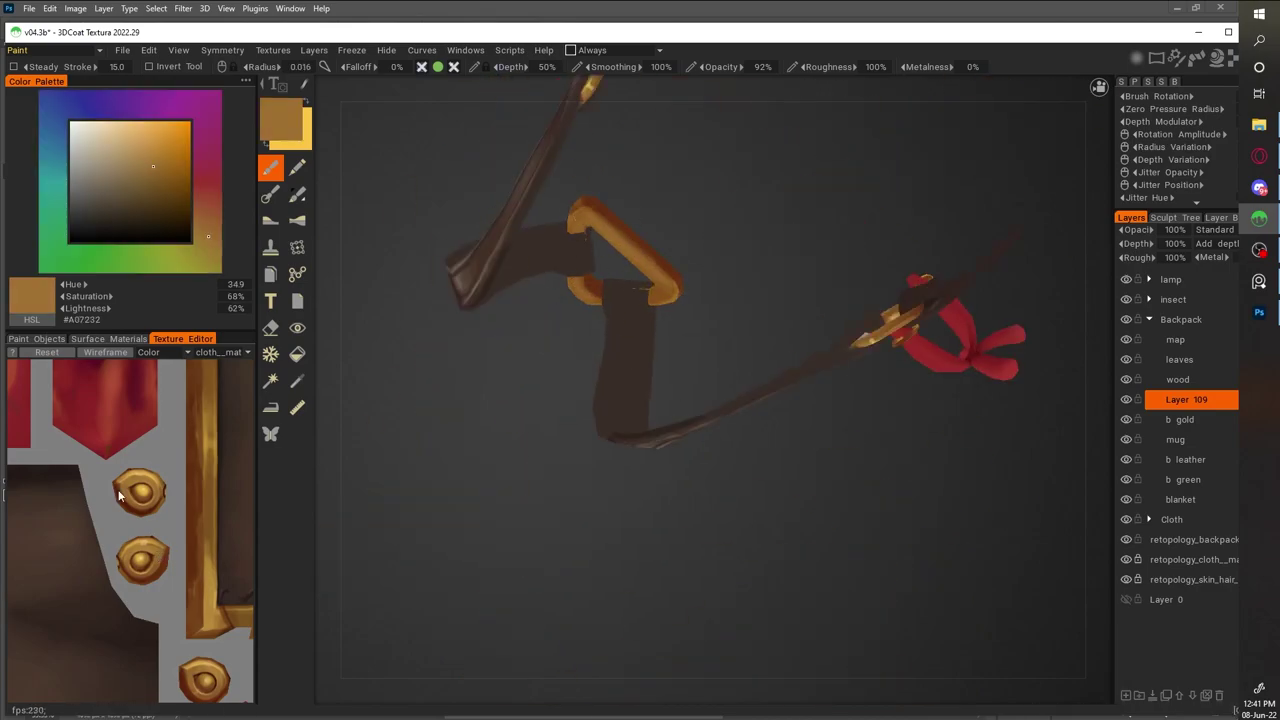
{"action": "key", "text": "v"}
{"action": "key", "text": "v"}
{"action": "key", "text": "v"}
{"action": "key", "text": "v"}
{"action": "left_click_drag", "start_coordinate": [814, 277], "coordinate": [884, 505], "text": "alt"}
{"action": "scroll", "coordinate": [884, 505], "scroll_direction": "up", "scroll_amount": 3}
{"action": "key", "text": "v"}
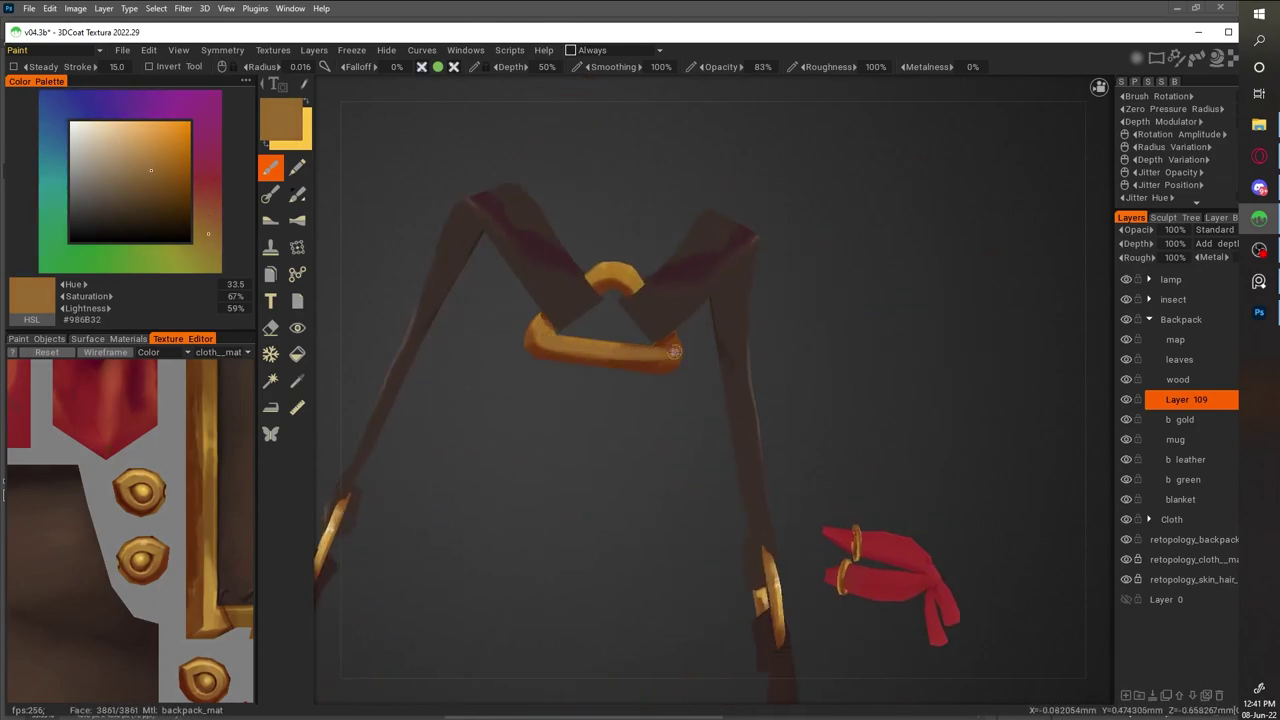
Paint light gold #E3AD4F onto the curved upper part of the shoulder-strap ring
{"action": "scroll", "coordinate": [771, 277], "scroll_direction": "down", "scroll_amount": 3}
{"action": "left_click_drag", "start_coordinate": [771, 277], "coordinate": [767, 489], "text": "alt"}
{"action": "key", "text": "v"}
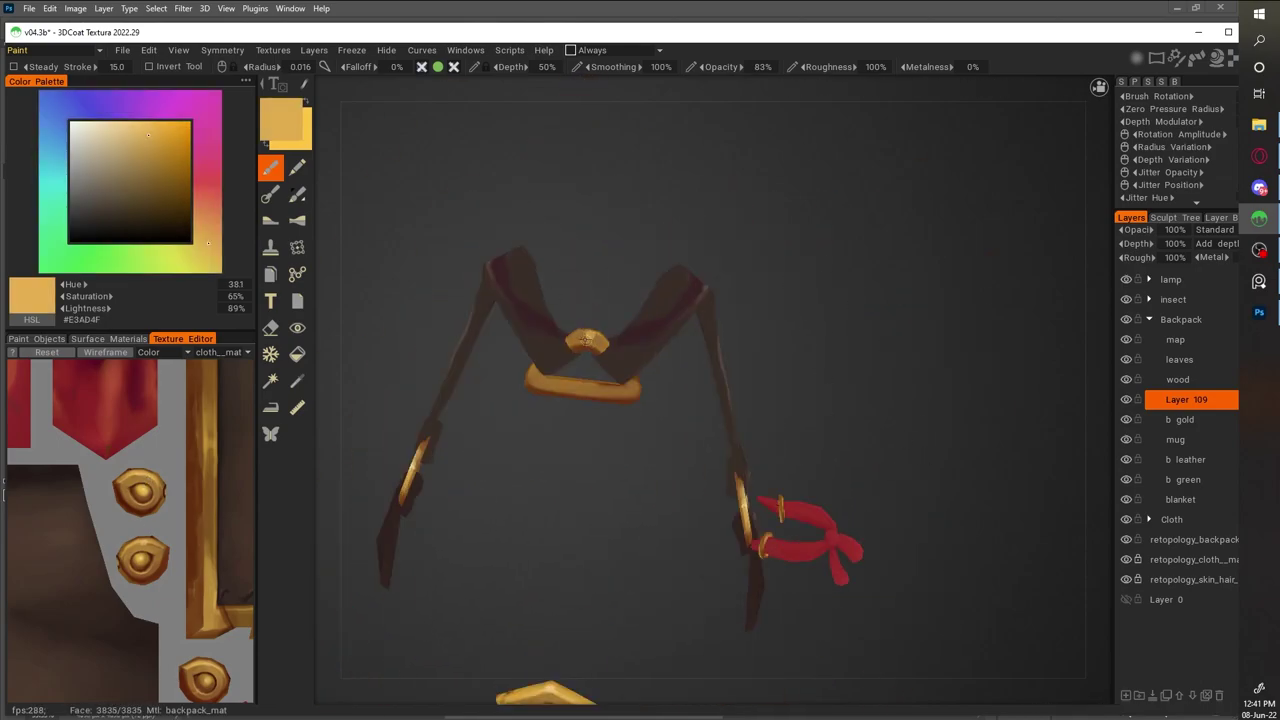
{"action": "scroll", "coordinate": [767, 489], "scroll_direction": "down", "scroll_amount": 5}
{"action": "scroll", "coordinate": [767, 489], "scroll_direction": "up", "scroll_amount": 5}
{"action": "scroll", "coordinate": [986, 254], "scroll_direction": "up", "scroll_amount": 2}
{"action": "left_click_drag", "start_coordinate": [986, 254], "coordinate": [785, 442], "text": "alt"}
Smooth the shading on the shoulder-strap ring's bar and curved part with gold #9C6D2F
{"action": "key", "text": "v"}
{"action": "scroll", "coordinate": [724, 545], "scroll_direction": "down", "scroll_amount": 3}
{"action": "scroll", "coordinate": [520, 555], "scroll_direction": "up", "scroll_amount": 3}
{"action": "key", "text": "v"}
{"action": "scroll", "coordinate": [520, 563], "scroll_direction": "down", "scroll_amount": 3}
{"action": "scroll", "coordinate": [785, 442], "scroll_direction": "up", "scroll_amount": 3}
{"action": "key", "text": "v"}
{"action": "key", "text": "v"}
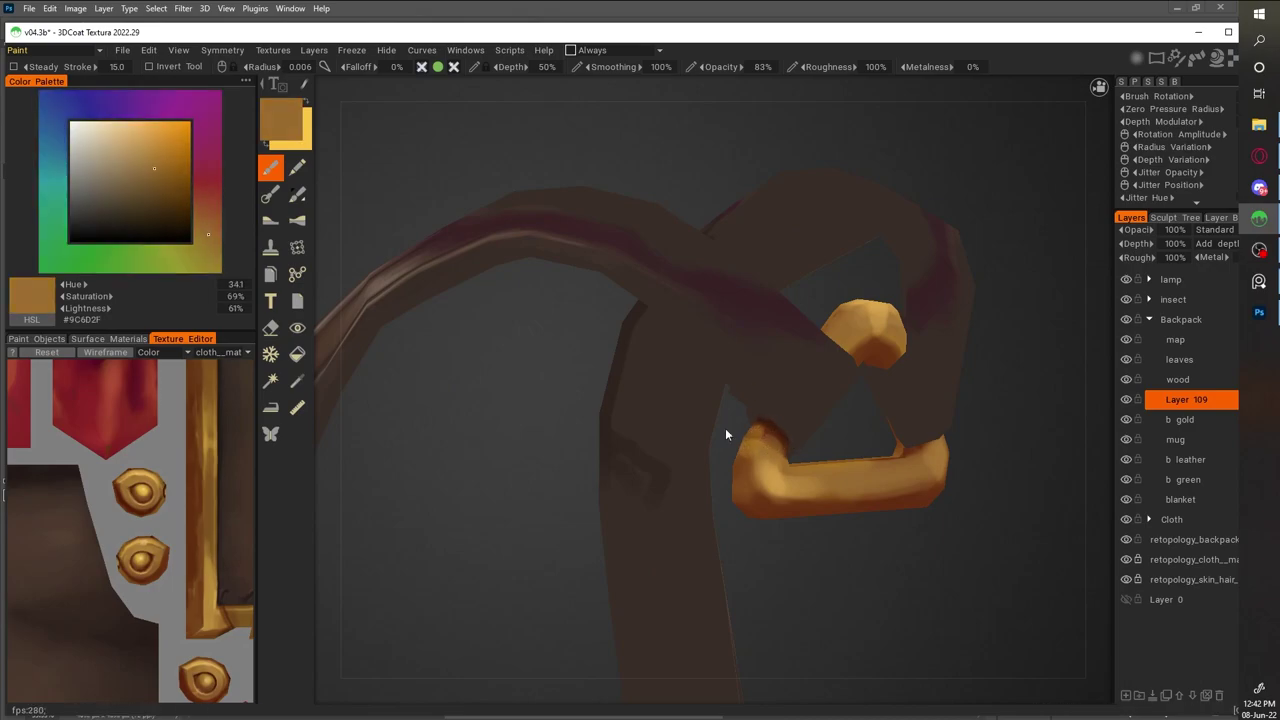
Paint deep brown accents #3D1C0F where the shoulder-strap ring meets the leather and bring up the ring's UVs on the backpack texture
{"action": "key", "text": "v"}
{"action": "scroll", "coordinate": [748, 448], "scroll_direction": "down", "scroll_amount": 3}
{"action": "left_click_drag", "start_coordinate": [748, 448], "coordinate": [784, 354], "text": "alt"}
{"action": "scroll", "coordinate": [963, 443], "scroll_direction": "up", "scroll_amount": 3}
{"action": "key", "text": "v"}
{"action": "scroll", "coordinate": [226, 392], "scroll_direction": "down", "scroll_amount": 3}
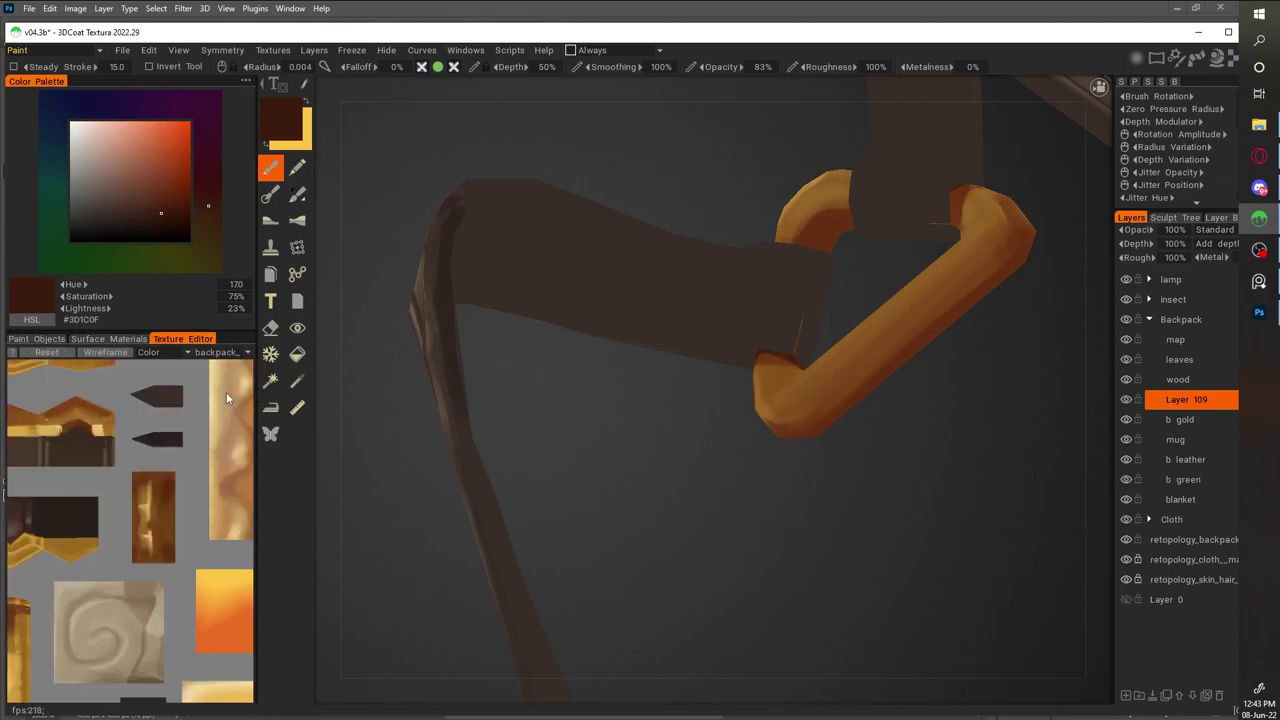
{"action": "scroll", "coordinate": [172, 474], "scroll_direction": "up", "scroll_amount": 2}
{"action": "scroll", "coordinate": [171, 479], "scroll_direction": "up", "scroll_amount": 2}
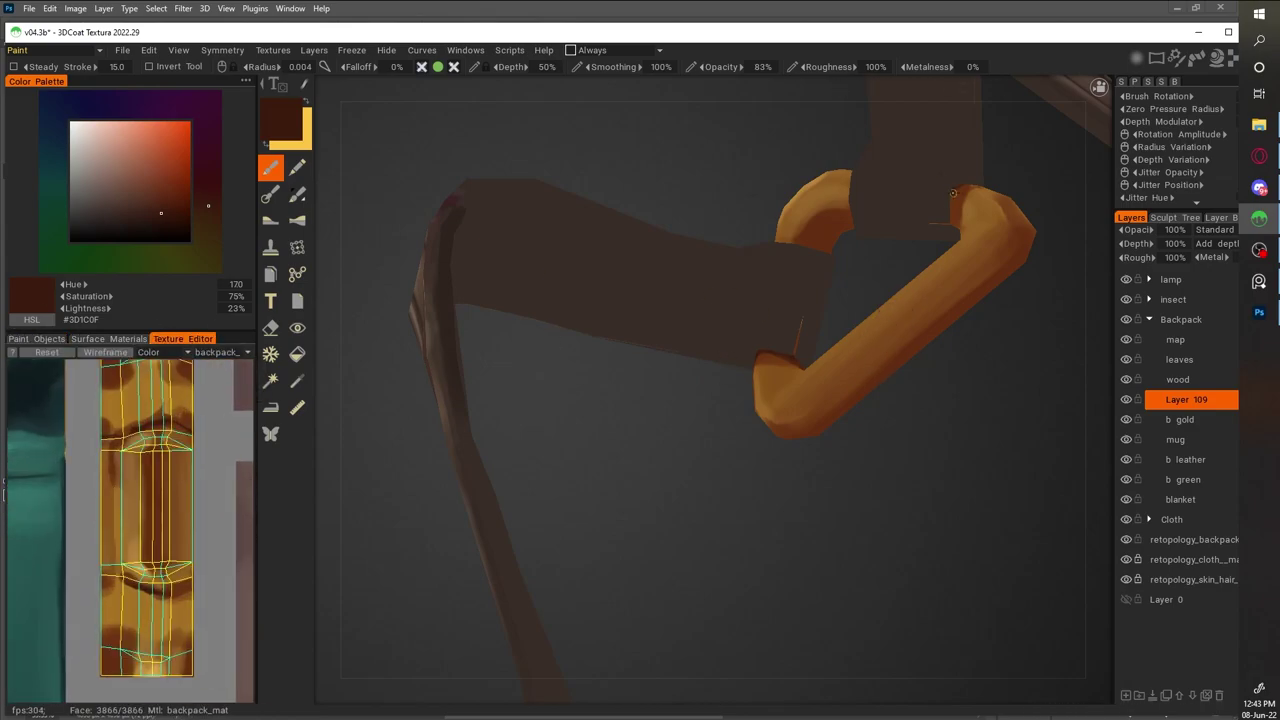
Paint pale gold highlights #EFC887 along the edges of the shoulder-strap ring
{"action": "left_click_drag", "start_coordinate": [954, 186], "coordinate": [766, 266], "text": "alt"}
{"action": "scroll", "coordinate": [766, 273], "scroll_direction": "down", "scroll_amount": 5}
{"action": "left_click_drag", "start_coordinate": [788, 157], "coordinate": [698, 236], "text": "alt"}
{"action": "scroll", "coordinate": [698, 236], "scroll_direction": "up", "scroll_amount": 5}
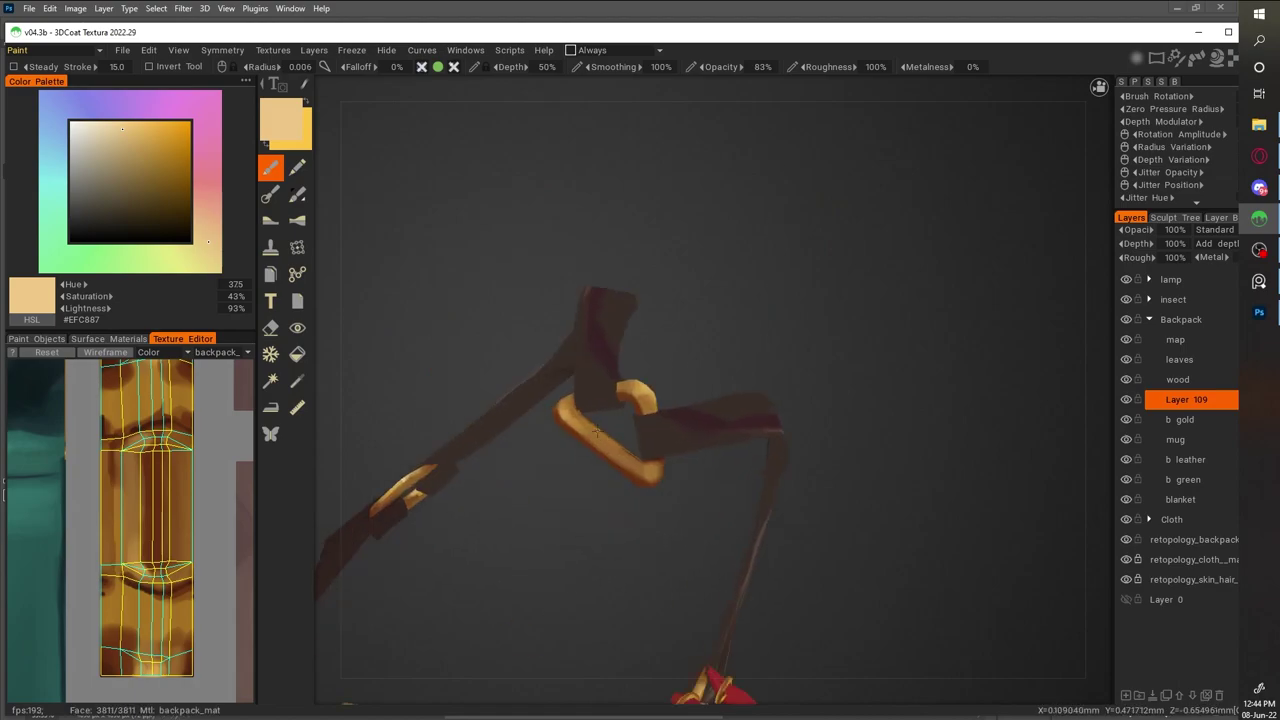
Soften the shoulder-strap ring's highlights with golds #C0944F and #BC8E47, and save the project
{"action": "key", "text": "v"}
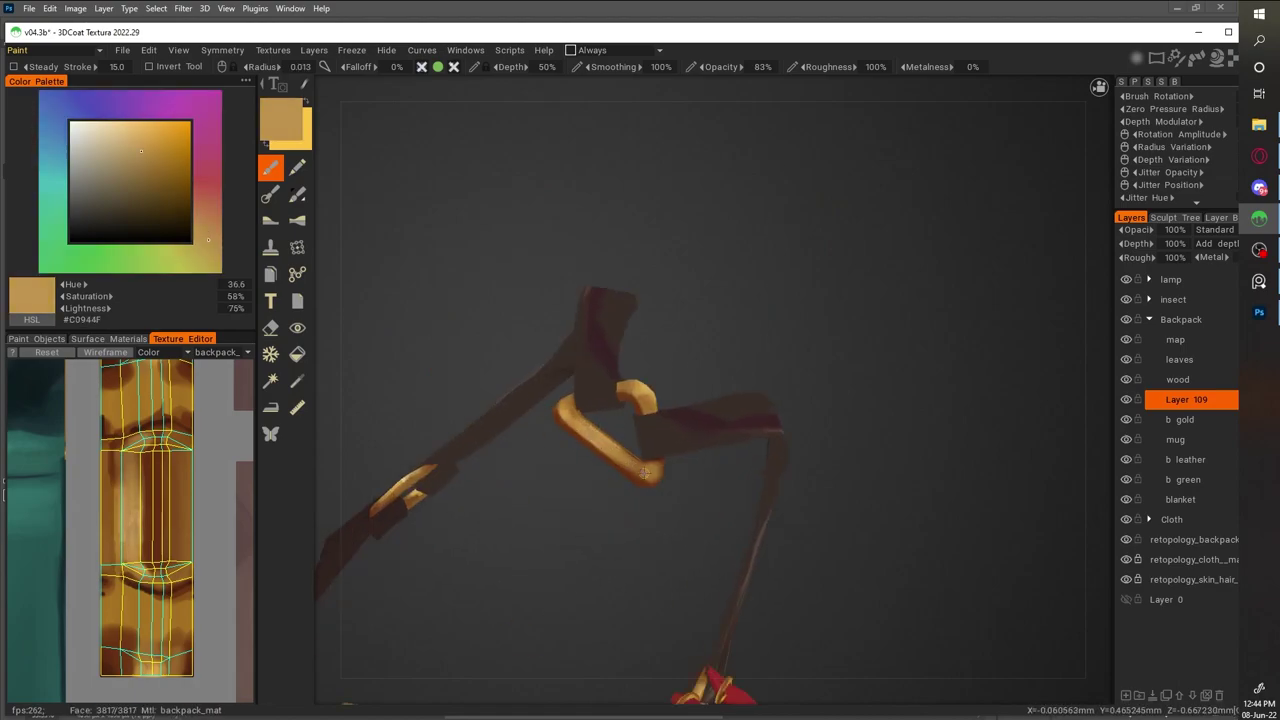
{"action": "key", "text": "ctrl+s"}
{"action": "middle_click_drag", "start_coordinate": [611, 234], "coordinate": [586, 141], "text": "alt"}
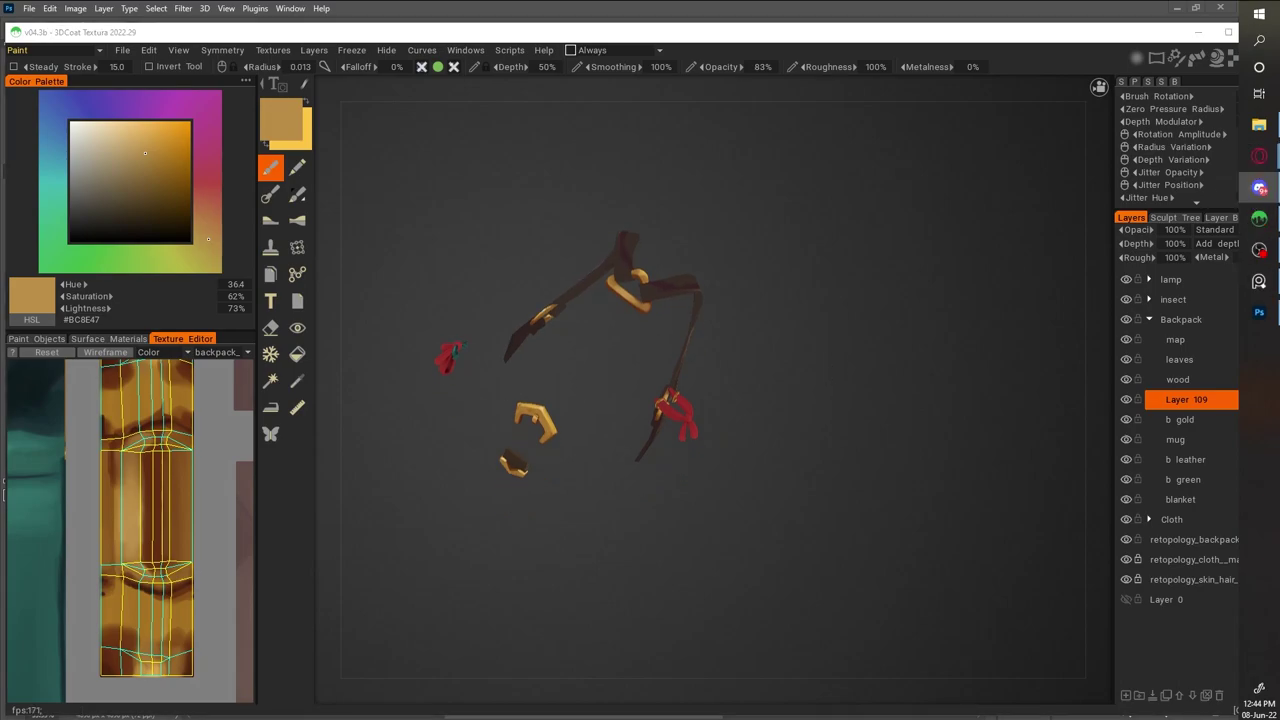
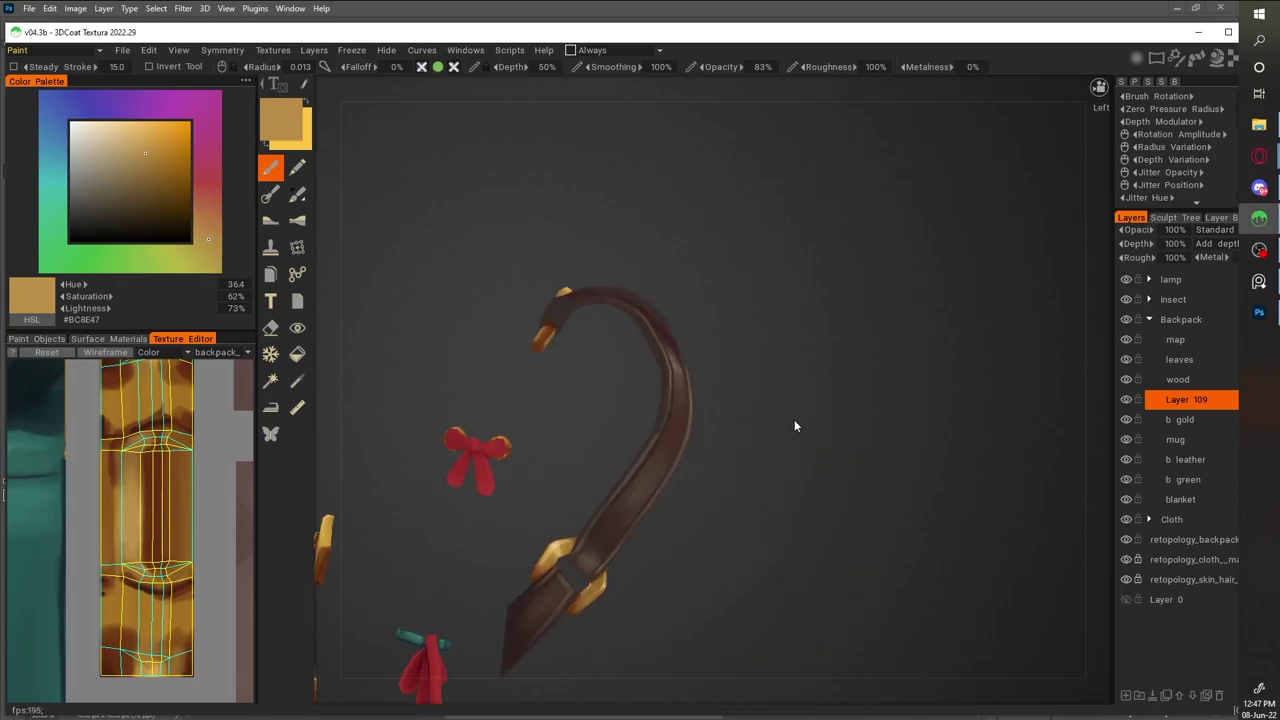
Shade the small gold rings on the red ribbon with dark brown #4F1C08
{"action": "scroll", "coordinate": [648, 266], "scroll_direction": "up", "scroll_amount": 5}
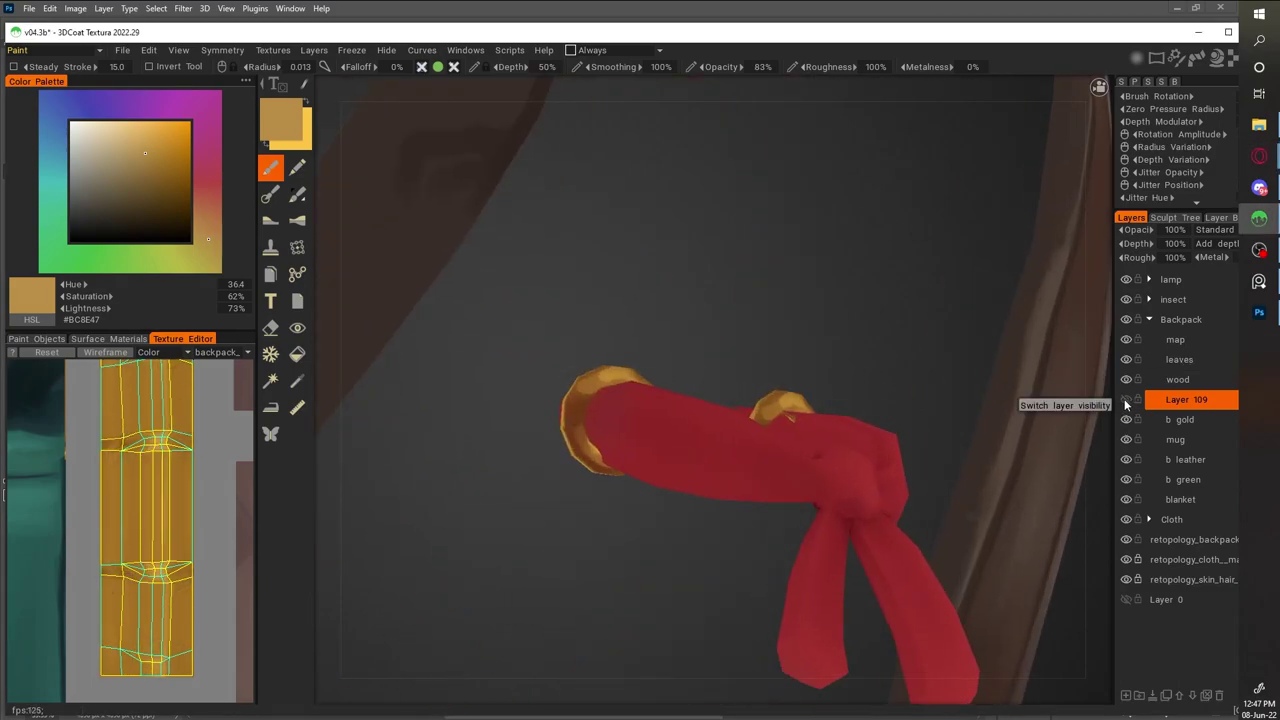
{"action": "scroll", "coordinate": [146, 591], "scroll_direction": "up", "scroll_amount": 5}
{"action": "key", "text": "v"}
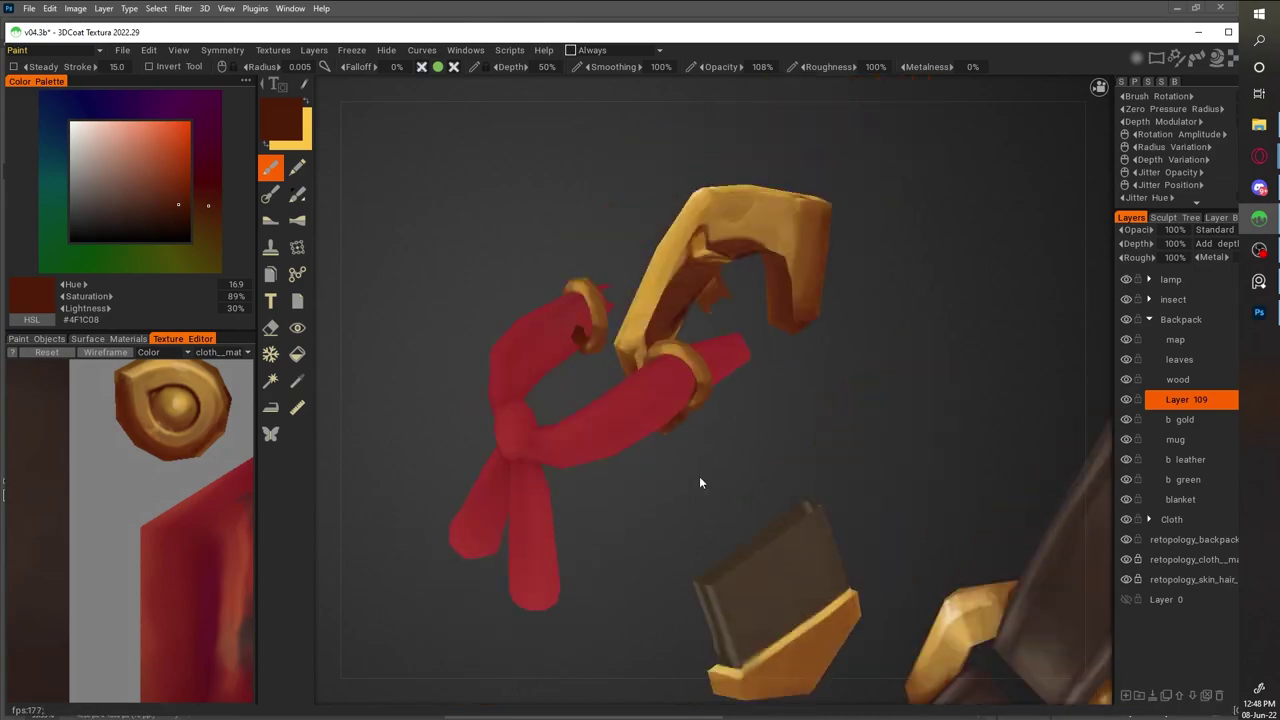
Paint light gold highlights #CBA05E on the ribbon's rings and merge Layer 109 into the b gold layer
{"action": "left_click_drag", "start_coordinate": [699, 476], "coordinate": [725, 305]}
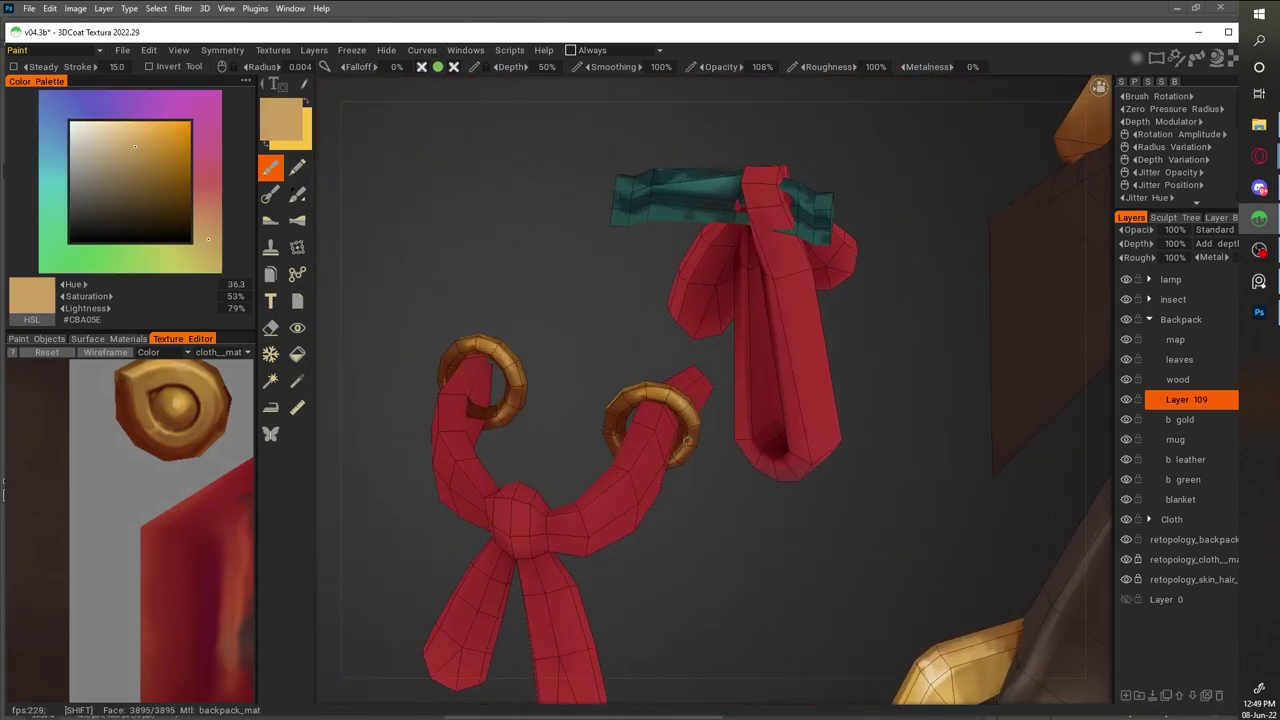
{"action": "left_click_drag", "start_coordinate": [700, 560], "coordinate": [1152, 693]}
{"action": "left_click", "coordinate": [1152, 693]}
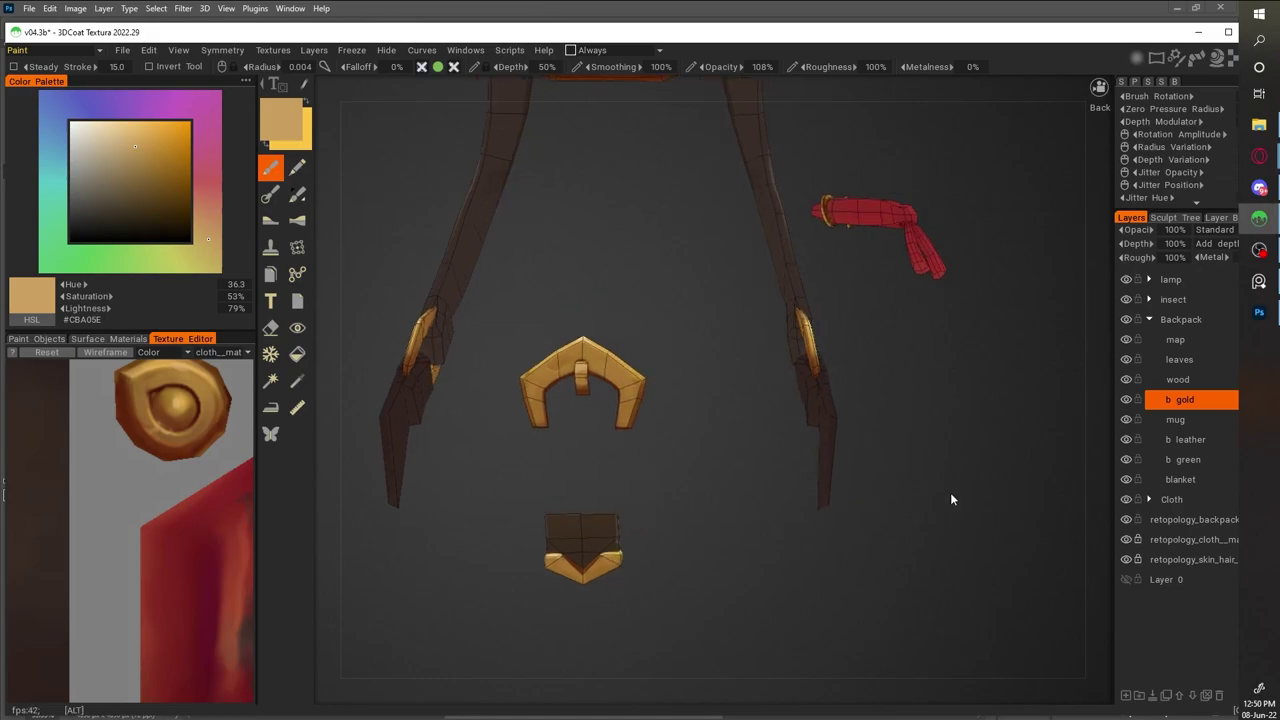
Switch to the b leather layer, sample dark brown #2D201D for the strap's leather, and show the paint objects list
{"action": "left_click_drag", "start_coordinate": [977, 509], "coordinate": [963, 560]}
{"action": "left_click", "coordinate": [1185, 439]}
{"action": "scroll", "coordinate": [658, 405], "scroll_direction": "up", "scroll_amount": 3}
{"action": "key", "text": "v"}
{"action": "left_click_drag", "start_coordinate": [663, 425], "coordinate": [600, 300]}
{"action": "left_click", "coordinate": [108, 338]}
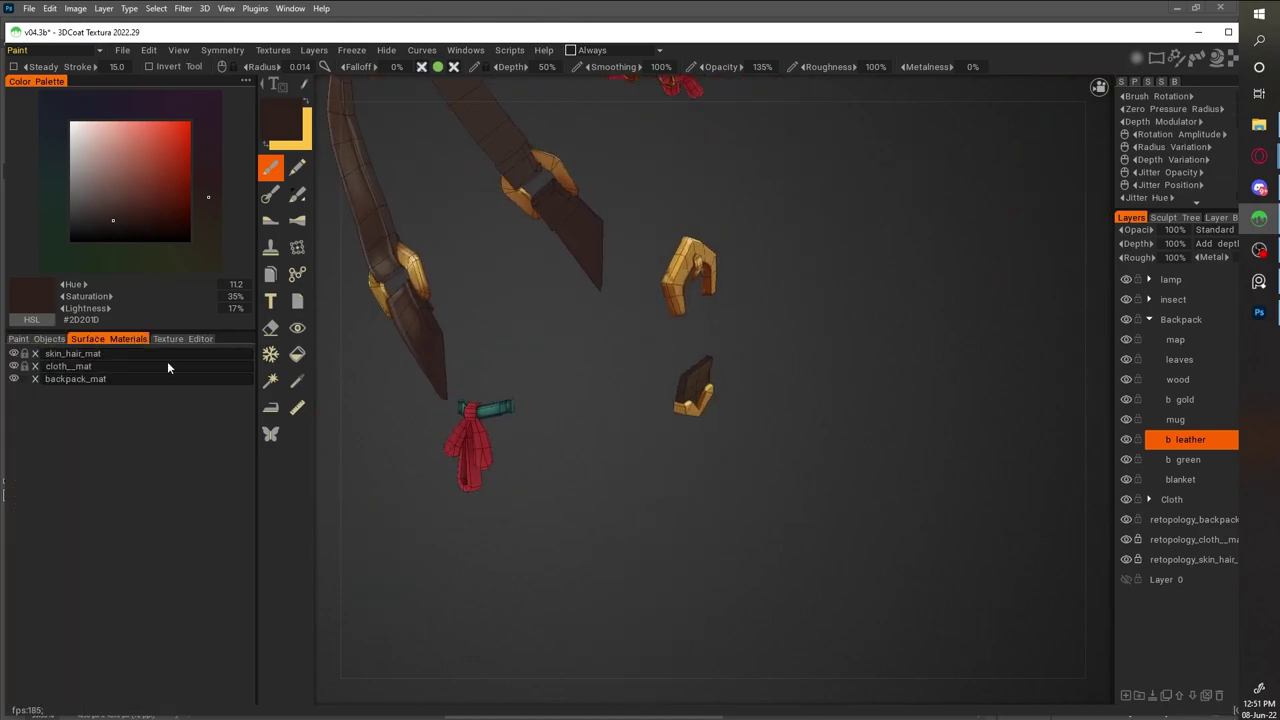
{"action": "left_click", "coordinate": [186, 338]}
{"action": "left_click", "coordinate": [49, 338]}
Paint dark brown #2A211C and lighter brown highlights #4F4036 and #716157 along the side edges of the strap tip's leather
{"action": "left_click_drag", "start_coordinate": [640, 500], "coordinate": [510, 362], "text": "alt"}
{"action": "key", "text": "v"}
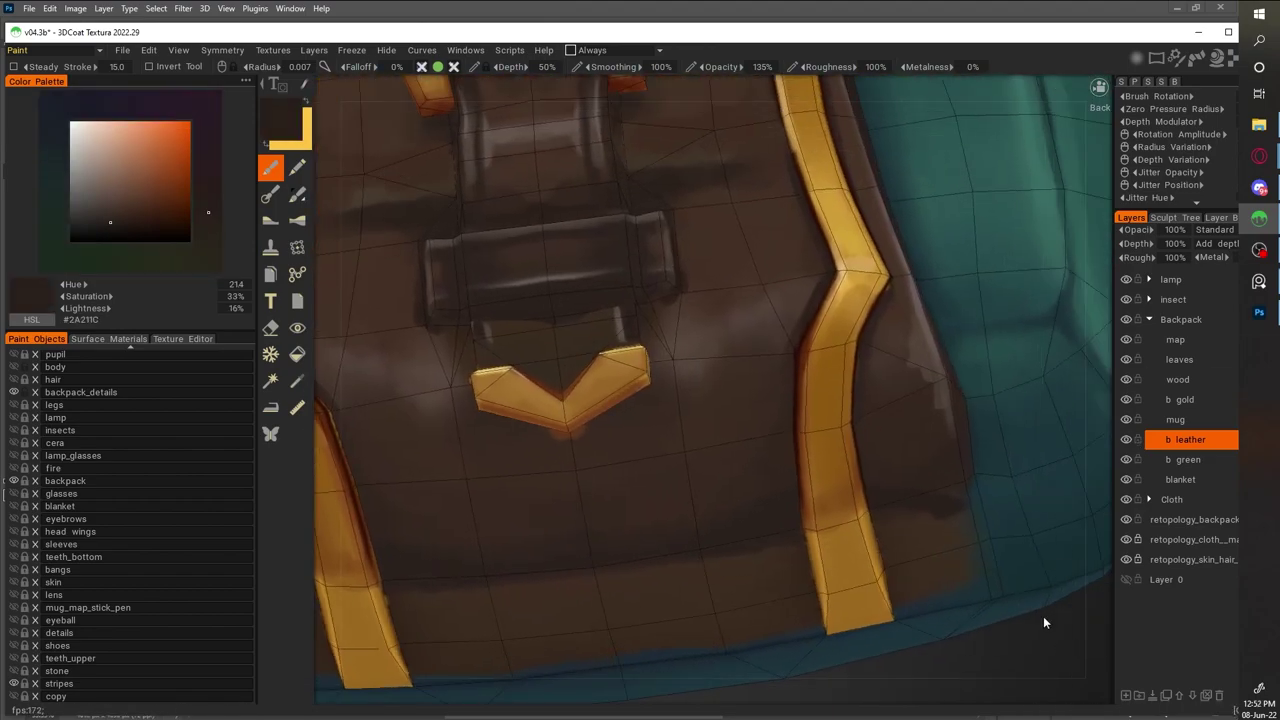
{"action": "key", "text": "h"}
{"action": "key", "text": "v"}
{"action": "key", "text": "v"}
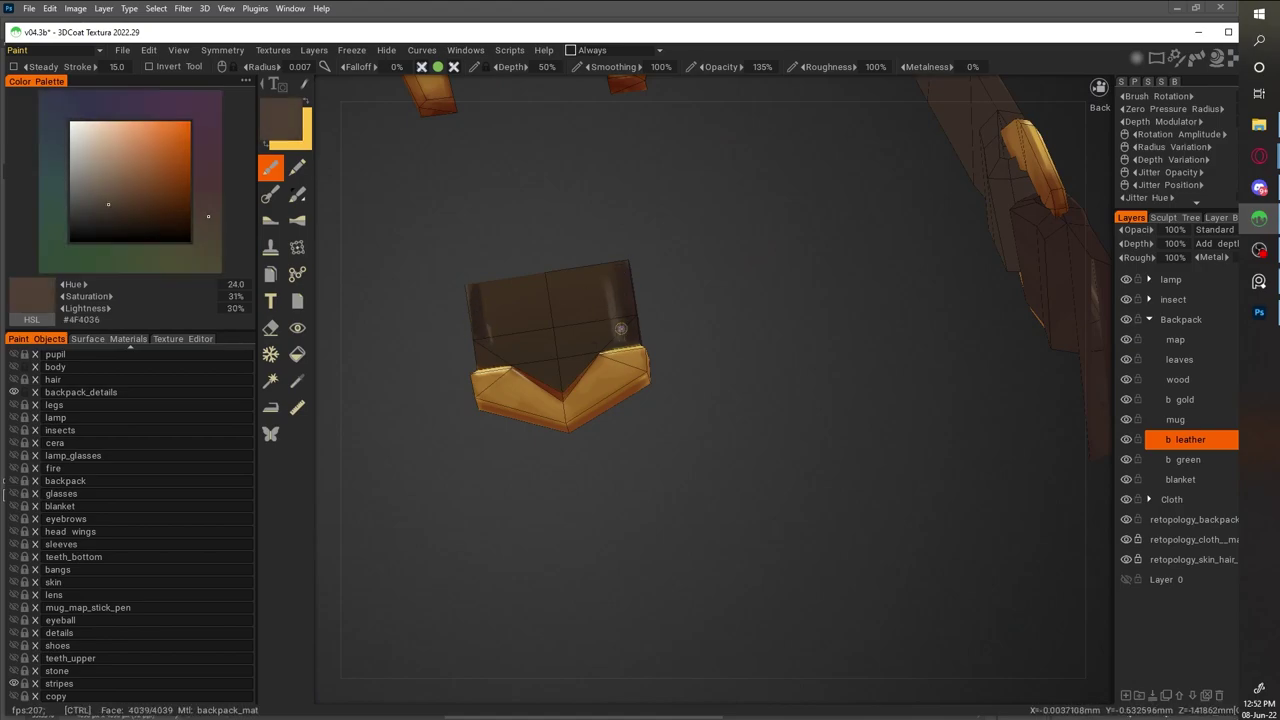
{"action": "key", "text": "v"}
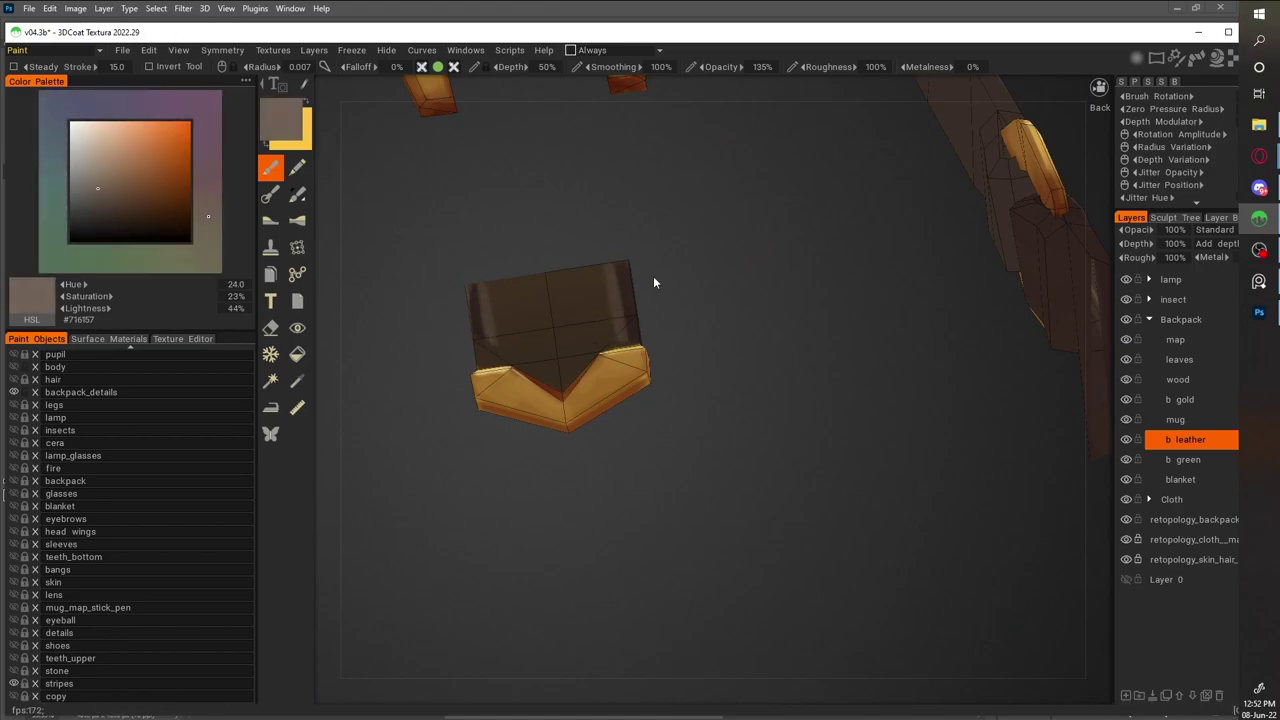
Clean up stray paint around the strap tip's leather with the Eraser on the b gold and b leather layers
{"action": "left_click", "coordinate": [1182, 399]}
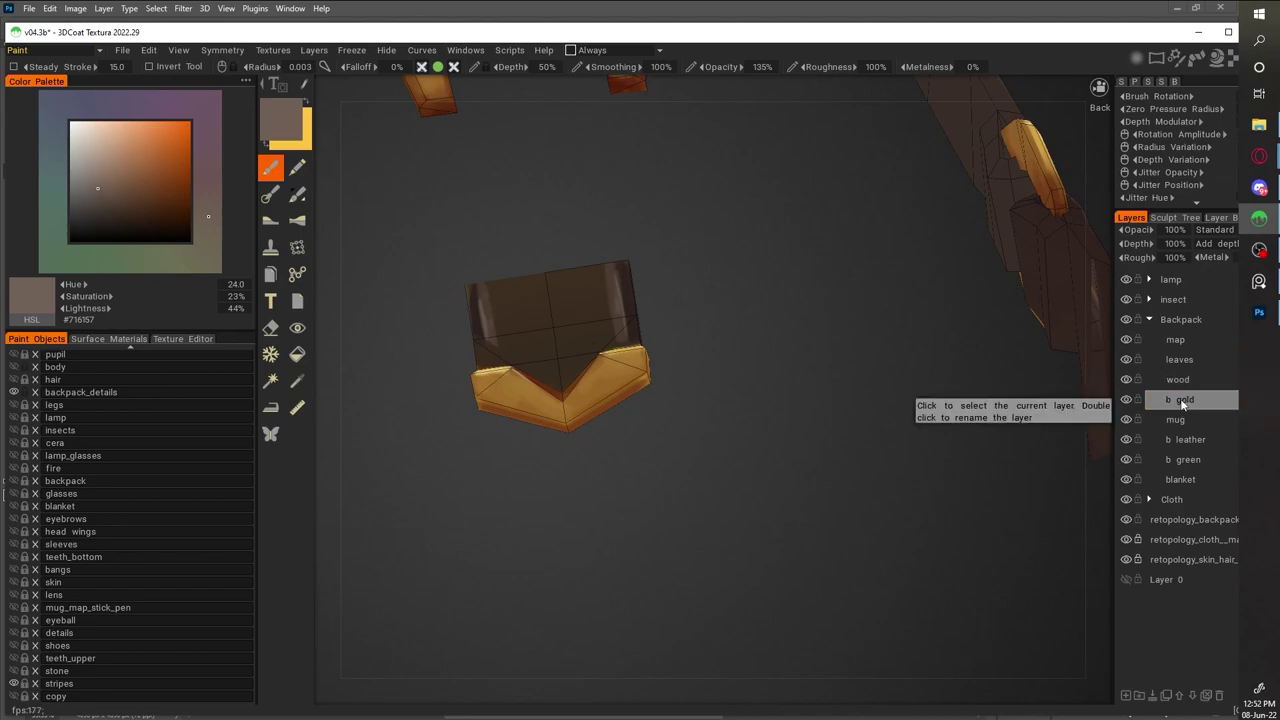
{"action": "key", "text": "e"}
{"action": "left_click_drag", "start_coordinate": [598, 305], "coordinate": [886, 521], "text": "alt"}
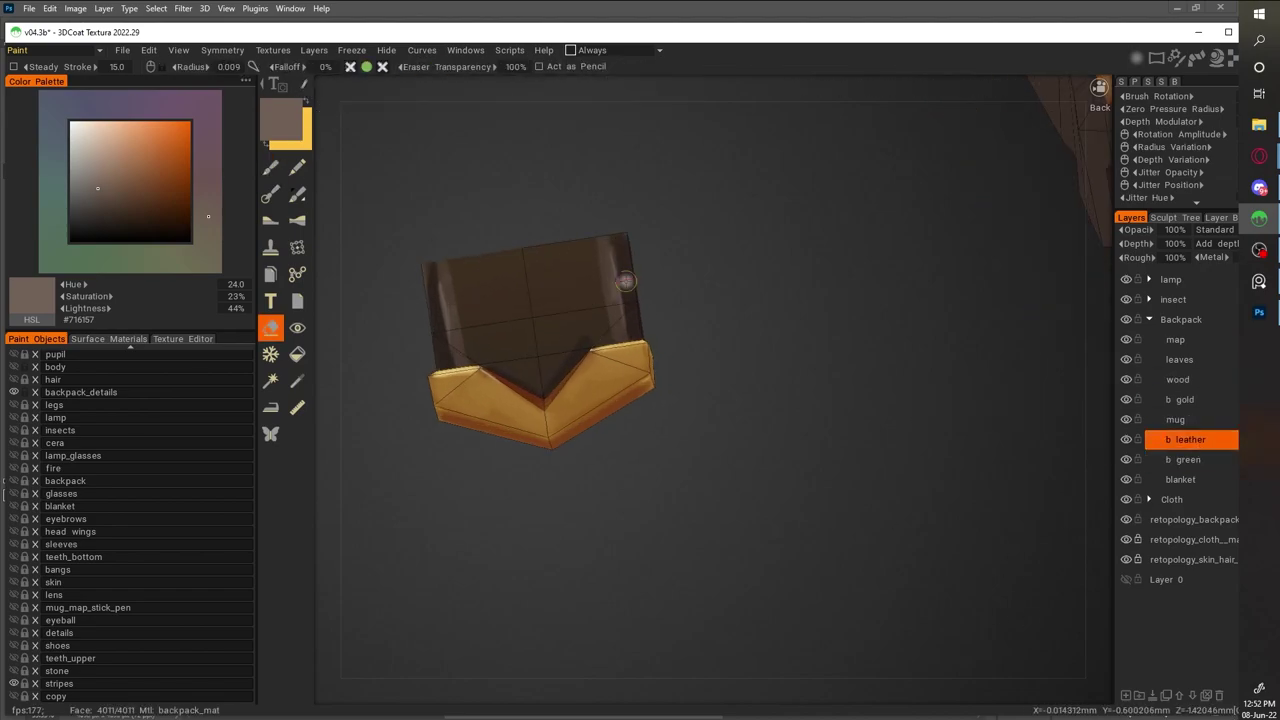
{"action": "key", "text": "v"}
{"action": "middle_click_drag", "start_coordinate": [726, 277], "coordinate": [771, 372], "text": "alt"}
{"action": "key", "text": "e"}
{"action": "left_click_drag", "start_coordinate": [594, 340], "coordinate": [500, 415], "text": "alt"}
Refine the strap tip's leather with brown #3A2C23
{"action": "key", "text": "v"}
{"action": "mouse_move", "coordinate": [576, 338]}
{"action": "left_mouse_down", "text": "alt"}
{"action": "mouse_move", "coordinate": [569, 503]}
{"action": "mouse_move", "coordinate": [576, 392]}
{"action": "mouse_move", "coordinate": [737, 357]}
{"action": "mouse_move", "coordinate": [777, 445]}
{"action": "mouse_move", "coordinate": [1023, 558]}
{"action": "mouse_move", "coordinate": [849, 329]}
{"action": "mouse_move", "coordinate": [923, 323]}
{"action": "mouse_move", "coordinate": [929, 386]}
{"action": "left_mouse_up", "text": "alt"}
{"action": "key", "text": "v"}
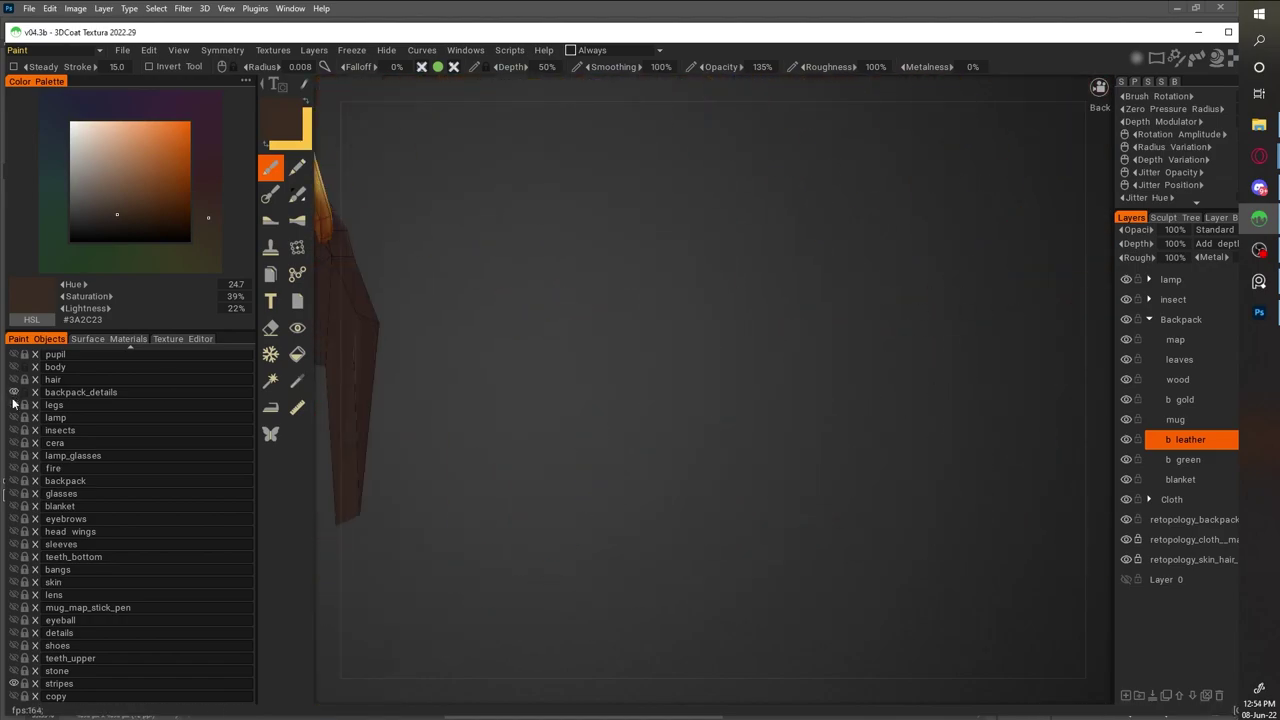
Unhide the character's other objects and touch up the leather around the backpack's central strap with brown #402F25
{"action": "left_click", "coordinate": [14, 393]}
{"action": "left_click_drag", "start_coordinate": [860, 456], "coordinate": [637, 334], "text": "alt"}
{"action": "key", "text": "v"}
{"action": "mouse_move", "coordinate": [637, 334]}
{"action": "right_mouse_down"}
{"action": "mouse_move", "coordinate": [652, 330]}
{"action": "mouse_move", "coordinate": [652, 366]}
{"action": "right_mouse_up"}
{"action": "key", "text": "v"}
{"action": "key", "text": "v"}
{"action": "key", "text": "v"}
{"action": "scroll", "coordinate": [807, 307], "scroll_direction": "down", "scroll_amount": 3}
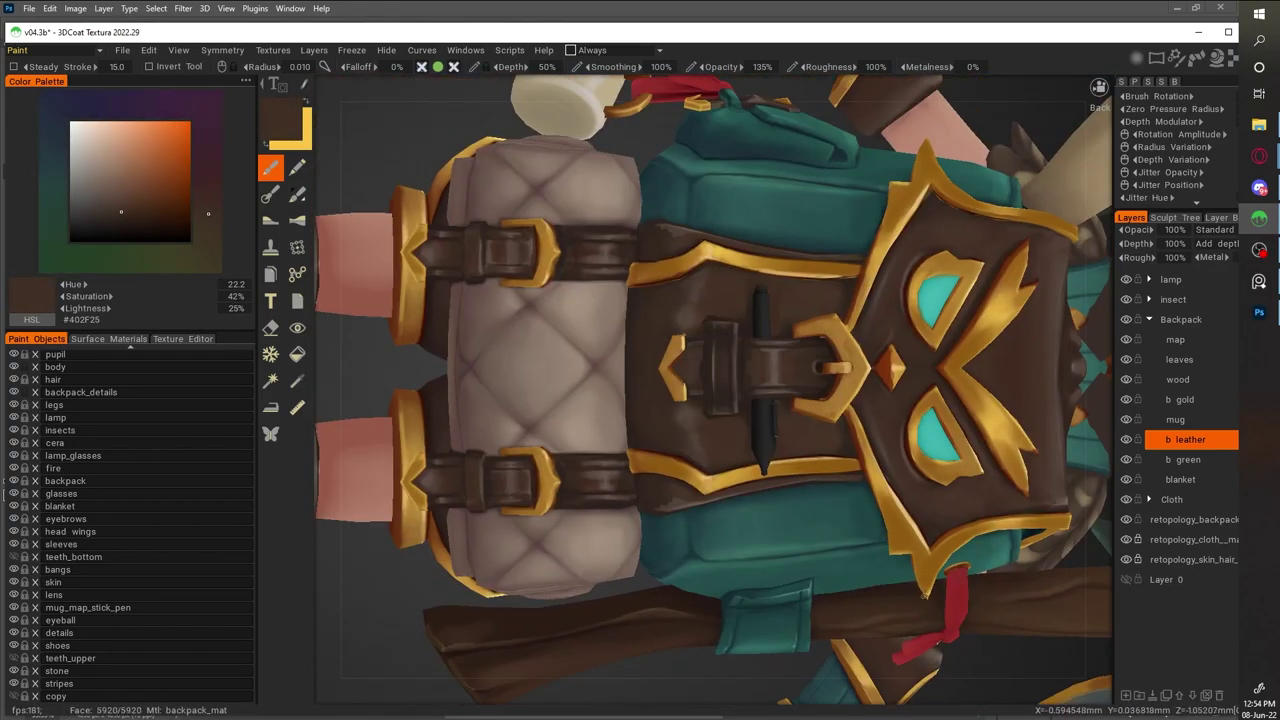
Paint shadows on the leather flap around the central strap and pen with dark browns #2B211C and #2C221D
{"action": "scroll", "coordinate": [636, 333], "scroll_direction": "up", "scroll_amount": 3}
{"action": "key", "text": "v"}
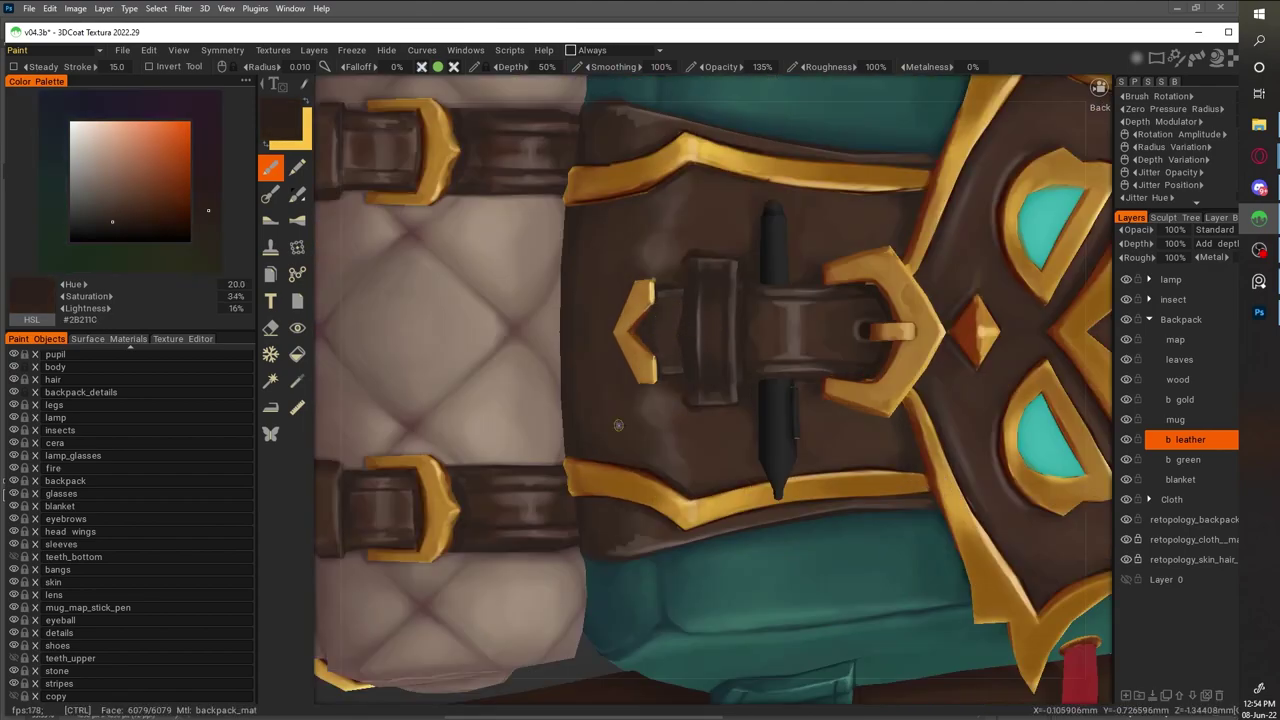
{"action": "scroll", "coordinate": [618, 425], "scroll_direction": "down", "scroll_amount": 3}
{"action": "left_click_drag", "start_coordinate": [618, 425], "coordinate": [1014, 580], "text": "alt"}
{"action": "scroll", "coordinate": [664, 403], "scroll_direction": "up", "scroll_amount": 3}
{"action": "key", "text": "v"}
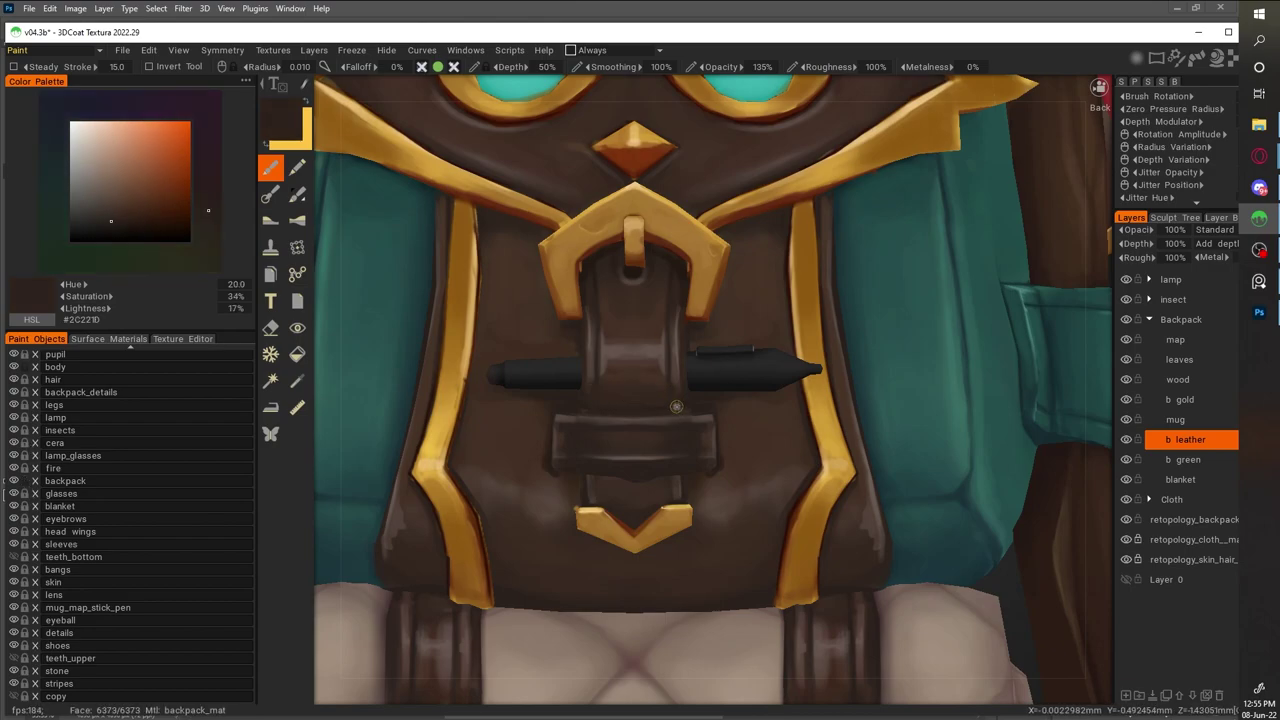
Deepen the shadows beneath the pen and beside the strap loop with dark brown #2C231D
{"action": "left_click_drag", "start_coordinate": [960, 327], "coordinate": [525, 254], "text": "alt"}
{"action": "key", "text": "v"}
{"action": "scroll", "coordinate": [462, 360], "scroll_direction": "down", "scroll_amount": 3}
{"action": "scroll", "coordinate": [561, 343], "scroll_direction": "up", "scroll_amount": 3}
{"action": "key", "text": "v"}
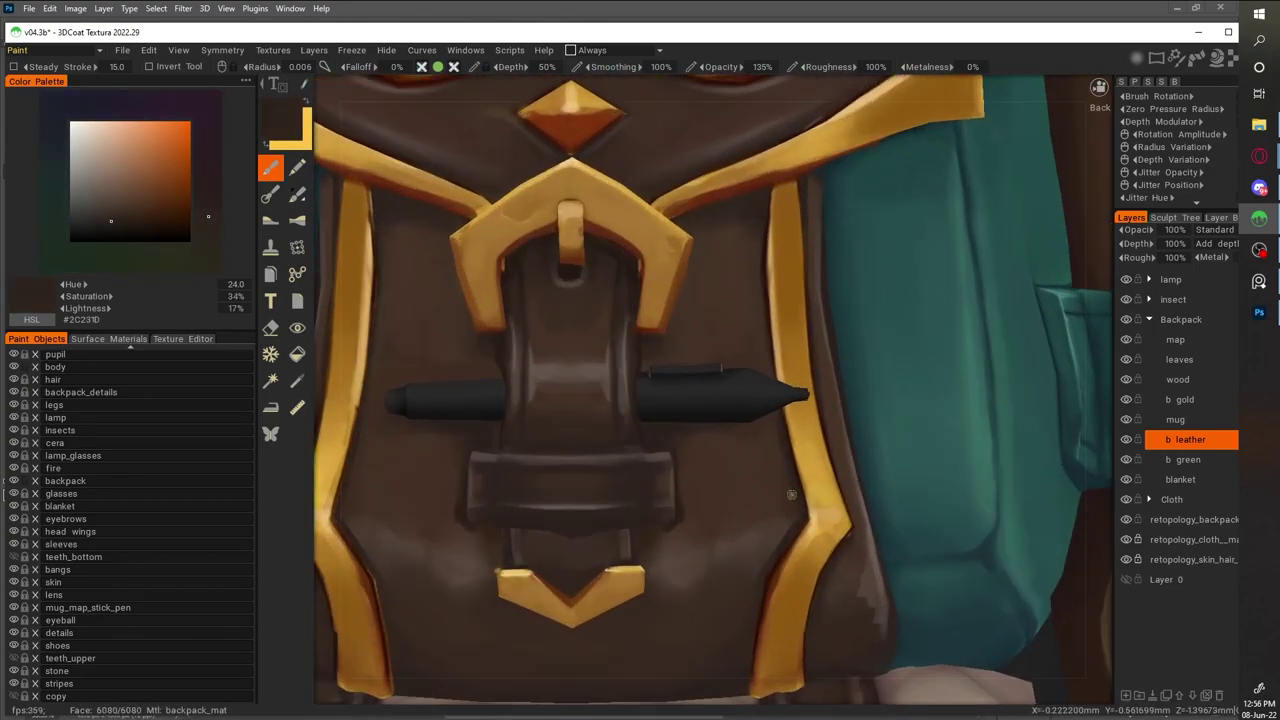
Shade the lower part of the leather flap around the strap tip with dark brown #29201A
{"action": "key", "text": "v"}
{"action": "key", "text": "v"}
{"action": "left_click_drag", "start_coordinate": [532, 260], "coordinate": [583, 464], "text": "alt"}
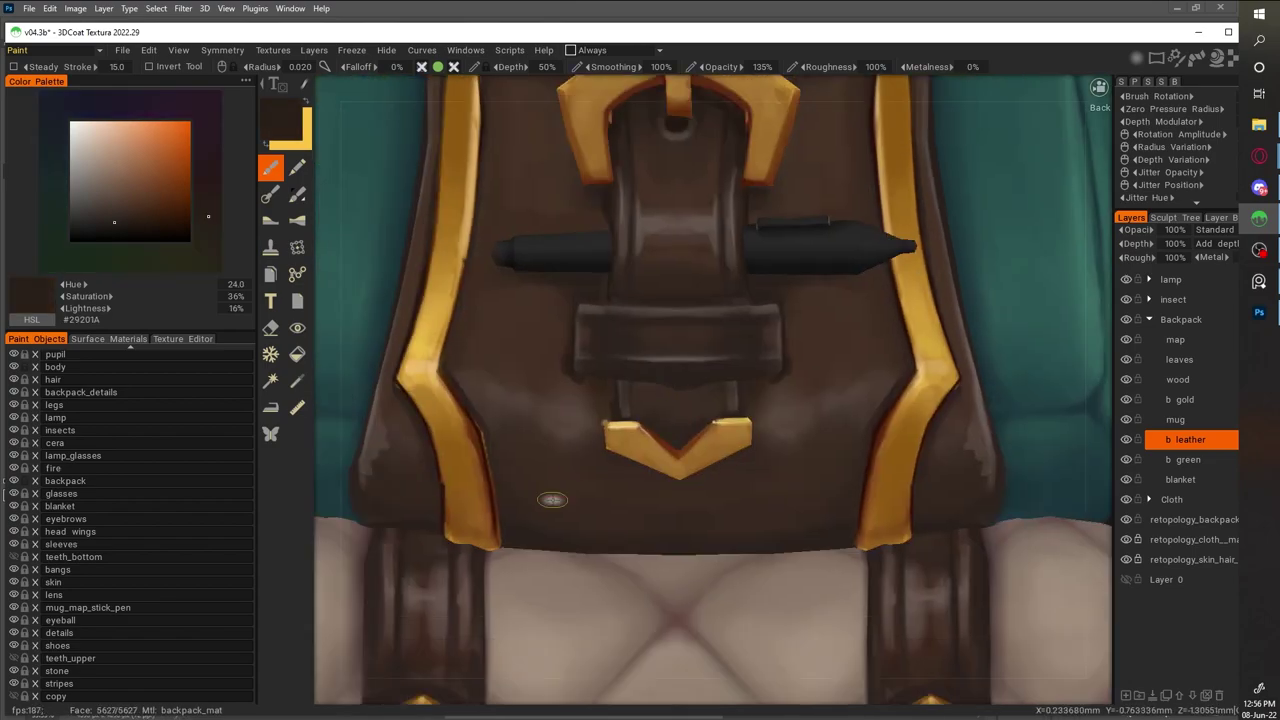
Erase excess gold-layer paint along the inner edge of the flap's gold trim, and return to the b leather layer
{"action": "left_click", "coordinate": [1182, 399]}
{"action": "key", "text": "e"}
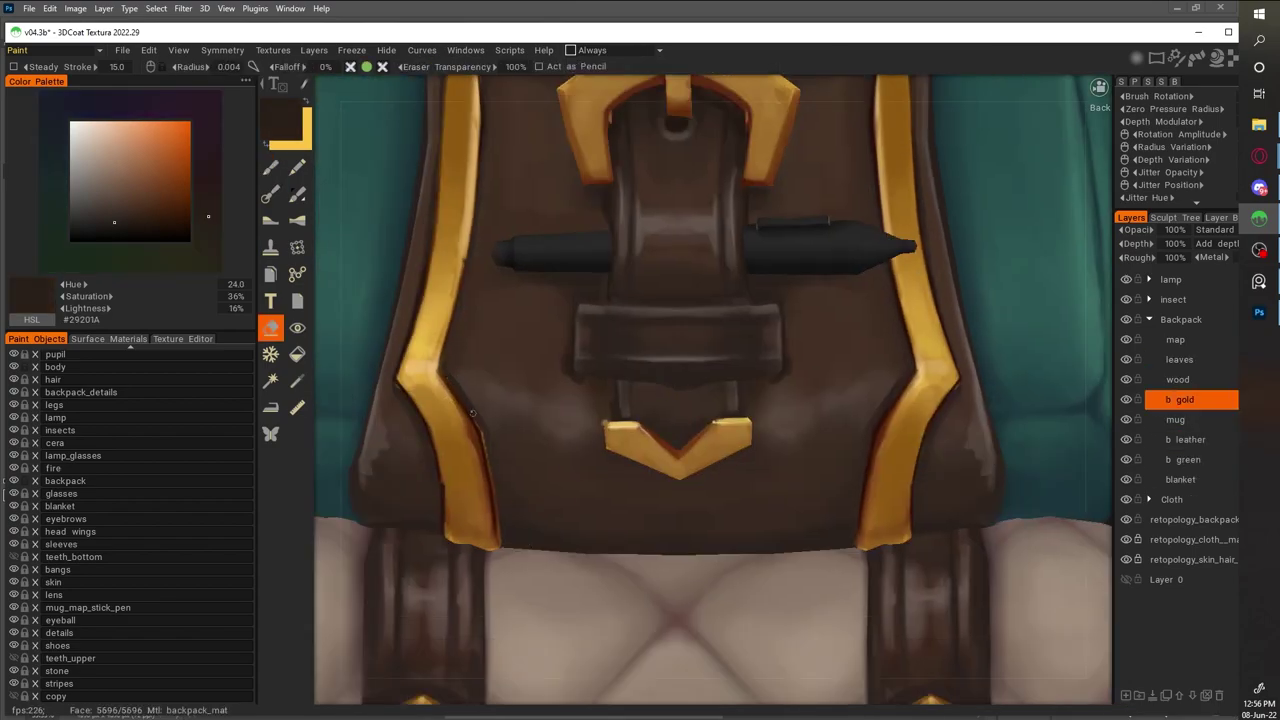
{"action": "left_click", "coordinate": [1185, 439]}
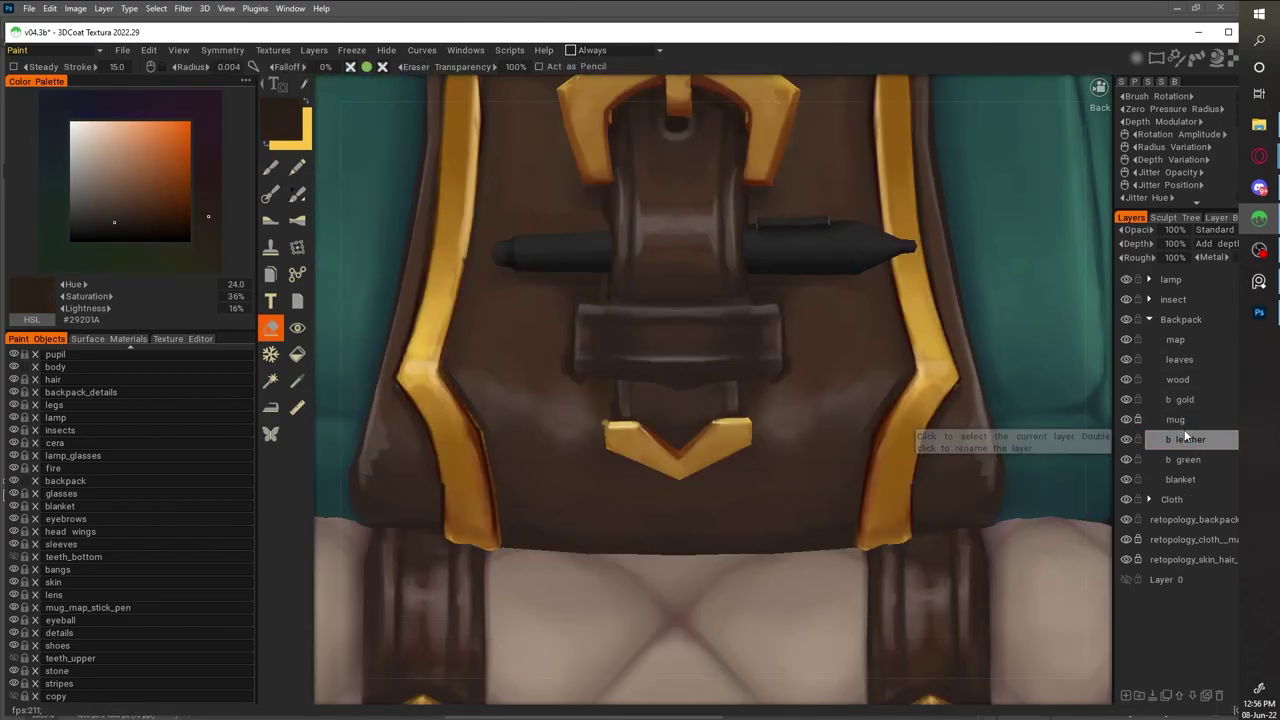
Refine the leather shading beside the flap's gold trim with dark brown #2C221D, temporarily hiding the gold and other detail layers
{"action": "key", "text": "v"}
{"action": "left_click_drag", "start_coordinate": [465, 394], "coordinate": [446, 380]}
{"action": "left_click", "coordinate": [1127, 400]}
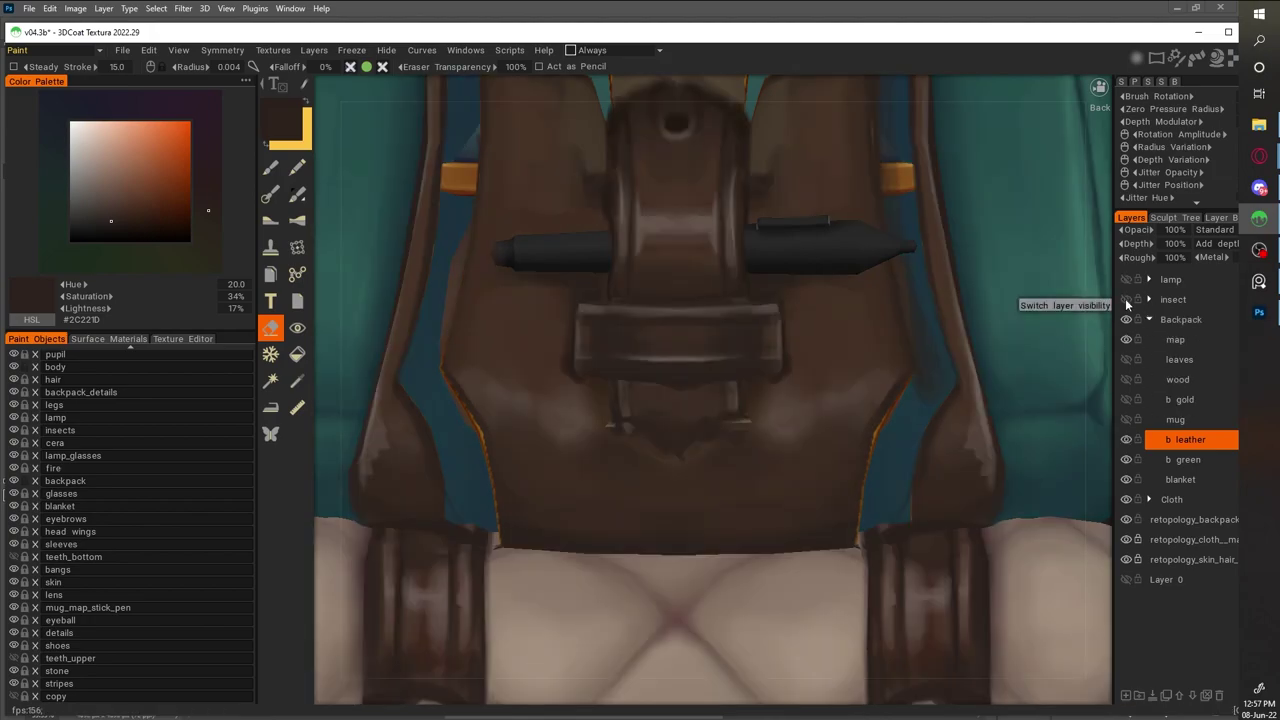
{"action": "scroll", "coordinate": [357, 344], "scroll_direction": "down", "scroll_amount": 5}
{"action": "left_click_drag", "start_coordinate": [1080, 400], "coordinate": [986, 652]}
{"action": "scroll", "coordinate": [940, 540], "scroll_direction": "up", "scroll_amount": 5}
{"action": "left_click_drag", "start_coordinate": [896, 443], "coordinate": [857, 434]}
{"action": "scroll", "coordinate": [900, 460], "scroll_direction": "up", "scroll_amount": 5}
{"action": "scroll", "coordinate": [950, 450], "scroll_direction": "down", "scroll_amount": 5}
{"action": "left_click_drag", "start_coordinate": [907, 383], "coordinate": [1080, 615]}
{"action": "scroll", "coordinate": [982, 618], "scroll_direction": "up", "scroll_amount": 5}
{"action": "scroll", "coordinate": [1080, 615], "scroll_direction": "down", "scroll_amount": 3}
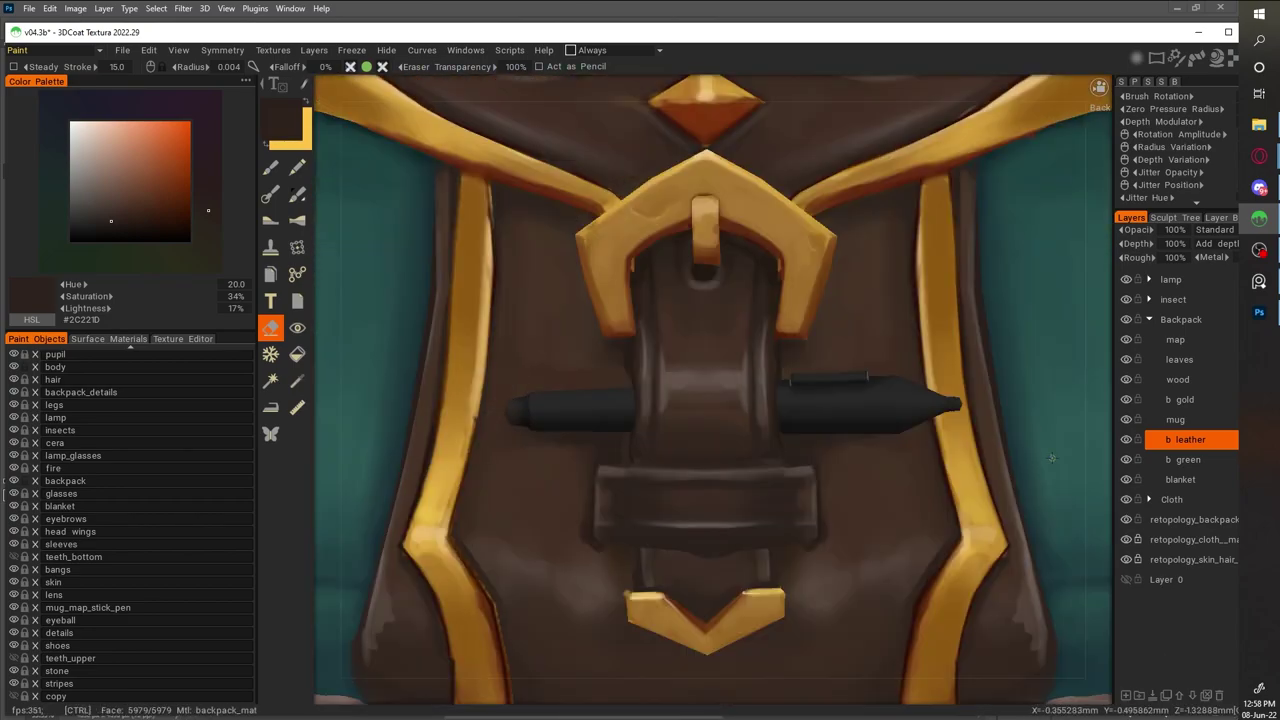
Touch up the inner corner of the flap's gold trim with brown #724116 and erase excess paint on the b gold layer
{"action": "left_click", "coordinate": [1183, 399]}
{"action": "left_click", "coordinate": [1190, 439]}
{"action": "scroll", "coordinate": [660, 400], "scroll_direction": "up", "scroll_amount": 3}
{"action": "key", "text": "b"}
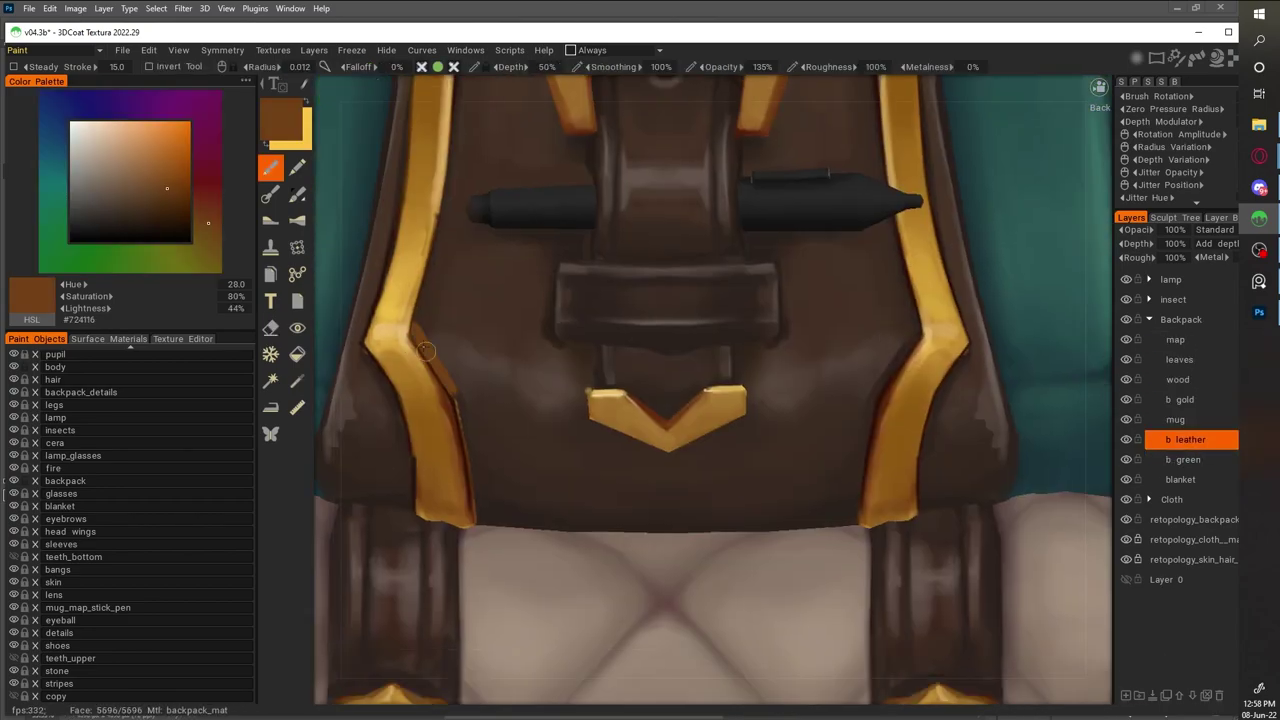
{"action": "key", "text": "v"}
{"action": "key", "text": "e"}
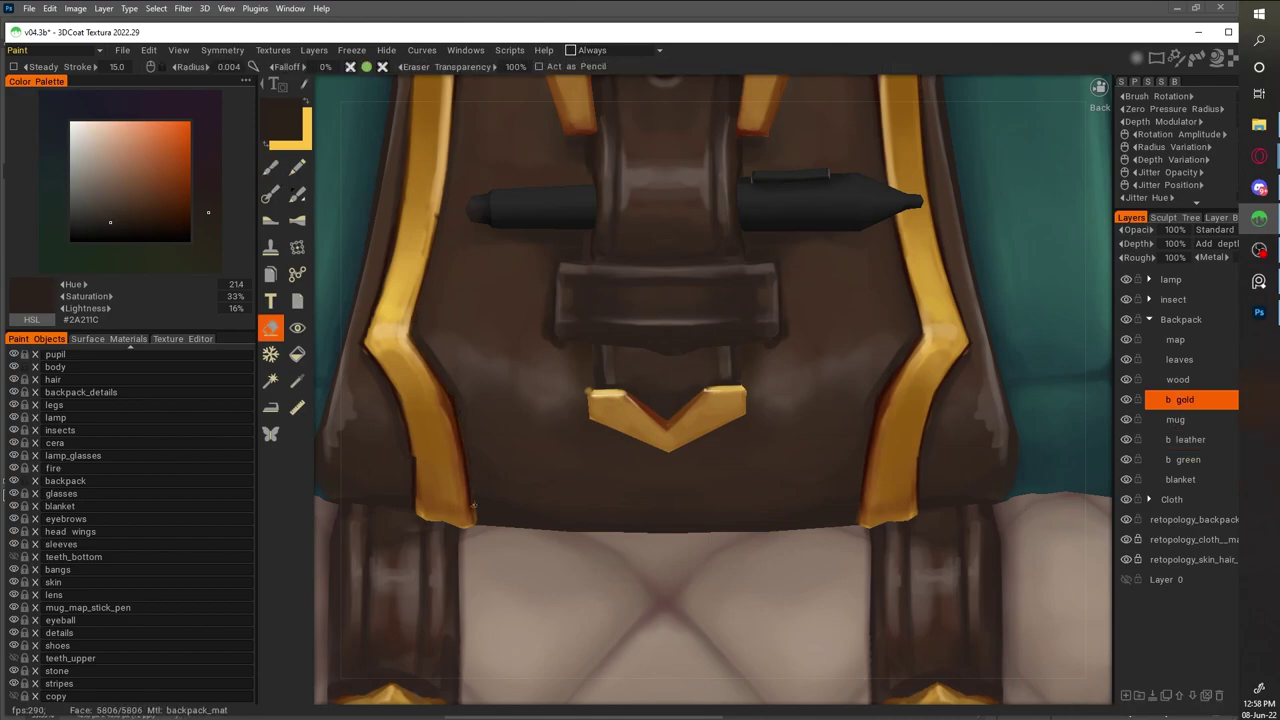
{"action": "scroll", "coordinate": [640, 337], "scroll_direction": "down", "scroll_amount": 3}
{"action": "scroll", "coordinate": [640, 337], "scroll_direction": "up", "scroll_amount": 5}
{"action": "left_click_drag", "start_coordinate": [541, 228], "coordinate": [496, 226]}
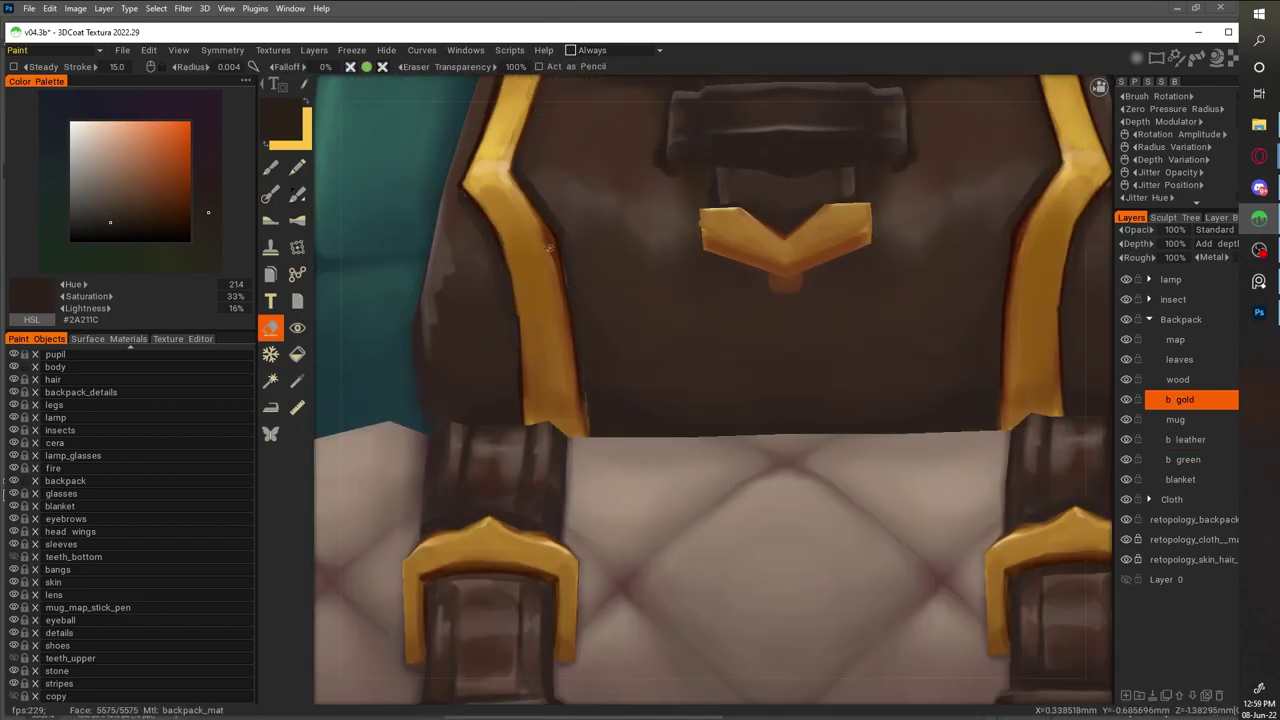
Shade the bend of the flap's gold trim with reddish brown #66320E and light gold #E2AF4E
{"action": "key", "text": "b"}
{"action": "key", "text": "v"}
{"action": "left_click_drag", "start_coordinate": [515, 296], "coordinate": [434, 392]}
{"action": "key", "text": "v"}
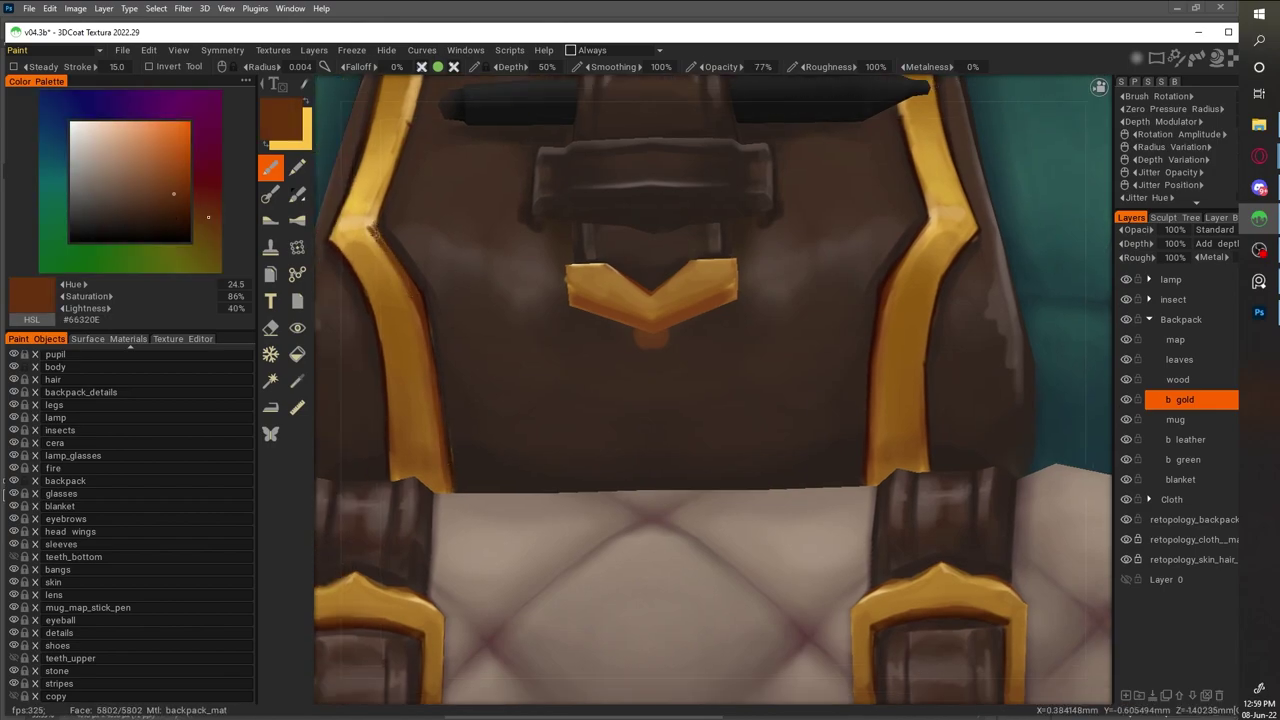
{"action": "key", "text": "v"}
{"action": "key", "text": "v"}
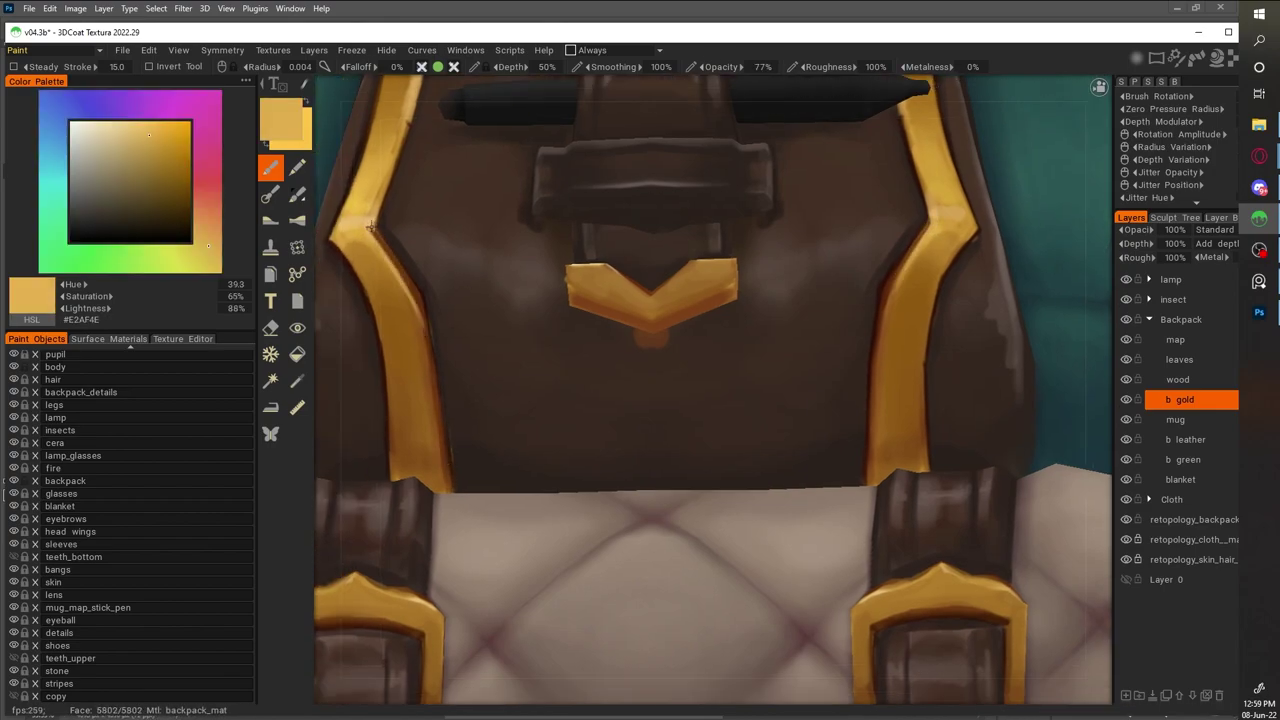
Paint edge shading on the flap's vertical gold trims with reddish brown #6A3110 and ochre #966216
{"action": "scroll", "coordinate": [368, 228], "scroll_direction": "down", "scroll_amount": 5}
{"action": "scroll", "coordinate": [473, 160], "scroll_direction": "up", "scroll_amount": 5}
{"action": "key", "text": "v"}
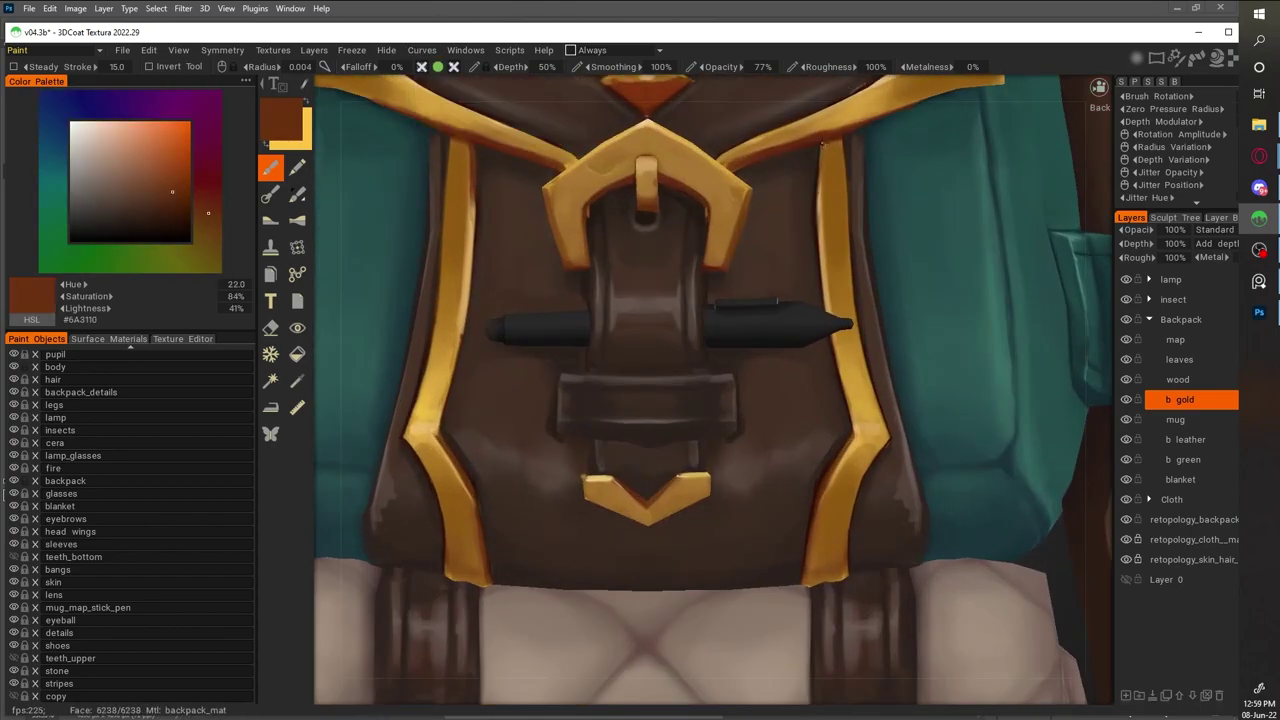
{"action": "key", "text": "v"}
{"action": "key", "text": "v"}
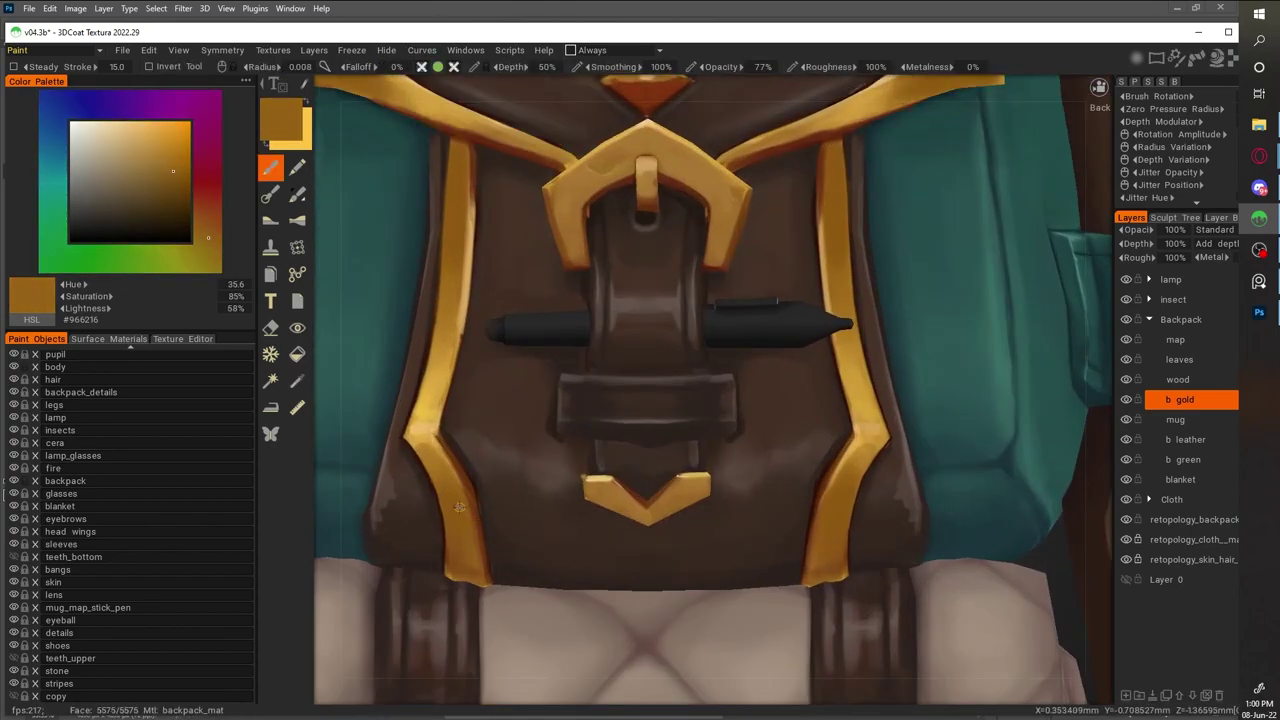
Define the outer edge of the flap's side trim with dark brown #3B1D0C and #6B3311, erasing overspill onto the leather
{"action": "scroll", "coordinate": [460, 472], "scroll_direction": "down", "scroll_amount": 4}
{"action": "scroll", "coordinate": [632, 118], "scroll_direction": "up", "scroll_amount": 4}
{"action": "key", "text": "v"}
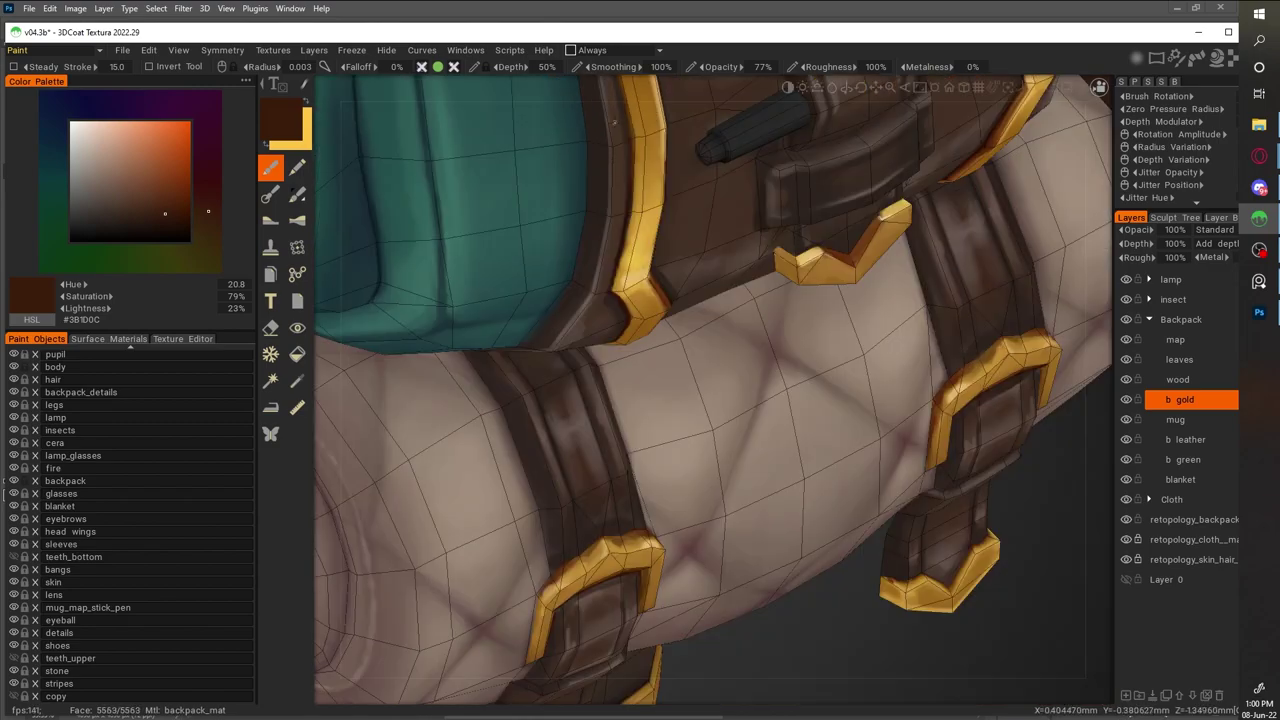
{"action": "scroll", "coordinate": [632, 118], "scroll_direction": "down", "scroll_amount": 4}
{"action": "scroll", "coordinate": [615, 130], "scroll_direction": "up", "scroll_amount": 4}
{"action": "key", "text": "e"}
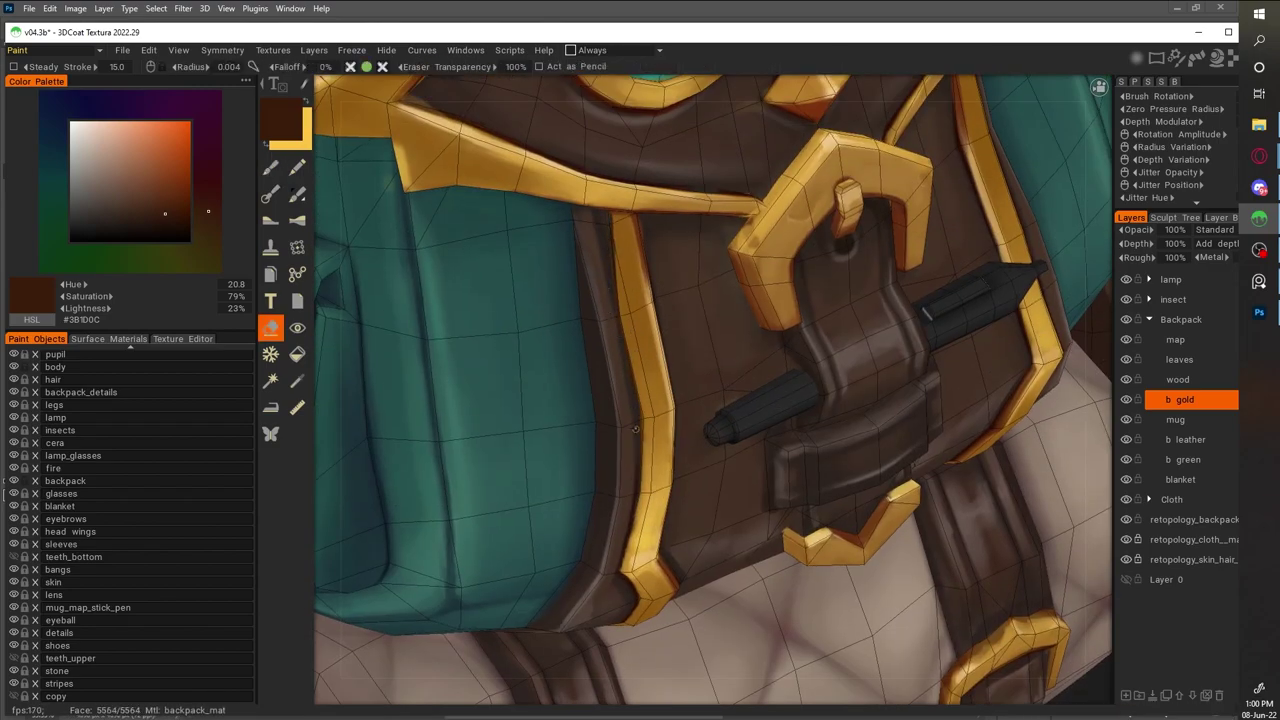
{"action": "key", "text": "v"}
{"action": "key", "text": "b"}
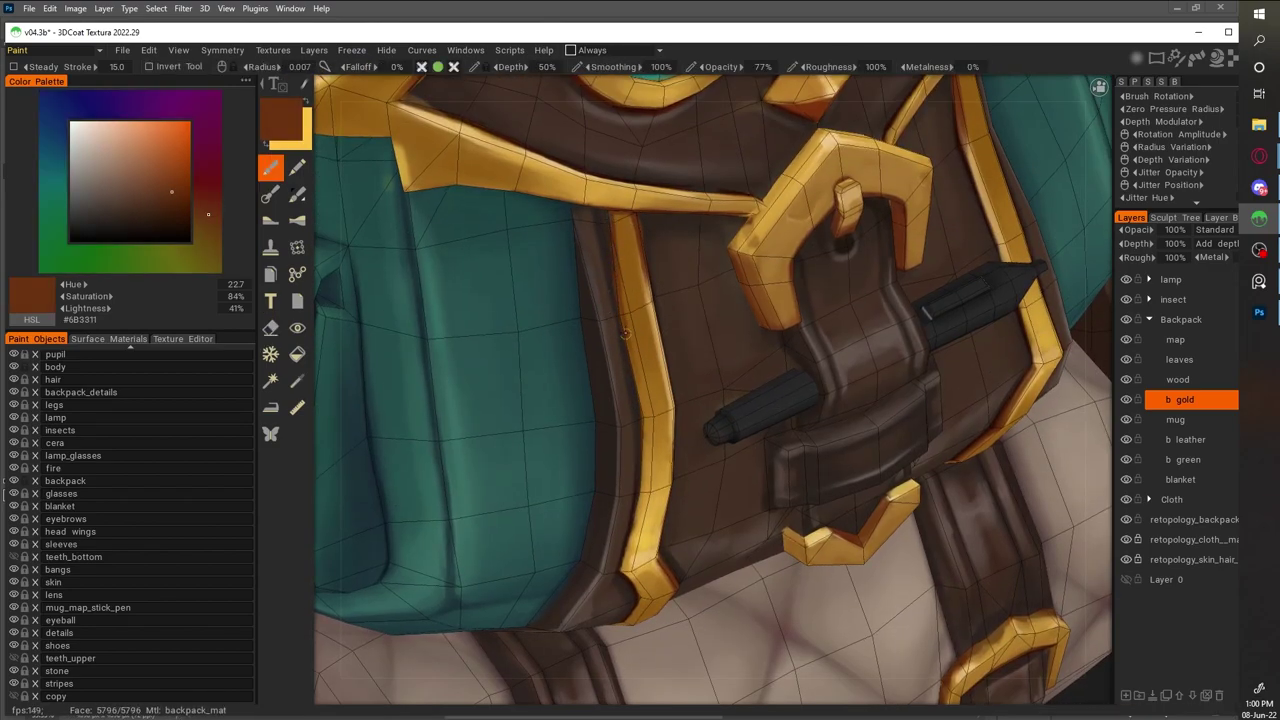
Shade the gold trim on the opposite side of the flap with warm brown #8E571C
{"action": "mouse_move", "coordinate": [650, 440]}
{"action": "left_mouse_down"}
{"action": "mouse_move", "coordinate": [626, 558]}
{"action": "mouse_move", "coordinate": [634, 518]}
{"action": "mouse_move", "coordinate": [621, 508]}
{"action": "mouse_move", "coordinate": [647, 472]}
{"action": "mouse_move", "coordinate": [626, 558]}
{"action": "mouse_move", "coordinate": [940, 600]}
{"action": "left_mouse_up"}
{"action": "key", "text": "v"}
{"action": "scroll", "coordinate": [630, 510], "scroll_direction": "down", "scroll_amount": 5}
{"action": "scroll", "coordinate": [625, 363], "scroll_direction": "up", "scroll_amount": 5}
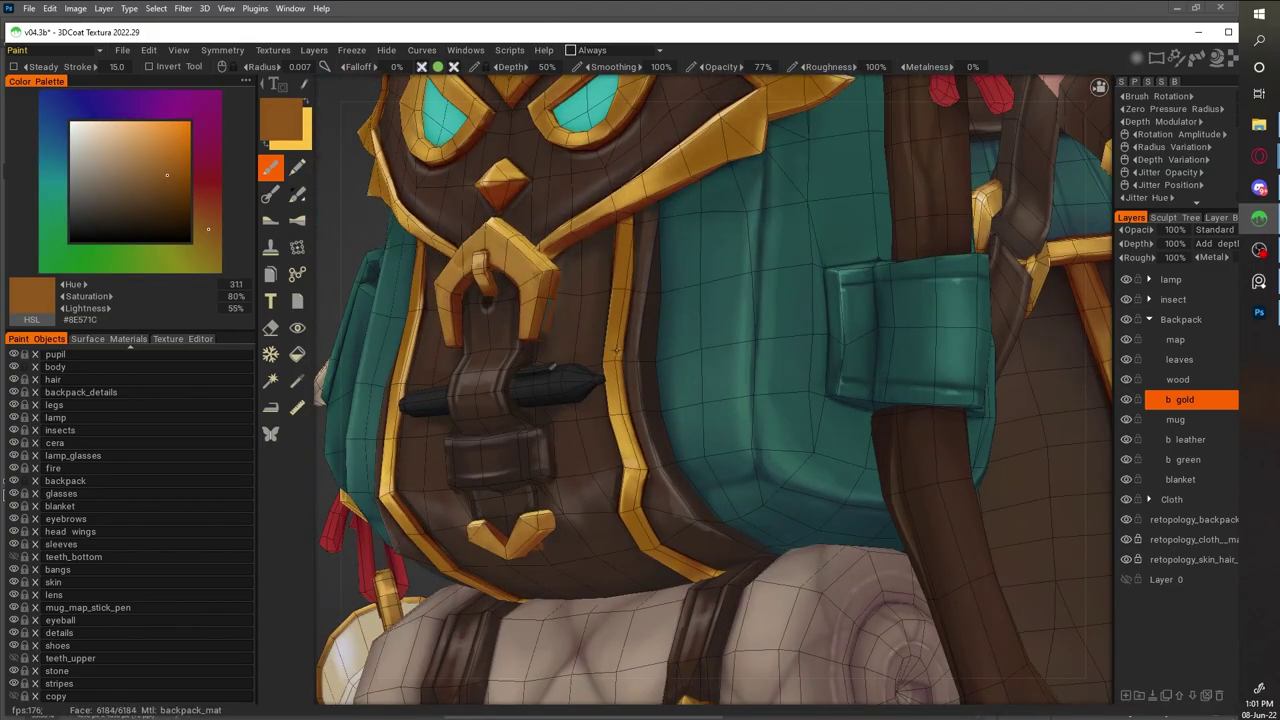
{"action": "scroll", "coordinate": [617, 378], "scroll_direction": "down", "scroll_amount": 5}
{"action": "scroll", "coordinate": [977, 523], "scroll_direction": "up", "scroll_amount": 6}
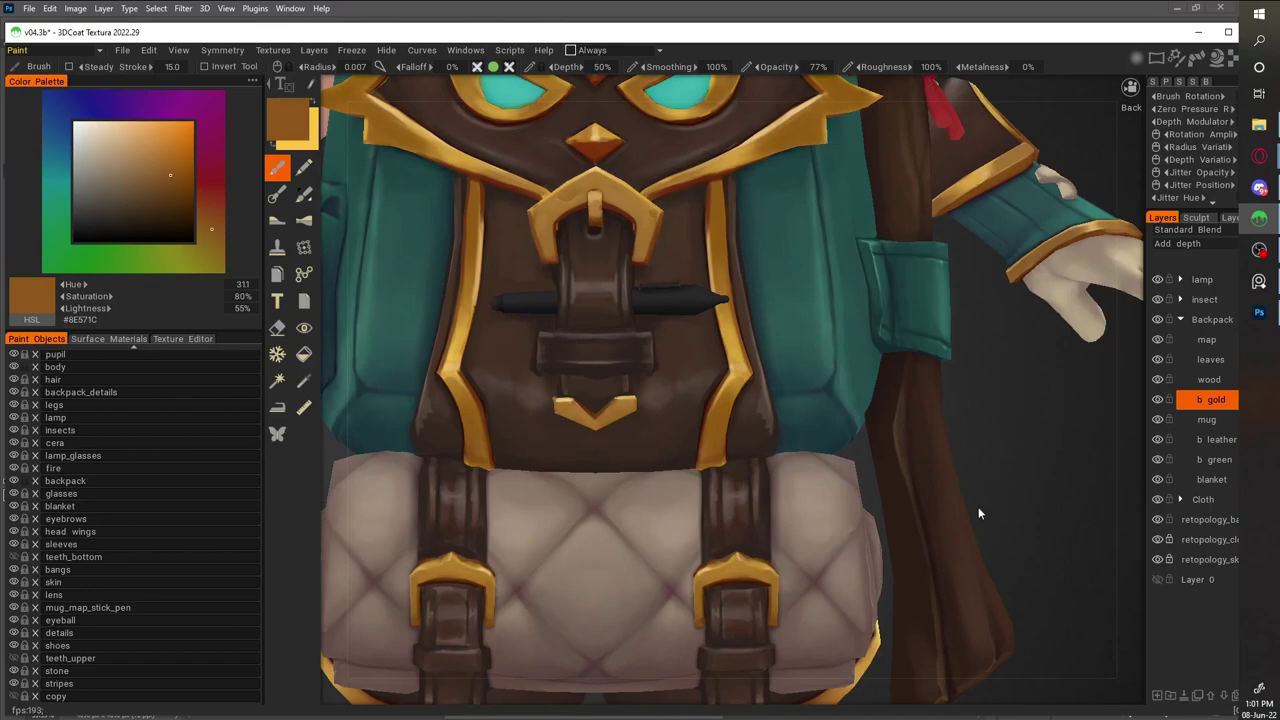
Paint soft grey-brown #7C726B highlights on the front of the shoulder strap on Layer 109 and trim them with the eraser
{"action": "left_click", "coordinate": [184, 338]}
{"action": "key", "text": "v"}
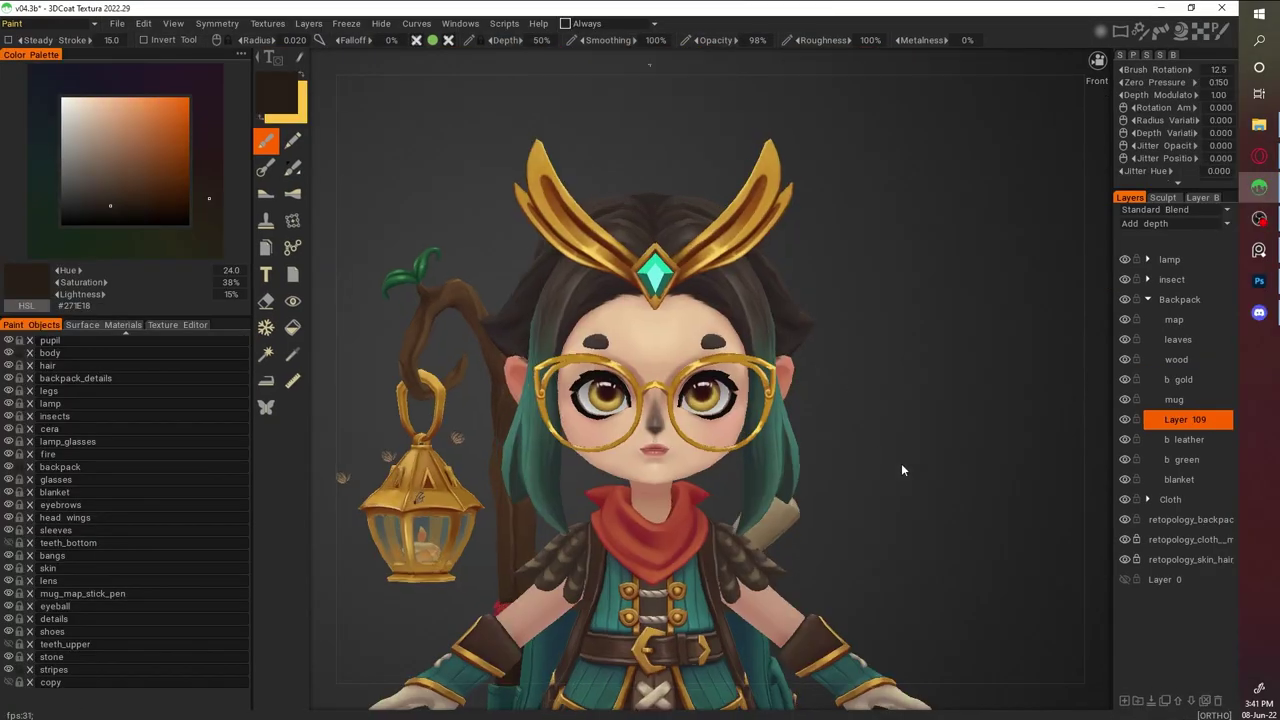
{"action": "scroll", "coordinate": [901, 463], "scroll_direction": "up", "scroll_amount": 4}
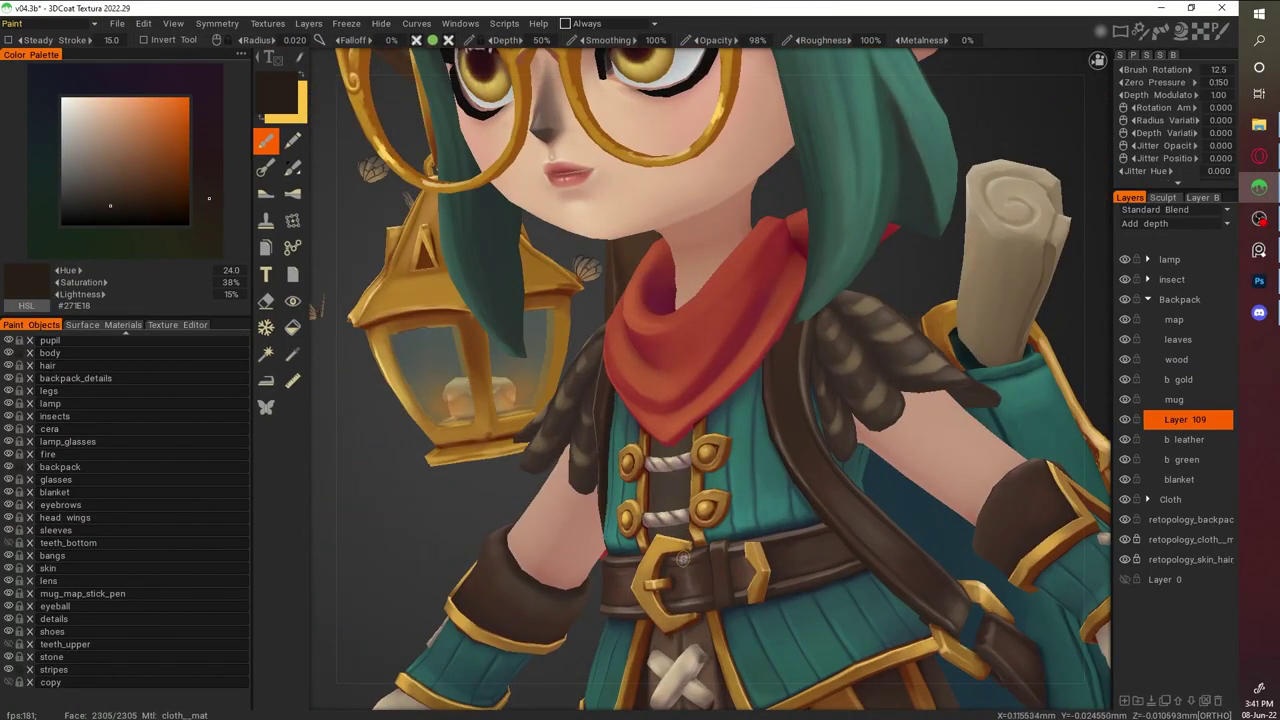
{"action": "key", "text": "v"}
{"action": "scroll", "coordinate": [681, 557], "scroll_direction": "down", "scroll_amount": 4}
{"action": "mouse_move", "coordinate": [820, 540]}
{"action": "left_mouse_down"}
{"action": "mouse_move", "coordinate": [1090, 540]}
{"action": "mouse_move", "coordinate": [880, 560]}
{"action": "left_mouse_up"}
{"action": "scroll", "coordinate": [860, 570], "scroll_direction": "up", "scroll_amount": 4}
{"action": "key", "text": "e"}
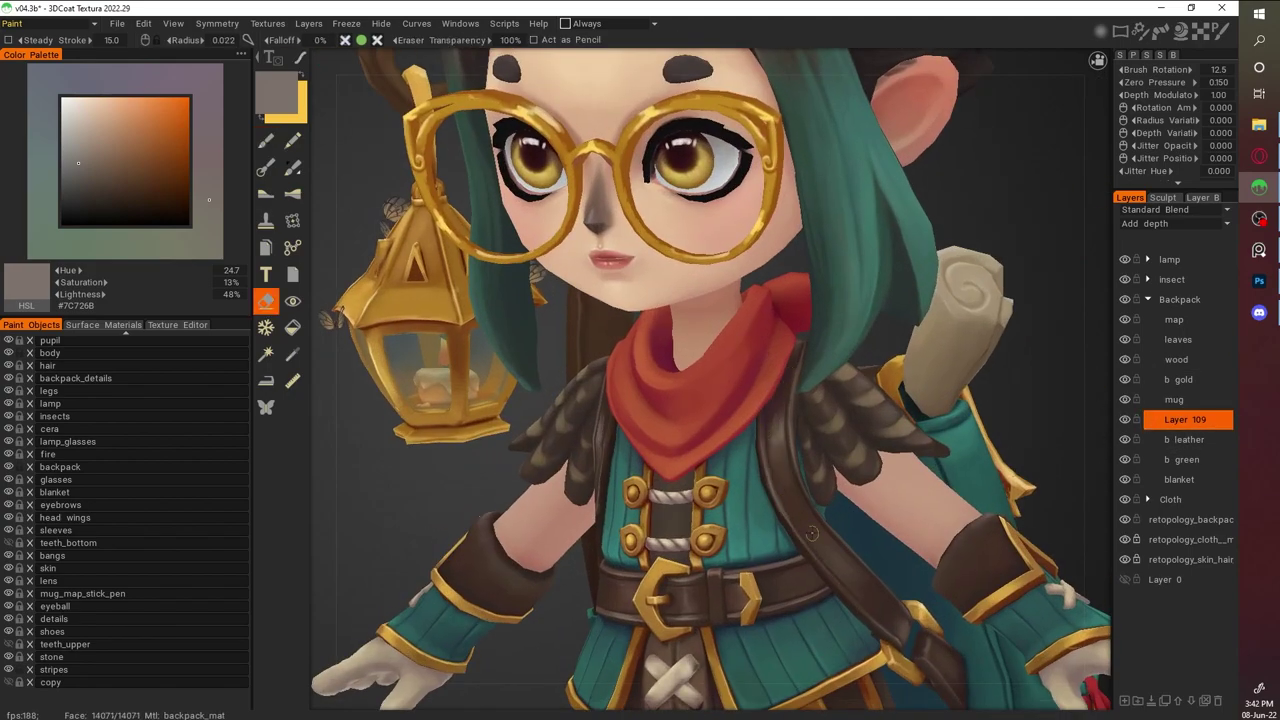
Examine the shoulder straps and backpack leather on the character from the back and the front
{"action": "left_click_drag", "start_coordinate": [773, 455], "coordinate": [960, 460]}
{"action": "scroll", "coordinate": [761, 352], "scroll_direction": "up", "scroll_amount": 4}
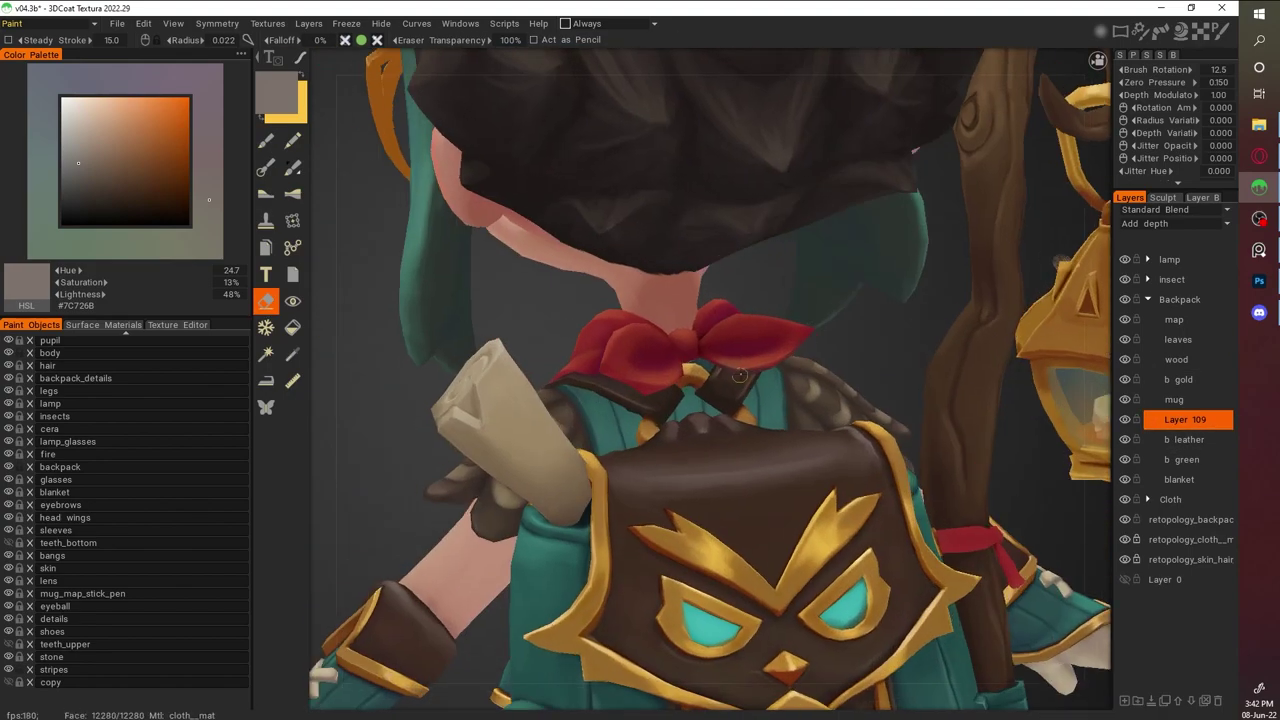
{"action": "scroll", "coordinate": [1013, 467], "scroll_direction": "down", "scroll_amount": 4}
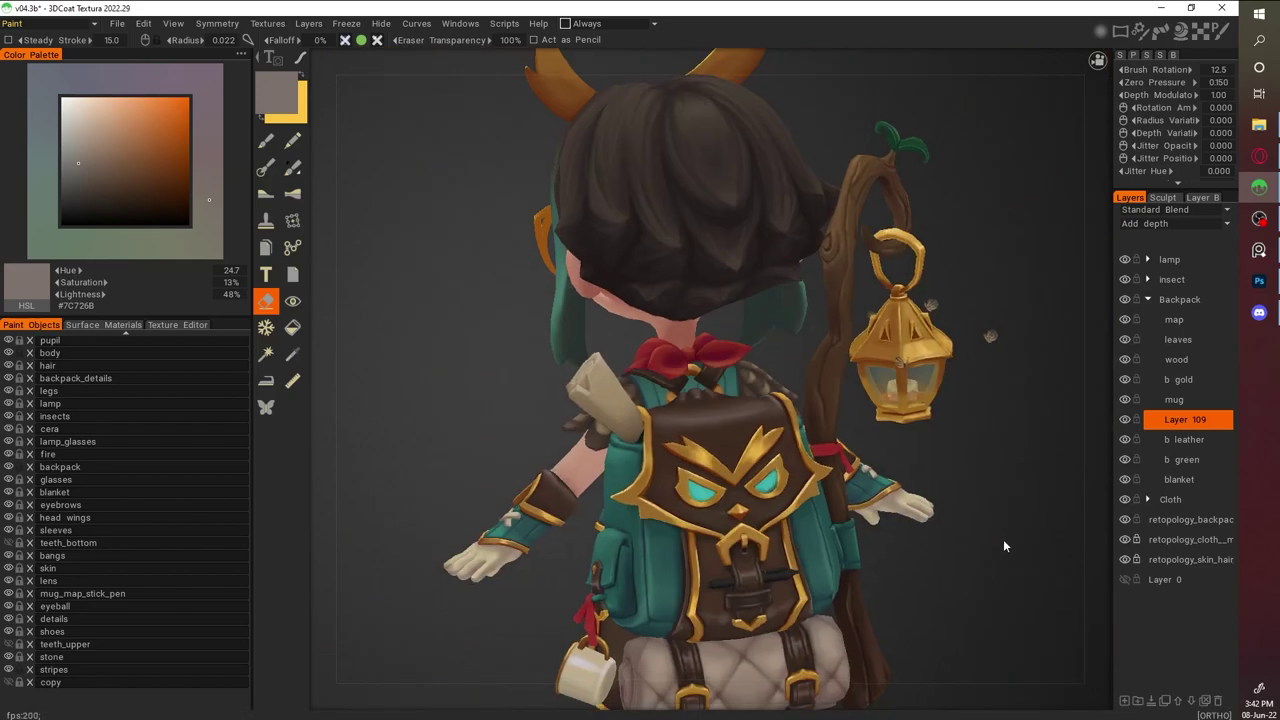
{"action": "left_click_drag", "start_coordinate": [1005, 545], "coordinate": [1041, 572]}
{"action": "scroll", "coordinate": [1041, 572], "scroll_direction": "up", "scroll_amount": 4}
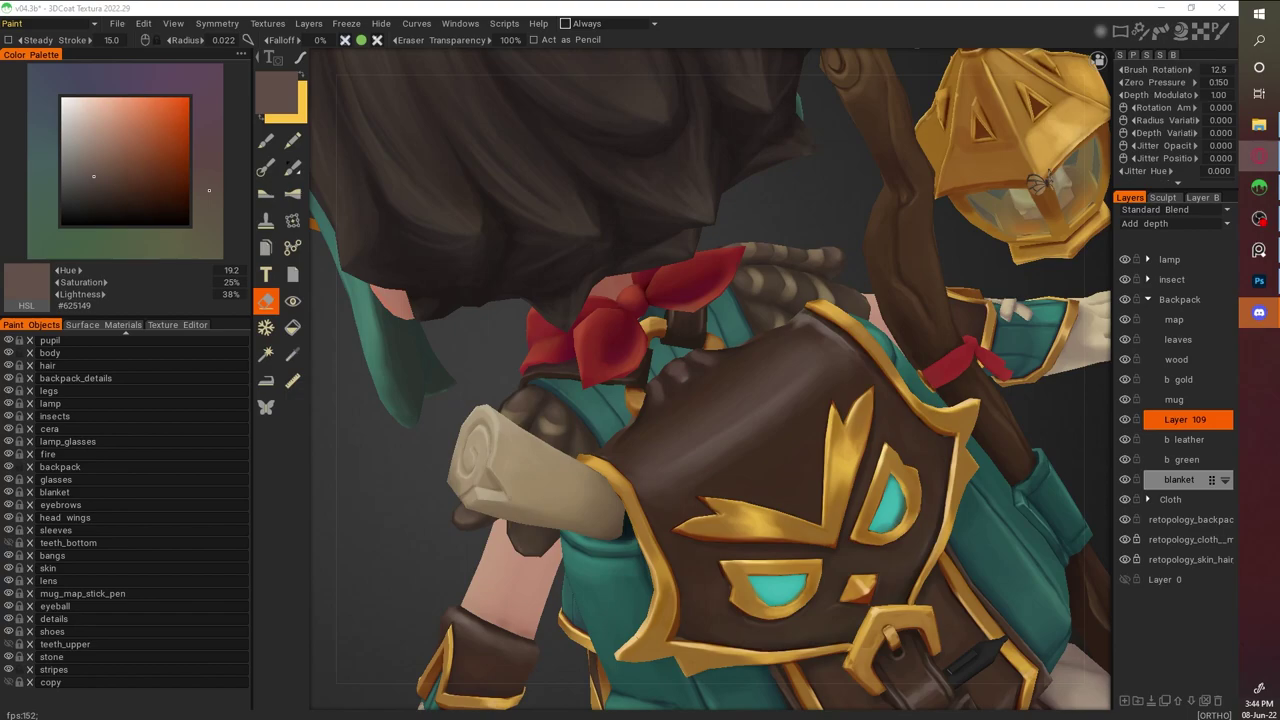
{"action": "left_click_drag", "start_coordinate": [868, 158], "coordinate": [838, 469], "text": "alt"}
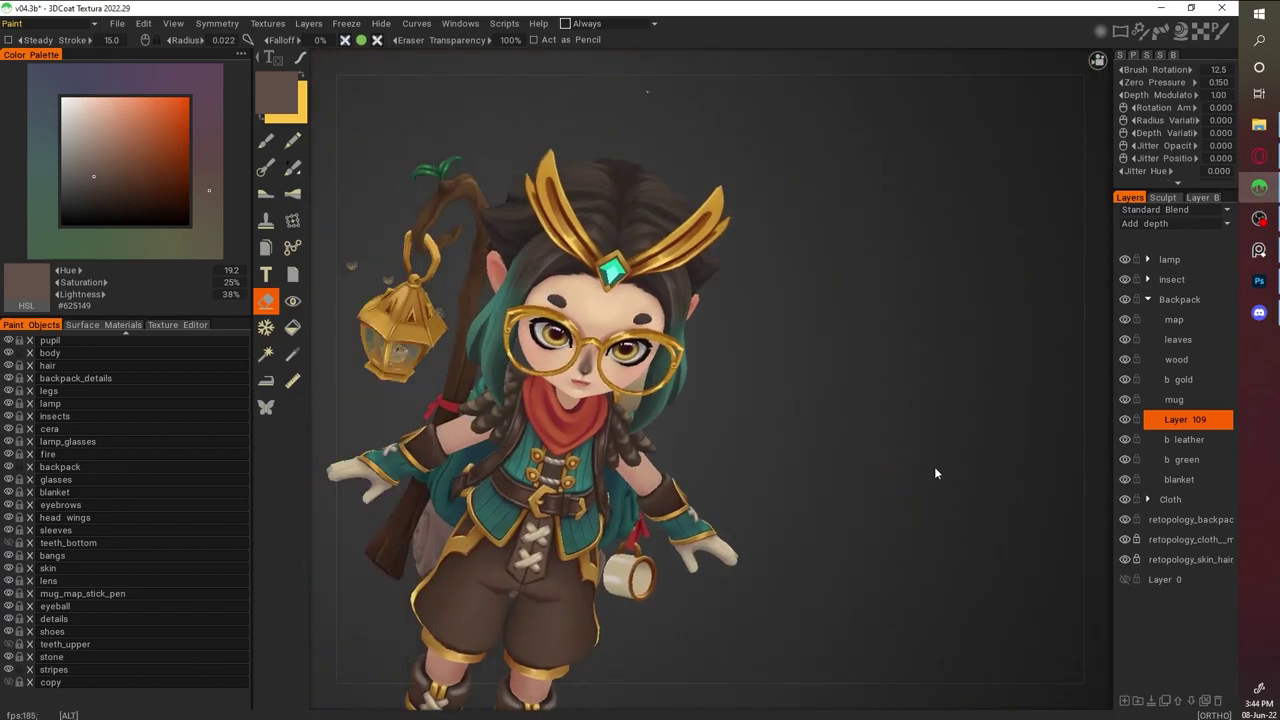
{"action": "right_click_drag", "start_coordinate": [838, 469], "coordinate": [968, 261]}
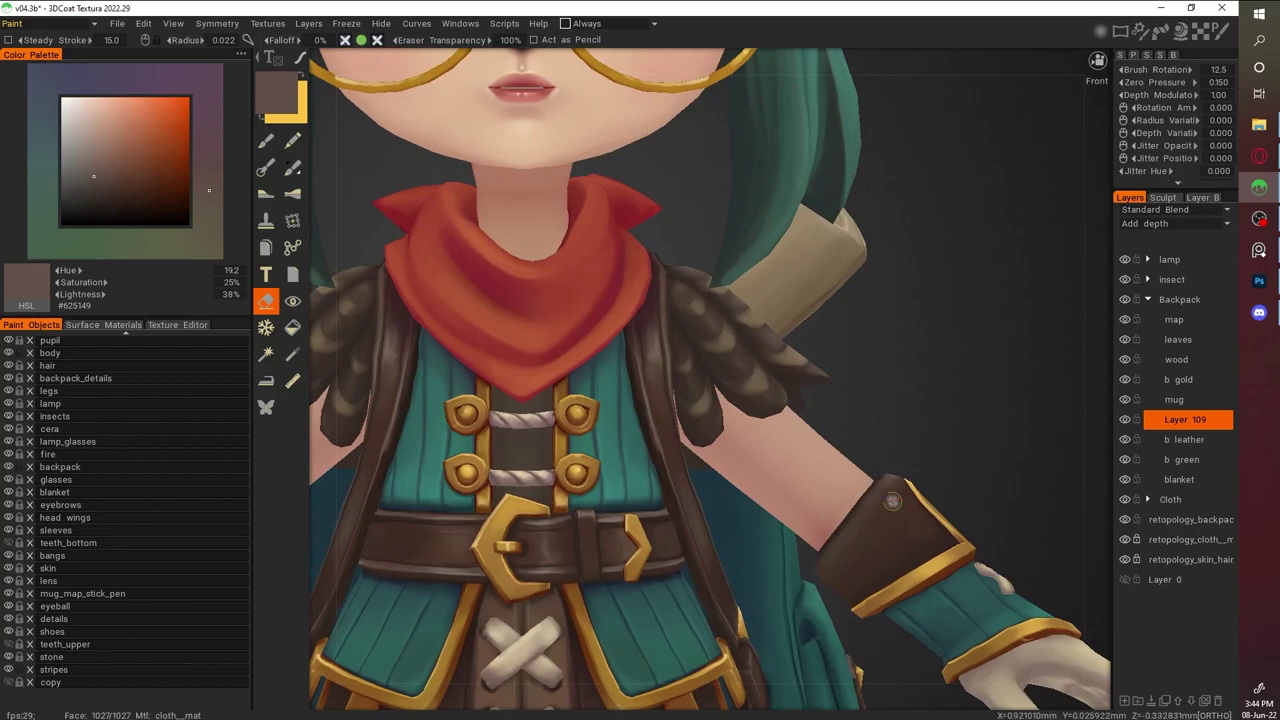
{"action": "scroll", "coordinate": [892, 500], "scroll_direction": "up", "scroll_amount": 2}
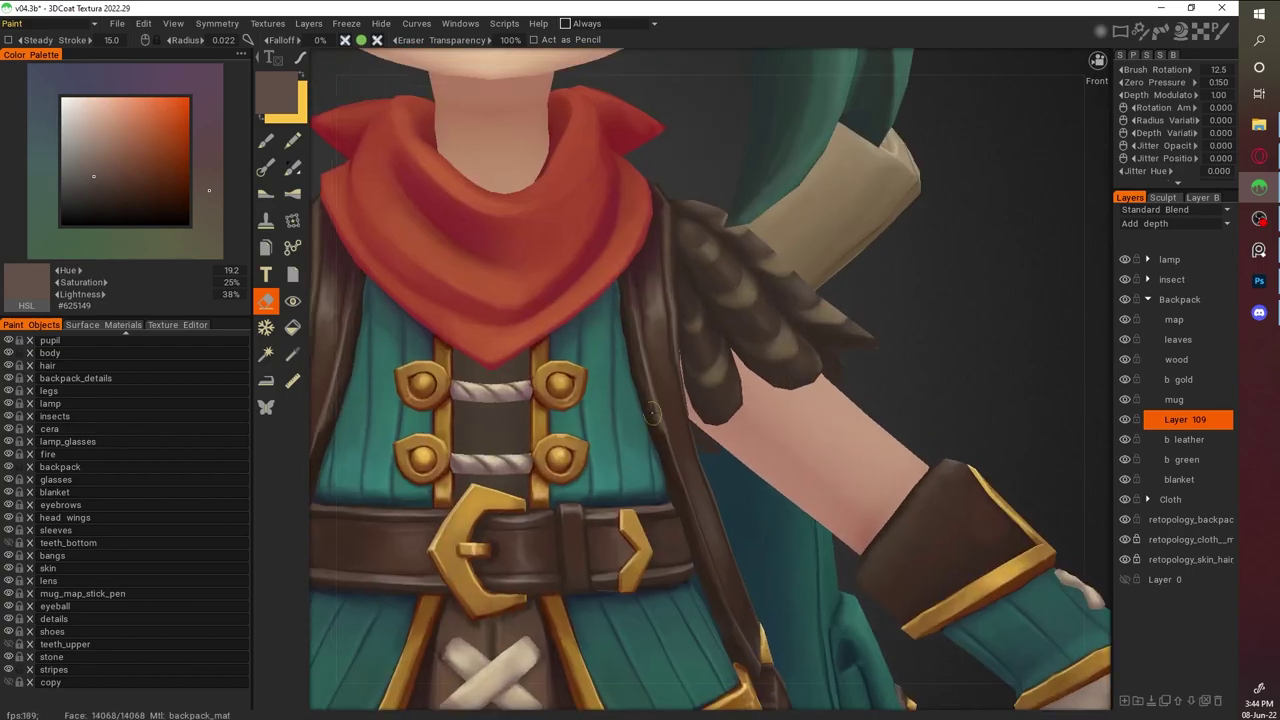
Isolate the backpack_details, backpack and stripes objects, hiding all other paint objects
{"action": "left_click", "coordinate": [8, 378]}
{"action": "left_click", "coordinate": [8, 466]}
{"action": "left_click", "coordinate": [8, 669]}
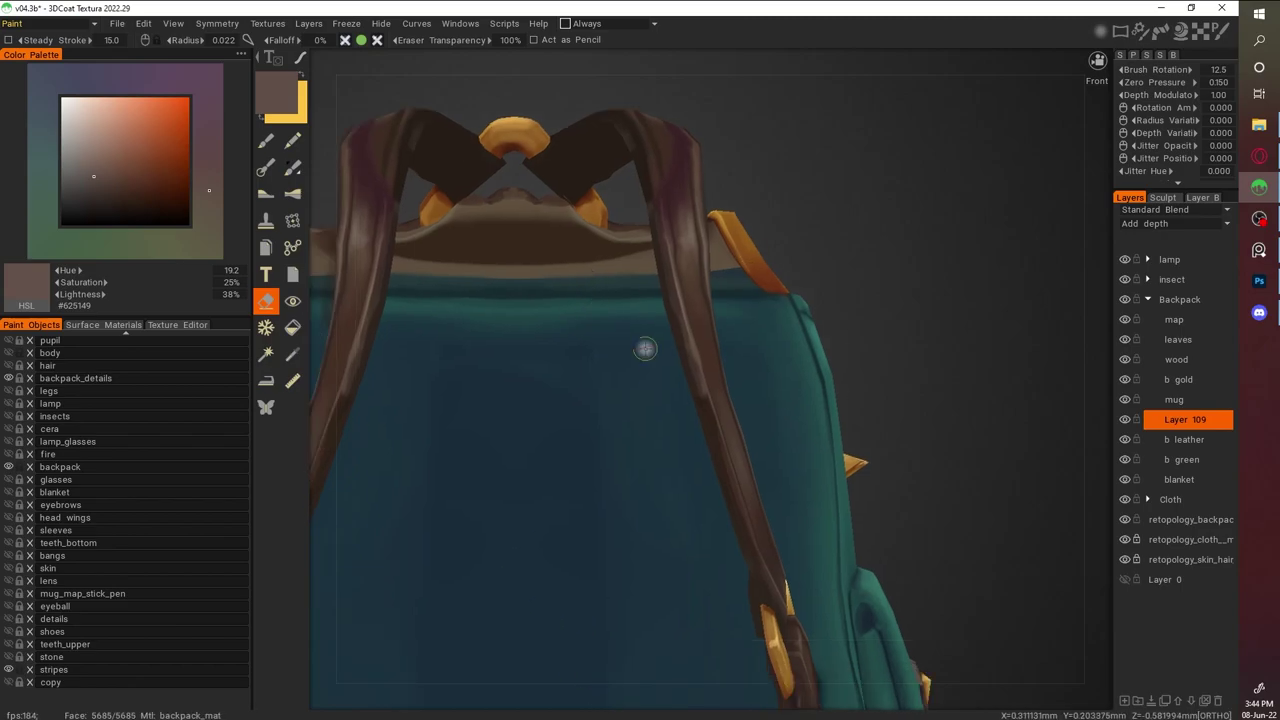
Refine the upper loops of the shoulder straps with browns #463A32 and #2C211A, cleaning up strokes with the eraser
{"action": "mouse_move", "coordinate": [705, 420]}
{"action": "right_mouse_down"}
{"action": "mouse_move", "coordinate": [820, 400]}
{"action": "mouse_move", "coordinate": [891, 300]}
{"action": "mouse_move", "coordinate": [767, 481]}
{"action": "right_mouse_up"}
{"action": "key", "text": "v"}
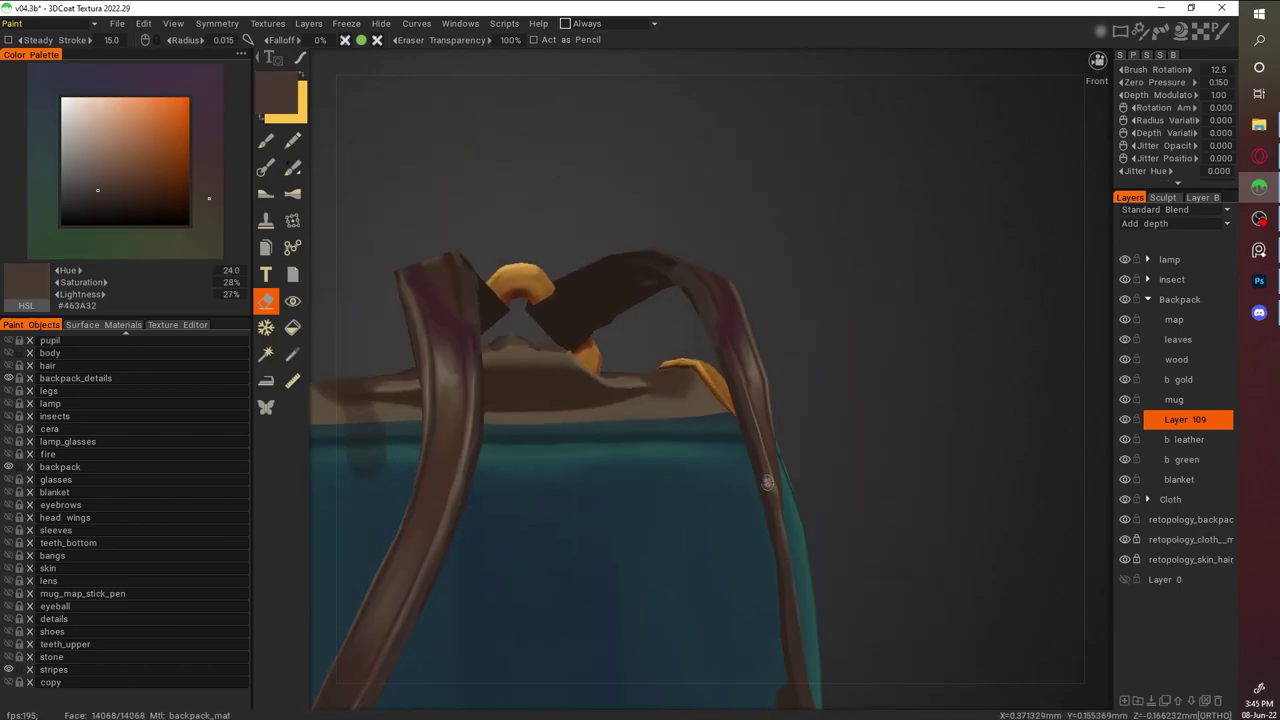
{"action": "right_click_drag", "start_coordinate": [730, 591], "coordinate": [647, 437]}
{"action": "key", "text": "v"}
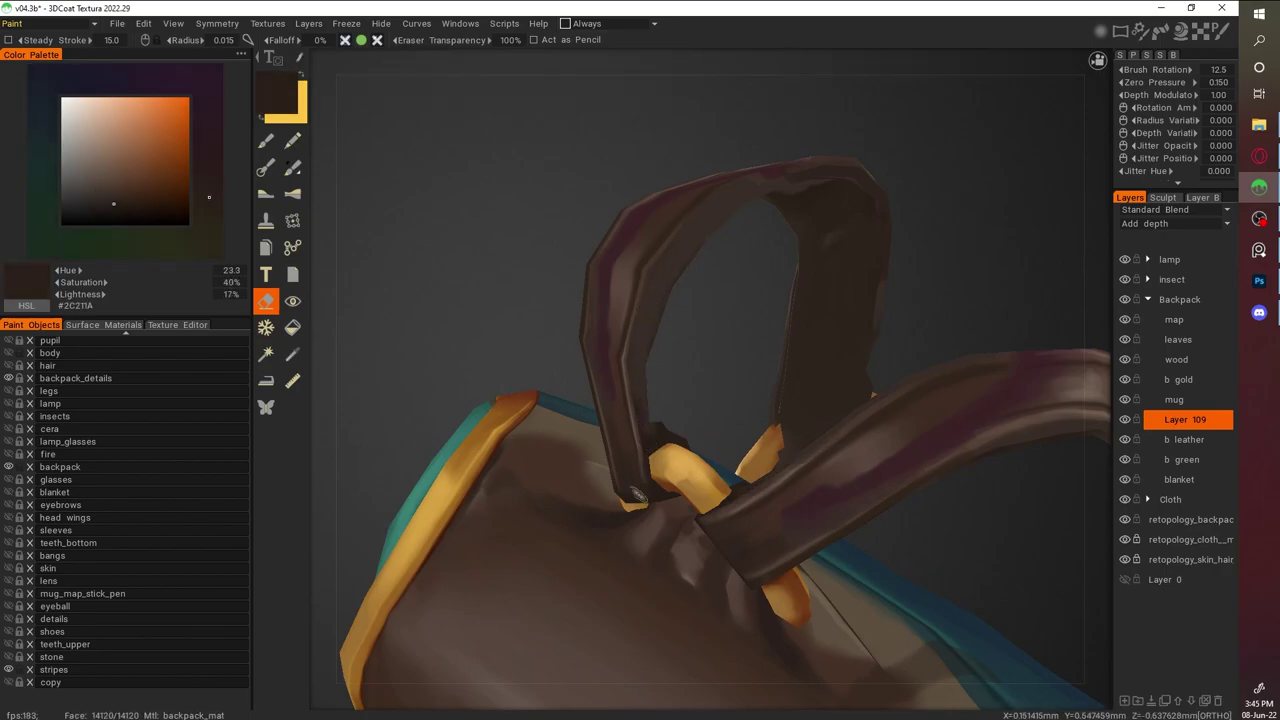
{"action": "key", "text": "b"}
{"action": "mouse_move", "coordinate": [760, 440]}
{"action": "right_mouse_down"}
{"action": "mouse_move", "coordinate": [832, 466]}
{"action": "mouse_move", "coordinate": [852, 321]}
{"action": "mouse_move", "coordinate": [551, 229]}
{"action": "mouse_move", "coordinate": [806, 274]}
{"action": "right_mouse_up"}
{"action": "right_click_drag", "start_coordinate": [693, 526], "coordinate": [820, 370]}
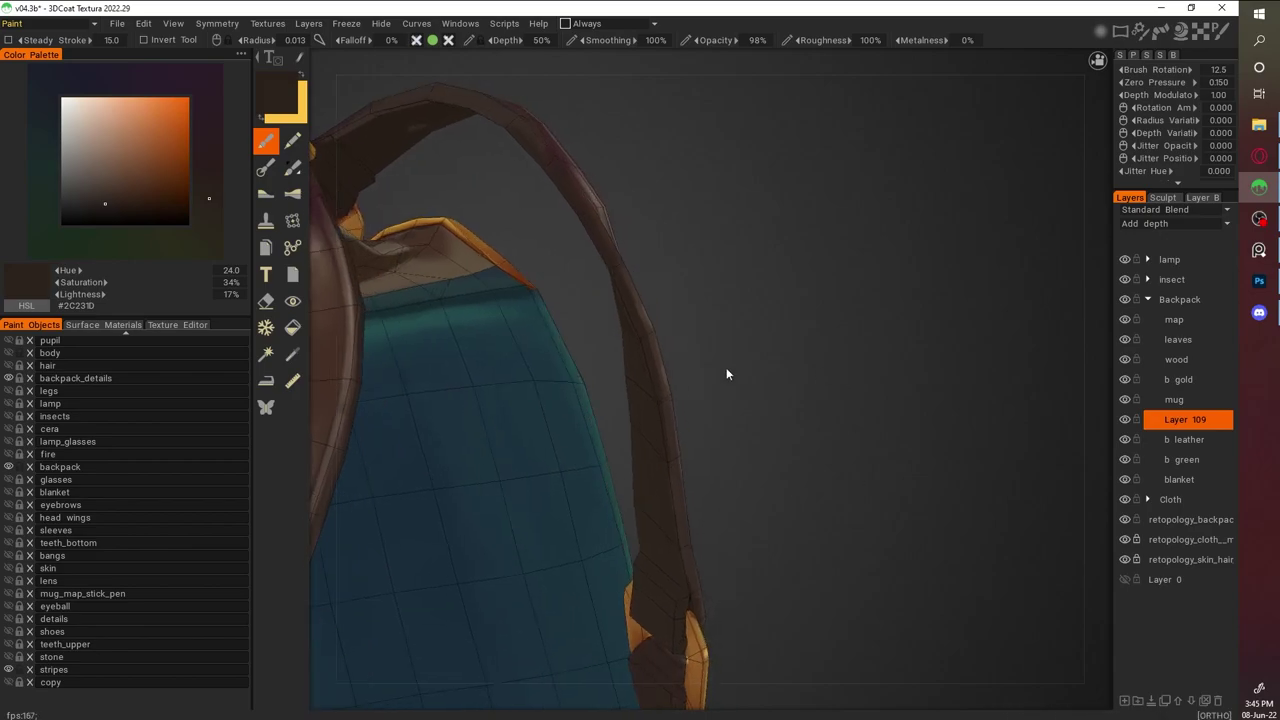
Darken the inner side of the shoulder strap with deep browns #2C231D and #261D17
{"action": "key", "text": "v"}
{"action": "mouse_move", "coordinate": [720, 335]}
{"action": "right_mouse_down"}
{"action": "mouse_move", "coordinate": [580, 334]}
{"action": "mouse_move", "coordinate": [710, 270]}
{"action": "mouse_move", "coordinate": [708, 137]}
{"action": "mouse_move", "coordinate": [768, 467]}
{"action": "mouse_move", "coordinate": [686, 234]}
{"action": "mouse_move", "coordinate": [438, 340]}
{"action": "right_mouse_up"}
{"action": "key", "text": "v"}
{"action": "right_click_drag", "start_coordinate": [460, 295], "coordinate": [600, 30]}
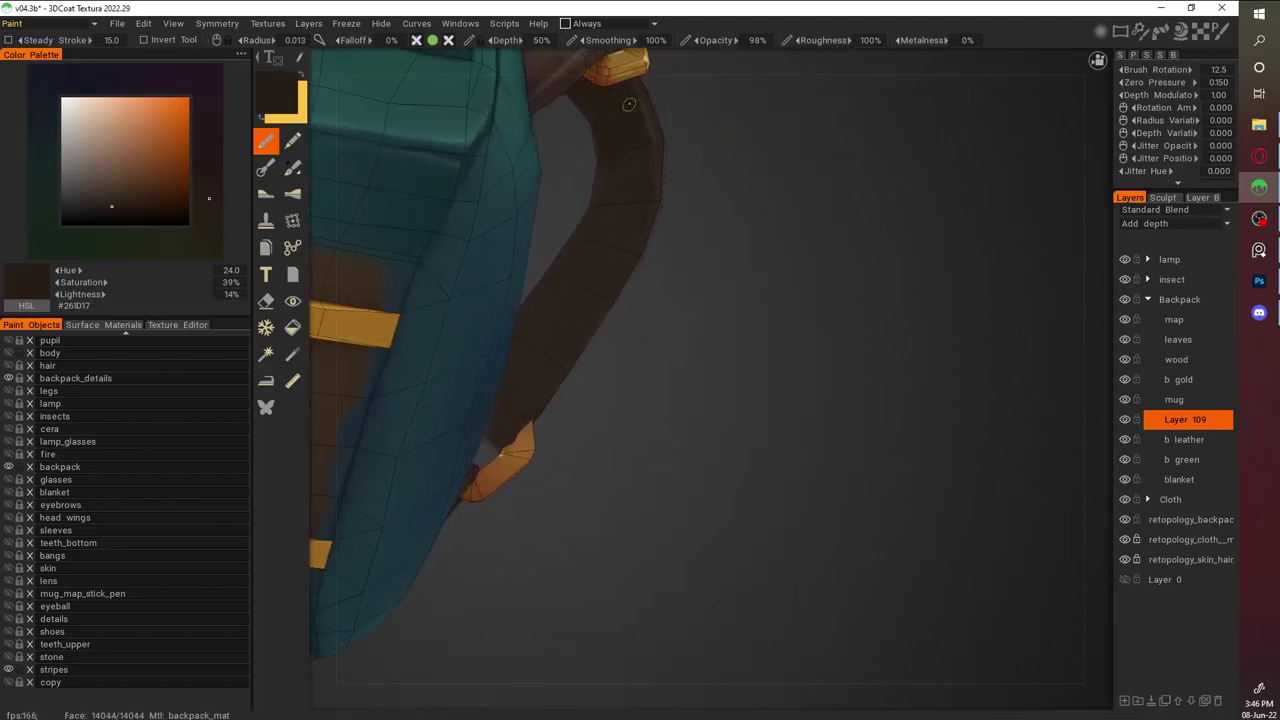
{"action": "mouse_move", "coordinate": [614, 143]}
{"action": "right_mouse_down", "text": "alt"}
{"action": "mouse_move", "coordinate": [957, 471]}
{"action": "mouse_move", "coordinate": [900, 363]}
{"action": "right_mouse_up", "text": "alt"}
Shade the strap ends near the top ring and the strap's inner faces with browns #442F25 and #2E211A
{"action": "key", "text": "v"}
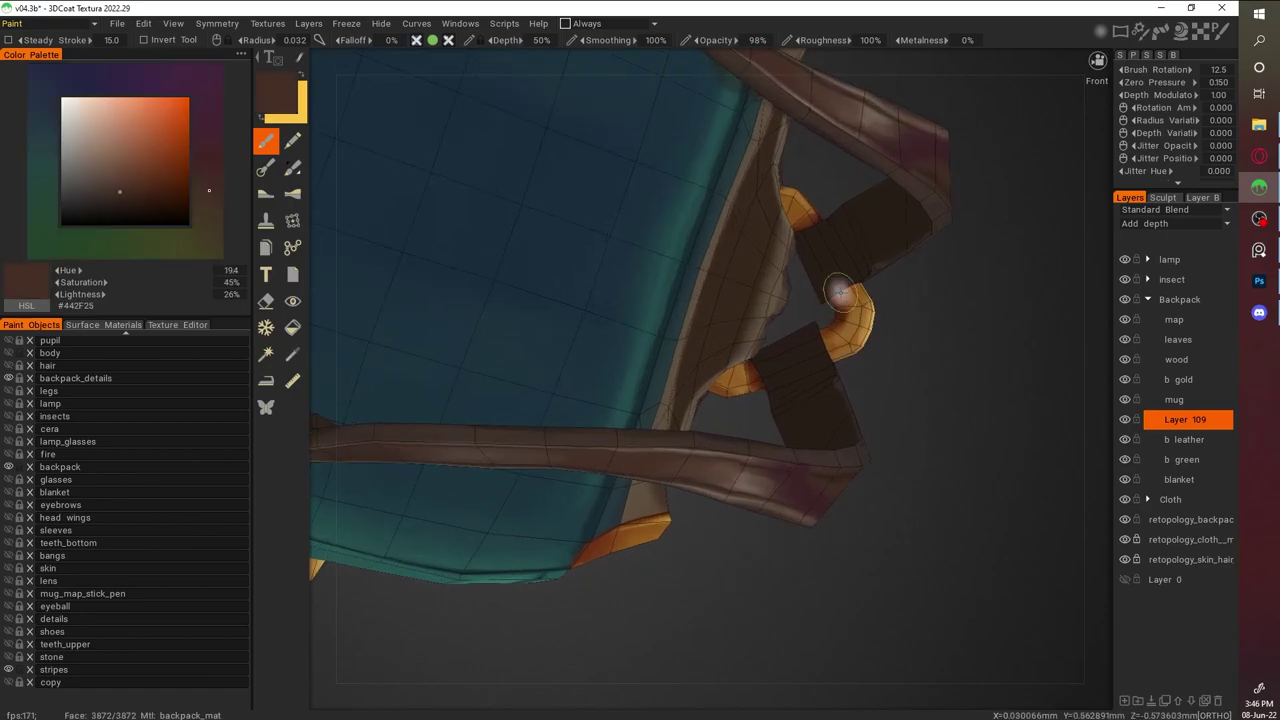
{"action": "key", "text": "v"}
{"action": "mouse_move", "coordinate": [714, 454]}
{"action": "right_mouse_down"}
{"action": "mouse_move", "coordinate": [837, 472]}
{"action": "mouse_move", "coordinate": [980, 556]}
{"action": "mouse_move", "coordinate": [974, 412]}
{"action": "mouse_move", "coordinate": [997, 566]}
{"action": "mouse_move", "coordinate": [746, 475]}
{"action": "mouse_move", "coordinate": [840, 440]}
{"action": "mouse_move", "coordinate": [906, 391]}
{"action": "mouse_move", "coordinate": [804, 318]}
{"action": "right_mouse_up"}
{"action": "key", "text": "v"}
{"action": "key", "text": "v"}
{"action": "key", "text": "v"}
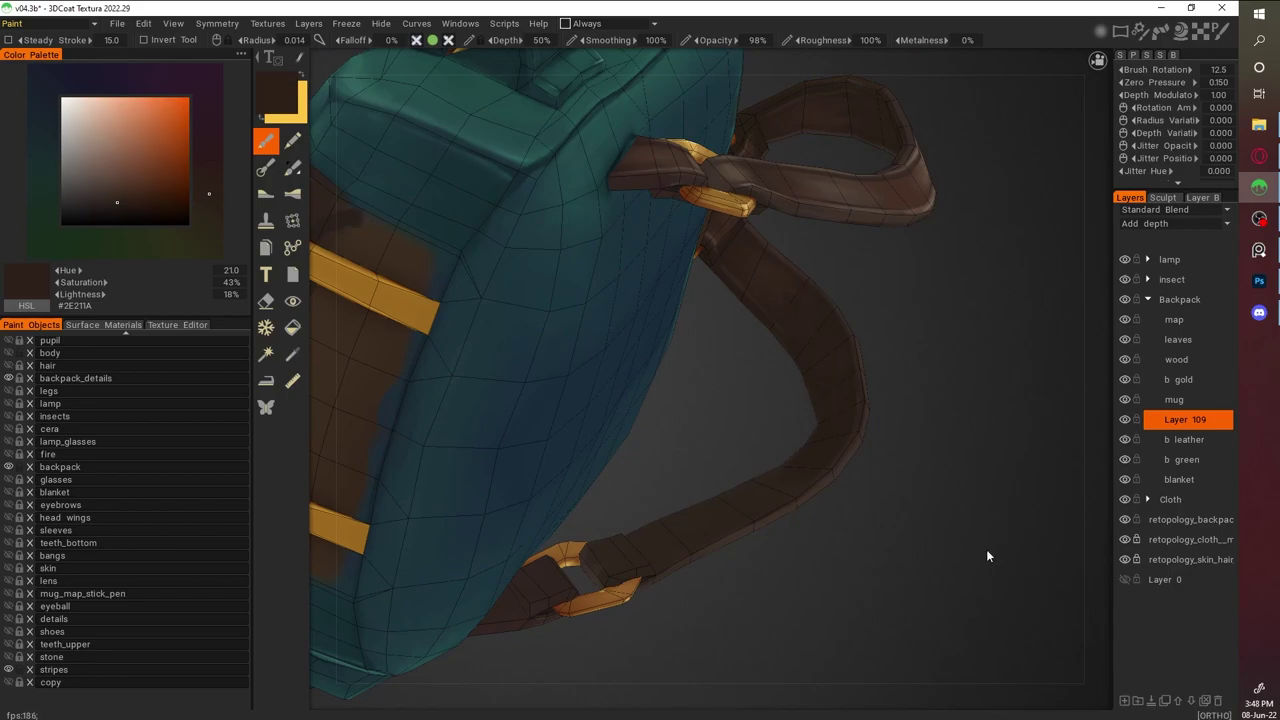
Paint thin highlights along the inner strap's edges with light grey-brown #736456
{"action": "mouse_move", "coordinate": [986, 555]}
{"action": "right_mouse_down"}
{"action": "mouse_move", "coordinate": [796, 452]}
{"action": "mouse_move", "coordinate": [899, 323]}
{"action": "mouse_move", "coordinate": [628, 342]}
{"action": "right_mouse_up"}
{"action": "key", "text": "v"}
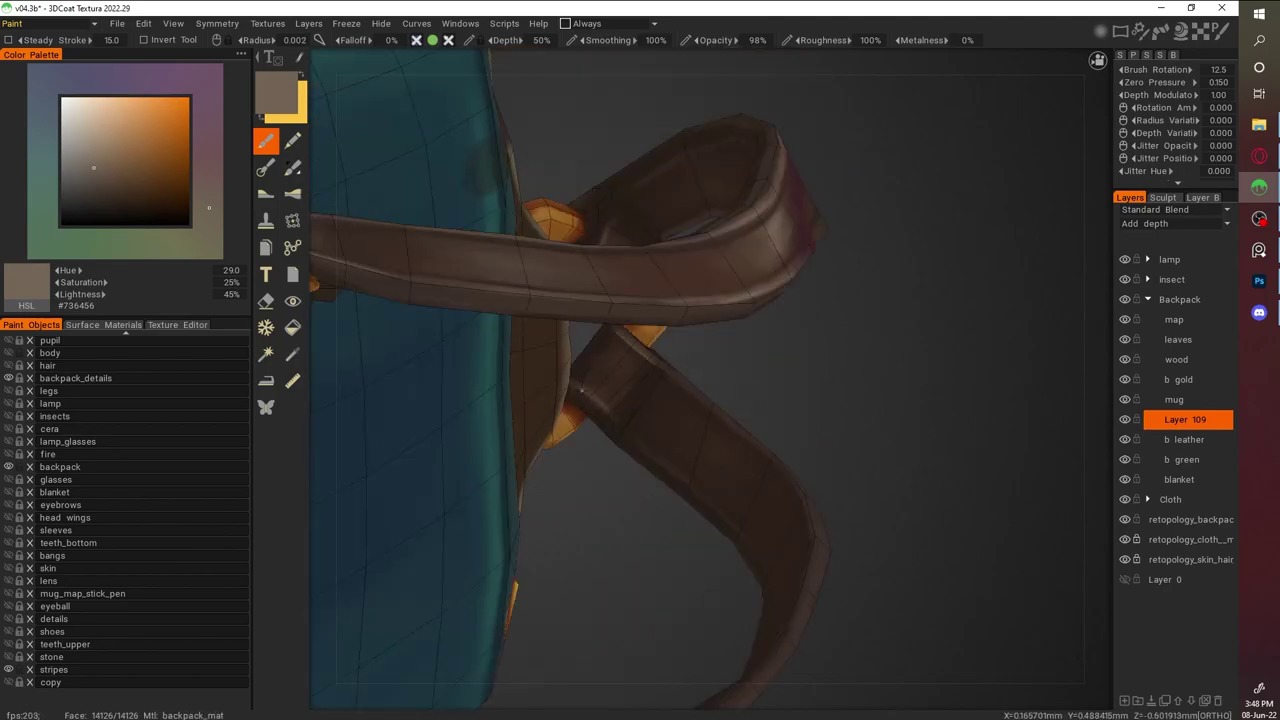
{"action": "right_click_drag", "start_coordinate": [614, 420], "coordinate": [753, 421], "text": "ctrl"}
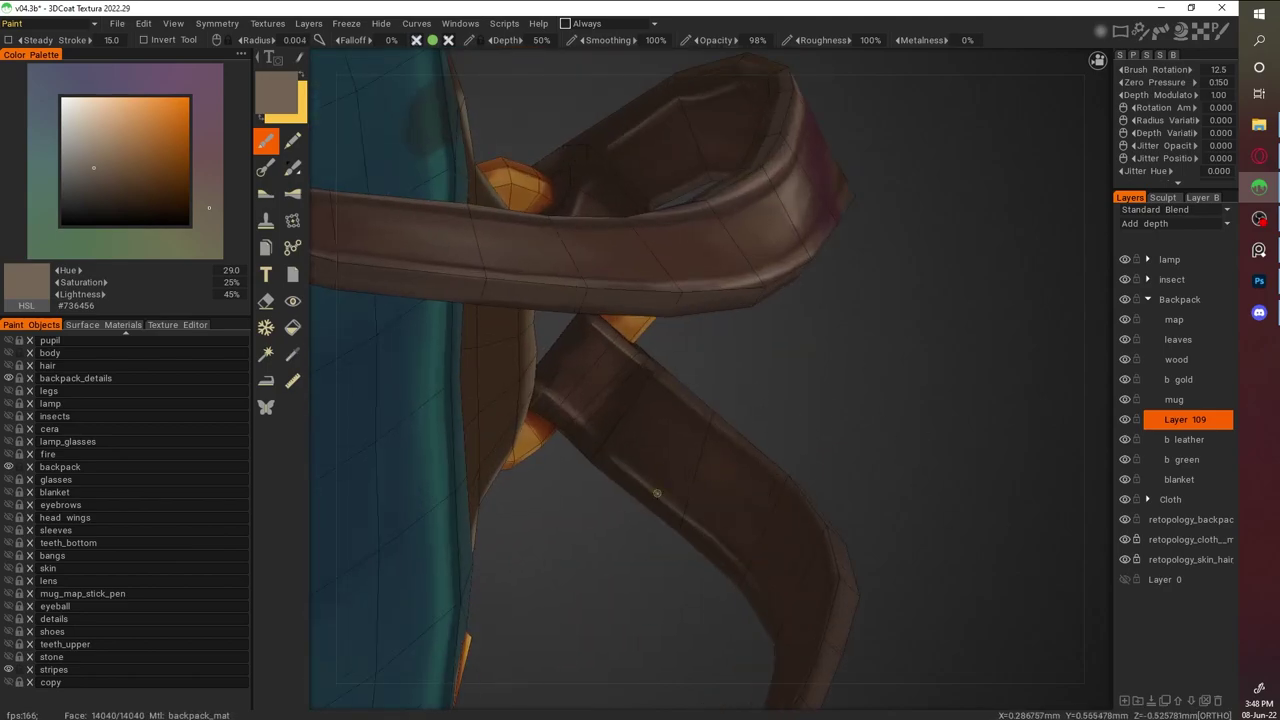
{"action": "key", "text": "v"}
{"action": "mouse_move", "coordinate": [663, 486]}
{"action": "right_mouse_down"}
{"action": "mouse_move", "coordinate": [891, 429]}
{"action": "mouse_move", "coordinate": [673, 447]}
{"action": "right_mouse_up"}
{"action": "key", "text": "v"}
Shade the leather panel behind the backpack's top ring and straps with browns #3A2920, #29201A and #402C23
{"action": "scroll", "coordinate": [966, 499], "scroll_direction": "down", "scroll_amount": 6}
{"action": "right_click_drag", "start_coordinate": [905, 431], "coordinate": [938, 214]}
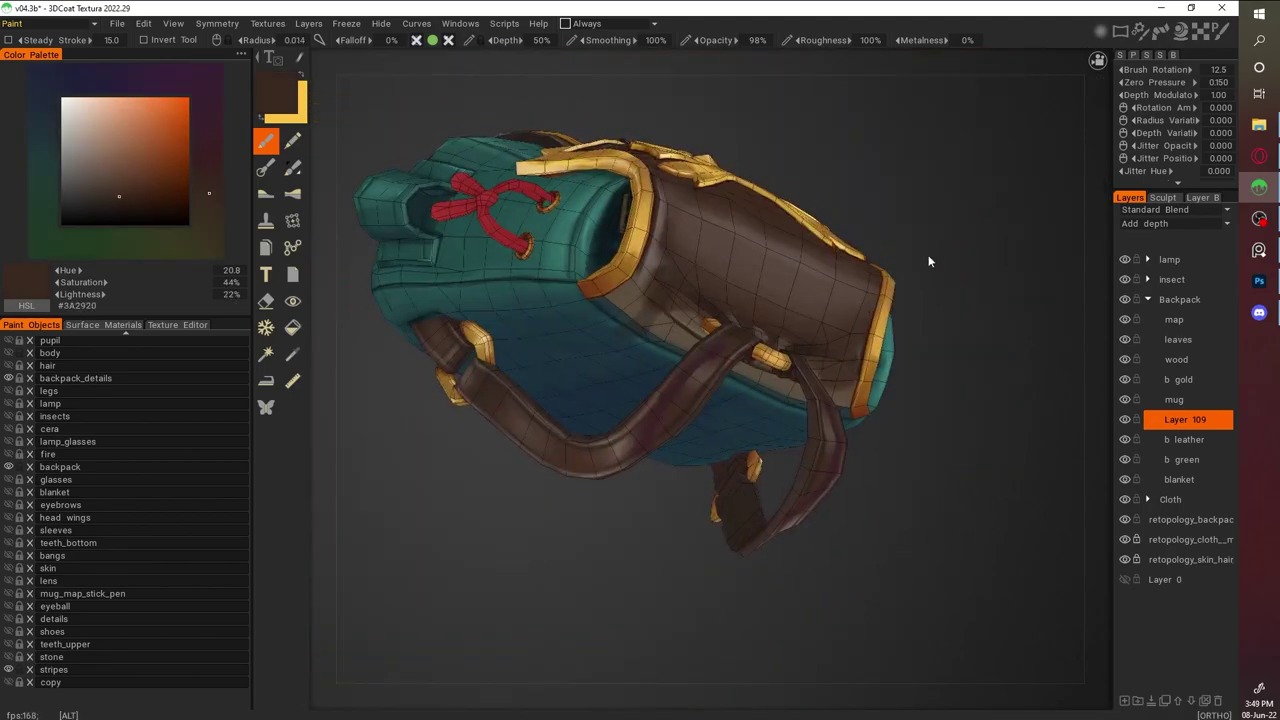
{"action": "scroll", "coordinate": [957, 320], "scroll_direction": "up", "scroll_amount": 6}
{"action": "key", "text": "v"}
{"action": "right_click_drag", "start_coordinate": [880, 380], "coordinate": [821, 428]}
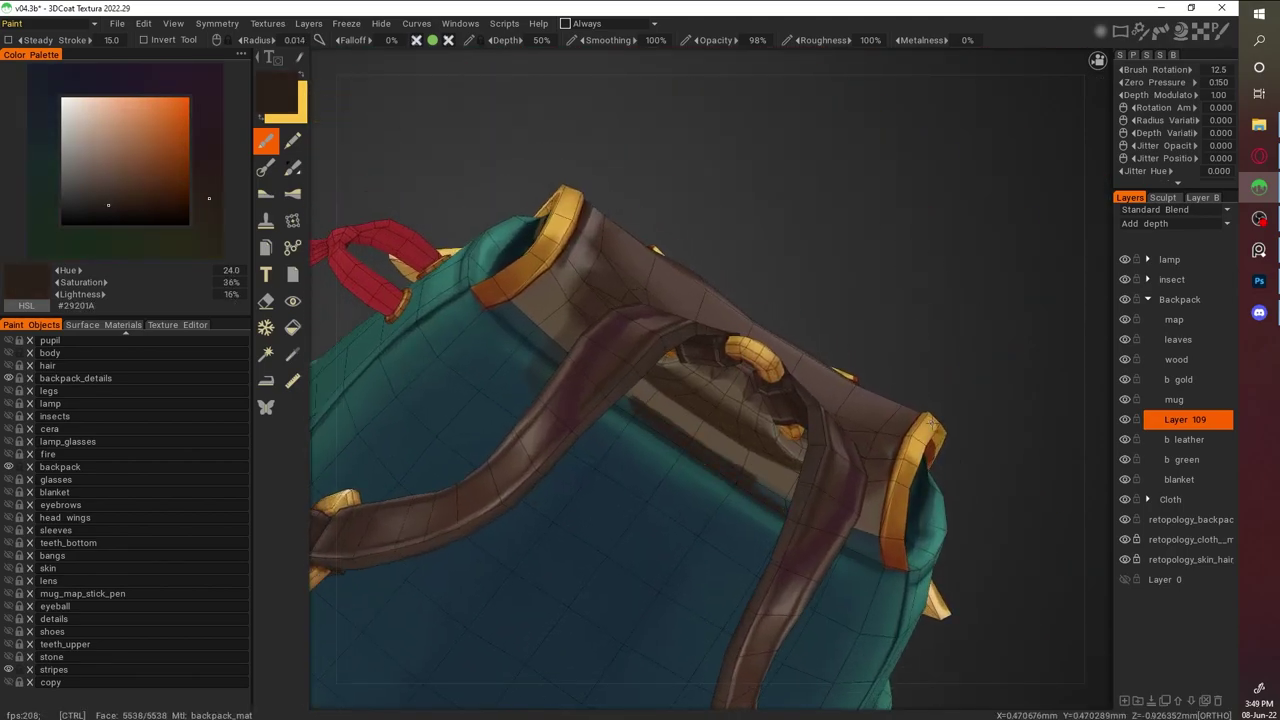
{"action": "mouse_move", "coordinate": [952, 497]}
{"action": "right_mouse_down"}
{"action": "mouse_move", "coordinate": [946, 441]}
{"action": "mouse_move", "coordinate": [871, 371]}
{"action": "mouse_move", "coordinate": [633, 318]}
{"action": "mouse_move", "coordinate": [640, 370]}
{"action": "right_mouse_up"}
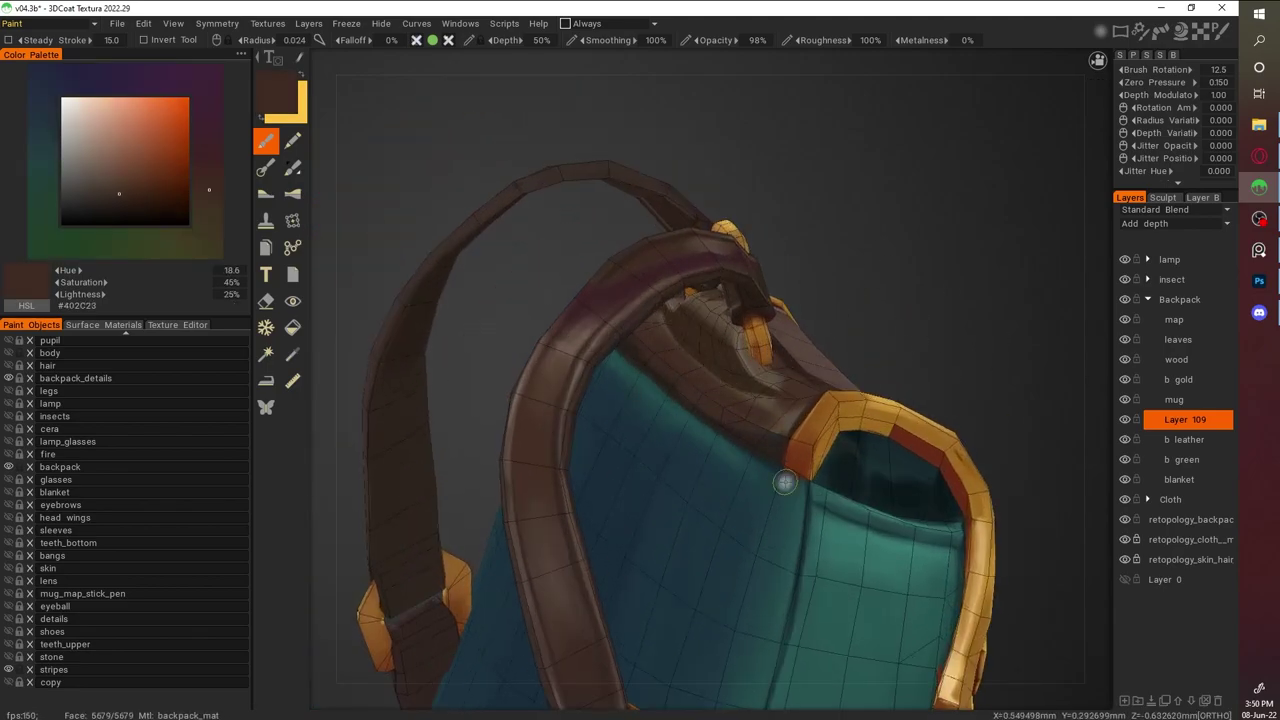
Shade the straps and the leather around the top ring with brown #3D2B20 and save the file
{"action": "key", "text": "v"}
{"action": "scroll", "coordinate": [864, 301], "scroll_direction": "down", "scroll_amount": 5}
{"action": "mouse_move", "coordinate": [899, 224]}
{"action": "right_mouse_down", "text": "alt"}
{"action": "mouse_move", "coordinate": [890, 346]}
{"action": "mouse_move", "coordinate": [846, 228]}
{"action": "mouse_move", "coordinate": [966, 415]}
{"action": "mouse_move", "coordinate": [899, 209]}
{"action": "mouse_move", "coordinate": [927, 297]}
{"action": "mouse_move", "coordinate": [905, 318]}
{"action": "right_mouse_up", "text": "alt"}
{"action": "key", "text": "v"}
{"action": "right_click_drag", "start_coordinate": [727, 296], "coordinate": [789, 505], "text": "alt"}
{"action": "right_click_drag", "start_coordinate": [702, 421], "coordinate": [751, 402], "text": "alt"}
{"action": "key", "text": "ctrl+s"}
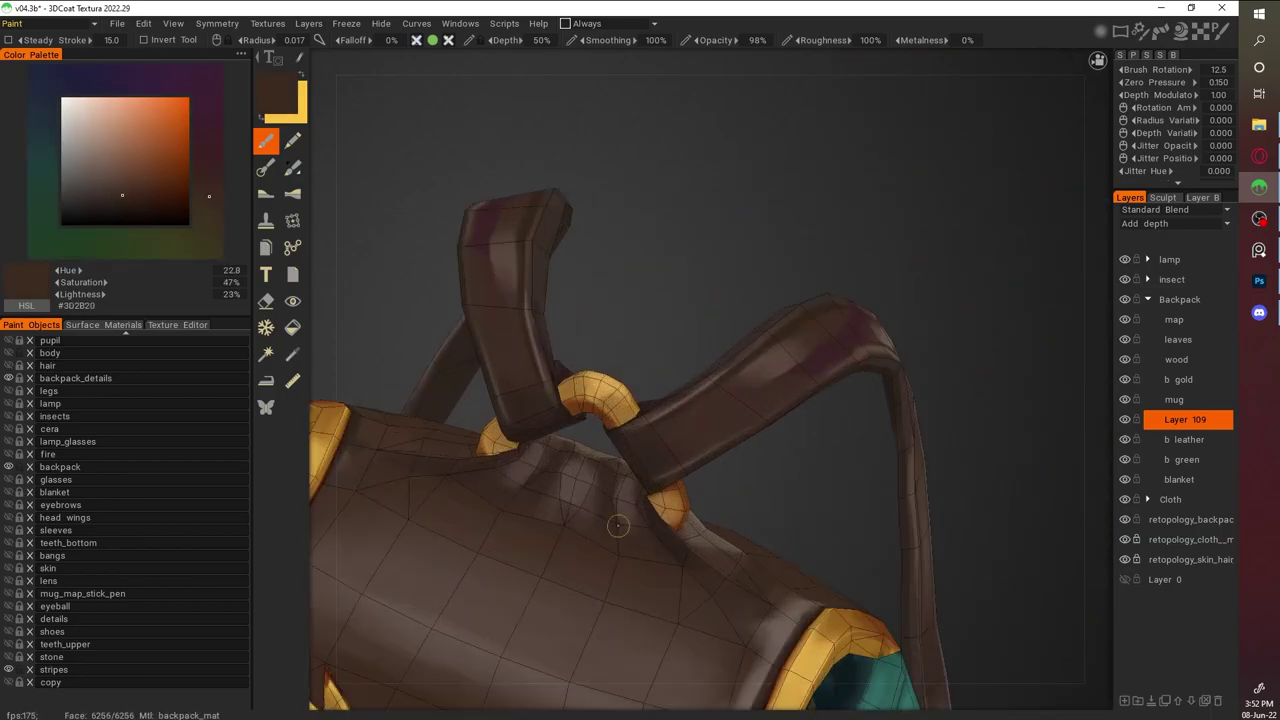
Shade the leather folds beneath the backpack's top ring with browns #32261F, #34261F and #382820
{"action": "key", "text": "v"}
{"action": "key", "text": "v"}
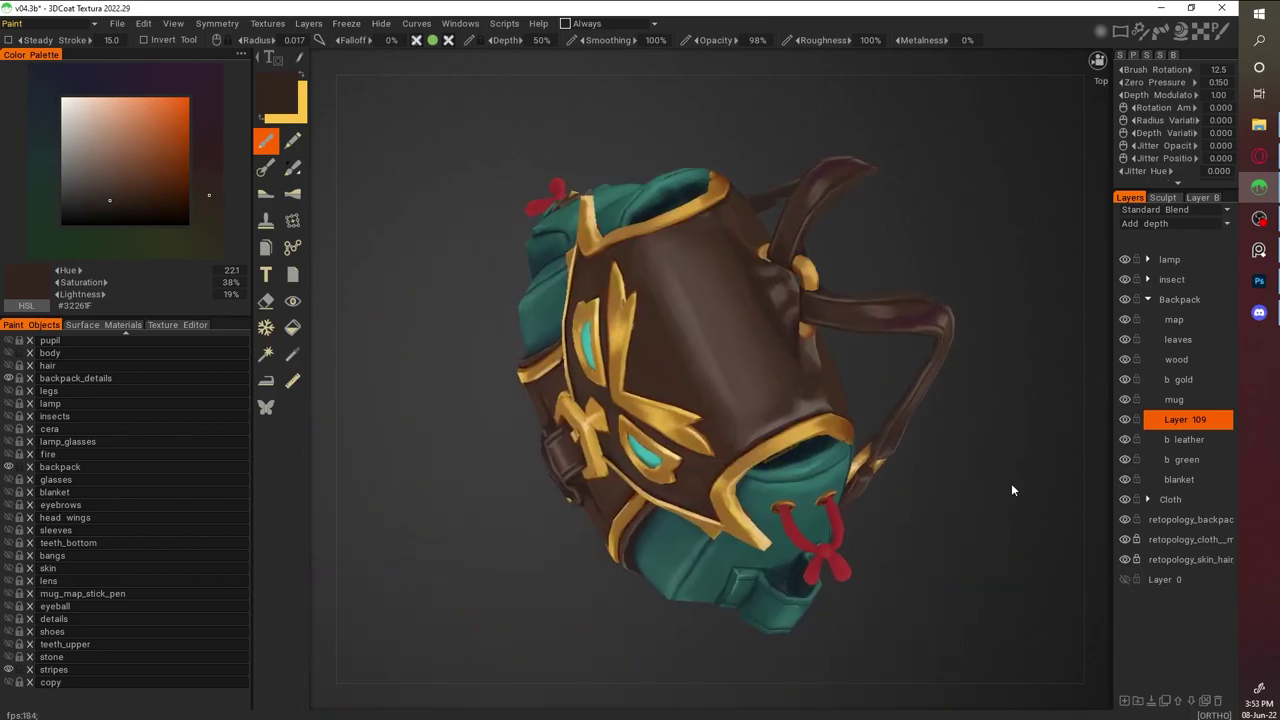
{"action": "left_click_drag", "start_coordinate": [955, 495], "coordinate": [891, 326]}
{"action": "scroll", "coordinate": [562, 401], "scroll_direction": "up", "scroll_amount": 10}
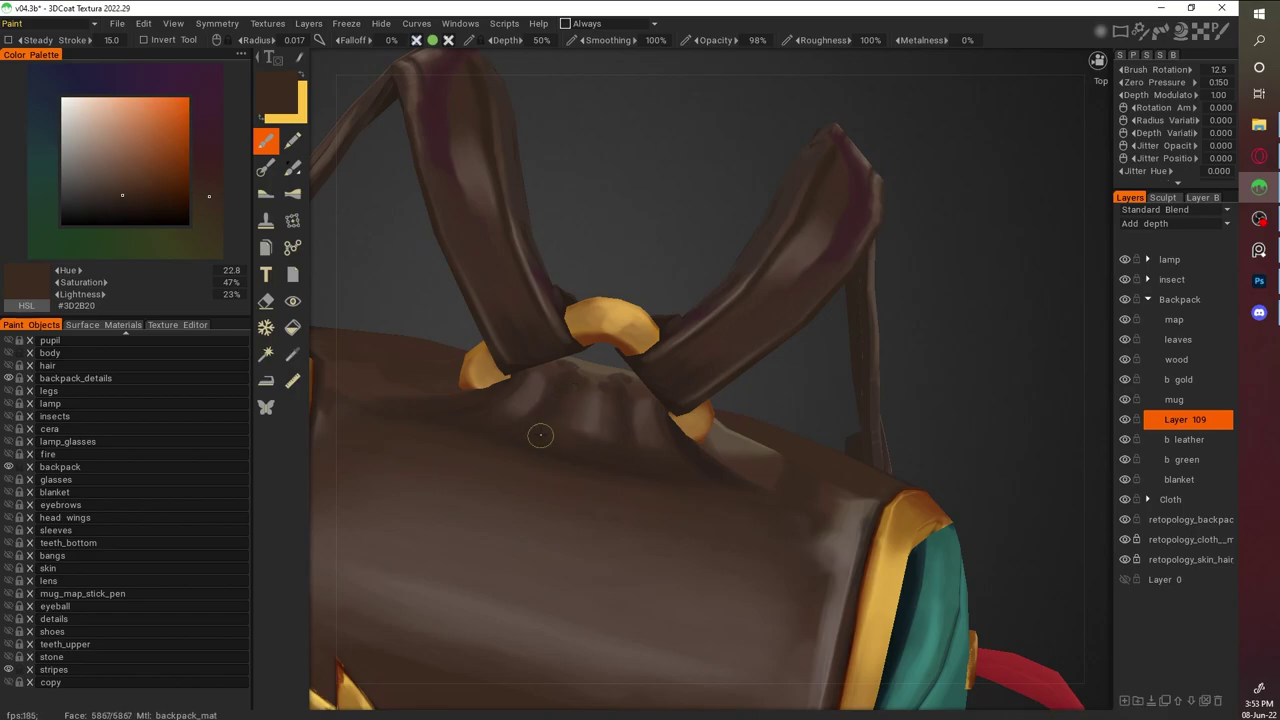
{"action": "key", "text": "v"}
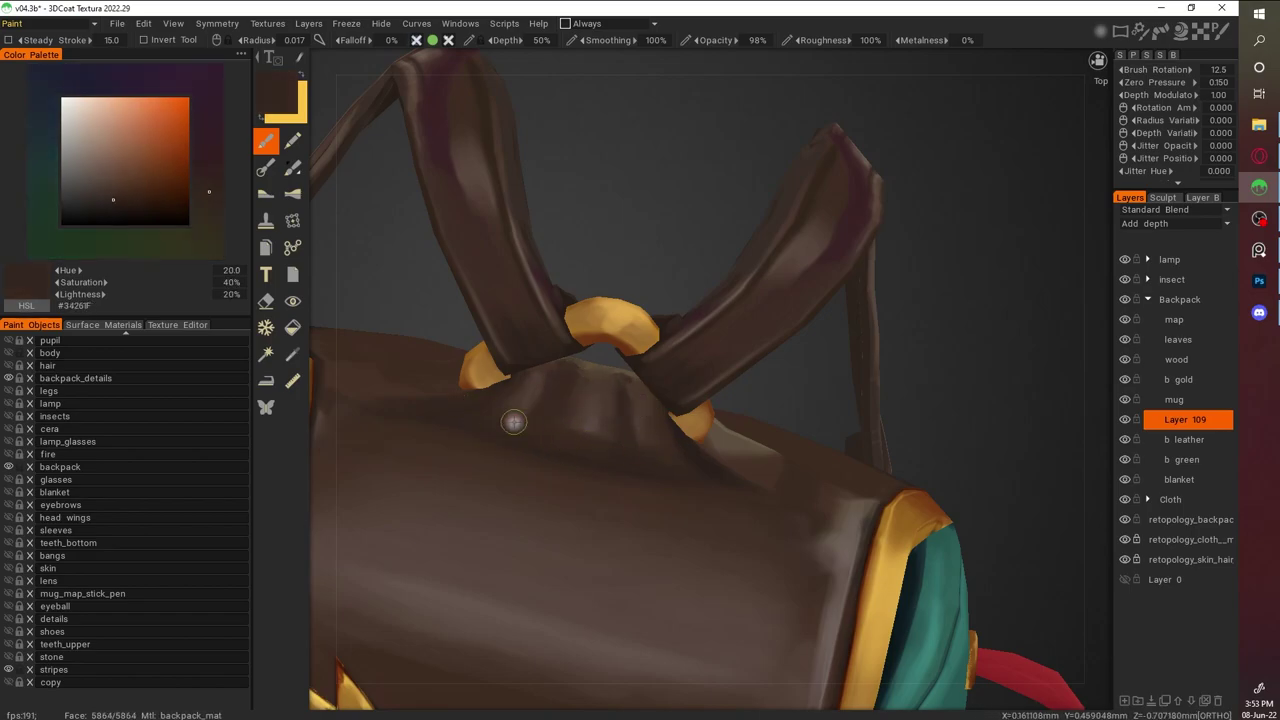
{"action": "mouse_move", "coordinate": [651, 451]}
{"action": "left_mouse_down"}
{"action": "mouse_move", "coordinate": [641, 354]}
{"action": "mouse_move", "coordinate": [668, 380]}
{"action": "mouse_move", "coordinate": [805, 347]}
{"action": "mouse_move", "coordinate": [451, 385]}
{"action": "left_mouse_up"}
{"action": "key", "text": "v"}
{"action": "key", "text": "v"}
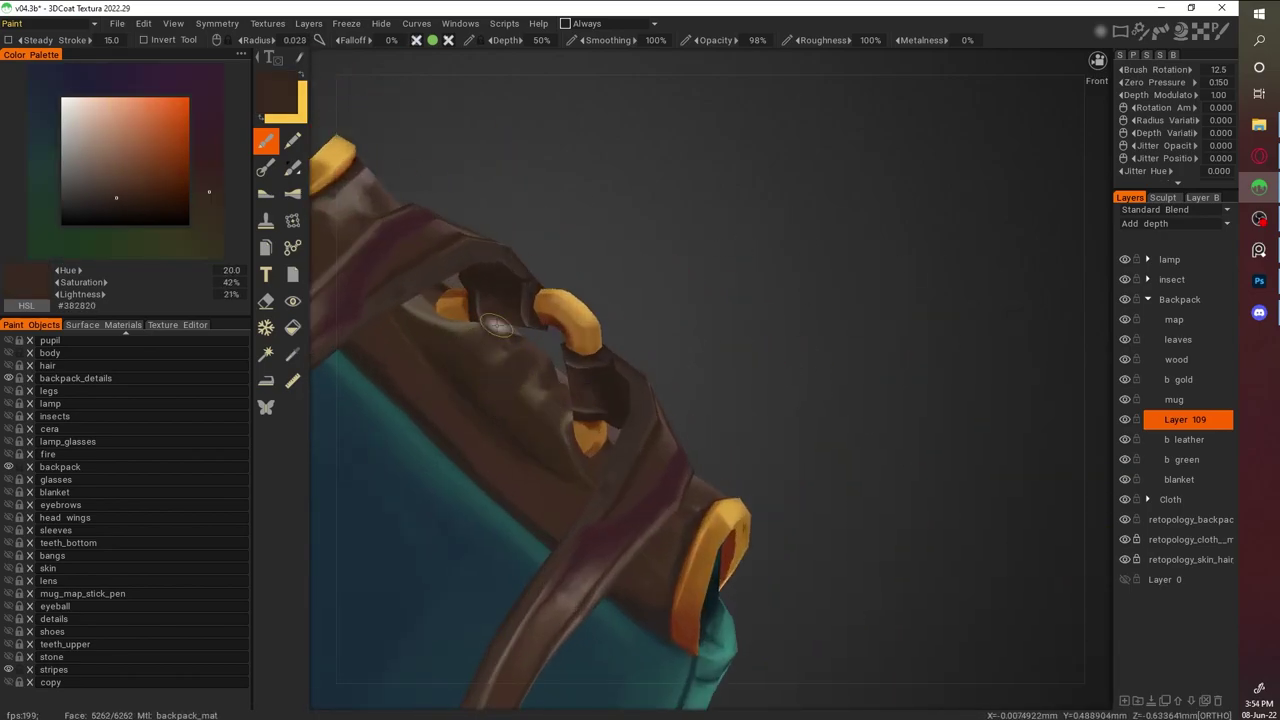
Darken the leather behind the top ring and toward the flap's gold side trim with #2C2119 and #2F251F
{"action": "key", "text": "v"}
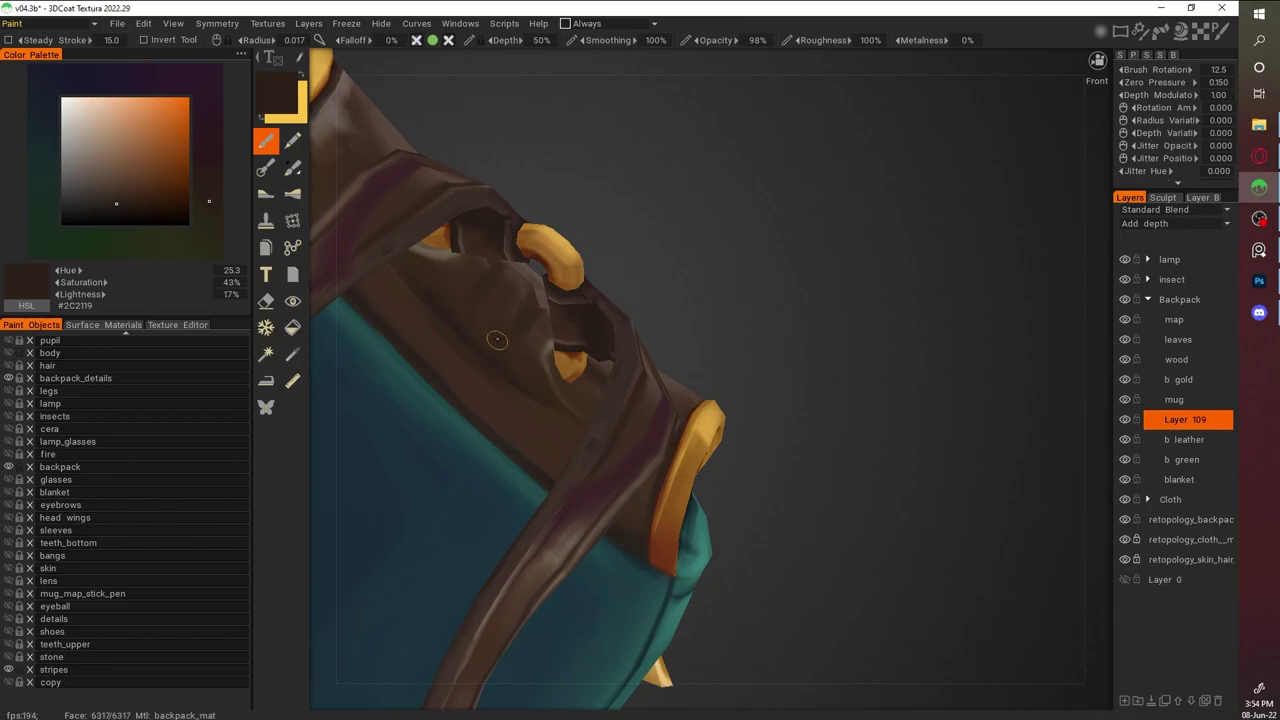
{"action": "key", "text": "v"}
{"action": "left_click_drag", "start_coordinate": [500, 428], "coordinate": [453, 325]}
{"action": "key", "text": "v"}
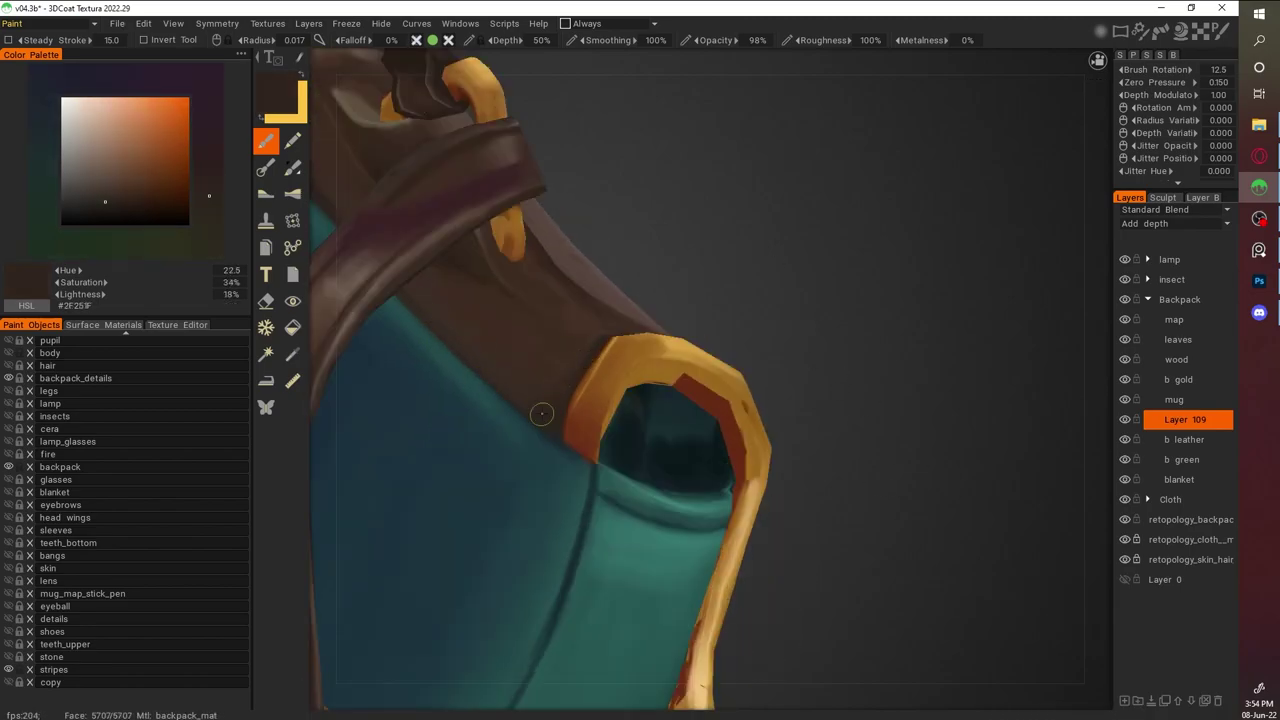
{"action": "left_click_drag", "start_coordinate": [597, 339], "coordinate": [800, 360]}
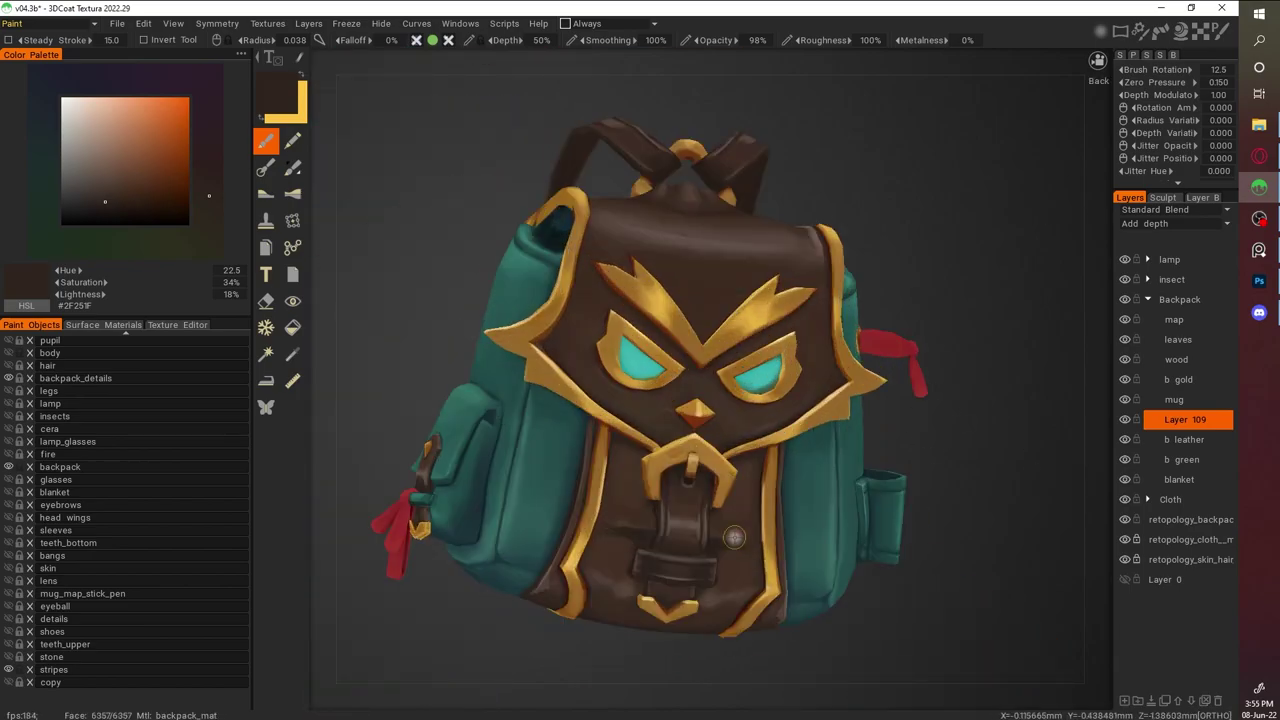
Isolate the stripes object by hiding the backpack and backpack_details objects
{"action": "scroll", "coordinate": [820, 429], "scroll_direction": "down", "scroll_amount": 3}
{"action": "left_click_drag", "start_coordinate": [820, 429], "coordinate": [863, 343]}
{"action": "key", "text": "v"}
{"action": "scroll", "coordinate": [852, 362], "scroll_direction": "up", "scroll_amount": 5}
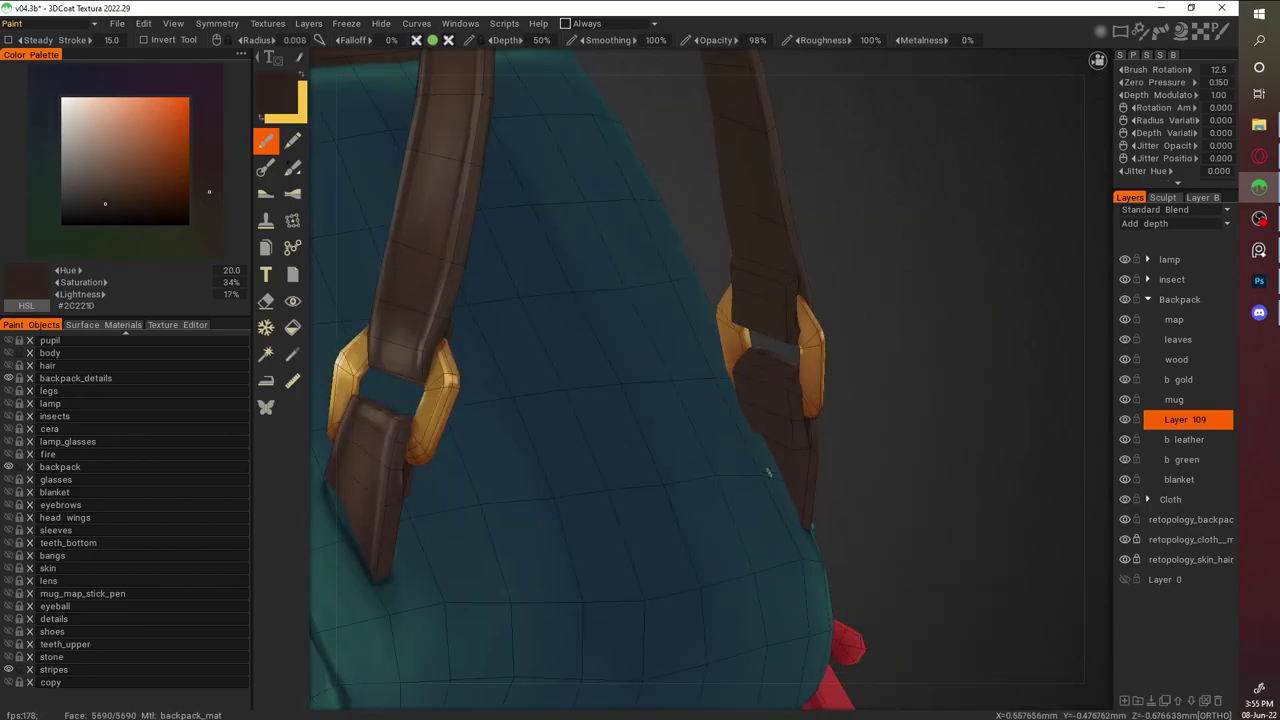
{"action": "scroll", "coordinate": [767, 469], "scroll_direction": "down", "scroll_amount": 5}
{"action": "left_click_drag", "start_coordinate": [1026, 387], "coordinate": [480, 439]}
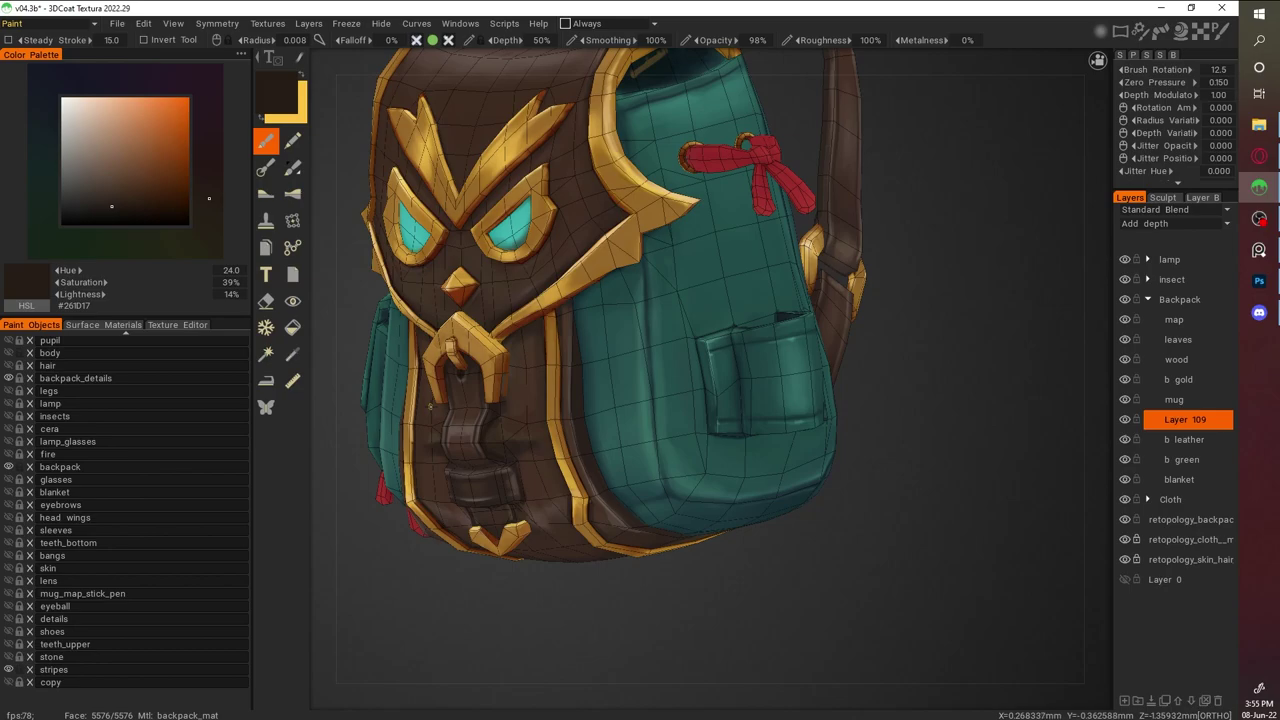
{"action": "left_click_drag", "start_coordinate": [640, 349], "coordinate": [963, 517]}
{"action": "scroll", "coordinate": [34, 460], "scroll_direction": "up", "scroll_amount": 2}
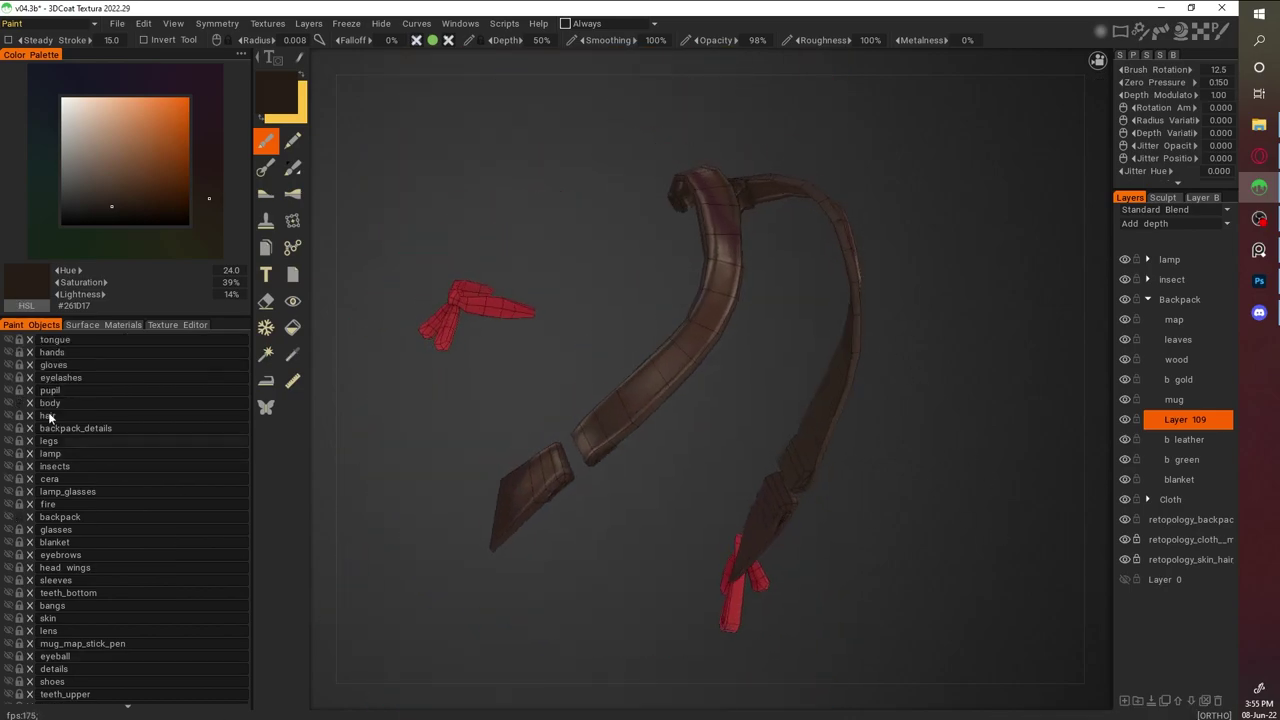
Paint the upper end of the shoulder strap's outer face with lighter brown #45372D
{"action": "scroll", "coordinate": [34, 460], "scroll_direction": "down", "scroll_amount": 2}
{"action": "scroll", "coordinate": [920, 437], "scroll_direction": "up", "scroll_amount": 2}
{"action": "scroll", "coordinate": [820, 343], "scroll_direction": "down", "scroll_amount": 5}
{"action": "left_click_drag", "start_coordinate": [820, 343], "coordinate": [523, 354]}
{"action": "scroll", "coordinate": [910, 338], "scroll_direction": "up", "scroll_amount": 5}
{"action": "scroll", "coordinate": [910, 338], "scroll_direction": "up", "scroll_amount": 2}
{"action": "key", "text": "v"}
{"action": "left_click_drag", "start_coordinate": [595, 252], "coordinate": [623, 354]}
{"action": "key", "text": "v"}
{"action": "key", "text": "v"}
{"action": "key", "text": "v"}
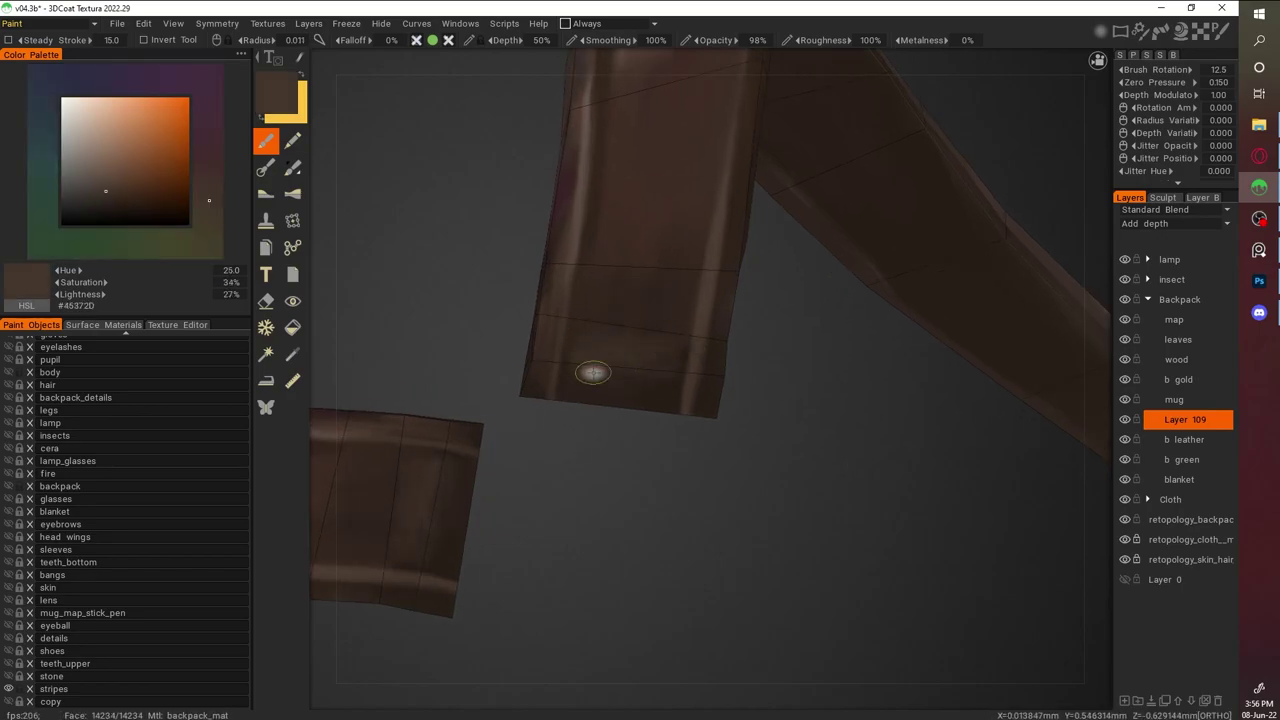
Shade the flat faces of the upper strap ends softly with brown #3E2D23
{"action": "key", "text": "v"}
{"action": "right_click_drag", "start_coordinate": [668, 400], "coordinate": [745, 215]}
{"action": "mouse_move", "coordinate": [608, 203]}
{"action": "left_mouse_down"}
{"action": "mouse_move", "coordinate": [803, 437]}
{"action": "mouse_move", "coordinate": [980, 460]}
{"action": "mouse_move", "coordinate": [706, 270]}
{"action": "mouse_move", "coordinate": [766, 314]}
{"action": "mouse_move", "coordinate": [737, 403]}
{"action": "mouse_move", "coordinate": [777, 374]}
{"action": "mouse_move", "coordinate": [872, 240]}
{"action": "left_mouse_up"}
{"action": "right_click_drag", "start_coordinate": [872, 240], "coordinate": [866, 294], "text": "alt"}
{"action": "key", "text": "v"}
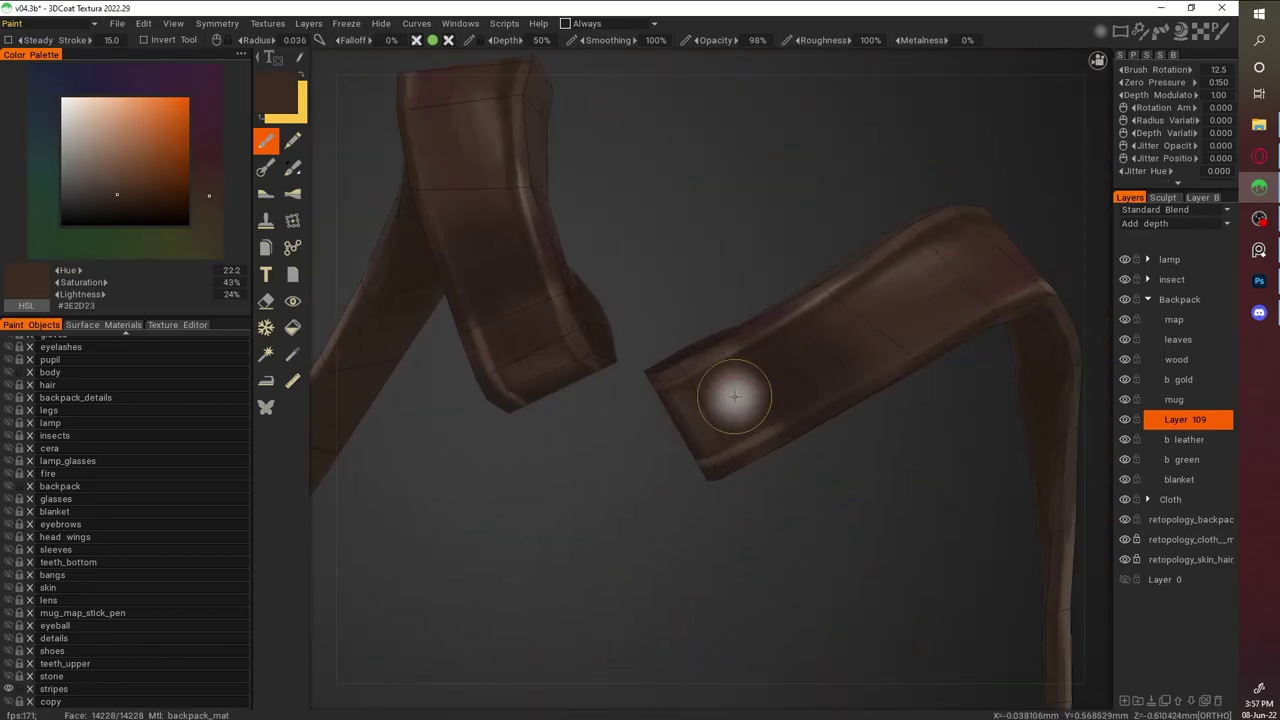
Highlight the upper strap ends and edges with grey-brown #71655E, blending with #4B4036
{"action": "left_click_drag", "start_coordinate": [749, 354], "coordinate": [658, 210], "text": "alt"}
{"action": "left_click", "coordinate": [84, 166]}
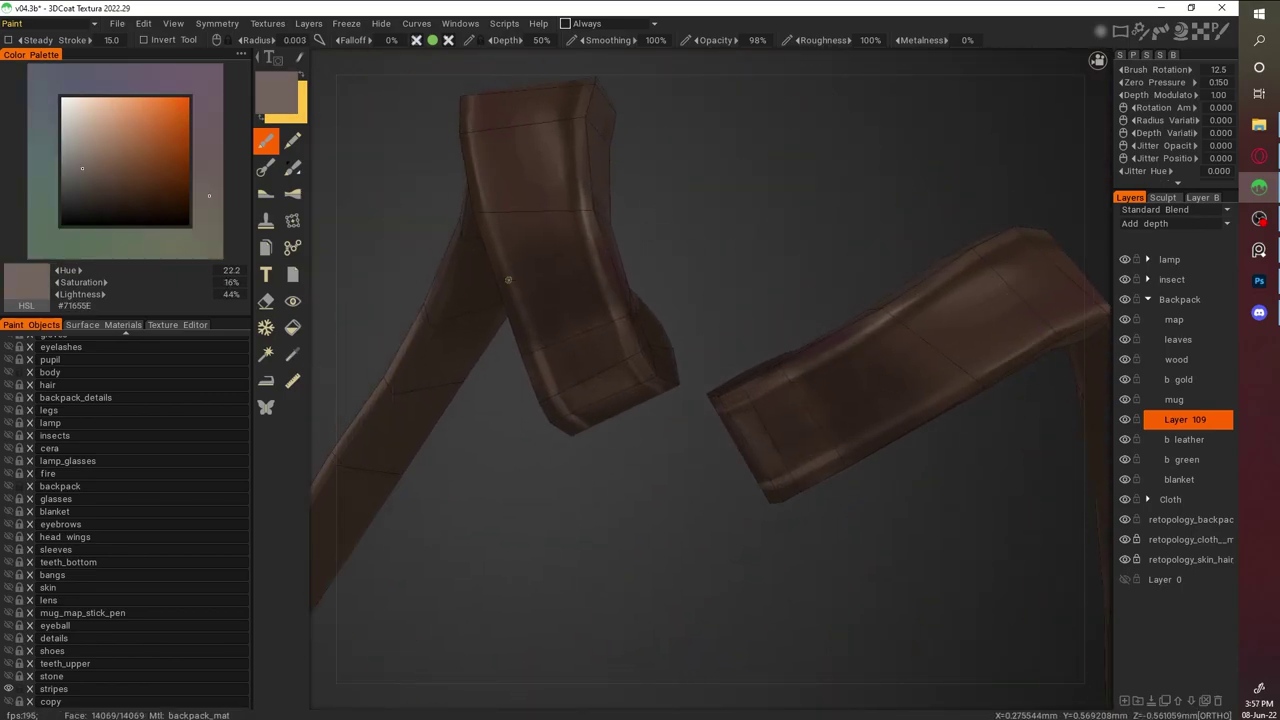
{"action": "key", "text": "v"}
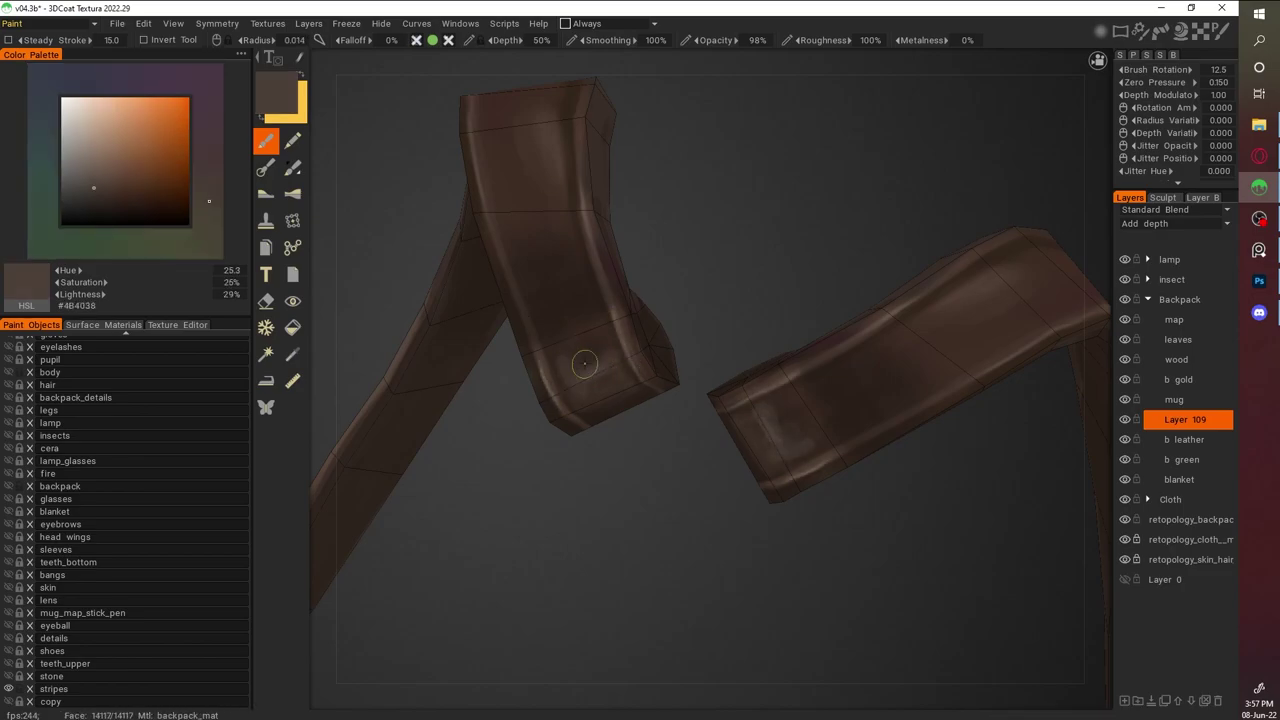
Tint the strap's outer face near its bend with reddish brown #462D20
{"action": "right_click_drag", "start_coordinate": [600, 370], "coordinate": [930, 423], "text": "alt"}
{"action": "left_click_drag", "start_coordinate": [930, 423], "coordinate": [901, 534], "text": "alt"}
{"action": "right_click_drag", "start_coordinate": [901, 533], "coordinate": [958, 657], "text": "alt"}
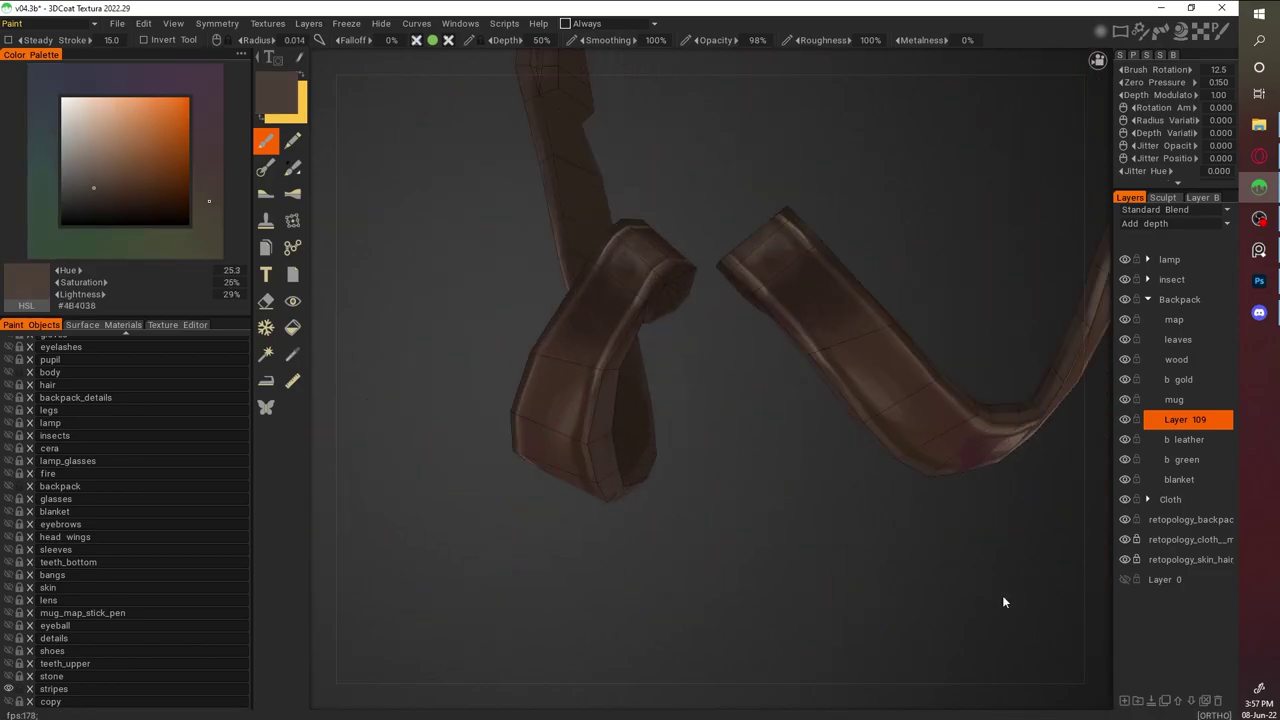
{"action": "left_click_drag", "start_coordinate": [958, 657], "coordinate": [572, 323], "text": "alt"}
{"action": "key", "text": "v"}
{"action": "key", "text": "v"}
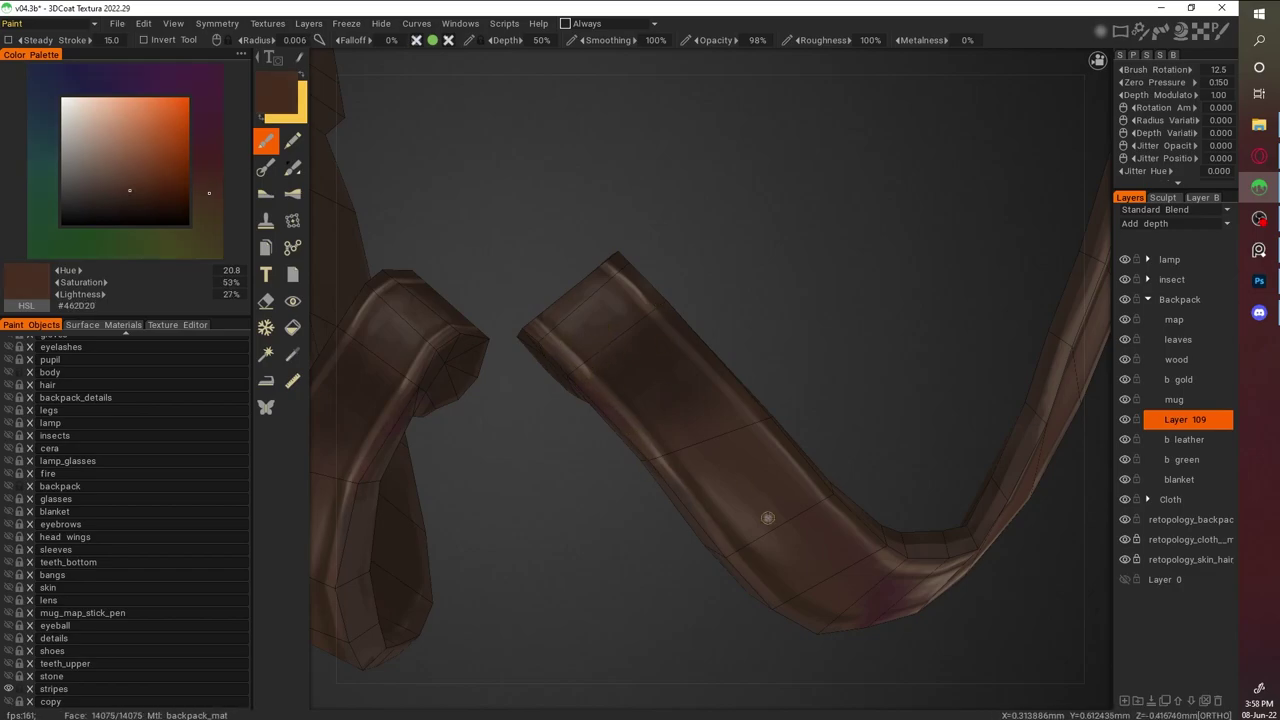
Darken the strap beside its edge highlights with deep browns #2B1F1A and #1F1916
{"action": "key", "text": "v"}
{"action": "left_click_drag", "start_coordinate": [761, 415], "coordinate": [851, 480], "text": "alt"}
{"action": "right_click_drag", "start_coordinate": [851, 480], "coordinate": [740, 427], "text": "alt"}
{"action": "mouse_move", "coordinate": [740, 427]}
{"action": "left_mouse_down", "text": "alt"}
{"action": "mouse_move", "coordinate": [913, 376]}
{"action": "mouse_move", "coordinate": [837, 289]}
{"action": "mouse_move", "coordinate": [880, 297]}
{"action": "mouse_move", "coordinate": [866, 583]}
{"action": "mouse_move", "coordinate": [784, 417]}
{"action": "mouse_move", "coordinate": [566, 226]}
{"action": "left_mouse_up", "text": "alt"}
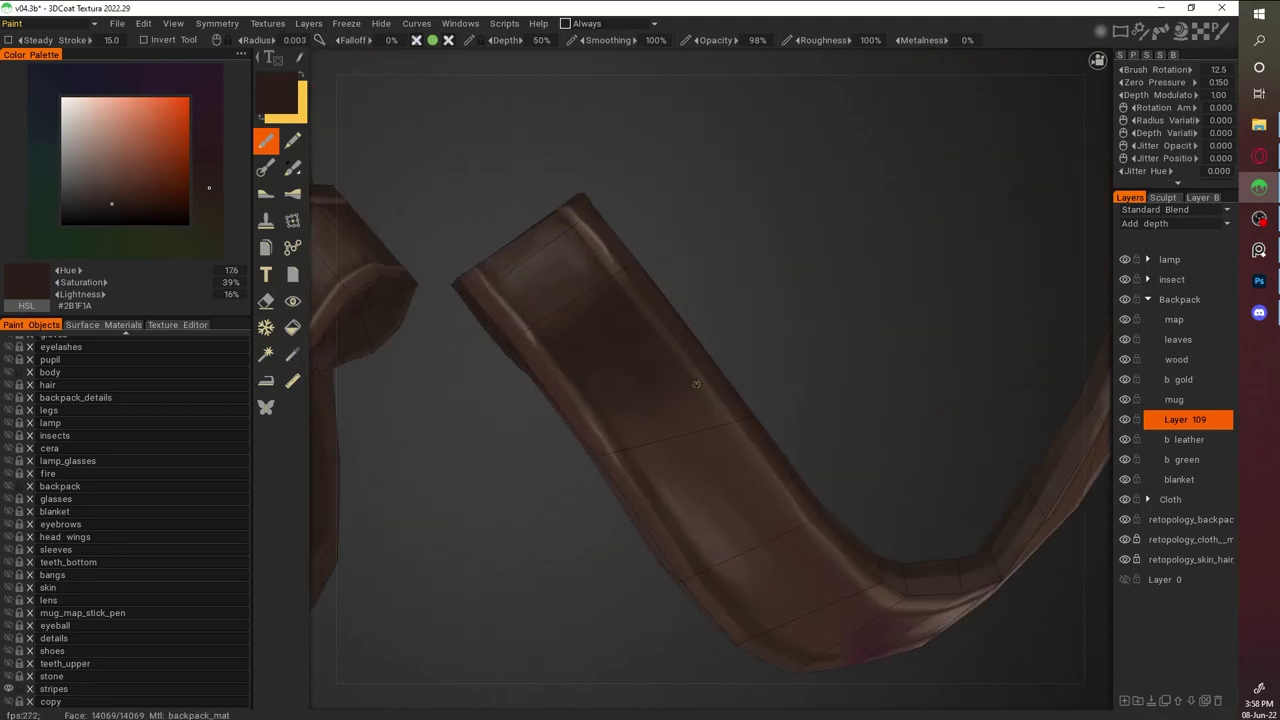
{"action": "right_click_drag", "start_coordinate": [501, 295], "coordinate": [751, 416], "text": "alt"}
{"action": "key", "text": "v"}
{"action": "right_click_drag", "start_coordinate": [653, 418], "coordinate": [950, 406], "text": "alt"}
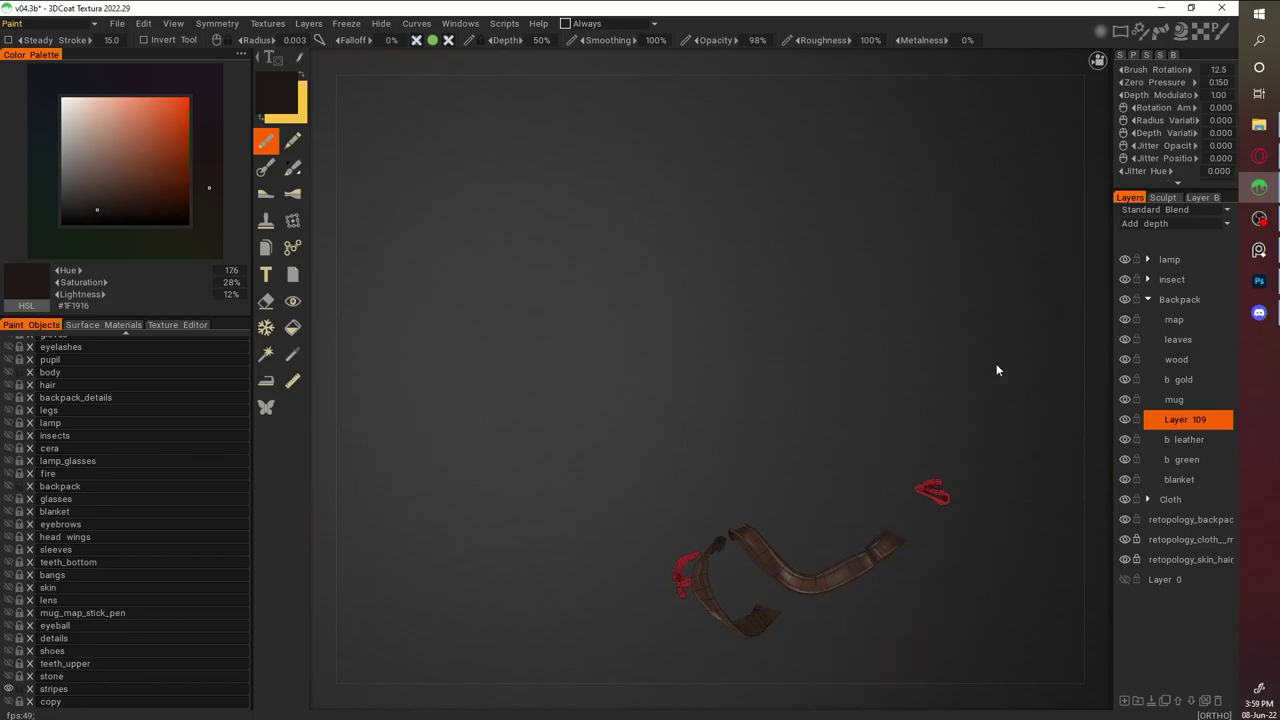
Shade the lower strap pieces with brown #3F2B20 and highlight their ends with #574539
{"action": "right_click_drag", "start_coordinate": [996, 370], "coordinate": [792, 401], "text": "alt"}
{"action": "key", "text": "v"}
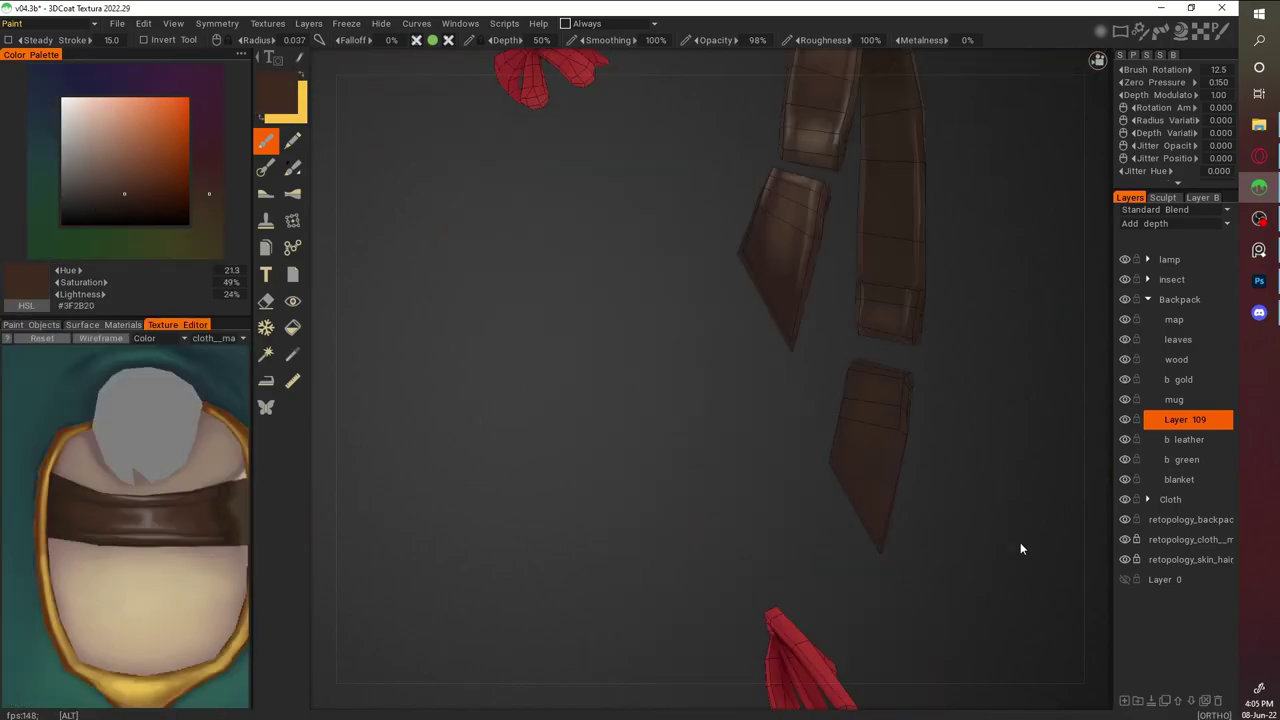
{"action": "mouse_move", "coordinate": [1020, 542]}
{"action": "right_mouse_down", "text": "alt"}
{"action": "mouse_move", "coordinate": [938, 482]}
{"action": "mouse_move", "coordinate": [916, 579]}
{"action": "mouse_move", "coordinate": [926, 451]}
{"action": "mouse_move", "coordinate": [705, 380]}
{"action": "mouse_move", "coordinate": [936, 428]}
{"action": "mouse_move", "coordinate": [829, 386]}
{"action": "mouse_move", "coordinate": [871, 334]}
{"action": "mouse_move", "coordinate": [840, 310]}
{"action": "mouse_move", "coordinate": [823, 300]}
{"action": "mouse_move", "coordinate": [782, 325]}
{"action": "right_mouse_up", "text": "alt"}
{"action": "key", "text": "v"}
{"action": "key", "text": "v"}
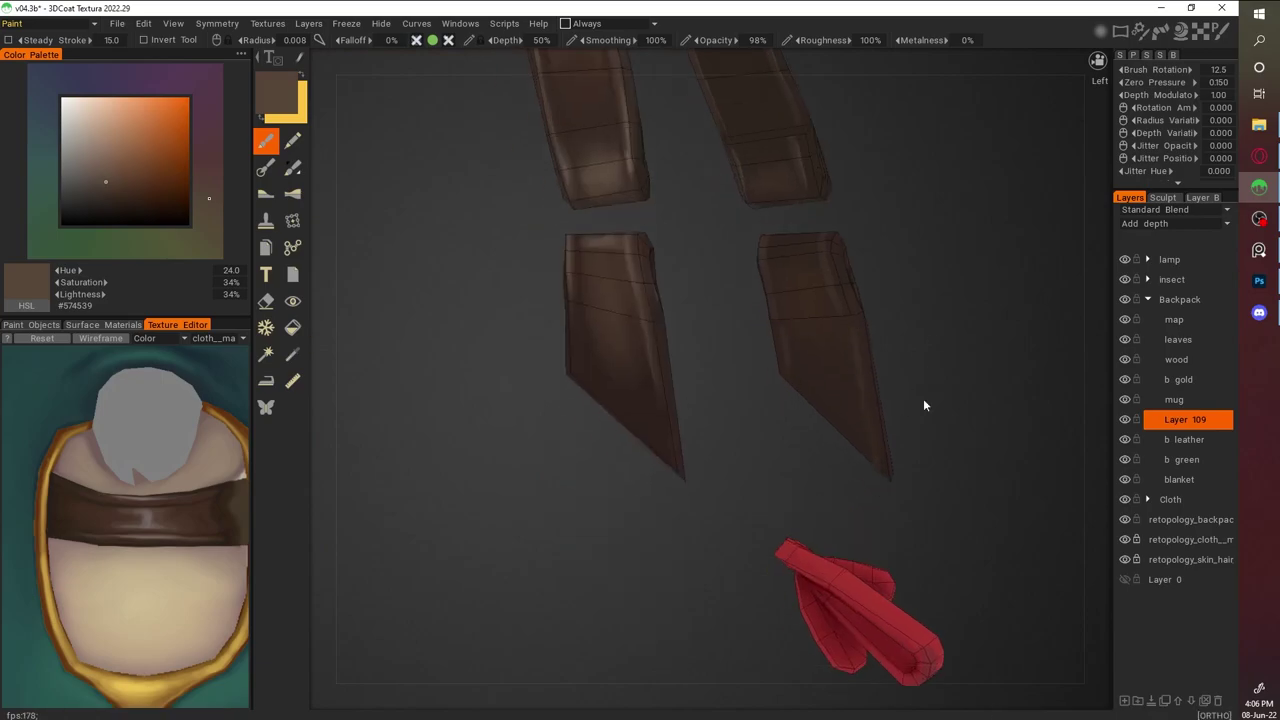
Refine the lower strap pieces and the strap's inner face with grey-brown #483B35
{"action": "right_click_drag", "start_coordinate": [878, 448], "coordinate": [836, 315], "text": "alt"}
{"action": "right_click_drag", "start_coordinate": [777, 371], "coordinate": [782, 382], "text": "alt"}
{"action": "key", "text": "v"}
{"action": "mouse_move", "coordinate": [784, 400]}
{"action": "left_mouse_down", "text": "alt"}
{"action": "mouse_move", "coordinate": [901, 444]}
{"action": "mouse_move", "coordinate": [922, 429]}
{"action": "left_mouse_up", "text": "alt"}
{"action": "key", "text": "v"}
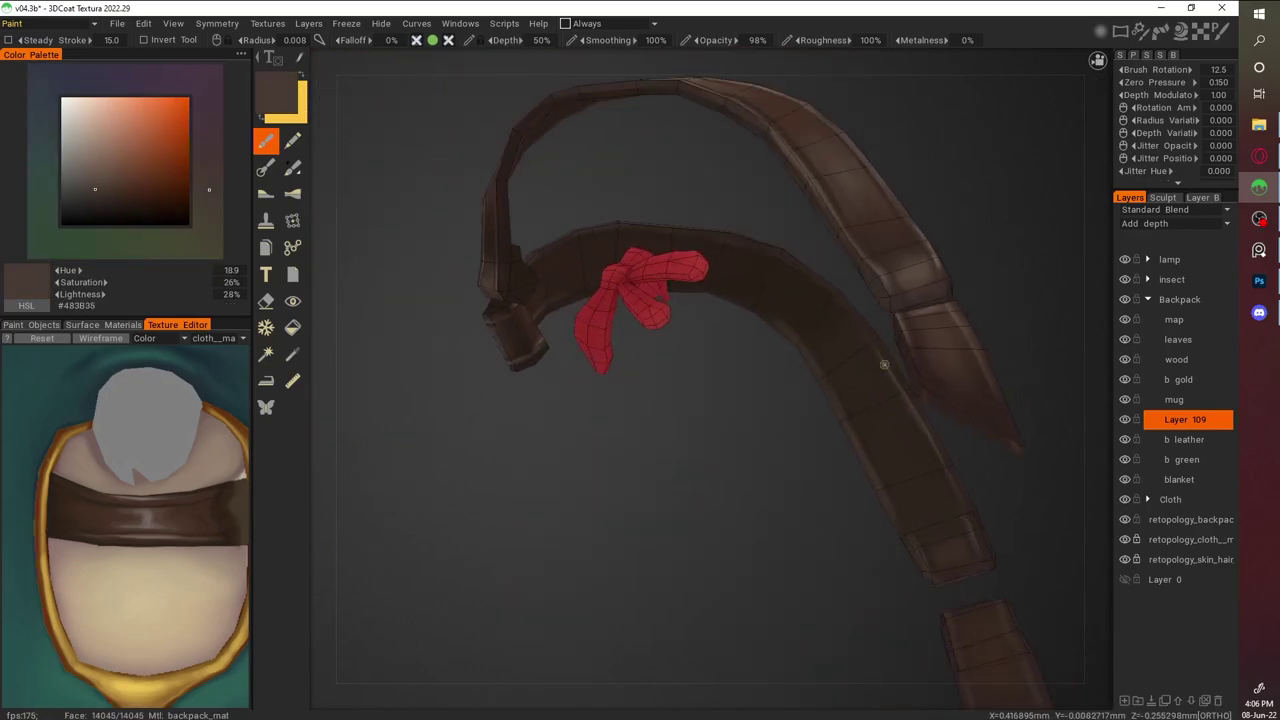
Paint highlights along the long edges of the strap's inner face with #514139
{"action": "left_click_drag", "start_coordinate": [862, 330], "coordinate": [521, 243], "text": "alt"}
{"action": "key", "text": "v"}
{"action": "left_click_drag", "start_coordinate": [837, 398], "coordinate": [976, 350], "text": "alt"}
{"action": "mouse_move", "coordinate": [942, 404]}
{"action": "left_mouse_down", "text": "alt"}
{"action": "mouse_move", "coordinate": [850, 380]}
{"action": "mouse_move", "coordinate": [714, 220]}
{"action": "mouse_move", "coordinate": [789, 289]}
{"action": "mouse_move", "coordinate": [856, 494]}
{"action": "mouse_move", "coordinate": [965, 456]}
{"action": "left_mouse_up", "text": "alt"}
{"action": "key", "text": "v"}
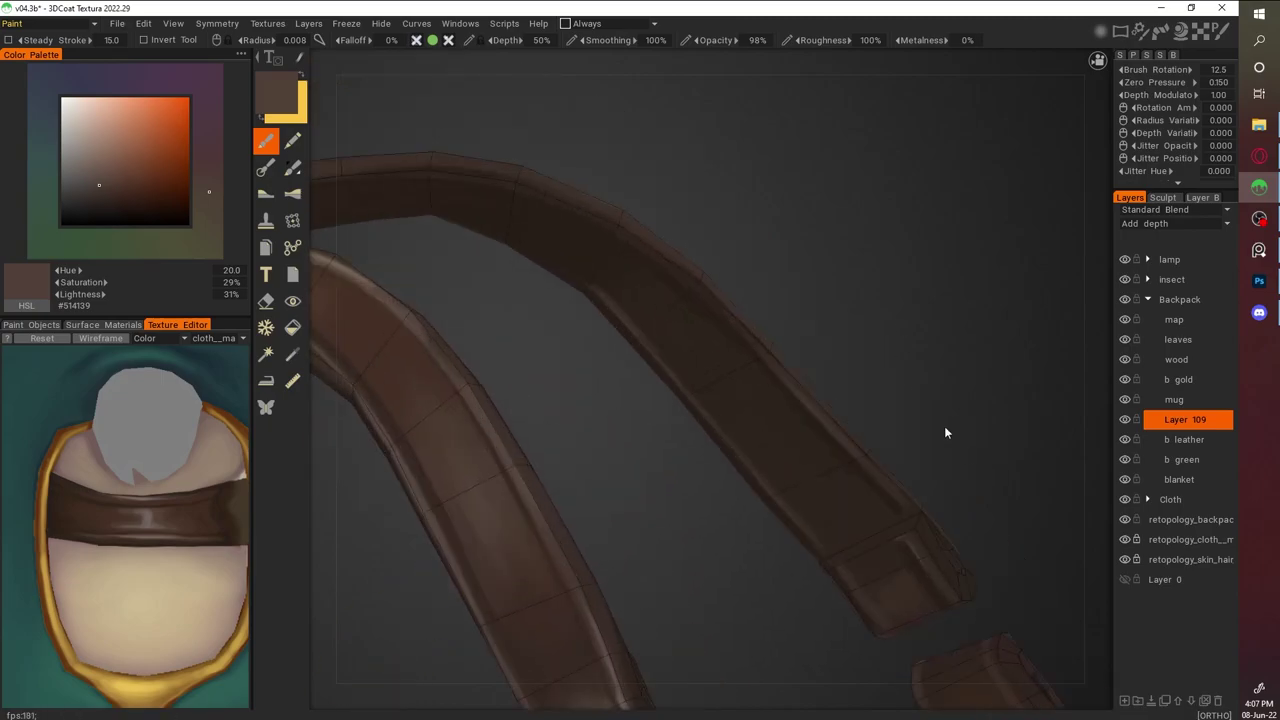
Darken the strap's inner face and the folded strap end with browns #281F18 and #342621
{"action": "key", "text": "v"}
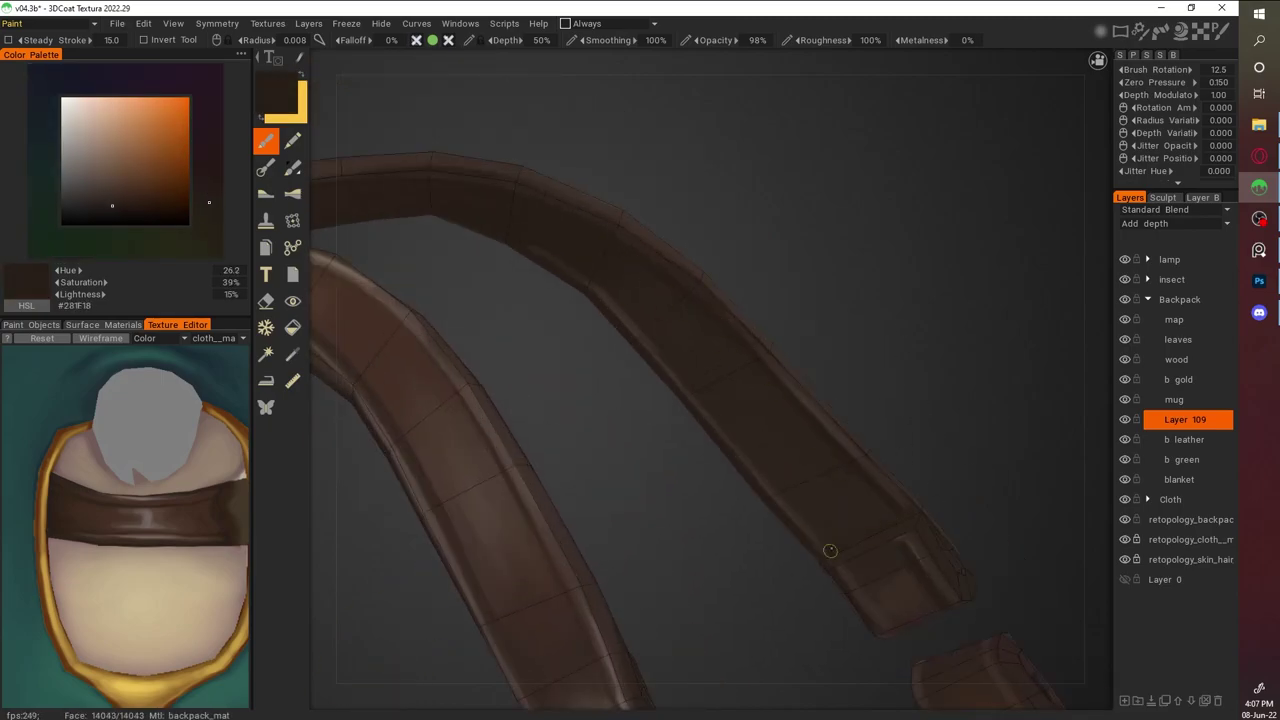
{"action": "key", "text": "v"}
{"action": "mouse_move", "coordinate": [919, 520]}
{"action": "left_mouse_down", "text": "alt"}
{"action": "mouse_move", "coordinate": [932, 388]}
{"action": "mouse_move", "coordinate": [895, 511]}
{"action": "mouse_move", "coordinate": [800, 475]}
{"action": "mouse_move", "coordinate": [812, 468]}
{"action": "left_mouse_up", "text": "alt"}
{"action": "key", "text": "v"}
{"action": "key", "text": "v"}
{"action": "left_click_drag", "start_coordinate": [749, 443], "coordinate": [755, 340], "text": "alt"}
{"action": "key", "text": "v"}
{"action": "key", "text": "v"}
{"action": "key", "text": "v"}
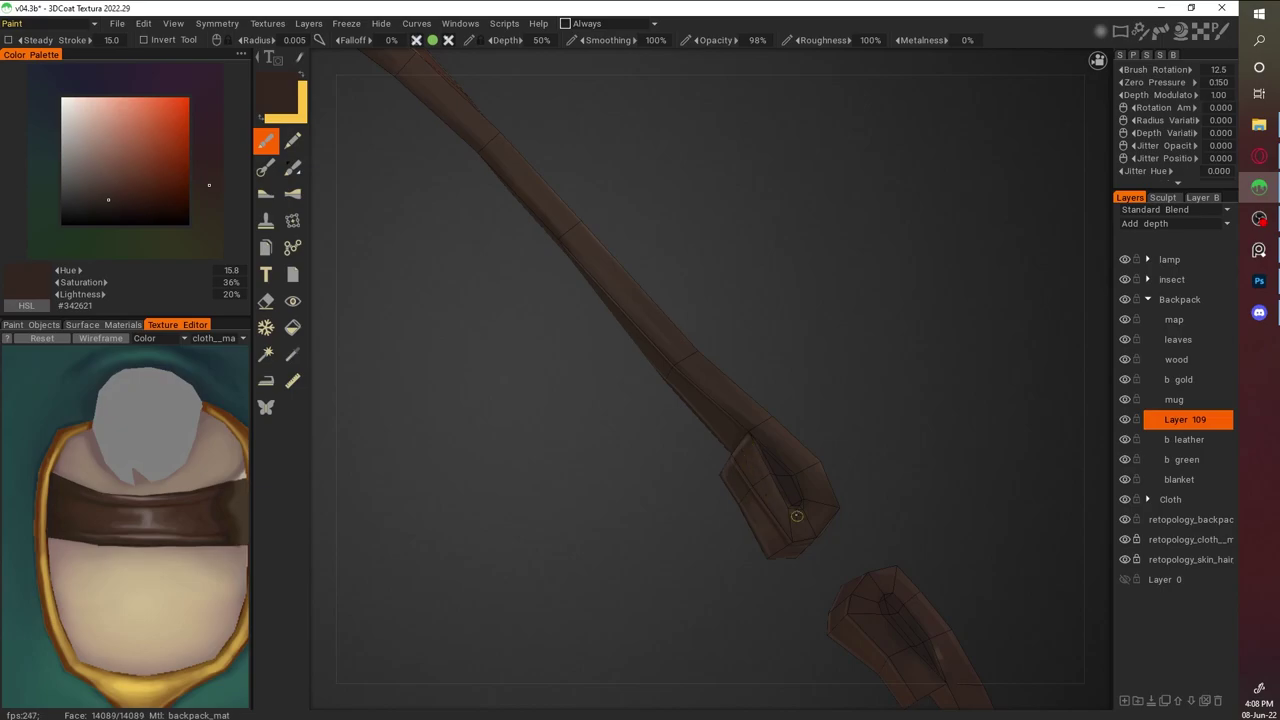
Shade the sides of the folded strap loops with brown #382A24
{"action": "left_click_drag", "start_coordinate": [805, 530], "coordinate": [857, 463], "text": "alt"}
{"action": "key", "text": "v"}
{"action": "mouse_move", "coordinate": [963, 406]}
{"action": "left_mouse_down", "text": "alt"}
{"action": "mouse_move", "coordinate": [904, 463]}
{"action": "mouse_move", "coordinate": [829, 323]}
{"action": "mouse_move", "coordinate": [931, 437]}
{"action": "mouse_move", "coordinate": [837, 374]}
{"action": "left_mouse_up", "text": "alt"}
{"action": "key", "text": "v"}
{"action": "key", "text": "v"}
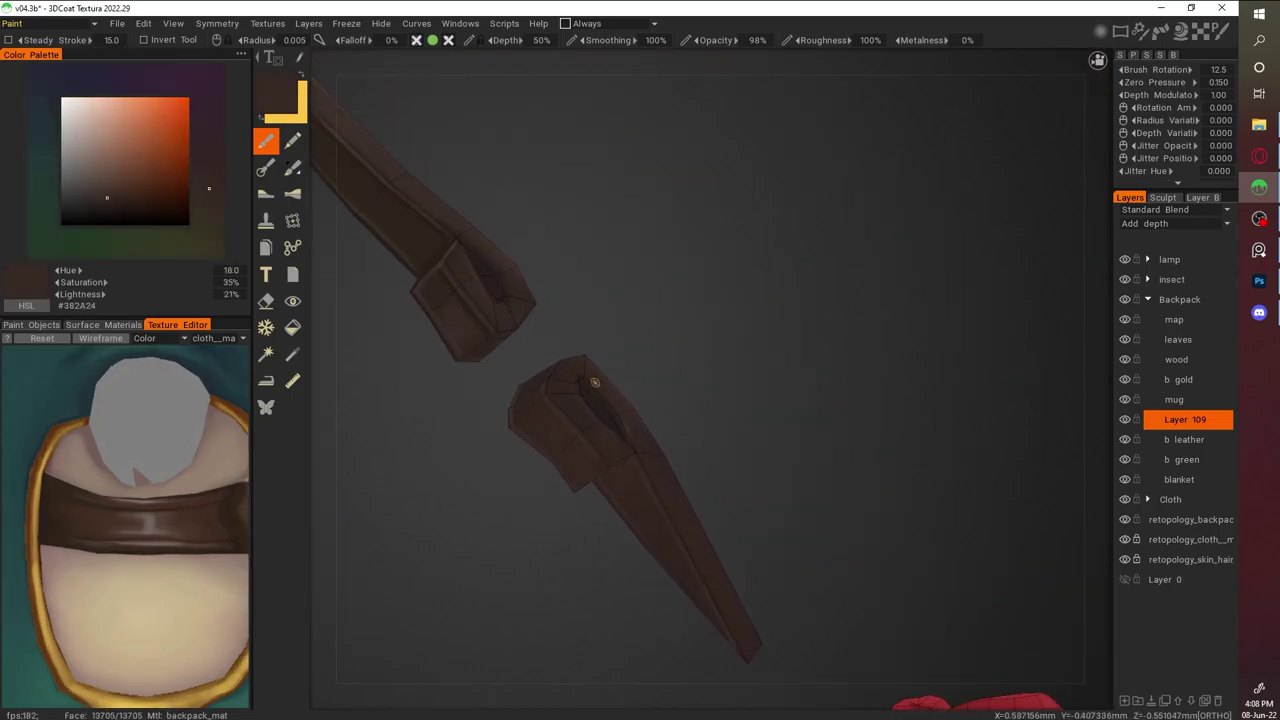
Shade the back faces of the folded strap ends with browns #3B2D24 and #37281E, using 66% opacity
{"action": "middle_click_drag", "start_coordinate": [563, 381], "coordinate": [817, 408]}
{"action": "key", "text": "v"}
{"action": "left_click_drag", "start_coordinate": [776, 360], "coordinate": [856, 420], "text": "alt"}
{"action": "key", "text": "v"}
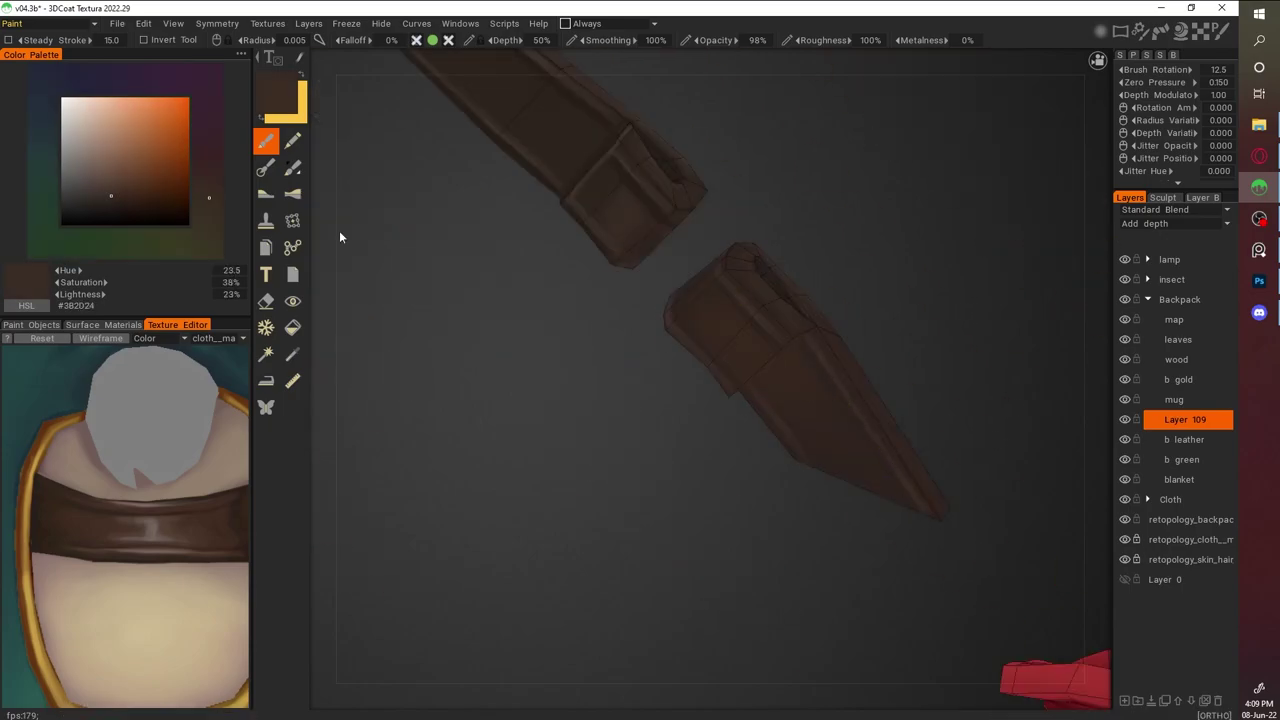
{"action": "mouse_move", "coordinate": [743, 297]}
{"action": "right_mouse_down"}
{"action": "mouse_move", "coordinate": [856, 405]}
{"action": "mouse_move", "coordinate": [842, 354]}
{"action": "right_mouse_up"}
{"action": "left_click_drag", "start_coordinate": [685, 331], "coordinate": [730, 297]}
{"action": "key", "text": "v"}
{"action": "key", "text": "v"}
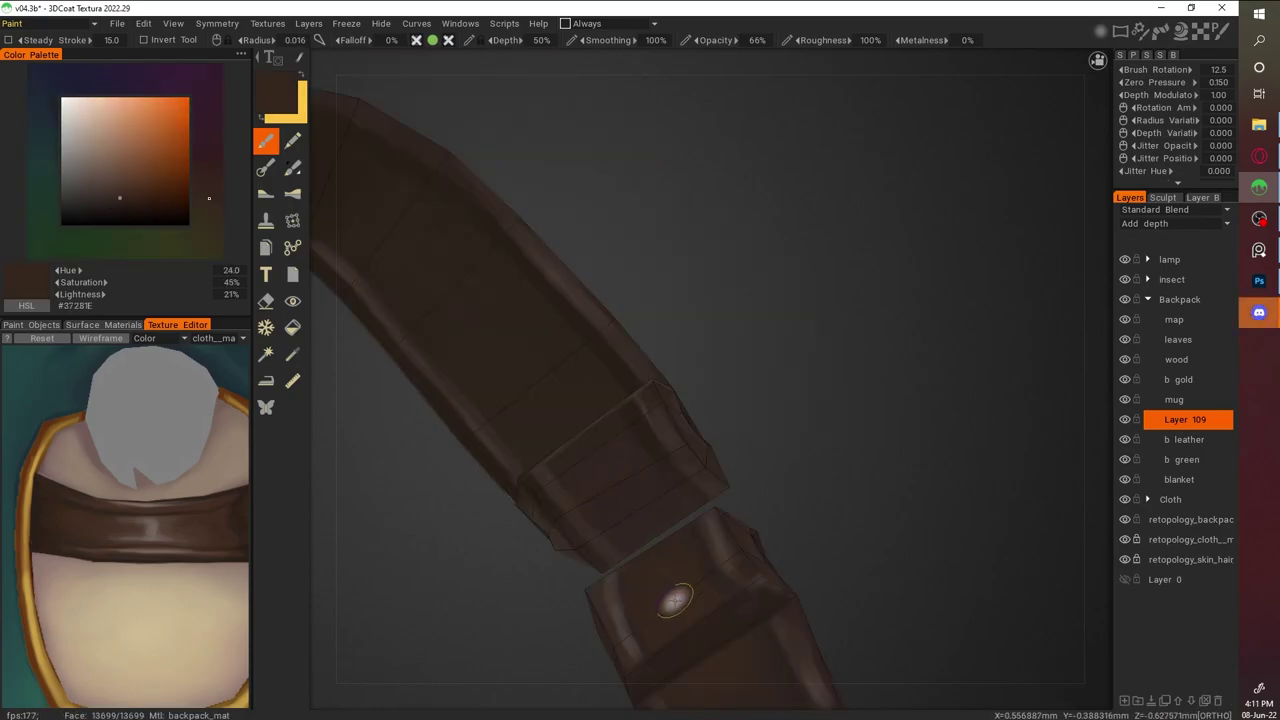
Shade the leather loop on the backpack's front buckle strap with browns #443125, #362820 and #2C221D
{"action": "key", "text": "v"}
{"action": "key", "text": "v"}
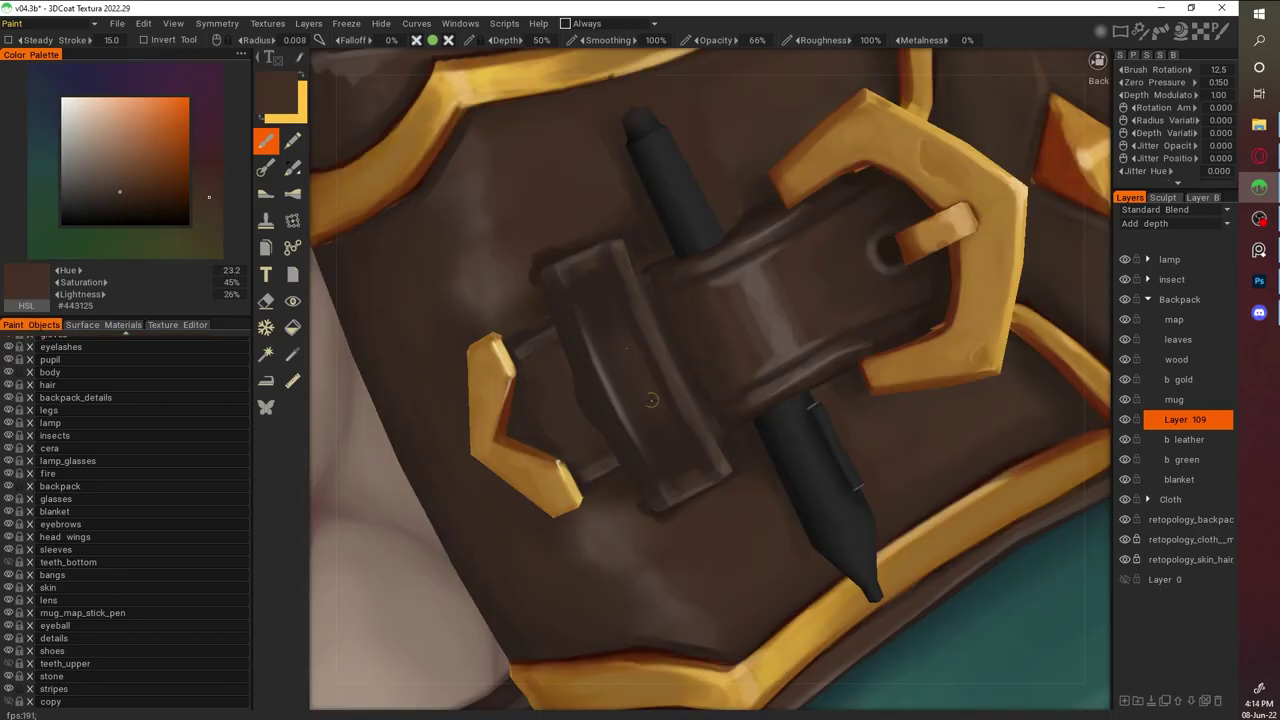
{"action": "key", "text": "v"}
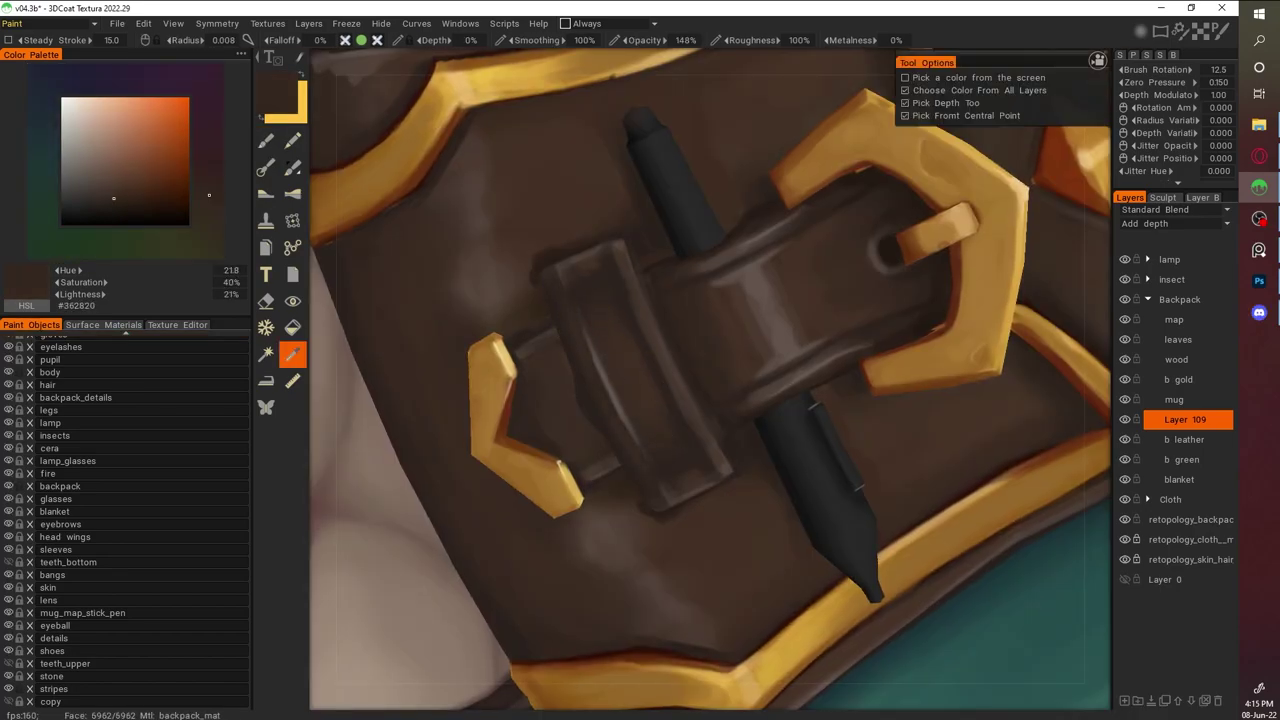
{"action": "key", "text": "v"}
{"action": "key", "text": "v"}
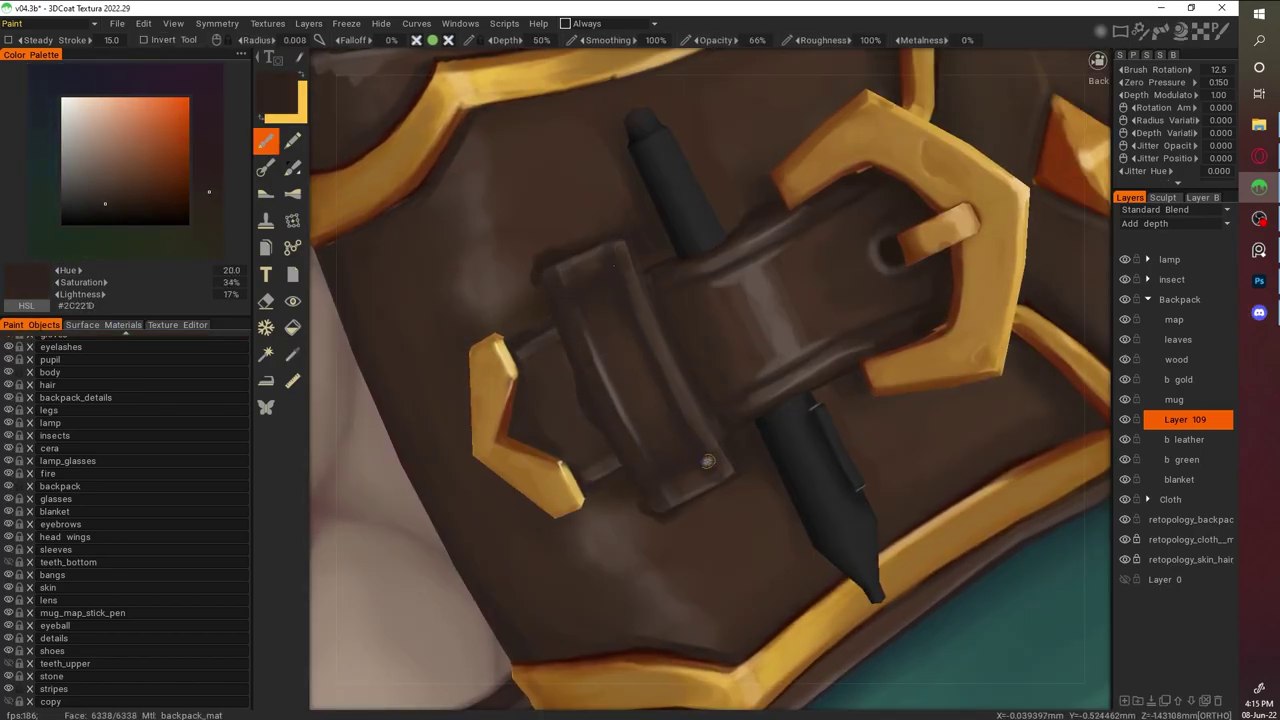
Highlight the buckle strap loop's edges with #615349 and its face with warm brown #5F4E39
{"action": "key", "text": "v"}
{"action": "left_click", "coordinate": [655, 330]}
{"action": "key", "text": "v"}
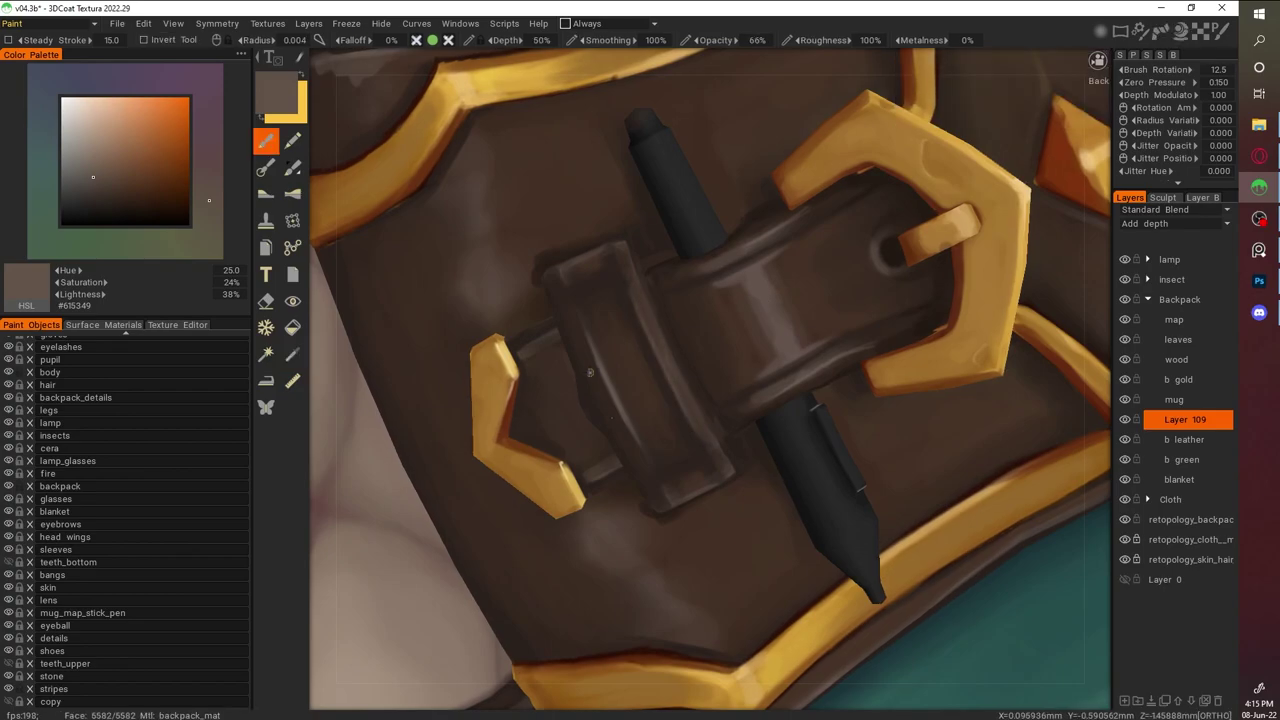
{"action": "key", "text": "v"}
{"action": "left_click", "coordinate": [612, 350]}
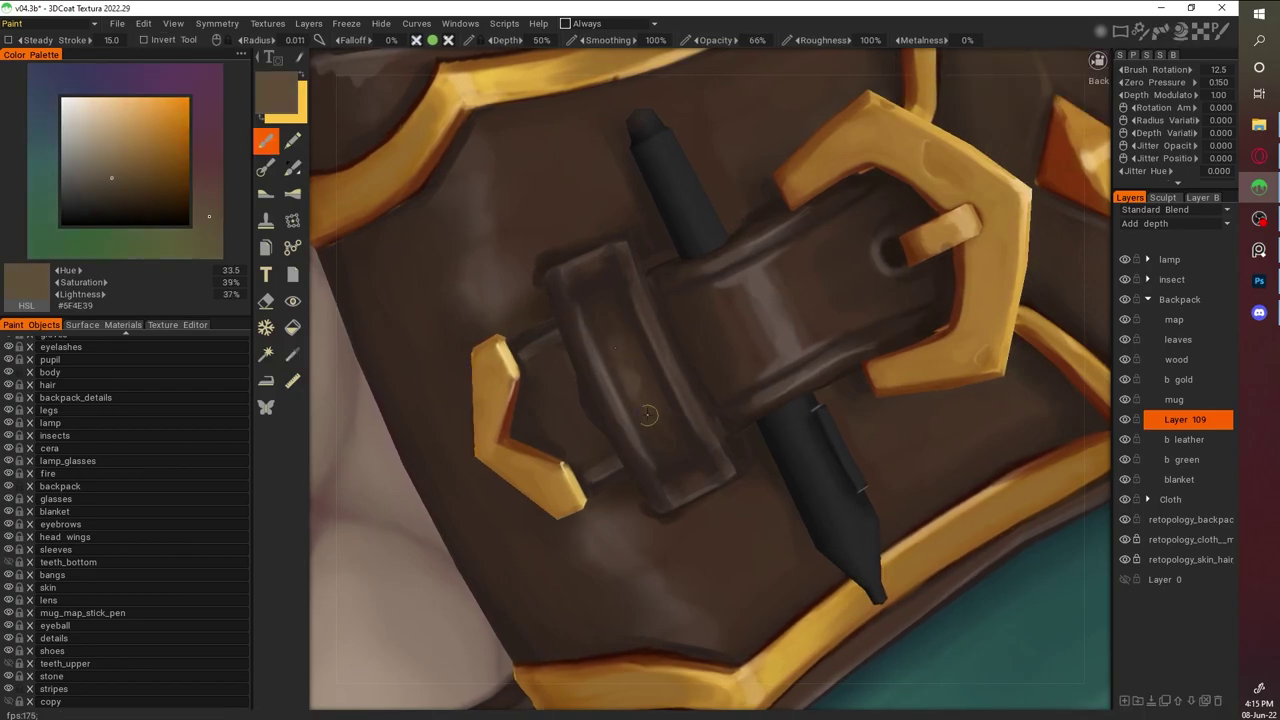
Darken the recesses of the buckle strap's leather loop with brown #2B221D
{"action": "scroll", "coordinate": [616, 356], "scroll_direction": "up", "scroll_amount": 1}
{"action": "key", "text": "v"}
{"action": "left_click", "coordinate": [610, 326]}
{"action": "key", "text": "v"}
{"action": "left_click", "coordinate": [585, 257]}
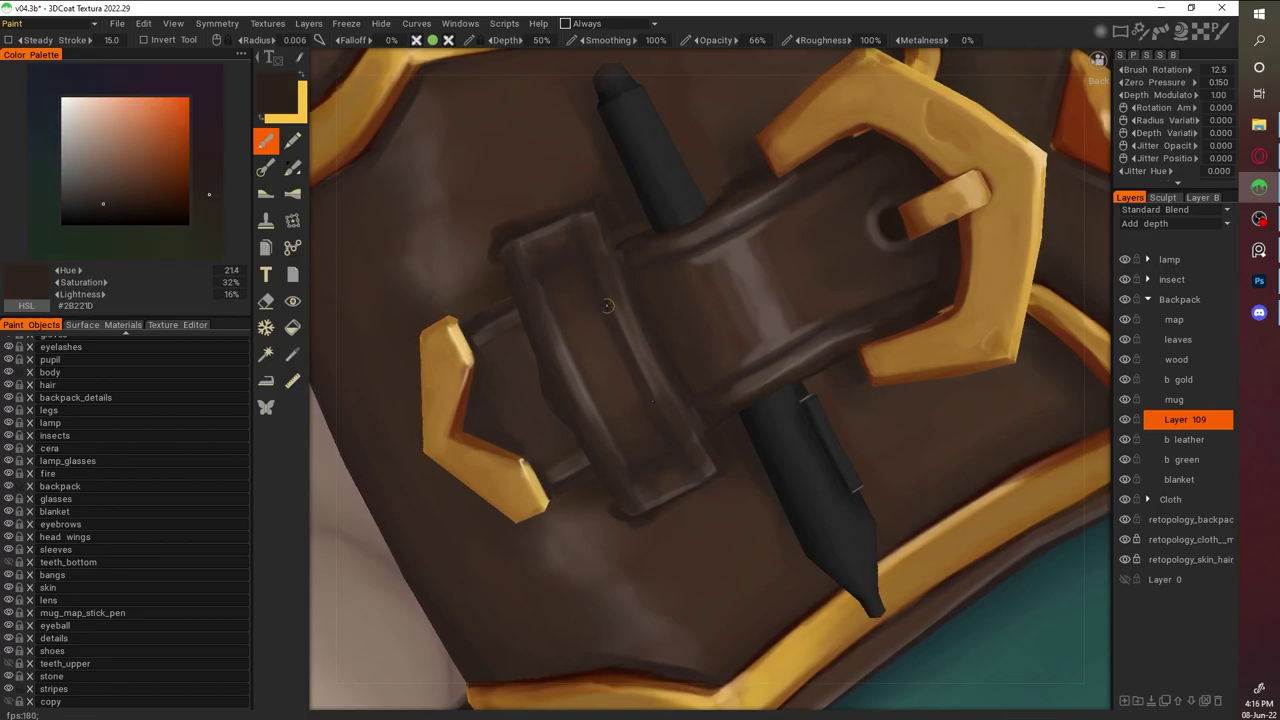
{"action": "scroll", "coordinate": [555, 261], "scroll_direction": "down", "scroll_amount": 5}
{"action": "scroll", "coordinate": [700, 360], "scroll_direction": "up", "scroll_amount": 5}
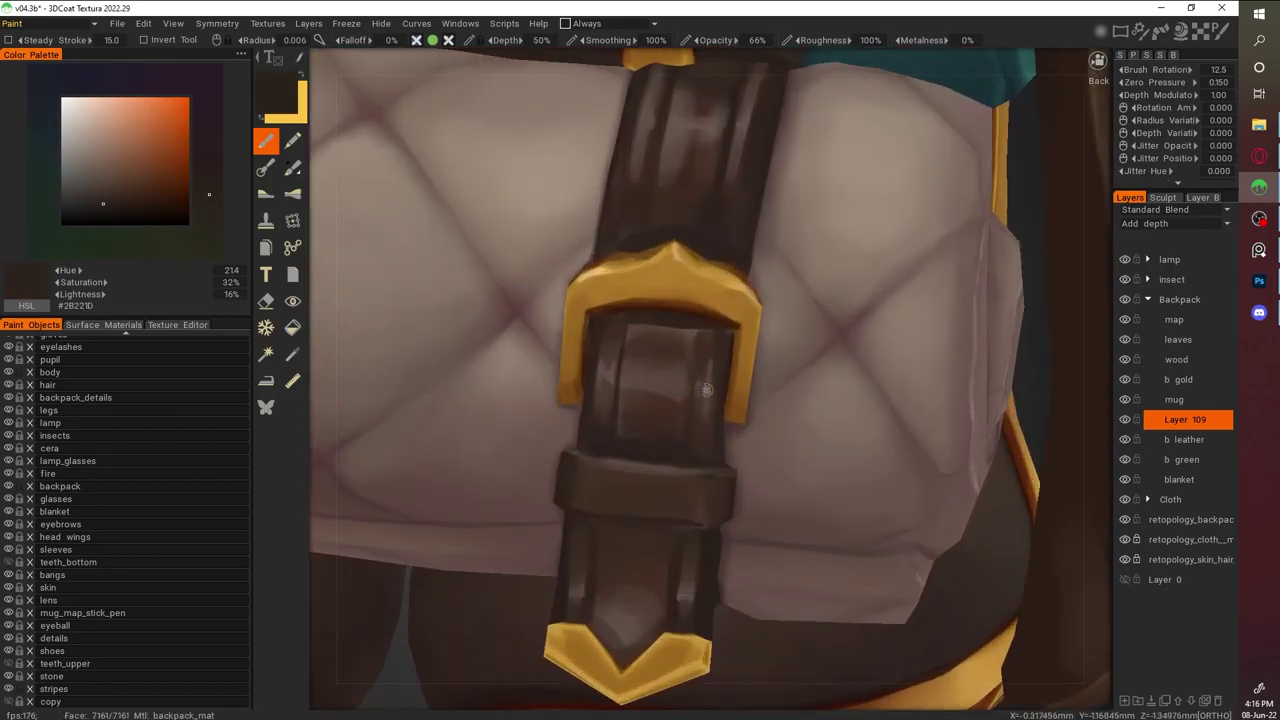
Paint the front buckle strap and its loop around the pen with browns #50443C and #432F24
{"action": "key", "text": "v"}
{"action": "left_click", "coordinate": [843, 333]}
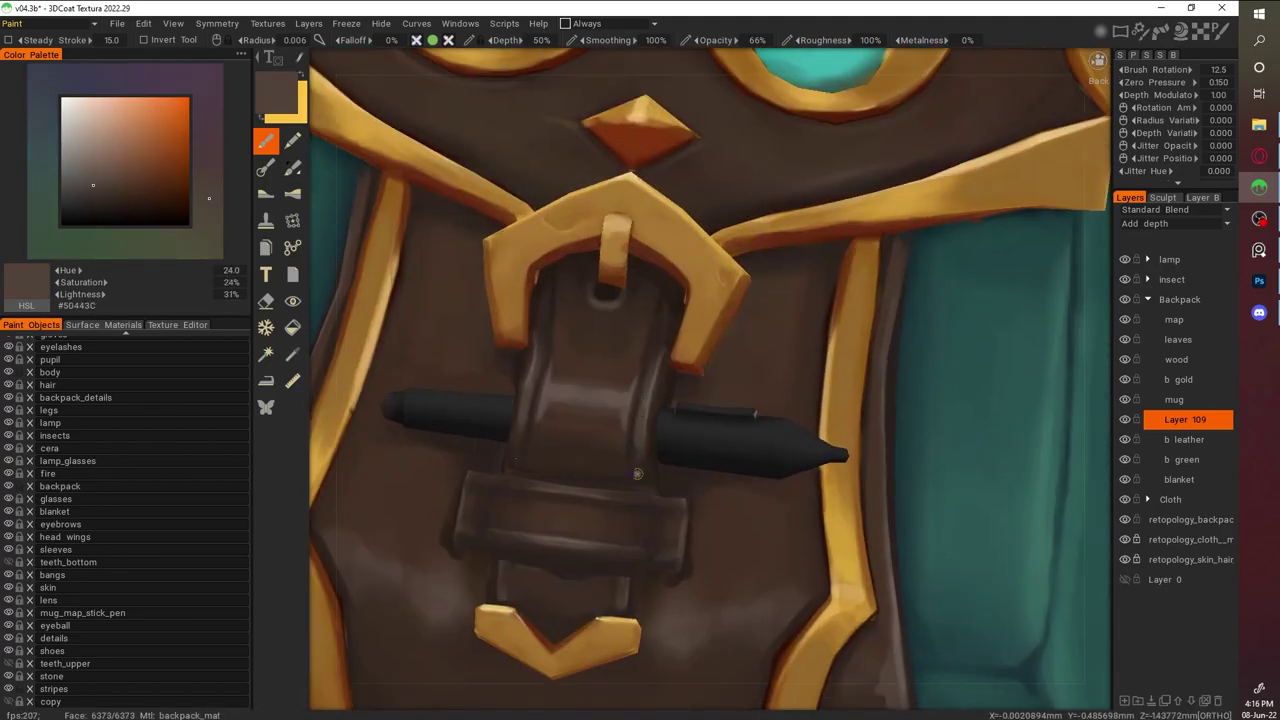
{"action": "key", "text": "v"}
{"action": "left_click", "coordinate": [695, 580]}
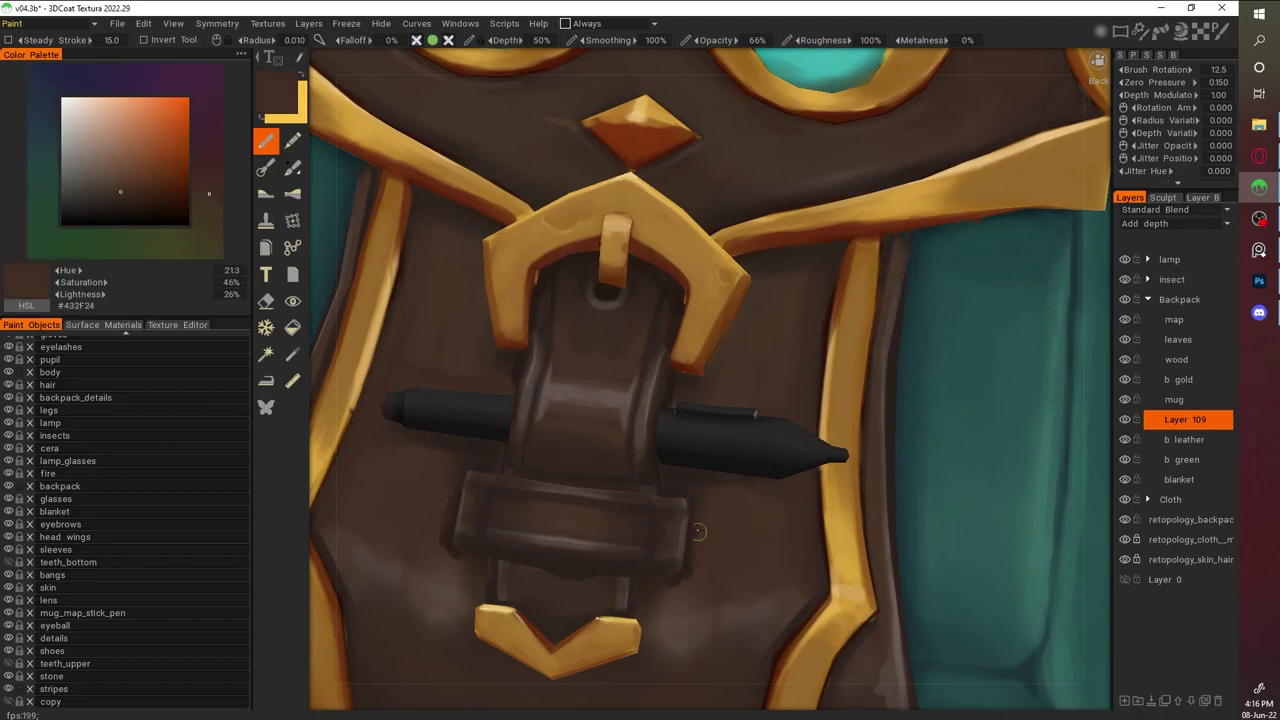
{"action": "key", "text": "v"}
{"action": "left_click", "coordinate": [445, 492]}
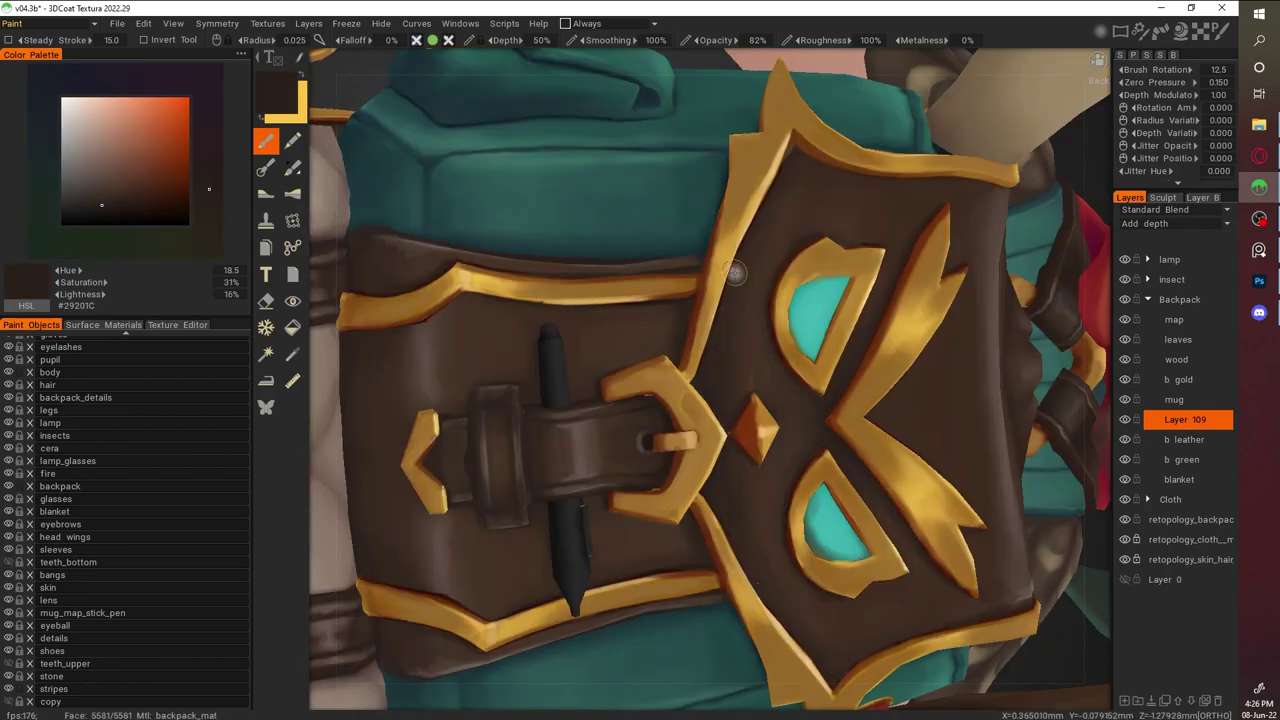
Shade the backpack flap's leather beside the gold trim with browns #29201C, #3F2E23 and #2A211C at 82% opacity
{"action": "key", "text": "v"}
{"action": "left_click", "coordinate": [745, 405]}
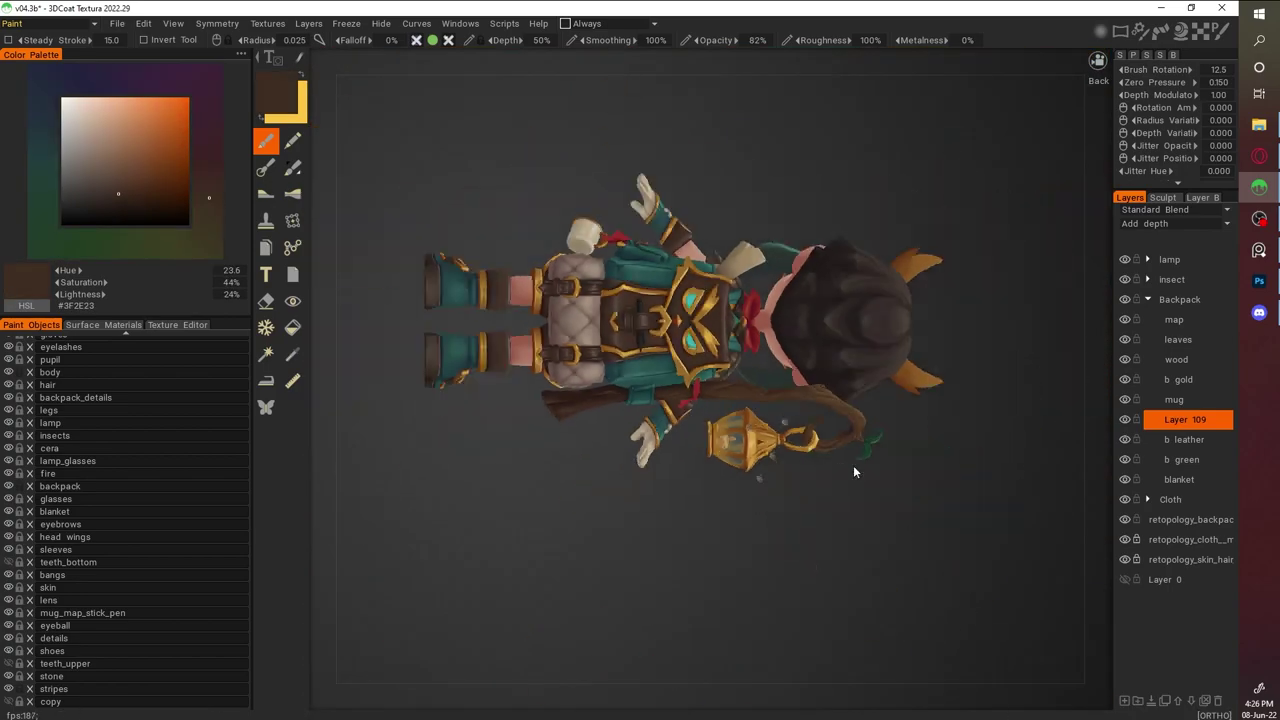
{"action": "scroll", "coordinate": [851, 471], "scroll_direction": "up", "scroll_amount": 5}
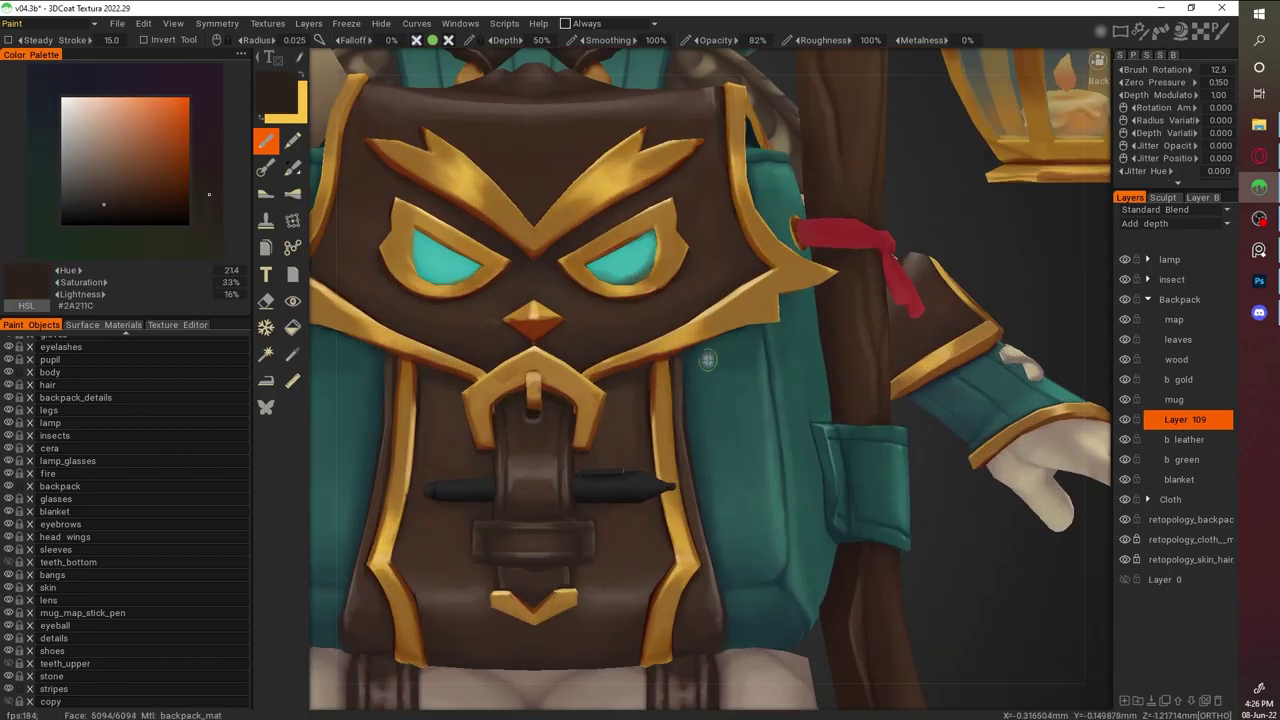
{"action": "left_click_drag", "start_coordinate": [722, 217], "coordinate": [831, 175], "text": "alt"}
Paint small dents in the flap leather beside the gold eyes with browns #524138, #261B15 and #342720
{"action": "key", "text": "v"}
{"action": "scroll", "coordinate": [478, 319], "scroll_direction": "up", "scroll_amount": 3}
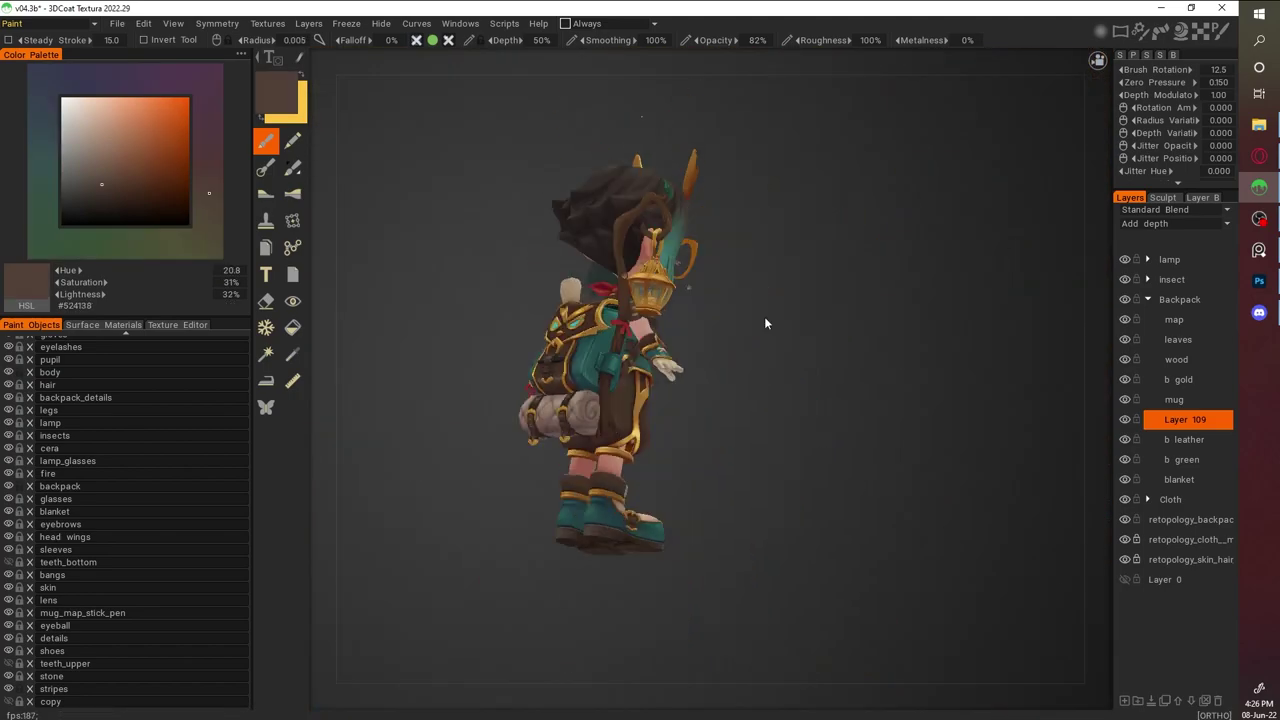
{"action": "scroll", "coordinate": [766, 323], "scroll_direction": "up", "scroll_amount": 5}
{"action": "key", "text": "v"}
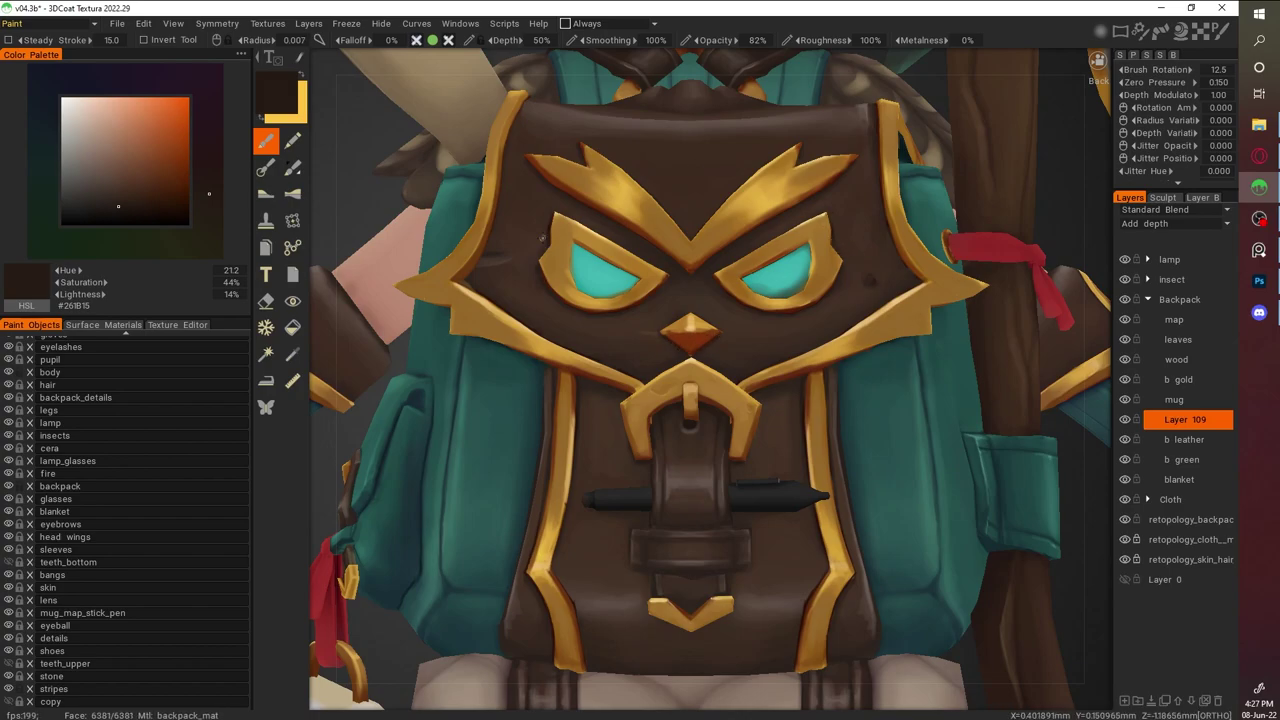
{"action": "key", "text": "v"}
{"action": "key", "text": "v"}
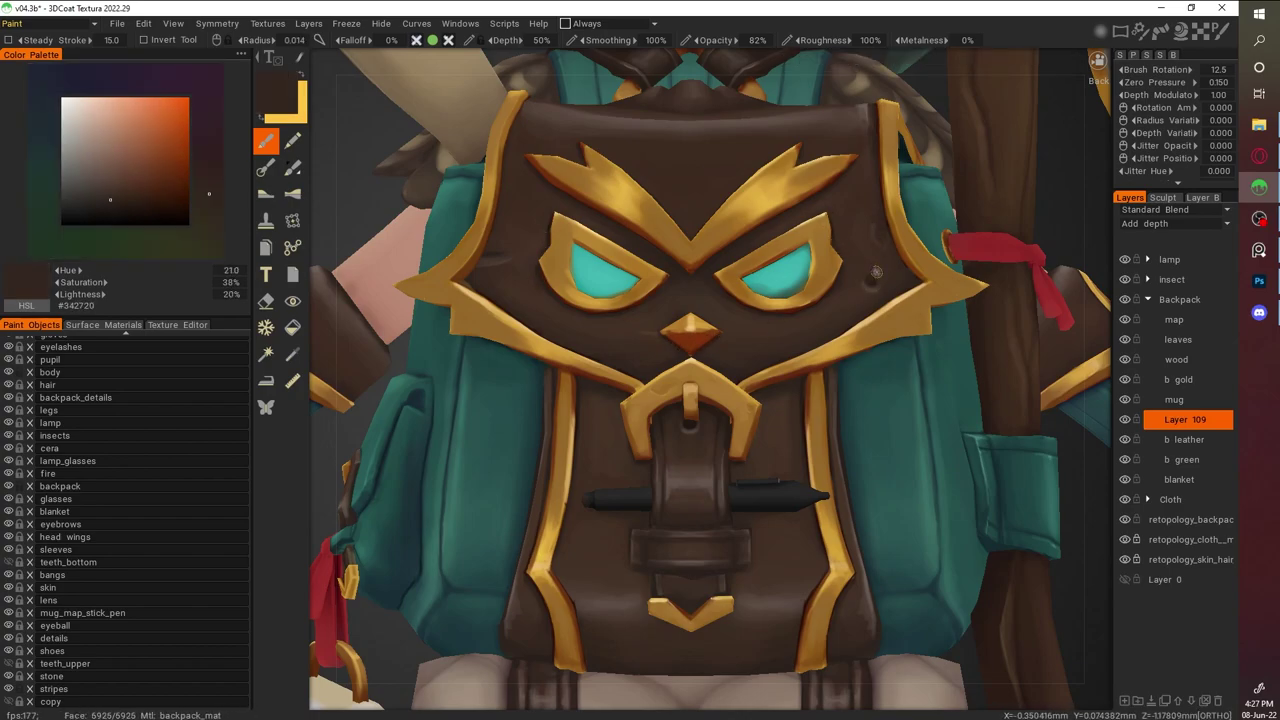
{"action": "key", "text": "v"}
Clean up stray paint around the backpack flap with the eraser on the b gold layer and Layer 109
{"action": "scroll", "coordinate": [958, 515], "scroll_direction": "down", "scroll_amount": 5}
{"action": "scroll", "coordinate": [958, 515], "scroll_direction": "up", "scroll_amount": 5}
{"action": "key", "text": "e"}
{"action": "left_click", "coordinate": [1180, 379]}
{"action": "left_click", "coordinate": [1184, 417]}
{"action": "scroll", "coordinate": [993, 517], "scroll_direction": "down", "scroll_amount": 5}
{"action": "scroll", "coordinate": [993, 517], "scroll_direction": "up", "scroll_amount": 5}
{"action": "key", "text": "v"}
{"action": "key", "text": "v"}
{"action": "key", "text": "e"}
Highlight the backpack flap's leather on Layer 109 with light brown #57473E
{"action": "scroll", "coordinate": [954, 529], "scroll_direction": "down", "scroll_amount": 5}
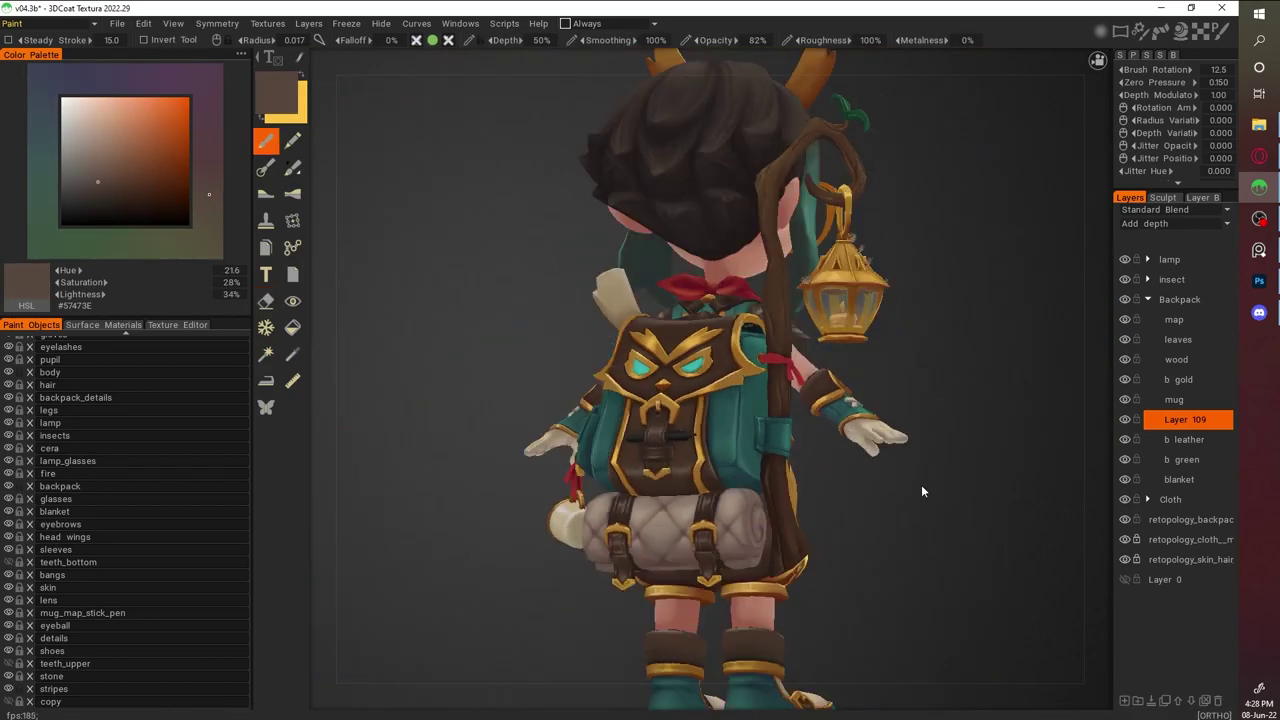
{"action": "scroll", "coordinate": [954, 528], "scroll_direction": "up", "scroll_amount": 5}
{"action": "scroll", "coordinate": [837, 437], "scroll_direction": "down", "scroll_amount": 5}
{"action": "scroll", "coordinate": [837, 437], "scroll_direction": "up", "scroll_amount": 5}
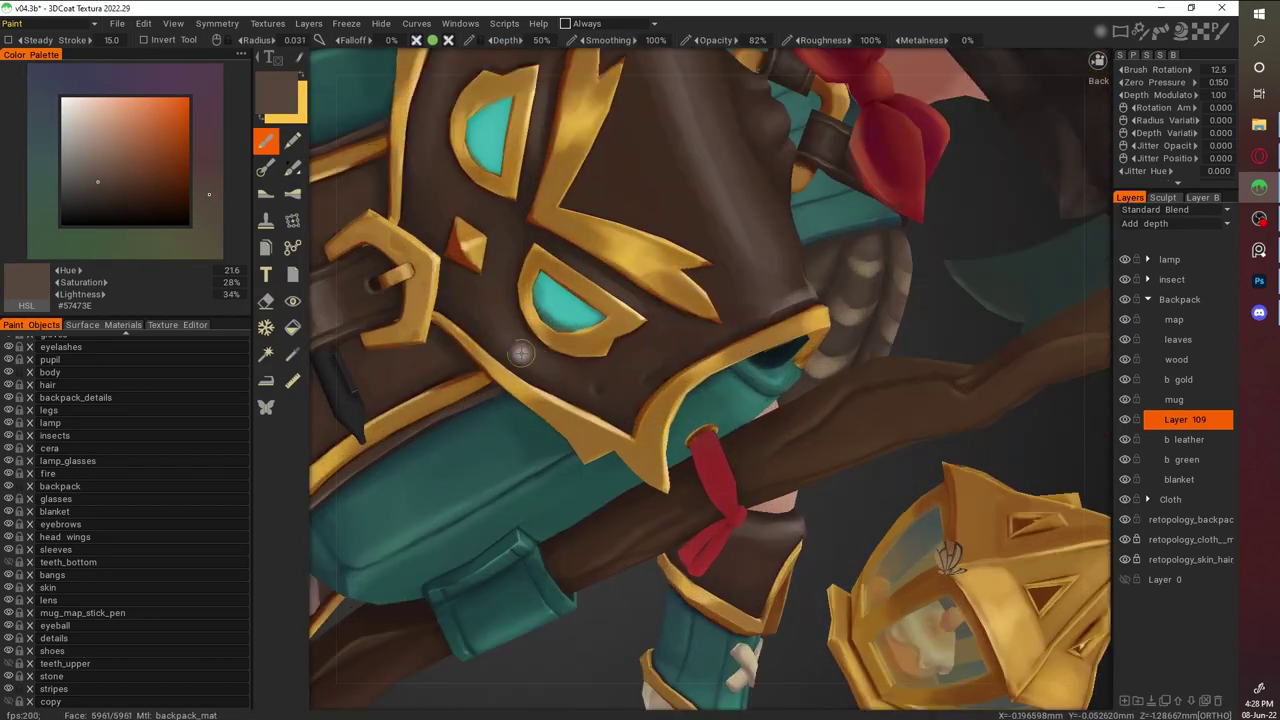
{"action": "scroll", "coordinate": [837, 437], "scroll_direction": "down", "scroll_amount": 5}
{"action": "scroll", "coordinate": [640, 170], "scroll_direction": "up", "scroll_amount": 5}
Blend the flap leather around the gold eyes and brows with brown #432F24 and reddish brown #3F221A
{"action": "key", "text": "v"}
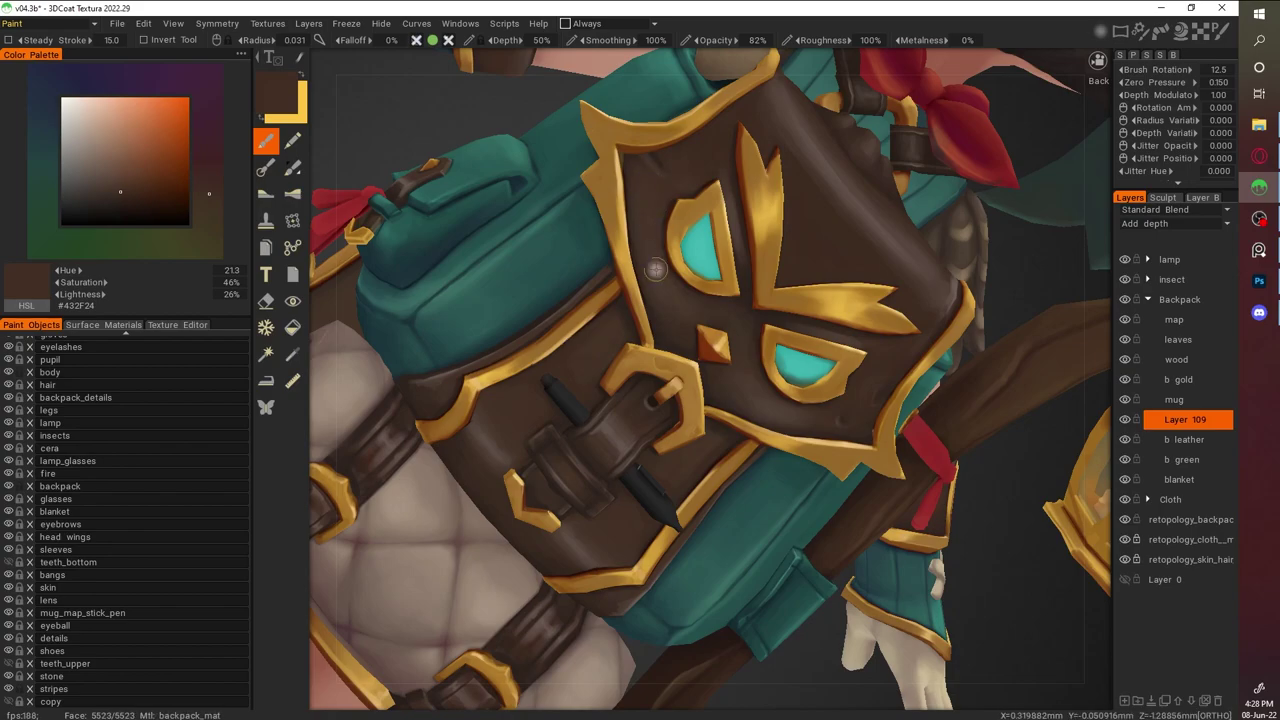
{"action": "scroll", "coordinate": [708, 319], "scroll_direction": "down", "scroll_amount": 5}
{"action": "scroll", "coordinate": [853, 424], "scroll_direction": "up", "scroll_amount": 5}
{"action": "key", "text": "v"}
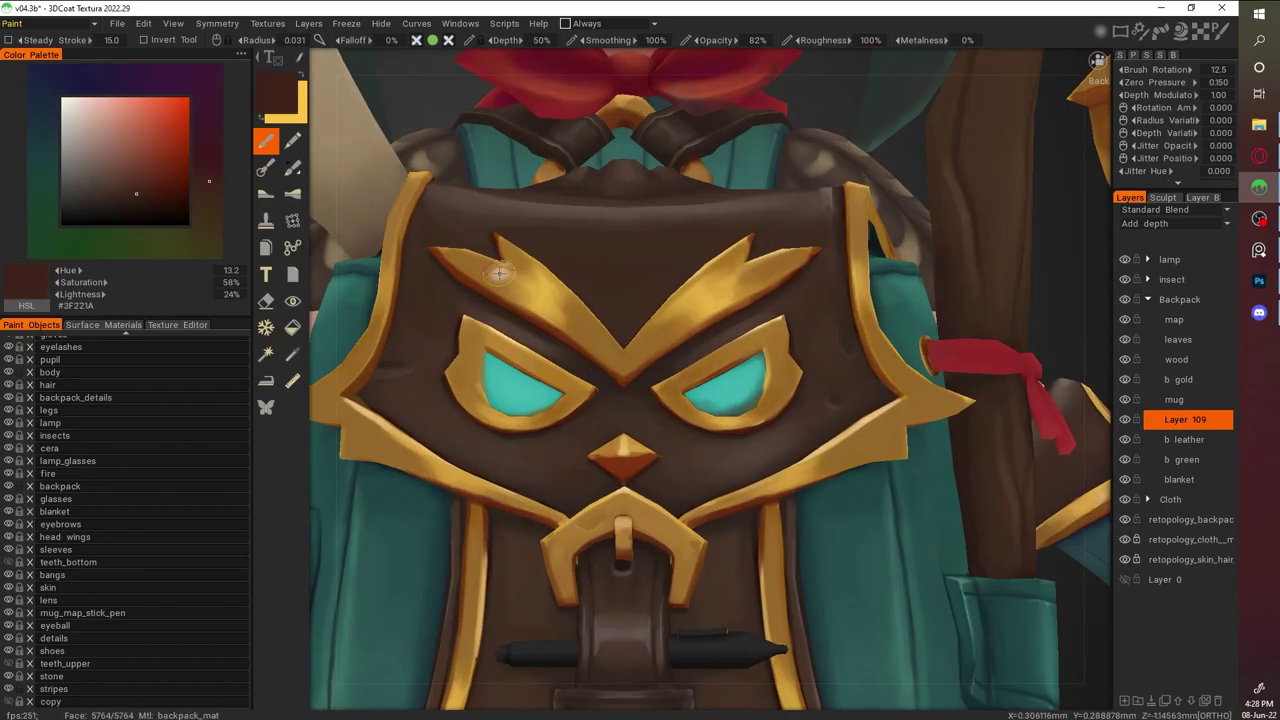
{"action": "scroll", "coordinate": [993, 515], "scroll_direction": "down", "scroll_amount": 5}
{"action": "scroll", "coordinate": [993, 515], "scroll_direction": "up", "scroll_amount": 5}
Paint the lower flap's leather around the pen and inside the gold borders with browns #473427 and #463428
{"action": "key", "text": "v"}
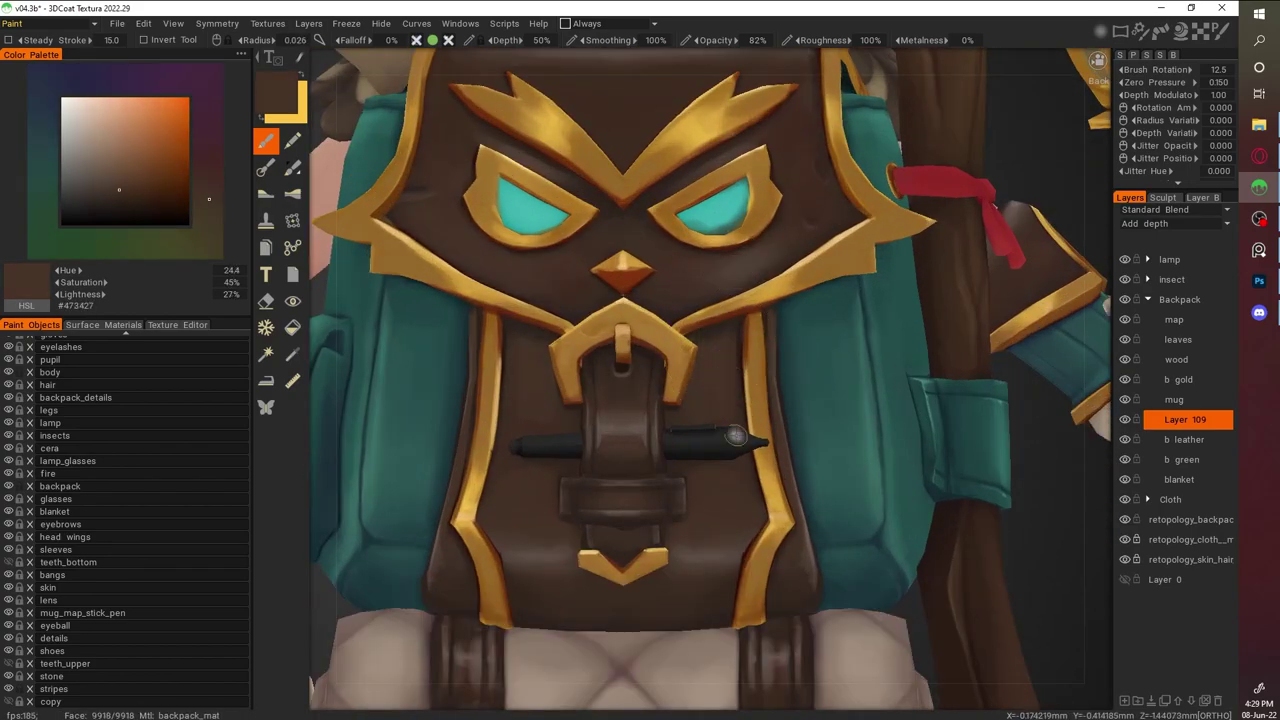
{"action": "scroll", "coordinate": [843, 436], "scroll_direction": "up", "scroll_amount": 2}
{"action": "key", "text": "v"}
{"action": "key", "text": "v"}
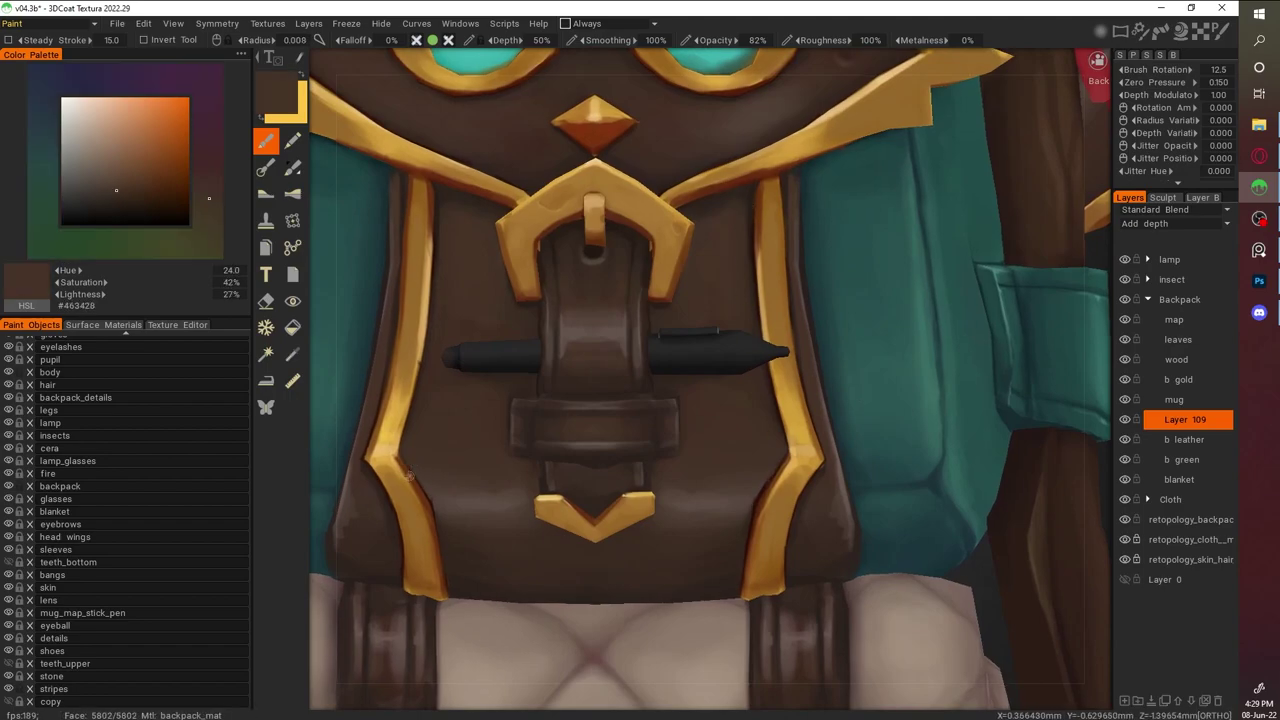
{"action": "left_click_drag", "start_coordinate": [555, 461], "coordinate": [668, 470], "text": "alt"}
Refine the lower flap's leather edges with highlights #4A3B35 and #574E4A and shadow brown #34271E
{"action": "key", "text": "v"}
{"action": "key", "text": "Home"}
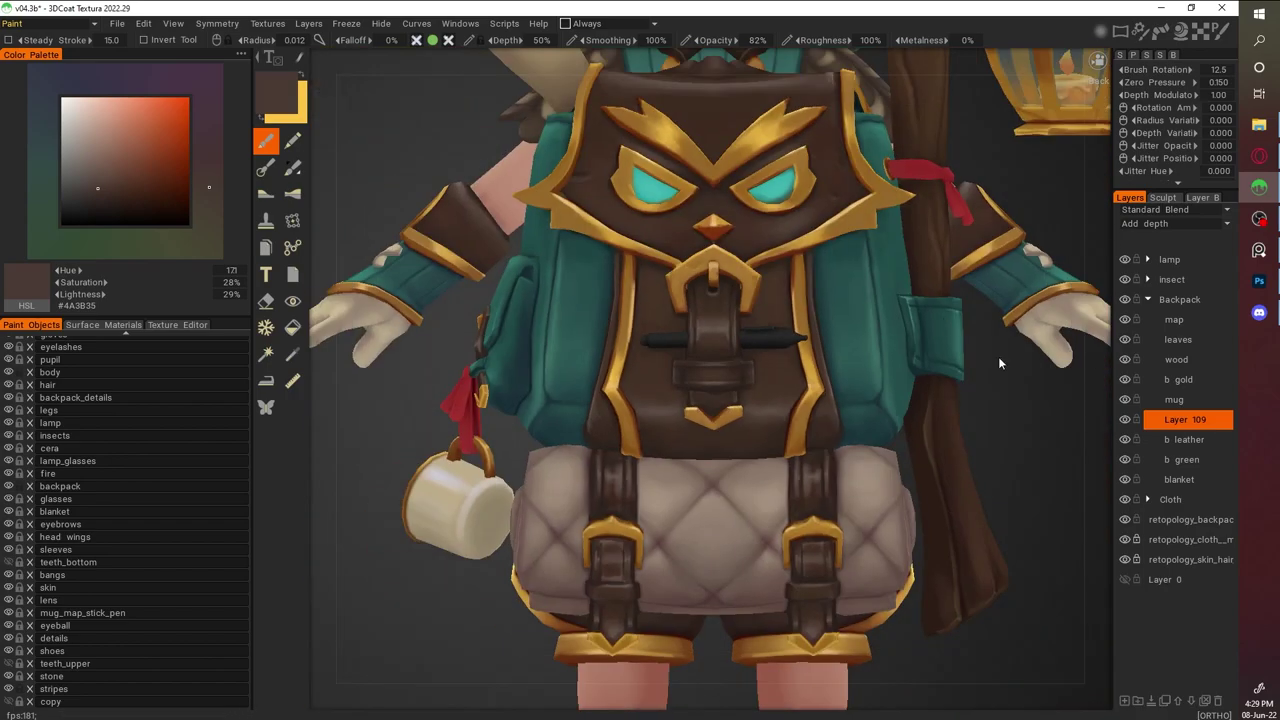
{"action": "scroll", "coordinate": [713, 387], "scroll_direction": "up", "scroll_amount": 5}
{"action": "scroll", "coordinate": [567, 135], "scroll_direction": "up", "scroll_amount": 2}
{"action": "key", "text": "v"}
{"action": "key", "text": "v"}
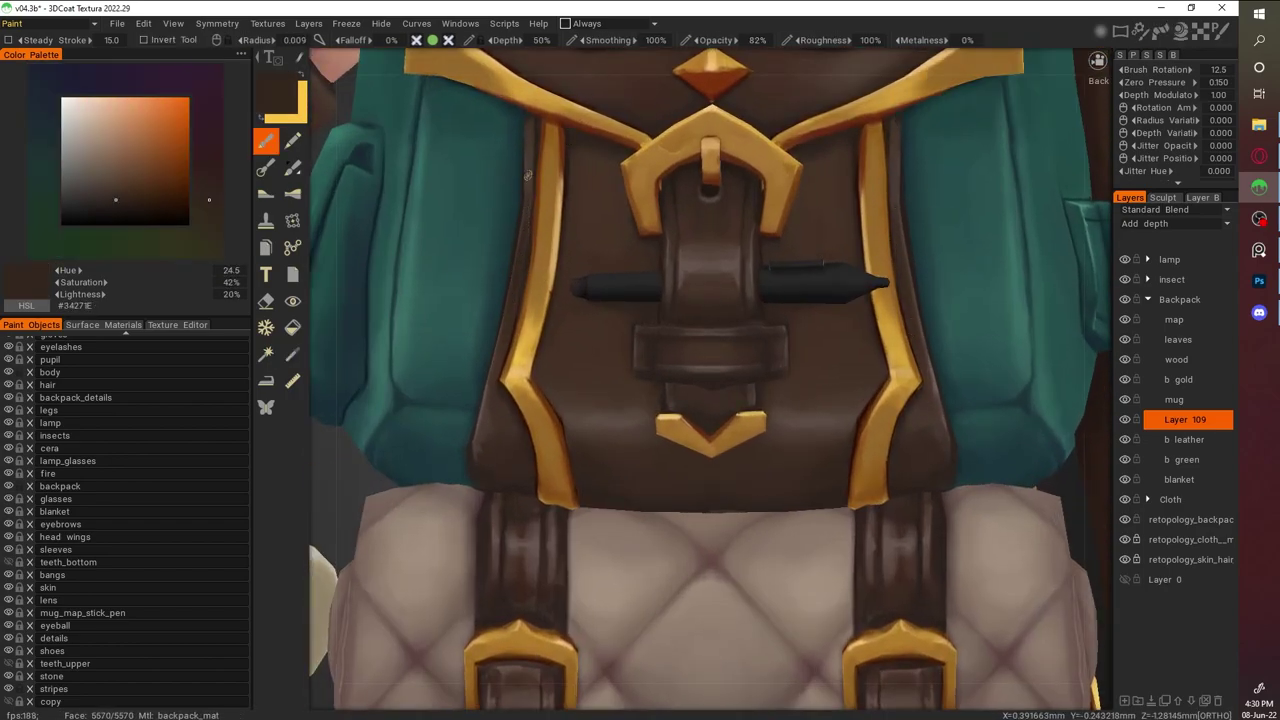
{"action": "key", "text": "v"}
{"action": "key", "text": "v"}
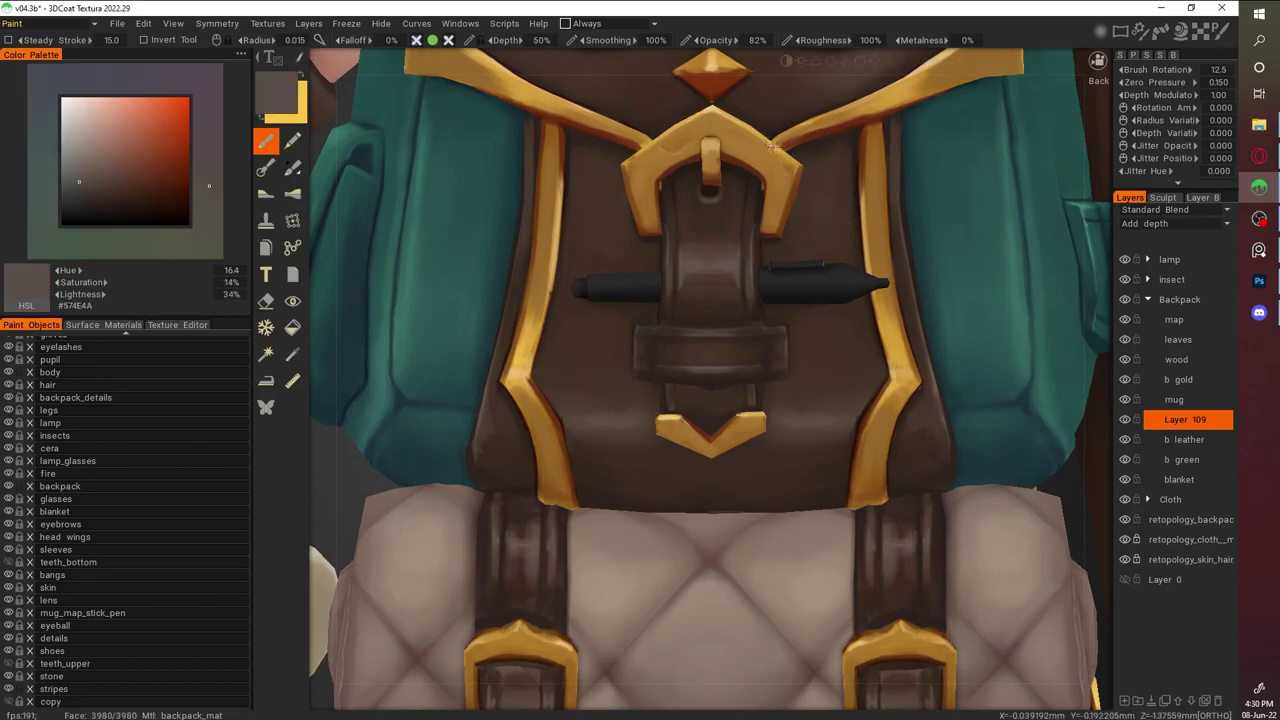
Smooth the lower flap's leather with broad strokes of brown #443126 at brush radius 0.041
{"action": "key", "text": "Home"}
{"action": "scroll", "coordinate": [590, 330], "scroll_direction": "up", "scroll_amount": 4}
{"action": "key", "text": "v"}
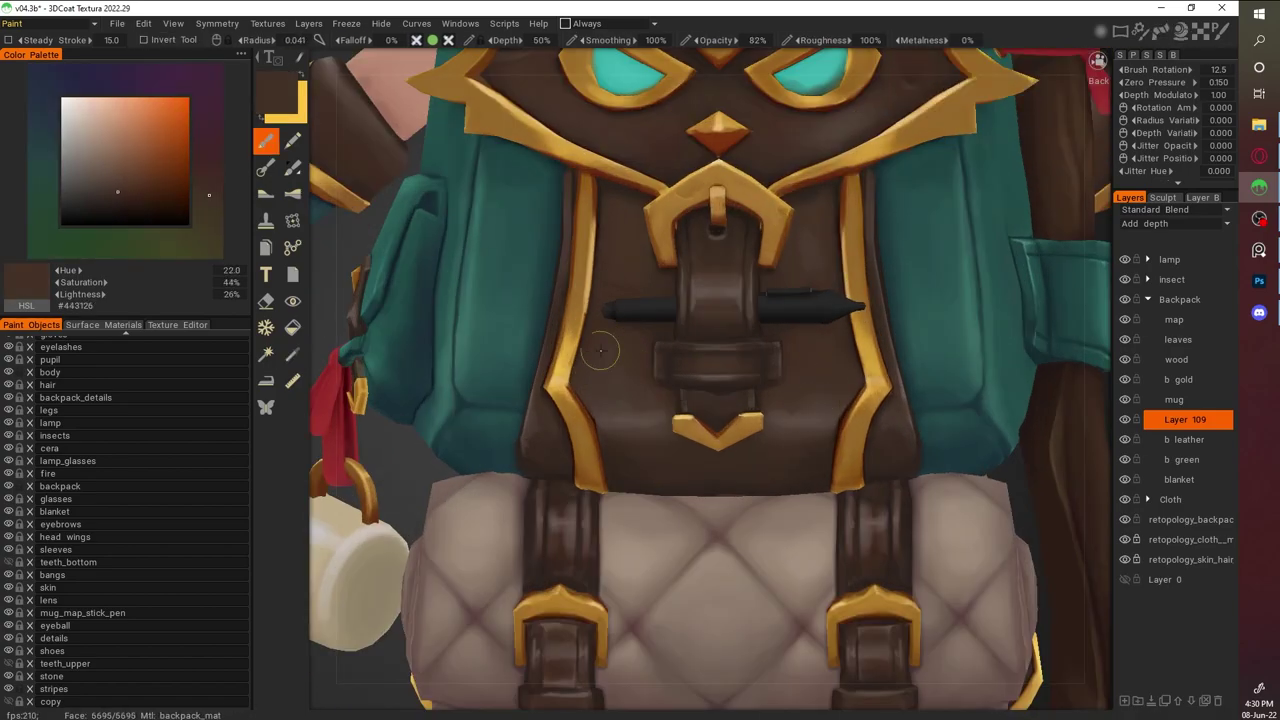
{"action": "key", "text": "v"}
{"action": "left_click_drag", "start_coordinate": [588, 330], "coordinate": [926, 574], "text": "alt"}
{"action": "scroll", "coordinate": [650, 400], "scroll_direction": "up", "scroll_amount": 4}
Paint the flap's gold trim on the b gold layer with #9D7031 sampled from the cloth texture's gold studs
{"action": "left_click", "coordinate": [177, 324]}
{"action": "key", "text": "v"}
{"action": "scroll", "coordinate": [805, 458], "scroll_direction": "up", "scroll_amount": 3}
{"action": "left_click", "coordinate": [322, 529]}
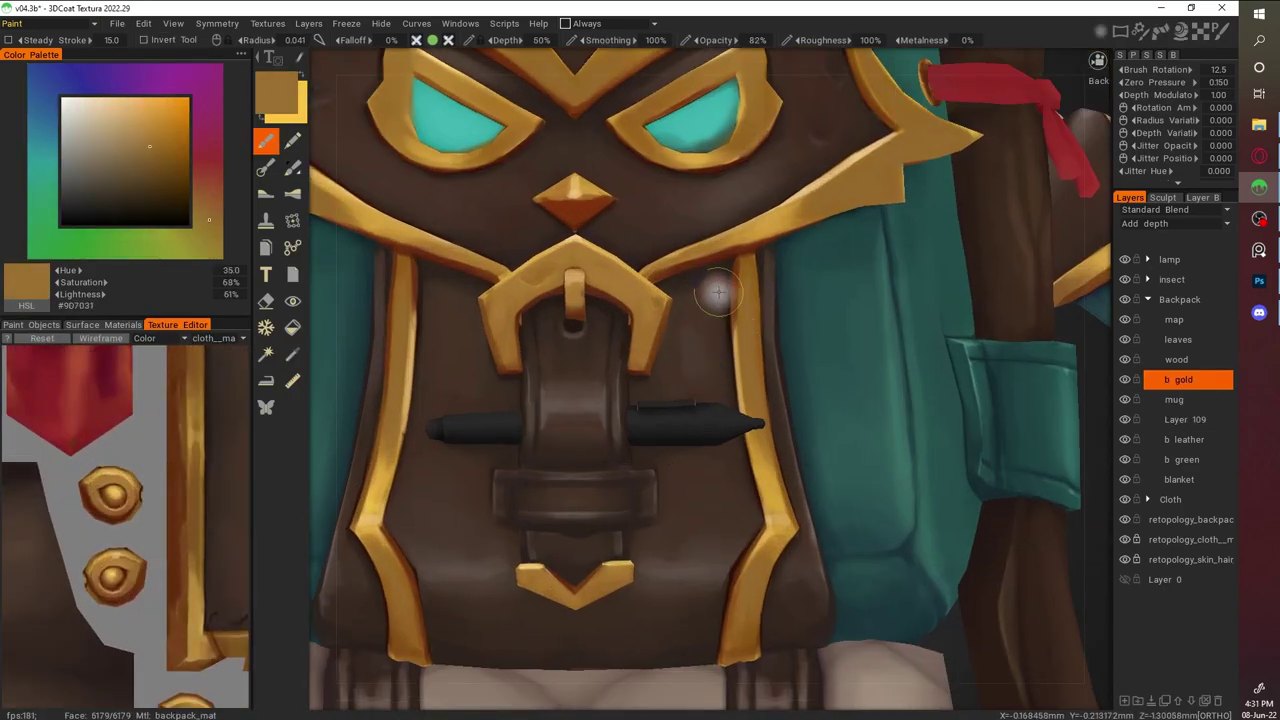
{"action": "middle_click_drag", "start_coordinate": [392, 241], "coordinate": [462, 258], "text": "alt"}
{"action": "left_click_drag", "start_coordinate": [819, 273], "coordinate": [402, 323], "text": "alt"}
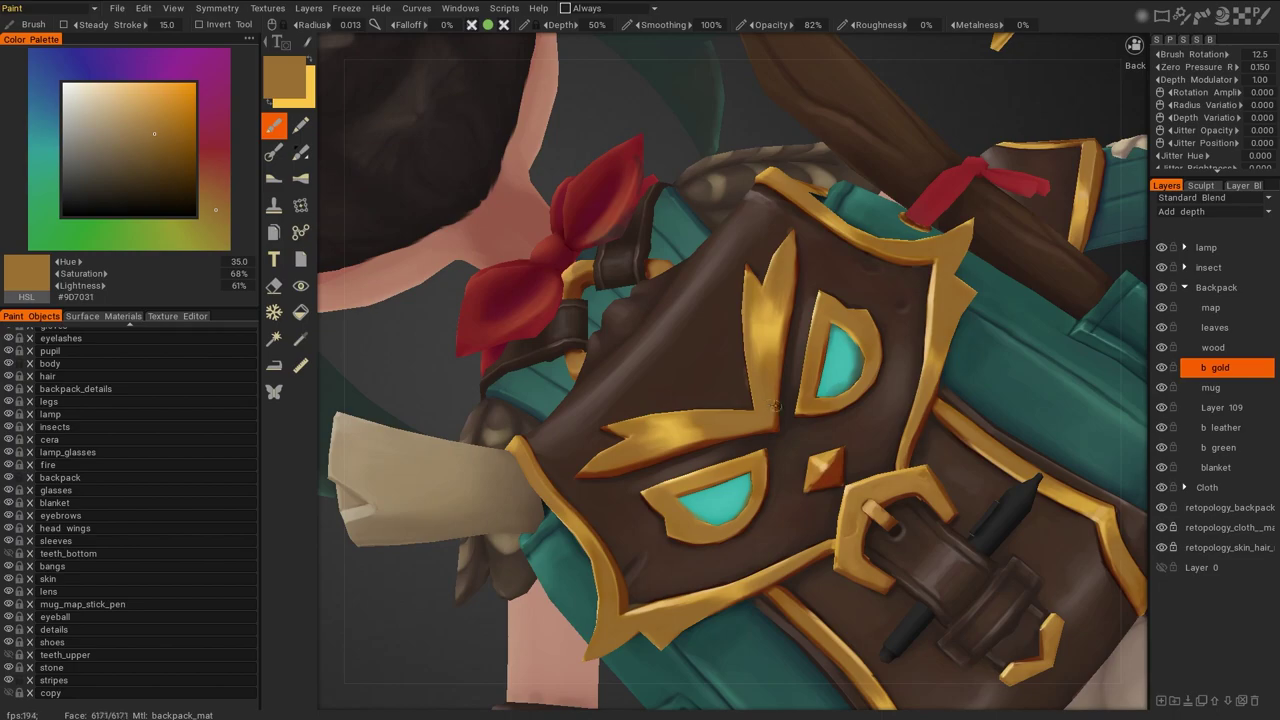
{"action": "left_click_drag", "start_coordinate": [778, 315], "coordinate": [914, 186], "text": "alt"}
{"action": "scroll", "coordinate": [605, 253], "scroll_direction": "up", "scroll_amount": 5}
Highlight the flap's gold trim with light gold #EAB351 sampled from the studs in the cloth texture
{"action": "left_click", "coordinate": [174, 315]}
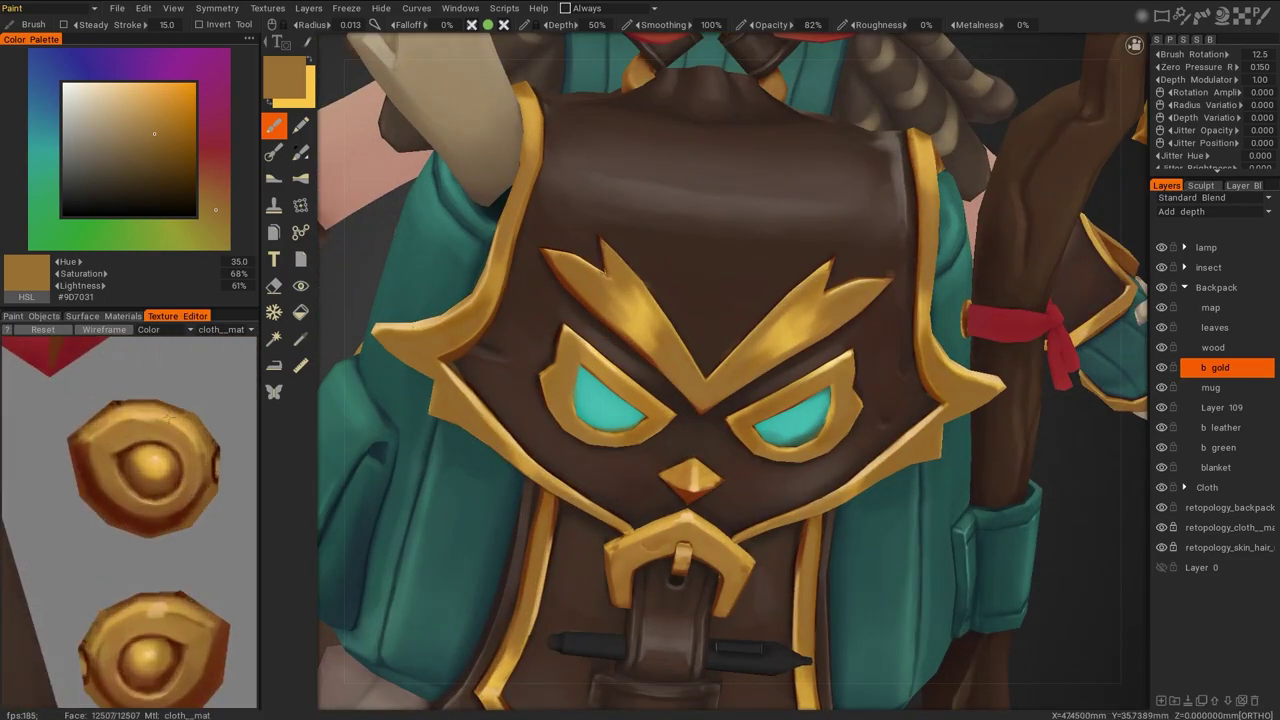
{"action": "key", "text": "v"}
{"action": "scroll", "coordinate": [766, 358], "scroll_direction": "down", "scroll_amount": 5}
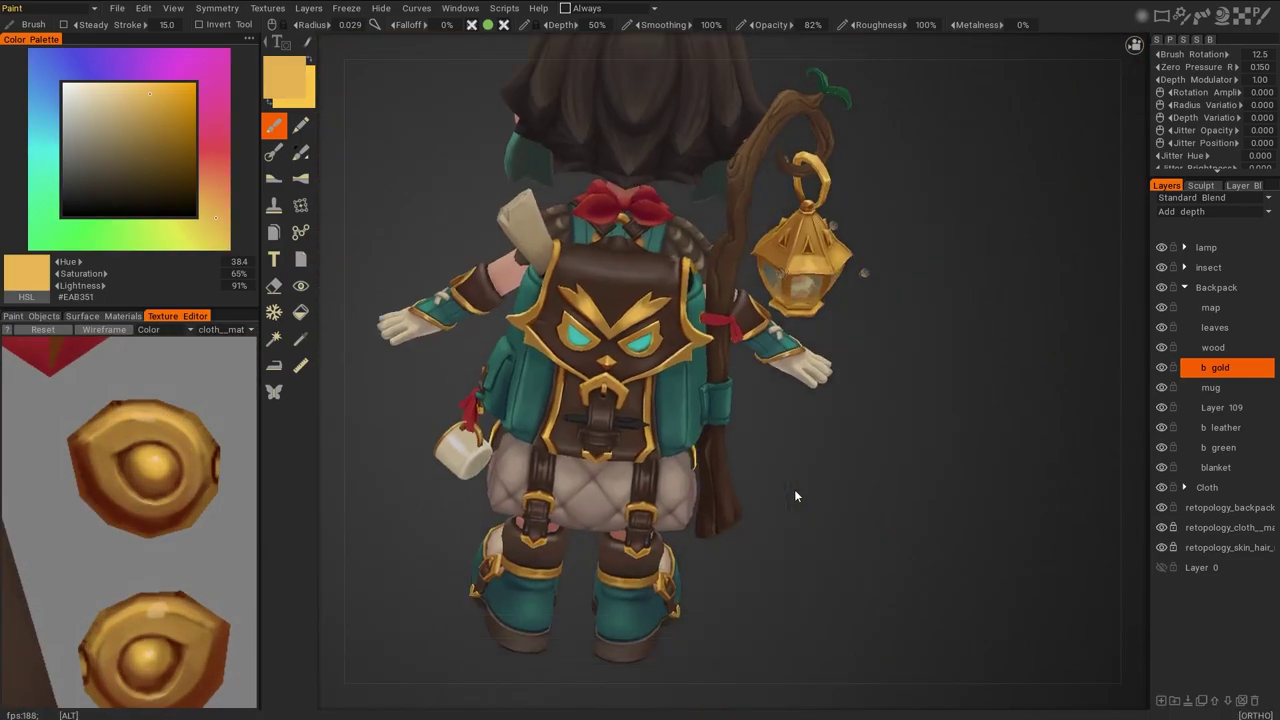
{"action": "scroll", "coordinate": [857, 534], "scroll_direction": "up", "scroll_amount": 5}
{"action": "scroll", "coordinate": [624, 233], "scroll_direction": "up", "scroll_amount": 2}
Show the wireframe and shade the edges of the gold eye frames with dark brown #4B210A
{"action": "key", "text": "w"}
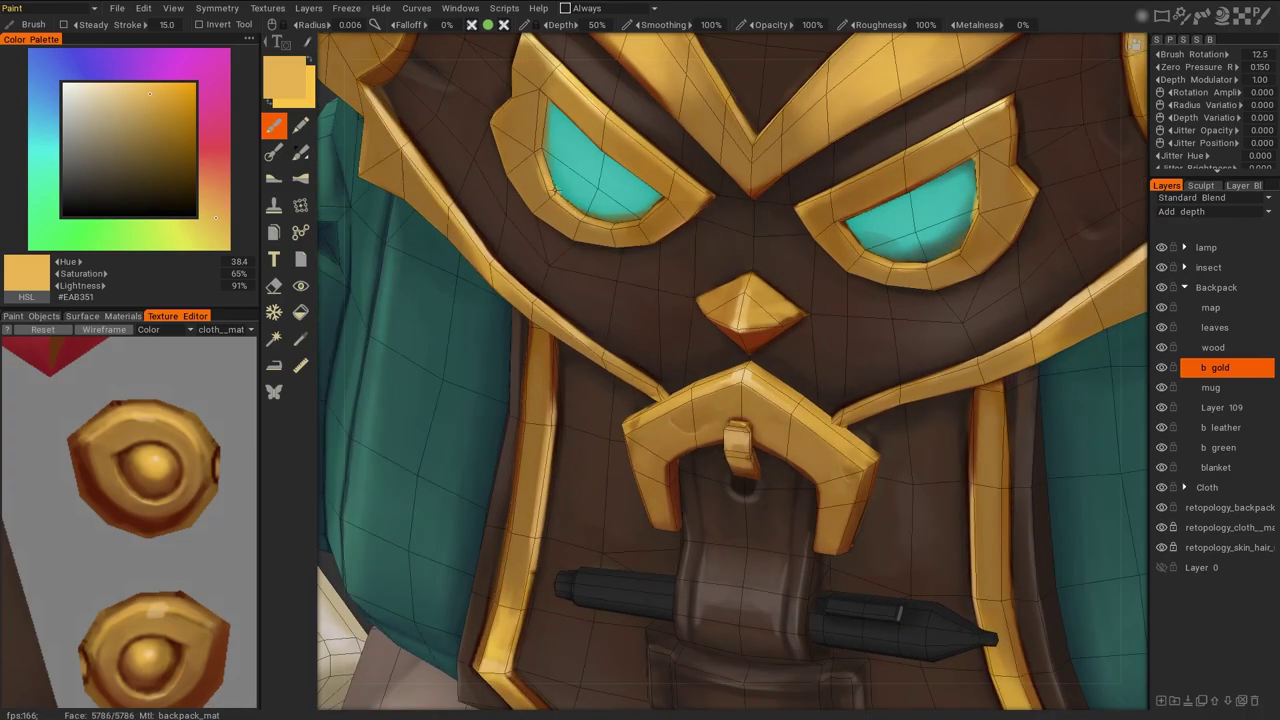
{"action": "scroll", "coordinate": [760, 107], "scroll_direction": "up", "scroll_amount": 4}
{"action": "key", "text": "v"}
{"action": "scroll", "coordinate": [926, 417], "scroll_direction": "down", "scroll_amount": 5}
{"action": "left_click_drag", "start_coordinate": [926, 417], "coordinate": [926, 155]}
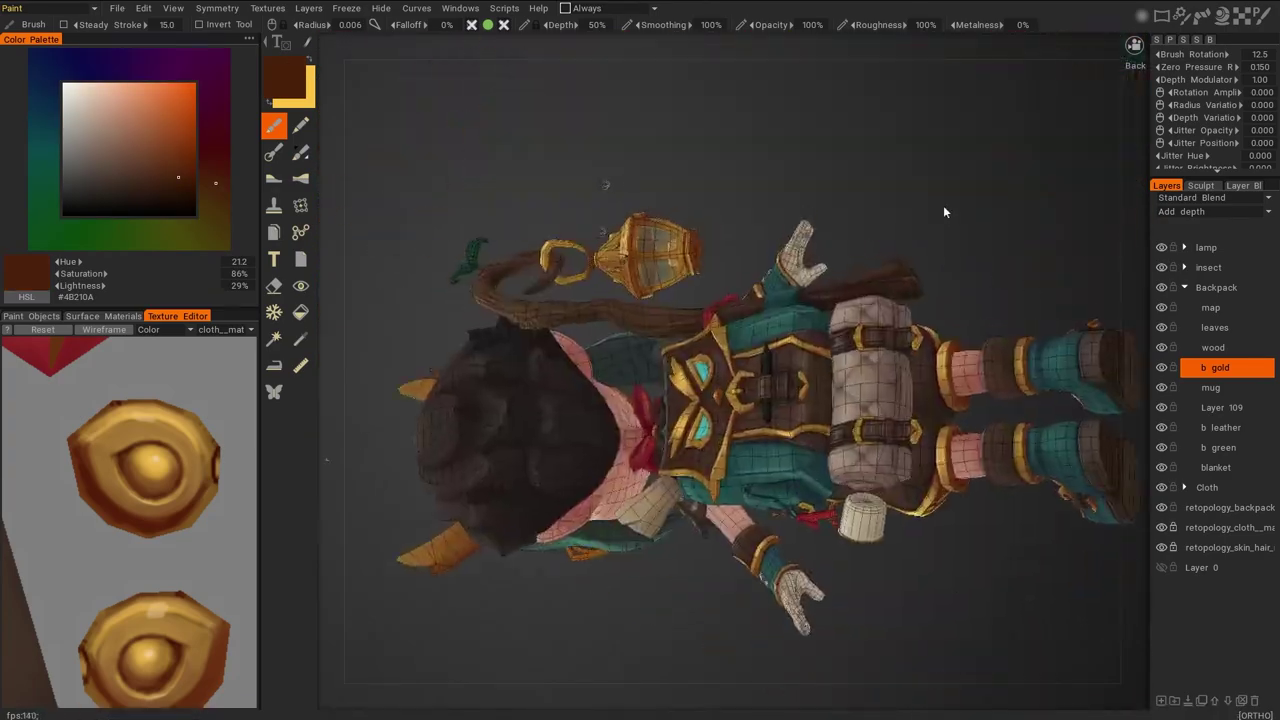
{"action": "scroll", "coordinate": [563, 310], "scroll_direction": "up", "scroll_amount": 5}
{"action": "left_click_drag", "start_coordinate": [592, 363], "coordinate": [518, 500]}
Paint the eye frames' side faces red-brown #80320E at 113% opacity, erase the overspill and touch up with gold #9E7131
{"action": "key", "text": "v"}
{"action": "key", "text": "v"}
{"action": "key", "text": "v"}
{"action": "key", "text": "v"}
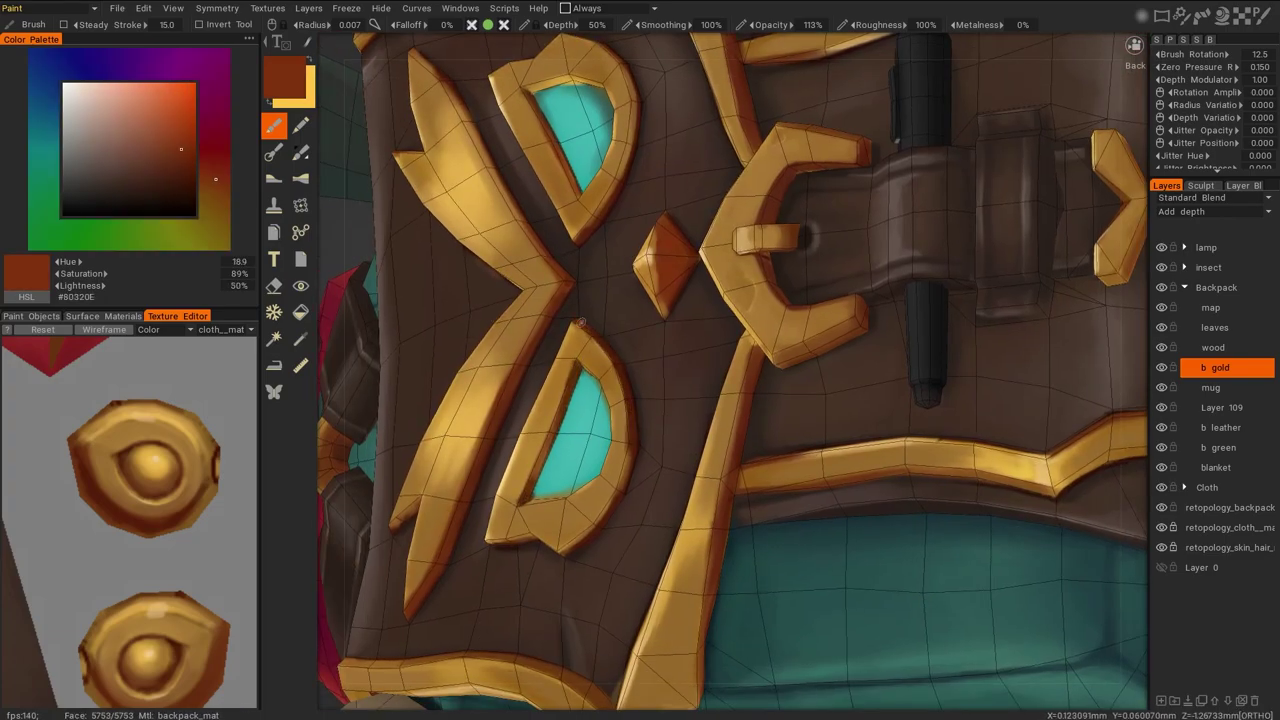
{"action": "key", "text": "e"}
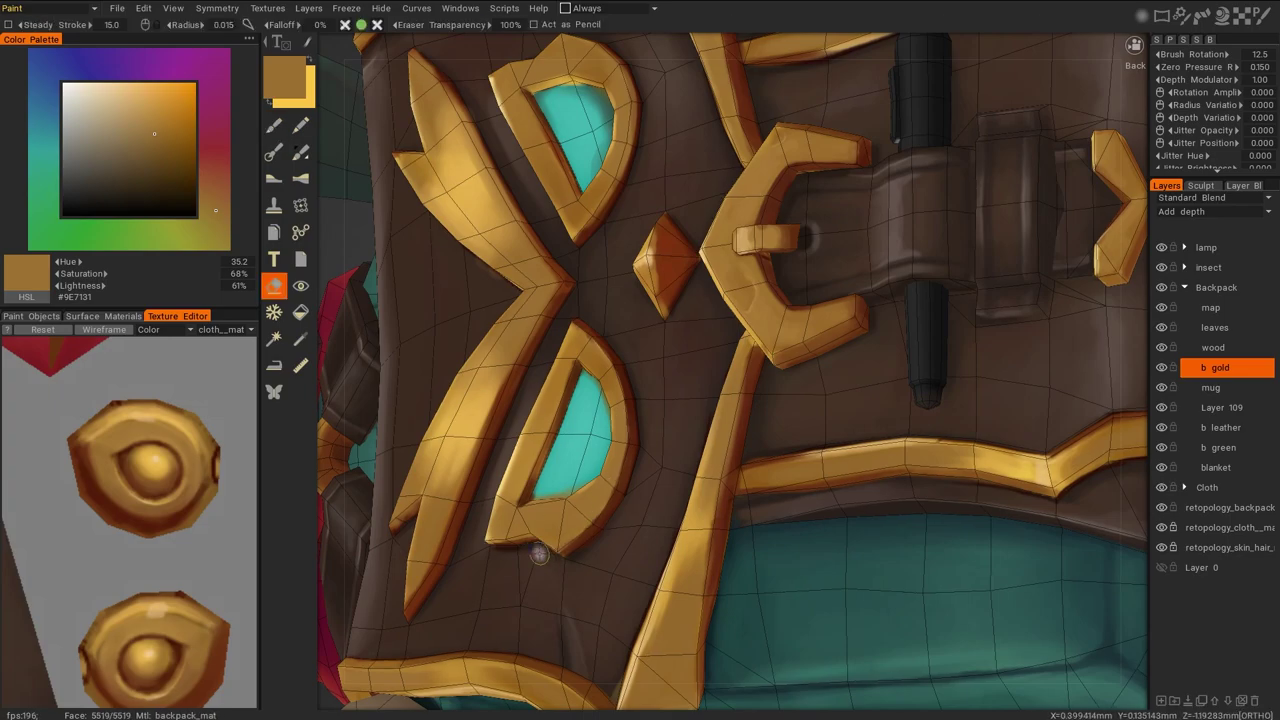
{"action": "key", "text": "v"}
{"action": "key", "text": "v"}
{"action": "key", "text": "b"}
Color the side faces of the other eye frame and flap border red-brown #7F320E, blending the border with gold #996929
{"action": "left_click_drag", "start_coordinate": [607, 202], "coordinate": [630, 316], "text": "alt"}
{"action": "key", "text": "v"}
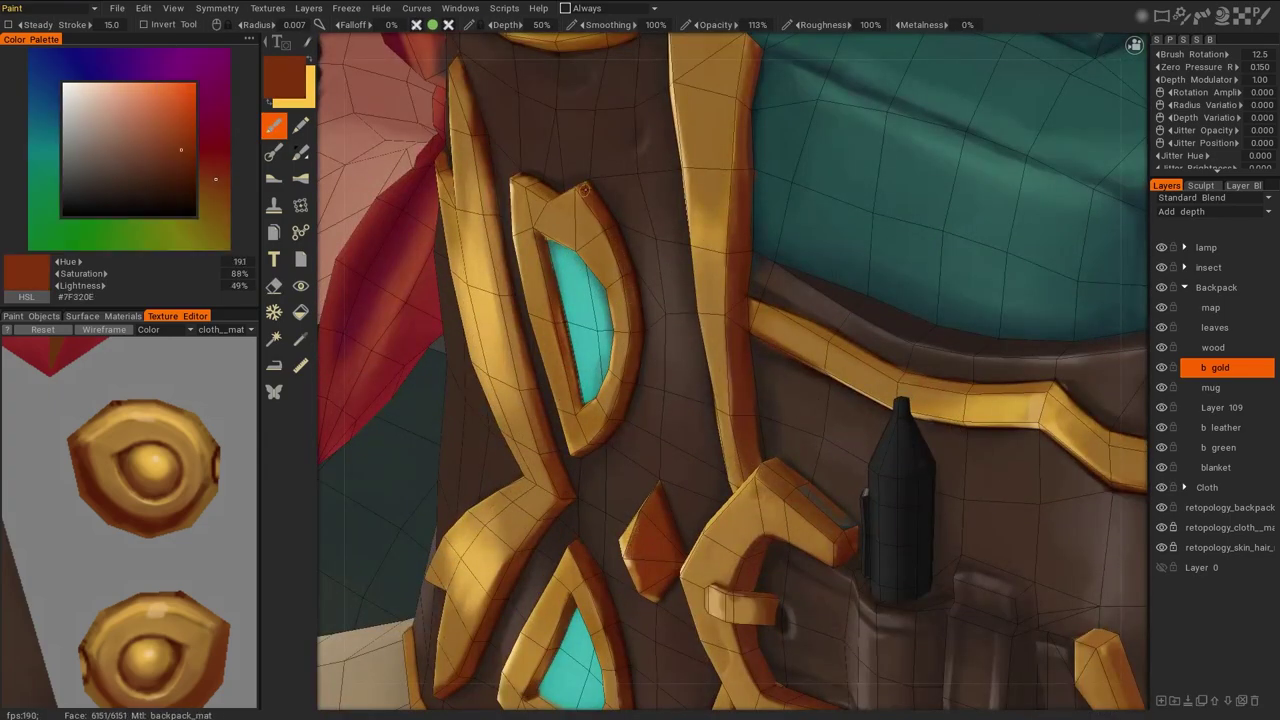
{"action": "key", "text": "v"}
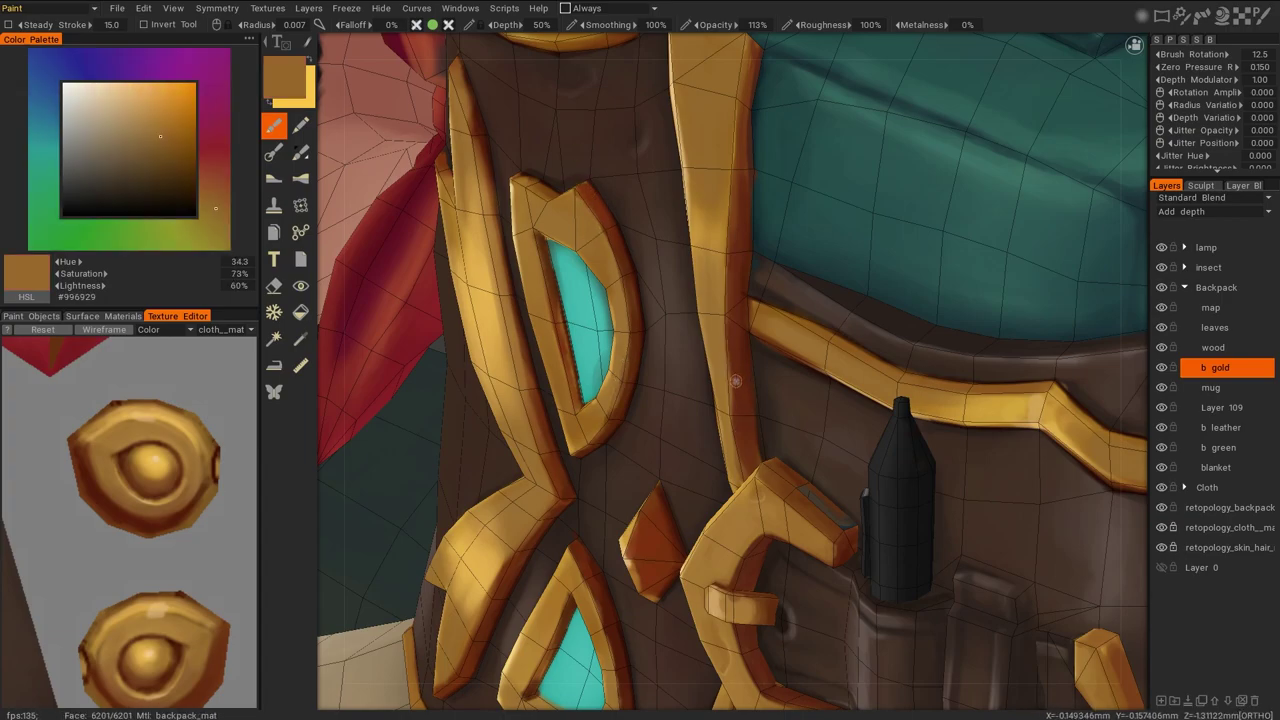
{"action": "key", "text": "v"}
{"action": "key", "text": "v"}
Darken the flap border's side face where it meets the buckle with #57290C and #4A1D0C
{"action": "mouse_move", "coordinate": [797, 494]}
{"action": "middle_mouse_down"}
{"action": "mouse_move", "coordinate": [995, 371]}
{"action": "mouse_move", "coordinate": [663, 290]}
{"action": "middle_mouse_up"}
{"action": "key", "text": "v"}
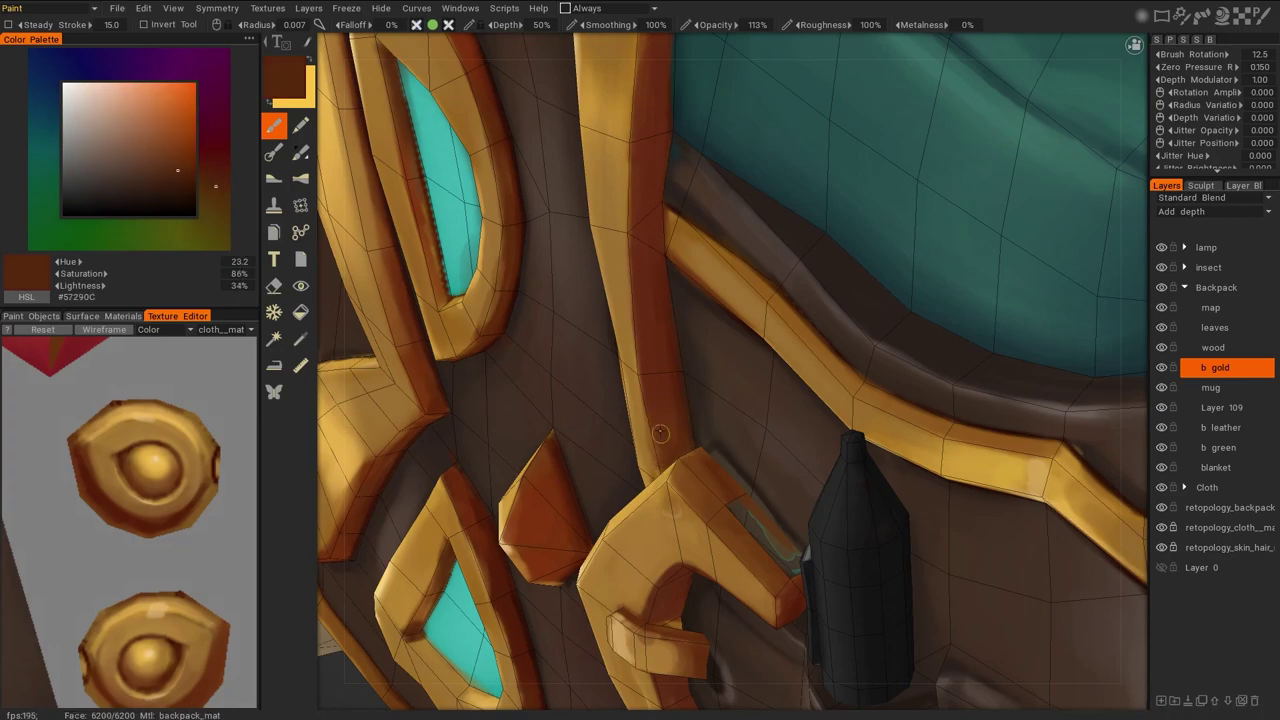
{"action": "key", "text": "v"}
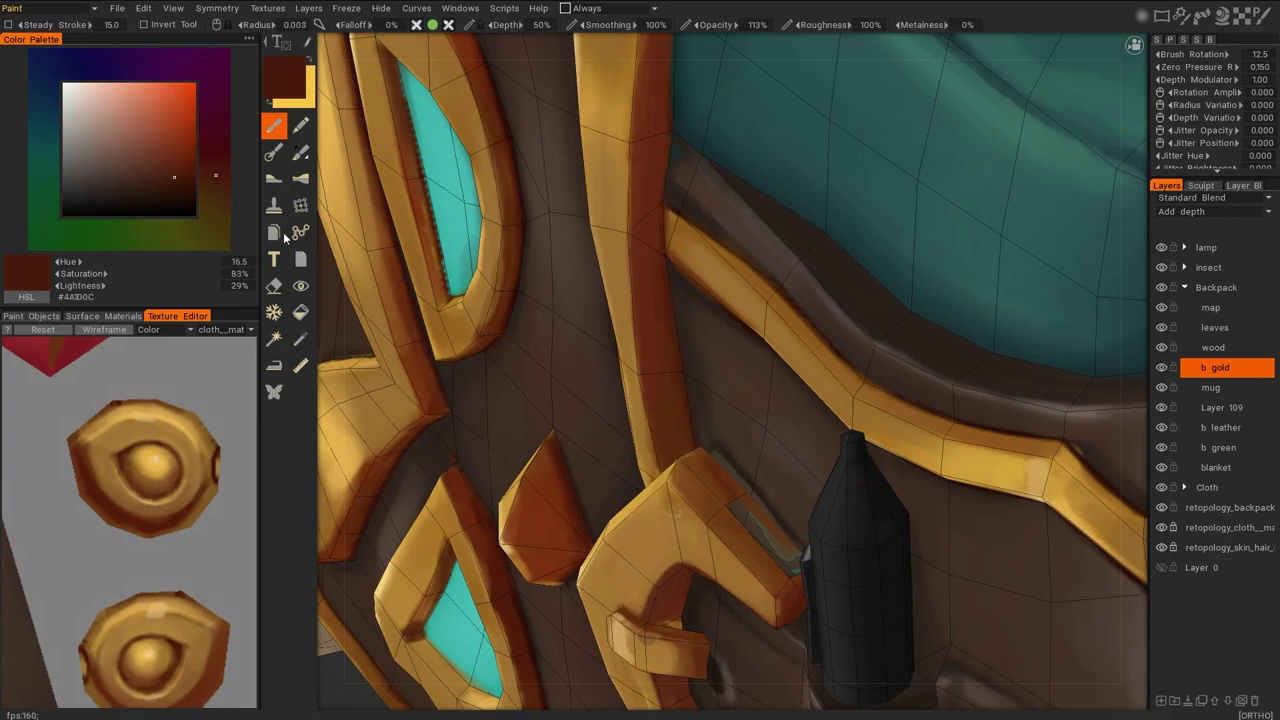
{"action": "key", "text": "v"}
Shade the buckle prong's recess and the opposite flap border's side face with #34190F, #5A2711 and #5B240D
{"action": "scroll", "coordinate": [663, 234], "scroll_direction": "down", "scroll_amount": 5}
{"action": "left_click_drag", "start_coordinate": [663, 234], "coordinate": [946, 421], "text": "alt"}
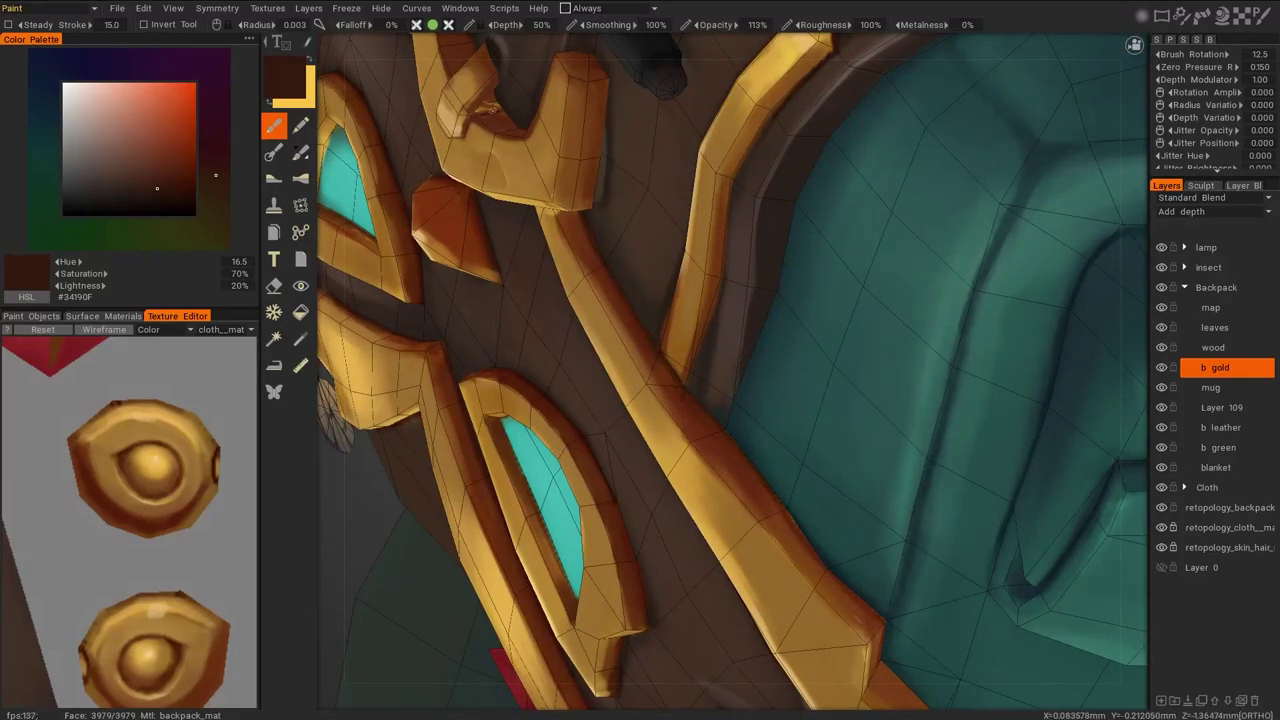
{"action": "key", "text": "v"}
{"action": "middle_click_drag", "start_coordinate": [490, 107], "coordinate": [517, 181], "text": "alt"}
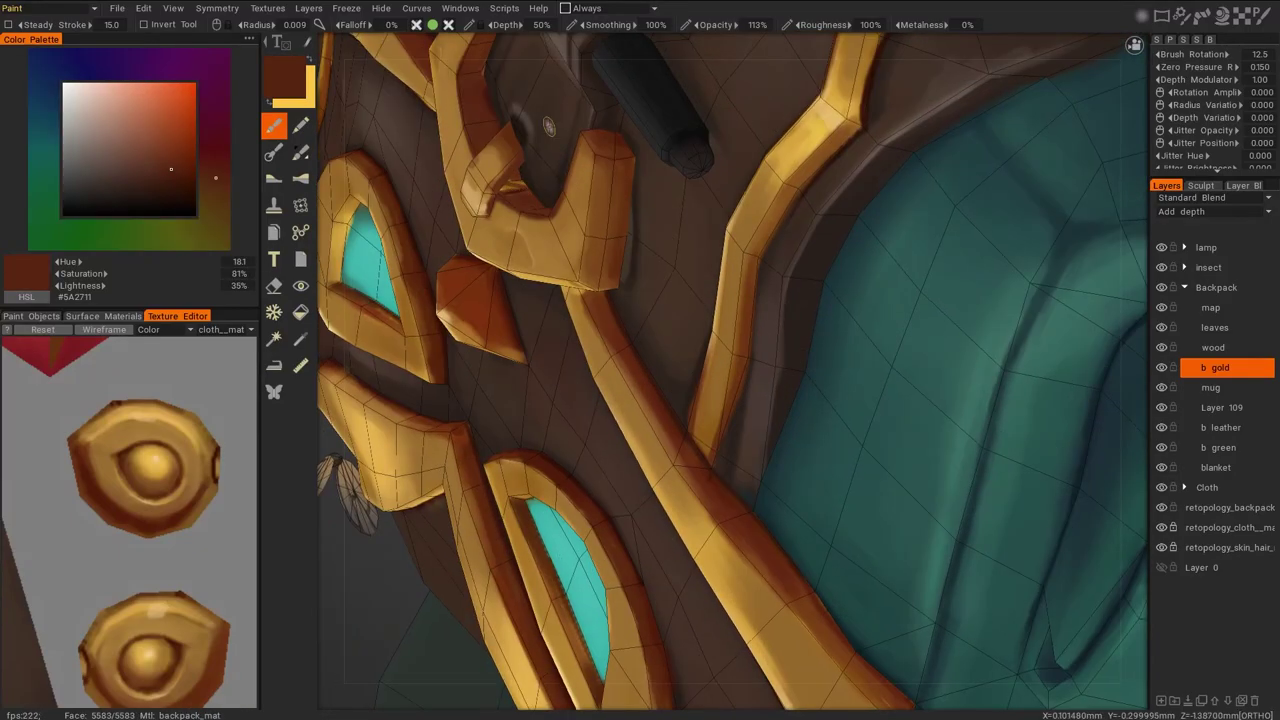
{"action": "key", "text": "v"}
{"action": "key", "text": "v"}
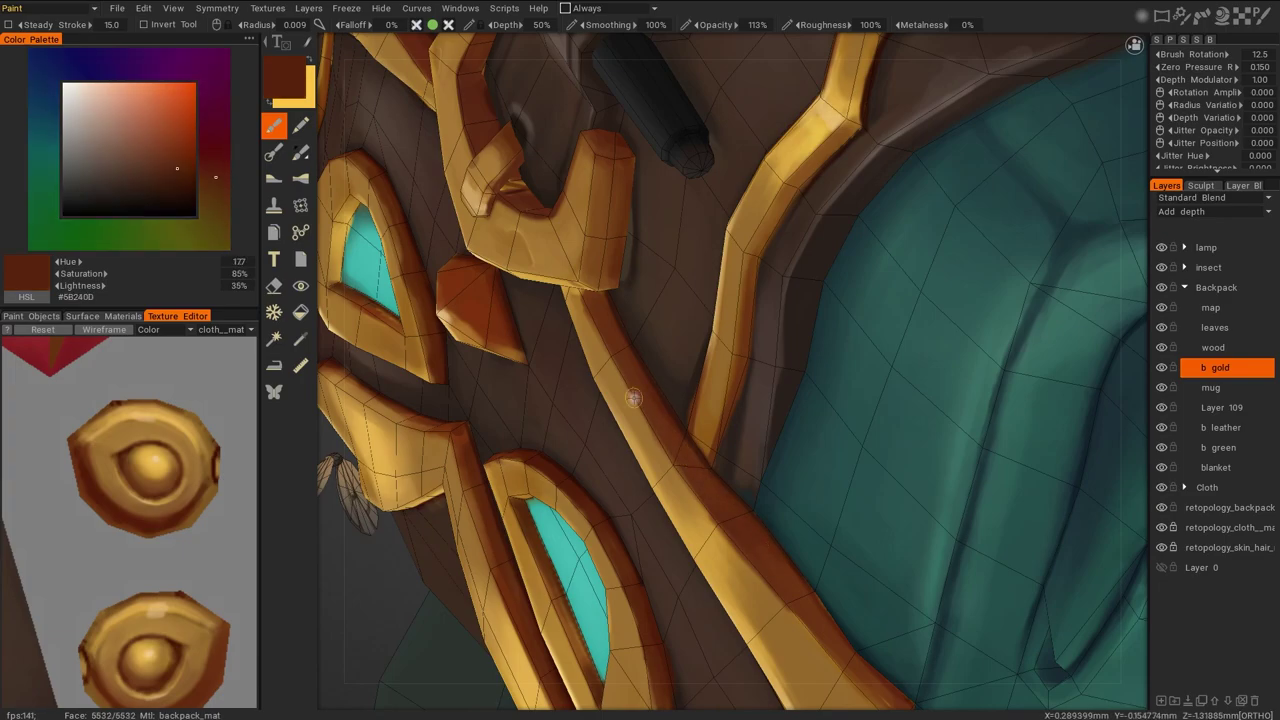
{"action": "key", "text": "v"}
Blend the gold trim toward the flap's pointed corner with golds #A77733 and #966A31, with the wireframe hidden
{"action": "key", "text": "ctrl+KP_1"}
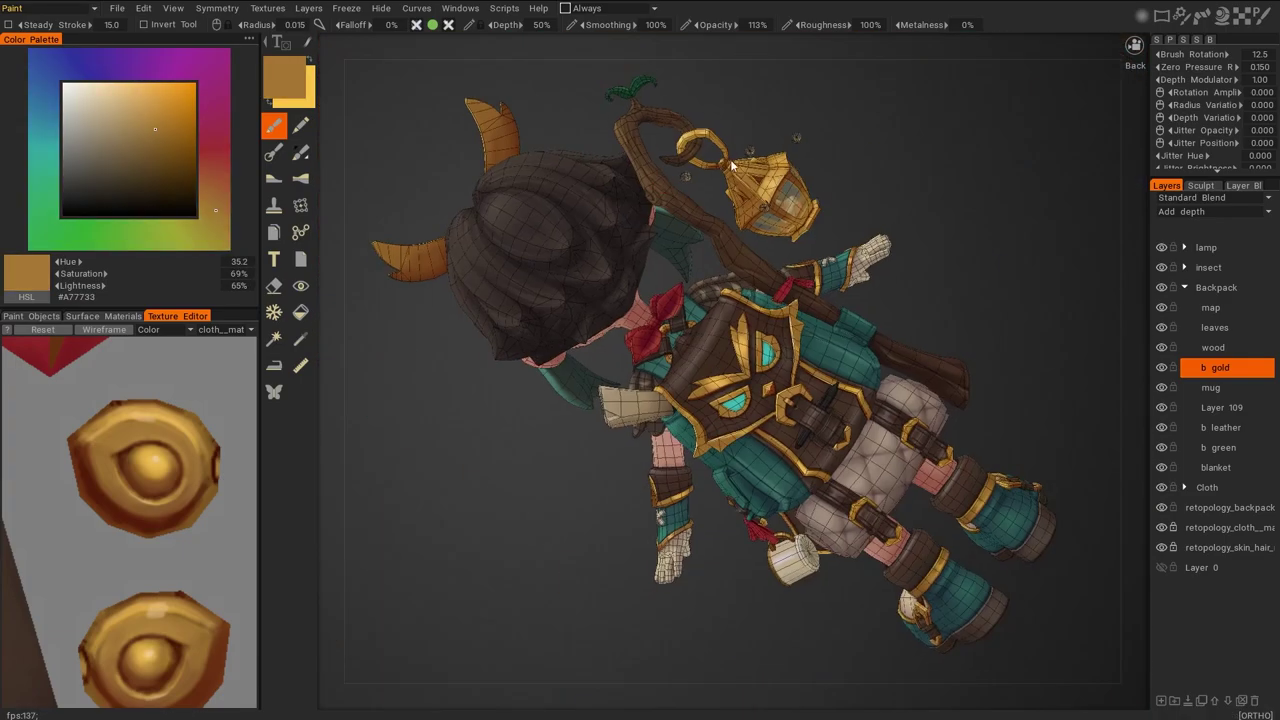
{"action": "scroll", "coordinate": [923, 523], "scroll_direction": "up", "scroll_amount": 5}
{"action": "key", "text": "v"}
{"action": "key", "text": "v"}
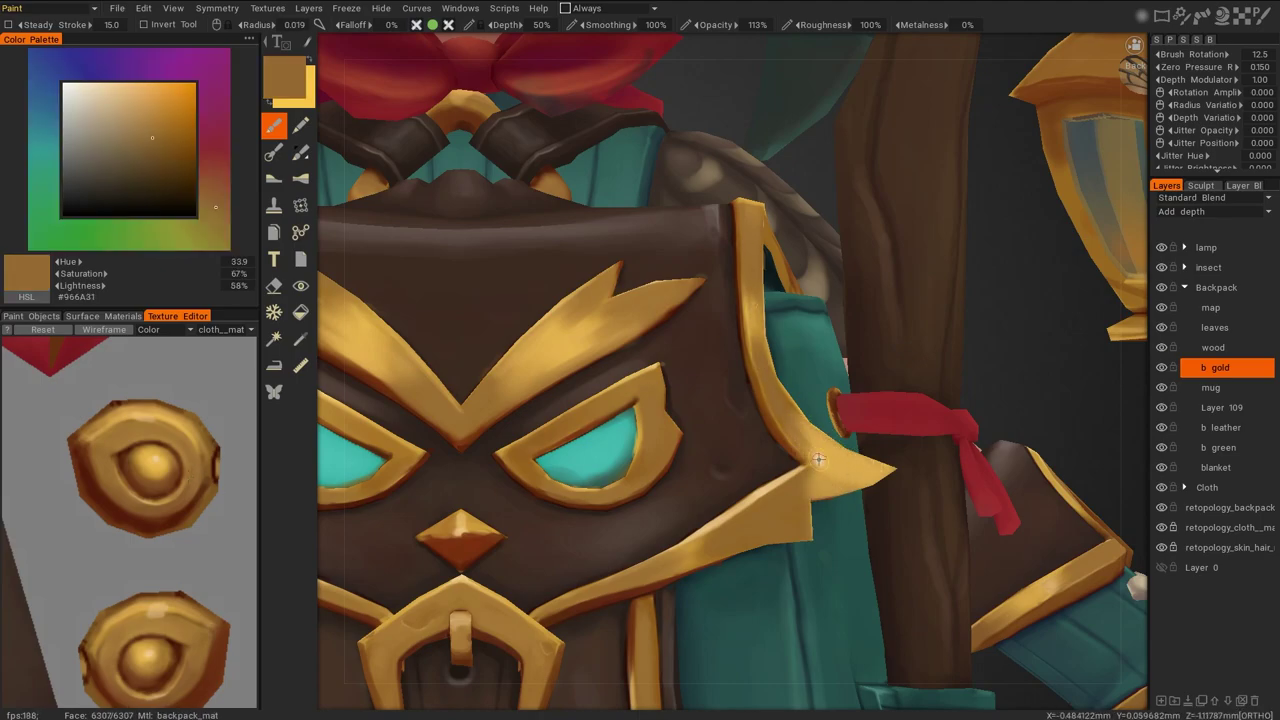
Darken the inner edge of the flap's side border with red-brown #551E0A and accent the border with light gold #E7B04E
{"action": "key", "text": "v"}
{"action": "key", "text": "v"}
{"action": "left_click_drag", "start_coordinate": [740, 210], "coordinate": [738, 281]}
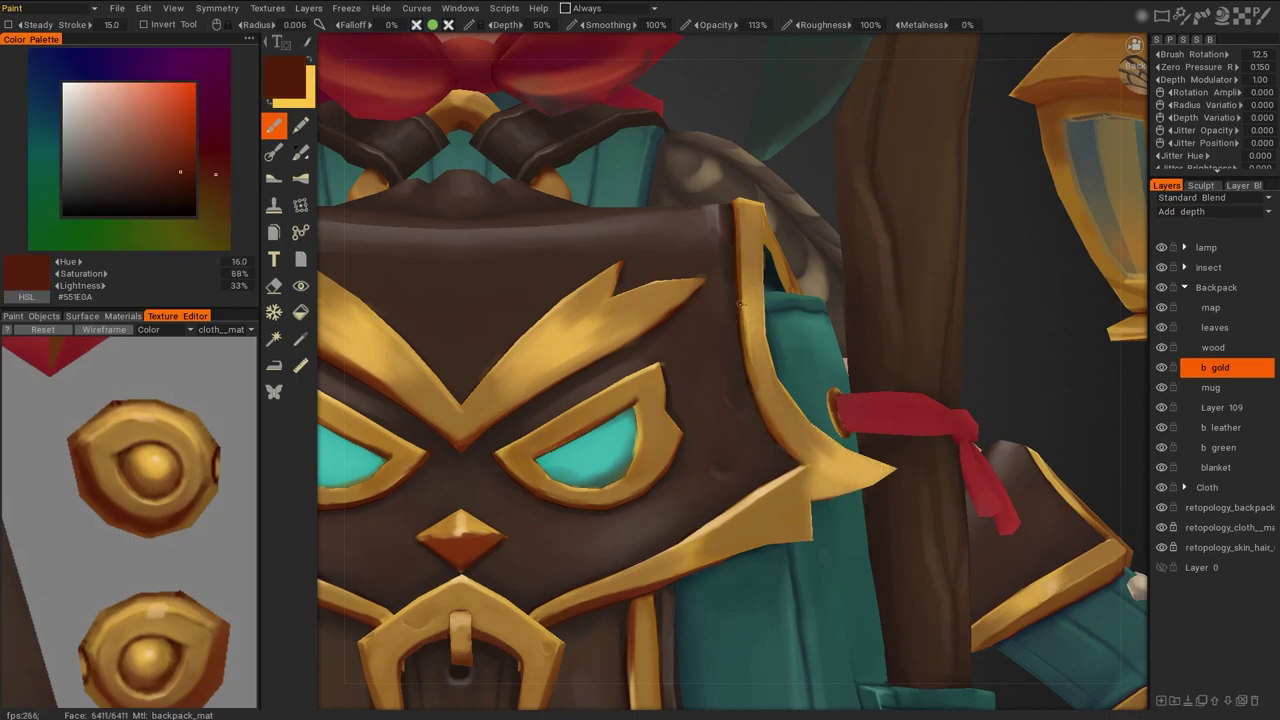
{"action": "mouse_move", "coordinate": [737, 207]}
{"action": "left_mouse_down"}
{"action": "mouse_move", "coordinate": [748, 372]}
{"action": "mouse_move", "coordinate": [775, 436]}
{"action": "left_mouse_up"}
{"action": "key", "text": "v"}
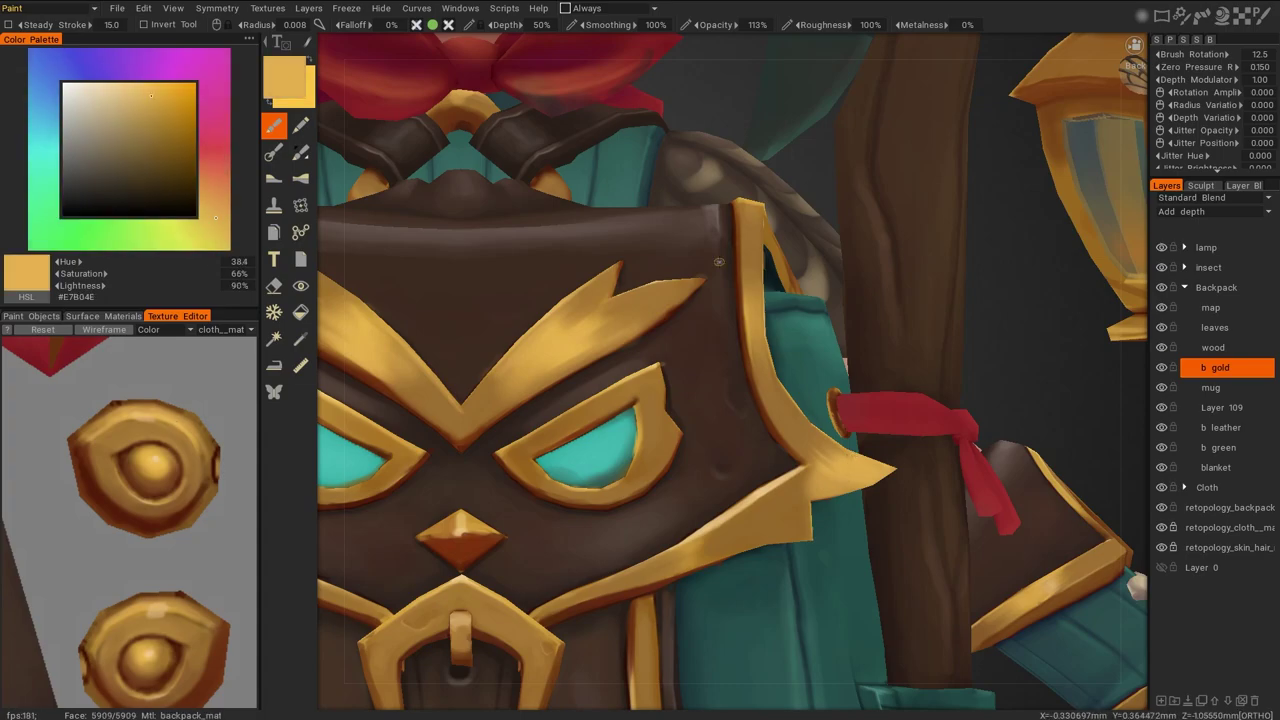
Blend the gold of the flap border around its pointed corners with #CA9742 and darker gold #9C6E2D
{"action": "right_click_drag", "start_coordinate": [770, 405], "coordinate": [788, 405]}
{"action": "mouse_move", "coordinate": [805, 530]}
{"action": "middle_mouse_down"}
{"action": "mouse_move", "coordinate": [1028, 467]}
{"action": "mouse_move", "coordinate": [845, 654]}
{"action": "mouse_move", "coordinate": [561, 271]}
{"action": "middle_mouse_up"}
{"action": "left_click_drag", "start_coordinate": [561, 271], "coordinate": [630, 300]}
{"action": "middle_click_drag", "start_coordinate": [630, 300], "coordinate": [650, 200]}
{"action": "key", "text": "v"}
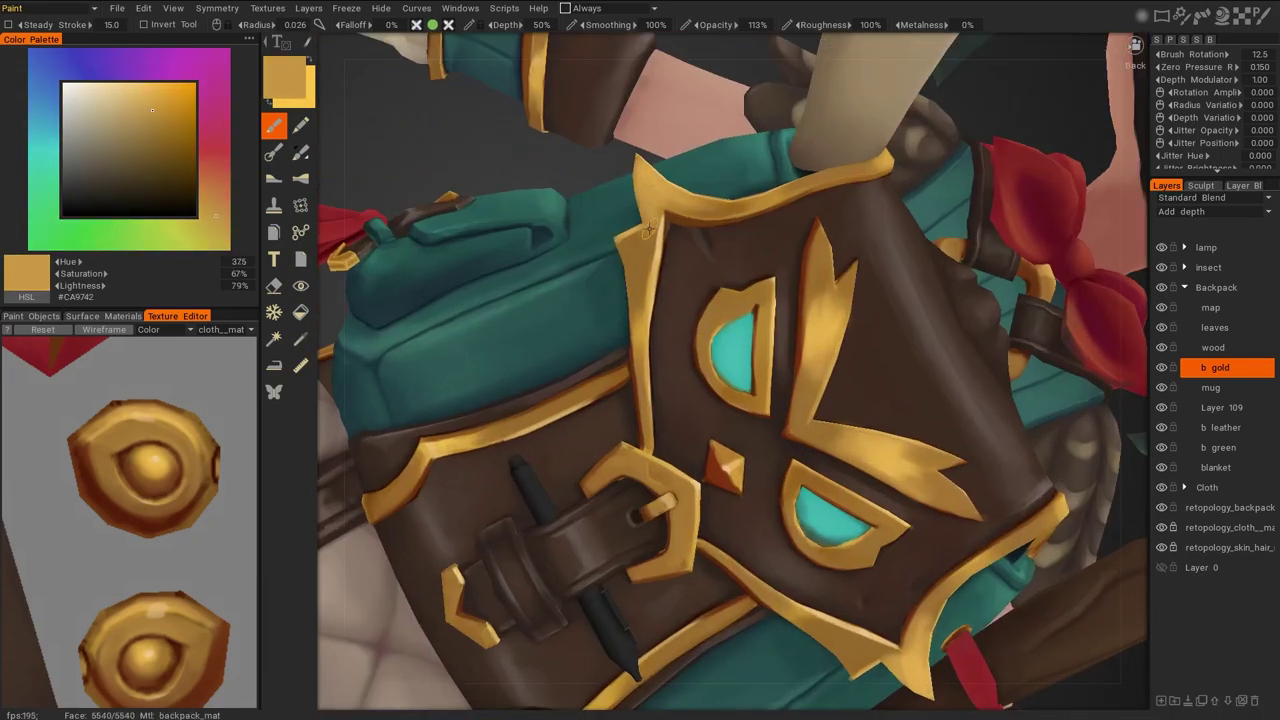
{"action": "scroll", "coordinate": [627, 150], "scroll_direction": "down", "scroll_amount": 8}
{"action": "middle_click_drag", "start_coordinate": [627, 150], "coordinate": [540, 190]}
{"action": "scroll", "coordinate": [540, 190], "scroll_direction": "up", "scroll_amount": 8}
{"action": "key", "text": "v"}
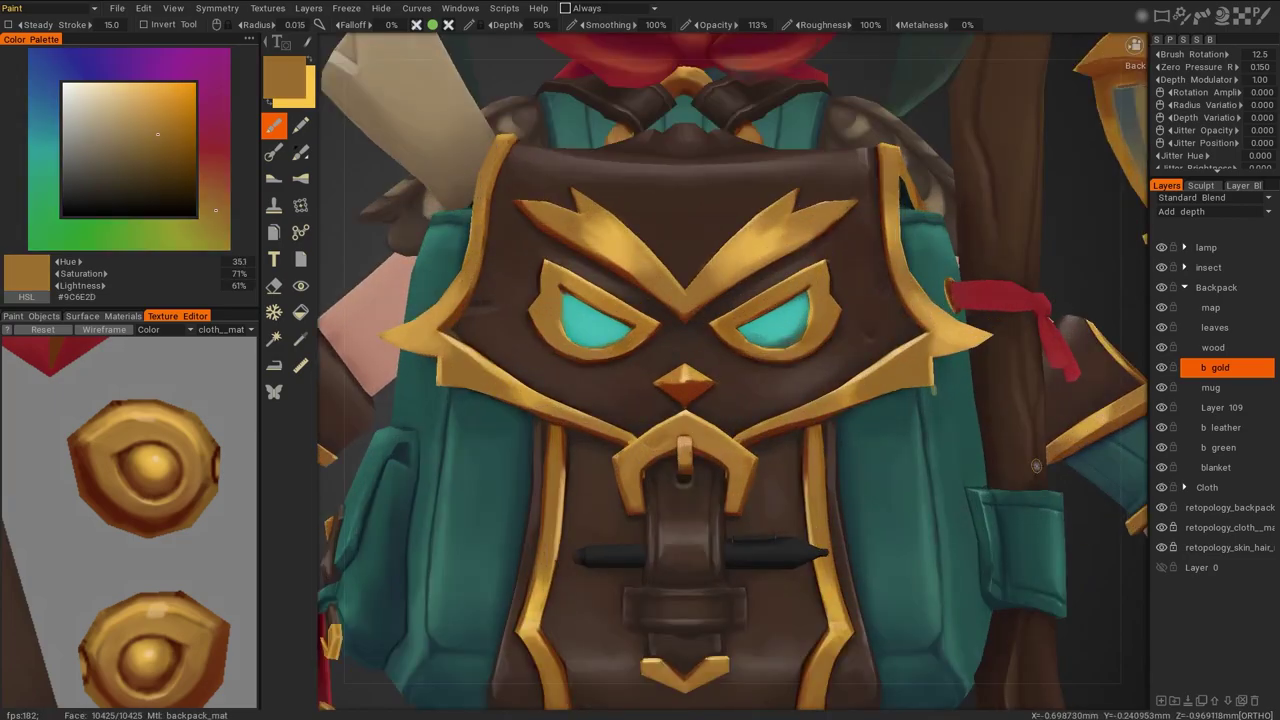
Refine the opposite side border of the flap with brown #744015 and light gold #E9B346
{"action": "middle_click_drag", "start_coordinate": [985, 441], "coordinate": [548, 219]}
{"action": "scroll", "coordinate": [548, 219], "scroll_direction": "up", "scroll_amount": 2}
{"action": "key", "text": "v"}
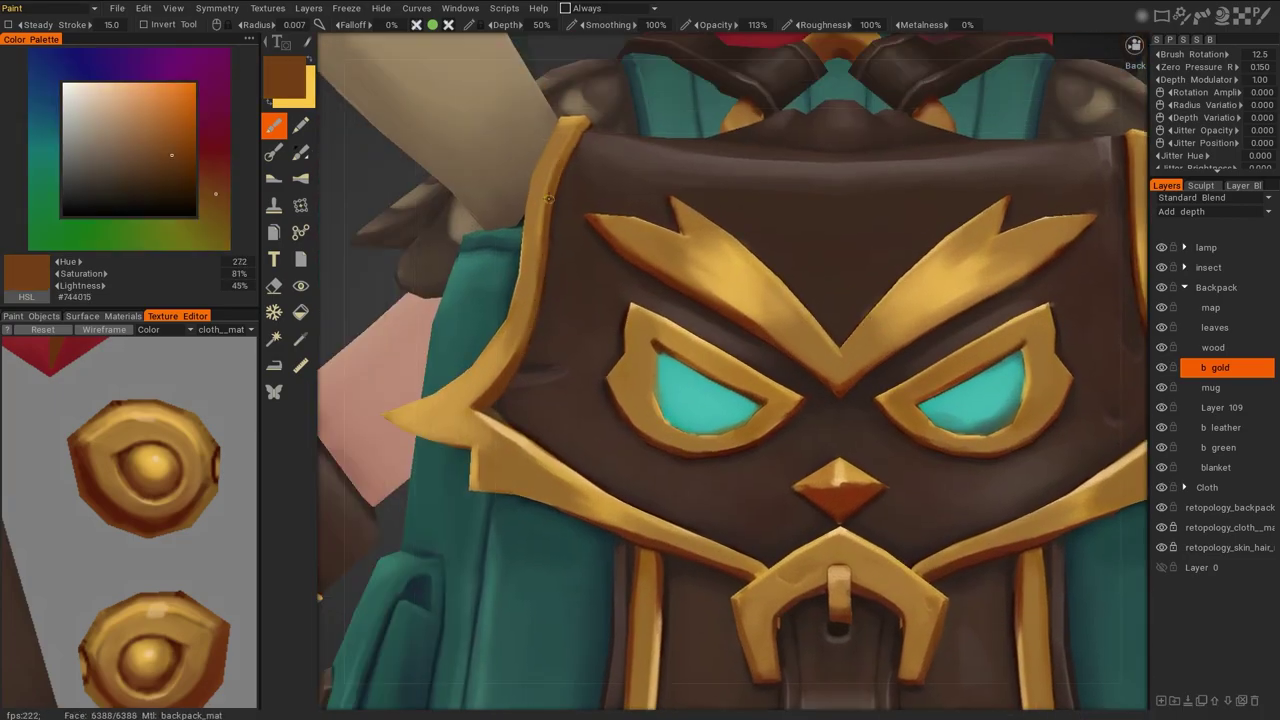
{"action": "key", "text": "v"}
{"action": "key", "text": "v"}
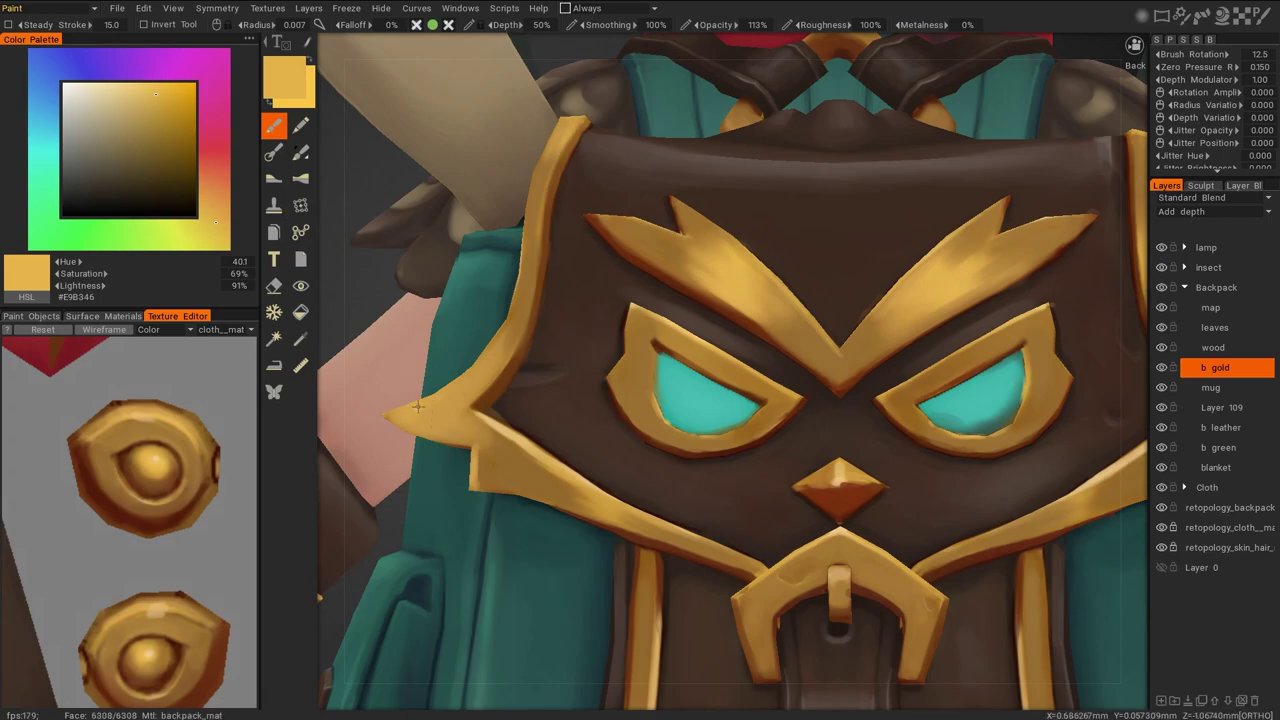
Paint highlights along the curved flap border and its pointed corner with gold #E9B346 and pale gold #F2CA8D
{"action": "scroll", "coordinate": [745, 370], "scroll_direction": "down", "scroll_amount": 4}
{"action": "middle_click_drag", "start_coordinate": [640, 370], "coordinate": [745, 370]}
{"action": "scroll", "coordinate": [745, 370], "scroll_direction": "up", "scroll_amount": 5}
{"action": "left_click_drag", "start_coordinate": [790, 395], "coordinate": [695, 278]}
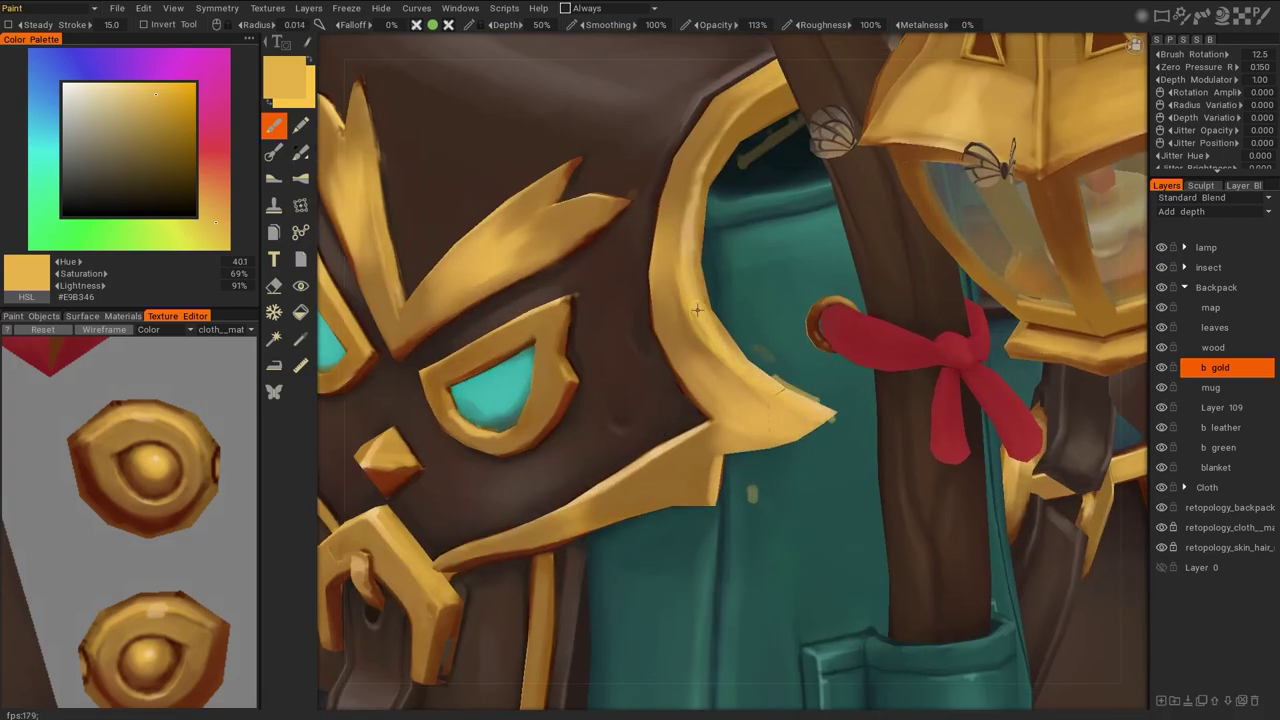
{"action": "key", "text": "v"}
{"action": "left_click_drag", "start_coordinate": [770, 400], "coordinate": [716, 462]}
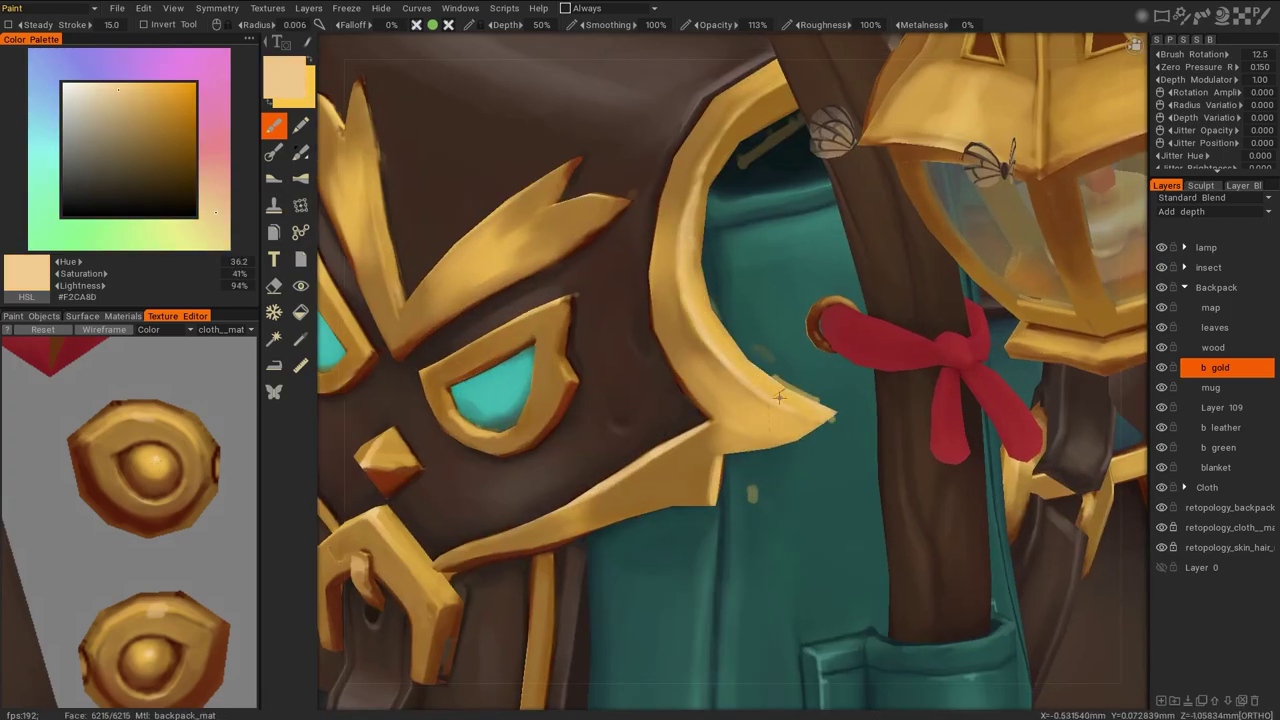
{"action": "key", "text": "v"}
Shade the leather strap on the blanket roll's underside with browns #3C2C21 and #2D1E14, raising the brush opacity to 134%
{"action": "scroll", "coordinate": [920, 366], "scroll_direction": "down", "scroll_amount": 4}
{"action": "middle_click_drag", "start_coordinate": [920, 366], "coordinate": [1063, 420]}
{"action": "scroll", "coordinate": [638, 306], "scroll_direction": "up", "scroll_amount": 4}
{"action": "scroll", "coordinate": [646, 172], "scroll_direction": "down", "scroll_amount": 4}
{"action": "middle_click_drag", "start_coordinate": [769, 291], "coordinate": [980, 391]}
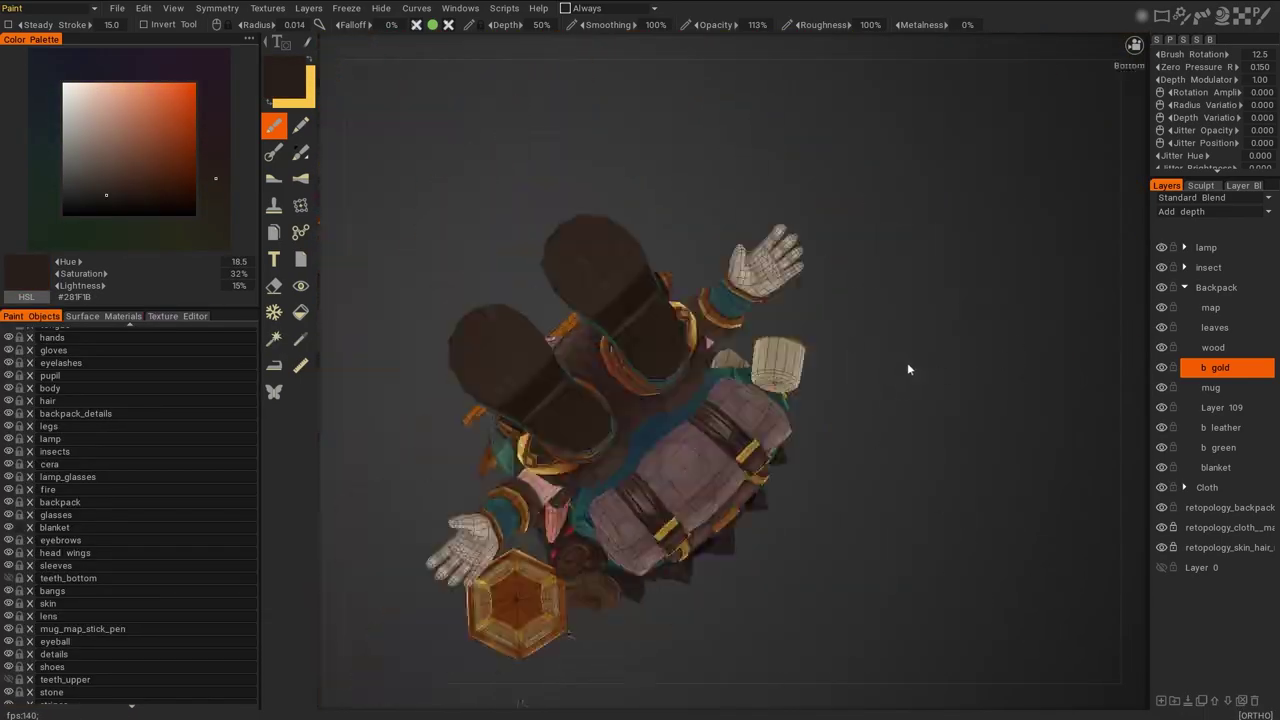
{"action": "scroll", "coordinate": [504, 529], "scroll_direction": "up", "scroll_amount": 4}
{"action": "middle_click_drag", "start_coordinate": [504, 529], "coordinate": [440, 266]}
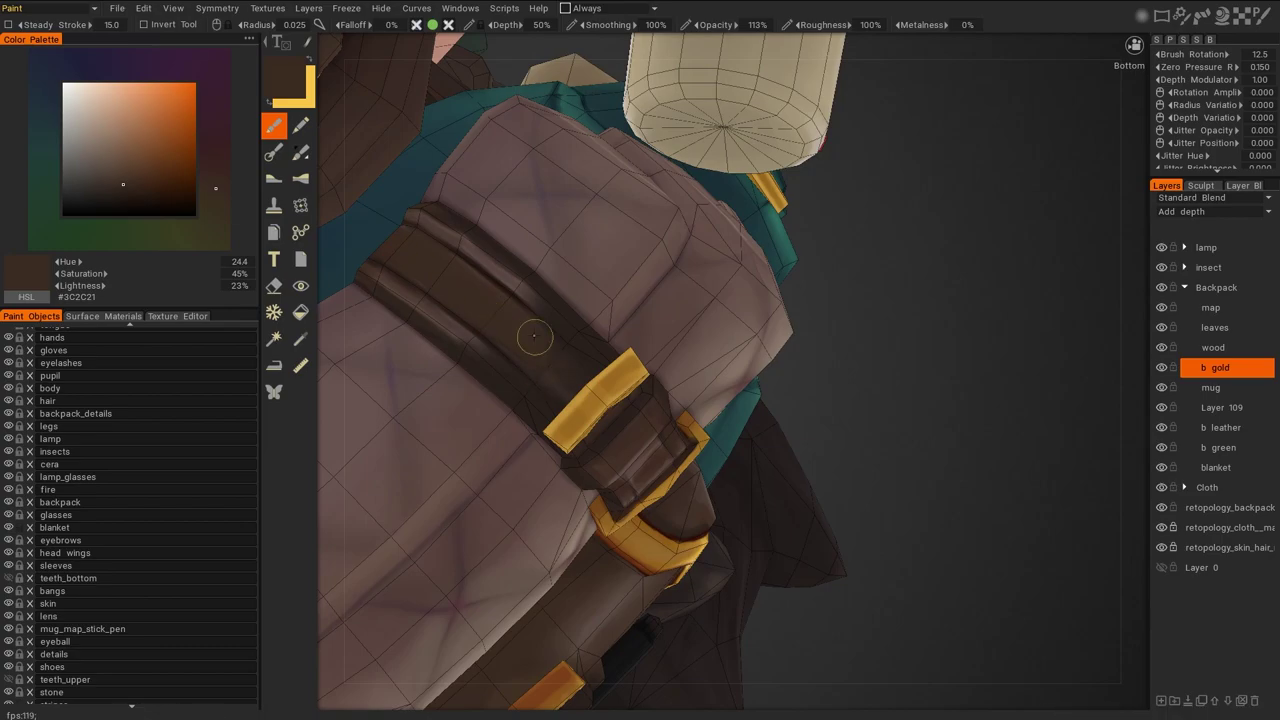
{"action": "key", "text": "v"}
{"action": "right_click_drag", "start_coordinate": [518, 374], "coordinate": [468, 225]}
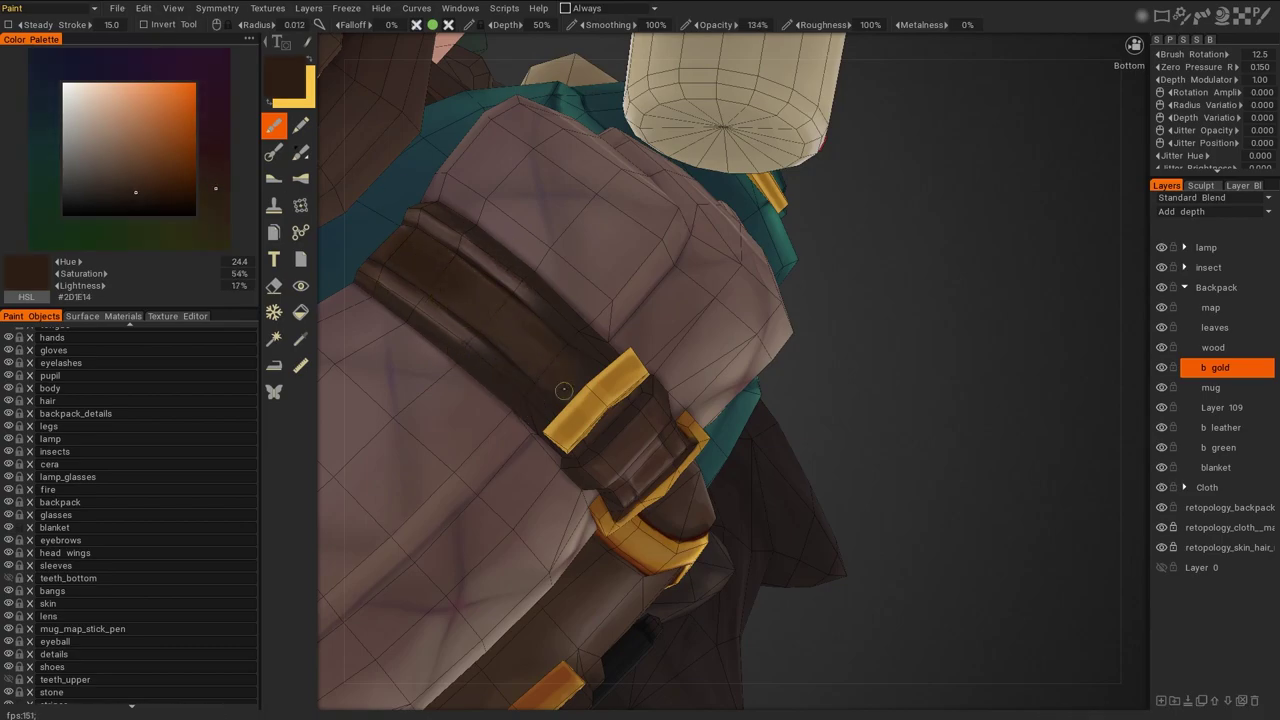
{"action": "scroll", "coordinate": [553, 385], "scroll_direction": "down", "scroll_amount": 5}
{"action": "scroll", "coordinate": [553, 385], "scroll_direction": "up", "scroll_amount": 5}
Isolate the blanket object and continue shading its leather straps with browns #3D2B20 and #2E2119
{"action": "key", "text": "v"}
{"action": "key", "text": "v"}
{"action": "left_click", "coordinate": [28, 532]}
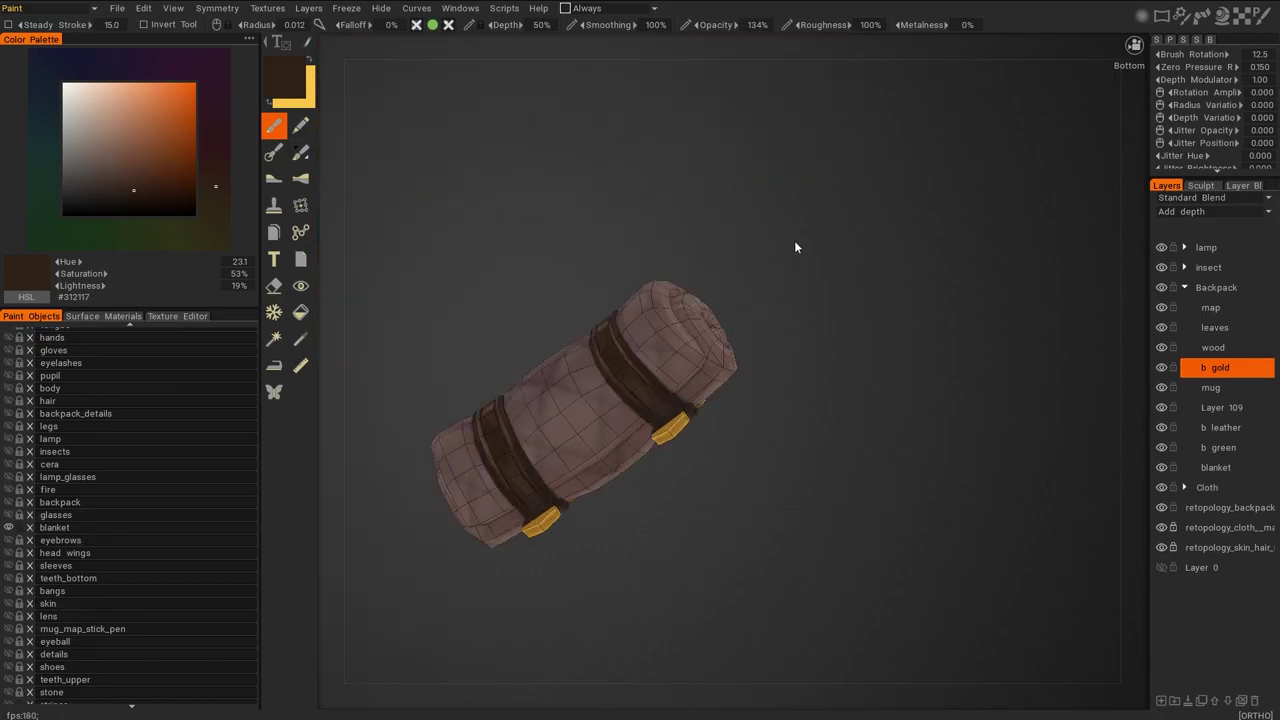
{"action": "scroll", "coordinate": [789, 214], "scroll_direction": "up", "scroll_amount": 5}
{"action": "key", "text": "v"}
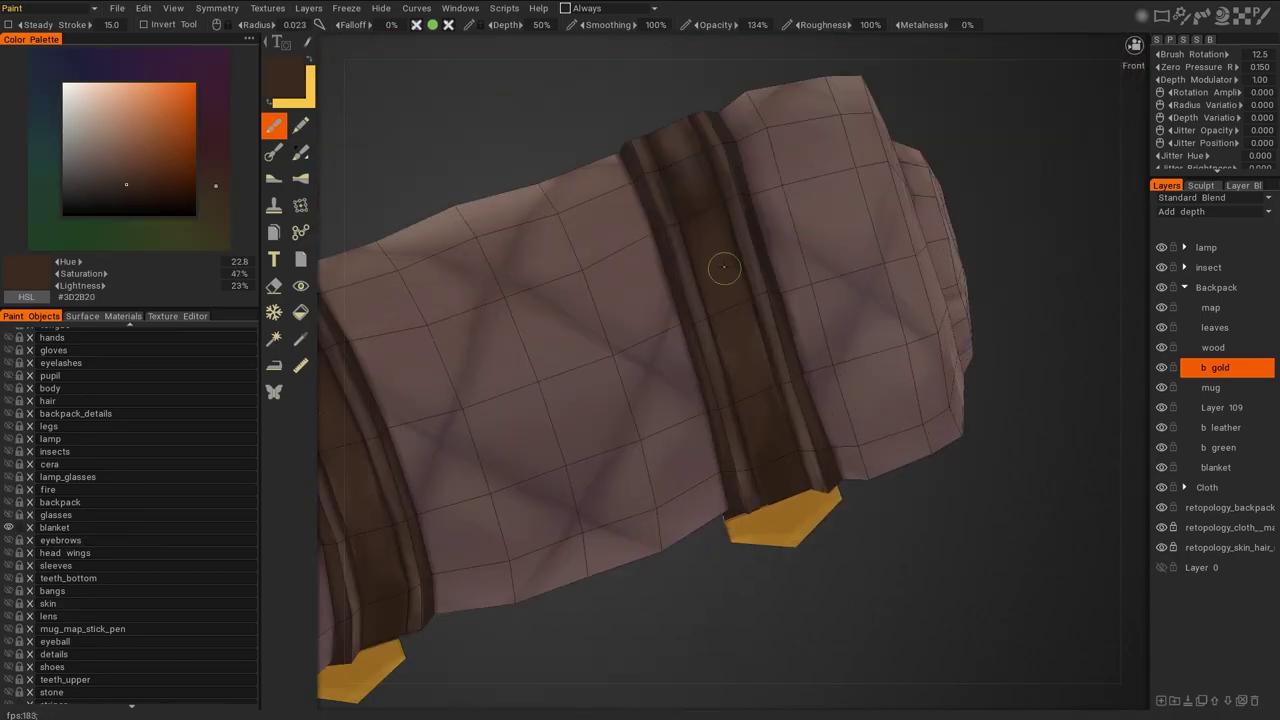
{"action": "scroll", "coordinate": [951, 471], "scroll_direction": "down", "scroll_amount": 5}
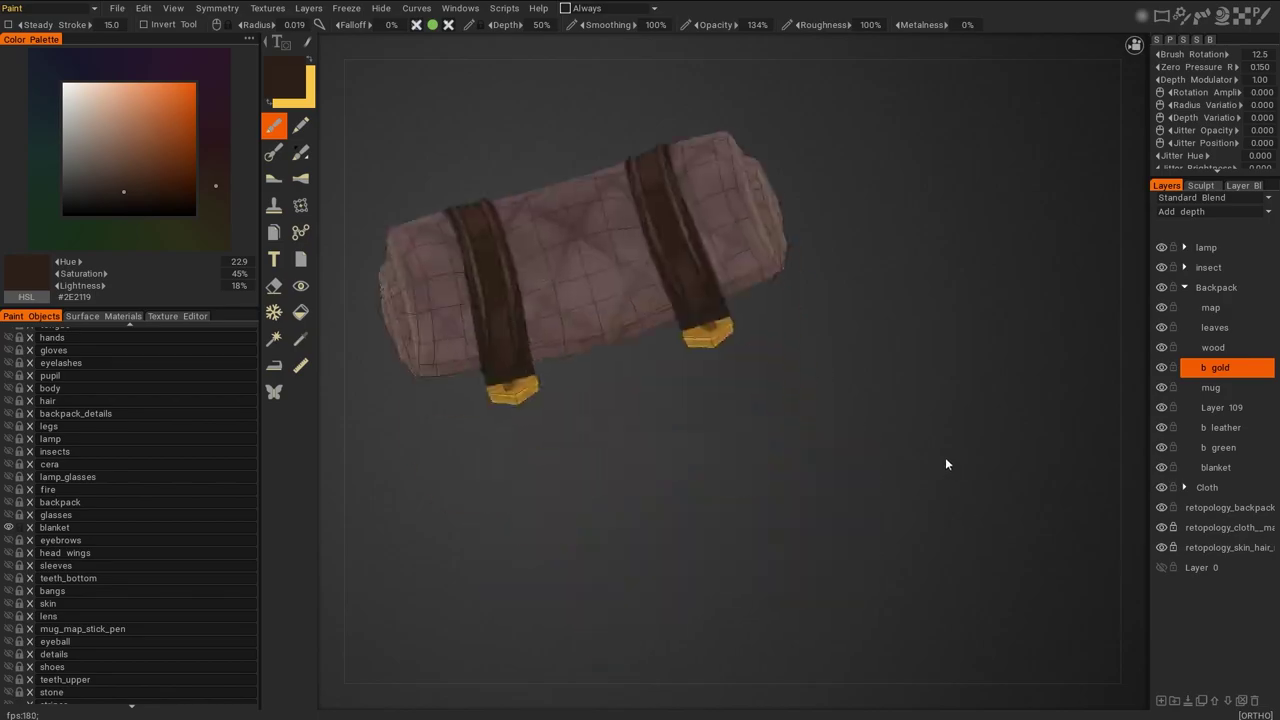
{"action": "scroll", "coordinate": [663, 349], "scroll_direction": "up", "scroll_amount": 2}
{"action": "scroll", "coordinate": [663, 349], "scroll_direction": "up", "scroll_amount": 3}
Paint the strap leather beside the gold tip with brown #3D2B20 at 149% opacity
{"action": "right_click_drag", "start_coordinate": [663, 349], "coordinate": [830, 405]}
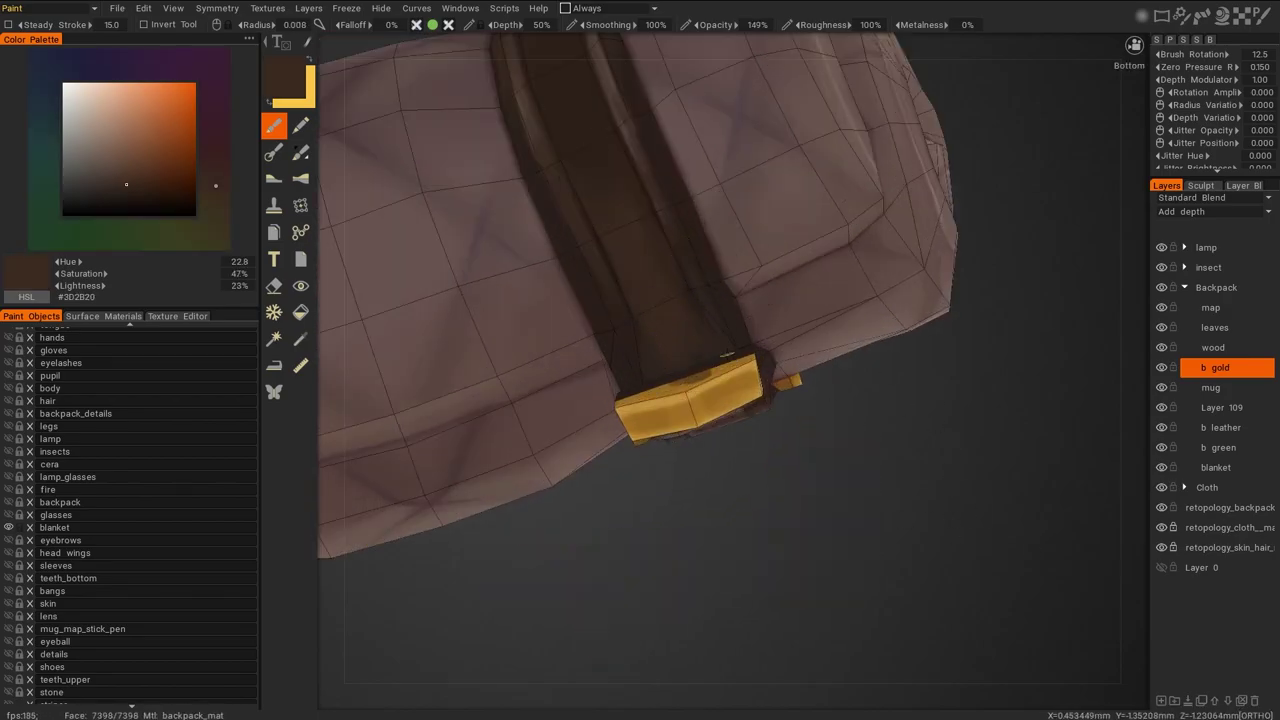
{"action": "key", "text": "v"}
{"action": "scroll", "coordinate": [920, 326], "scroll_direction": "up", "scroll_amount": 3}
Shade the strap beyond the buckle's crossbar with browns #3A2B23, #2E231D, #3C2920 and #33261F, with brush depth at 65%
{"action": "key", "text": "v"}
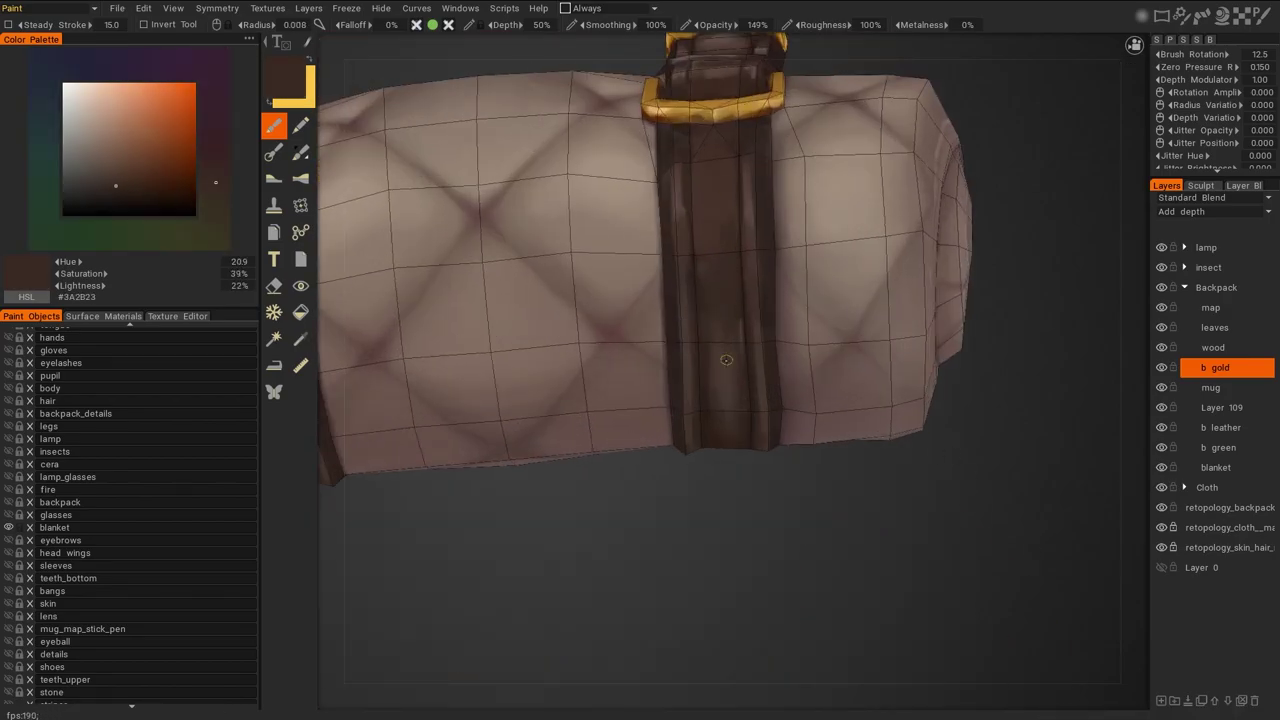
{"action": "key", "text": "v"}
{"action": "key", "text": "v"}
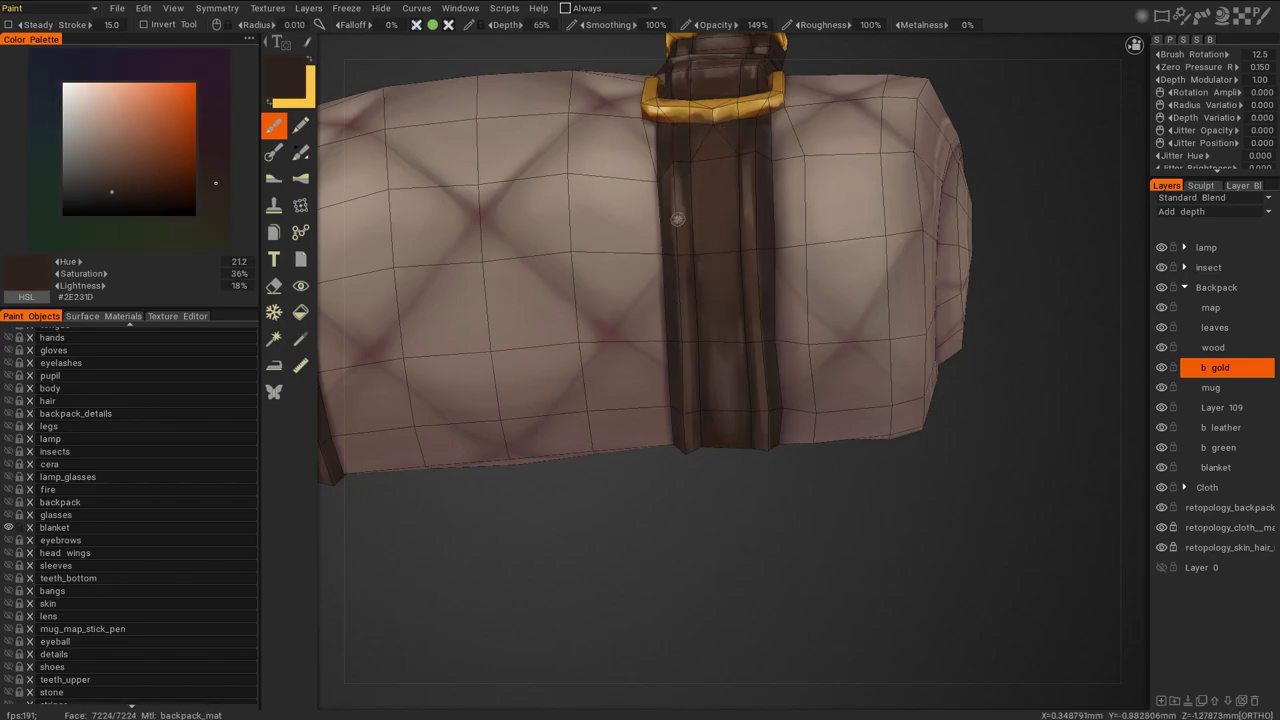
{"action": "key", "text": "v"}
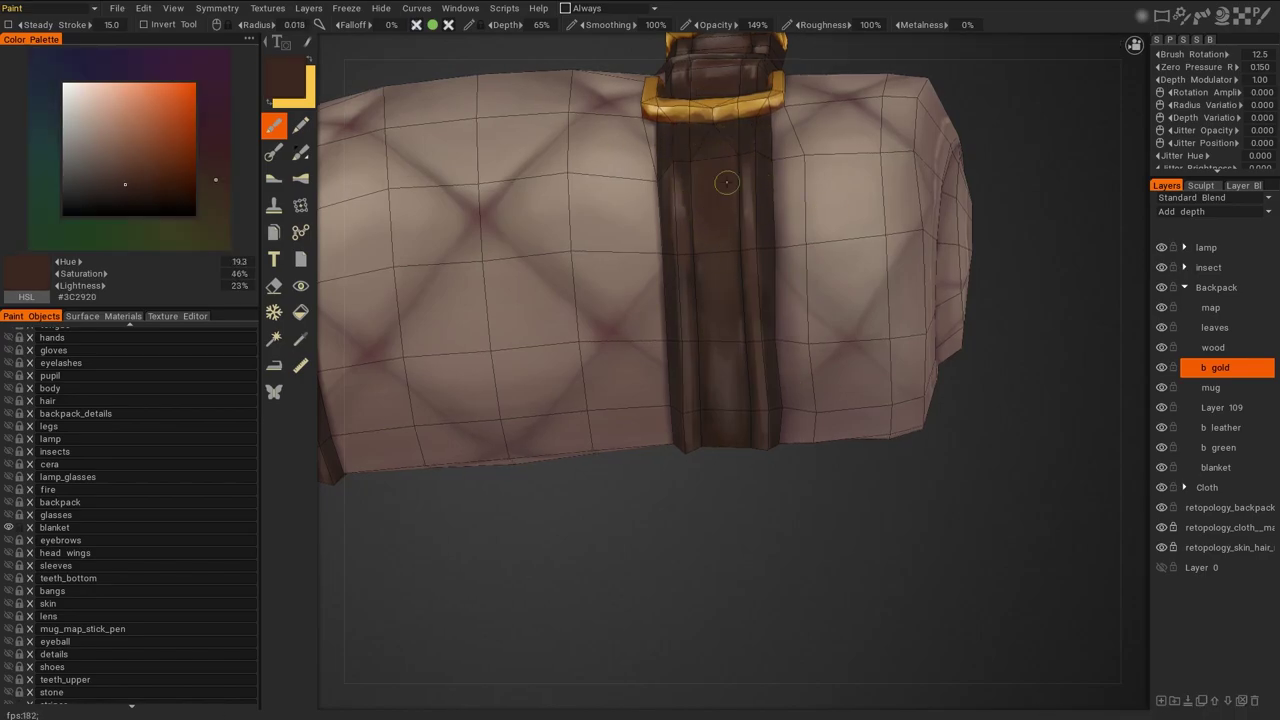
{"action": "left_click_drag", "start_coordinate": [884, 366], "coordinate": [758, 230], "text": "alt"}
{"action": "key", "text": "v"}
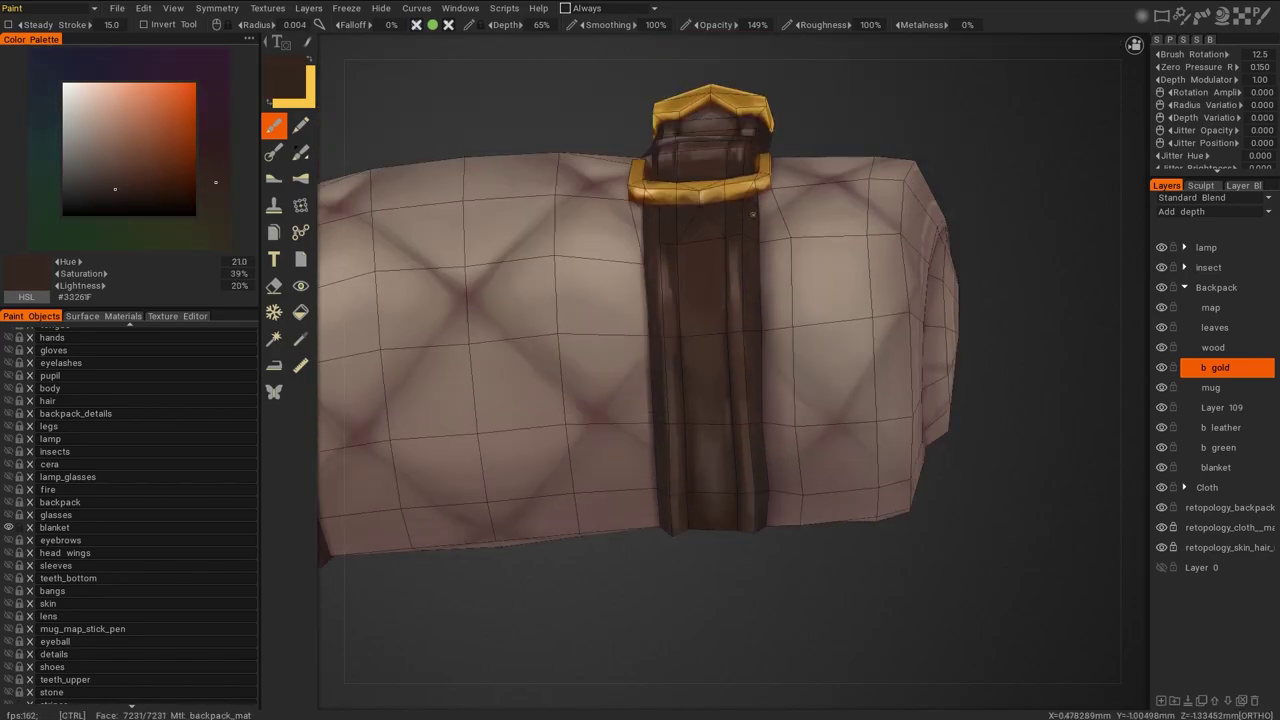
Deepen the shadows along the strap's raised edges with dark brown #2D1E17
{"action": "left_click_drag", "start_coordinate": [683, 358], "coordinate": [708, 311], "text": "alt"}
{"action": "key", "text": "v"}
{"action": "left_click_drag", "start_coordinate": [775, 380], "coordinate": [770, 320], "text": "alt"}
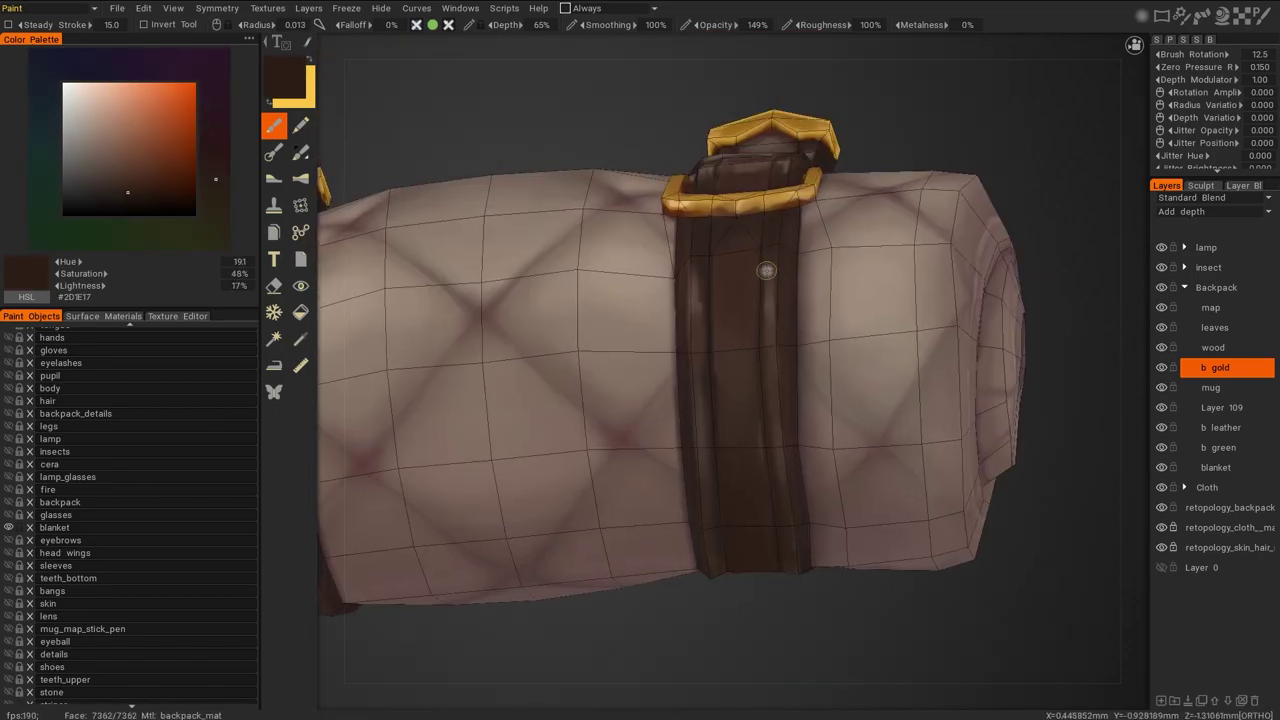
Add soft highlights to the strap's leather with #57443B and gray-brown #675D57 at 82% opacity
{"action": "key", "text": "v"}
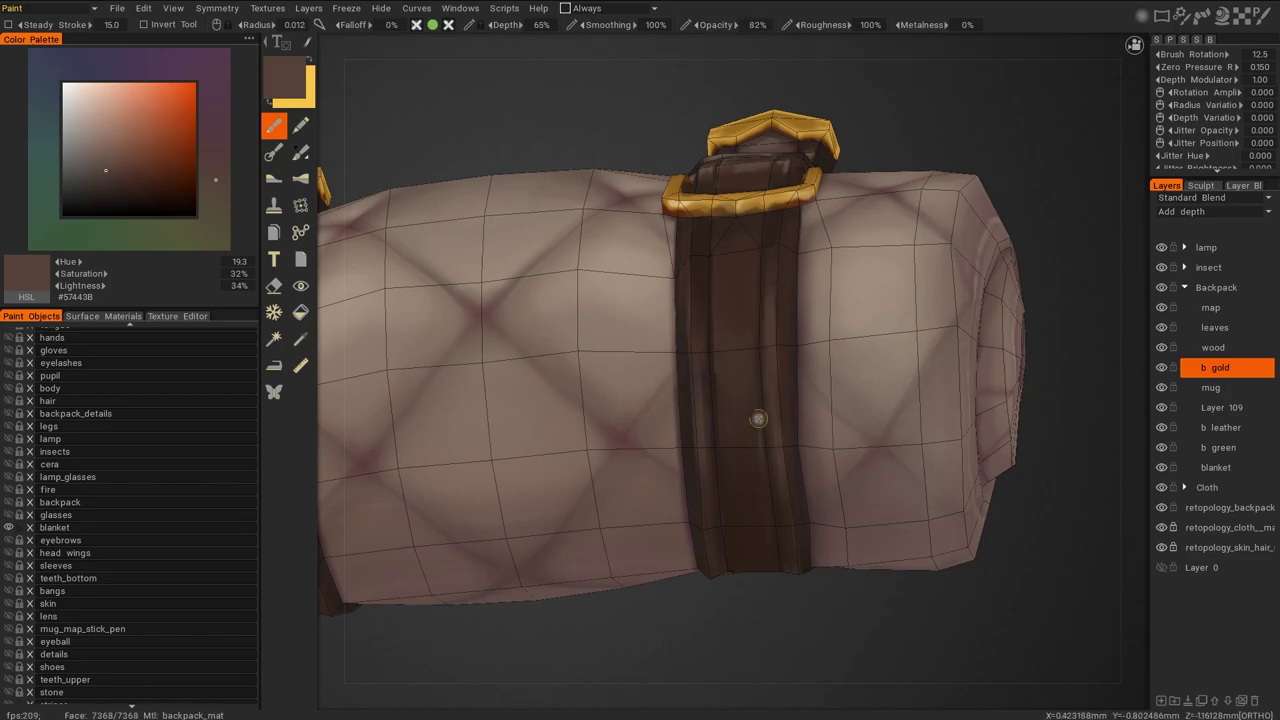
{"action": "left_click_drag", "start_coordinate": [780, 496], "coordinate": [964, 509], "text": "alt"}
{"action": "key", "text": "v"}
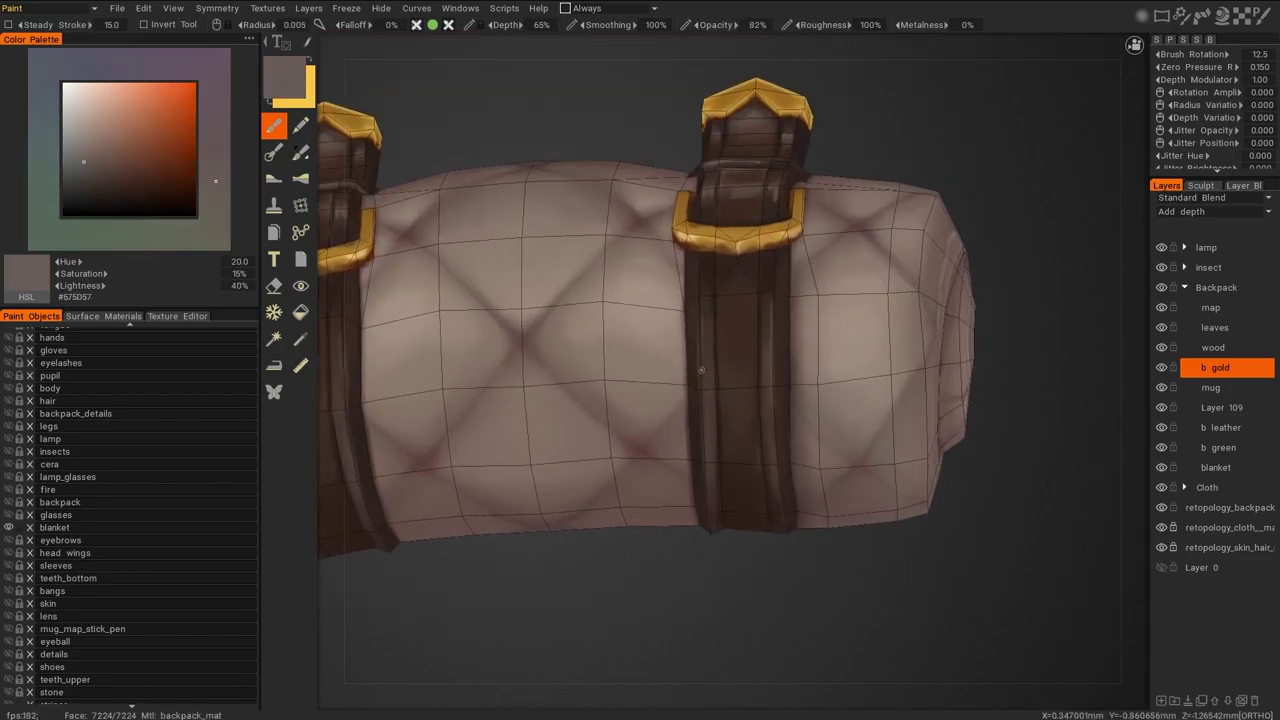
{"action": "left_click_drag", "start_coordinate": [768, 399], "coordinate": [956, 553], "text": "alt"}
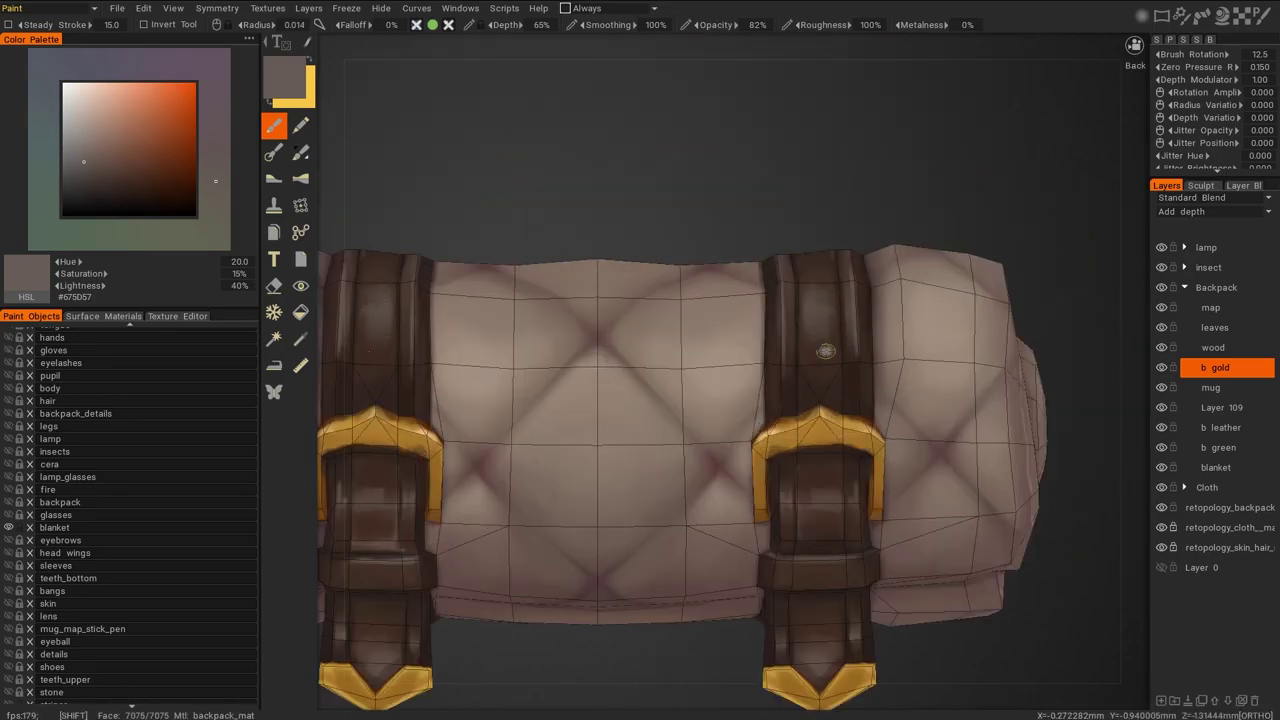
Blend the strap leather around the buckle with #3C2920 and #31241D, and clean up the gold buckle's edges with the eraser
{"action": "key", "text": "v"}
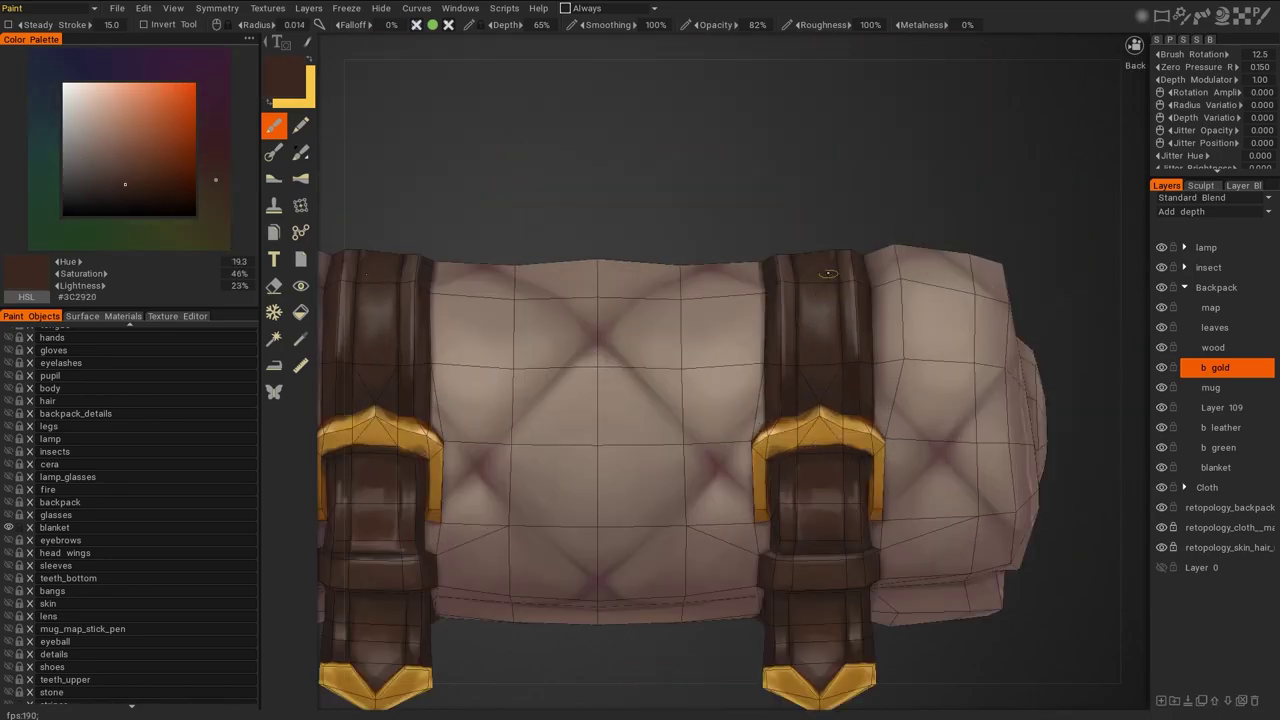
{"action": "key", "text": "v"}
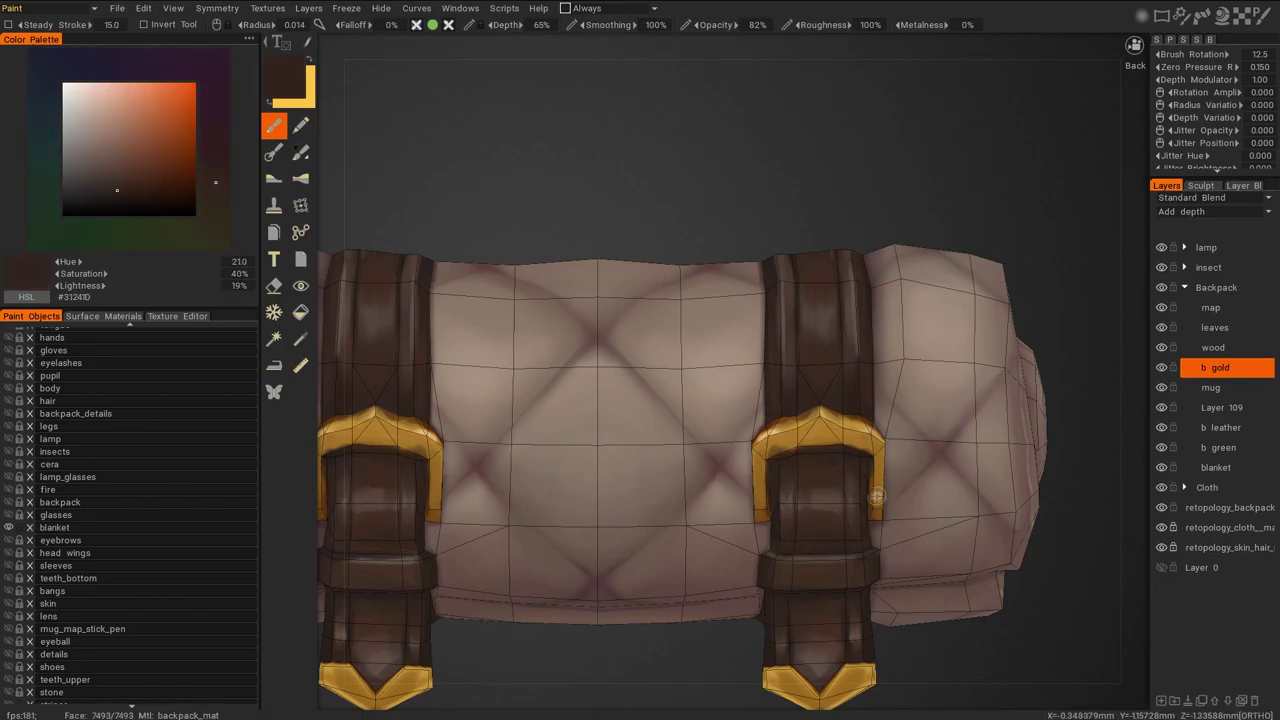
{"action": "key", "text": "e"}
{"action": "mouse_move", "coordinate": [875, 500]}
{"action": "middle_mouse_down"}
{"action": "mouse_move", "coordinate": [894, 357]}
{"action": "mouse_move", "coordinate": [780, 412]}
{"action": "middle_mouse_up"}
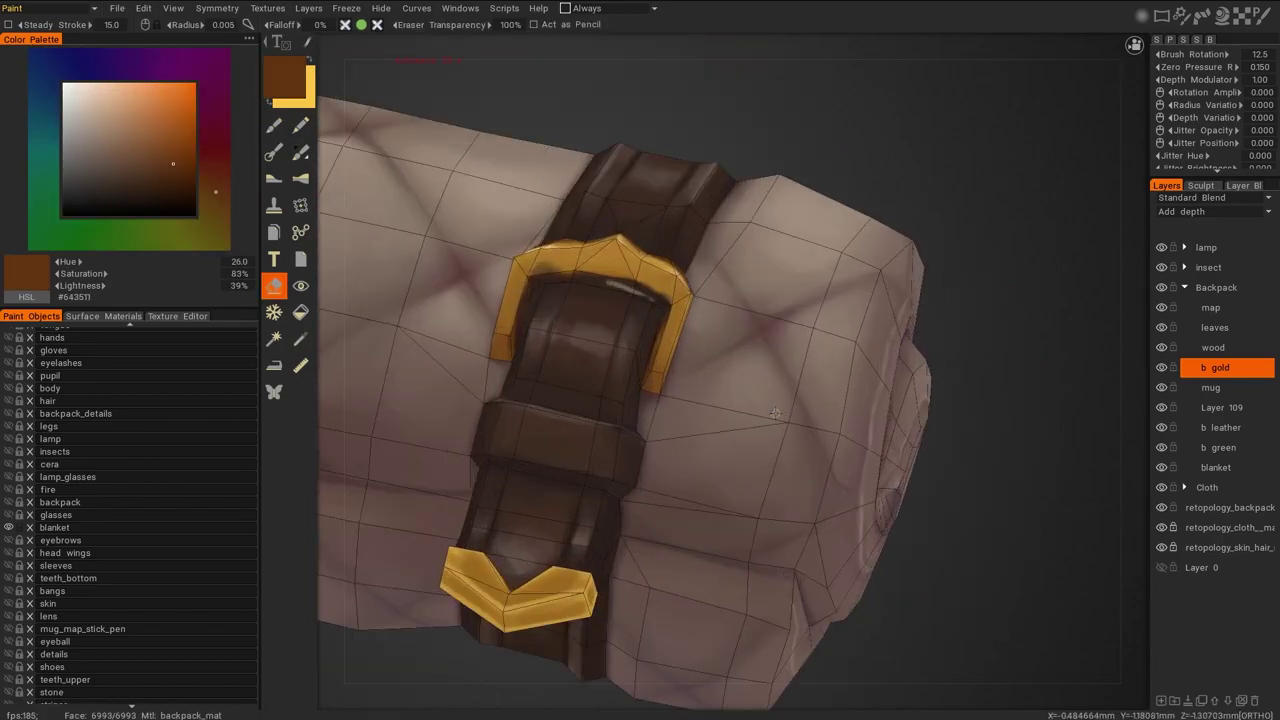
Shade the blanket buckle's gold and the back of the strap's gold tip with browns #401D0E, #5F311A and #633C1B
{"action": "key", "text": "b"}
{"action": "key", "text": "v"}
{"action": "middle_click_drag", "start_coordinate": [578, 277], "coordinate": [760, 420]}
{"action": "scroll", "coordinate": [914, 462], "scroll_direction": "down", "scroll_amount": 5}
{"action": "key", "text": "KP_1"}
{"action": "scroll", "coordinate": [737, 489], "scroll_direction": "up", "scroll_amount": 5}
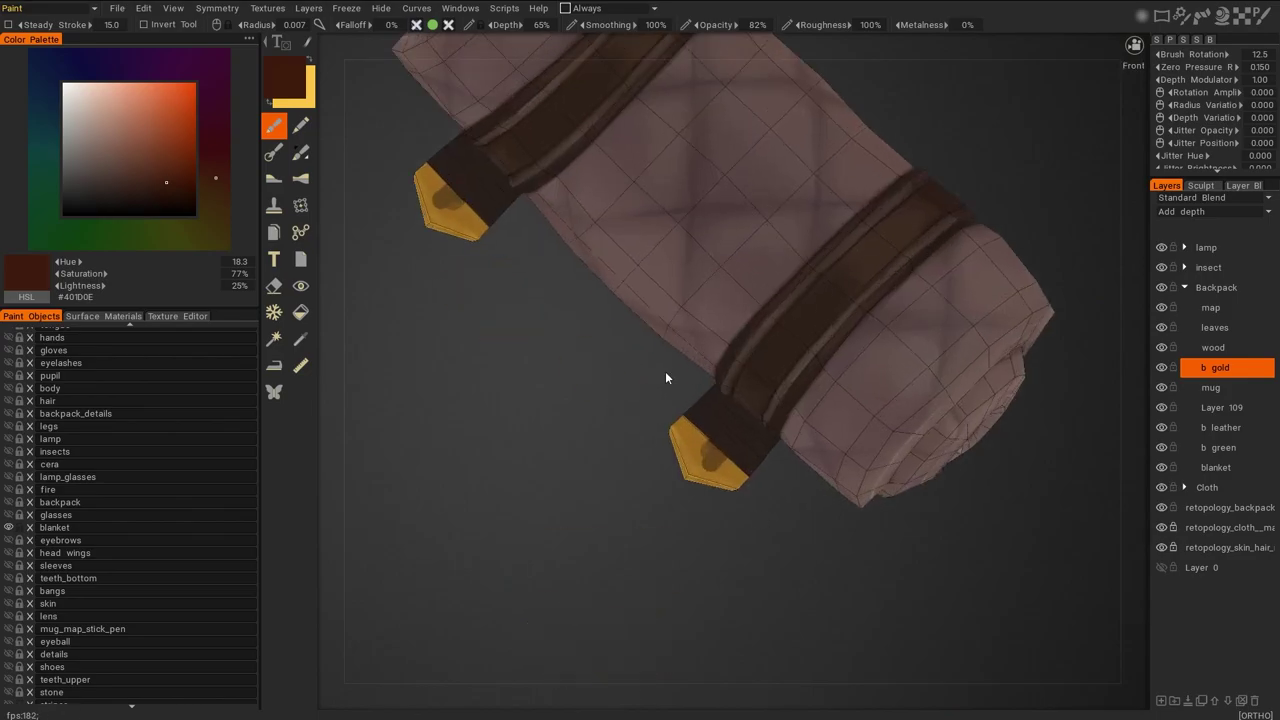
{"action": "middle_click_drag", "start_coordinate": [998, 494], "coordinate": [911, 483]}
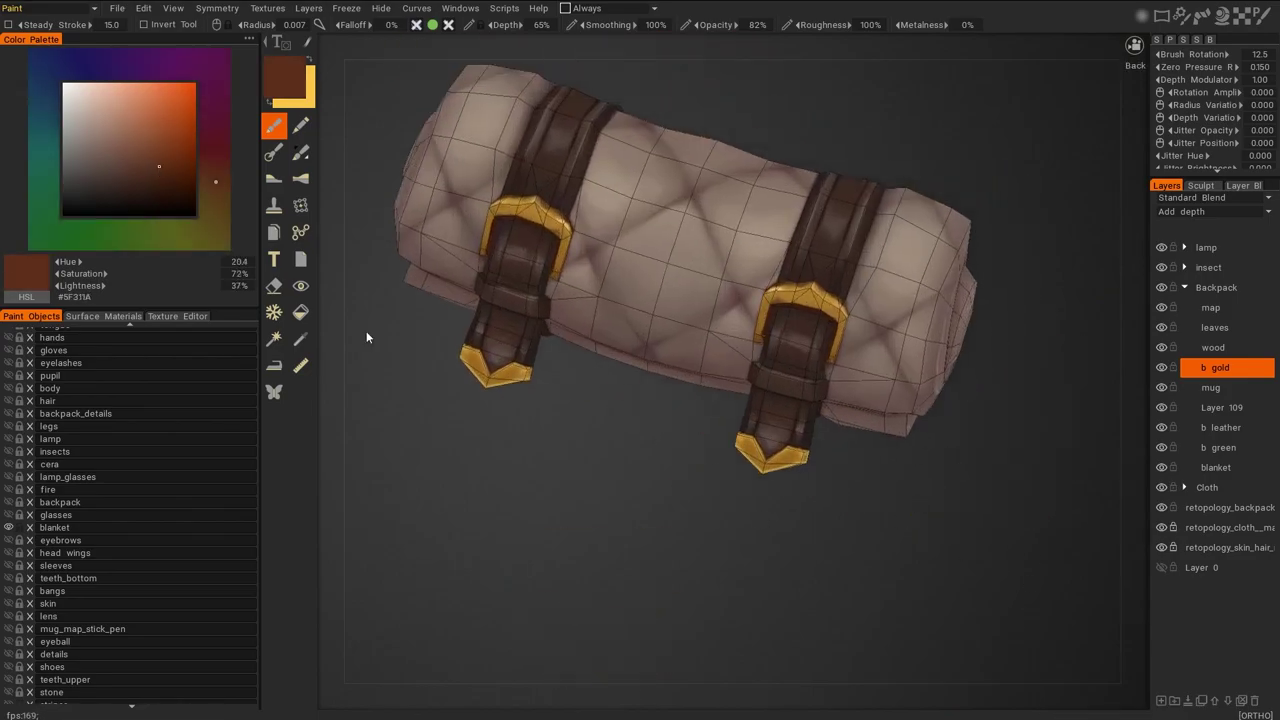
{"action": "left_click_drag", "start_coordinate": [763, 333], "coordinate": [920, 357], "text": "alt"}
{"action": "scroll", "coordinate": [920, 357], "scroll_direction": "up", "scroll_amount": 4}
{"action": "key", "text": "v"}
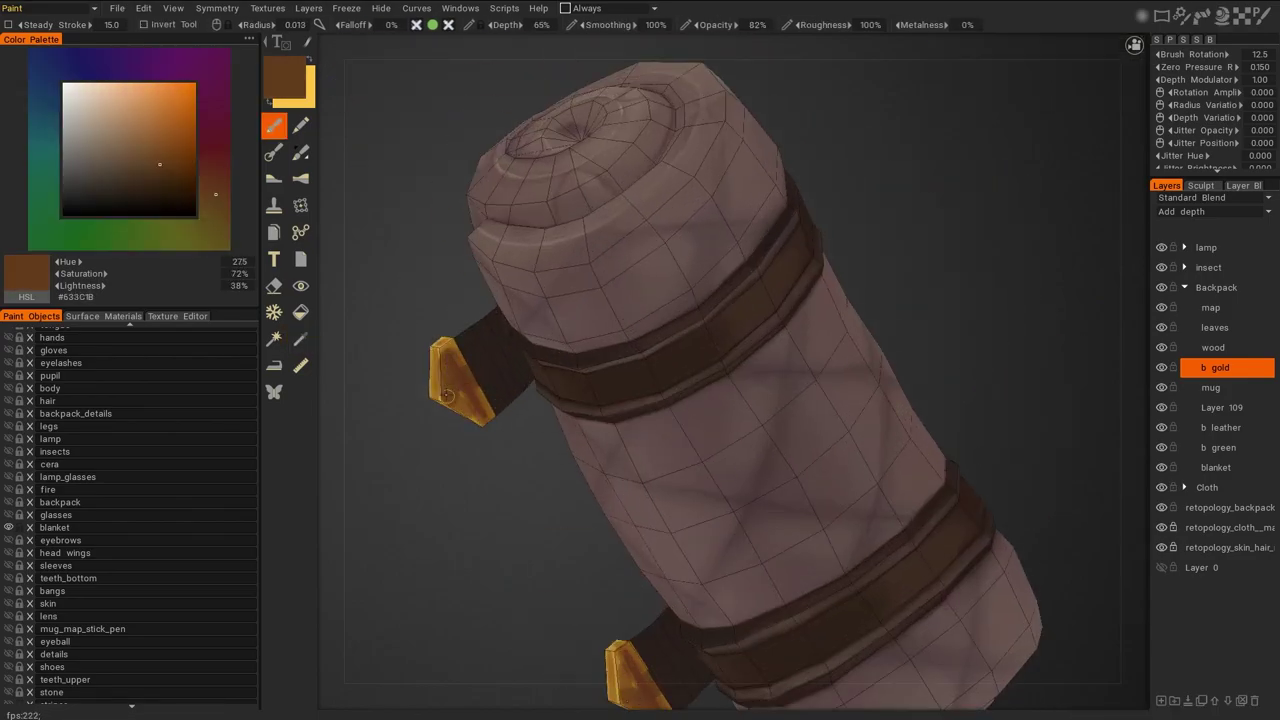
Show the cloth material in the texture editor and try to sample a color from its painted gold ornament
{"action": "left_click", "coordinate": [177, 316]}
{"action": "key", "text": "v"}
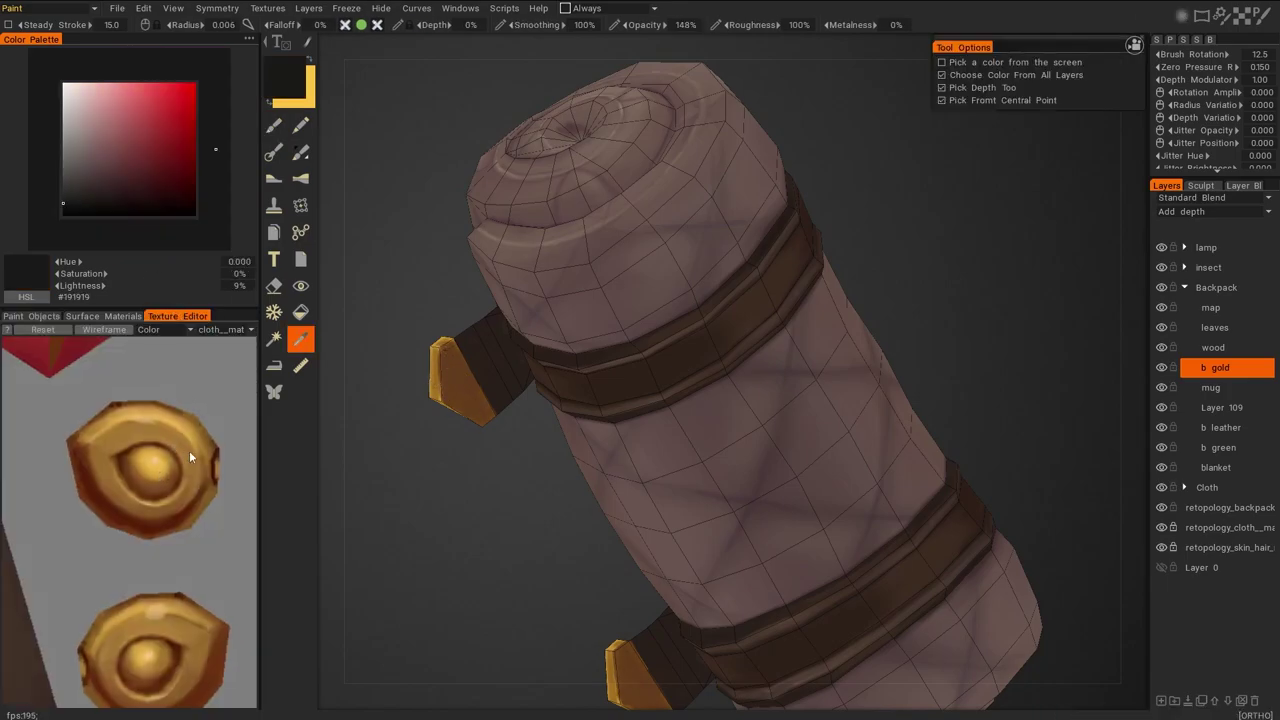
{"action": "left_click", "coordinate": [275, 121]}
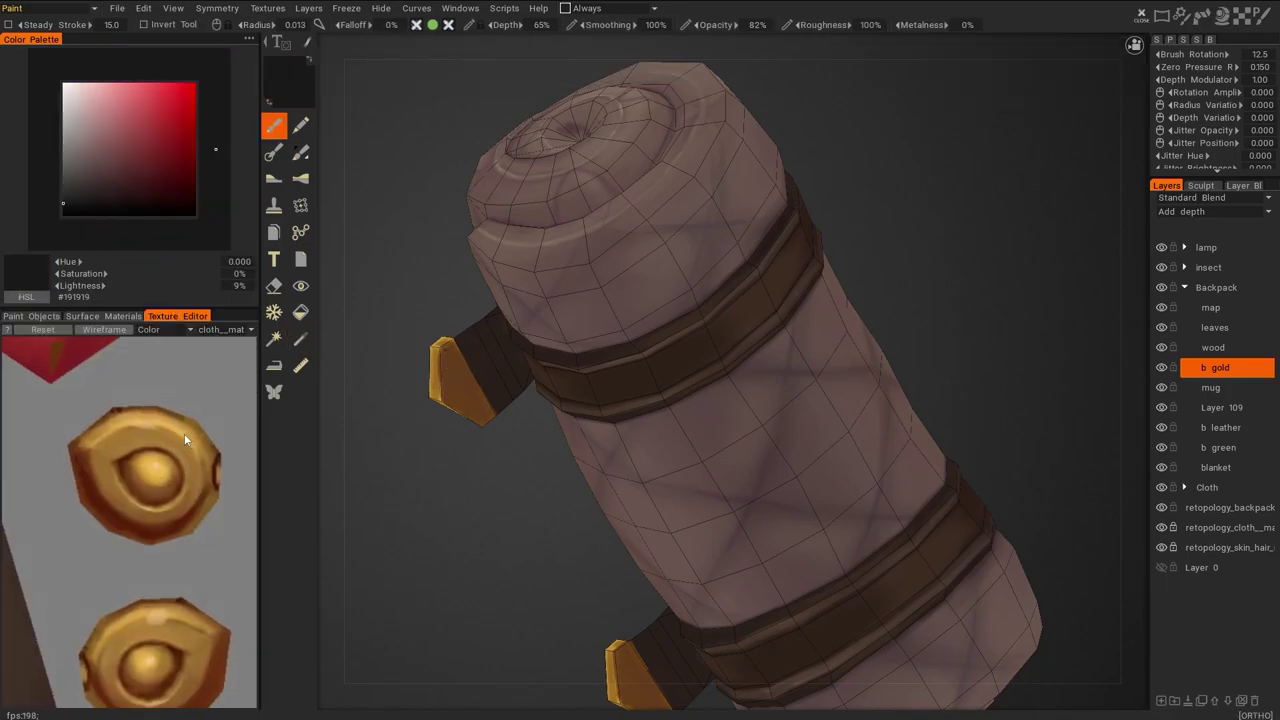
{"action": "left_click", "coordinate": [300, 70]}
{"action": "key", "text": "Escape"}
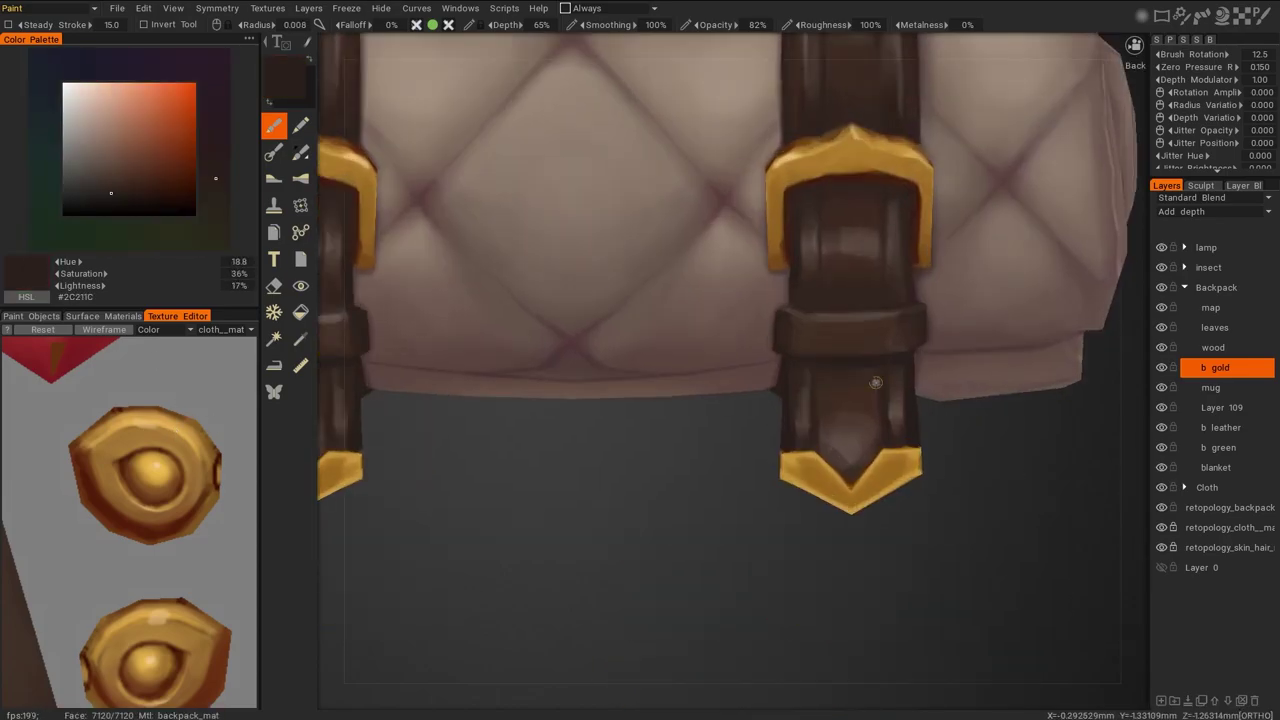
Paint leather highlights on the blanket strap inside the buckle with gray-brown #58463D
{"action": "key", "text": "v"}
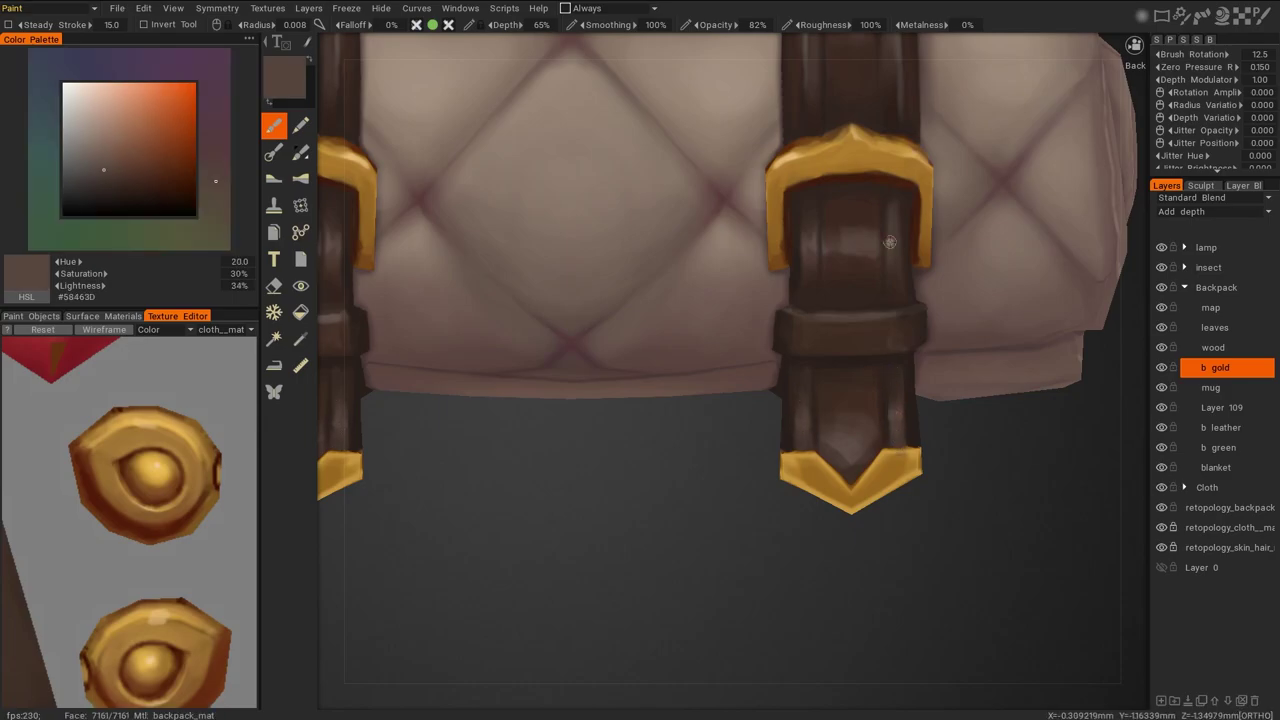
{"action": "key", "text": "v"}
{"action": "key", "text": "v"}
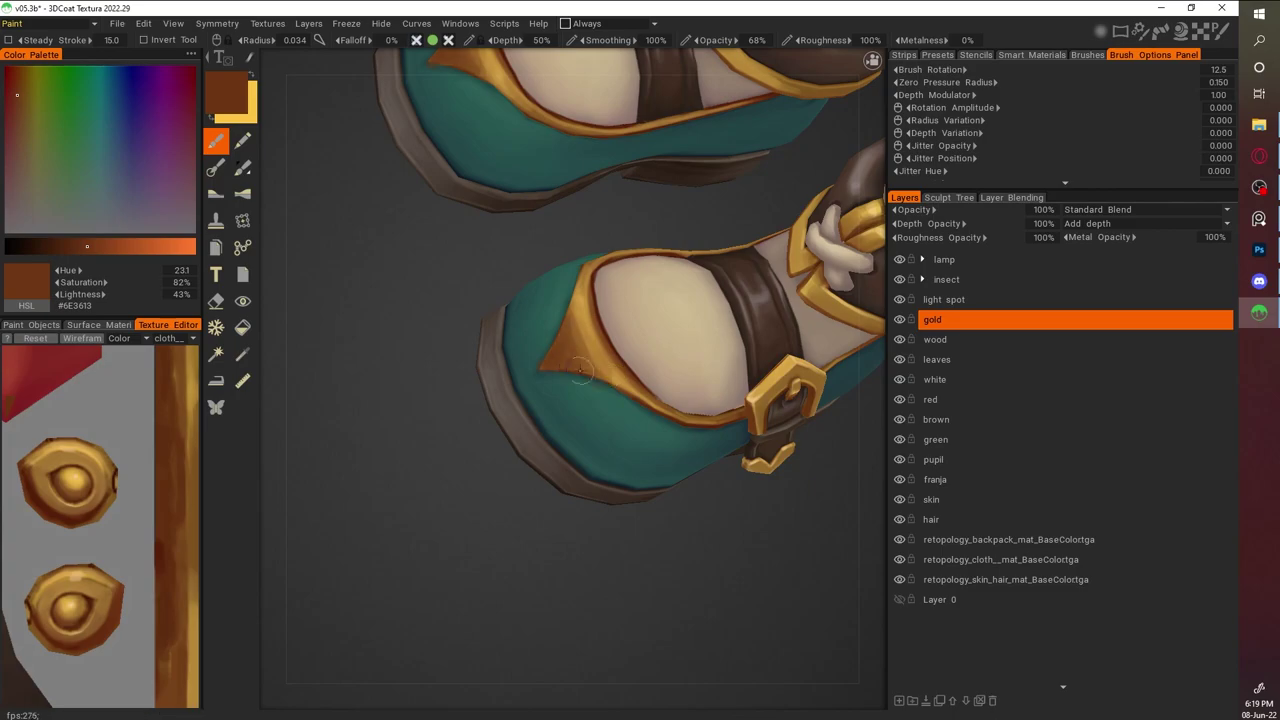
Refine the shading of the shoe's gold toe trim with browns #7D461C and #5D260E, cleaning its edge with the eraser
{"action": "key", "text": "v"}
{"action": "key", "text": "v"}
{"action": "key", "text": "v"}
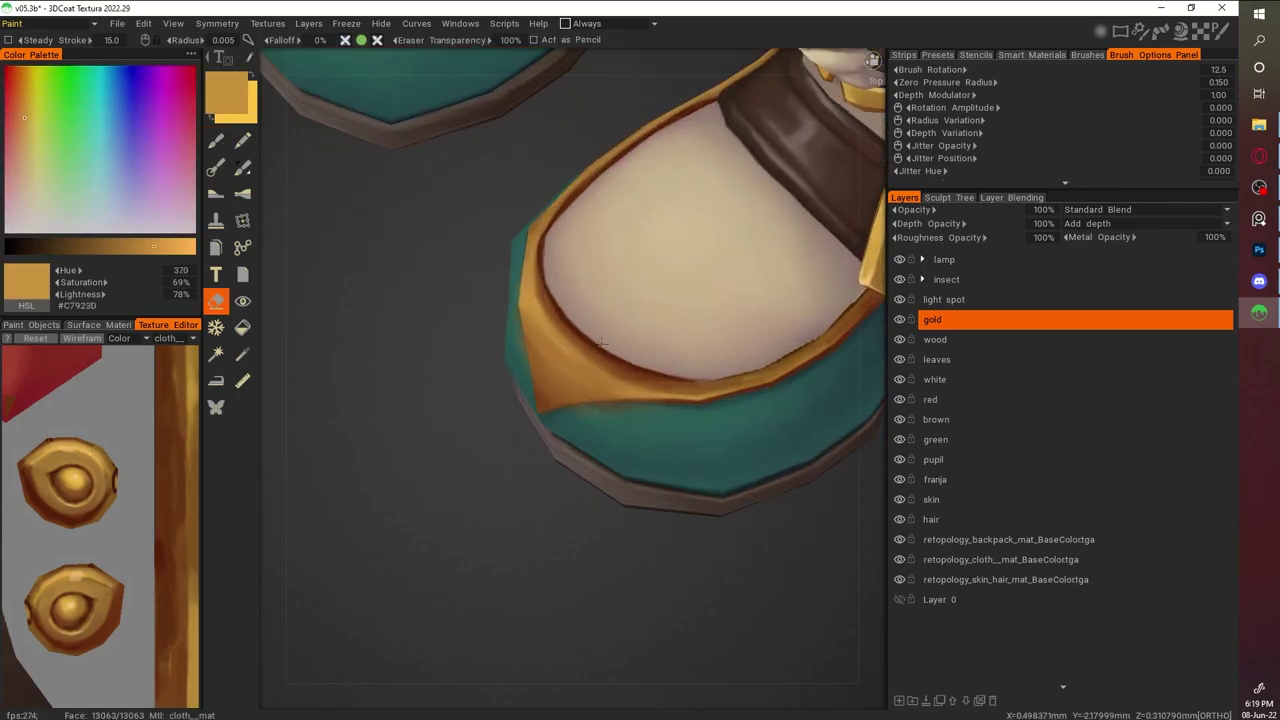
{"action": "key", "text": "v"}
{"action": "key", "text": "b"}
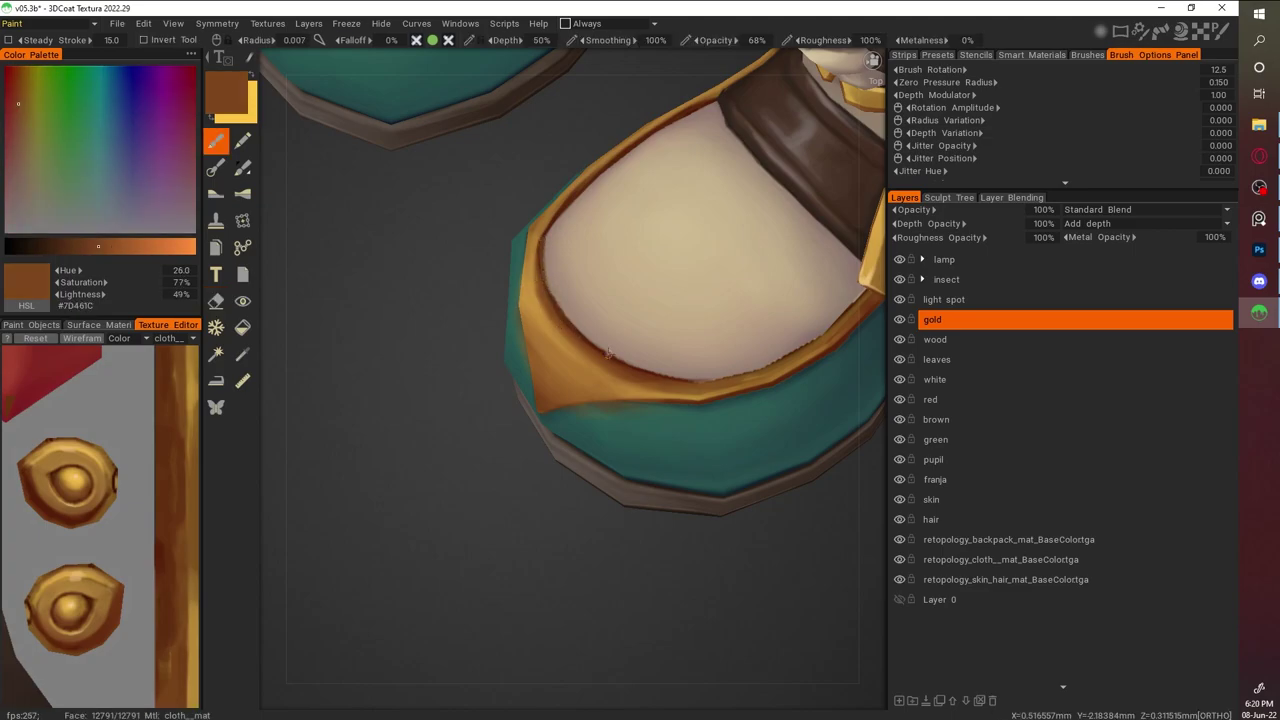
{"action": "key", "text": "v"}
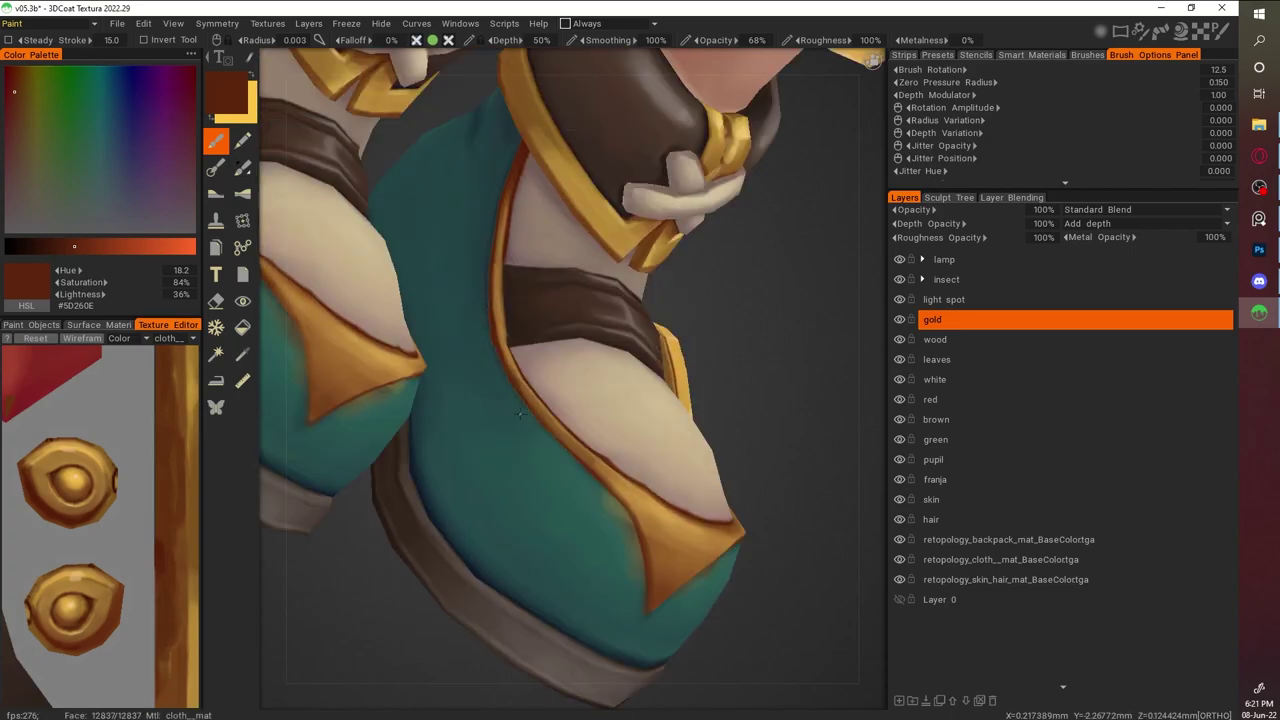
Paint dark contour shadows along the shoe opening's gold trim and under the ankle cuff's gold band with #351615
{"action": "key", "text": "v"}
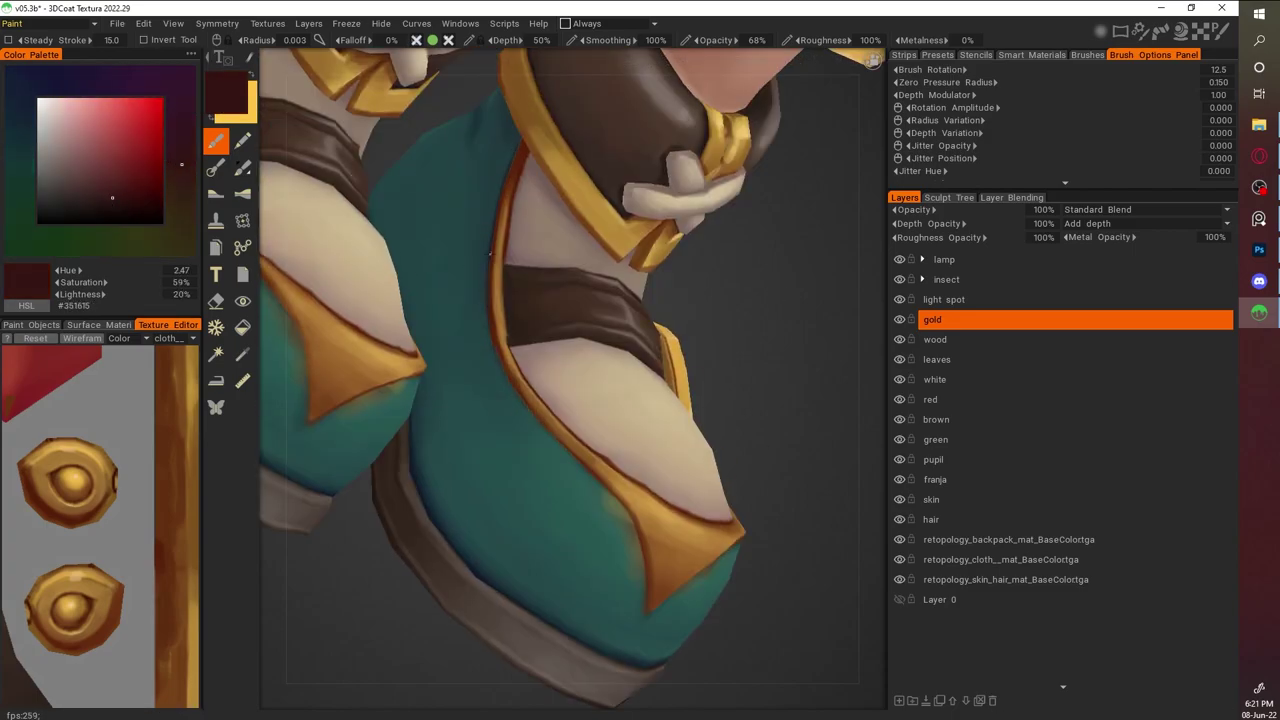
{"action": "left_click_drag", "start_coordinate": [715, 533], "coordinate": [423, 247], "text": "alt"}
{"action": "left_click_drag", "start_coordinate": [493, 295], "coordinate": [645, 200], "text": "alt"}
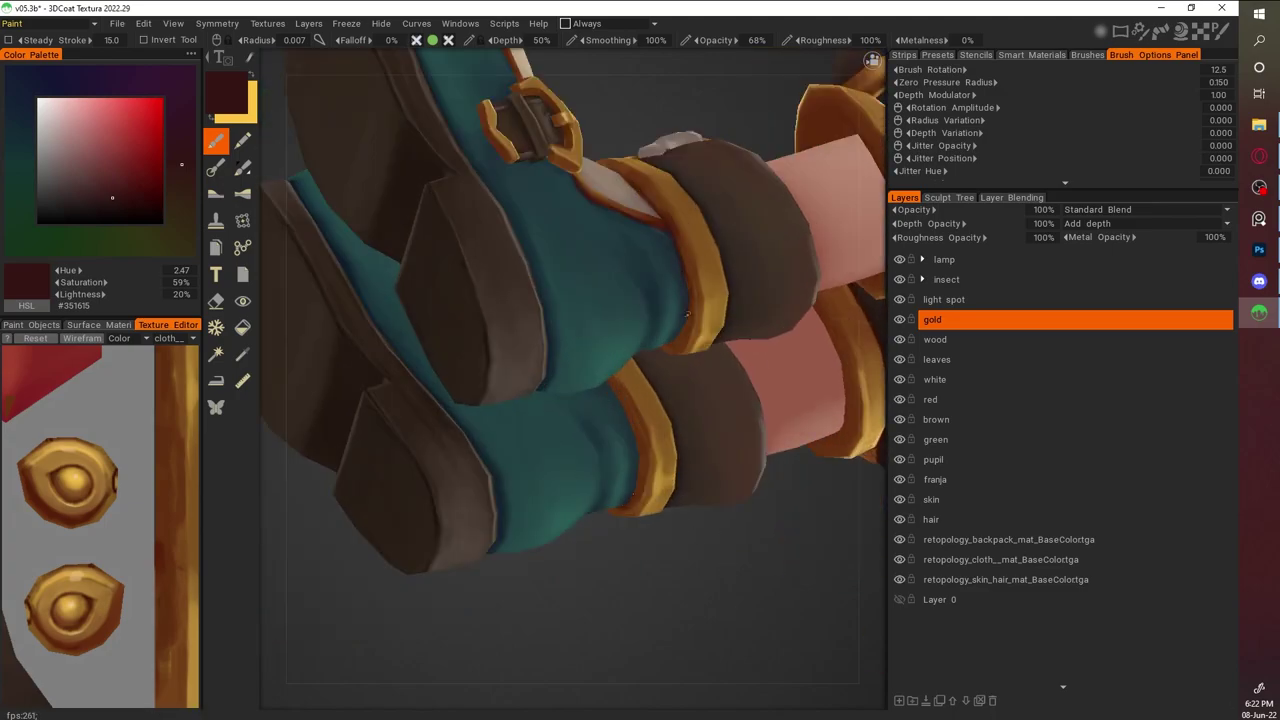
{"action": "left_click_drag", "start_coordinate": [683, 265], "coordinate": [517, 166], "text": "alt"}
{"action": "left_click_drag", "start_coordinate": [521, 316], "coordinate": [729, 279], "text": "alt"}
{"action": "scroll", "coordinate": [729, 279], "scroll_direction": "up", "scroll_amount": 3}
{"action": "left_click_drag", "start_coordinate": [615, 357], "coordinate": [797, 469], "text": "alt+shift"}
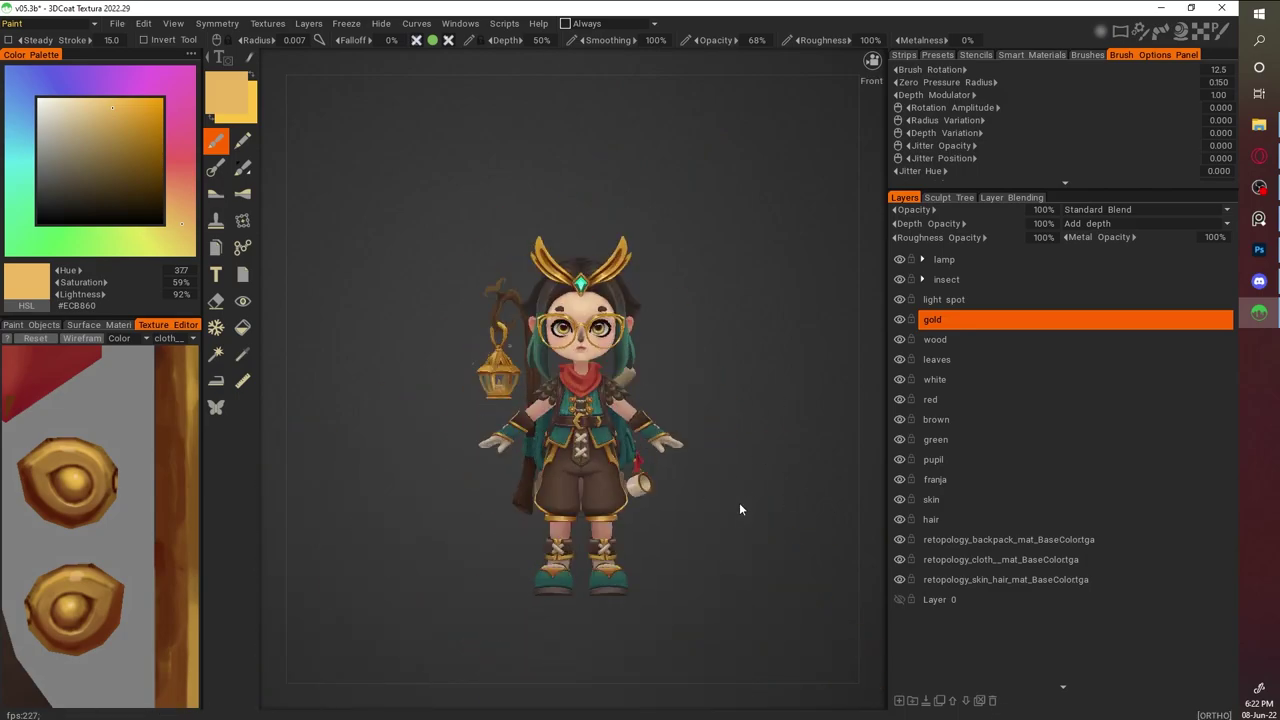
Outline the pointed gold toe piece against the teal shoe with #351D1B and blend the trim edge with #653010
{"action": "mouse_move", "coordinate": [680, 437]}
{"action": "left_mouse_down", "text": "alt"}
{"action": "mouse_move", "coordinate": [563, 447]}
{"action": "mouse_move", "coordinate": [769, 443]}
{"action": "mouse_move", "coordinate": [785, 193]}
{"action": "mouse_move", "coordinate": [725, 238]}
{"action": "mouse_move", "coordinate": [752, 295]}
{"action": "left_mouse_up", "text": "alt"}
{"action": "key", "text": "e"}
{"action": "key", "text": "b"}
{"action": "key", "text": "v"}
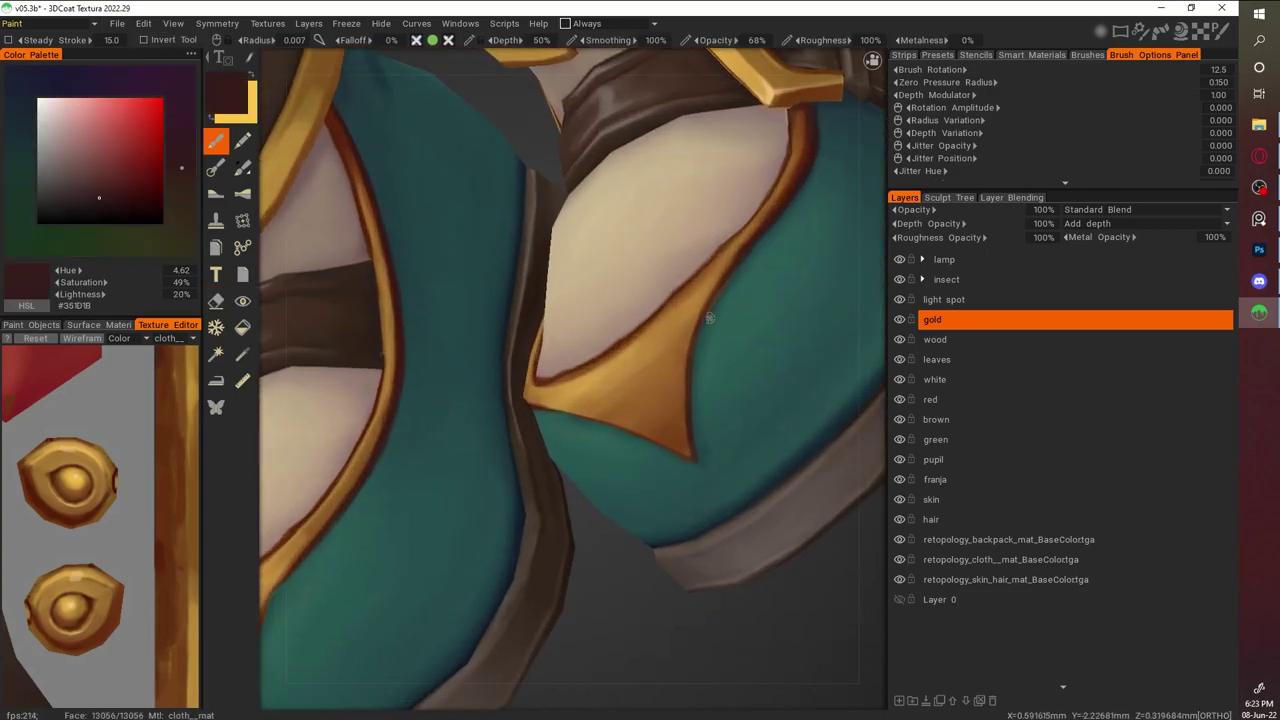
{"action": "left_click_drag", "start_coordinate": [750, 230], "coordinate": [746, 246], "text": "alt"}
{"action": "key", "text": "v"}
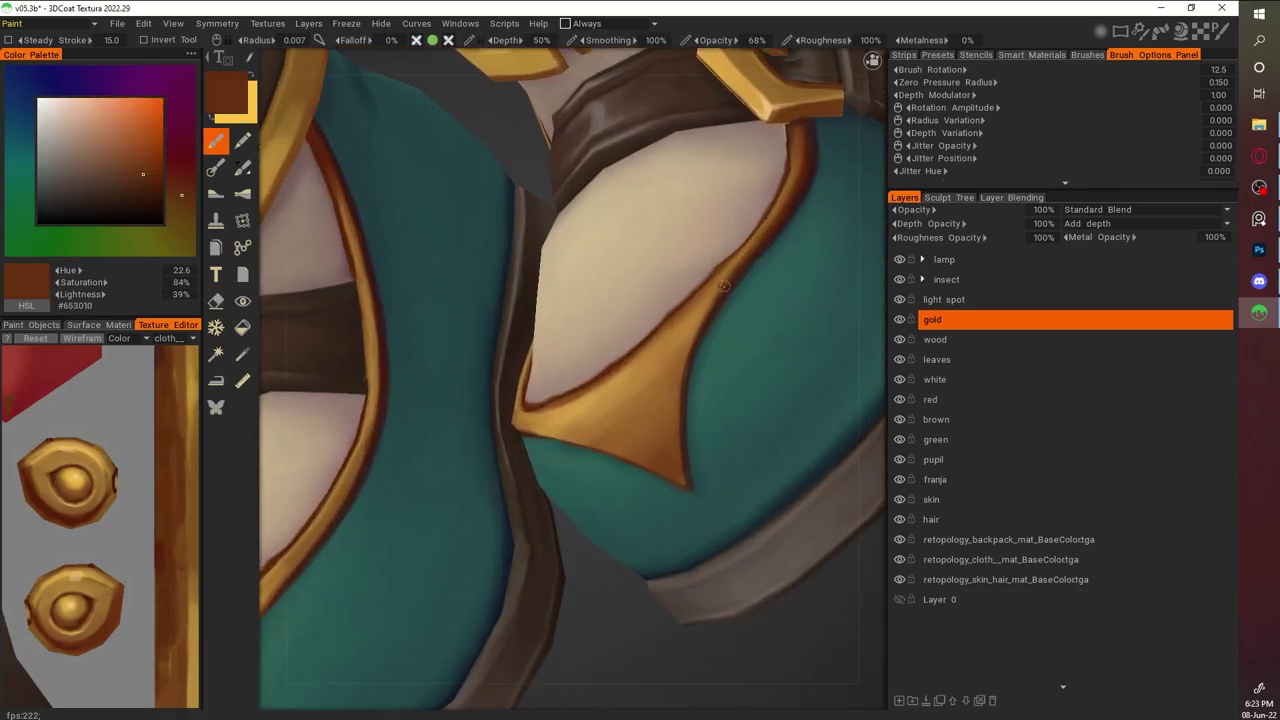
{"action": "key", "text": "v"}
{"action": "key", "text": "v"}
Paint light gold #DBA647 along the side of the shoe opening's trim
{"action": "left_click_drag", "start_coordinate": [708, 297], "coordinate": [588, 389], "text": "alt"}
{"action": "mouse_move", "coordinate": [638, 211]}
{"action": "left_mouse_down", "text": "alt"}
{"action": "mouse_move", "coordinate": [757, 463]}
{"action": "mouse_move", "coordinate": [354, 287]}
{"action": "mouse_move", "coordinate": [480, 483]}
{"action": "left_mouse_up", "text": "alt"}
{"action": "key", "text": "v"}
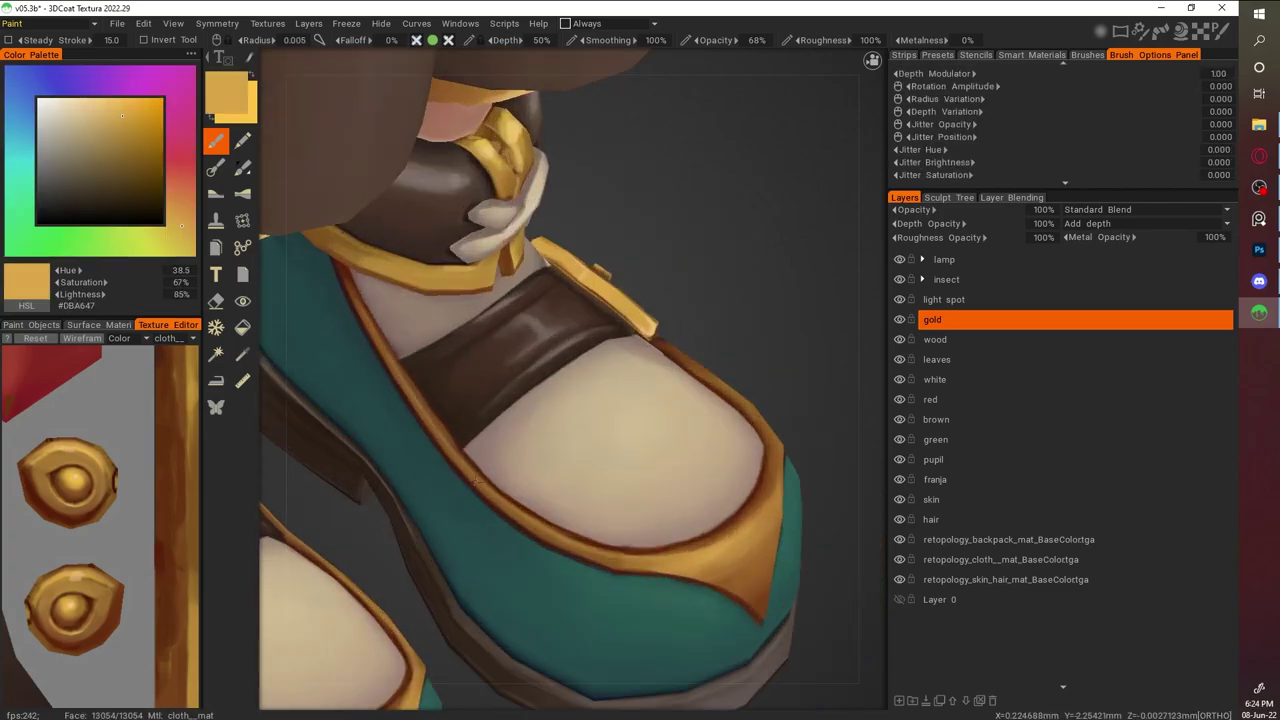
Darken the gap between the two gold strips above the ankle cuff's crossed laces with #673011
{"action": "key", "text": "v"}
{"action": "left_click_drag", "start_coordinate": [370, 320], "coordinate": [632, 271], "text": "alt"}
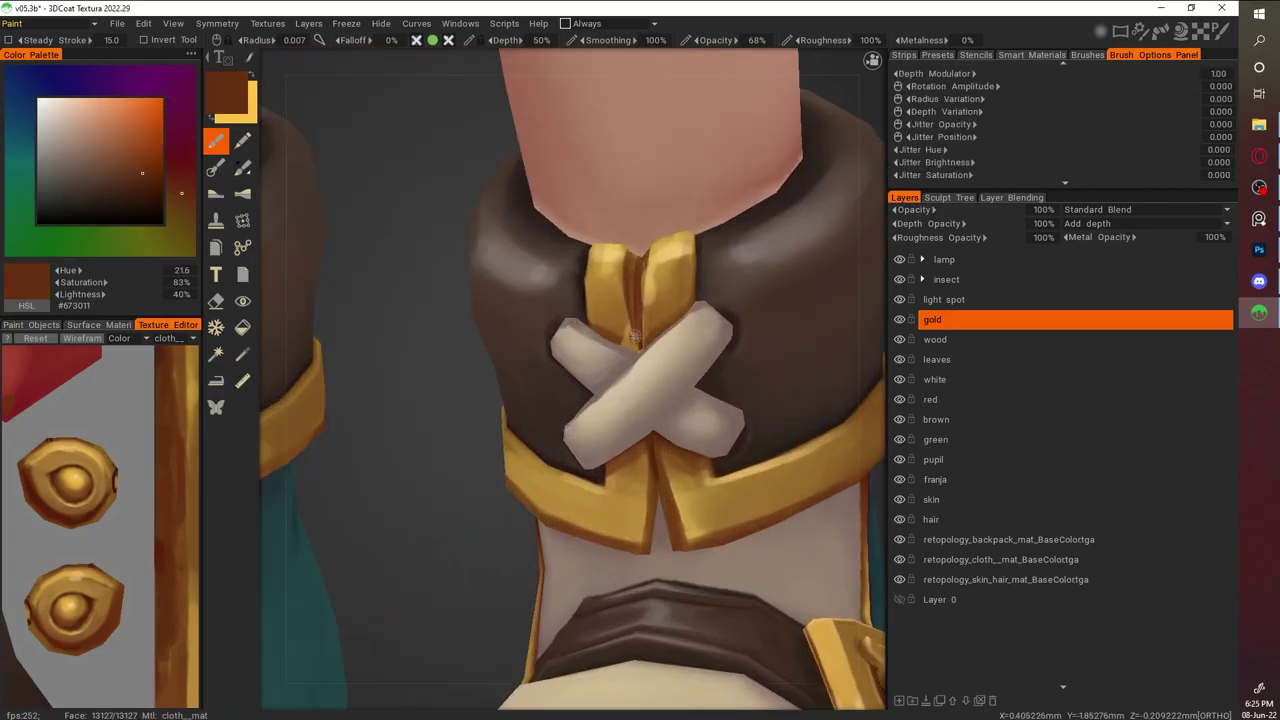
{"action": "left_click_drag", "start_coordinate": [657, 327], "coordinate": [455, 287], "text": "alt"}
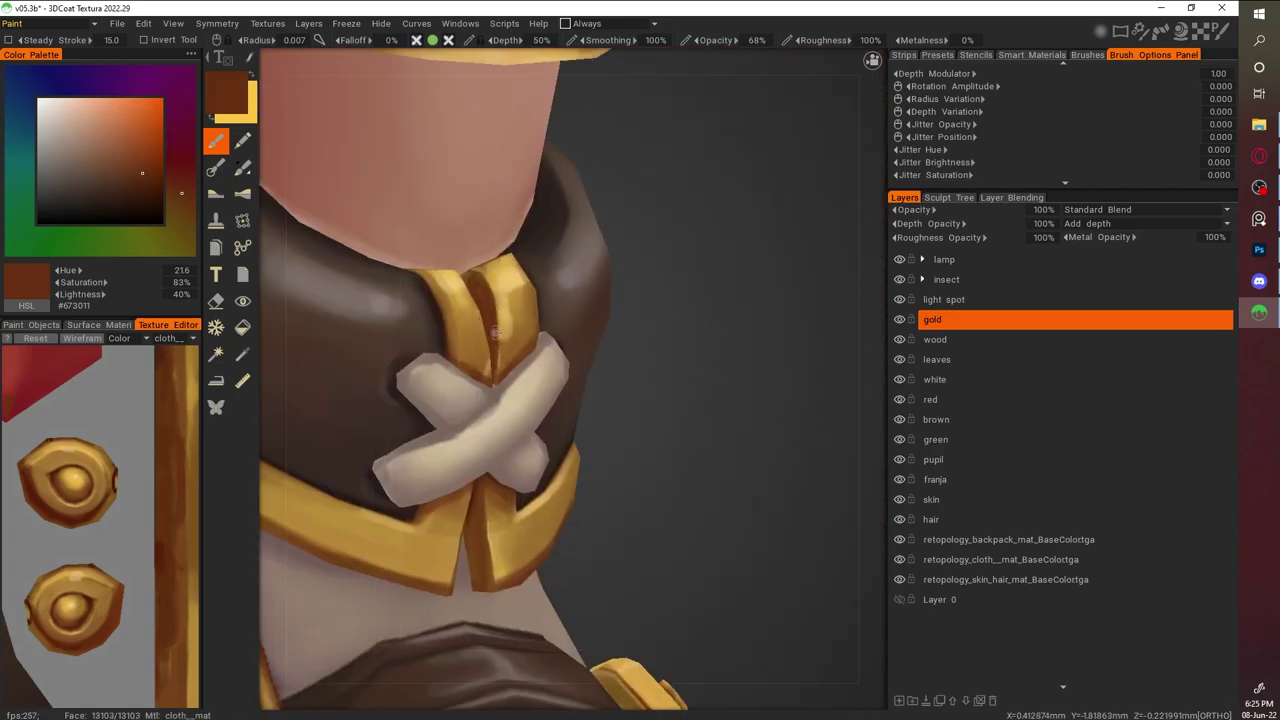
{"action": "key", "text": "v"}
Paint the ankle cuff's gold edging with highlight #E4B96F and mid-tone #8F642D
{"action": "mouse_move", "coordinate": [643, 320]}
{"action": "left_mouse_down", "text": "alt"}
{"action": "mouse_move", "coordinate": [690, 325]}
{"action": "mouse_move", "coordinate": [662, 316]}
{"action": "left_mouse_up", "text": "alt"}
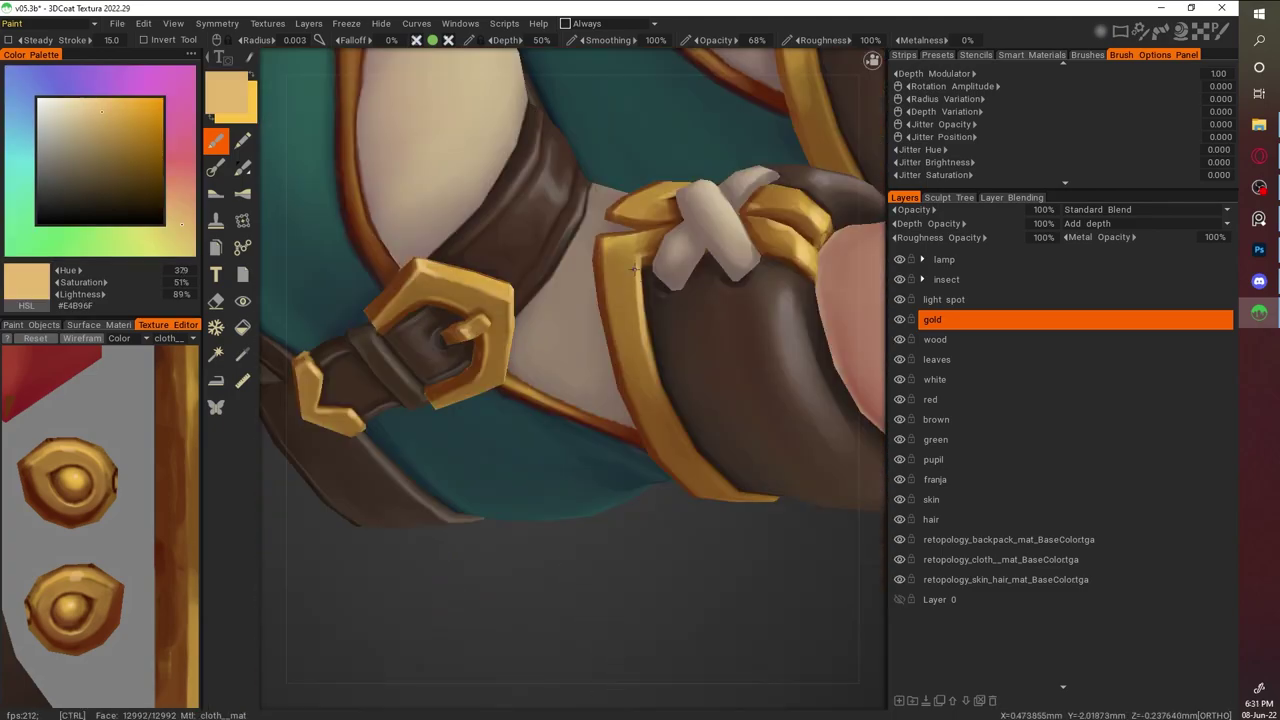
{"action": "scroll", "coordinate": [709, 423], "scroll_direction": "down", "scroll_amount": 5}
{"action": "key", "text": "v"}
{"action": "left_click_drag", "start_coordinate": [709, 423], "coordinate": [726, 443], "text": "alt"}
{"action": "scroll", "coordinate": [489, 366], "scroll_direction": "up", "scroll_amount": 3}
{"action": "left_click_drag", "start_coordinate": [714, 502], "coordinate": [415, 160], "text": "alt"}
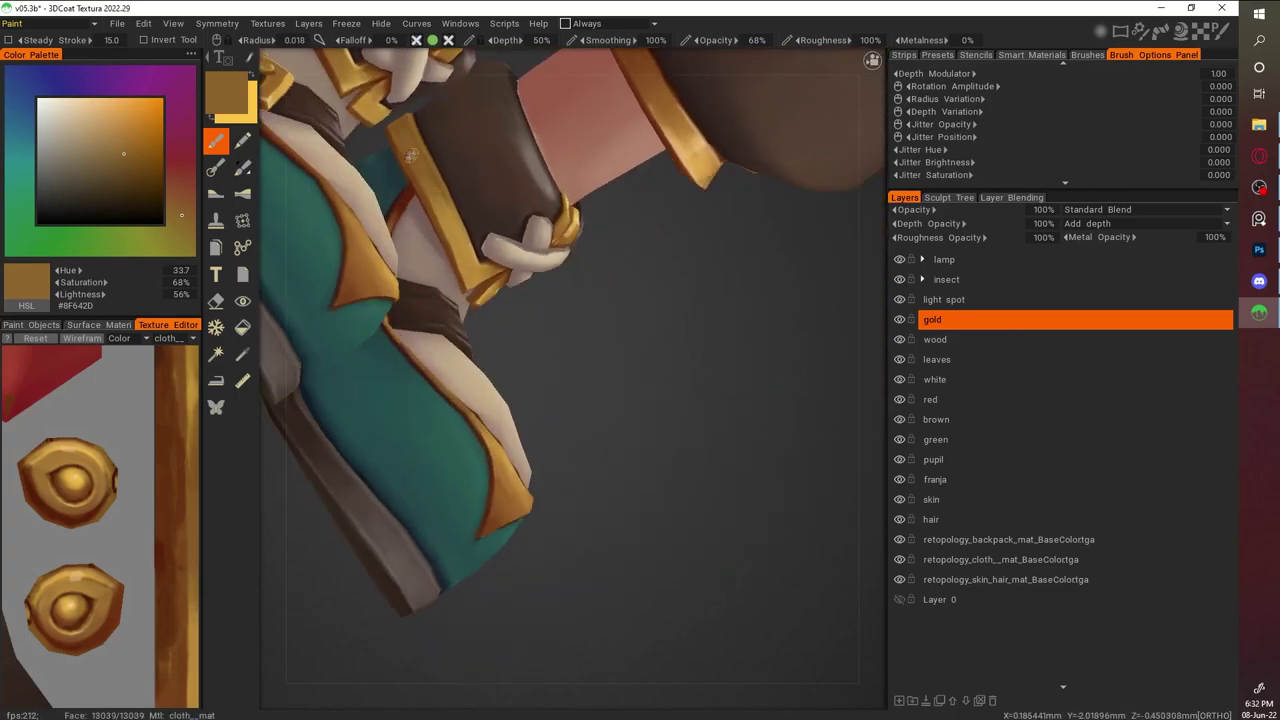
Deepen the shadows on the ankle cuff's gold band where it meets the shoe with #551F09
{"action": "key", "text": "v"}
{"action": "scroll", "coordinate": [675, 531], "scroll_direction": "down", "scroll_amount": 3}
{"action": "scroll", "coordinate": [675, 531], "scroll_direction": "up", "scroll_amount": 4}
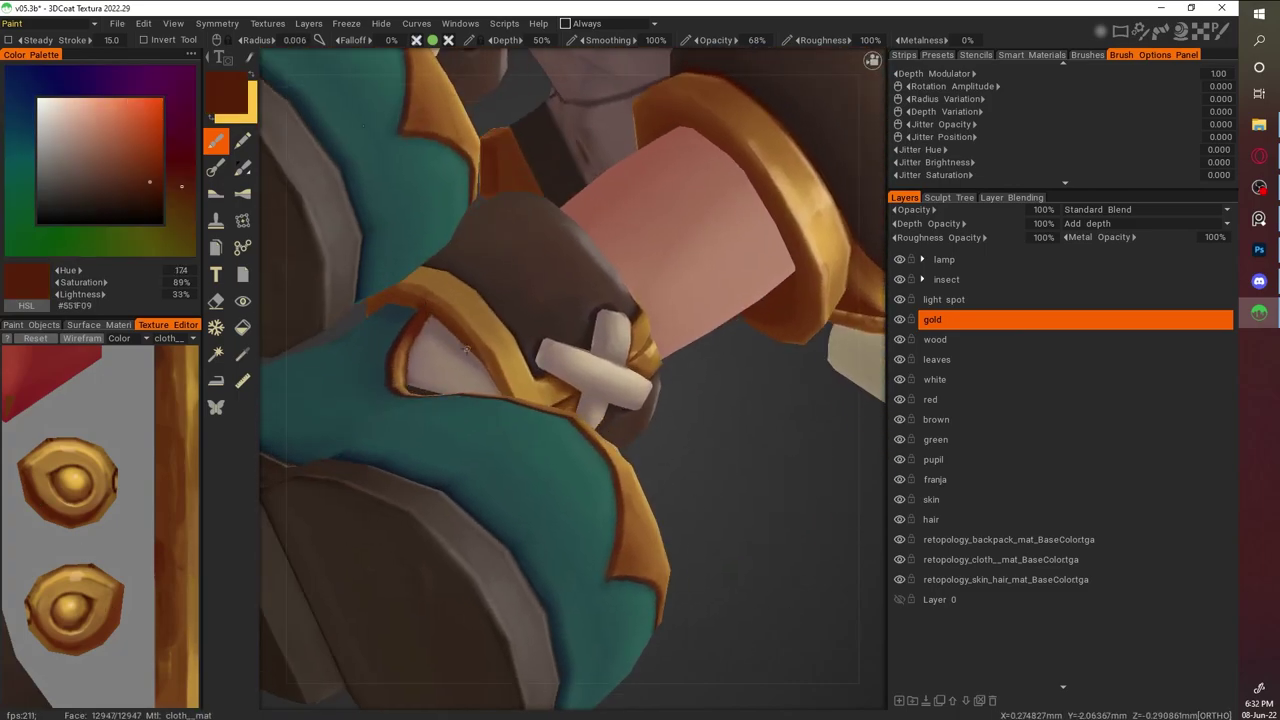
{"action": "scroll", "coordinate": [443, 322], "scroll_direction": "down", "scroll_amount": 3}
{"action": "scroll", "coordinate": [750, 451], "scroll_direction": "up", "scroll_amount": 5}
Paint the back of the ankle cuff's gold band with highlight #C6A064 and shading brown #704118
{"action": "key", "text": "v"}
{"action": "mouse_move", "coordinate": [521, 392]}
{"action": "left_mouse_down"}
{"action": "mouse_move", "coordinate": [514, 308]}
{"action": "mouse_move", "coordinate": [526, 401]}
{"action": "mouse_move", "coordinate": [630, 518]}
{"action": "mouse_move", "coordinate": [529, 276]}
{"action": "mouse_move", "coordinate": [511, 353]}
{"action": "mouse_move", "coordinate": [551, 483]}
{"action": "left_mouse_up"}
{"action": "middle_click_drag", "start_coordinate": [538, 487], "coordinate": [565, 345]}
{"action": "key", "text": "v"}
{"action": "mouse_move", "coordinate": [565, 345]}
{"action": "left_mouse_down", "text": "shift"}
{"action": "mouse_move", "coordinate": [530, 220]}
{"action": "mouse_move", "coordinate": [534, 260]}
{"action": "left_mouse_up", "text": "shift"}
{"action": "key", "text": "v"}
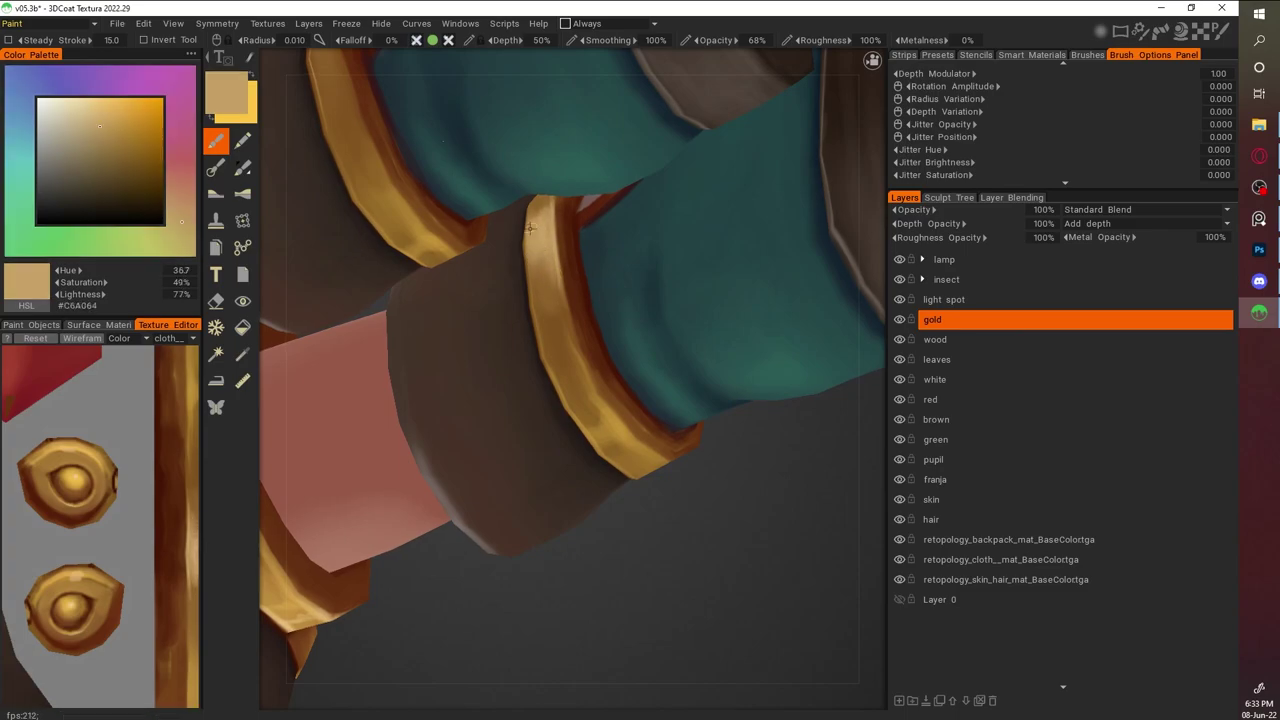
{"action": "key", "text": "v"}
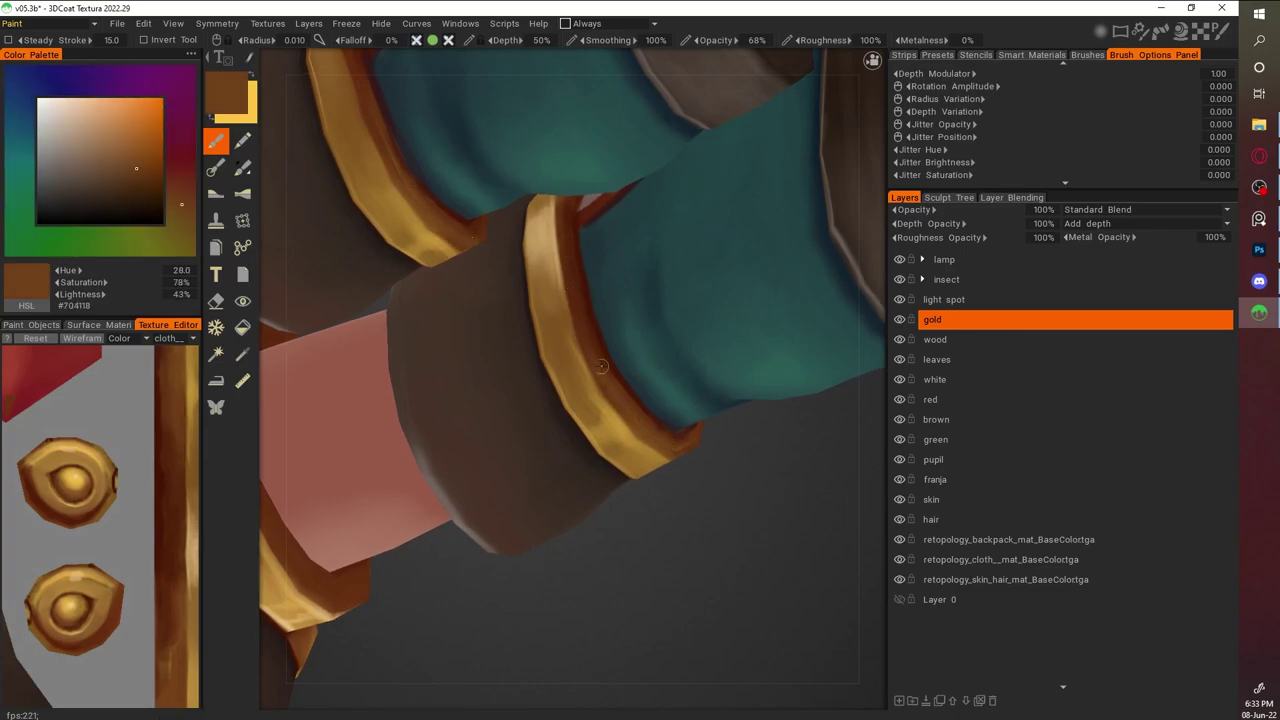
{"action": "key", "text": "v"}
{"action": "mouse_move", "coordinate": [656, 432]}
{"action": "middle_mouse_down"}
{"action": "mouse_move", "coordinate": [591, 546]}
{"action": "mouse_move", "coordinate": [557, 315]}
{"action": "middle_mouse_up"}
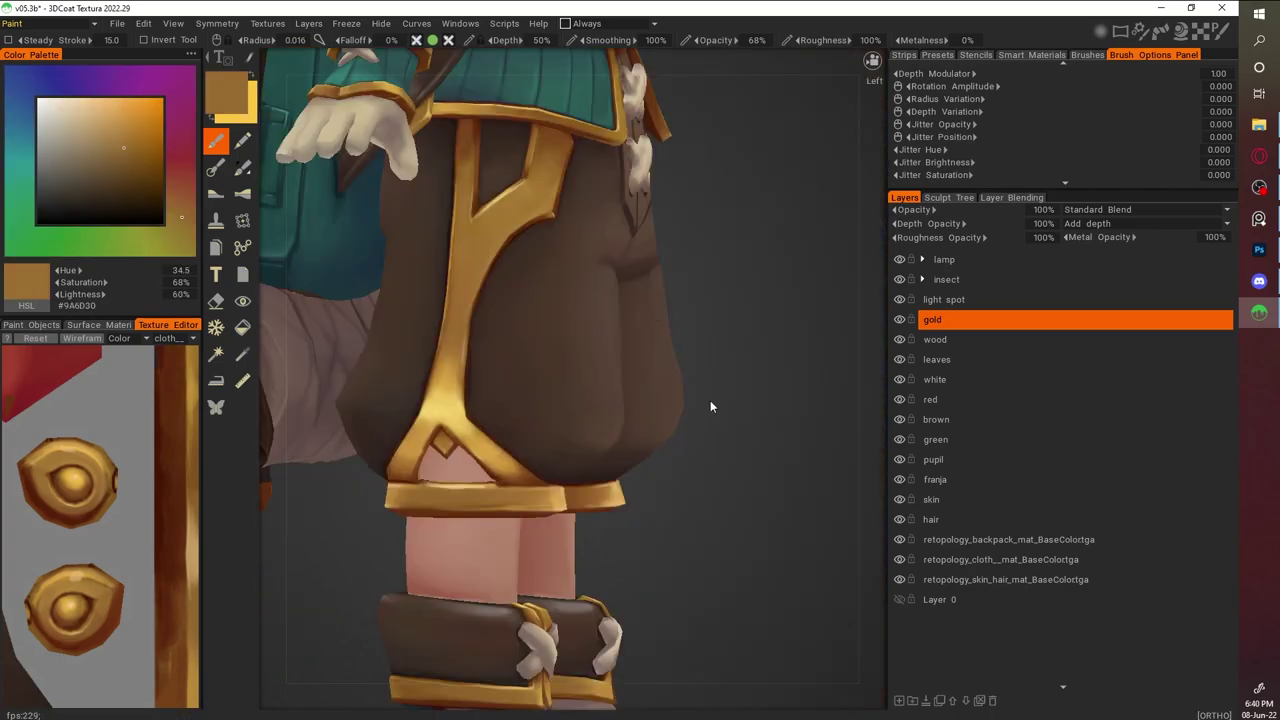
{"action": "left_click", "coordinate": [100, 325]}
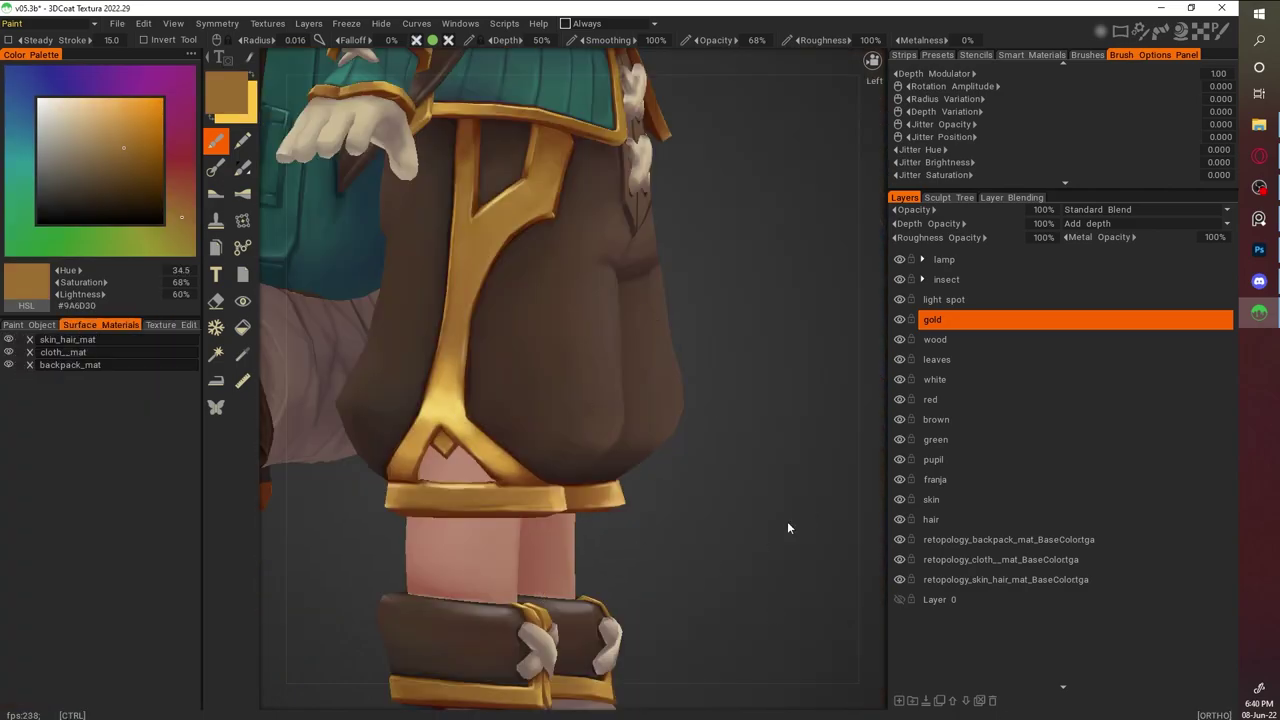
{"action": "left_click", "coordinate": [30, 325]}
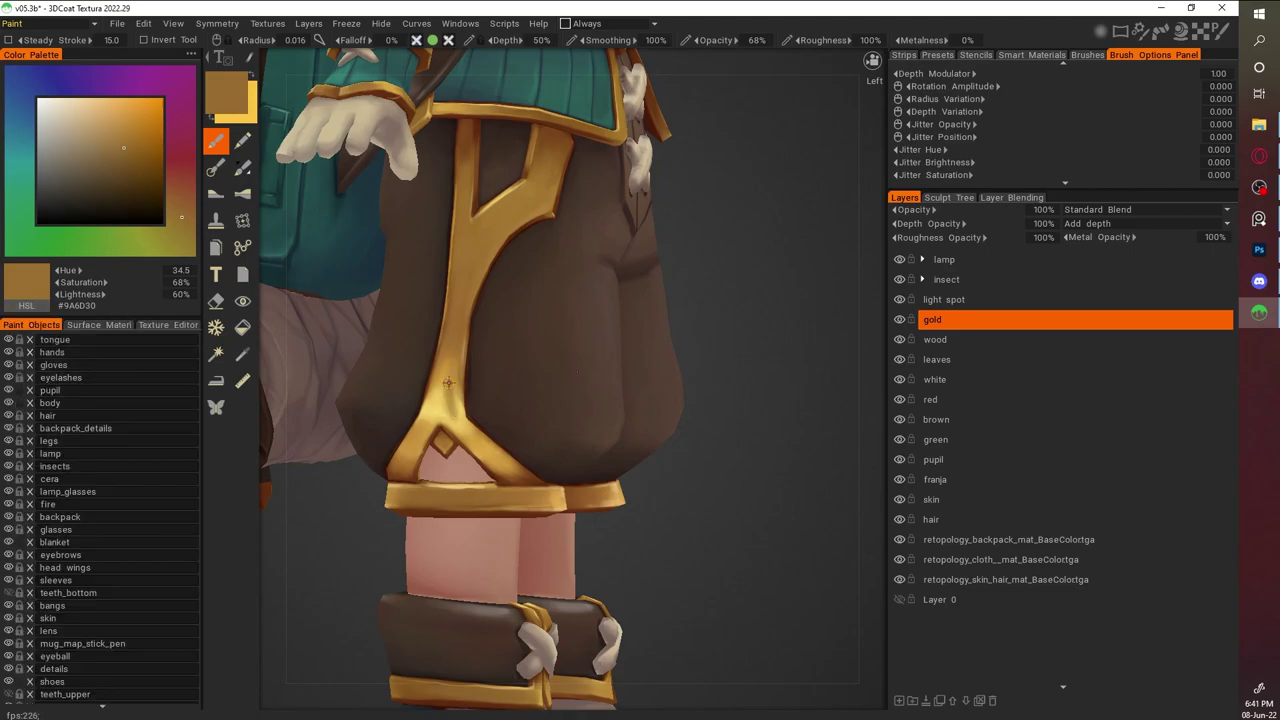
{"action": "left_click", "coordinate": [172, 325]}
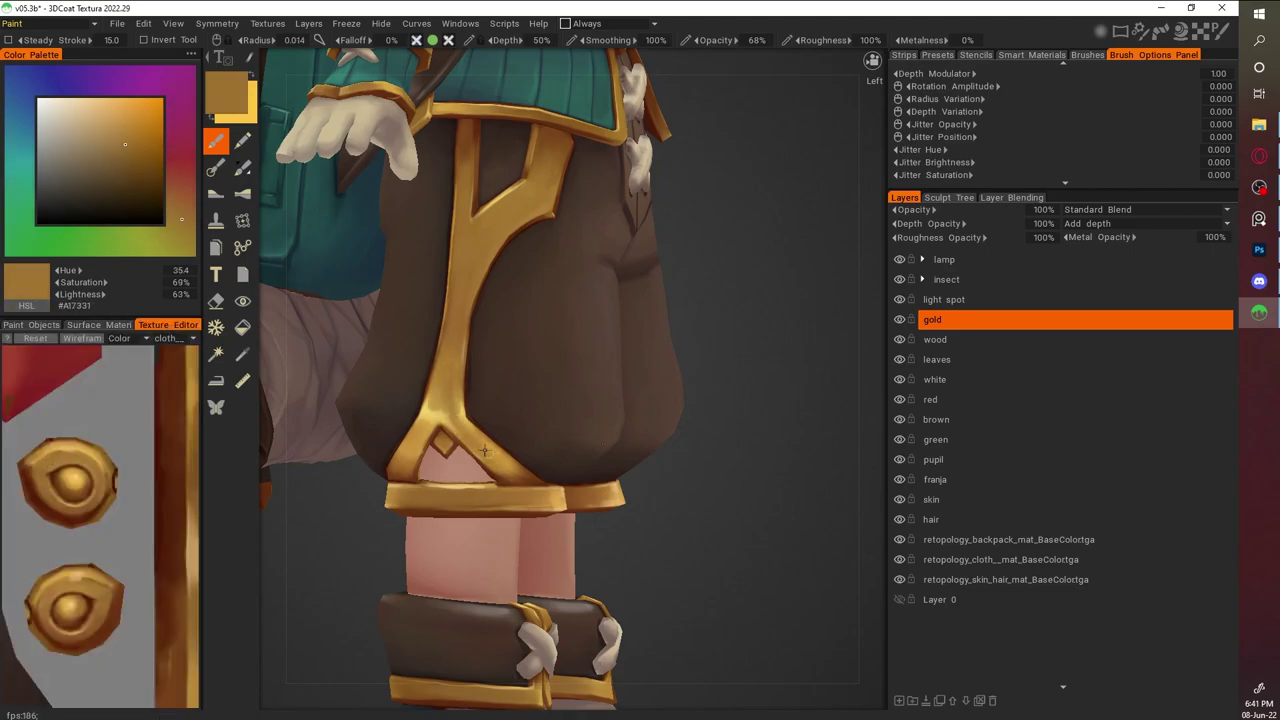
Lighten the fork of the shorts' gold side ornament with #CA994C and shade its lower legs with #77431B
{"action": "left_click_drag", "start_coordinate": [745, 485], "coordinate": [514, 390]}
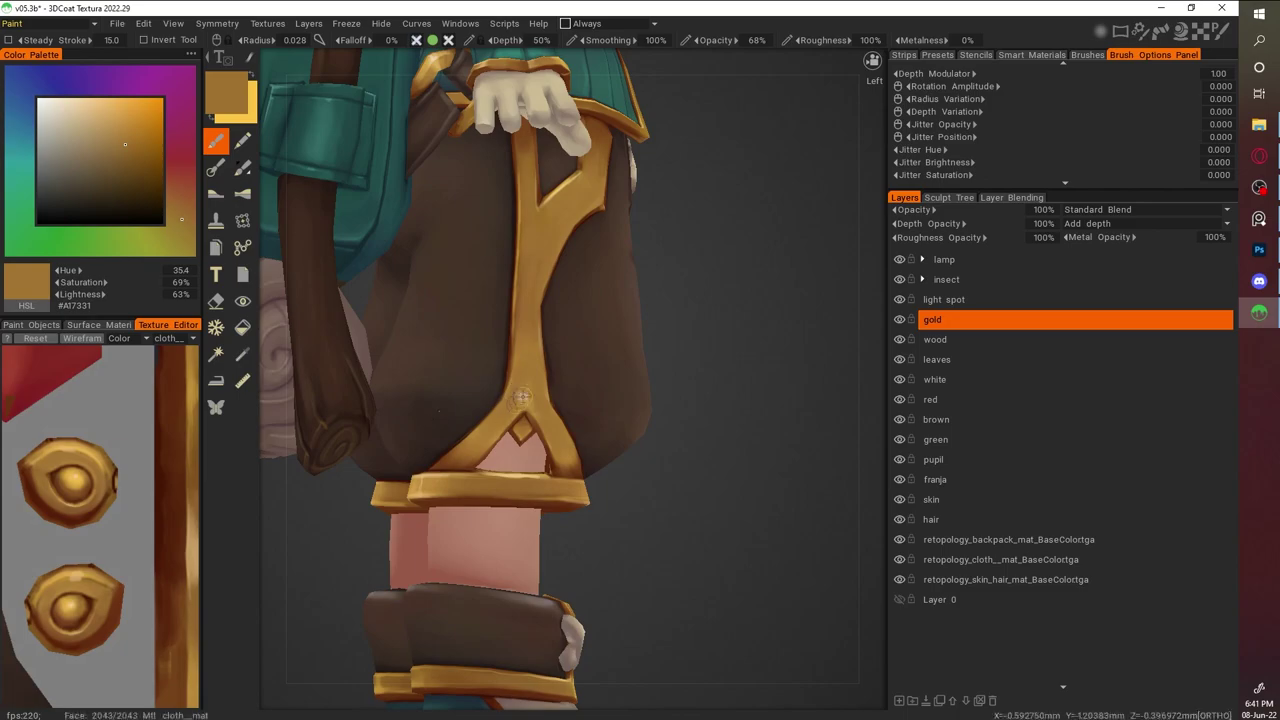
{"action": "scroll", "coordinate": [421, 420], "scroll_direction": "up", "scroll_amount": 2}
{"action": "key", "text": "v"}
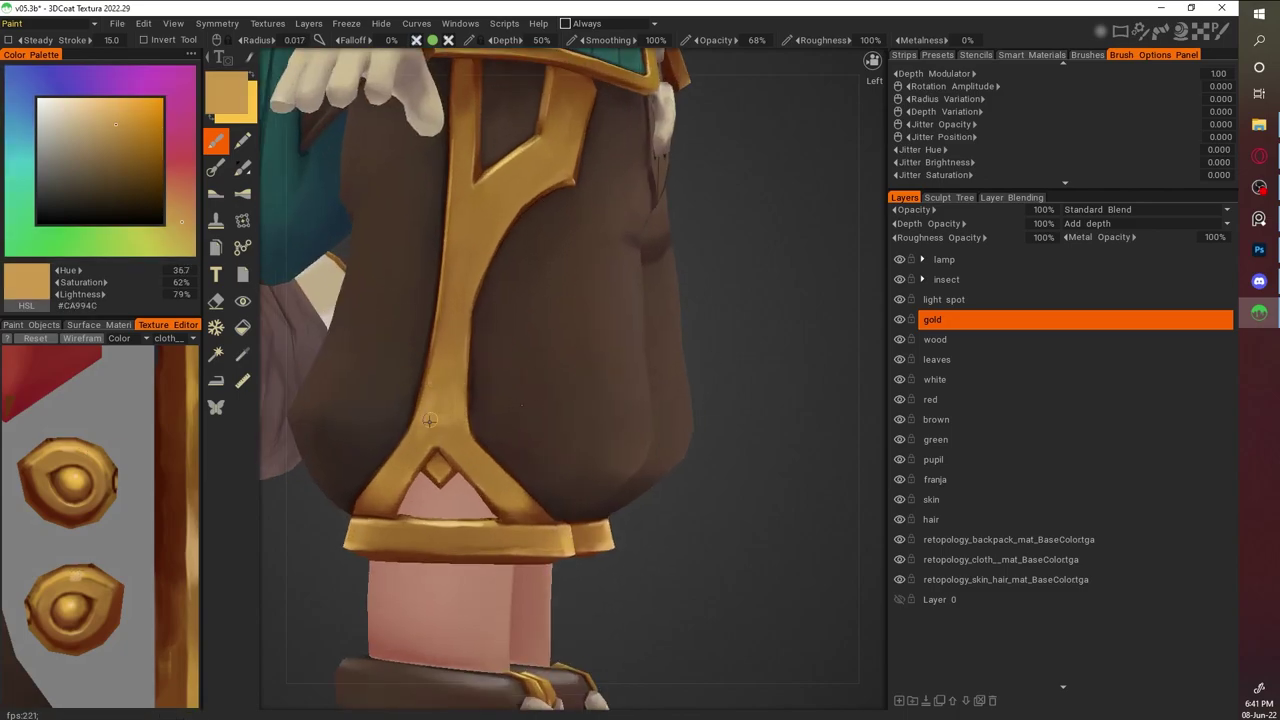
{"action": "key", "text": "v"}
{"action": "mouse_move", "coordinate": [428, 401]}
{"action": "left_mouse_down"}
{"action": "mouse_move", "coordinate": [464, 453]}
{"action": "mouse_move", "coordinate": [434, 438]}
{"action": "mouse_move", "coordinate": [449, 387]}
{"action": "left_mouse_up"}
{"action": "key", "text": "v"}
{"action": "key", "text": "v"}
{"action": "key", "text": "v"}
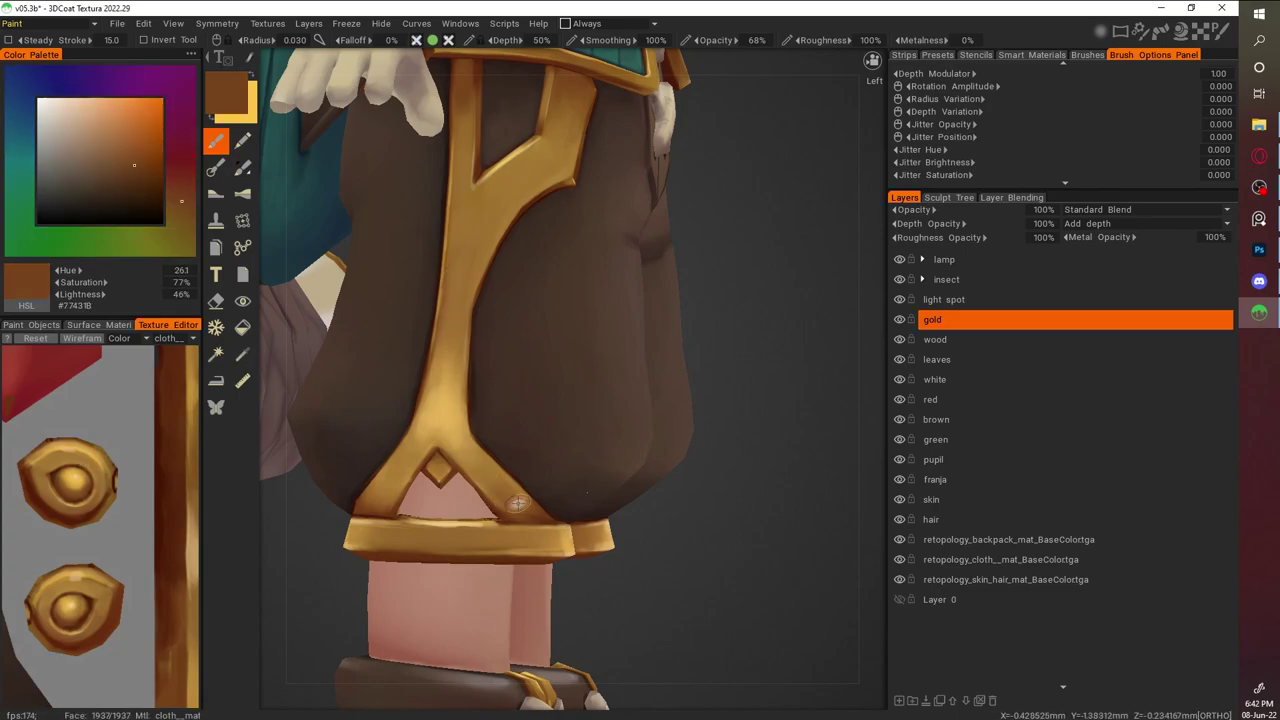
Darken the shorts' gold ornament above the hem band with #78451B and clean up its edges with the eraser
{"action": "left_click_drag", "start_coordinate": [591, 503], "coordinate": [480, 407], "text": "alt"}
{"action": "key", "text": "v"}
{"action": "scroll", "coordinate": [480, 407], "scroll_direction": "up", "scroll_amount": 6}
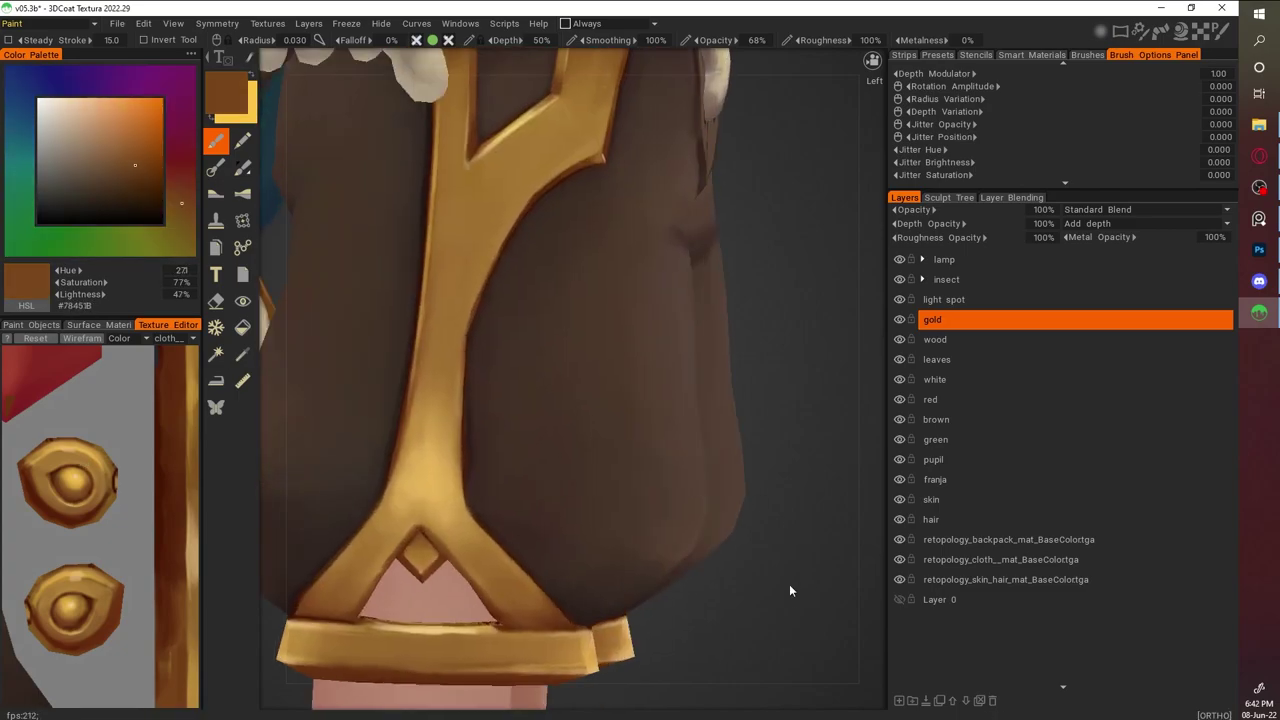
{"action": "key", "text": "e"}
{"action": "scroll", "coordinate": [364, 432], "scroll_direction": "down", "scroll_amount": 6}
{"action": "left_click_drag", "start_coordinate": [760, 480], "coordinate": [800, 471], "text": "alt"}
{"action": "scroll", "coordinate": [303, 377], "scroll_direction": "up", "scroll_amount": 6}
Paint a thin #57290E shadow line along the gold ornament's edge against the brown shorts
{"action": "key", "text": "v"}
{"action": "key", "text": "b"}
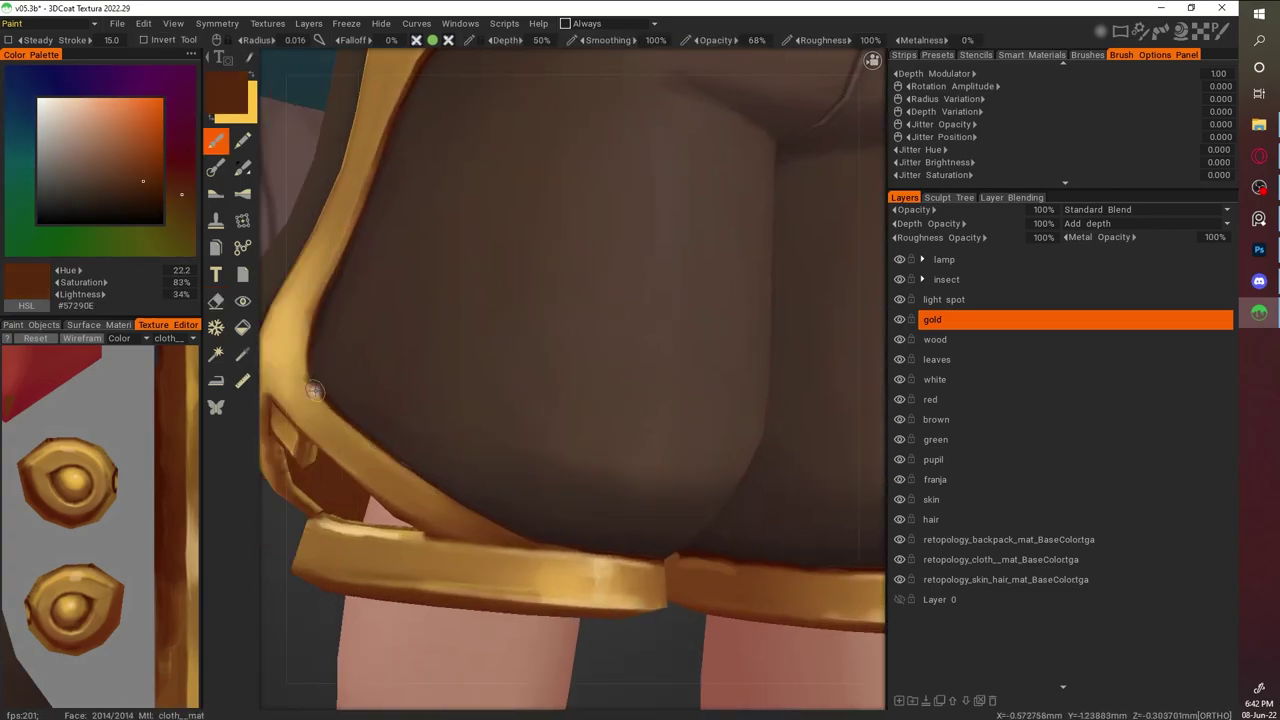
{"action": "left_click_drag", "start_coordinate": [430, 495], "coordinate": [452, 398], "text": "alt"}
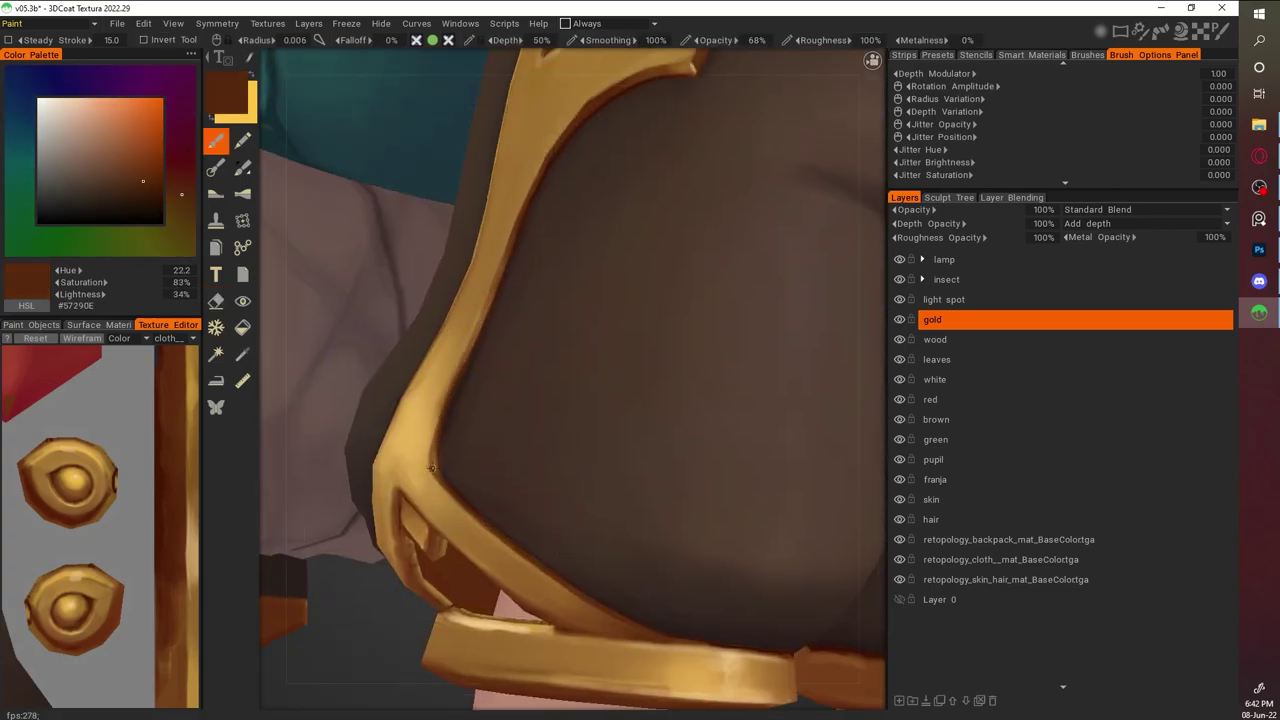
{"action": "key", "text": "v"}
Paint the glasses' gold frame on the layer above gold with #A57635 and shade it with #834D23
{"action": "left_click", "coordinate": [84, 109]}
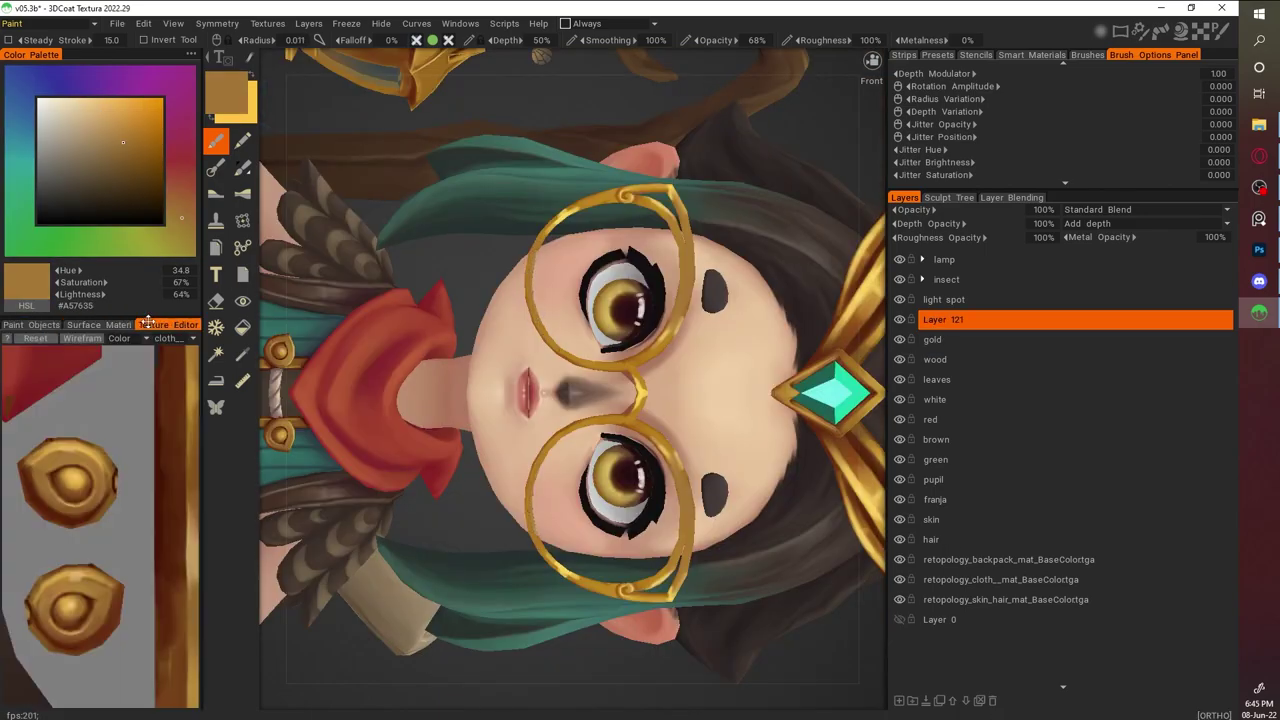
{"action": "middle_click_drag", "start_coordinate": [233, 289], "coordinate": [626, 240]}
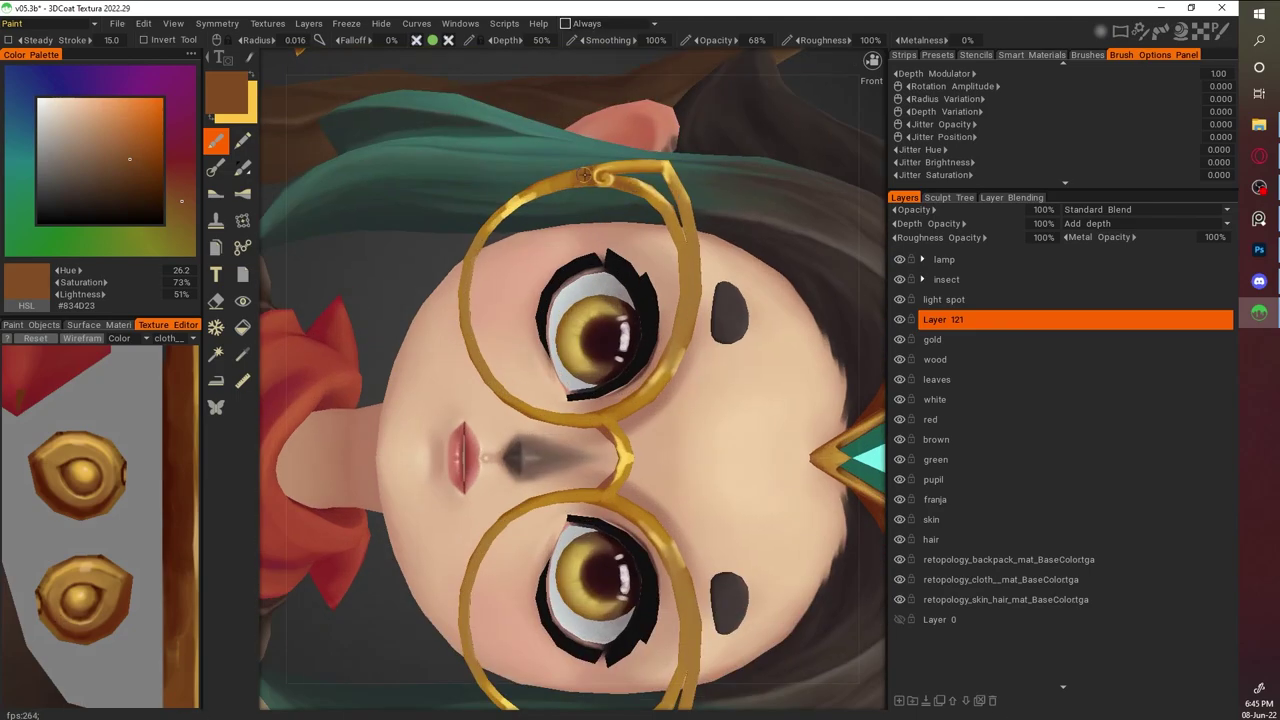
{"action": "key", "text": "v"}
{"action": "mouse_move", "coordinate": [548, 186]}
{"action": "left_mouse_down"}
{"action": "mouse_move", "coordinate": [486, 232]}
{"action": "mouse_move", "coordinate": [662, 382]}
{"action": "mouse_move", "coordinate": [688, 313]}
{"action": "left_mouse_up"}
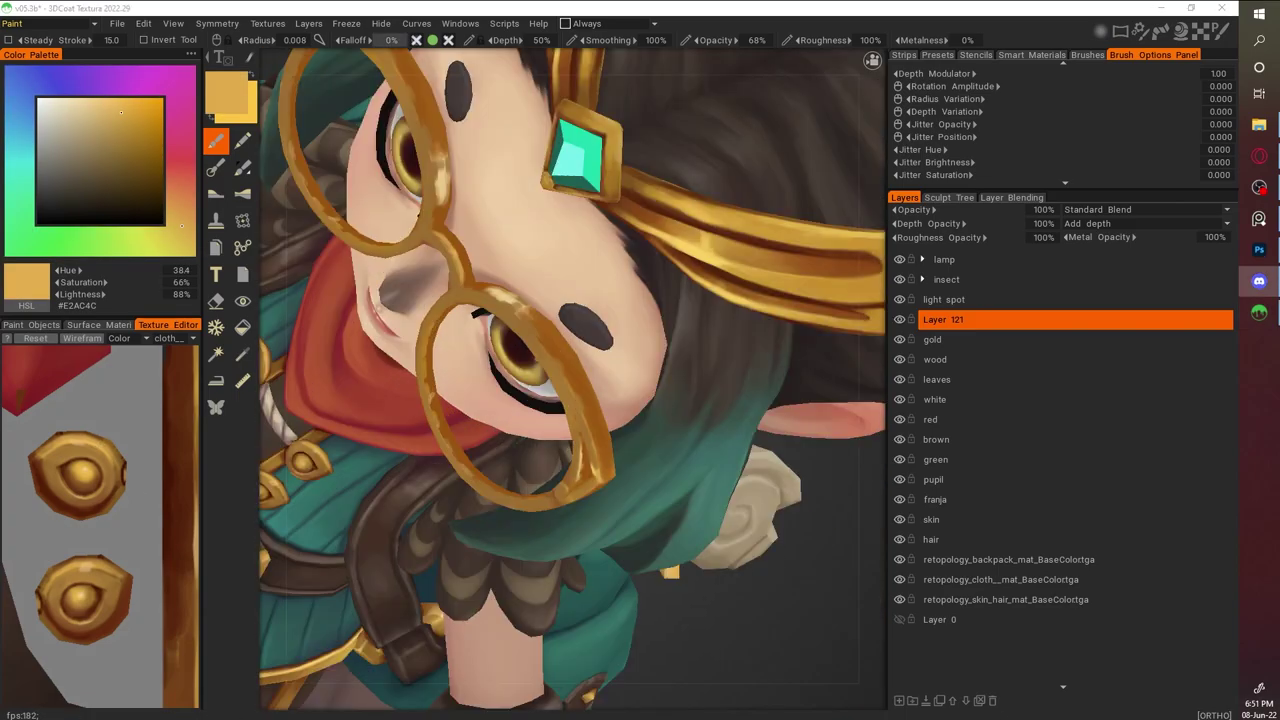
Paint highlights on the upper rim of the glasses with light golds #E2AC4C, #EFC272 and #E6C88D
{"action": "mouse_move", "coordinate": [578, 430]}
{"action": "left_mouse_down"}
{"action": "mouse_move", "coordinate": [522, 307]}
{"action": "mouse_move", "coordinate": [579, 391]}
{"action": "mouse_move", "coordinate": [567, 361]}
{"action": "mouse_move", "coordinate": [592, 428]}
{"action": "left_mouse_up"}
{"action": "left_click_drag", "start_coordinate": [592, 428], "coordinate": [604, 470]}
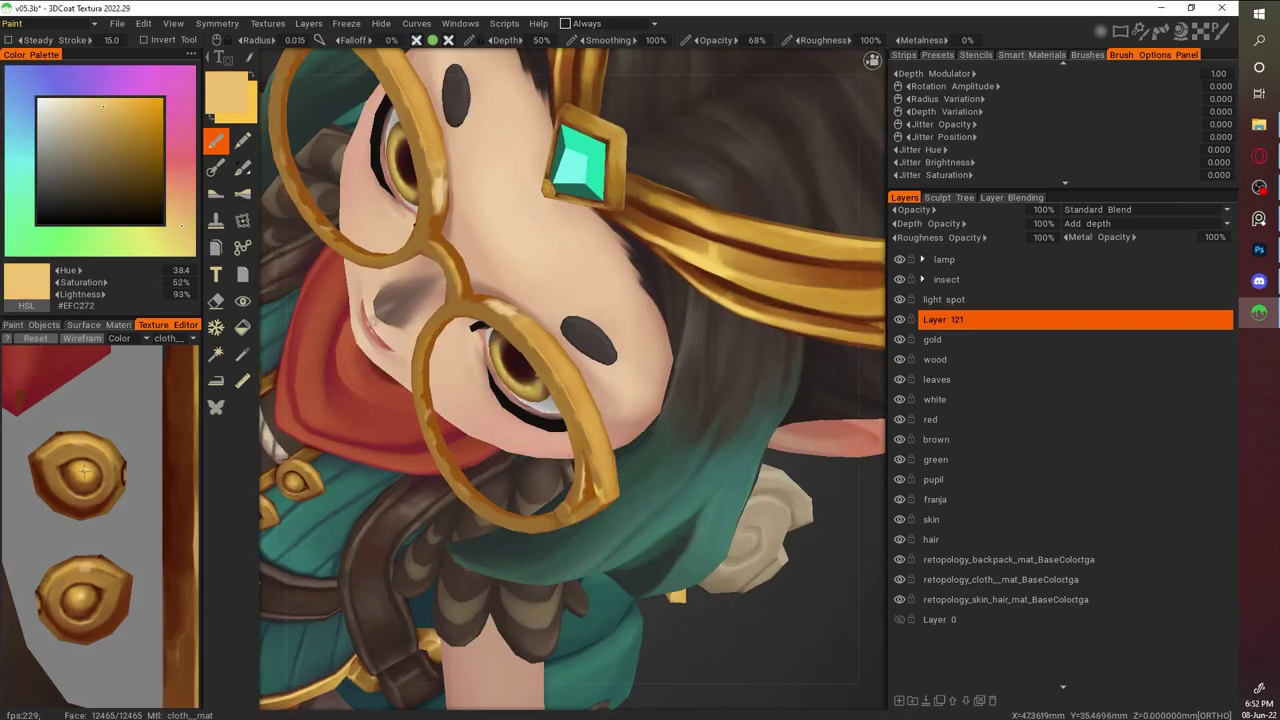
{"action": "key", "text": "v"}
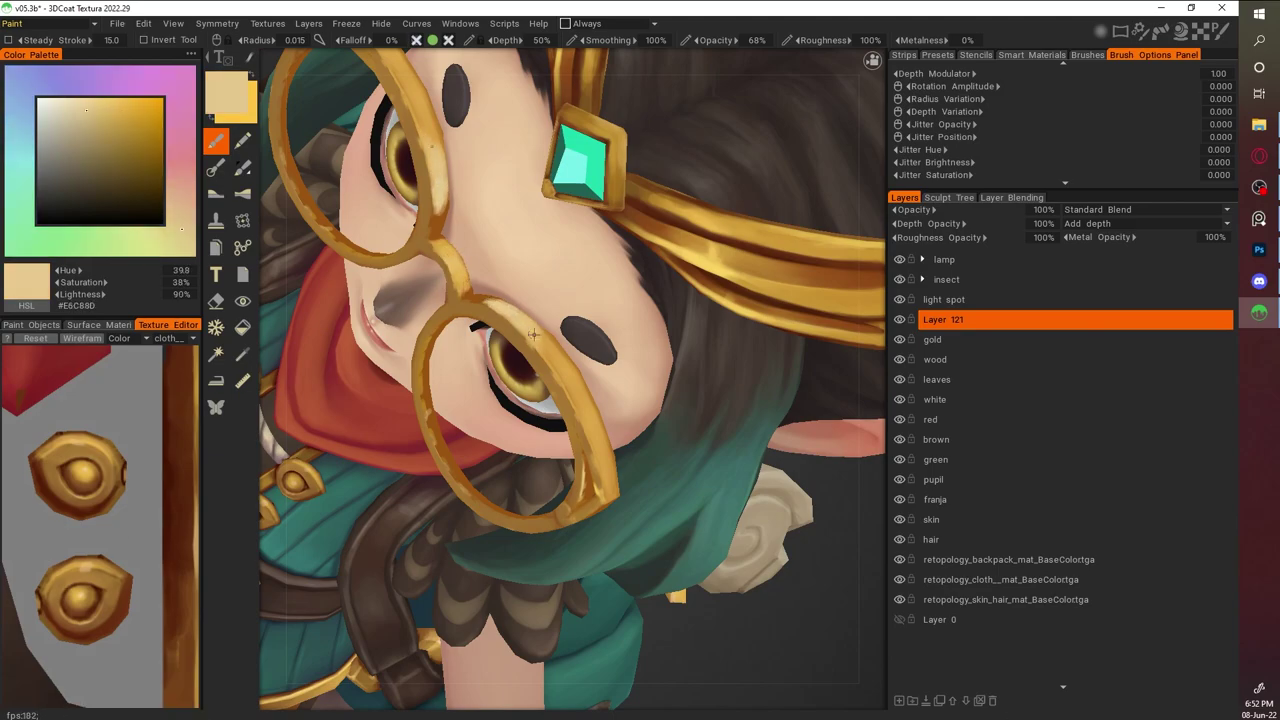
{"action": "key", "text": "v"}
{"action": "key", "text": "bracketleft"}
Turn on the wireframe display and shade the glasses frame beside the bridge and along its rim with #6B3211 and #733D18
{"action": "key", "text": "w"}
{"action": "mouse_move", "coordinate": [434, 225]}
{"action": "left_mouse_down", "text": "alt"}
{"action": "mouse_move", "coordinate": [730, 642]}
{"action": "mouse_move", "coordinate": [500, 290]}
{"action": "left_mouse_up", "text": "alt"}
{"action": "key", "text": "v"}
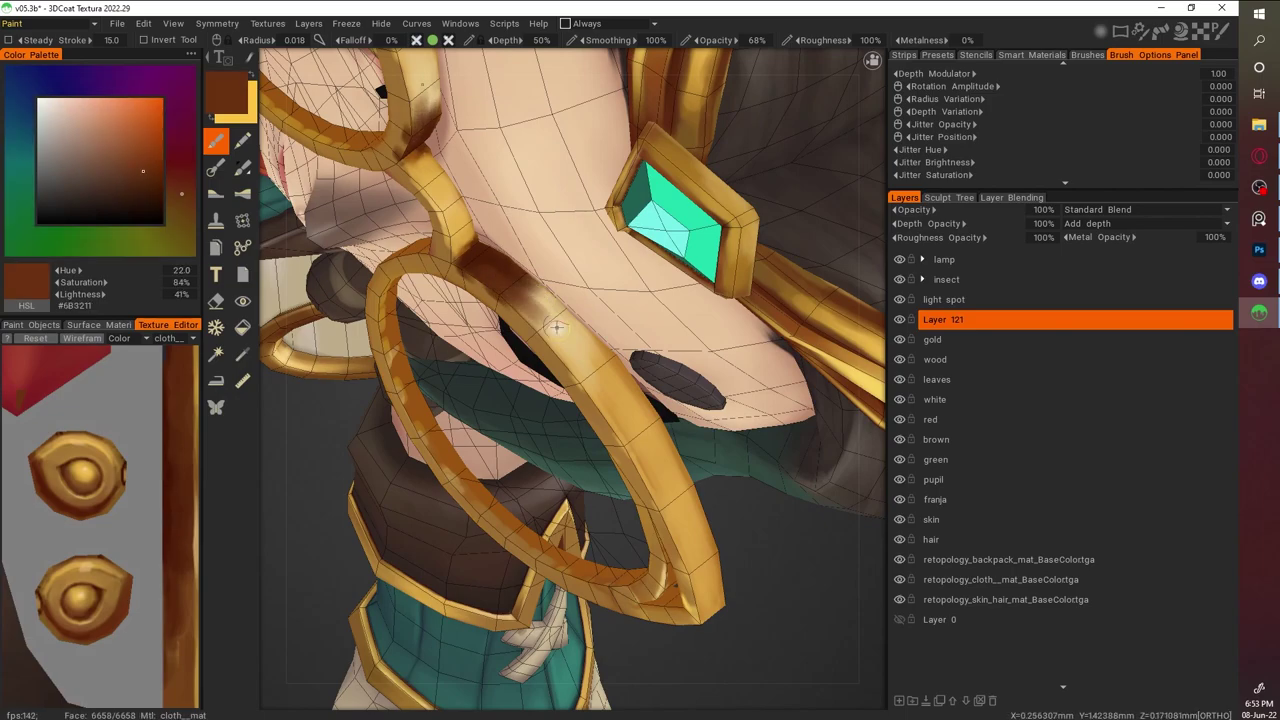
{"action": "key", "text": "v"}
{"action": "mouse_move", "coordinate": [476, 262]}
{"action": "left_mouse_down", "text": "alt"}
{"action": "mouse_move", "coordinate": [570, 351]}
{"action": "mouse_move", "coordinate": [417, 195]}
{"action": "left_mouse_up", "text": "alt"}
{"action": "key", "text": "v"}
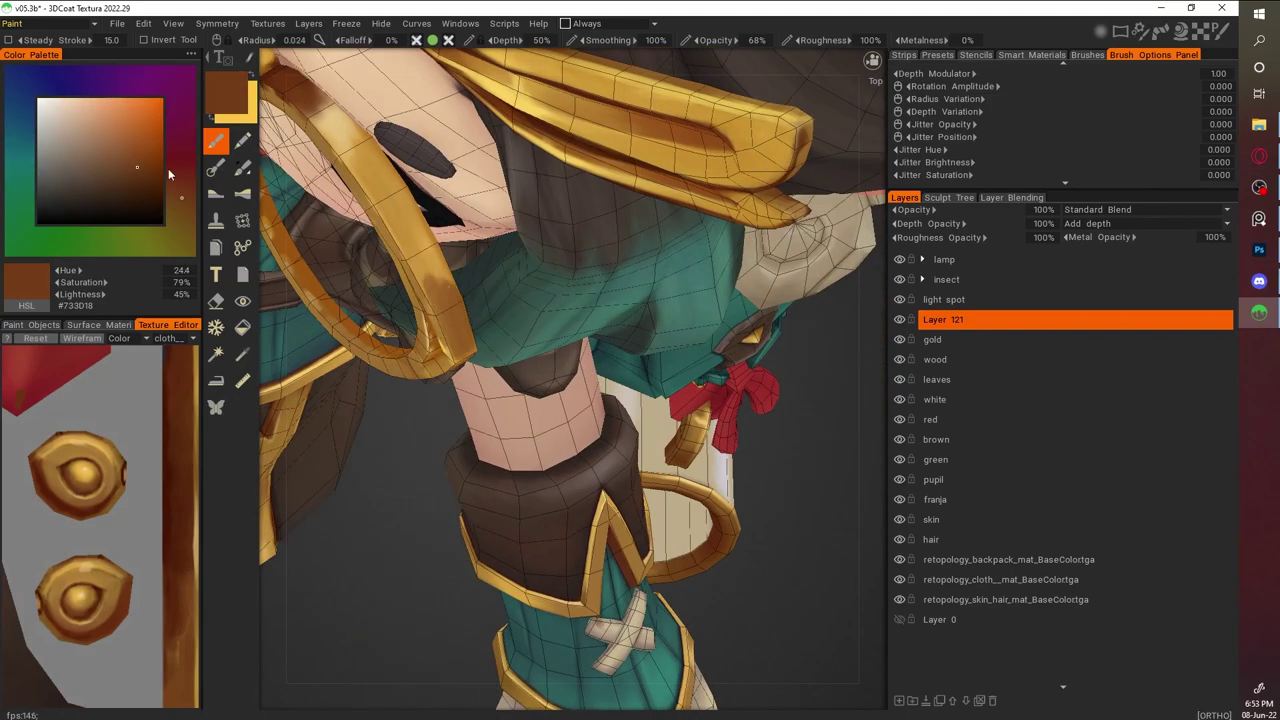
Blend the gold of the glasses' rims and outer corners with brown #844E24 and gold #D19C40
{"action": "key", "text": "v"}
{"action": "key", "text": "v"}
{"action": "key", "text": "v"}
{"action": "mouse_move", "coordinate": [459, 302]}
{"action": "left_mouse_down", "text": "alt"}
{"action": "mouse_move", "coordinate": [350, 174]}
{"action": "mouse_move", "coordinate": [388, 165]}
{"action": "mouse_move", "coordinate": [703, 457]}
{"action": "mouse_move", "coordinate": [430, 250]}
{"action": "left_mouse_up", "text": "alt"}
{"action": "key", "text": "v"}
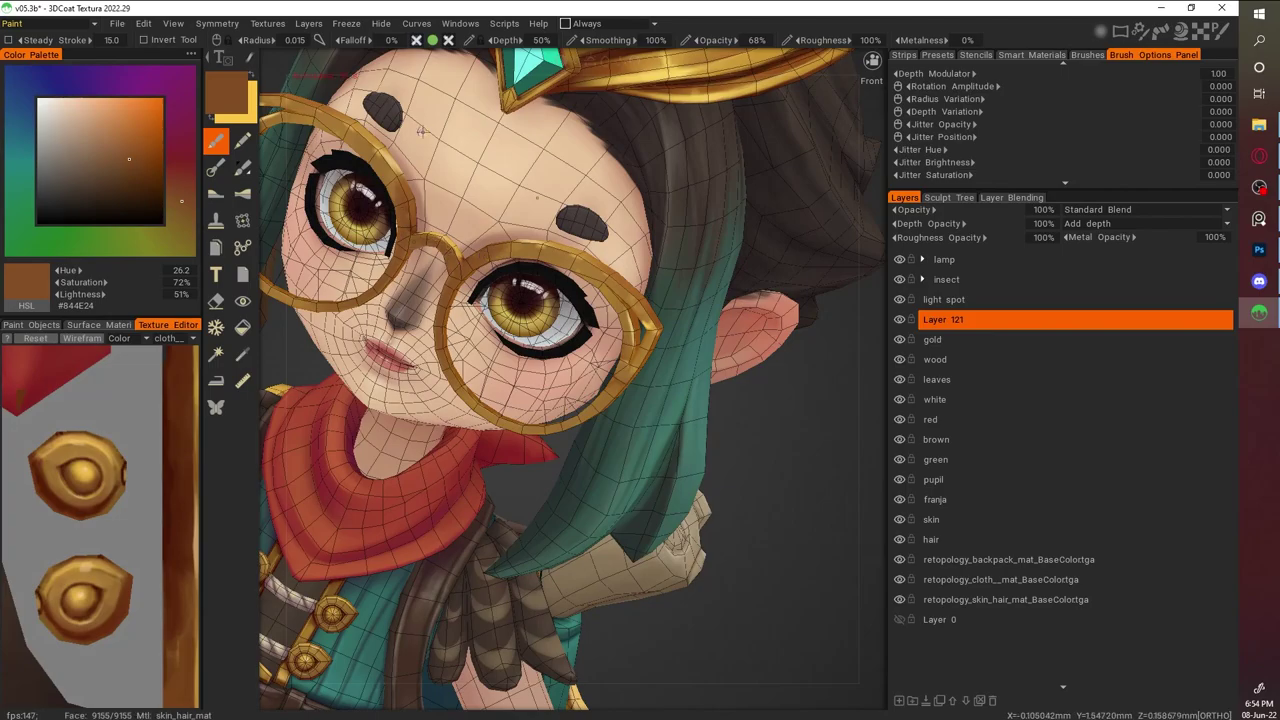
{"action": "mouse_move", "coordinate": [375, 88]}
{"action": "left_mouse_down", "text": "alt"}
{"action": "mouse_move", "coordinate": [340, 150]}
{"action": "mouse_move", "coordinate": [310, 97]}
{"action": "left_mouse_up", "text": "alt"}
{"action": "key", "text": "v"}
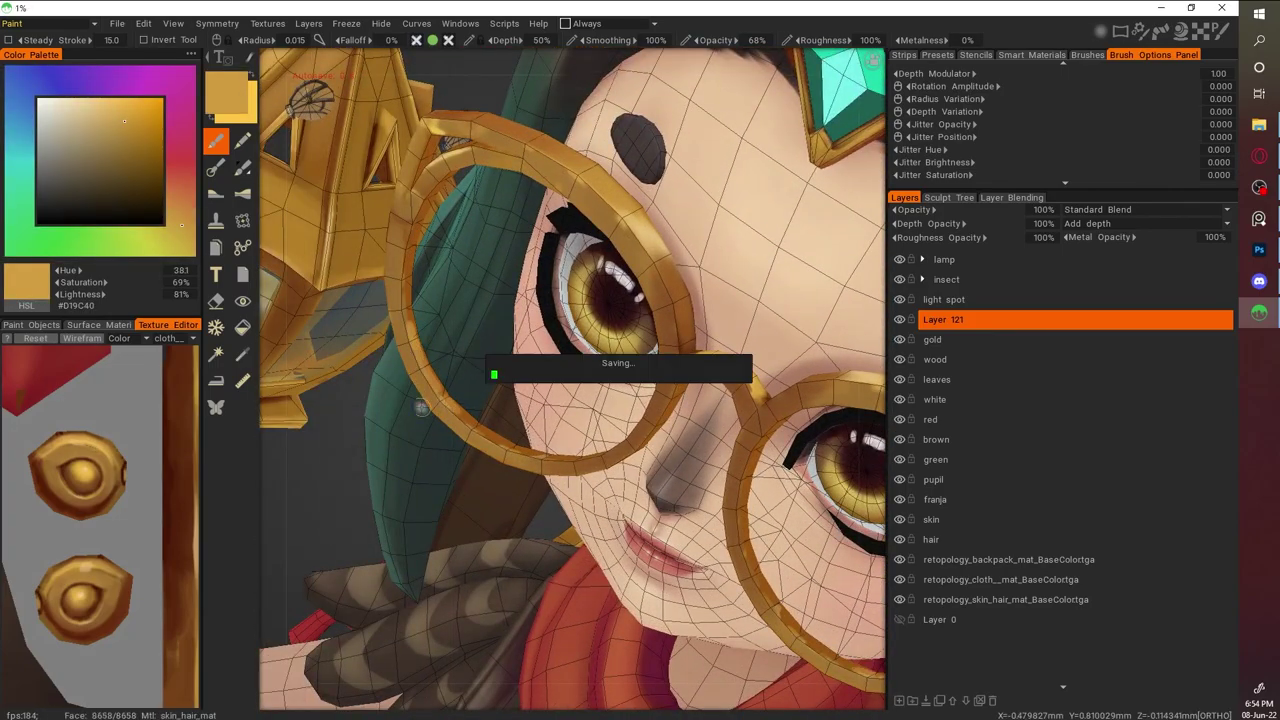
Hide the lens object and shade the edges of the glasses' frame with dark brown #663110
{"action": "left_click_drag", "start_coordinate": [870, 404], "coordinate": [540, 470], "text": "alt"}
{"action": "left_click", "coordinate": [44, 325]}
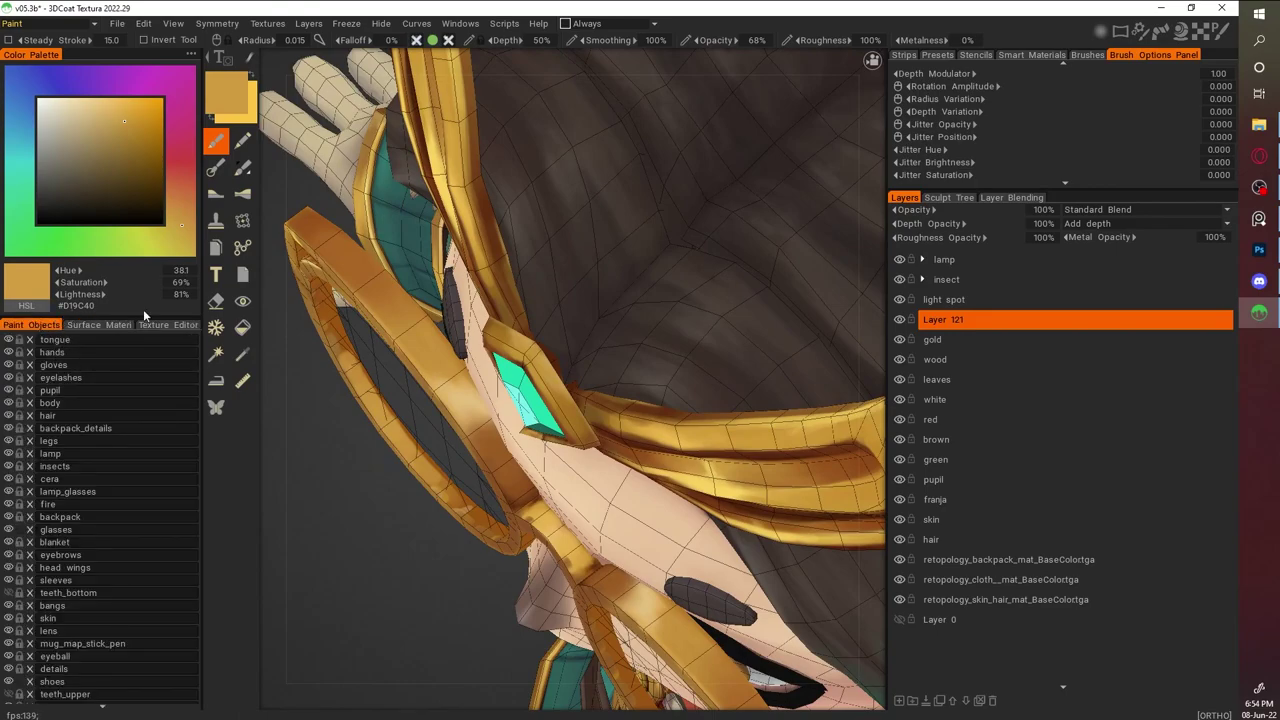
{"action": "mouse_move", "coordinate": [420, 450]}
{"action": "left_mouse_down", "text": "alt"}
{"action": "mouse_move", "coordinate": [470, 500]}
{"action": "mouse_move", "coordinate": [430, 430]}
{"action": "left_mouse_up", "text": "alt"}
{"action": "key", "text": "v"}
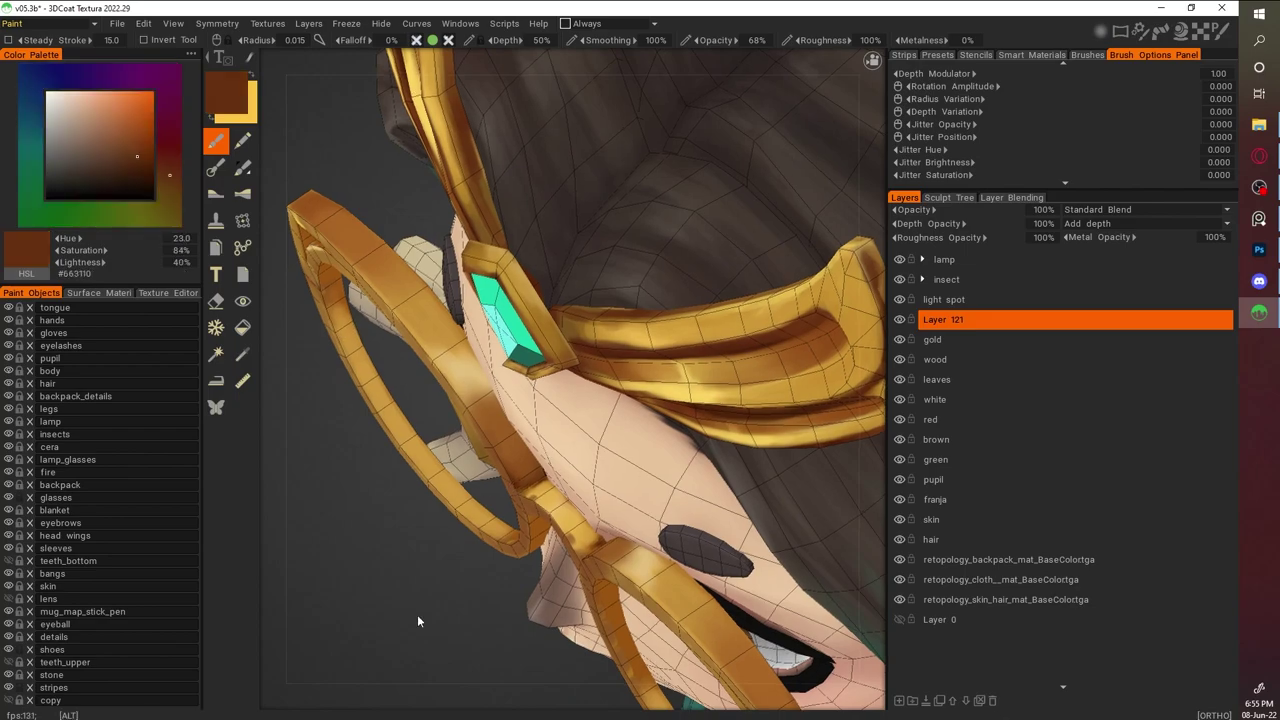
Paint fine highlights on the glasses' rims with light golds #EBC480 and #F7DB94 at a brush radius of 0.008
{"action": "left_click_drag", "start_coordinate": [420, 573], "coordinate": [423, 456], "text": "alt"}
{"action": "key", "text": "v"}
{"action": "mouse_move", "coordinate": [446, 600]}
{"action": "left_mouse_down", "text": "alt"}
{"action": "mouse_move", "coordinate": [427, 323]}
{"action": "mouse_move", "coordinate": [466, 510]}
{"action": "mouse_move", "coordinate": [632, 583]}
{"action": "mouse_move", "coordinate": [748, 383]}
{"action": "mouse_move", "coordinate": [606, 611]}
{"action": "mouse_move", "coordinate": [606, 375]}
{"action": "left_mouse_up", "text": "alt"}
{"action": "key", "text": "v"}
{"action": "right_click_drag", "start_coordinate": [760, 638], "coordinate": [800, 384], "text": "alt"}
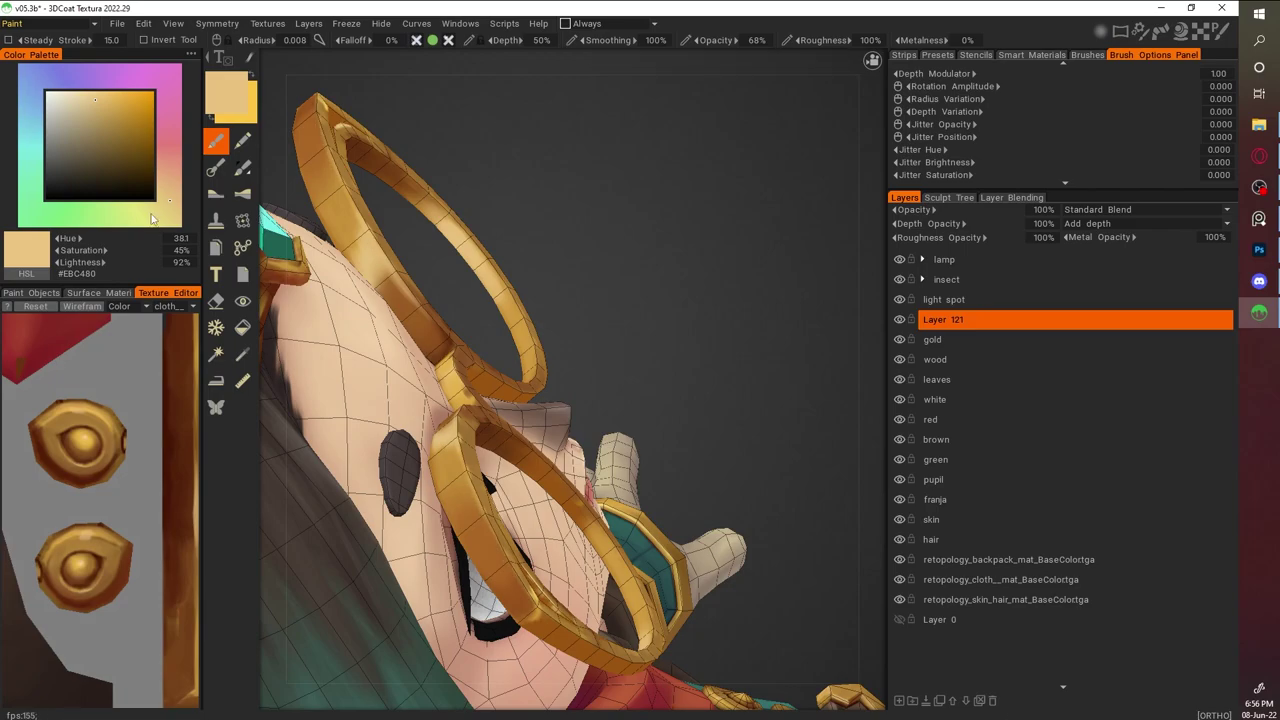
{"action": "key", "text": "v"}
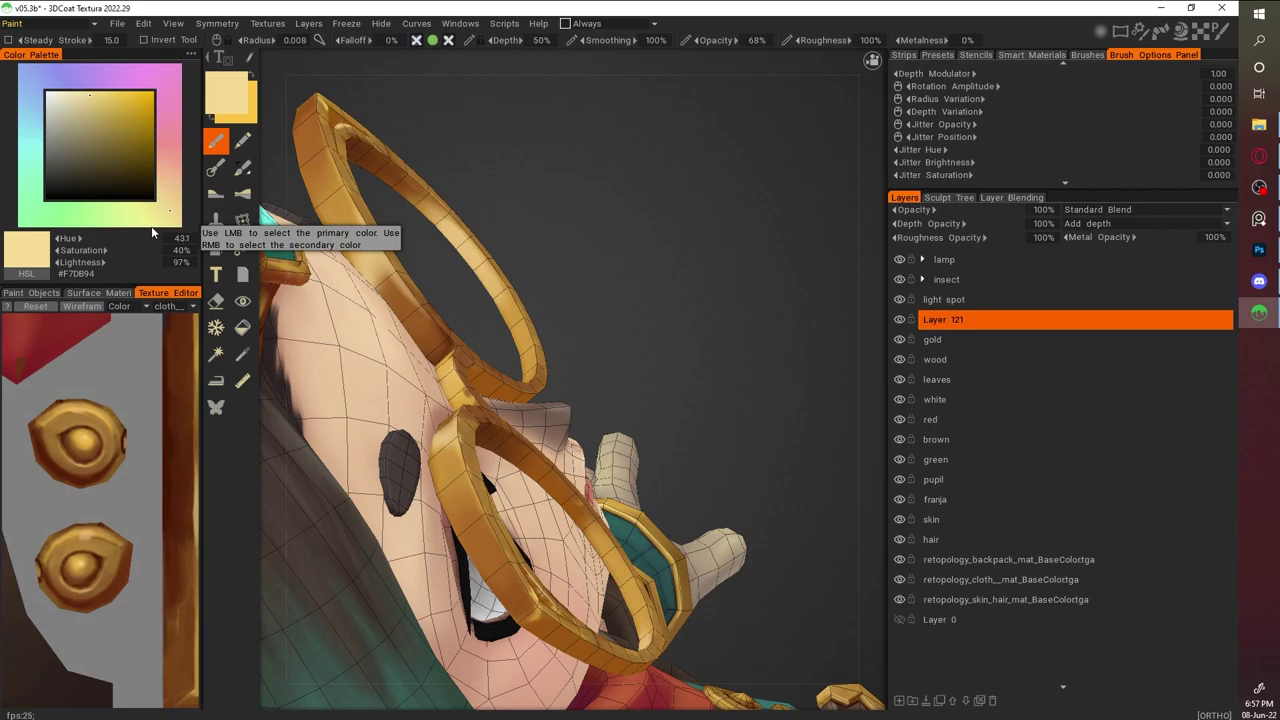
Brighten the pointed outer corner of the glasses' rim with gold #EDBC59
{"action": "mouse_move", "coordinate": [300, 236]}
{"action": "right_mouse_down"}
{"action": "mouse_move", "coordinate": [663, 263]}
{"action": "mouse_move", "coordinate": [383, 410]}
{"action": "mouse_move", "coordinate": [430, 380]}
{"action": "mouse_move", "coordinate": [322, 495]}
{"action": "mouse_move", "coordinate": [338, 401]}
{"action": "mouse_move", "coordinate": [483, 496]}
{"action": "mouse_move", "coordinate": [535, 431]}
{"action": "right_mouse_up"}
{"action": "key", "text": "v"}
{"action": "key", "text": "v"}
{"action": "key", "text": "v"}
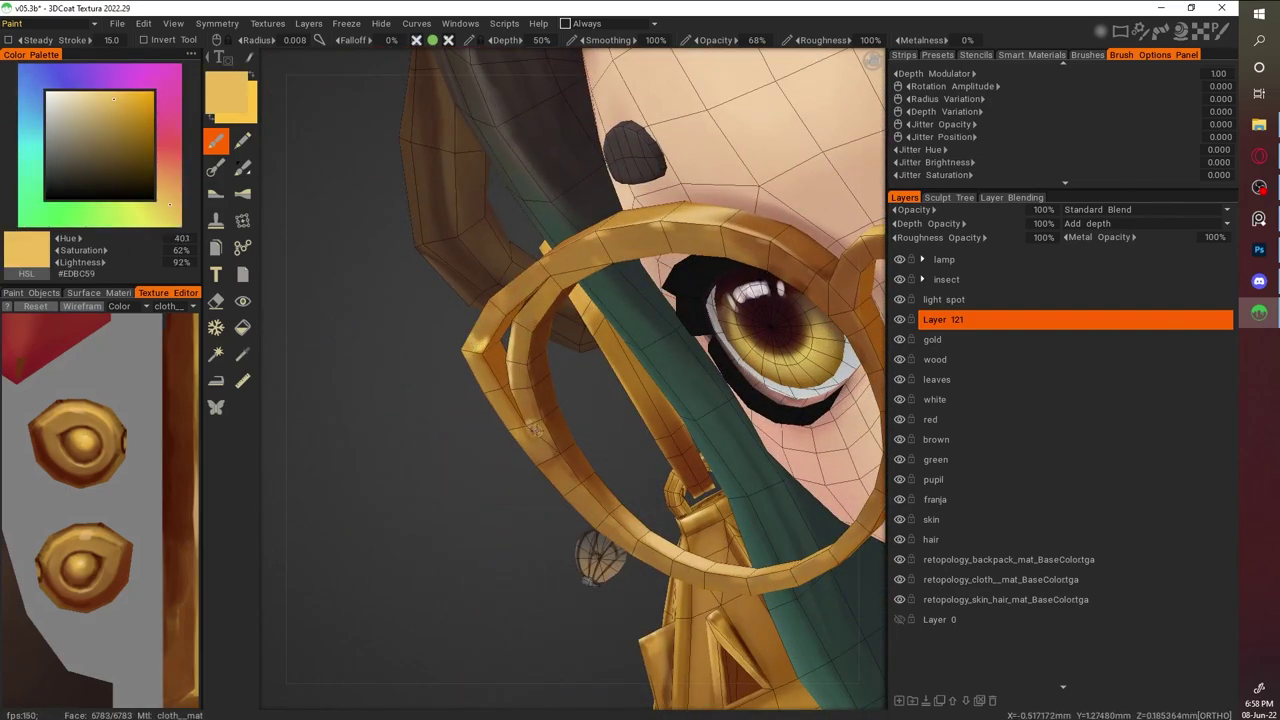
Paint a small spiral ornament on the rim's outer side with brown #663512, gold #AC7B36 and light gold #F1CA8D
{"action": "key", "text": "KP_1"}
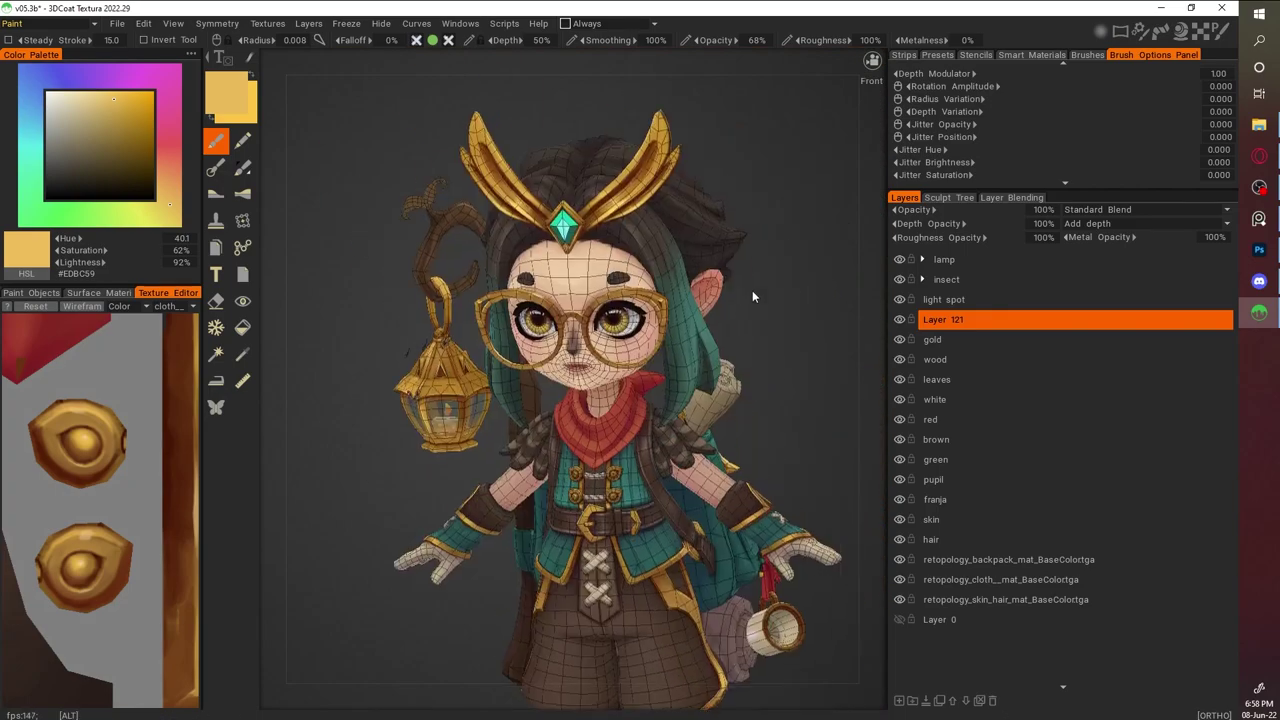
{"action": "key", "text": "v"}
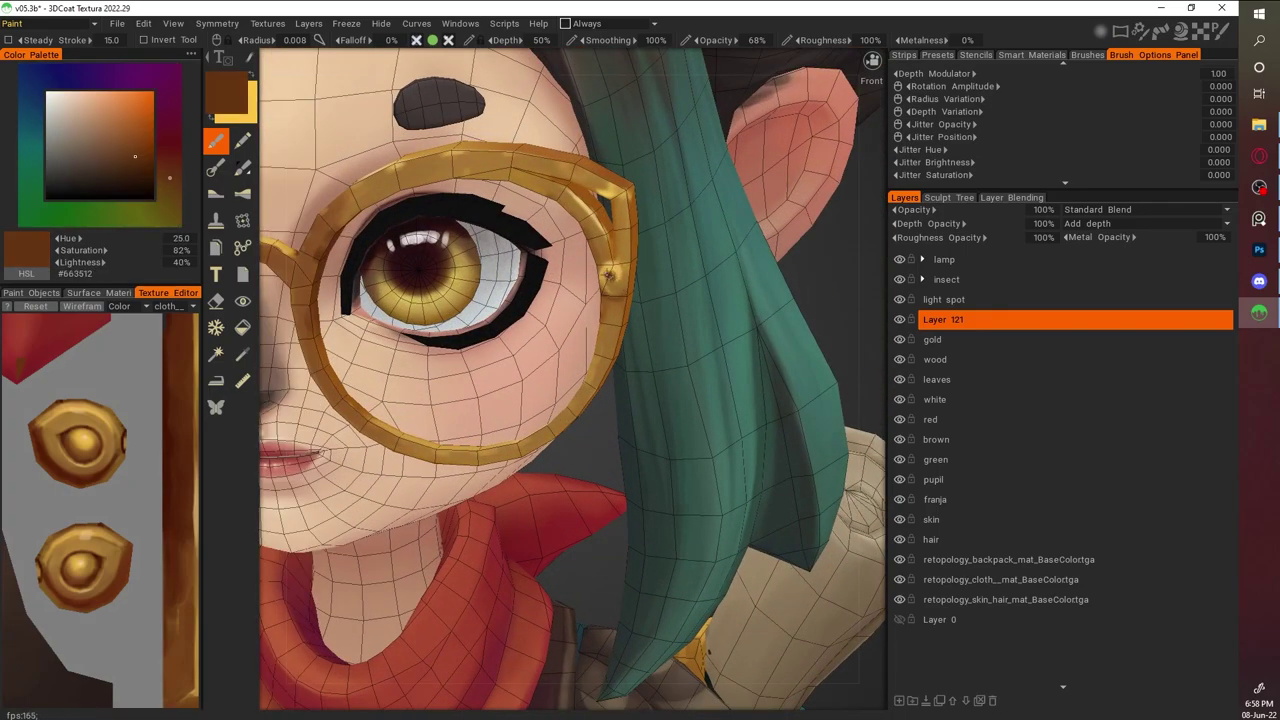
{"action": "key", "text": "v"}
{"action": "key", "text": "v"}
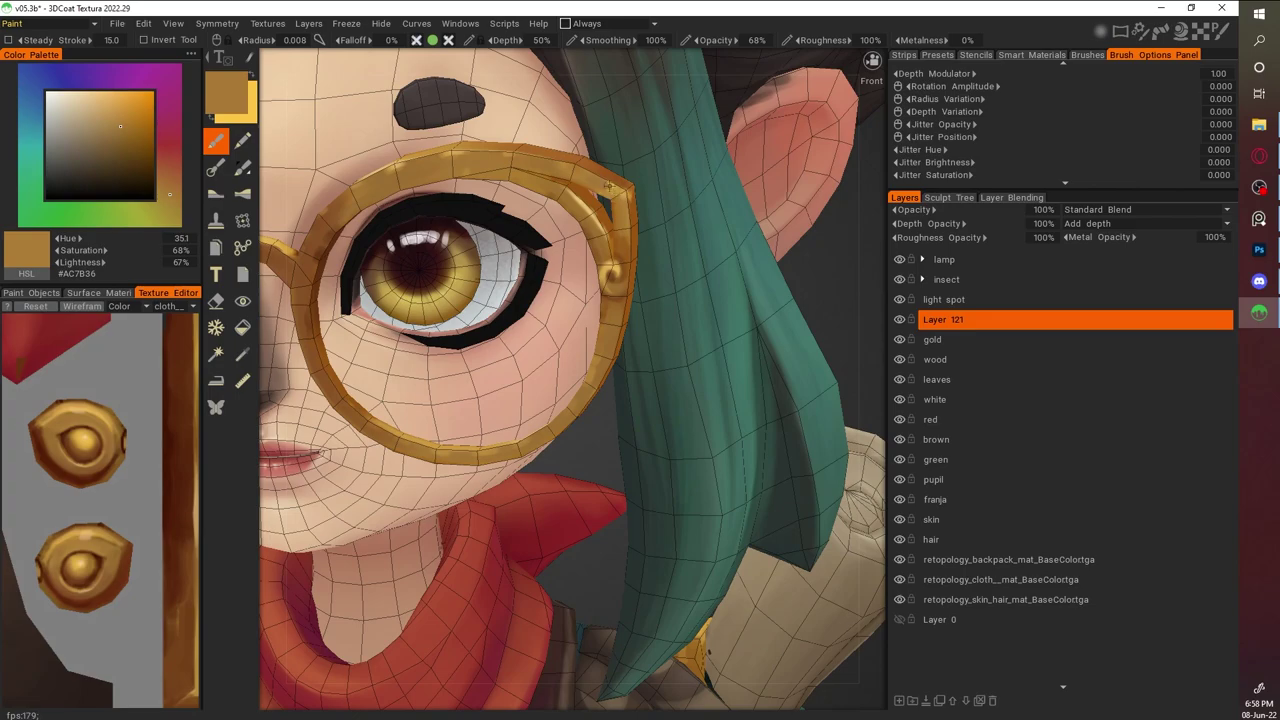
{"action": "key", "text": "v"}
{"action": "key", "text": "KP_1"}
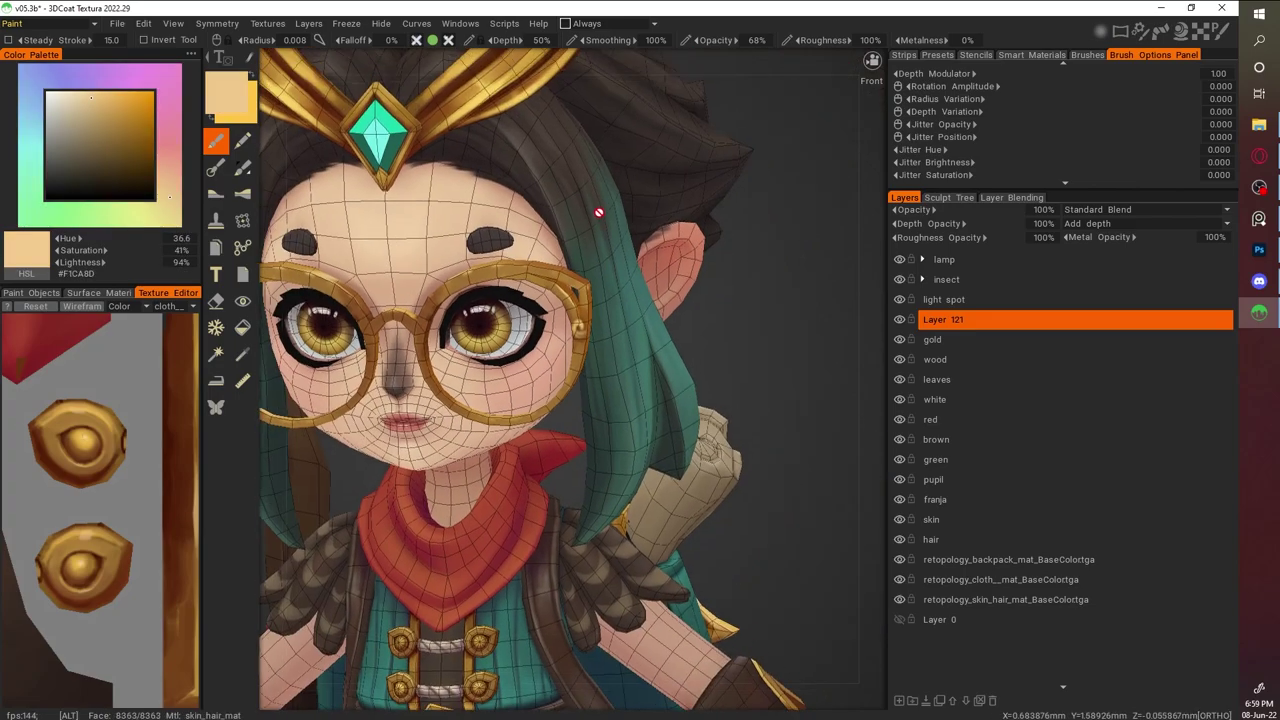
Shade the rim around its outer fork and corner with gold #AE7F3B and brighten it with #E2AD44
{"action": "key", "text": "KP_1"}
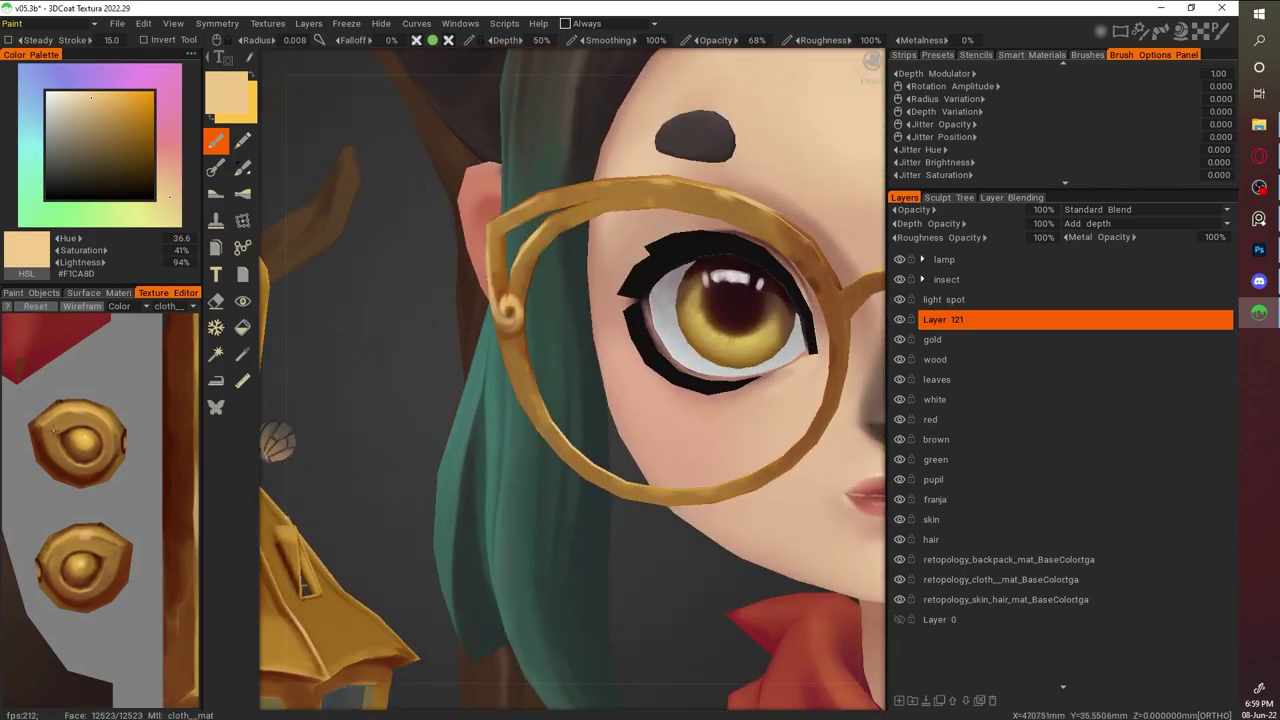
{"action": "key", "text": "v"}
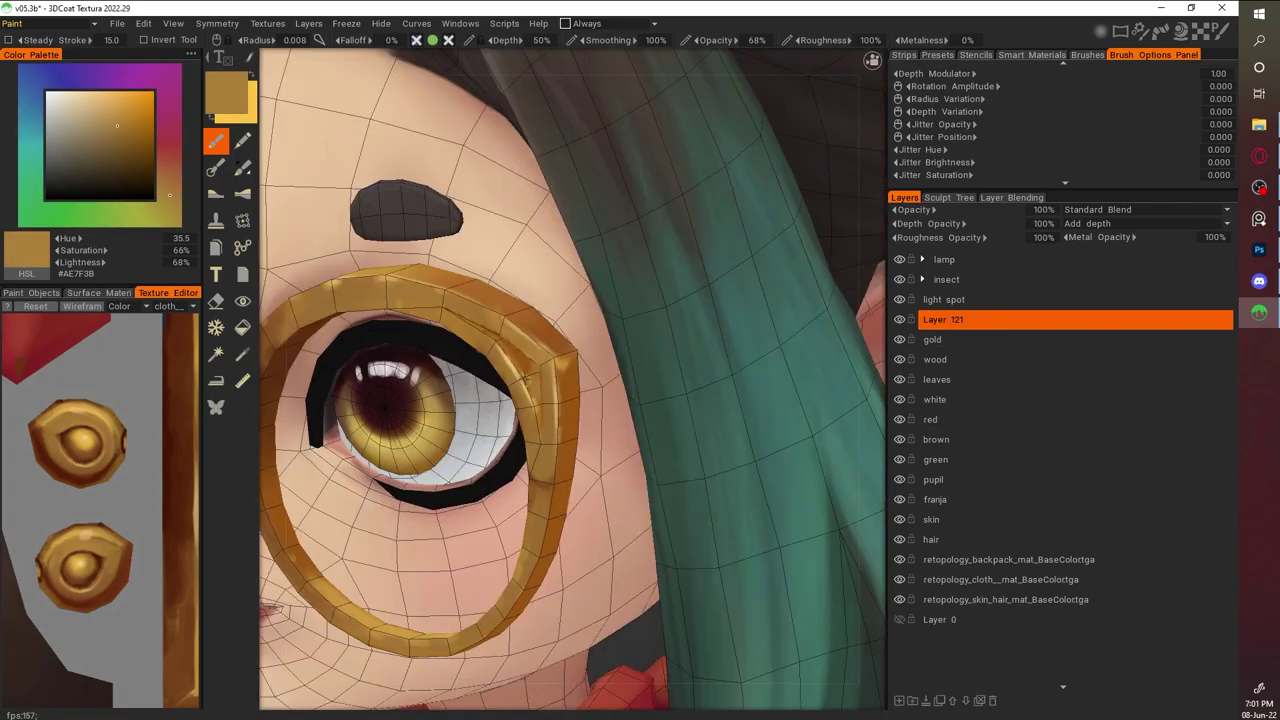
{"action": "key", "text": "v"}
{"action": "key", "text": "v"}
{"action": "key", "text": "v"}
{"action": "left_click_drag", "start_coordinate": [877, 348], "coordinate": [327, 372]}
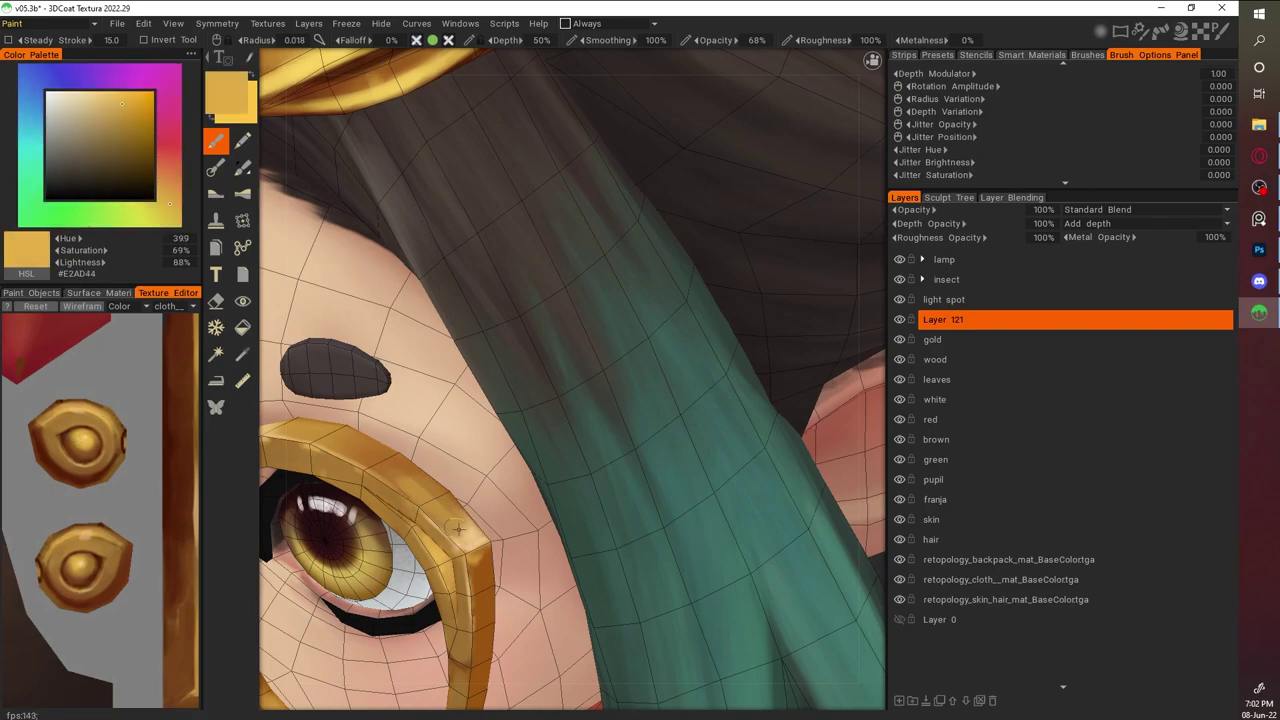
Blend the outer side face of the glasses' frame with gold #B87D2C and brown #8D4D11
{"action": "left_click", "coordinate": [440, 505], "text": "alt"}
{"action": "left_click_drag", "start_coordinate": [440, 505], "coordinate": [760, 520], "text": "alt"}
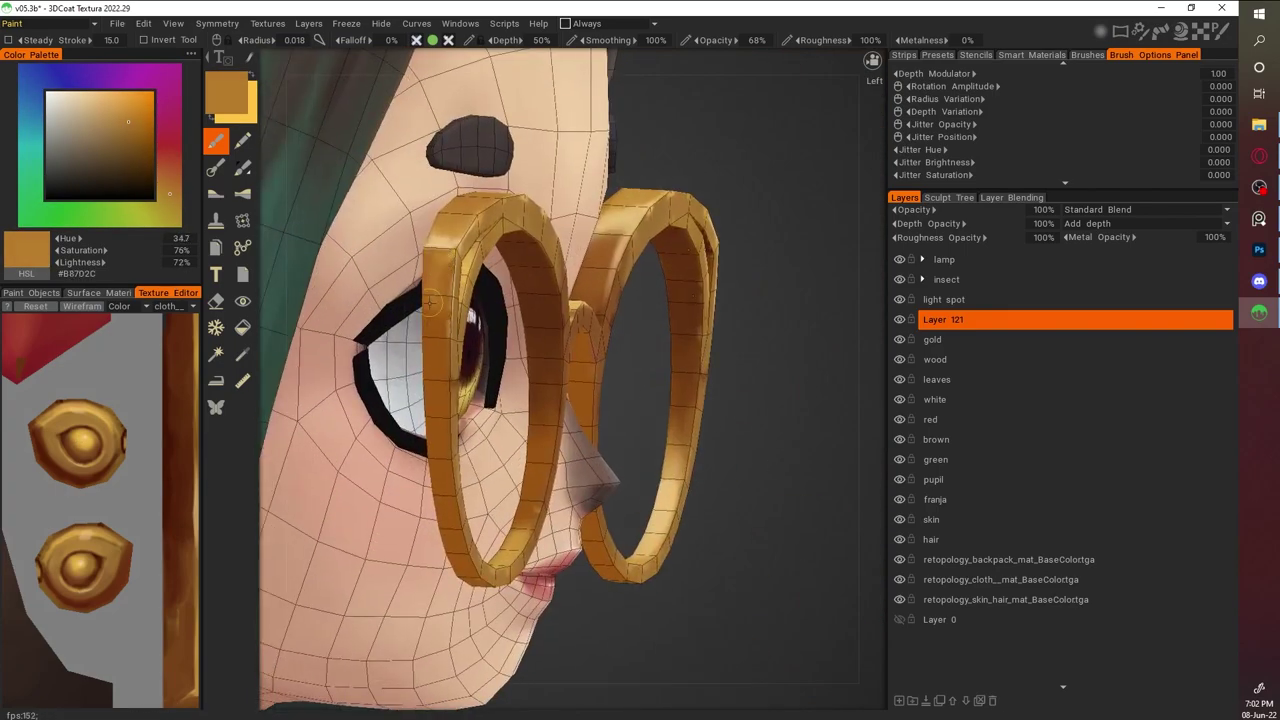
{"action": "left_click", "coordinate": [428, 257], "text": "alt"}
{"action": "key", "text": "v"}
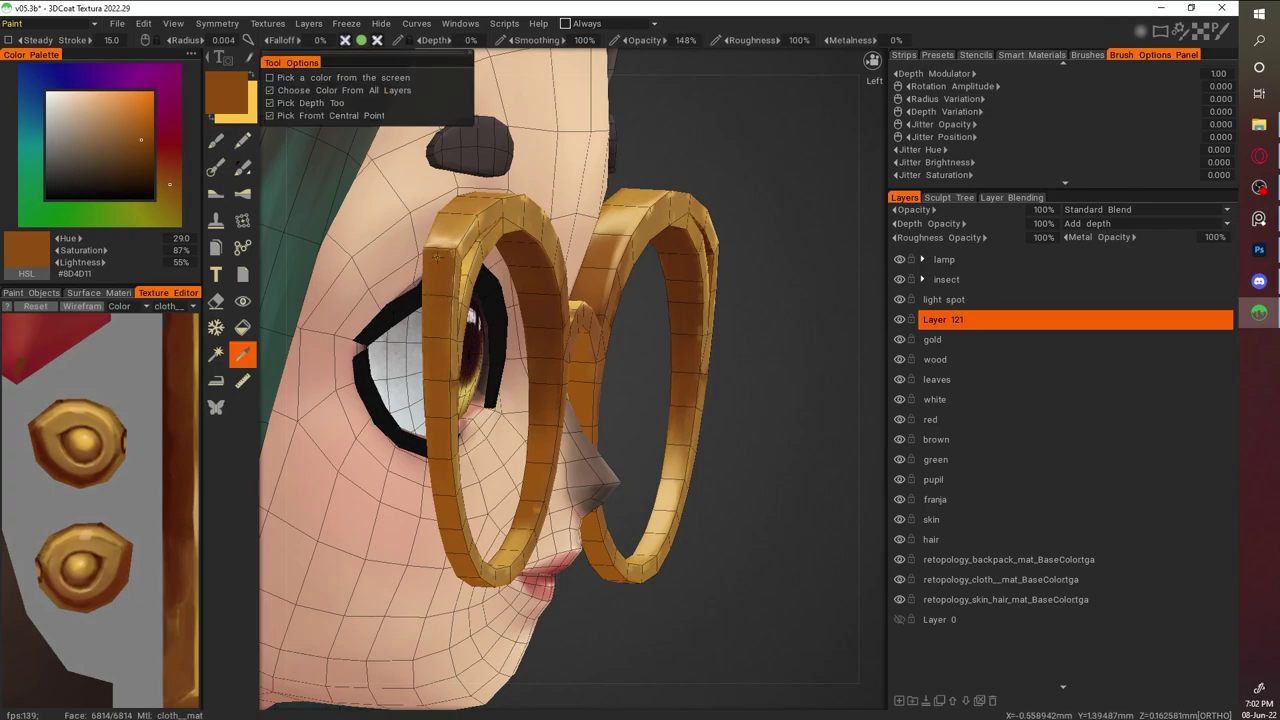
Refine the spiral ornament with dark brown #5C2E10, light gold #F1CA8D and gold #E3AD43, continuing along the rim above it
{"action": "left_click", "coordinate": [771, 380]}
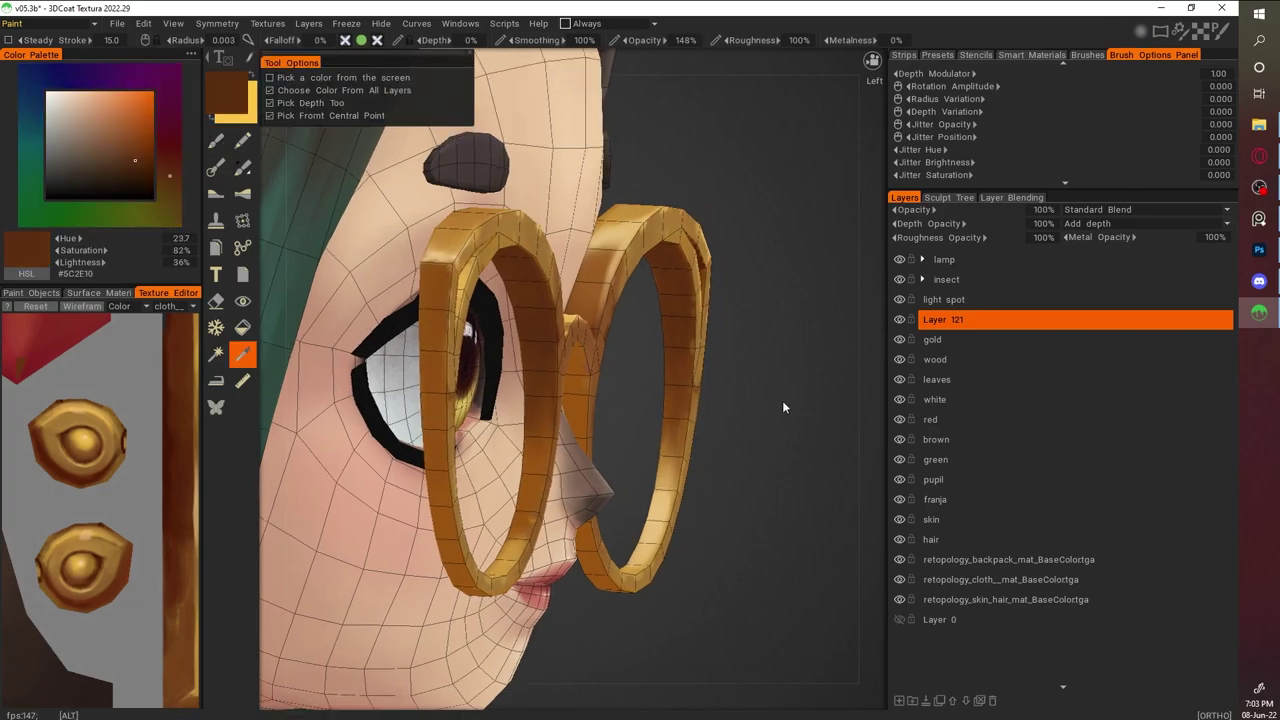
{"action": "left_click_drag", "start_coordinate": [771, 380], "coordinate": [600, 380], "text": "alt"}
{"action": "scroll", "coordinate": [465, 352], "scroll_direction": "up", "scroll_amount": 5}
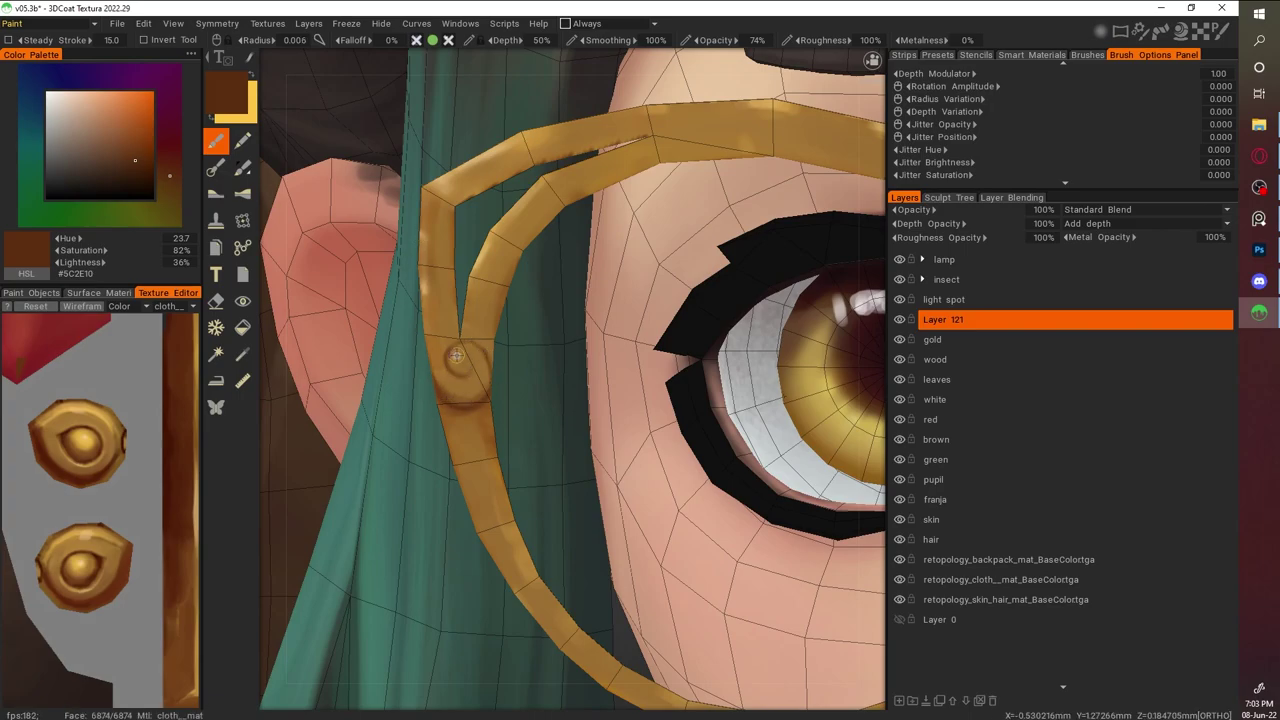
{"action": "left_click", "coordinate": [424, 292], "text": "alt"}
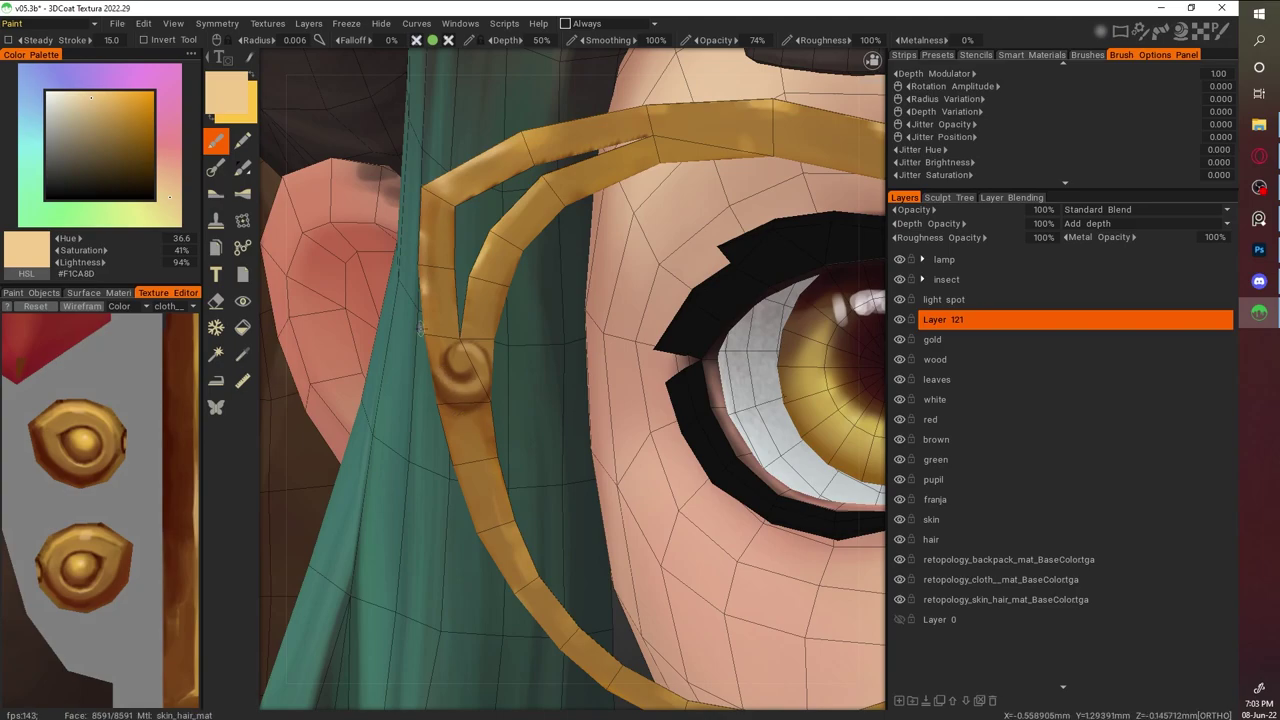
{"action": "left_click", "coordinate": [78, 437], "text": "alt"}
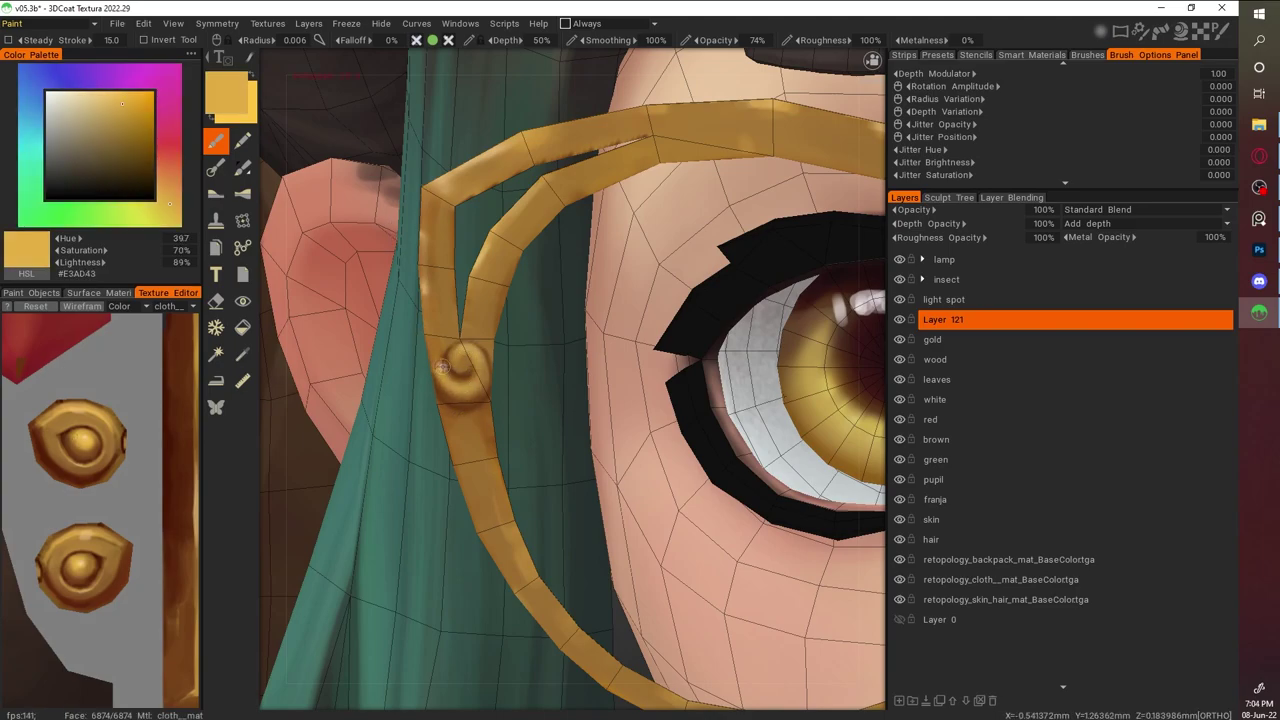
{"action": "left_click_drag", "start_coordinate": [432, 195], "coordinate": [448, 338]}
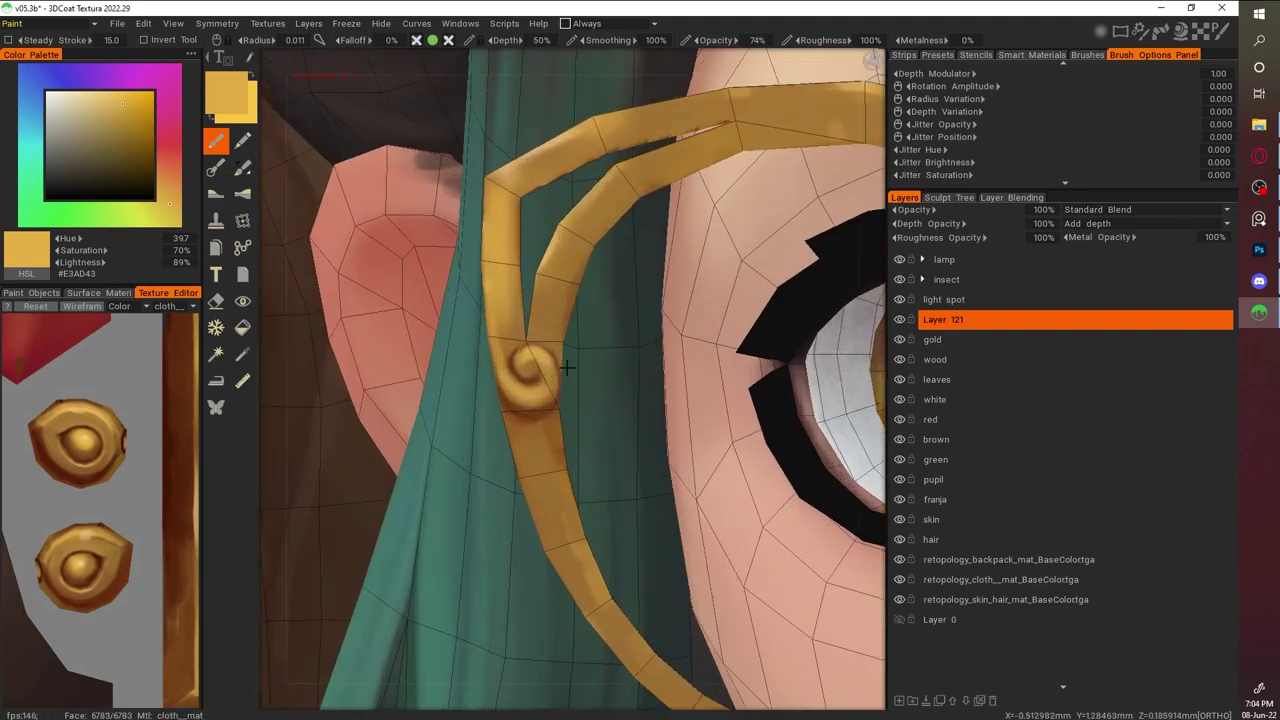
Blend the rim around the base of the spiral with gold #BC8A35 and brown #6D3E15
{"action": "left_click", "coordinate": [504, 321], "text": "alt"}
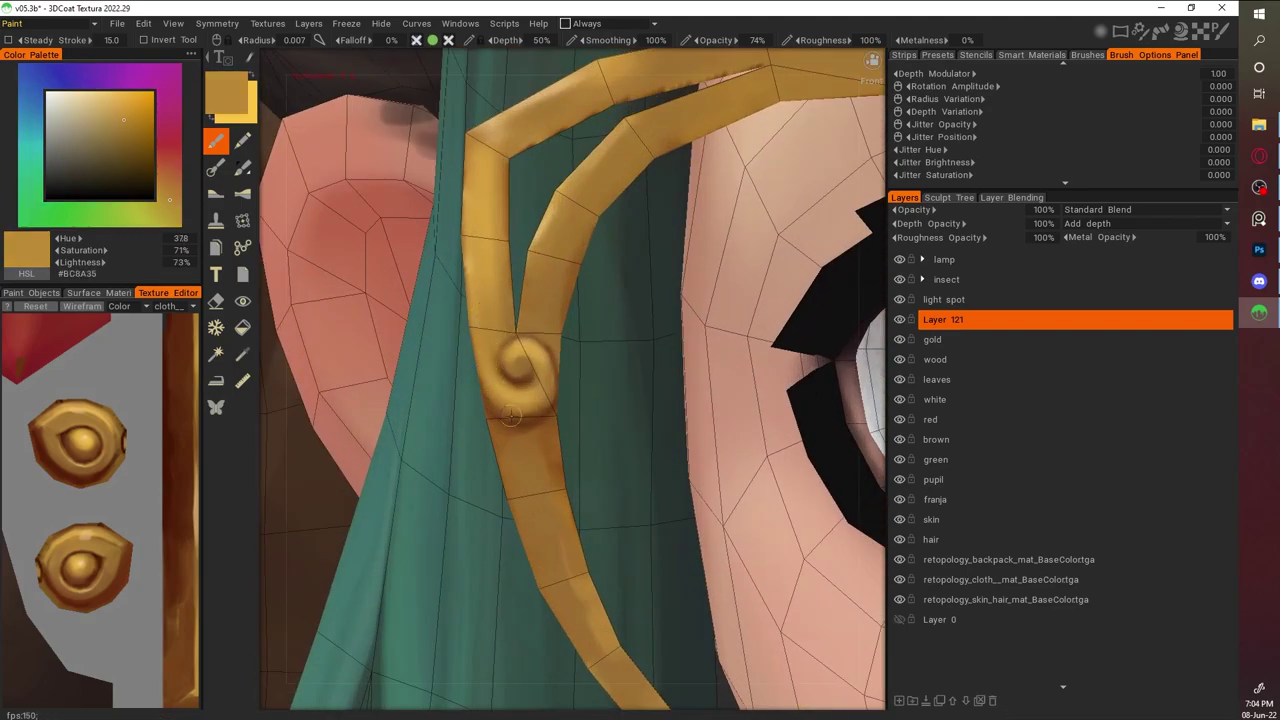
{"action": "left_click", "coordinate": [527, 413], "text": "alt"}
{"action": "left_click", "coordinate": [490, 410], "text": "alt"}
{"action": "left_click", "coordinate": [498, 367], "text": "alt"}
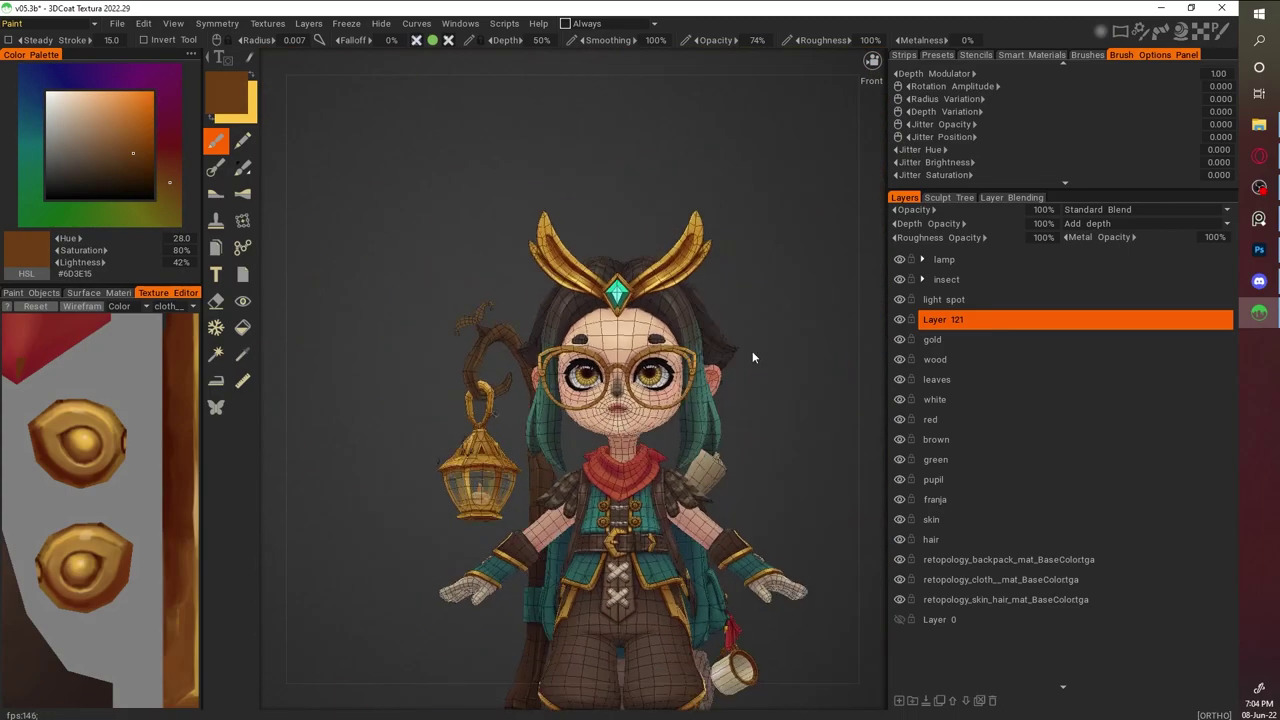
Smooth the shading of the forked rim between the spiral and the brow with golds #A77330 and #A67632
{"action": "left_click_drag", "start_coordinate": [752, 351], "coordinate": [637, 134], "text": "alt"}
{"action": "left_click", "coordinate": [517, 355], "text": "alt"}
{"action": "left_click", "coordinate": [539, 394], "text": "alt"}
{"action": "left_click", "coordinate": [534, 398], "text": "alt"}
{"action": "left_click", "coordinate": [488, 284], "text": "alt"}
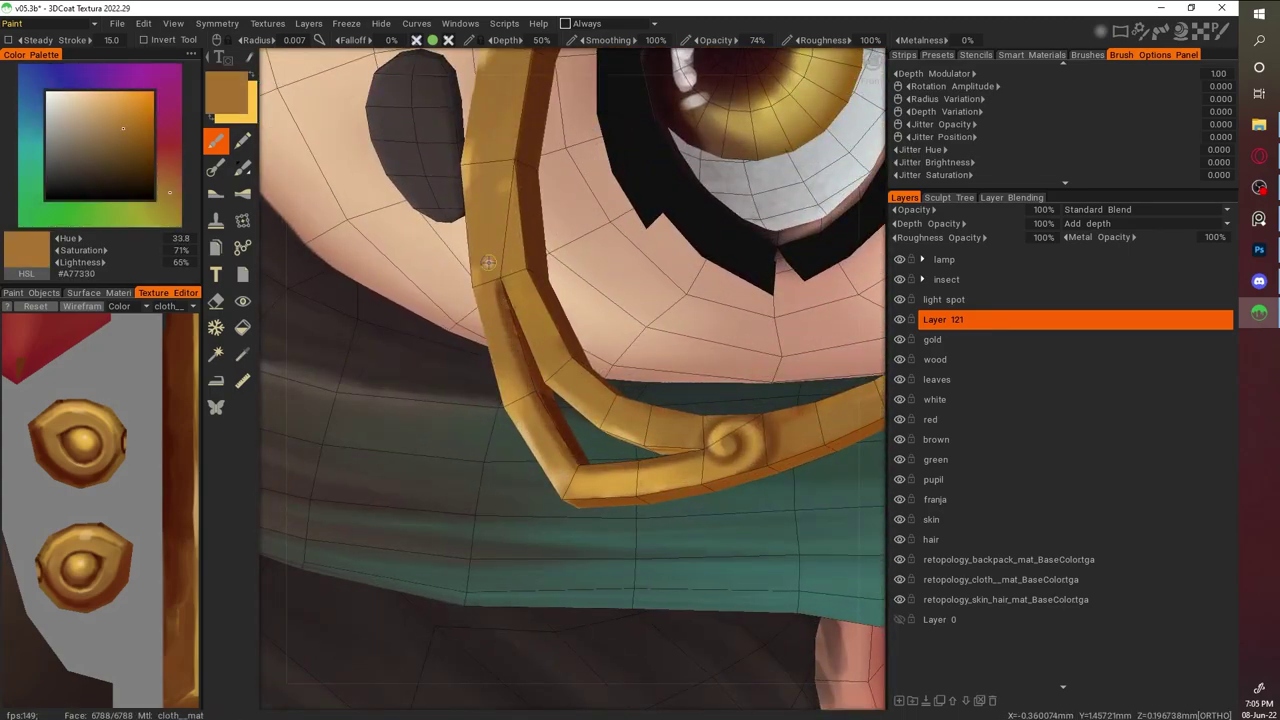
{"action": "left_click", "coordinate": [535, 388], "text": "alt"}
{"action": "left_click", "coordinate": [487, 250], "text": "alt"}
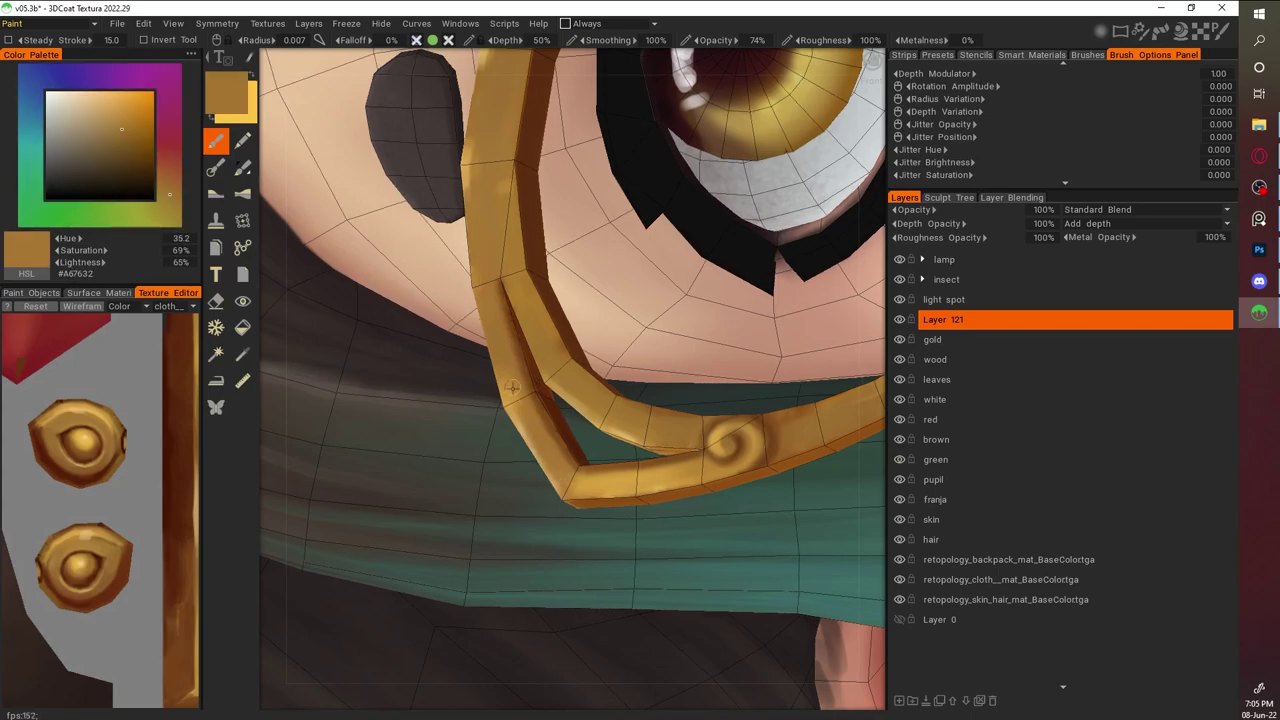
{"action": "left_click", "coordinate": [514, 268], "text": "alt"}
Brighten the upper rim beside the eyebrow with #DDB063 and blend it with #A77934
{"action": "scroll", "coordinate": [601, 268], "scroll_direction": "down", "scroll_amount": 3}
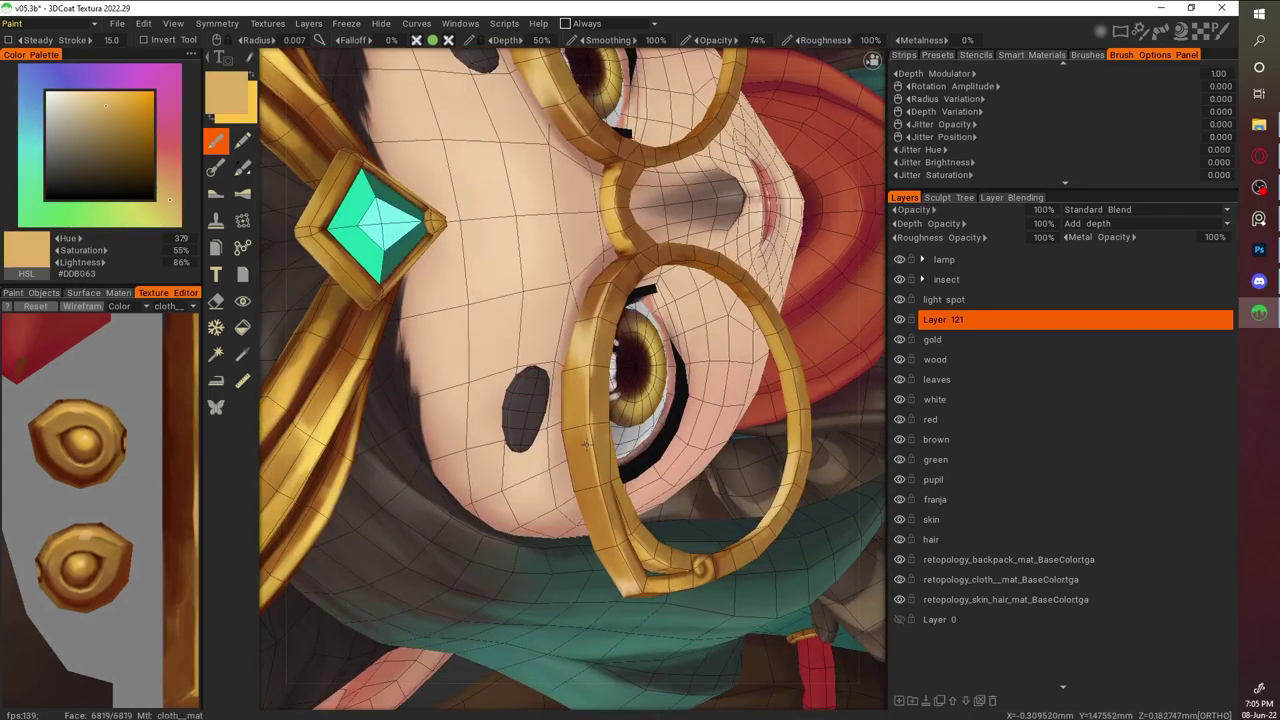
{"action": "left_click", "coordinate": [597, 443], "text": "alt"}
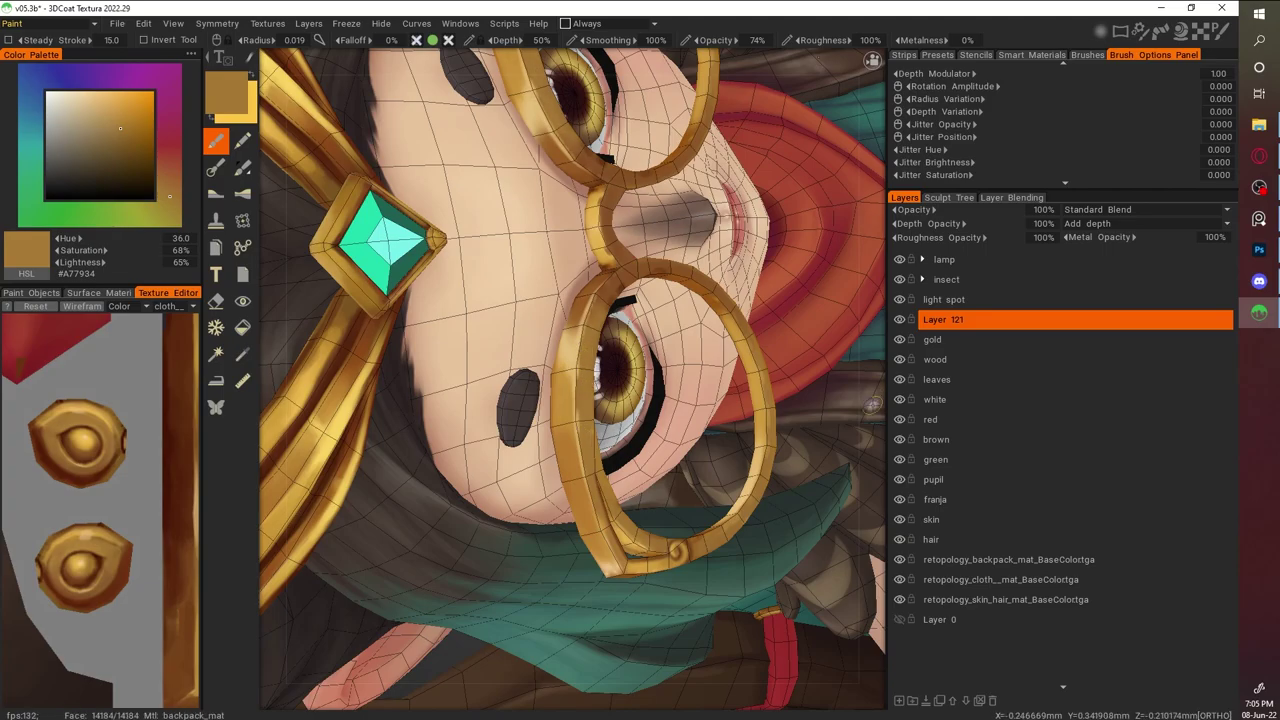
{"action": "scroll", "coordinate": [542, 339], "scroll_direction": "up", "scroll_amount": 3}
Turn off the wireframe display and paint highlights on the outer lower rim with #E9C17C and pale cream #FFECBD
{"action": "left_click", "coordinate": [521, 340], "text": "alt"}
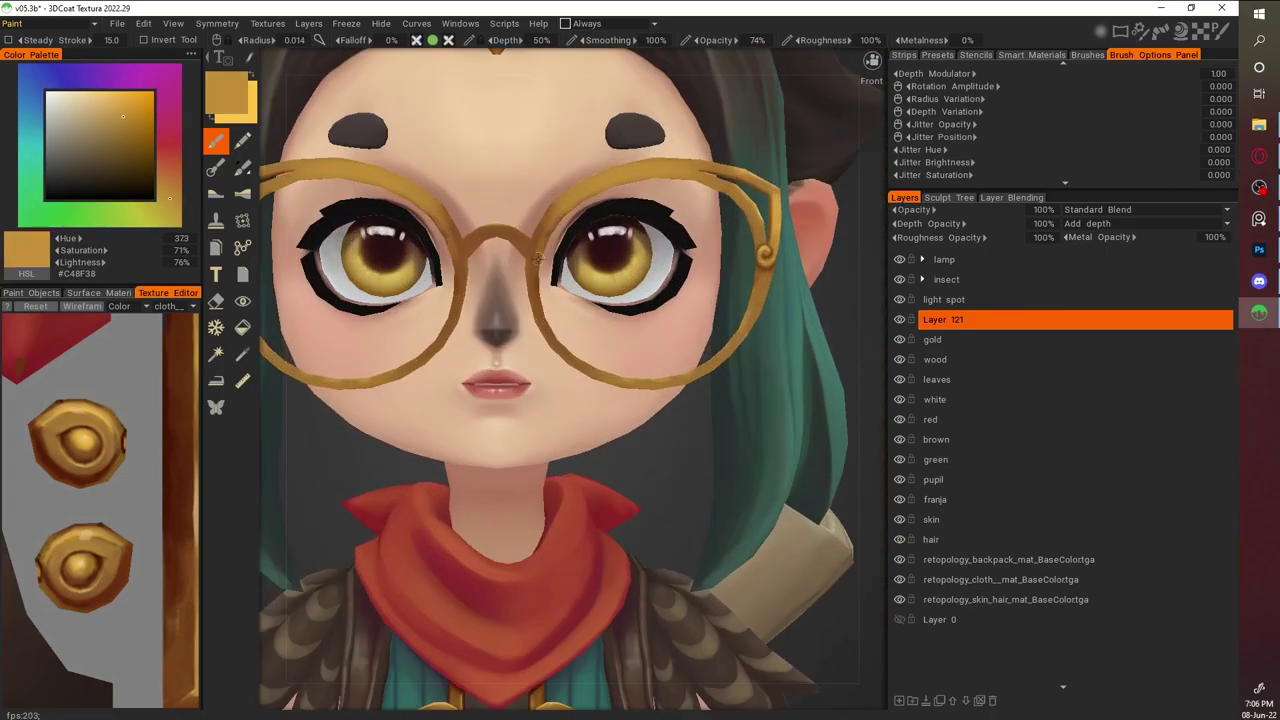
{"action": "left_click", "coordinate": [532, 282], "text": "alt"}
{"action": "left_click", "coordinate": [491, 368], "text": "alt"}
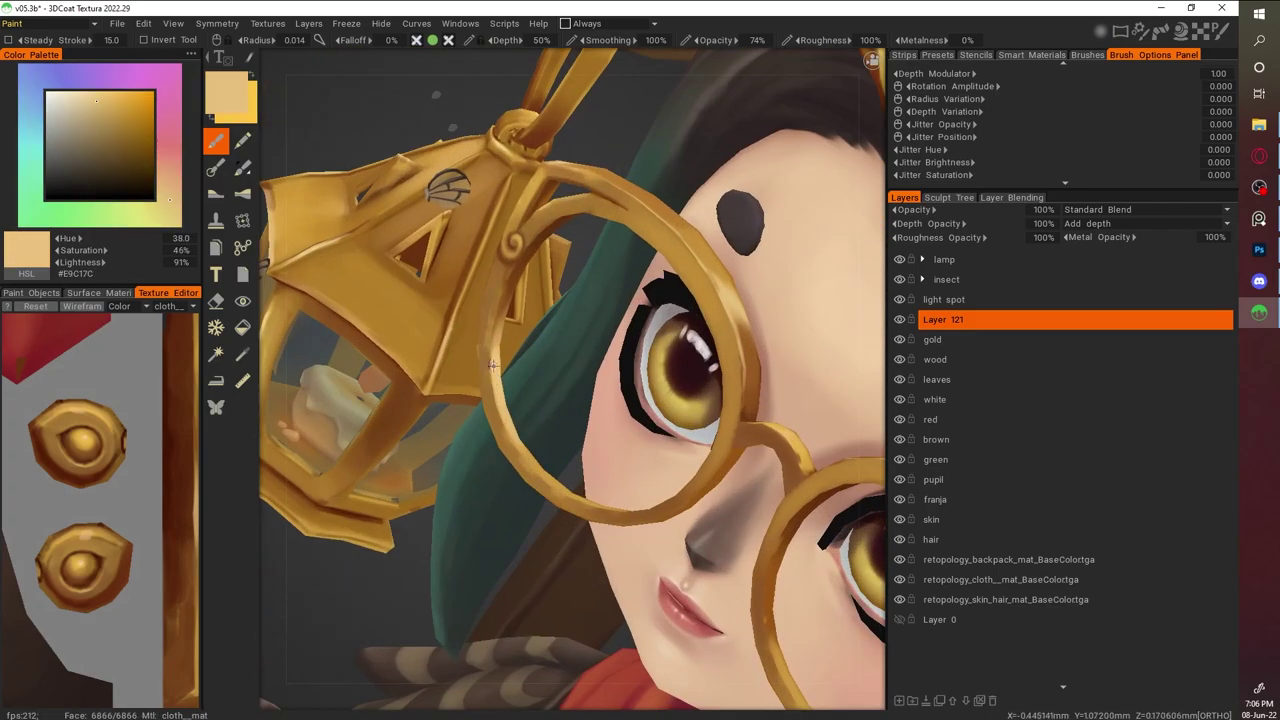
{"action": "left_click", "coordinate": [567, 61], "text": "alt"}
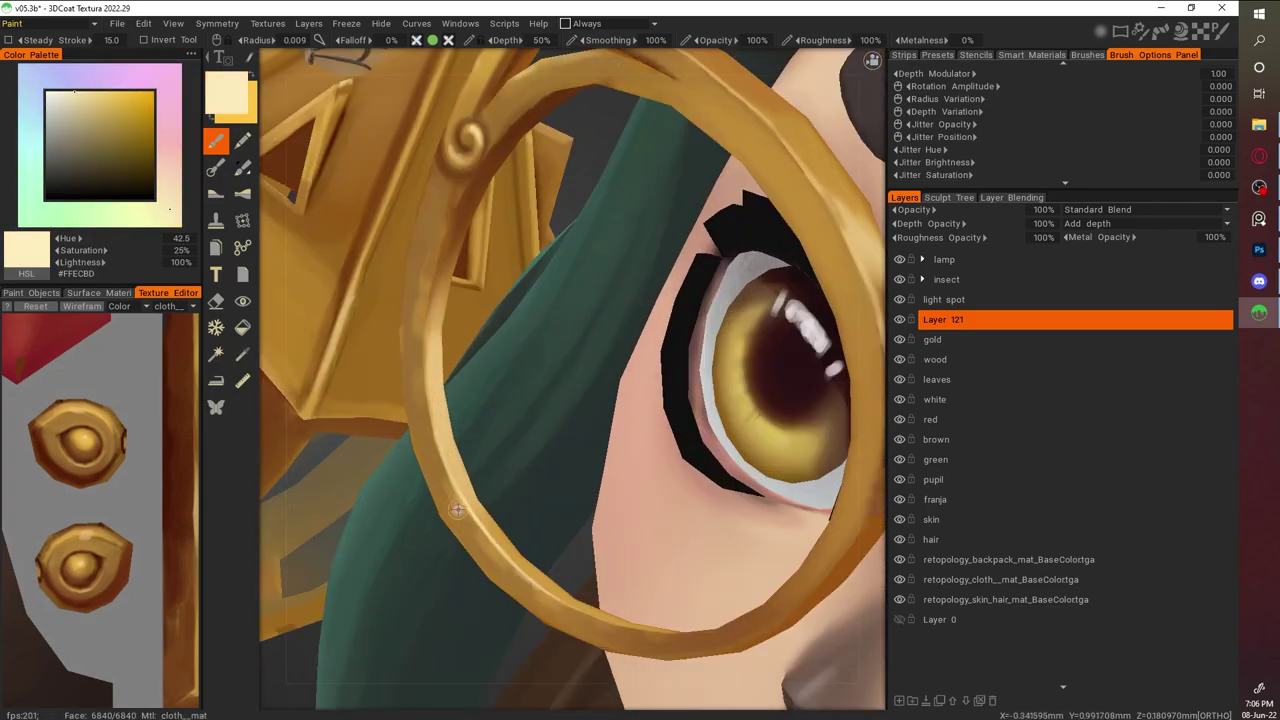
Blend the outer rim and the area beneath the spiral with muted gold #9A6D31
{"action": "left_click", "coordinate": [462, 516], "text": "alt"}
{"action": "left_click", "coordinate": [418, 300], "text": "alt"}
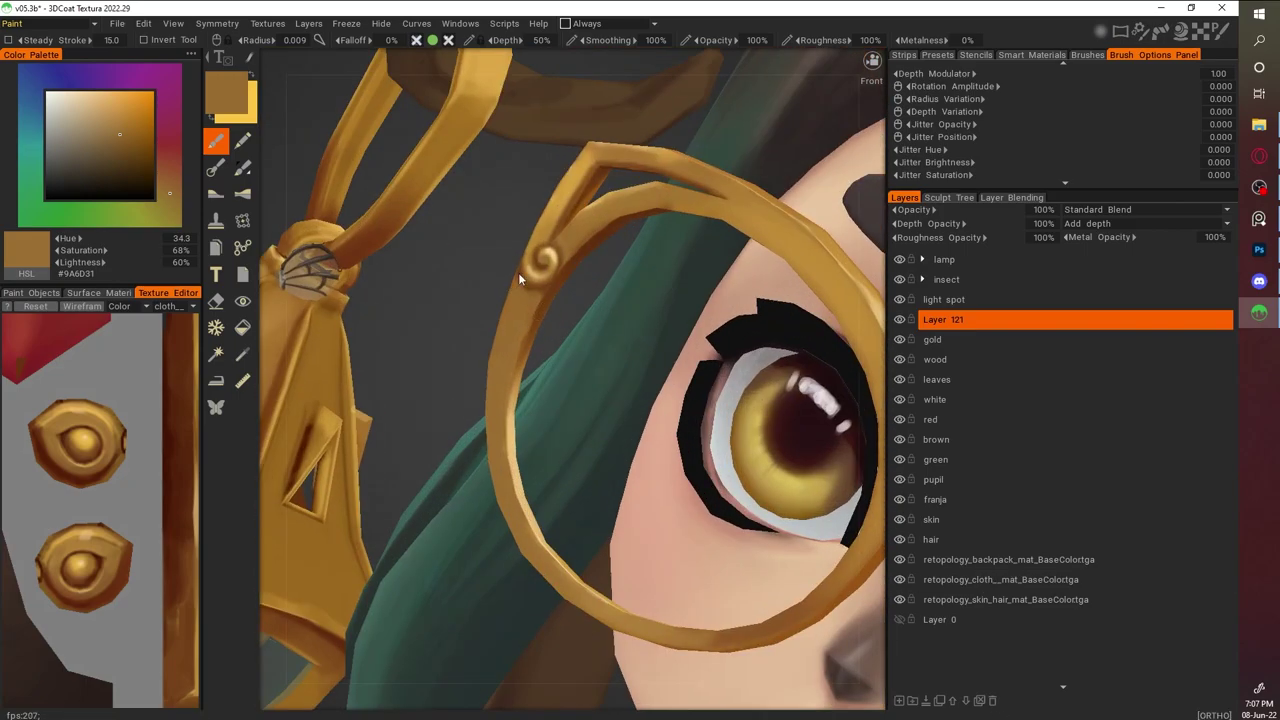
{"action": "left_click", "coordinate": [541, 279], "text": "alt"}
{"action": "left_click", "coordinate": [532, 290], "text": "alt"}
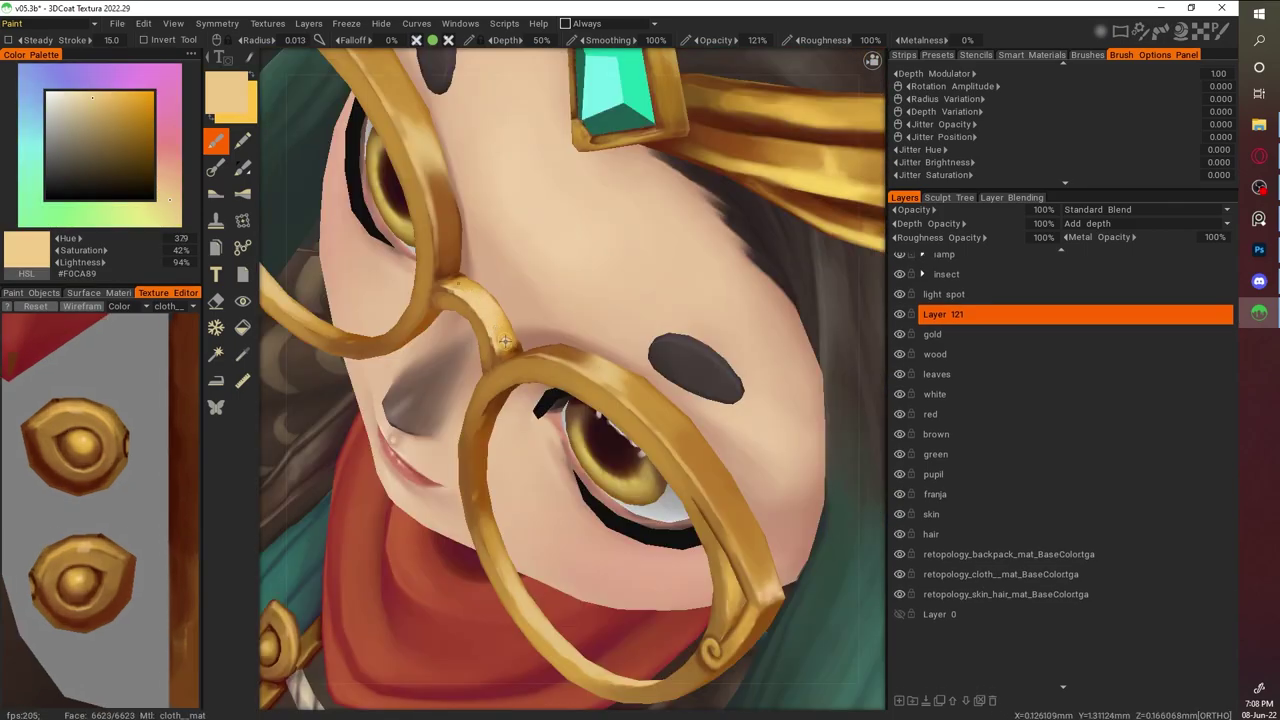
Highlight the glasses' bridge with light gold #F0CA89 and shade its joint with the rim using brown #683311
{"action": "left_click", "coordinate": [503, 340], "text": "alt"}
{"action": "mouse_move", "coordinate": [503, 340]}
{"action": "left_mouse_down"}
{"action": "mouse_move", "coordinate": [460, 285]}
{"action": "mouse_move", "coordinate": [495, 345]}
{"action": "left_mouse_up"}
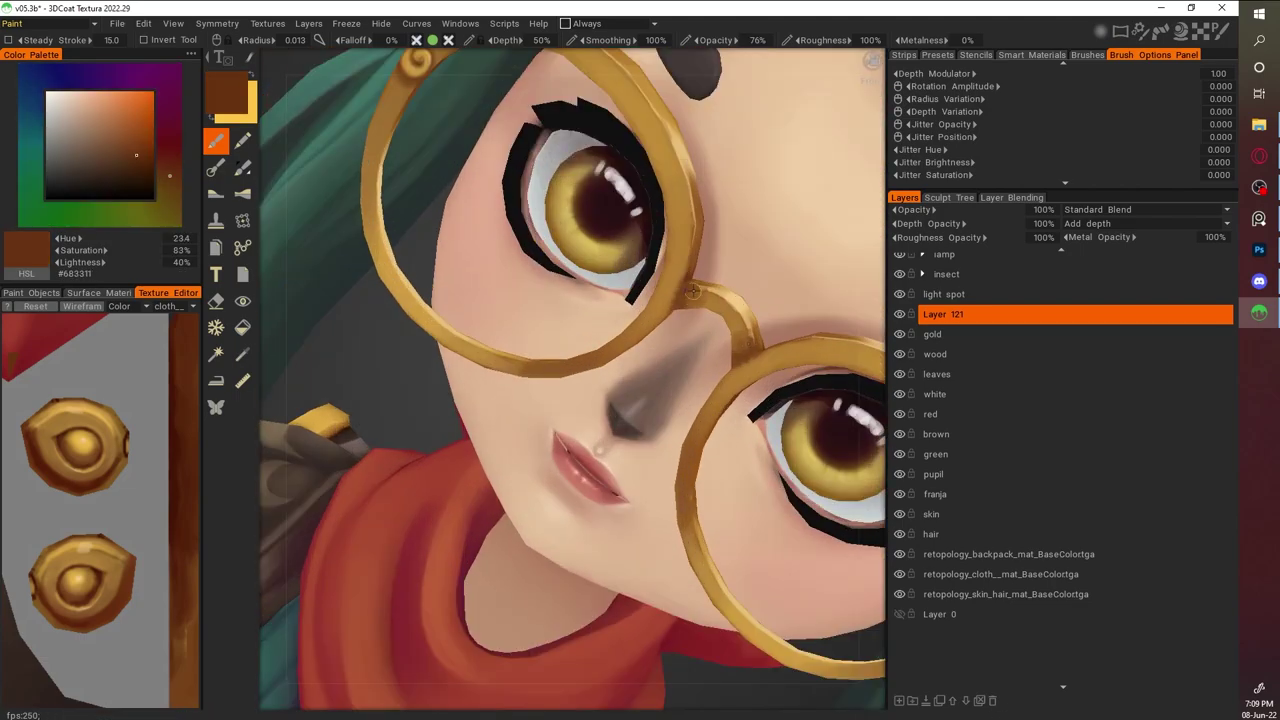
{"action": "left_click", "coordinate": [700, 300], "text": "alt"}
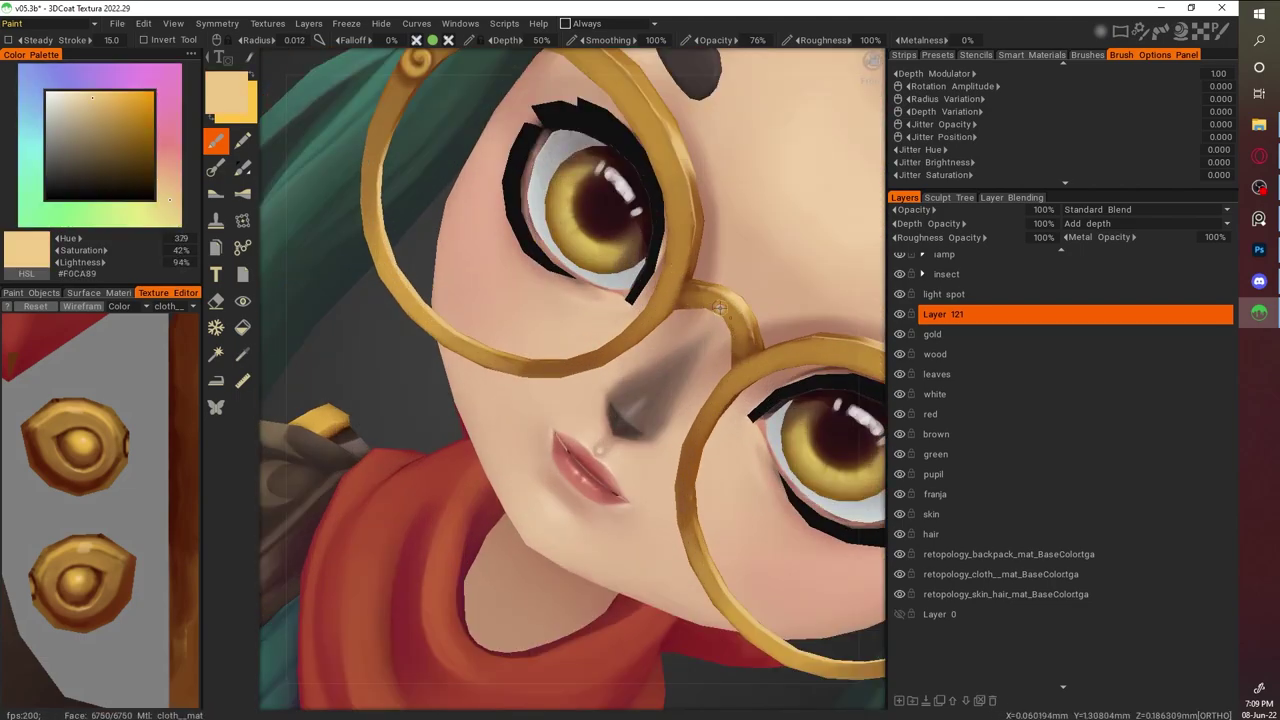
Add thin light gold #F0CA89 highlights to the rim beside the spiral at a brush radius of 0.005
{"action": "scroll", "coordinate": [638, 153], "scroll_direction": "down", "scroll_amount": 5}
{"action": "left_click_drag", "start_coordinate": [638, 153], "coordinate": [656, 496], "text": "alt"}
{"action": "scroll", "coordinate": [756, 432], "scroll_direction": "up", "scroll_amount": 6}
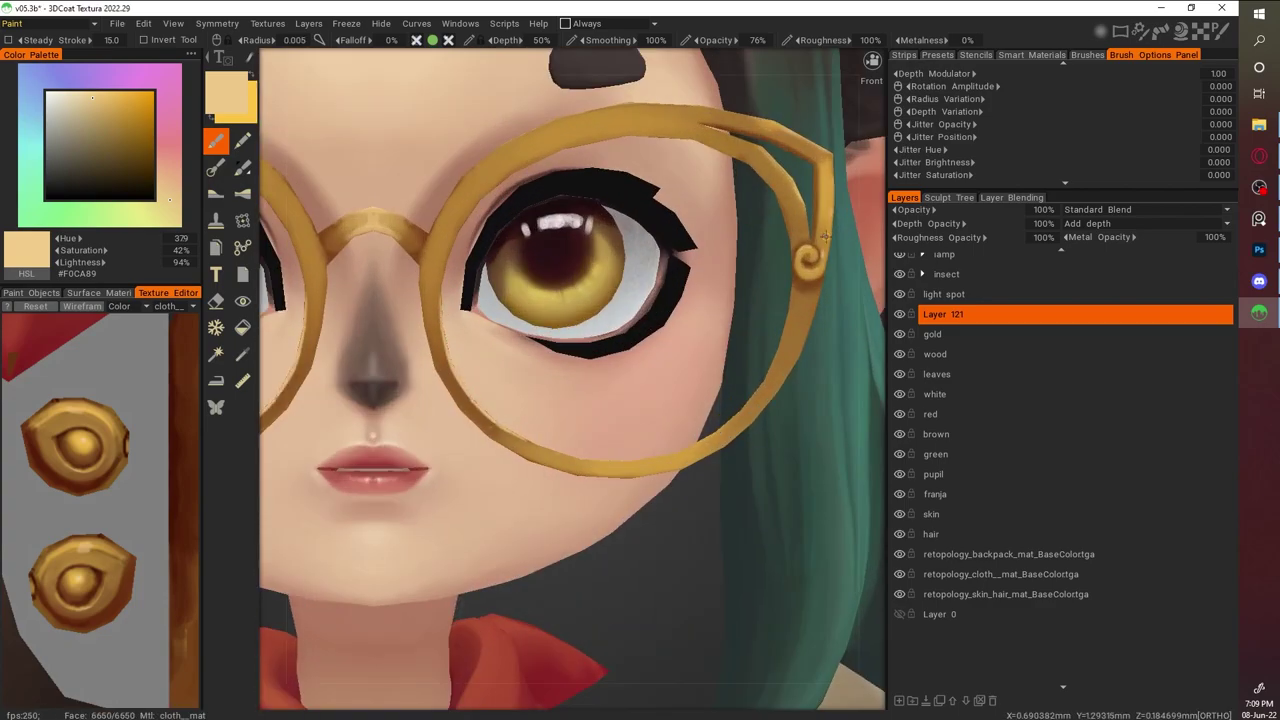
{"action": "scroll", "coordinate": [822, 241], "scroll_direction": "down", "scroll_amount": 5}
Blend the bridge of the glasses with #9F6A2B and the upper rim with gold #B47F32
{"action": "left_click_drag", "start_coordinate": [486, 329], "coordinate": [616, 361], "text": "alt"}
{"action": "scroll", "coordinate": [616, 361], "scroll_direction": "up", "scroll_amount": 5}
{"action": "left_click_drag", "start_coordinate": [616, 512], "coordinate": [628, 325], "text": "alt"}
{"action": "key", "text": "v"}
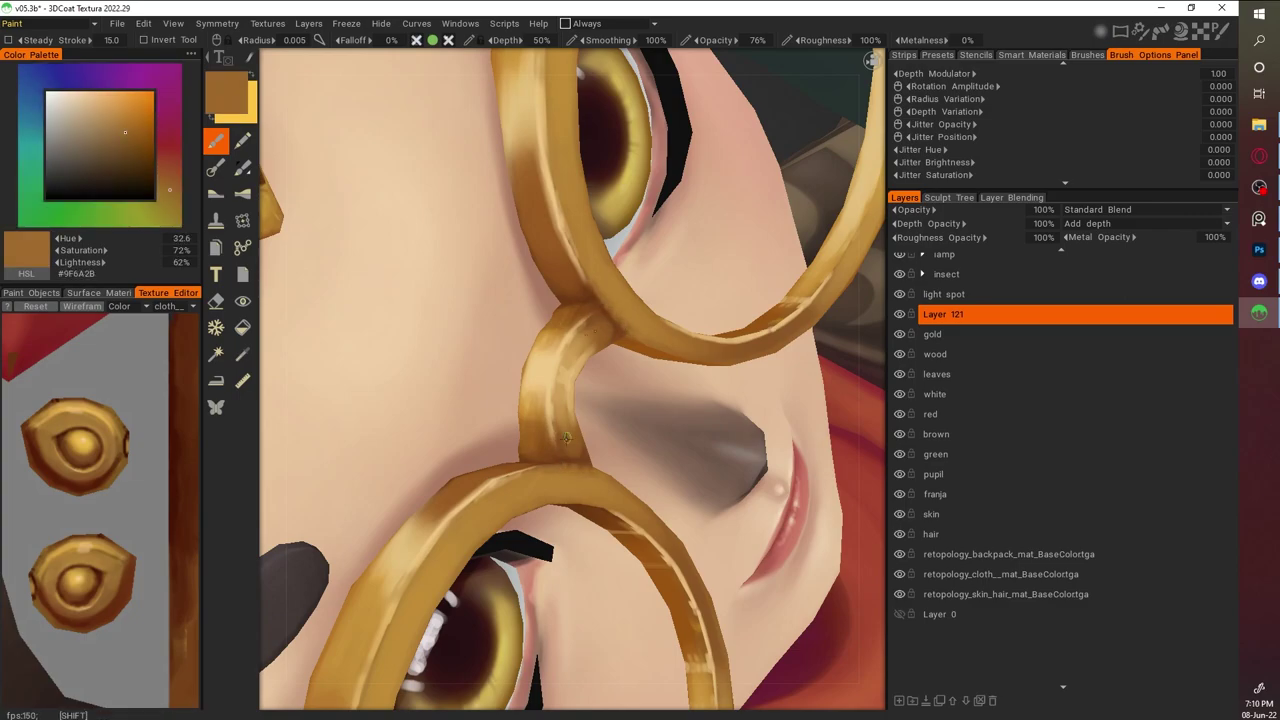
{"action": "key", "text": "v"}
{"action": "key", "text": "v"}
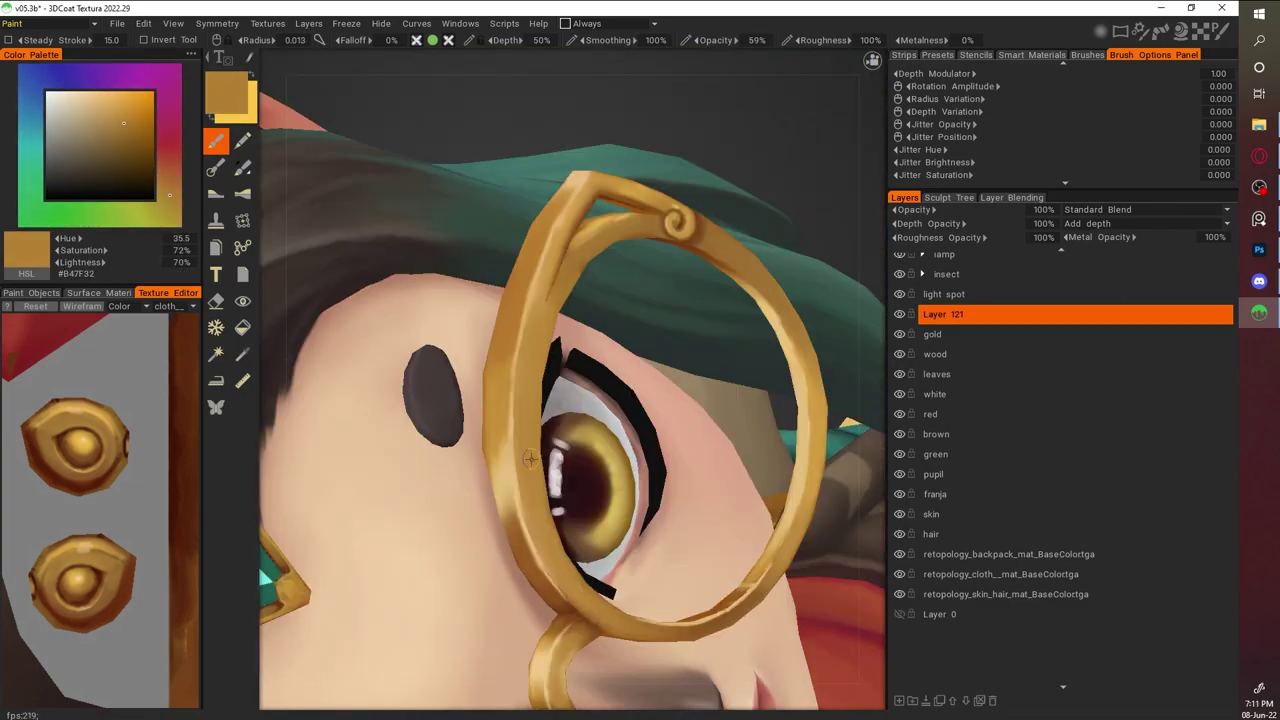
Blend the glasses' rim beside the eye using brown #985B21 and light gold #DEB874
{"action": "key", "text": "v"}
{"action": "key", "text": "v"}
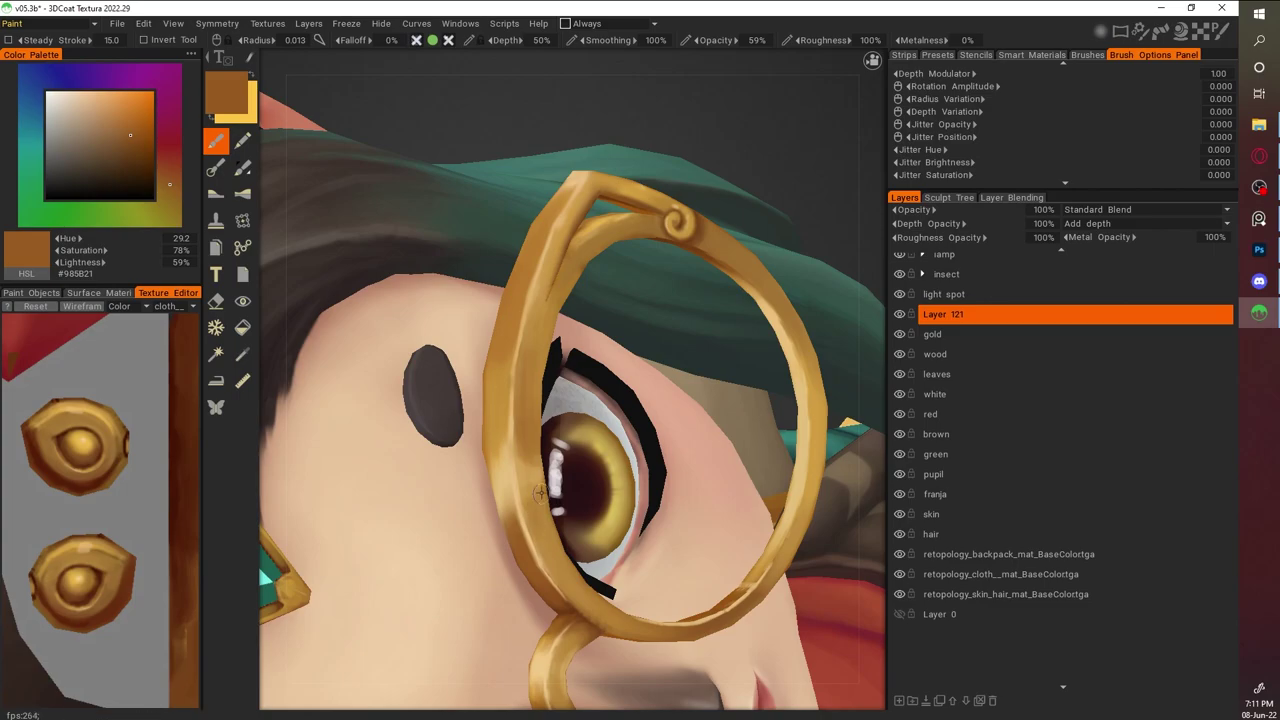
{"action": "key", "text": "v"}
{"action": "key", "text": "v"}
{"action": "key", "text": "KP_1"}
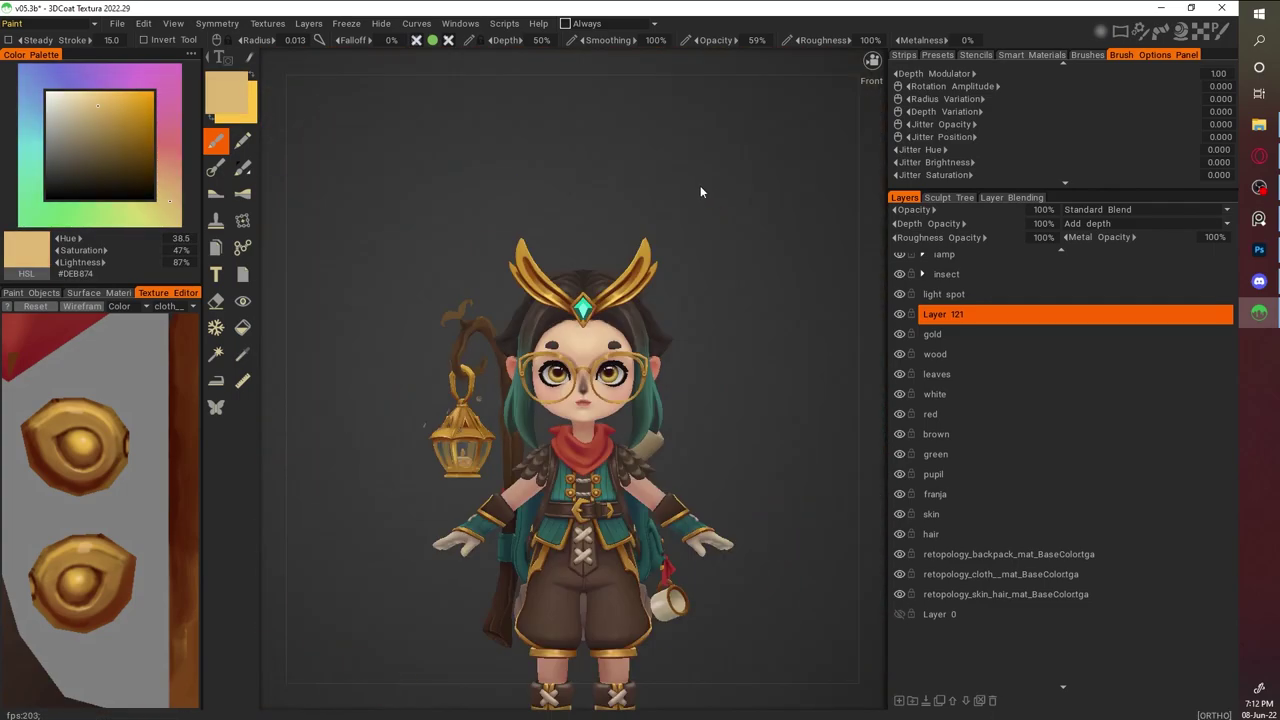
{"action": "scroll", "coordinate": [553, 373], "scroll_direction": "up", "scroll_amount": 5}
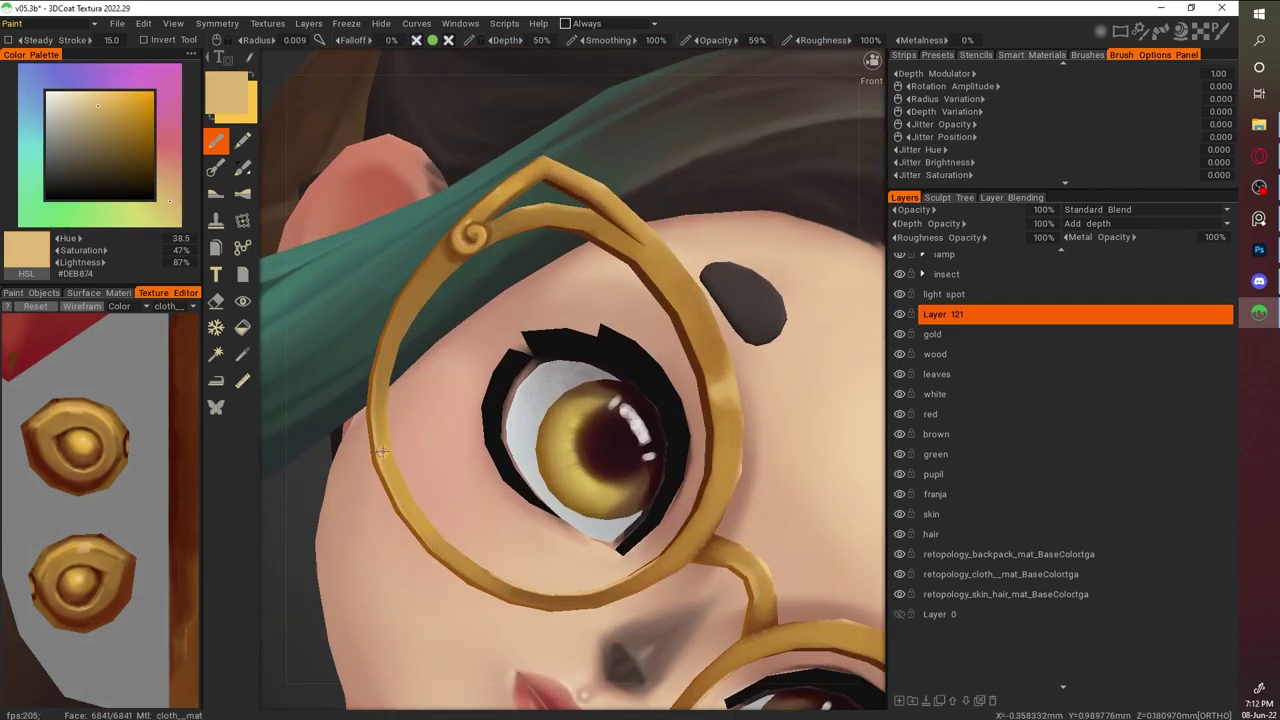
Isolate the glasses and shade the inner faces of the rims with dark brown #6F3A10 at a brush radius of 0.009
{"action": "key", "text": "i"}
{"action": "key", "text": "v"}
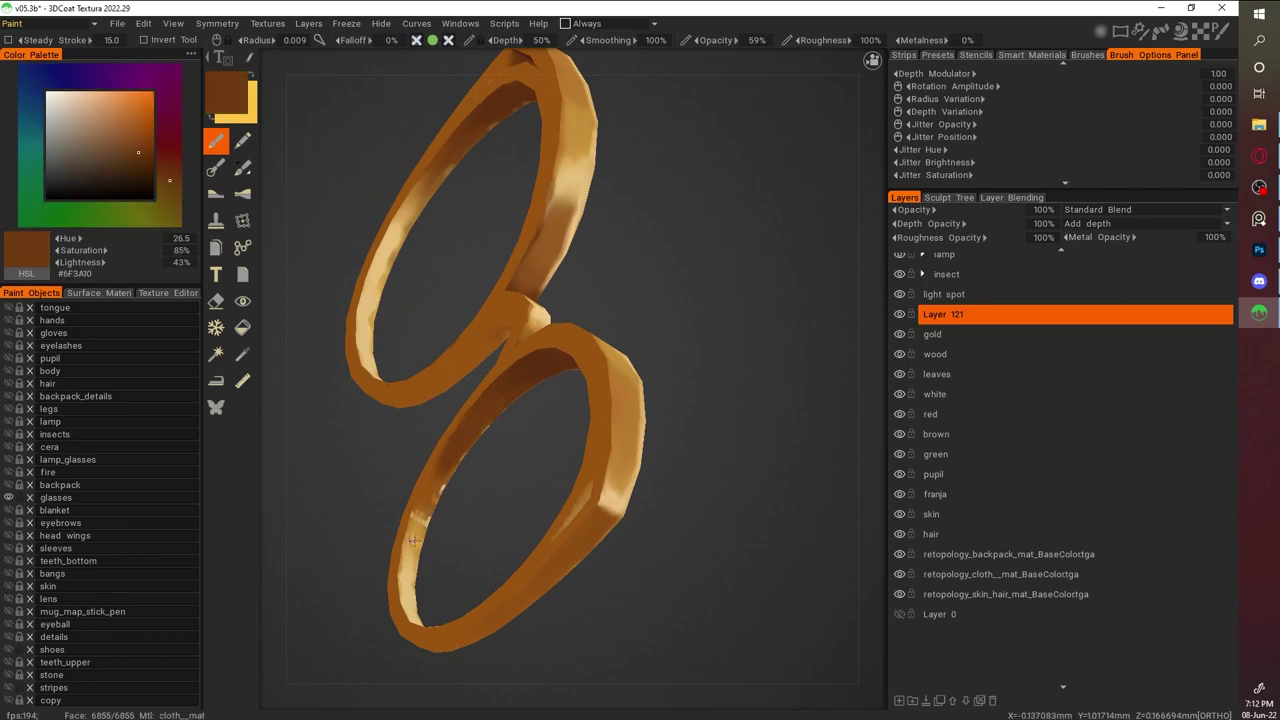
{"action": "key", "text": "v"}
{"action": "key", "text": "v"}
{"action": "key", "text": "v"}
{"action": "right_click_drag", "start_coordinate": [498, 402], "coordinate": [503, 503]}
{"action": "scroll", "coordinate": [603, 400], "scroll_direction": "up", "scroll_amount": 5}
{"action": "key", "text": "v"}
{"action": "right_click_drag", "start_coordinate": [490, 376], "coordinate": [548, 265]}
Show the texture map and blend the back edge of the lens rim with muted brown #885B2C
{"action": "left_click", "coordinate": [169, 292]}
{"action": "key", "text": "v"}
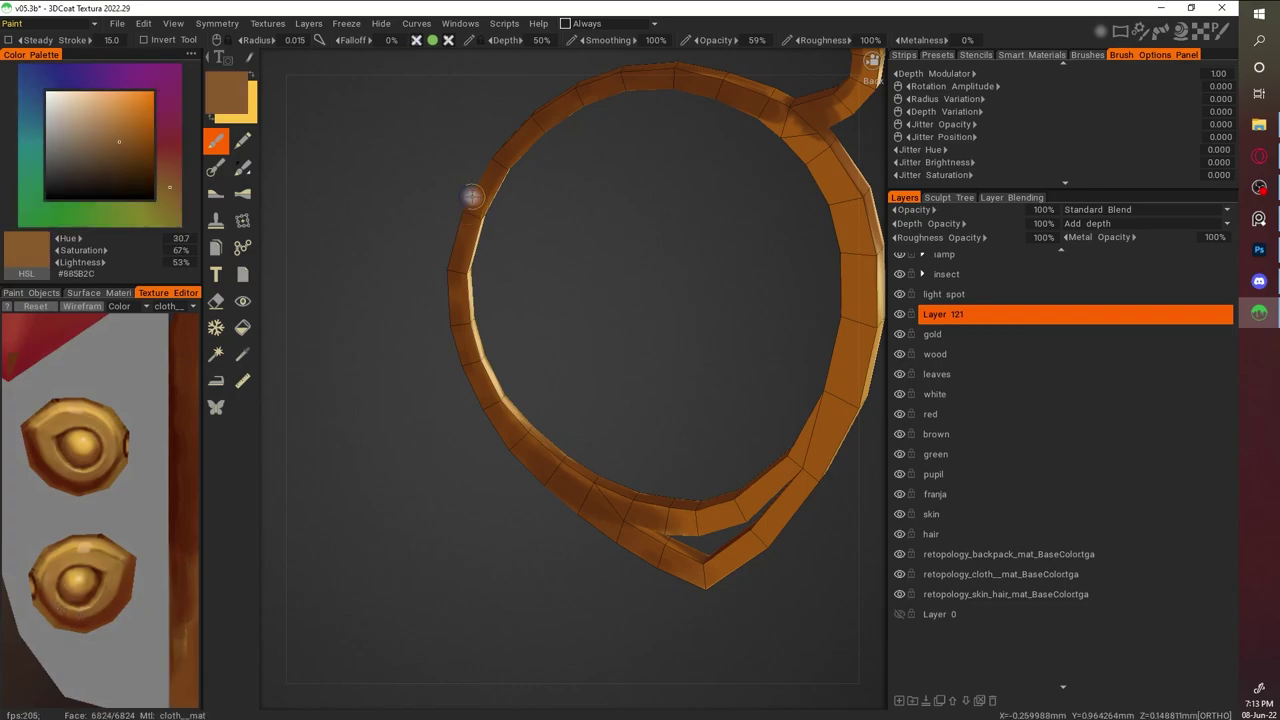
{"action": "key", "text": "bracketleft"}
{"action": "right_click_drag", "start_coordinate": [621, 505], "coordinate": [489, 463]}
{"action": "key", "text": "v"}
{"action": "right_click_drag", "start_coordinate": [562, 216], "coordinate": [548, 140]}
Paint light gold #E3C180 highlights along the upper rim near the bridge at a brush radius of 0.006
{"action": "key", "text": "v"}
{"action": "key", "text": "v"}
{"action": "key", "text": "v"}
{"action": "right_click_drag", "start_coordinate": [516, 258], "coordinate": [603, 581]}
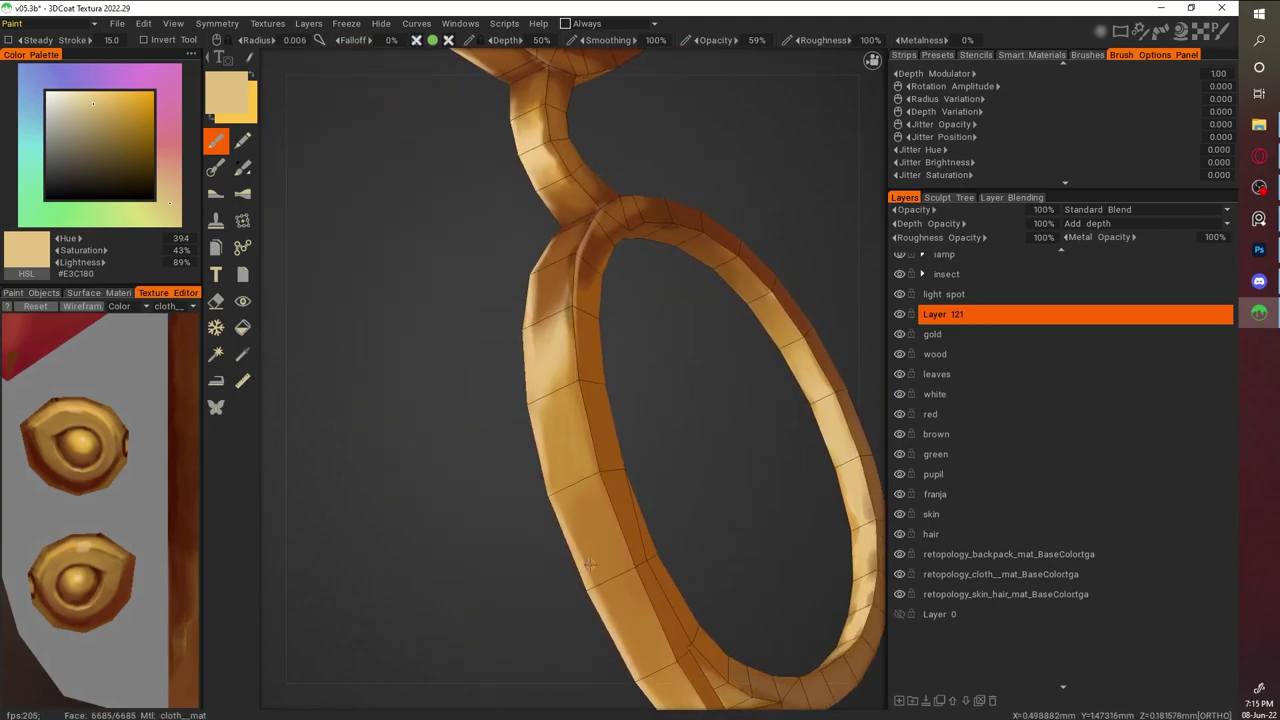
{"action": "key", "text": "v"}
{"action": "key", "text": "v"}
{"action": "right_click_drag", "start_coordinate": [596, 358], "coordinate": [582, 268]}
Blend the narrow back faces of the rim with gold #A27433 at a brush radius of 0.015
{"action": "left_click_drag", "start_coordinate": [698, 348], "coordinate": [419, 360], "text": "alt"}
{"action": "left_click_drag", "start_coordinate": [646, 322], "coordinate": [486, 343], "text": "alt"}
{"action": "key", "text": "v"}
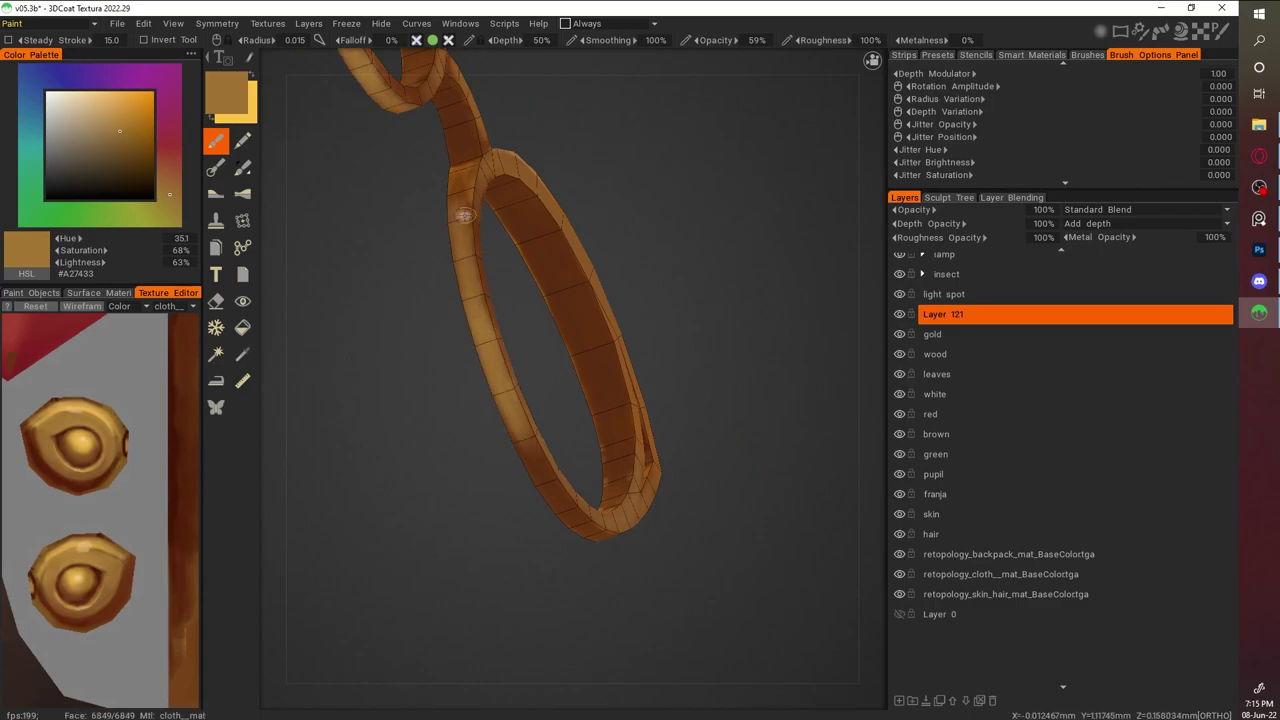
{"action": "left_click_drag", "start_coordinate": [474, 294], "coordinate": [500, 288], "text": "alt"}
{"action": "key", "text": "v"}
{"action": "left_click_drag", "start_coordinate": [507, 335], "coordinate": [560, 420], "text": "alt"}
Darken the joint between bridge and rim with #461605, then soften the shadow along the rim with #5B2809
{"action": "key", "text": "v"}
{"action": "key", "text": "v"}
{"action": "left_click_drag", "start_coordinate": [672, 391], "coordinate": [500, 410], "text": "alt"}
{"action": "left_click_drag", "start_coordinate": [580, 545], "coordinate": [501, 381], "text": "alt"}
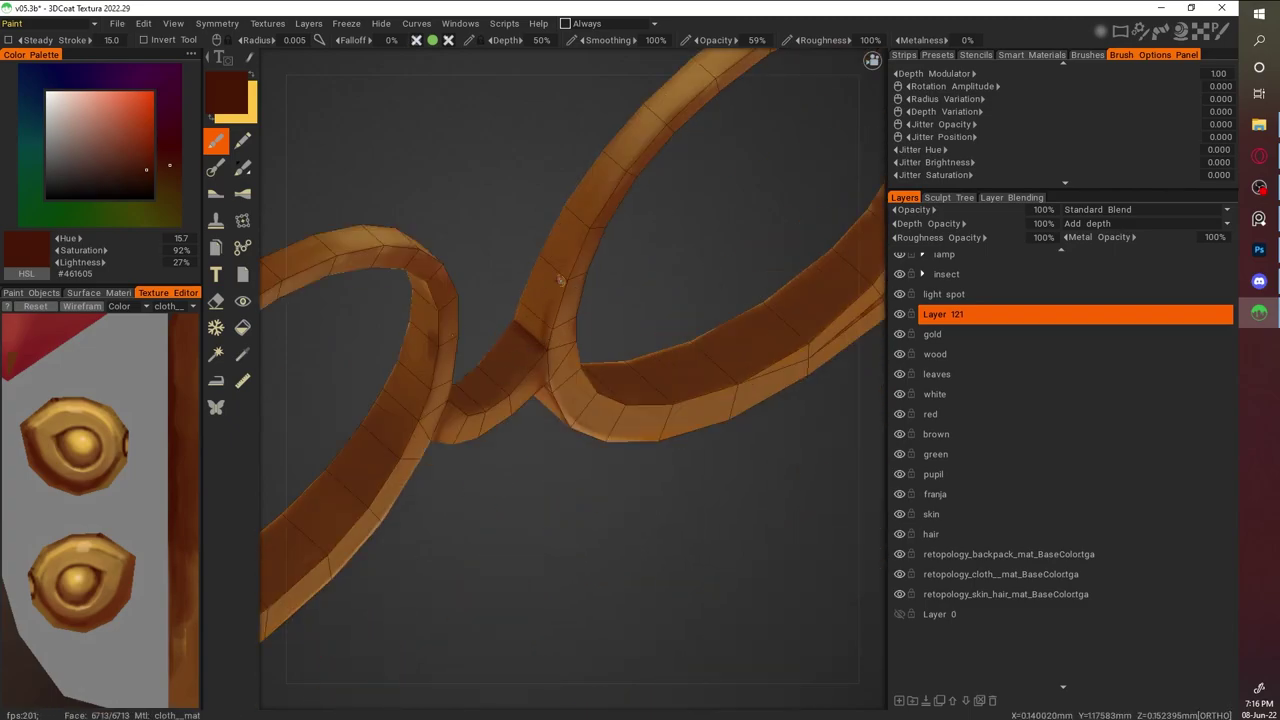
{"action": "key", "text": "v"}
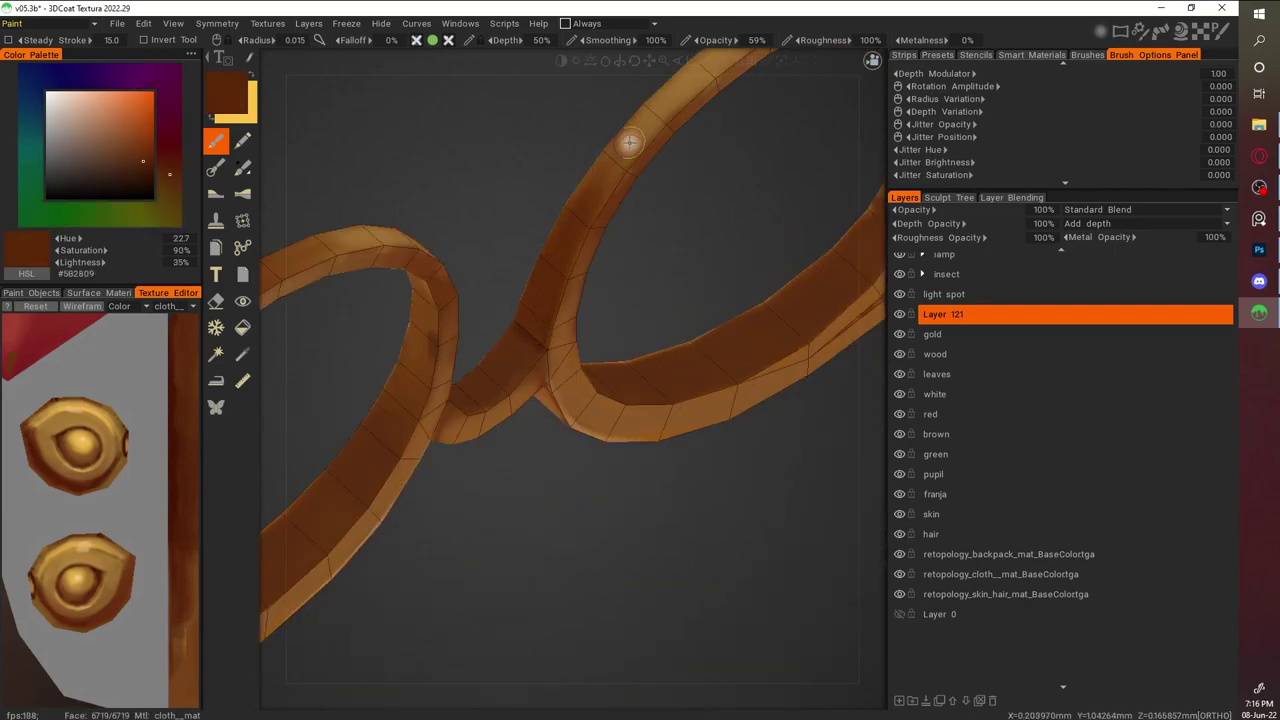
Add thin light gold #E4C07F highlights to the rim's upper edge at a brush radius of 0.005
{"action": "key", "text": "v"}
{"action": "mouse_move", "coordinate": [706, 186]}
{"action": "left_mouse_down", "text": "alt"}
{"action": "mouse_move", "coordinate": [602, 77]}
{"action": "mouse_move", "coordinate": [757, 509]}
{"action": "mouse_move", "coordinate": [723, 357]}
{"action": "mouse_move", "coordinate": [680, 330]}
{"action": "left_mouse_up", "text": "alt"}
{"action": "key", "text": "v"}
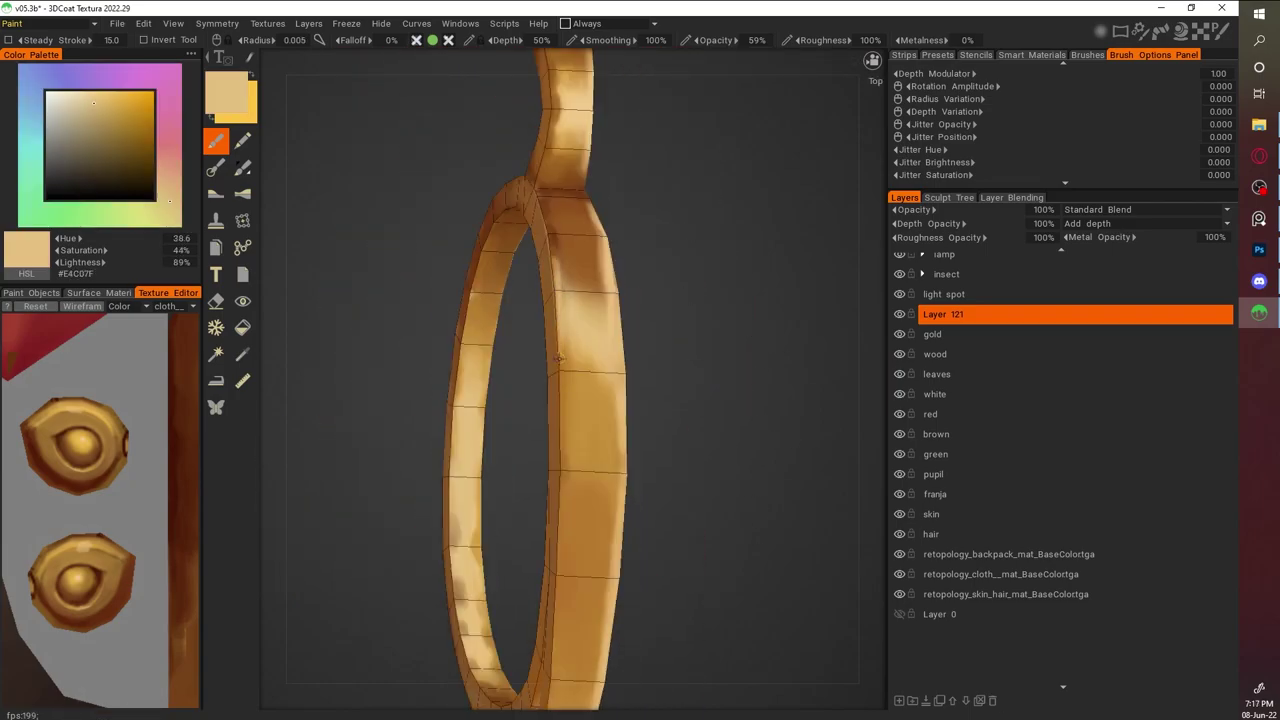
Shade the back of the rims around the bridge with browns #703715 and #5B2D10
{"action": "left_click_drag", "start_coordinate": [555, 298], "coordinate": [520, 300], "text": "alt"}
{"action": "key", "text": "v"}
{"action": "key", "text": "v"}
{"action": "left_click_drag", "start_coordinate": [497, 204], "coordinate": [443, 352], "text": "alt"}
{"action": "key", "text": "v"}
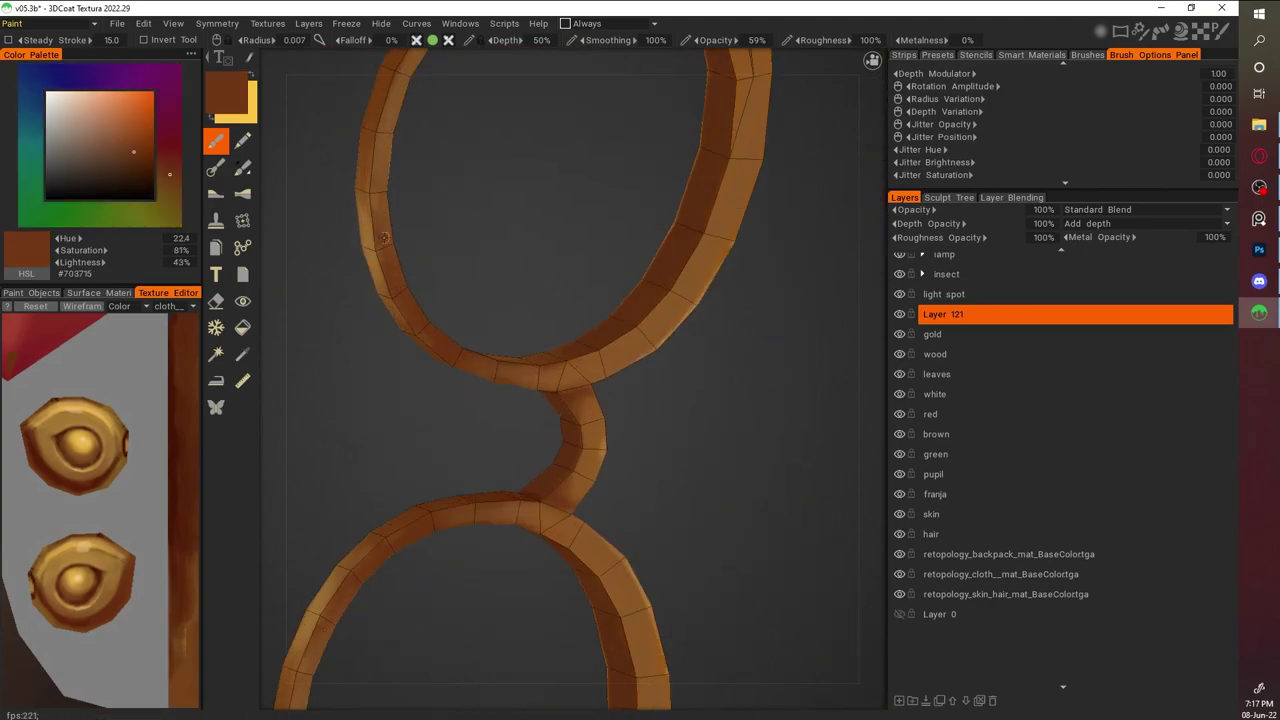
{"action": "key", "text": "v"}
{"action": "left_click_drag", "start_coordinate": [749, 452], "coordinate": [674, 385], "text": "alt"}
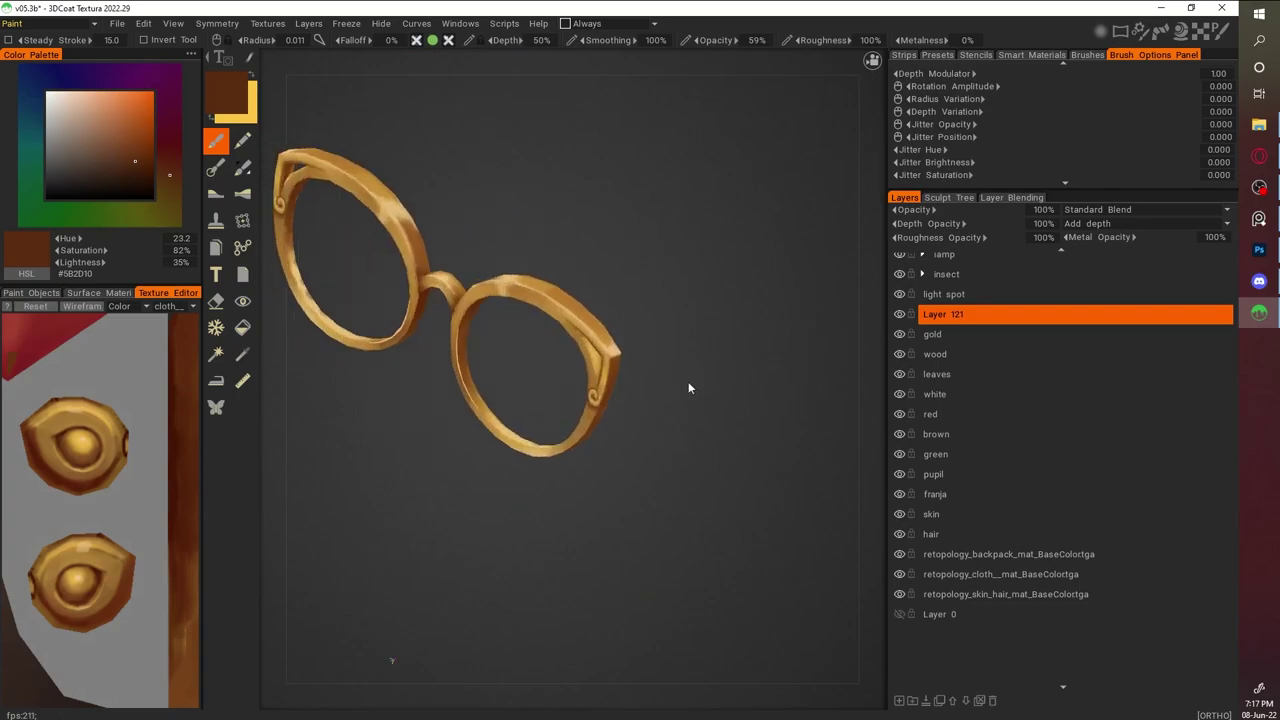
Highlight the rim above the spiral ornament with light gold #EAC185 at a brush radius of 0.005
{"action": "scroll", "coordinate": [650, 340], "scroll_direction": "up", "scroll_amount": 3}
{"action": "key", "text": "v"}
{"action": "scroll", "coordinate": [594, 240], "scroll_direction": "up", "scroll_amount": 2}
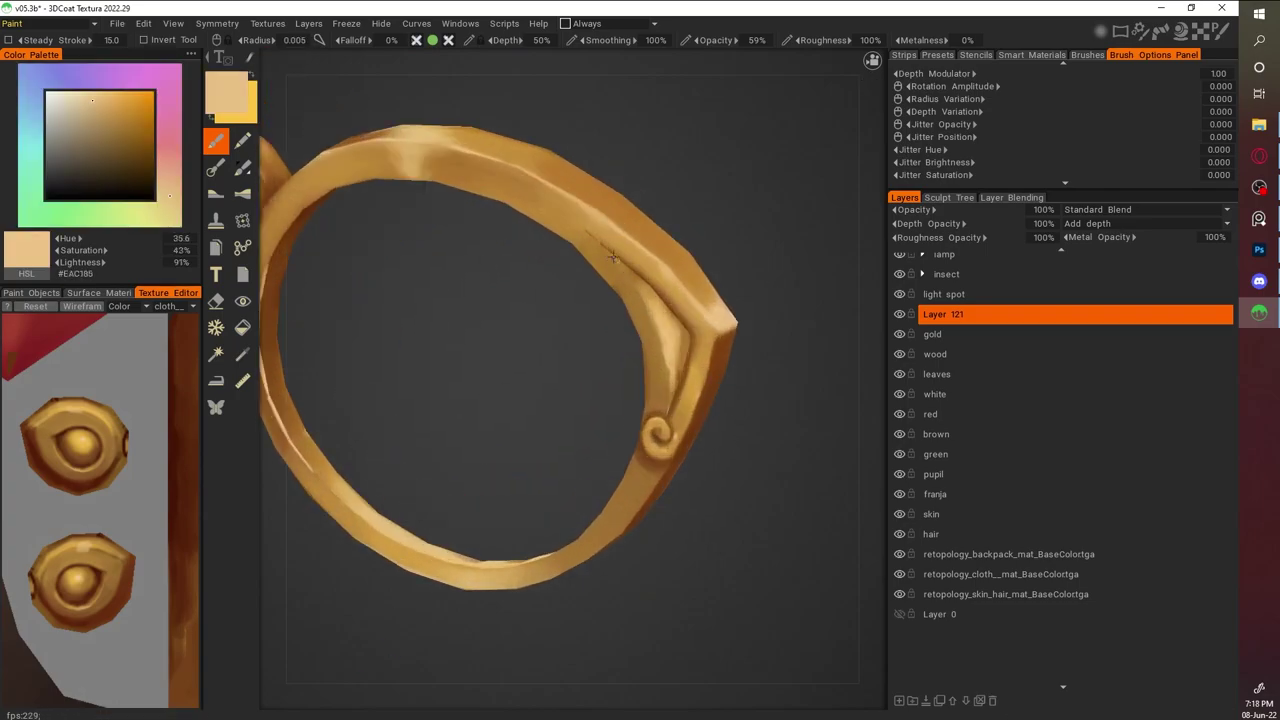
Display the wireframe and blend the back faces of the lens rim with brown #91561C at a brush radius of 0.012
{"action": "scroll", "coordinate": [608, 423], "scroll_direction": "down", "scroll_amount": 4}
{"action": "scroll", "coordinate": [722, 427], "scroll_direction": "up", "scroll_amount": 5}
{"action": "key", "text": "w"}
{"action": "mouse_move", "coordinate": [475, 308]}
{"action": "left_mouse_down"}
{"action": "mouse_move", "coordinate": [513, 417]}
{"action": "mouse_move", "coordinate": [424, 293]}
{"action": "mouse_move", "coordinate": [467, 323]}
{"action": "left_mouse_up"}
{"action": "key", "text": "v"}
{"action": "left_click_drag", "start_coordinate": [400, 242], "coordinate": [686, 240], "text": "alt"}
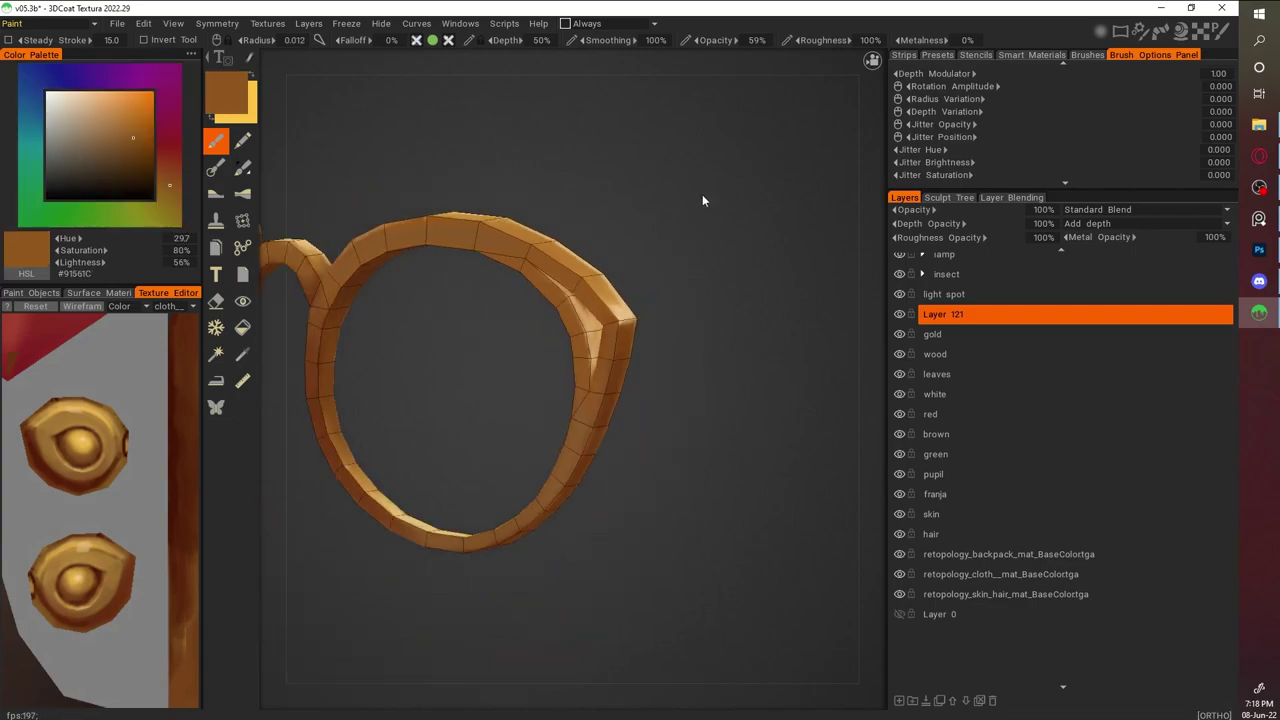
Blend the inner side of the rim below the spiral at a brush radius of 0.012
{"action": "left_click_drag", "start_coordinate": [724, 480], "coordinate": [803, 431], "text": "alt"}
{"action": "scroll", "coordinate": [790, 400], "scroll_direction": "up", "scroll_amount": 3}
{"action": "left_click_drag", "start_coordinate": [783, 374], "coordinate": [582, 274], "text": "alt"}
{"action": "key", "text": "v"}
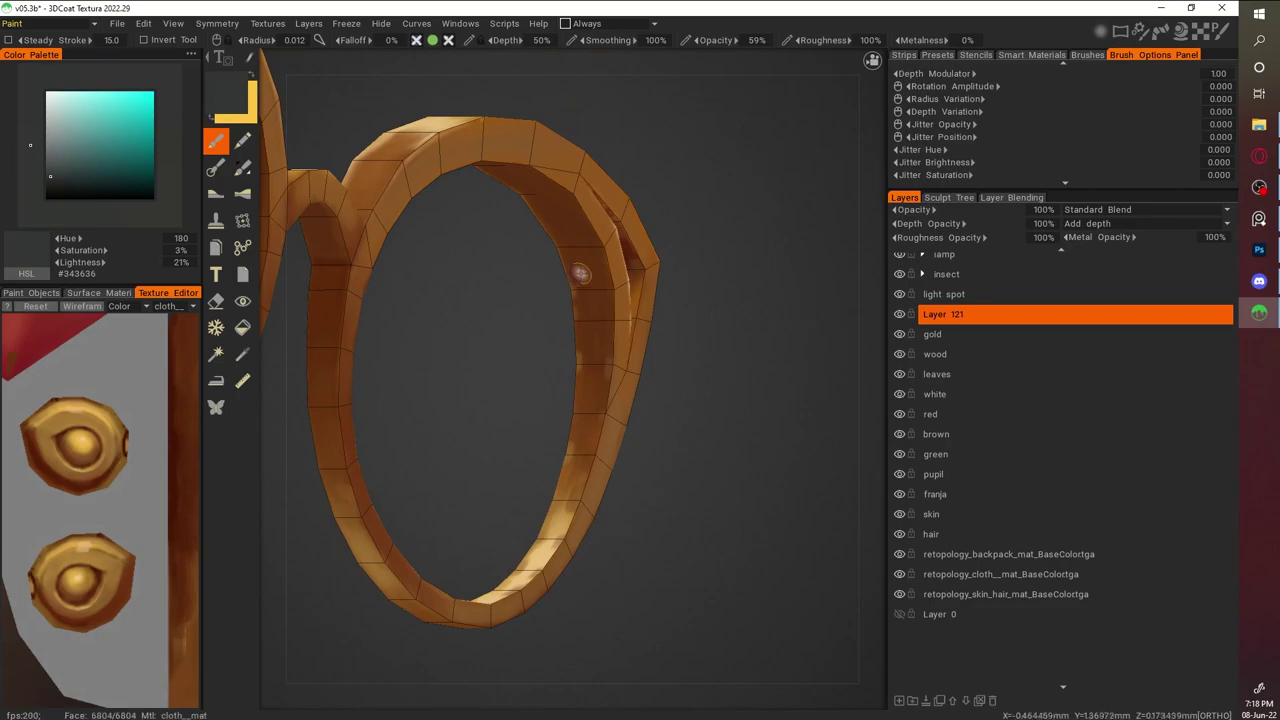
{"action": "key", "text": "v"}
{"action": "left_click_drag", "start_coordinate": [595, 431], "coordinate": [627, 330], "text": "alt"}
{"action": "key", "text": "v"}
Brighten the lower front rim with light gold #E5C17E at 70% opacity
{"action": "scroll", "coordinate": [740, 449], "scroll_direction": "down", "scroll_amount": 3}
{"action": "left_click_drag", "start_coordinate": [740, 449], "coordinate": [623, 429], "text": "alt"}
{"action": "scroll", "coordinate": [762, 374], "scroll_direction": "up", "scroll_amount": 3}
{"action": "key", "text": "v"}
{"action": "scroll", "coordinate": [449, 302], "scroll_direction": "up", "scroll_amount": 3}
{"action": "left_click_drag", "start_coordinate": [449, 302], "coordinate": [521, 438], "text": "alt"}
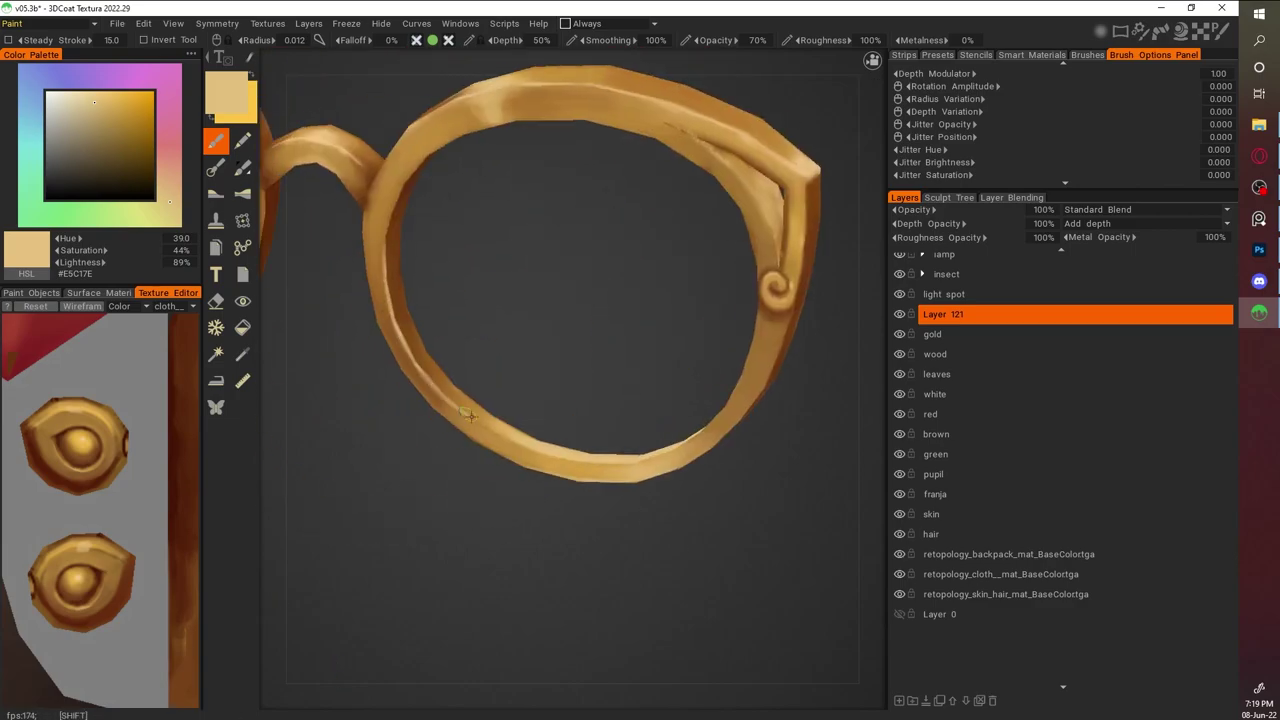
Refine the edges beside the spiral with pale yellow #FCE283 at a brush radius of 0.005
{"action": "scroll", "coordinate": [464, 416], "scroll_direction": "down", "scroll_amount": 3}
{"action": "scroll", "coordinate": [604, 388], "scroll_direction": "up", "scroll_amount": 5}
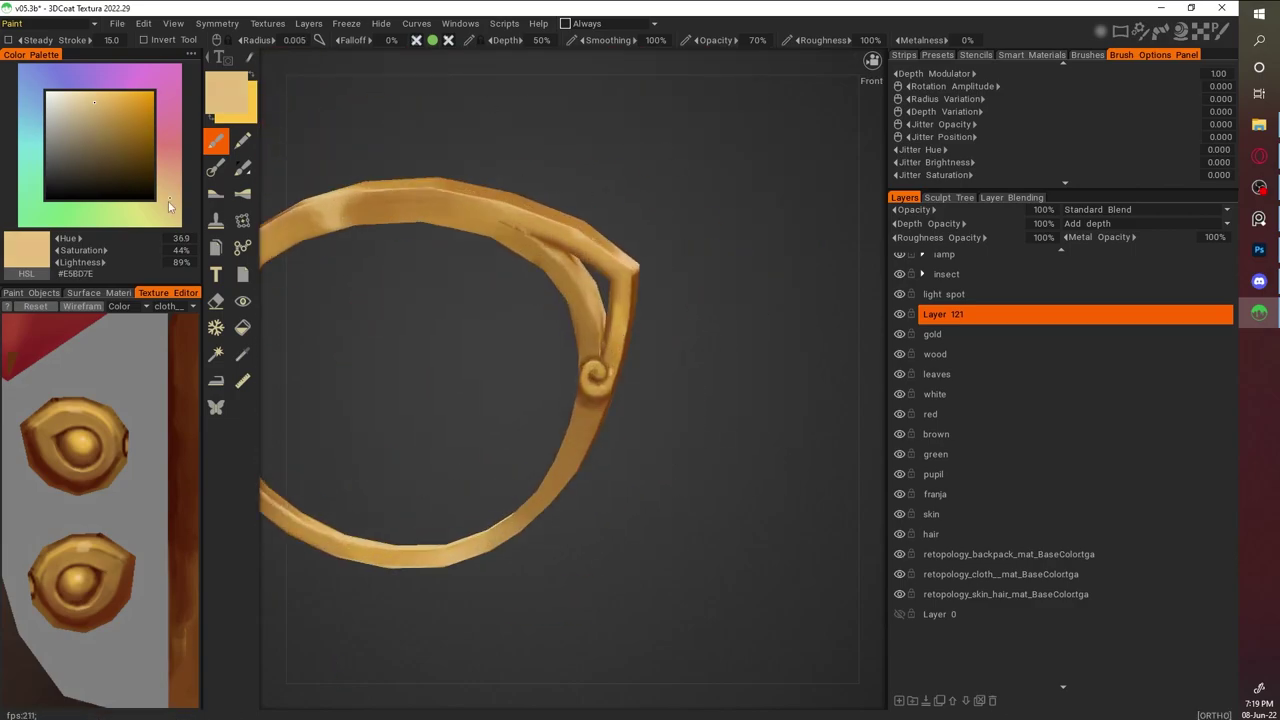
{"action": "key", "text": "v"}
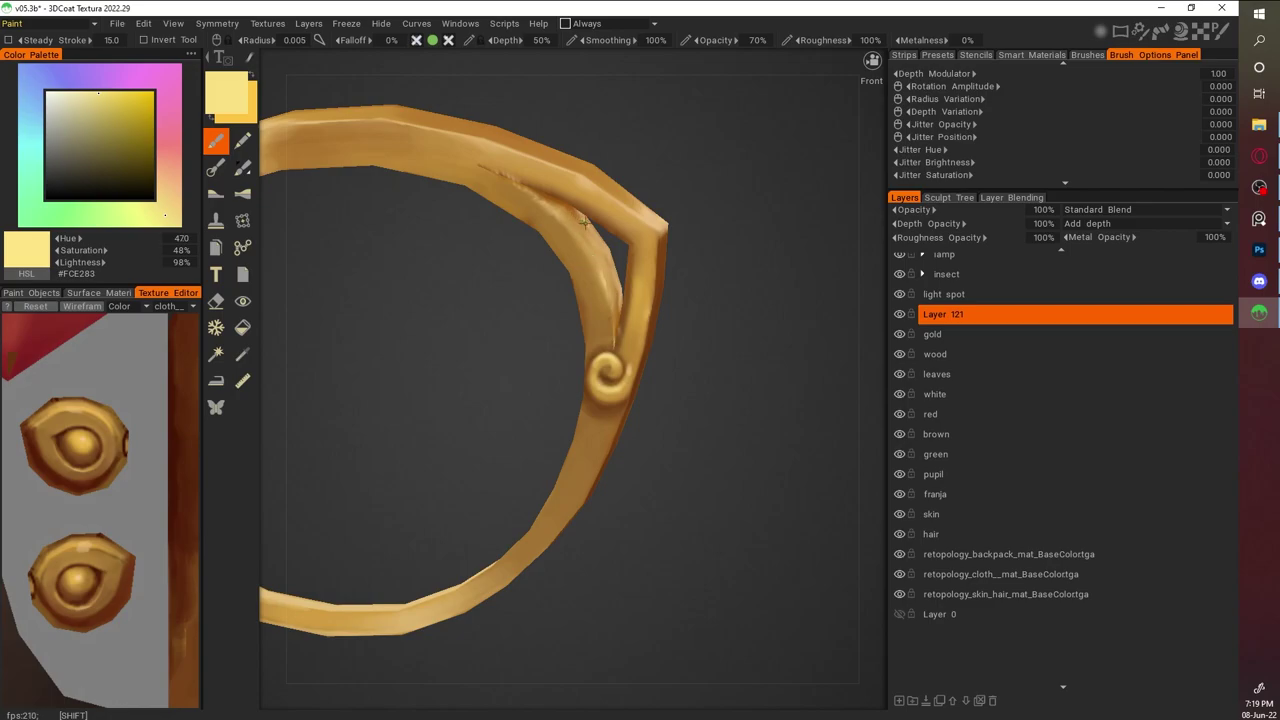
Shade the back of the rim and the gap at its pointed corner with browns #6C3811 and #54220A
{"action": "scroll", "coordinate": [722, 224], "scroll_direction": "down", "scroll_amount": 5}
{"action": "left_click_drag", "start_coordinate": [634, 209], "coordinate": [784, 413], "text": "alt"}
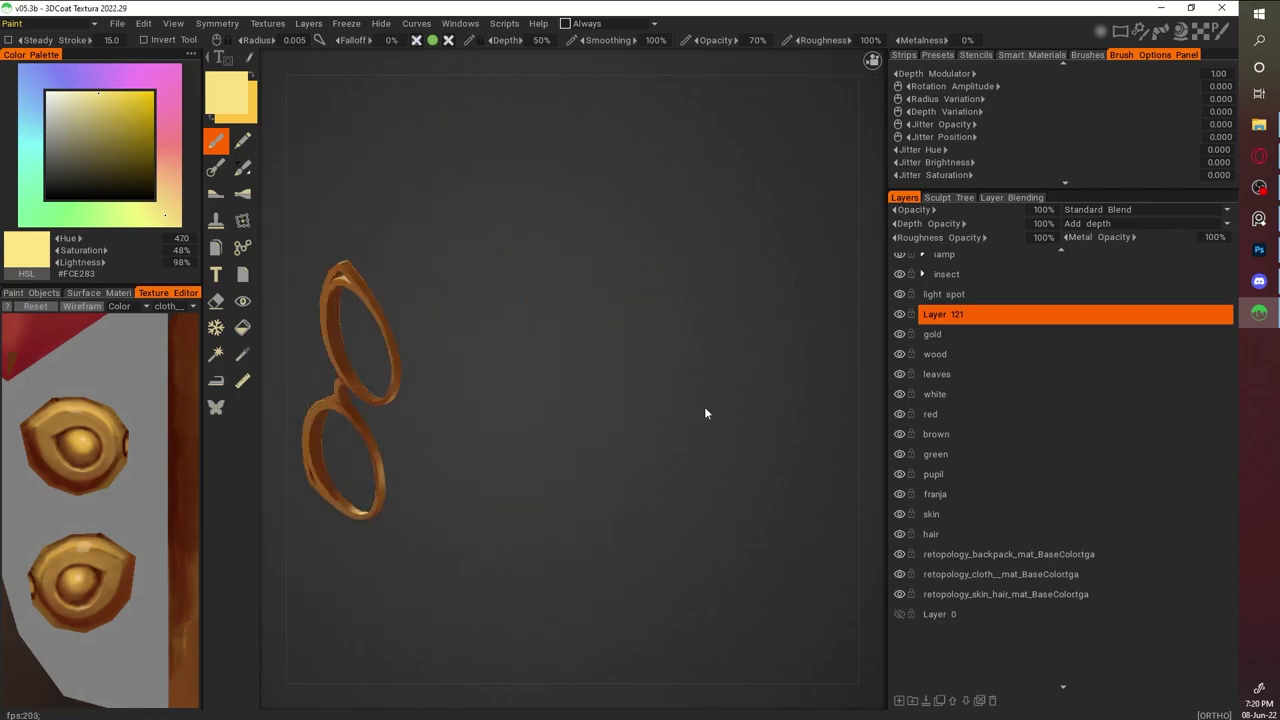
{"action": "scroll", "coordinate": [784, 413], "scroll_direction": "up", "scroll_amount": 5}
{"action": "key", "text": "v"}
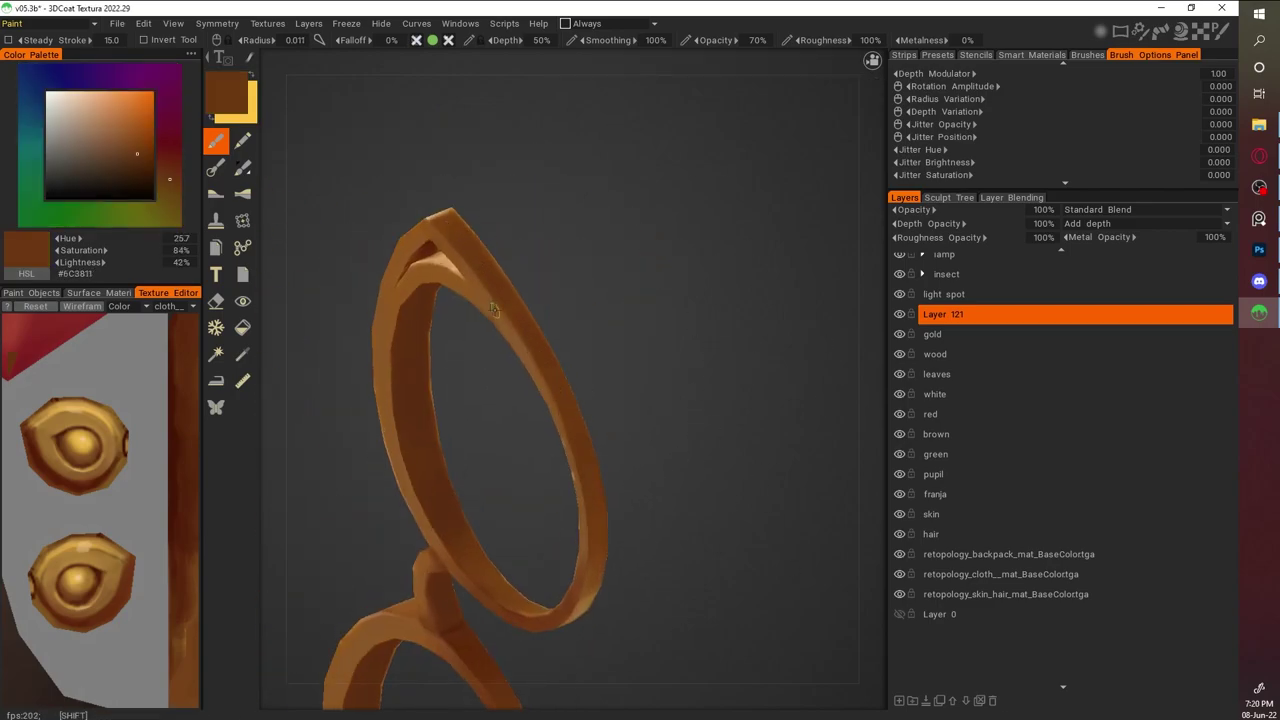
{"action": "left_click_drag", "start_coordinate": [513, 335], "coordinate": [527, 278], "text": "alt"}
{"action": "key", "text": "v"}
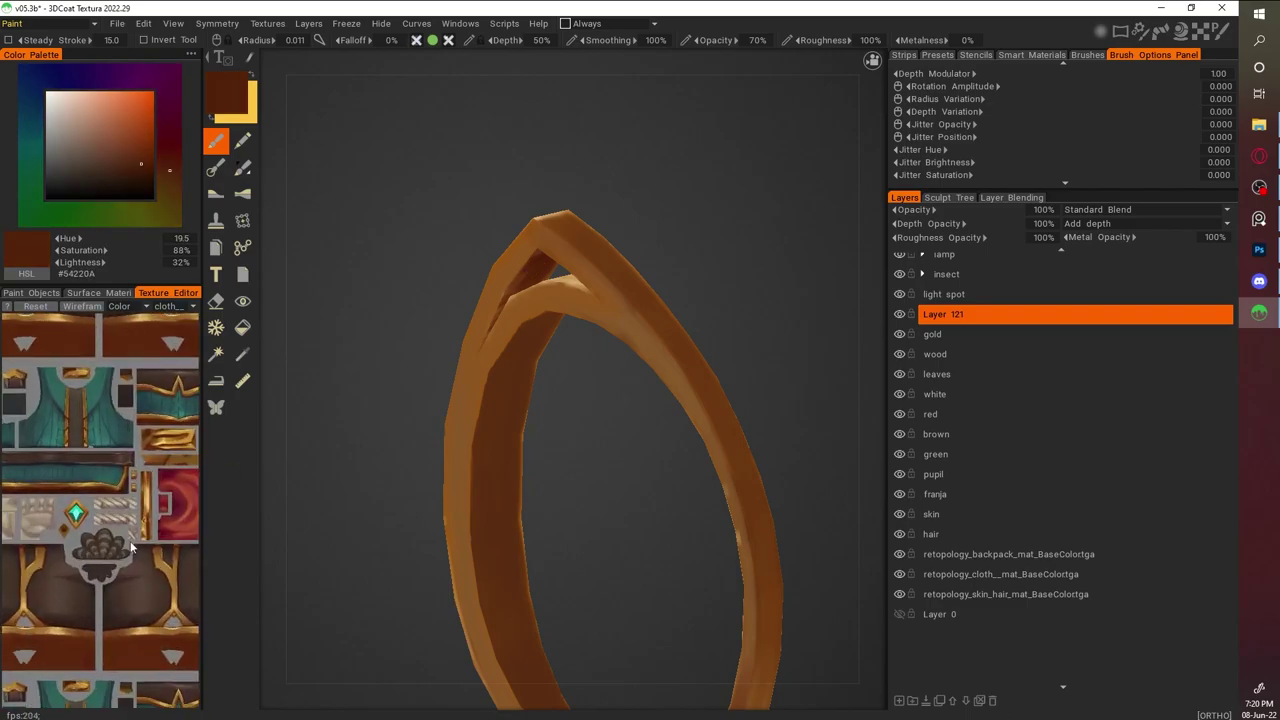
{"action": "scroll", "coordinate": [89, 312], "scroll_direction": "down", "scroll_amount": 5}
{"action": "left_click", "coordinate": [85, 307]}
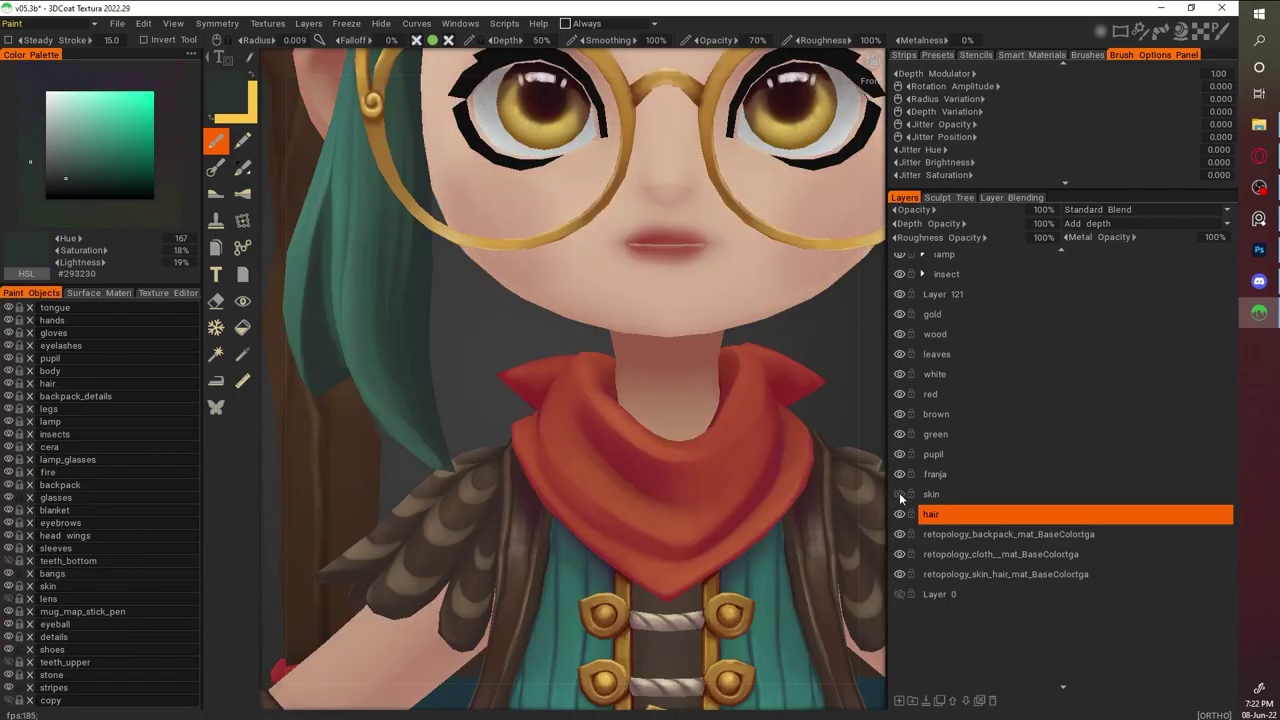
Remove Layer 121 from the layer stack
{"action": "left_click", "coordinate": [943, 294]}
{"action": "key", "text": "Delete"}
{"action": "scroll", "coordinate": [811, 427], "scroll_direction": "down", "scroll_amount": 5}
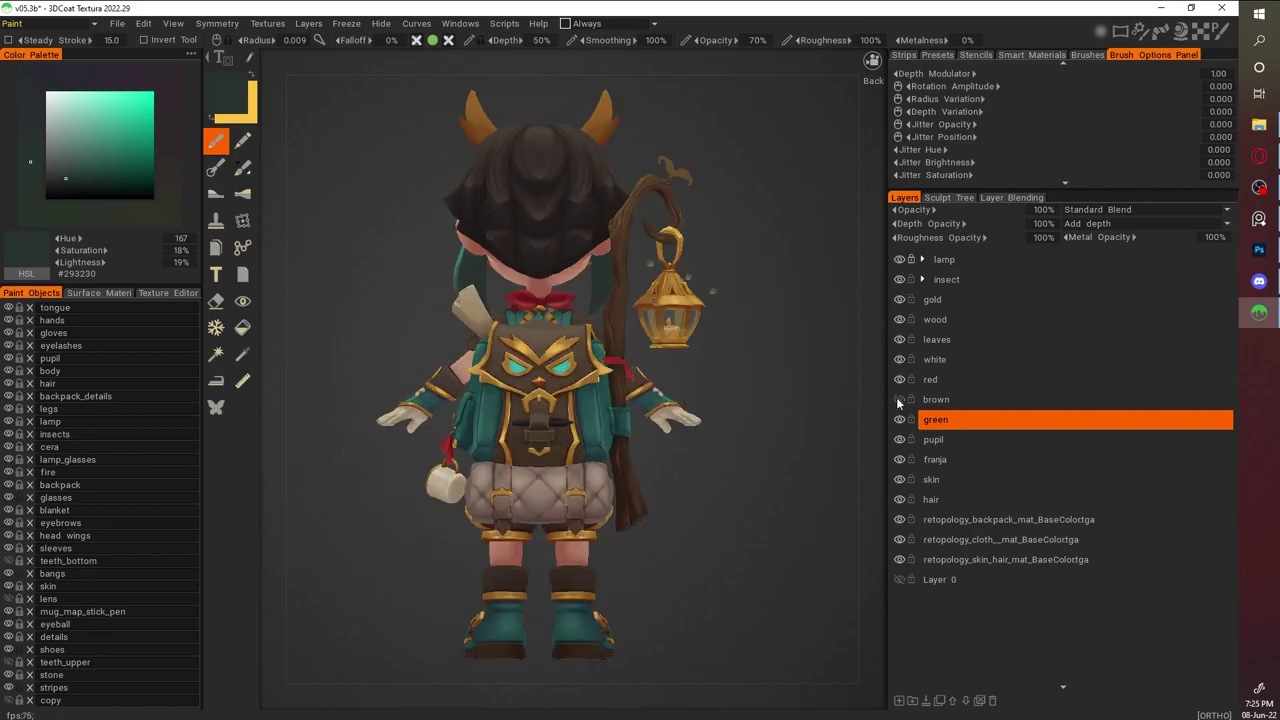
Restore the visibility of the retopology base color layers and add a layer named emissive above gold
{"action": "left_click_drag", "start_coordinate": [902, 557], "coordinate": [900, 538]}
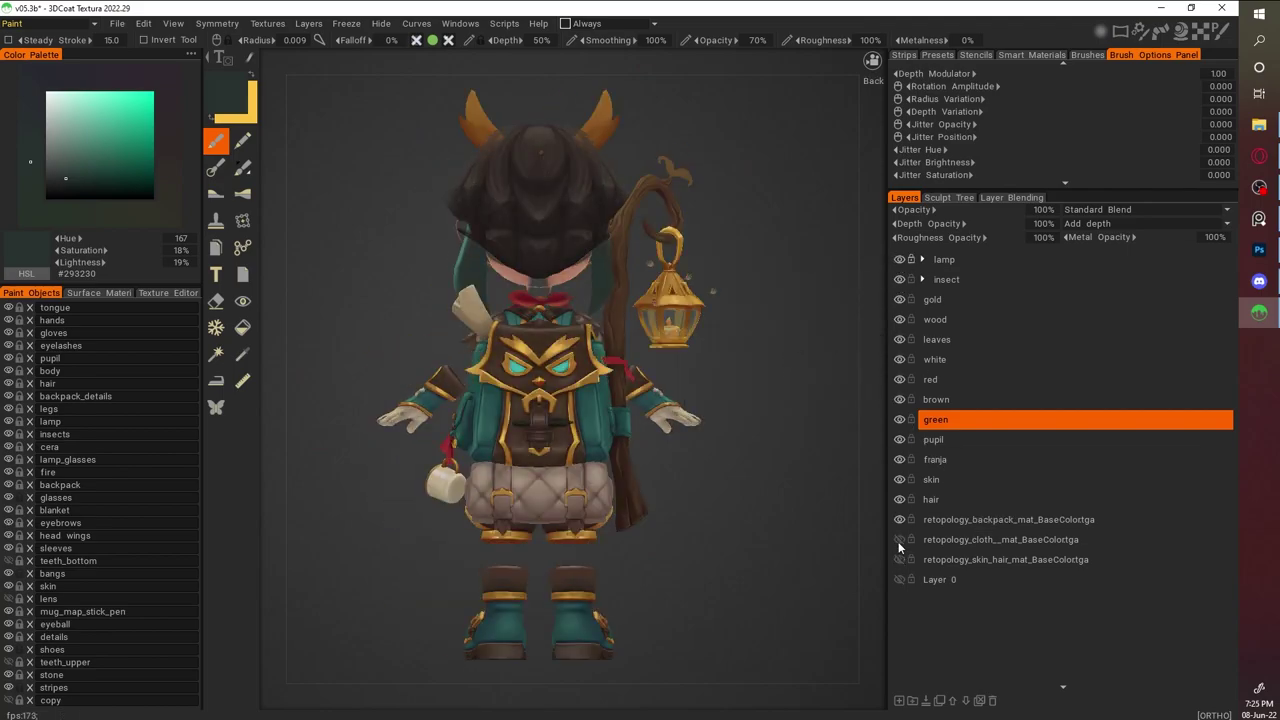
{"action": "key", "text": "ctrl+z"}
{"action": "left_click", "coordinate": [899, 299]}
{"action": "type", "text": "emissive"}
{"action": "key", "text": "Return"}
Fill the eyes of the backpack's owl emblem with flat teal #40B4B0 on the emissive layer
{"action": "left_click_drag", "start_coordinate": [600, 420], "coordinate": [693, 489]}
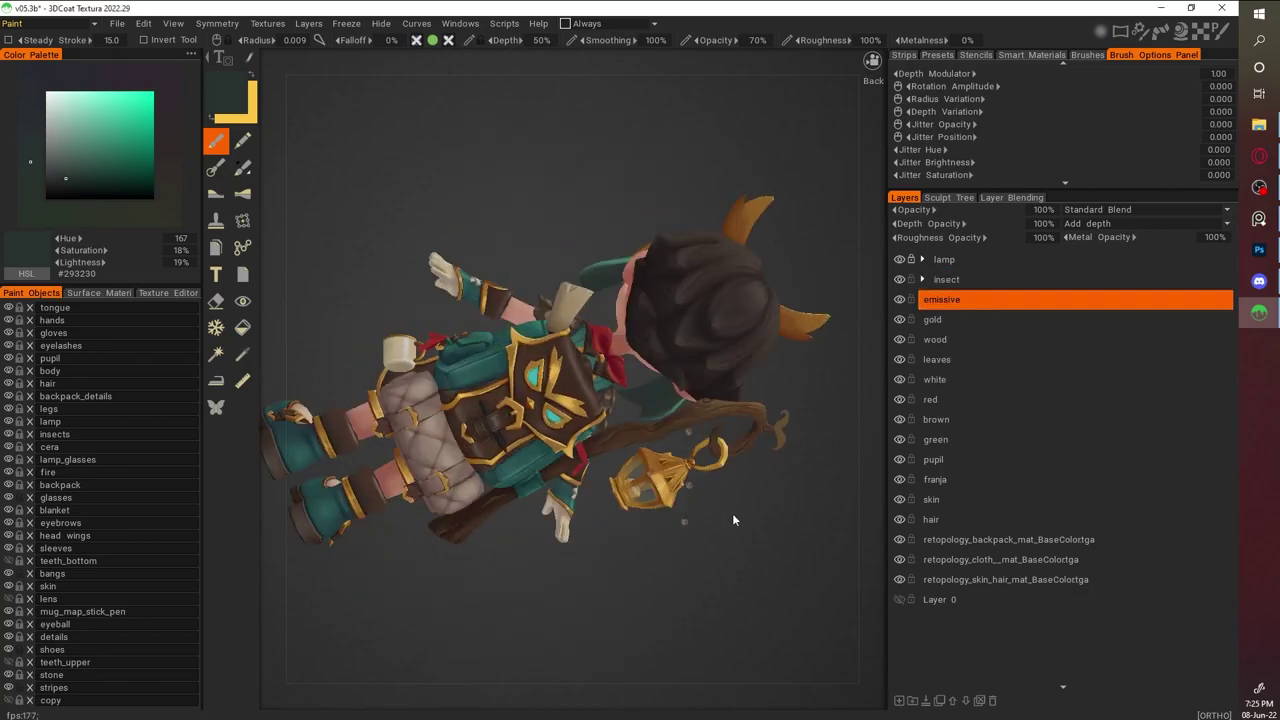
{"action": "scroll", "coordinate": [693, 489], "scroll_direction": "up", "scroll_amount": 5}
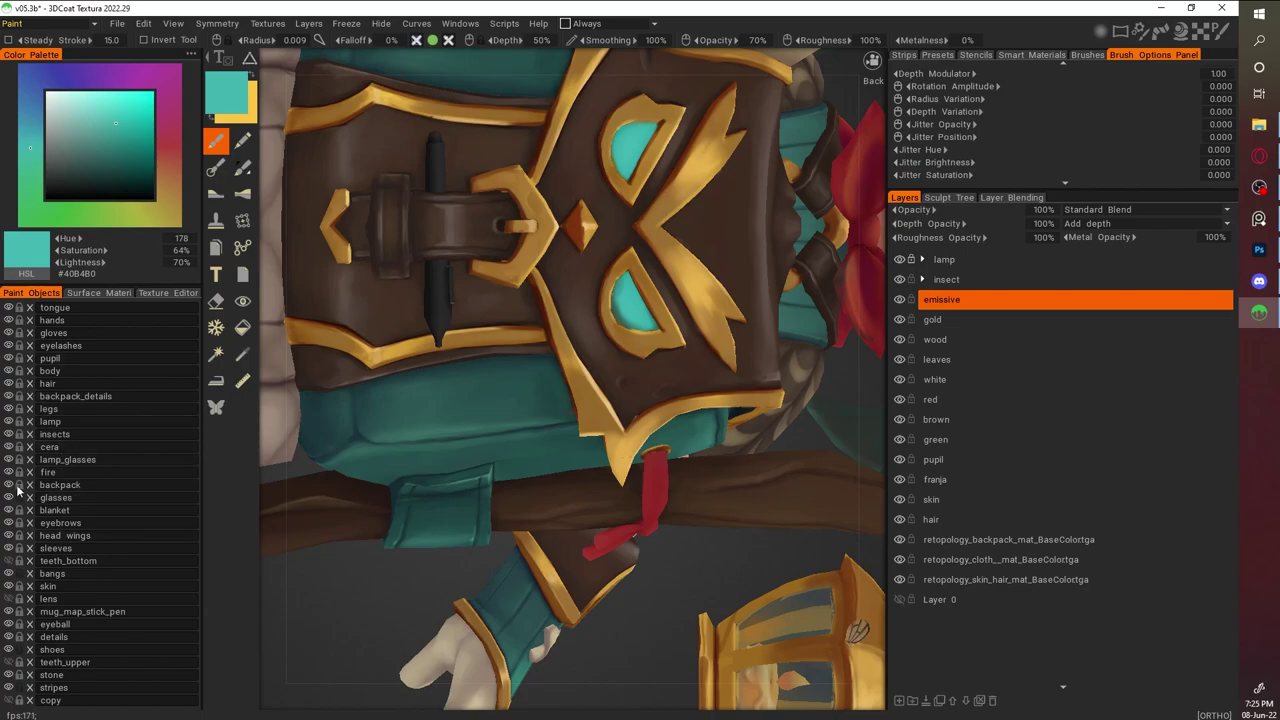
{"action": "left_click", "coordinate": [955, 300]}
{"action": "scroll", "coordinate": [600, 400], "scroll_direction": "up", "scroll_amount": 2}
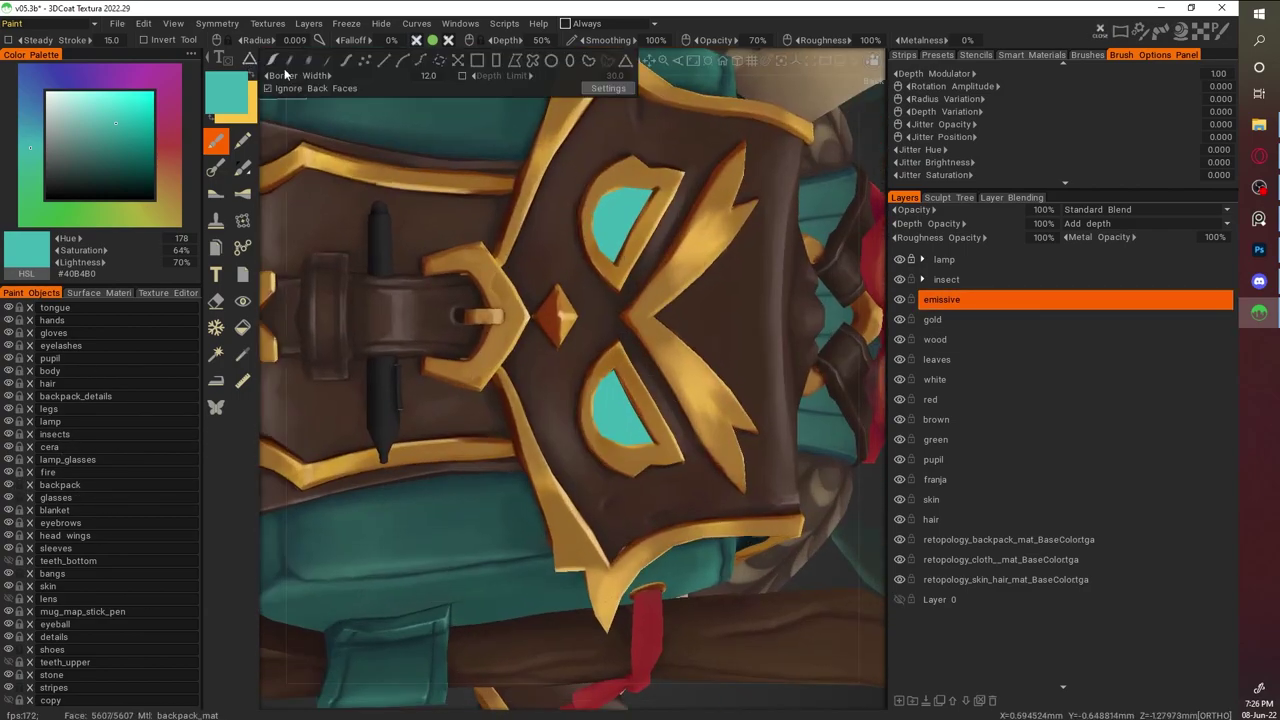
Paint the owl's eyes with dark blue edges and cyan #27ACC7 centres at a brush radius of 0.029
{"action": "mouse_move", "coordinate": [650, 437]}
{"action": "left_mouse_down"}
{"action": "mouse_move", "coordinate": [557, 302]}
{"action": "mouse_move", "coordinate": [663, 462]}
{"action": "mouse_move", "coordinate": [590, 382]}
{"action": "mouse_move", "coordinate": [627, 404]}
{"action": "mouse_move", "coordinate": [661, 453]}
{"action": "mouse_move", "coordinate": [613, 383]}
{"action": "left_mouse_up"}
{"action": "left_click", "coordinate": [127, 176]}
{"action": "key", "text": "ctrl+z"}
{"action": "key", "text": "ctrl+z"}
{"action": "key", "text": "ctrl+z"}
{"action": "key", "text": "ctrl+z"}
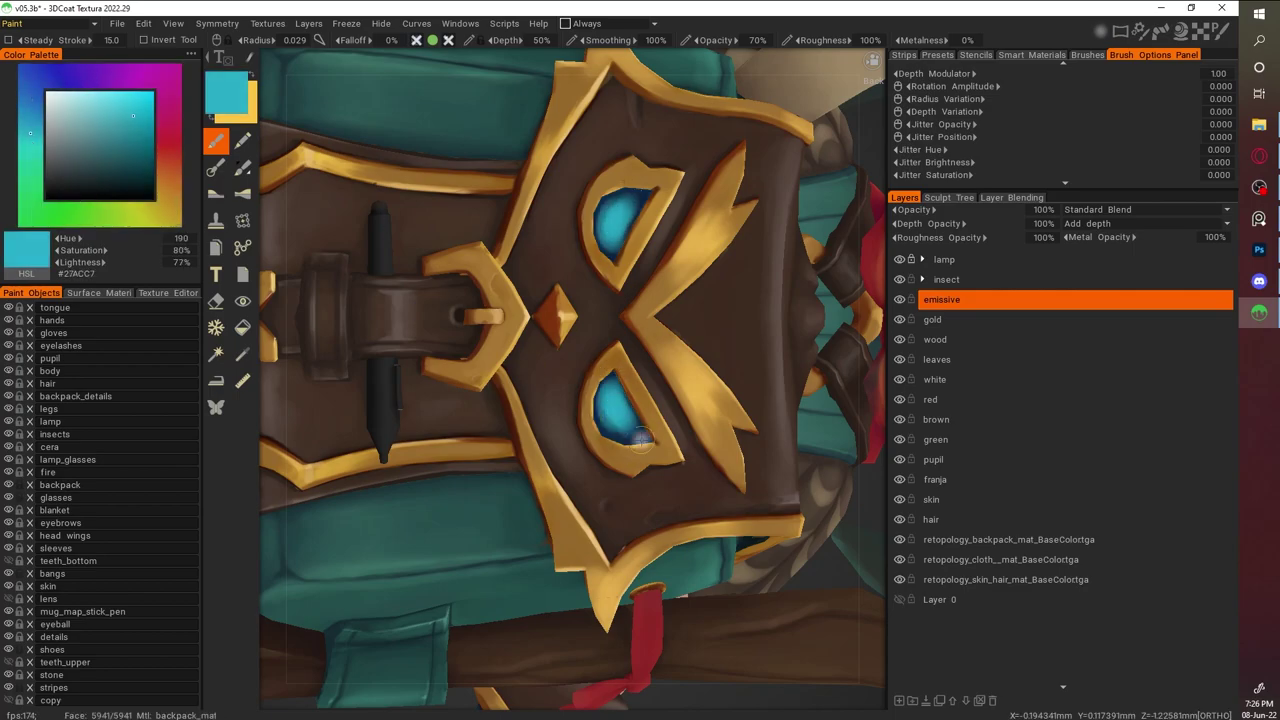
Brighten the owl's eyes with mint green #64D2A6 and shade their upper corners with blue #204587
{"action": "left_click", "coordinate": [30, 176]}
{"action": "left_click", "coordinate": [87, 99]}
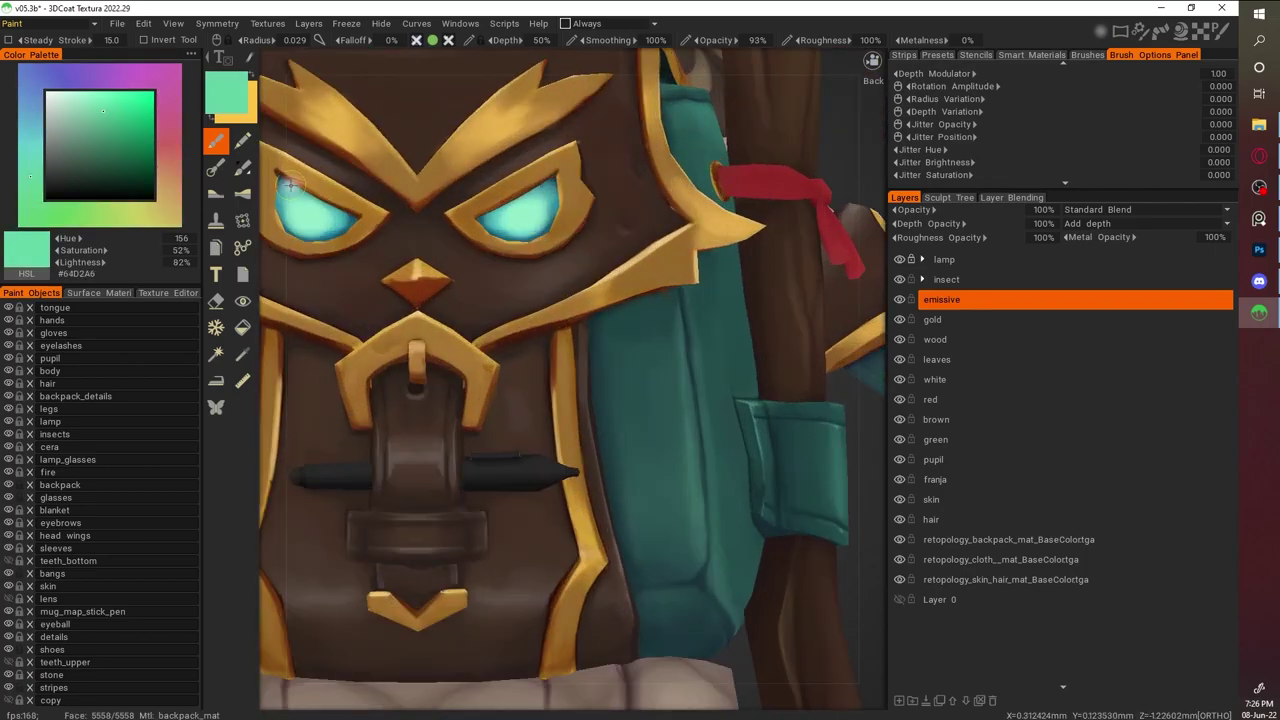
{"action": "left_click", "coordinate": [123, 132]}
{"action": "key", "text": "ctrl+y"}
{"action": "key", "text": "ctrl+y"}
{"action": "key", "text": "ctrl+y"}
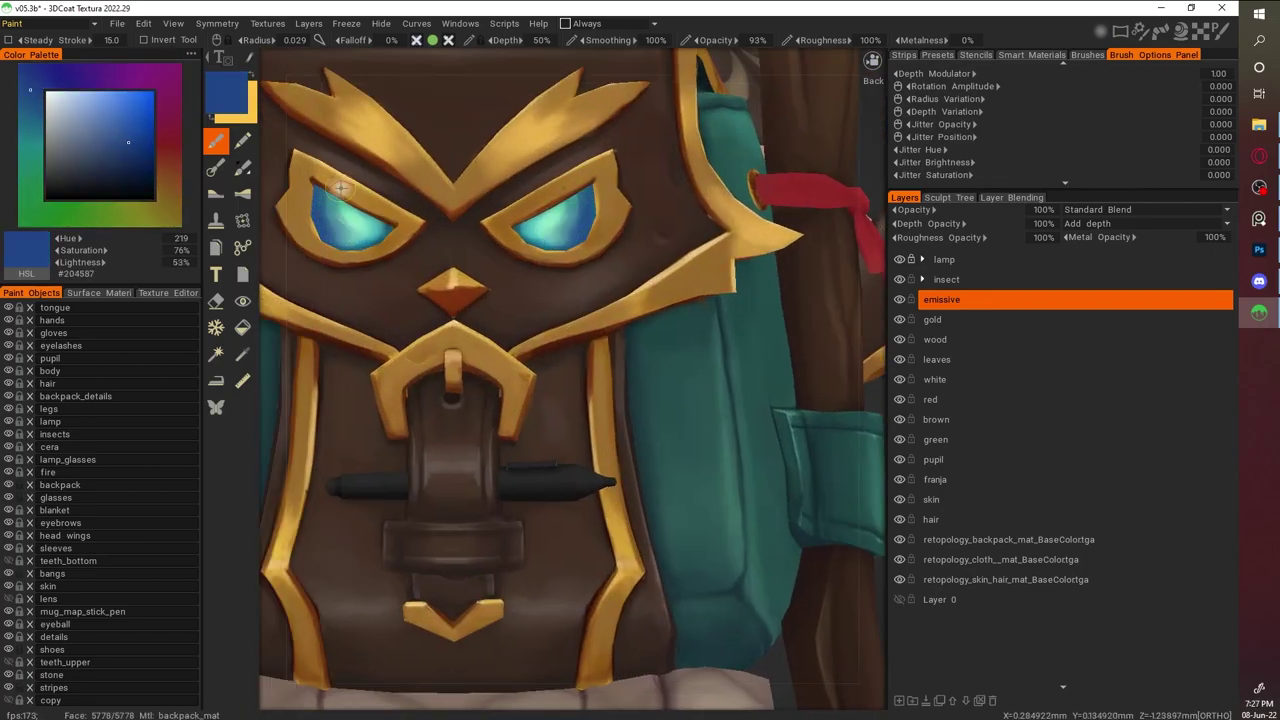
Glaze the owl's eyes with saturated green #12C295 over the blue corners
{"action": "left_click", "coordinate": [91, 101]}
{"action": "left_click", "coordinate": [32, 162]}
{"action": "left_click", "coordinate": [144, 118]}
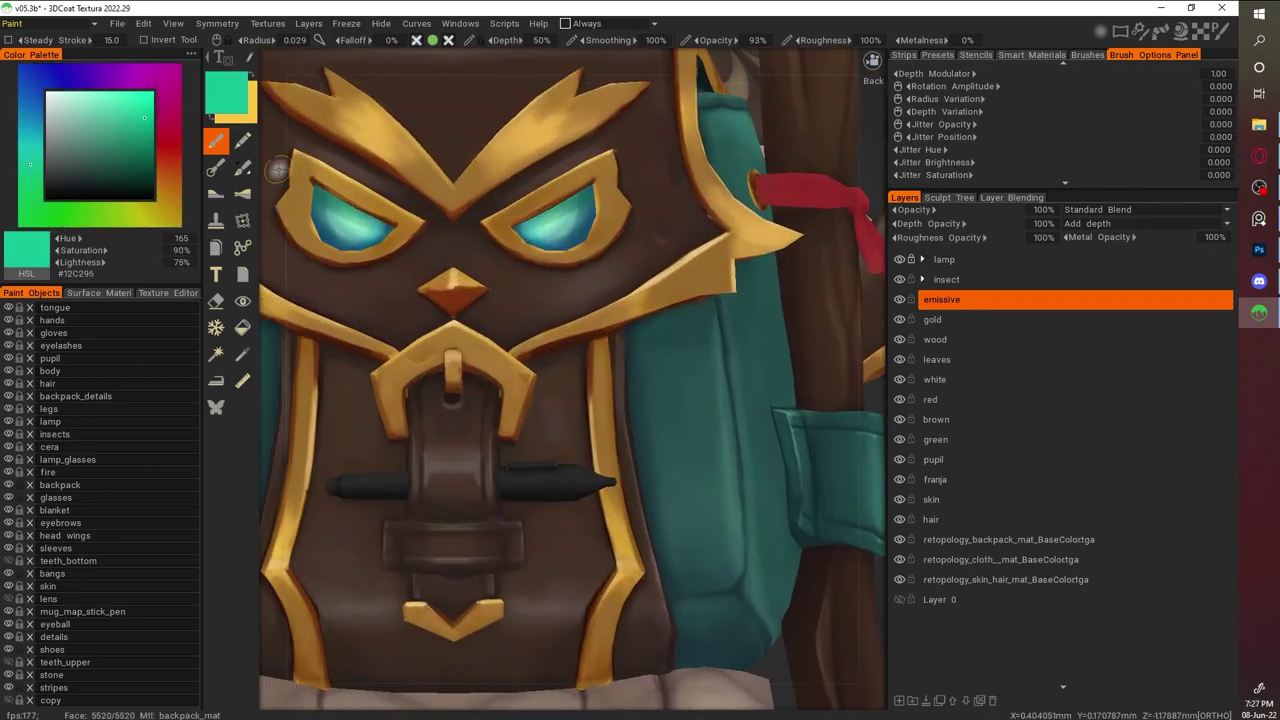
{"action": "left_click", "coordinate": [348, 212]}
Add pale mint #B7FFCF glowing centres to the owl's eyes at a brush radius of 0.017
{"action": "mouse_move", "coordinate": [600, 450]}
{"action": "right_mouse_down"}
{"action": "mouse_move", "coordinate": [776, 556]}
{"action": "mouse_move", "coordinate": [700, 500]}
{"action": "right_mouse_up"}
{"action": "left_click", "coordinate": [72, 91]}
{"action": "left_click", "coordinate": [30, 203]}
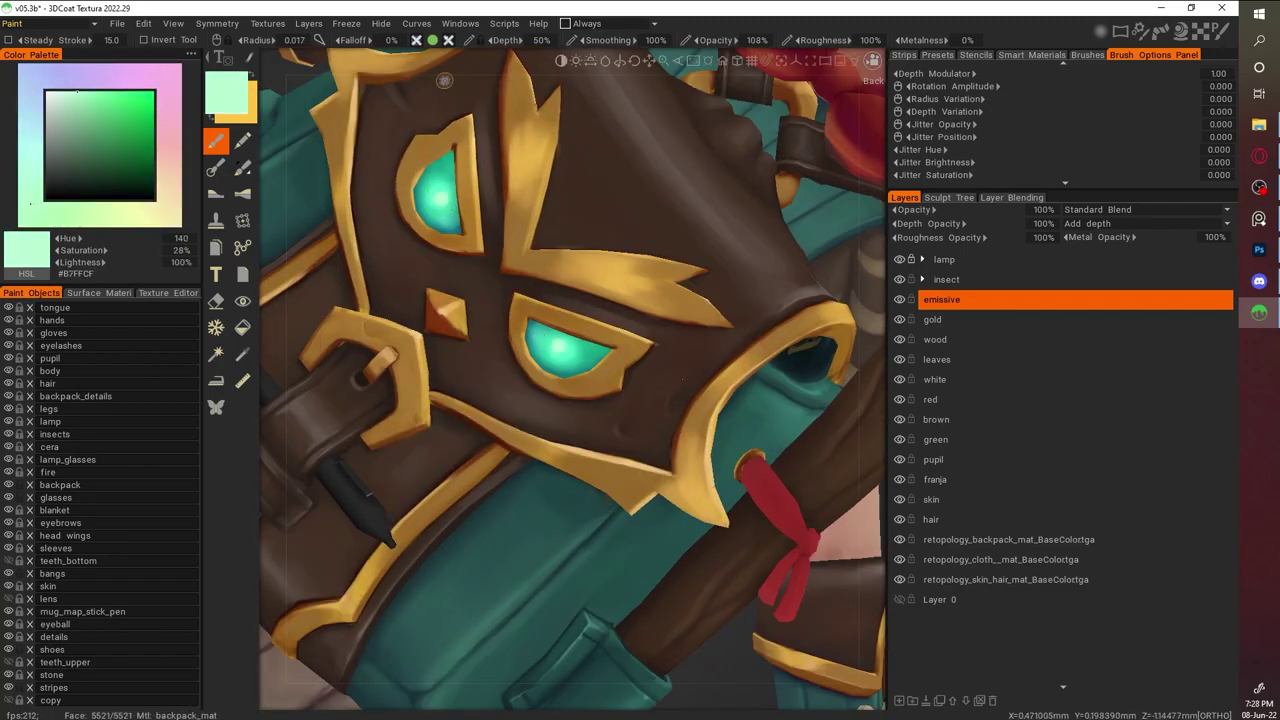
Deepen the edges of the owl's eyes with dark teal #1A747B and #0E3D37
{"action": "mouse_move", "coordinate": [447, 227]}
{"action": "right_mouse_down"}
{"action": "mouse_move", "coordinate": [831, 585]}
{"action": "mouse_move", "coordinate": [828, 546]}
{"action": "mouse_move", "coordinate": [760, 420]}
{"action": "right_mouse_up"}
{"action": "left_click", "coordinate": [106, 169]}
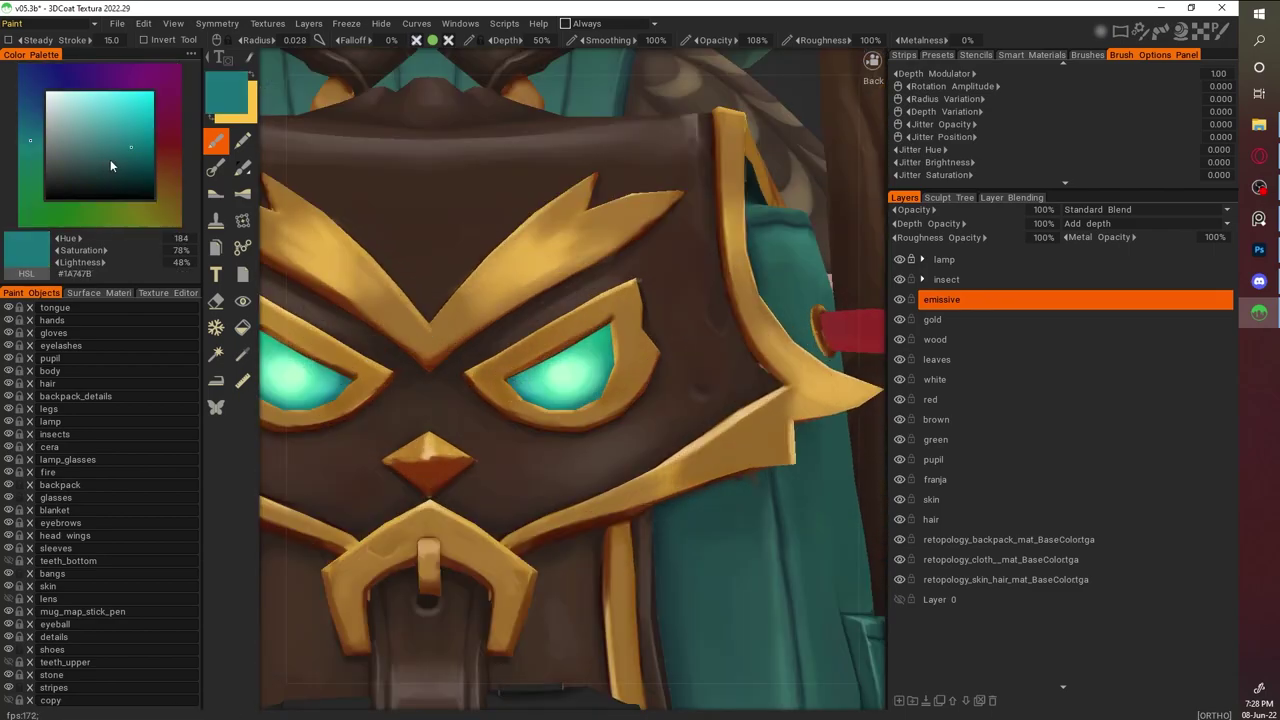
{"action": "scroll", "coordinate": [637, 320], "scroll_direction": "up", "scroll_amount": 2}
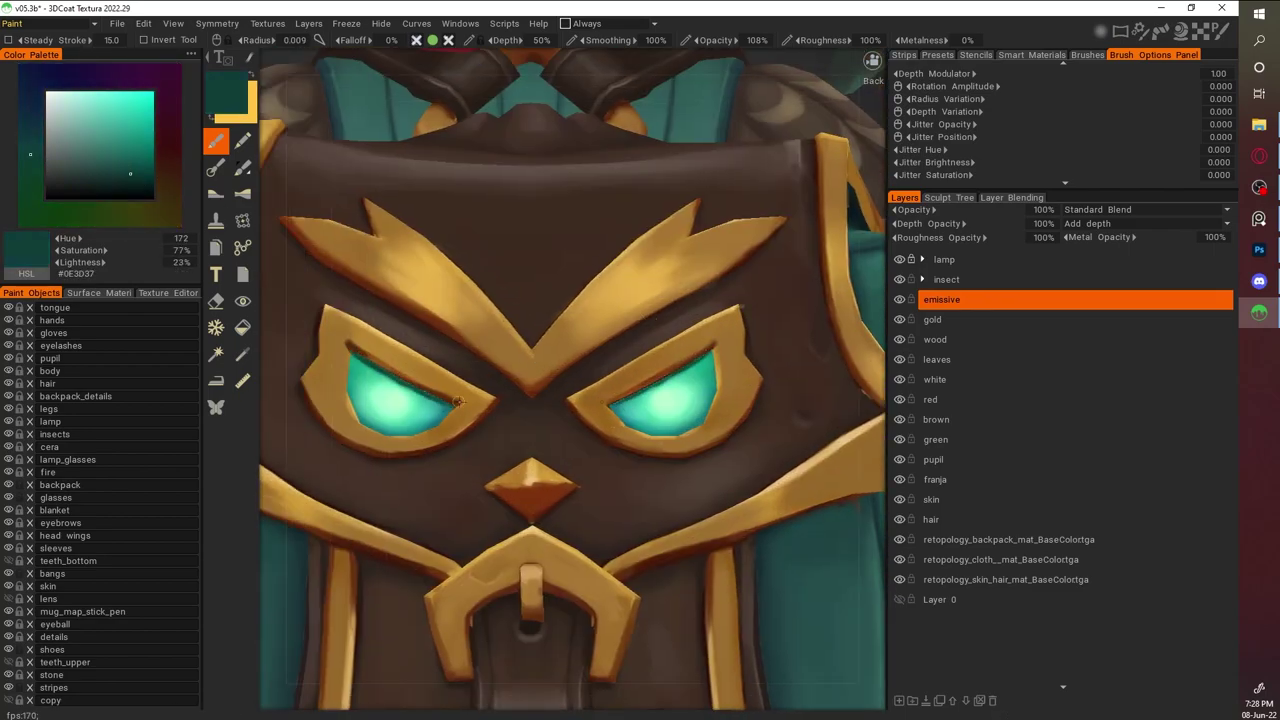
Shade the gold frame of the owl's first eye with brown #92561D and light gold #DDB26F at a brush radius of 0.005
{"action": "key", "text": "v"}
{"action": "scroll", "coordinate": [400, 340], "scroll_direction": "down", "scroll_amount": 3}
{"action": "scroll", "coordinate": [449, 322], "scroll_direction": "up", "scroll_amount": 4}
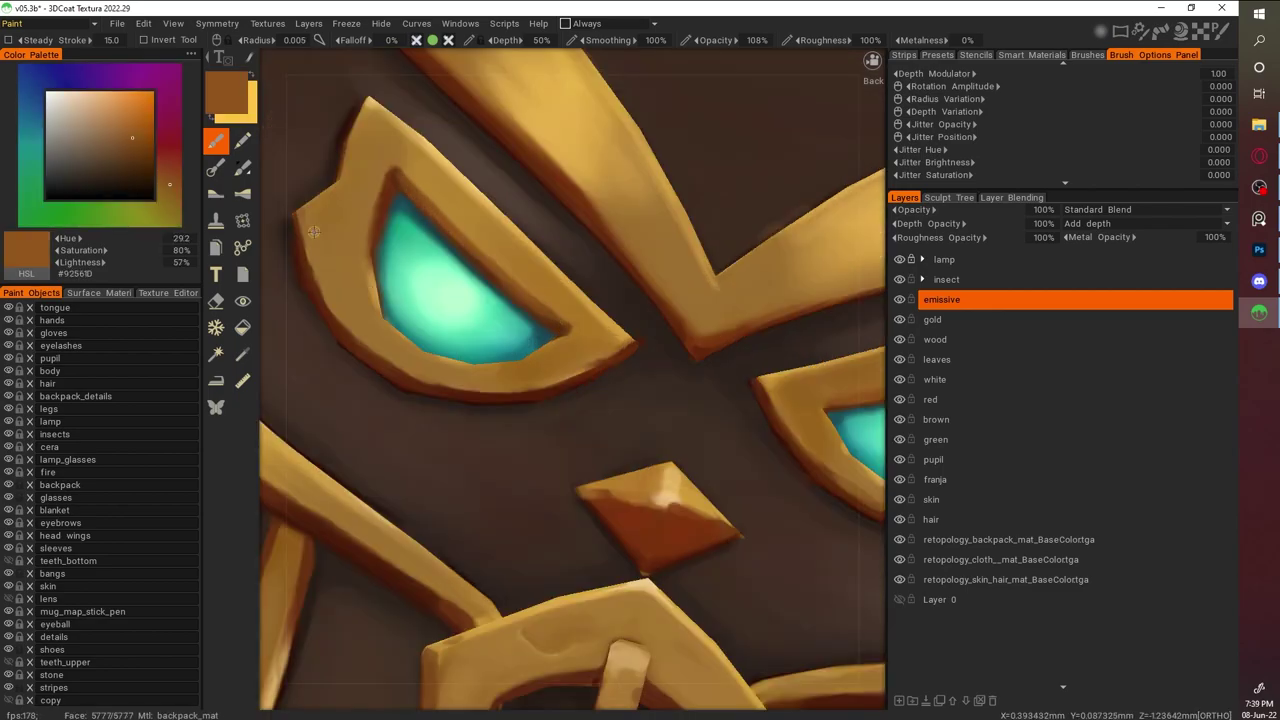
{"action": "key", "text": "v"}
{"action": "mouse_move", "coordinate": [313, 250]}
{"action": "left_mouse_down"}
{"action": "mouse_move", "coordinate": [390, 360]}
{"action": "mouse_move", "coordinate": [460, 385]}
{"action": "left_mouse_up"}
{"action": "scroll", "coordinate": [460, 385], "scroll_direction": "down", "scroll_amount": 3}
{"action": "scroll", "coordinate": [530, 390], "scroll_direction": "up", "scroll_amount": 4}
{"action": "key", "text": "v"}
{"action": "key", "text": "v"}
{"action": "scroll", "coordinate": [531, 391], "scroll_direction": "down", "scroll_amount": 5}
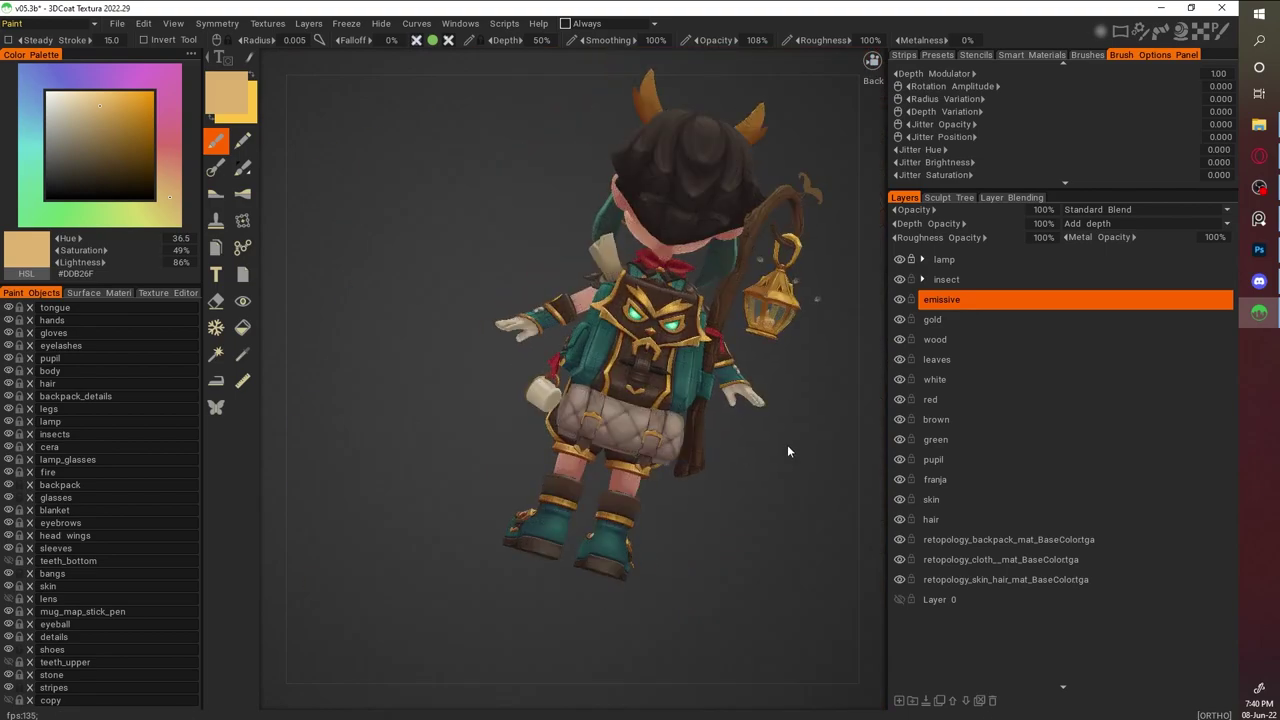
Darken the inner rim of the other eye's gold frame with browns #6E3210 and #864C1B, using the wireframe as a guide
{"action": "scroll", "coordinate": [800, 440], "scroll_direction": "up", "scroll_amount": 5}
{"action": "scroll", "coordinate": [617, 333], "scroll_direction": "up", "scroll_amount": 5}
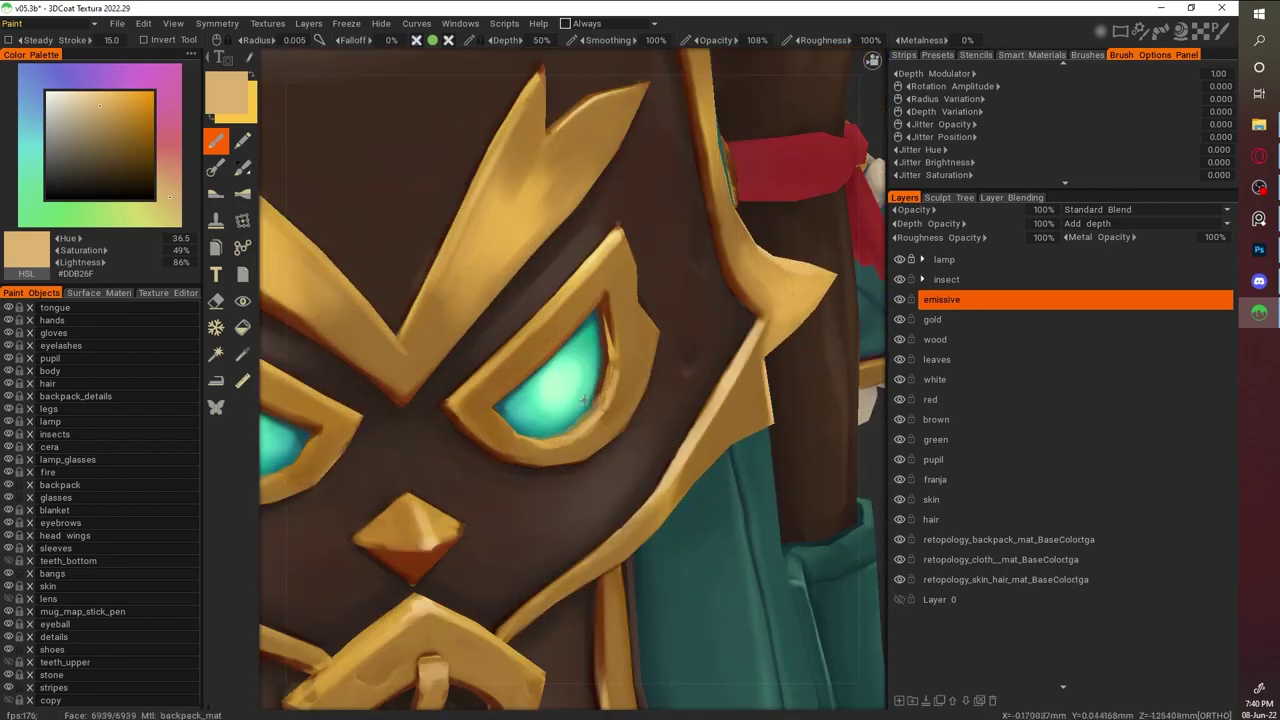
{"action": "key", "text": "v"}
{"action": "key", "text": "v"}
{"action": "key", "text": "v"}
{"action": "key", "text": "w"}
{"action": "scroll", "coordinate": [572, 380], "scroll_direction": "down", "scroll_amount": 5}
{"action": "scroll", "coordinate": [572, 380], "scroll_direction": "up", "scroll_amount": 5}
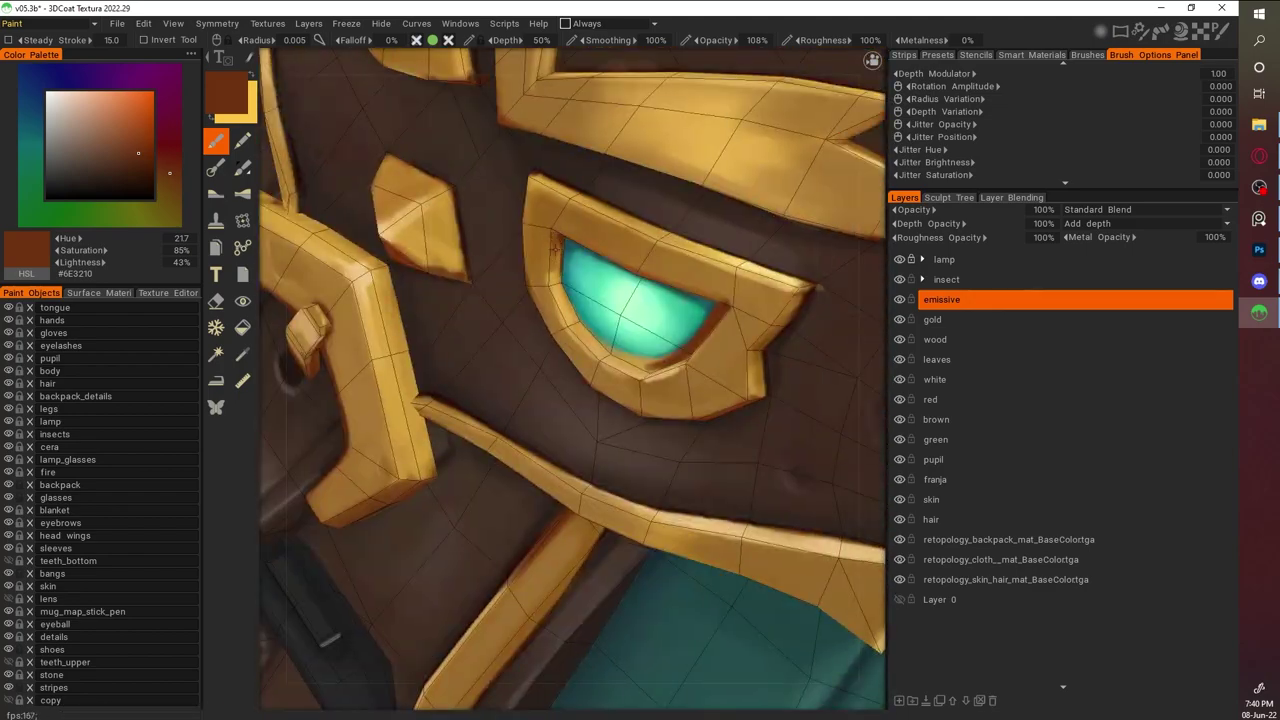
{"action": "key", "text": "v"}
{"action": "scroll", "coordinate": [443, 571], "scroll_direction": "down", "scroll_amount": 5}
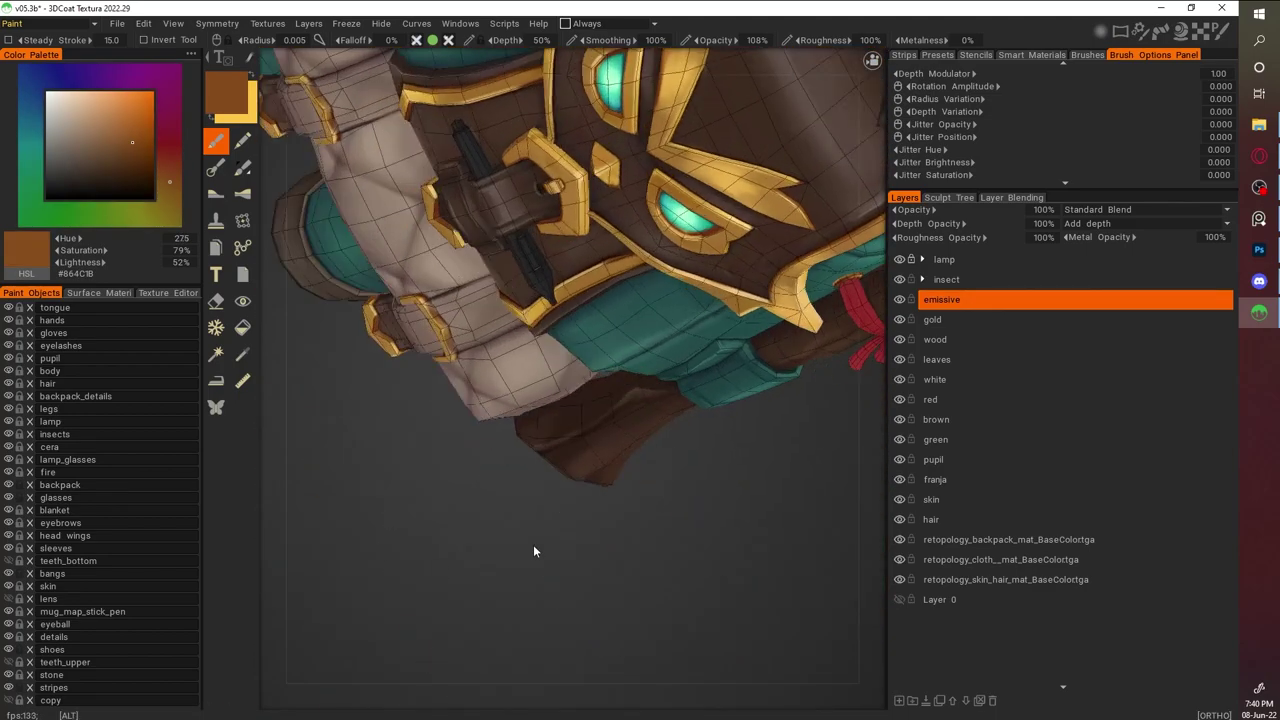
Erase paint around the owl's eyes from the emissive layer with the Eraser at a radius of 0.007
{"action": "scroll", "coordinate": [443, 571], "scroll_direction": "up", "scroll_amount": 5}
{"action": "key", "text": "e"}
{"action": "mouse_move", "coordinate": [443, 571]}
{"action": "left_mouse_down", "text": "alt"}
{"action": "mouse_move", "coordinate": [455, 131]}
{"action": "mouse_move", "coordinate": [470, 210]}
{"action": "mouse_move", "coordinate": [374, 240]}
{"action": "left_mouse_up", "text": "alt"}
{"action": "scroll", "coordinate": [455, 131], "scroll_direction": "down", "scroll_amount": 4}
{"action": "scroll", "coordinate": [470, 210], "scroll_direction": "up", "scroll_amount": 5}
{"action": "scroll", "coordinate": [601, 214], "scroll_direction": "up", "scroll_amount": 4}
{"action": "scroll", "coordinate": [601, 214], "scroll_direction": "down", "scroll_amount": 3}
{"action": "left_click_drag", "start_coordinate": [601, 214], "coordinate": [540, 220], "text": "alt"}
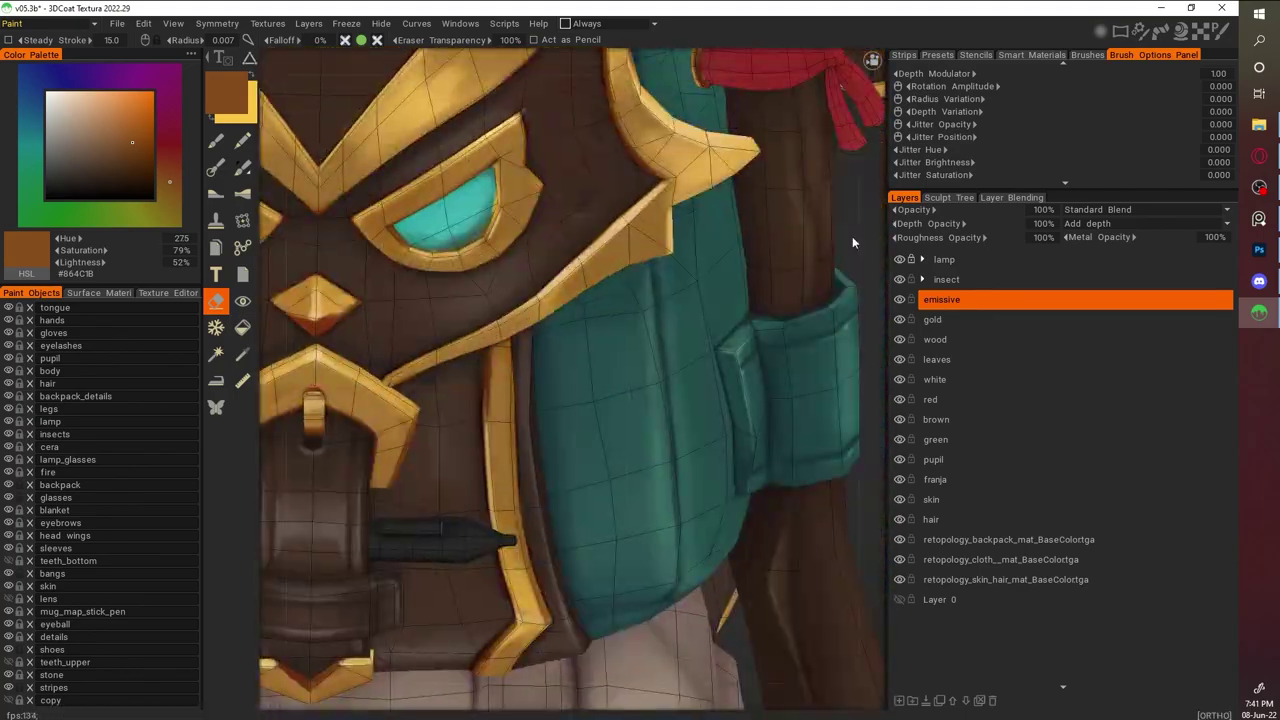
Repaint the eye frames on the gold layer with dark brown #642C0D and golds #E4AF4B and #E6BB70 at radius 0.005
{"action": "scroll", "coordinate": [540, 220], "scroll_direction": "up", "scroll_amount": 3}
{"action": "scroll", "coordinate": [573, 380], "scroll_direction": "down", "scroll_amount": 3}
{"action": "scroll", "coordinate": [573, 380], "scroll_direction": "down", "scroll_amount": 2}
{"action": "scroll", "coordinate": [573, 380], "scroll_direction": "up", "scroll_amount": 3}
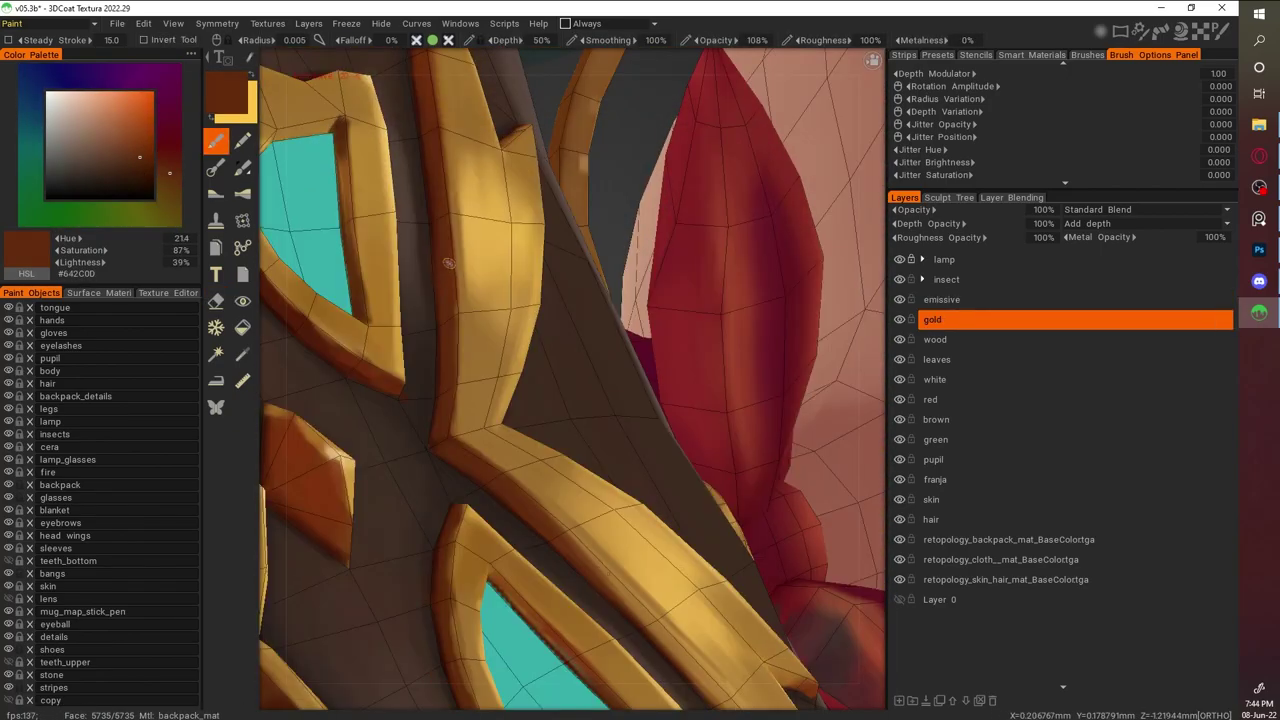
{"action": "key", "text": "v"}
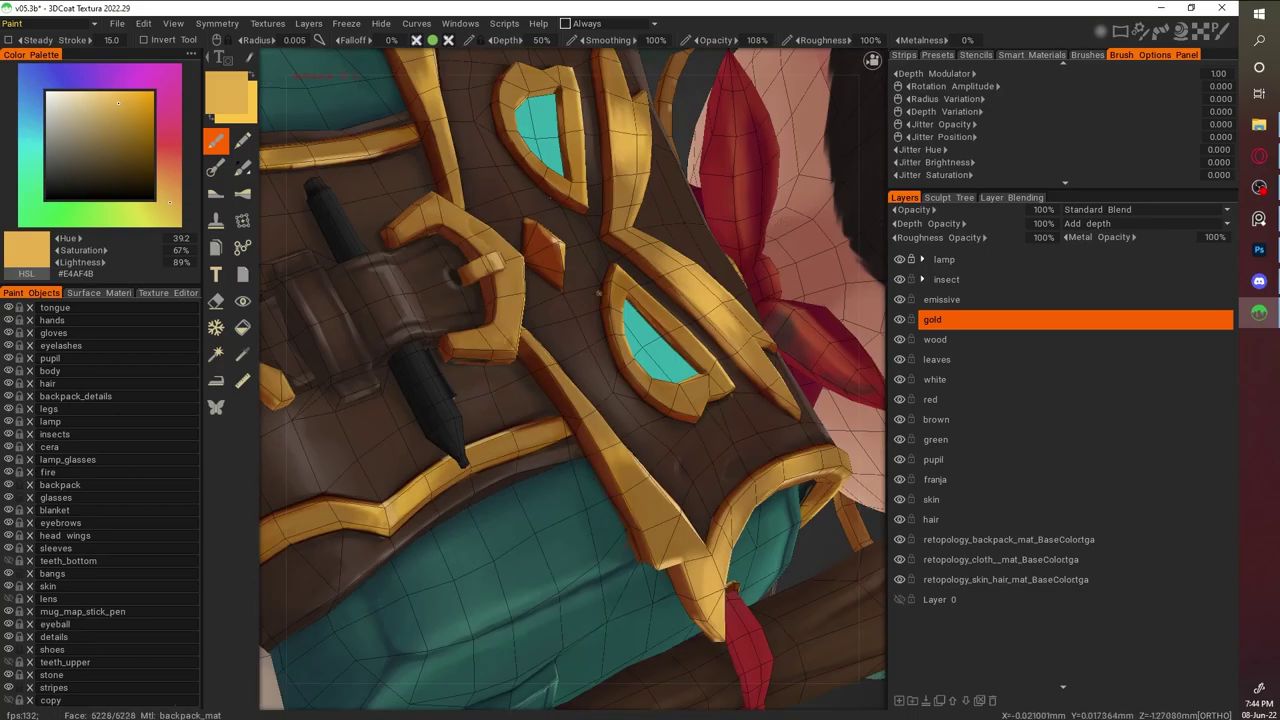
{"action": "scroll", "coordinate": [720, 523], "scroll_direction": "down", "scroll_amount": 3}
{"action": "scroll", "coordinate": [442, 422], "scroll_direction": "up", "scroll_amount": 5}
{"action": "key", "text": "v"}
{"action": "key", "text": "v"}
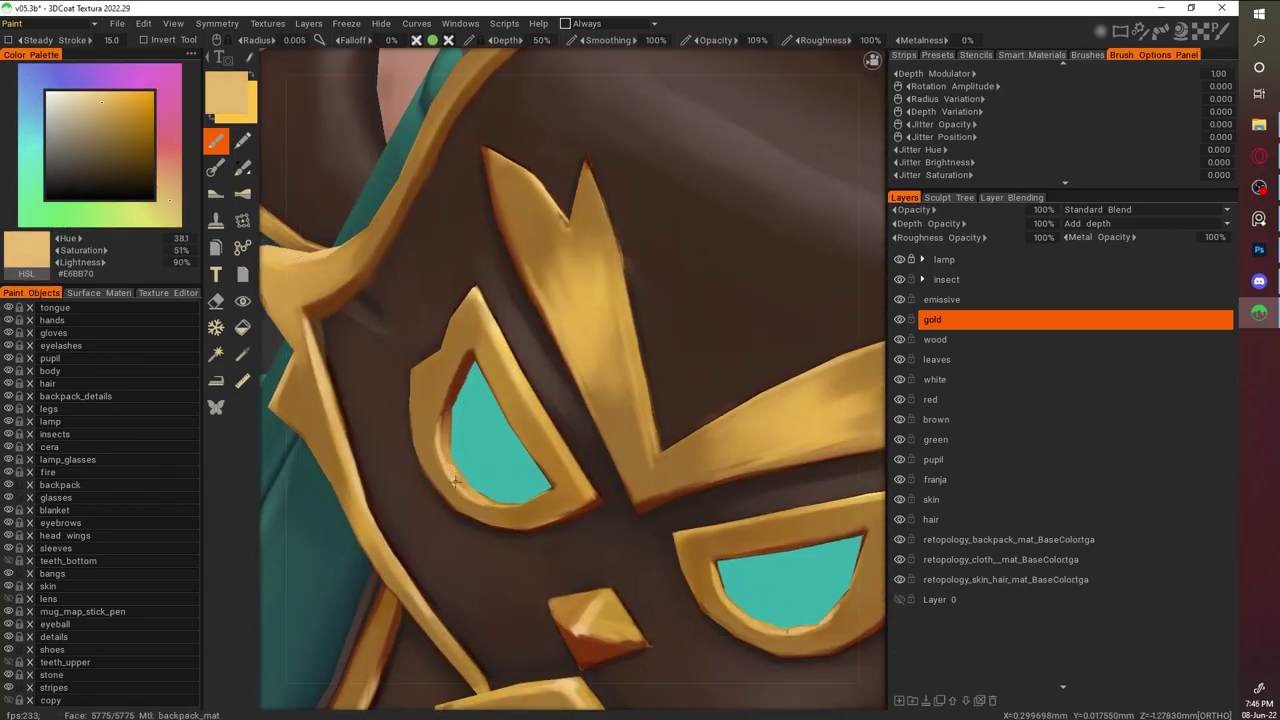
Refine the eye frames' inner rims with light gold #E6BB70 and dark brown #6B2B0E at a brush radius of 0.004
{"action": "scroll", "coordinate": [456, 484], "scroll_direction": "down", "scroll_amount": 5}
{"action": "right_click_drag", "start_coordinate": [531, 133], "coordinate": [714, 269]}
{"action": "scroll", "coordinate": [528, 309], "scroll_direction": "up", "scroll_amount": 5}
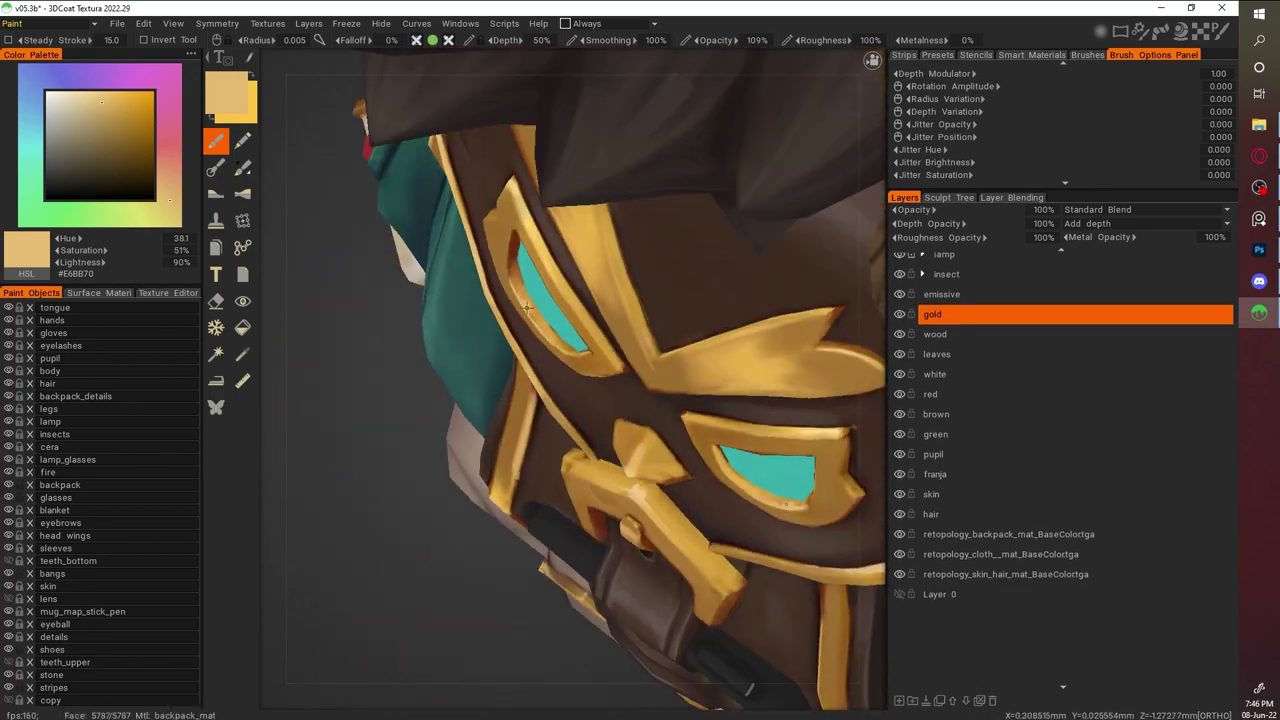
{"action": "scroll", "coordinate": [528, 301], "scroll_direction": "down", "scroll_amount": 5}
{"action": "scroll", "coordinate": [449, 480], "scroll_direction": "up", "scroll_amount": 5}
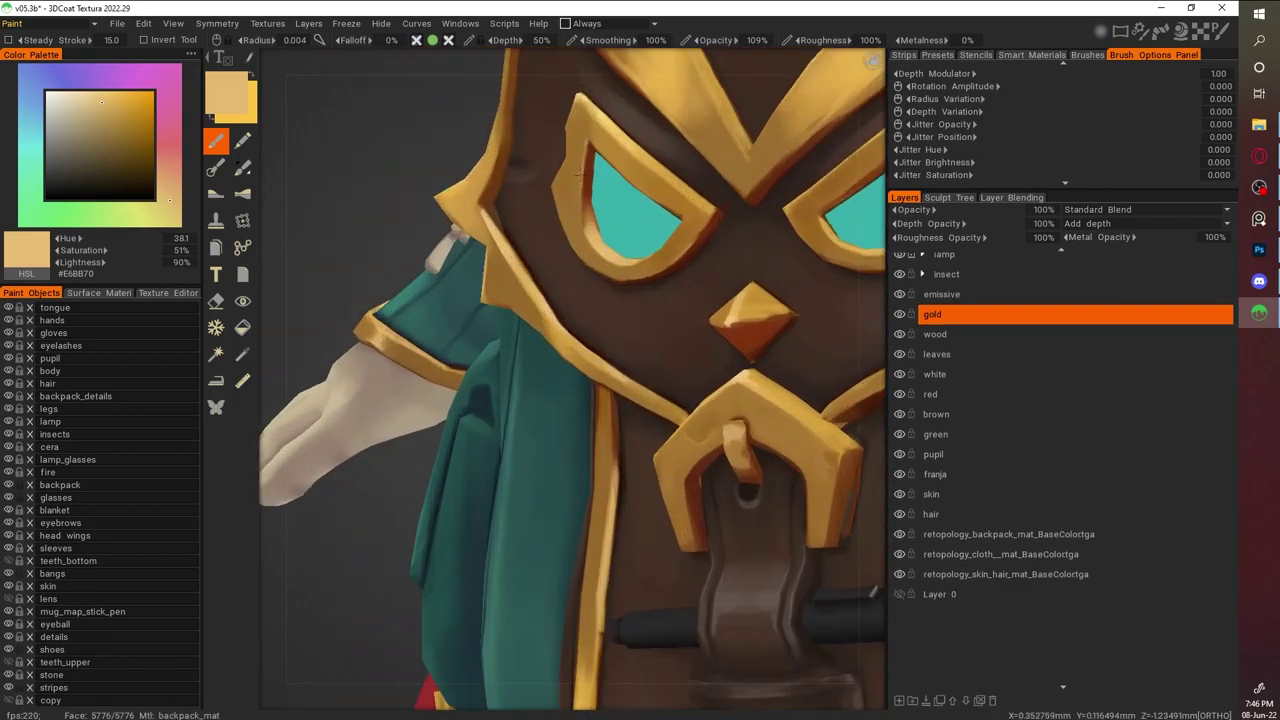
{"action": "key", "text": "v"}
{"action": "scroll", "coordinate": [408, 597], "scroll_direction": "down", "scroll_amount": 5}
{"action": "scroll", "coordinate": [495, 401], "scroll_direction": "up", "scroll_amount": 5}
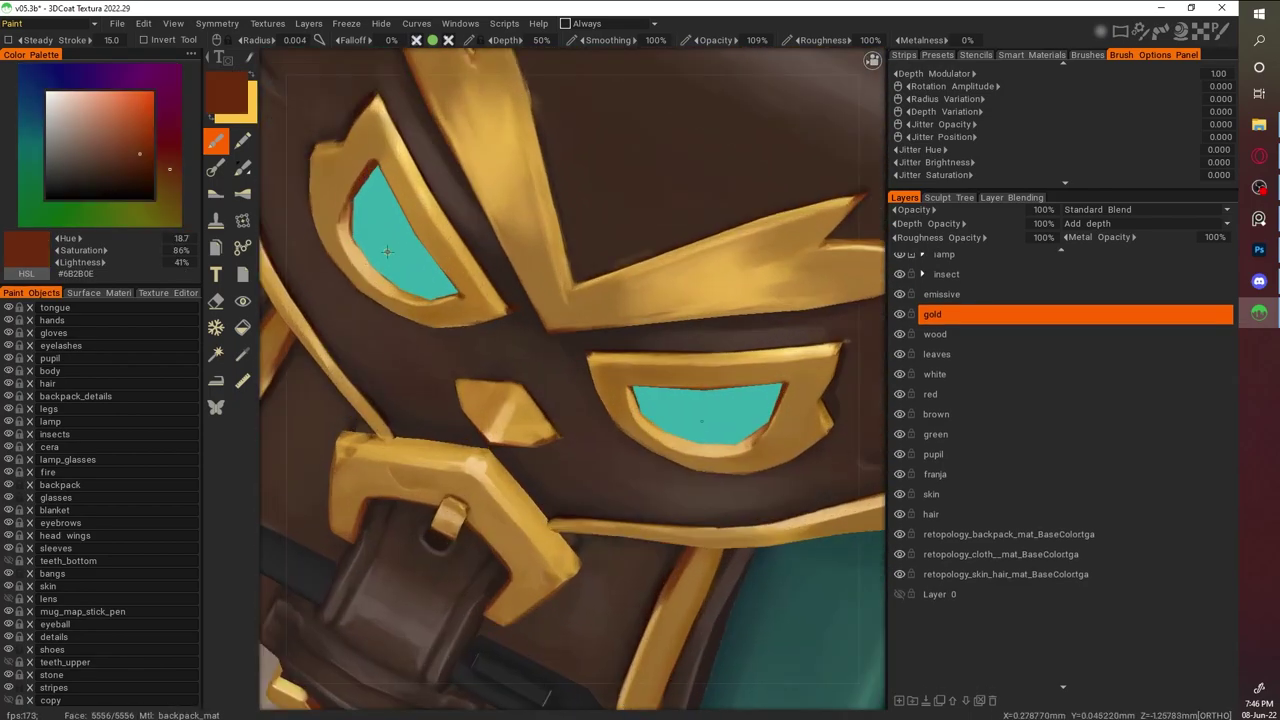
Brighten the gold eye frames with pale gold #F3CE8E highlights at a brush radius of 0.010
{"action": "right_click_drag", "start_coordinate": [397, 284], "coordinate": [425, 340], "text": "shift"}
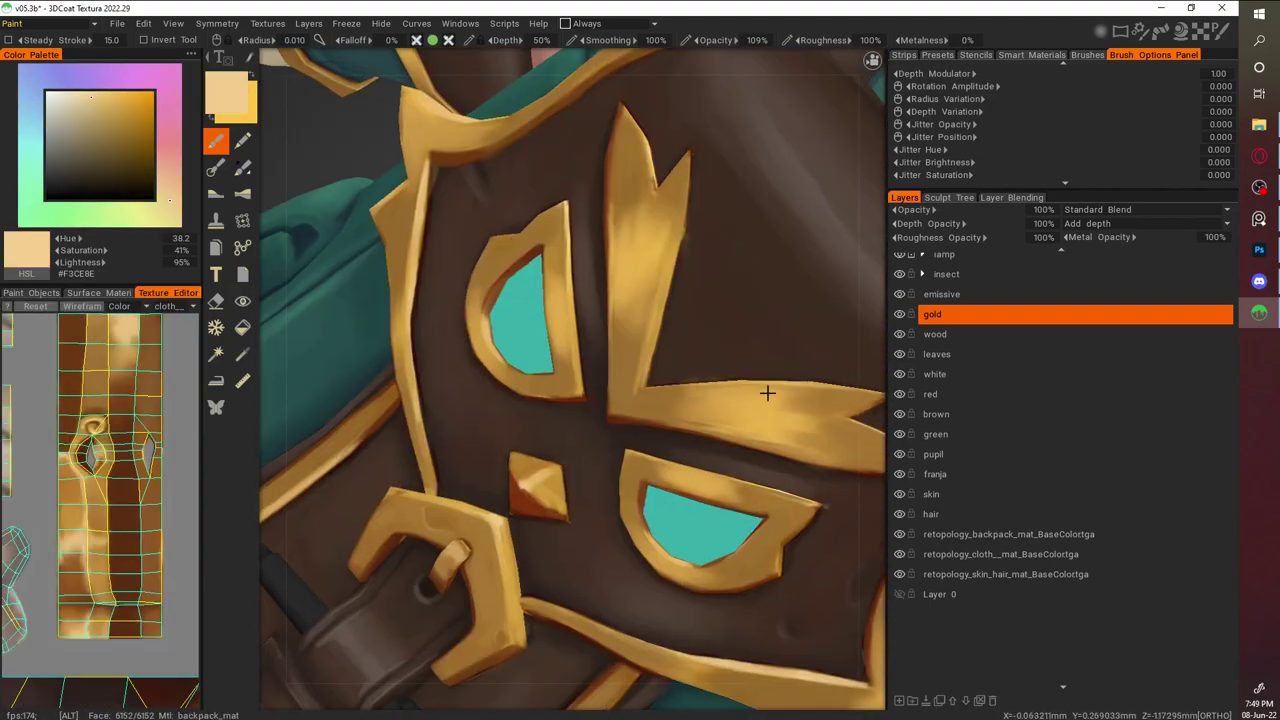
{"action": "scroll", "coordinate": [720, 575], "scroll_direction": "down", "scroll_amount": 5}
{"action": "right_click_drag", "start_coordinate": [720, 575], "coordinate": [703, 531]}
{"action": "scroll", "coordinate": [575, 366], "scroll_direction": "up", "scroll_amount": 5}
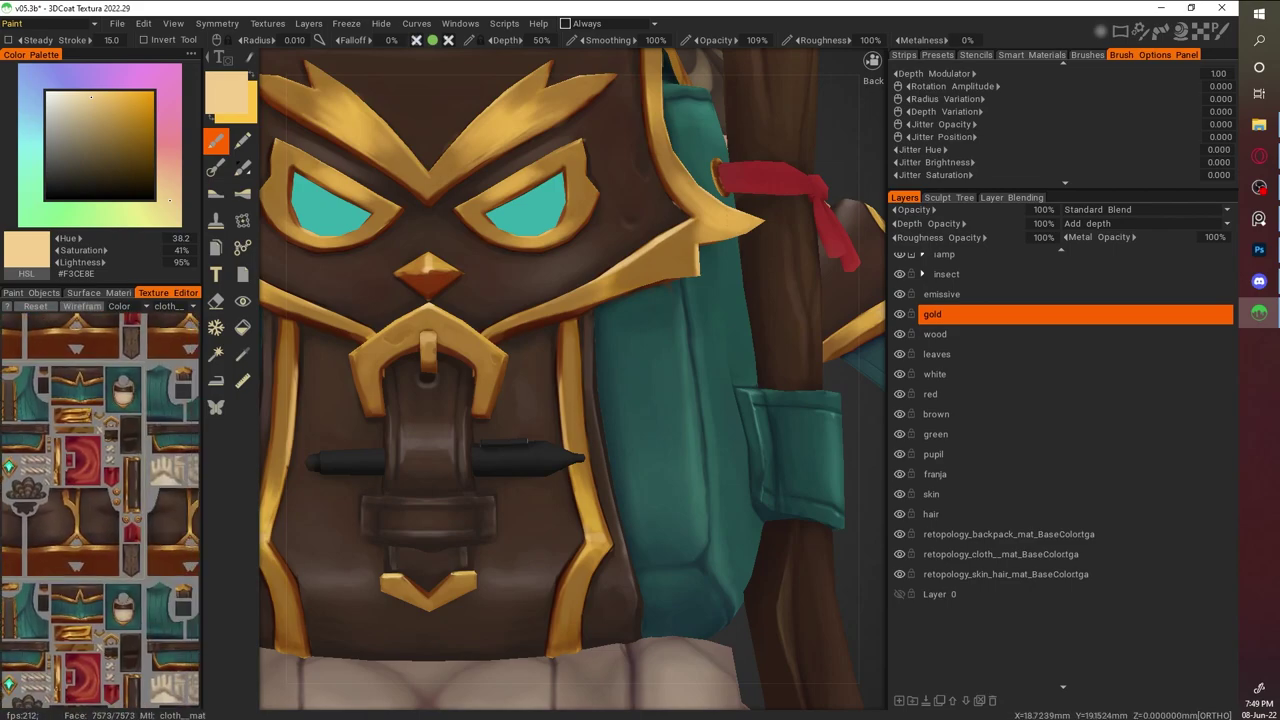
{"action": "scroll", "coordinate": [410, 268], "scroll_direction": "down", "scroll_amount": 2}
{"action": "scroll", "coordinate": [410, 268], "scroll_direction": "up", "scroll_amount": 6}
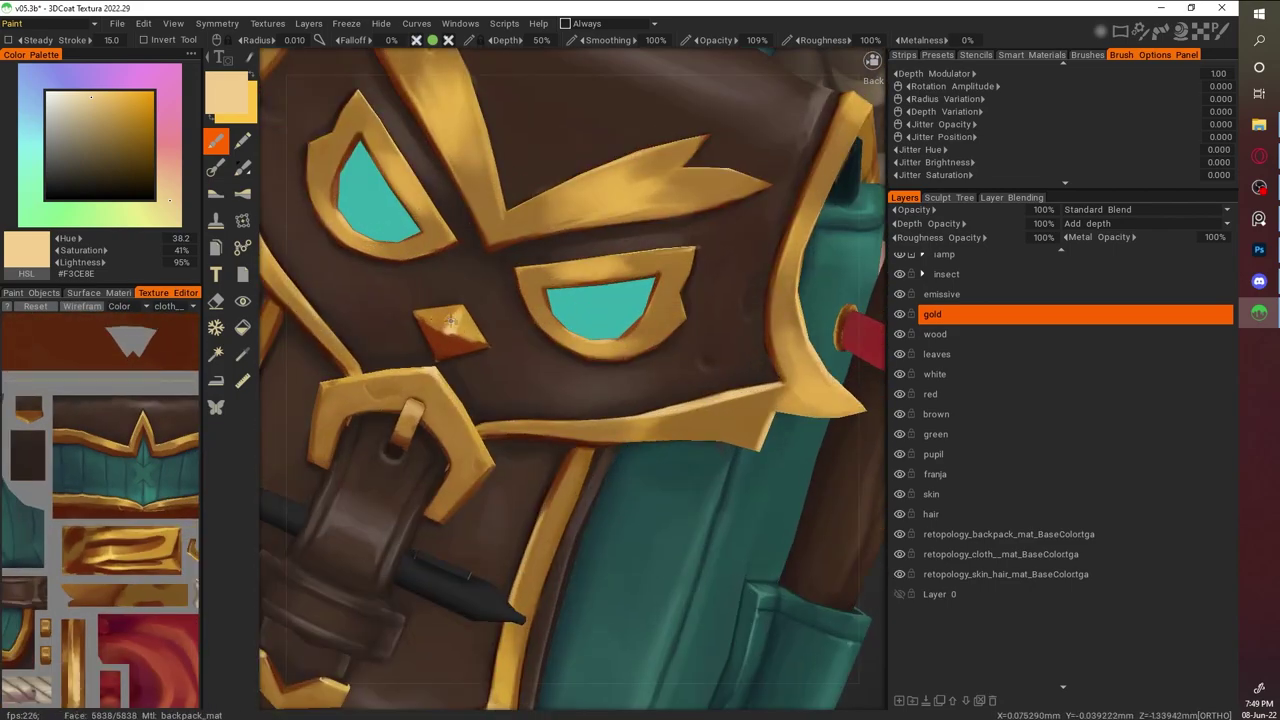
Paint the beak's upper facets with tan #D2A266 and gold #DFAF5B, following the wireframe edges at a brush radius of 0.006
{"action": "scroll", "coordinate": [497, 418], "scroll_direction": "up", "scroll_amount": 2}
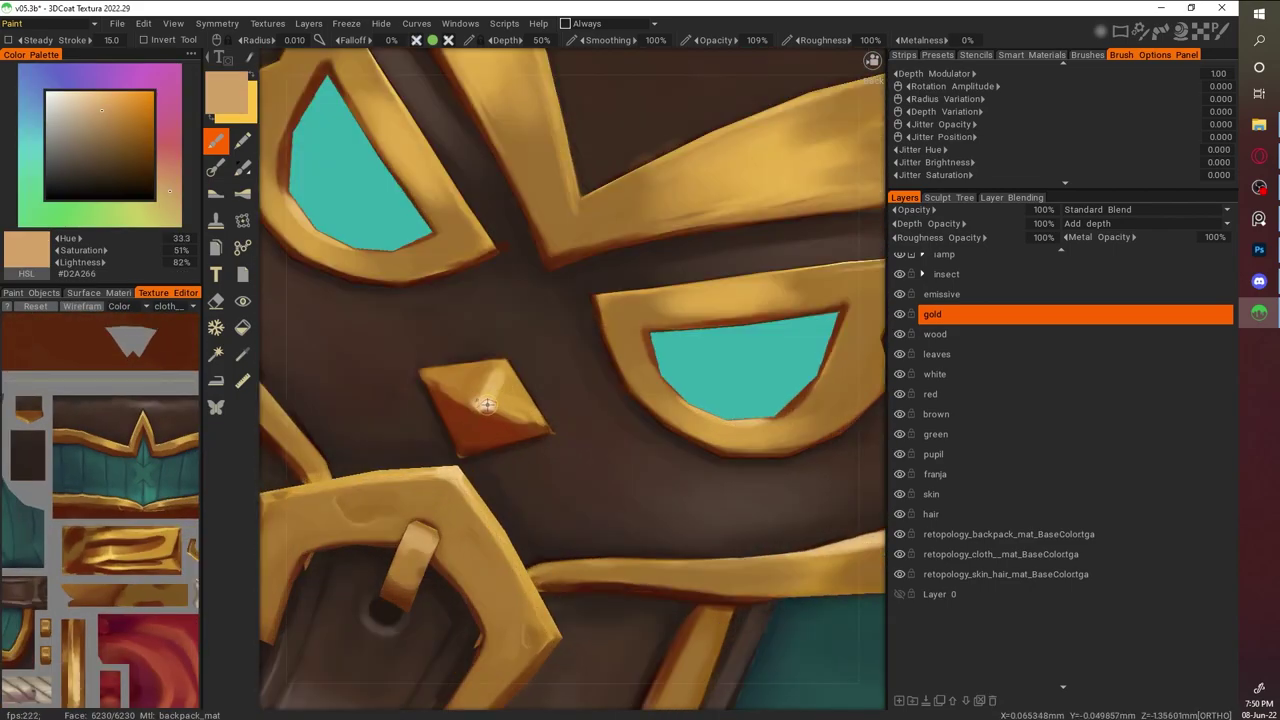
{"action": "key", "text": "w"}
{"action": "key", "text": "v"}
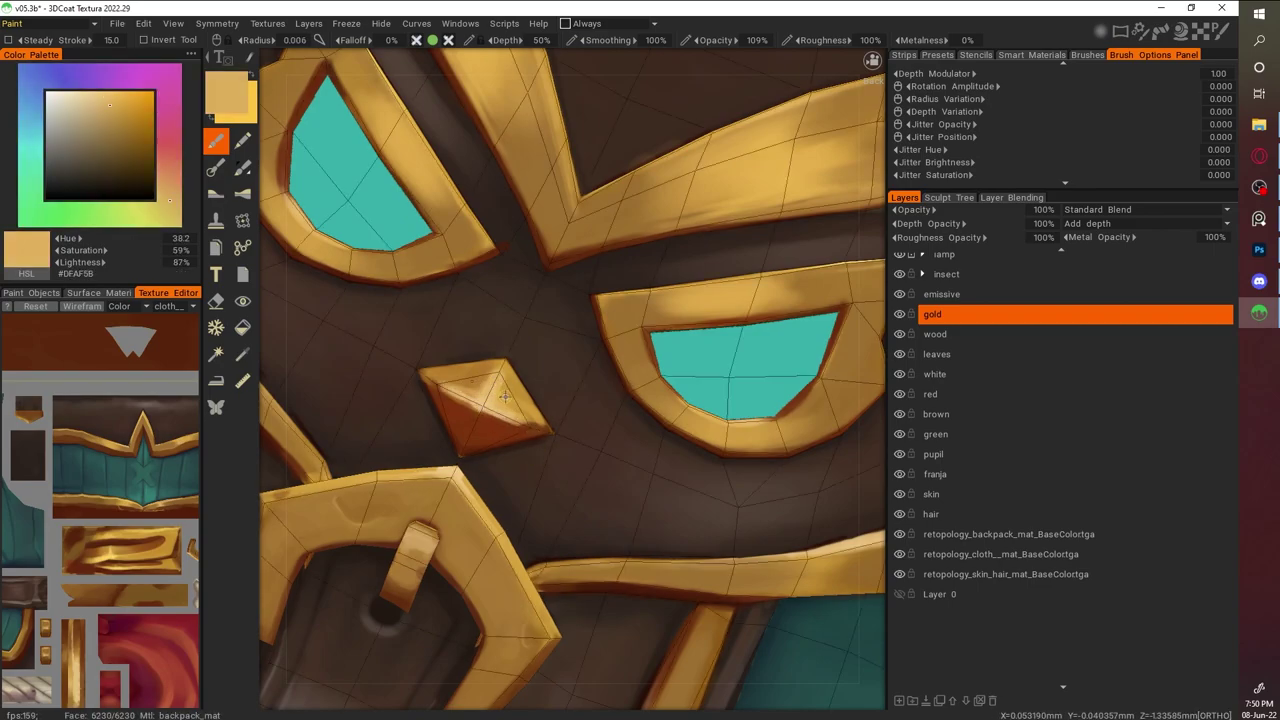
{"action": "key", "text": "v"}
{"action": "scroll", "coordinate": [516, 418], "scroll_direction": "down", "scroll_amount": 3}
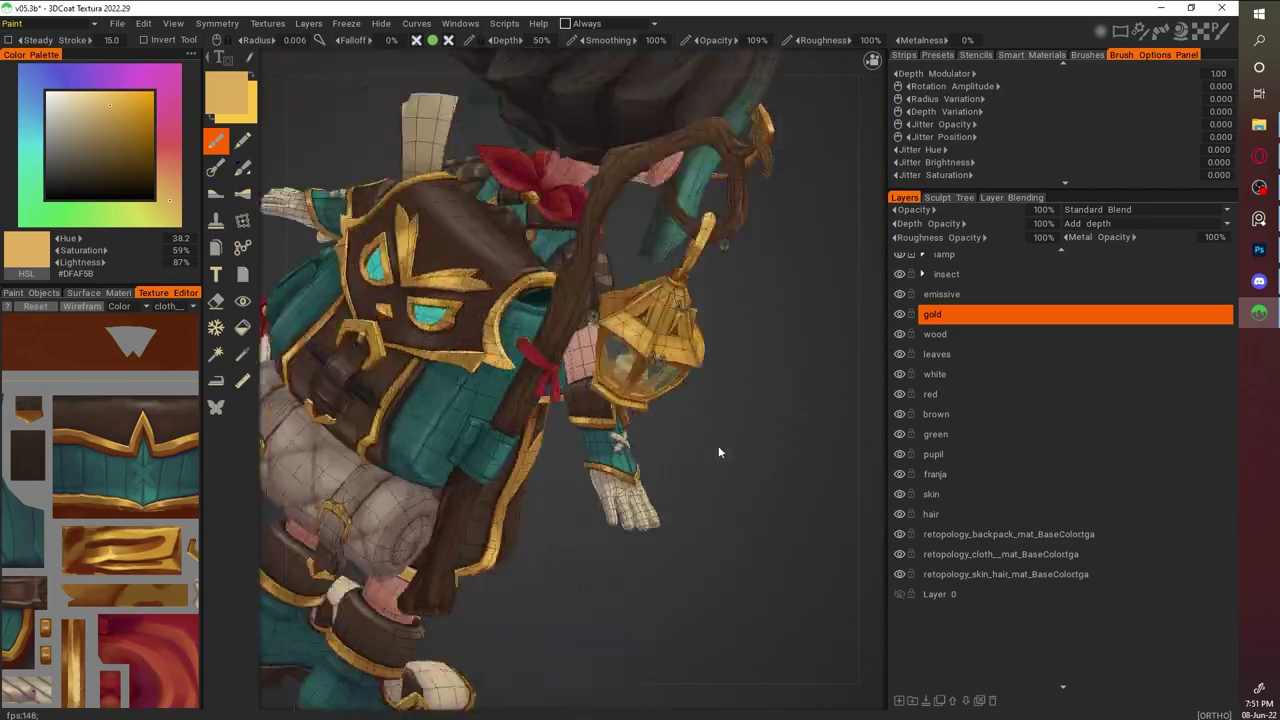
{"action": "scroll", "coordinate": [689, 451], "scroll_direction": "up", "scroll_amount": 4}
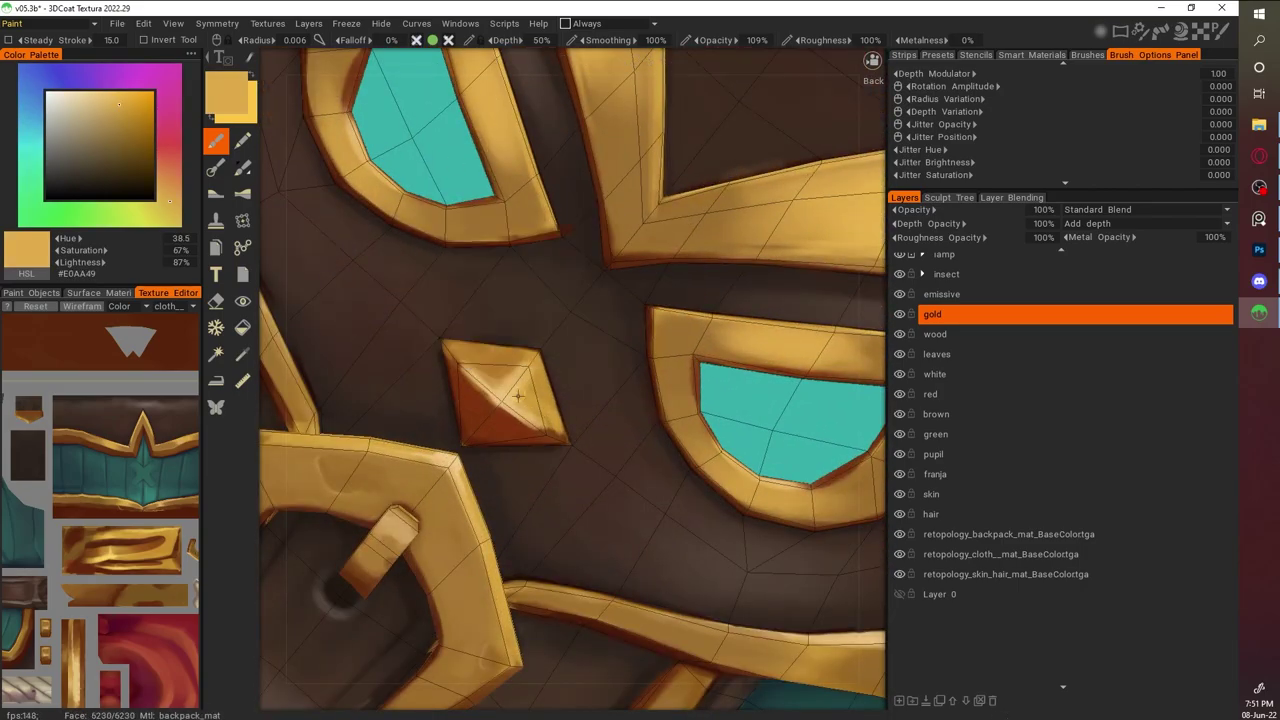
Shade the beak's lower facets with reddish brown #7D350E and dark brown #461C09
{"action": "key", "text": "v"}
{"action": "key", "text": "v"}
{"action": "scroll", "coordinate": [455, 370], "scroll_direction": "down", "scroll_amount": 3}
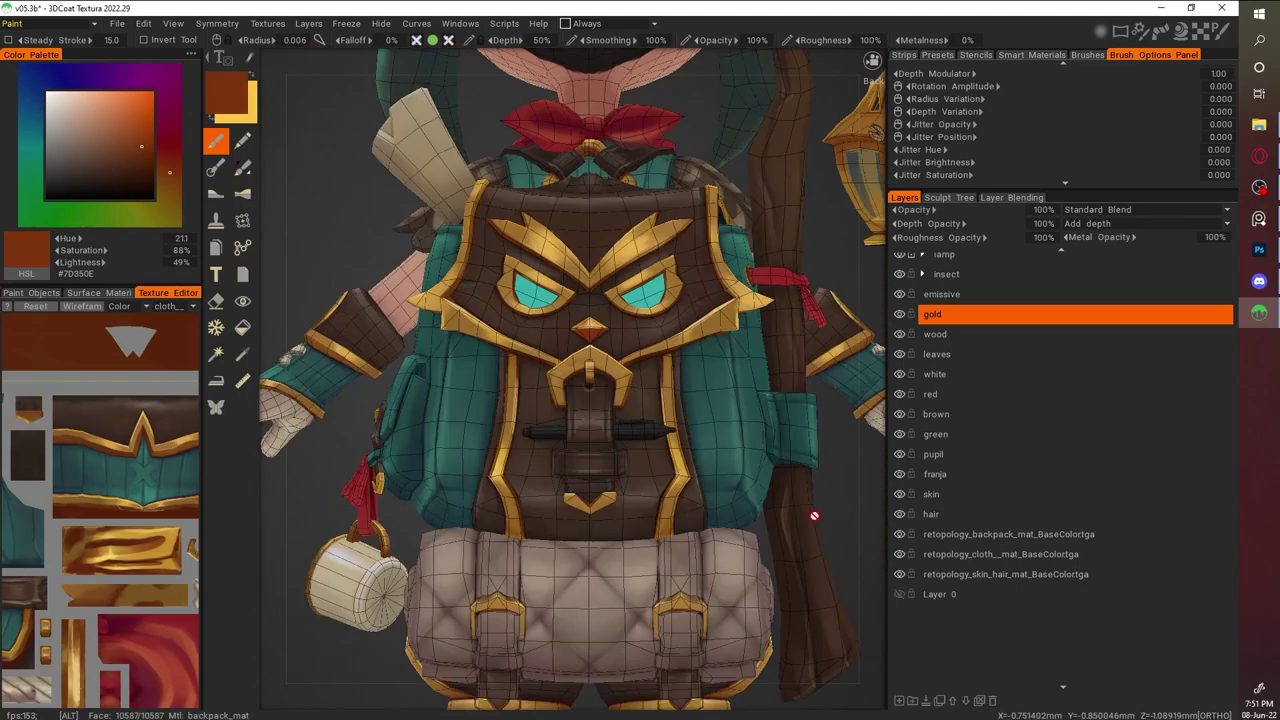
{"action": "scroll", "coordinate": [535, 252], "scroll_direction": "up", "scroll_amount": 3}
{"action": "scroll", "coordinate": [509, 190], "scroll_direction": "up", "scroll_amount": 2}
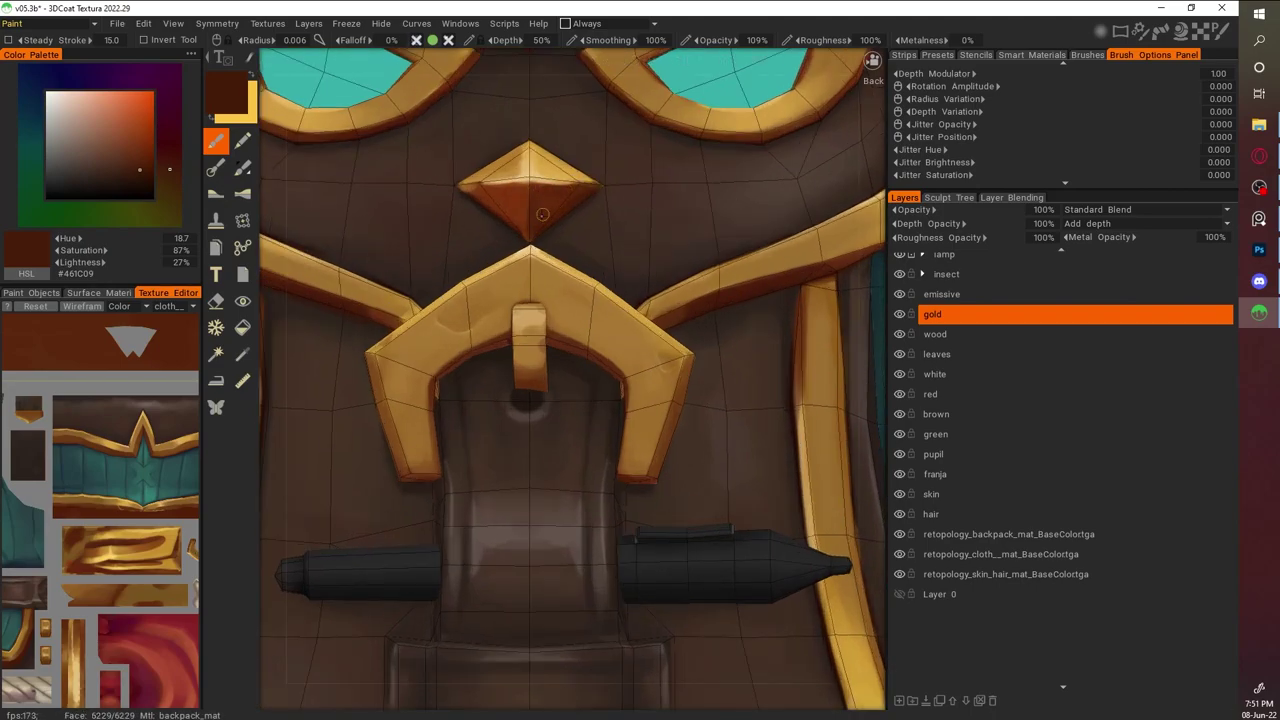
Model the beak's upper facets with pale gold #EFC887, gold #D7A23C and brownish gold #9E7131
{"action": "scroll", "coordinate": [823, 523], "scroll_direction": "down", "scroll_amount": 3}
{"action": "scroll", "coordinate": [679, 242], "scroll_direction": "up", "scroll_amount": 4}
{"action": "key", "text": "v"}
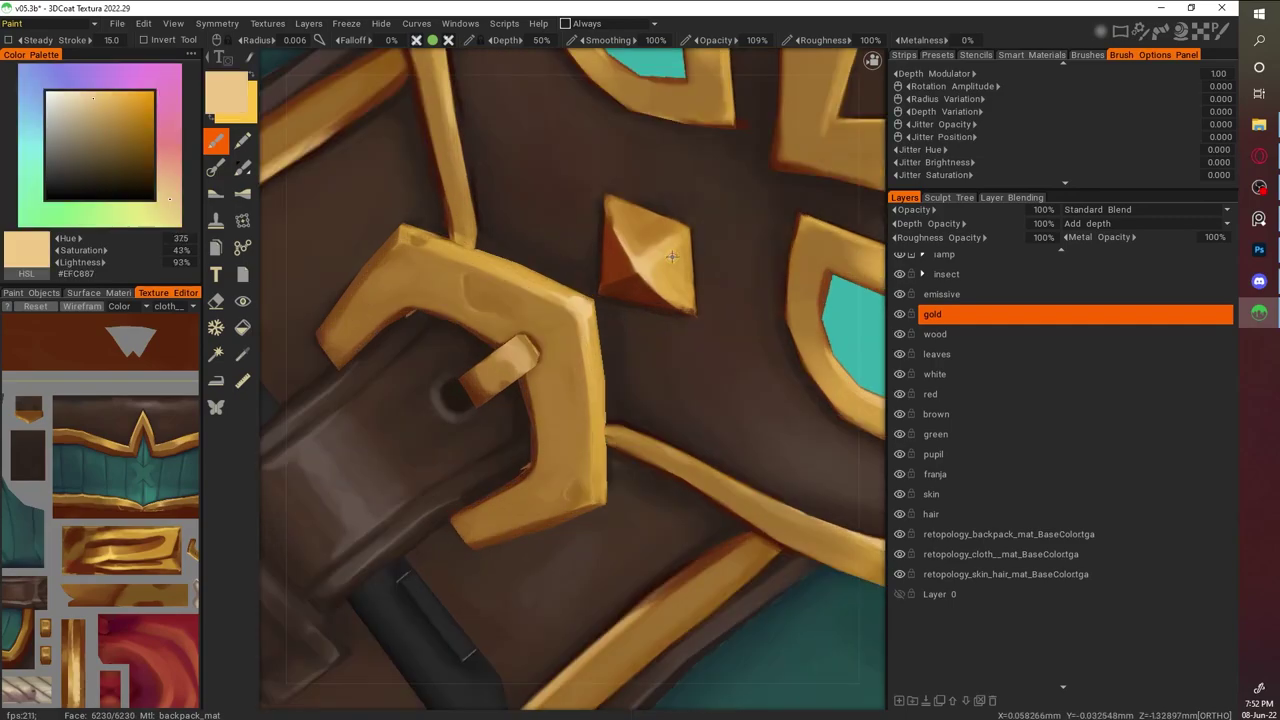
{"action": "key", "text": "v"}
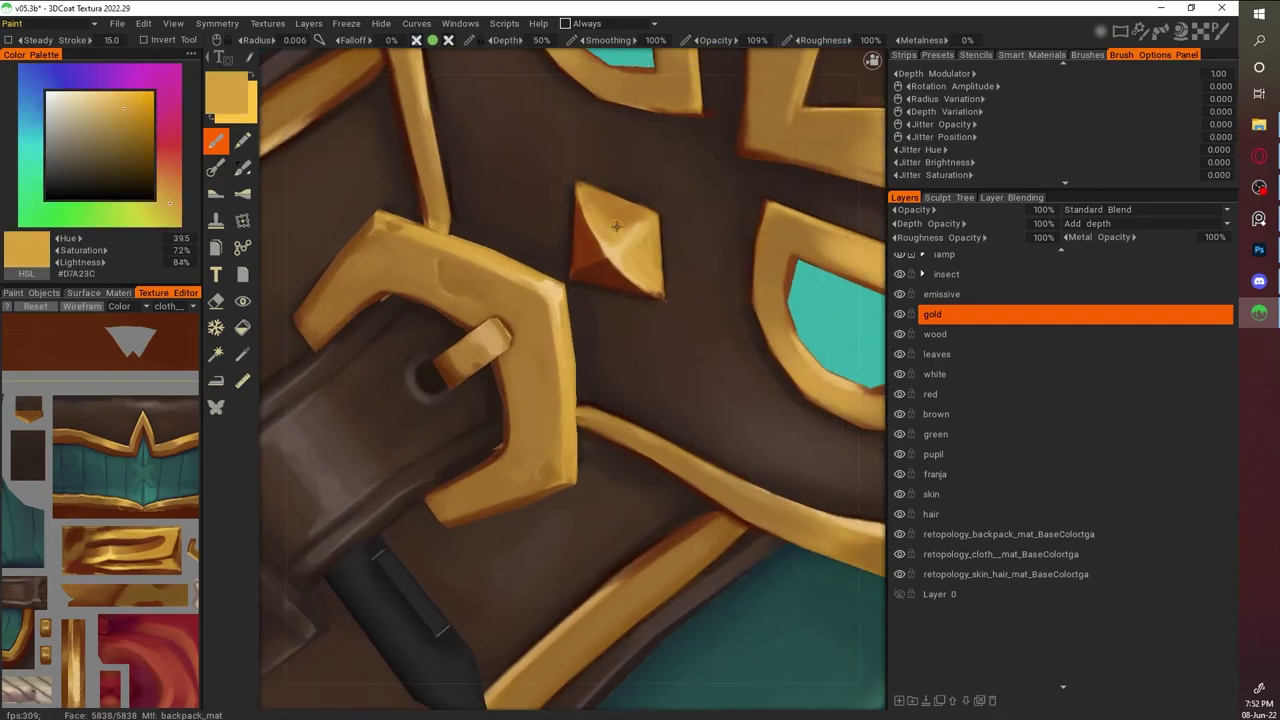
{"action": "scroll", "coordinate": [602, 226], "scroll_direction": "down", "scroll_amount": 3}
{"action": "scroll", "coordinate": [619, 313], "scroll_direction": "up", "scroll_amount": 4}
{"action": "key", "text": "v"}
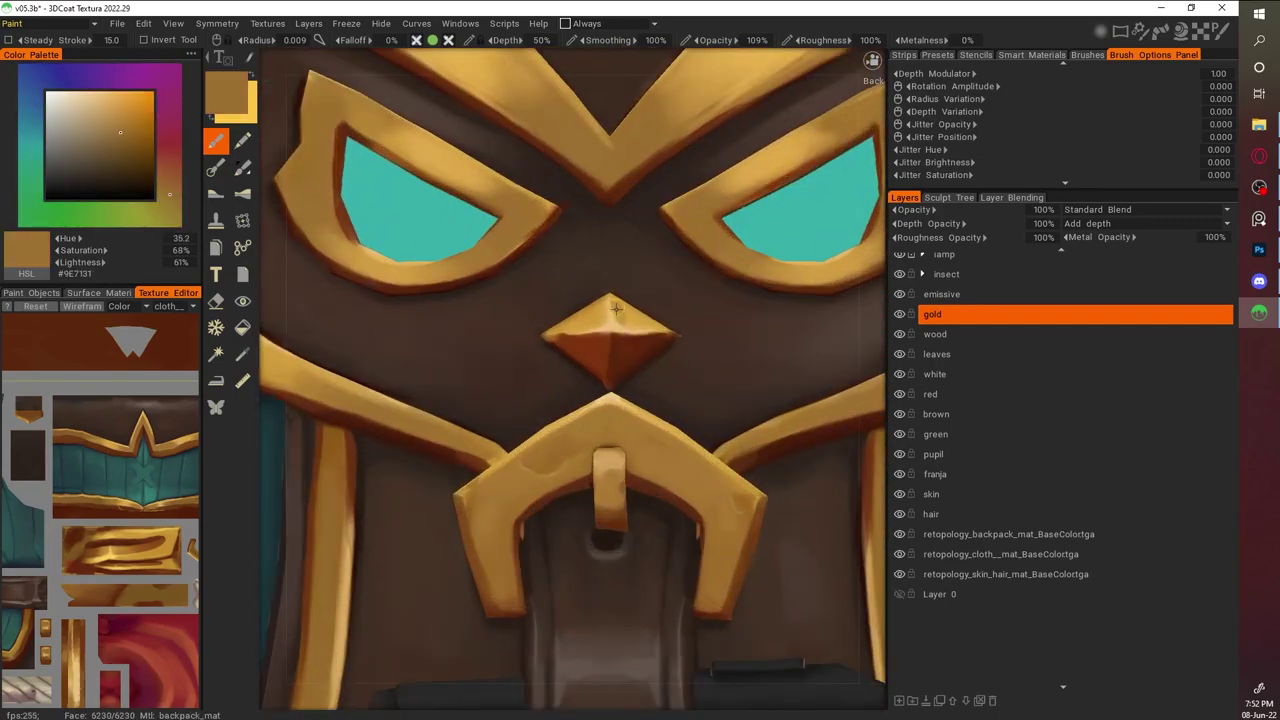
{"action": "scroll", "coordinate": [764, 227], "scroll_direction": "down", "scroll_amount": 2}
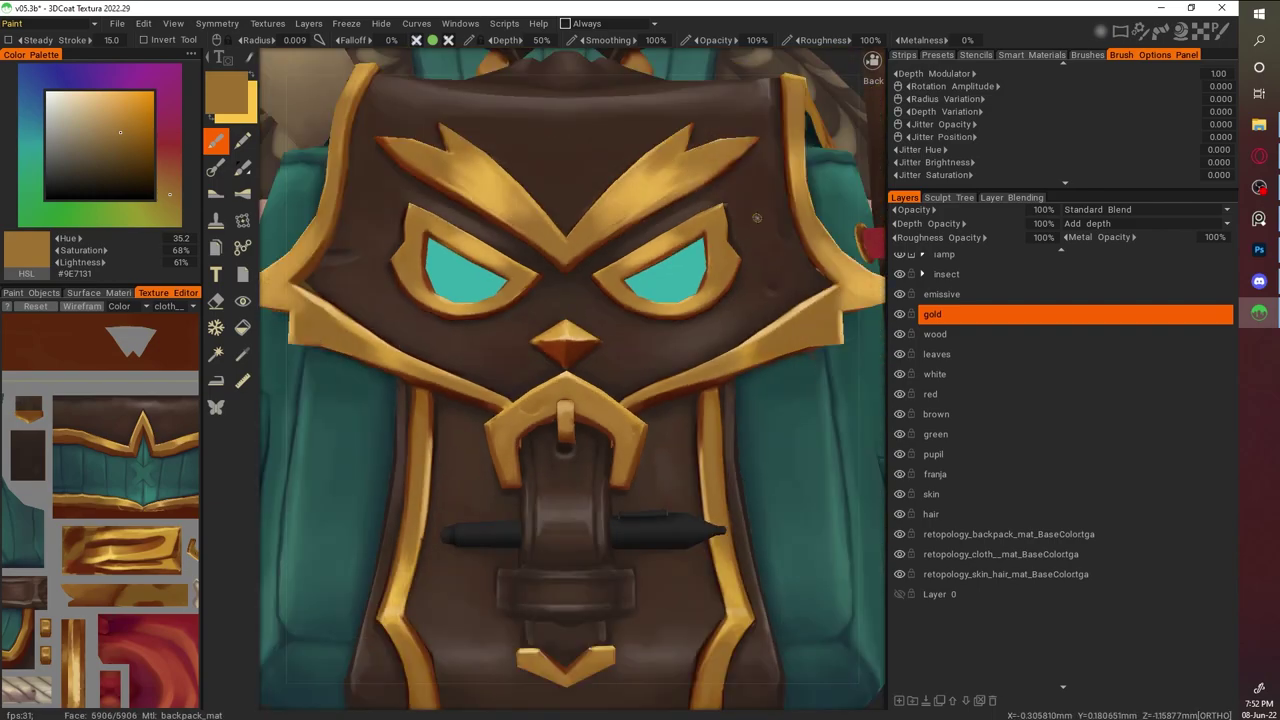
Define the beak's lower tip and edges with dark brown #4B1D0A and reddish brown #7F370F at a brush radius of 0.004
{"action": "scroll", "coordinate": [757, 217], "scroll_direction": "up", "scroll_amount": 4}
{"action": "middle_click_drag", "start_coordinate": [520, 300], "coordinate": [621, 270]}
{"action": "scroll", "coordinate": [621, 270], "scroll_direction": "up", "scroll_amount": 2}
{"action": "key", "text": "v"}
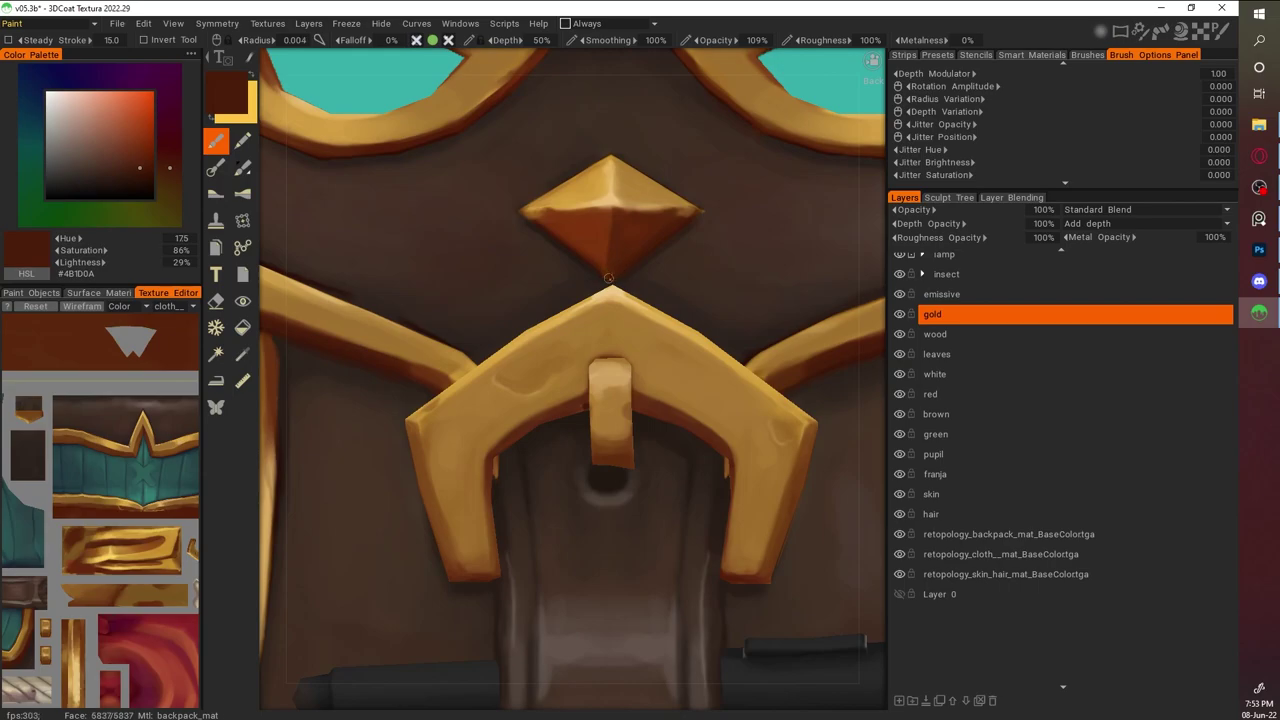
{"action": "scroll", "coordinate": [531, 218], "scroll_direction": "down", "scroll_amount": 3}
{"action": "middle_click_drag", "start_coordinate": [531, 218], "coordinate": [510, 245]}
{"action": "scroll", "coordinate": [510, 245], "scroll_direction": "up", "scroll_amount": 4}
{"action": "key", "text": "v"}
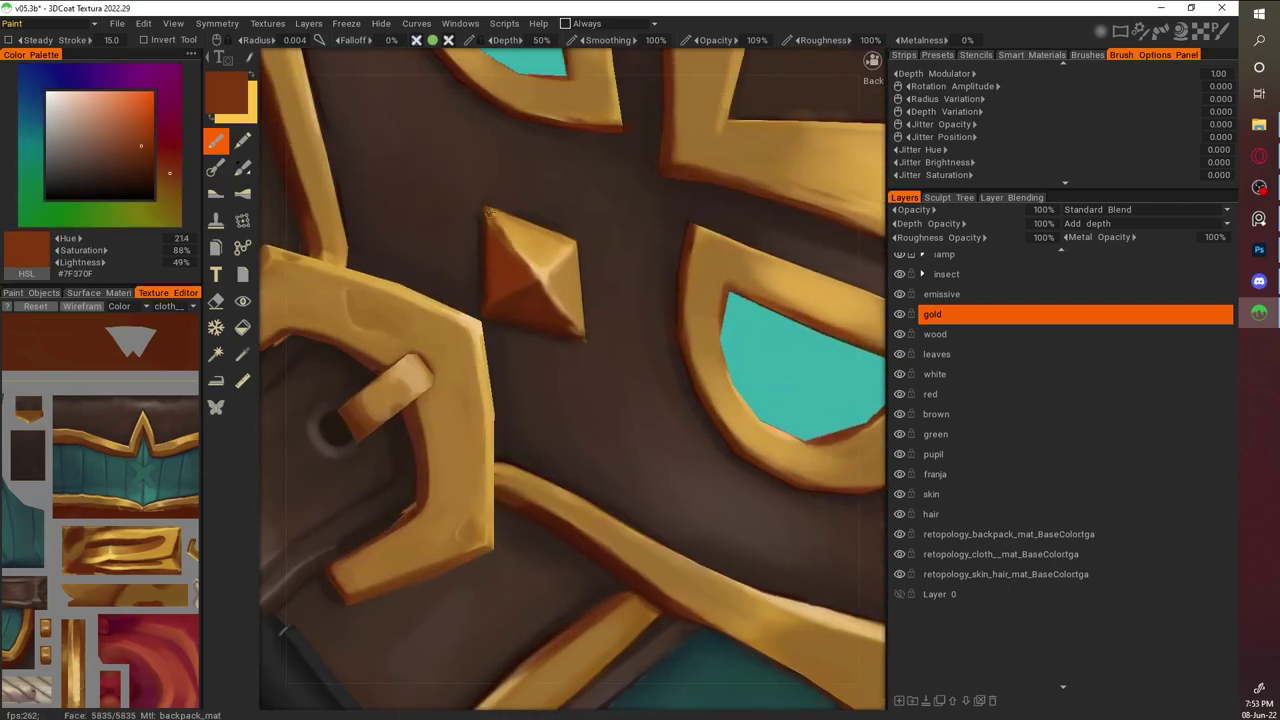
Clean up the beak's corners and blend its facets with muted gold #C09149
{"action": "key", "text": "v"}
{"action": "key", "text": "v"}
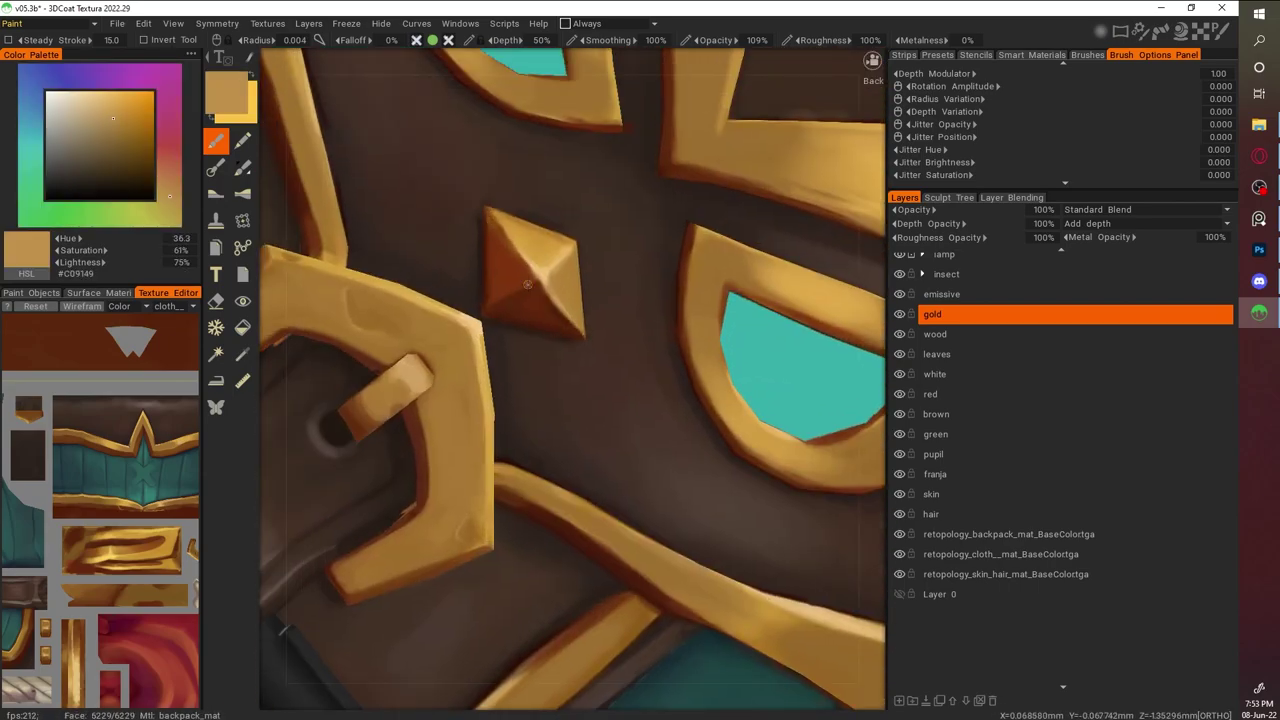
{"action": "mouse_move", "coordinate": [536, 257]}
{"action": "left_mouse_down", "text": "shift"}
{"action": "mouse_move", "coordinate": [522, 285]}
{"action": "mouse_move", "coordinate": [530, 275]}
{"action": "mouse_move", "coordinate": [499, 241]}
{"action": "left_mouse_up", "text": "shift"}
{"action": "scroll", "coordinate": [750, 347], "scroll_direction": "down", "scroll_amount": 3}
{"action": "scroll", "coordinate": [786, 606], "scroll_direction": "up", "scroll_amount": 4}
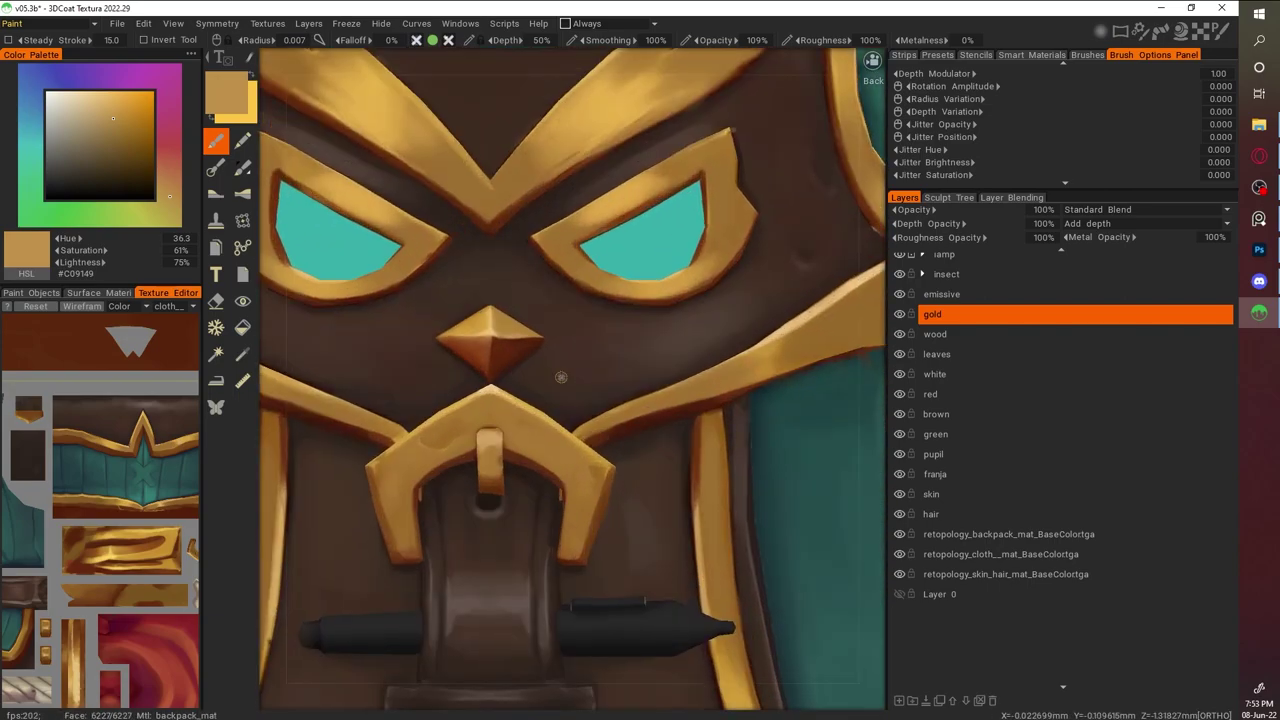
Refine the owl's gold eyebrows with golds #D49E42 and #E0AA49 and darker #9F712E and #9C6F30, enlarging the brush radius to 0.013
{"action": "middle_click_drag", "start_coordinate": [723, 195], "coordinate": [751, 219]}
{"action": "key", "text": "v"}
{"action": "scroll", "coordinate": [750, 219], "scroll_direction": "down", "scroll_amount": 3}
{"action": "scroll", "coordinate": [490, 200], "scroll_direction": "up", "scroll_amount": 4}
{"action": "key", "text": "v"}
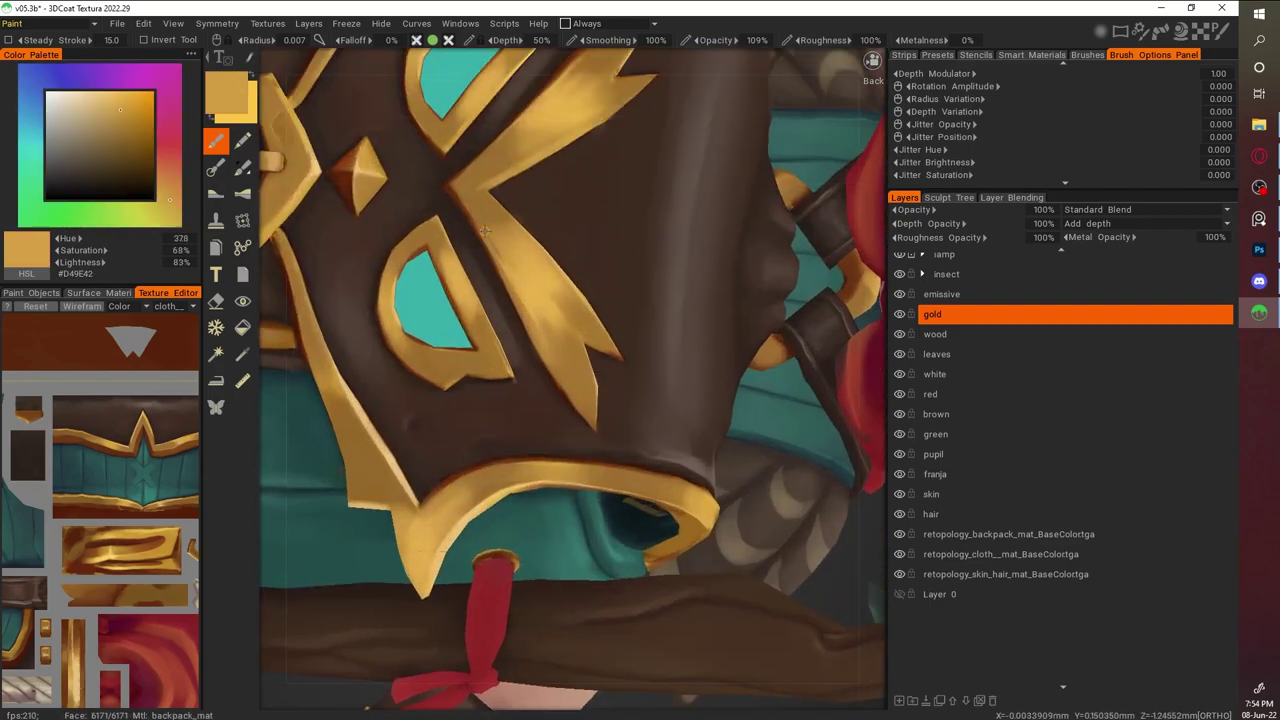
{"action": "key", "text": "v"}
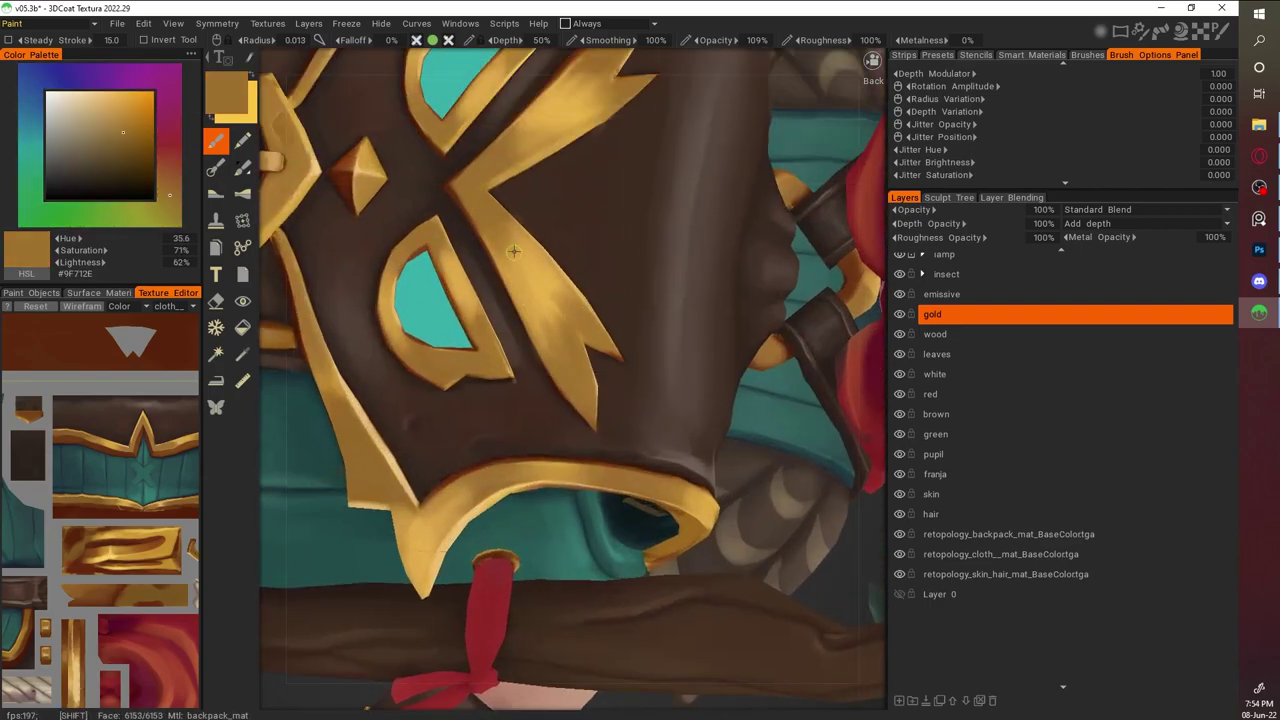
{"action": "key", "text": "v"}
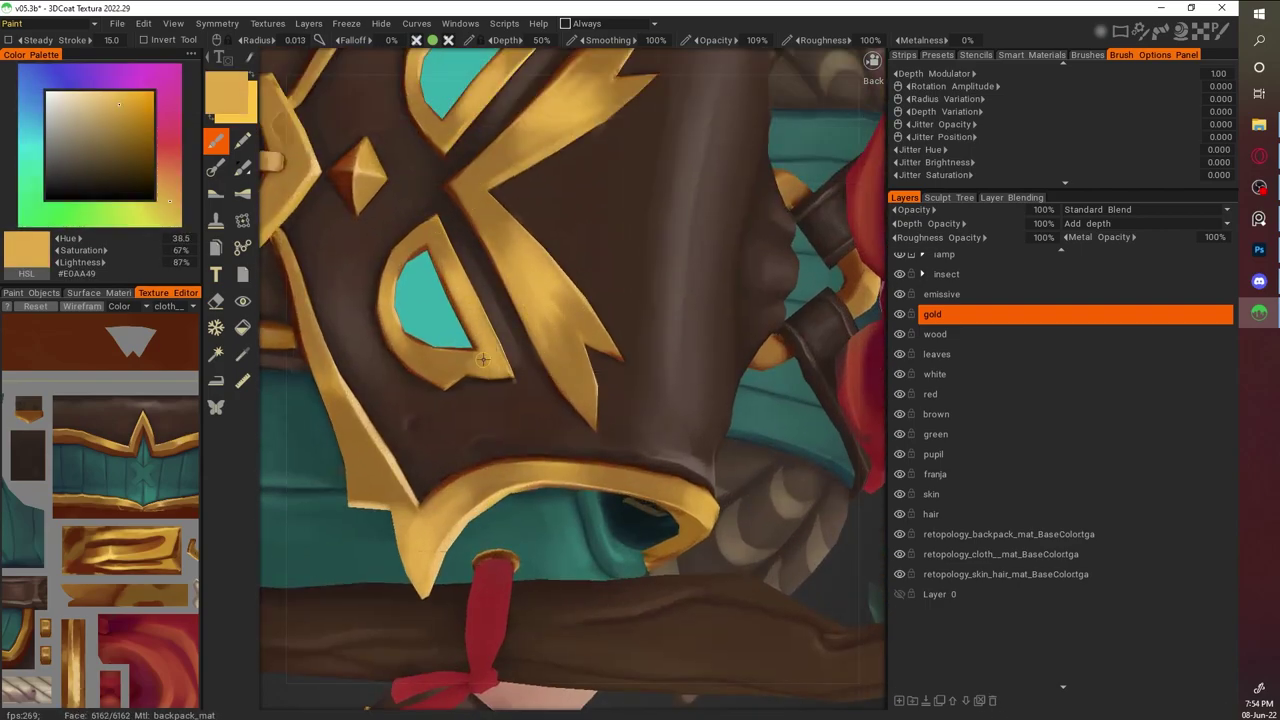
{"action": "key", "text": "v"}
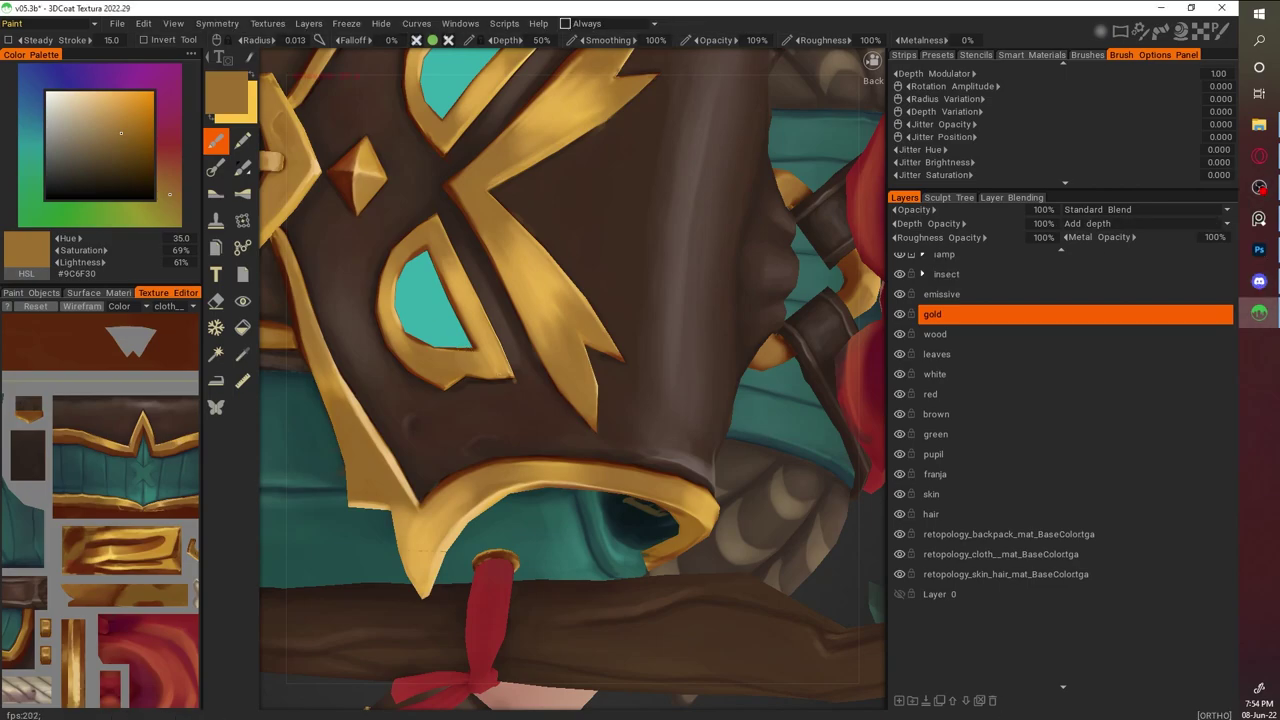
Move the red layer above the gold layer and the brown layer above the white layer
{"action": "scroll", "coordinate": [747, 486], "scroll_direction": "down", "scroll_amount": 5}
{"action": "left_click_drag", "start_coordinate": [747, 486], "coordinate": [743, 457]}
{"action": "scroll", "coordinate": [743, 457], "scroll_direction": "up", "scroll_amount": 3}
{"action": "left_click_drag", "start_coordinate": [961, 418], "coordinate": [968, 374]}
{"action": "left_click_drag", "start_coordinate": [780, 400], "coordinate": [686, 423]}
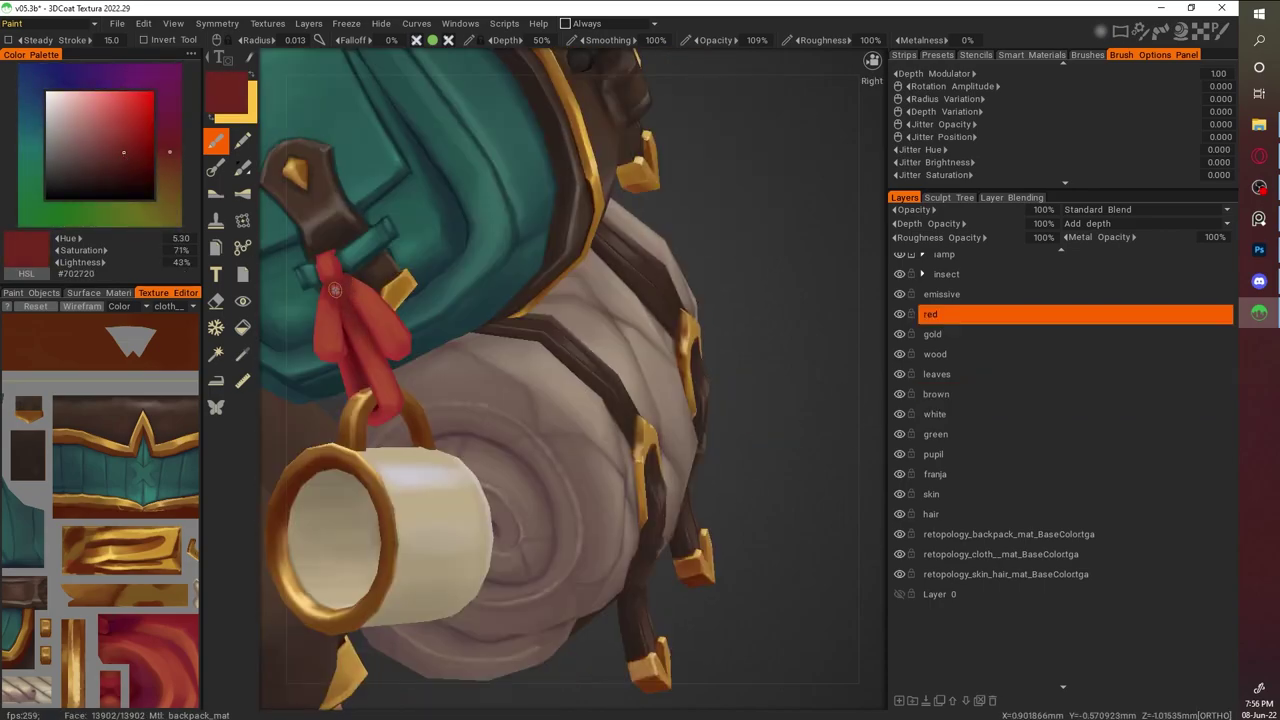
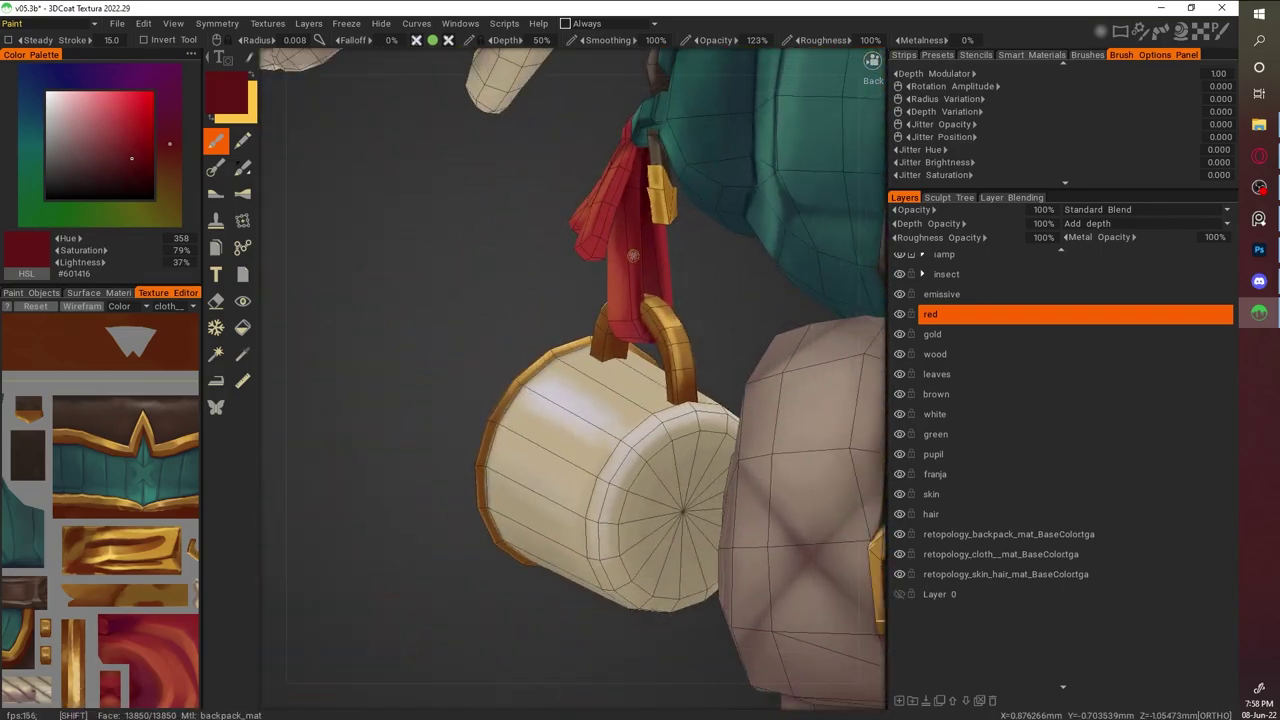
Paint the back of the hanging red cloth strips with #AA4A30, pink #EB7F7A, red #BB4845 and dark red #882624, enlarging the brush radius to 0.010
{"action": "key", "text": "v"}
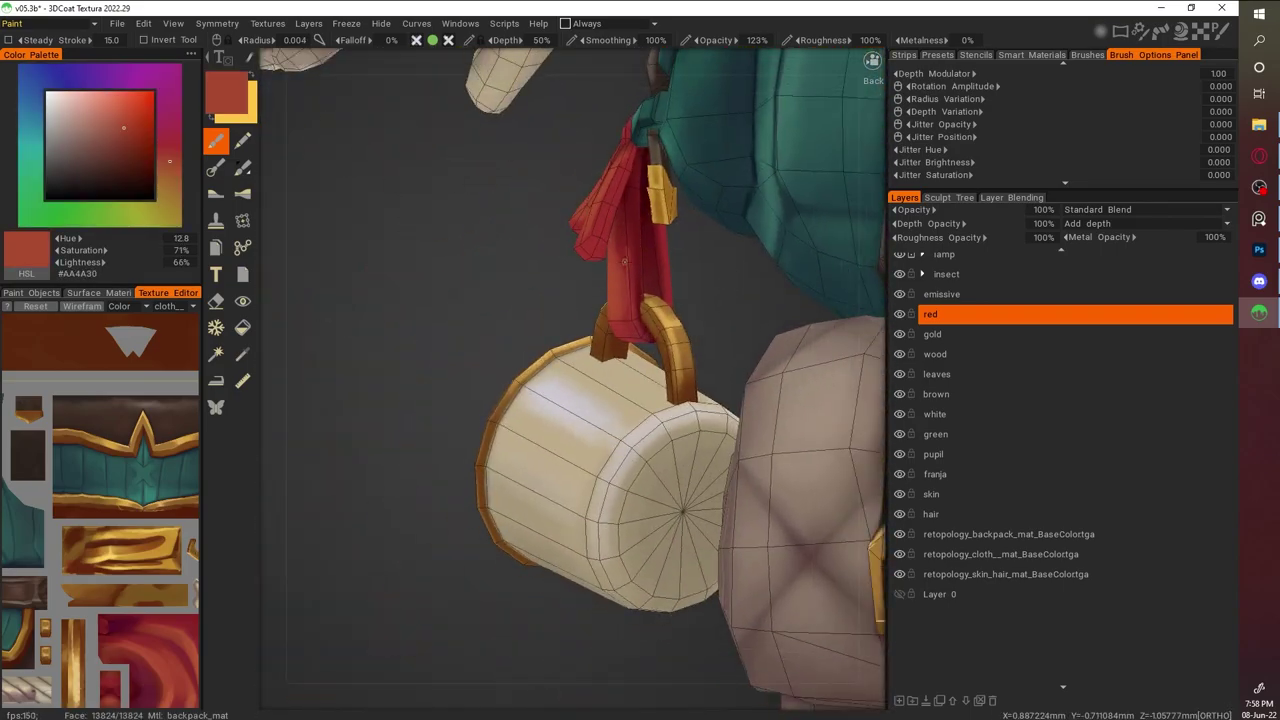
{"action": "key", "text": "v"}
{"action": "key", "text": "v"}
{"action": "key", "text": "v"}
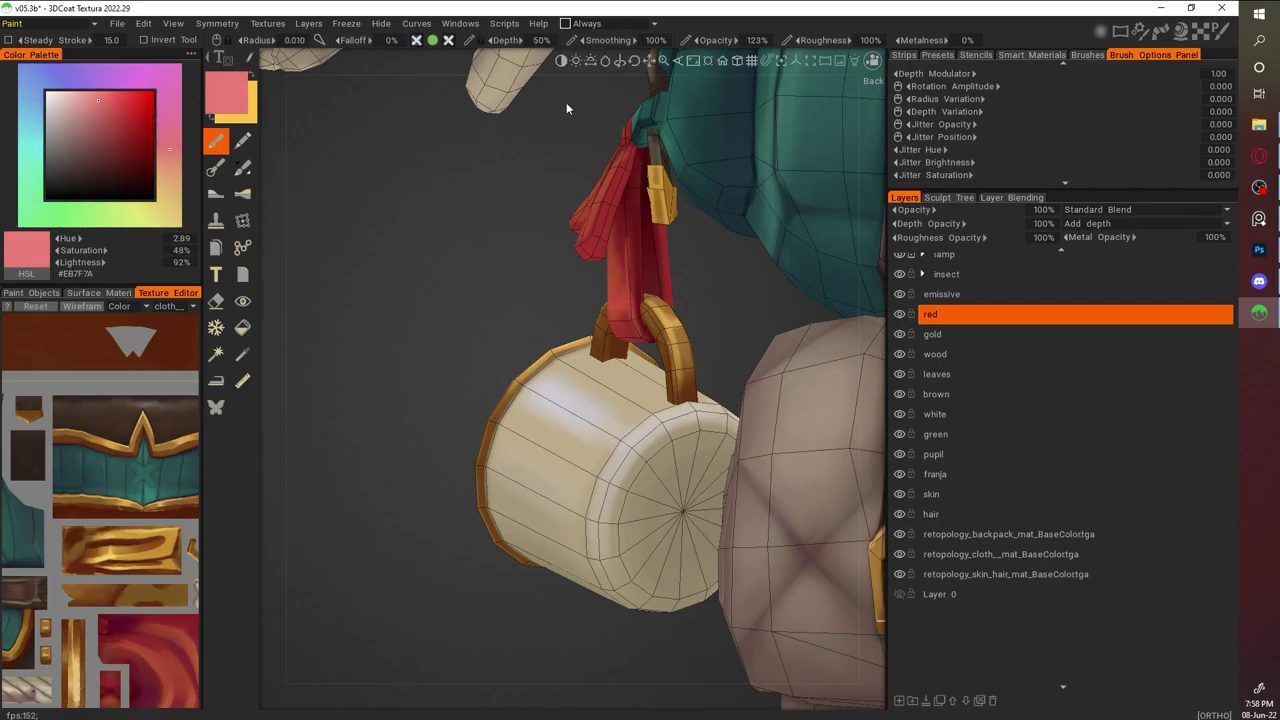
{"action": "key", "text": "v"}
{"action": "key", "text": "v"}
{"action": "key", "text": "v"}
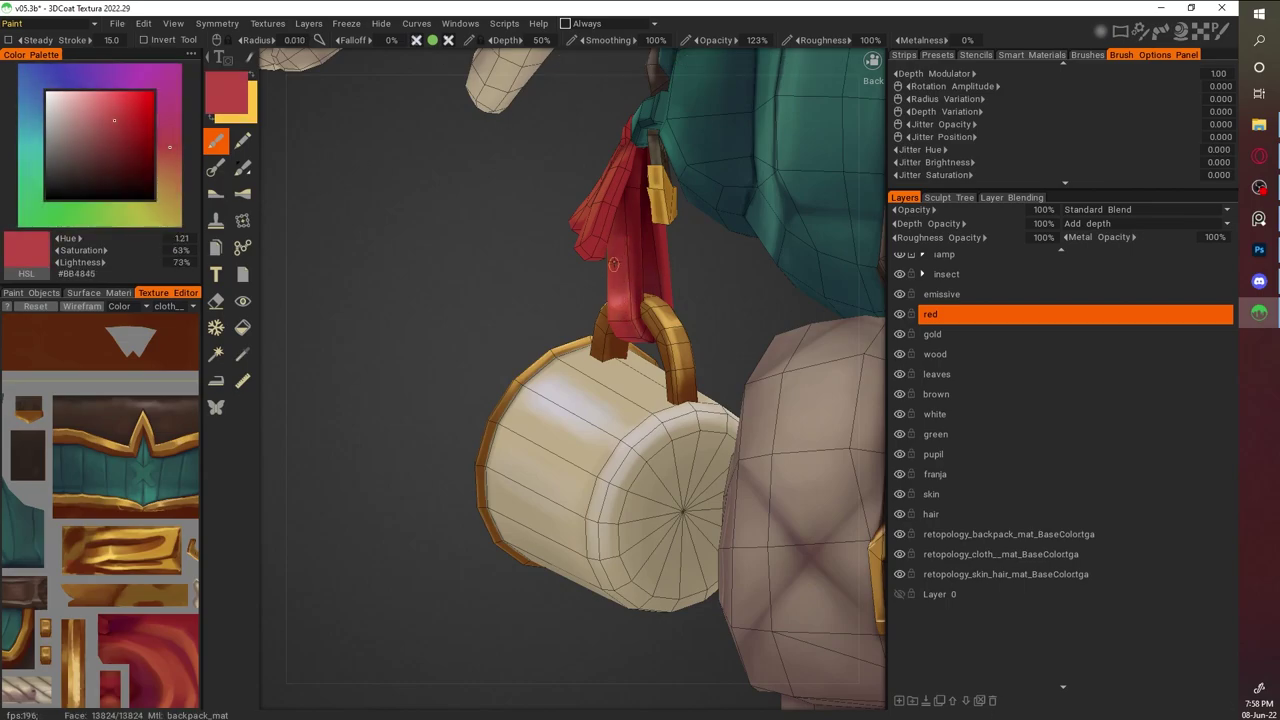
{"action": "key", "text": "v"}
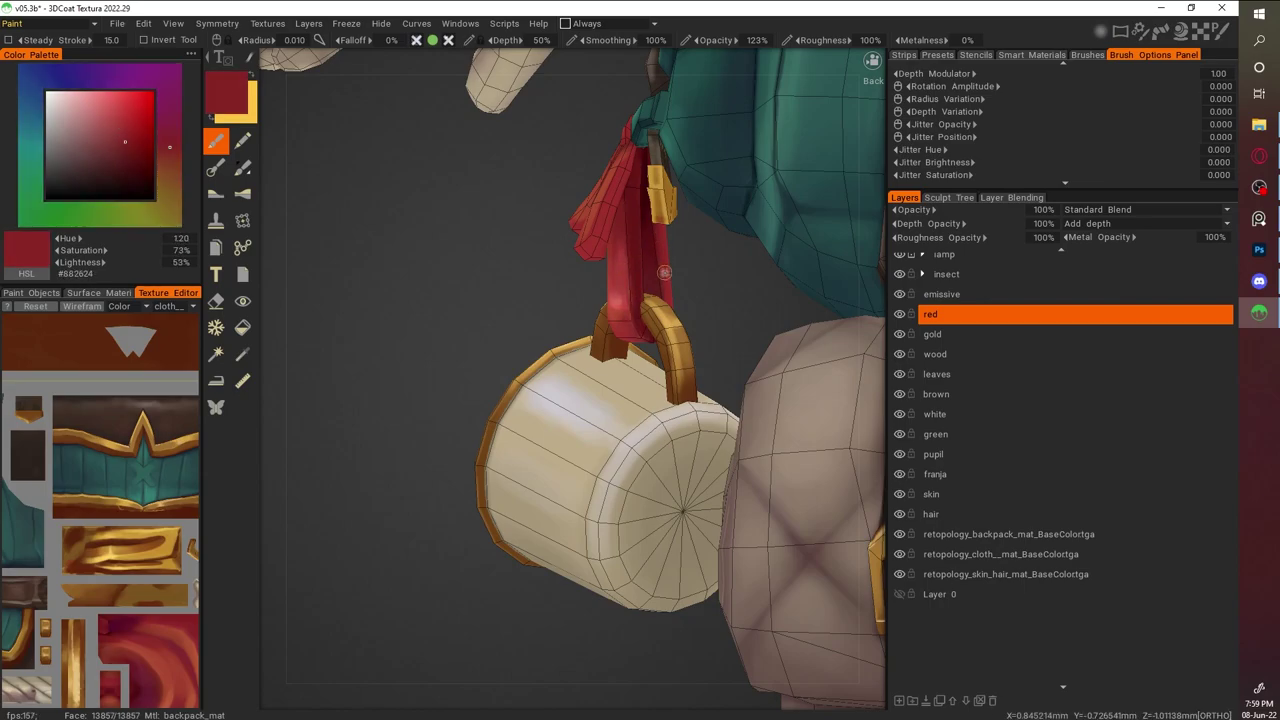
Paint the outer side of the knotted red cloth with red #AA3D39 at a brush radius of 0.007
{"action": "key", "text": "e"}
{"action": "left_click_drag", "start_coordinate": [638, 323], "coordinate": [777, 511], "text": "alt"}
{"action": "scroll", "coordinate": [777, 511], "scroll_direction": "down", "scroll_amount": 3}
{"action": "scroll", "coordinate": [670, 343], "scroll_direction": "up", "scroll_amount": 3}
{"action": "scroll", "coordinate": [670, 343], "scroll_direction": "up", "scroll_amount": 3}
{"action": "key", "text": "v"}
{"action": "key", "text": "b"}
{"action": "scroll", "coordinate": [674, 347], "scroll_direction": "up", "scroll_amount": 2}
{"action": "key", "text": "["}
{"action": "key", "text": "["}
{"action": "left_click_drag", "start_coordinate": [686, 340], "coordinate": [684, 268]}
{"action": "key", "text": "v"}
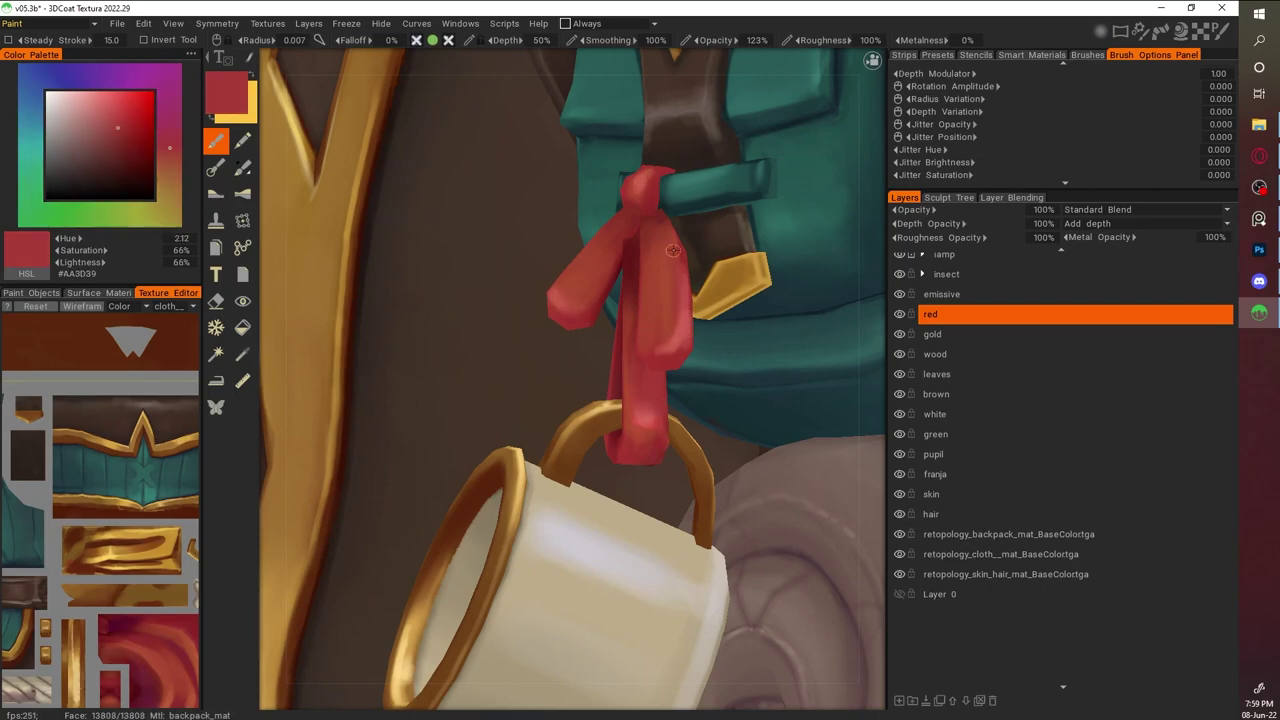
Lighten the red cloth's knot and strip edges with light red #CF6154 at a brush radius of 0.007
{"action": "key", "text": "v"}
{"action": "key", "text": "v"}
{"action": "key", "text": "v"}
{"action": "scroll", "coordinate": [666, 321], "scroll_direction": "down", "scroll_amount": 3}
{"action": "scroll", "coordinate": [374, 409], "scroll_direction": "up", "scroll_amount": 4}
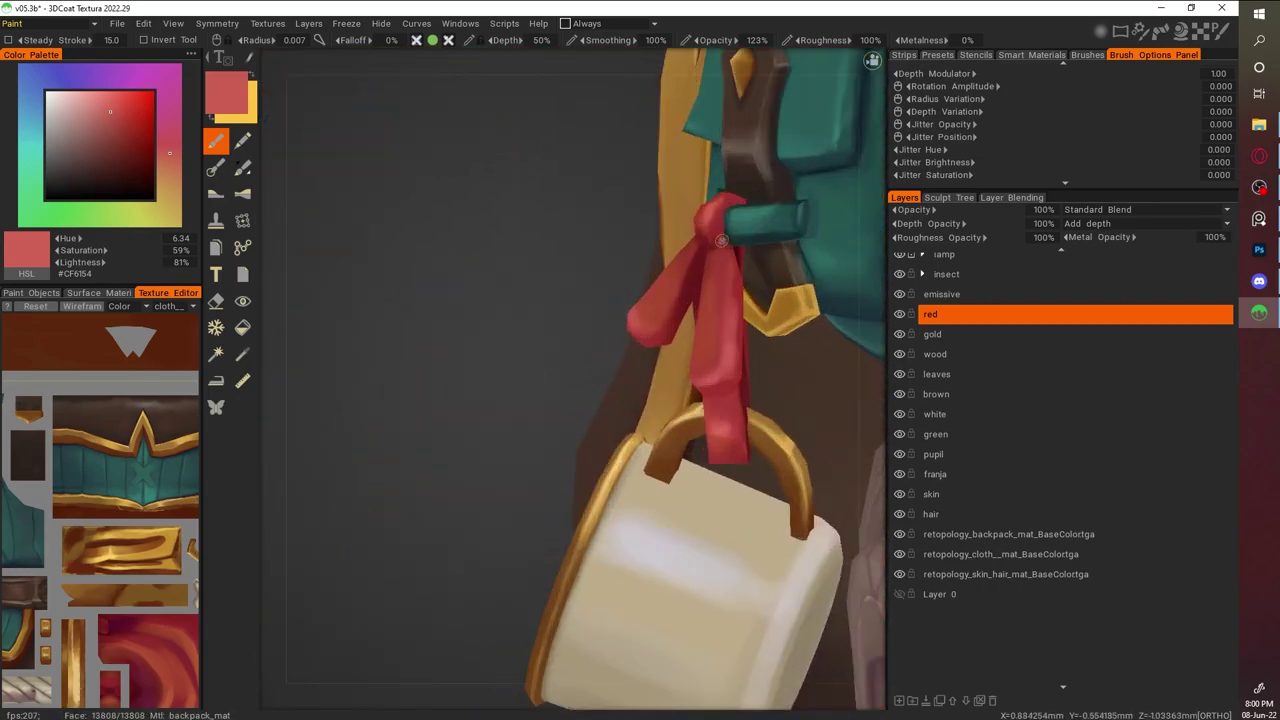
{"action": "key", "text": "v"}
Shade beneath the knot and between the red strips with dark reds #560F12 and #500C10 at brush radii of 0.009 and 0.004
{"action": "middle_click_drag", "start_coordinate": [701, 240], "coordinate": [575, 300]}
{"action": "scroll", "coordinate": [584, 286], "scroll_direction": "up", "scroll_amount": 3}
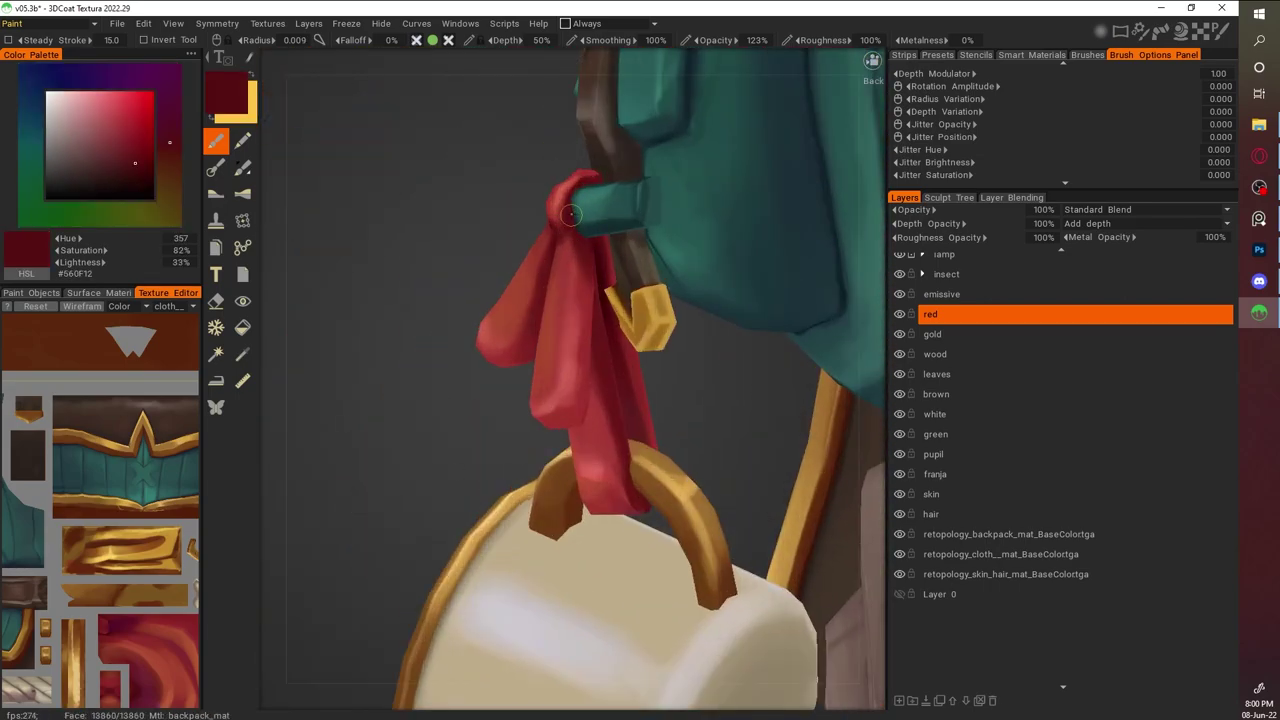
{"action": "left_click_drag", "start_coordinate": [697, 448], "coordinate": [596, 204], "text": "alt"}
{"action": "key", "text": "v"}
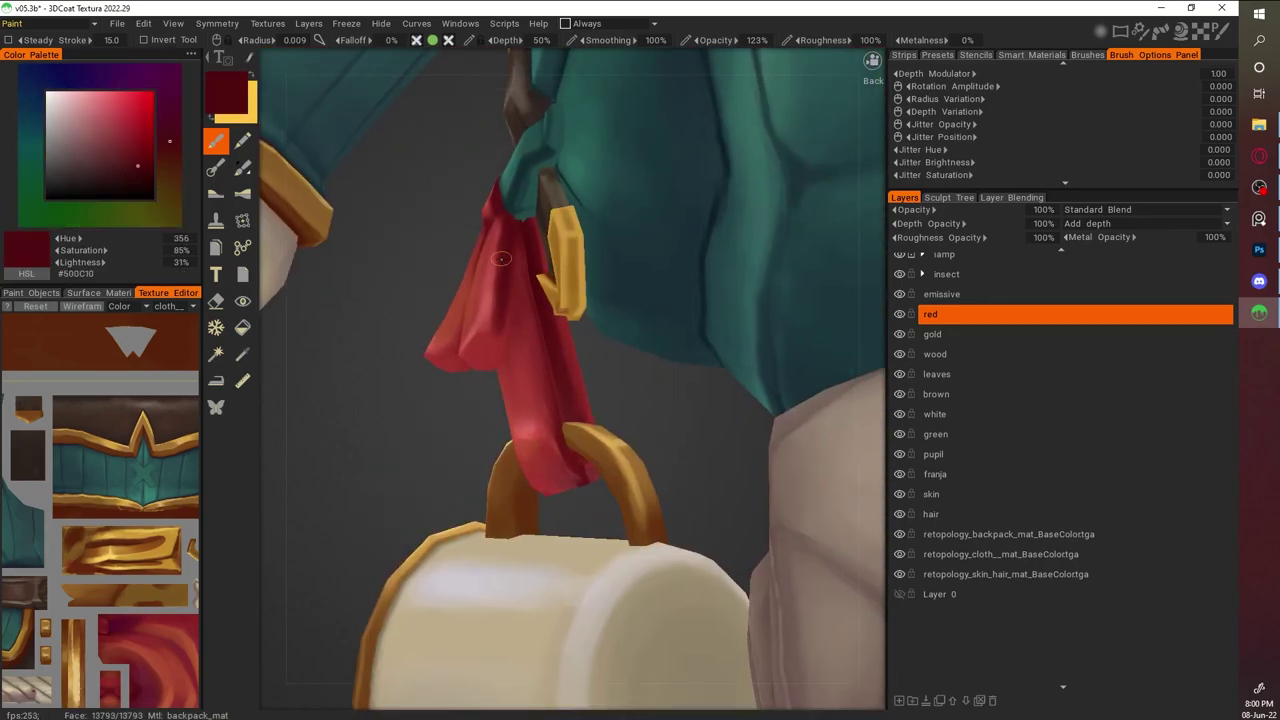
{"action": "mouse_move", "coordinate": [540, 372]}
{"action": "left_mouse_down", "text": "alt"}
{"action": "mouse_move", "coordinate": [701, 380]}
{"action": "mouse_move", "coordinate": [615, 490]}
{"action": "mouse_move", "coordinate": [618, 355]}
{"action": "mouse_move", "coordinate": [452, 300]}
{"action": "mouse_move", "coordinate": [659, 312]}
{"action": "mouse_move", "coordinate": [685, 420]}
{"action": "left_mouse_up", "text": "alt"}
{"action": "mouse_move", "coordinate": [690, 360]}
{"action": "left_mouse_down"}
{"action": "mouse_move", "coordinate": [650, 460]}
{"action": "mouse_move", "coordinate": [737, 551]}
{"action": "mouse_move", "coordinate": [628, 386]}
{"action": "mouse_move", "coordinate": [757, 489]}
{"action": "mouse_move", "coordinate": [455, 384]}
{"action": "left_mouse_up"}
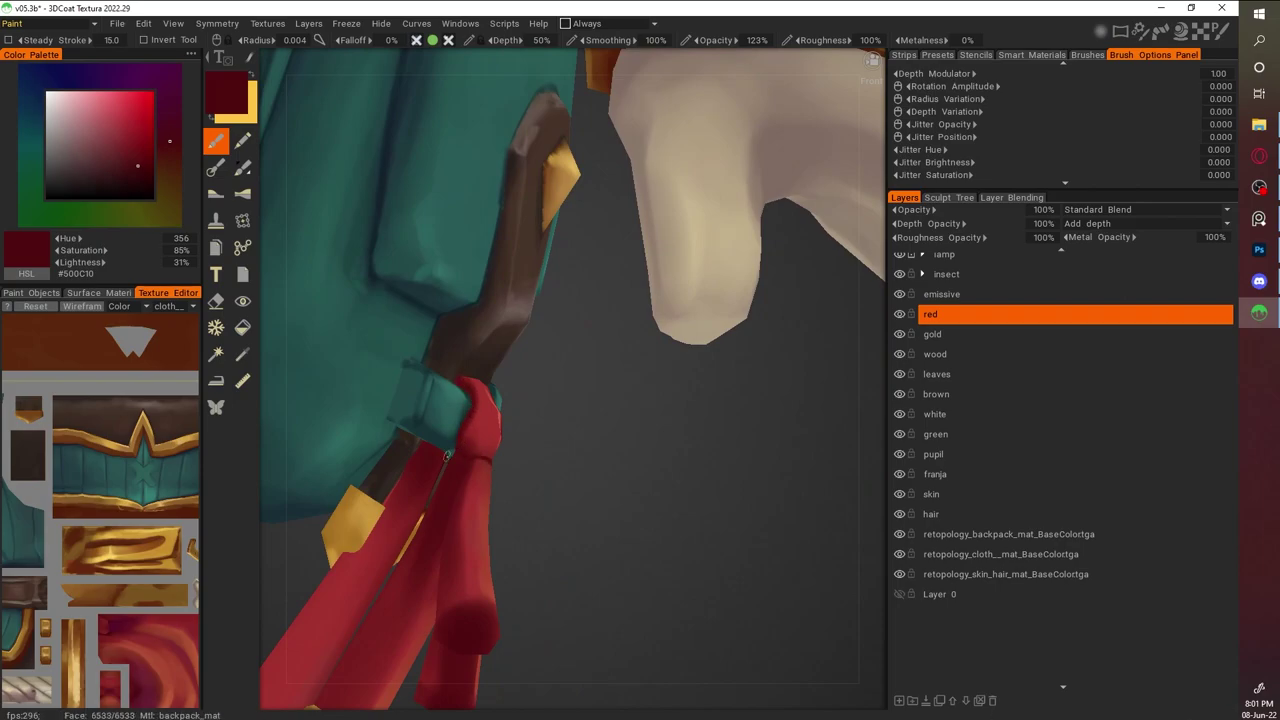
{"action": "key", "text": "v"}
Sample red #A5332F from the cloth and hide the mug_map_stick_pen and backpack_details paint objects
{"action": "left_click_drag", "start_coordinate": [425, 437], "coordinate": [773, 393], "text": "alt"}
{"action": "key", "text": "v"}
{"action": "left_click", "coordinate": [773, 393]}
{"action": "left_click", "coordinate": [30, 292]}
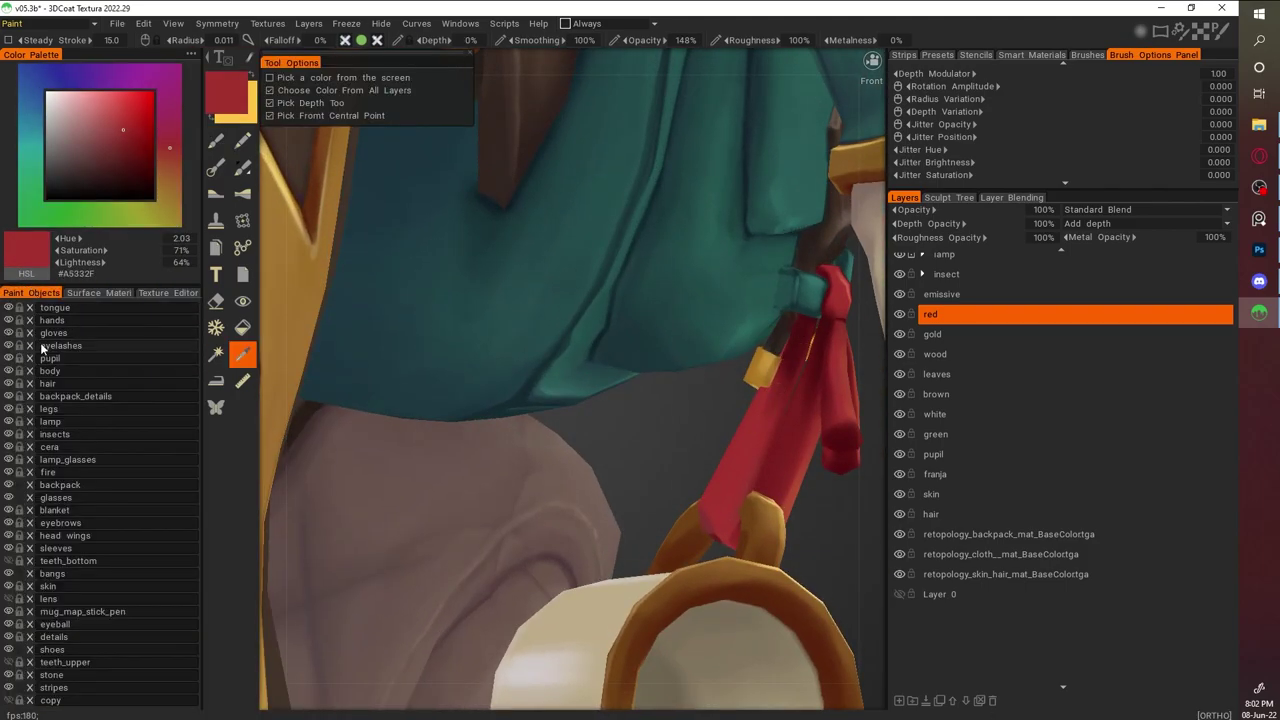
{"action": "left_click", "coordinate": [8, 612]}
{"action": "mouse_move", "coordinate": [700, 480]}
{"action": "left_mouse_down", "text": "alt"}
{"action": "mouse_move", "coordinate": [759, 514]}
{"action": "mouse_move", "coordinate": [731, 487]}
{"action": "mouse_move", "coordinate": [740, 524]}
{"action": "mouse_move", "coordinate": [650, 380]}
{"action": "mouse_move", "coordinate": [600, 260]}
{"action": "left_mouse_up", "text": "alt"}
{"action": "left_click", "coordinate": [740, 524]}
Shade the exposed knot and inner faces of the red strips with dark red #490E11 at a brush radius of 0.008
{"action": "scroll", "coordinate": [744, 527], "scroll_direction": "up", "scroll_amount": 5}
{"action": "key", "text": "v"}
{"action": "key", "text": "v"}
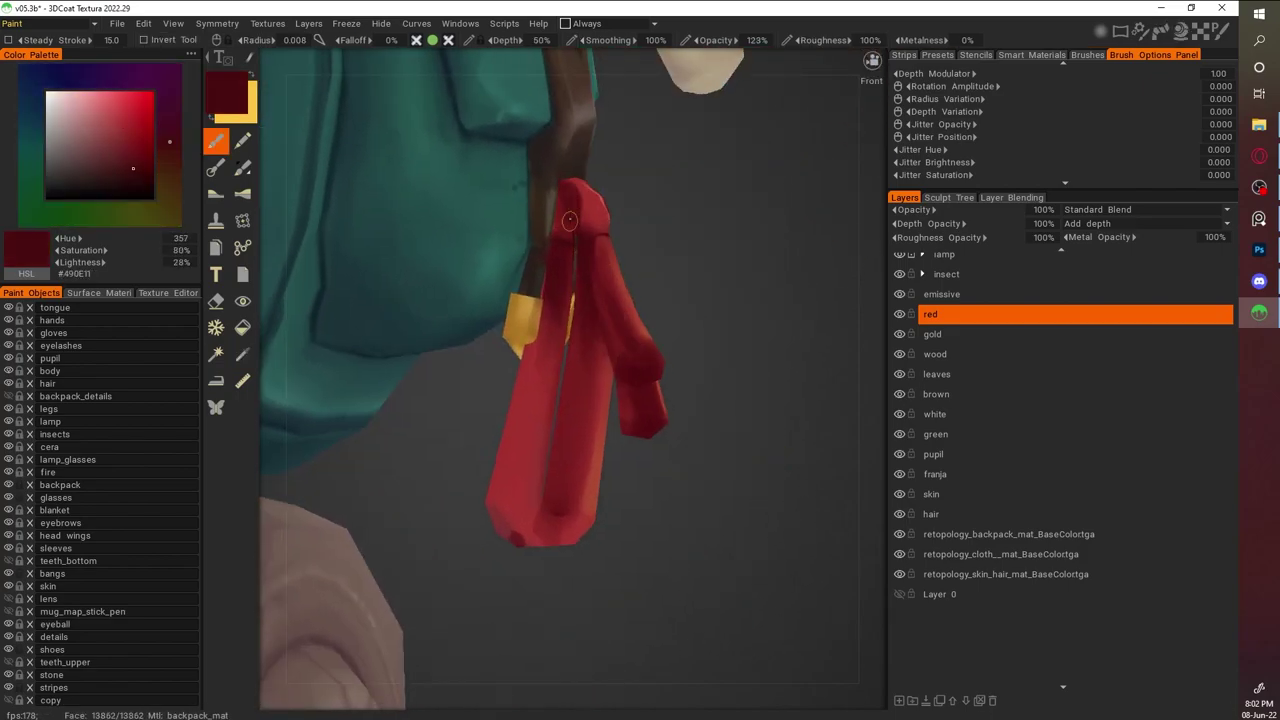
{"action": "left_click_drag", "start_coordinate": [587, 306], "coordinate": [529, 286], "text": "alt"}
{"action": "key", "text": "v"}
{"action": "scroll", "coordinate": [590, 370], "scroll_direction": "up", "scroll_amount": 3}
Darken the underside and recesses of the red strips with #5E1616 at a brush radius of 0.012 and 139% opacity
{"action": "left_click_drag", "start_coordinate": [612, 340], "coordinate": [574, 277], "text": "alt"}
{"action": "key", "text": "v"}
{"action": "key", "text": "v"}
{"action": "key", "text": "v"}
{"action": "key", "text": "v"}
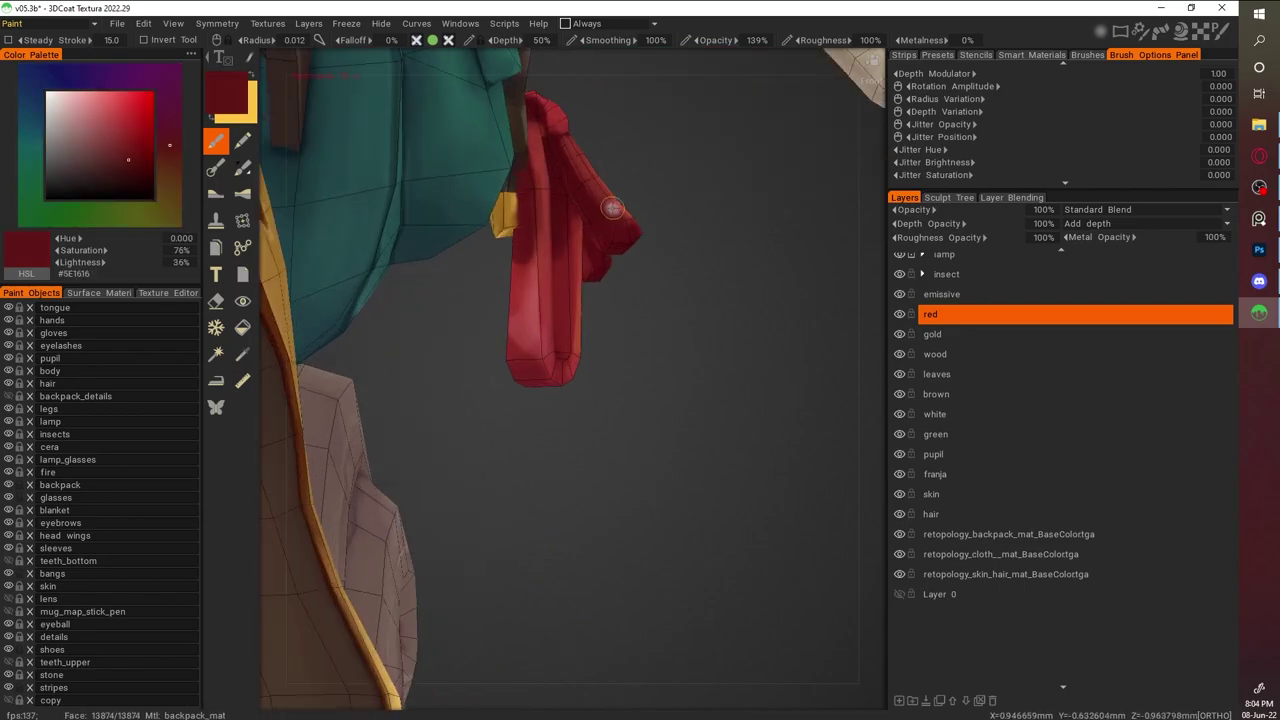
{"action": "key", "text": "v"}
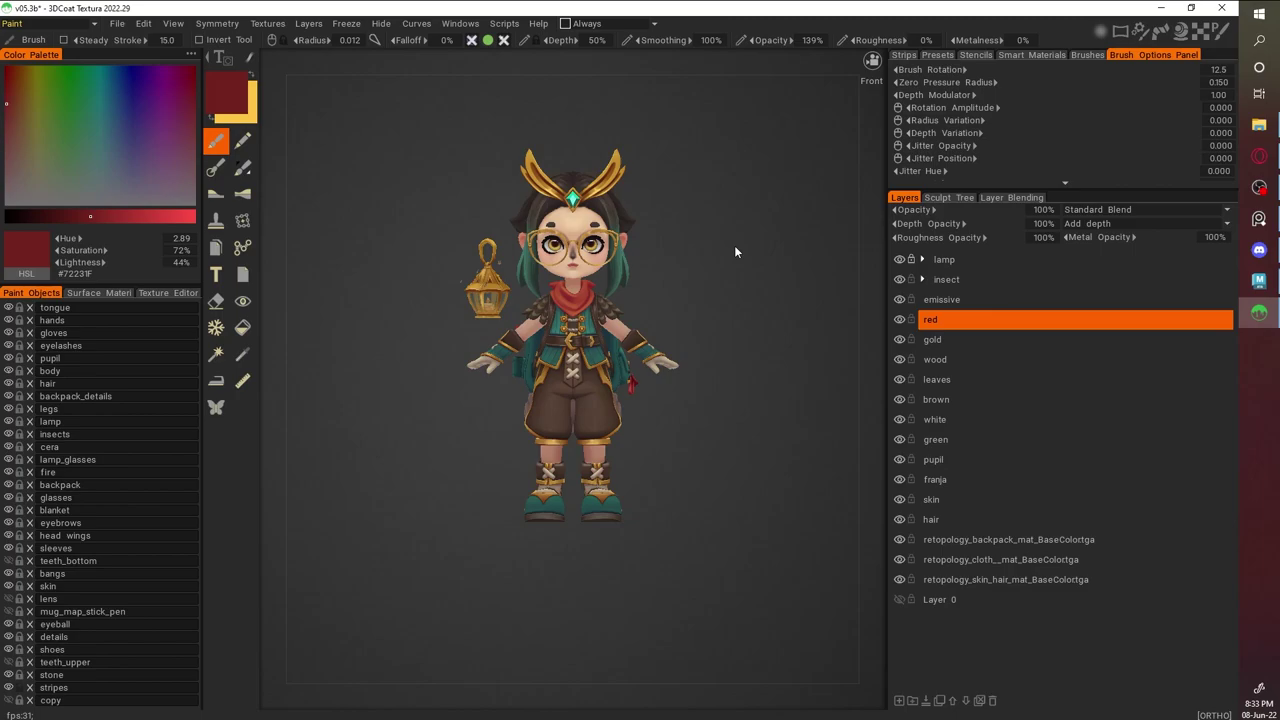
Review the whole painted character from a slightly turned front view
{"action": "left_click_drag", "start_coordinate": [746, 287], "coordinate": [746, 314]}
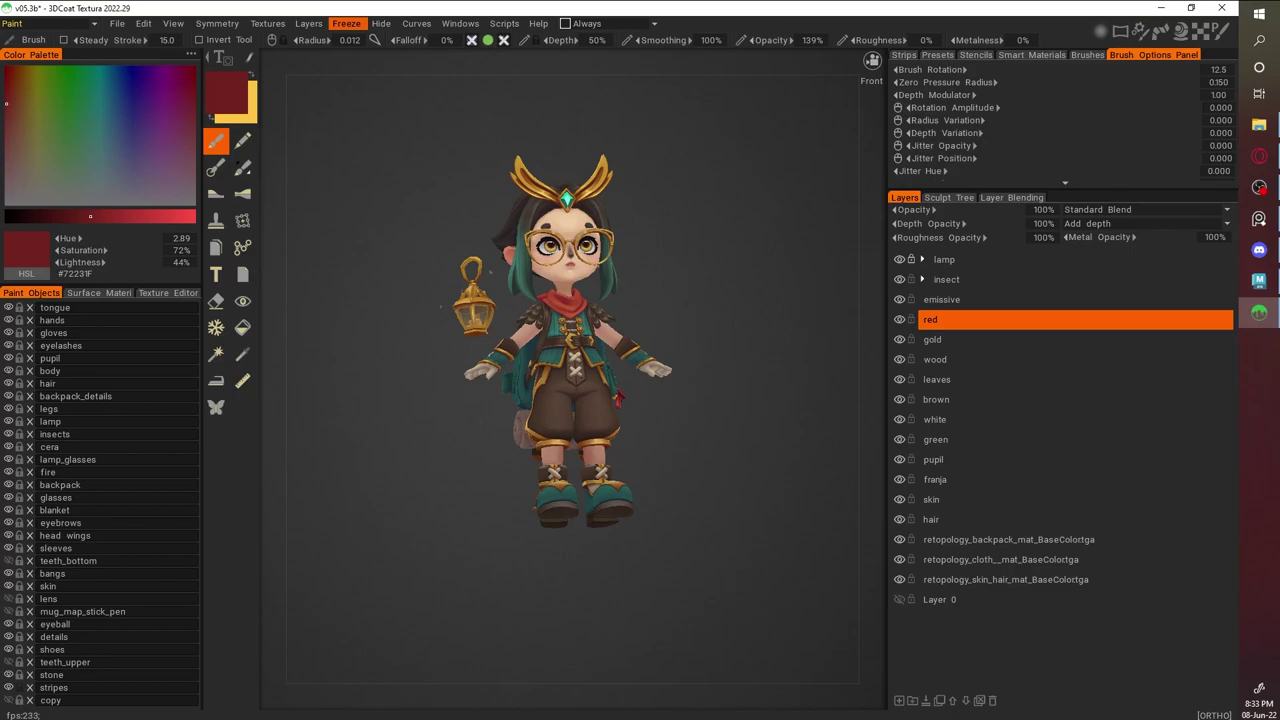
{"action": "left_click", "coordinate": [1259, 124]}
{"action": "key", "text": "alt+Tab"}
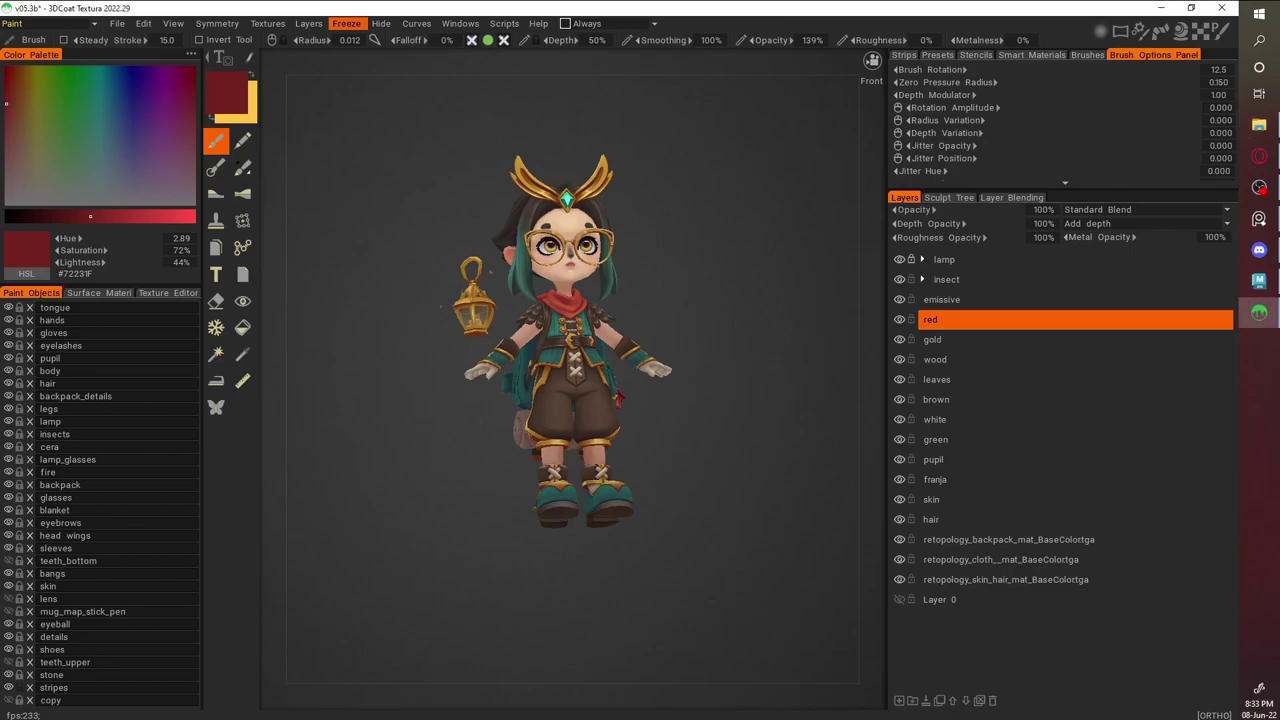